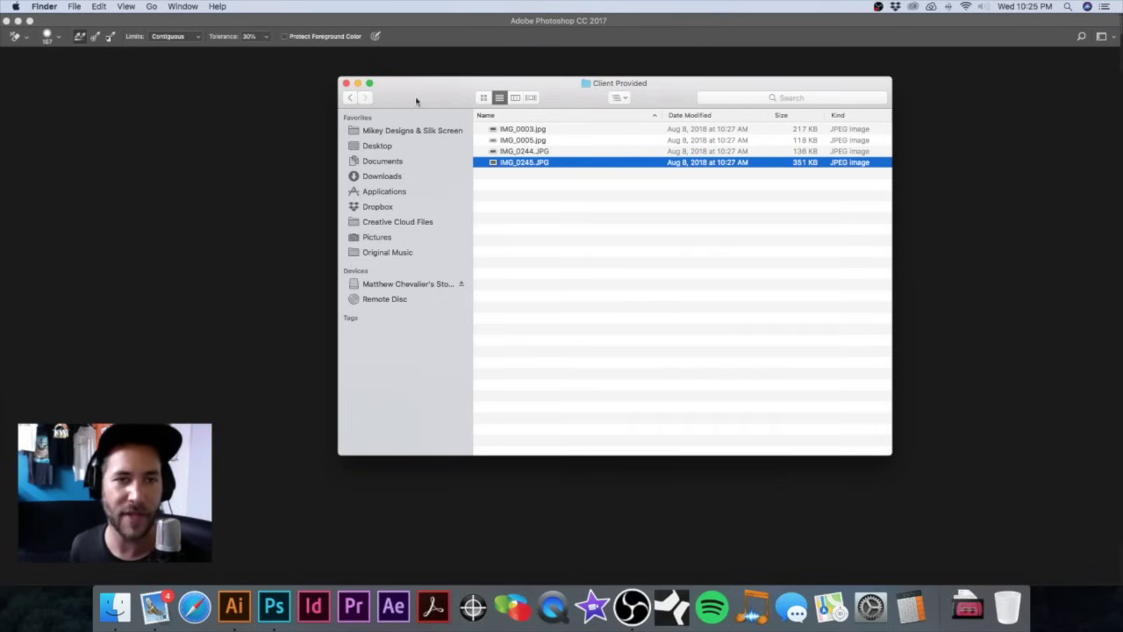
Step: Open the Client Provided folder of the 83 Race Tees job inside T-Shirt Jobs in Mikey Designs & Silk Screen
{"action": "left_click_drag", "start_coordinate": [424, 97], "coordinate": [400, 98]}
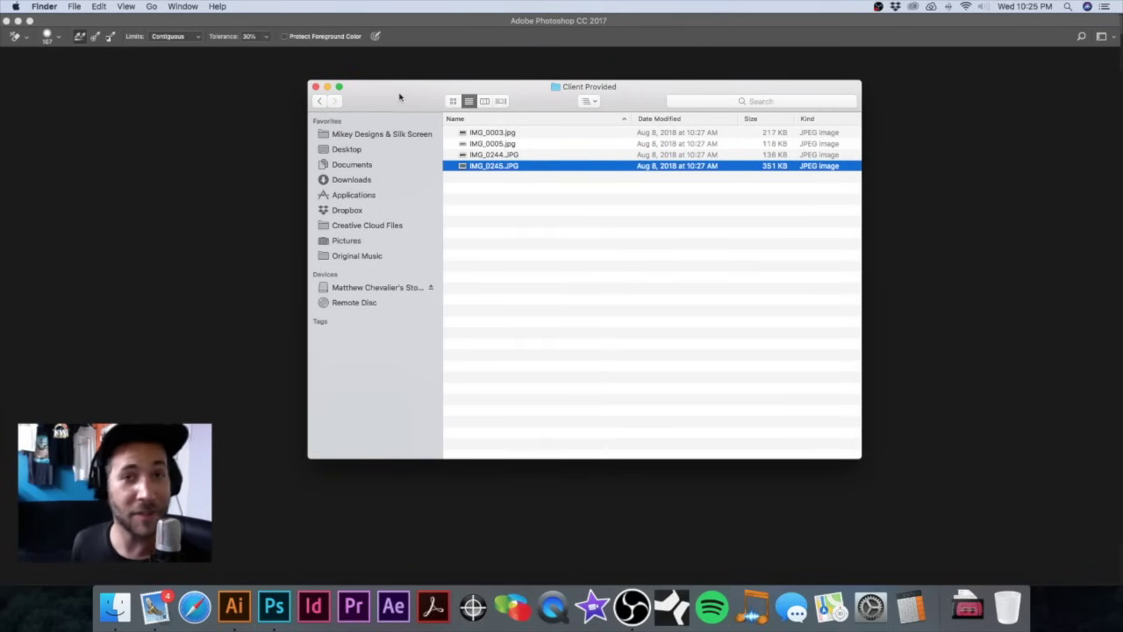
{"action": "left_click", "coordinate": [390, 133]}
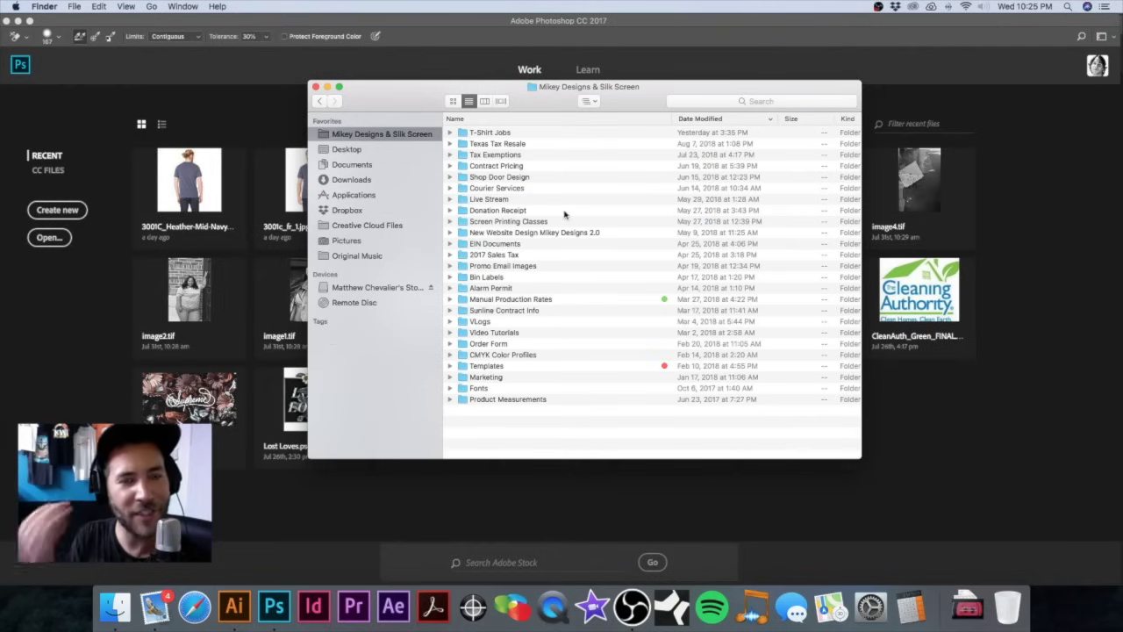
{"action": "left_click", "coordinate": [513, 133]}
{"action": "double_click", "coordinate": [513, 133]}
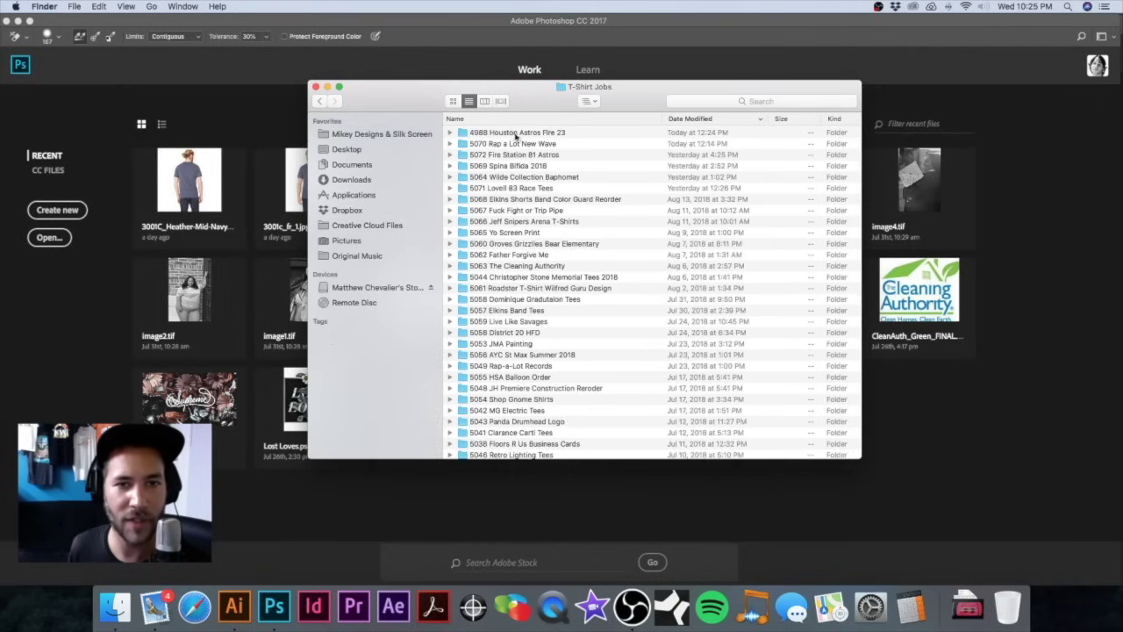
{"action": "scroll", "coordinate": [597, 158], "scroll_direction": "up", "scroll_amount": 2}
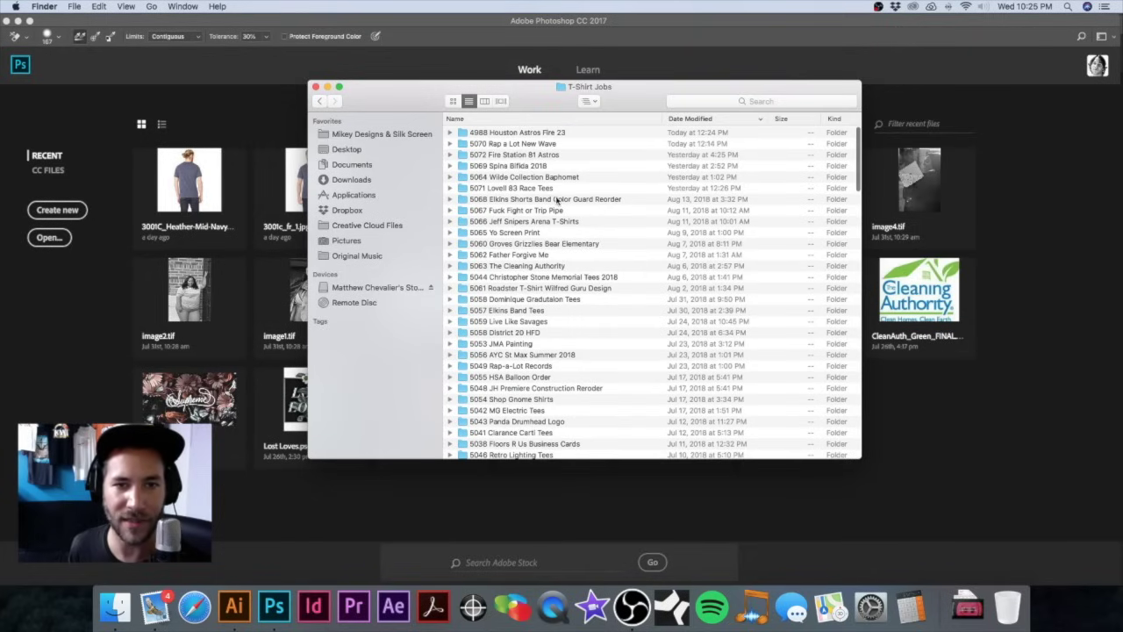
{"action": "double_click", "coordinate": [517, 189]}
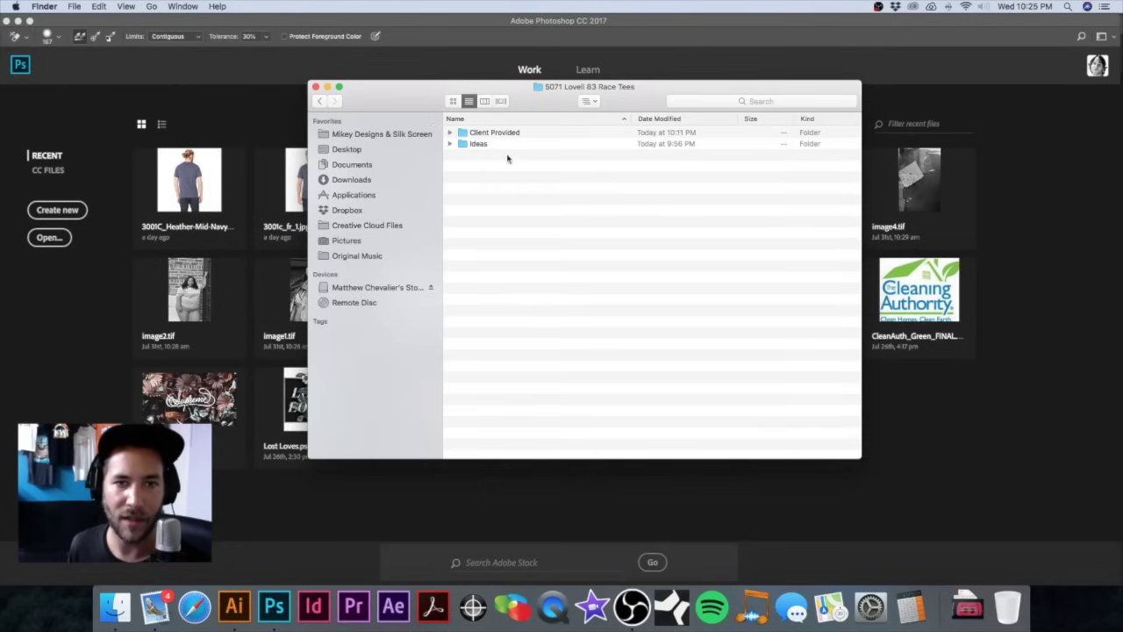
{"action": "double_click", "coordinate": [507, 133]}
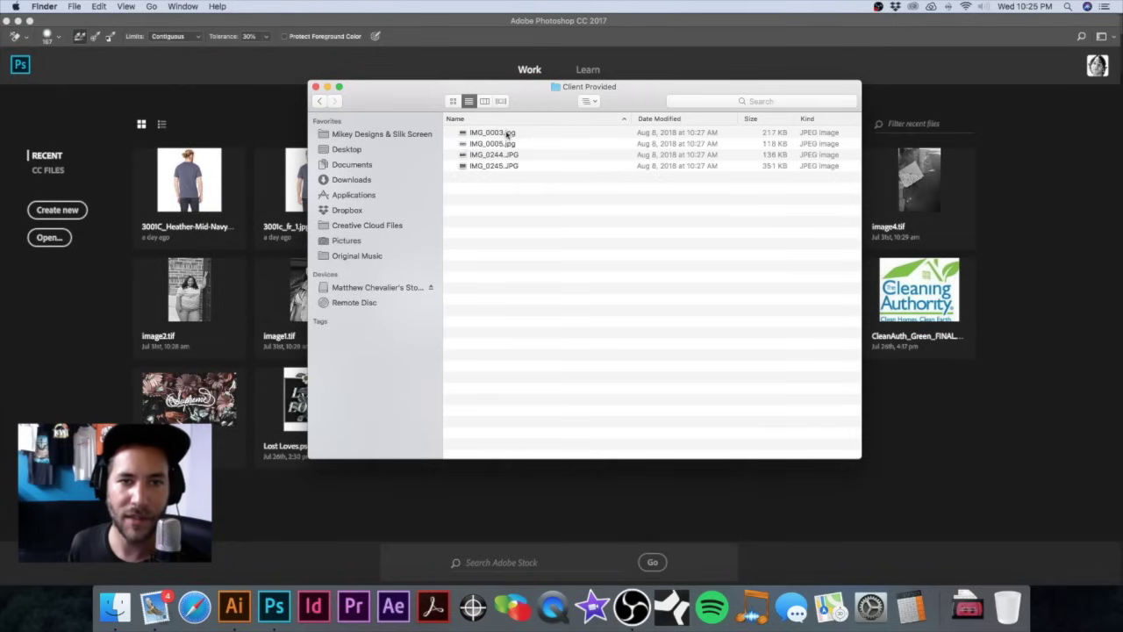
Step: Preview the client's race car photos, comparing IMG_0003.jpg with the other images in the folder
{"action": "left_click", "coordinate": [500, 134]}
{"action": "key", "text": "space"}
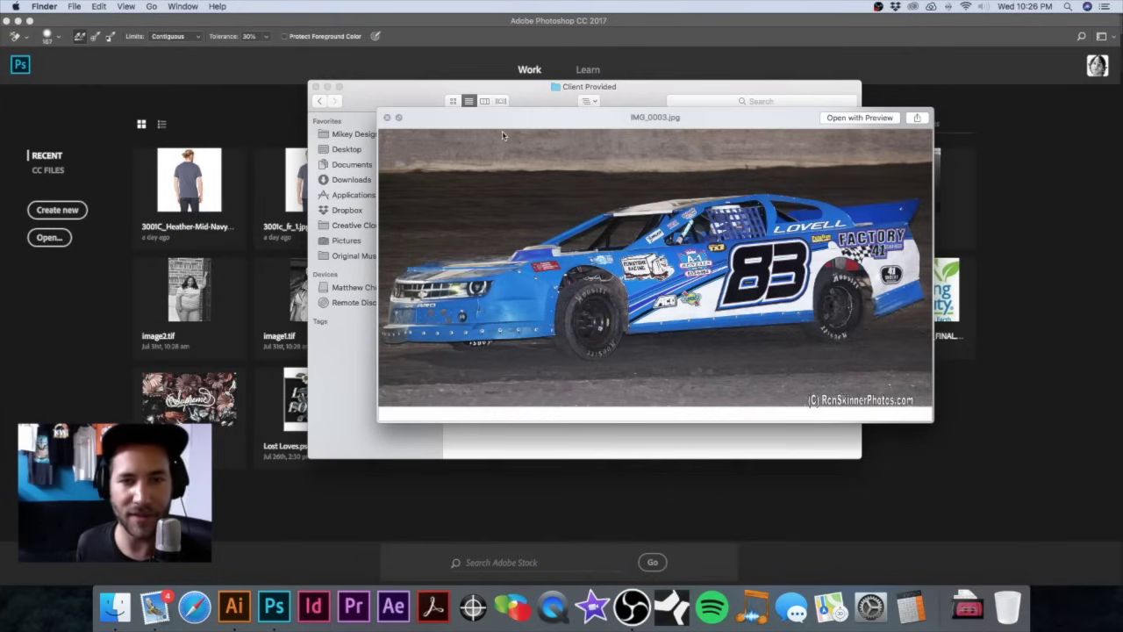
{"action": "key", "text": "Down"}
{"action": "key", "text": "Down"}
{"action": "key", "text": "Down"}
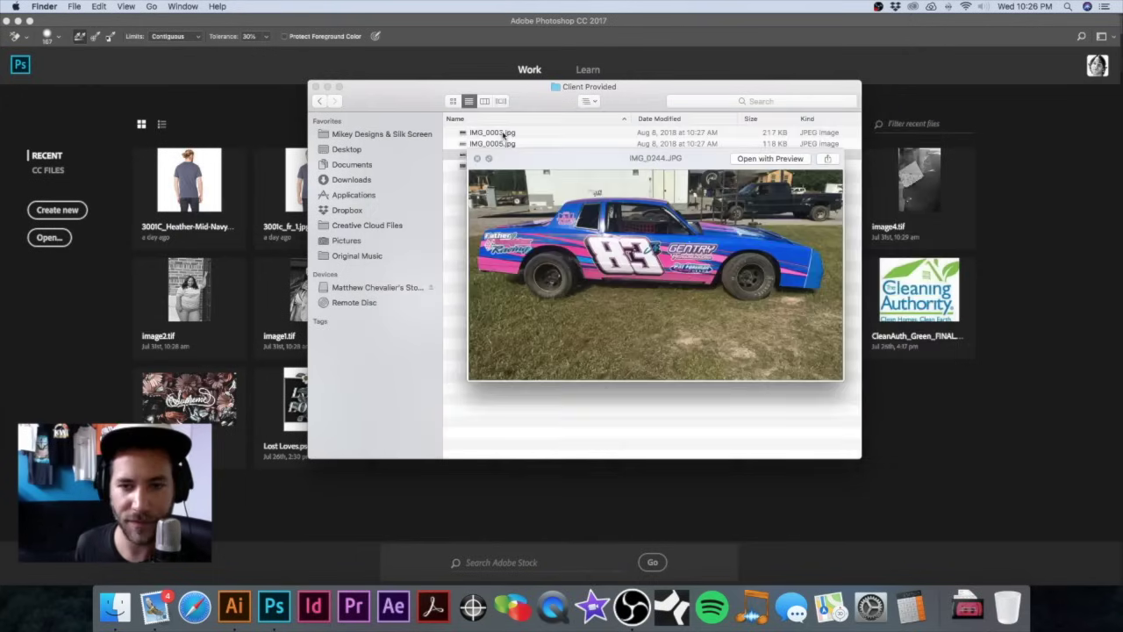
{"action": "key", "text": "Up"}
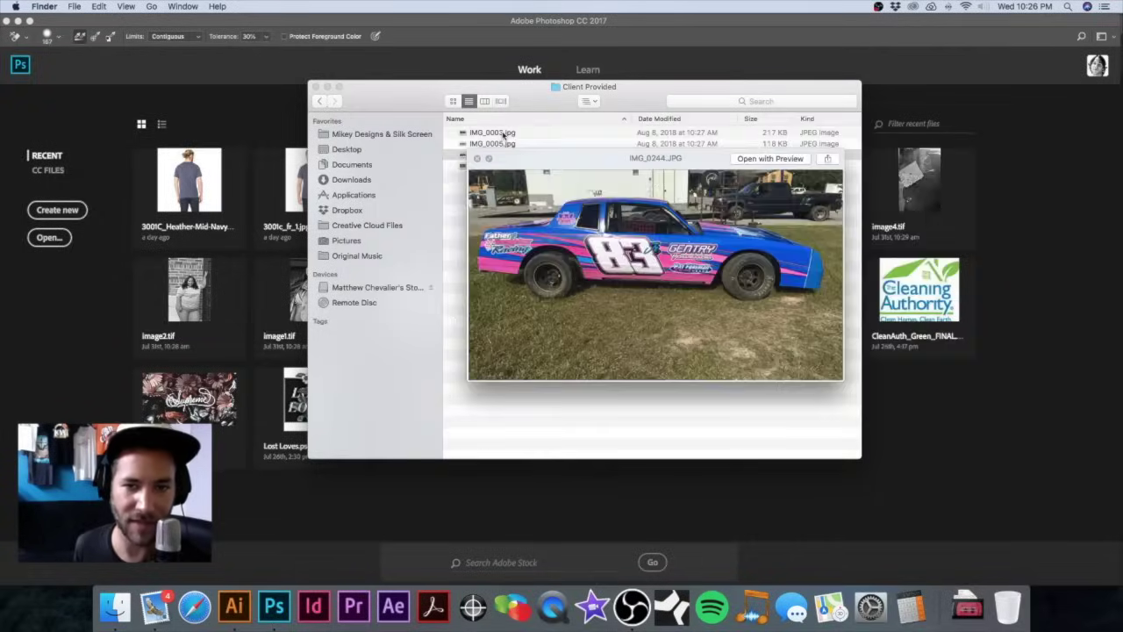
{"action": "key", "text": "Up"}
{"action": "left_click", "coordinate": [503, 132]}
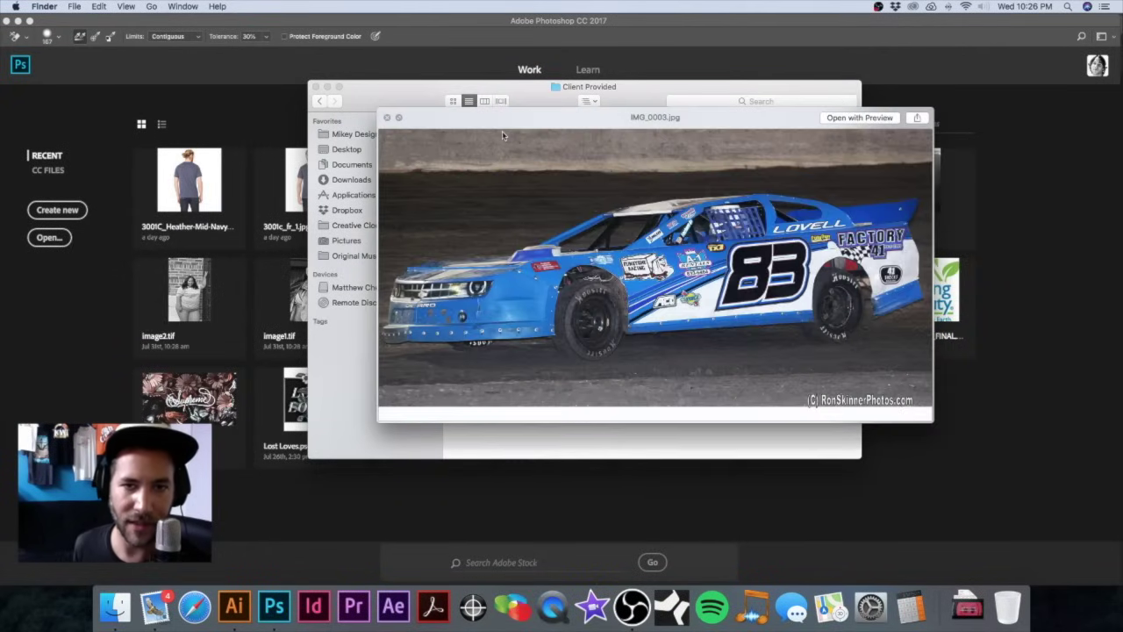
{"action": "key", "text": "space"}
Step: Open all four client JPEGs in Photoshop, using the embedded color profile for each image
{"action": "left_click", "coordinate": [508, 167], "text": "shift"}
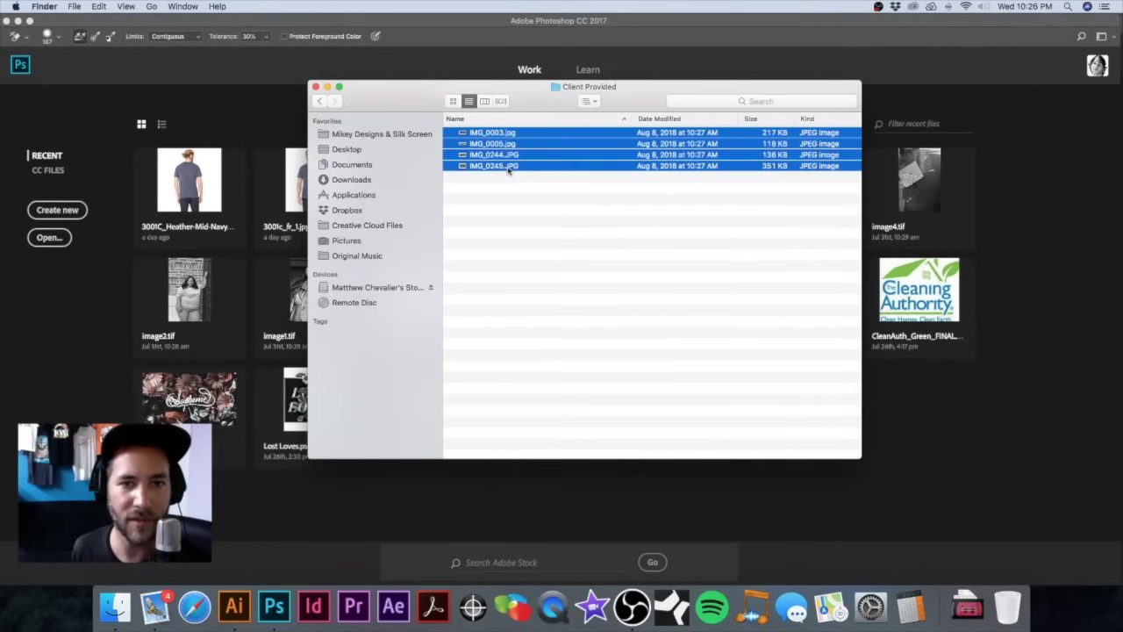
{"action": "left_click_drag", "start_coordinate": [497, 143], "coordinate": [270, 602]}
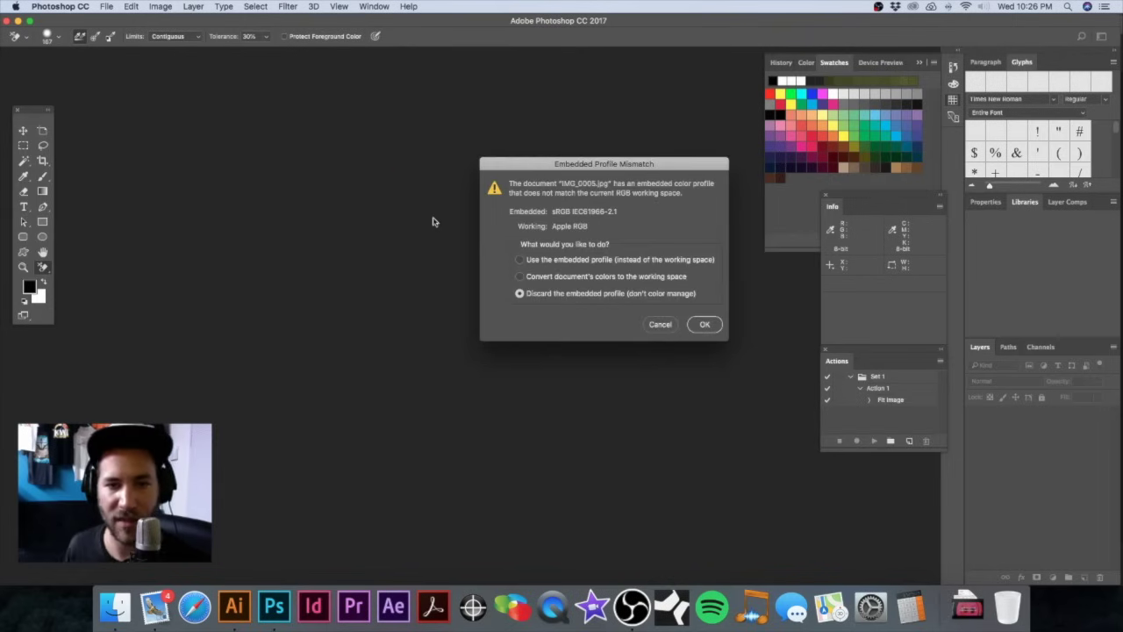
{"action": "left_click", "coordinate": [600, 260]}
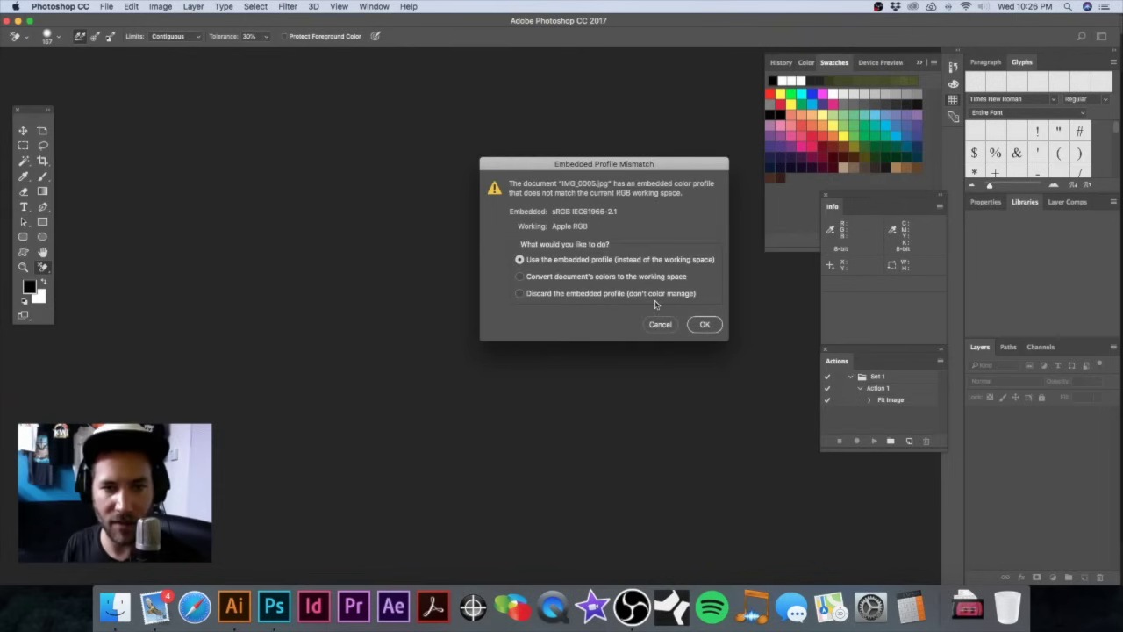
{"action": "key", "text": "Return"}
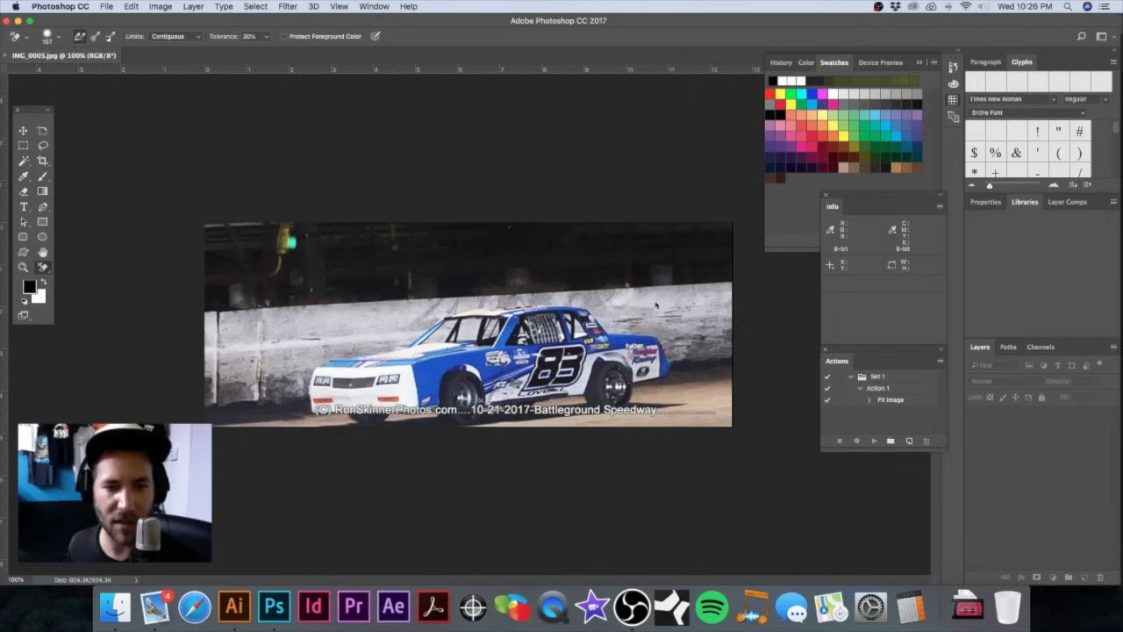
{"action": "left_click", "coordinate": [593, 261]}
{"action": "left_click", "coordinate": [703, 325]}
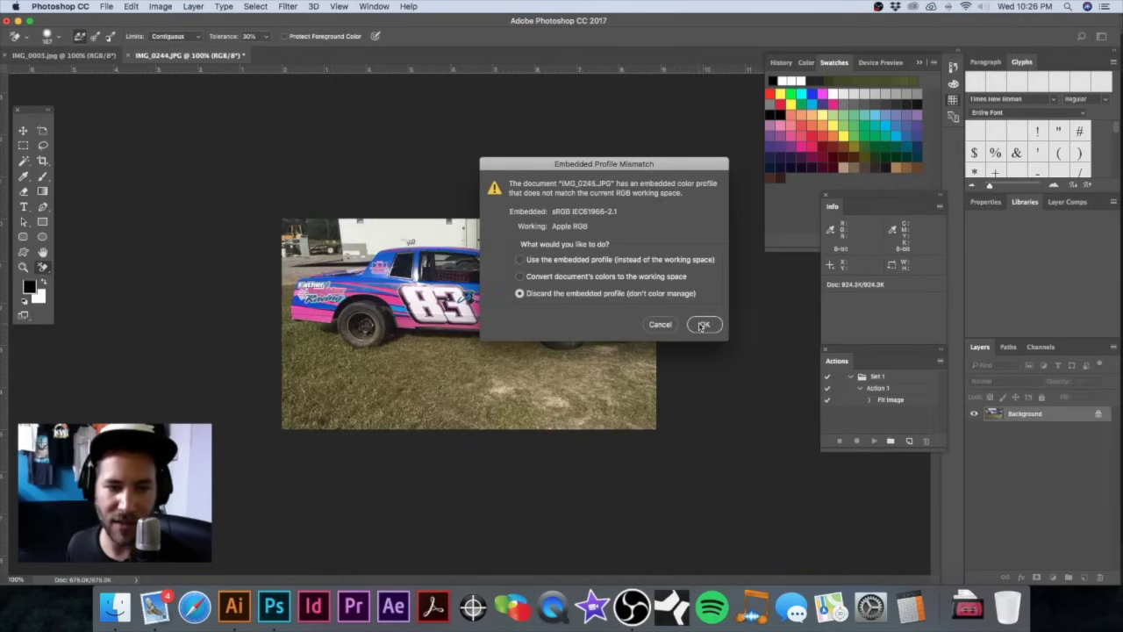
{"action": "left_click", "coordinate": [556, 261]}
{"action": "left_click", "coordinate": [705, 325]}
{"action": "left_click", "coordinate": [566, 260]}
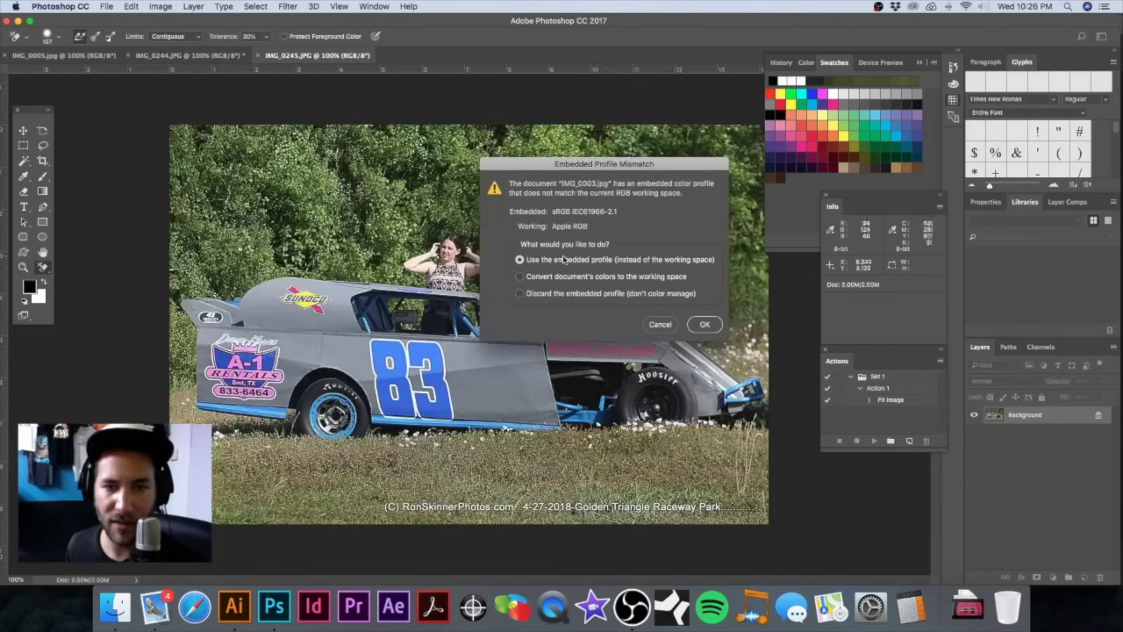
{"action": "left_click", "coordinate": [706, 325]}
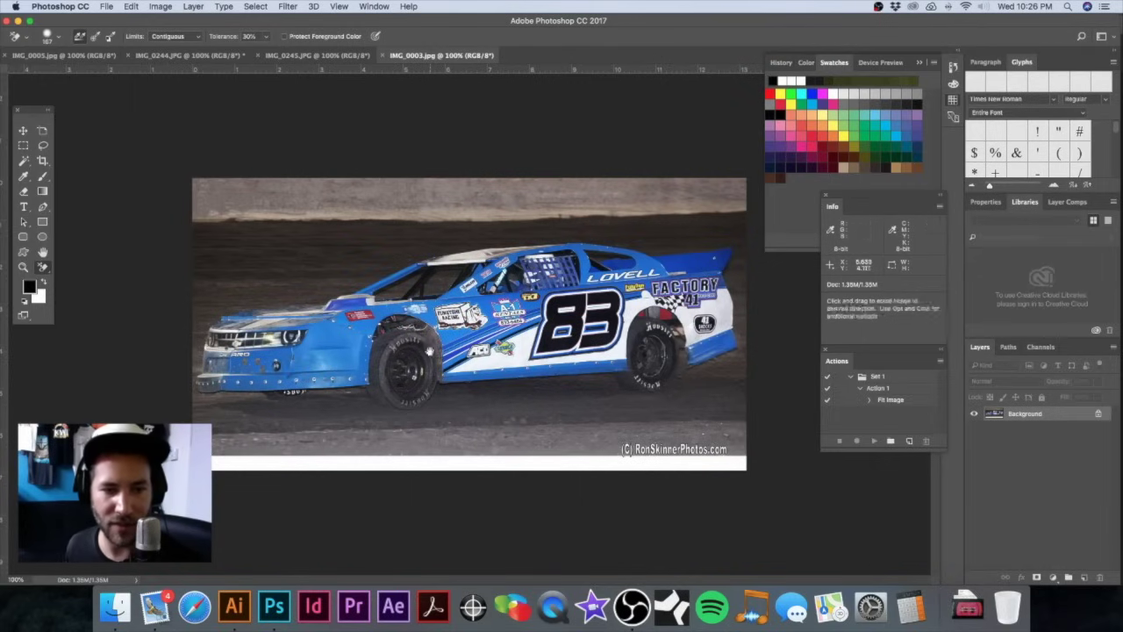
Step: Activate the Pen tool in Path mode for IMG_0003.jpg and set its path operation to Combine Shapes
{"action": "left_click_drag", "start_coordinate": [417, 356], "coordinate": [453, 395]}
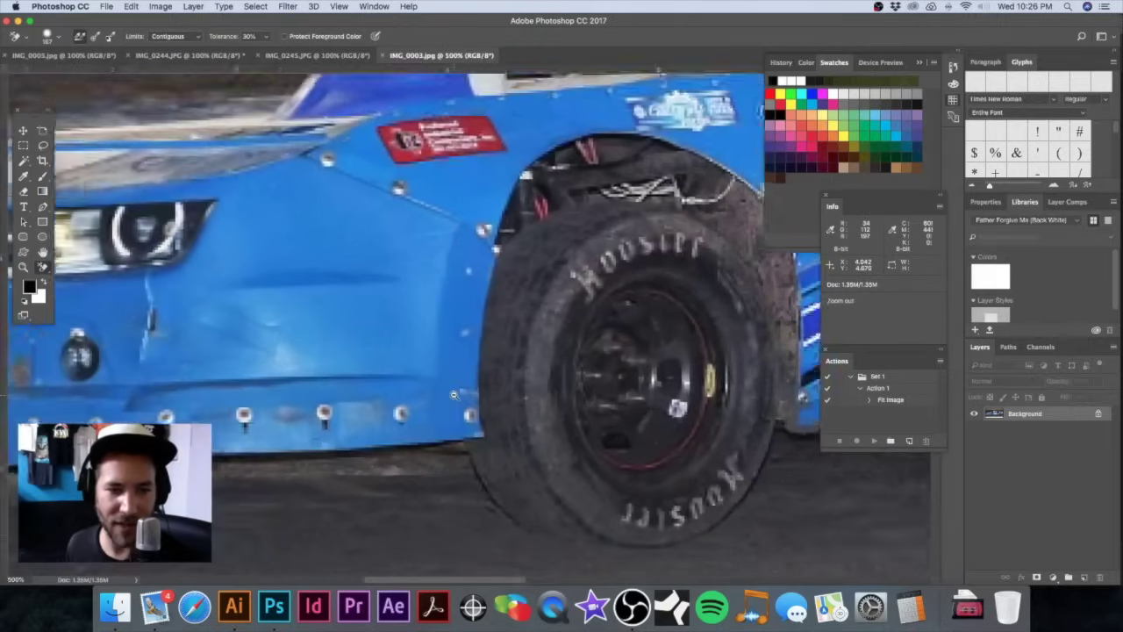
{"action": "left_click", "coordinate": [454, 394], "text": "alt"}
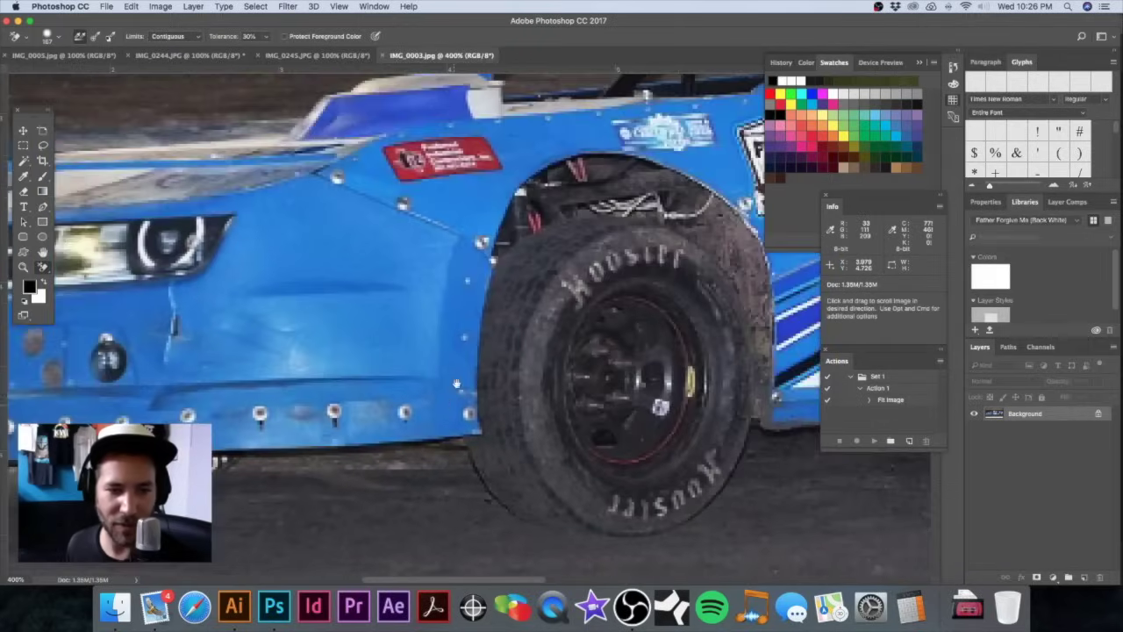
{"action": "left_click_drag", "start_coordinate": [425, 456], "coordinate": [495, 342]}
{"action": "key", "text": "p"}
{"action": "key", "text": "Tab"}
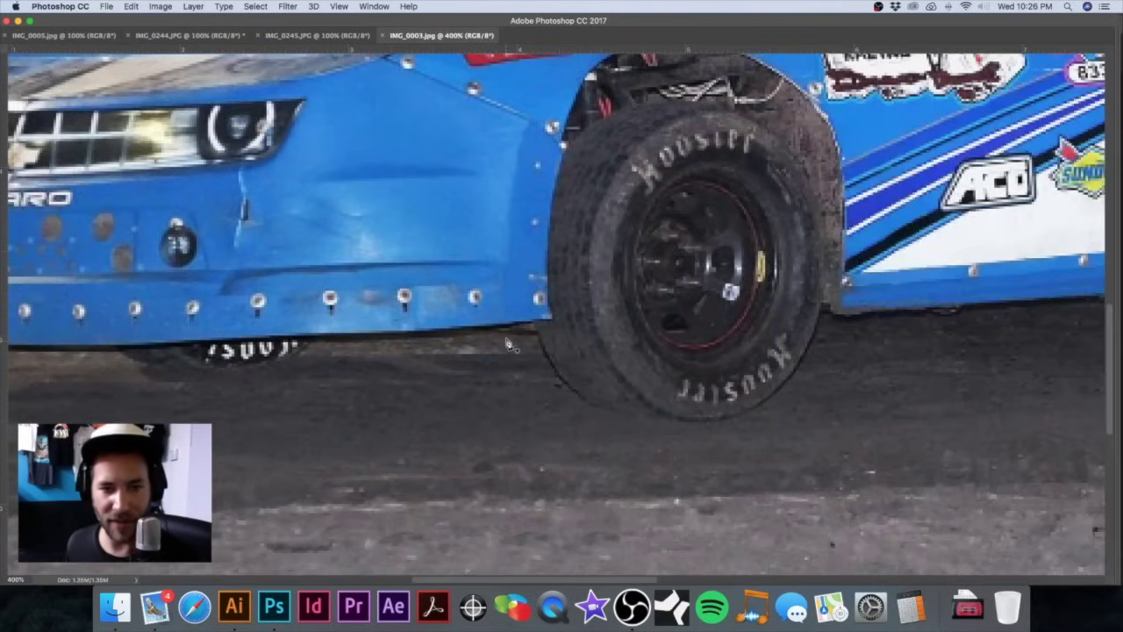
{"action": "key", "text": "Tab"}
{"action": "key", "text": "Tab"}
{"action": "key", "text": "Tab"}
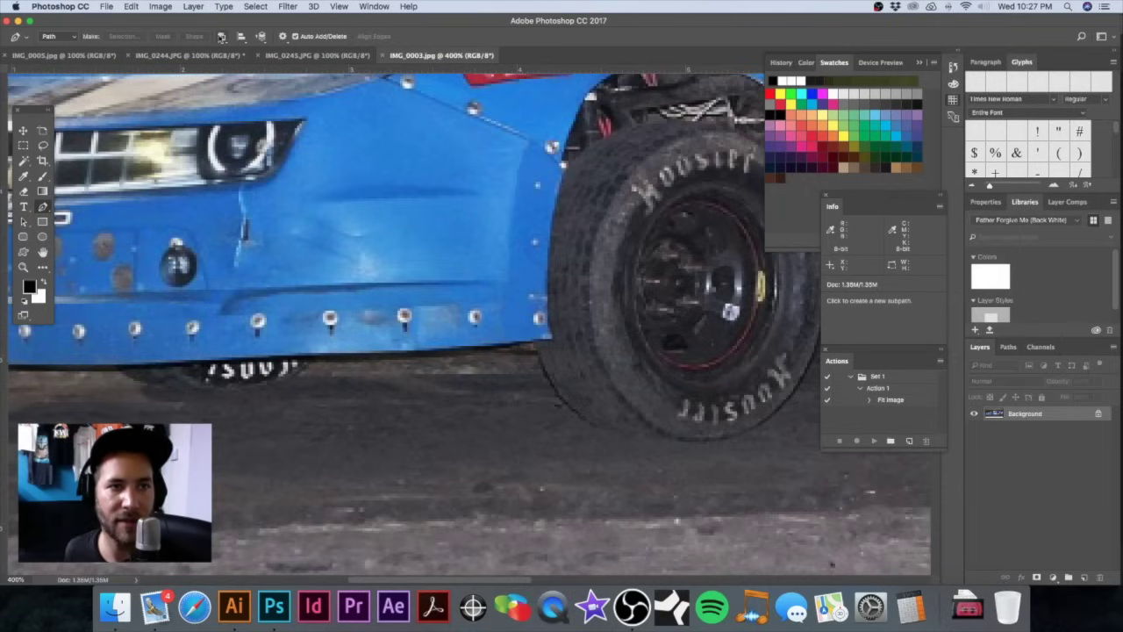
{"action": "left_click", "coordinate": [222, 36]}
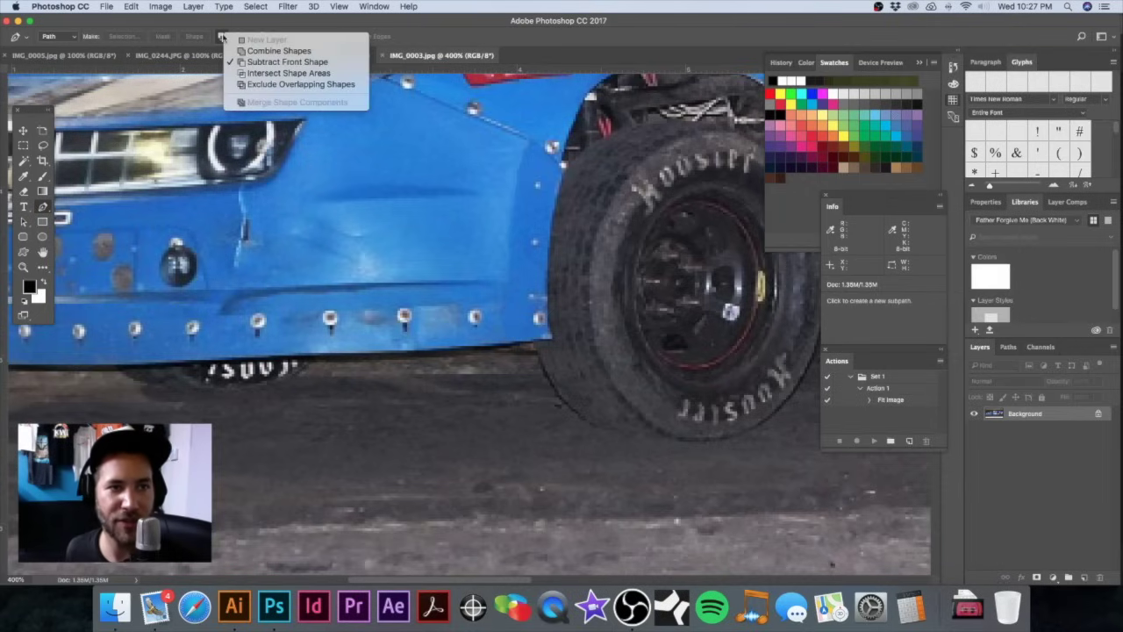
{"action": "left_click", "coordinate": [268, 52]}
Step: Start a path at the car's lower body edge and curve it around the partly hidden tire under the front bumper
{"action": "left_click_drag", "start_coordinate": [529, 409], "coordinate": [544, 381]}
{"action": "left_click_drag", "start_coordinate": [558, 339], "coordinate": [772, 327]}
{"action": "left_click_drag", "start_coordinate": [434, 349], "coordinate": [526, 345]}
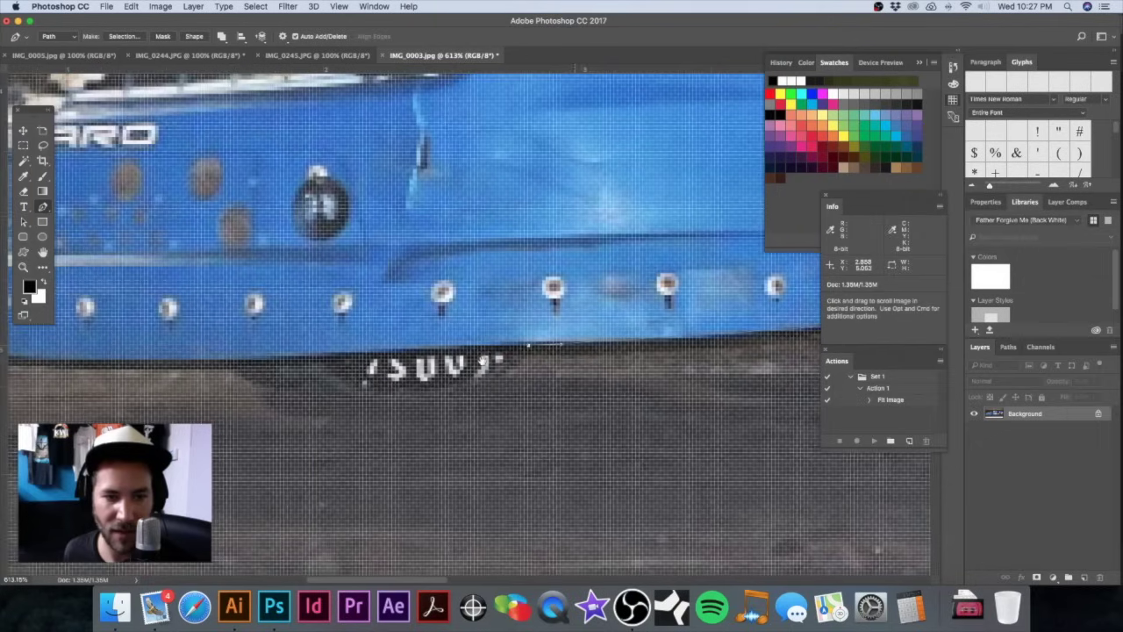
{"action": "left_click_drag", "start_coordinate": [409, 395], "coordinate": [331, 398]}
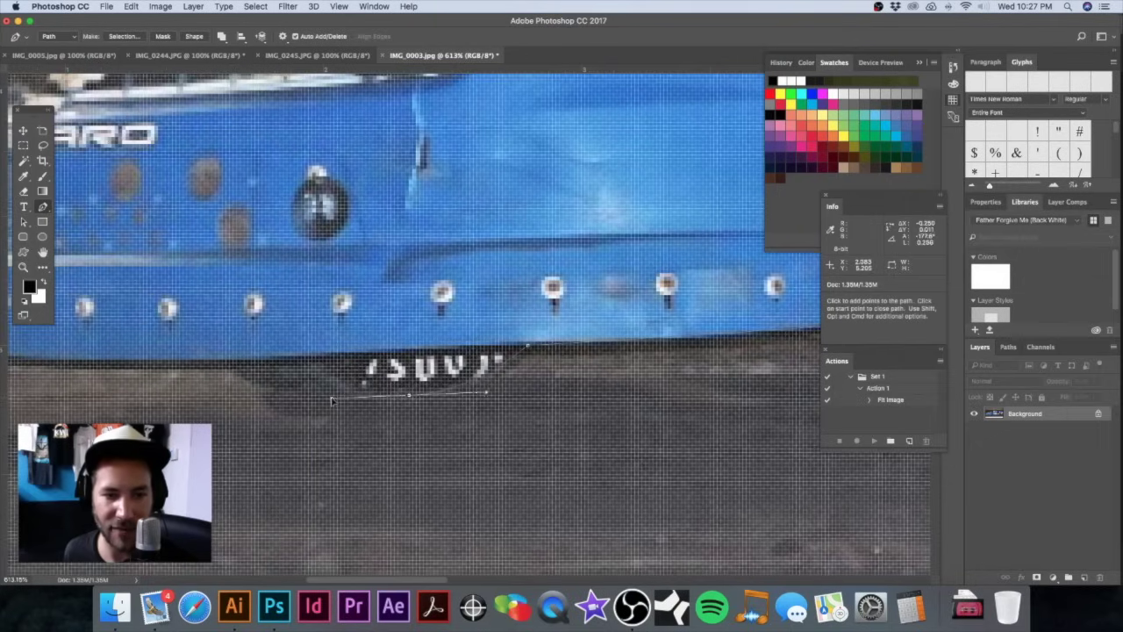
{"action": "left_click_drag", "start_coordinate": [239, 376], "coordinate": [194, 335]}
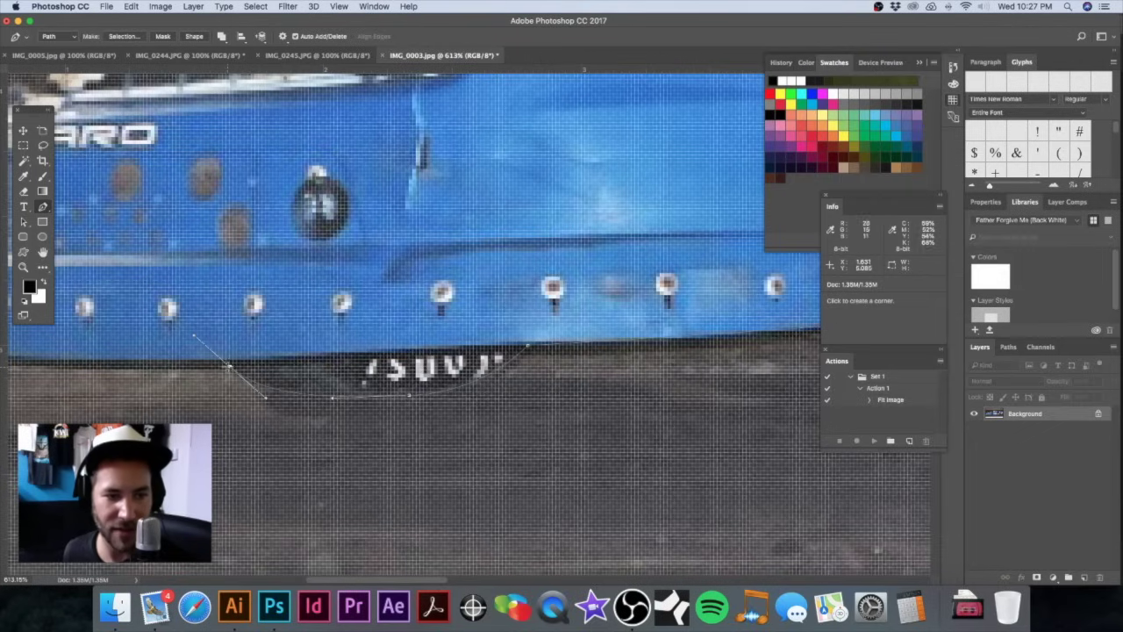
Step: Continue the path along the bottom edge of the front bumper and around its outer corner
{"action": "scroll", "coordinate": [233, 362], "scroll_direction": "left", "scroll_amount": 5}
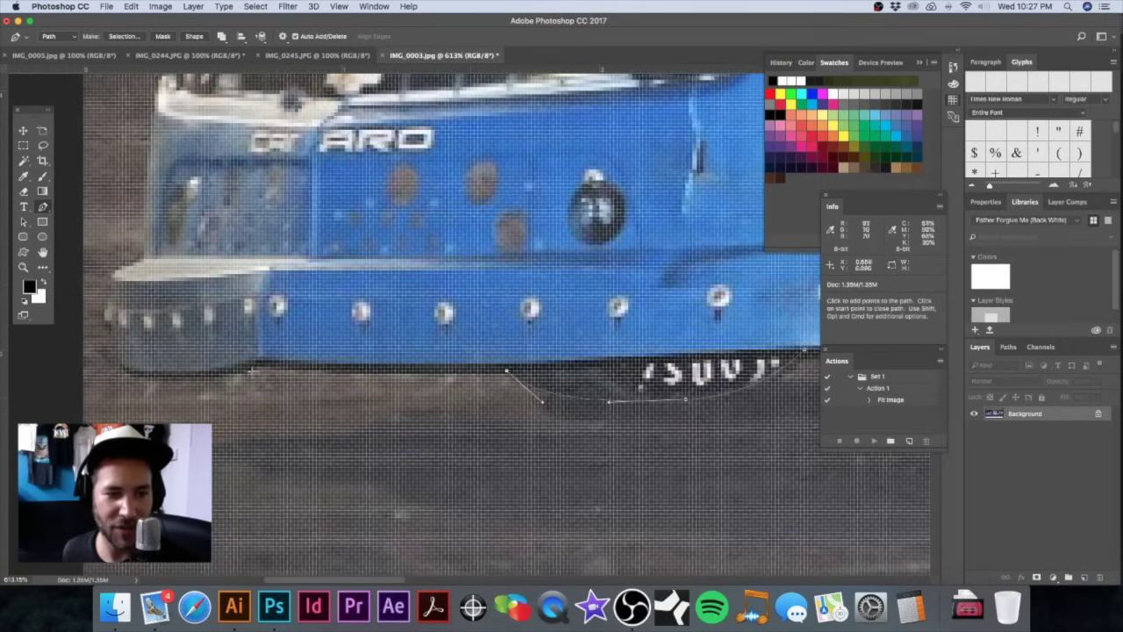
{"action": "left_click_drag", "start_coordinate": [261, 365], "coordinate": [286, 366]}
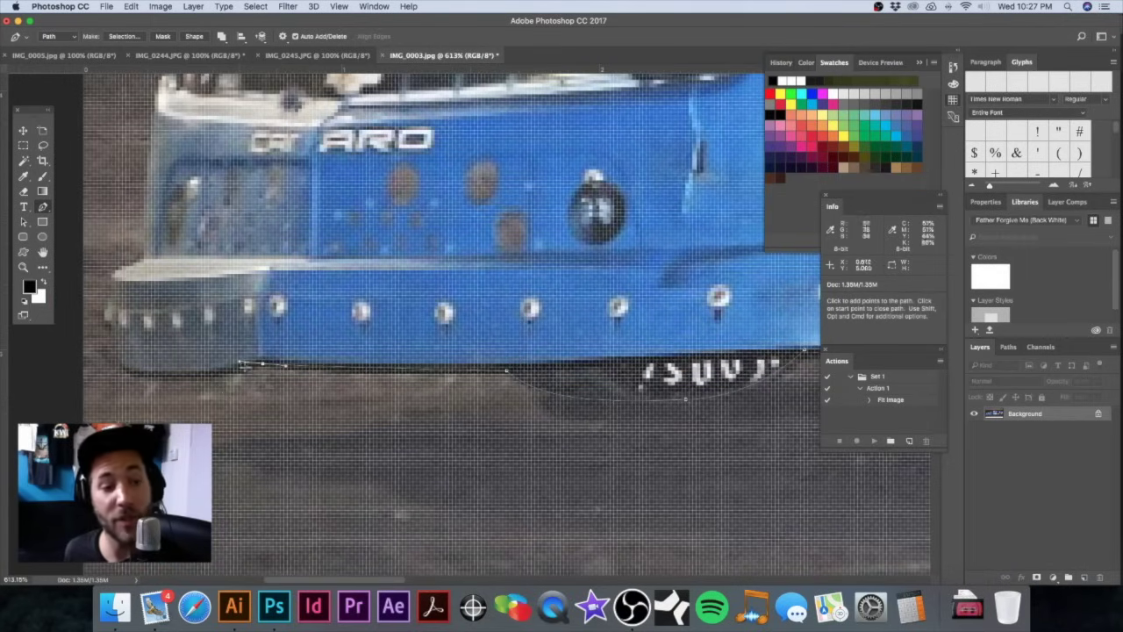
{"action": "scroll", "coordinate": [234, 363], "scroll_direction": "left", "scroll_amount": 2}
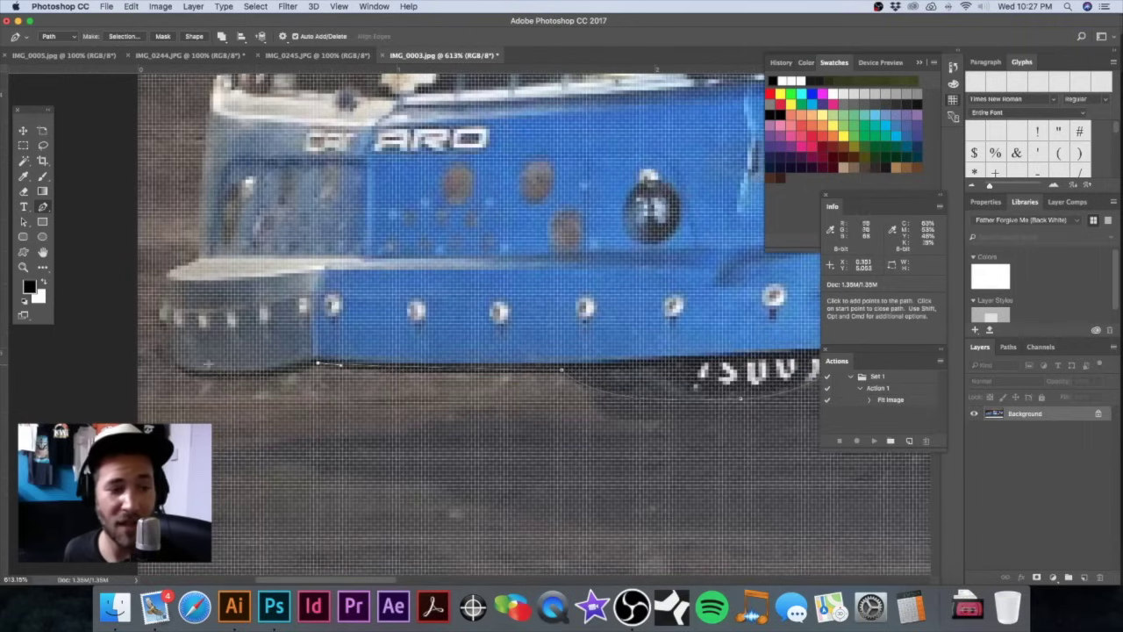
{"action": "left_click_drag", "start_coordinate": [166, 354], "coordinate": [134, 320]}
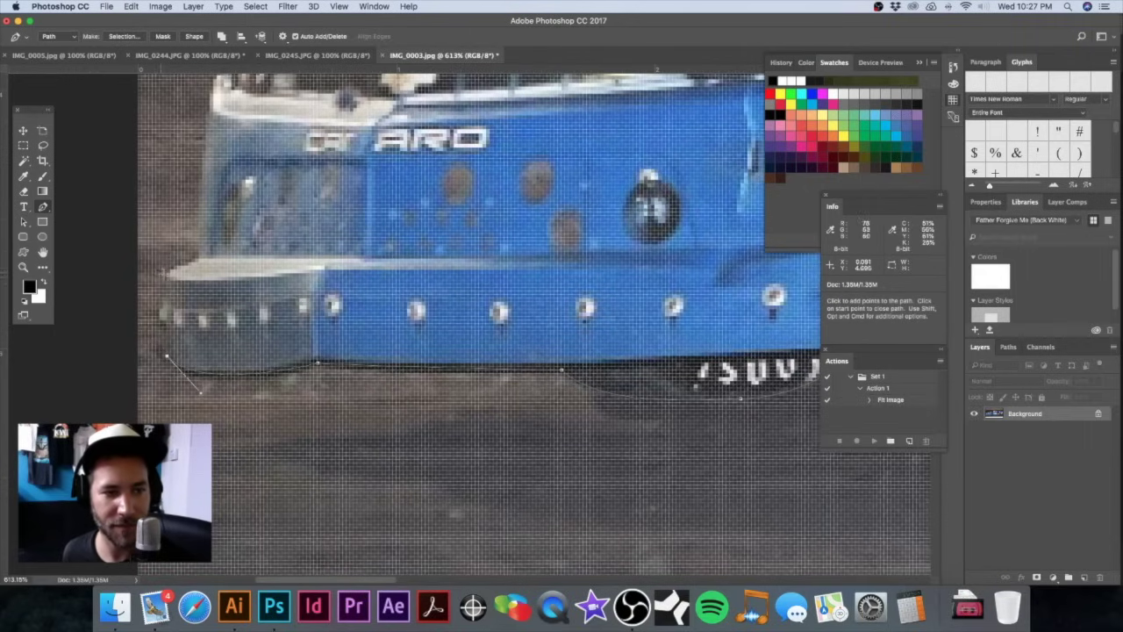
Step: Trace the path up the car's nose past the grille to the blue strip at the front of the hood
{"action": "scroll", "coordinate": [220, 299], "scroll_direction": "up", "scroll_amount": 4}
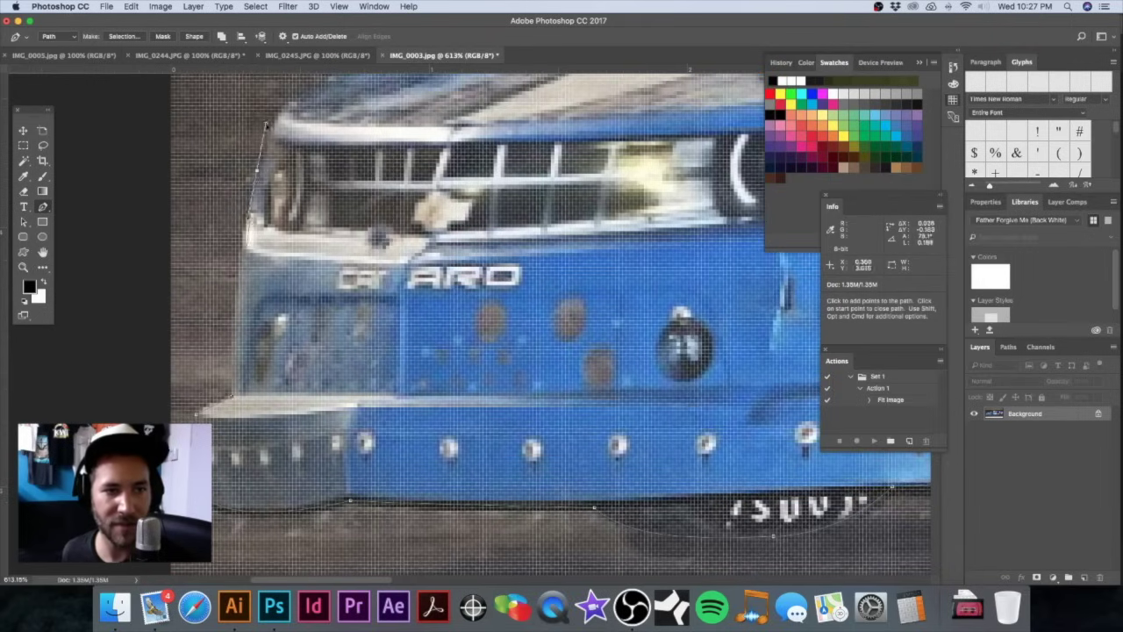
{"action": "key", "text": "space"}
{"action": "left_click_drag", "start_coordinate": [312, 114], "coordinate": [273, 243]}
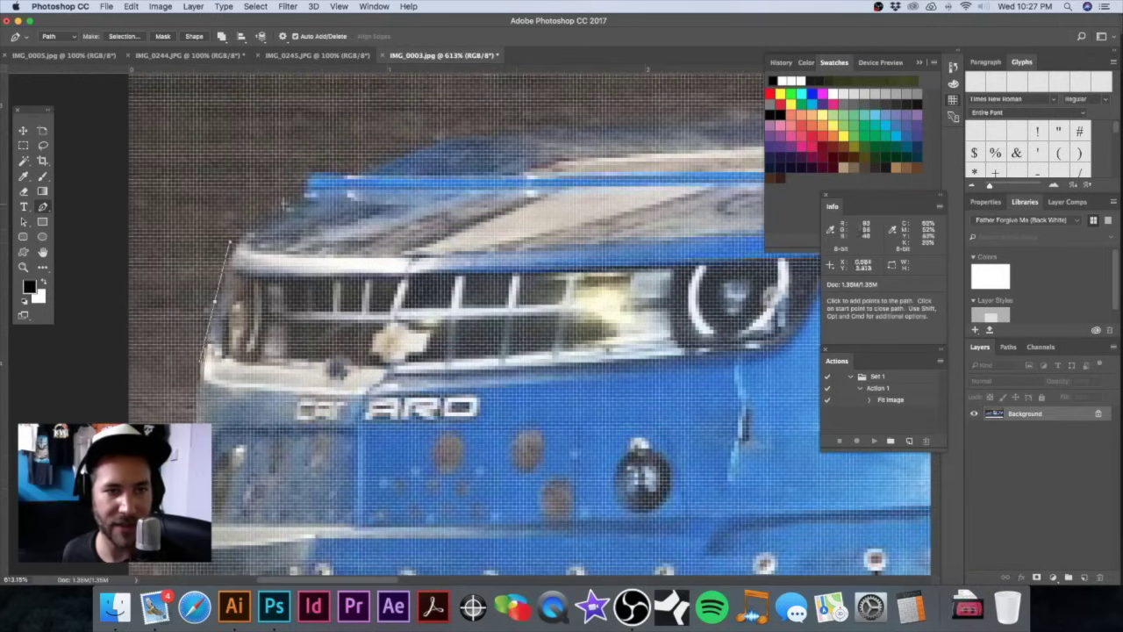
{"action": "left_click_drag", "start_coordinate": [310, 194], "coordinate": [349, 172]}
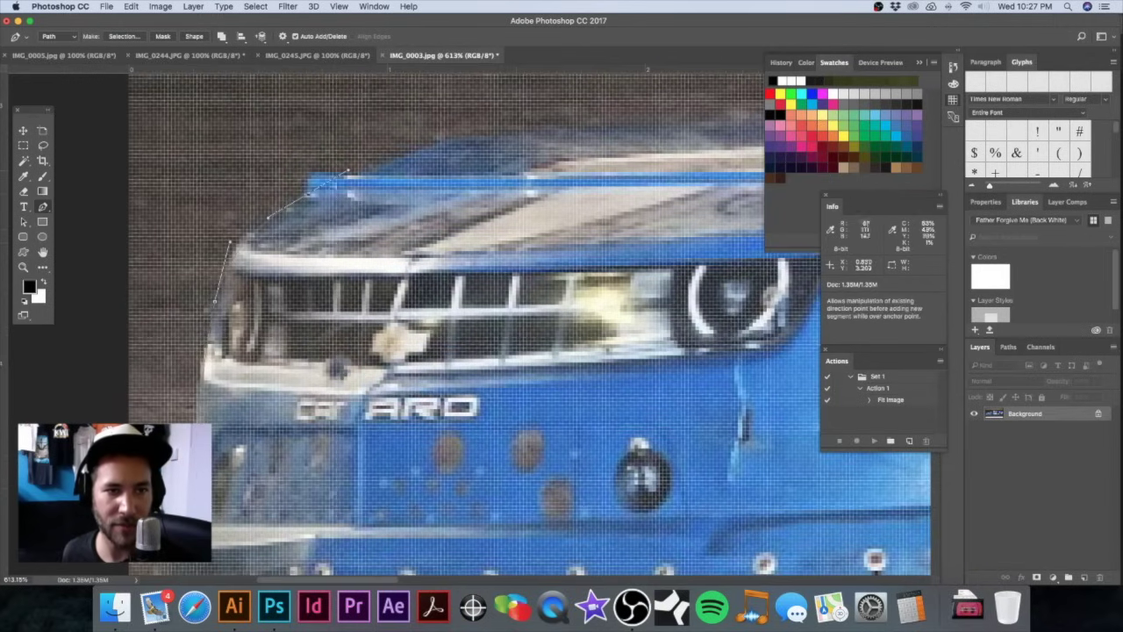
{"action": "left_click", "coordinate": [311, 193]}
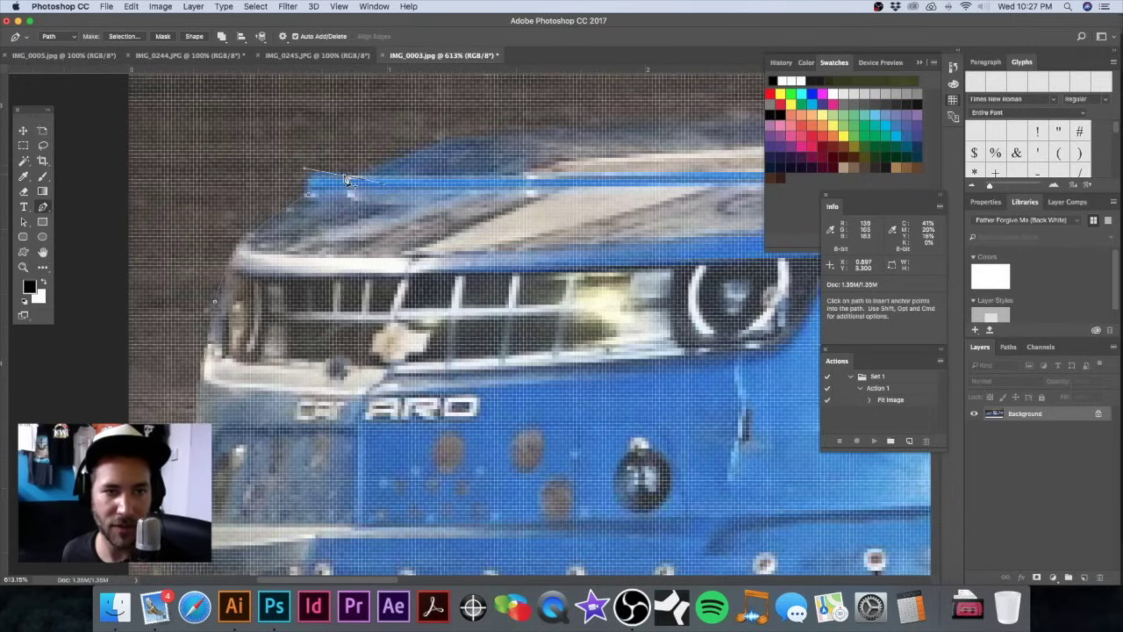
Step: Continue the path from the blue strip along the hood's upper edge to the raised purple-blue panel ahead of the windshield
{"action": "scroll", "coordinate": [346, 179], "scroll_direction": "down", "scroll_amount": 1}
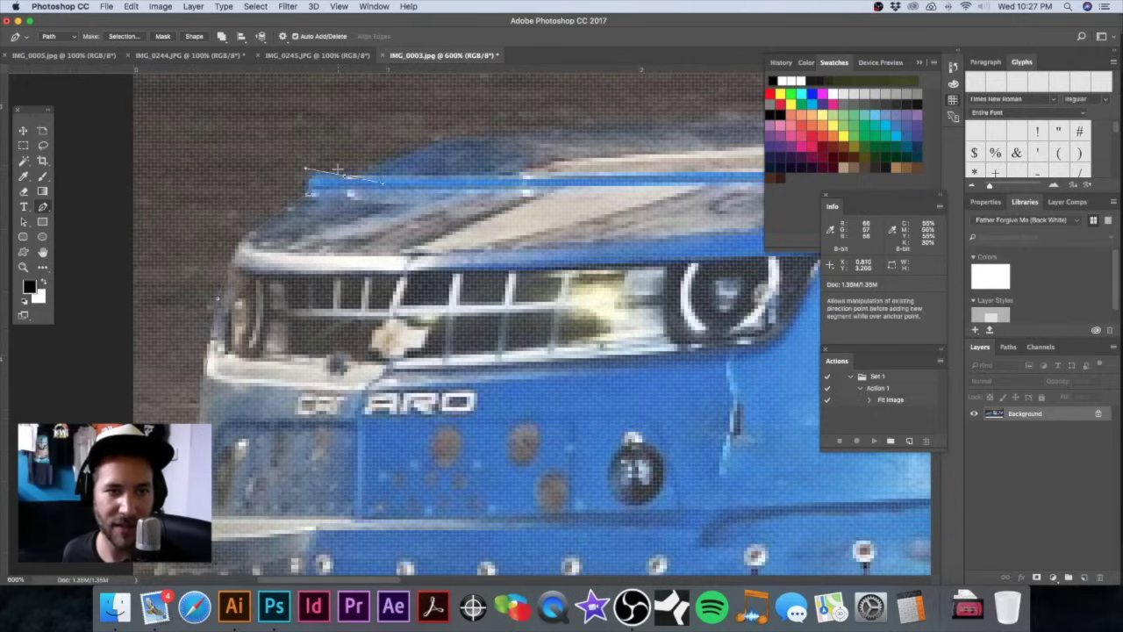
{"action": "scroll", "coordinate": [346, 176], "scroll_direction": "up", "scroll_amount": 3}
{"action": "scroll", "coordinate": [346, 176], "scroll_direction": "right", "scroll_amount": 4}
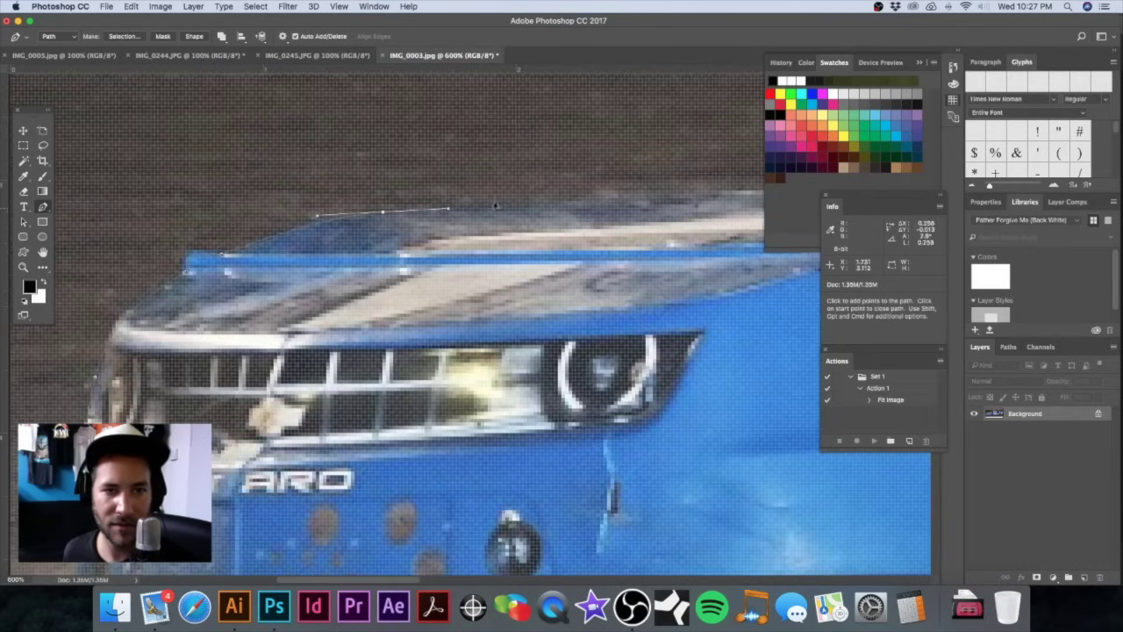
{"action": "scroll", "coordinate": [338, 225], "scroll_direction": "right", "scroll_amount": 8}
{"action": "scroll", "coordinate": [338, 226], "scroll_direction": "up", "scroll_amount": 2}
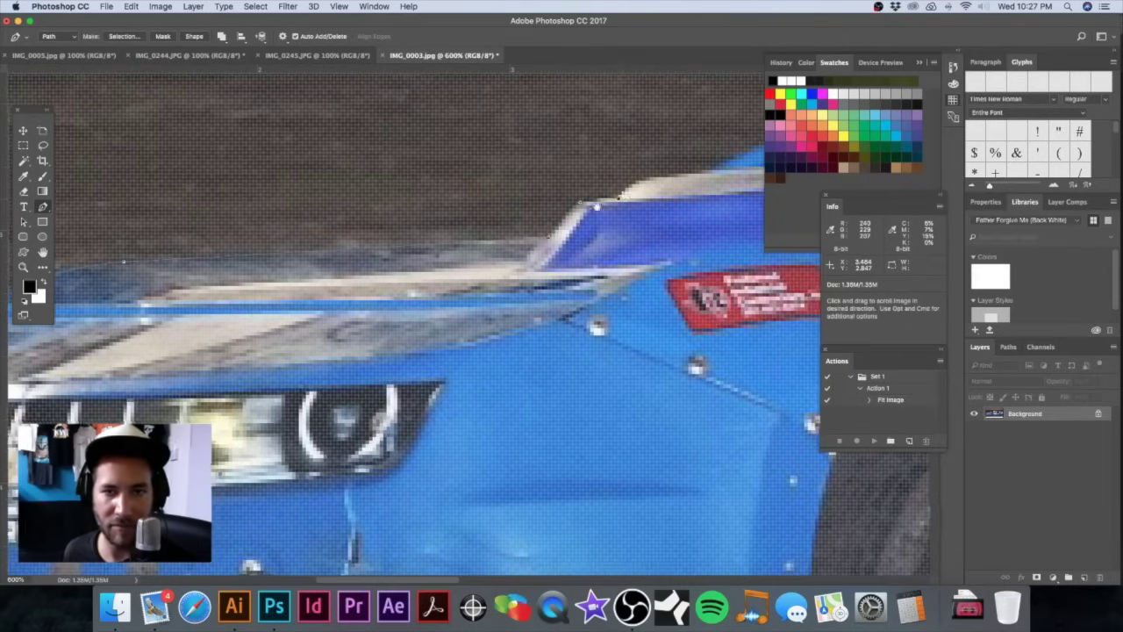
Step: Curve the path over the beige top of the raised hood panel and follow the blue windshield pillar up toward the roof
{"action": "scroll", "coordinate": [618, 198], "scroll_direction": "right", "scroll_amount": 5}
{"action": "scroll", "coordinate": [619, 198], "scroll_direction": "up", "scroll_amount": 2}
{"action": "left_click_drag", "start_coordinate": [576, 221], "coordinate": [650, 221]}
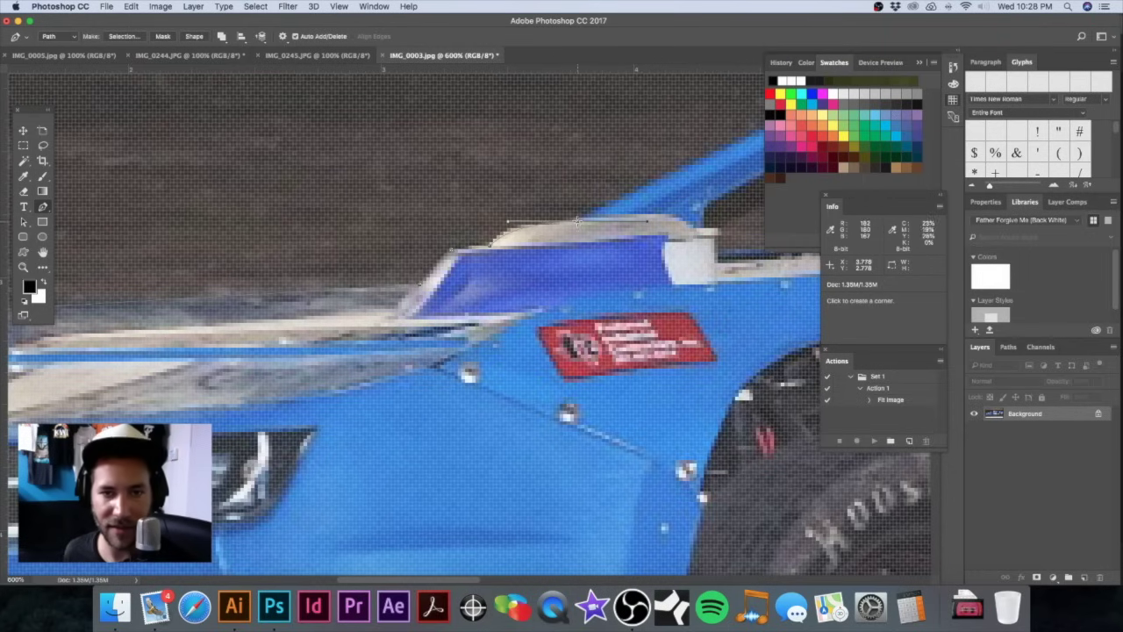
{"action": "scroll", "coordinate": [583, 215], "scroll_direction": "right", "scroll_amount": 10}
{"action": "scroll", "coordinate": [583, 215], "scroll_direction": "up", "scroll_amount": 4}
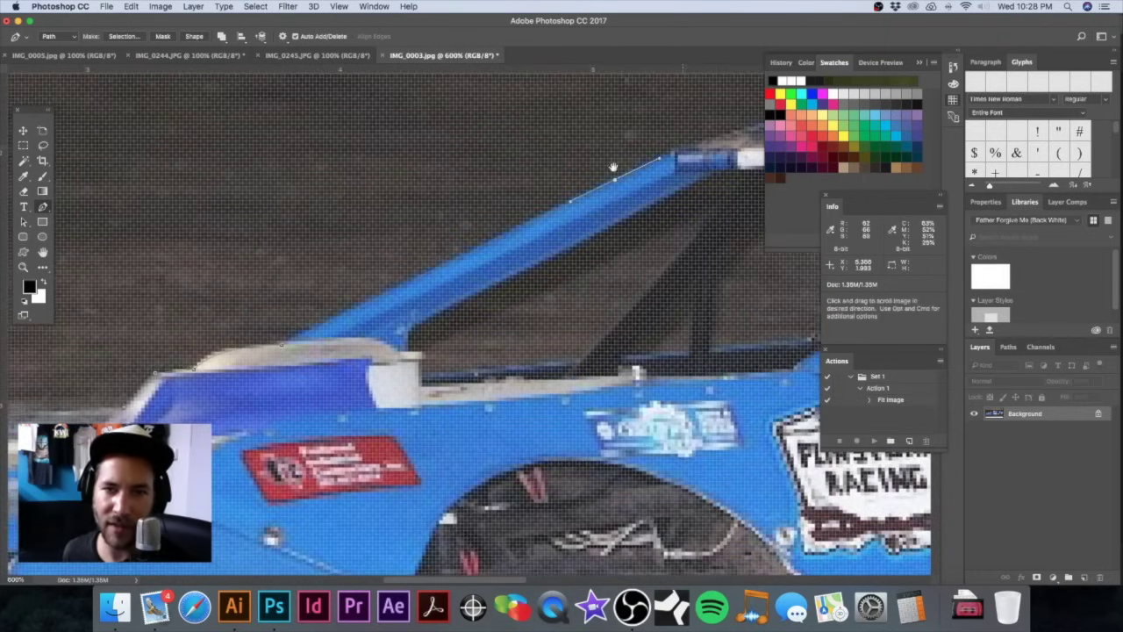
Step: Trace the path around the top of the windshield pillar and along the front part of the beige roof
{"action": "left_click_drag", "start_coordinate": [614, 168], "coordinate": [399, 213]}
{"action": "left_click_drag", "start_coordinate": [603, 169], "coordinate": [731, 157]}
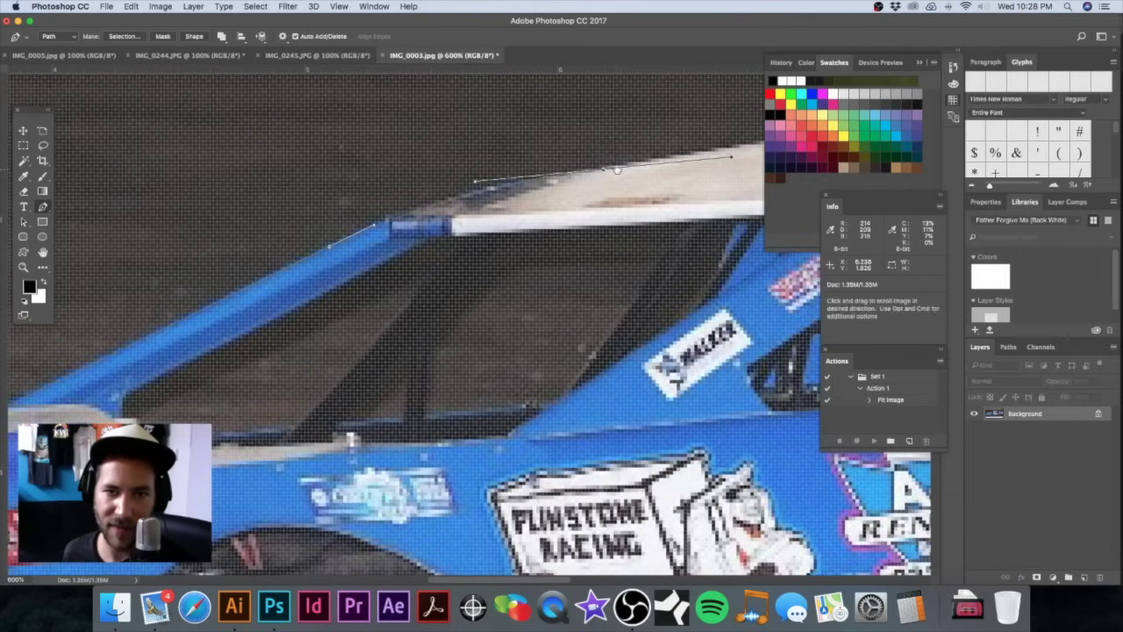
{"action": "left_click", "coordinate": [604, 168]}
{"action": "left_click_drag", "start_coordinate": [632, 159], "coordinate": [175, 278]}
{"action": "left_click_drag", "start_coordinate": [380, 264], "coordinate": [191, 254]}
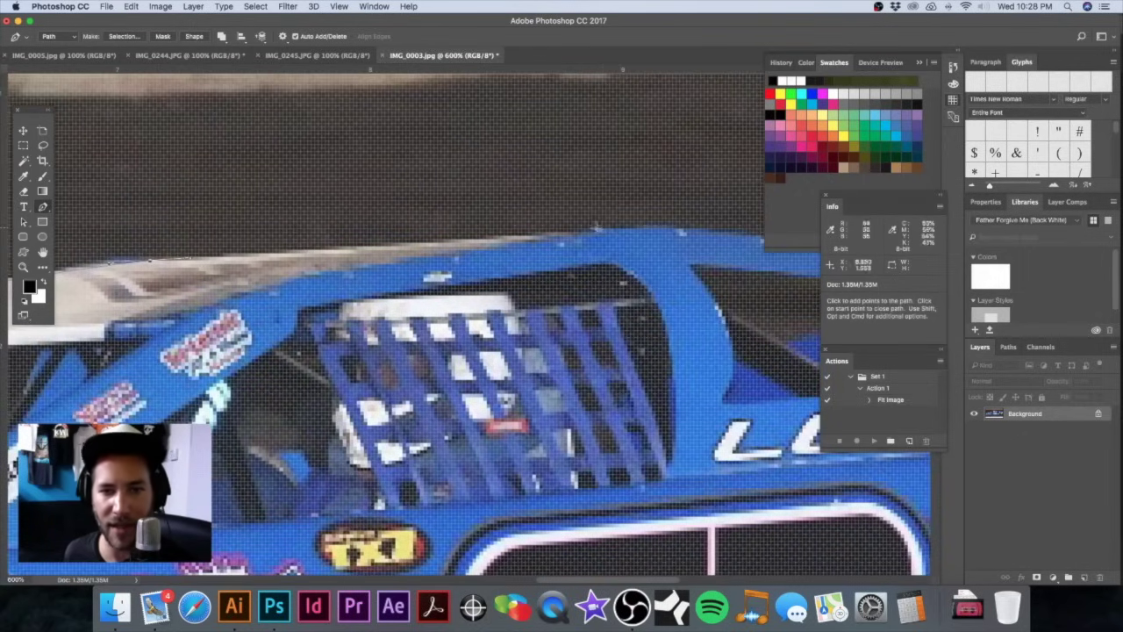
Step: Follow the rear roofline above the LOVELL lettering, curving the path down to where the blue rear spoiler begins
{"action": "left_click_drag", "start_coordinate": [654, 232], "coordinate": [402, 212]}
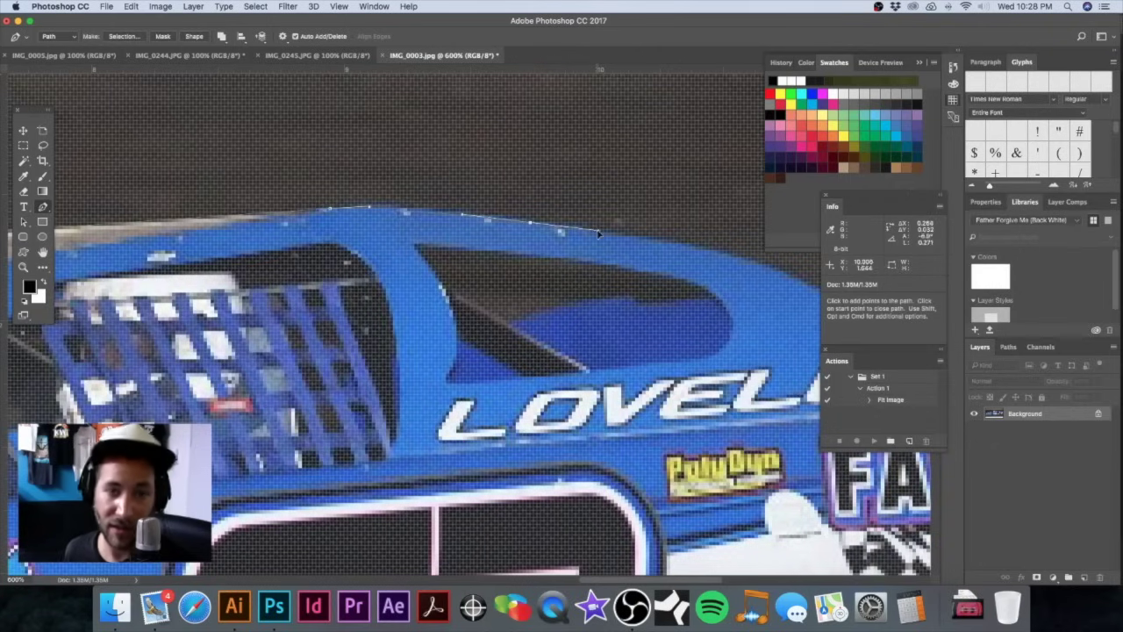
{"action": "left_click_drag", "start_coordinate": [563, 221], "coordinate": [350, 180]}
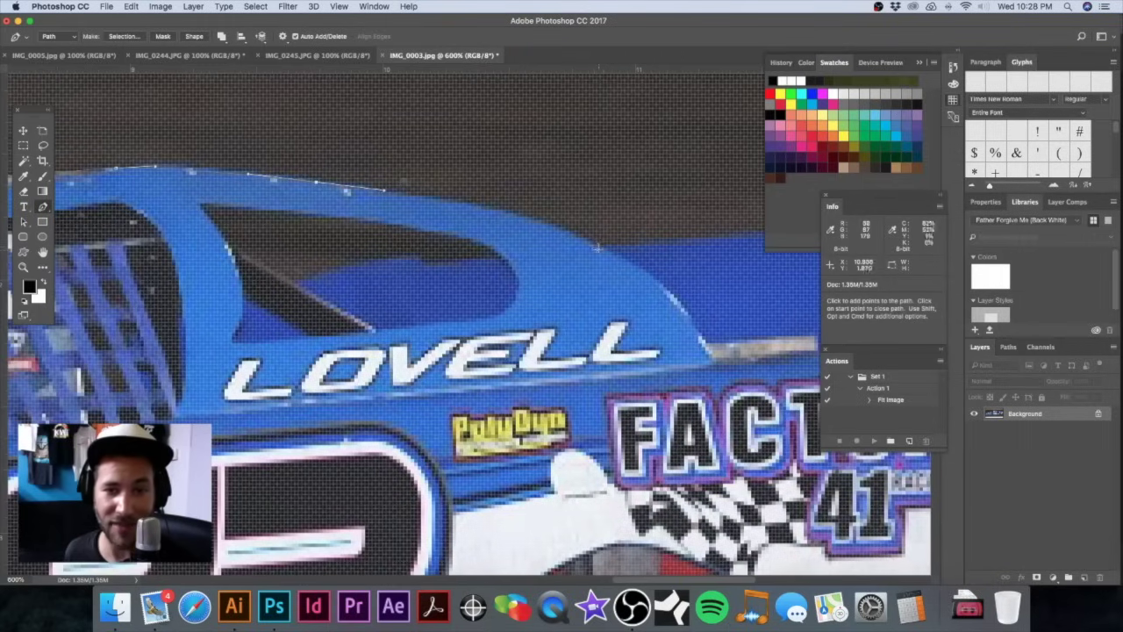
{"action": "left_click_drag", "start_coordinate": [592, 245], "coordinate": [651, 283]}
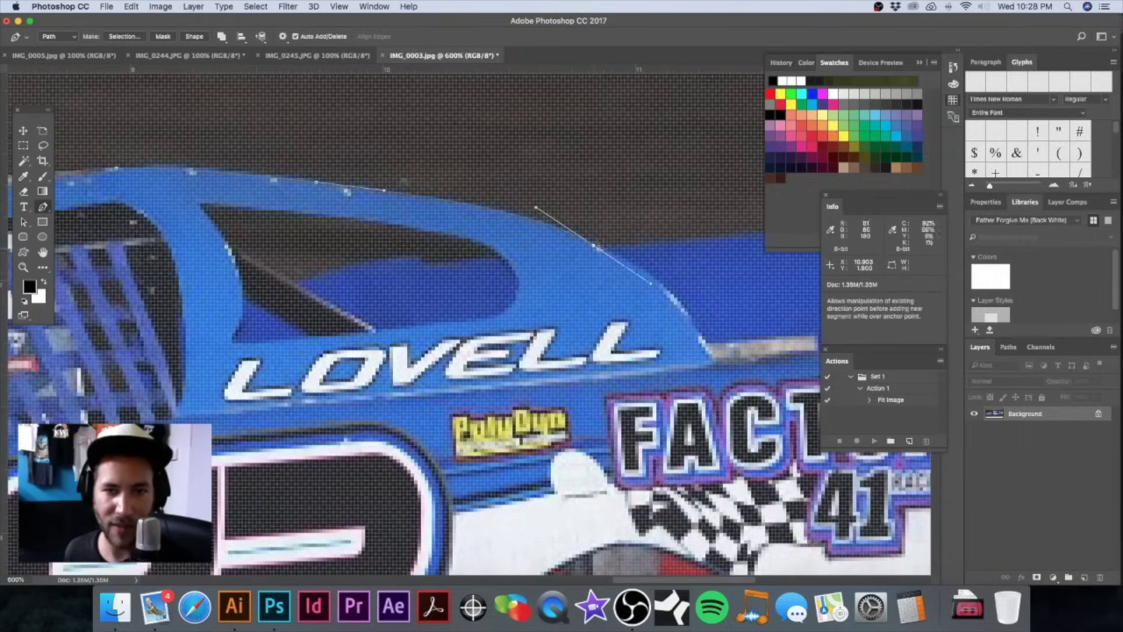
{"action": "left_click_drag", "start_coordinate": [642, 244], "coordinate": [352, 209]}
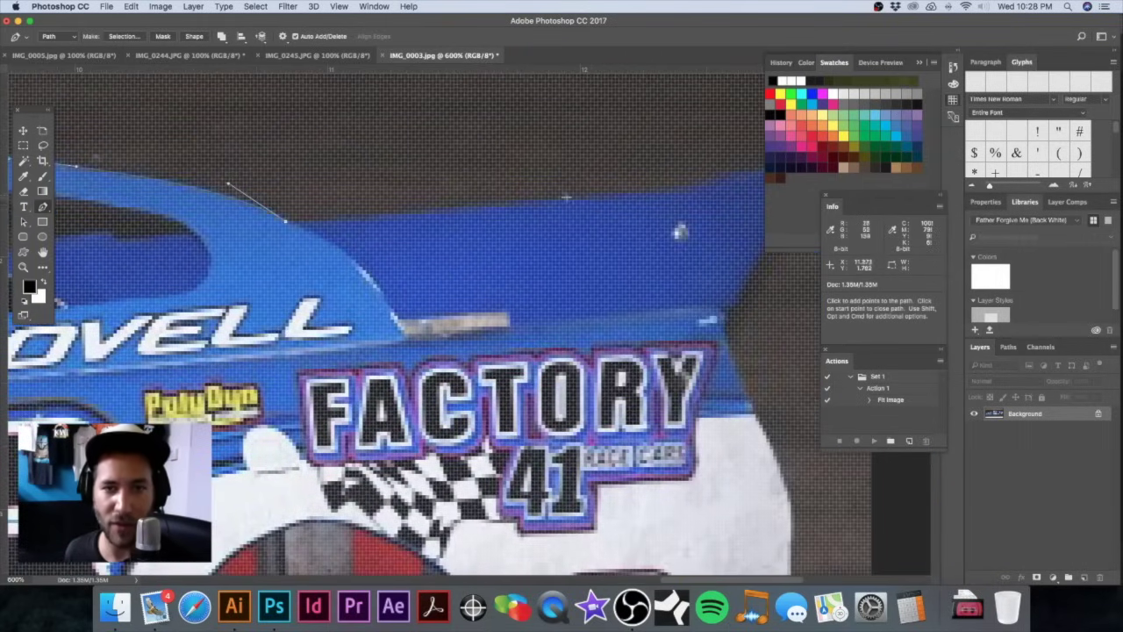
Step: Outline the rear spoiler along its upper edge, around its outer tip and down to its base
{"action": "mouse_move", "coordinate": [657, 195]}
{"action": "left_mouse_down"}
{"action": "mouse_move", "coordinate": [678, 195]}
{"action": "mouse_move", "coordinate": [531, 210]}
{"action": "left_mouse_up"}
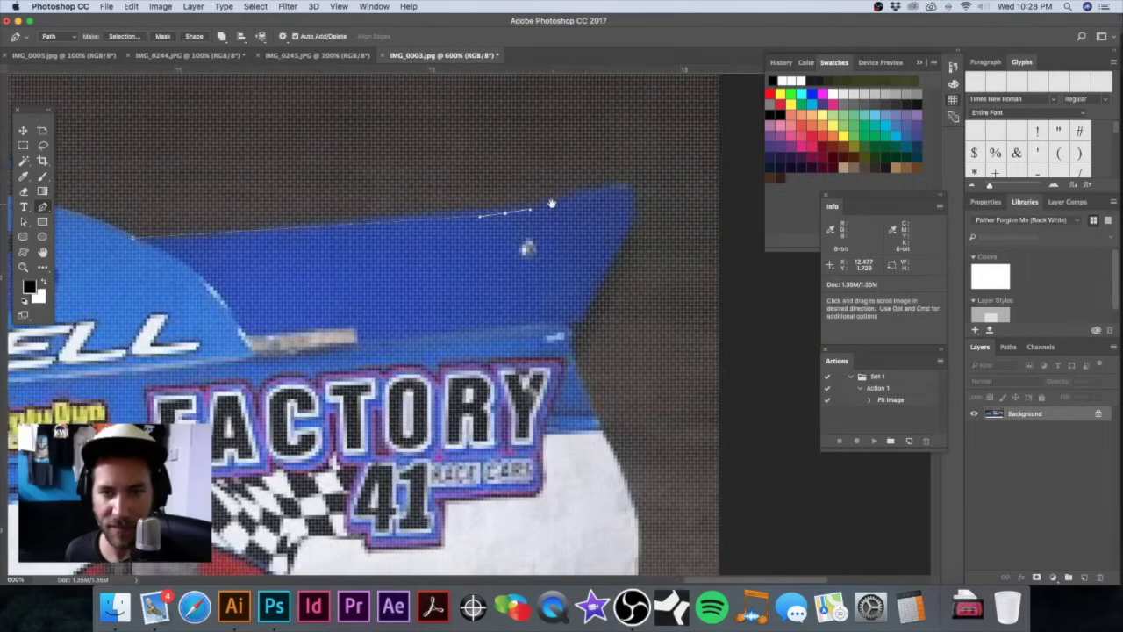
{"action": "left_click", "coordinate": [622, 185]}
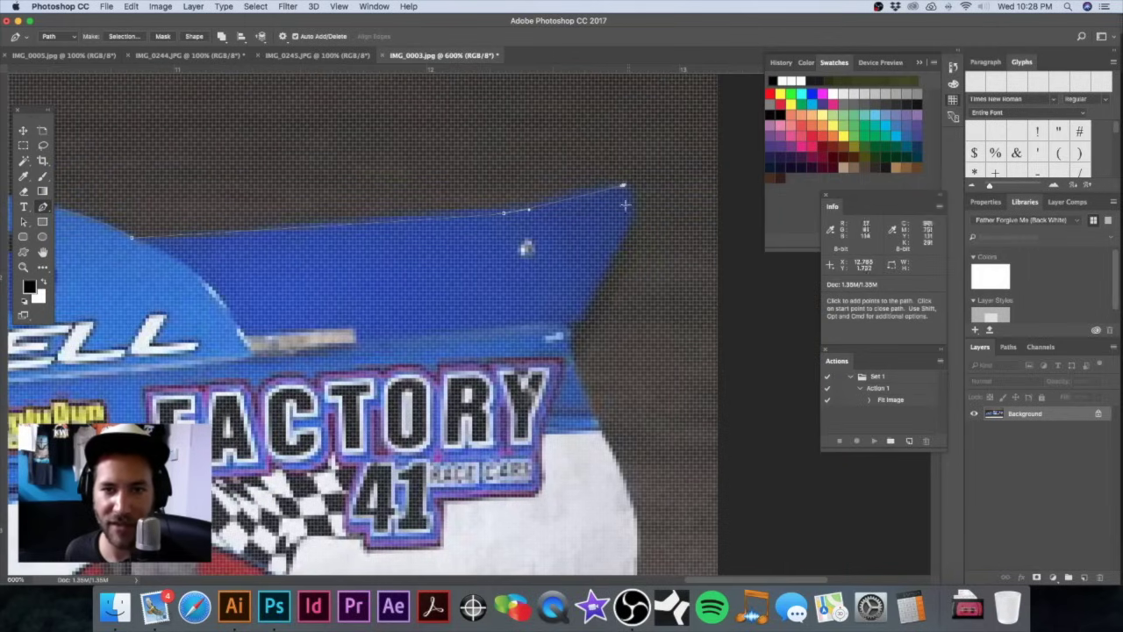
{"action": "left_click_drag", "start_coordinate": [630, 214], "coordinate": [626, 232]}
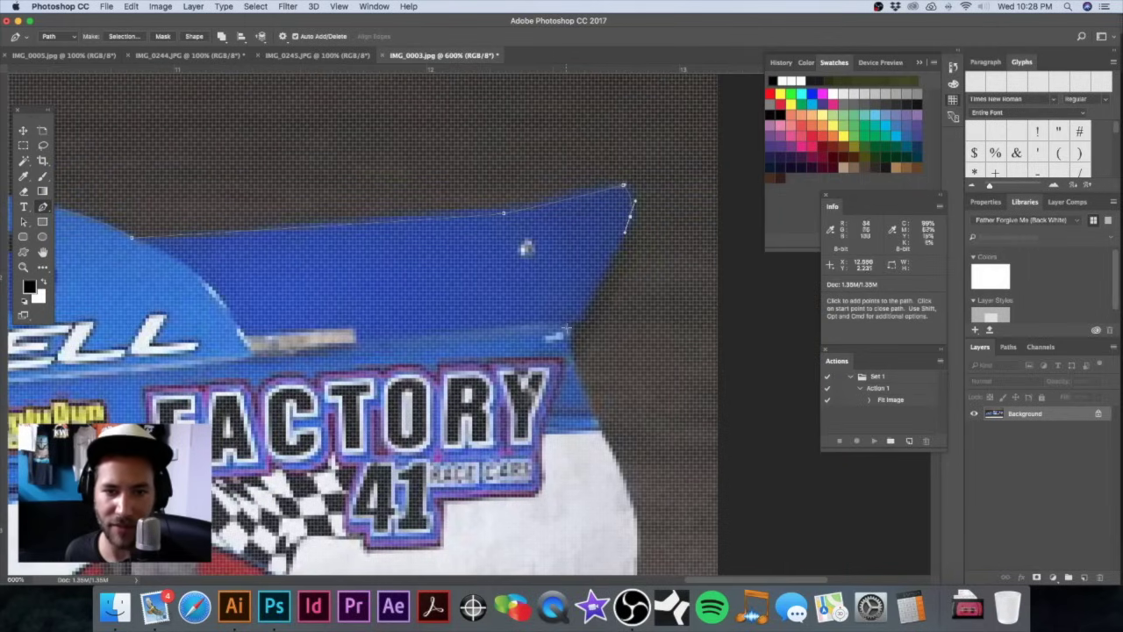
{"action": "scroll", "coordinate": [565, 326], "scroll_direction": "down", "scroll_amount": 3}
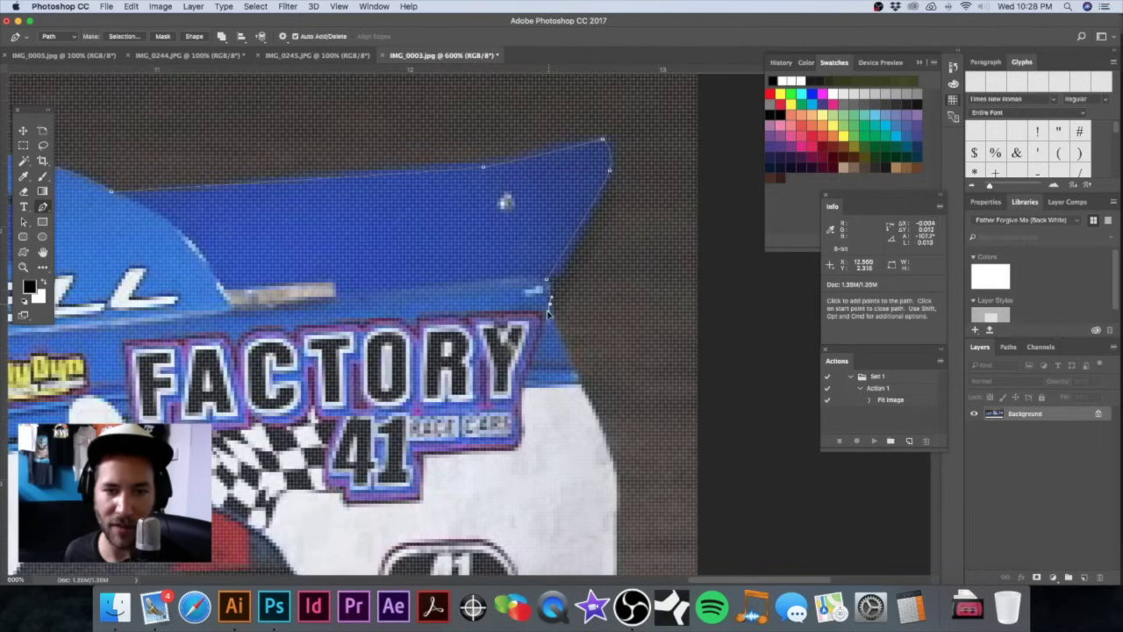
Step: Trace the path down the rear edge of the car's body past the FACTORY 41 decal and along the white panel
{"action": "left_click_drag", "start_coordinate": [550, 309], "coordinate": [494, 182]}
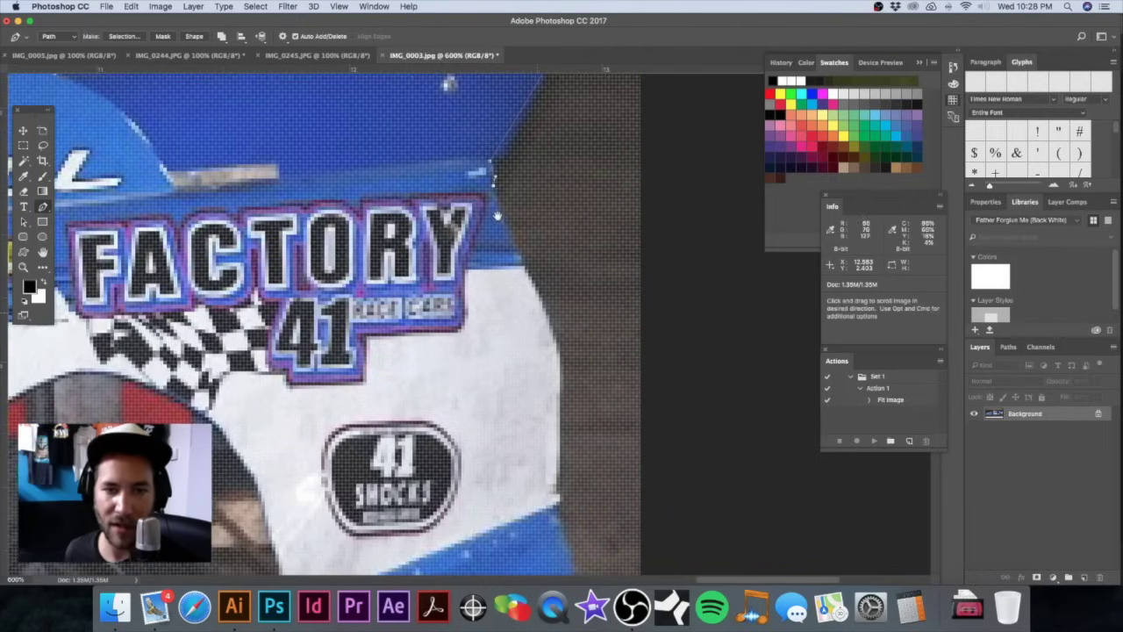
{"action": "left_click", "coordinate": [540, 299]}
{"action": "left_click", "coordinate": [548, 320]}
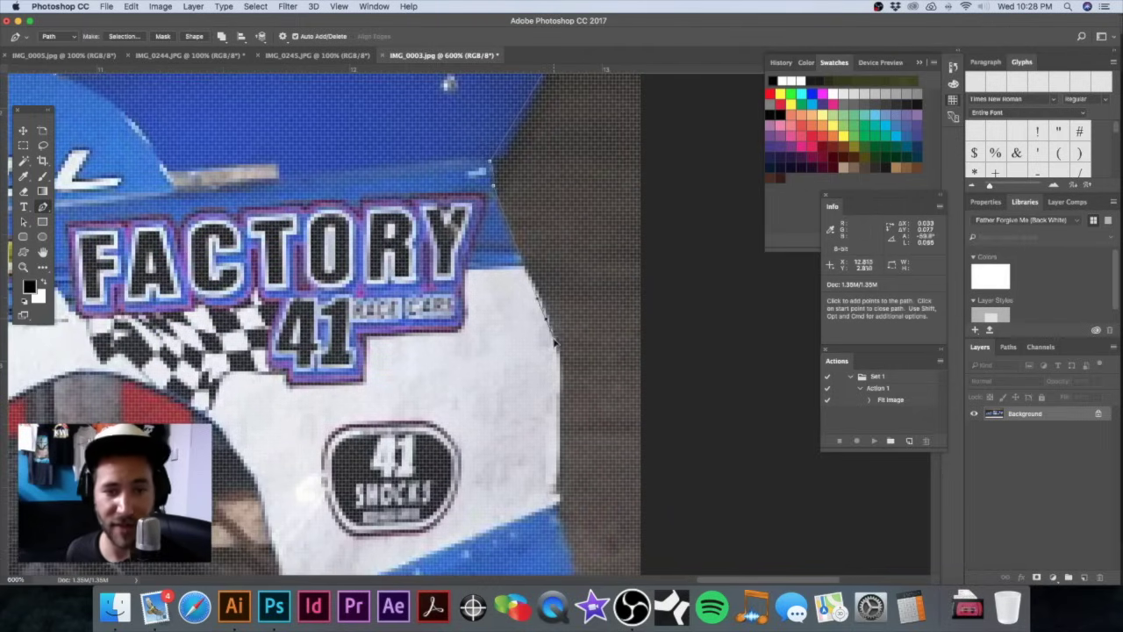
{"action": "scroll", "coordinate": [552, 322], "scroll_direction": "down", "scroll_amount": 2}
{"action": "left_click_drag", "start_coordinate": [551, 322], "coordinate": [548, 255]}
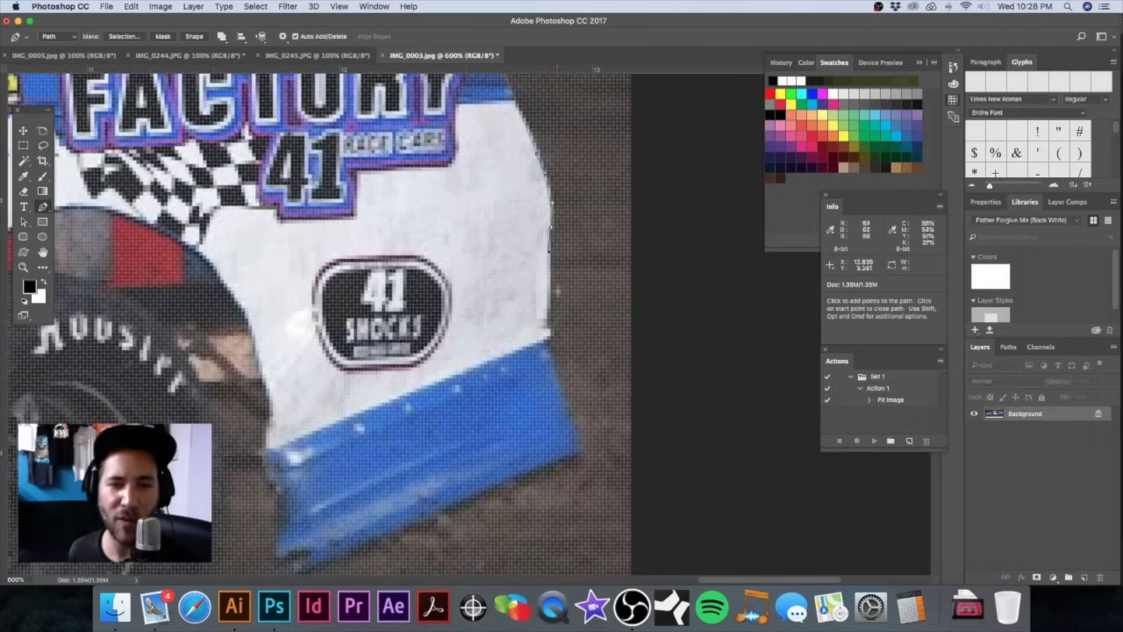
Step: Outline the blue lower panel behind the rear tire along its outer corner, bottom edge and ragged front edge
{"action": "left_click", "coordinate": [579, 453]}
{"action": "scroll", "coordinate": [509, 457], "scroll_direction": "down", "scroll_amount": 3}
{"action": "scroll", "coordinate": [509, 456], "scroll_direction": "left", "scroll_amount": 2}
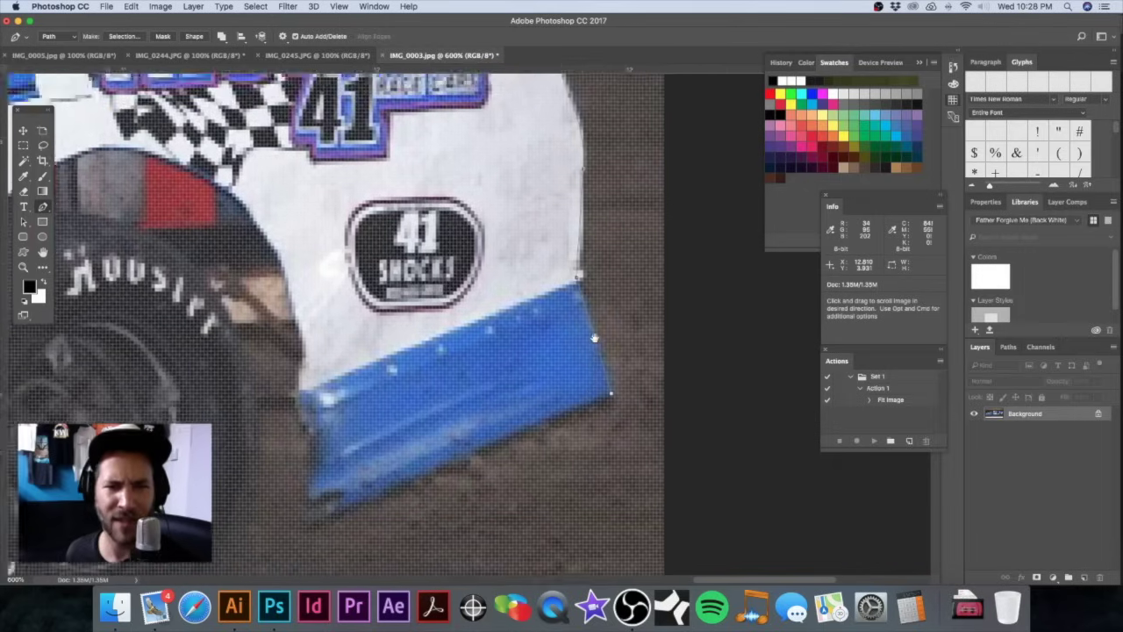
{"action": "left_click", "coordinate": [328, 481]}
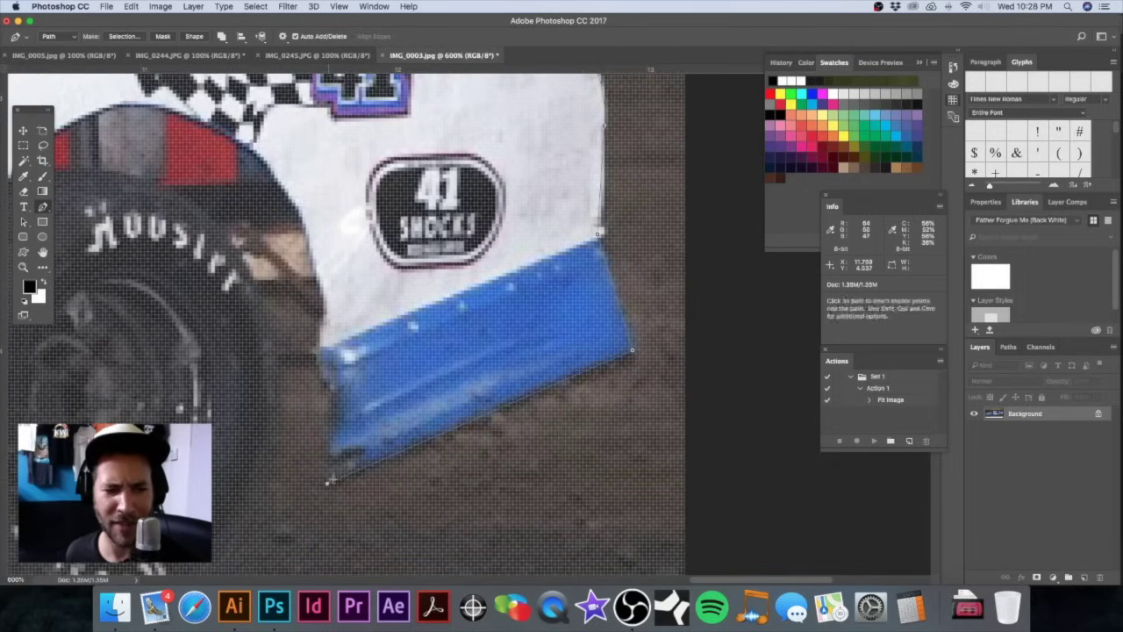
{"action": "left_click", "coordinate": [330, 461]}
{"action": "left_click_drag", "start_coordinate": [328, 433], "coordinate": [331, 430]}
Step: Bridge the path to the rear tire and curve it around the tire's bottom up to the blue side skirt
{"action": "left_click_drag", "start_coordinate": [331, 388], "coordinate": [438, 254]}
{"action": "left_click", "coordinate": [313, 350]}
{"action": "left_click_drag", "start_coordinate": [509, 379], "coordinate": [458, 471]}
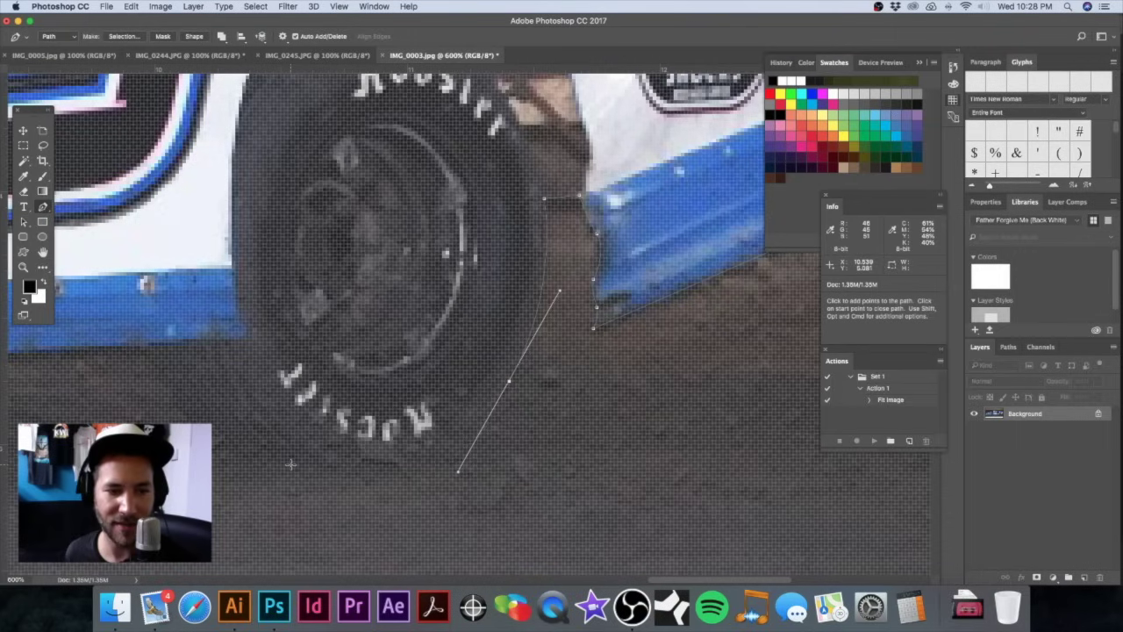
{"action": "left_click_drag", "start_coordinate": [291, 465], "coordinate": [257, 465]}
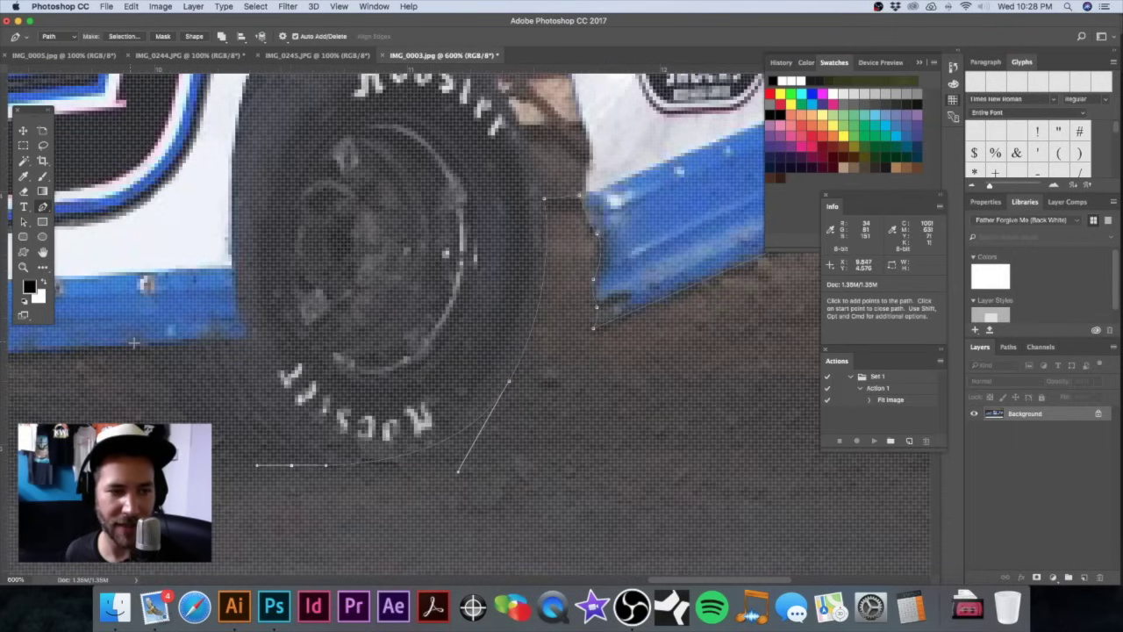
{"action": "left_click_drag", "start_coordinate": [144, 345], "coordinate": [590, 253]}
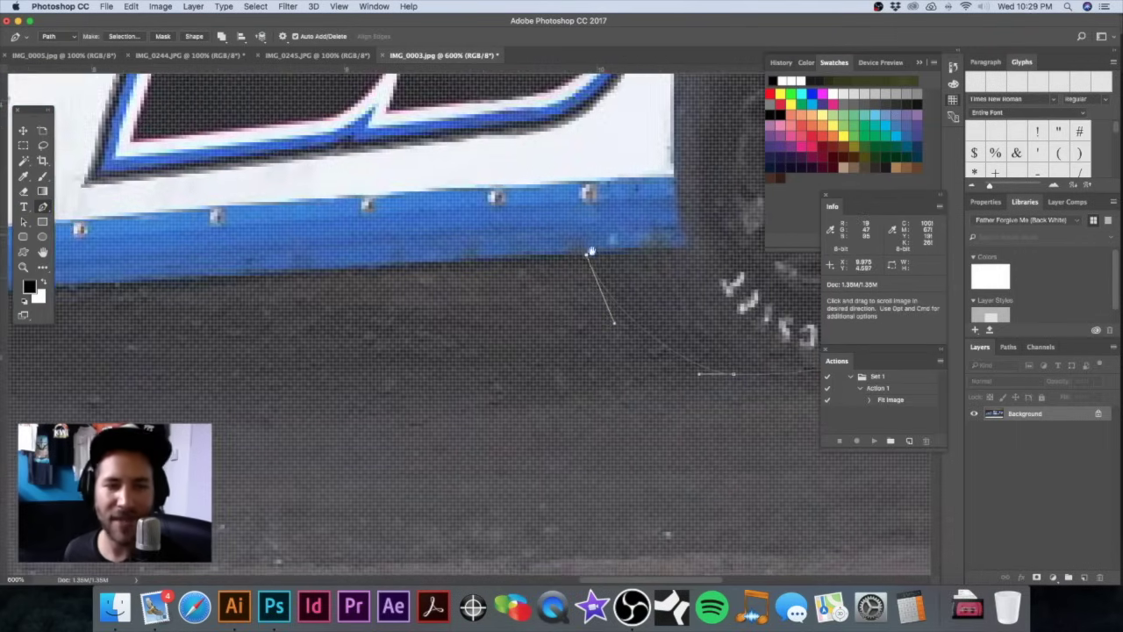
Step: Follow the bottom edge of the blue side skirt forward to its end behind the front tire
{"action": "left_click", "coordinate": [486, 276], "text": "alt"}
{"action": "left_click", "coordinate": [487, 276], "text": "alt"}
{"action": "left_click_drag", "start_coordinate": [609, 297], "coordinate": [820, 287]}
{"action": "left_click_drag", "start_coordinate": [454, 306], "coordinate": [681, 305]}
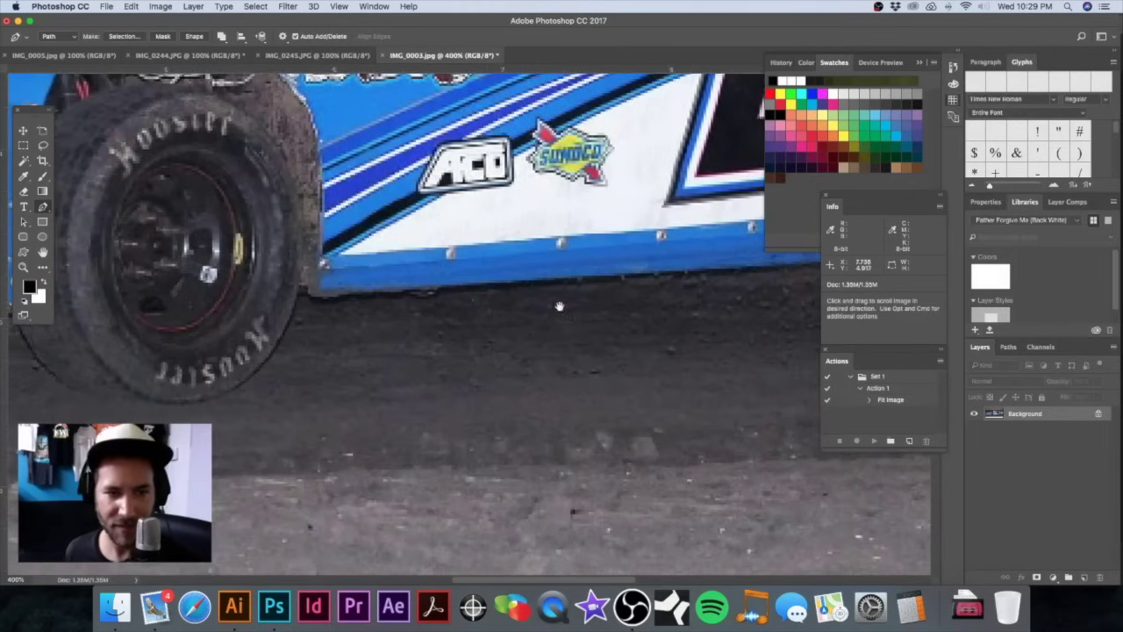
{"action": "left_click", "coordinate": [364, 289]}
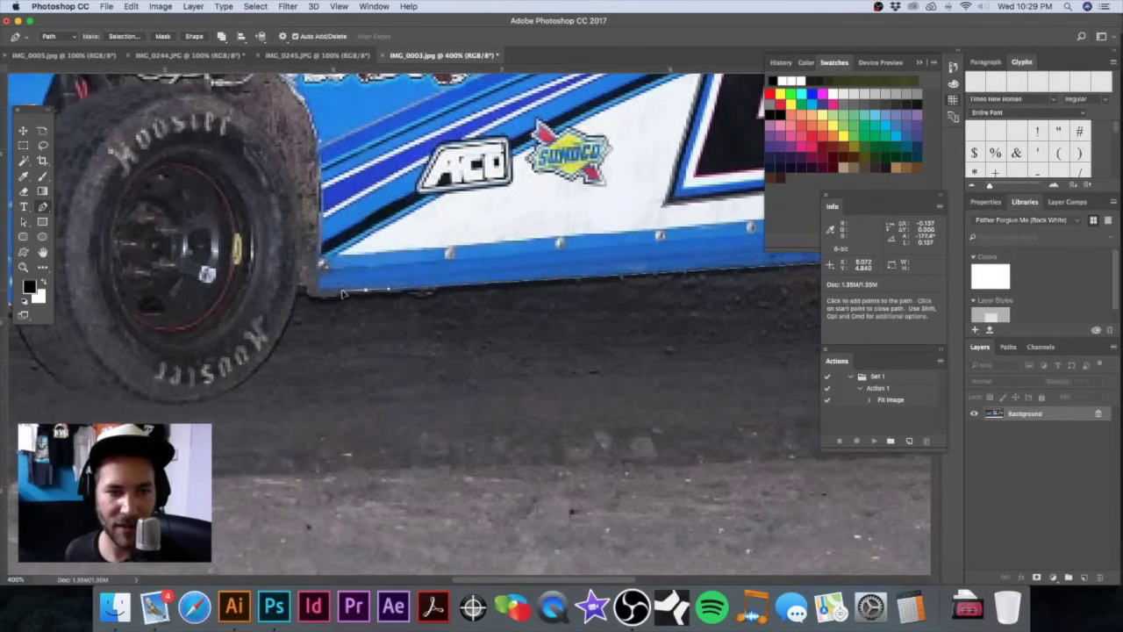
{"action": "scroll", "coordinate": [313, 296], "scroll_direction": "up", "scroll_amount": 3}
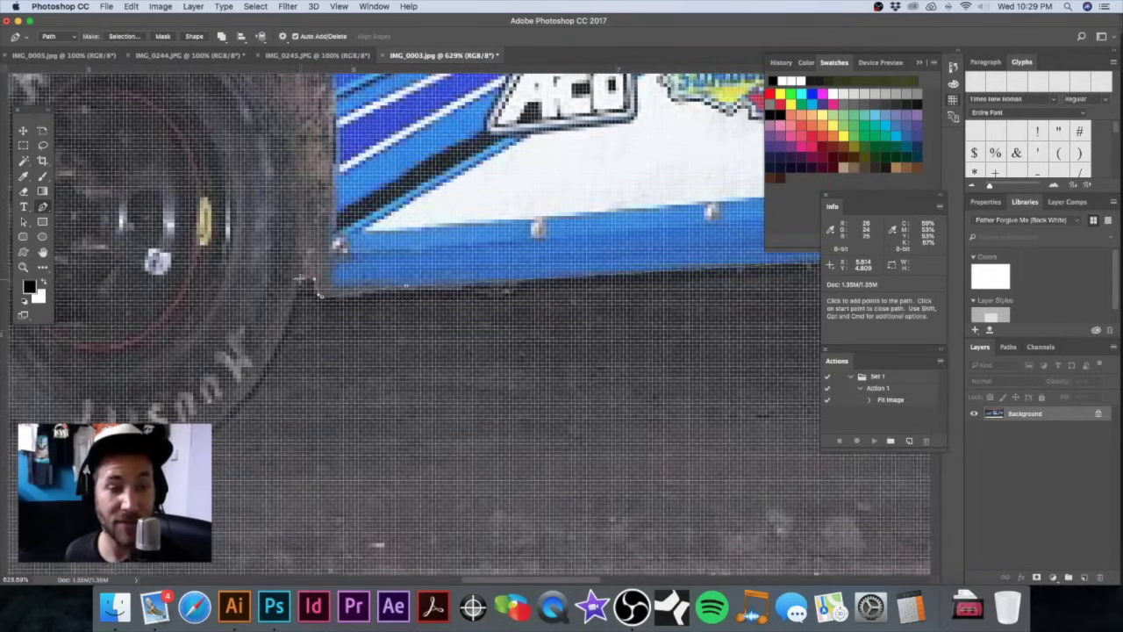
Step: Curve the path around the bottom of the front tire and close it at the starting point on the lower body edge
{"action": "left_click_drag", "start_coordinate": [321, 297], "coordinate": [496, 250]}
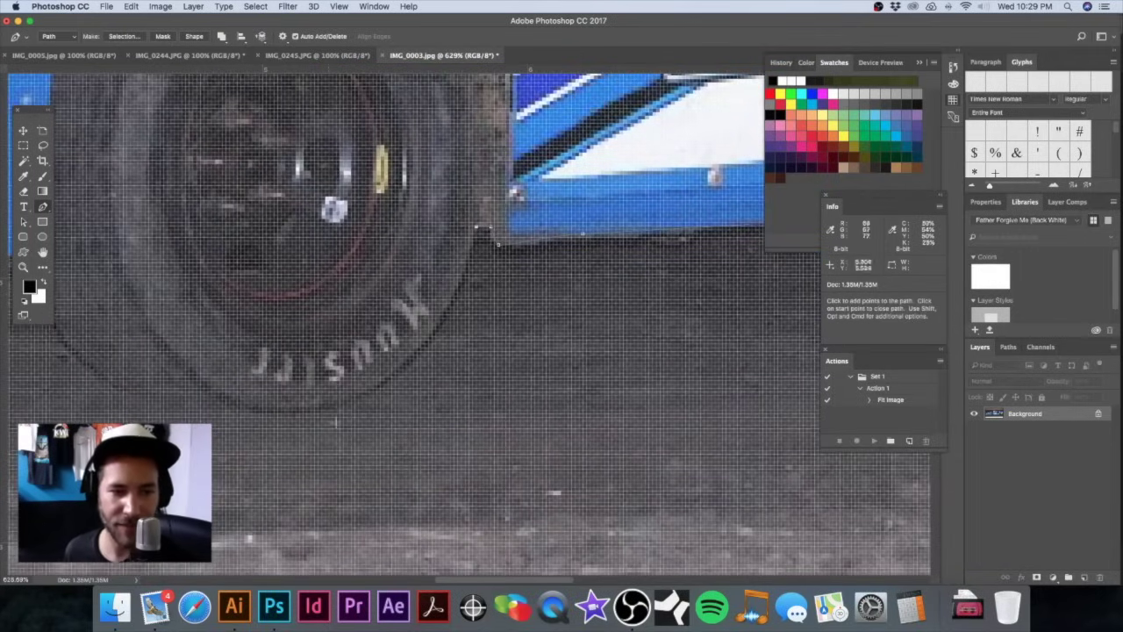
{"action": "left_click_drag", "start_coordinate": [316, 409], "coordinate": [448, 386]}
{"action": "left_click", "coordinate": [318, 410], "text": "alt"}
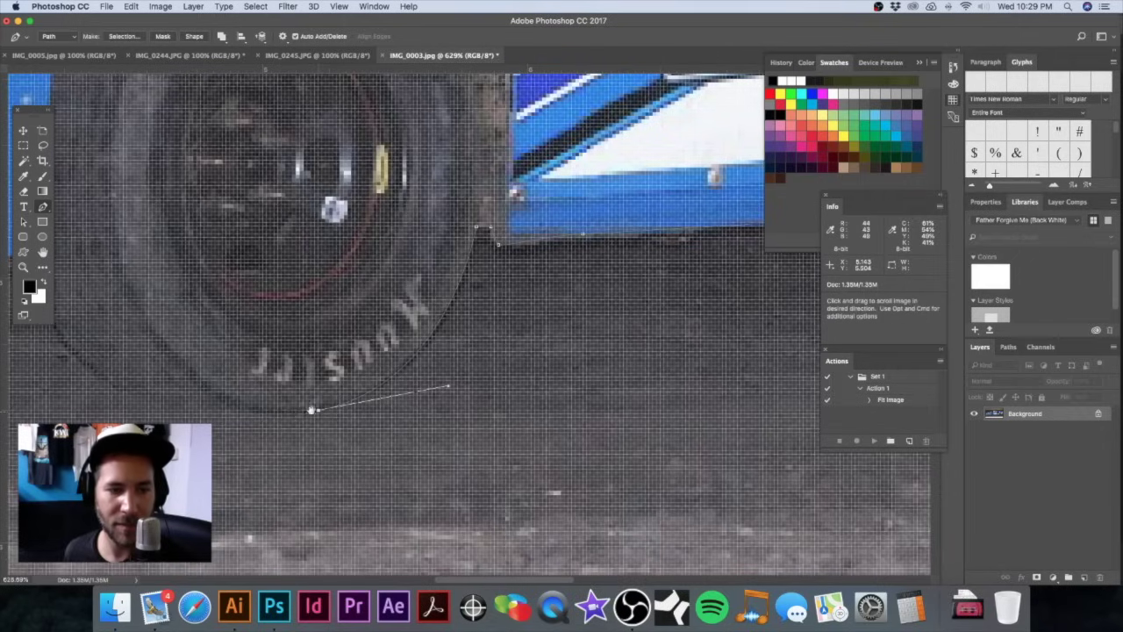
{"action": "left_click_drag", "start_coordinate": [301, 409], "coordinate": [557, 409]}
{"action": "left_click_drag", "start_coordinate": [397, 401], "coordinate": [387, 399]}
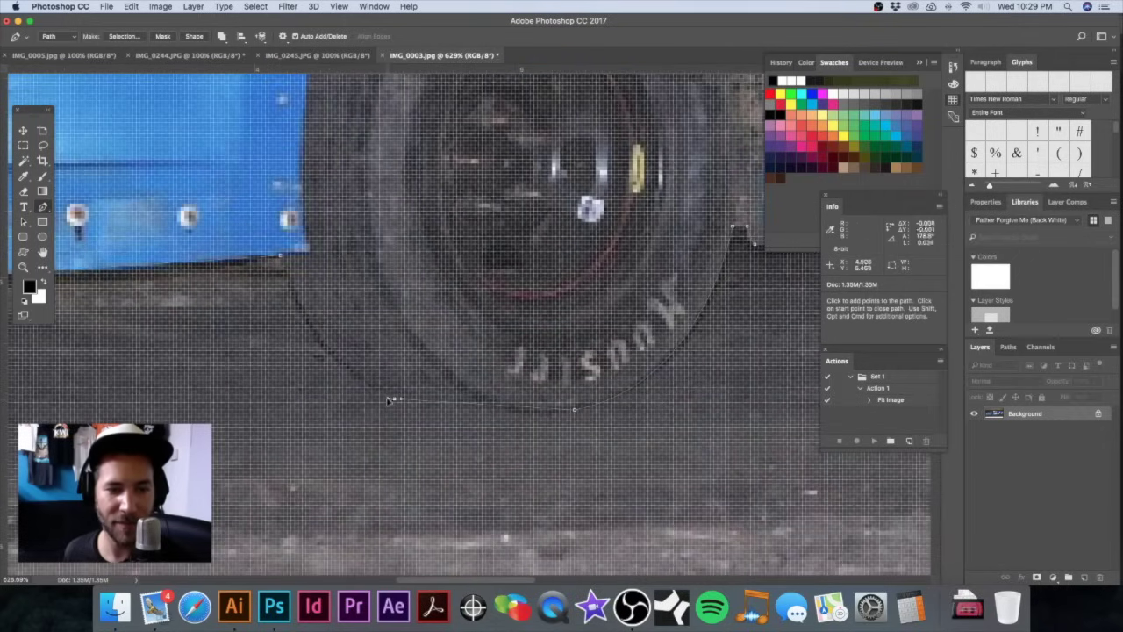
{"action": "left_click_drag", "start_coordinate": [283, 261], "coordinate": [259, 167]}
Step: Set the Pen tool's path operation to Subtract Front Shape for cutting out the openings inside the car outline
{"action": "scroll", "coordinate": [641, 283], "scroll_direction": "down", "scroll_amount": 2}
{"action": "scroll", "coordinate": [642, 284], "scroll_direction": "down", "scroll_amount": 4}
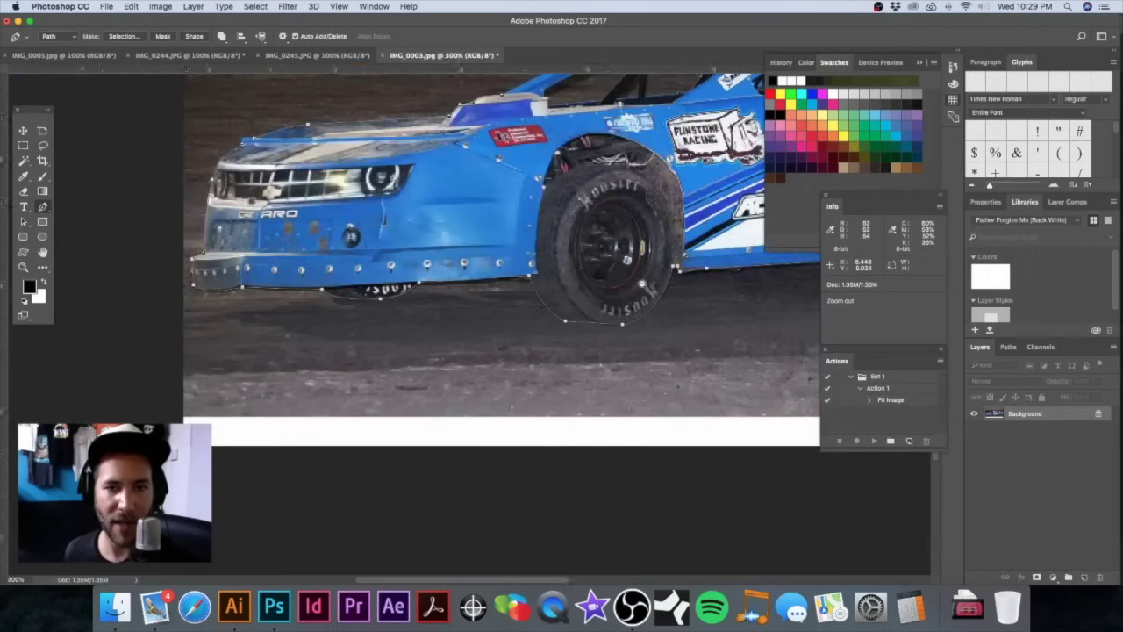
{"action": "left_click", "coordinate": [221, 37]}
{"action": "left_click", "coordinate": [285, 63]}
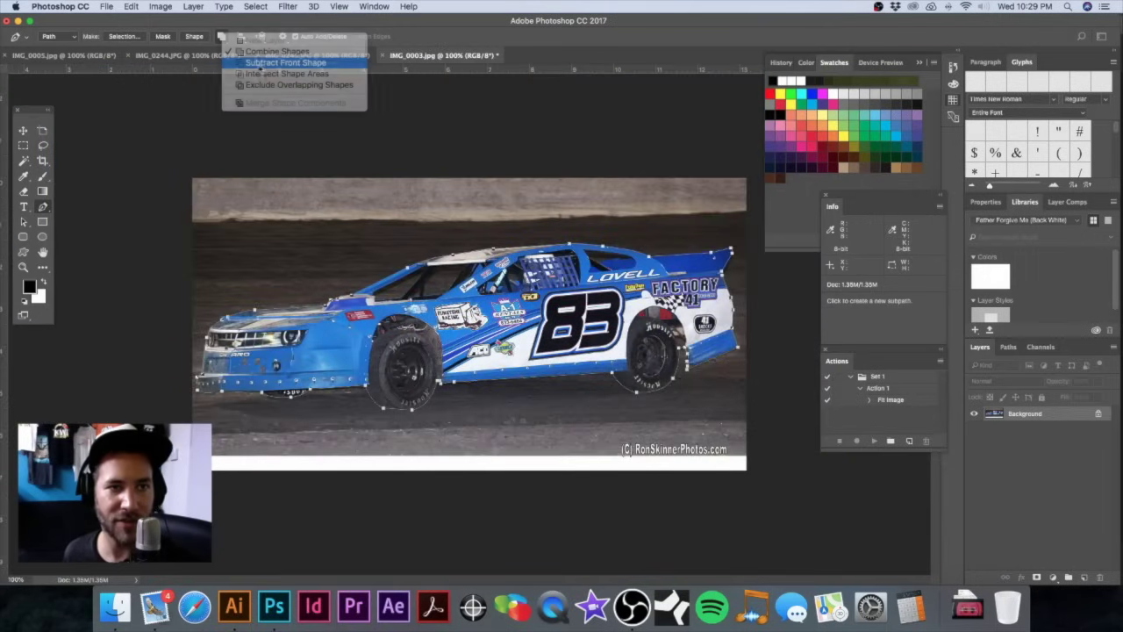
Step: Start the front windshield opening at the base of the blue pillar and trace the pillar's underside up to the white roof edge
{"action": "scroll", "coordinate": [395, 287], "scroll_direction": "up", "scroll_amount": 2}
{"action": "scroll", "coordinate": [359, 268], "scroll_direction": "up", "scroll_amount": 5}
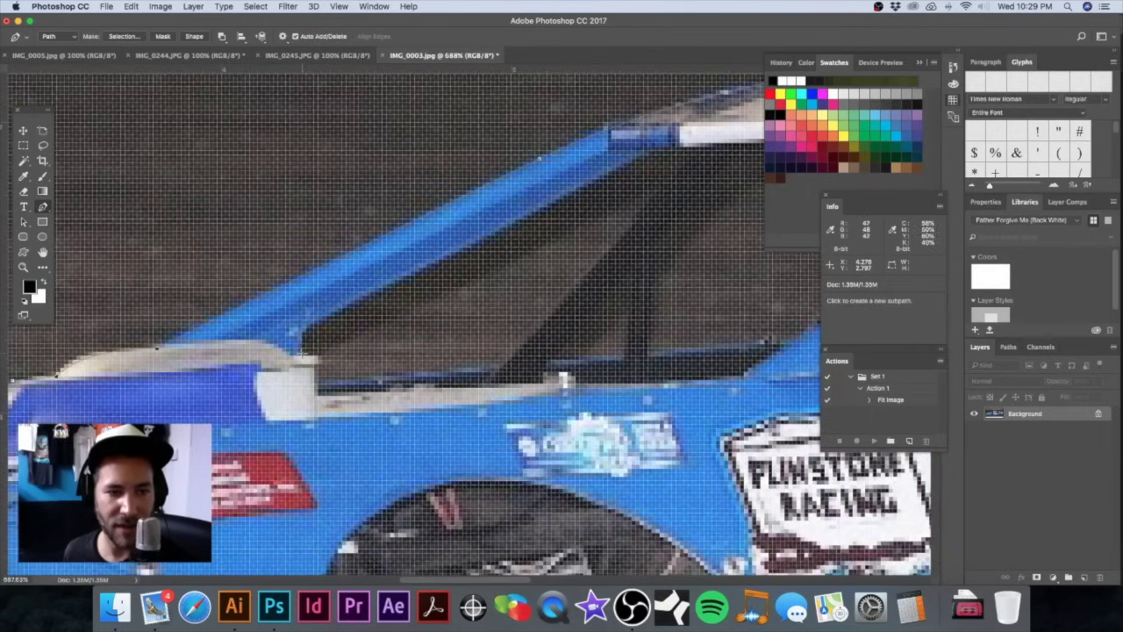
{"action": "left_click", "coordinate": [301, 354]}
{"action": "scroll", "coordinate": [477, 230], "scroll_direction": "right", "scroll_amount": 3}
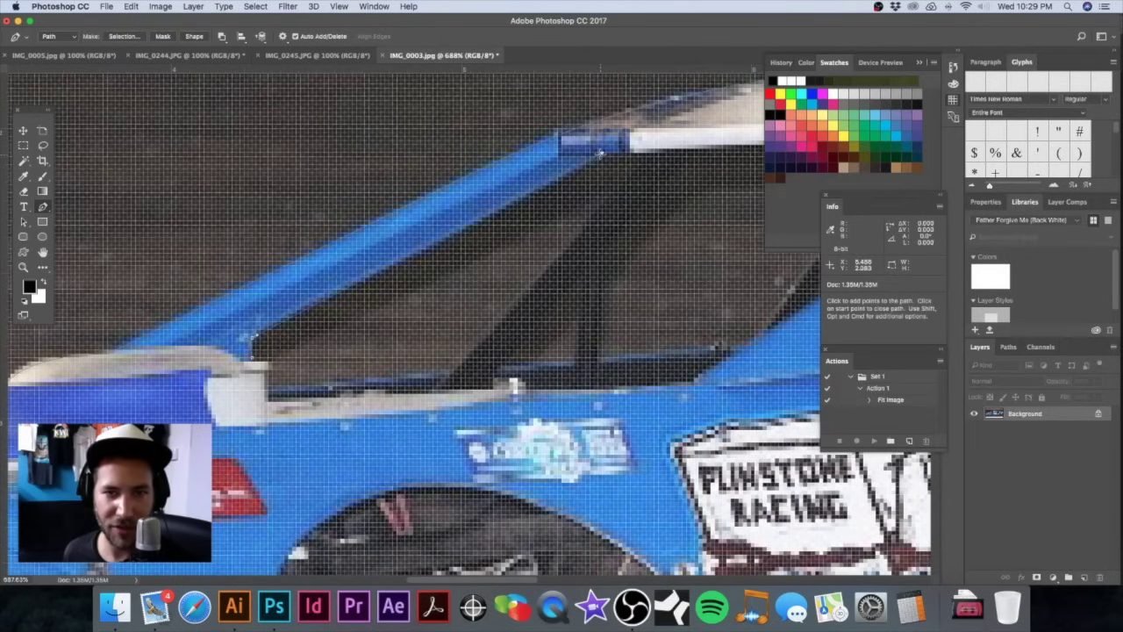
{"action": "scroll", "coordinate": [605, 153], "scroll_direction": "right", "scroll_amount": 6}
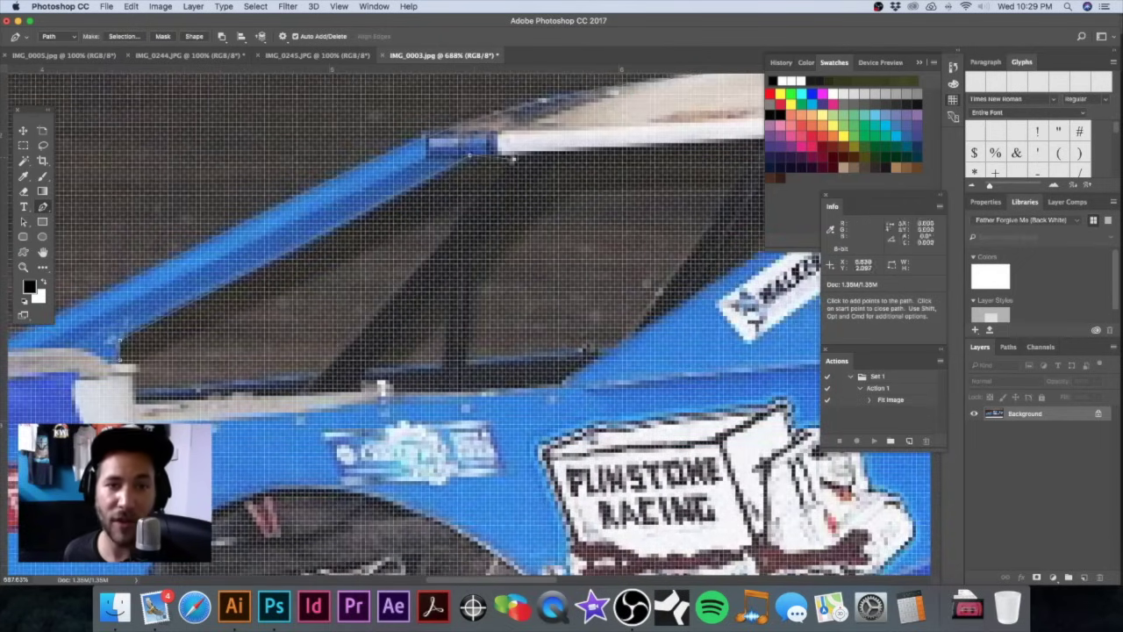
{"action": "scroll", "coordinate": [527, 158], "scroll_direction": "down", "scroll_amount": 3}
{"action": "scroll", "coordinate": [526, 158], "scroll_direction": "left", "scroll_amount": 3}
{"action": "scroll", "coordinate": [542, 159], "scroll_direction": "up", "scroll_amount": 2}
{"action": "scroll", "coordinate": [542, 160], "scroll_direction": "right", "scroll_amount": 4}
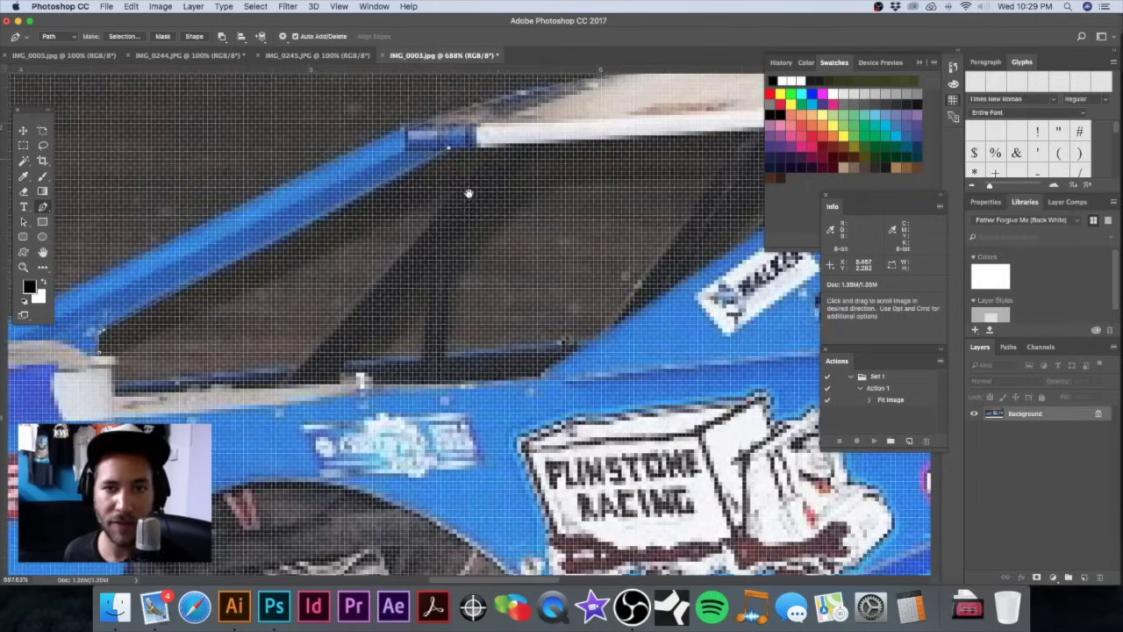
{"action": "scroll", "coordinate": [496, 149], "scroll_direction": "down", "scroll_amount": 2}
{"action": "scroll", "coordinate": [496, 149], "scroll_direction": "left", "scroll_amount": 4}
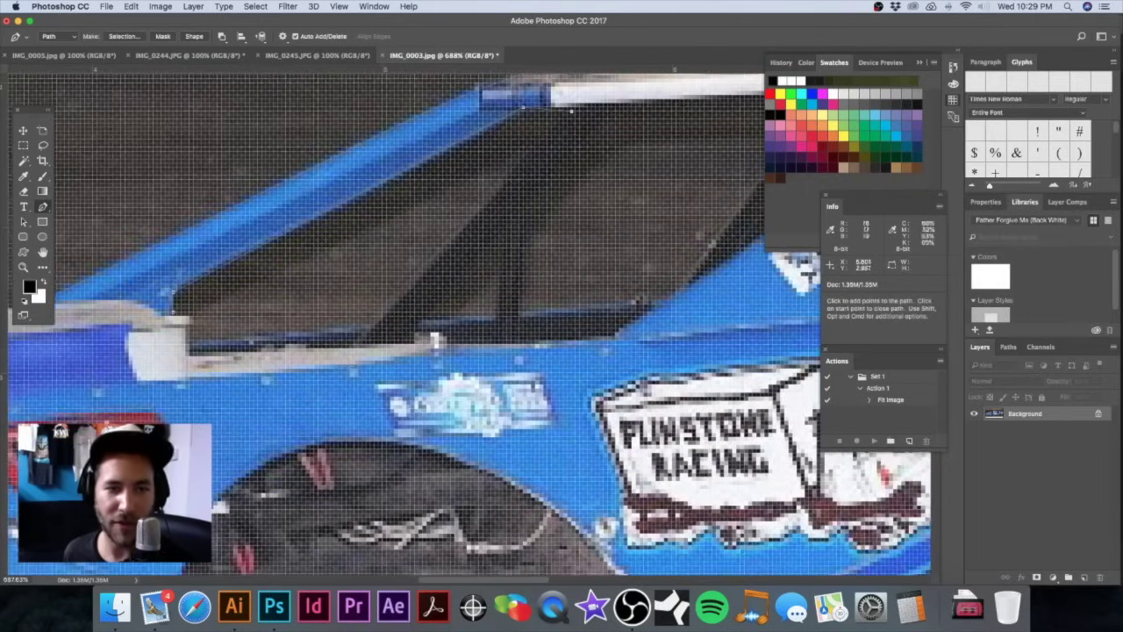
Step: Bring the windshield opening's path down the diagonal roll bar and close it along the rear edge of the hood
{"action": "left_click", "coordinate": [372, 325]}
{"action": "scroll", "coordinate": [372, 324], "scroll_direction": "down", "scroll_amount": 1}
{"action": "scroll", "coordinate": [372, 324], "scroll_direction": "left", "scroll_amount": 4}
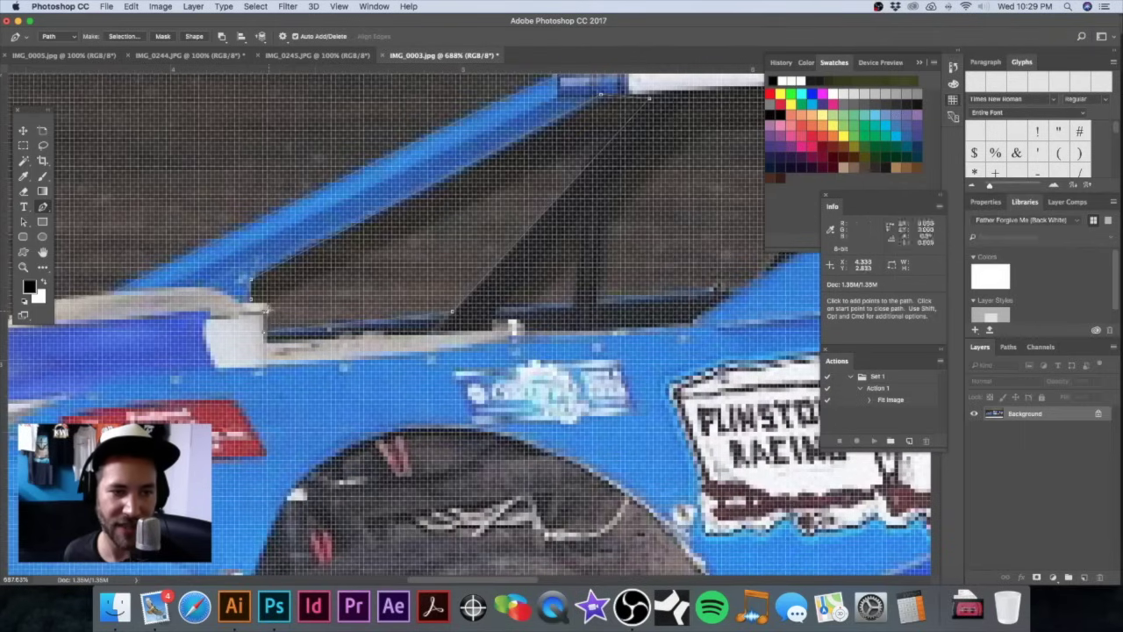
{"action": "left_click", "coordinate": [252, 303]}
Step: Outline the small triangular gap between the diagonal roll bar and the vertical support as a separate subtracted shape
{"action": "left_click_drag", "start_coordinate": [401, 291], "coordinate": [320, 290]}
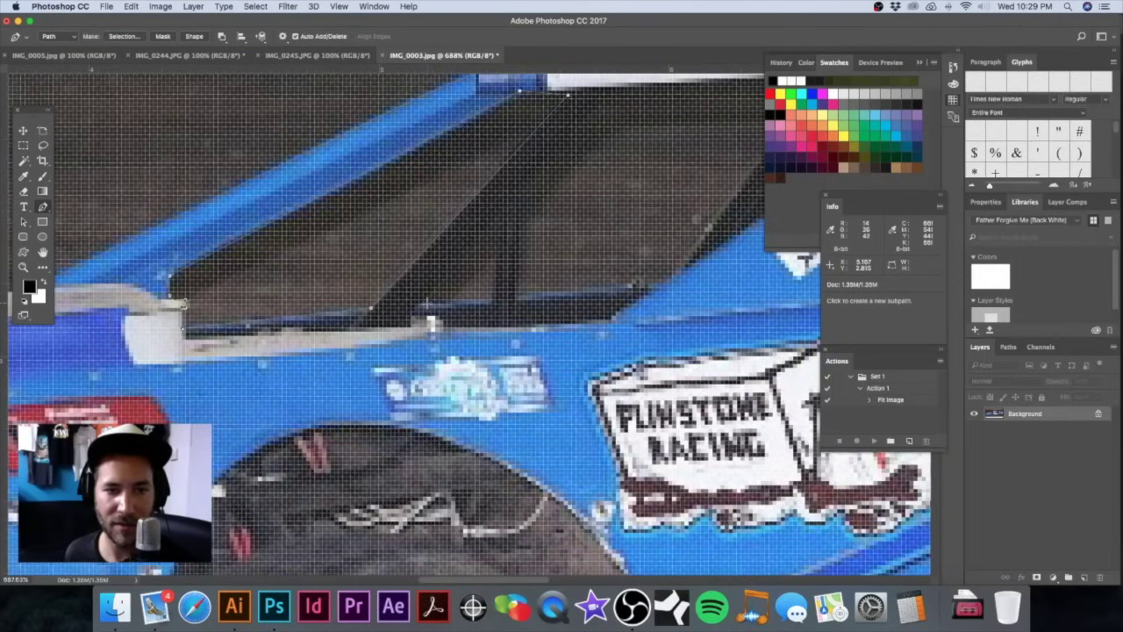
{"action": "left_click", "coordinate": [427, 304]}
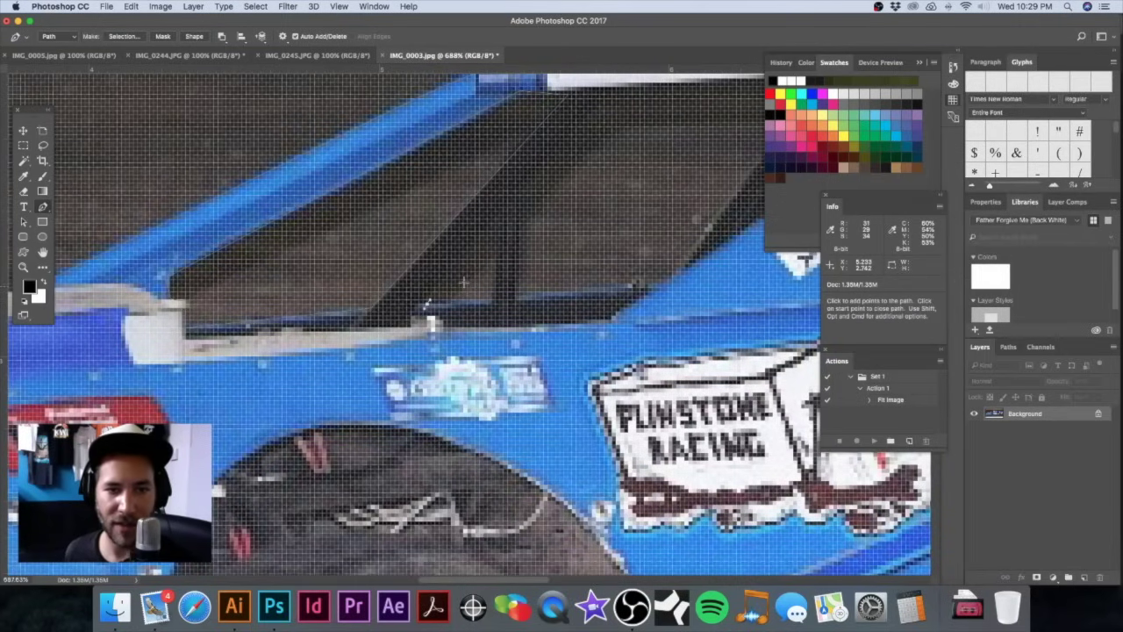
{"action": "left_click", "coordinate": [495, 228]}
{"action": "left_click", "coordinate": [491, 301]}
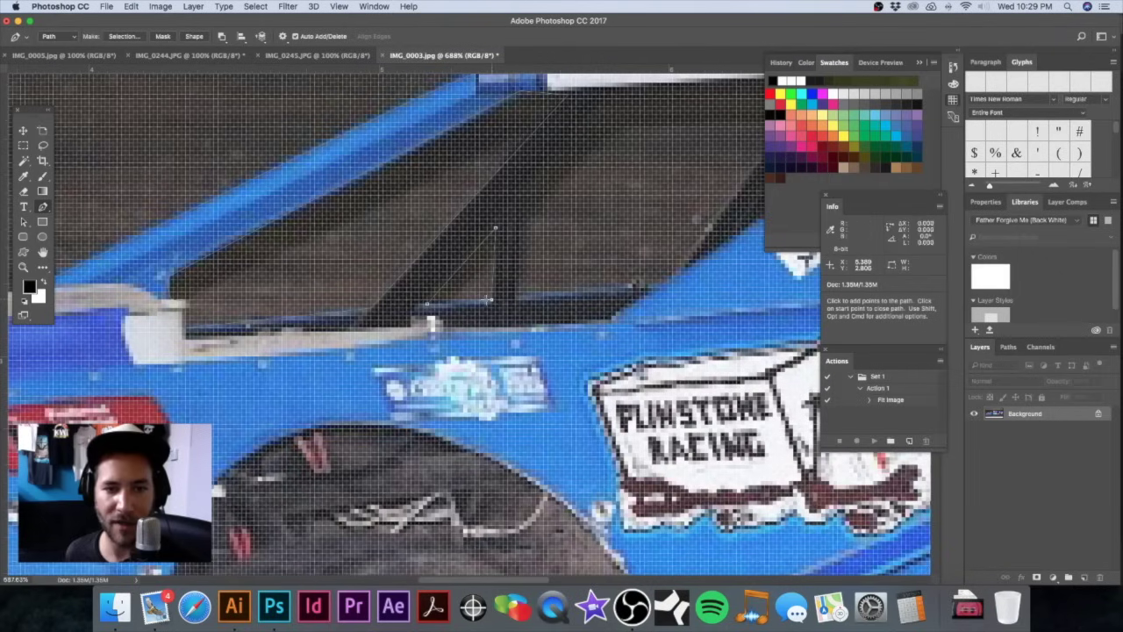
Step: Outline the larger opening behind the vertical support, running below the roof edge and down to the blue body beside the WALKER decal
{"action": "scroll", "coordinate": [427, 307], "scroll_direction": "right", "scroll_amount": 5}
{"action": "scroll", "coordinate": [427, 307], "scroll_direction": "up", "scroll_amount": 2}
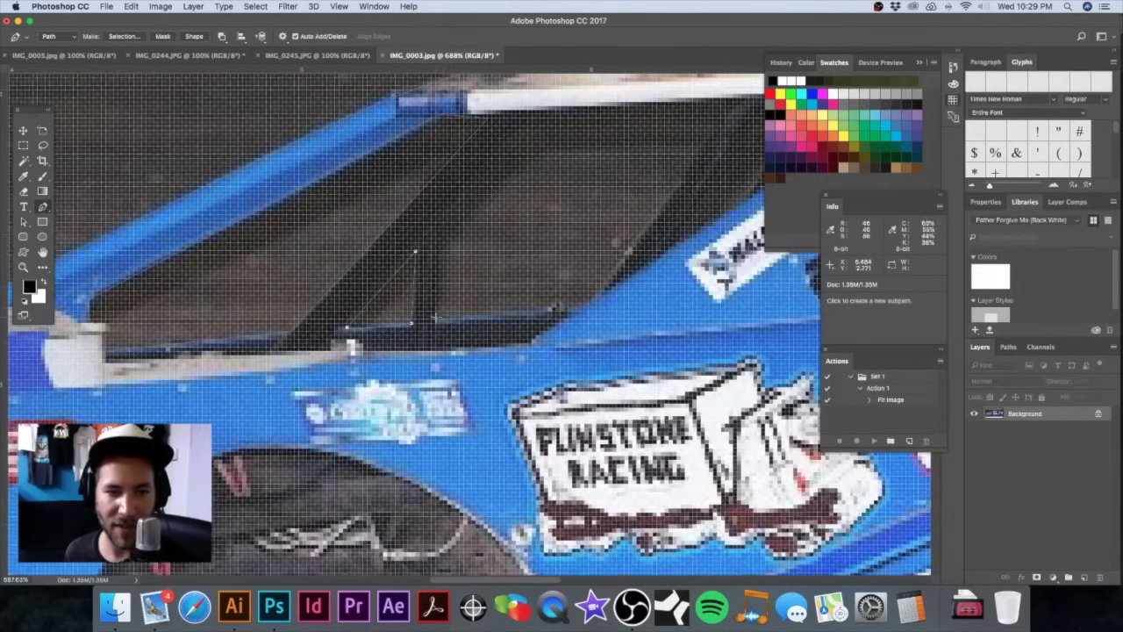
{"action": "scroll", "coordinate": [449, 234], "scroll_direction": "right", "scroll_amount": 5}
{"action": "scroll", "coordinate": [450, 233], "scroll_direction": "up", "scroll_amount": 2}
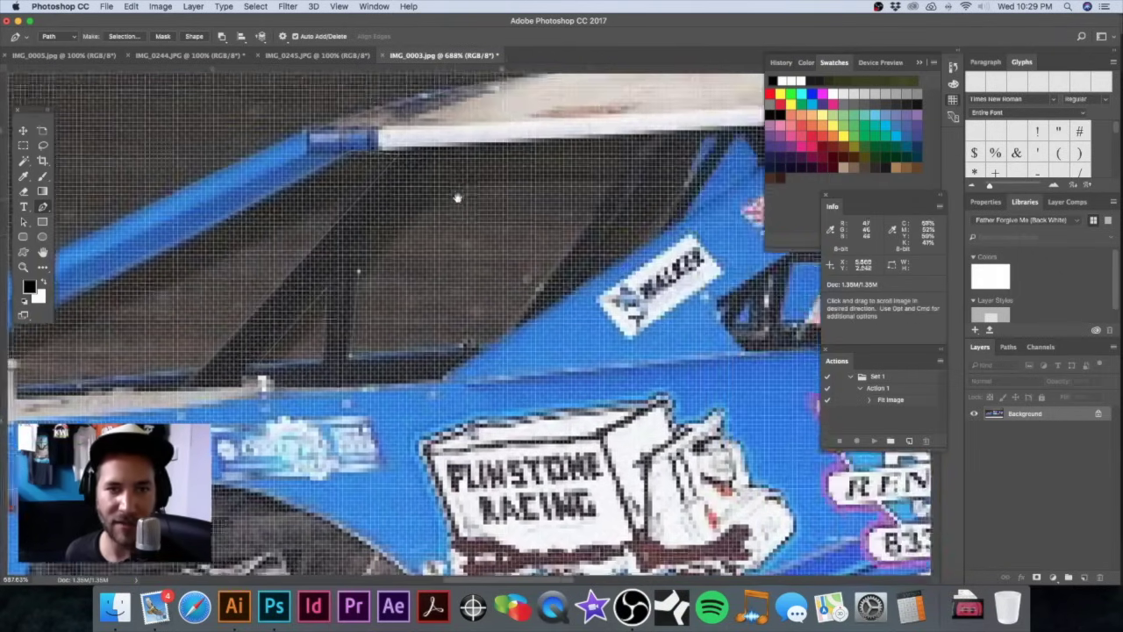
{"action": "left_click", "coordinate": [449, 185]}
{"action": "left_click", "coordinate": [610, 181]}
{"action": "left_click", "coordinate": [481, 345]}
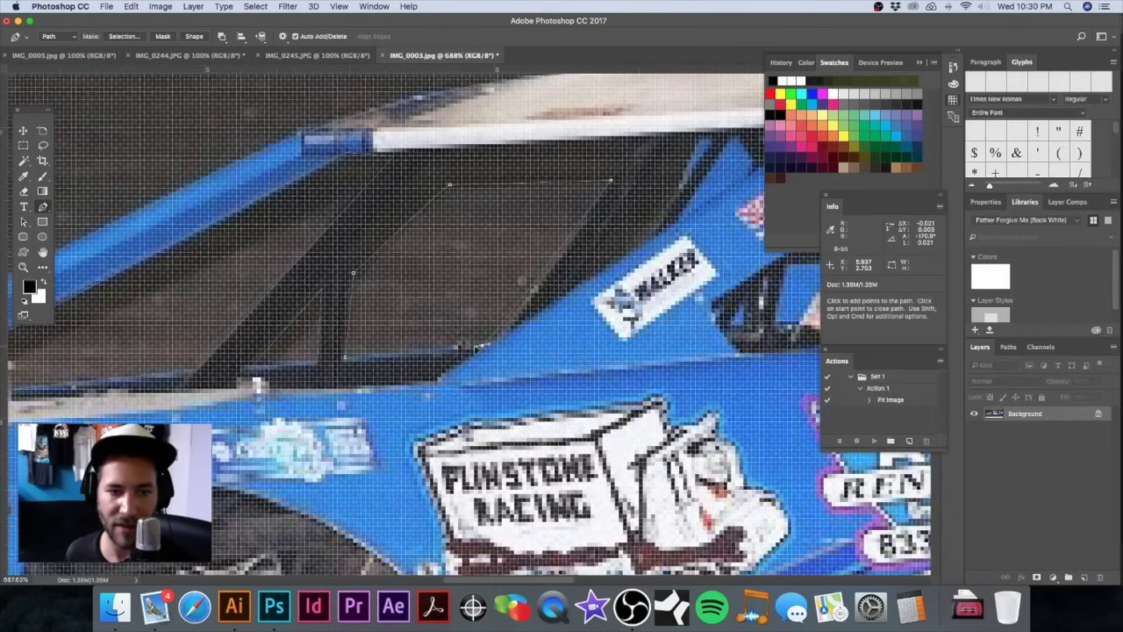
Step: Outline the background visible in the side window between the white padded bar and the blue window net, closing the shape
{"action": "left_click_drag", "start_coordinate": [781, 217], "coordinate": [409, 232]}
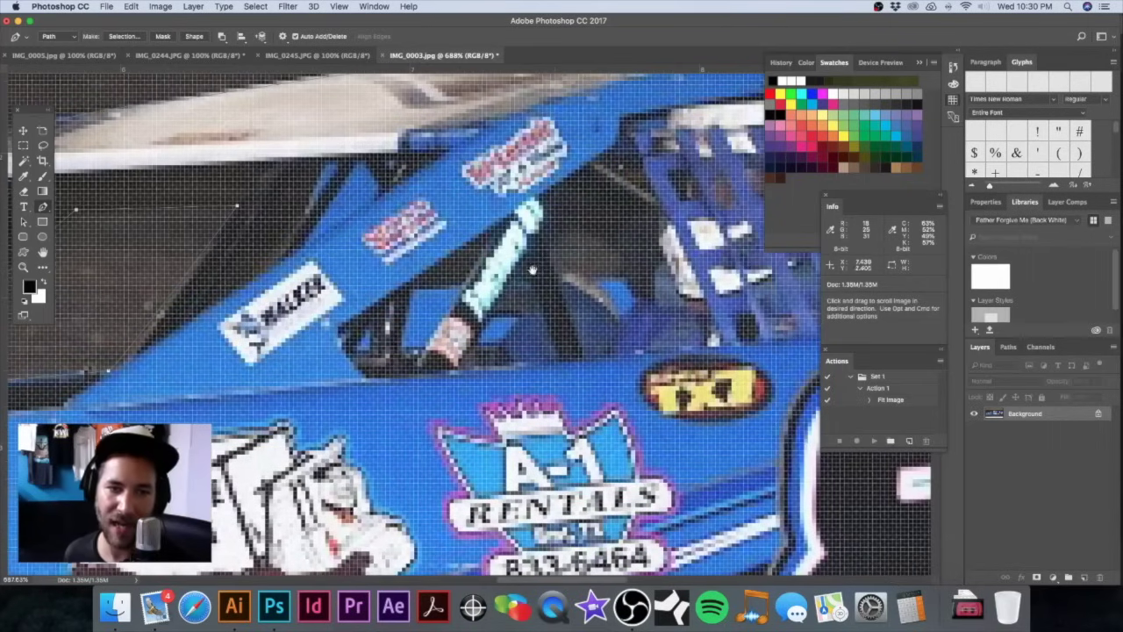
{"action": "left_click", "coordinate": [415, 284]}
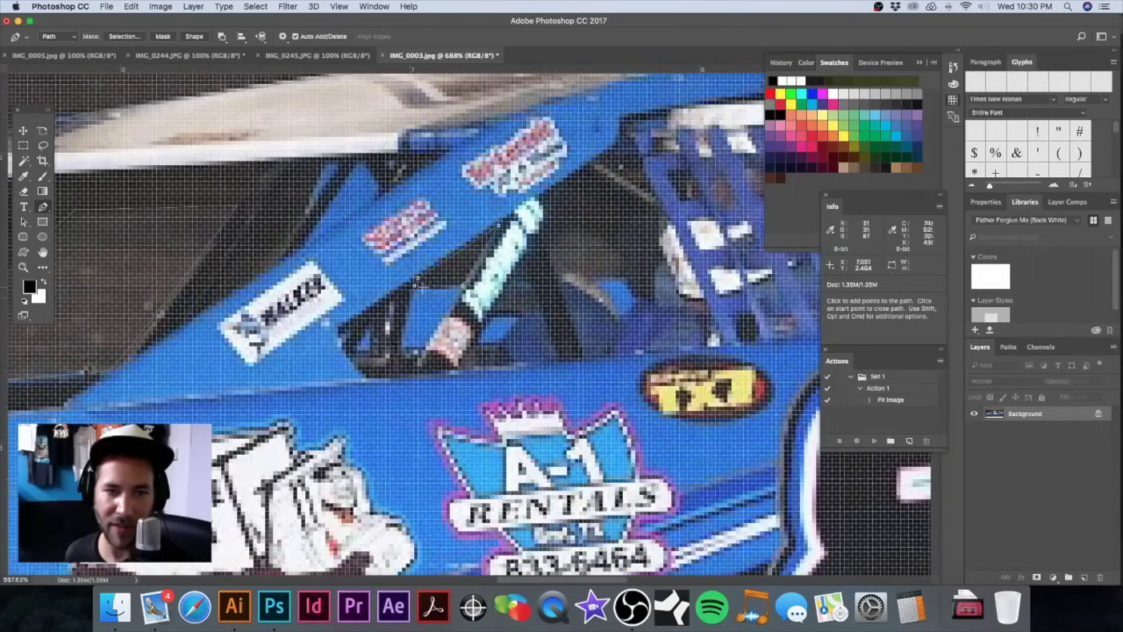
{"action": "left_click_drag", "start_coordinate": [490, 278], "coordinate": [488, 309]}
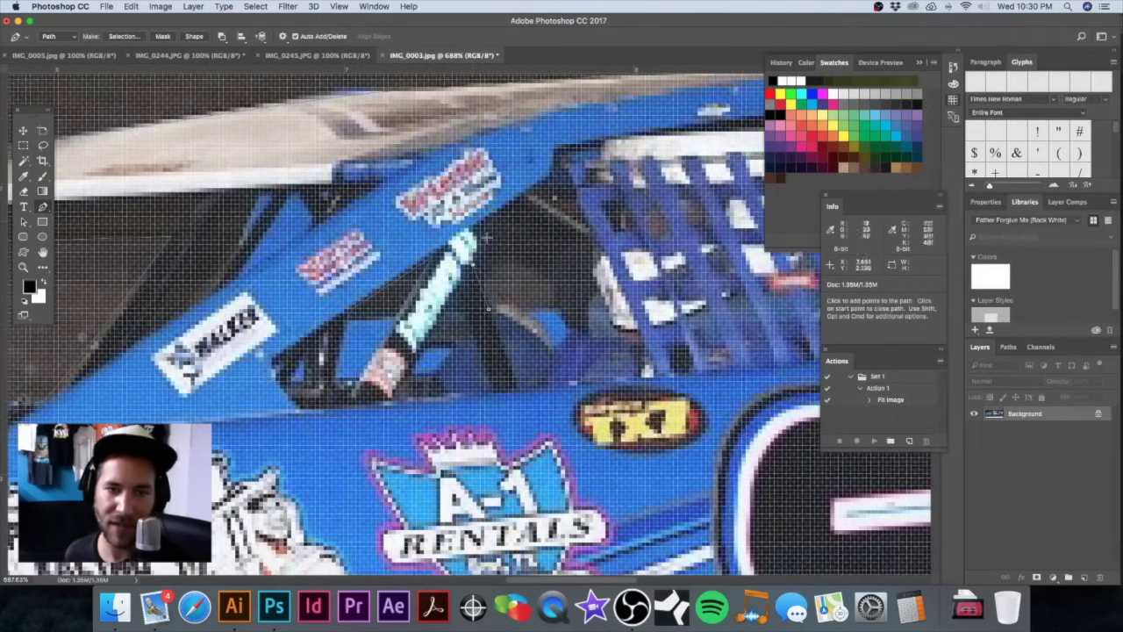
{"action": "left_click", "coordinate": [594, 239]}
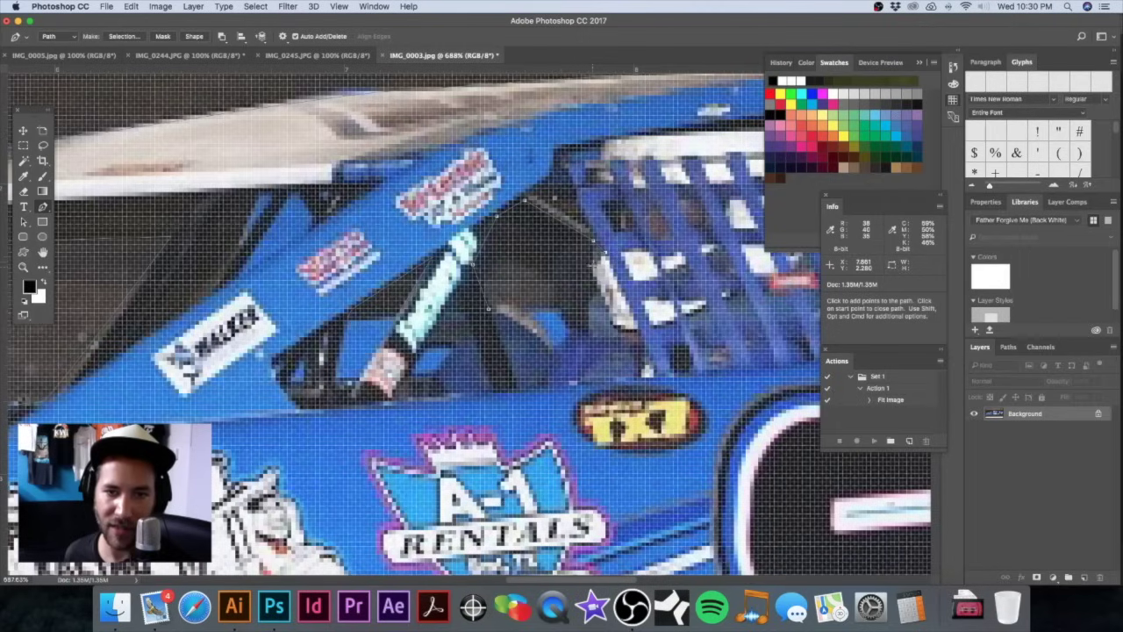
{"action": "left_click", "coordinate": [586, 309]}
{"action": "left_click", "coordinate": [586, 333]}
{"action": "left_click", "coordinate": [574, 329]}
{"action": "left_click", "coordinate": [557, 309]}
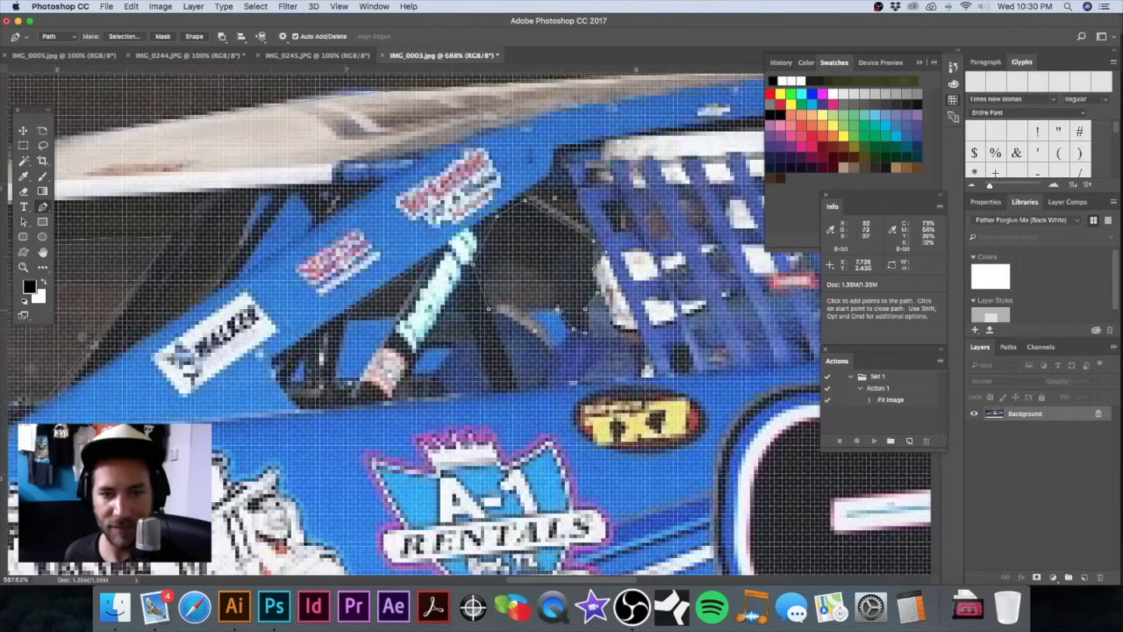
{"action": "left_click", "coordinate": [498, 307]}
Step: Outline the background area in the rear quarter window above the LOVELL lettering, following the blue panel and the window's upper edge
{"action": "scroll", "coordinate": [456, 298], "scroll_direction": "right", "scroll_amount": 10}
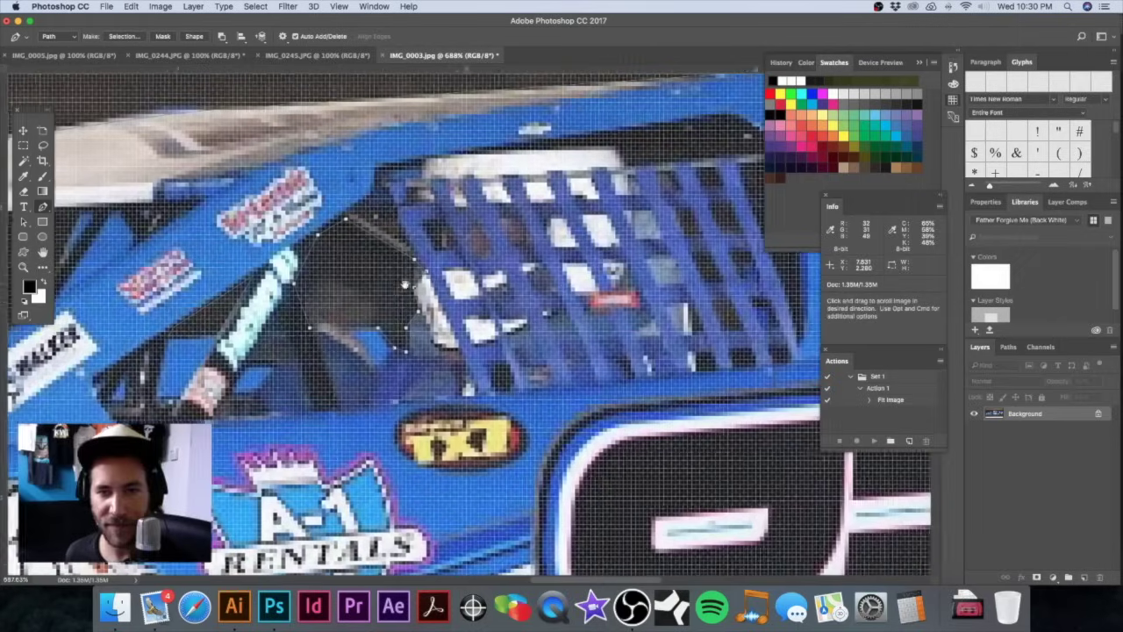
{"action": "scroll", "coordinate": [456, 298], "scroll_direction": "right", "scroll_amount": 8}
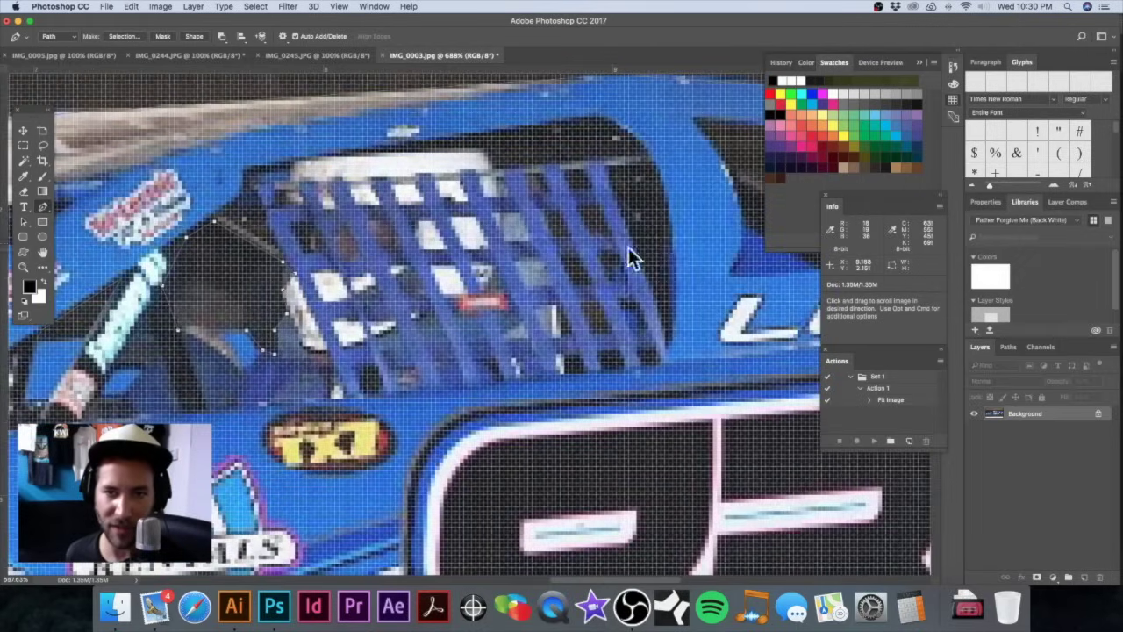
{"action": "left_click_drag", "start_coordinate": [664, 253], "coordinate": [529, 260]}
{"action": "scroll", "coordinate": [527, 263], "scroll_direction": "right", "scroll_amount": 8}
{"action": "scroll", "coordinate": [527, 263], "scroll_direction": "up", "scroll_amount": 4}
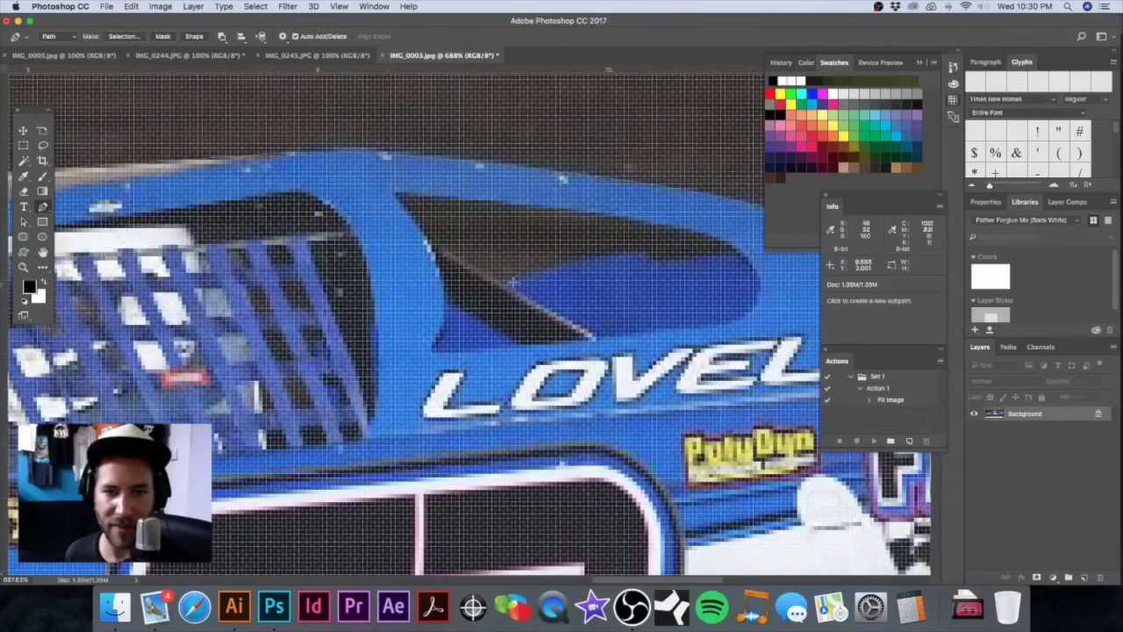
{"action": "left_click", "coordinate": [508, 279]}
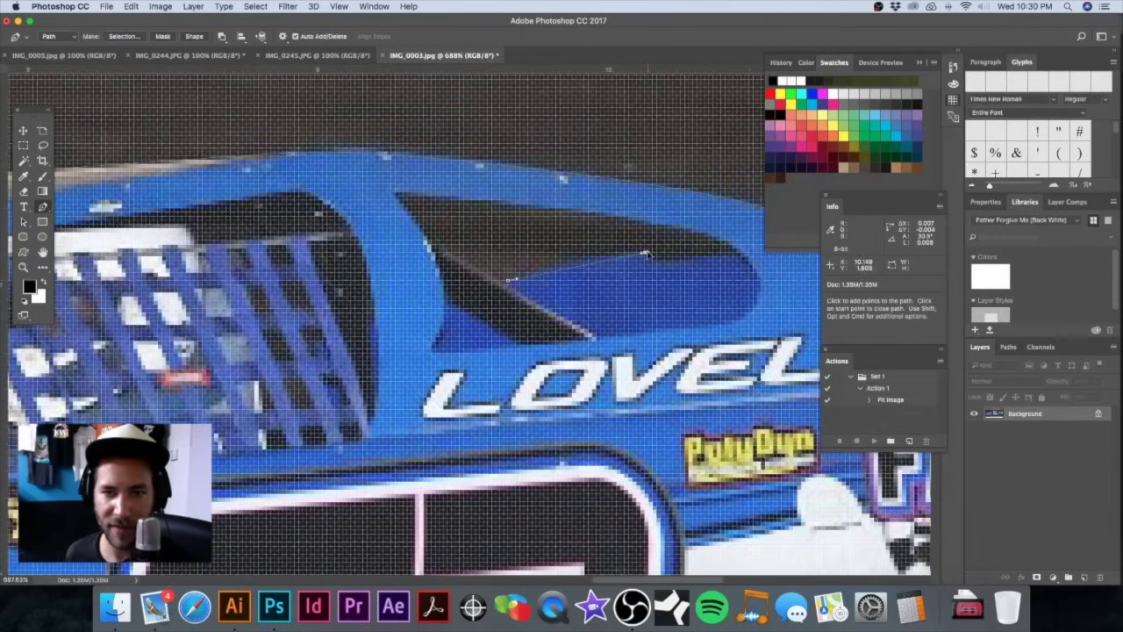
{"action": "left_click", "coordinate": [738, 253]}
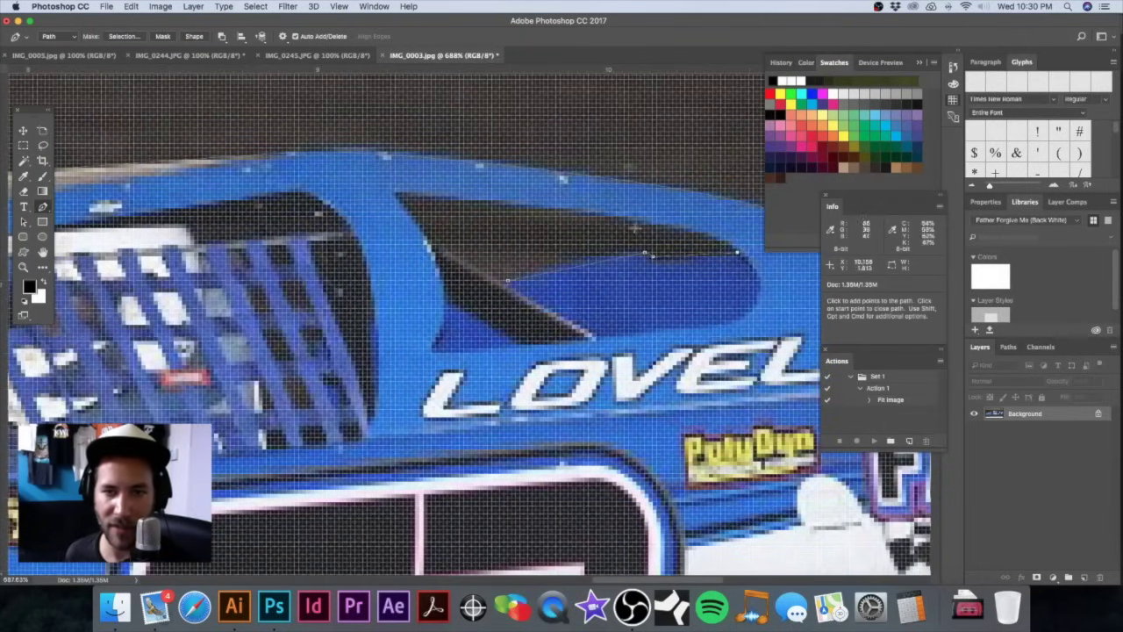
{"action": "left_click_drag", "start_coordinate": [594, 218], "coordinate": [684, 231]}
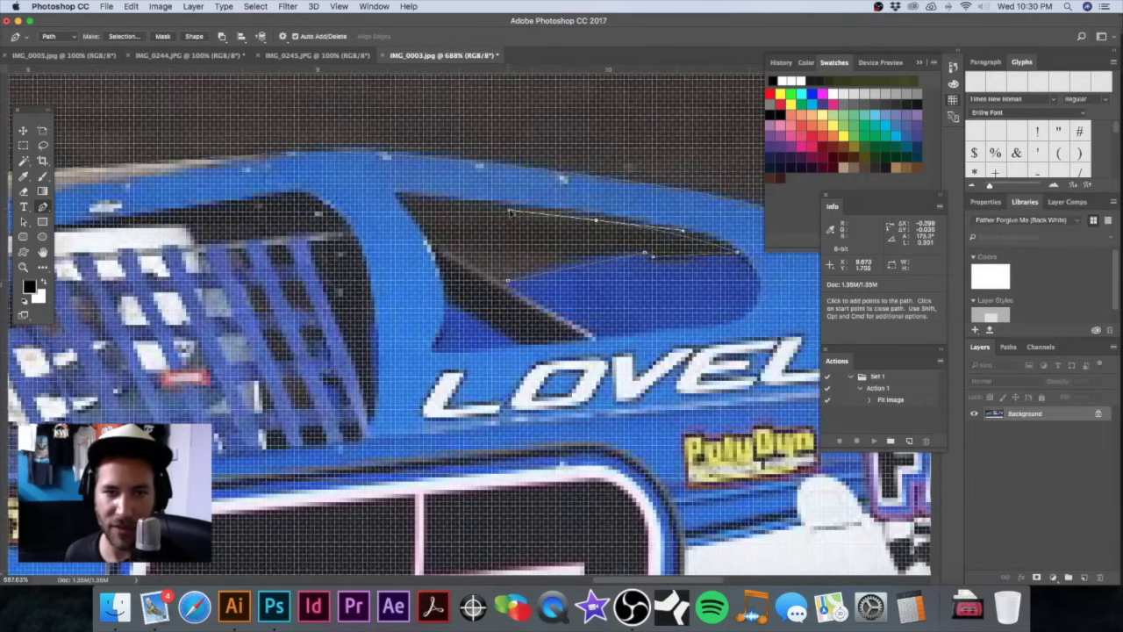
{"action": "left_click_drag", "start_coordinate": [399, 199], "coordinate": [435, 248]}
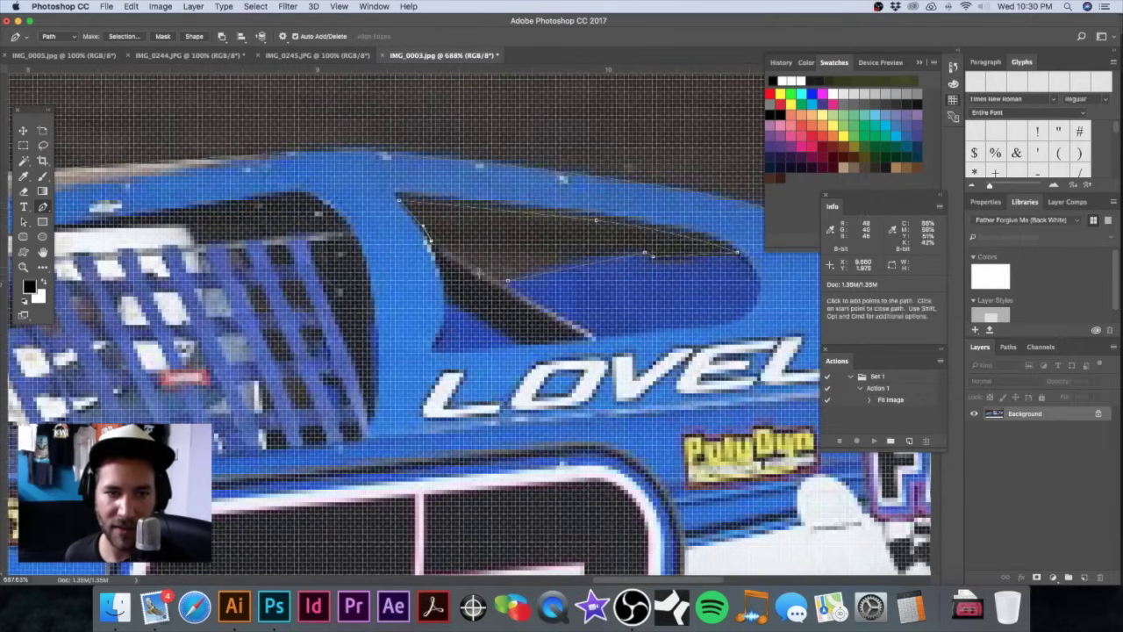
Step: Save the finished work path of the car under the name CLIPPING PATH
{"action": "scroll", "coordinate": [509, 286], "scroll_direction": "down", "scroll_amount": 5}
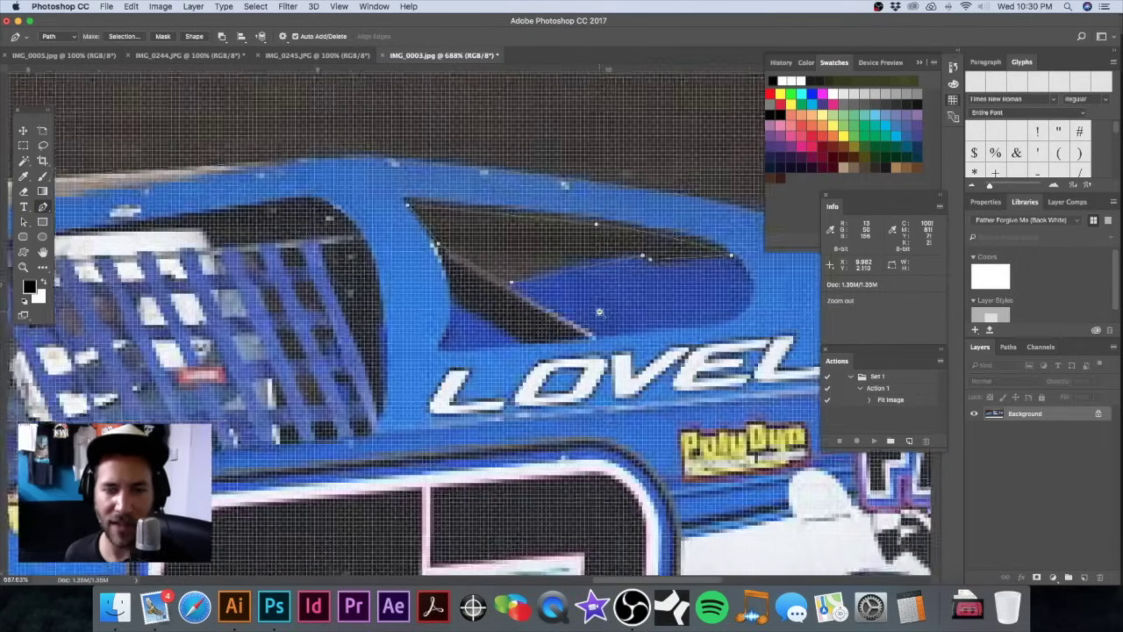
{"action": "scroll", "coordinate": [558, 327], "scroll_direction": "down", "scroll_amount": 2}
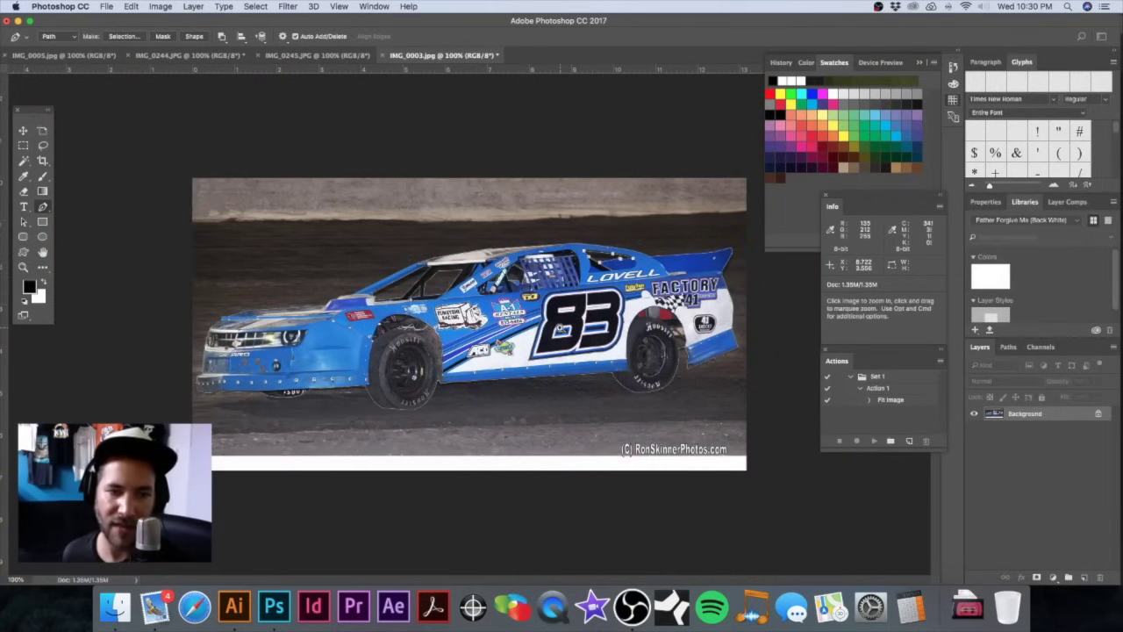
{"action": "scroll", "coordinate": [558, 326], "scroll_direction": "up", "scroll_amount": 3}
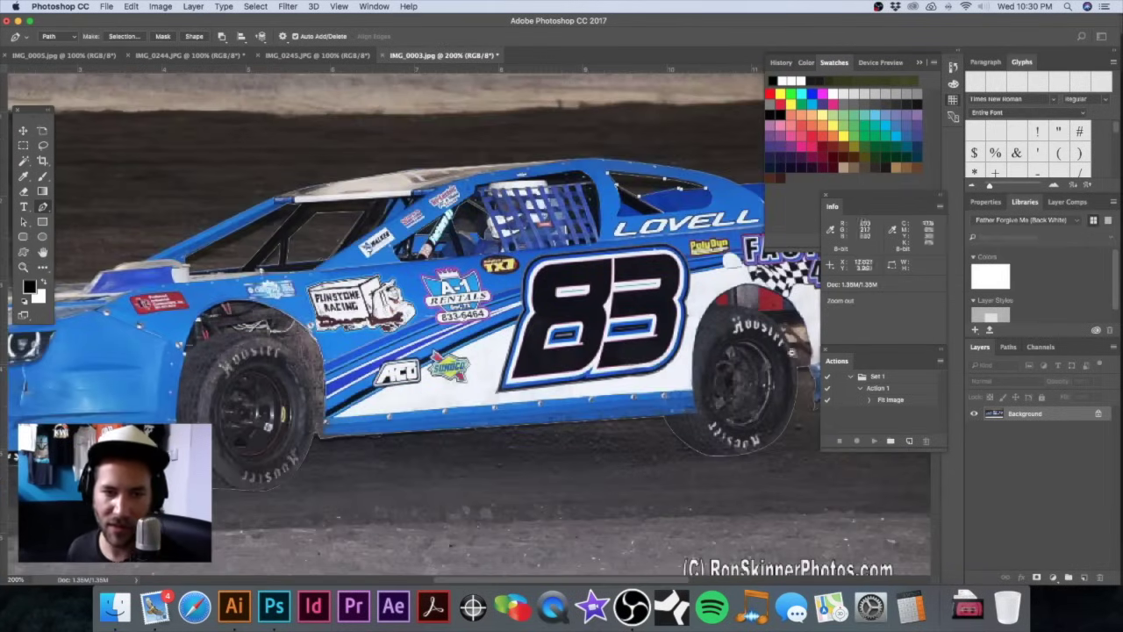
{"action": "scroll", "coordinate": [568, 342], "scroll_direction": "down", "scroll_amount": 1}
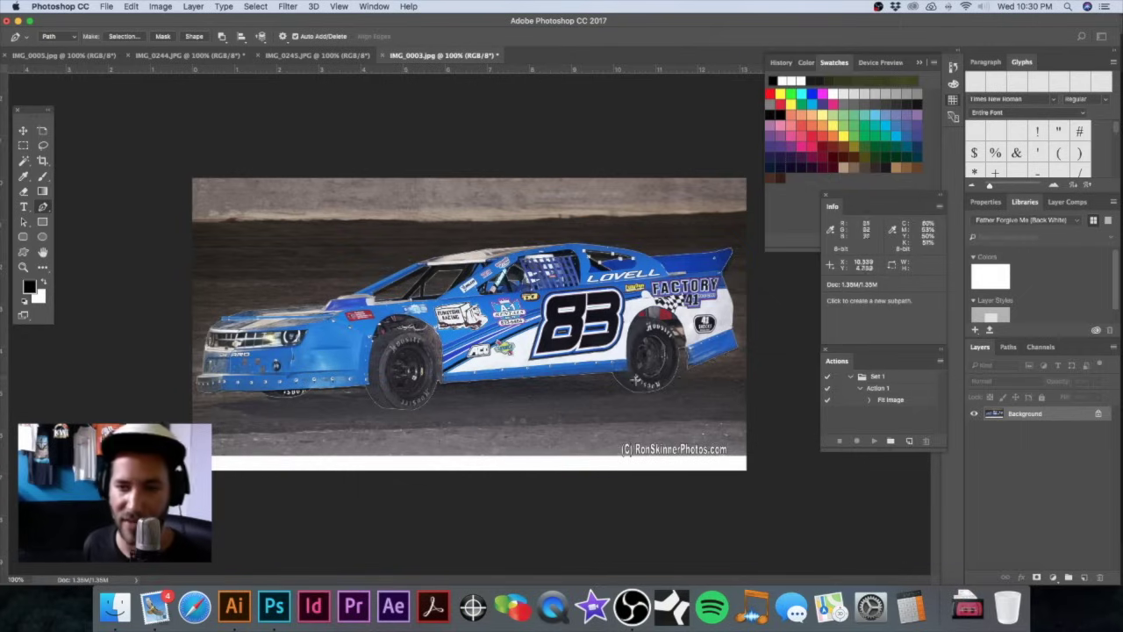
{"action": "left_click", "coordinate": [1020, 349]}
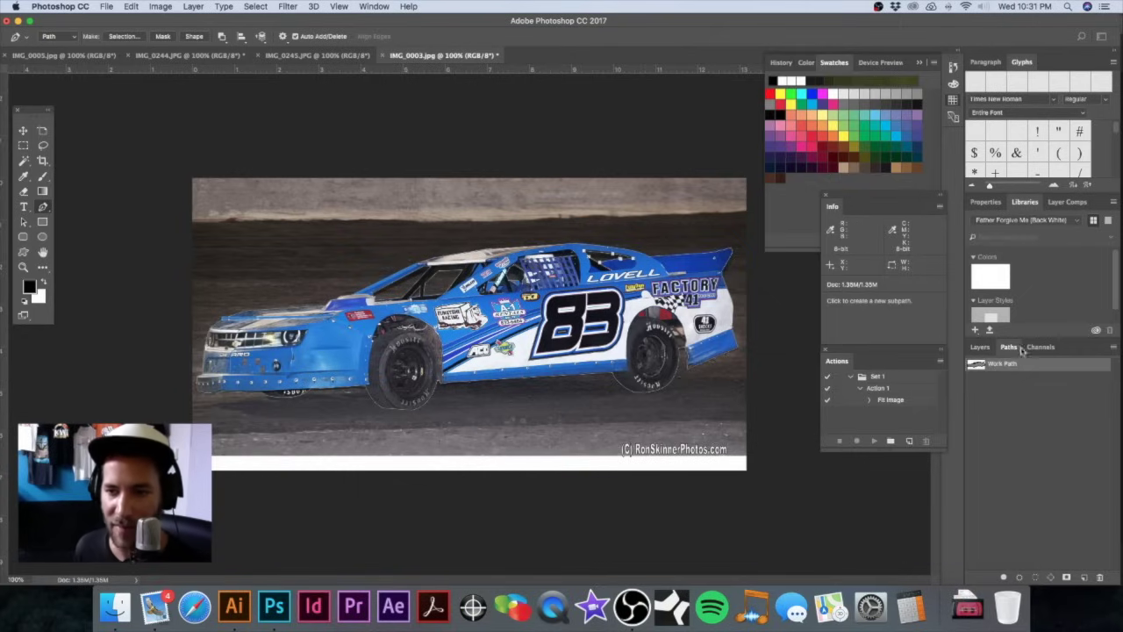
{"action": "double_click", "coordinate": [1007, 365]}
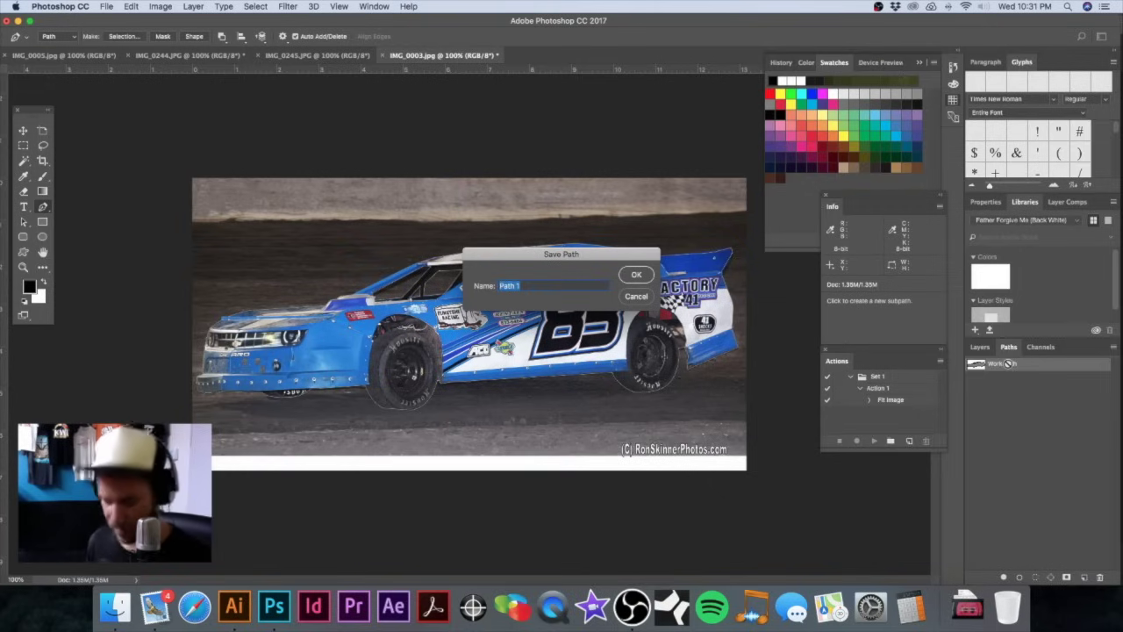
{"action": "type", "text": "CLP"}
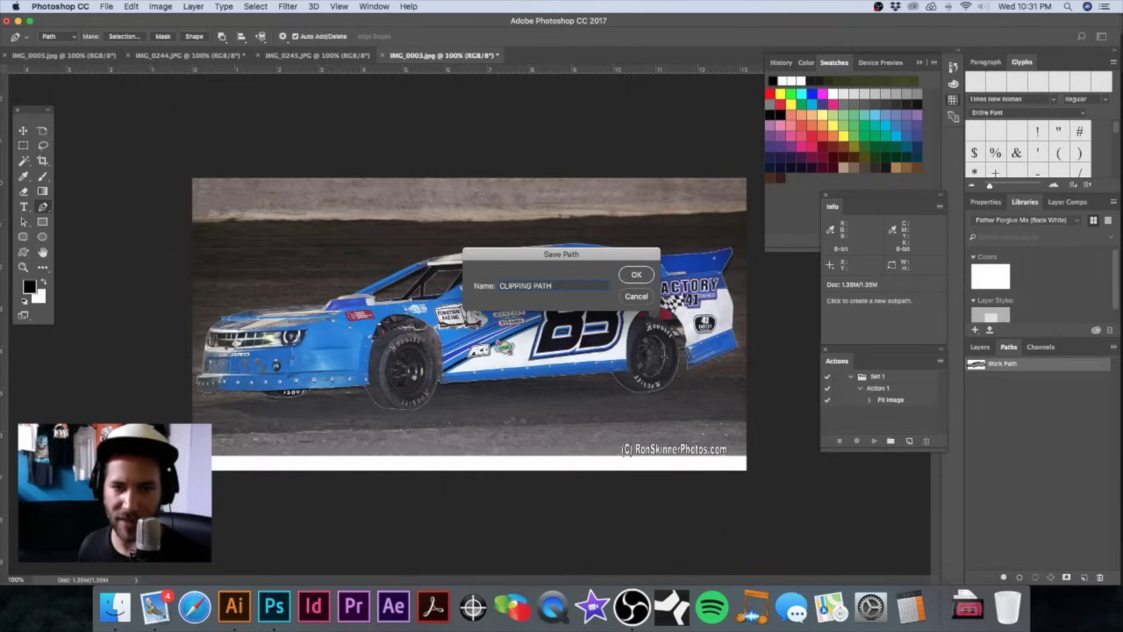
{"action": "key", "text": "Return"}
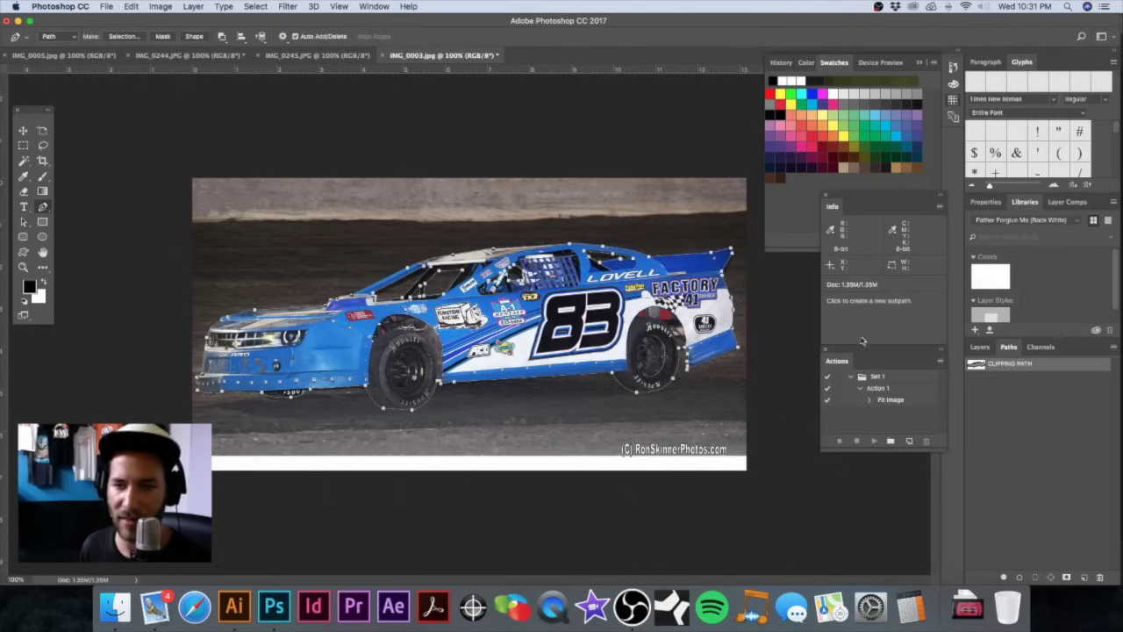
Step: Define the saved CLIPPING PATH as the image's clipping path with a flatness of .3 device pixels
{"action": "left_click", "coordinate": [1113, 348]}
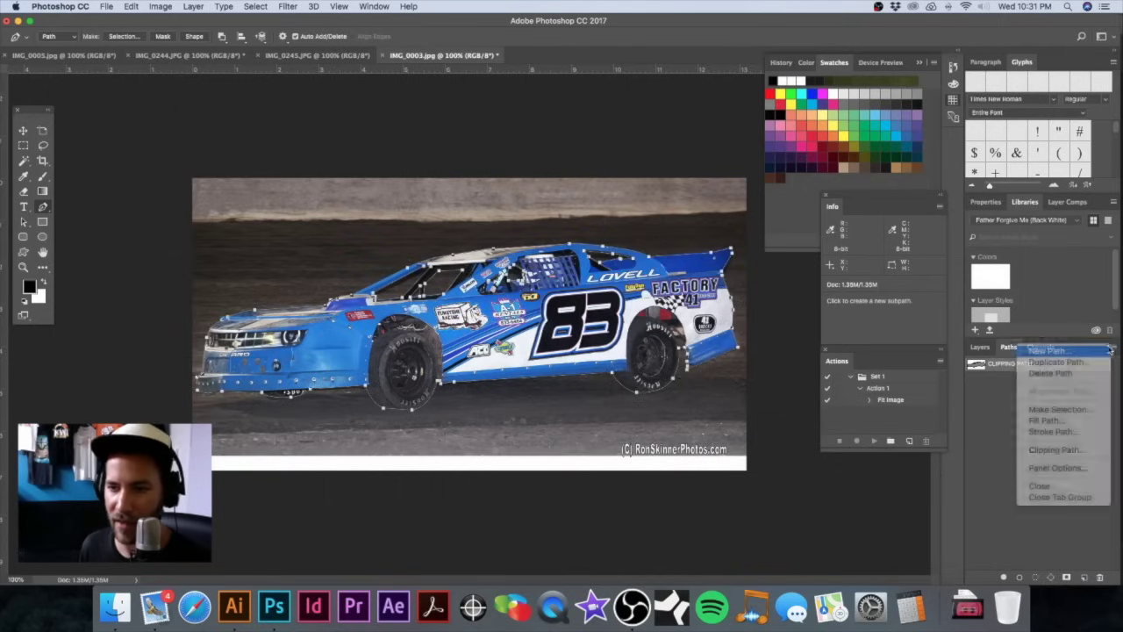
{"action": "left_click", "coordinate": [1104, 354]}
{"action": "key", "text": "Escape"}
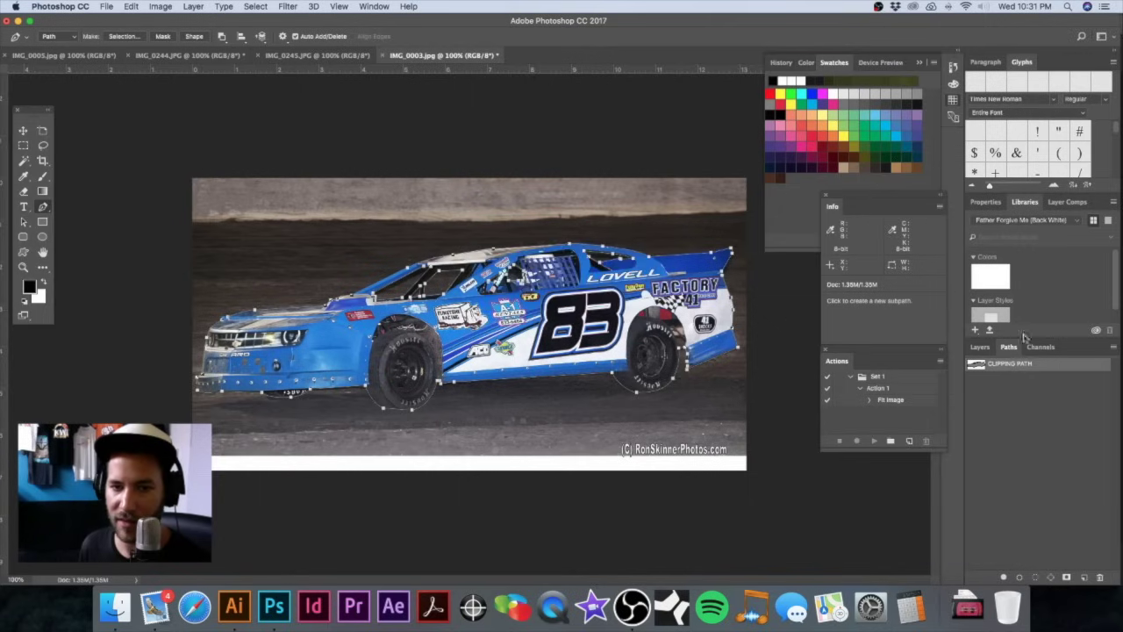
{"action": "left_click", "coordinate": [1114, 349]}
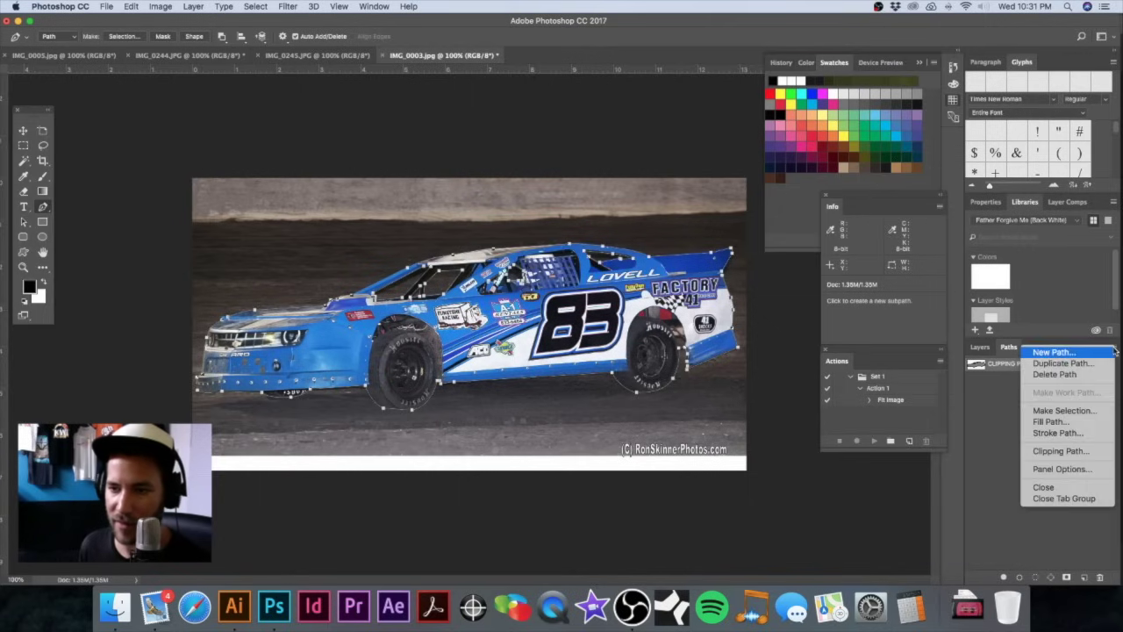
{"action": "left_click", "coordinate": [1038, 453]}
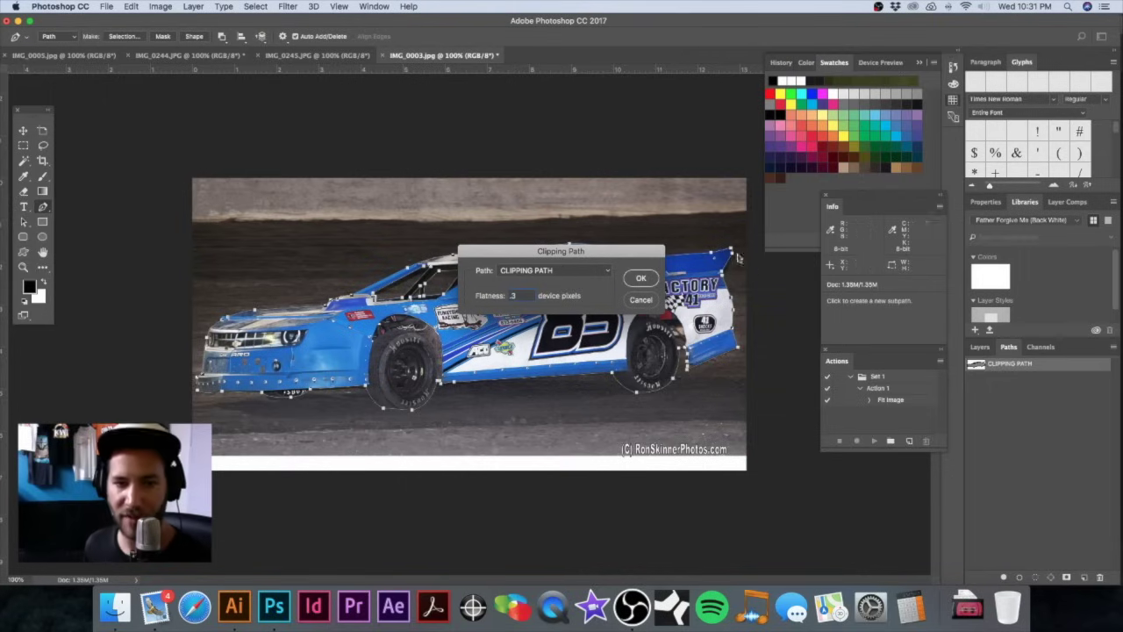
{"action": "key", "text": "Return"}
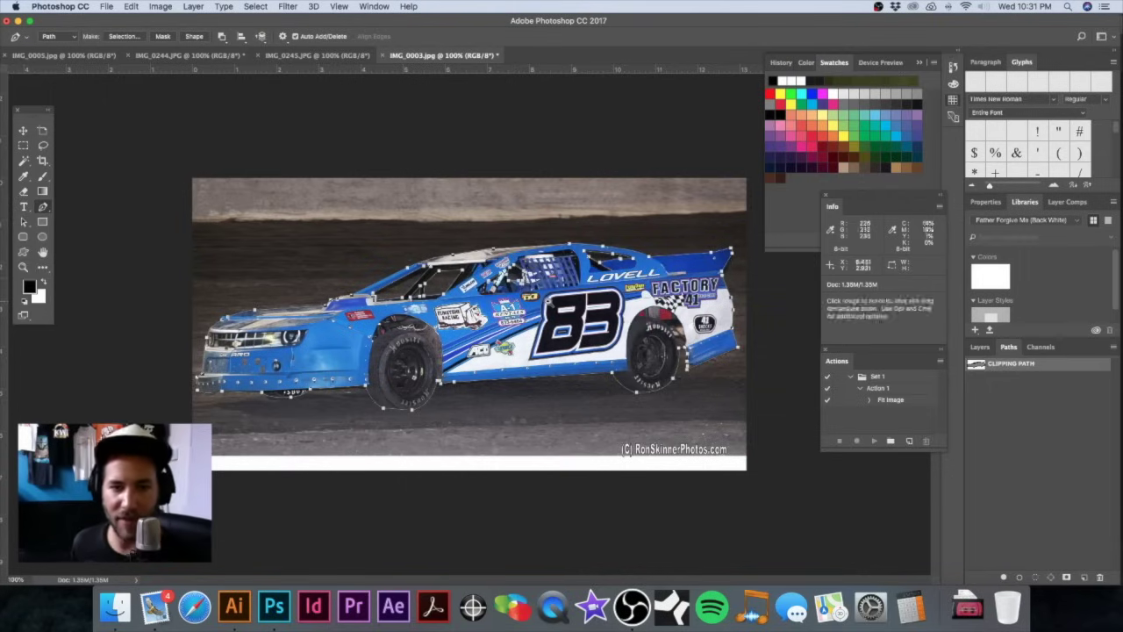
Step: Begin saving the clipped car image under a new format, choosing TIFF
{"action": "key", "text": "super+minus"}
{"action": "key", "text": "super+shift+s"}
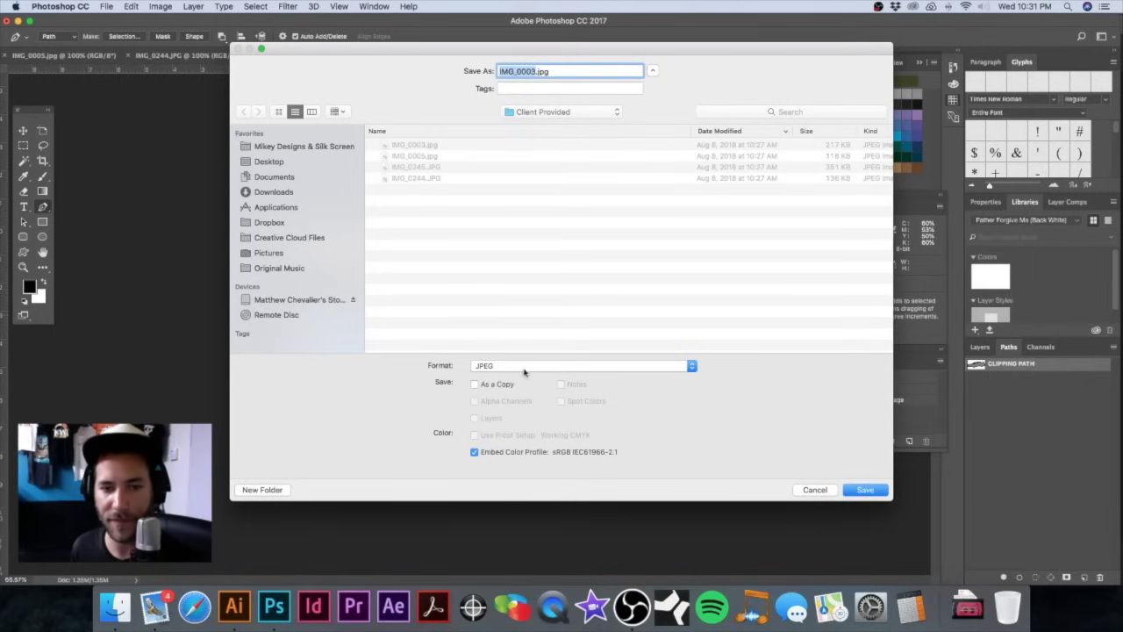
{"action": "left_click", "coordinate": [524, 372]}
{"action": "left_click", "coordinate": [572, 484]}
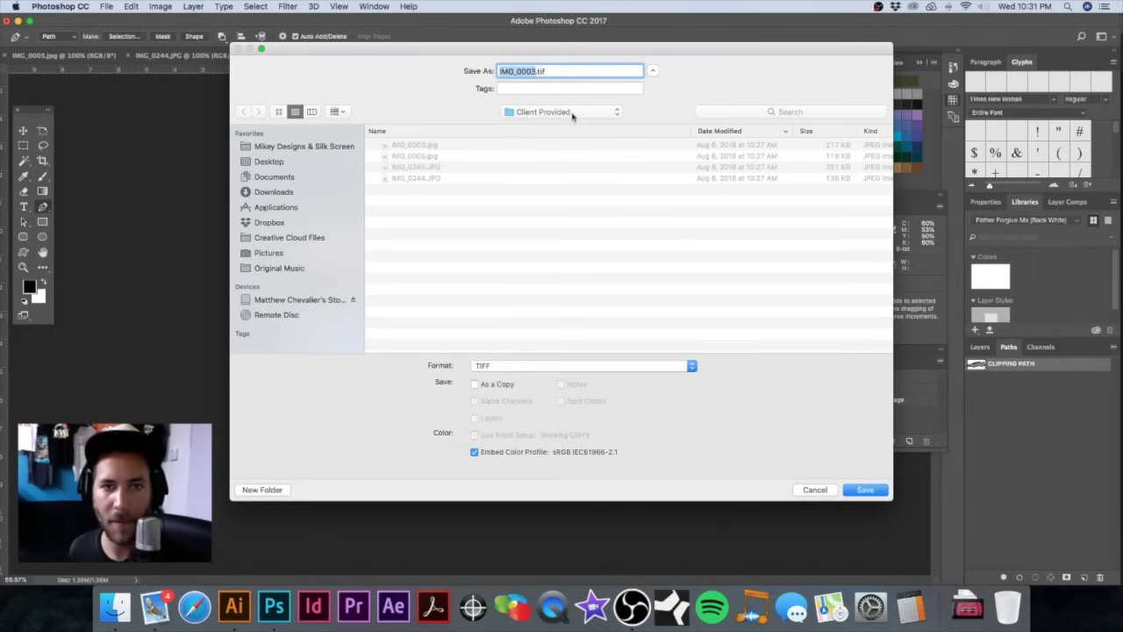
Step: Go up to the race tees project folder and create a folder named BUILDS in it for the save
{"action": "left_click", "coordinate": [519, 112]}
{"action": "left_click", "coordinate": [532, 129]}
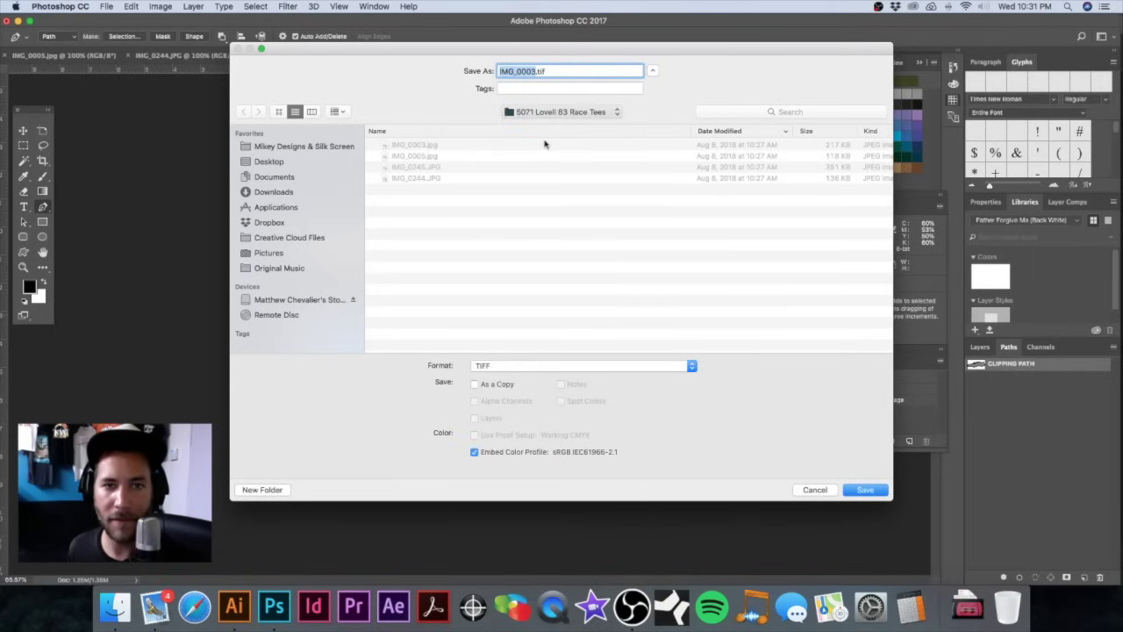
{"action": "key", "text": "super+shift+n"}
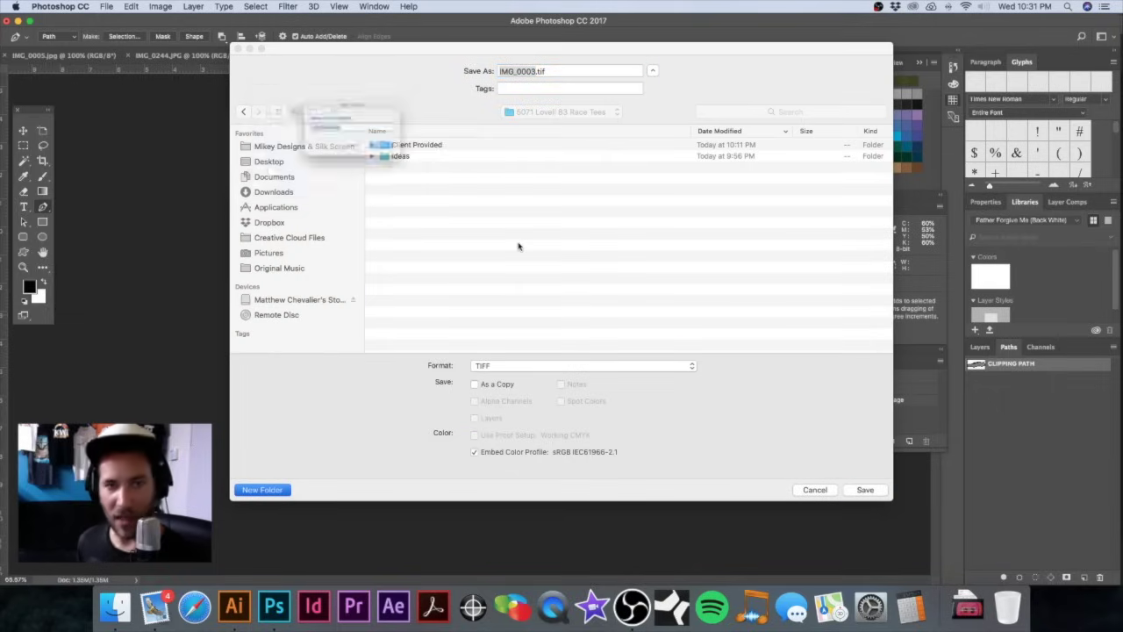
{"action": "type", "text": "BUILDS"}
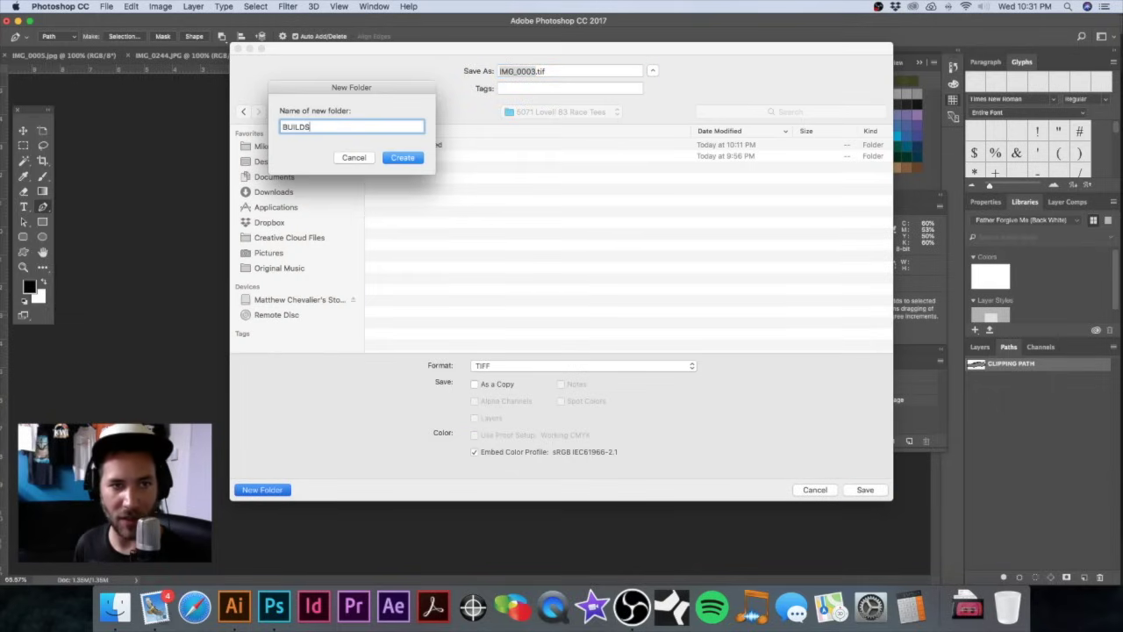
{"action": "key", "text": "Return"}
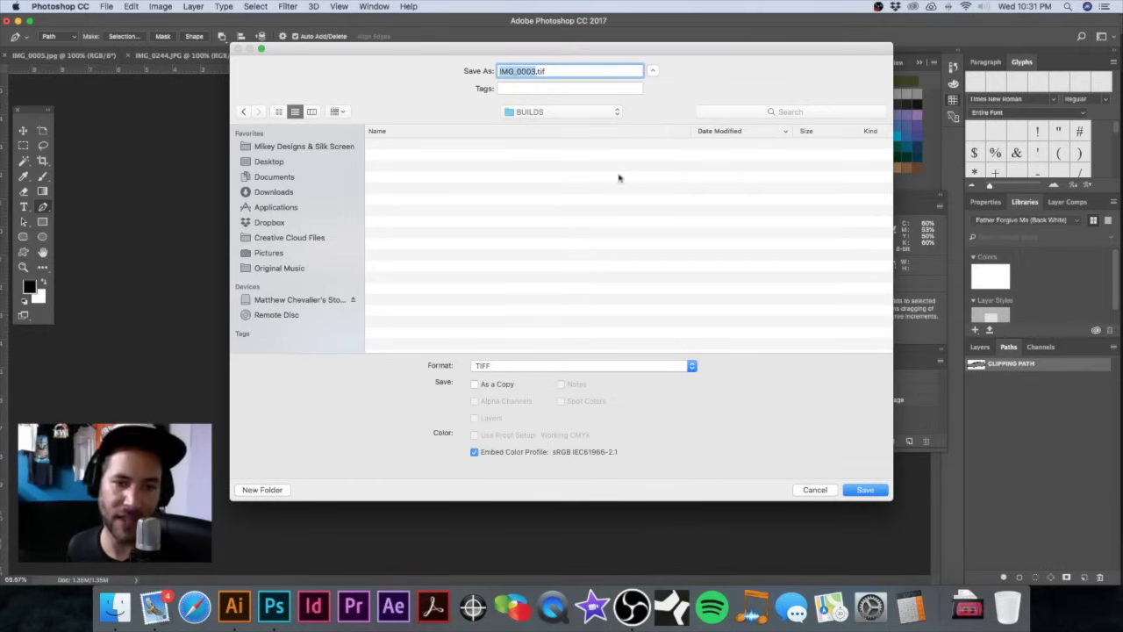
Step: Save the image as IMG_0003.tif in the BUILDS folder, accept the TIFF options, and close the document
{"action": "left_click_drag", "start_coordinate": [680, 50], "coordinate": [667, 48]}
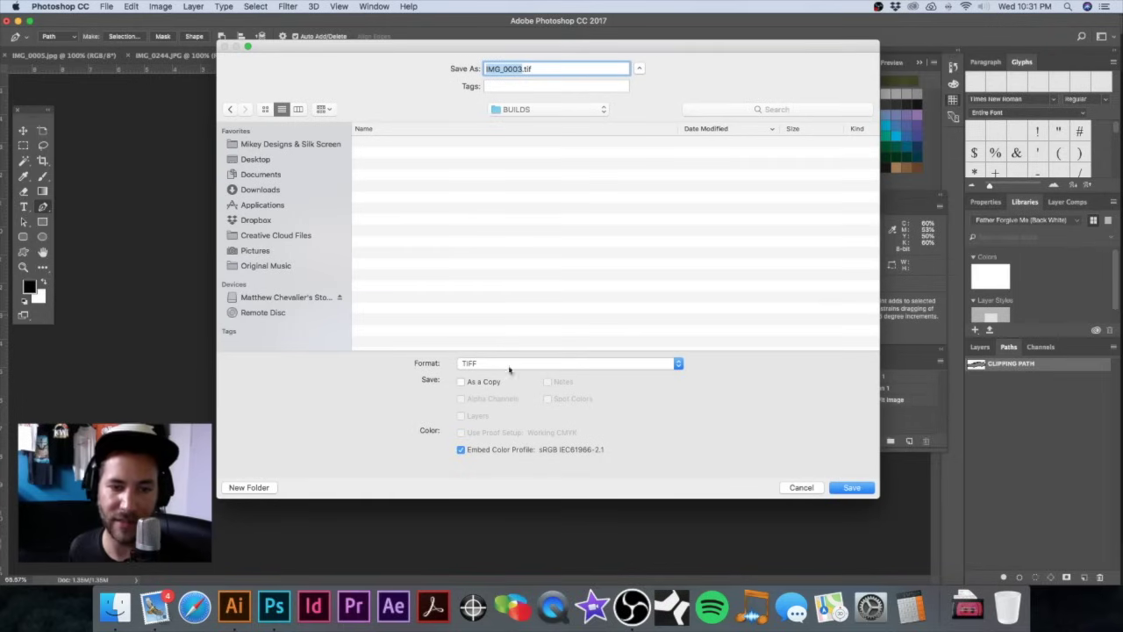
{"action": "left_click", "coordinate": [856, 487]}
{"action": "left_click", "coordinate": [803, 160]}
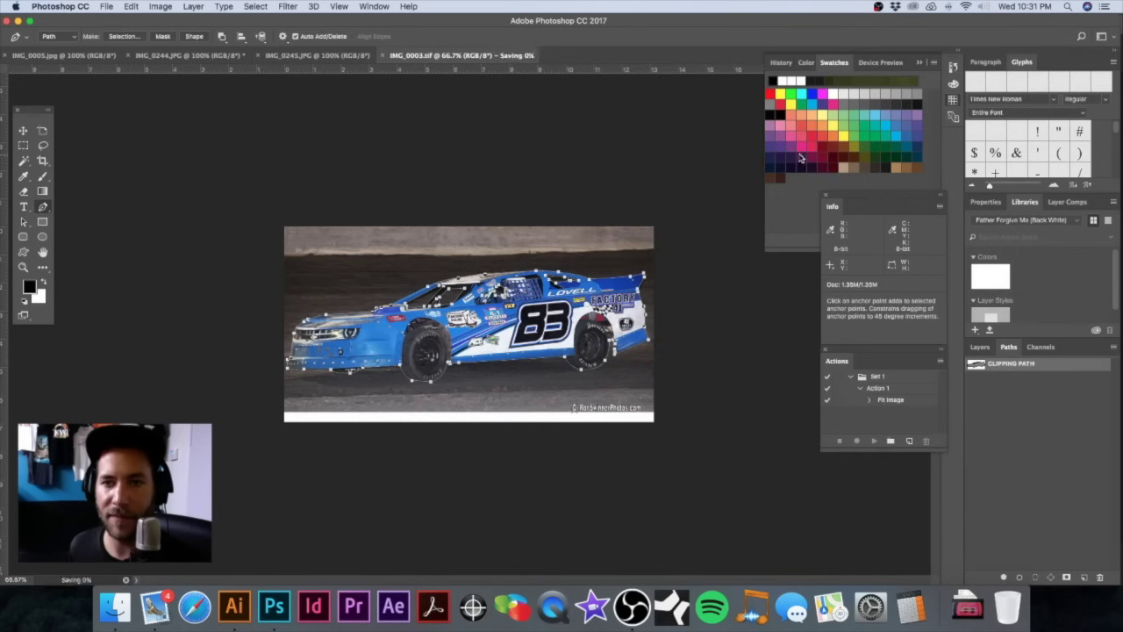
{"action": "key", "text": "super+w"}
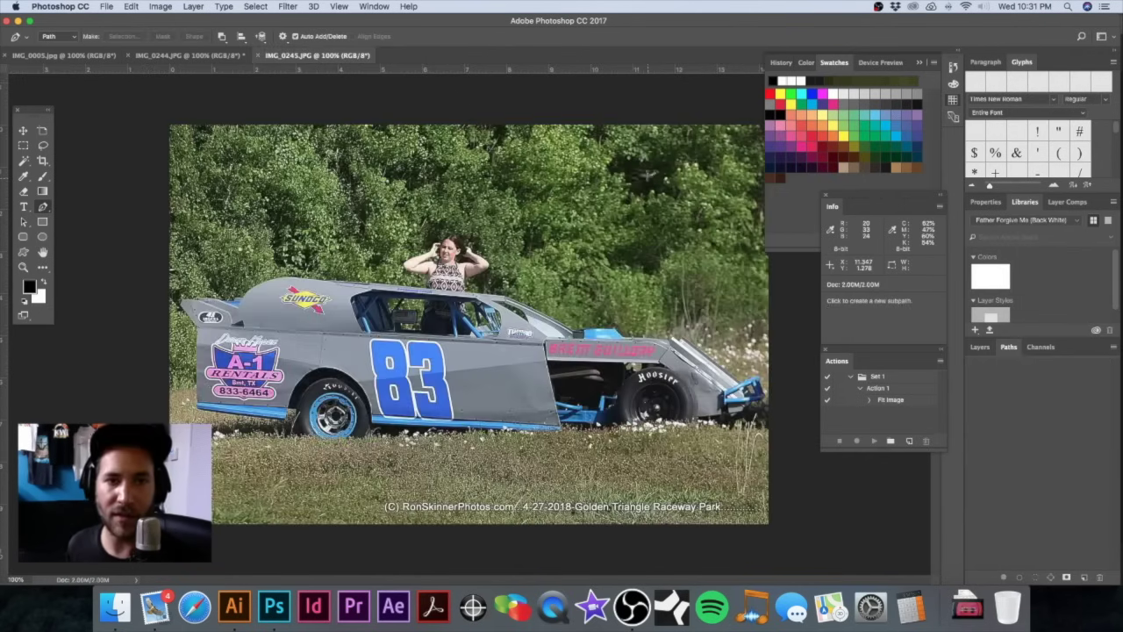
Step: Zoom in on the gray car's rear wheel area in IMG_0245 and set the Pen tool's path operation to Combine Shapes
{"action": "key", "text": "space"}
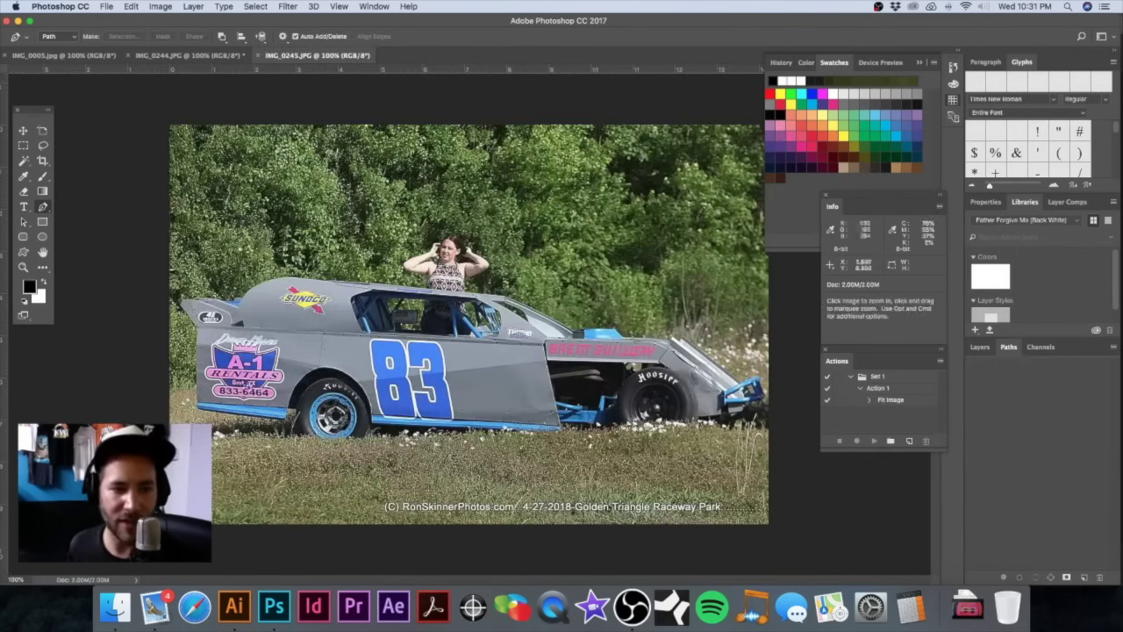
{"action": "left_click", "coordinate": [258, 400], "text": "super"}
{"action": "left_click_drag", "start_coordinate": [248, 385], "coordinate": [382, 344]}
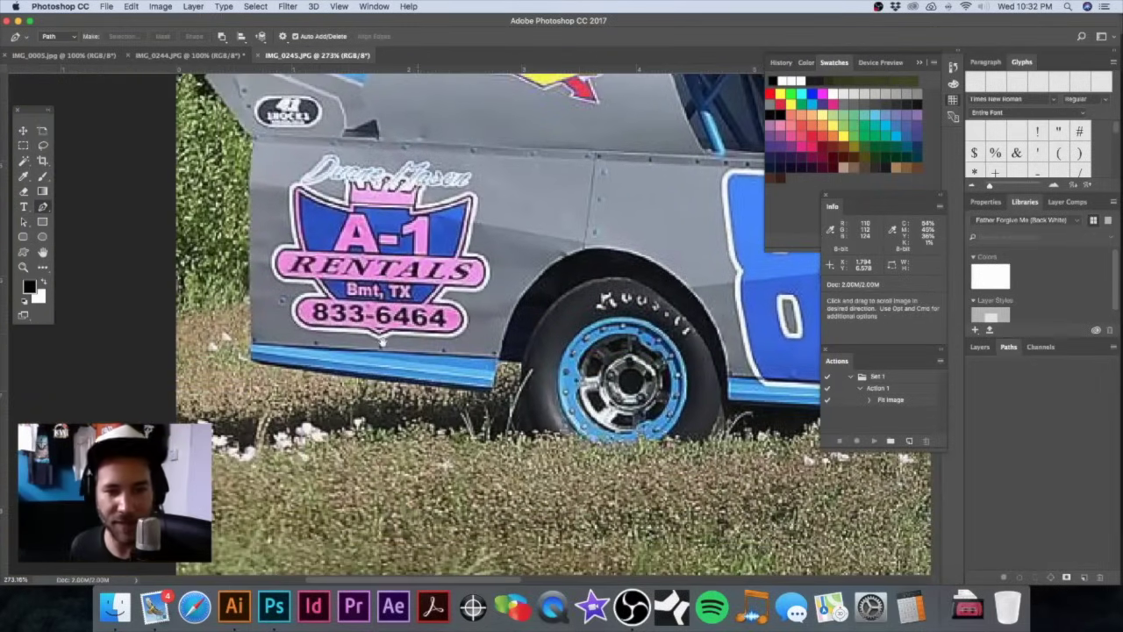
{"action": "key", "text": "super+space"}
{"action": "left_click_drag", "start_coordinate": [507, 358], "coordinate": [535, 368]}
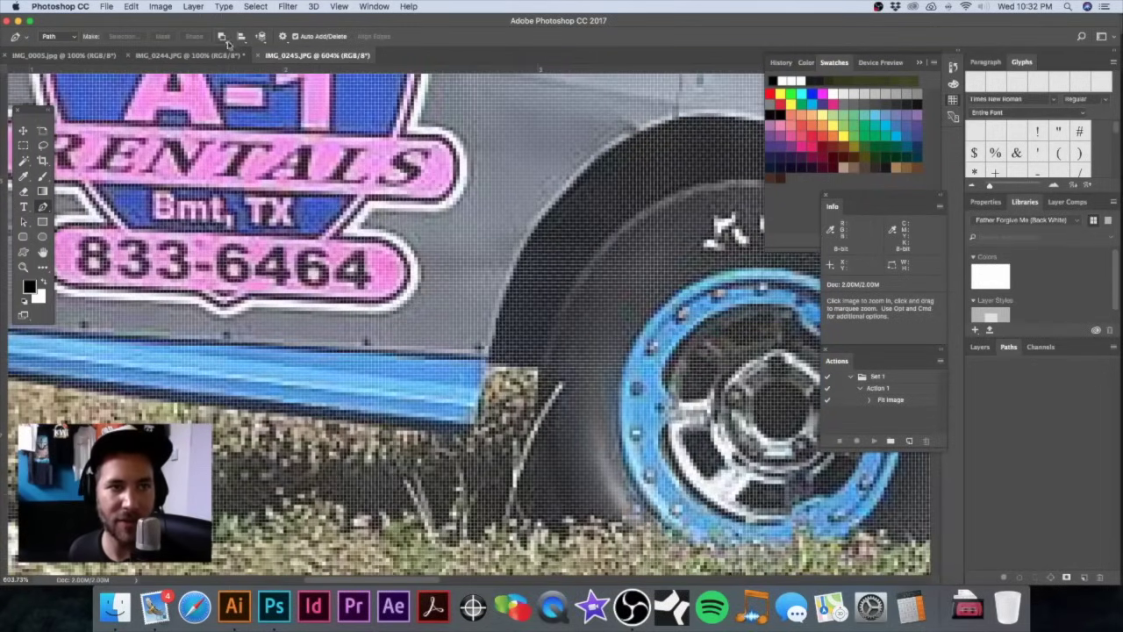
{"action": "left_click", "coordinate": [221, 36]}
{"action": "left_click", "coordinate": [283, 56]}
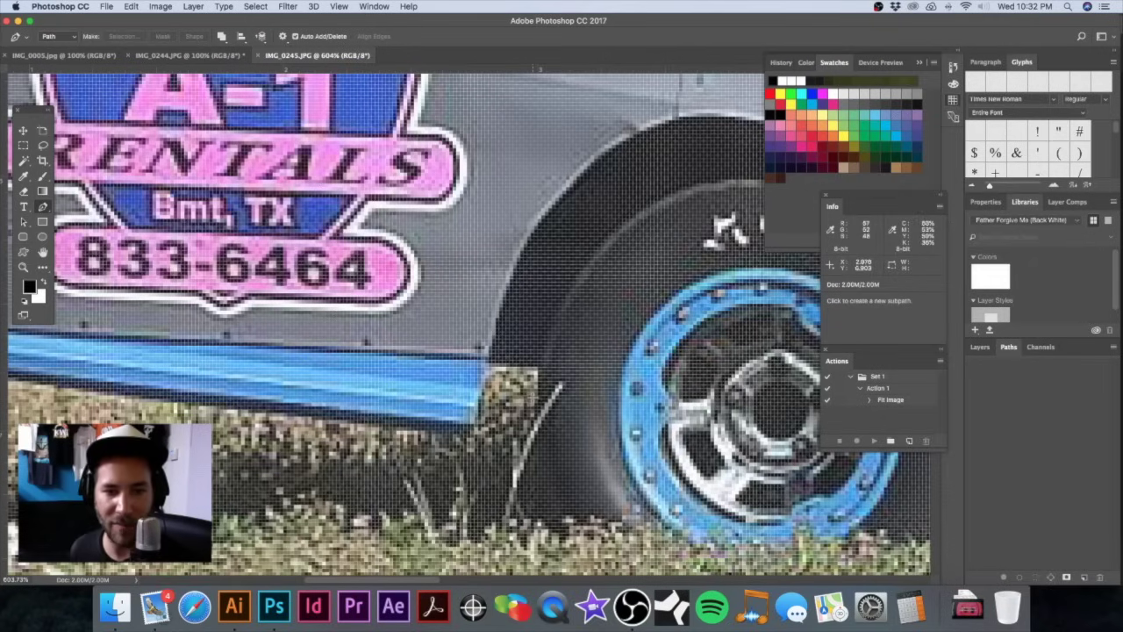
Step: Start the car outline at the gap beside the rear tire and trace the blue skirt's lower edge to the rear corner
{"action": "left_click", "coordinate": [536, 373]}
{"action": "left_click", "coordinate": [483, 363]}
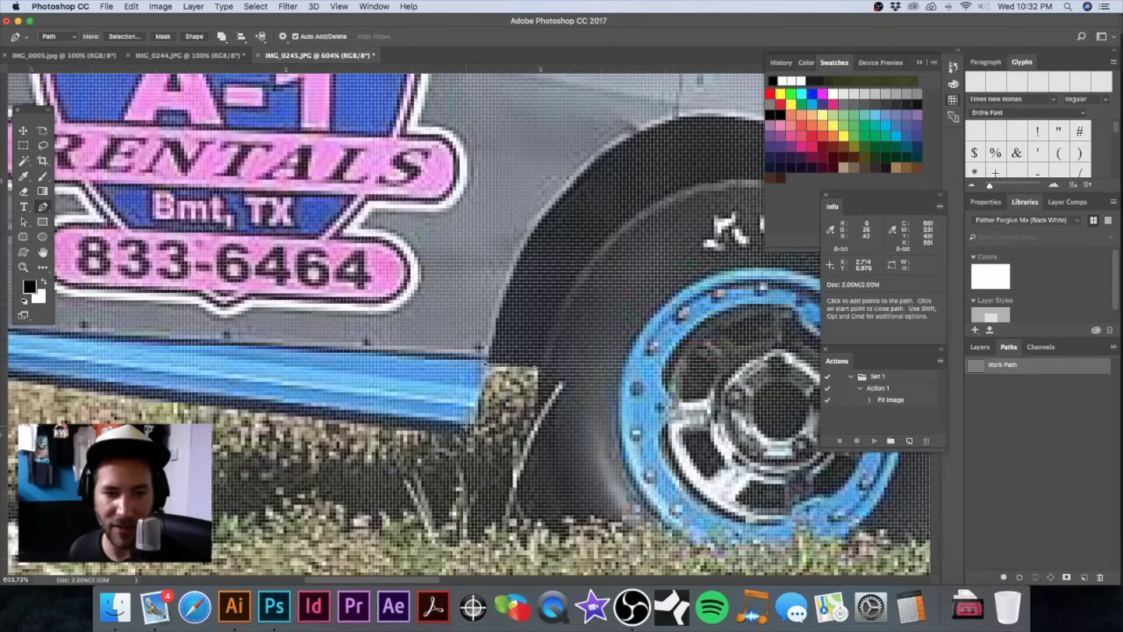
{"action": "left_click_drag", "start_coordinate": [466, 428], "coordinate": [467, 443]}
{"action": "key", "text": "space"}
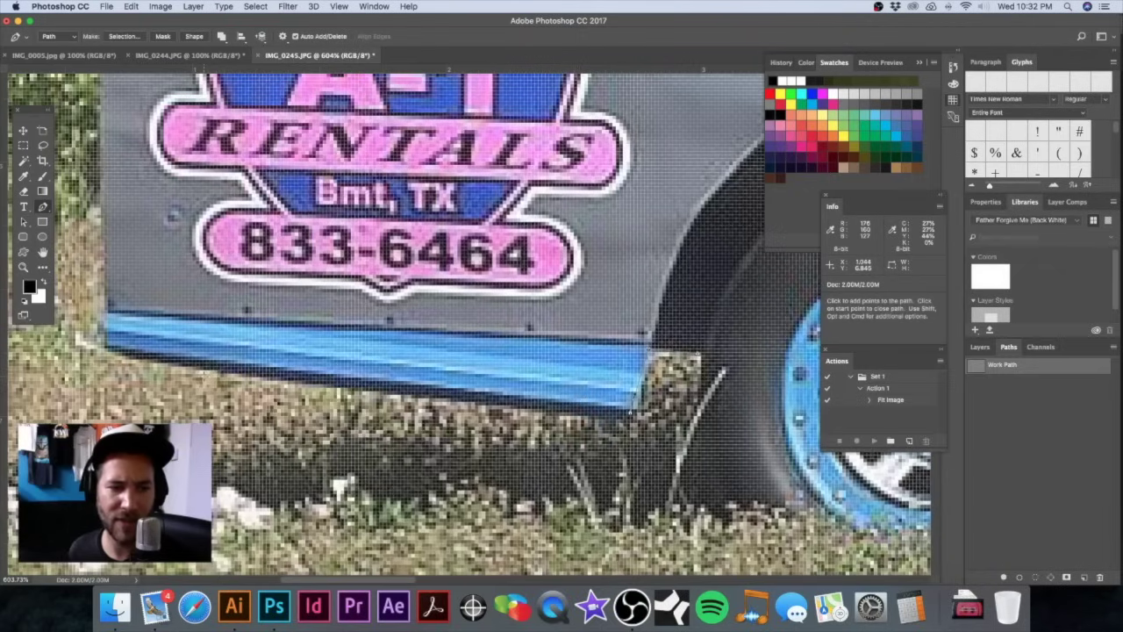
{"action": "left_click", "coordinate": [629, 410]}
{"action": "scroll", "coordinate": [141, 367], "scroll_direction": "left", "scroll_amount": 3}
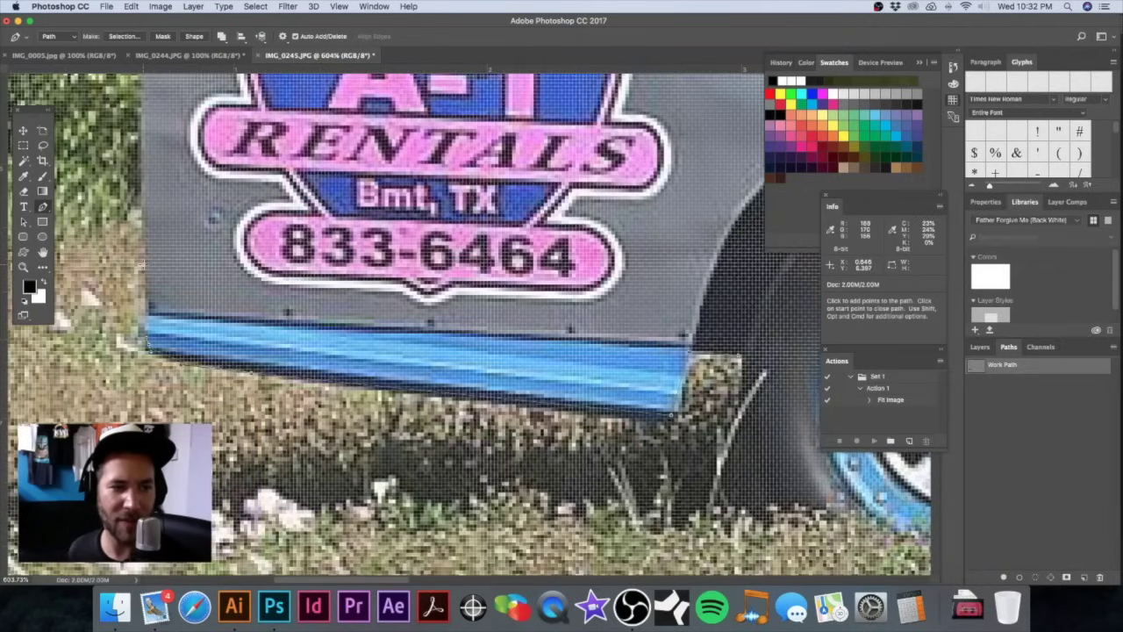
Step: Trace the path up the car's rear body edge beside the A-1 RENTALS decal to the base of the fin
{"action": "scroll", "coordinate": [217, 267], "scroll_direction": "up", "scroll_amount": 6}
{"action": "scroll", "coordinate": [217, 268], "scroll_direction": "left", "scroll_amount": 2}
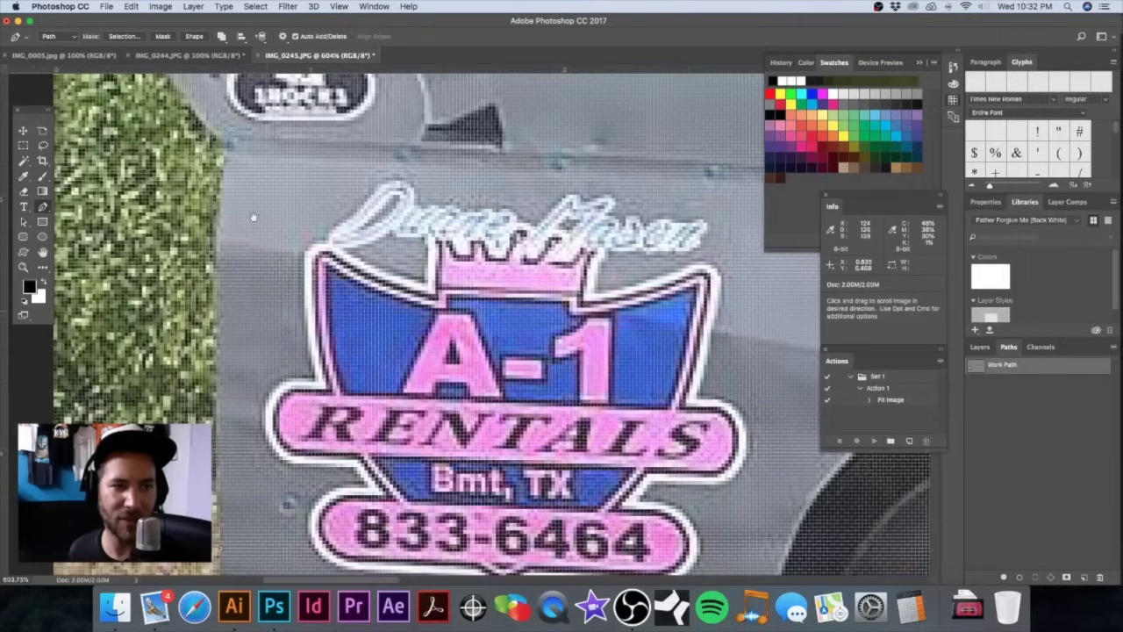
{"action": "left_click_drag", "start_coordinate": [220, 160], "coordinate": [237, 125]}
{"action": "scroll", "coordinate": [242, 131], "scroll_direction": "up", "scroll_amount": 2}
{"action": "scroll", "coordinate": [241, 131], "scroll_direction": "left", "scroll_amount": 1}
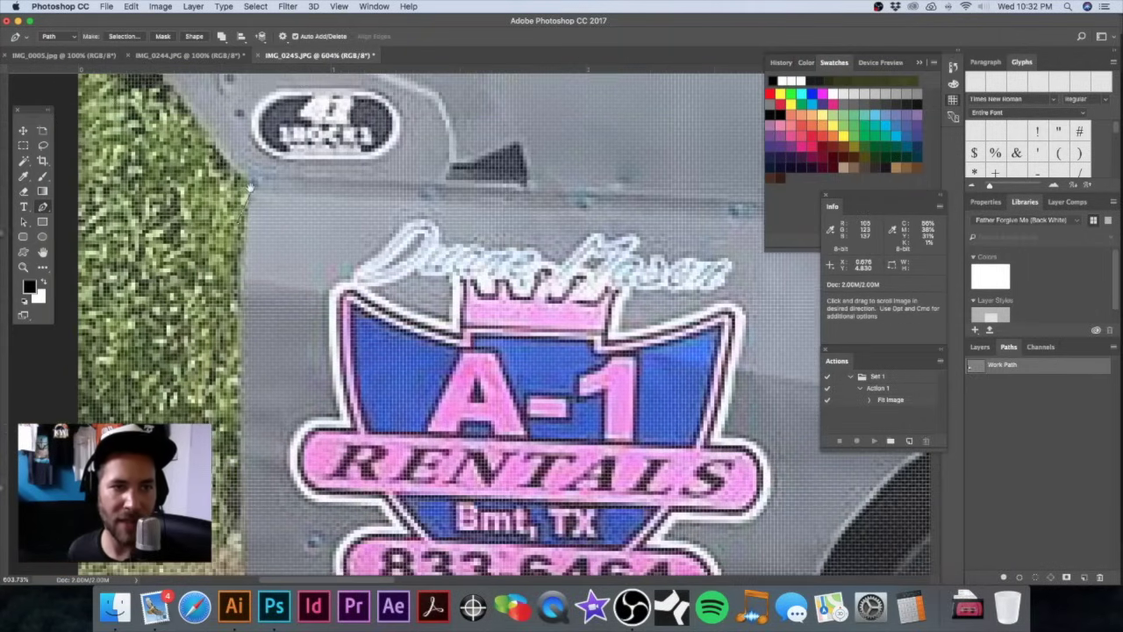
Step: Outline the rear fin around the SHOCKS decal and along its upper edge past the blue strip to the rounded body panel
{"action": "scroll", "coordinate": [263, 175], "scroll_direction": "up", "scroll_amount": 3}
{"action": "scroll", "coordinate": [263, 175], "scroll_direction": "left", "scroll_amount": 3}
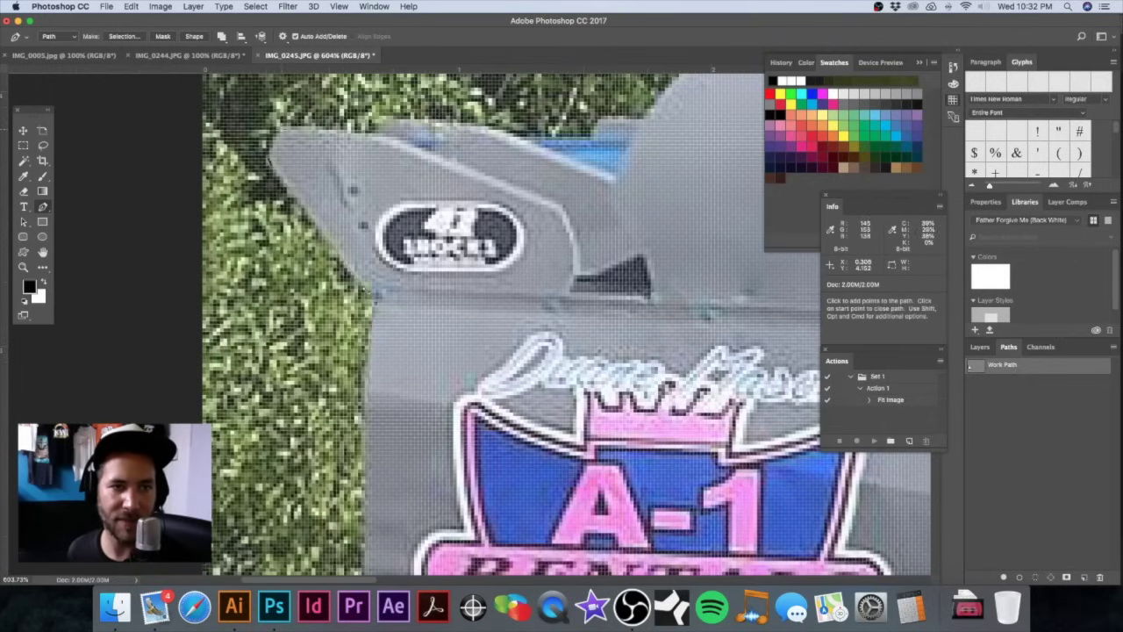
{"action": "left_click_drag", "start_coordinate": [371, 131], "coordinate": [393, 138]}
{"action": "left_click", "coordinate": [372, 131]}
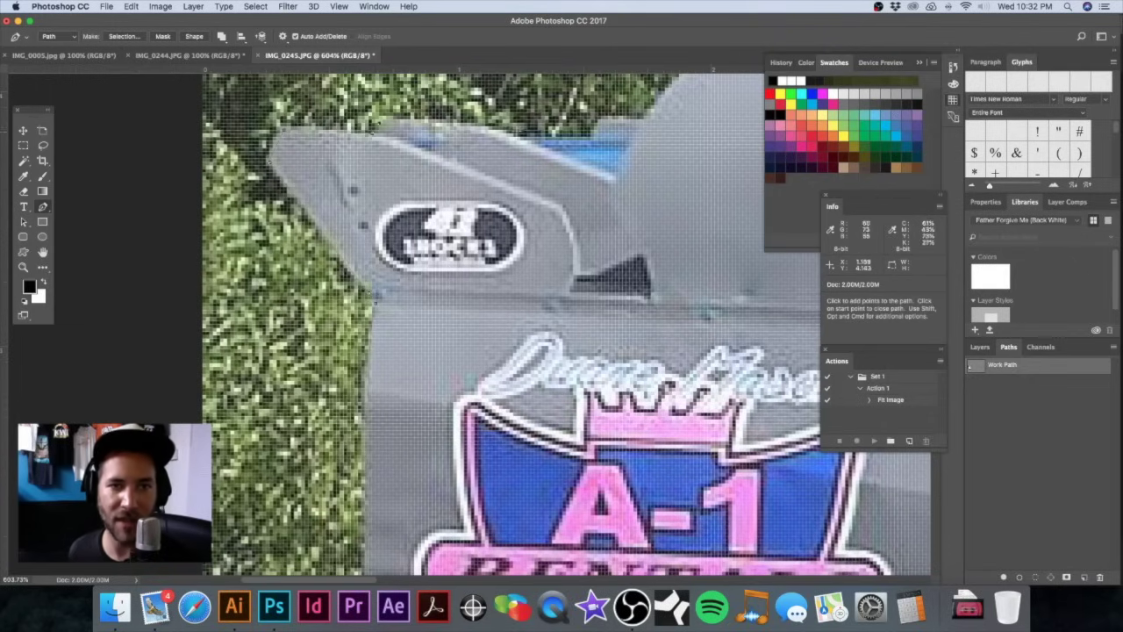
{"action": "left_click_drag", "start_coordinate": [532, 143], "coordinate": [588, 140]}
{"action": "left_click", "coordinate": [532, 143], "text": "alt"}
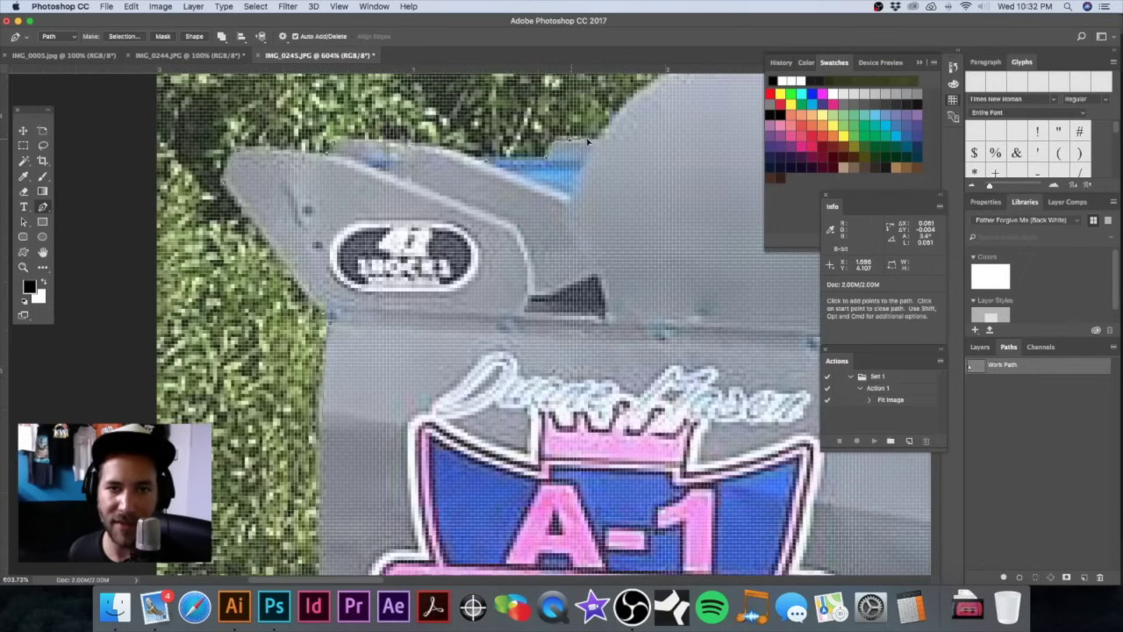
Step: Trace the curved top of the rear body panel above the SUNOCO decal with smooth anchor points
{"action": "scroll", "coordinate": [591, 140], "scroll_direction": "right", "scroll_amount": 10}
{"action": "scroll", "coordinate": [592, 141], "scroll_direction": "up", "scroll_amount": 5}
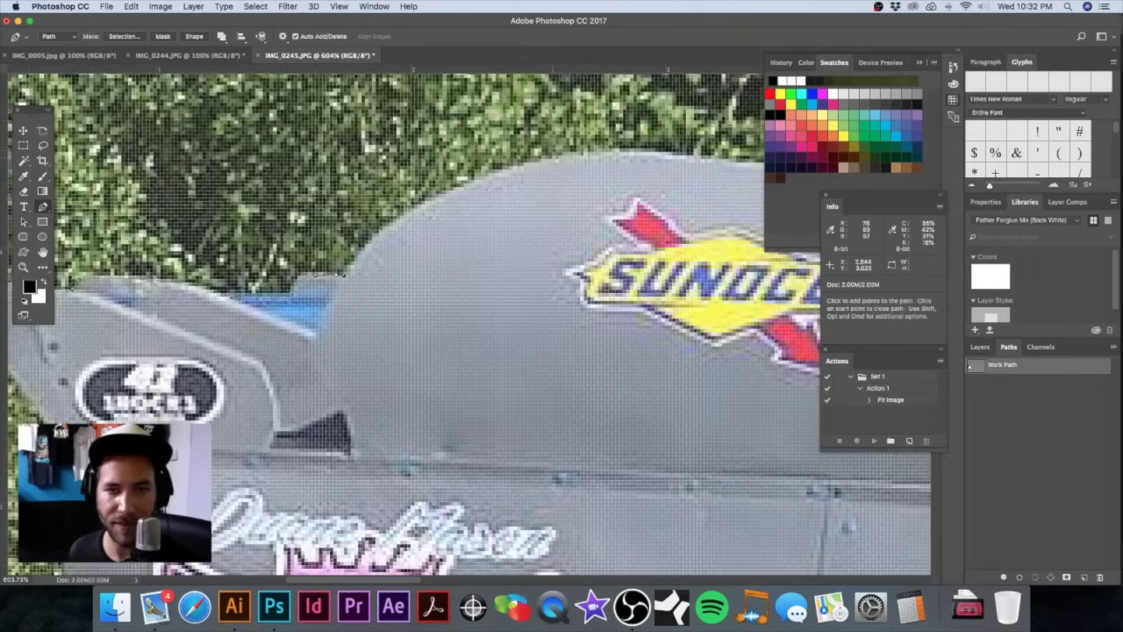
{"action": "left_click_drag", "start_coordinate": [553, 158], "coordinate": [690, 145]}
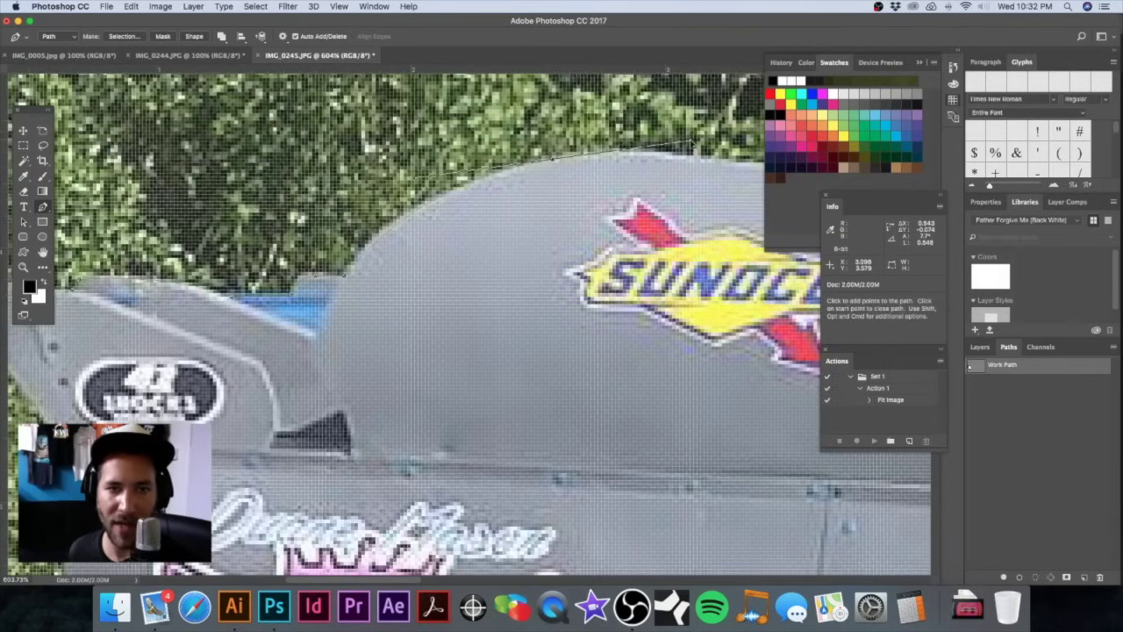
{"action": "scroll", "coordinate": [640, 171], "scroll_direction": "right", "scroll_amount": 12}
{"action": "scroll", "coordinate": [641, 171], "scroll_direction": "up", "scroll_amount": 2}
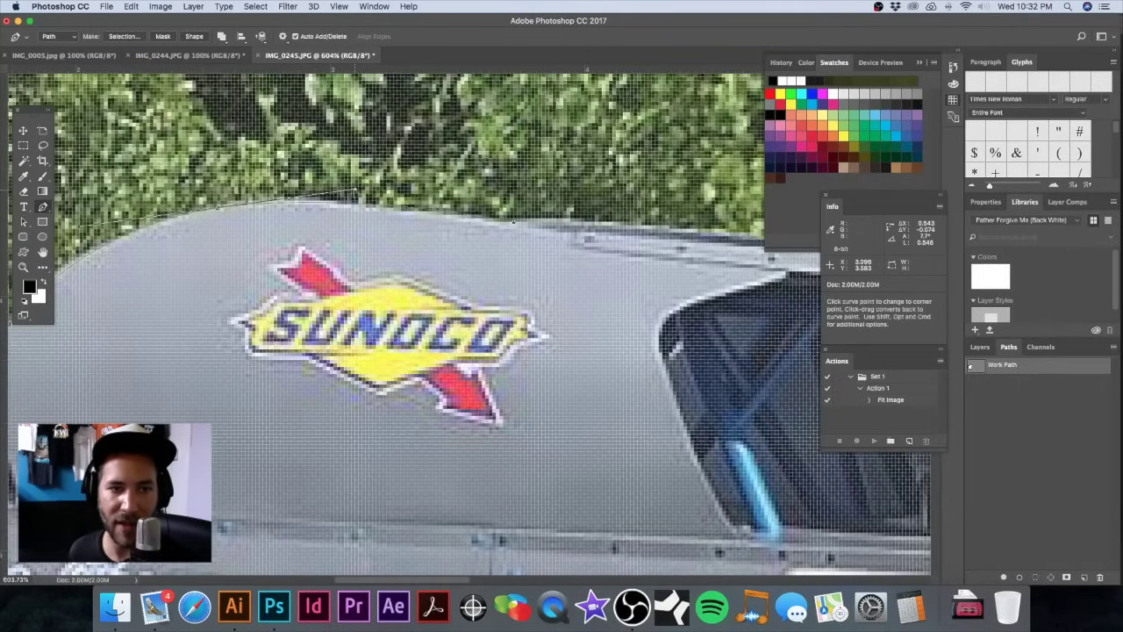
Step: Continue the path along the roof edge, passing below the woman standing behind the car
{"action": "scroll", "coordinate": [524, 229], "scroll_direction": "right", "scroll_amount": 8}
{"action": "scroll", "coordinate": [525, 229], "scroll_direction": "right", "scroll_amount": 5}
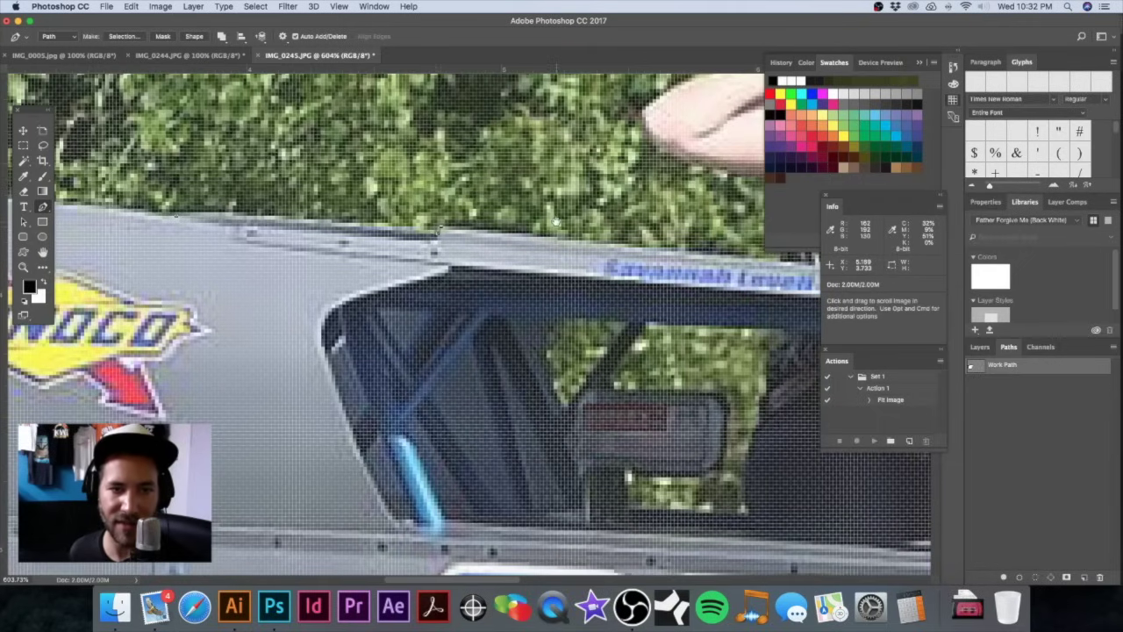
{"action": "scroll", "coordinate": [556, 222], "scroll_direction": "right", "scroll_amount": 6}
{"action": "scroll", "coordinate": [423, 226], "scroll_direction": "right", "scroll_amount": 5}
{"action": "scroll", "coordinate": [423, 226], "scroll_direction": "right", "scroll_amount": 1}
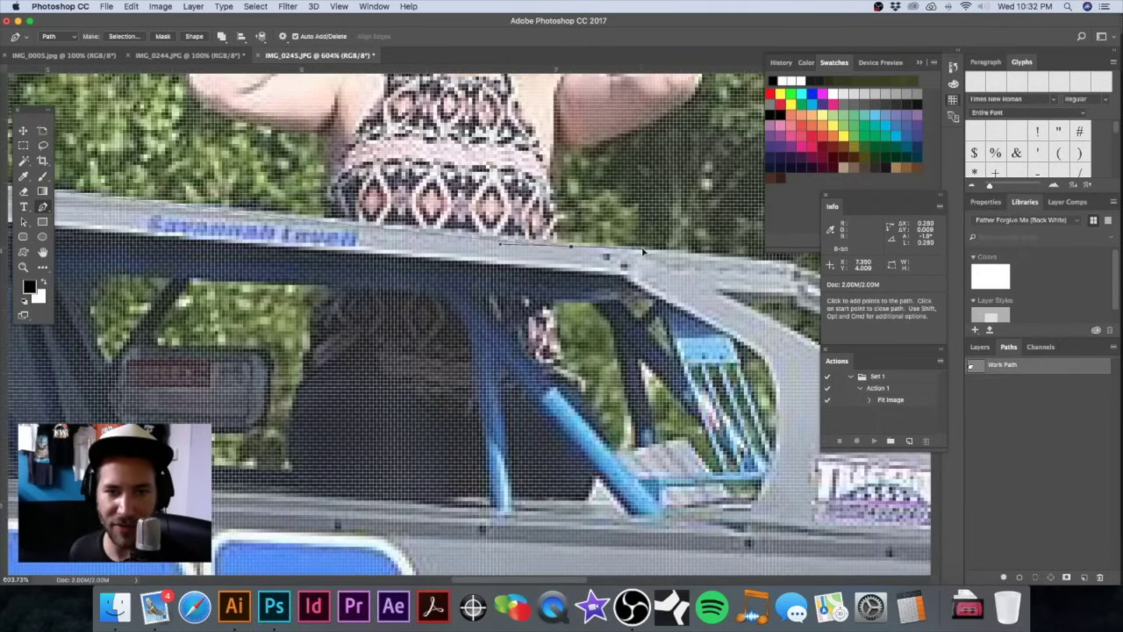
Step: Extend the path past the roof's front corner and down the sloping windshield pillar toward the blue hood scoop
{"action": "scroll", "coordinate": [602, 257], "scroll_direction": "right", "scroll_amount": 5}
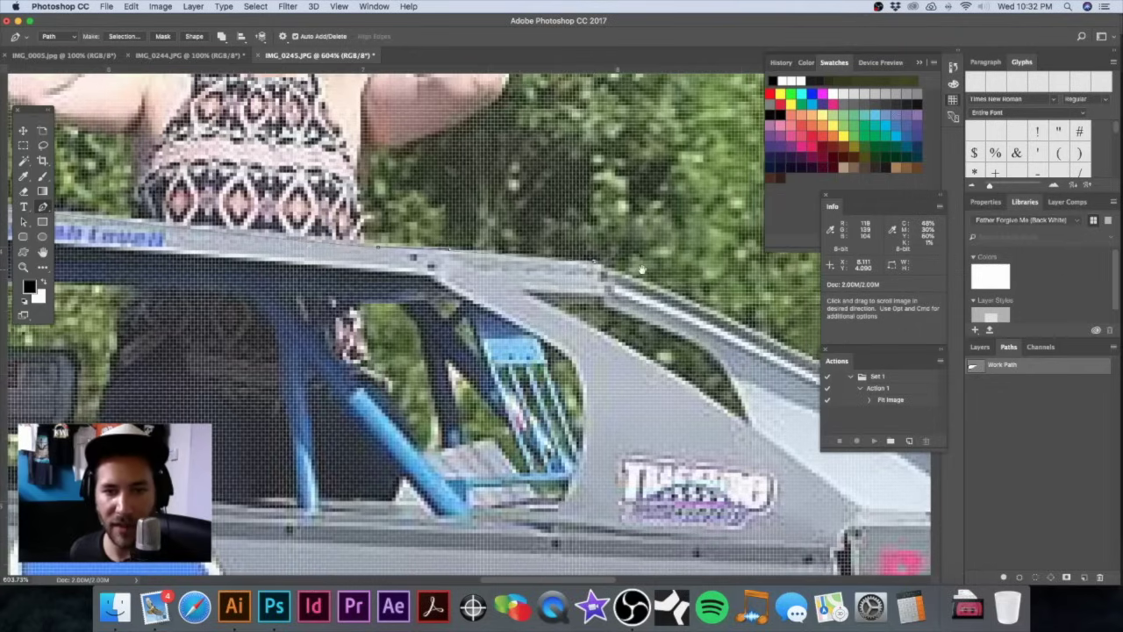
{"action": "scroll", "coordinate": [603, 260], "scroll_direction": "right", "scroll_amount": 5}
{"action": "scroll", "coordinate": [603, 259], "scroll_direction": "down", "scroll_amount": 2}
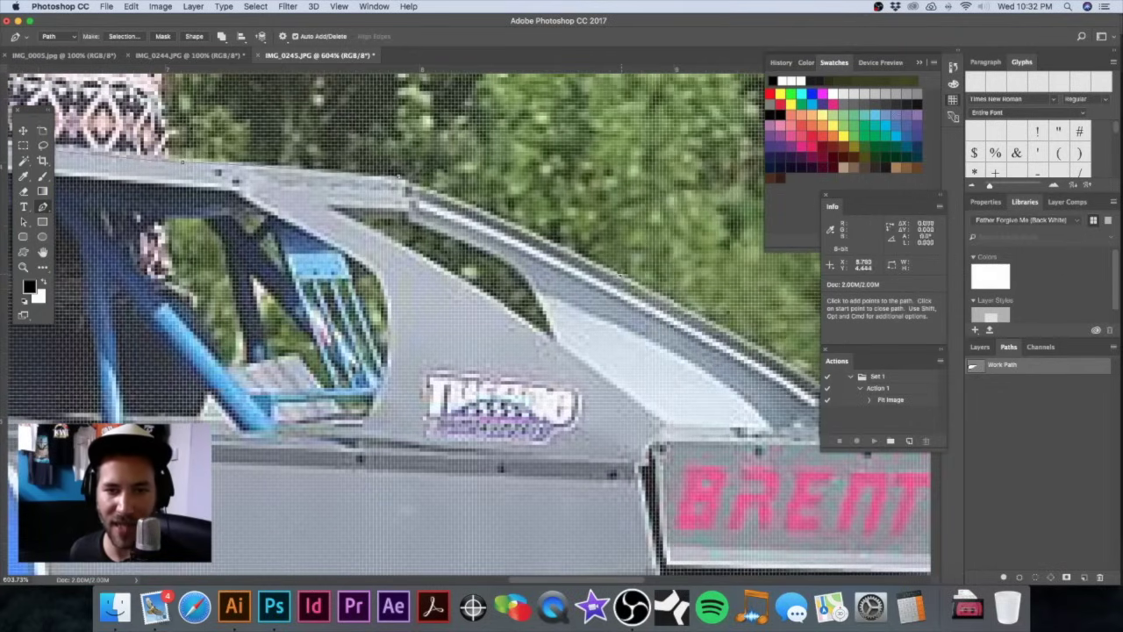
{"action": "scroll", "coordinate": [671, 303], "scroll_direction": "right", "scroll_amount": 5}
{"action": "scroll", "coordinate": [671, 303], "scroll_direction": "down", "scroll_amount": 2}
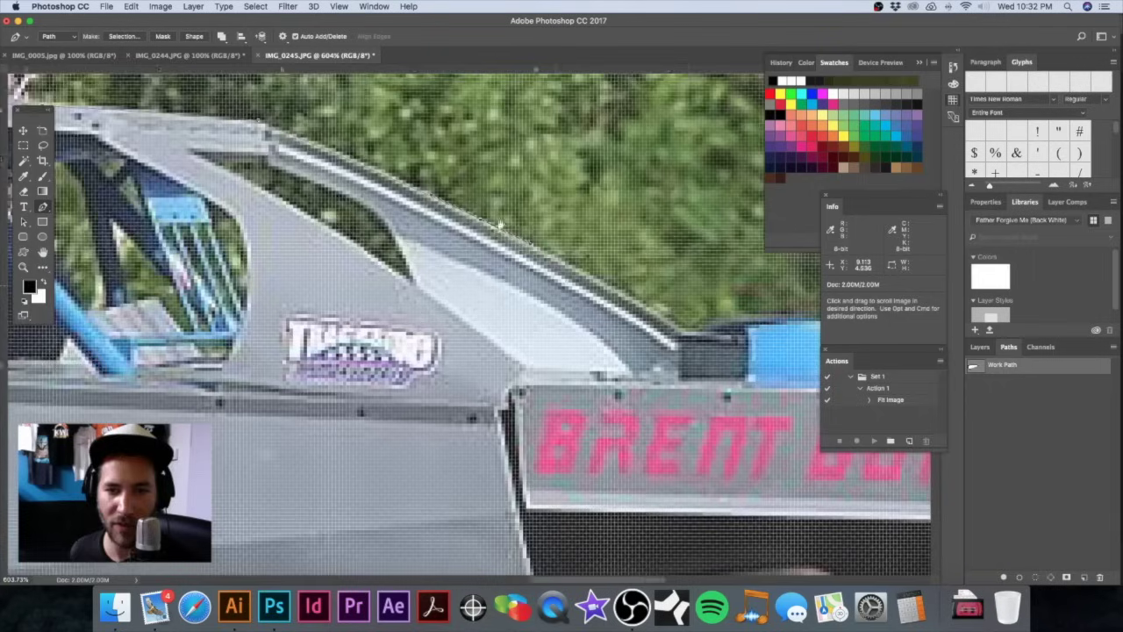
{"action": "left_click", "coordinate": [618, 313]}
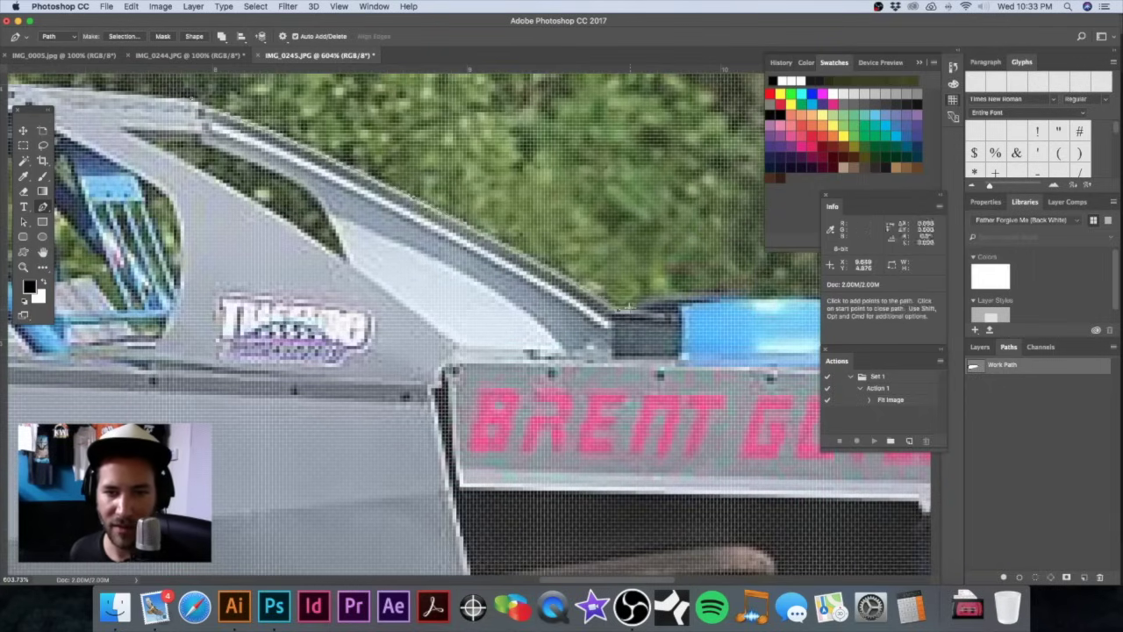
Step: Continue the path over the blue hood scoop and along the hood edge above the pink lettering, past the small hood pins
{"action": "scroll", "coordinate": [619, 311], "scroll_direction": "right", "scroll_amount": 5}
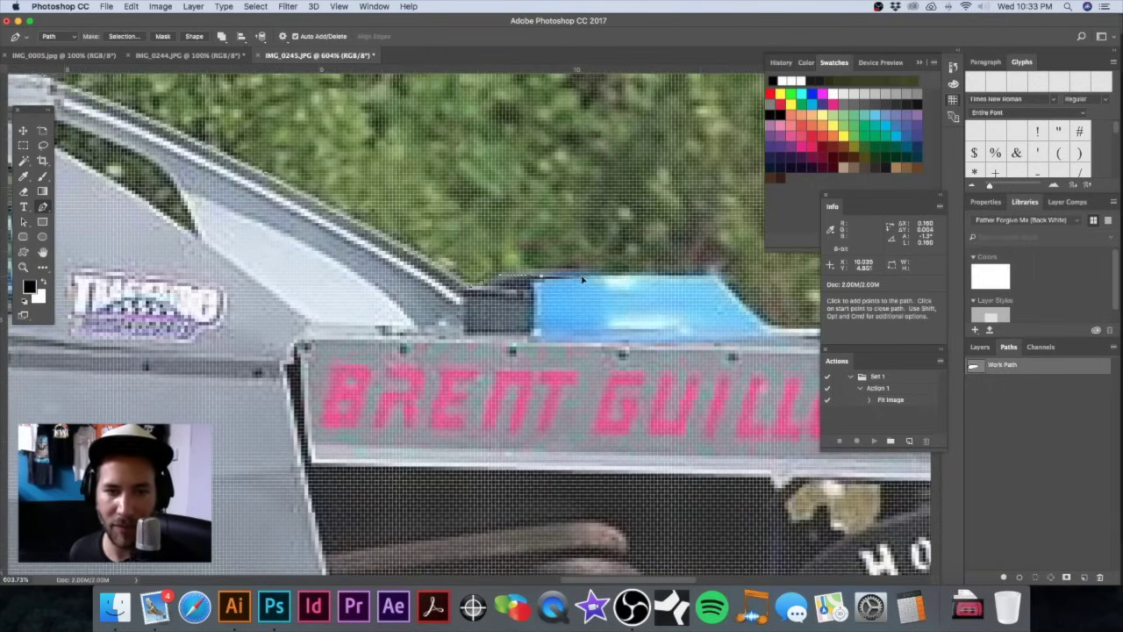
{"action": "scroll", "coordinate": [716, 277], "scroll_direction": "right", "scroll_amount": 5}
{"action": "scroll", "coordinate": [716, 278], "scroll_direction": "down", "scroll_amount": 1}
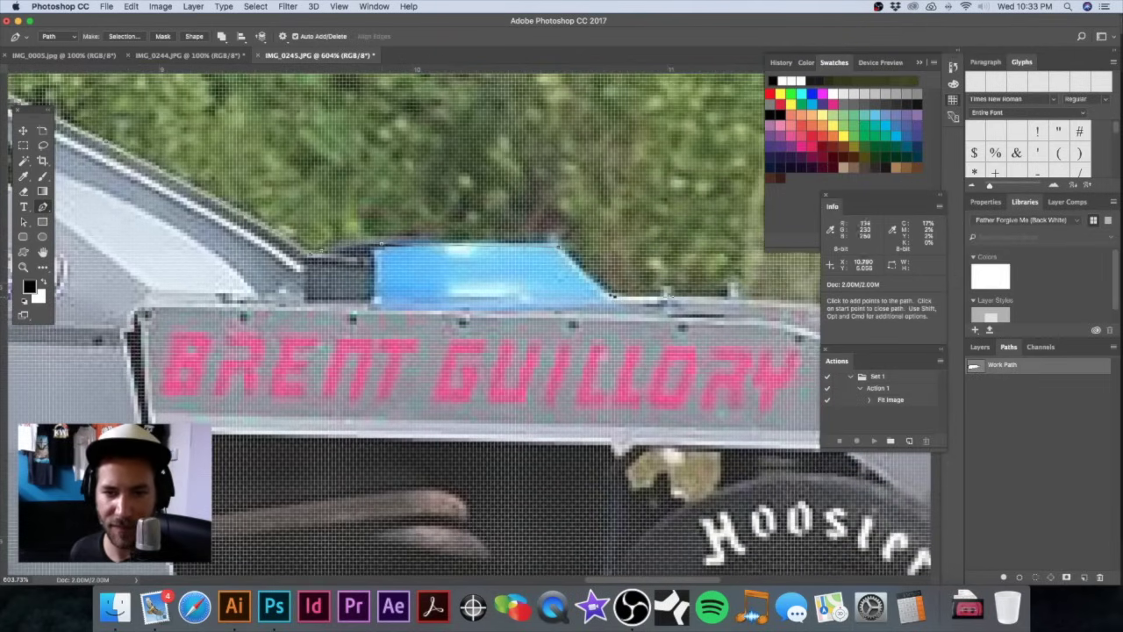
{"action": "left_click", "coordinate": [667, 291]}
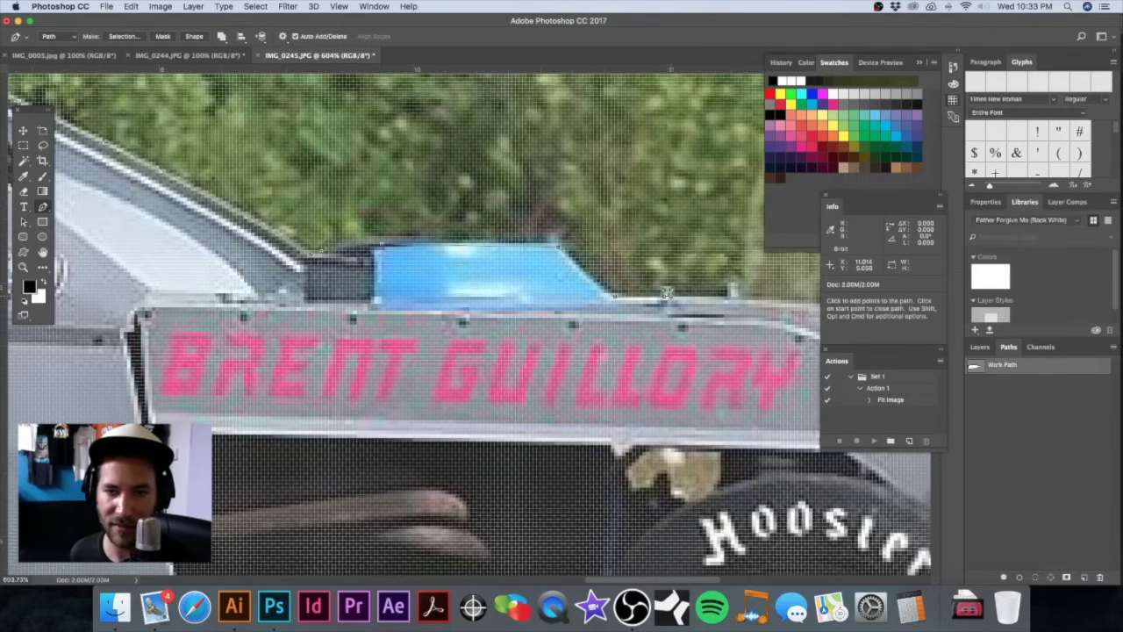
{"action": "scroll", "coordinate": [667, 292], "scroll_direction": "right", "scroll_amount": 4}
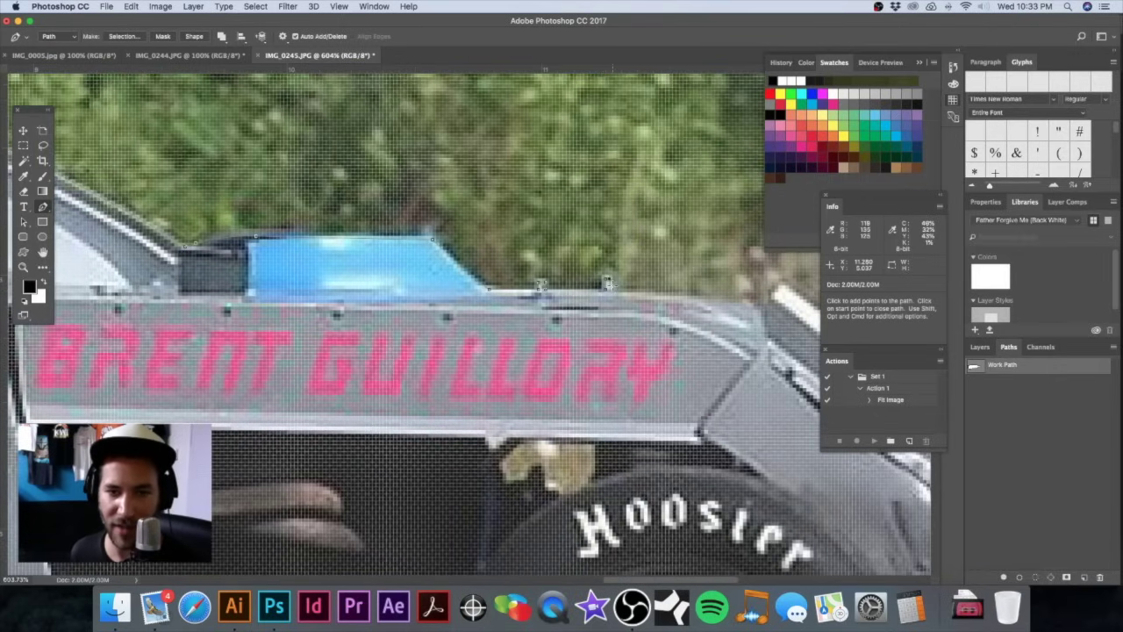
{"action": "scroll", "coordinate": [620, 291], "scroll_direction": "right", "scroll_amount": 4}
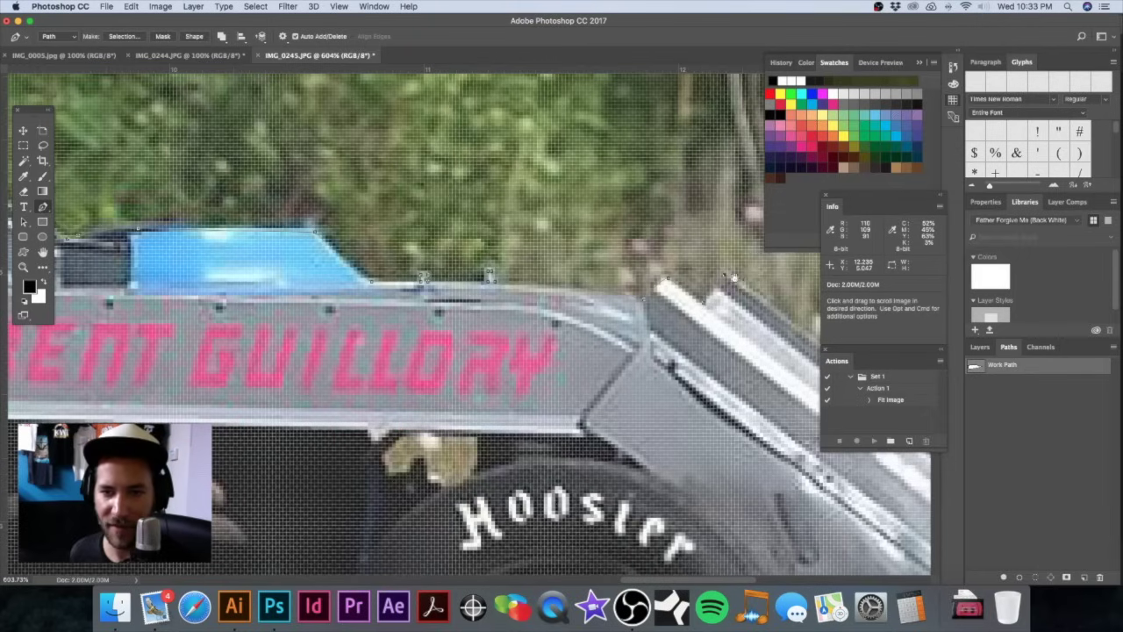
Step: Trace the sloping upper edge of the front nose down to the blue bumper and around the bumper's outer corner
{"action": "scroll", "coordinate": [721, 274], "scroll_direction": "right", "scroll_amount": 10}
{"action": "scroll", "coordinate": [722, 274], "scroll_direction": "down", "scroll_amount": 4}
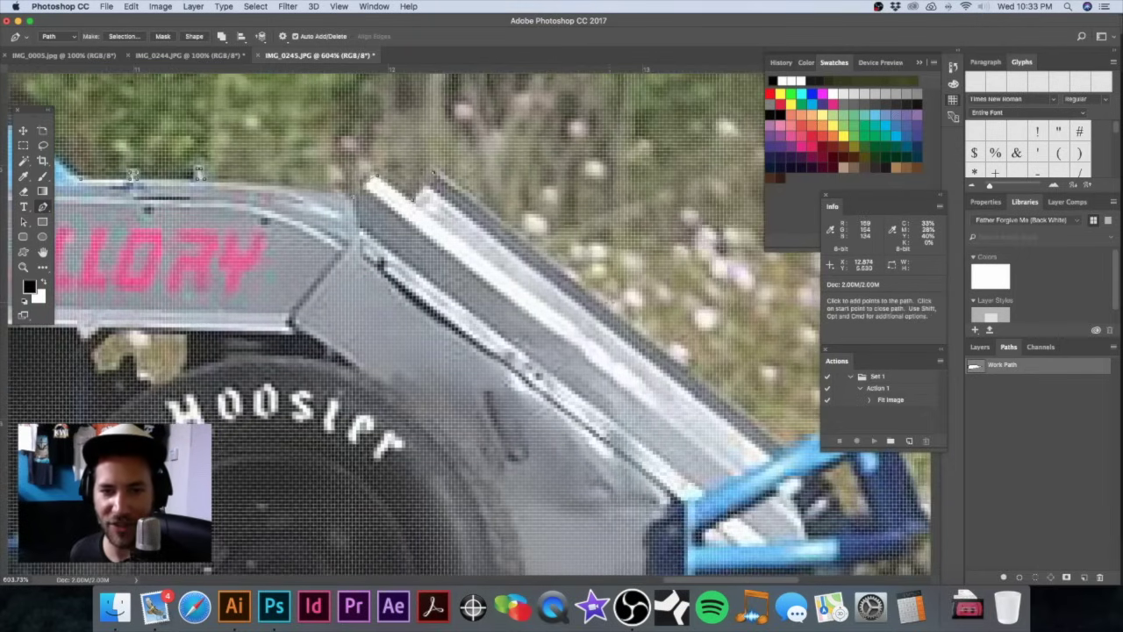
{"action": "scroll", "coordinate": [643, 333], "scroll_direction": "right", "scroll_amount": 5}
{"action": "scroll", "coordinate": [644, 333], "scroll_direction": "down", "scroll_amount": 3}
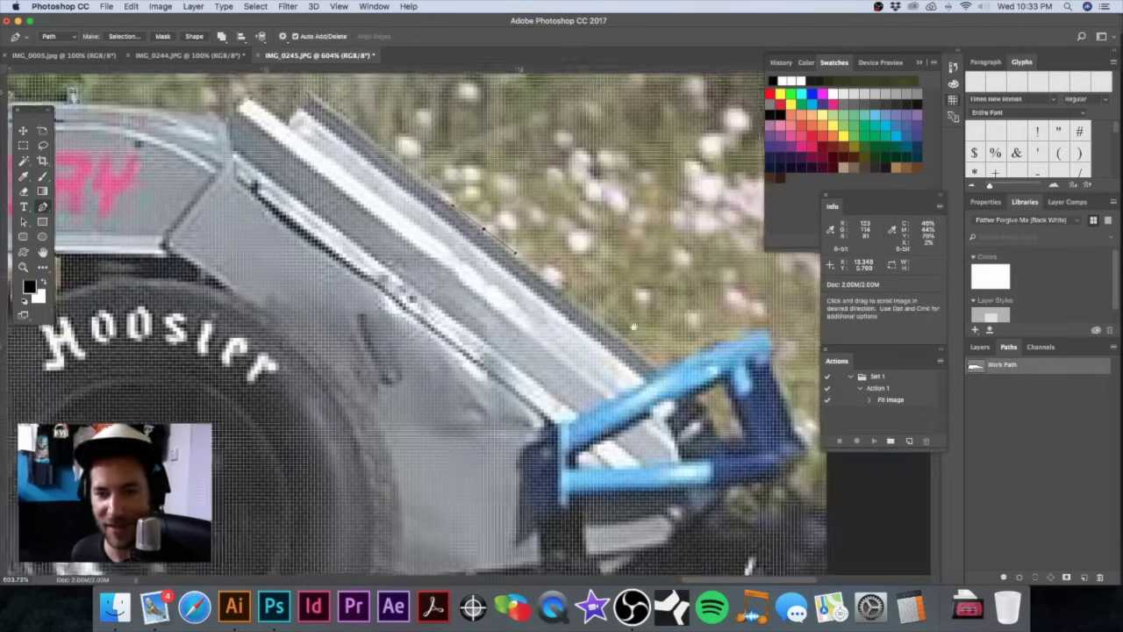
{"action": "scroll", "coordinate": [656, 362], "scroll_direction": "right", "scroll_amount": 4}
{"action": "scroll", "coordinate": [657, 361], "scroll_direction": "down", "scroll_amount": 1}
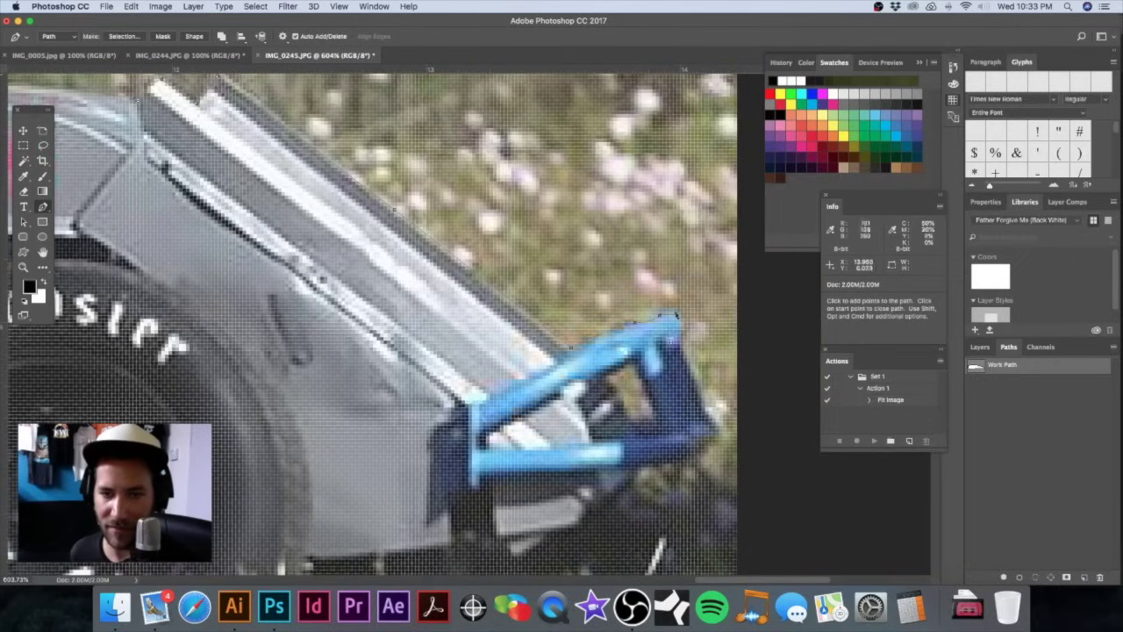
{"action": "scroll", "coordinate": [680, 350], "scroll_direction": "right", "scroll_amount": 2}
{"action": "scroll", "coordinate": [680, 349], "scroll_direction": "down", "scroll_amount": 2}
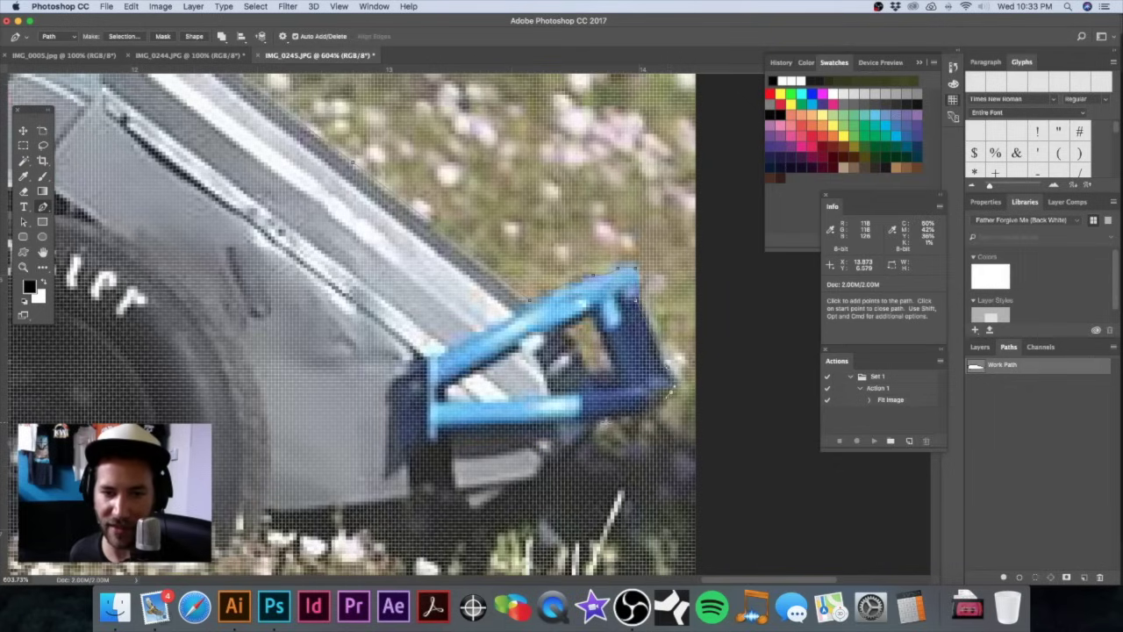
Step: Outline the underside of the blue front bumper and the lower edge of the grey nose piece beneath it
{"action": "left_click_drag", "start_coordinate": [595, 421], "coordinate": [650, 416]}
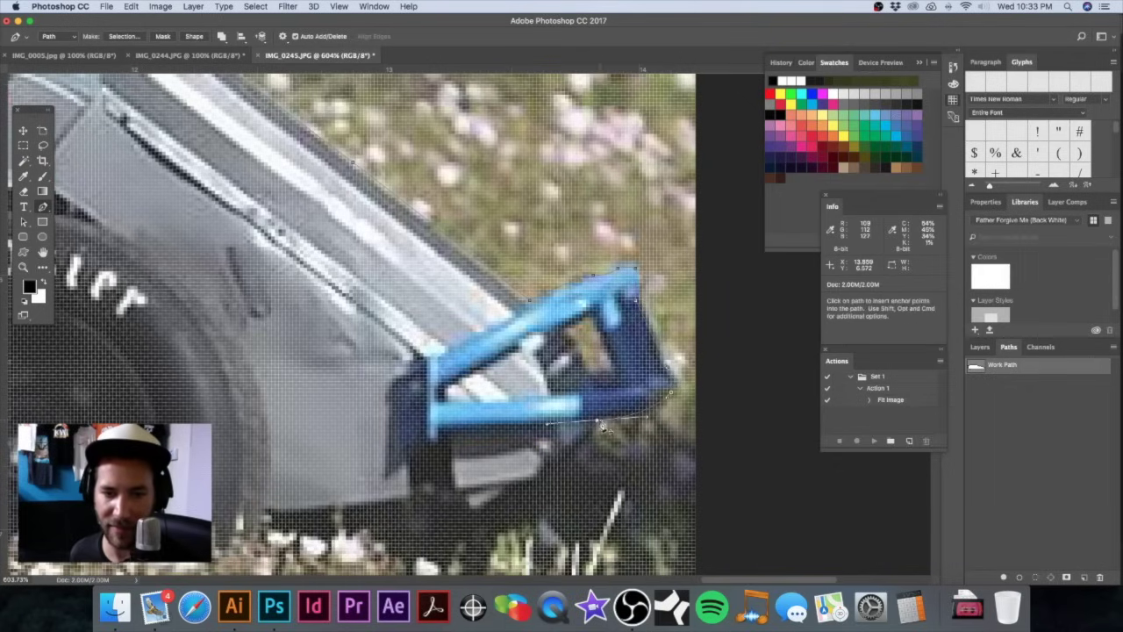
{"action": "scroll", "coordinate": [595, 421], "scroll_direction": "down", "scroll_amount": 3}
{"action": "scroll", "coordinate": [595, 421], "scroll_direction": "left", "scroll_amount": 1}
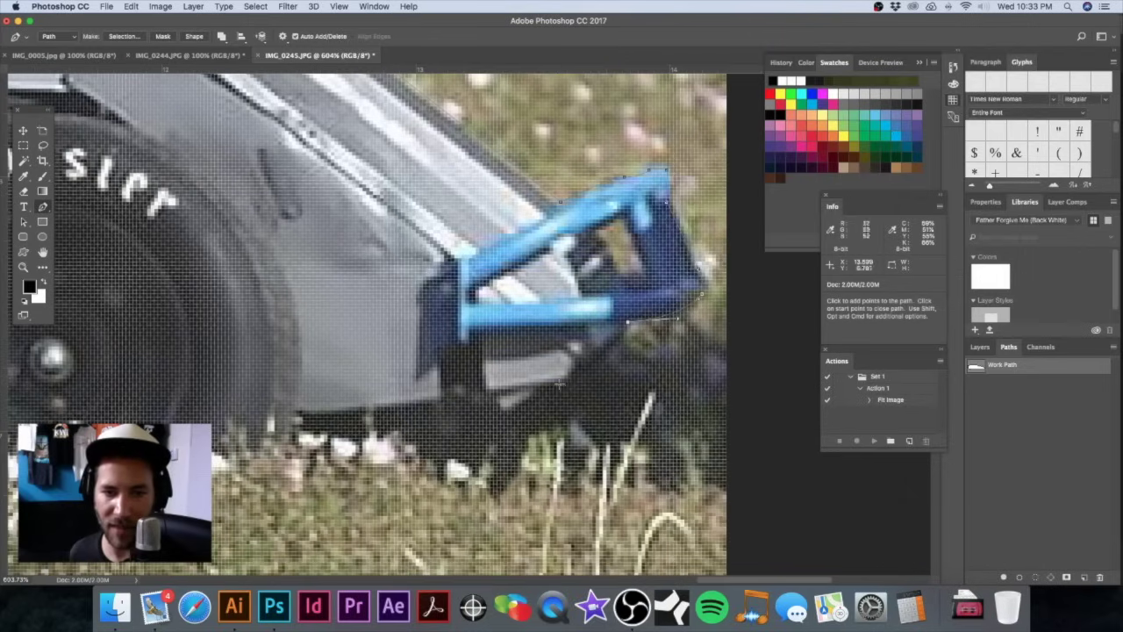
{"action": "left_click", "coordinate": [584, 366]}
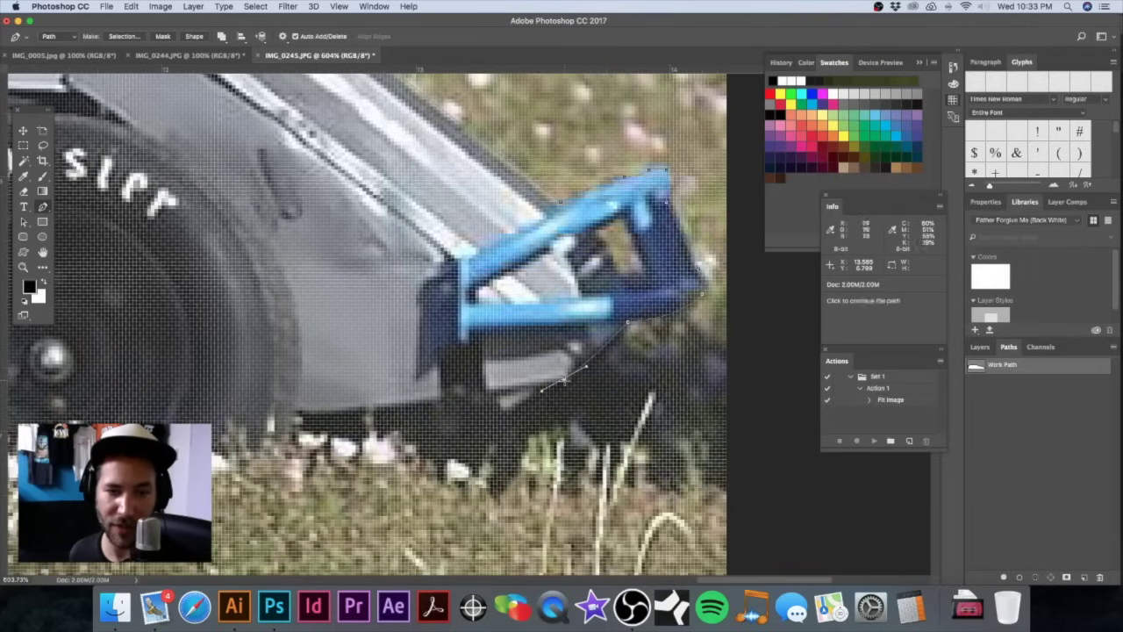
{"action": "left_click", "coordinate": [536, 385]}
{"action": "left_click", "coordinate": [496, 406]}
Step: Extend the path along the underside of the front fender from the bumper mount back to the front tire
{"action": "scroll", "coordinate": [434, 386], "scroll_direction": "down", "scroll_amount": 2}
{"action": "scroll", "coordinate": [435, 386], "scroll_direction": "left", "scroll_amount": 3}
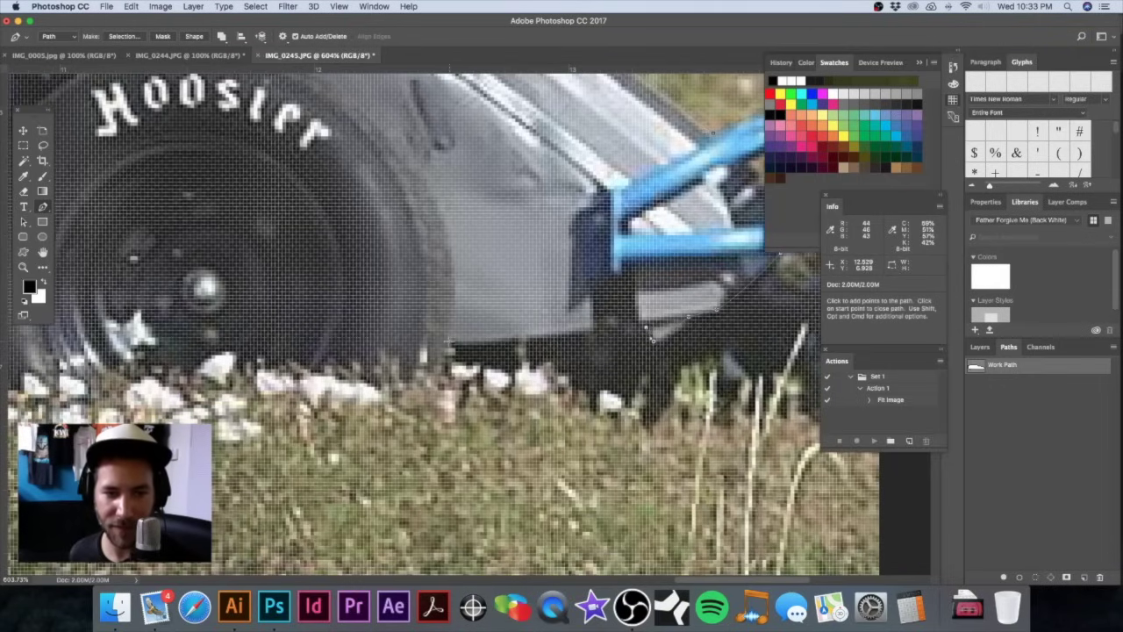
{"action": "left_click_drag", "start_coordinate": [412, 346], "coordinate": [400, 340]}
{"action": "left_click", "coordinate": [447, 341], "text": "alt"}
{"action": "scroll", "coordinate": [443, 340], "scroll_direction": "left", "scroll_amount": 2}
{"action": "scroll", "coordinate": [443, 341], "scroll_direction": "down", "scroll_amount": 1}
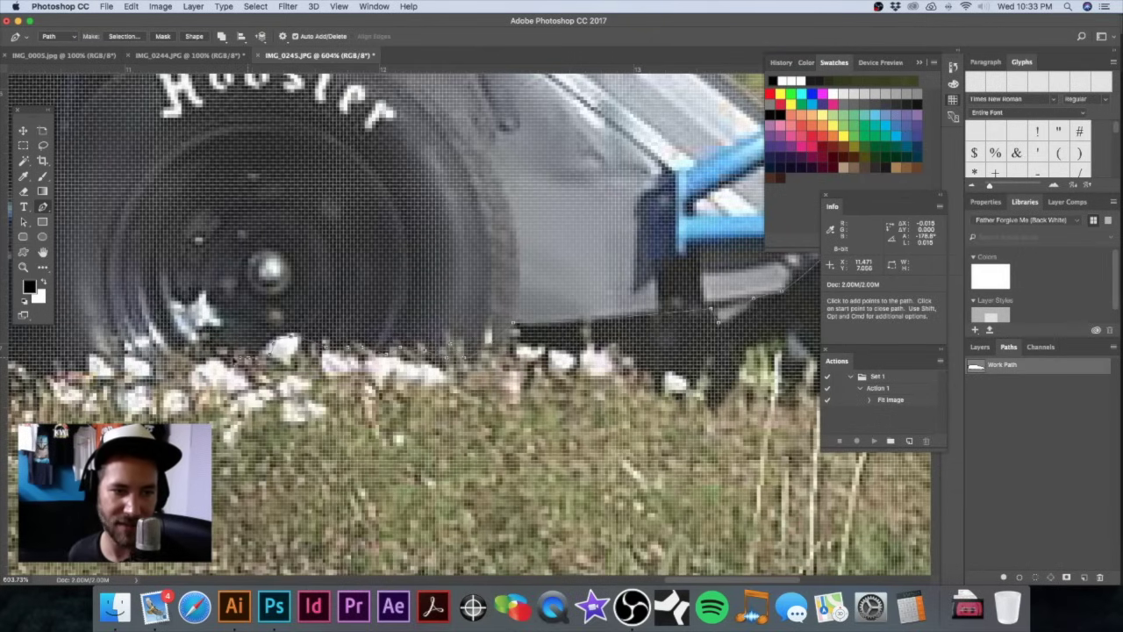
Step: Trace the bottom of the front Hoosier tire along the grass line to the dark area behind it
{"action": "scroll", "coordinate": [211, 349], "scroll_direction": "left", "scroll_amount": 3}
{"action": "scroll", "coordinate": [211, 349], "scroll_direction": "down", "scroll_amount": 1}
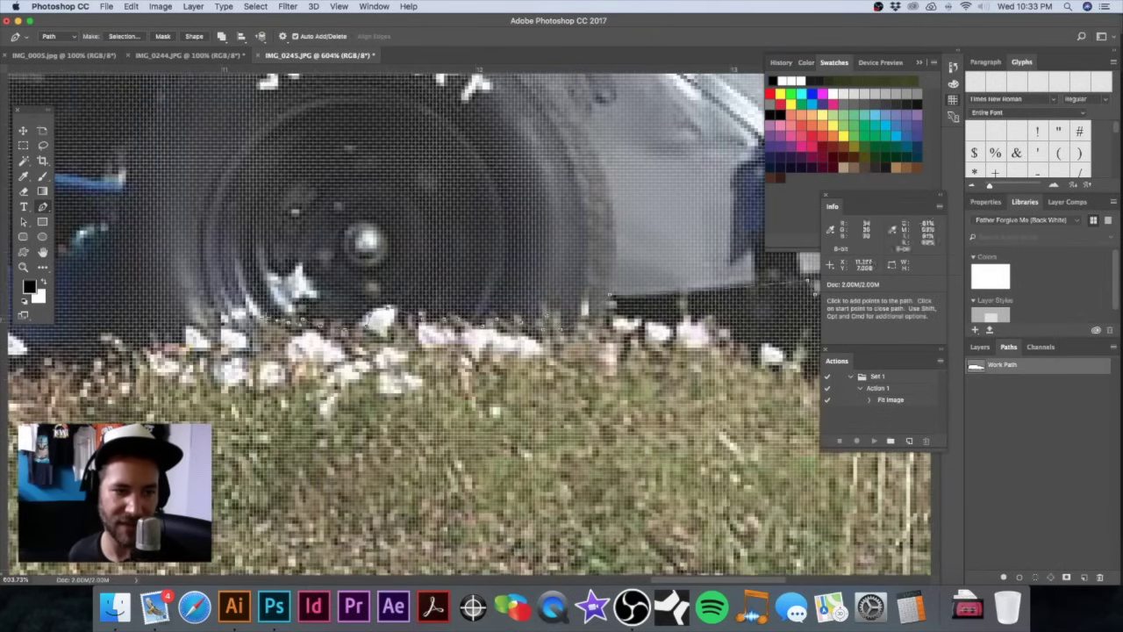
{"action": "scroll", "coordinate": [469, 325], "scroll_direction": "left", "scroll_amount": 4}
{"action": "scroll", "coordinate": [468, 324], "scroll_direction": "down", "scroll_amount": 1}
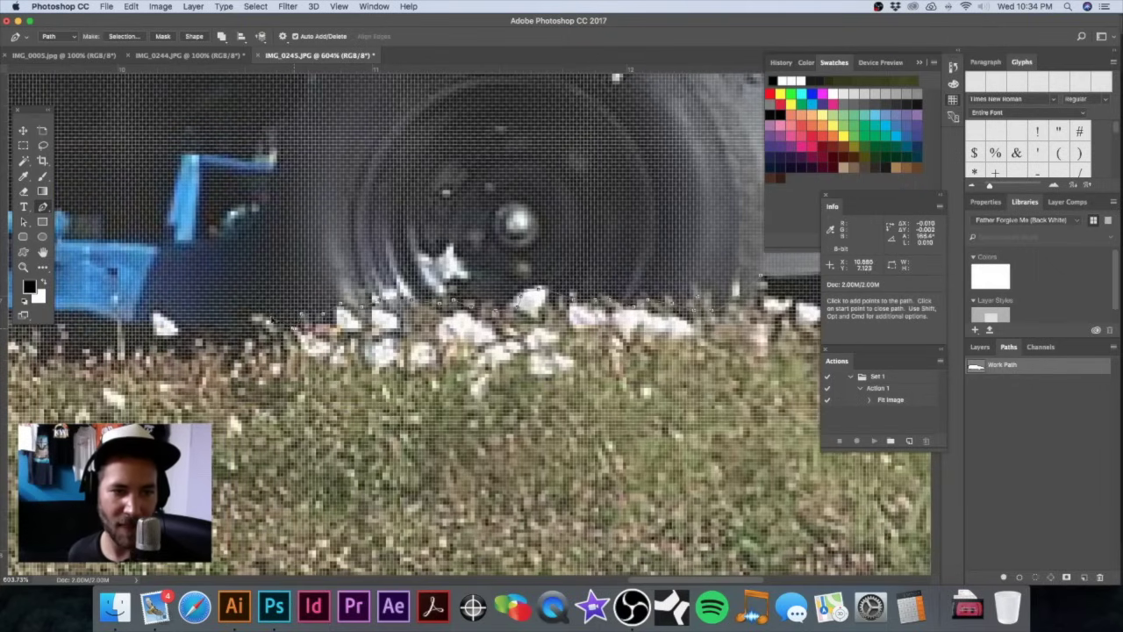
{"action": "scroll", "coordinate": [375, 283], "scroll_direction": "left", "scroll_amount": 4}
{"action": "scroll", "coordinate": [374, 283], "scroll_direction": "down", "scroll_amount": 2}
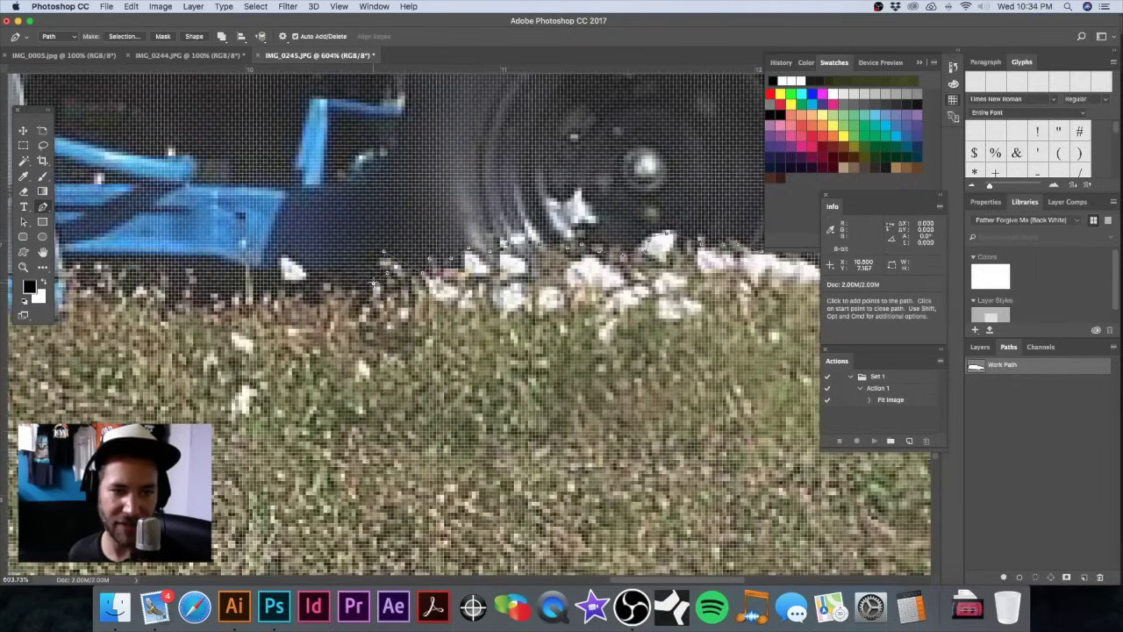
Step: Outline the lower edge of the blue chassis section between the front tire and the grey side panel
{"action": "scroll", "coordinate": [375, 283], "scroll_direction": "left", "scroll_amount": 4}
{"action": "scroll", "coordinate": [374, 283], "scroll_direction": "up", "scroll_amount": 1}
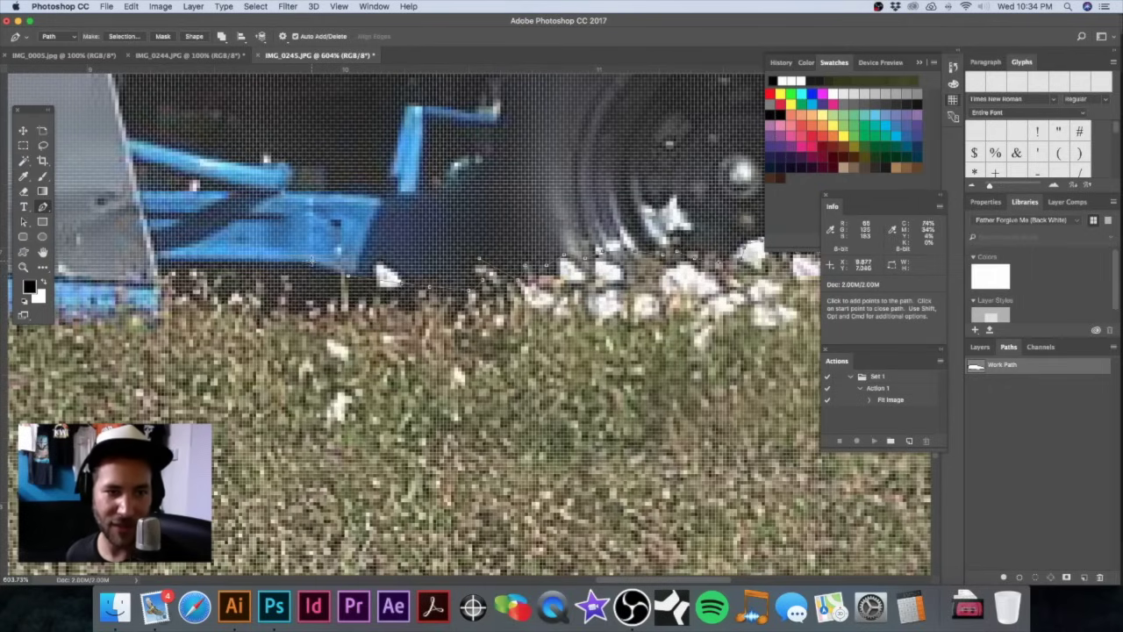
{"action": "scroll", "coordinate": [311, 261], "scroll_direction": "left", "scroll_amount": 4}
{"action": "scroll", "coordinate": [311, 261], "scroll_direction": "down", "scroll_amount": 1}
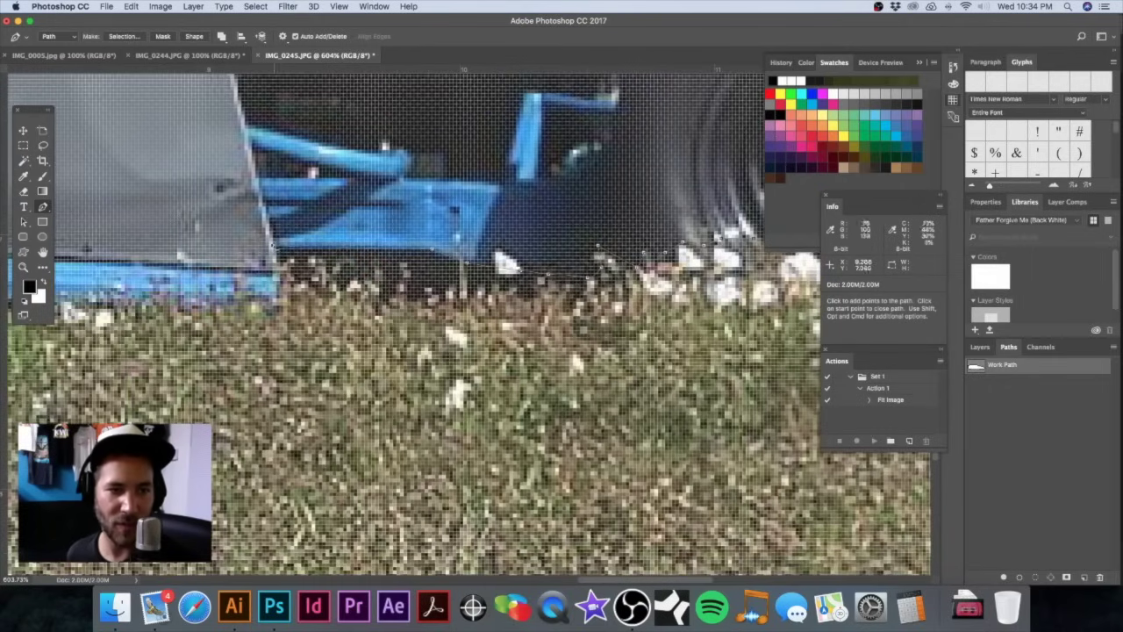
{"action": "scroll", "coordinate": [311, 260], "scroll_direction": "down", "scroll_amount": 3}
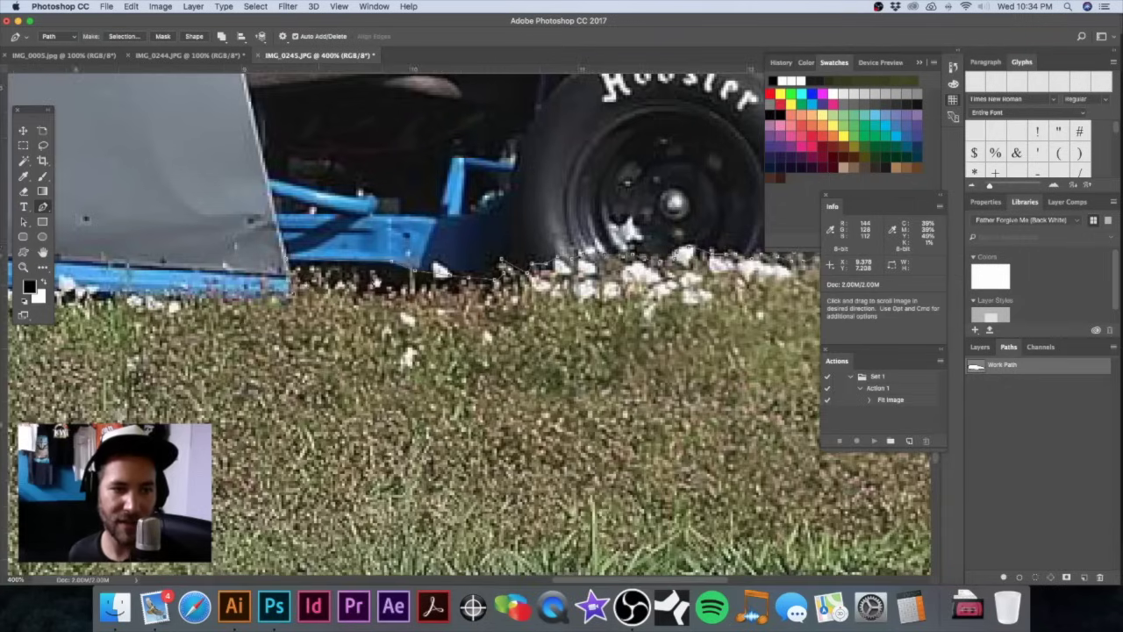
Step: Trace the blue rocker strip below the number 83 back to its end at the rear wheel arch
{"action": "left_click_drag", "start_coordinate": [437, 268], "coordinate": [798, 281]}
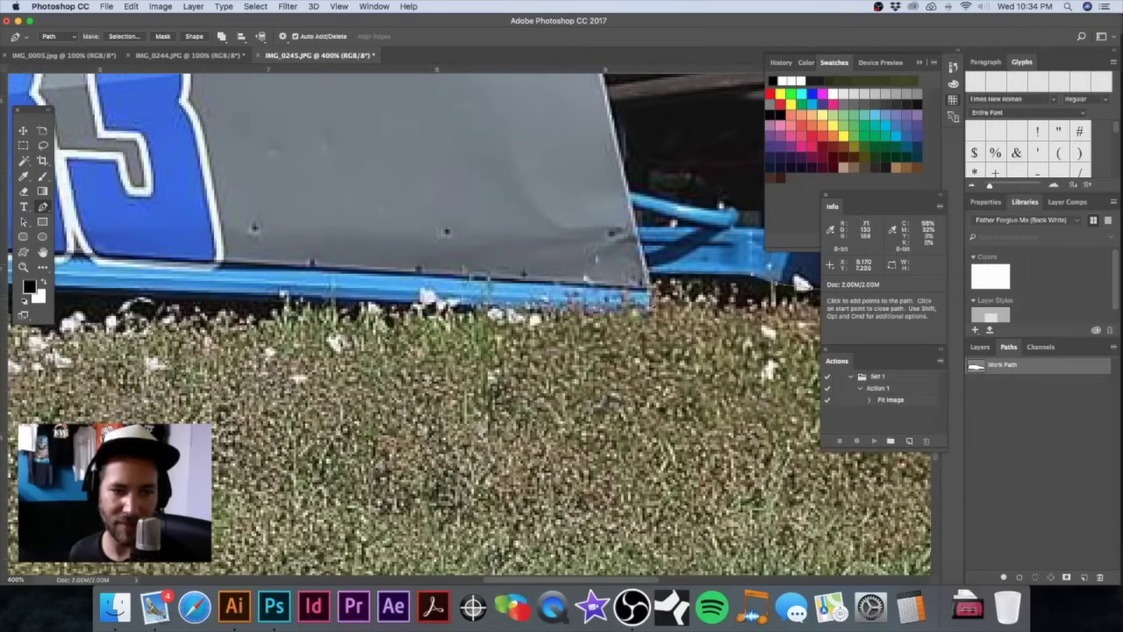
{"action": "scroll", "coordinate": [331, 250], "scroll_direction": "left", "scroll_amount": 6}
{"action": "scroll", "coordinate": [331, 251], "scroll_direction": "down", "scroll_amount": 1}
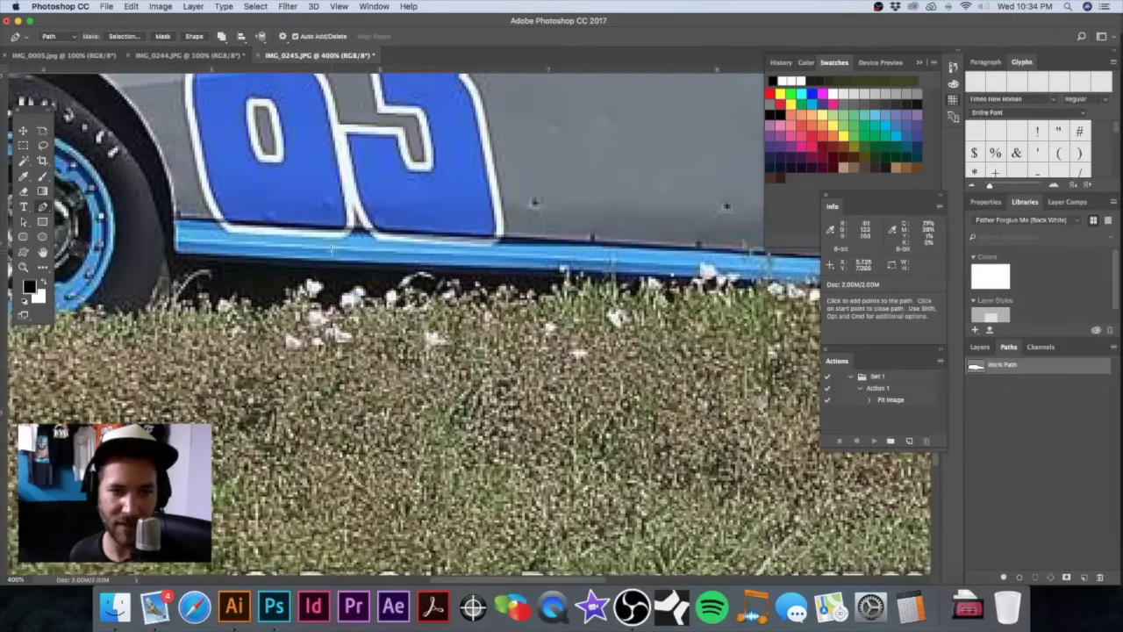
{"action": "left_click", "coordinate": [174, 252]}
{"action": "left_click_drag", "start_coordinate": [174, 252], "coordinate": [455, 407]}
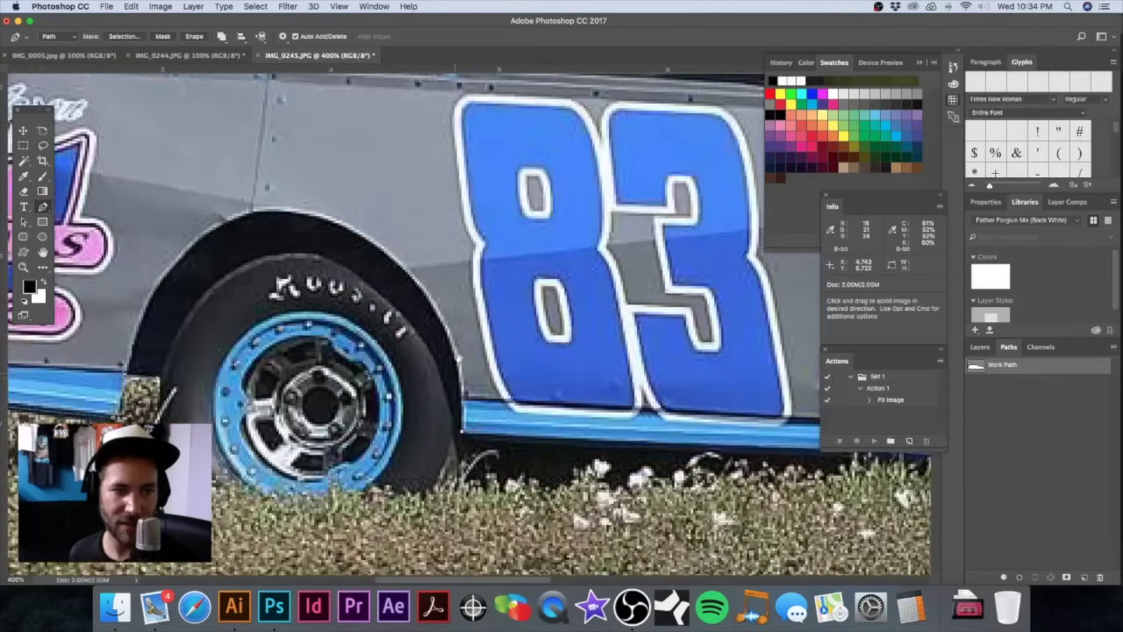
Step: Trace the rear tire along the grass, close the car outline, and adjust the anchor at the gap behind the tire
{"action": "left_click_drag", "start_coordinate": [452, 361], "coordinate": [454, 266]}
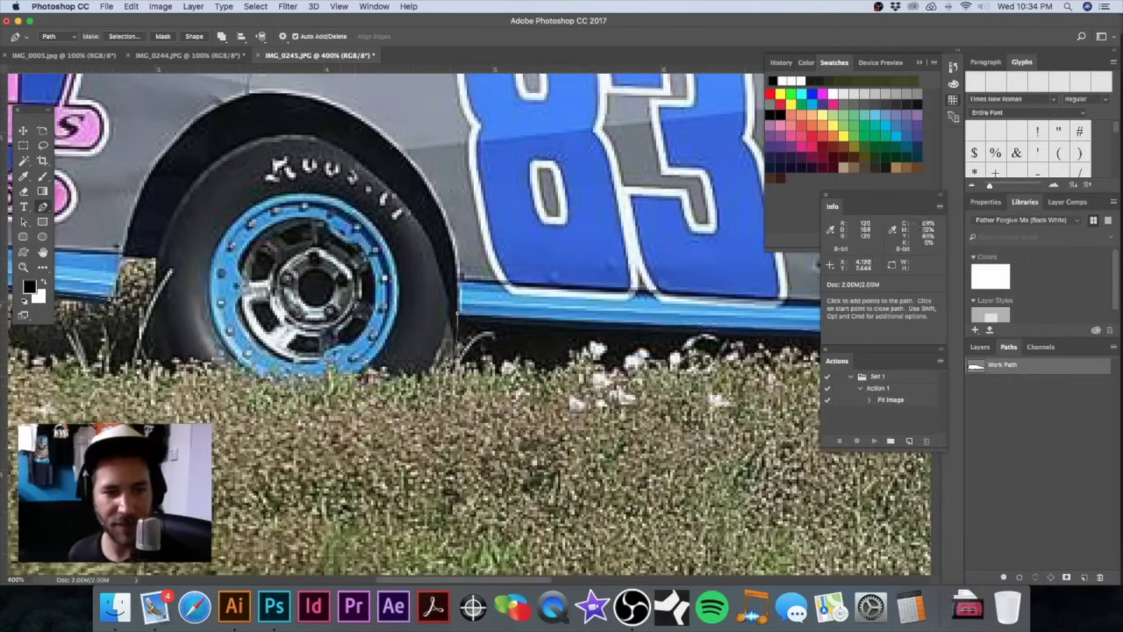
{"action": "scroll", "coordinate": [263, 370], "scroll_direction": "left", "scroll_amount": 3}
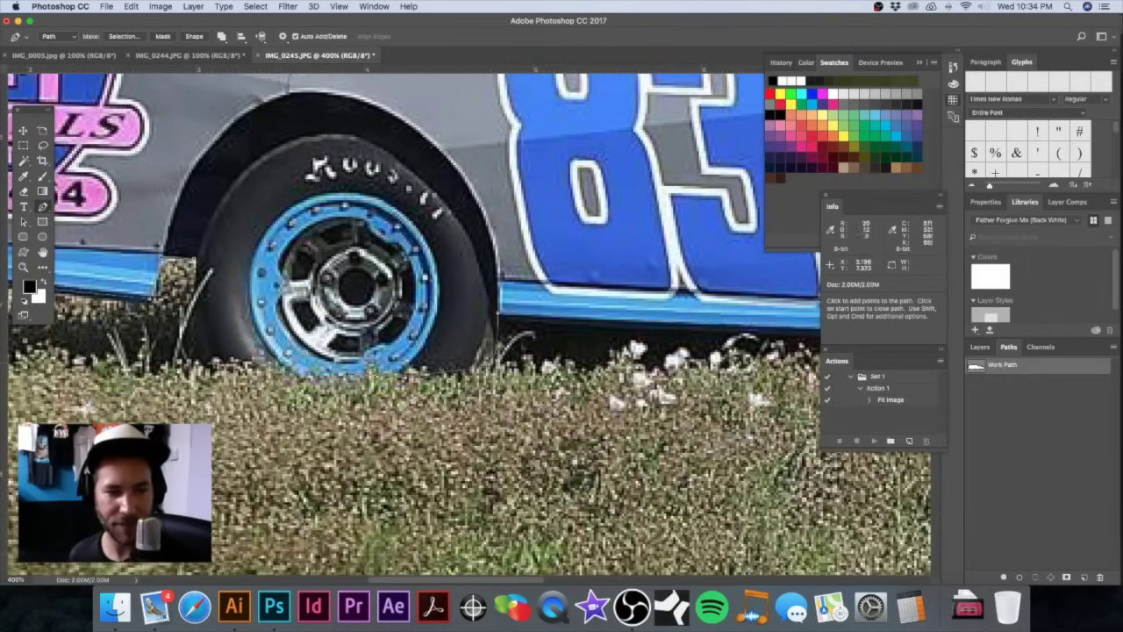
{"action": "scroll", "coordinate": [246, 267], "scroll_direction": "left", "scroll_amount": 4}
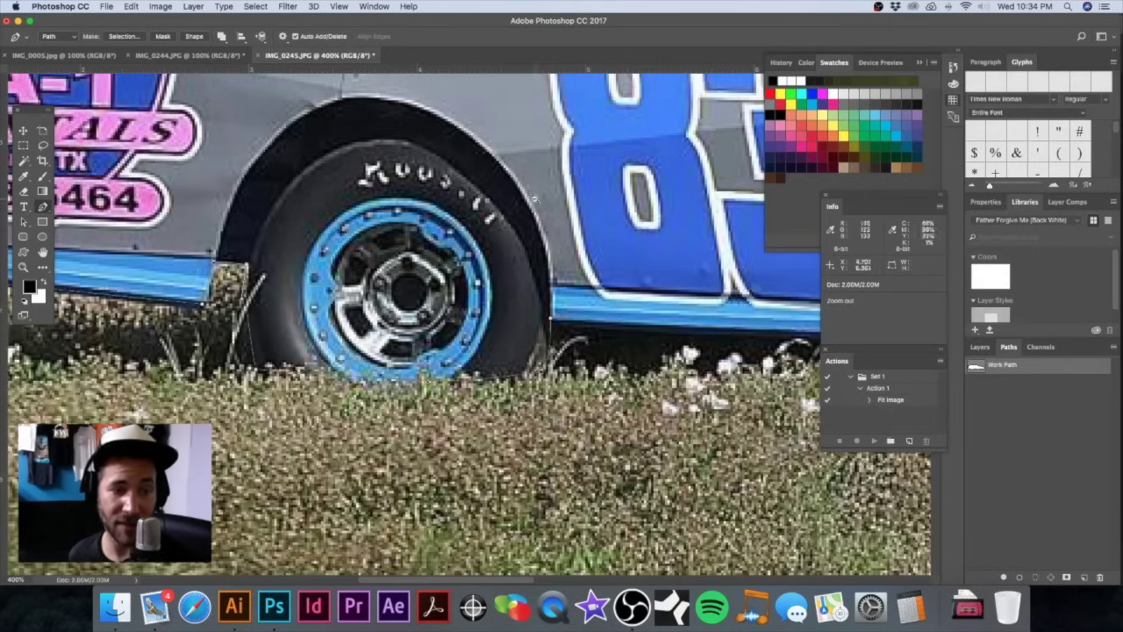
{"action": "scroll", "coordinate": [255, 261], "scroll_direction": "up", "scroll_amount": 5}
{"action": "left_click", "coordinate": [235, 257]}
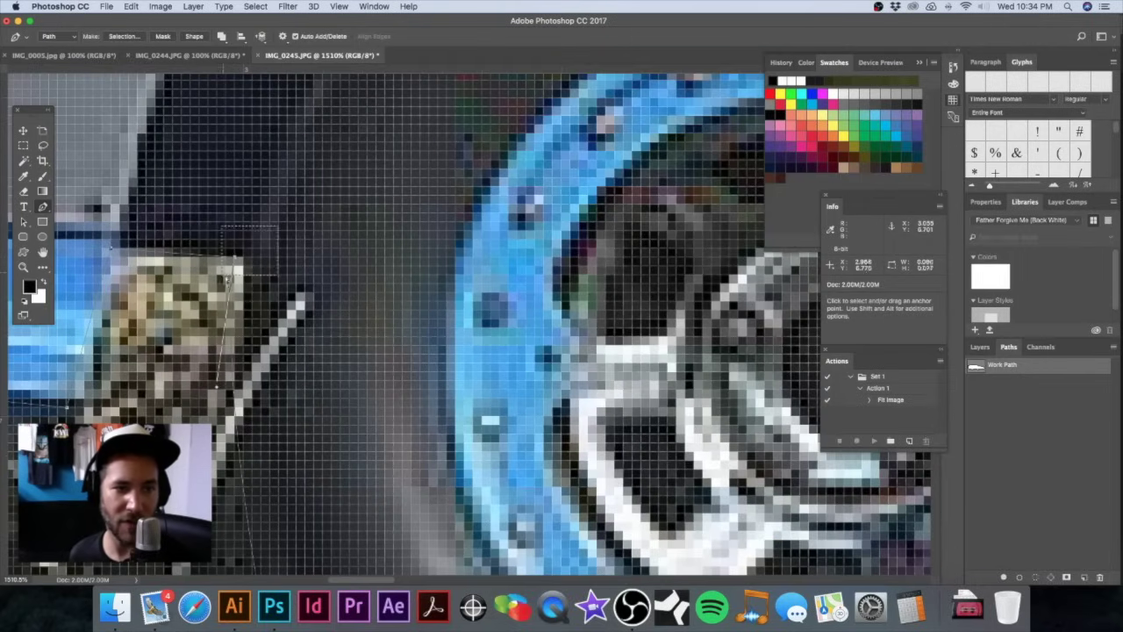
{"action": "left_click_drag", "start_coordinate": [237, 257], "coordinate": [245, 258]}
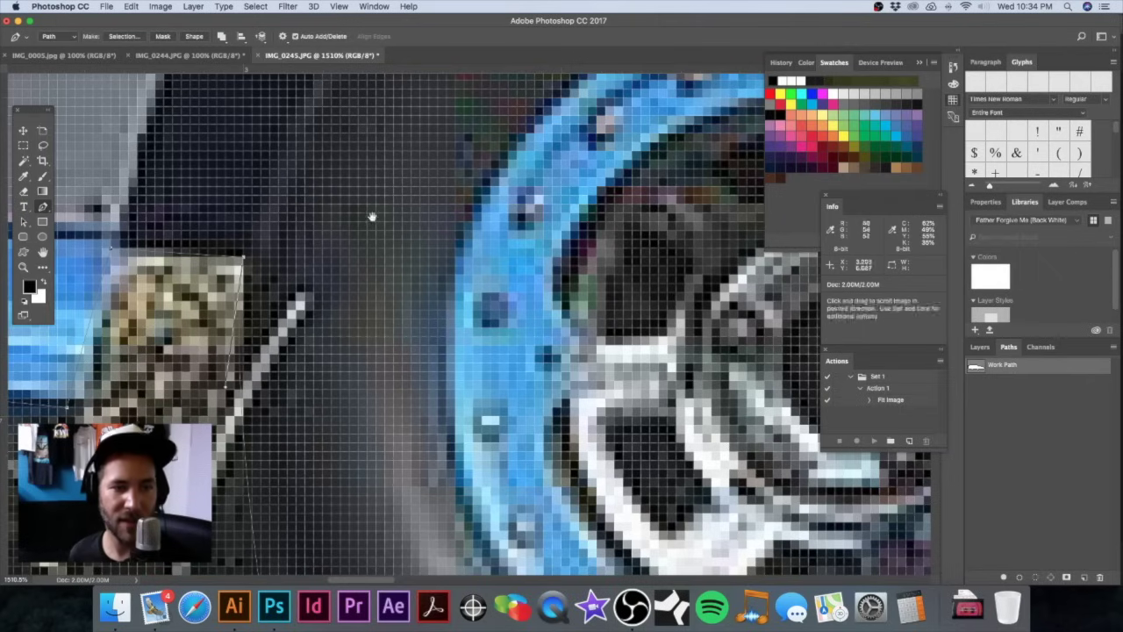
Step: Set the path operation to Subtract Front Shape for cutting out the cockpit window openings
{"action": "left_click", "coordinate": [537, 256], "text": "alt"}
{"action": "left_click", "coordinate": [538, 256], "text": "alt"}
{"action": "left_click", "coordinate": [538, 257], "text": "alt"}
{"action": "left_click", "coordinate": [538, 256], "text": "alt"}
{"action": "left_click", "coordinate": [538, 257], "text": "alt"}
{"action": "left_click", "coordinate": [538, 256], "text": "alt"}
{"action": "left_click", "coordinate": [538, 256], "text": "alt"}
{"action": "left_click", "coordinate": [641, 225], "text": "alt"}
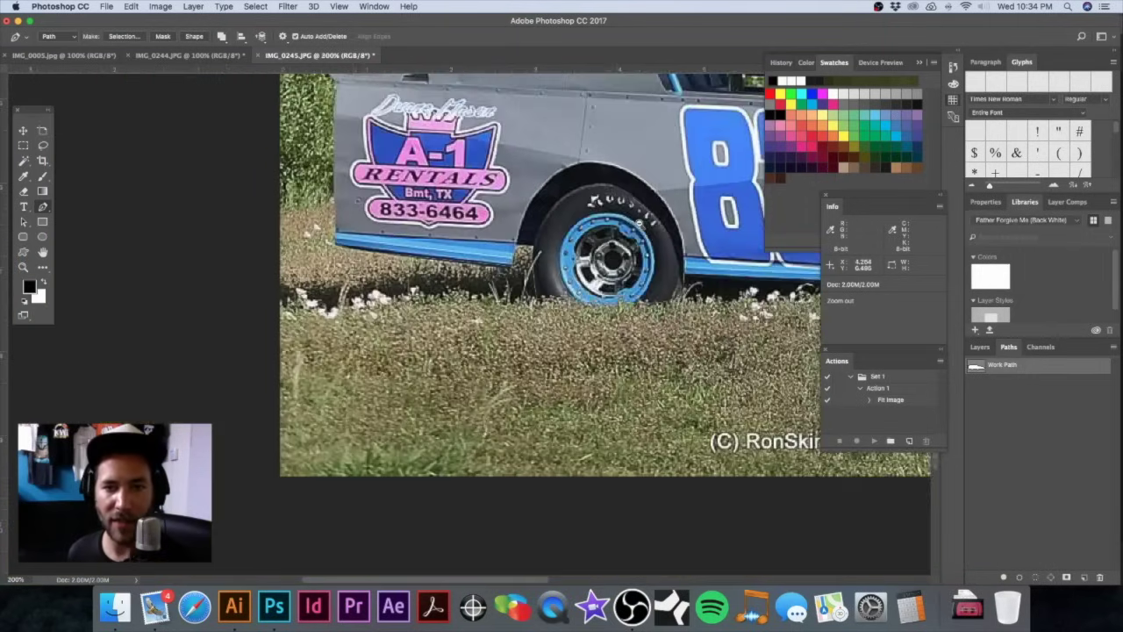
{"action": "left_click", "coordinate": [642, 224], "text": "alt"}
{"action": "left_click", "coordinate": [443, 326], "text": "super"}
{"action": "left_click", "coordinate": [443, 326], "text": "super"}
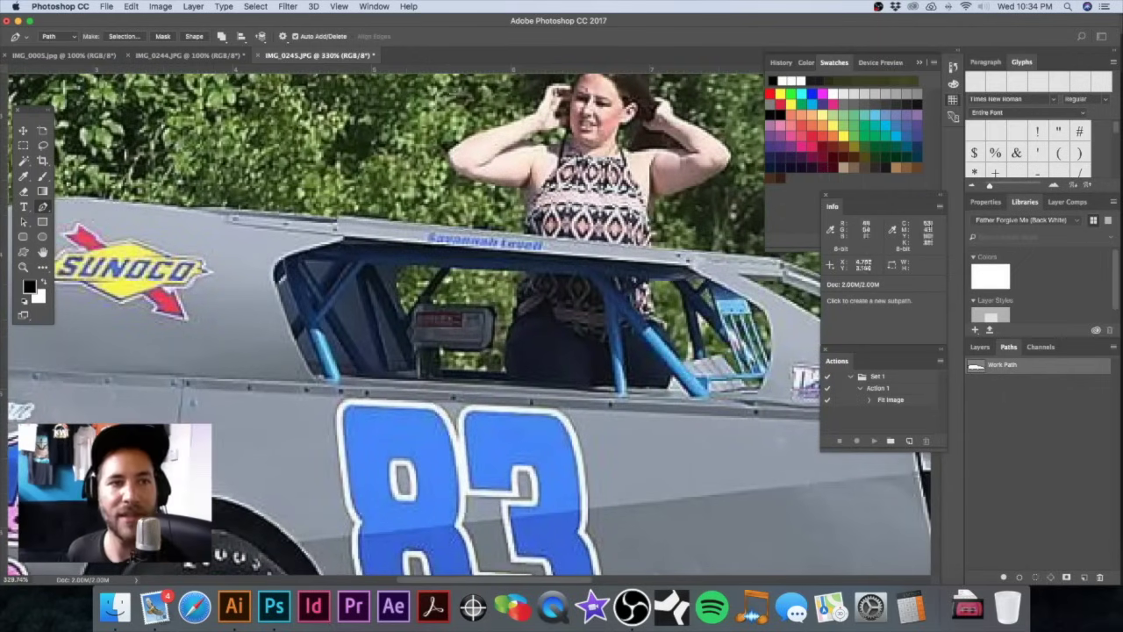
{"action": "left_click", "coordinate": [222, 37]}
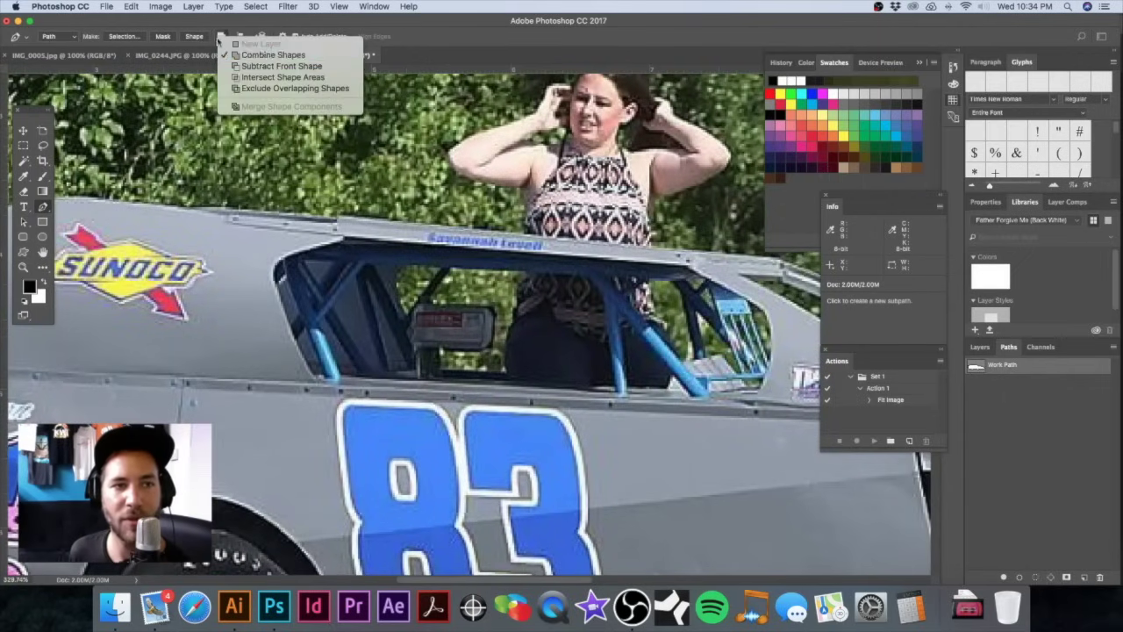
{"action": "left_click", "coordinate": [270, 68]}
Step: Trace and close a cutout around the small foliage opening between the seat and the thin diagonal bar above the red-labelled box
{"action": "left_click", "coordinate": [415, 296], "text": "super"}
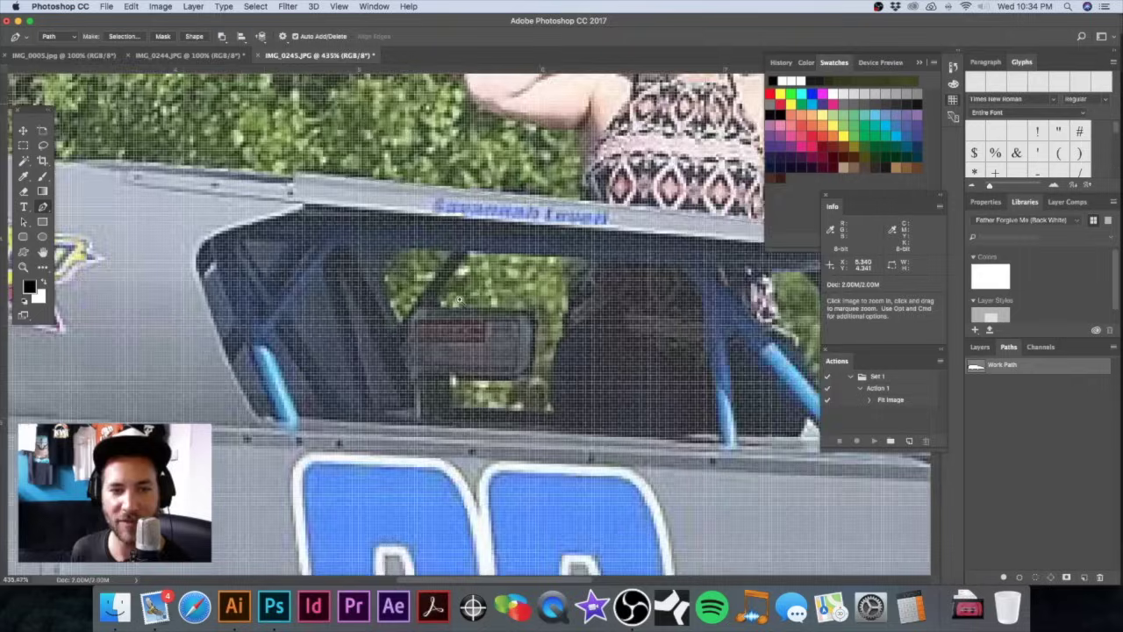
{"action": "left_click_drag", "start_coordinate": [461, 301], "coordinate": [454, 304]}
{"action": "left_click", "coordinate": [397, 330]}
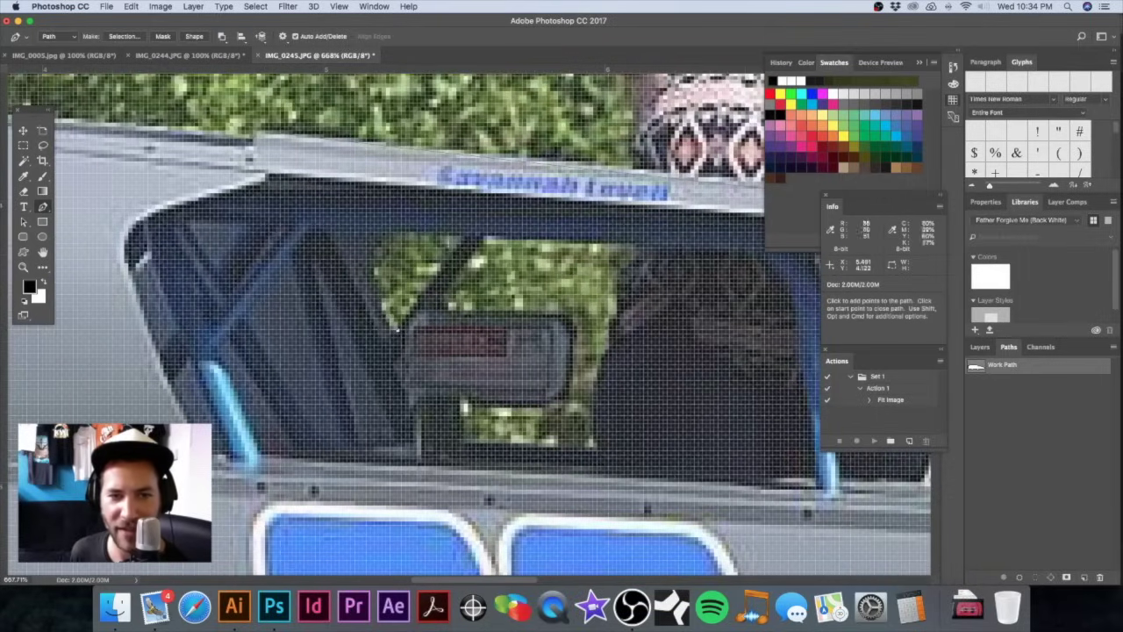
{"action": "left_click", "coordinate": [402, 233]}
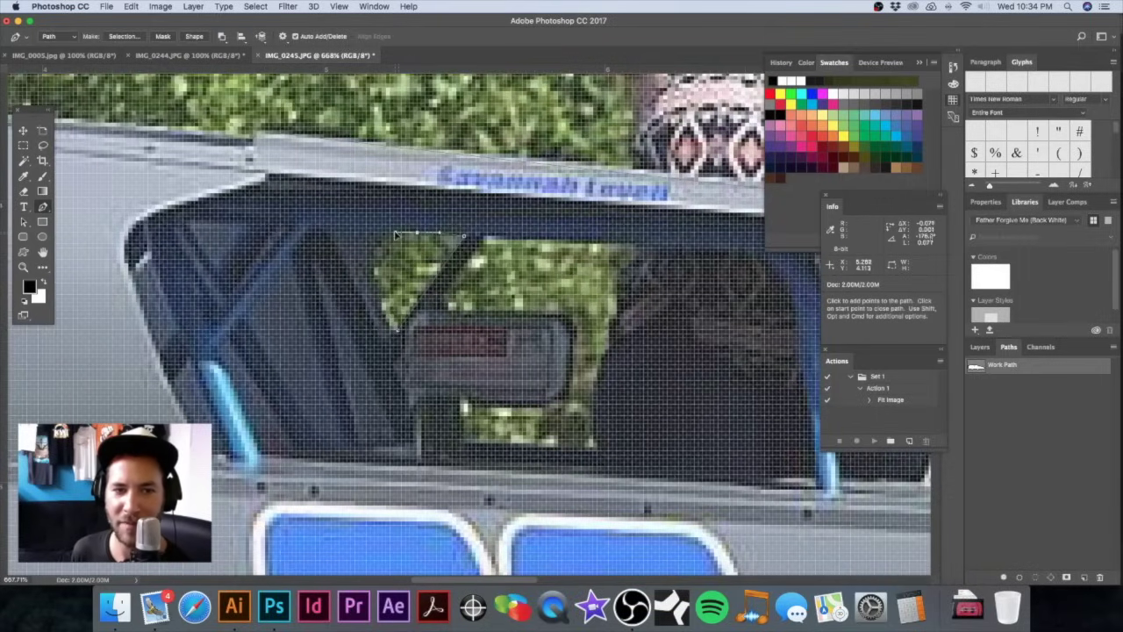
{"action": "left_click", "coordinate": [375, 253]}
{"action": "left_click", "coordinate": [367, 277]}
{"action": "left_click", "coordinate": [374, 291]}
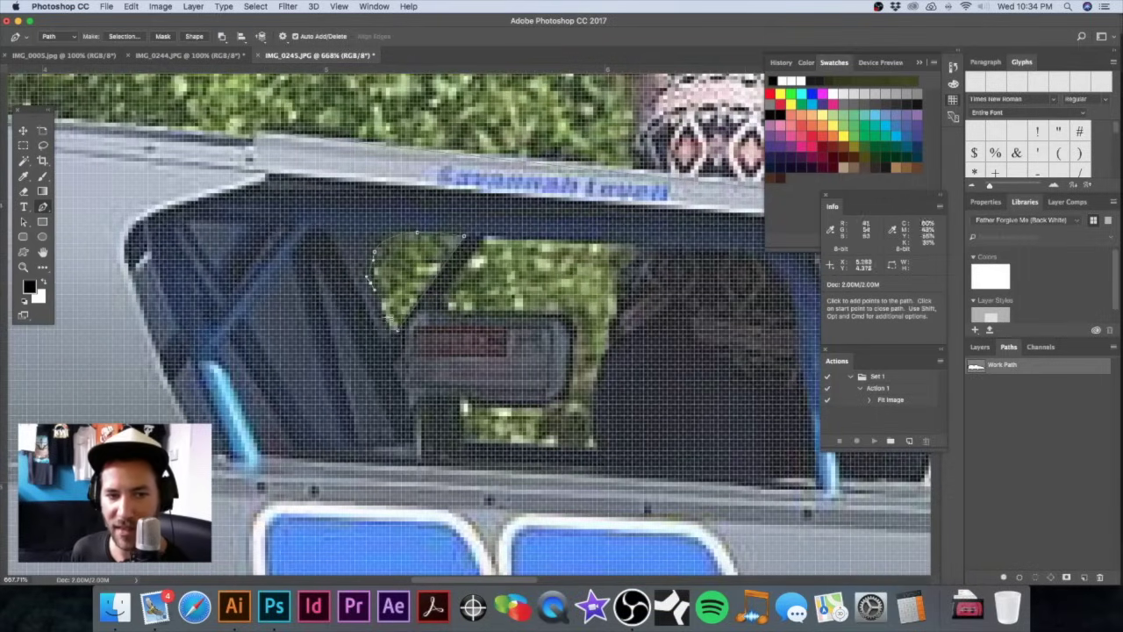
{"action": "left_click", "coordinate": [397, 330]}
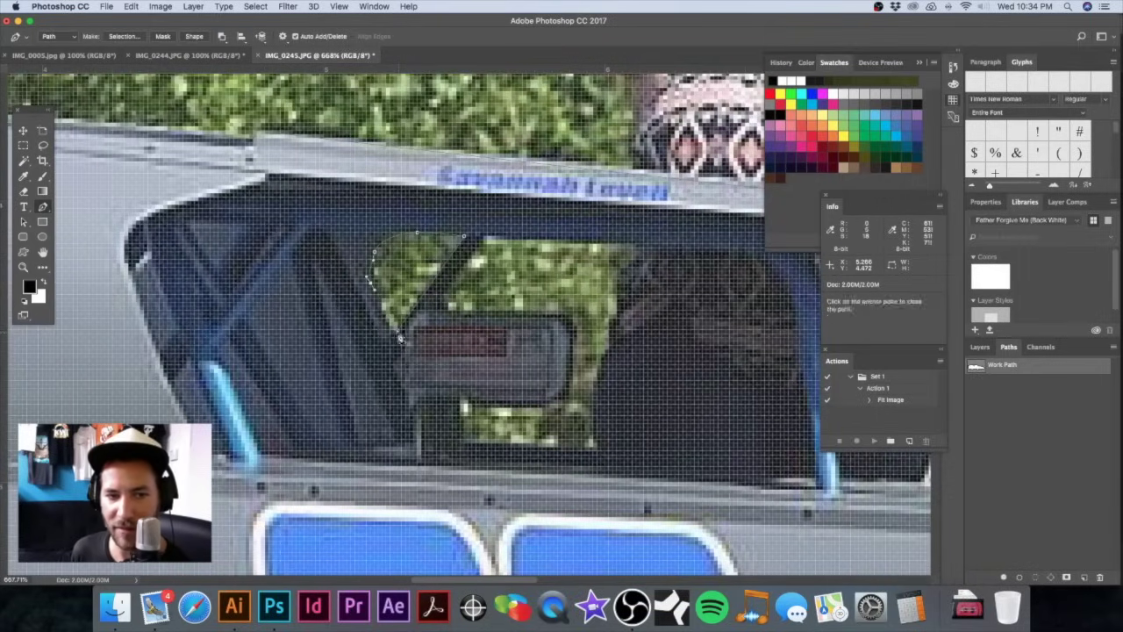
Step: Outline the large cockpit opening from the thin diagonal bar along the roof's underside and down the blue upright post to its base
{"action": "left_click", "coordinate": [444, 303]}
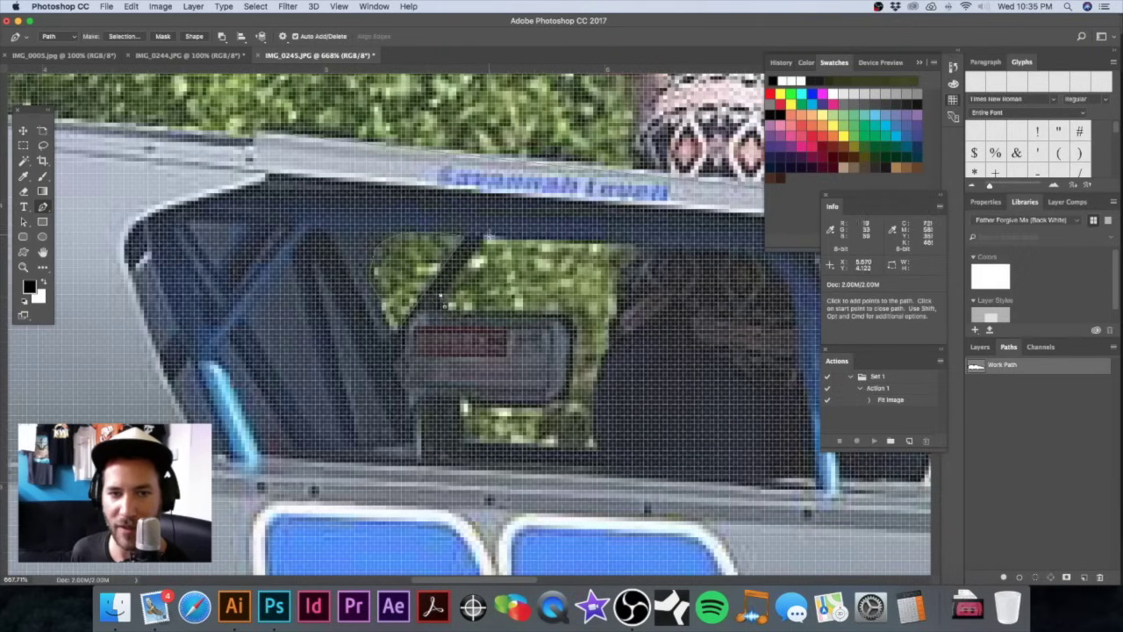
{"action": "scroll", "coordinate": [488, 235], "scroll_direction": "right", "scroll_amount": 5}
{"action": "left_click", "coordinate": [592, 230]}
{"action": "left_click_drag", "start_coordinate": [628, 267], "coordinate": [600, 208]}
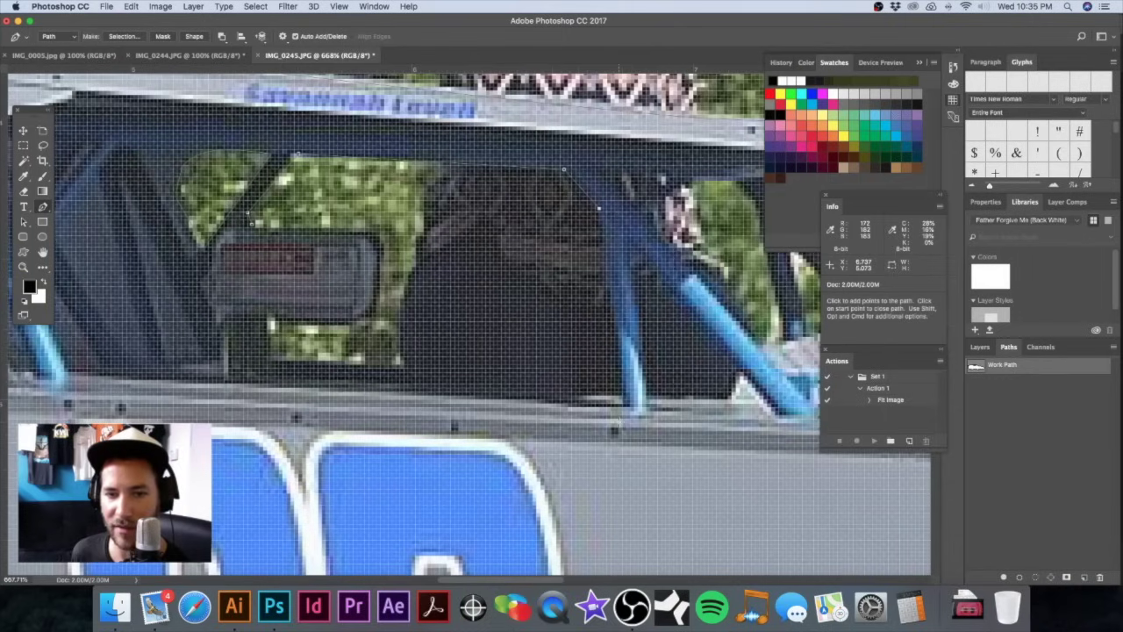
{"action": "left_click", "coordinate": [619, 362]}
{"action": "key", "text": "space"}
{"action": "scroll", "coordinate": [526, 382], "scroll_direction": "left", "scroll_amount": 5}
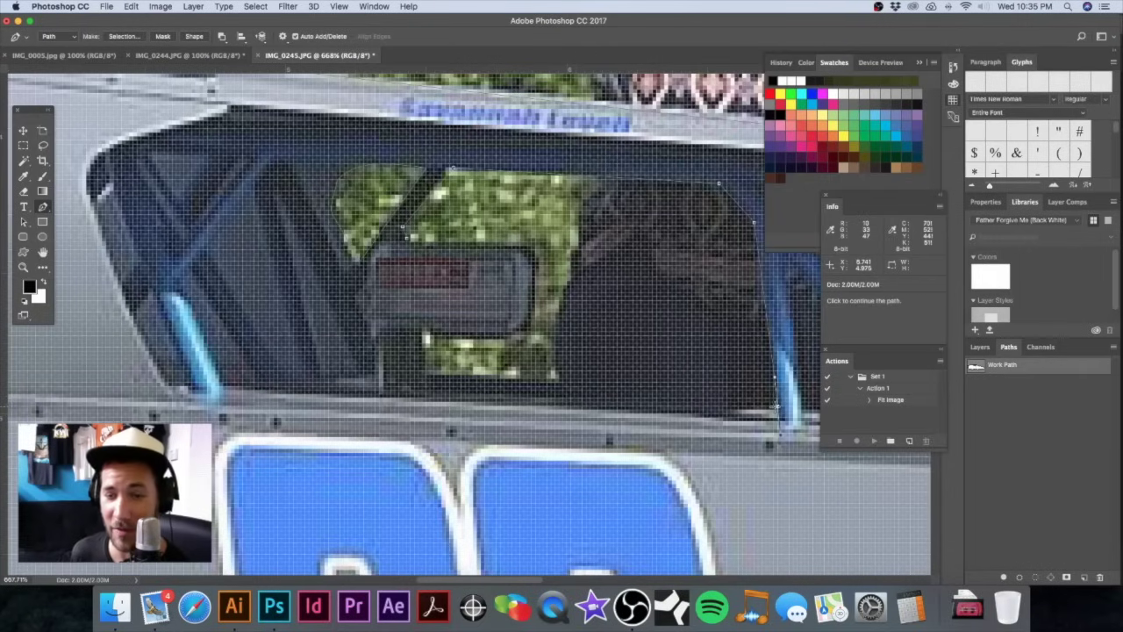
{"action": "left_click_drag", "start_coordinate": [778, 408], "coordinate": [778, 386]}
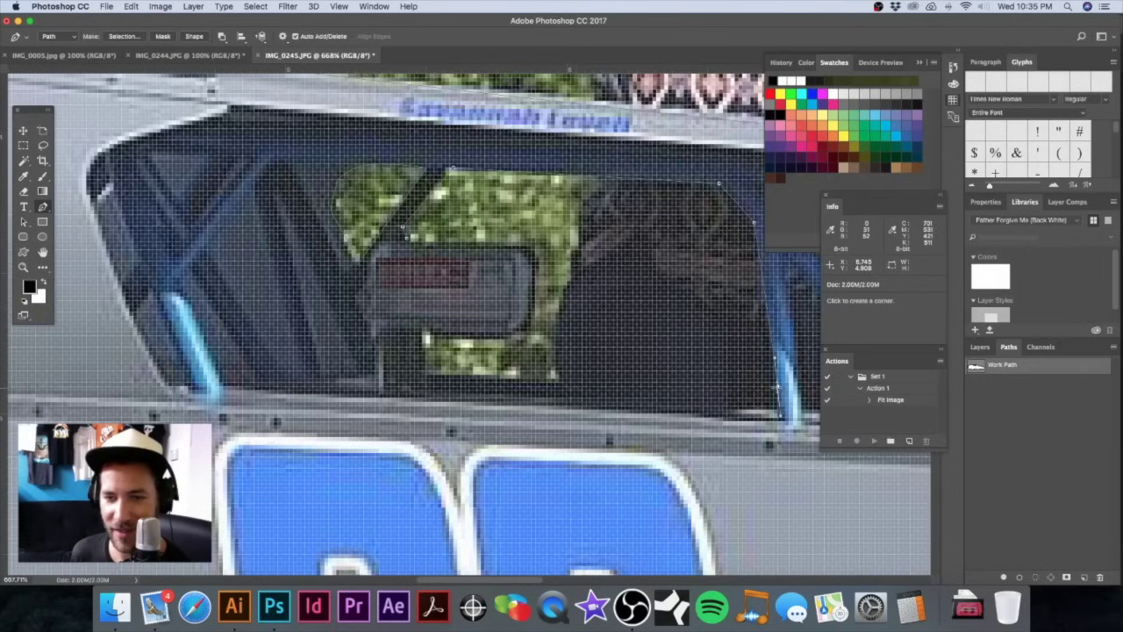
Step: Complete the large opening's outline along the window sill and around the red-labelled box, closing it at the thin diagonal bar
{"action": "left_click", "coordinate": [421, 375]}
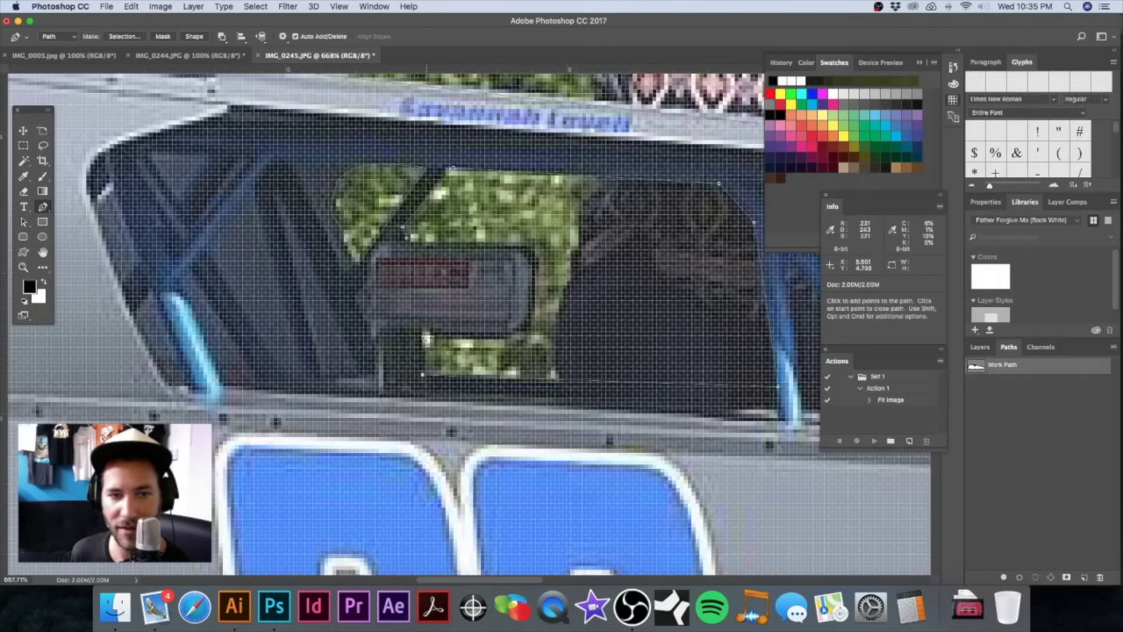
{"action": "left_click", "coordinate": [514, 335]}
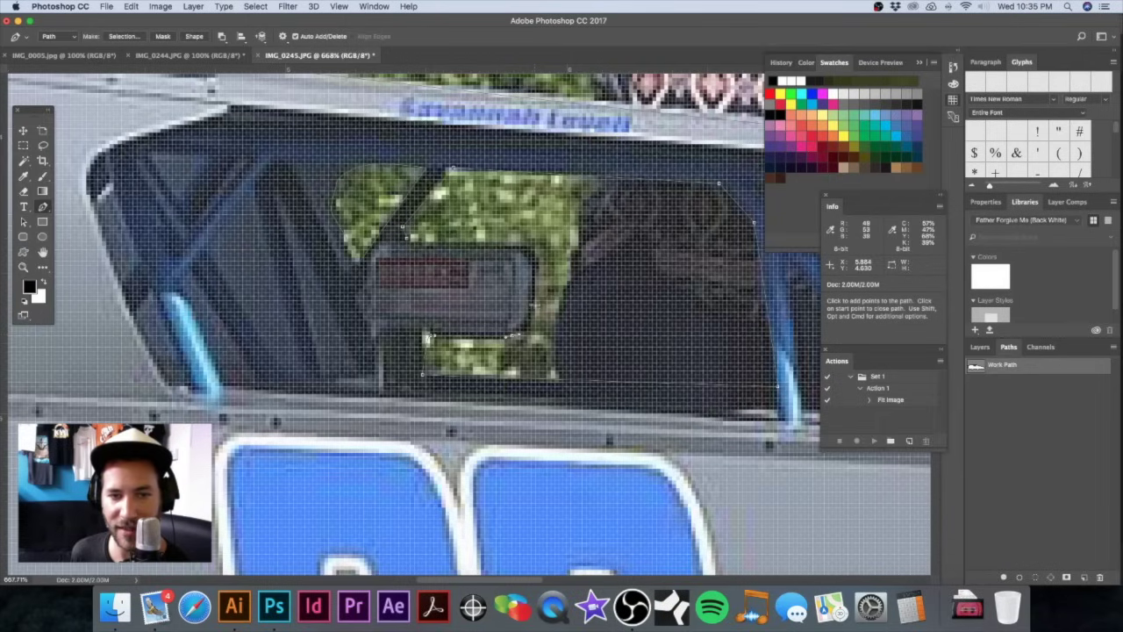
{"action": "left_click_drag", "start_coordinate": [525, 249], "coordinate": [507, 249]}
{"action": "key", "text": "super+alt+space"}
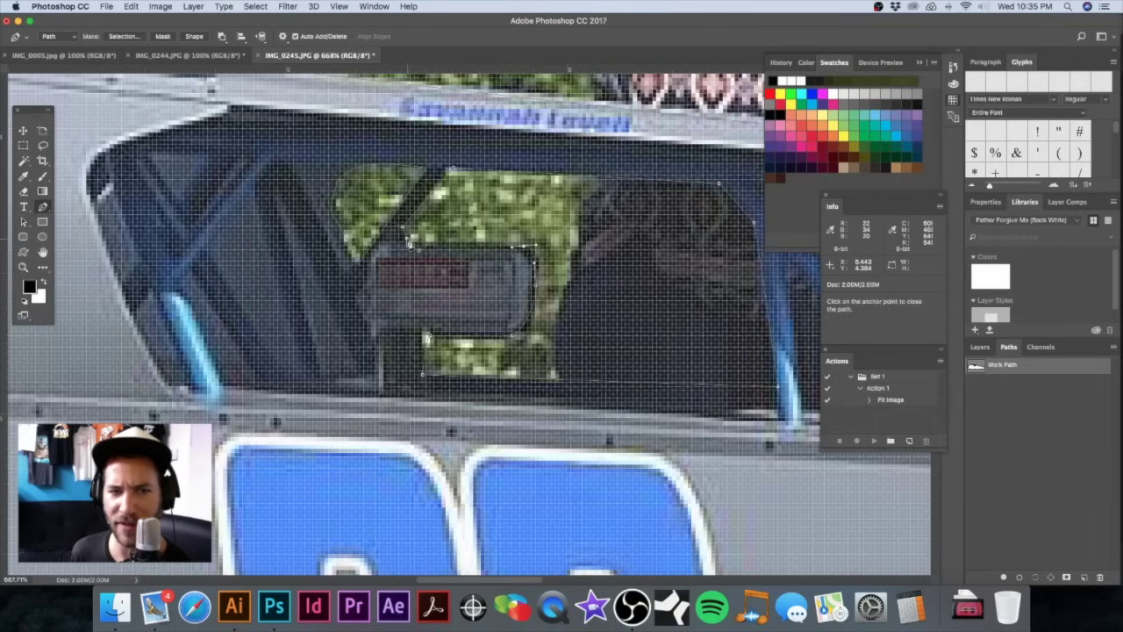
Step: Trace and close the triangular opening between the blue upright post and the thick blue diagonal brace
{"action": "left_click", "coordinate": [600, 276]}
{"action": "left_click", "coordinate": [600, 276]}
{"action": "left_click", "coordinate": [600, 276]}
{"action": "left_click_drag", "start_coordinate": [600, 276], "coordinate": [436, 299]}
{"action": "key", "text": "super+space"}
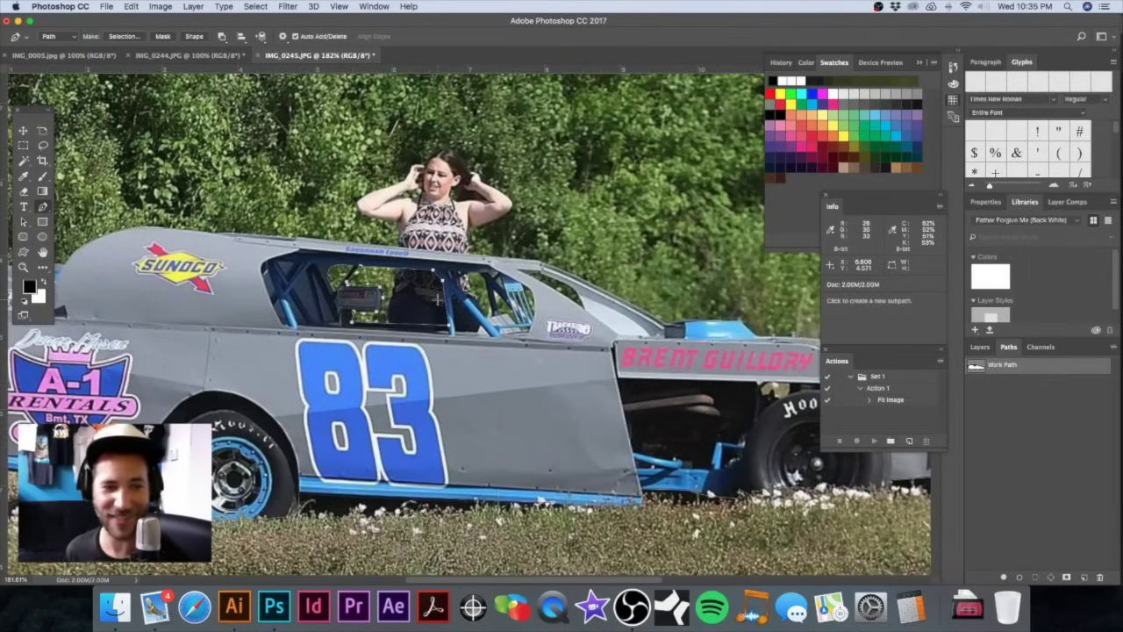
{"action": "key", "text": "space"}
{"action": "left_click_drag", "start_coordinate": [552, 289], "coordinate": [478, 288]}
{"action": "left_click_drag", "start_coordinate": [344, 330], "coordinate": [422, 324]}
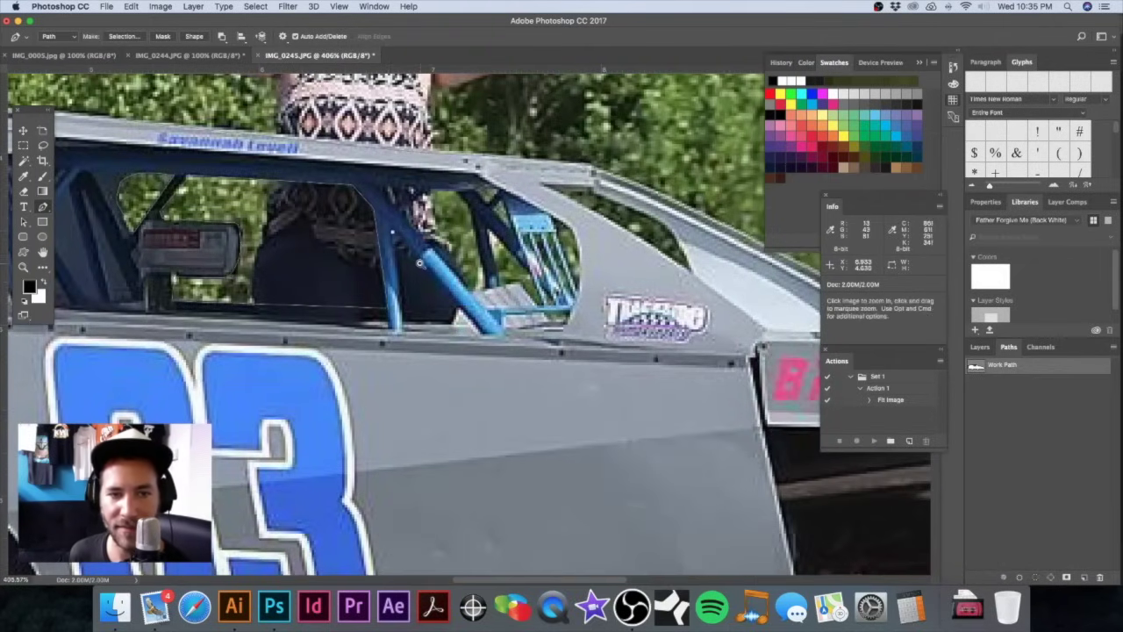
{"action": "left_click_drag", "start_coordinate": [412, 255], "coordinate": [434, 254]}
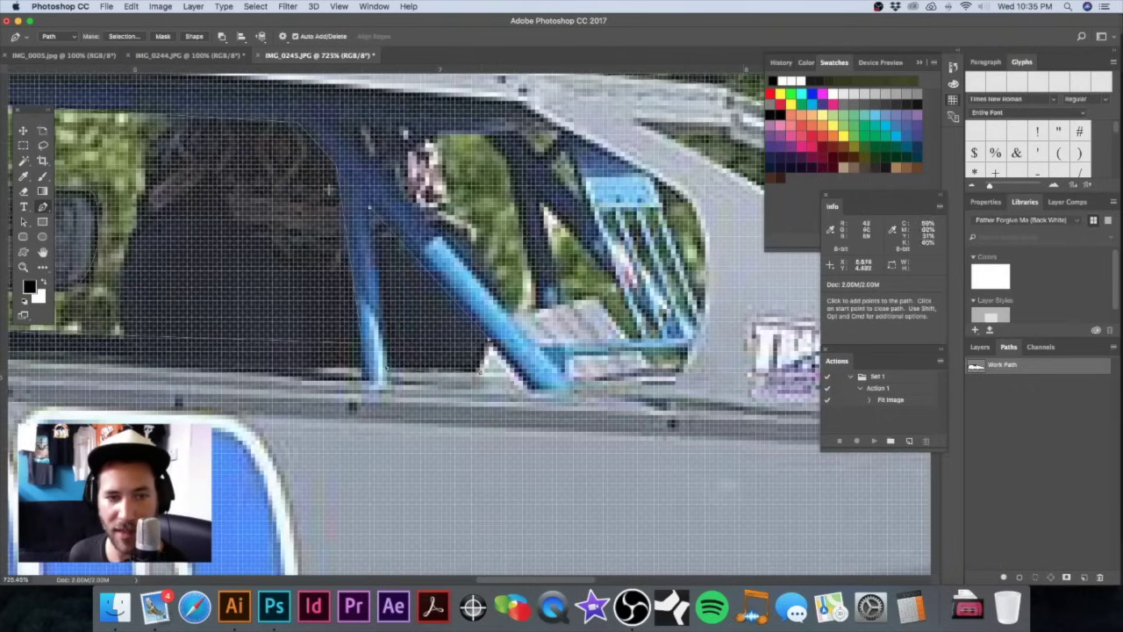
{"action": "left_click", "coordinate": [370, 211]}
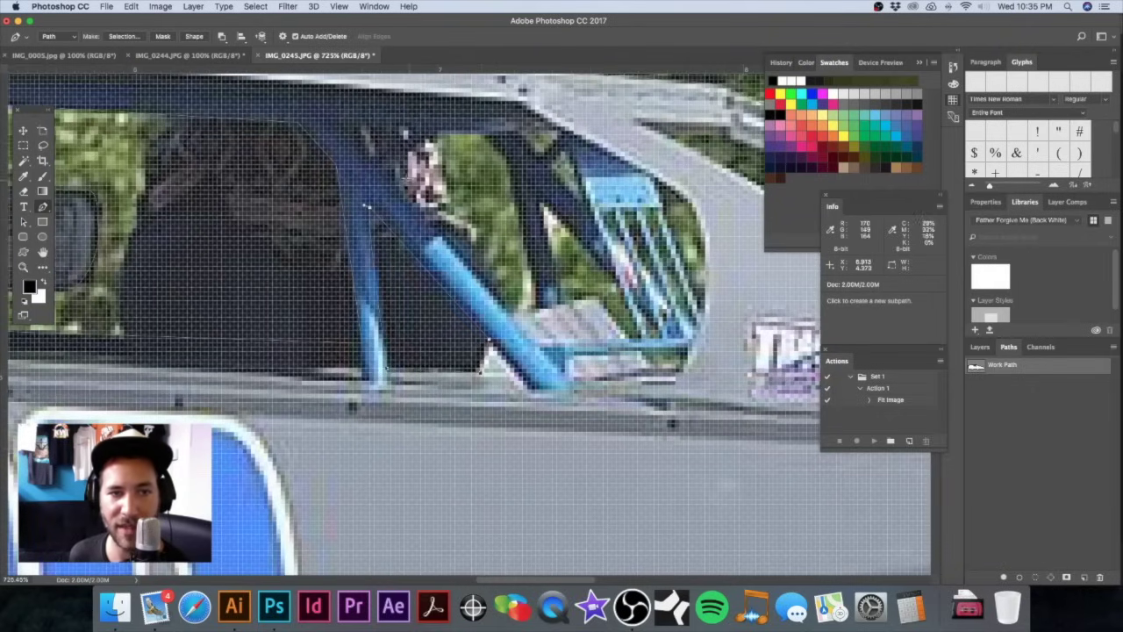
Step: Cut out the opening between the thick blue diagonal brace and the dark upright bar, following the roof's underside
{"action": "left_click", "coordinate": [339, 128]}
{"action": "left_click", "coordinate": [511, 313]}
{"action": "left_click", "coordinate": [539, 305]}
{"action": "left_click", "coordinate": [510, 161]}
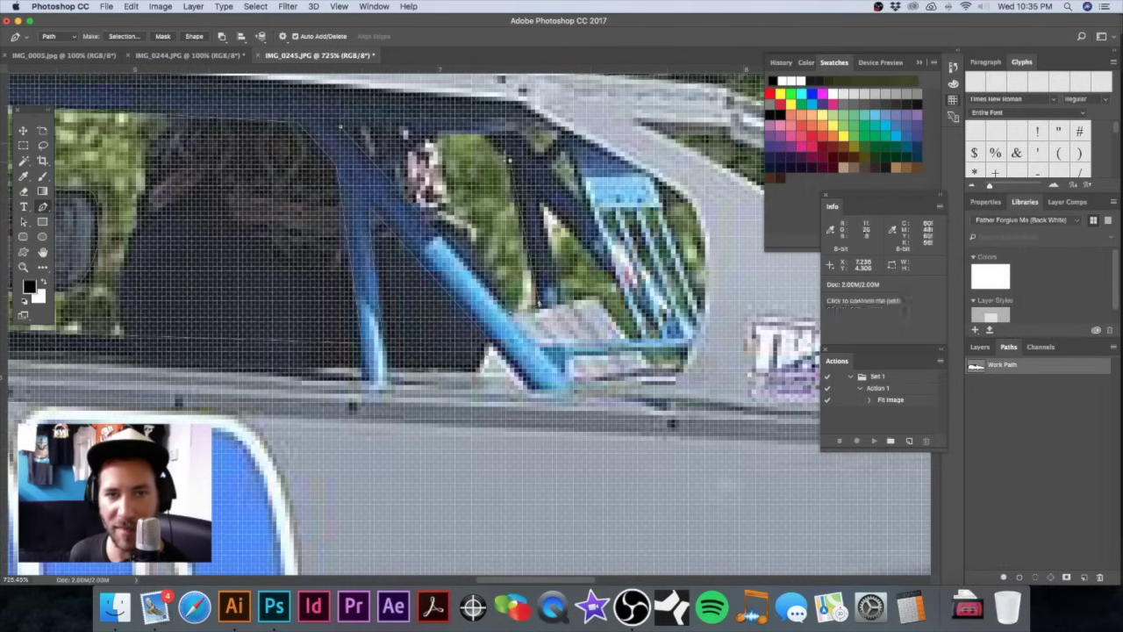
{"action": "left_click", "coordinate": [482, 134]}
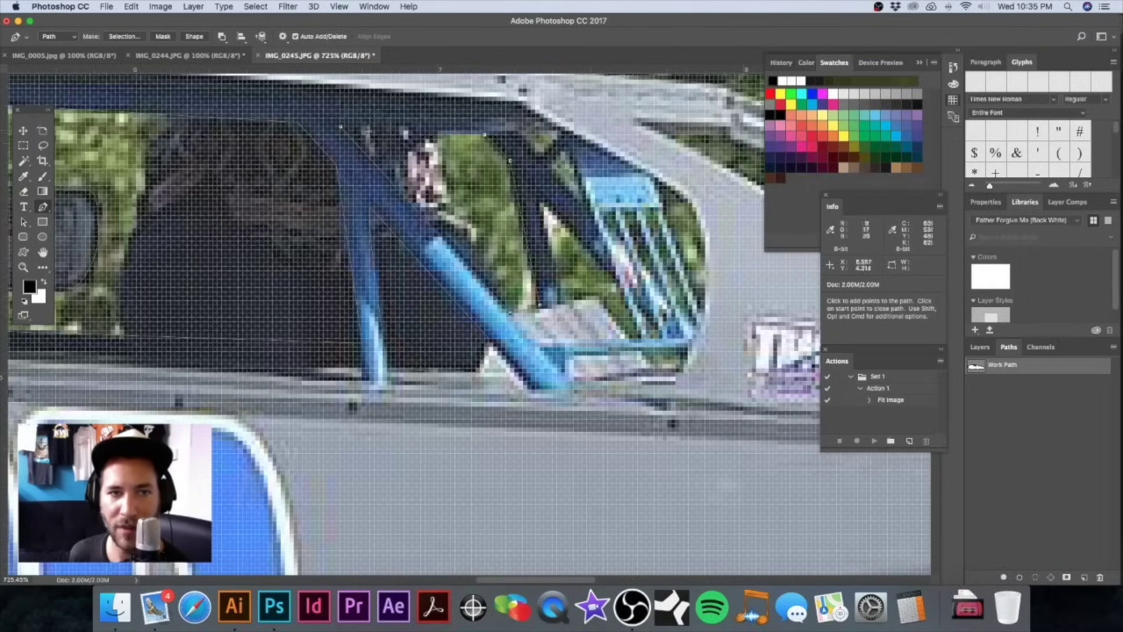
{"action": "left_click", "coordinate": [342, 131]}
Step: Trace the two tiny foliage gaps between the dark crossing bars just below the roof edge
{"action": "scroll", "coordinate": [412, 144], "scroll_direction": "right", "scroll_amount": 2}
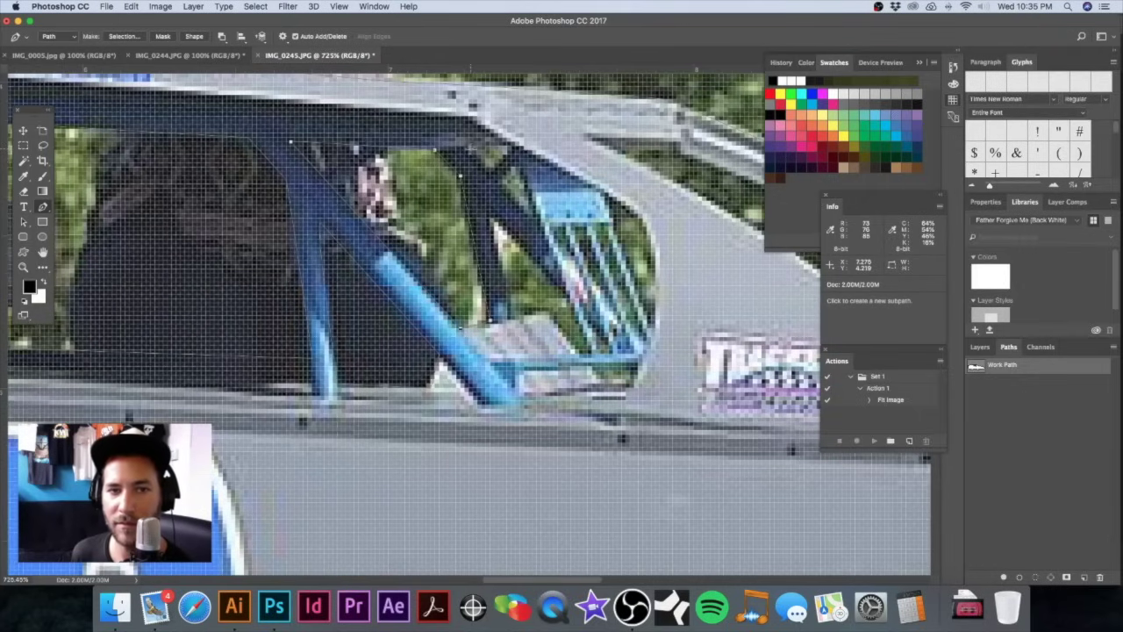
{"action": "left_click", "coordinate": [469, 150]}
{"action": "left_click", "coordinate": [491, 172]}
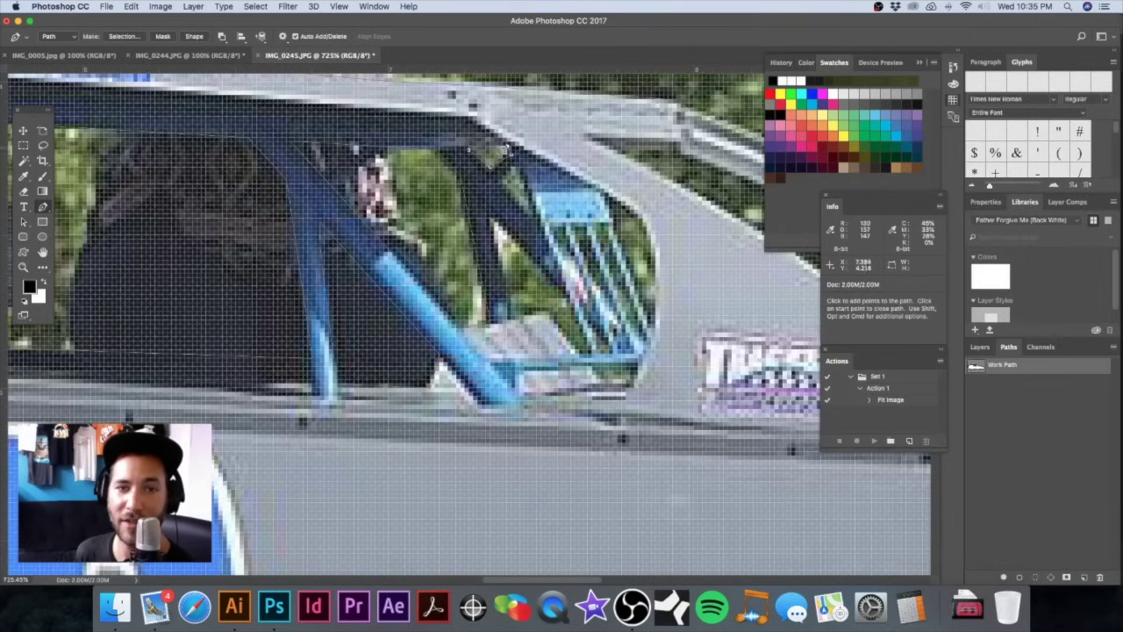
{"action": "left_click", "coordinate": [470, 150]}
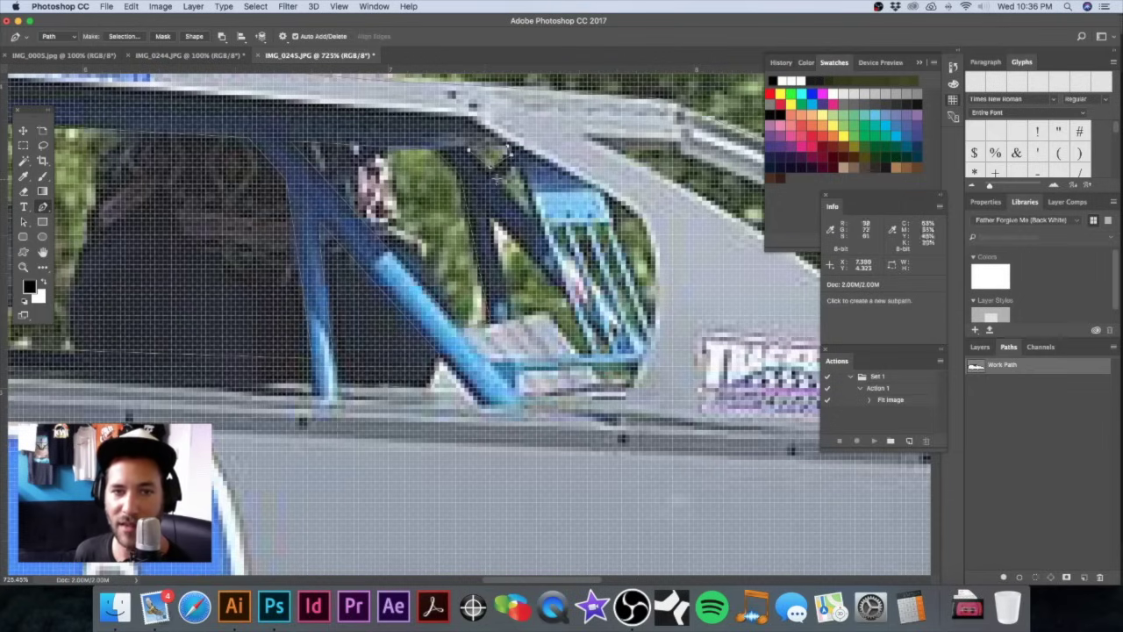
{"action": "left_click", "coordinate": [498, 179]}
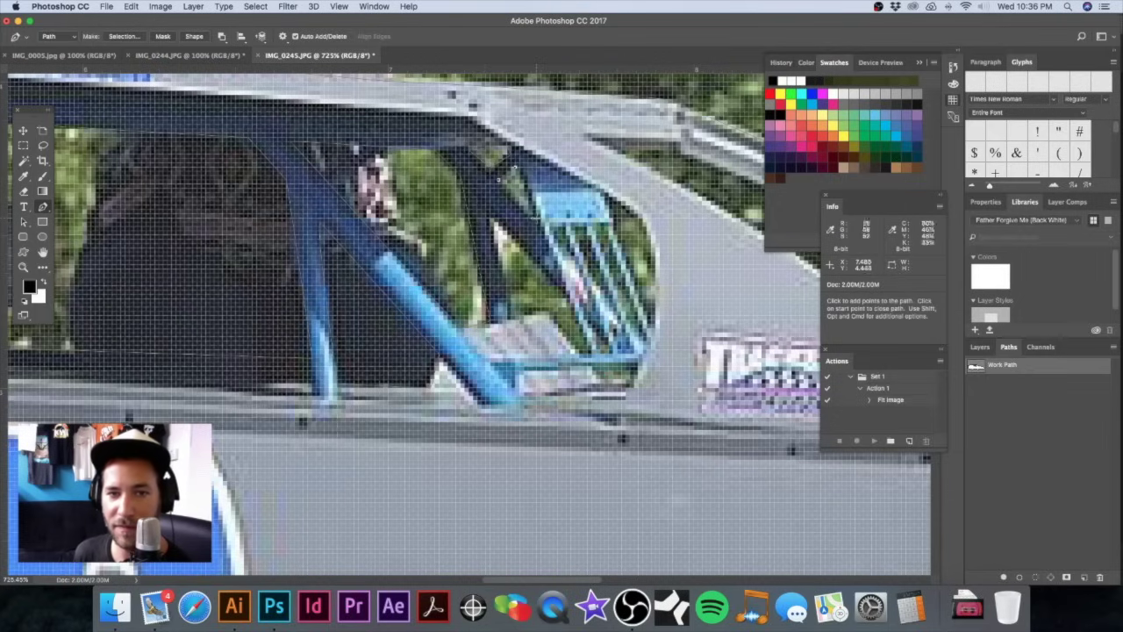
{"action": "left_click", "coordinate": [497, 180]}
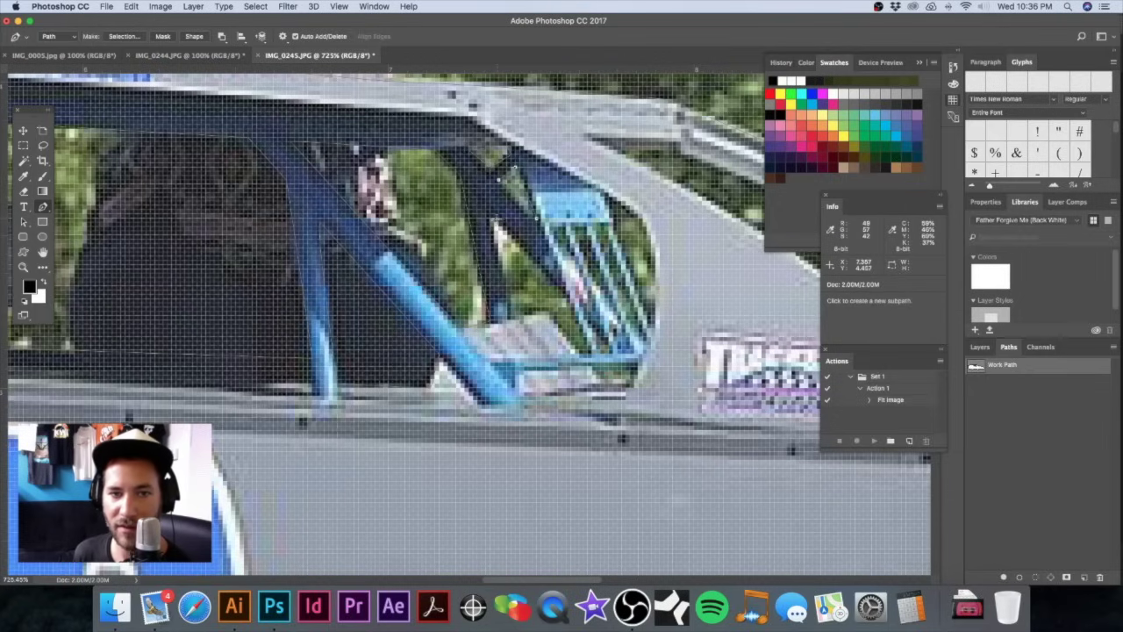
Step: Cut out the gap between the dark upright and slanted bars, and the opening between the blue slatted panel and the window edge
{"action": "left_click", "coordinate": [492, 217]}
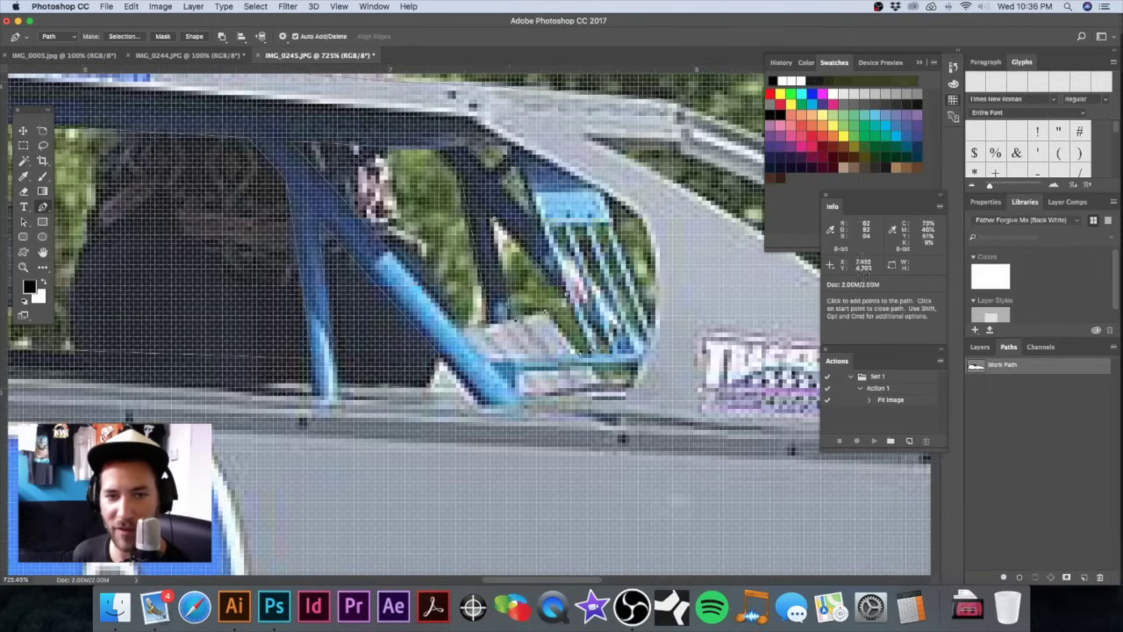
{"action": "left_click", "coordinate": [489, 216]}
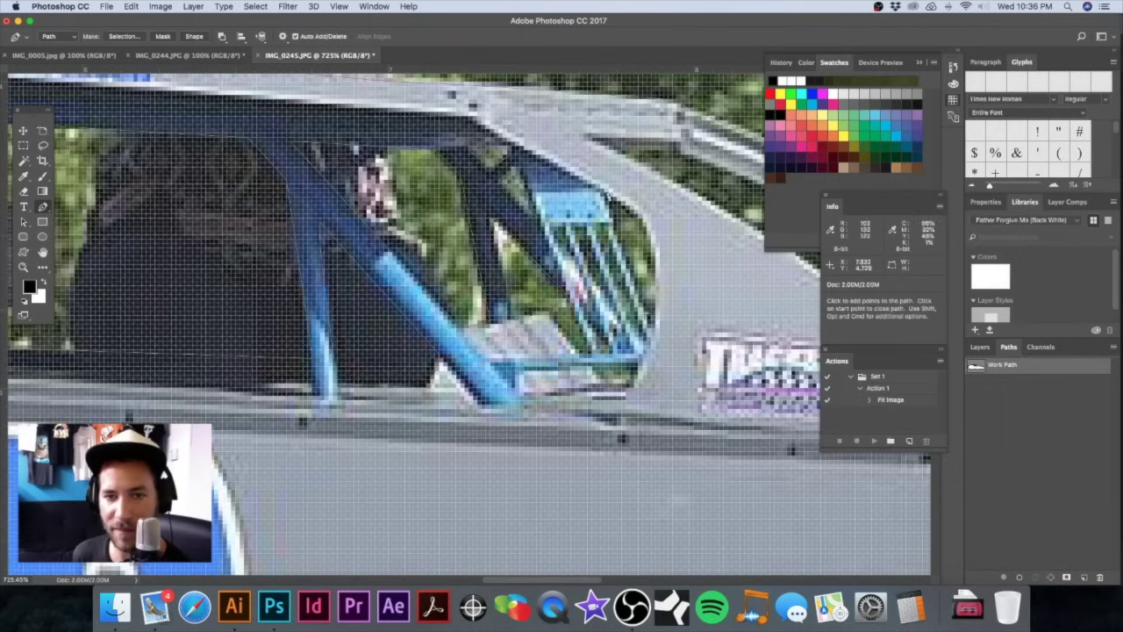
{"action": "left_click", "coordinate": [655, 218]}
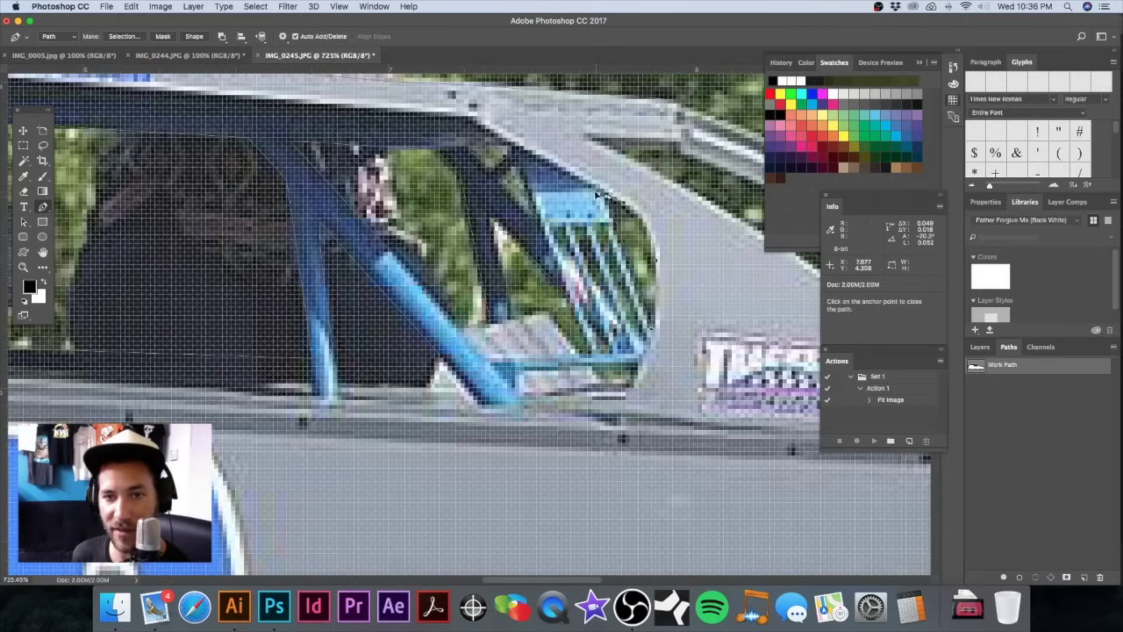
{"action": "left_click", "coordinate": [612, 200]}
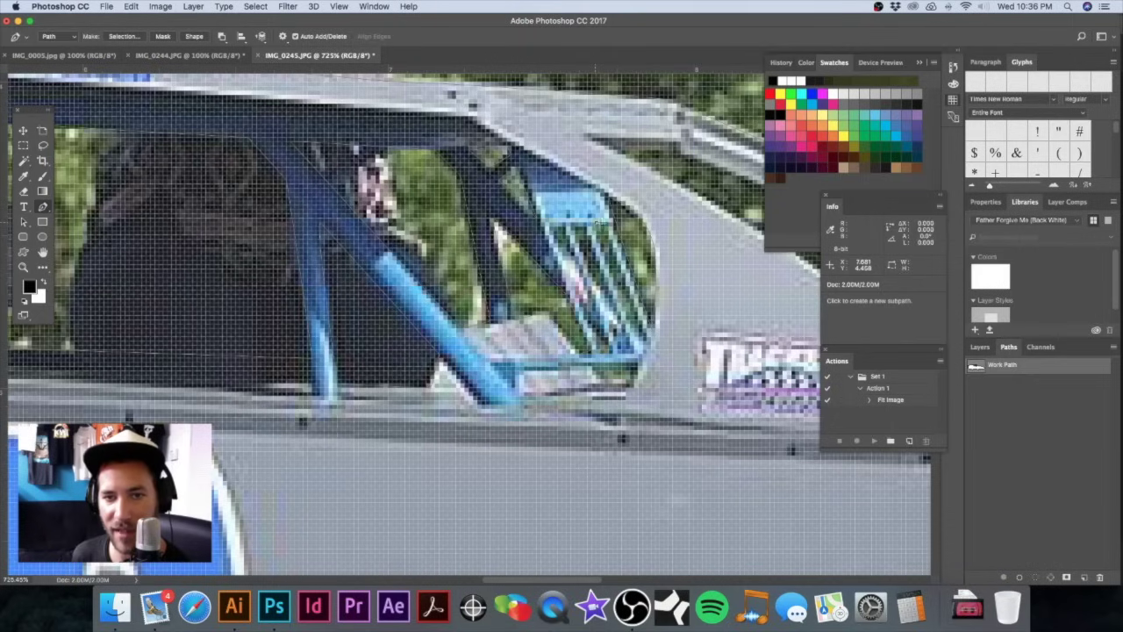
Step: Trace closed cutouts for the narrow gaps between the slats of the blue panel
{"action": "left_click", "coordinate": [603, 225]}
{"action": "left_click", "coordinate": [642, 325]}
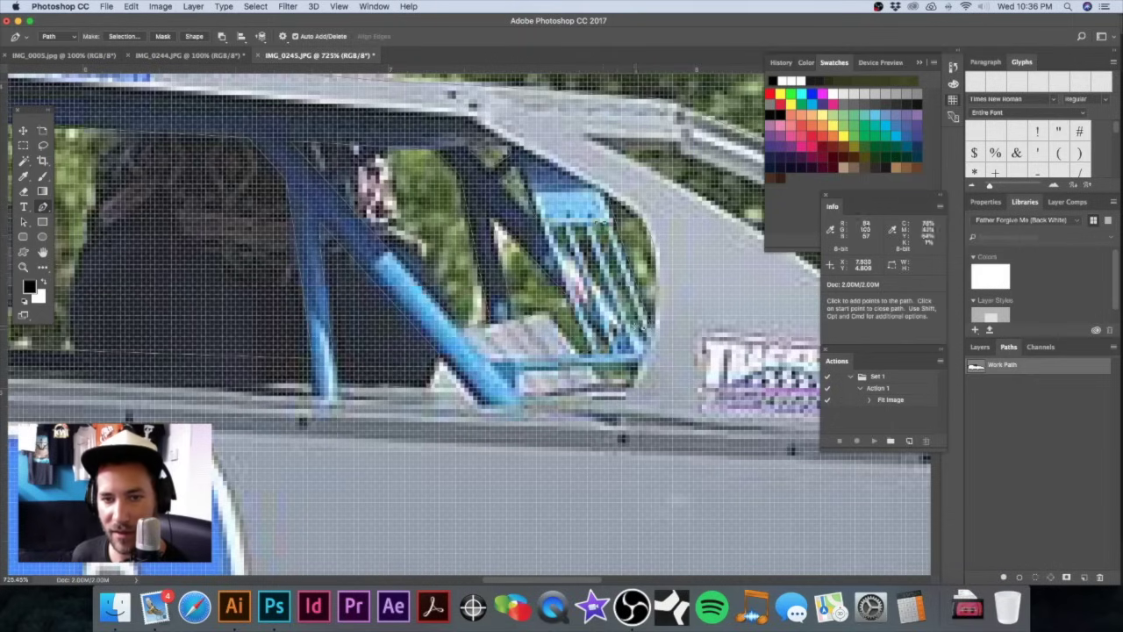
{"action": "left_click", "coordinate": [604, 224]}
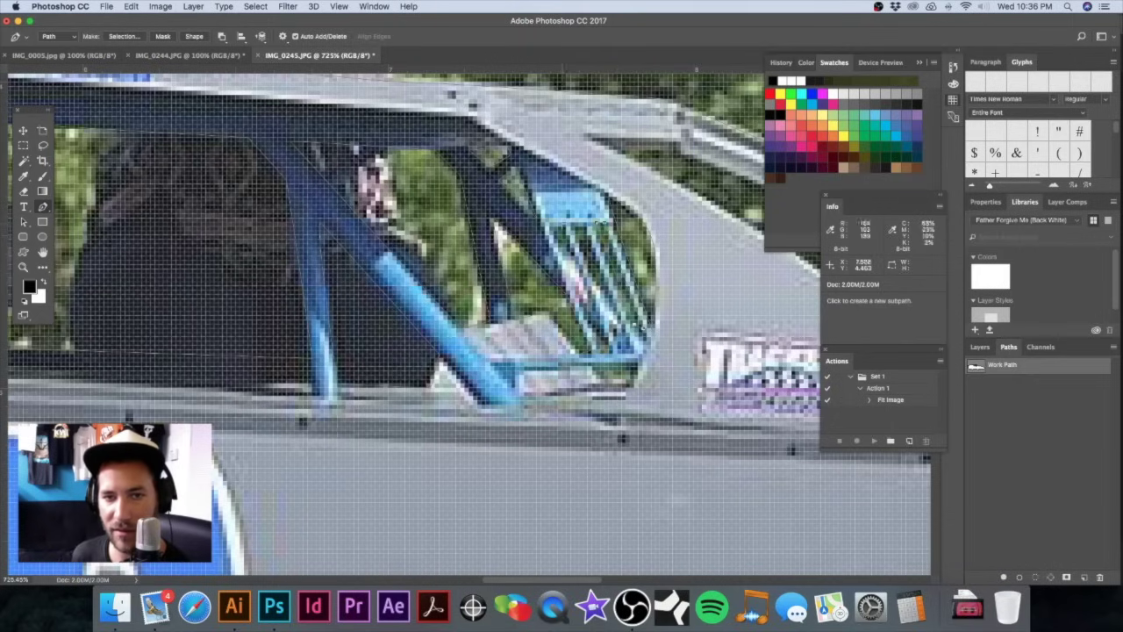
{"action": "left_click", "coordinate": [579, 227]}
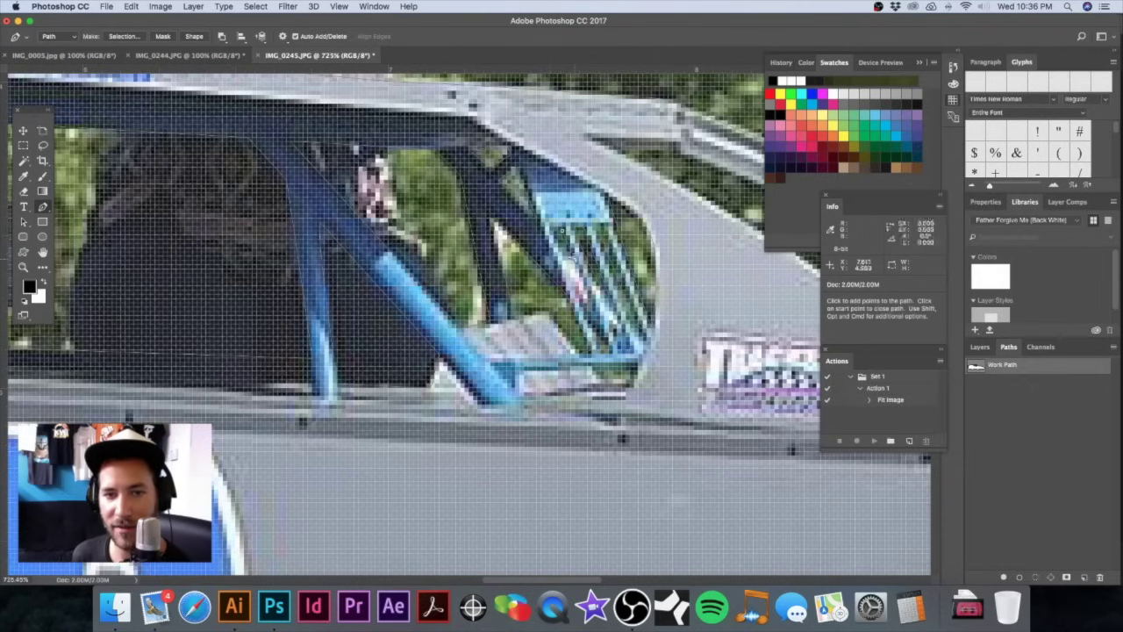
{"action": "left_click", "coordinate": [565, 235]}
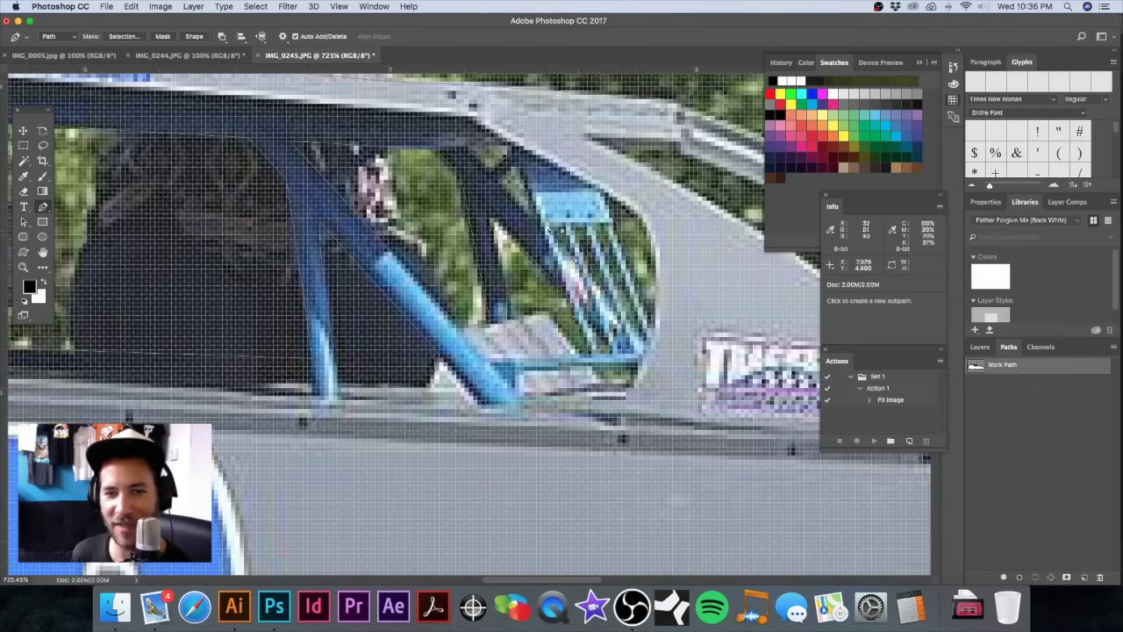
{"action": "left_click", "coordinate": [590, 325]}
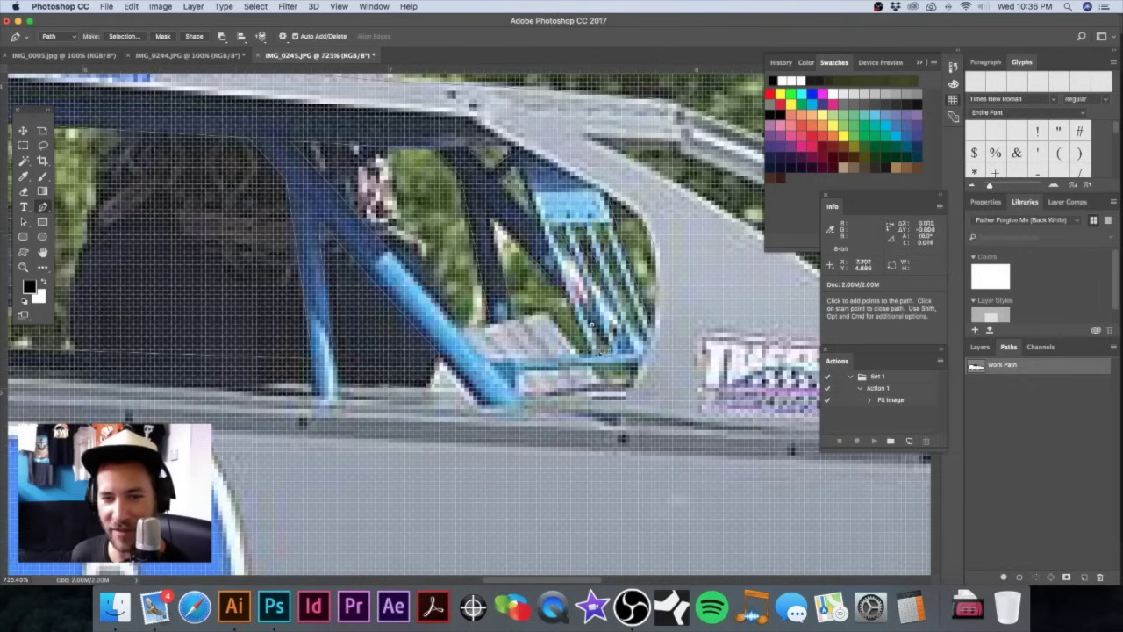
{"action": "left_click", "coordinate": [594, 328]}
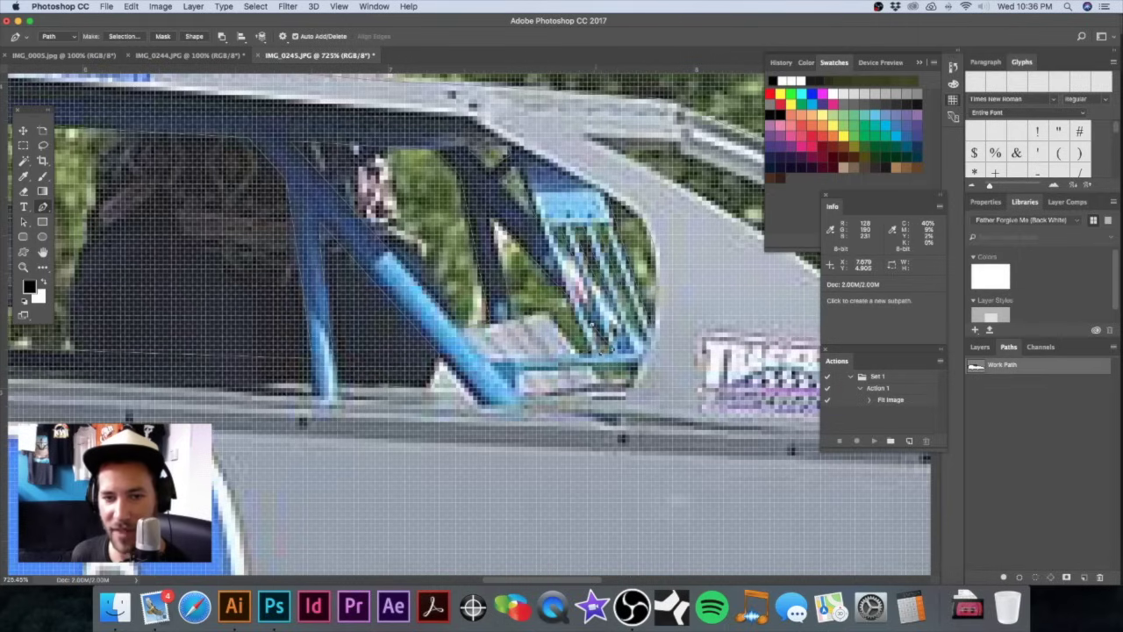
Step: Cut out the small gap beneath the blue slatted panel in the lower front corner of the side window
{"action": "left_click", "coordinate": [634, 363]}
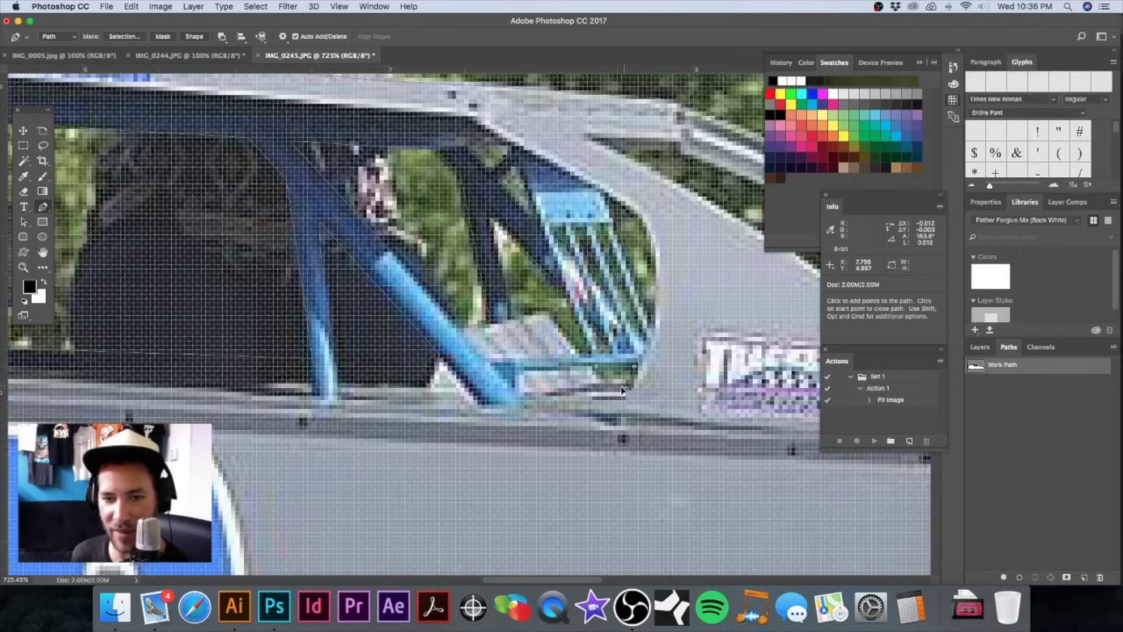
{"action": "scroll", "coordinate": [698, 207], "scroll_direction": "up", "scroll_amount": 2}
{"action": "scroll", "coordinate": [698, 207], "scroll_direction": "right", "scroll_amount": 2}
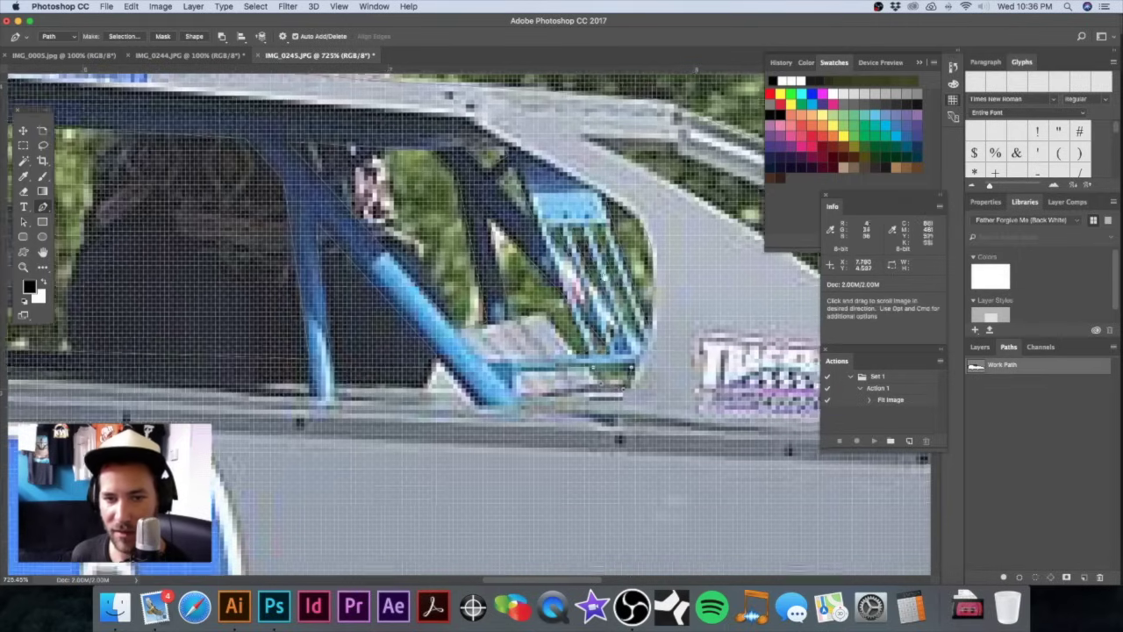
{"action": "scroll", "coordinate": [698, 207], "scroll_direction": "up", "scroll_amount": 3}
{"action": "scroll", "coordinate": [698, 207], "scroll_direction": "right", "scroll_amount": 5}
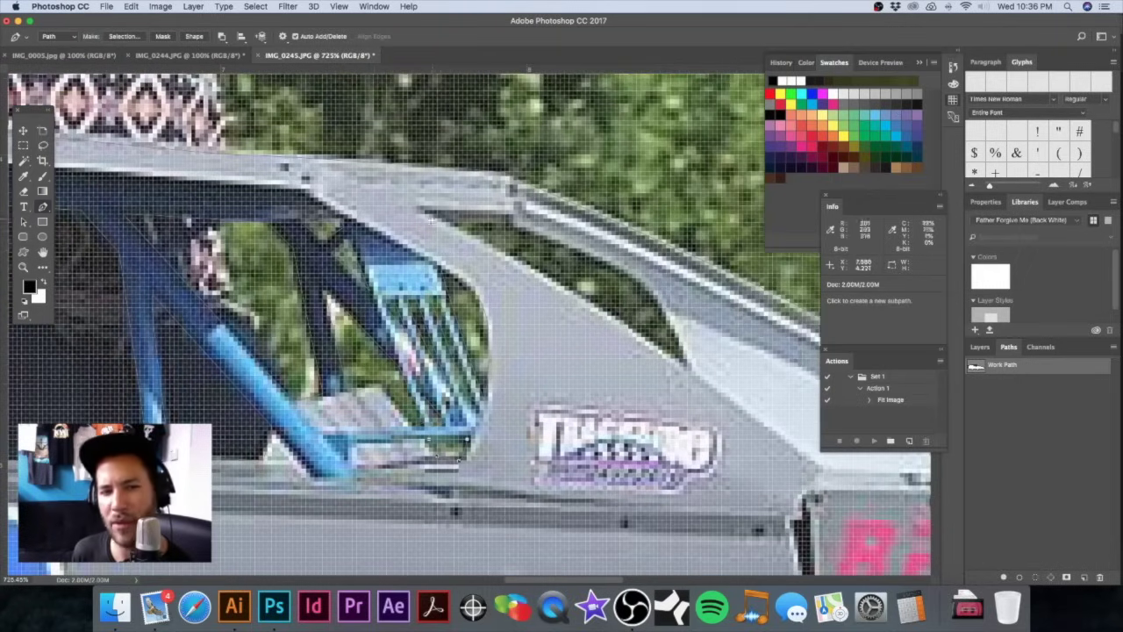
Step: Cut out the narrow curved foliage opening between the wide grey side pillar and the front windshield post
{"action": "left_click", "coordinate": [440, 213]}
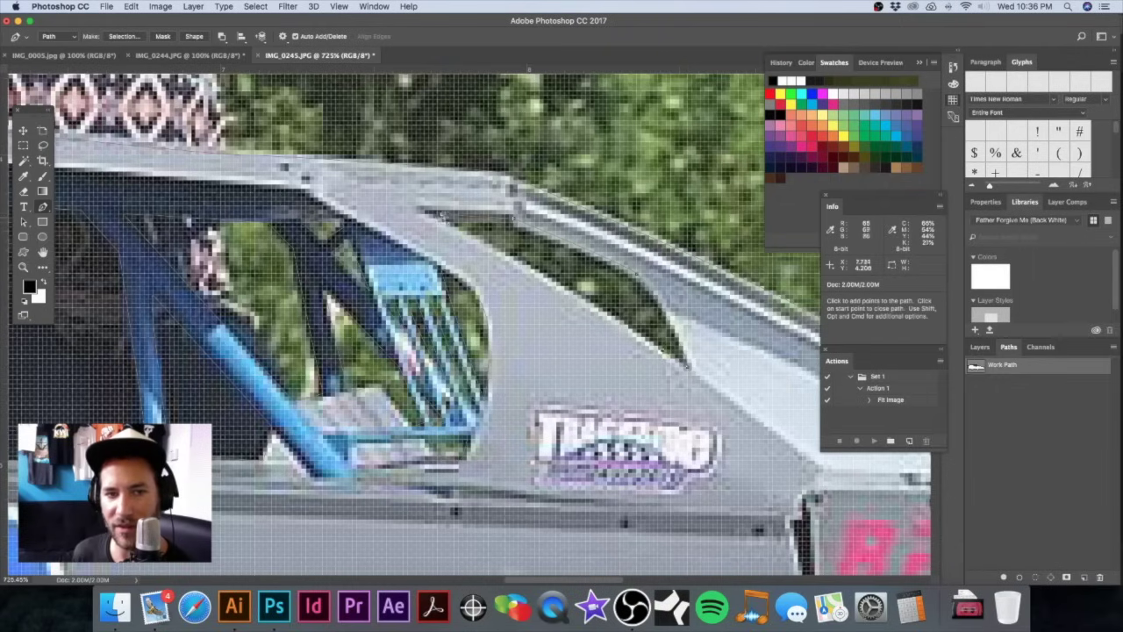
{"action": "left_click", "coordinate": [623, 322], "text": "alt"}
{"action": "left_click", "coordinate": [623, 322], "text": "alt"}
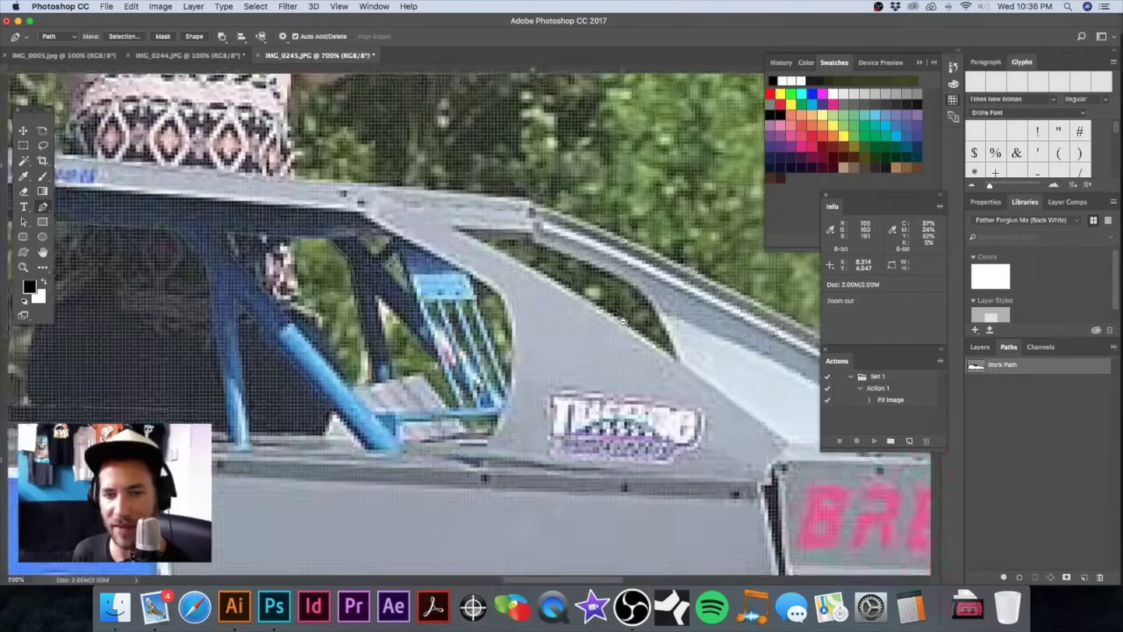
{"action": "left_click", "coordinate": [623, 322], "text": "alt"}
{"action": "left_click", "coordinate": [688, 376], "text": "alt"}
{"action": "left_click", "coordinate": [689, 370], "text": "alt"}
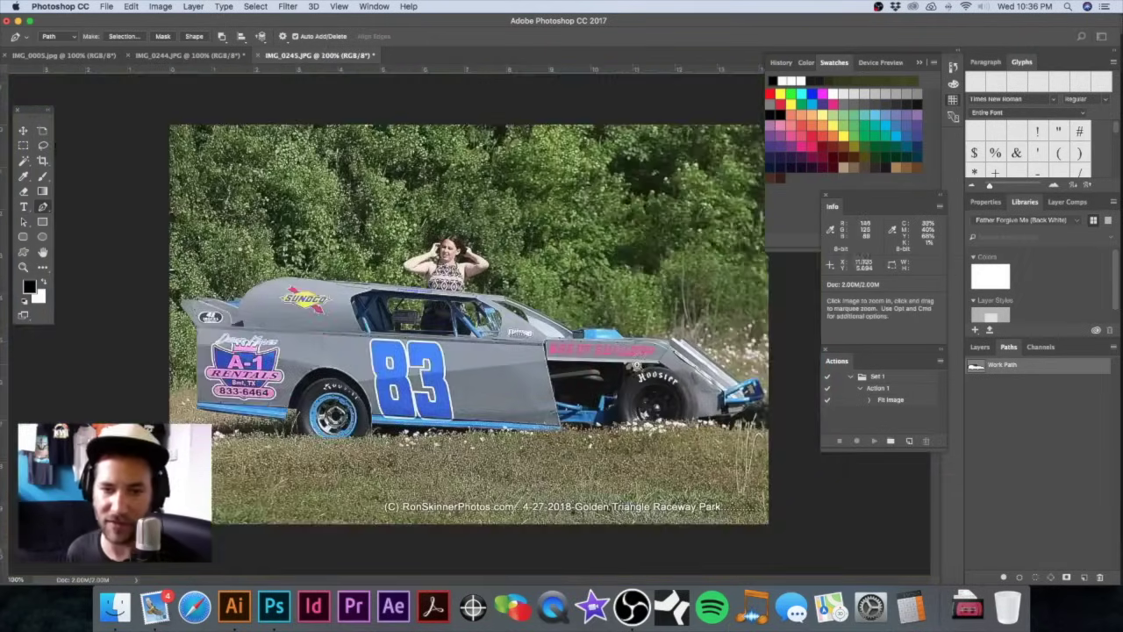
Step: Trace a closed cutout around the small irregular foliage gap between the hood side panel and the front tire
{"action": "left_click", "coordinate": [638, 366], "text": "super"}
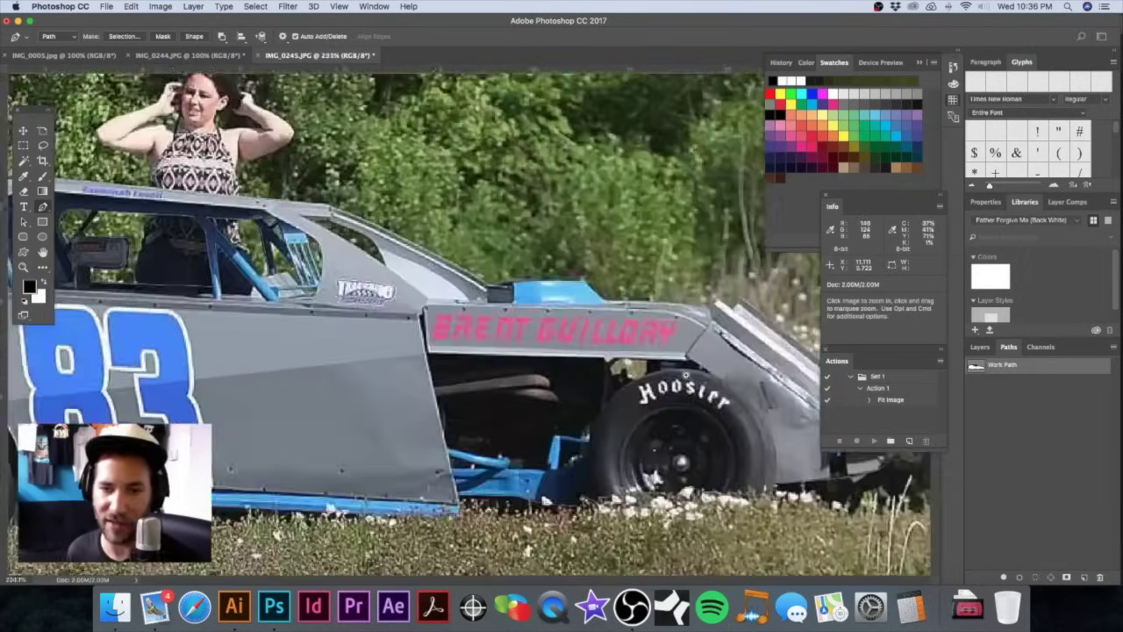
{"action": "left_click", "coordinate": [638, 367], "text": "super"}
{"action": "left_click_drag", "start_coordinate": [623, 374], "coordinate": [572, 332]}
{"action": "left_click", "coordinate": [559, 336], "text": "super"}
{"action": "left_click", "coordinate": [559, 337], "text": "super"}
{"action": "left_click", "coordinate": [490, 331]}
{"action": "left_click_drag", "start_coordinate": [504, 359], "coordinate": [543, 348]}
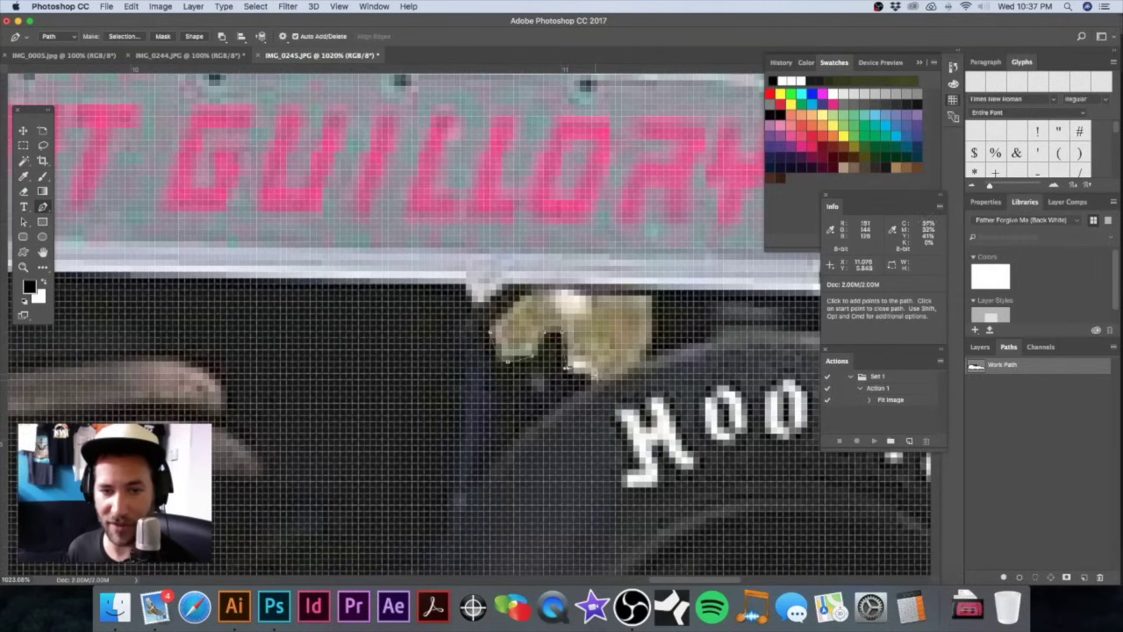
{"action": "left_click", "coordinate": [598, 385]}
{"action": "left_click_drag", "start_coordinate": [648, 360], "coordinate": [658, 355]}
{"action": "left_click", "coordinate": [647, 360], "text": "alt"}
{"action": "left_click", "coordinate": [652, 296]}
{"action": "left_click", "coordinate": [531, 289]}
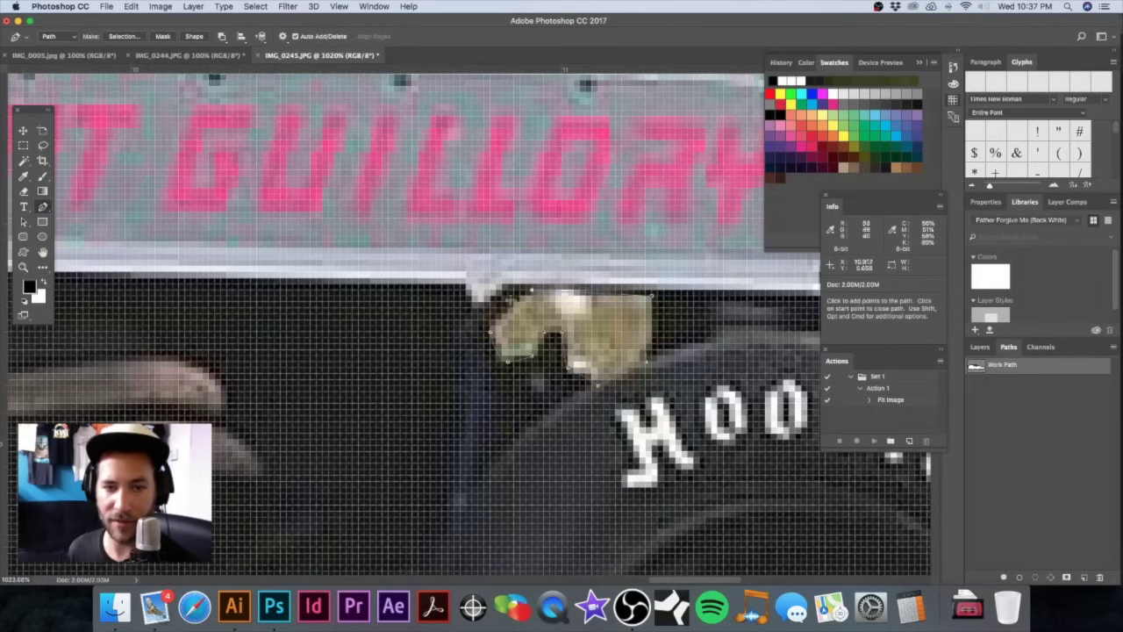
{"action": "left_click", "coordinate": [485, 335]}
Step: Save the work path under the name CLIPPING PATH
{"action": "left_click", "coordinate": [645, 338], "text": "alt+super"}
{"action": "left_click", "coordinate": [645, 338], "text": "alt+super"}
{"action": "left_click", "coordinate": [645, 338], "text": "alt+super"}
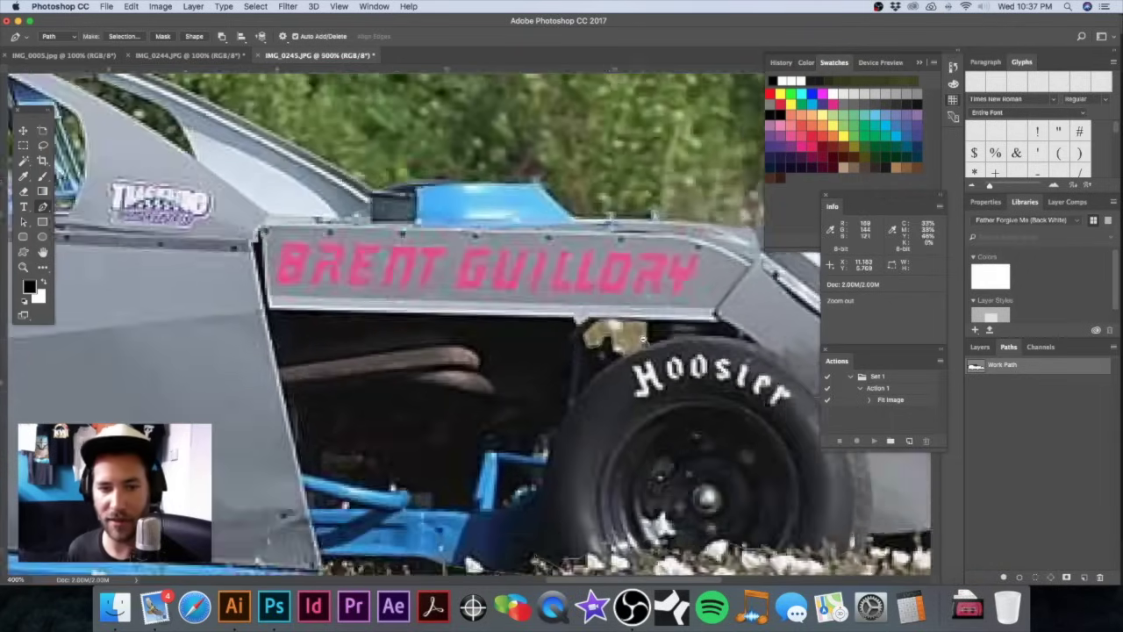
{"action": "left_click", "coordinate": [645, 337], "text": "alt+super"}
{"action": "scroll", "coordinate": [645, 338], "scroll_direction": "right", "scroll_amount": 5}
{"action": "scroll", "coordinate": [645, 337], "scroll_direction": "down", "scroll_amount": 2}
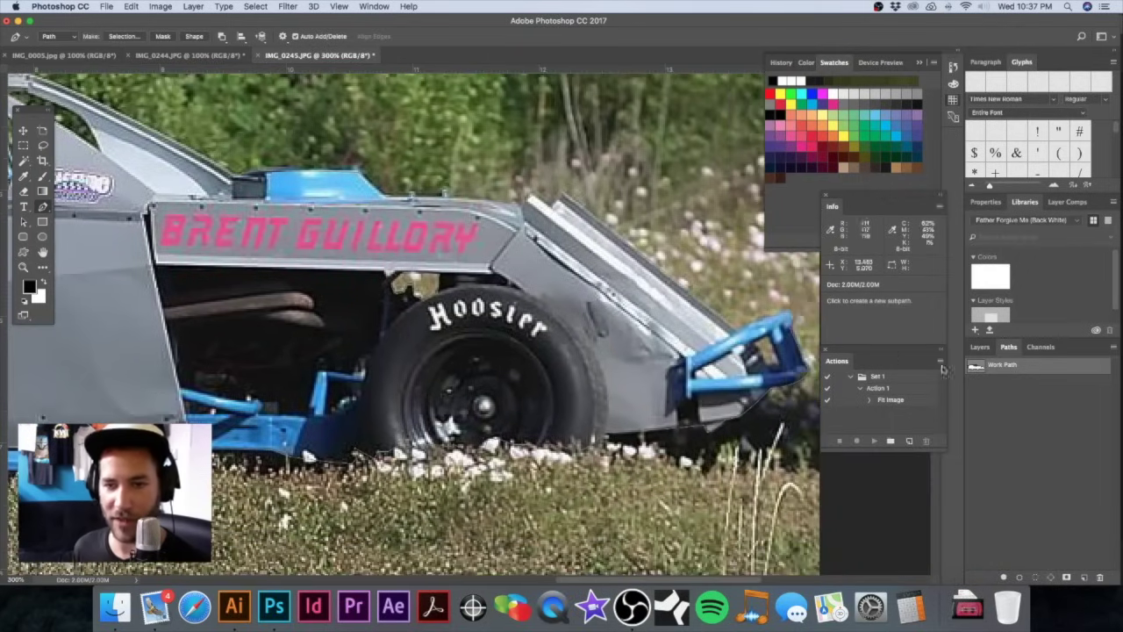
{"action": "double_click", "coordinate": [1006, 367]}
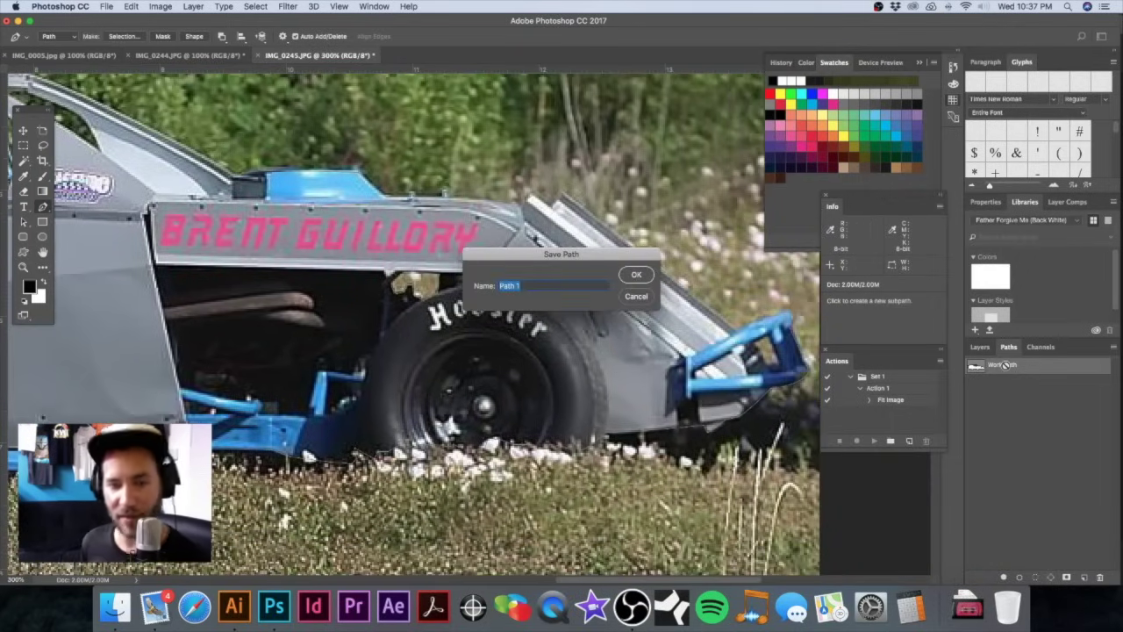
{"action": "type", "text": "C"}
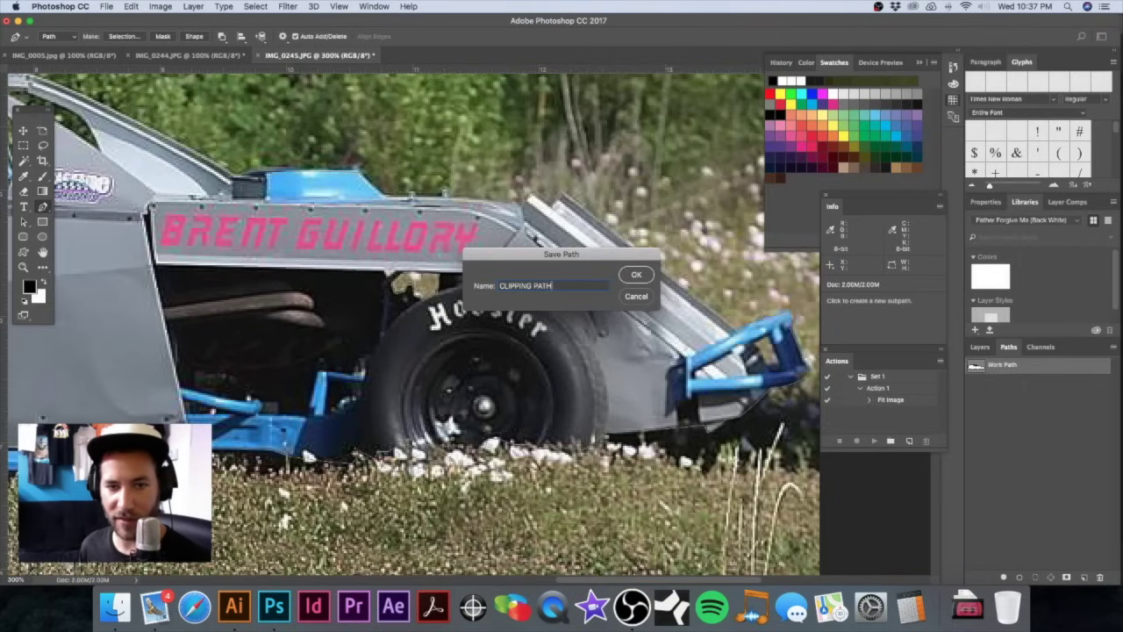
{"action": "type", "text": "LIPPING PATH"}
{"action": "key", "text": "Return"}
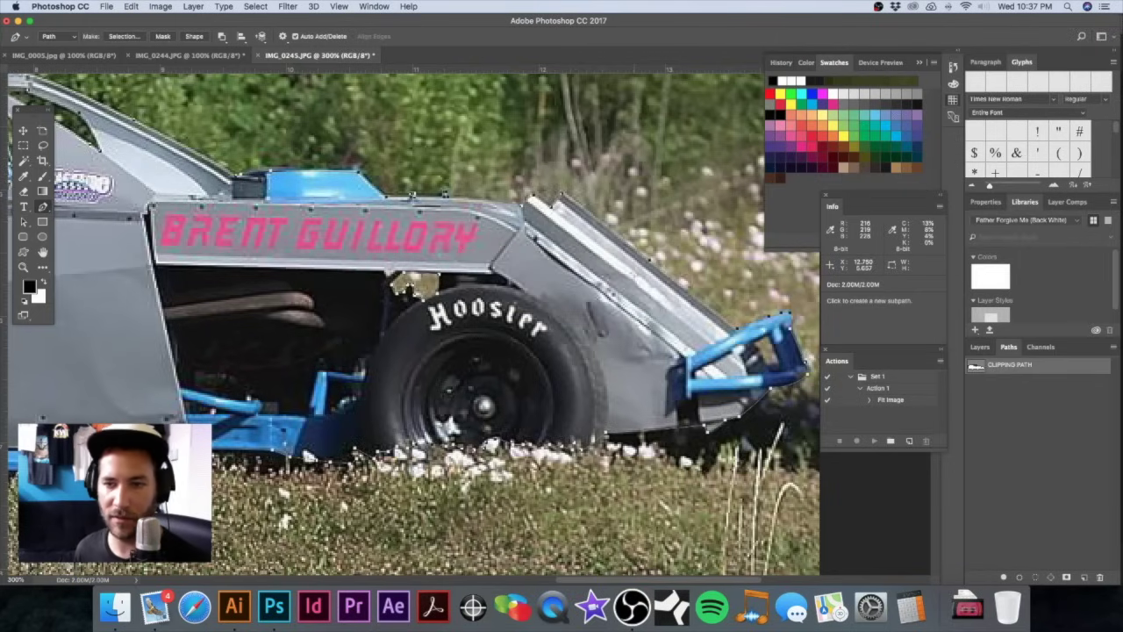
Step: Save the image as the uncompressed TIFF IMG_0245.tif in the BUILDS folder, and close it
{"action": "key", "text": "super+1"}
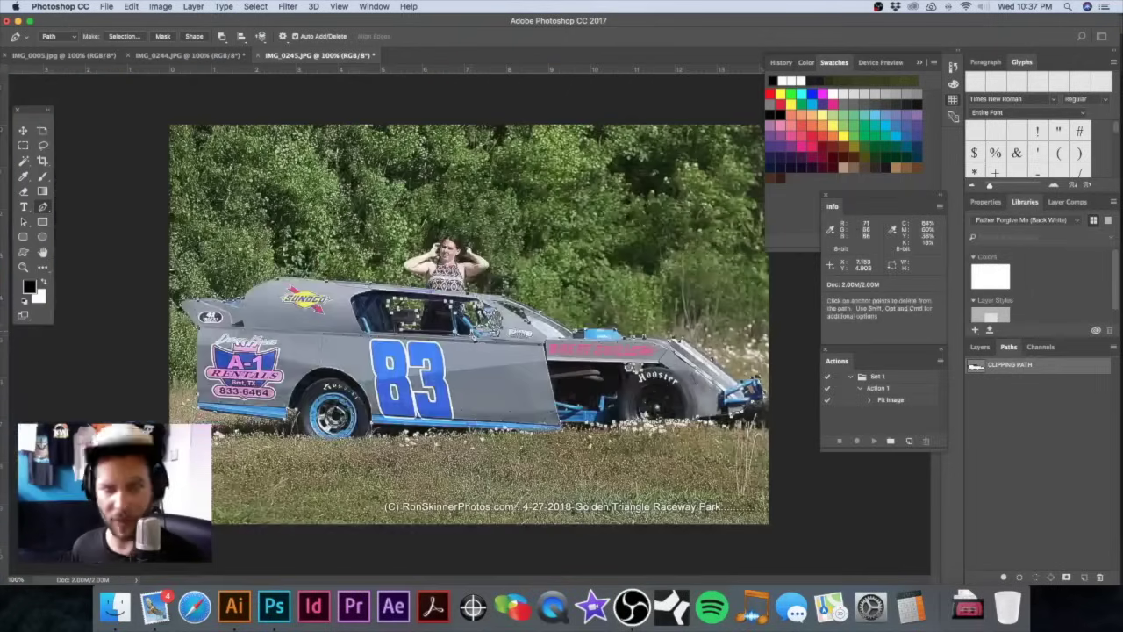
{"action": "key", "text": "super+shift+s"}
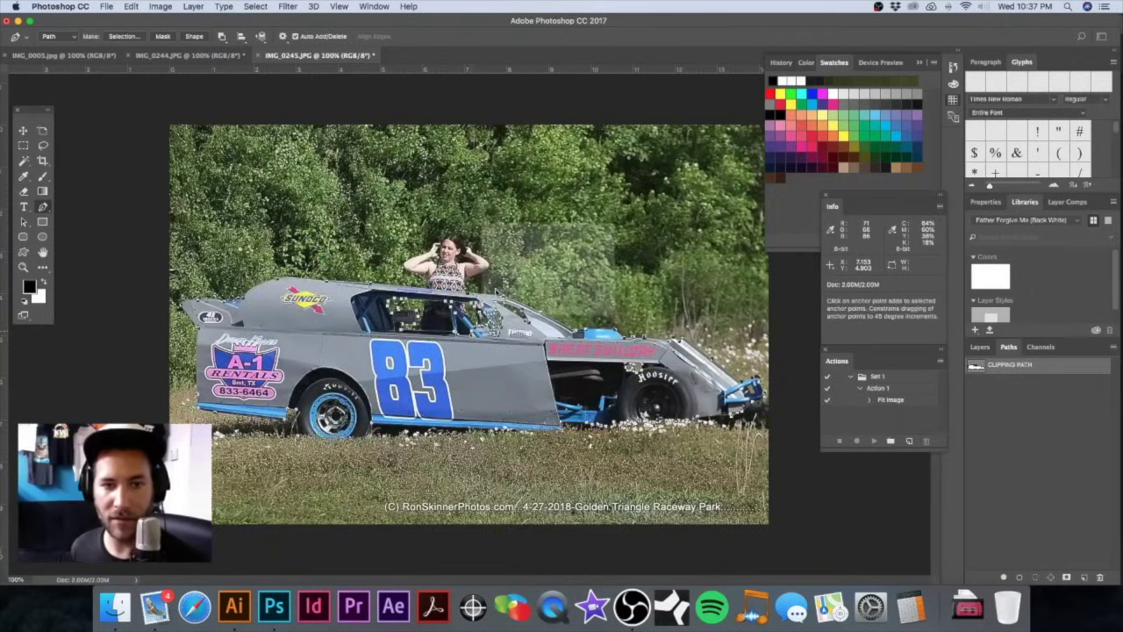
{"action": "left_click", "coordinate": [539, 365]}
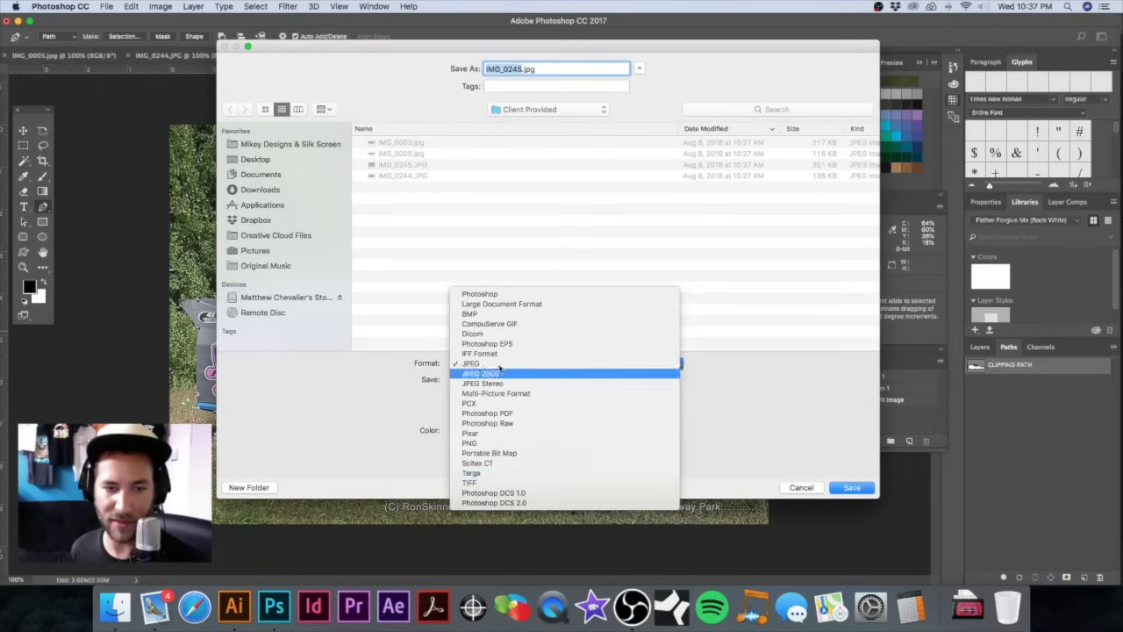
{"action": "left_click", "coordinate": [497, 276]}
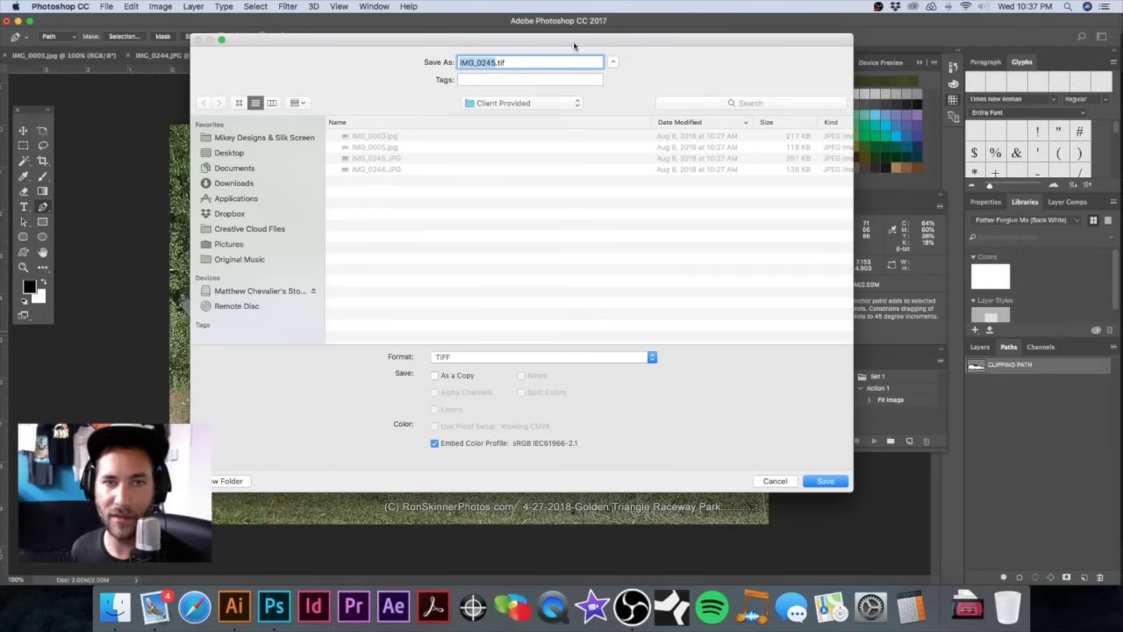
{"action": "left_click", "coordinate": [508, 103]}
{"action": "left_click", "coordinate": [505, 116]}
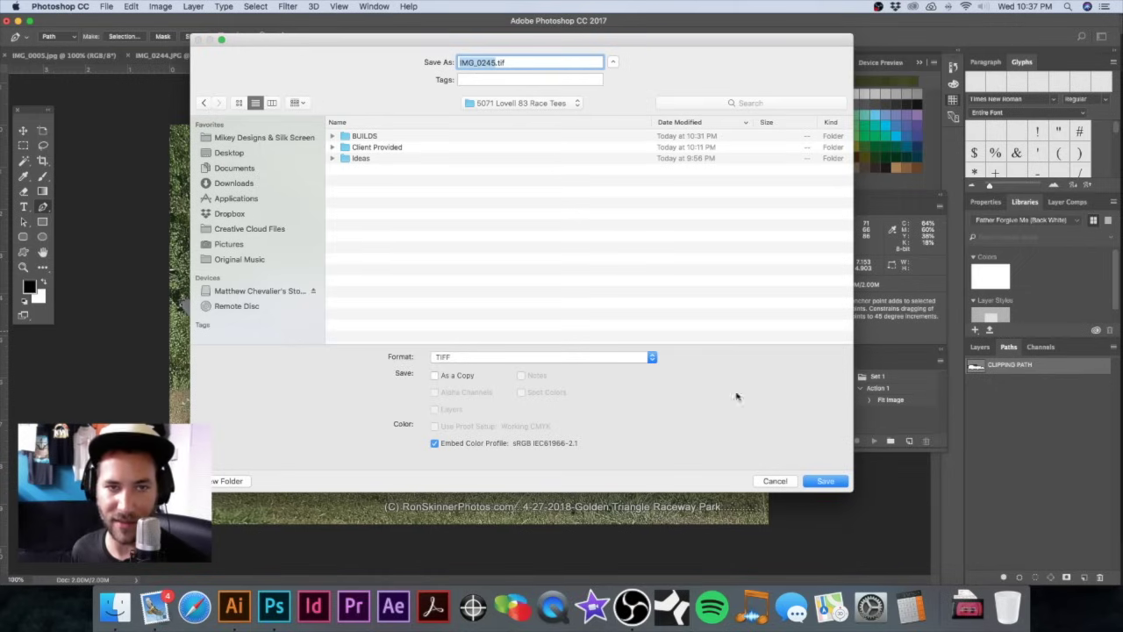
{"action": "double_click", "coordinate": [364, 136]}
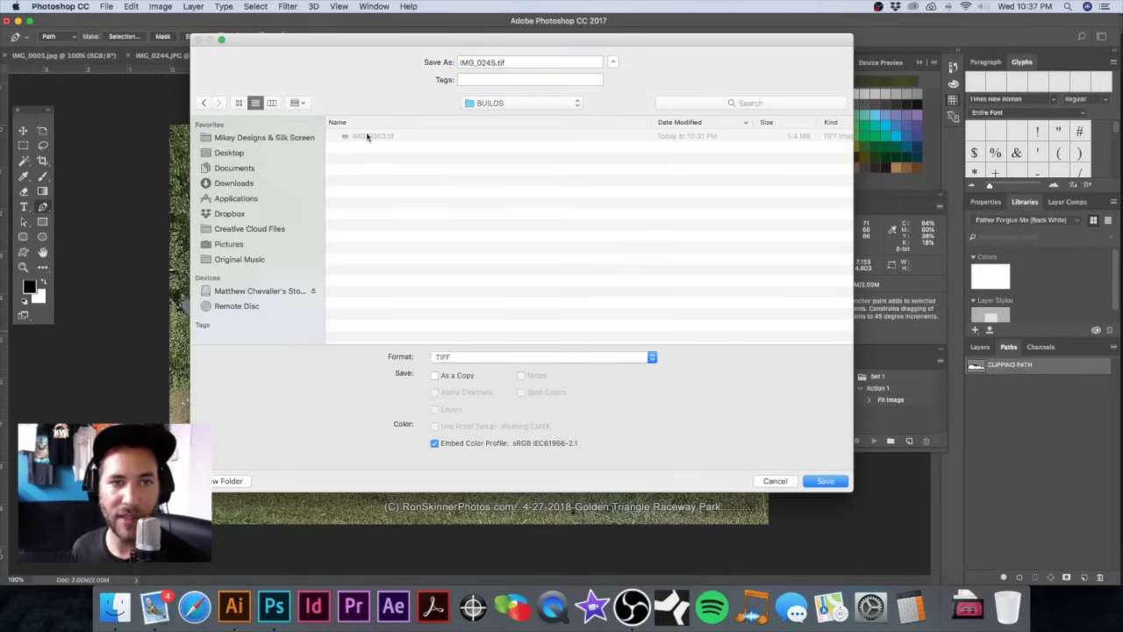
{"action": "left_click", "coordinate": [827, 482]}
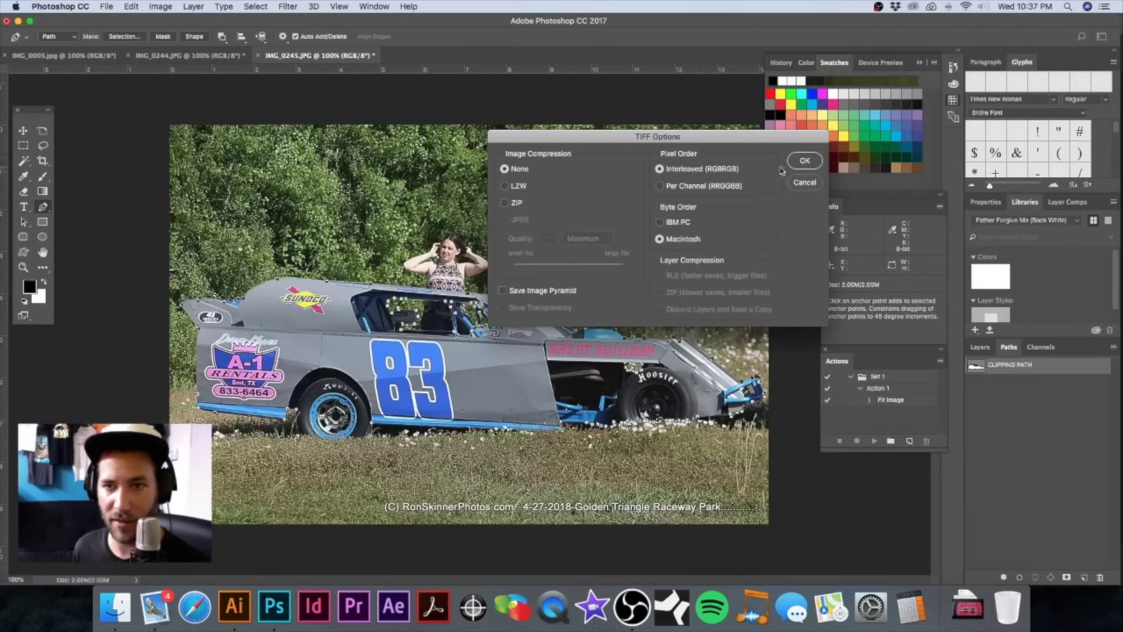
{"action": "left_click", "coordinate": [803, 158]}
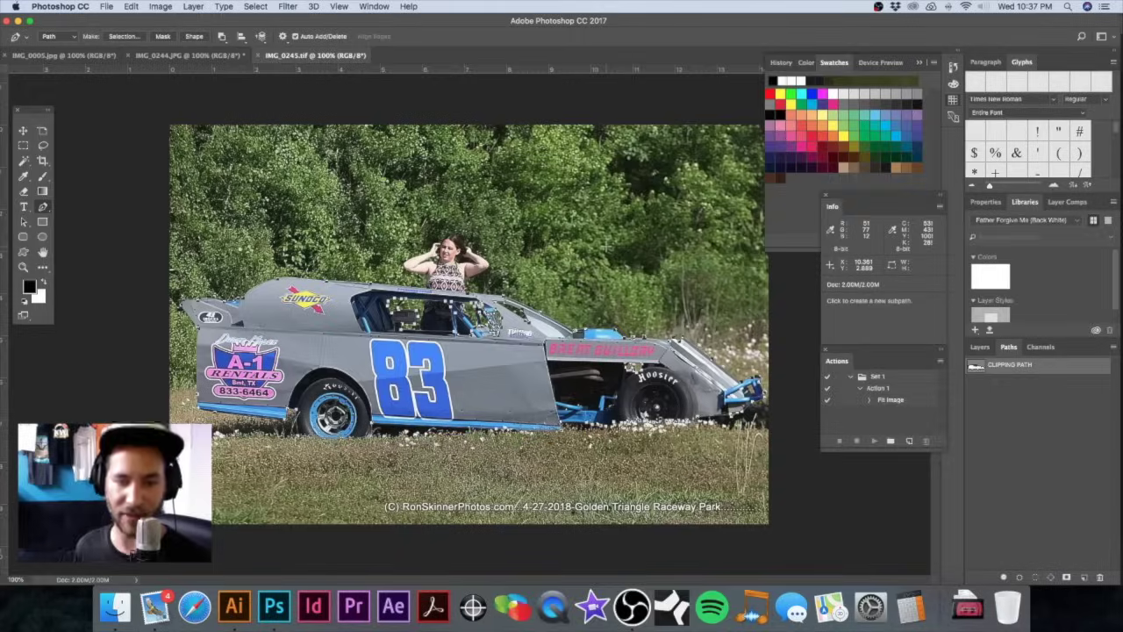
{"action": "key", "text": "super+w"}
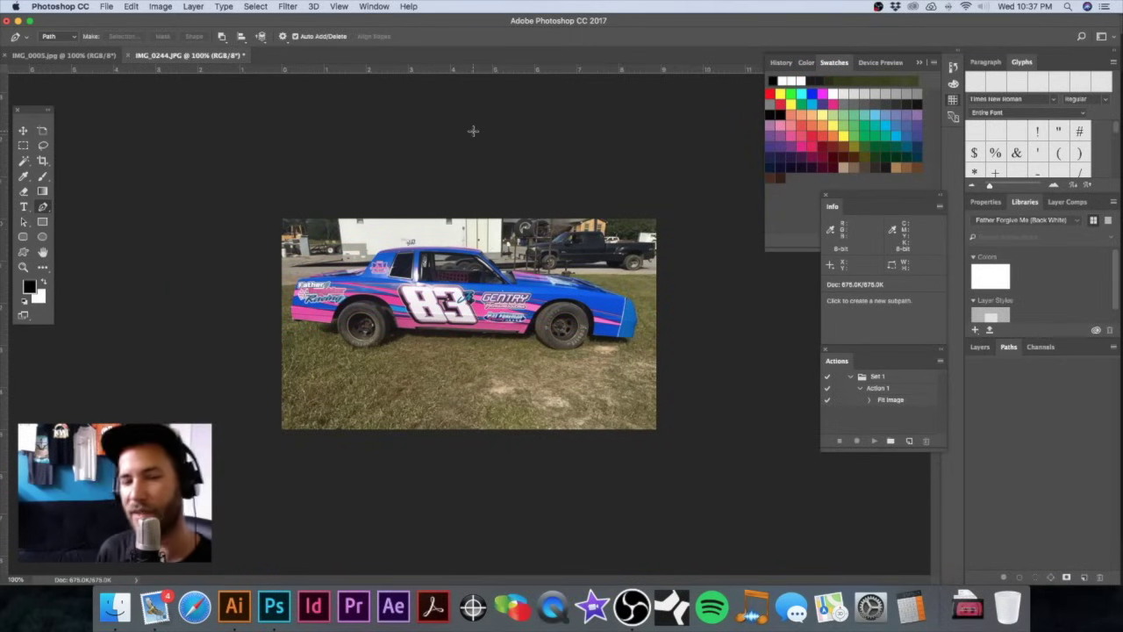
Step: Start outlining the blue and pink car in IMG_0244 from the rear pillar's base, over the spoiler and down the tail to the lower bumper
{"action": "key", "text": "z"}
{"action": "left_click_drag", "start_coordinate": [409, 290], "coordinate": [407, 285]}
{"action": "left_click_drag", "start_coordinate": [405, 287], "coordinate": [621, 339]}
{"action": "left_click_drag", "start_coordinate": [334, 265], "coordinate": [488, 299]}
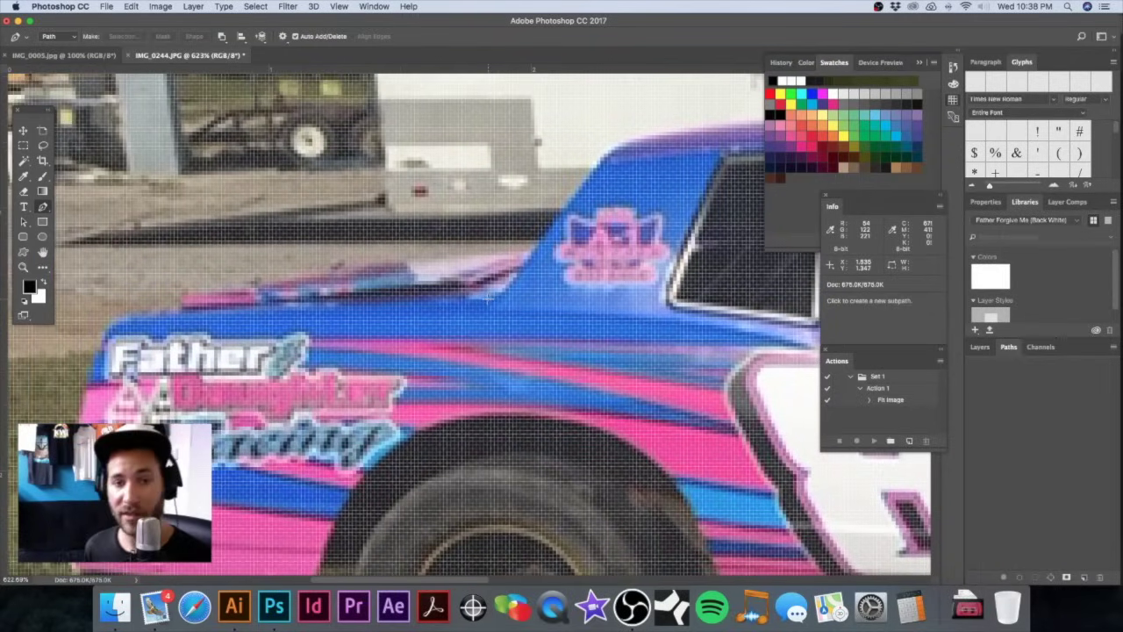
{"action": "left_click", "coordinate": [532, 254]}
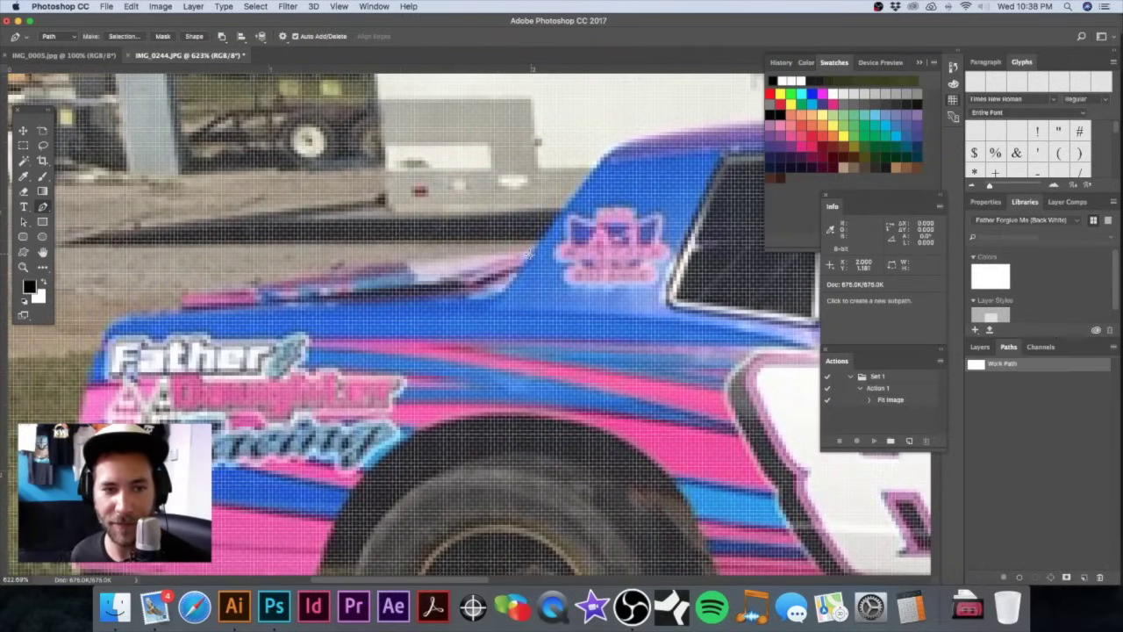
{"action": "left_click_drag", "start_coordinate": [359, 262], "coordinate": [451, 226]}
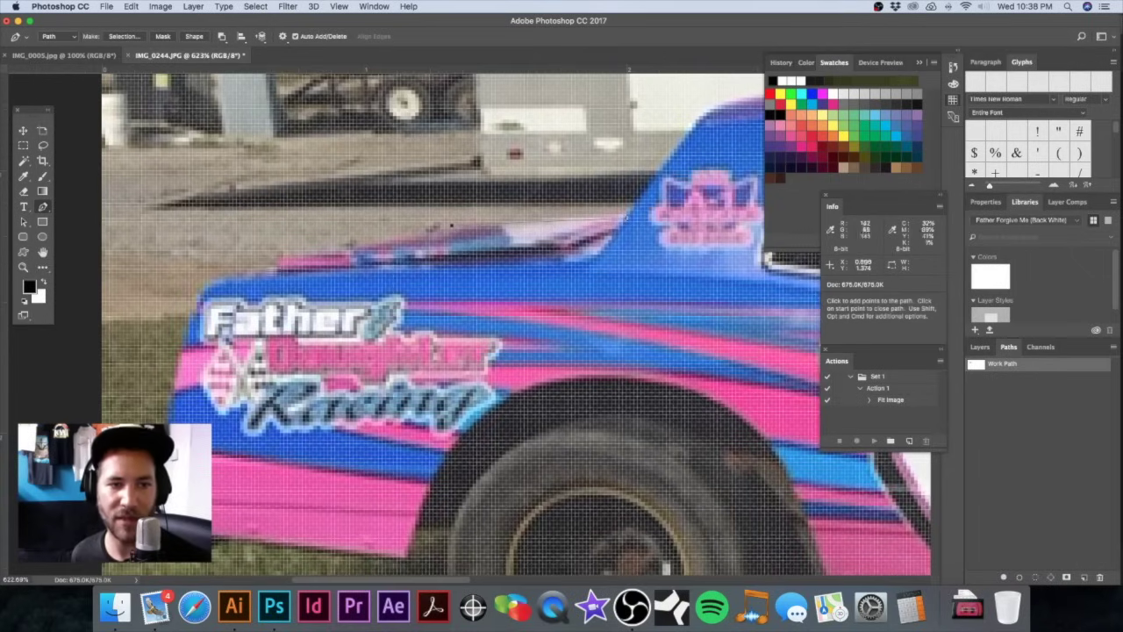
{"action": "left_click_drag", "start_coordinate": [202, 297], "coordinate": [252, 226]}
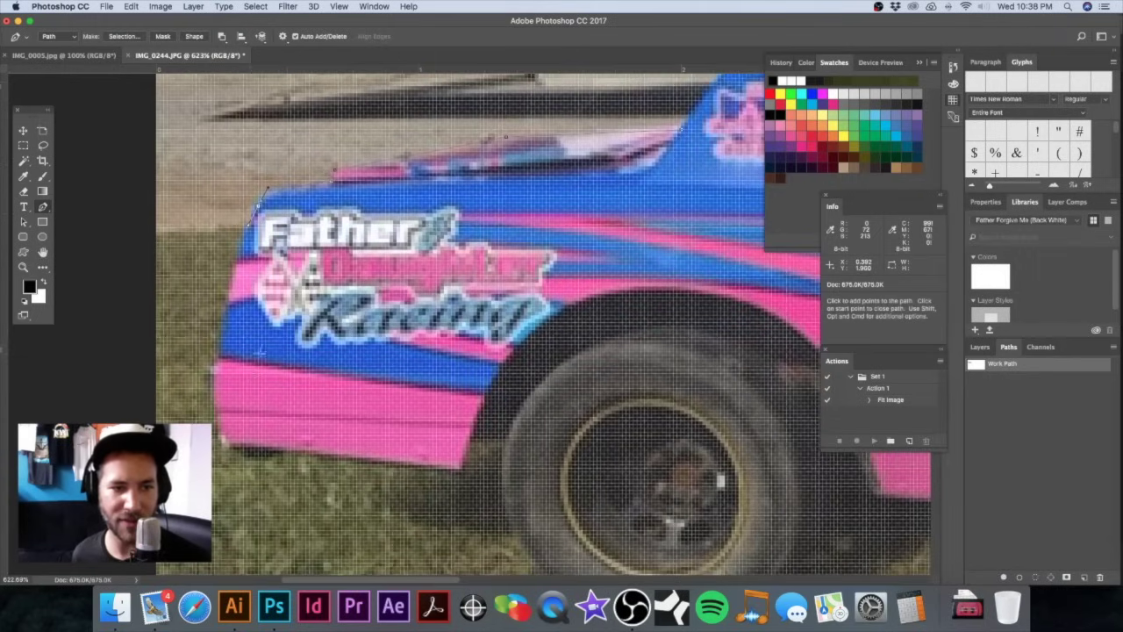
{"action": "left_click_drag", "start_coordinate": [223, 356], "coordinate": [219, 398]}
{"action": "left_click", "coordinate": [222, 356]}
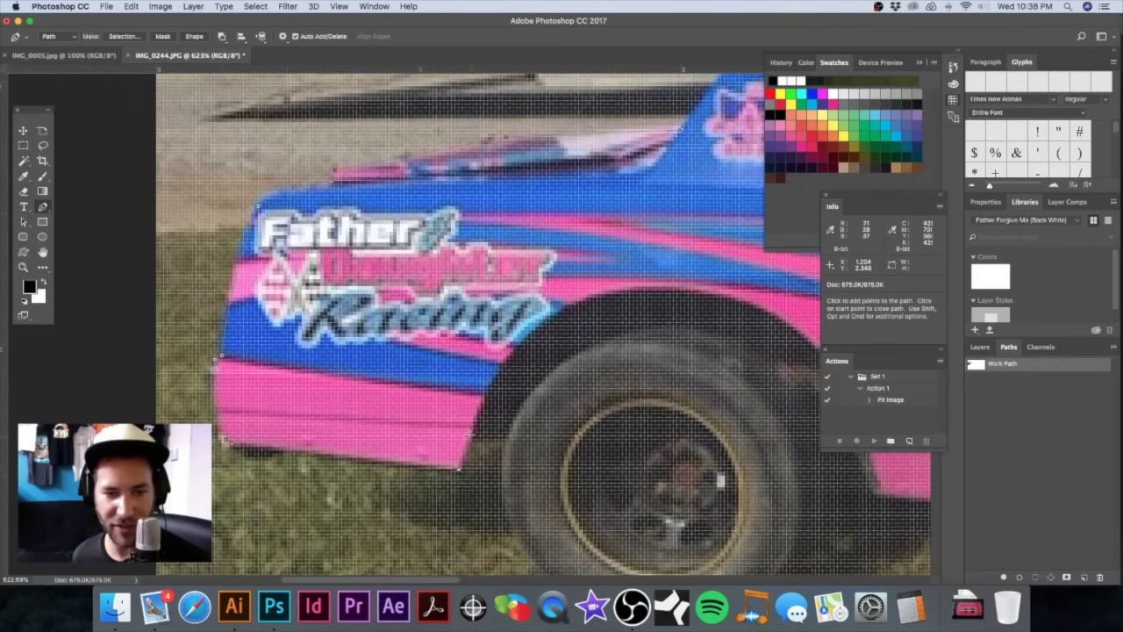
Step: Continue the outline from the rear wheel arch around the underside of the rear tire to the body behind the door
{"action": "left_click", "coordinate": [471, 436]}
{"action": "left_click", "coordinate": [506, 437]}
{"action": "left_click_drag", "start_coordinate": [522, 428], "coordinate": [450, 307]}
{"action": "left_click_drag", "start_coordinate": [469, 448], "coordinate": [528, 498]}
{"action": "left_click_drag", "start_coordinate": [670, 487], "coordinate": [715, 466]}
{"action": "left_click_drag", "start_coordinate": [706, 422], "coordinate": [658, 426]}
{"action": "left_click", "coordinate": [691, 381]}
Step: Continue the outline along the lower edge of the side panel beneath the number 83 to the front wheel arch
{"action": "left_click_drag", "start_coordinate": [692, 382], "coordinate": [506, 379]}
{"action": "left_click", "coordinate": [620, 386]}
{"action": "left_click_drag", "start_coordinate": [663, 353], "coordinate": [494, 339]}
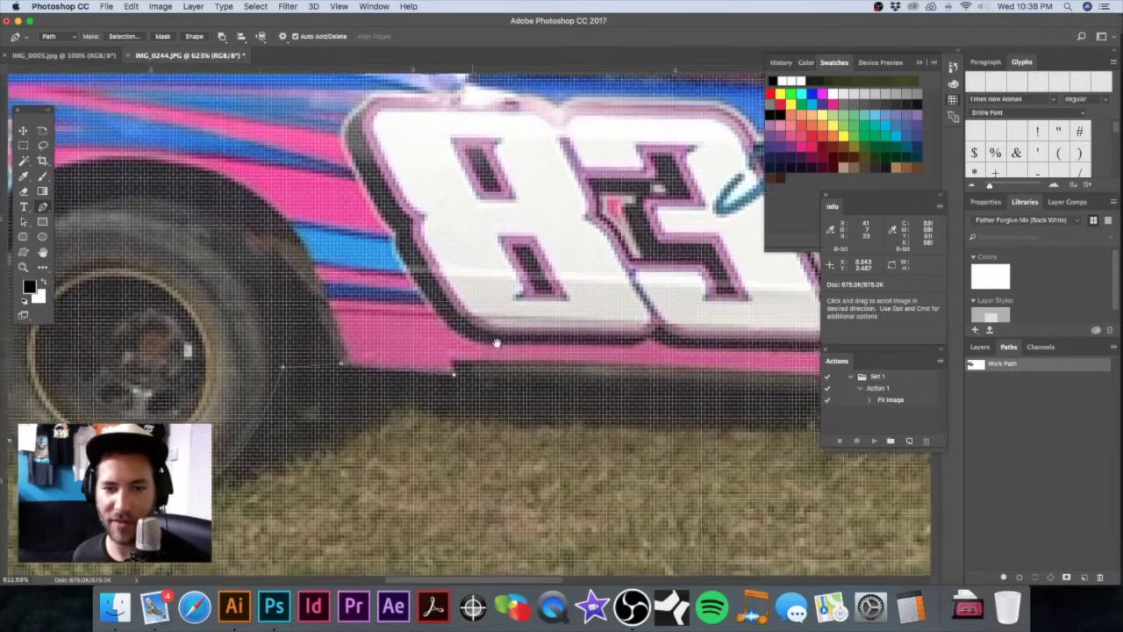
{"action": "key", "text": "super+minus"}
{"action": "left_click_drag", "start_coordinate": [645, 365], "coordinate": [403, 355]}
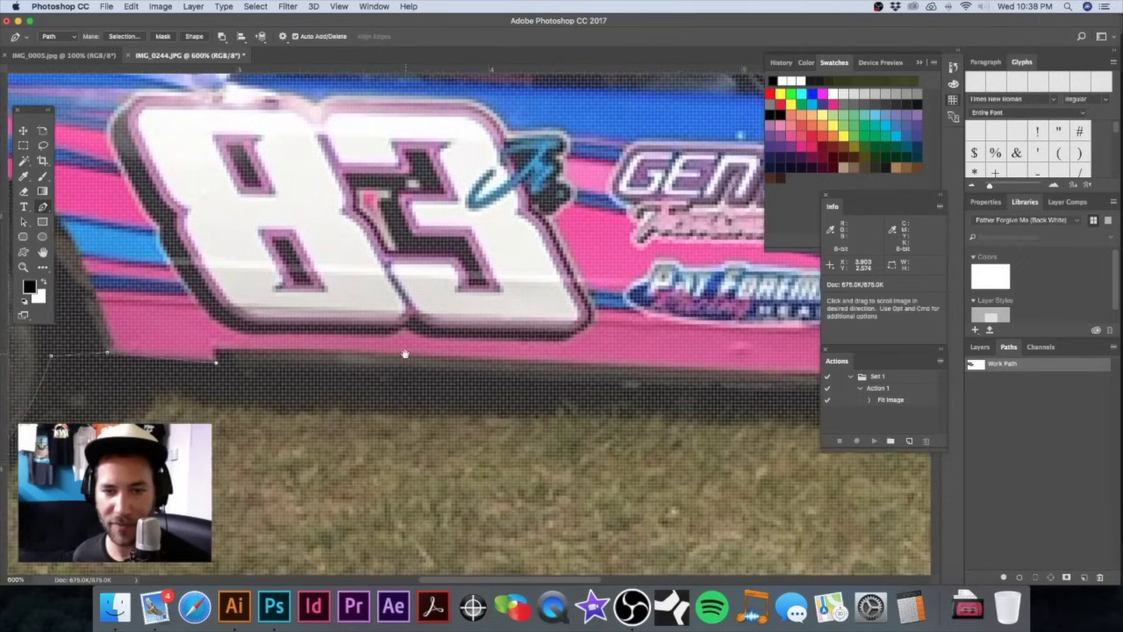
{"action": "left_click_drag", "start_coordinate": [512, 376], "coordinate": [539, 377]}
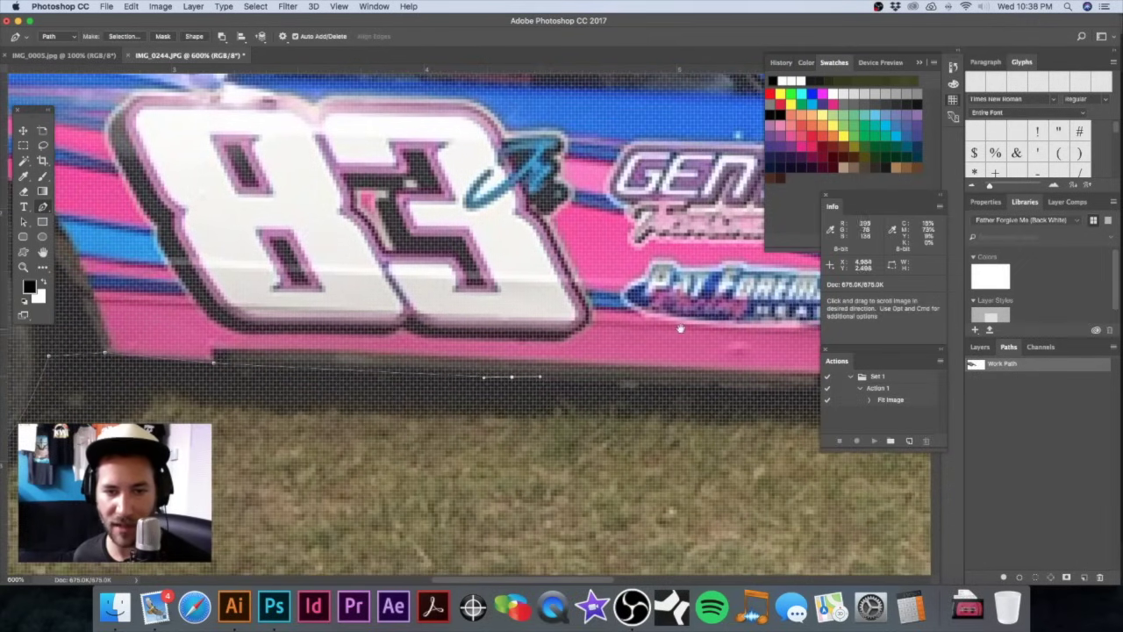
{"action": "scroll", "coordinate": [439, 391], "scroll_direction": "right", "scroll_amount": 10}
{"action": "left_click_drag", "start_coordinate": [415, 382], "coordinate": [450, 386]}
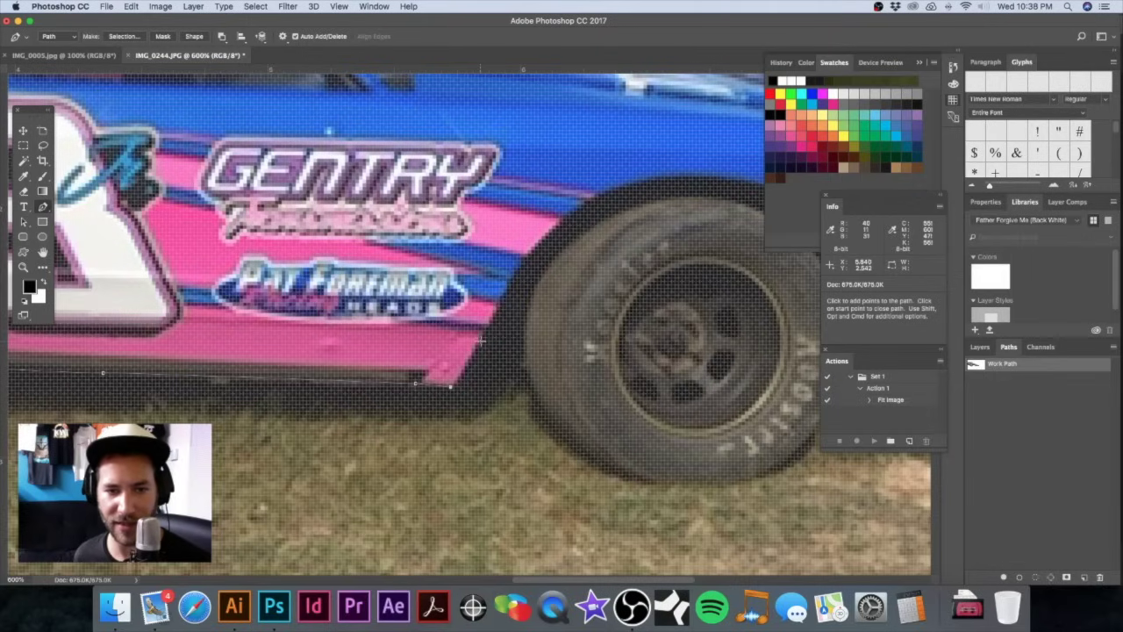
Step: Trace across the front wheel well and around the bottom of the front tire, ending on its front side with a corner point
{"action": "left_click_drag", "start_coordinate": [482, 342], "coordinate": [479, 341]}
{"action": "left_click", "coordinate": [524, 345]}
{"action": "scroll", "coordinate": [504, 379], "scroll_direction": "down", "scroll_amount": 2}
{"action": "scroll", "coordinate": [503, 379], "scroll_direction": "right", "scroll_amount": 3}
{"action": "left_click_drag", "start_coordinate": [514, 408], "coordinate": [548, 437]}
{"action": "left_click_drag", "start_coordinate": [630, 451], "coordinate": [652, 452]}
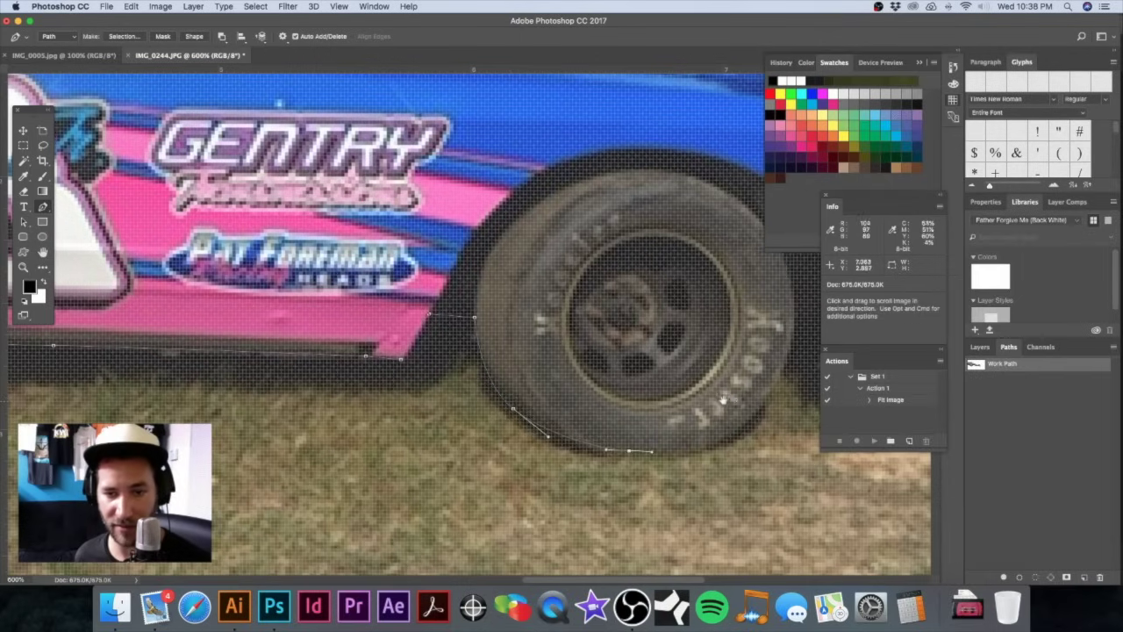
{"action": "scroll", "coordinate": [653, 395], "scroll_direction": "right", "scroll_amount": 3}
{"action": "left_click_drag", "start_coordinate": [686, 362], "coordinate": [727, 263]}
{"action": "left_click", "coordinate": [689, 362], "text": "alt"}
Step: Continue the car outline from behind the front tire along the fender's lower edge to the nose's bottom corner
{"action": "left_click", "coordinate": [728, 361]}
{"action": "key", "text": "space"}
{"action": "left_click_drag", "start_coordinate": [728, 361], "coordinate": [532, 364]}
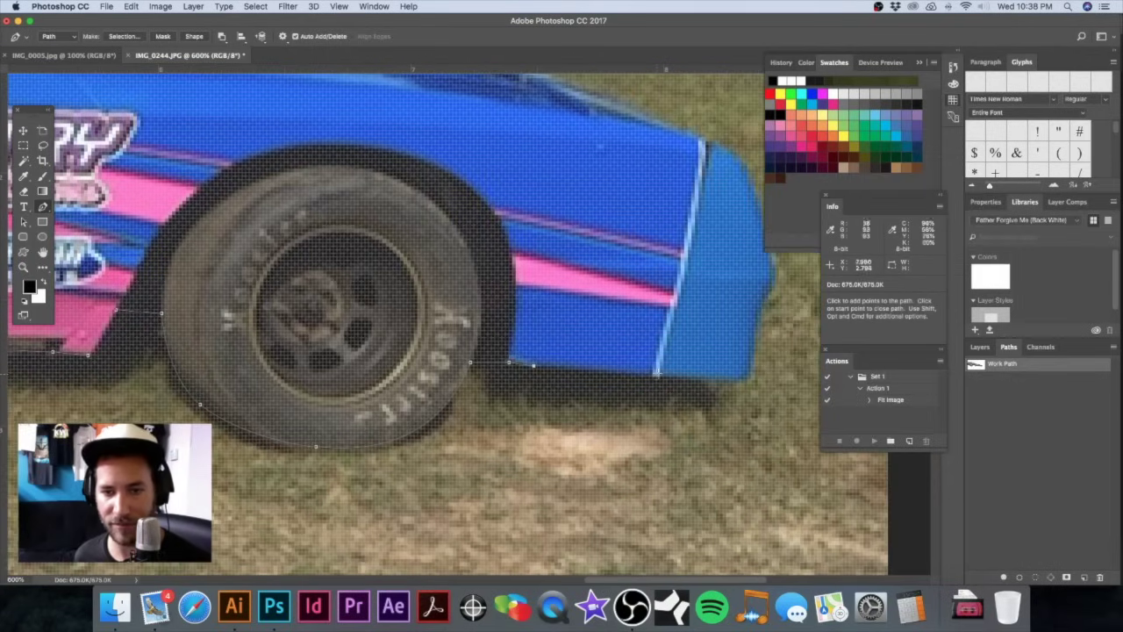
{"action": "left_click_drag", "start_coordinate": [740, 376], "coordinate": [743, 375]}
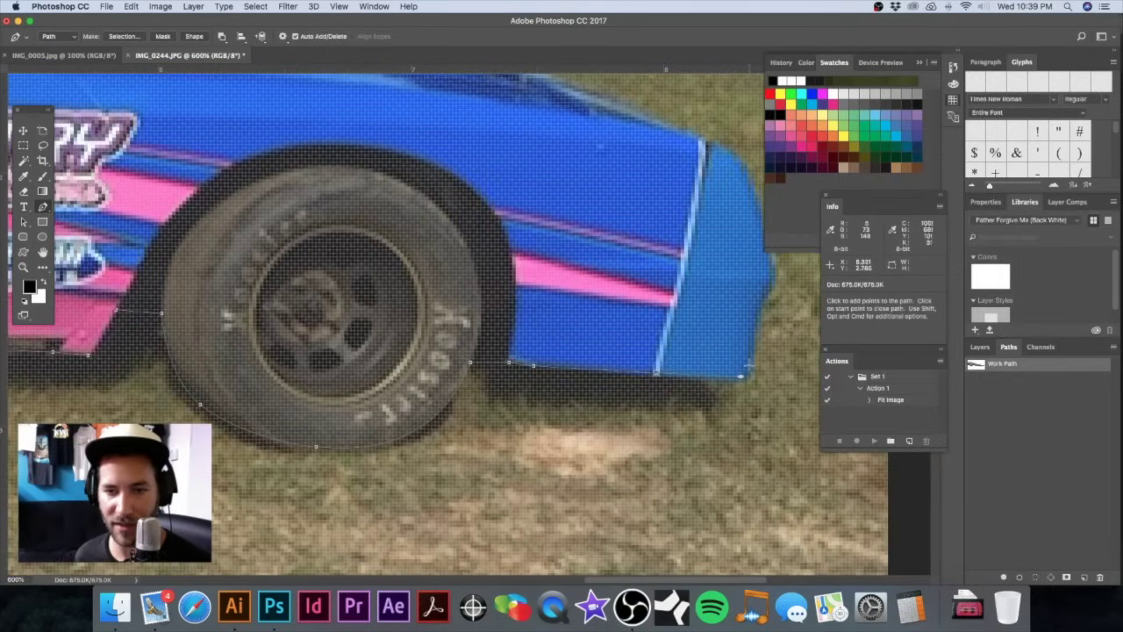
Step: Trace the outline up the front edge of the blue nose and around its top corner onto the hood
{"action": "scroll", "coordinate": [752, 342], "scroll_direction": "right", "scroll_amount": 5}
{"action": "scroll", "coordinate": [752, 342], "scroll_direction": "up", "scroll_amount": 2}
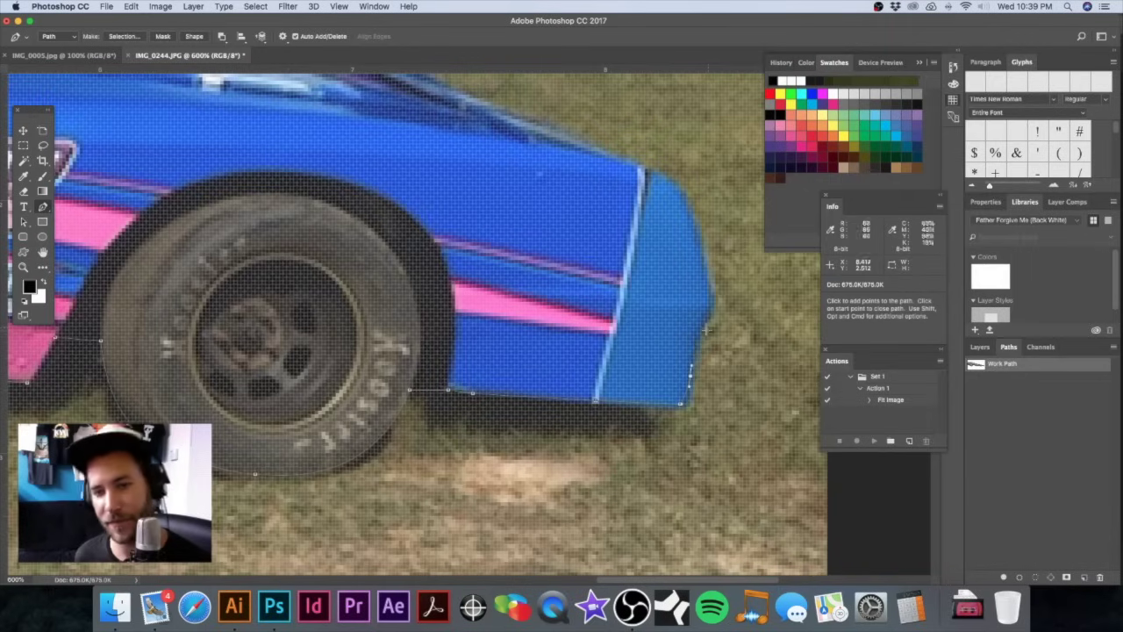
{"action": "left_click", "coordinate": [708, 316]}
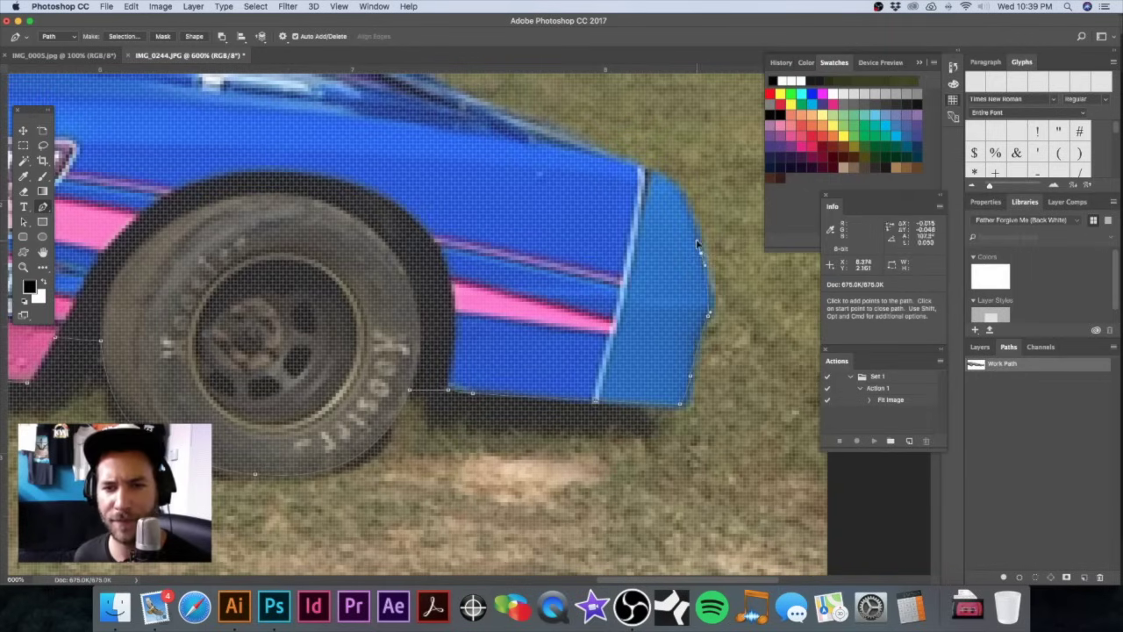
{"action": "scroll", "coordinate": [699, 245], "scroll_direction": "up", "scroll_amount": 2}
{"action": "scroll", "coordinate": [699, 246], "scroll_direction": "left", "scroll_amount": 1}
{"action": "left_click", "coordinate": [651, 209]}
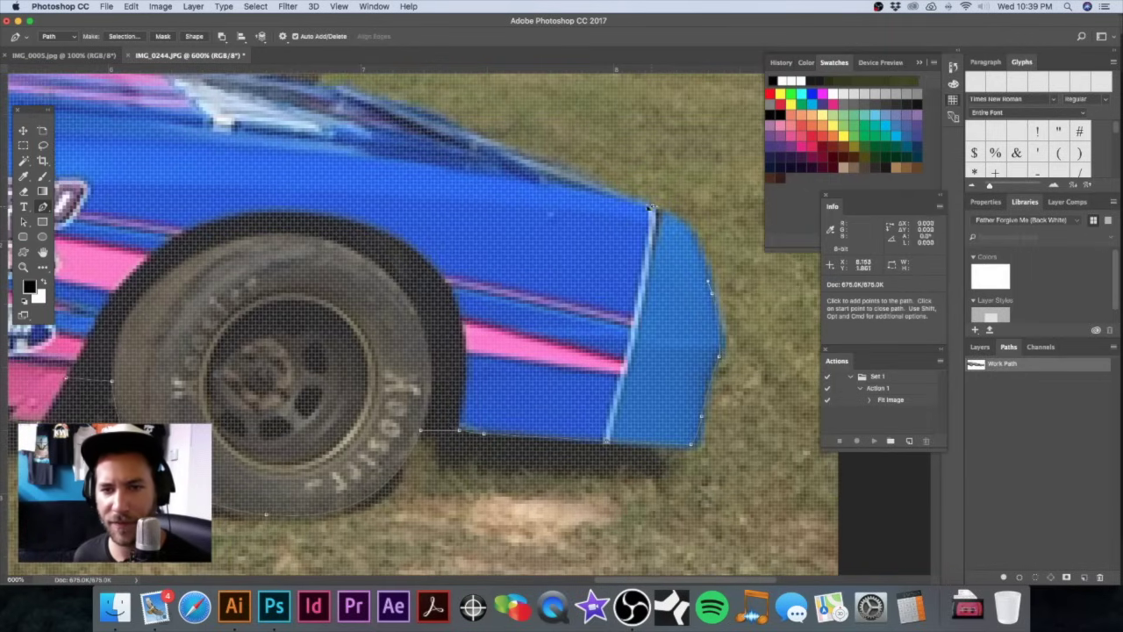
{"action": "left_click_drag", "start_coordinate": [614, 200], "coordinate": [613, 199]}
Step: Continue the outline back along the hood's upper edge to the dark cowl at the windshield's base
{"action": "scroll", "coordinate": [615, 200], "scroll_direction": "up", "scroll_amount": 3}
{"action": "scroll", "coordinate": [614, 200], "scroll_direction": "left", "scroll_amount": 4}
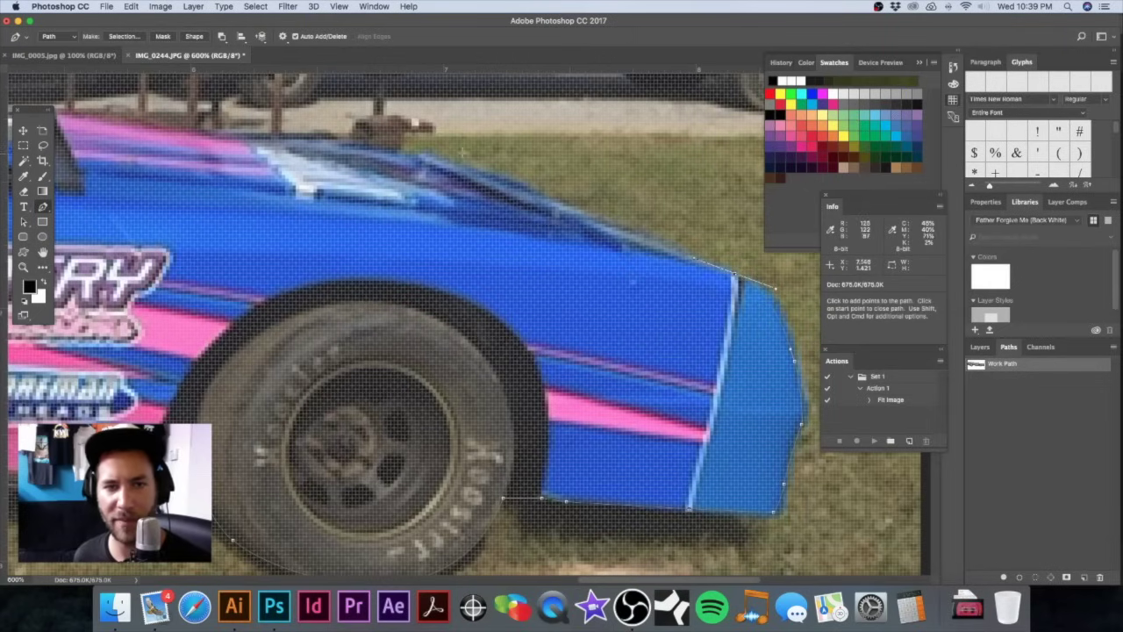
{"action": "left_click", "coordinate": [443, 158]}
{"action": "scroll", "coordinate": [430, 156], "scroll_direction": "left", "scroll_amount": 10}
{"action": "scroll", "coordinate": [430, 156], "scroll_direction": "up", "scroll_amount": 2}
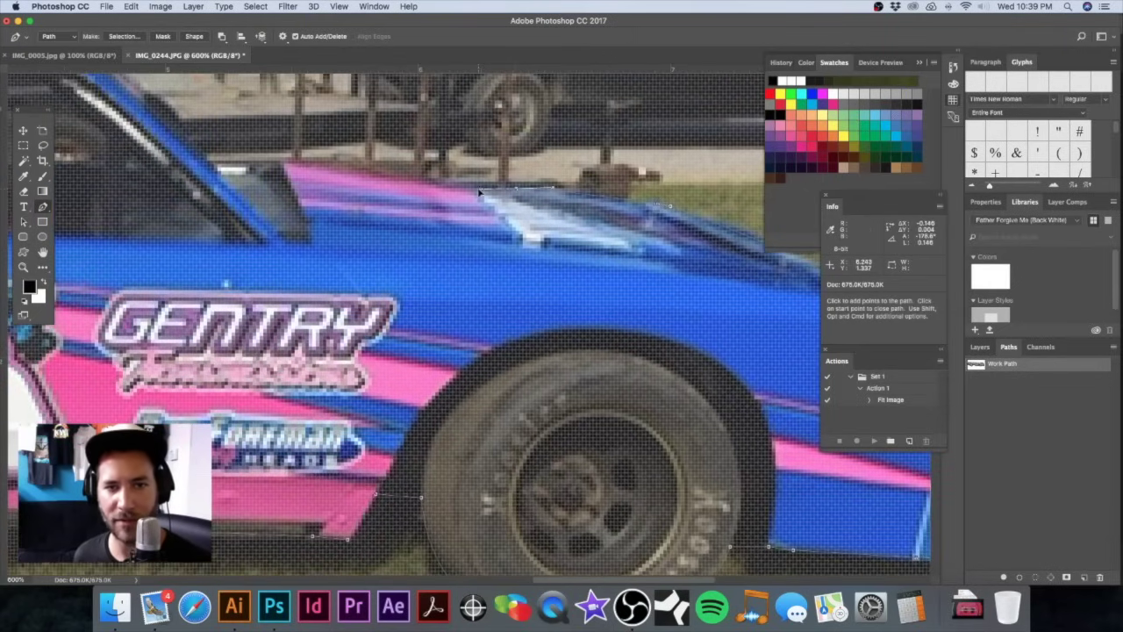
{"action": "scroll", "coordinate": [478, 188], "scroll_direction": "left", "scroll_amount": 8}
{"action": "scroll", "coordinate": [478, 187], "scroll_direction": "up", "scroll_amount": 4}
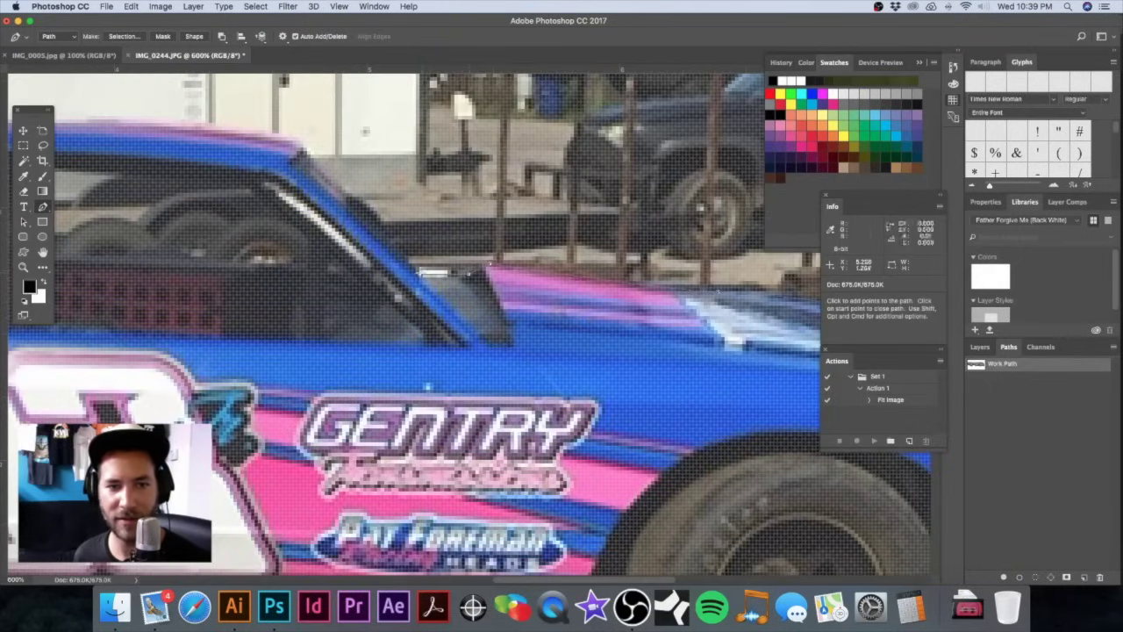
Step: Continue the outline up the windshield pillar and around the front corner of the roof
{"action": "scroll", "coordinate": [469, 325], "scroll_direction": "left", "scroll_amount": 6}
{"action": "scroll", "coordinate": [470, 325], "scroll_direction": "up", "scroll_amount": 2}
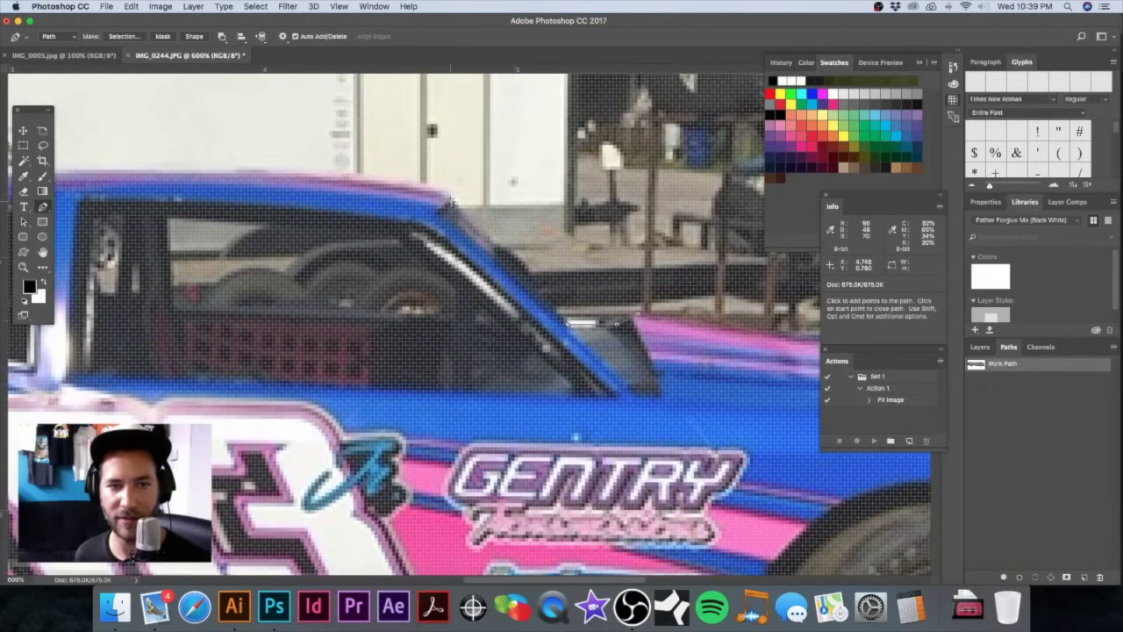
{"action": "scroll", "coordinate": [450, 204], "scroll_direction": "up", "scroll_amount": 5}
{"action": "left_click_drag", "start_coordinate": [480, 184], "coordinate": [455, 174]}
{"action": "left_click", "coordinate": [426, 199], "text": "alt"}
{"action": "left_click", "coordinate": [425, 198], "text": "alt"}
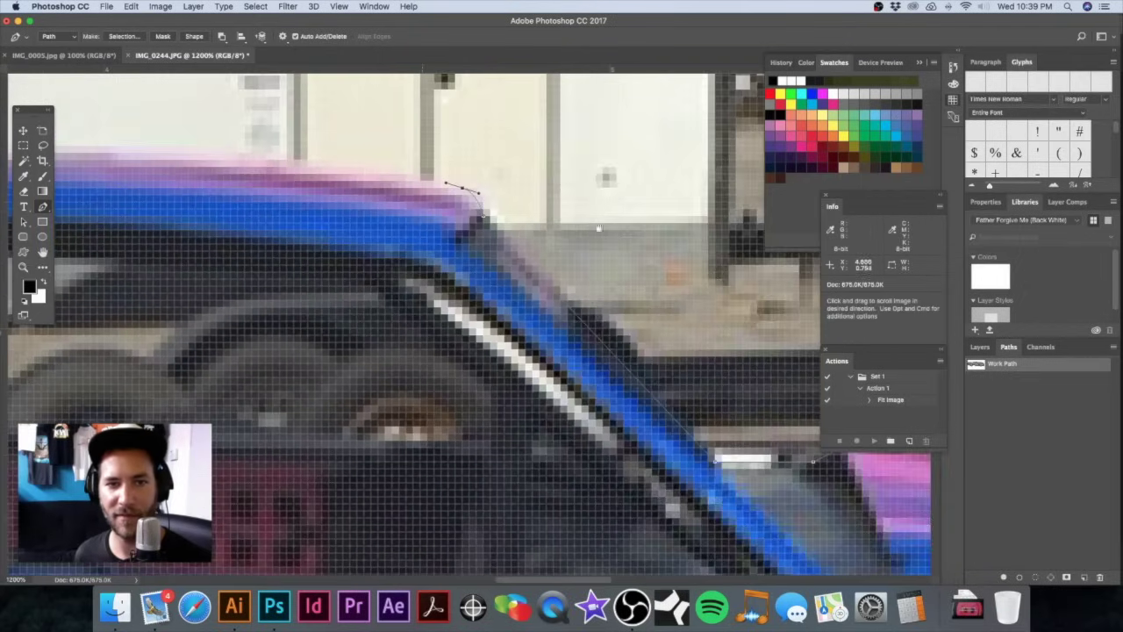
Step: Trace the outline along the roof and down the rear pillar, closing it at its starting point
{"action": "left_click_drag", "start_coordinate": [599, 228], "coordinate": [860, 238]}
{"action": "left_click_drag", "start_coordinate": [414, 164], "coordinate": [260, 161]}
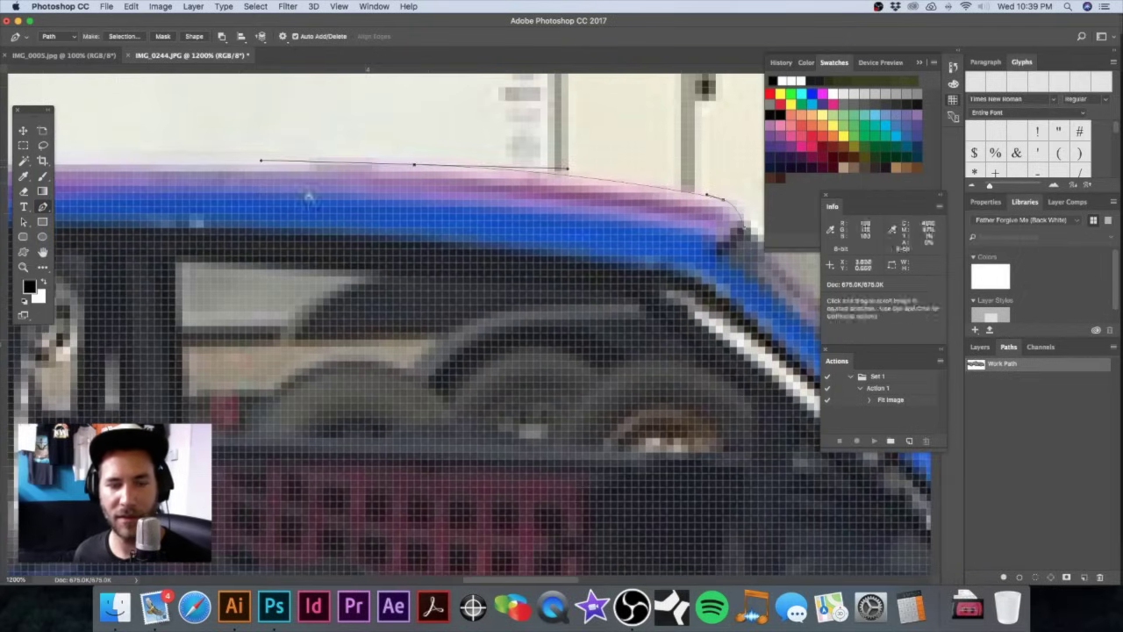
{"action": "scroll", "coordinate": [724, 172], "scroll_direction": "down", "scroll_amount": 5}
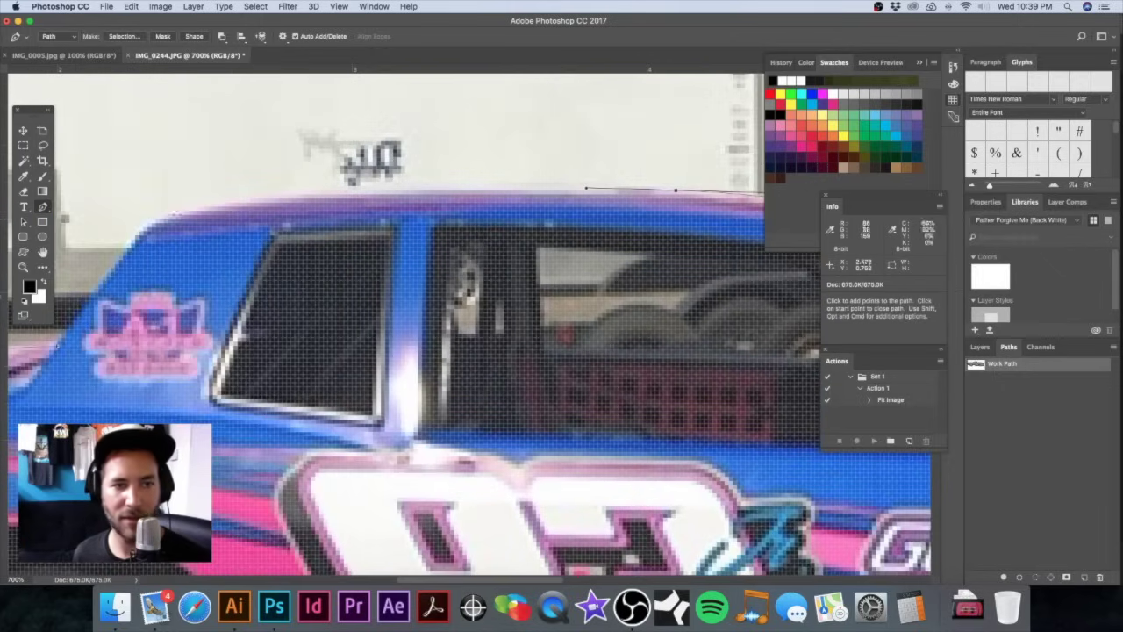
{"action": "left_click_drag", "start_coordinate": [206, 209], "coordinate": [417, 188]}
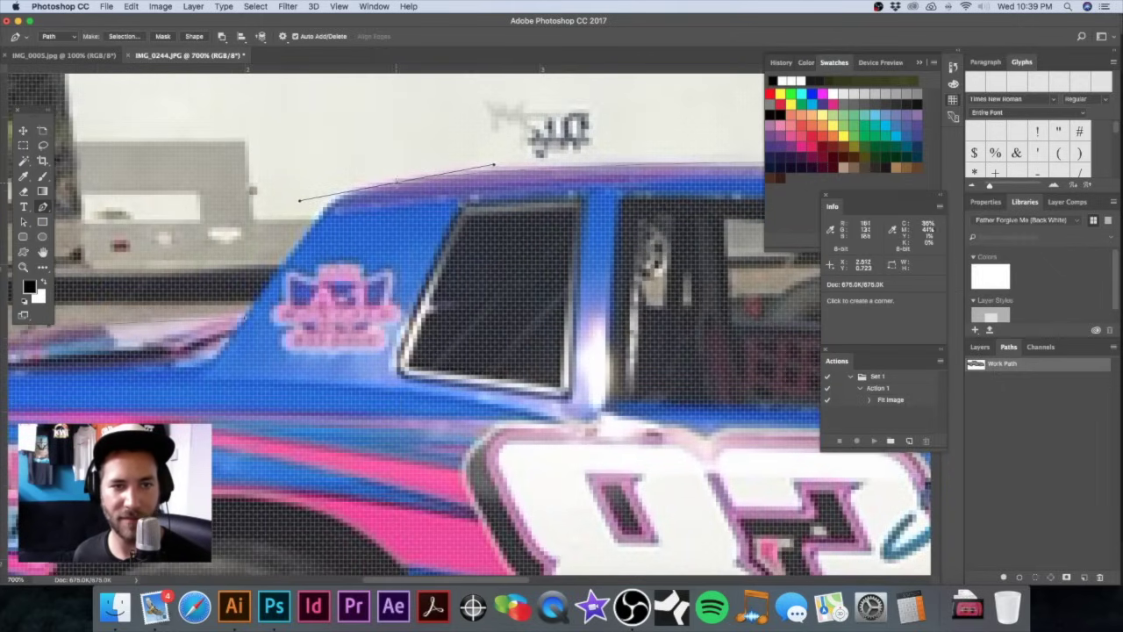
{"action": "left_click_drag", "start_coordinate": [344, 182], "coordinate": [488, 188]}
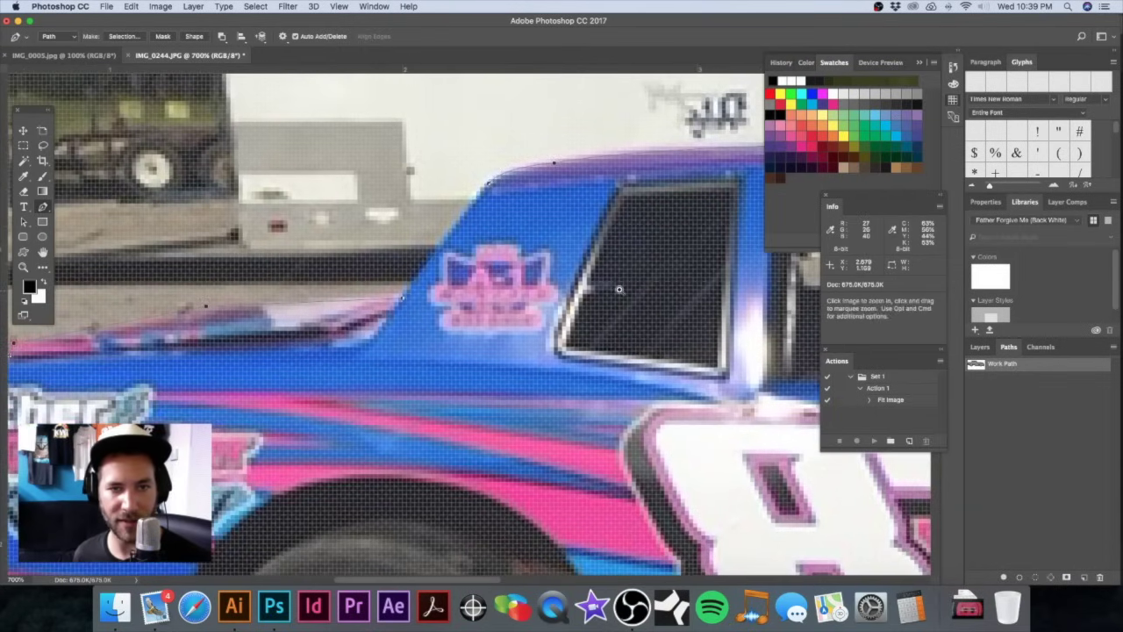
Step: Select the whole car outline and set the path operations so that new subpaths cut openings out of it
{"action": "left_click", "coordinate": [614, 287], "text": "alt+super"}
{"action": "left_click_drag", "start_coordinate": [659, 286], "coordinate": [371, 253]}
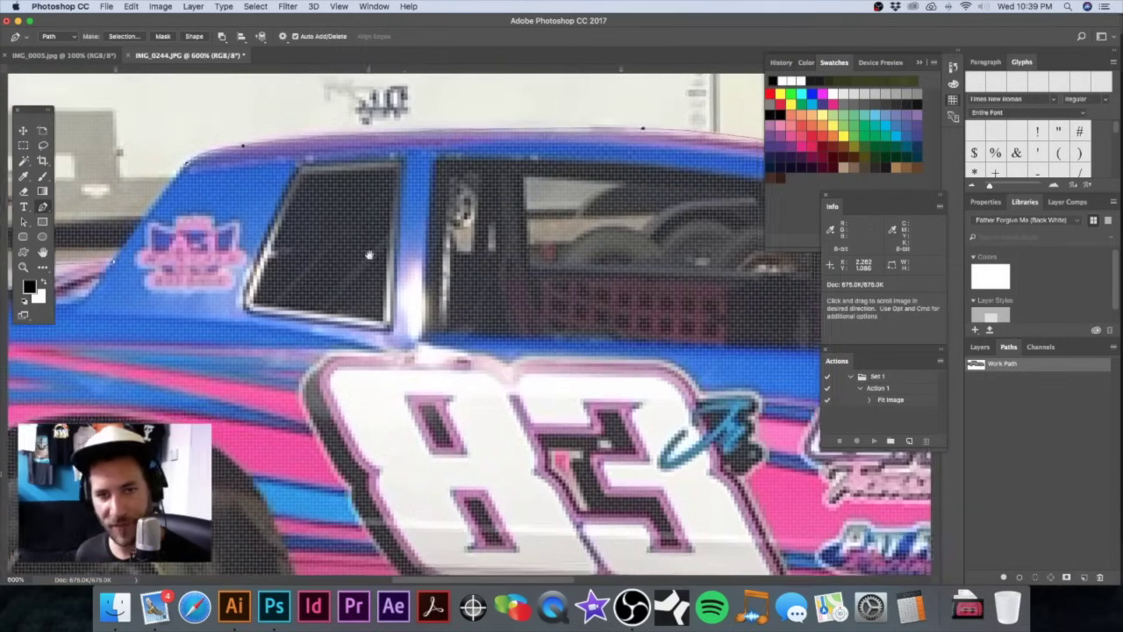
{"action": "left_click", "coordinate": [456, 256], "text": "super"}
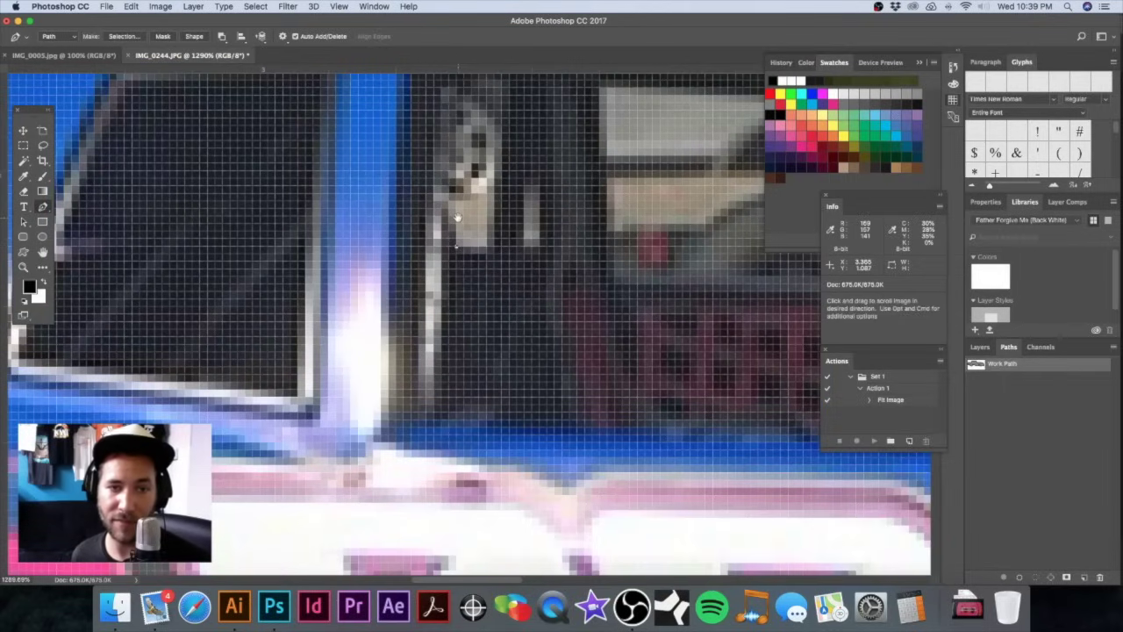
{"action": "left_click", "coordinate": [575, 306], "text": "alt+super"}
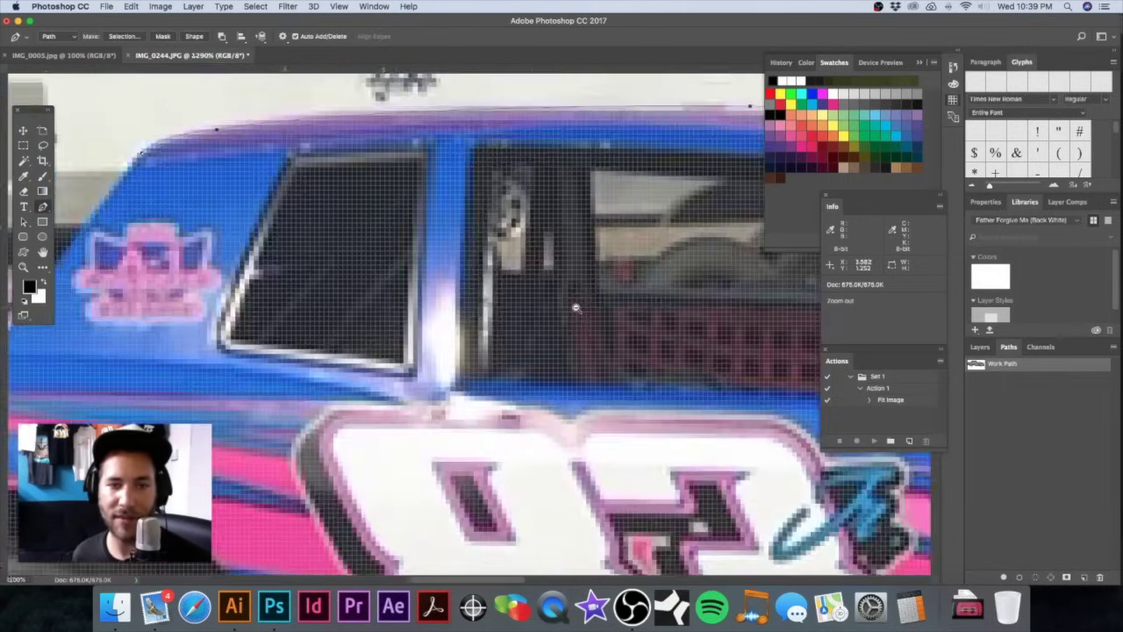
{"action": "key", "text": "super+1"}
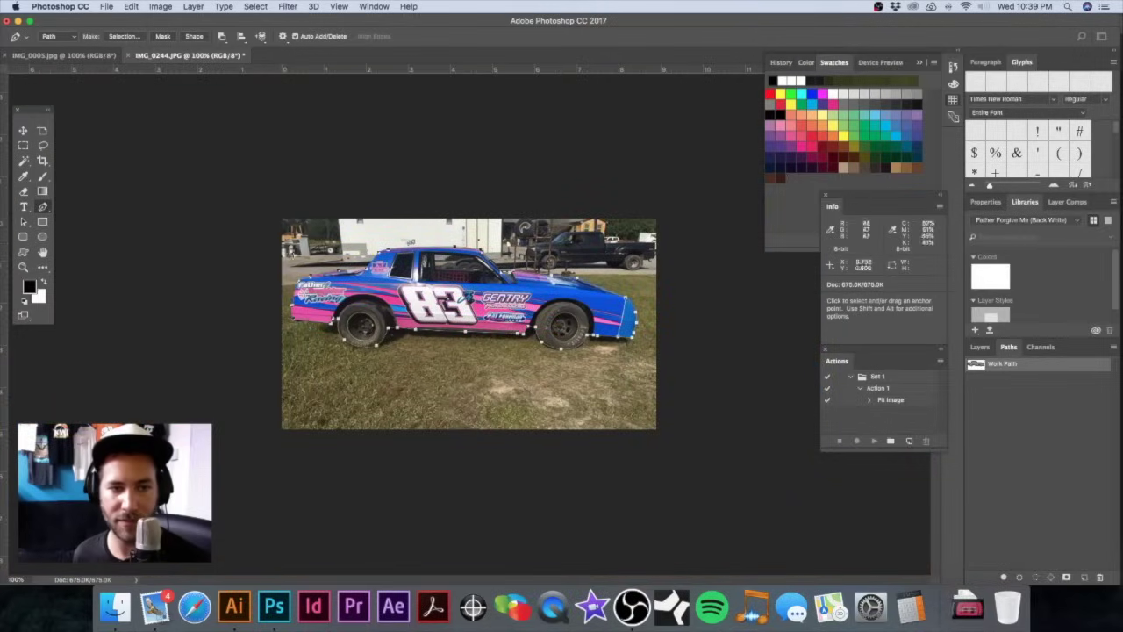
{"action": "left_click_drag", "start_coordinate": [253, 217], "coordinate": [731, 409]}
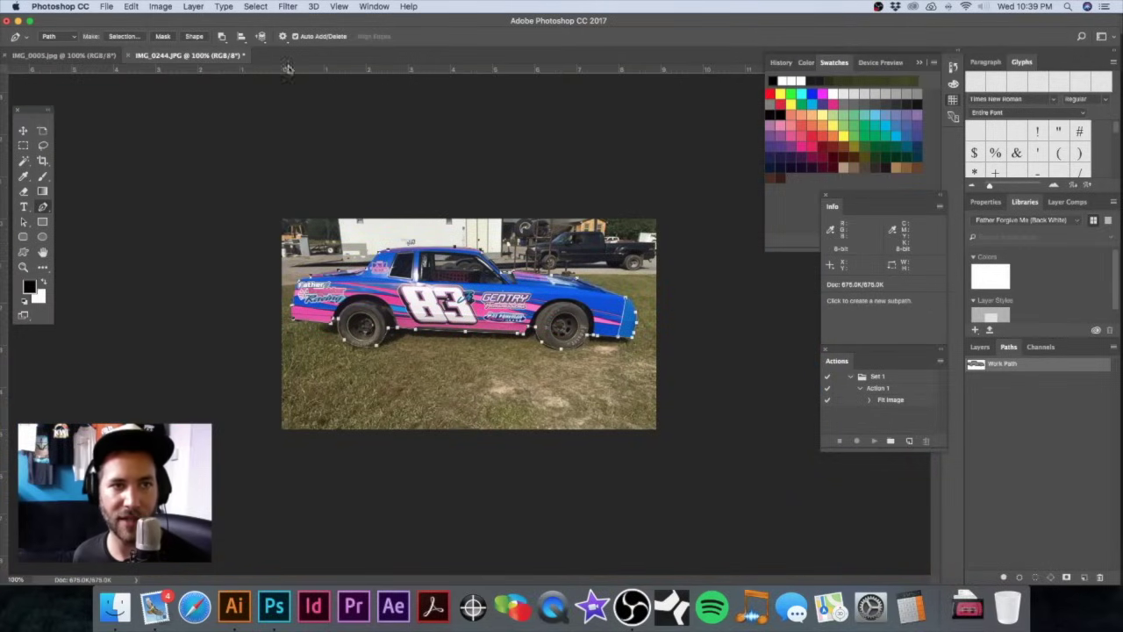
{"action": "left_click", "coordinate": [222, 36]}
{"action": "left_click", "coordinate": [263, 43]}
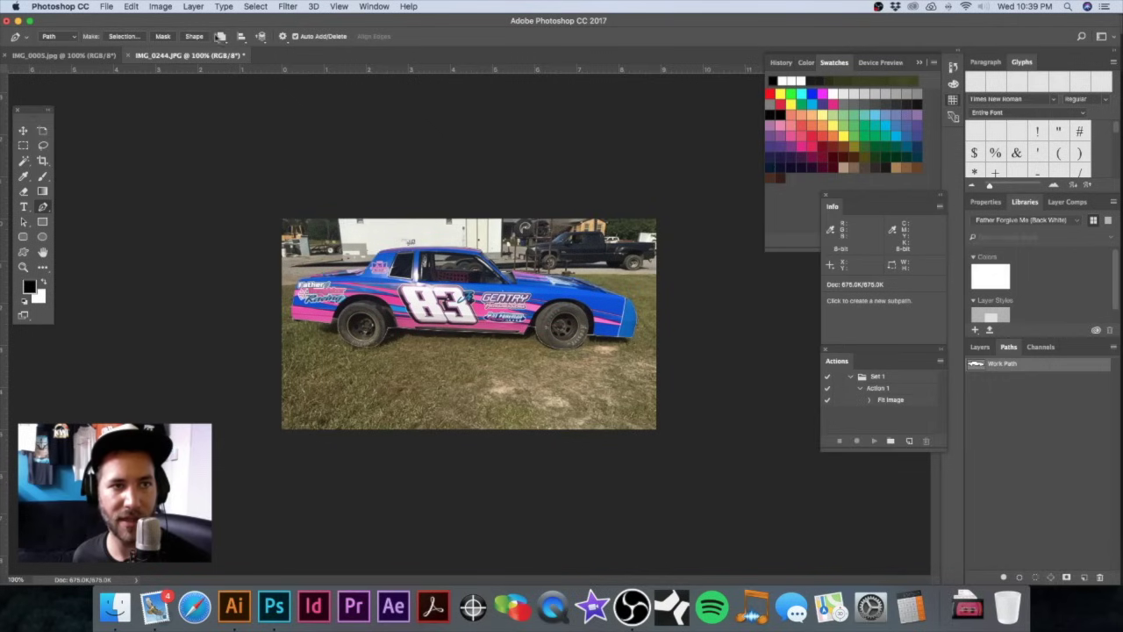
{"action": "left_click", "coordinate": [219, 36]}
{"action": "left_click", "coordinate": [251, 54]}
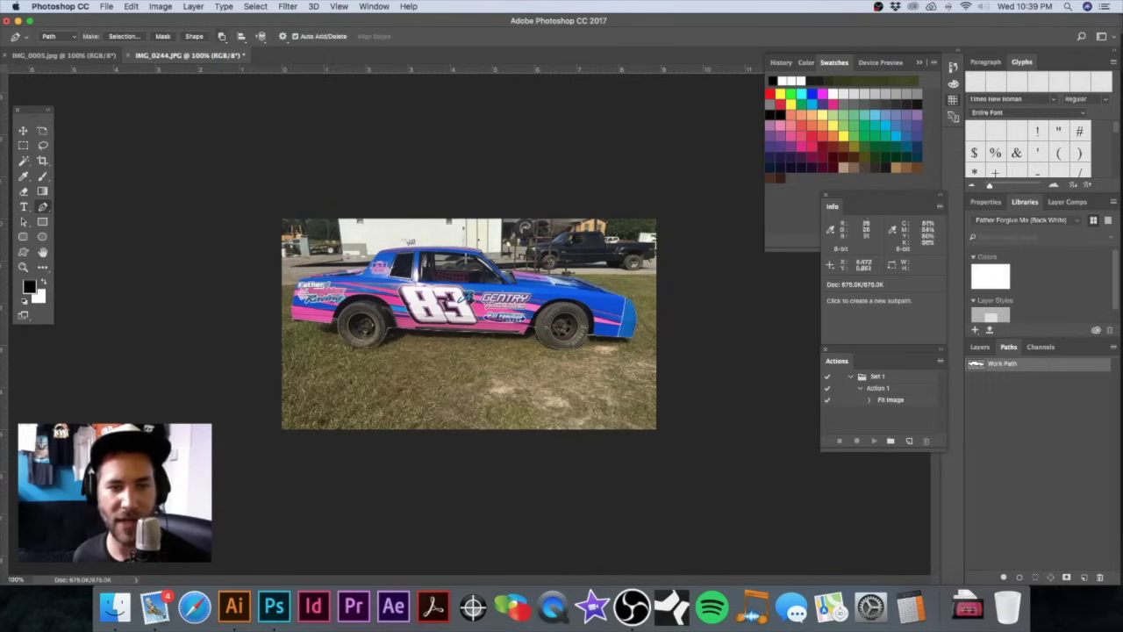
Step: Draw a closed subpath around the narrow background sliver between the bars at the rear of the side window
{"action": "scroll", "coordinate": [417, 274], "scroll_direction": "up", "scroll_amount": 10}
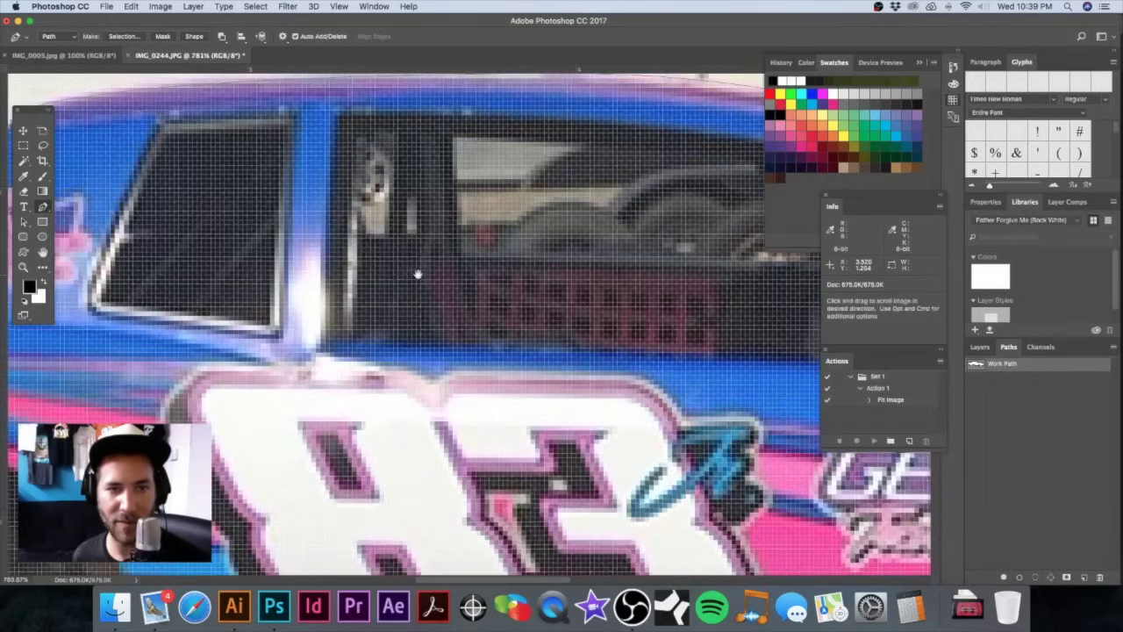
{"action": "scroll", "coordinate": [417, 274], "scroll_direction": "up", "scroll_amount": 3}
{"action": "scroll", "coordinate": [418, 275], "scroll_direction": "left", "scroll_amount": 3}
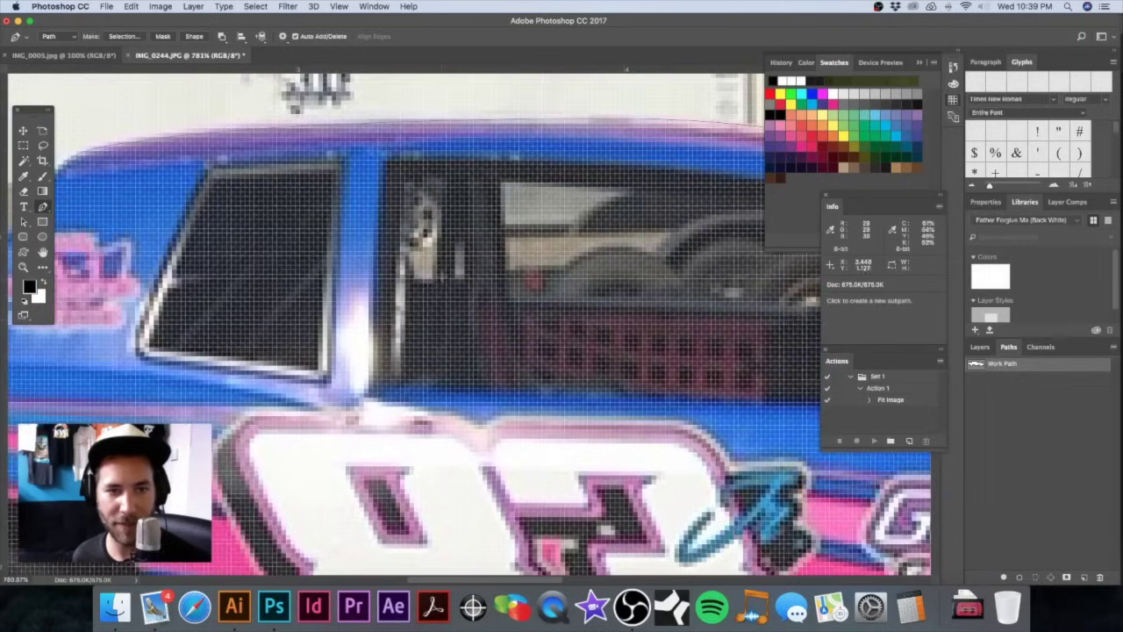
{"action": "left_click", "coordinate": [454, 279]}
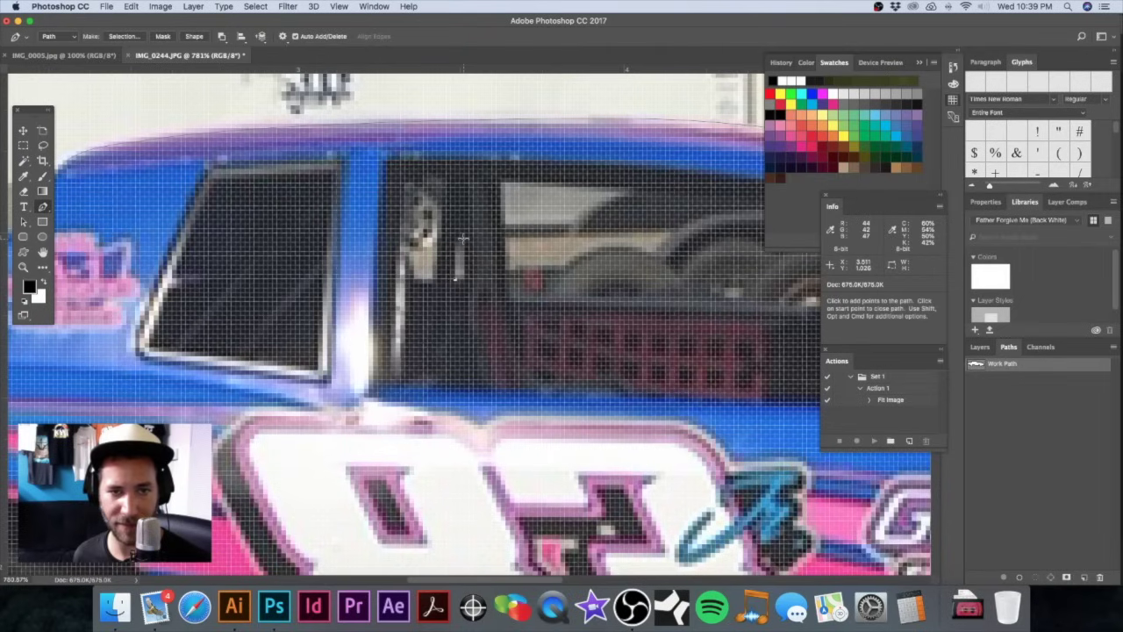
{"action": "left_click_drag", "start_coordinate": [469, 244], "coordinate": [467, 243]}
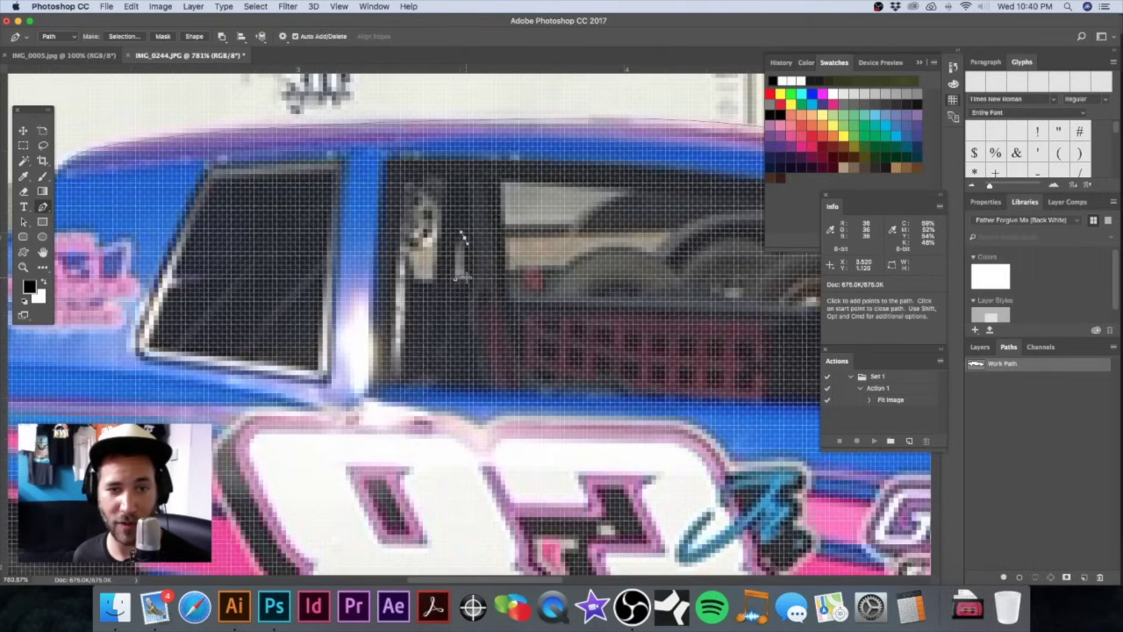
{"action": "left_click", "coordinate": [456, 279]}
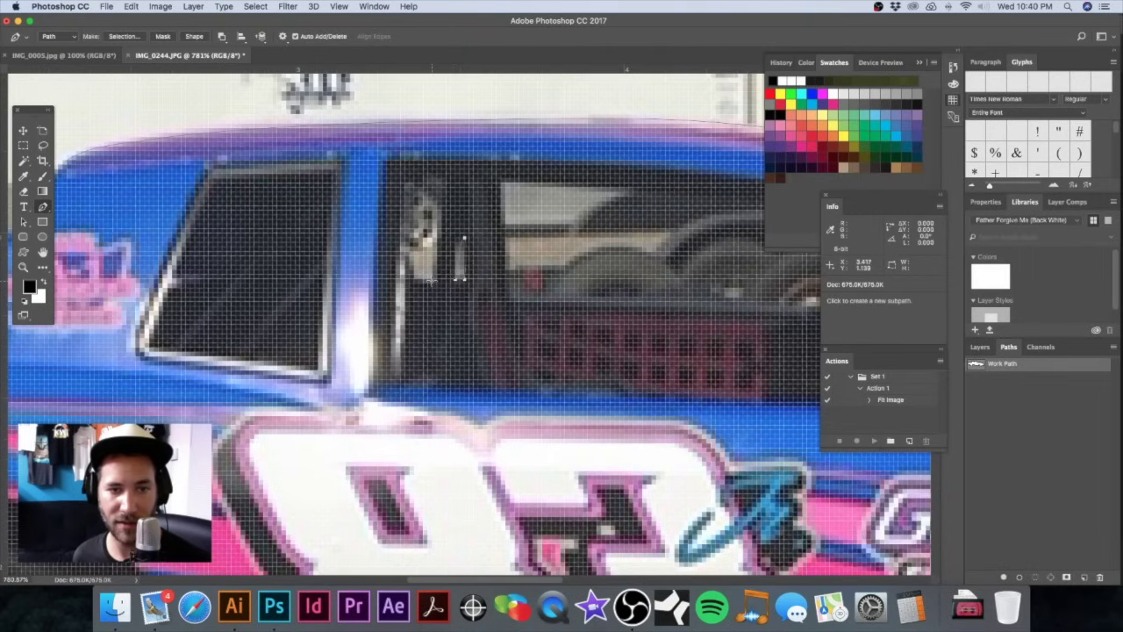
Step: Draw a closed subpath around the light see-through gap beside the rear door pillar
{"action": "left_click", "coordinate": [431, 279]}
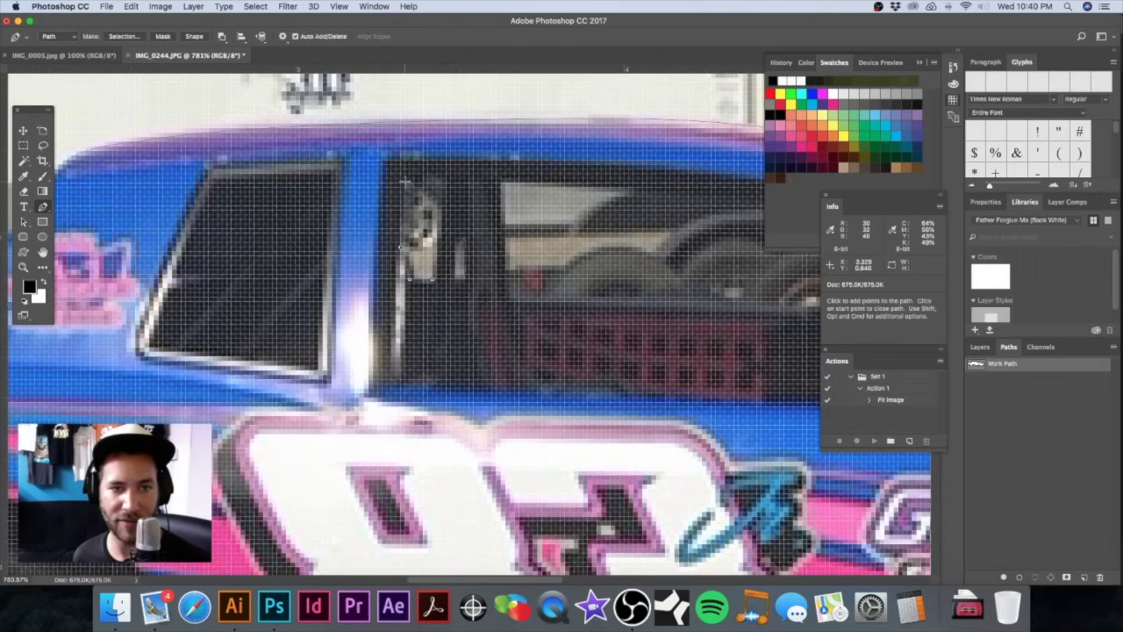
{"action": "left_click", "coordinate": [446, 173]}
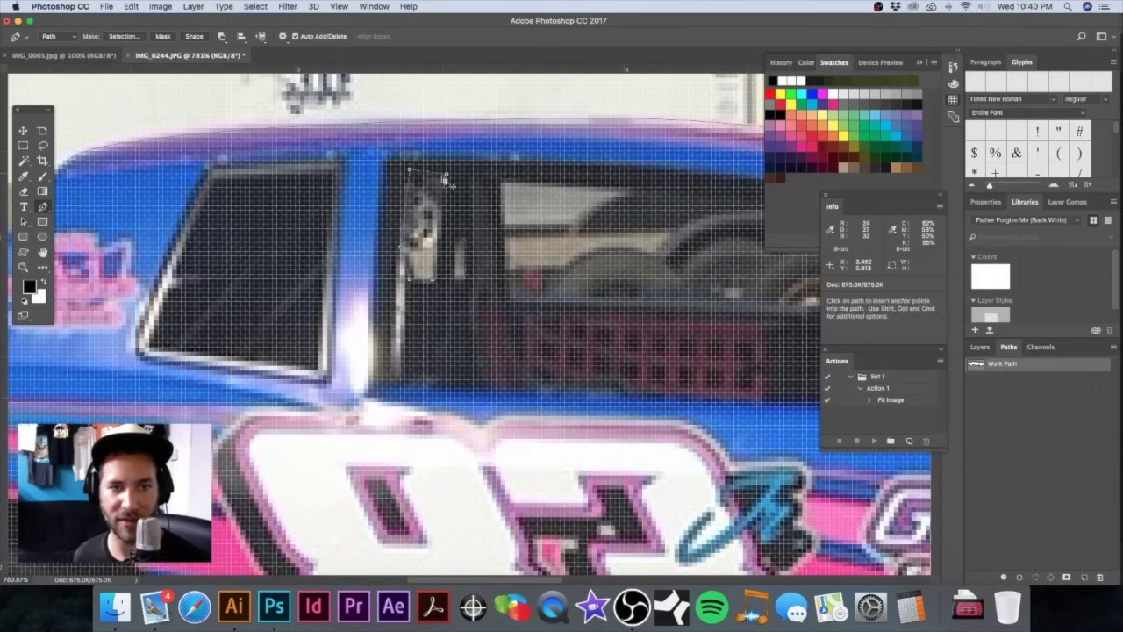
{"action": "left_click", "coordinate": [433, 279]}
{"action": "scroll", "coordinate": [502, 242], "scroll_direction": "right", "scroll_amount": 5}
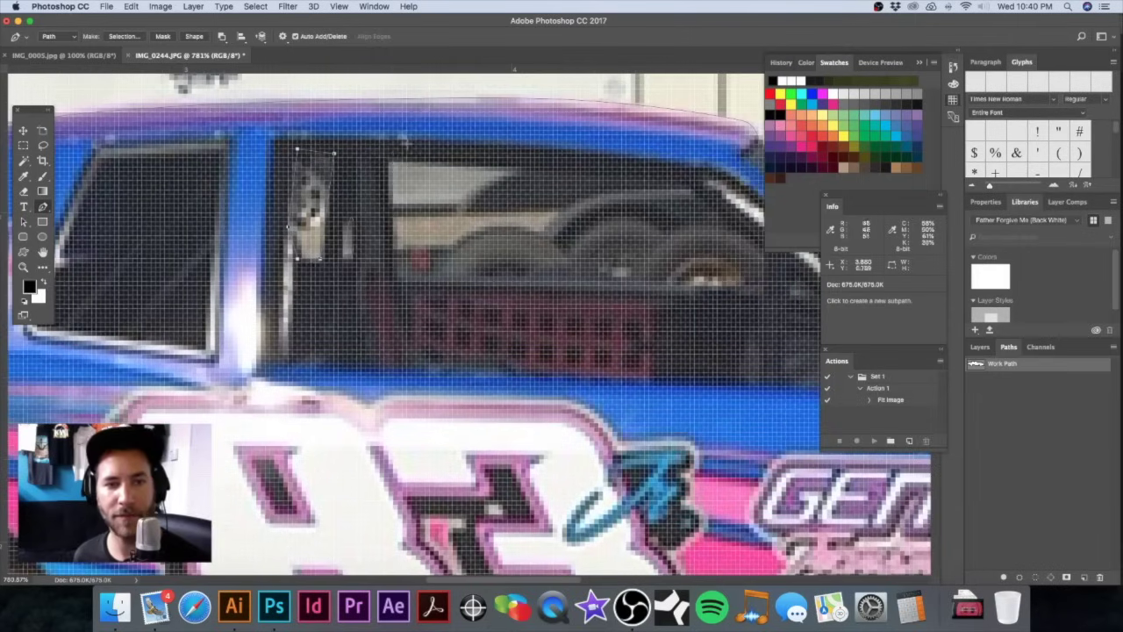
Step: Draw a closed subpath around the large side window opening where the background tires show above the red netting
{"action": "left_click", "coordinate": [389, 162]}
{"action": "left_click", "coordinate": [398, 280]}
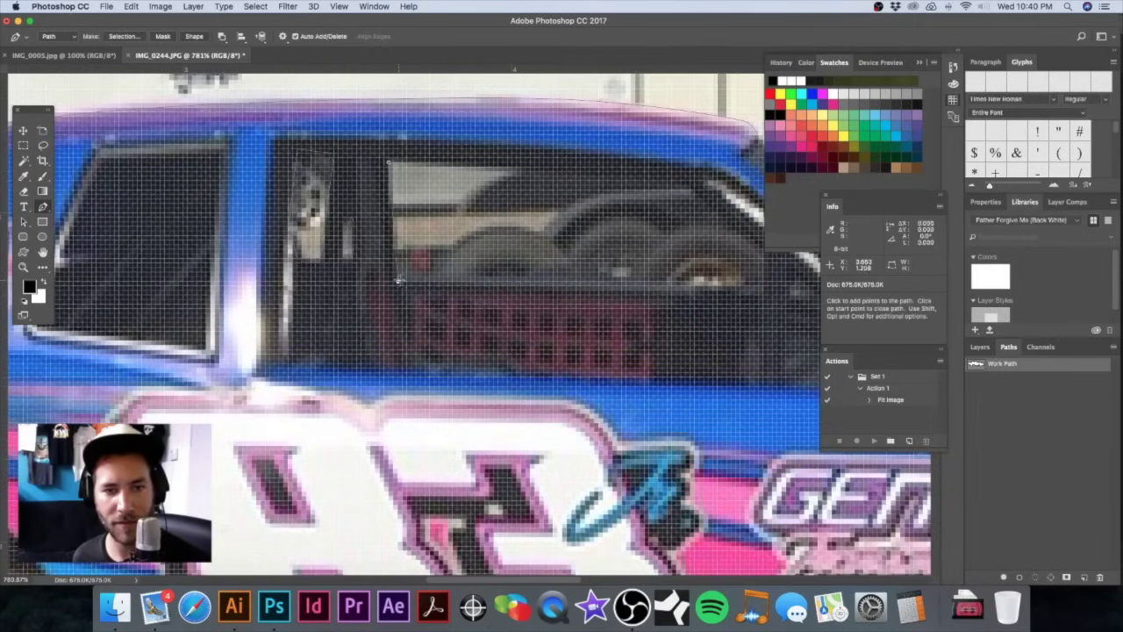
{"action": "scroll", "coordinate": [427, 226], "scroll_direction": "right", "scroll_amount": 5}
{"action": "left_click", "coordinate": [662, 260]}
{"action": "left_click", "coordinate": [673, 233]}
{"action": "left_click", "coordinate": [589, 155]}
{"action": "left_click_drag", "start_coordinate": [631, 187], "coordinate": [737, 226]}
{"action": "left_click", "coordinate": [590, 201], "text": "alt"}
{"action": "left_click", "coordinate": [589, 202], "text": "alt"}
{"action": "left_click", "coordinate": [588, 201], "text": "alt"}
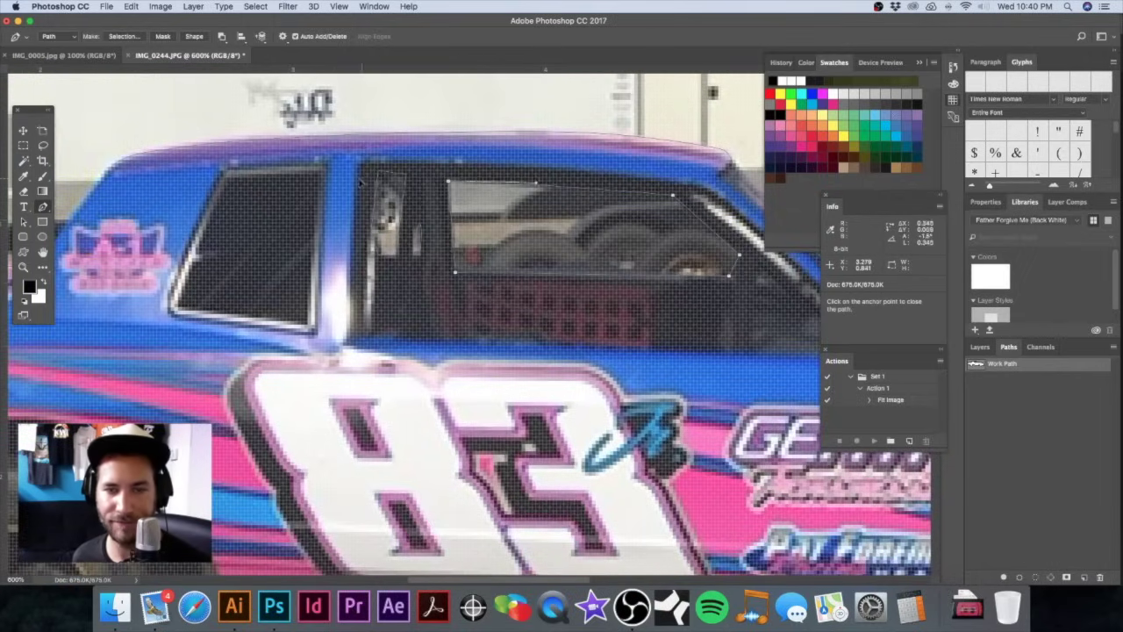
{"action": "scroll", "coordinate": [572, 318], "scroll_direction": "right", "scroll_amount": 10}
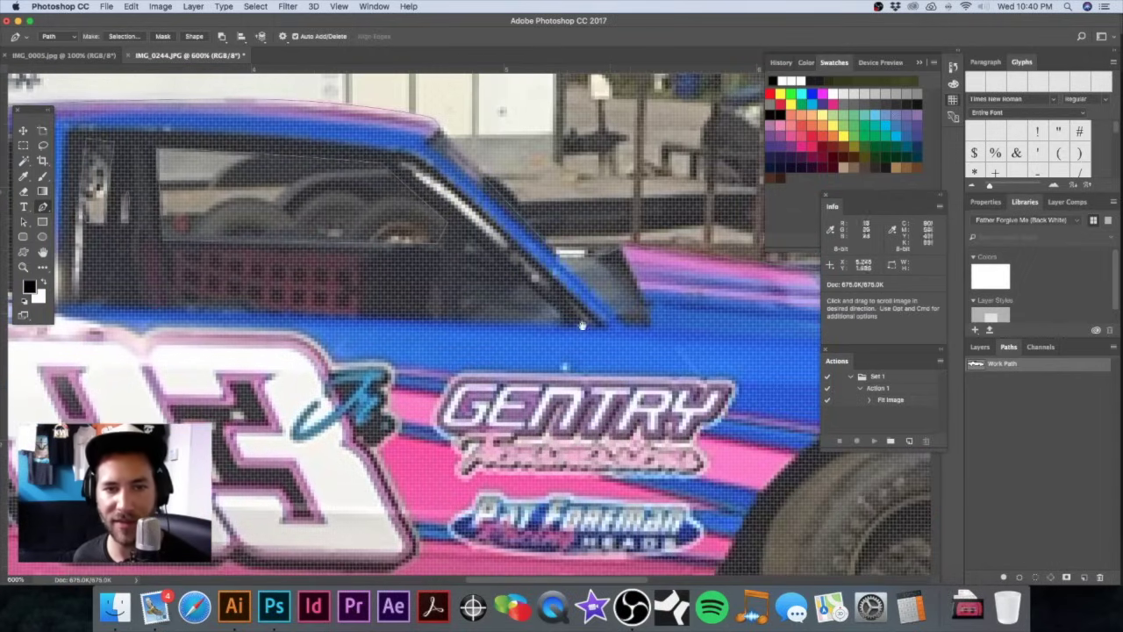
Step: Save the work path under the name CLIPPING PATH
{"action": "left_click", "coordinate": [625, 340], "text": "alt"}
{"action": "left_click", "coordinate": [626, 340], "text": "alt"}
{"action": "left_click", "coordinate": [626, 340], "text": "alt"}
{"action": "left_click_drag", "start_coordinate": [555, 350], "coordinate": [562, 328]}
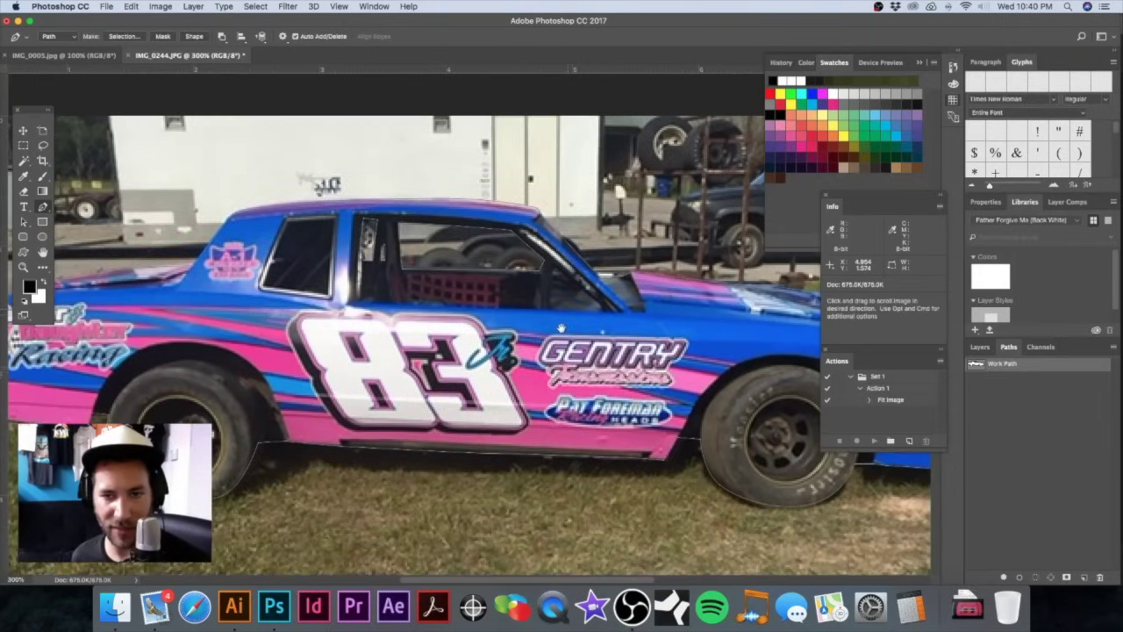
{"action": "double_click", "coordinate": [1009, 364]}
{"action": "type", "text": "CLIPPING"}
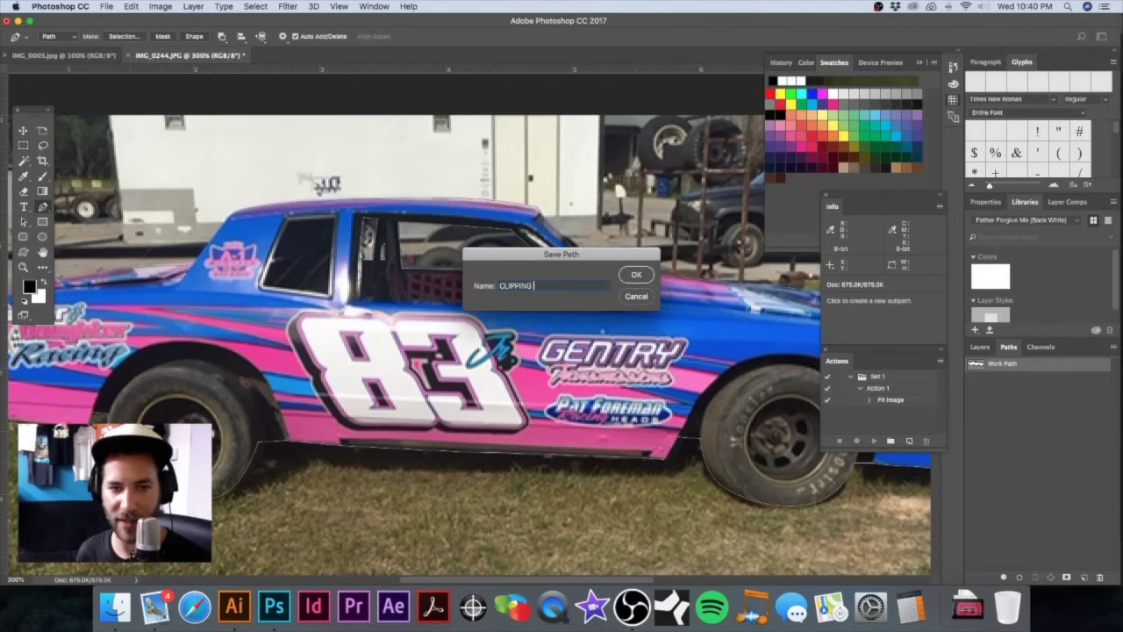
{"action": "type", "text": " PATH"}
{"action": "key", "text": "Return"}
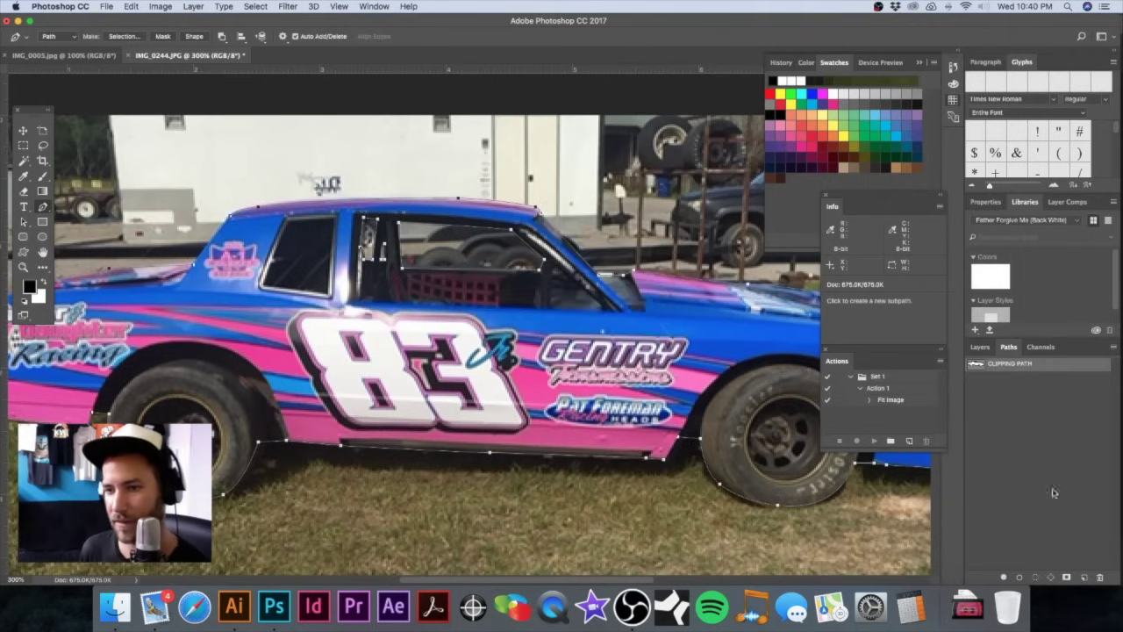
Step: Designate the saved CLIPPING PATH as the image's clipping path
{"action": "left_click", "coordinate": [1084, 364]}
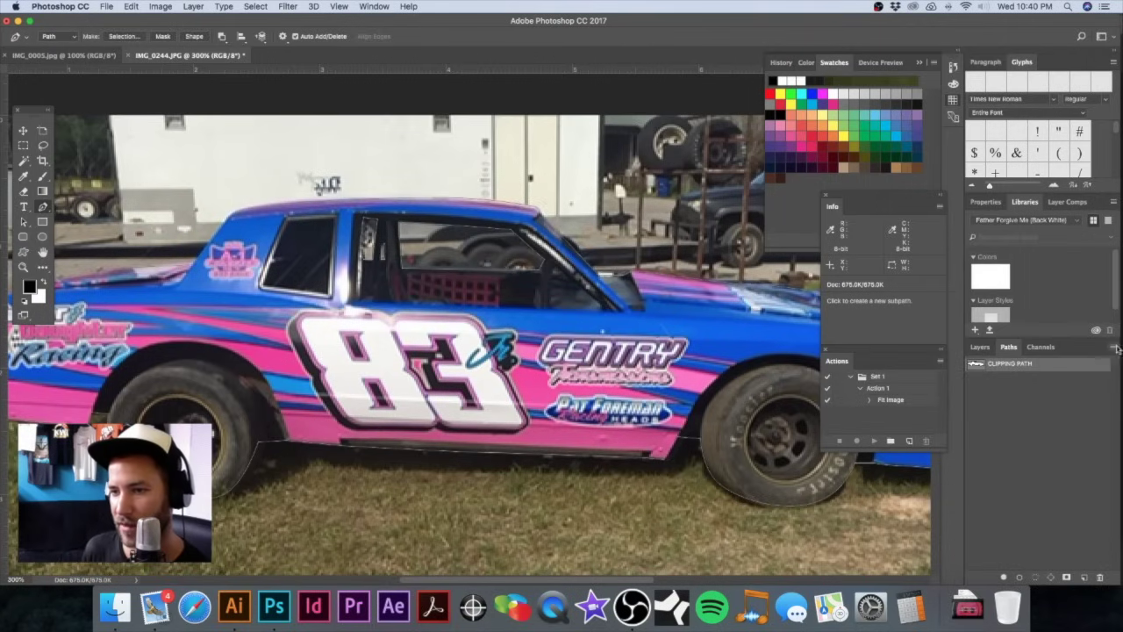
{"action": "left_click", "coordinate": [1111, 346]}
{"action": "left_click", "coordinate": [1064, 449]}
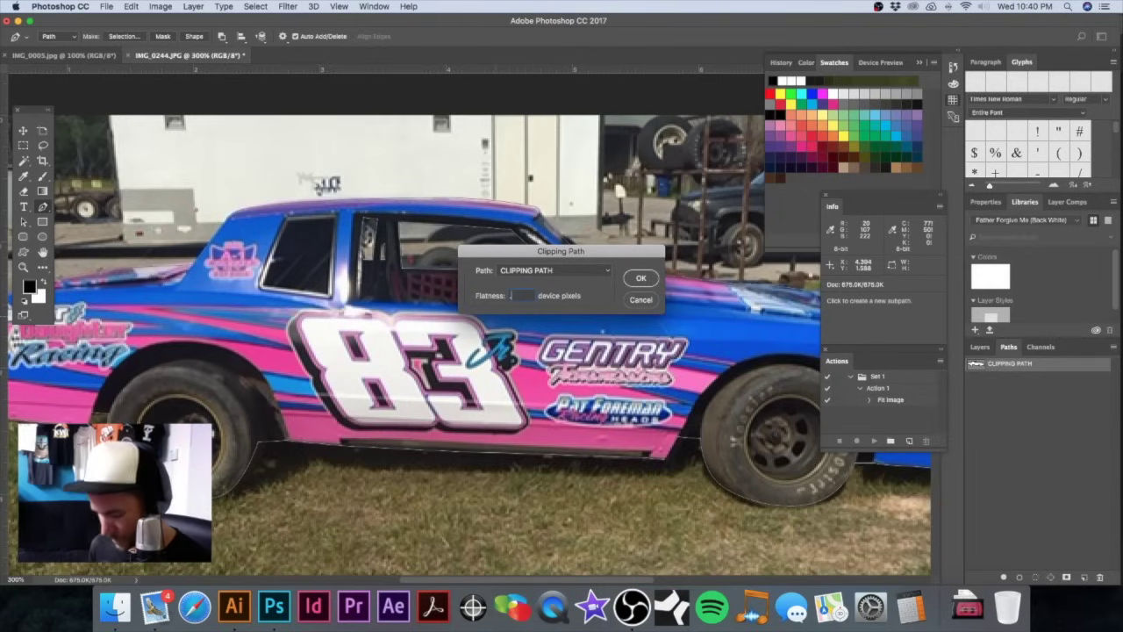
{"action": "left_click", "coordinate": [641, 277]}
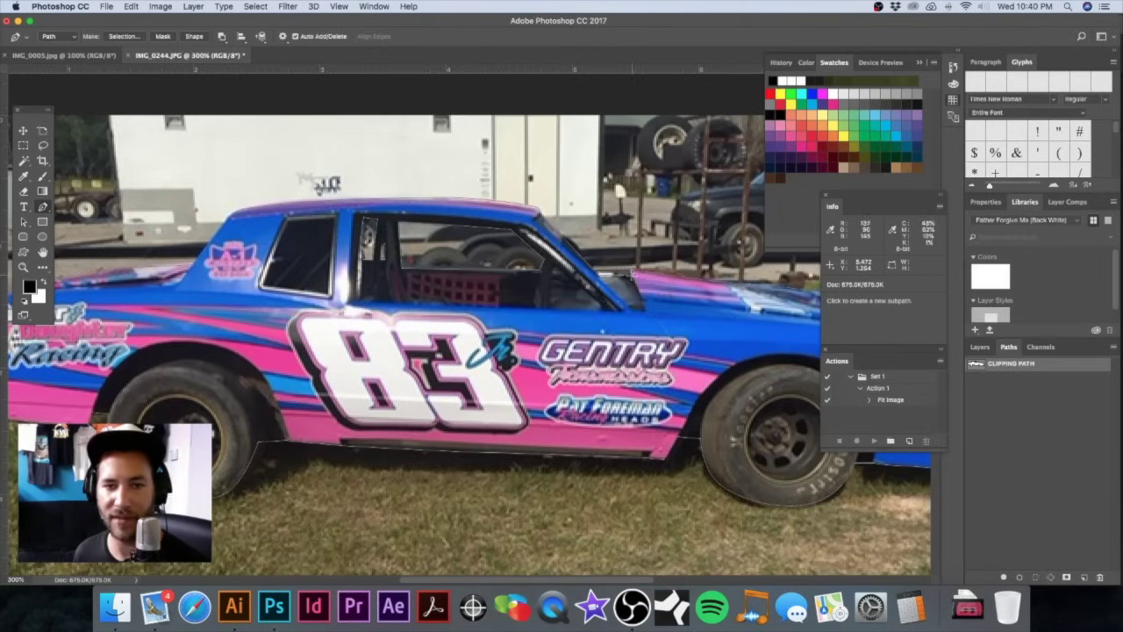
Step: Set up saving IMG_0244 in TIFF format inside the race tees job's BUILDS folder
{"action": "key", "text": "super+shift+s"}
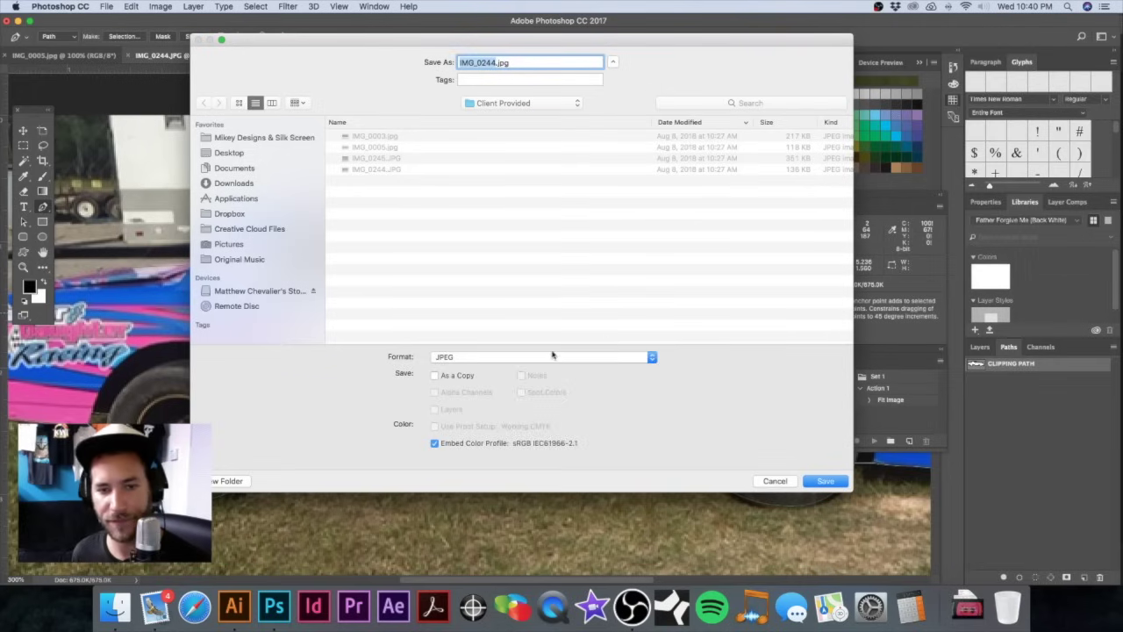
{"action": "left_click", "coordinate": [552, 356]}
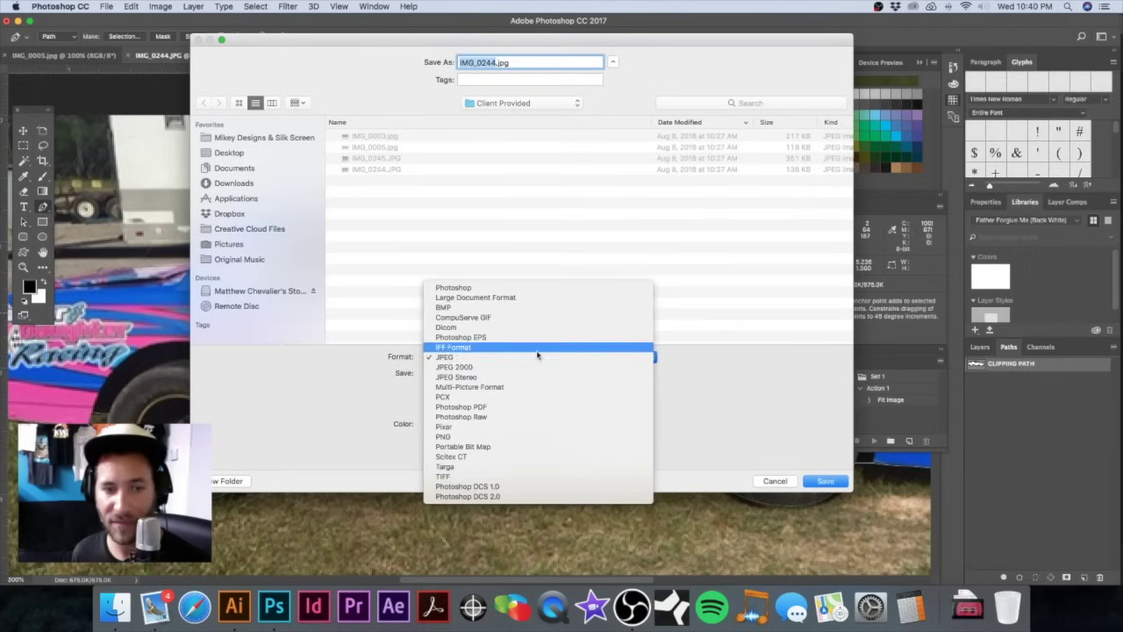
{"action": "left_click", "coordinate": [526, 475]}
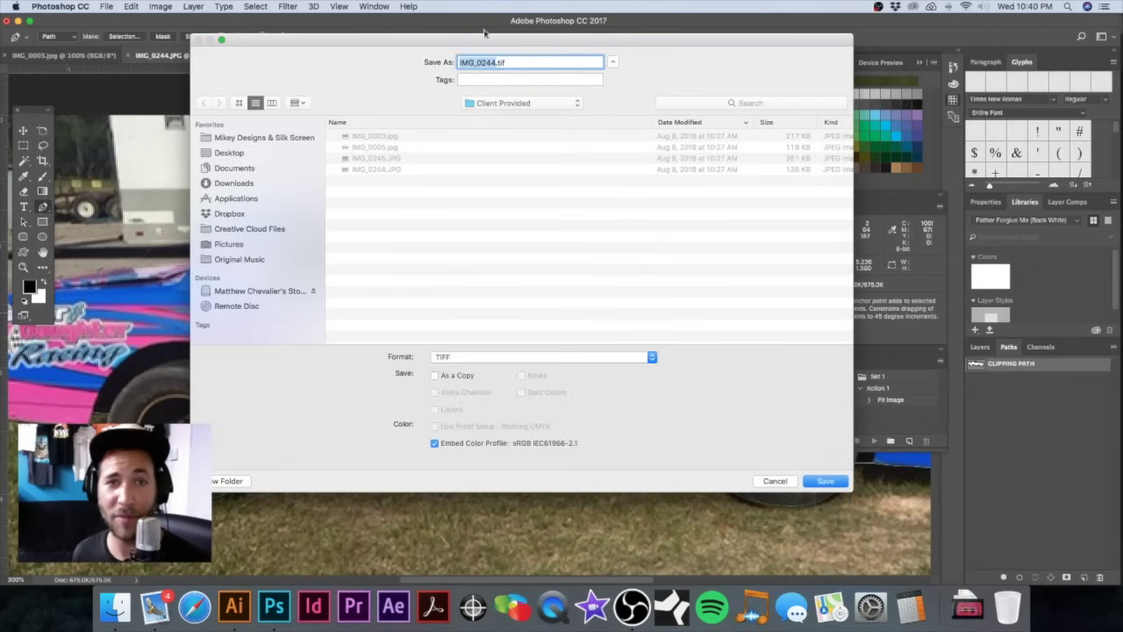
{"action": "left_click", "coordinate": [518, 105]}
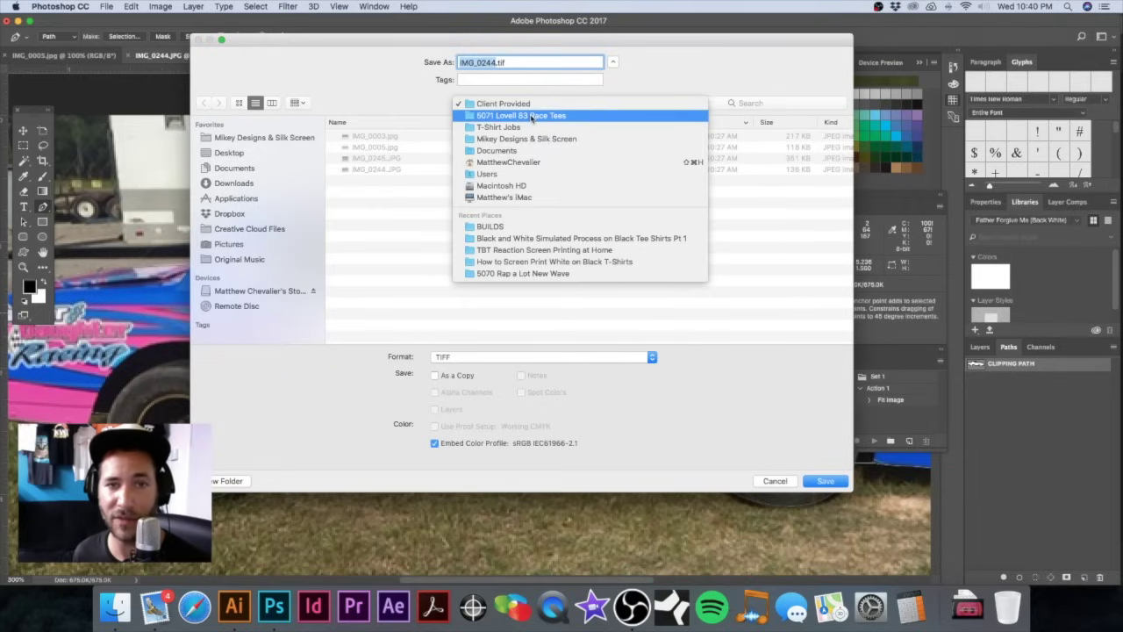
{"action": "left_click", "coordinate": [532, 117]}
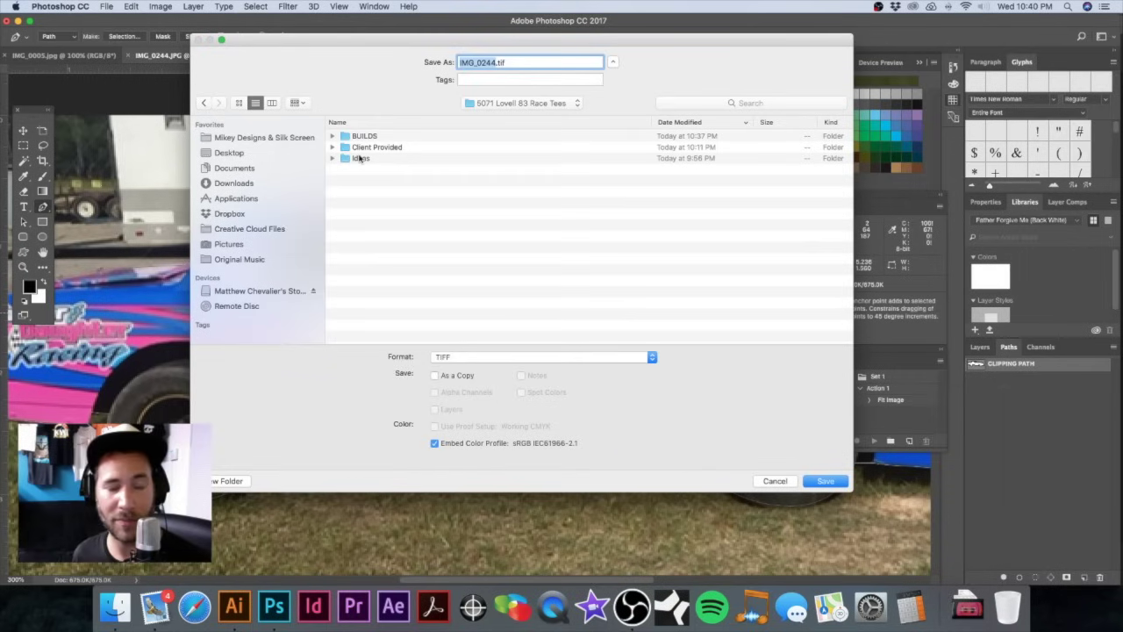
{"action": "left_click_drag", "start_coordinate": [381, 37], "coordinate": [427, 39]}
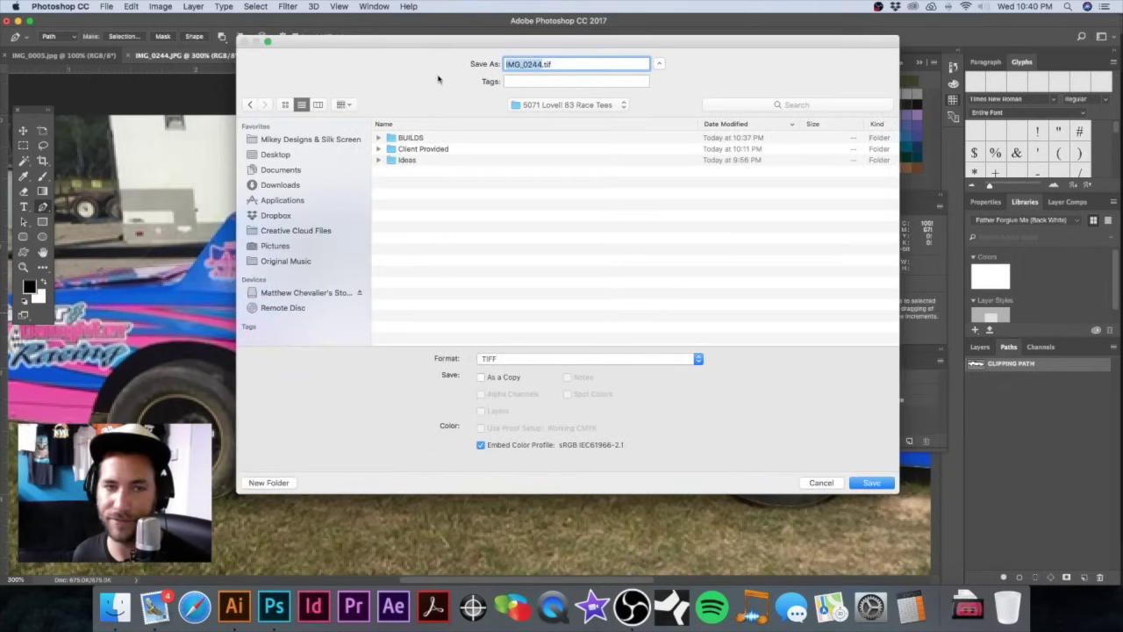
{"action": "left_click", "coordinate": [418, 141]}
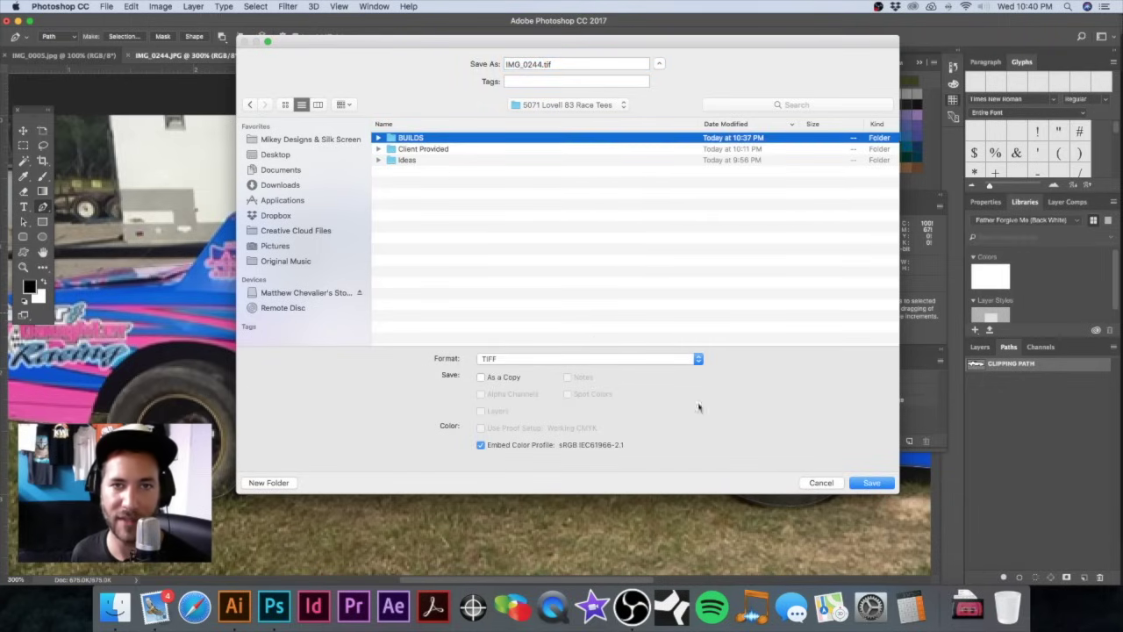
{"action": "double_click", "coordinate": [411, 137]}
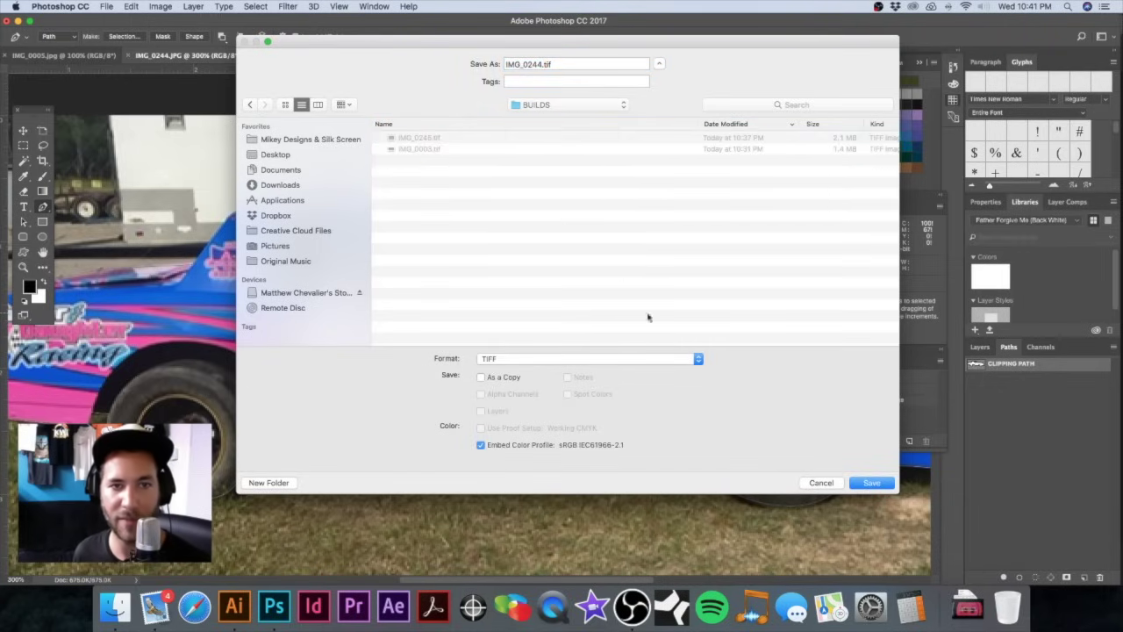
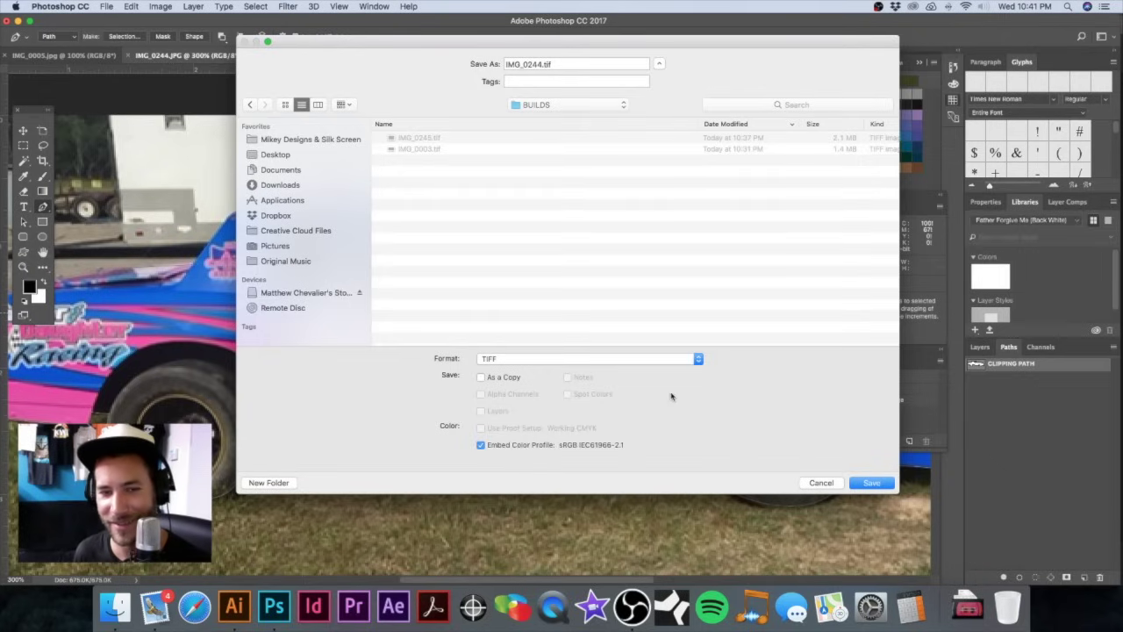
Step: Save IMG_0244.tif with no image compression, interleaved pixel order and Macintosh byte order, and close the image
{"action": "left_click", "coordinate": [872, 484]}
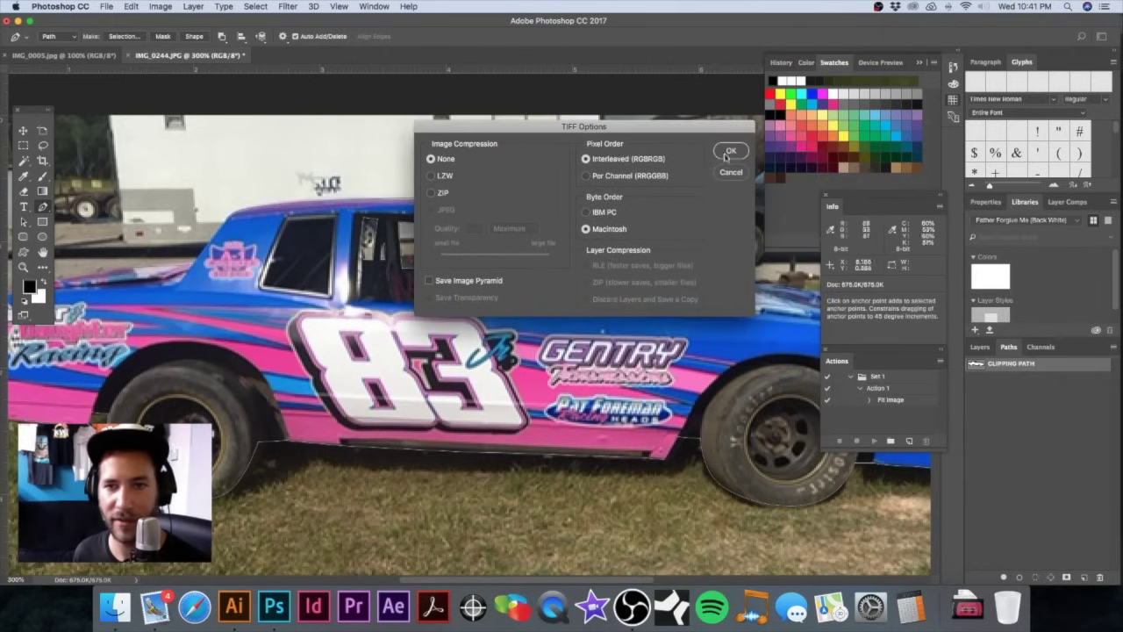
{"action": "left_click", "coordinate": [730, 153]}
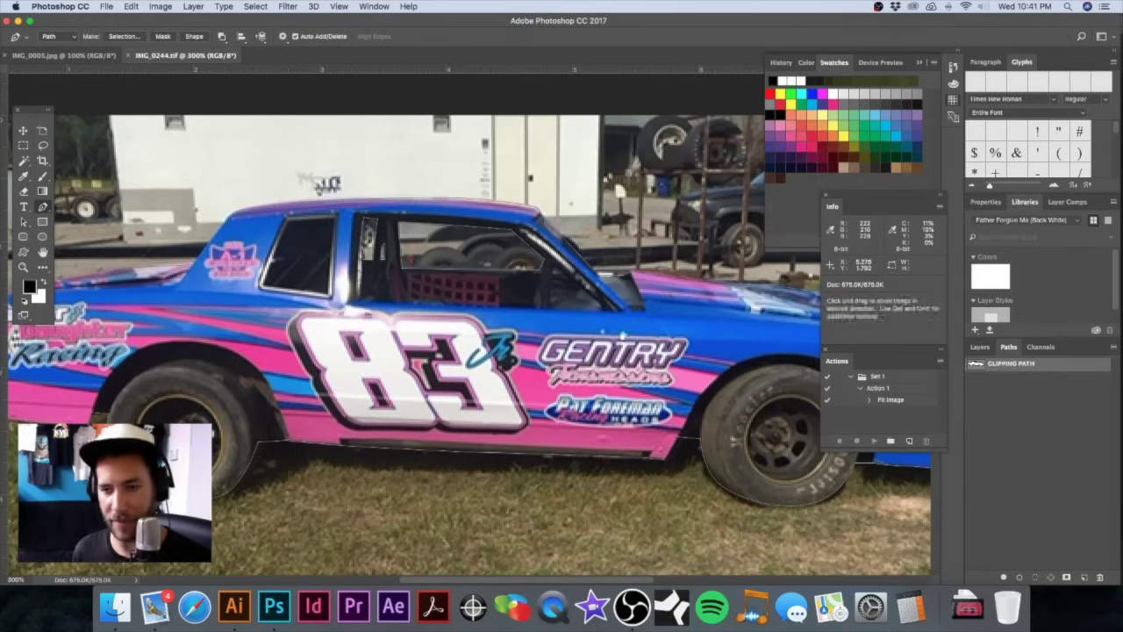
{"action": "left_click", "coordinate": [623, 335], "text": "alt"}
{"action": "key", "text": "super+w"}
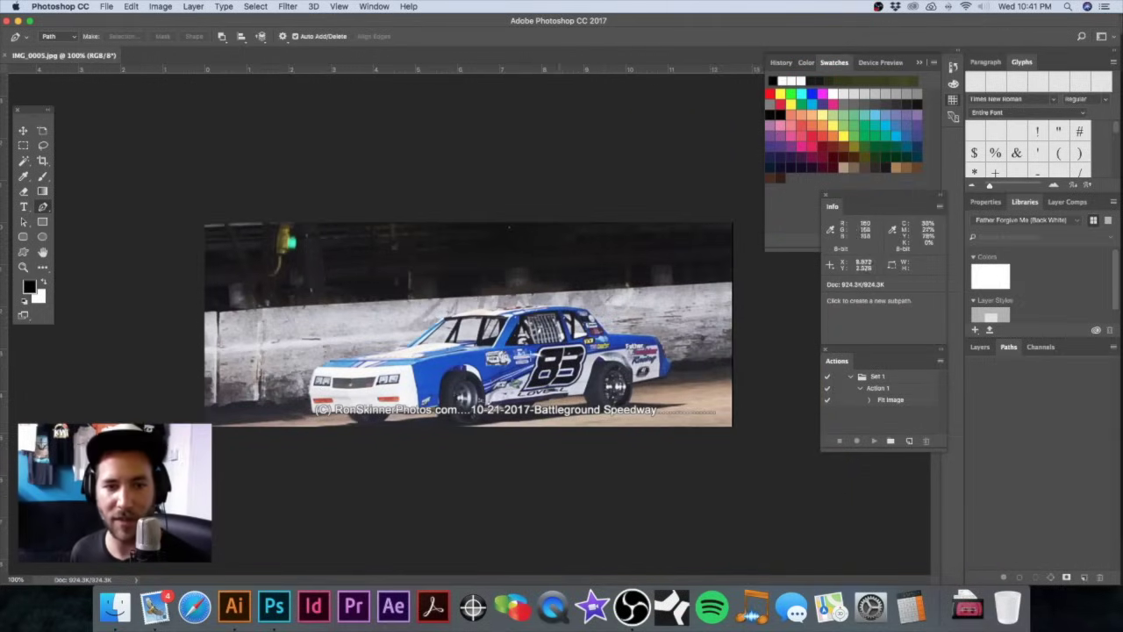
Step: Set the Pen tool's path operation to Combine Shapes for tracing the blue and white car in IMG_0005.jpg
{"action": "left_click", "coordinate": [448, 380], "text": "super"}
{"action": "left_click_drag", "start_coordinate": [448, 380], "coordinate": [452, 357]}
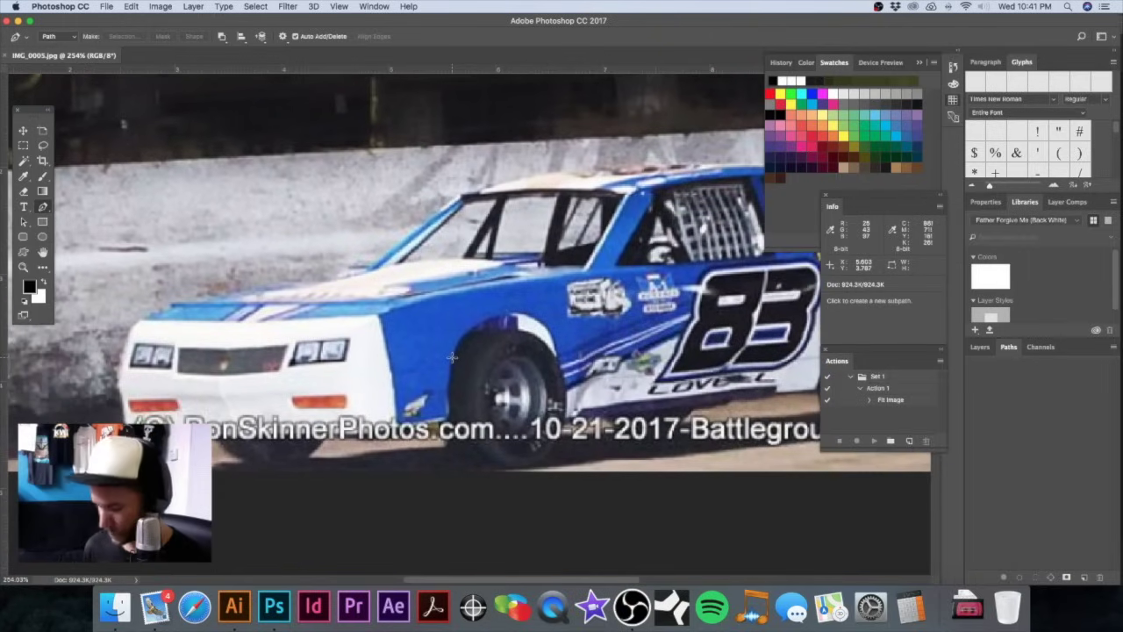
{"action": "left_click", "coordinate": [221, 37]}
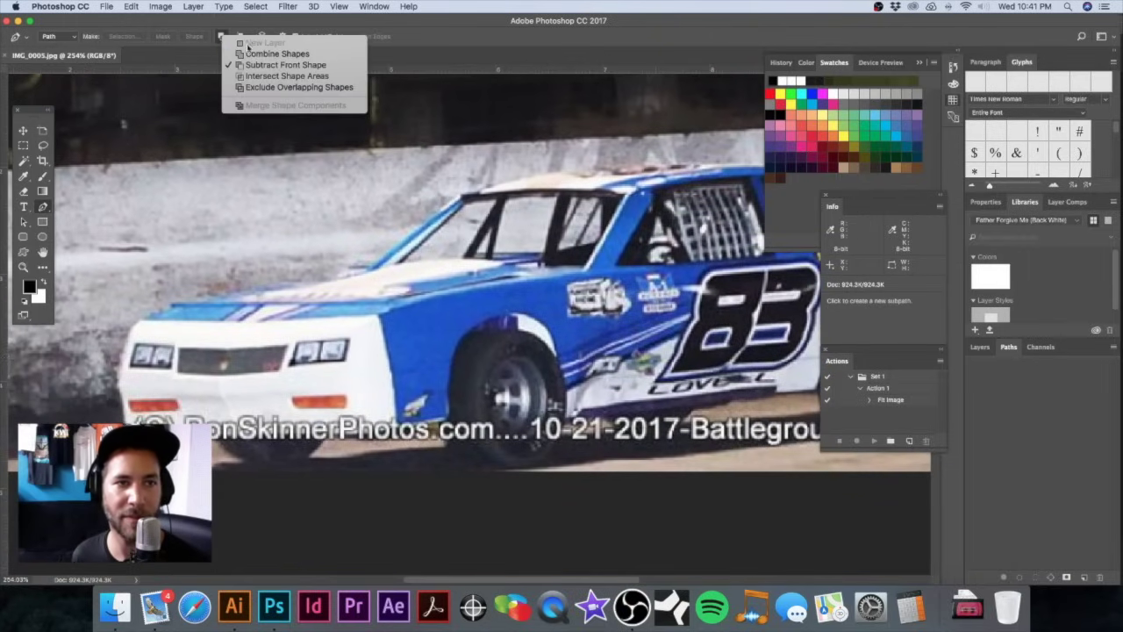
{"action": "left_click", "coordinate": [277, 53]}
Step: Start the car's outline at the windshield pillar's base and trace the hood's far edge and the front bumper's outer side
{"action": "left_click", "coordinate": [369, 286], "text": "super"}
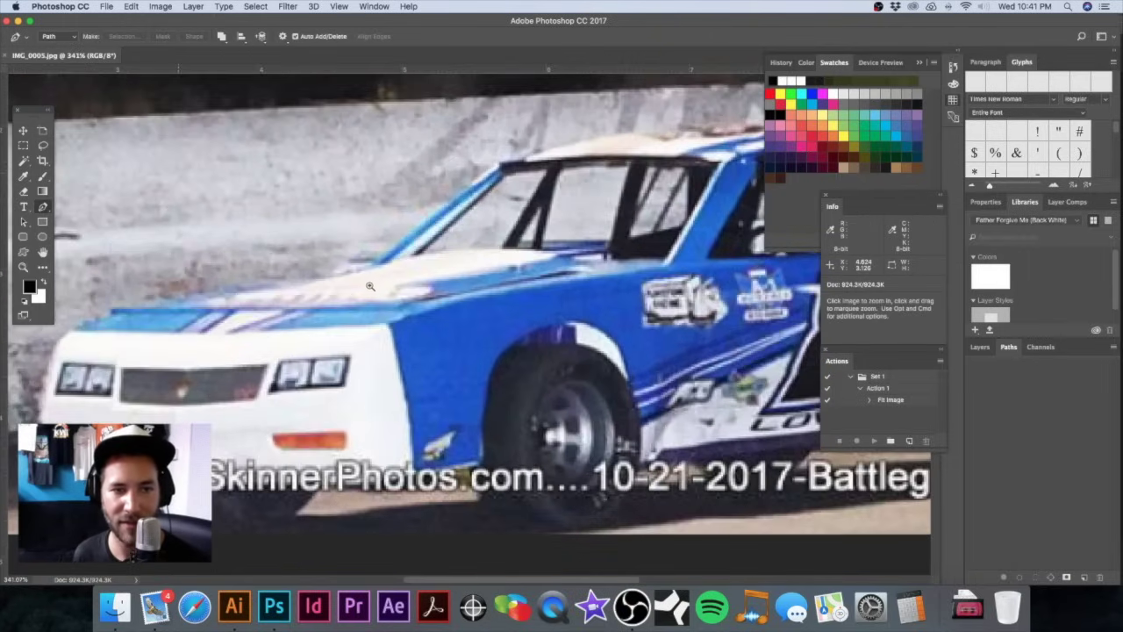
{"action": "left_click", "coordinate": [370, 286]}
{"action": "scroll", "coordinate": [370, 286], "scroll_direction": "left", "scroll_amount": 5}
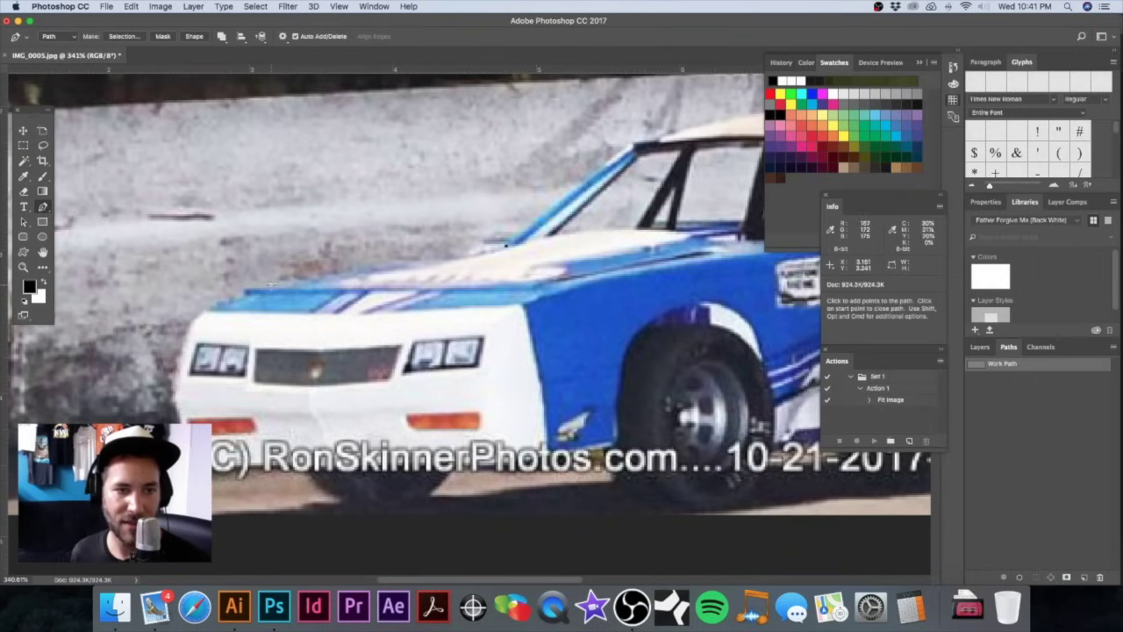
{"action": "left_click", "coordinate": [244, 289]}
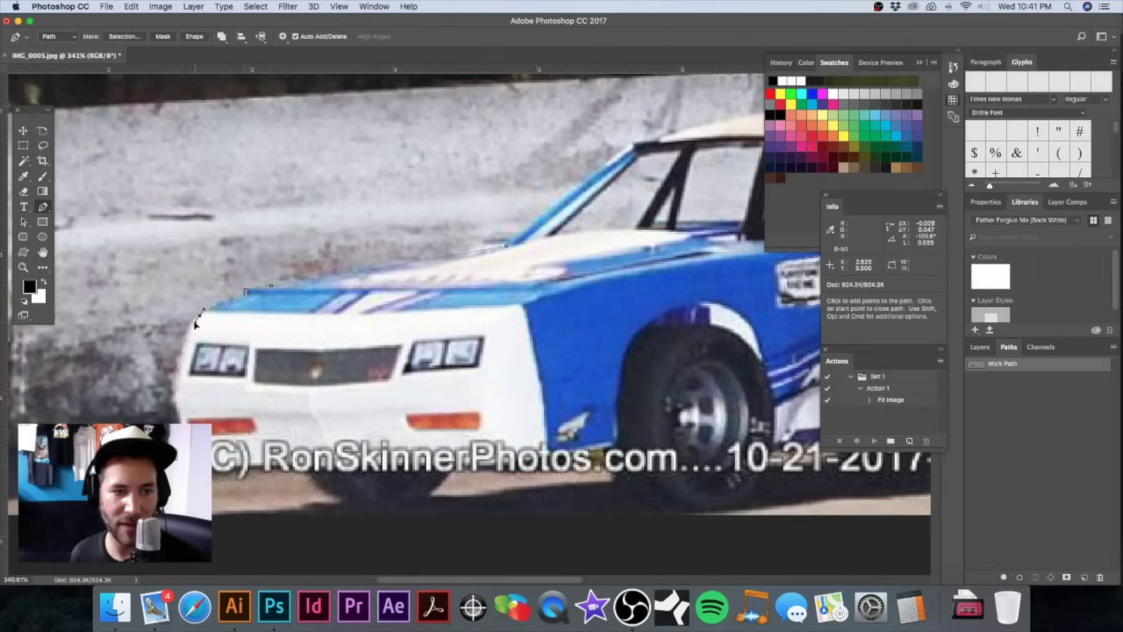
{"action": "scroll", "coordinate": [194, 323], "scroll_direction": "left", "scroll_amount": 3}
{"action": "scroll", "coordinate": [194, 323], "scroll_direction": "down", "scroll_amount": 3}
{"action": "scroll", "coordinate": [202, 357], "scroll_direction": "down", "scroll_amount": 2}
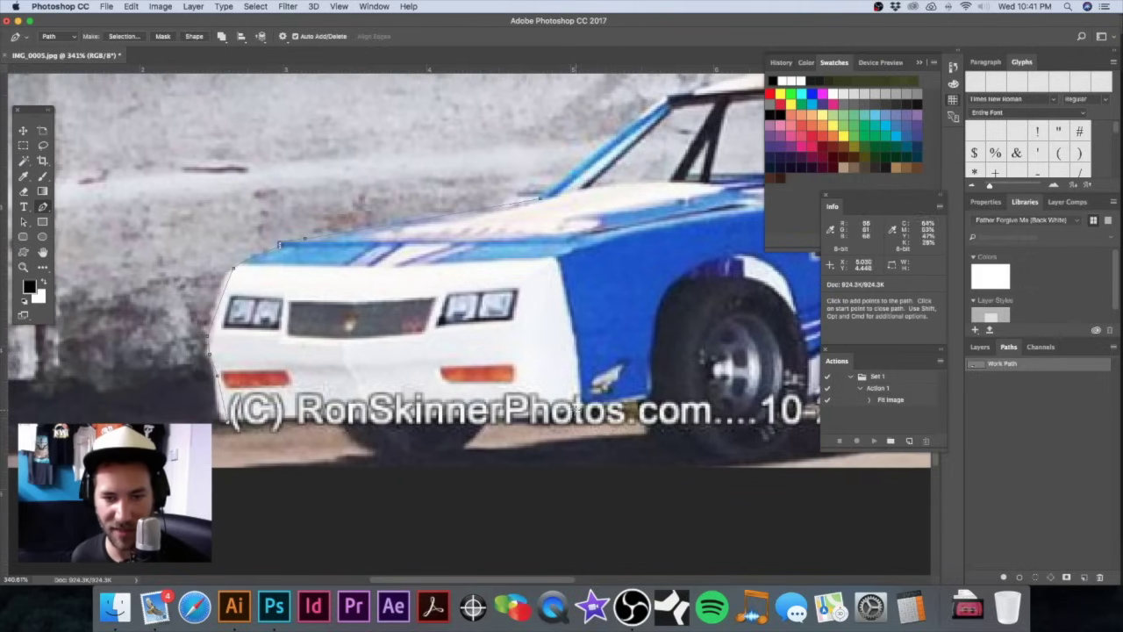
Step: Continue the outline under the front bumper and around the bottom of the far front tire
{"action": "scroll", "coordinate": [640, 396], "scroll_direction": "right", "scroll_amount": 4}
{"action": "scroll", "coordinate": [640, 397], "scroll_direction": "down", "scroll_amount": 2}
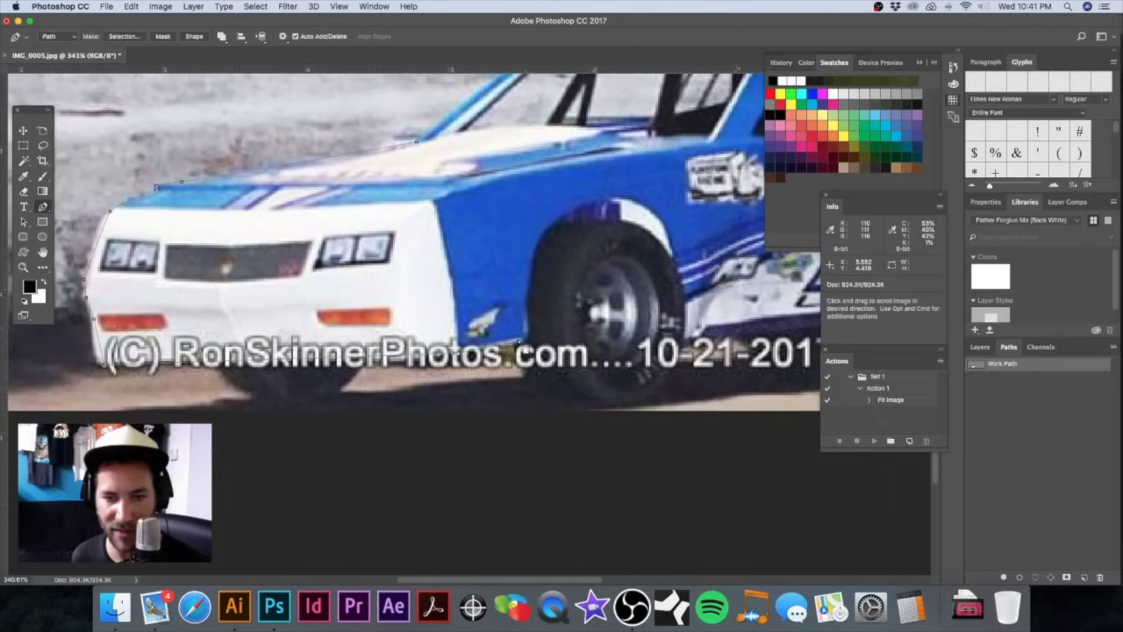
{"action": "scroll", "coordinate": [345, 379], "scroll_direction": "left", "scroll_amount": 2}
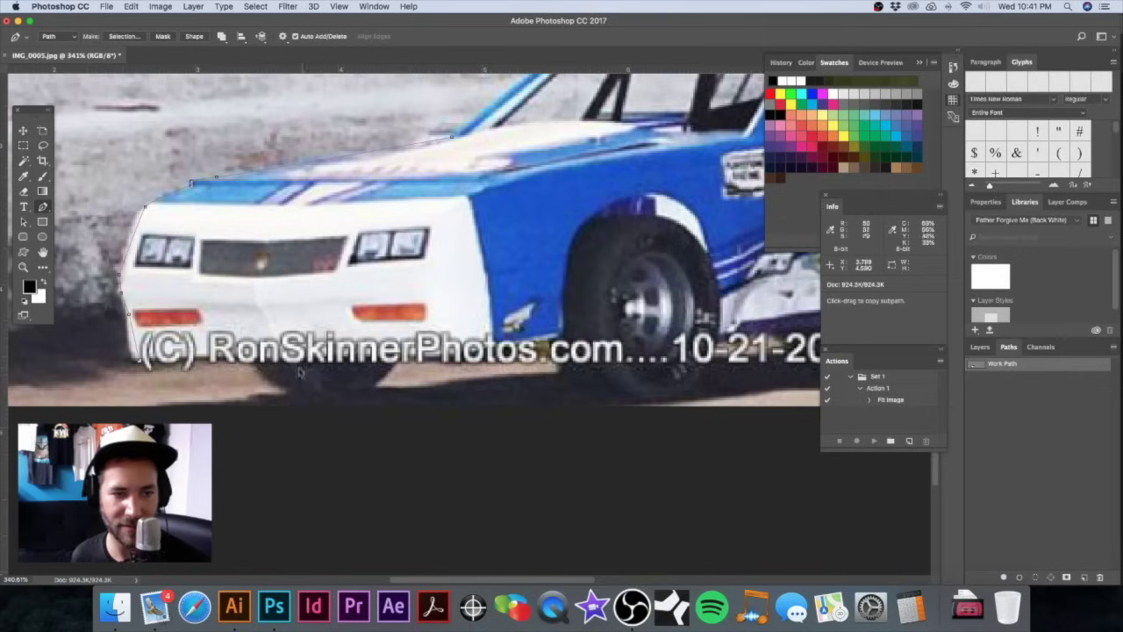
{"action": "left_click_drag", "start_coordinate": [285, 387], "coordinate": [377, 391]}
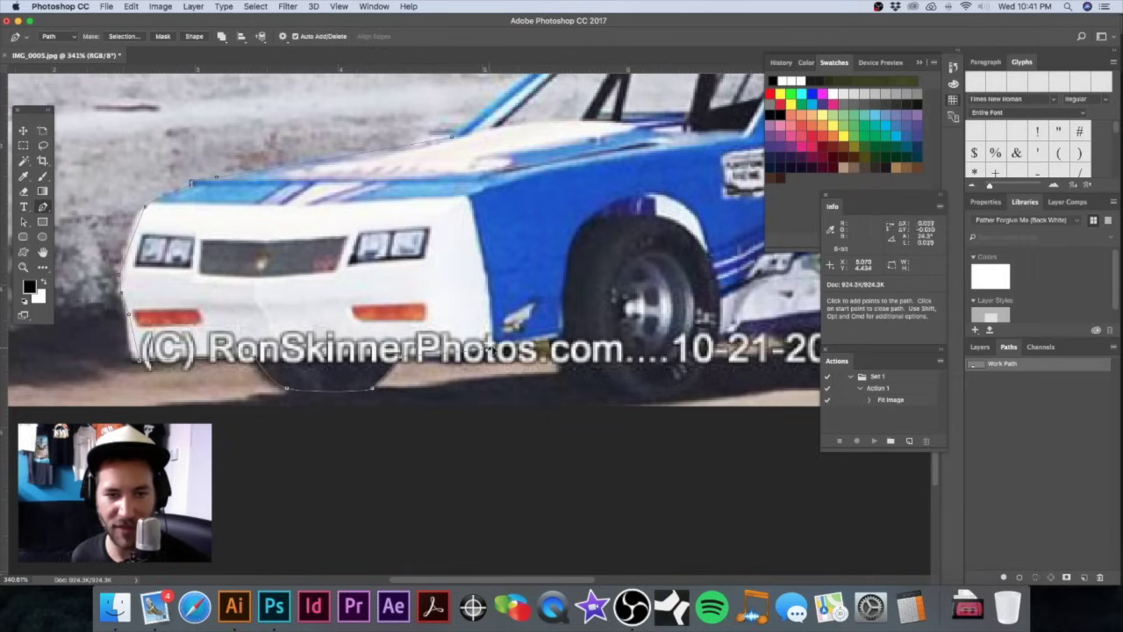
{"action": "key", "text": "super"}
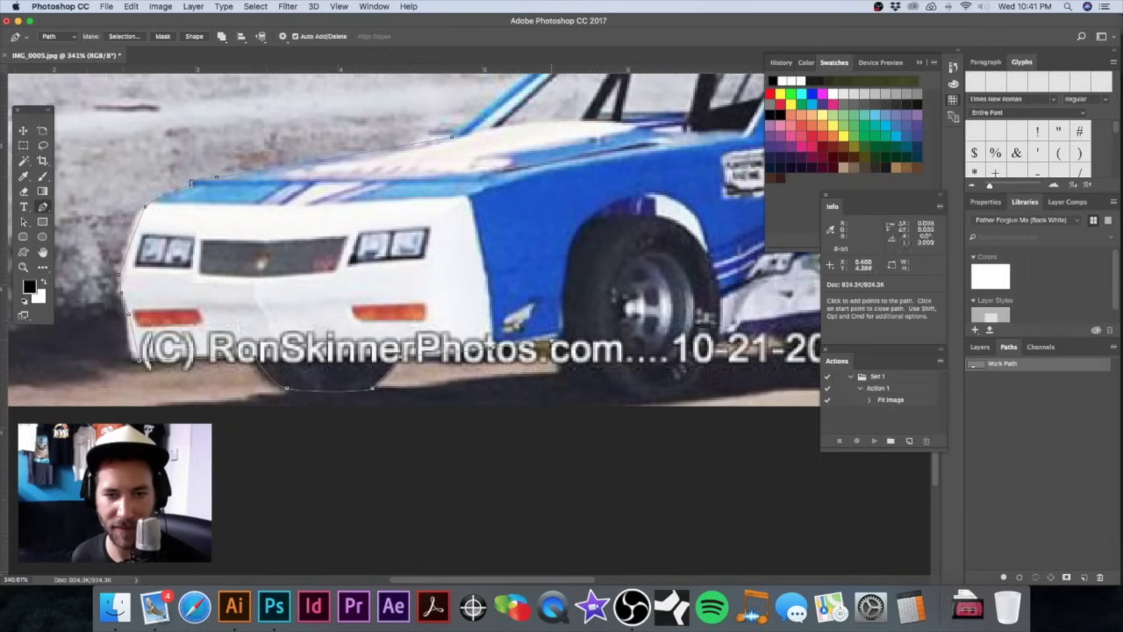
Step: Continue the outline around the bottom of the near front tire and up to the body behind it
{"action": "left_click_drag", "start_coordinate": [643, 398], "coordinate": [628, 287]}
{"action": "key", "text": "space"}
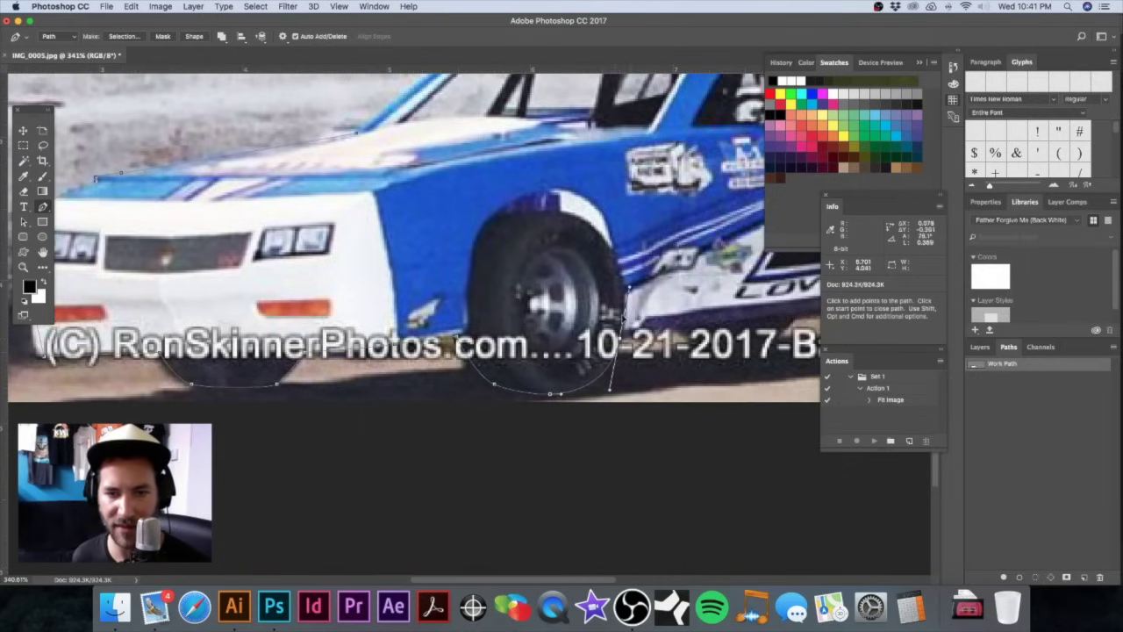
{"action": "key", "text": "space"}
{"action": "left_click_drag", "start_coordinate": [625, 347], "coordinate": [322, 346]}
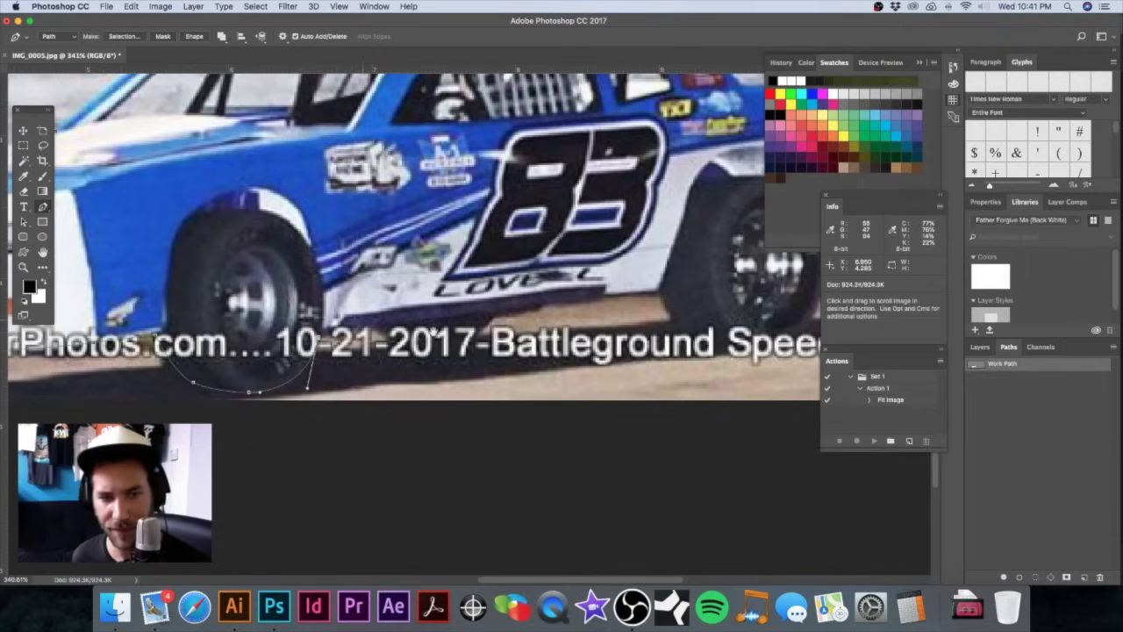
Step: Trace the lower body edge beneath the number 83 door from the front tire to the rear tire
{"action": "left_click", "coordinate": [372, 328]}
{"action": "left_click", "coordinate": [427, 343]}
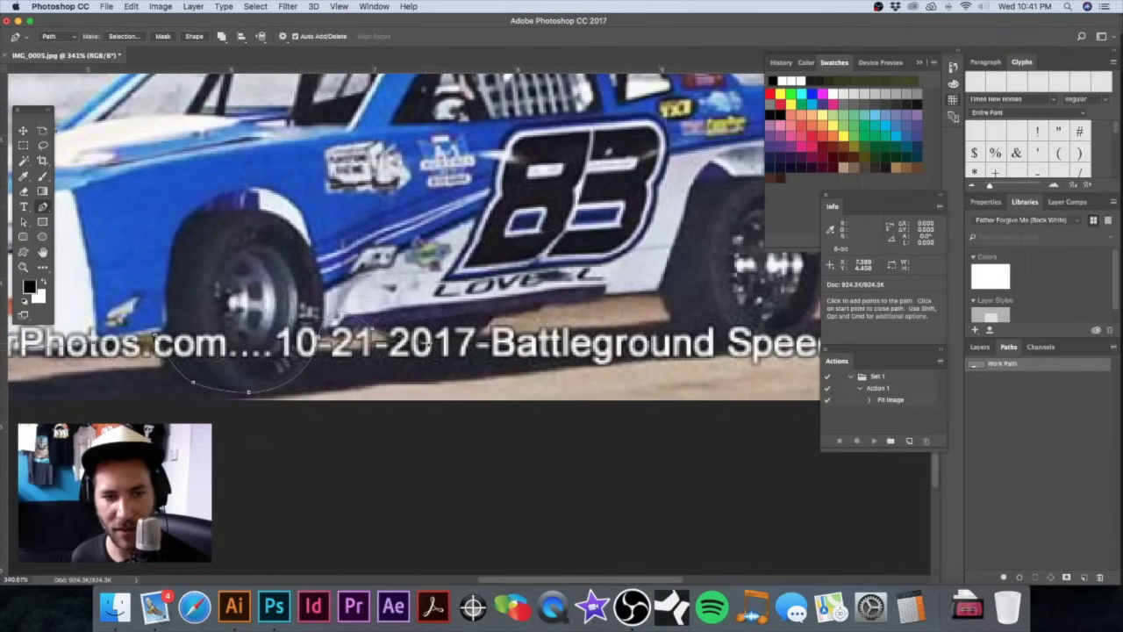
{"action": "left_click_drag", "start_coordinate": [488, 320], "coordinate": [518, 296]}
{"action": "scroll", "coordinate": [495, 315], "scroll_direction": "right", "scroll_amount": 3}
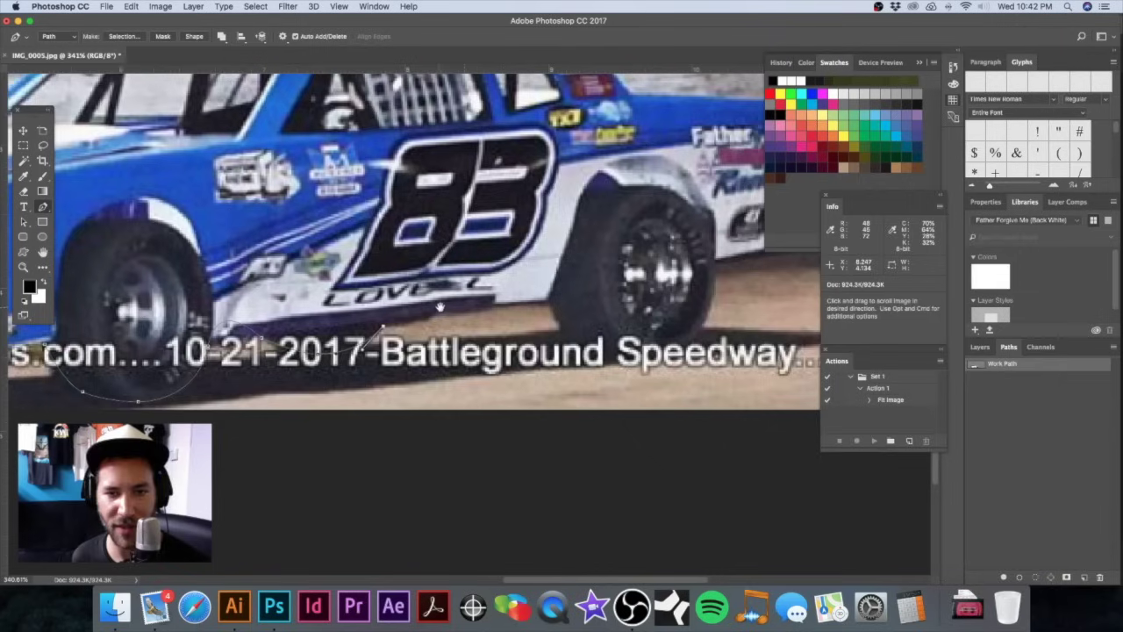
{"action": "left_click", "coordinate": [493, 305]}
{"action": "left_click", "coordinate": [544, 303]}
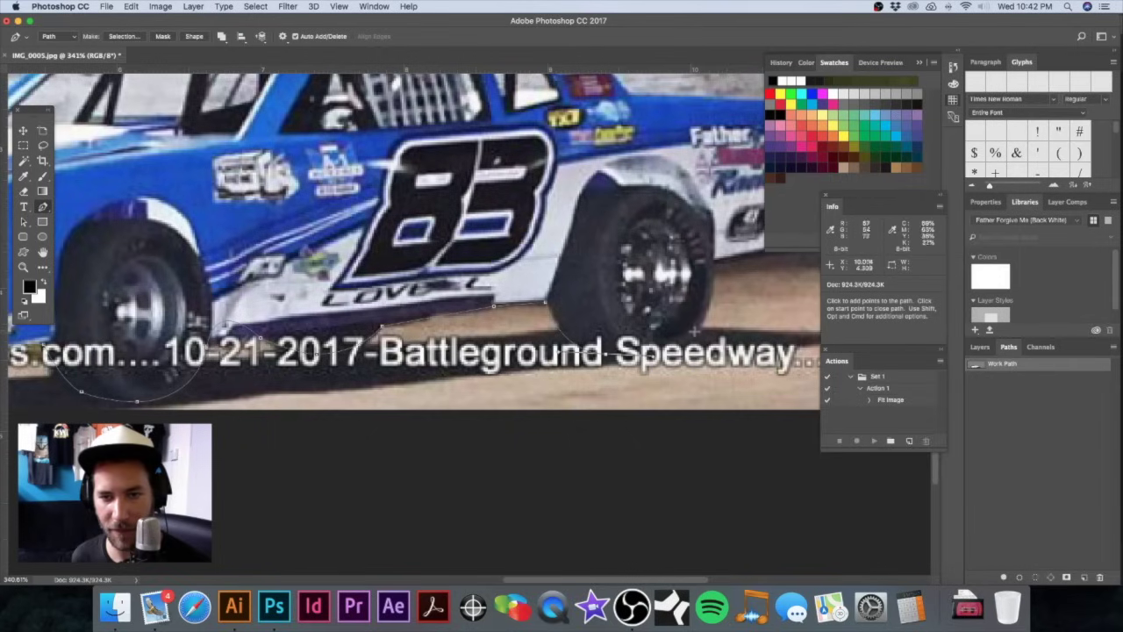
Step: Continue the outline around the rear tire, along the rear quarter panel's lower edge and around the blue tail
{"action": "left_click", "coordinate": [709, 313]}
{"action": "left_click", "coordinate": [713, 264]}
{"action": "left_click_drag", "start_coordinate": [713, 263], "coordinate": [512, 294]}
{"action": "left_click_drag", "start_coordinate": [602, 273], "coordinate": [648, 377]}
{"action": "left_click", "coordinate": [625, 269]}
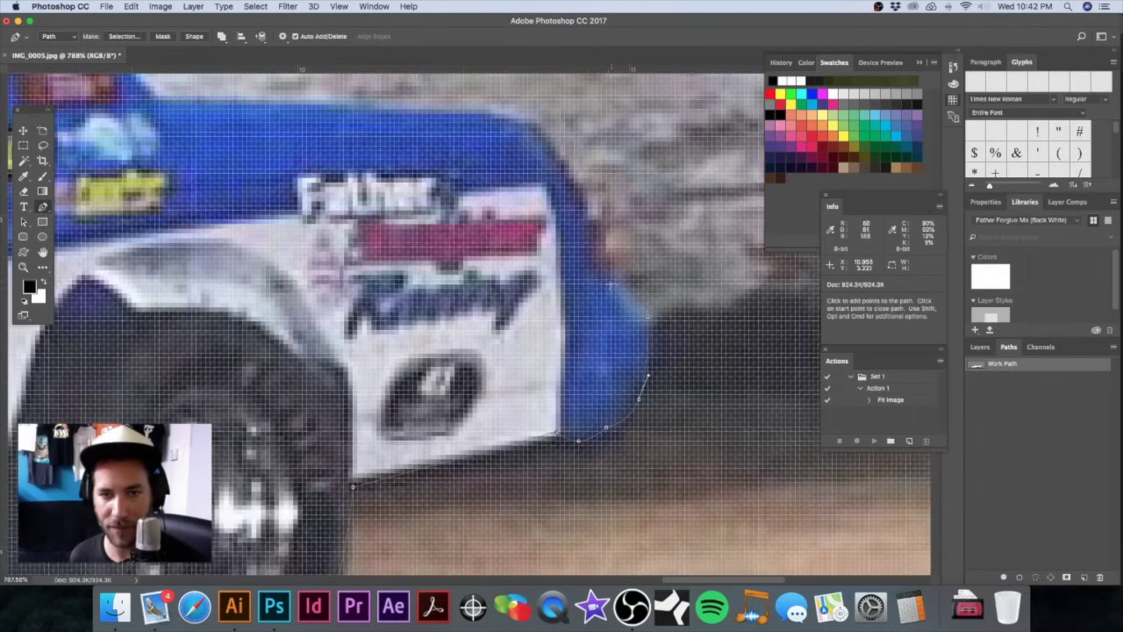
Step: Trace the curved rear corner, the trunk deck's top edge and the base of the rear roof pillar
{"action": "left_click_drag", "start_coordinate": [520, 119], "coordinate": [475, 110]}
{"action": "left_click_drag", "start_coordinate": [236, 112], "coordinate": [401, 147]}
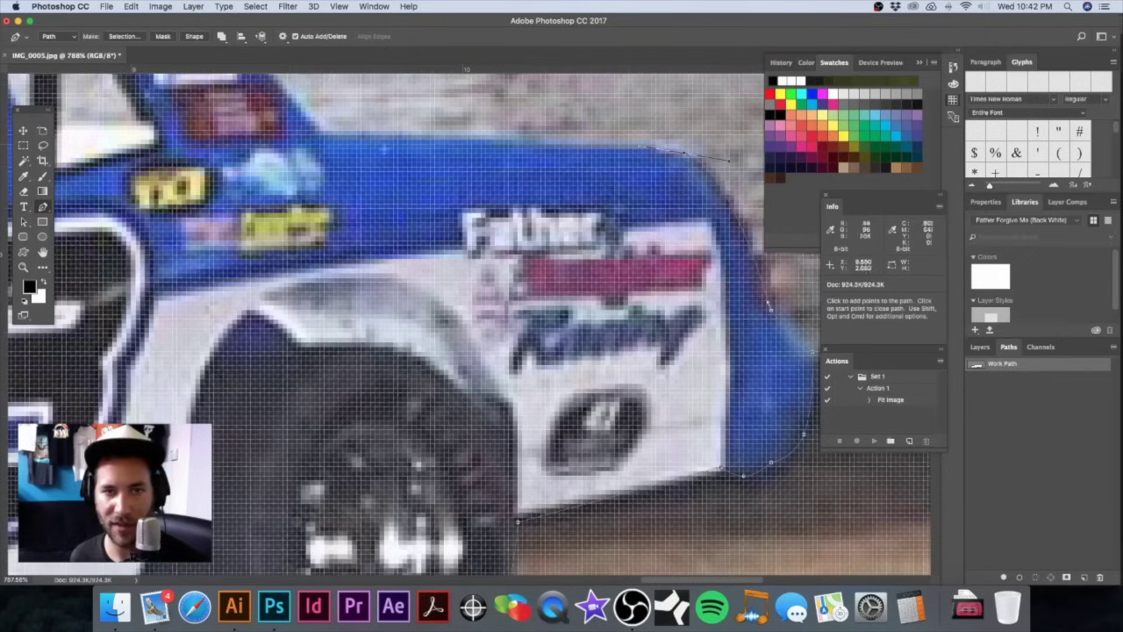
{"action": "left_click_drag", "start_coordinate": [318, 137], "coordinate": [476, 231]}
{"action": "left_click", "coordinate": [477, 231], "text": "alt"}
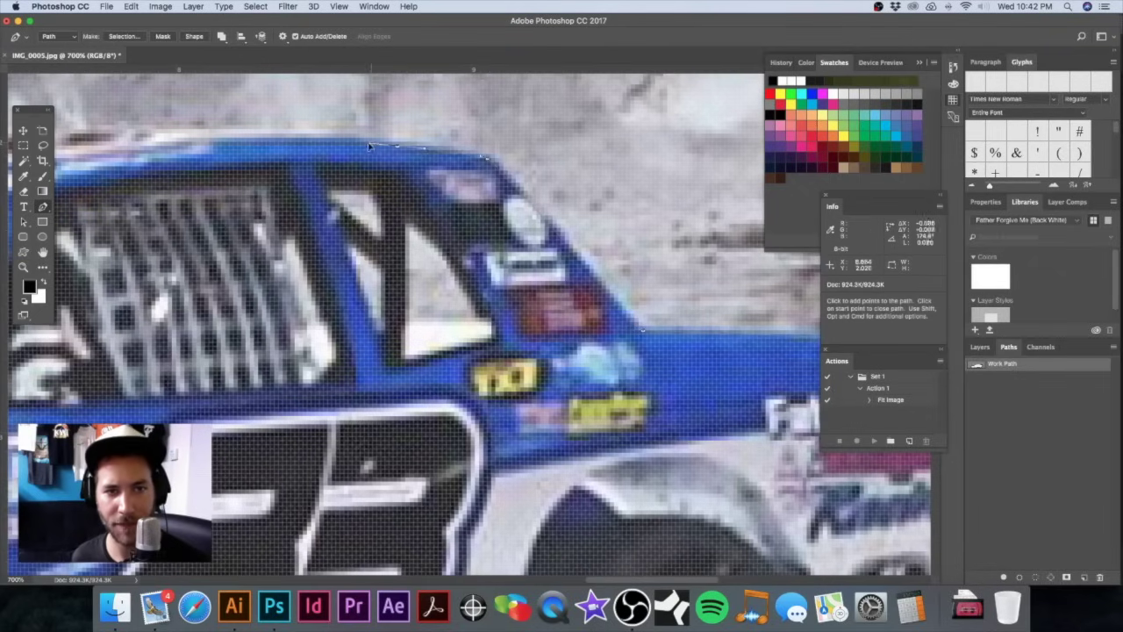
Step: Trace the blue car's roofline with curved path points from the rear of the roof forward to its light-coloured front section
{"action": "left_click_drag", "start_coordinate": [358, 140], "coordinate": [543, 137]}
{"action": "left_click_drag", "start_coordinate": [314, 162], "coordinate": [570, 169]}
{"action": "left_click", "coordinate": [564, 169], "text": "alt"}
{"action": "left_click", "coordinate": [551, 169], "text": "alt"}
{"action": "left_click_drag", "start_coordinate": [466, 176], "coordinate": [589, 186]}
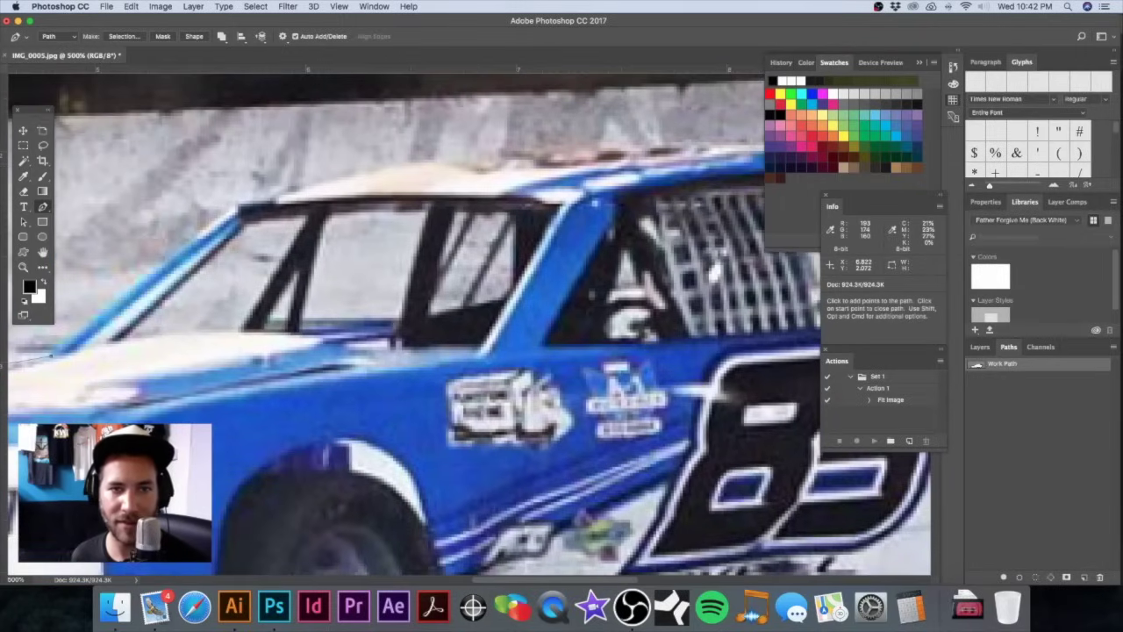
{"action": "left_click_drag", "start_coordinate": [452, 161], "coordinate": [397, 163]}
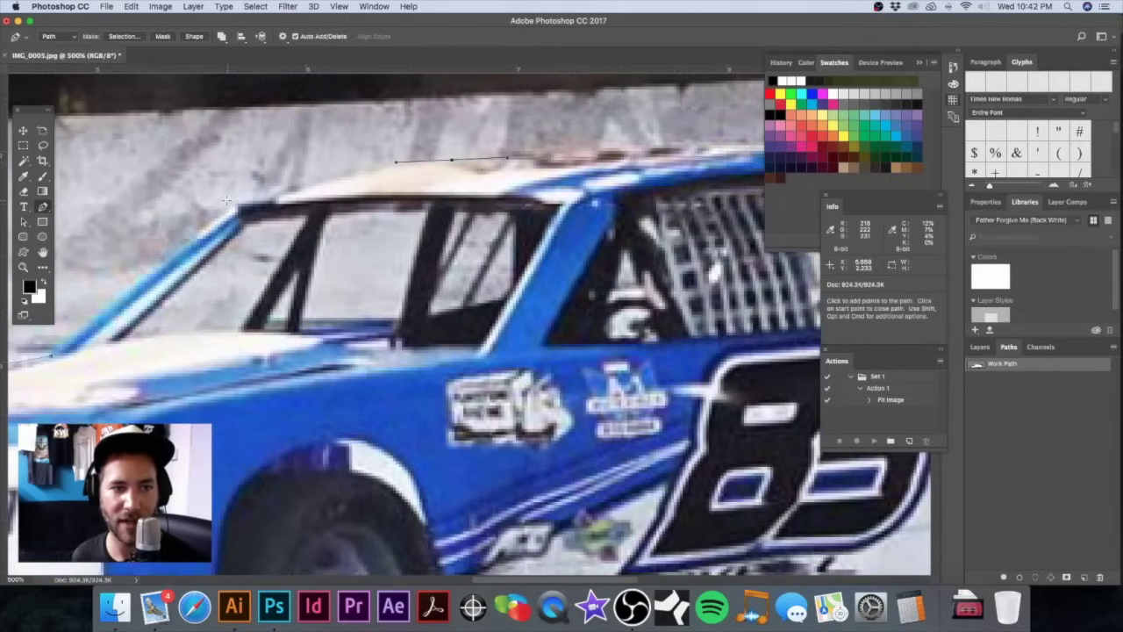
Step: Continue the outline down the front windshield pillar and close it at the base of the hood
{"action": "left_click_drag", "start_coordinate": [236, 204], "coordinate": [469, 140]}
{"action": "left_click", "coordinate": [294, 283]}
{"action": "left_click_drag", "start_coordinate": [411, 254], "coordinate": [337, 263]}
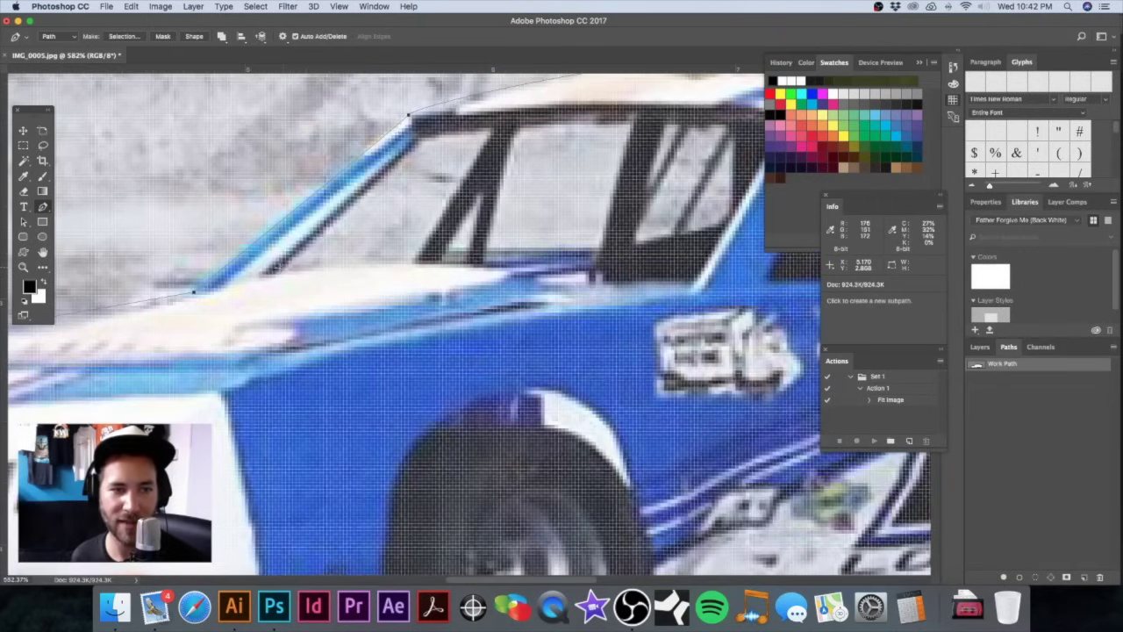
Step: Set the path operation for the cutouts and trace the front windshield opening and the small triangular gap between the dark braces
{"action": "left_click", "coordinate": [221, 36]}
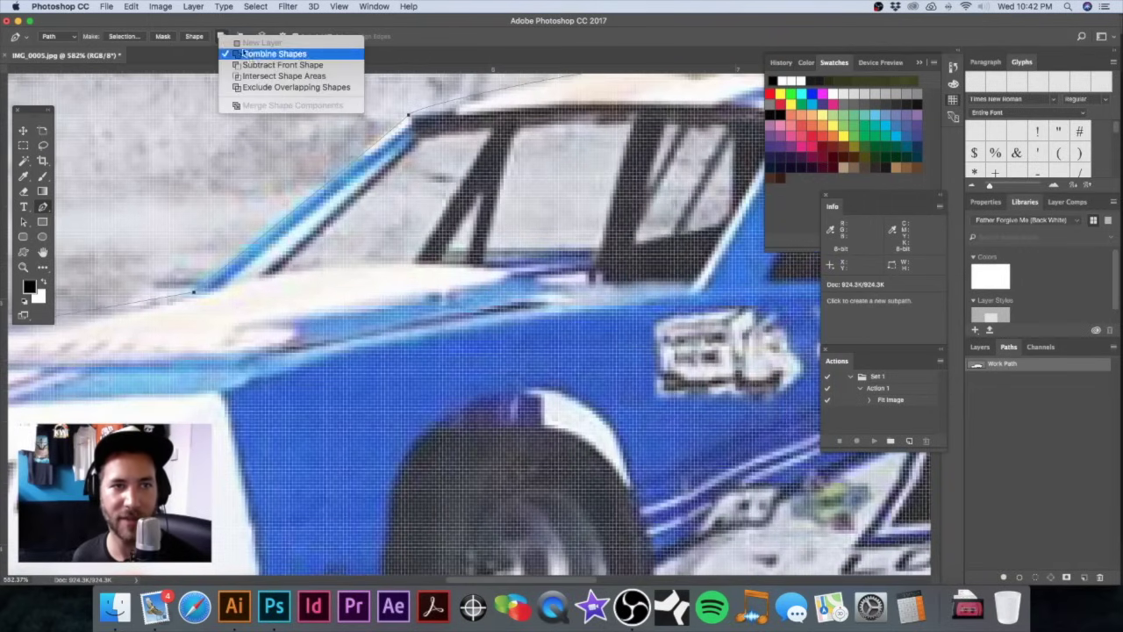
{"action": "left_click", "coordinate": [280, 55]}
{"action": "left_click", "coordinate": [282, 270]}
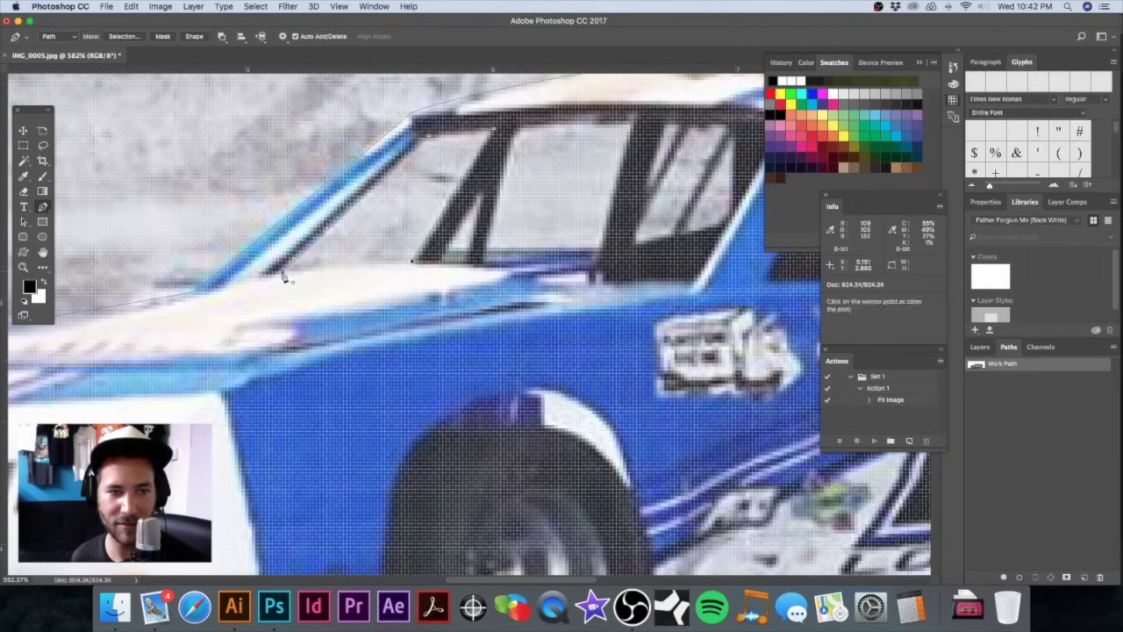
{"action": "left_click", "coordinate": [412, 260]}
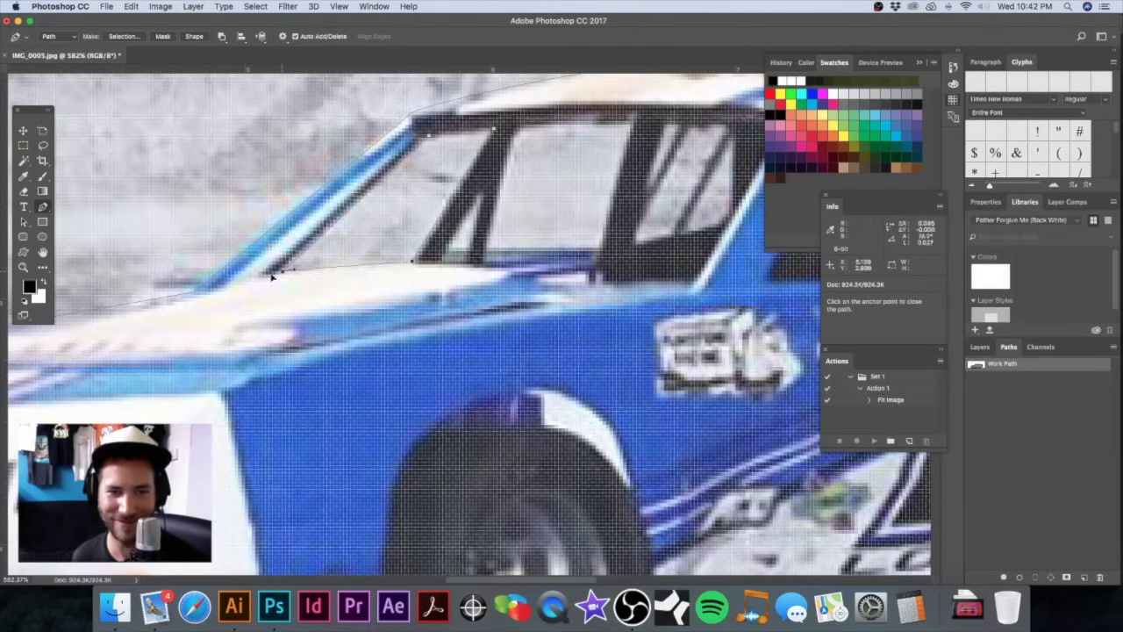
{"action": "left_click", "coordinate": [449, 249]}
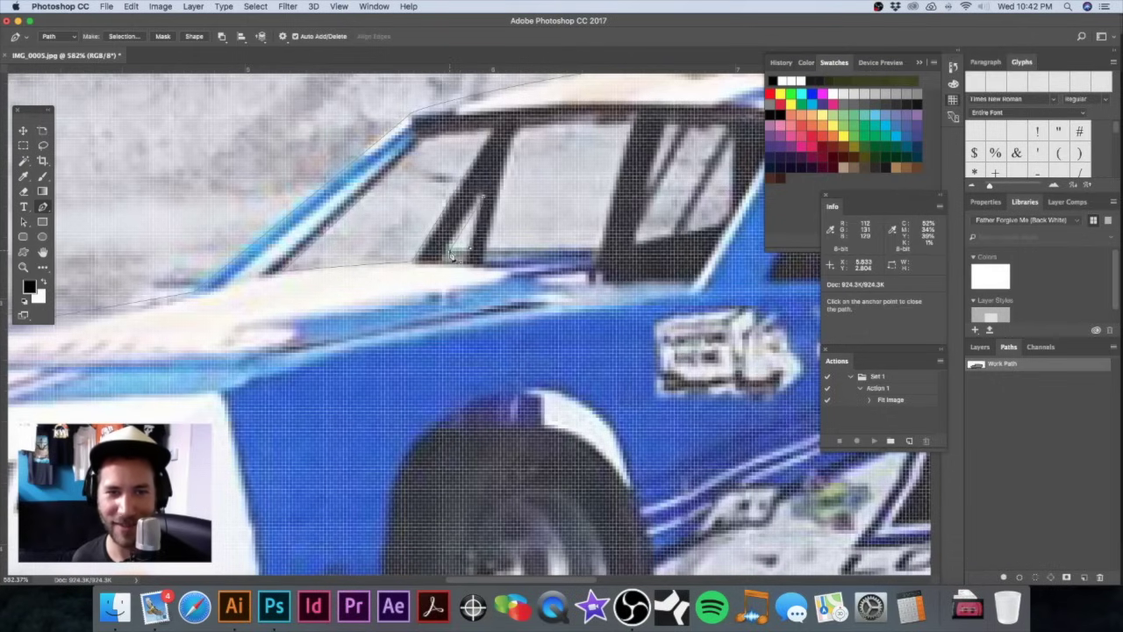
Step: Trace a closed subpath around the large central windshield opening between the two dark bars
{"action": "scroll", "coordinate": [452, 255], "scroll_direction": "right", "scroll_amount": 3}
{"action": "left_click", "coordinate": [440, 260]}
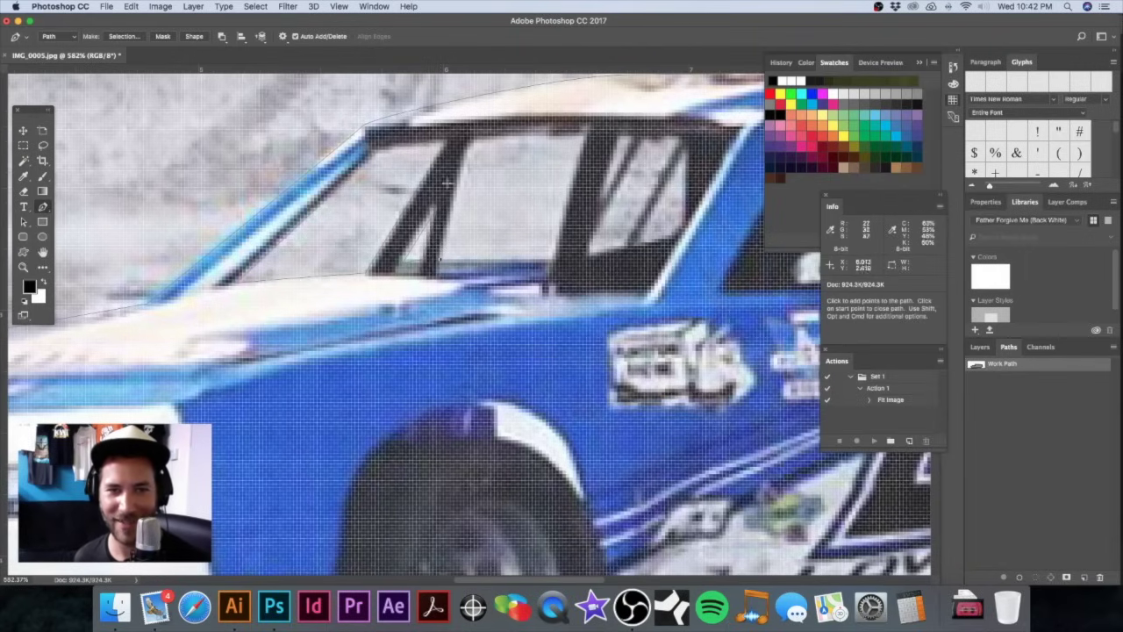
{"action": "left_click", "coordinate": [472, 133]}
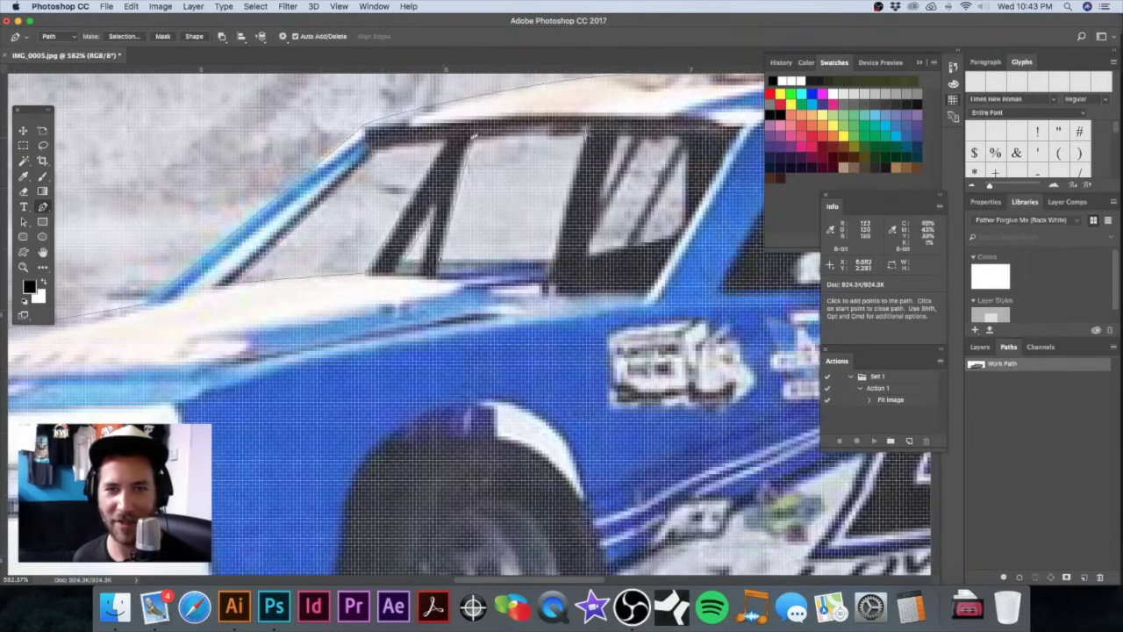
{"action": "left_click", "coordinate": [588, 130]}
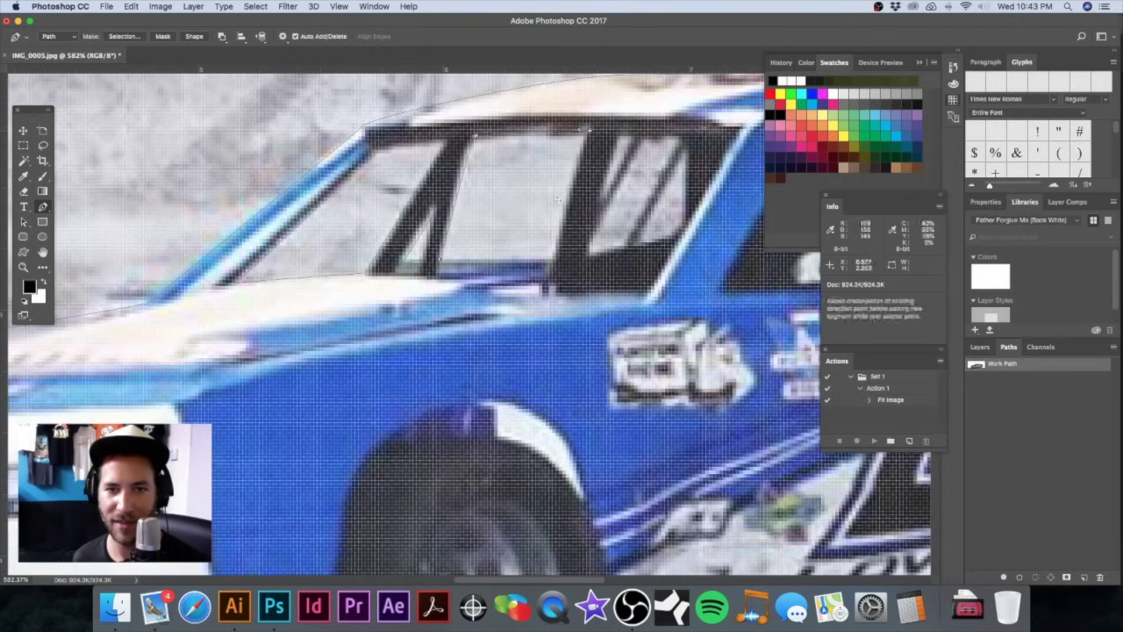
{"action": "left_click", "coordinate": [439, 259]}
Step: Trace closed subpaths around the narrow gaps between the roll-cage bars behind the central windshield opening
{"action": "scroll", "coordinate": [492, 220], "scroll_direction": "right", "scroll_amount": 5}
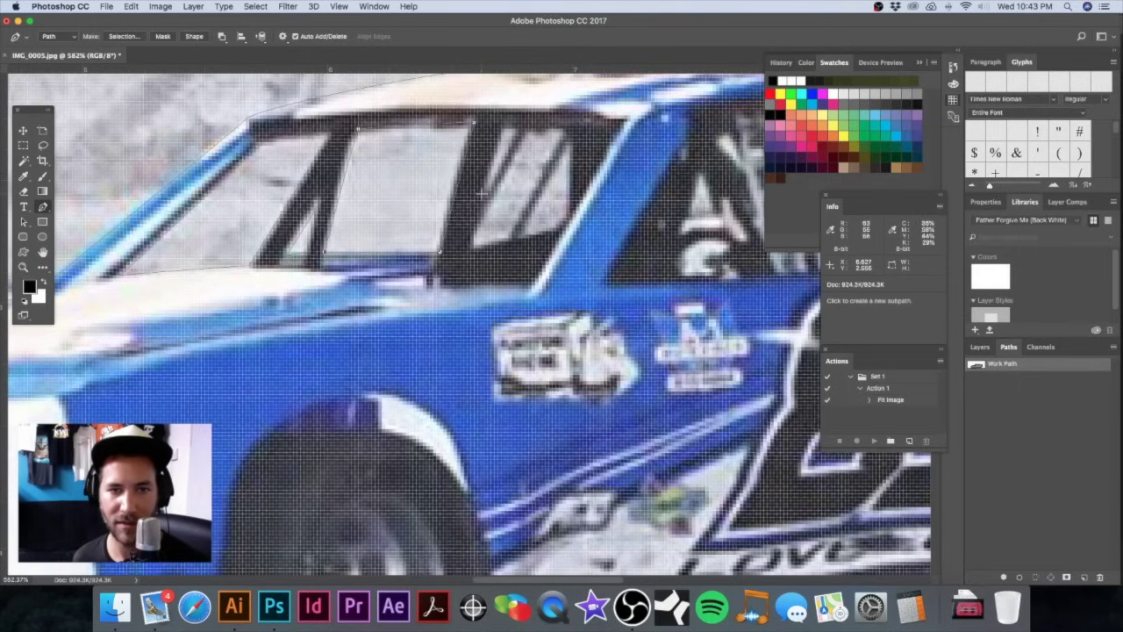
{"action": "left_click", "coordinate": [506, 129]}
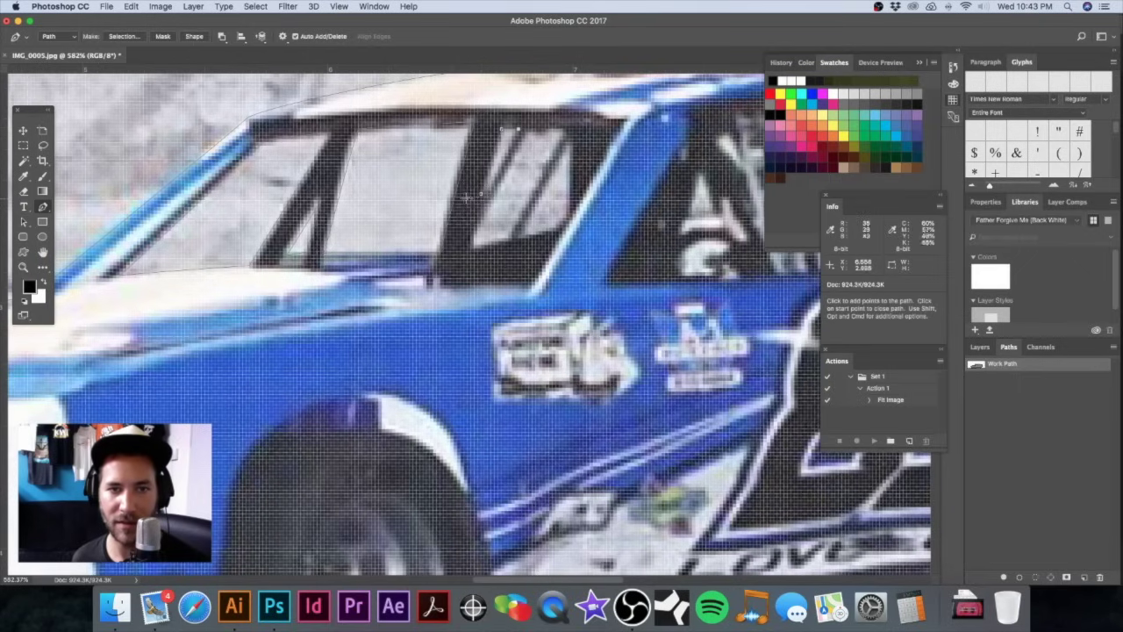
{"action": "left_click_drag", "start_coordinate": [481, 195], "coordinate": [474, 203]}
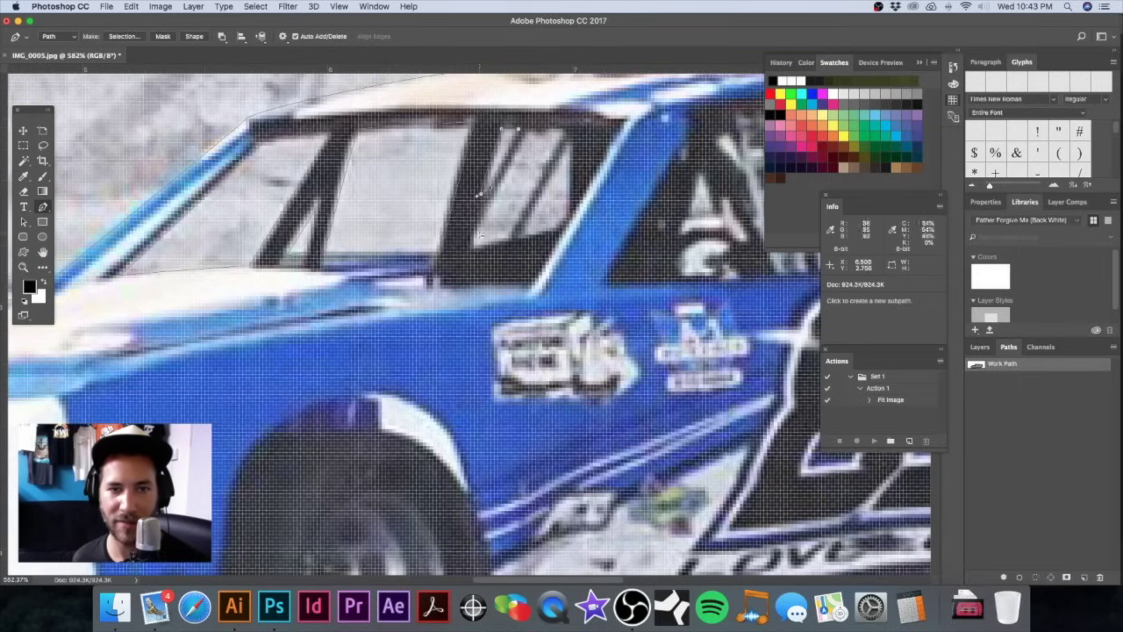
{"action": "left_click", "coordinate": [472, 233]}
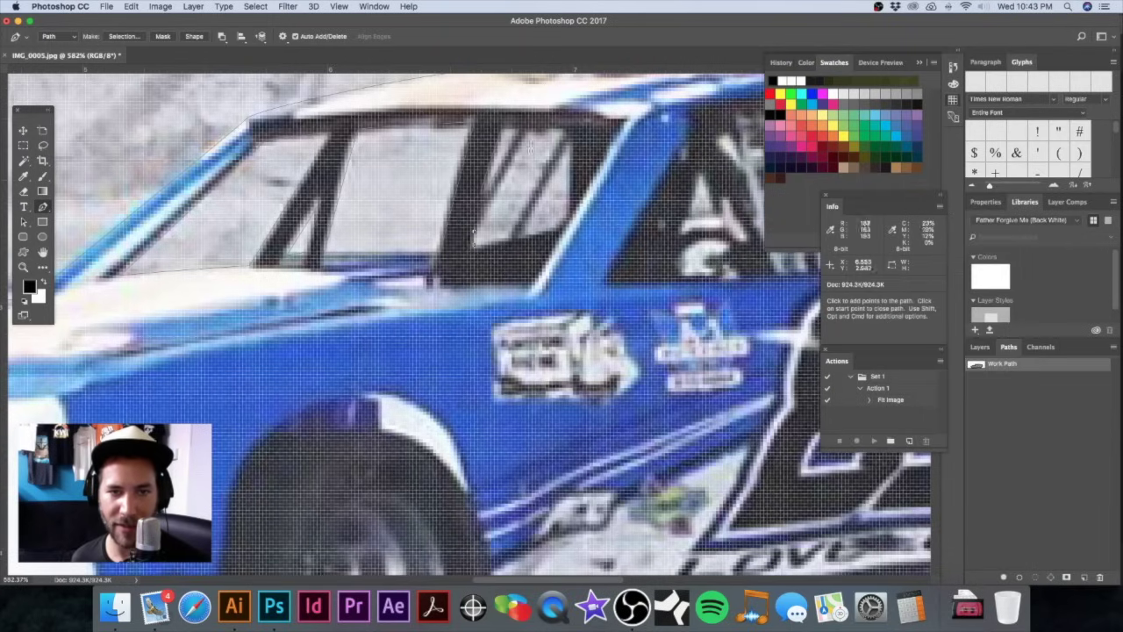
{"action": "left_click", "coordinate": [528, 132]}
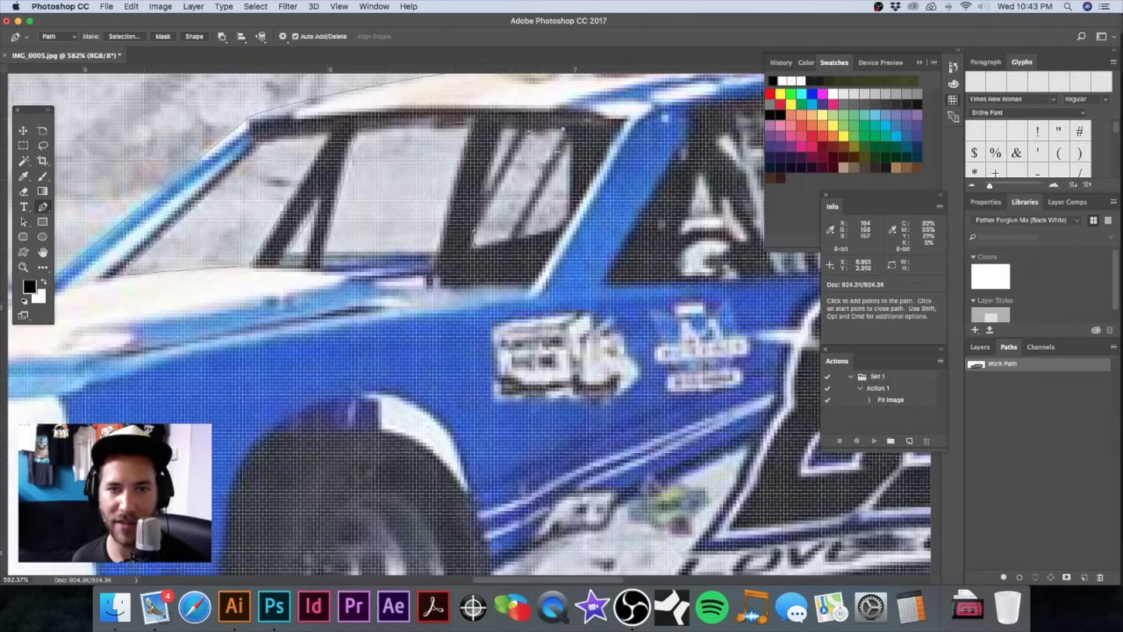
{"action": "left_click", "coordinate": [474, 235]}
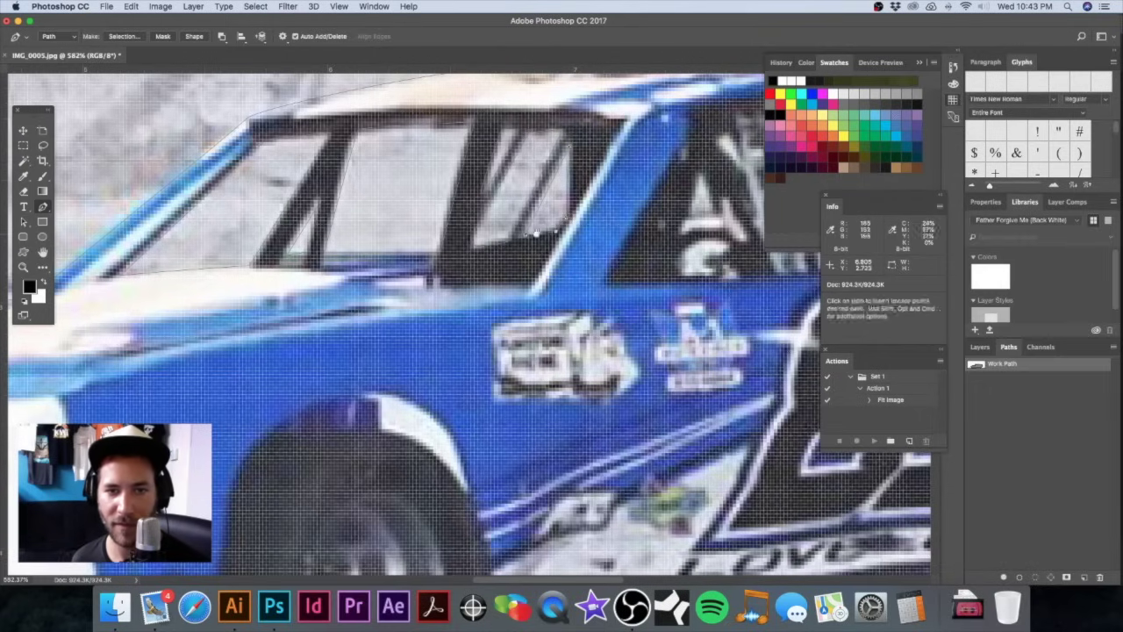
Step: Trace the see-through gap above the driver's helmet and the front opening of the rear quarter window
{"action": "scroll", "coordinate": [403, 224], "scroll_direction": "right", "scroll_amount": 5}
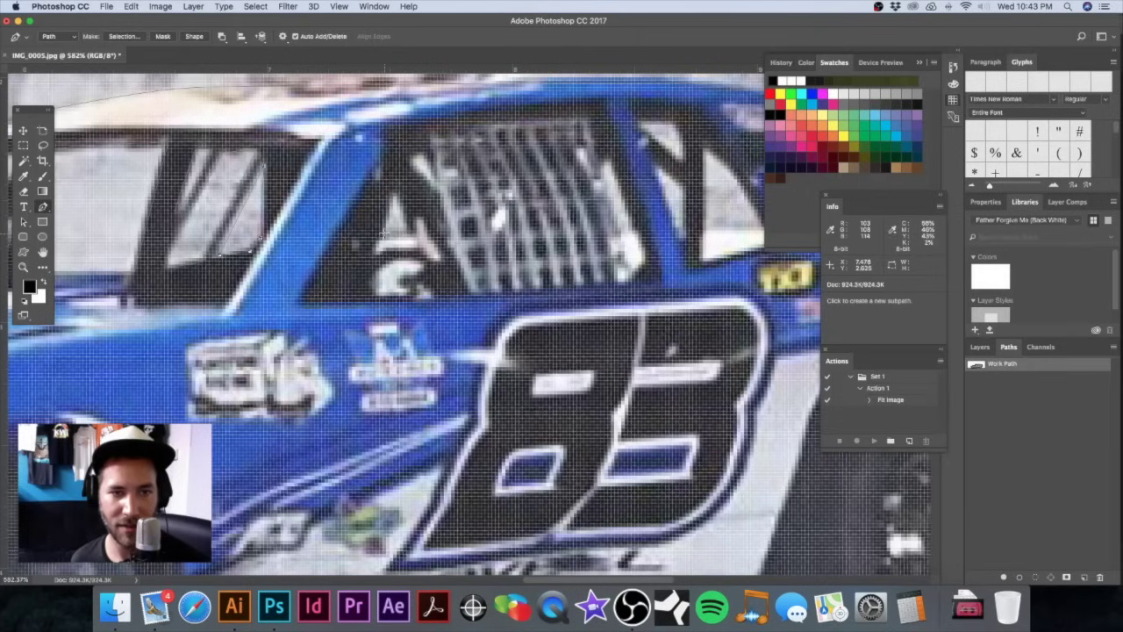
{"action": "left_click", "coordinate": [385, 234]}
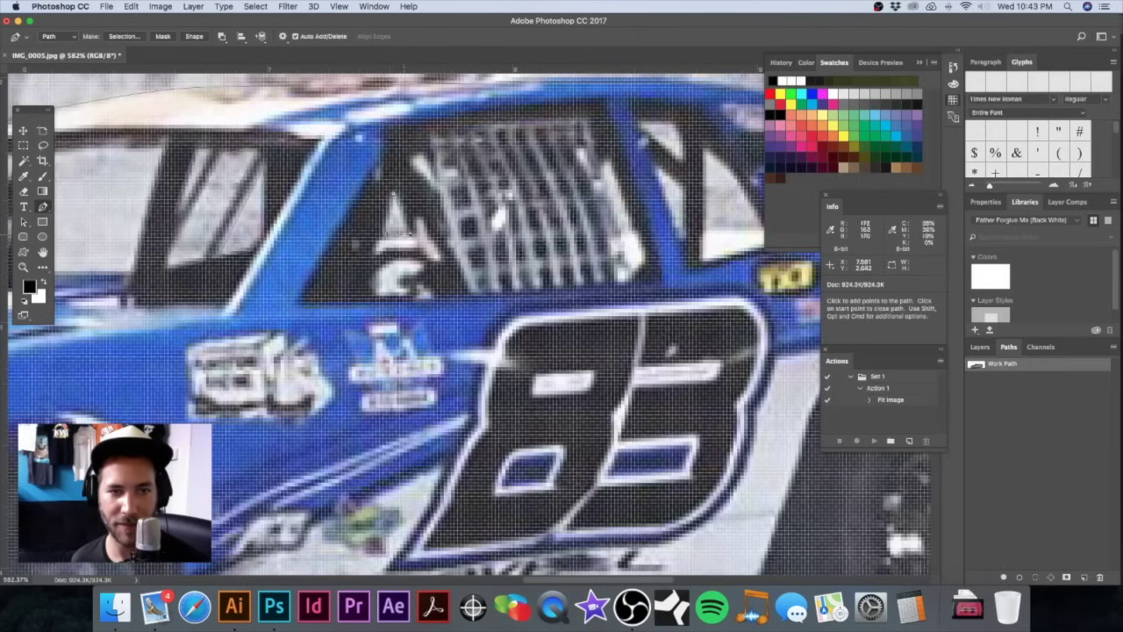
{"action": "scroll", "coordinate": [391, 241], "scroll_direction": "right", "scroll_amount": 3}
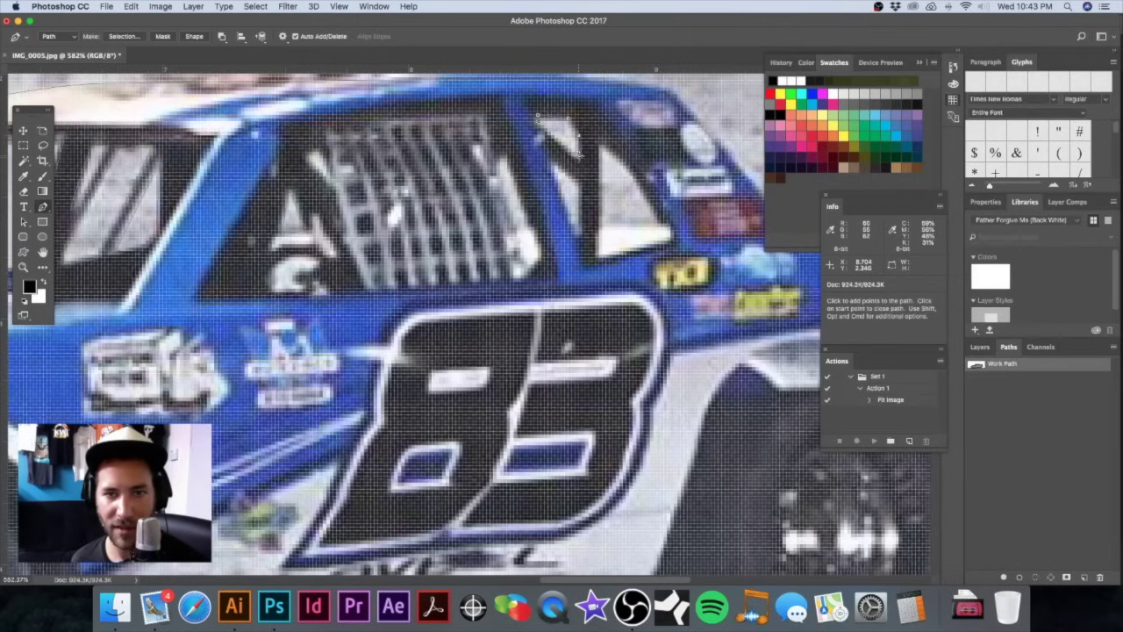
{"action": "left_click", "coordinate": [538, 116]}
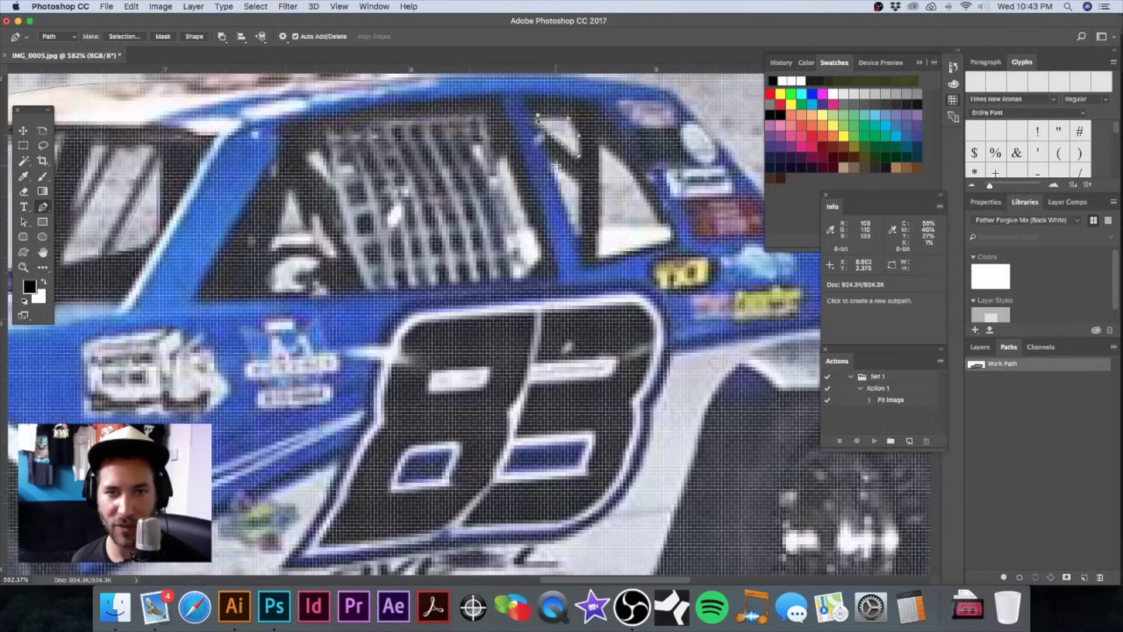
{"action": "left_click", "coordinate": [579, 238]}
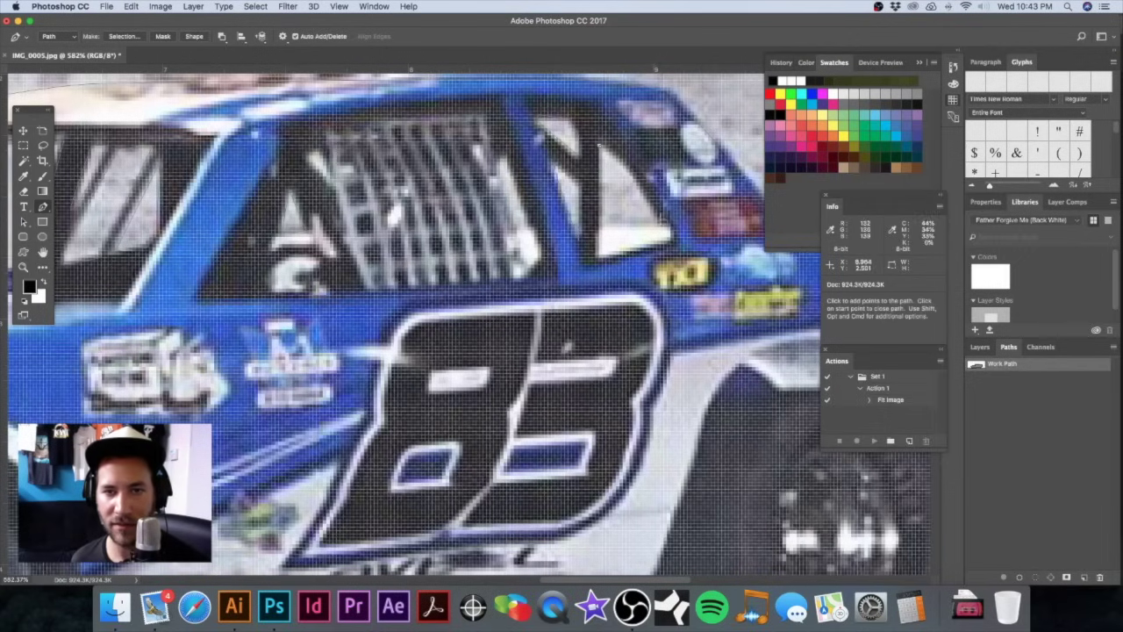
Step: Trace the curved triangular opening of the rear quarter window and the small gap beside the window net
{"action": "left_click_drag", "start_coordinate": [661, 224], "coordinate": [684, 283]}
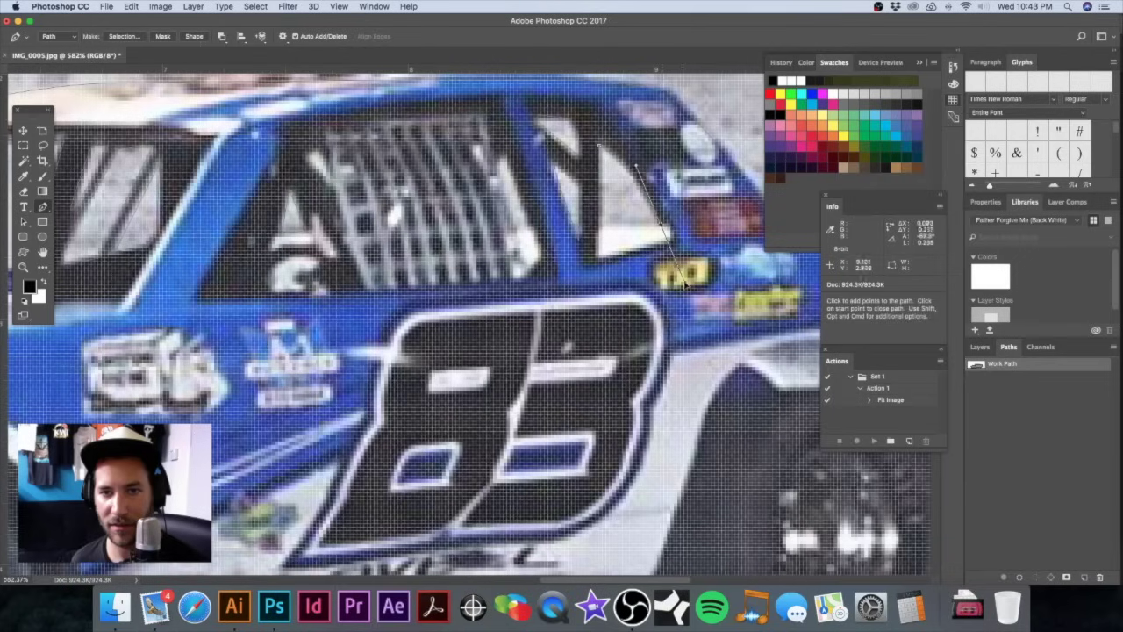
{"action": "left_click", "coordinate": [660, 225]}
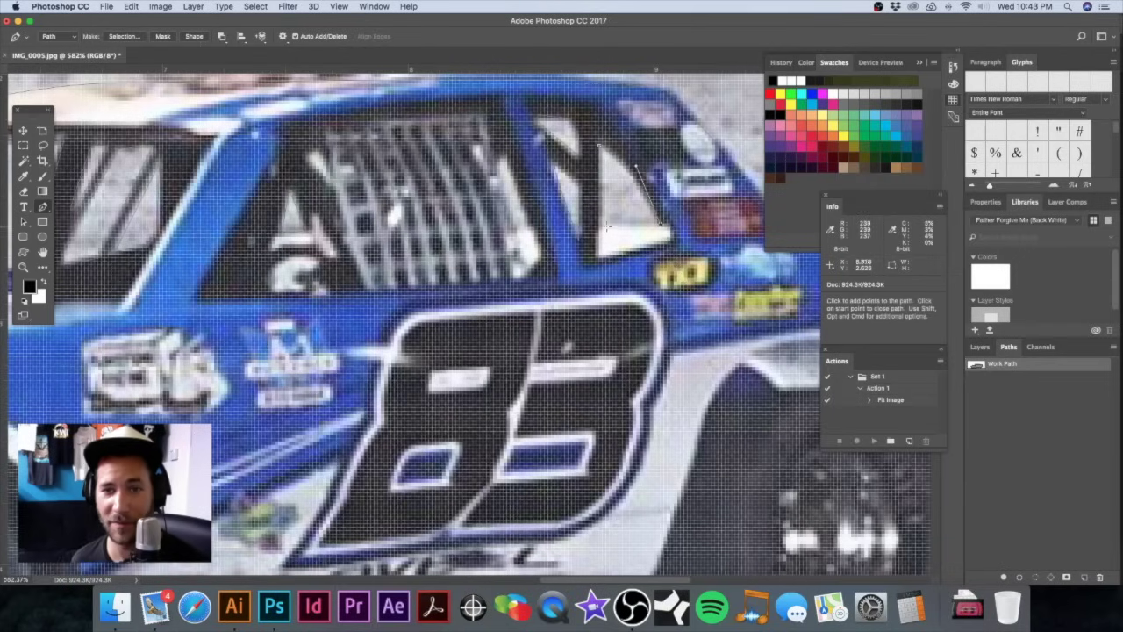
{"action": "left_click", "coordinate": [602, 226]}
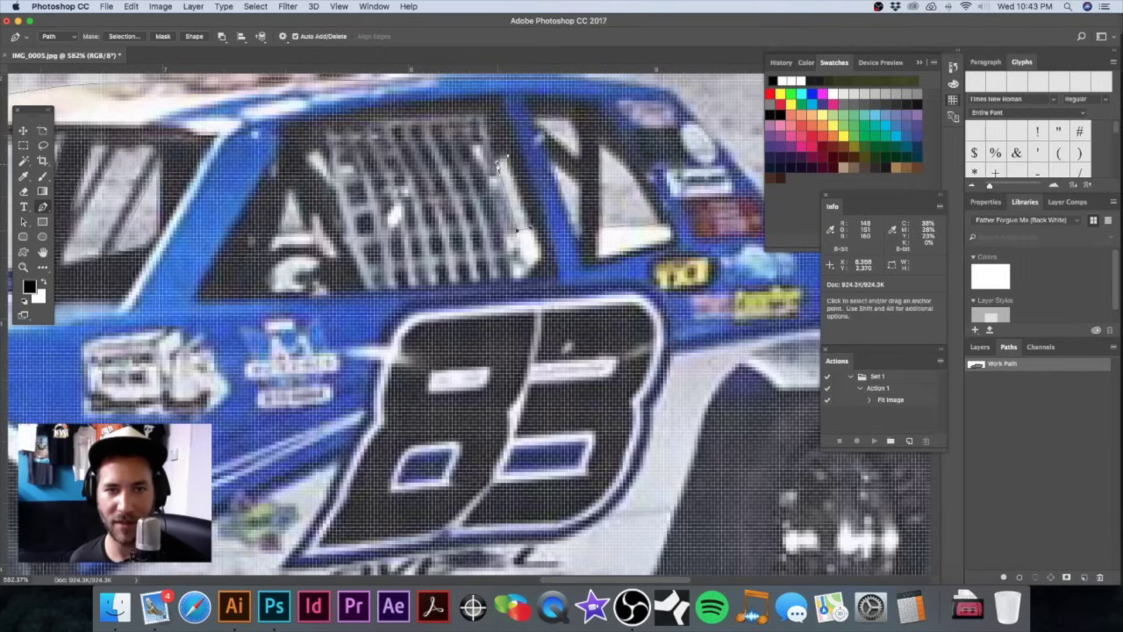
{"action": "left_click_drag", "start_coordinate": [505, 160], "coordinate": [475, 209]}
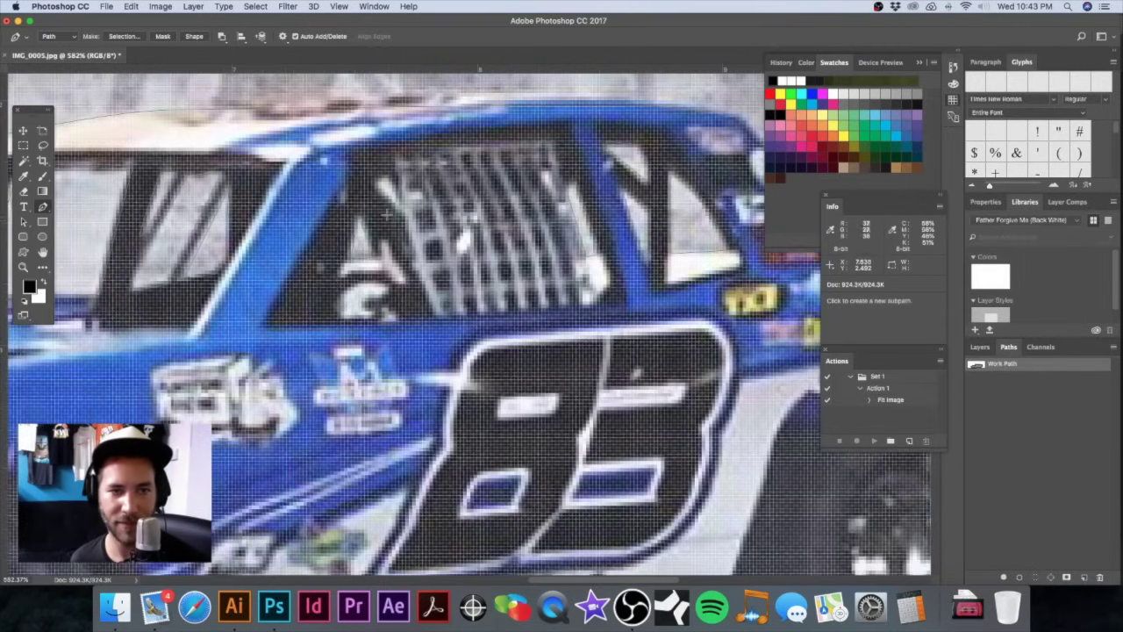
Step: Save the work path under the name CLIPPING PATH
{"action": "left_click", "coordinate": [531, 276], "text": "alt"}
{"action": "left_click", "coordinate": [533, 276], "text": "alt"}
{"action": "left_click", "coordinate": [533, 275], "text": "alt"}
{"action": "left_click", "coordinate": [533, 276], "text": "alt"}
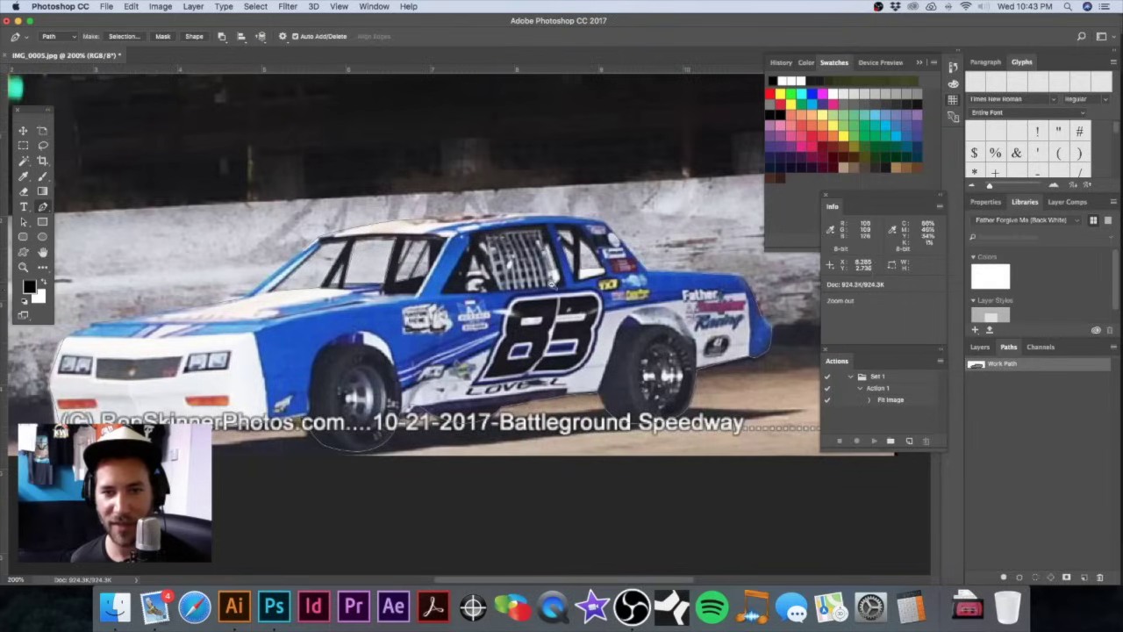
{"action": "left_click", "coordinate": [592, 315], "text": "alt"}
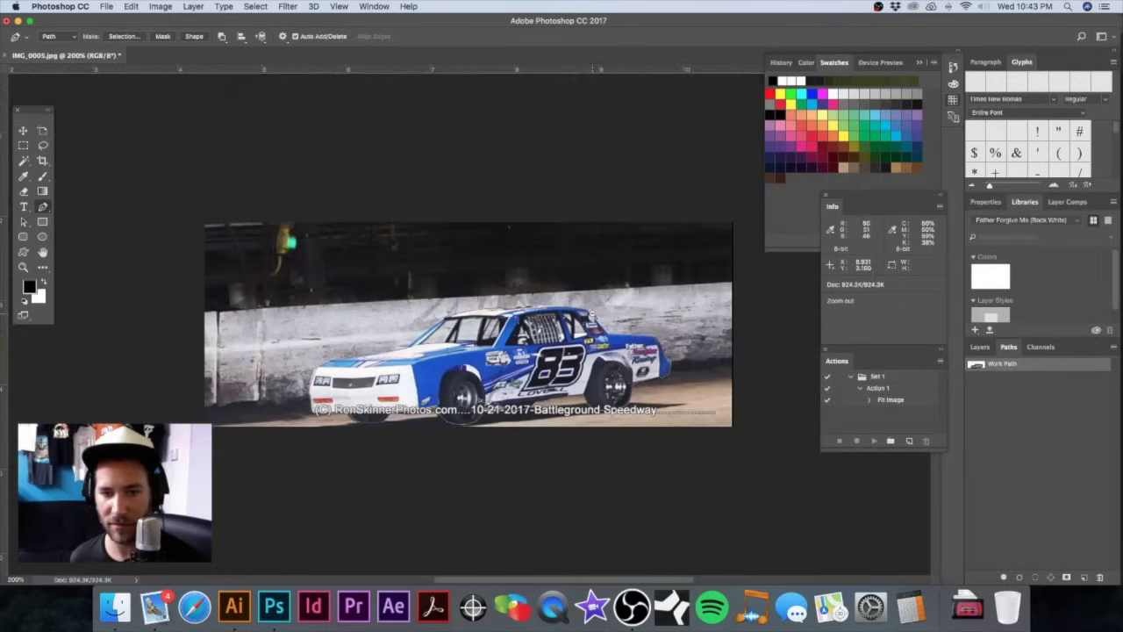
{"action": "double_click", "coordinate": [1000, 366]}
{"action": "type", "text": "C"}
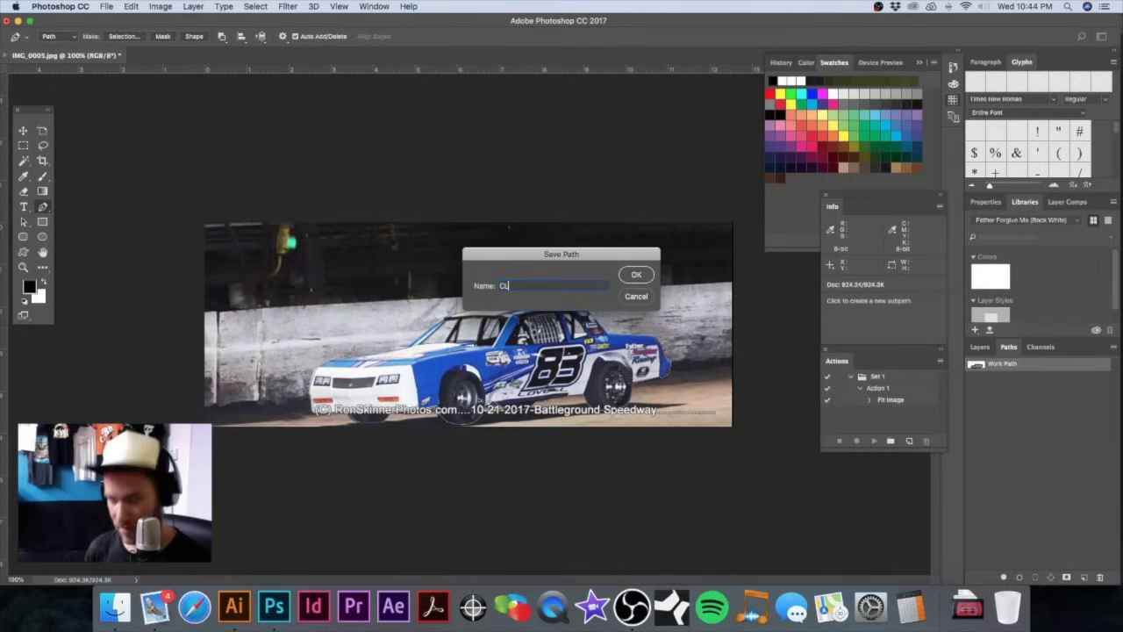
{"action": "type", "text": "LIPPING PATH"}
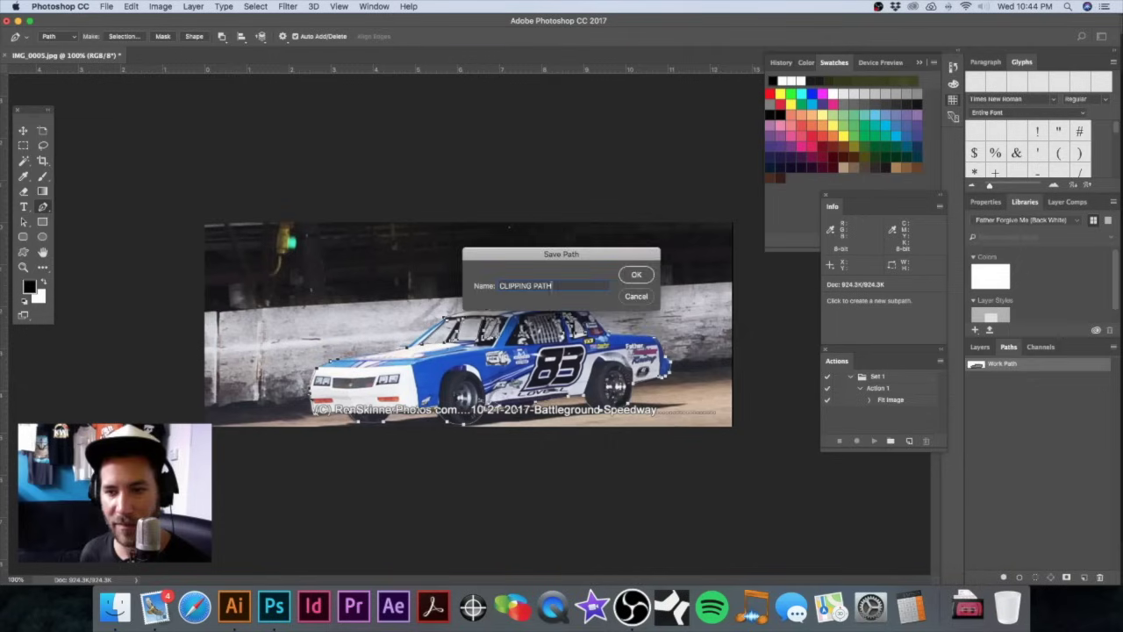
{"action": "key", "text": "Return"}
Step: Define CLIPPING PATH as the image's clipping path with a flatness of .3 device pixels
{"action": "left_click", "coordinate": [1113, 347]}
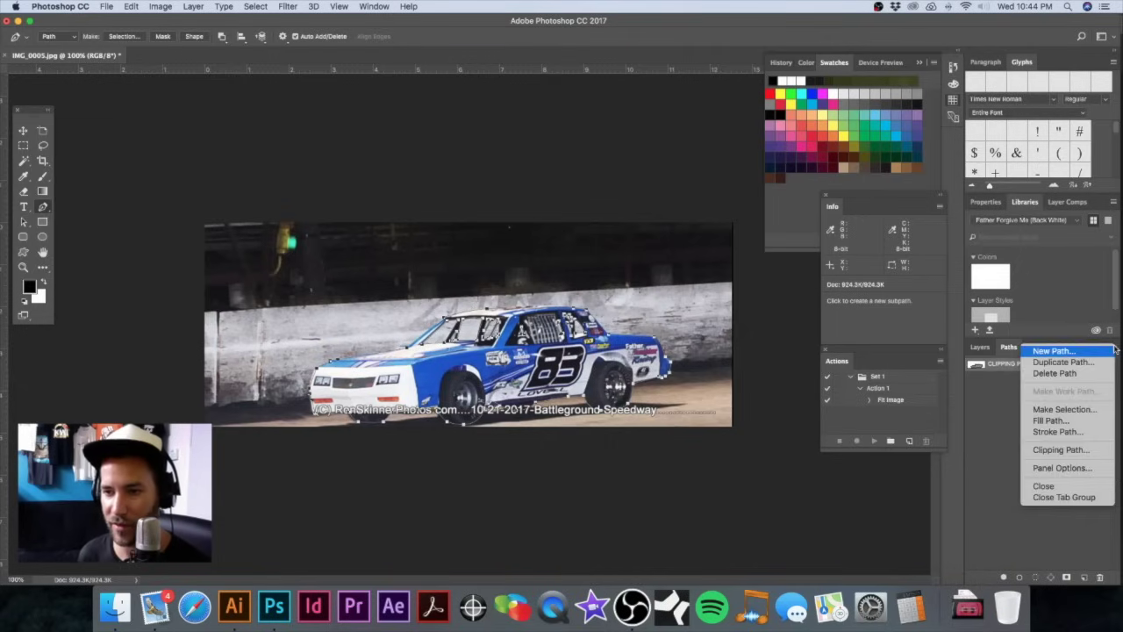
{"action": "left_click", "coordinate": [1081, 452]}
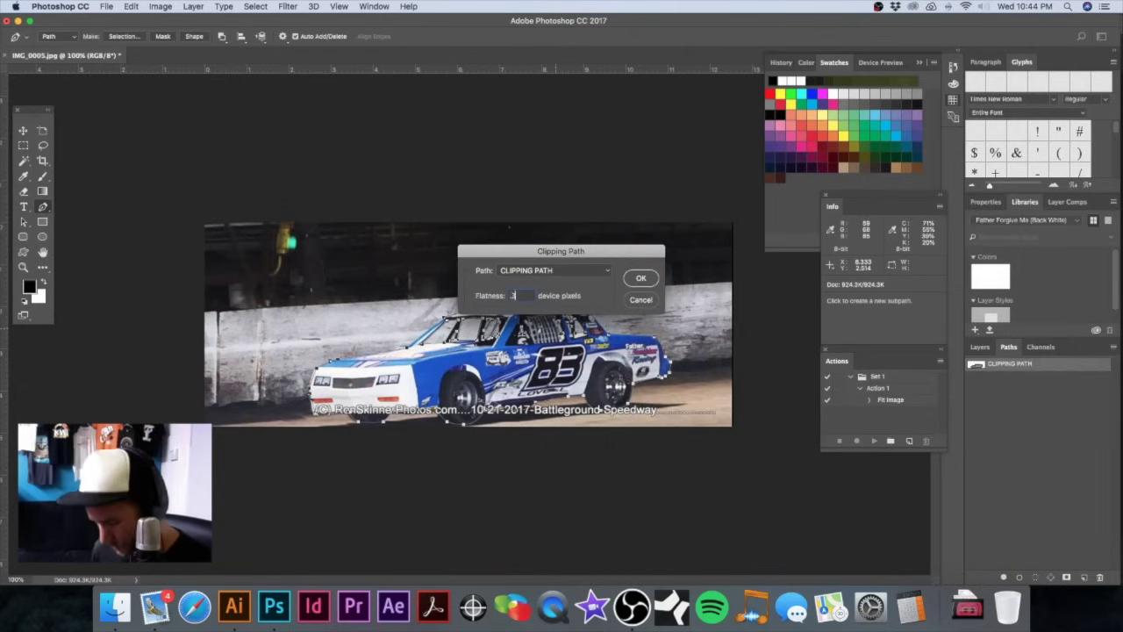
{"action": "left_click", "coordinate": [641, 277]}
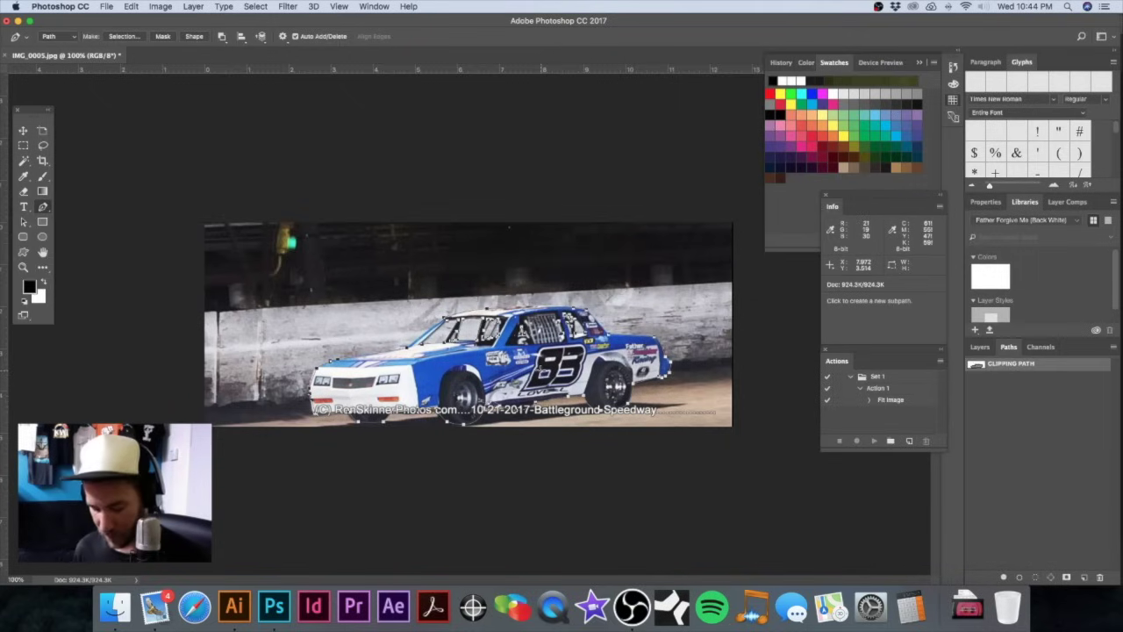
Step: Save the image in TIFF format as IMG_0005.tif in the BUILDS folder and close the document
{"action": "key", "text": "super+shift+s"}
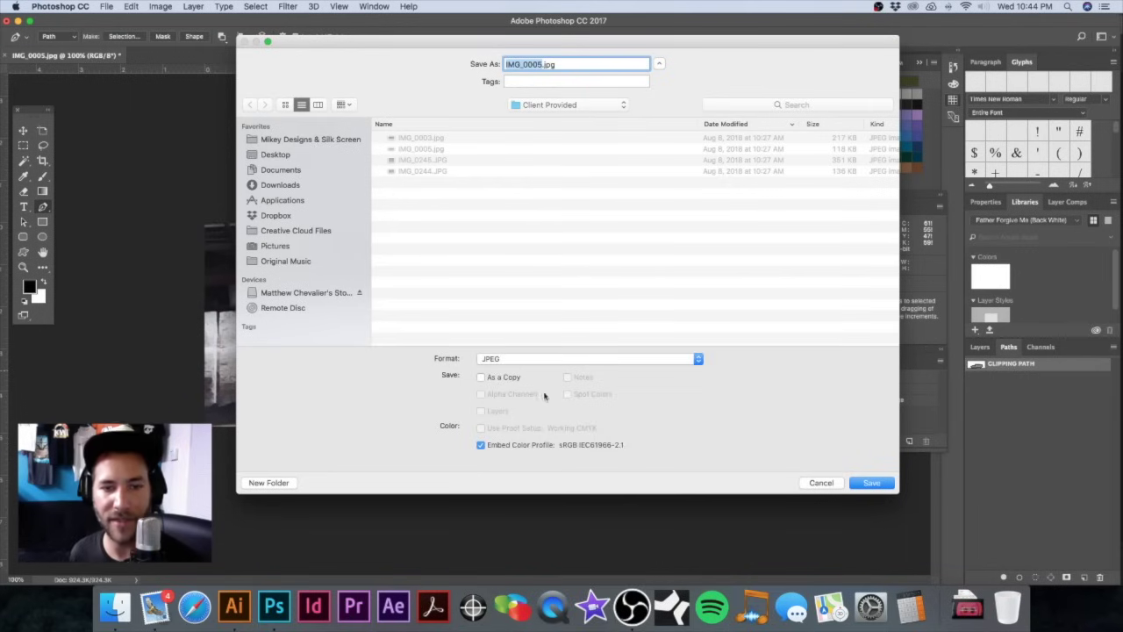
{"action": "left_click", "coordinate": [554, 360]}
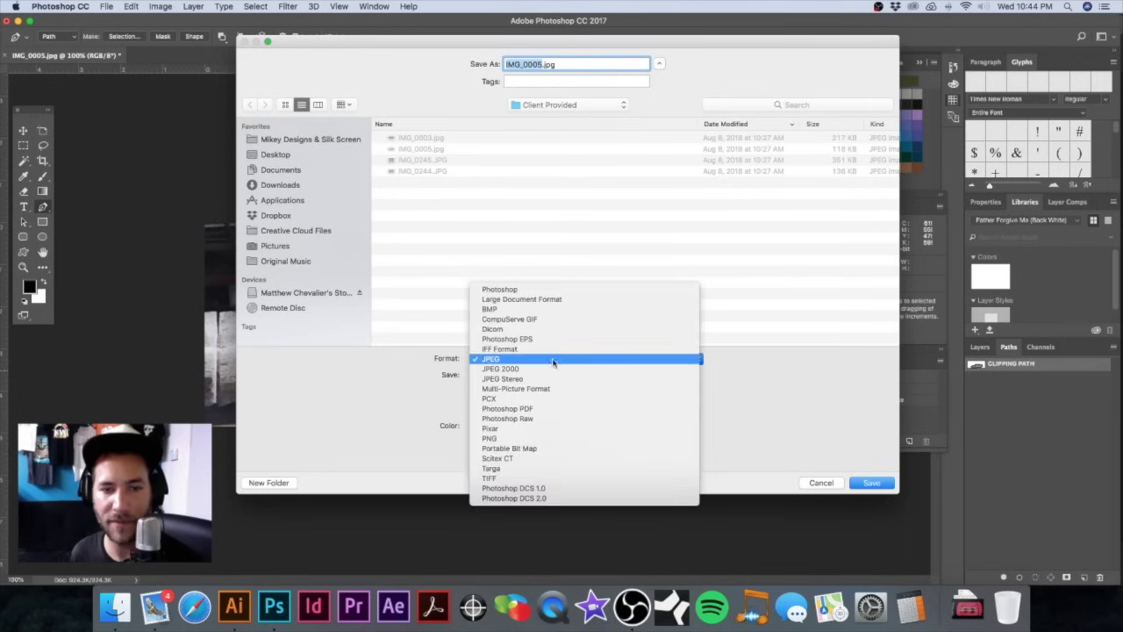
{"action": "left_click", "coordinate": [544, 478]}
{"action": "left_click", "coordinate": [560, 105]}
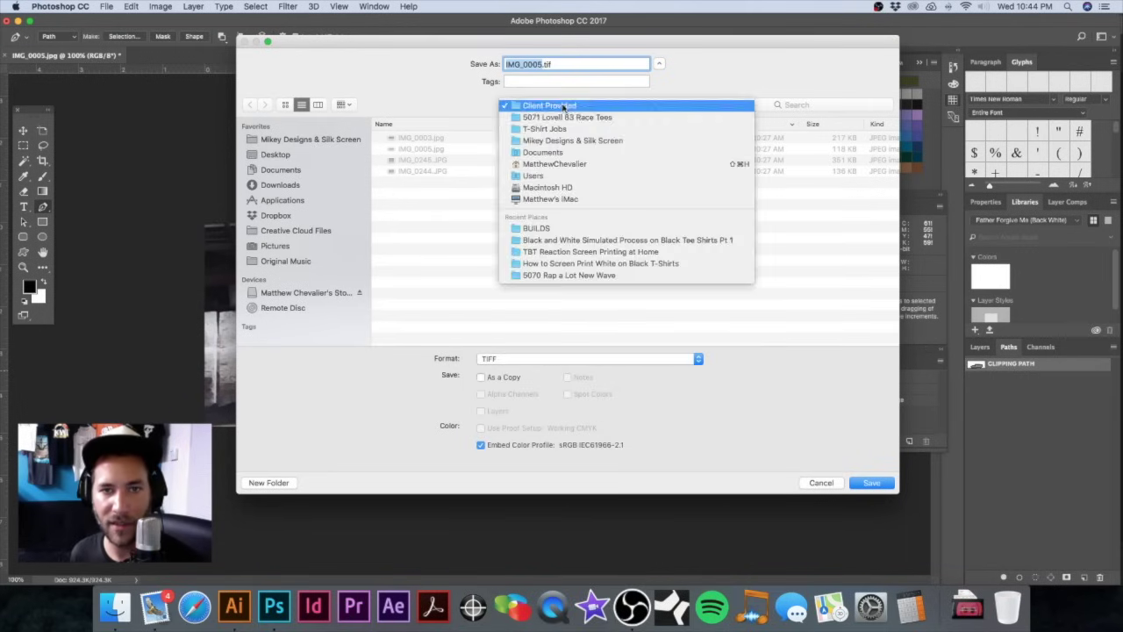
{"action": "left_click", "coordinate": [564, 118]}
{"action": "double_click", "coordinate": [416, 137]}
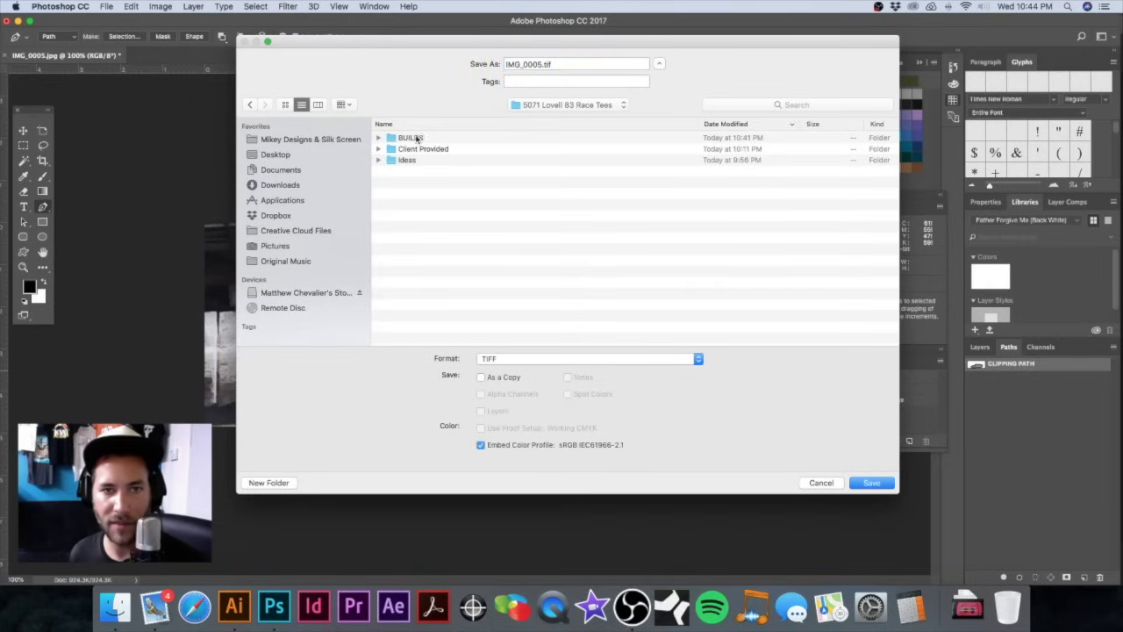
{"action": "left_click", "coordinate": [874, 483]}
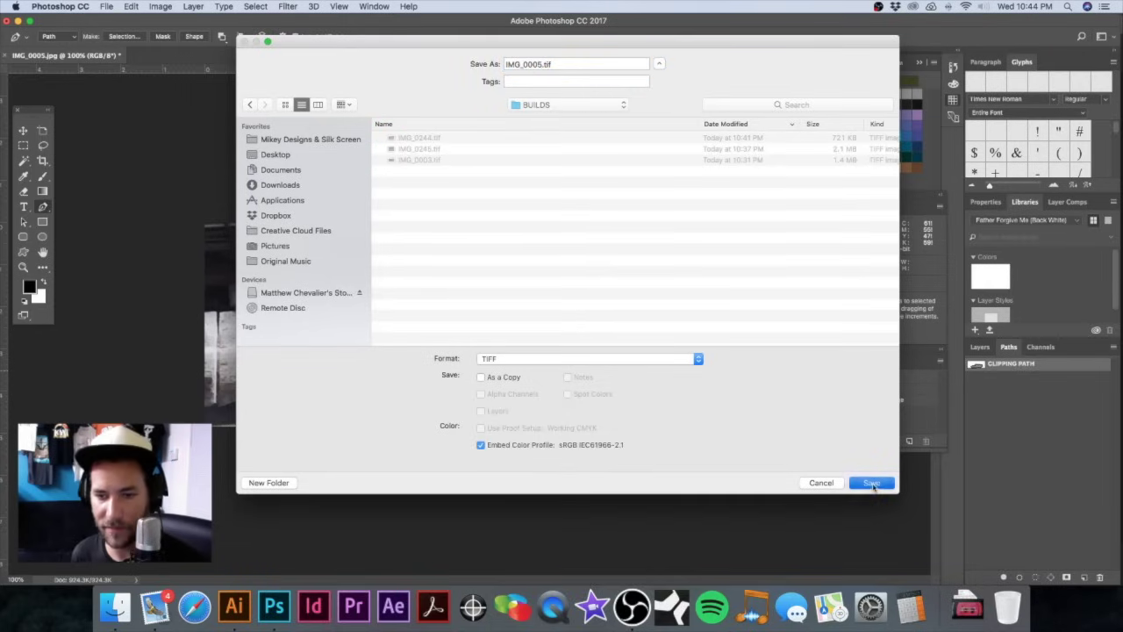
{"action": "left_click", "coordinate": [737, 152]}
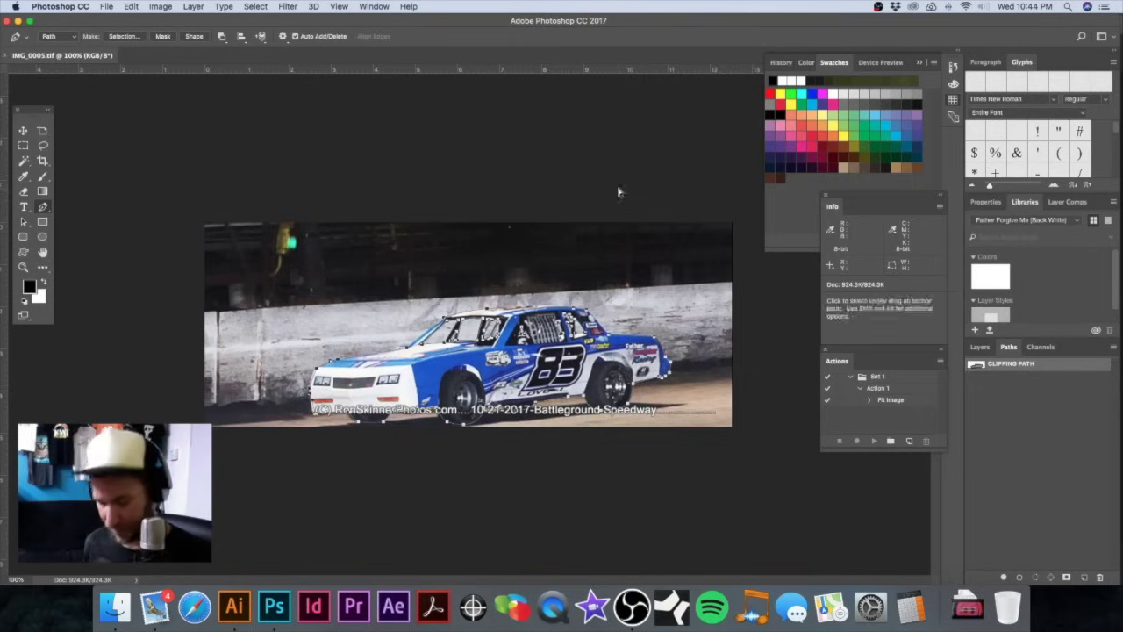
{"action": "key", "text": "super+w"}
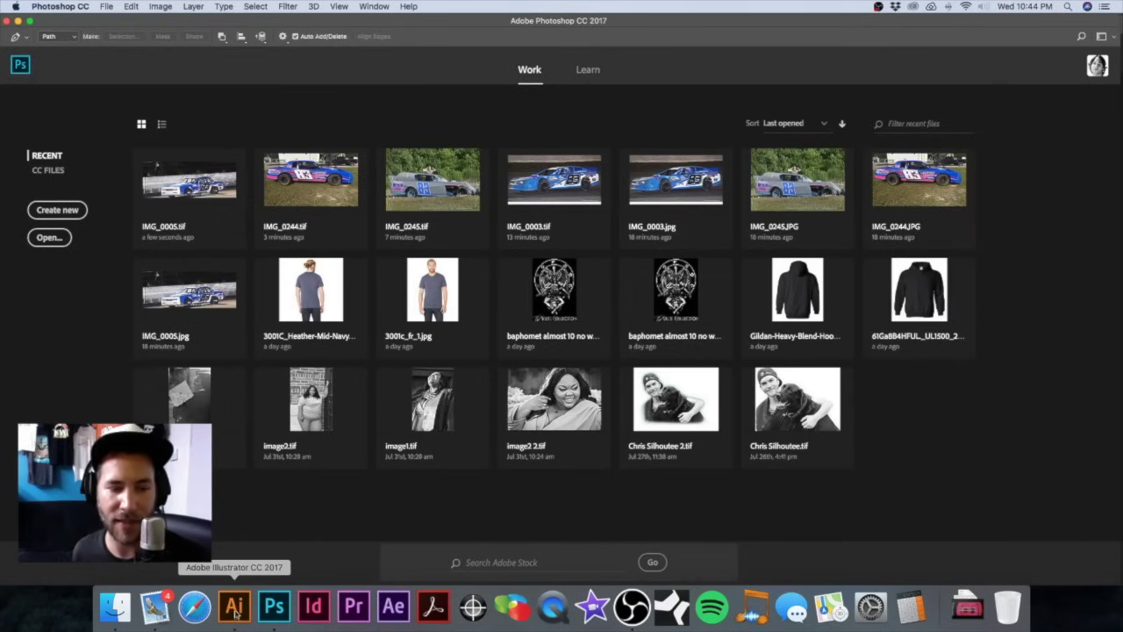
Step: Switch to Illustrator and create a new document 12 inches wide and 15 inches high
{"action": "left_click", "coordinate": [234, 607]}
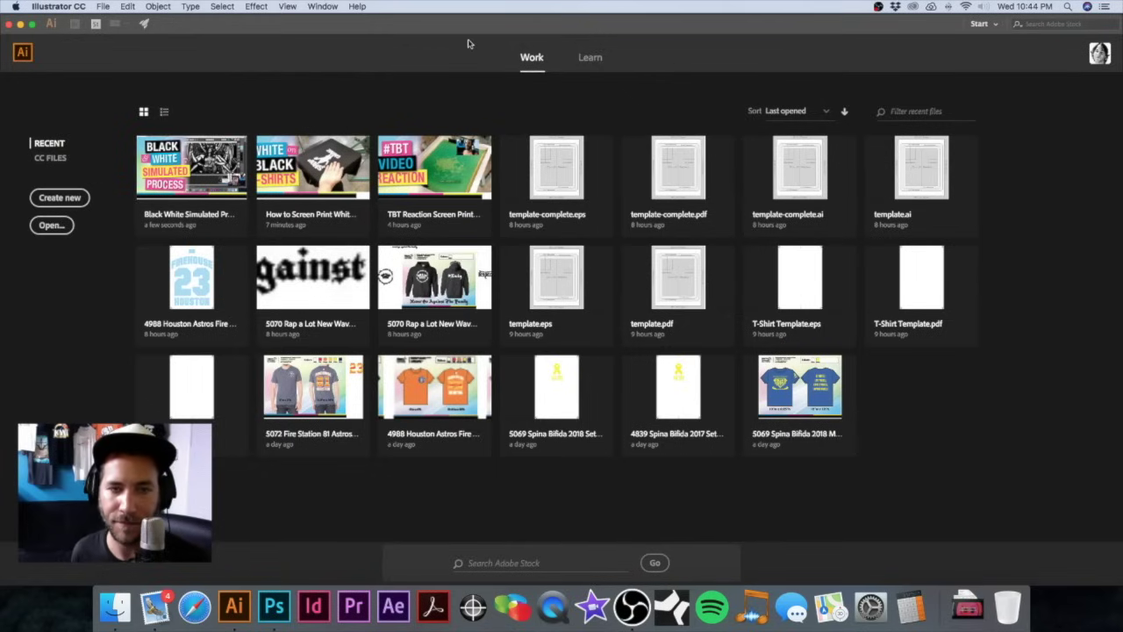
{"action": "key", "text": "super+n"}
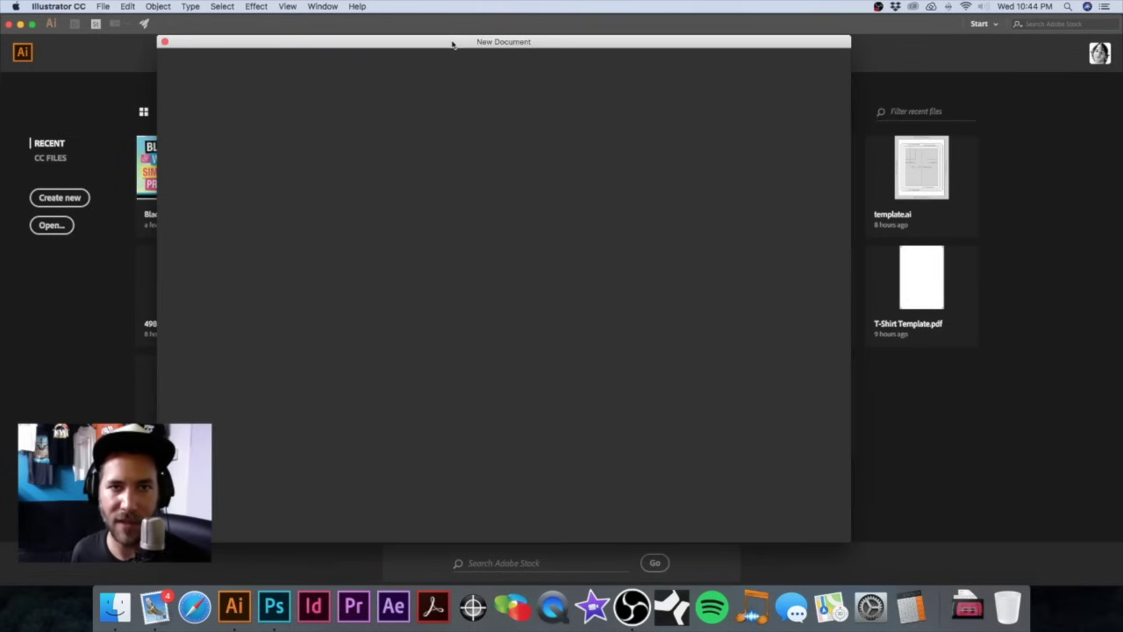
{"action": "left_click_drag", "start_coordinate": [453, 44], "coordinate": [475, 38]}
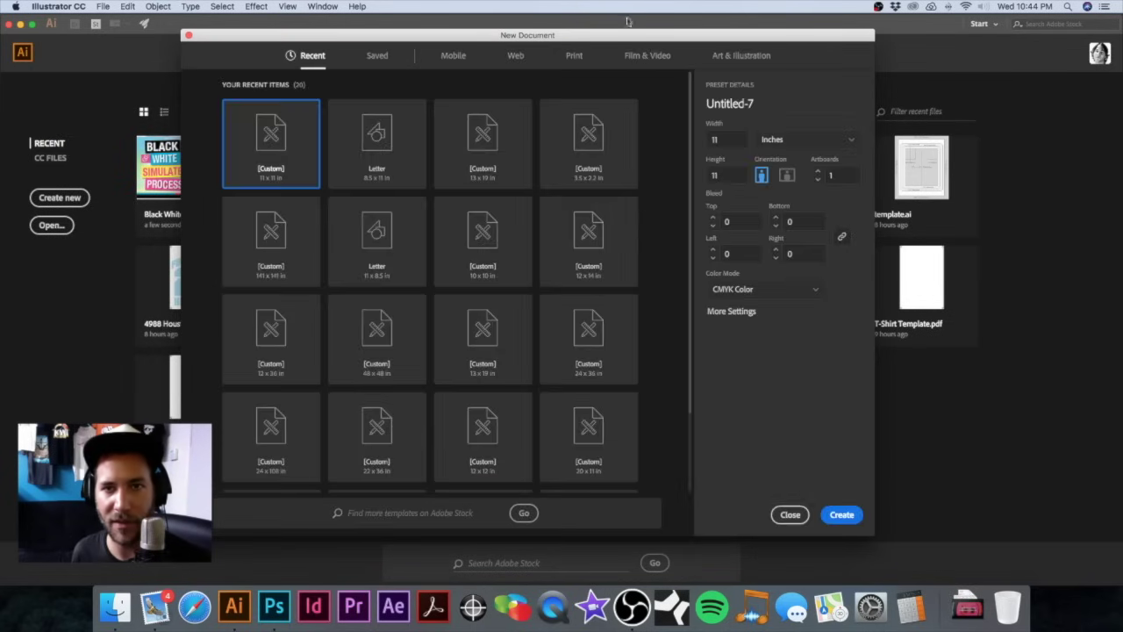
{"action": "left_click_drag", "start_coordinate": [725, 140], "coordinate": [698, 143]}
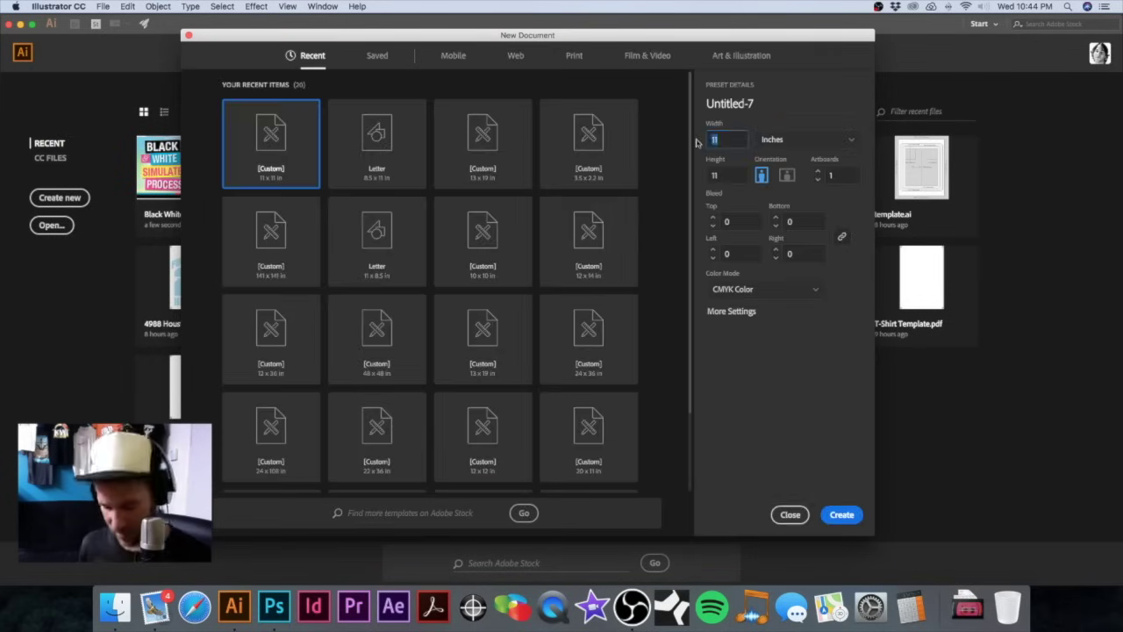
{"action": "key", "text": "Tab"}
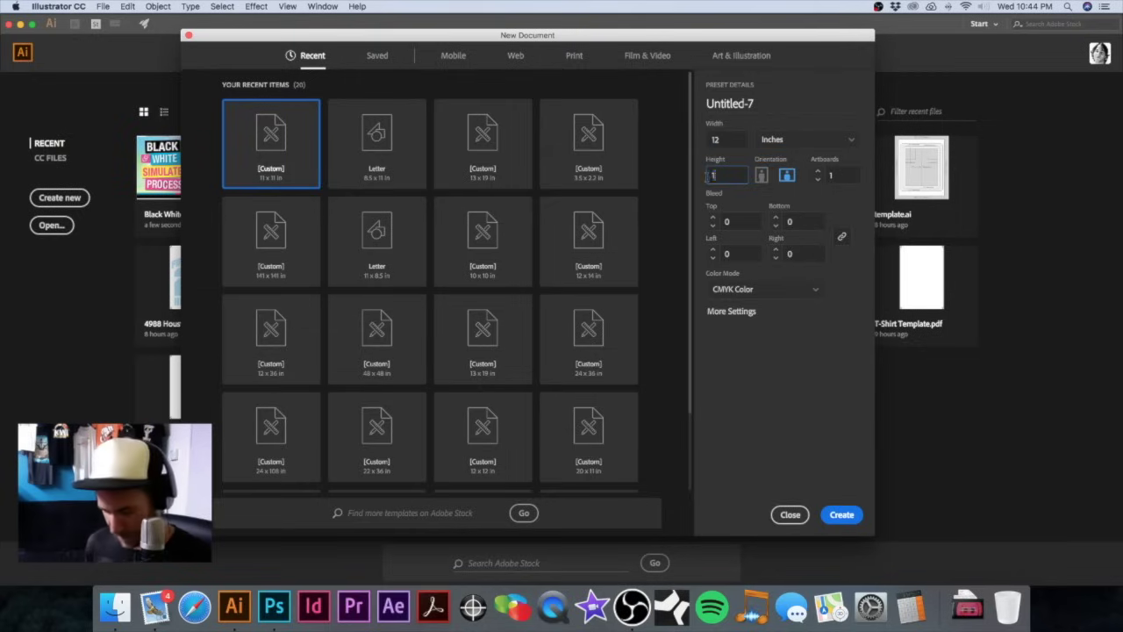
{"action": "type", "text": "15"}
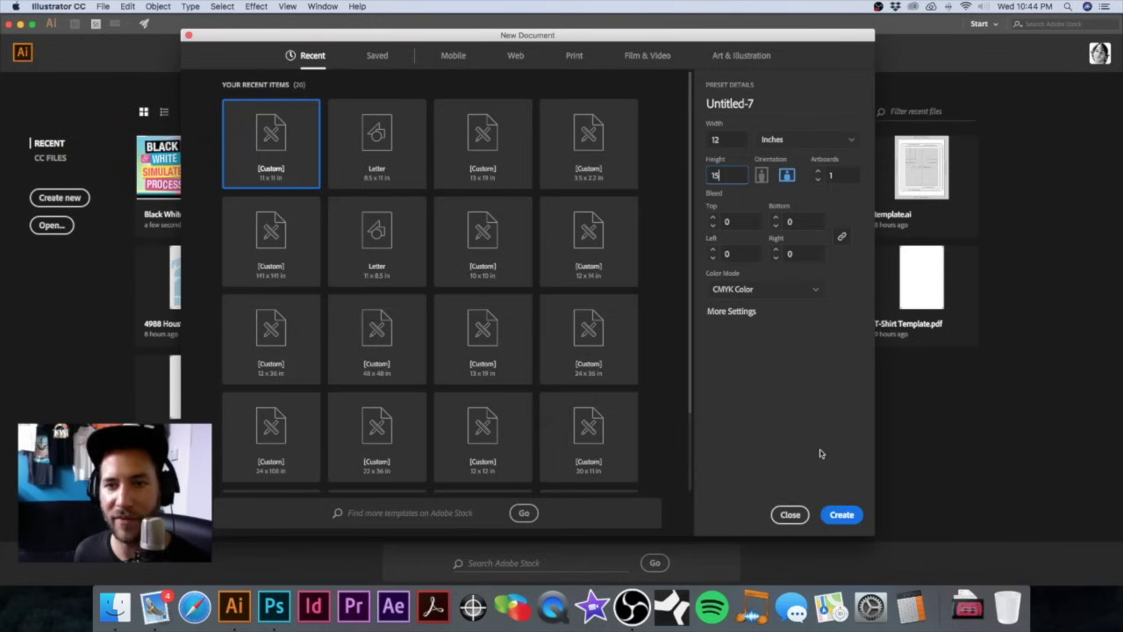
{"action": "left_click", "coordinate": [842, 514]}
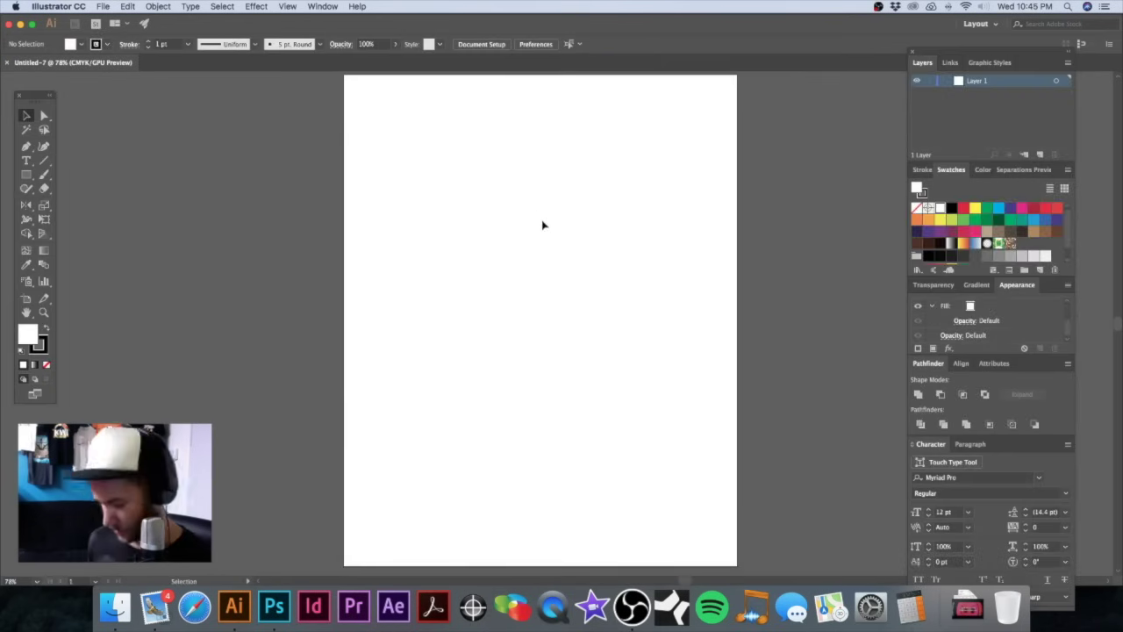
Step: Choose all four TIFFs, IMG_0005, IMG_0244, IMG_0245 and IMG_0003, from the job's BUILDS folder for placing in the document
{"action": "key", "text": "super"}
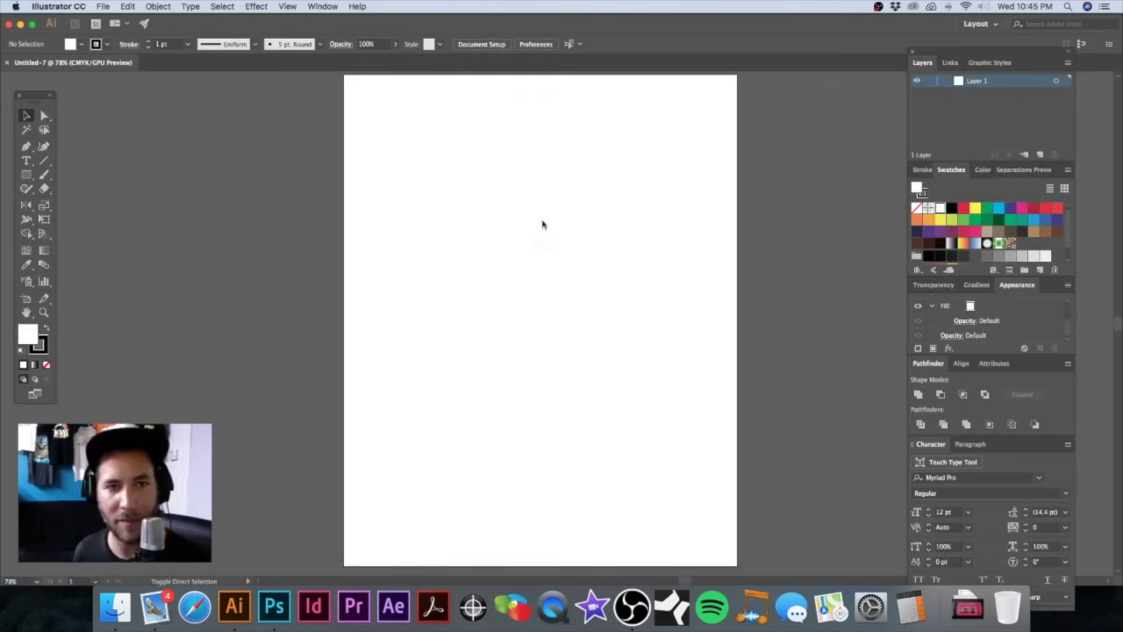
{"action": "key", "text": "super+shift+p"}
{"action": "left_click", "coordinate": [302, 104]}
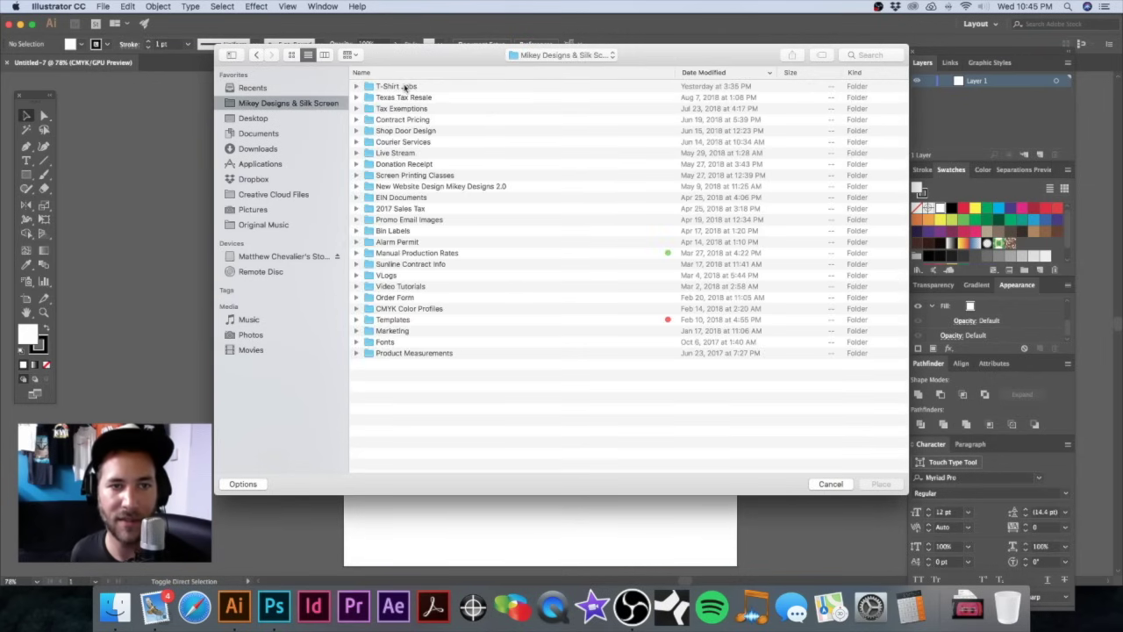
{"action": "left_click", "coordinate": [406, 87]}
{"action": "double_click", "coordinate": [405, 87]}
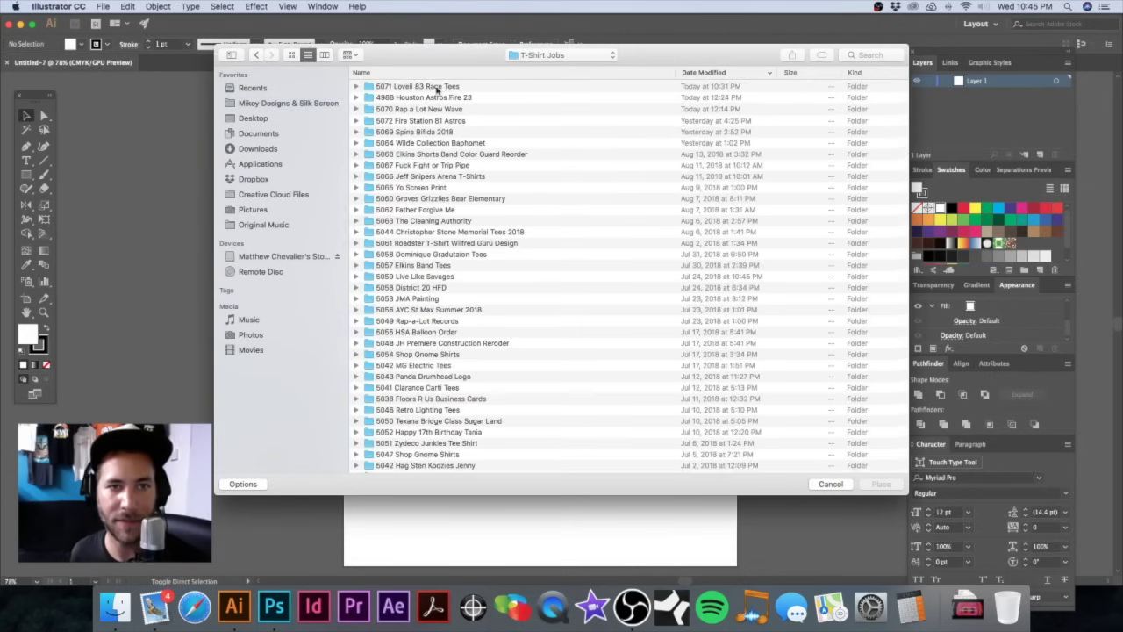
{"action": "left_click", "coordinate": [436, 88]}
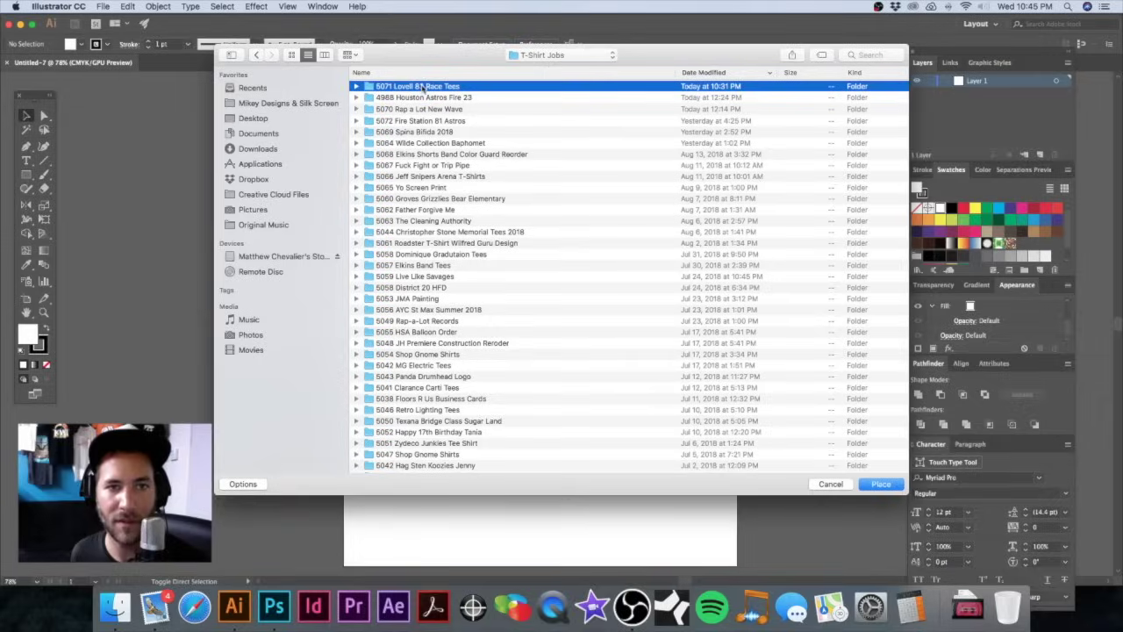
{"action": "double_click", "coordinate": [424, 88]}
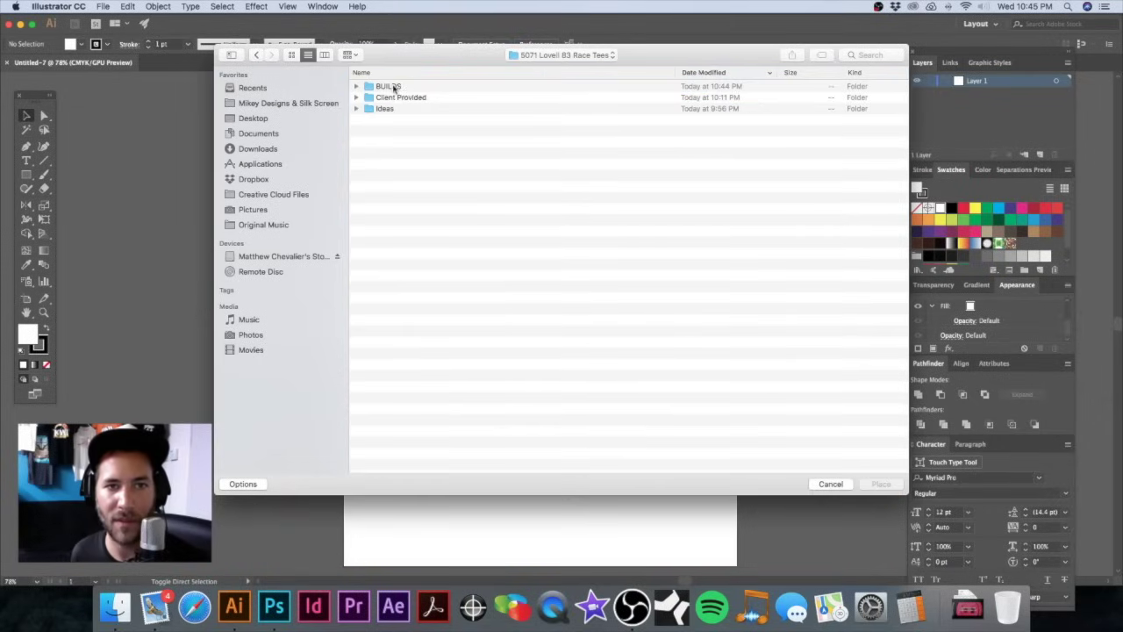
{"action": "left_click", "coordinate": [394, 88]}
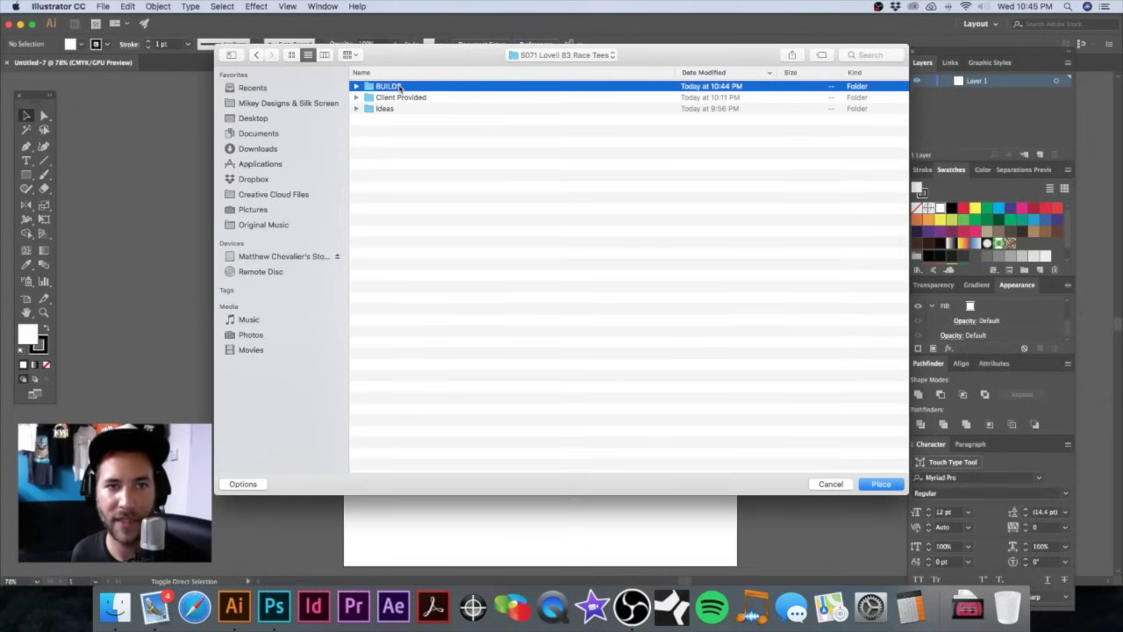
{"action": "double_click", "coordinate": [394, 87]}
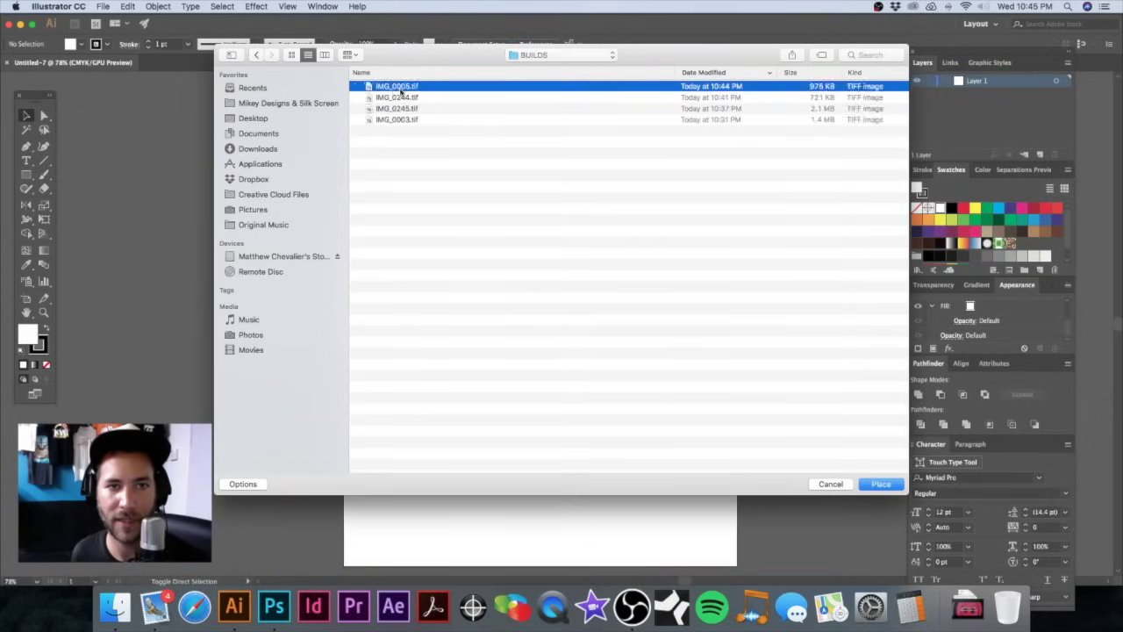
{"action": "left_click", "coordinate": [406, 121], "text": "shift"}
{"action": "left_click", "coordinate": [883, 485]}
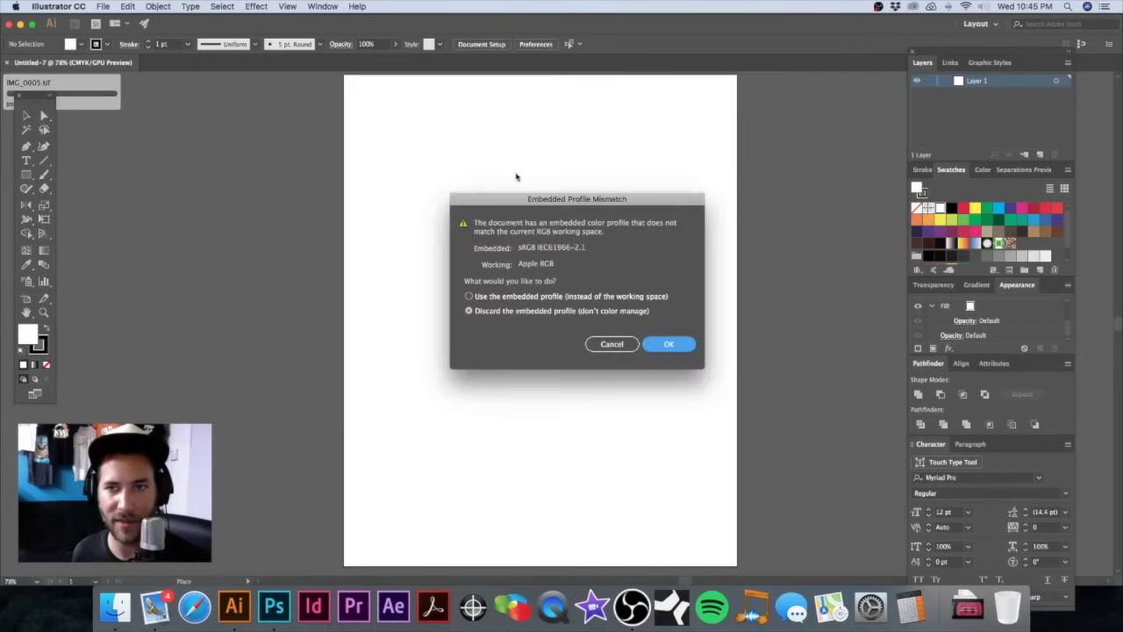
Step: Use the embedded color profile instead of the working space for the images being placed
{"action": "key", "text": "Return"}
{"action": "key", "text": "Return"}
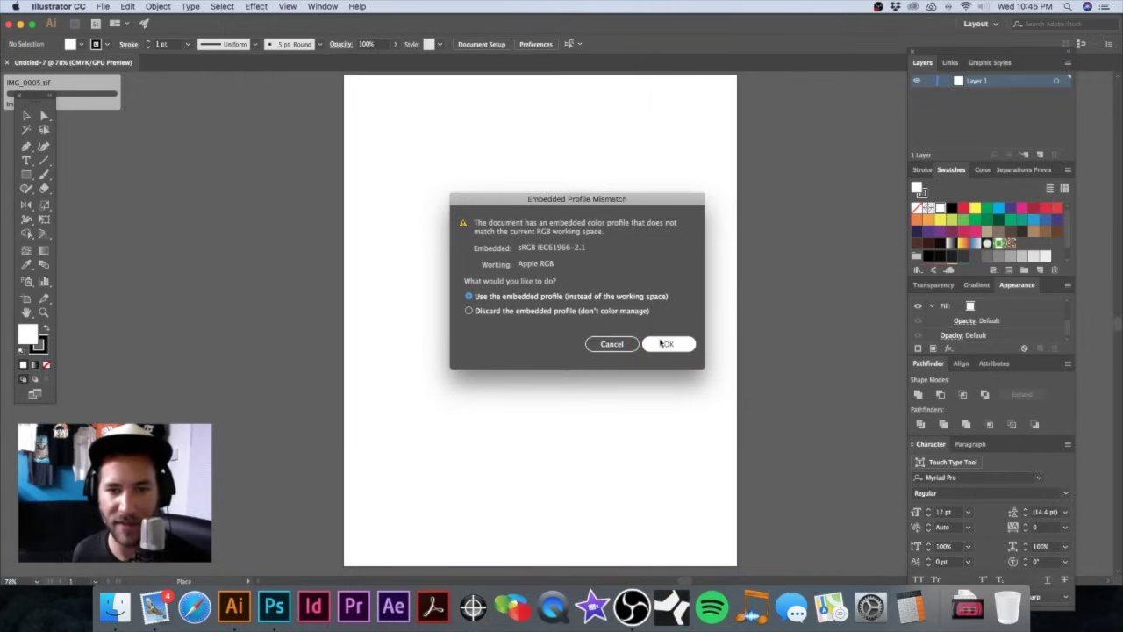
{"action": "left_click", "coordinate": [529, 299]}
{"action": "left_click", "coordinate": [665, 344]}
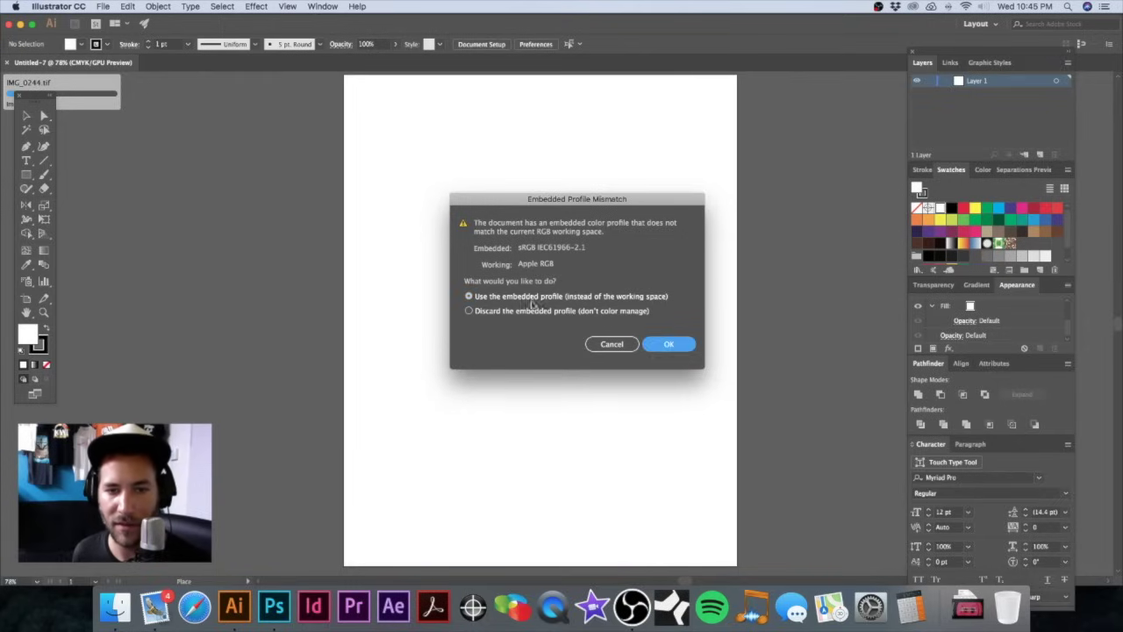
{"action": "left_click", "coordinate": [527, 296]}
{"action": "left_click", "coordinate": [666, 344]}
{"action": "left_click", "coordinate": [523, 297]}
{"action": "left_click", "coordinate": [666, 344]}
Step: Place the loaded race car images one after another on and around the artboard
{"action": "left_click", "coordinate": [411, 141]}
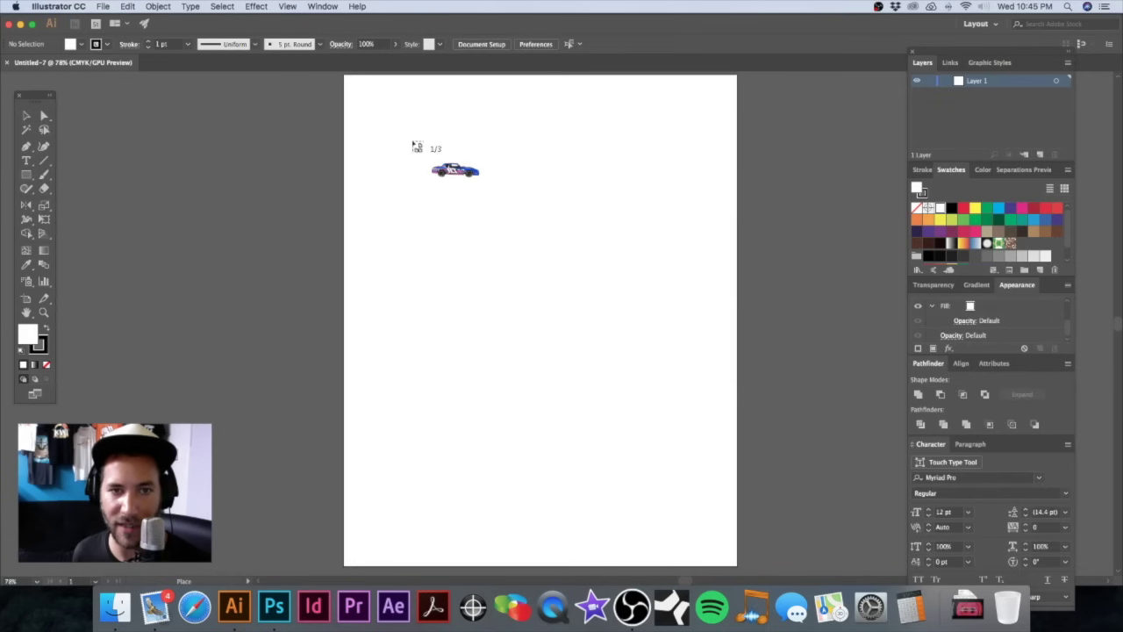
{"action": "left_click", "coordinate": [427, 323]}
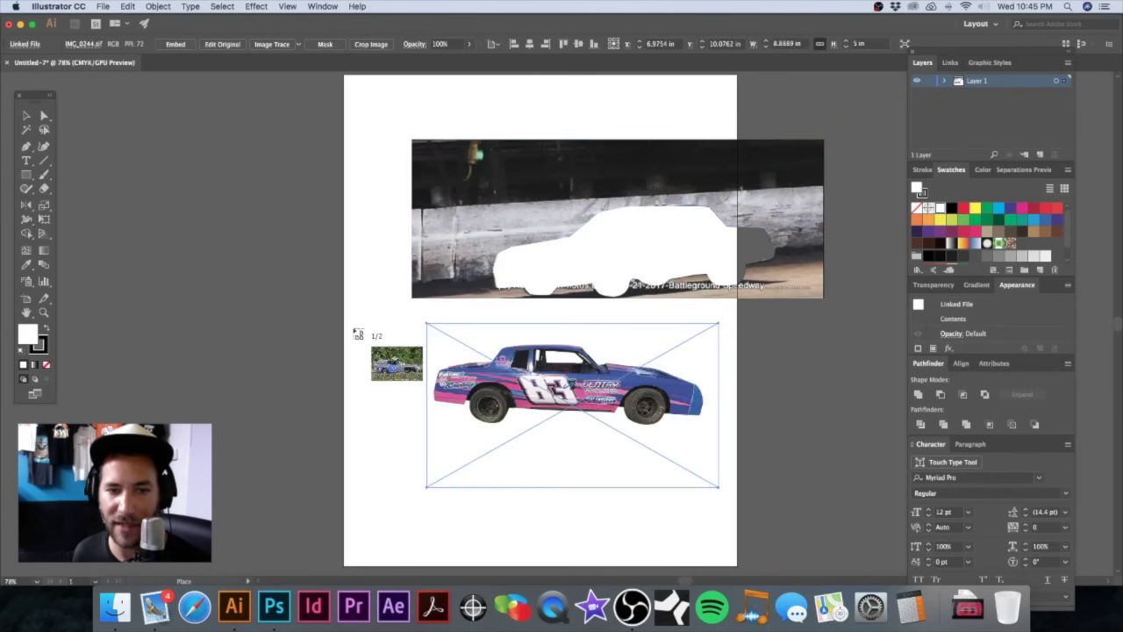
{"action": "left_click", "coordinate": [221, 233]}
{"action": "scroll", "coordinate": [492, 351], "scroll_direction": "down", "scroll_amount": 3}
{"action": "scroll", "coordinate": [492, 351], "scroll_direction": "right", "scroll_amount": 5}
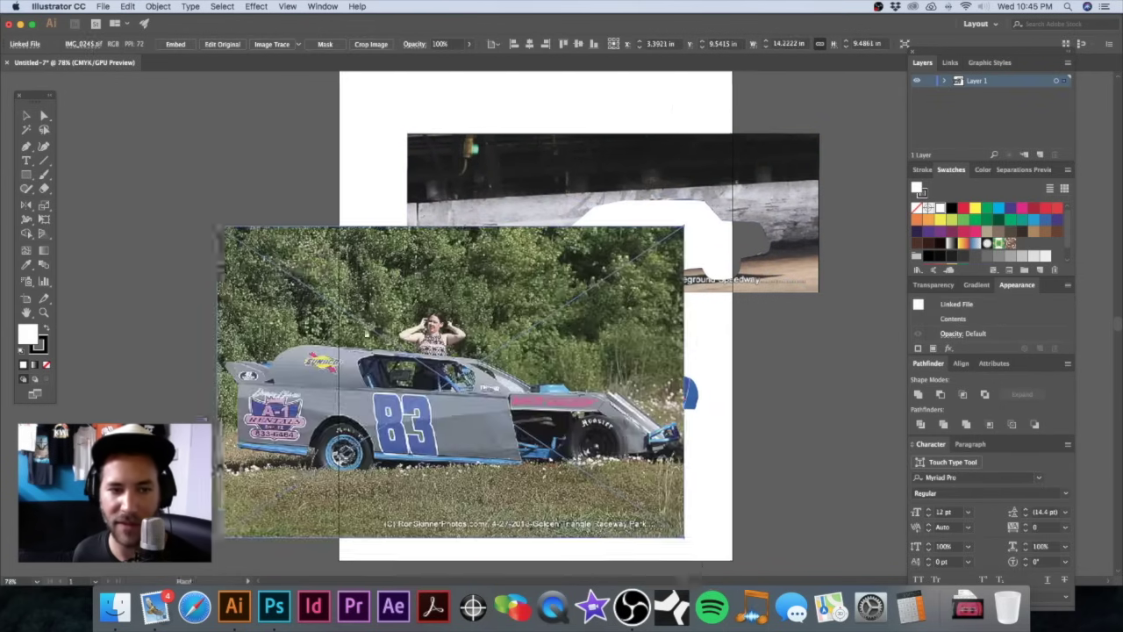
Step: Spread out the placed images: IMG_0245 and IMG_0005 above the artboard, the purple car beside it, and IMG_0003 onto it
{"action": "key", "text": "super+minus"}
{"action": "key", "text": "super+minus"}
{"action": "key", "text": "super+minus"}
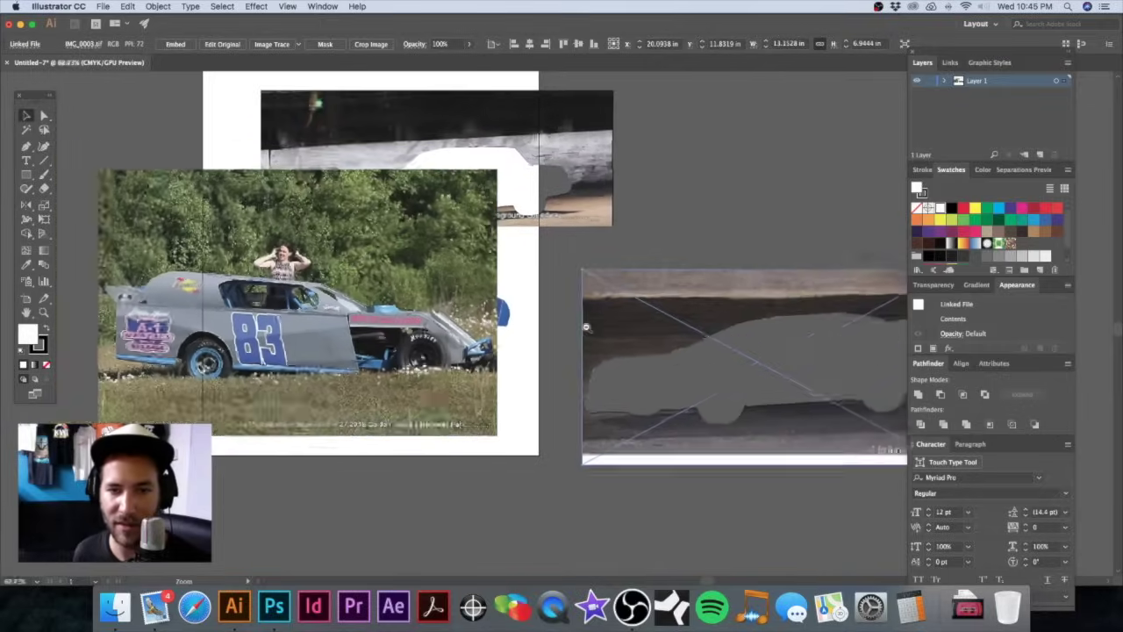
{"action": "left_click_drag", "start_coordinate": [573, 316], "coordinate": [612, 328]}
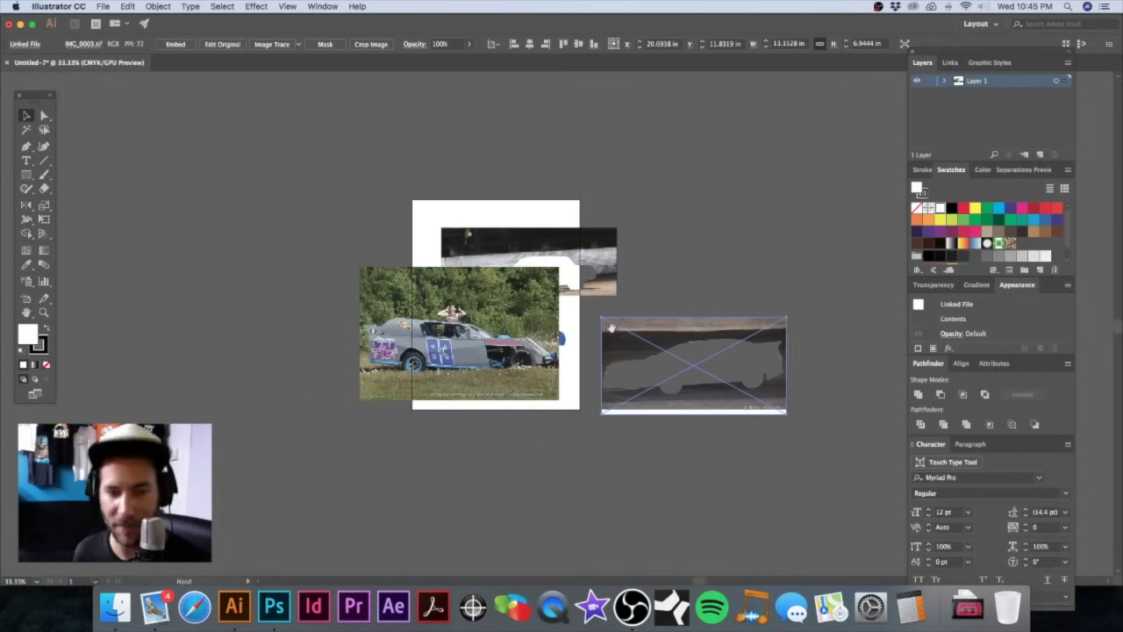
{"action": "left_click_drag", "start_coordinate": [511, 346], "coordinate": [409, 194]}
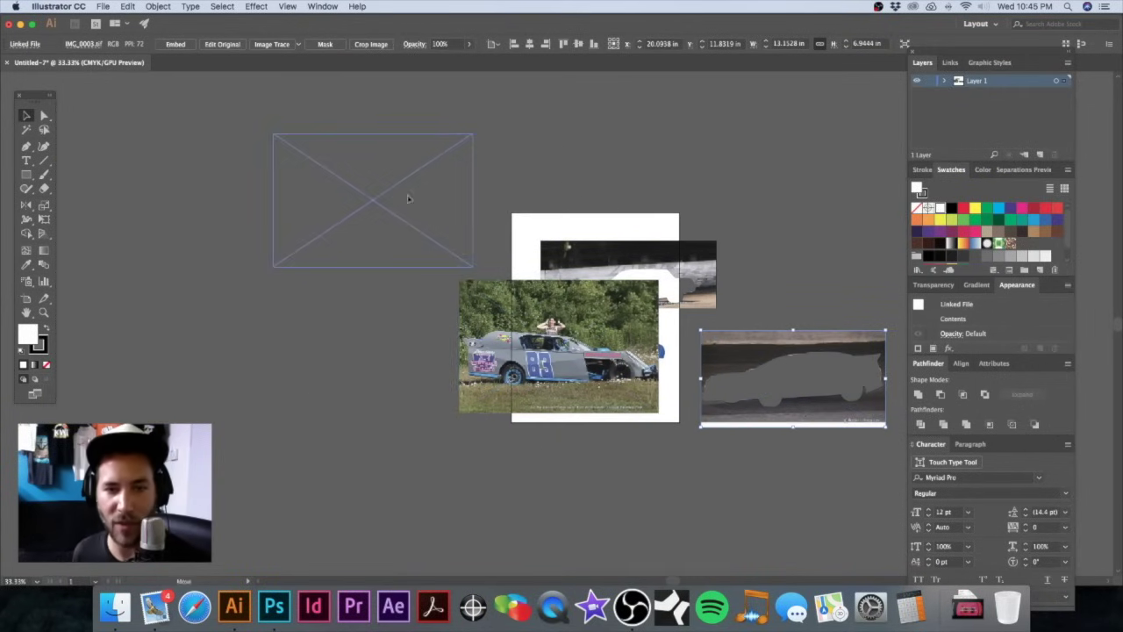
{"action": "left_click_drag", "start_coordinate": [613, 267], "coordinate": [560, 165]}
{"action": "left_click_drag", "start_coordinate": [606, 345], "coordinate": [391, 333]}
{"action": "left_click", "coordinate": [602, 268]}
{"action": "left_click_drag", "start_coordinate": [823, 361], "coordinate": [656, 305]}
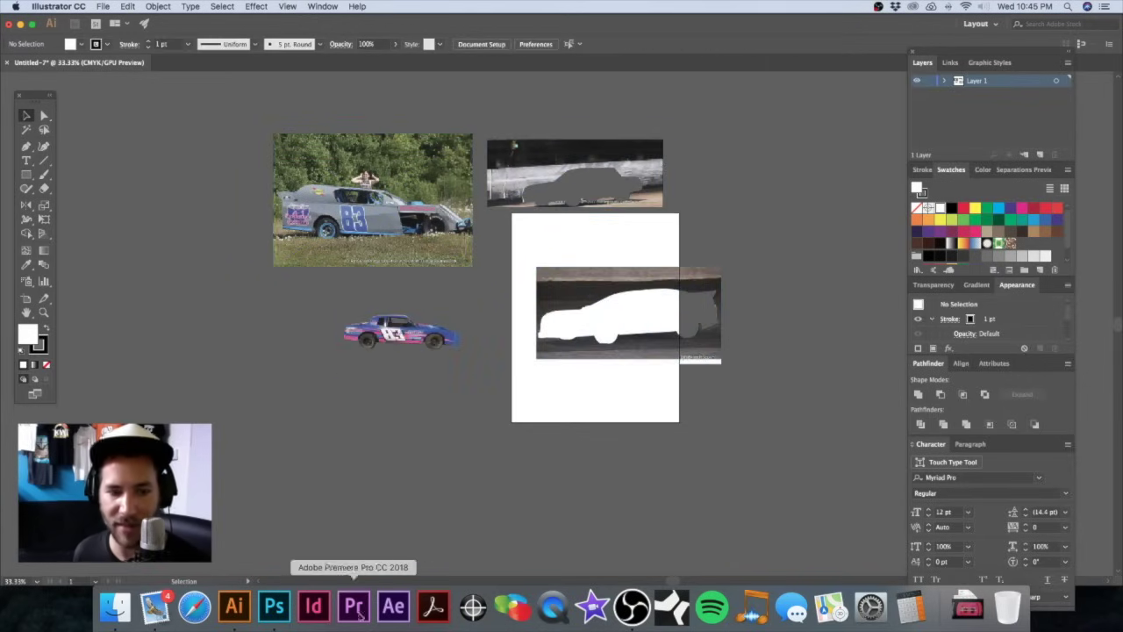
Step: Switch to Photoshop and open IMG_0005, IMG_0244, IMG_0245 and IMG_0003 as TIFFs from the BUILDS folder
{"action": "left_click", "coordinate": [274, 605]}
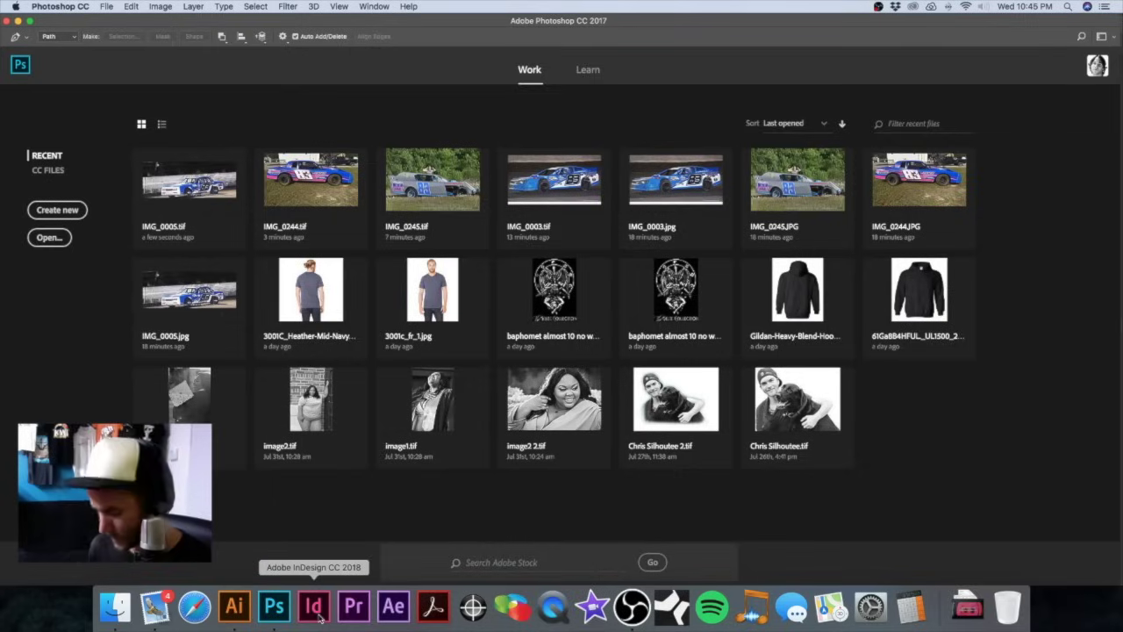
{"action": "key", "text": "super+o"}
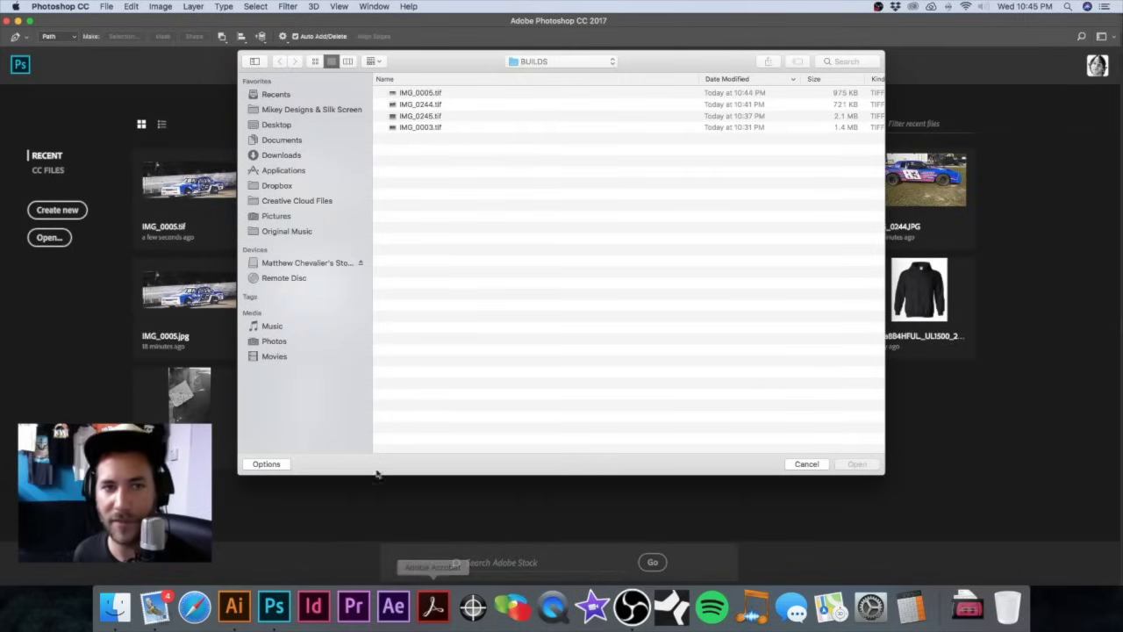
{"action": "left_click", "coordinate": [430, 93]}
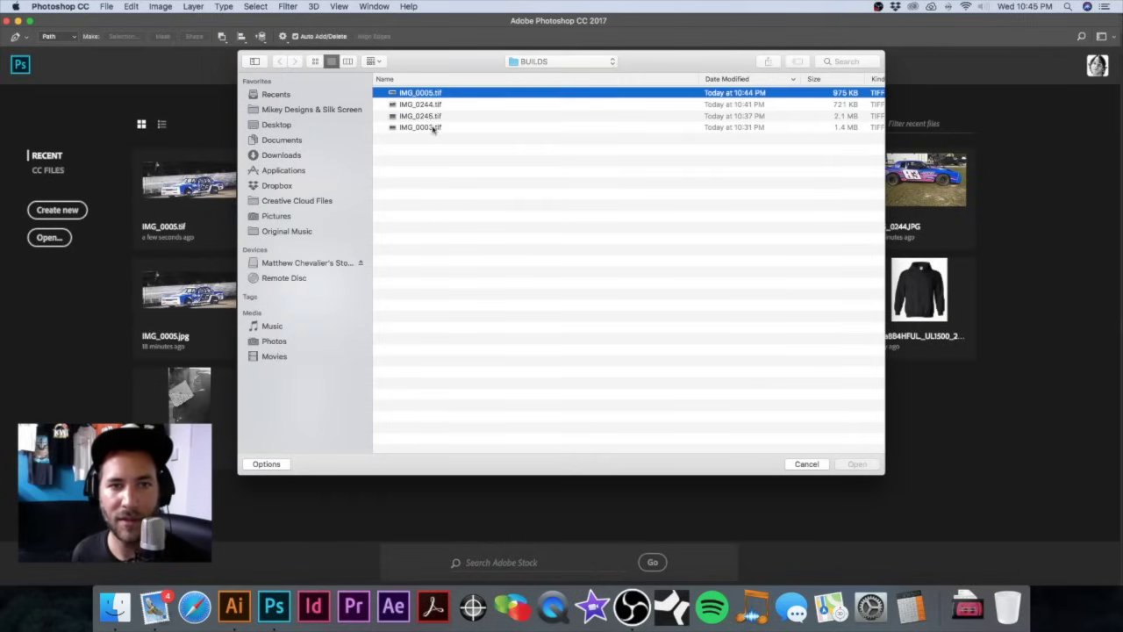
{"action": "left_click", "coordinate": [430, 128], "text": "shift"}
{"action": "left_click", "coordinate": [847, 466]}
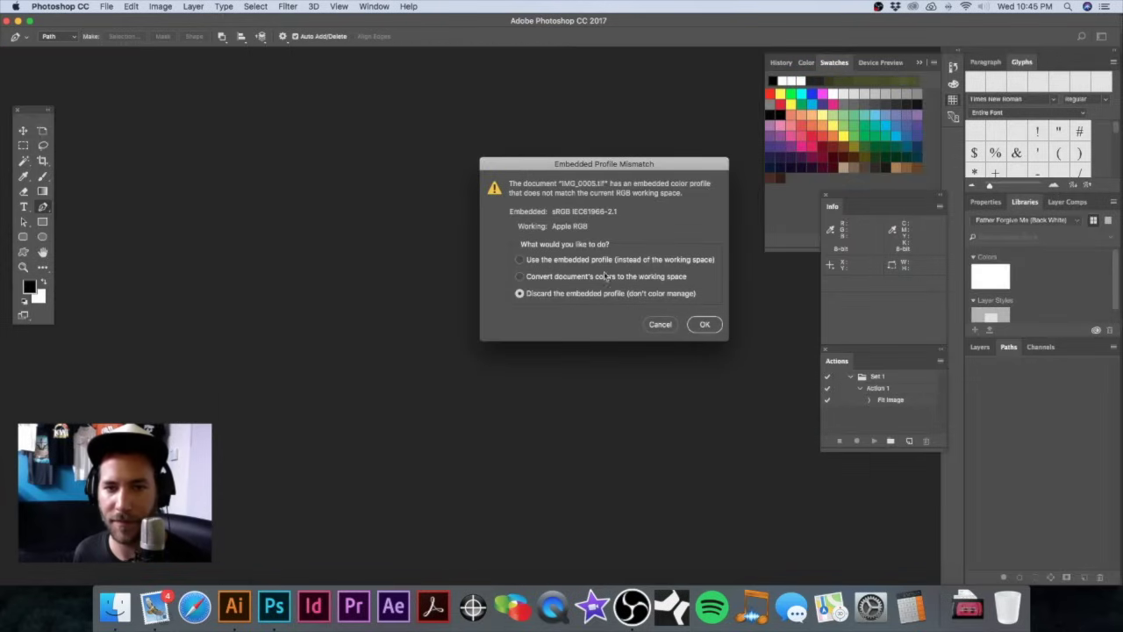
Step: Discard the embedded color profile for each of the four opened race car images
{"action": "left_click", "coordinate": [699, 325]}
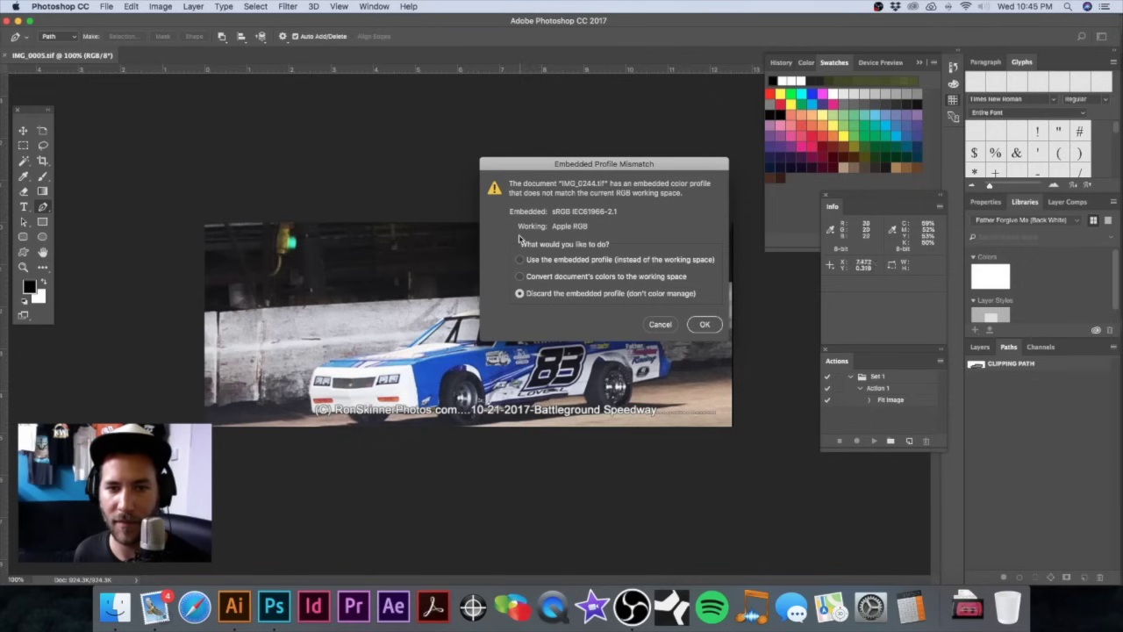
{"action": "left_click", "coordinate": [698, 325]}
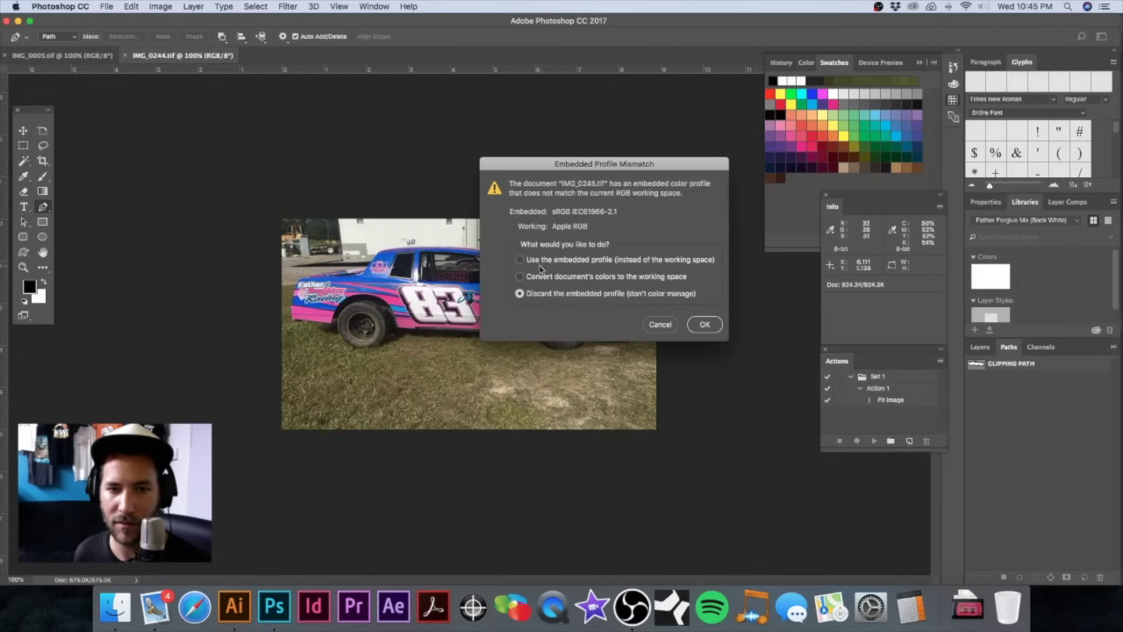
{"action": "left_click", "coordinate": [703, 326]}
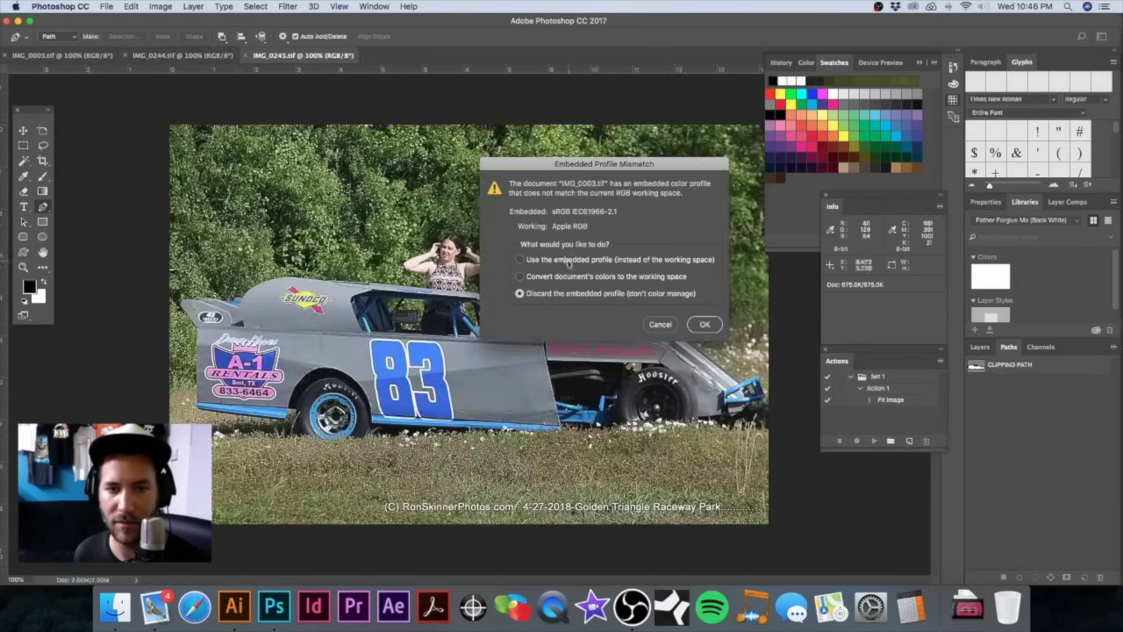
{"action": "left_click", "coordinate": [704, 324]}
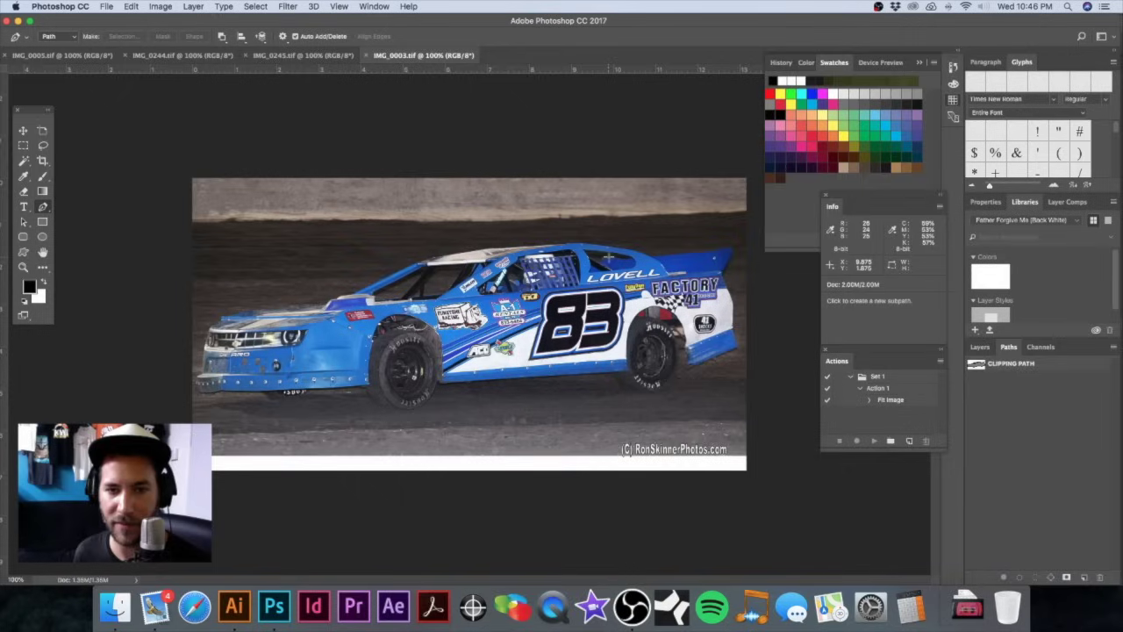
Step: Check the placed images in Illustrator, and close IMG_0244.tif in Photoshop
{"action": "left_click", "coordinate": [230, 607]}
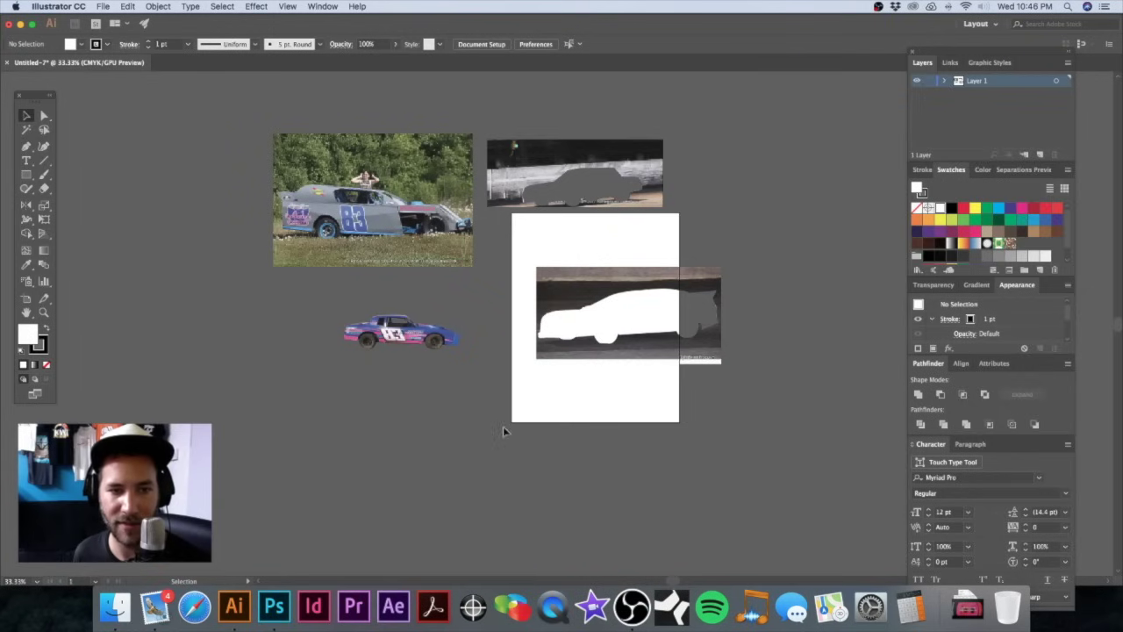
{"action": "left_click", "coordinate": [274, 607]}
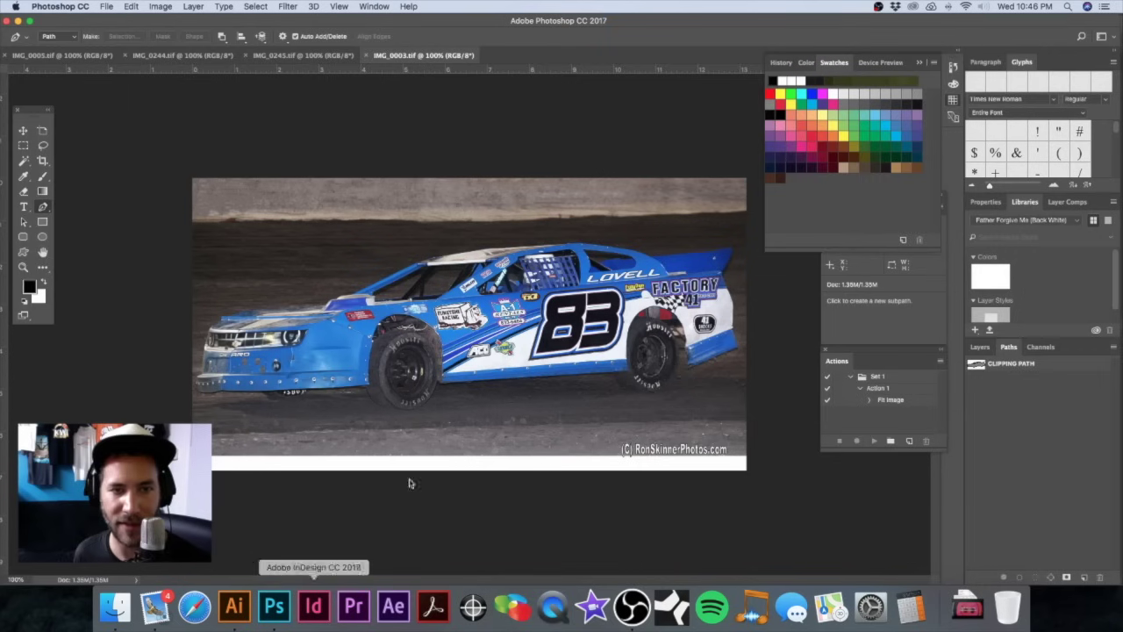
{"action": "left_click", "coordinate": [317, 55]}
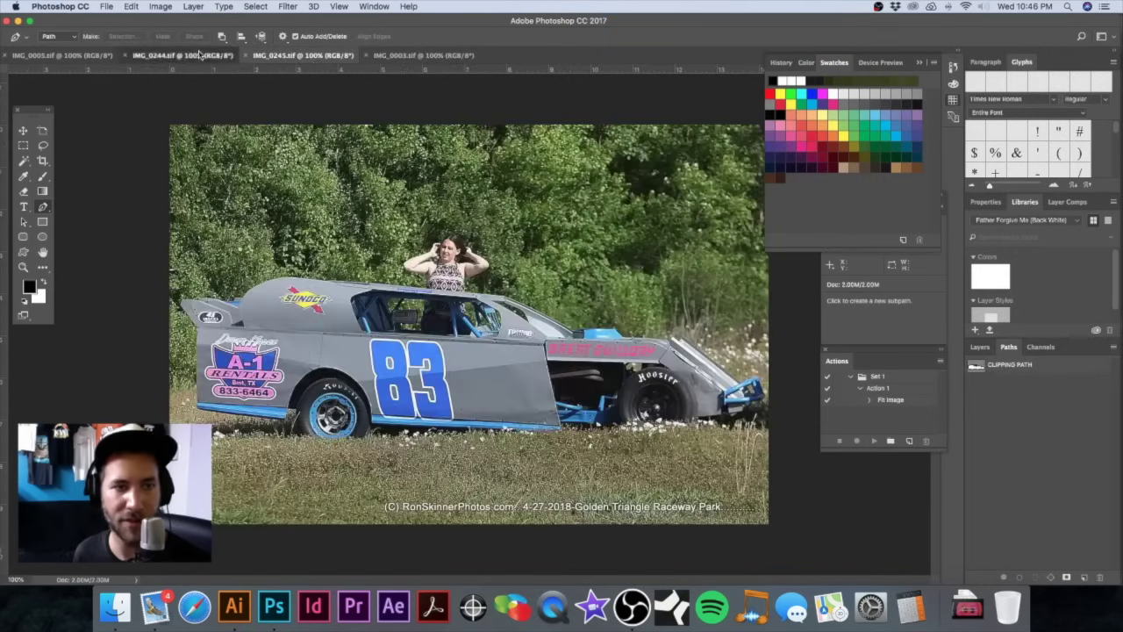
{"action": "left_click", "coordinate": [200, 55]}
{"action": "key", "text": "super+w"}
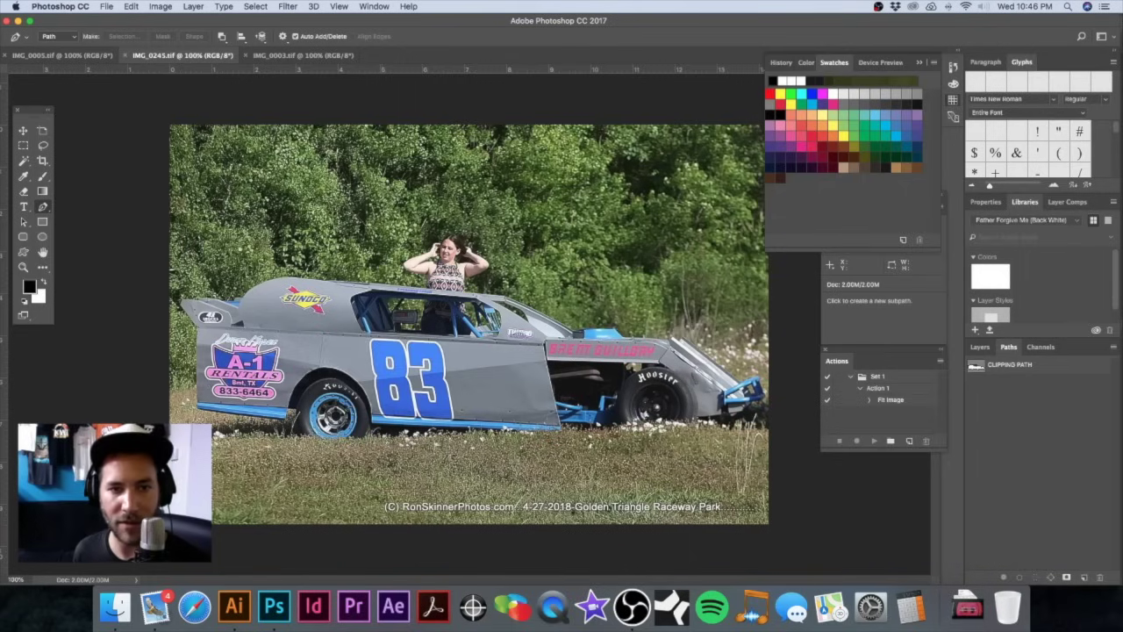
Step: Identify the placed gray car image in Illustrator, and in Photoshop assign CLIPPING PATH to IMG_0245.tif with .3 flatness and save it
{"action": "left_click", "coordinate": [230, 610]}
{"action": "left_click", "coordinate": [419, 260]}
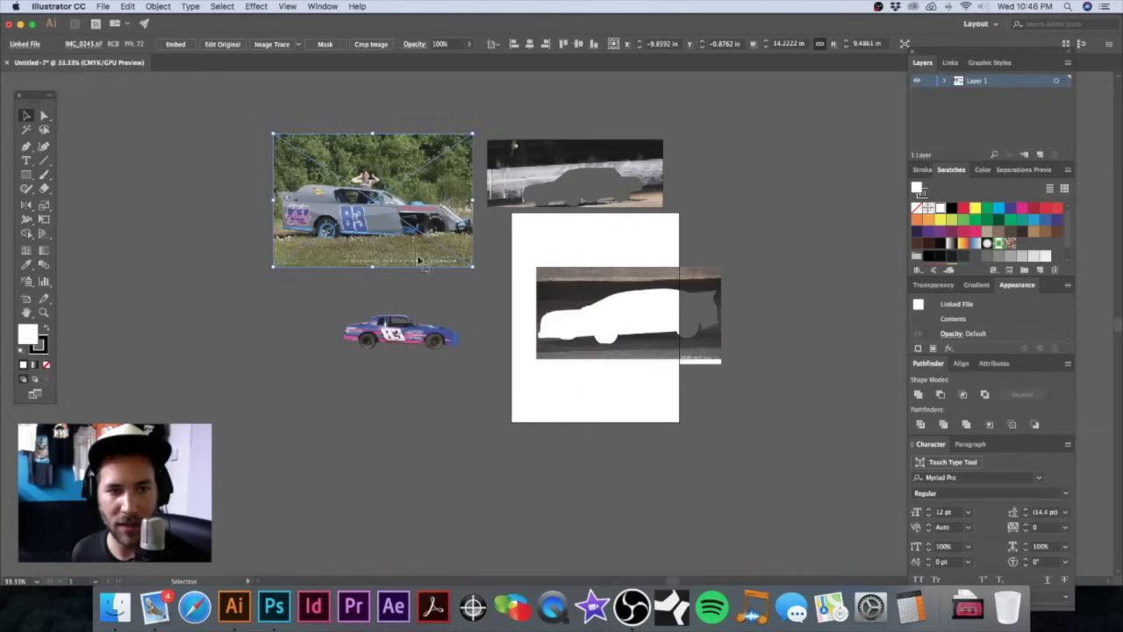
{"action": "left_click", "coordinate": [274, 607]}
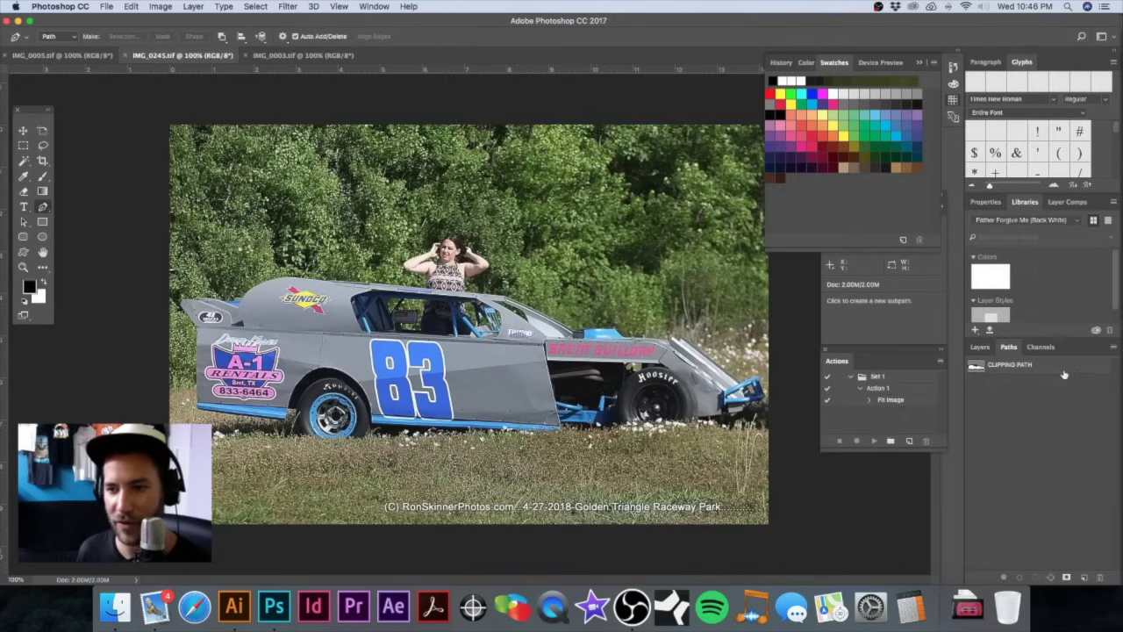
{"action": "left_click", "coordinate": [1081, 370]}
{"action": "left_click", "coordinate": [1113, 350]}
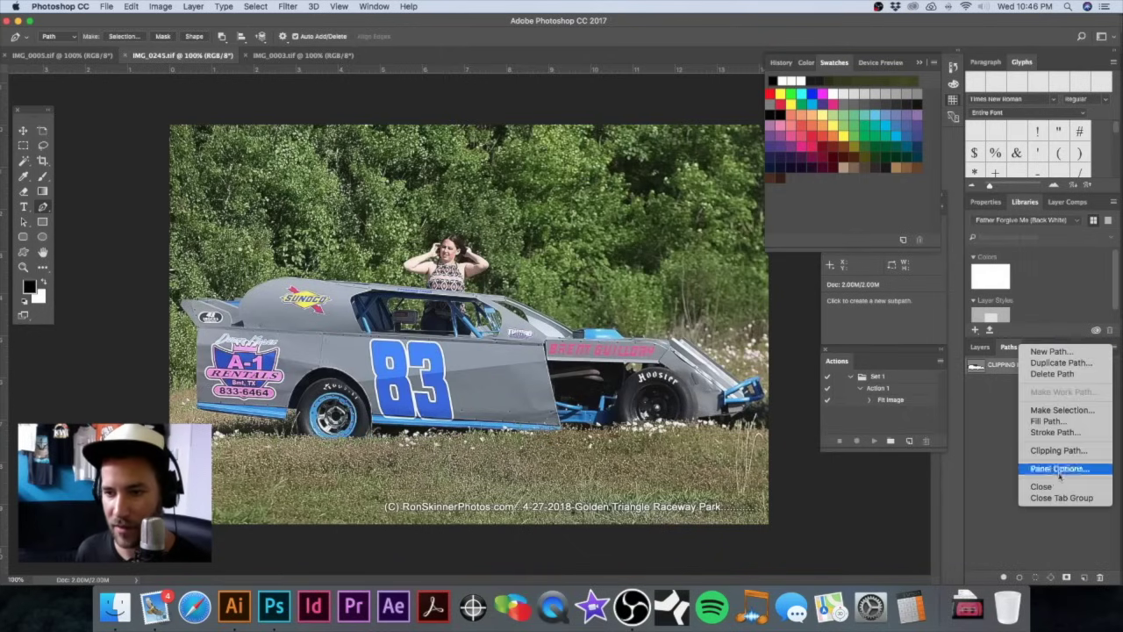
{"action": "left_click", "coordinate": [1062, 449]}
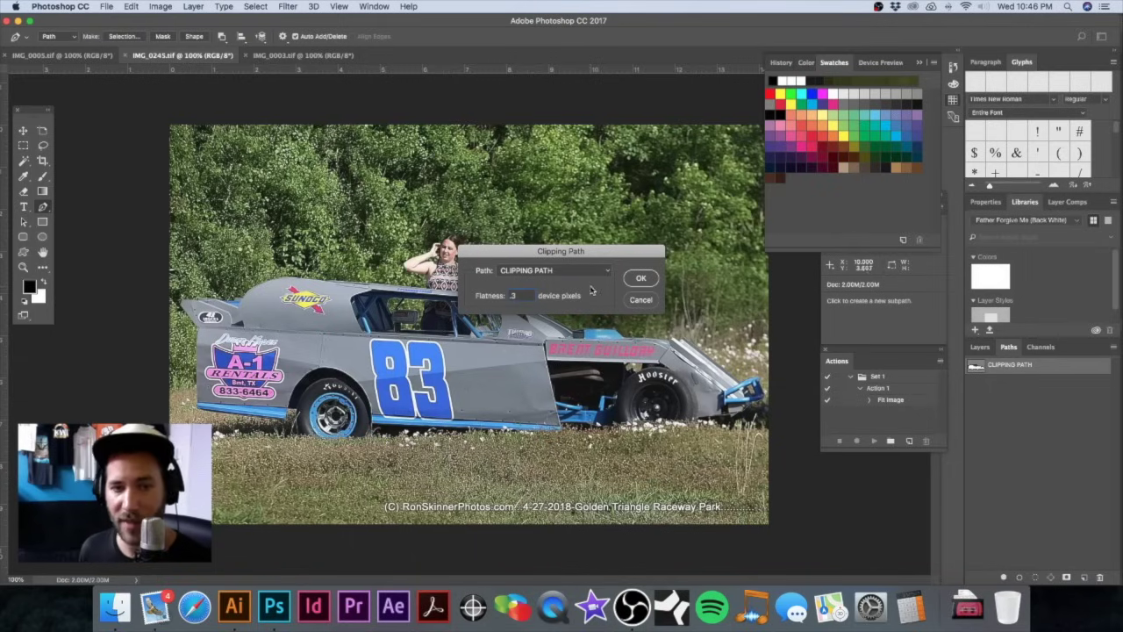
{"action": "left_click", "coordinate": [638, 278]}
{"action": "key", "text": "super+s"}
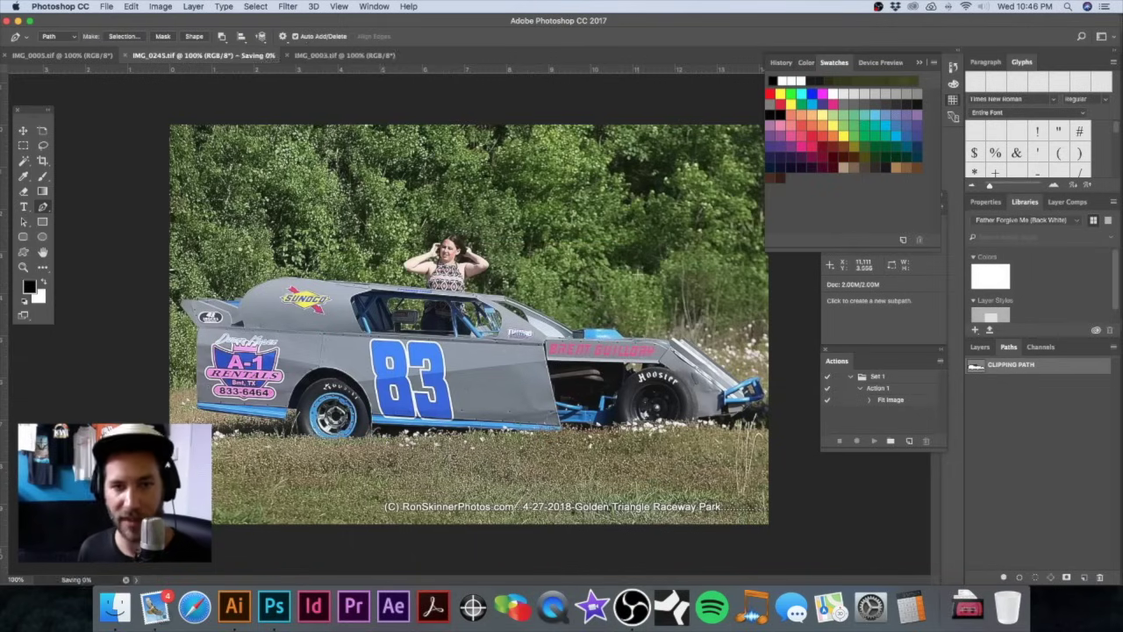
Step: Switch to Illustrator and update the modified IMG_0245 link, using the embedded color profile instead of the working space
{"action": "left_click", "coordinate": [223, 614]}
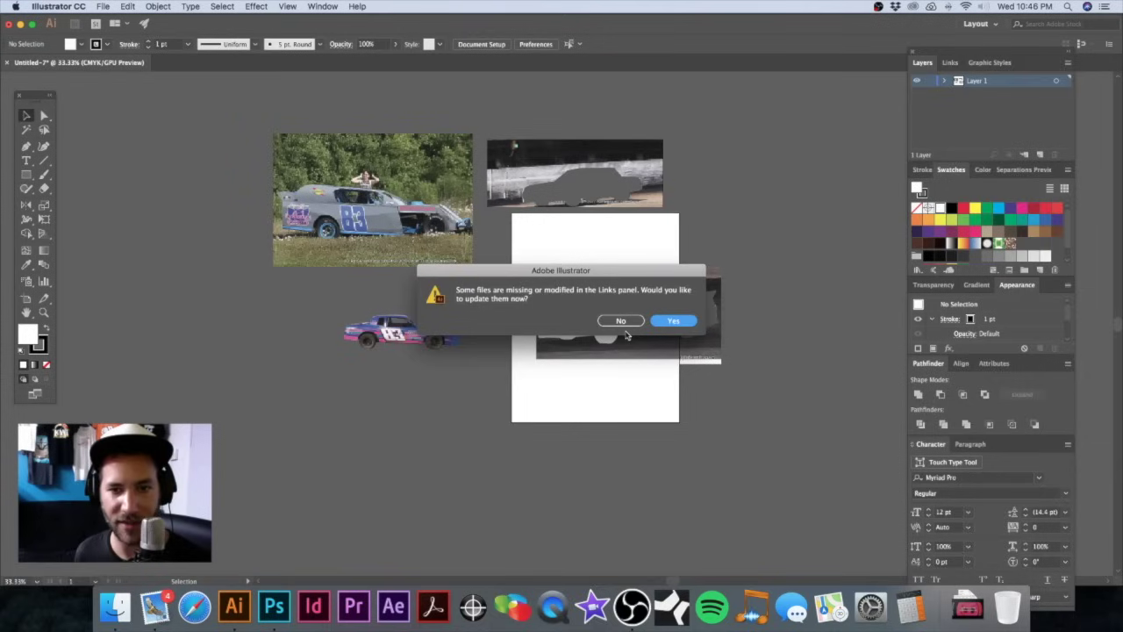
{"action": "left_click", "coordinate": [672, 321]}
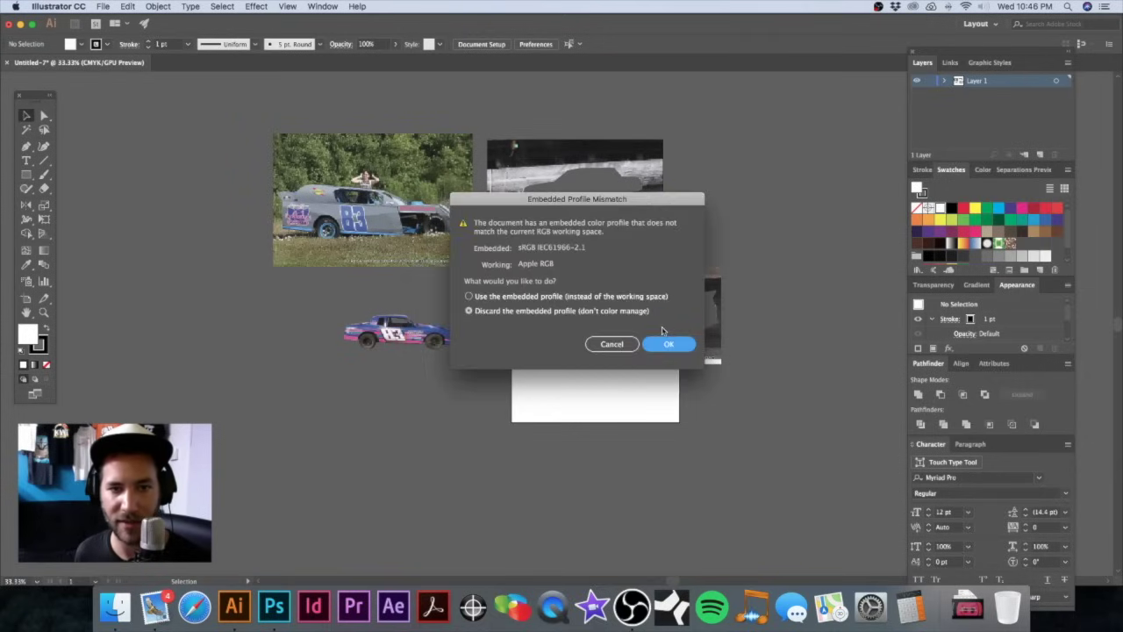
{"action": "left_click", "coordinate": [604, 298]}
{"action": "left_click", "coordinate": [659, 348]}
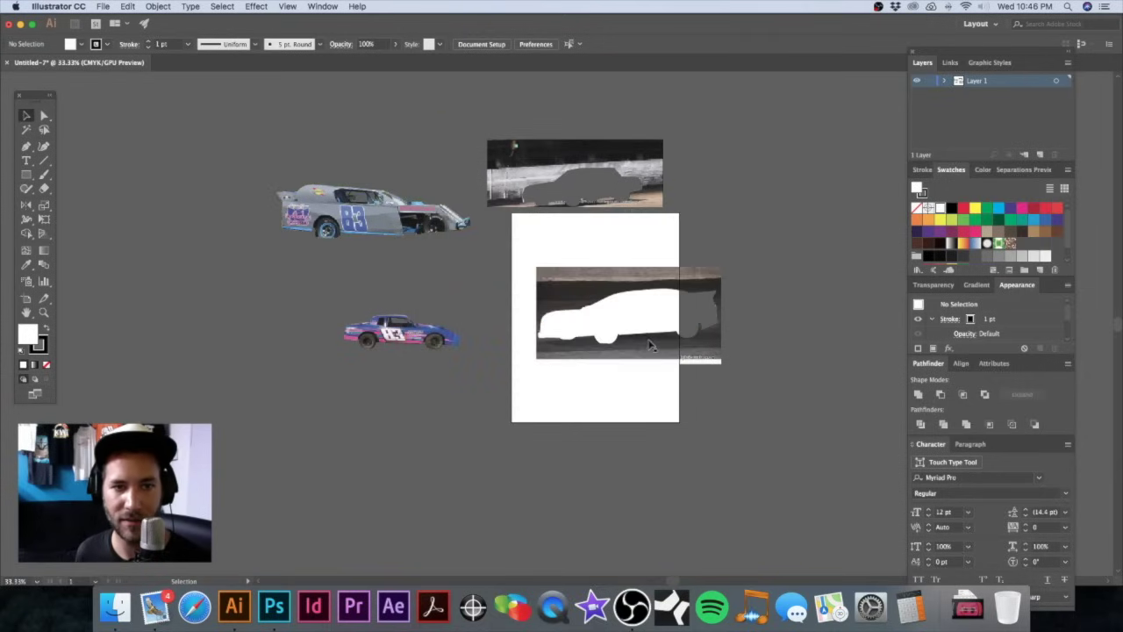
Step: Back in Photoshop, close IMG_0245.tif and assign CLIPPING PATH as the clipping path of IMG_0003.tif
{"action": "left_click", "coordinate": [556, 176]}
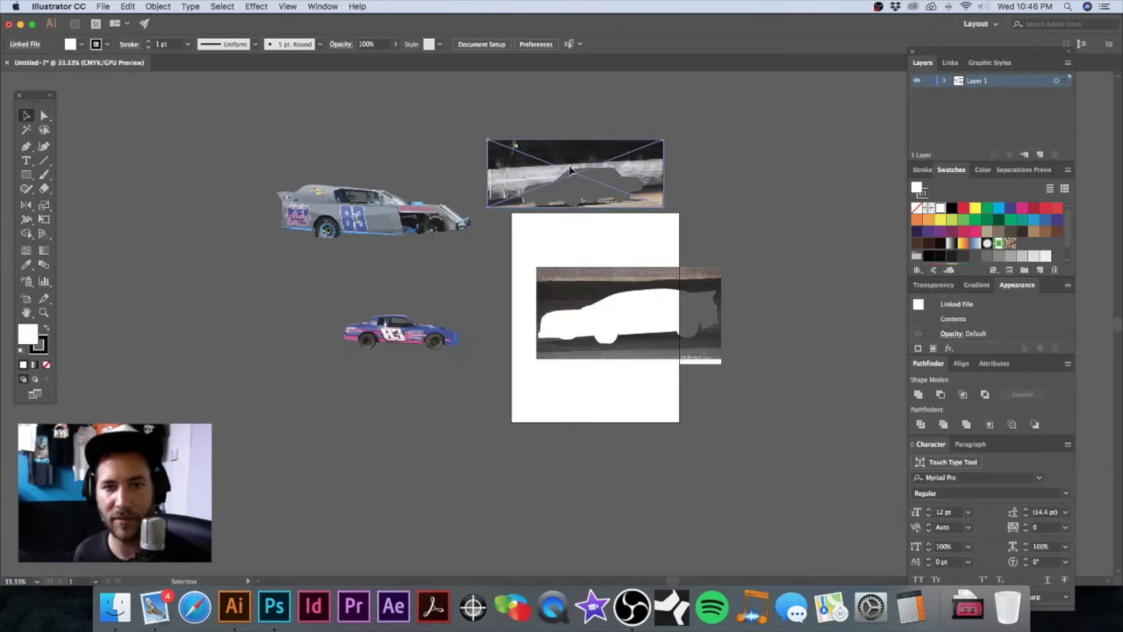
{"action": "left_click", "coordinate": [274, 607]}
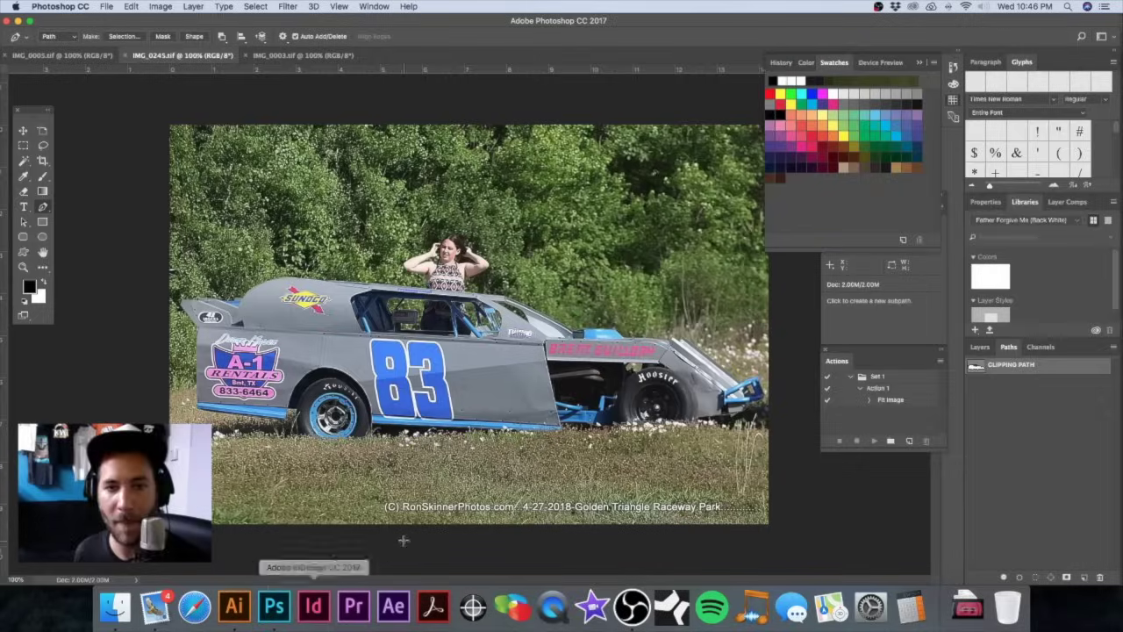
{"action": "key", "text": "super+w"}
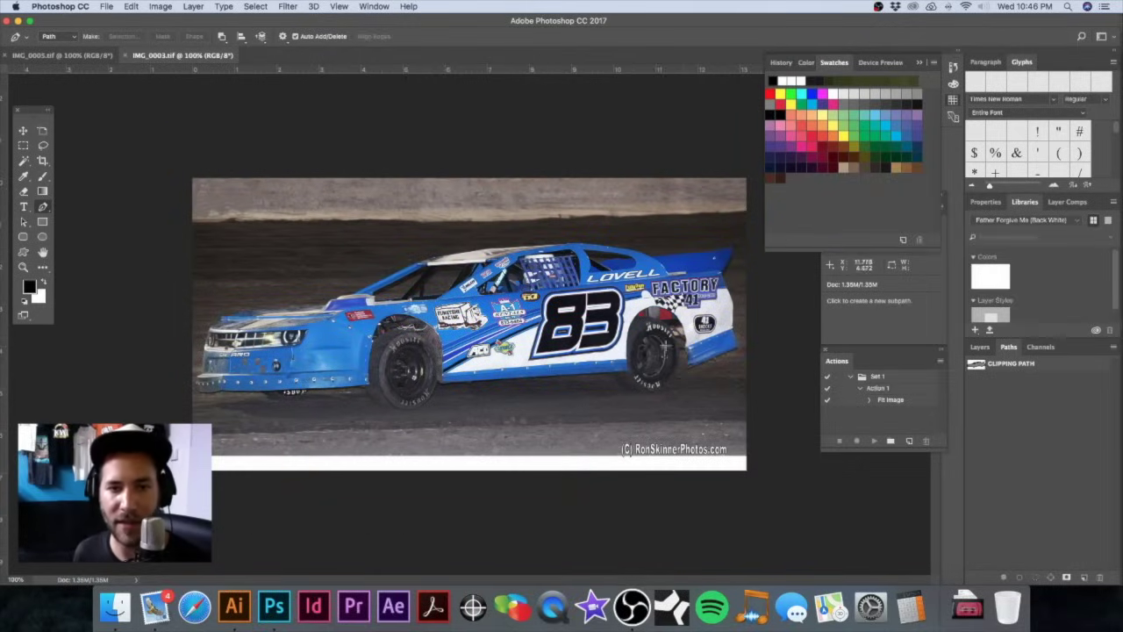
{"action": "left_click", "coordinate": [1060, 367]}
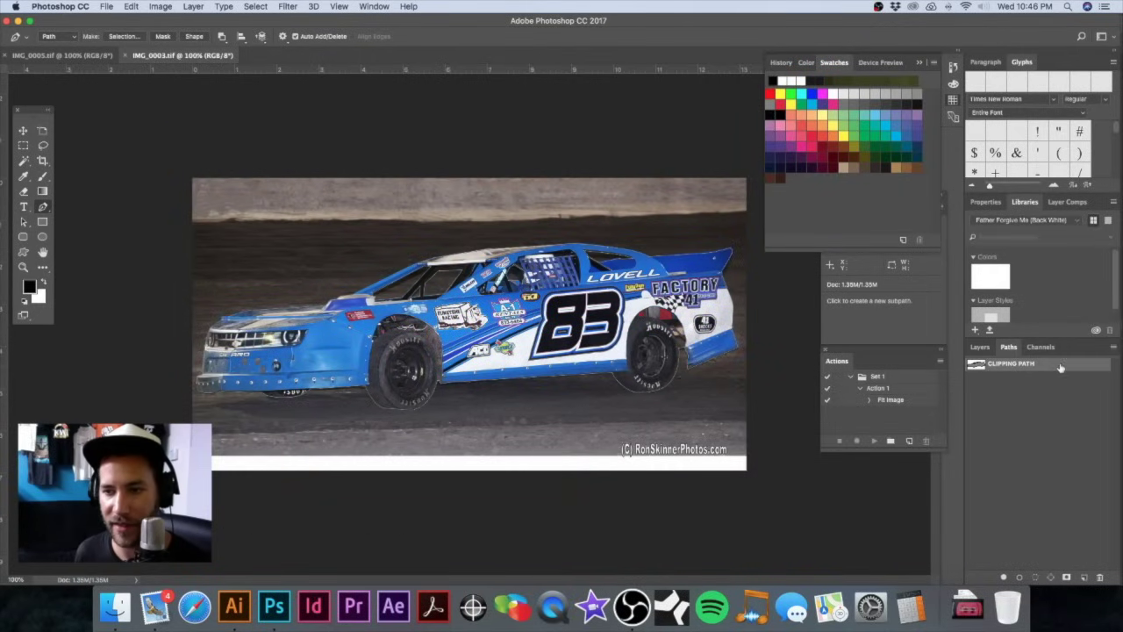
{"action": "left_click", "coordinate": [1113, 349]}
{"action": "left_click", "coordinate": [1058, 451]}
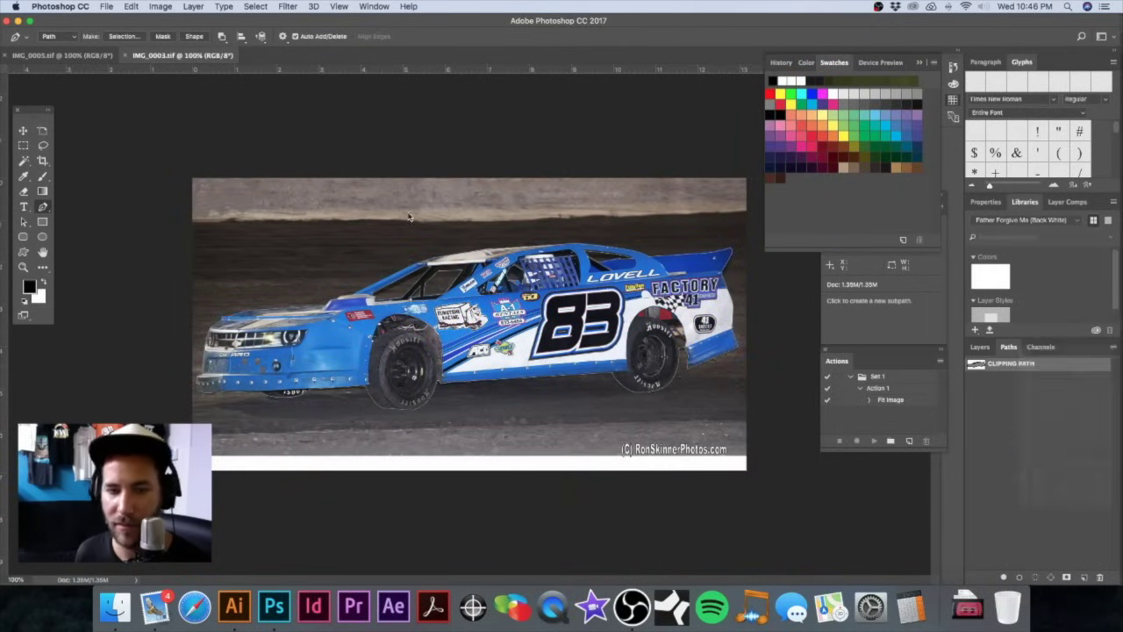
{"action": "left_click", "coordinate": [640, 279]}
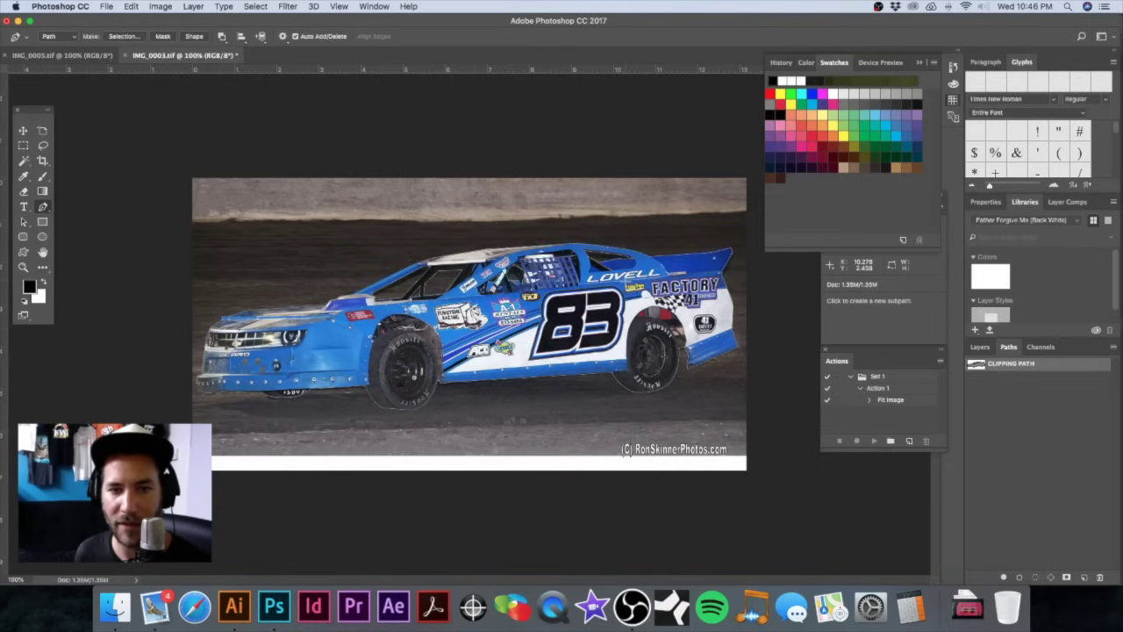
Step: Check the inverted cutouts in Illustrator, and in Photoshop set the IMG_0003 car path's operation to Combine Shapes and save the file
{"action": "left_click", "coordinate": [235, 608]}
{"action": "left_click_drag", "start_coordinate": [550, 177], "coordinate": [679, 199]}
{"action": "left_click", "coordinate": [274, 607]}
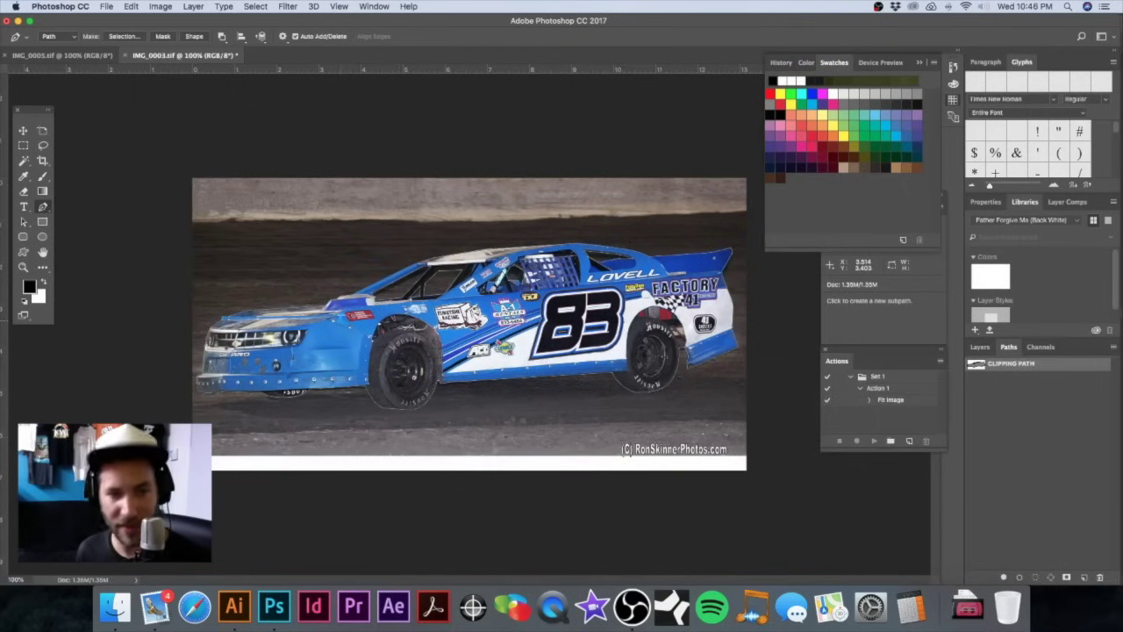
{"action": "key", "text": "a"}
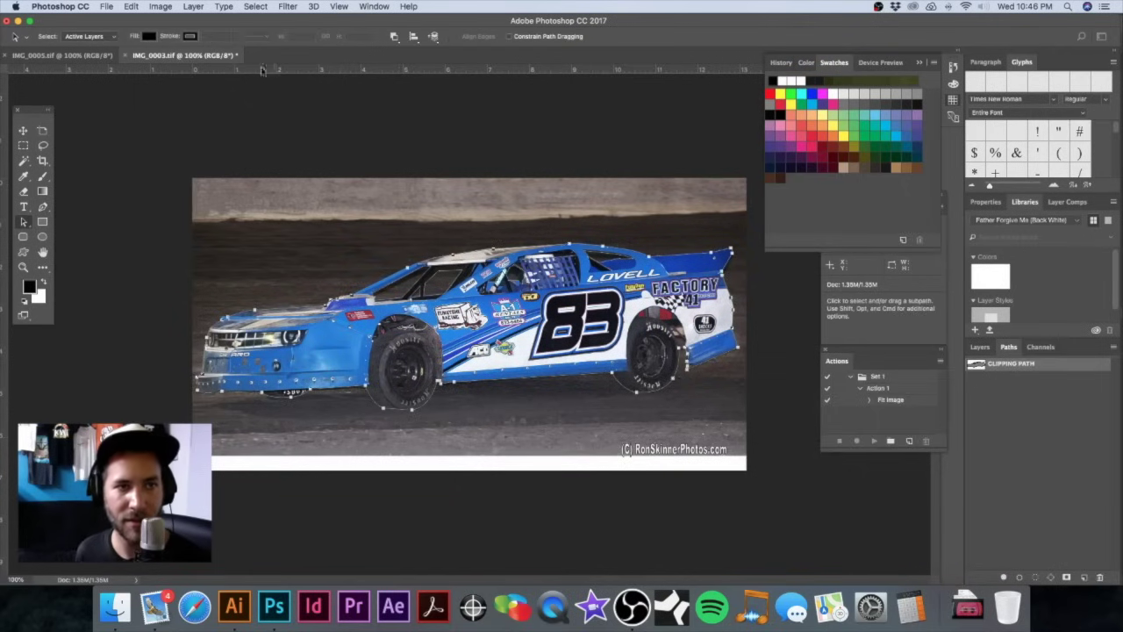
{"action": "key", "text": "p"}
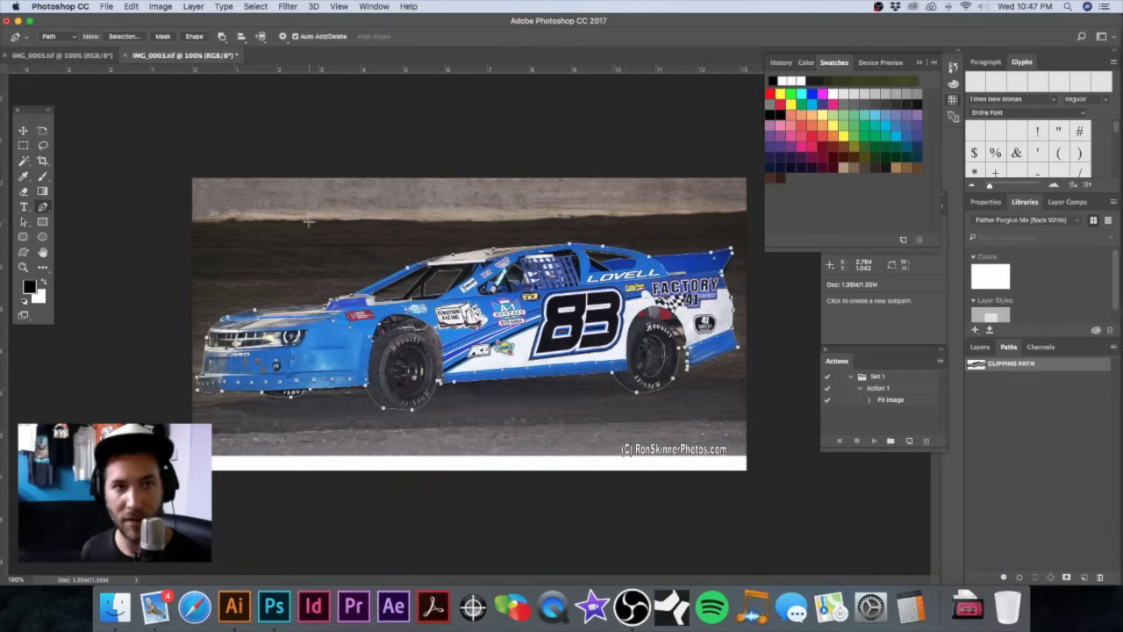
{"action": "left_click", "coordinate": [220, 36]}
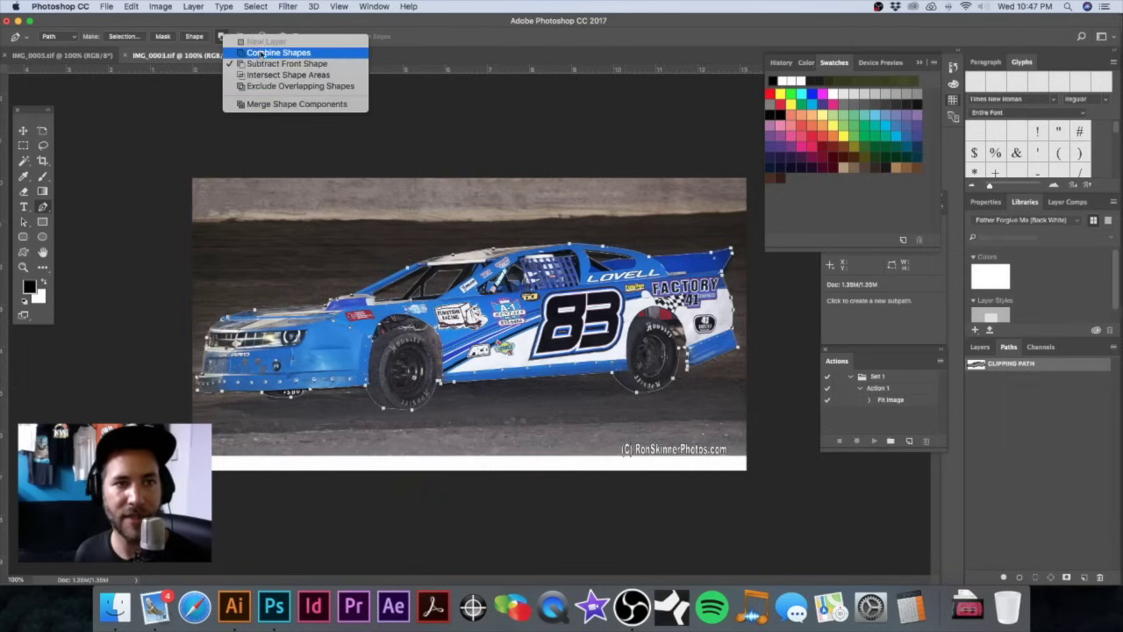
{"action": "left_click", "coordinate": [262, 54]}
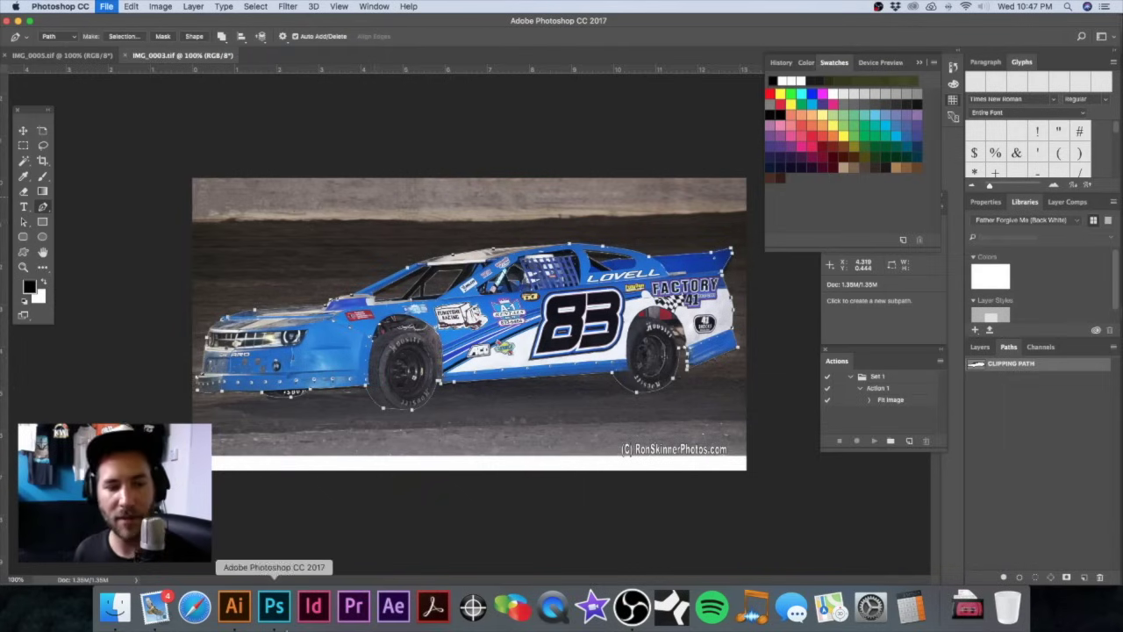
Step: Return to Illustrator and update the modified IMG_0003 link, keeping its embedded color profile
{"action": "left_click", "coordinate": [233, 605]}
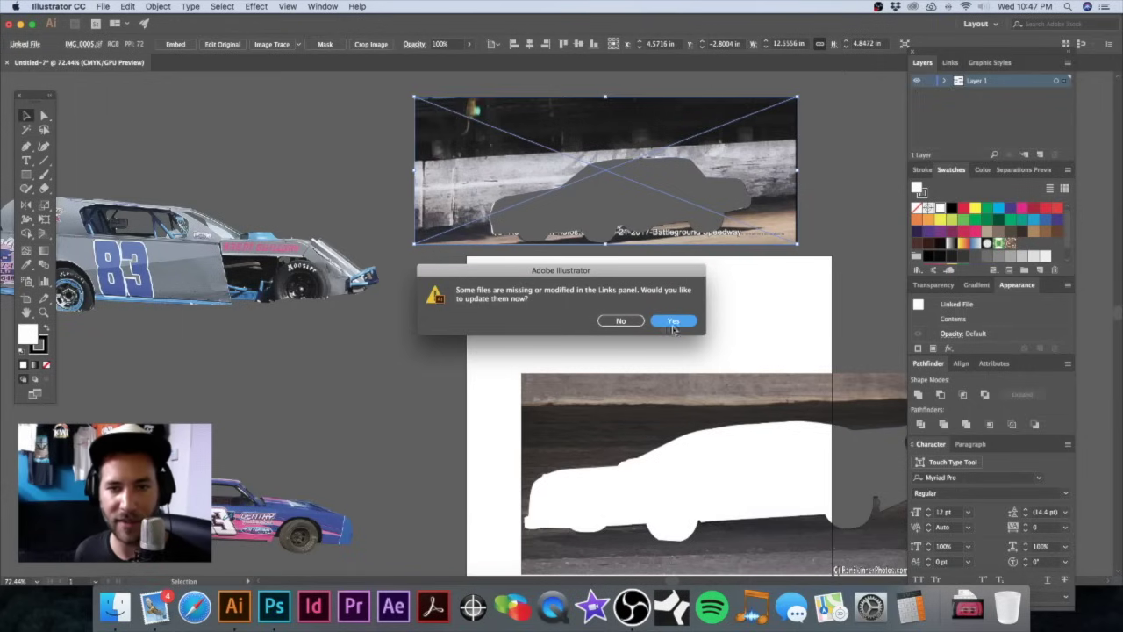
{"action": "left_click", "coordinate": [672, 322]}
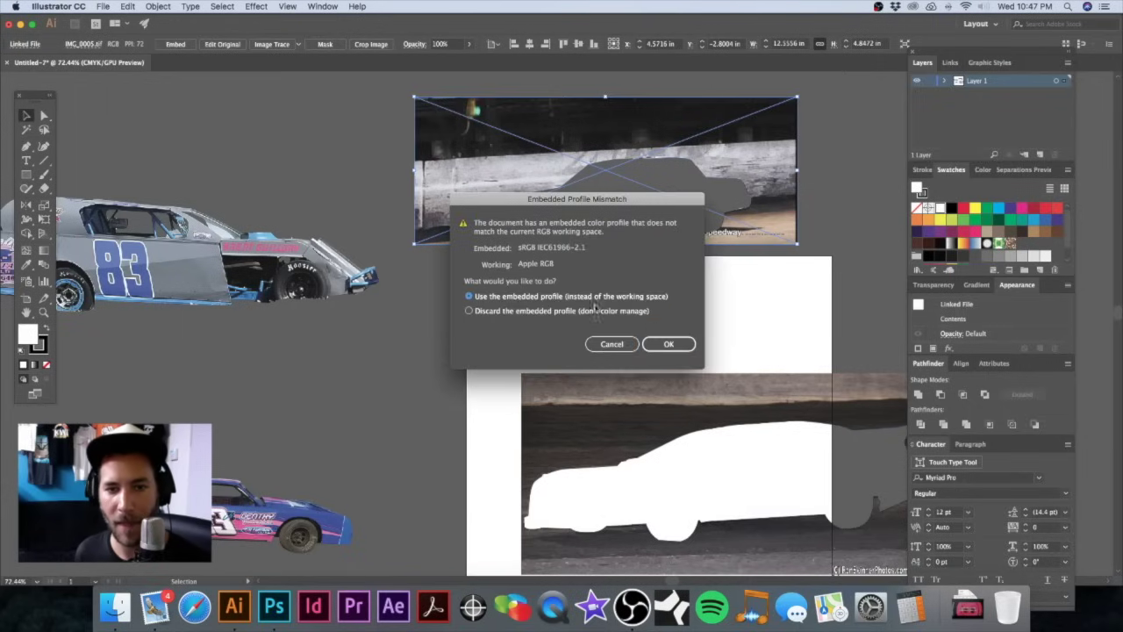
{"action": "left_click", "coordinate": [668, 343]}
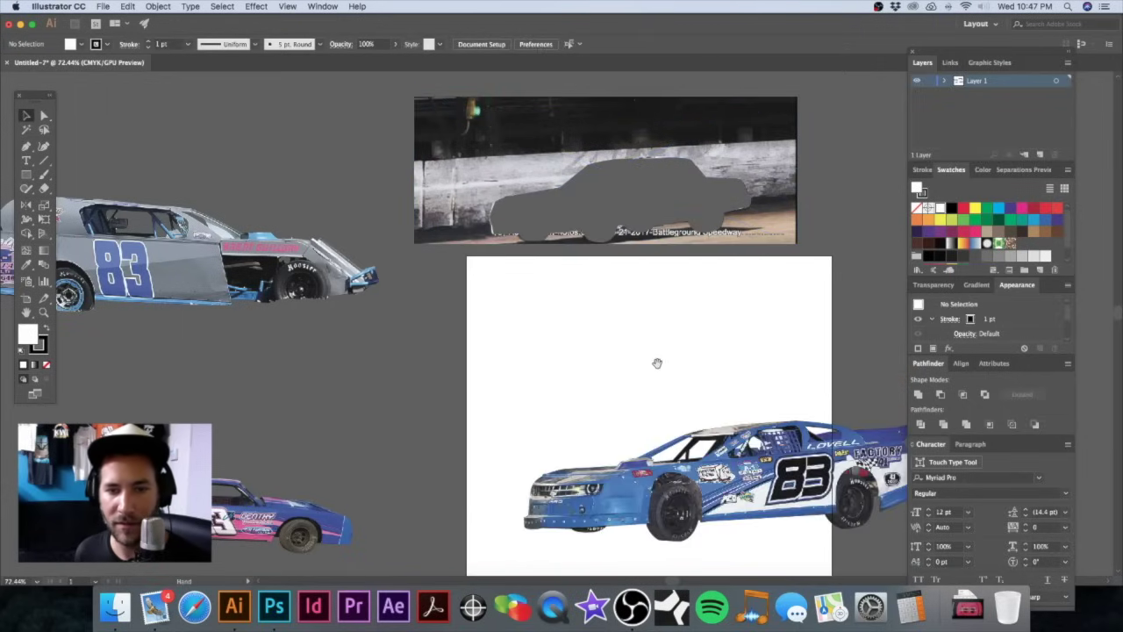
Step: Move the blue and white number 83 car up and to the left on the artboard
{"action": "left_click_drag", "start_coordinate": [658, 362], "coordinate": [559, 324]}
{"action": "left_click", "coordinate": [658, 377]}
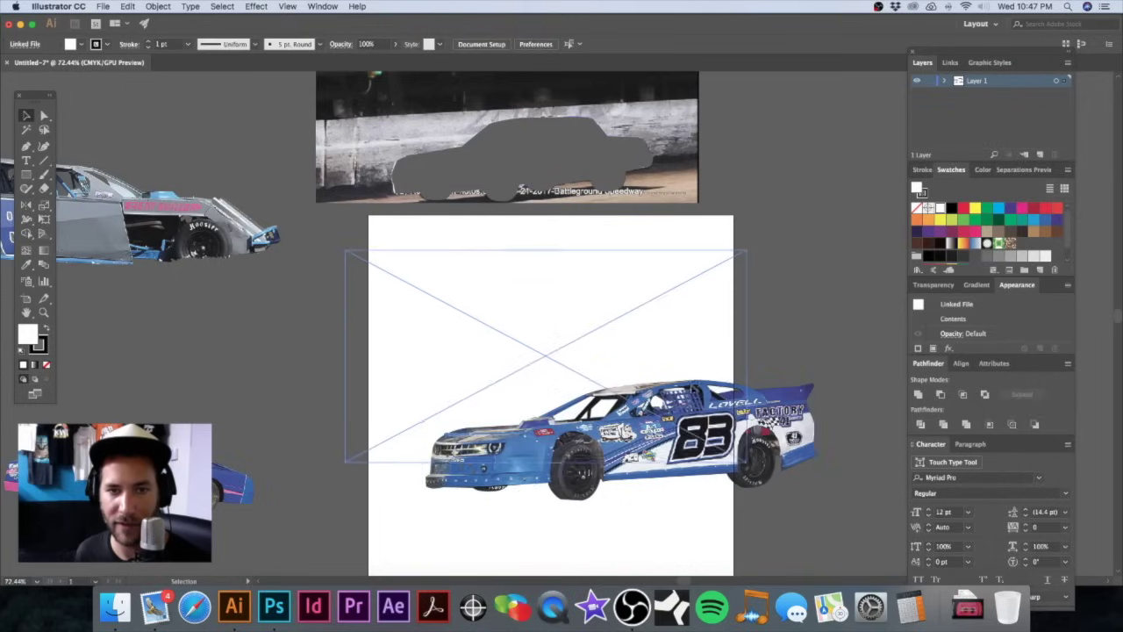
Step: Move the blue number 83 late model car up onto the artboard and deselect it
{"action": "left_click_drag", "start_coordinate": [658, 377], "coordinate": [658, 377]}
{"action": "left_click", "coordinate": [813, 233]}
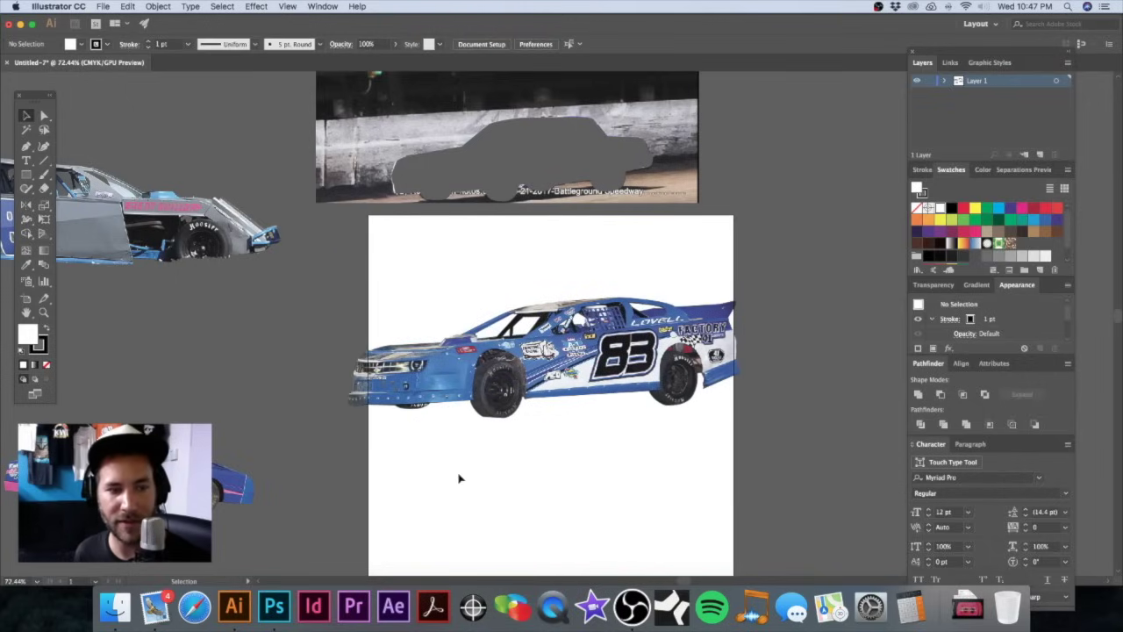
Step: Switch to Photoshop and set the car's outer outline in IMG_0005.tif's clipping path to Combine Shapes
{"action": "left_click", "coordinate": [274, 606]}
{"action": "key", "text": "super+w"}
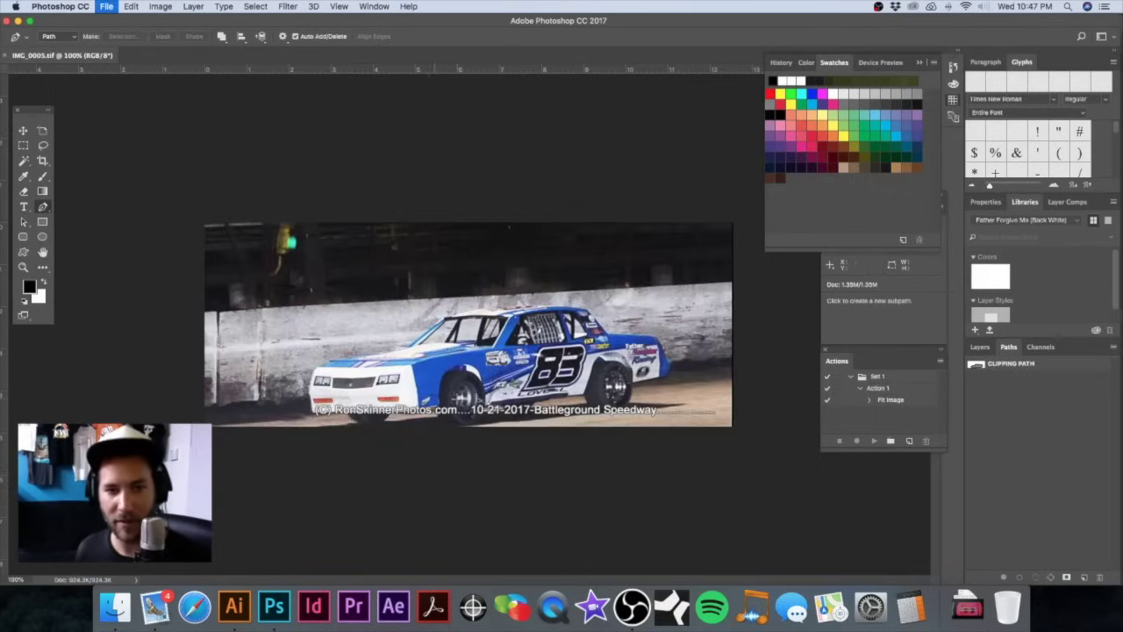
{"action": "left_click", "coordinate": [1068, 369]}
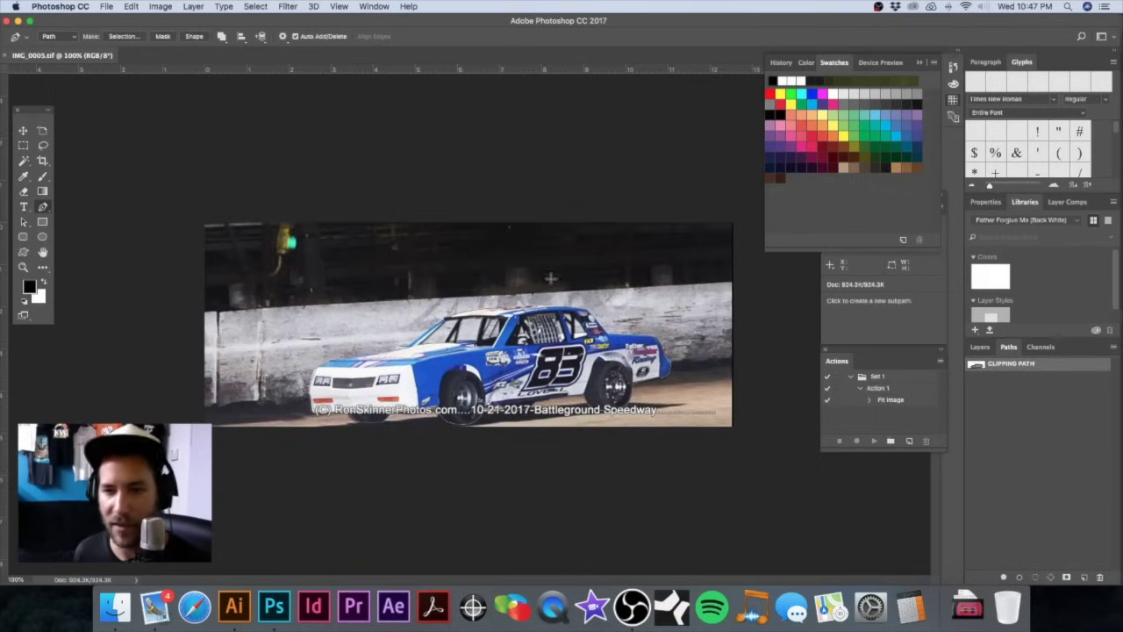
{"action": "key", "text": "a"}
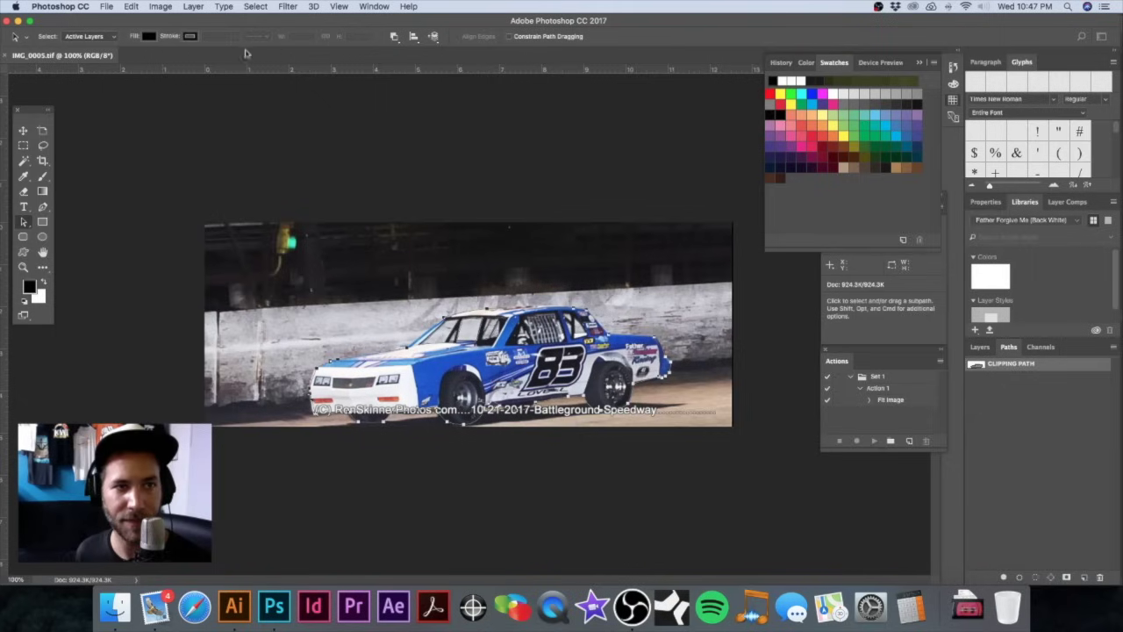
{"action": "key", "text": "p"}
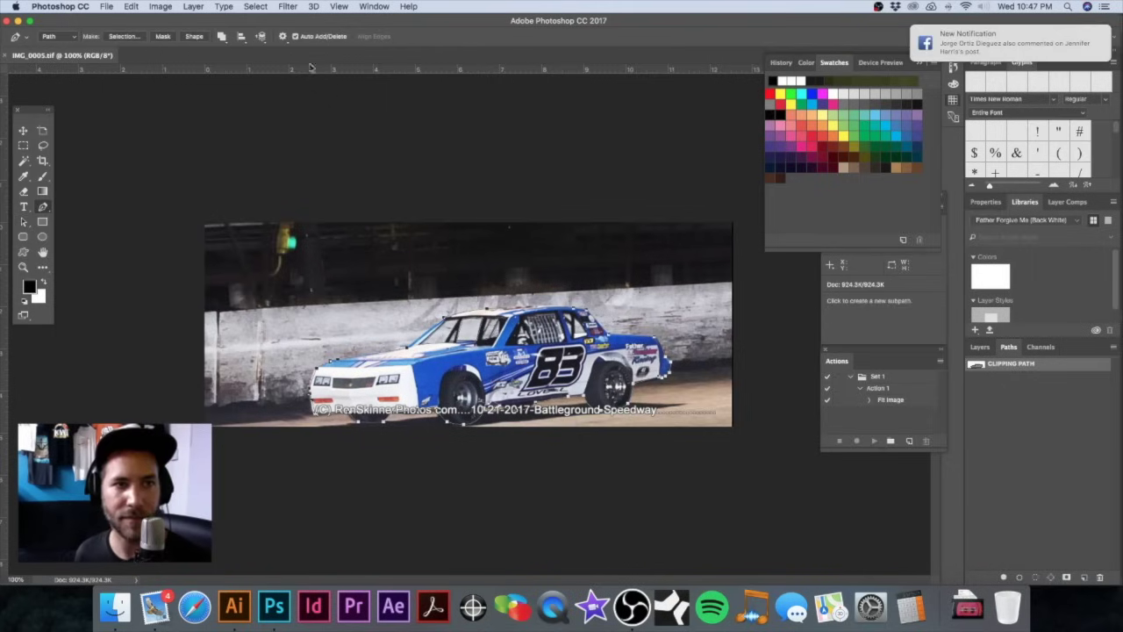
{"action": "left_click", "coordinate": [221, 37]}
{"action": "left_click", "coordinate": [237, 44]}
Step: Assign CLIPPING PATH as the image's clipping path with a flatness of 0.3 device pixels and save the file
{"action": "left_click", "coordinate": [1116, 350]}
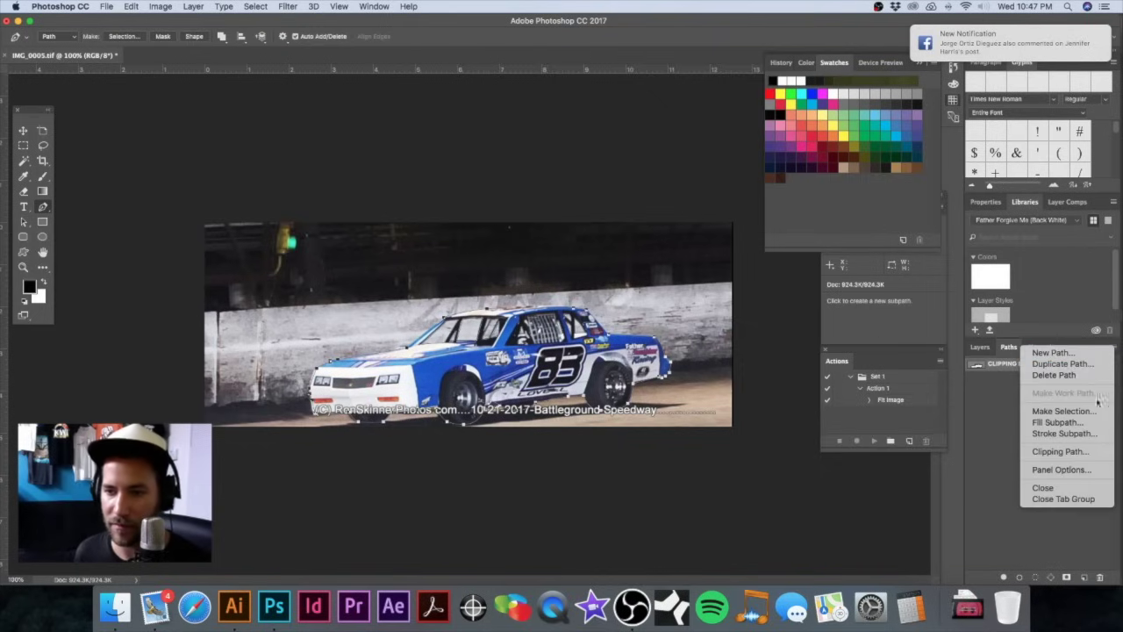
{"action": "left_click", "coordinate": [1066, 453]}
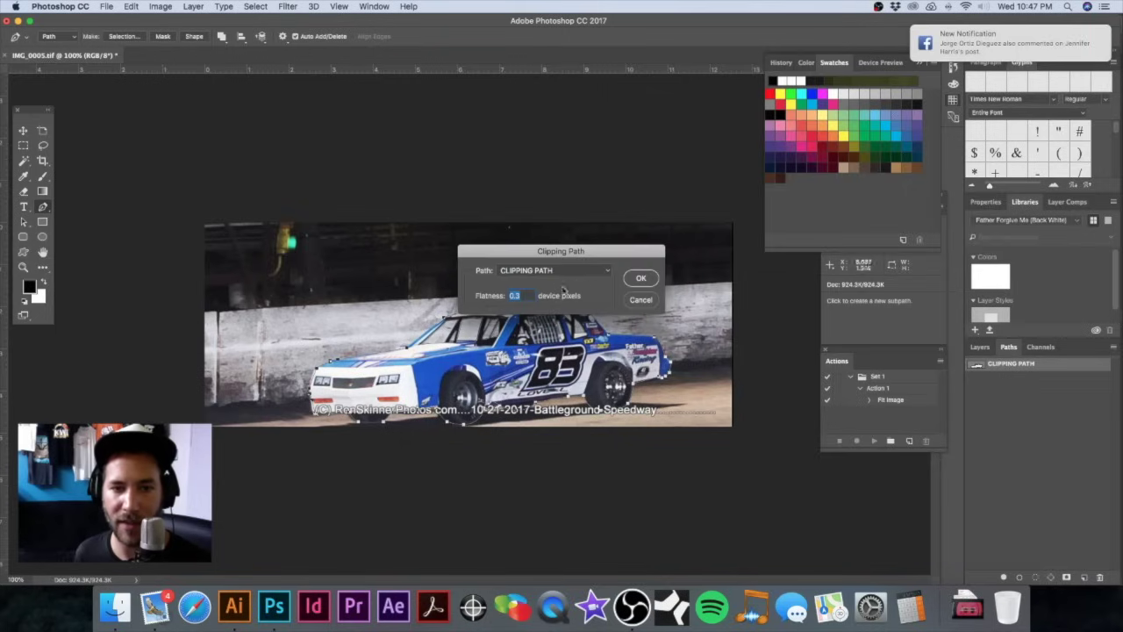
{"action": "left_click", "coordinate": [640, 278]}
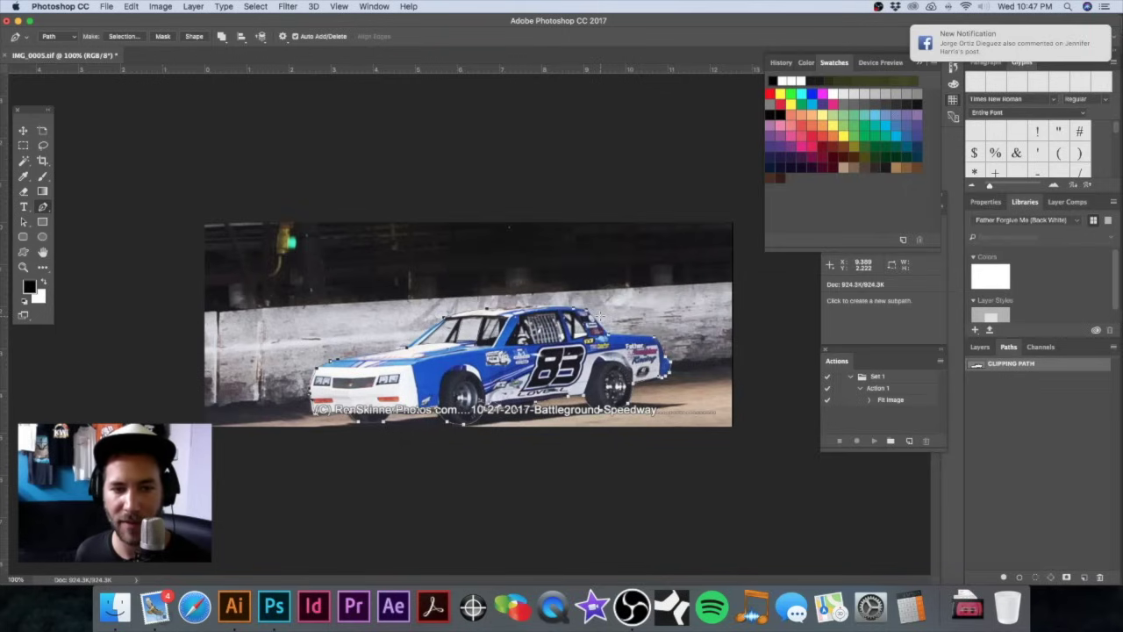
{"action": "key", "text": "super+shift+s"}
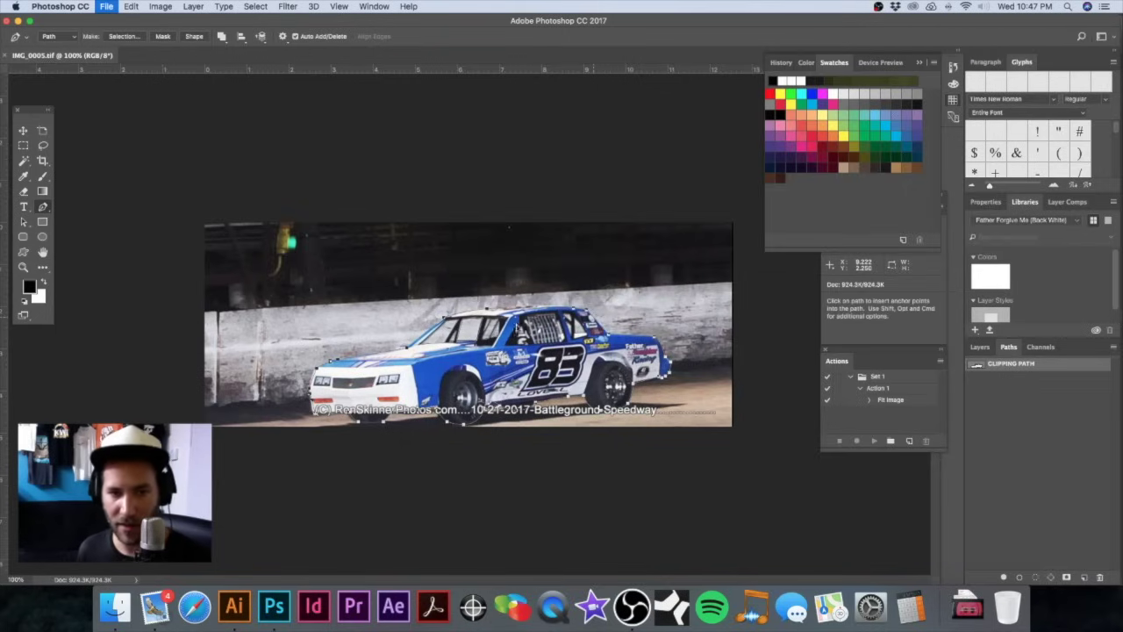
Step: Select all subpaths around the car and its windows and set their path operation to Subtract Front Shape
{"action": "left_click_drag", "start_coordinate": [445, 339], "coordinate": [315, 268]}
{"action": "key", "text": "a"}
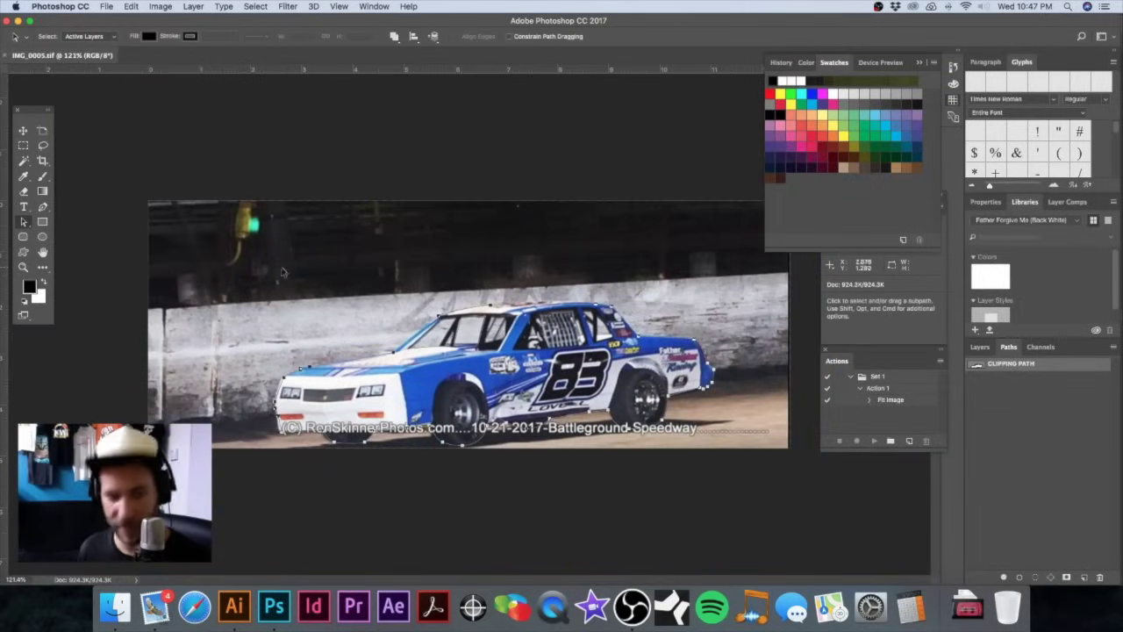
{"action": "left_click_drag", "start_coordinate": [239, 249], "coordinate": [794, 504]}
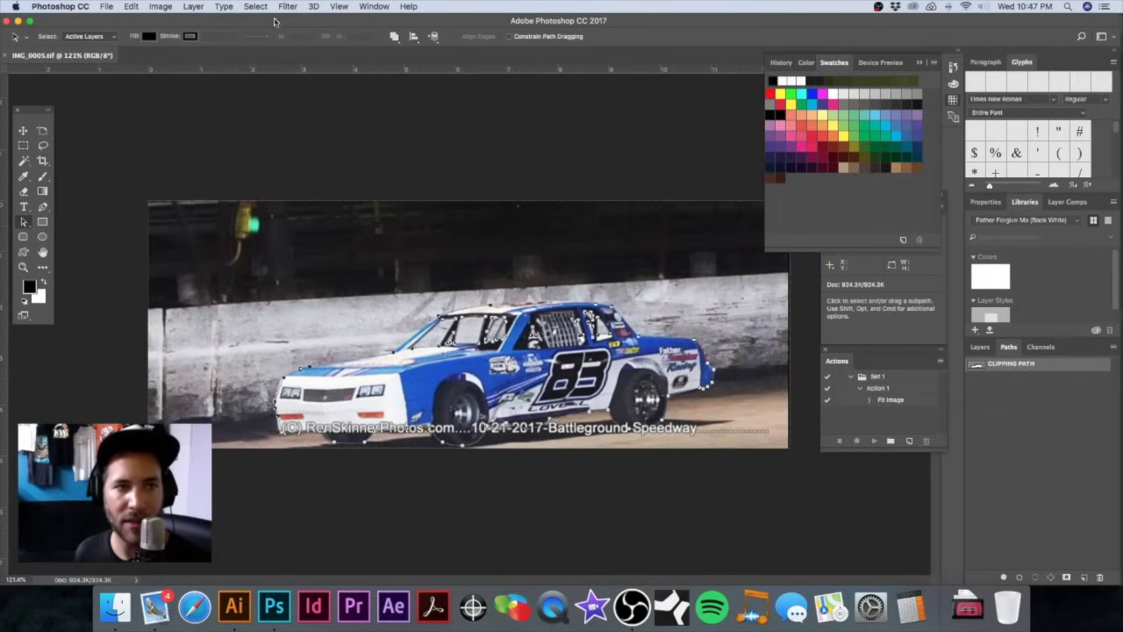
{"action": "key", "text": "p"}
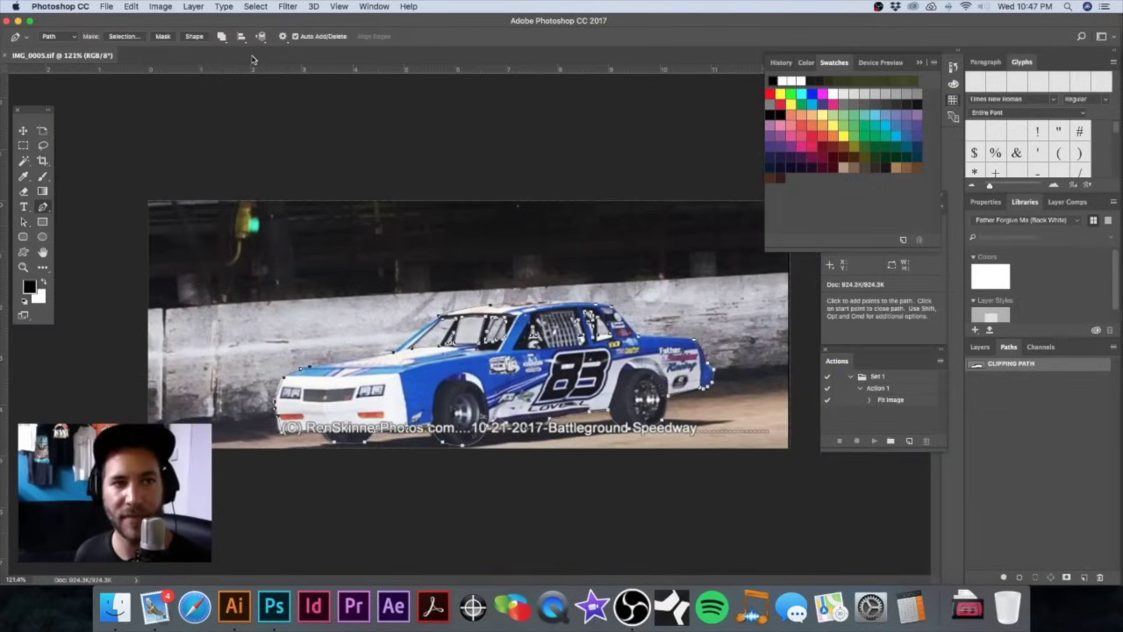
{"action": "left_click", "coordinate": [222, 37]}
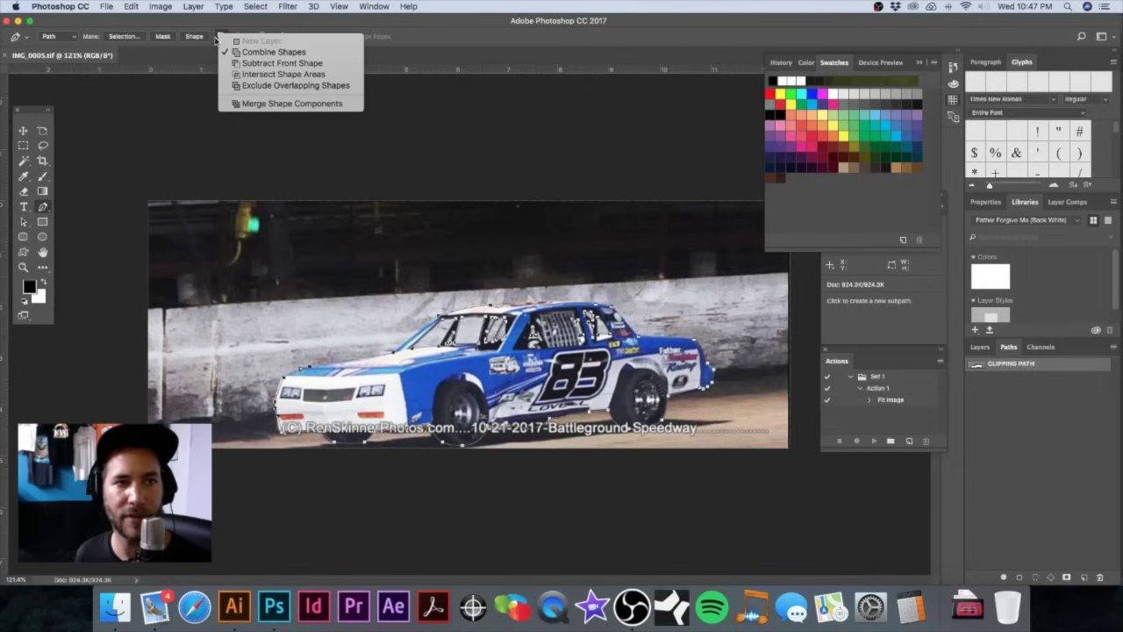
{"action": "left_click", "coordinate": [254, 63]}
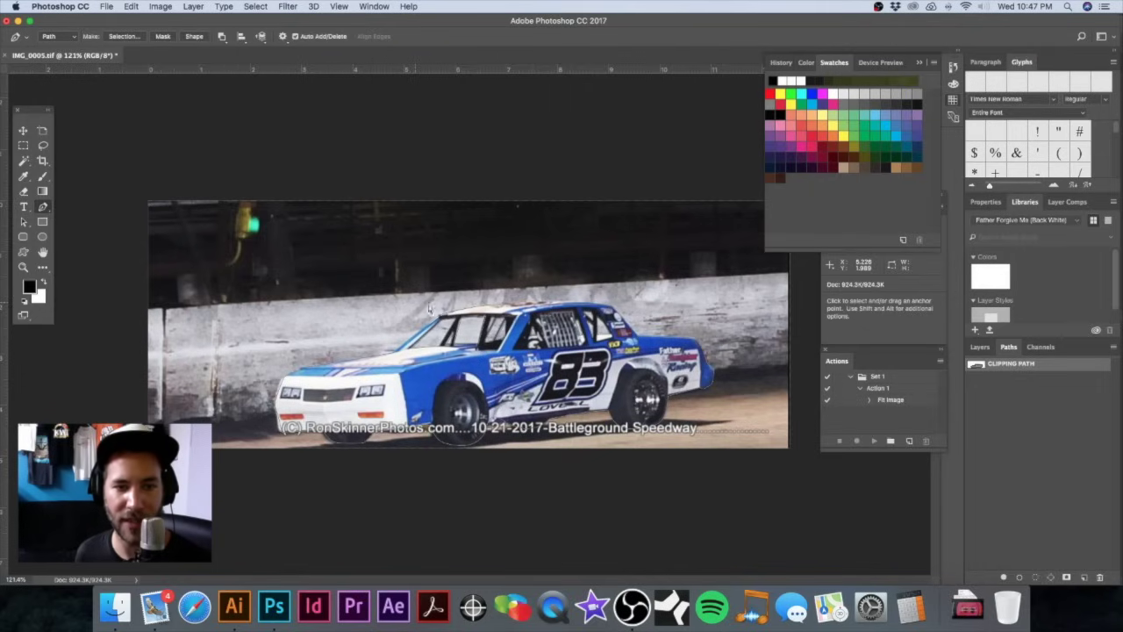
Step: Set the car's outer outline back to Combine Shapes and save the image
{"action": "left_click", "coordinate": [228, 41]}
{"action": "left_click", "coordinate": [263, 51]}
{"action": "key", "text": "super+s"}
Step: Switch to Illustrator and update the modified linked image, using its embedded color profile
{"action": "left_click", "coordinate": [234, 605]}
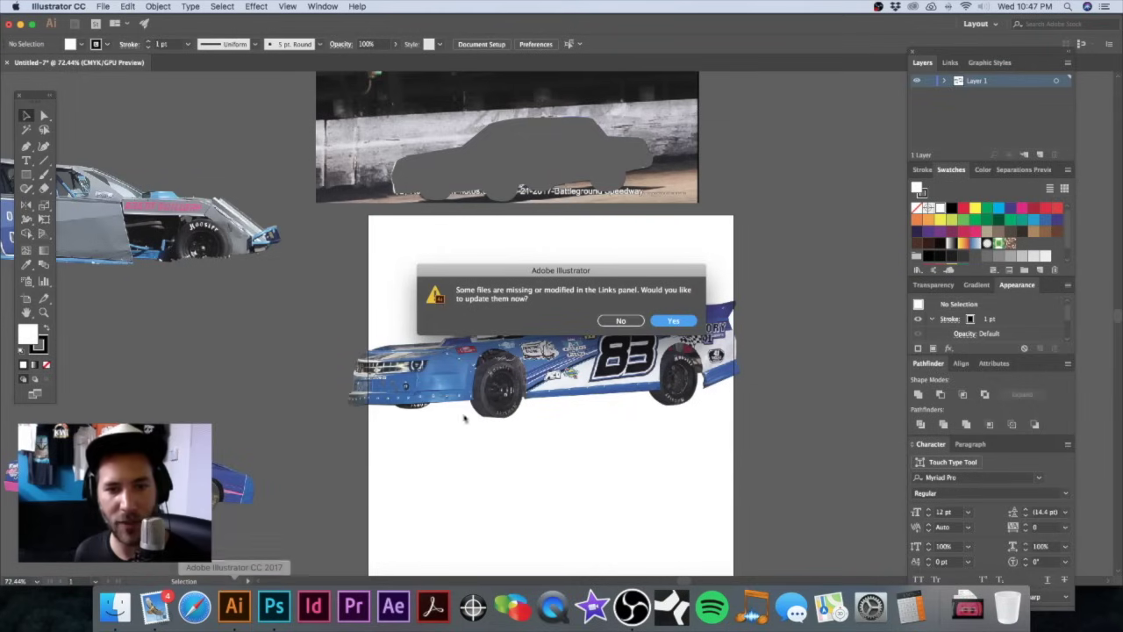
{"action": "left_click", "coordinate": [670, 321]}
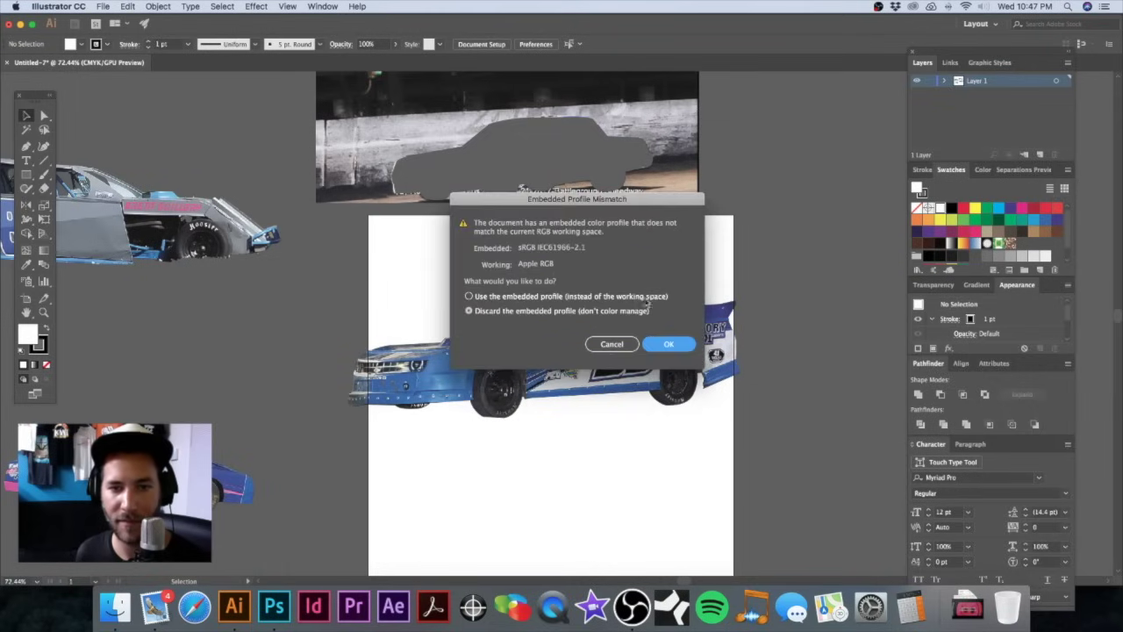
{"action": "left_click", "coordinate": [522, 297]}
{"action": "left_click", "coordinate": [664, 347]}
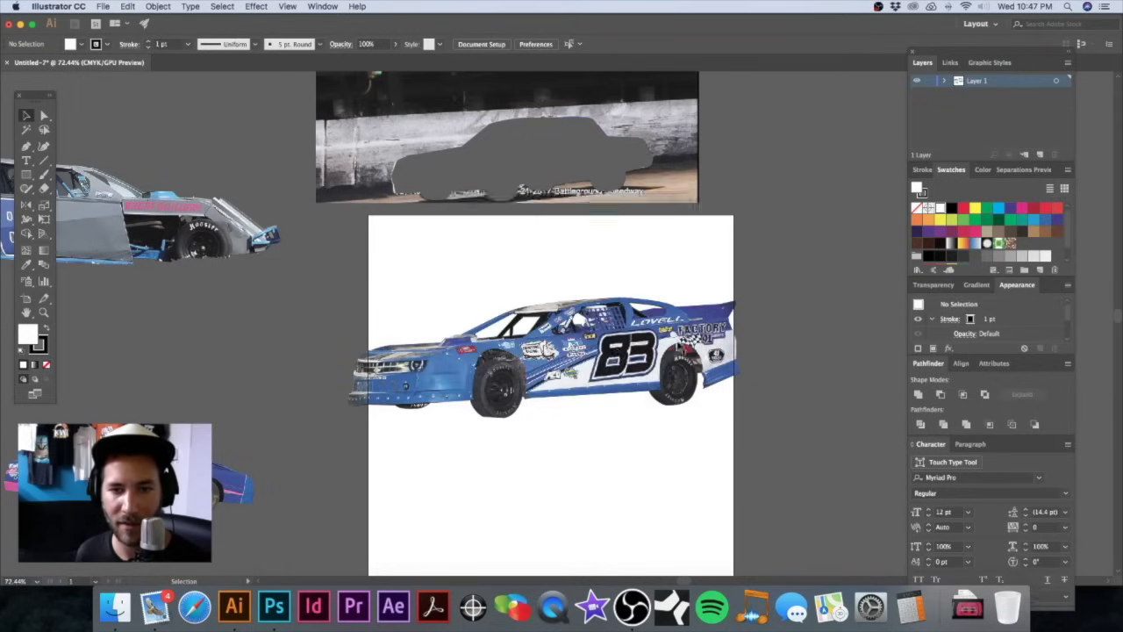
Step: Try to reposition and enlarge the IMG_0244.tif car beside the artboard, undoing these changes
{"action": "left_click", "coordinate": [628, 379], "text": "alt+super"}
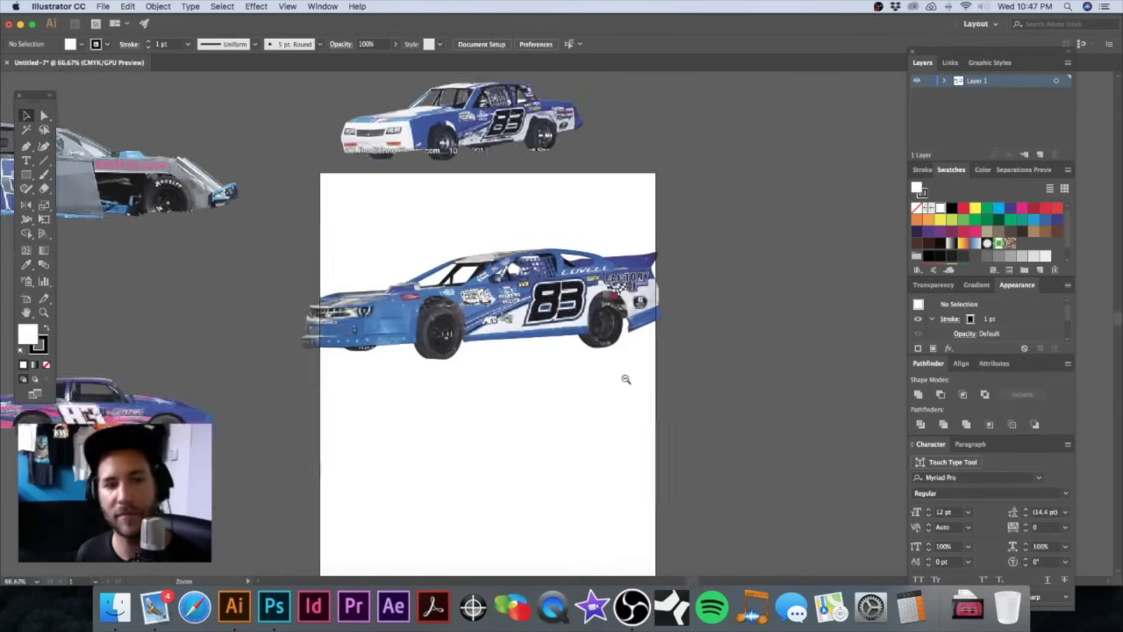
{"action": "left_click", "coordinate": [627, 379], "text": "alt+super"}
{"action": "left_click", "coordinate": [570, 322], "text": "alt+super"}
{"action": "left_click", "coordinate": [508, 325], "text": "alt+super"}
{"action": "left_click_drag", "start_coordinate": [354, 360], "coordinate": [386, 374]}
{"action": "left_click_drag", "start_coordinate": [307, 303], "coordinate": [301, 229]}
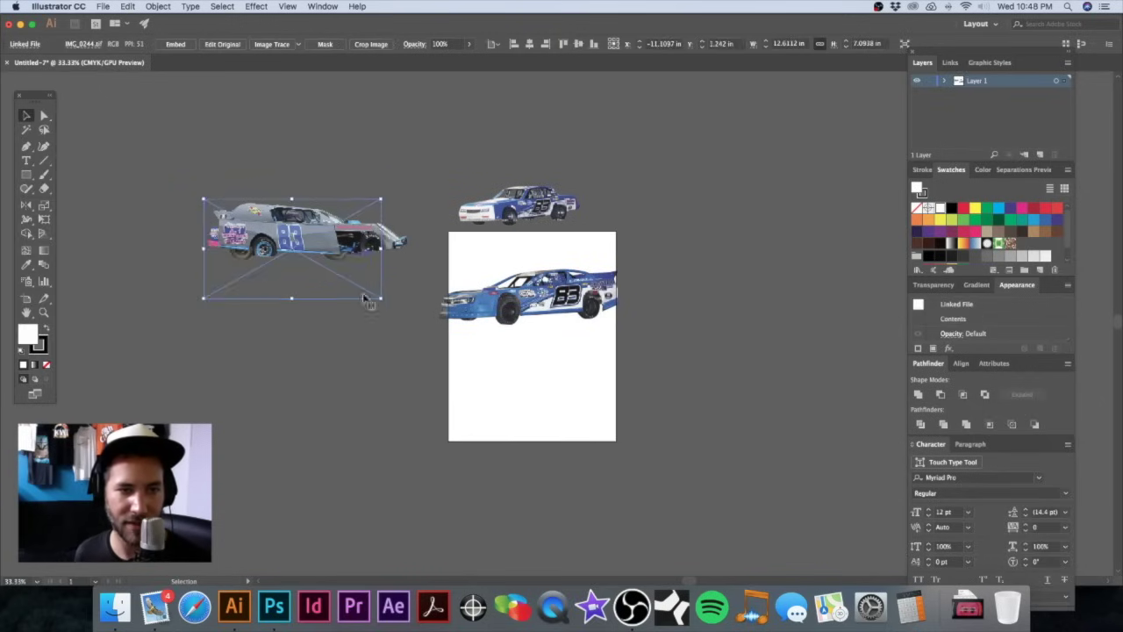
{"action": "left_click_drag", "start_coordinate": [378, 301], "coordinate": [404, 309]}
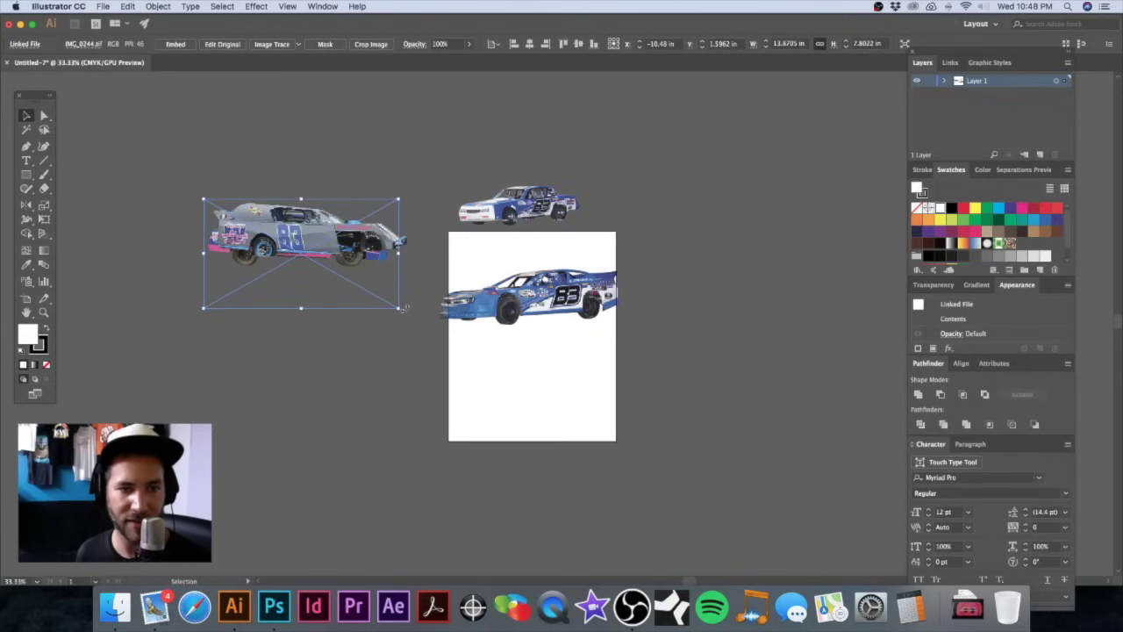
{"action": "left_click_drag", "start_coordinate": [336, 294], "coordinate": [336, 303]}
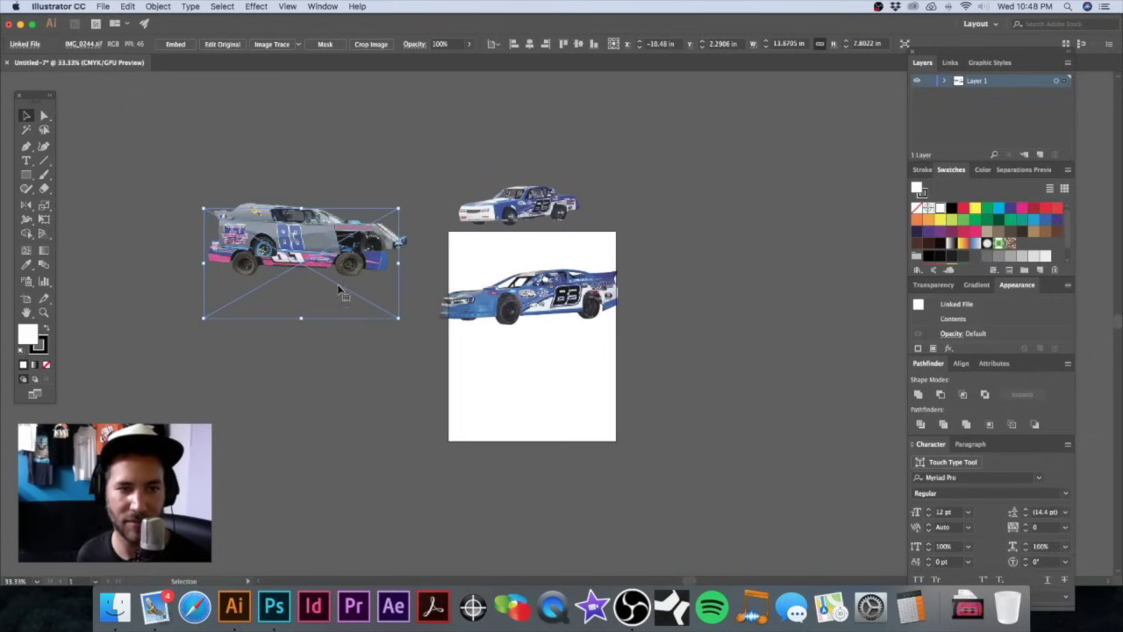
{"action": "key", "text": "super+z"}
{"action": "key", "text": "super+z"}
{"action": "key", "text": "super+z"}
{"action": "key", "text": "super+z"}
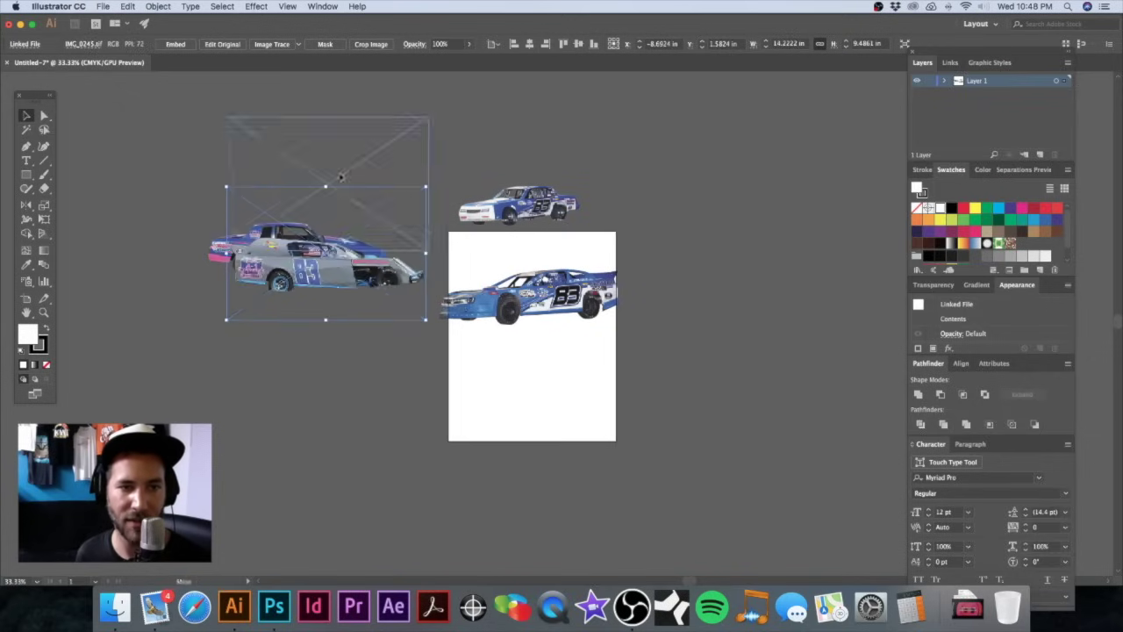
Step: Stack the three loose cars in a column beside the artboard and enlarge the IMG_0005.tif image to about 19.4 in wide
{"action": "left_click_drag", "start_coordinate": [307, 266], "coordinate": [333, 279]}
{"action": "left_click_drag", "start_coordinate": [347, 322], "coordinate": [338, 373]}
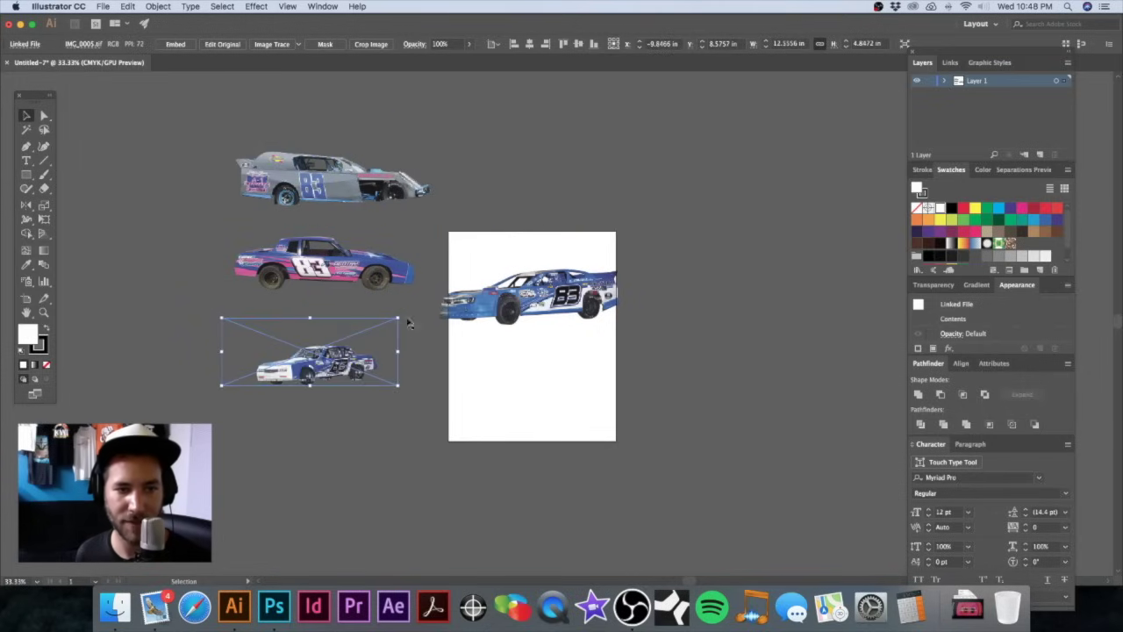
{"action": "left_click_drag", "start_coordinate": [398, 319], "coordinate": [461, 243]}
{"action": "left_click_drag", "start_coordinate": [460, 353], "coordinate": [453, 351]}
Step: Move the four cars onto the artboard in a vertical stack, with the blue late model first and the grey modified last
{"action": "left_click_drag", "start_coordinate": [307, 323], "coordinate": [539, 264]}
{"action": "left_click_drag", "start_coordinate": [337, 265], "coordinate": [531, 322]}
{"action": "left_click_drag", "start_coordinate": [359, 325], "coordinate": [633, 391]}
{"action": "left_click_drag", "start_coordinate": [352, 178], "coordinate": [521, 455]}
{"action": "left_click_drag", "start_coordinate": [504, 512], "coordinate": [520, 494]}
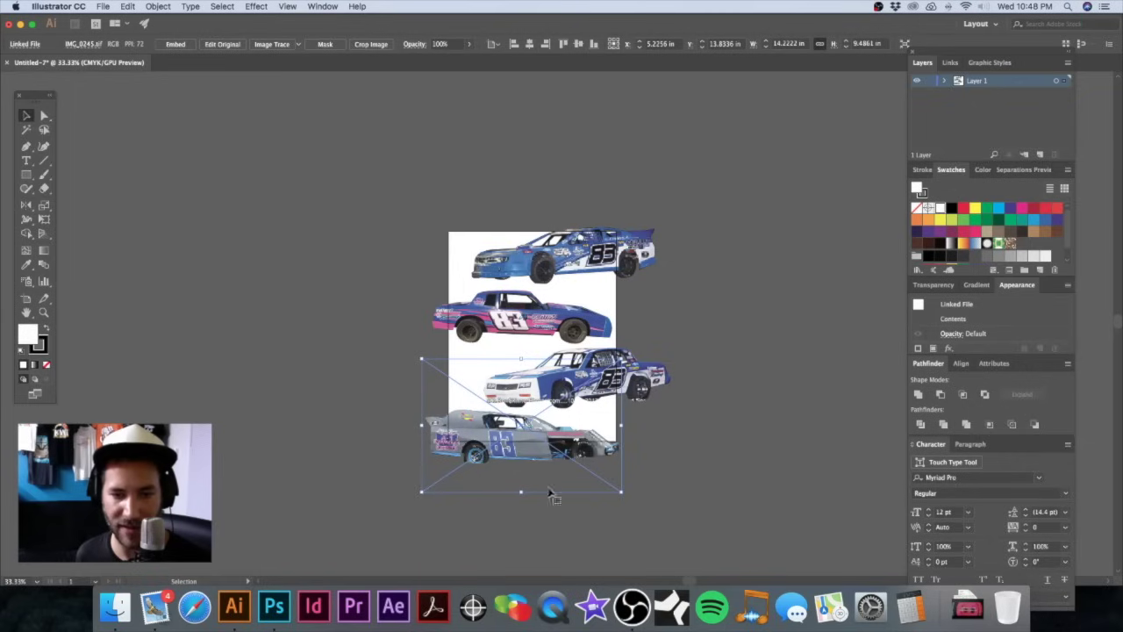
Step: Nudge each car horizontally and vertically to stagger the stack and even out its spacing
{"action": "left_click_drag", "start_coordinate": [526, 439], "coordinate": [546, 439]}
{"action": "left_click_drag", "start_coordinate": [576, 378], "coordinate": [581, 377]}
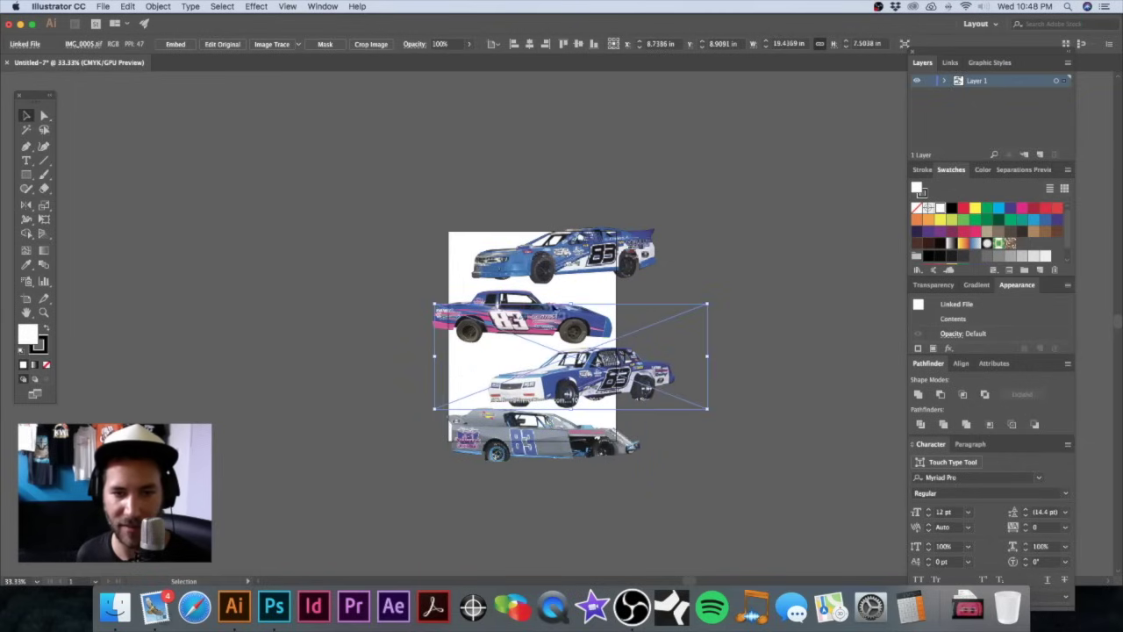
{"action": "mouse_move", "coordinate": [507, 300]}
{"action": "left_mouse_down"}
{"action": "mouse_move", "coordinate": [521, 290]}
{"action": "mouse_move", "coordinate": [510, 310]}
{"action": "left_mouse_up"}
{"action": "left_click_drag", "start_coordinate": [630, 250], "coordinate": [626, 262]}
Step: Scale all four cars down together to fit the artboard and center the stack on it
{"action": "key", "text": "super+a"}
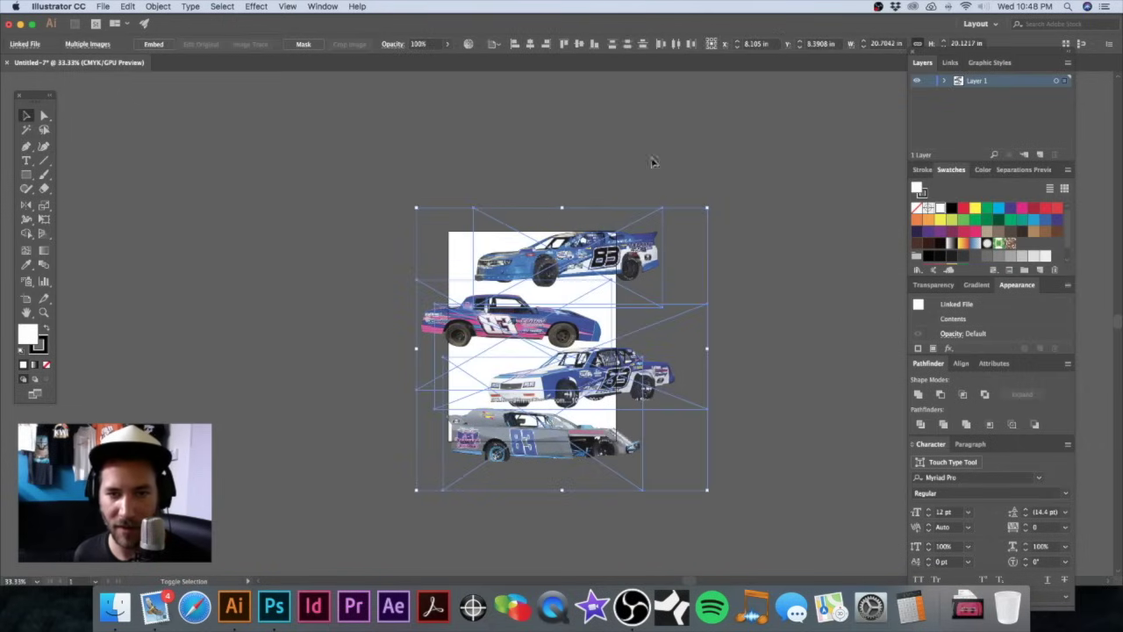
{"action": "left_click_drag", "start_coordinate": [706, 210], "coordinate": [664, 263]}
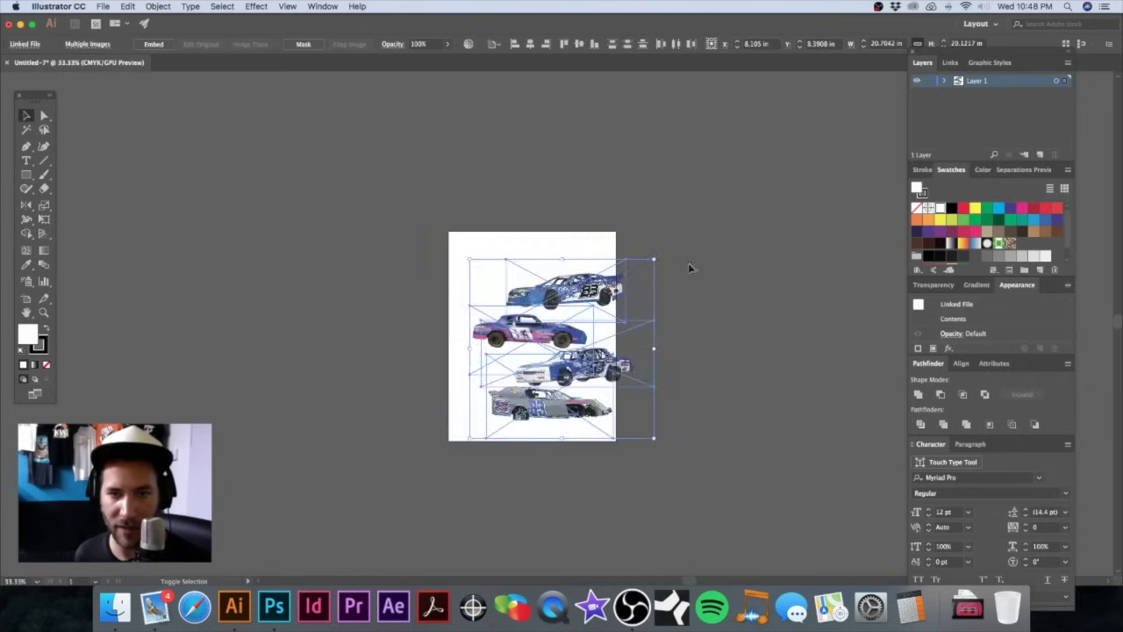
{"action": "left_click", "coordinate": [716, 268]}
{"action": "left_click_drag", "start_coordinate": [603, 412], "coordinate": [605, 414]}
{"action": "left_click_drag", "start_coordinate": [589, 378], "coordinate": [558, 366]}
{"action": "key", "text": "space"}
{"action": "left_click_drag", "start_coordinate": [558, 367], "coordinate": [432, 293]}
{"action": "left_click", "coordinate": [539, 233]}
{"action": "key", "text": "space"}
{"action": "left_click_drag", "start_coordinate": [539, 234], "coordinate": [513, 274]}
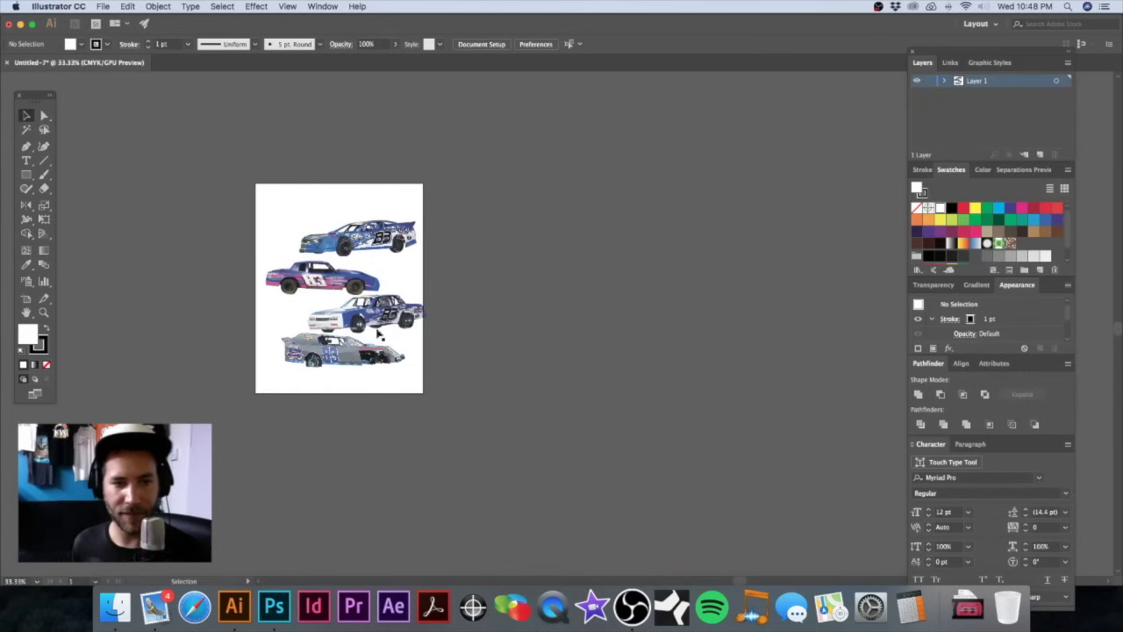
Step: Shift the grey modified toward the artboard's left edge and nudge the white-and-blue stock car fully inside the artboard
{"action": "scroll", "coordinate": [311, 346], "scroll_direction": "up", "scroll_amount": 5}
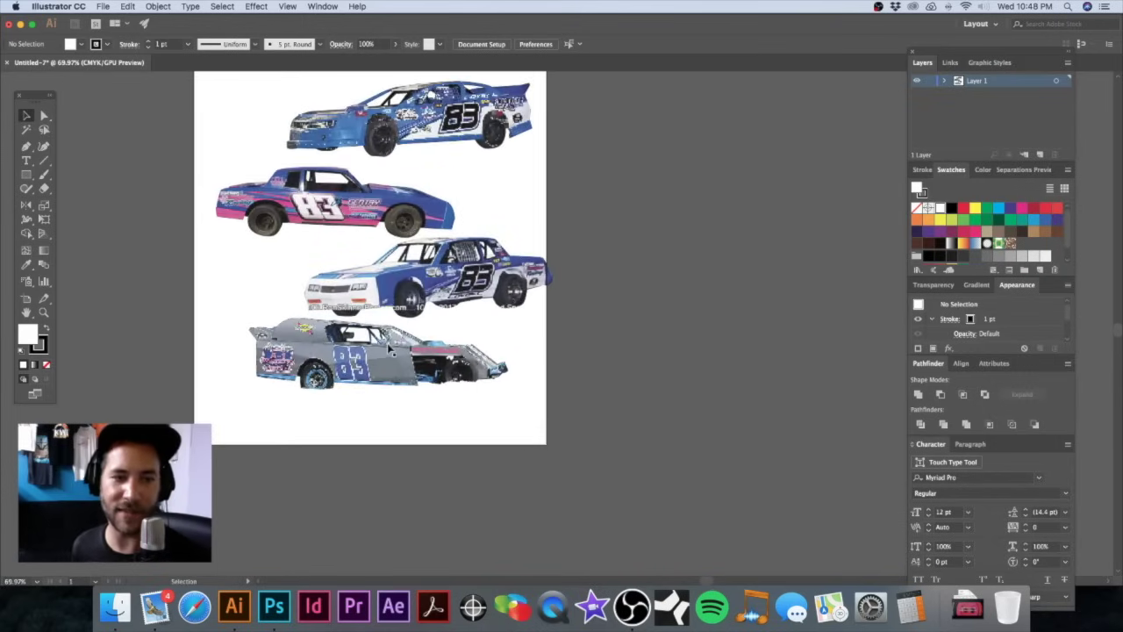
{"action": "left_click_drag", "start_coordinate": [467, 318], "coordinate": [430, 317]}
{"action": "left_click", "coordinate": [551, 243], "text": "shift"}
{"action": "left_click_drag", "start_coordinate": [551, 243], "coordinate": [541, 248]}
Step: Select all four cars and scale them down together to about 12.2 in wide overall
{"action": "left_click", "coordinate": [341, 176], "text": "shift"}
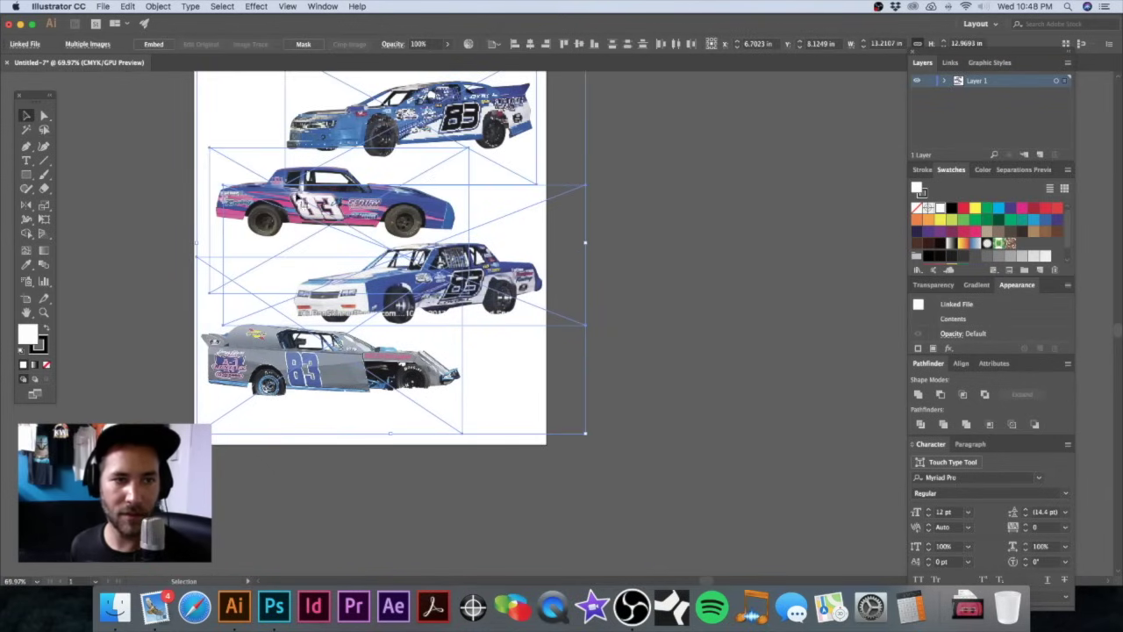
{"action": "scroll", "coordinate": [601, 106], "scroll_direction": "up", "scroll_amount": 2}
{"action": "left_click_drag", "start_coordinate": [617, 88], "coordinate": [602, 172]}
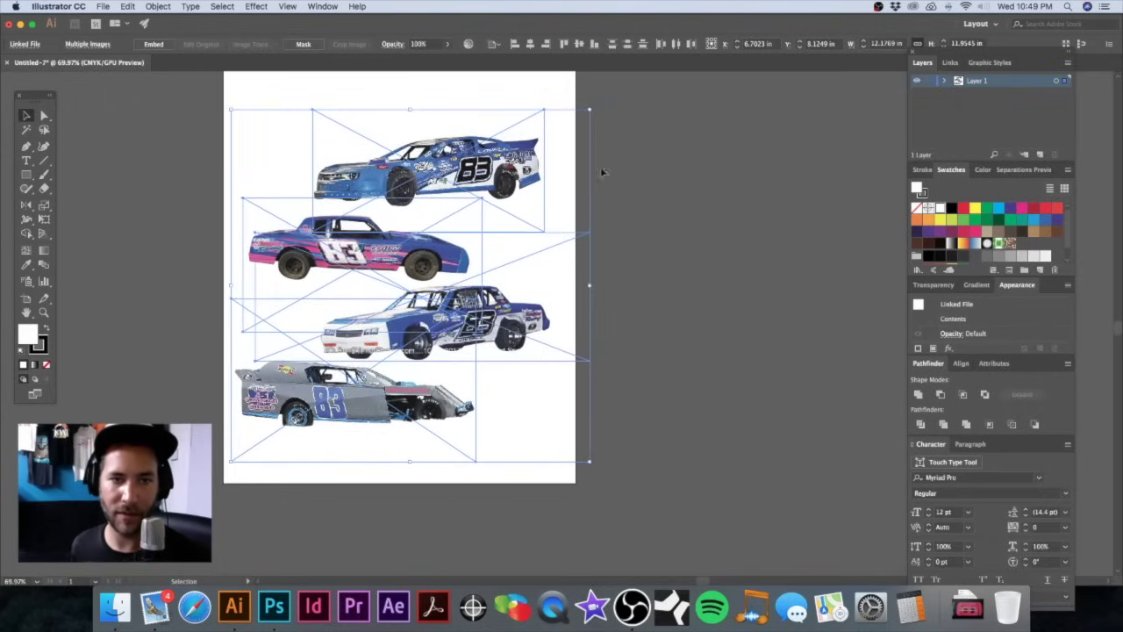
{"action": "left_click", "coordinate": [597, 195]}
Step: Load all four JPEG reference shirt designs from the race tee job's Ideas folder for placing
{"action": "left_click_drag", "start_coordinate": [589, 220], "coordinate": [676, 215]}
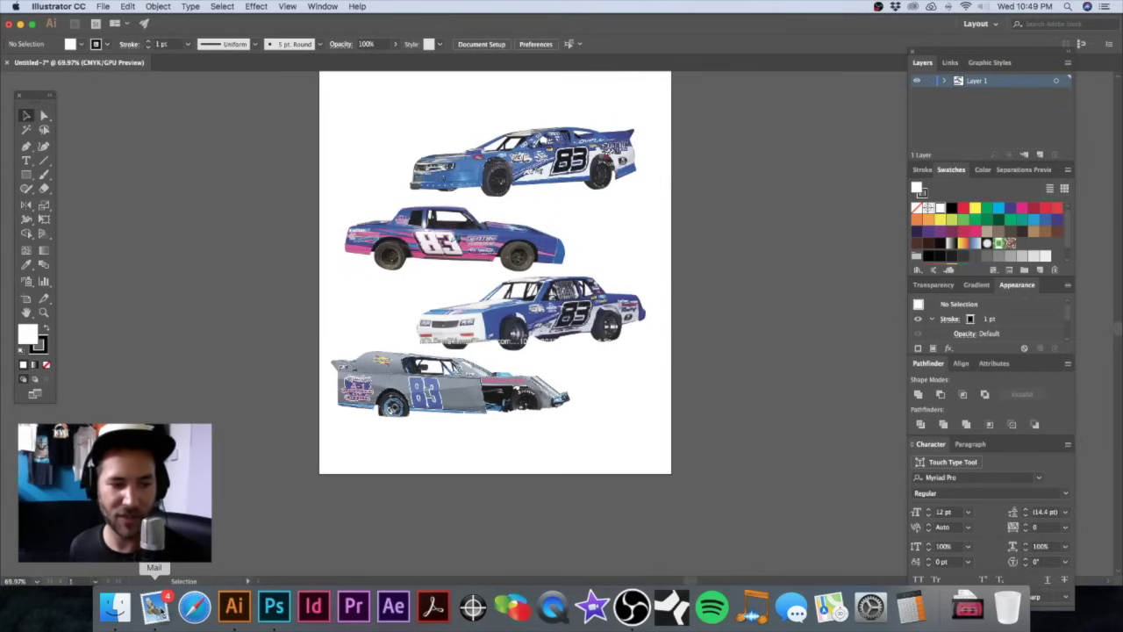
{"action": "left_click_drag", "start_coordinate": [456, 221], "coordinate": [413, 213]}
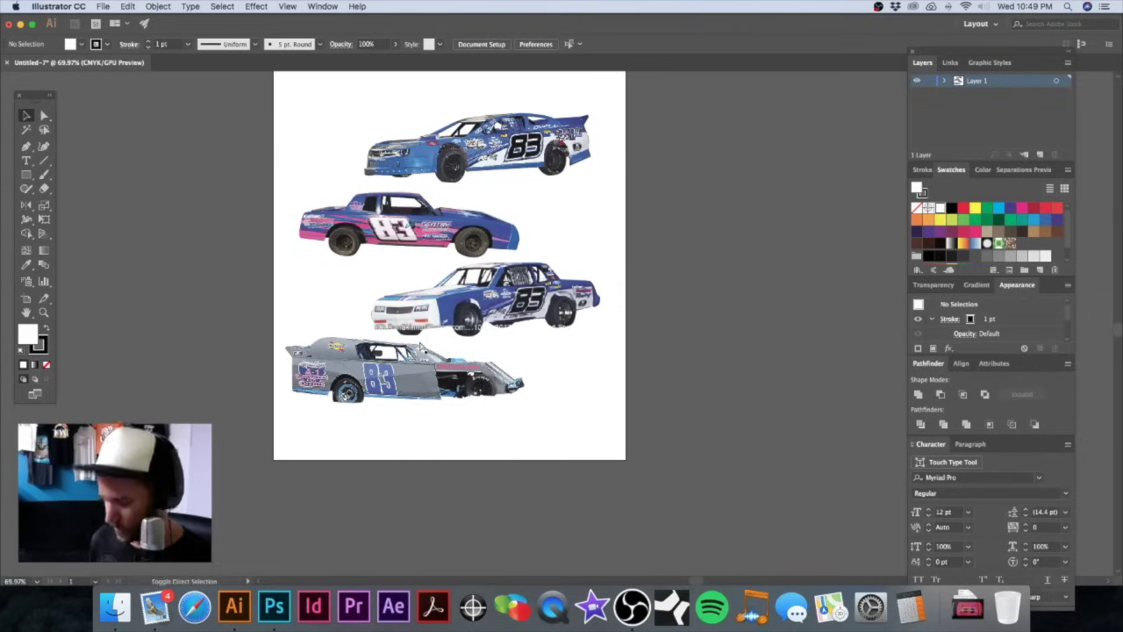
{"action": "key", "text": "super+shift+p"}
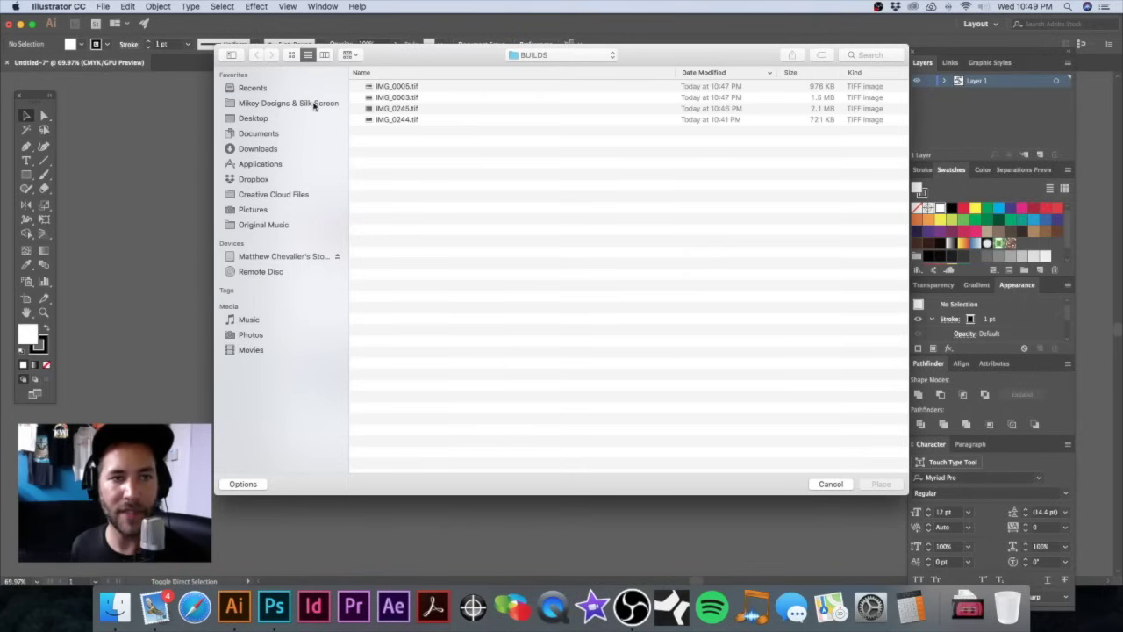
{"action": "left_click", "coordinate": [530, 56]}
{"action": "left_click", "coordinate": [531, 56]}
{"action": "left_click", "coordinate": [537, 61]}
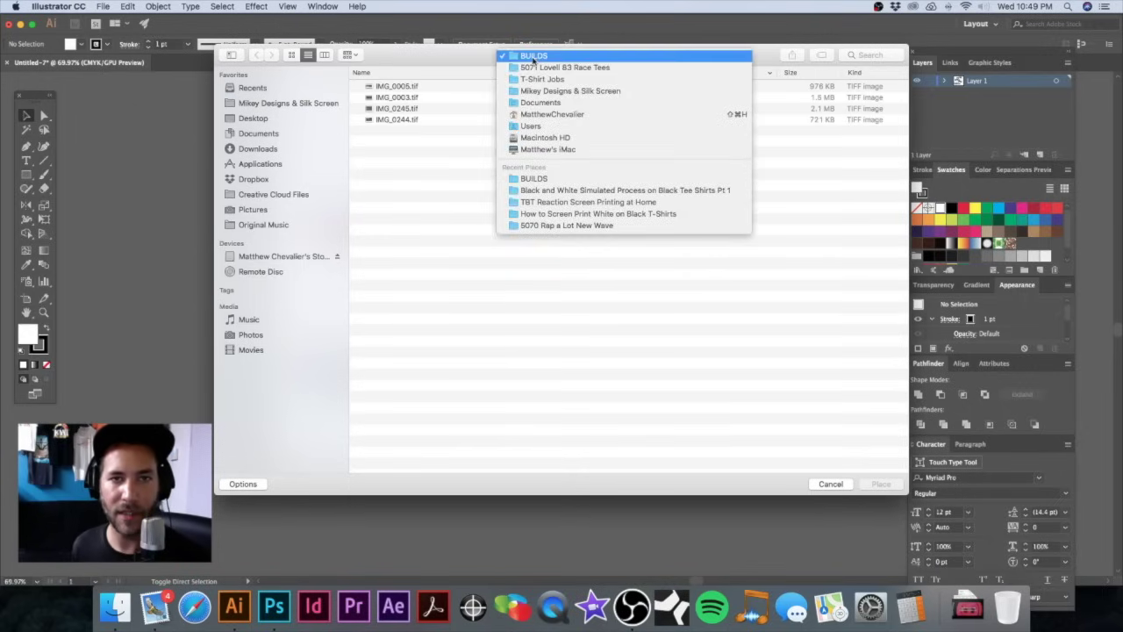
{"action": "left_click", "coordinate": [544, 67]}
{"action": "left_click", "coordinate": [386, 109]}
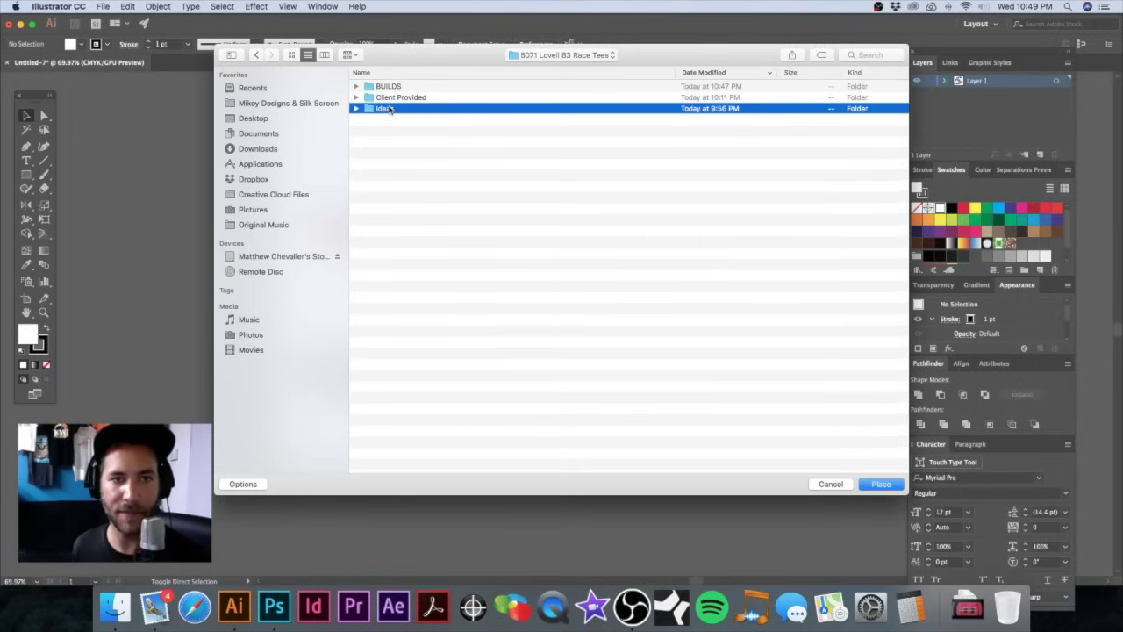
{"action": "double_click", "coordinate": [387, 109]}
{"action": "left_click", "coordinate": [416, 88]}
{"action": "left_click", "coordinate": [418, 121], "text": "shift"}
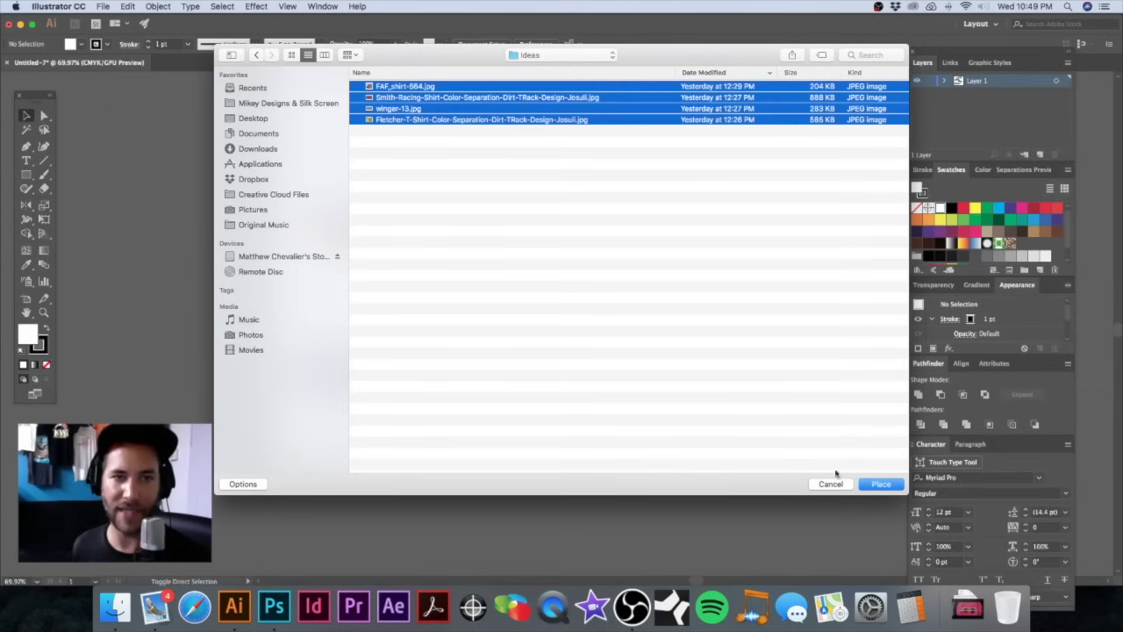
{"action": "left_click", "coordinate": [895, 487]}
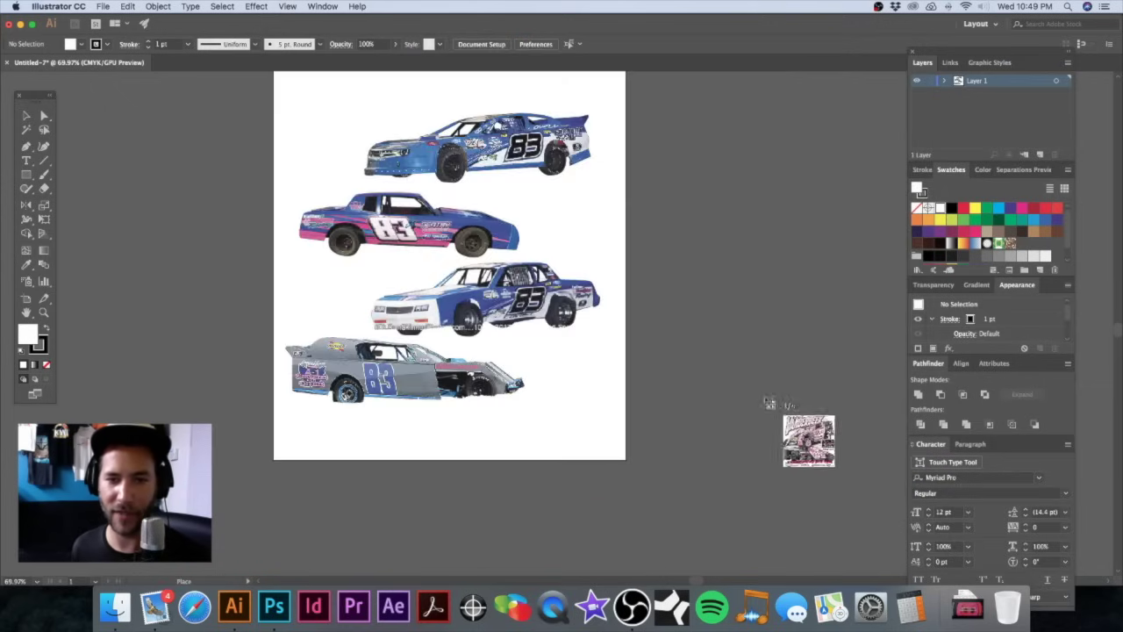
Step: Place the four reference designs one by one on the pasteboard beside and below the artboard
{"action": "left_click", "coordinate": [639, 113]}
{"action": "left_click", "coordinate": [651, 379]}
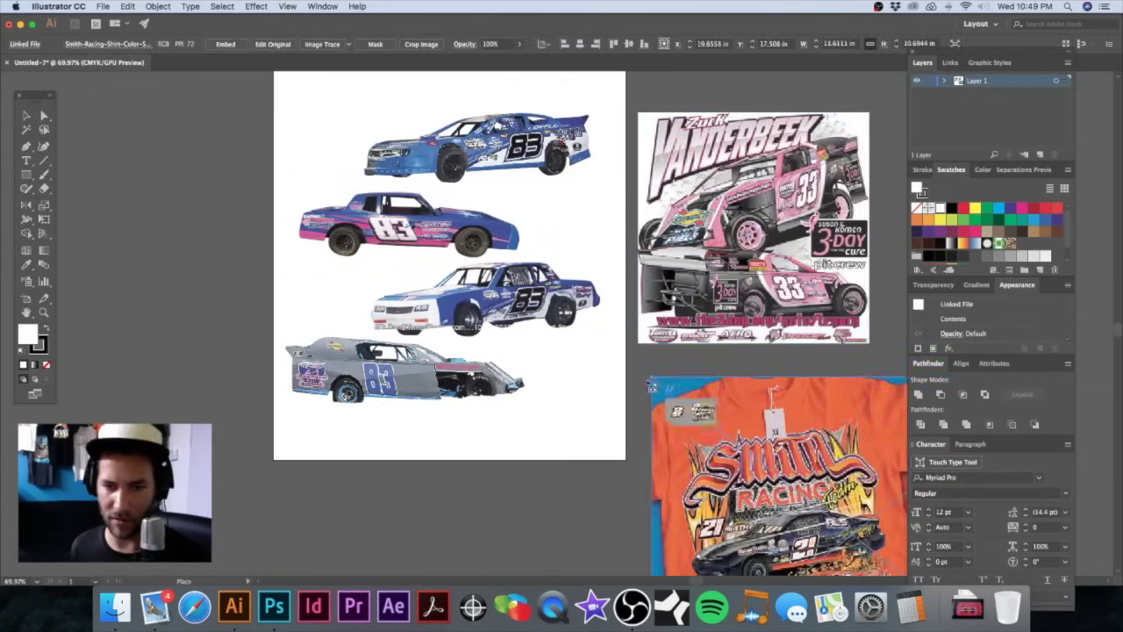
{"action": "scroll", "coordinate": [654, 378], "scroll_direction": "down", "scroll_amount": 3}
{"action": "left_click", "coordinate": [503, 371]}
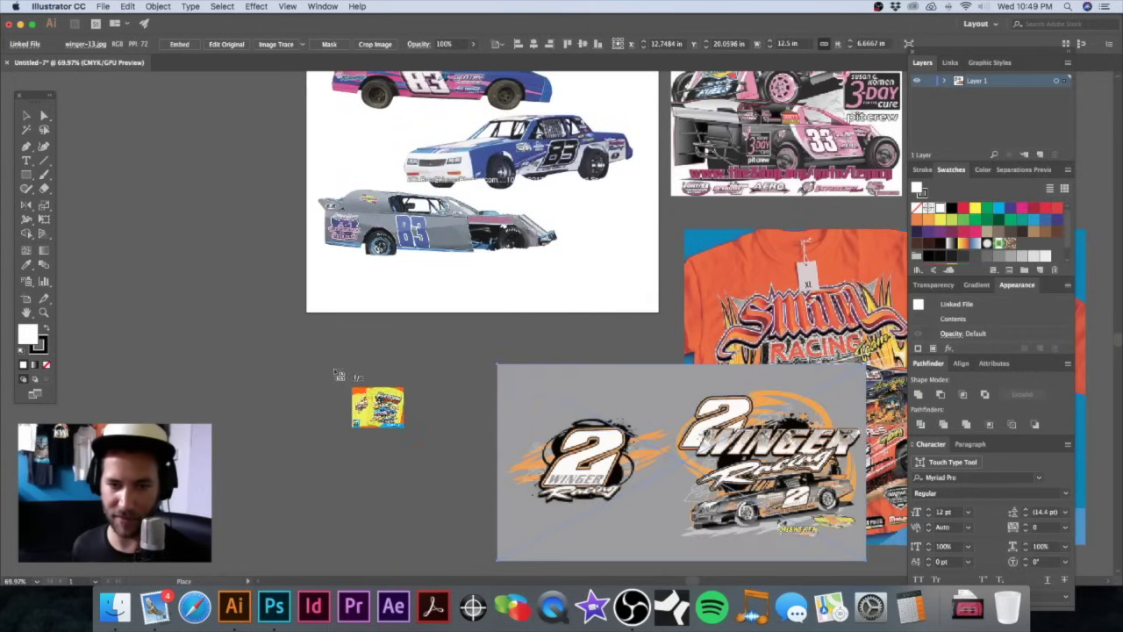
{"action": "left_click", "coordinate": [367, 374]}
Step: Scale the yellow shirt mock-up down to about 8.98 in wide and set it left of the grey number 2 design
{"action": "scroll", "coordinate": [527, 377], "scroll_direction": "down", "scroll_amount": 3}
{"action": "scroll", "coordinate": [527, 377], "scroll_direction": "left", "scroll_amount": 3}
{"action": "left_click_drag", "start_coordinate": [549, 380], "coordinate": [348, 380]}
{"action": "key", "text": "super+minus"}
{"action": "key", "text": "super+minus"}
{"action": "left_click_drag", "start_coordinate": [569, 362], "coordinate": [662, 364]}
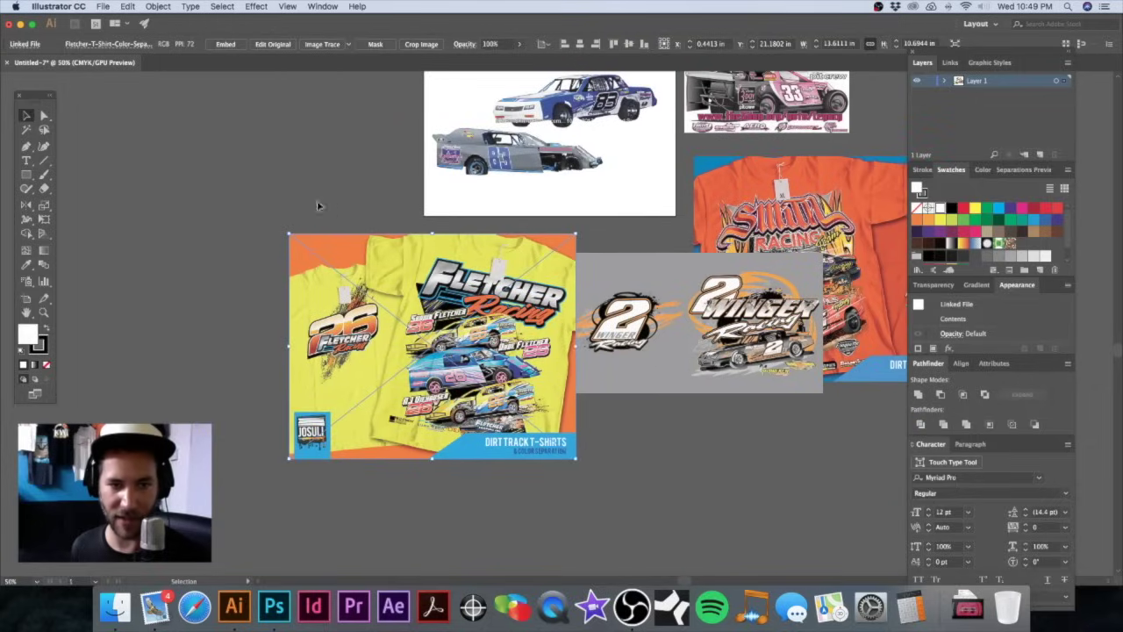
{"action": "left_click_drag", "start_coordinate": [334, 250], "coordinate": [296, 243]}
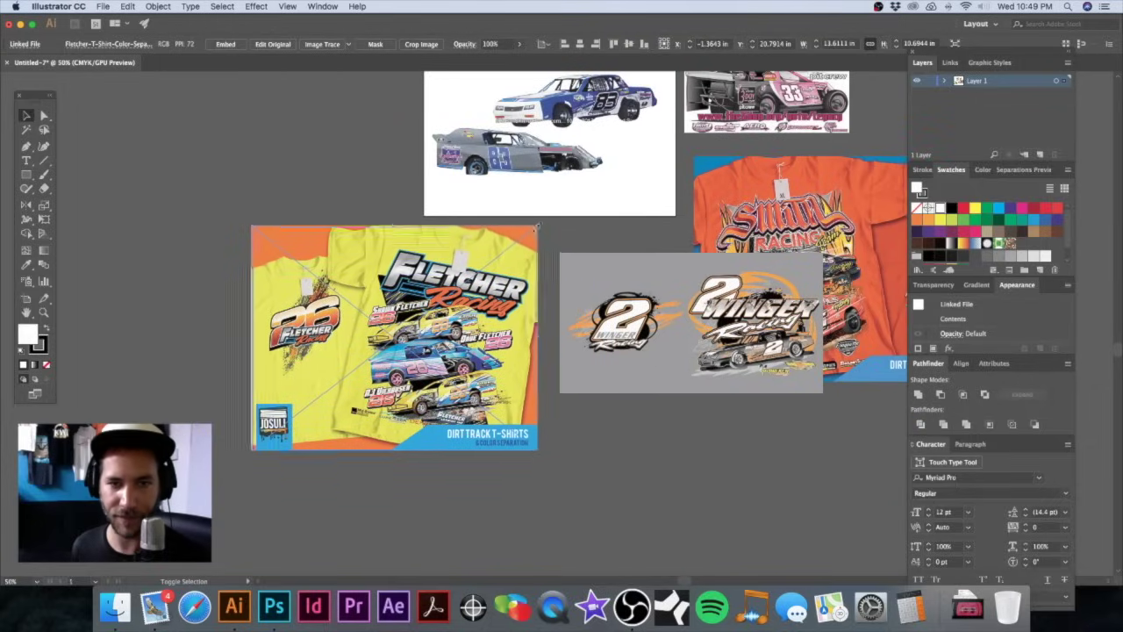
{"action": "left_click_drag", "start_coordinate": [538, 226], "coordinate": [482, 268]}
{"action": "left_click_drag", "start_coordinate": [457, 307], "coordinate": [577, 290]}
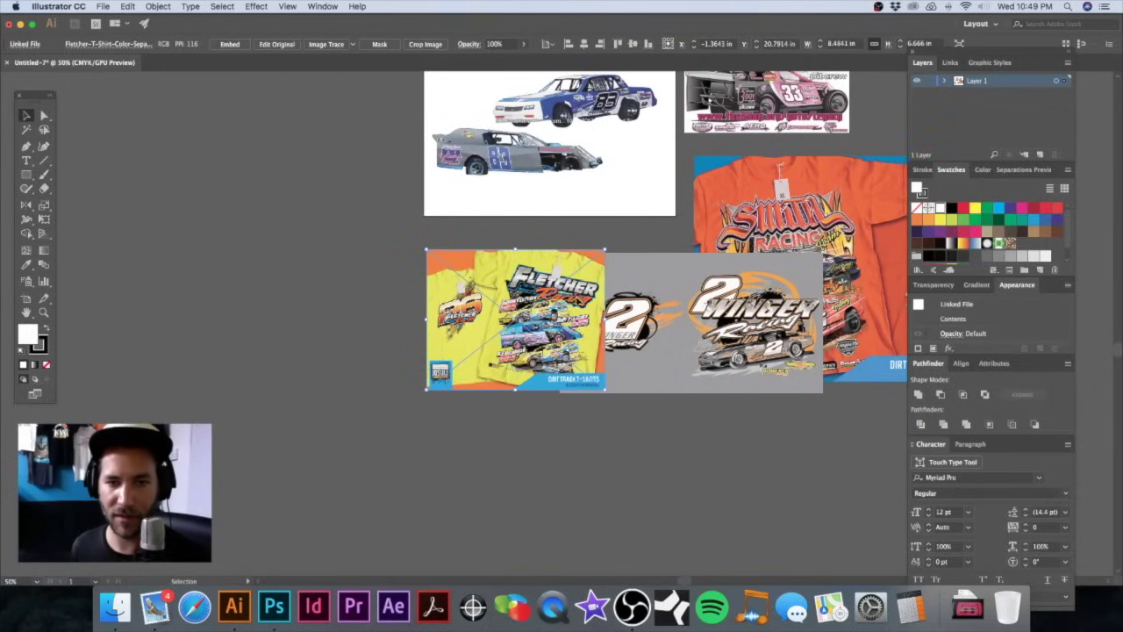
{"action": "left_click_drag", "start_coordinate": [427, 394], "coordinate": [416, 401]}
{"action": "left_click_drag", "start_coordinate": [457, 351], "coordinate": [352, 350]}
Step: Shift the yellow shirt mock-up and the grey number 2 design left to make room in the row below the artboard
{"action": "left_click_drag", "start_coordinate": [586, 299], "coordinate": [585, 299]}
{"action": "left_click", "coordinate": [460, 307], "text": "shift"}
{"action": "left_click_drag", "start_coordinate": [461, 307], "coordinate": [367, 307]}
{"action": "left_click_drag", "start_coordinate": [585, 300], "coordinate": [426, 325]}
Step: Move the orange shirt mock-up beside the grey number 2 design and scale it down to match the row's height
{"action": "left_click_drag", "start_coordinate": [685, 283], "coordinate": [638, 377]}
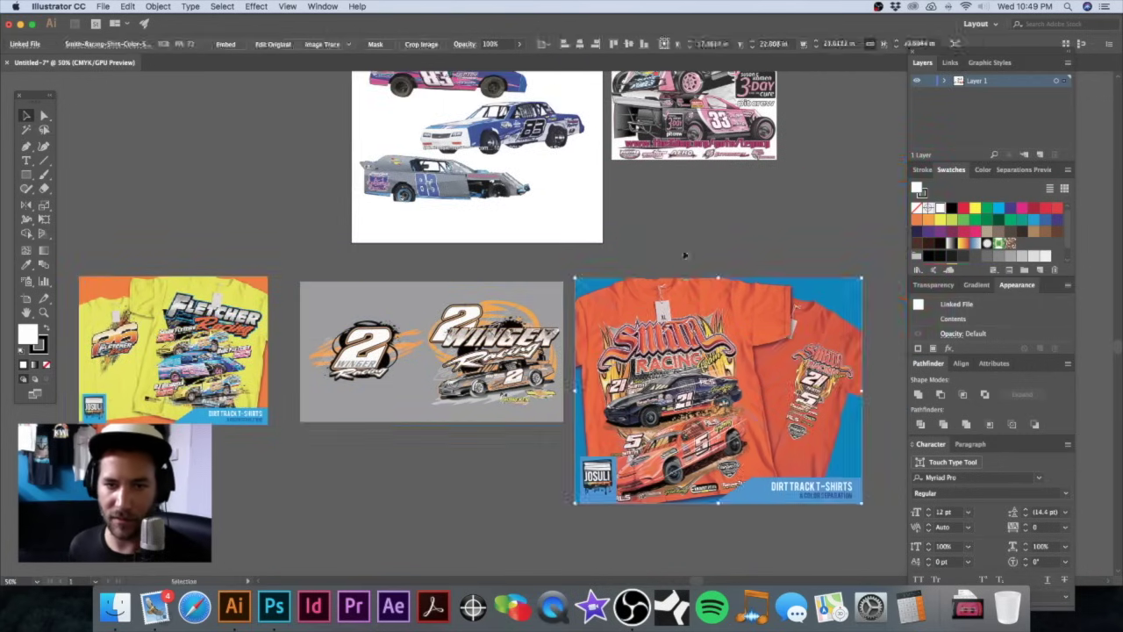
{"action": "scroll", "coordinate": [794, 496], "scroll_direction": "right", "scroll_amount": 5}
{"action": "scroll", "coordinate": [794, 496], "scroll_direction": "down", "scroll_amount": 3}
{"action": "left_click_drag", "start_coordinate": [780, 464], "coordinate": [676, 376]}
Step: Move the pink number 33 design down above the orange shirt mock-up and scale it to about 7.62 in wide
{"action": "scroll", "coordinate": [677, 376], "scroll_direction": "left", "scroll_amount": 5}
{"action": "scroll", "coordinate": [677, 376], "scroll_direction": "up", "scroll_amount": 3}
{"action": "left_click_drag", "start_coordinate": [673, 113], "coordinate": [665, 220]}
{"action": "scroll", "coordinate": [665, 219], "scroll_direction": "right", "scroll_amount": 3}
{"action": "scroll", "coordinate": [665, 220], "scroll_direction": "up", "scroll_amount": 3}
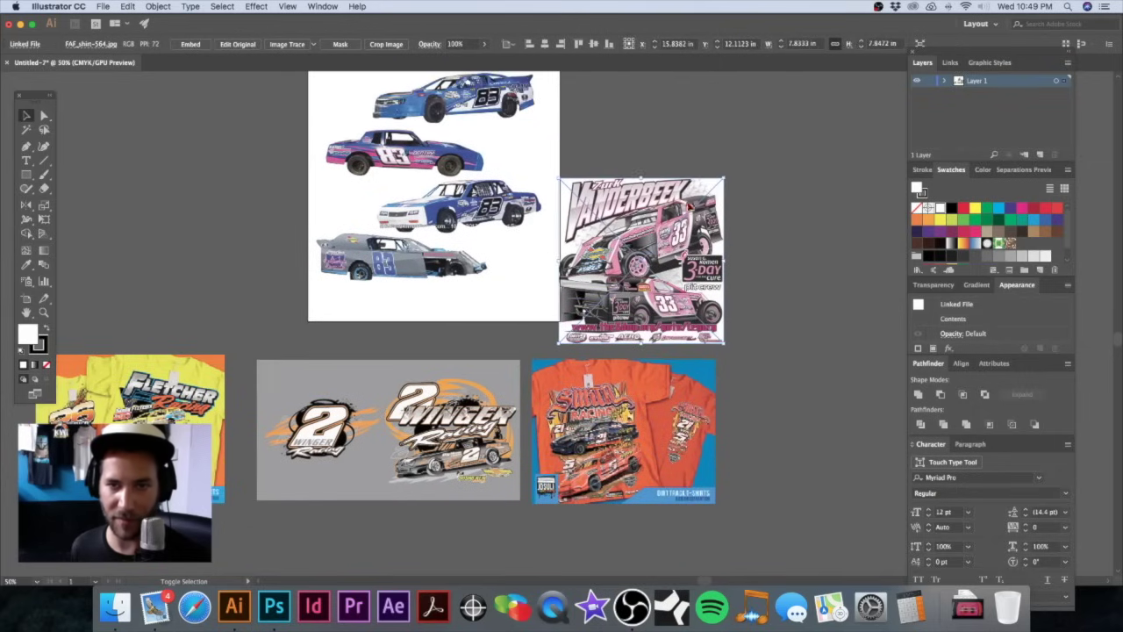
{"action": "left_click_drag", "start_coordinate": [728, 176], "coordinate": [721, 185]}
{"action": "left_click_drag", "start_coordinate": [634, 254], "coordinate": [621, 265]}
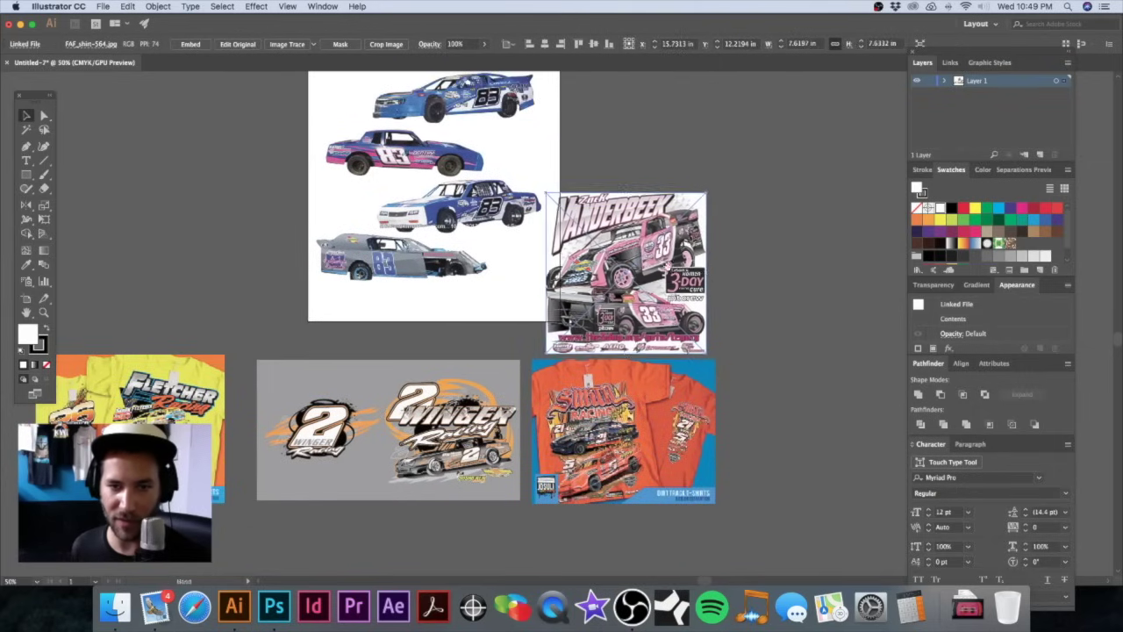
{"action": "scroll", "coordinate": [621, 266], "scroll_direction": "right", "scroll_amount": 3}
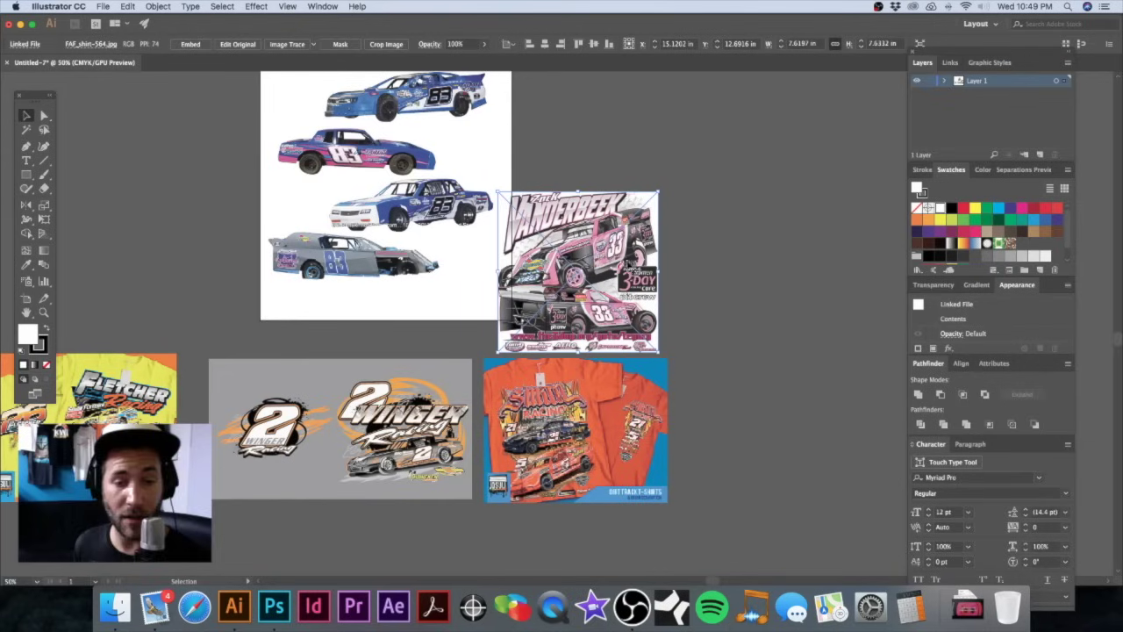
Step: Shift the four reference designs right to clear the artboard and tighten the gaps along the lower row
{"action": "left_click", "coordinate": [726, 317]}
{"action": "left_click", "coordinate": [569, 408]}
{"action": "left_click_drag", "start_coordinate": [511, 346], "coordinate": [544, 356]}
{"action": "left_click_drag", "start_coordinate": [367, 439], "coordinate": [396, 442]}
{"action": "left_click_drag", "start_coordinate": [123, 383], "coordinate": [171, 383]}
{"action": "scroll", "coordinate": [171, 383], "scroll_direction": "left", "scroll_amount": 4}
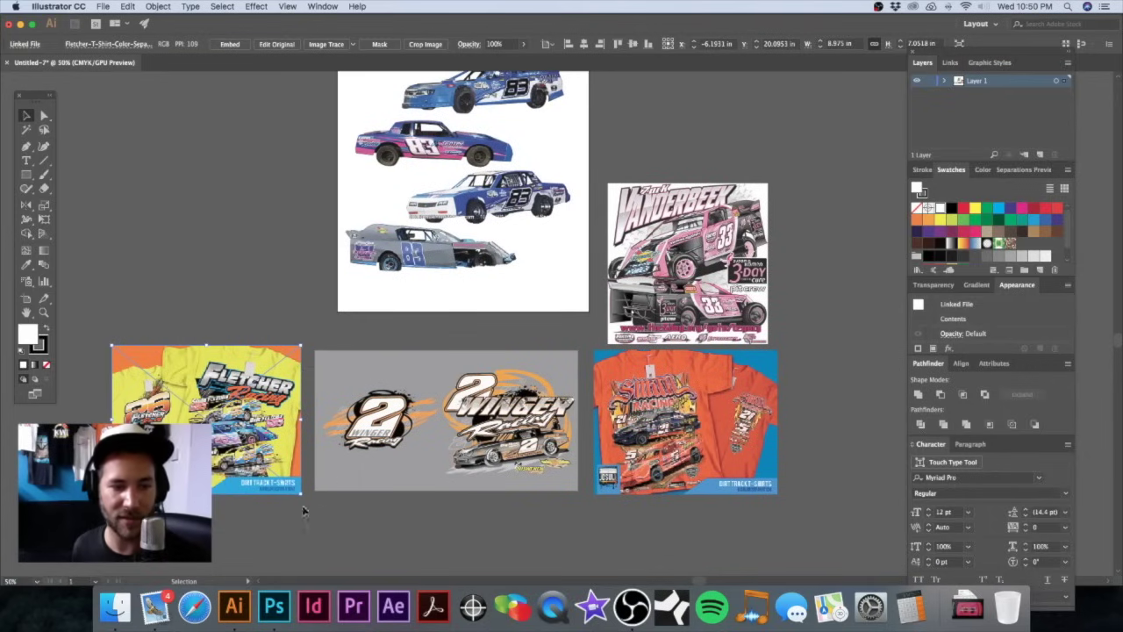
Step: Select all four reference designs, scale them down together and move them close around the artboard's lower right
{"action": "left_click", "coordinate": [672, 432], "text": "shift"}
{"action": "left_click", "coordinate": [731, 233], "text": "shift"}
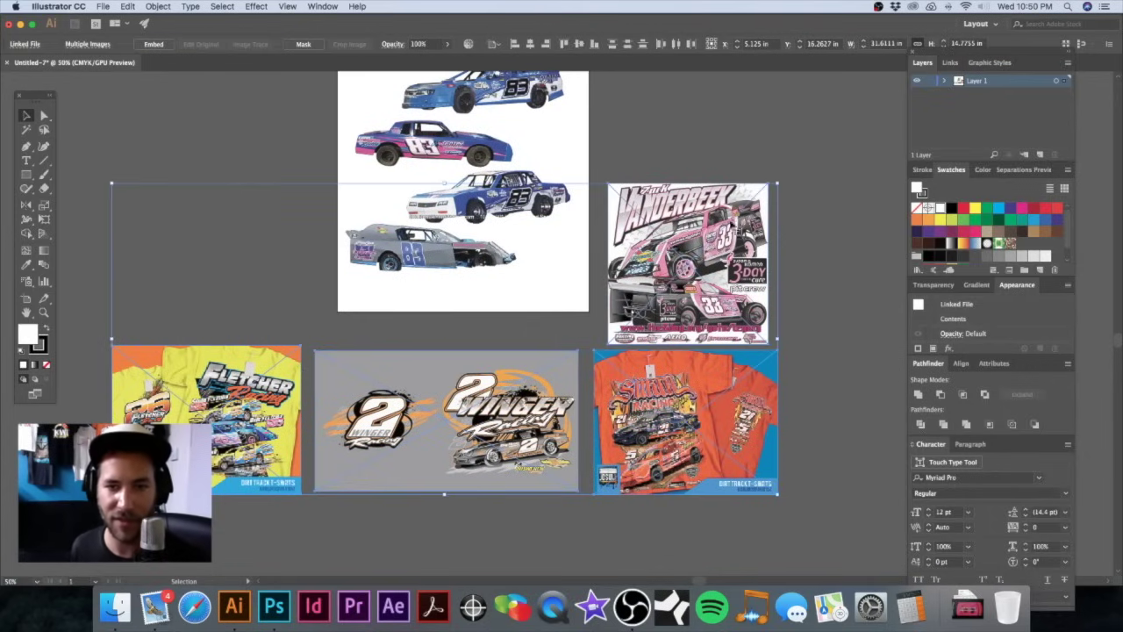
{"action": "left_click_drag", "start_coordinate": [778, 185], "coordinate": [664, 255]}
{"action": "left_click_drag", "start_coordinate": [601, 360], "coordinate": [642, 340]}
{"action": "left_click", "coordinate": [614, 161]}
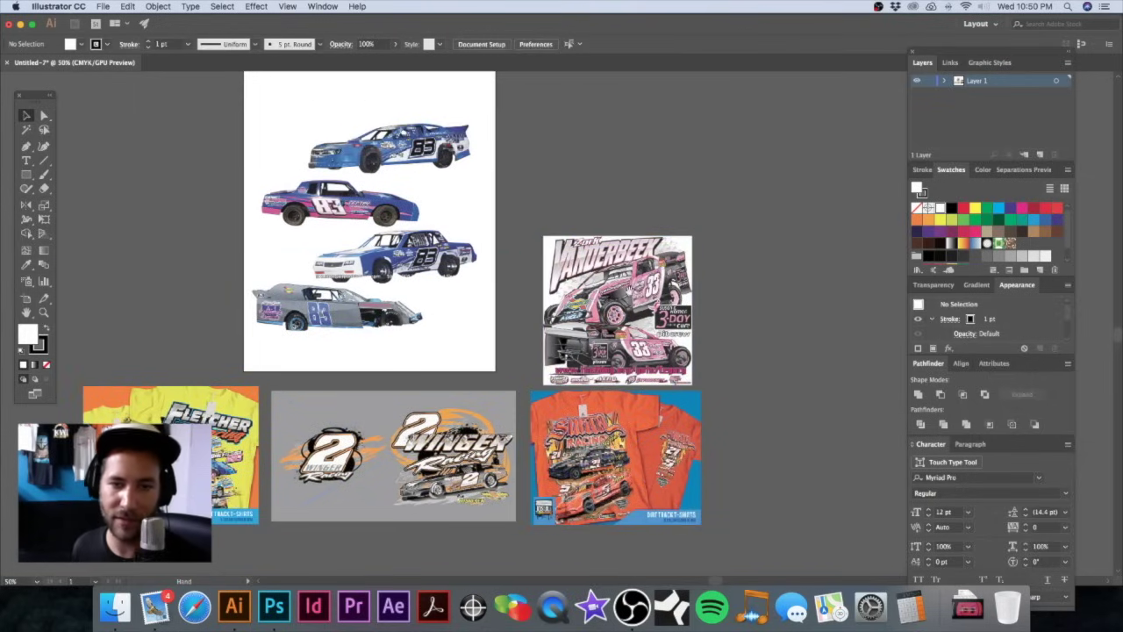
{"action": "scroll", "coordinate": [632, 290], "scroll_direction": "down", "scroll_amount": 2}
{"action": "scroll", "coordinate": [632, 290], "scroll_direction": "left", "scroll_amount": 1}
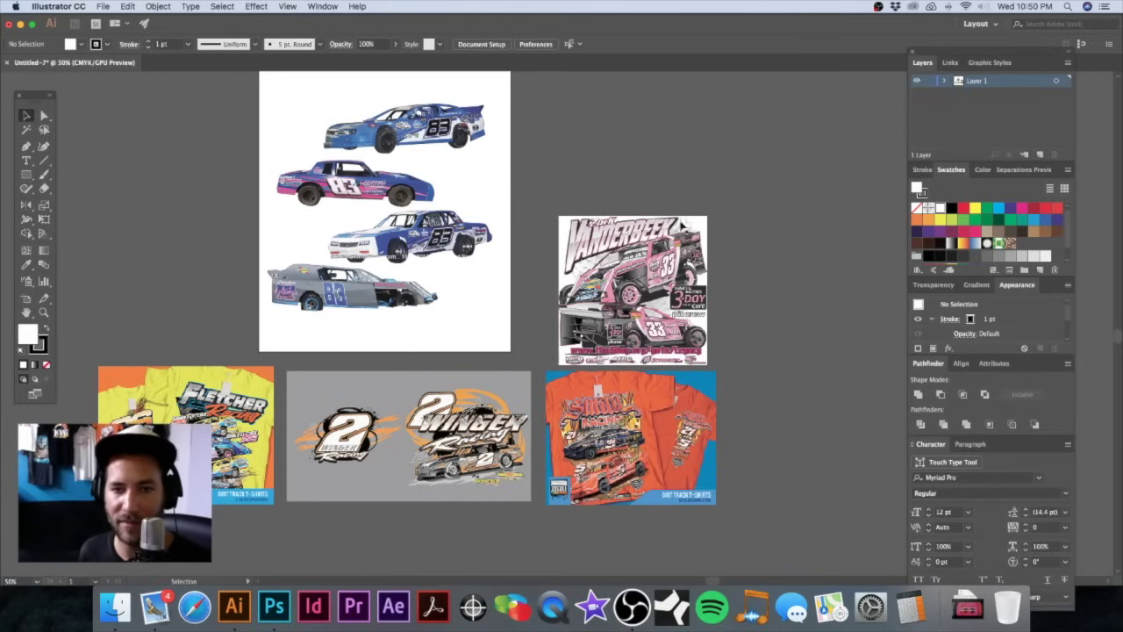
Step: Examine the grey number 2 design and the yellow shirt mock-up up close for lettering and layout ideas
{"action": "left_click_drag", "start_coordinate": [592, 446], "coordinate": [631, 408]}
{"action": "left_click_drag", "start_coordinate": [483, 424], "coordinate": [568, 424]}
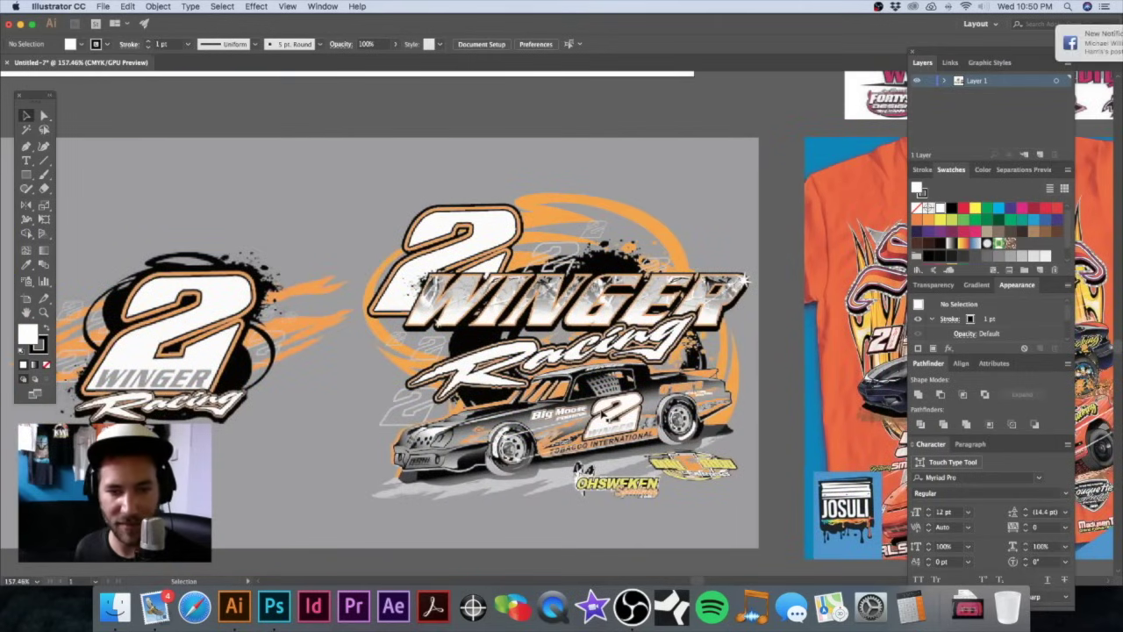
{"action": "key", "text": "super+1"}
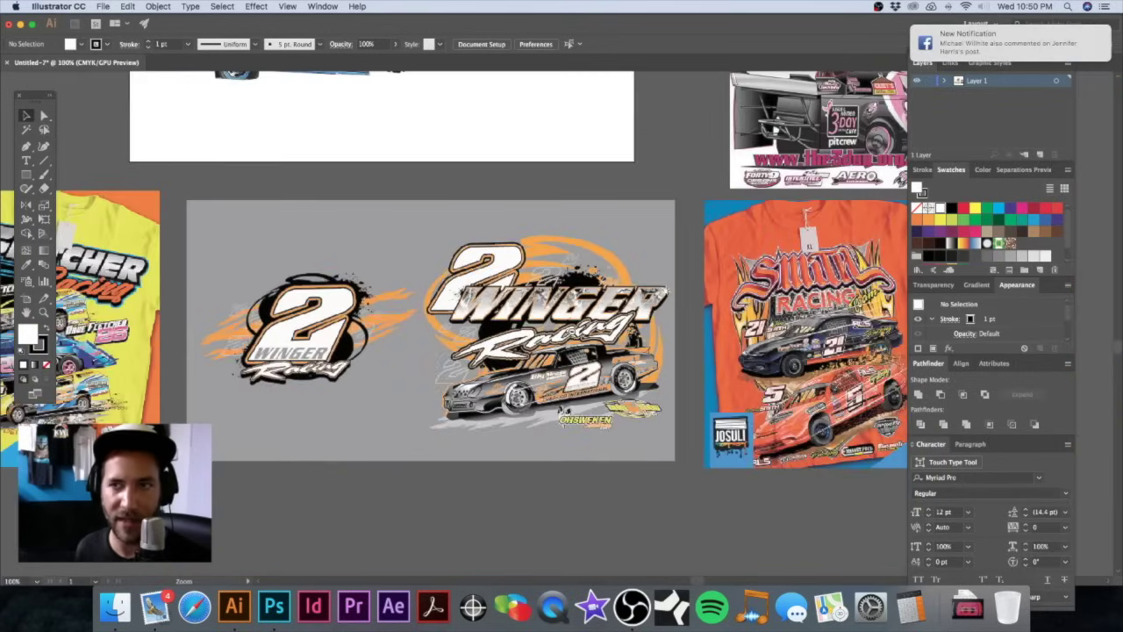
{"action": "left_click_drag", "start_coordinate": [574, 334], "coordinate": [571, 335]}
{"action": "left_click_drag", "start_coordinate": [434, 317], "coordinate": [726, 304]}
{"action": "left_click_drag", "start_coordinate": [358, 329], "coordinate": [388, 329]}
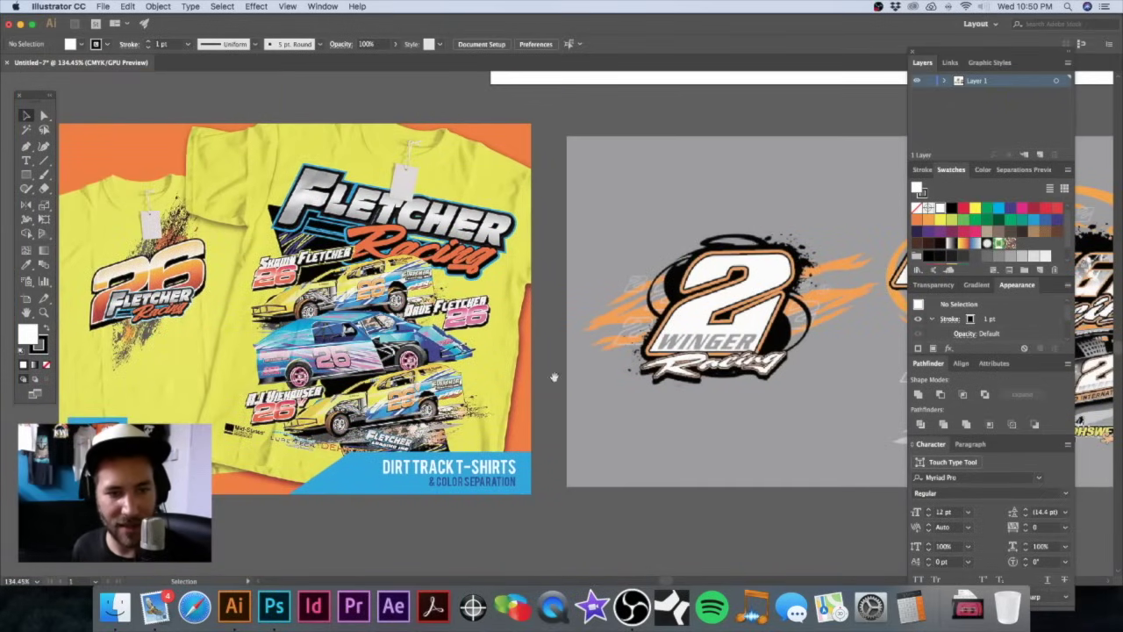
{"action": "key", "text": "super+minus"}
{"action": "key", "text": "super+minus"}
{"action": "key", "text": "super+minus"}
Step: Examine the orange shirt mock-up's two cars, dirt splatter and sponsor logos in detail
{"action": "left_click_drag", "start_coordinate": [736, 351], "coordinate": [231, 422]}
{"action": "left_click", "coordinate": [405, 343], "text": "alt+super"}
{"action": "left_click", "coordinate": [405, 344], "text": "alt+super"}
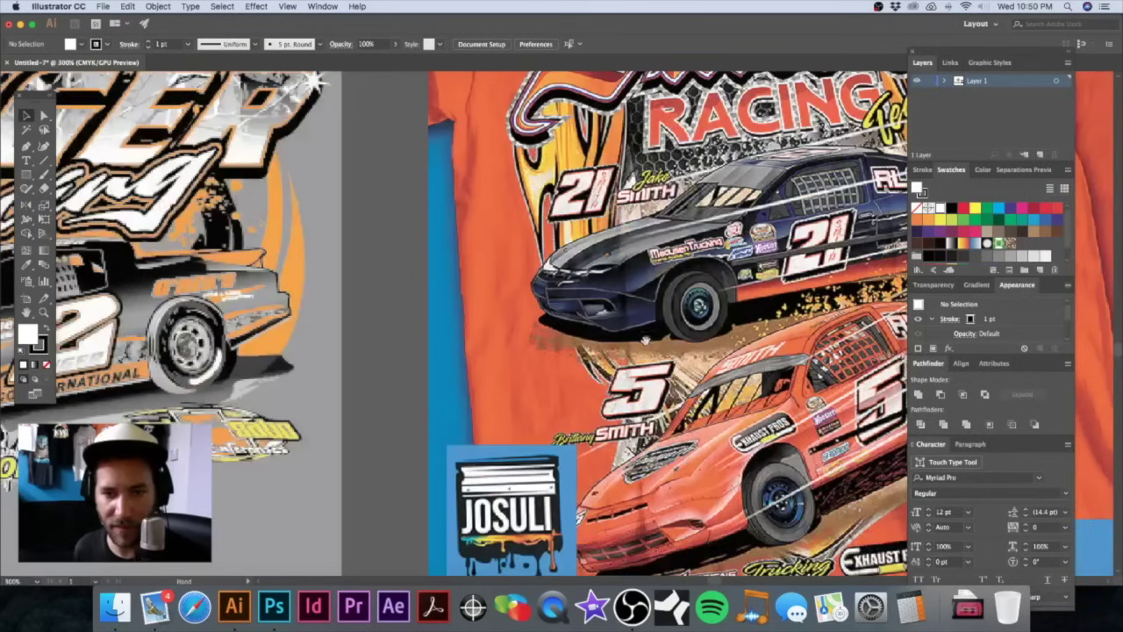
{"action": "left_click_drag", "start_coordinate": [674, 344], "coordinate": [247, 368]}
{"action": "left_click", "coordinate": [387, 365], "text": "alt+super"}
{"action": "left_click_drag", "start_coordinate": [506, 336], "coordinate": [622, 339]}
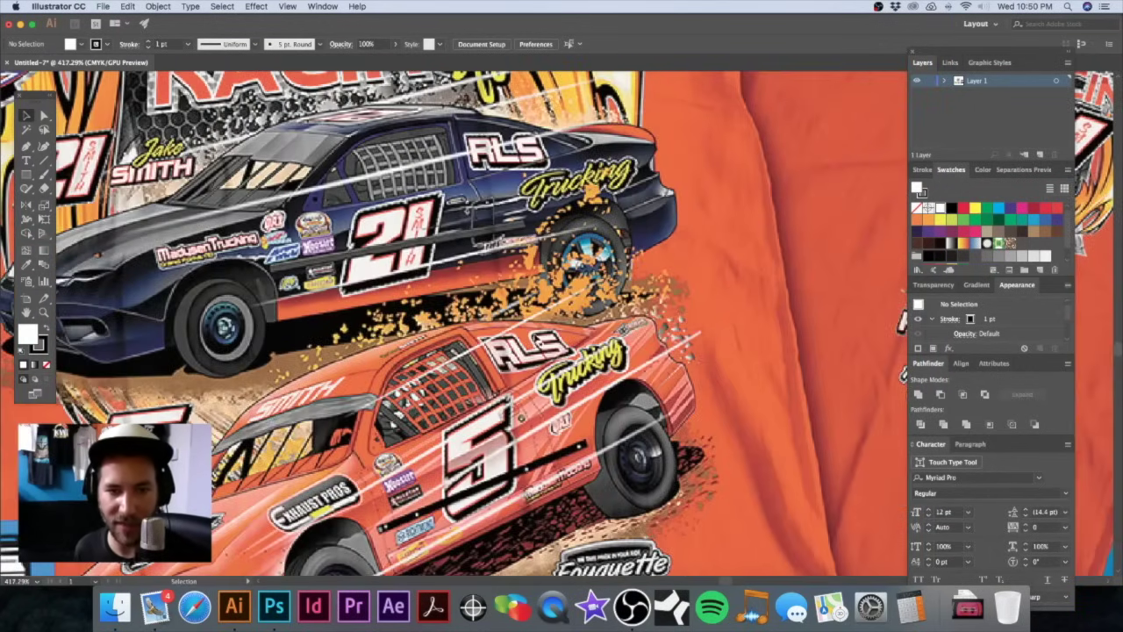
{"action": "key", "text": "super+minus"}
{"action": "key", "text": "super+minus"}
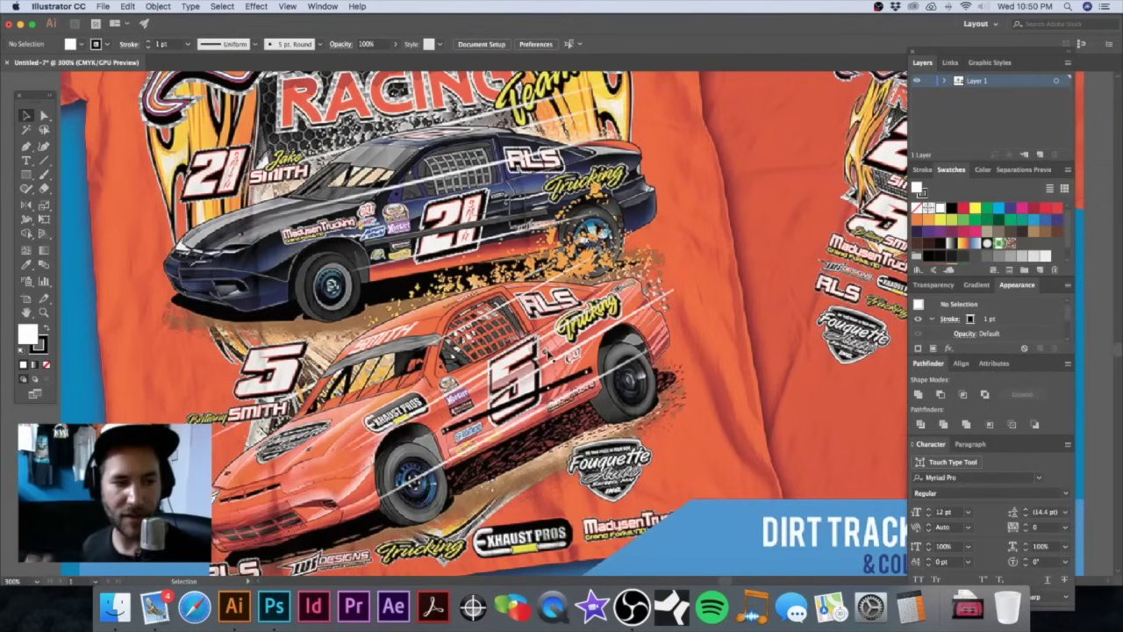
Step: Examine the pink number 33 design's slanted name lettering and overlapping cars
{"action": "left_click", "coordinate": [598, 275], "text": "alt+super"}
{"action": "left_click_drag", "start_coordinate": [423, 215], "coordinate": [432, 562]}
{"action": "left_click_drag", "start_coordinate": [501, 333], "coordinate": [533, 334]}
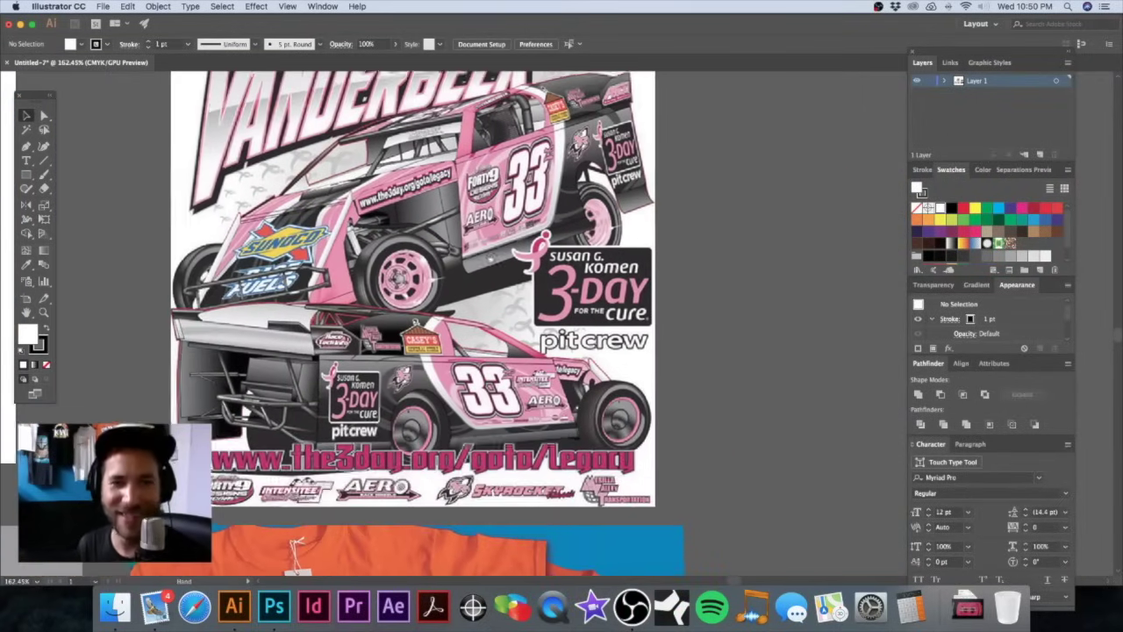
{"action": "left_click_drag", "start_coordinate": [490, 248], "coordinate": [485, 392]}
{"action": "left_click_drag", "start_coordinate": [455, 327], "coordinate": [510, 326]}
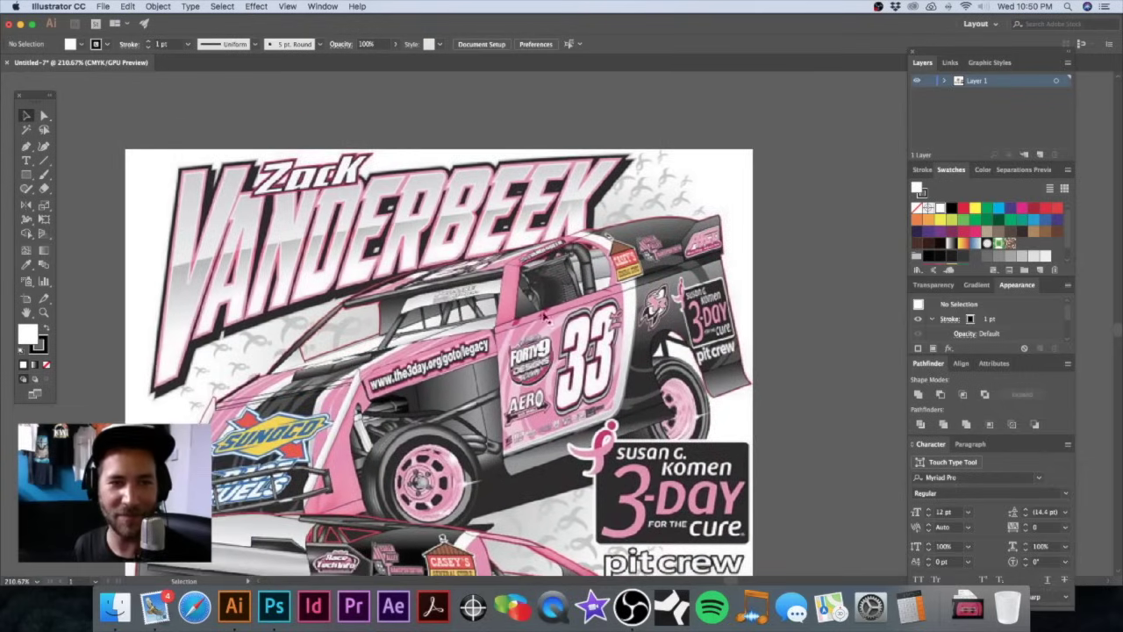
{"action": "key", "text": "super+minus"}
{"action": "key", "text": "super+minus"}
{"action": "key", "text": "super+minus"}
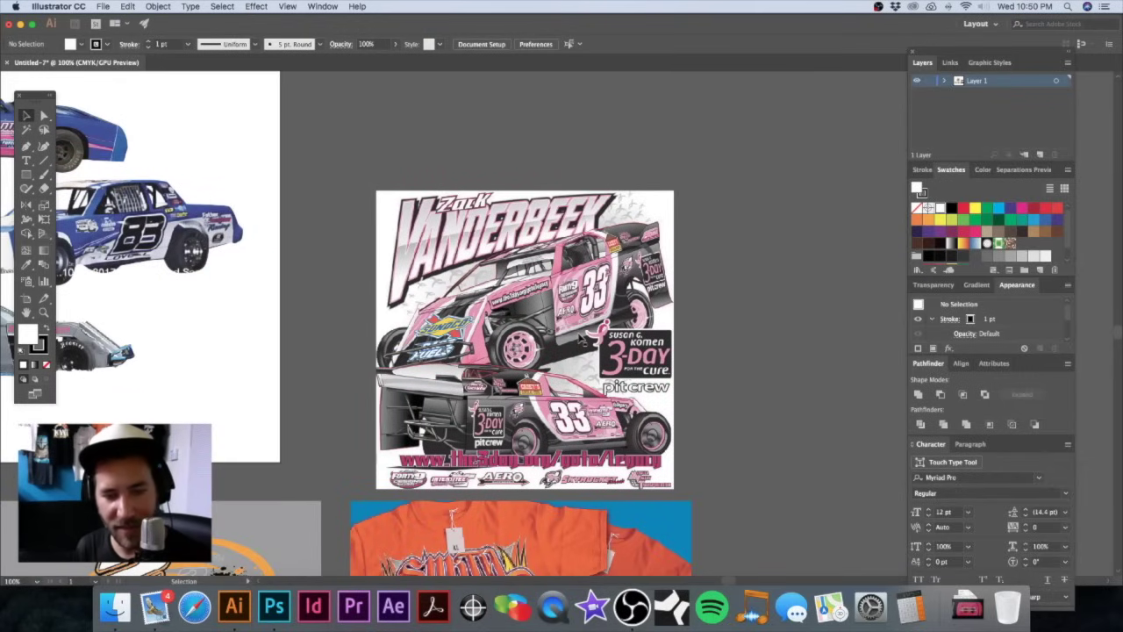
{"action": "left_click_drag", "start_coordinate": [491, 379], "coordinate": [614, 272]}
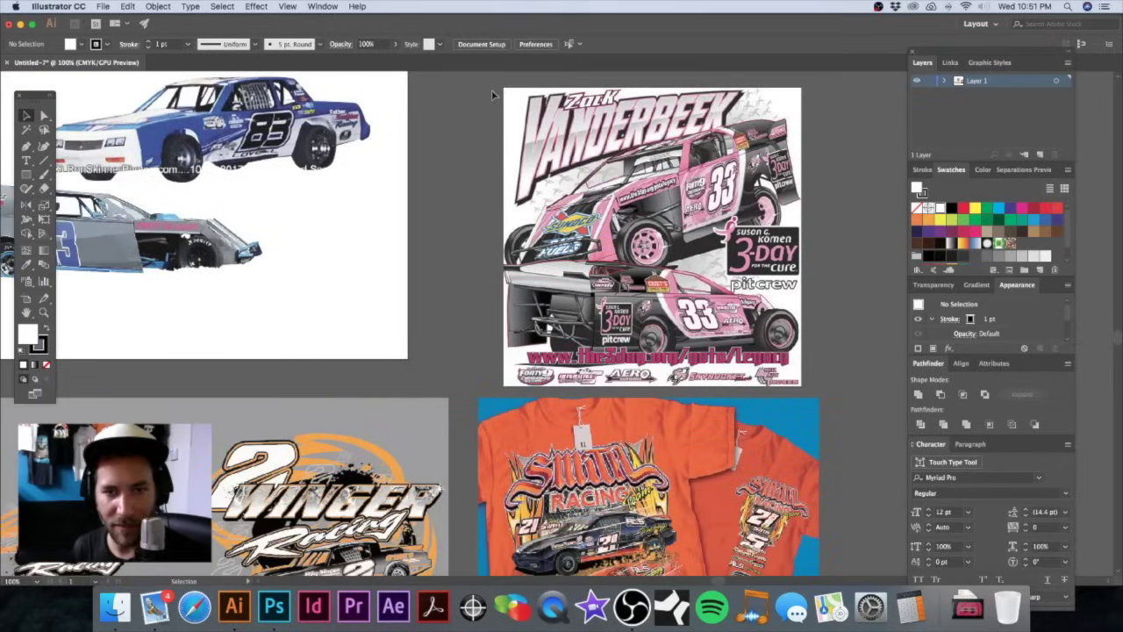
Step: Review the yellow shirt mock-up's stacked car layout and return to the four cars on the artboard
{"action": "left_click", "coordinate": [631, 314], "text": "alt+super"}
{"action": "left_click", "coordinate": [631, 313], "text": "alt+super"}
{"action": "left_click_drag", "start_coordinate": [457, 359], "coordinate": [668, 306]}
{"action": "left_click_drag", "start_coordinate": [371, 400], "coordinate": [501, 401]}
{"action": "left_click_drag", "start_coordinate": [256, 167], "coordinate": [360, 151]}
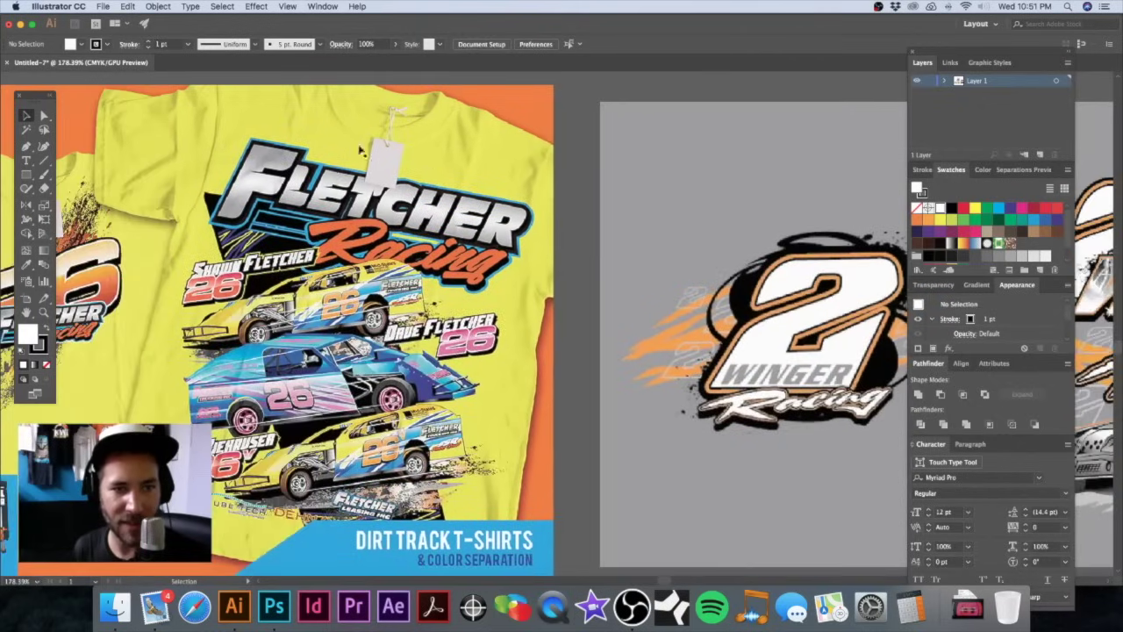
{"action": "key", "text": "super+space"}
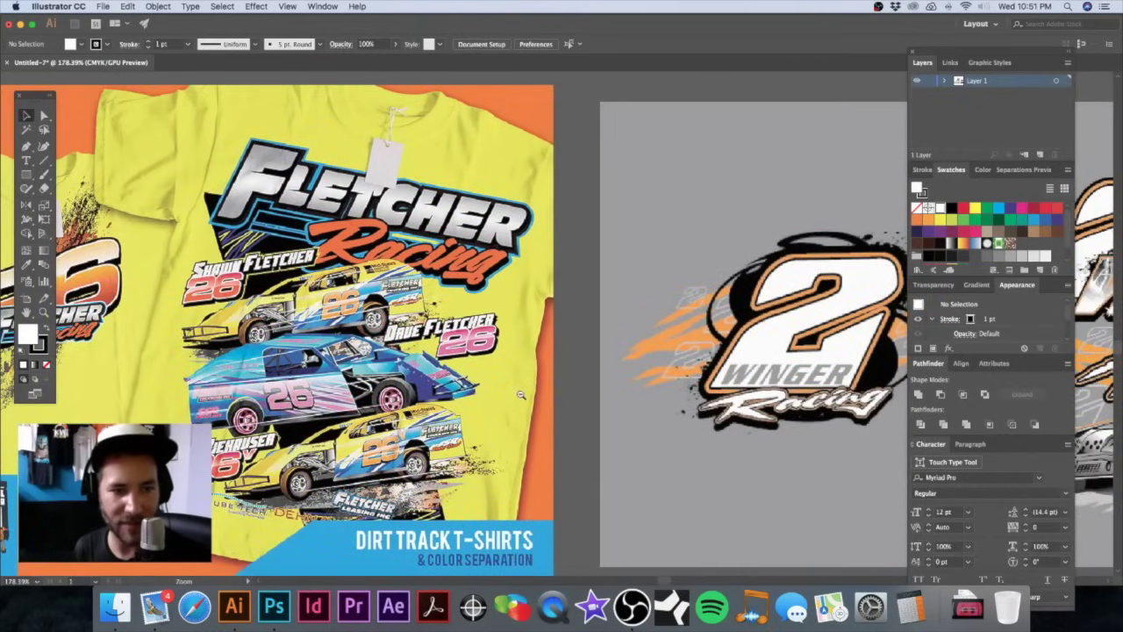
{"action": "left_click", "coordinate": [599, 355], "text": "alt+super"}
{"action": "left_click", "coordinate": [609, 349], "text": "alt+super"}
{"action": "left_click", "coordinate": [609, 349], "text": "alt+super"}
{"action": "left_click_drag", "start_coordinate": [579, 333], "coordinate": [446, 486]}
{"action": "left_click_drag", "start_coordinate": [531, 332], "coordinate": [492, 392]}
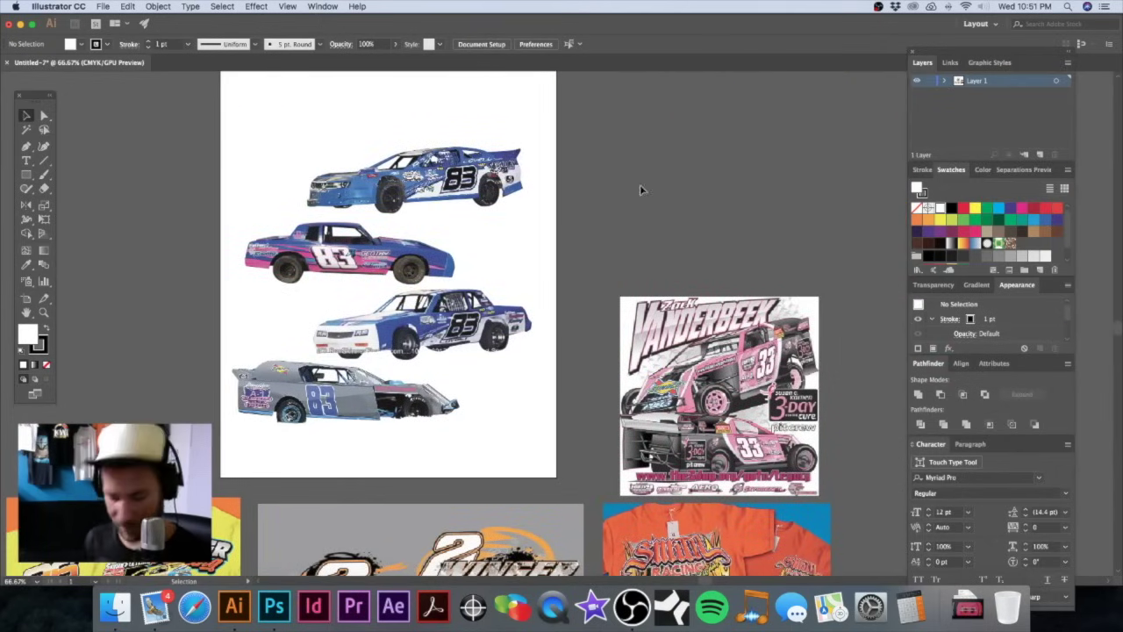
{"action": "key", "text": "t"}
{"action": "left_click", "coordinate": [612, 145]}
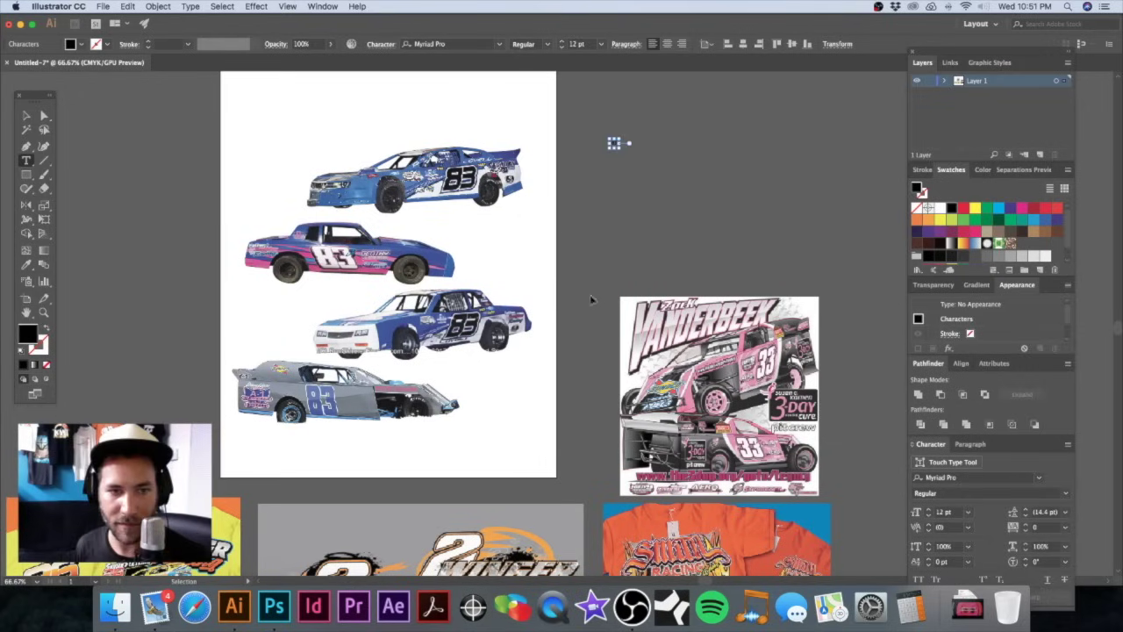
{"action": "key", "text": "Escape"}
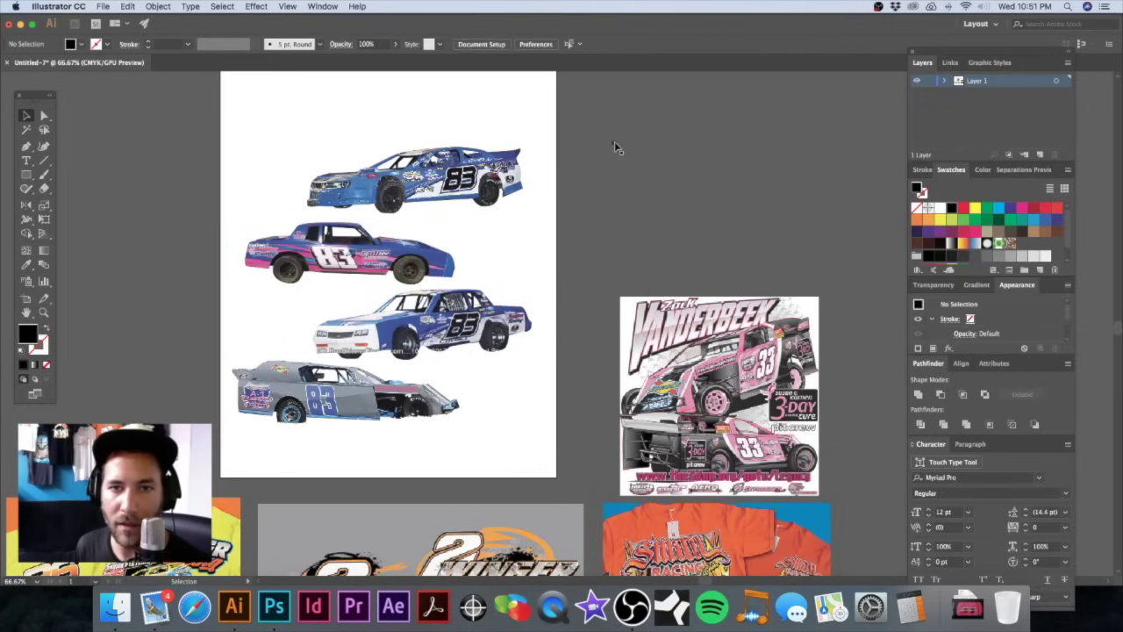
Step: Place the number 83 as large Myriad Pro text beside the artboard and duplicate it below for another text line
{"action": "key", "text": "super+z"}
{"action": "left_click_drag", "start_coordinate": [621, 150], "coordinate": [762, 230]}
{"action": "left_click", "coordinate": [761, 218]}
{"action": "double_click", "coordinate": [638, 231]}
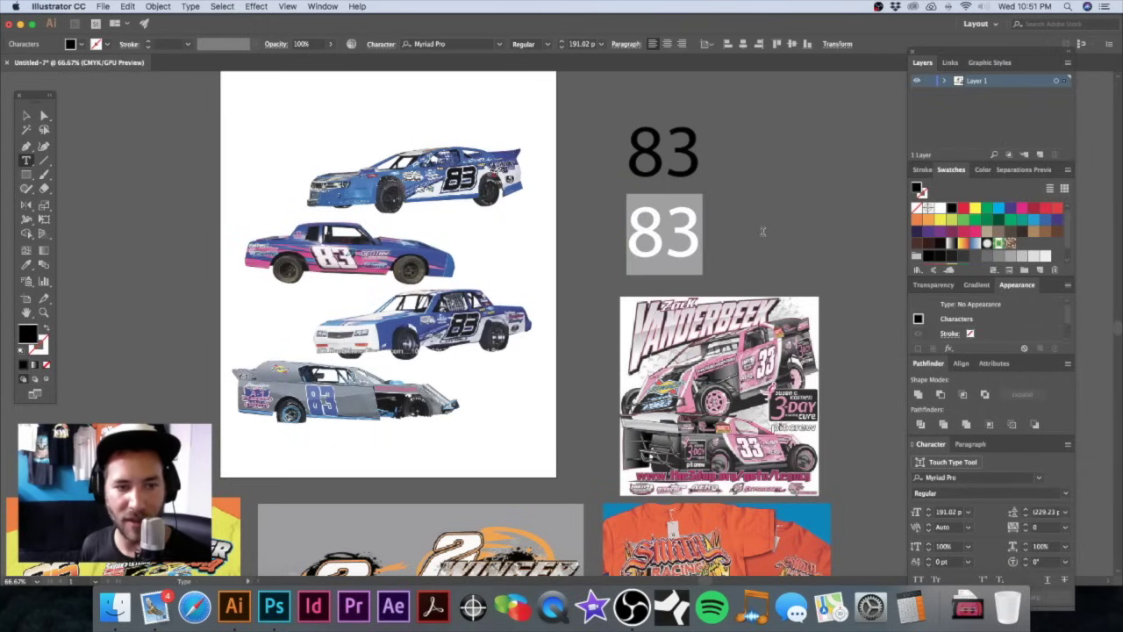
Step: Replace the lower copy of the 83 text with the racing family's surname in capital letters
{"action": "type", "text": "LEVE"}
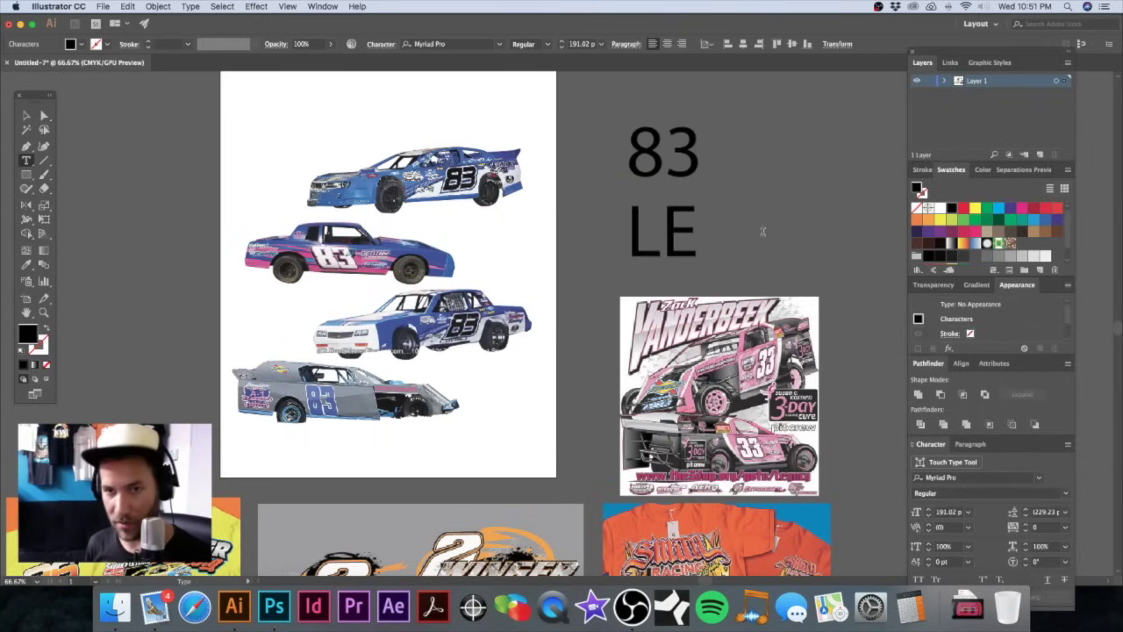
{"action": "key", "text": "BackSpace"}
{"action": "key", "text": "BackSpace"}
{"action": "key", "text": "BackSpace"}
{"action": "type", "text": "OVELL"}
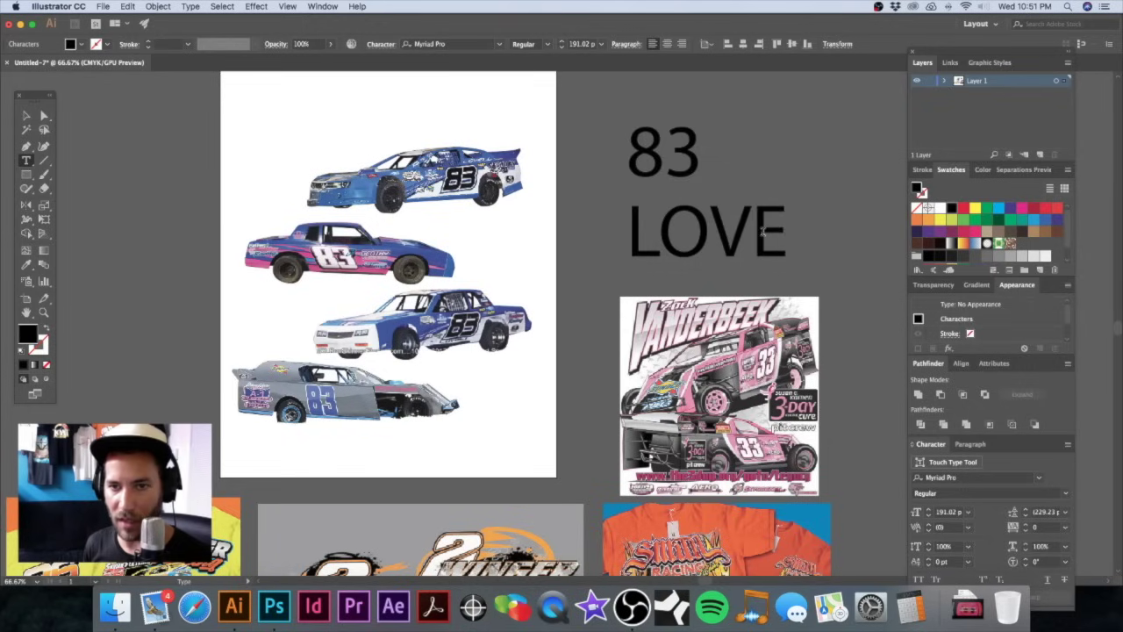
{"action": "left_click", "coordinate": [804, 164], "text": "super"}
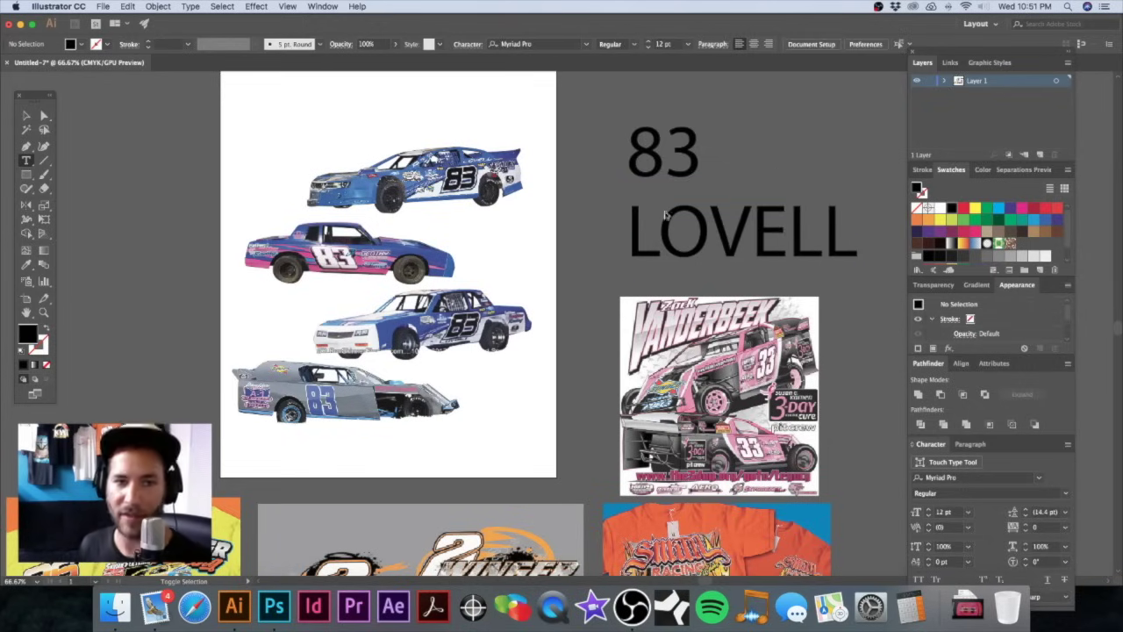
Step: Start saving the document and name the file after the race tees job folder in T-Shirt Jobs
{"action": "key", "text": "super+s"}
{"action": "left_click", "coordinate": [546, 122]}
{"action": "left_click", "coordinate": [546, 131]}
{"action": "left_click", "coordinate": [545, 124]}
{"action": "left_click", "coordinate": [545, 131]}
{"action": "left_click", "coordinate": [440, 156]}
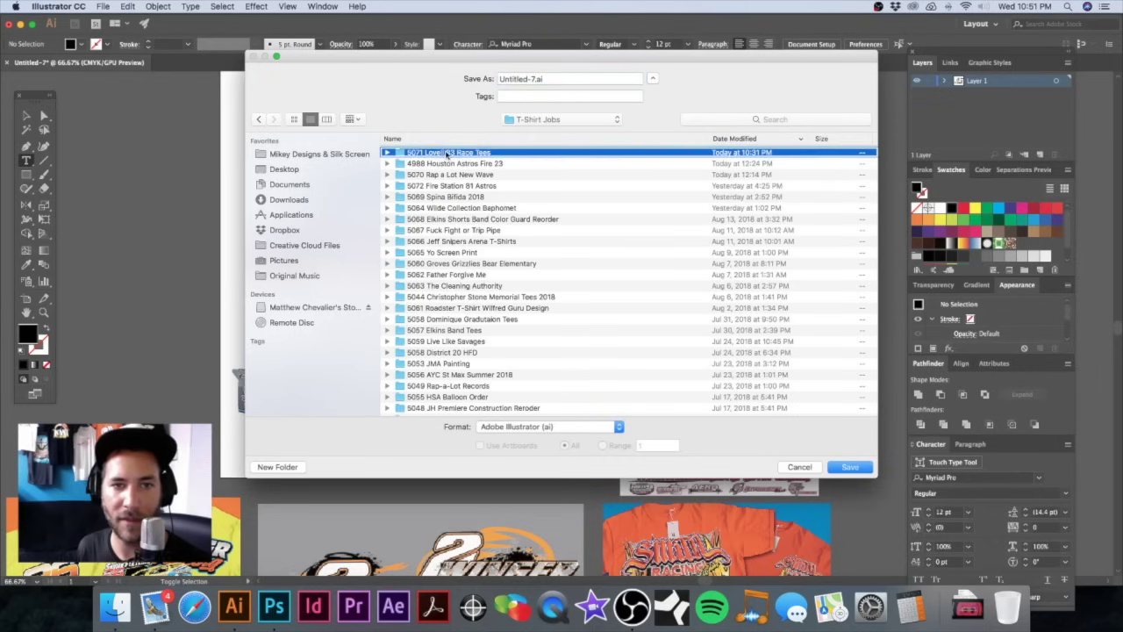
{"action": "right_click", "coordinate": [448, 156]}
{"action": "left_click", "coordinate": [474, 157]}
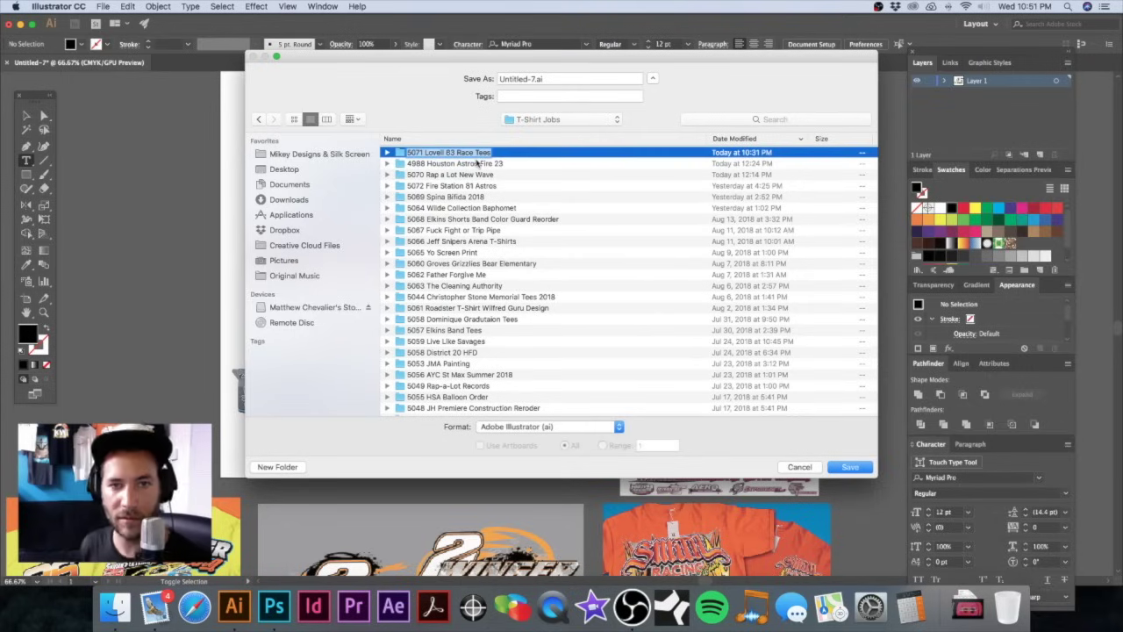
{"action": "key", "text": "super+c"}
{"action": "left_click", "coordinate": [526, 79]}
{"action": "key", "text": "super+v"}
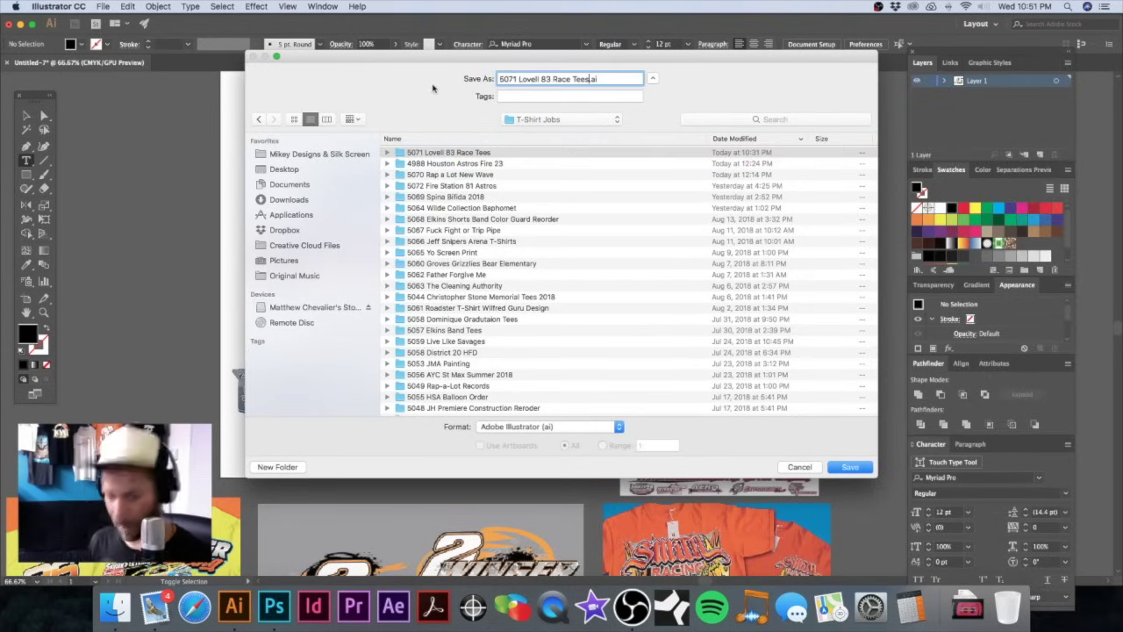
Step: Save the document in the race tees job folder as an Adobe Illustrator file with the Illustrator CC version options
{"action": "double_click", "coordinate": [462, 153]}
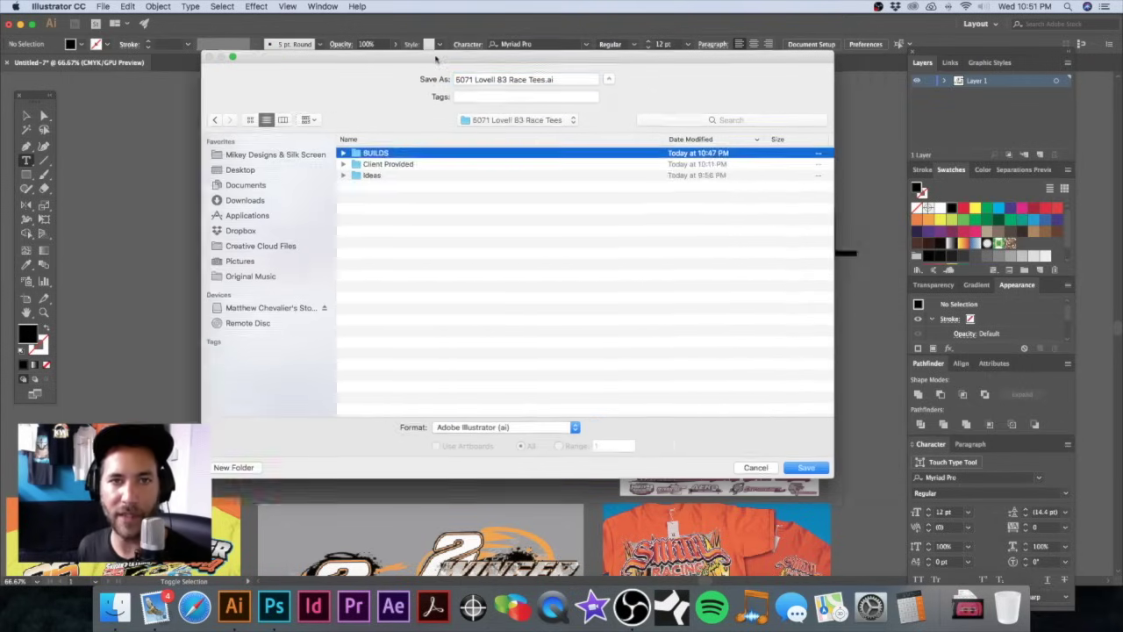
{"action": "left_click", "coordinate": [790, 468]}
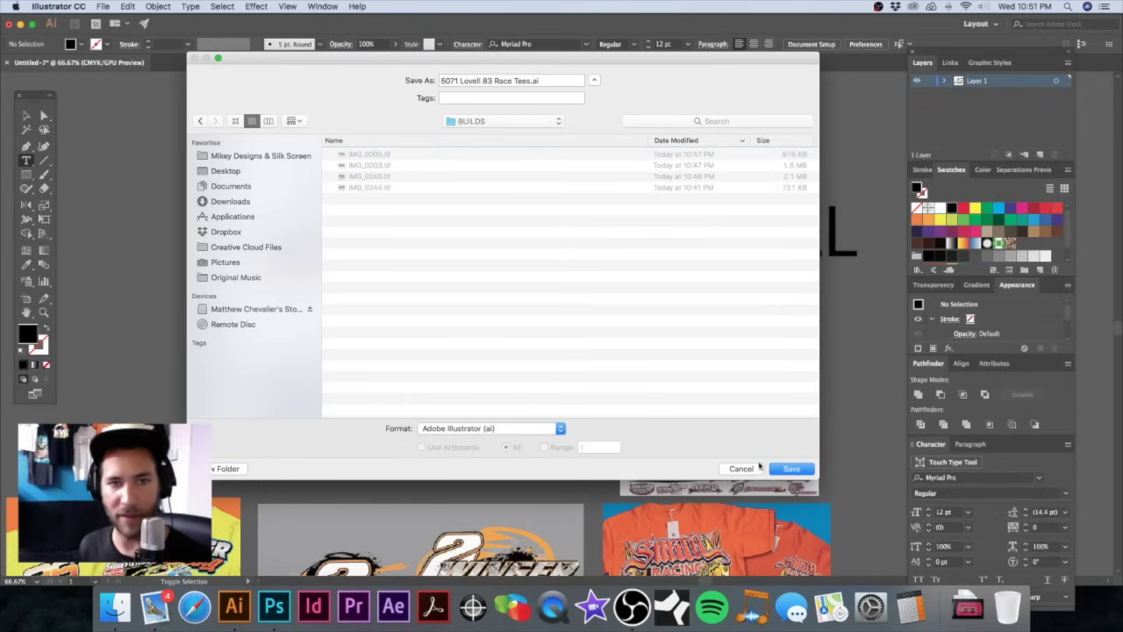
{"action": "left_click", "coordinate": [486, 120]}
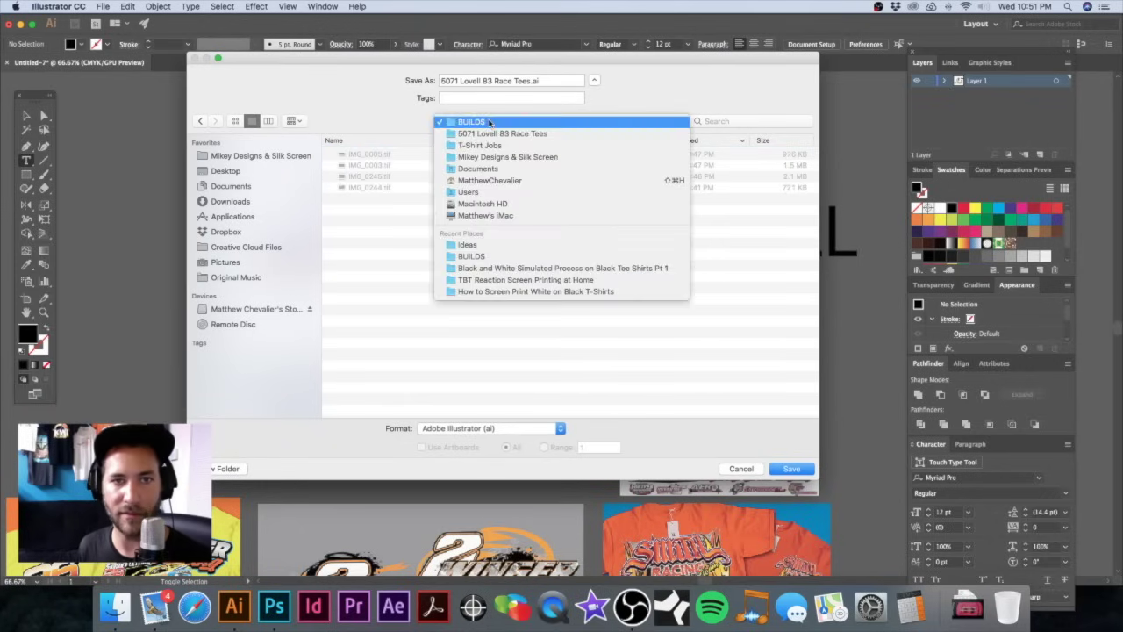
{"action": "left_click", "coordinate": [505, 131]}
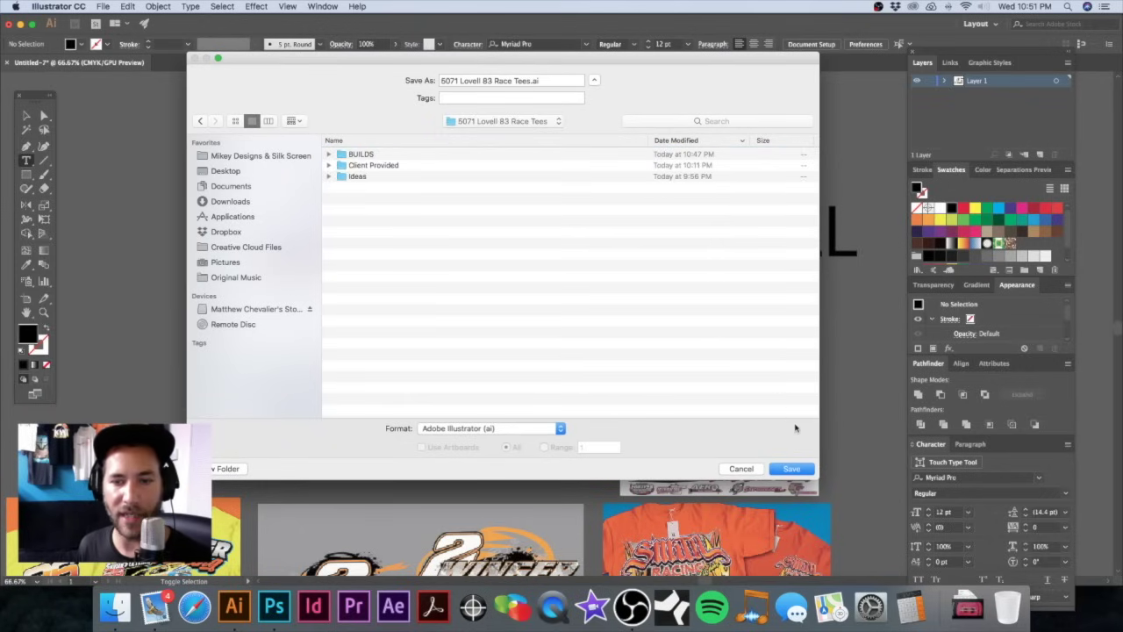
{"action": "left_click", "coordinate": [793, 469]}
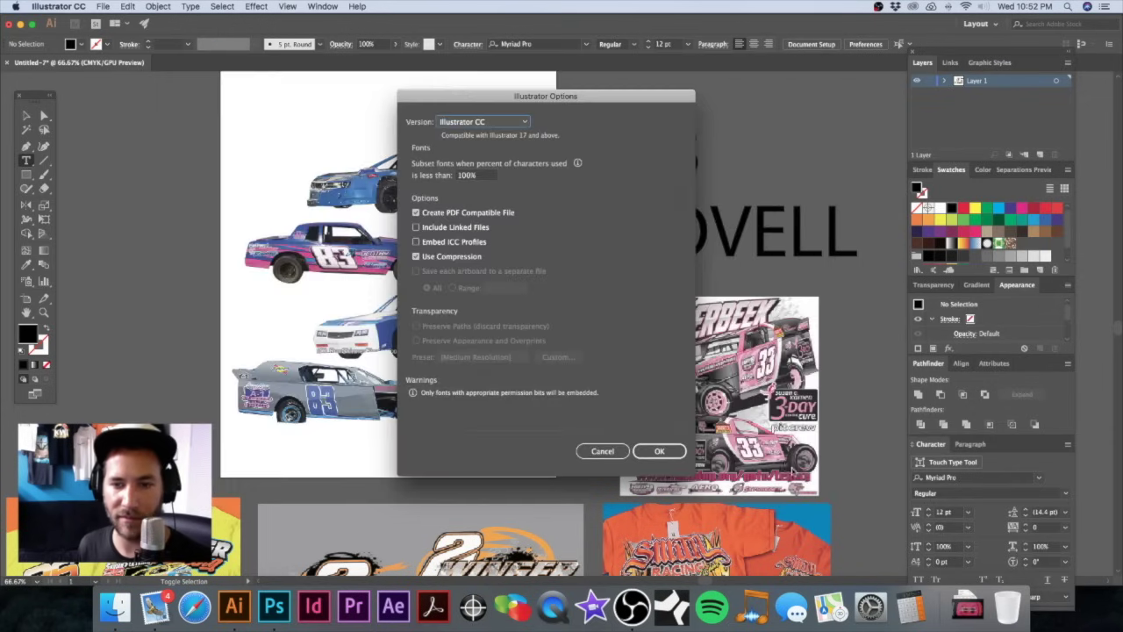
{"action": "left_click", "coordinate": [664, 452]}
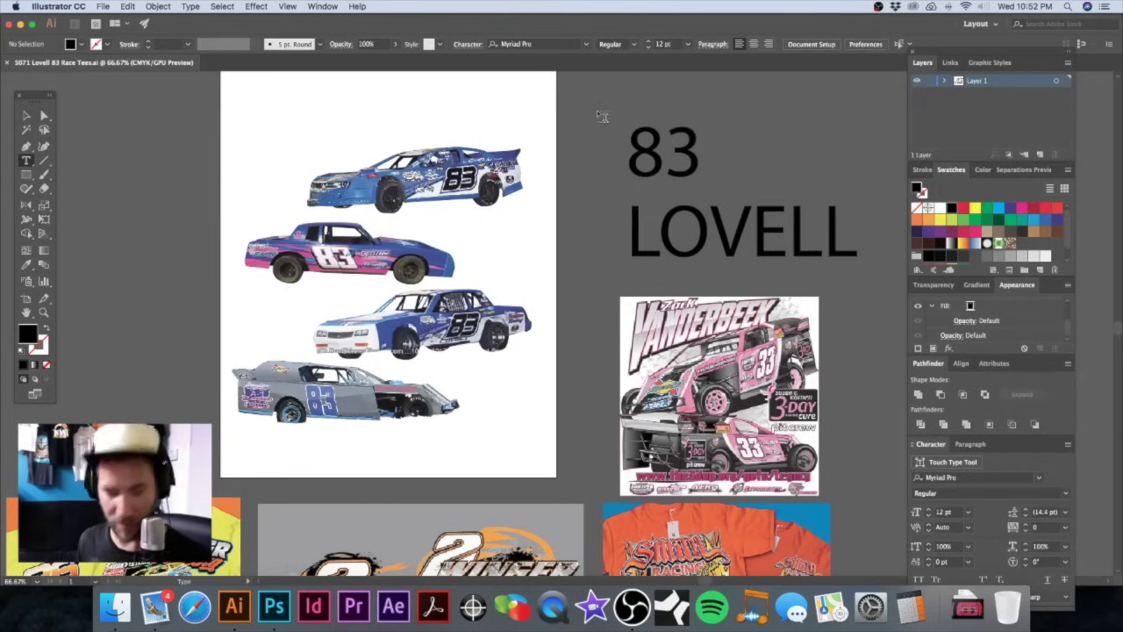
{"action": "key", "text": "v"}
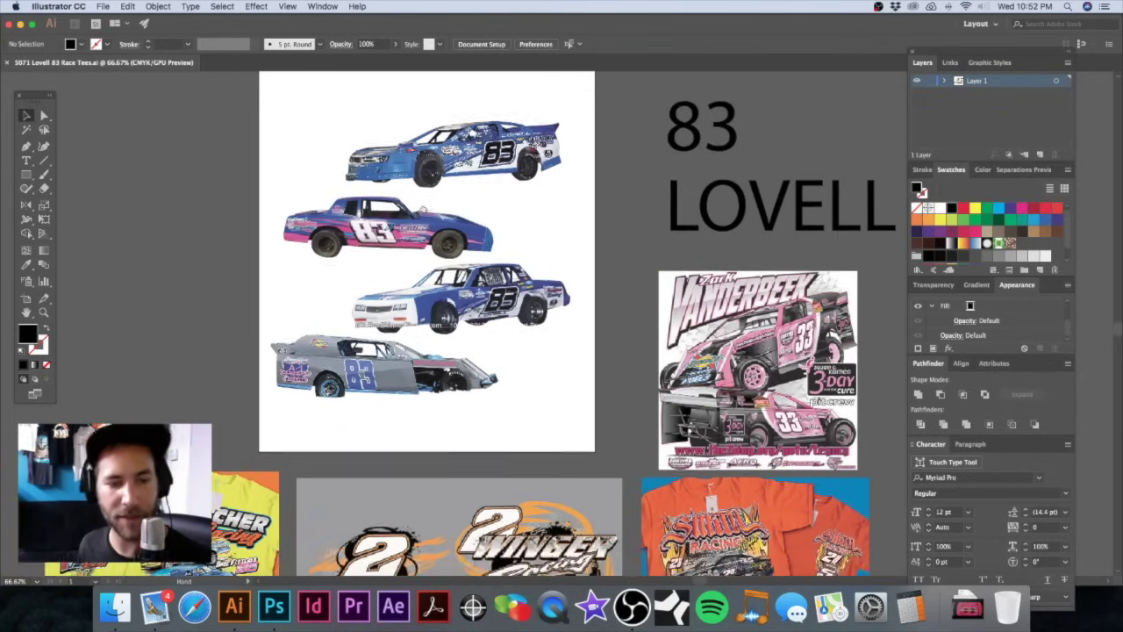
Step: Switch to Safari and search the web for "racing flag" in a new tab
{"action": "left_click", "coordinate": [195, 605]}
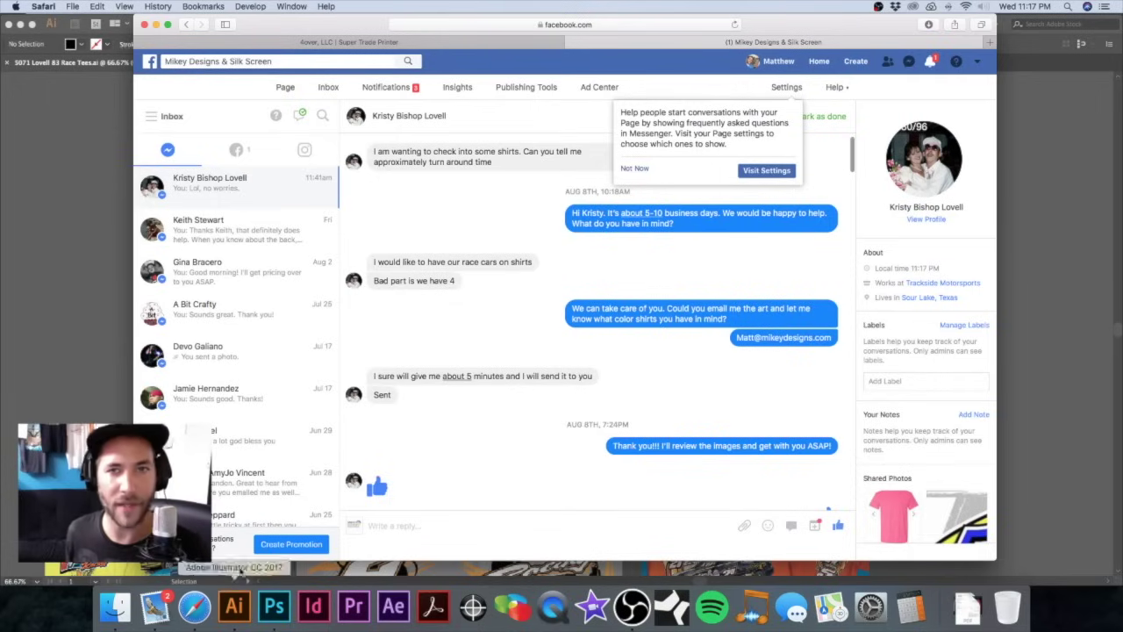
{"action": "left_click", "coordinate": [523, 42]}
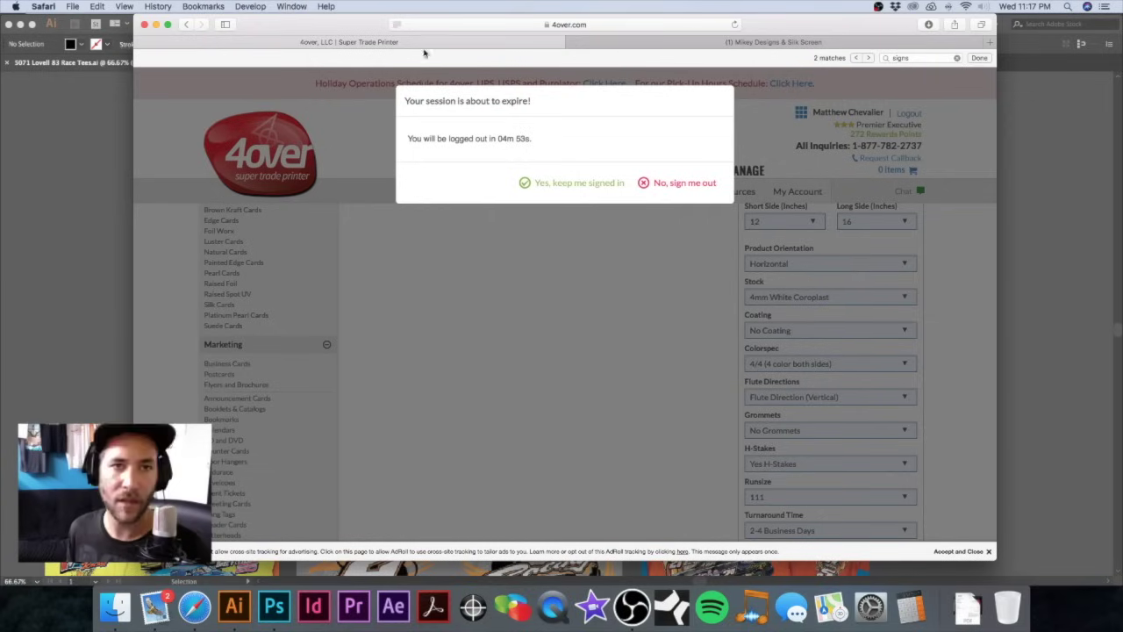
{"action": "key", "text": "super+t"}
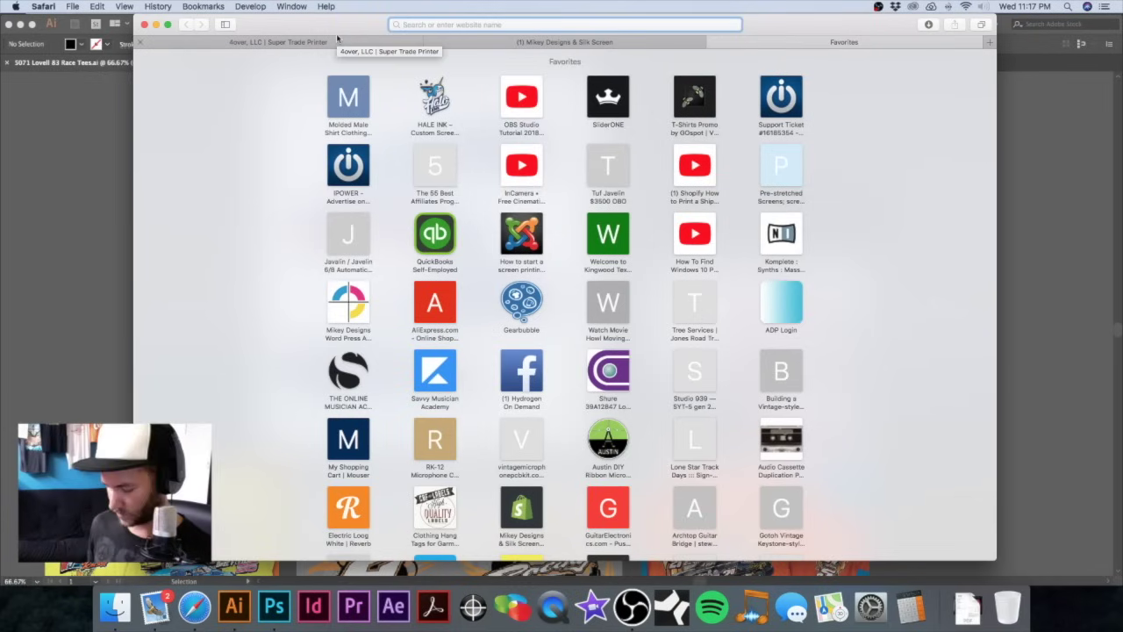
{"action": "type", "text": "w"}
{"action": "key", "text": "BackSpace"}
{"action": "key", "text": "BackSpace"}
{"action": "type", "text": "racing gla"}
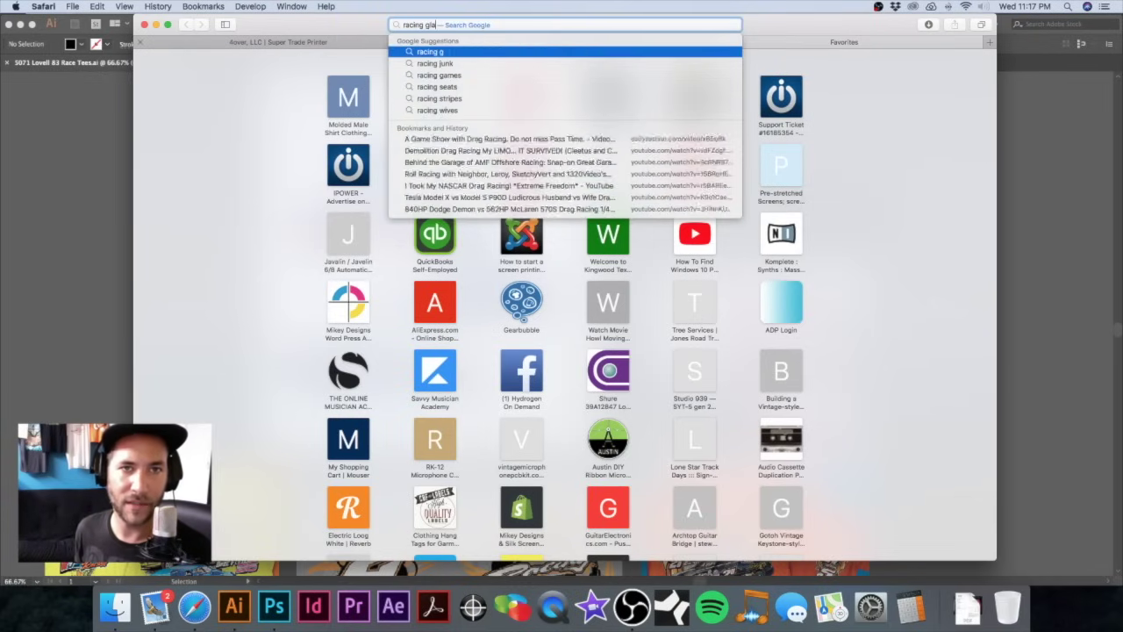
{"action": "key", "text": "BackSpace"}
{"action": "key", "text": "BackSpace"}
{"action": "type", "text": "lag"}
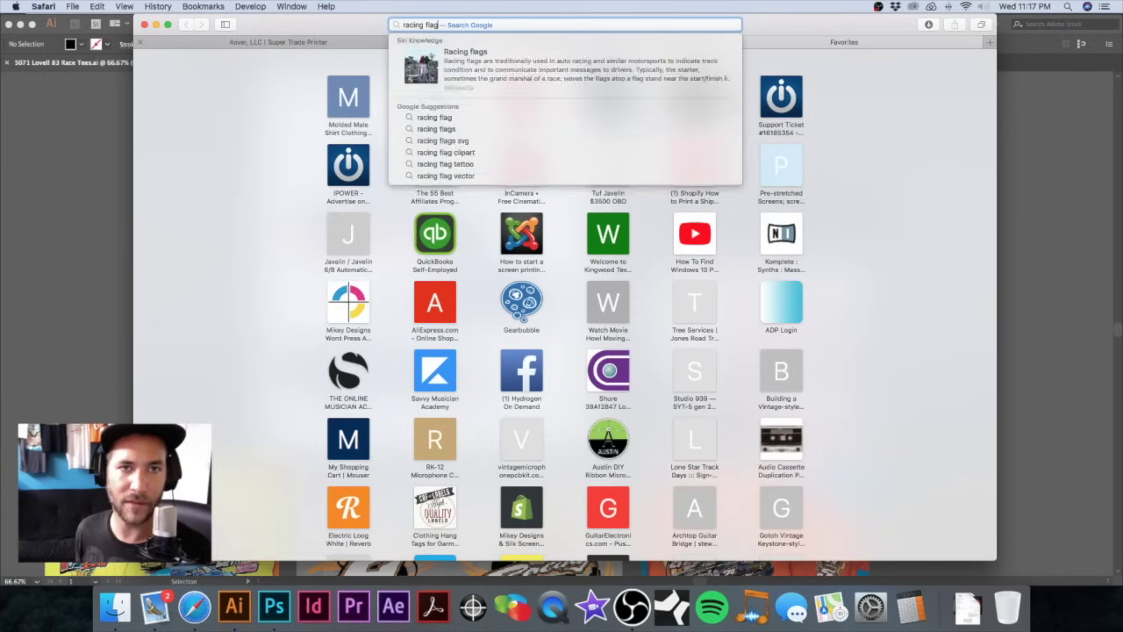
{"action": "key", "text": "Return"}
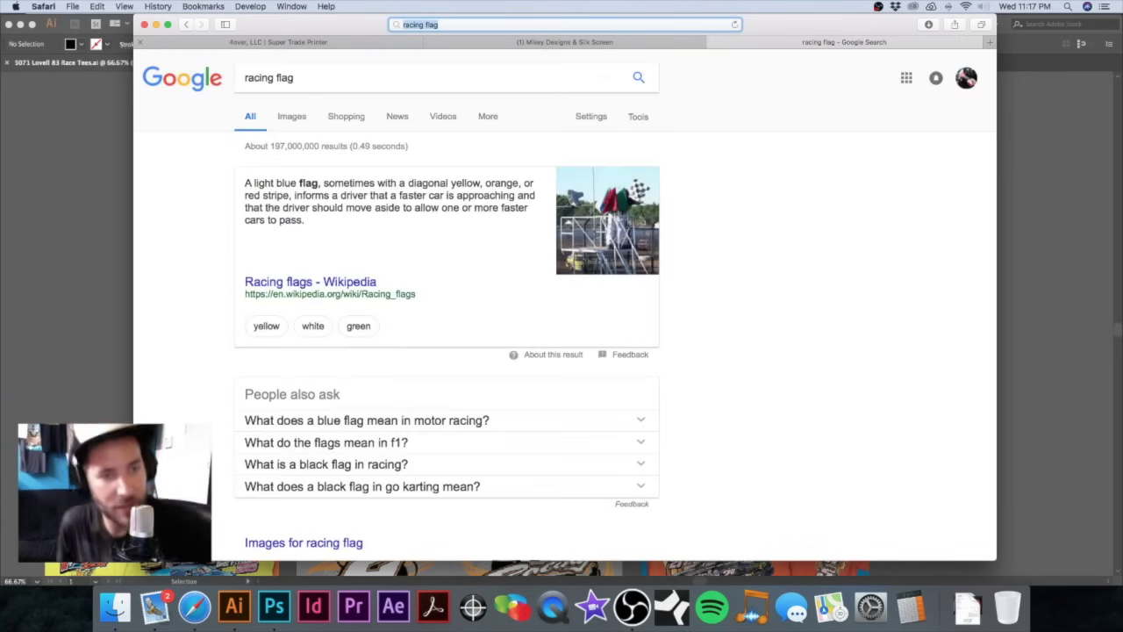
Step: Refine the search to "racing flag clip art" and show only image results
{"action": "left_click", "coordinate": [318, 77]}
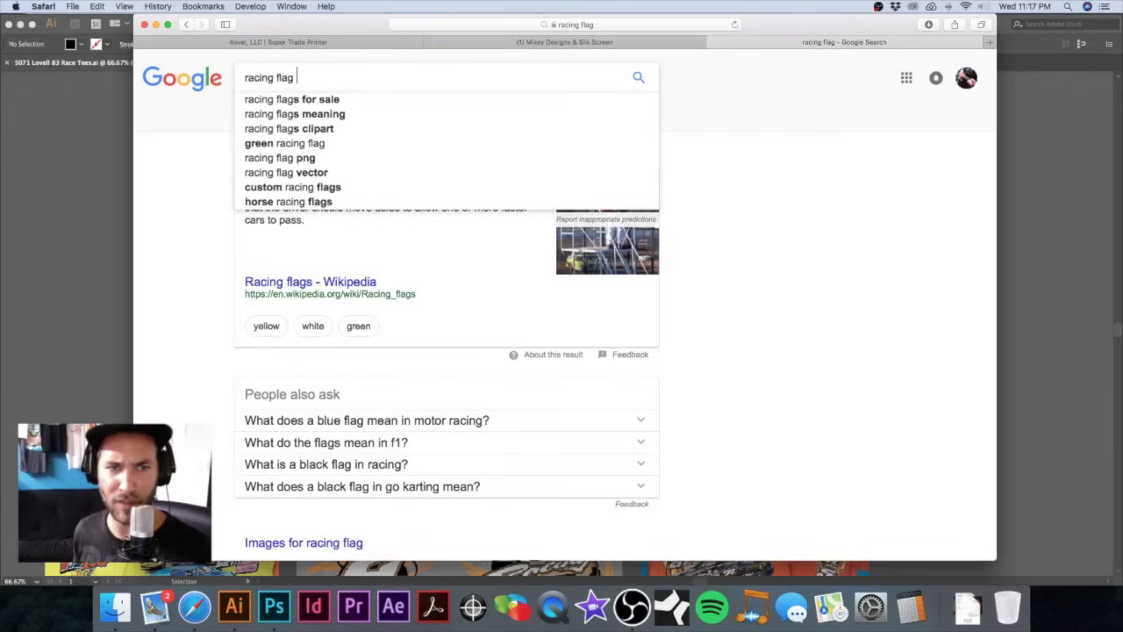
{"action": "type", "text": "clip art"}
{"action": "key", "text": "Return"}
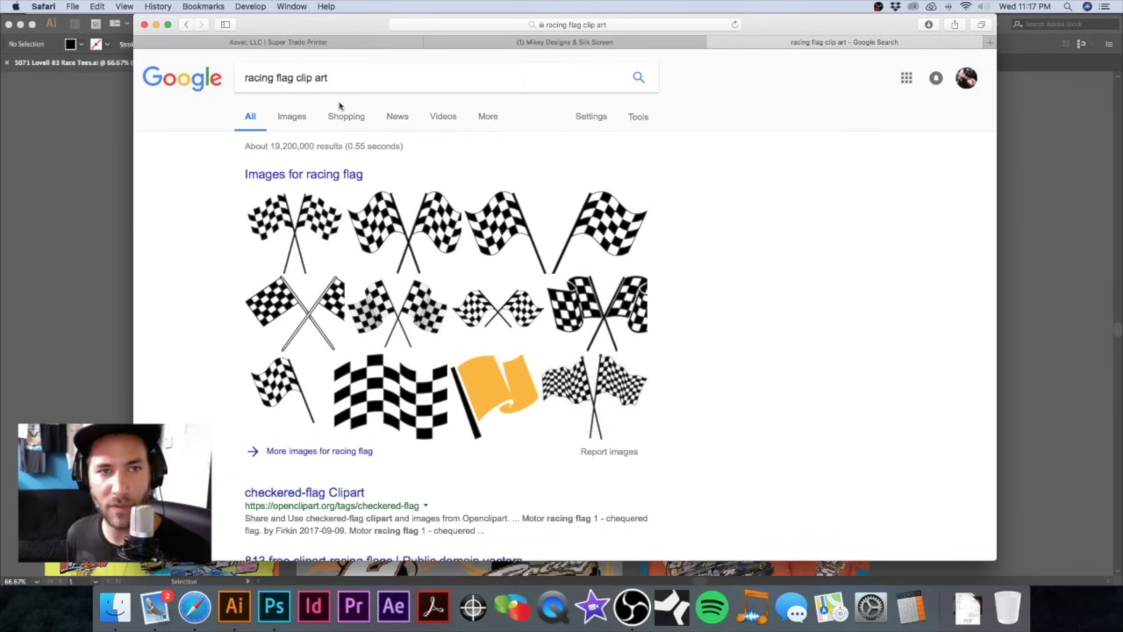
{"action": "left_click", "coordinate": [292, 116]}
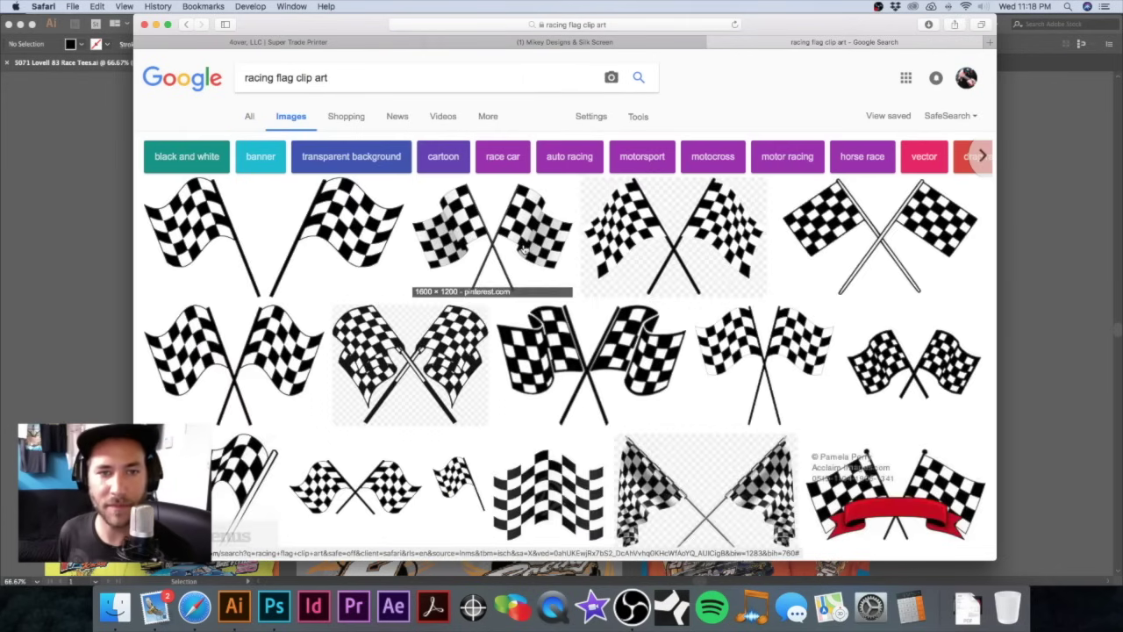
Step: Look through the flag images and open the preview of the wavy checkered pattern from png-library.com
{"action": "scroll", "coordinate": [579, 281], "scroll_direction": "down", "scroll_amount": 3}
{"action": "scroll", "coordinate": [590, 290], "scroll_direction": "down", "scroll_amount": 5}
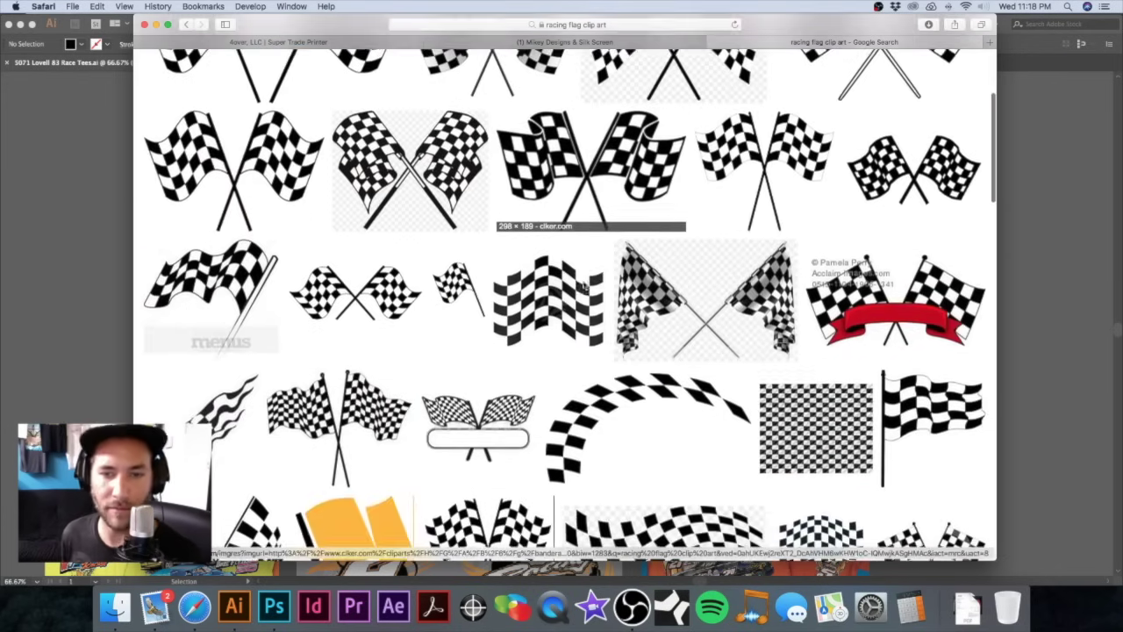
{"action": "scroll", "coordinate": [589, 289], "scroll_direction": "down", "scroll_amount": 3}
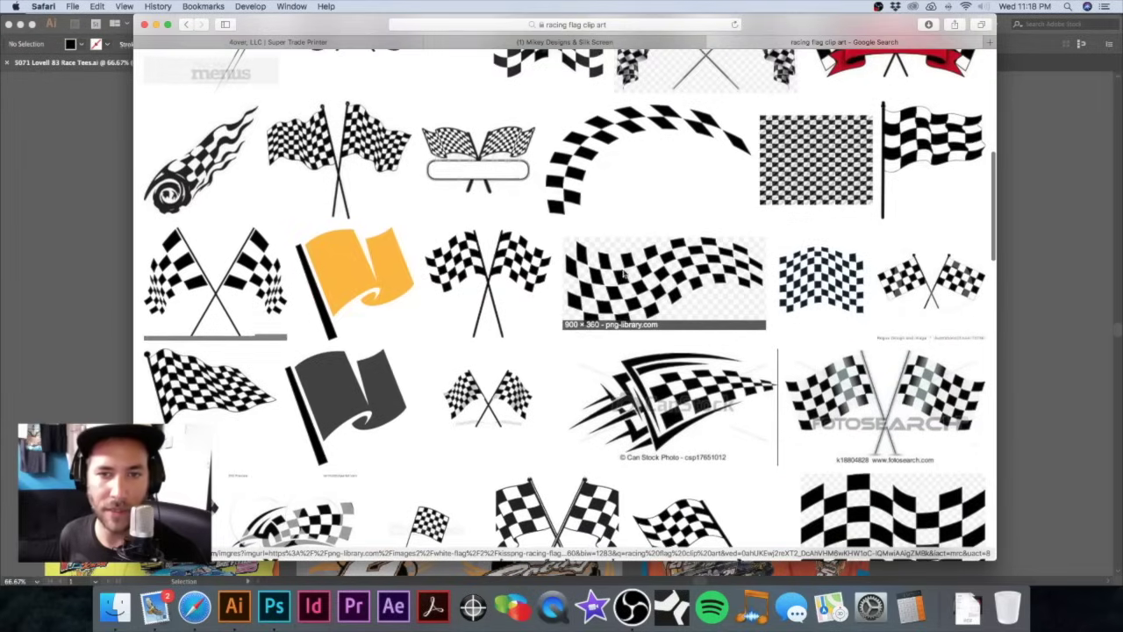
{"action": "left_click", "coordinate": [623, 274]}
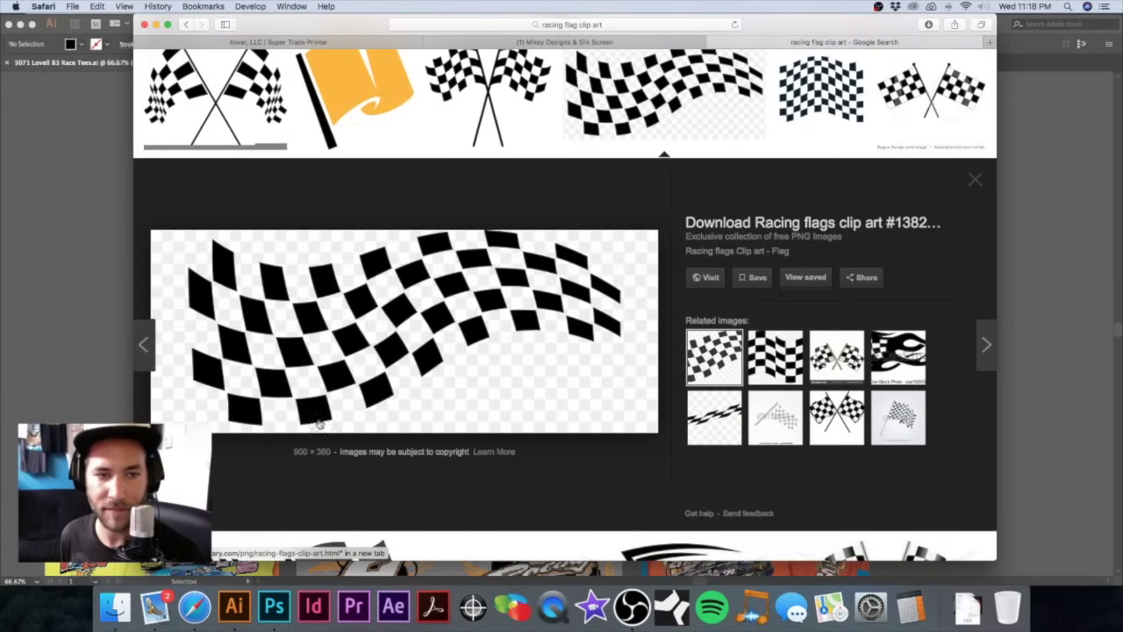
Step: Save the previewed wavy checkered flag image into the BUILDS folder of the race tees job in Finder
{"action": "left_click_drag", "start_coordinate": [360, 330], "coordinate": [438, 367]}
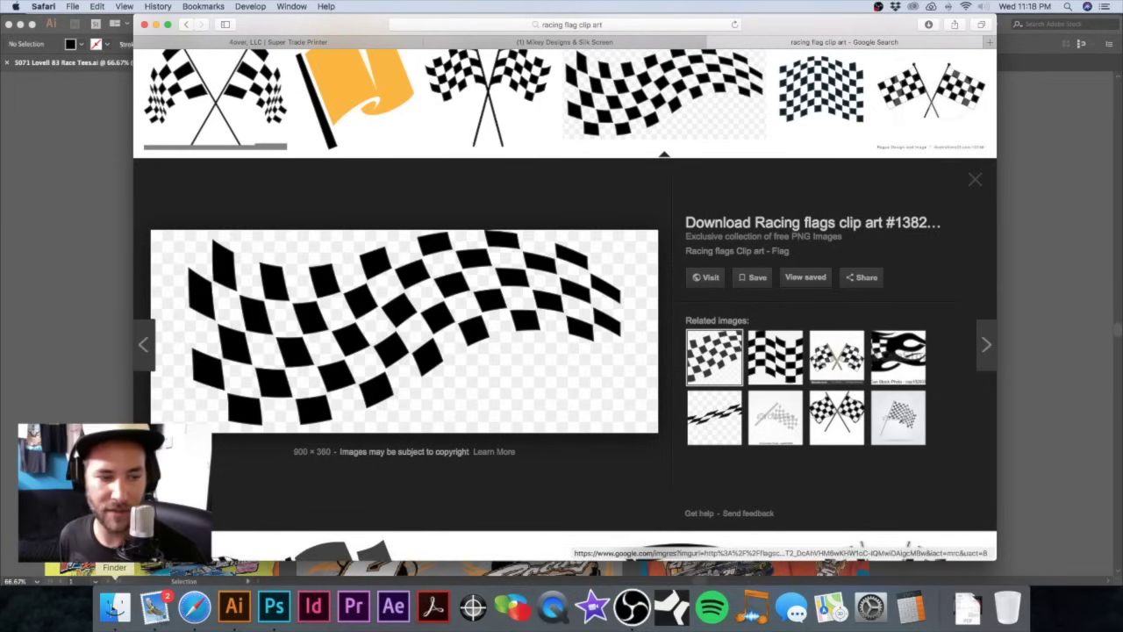
{"action": "left_click", "coordinate": [114, 607]}
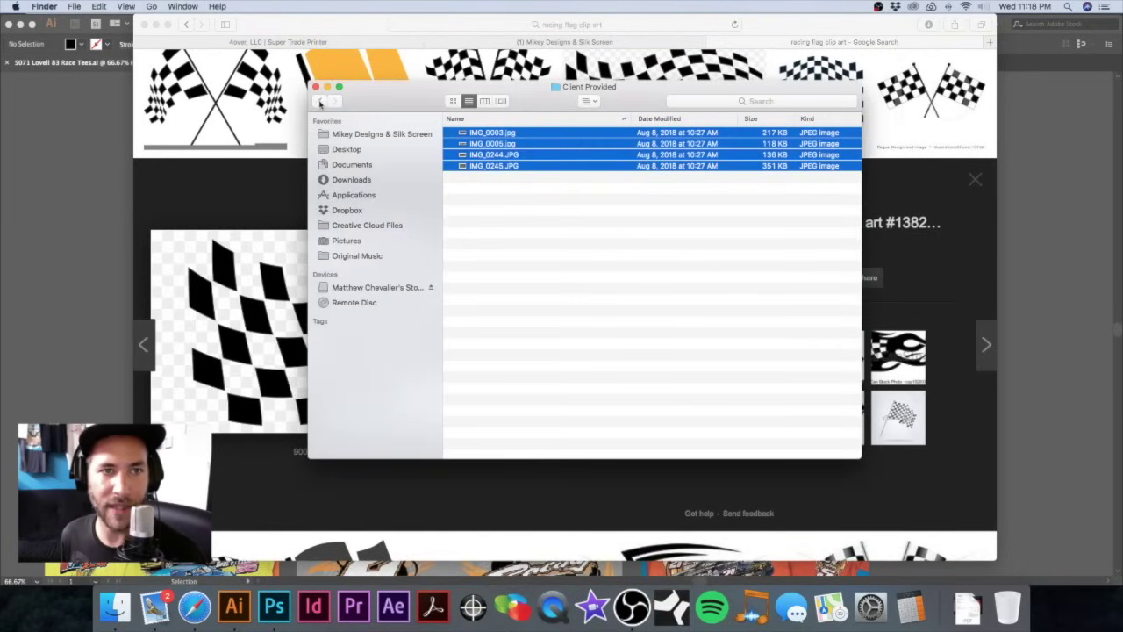
{"action": "left_click", "coordinate": [319, 101]}
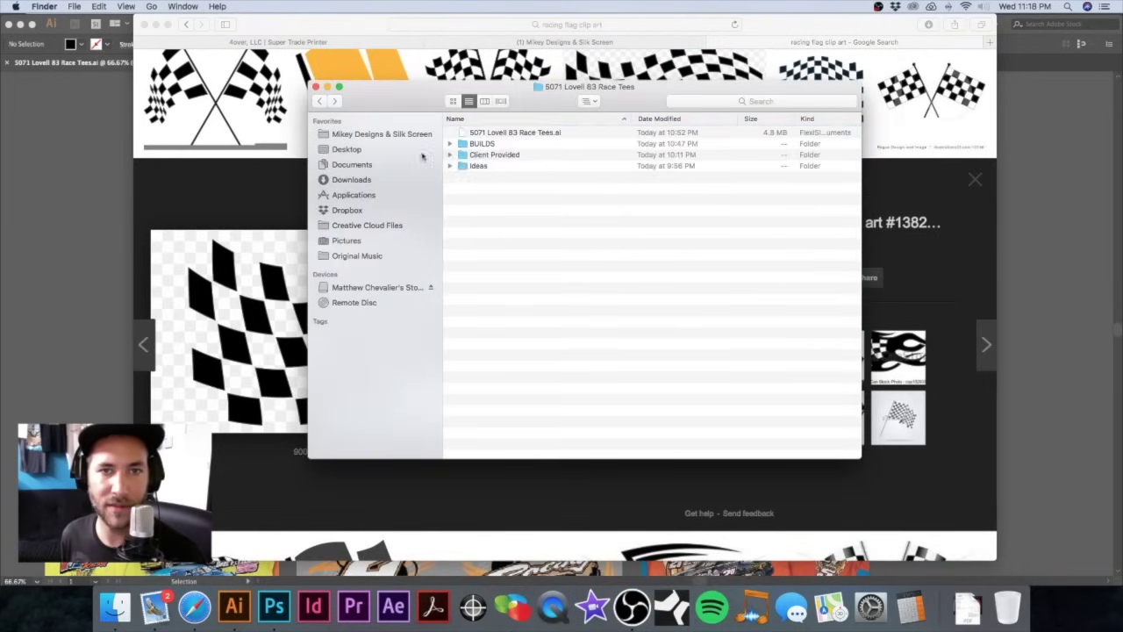
{"action": "double_click", "coordinate": [481, 144]}
{"action": "left_click_drag", "start_coordinate": [386, 87], "coordinate": [604, 68]}
{"action": "left_click_drag", "start_coordinate": [367, 40], "coordinate": [284, 48]}
{"action": "left_click_drag", "start_coordinate": [400, 309], "coordinate": [976, 226]}
Step: Look through the "racing flag clip art" image results for more checkered flag designs
{"action": "scroll", "coordinate": [625, 309], "scroll_direction": "down", "scroll_amount": 3}
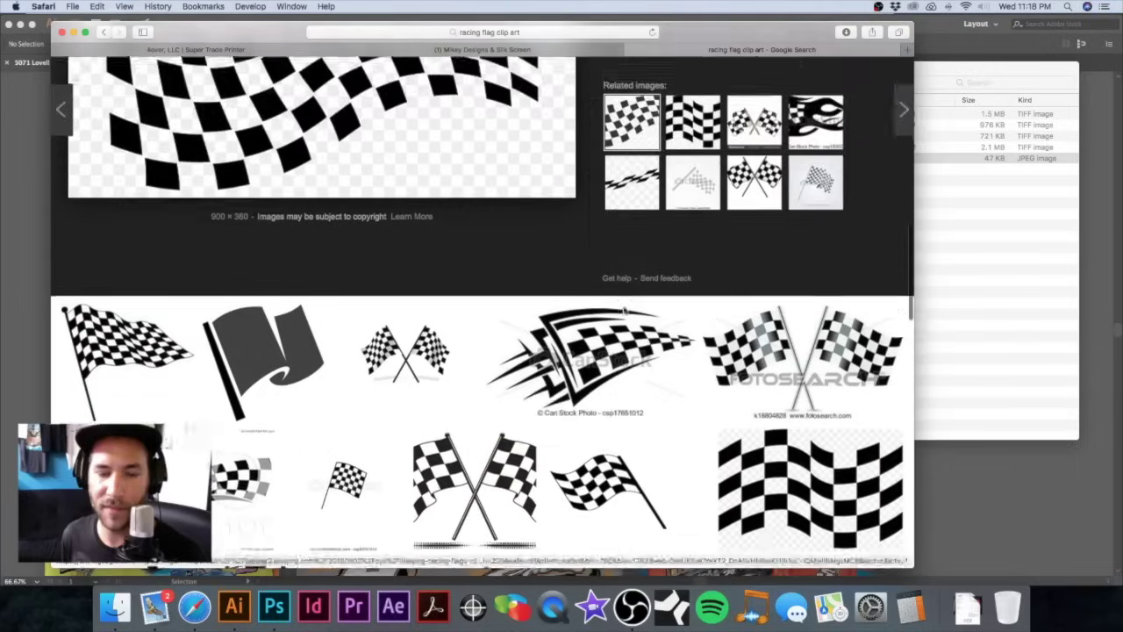
{"action": "scroll", "coordinate": [625, 308], "scroll_direction": "down", "scroll_amount": 4}
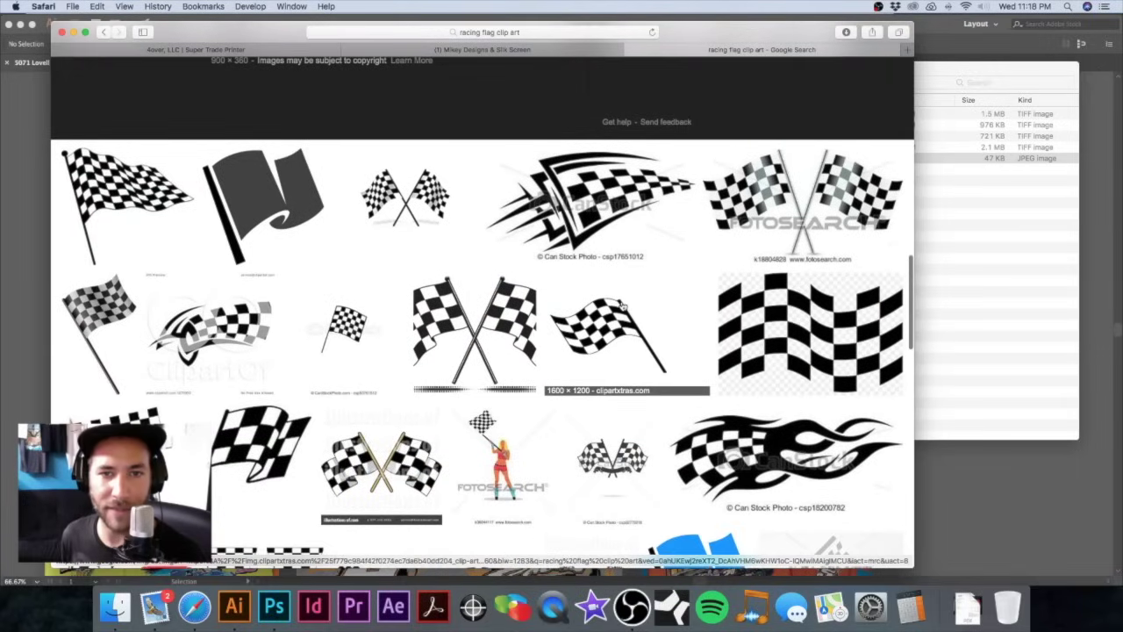
{"action": "scroll", "coordinate": [622, 304], "scroll_direction": "down", "scroll_amount": 6}
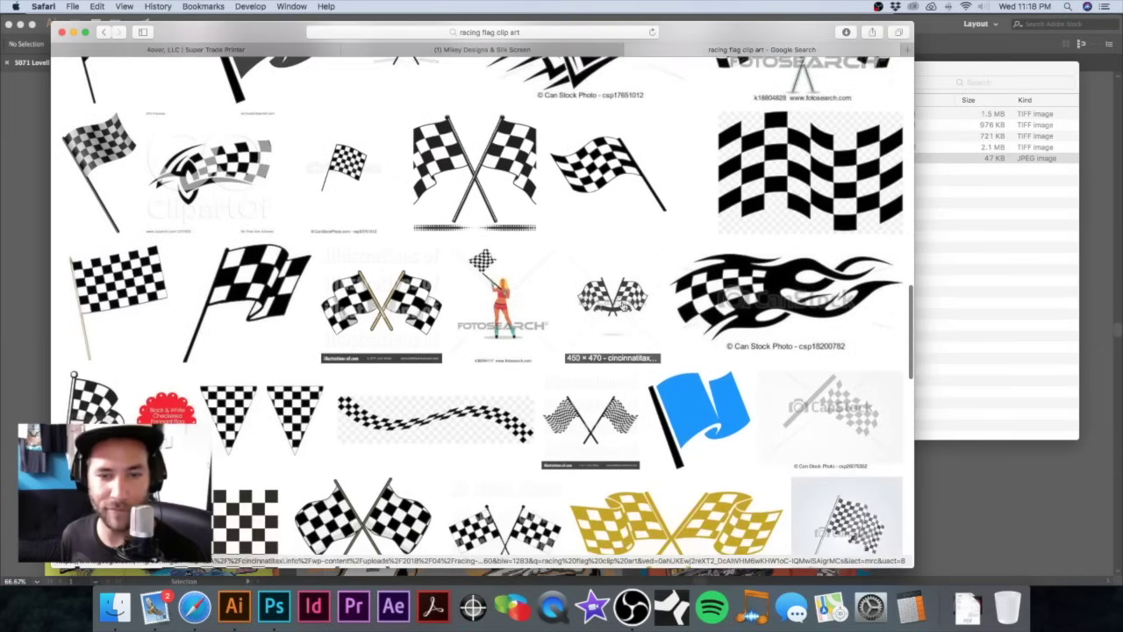
{"action": "scroll", "coordinate": [622, 303], "scroll_direction": "down", "scroll_amount": 9}
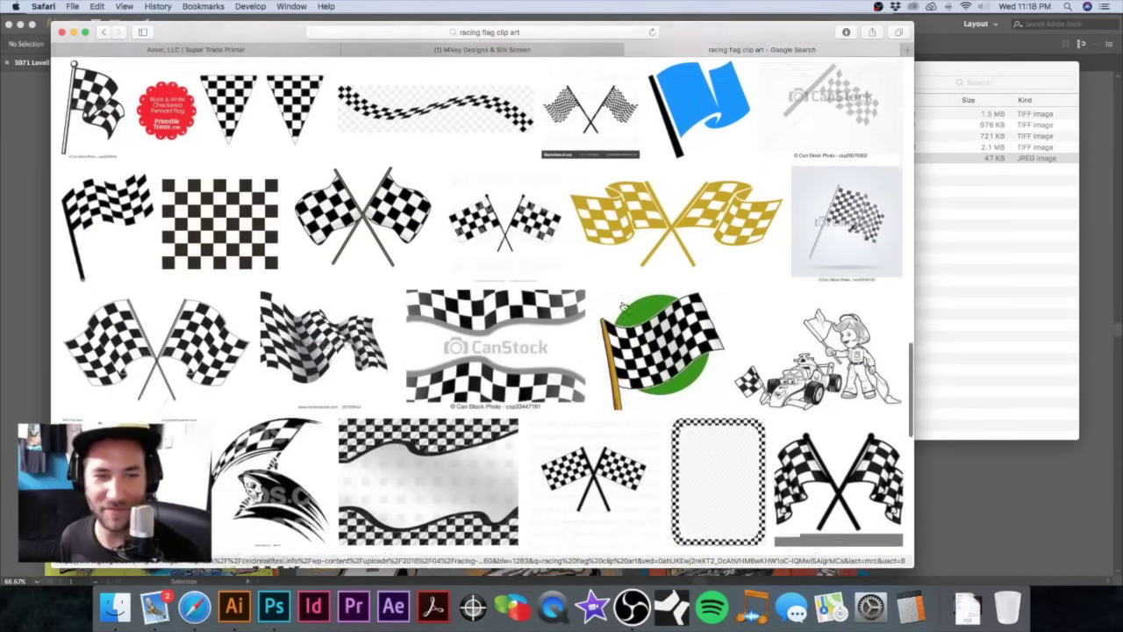
{"action": "scroll", "coordinate": [623, 303], "scroll_direction": "down", "scroll_amount": 8}
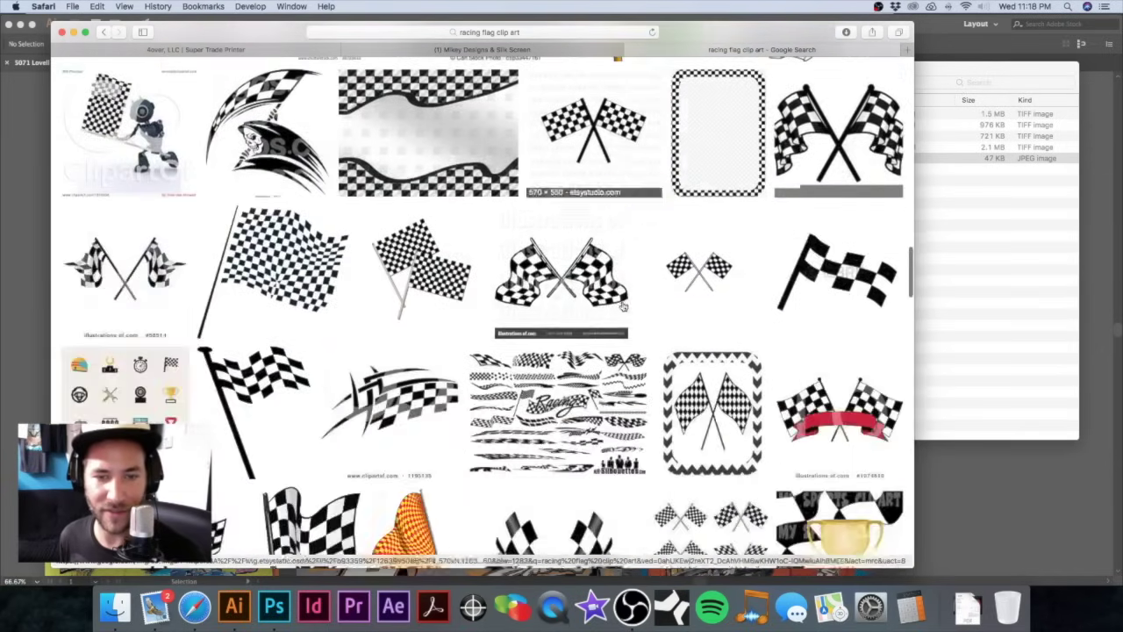
{"action": "scroll", "coordinate": [535, 291], "scroll_direction": "down", "scroll_amount": 7}
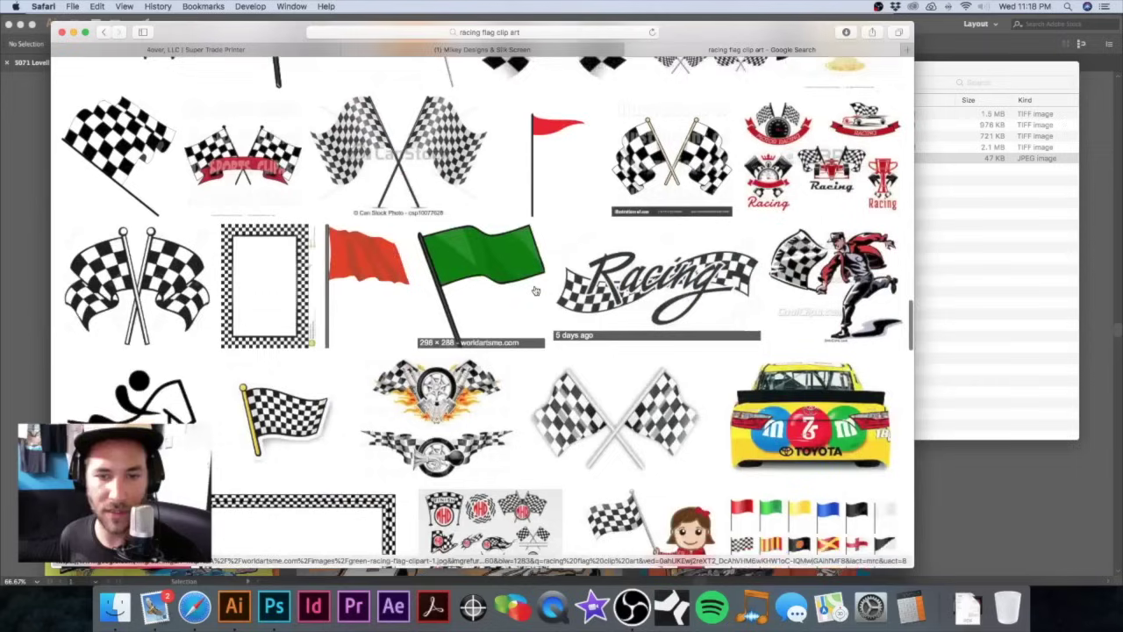
{"action": "scroll", "coordinate": [535, 291], "scroll_direction": "down", "scroll_amount": 1}
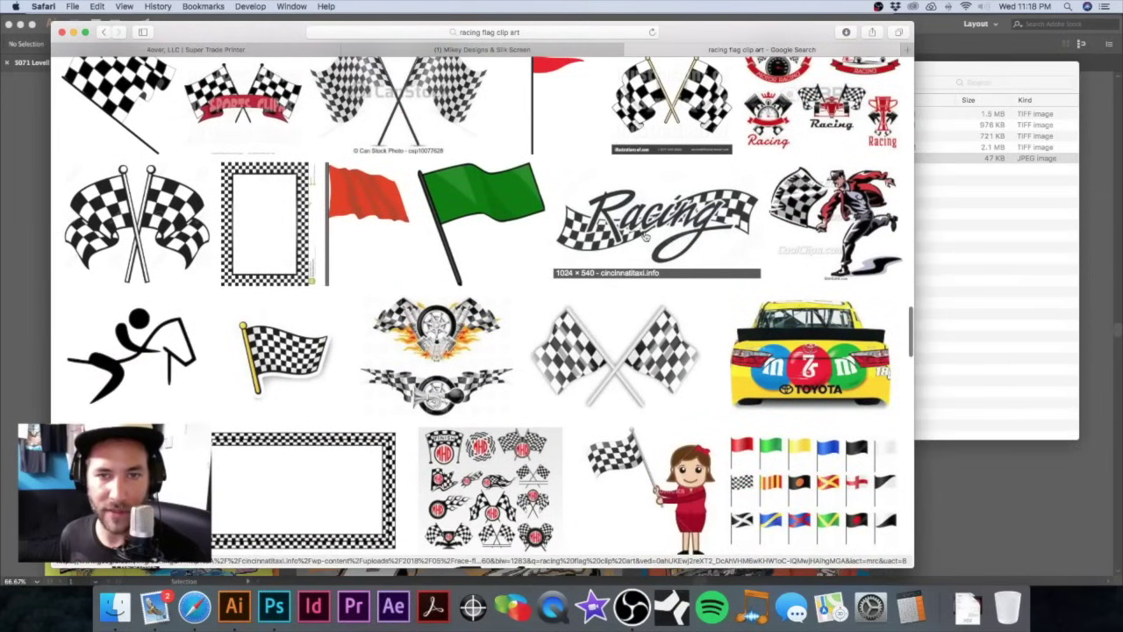
{"action": "scroll", "coordinate": [584, 276], "scroll_direction": "down", "scroll_amount": 8}
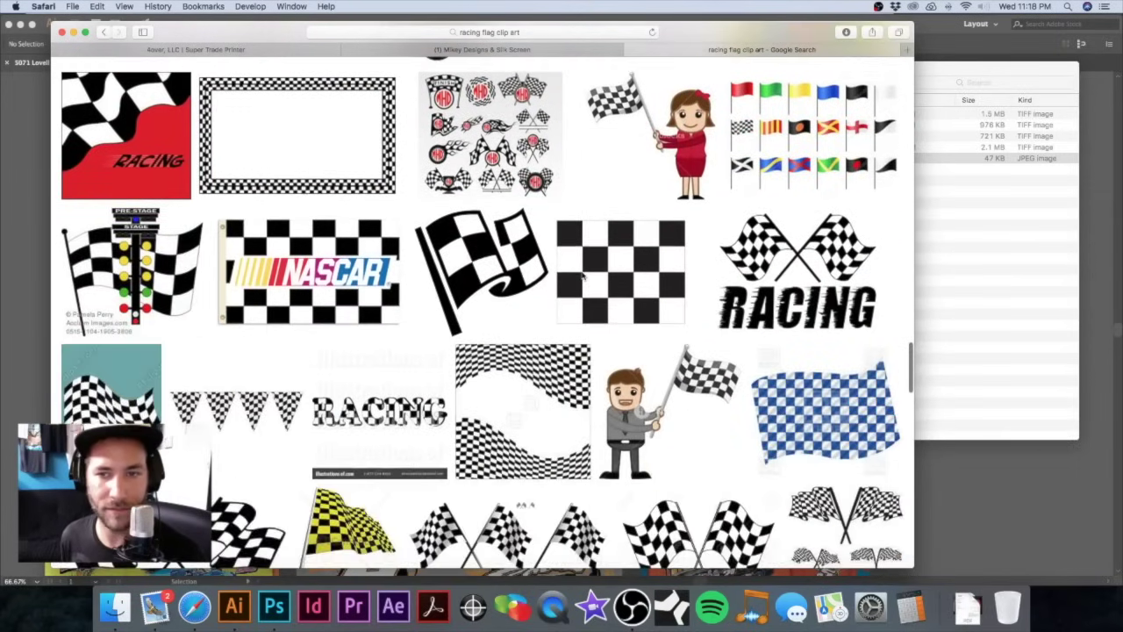
{"action": "scroll", "coordinate": [583, 276], "scroll_direction": "down", "scroll_amount": 7}
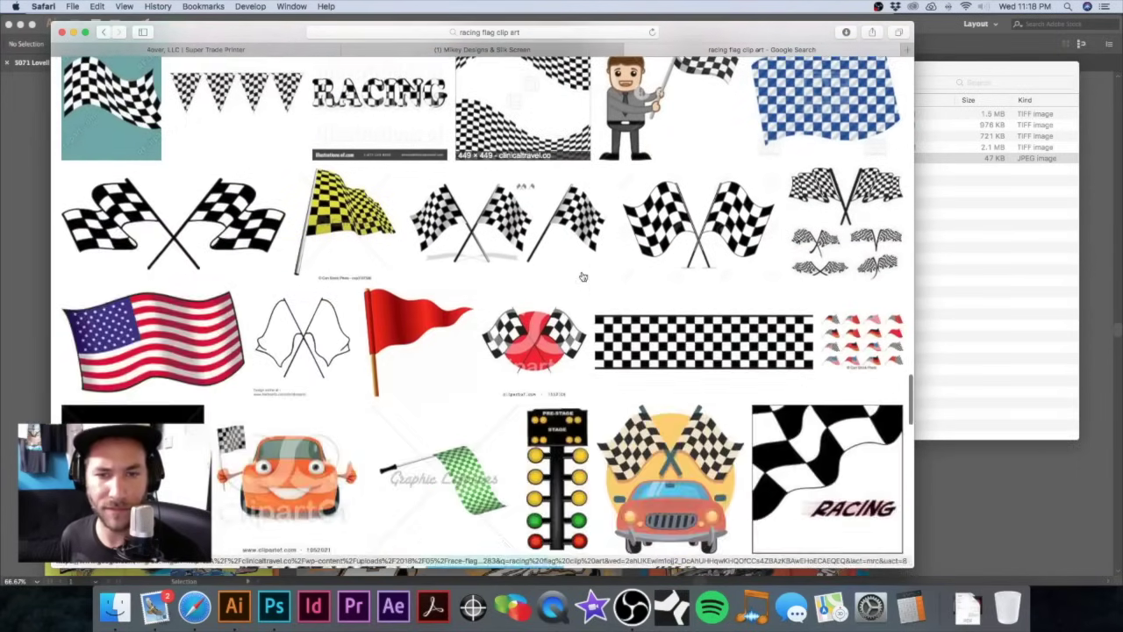
Step: Refine the image search to "racing flag clip art grunge" and open the preview of the sketchy GoGraph racing flag
{"action": "scroll", "coordinate": [584, 276], "scroll_direction": "up", "scroll_amount": 20}
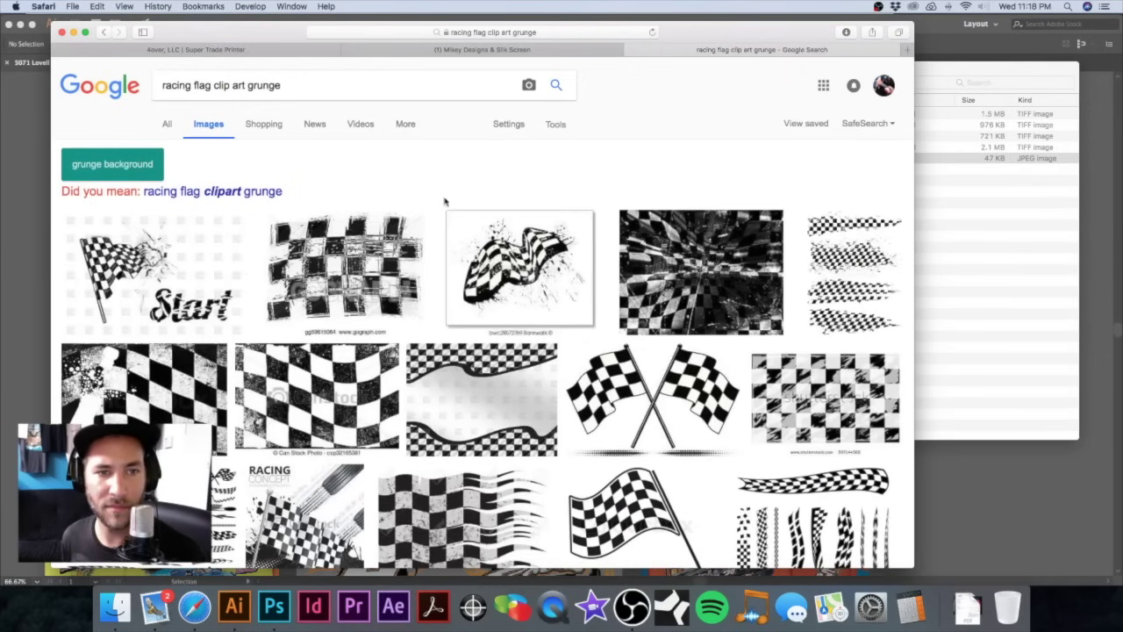
{"action": "scroll", "coordinate": [444, 202], "scroll_direction": "down", "scroll_amount": 1}
{"action": "left_click", "coordinate": [376, 211]}
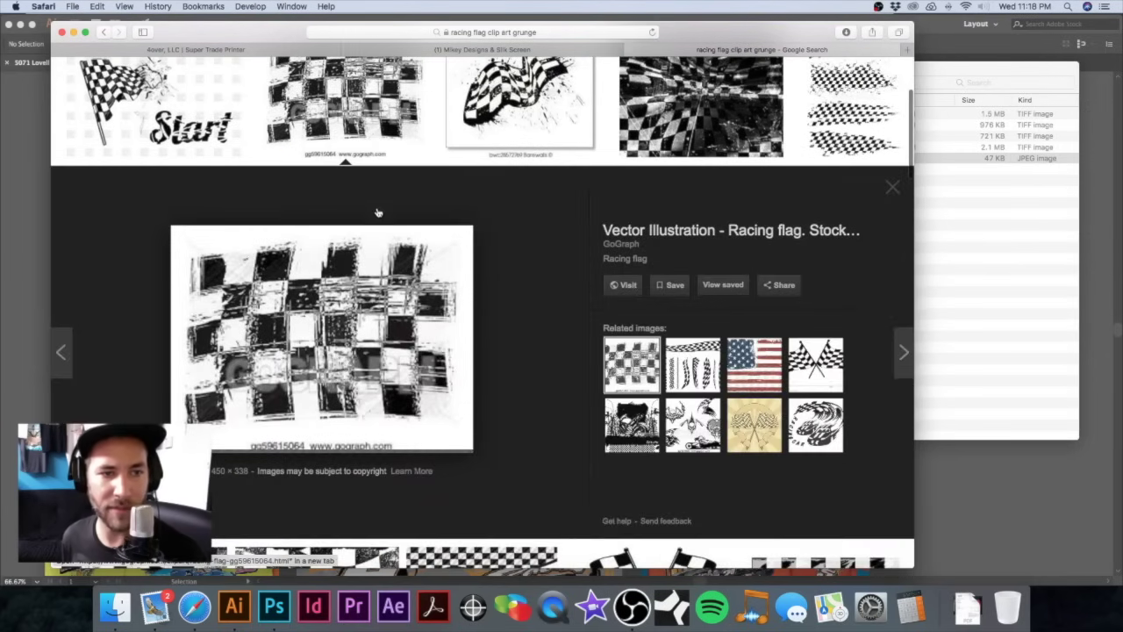
Step: Look over the previewed GoGraph flag and compare it with the other grunge flag results
{"action": "scroll", "coordinate": [571, 280], "scroll_direction": "up", "scroll_amount": 2}
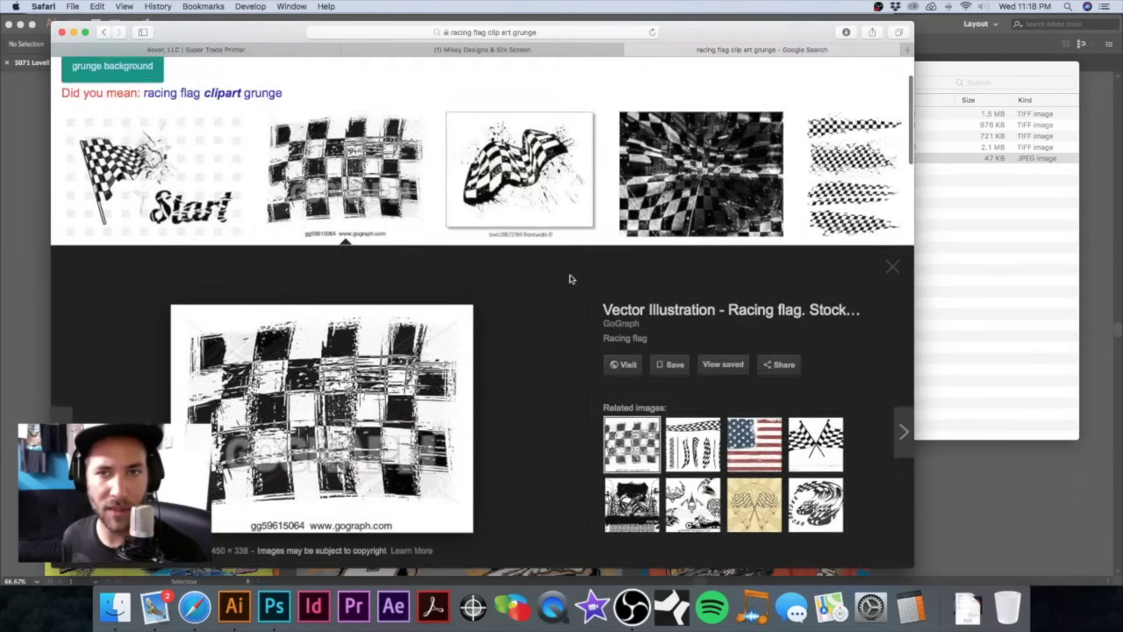
{"action": "scroll", "coordinate": [569, 279], "scroll_direction": "down", "scroll_amount": 5}
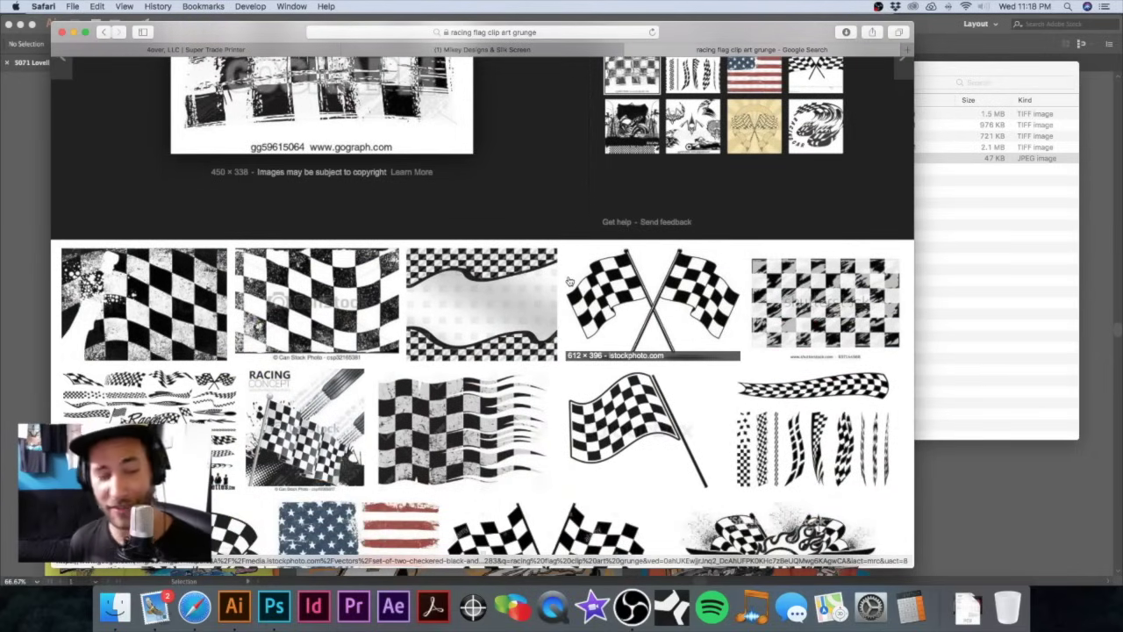
{"action": "scroll", "coordinate": [569, 280], "scroll_direction": "down", "scroll_amount": 3}
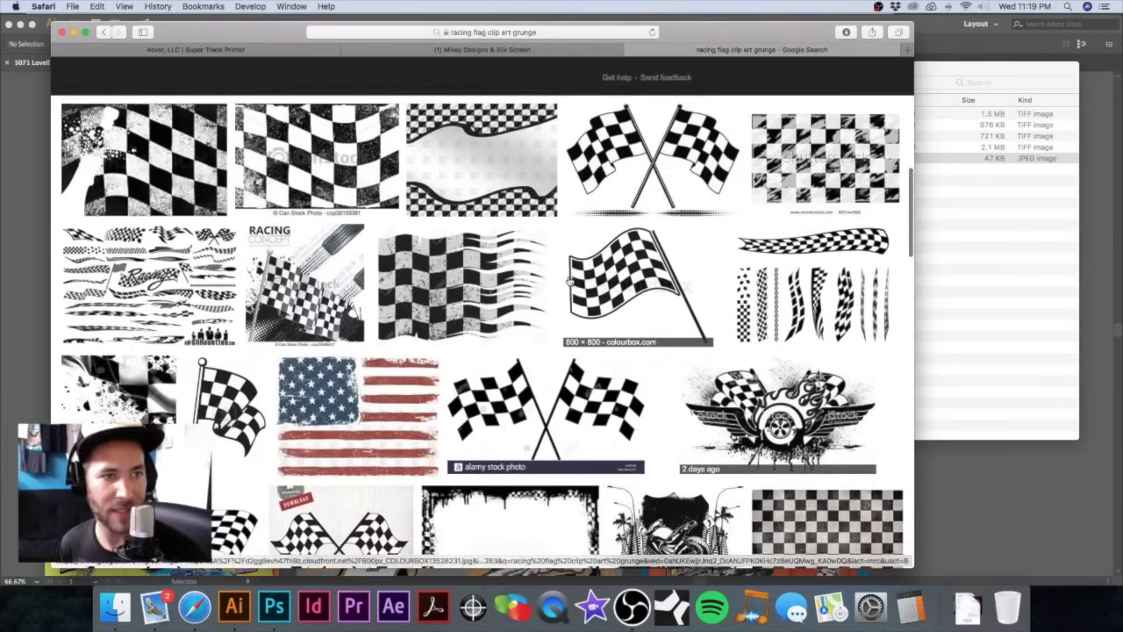
{"action": "scroll", "coordinate": [568, 280], "scroll_direction": "up", "scroll_amount": 2}
{"action": "scroll", "coordinate": [569, 281], "scroll_direction": "down", "scroll_amount": 2}
{"action": "scroll", "coordinate": [569, 281], "scroll_direction": "up", "scroll_amount": 2}
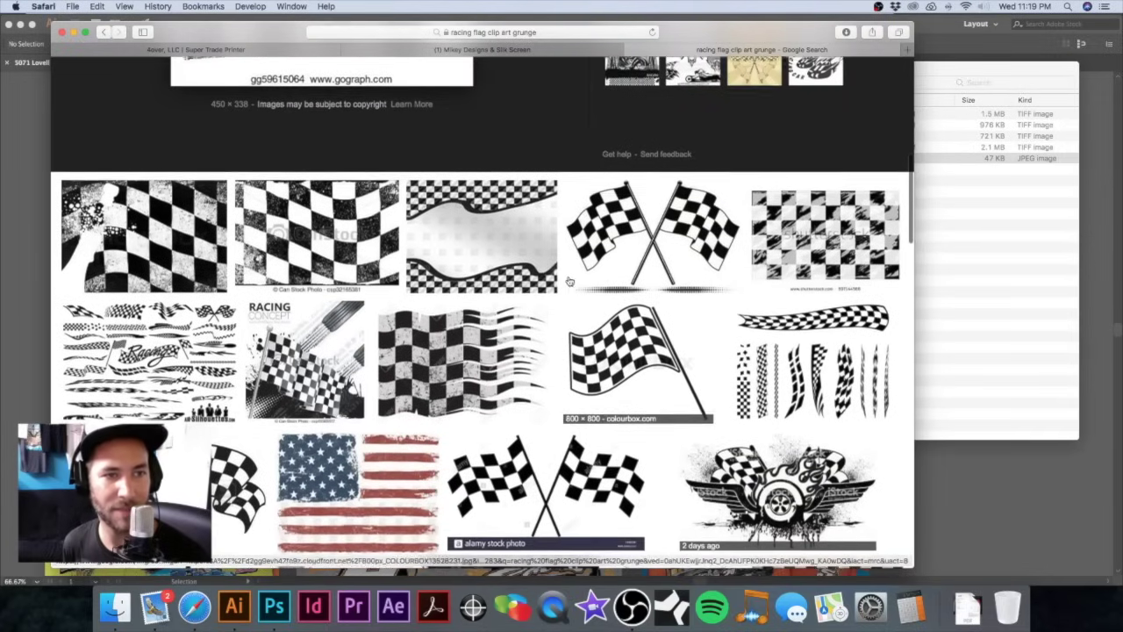
Step: Filter the grunge flag image results to the Large size
{"action": "scroll", "coordinate": [315, 237], "scroll_direction": "up", "scroll_amount": 10}
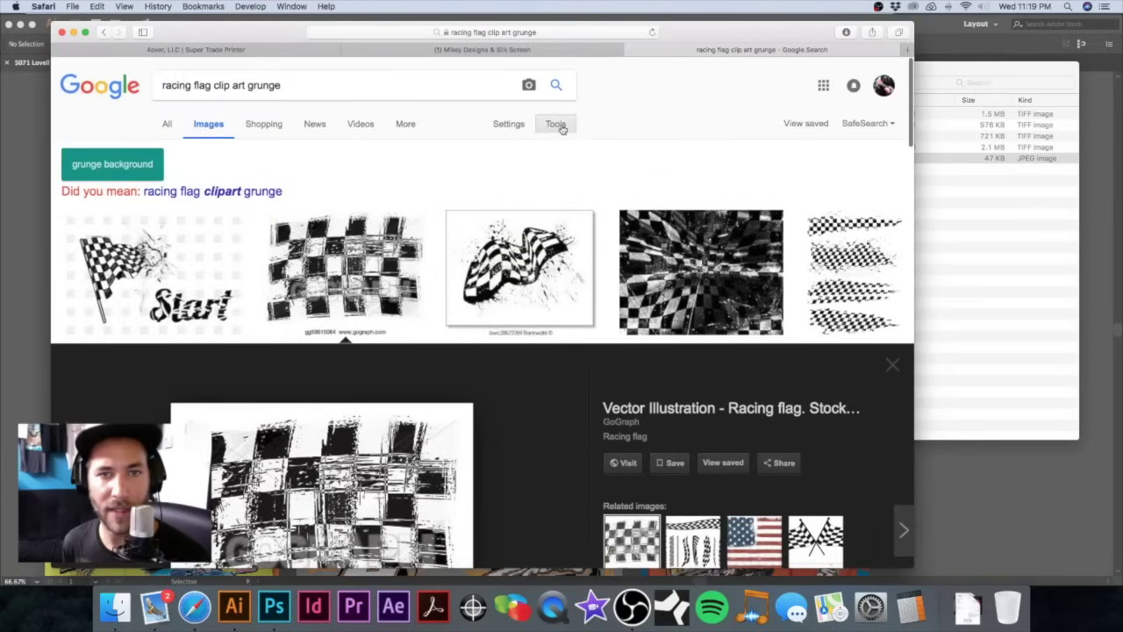
{"action": "left_click", "coordinate": [557, 126]}
{"action": "left_click", "coordinate": [171, 149]}
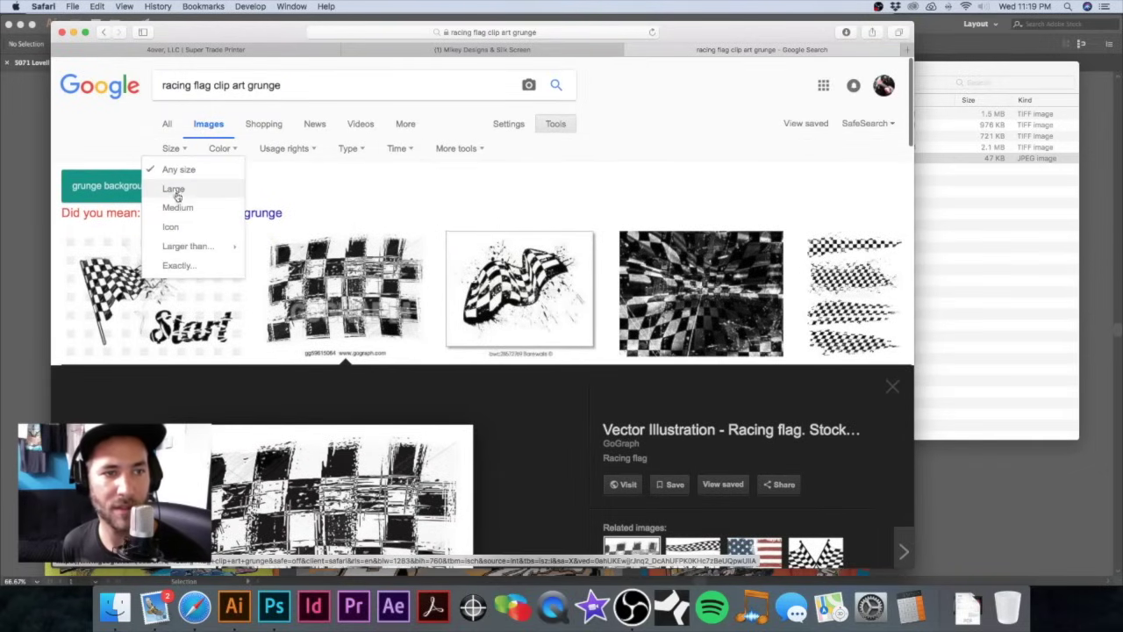
{"action": "left_click", "coordinate": [173, 187]}
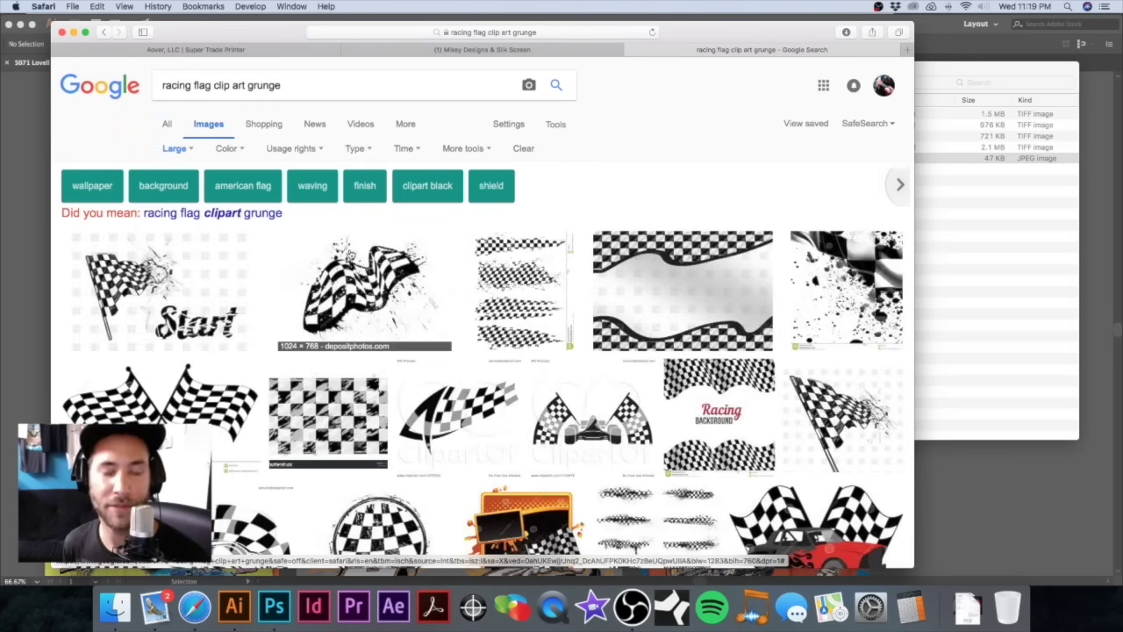
Step: Find the Dreamstime grunge racing flag pattern among the large results and save its preview image into the BUILDS folder
{"action": "scroll", "coordinate": [491, 287], "scroll_direction": "down", "scroll_amount": 2}
{"action": "scroll", "coordinate": [490, 287], "scroll_direction": "down", "scroll_amount": 2}
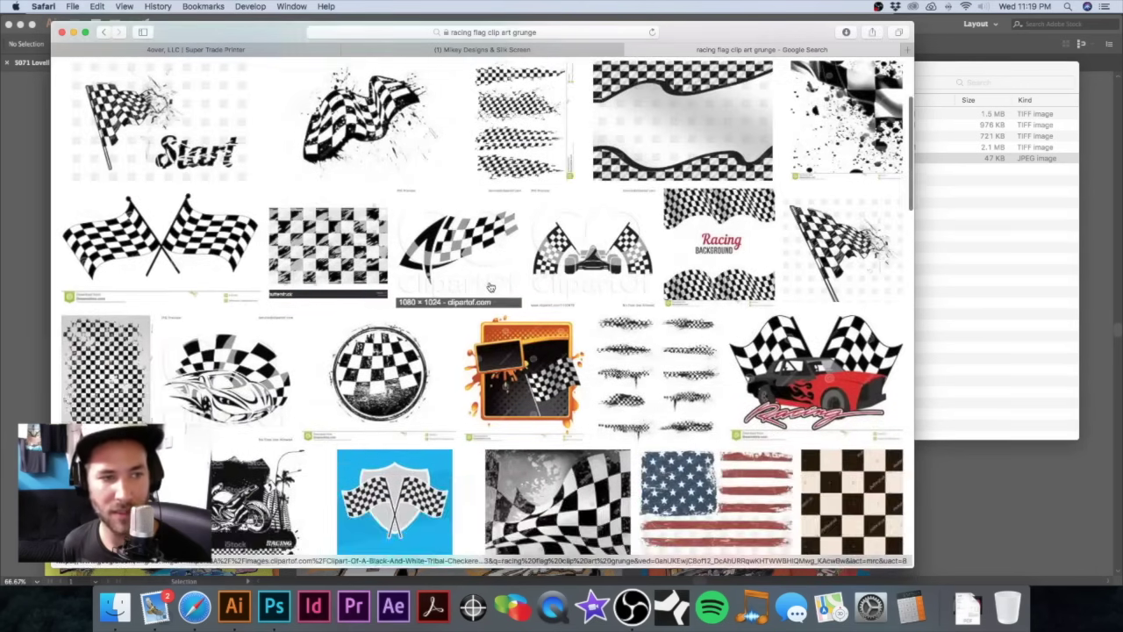
{"action": "scroll", "coordinate": [490, 287], "scroll_direction": "down", "scroll_amount": 2}
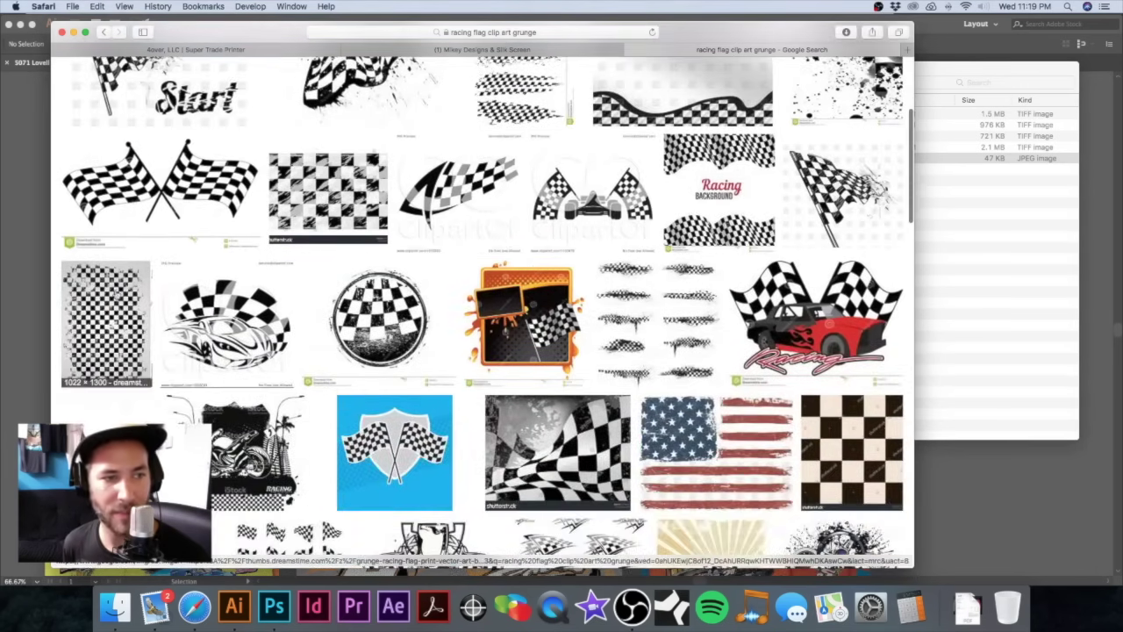
{"action": "left_click", "coordinate": [105, 323]}
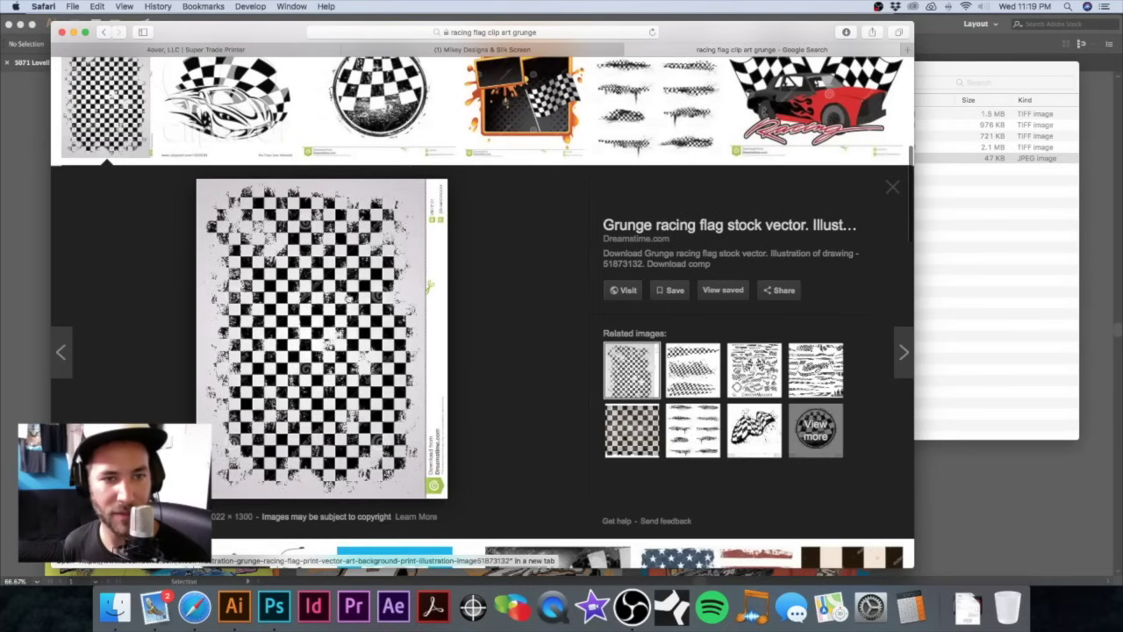
{"action": "left_click_drag", "start_coordinate": [337, 295], "coordinate": [902, 289]}
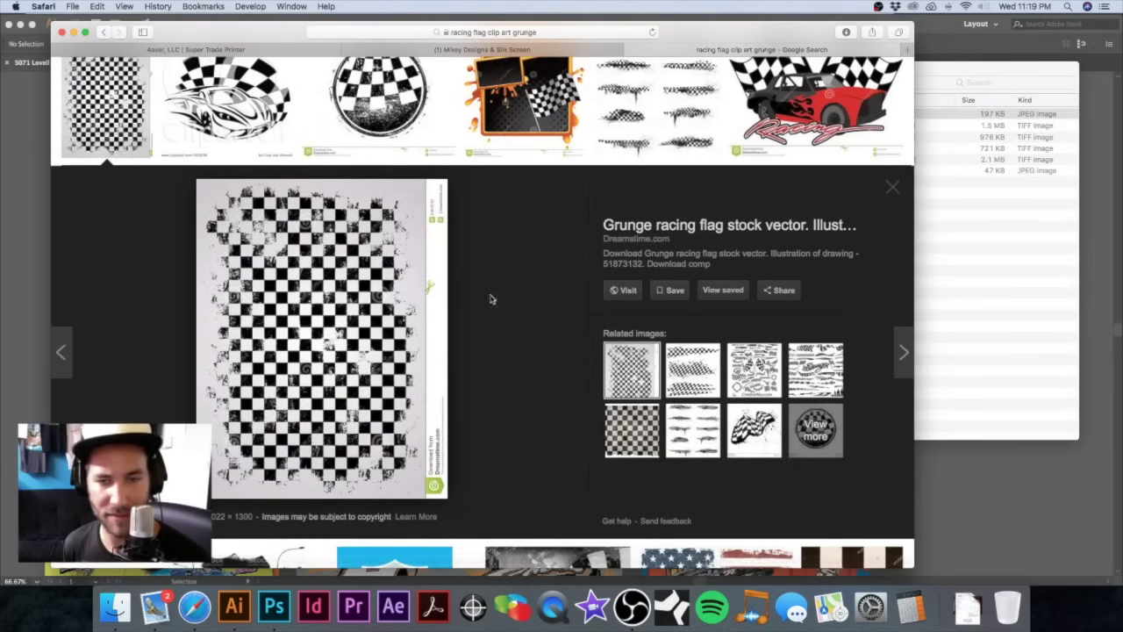
Step: Open the preview of the 123RF grunge brush strokes with the finish flag pattern
{"action": "scroll", "coordinate": [484, 293], "scroll_direction": "down", "scroll_amount": 10}
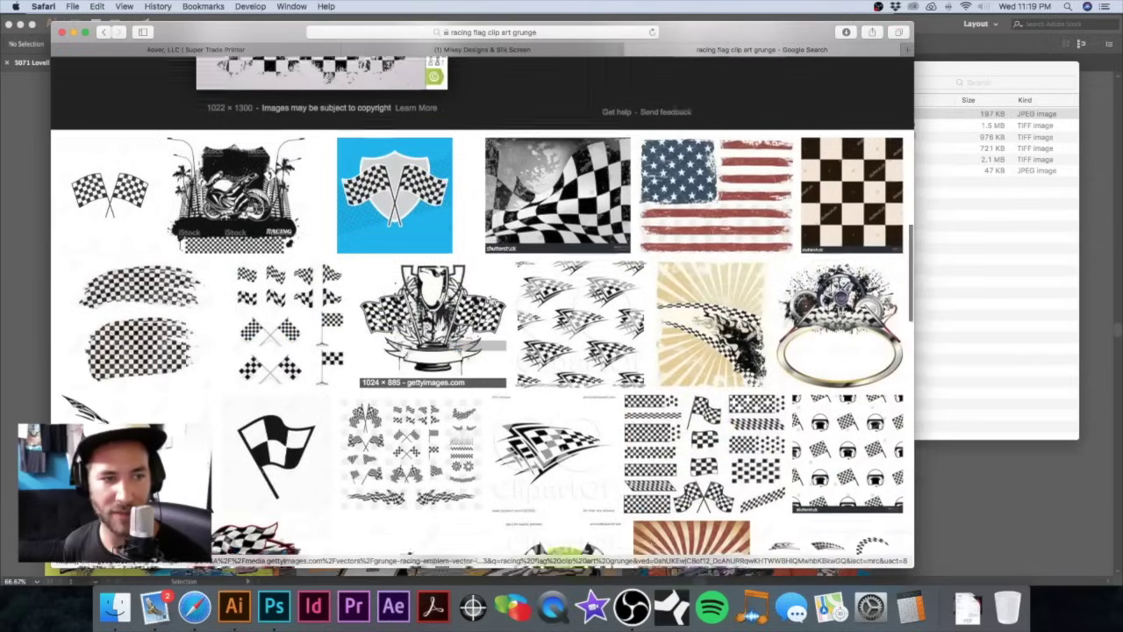
{"action": "scroll", "coordinate": [146, 273], "scroll_direction": "down", "scroll_amount": 1}
{"action": "left_click", "coordinate": [146, 306]}
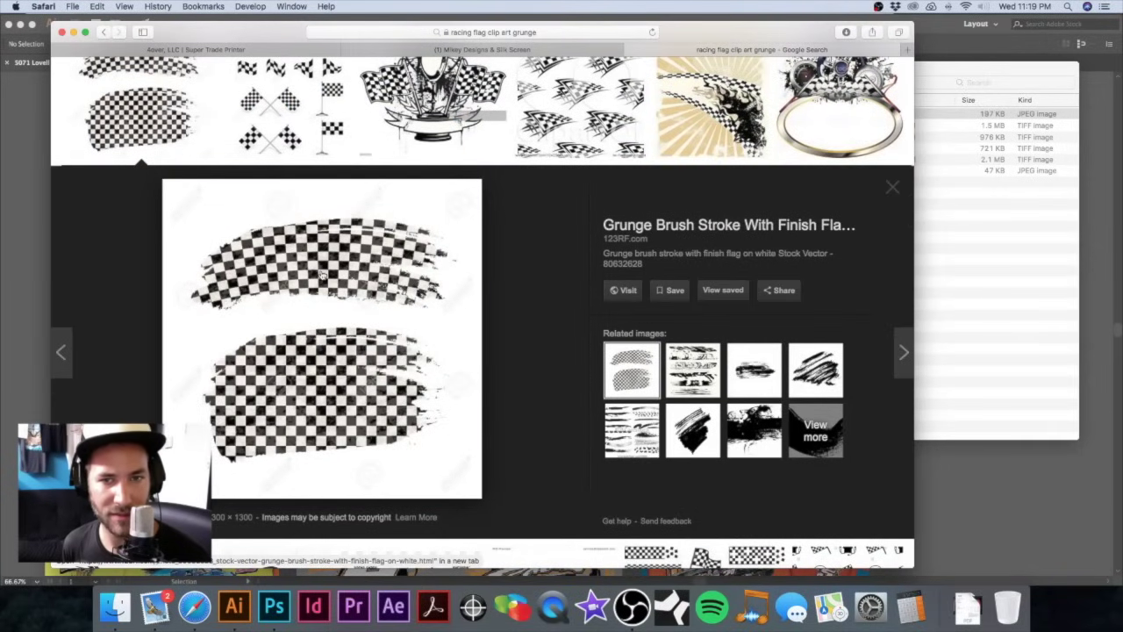
Step: Look through the rest of the large grunge flag results for other usable checkered artwork
{"action": "scroll", "coordinate": [526, 316], "scroll_direction": "up", "scroll_amount": 5}
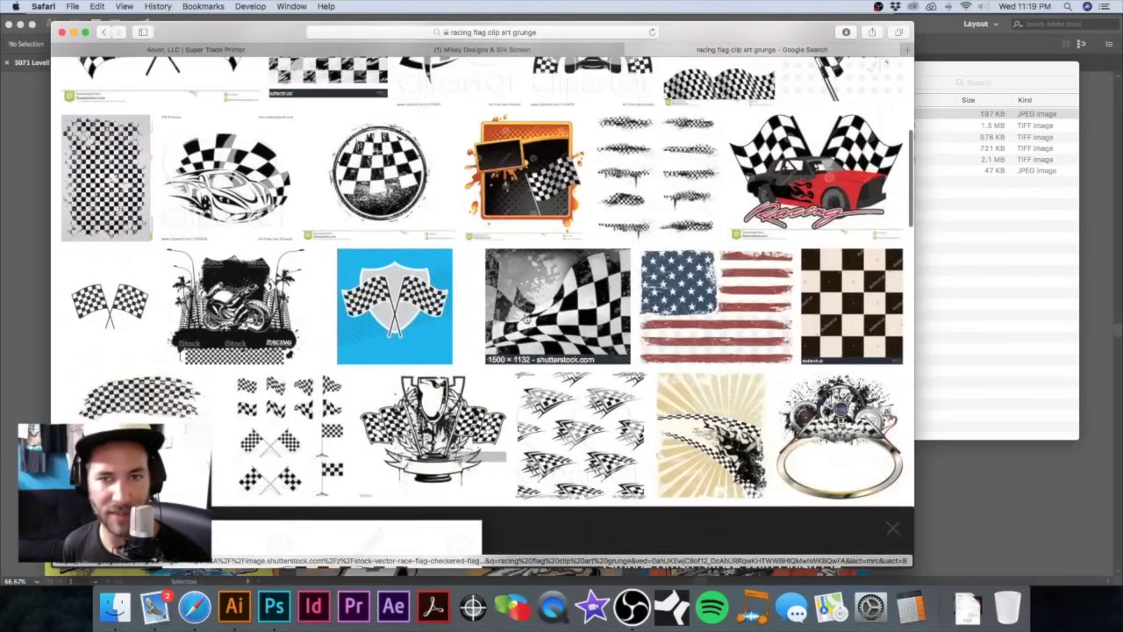
{"action": "scroll", "coordinate": [527, 317], "scroll_direction": "up", "scroll_amount": 5}
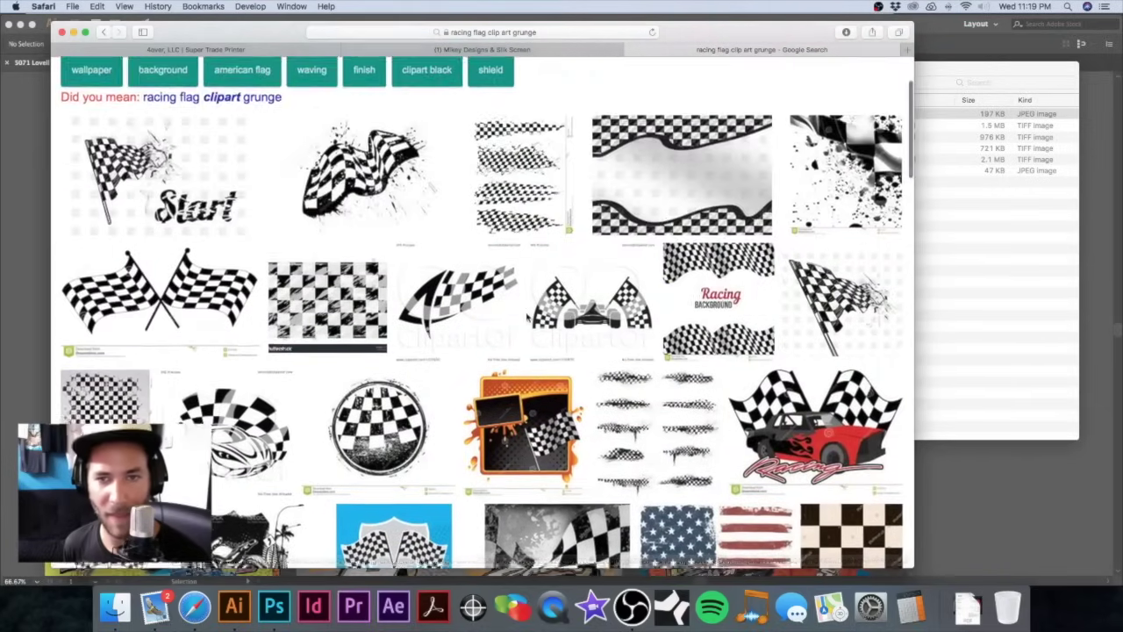
{"action": "scroll", "coordinate": [526, 317], "scroll_direction": "down", "scroll_amount": 6}
{"action": "scroll", "coordinate": [527, 316], "scroll_direction": "down", "scroll_amount": 12}
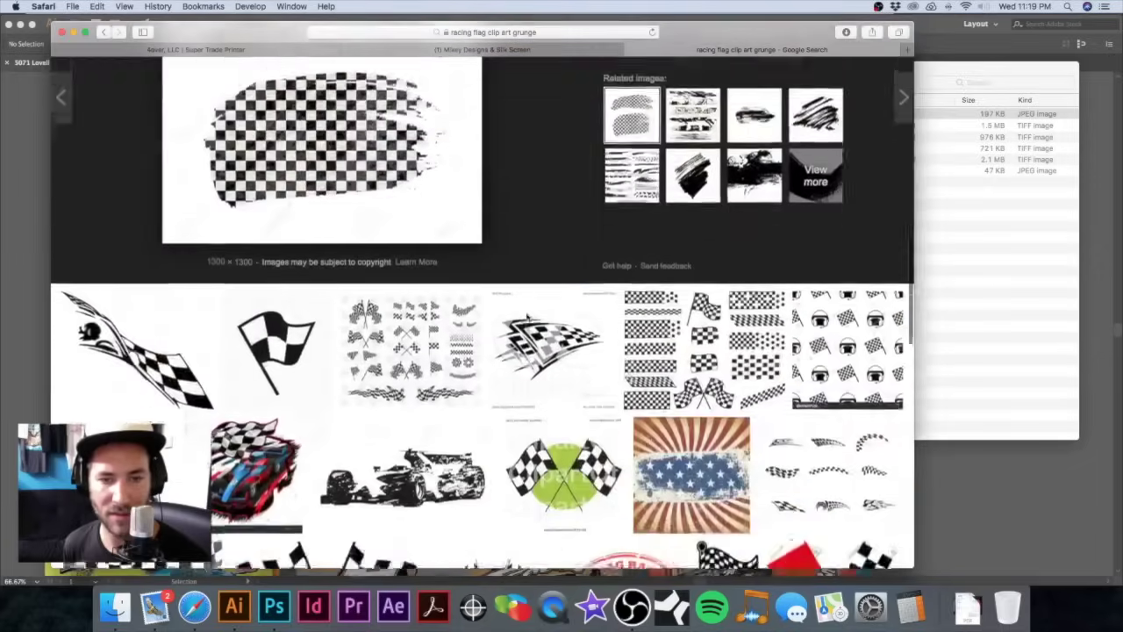
{"action": "scroll", "coordinate": [527, 317], "scroll_direction": "down", "scroll_amount": 5}
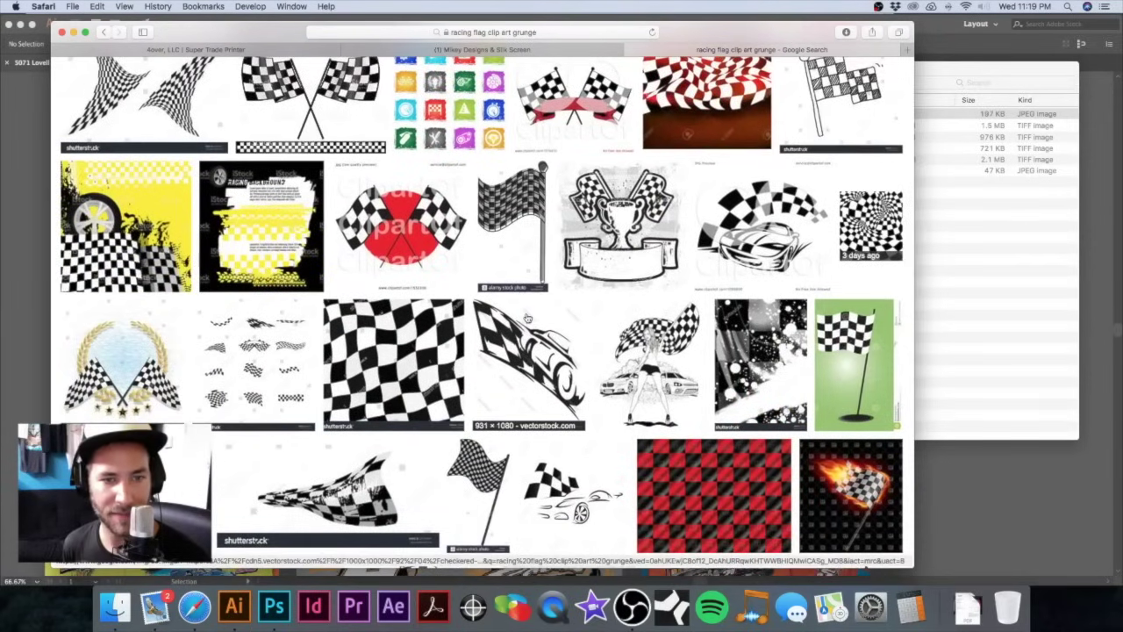
{"action": "scroll", "coordinate": [526, 318], "scroll_direction": "up", "scroll_amount": 1}
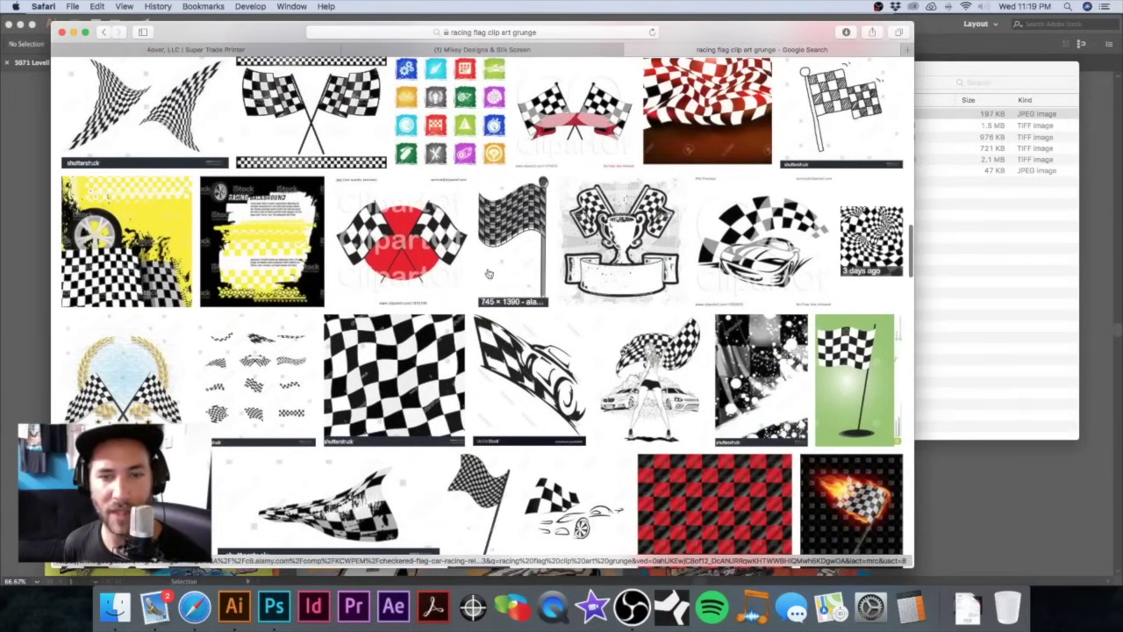
{"action": "scroll", "coordinate": [482, 274], "scroll_direction": "down", "scroll_amount": 5}
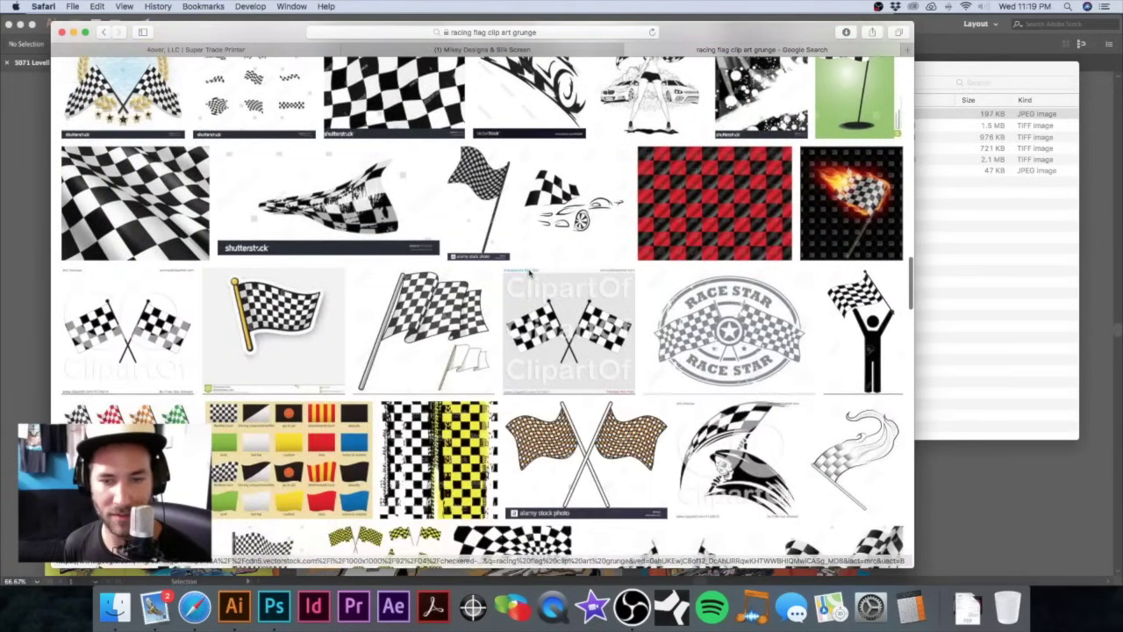
{"action": "scroll", "coordinate": [529, 274], "scroll_direction": "down", "scroll_amount": 2}
{"action": "scroll", "coordinate": [529, 273], "scroll_direction": "down", "scroll_amount": 10}
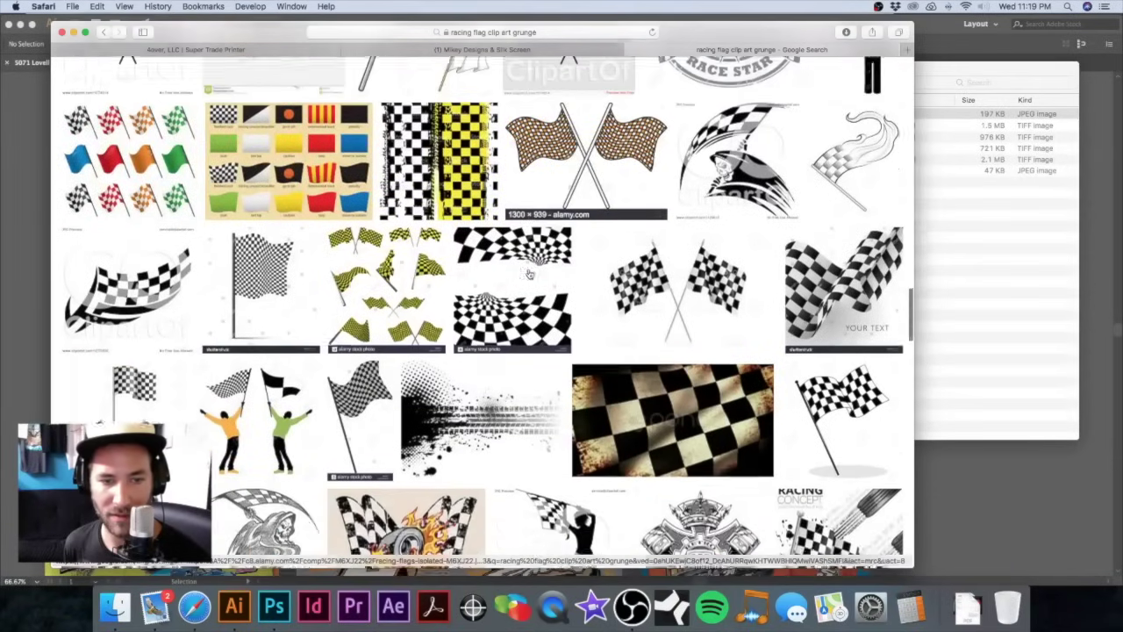
{"action": "scroll", "coordinate": [530, 274], "scroll_direction": "down", "scroll_amount": 1}
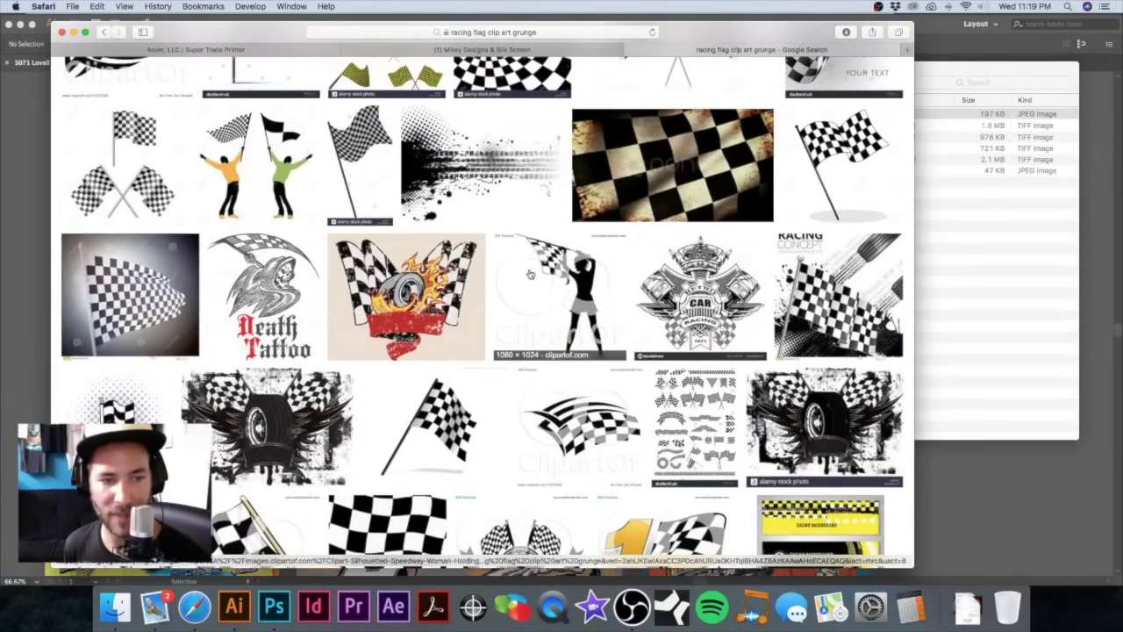
Step: Return to the first results and open the preview of the splattered checkered race flag grunge design from Depositphotos
{"action": "scroll", "coordinate": [586, 277], "scroll_direction": "up", "scroll_amount": 15}
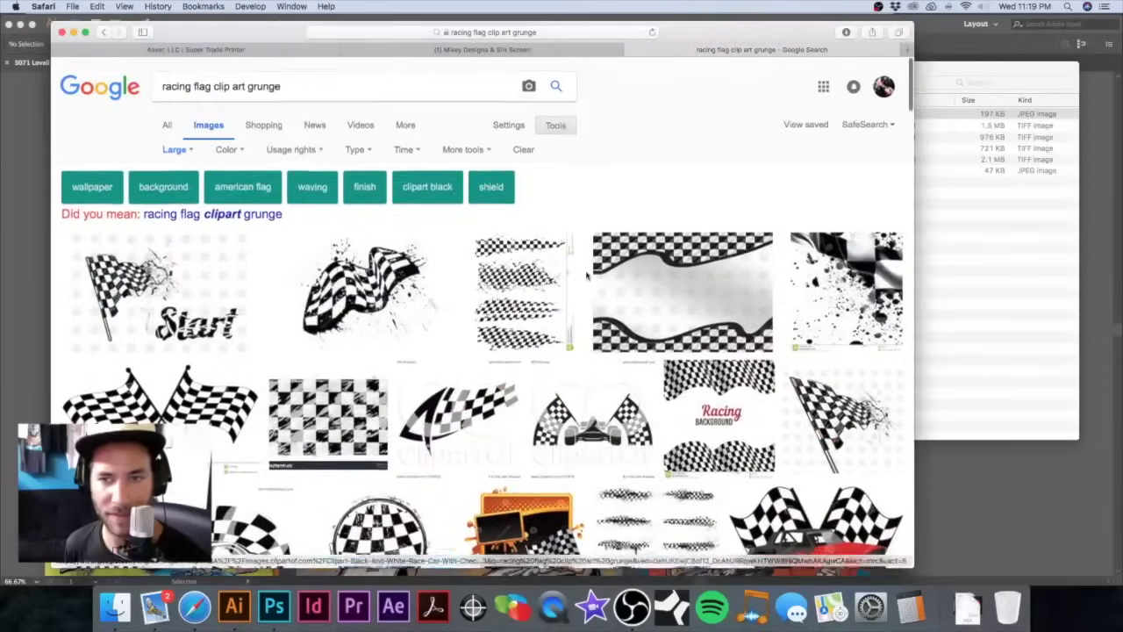
{"action": "scroll", "coordinate": [586, 276], "scroll_direction": "down", "scroll_amount": 2}
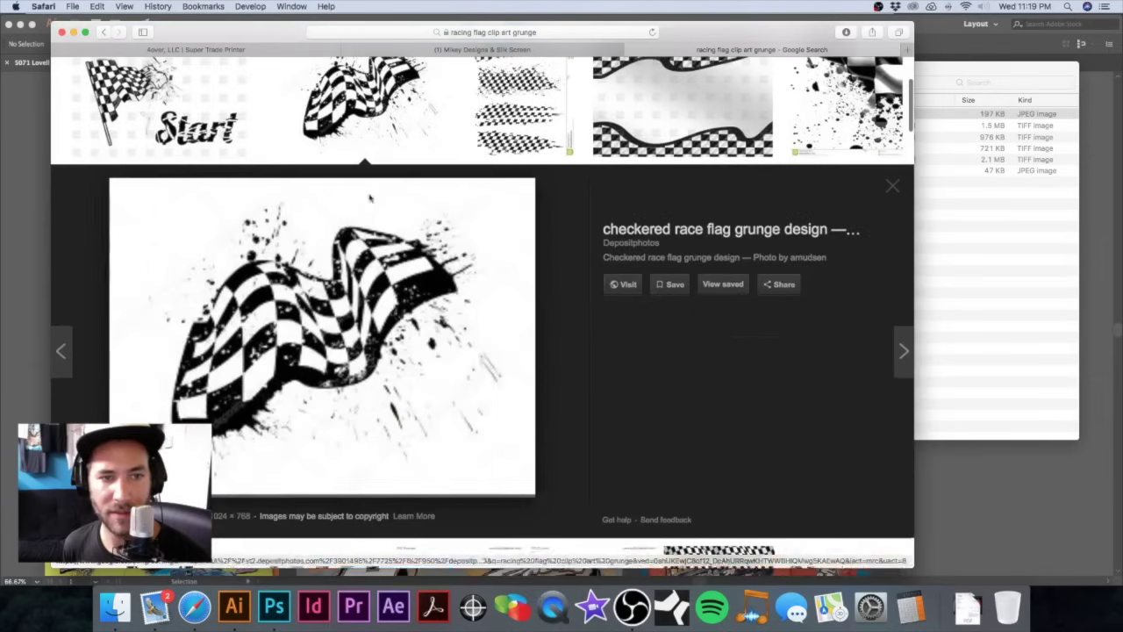
{"action": "left_click", "coordinate": [369, 200]}
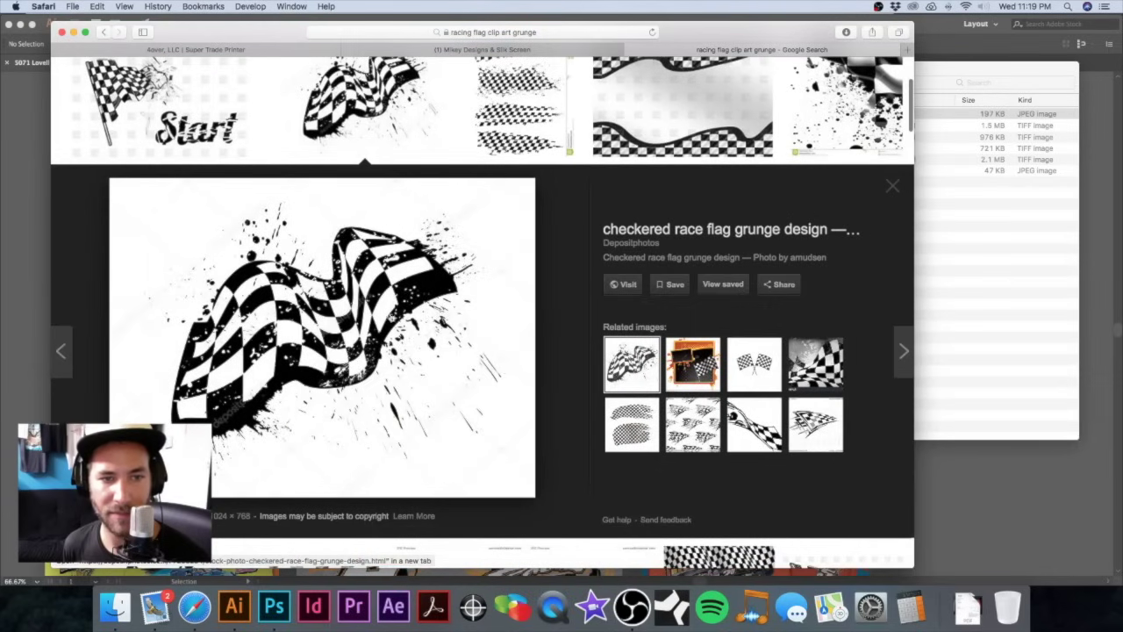
Step: Save the splattered checkered race flag image into the BUILDS folder and preview the round Dreamstime checkered flag grunge vector
{"action": "left_click_drag", "start_coordinate": [413, 337], "coordinate": [978, 254]}
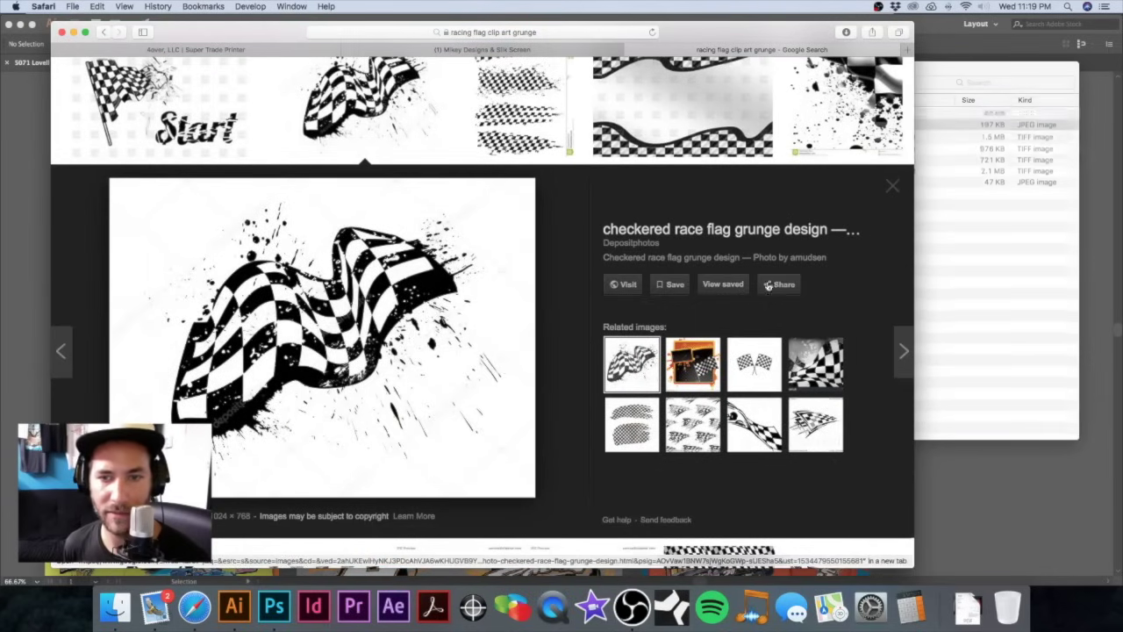
{"action": "scroll", "coordinate": [501, 353], "scroll_direction": "down", "scroll_amount": 10}
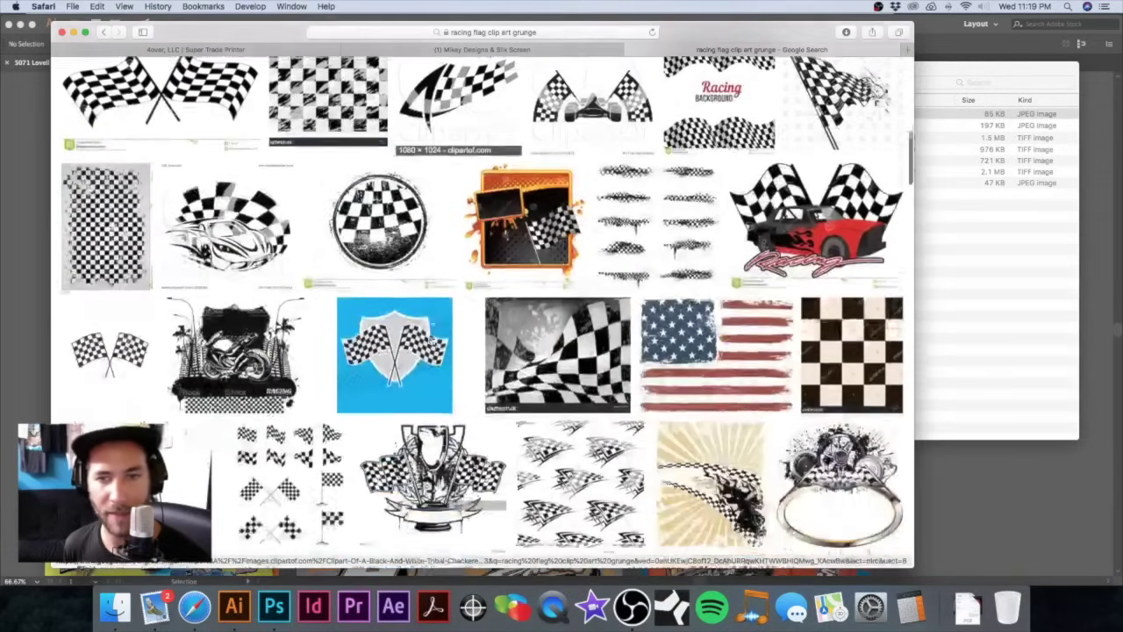
{"action": "scroll", "coordinate": [434, 341], "scroll_direction": "up", "scroll_amount": 1}
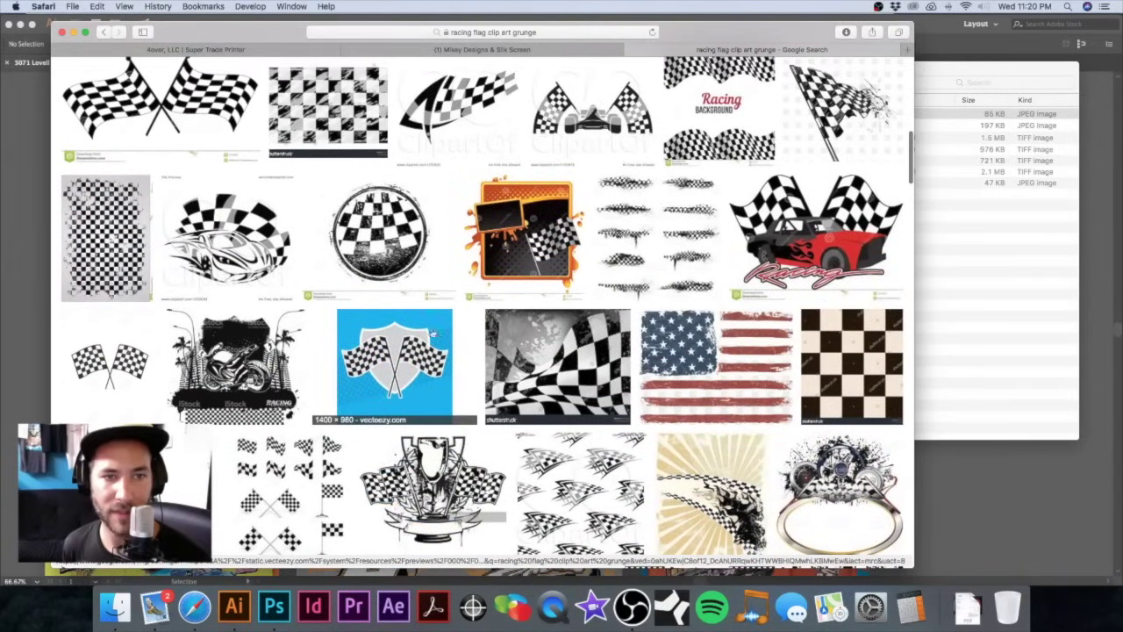
{"action": "left_click", "coordinate": [376, 235]}
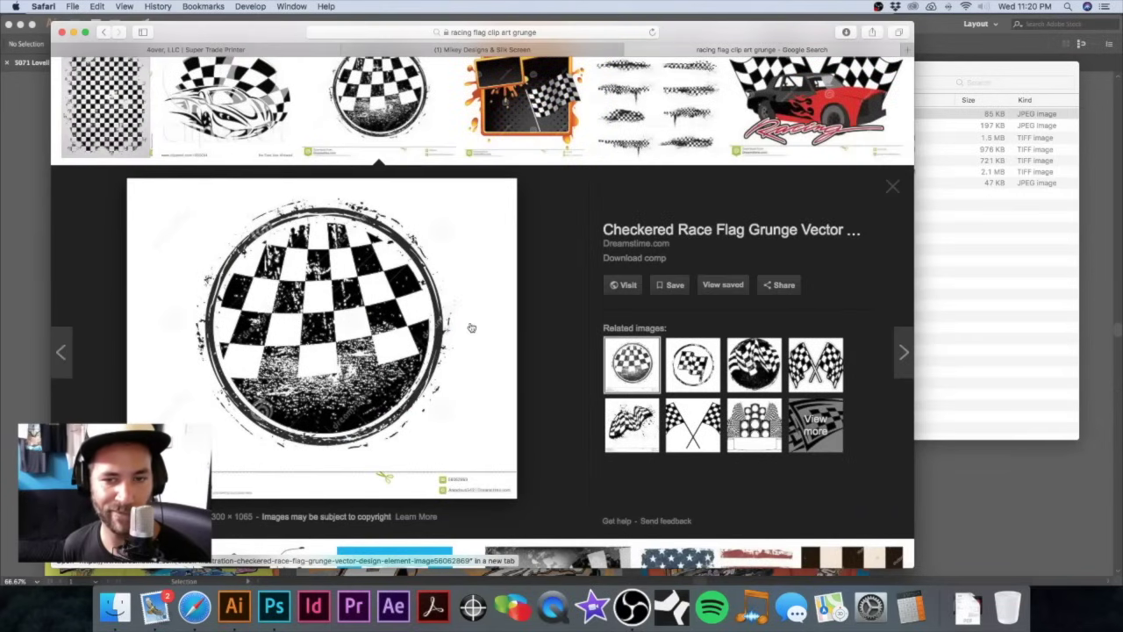
Step: Look through the remaining large results and switch to the suggested search "racing flag clipart grunge"
{"action": "scroll", "coordinate": [524, 328], "scroll_direction": "down", "scroll_amount": 10}
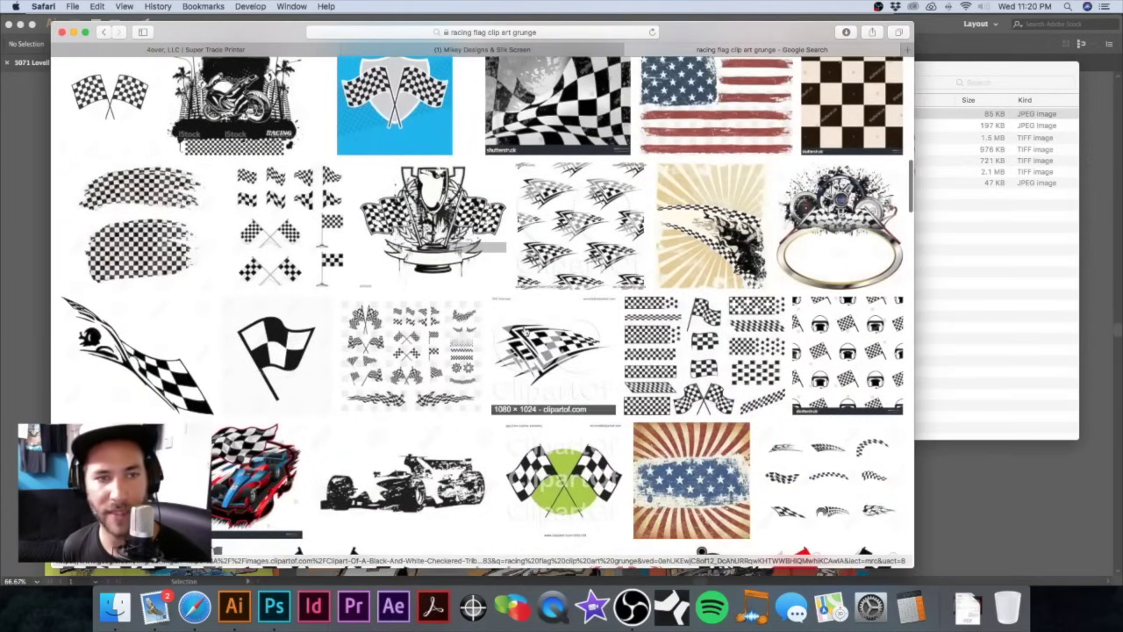
{"action": "scroll", "coordinate": [525, 329], "scroll_direction": "down", "scroll_amount": 10}
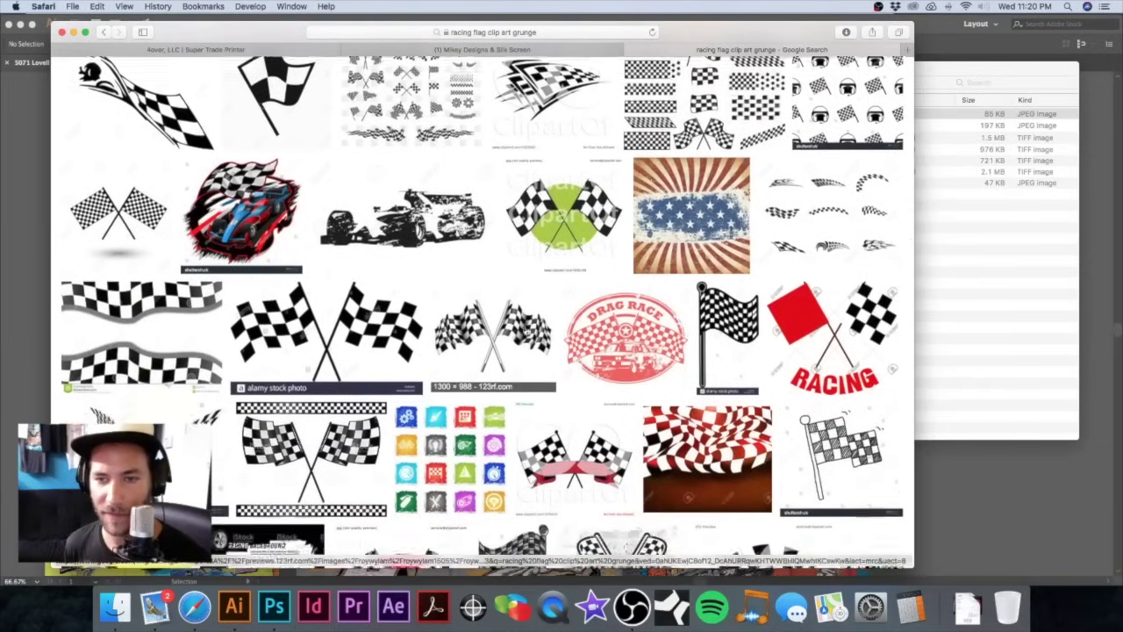
{"action": "scroll", "coordinate": [527, 331], "scroll_direction": "down", "scroll_amount": 7}
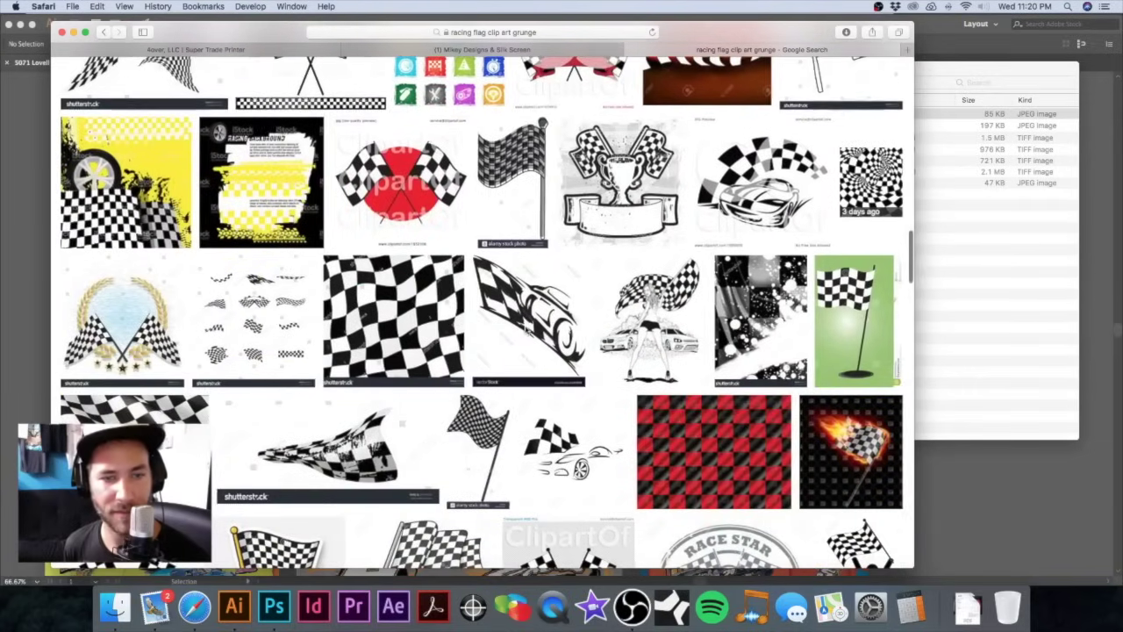
{"action": "scroll", "coordinate": [527, 332], "scroll_direction": "up", "scroll_amount": 20}
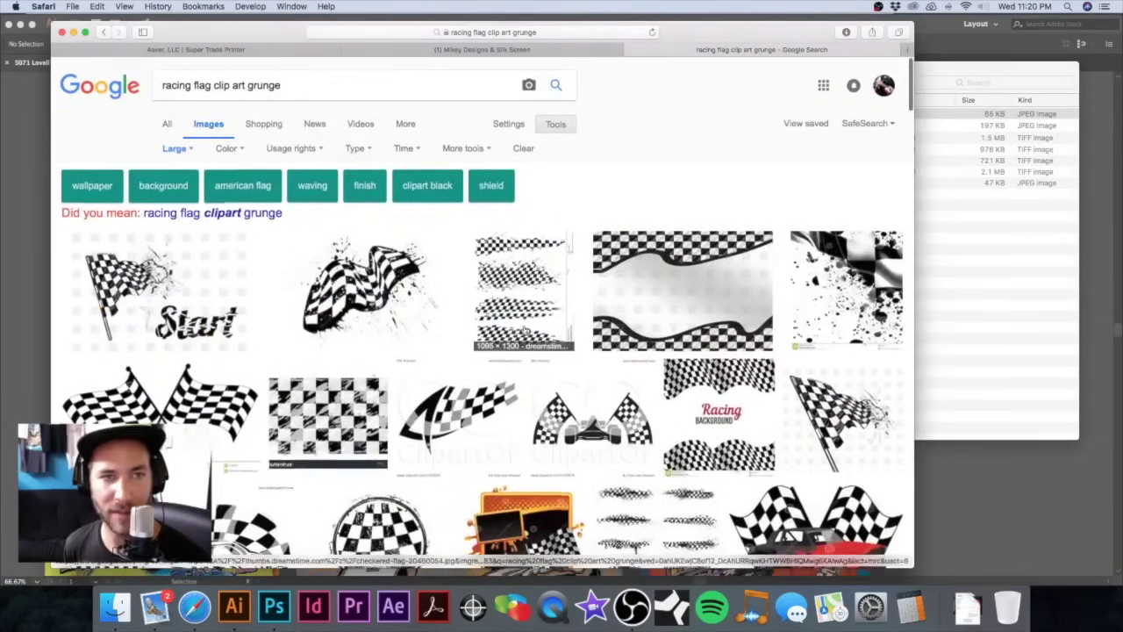
{"action": "left_click", "coordinate": [230, 213]}
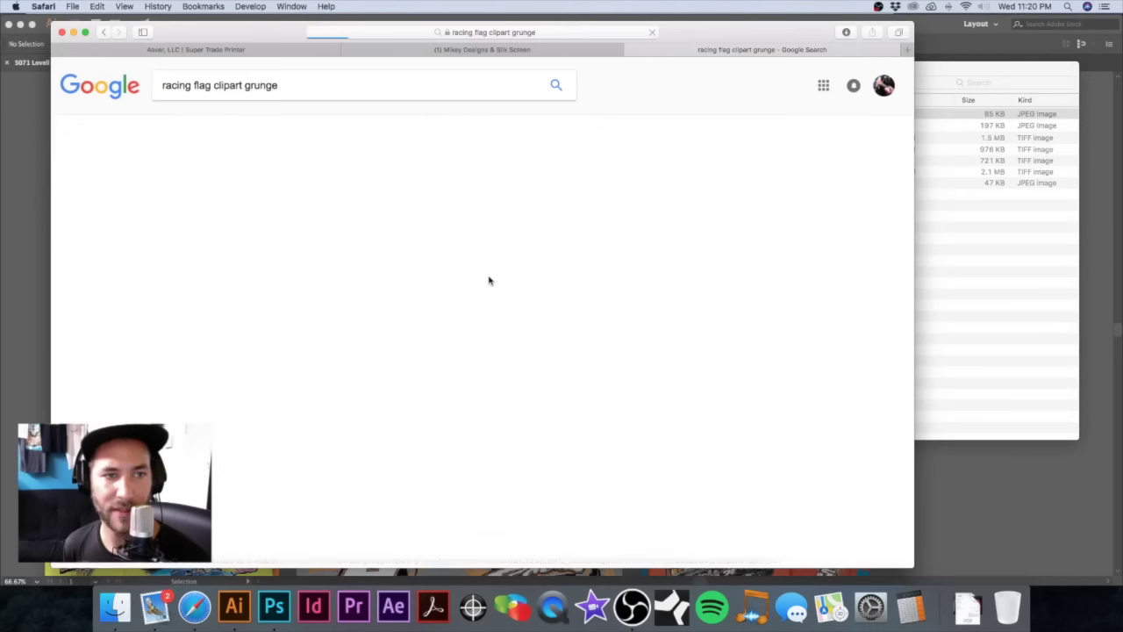
Step: Open the 123RF dirty grunge chequered race flag preview and save its image into the BUILDS folder
{"action": "scroll", "coordinate": [500, 279], "scroll_direction": "down", "scroll_amount": 1}
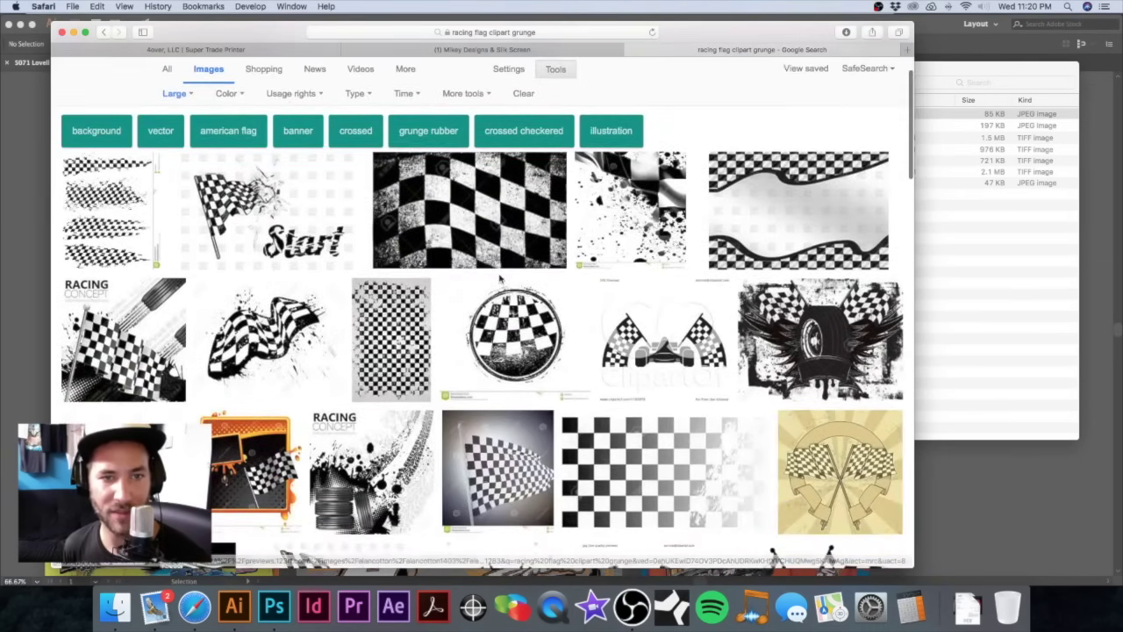
{"action": "left_click", "coordinate": [479, 210]}
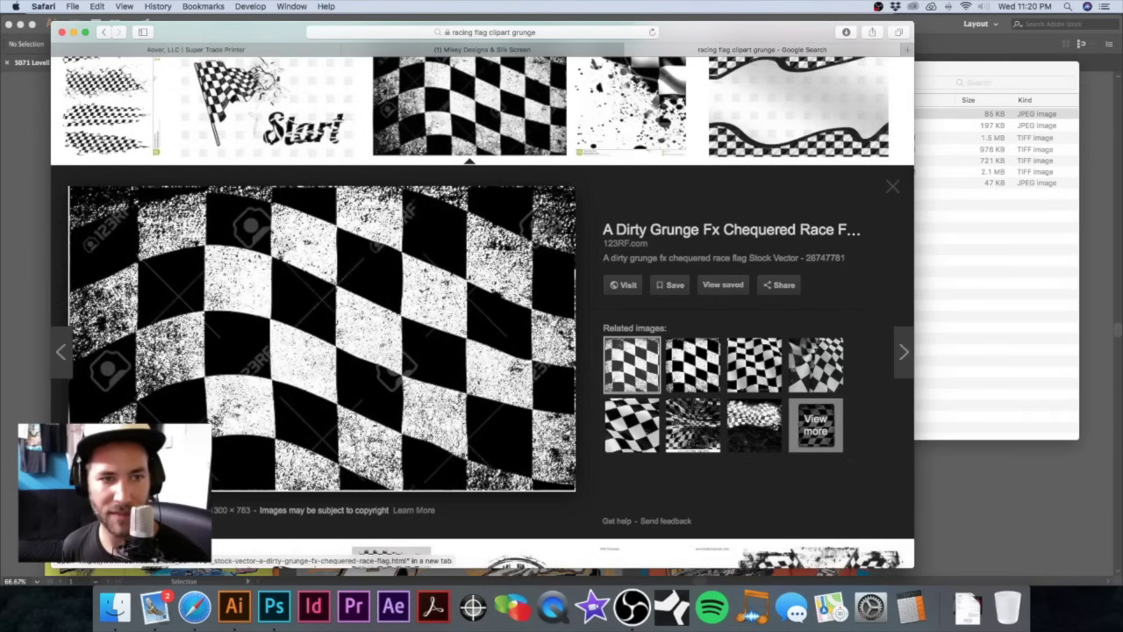
{"action": "left_click_drag", "start_coordinate": [308, 246], "coordinate": [979, 260]}
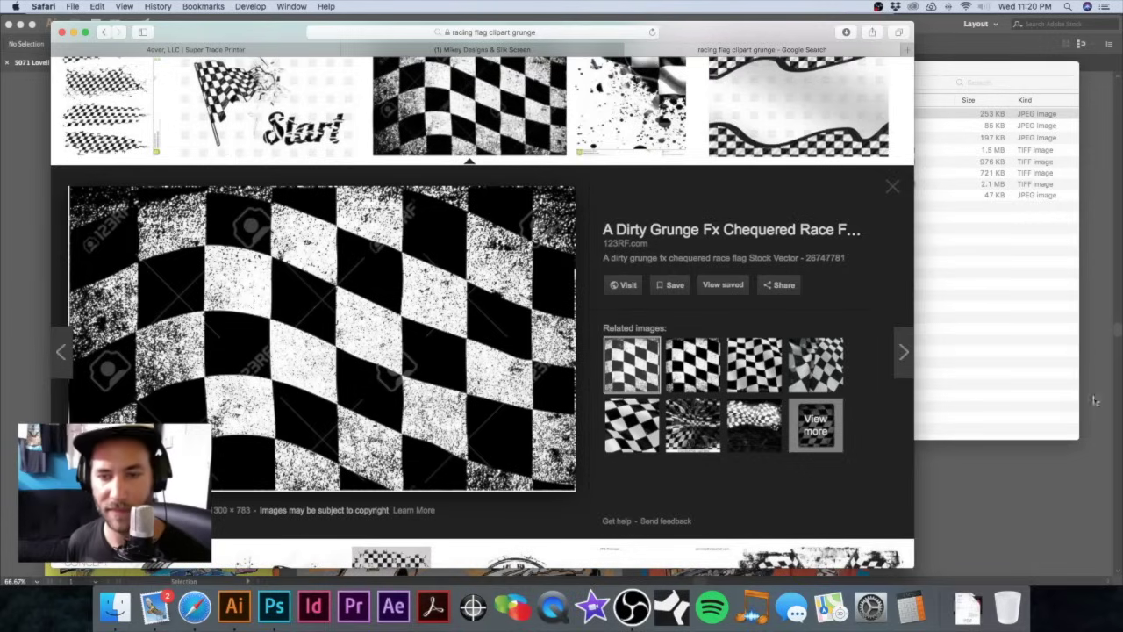
Step: Preview the related racing background with the checkered flag and show all images related to the dirty grunge flag
{"action": "left_click", "coordinate": [751, 426]}
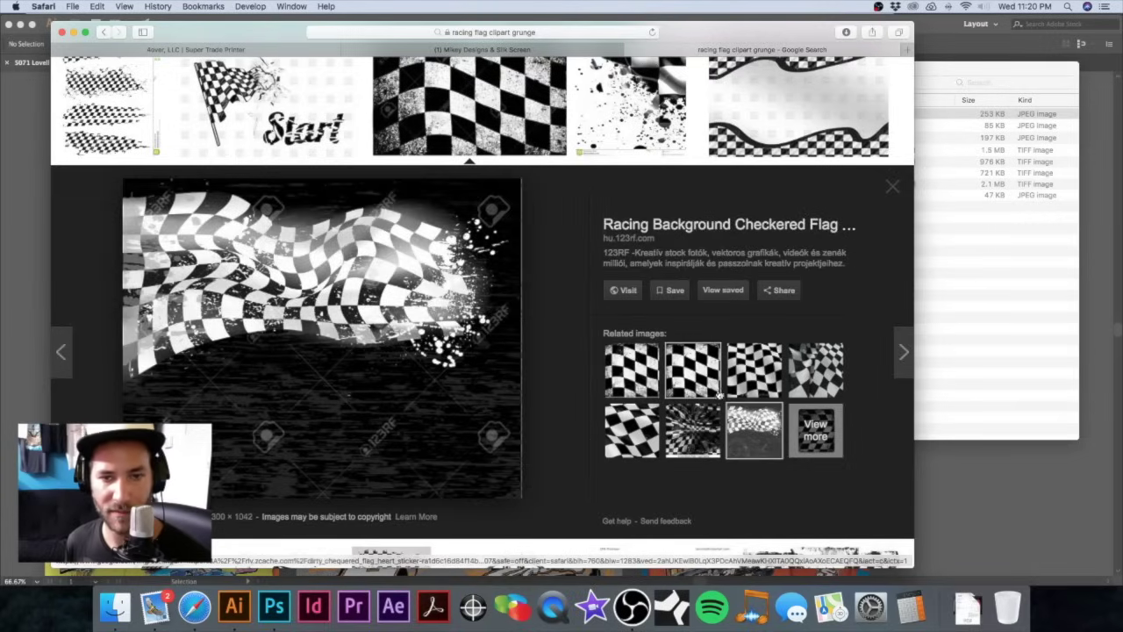
{"action": "left_click", "coordinate": [716, 368]}
{"action": "left_click", "coordinate": [815, 430]}
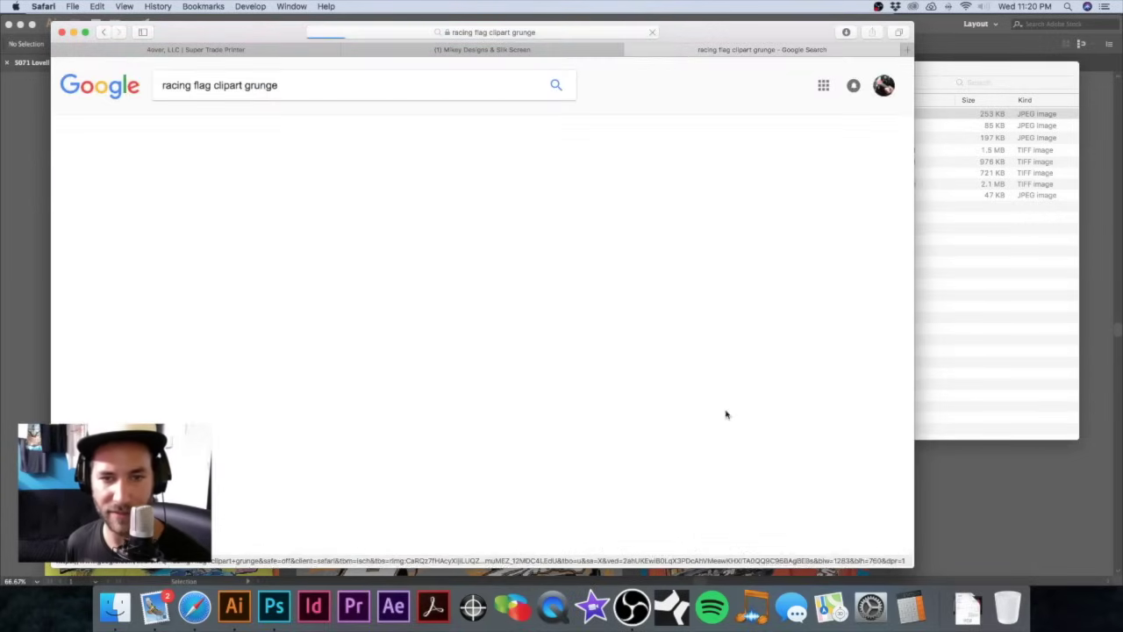
Step: Scan the first related images and open the preview of the 123RF waving checkered flag stock photo
{"action": "scroll", "coordinate": [550, 295], "scroll_direction": "down", "scroll_amount": 3}
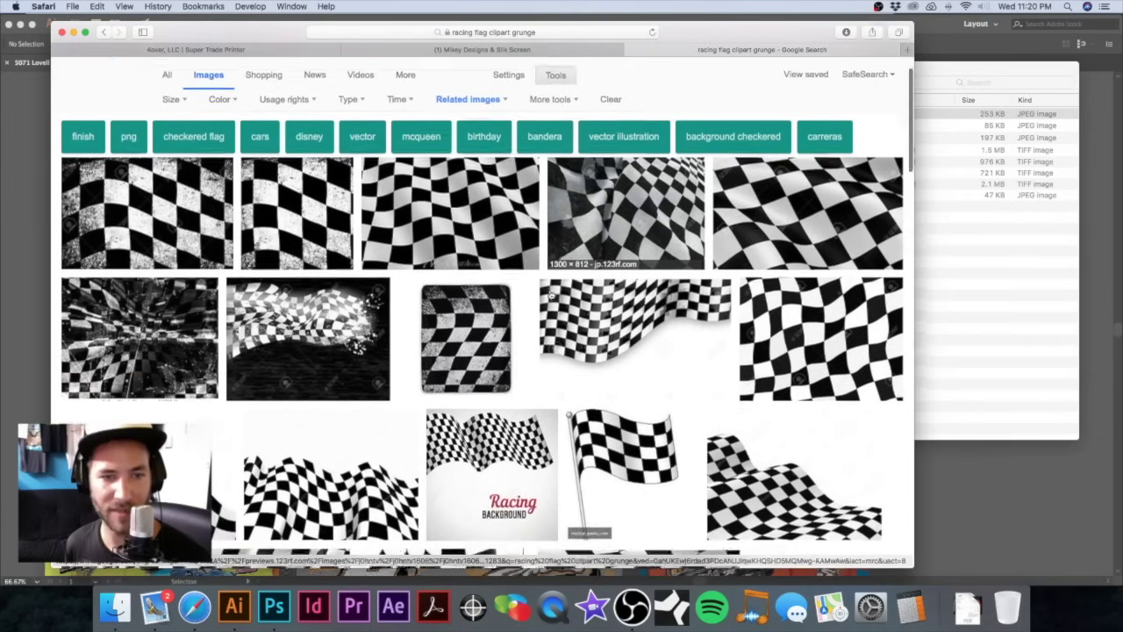
{"action": "scroll", "coordinate": [551, 296], "scroll_direction": "down", "scroll_amount": 5}
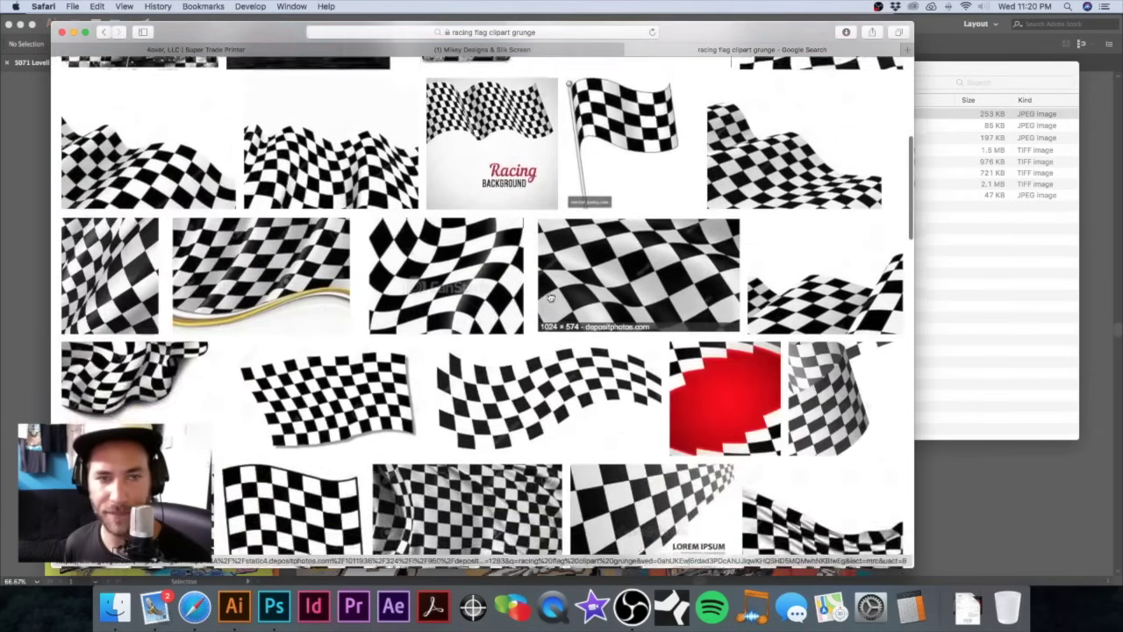
{"action": "scroll", "coordinate": [551, 299], "scroll_direction": "up", "scroll_amount": 5}
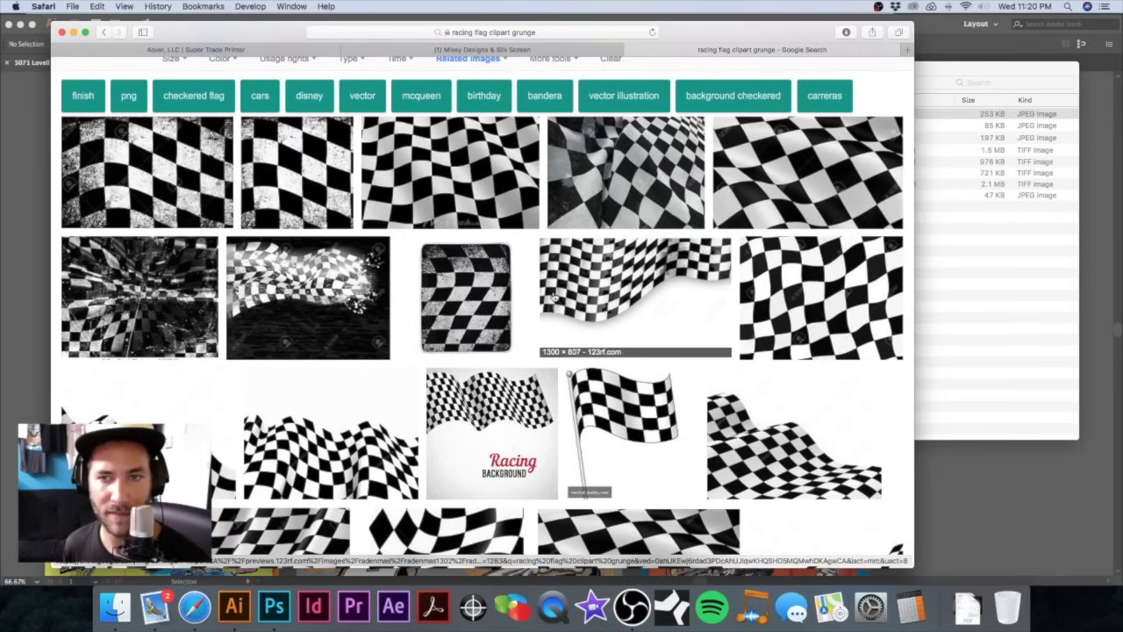
{"action": "scroll", "coordinate": [590, 316], "scroll_direction": "up", "scroll_amount": 2}
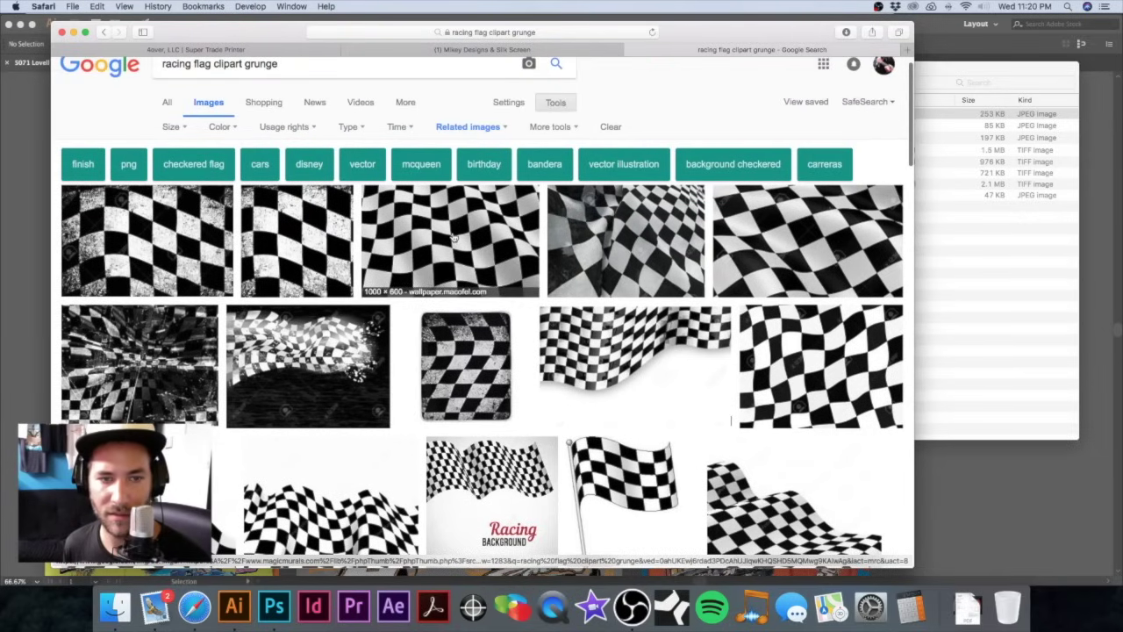
{"action": "left_click", "coordinate": [787, 252]}
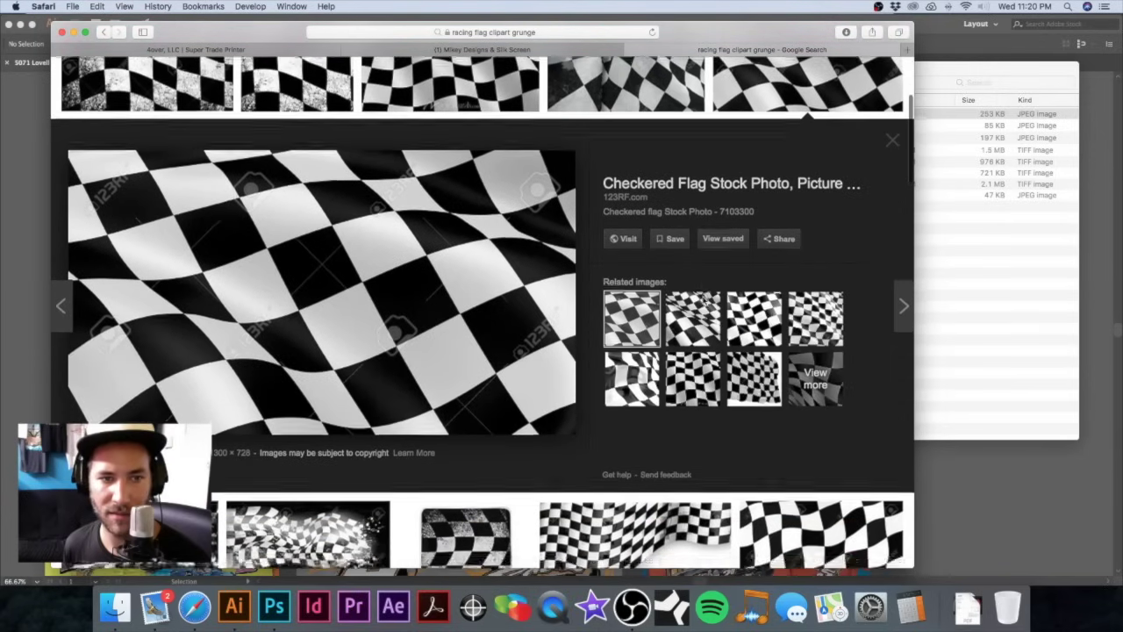
Step: Find the 123RF grunge chequered flag with the white bottle silhouette among the related images and open its preview
{"action": "scroll", "coordinate": [703, 301], "scroll_direction": "down", "scroll_amount": 5}
{"action": "scroll", "coordinate": [611, 243], "scroll_direction": "up", "scroll_amount": 4}
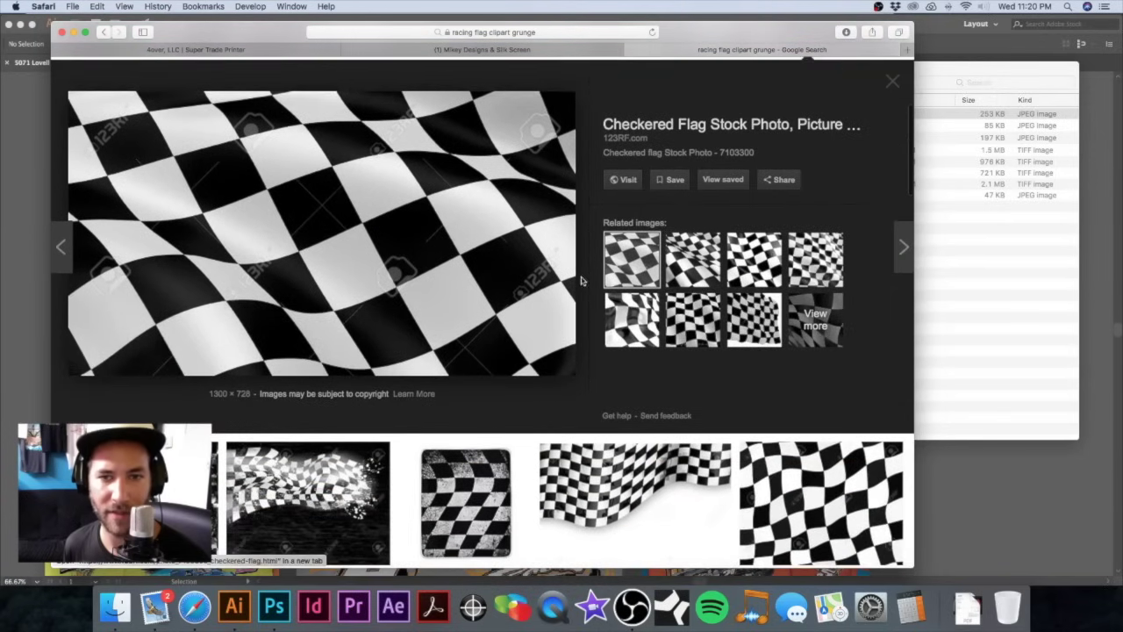
{"action": "scroll", "coordinate": [581, 285], "scroll_direction": "down", "scroll_amount": 6}
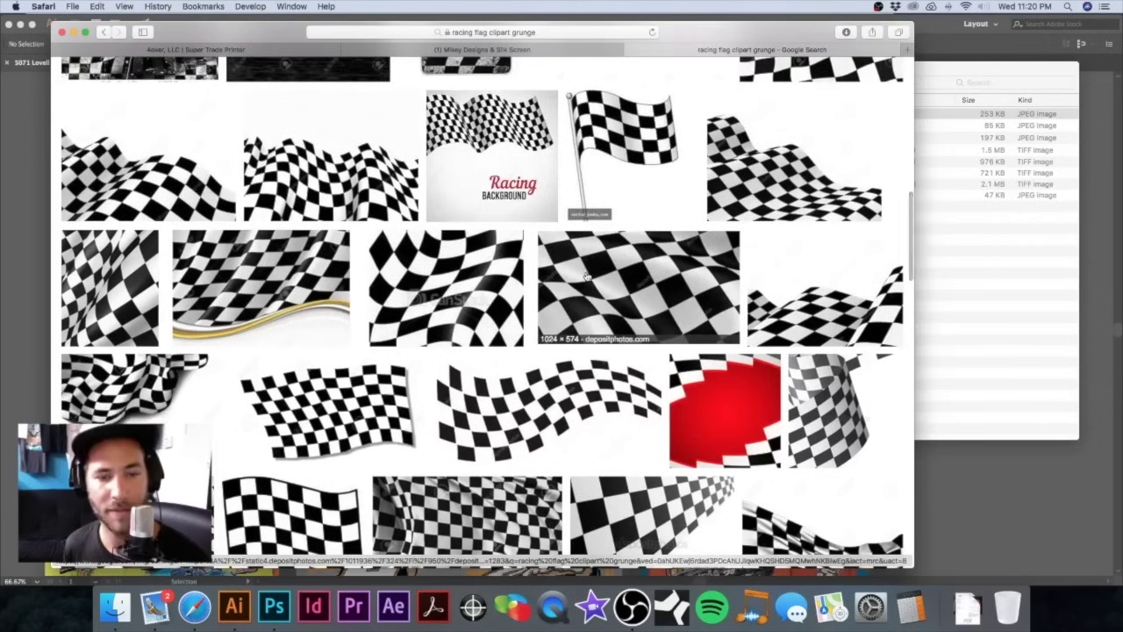
{"action": "scroll", "coordinate": [586, 277], "scroll_direction": "down", "scroll_amount": 5}
{"action": "scroll", "coordinate": [587, 278], "scroll_direction": "down", "scroll_amount": 2}
{"action": "scroll", "coordinate": [586, 277], "scroll_direction": "down", "scroll_amount": 4}
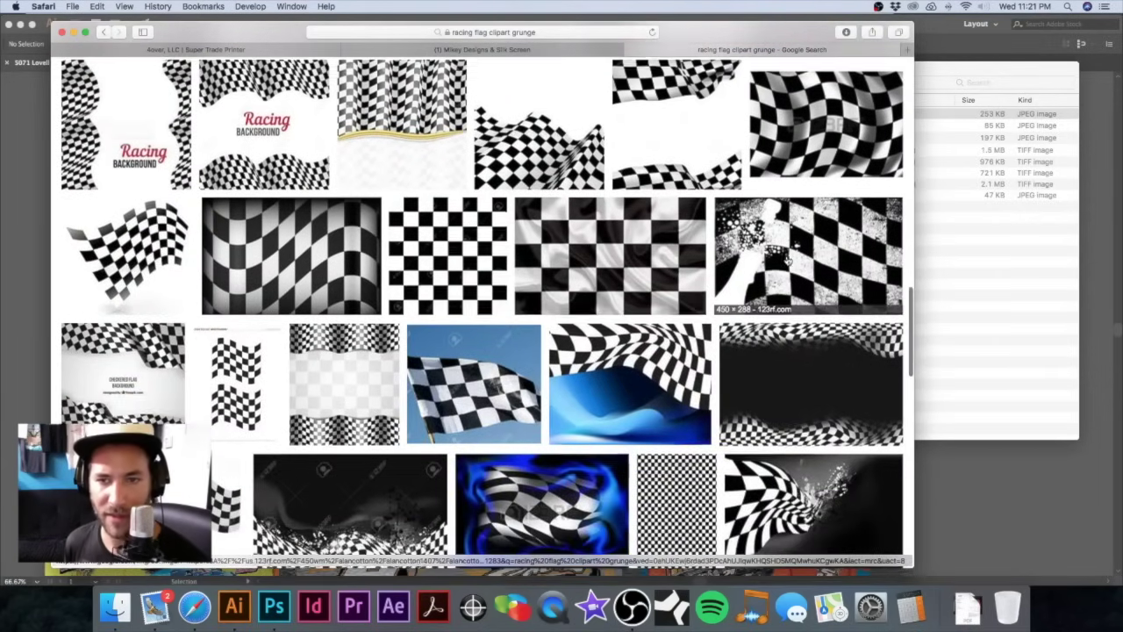
{"action": "left_click", "coordinate": [787, 260]}
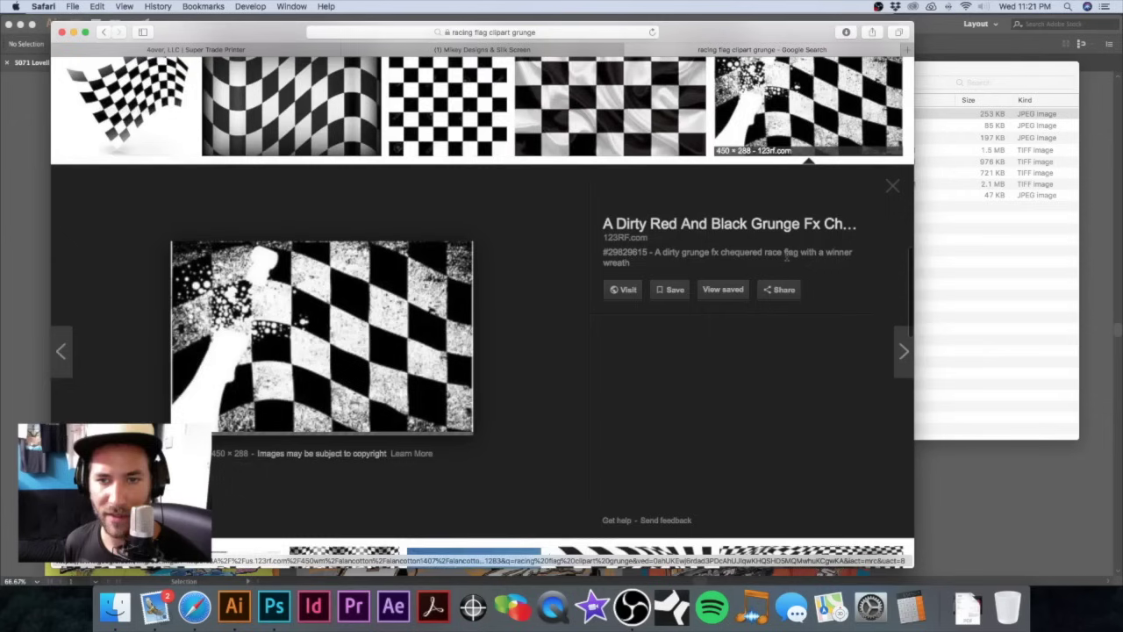
Step: Look through the rest of the related checkered flag images for usable grunge artwork, and return to the first results
{"action": "scroll", "coordinate": [571, 279], "scroll_direction": "down", "scroll_amount": 10}
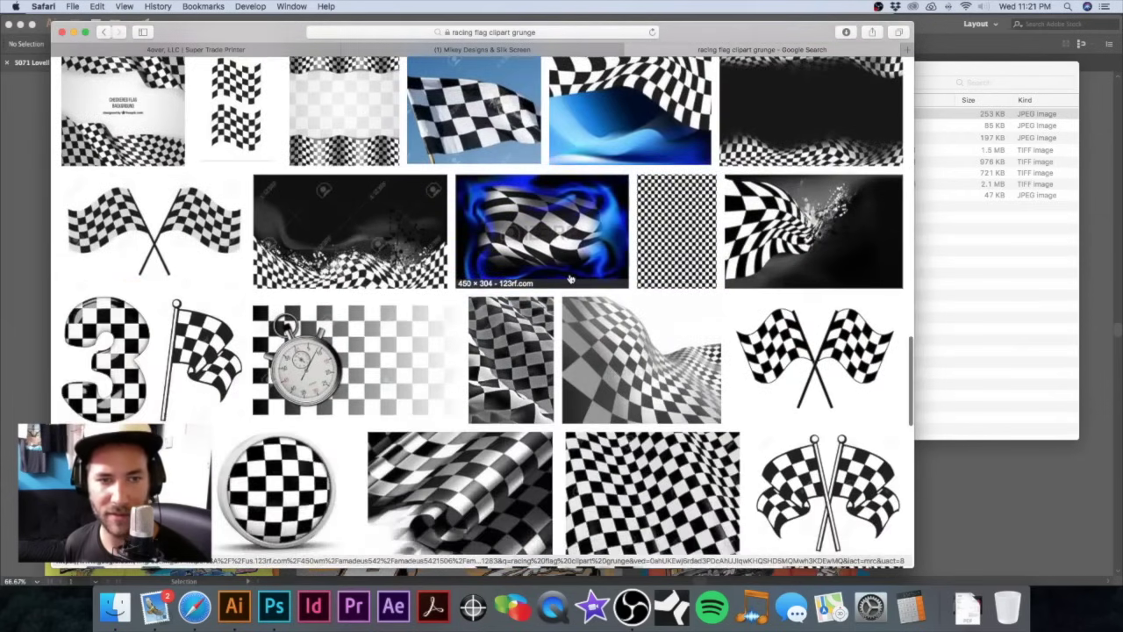
{"action": "scroll", "coordinate": [570, 279], "scroll_direction": "down", "scroll_amount": 7}
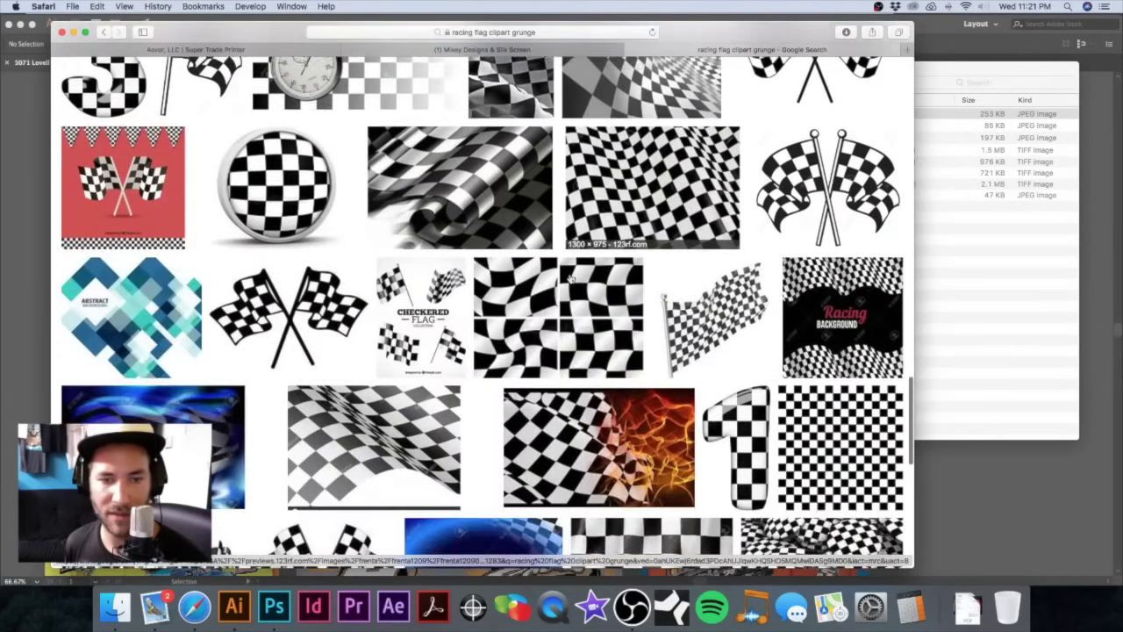
{"action": "scroll", "coordinate": [572, 279], "scroll_direction": "down", "scroll_amount": 4}
{"action": "scroll", "coordinate": [571, 279], "scroll_direction": "down", "scroll_amount": 10}
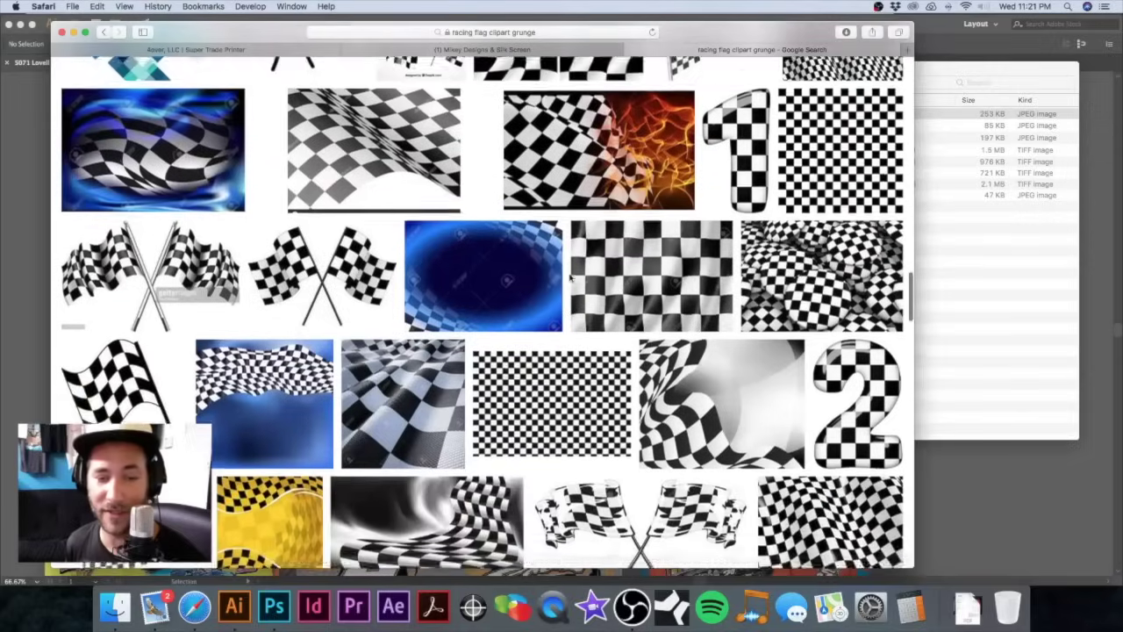
{"action": "scroll", "coordinate": [571, 279], "scroll_direction": "down", "scroll_amount": 8}
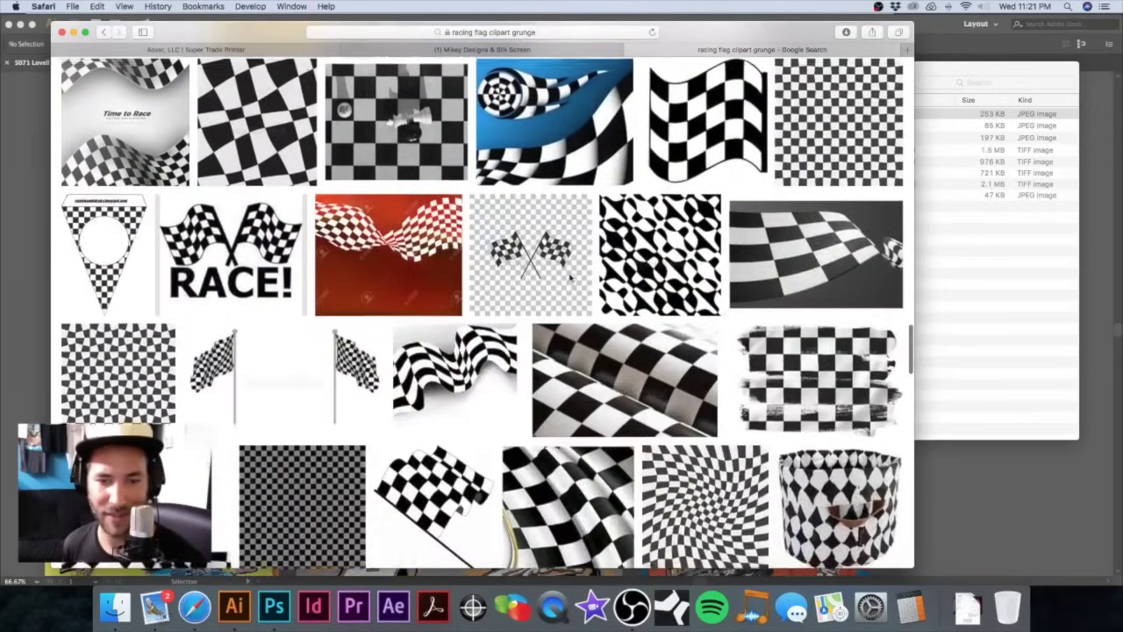
{"action": "scroll", "coordinate": [594, 282], "scroll_direction": "up", "scroll_amount": 20}
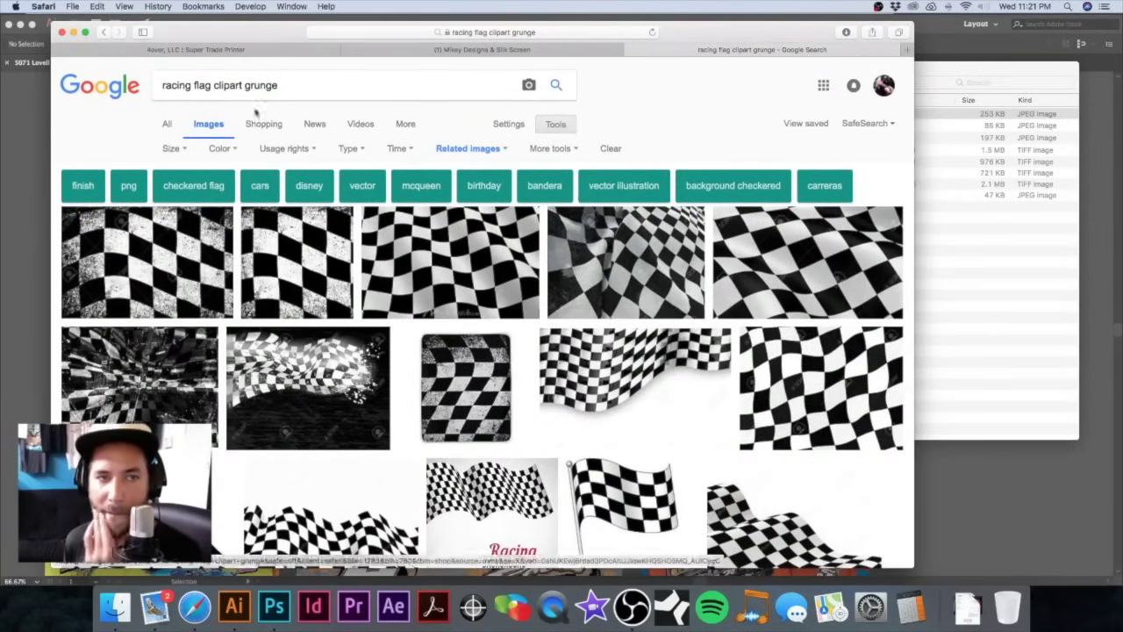
Step: Search images for "dirt racing tee design" and browse the race T-shirt results for layout references
{"action": "left_click_drag", "start_coordinate": [310, 85], "coordinate": [194, 85]}
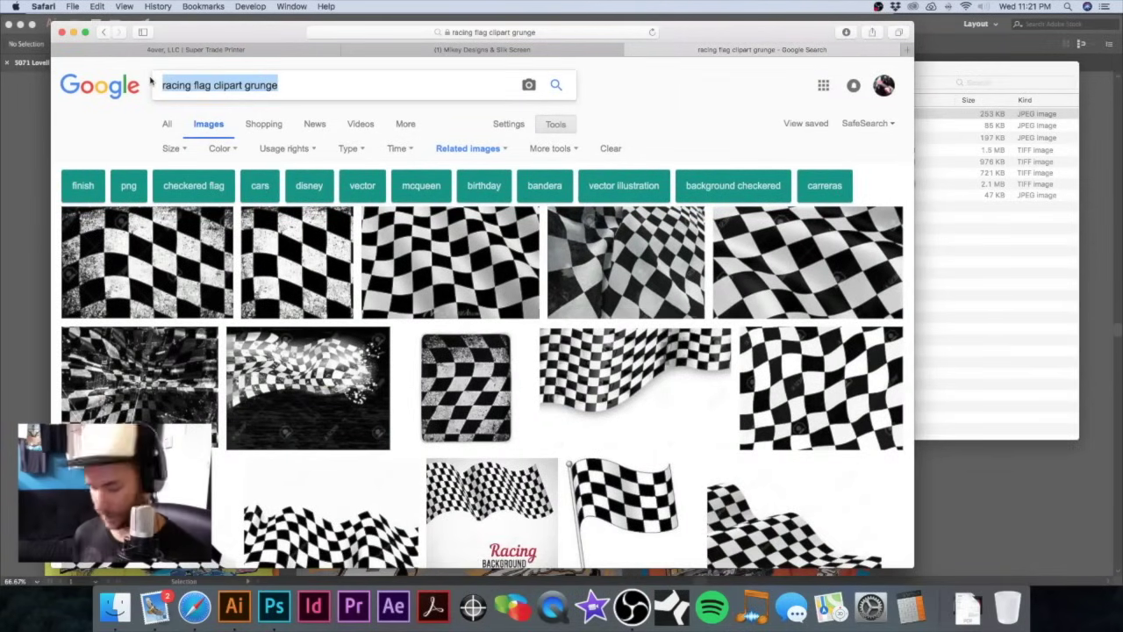
{"action": "type", "text": "dirt"}
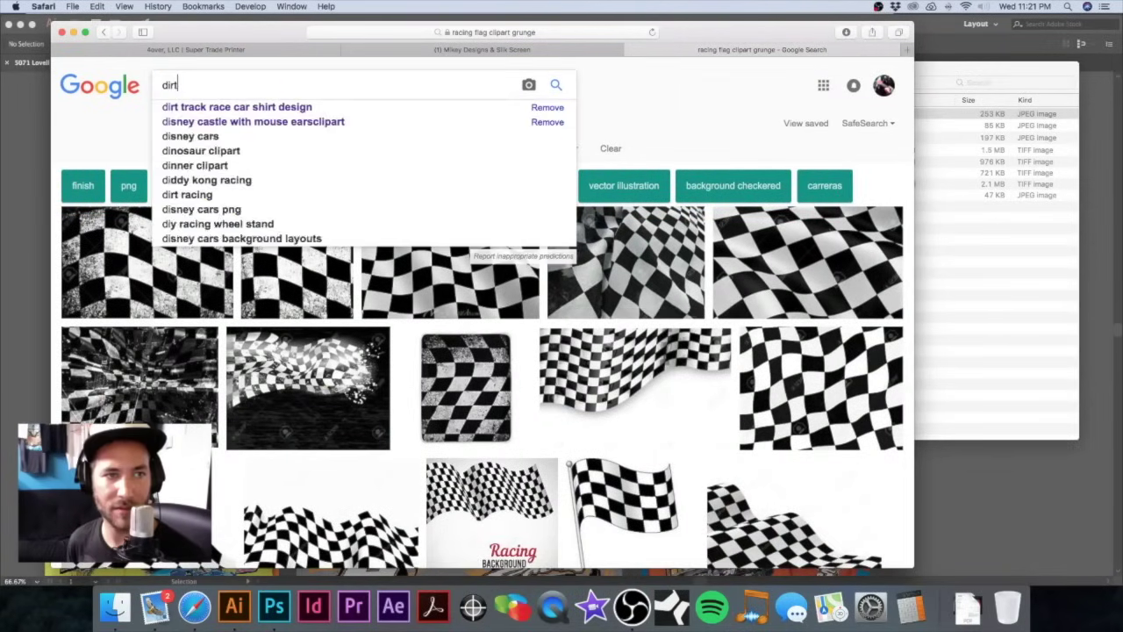
{"action": "type", "text": " rac"}
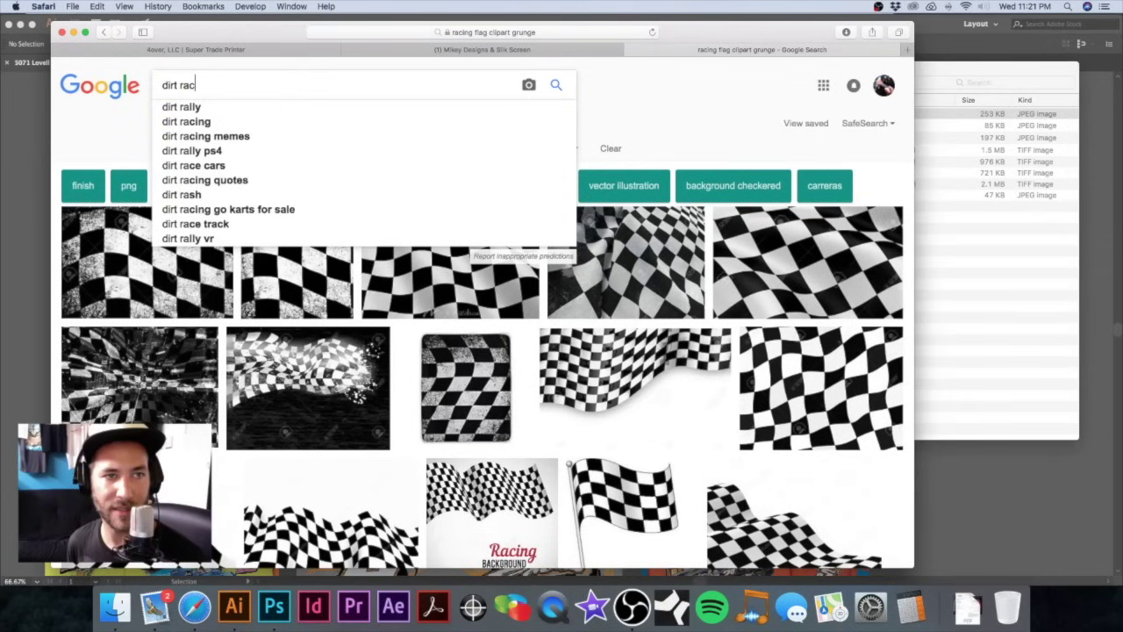
{"action": "type", "text": "ing te"}
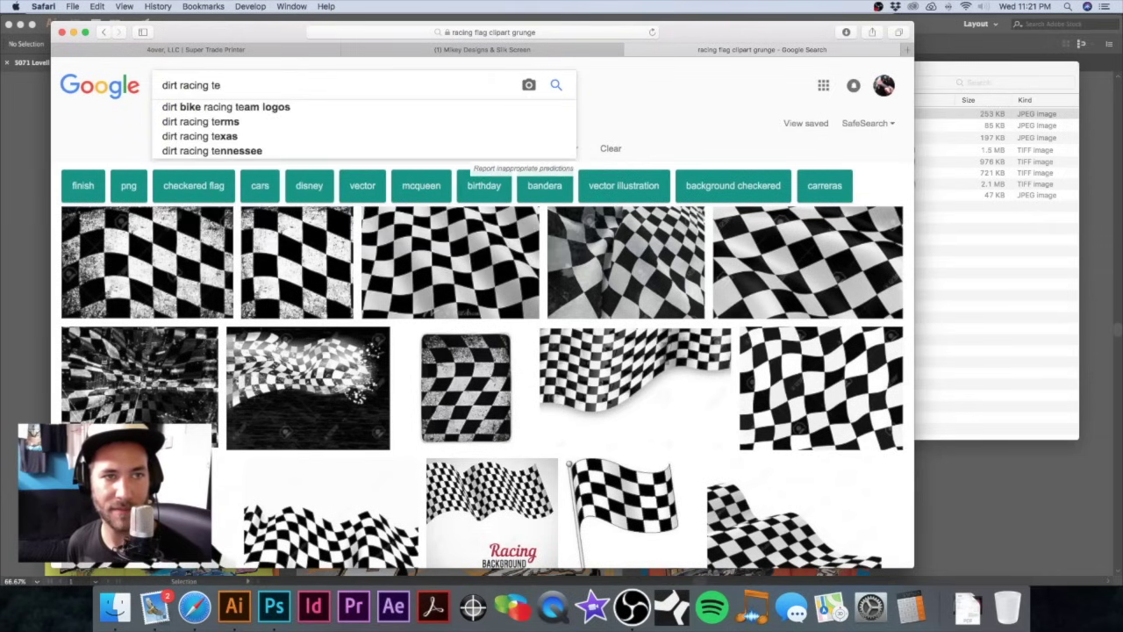
{"action": "type", "text": "e deign"}
{"action": "key", "text": "Return"}
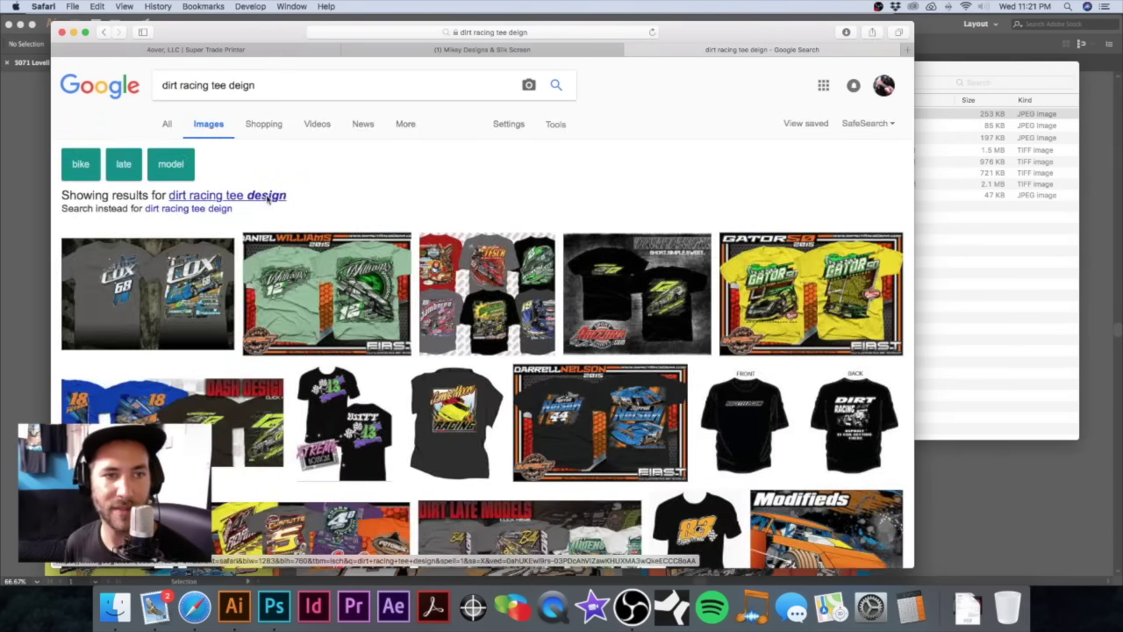
{"action": "scroll", "coordinate": [265, 198], "scroll_direction": "down", "scroll_amount": 1}
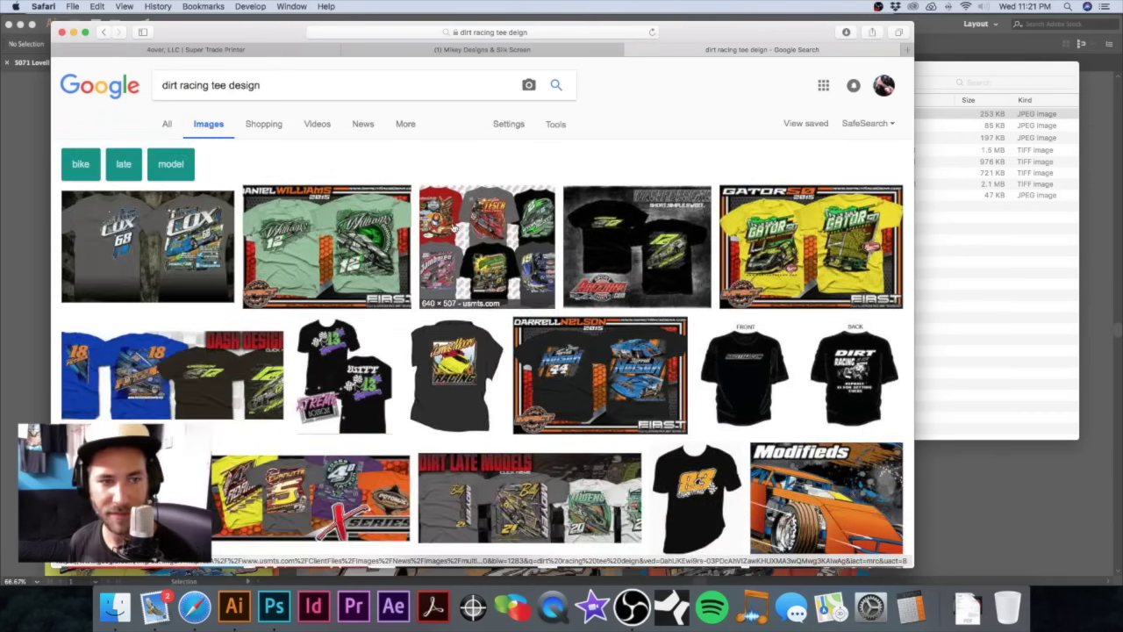
{"action": "scroll", "coordinate": [465, 234], "scroll_direction": "down", "scroll_amount": 4}
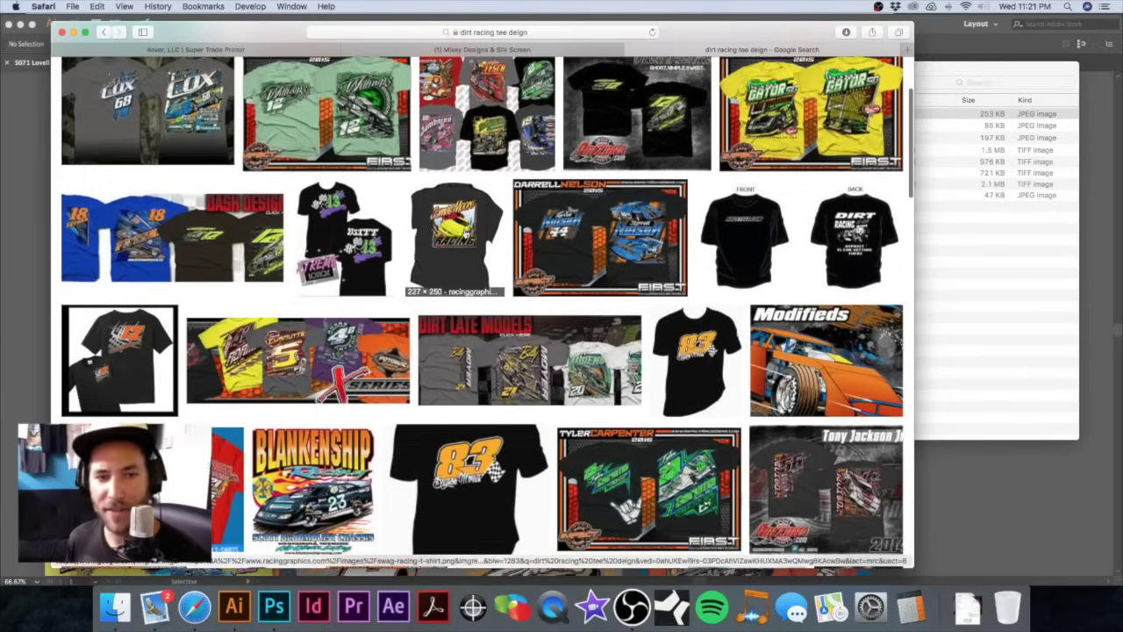
Step: Browse further through the race T-shirt results and open the preview of the orange and purple number 00 Primo Race Shirts late model design
{"action": "scroll", "coordinate": [465, 234], "scroll_direction": "down", "scroll_amount": 5}
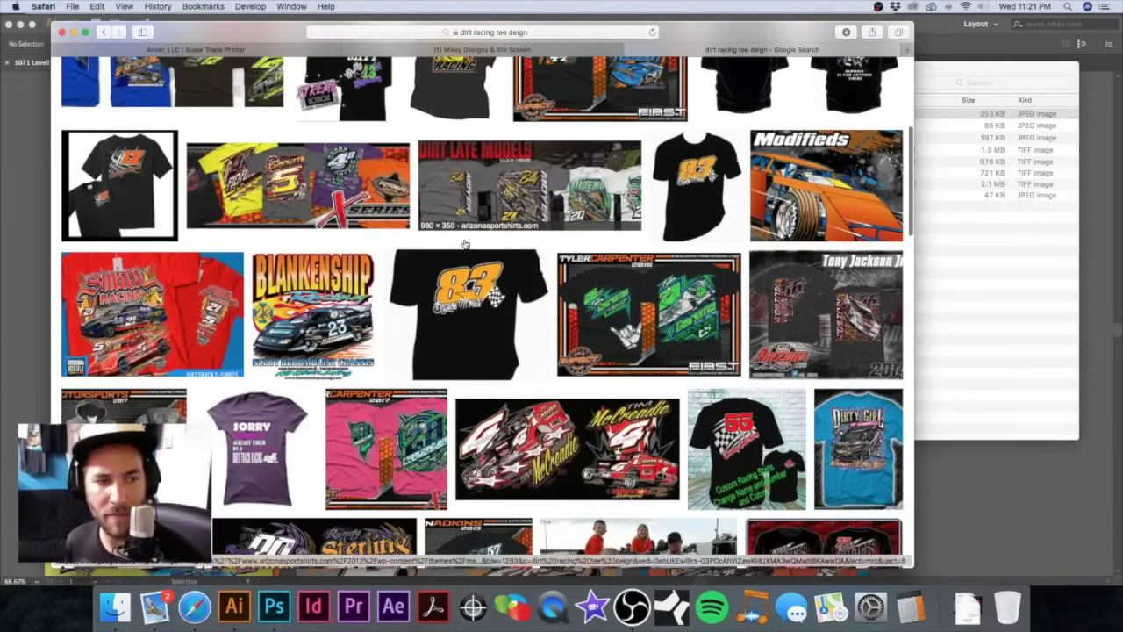
{"action": "scroll", "coordinate": [465, 244], "scroll_direction": "down", "scroll_amount": 1}
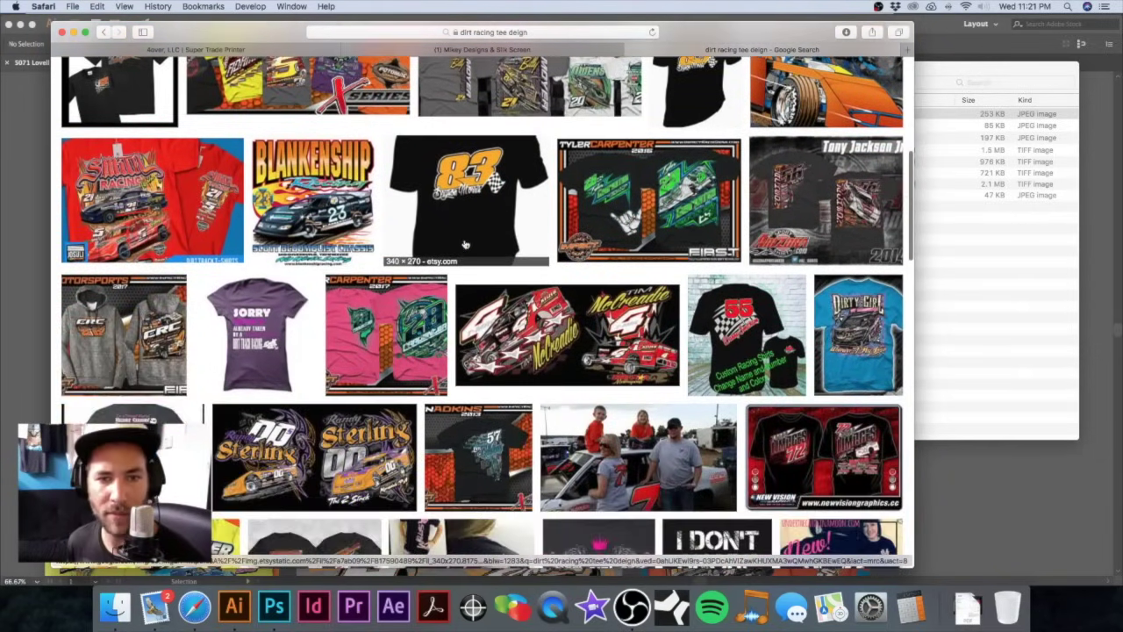
{"action": "scroll", "coordinate": [465, 244], "scroll_direction": "down", "scroll_amount": 3}
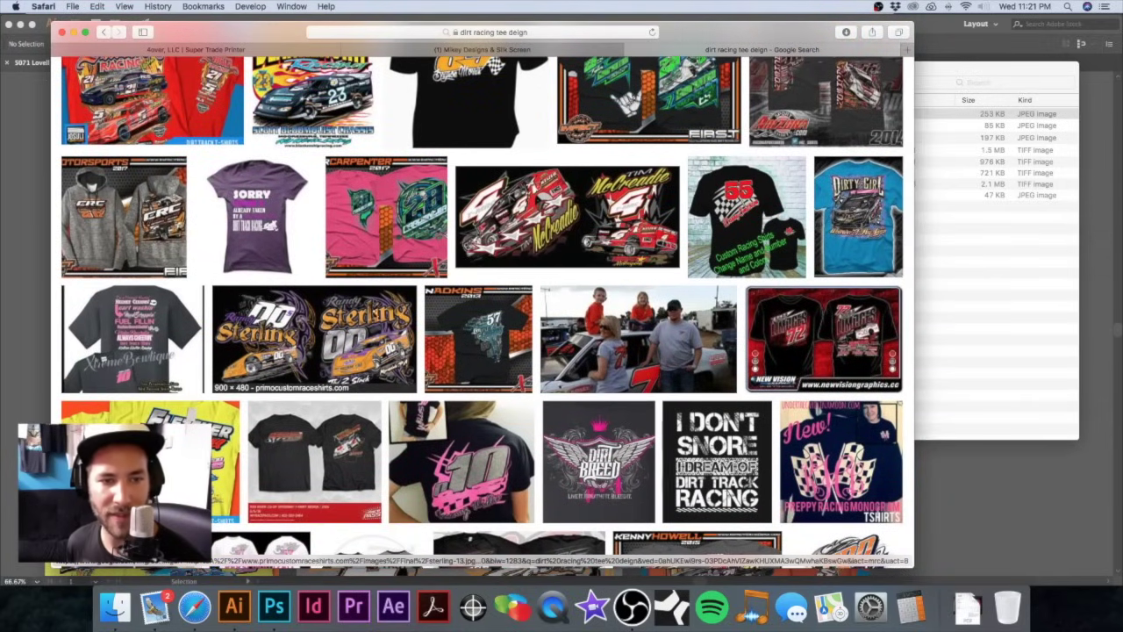
{"action": "left_click", "coordinate": [377, 316]}
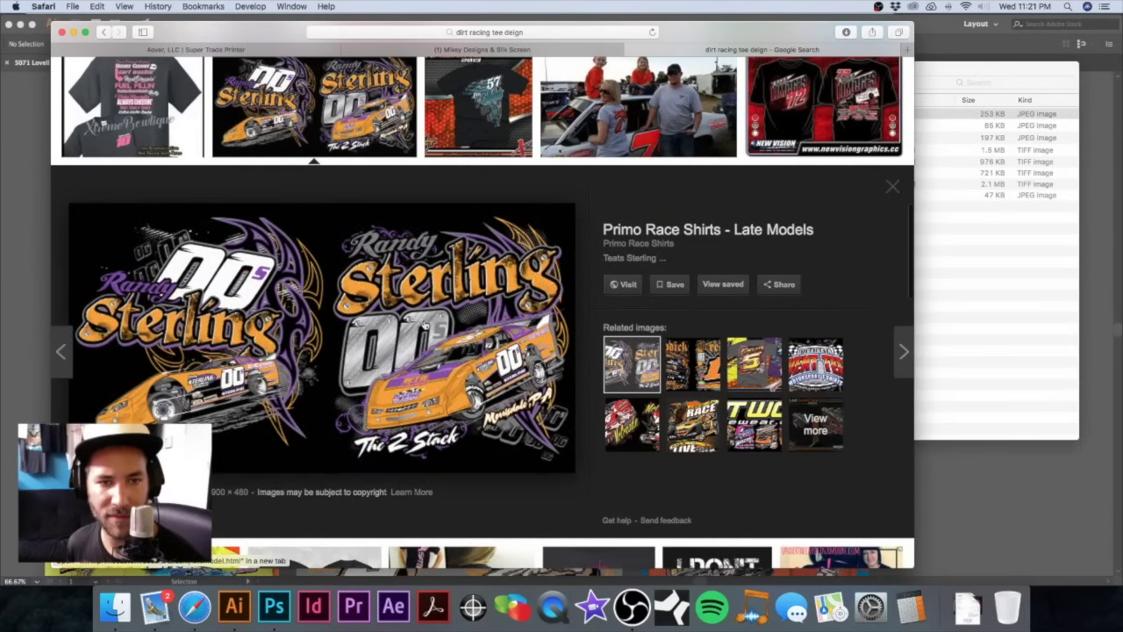
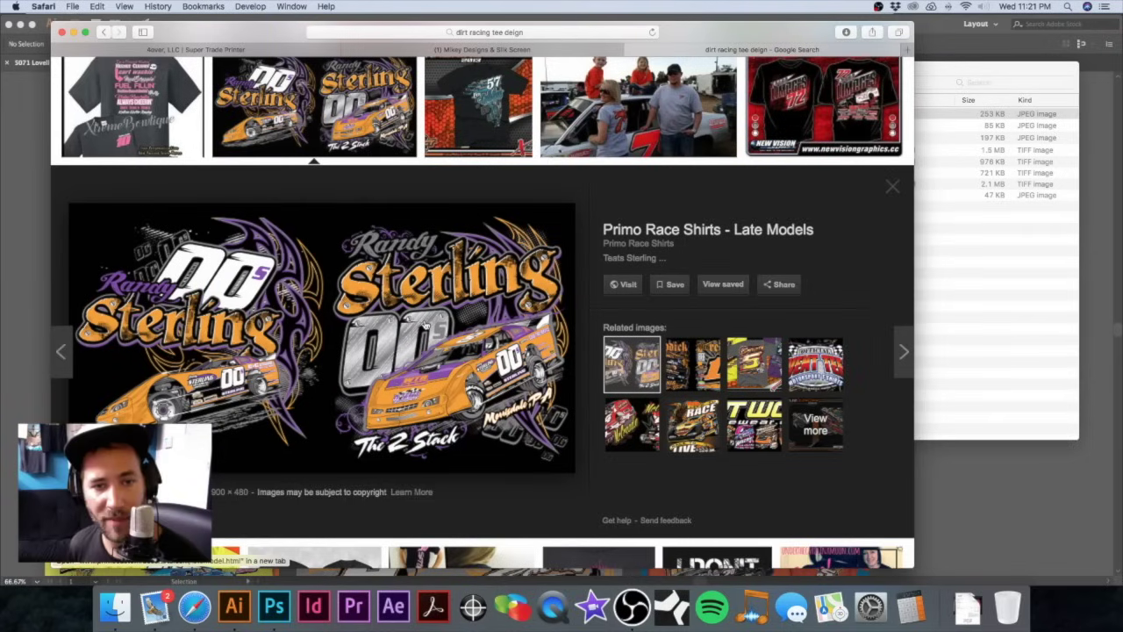
Step: Open the Ideas folder of the 5071 Lovell 83 Race Tees project and save the previewed number 00 late model design there
{"action": "left_click", "coordinate": [984, 72]}
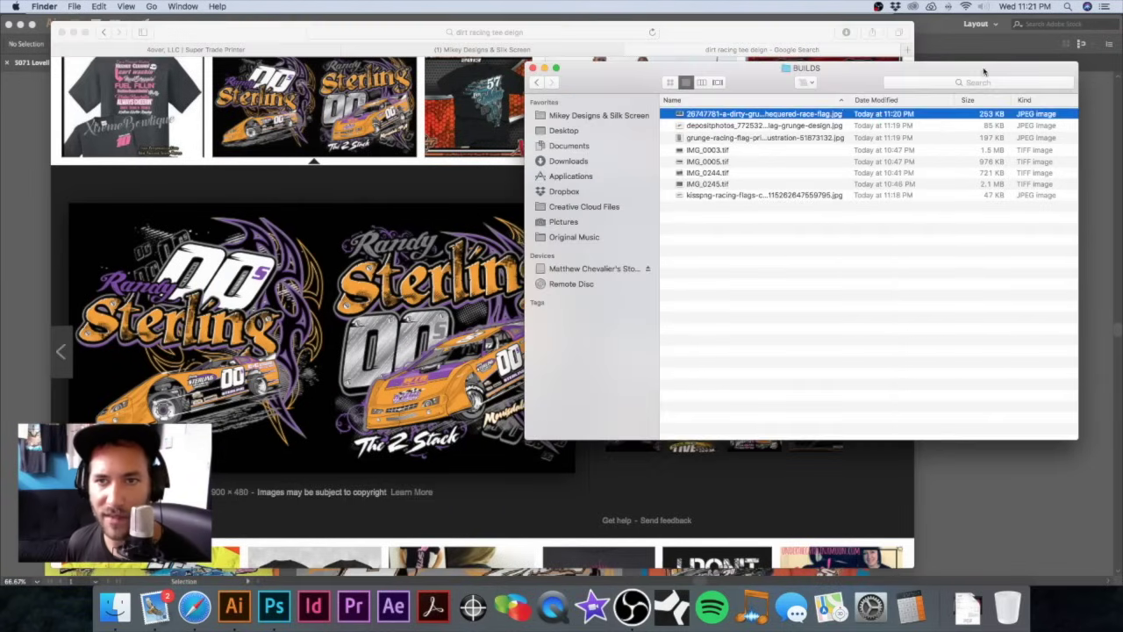
{"action": "left_click", "coordinate": [534, 82]}
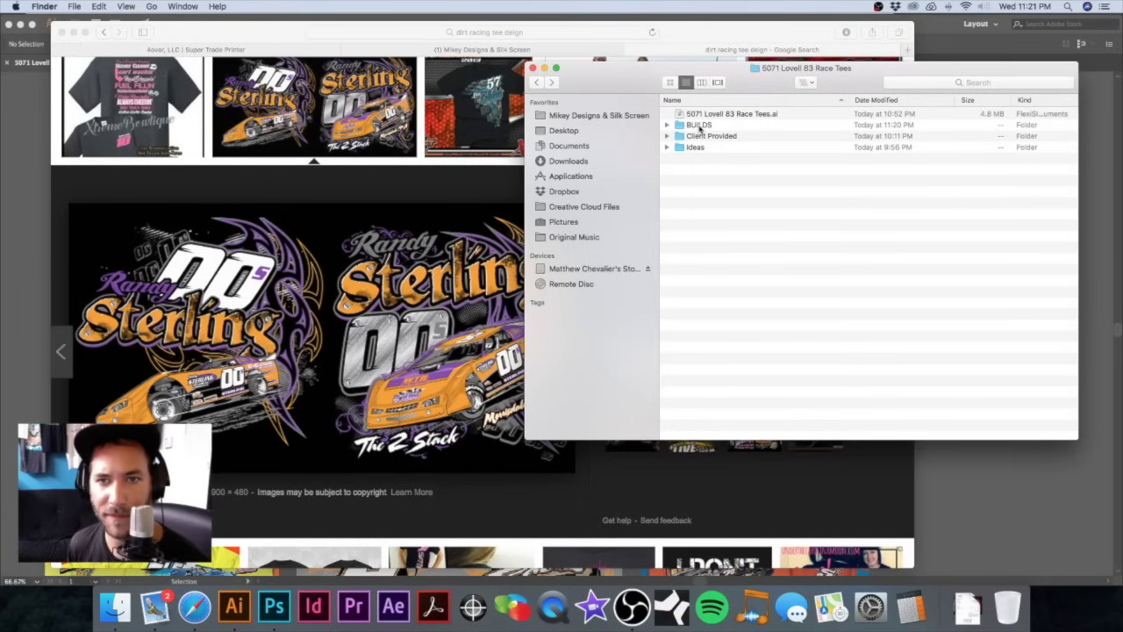
{"action": "double_click", "coordinate": [695, 147]}
{"action": "left_click", "coordinate": [466, 292]}
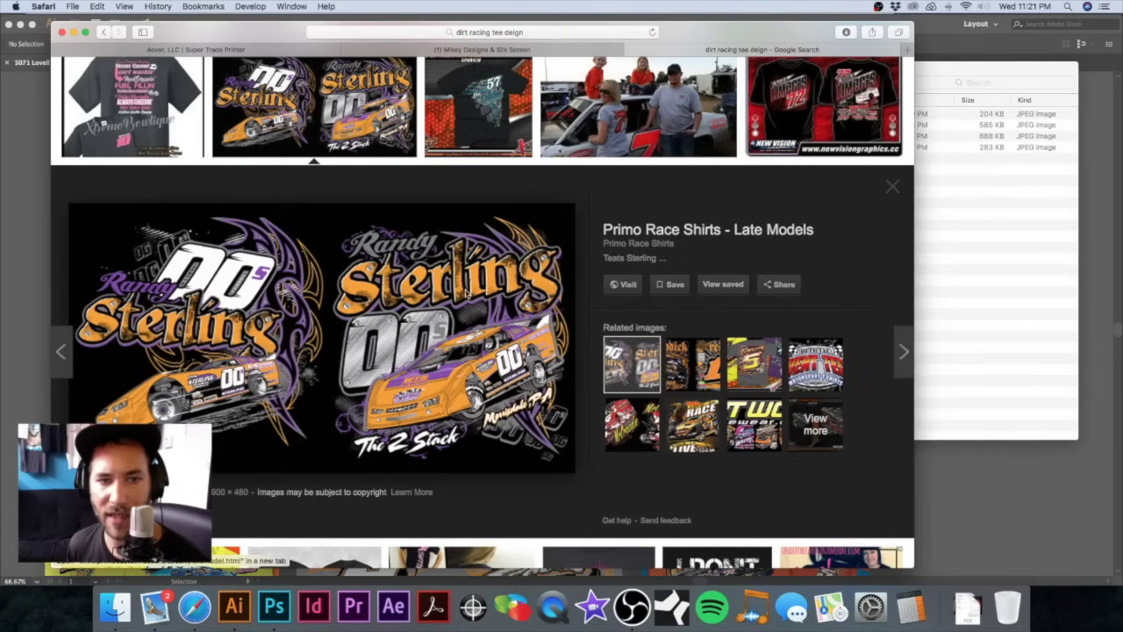
{"action": "left_click_drag", "start_coordinate": [461, 301], "coordinate": [1003, 241]}
Step: Preview the winged Dirt Breed shirt and the pink number 10 Etsy racing shirt from the following results
{"action": "scroll", "coordinate": [533, 293], "scroll_direction": "down", "scroll_amount": 7}
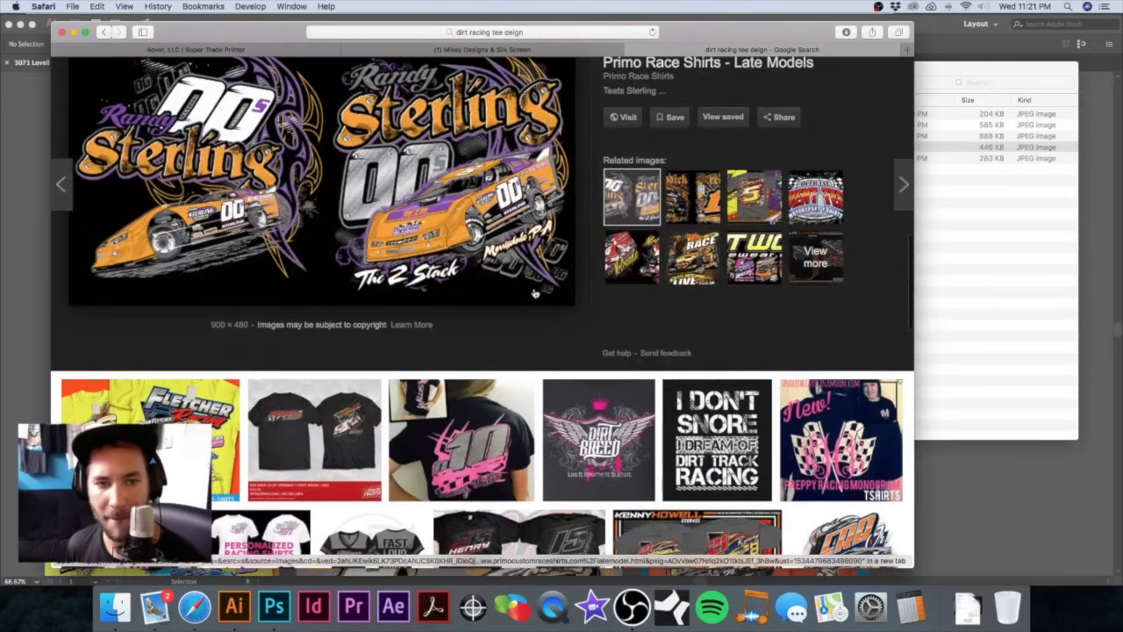
{"action": "scroll", "coordinate": [534, 293], "scroll_direction": "down", "scroll_amount": 4}
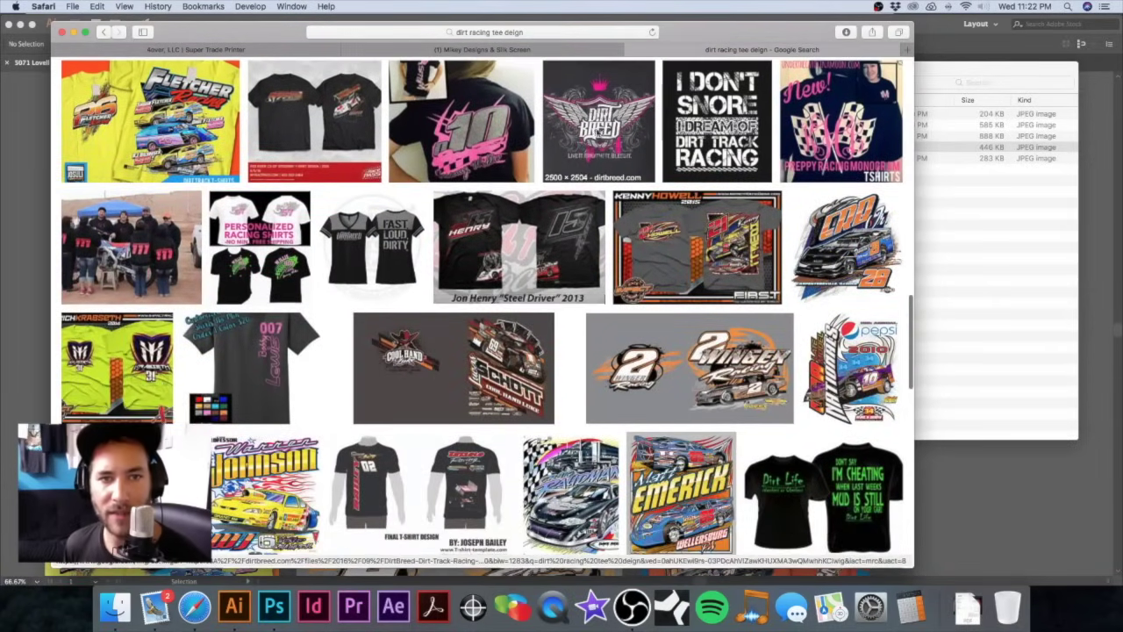
{"action": "left_click", "coordinate": [598, 122]}
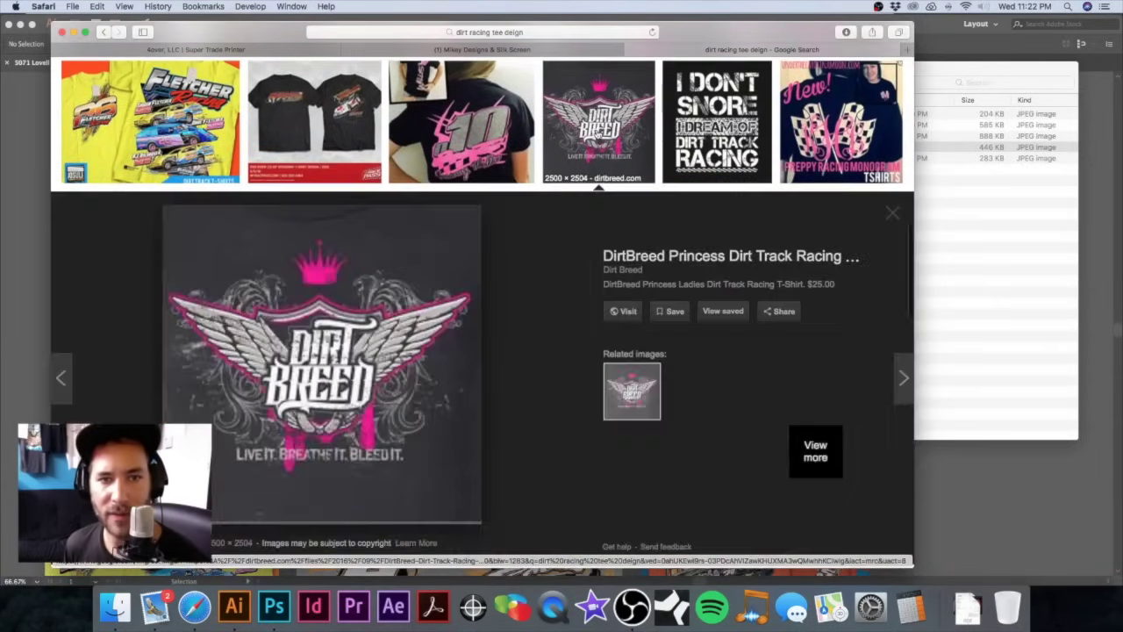
{"action": "left_click", "coordinate": [461, 136]}
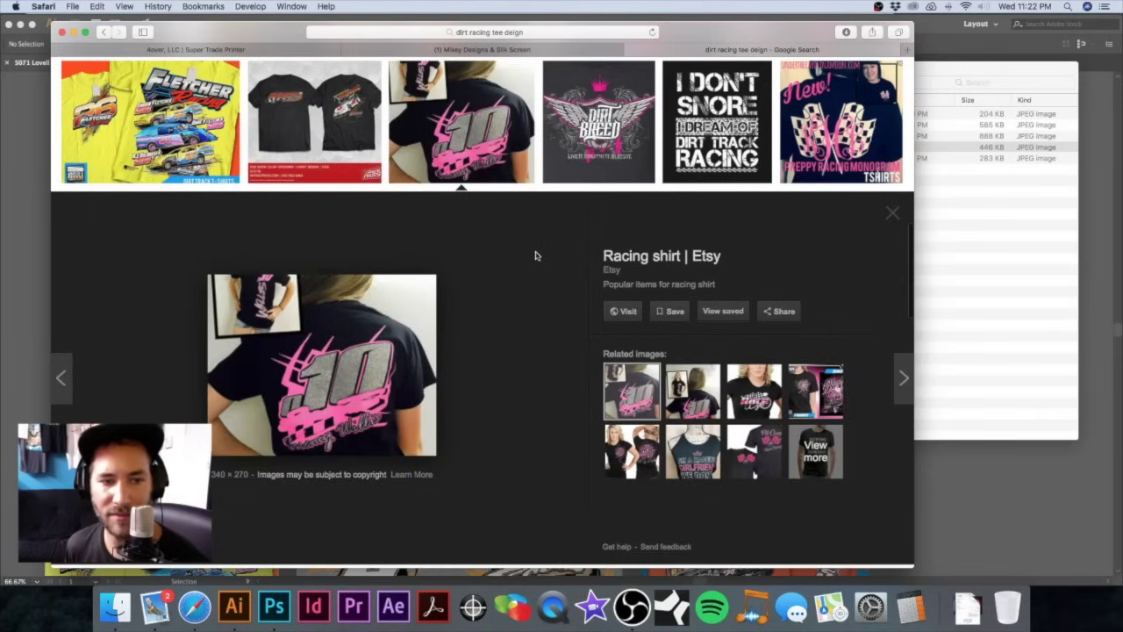
Step: Scan more dirt racing shirt results and open the preview of the black 2017 memorial shirt with the number 2 car from USRA
{"action": "scroll", "coordinate": [535, 256], "scroll_direction": "down", "scroll_amount": 10}
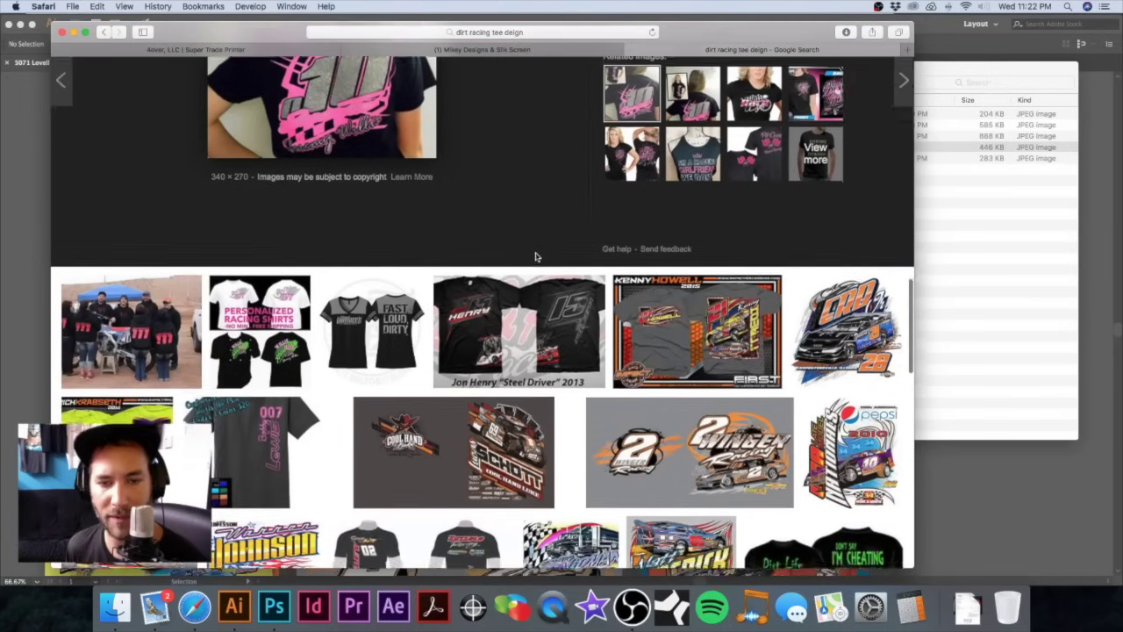
{"action": "scroll", "coordinate": [535, 257], "scroll_direction": "down", "scroll_amount": 5}
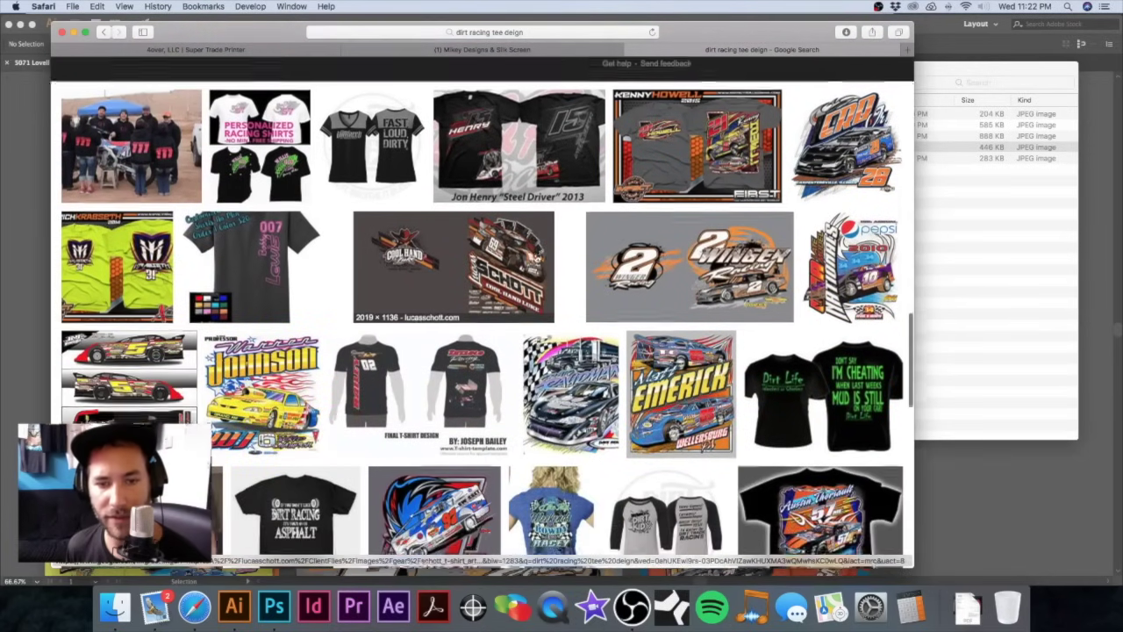
{"action": "scroll", "coordinate": [535, 255], "scroll_direction": "down", "scroll_amount": 2}
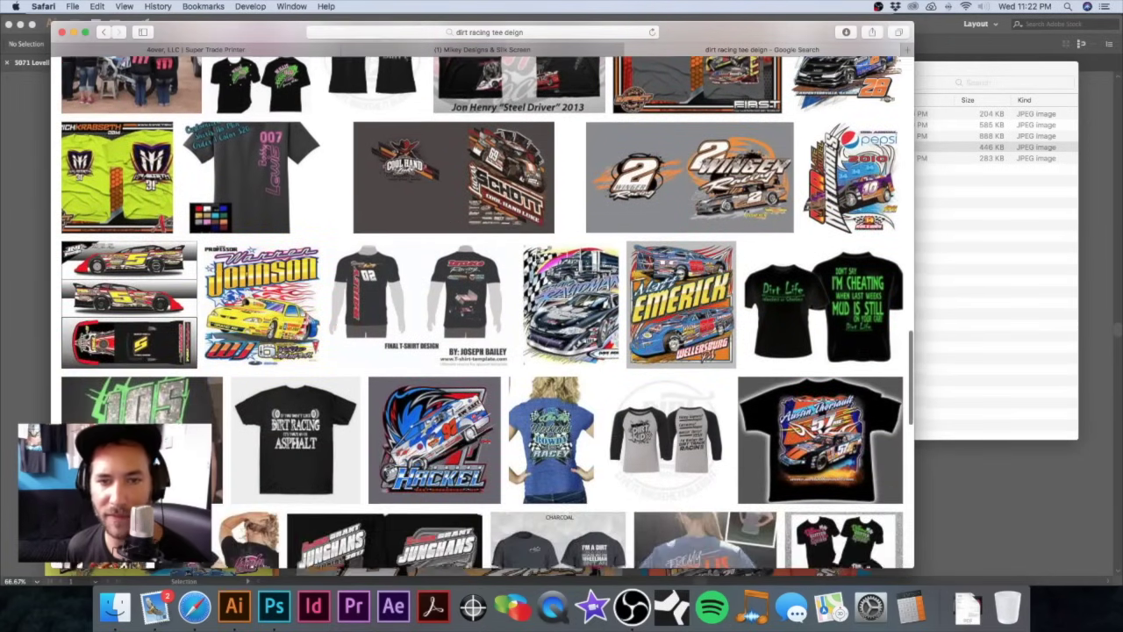
{"action": "scroll", "coordinate": [561, 281], "scroll_direction": "up", "scroll_amount": 3}
{"action": "scroll", "coordinate": [561, 281], "scroll_direction": "down", "scroll_amount": 4}
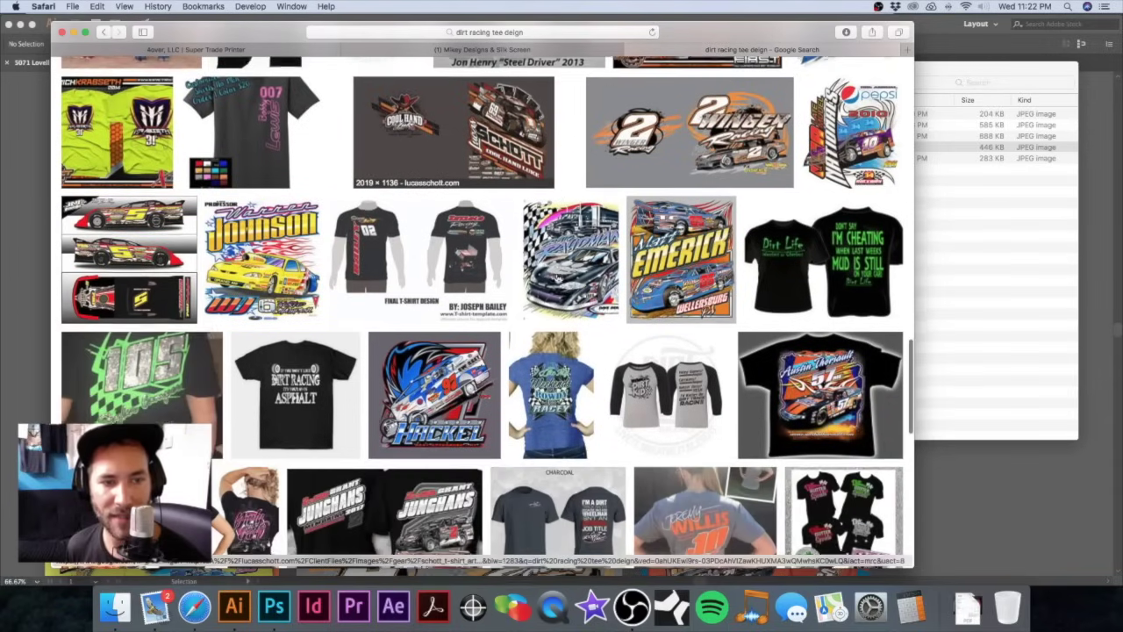
{"action": "scroll", "coordinate": [556, 279], "scroll_direction": "down", "scroll_amount": 1}
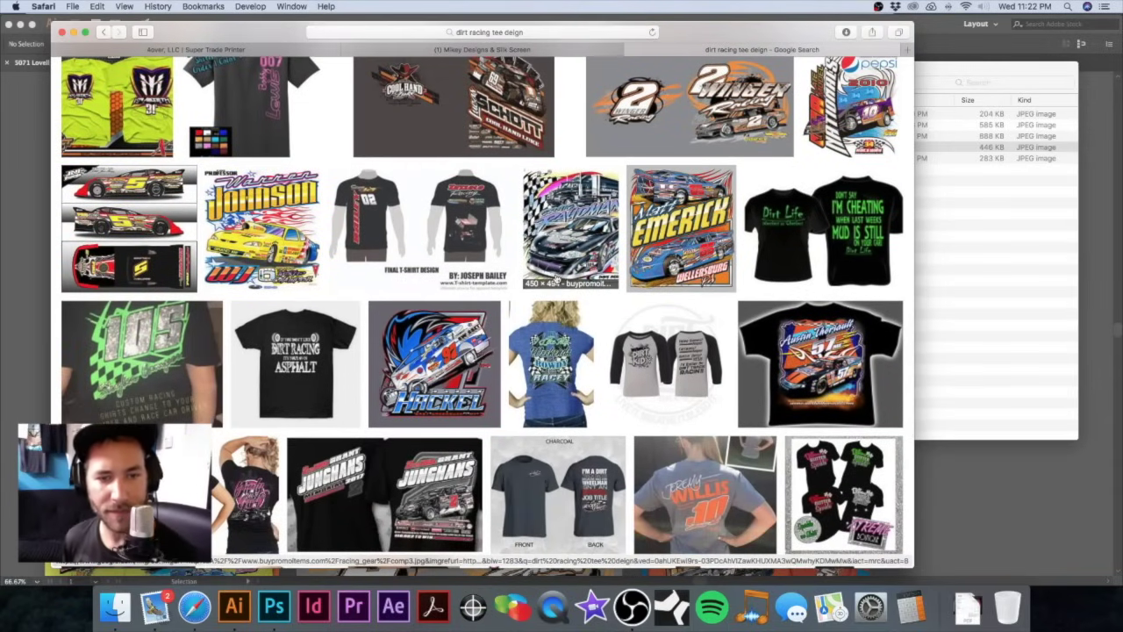
{"action": "scroll", "coordinate": [555, 279], "scroll_direction": "down", "scroll_amount": 1}
{"action": "scroll", "coordinate": [552, 279], "scroll_direction": "down", "scroll_amount": 1}
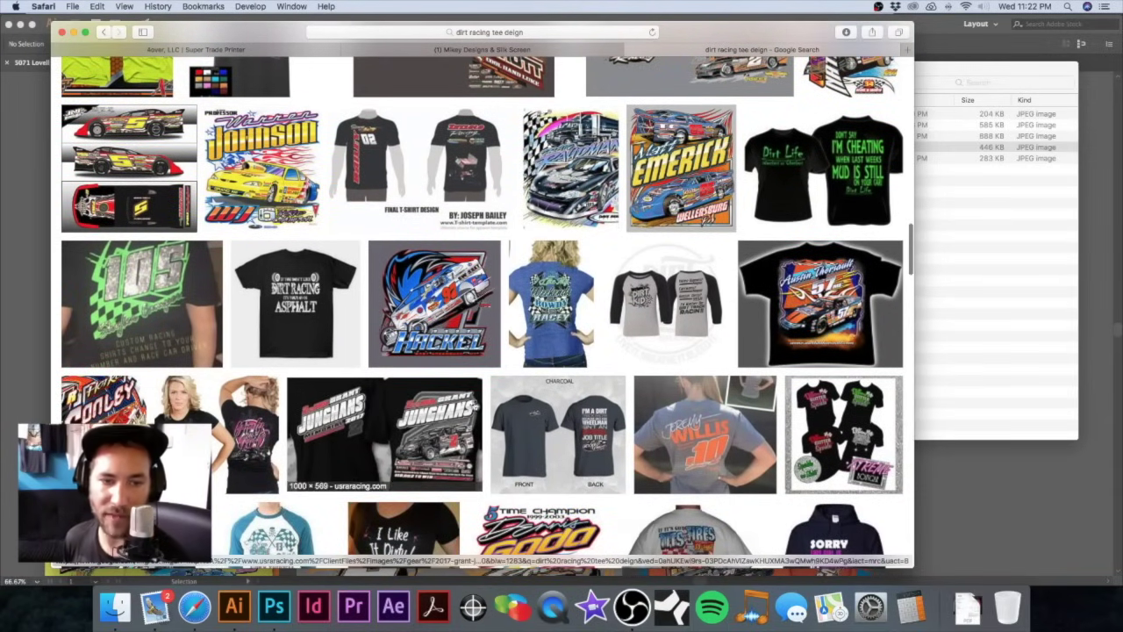
{"action": "left_click", "coordinate": [452, 422]}
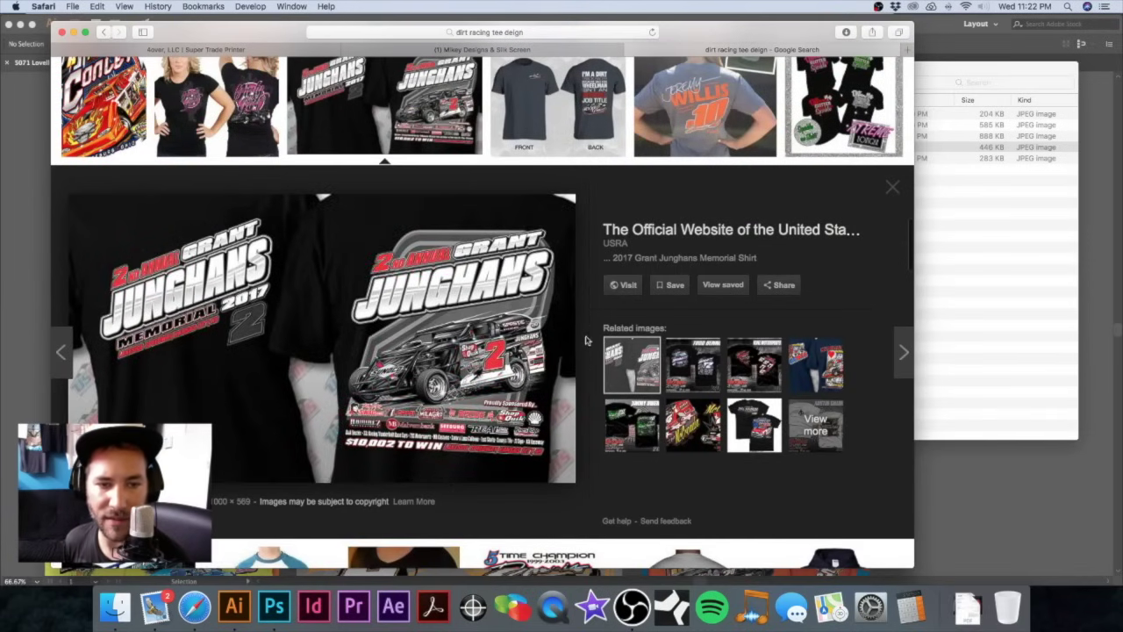
Step: Save the 2017 memorial shirt image into the Ideas folder, check the folder's contents, and return to the image results
{"action": "scroll", "coordinate": [587, 341], "scroll_direction": "down", "scroll_amount": 1}
{"action": "scroll", "coordinate": [587, 342], "scroll_direction": "down", "scroll_amount": 1}
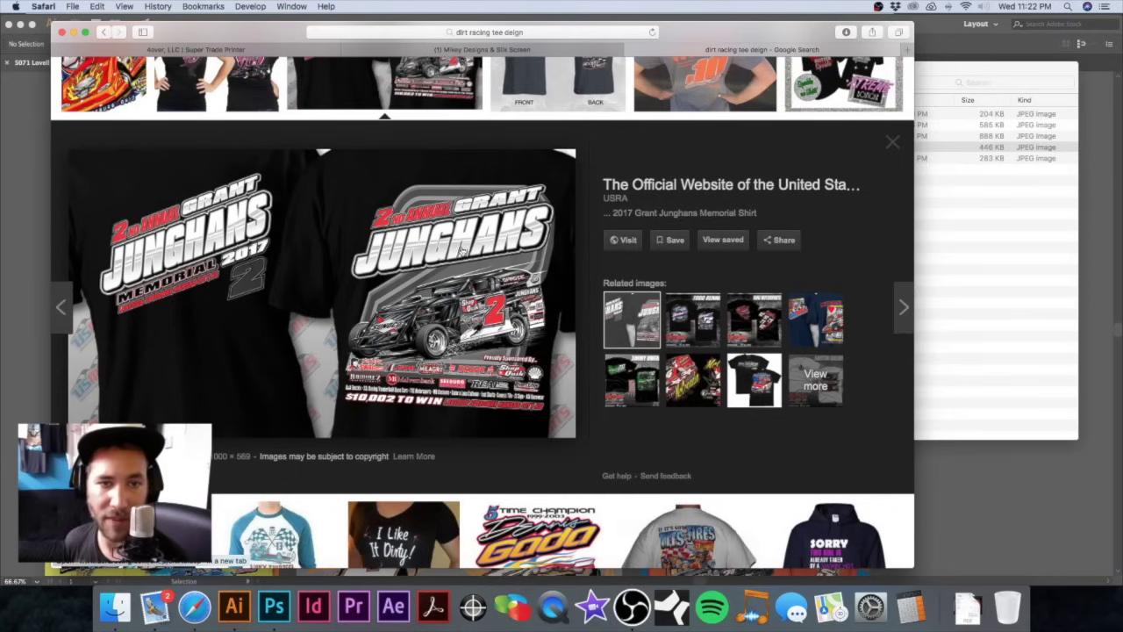
{"action": "left_click_drag", "start_coordinate": [459, 252], "coordinate": [958, 114]}
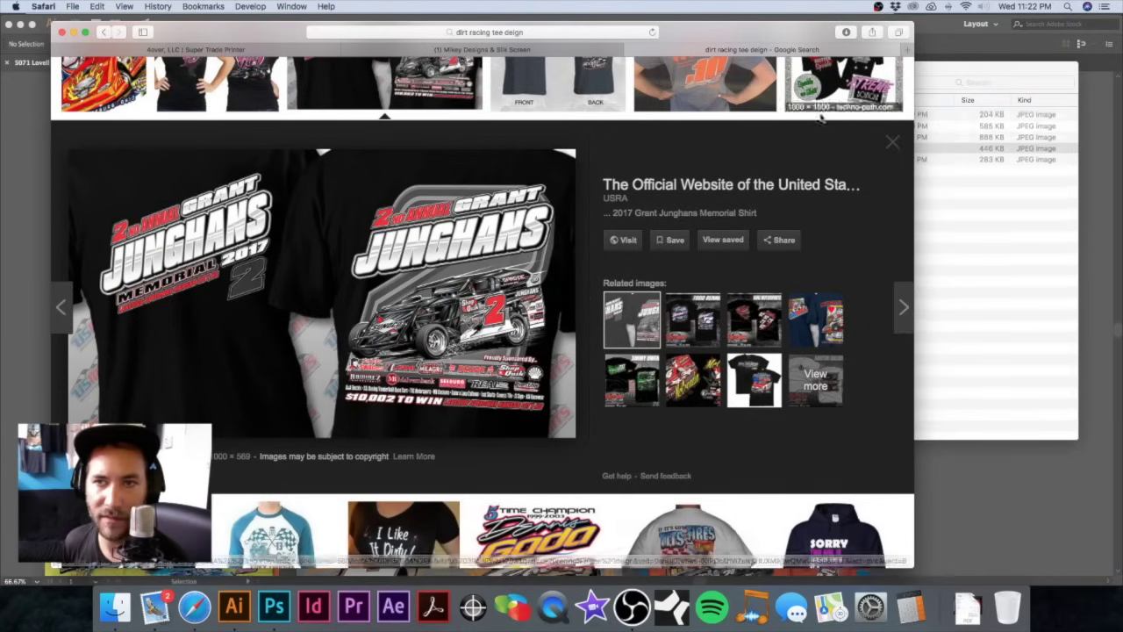
{"action": "left_click", "coordinate": [935, 69]}
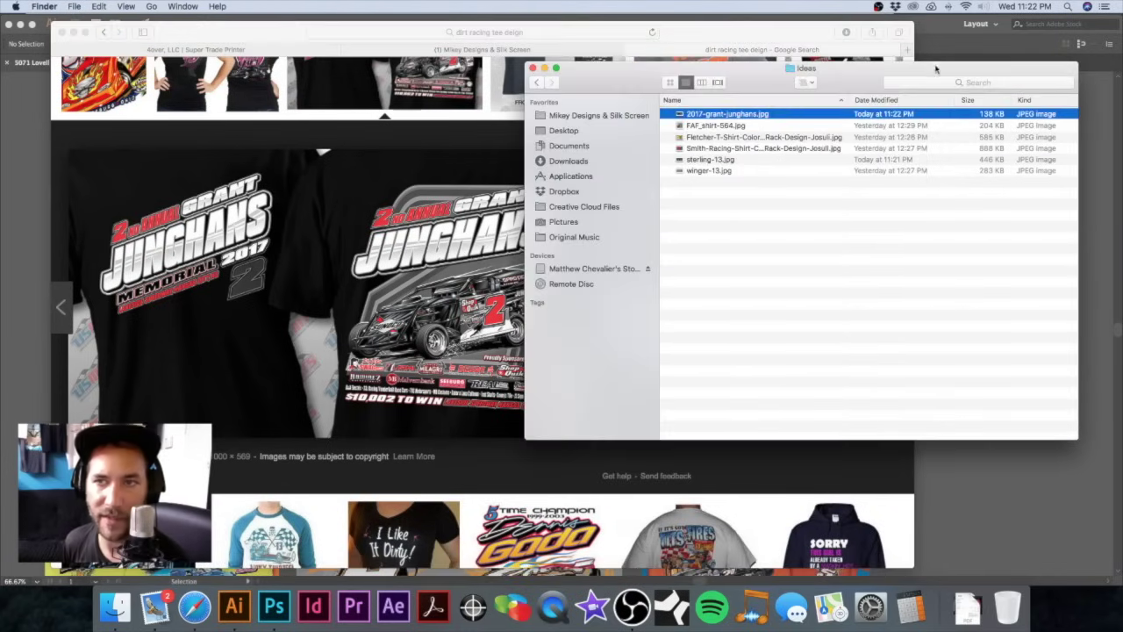
{"action": "left_click", "coordinate": [291, 36]}
Step: Find the blue number 77 sprint car design from josuli.com in the results and examine its preview
{"action": "scroll", "coordinate": [658, 336], "scroll_direction": "down", "scroll_amount": 5}
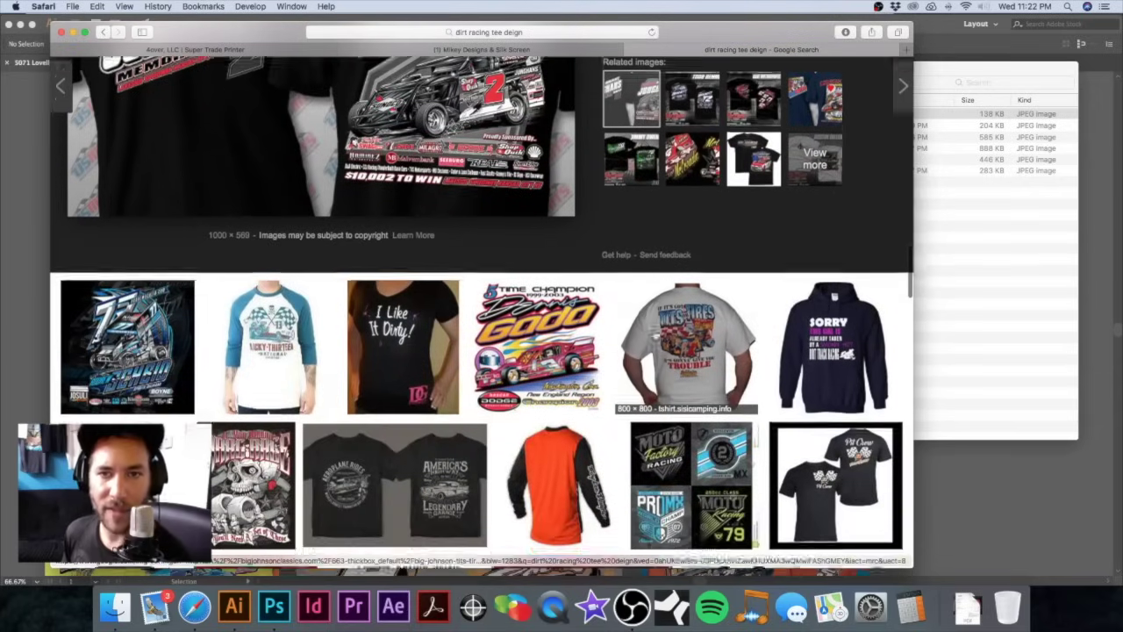
{"action": "scroll", "coordinate": [688, 351], "scroll_direction": "down", "scroll_amount": 3}
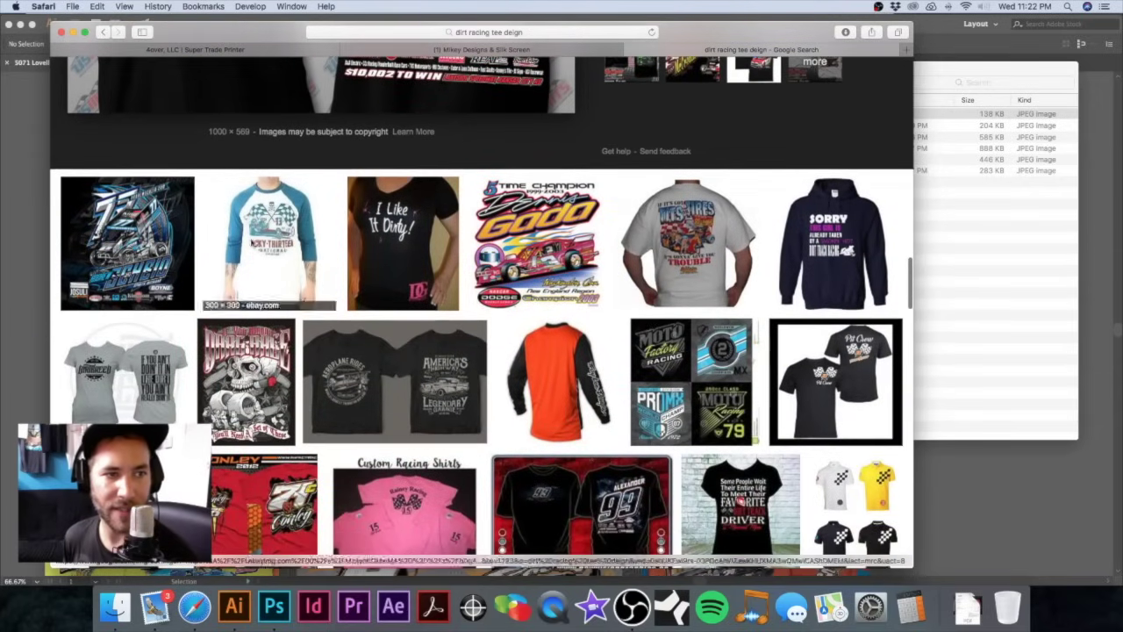
{"action": "left_click", "coordinate": [127, 243]}
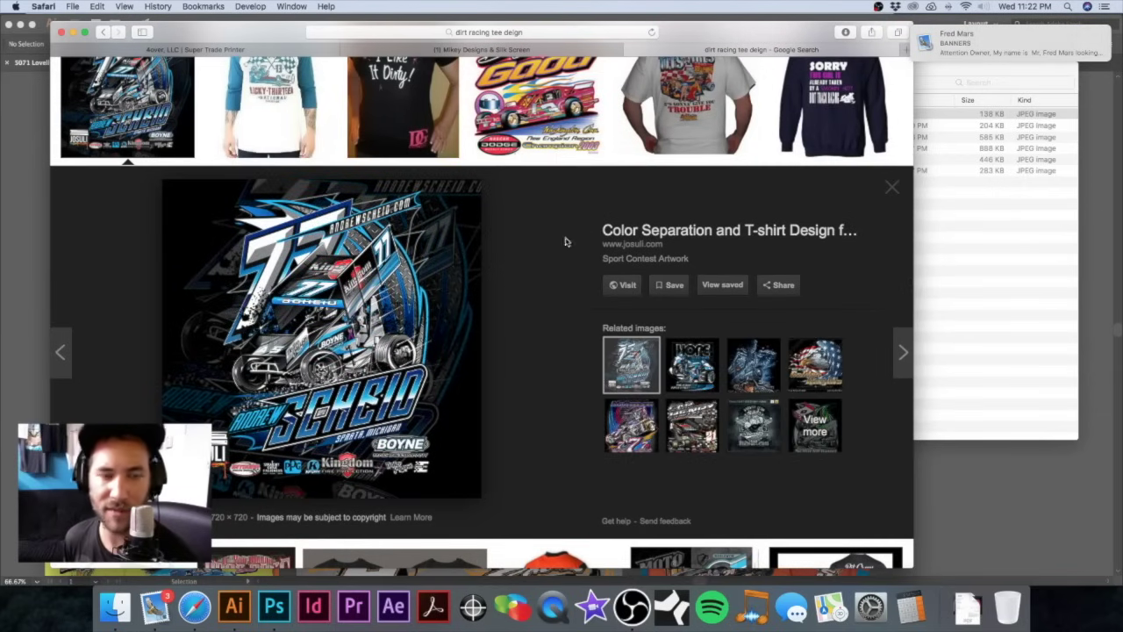
{"action": "scroll", "coordinate": [457, 336], "scroll_direction": "down", "scroll_amount": 1}
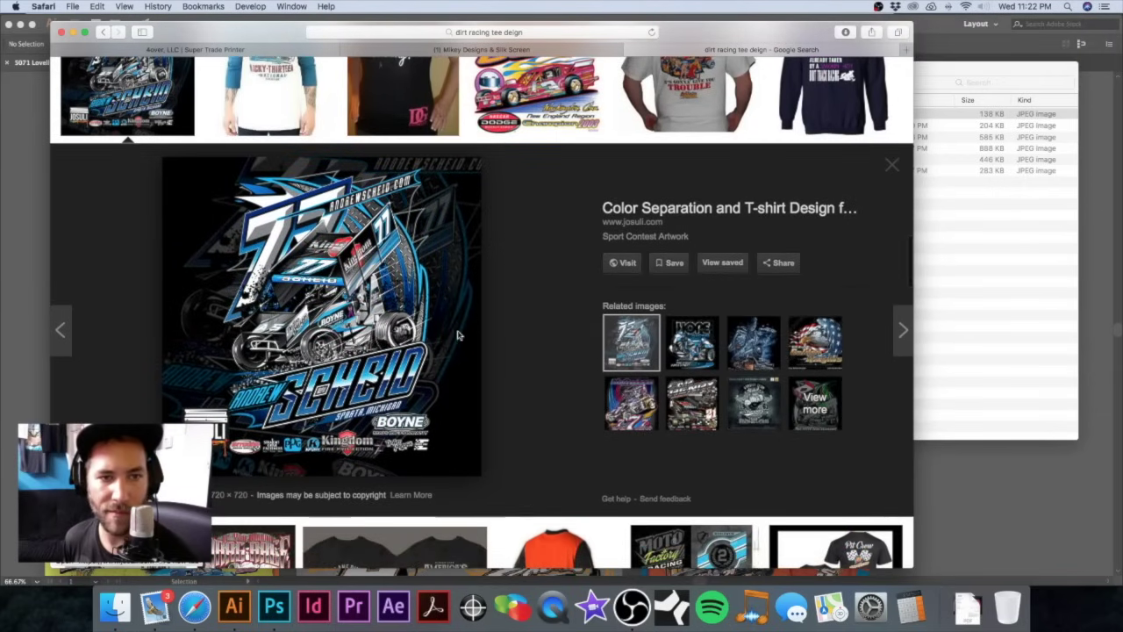
{"action": "scroll", "coordinate": [457, 334], "scroll_direction": "down", "scroll_amount": 2}
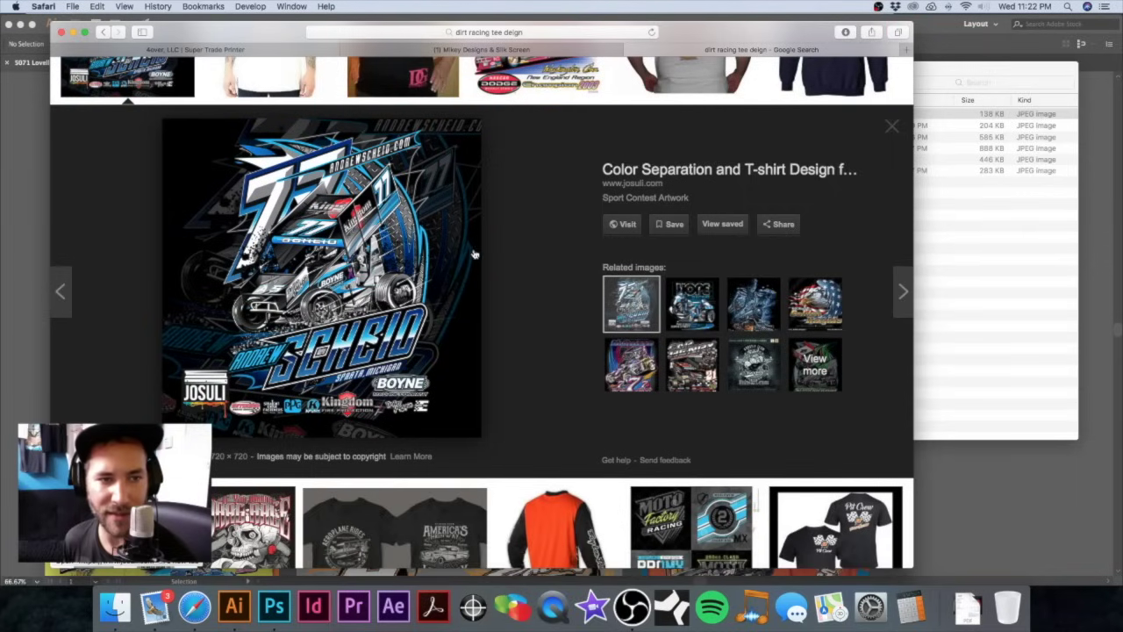
Step: Look through further race shirt results and open the preview of the "Live to Race, Race to Live" design
{"action": "scroll", "coordinate": [522, 279], "scroll_direction": "down", "scroll_amount": 10}
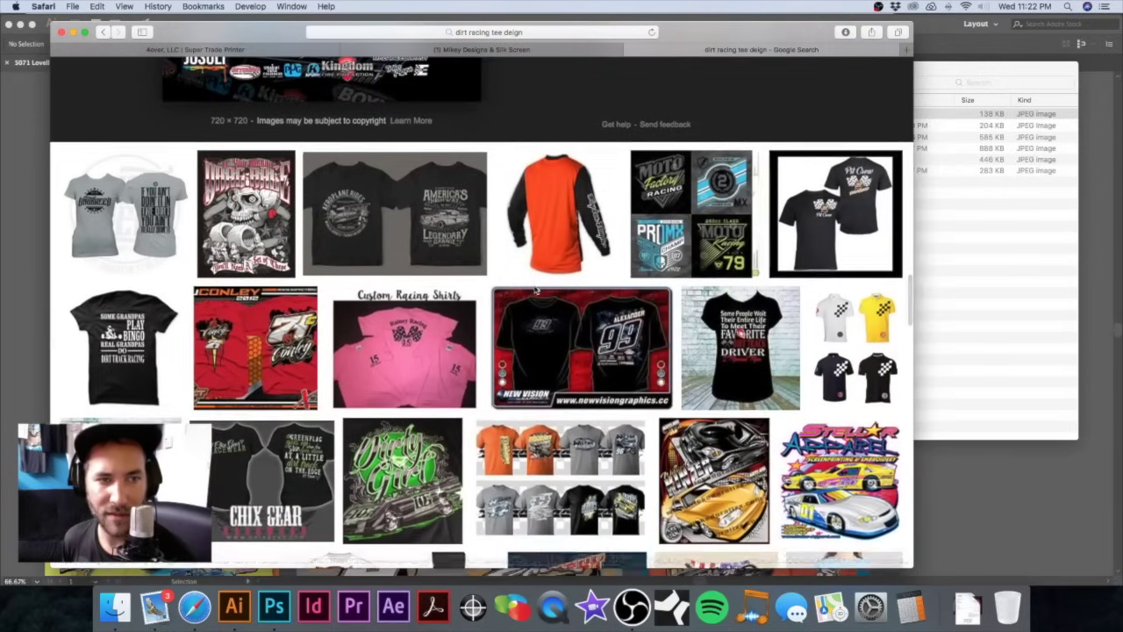
{"action": "scroll", "coordinate": [534, 290], "scroll_direction": "down", "scroll_amount": 7}
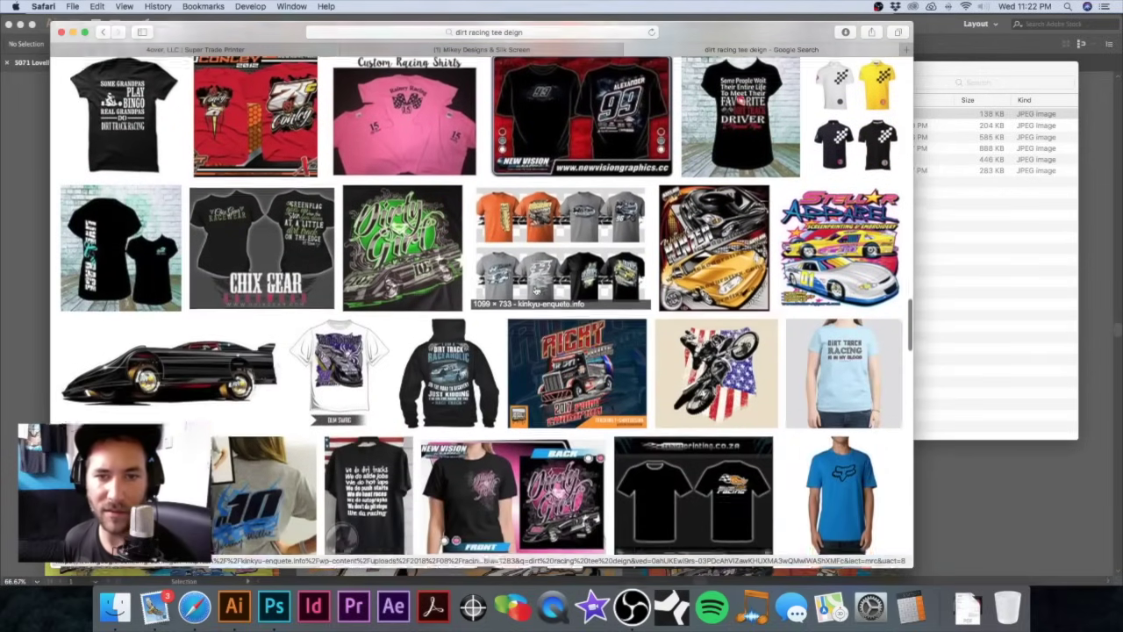
{"action": "scroll", "coordinate": [534, 290], "scroll_direction": "down", "scroll_amount": 3}
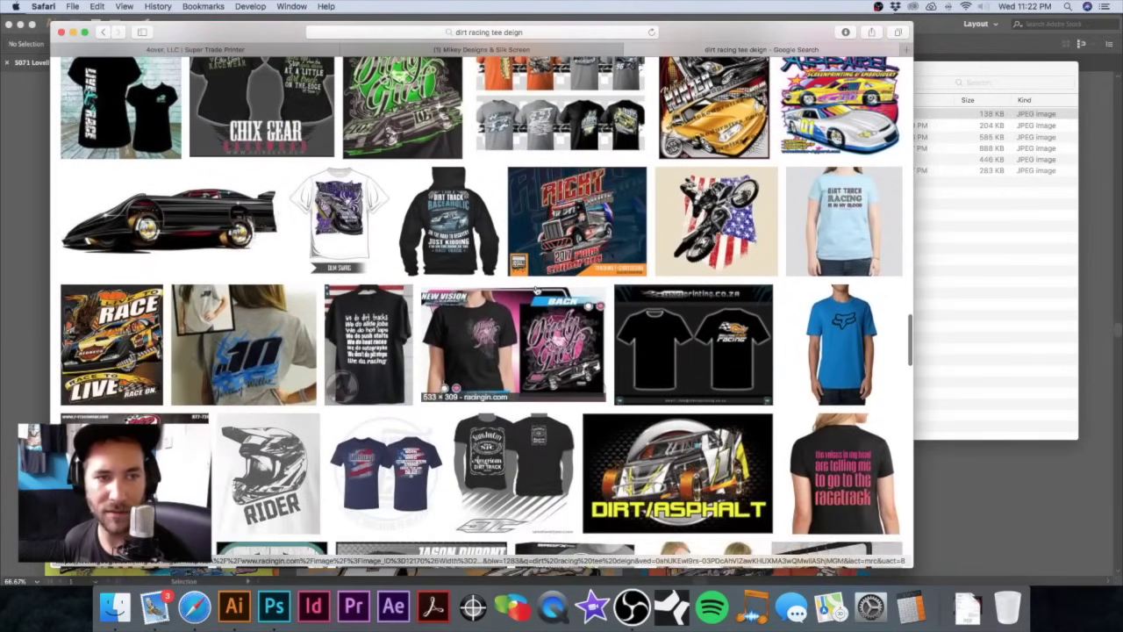
{"action": "scroll", "coordinate": [202, 272], "scroll_direction": "down", "scroll_amount": 2}
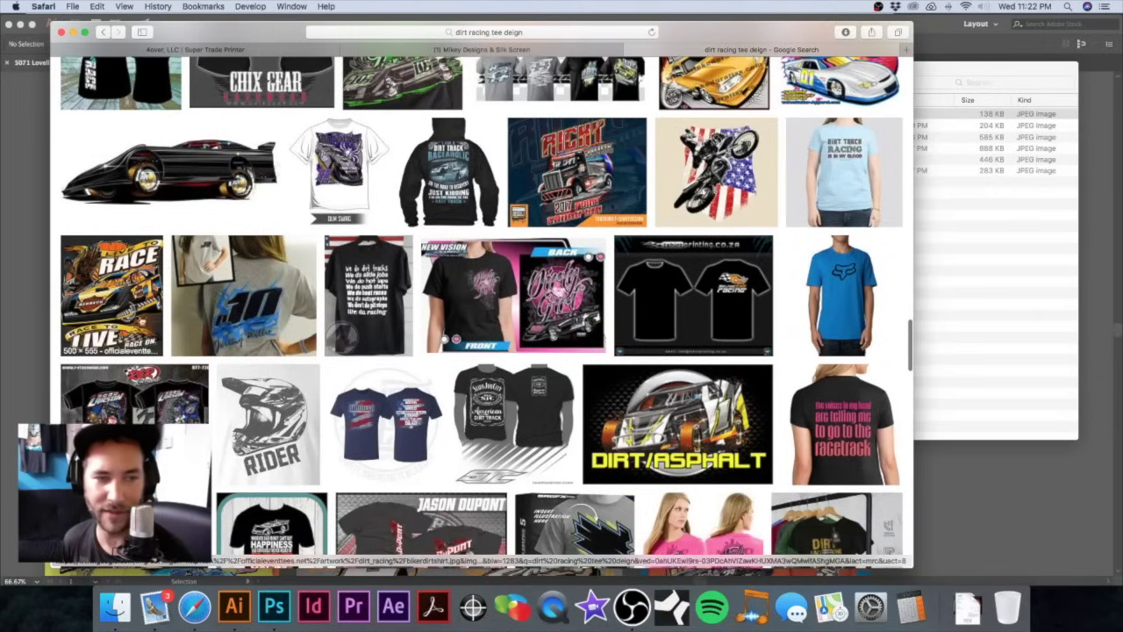
{"action": "left_click", "coordinate": [113, 294]}
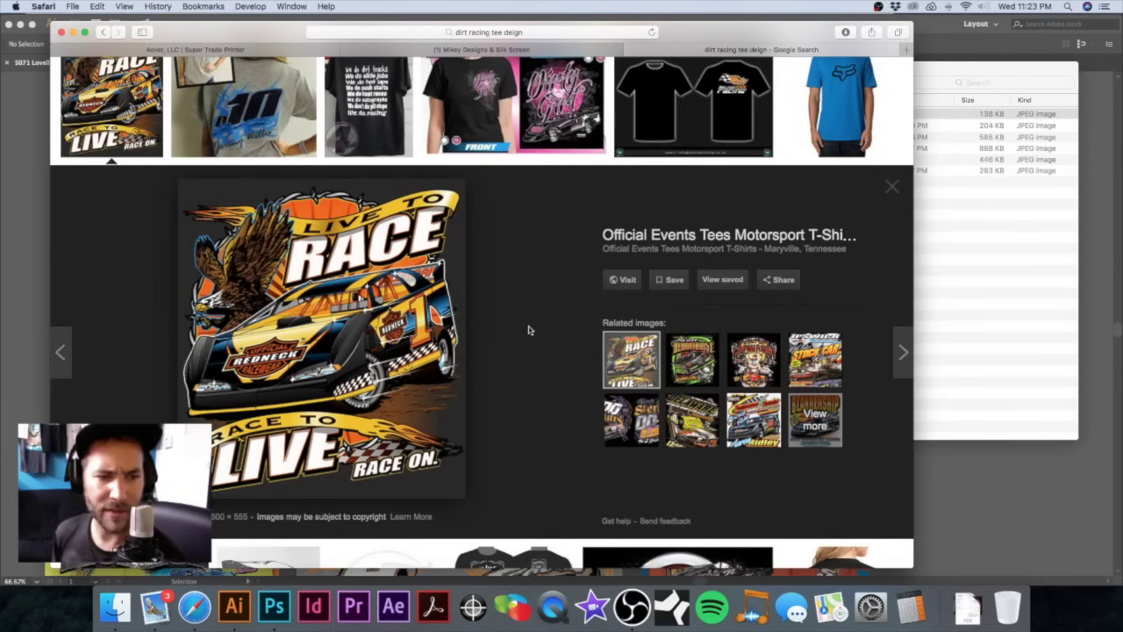
Step: Open the related "No Weak Links" late model design with the skull and crossbones and save its image into the Ideas folder
{"action": "scroll", "coordinate": [529, 330], "scroll_direction": "down", "scroll_amount": 2}
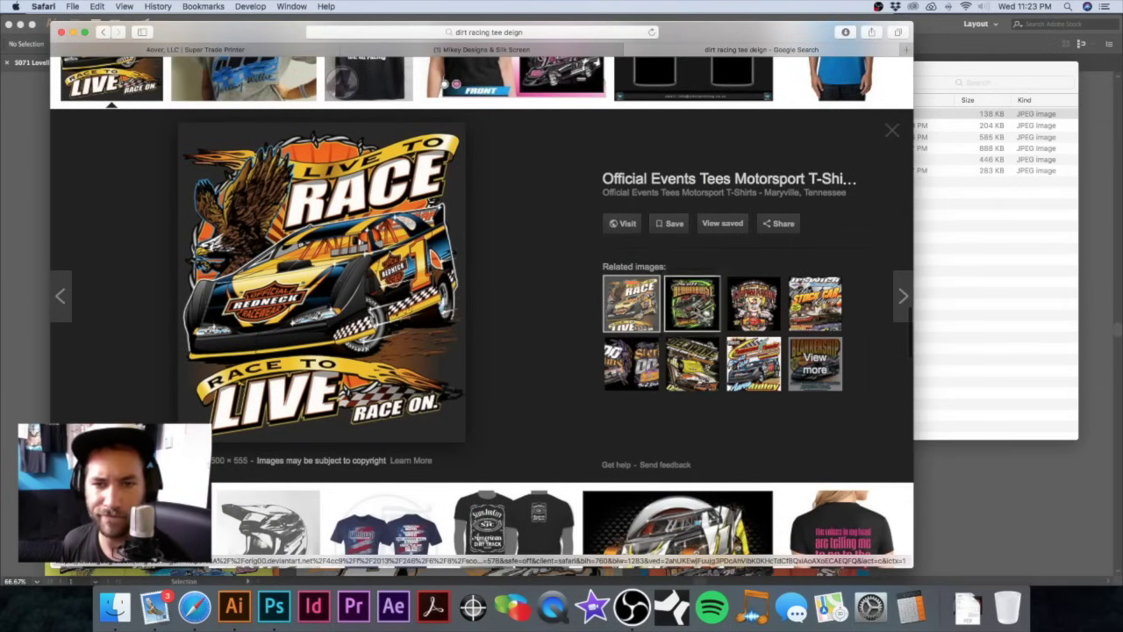
{"action": "left_click", "coordinate": [692, 309]}
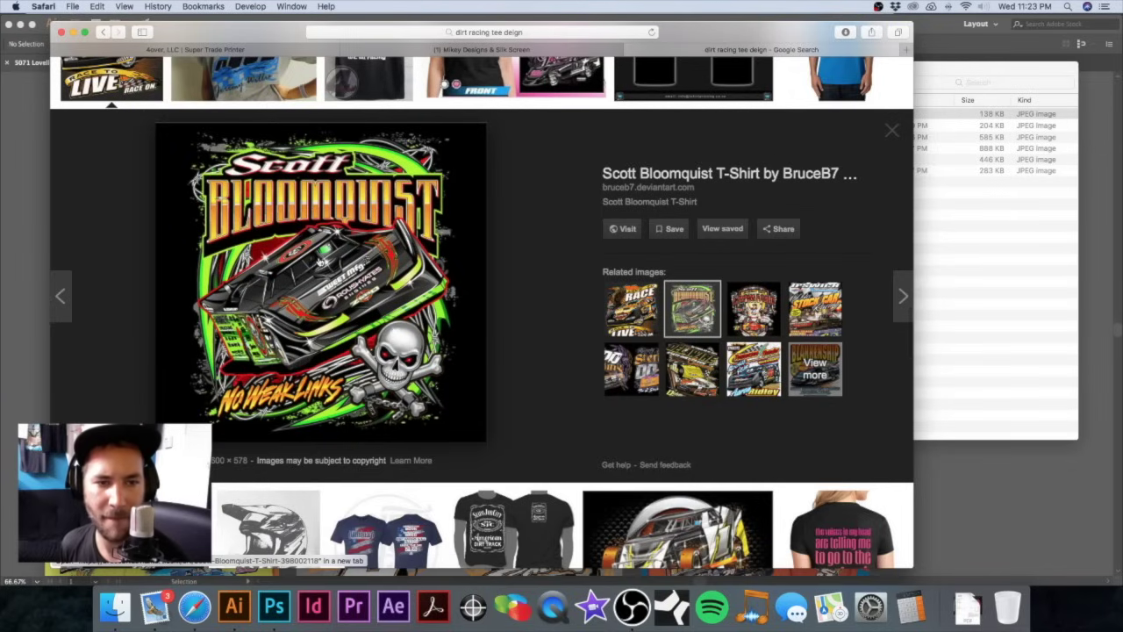
{"action": "left_click_drag", "start_coordinate": [337, 260], "coordinate": [984, 284]}
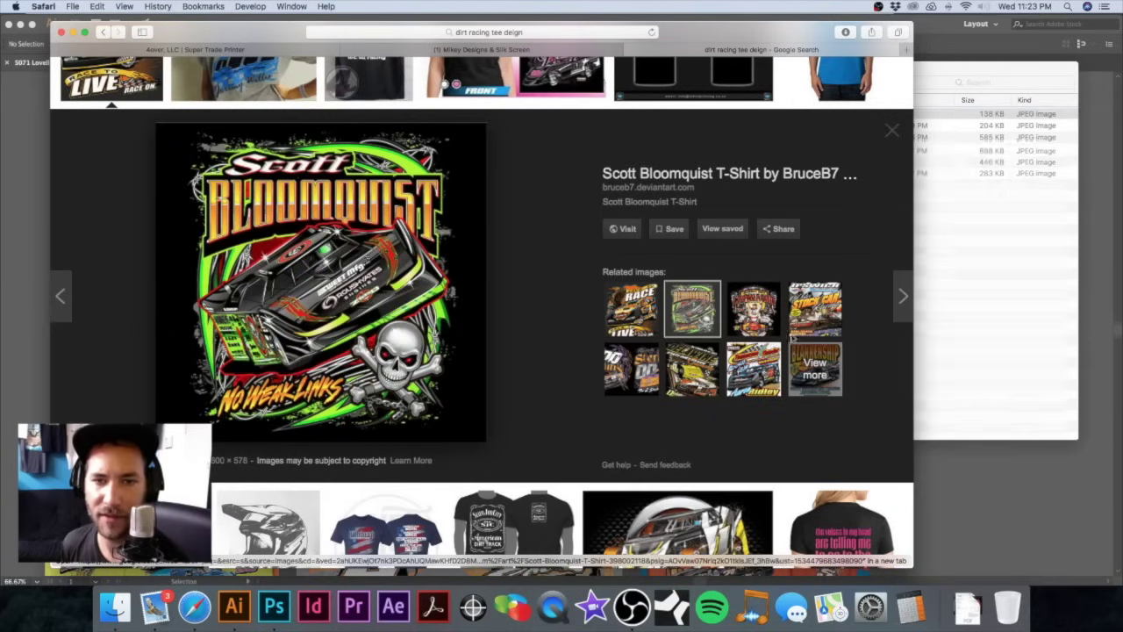
Step: Examine the related number 00 late model and Delaware State Dirt Track Championships designs, and look through further shirt results
{"action": "left_click", "coordinate": [631, 368]}
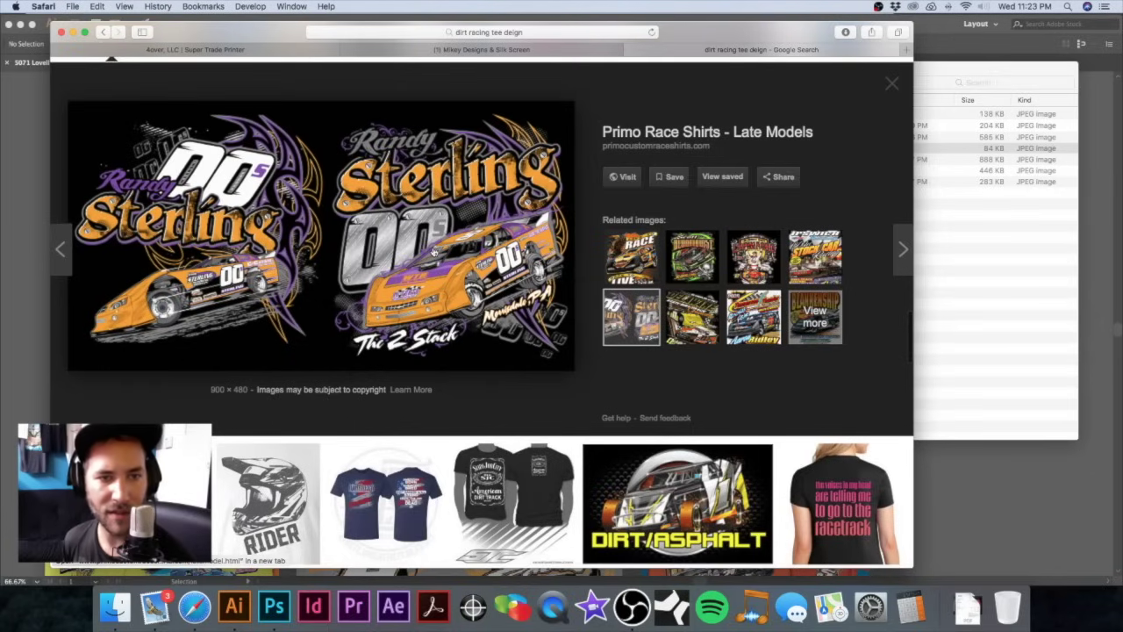
{"action": "left_click", "coordinate": [693, 316]}
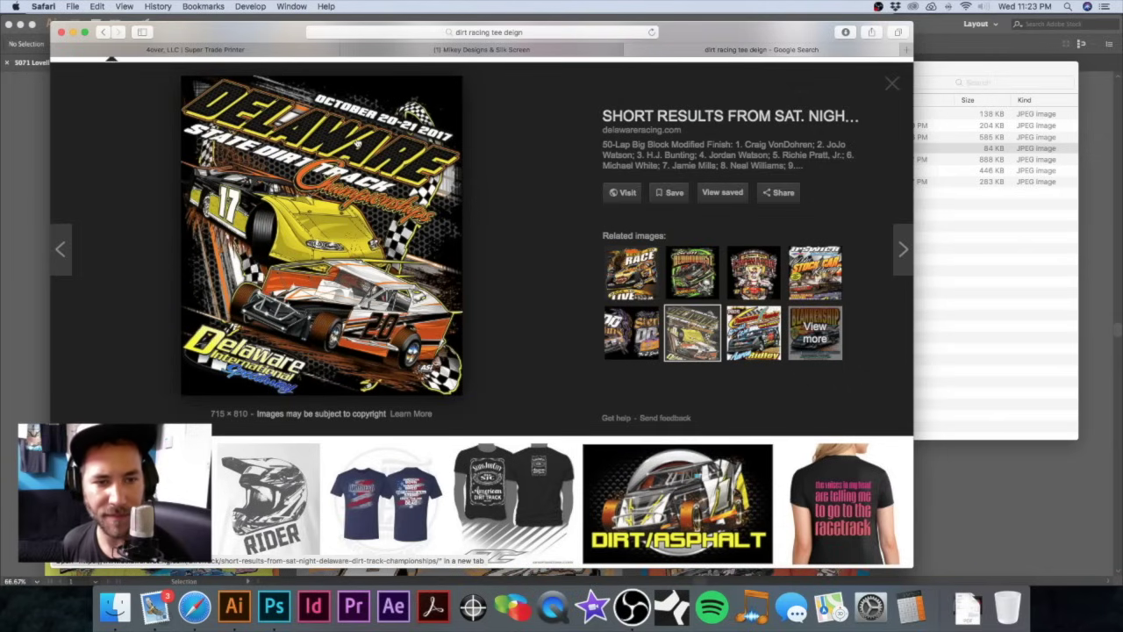
{"action": "scroll", "coordinate": [519, 223], "scroll_direction": "down", "scroll_amount": 10}
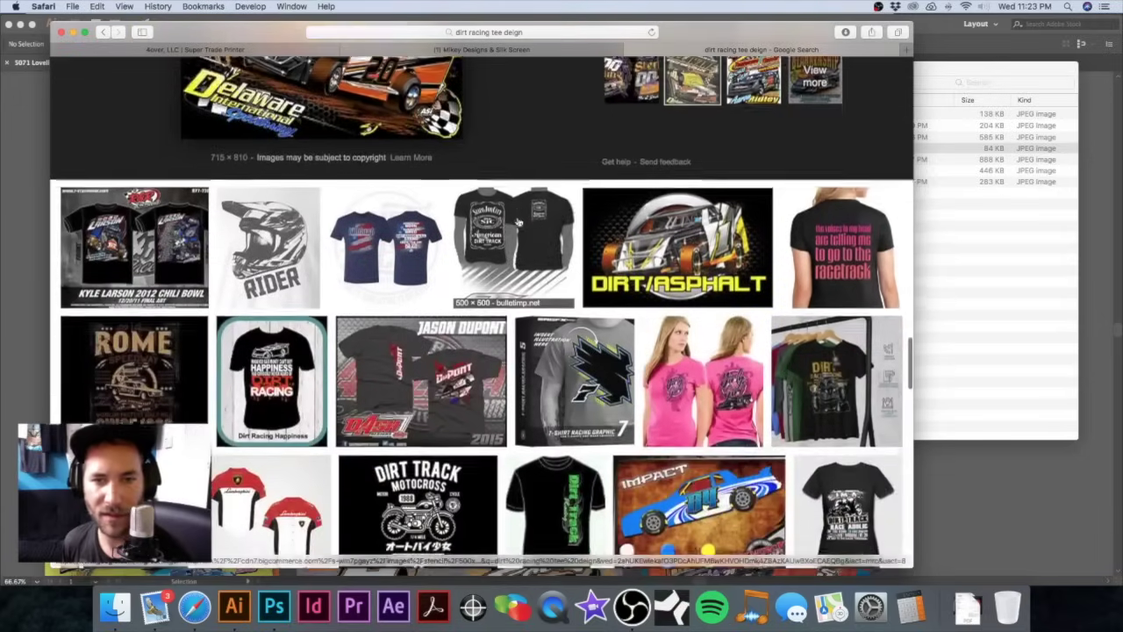
{"action": "scroll", "coordinate": [518, 223], "scroll_direction": "down", "scroll_amount": 10}
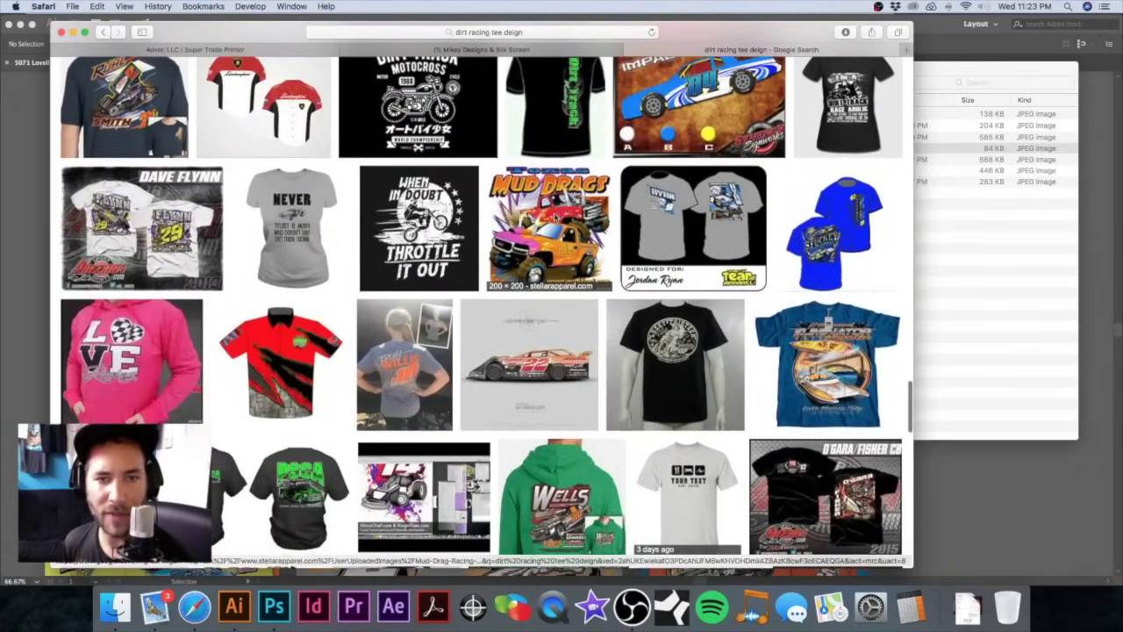
Step: Browse the designs related to the Mud Drags result and save the Nürburgring Car Show image into the Ideas folder
{"action": "left_click", "coordinate": [555, 217]}
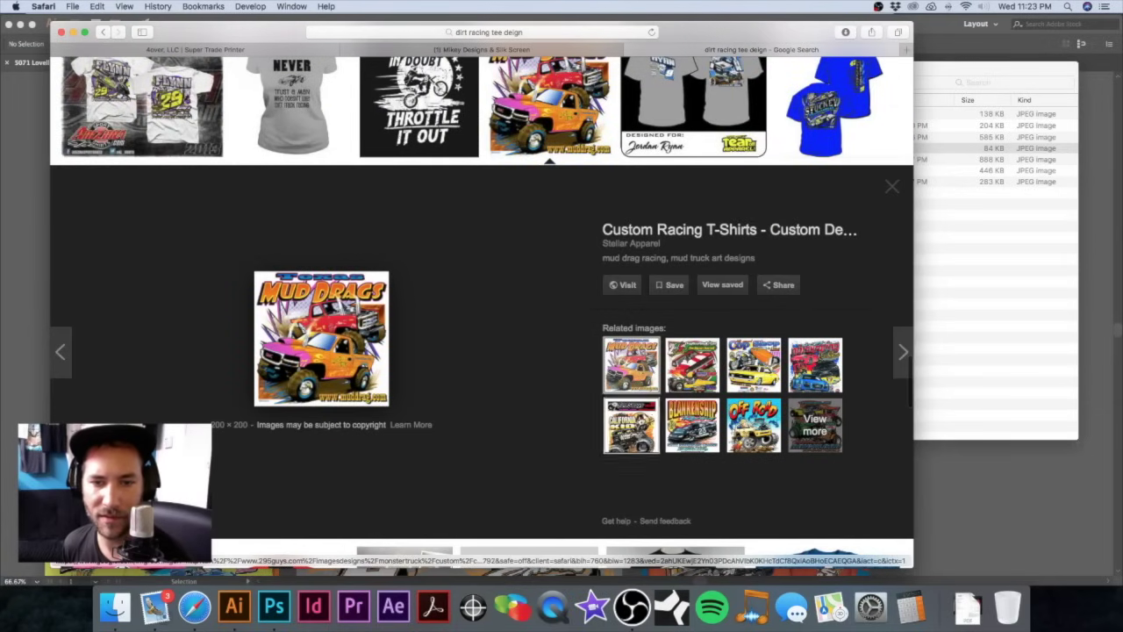
{"action": "left_click", "coordinate": [640, 424]}
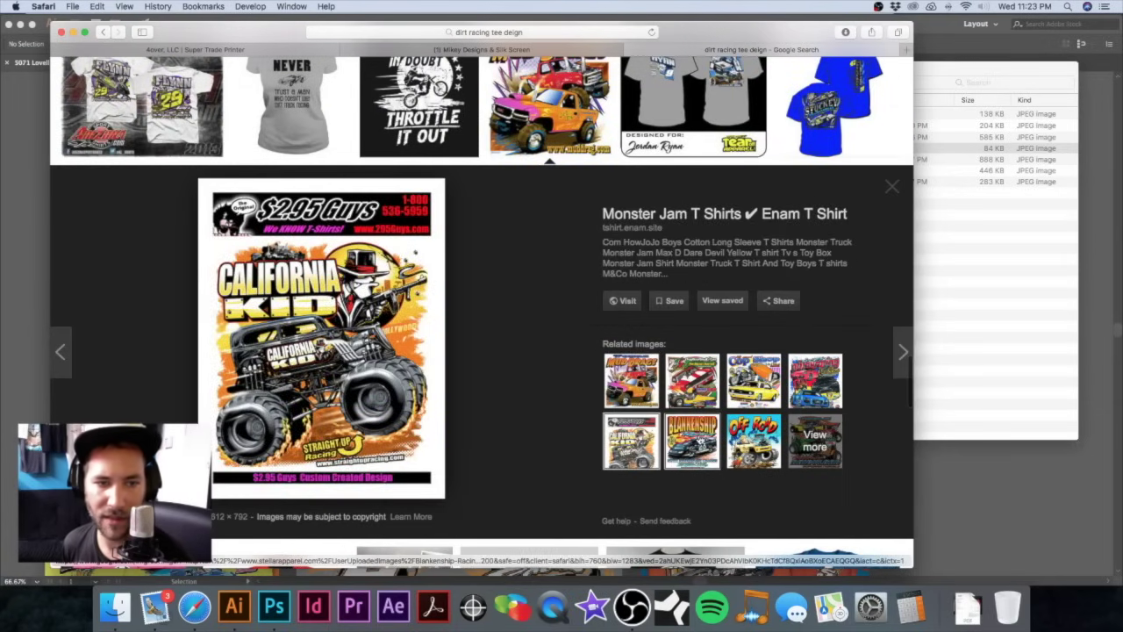
{"action": "left_click", "coordinate": [693, 439]}
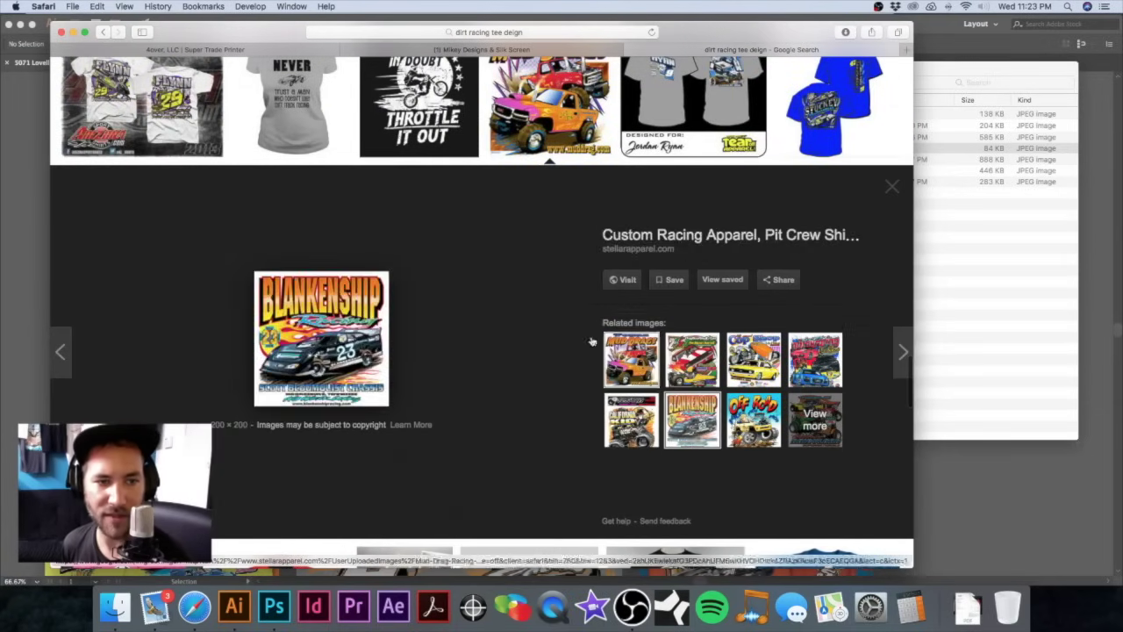
{"action": "scroll", "coordinate": [444, 335], "scroll_direction": "down", "scroll_amount": 5}
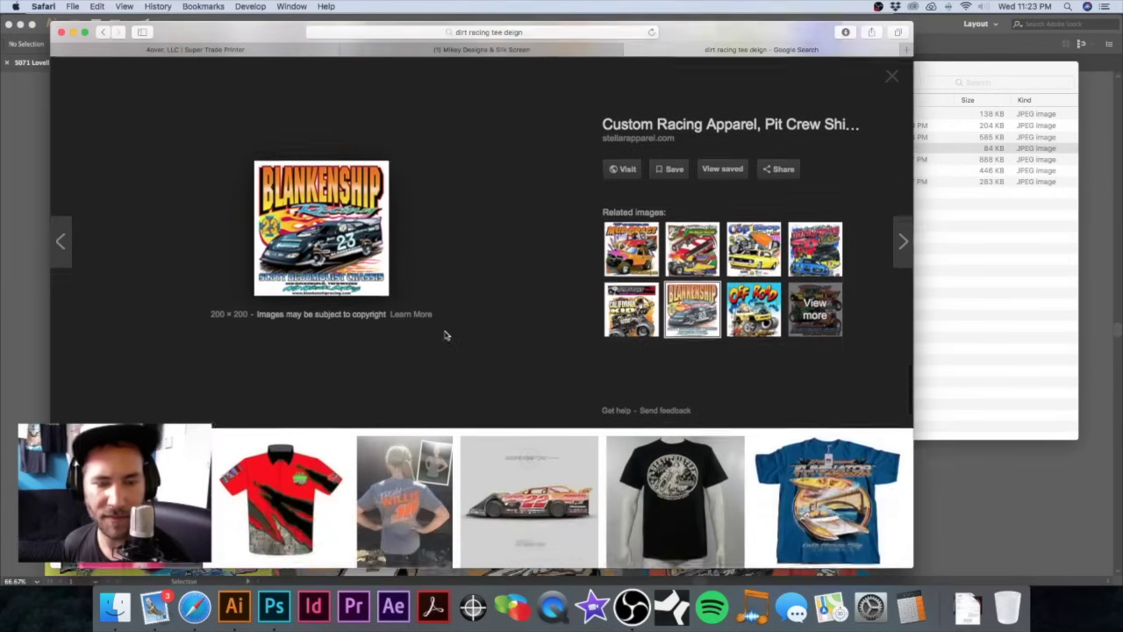
{"action": "scroll", "coordinate": [444, 335], "scroll_direction": "down", "scroll_amount": 5}
{"action": "scroll", "coordinate": [445, 334], "scroll_direction": "up", "scroll_amount": 7}
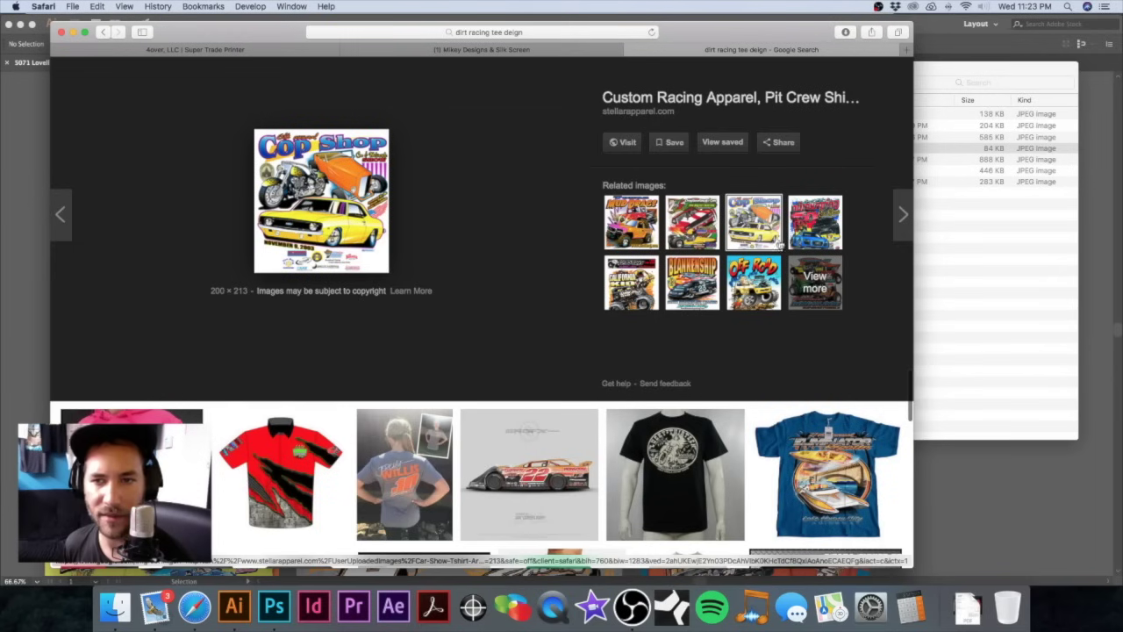
{"action": "left_click", "coordinate": [815, 222]}
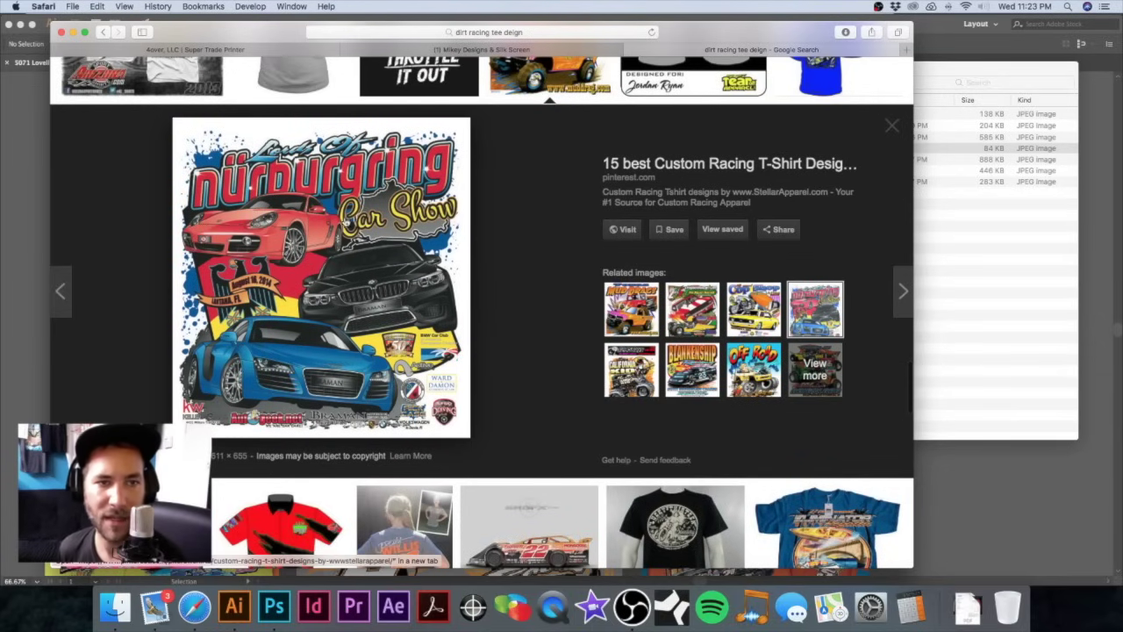
{"action": "left_click_drag", "start_coordinate": [317, 273], "coordinate": [985, 275]}
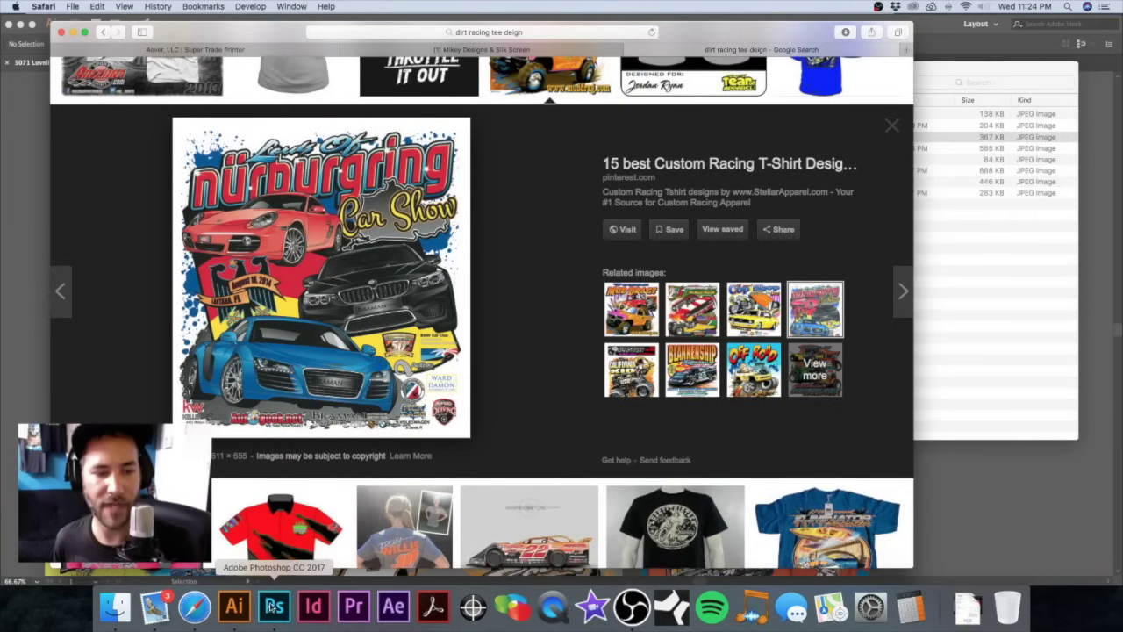
Step: Sort the Ideas folder by date modified and place its four newest reference images into the Illustrator race tee document
{"action": "left_click", "coordinate": [234, 606]}
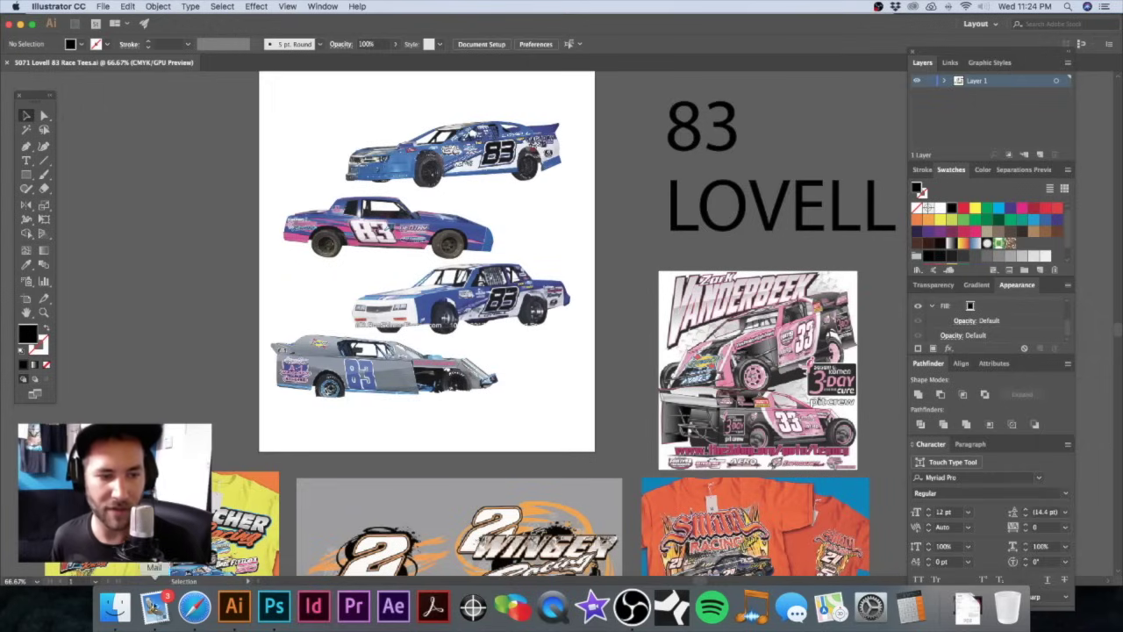
{"action": "left_click", "coordinate": [114, 606]}
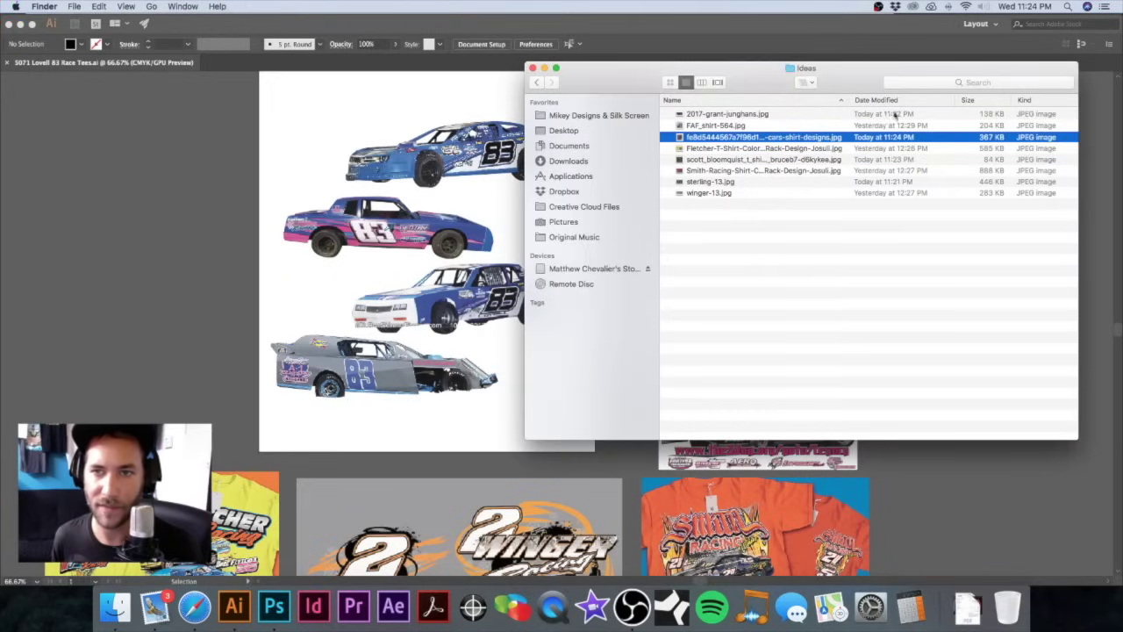
{"action": "left_click", "coordinate": [907, 102]}
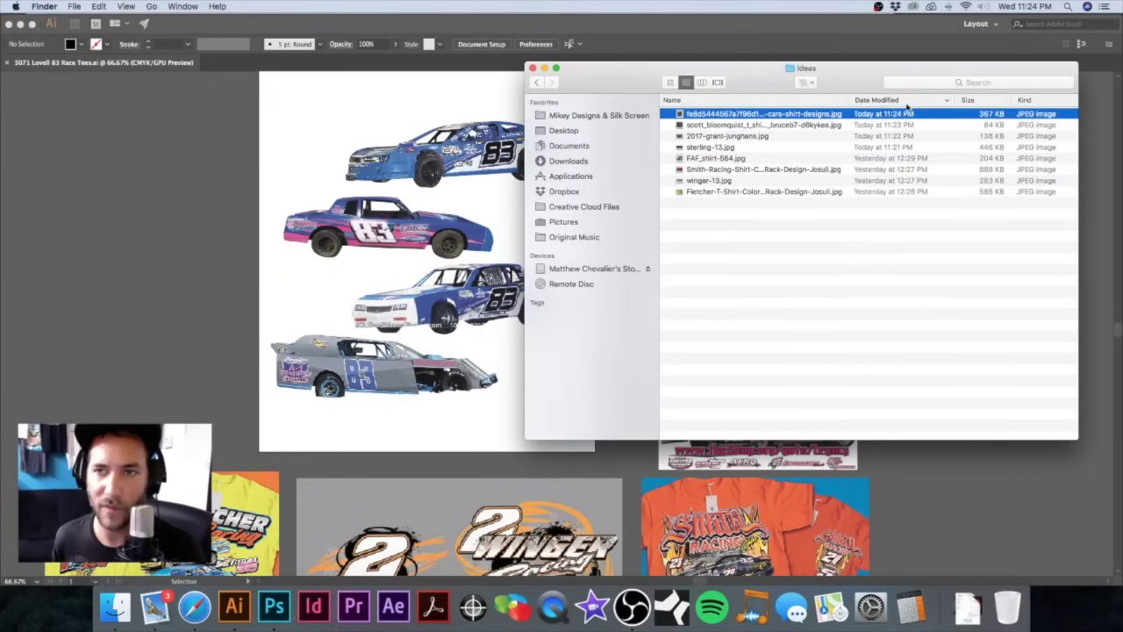
{"action": "left_click", "coordinate": [802, 150], "text": "shift"}
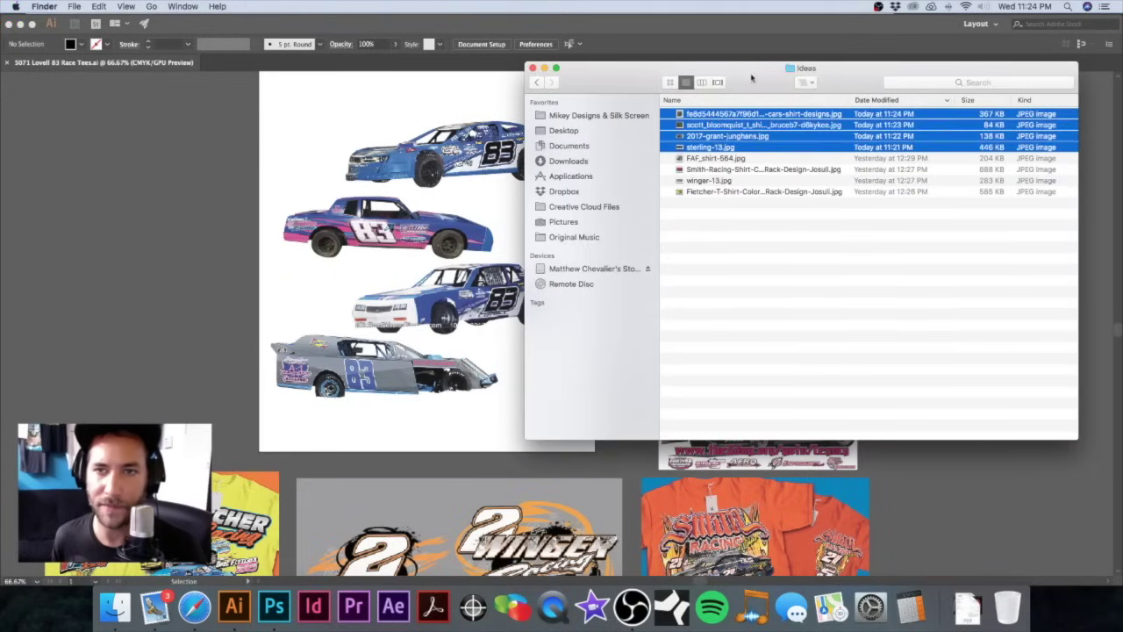
{"action": "left_click_drag", "start_coordinate": [746, 76], "coordinate": [840, 76]}
{"action": "left_click_drag", "start_coordinate": [822, 117], "coordinate": [165, 157]}
{"action": "left_click", "coordinate": [424, 123]}
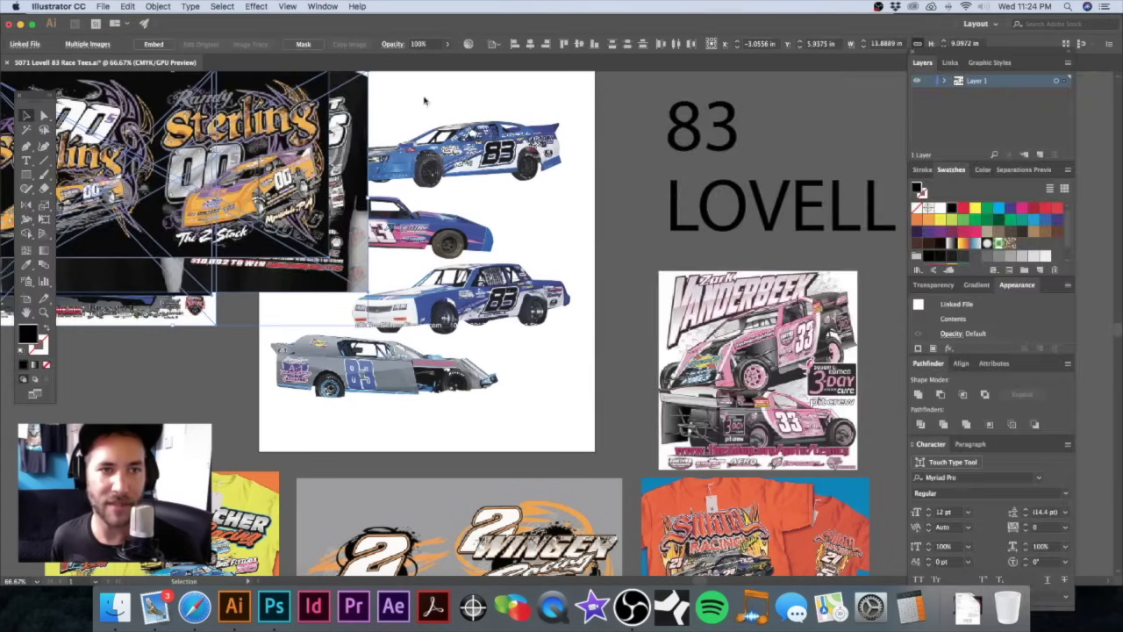
Step: Change the document color mode to RGB
{"action": "left_click", "coordinate": [99, 6]}
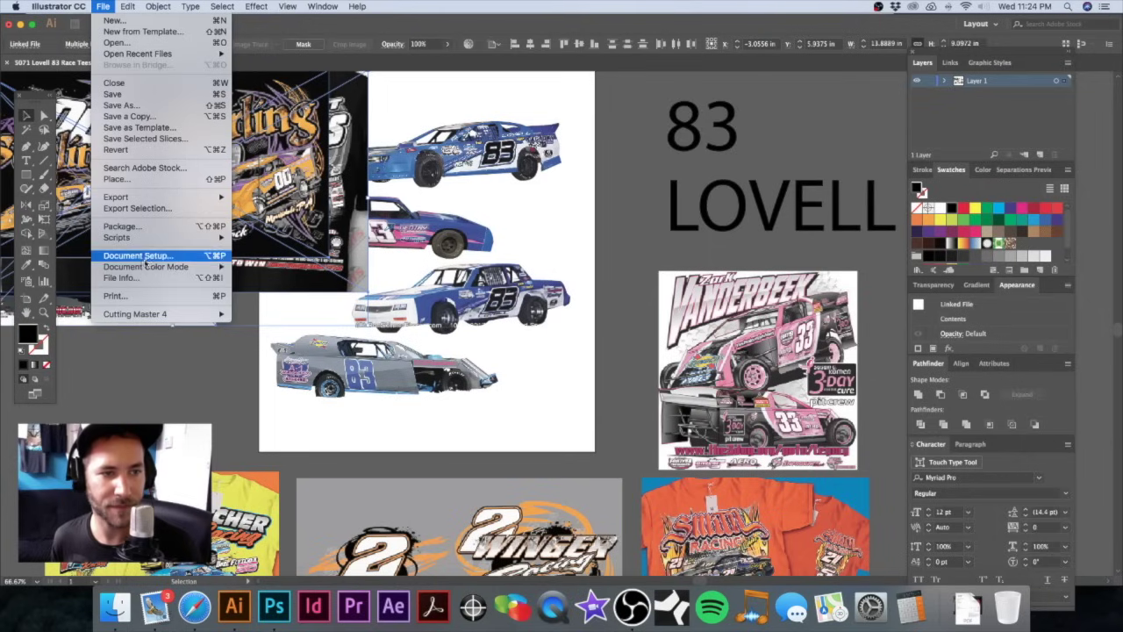
{"action": "mouse_move", "coordinate": [164, 269]}
{"action": "left_click", "coordinate": [283, 278]}
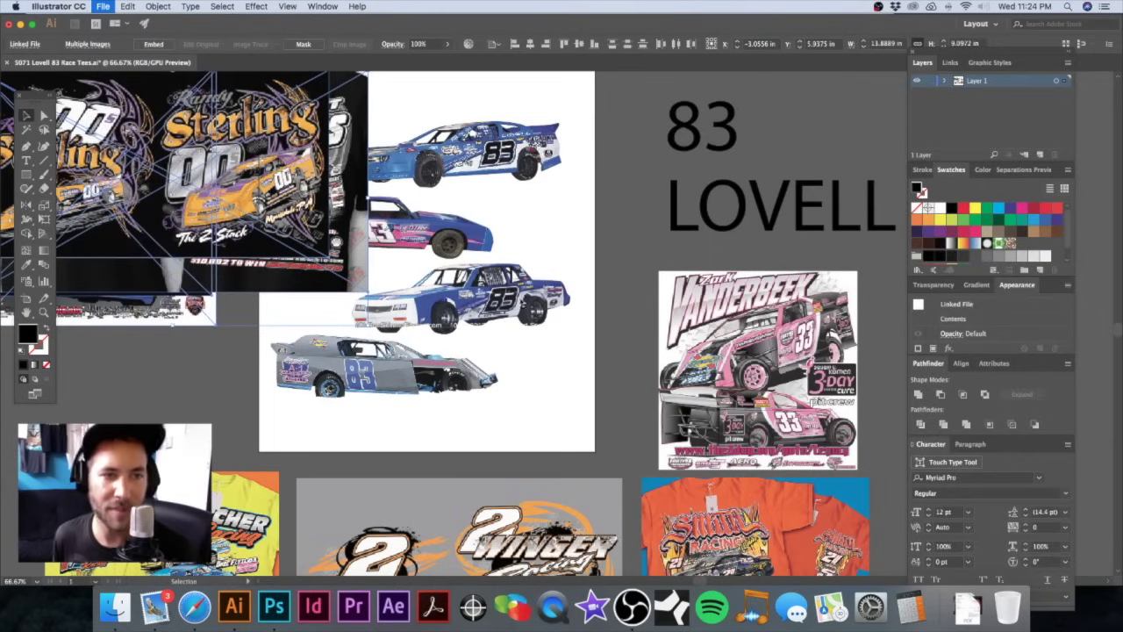
Step: Spread the four placed reference images apart on the empty canvas above and beside the artboard with the cars
{"action": "key", "text": "space"}
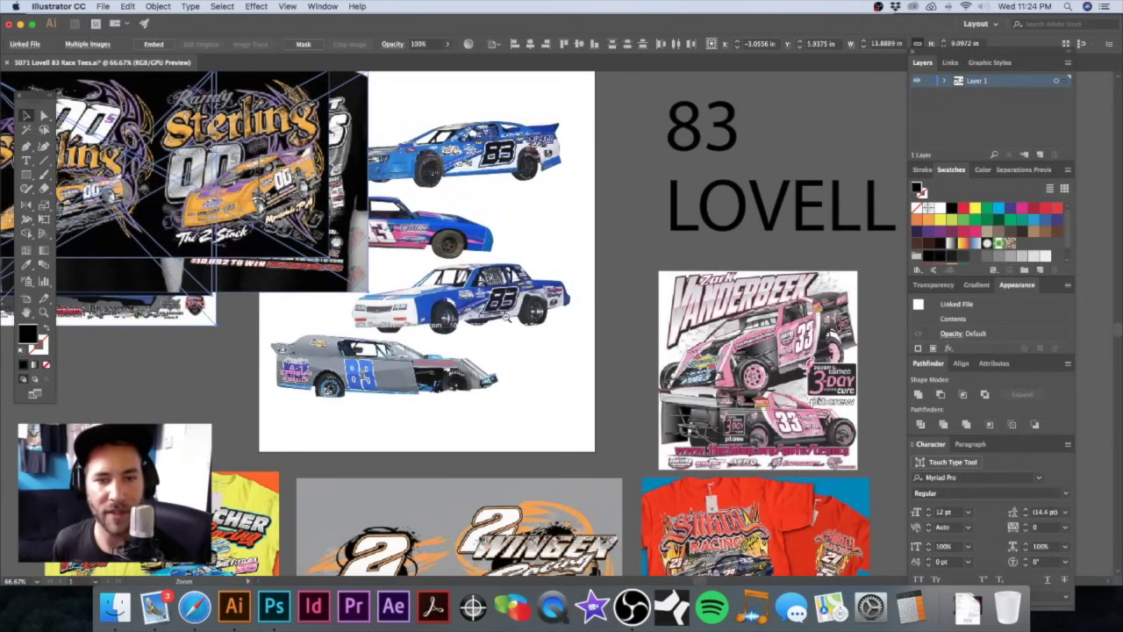
{"action": "left_click", "coordinate": [506, 318], "text": "alt+super"}
{"action": "left_click", "coordinate": [506, 318], "text": "alt+super"}
{"action": "left_click_drag", "start_coordinate": [487, 317], "coordinate": [534, 371]}
{"action": "left_click", "coordinate": [489, 148]}
{"action": "left_click_drag", "start_coordinate": [493, 240], "coordinate": [538, 229]}
{"action": "left_click_drag", "start_coordinate": [515, 289], "coordinate": [472, 163]}
{"action": "left_click_drag", "start_coordinate": [515, 289], "coordinate": [279, 286]}
{"action": "mouse_move", "coordinate": [492, 322]}
{"action": "left_mouse_down"}
{"action": "mouse_move", "coordinate": [672, 161]}
{"action": "mouse_move", "coordinate": [494, 307]}
{"action": "mouse_move", "coordinate": [475, 337]}
{"action": "mouse_move", "coordinate": [485, 310]}
{"action": "left_mouse_up"}
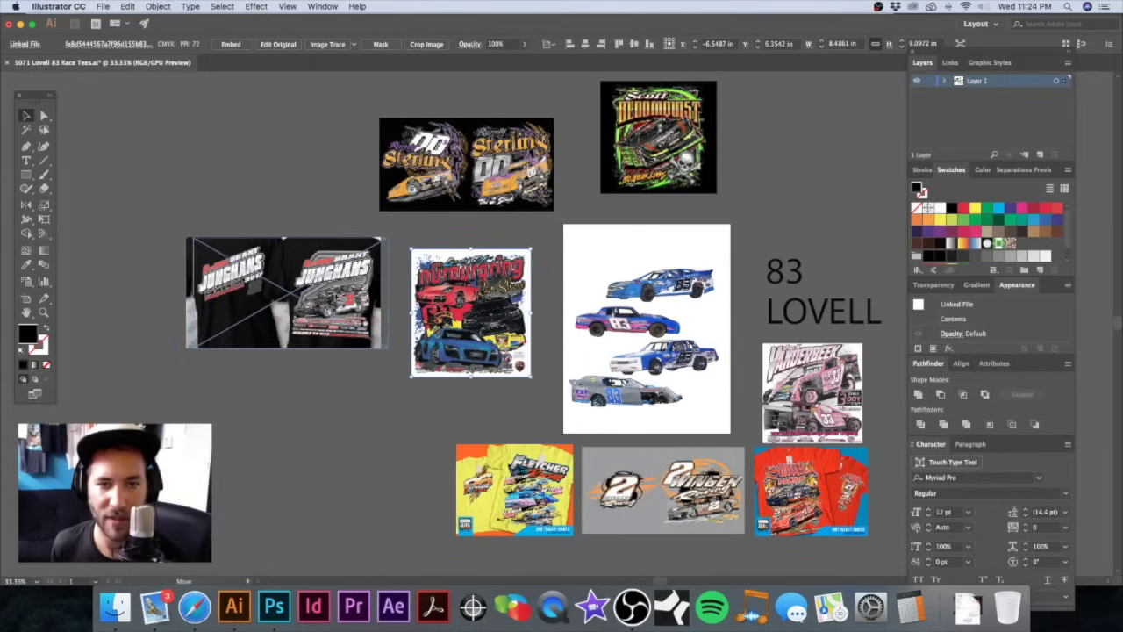
{"action": "left_click_drag", "start_coordinate": [281, 289], "coordinate": [288, 290]}
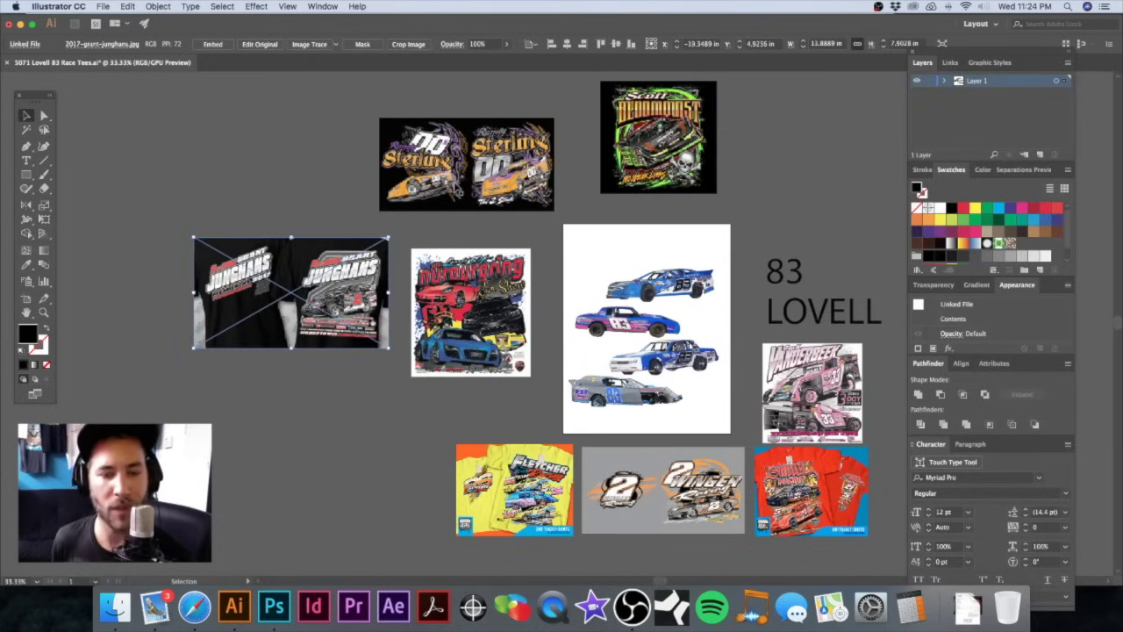
Step: Examine the yellow number 26 shirt reference and the gray number 2 design for their lettering, car stacking and background effects
{"action": "left_click_drag", "start_coordinate": [511, 331], "coordinate": [478, 286]}
{"action": "left_click_drag", "start_coordinate": [609, 324], "coordinate": [760, 349]}
{"action": "left_click_drag", "start_coordinate": [420, 279], "coordinate": [596, 322]}
{"action": "left_click_drag", "start_coordinate": [402, 315], "coordinate": [500, 264]}
{"action": "left_click", "coordinate": [638, 355], "text": "alt+super"}
{"action": "left_click", "coordinate": [638, 355], "text": "alt+super"}
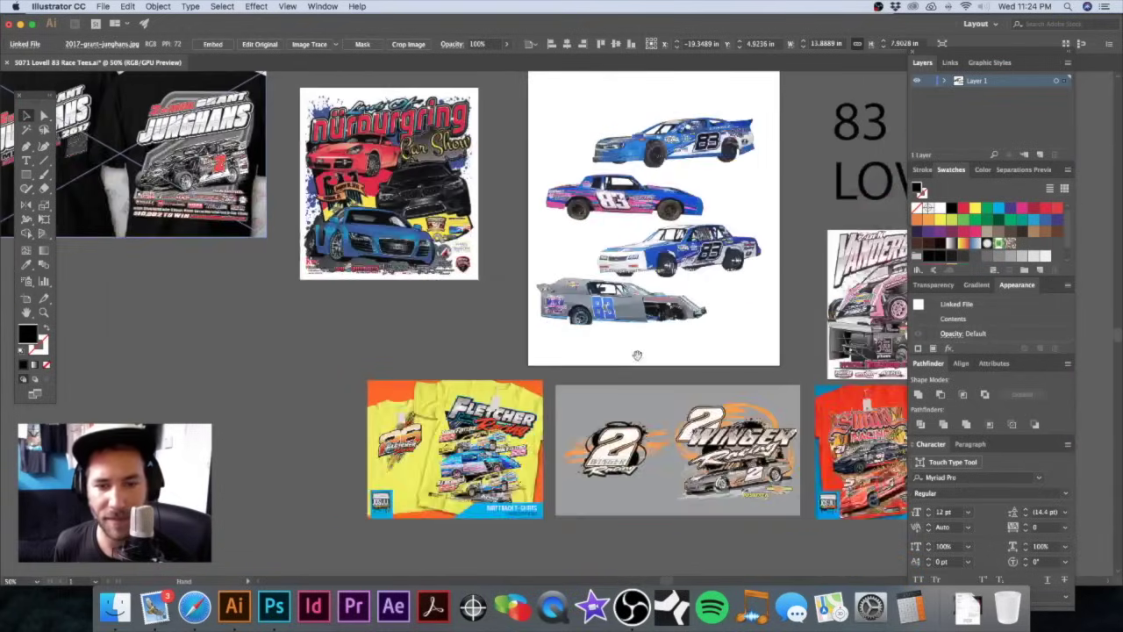
{"action": "left_click_drag", "start_coordinate": [637, 356], "coordinate": [531, 250]}
{"action": "left_click_drag", "start_coordinate": [386, 353], "coordinate": [659, 313]}
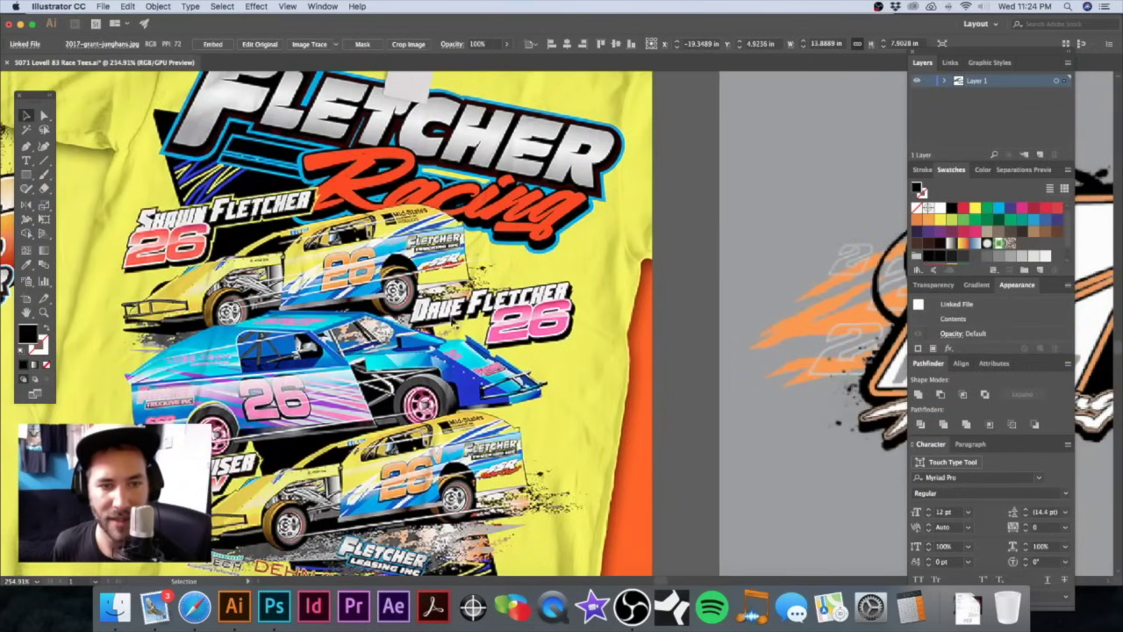
{"action": "left_click", "coordinate": [718, 313], "text": "alt"}
{"action": "left_click", "coordinate": [718, 313], "text": "alt"}
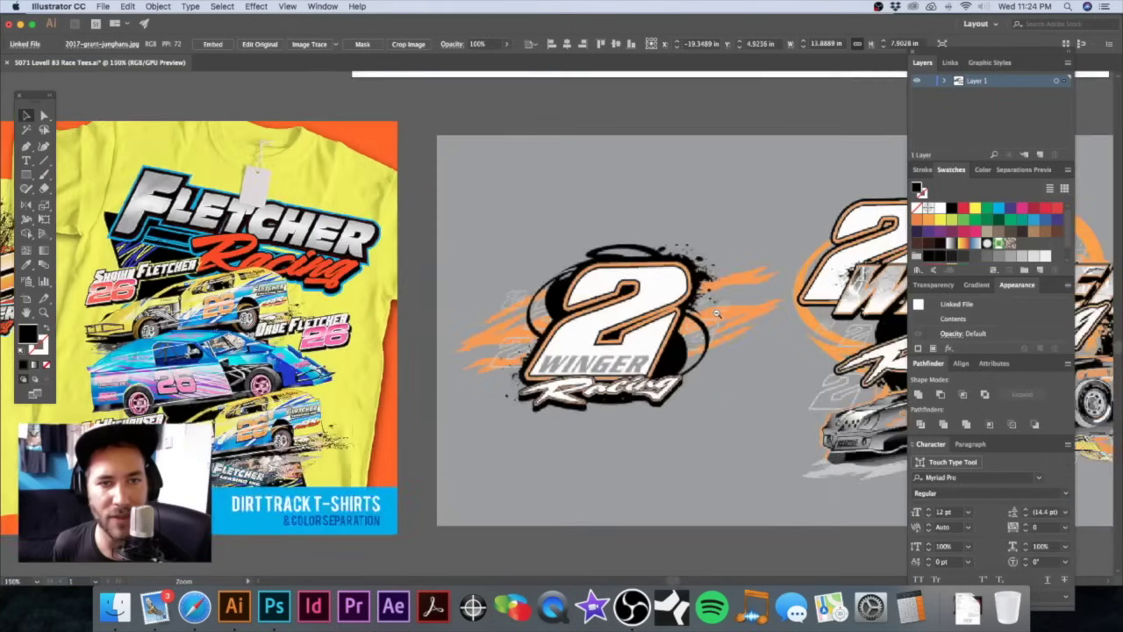
{"action": "left_click", "coordinate": [716, 314], "text": "alt"}
{"action": "left_click", "coordinate": [648, 317], "text": "alt"}
{"action": "left_click", "coordinate": [626, 325], "text": "alt"}
{"action": "left_click_drag", "start_coordinate": [593, 327], "coordinate": [540, 317]}
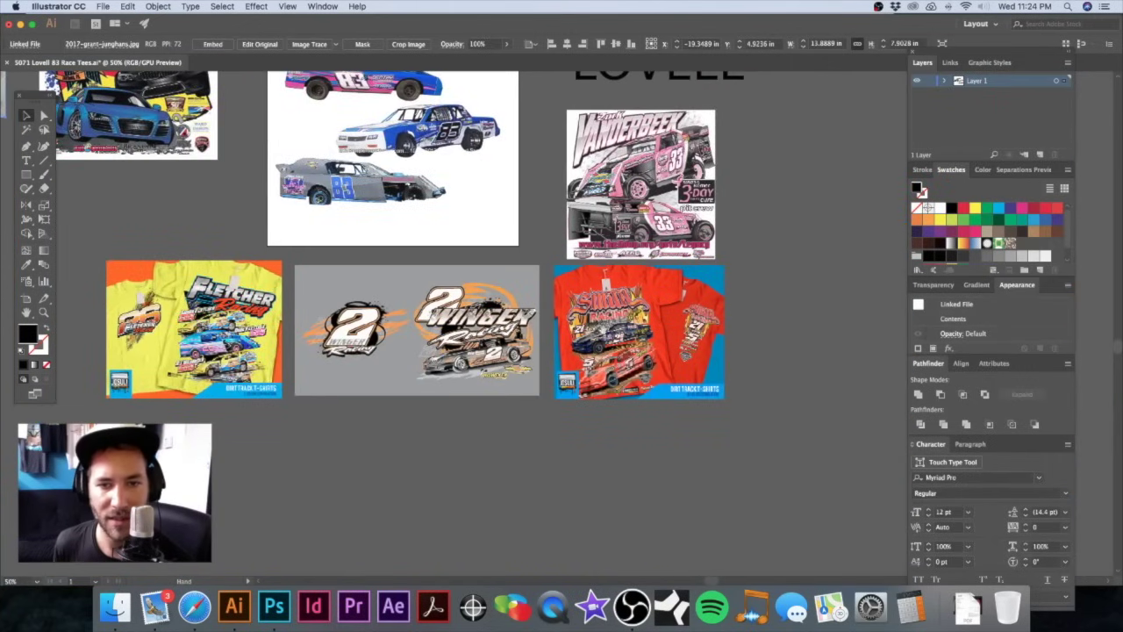
Step: Examine the red shirt reference with cars 21 and 5 for its lettering, flames, dirt splatter and sponsor logos
{"action": "left_click", "coordinate": [647, 328], "text": "super"}
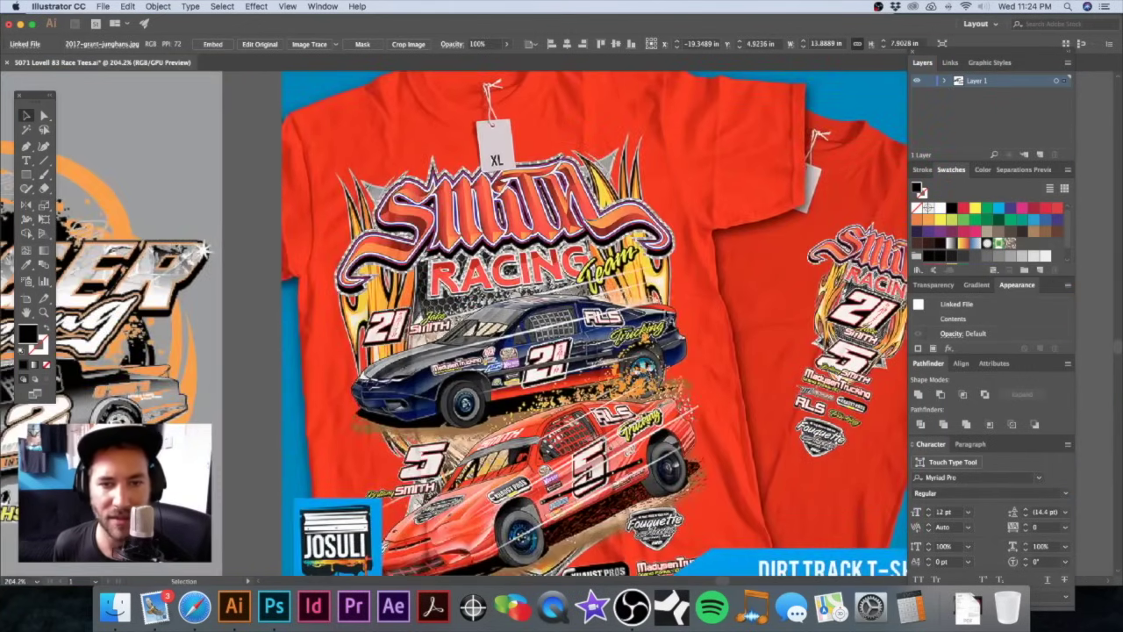
{"action": "key", "text": "space"}
{"action": "left_click_drag", "start_coordinate": [644, 369], "coordinate": [640, 206]}
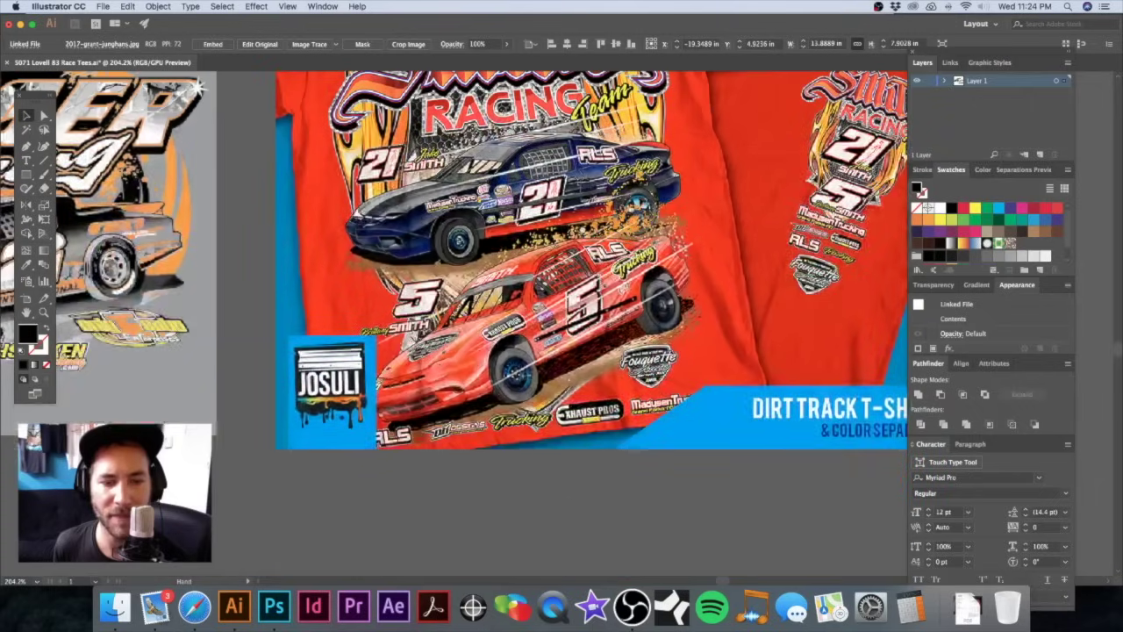
{"action": "left_click_drag", "start_coordinate": [583, 235], "coordinate": [562, 281]}
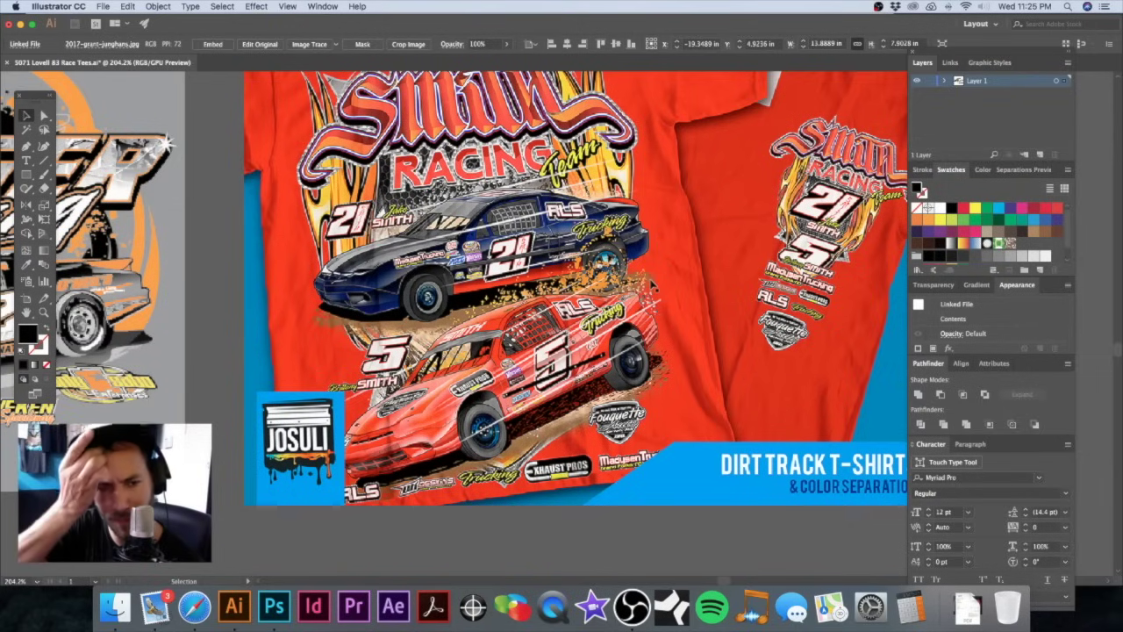
{"action": "key", "text": "space"}
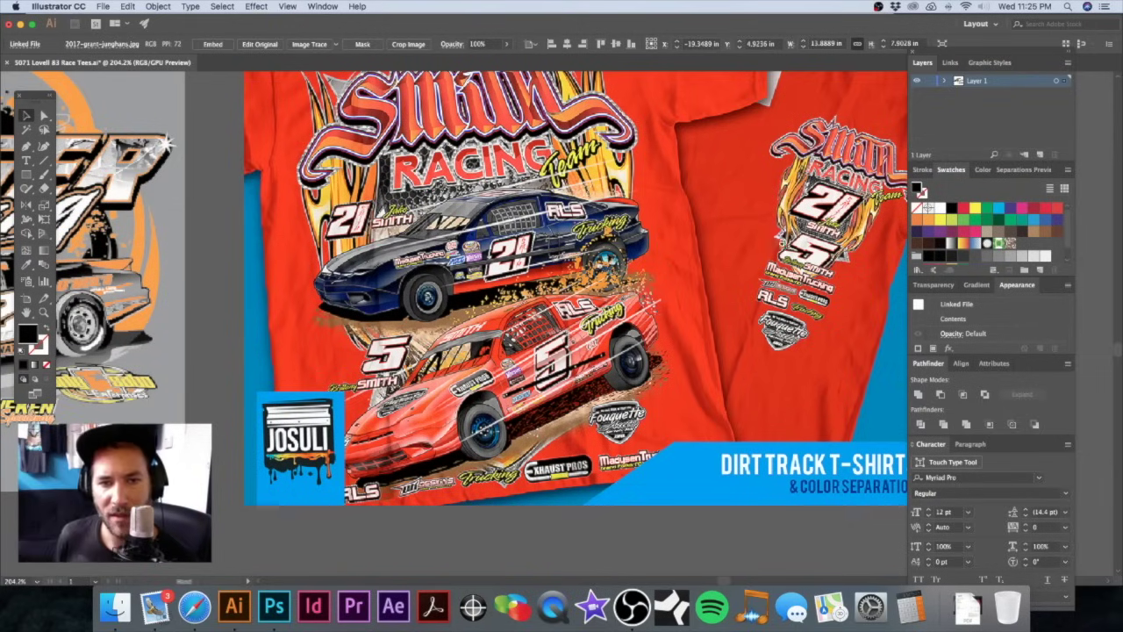
{"action": "scroll", "coordinate": [675, 260], "scroll_direction": "down", "scroll_amount": 6}
Step: Start a new CMYK swatch for the blue of the race cars and set its color type to Spot Color
{"action": "left_click_drag", "start_coordinate": [670, 256], "coordinate": [583, 350]}
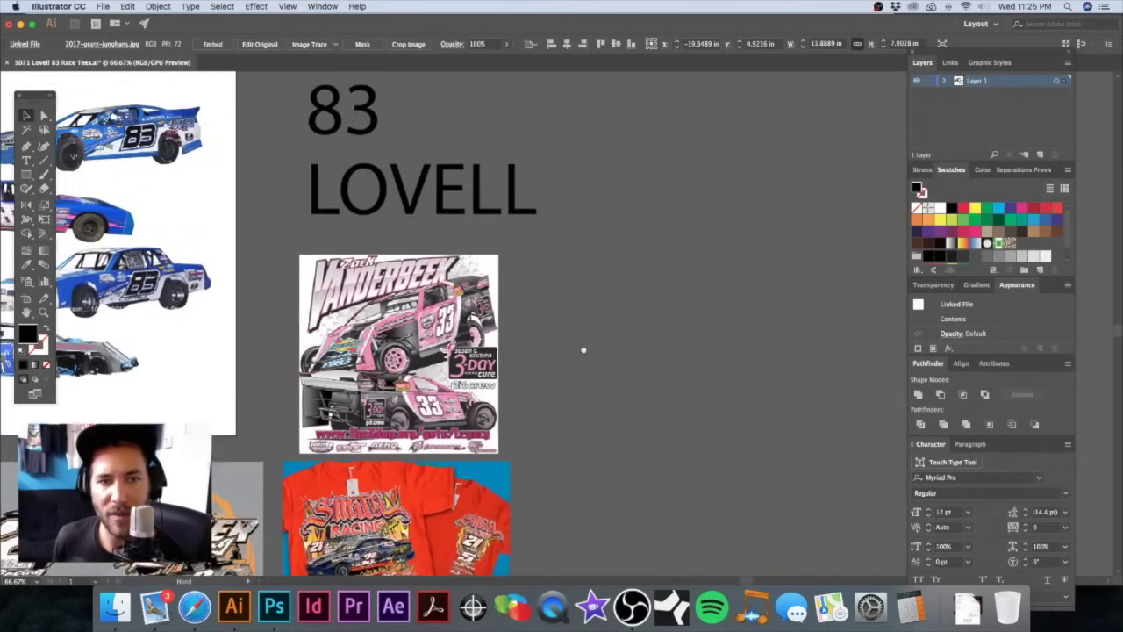
{"action": "scroll", "coordinate": [583, 350], "scroll_direction": "left", "scroll_amount": 10}
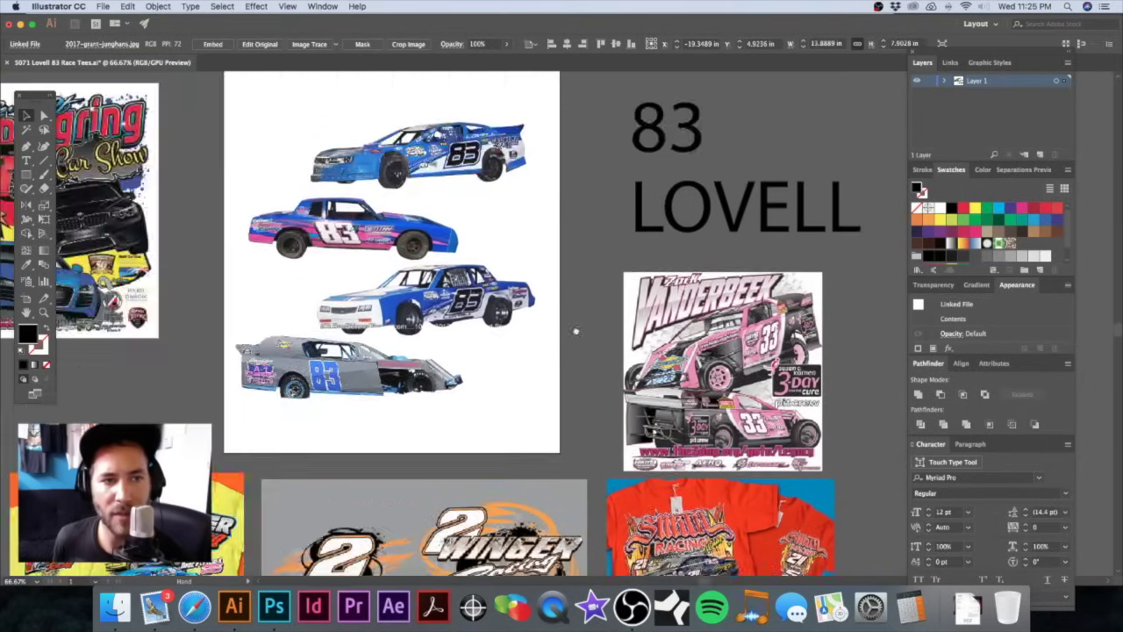
{"action": "scroll", "coordinate": [576, 331], "scroll_direction": "up", "scroll_amount": 8}
{"action": "scroll", "coordinate": [519, 307], "scroll_direction": "right", "scroll_amount": 3}
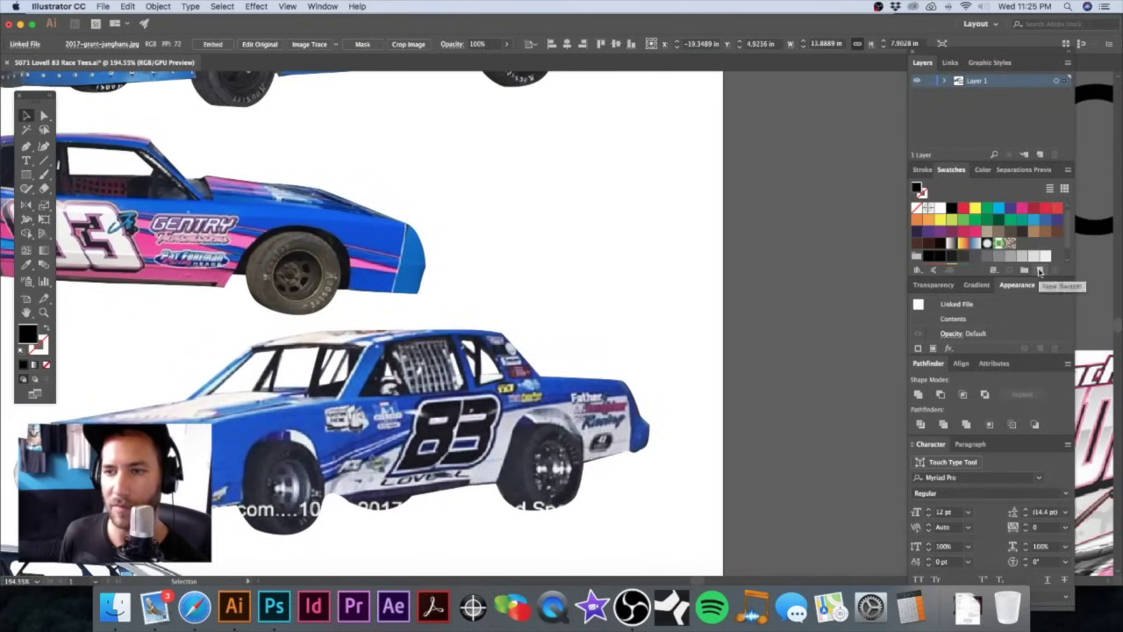
{"action": "left_click", "coordinate": [1039, 269]}
{"action": "left_click_drag", "start_coordinate": [756, 275], "coordinate": [636, 193]}
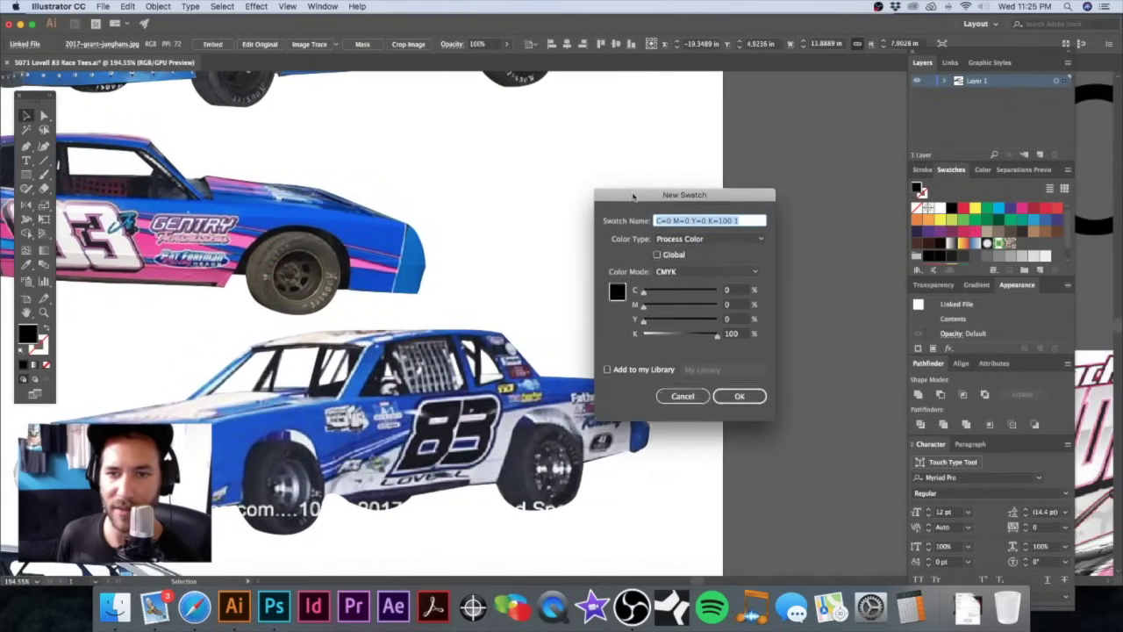
{"action": "left_click", "coordinate": [694, 235]}
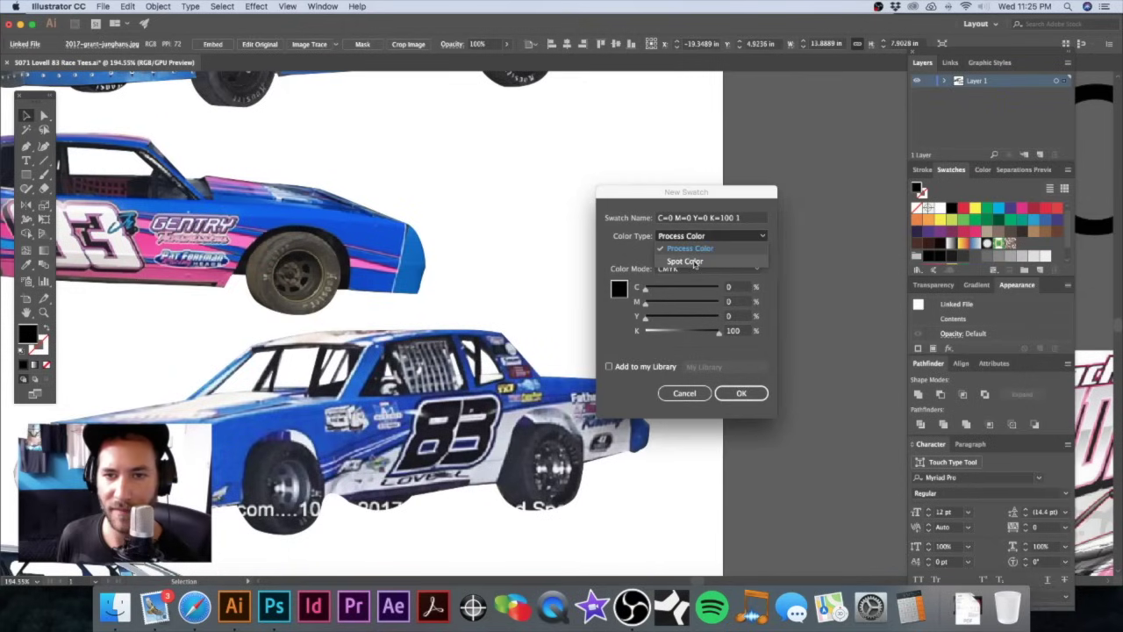
{"action": "left_click", "coordinate": [695, 261]}
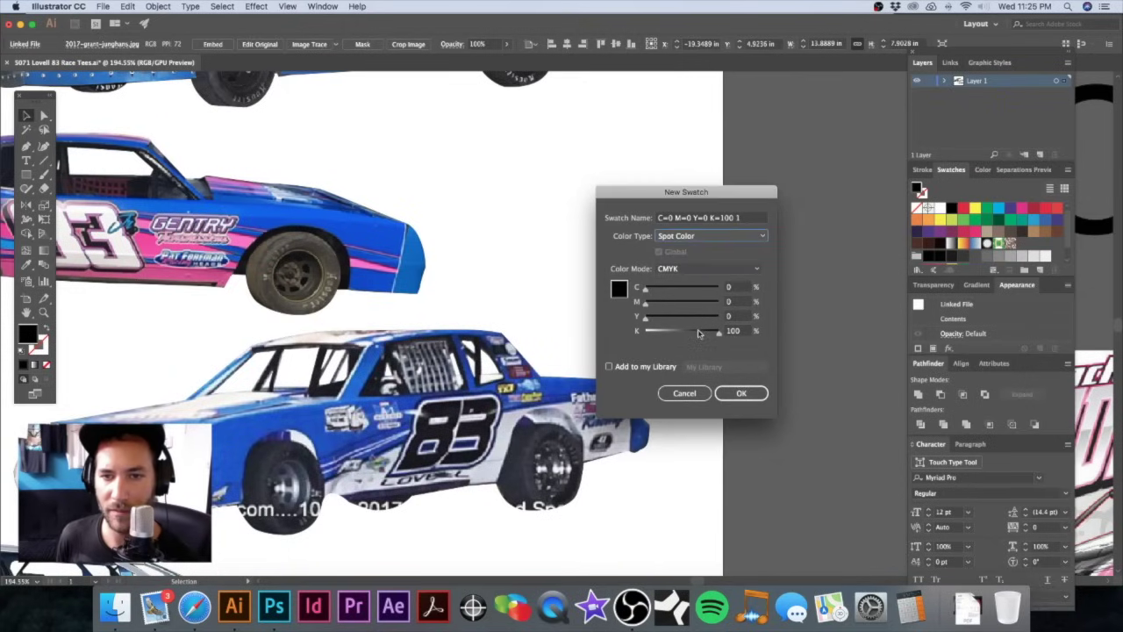
Step: Mix the new spot swatch as C 100, M 31, Y 0, K 0, name it Royal and save it
{"action": "left_click_drag", "start_coordinate": [720, 336], "coordinate": [626, 326]}
{"action": "left_click_drag", "start_coordinate": [646, 290], "coordinate": [719, 288]}
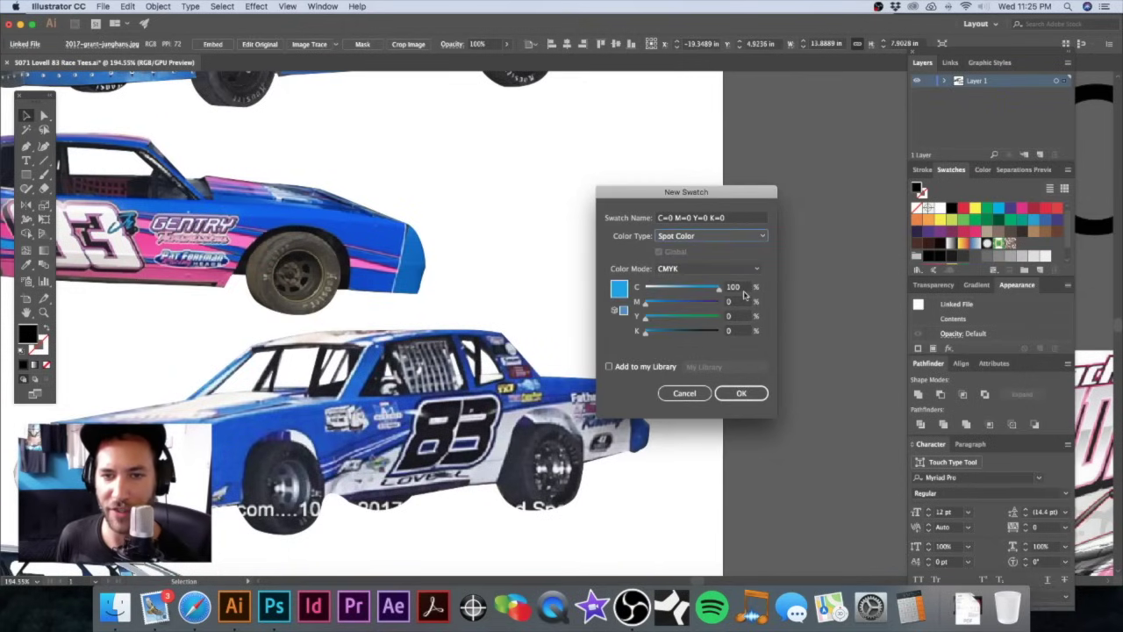
{"action": "left_click_drag", "start_coordinate": [646, 302], "coordinate": [671, 307]}
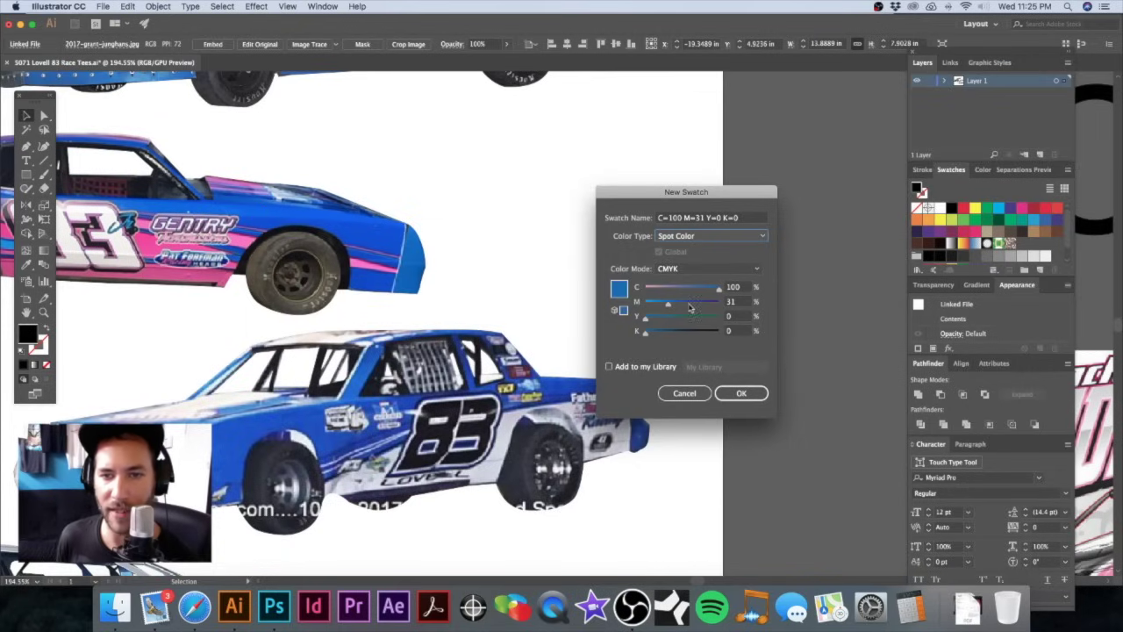
{"action": "left_click_drag", "start_coordinate": [746, 223], "coordinate": [583, 214]}
{"action": "type", "text": "Royal"}
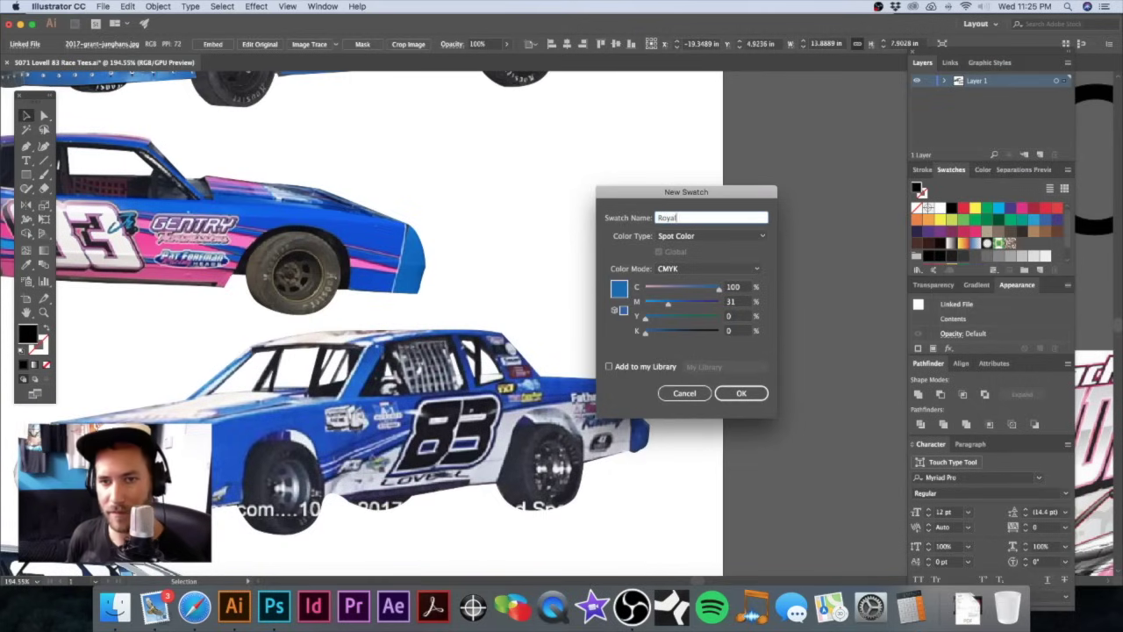
{"action": "left_click", "coordinate": [741, 393]}
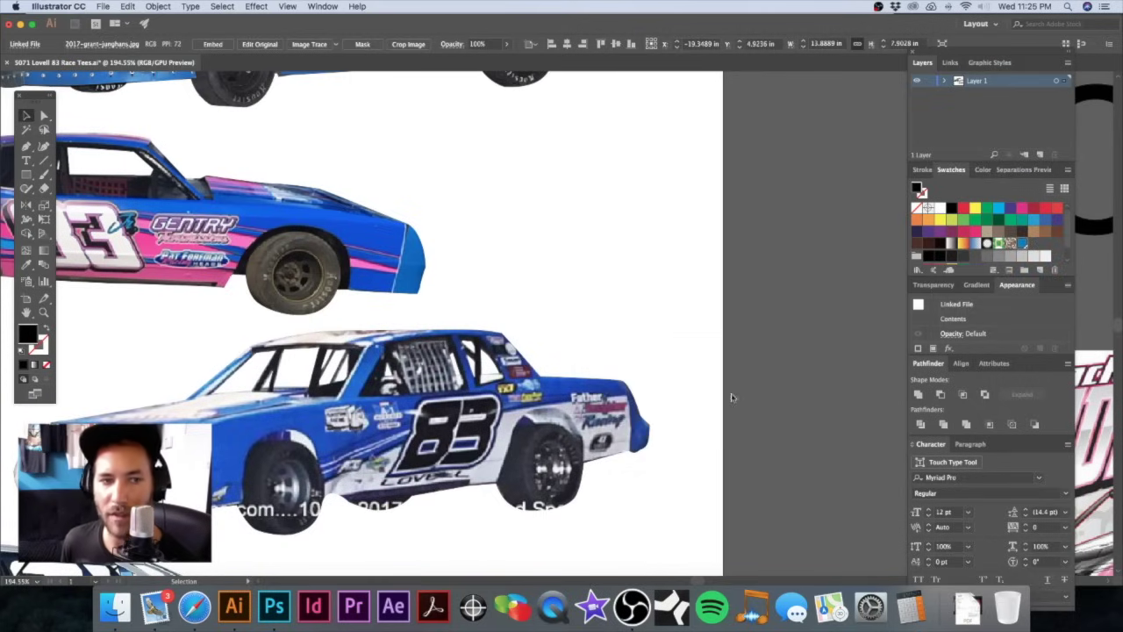
Step: Create a second spot swatch named Pink with C 0, M 55, Y 0, K 0
{"action": "left_click", "coordinate": [1023, 270]}
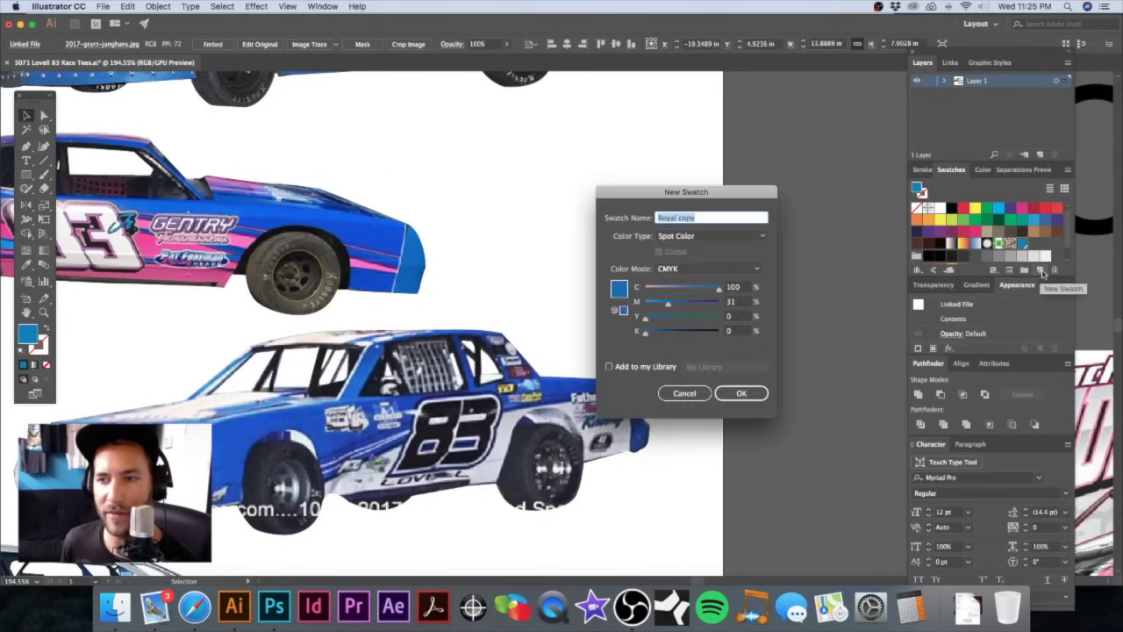
{"action": "left_click_drag", "start_coordinate": [721, 293], "coordinate": [797, 316]}
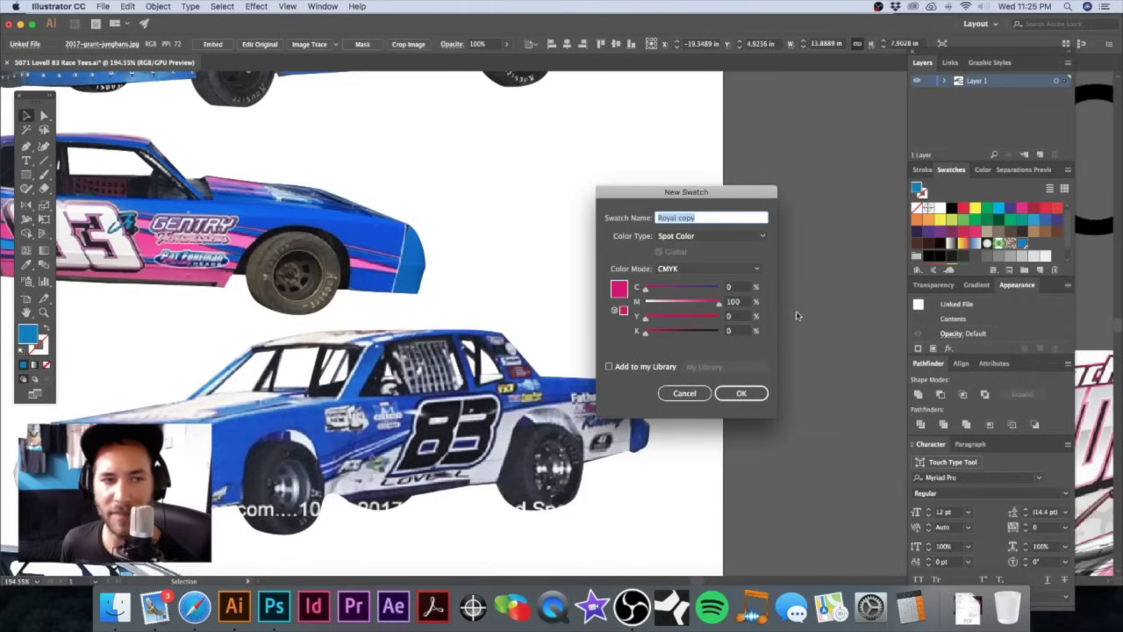
{"action": "left_click_drag", "start_coordinate": [719, 304], "coordinate": [688, 308]}
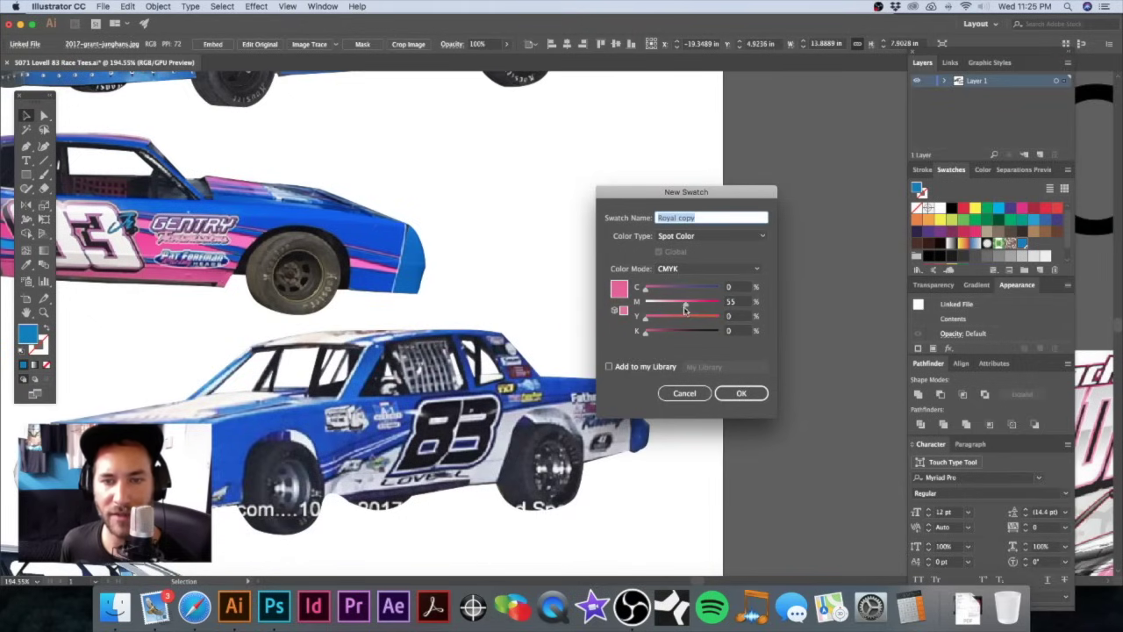
{"action": "type", "text": "Pink"}
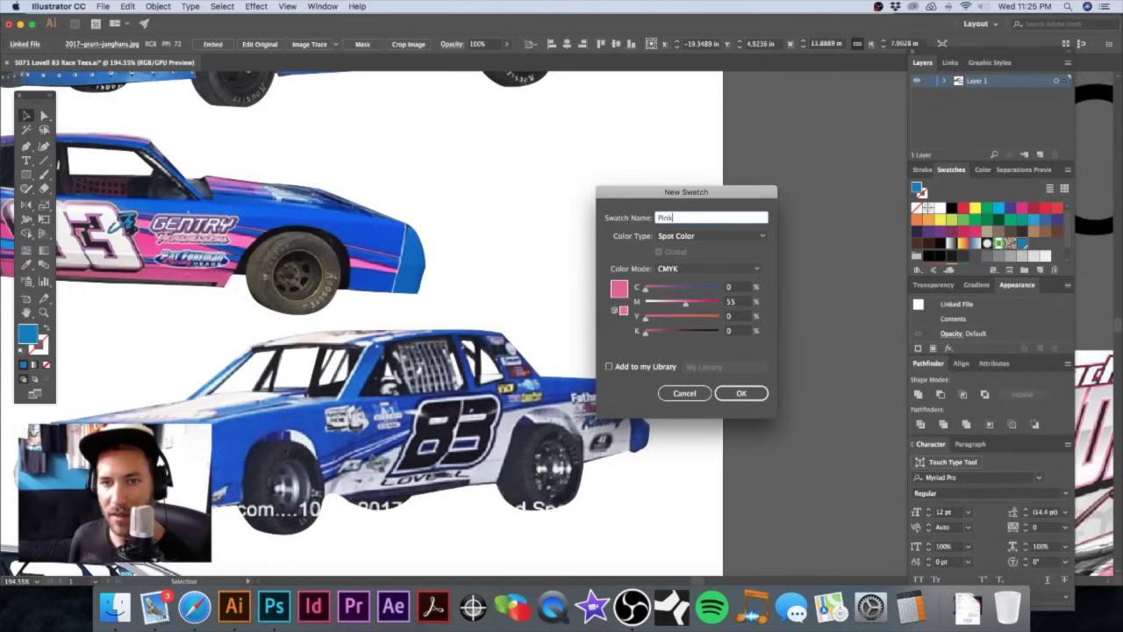
{"action": "left_click_drag", "start_coordinate": [643, 190], "coordinate": [648, 177]}
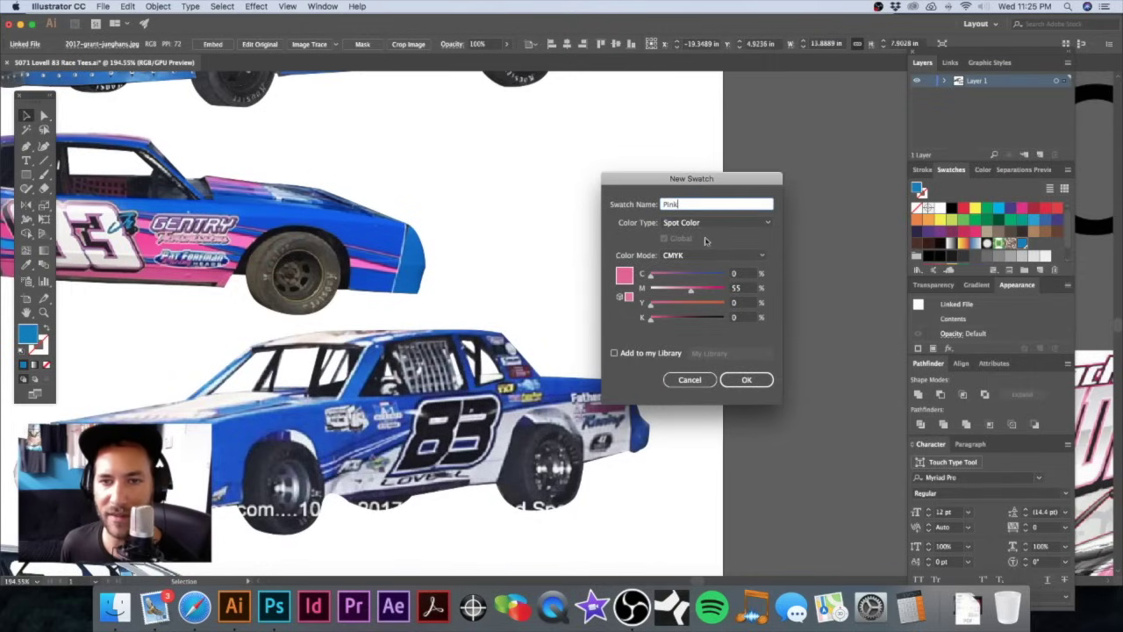
{"action": "left_click", "coordinate": [745, 379]}
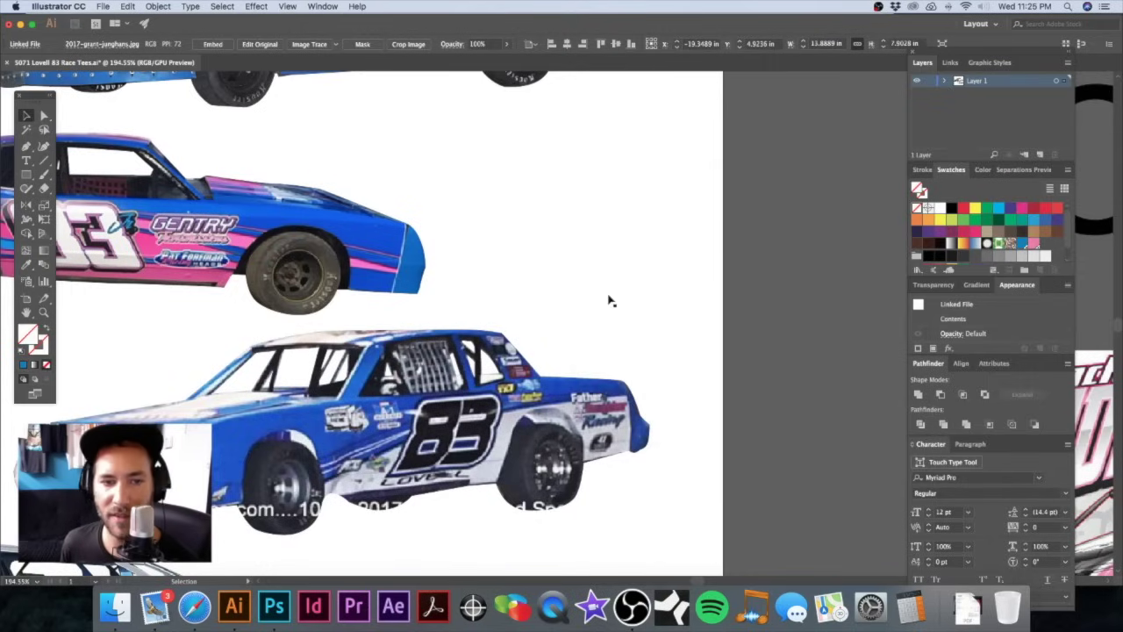
Step: With nothing selected, start a new swatch from the R=148 G=148 B=148 gray, name it Grey and switch its color mode to CMYK
{"action": "left_click", "coordinate": [819, 263]}
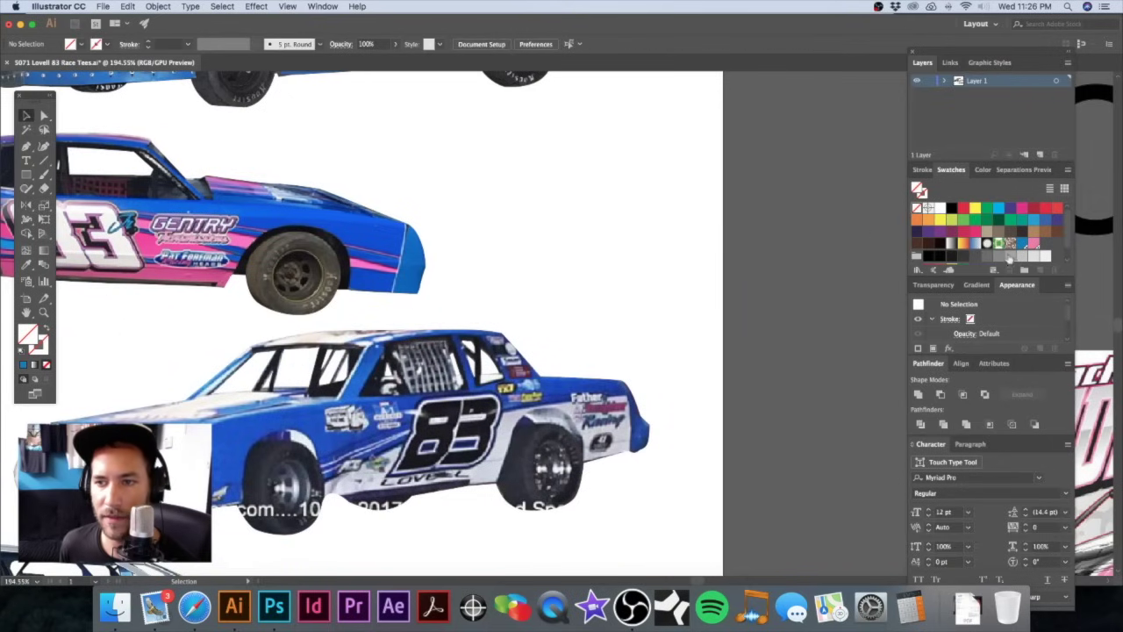
{"action": "left_click", "coordinate": [1009, 257]}
{"action": "left_click_drag", "start_coordinate": [440, 260], "coordinate": [532, 192]}
{"action": "left_click_drag", "start_coordinate": [562, 427], "coordinate": [609, 197]}
{"action": "left_click_drag", "start_coordinate": [308, 338], "coordinate": [397, 322]}
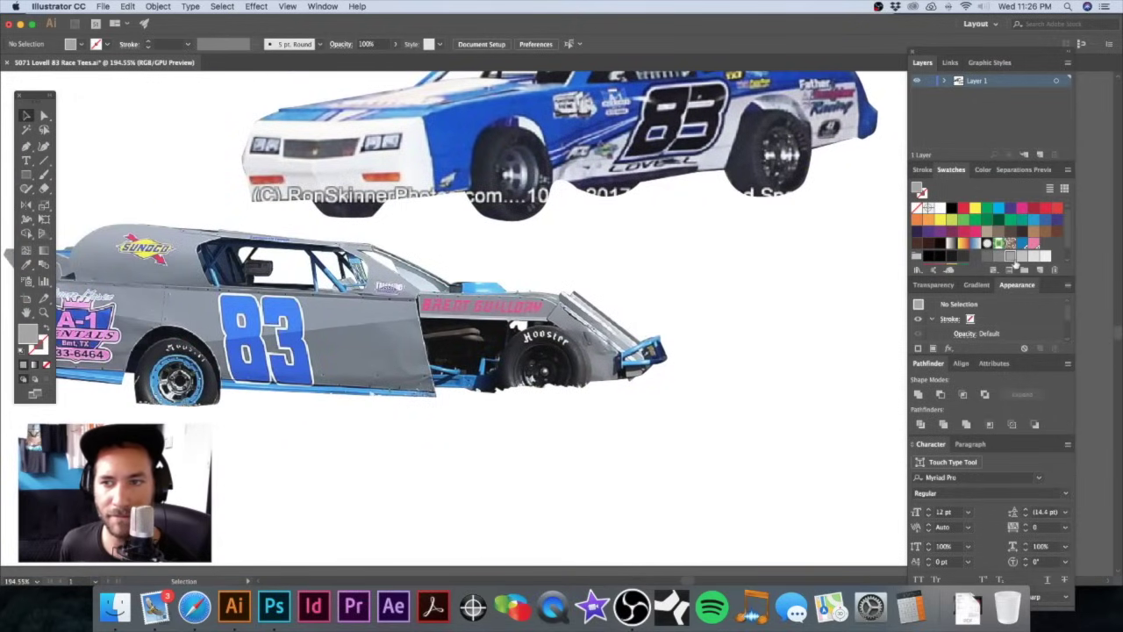
{"action": "left_click", "coordinate": [1040, 269]}
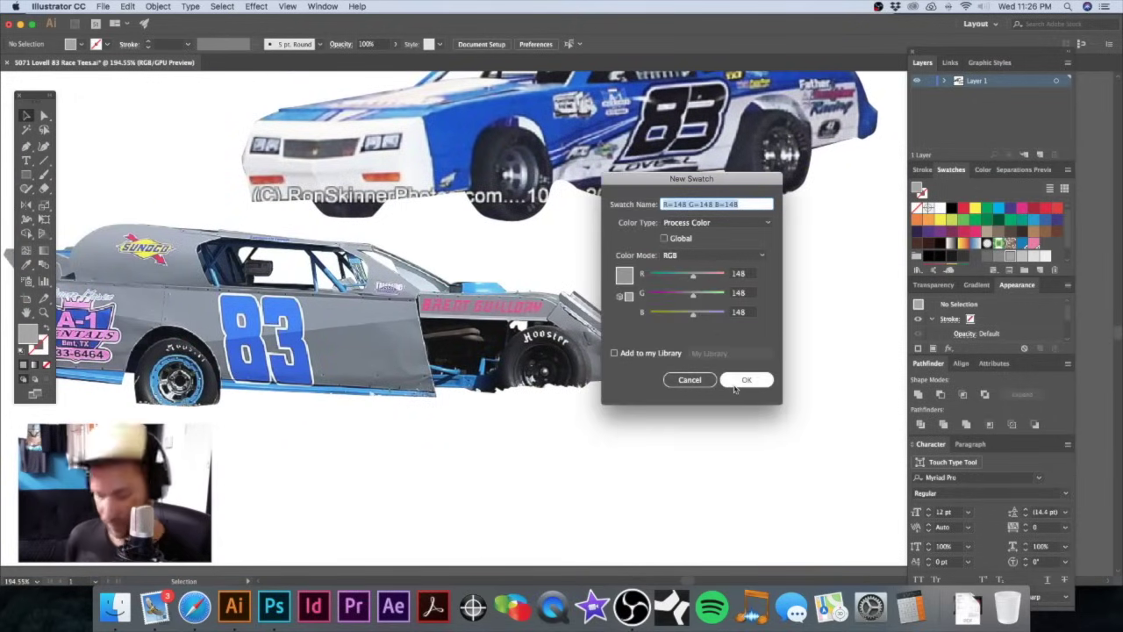
{"action": "type", "text": "Grey"}
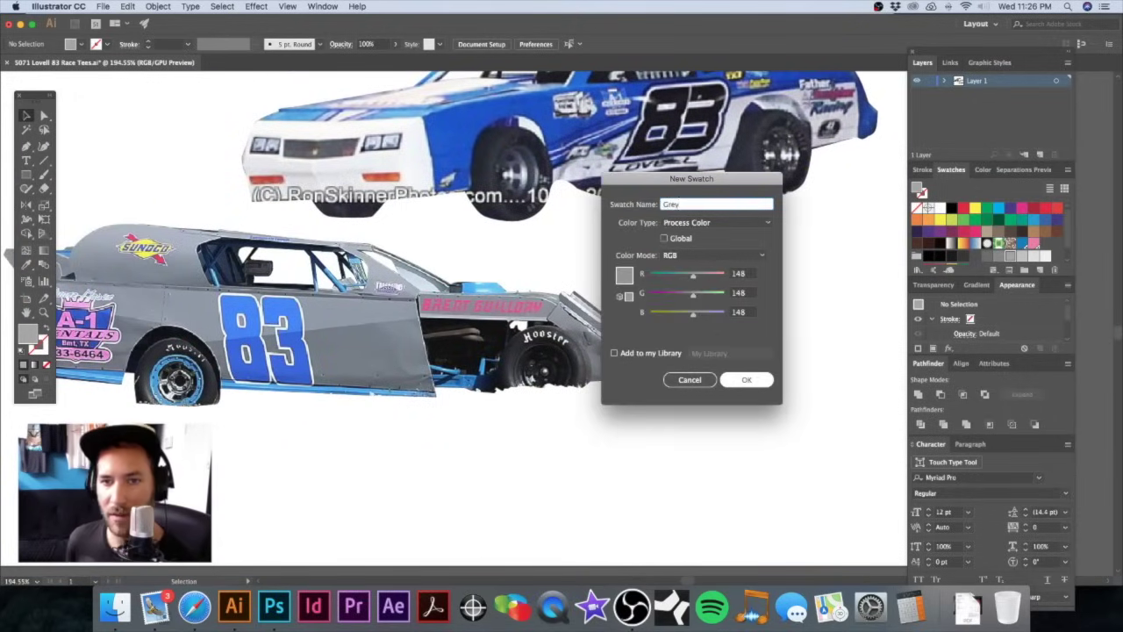
{"action": "left_click", "coordinate": [715, 255]}
{"action": "left_click", "coordinate": [682, 305]}
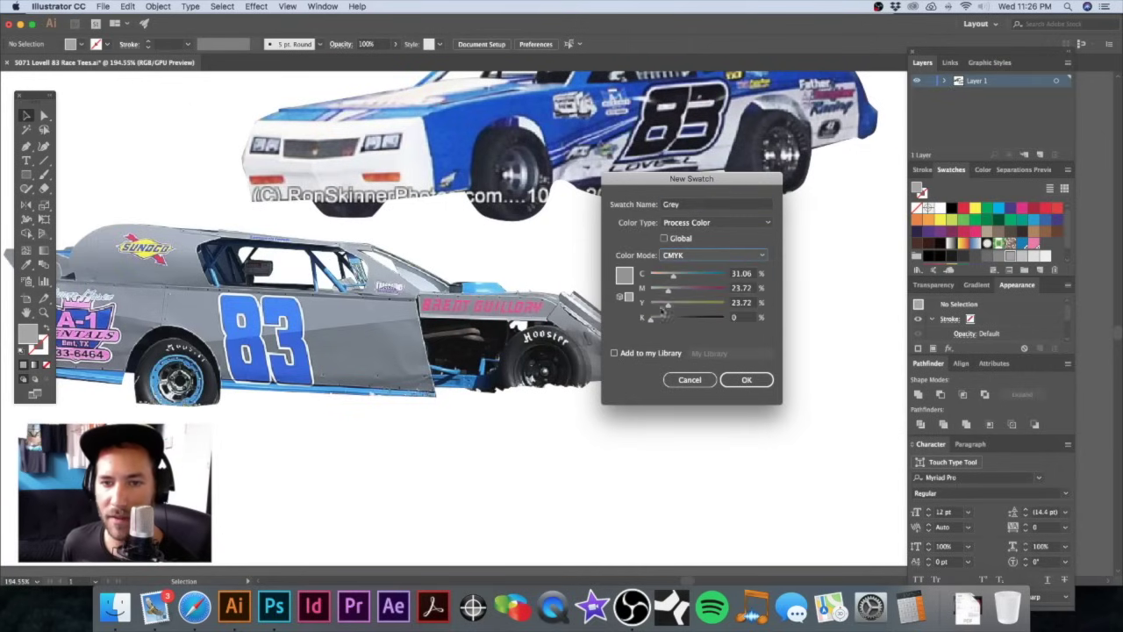
Step: Set the Grey swatch's color values to C 0, M 0, Y 0, K 30
{"action": "left_click", "coordinate": [740, 273]}
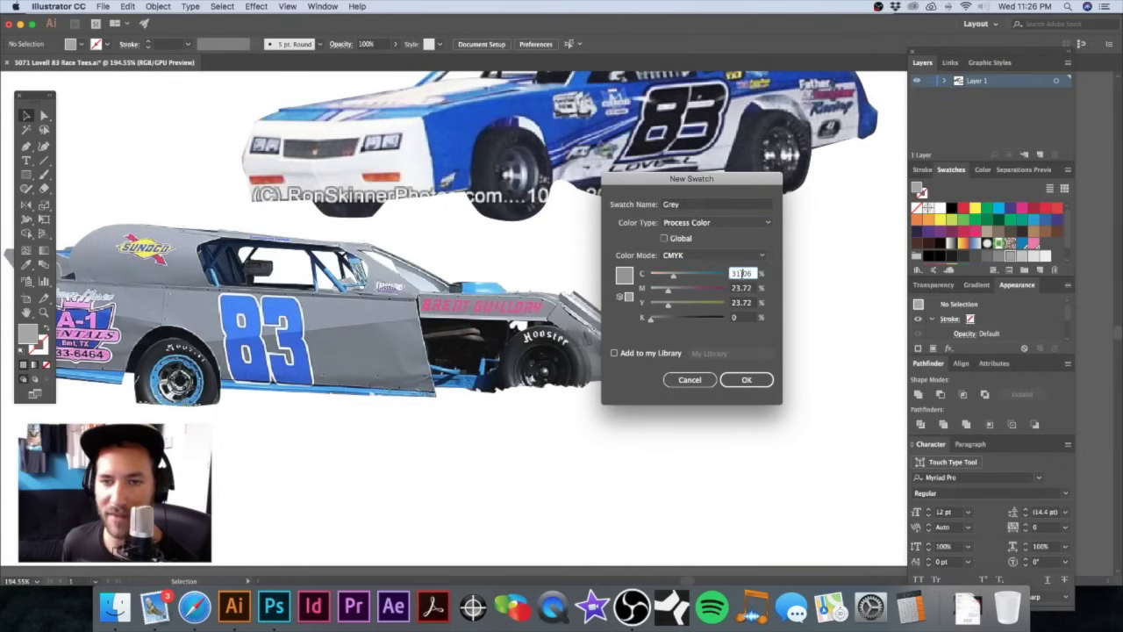
{"action": "double_click", "coordinate": [741, 273]}
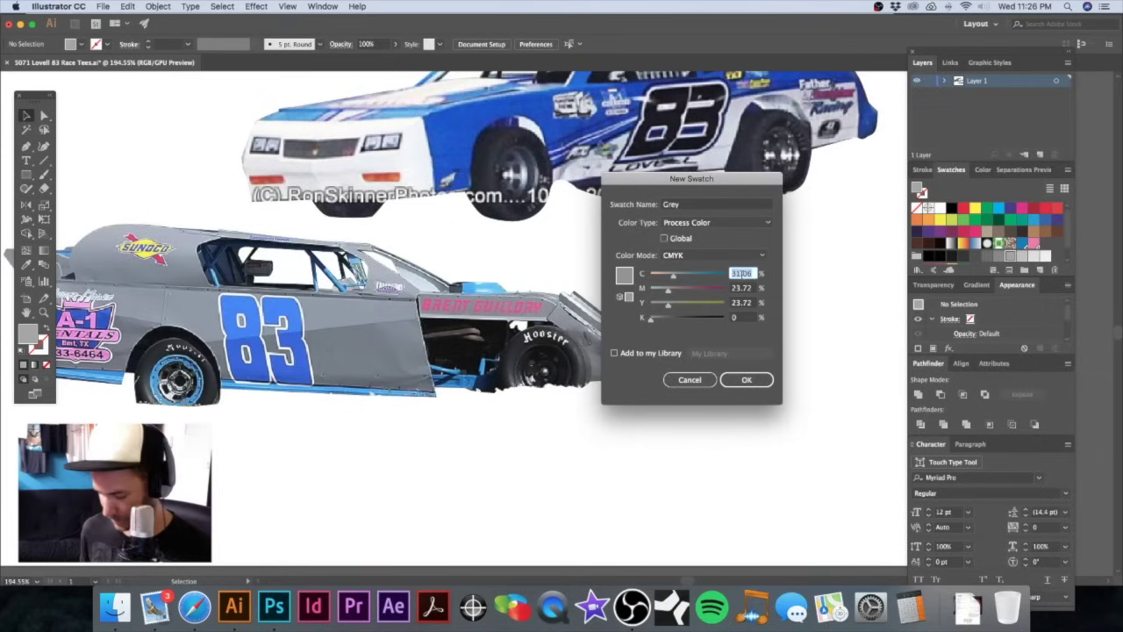
{"action": "type", "text": "0"}
{"action": "key", "text": "Tab"}
{"action": "type", "text": "0"}
{"action": "key", "text": "Tab"}
{"action": "type", "text": "0"}
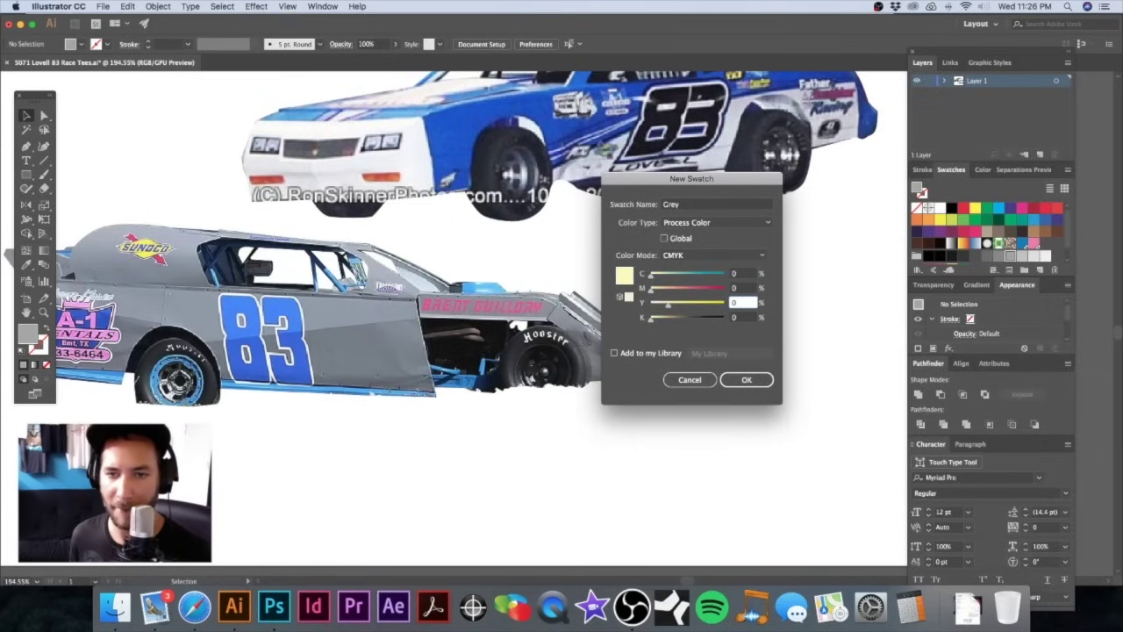
{"action": "left_click_drag", "start_coordinate": [651, 322], "coordinate": [623, 303]}
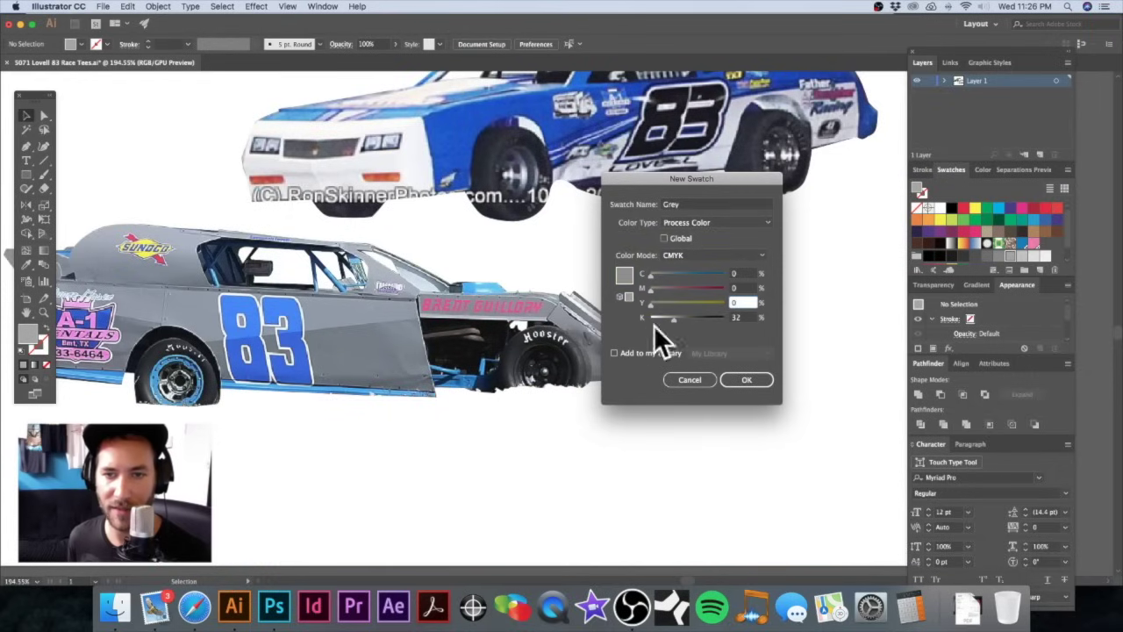
{"action": "left_click", "coordinate": [742, 319]}
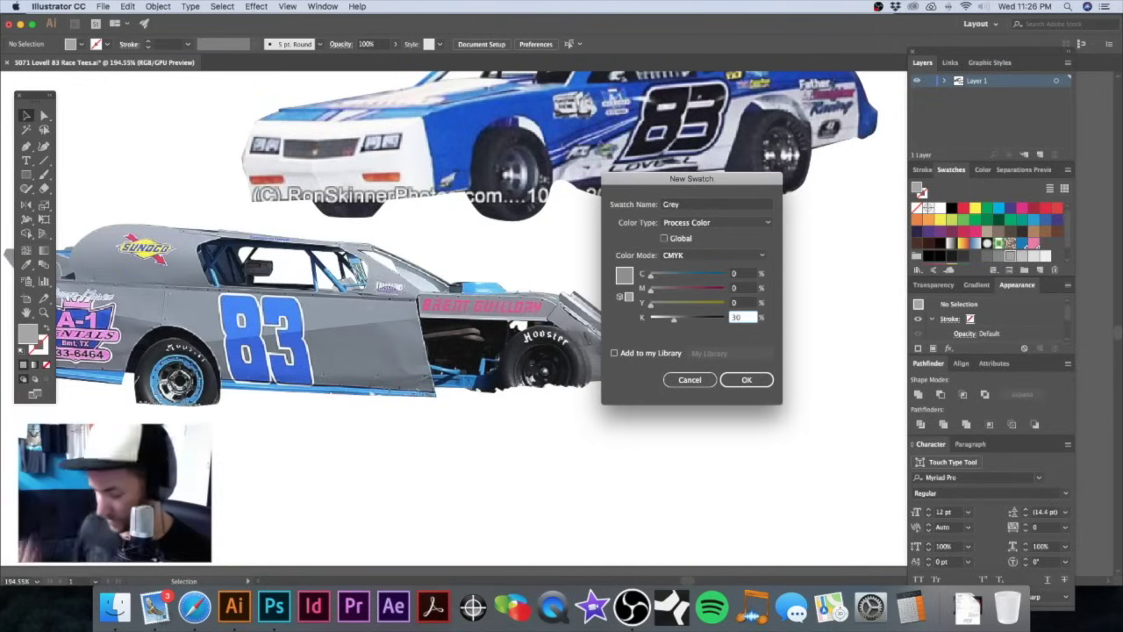
Step: Make the Grey swatch a Spot Color and save it to the swatches
{"action": "left_click", "coordinate": [741, 379]}
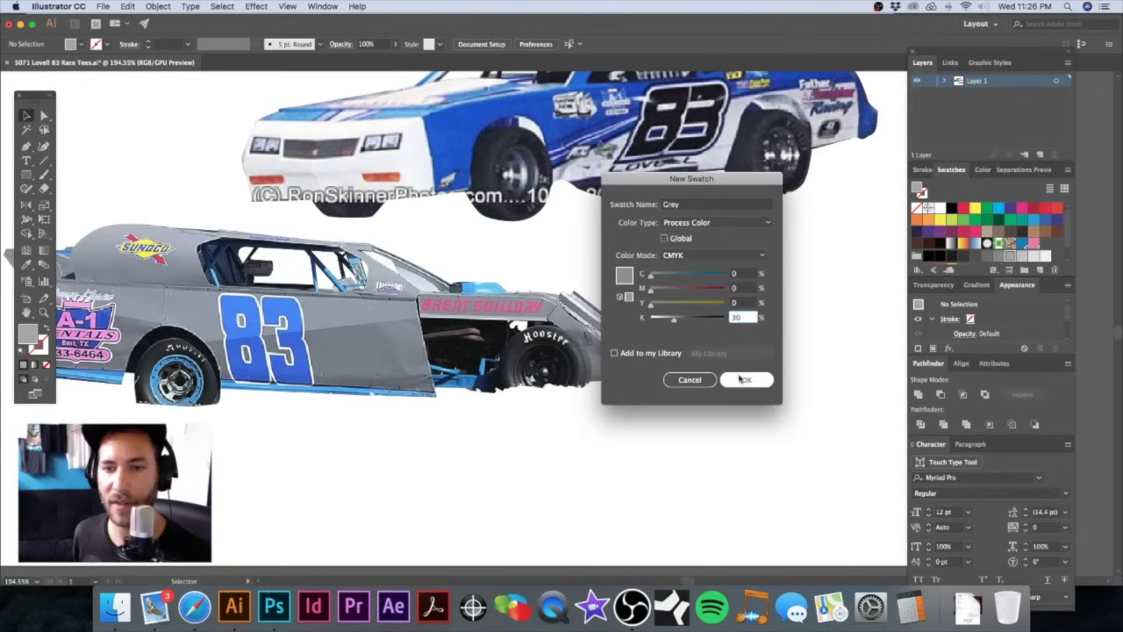
{"action": "left_click", "coordinate": [732, 223]}
{"action": "left_click", "coordinate": [707, 247]}
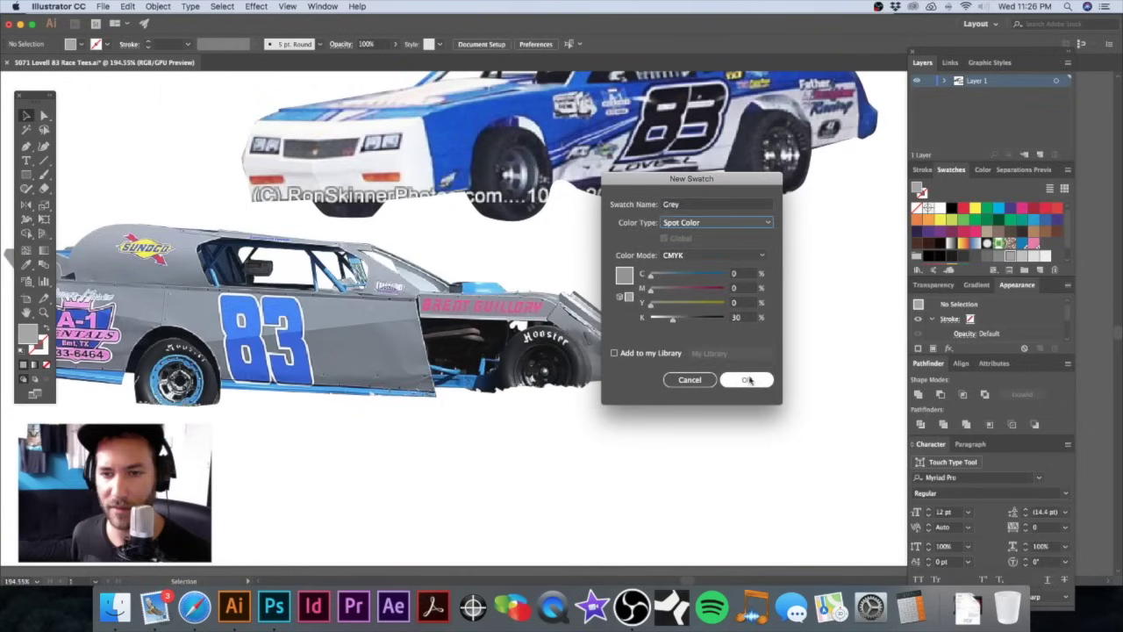
{"action": "left_click", "coordinate": [746, 379]}
{"action": "left_click_drag", "start_coordinate": [1023, 257], "coordinate": [1050, 243]}
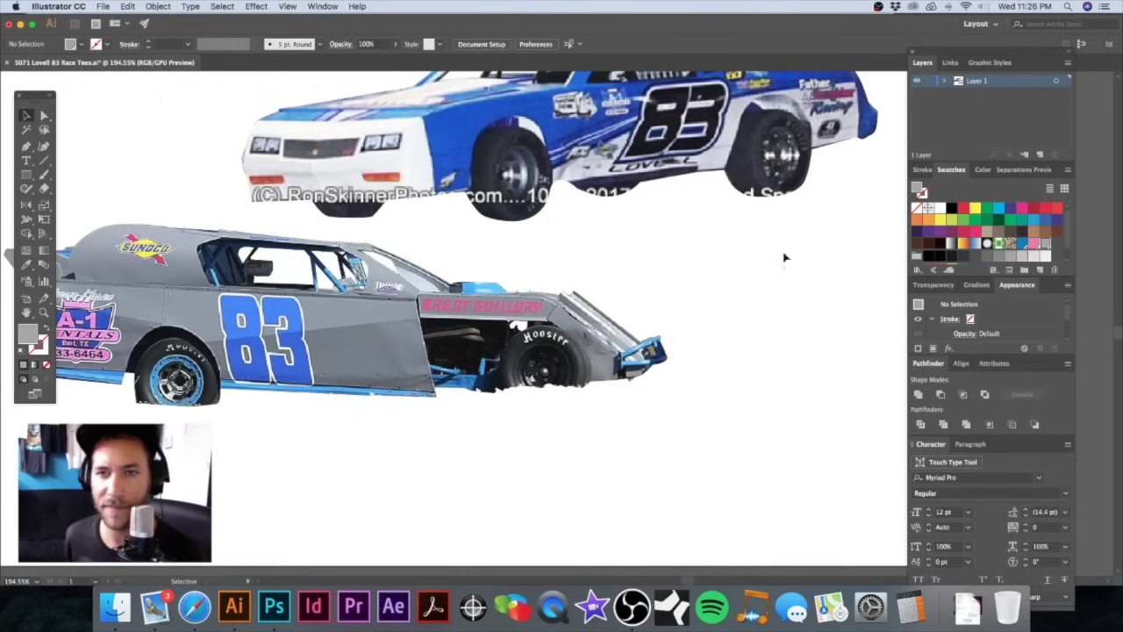
Step: Start a new swatch from the pure yellow swatch, name it YELLOW SPOT, and make it a Spot Color in CMYK mode
{"action": "scroll", "coordinate": [596, 263], "scroll_direction": "down", "scroll_amount": 3}
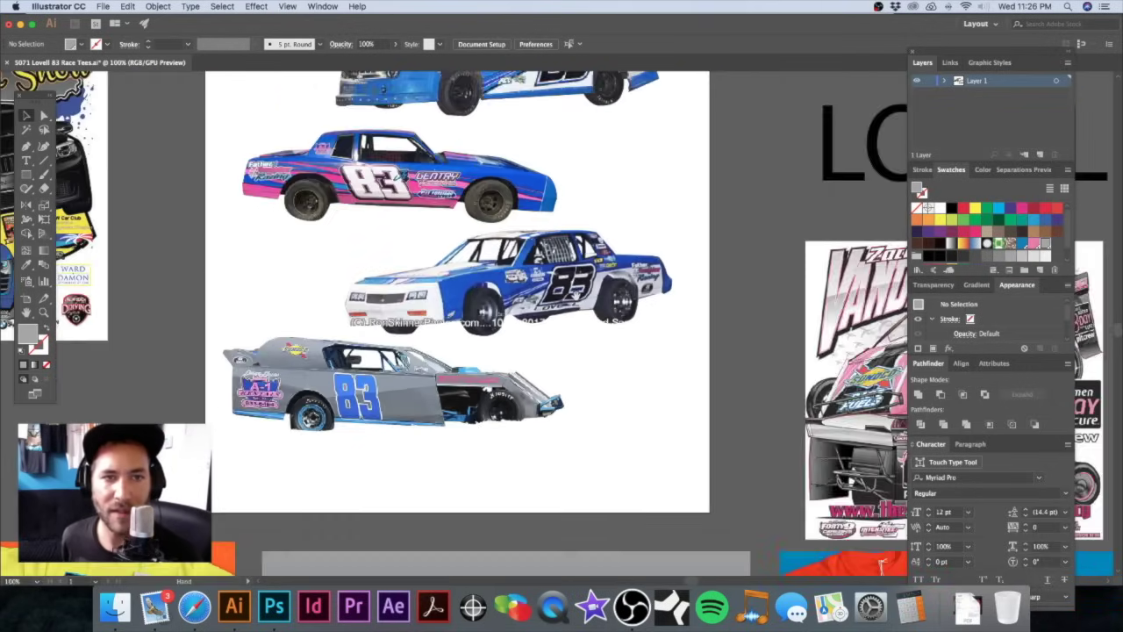
{"action": "scroll", "coordinate": [491, 456], "scroll_direction": "up", "scroll_amount": 3}
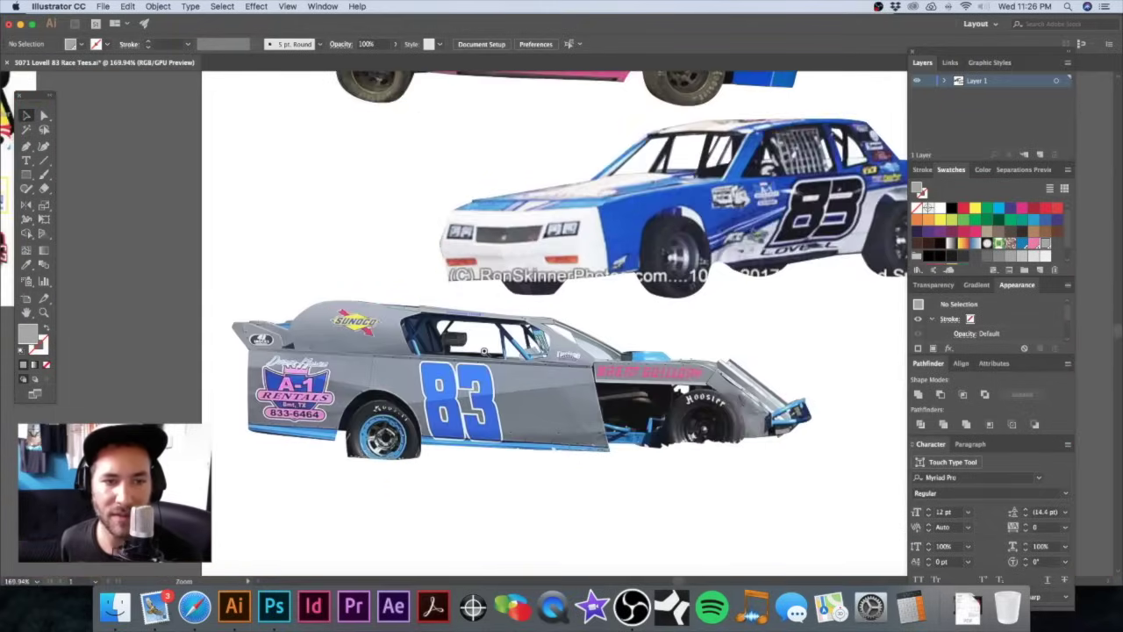
{"action": "scroll", "coordinate": [561, 349], "scroll_direction": "down", "scroll_amount": 3}
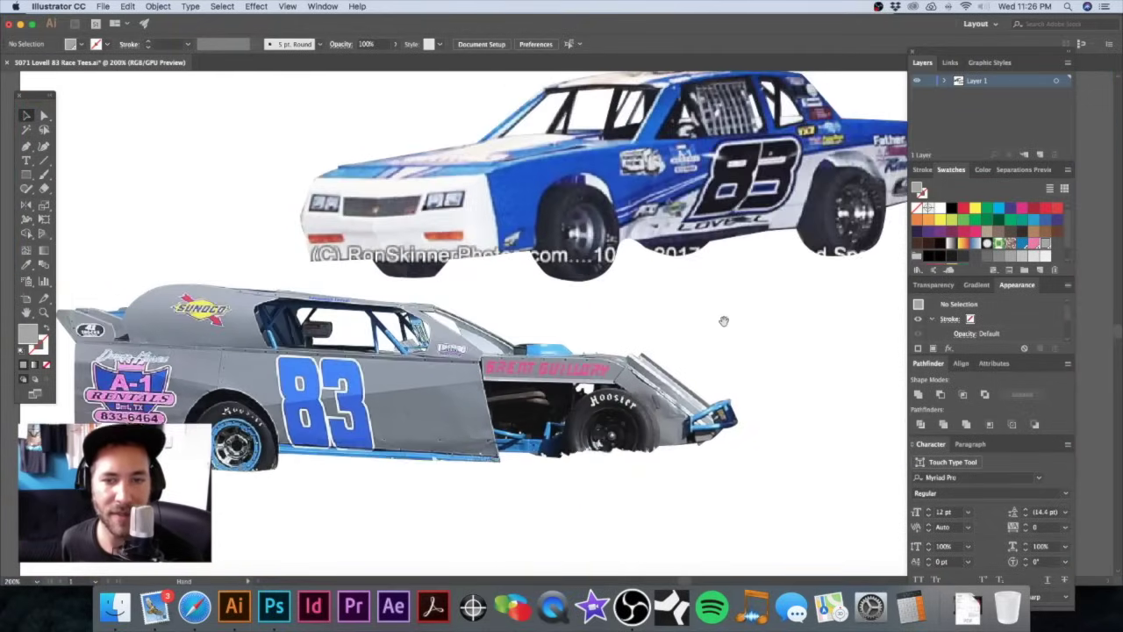
{"action": "left_click", "coordinate": [975, 209]}
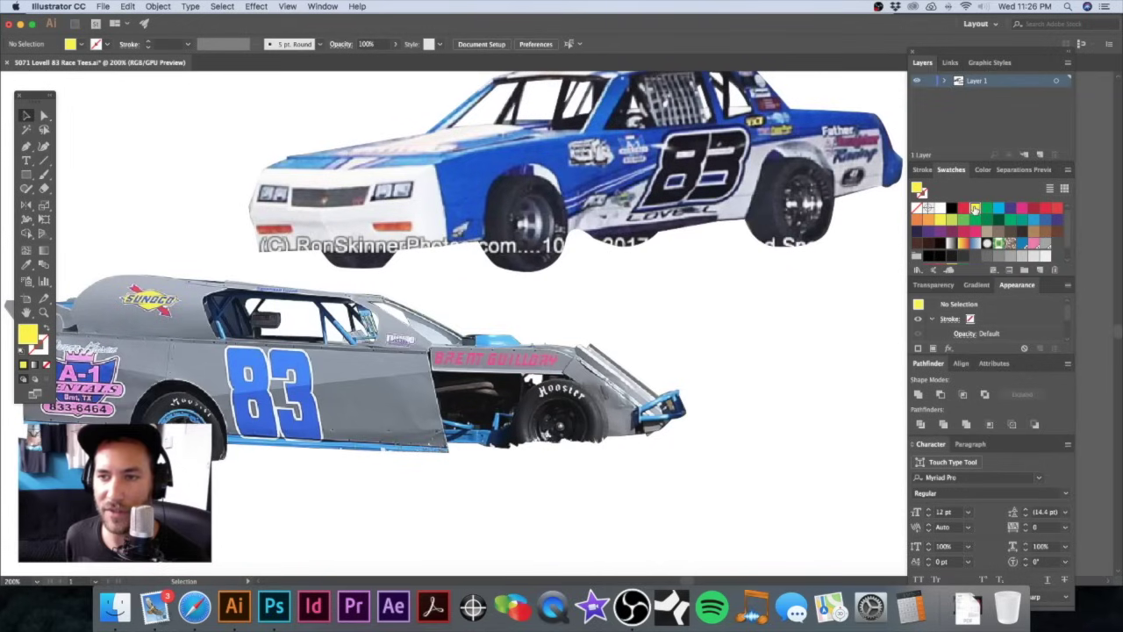
{"action": "left_click", "coordinate": [1038, 271]}
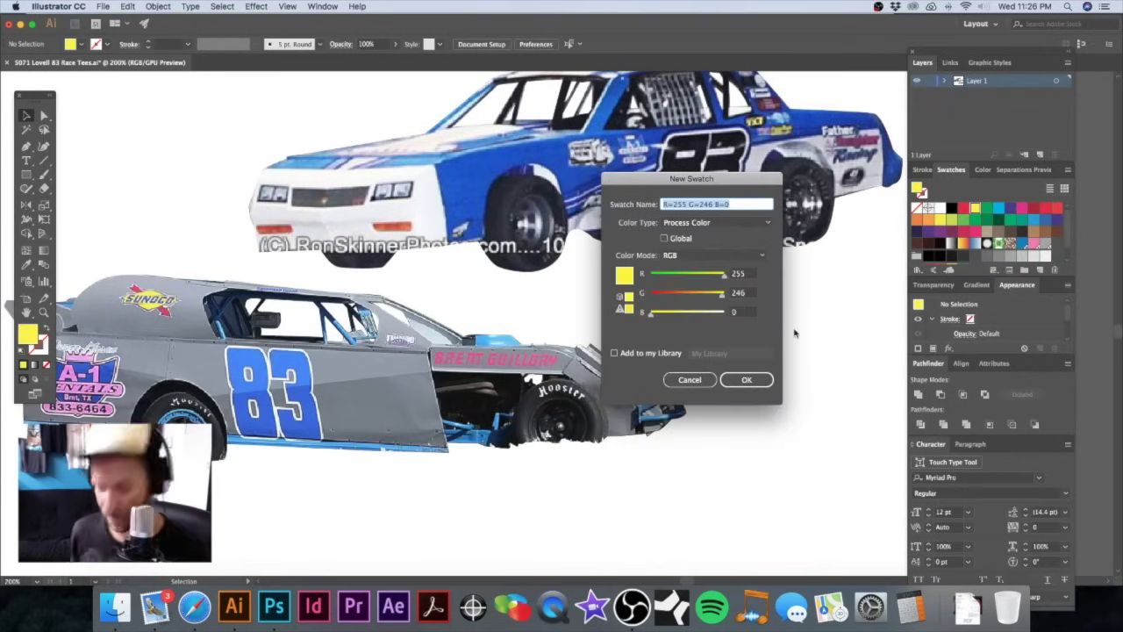
{"action": "type", "text": "YELL"}
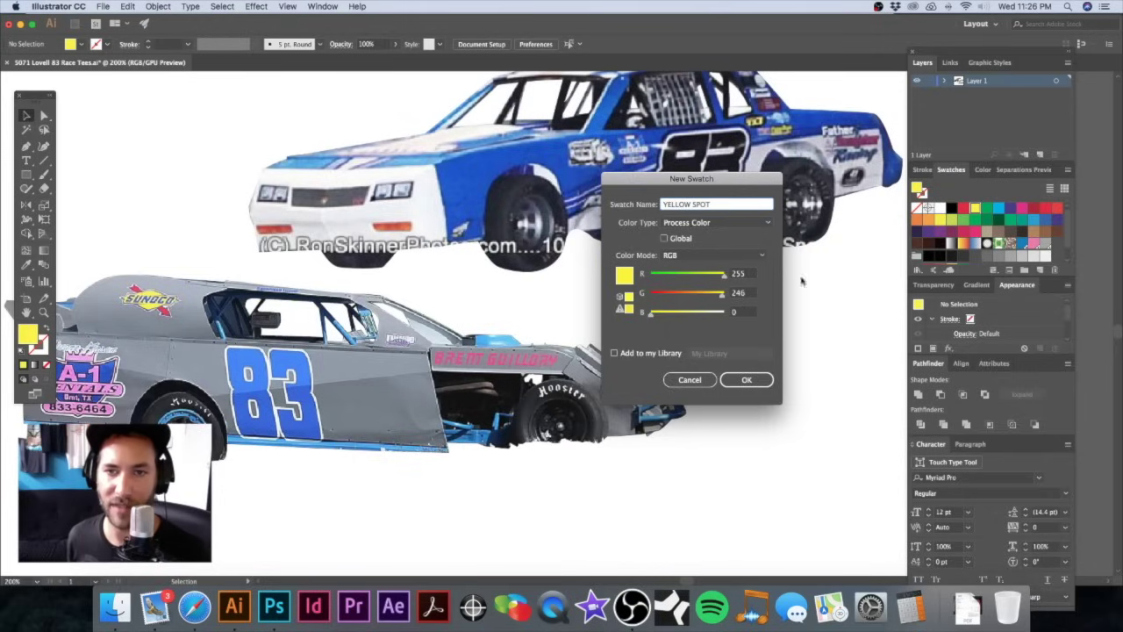
{"action": "type", "text": "OW SPOT"}
{"action": "left_click", "coordinate": [720, 222]}
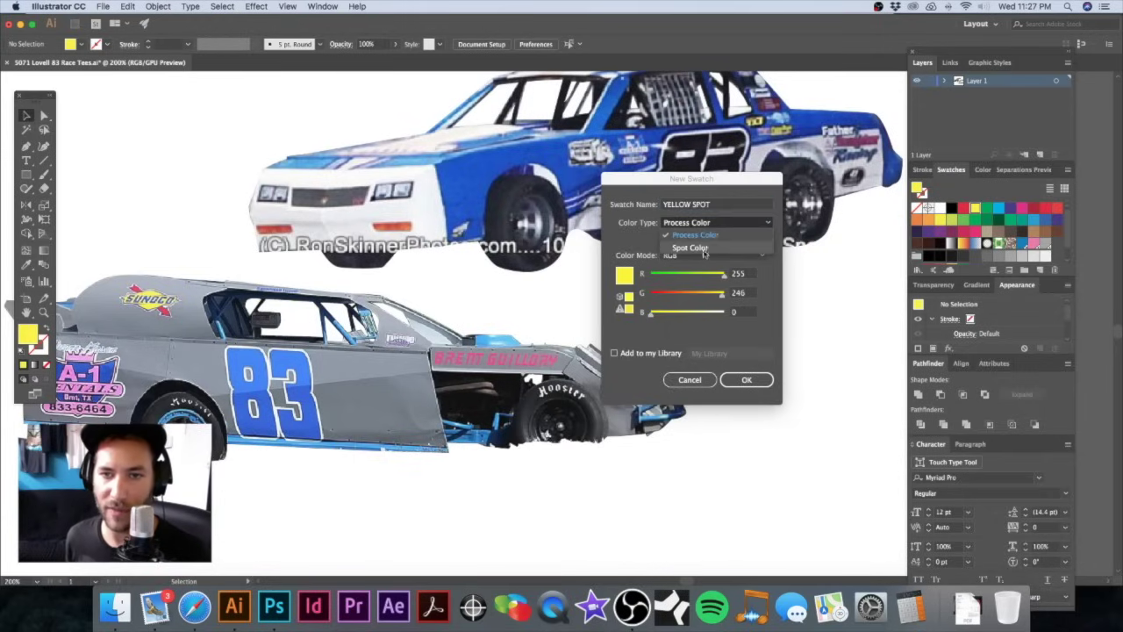
{"action": "left_click", "coordinate": [715, 251]}
{"action": "left_click", "coordinate": [715, 254]}
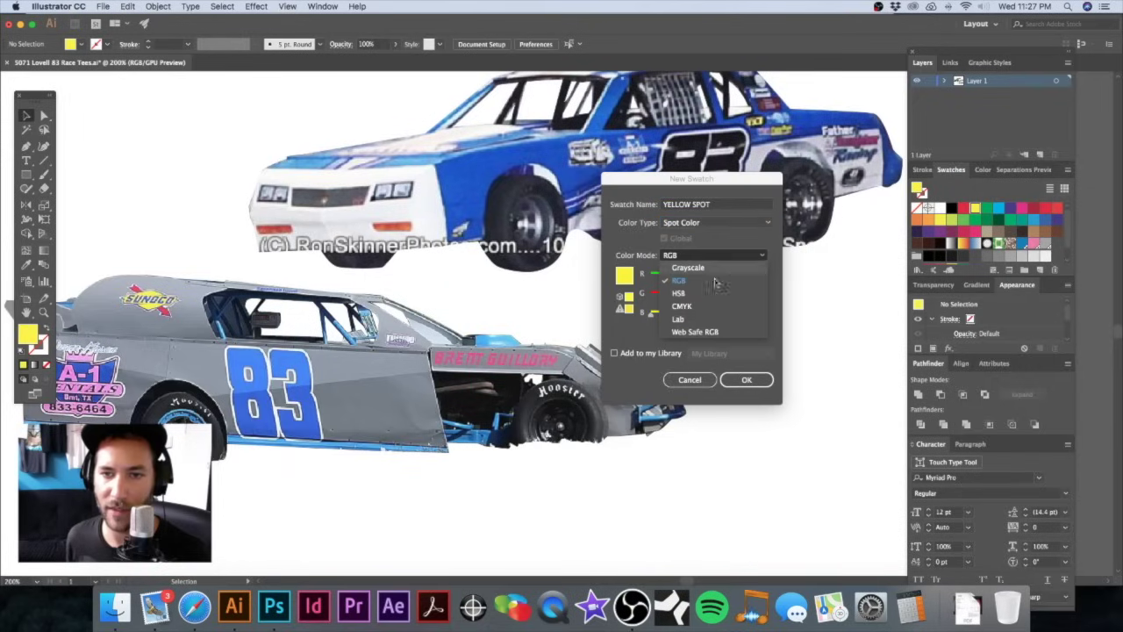
{"action": "left_click", "coordinate": [711, 305]}
Step: Set YELLOW SPOT's cyan and magenta to 0, adjust its yellow value, and save the swatch
{"action": "left_click", "coordinate": [748, 273]}
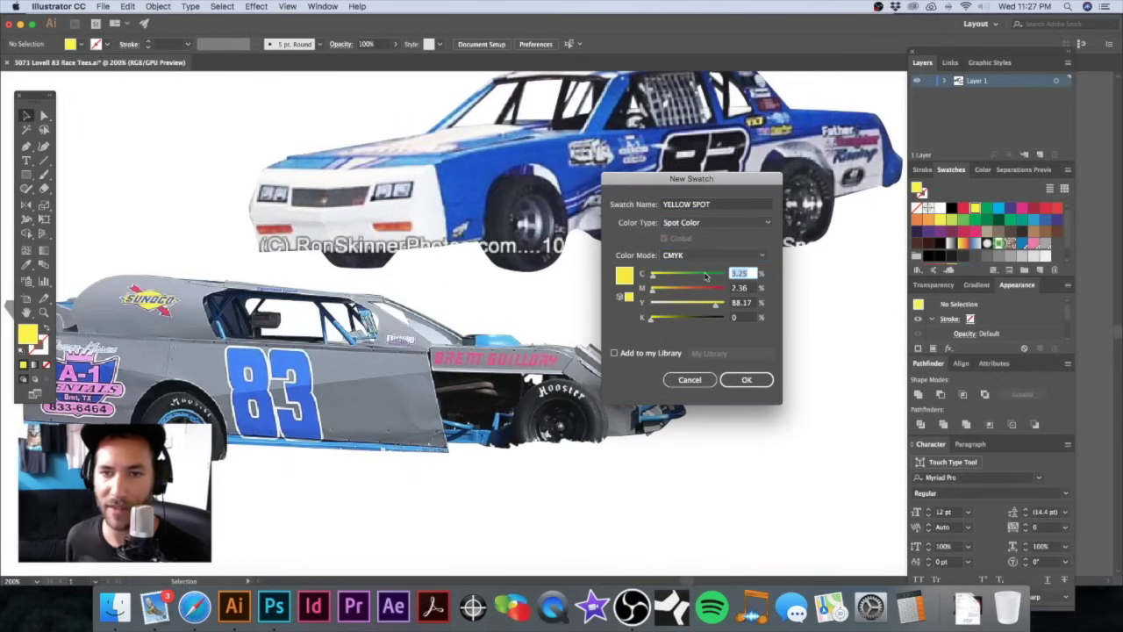
{"action": "type", "text": "0"}
{"action": "key", "text": "Tab"}
{"action": "type", "text": "0"}
{"action": "key", "text": "Tab"}
{"action": "type", "text": "0"}
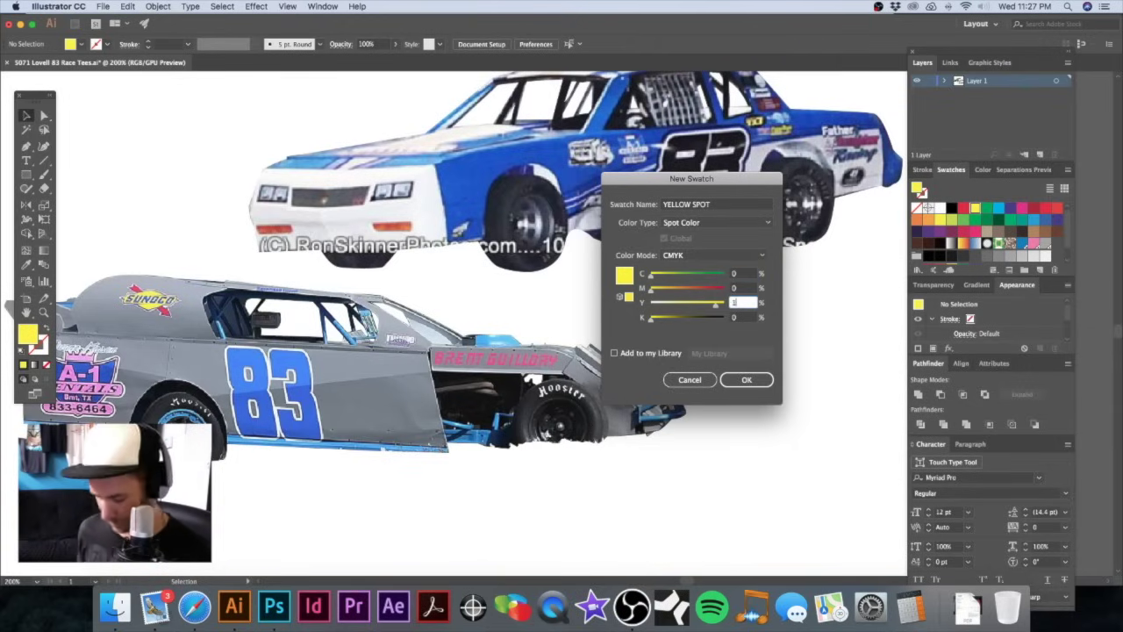
{"action": "left_click", "coordinate": [746, 379]}
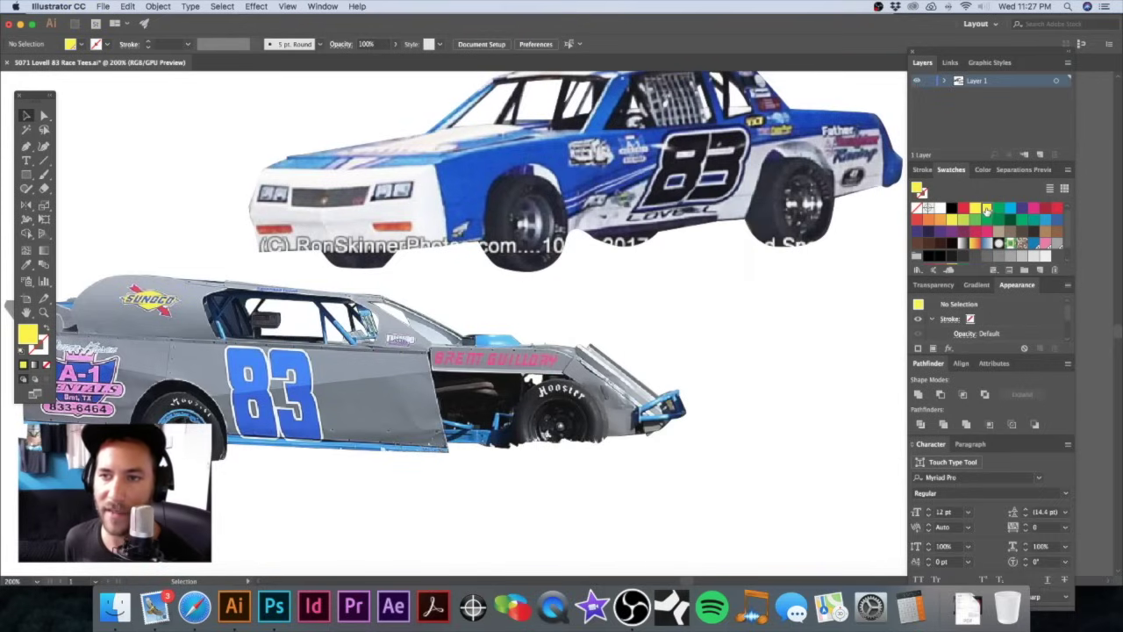
Step: Raise the Pink spot swatch's magenta value to 57
{"action": "double_click", "coordinate": [1033, 246]}
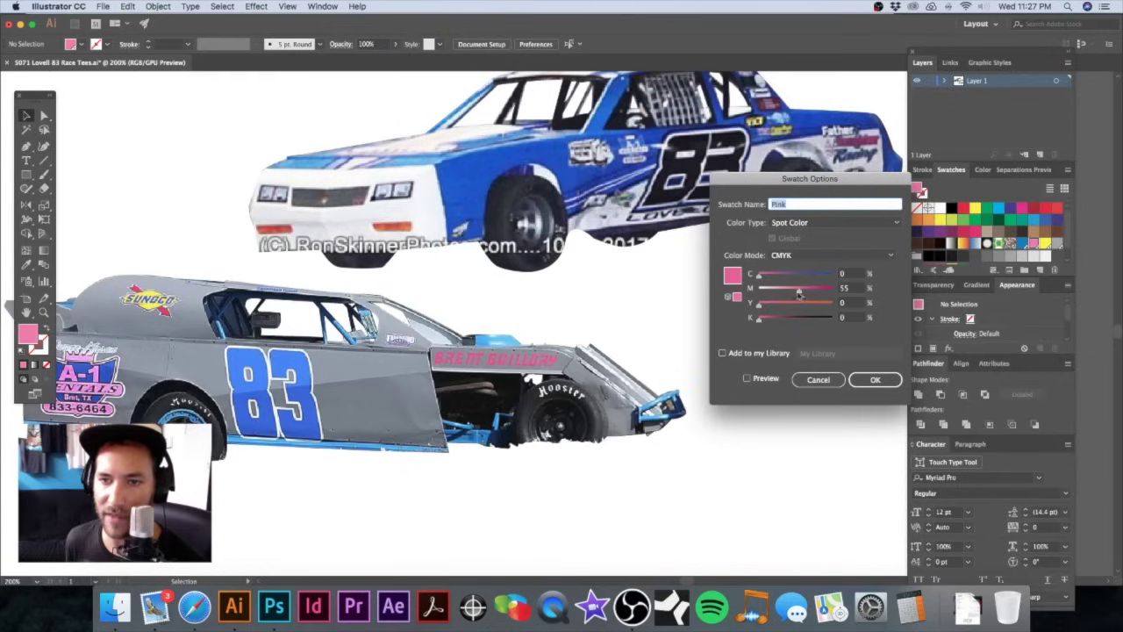
{"action": "left_click", "coordinate": [871, 380]}
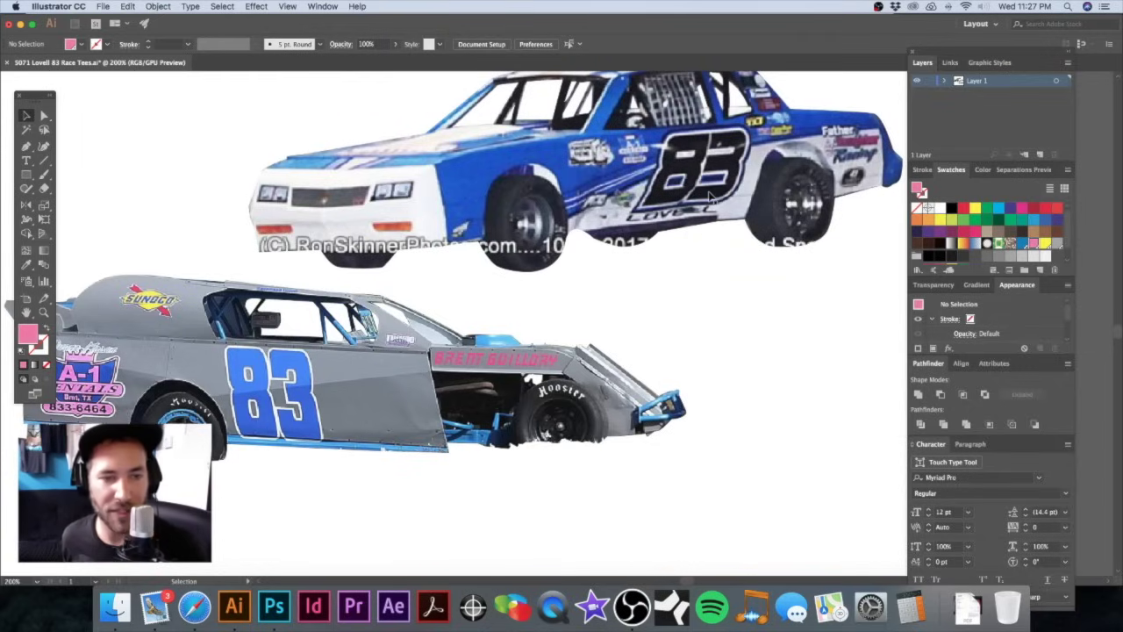
Step: Examine the pink-and-blue car and the blue-and-white car above it up close to check which colors they use
{"action": "left_click", "coordinate": [562, 334], "text": "alt"}
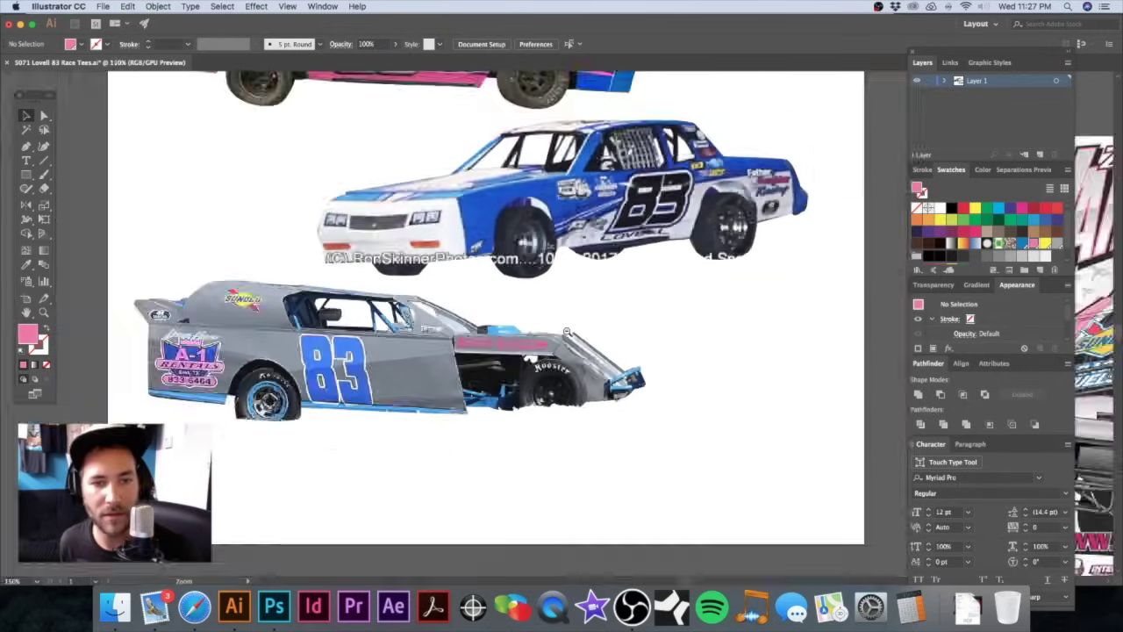
{"action": "left_click", "coordinate": [566, 332], "text": "alt"}
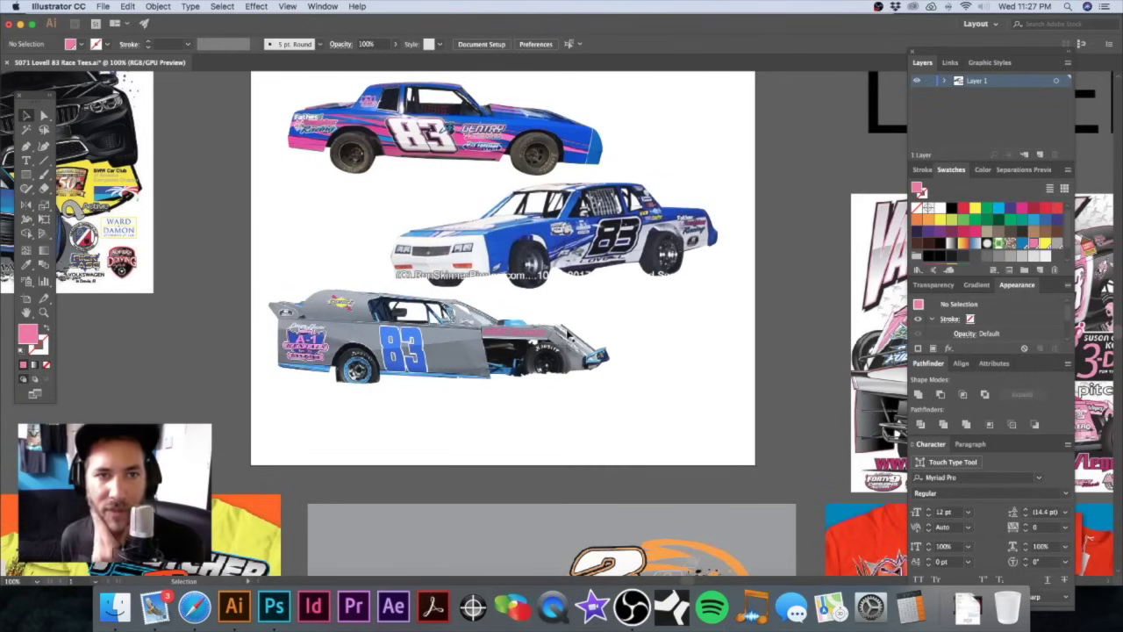
{"action": "left_click_drag", "start_coordinate": [320, 130], "coordinate": [548, 173]}
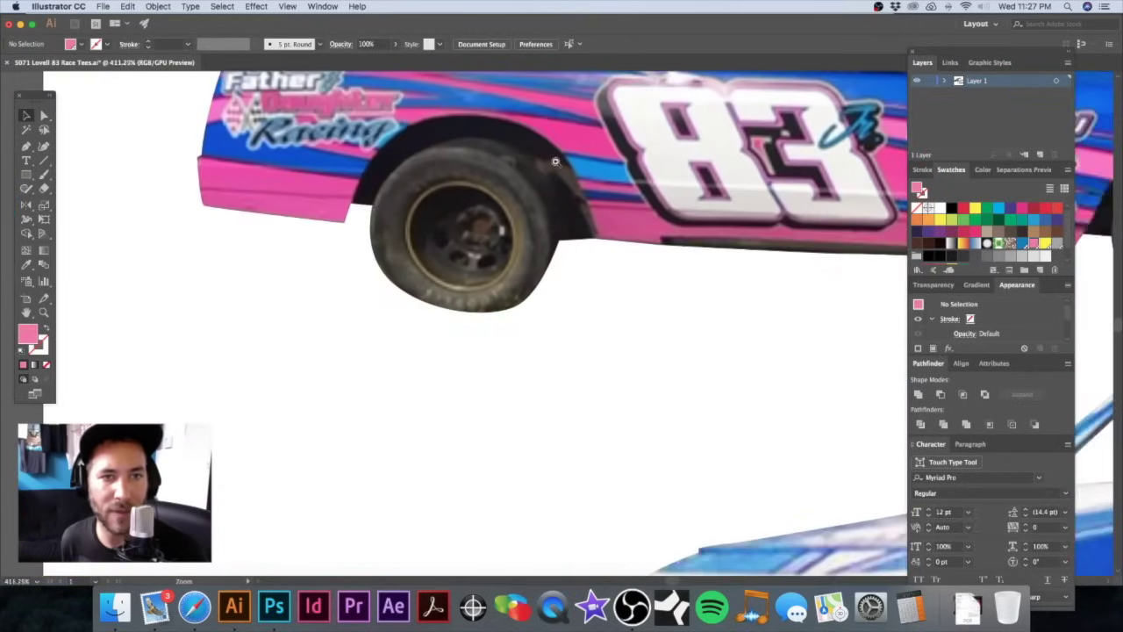
{"action": "key", "text": "super+space"}
{"action": "left_click", "coordinate": [725, 247], "text": "alt+super"}
{"action": "left_click", "coordinate": [725, 246], "text": "alt+super"}
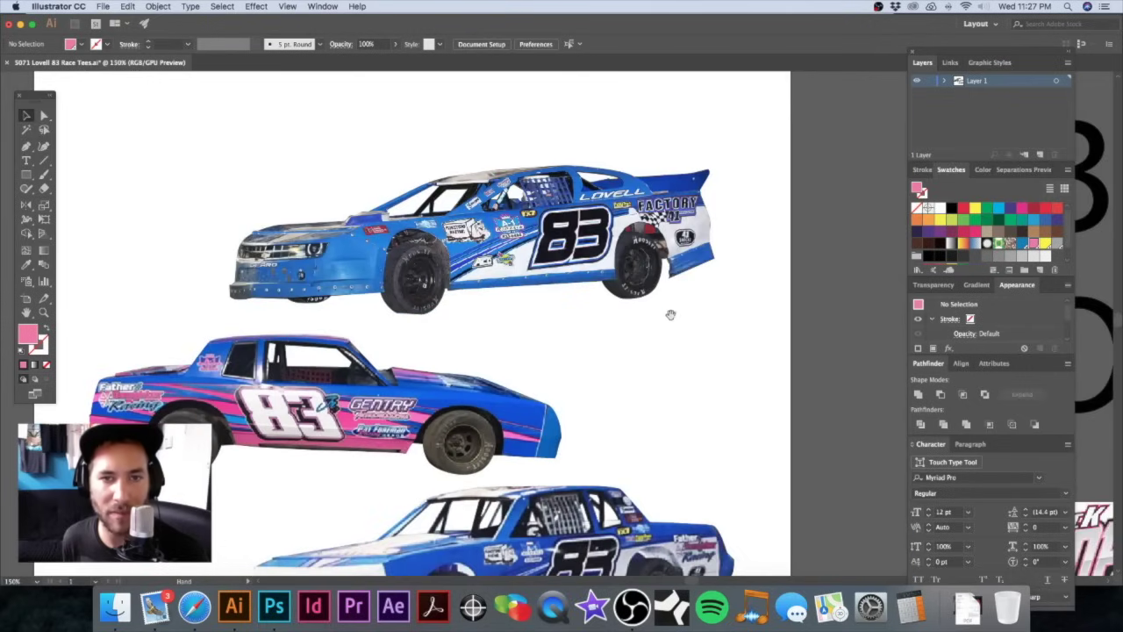
{"action": "left_click_drag", "start_coordinate": [645, 340], "coordinate": [654, 321]}
{"action": "left_click_drag", "start_coordinate": [525, 244], "coordinate": [626, 253]}
{"action": "left_click", "coordinate": [664, 313], "text": "alt+super"}
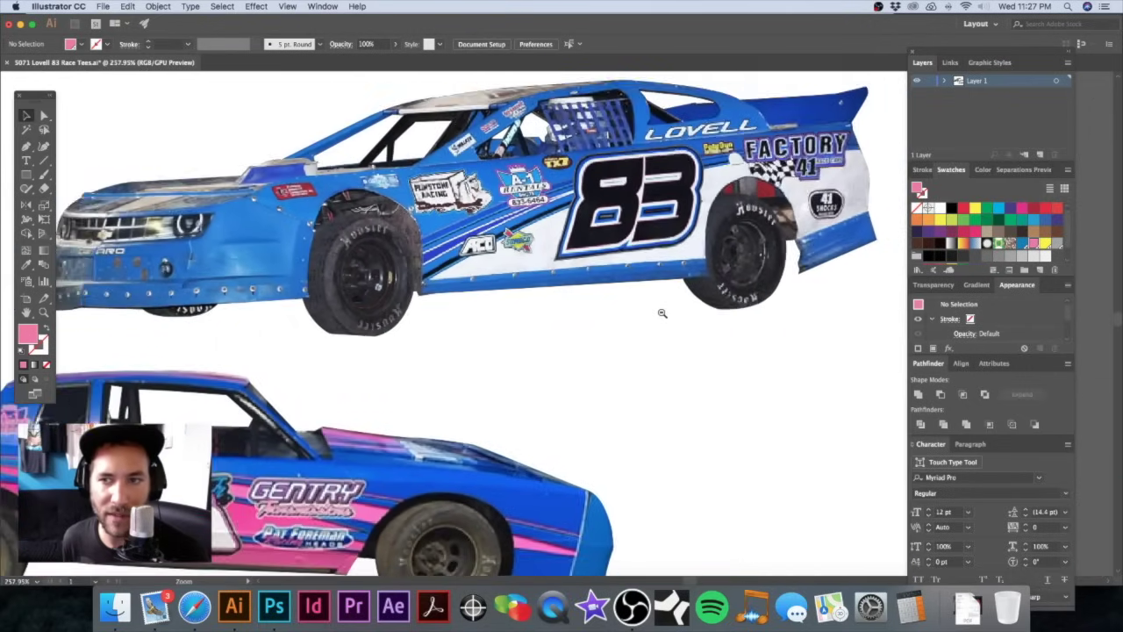
{"action": "left_click_drag", "start_coordinate": [708, 286], "coordinate": [670, 282]}
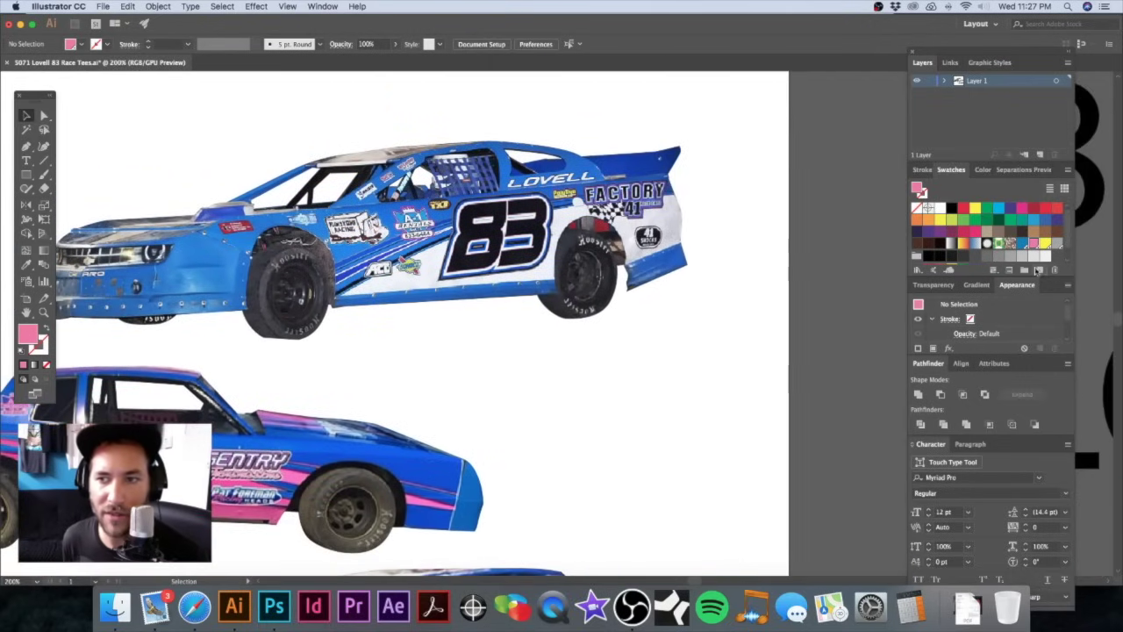
Step: Create a global Process Color swatch named WHITE BASE with C 0, M 0, Y 0, K 0
{"action": "left_click", "coordinate": [1040, 270]}
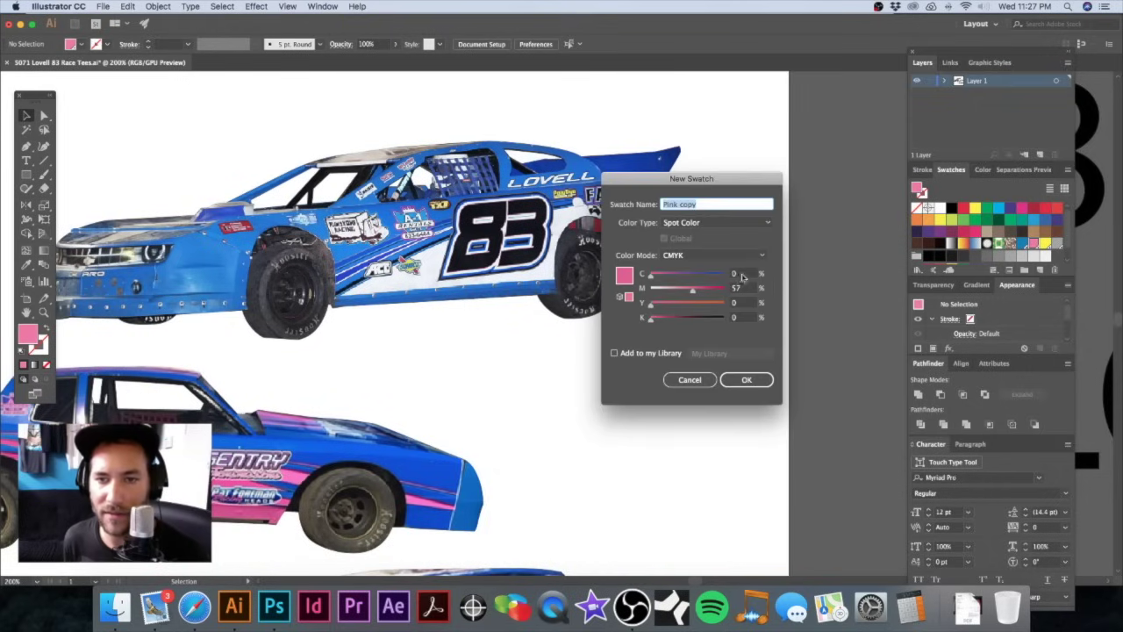
{"action": "left_click", "coordinate": [743, 275]}
{"action": "key", "text": "Tab"}
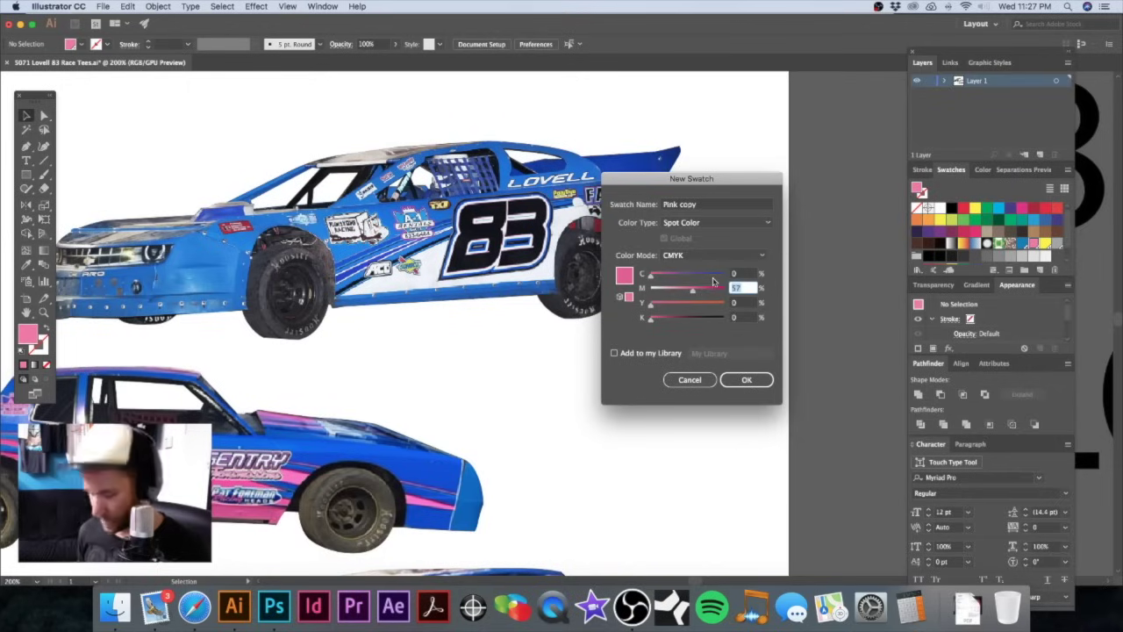
{"action": "left_click", "coordinate": [700, 205]}
{"action": "type", "text": "WHITE BASE"}
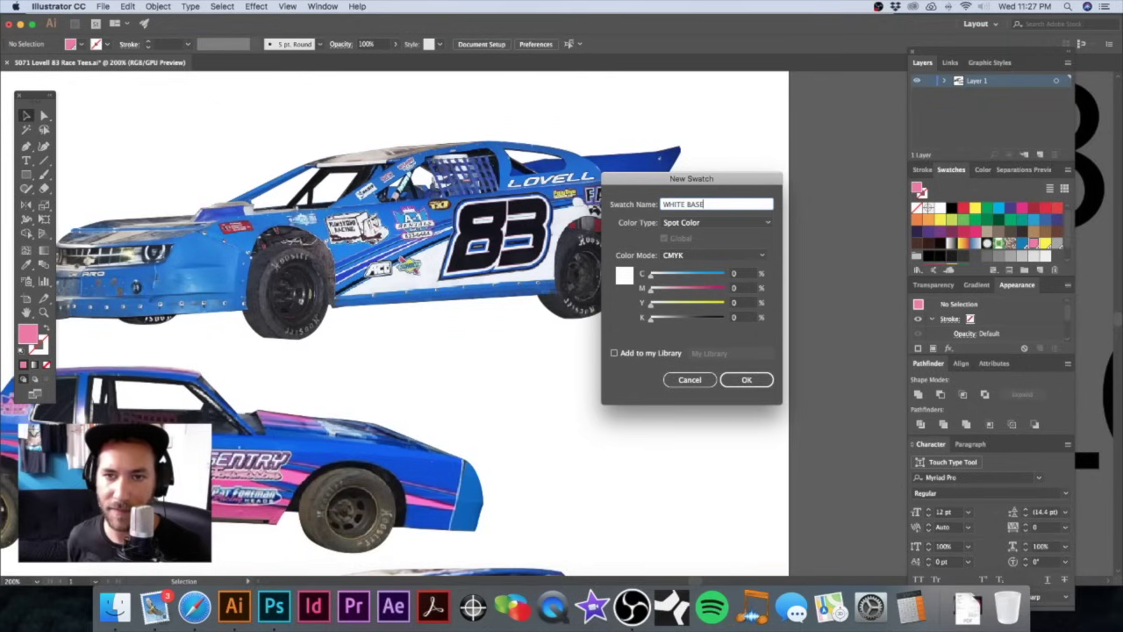
{"action": "left_click", "coordinate": [679, 222]}
{"action": "left_click", "coordinate": [703, 225]}
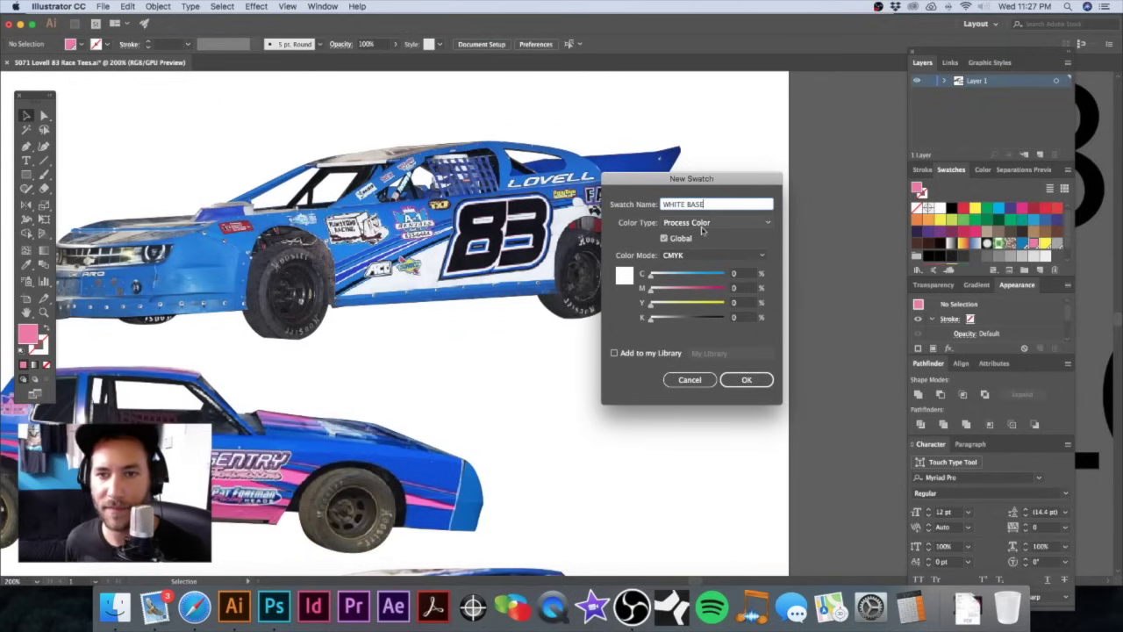
{"action": "left_click", "coordinate": [746, 380]}
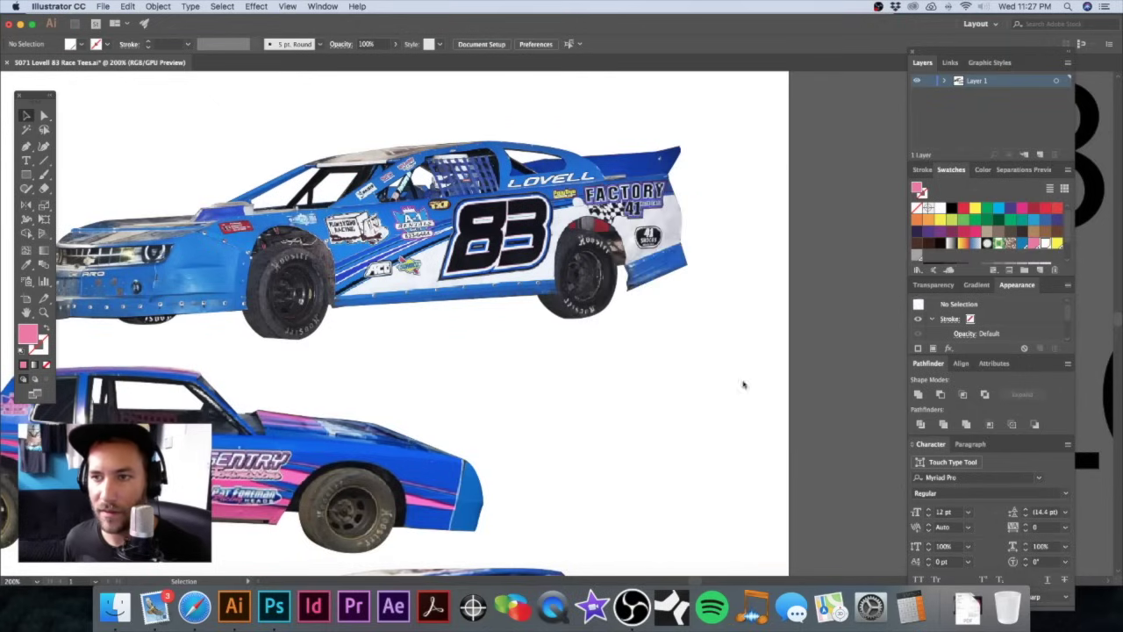
Step: Change the WHITE BASE swatch's color type to Spot Color
{"action": "scroll", "coordinate": [1001, 242], "scroll_direction": "down", "scroll_amount": 1}
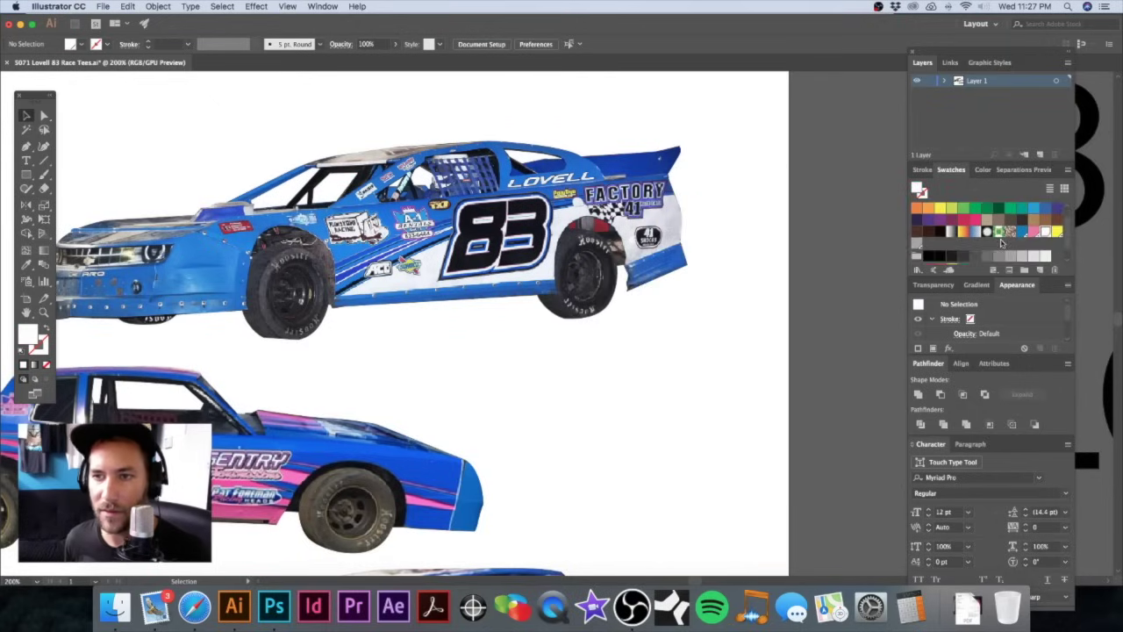
{"action": "double_click", "coordinate": [1044, 232]}
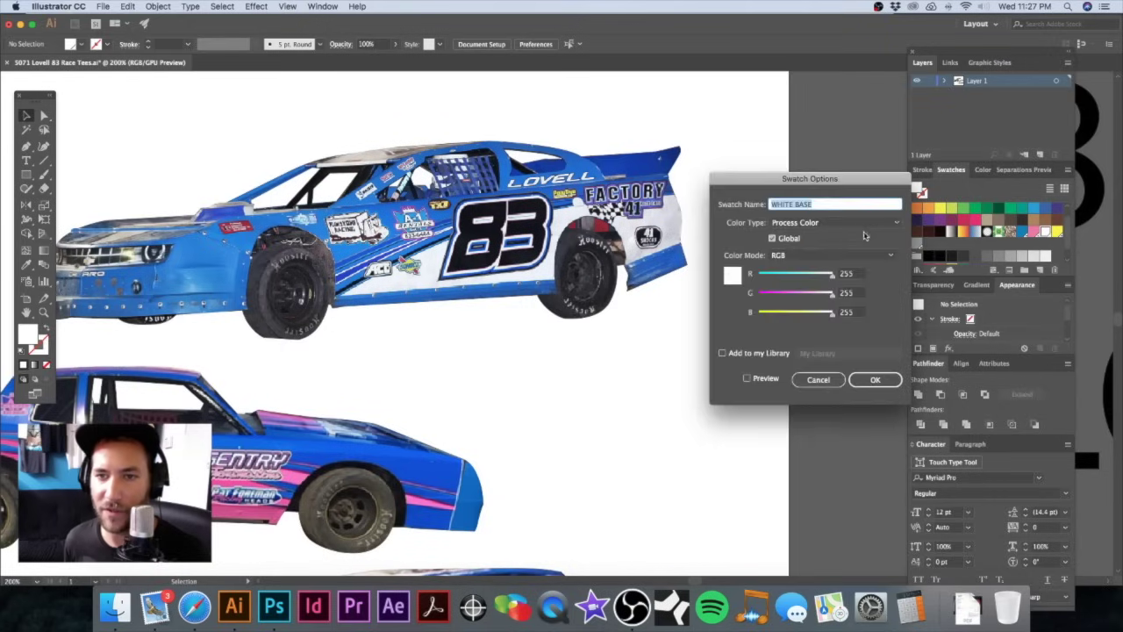
{"action": "left_click", "coordinate": [807, 224]}
{"action": "left_click", "coordinate": [804, 245]}
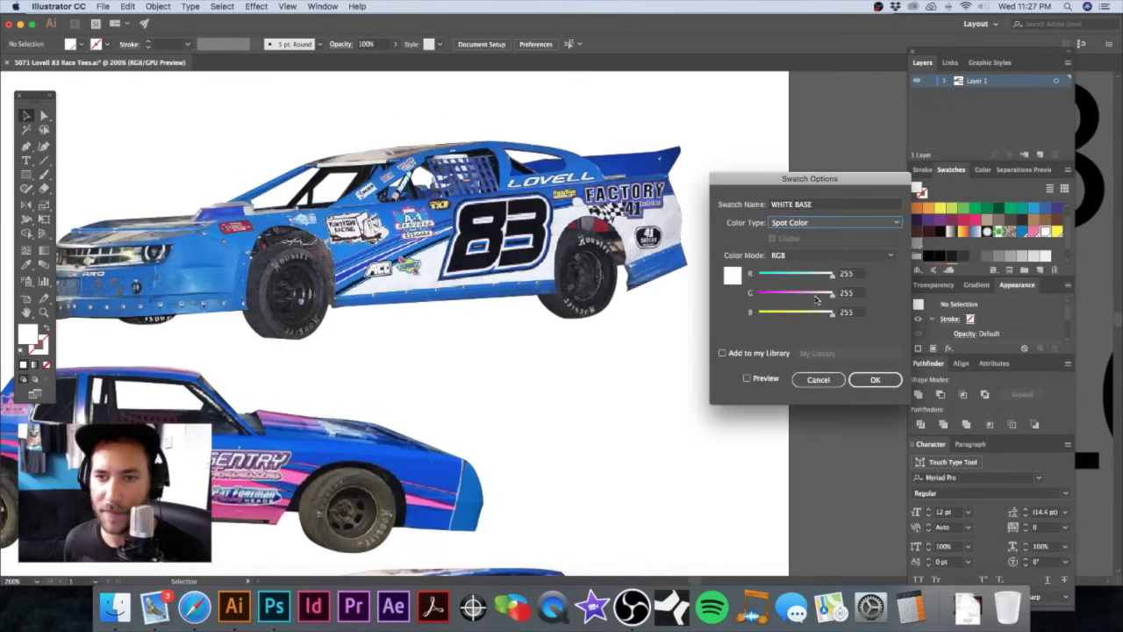
{"action": "left_click", "coordinate": [875, 379]}
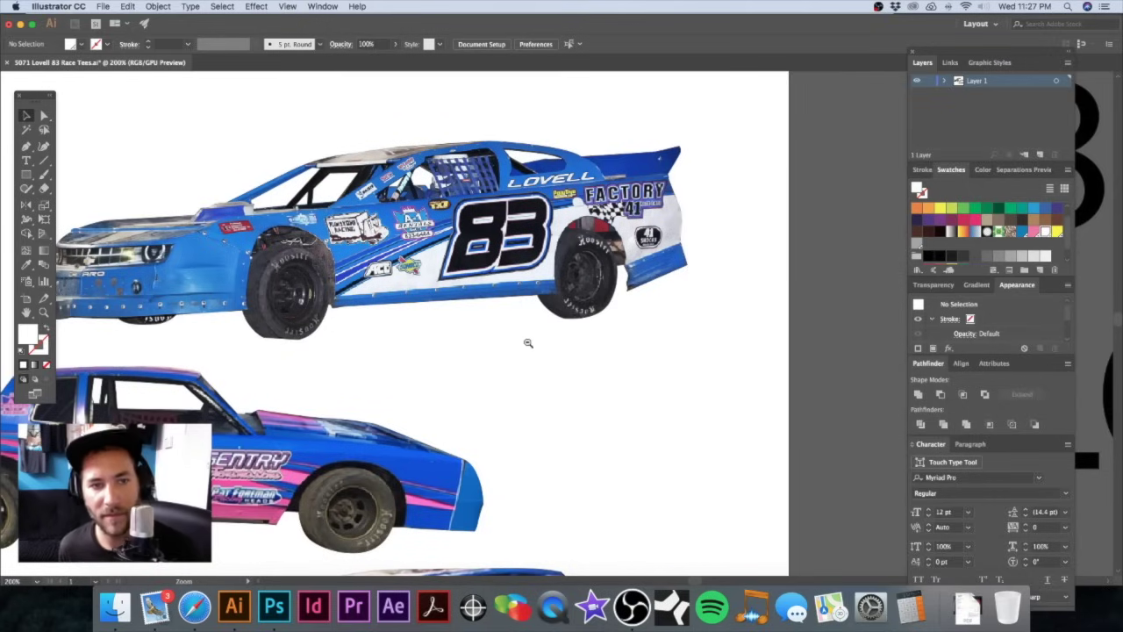
Step: Start a new swatch named BLACK SPOT with Spot Color as its color type
{"action": "scroll", "coordinate": [529, 344], "scroll_direction": "down", "scroll_amount": 4}
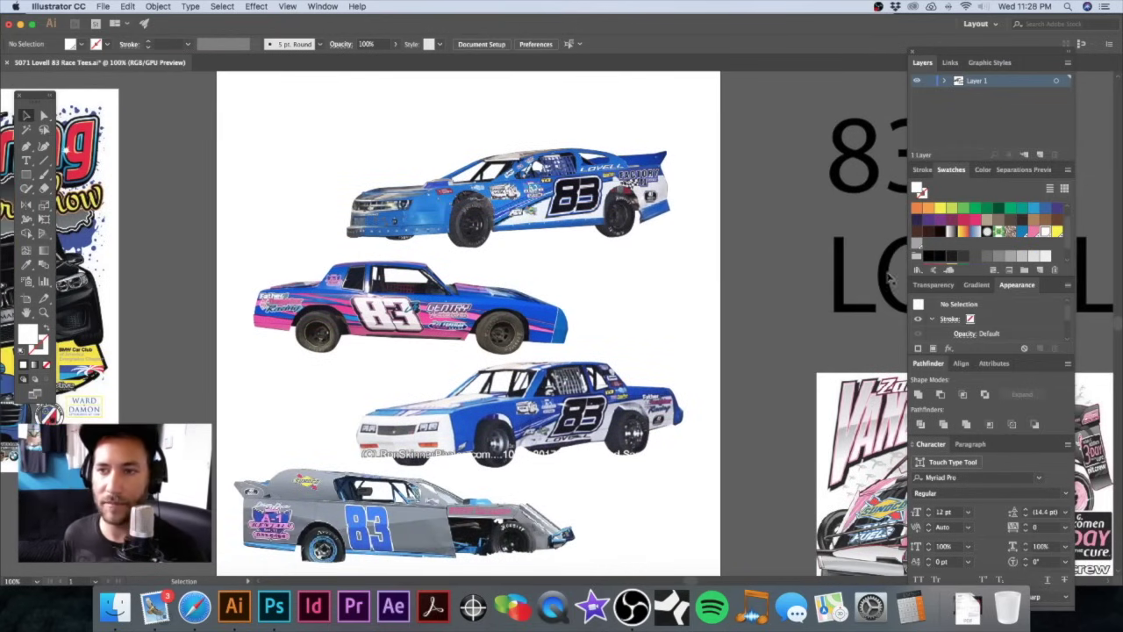
{"action": "left_click", "coordinate": [1039, 271]}
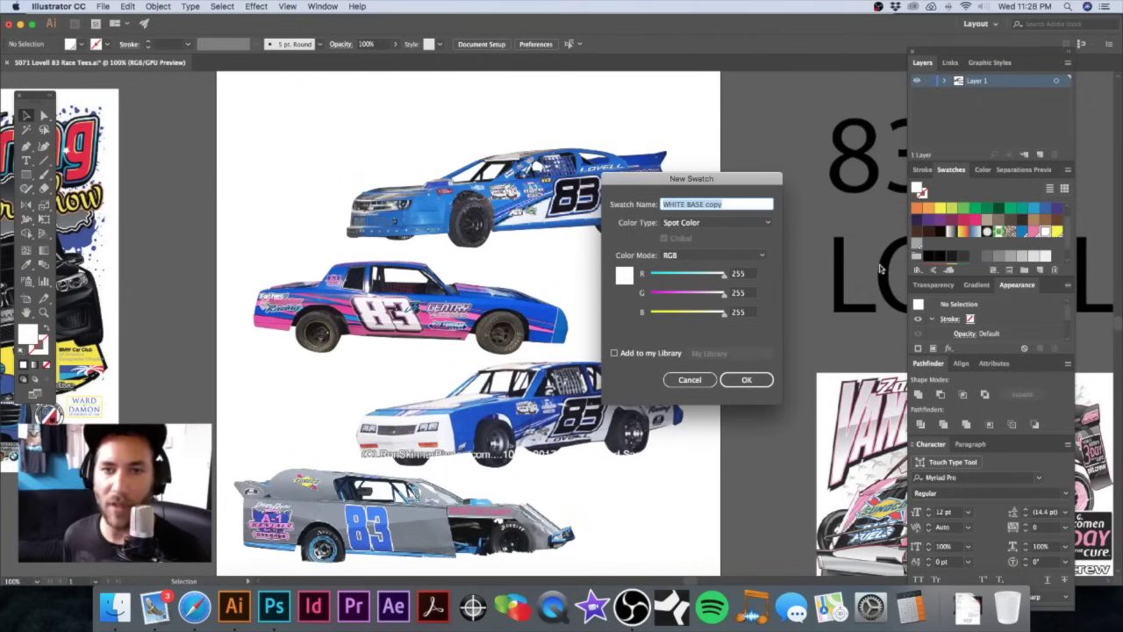
{"action": "type", "text": "BLACK SPOT"}
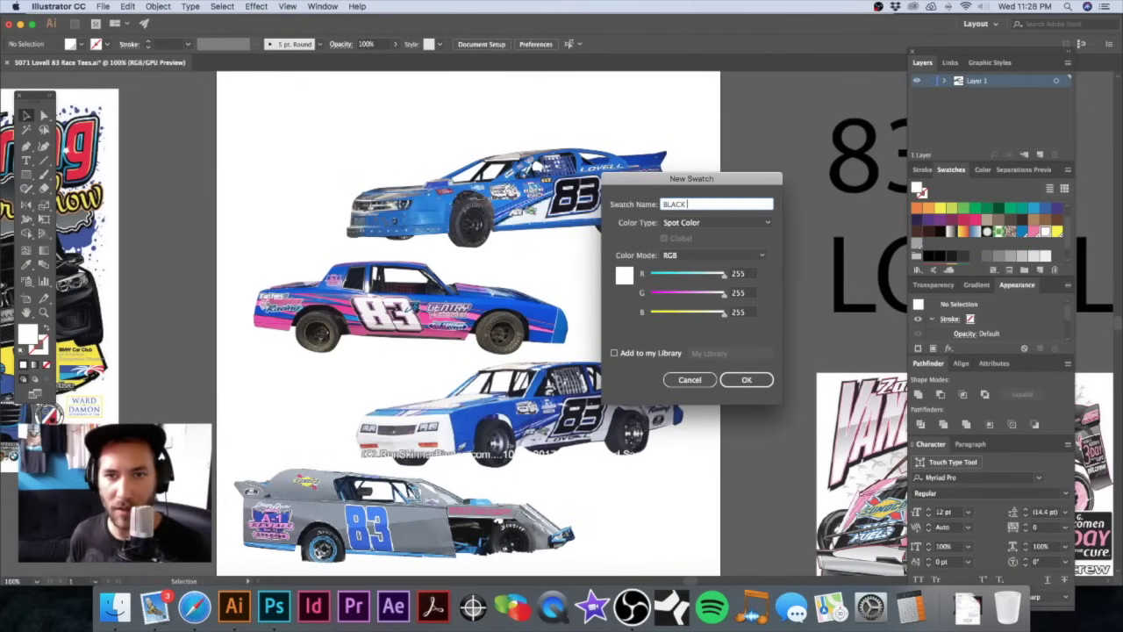
{"action": "left_click", "coordinate": [684, 223]}
{"action": "left_click", "coordinate": [692, 247]}
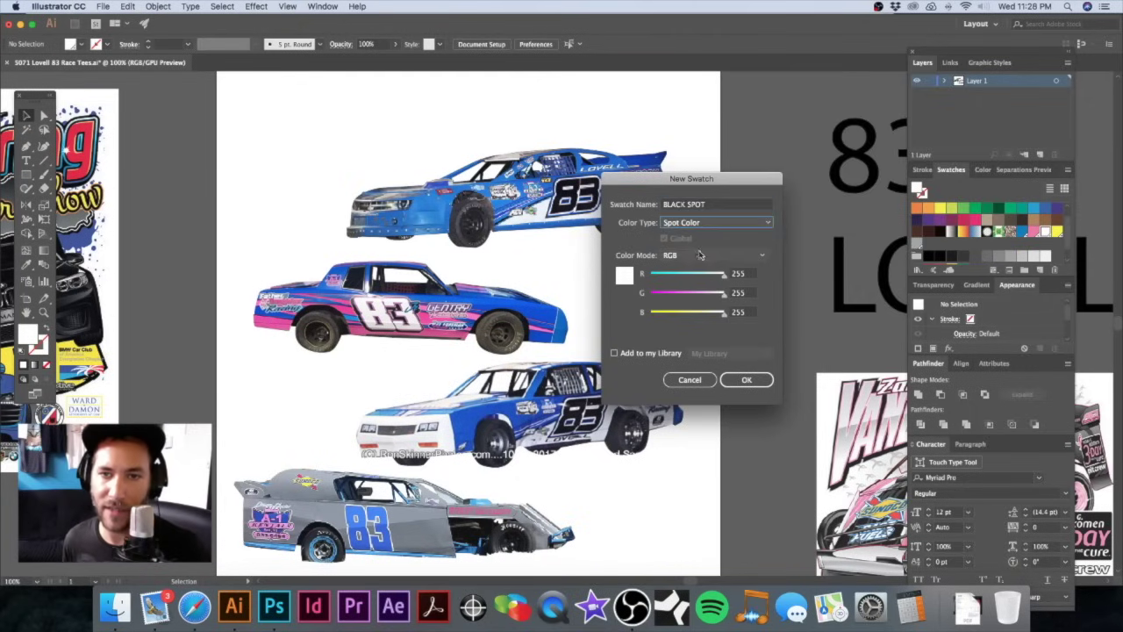
Step: Set the BLACK SPOT swatch to CMYK color mode with K 100 and create it
{"action": "left_click", "coordinate": [700, 255]}
{"action": "left_click", "coordinate": [692, 307]}
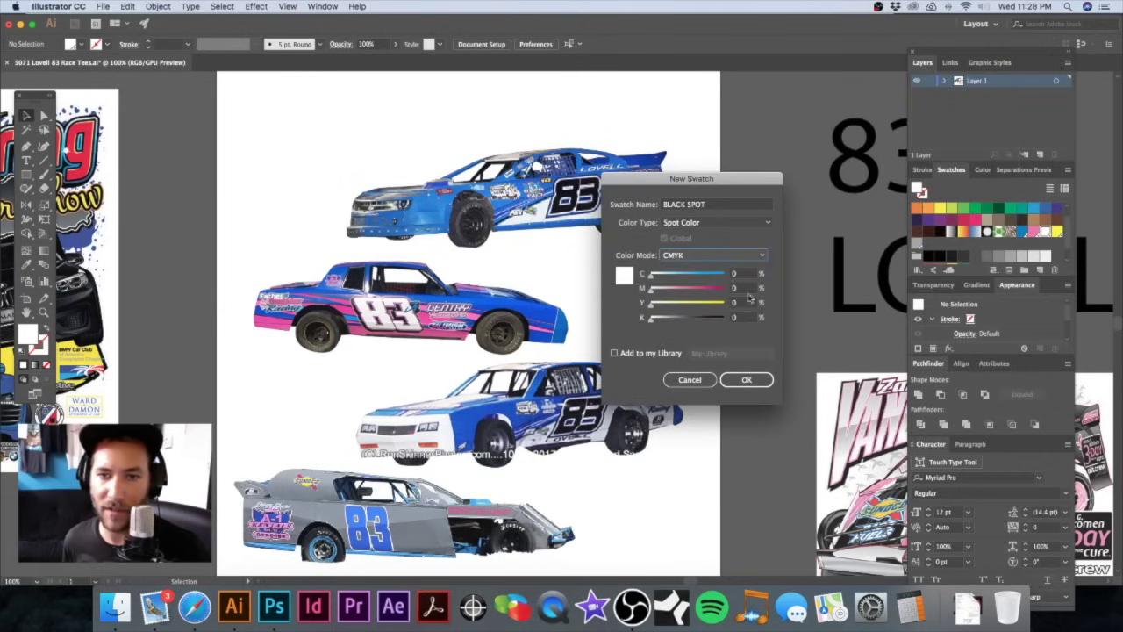
{"action": "left_click_drag", "start_coordinate": [651, 319], "coordinate": [750, 325]}
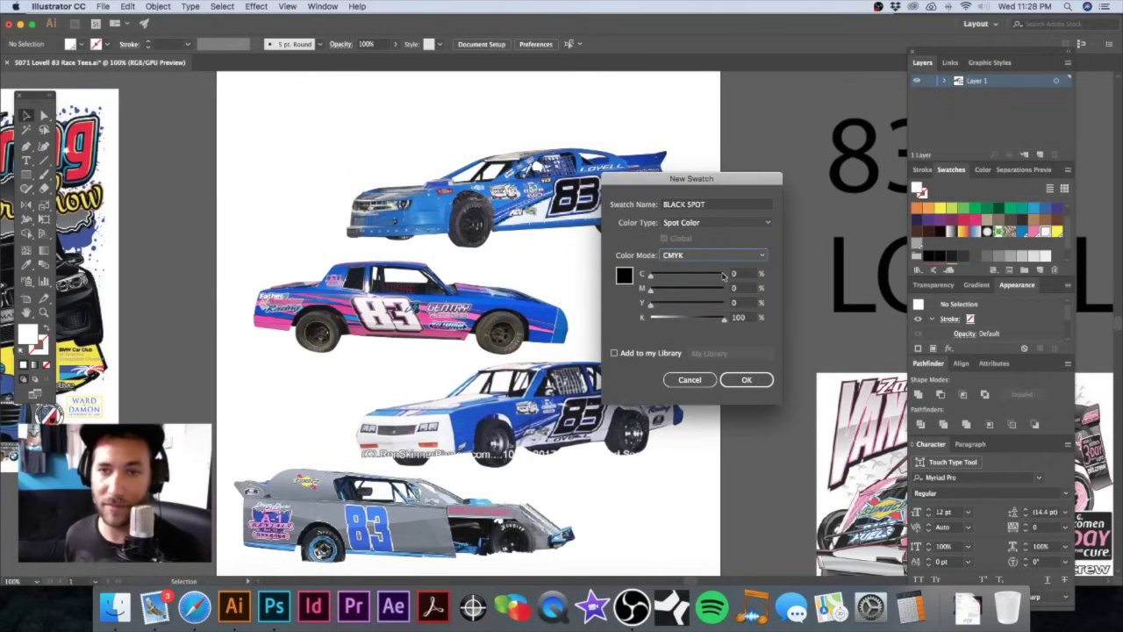
{"action": "left_click_drag", "start_coordinate": [718, 180], "coordinate": [715, 167]}
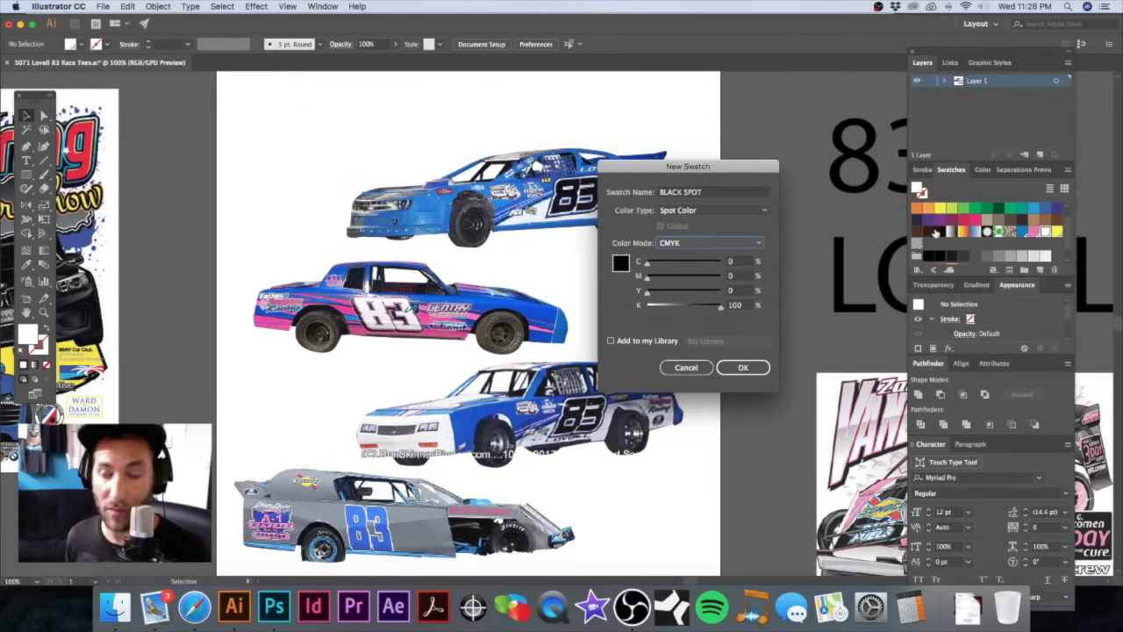
{"action": "left_click", "coordinate": [744, 368]}
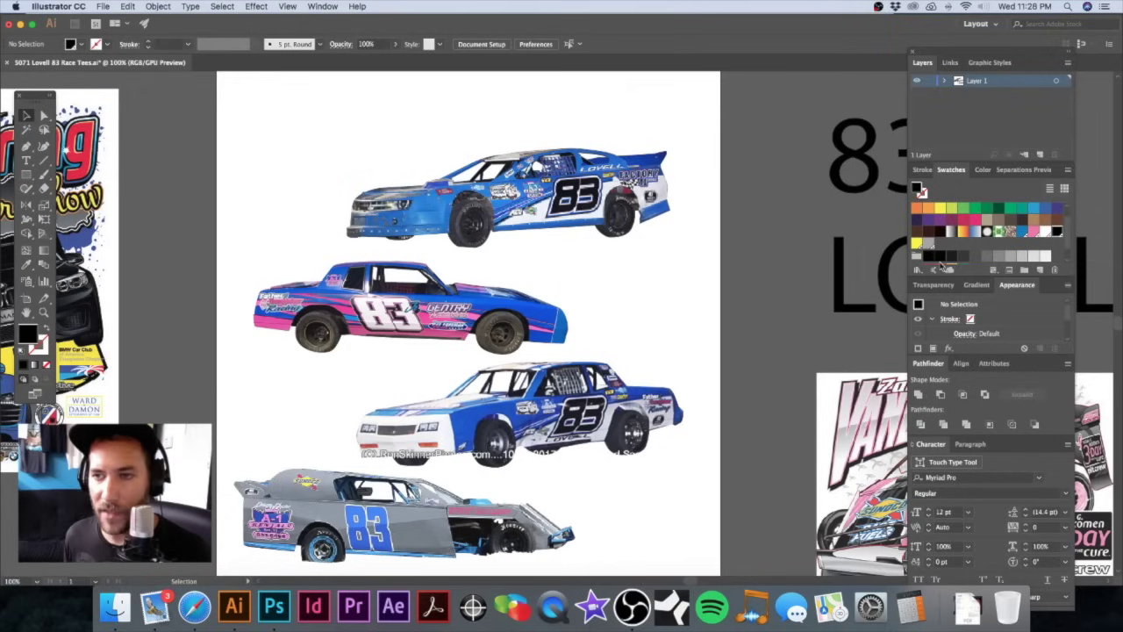
Step: Try to delete all unused swatches from the document, and undo the deletion
{"action": "left_click", "coordinate": [1069, 170]}
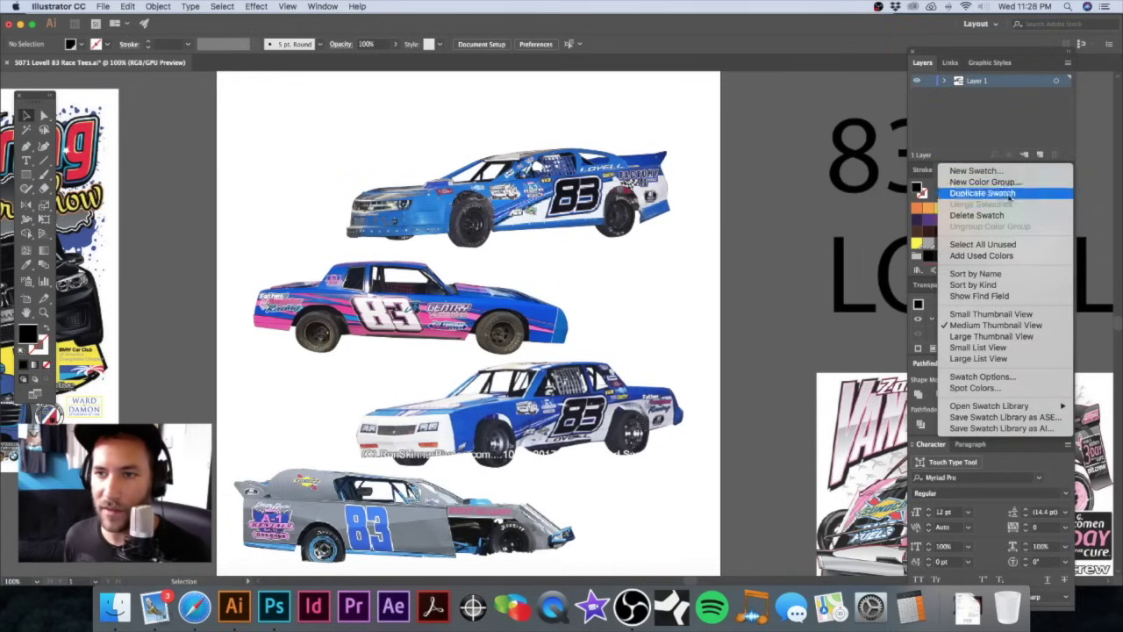
{"action": "left_click", "coordinate": [981, 245]}
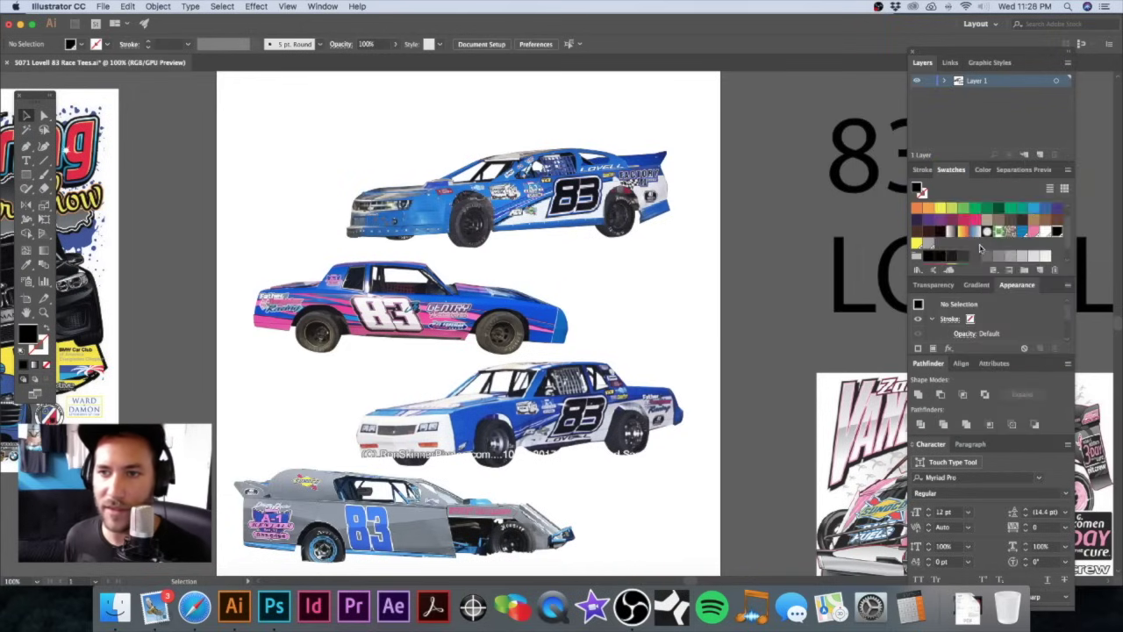
{"action": "left_click", "coordinate": [1054, 272]}
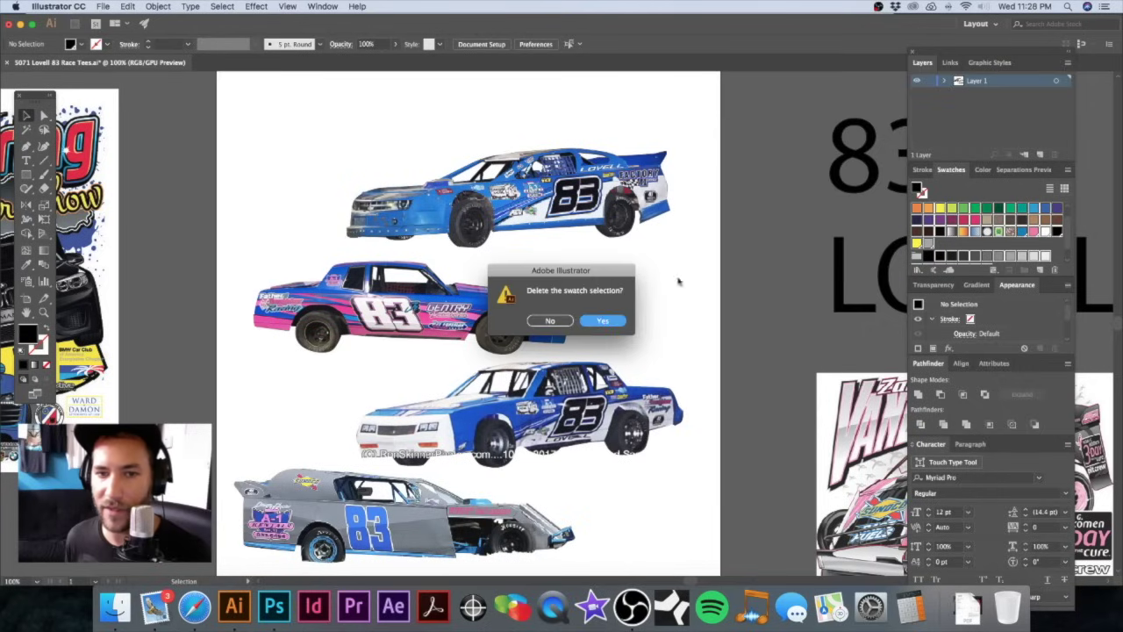
{"action": "left_click", "coordinate": [605, 321]}
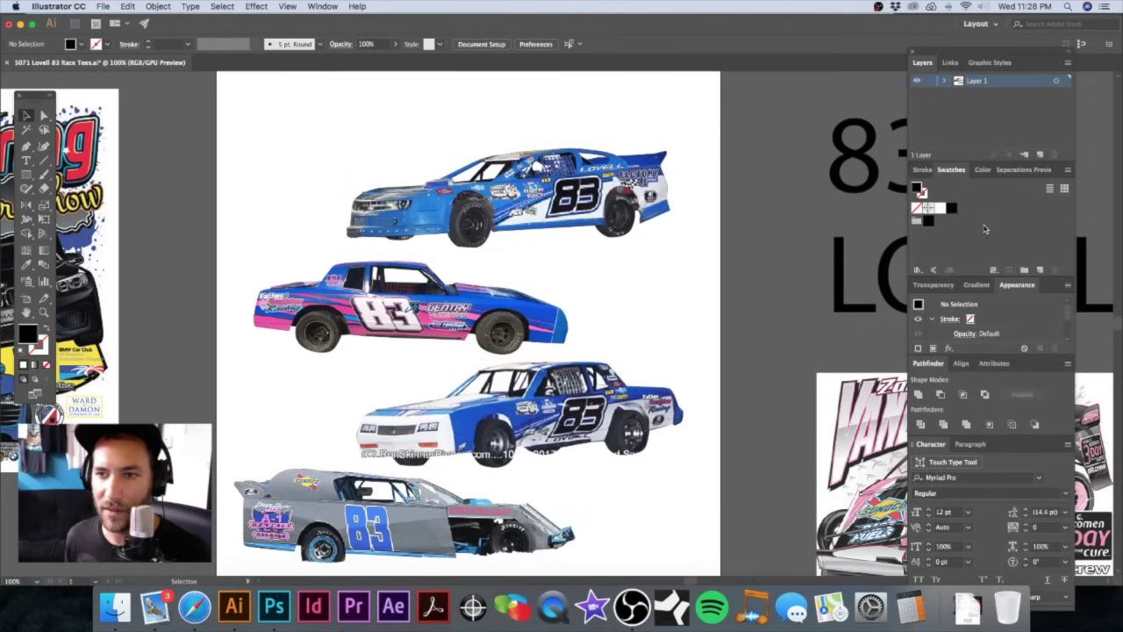
{"action": "key", "text": "super+z"}
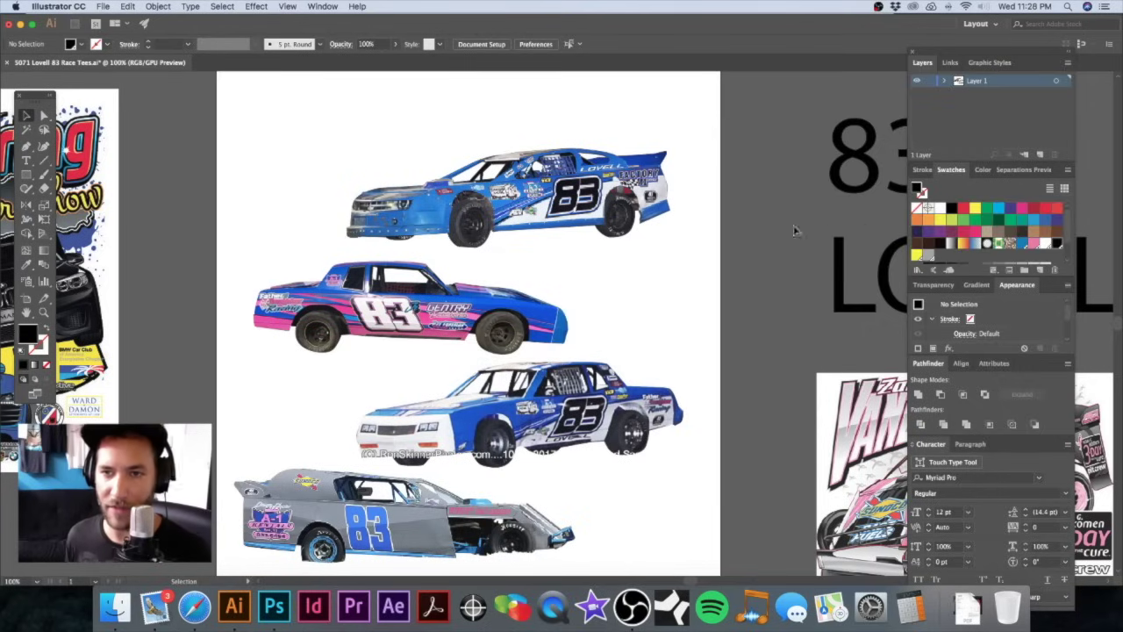
Step: Draw a black square about 0.64 in wide beside the artboard and repeat it downward into an evenly spaced column of six
{"action": "scroll", "coordinate": [742, 178], "scroll_direction": "right", "scroll_amount": 5}
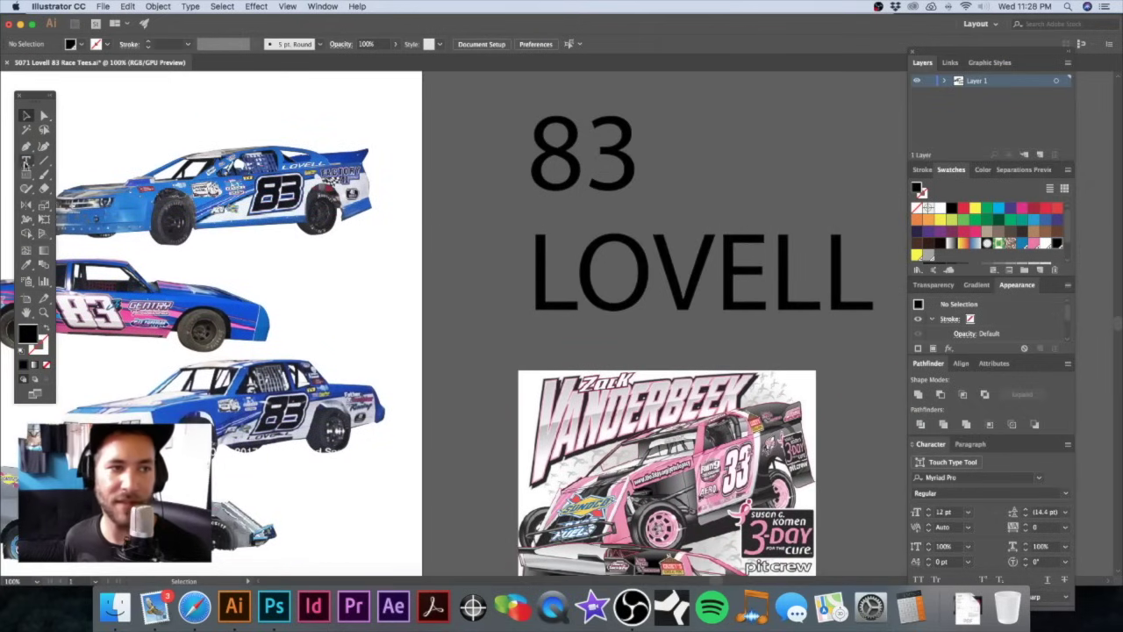
{"action": "key", "text": "m"}
{"action": "mouse_move", "coordinate": [441, 106]}
{"action": "left_mouse_down"}
{"action": "mouse_move", "coordinate": [469, 133]}
{"action": "mouse_move", "coordinate": [454, 154]}
{"action": "left_mouse_up"}
{"action": "key", "text": "v"}
{"action": "left_click", "coordinate": [451, 165]}
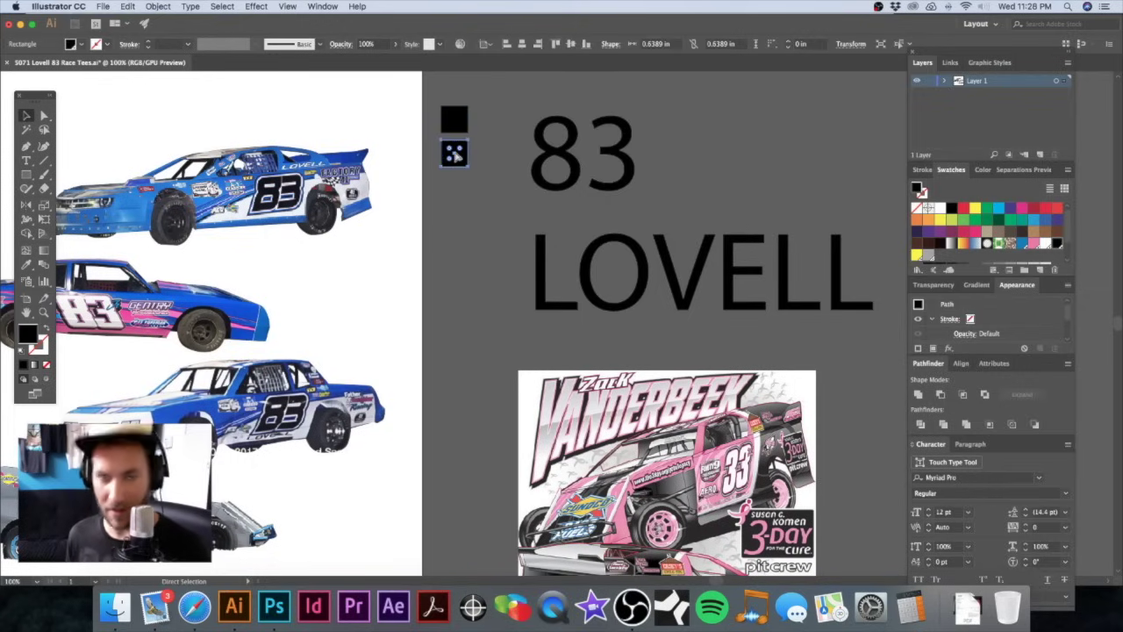
{"action": "key", "text": "super+d"}
{"action": "key", "text": "super+d"}
{"action": "key", "text": "super+d"}
{"action": "key", "text": "super+d"}
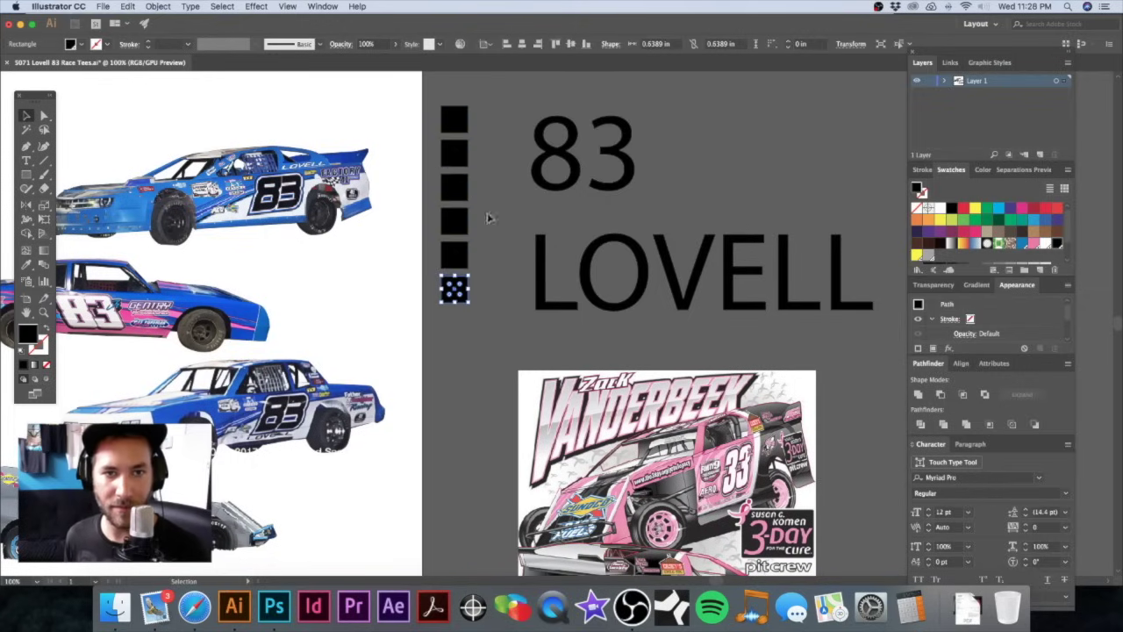
Step: Fill the first square with BLACK SPOT, the second with WHITE BASE and the third with the pink spot swatch
{"action": "left_click", "coordinate": [494, 166]}
{"action": "left_click", "coordinate": [454, 154]}
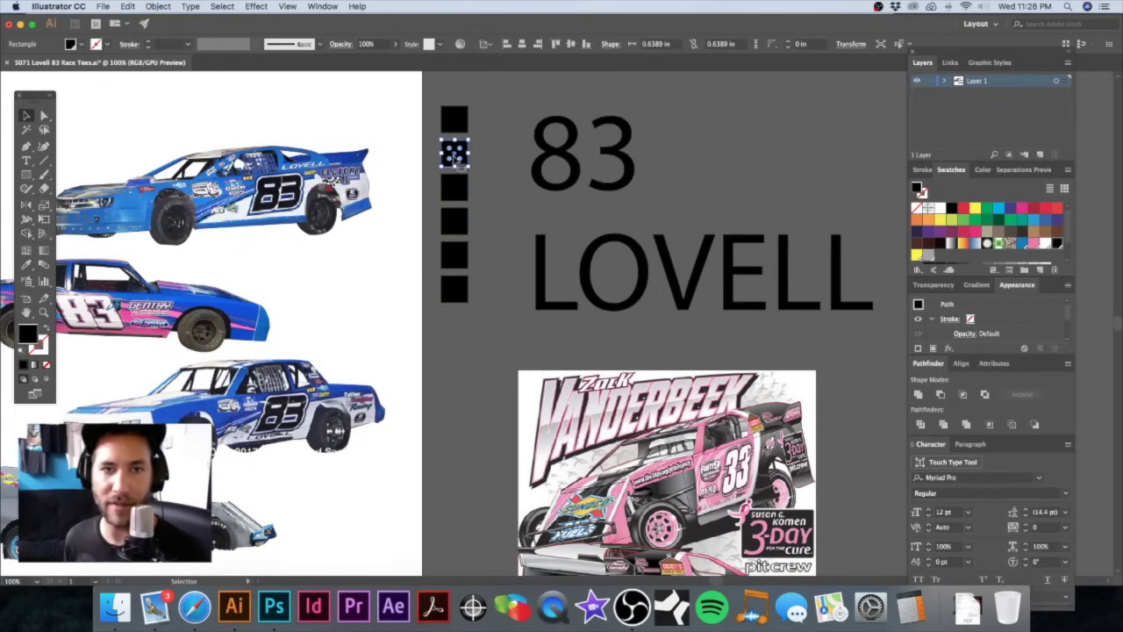
{"action": "left_click", "coordinate": [452, 121]}
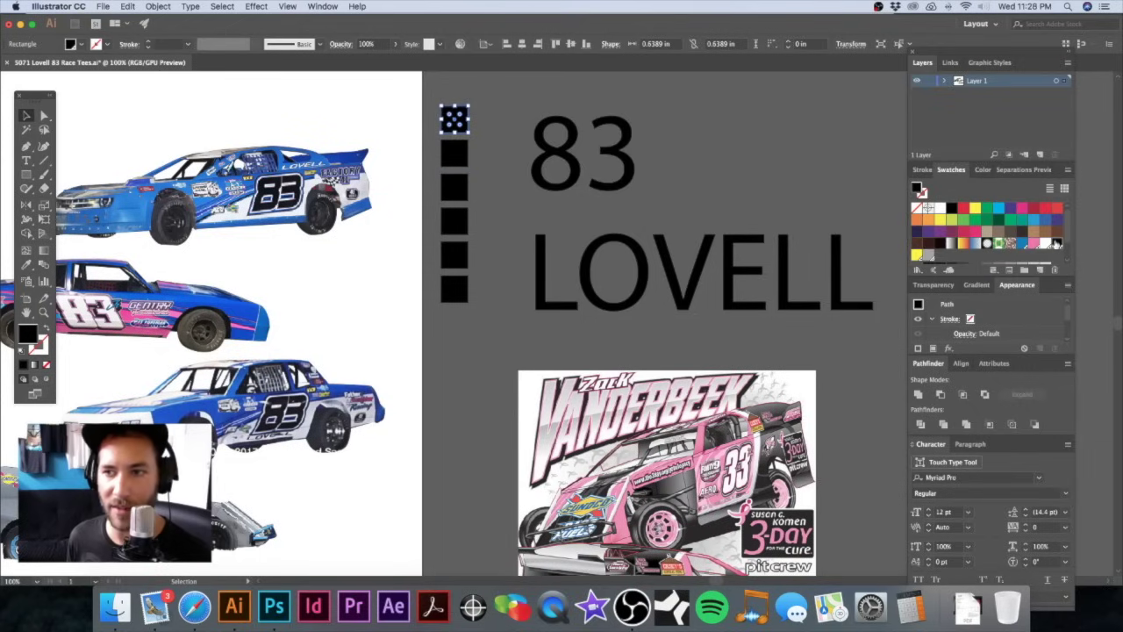
{"action": "left_click", "coordinate": [447, 156]}
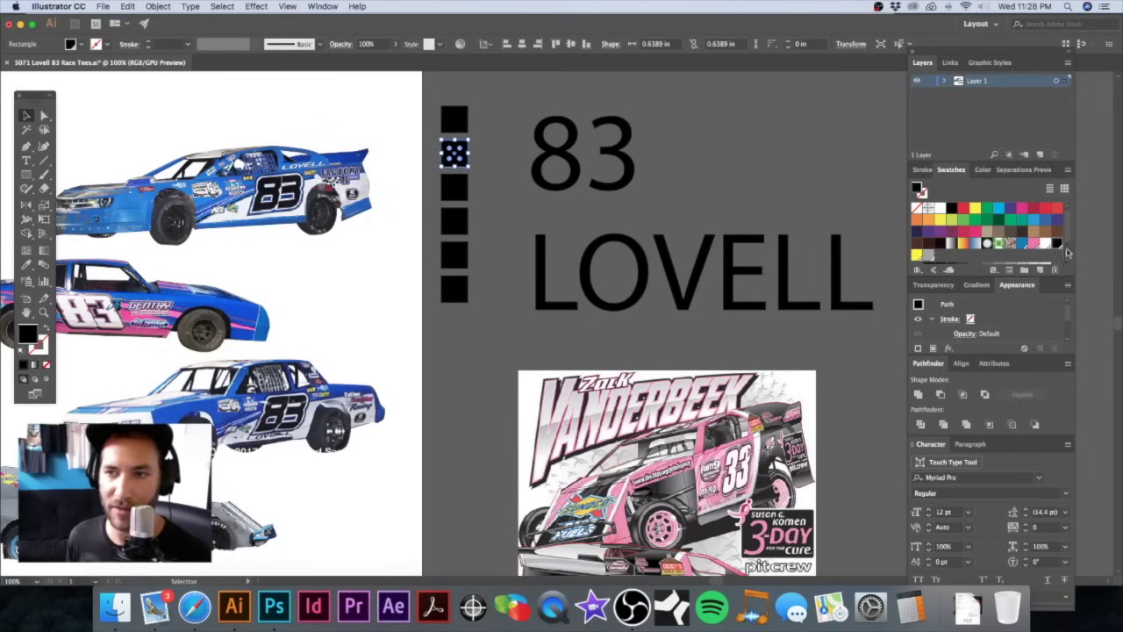
{"action": "left_click", "coordinate": [940, 208]}
{"action": "left_click", "coordinate": [454, 188]}
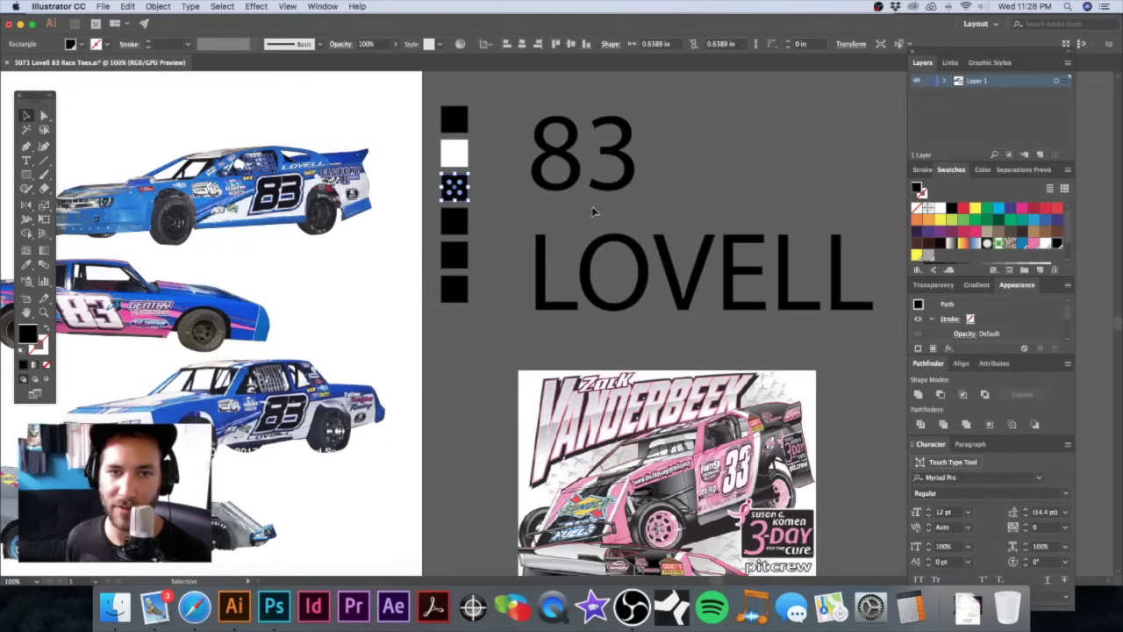
{"action": "left_click", "coordinate": [1034, 244]}
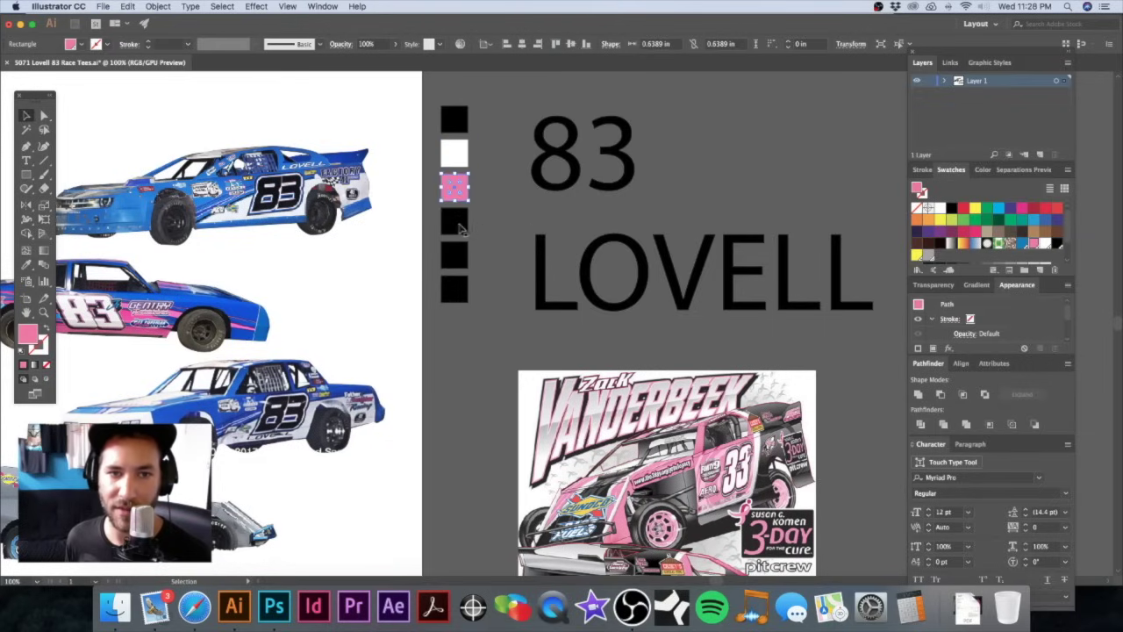
Step: Fill the fourth square with the blue swatch, the fifth with yellow and the sixth with gray
{"action": "left_click", "coordinate": [461, 229]}
{"action": "left_click", "coordinate": [1033, 219]}
{"action": "left_click", "coordinate": [465, 255]}
{"action": "left_click", "coordinate": [917, 255]}
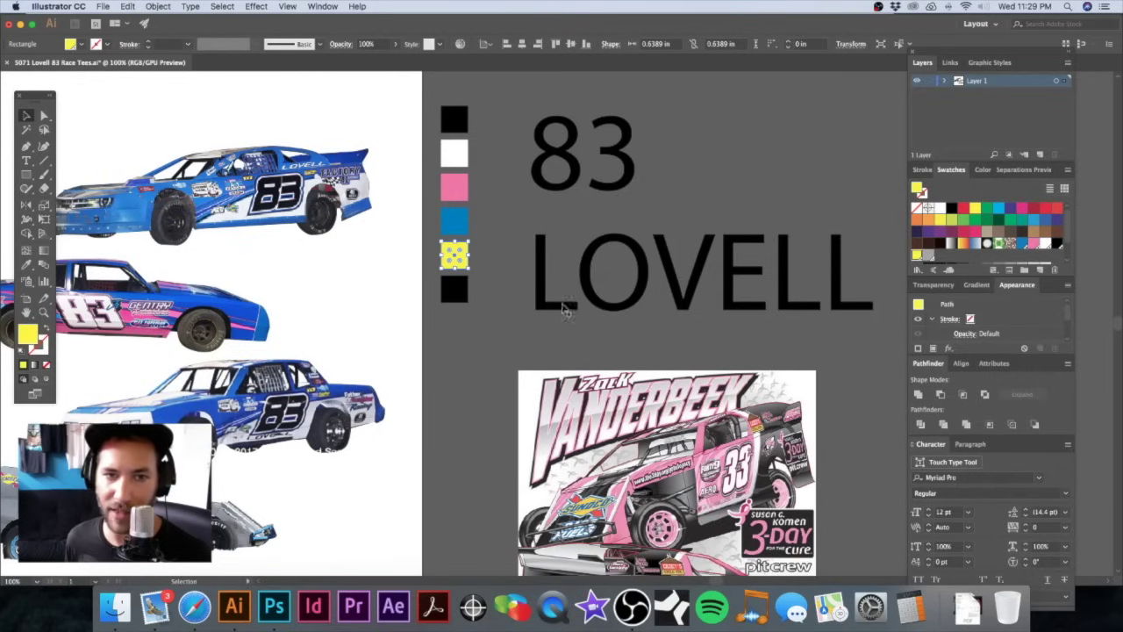
{"action": "left_click", "coordinate": [454, 290]}
{"action": "left_click", "coordinate": [930, 256]}
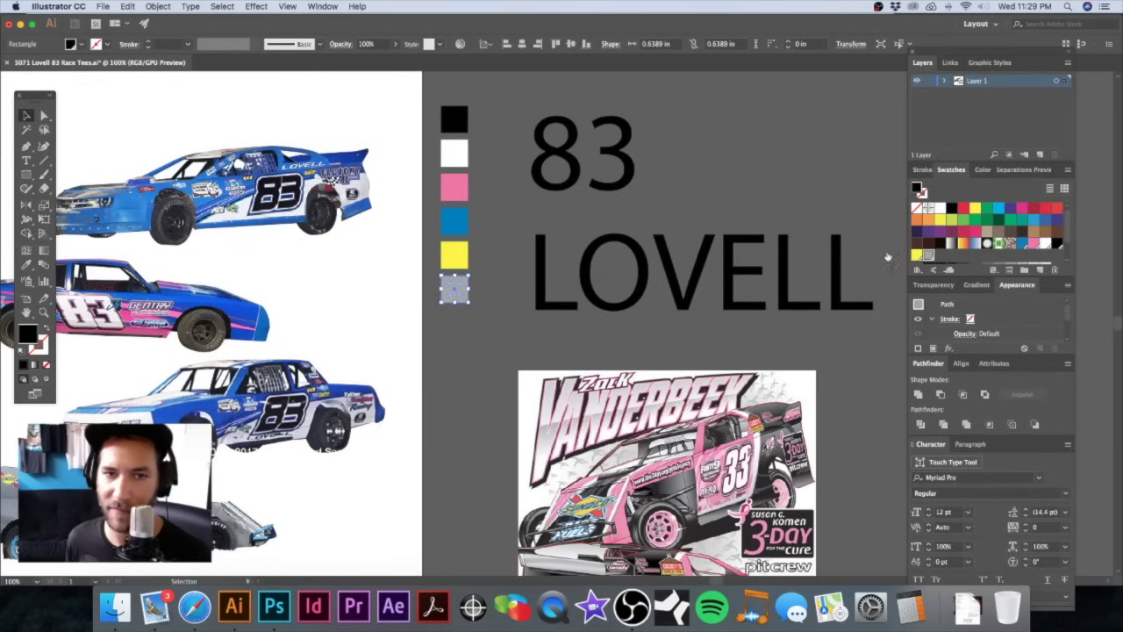
{"action": "left_click", "coordinate": [530, 101]}
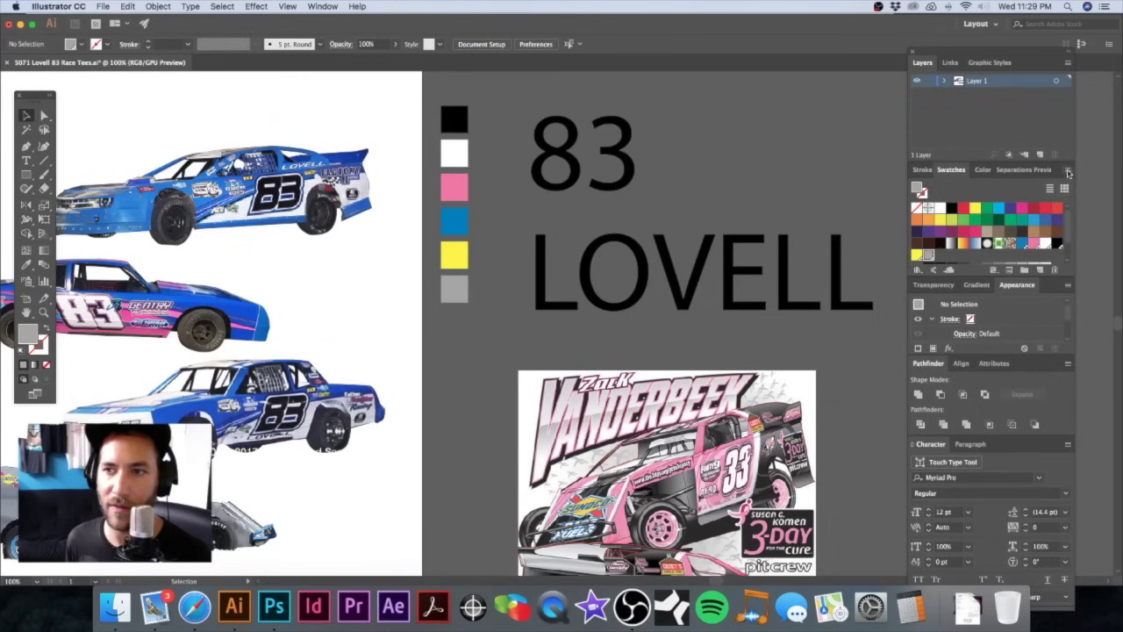
Step: Select all unused swatches and delete them, keeping only the colors used by the squares
{"action": "left_click", "coordinate": [1068, 172]}
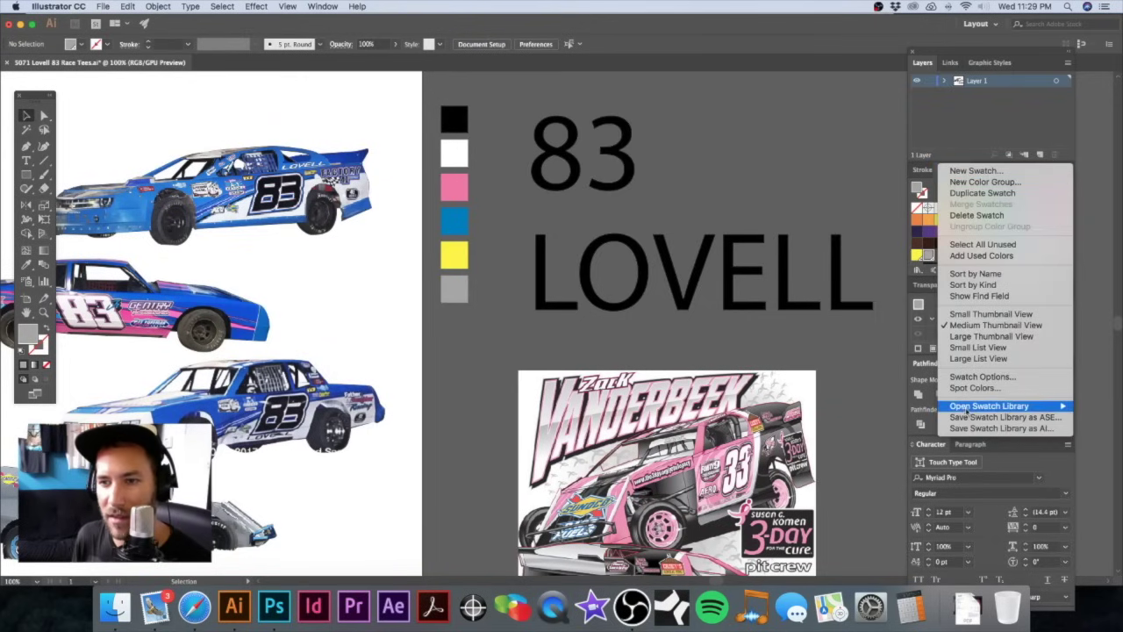
{"action": "left_click", "coordinate": [981, 244]}
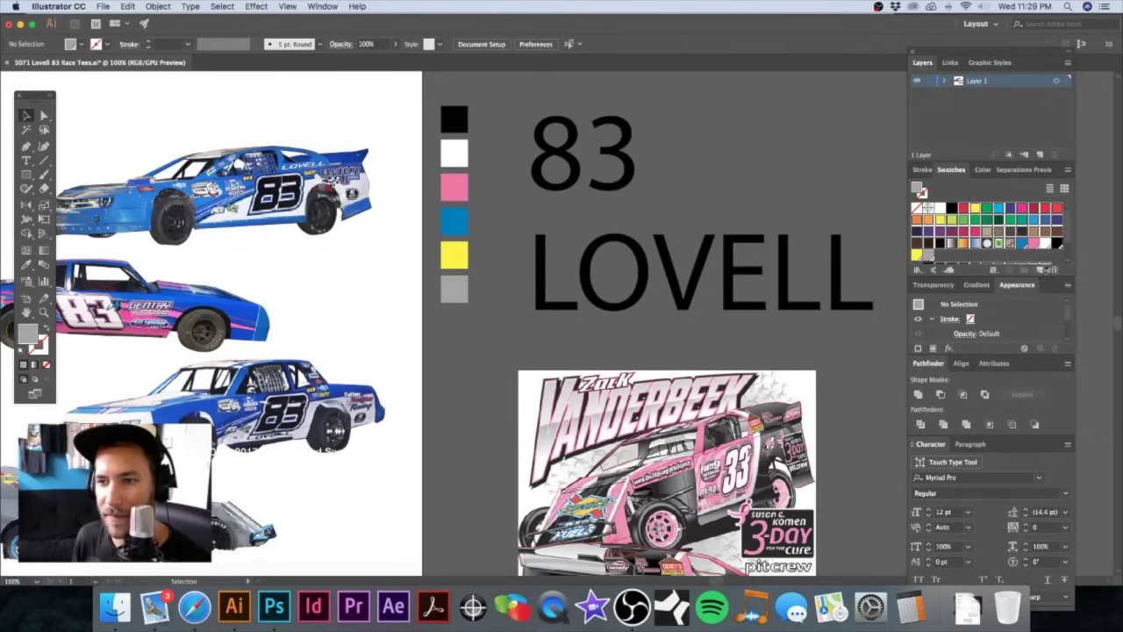
{"action": "left_click", "coordinate": [1054, 270]}
{"action": "left_click", "coordinate": [602, 321]}
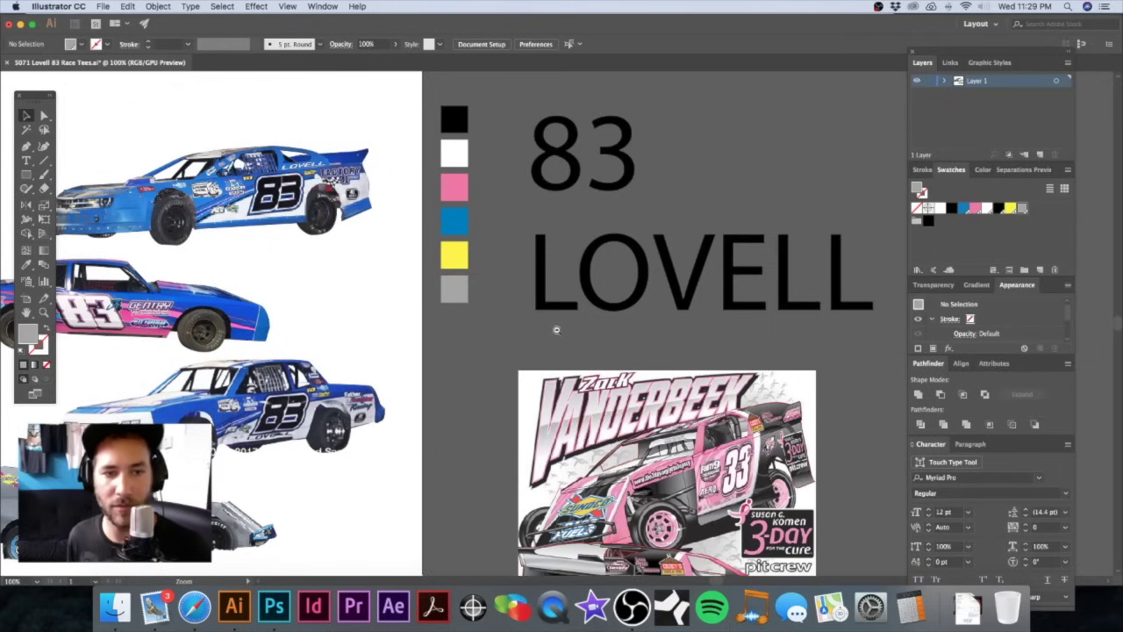
Step: Examine the number 2 logo artwork, the red T-shirt mockup and the pink number 33 car design below the artboard as layout references
{"action": "key", "text": "super+minus"}
{"action": "key", "text": "super+minus"}
{"action": "left_click_drag", "start_coordinate": [558, 330], "coordinate": [639, 230]}
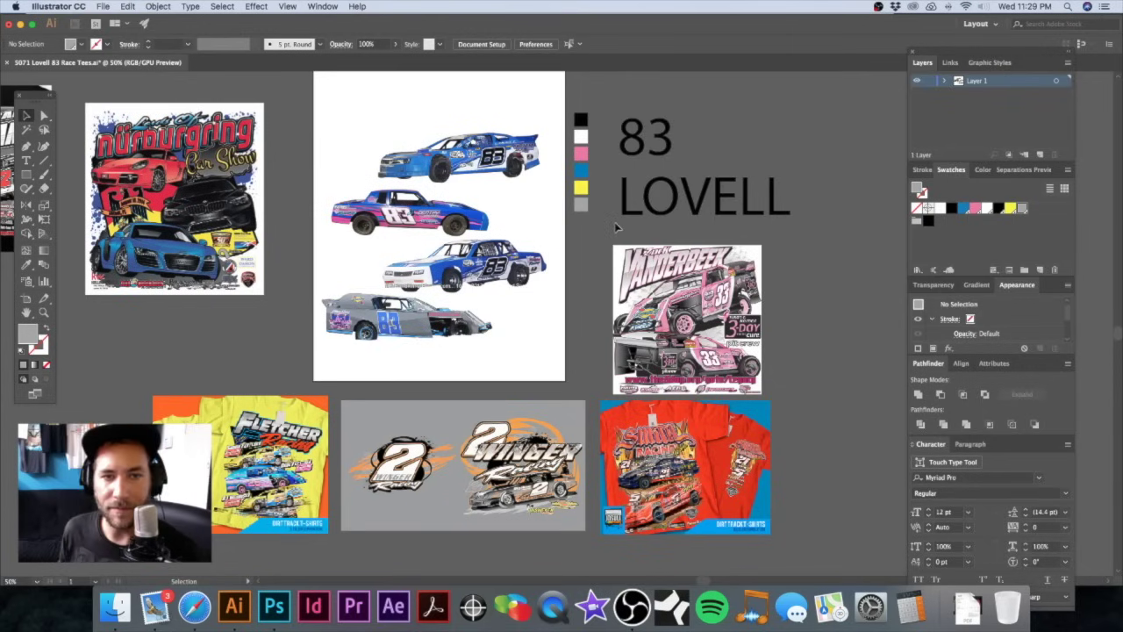
{"action": "mouse_move", "coordinate": [551, 230]}
{"action": "left_mouse_down"}
{"action": "mouse_move", "coordinate": [544, 255]}
{"action": "mouse_move", "coordinate": [540, 211]}
{"action": "left_mouse_up"}
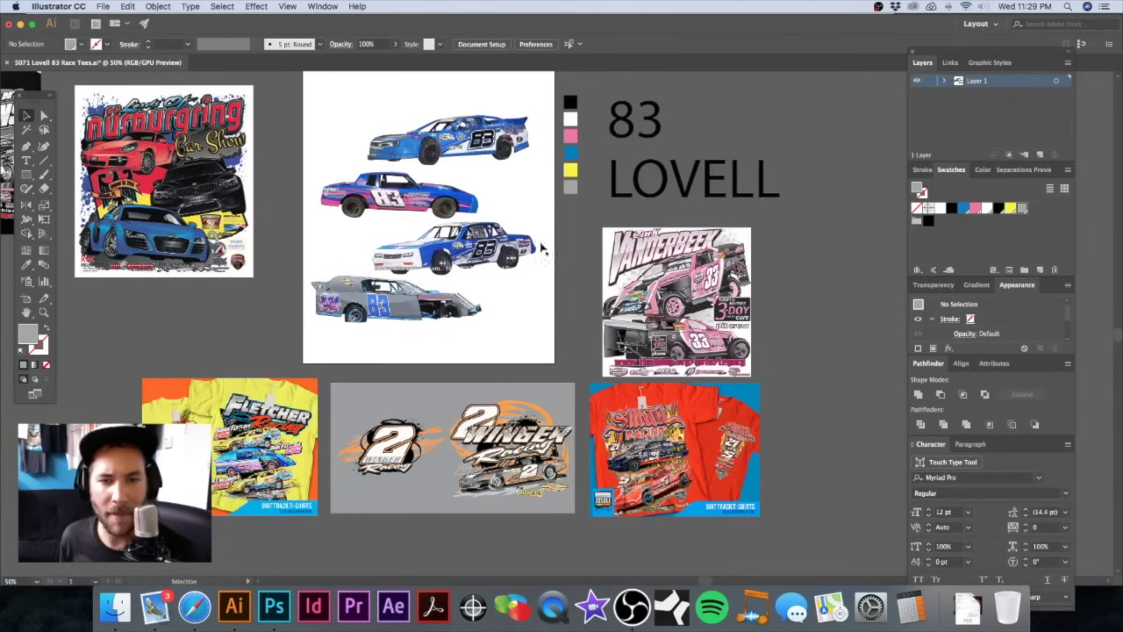
{"action": "left_click_drag", "start_coordinate": [529, 307], "coordinate": [532, 262]}
{"action": "left_click_drag", "start_coordinate": [249, 397], "coordinate": [369, 383]}
{"action": "left_click_drag", "start_coordinate": [530, 344], "coordinate": [458, 341]}
{"action": "left_click_drag", "start_coordinate": [607, 361], "coordinate": [402, 348]}
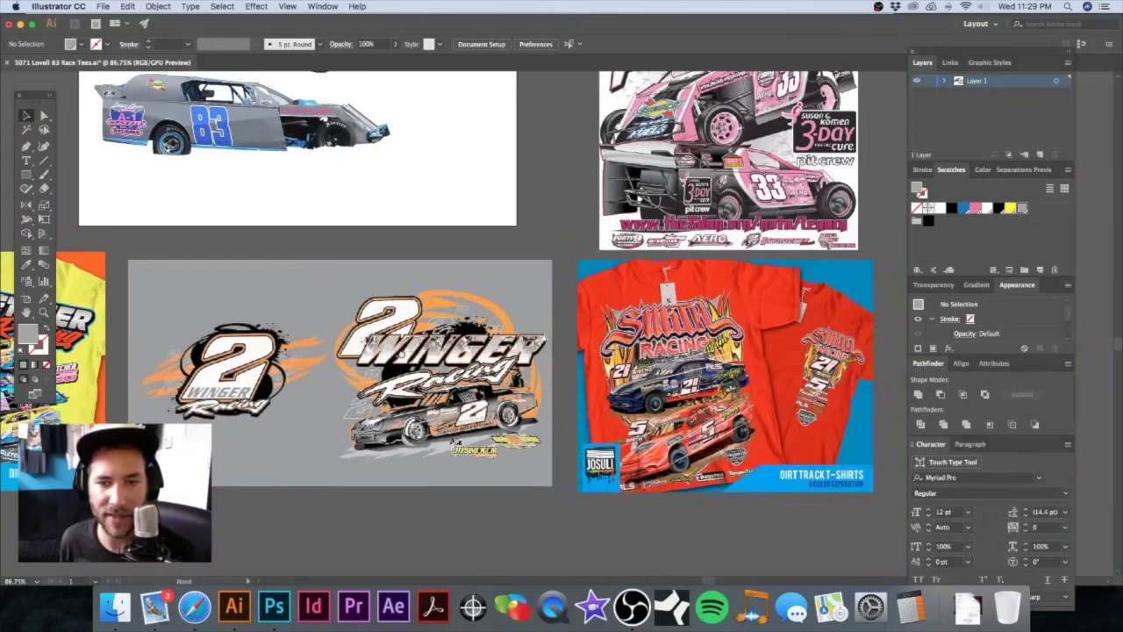
{"action": "left_click_drag", "start_coordinate": [574, 353], "coordinate": [606, 434]}
{"action": "left_click_drag", "start_coordinate": [439, 271], "coordinate": [626, 409]}
{"action": "mouse_move", "coordinate": [306, 284]}
{"action": "left_mouse_down"}
{"action": "mouse_move", "coordinate": [463, 389]}
{"action": "mouse_move", "coordinate": [288, 373]}
{"action": "left_mouse_up"}
{"action": "left_click_drag", "start_coordinate": [705, 316], "coordinate": [451, 292]}
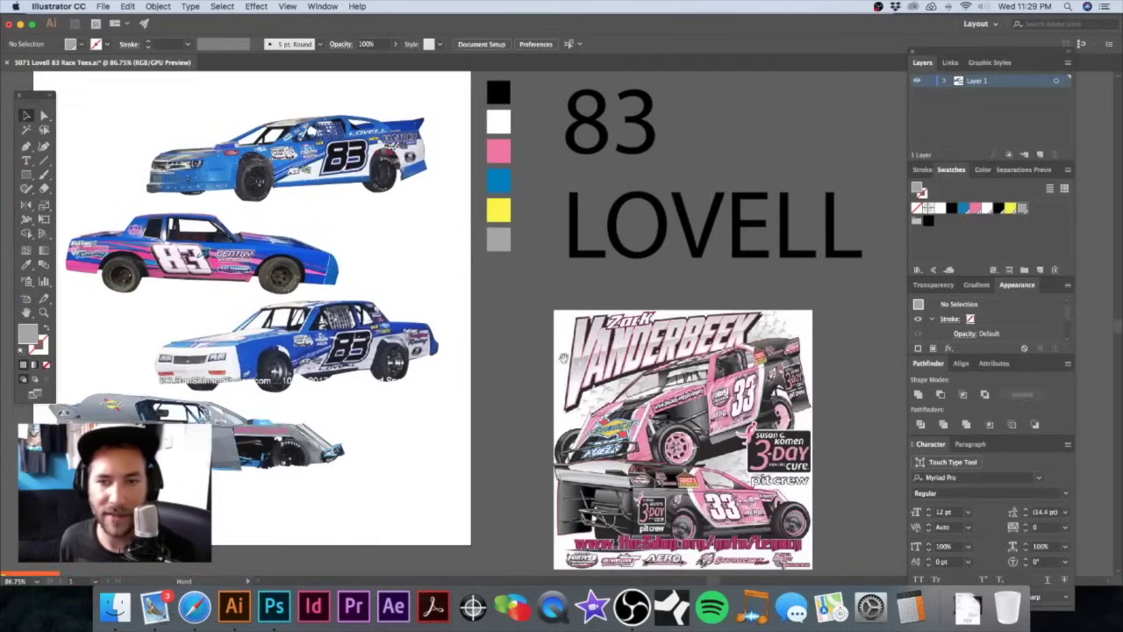
Step: Examine the lettering and layout of the green skull design and the orange-and-purple number 00 car designs above the artboard
{"action": "left_click", "coordinate": [596, 354], "text": "alt+super"}
{"action": "left_click", "coordinate": [597, 353], "text": "alt+super"}
{"action": "left_click_drag", "start_coordinate": [584, 300], "coordinate": [457, 341]}
{"action": "left_click_drag", "start_coordinate": [398, 177], "coordinate": [512, 401]}
{"action": "left_click_drag", "start_coordinate": [427, 318], "coordinate": [646, 458]}
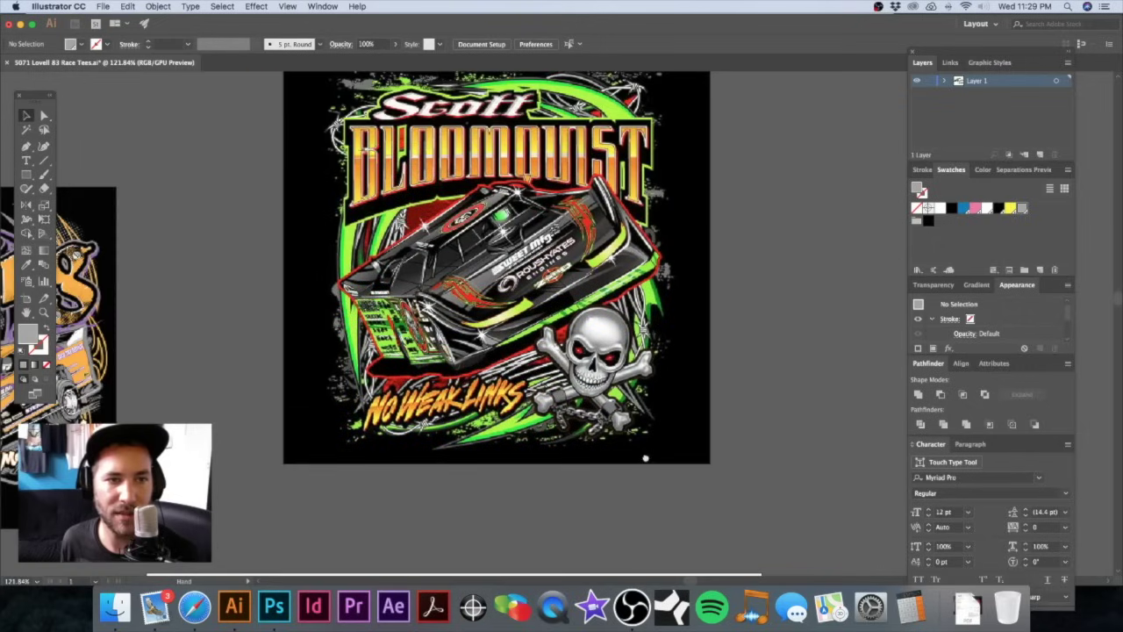
{"action": "key", "text": "super+minus"}
{"action": "left_click_drag", "start_coordinate": [426, 362], "coordinate": [656, 450]}
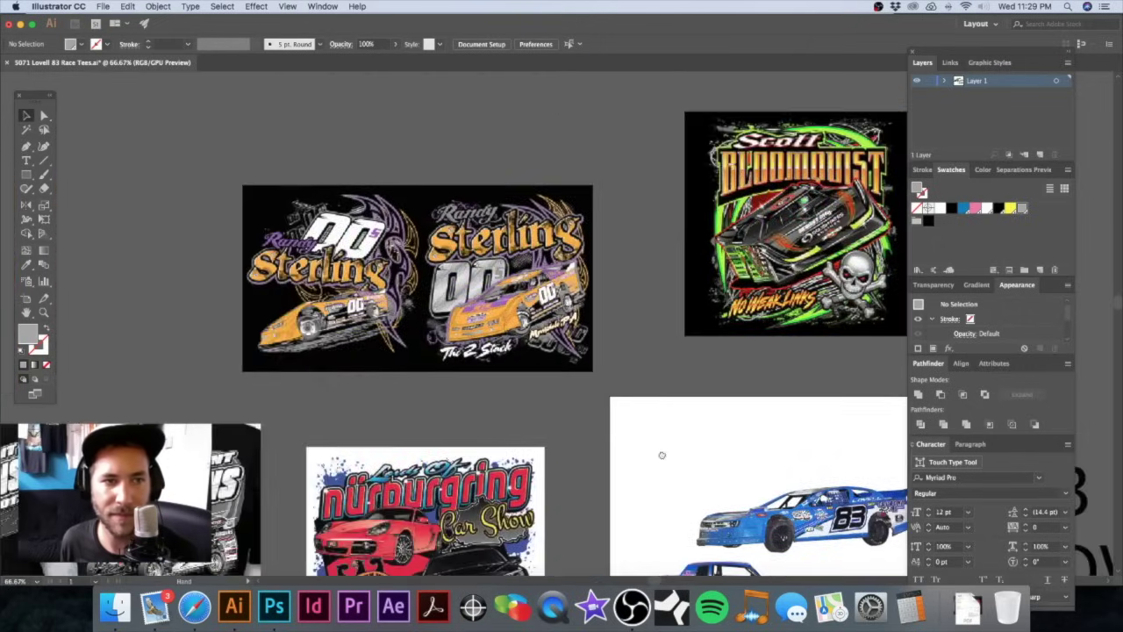
{"action": "left_click_drag", "start_coordinate": [562, 364], "coordinate": [682, 368]}
{"action": "left_click_drag", "start_coordinate": [624, 336], "coordinate": [689, 436]}
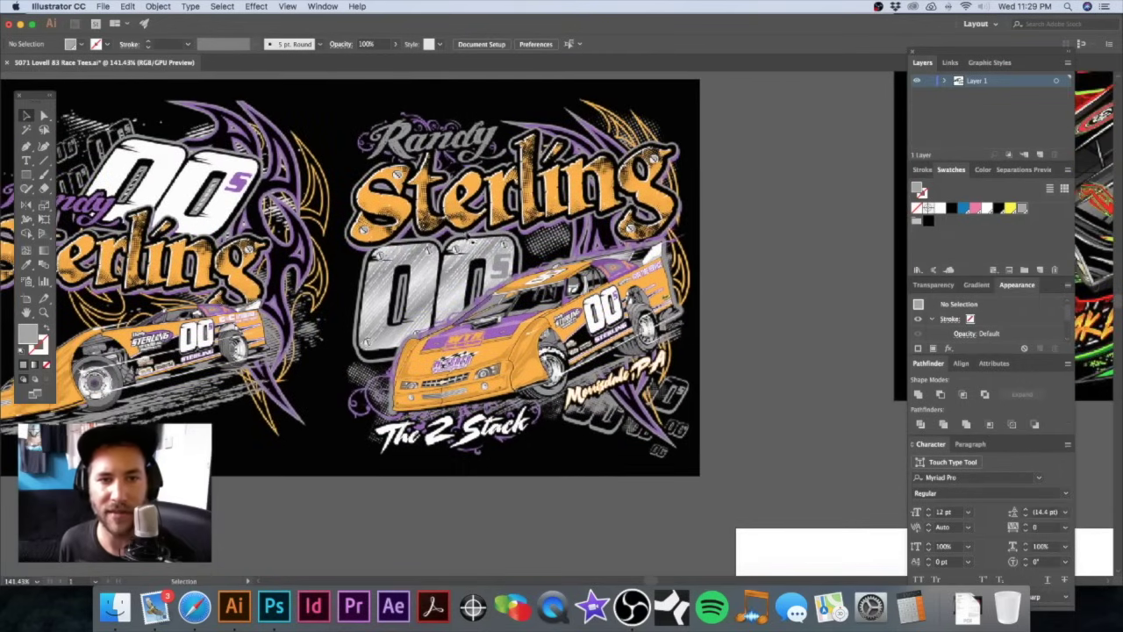
{"action": "key", "text": "z"}
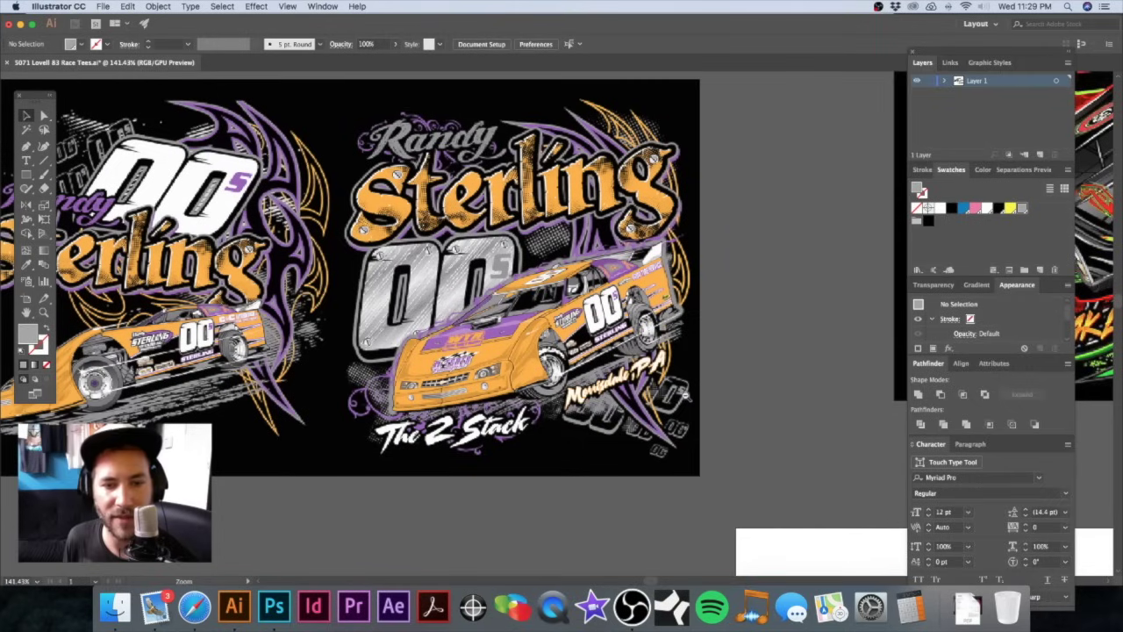
{"action": "key", "text": "v"}
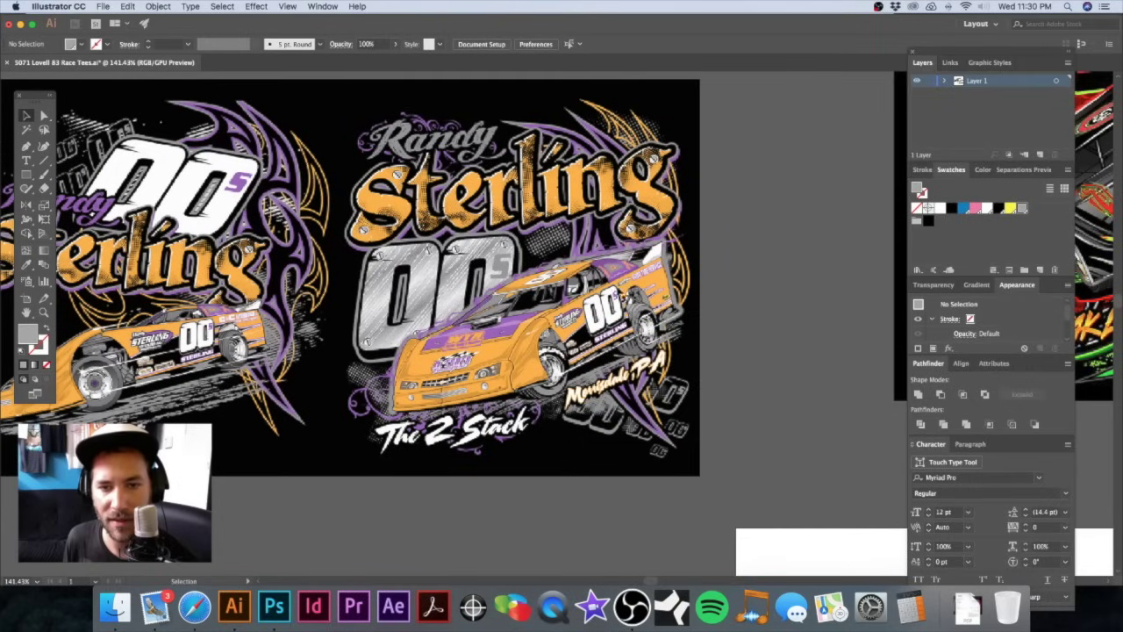
Step: Duplicate the driver's surname text and place the copy beside the number 83, above the original
{"action": "key", "text": "super+minus"}
{"action": "key", "text": "super+minus"}
{"action": "key", "text": "super+minus"}
{"action": "key", "text": "super+minus"}
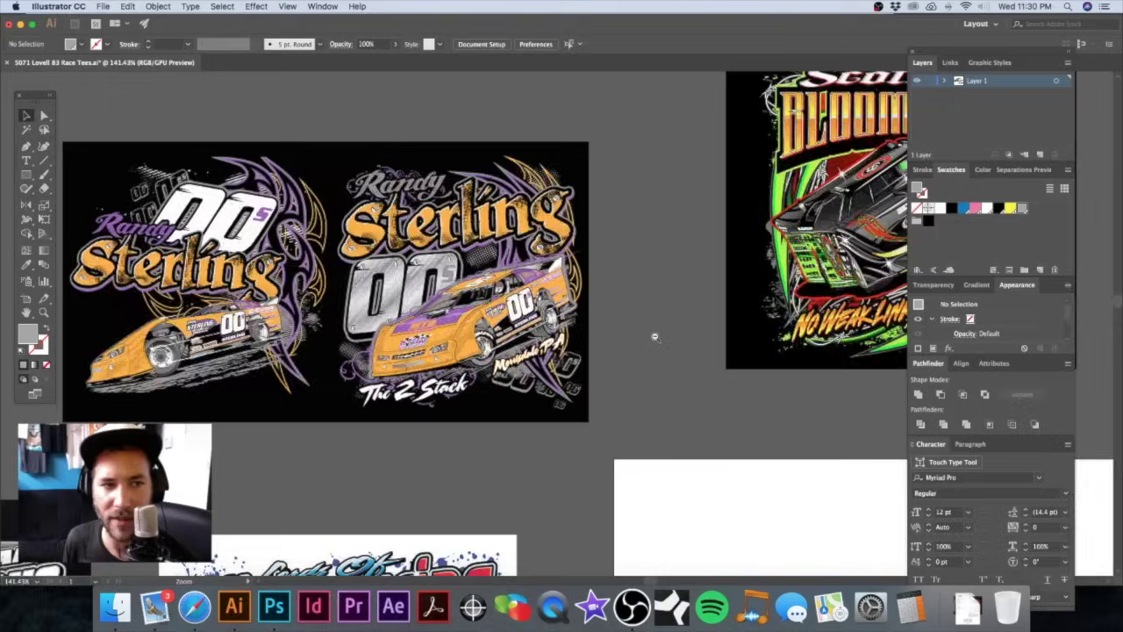
{"action": "left_click_drag", "start_coordinate": [496, 302], "coordinate": [553, 354]}
{"action": "key", "text": "space"}
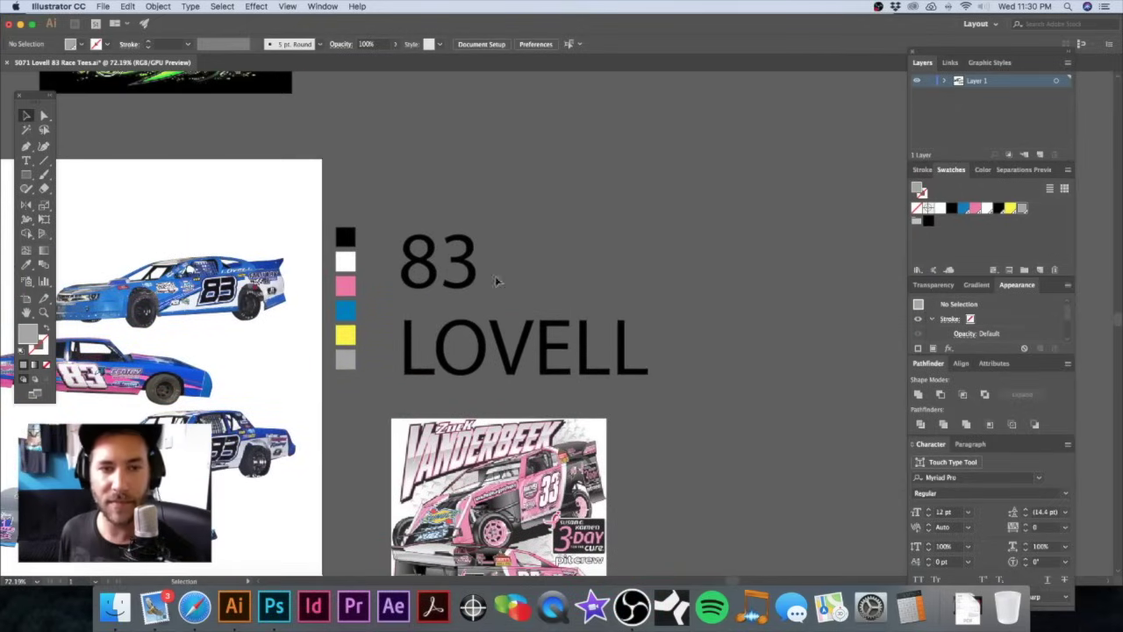
{"action": "scroll", "coordinate": [474, 298], "scroll_direction": "down", "scroll_amount": 5}
{"action": "left_click_drag", "start_coordinate": [462, 279], "coordinate": [581, 161]}
{"action": "key", "text": "y"}
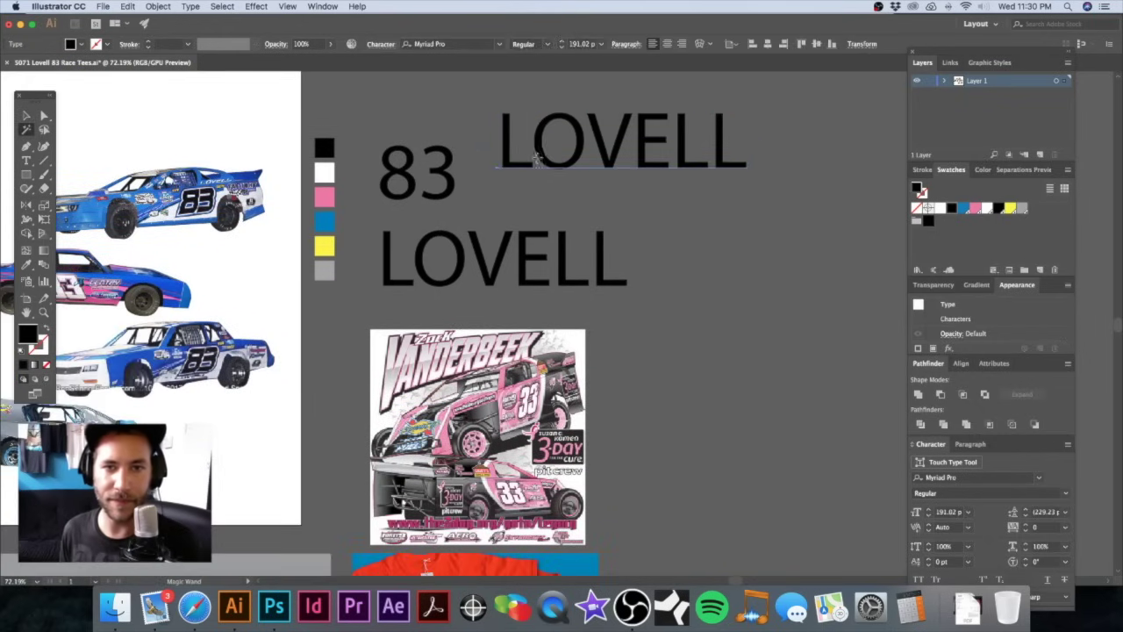
Step: Replace the wording of the duplicated surname text beside the number 83 with "Racing"
{"action": "key", "text": "t"}
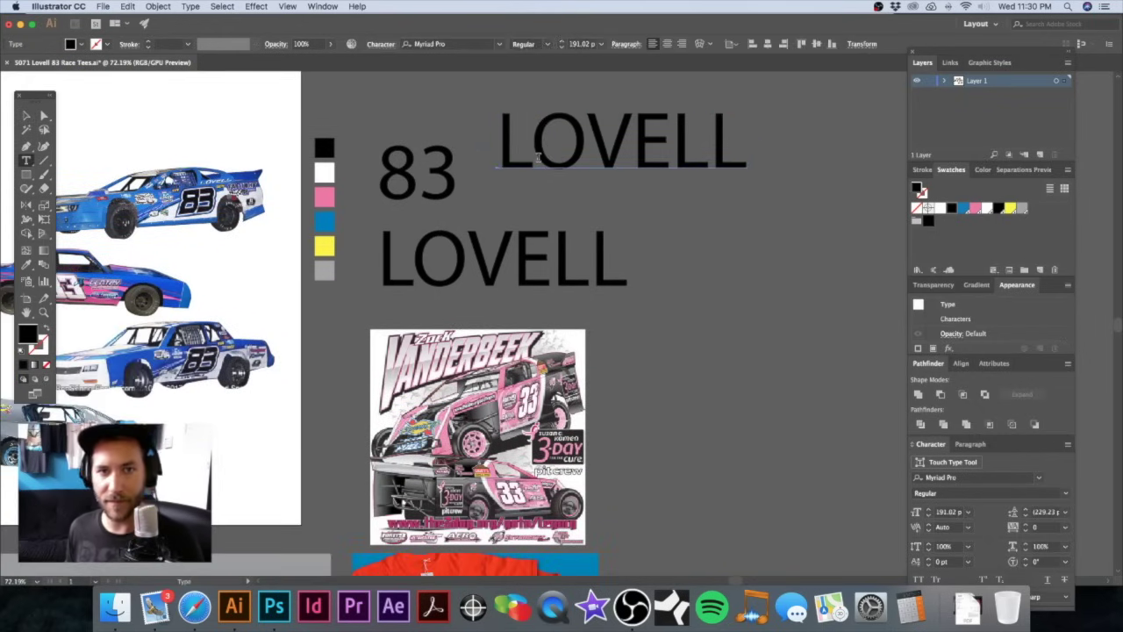
{"action": "left_click", "coordinate": [538, 157]}
{"action": "double_click", "coordinate": [538, 157]}
{"action": "type", "text": "RACI"}
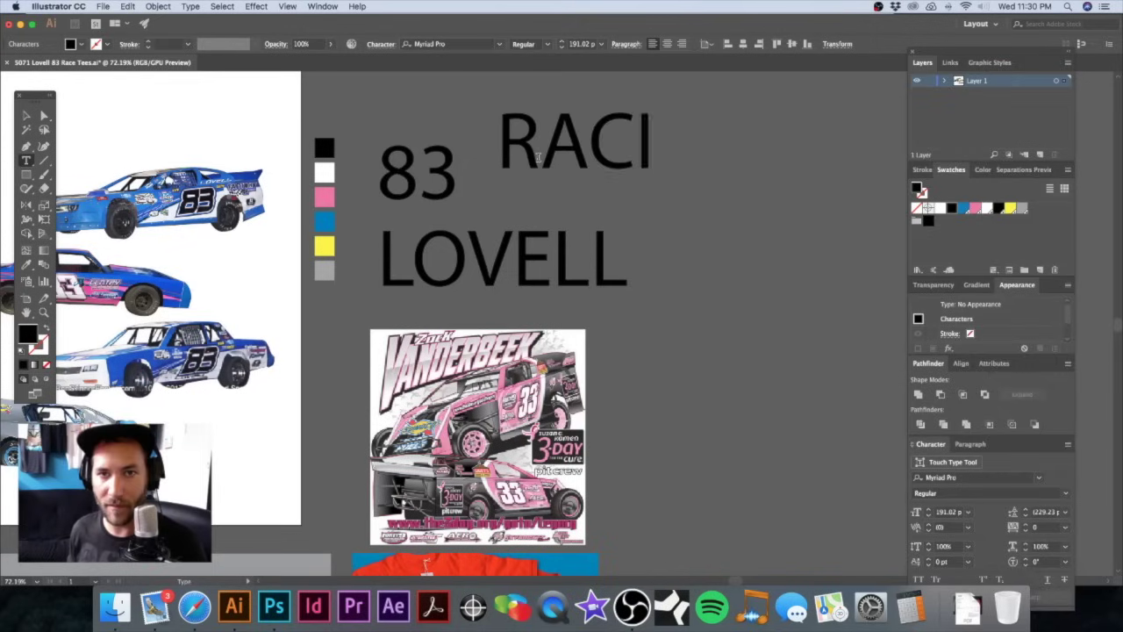
{"action": "key", "text": "BackSpace"}
{"action": "key", "text": "BackSpace"}
{"action": "key", "text": "BackSpace"}
{"action": "type", "text": "acing"}
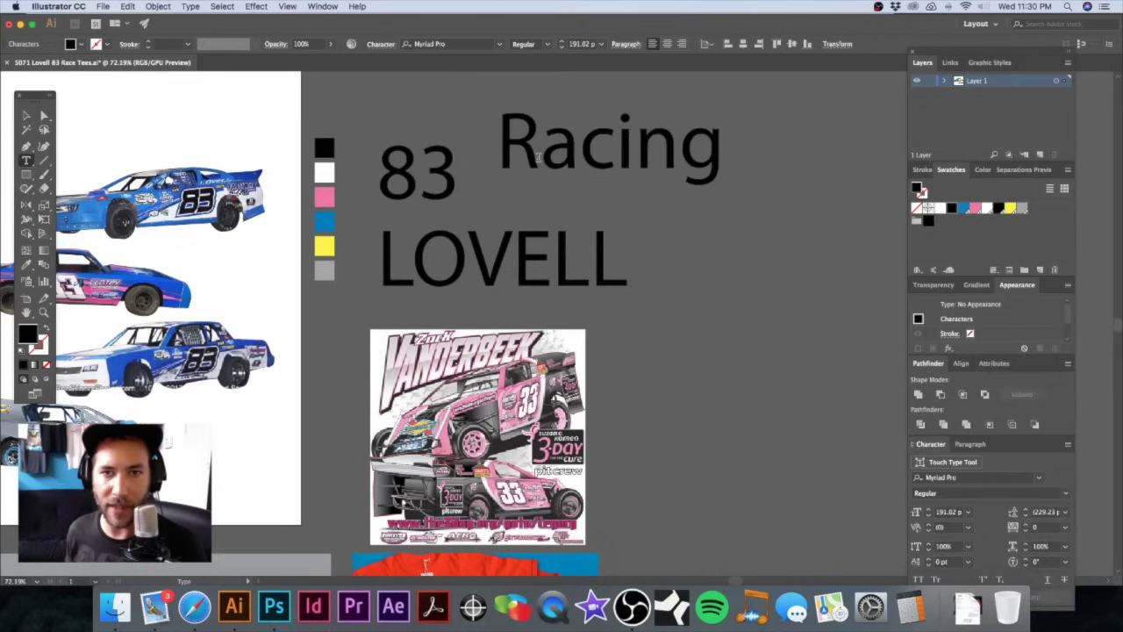
{"action": "key", "text": "Escape"}
{"action": "left_click", "coordinate": [690, 296]}
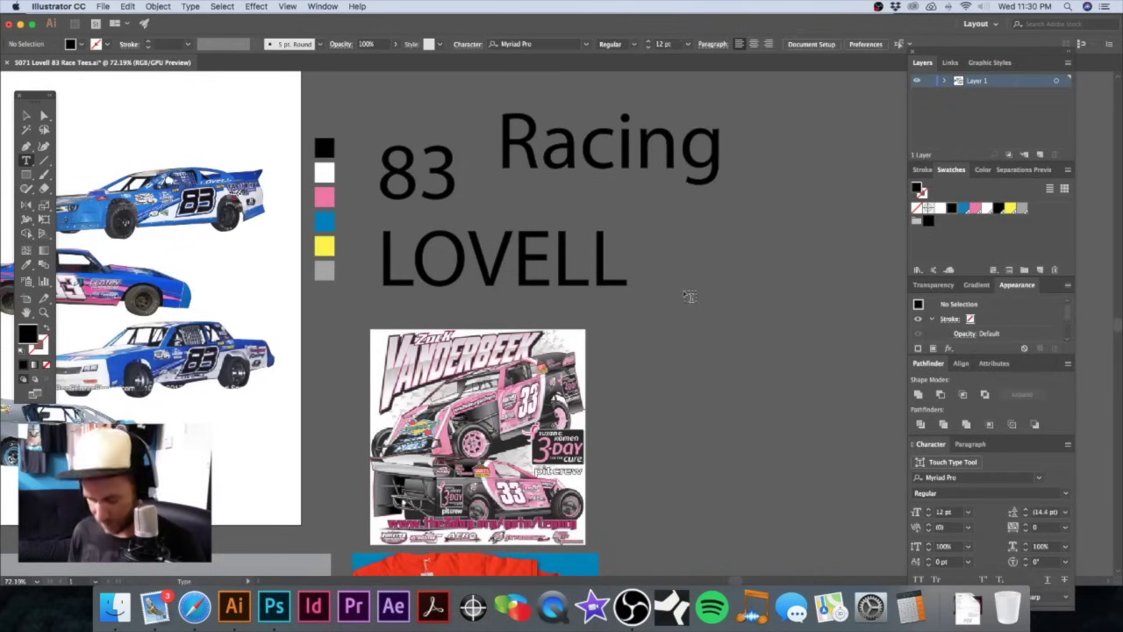
Step: Select the 83, surname and Racing texts together and set their font to Lavanderia Sturdy
{"action": "key", "text": "v"}
{"action": "left_click", "coordinate": [438, 209]}
{"action": "left_click", "coordinate": [451, 232], "text": "shift"}
{"action": "left_click", "coordinate": [543, 150], "text": "shift"}
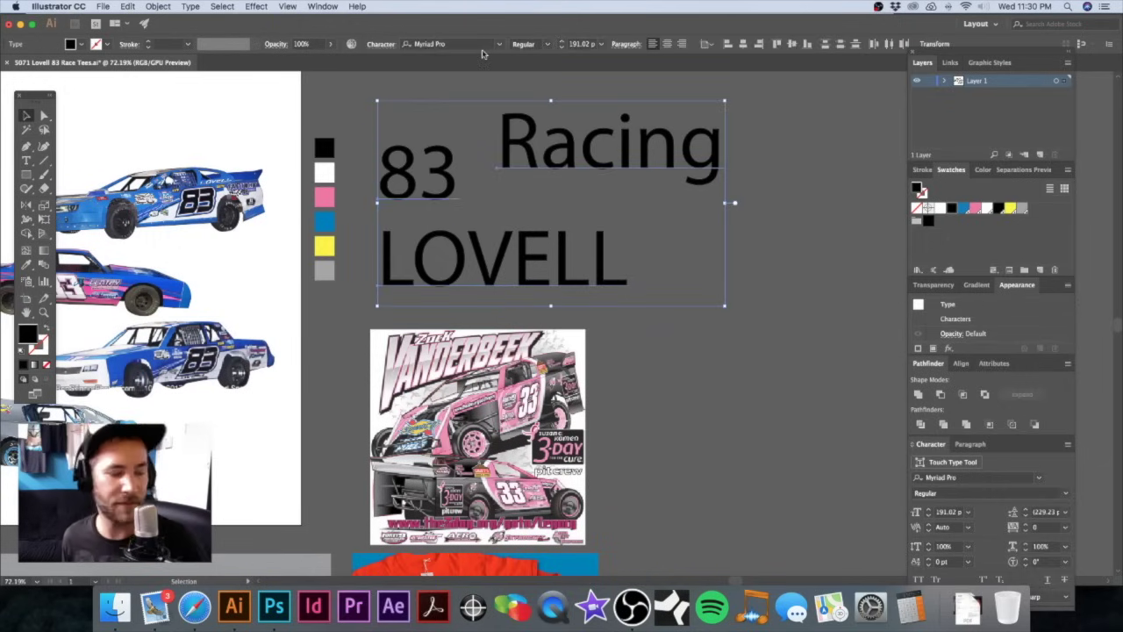
{"action": "left_click", "coordinate": [500, 48]}
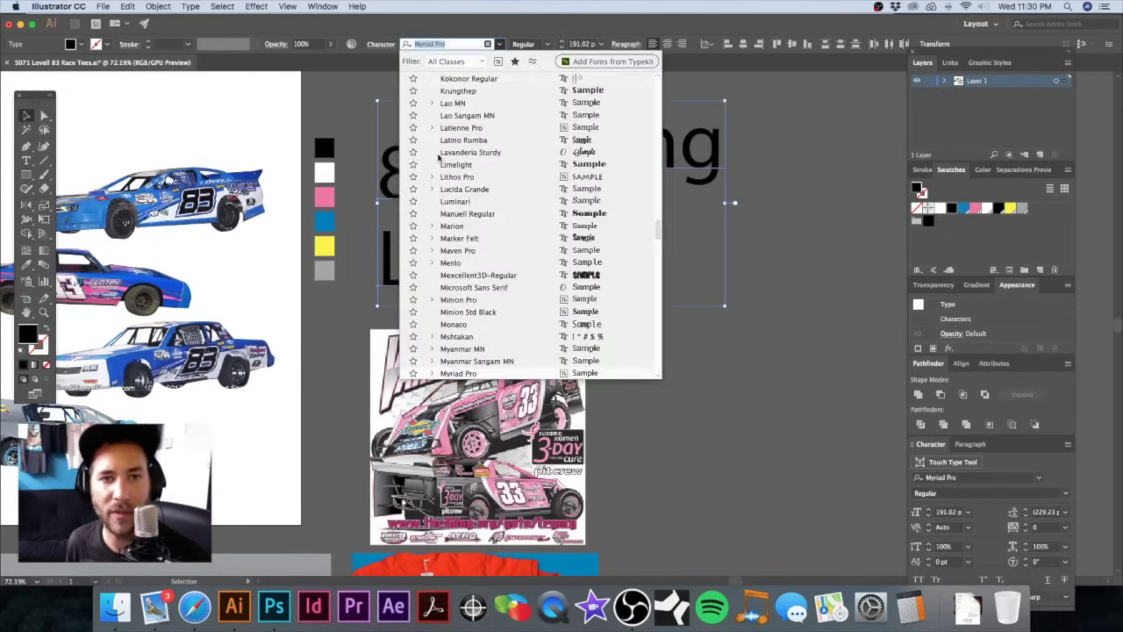
{"action": "key", "text": "Escape"}
{"action": "scroll", "coordinate": [367, 173], "scroll_direction": "right", "scroll_amount": 5}
{"action": "scroll", "coordinate": [367, 173], "scroll_direction": "right", "scroll_amount": 4}
{"action": "scroll", "coordinate": [366, 173], "scroll_direction": "left", "scroll_amount": 1}
{"action": "left_click", "coordinate": [499, 44]}
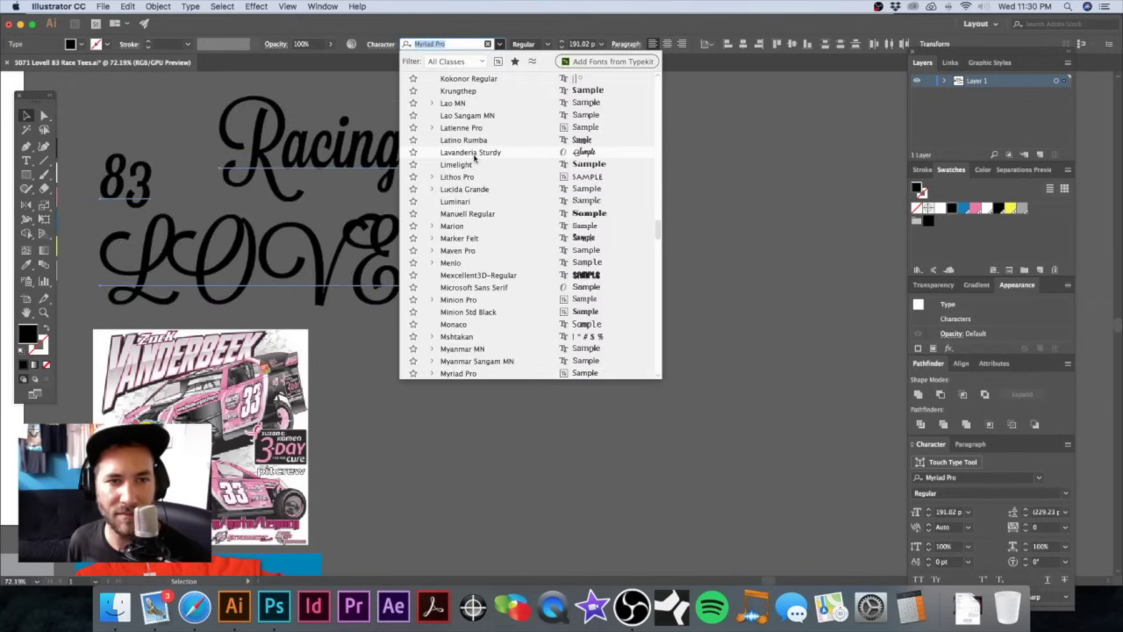
{"action": "left_click", "coordinate": [470, 153]}
{"action": "left_click", "coordinate": [487, 152]}
Step: Move the Racing text to the empty area beside the surname, duplicate it below, and set the copy's font to Spoleto
{"action": "left_click_drag", "start_coordinate": [347, 157], "coordinate": [698, 152]}
{"action": "scroll", "coordinate": [478, 223], "scroll_direction": "right", "scroll_amount": 5}
{"action": "left_click_drag", "start_coordinate": [478, 223], "coordinate": [568, 274]}
{"action": "left_click", "coordinate": [498, 44]}
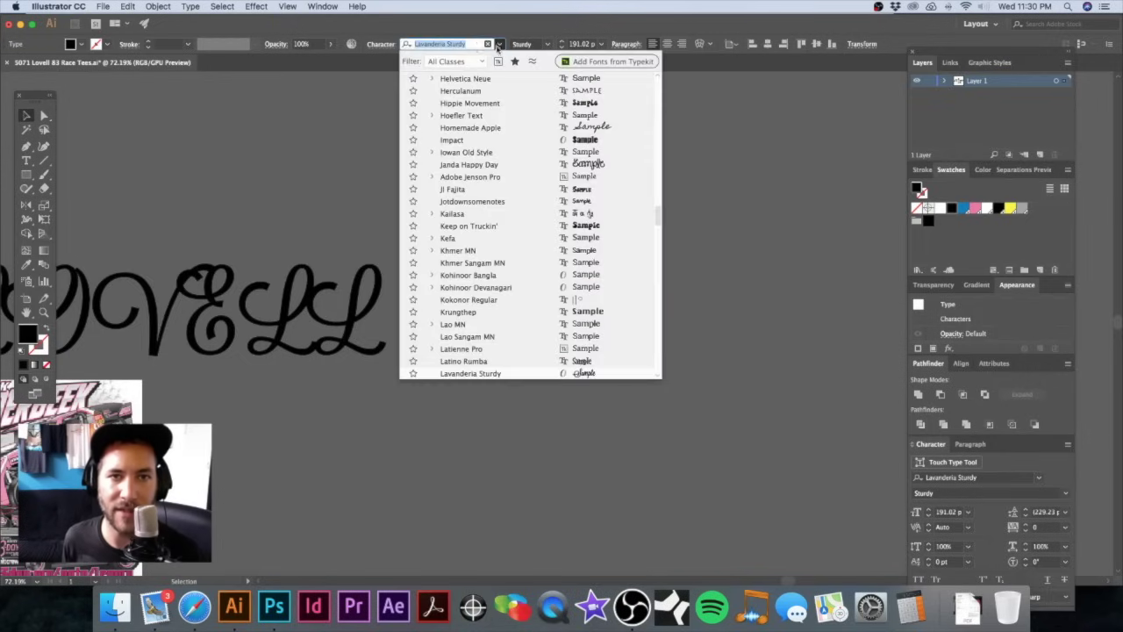
{"action": "type", "text": "sp"}
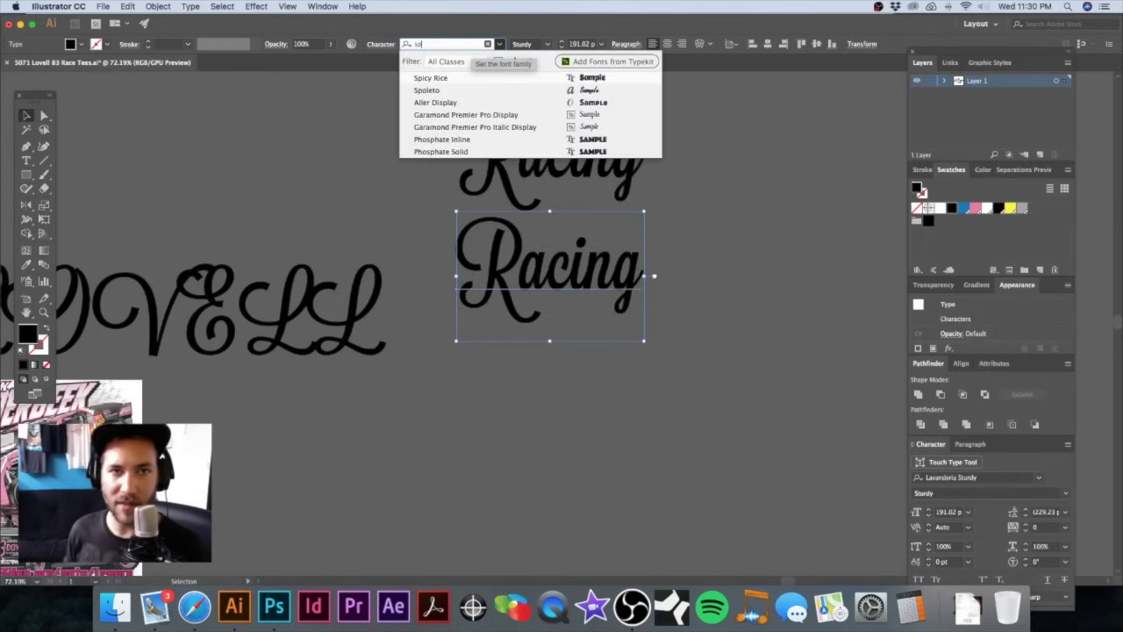
{"action": "type", "text": "olet"}
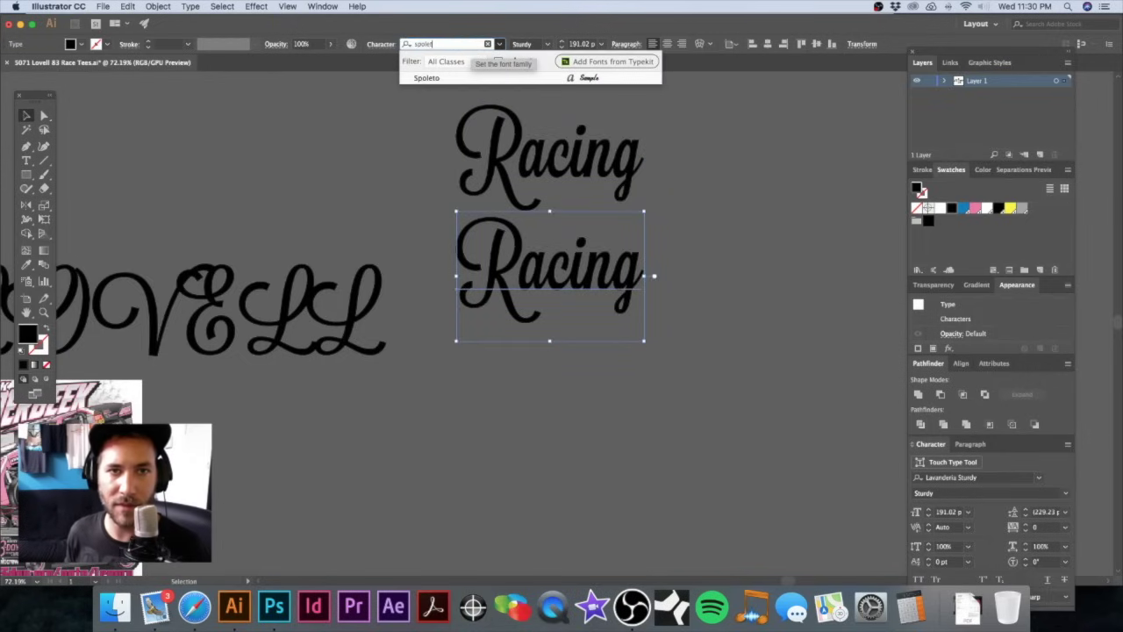
{"action": "left_click", "coordinate": [465, 78]}
{"action": "left_click", "coordinate": [703, 286]}
Step: Duplicate the Spoleto Racing sample below itself and set the copy's font to Amarillo
{"action": "left_click_drag", "start_coordinate": [576, 281], "coordinate": [583, 352]}
{"action": "left_click", "coordinate": [592, 316]}
{"action": "left_click", "coordinate": [499, 48]}
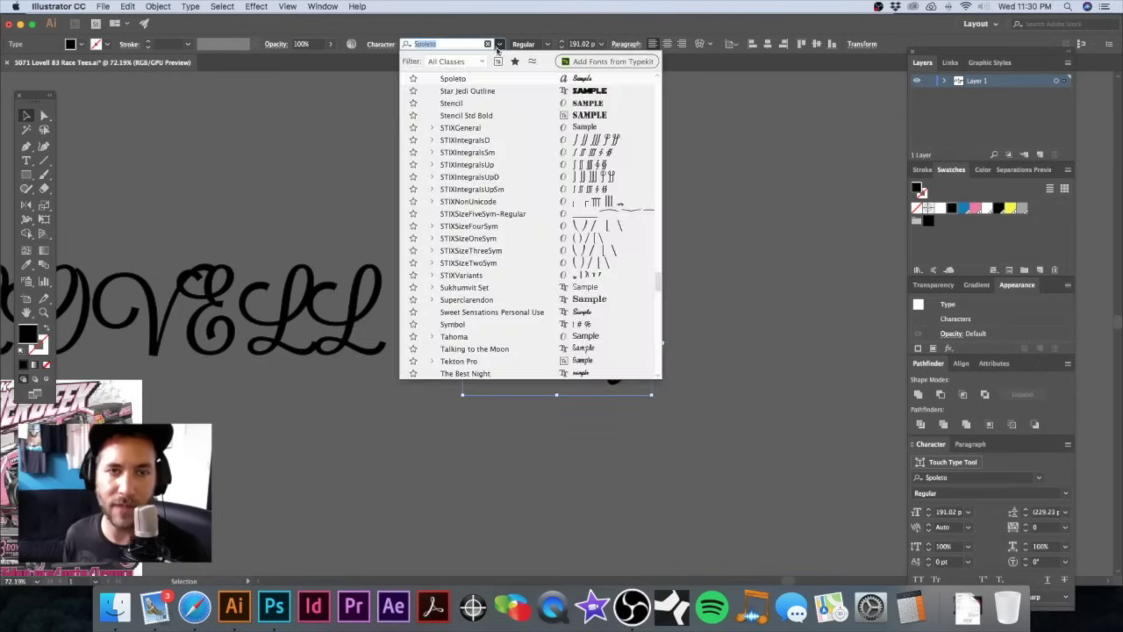
{"action": "key", "text": "Escape"}
{"action": "scroll", "coordinate": [290, 215], "scroll_direction": "right", "scroll_amount": 5}
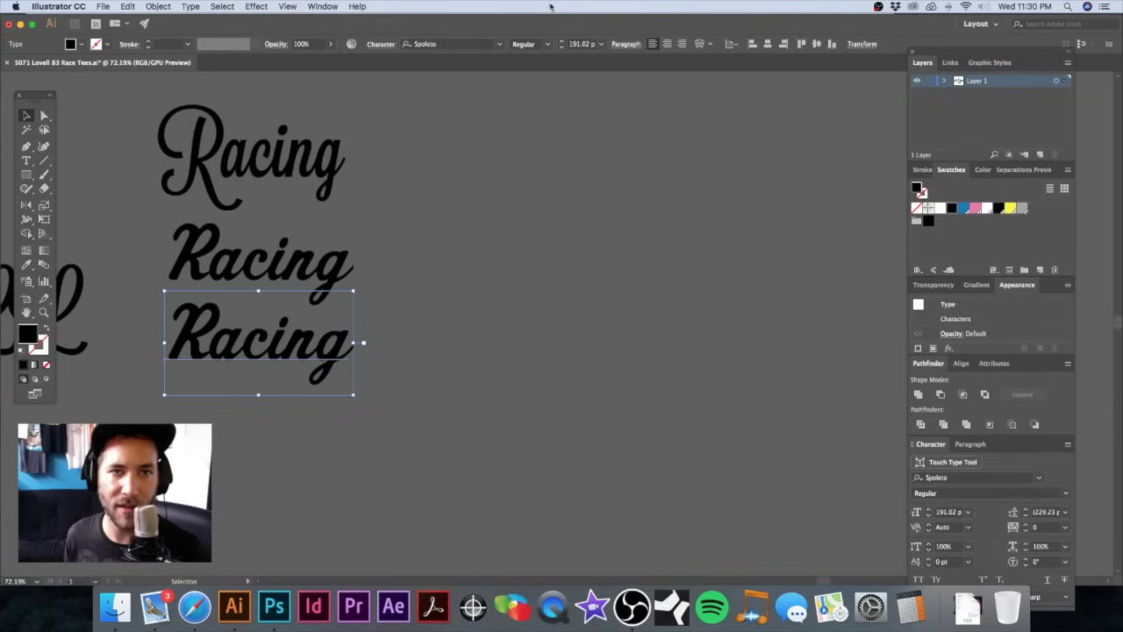
{"action": "left_click", "coordinate": [501, 46]}
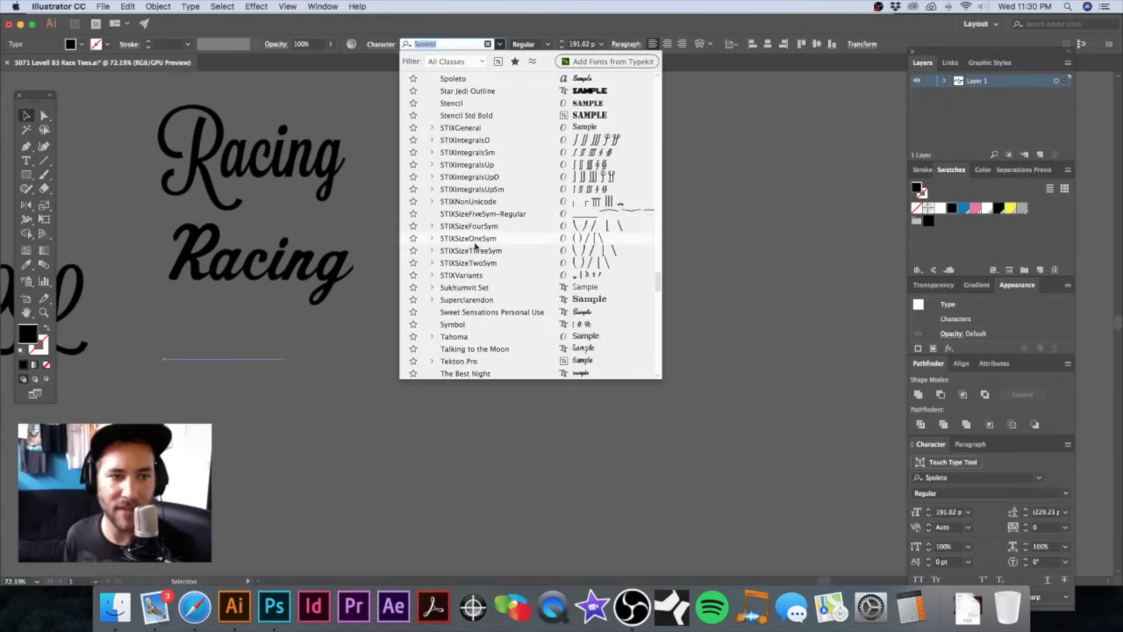
{"action": "scroll", "coordinate": [472, 281], "scroll_direction": "up", "scroll_amount": 15}
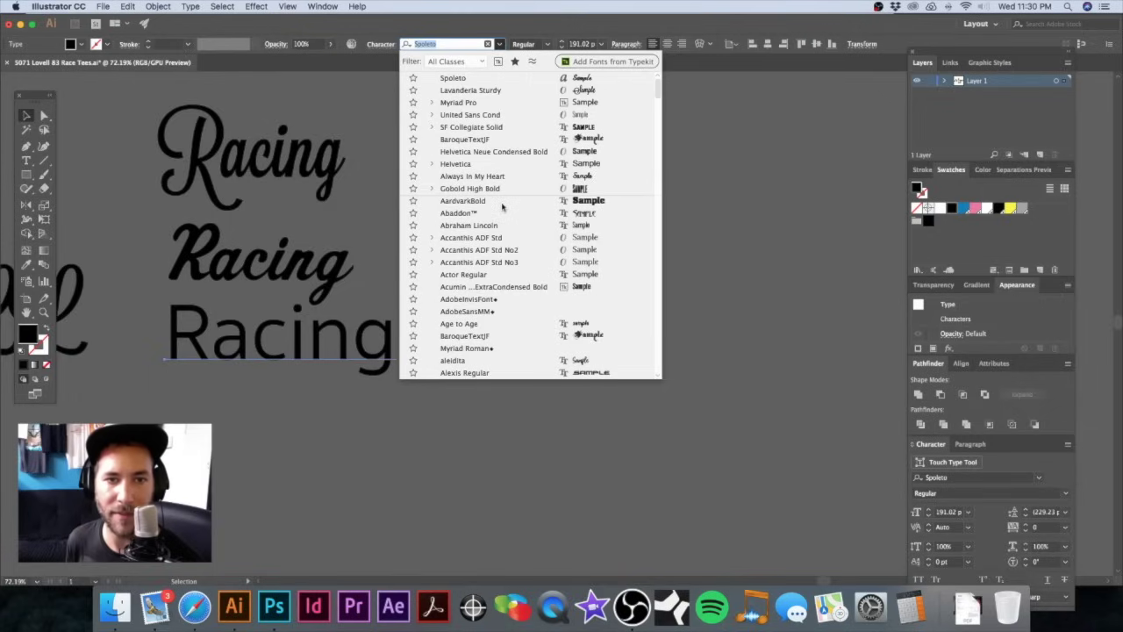
{"action": "scroll", "coordinate": [496, 282], "scroll_direction": "down", "scroll_amount": 1}
{"action": "scroll", "coordinate": [495, 281], "scroll_direction": "down", "scroll_amount": 5}
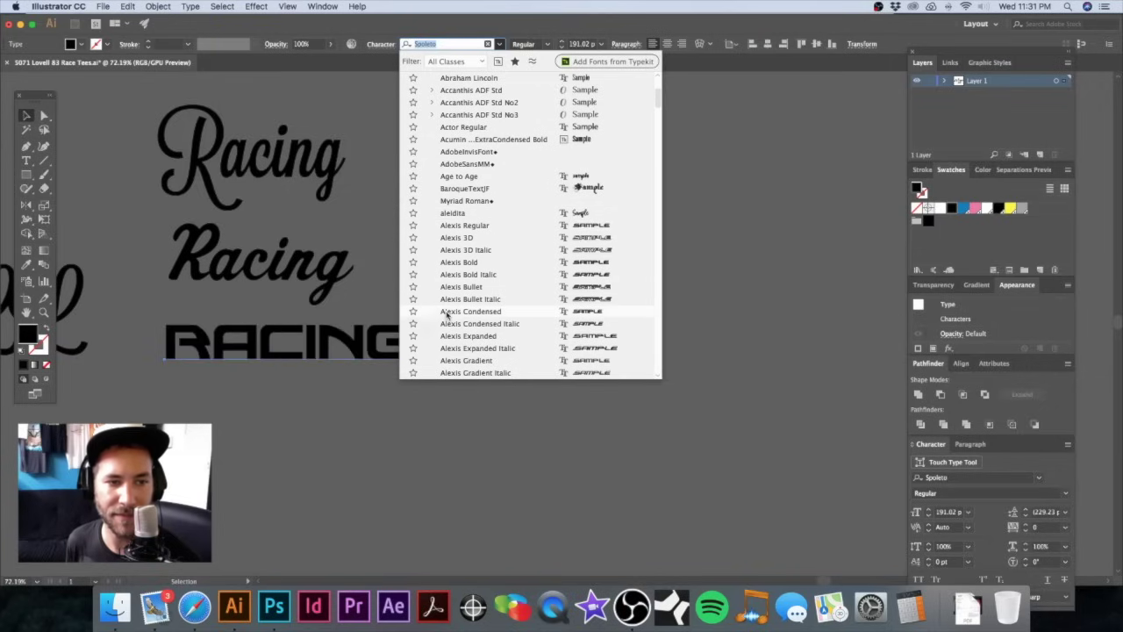
{"action": "scroll", "coordinate": [447, 314], "scroll_direction": "down", "scroll_amount": 7}
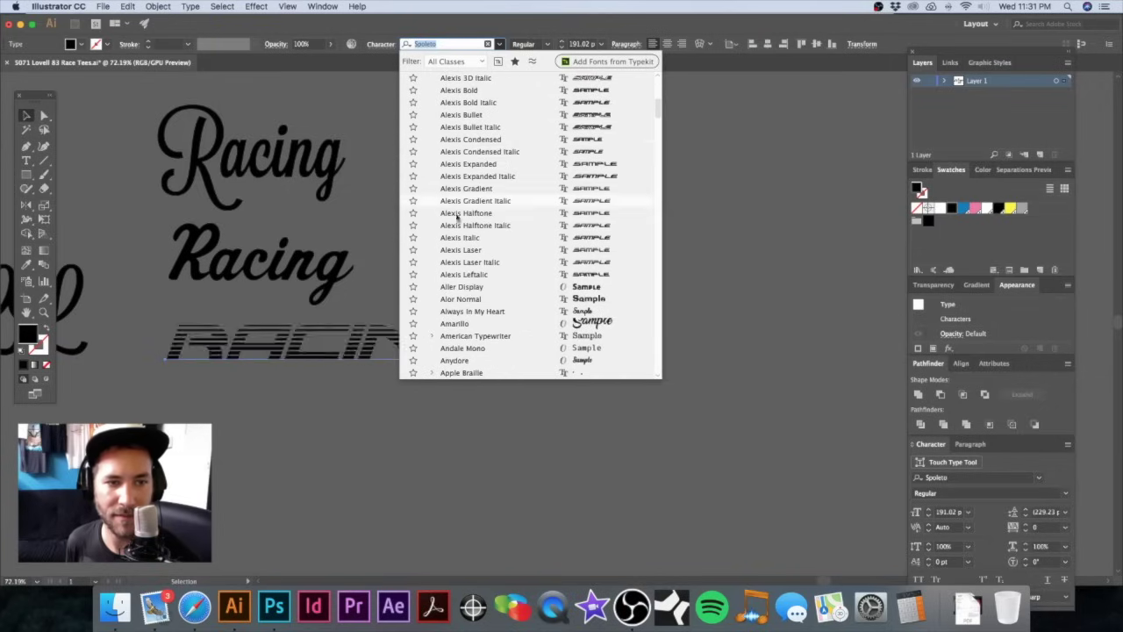
{"action": "scroll", "coordinate": [475, 261], "scroll_direction": "down", "scroll_amount": 2}
{"action": "scroll", "coordinate": [475, 261], "scroll_direction": "down", "scroll_amount": 7}
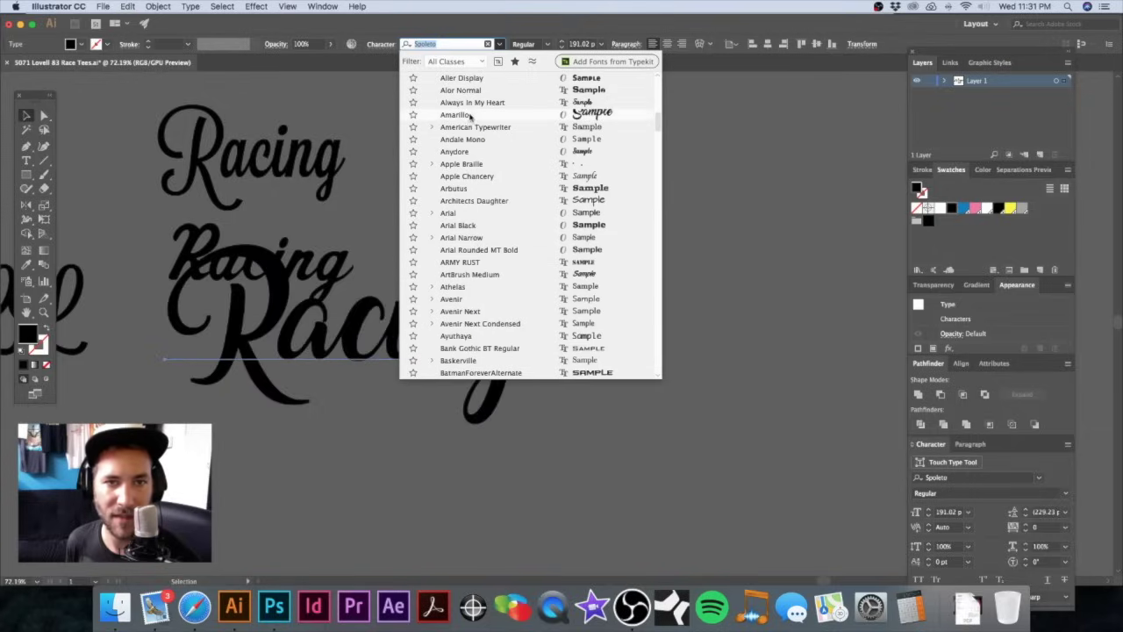
{"action": "left_click", "coordinate": [469, 116]}
Step: Move the Amarillo Racing sample into the open space beside the others, duplicate it below, and set the copy's font to Blessed Day
{"action": "left_click_drag", "start_coordinate": [346, 348], "coordinate": [590, 360]}
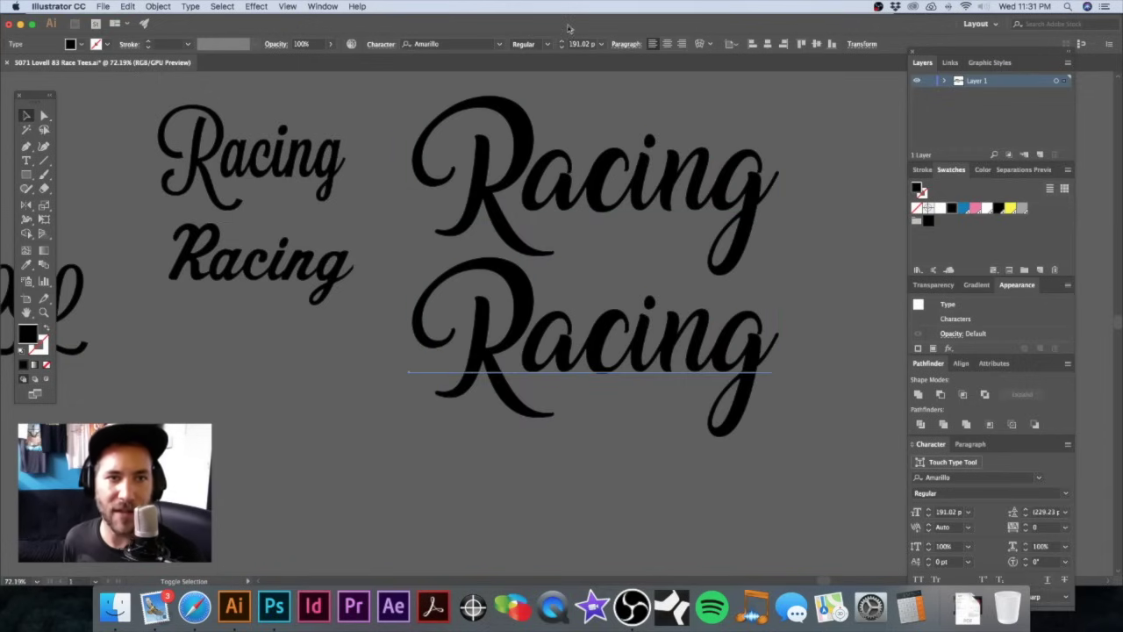
{"action": "left_click", "coordinate": [500, 44]}
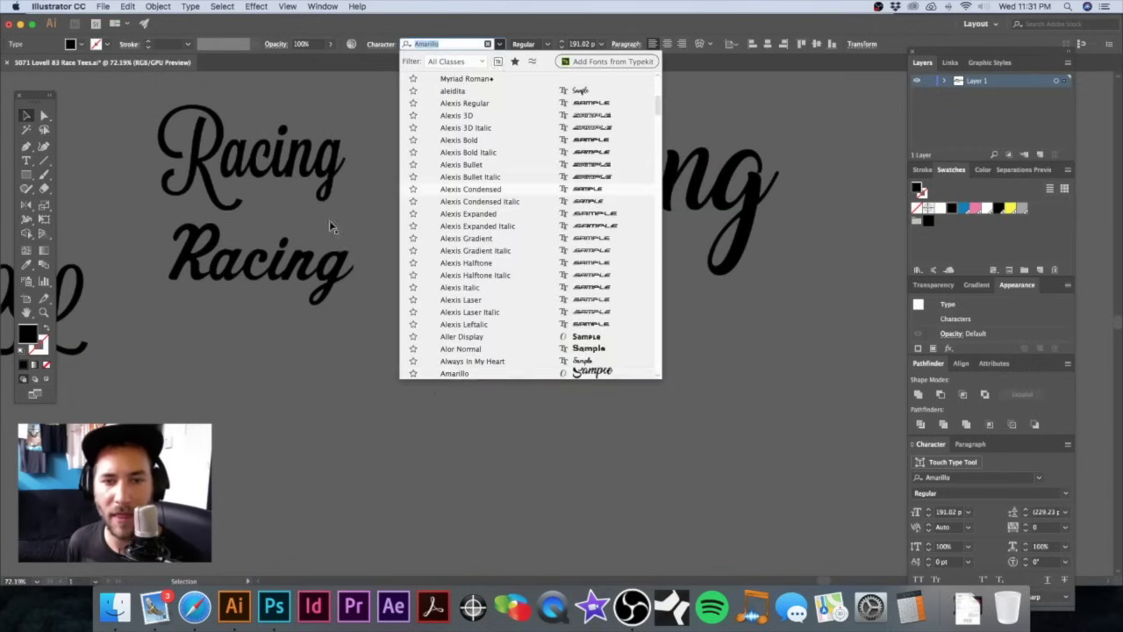
{"action": "left_click", "coordinate": [329, 220]}
{"action": "scroll", "coordinate": [329, 220], "scroll_direction": "right", "scroll_amount": 10}
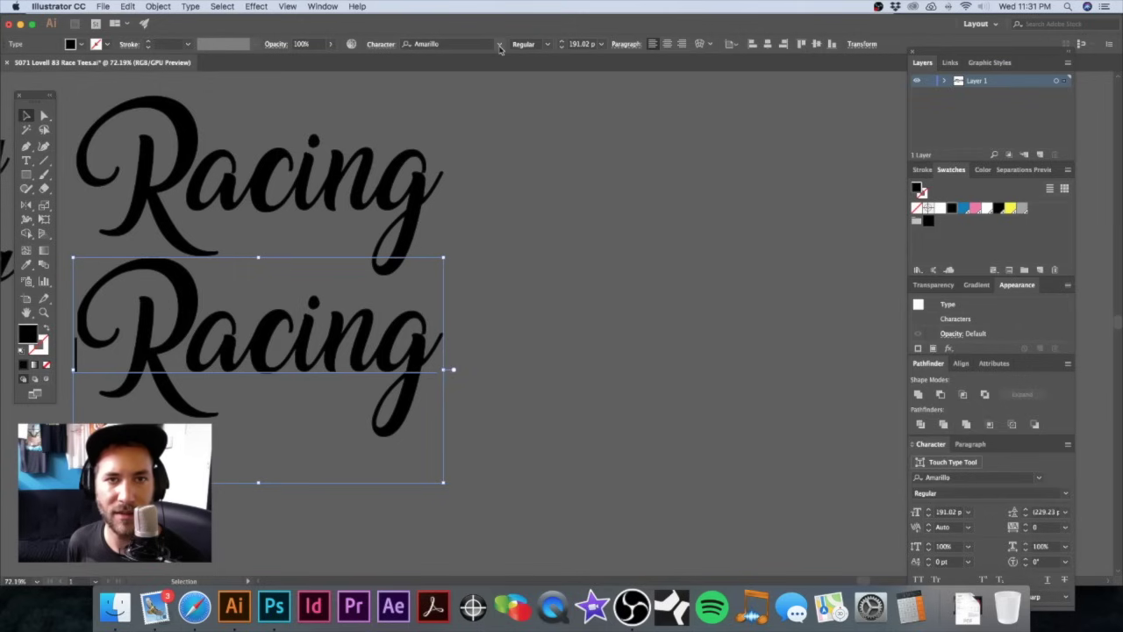
{"action": "left_click", "coordinate": [500, 44]}
{"action": "scroll", "coordinate": [491, 285], "scroll_direction": "down", "scroll_amount": 3}
{"action": "scroll", "coordinate": [491, 285], "scroll_direction": "down", "scroll_amount": 2}
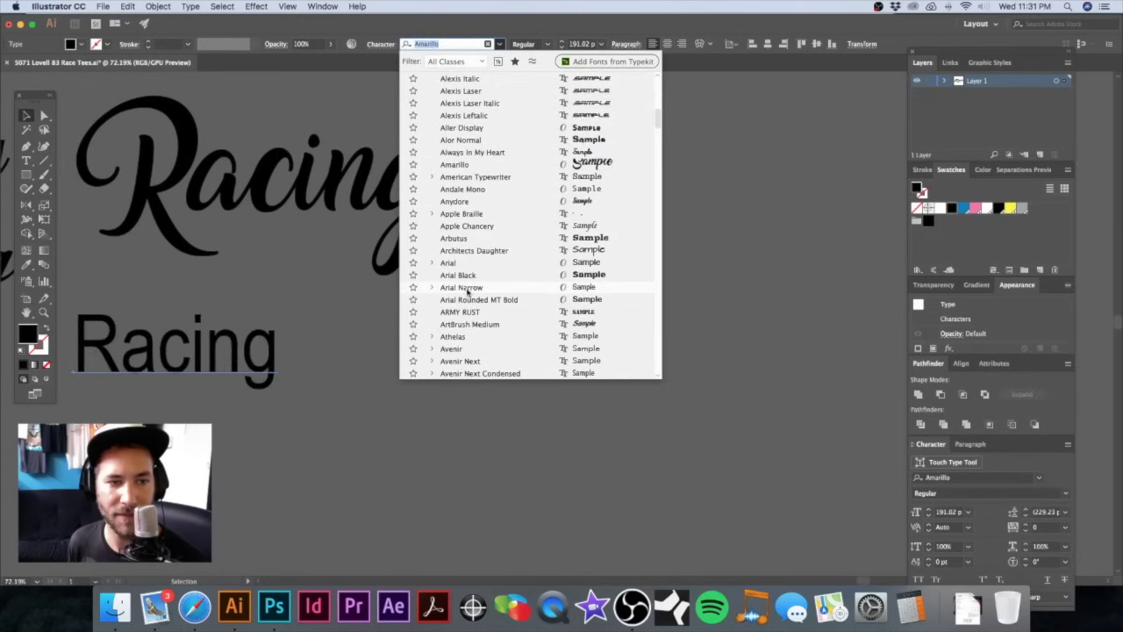
{"action": "scroll", "coordinate": [467, 293], "scroll_direction": "down", "scroll_amount": 5}
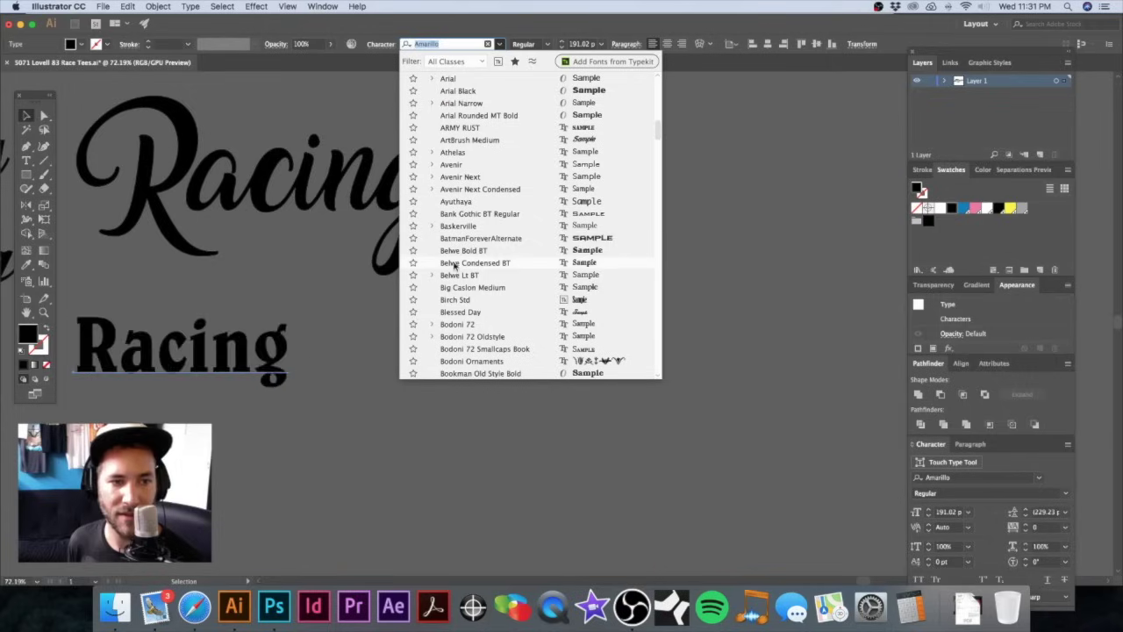
{"action": "scroll", "coordinate": [455, 263], "scroll_direction": "down", "scroll_amount": 2}
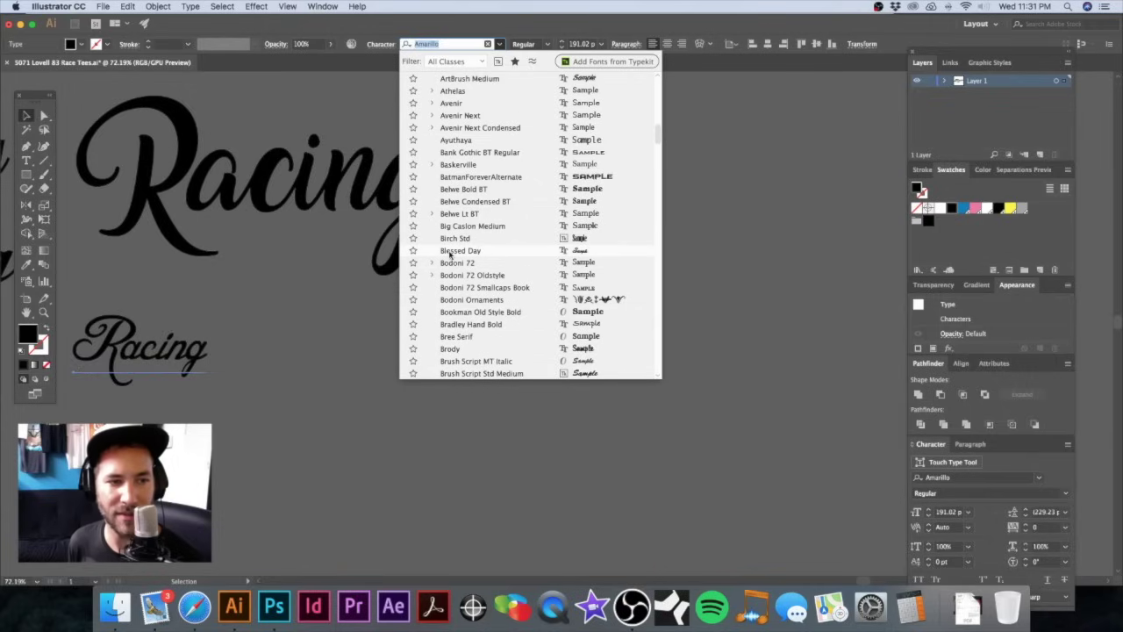
{"action": "left_click", "coordinate": [452, 251]}
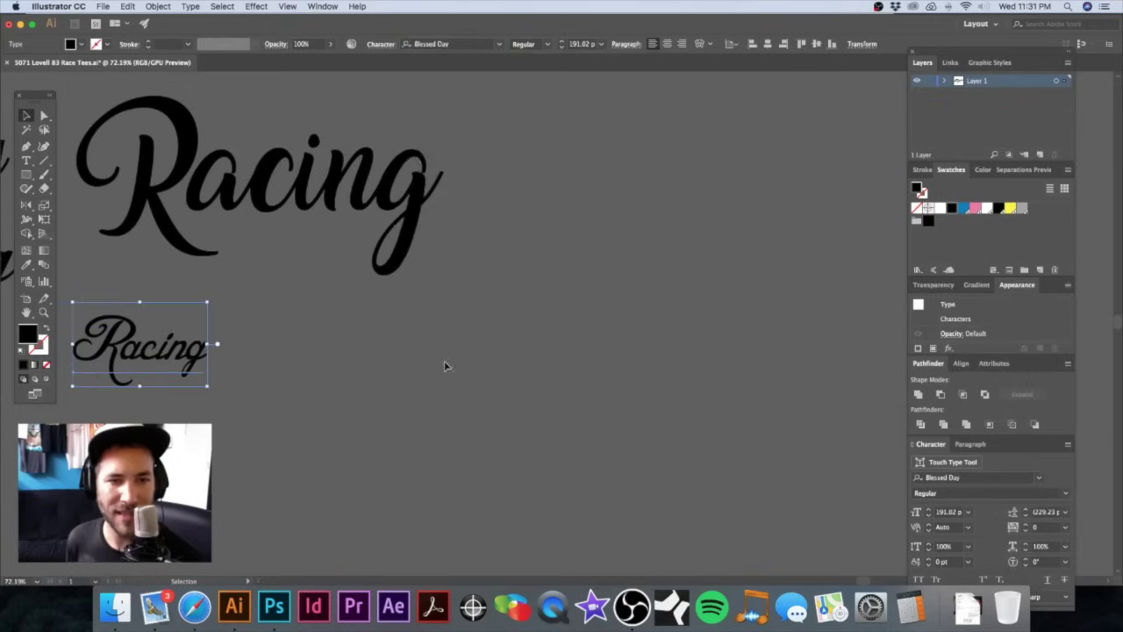
Step: Duplicate the Blessed Day Racing sample beside itself and set the copy's font to Crazy Rascals
{"action": "left_click", "coordinate": [330, 357]}
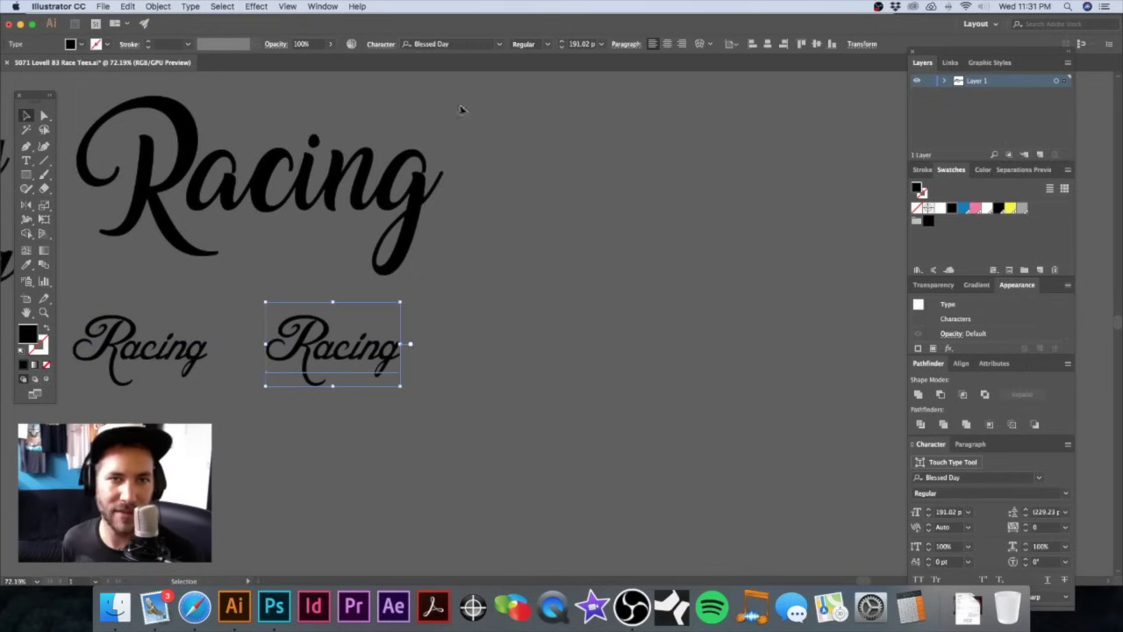
{"action": "left_click", "coordinate": [499, 43]}
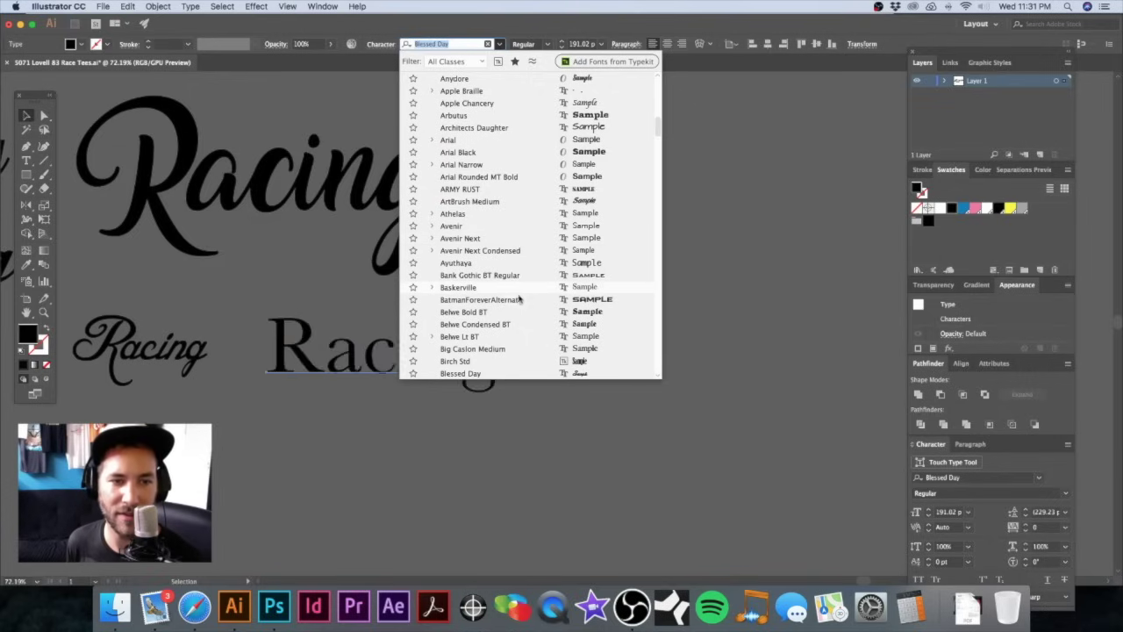
{"action": "scroll", "coordinate": [519, 301], "scroll_direction": "down", "scroll_amount": 3}
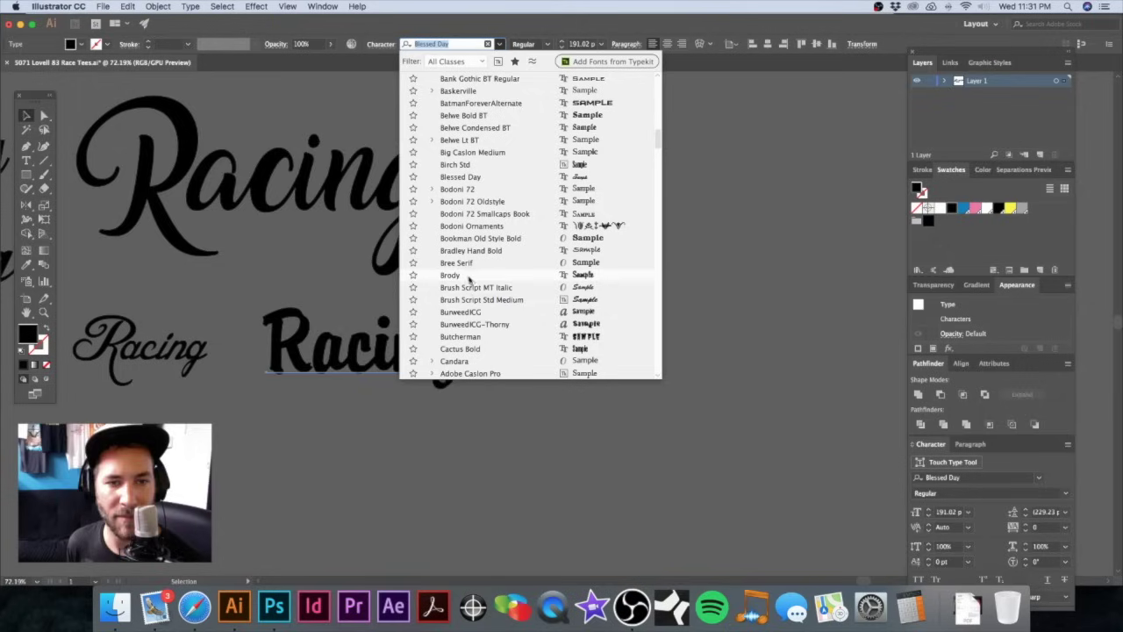
{"action": "scroll", "coordinate": [462, 288], "scroll_direction": "down", "scroll_amount": 3}
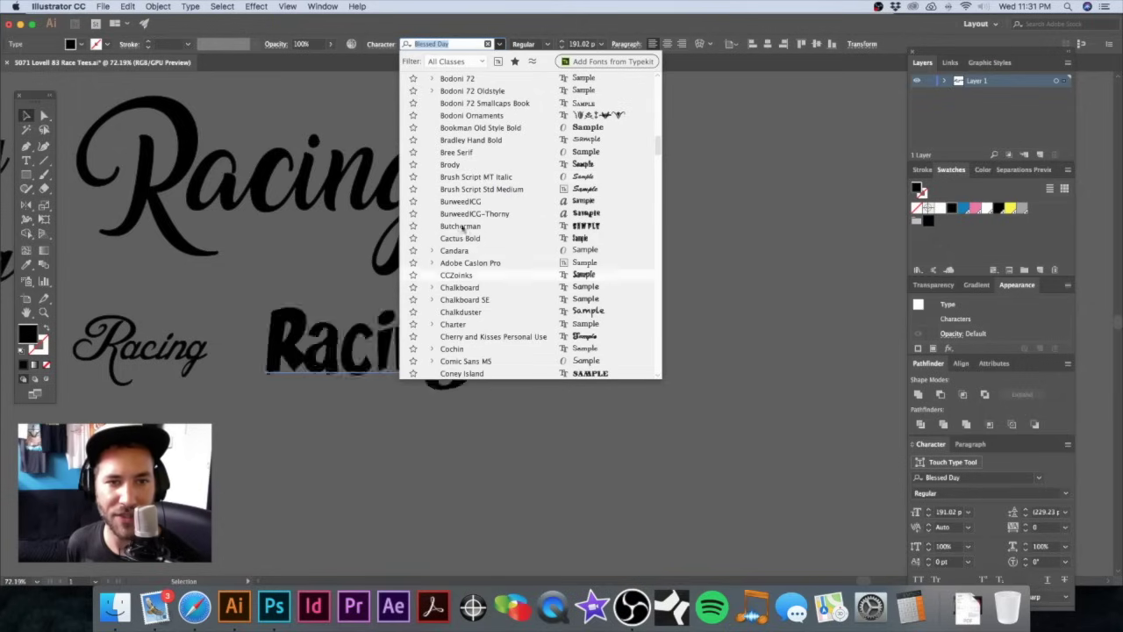
{"action": "scroll", "coordinate": [461, 299], "scroll_direction": "down", "scroll_amount": 3}
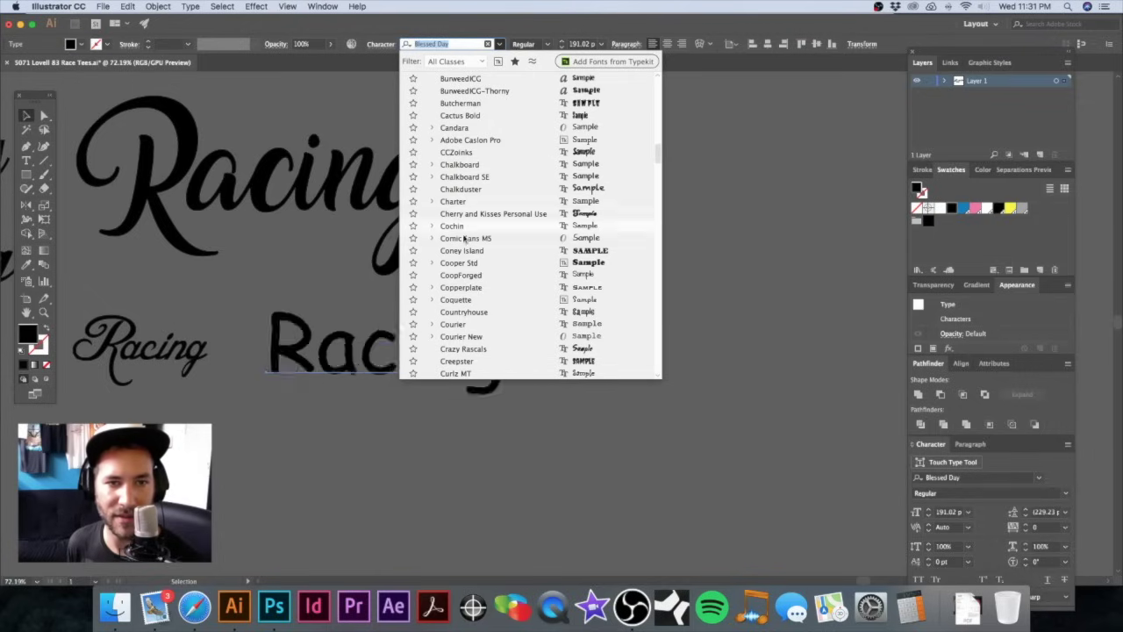
{"action": "scroll", "coordinate": [452, 263], "scroll_direction": "down", "scroll_amount": 3}
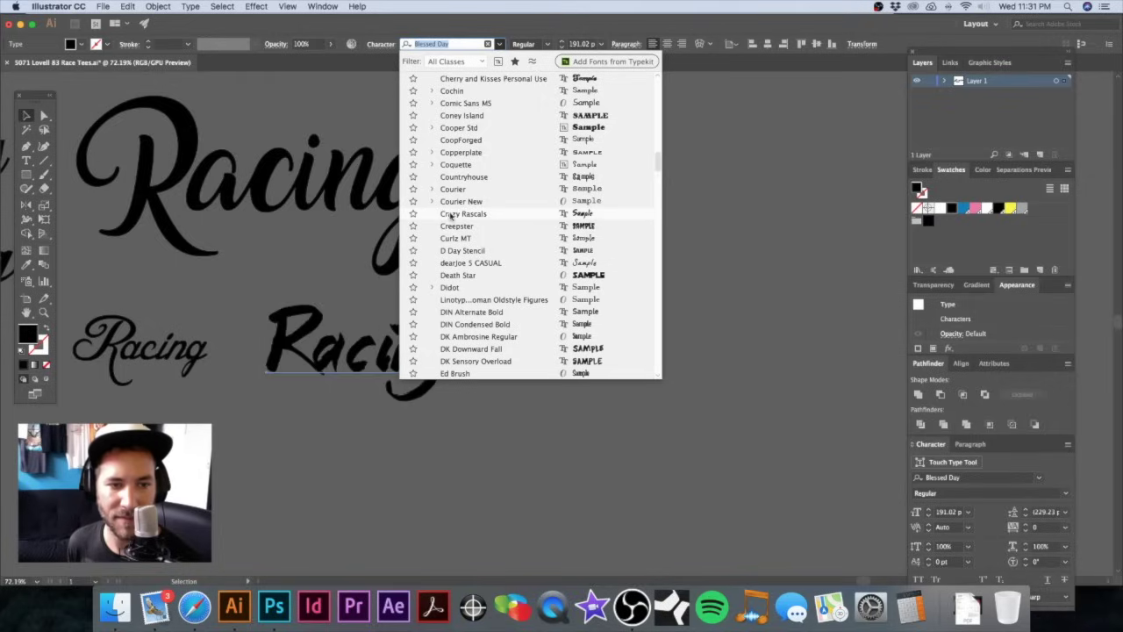
{"action": "left_click", "coordinate": [452, 214]}
{"action": "scroll", "coordinate": [426, 199], "scroll_direction": "right", "scroll_amount": 5}
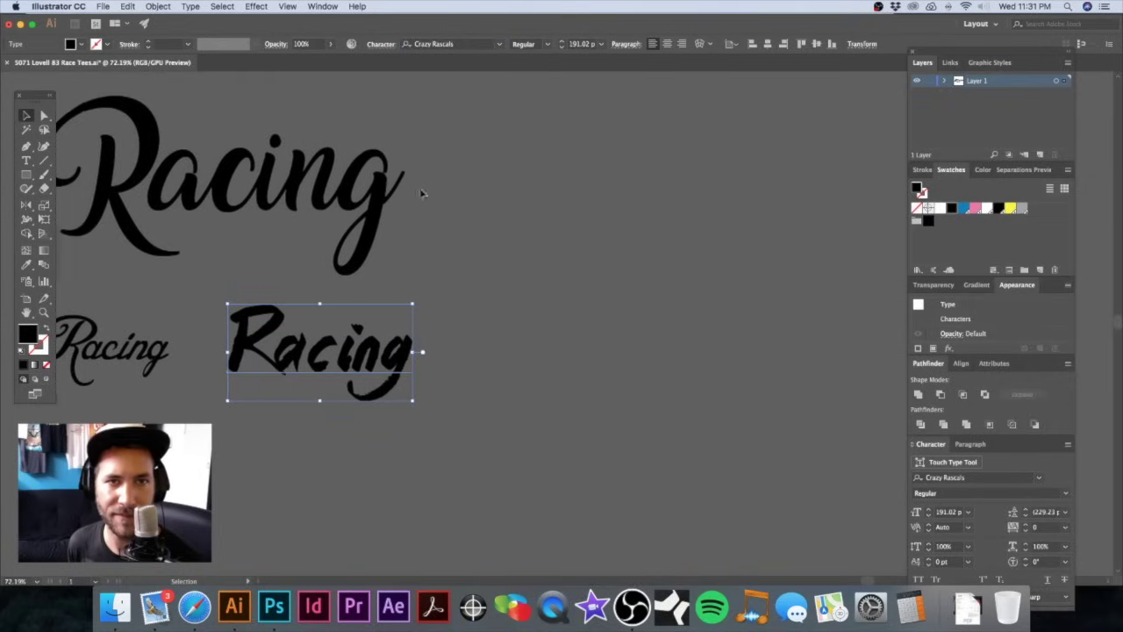
Step: Set the font of the selected Racing sample to Lavanderia Sturdy
{"action": "left_click", "coordinate": [499, 44]}
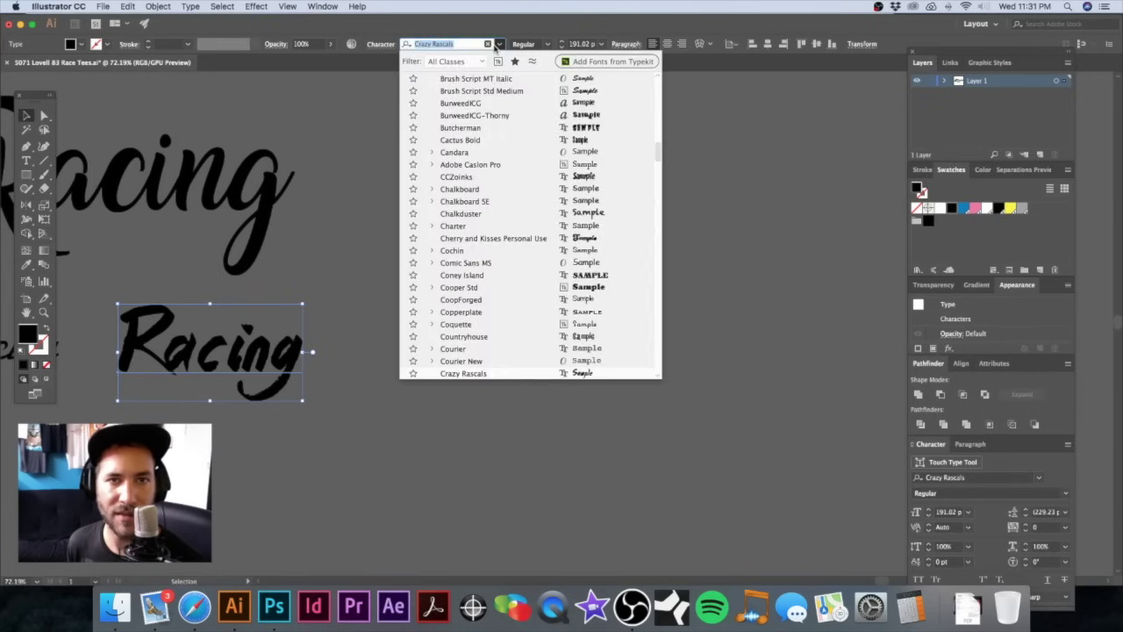
{"action": "scroll", "coordinate": [474, 253], "scroll_direction": "down", "scroll_amount": 5}
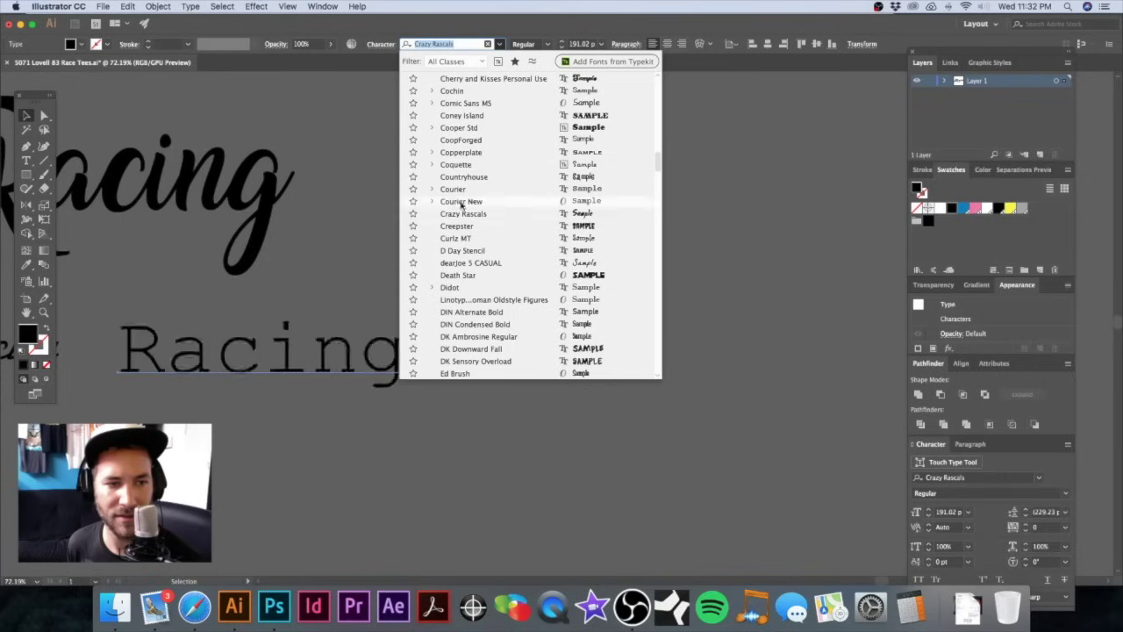
{"action": "scroll", "coordinate": [453, 240], "scroll_direction": "down", "scroll_amount": 4}
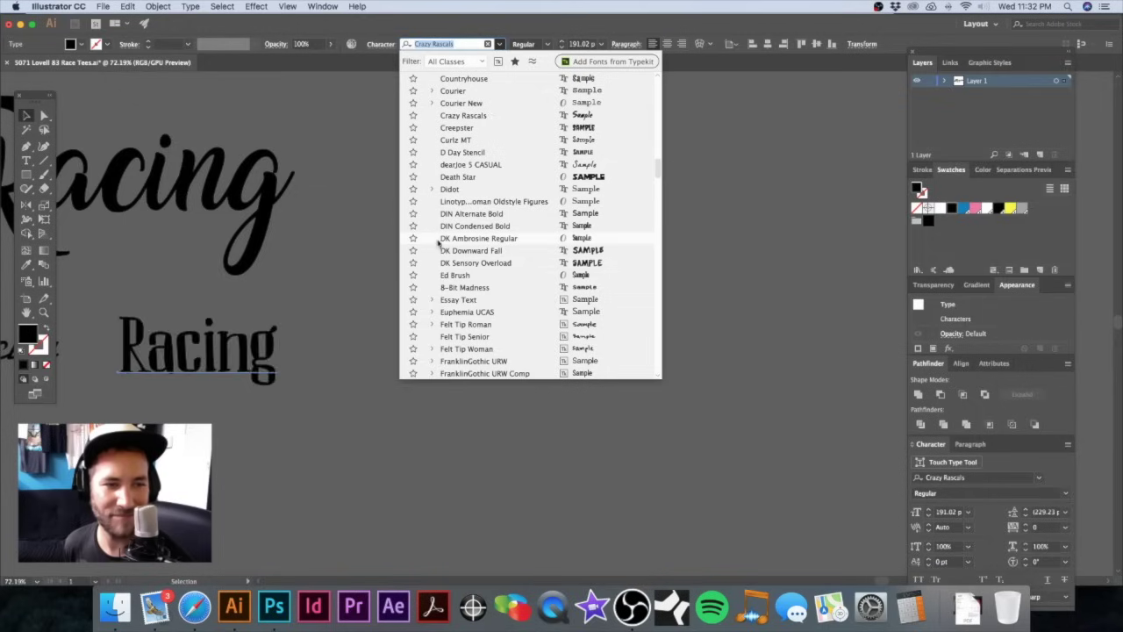
{"action": "scroll", "coordinate": [436, 279], "scroll_direction": "down", "scroll_amount": 3}
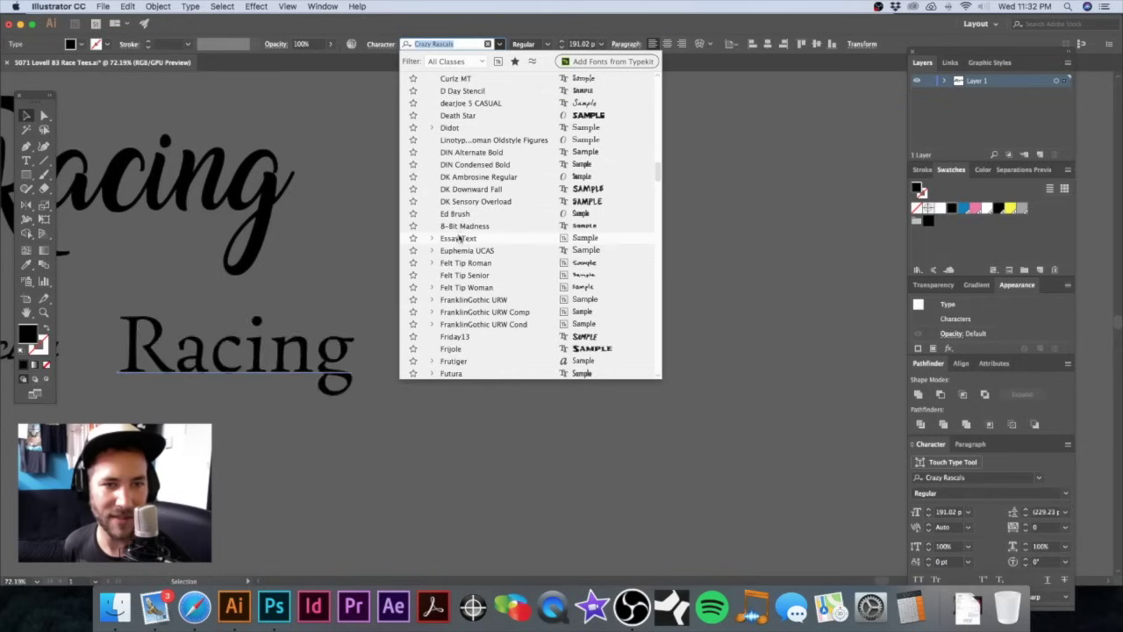
{"action": "scroll", "coordinate": [448, 288], "scroll_direction": "down", "scroll_amount": 10}
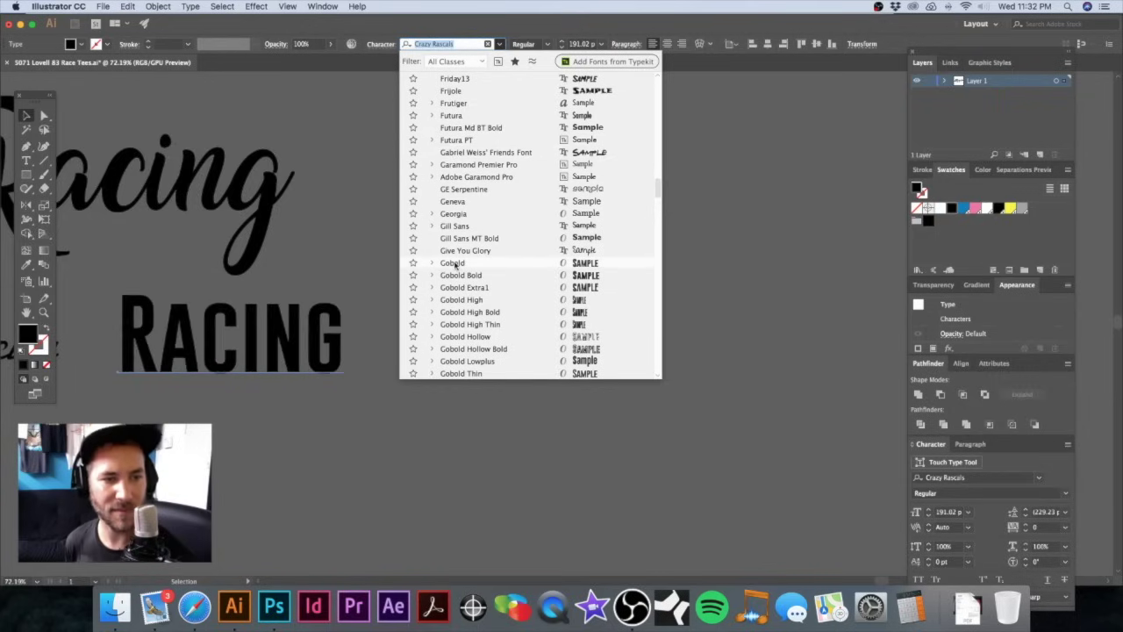
{"action": "scroll", "coordinate": [453, 275], "scroll_direction": "down", "scroll_amount": 5}
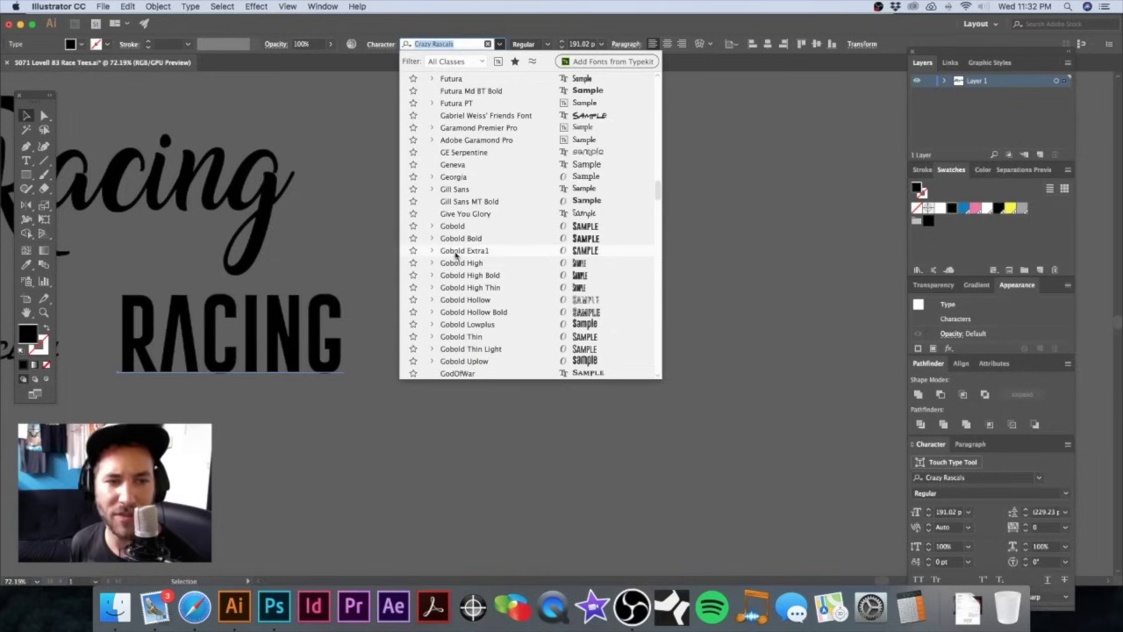
{"action": "scroll", "coordinate": [454, 255], "scroll_direction": "down", "scroll_amount": 9}
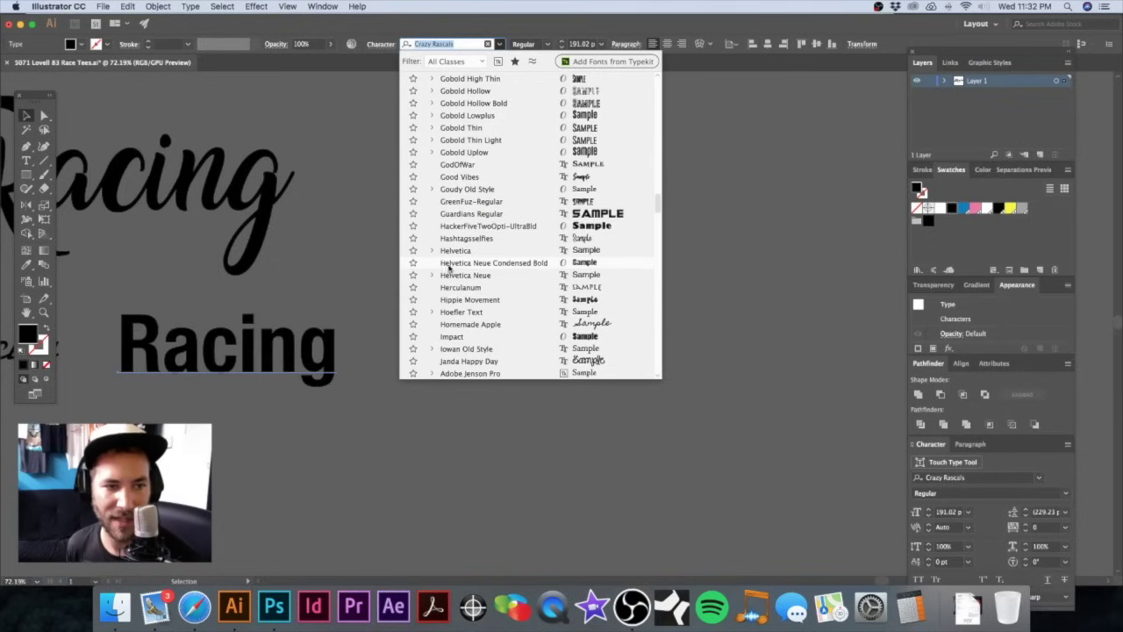
{"action": "scroll", "coordinate": [452, 263], "scroll_direction": "down", "scroll_amount": 8}
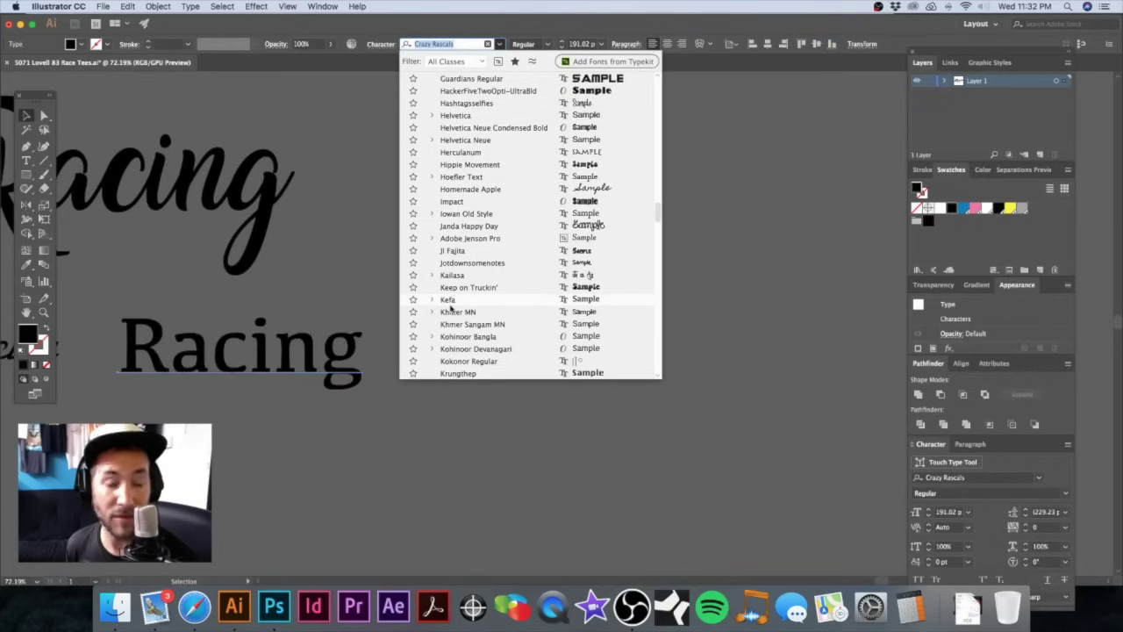
{"action": "scroll", "coordinate": [457, 263], "scroll_direction": "down", "scroll_amount": 5}
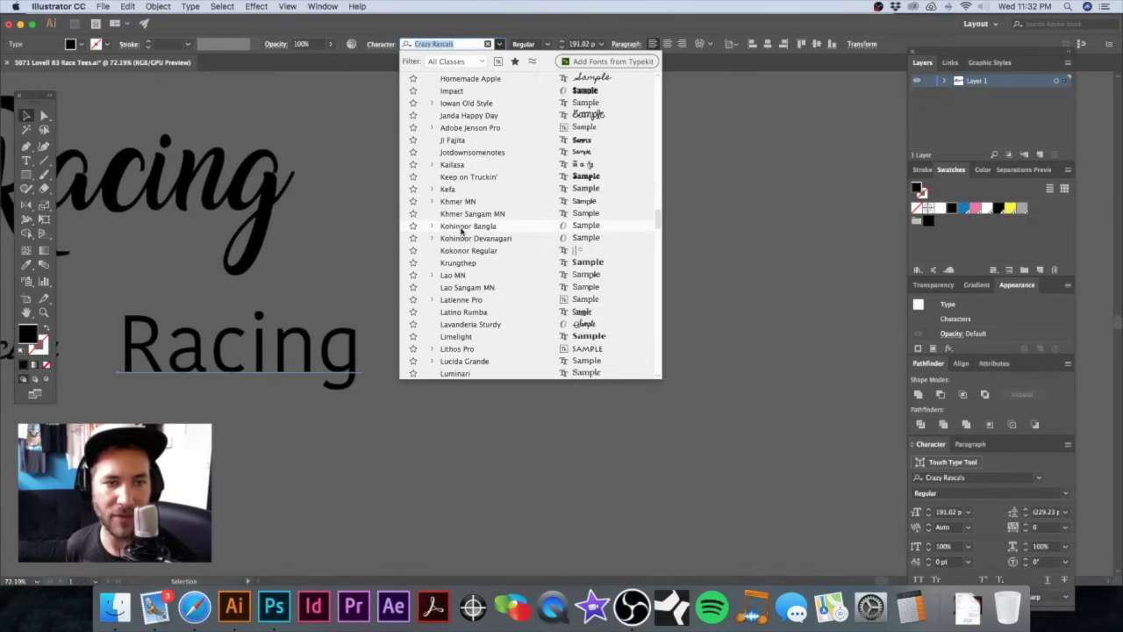
{"action": "scroll", "coordinate": [448, 285], "scroll_direction": "down", "scroll_amount": 4}
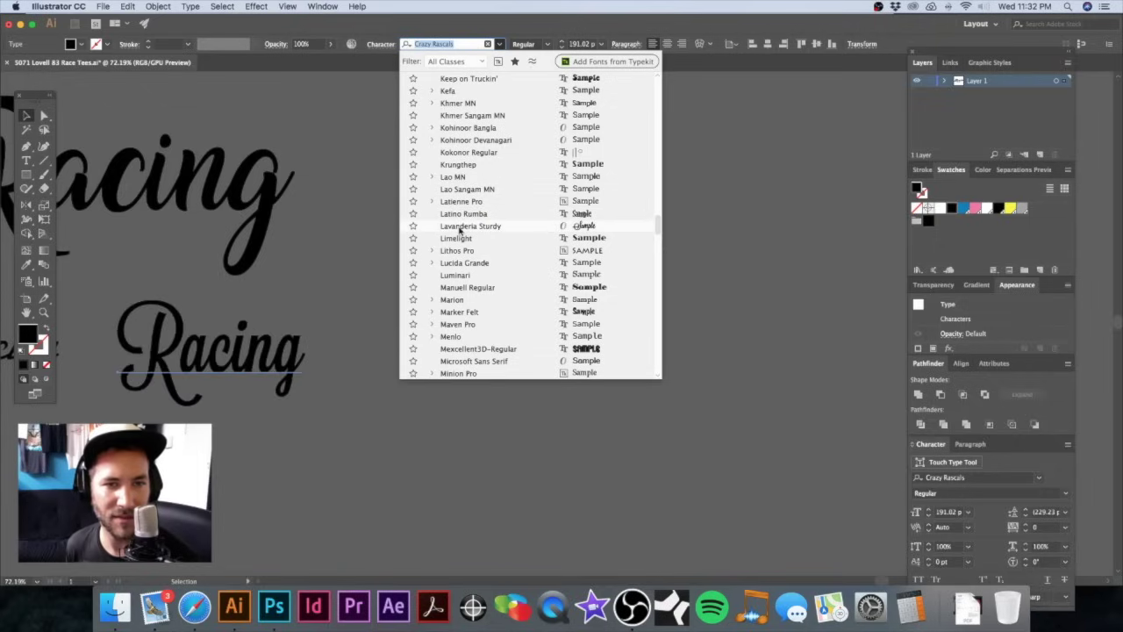
{"action": "left_click", "coordinate": [459, 228]}
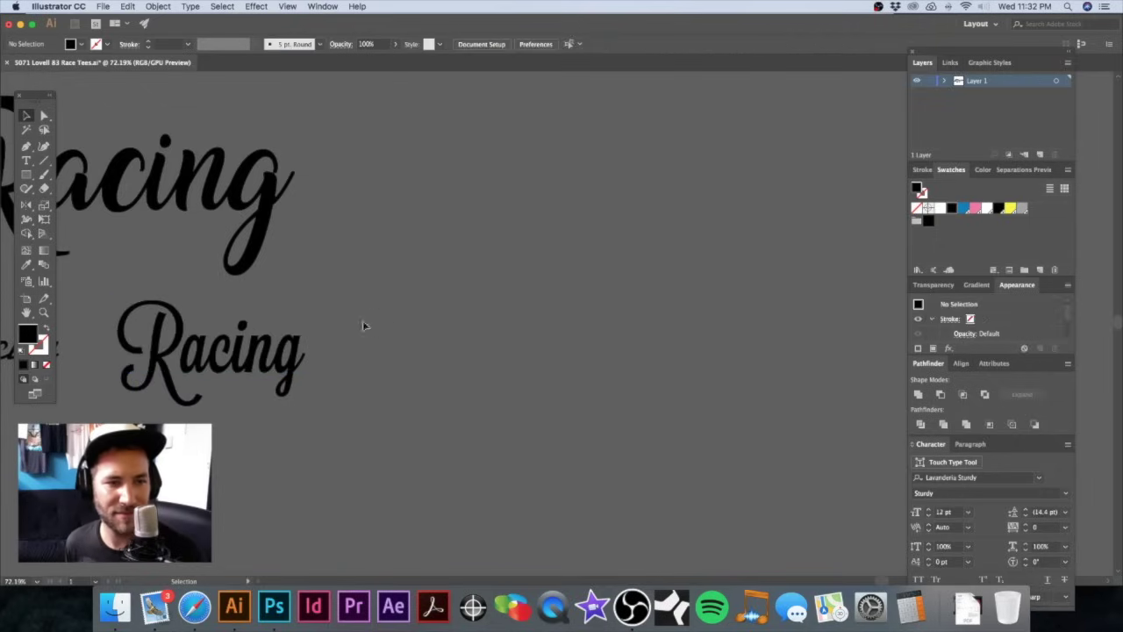
Step: Move the surname and the number 83 into the empty space above the Racing samples, with 83 beneath the surname
{"action": "left_click_drag", "start_coordinate": [261, 321], "coordinate": [524, 299]}
{"action": "left_click", "coordinate": [495, 283], "text": "alt"}
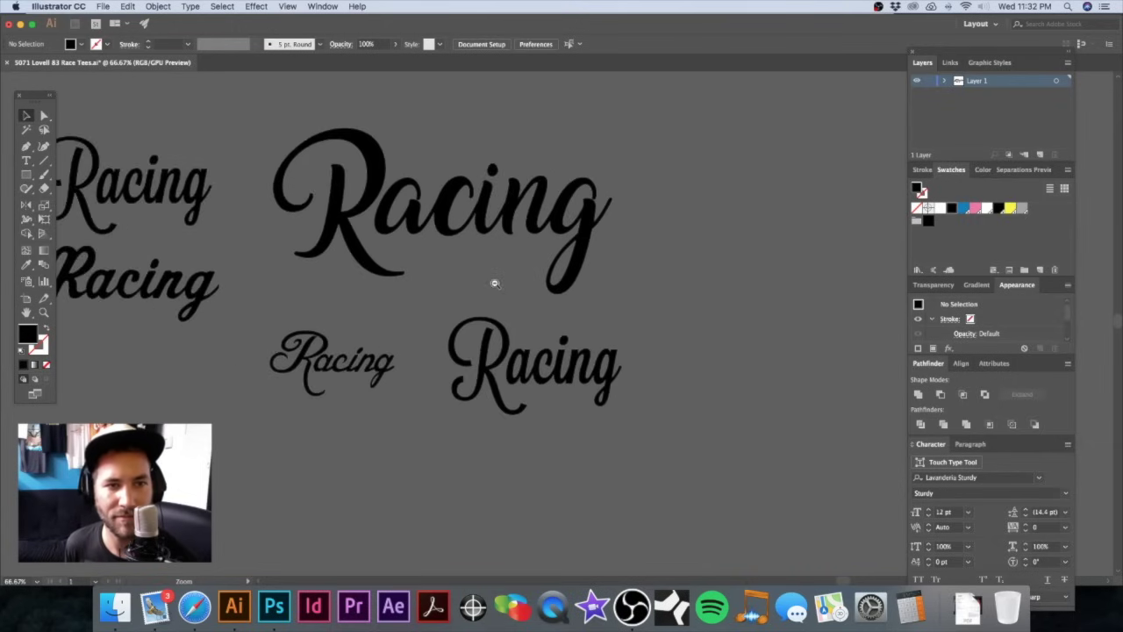
{"action": "left_click", "coordinate": [495, 283], "text": "alt"}
{"action": "left_click_drag", "start_coordinate": [501, 293], "coordinate": [597, 203]}
{"action": "scroll", "coordinate": [606, 246], "scroll_direction": "down", "scroll_amount": 3}
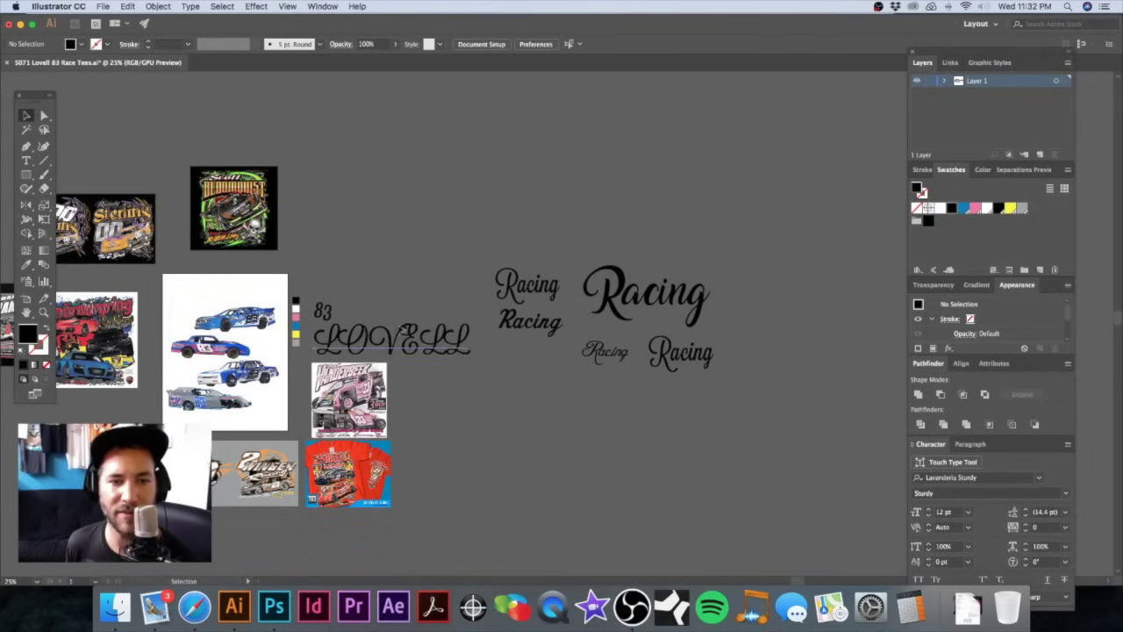
{"action": "left_click_drag", "start_coordinate": [416, 167], "coordinate": [415, 167]}
{"action": "left_click_drag", "start_coordinate": [394, 231], "coordinate": [397, 227]}
{"action": "left_click", "coordinate": [446, 221]}
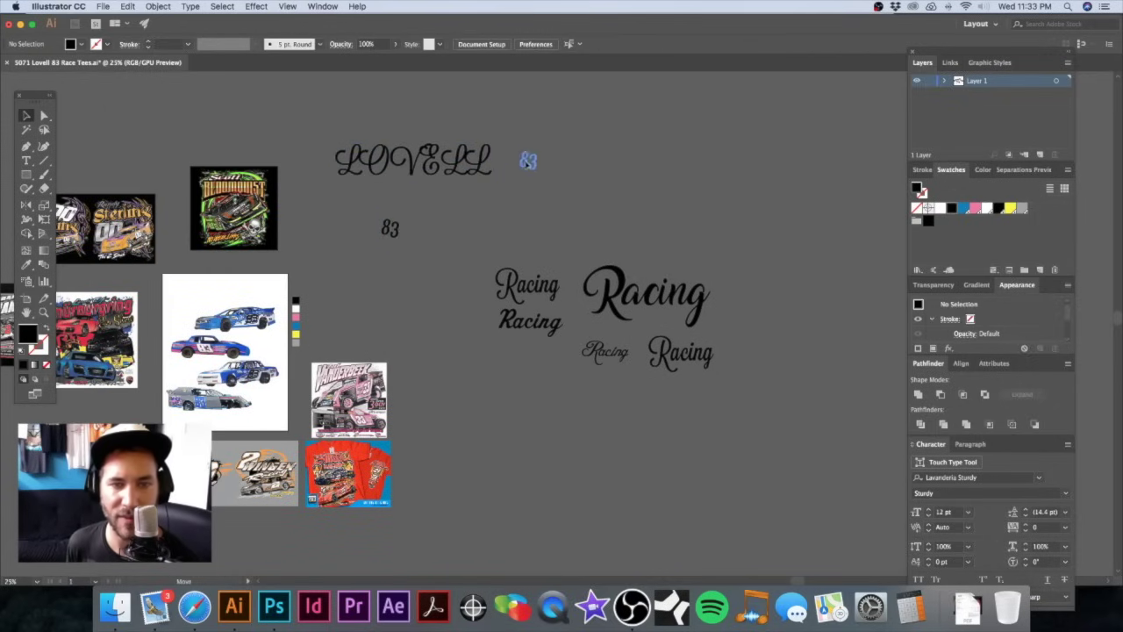
{"action": "left_click_drag", "start_coordinate": [391, 204], "coordinate": [391, 205]}
Step: Set the font of both the surname and the 83 beneath it to Gobold Bold
{"action": "left_click_drag", "start_coordinate": [226, 179], "coordinate": [475, 197]}
{"action": "left_click_drag", "start_coordinate": [629, 266], "coordinate": [495, 273]}
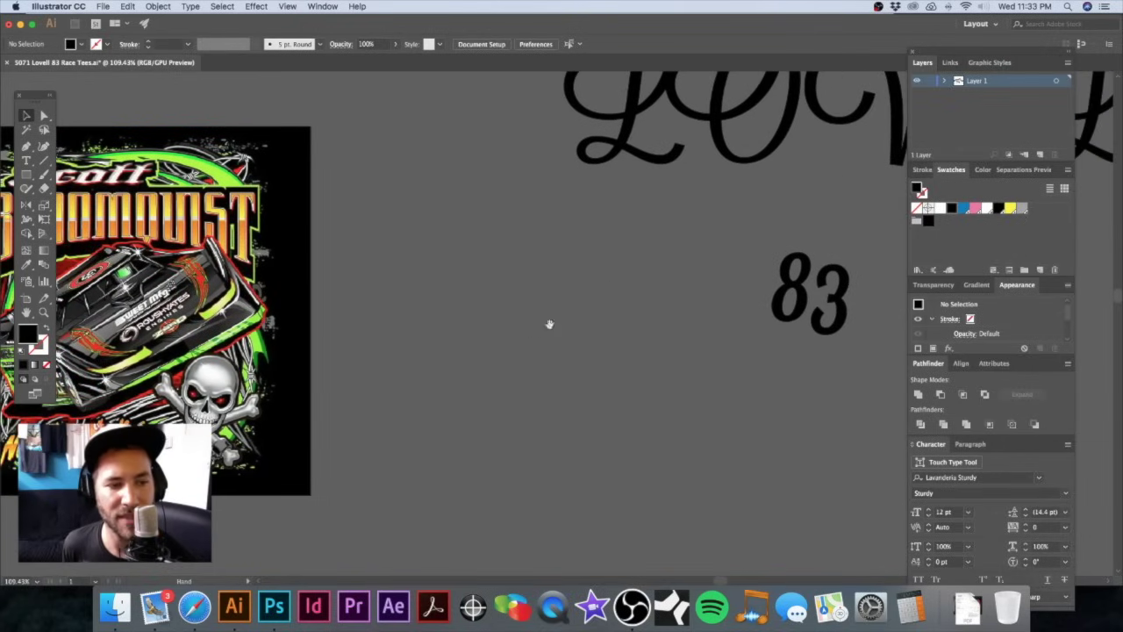
{"action": "left_click_drag", "start_coordinate": [549, 324], "coordinate": [334, 333]}
{"action": "scroll", "coordinate": [484, 296], "scroll_direction": "down", "scroll_amount": 5}
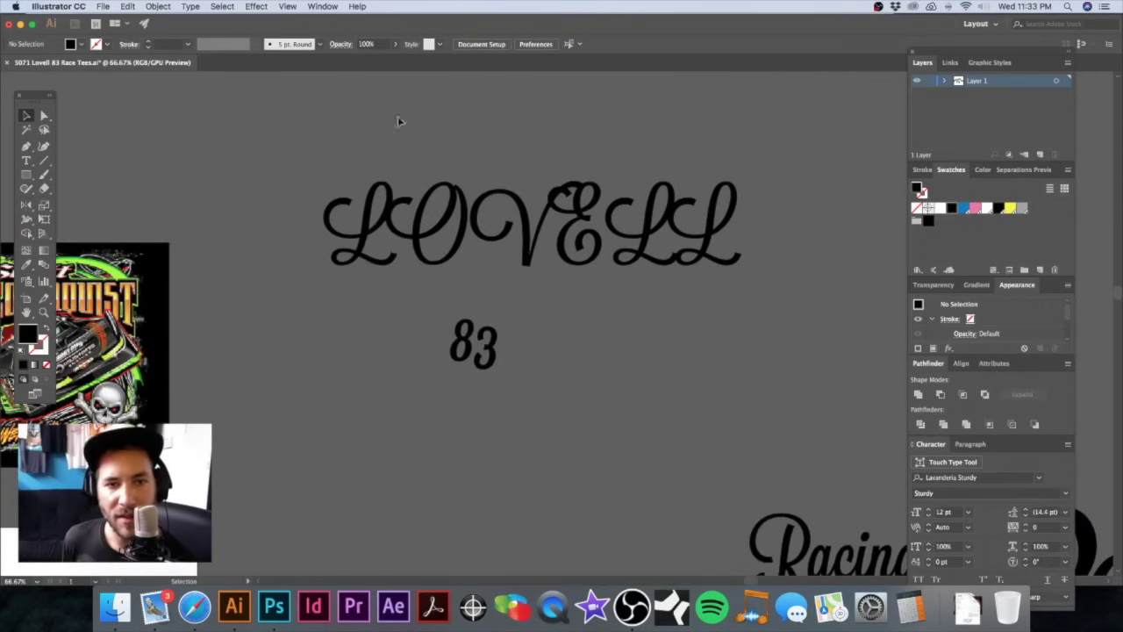
{"action": "left_click_drag", "start_coordinate": [538, 364], "coordinate": [537, 362]}
{"action": "scroll", "coordinate": [482, 158], "scroll_direction": "right", "scroll_amount": 5}
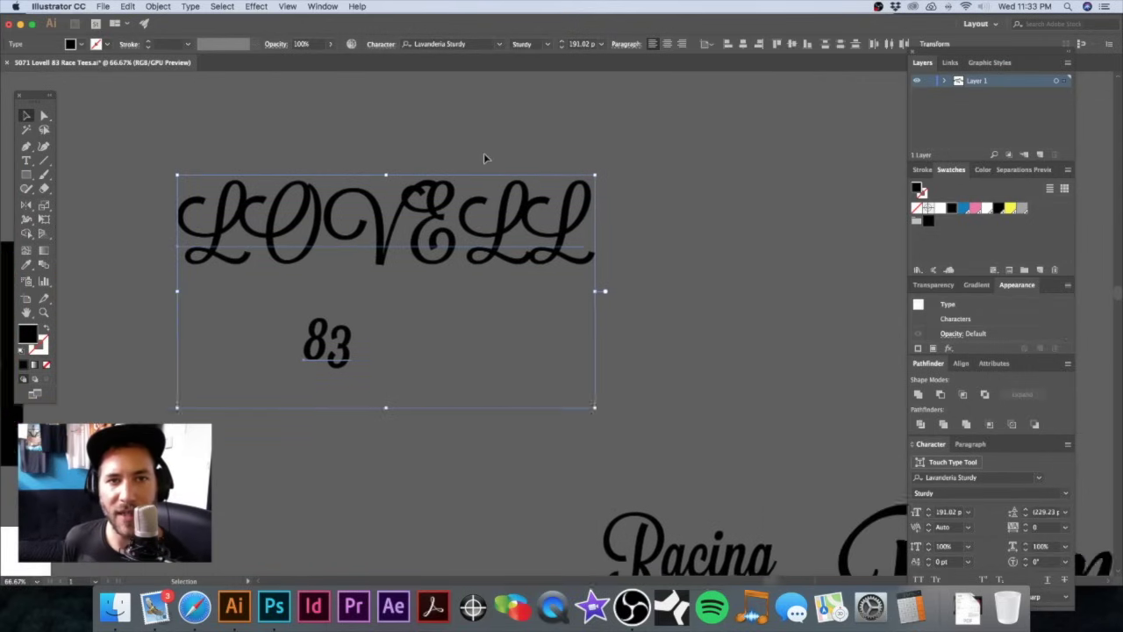
{"action": "left_click", "coordinate": [498, 44]}
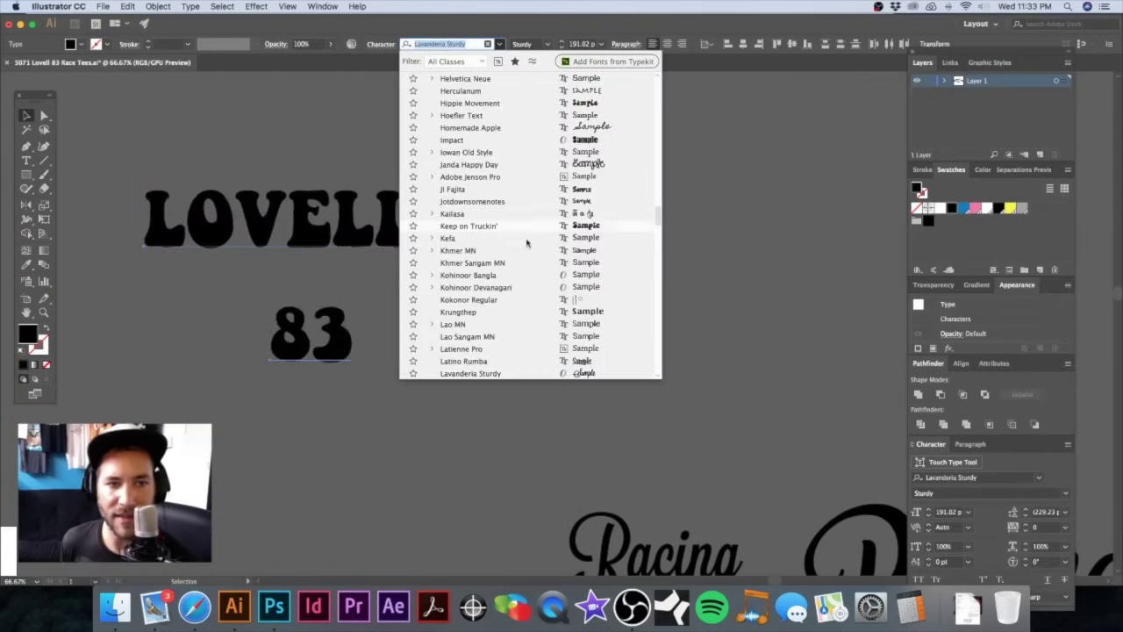
{"action": "scroll", "coordinate": [509, 250], "scroll_direction": "down", "scroll_amount": 4}
{"action": "scroll", "coordinate": [518, 255], "scroll_direction": "up", "scroll_amount": 20}
{"action": "scroll", "coordinate": [529, 256], "scroll_direction": "up", "scroll_amount": 20}
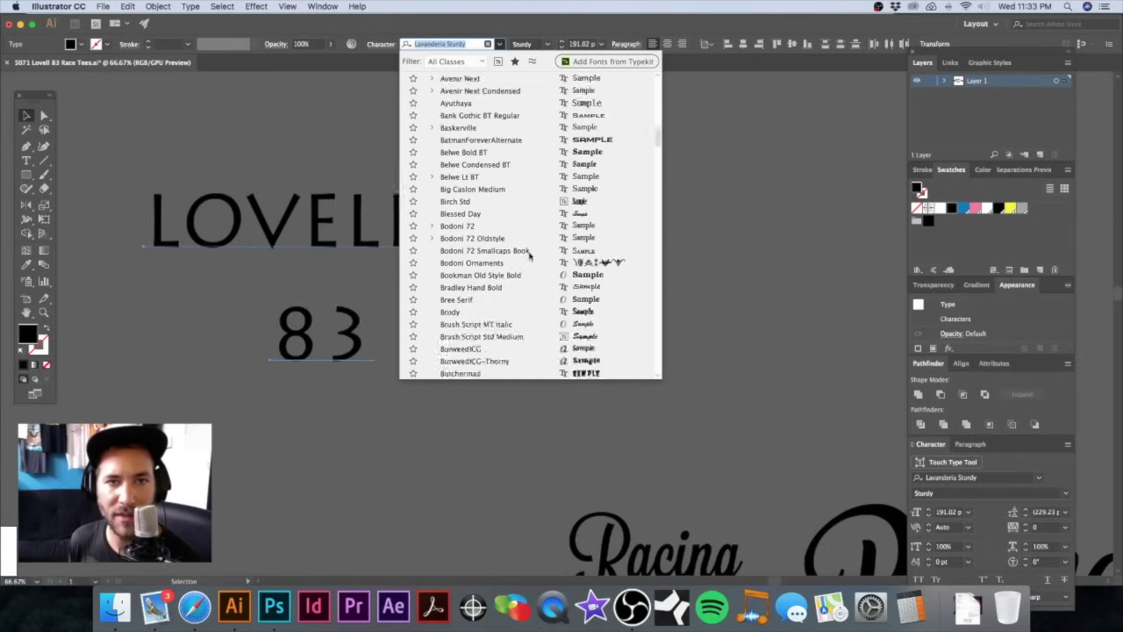
{"action": "scroll", "coordinate": [529, 256], "scroll_direction": "up", "scroll_amount": 8}
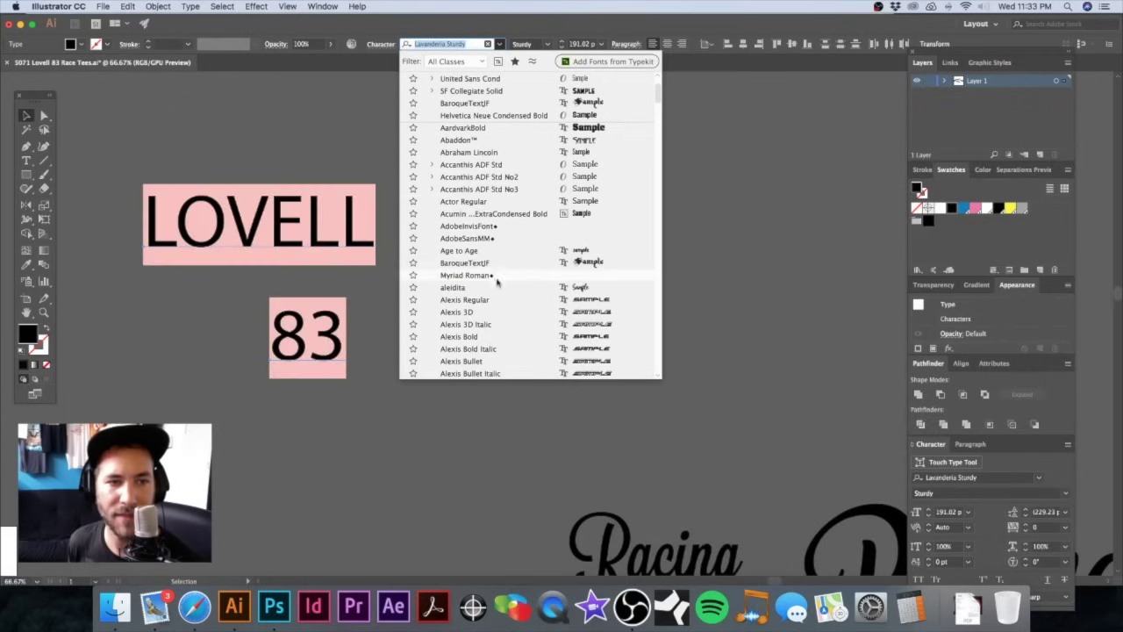
{"action": "scroll", "coordinate": [496, 278], "scroll_direction": "down", "scroll_amount": 4}
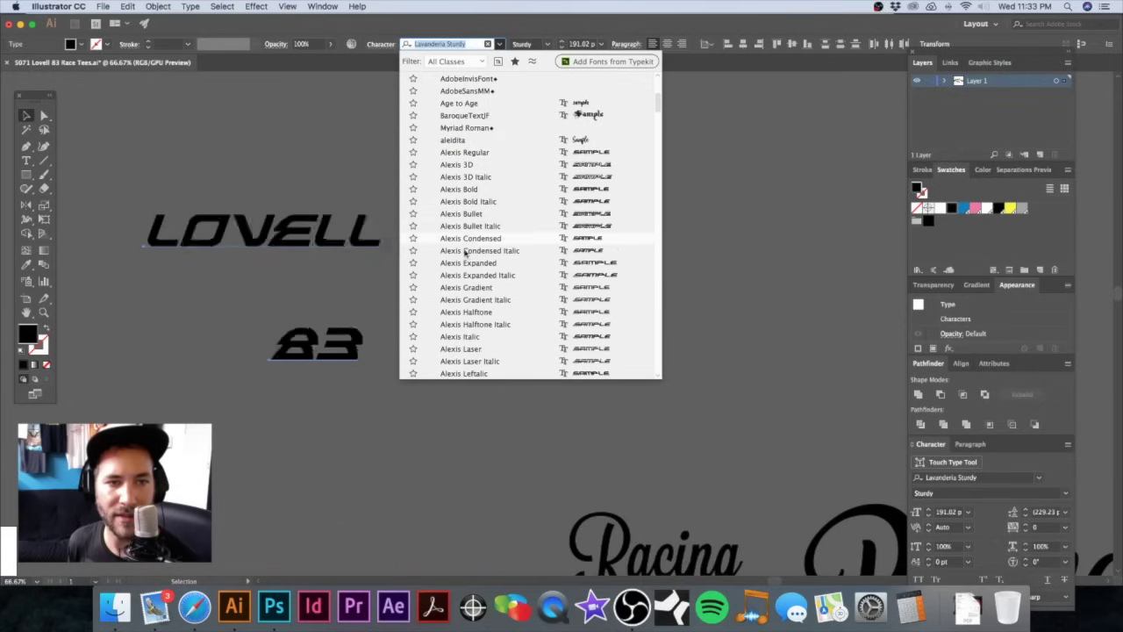
{"action": "scroll", "coordinate": [467, 248], "scroll_direction": "down", "scroll_amount": 5}
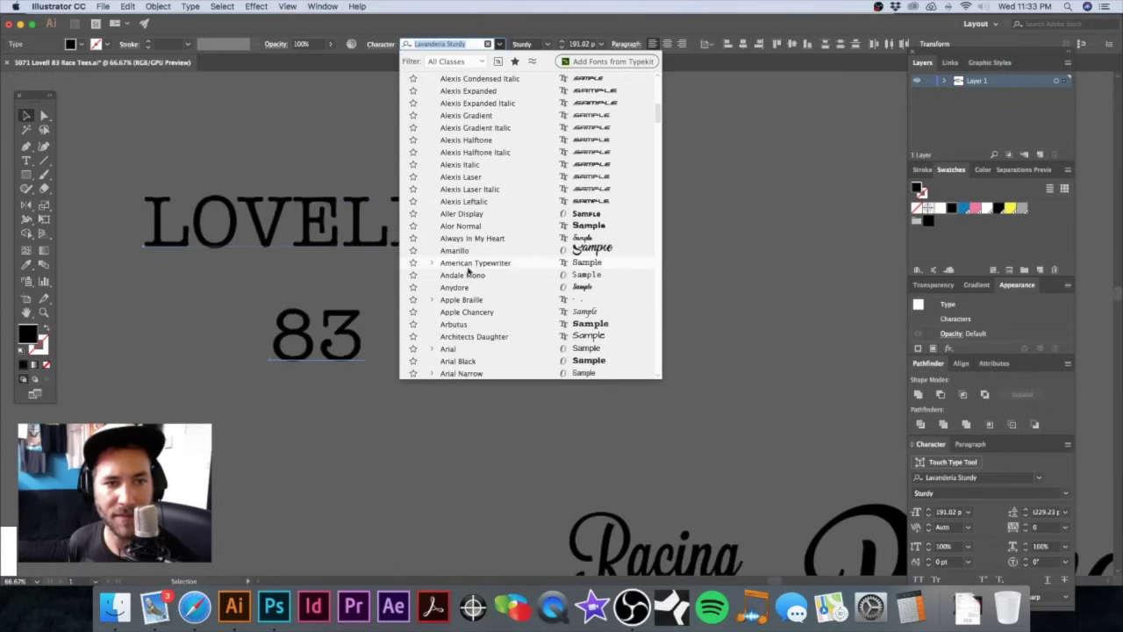
{"action": "scroll", "coordinate": [465, 264], "scroll_direction": "down", "scroll_amount": 3}
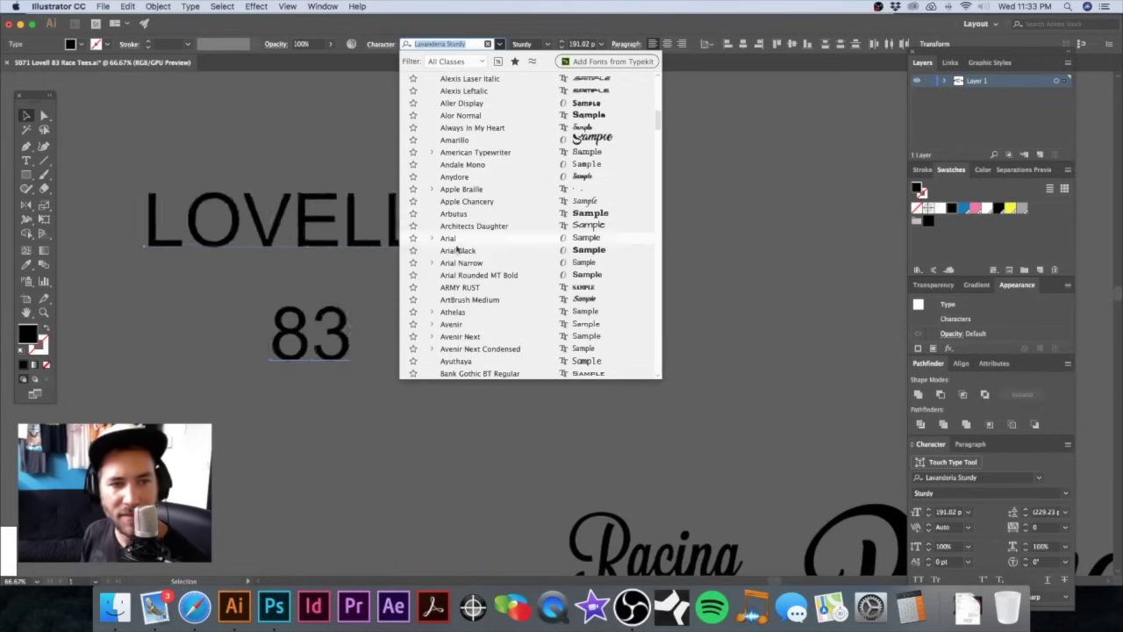
{"action": "scroll", "coordinate": [452, 290], "scroll_direction": "down", "scroll_amount": 5}
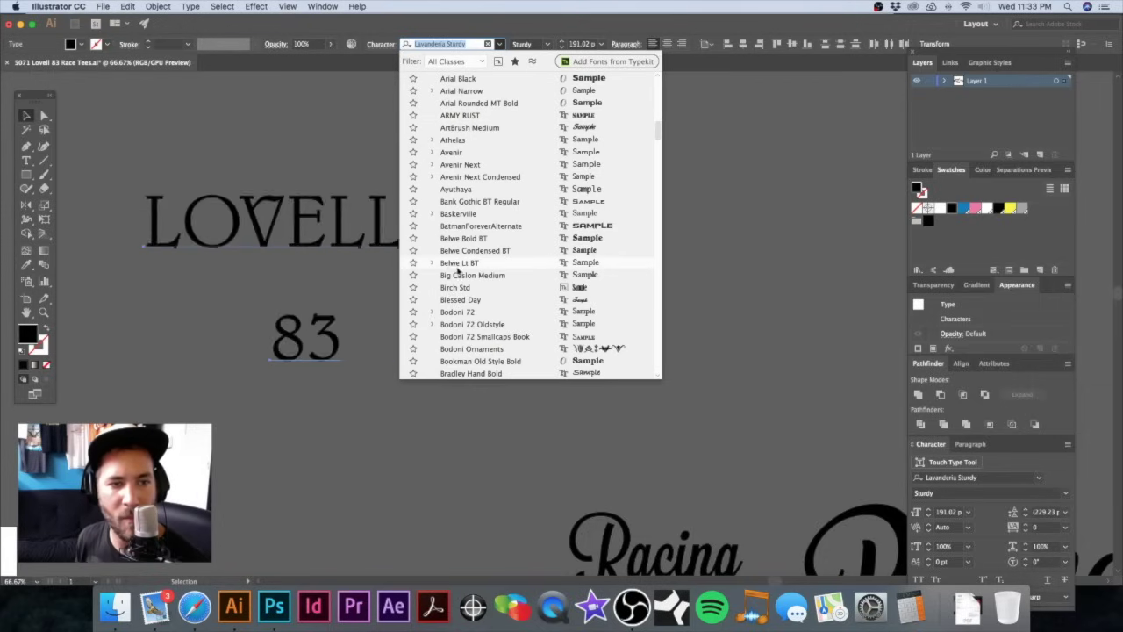
{"action": "scroll", "coordinate": [466, 303], "scroll_direction": "down", "scroll_amount": 3}
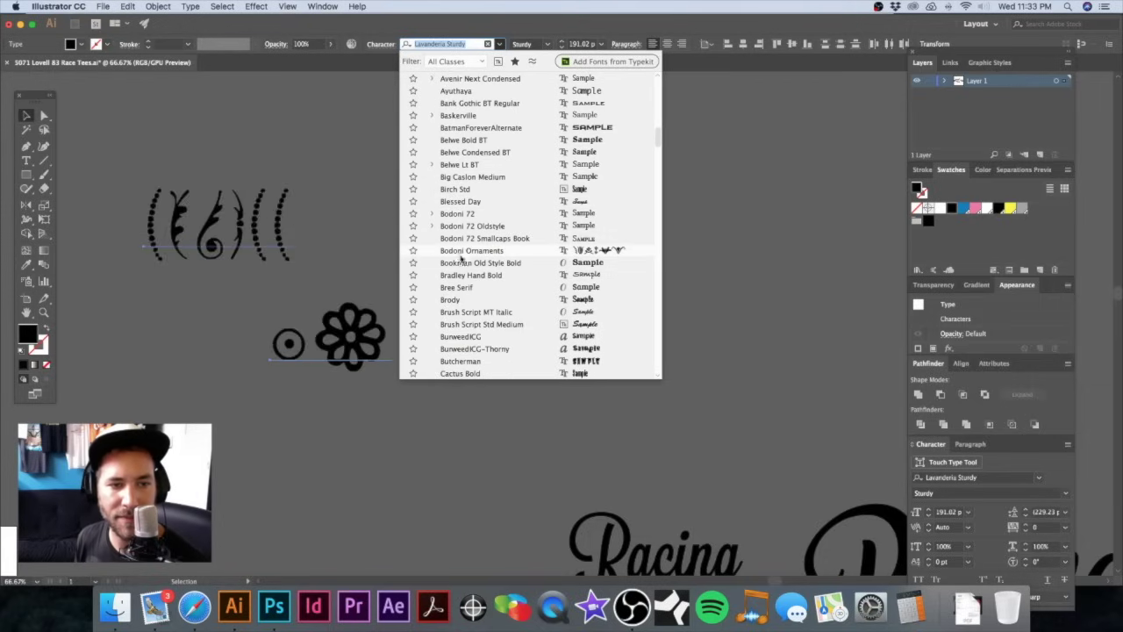
{"action": "scroll", "coordinate": [452, 223], "scroll_direction": "down", "scroll_amount": 4}
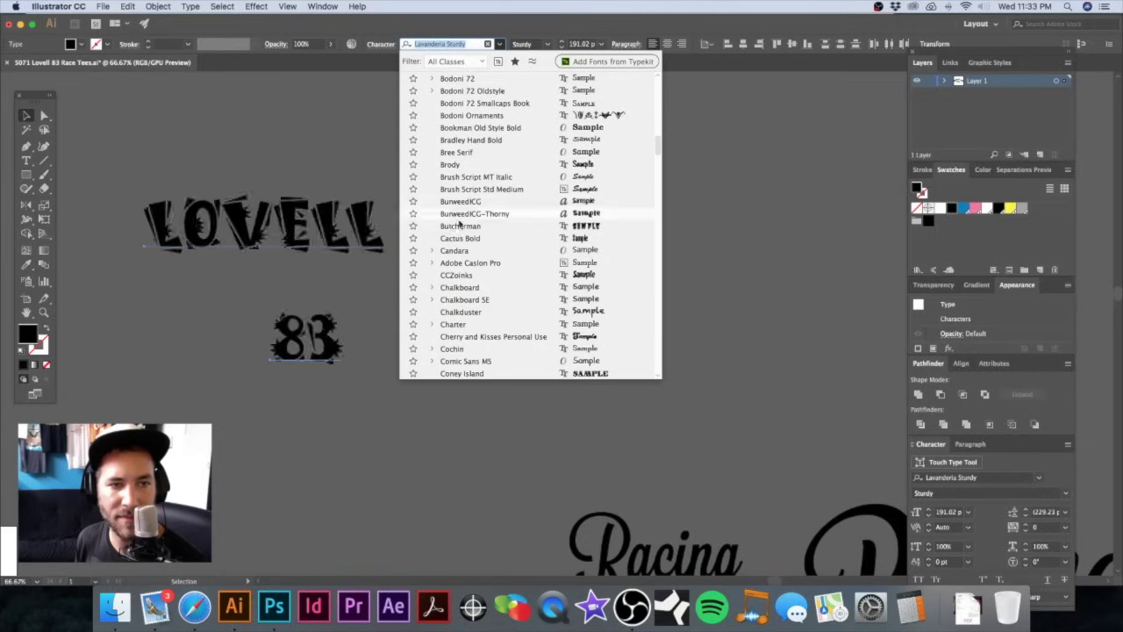
{"action": "scroll", "coordinate": [455, 263], "scroll_direction": "down", "scroll_amount": 3}
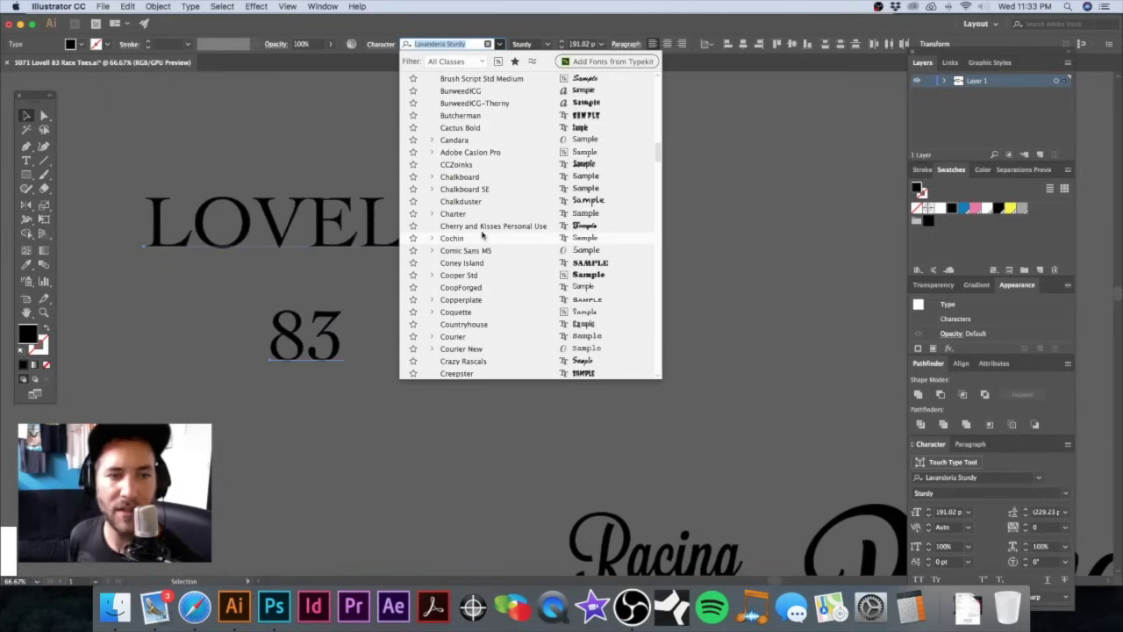
{"action": "scroll", "coordinate": [463, 221], "scroll_direction": "down", "scroll_amount": 1}
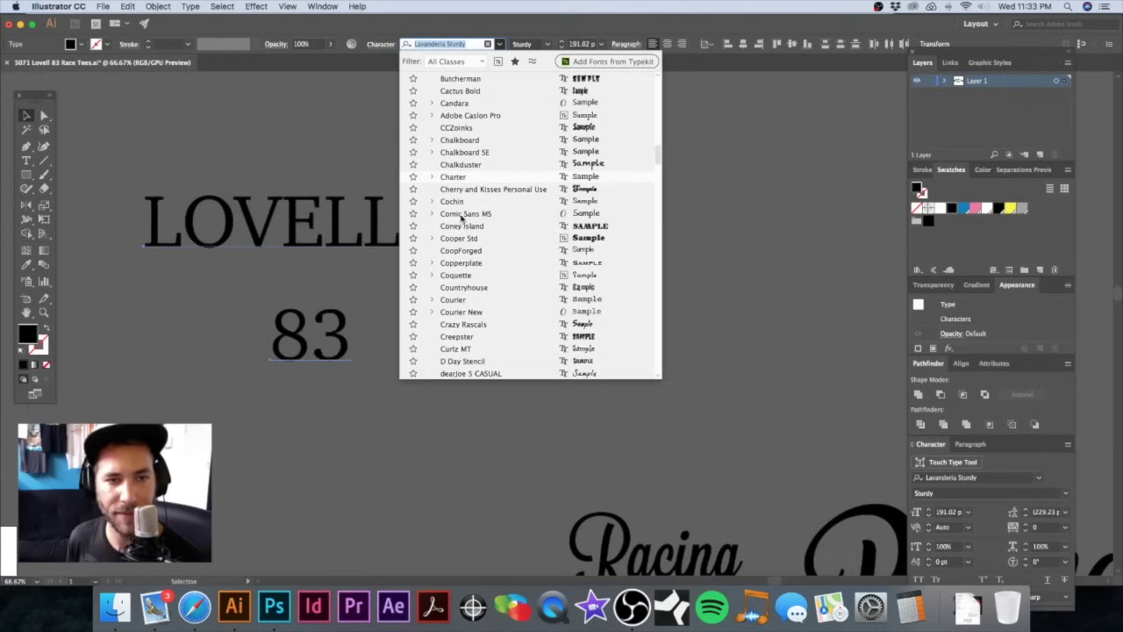
{"action": "scroll", "coordinate": [455, 314], "scroll_direction": "down", "scroll_amount": 3}
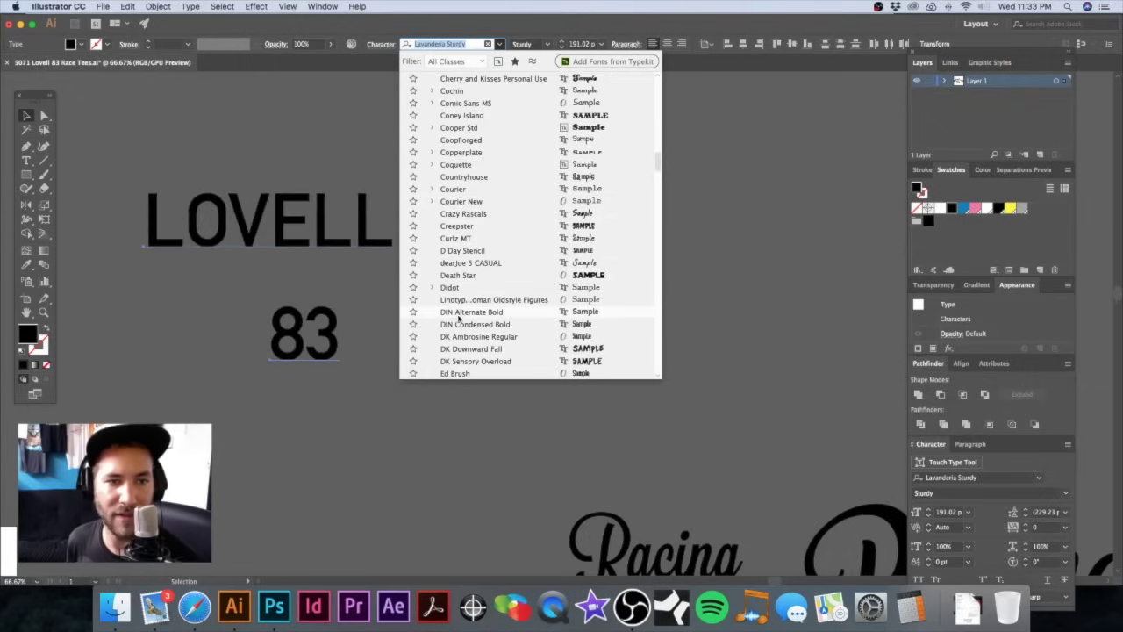
{"action": "scroll", "coordinate": [458, 318], "scroll_direction": "down", "scroll_amount": 2}
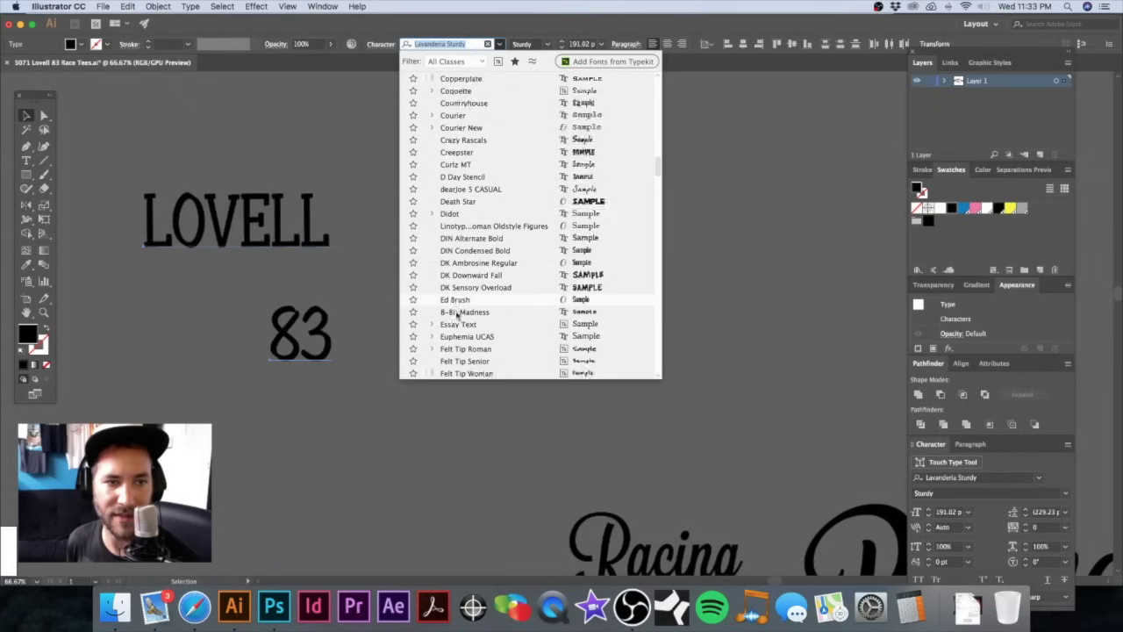
{"action": "scroll", "coordinate": [457, 314], "scroll_direction": "down", "scroll_amount": 6}
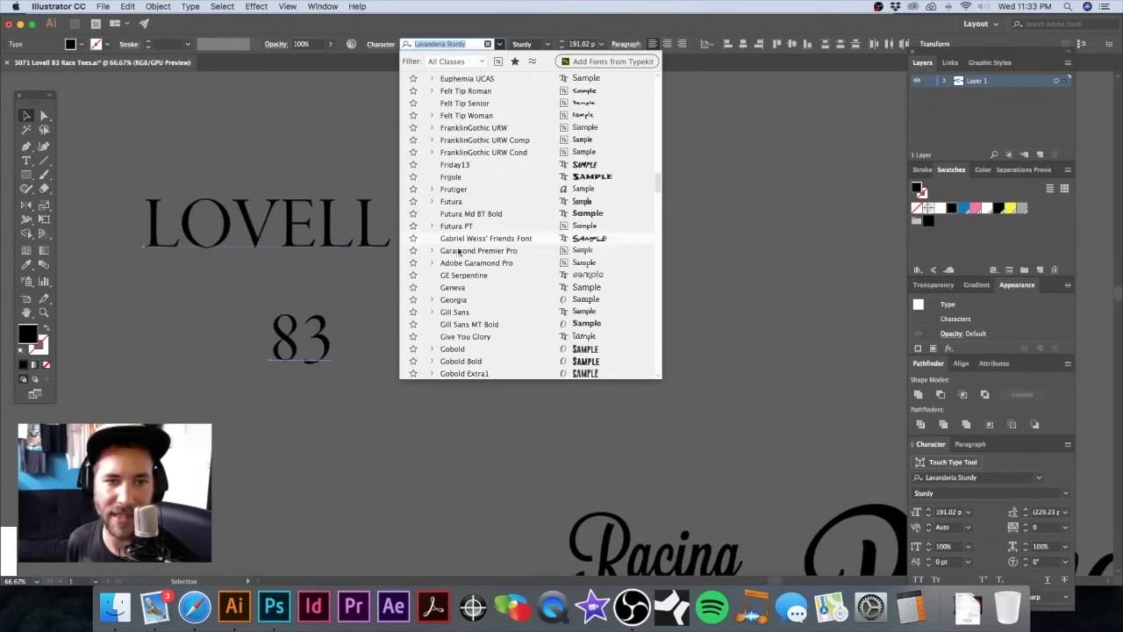
{"action": "scroll", "coordinate": [456, 255], "scroll_direction": "down", "scroll_amount": 4}
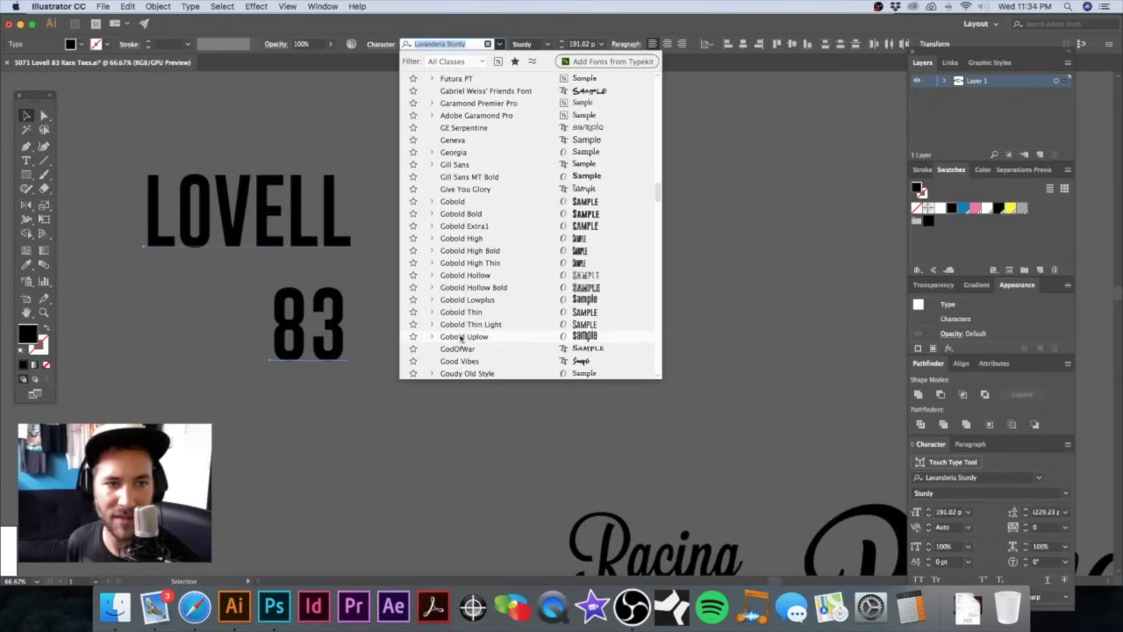
{"action": "scroll", "coordinate": [458, 351], "scroll_direction": "down", "scroll_amount": 1}
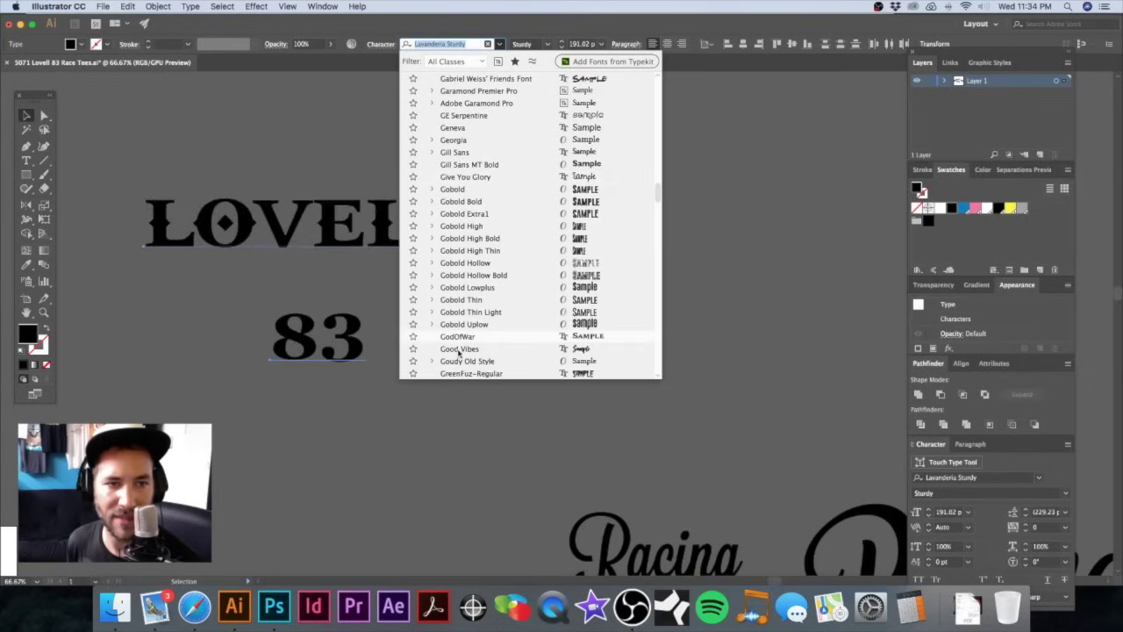
{"action": "left_click", "coordinate": [456, 201]}
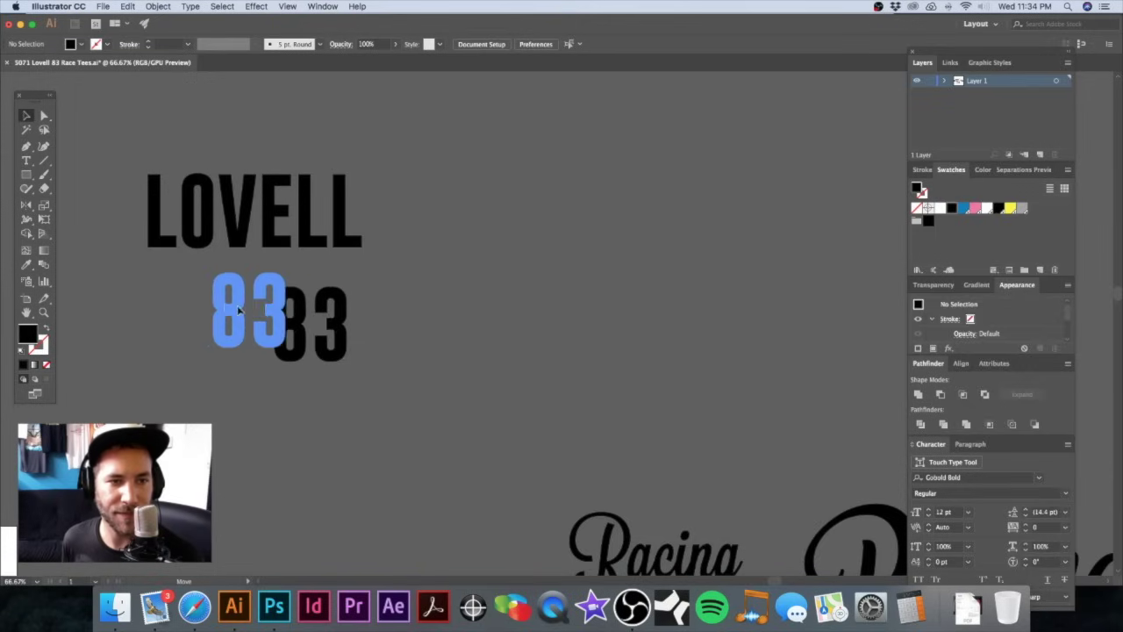
Step: Move the 83 so that it sits centered closely beneath the surname
{"action": "left_click_drag", "start_coordinate": [235, 307], "coordinate": [236, 308]}
{"action": "scroll", "coordinate": [235, 307], "scroll_direction": "left", "scroll_amount": 5}
{"action": "scroll", "coordinate": [235, 308], "scroll_direction": "down", "scroll_amount": 3}
Step: Duplicate the surname and 83 pair directly below the original and preview other fonts on the copy
{"action": "left_click_drag", "start_coordinate": [433, 233], "coordinate": [333, 301]}
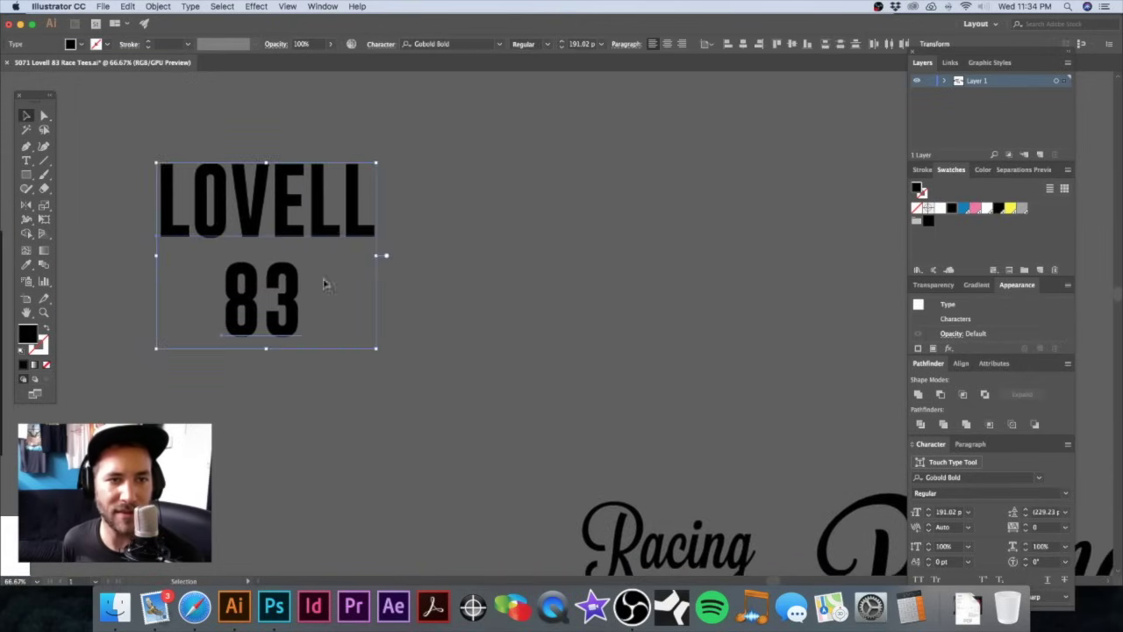
{"action": "left_click_drag", "start_coordinate": [318, 214], "coordinate": [317, 441]}
{"action": "scroll", "coordinate": [439, 263], "scroll_direction": "down", "scroll_amount": 5}
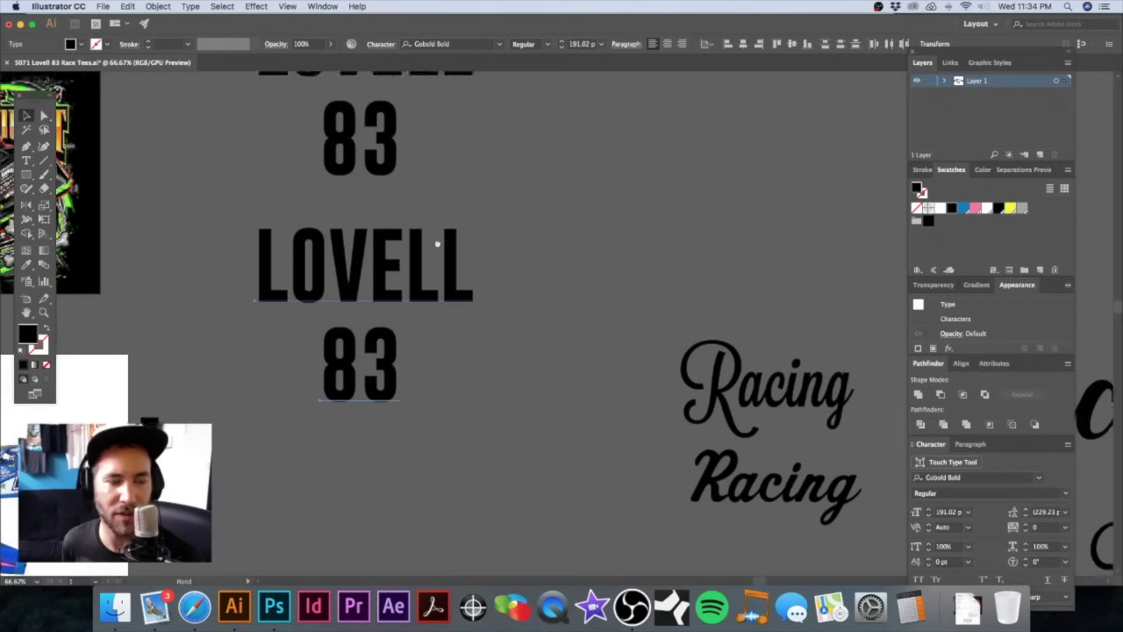
{"action": "scroll", "coordinate": [473, 181], "scroll_direction": "right", "scroll_amount": 3}
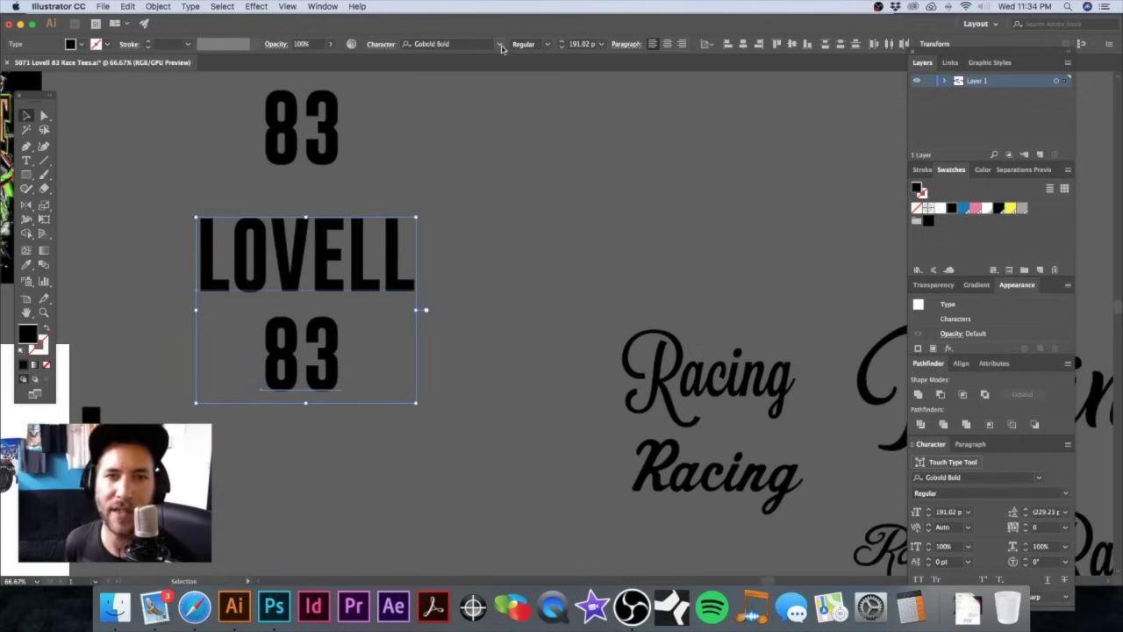
{"action": "left_click", "coordinate": [499, 44]}
{"action": "scroll", "coordinate": [483, 245], "scroll_direction": "down", "scroll_amount": 5}
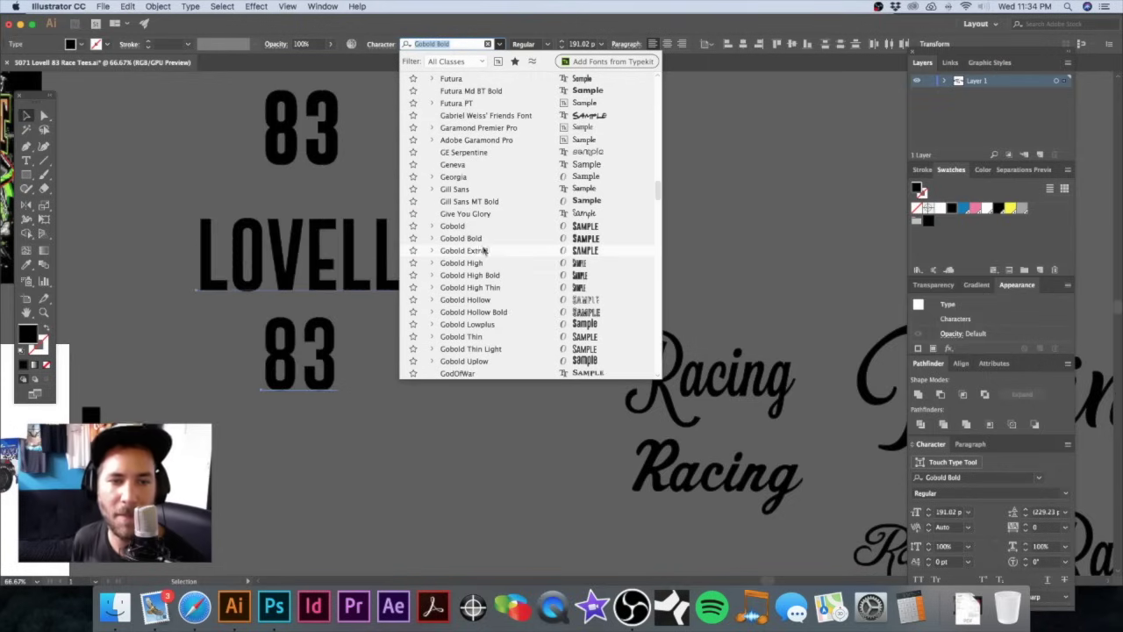
{"action": "scroll", "coordinate": [479, 281], "scroll_direction": "down", "scroll_amount": 3}
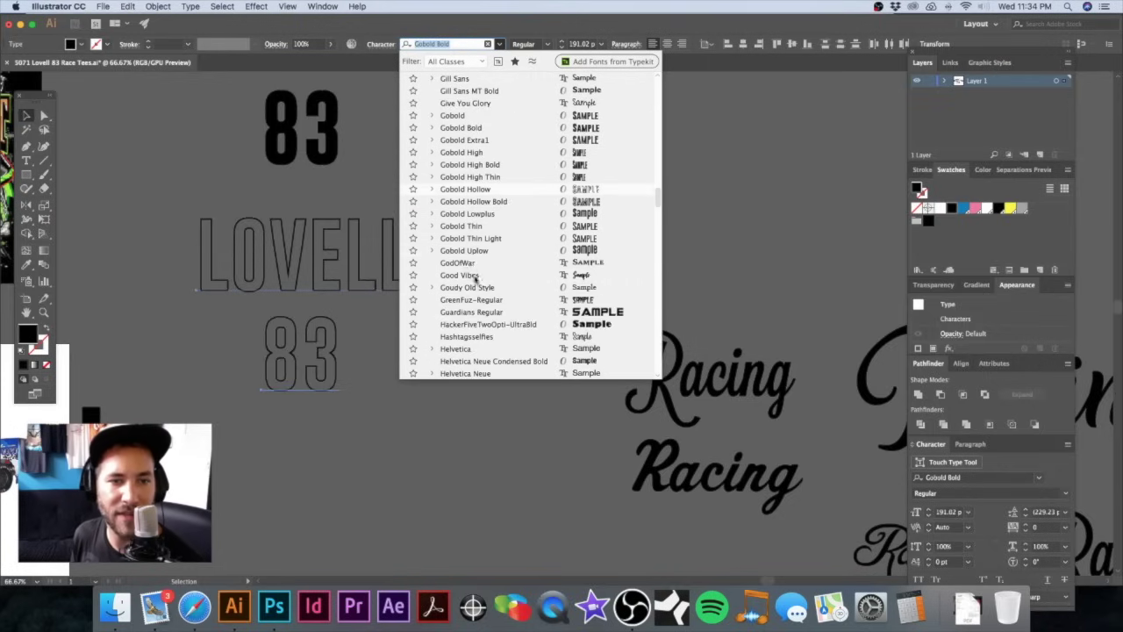
Step: Preview fonts from Gobold through United Sans and beyond on the selected LOVELL and 83 text
{"action": "scroll", "coordinate": [465, 299], "scroll_direction": "down", "scroll_amount": 3}
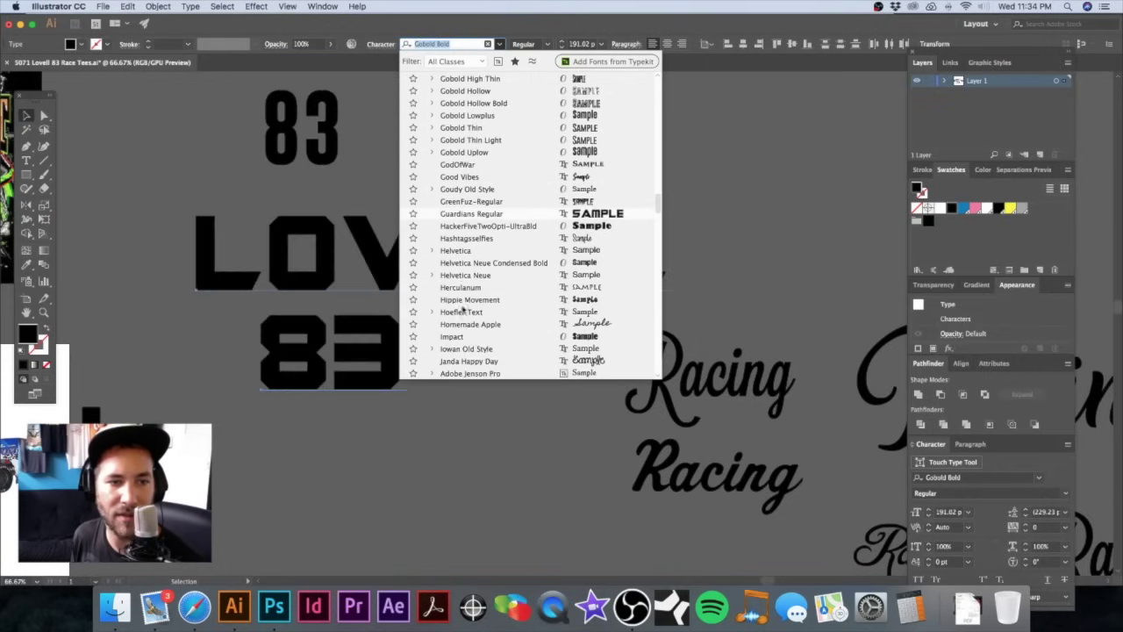
{"action": "scroll", "coordinate": [457, 263], "scroll_direction": "down", "scroll_amount": 4}
{"action": "scroll", "coordinate": [452, 230], "scroll_direction": "down", "scroll_amount": 4}
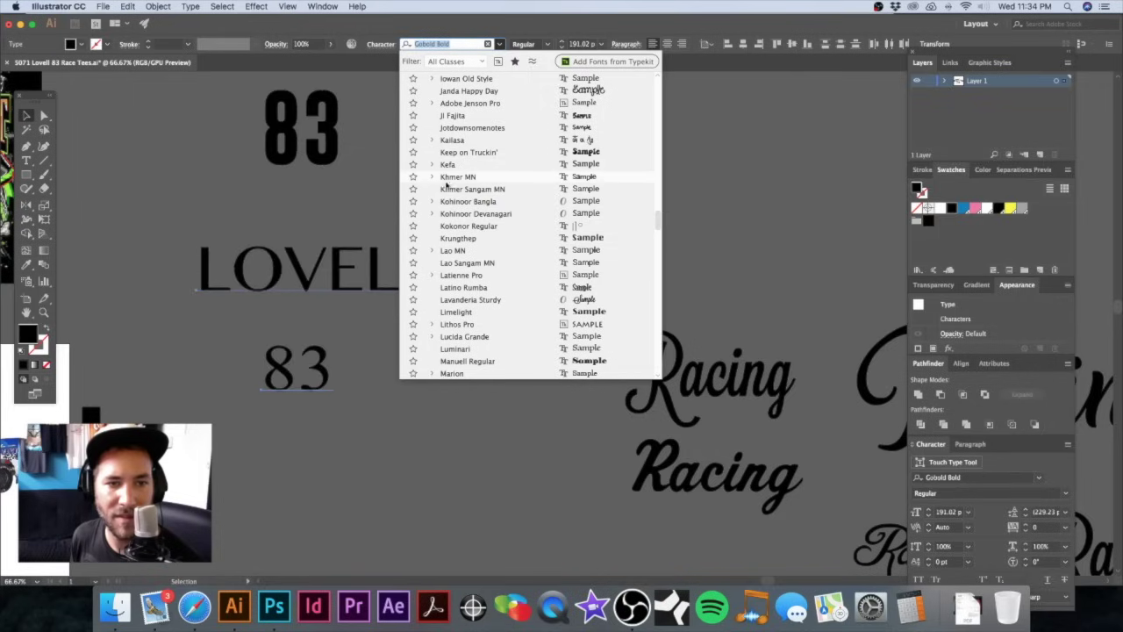
{"action": "scroll", "coordinate": [457, 296], "scroll_direction": "down", "scroll_amount": 1}
{"action": "scroll", "coordinate": [456, 295], "scroll_direction": "down", "scroll_amount": 8}
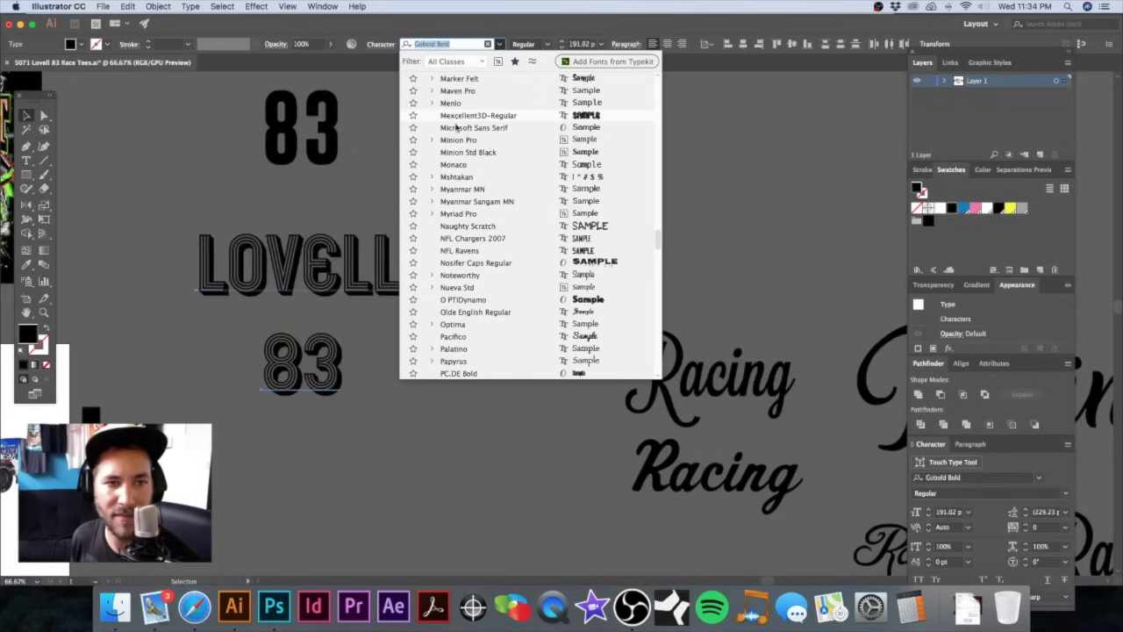
{"action": "scroll", "coordinate": [455, 128], "scroll_direction": "up", "scroll_amount": 2}
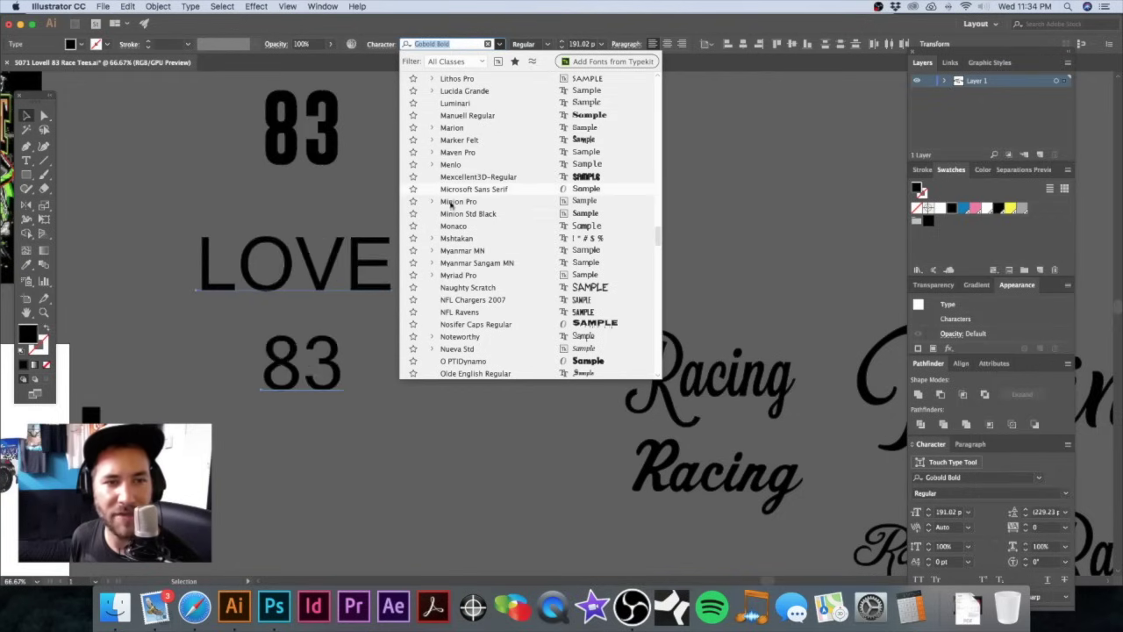
{"action": "scroll", "coordinate": [454, 298], "scroll_direction": "down", "scroll_amount": 3}
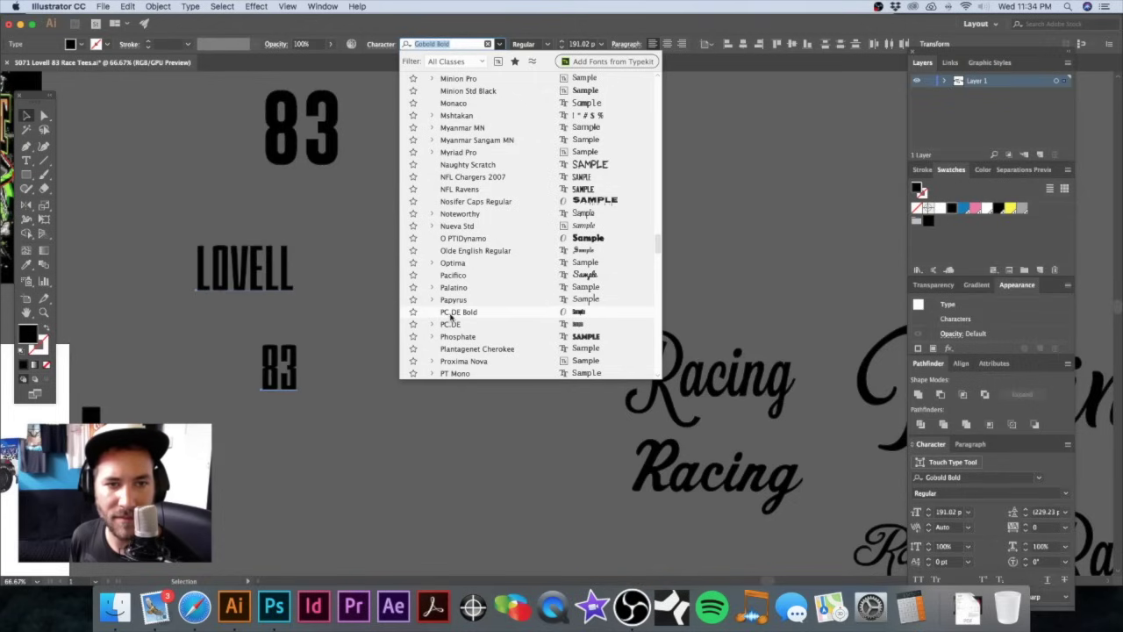
{"action": "scroll", "coordinate": [451, 316], "scroll_direction": "down", "scroll_amount": 5}
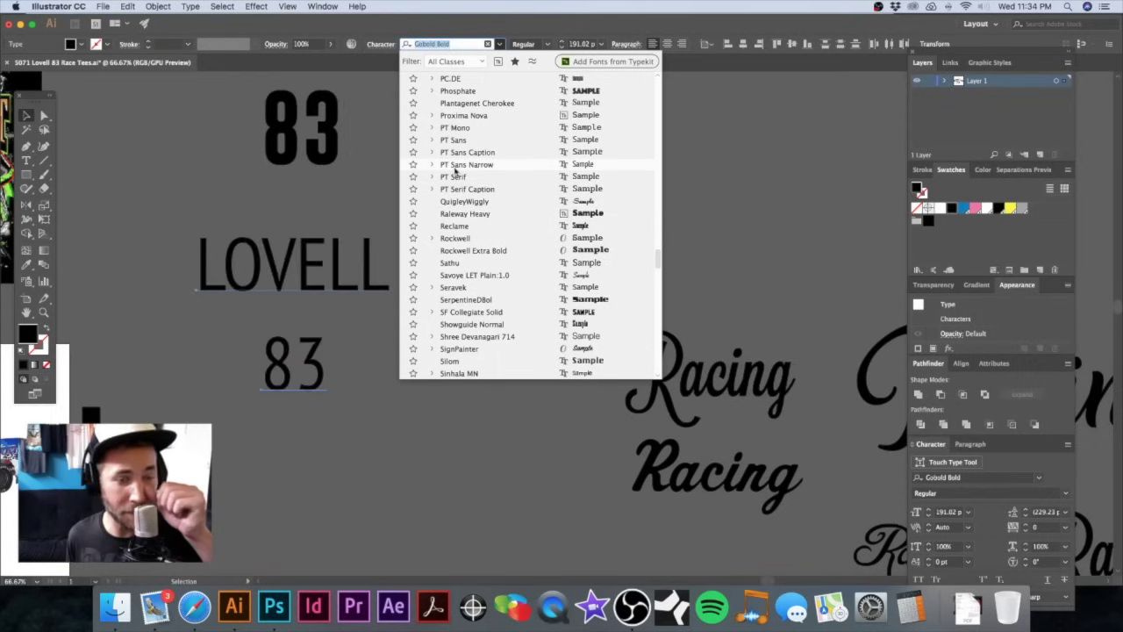
{"action": "scroll", "coordinate": [447, 211], "scroll_direction": "down", "scroll_amount": 5}
{"action": "scroll", "coordinate": [456, 263], "scroll_direction": "down", "scroll_amount": 7}
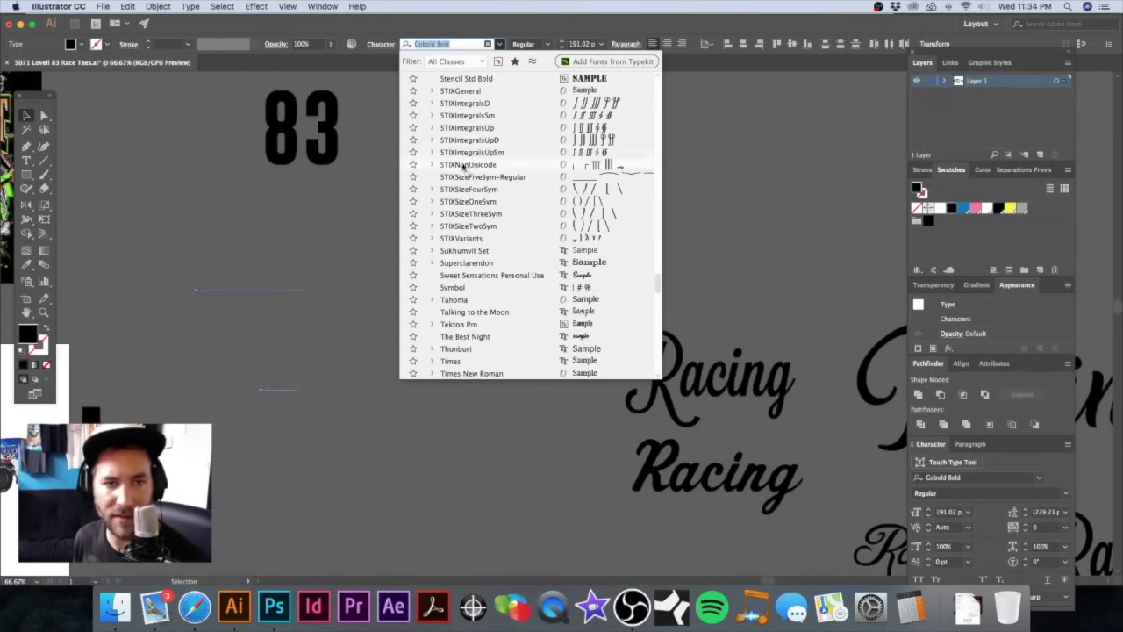
{"action": "scroll", "coordinate": [461, 248], "scroll_direction": "down", "scroll_amount": 2}
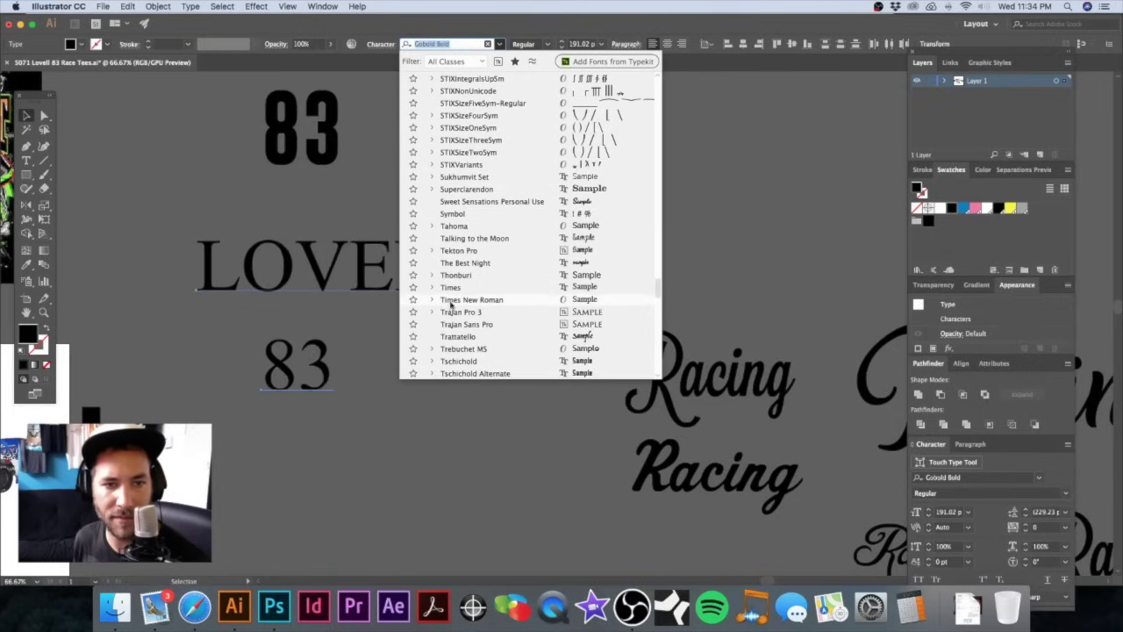
{"action": "scroll", "coordinate": [446, 303], "scroll_direction": "down", "scroll_amount": 5}
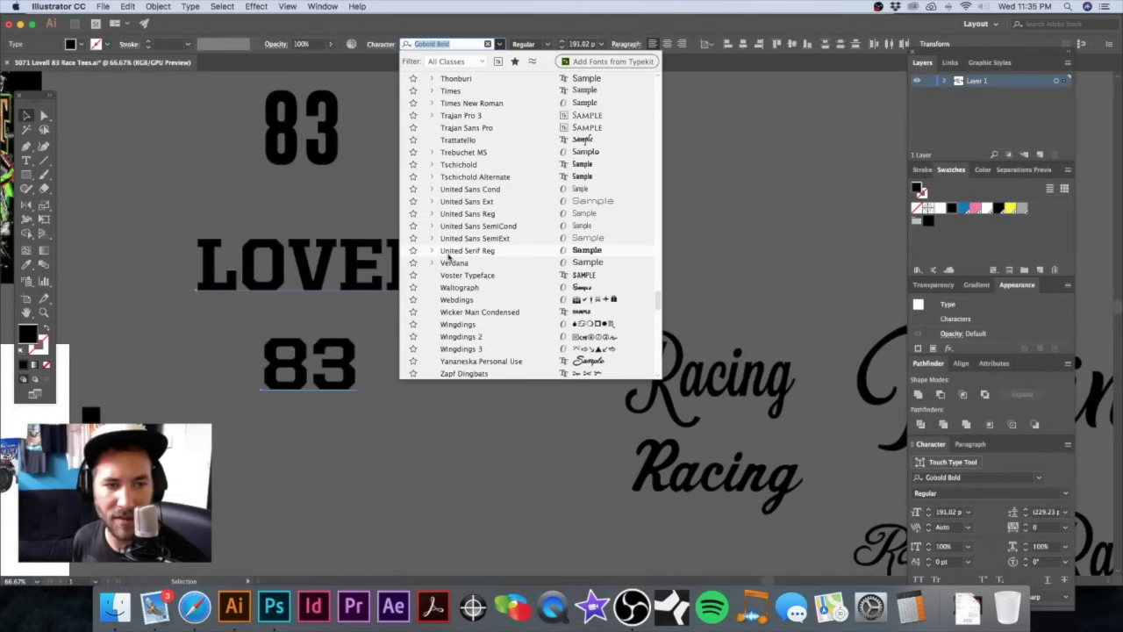
{"action": "scroll", "coordinate": [455, 251], "scroll_direction": "down", "scroll_amount": 3}
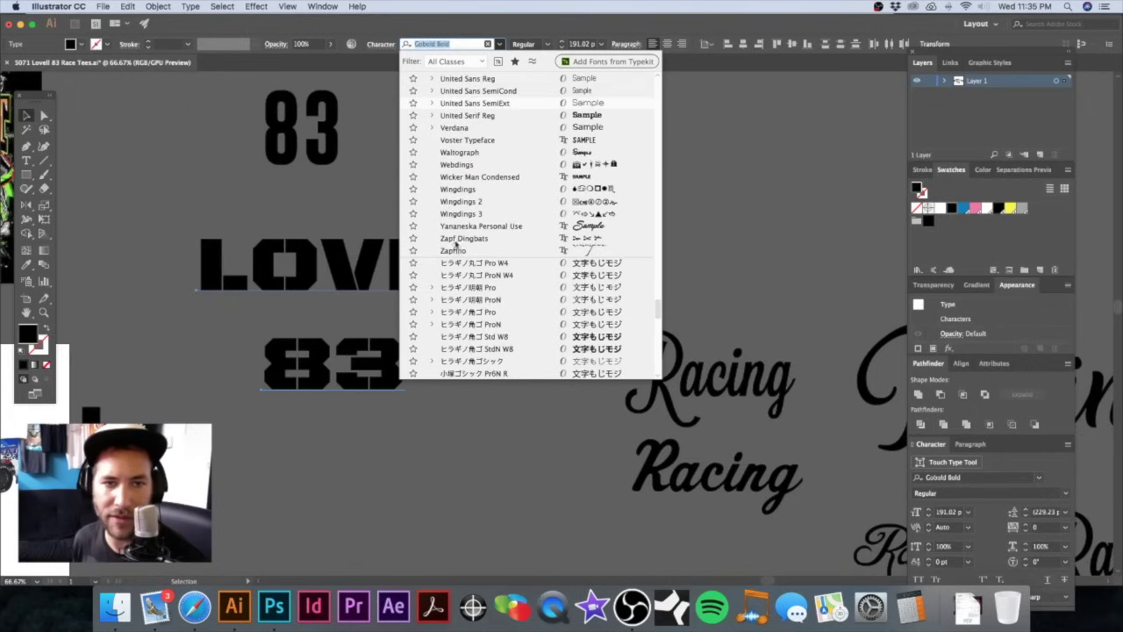
Step: Apply the AardvarkBold font to the selected LOVELL and 83 text
{"action": "scroll", "coordinate": [458, 237], "scroll_direction": "up", "scroll_amount": 7}
{"action": "scroll", "coordinate": [458, 231], "scroll_direction": "up", "scroll_amount": 20}
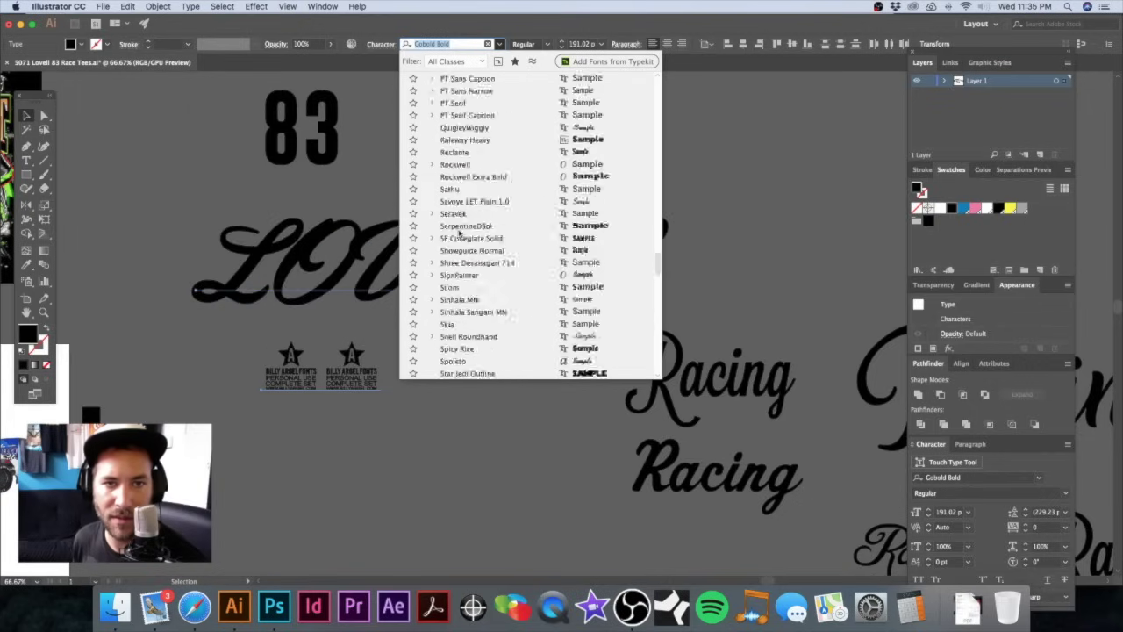
{"action": "scroll", "coordinate": [460, 232], "scroll_direction": "up", "scroll_amount": 20}
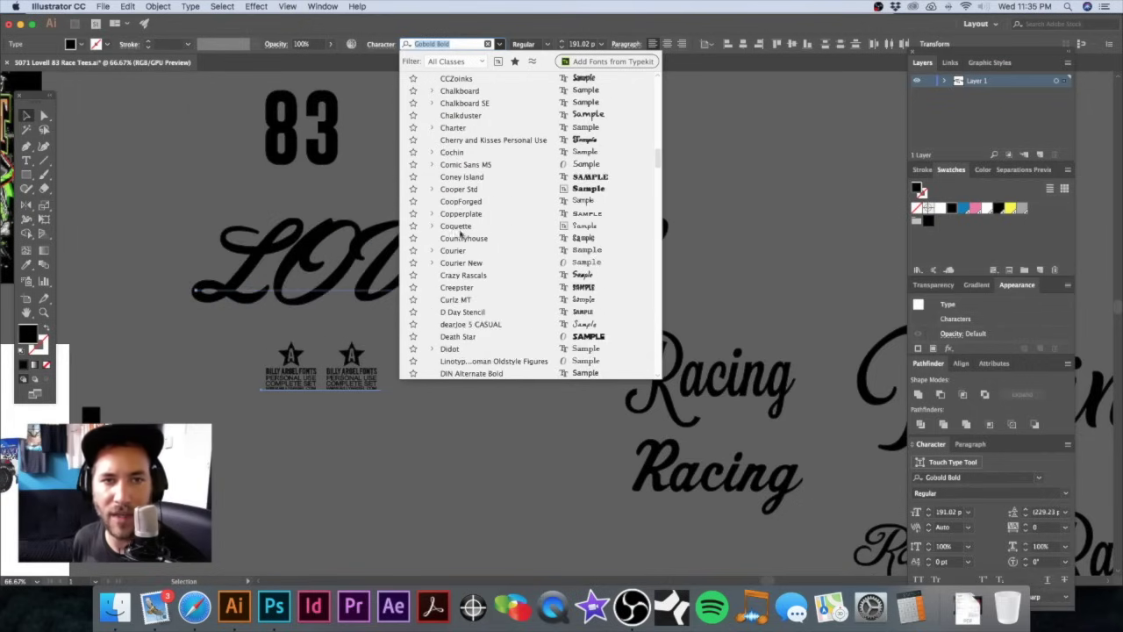
{"action": "scroll", "coordinate": [462, 233], "scroll_direction": "up", "scroll_amount": 10}
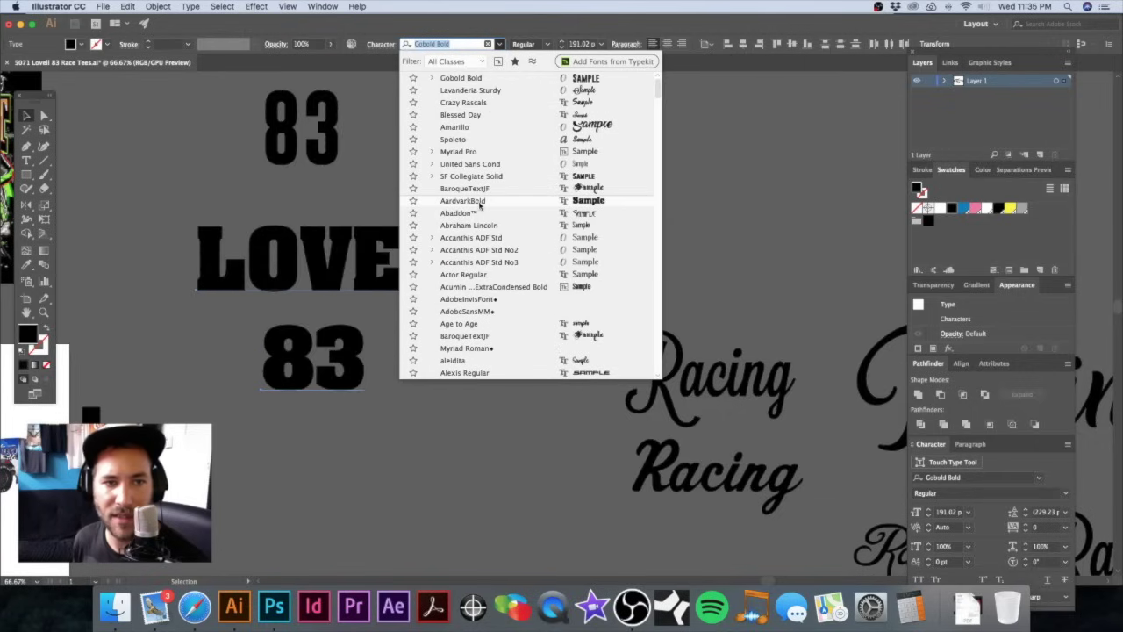
{"action": "left_click", "coordinate": [463, 201]}
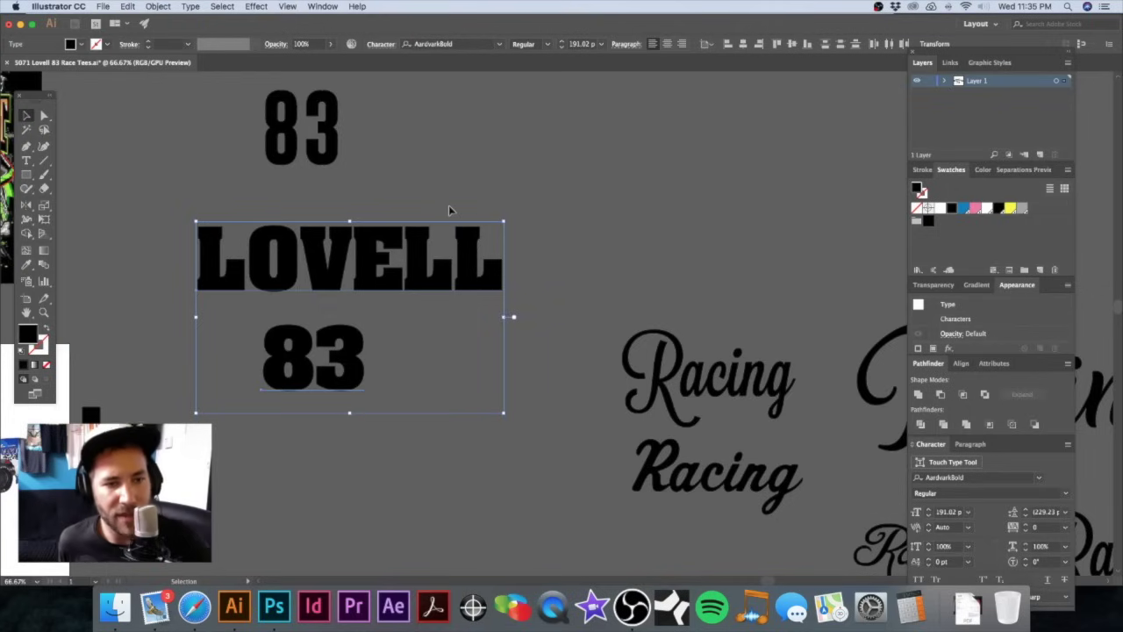
Step: Examine the 83 and LOVELL lettering styles on the race car reference photos
{"action": "key", "text": "super+space"}
{"action": "left_click", "coordinate": [412, 284], "text": "alt+super"}
{"action": "left_click_drag", "start_coordinate": [487, 297], "coordinate": [393, 301]}
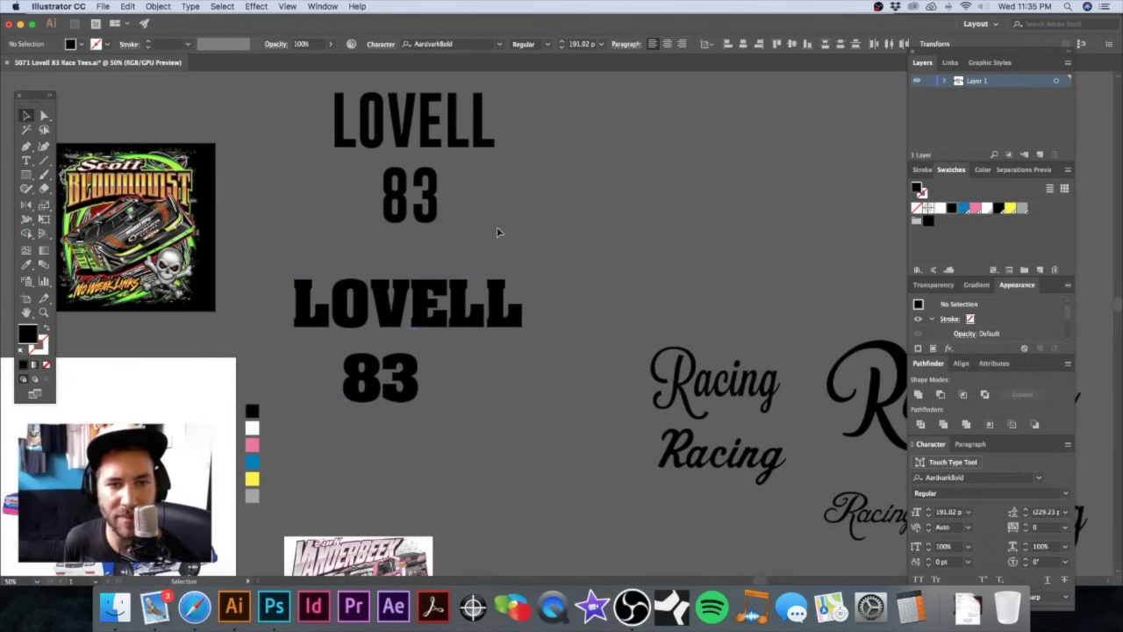
{"action": "left_click", "coordinate": [497, 226]}
{"action": "scroll", "coordinate": [377, 363], "scroll_direction": "down", "scroll_amount": 5}
{"action": "scroll", "coordinate": [377, 363], "scroll_direction": "left", "scroll_amount": 5}
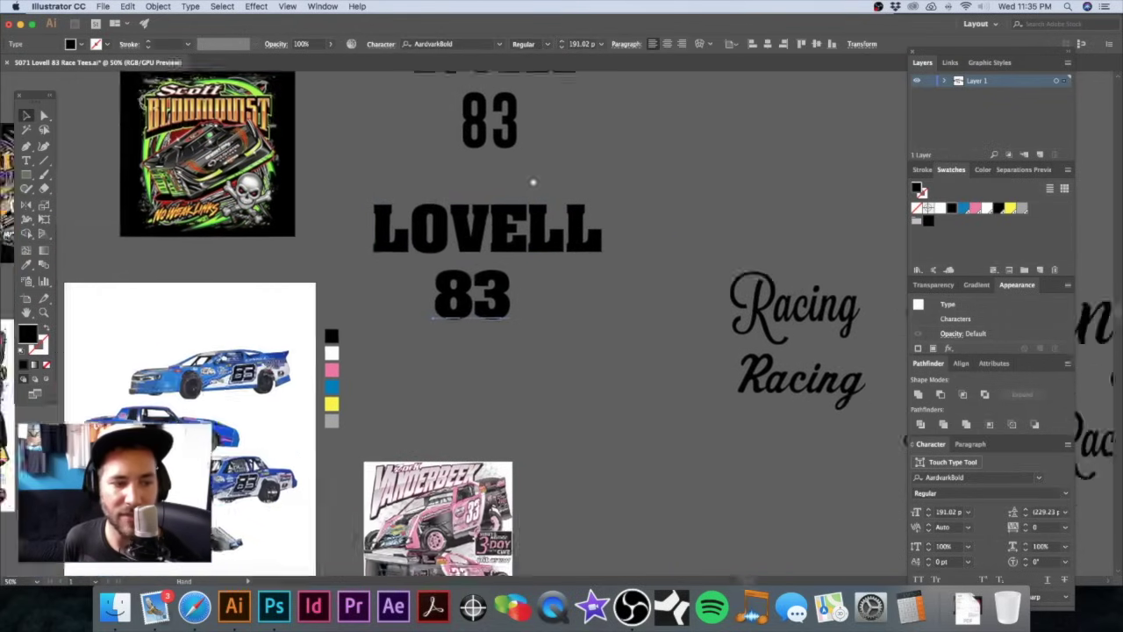
{"action": "scroll", "coordinate": [350, 358], "scroll_direction": "up", "scroll_amount": 6}
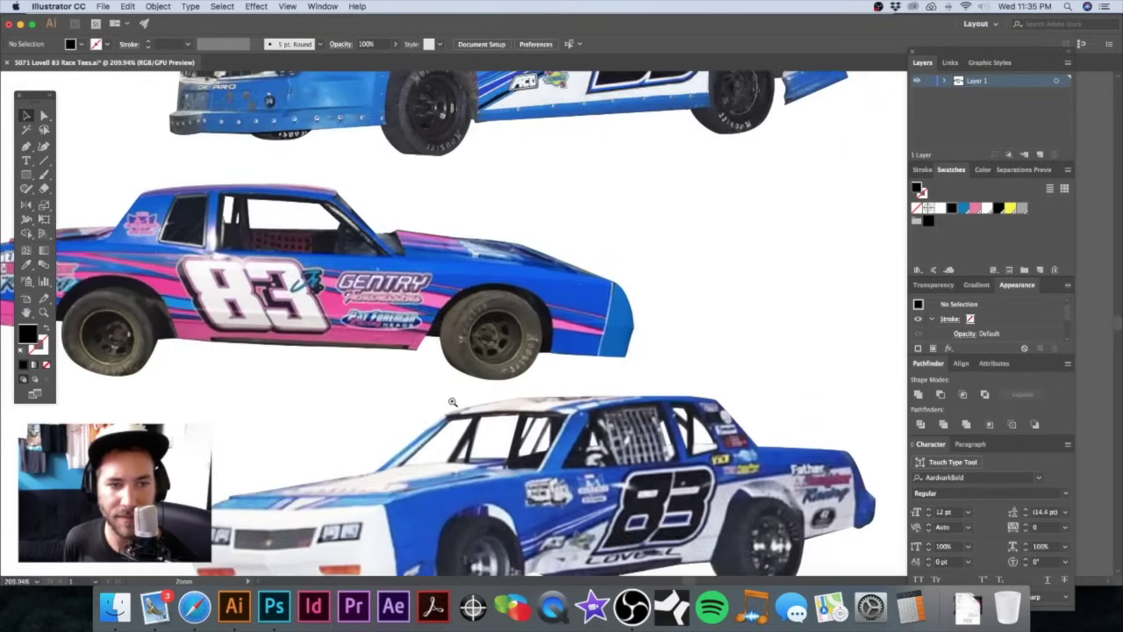
{"action": "scroll", "coordinate": [521, 288], "scroll_direction": "down", "scroll_amount": 2}
{"action": "left_click_drag", "start_coordinate": [522, 288], "coordinate": [521, 284]}
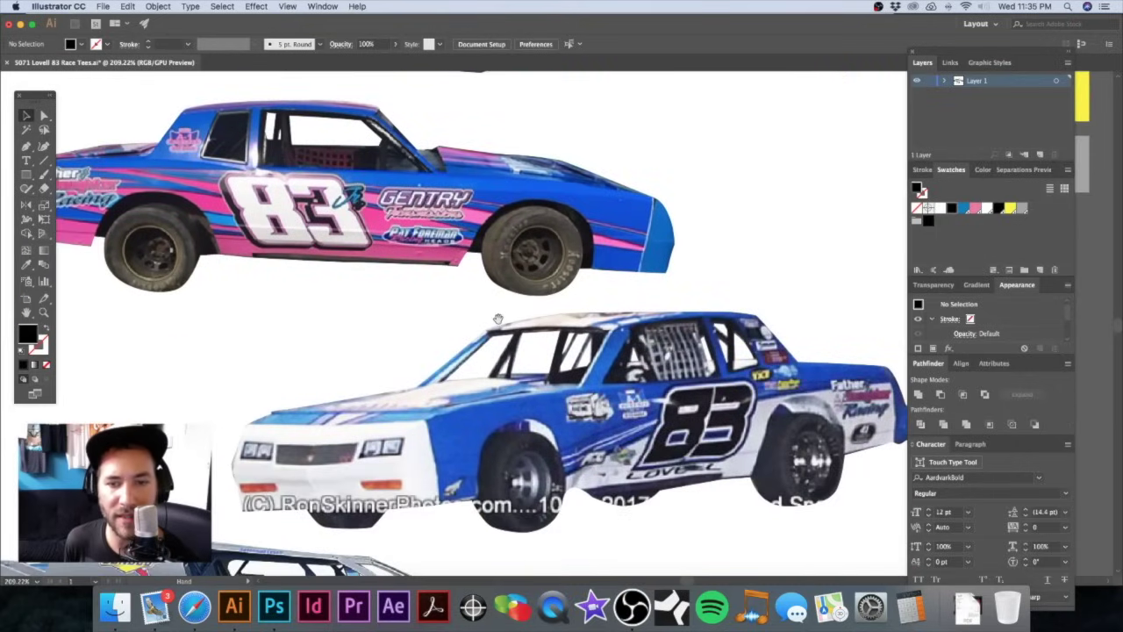
{"action": "scroll", "coordinate": [498, 318], "scroll_direction": "down", "scroll_amount": 5}
{"action": "scroll", "coordinate": [474, 314], "scroll_direction": "left", "scroll_amount": 2}
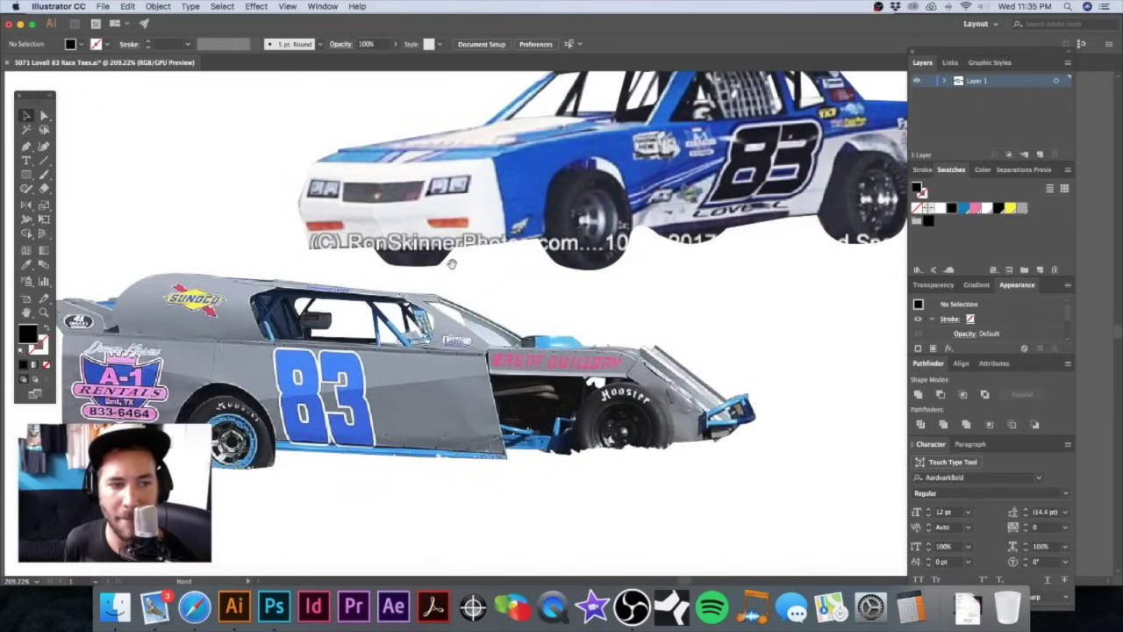
{"action": "scroll", "coordinate": [488, 220], "scroll_direction": "up", "scroll_amount": 8}
{"action": "scroll", "coordinate": [492, 228], "scroll_direction": "right", "scroll_amount": 2}
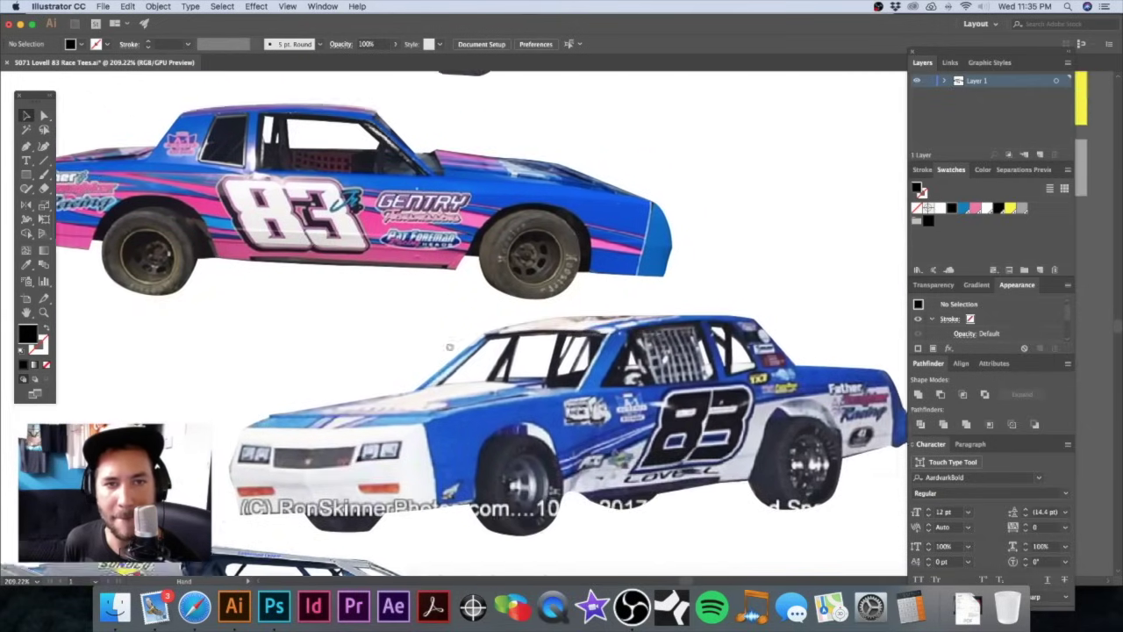
{"action": "scroll", "coordinate": [500, 247], "scroll_direction": "up", "scroll_amount": 3}
{"action": "scroll", "coordinate": [513, 299], "scroll_direction": "left", "scroll_amount": 2}
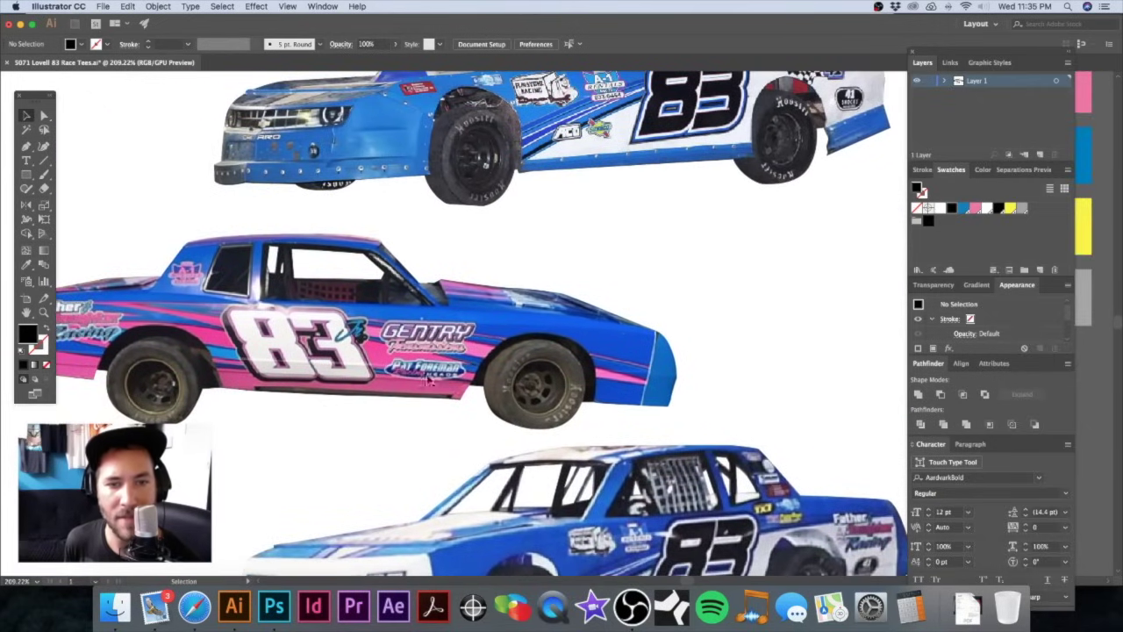
{"action": "scroll", "coordinate": [546, 349], "scroll_direction": "left", "scroll_amount": 2}
{"action": "scroll", "coordinate": [288, 331], "scroll_direction": "up", "scroll_amount": 5}
{"action": "scroll", "coordinate": [288, 330], "scroll_direction": "right", "scroll_amount": 4}
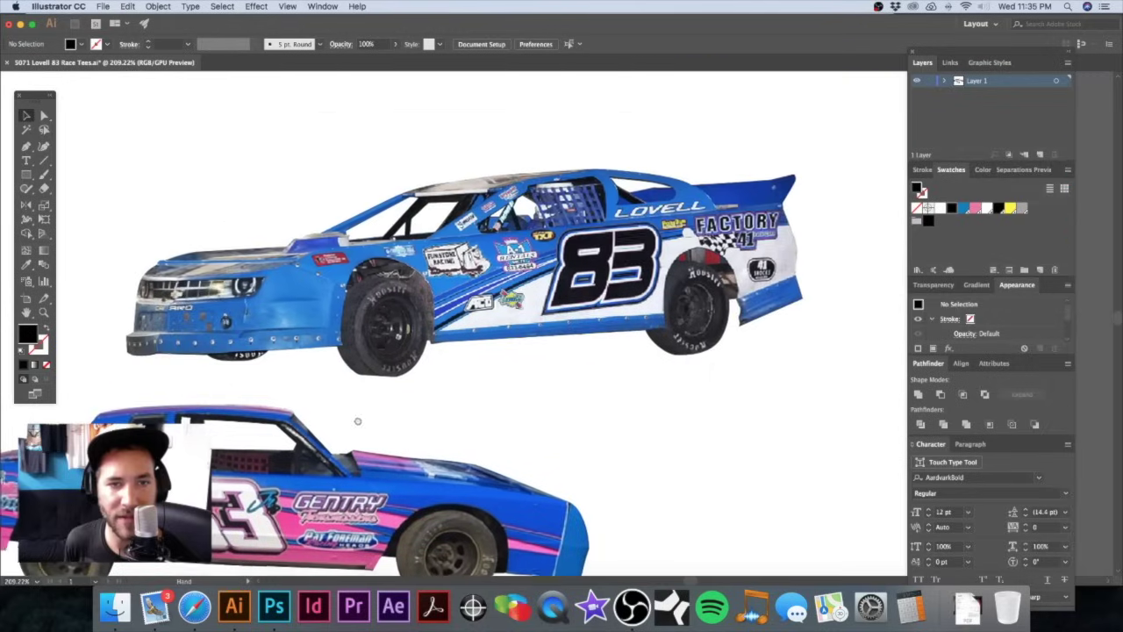
{"action": "scroll", "coordinate": [398, 330], "scroll_direction": "right", "scroll_amount": 2}
{"action": "scroll", "coordinate": [398, 330], "scroll_direction": "down", "scroll_amount": 1}
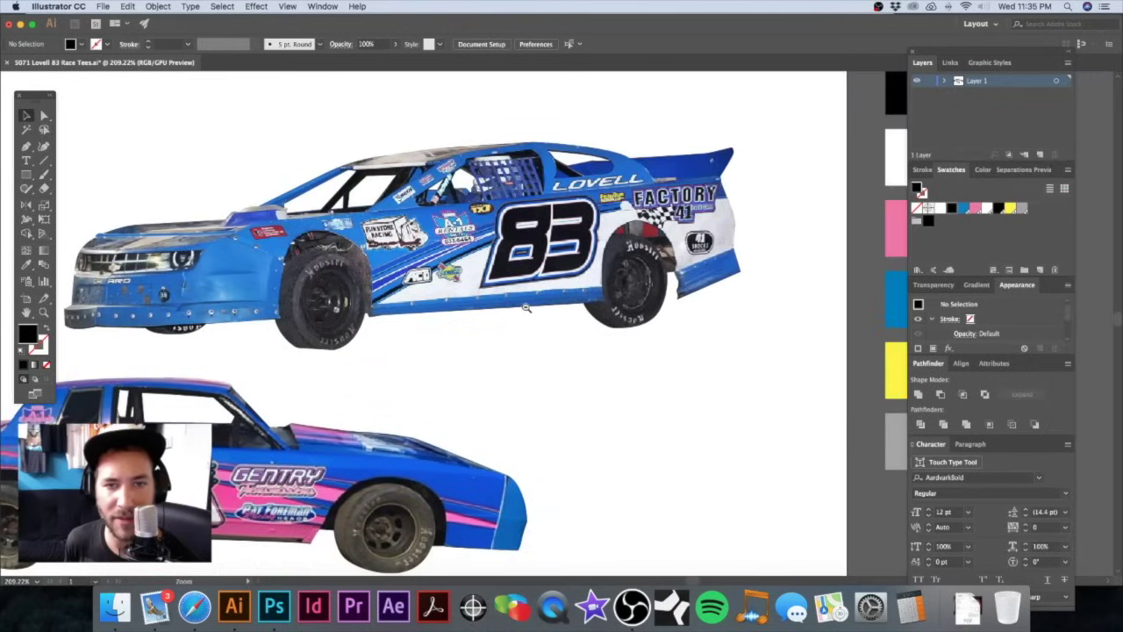
Step: Place the AardvarkBold LOVELL and 83 text in an empty canvas area away from the other lettering samples
{"action": "left_click", "coordinate": [703, 407], "text": "alt"}
{"action": "scroll", "coordinate": [527, 298], "scroll_direction": "right", "scroll_amount": 3}
{"action": "left_click_drag", "start_coordinate": [465, 290], "coordinate": [740, 303]}
{"action": "key", "text": "super+1"}
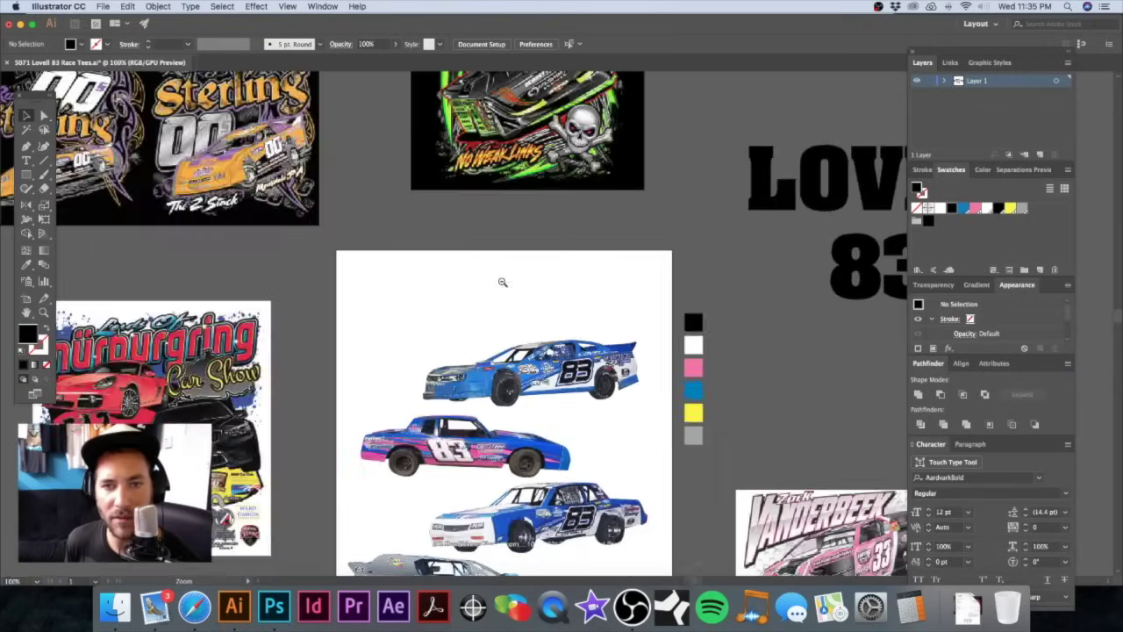
{"action": "left_click_drag", "start_coordinate": [580, 270], "coordinate": [182, 300]}
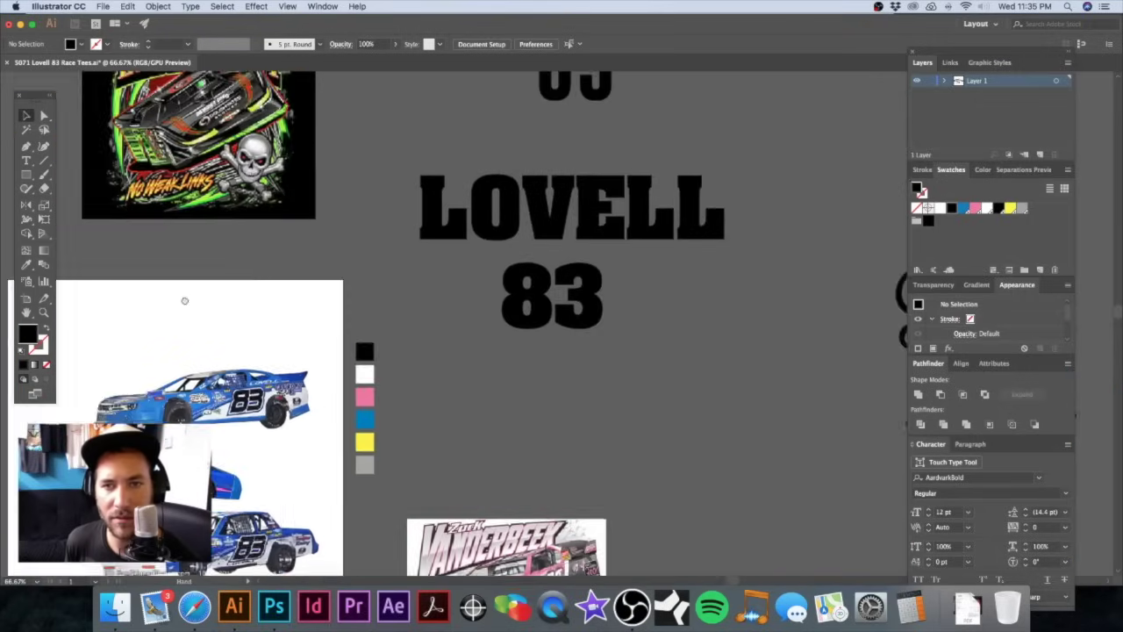
{"action": "left_click", "coordinate": [445, 288], "text": "alt"}
{"action": "left_click", "coordinate": [445, 289], "text": "alt"}
{"action": "left_click_drag", "start_coordinate": [590, 293], "coordinate": [176, 262]}
{"action": "left_click_drag", "start_coordinate": [253, 263], "coordinate": [246, 258]}
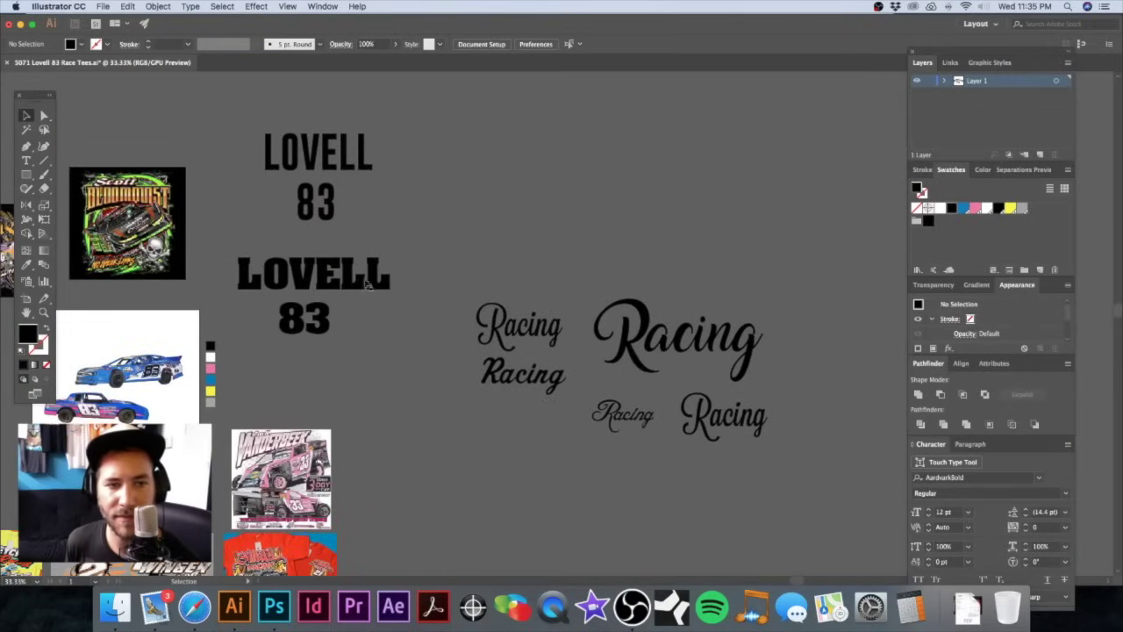
{"action": "left_click", "coordinate": [309, 318]}
{"action": "left_click_drag", "start_coordinate": [324, 276], "coordinate": [556, 253]}
{"action": "scroll", "coordinate": [415, 230], "scroll_direction": "right", "scroll_amount": 3}
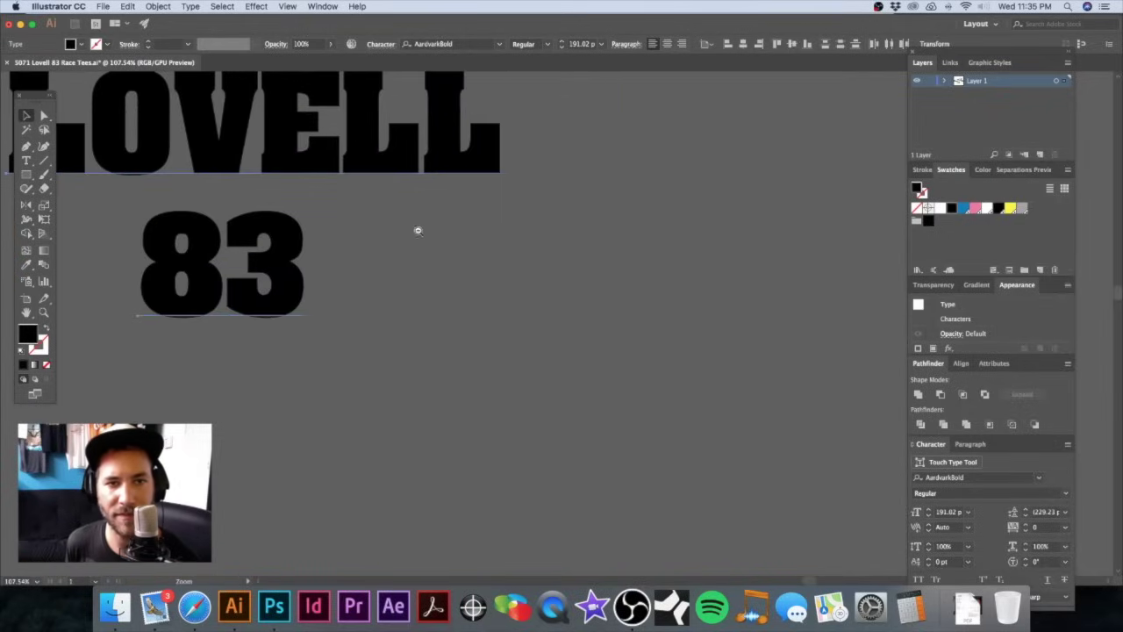
{"action": "key", "text": "super+minus"}
{"action": "key", "text": "super+minus"}
{"action": "left_click_drag", "start_coordinate": [505, 261], "coordinate": [203, 219]}
Step: Preview fonts from Abaddon through Alexis, Gobold and Helvetica to Homemade Apple on the selected LOVELL and 83 text
{"action": "left_click", "coordinate": [498, 45]}
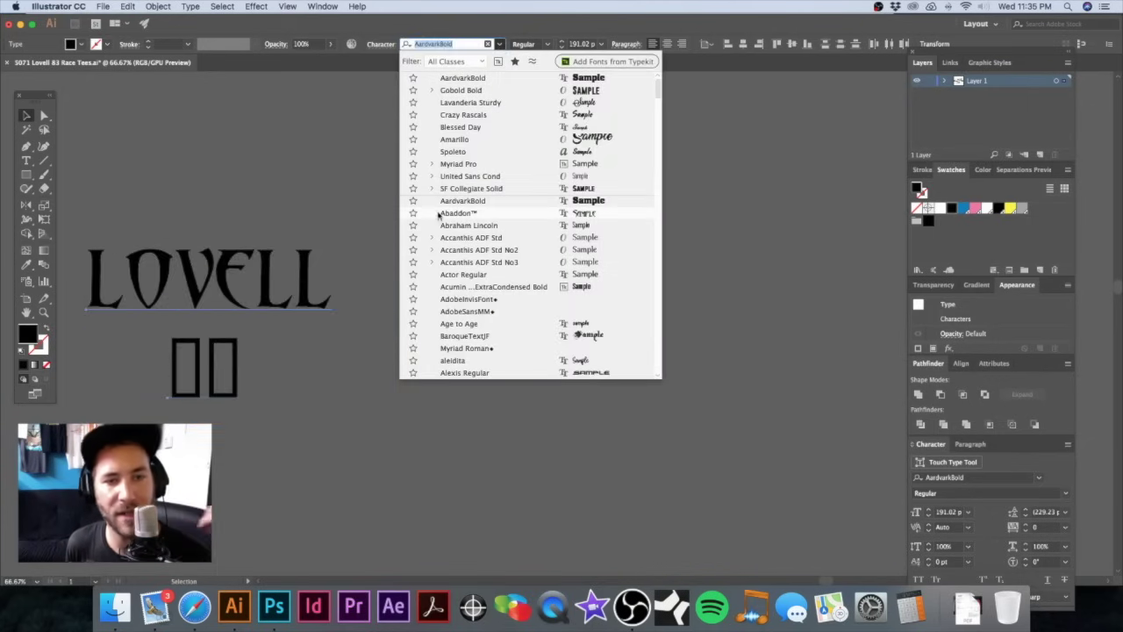
{"action": "scroll", "coordinate": [452, 263], "scroll_direction": "down", "scroll_amount": 4}
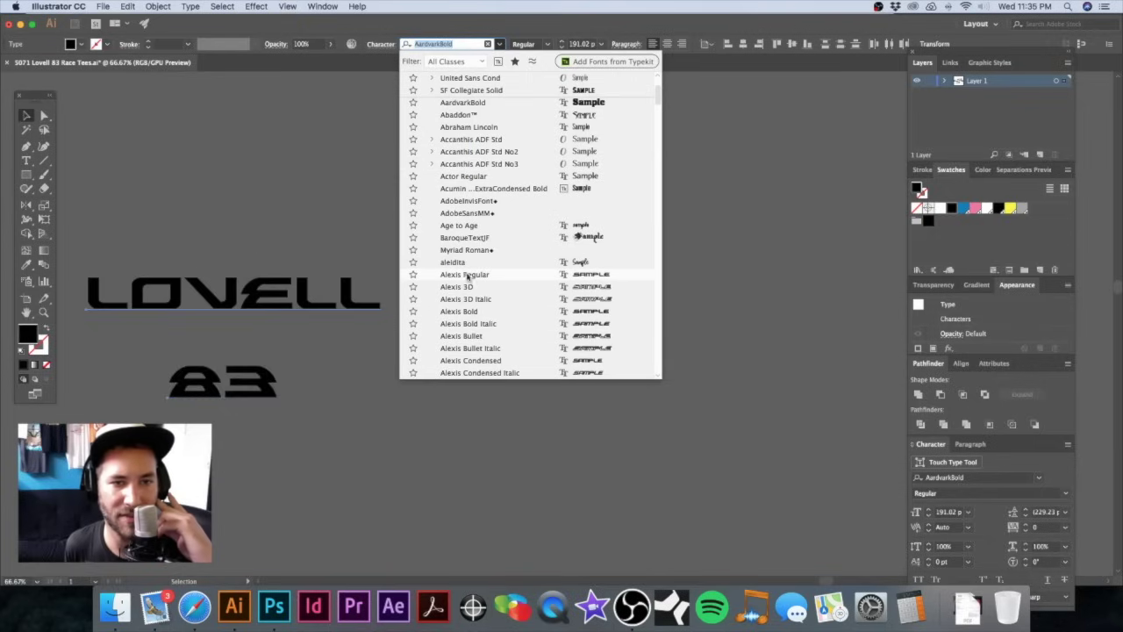
{"action": "scroll", "coordinate": [466, 286], "scroll_direction": "down", "scroll_amount": 5}
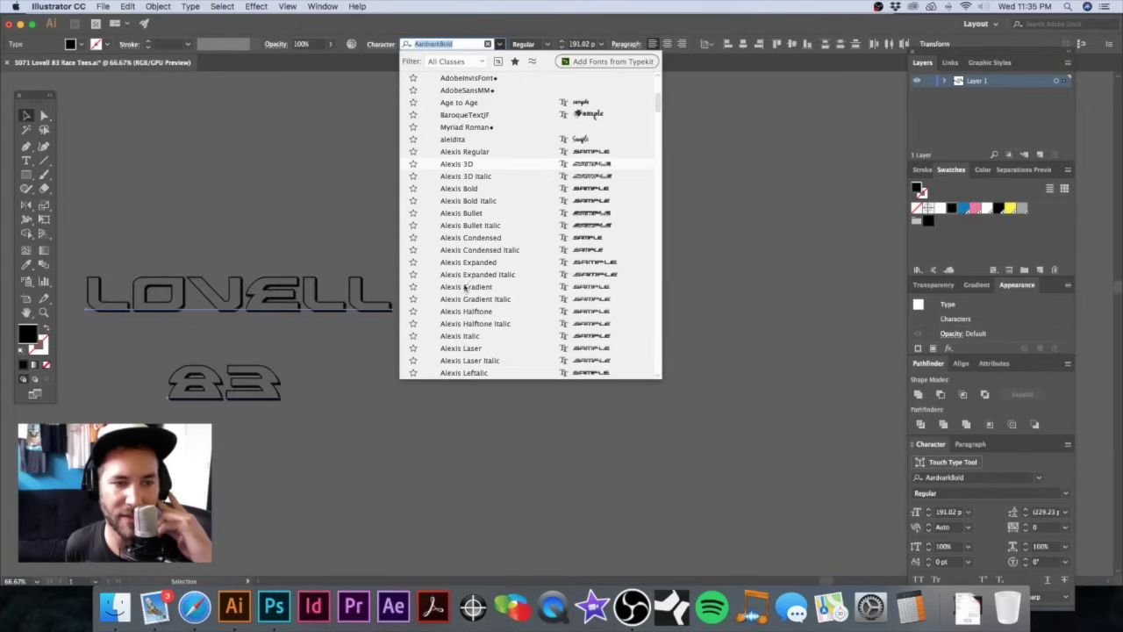
{"action": "scroll", "coordinate": [462, 261], "scroll_direction": "down", "scroll_amount": 10}
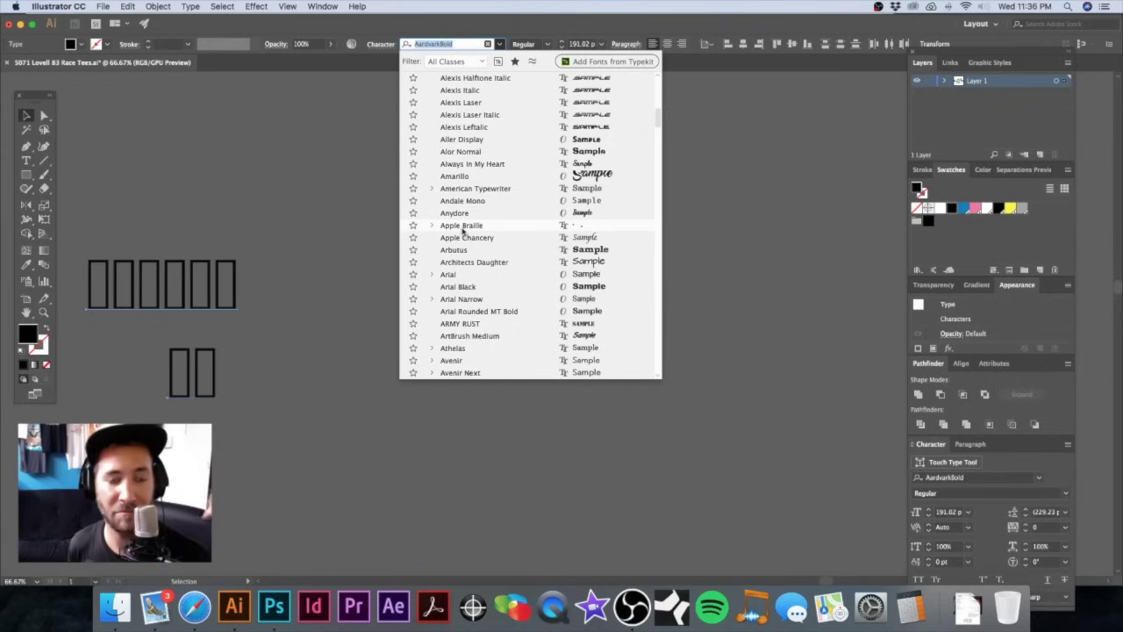
{"action": "scroll", "coordinate": [463, 249], "scroll_direction": "down", "scroll_amount": 2}
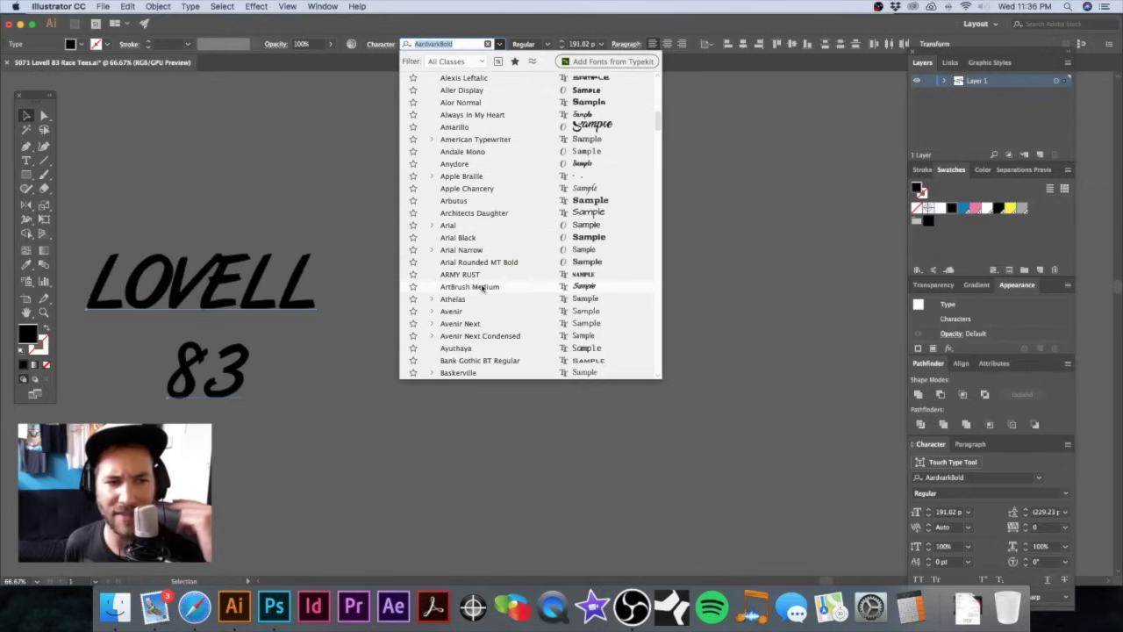
{"action": "scroll", "coordinate": [483, 272], "scroll_direction": "down", "scroll_amount": 3}
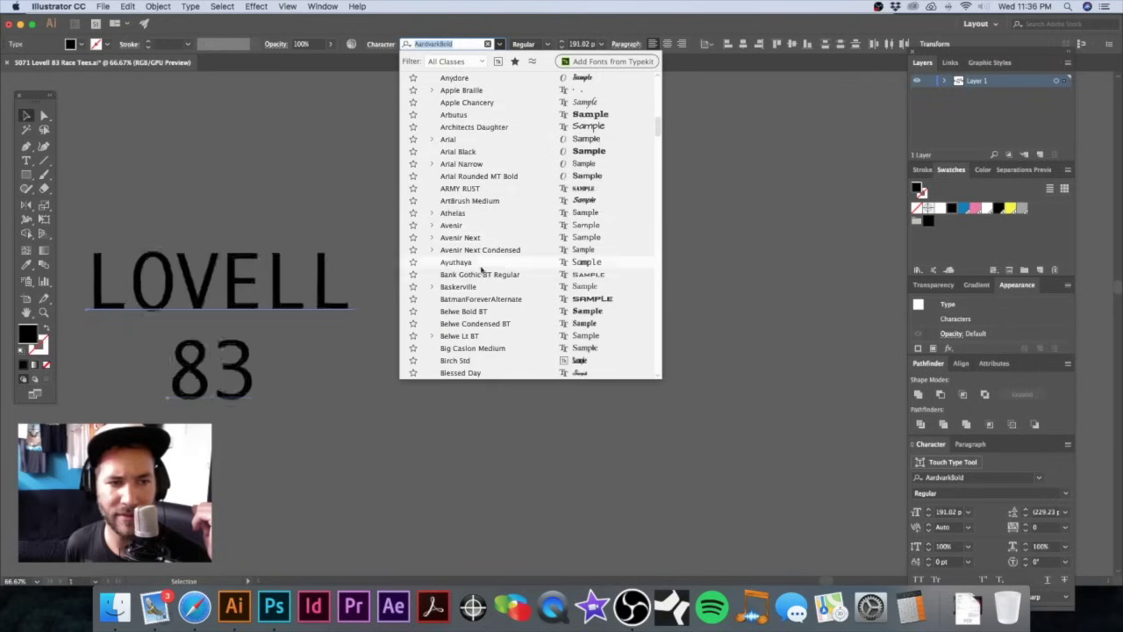
{"action": "scroll", "coordinate": [479, 228], "scroll_direction": "down", "scroll_amount": 4}
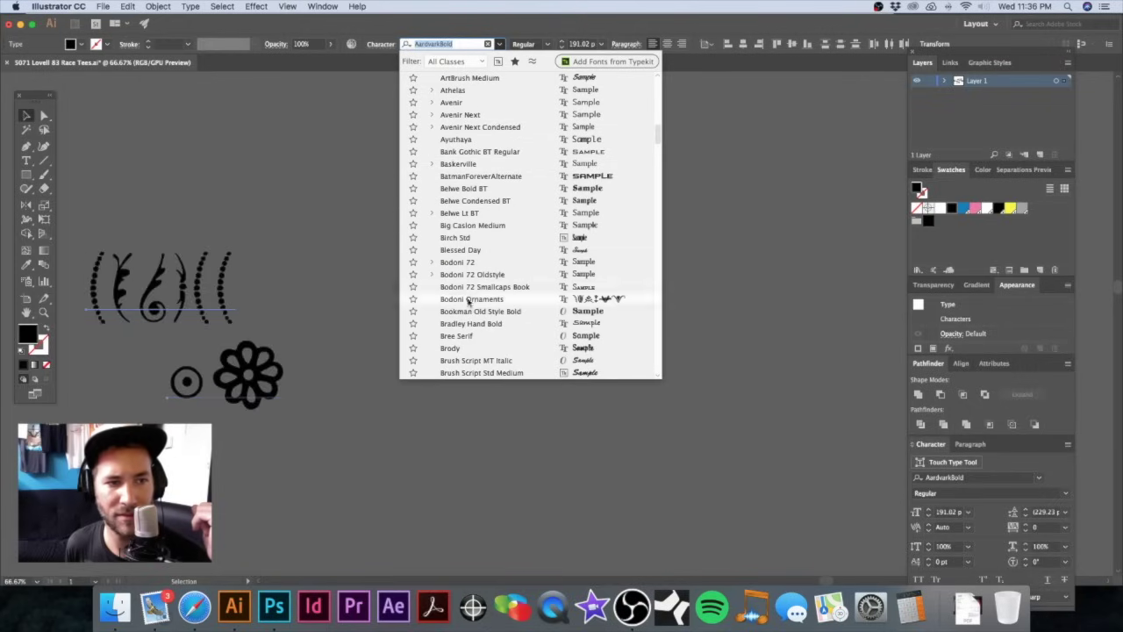
{"action": "scroll", "coordinate": [467, 316], "scroll_direction": "down", "scroll_amount": 5}
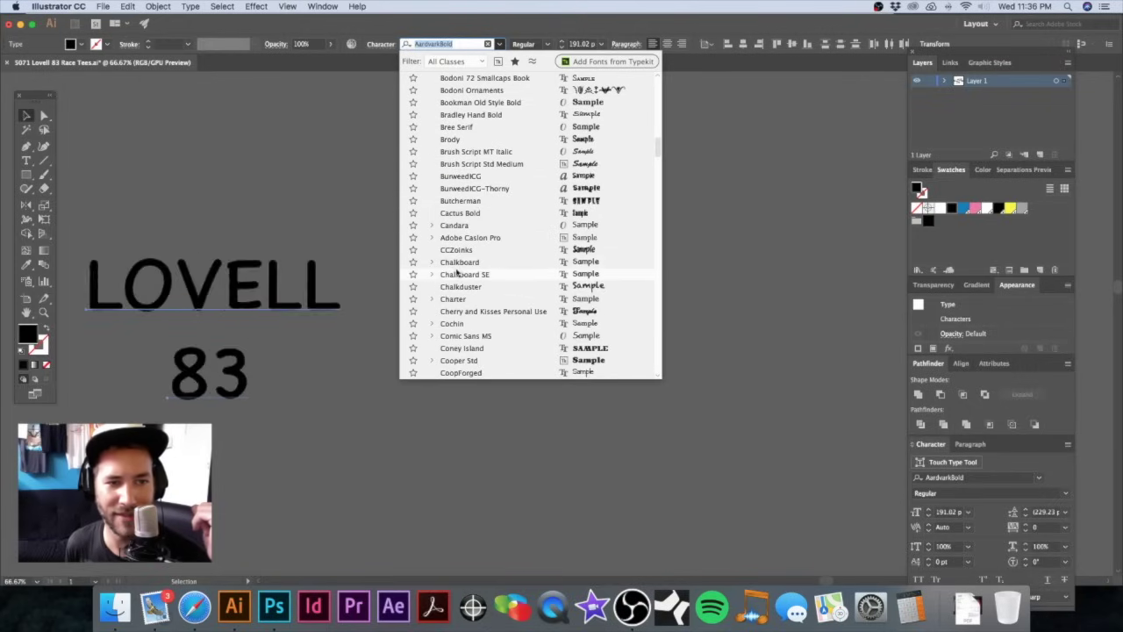
{"action": "scroll", "coordinate": [461, 255], "scroll_direction": "down", "scroll_amount": 3}
{"action": "scroll", "coordinate": [473, 255], "scroll_direction": "down", "scroll_amount": 2}
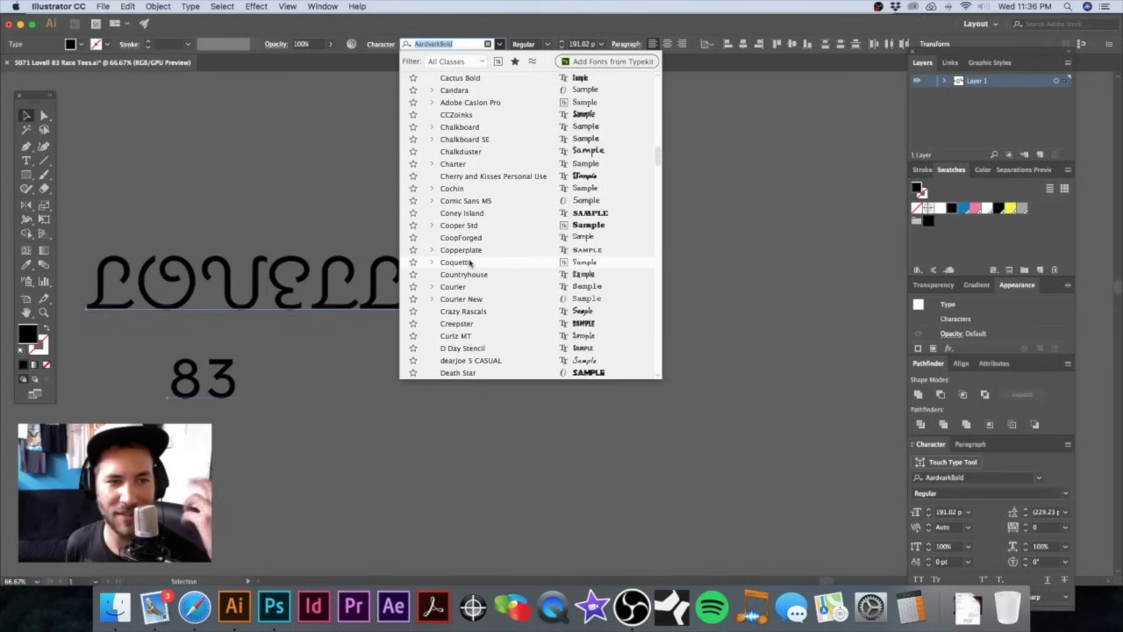
{"action": "scroll", "coordinate": [470, 263], "scroll_direction": "down", "scroll_amount": 3}
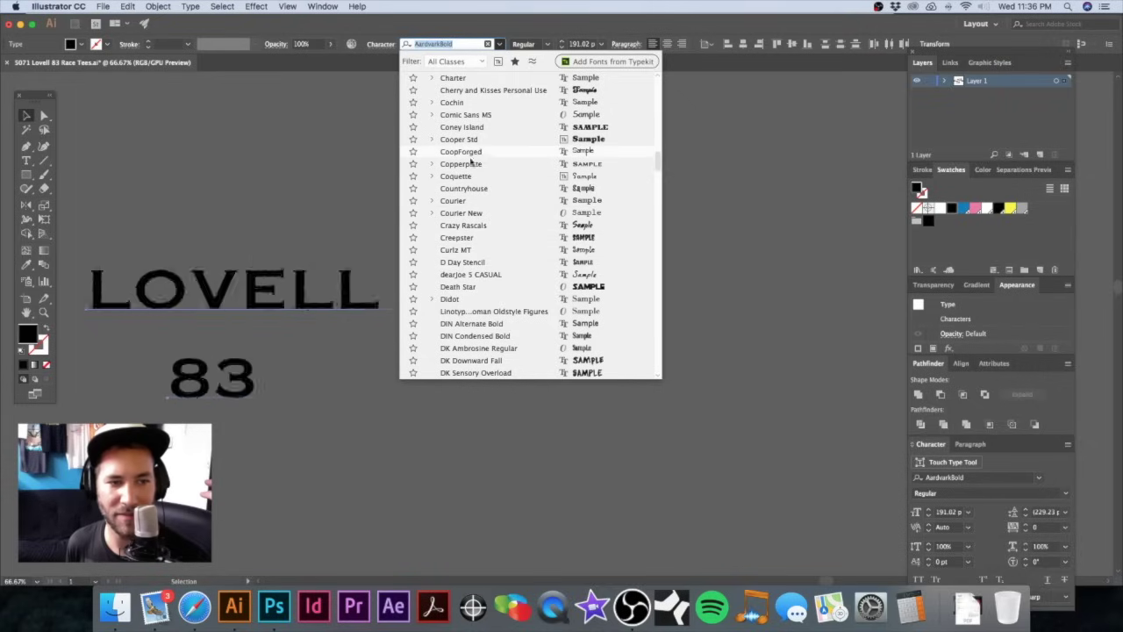
{"action": "scroll", "coordinate": [463, 227], "scroll_direction": "down", "scroll_amount": 6}
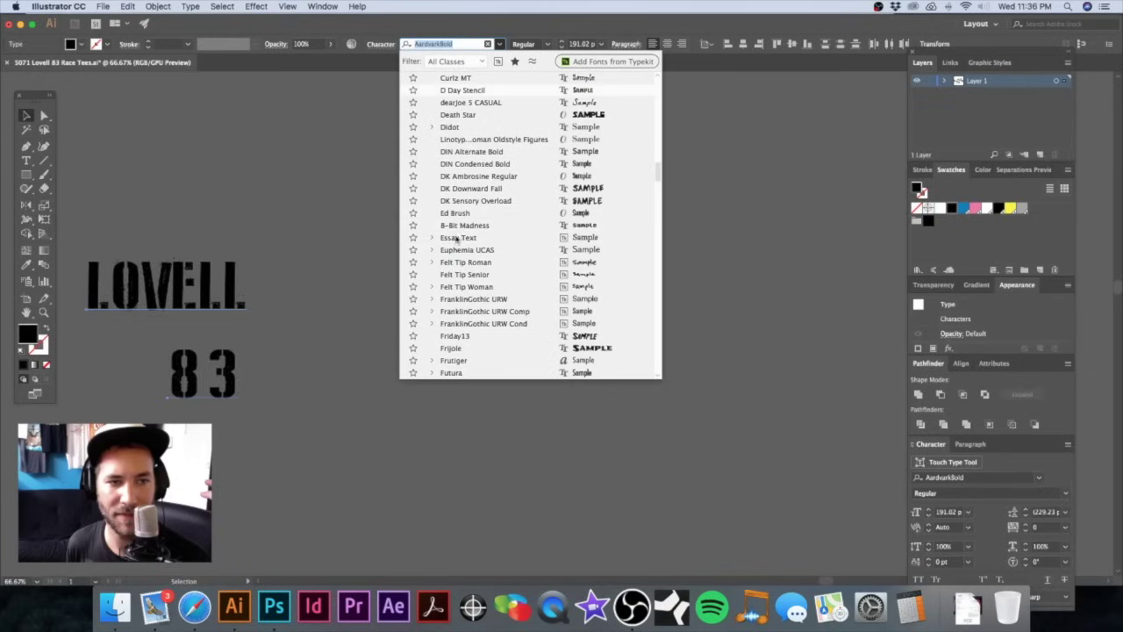
{"action": "scroll", "coordinate": [444, 289], "scroll_direction": "down", "scroll_amount": 3}
{"action": "scroll", "coordinate": [444, 290], "scroll_direction": "down", "scroll_amount": 1}
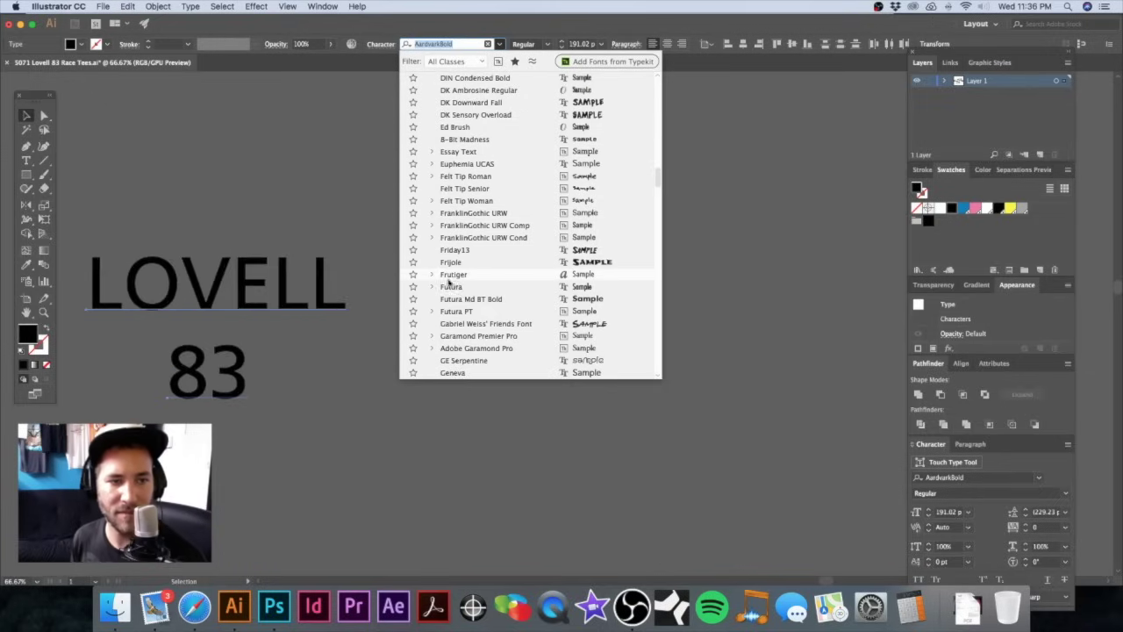
{"action": "scroll", "coordinate": [453, 256], "scroll_direction": "down", "scroll_amount": 7}
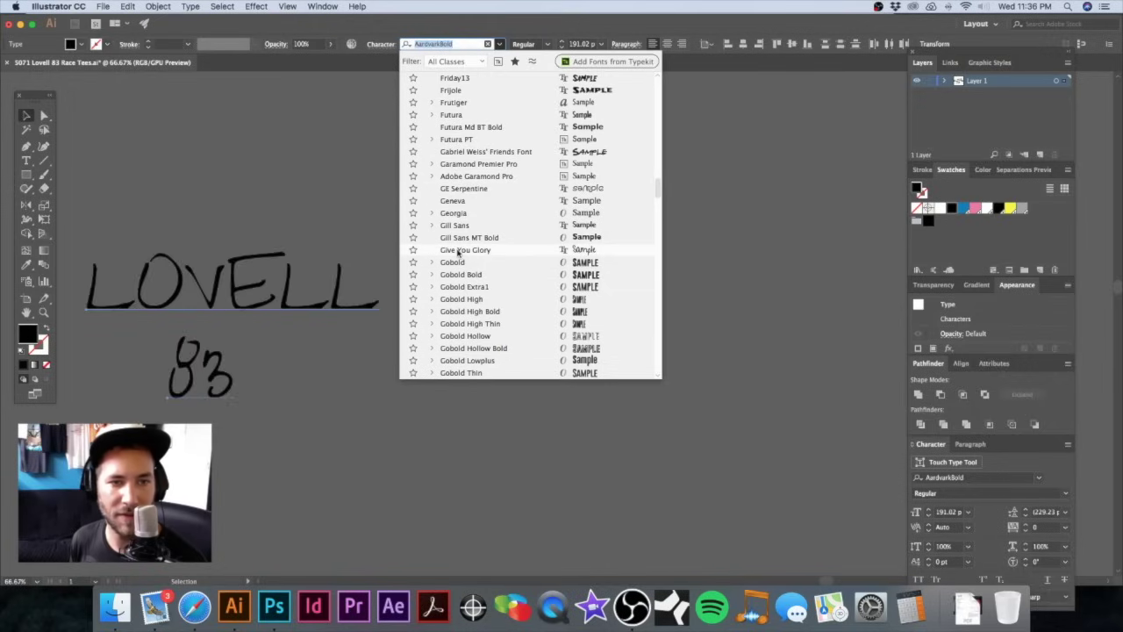
{"action": "scroll", "coordinate": [457, 252], "scroll_direction": "down", "scroll_amount": 5}
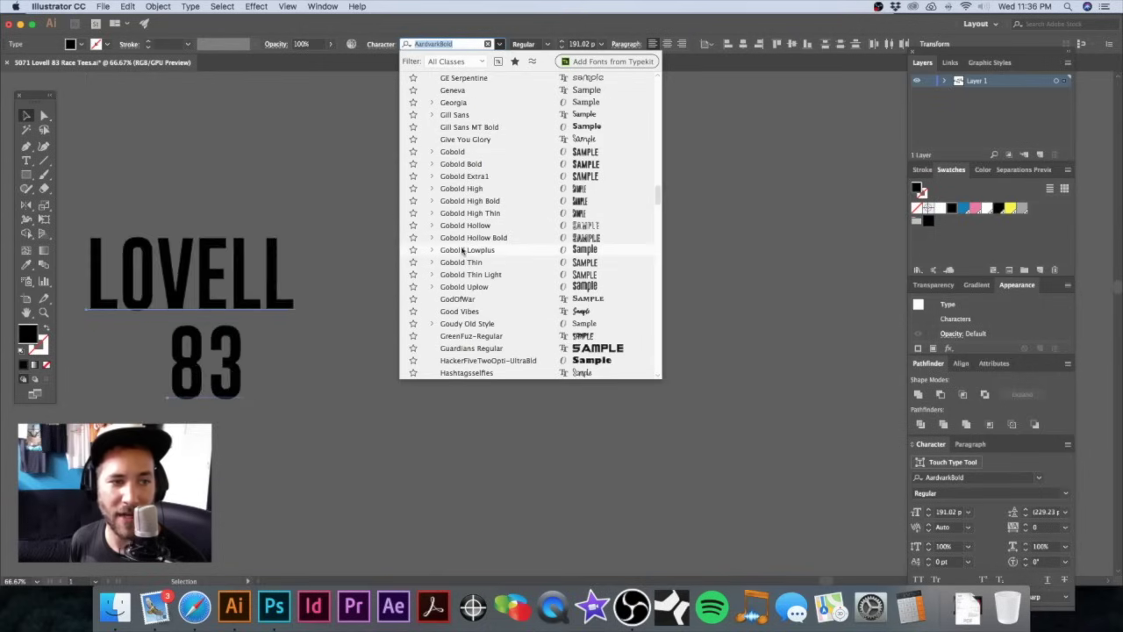
{"action": "scroll", "coordinate": [465, 250], "scroll_direction": "down", "scroll_amount": 6}
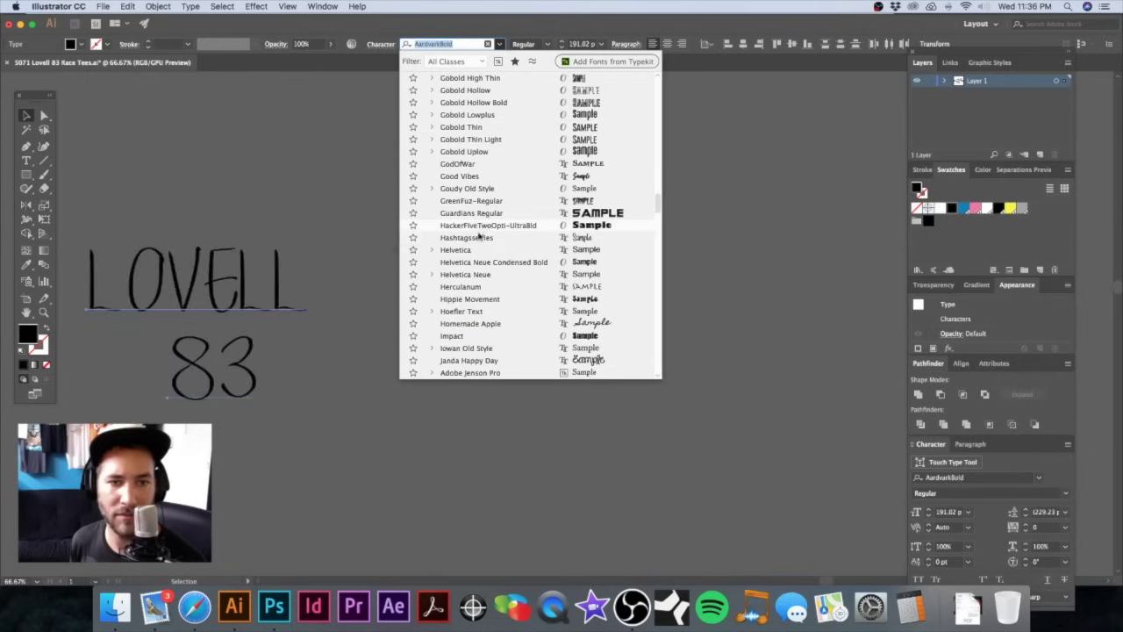
{"action": "scroll", "coordinate": [474, 233], "scroll_direction": "down", "scroll_amount": 5}
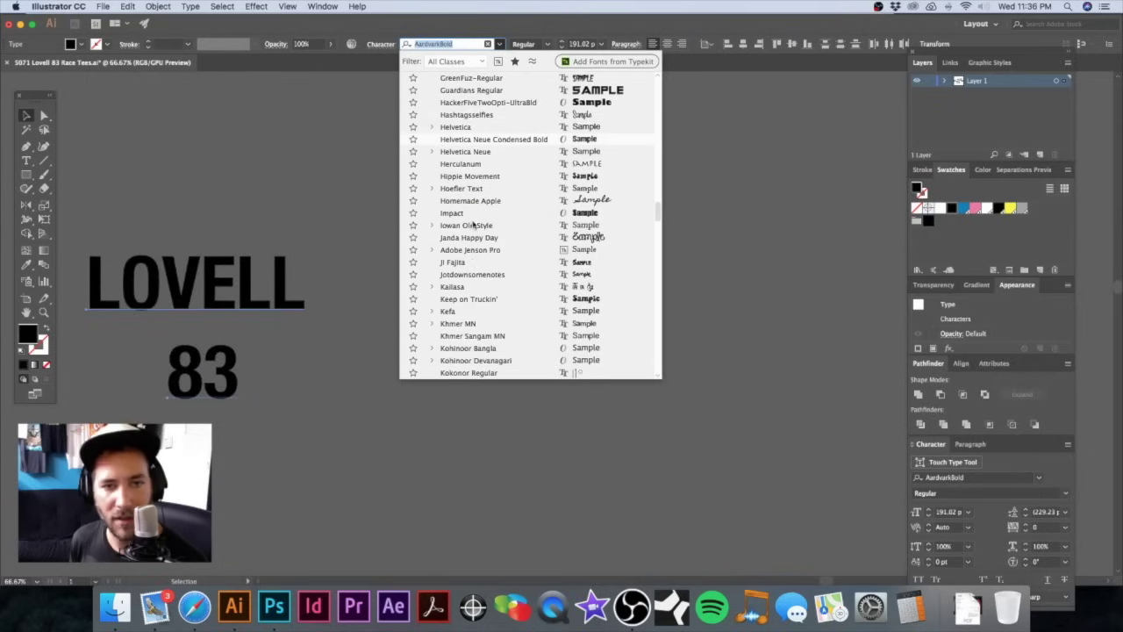
{"action": "scroll", "coordinate": [467, 203], "scroll_direction": "up", "scroll_amount": 2}
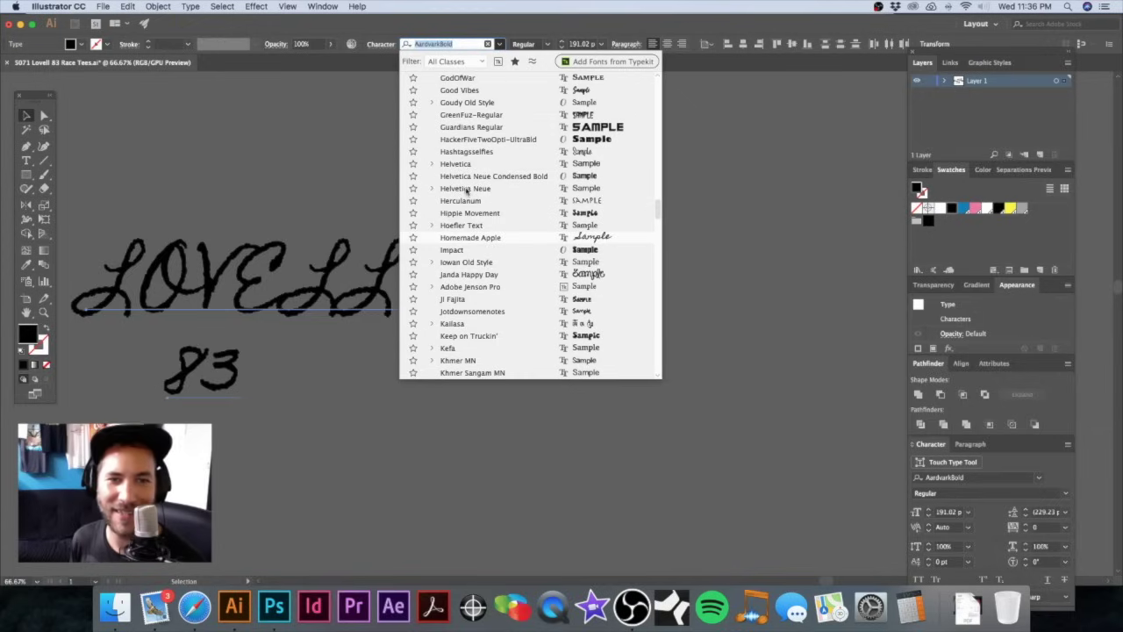
Step: Preview further fonts such as Menlo and Olde English, and apply Rockwell Extra Bold to the selected LOVELL and 83 text
{"action": "scroll", "coordinate": [469, 260], "scroll_direction": "down", "scroll_amount": 10}
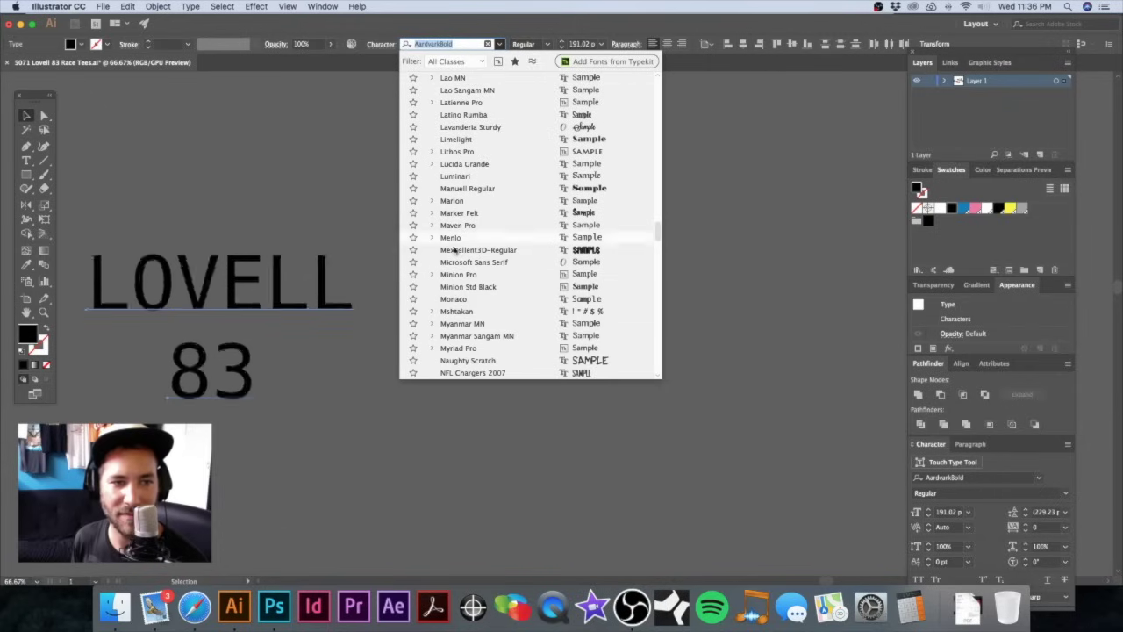
{"action": "scroll", "coordinate": [455, 283], "scroll_direction": "down", "scroll_amount": 6}
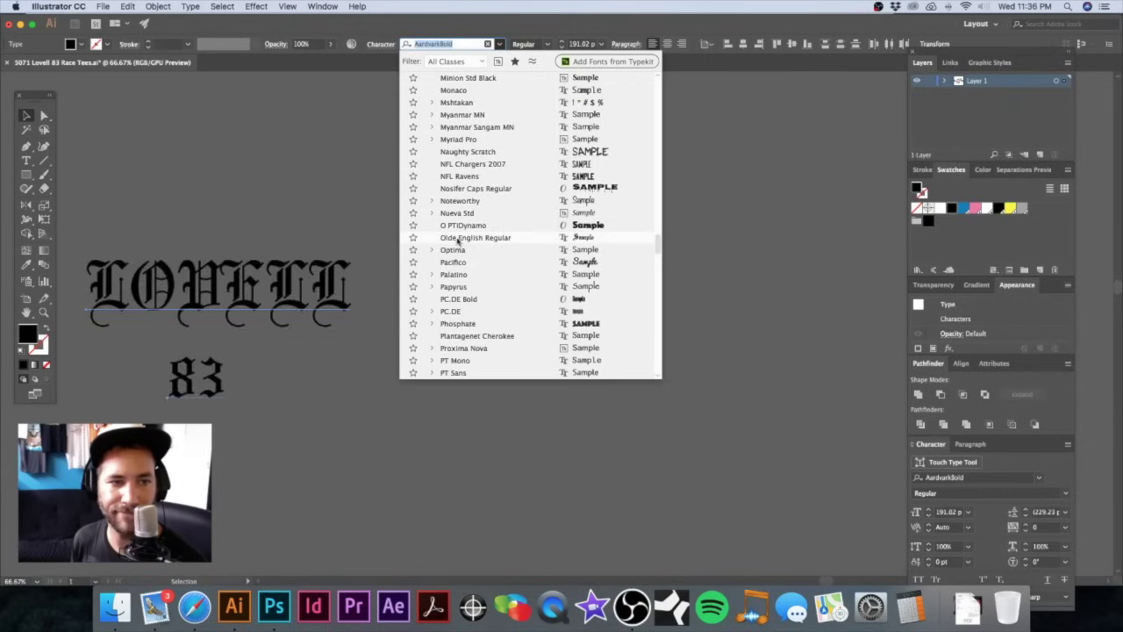
{"action": "scroll", "coordinate": [456, 255], "scroll_direction": "down", "scroll_amount": 4}
{"action": "scroll", "coordinate": [456, 230], "scroll_direction": "down", "scroll_amount": 3}
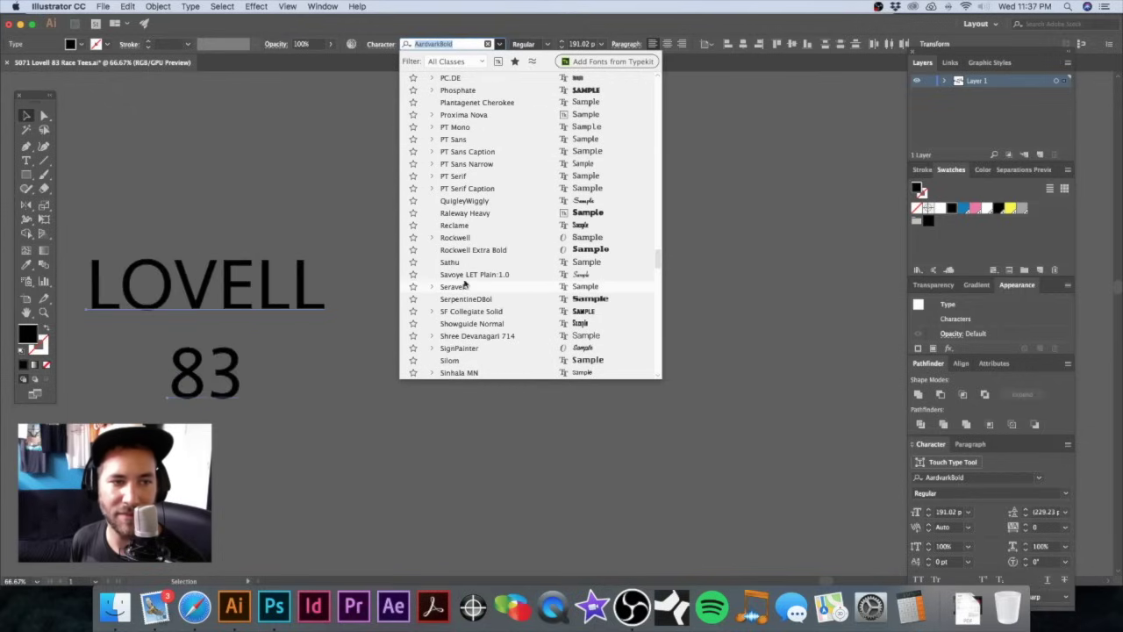
{"action": "left_click", "coordinate": [464, 249]}
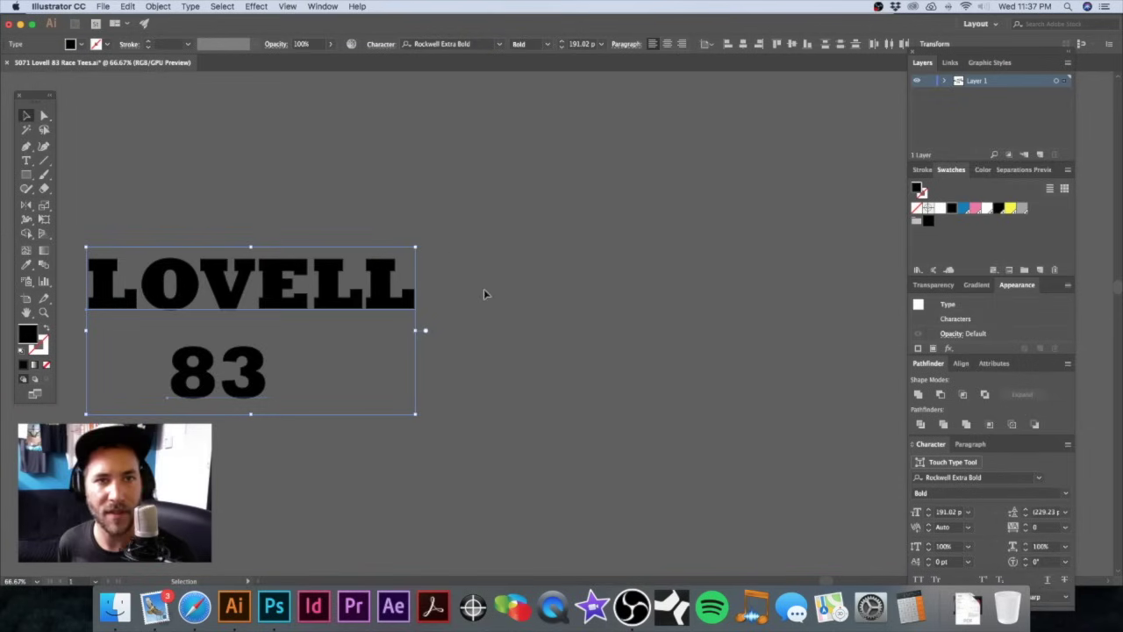
Step: Duplicate the Rockwell Extra Bold LOVELL and 83 text below the original and apply the Tschichold Alternate Bold font to the copy
{"action": "left_click", "coordinate": [501, 306], "text": "alt+super"}
{"action": "left_click", "coordinate": [501, 307], "text": "alt+super"}
{"action": "left_click_drag", "start_coordinate": [496, 323], "coordinate": [268, 226]}
{"action": "left_click", "coordinate": [496, 44]}
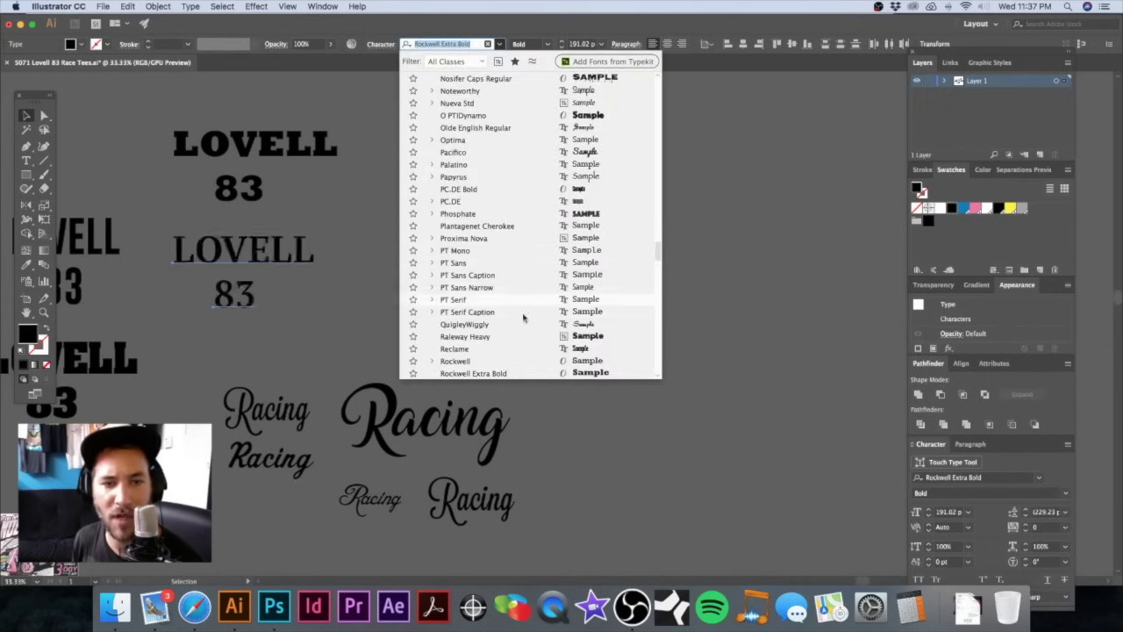
{"action": "scroll", "coordinate": [518, 287], "scroll_direction": "down", "scroll_amount": 5}
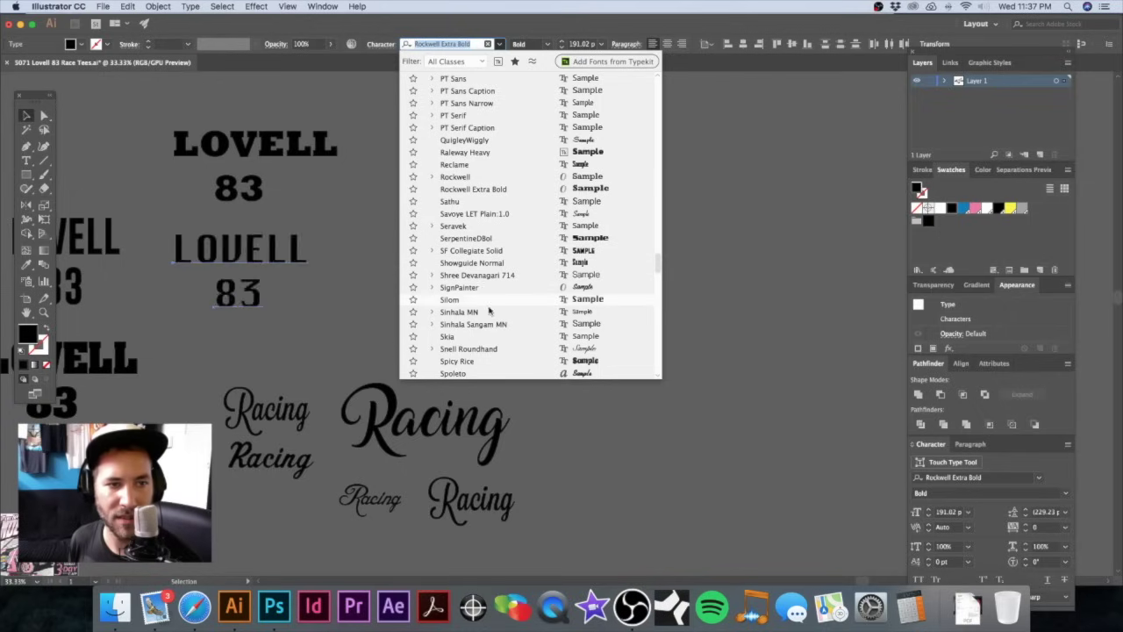
{"action": "scroll", "coordinate": [483, 334], "scroll_direction": "down", "scroll_amount": 7}
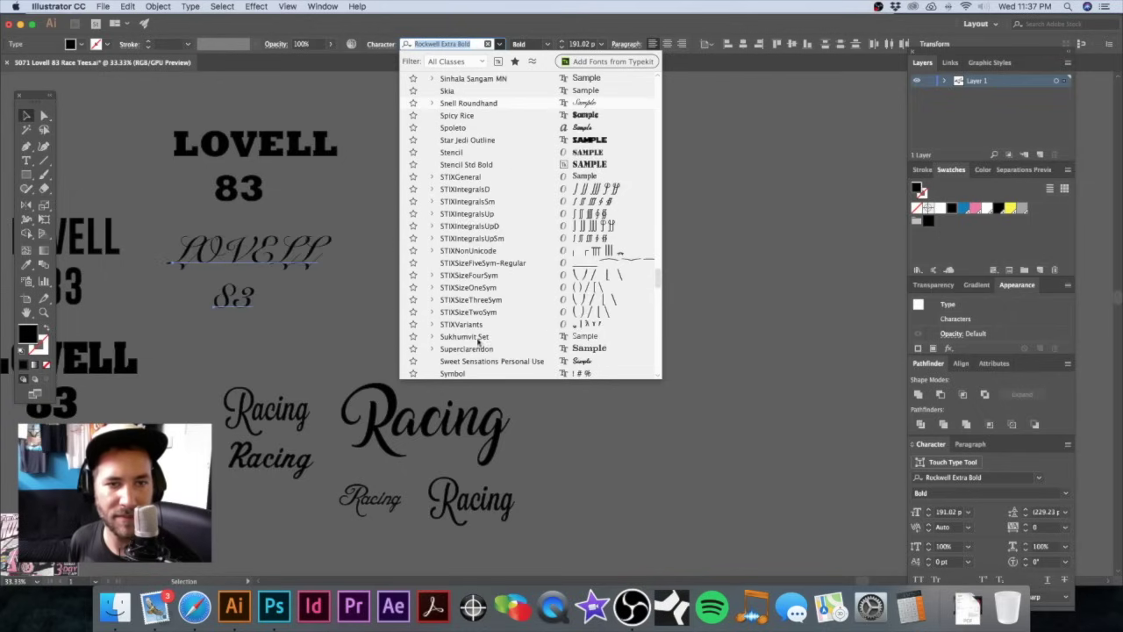
{"action": "scroll", "coordinate": [480, 342], "scroll_direction": "down", "scroll_amount": 6}
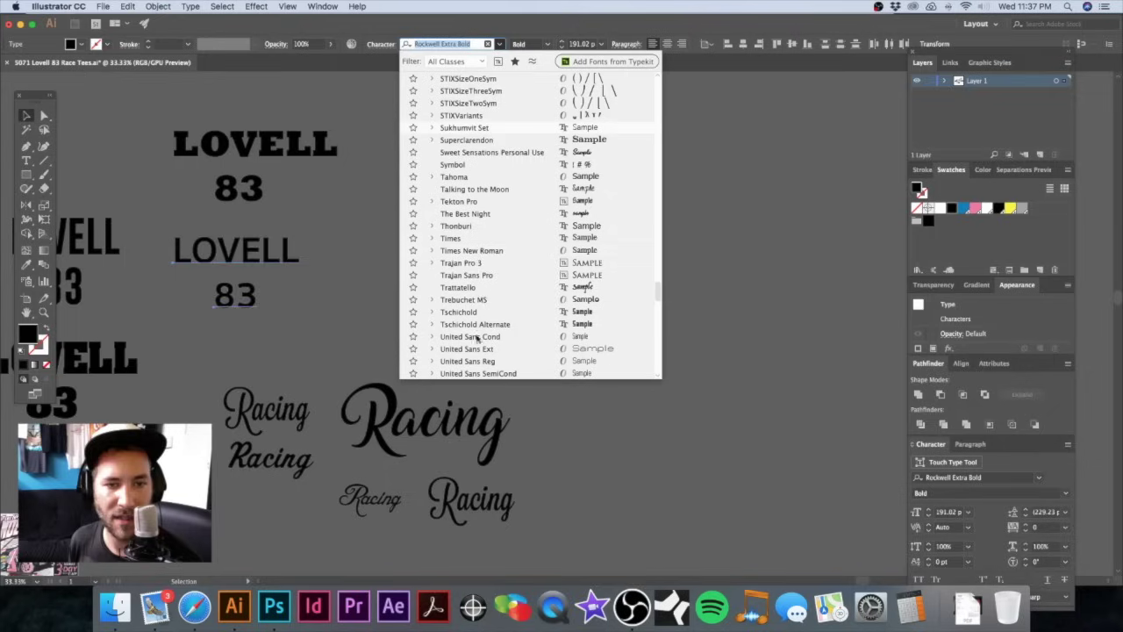
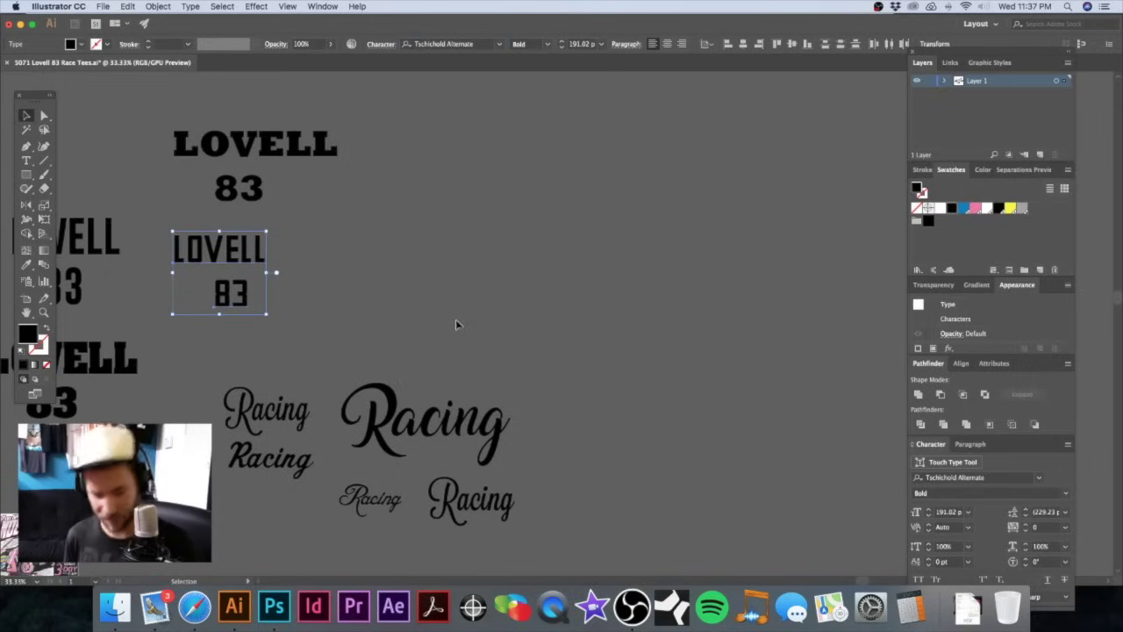
Step: Enlarge the Tschichold Alternate LOVELL and 83 text to about 416 pt
{"action": "left_click_drag", "start_coordinate": [267, 316], "coordinate": [343, 348]}
{"action": "key", "text": "space"}
{"action": "left_click_drag", "start_coordinate": [303, 299], "coordinate": [379, 278]}
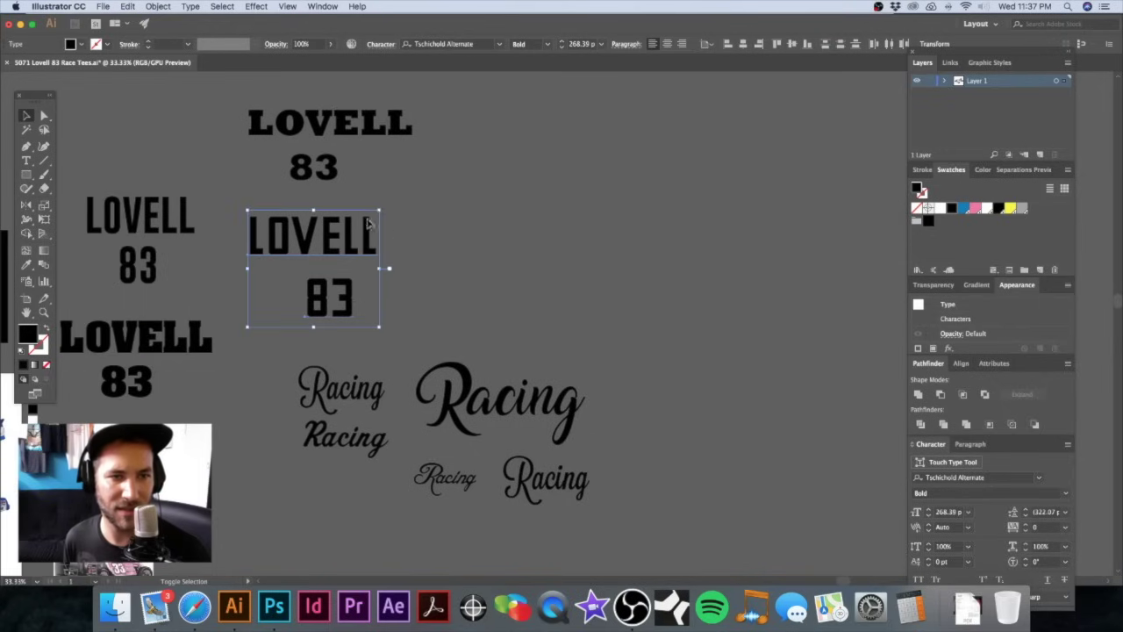
{"action": "left_click_drag", "start_coordinate": [377, 208], "coordinate": [420, 186]}
{"action": "left_click", "coordinate": [386, 302]}
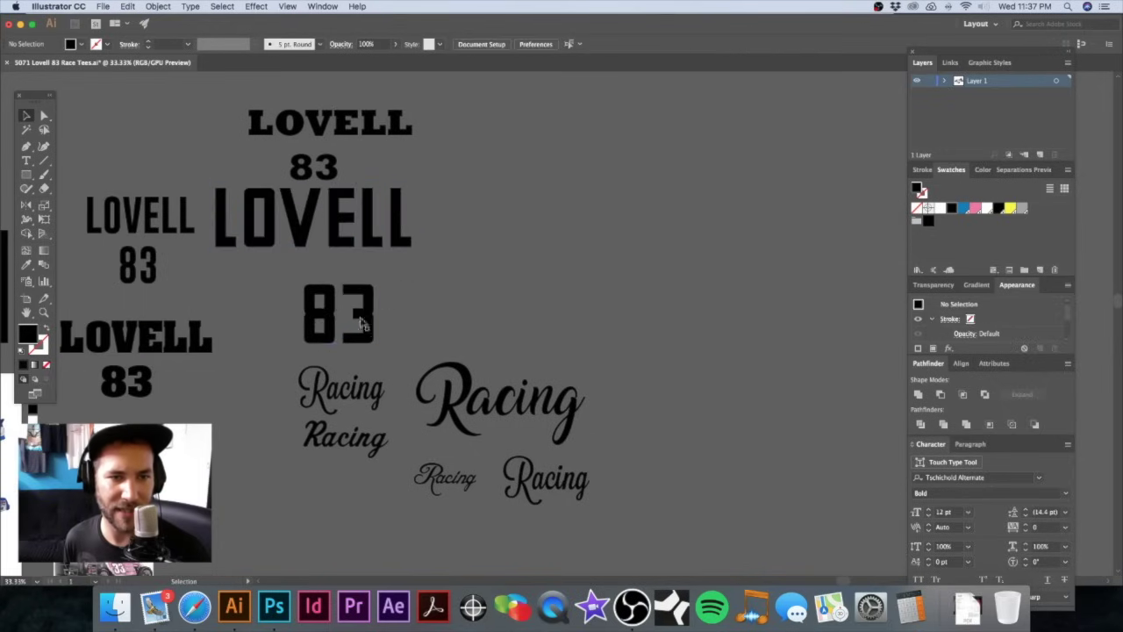
Step: Tuck the large 83 centrally under its LOVELL and move the pair to the empty area beside the Rockwell Extra Bold sample
{"action": "left_click_drag", "start_coordinate": [319, 329], "coordinate": [282, 306]}
{"action": "left_click", "coordinate": [308, 226], "text": "shift"}
{"action": "left_click_drag", "start_coordinate": [308, 225], "coordinate": [327, 245]}
{"action": "key", "text": "super+minus"}
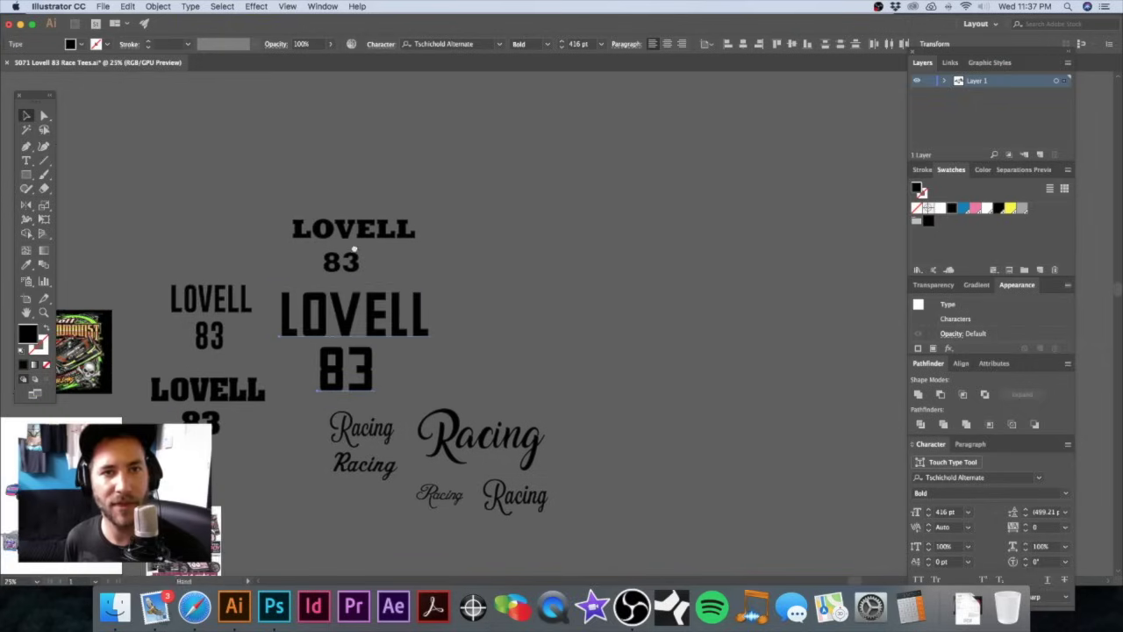
{"action": "left_click_drag", "start_coordinate": [403, 298], "coordinate": [599, 221]}
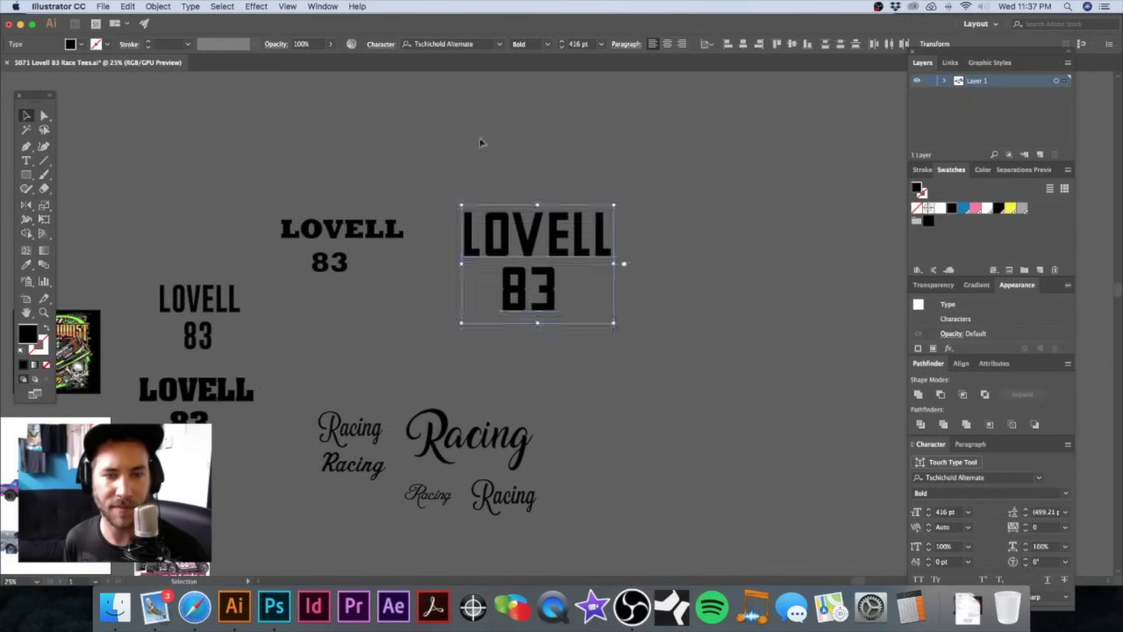
{"action": "left_click", "coordinate": [392, 283]}
{"action": "left_click_drag", "start_coordinate": [392, 283], "coordinate": [379, 200]}
Step: Switch to Finder, open a new window and search the recent files for "nfl"
{"action": "left_click", "coordinate": [115, 605]}
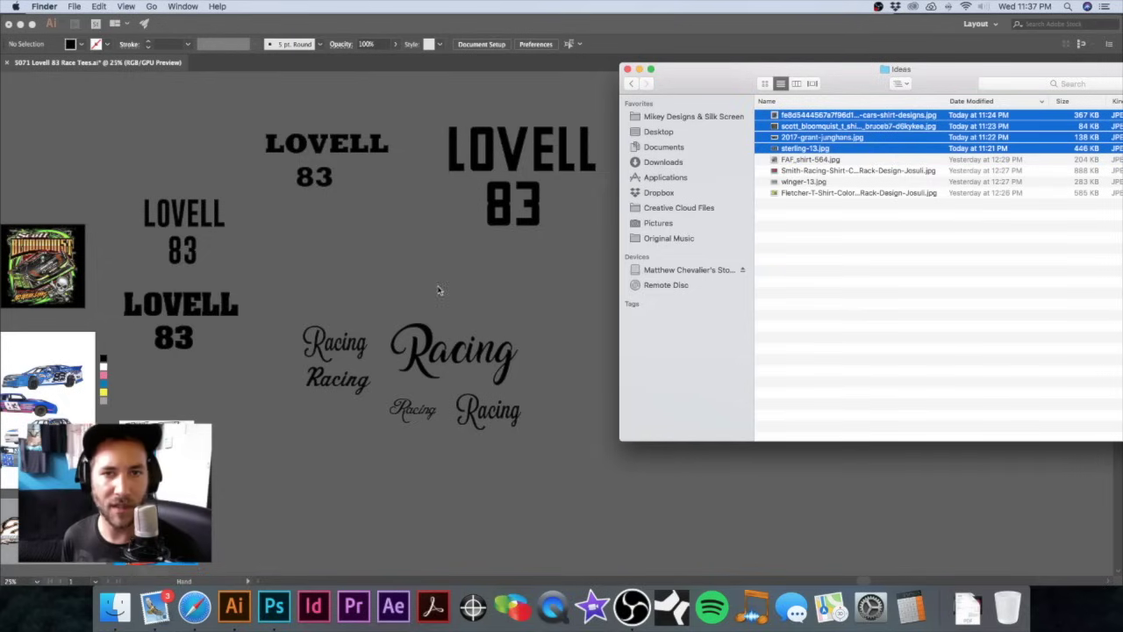
{"action": "left_click_drag", "start_coordinate": [685, 86], "coordinate": [264, 102]}
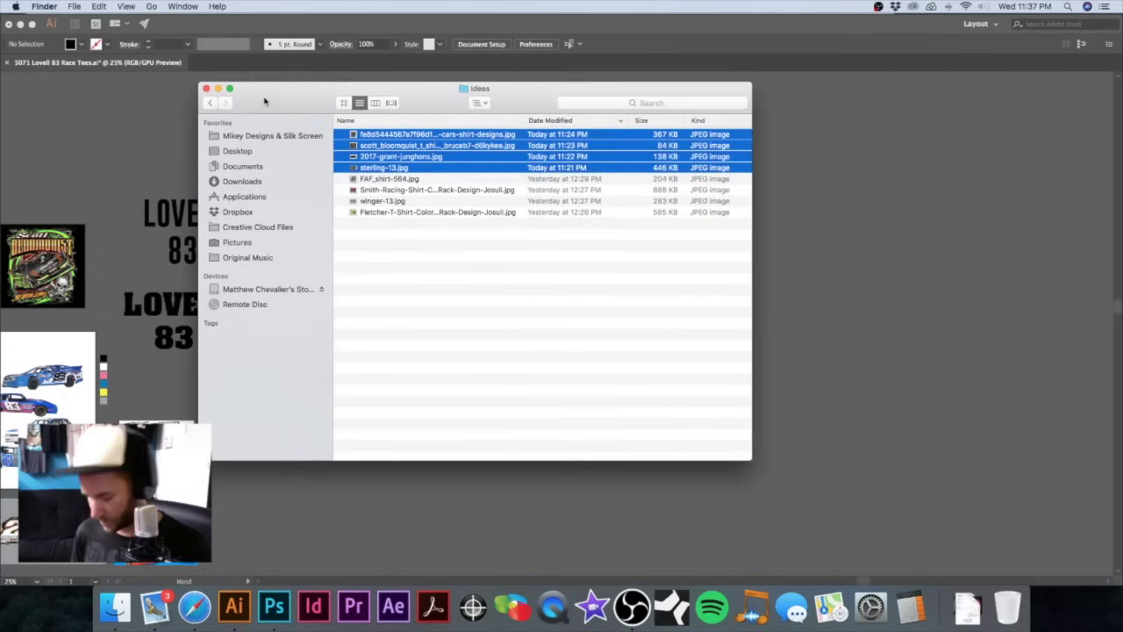
{"action": "key", "text": "super+n"}
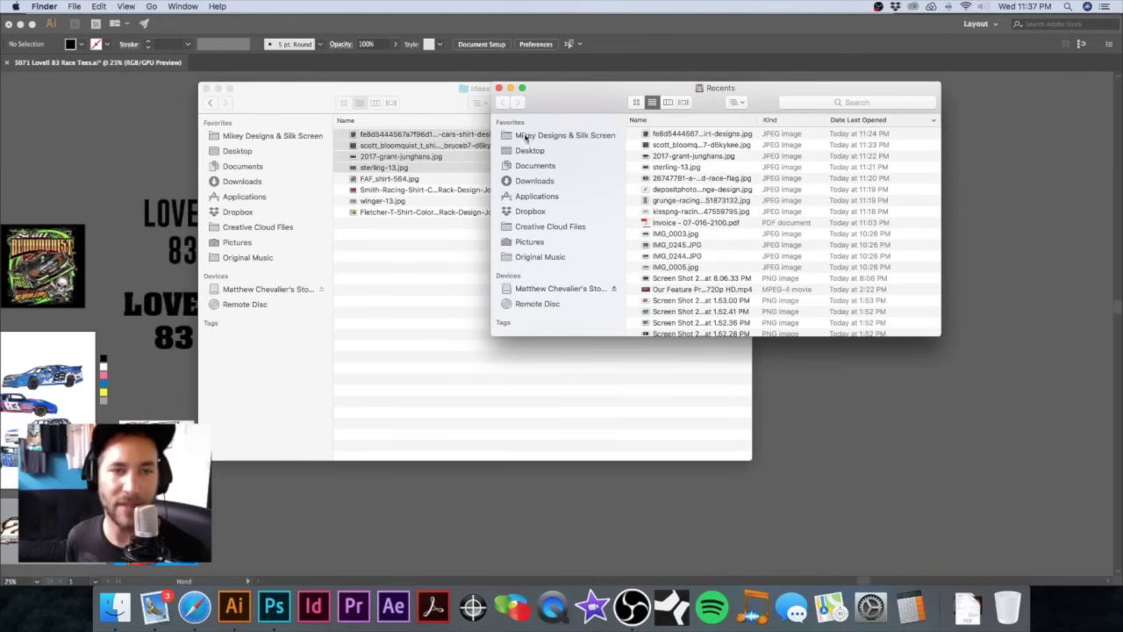
{"action": "left_click_drag", "start_coordinate": [566, 104], "coordinate": [577, 112]}
{"action": "left_click", "coordinate": [801, 113]}
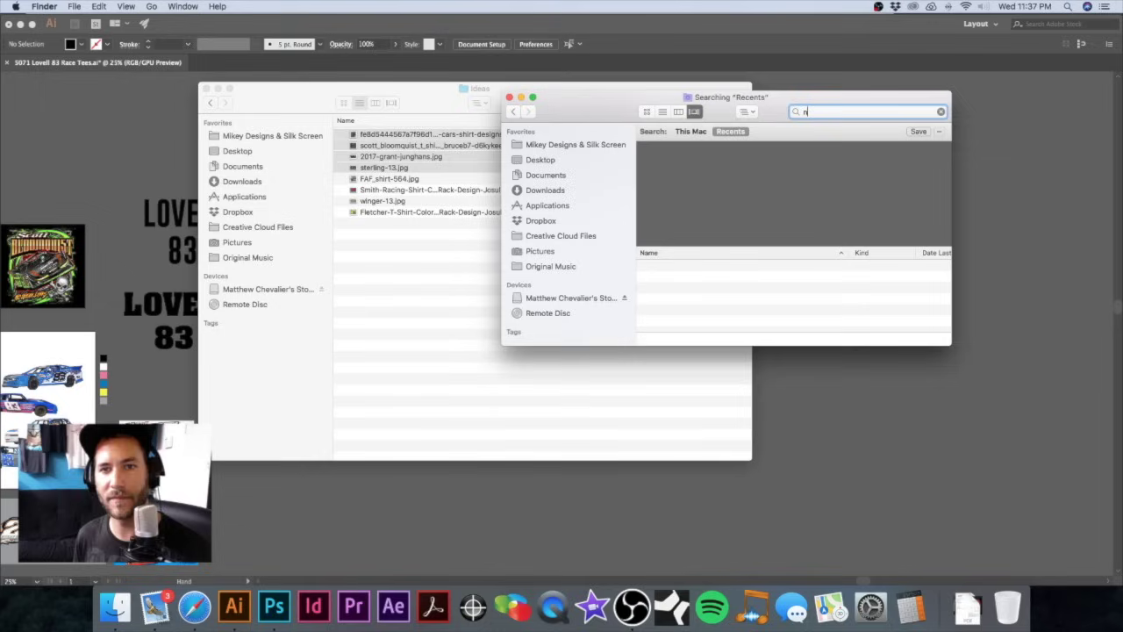
{"action": "type", "text": "nfl"}
{"action": "left_click_drag", "start_coordinate": [770, 115], "coordinate": [754, 91]}
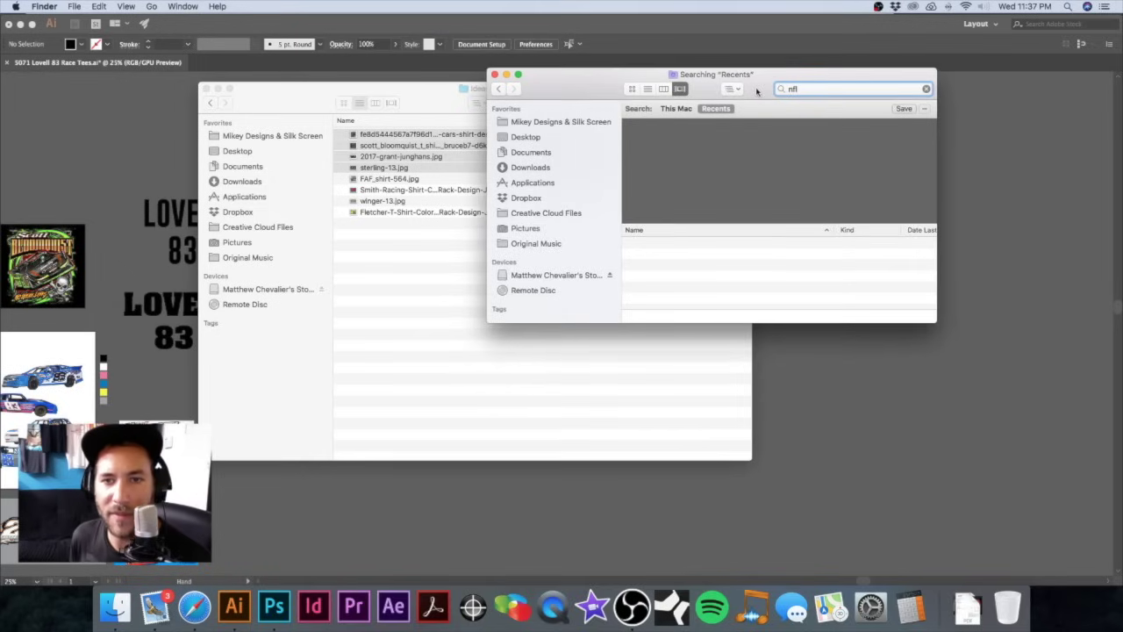
Step: Enlarge the Finder search window, extend the "nfl" search to This Mac, and find the NFL TrueType fonts in the results
{"action": "type", "text": "l"}
{"action": "left_click_drag", "start_coordinate": [933, 321], "coordinate": [1028, 459]}
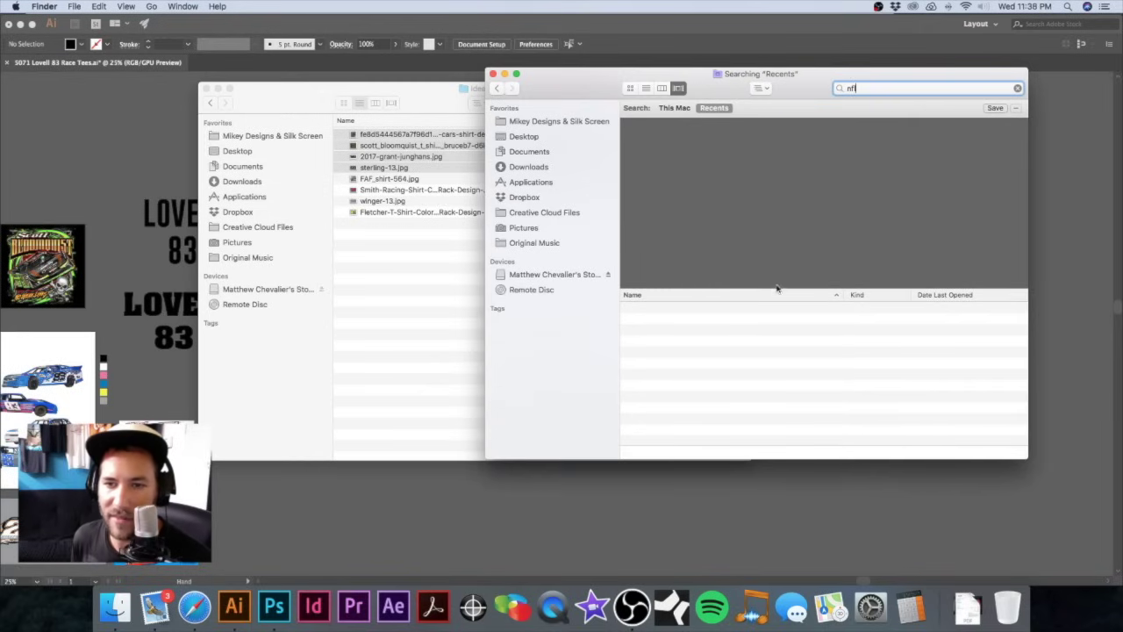
{"action": "left_click_drag", "start_coordinate": [776, 288], "coordinate": [770, 234]}
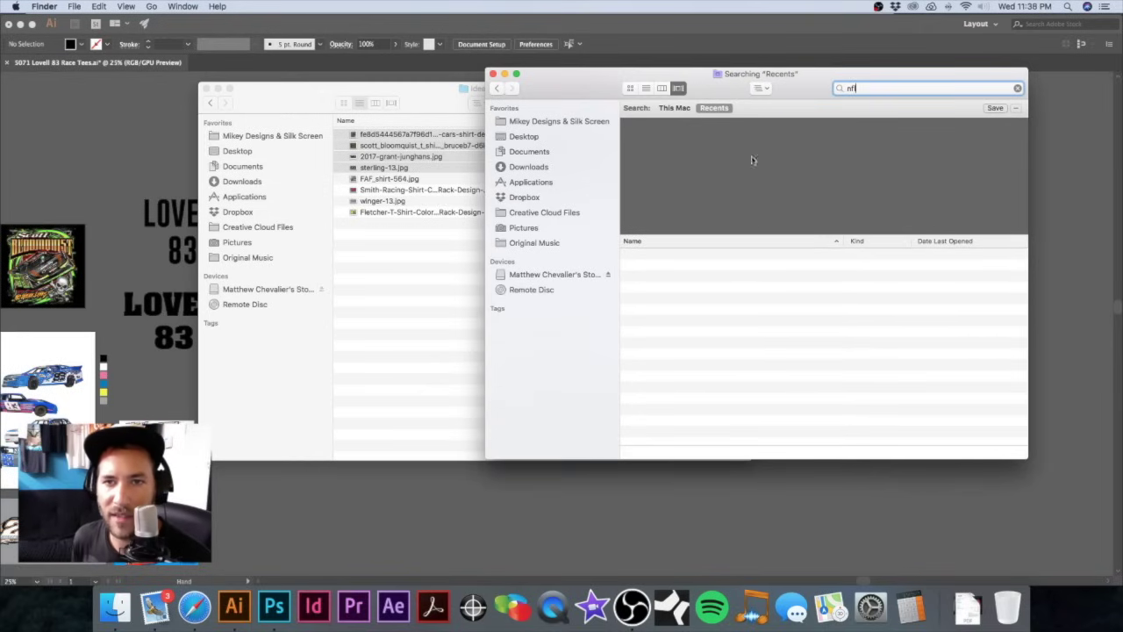
{"action": "left_click", "coordinate": [674, 108]}
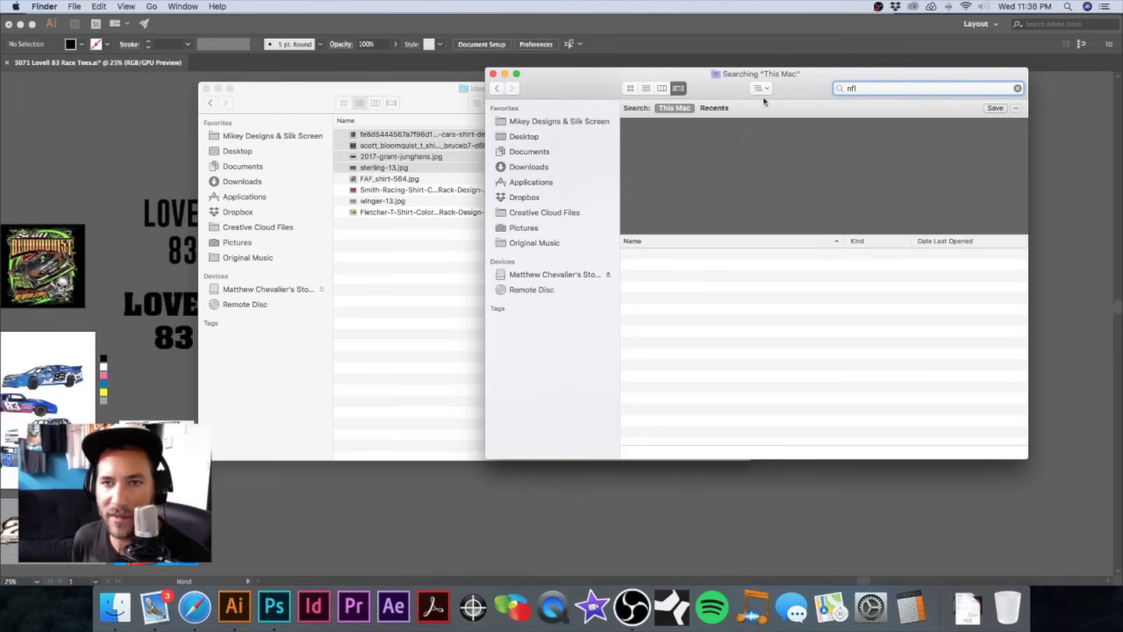
{"action": "left_click_drag", "start_coordinate": [799, 85], "coordinate": [785, 82]}
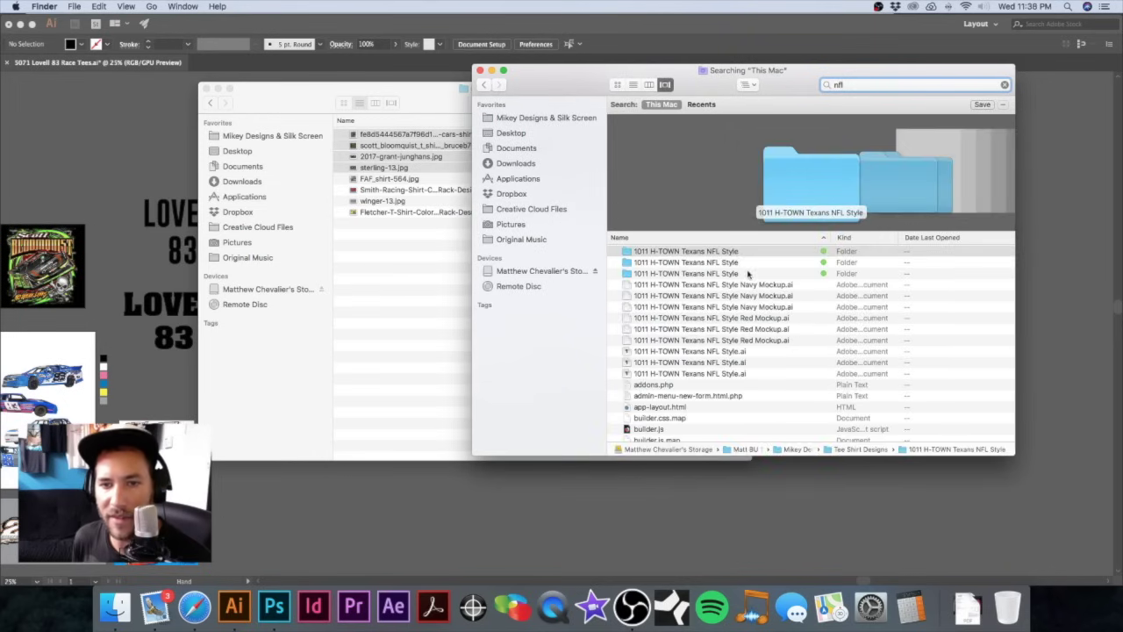
{"action": "scroll", "coordinate": [754, 277], "scroll_direction": "down", "scroll_amount": 3}
{"action": "scroll", "coordinate": [756, 277], "scroll_direction": "down", "scroll_amount": 10}
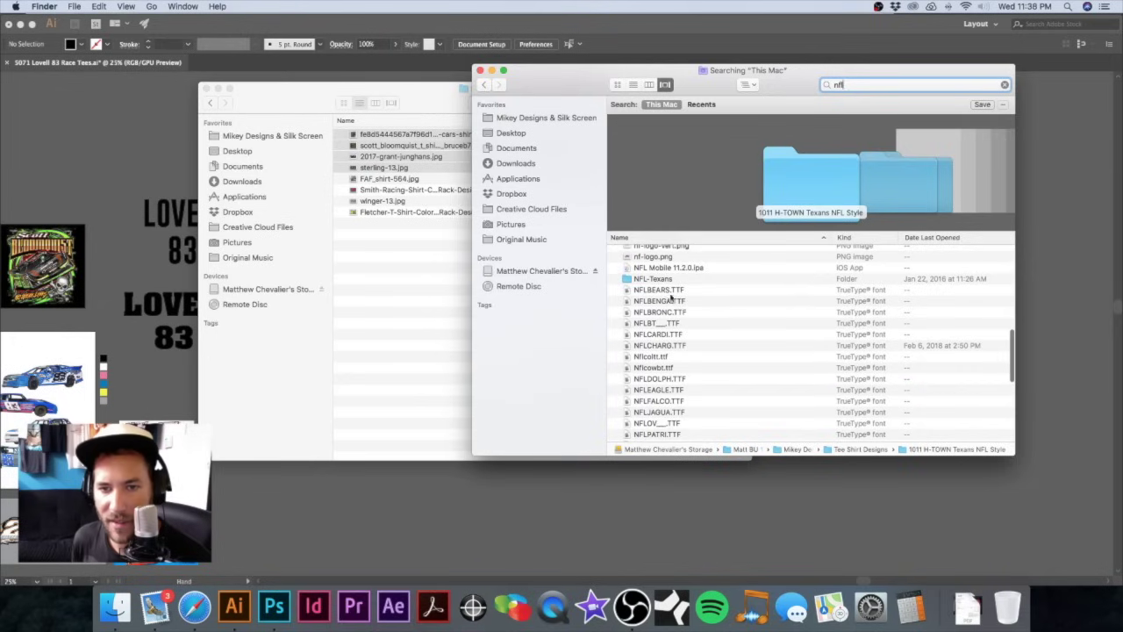
Step: Examine the thumbnail previews of the NFL TrueType fonts one after another, from NFLBEARS.TTF to NFLTEXAN.TTF
{"action": "left_click", "coordinate": [668, 292]}
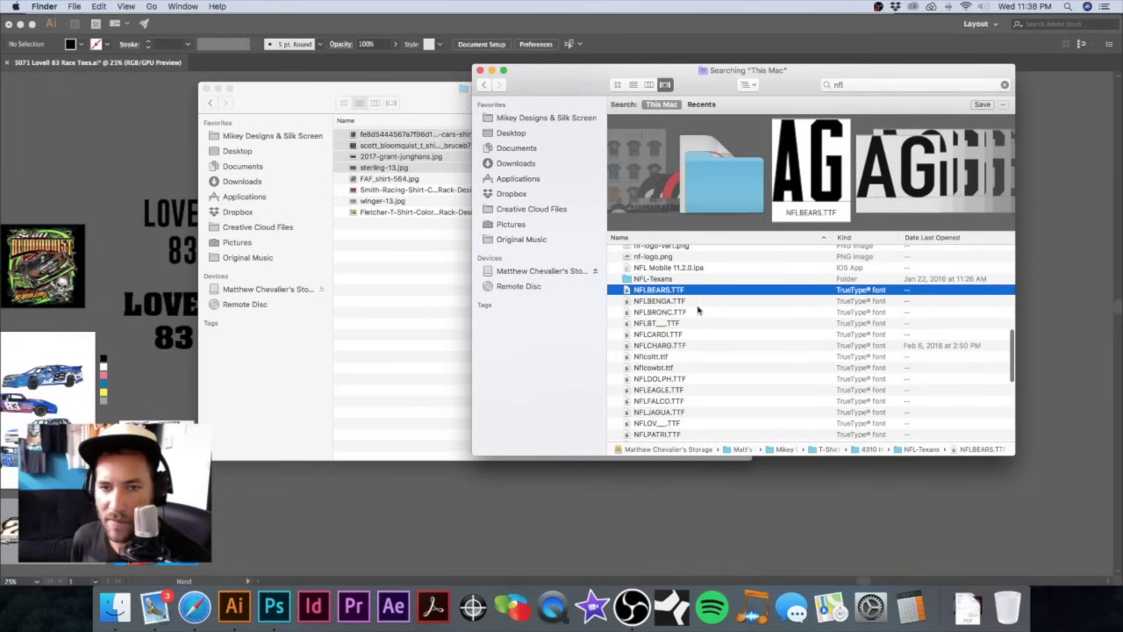
{"action": "key", "text": "Down"}
{"action": "key", "text": "Down"}
{"action": "key", "text": "Down"}
{"action": "key", "text": "Down"}
{"action": "key", "text": "Down"}
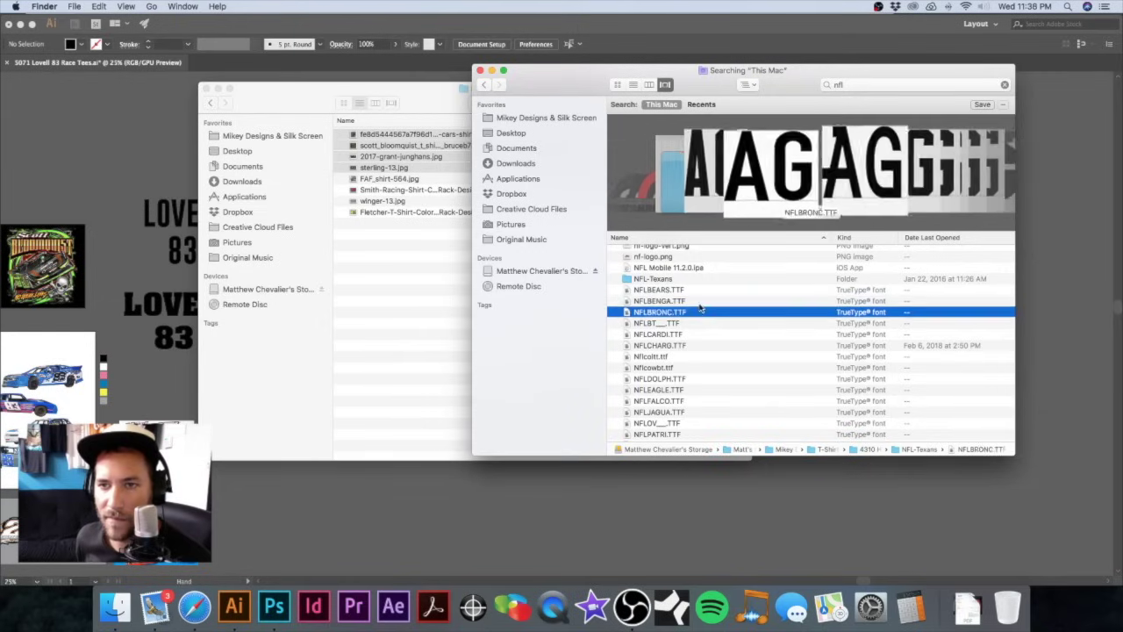
{"action": "key", "text": "Down"}
{"action": "key", "text": "Down"}
{"action": "key", "text": "Down"}
{"action": "key", "text": "Down"}
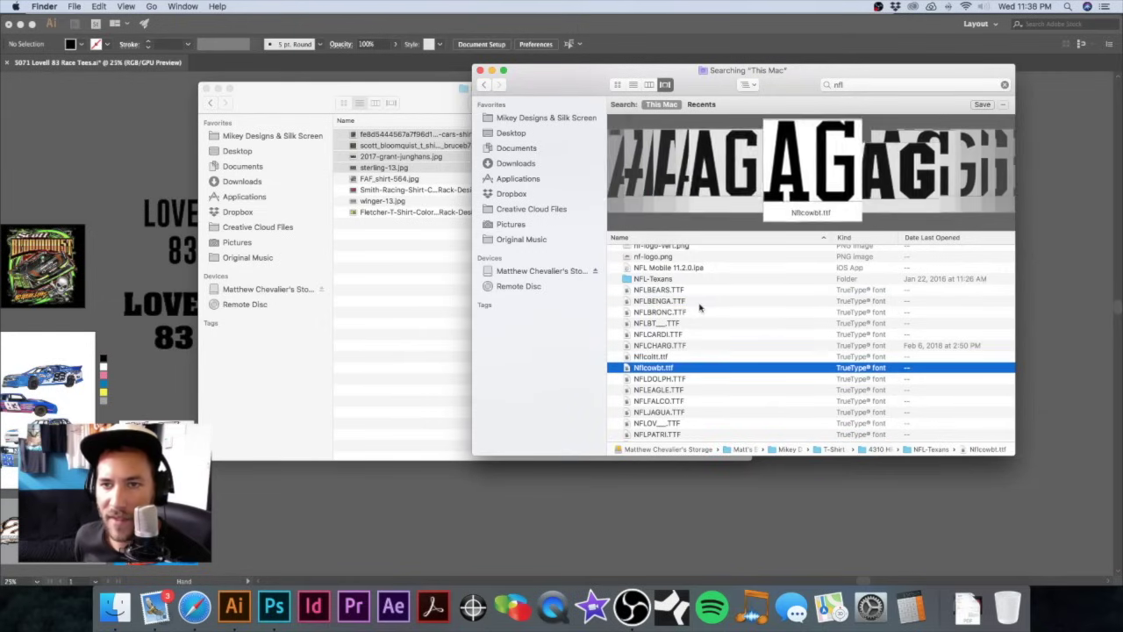
{"action": "key", "text": "Down"}
{"action": "key", "text": "Down"}
{"action": "key", "text": "Down"}
{"action": "key", "text": "Down"}
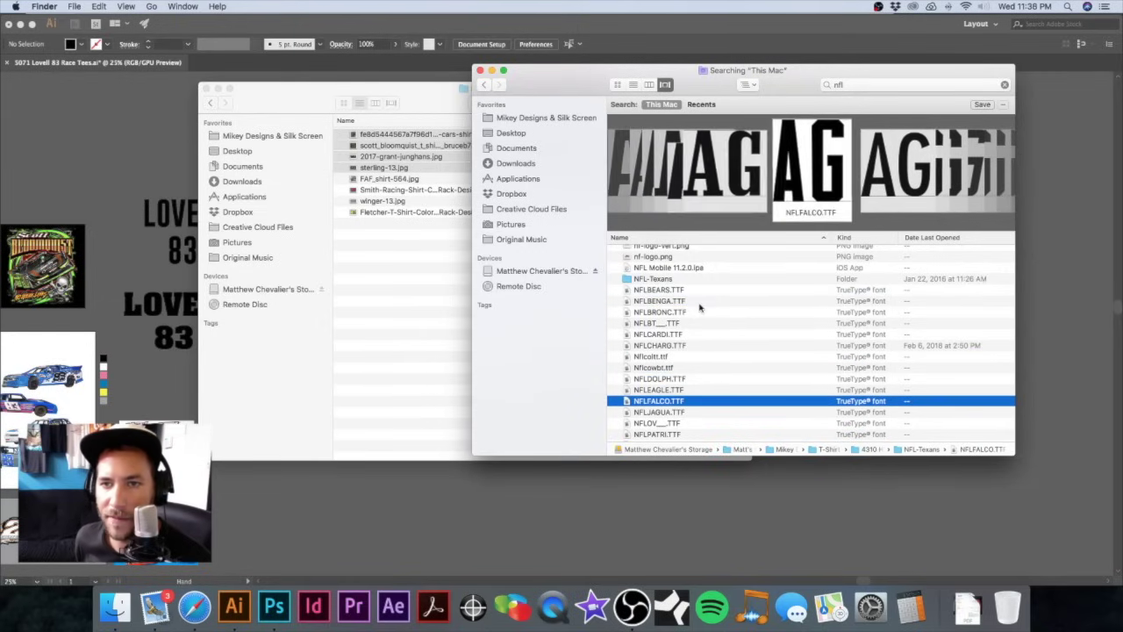
{"action": "key", "text": "Down"}
{"action": "key", "text": "Down"}
{"action": "key", "text": "Down"}
{"action": "key", "text": "Down"}
{"action": "key", "text": "Down"}
{"action": "key", "text": "Down"}
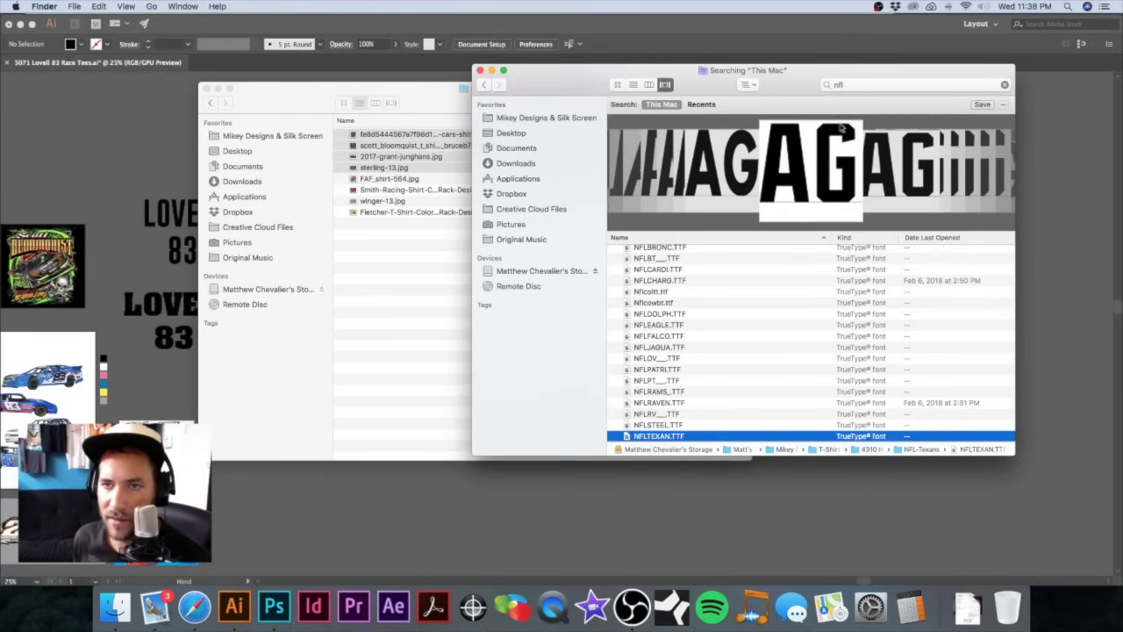
Step: Go back through the results to NFLRAVEN.TTF and open its enclosing NFL-Texans folder
{"action": "left_click_drag", "start_coordinate": [819, 66], "coordinate": [770, 57]}
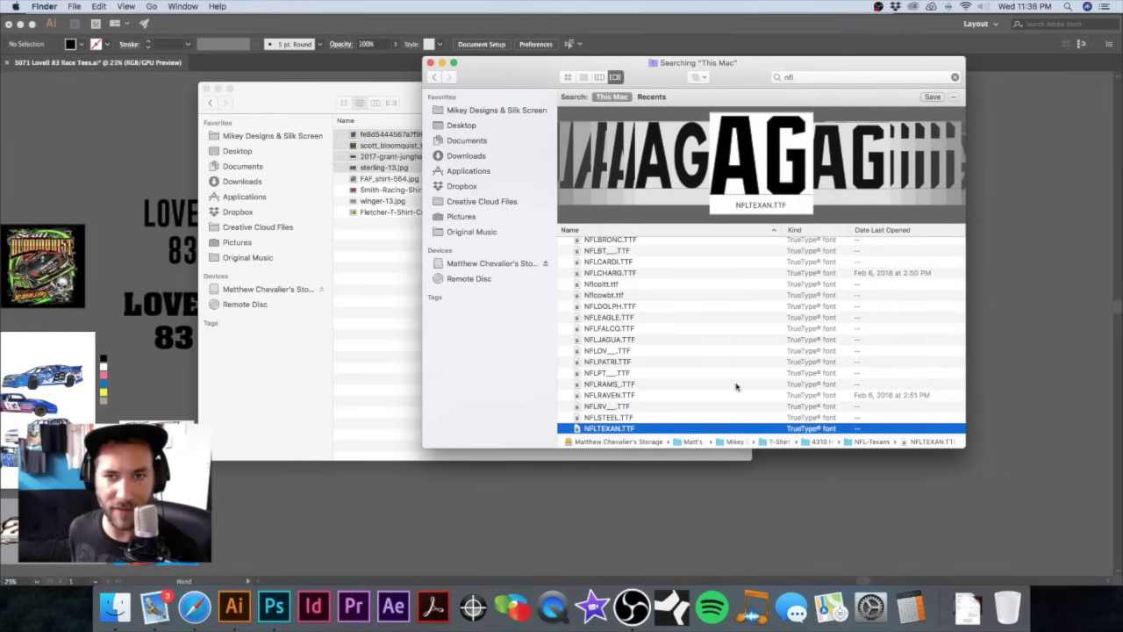
{"action": "key", "text": "Up"}
{"action": "key", "text": "Up"}
{"action": "key", "text": "Up"}
{"action": "key", "text": "Up"}
{"action": "key", "text": "Down"}
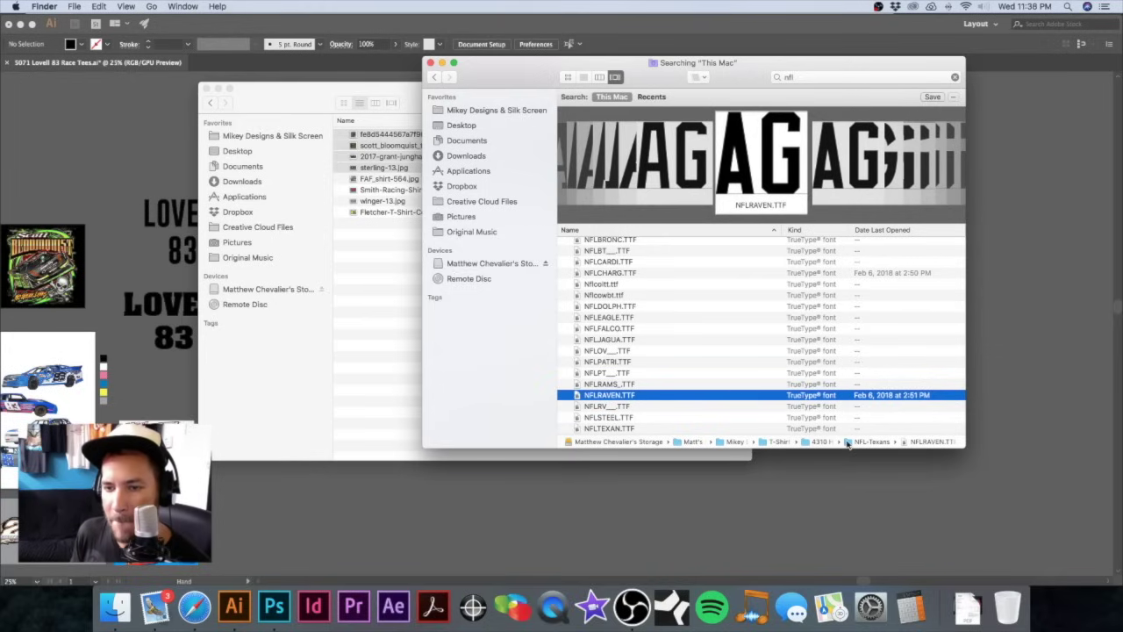
{"action": "double_click", "coordinate": [848, 442]}
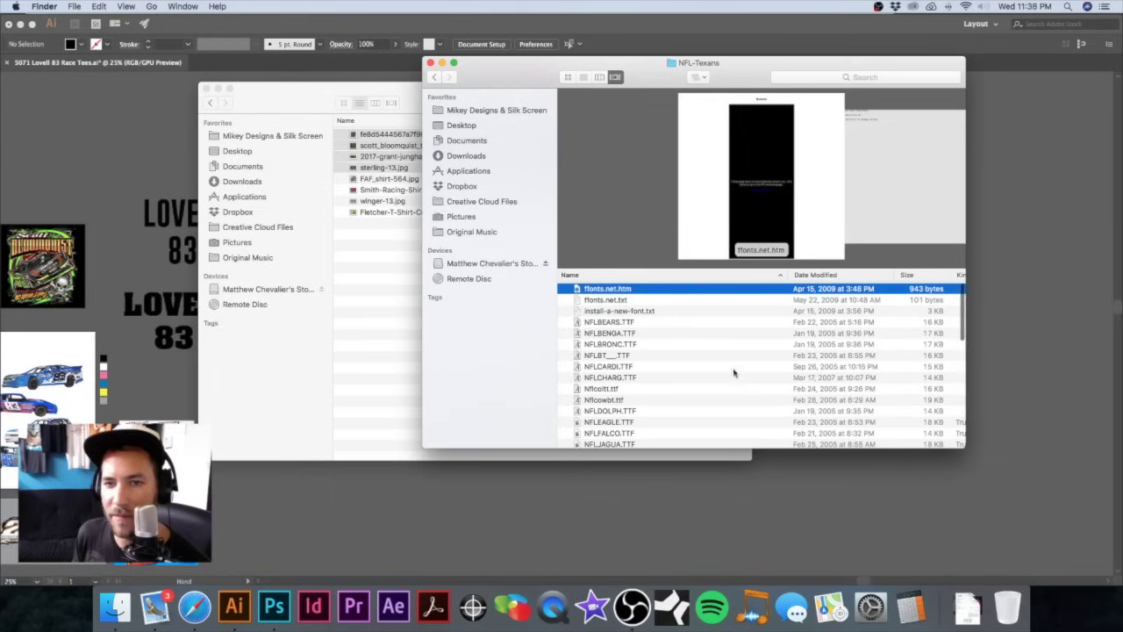
Step: Examine the full character sets of the fonts from NFLBEARS.TTF to NFLFALCO.TTF in Quick Look, then return to NFLEAGLE.TTF and close the preview
{"action": "left_click", "coordinate": [665, 323]}
{"action": "key", "text": "space"}
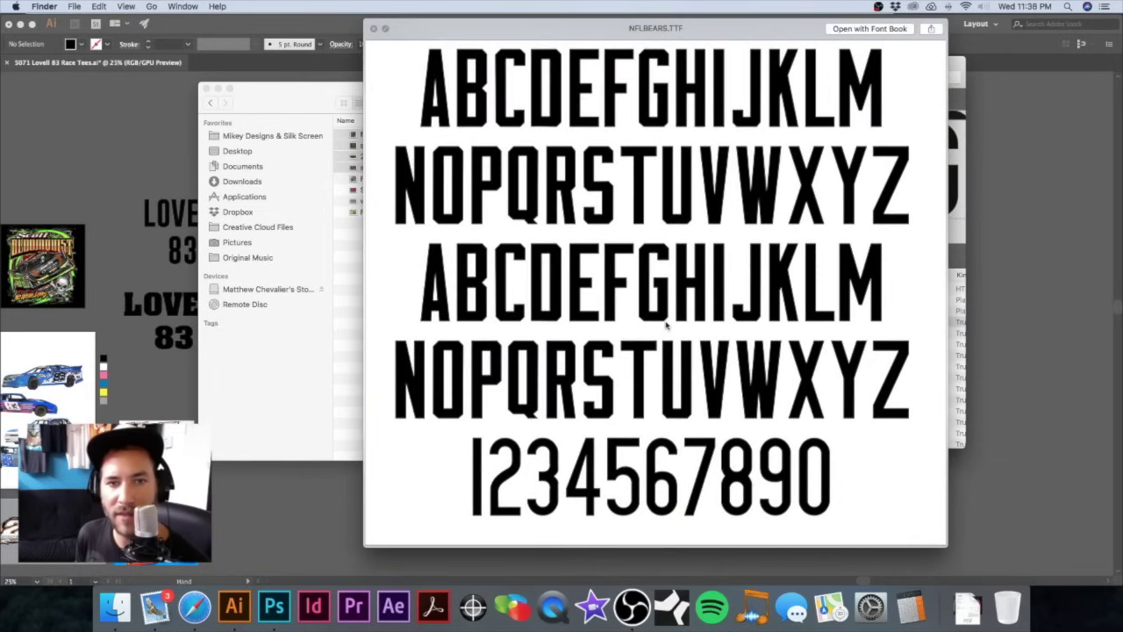
{"action": "key", "text": "Down"}
{"action": "key", "text": "Down"}
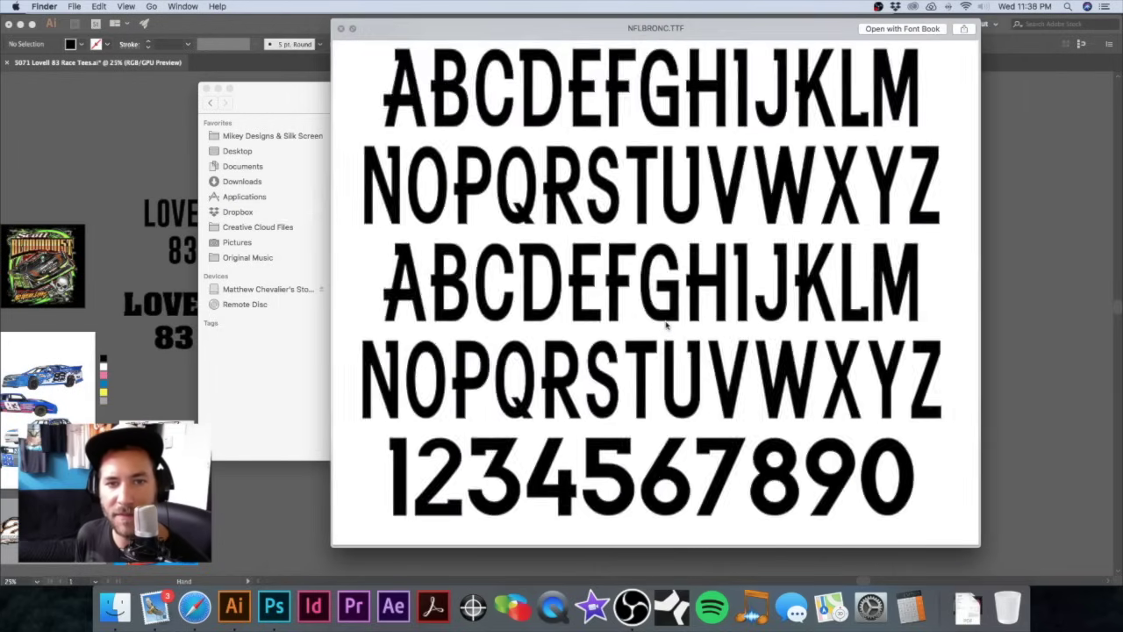
{"action": "key", "text": "Down"}
{"action": "key", "text": "Down"}
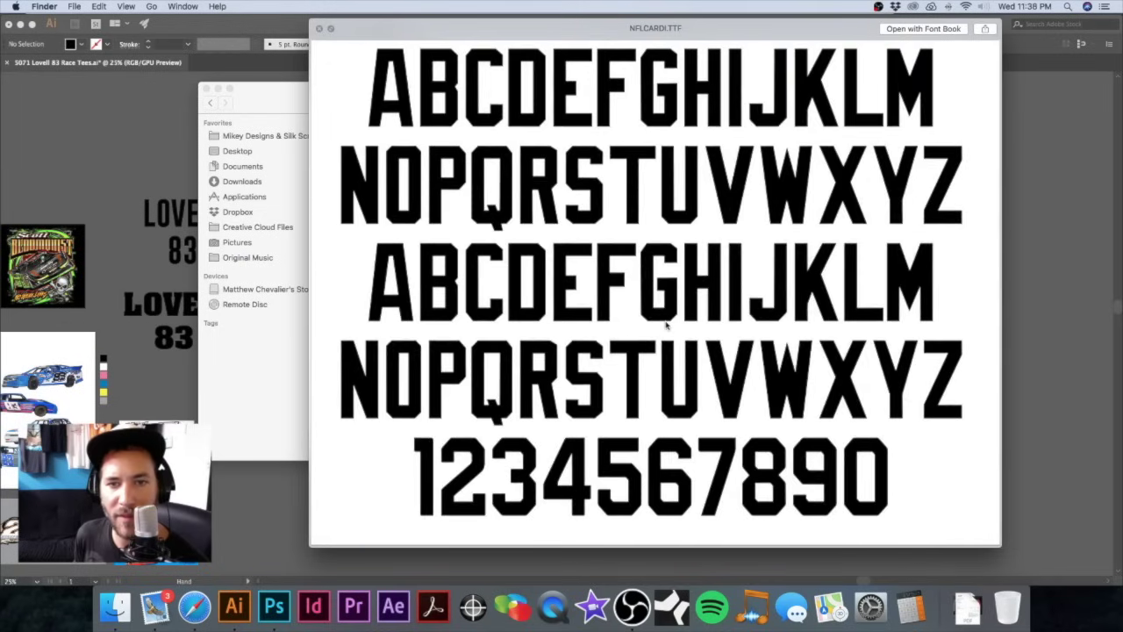
{"action": "key", "text": "Down"}
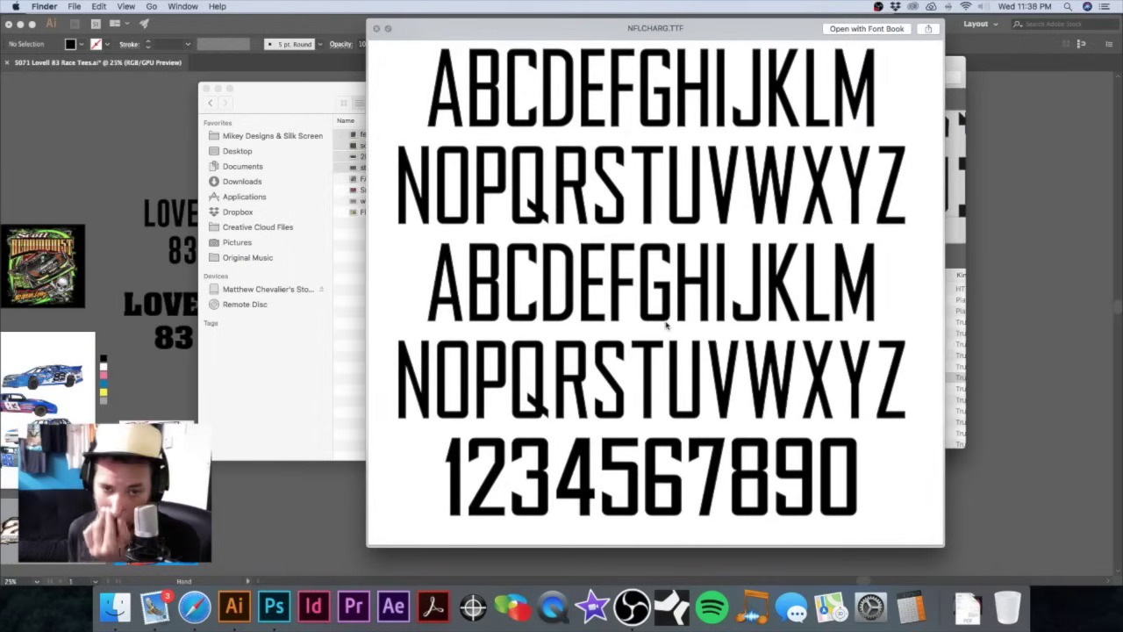
{"action": "key", "text": "Down"}
{"action": "key", "text": "Down"}
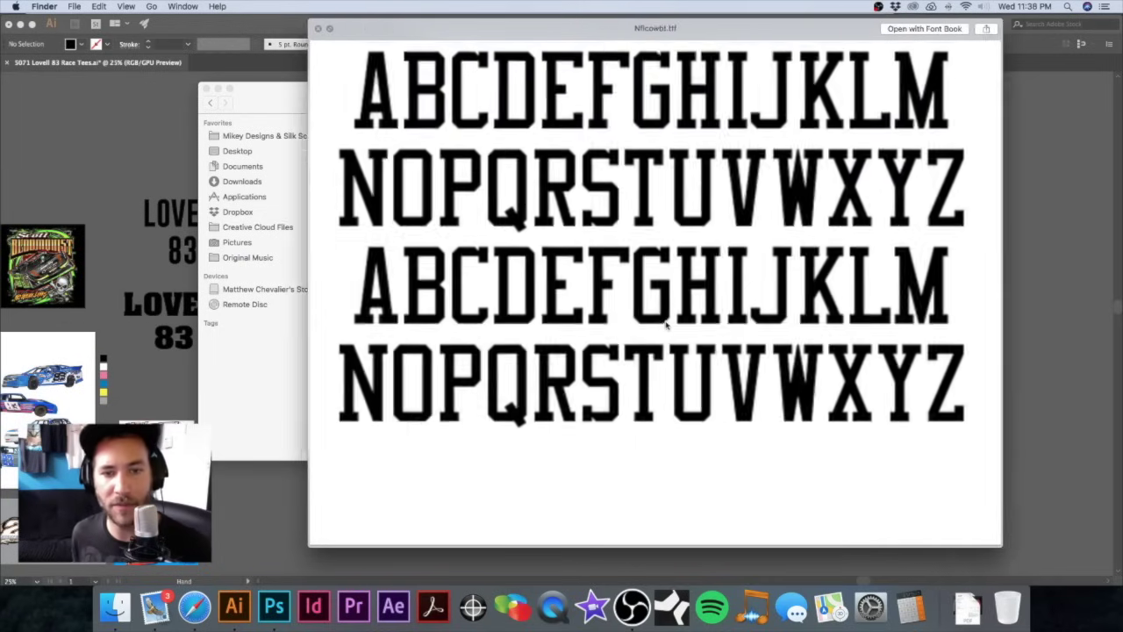
{"action": "key", "text": "Down"}
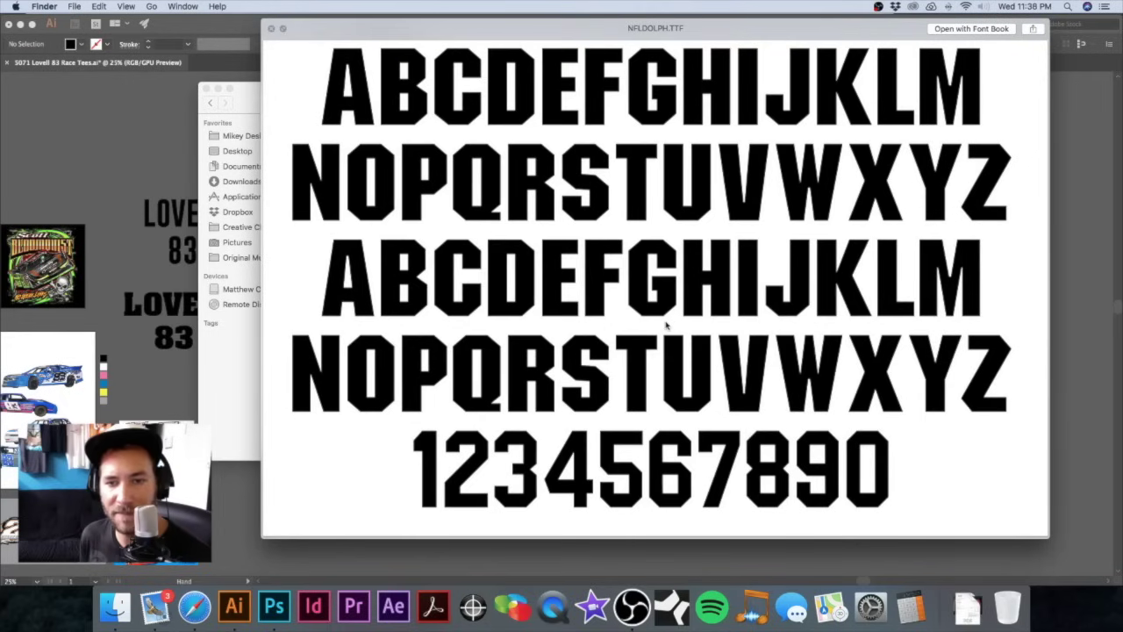
{"action": "key", "text": "Down"}
{"action": "key", "text": "Down"}
{"action": "key", "text": "Down"}
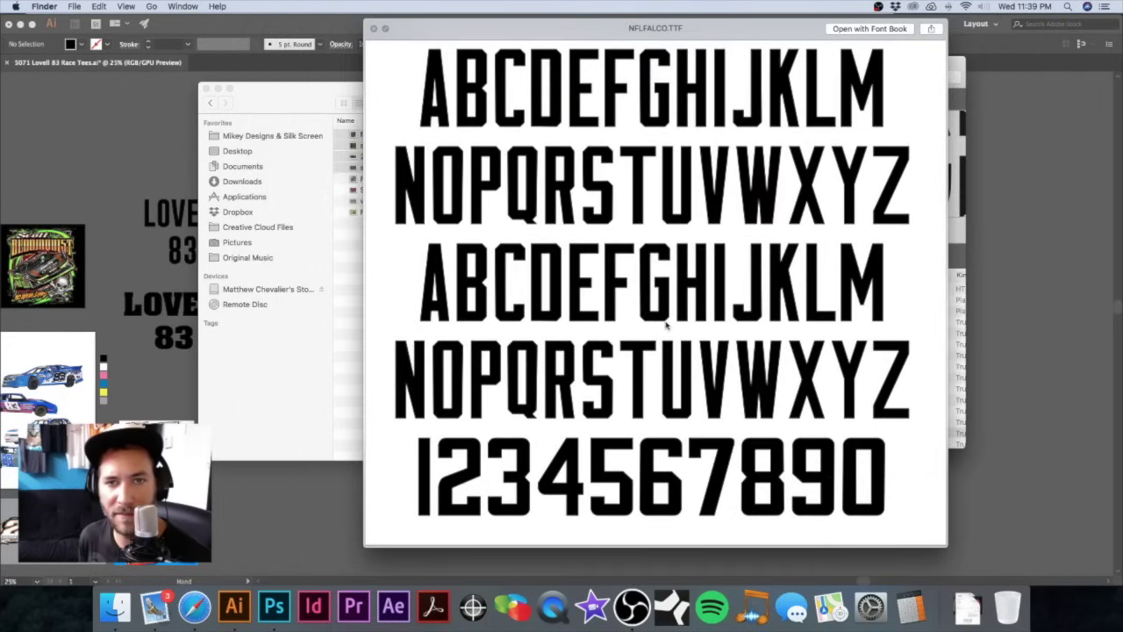
{"action": "key", "text": "Up"}
{"action": "key", "text": "Up"}
{"action": "key", "text": "Up"}
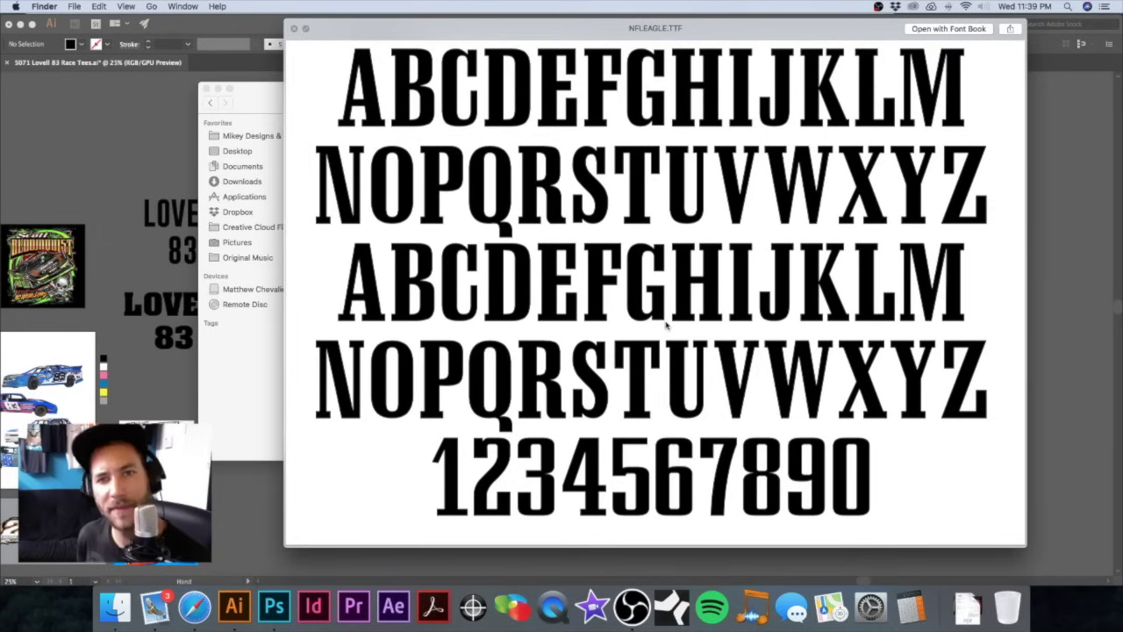
{"action": "key", "text": "space"}
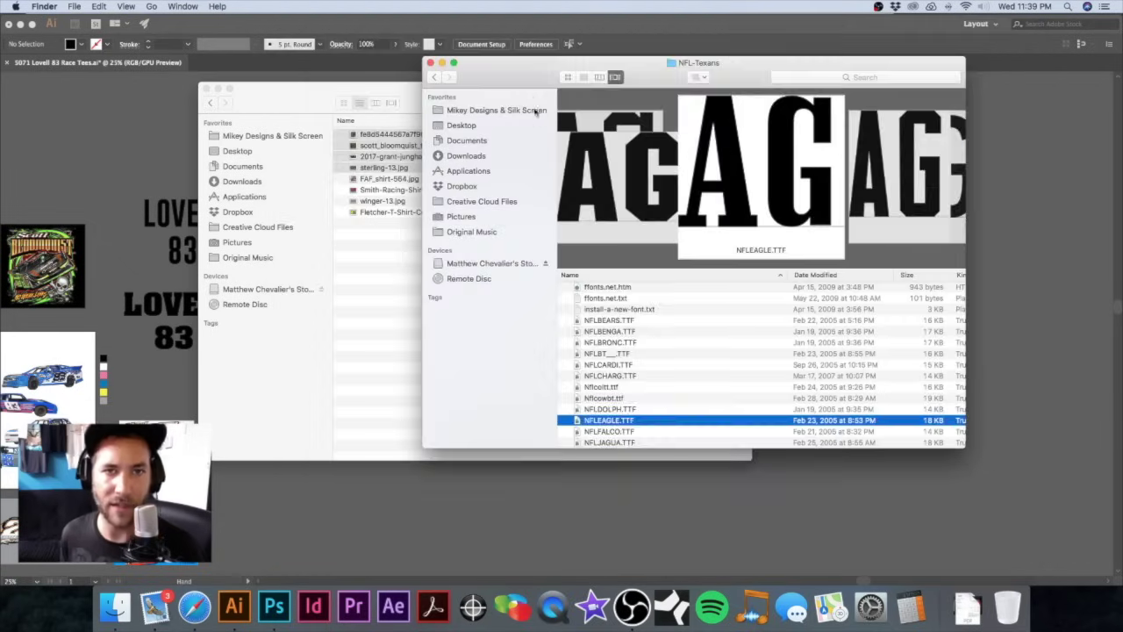
Step: Create a folder named fonts inside the ideas folder and open it
{"action": "left_click_drag", "start_coordinate": [523, 77], "coordinate": [773, 91]}
{"action": "left_click", "coordinate": [452, 111]}
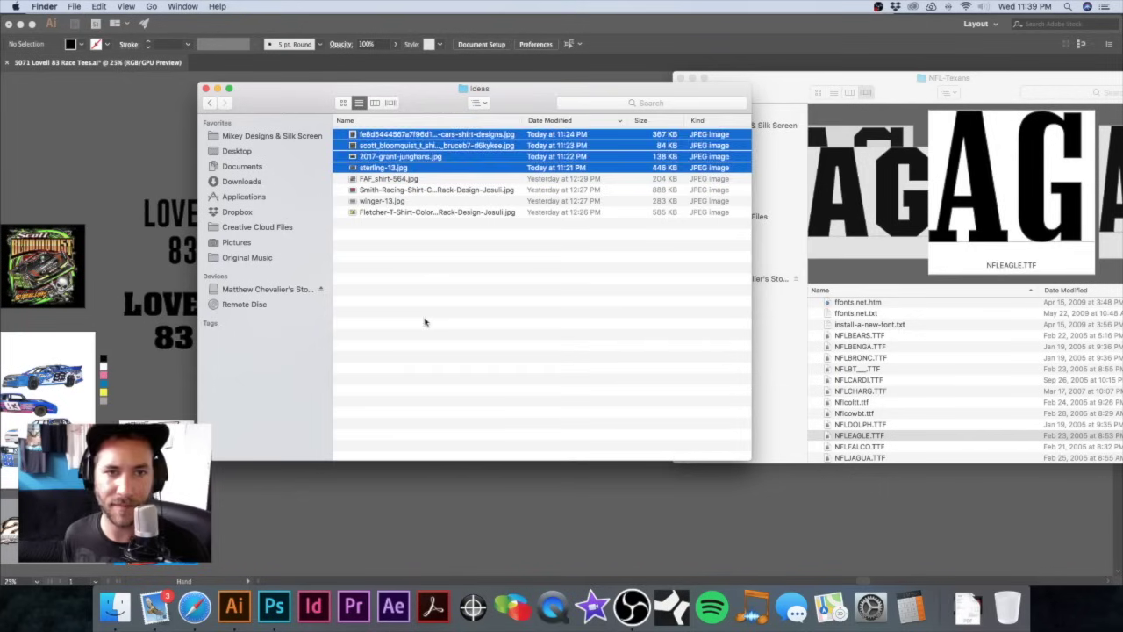
{"action": "left_click", "coordinate": [425, 322]}
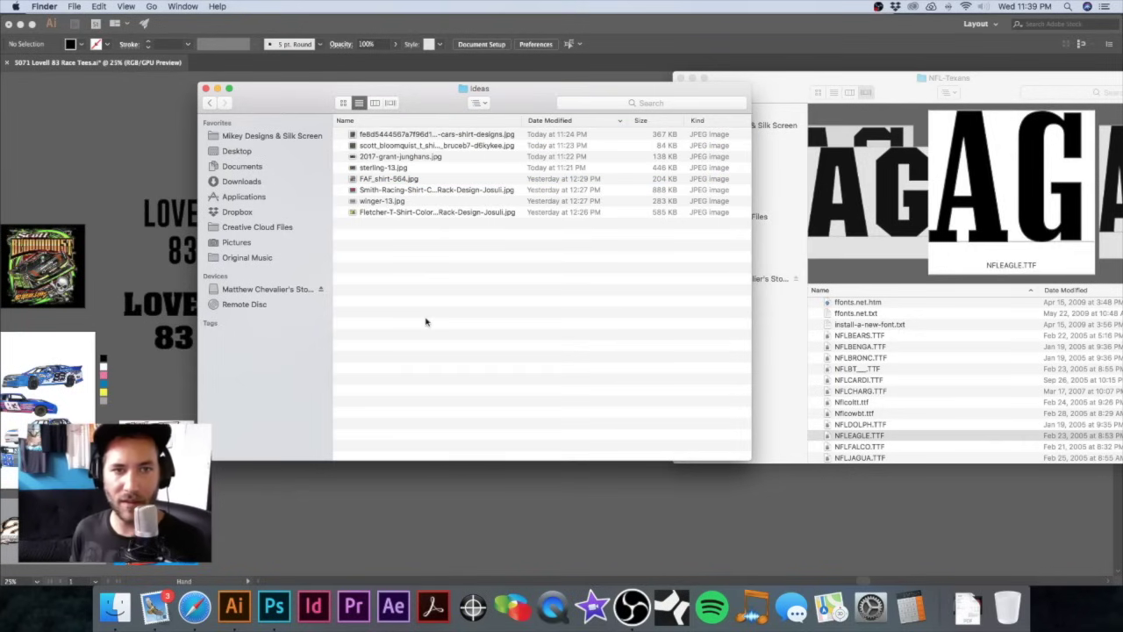
{"action": "key", "text": "shift+super+n"}
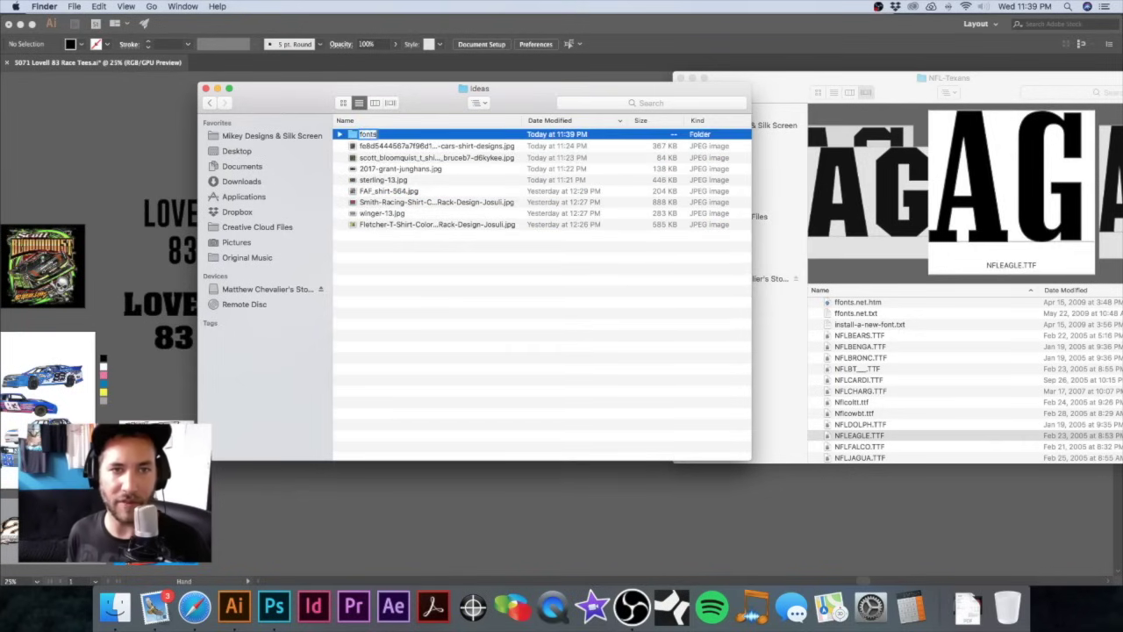
{"action": "double_click", "coordinate": [370, 136]}
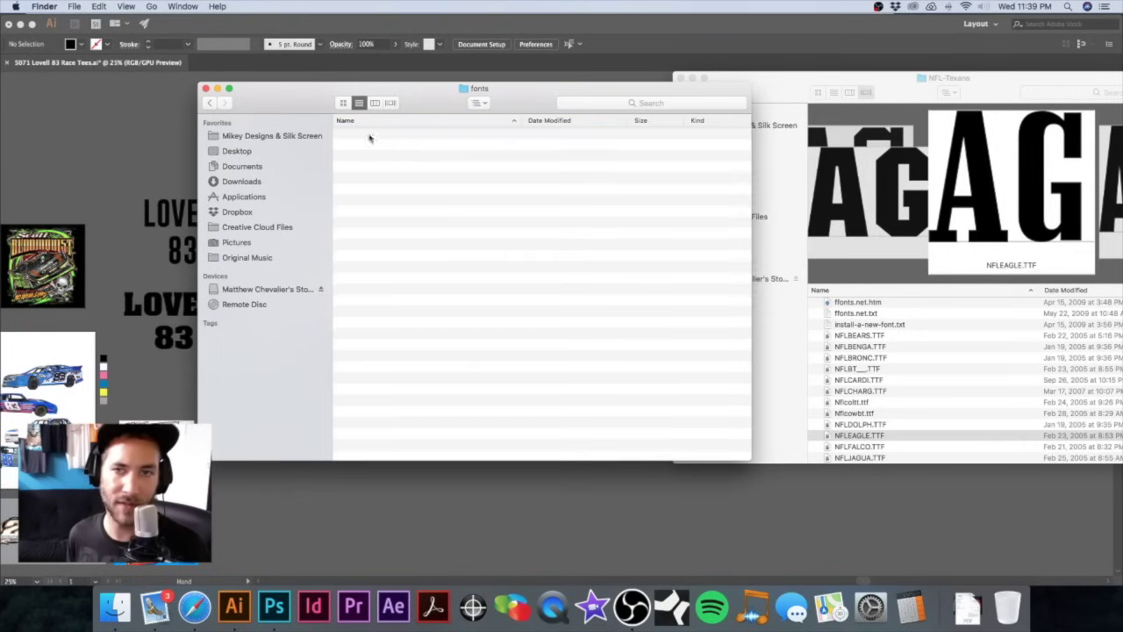
Step: Try to copy NFLEAGLE.TTF from the NFL-Texans folder into the fonts folder
{"action": "left_click_drag", "start_coordinate": [773, 98], "coordinate": [795, 95]}
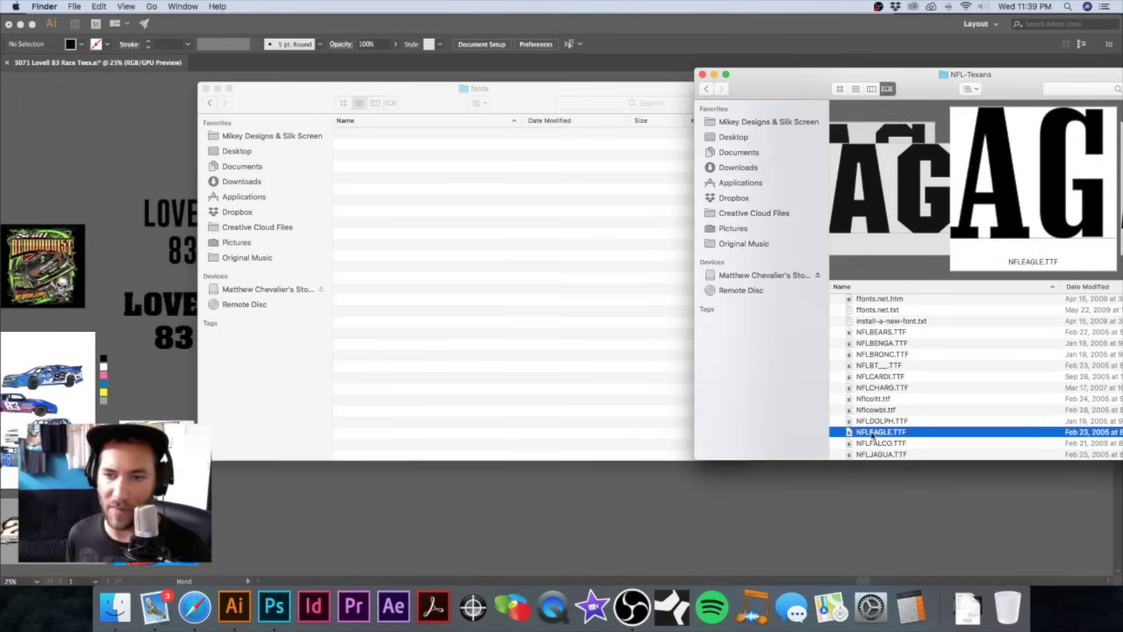
{"action": "left_click_drag", "start_coordinate": [877, 436], "coordinate": [441, 246]}
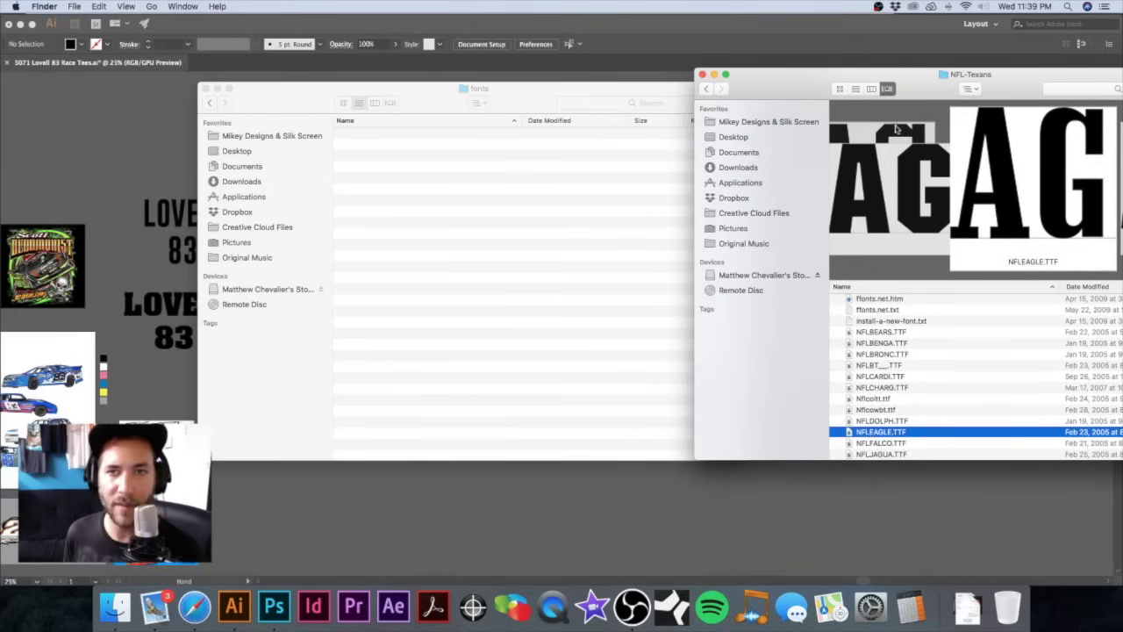
{"action": "left_click_drag", "start_coordinate": [796, 92], "coordinate": [717, 74]}
Step: Examine the full character sets of the fonts from NFLEAGLE.TTF through NFLVBD__.TTF in Quick Look
{"action": "key", "text": "space"}
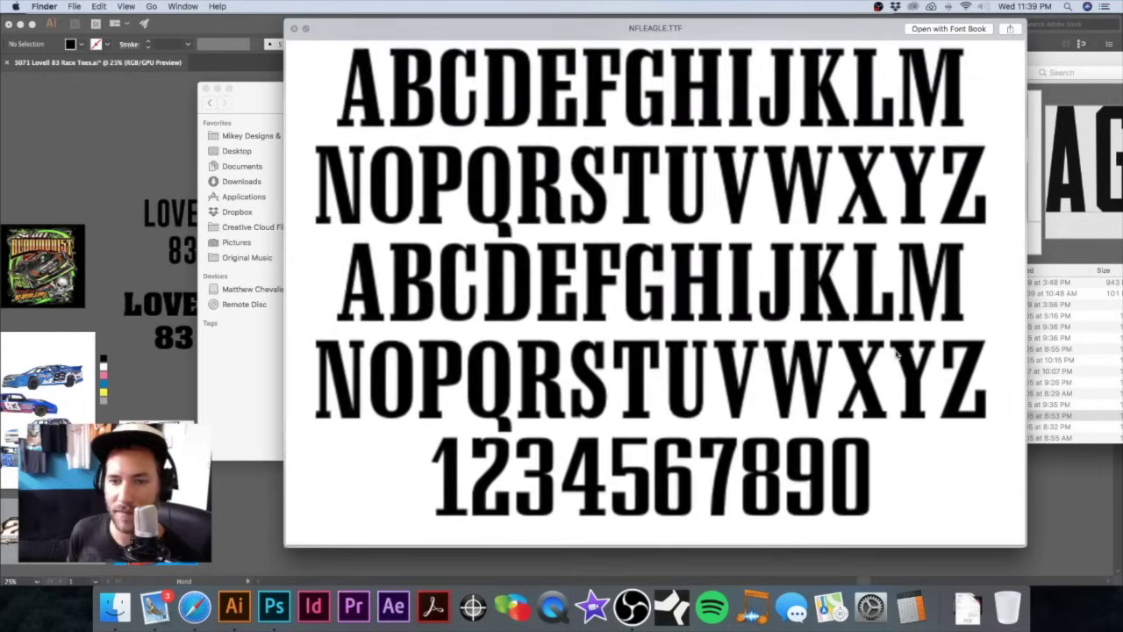
{"action": "key", "text": "Down"}
{"action": "key", "text": "Down"}
{"action": "key", "text": "Down"}
{"action": "key", "text": "Down"}
{"action": "key", "text": "Down"}
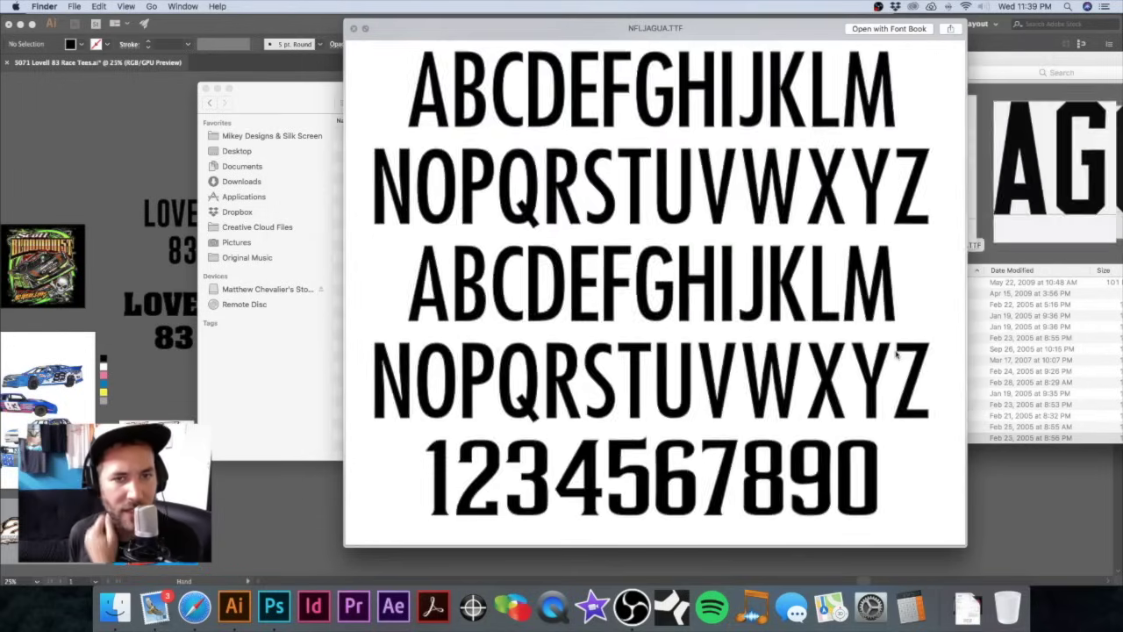
{"action": "key", "text": "Down"}
{"action": "key", "text": "Down"}
{"action": "key", "text": "Down"}
{"action": "key", "text": "Down"}
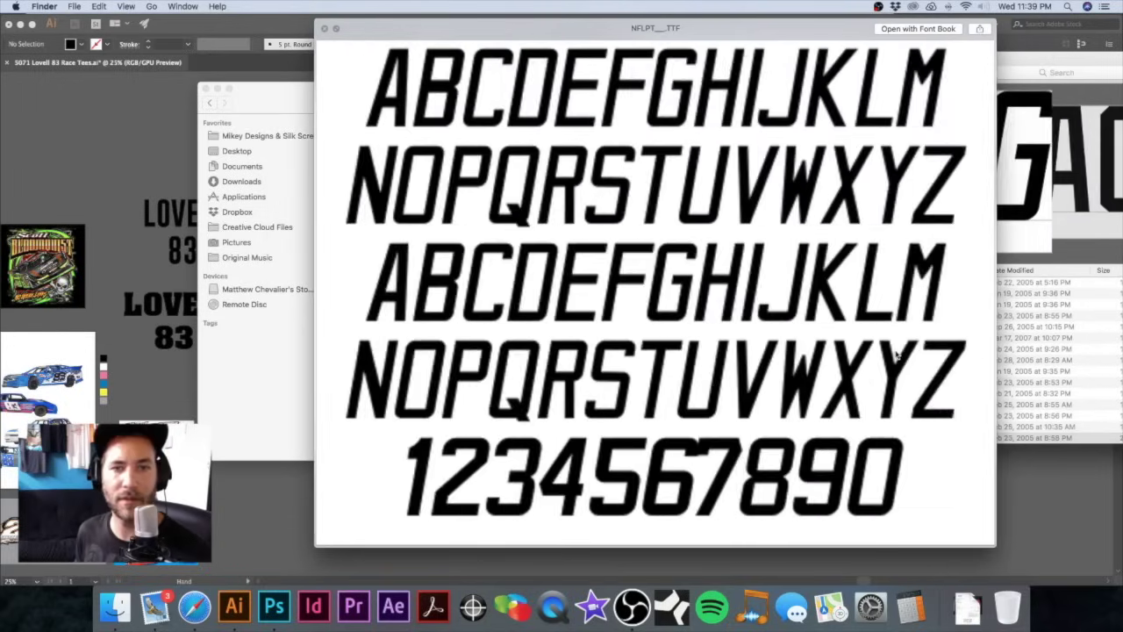
{"action": "key", "text": "Up"}
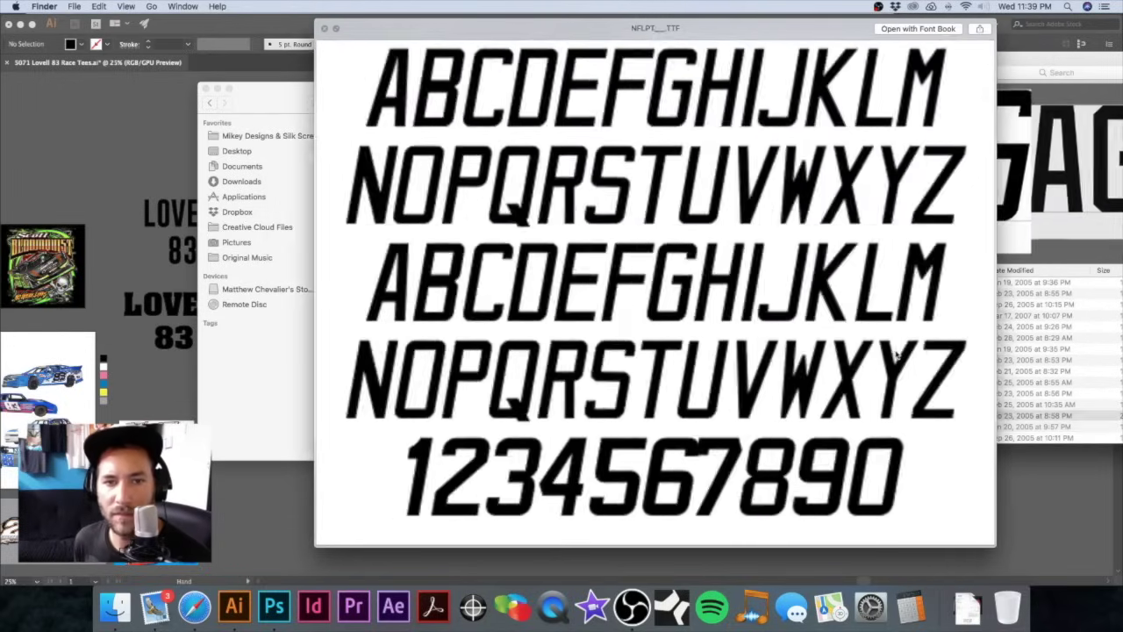
{"action": "key", "text": "Down"}
{"action": "key", "text": "Down"}
{"action": "key", "text": "Down"}
{"action": "key", "text": "Down"}
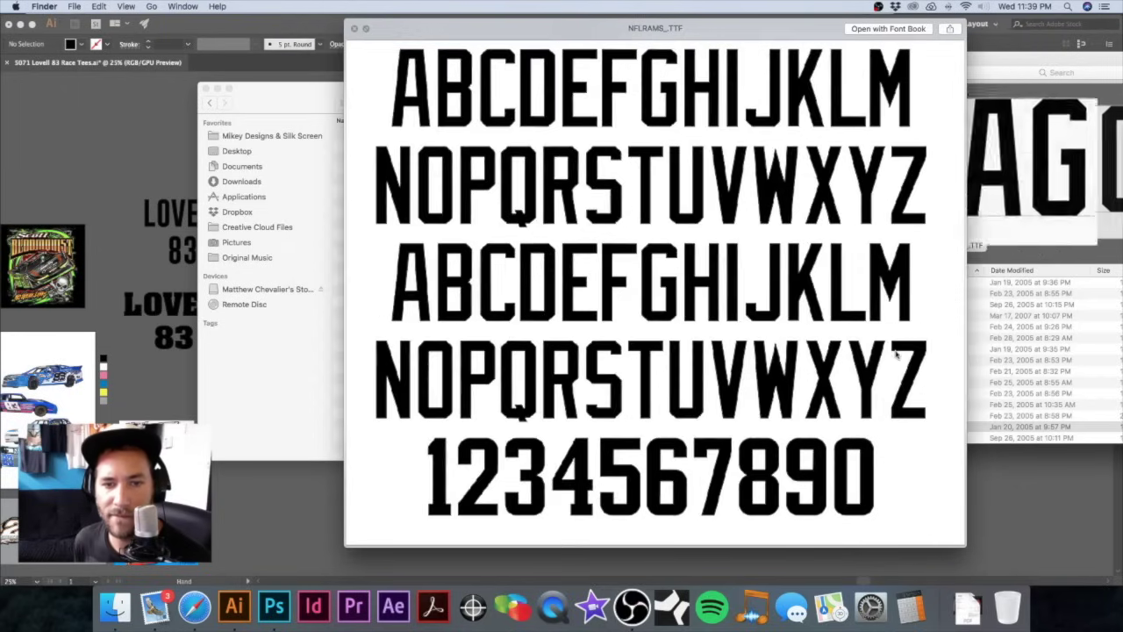
{"action": "key", "text": "Down"}
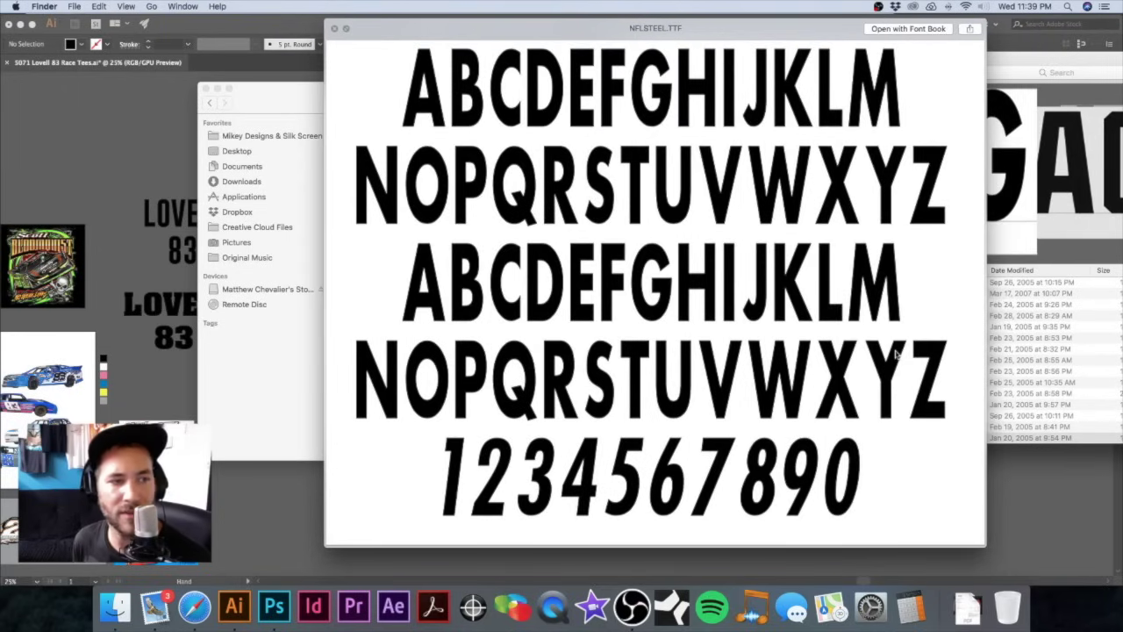
{"action": "key", "text": "Down"}
{"action": "key", "text": "Down"}
{"action": "key", "text": "Down"}
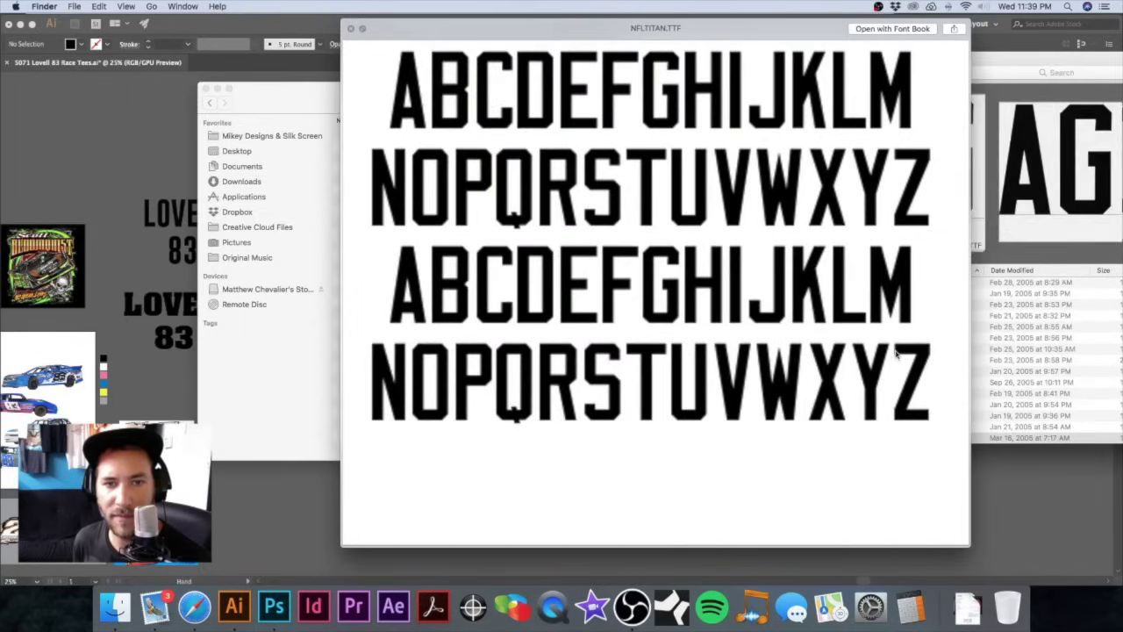
{"action": "key", "text": "Down"}
{"action": "key", "text": "Down"}
{"action": "key", "text": "Down"}
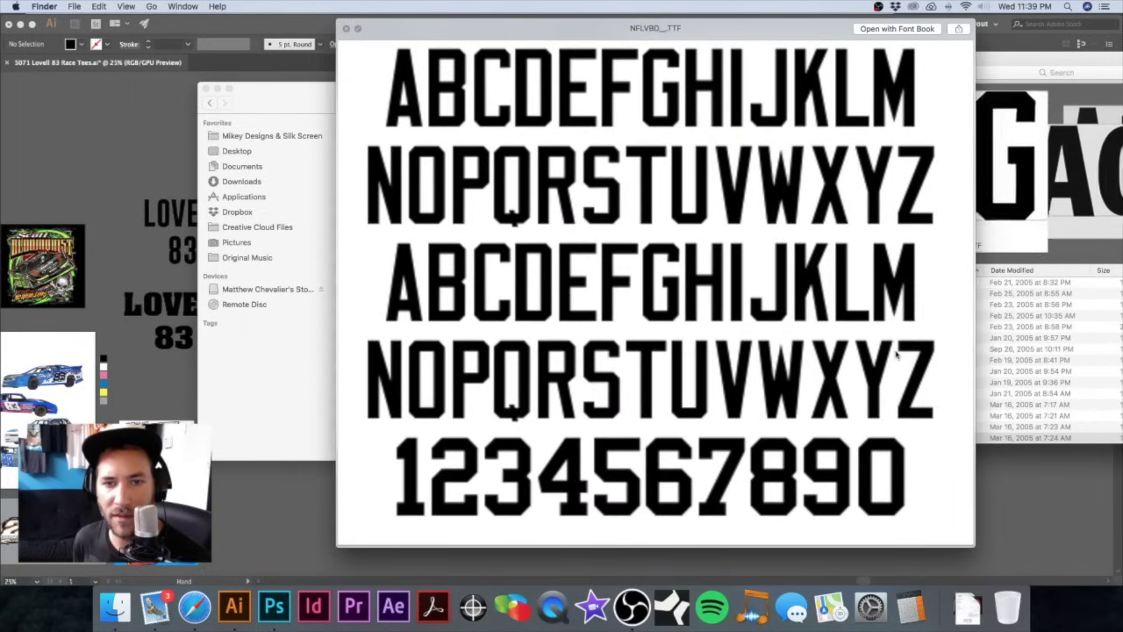
{"action": "key", "text": "Down"}
{"action": "key", "text": "Down"}
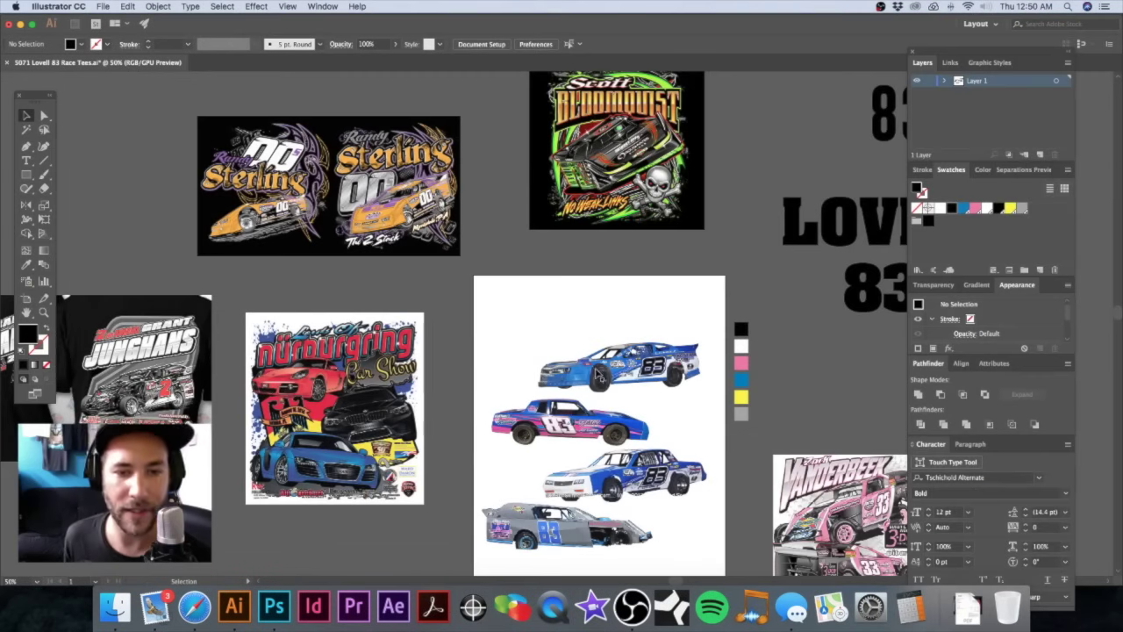
Step: Move the gray car directly beneath the pink-and-blue car, place the blue-and-white car below it, and bring that car to the front
{"action": "left_click_drag", "start_coordinate": [596, 377], "coordinate": [444, 273]}
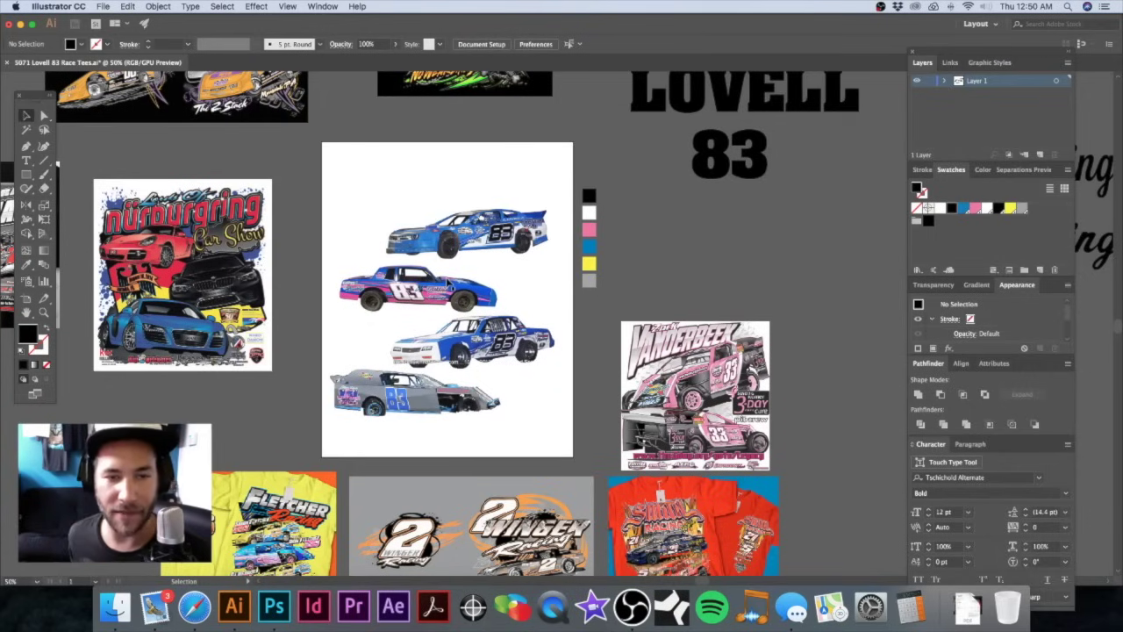
{"action": "scroll", "coordinate": [477, 361], "scroll_direction": "down", "scroll_amount": 2}
{"action": "key", "text": "z"}
{"action": "left_click_drag", "start_coordinate": [428, 309], "coordinate": [583, 323]}
{"action": "left_click_drag", "start_coordinate": [504, 314], "coordinate": [466, 344]}
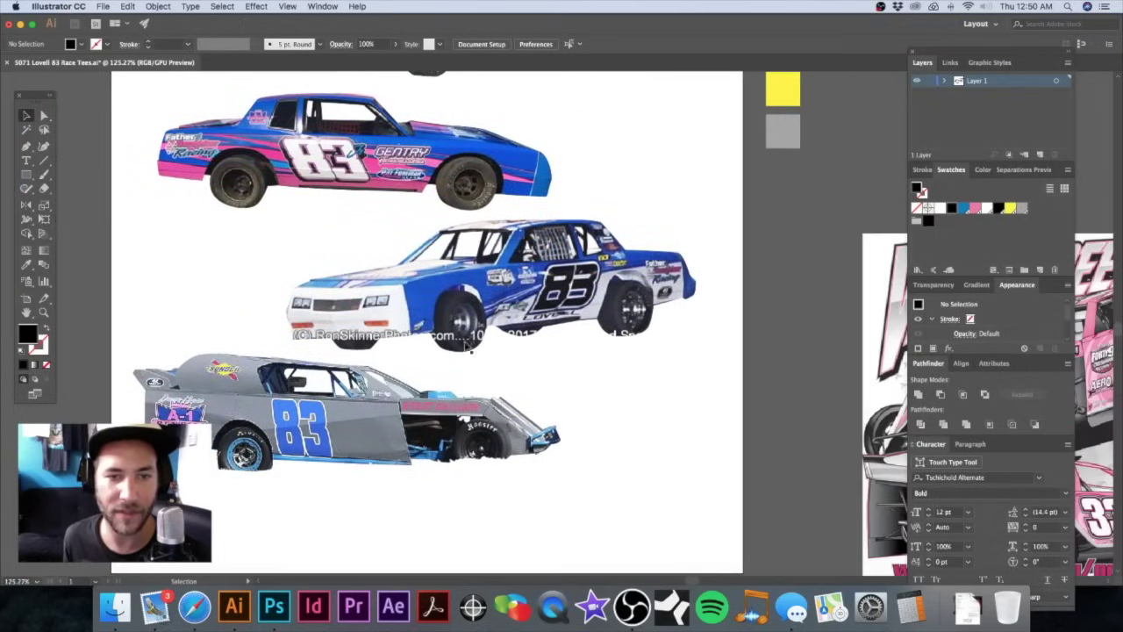
{"action": "left_click_drag", "start_coordinate": [431, 424], "coordinate": [481, 248]}
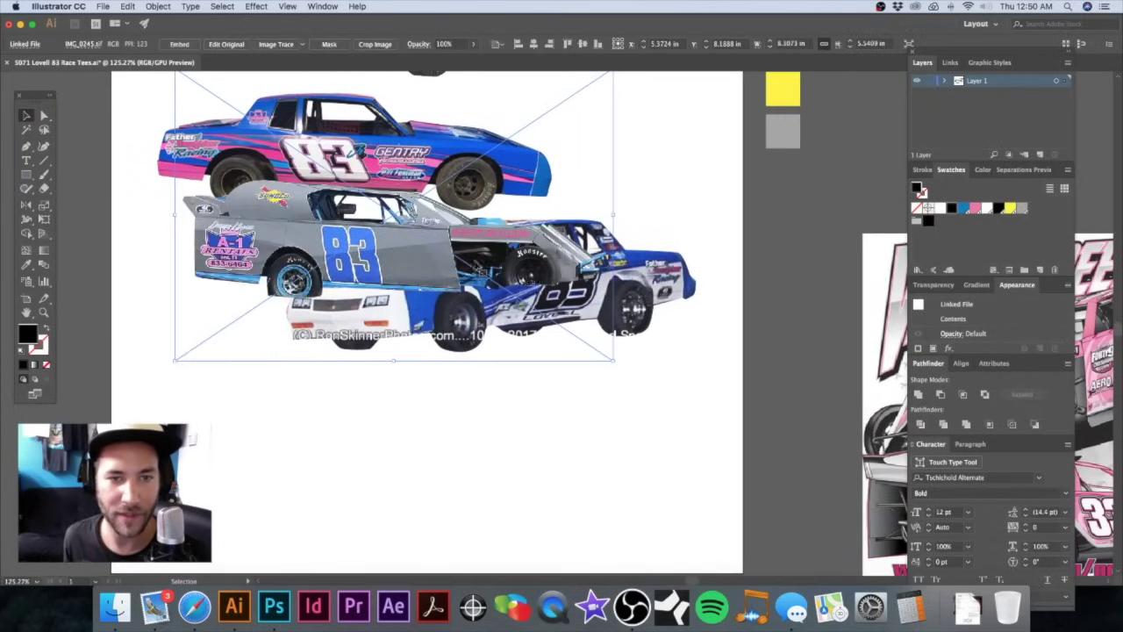
{"action": "left_click", "coordinate": [645, 279]}
{"action": "left_click_drag", "start_coordinate": [645, 279], "coordinate": [620, 336]}
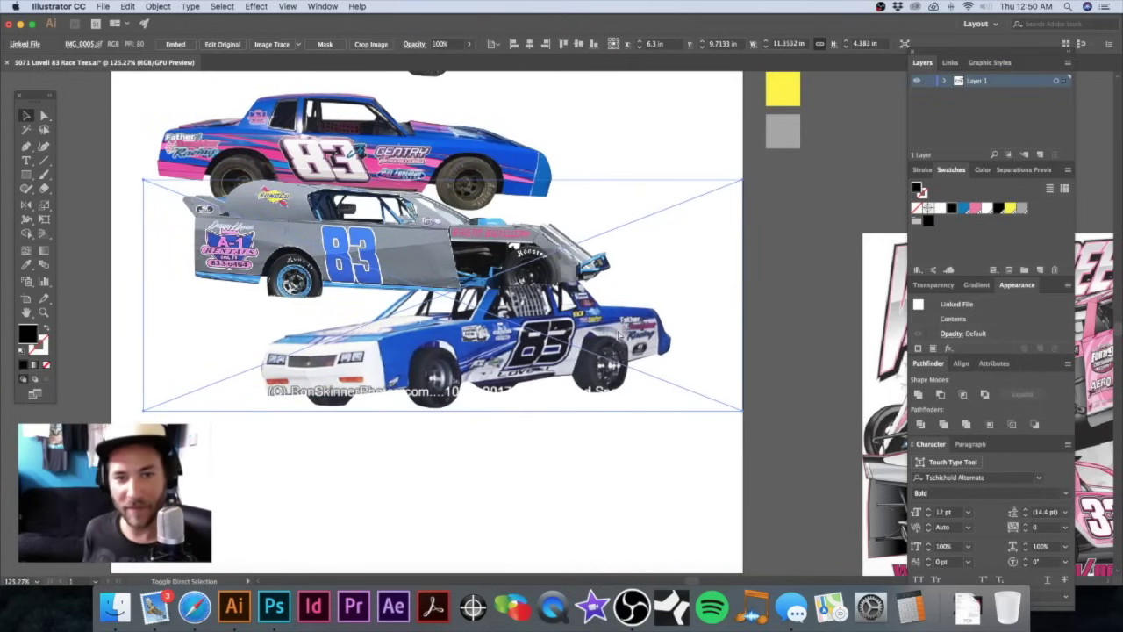
{"action": "key", "text": "super+shift+bracketright"}
Step: Move the all-blue late model to the bottom of the car stack and the blue-and-white car to its top
{"action": "key", "text": "super+minus"}
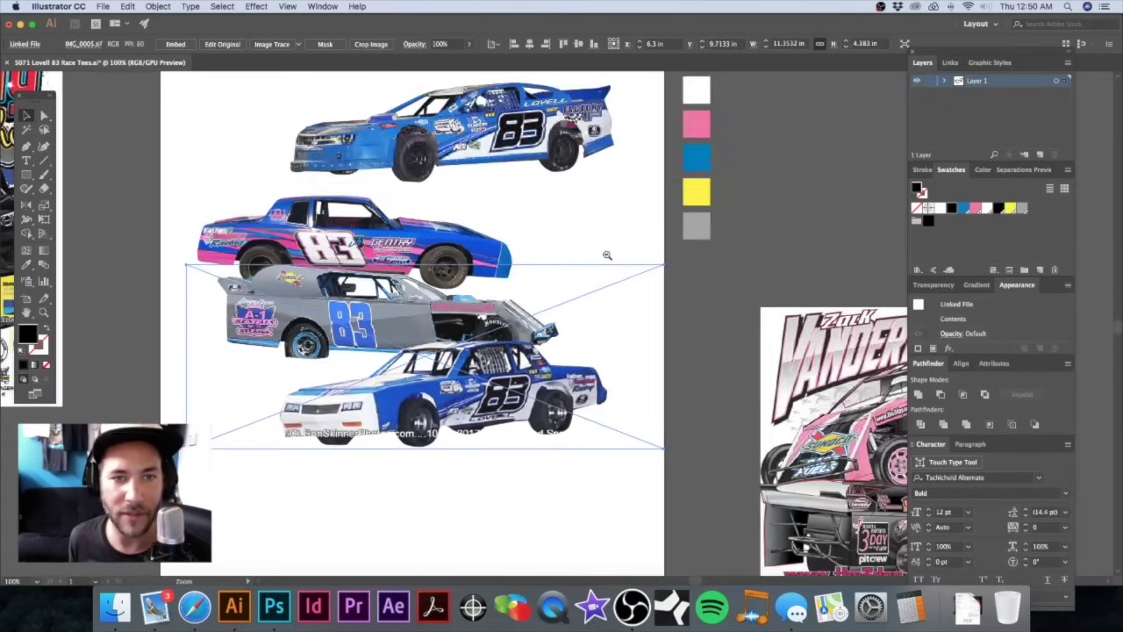
{"action": "left_click_drag", "start_coordinate": [564, 297], "coordinate": [602, 344]}
{"action": "left_click_drag", "start_coordinate": [509, 171], "coordinate": [505, 516]}
{"action": "key", "text": "super+minus"}
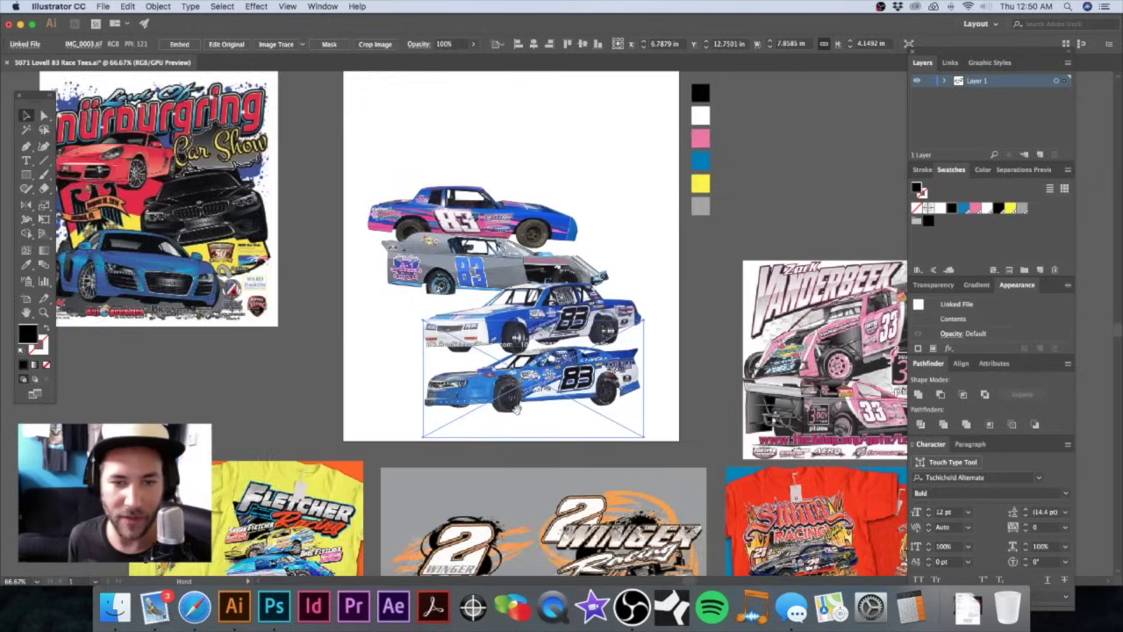
{"action": "left_click_drag", "start_coordinate": [518, 431], "coordinate": [464, 498]}
{"action": "left_click_drag", "start_coordinate": [496, 386], "coordinate": [496, 210]}
Step: Tuck the blue late model up under the gray car and shift both cars slightly down together
{"action": "left_click_drag", "start_coordinate": [513, 464], "coordinate": [512, 406]}
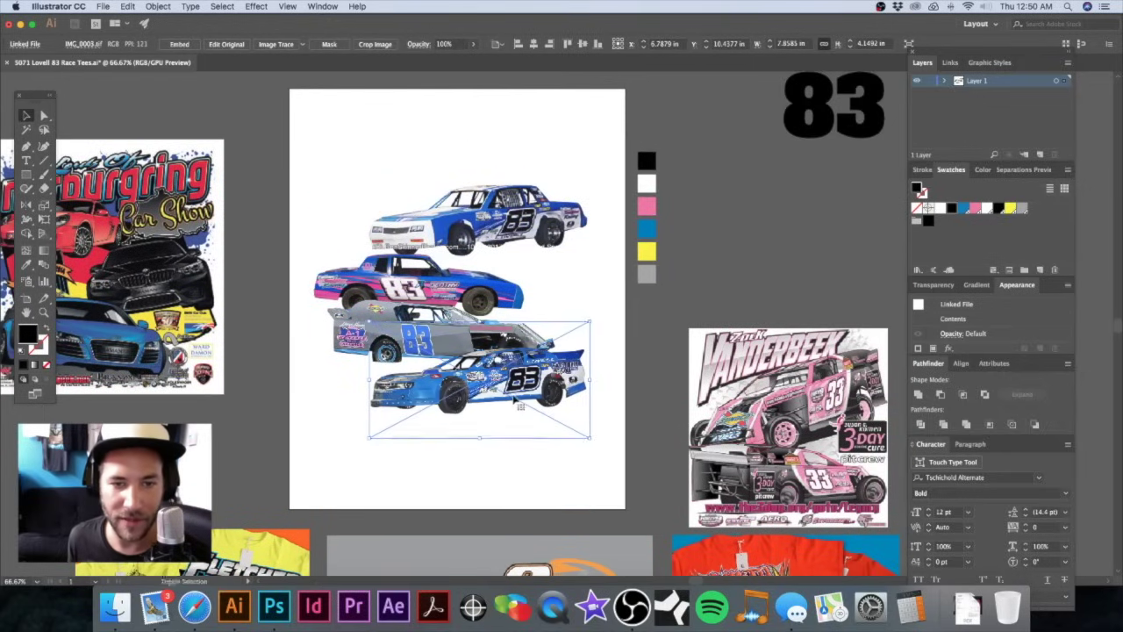
{"action": "left_click", "coordinate": [514, 399], "text": "super"}
{"action": "left_click_drag", "start_coordinate": [502, 383], "coordinate": [505, 393]}
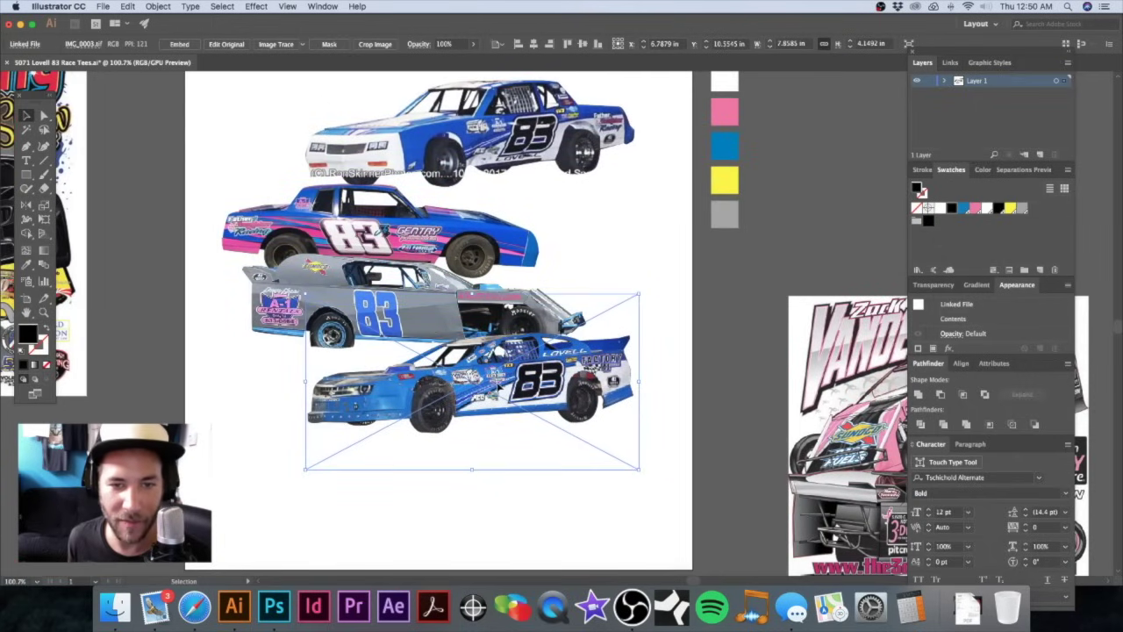
{"action": "left_click", "coordinate": [297, 277], "text": "shift"}
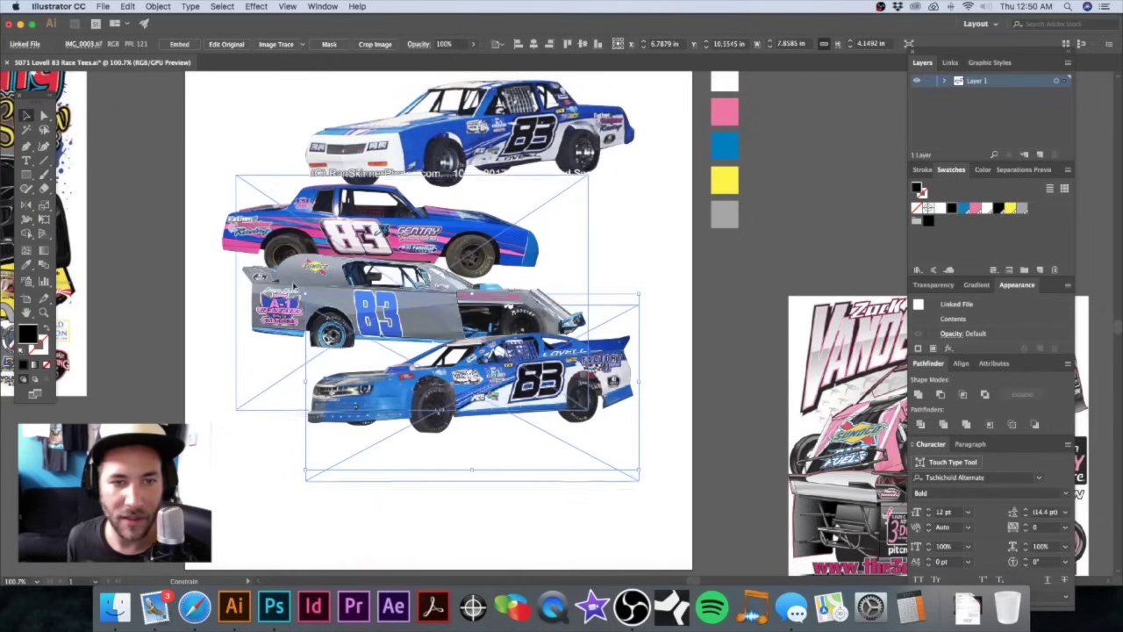
{"action": "left_click_drag", "start_coordinate": [296, 277], "coordinate": [293, 294]}
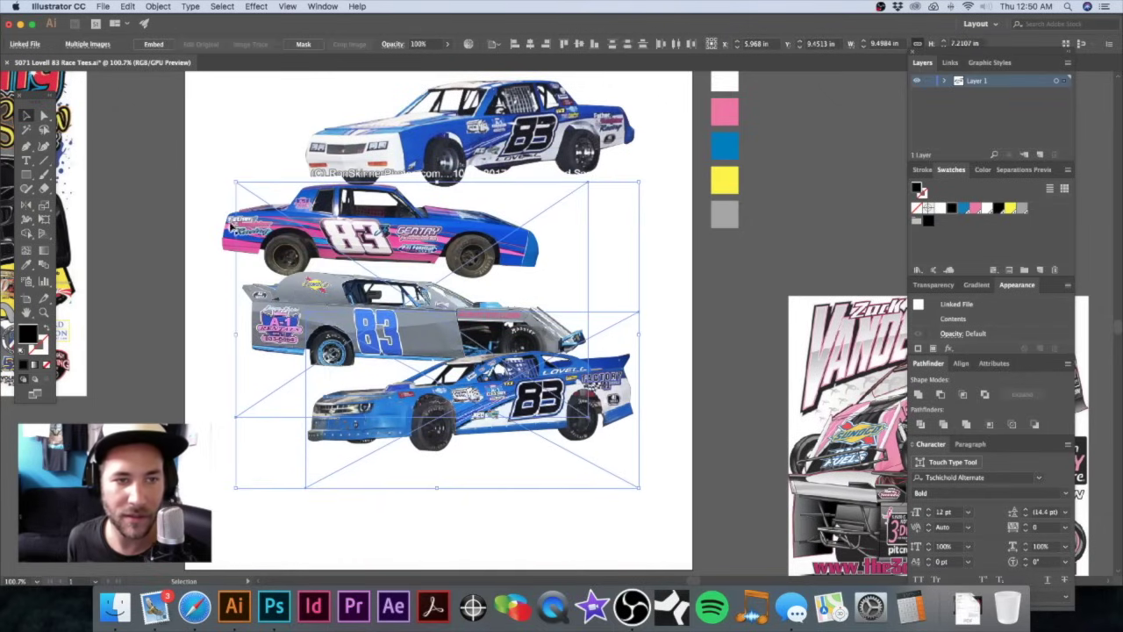
Step: Raise the pink-and-blue car, place the blue-and-white car between it and the gray car, and send the blue-and-white car to the back
{"action": "left_click", "coordinate": [231, 227]}
{"action": "left_click_drag", "start_coordinate": [231, 227], "coordinate": [234, 167]}
{"action": "left_click_drag", "start_coordinate": [568, 167], "coordinate": [589, 248]}
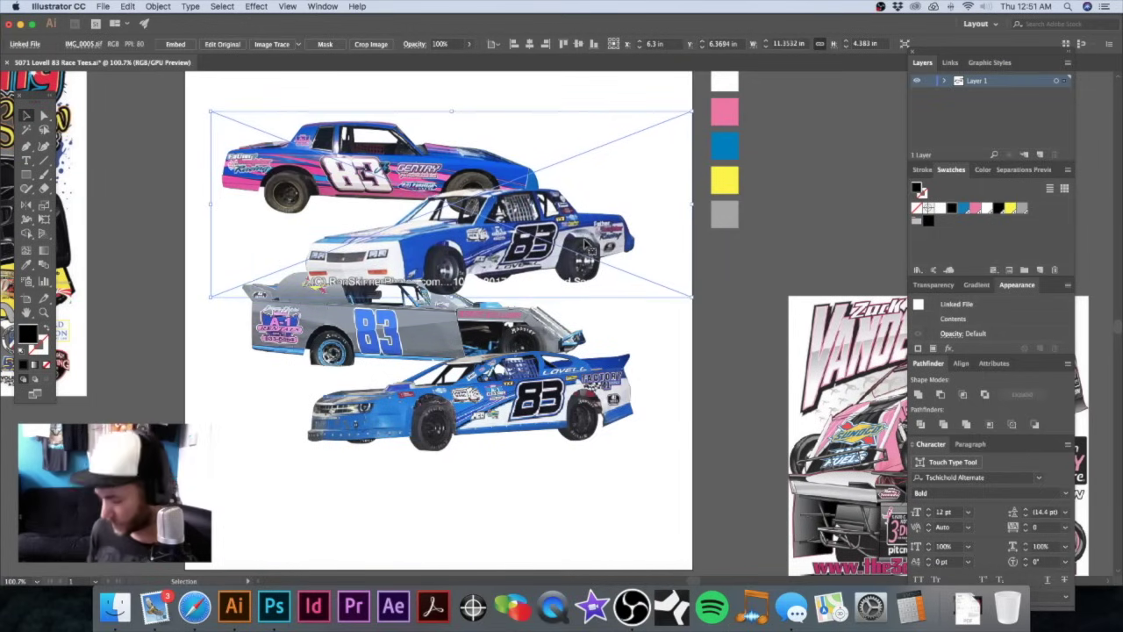
{"action": "key", "text": "super+shift+bracketleft"}
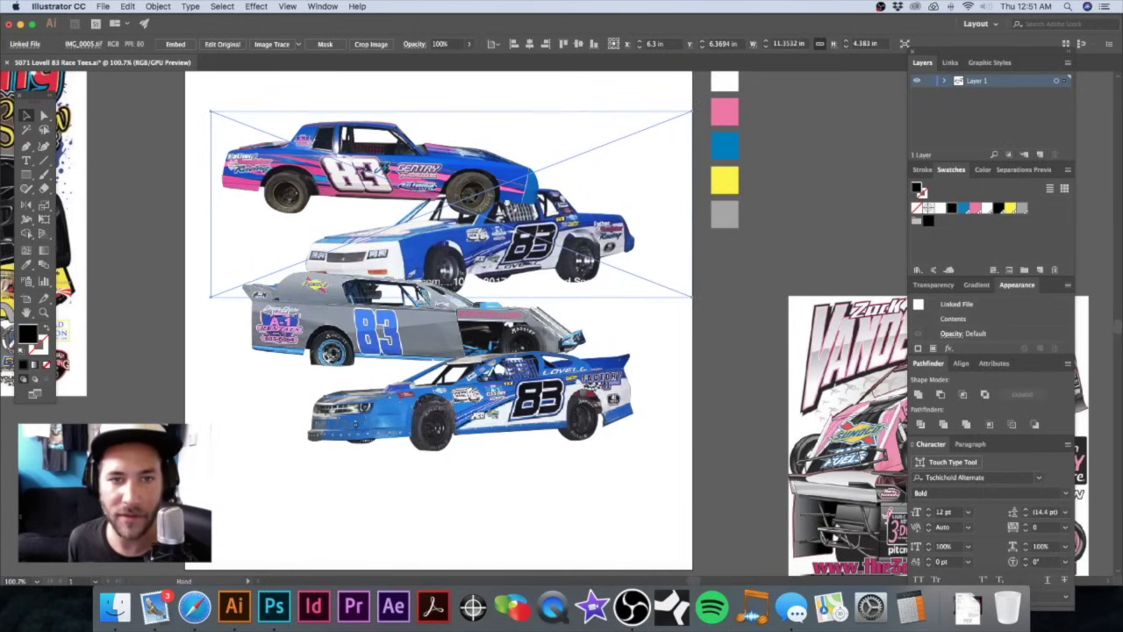
Step: Enlarge the pink-and-blue car slightly and nudge it up into place at the top of the stack
{"action": "scroll", "coordinate": [457, 228], "scroll_direction": "up", "scroll_amount": 2}
{"action": "left_click", "coordinate": [409, 195]}
{"action": "left_click_drag", "start_coordinate": [411, 197], "coordinate": [411, 186]}
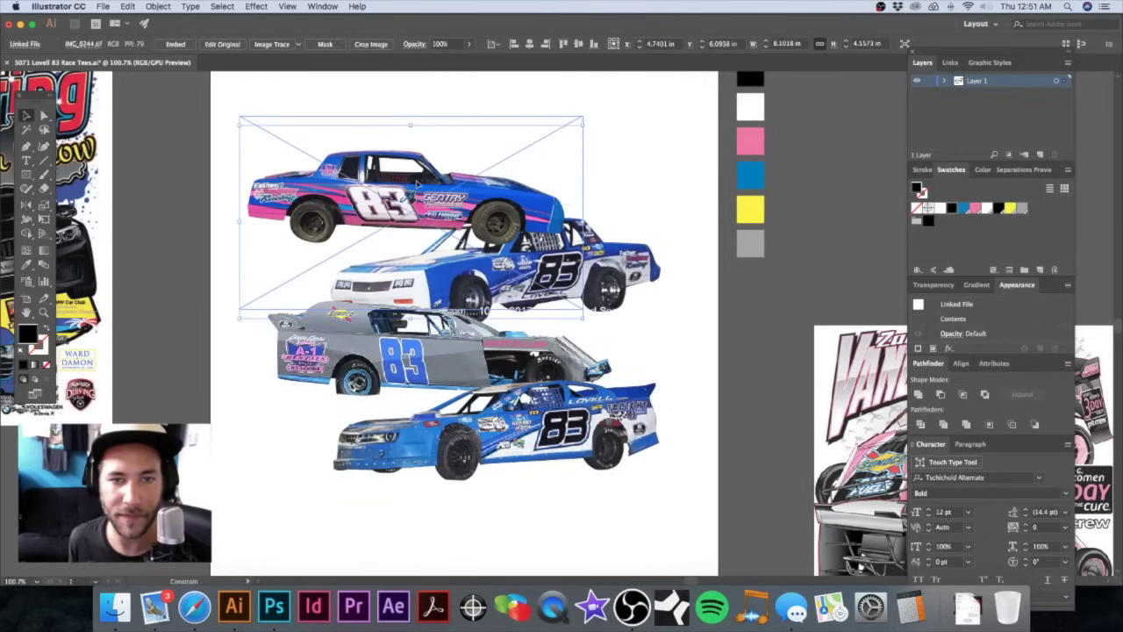
{"action": "left_click_drag", "start_coordinate": [606, 317], "coordinate": [605, 319]}
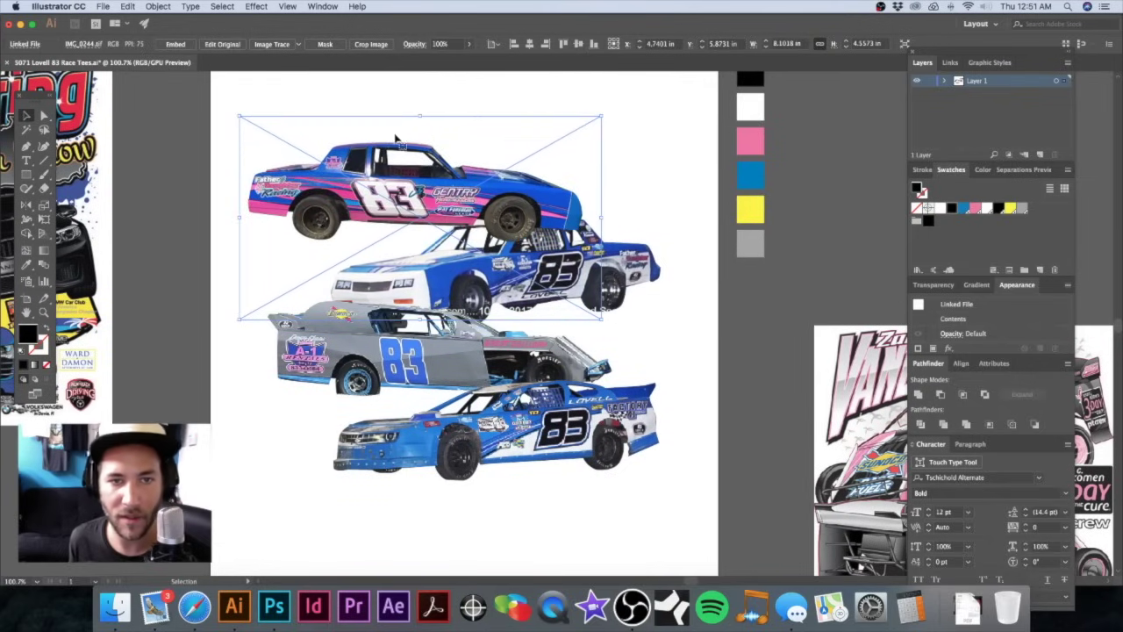
{"action": "left_click_drag", "start_coordinate": [401, 176], "coordinate": [409, 172]}
{"action": "left_click", "coordinate": [675, 141]}
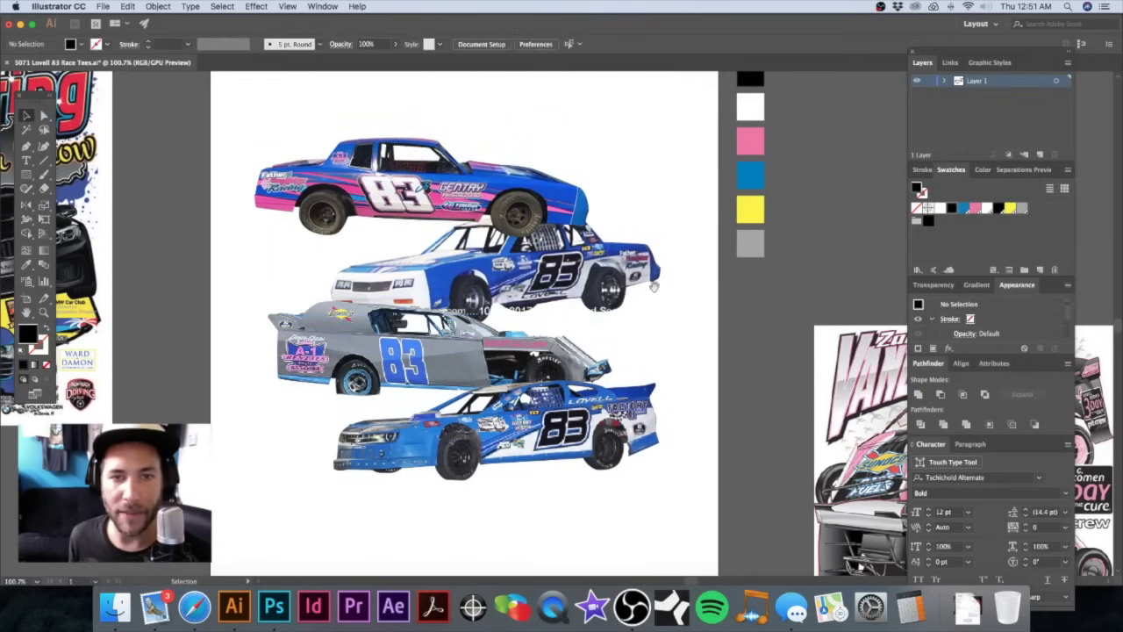
Step: Enlarge the blue late model at the bottom of the stack to about 9.17 in wide and nudge it up slightly
{"action": "left_click", "coordinate": [639, 313], "text": "alt+super"}
{"action": "left_click", "coordinate": [639, 312], "text": "alt+super"}
{"action": "left_click_drag", "start_coordinate": [502, 315], "coordinate": [598, 277]}
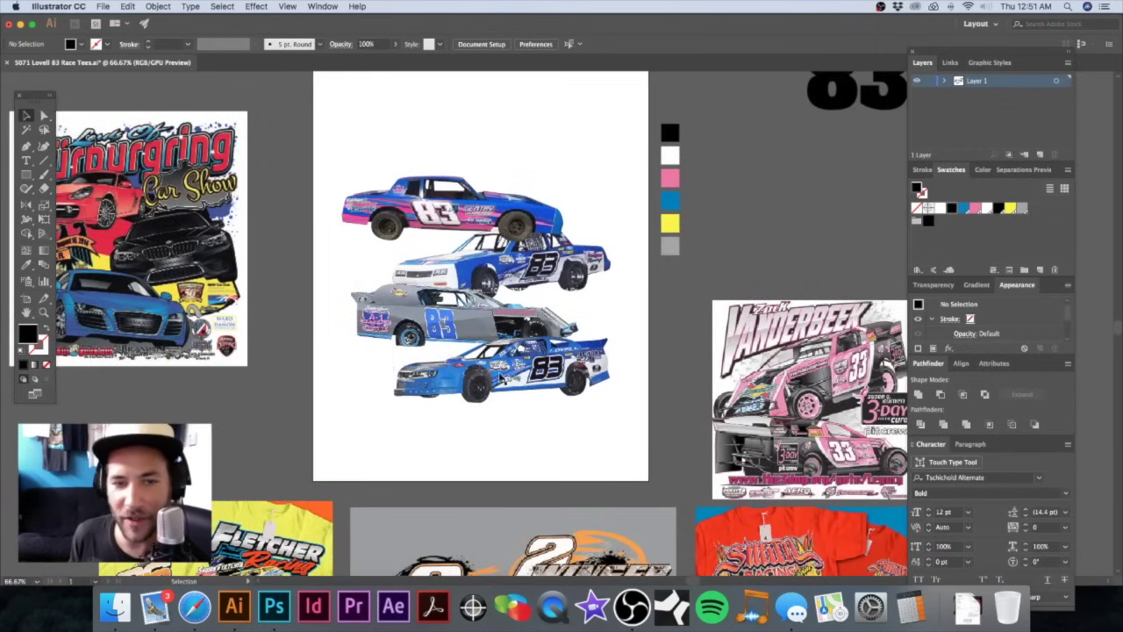
{"action": "left_click", "coordinate": [501, 377]}
{"action": "left_click_drag", "start_coordinate": [390, 429], "coordinate": [355, 446]}
{"action": "left_click_drag", "start_coordinate": [461, 399], "coordinate": [462, 392]}
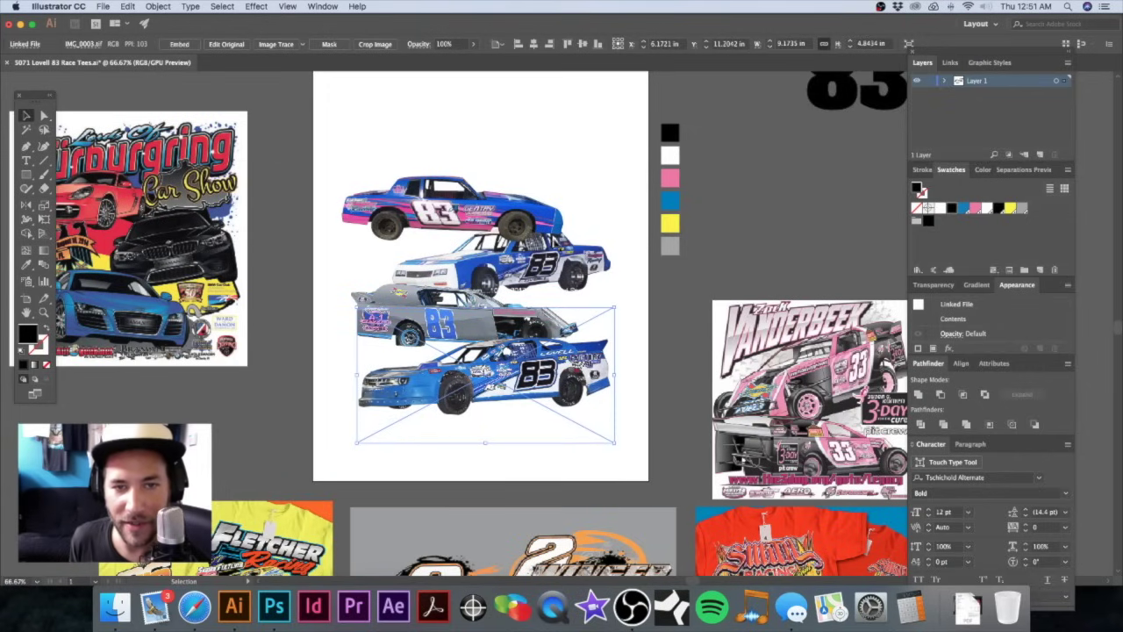
Step: Enlarge the pink-and-blue car at the top to about 9.29 in wide and nudge it into alignment with the stack
{"action": "left_click", "coordinate": [564, 172]}
{"action": "left_click_drag", "start_coordinate": [576, 156], "coordinate": [597, 146]}
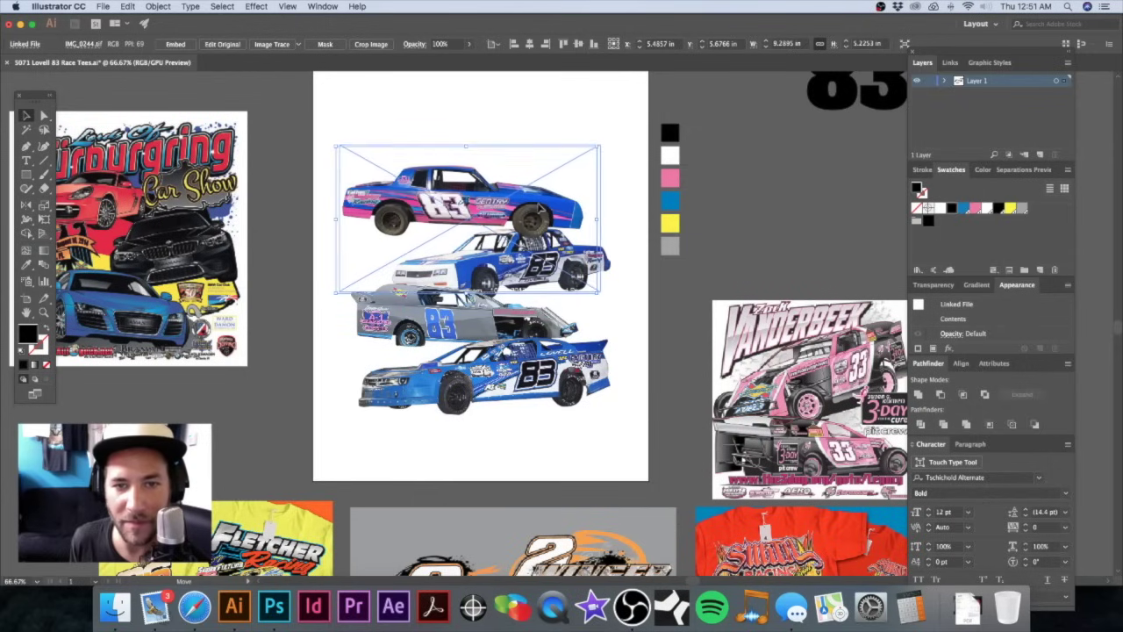
{"action": "left_click_drag", "start_coordinate": [535, 210], "coordinate": [538, 209]}
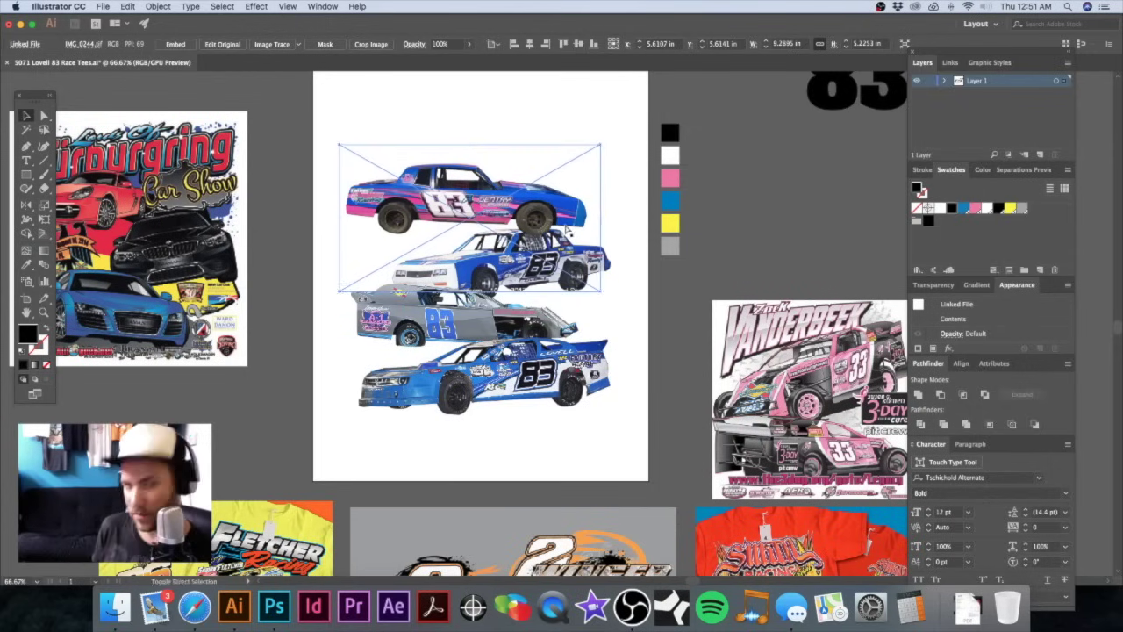
{"action": "left_click", "coordinate": [589, 118]}
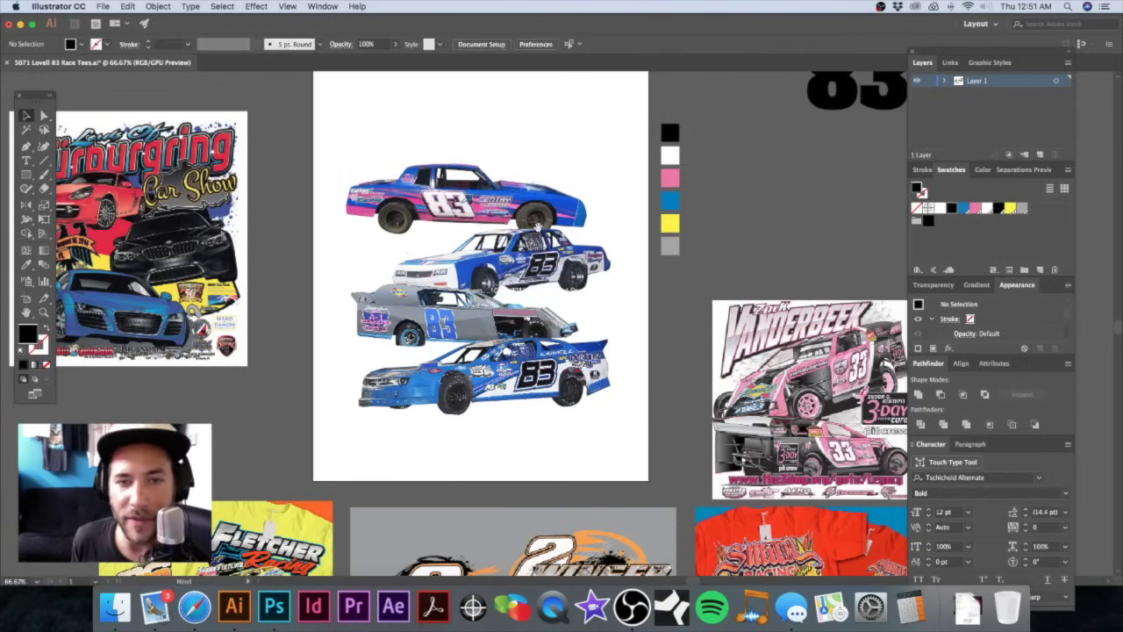
Step: Rotate the yellow racing T-shirt reference image below the artboard slightly counter-clockwise
{"action": "scroll", "coordinate": [527, 228], "scroll_direction": "down", "scroll_amount": 1}
{"action": "left_click_drag", "start_coordinate": [472, 291], "coordinate": [611, 302]}
{"action": "left_click_drag", "start_coordinate": [521, 296], "coordinate": [564, 236]}
{"action": "left_click", "coordinate": [569, 283], "text": "alt"}
{"action": "left_click", "coordinate": [568, 292], "text": "alt"}
{"action": "left_click", "coordinate": [568, 293], "text": "alt"}
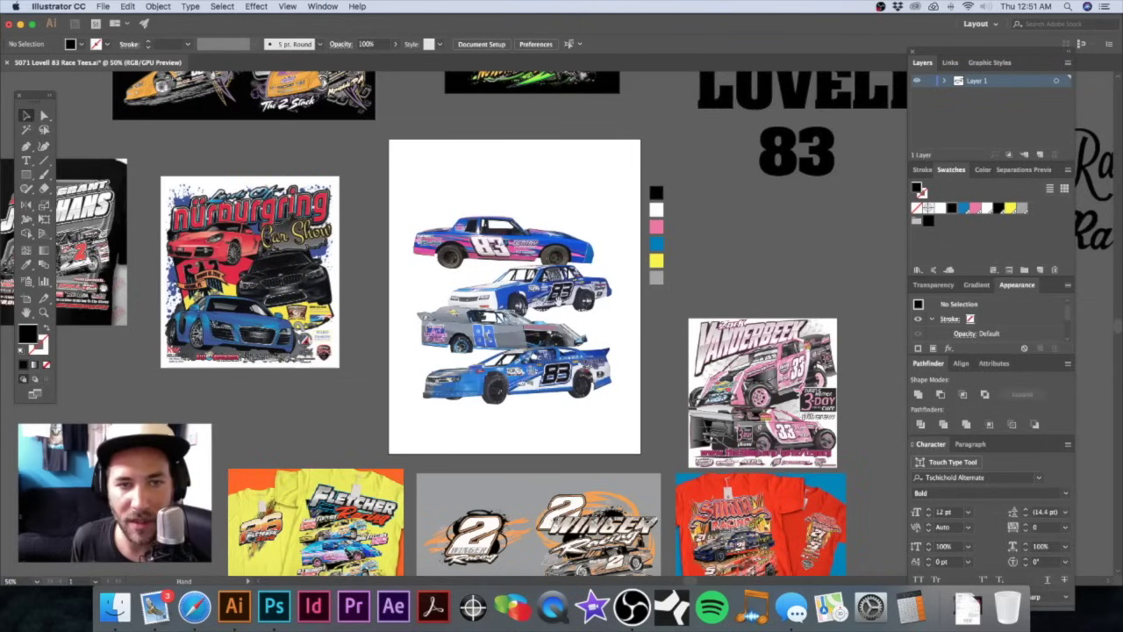
{"action": "scroll", "coordinate": [527, 342], "scroll_direction": "down", "scroll_amount": 1}
{"action": "left_click_drag", "start_coordinate": [562, 292], "coordinate": [553, 236]}
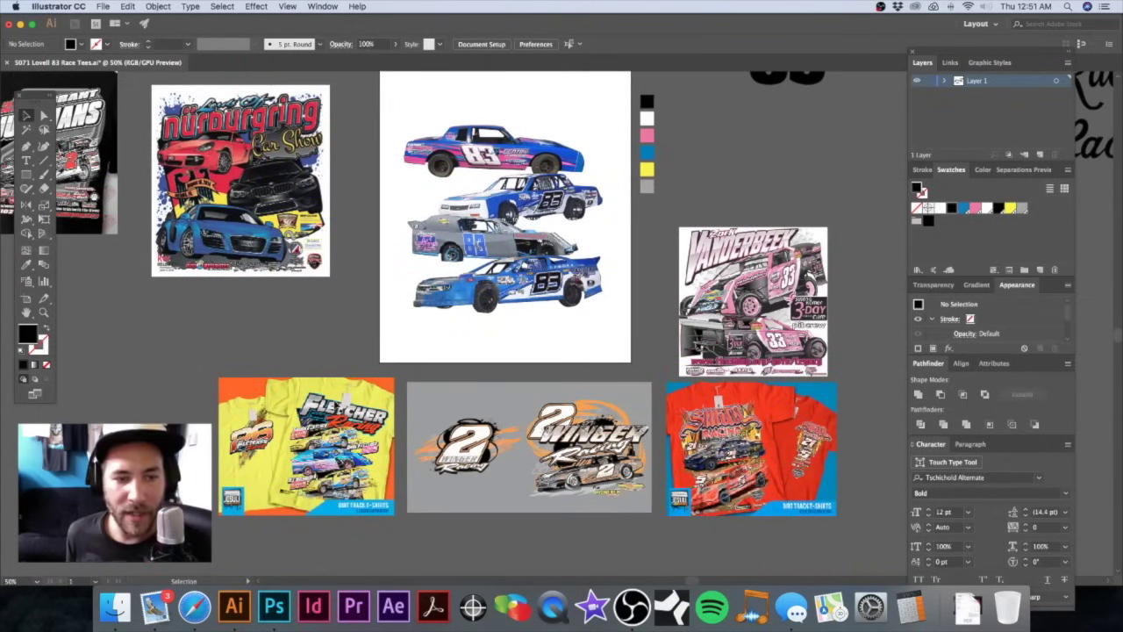
{"action": "left_click_drag", "start_coordinate": [335, 399], "coordinate": [360, 351]}
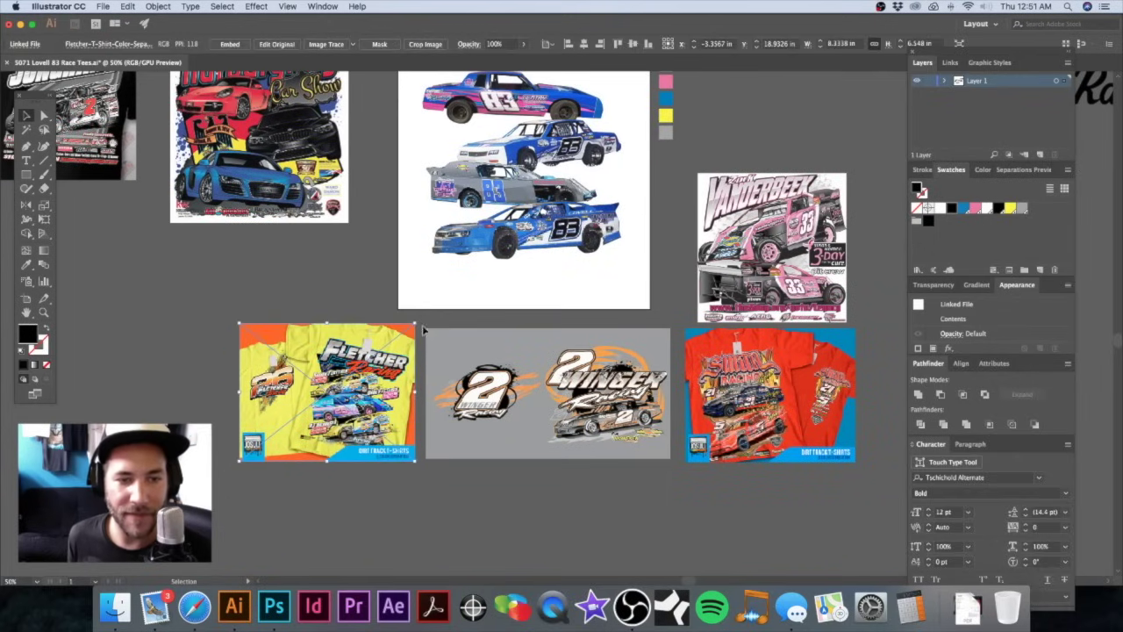
{"action": "left_click_drag", "start_coordinate": [420, 322], "coordinate": [399, 303]}
{"action": "scroll", "coordinate": [372, 368], "scroll_direction": "down", "scroll_amount": 1}
{"action": "scroll", "coordinate": [372, 368], "scroll_direction": "right", "scroll_amount": 1}
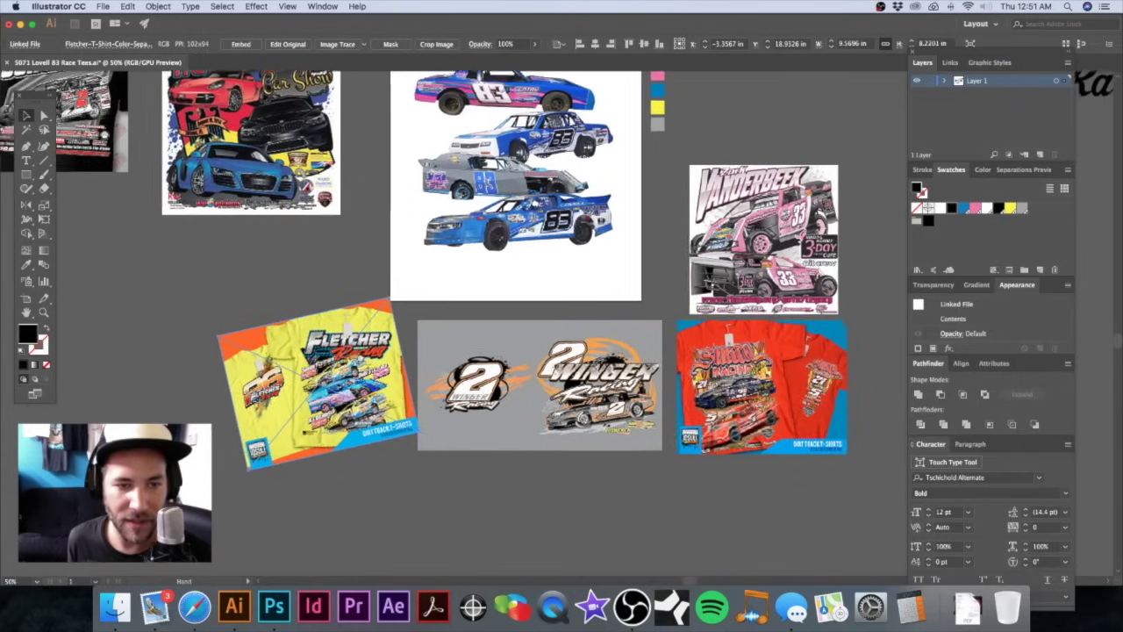
Step: Rotate all four stacked race cars together slightly counter-clockwise so the stack slants upward to the right
{"action": "scroll", "coordinate": [347, 246], "scroll_direction": "up", "scroll_amount": 4}
{"action": "scroll", "coordinate": [347, 247], "scroll_direction": "right", "scroll_amount": 3}
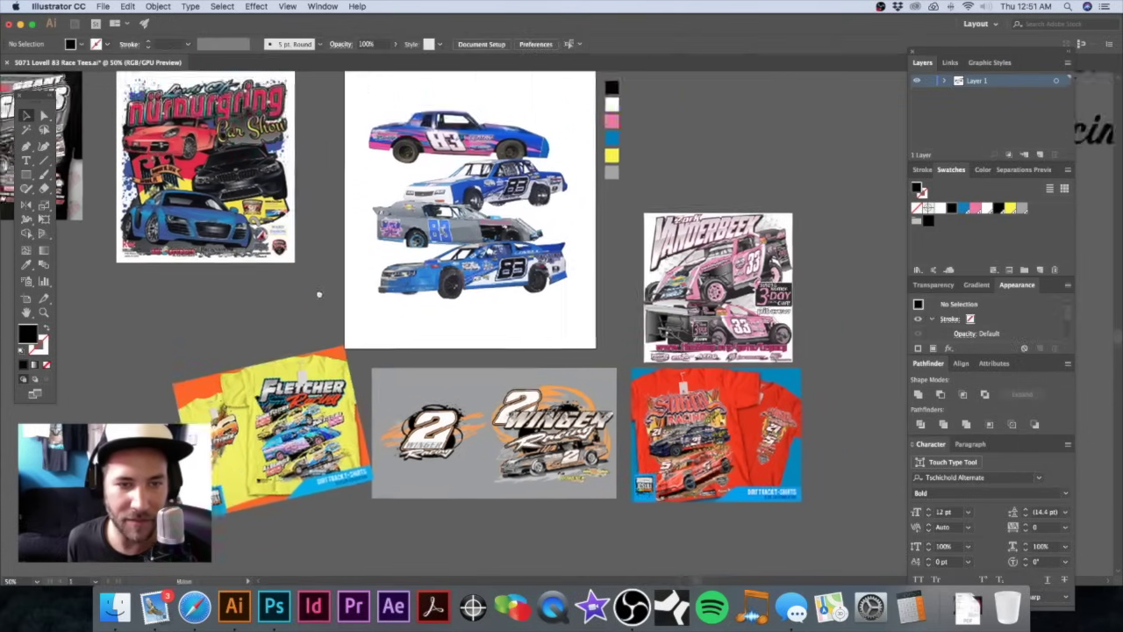
{"action": "left_click_drag", "start_coordinate": [356, 120], "coordinate": [523, 306]}
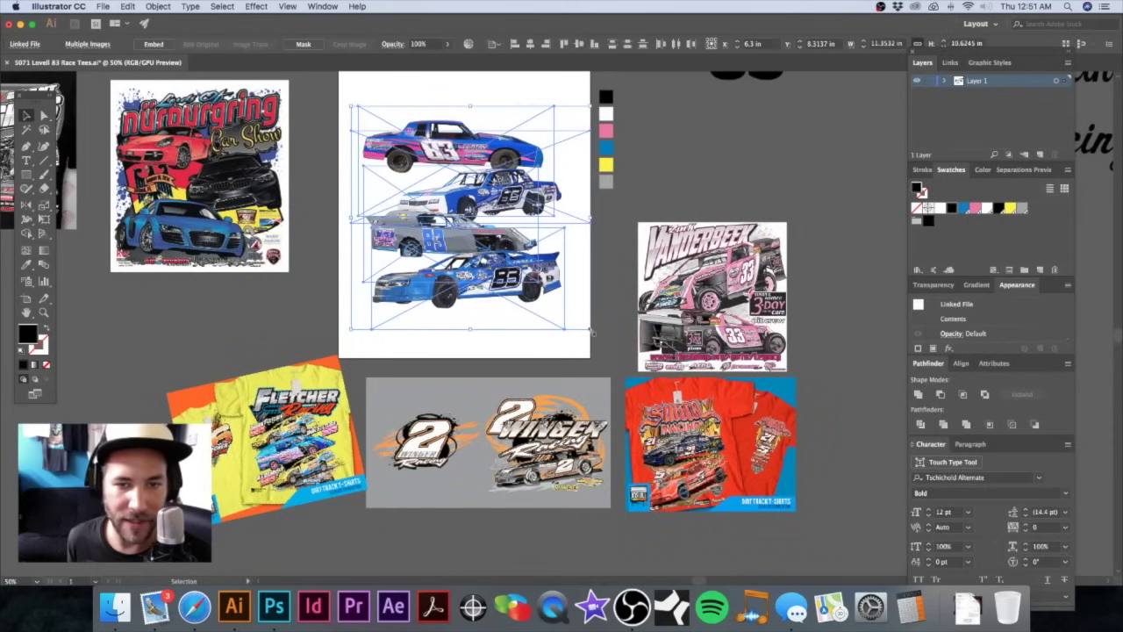
{"action": "left_click_drag", "start_coordinate": [594, 331], "coordinate": [609, 310]}
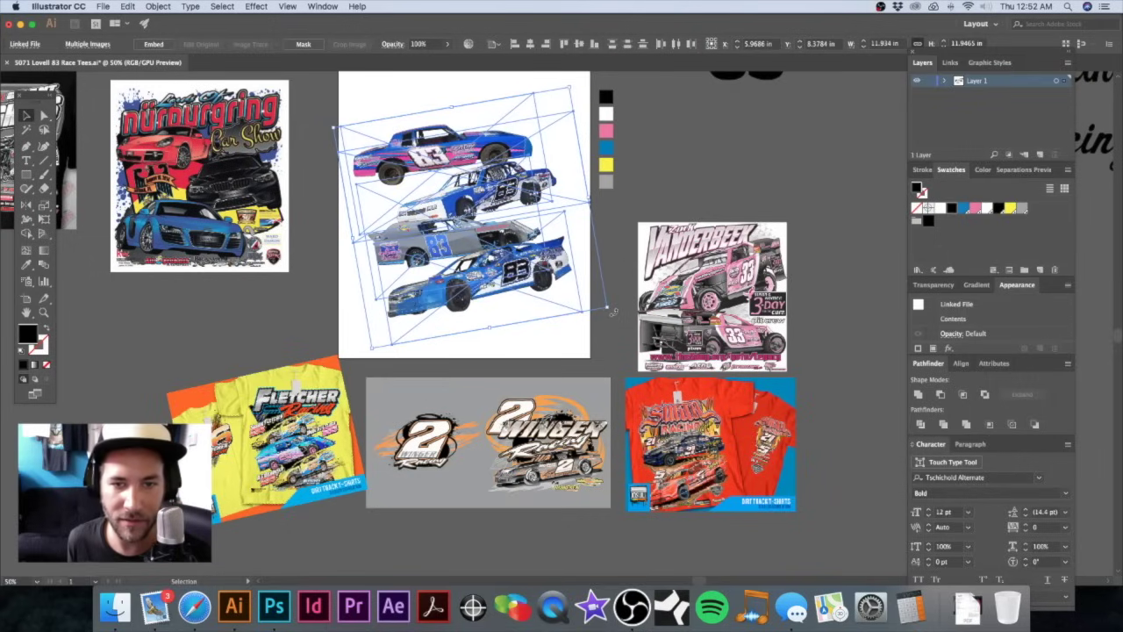
{"action": "left_click", "coordinate": [565, 333]}
{"action": "left_click_drag", "start_coordinate": [533, 320], "coordinate": [496, 355]}
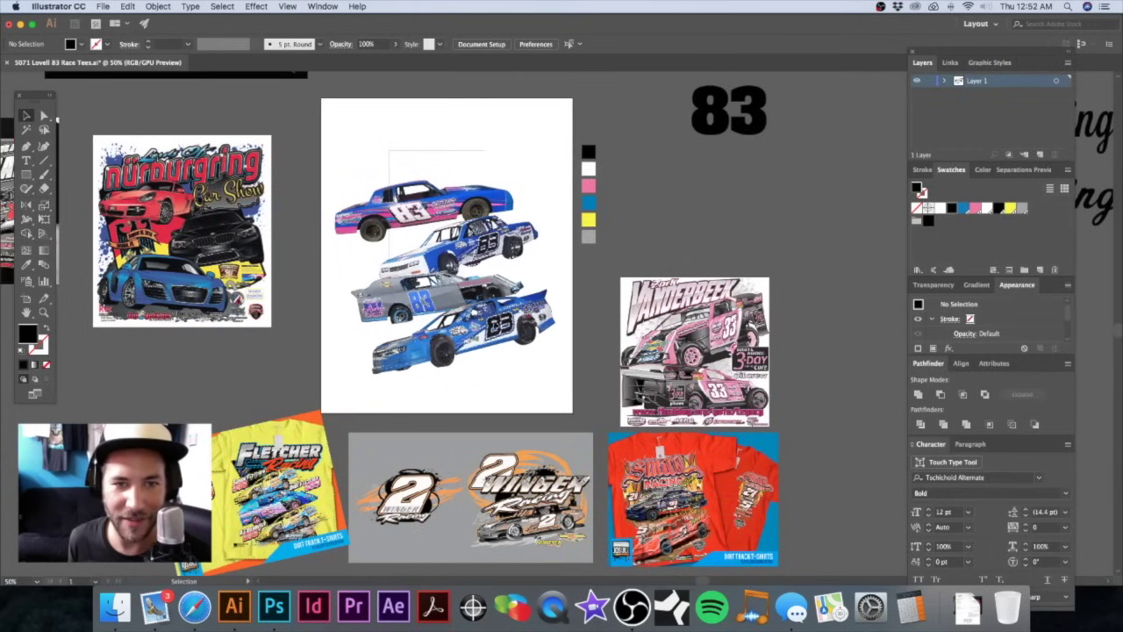
Step: Shift the pink-and-blue car at the top of the slanted stack to the right, closer in line with the cars below
{"action": "left_click_drag", "start_coordinate": [482, 307], "coordinate": [512, 352]}
{"action": "left_click", "coordinate": [474, 118]}
{"action": "scroll", "coordinate": [463, 195], "scroll_direction": "up", "scroll_amount": 2}
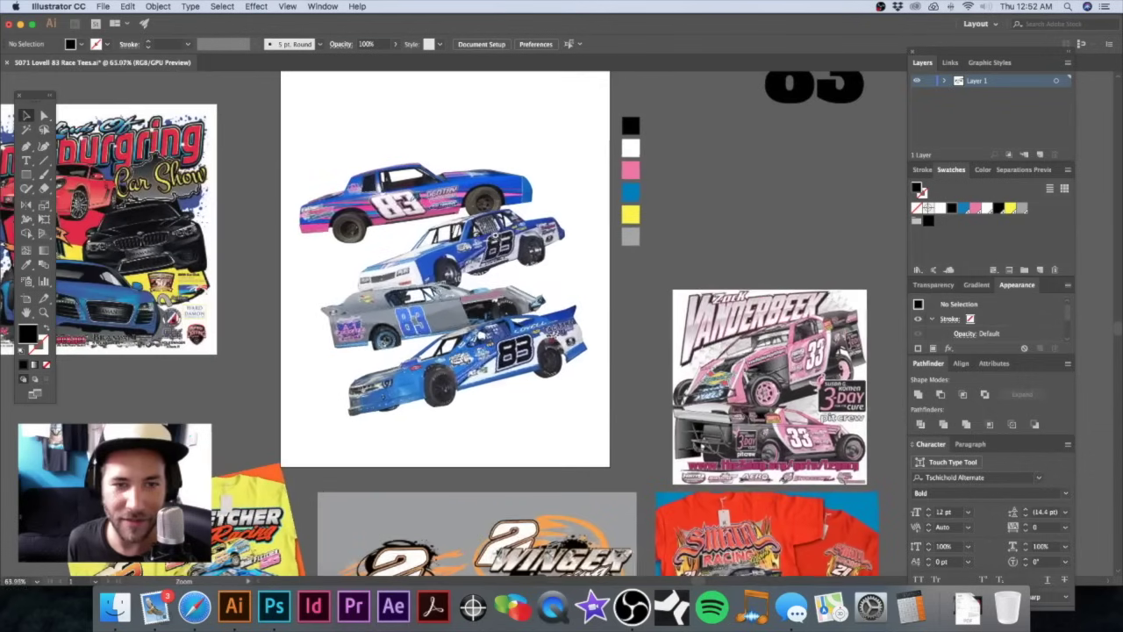
{"action": "scroll", "coordinate": [457, 325], "scroll_direction": "down", "scroll_amount": 5}
{"action": "mouse_move", "coordinate": [476, 263]}
{"action": "left_mouse_down"}
{"action": "mouse_move", "coordinate": [464, 266]}
{"action": "mouse_move", "coordinate": [485, 270]}
{"action": "left_mouse_up"}
{"action": "scroll", "coordinate": [465, 279], "scroll_direction": "up", "scroll_amount": 3}
{"action": "scroll", "coordinate": [472, 219], "scroll_direction": "up", "scroll_amount": 3}
{"action": "left_click", "coordinate": [469, 219]}
{"action": "left_click", "coordinate": [417, 197]}
{"action": "left_click_drag", "start_coordinate": [419, 197], "coordinate": [448, 196]}
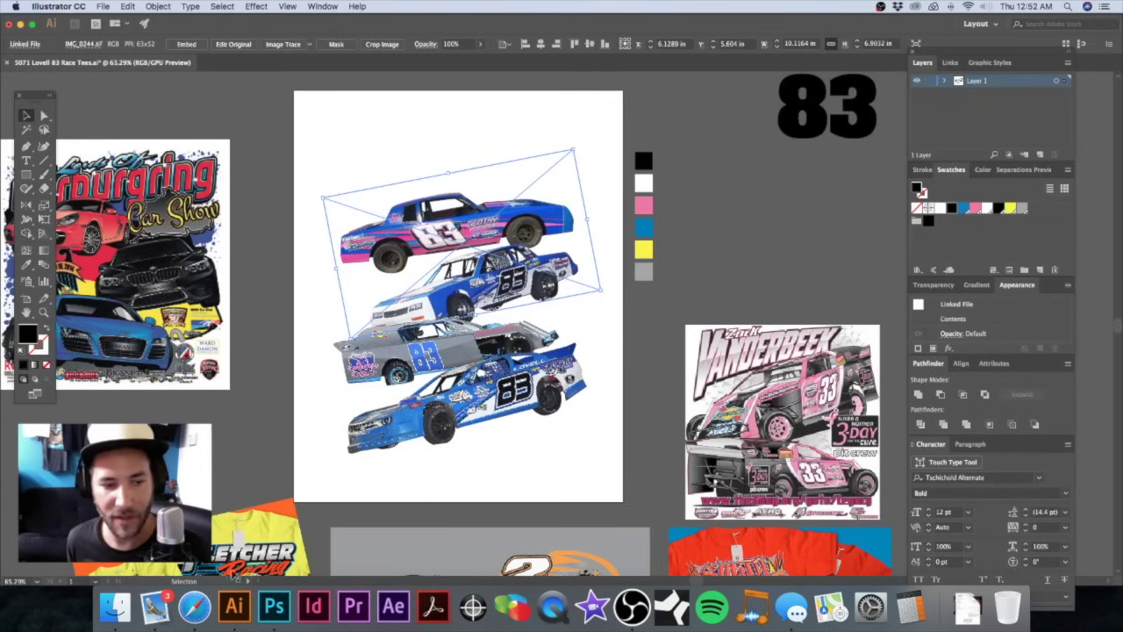
Step: Switch to Safari, close the YouTube search page, and look through the existing image results for dirt racing tee designs
{"action": "left_click", "coordinate": [195, 605]}
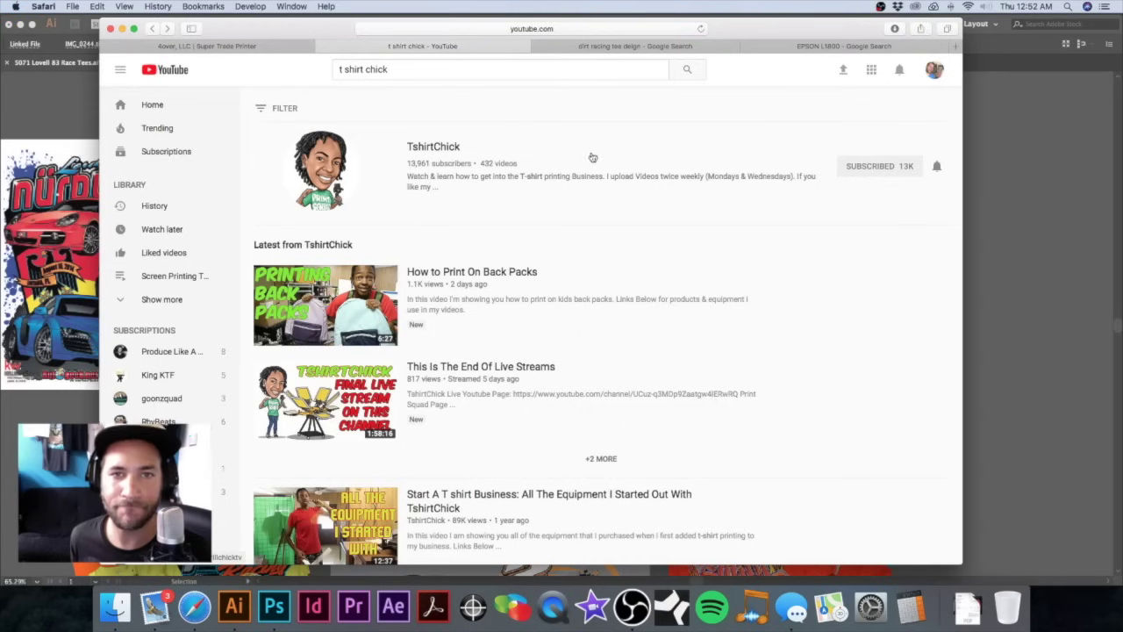
{"action": "left_click", "coordinate": [598, 30]}
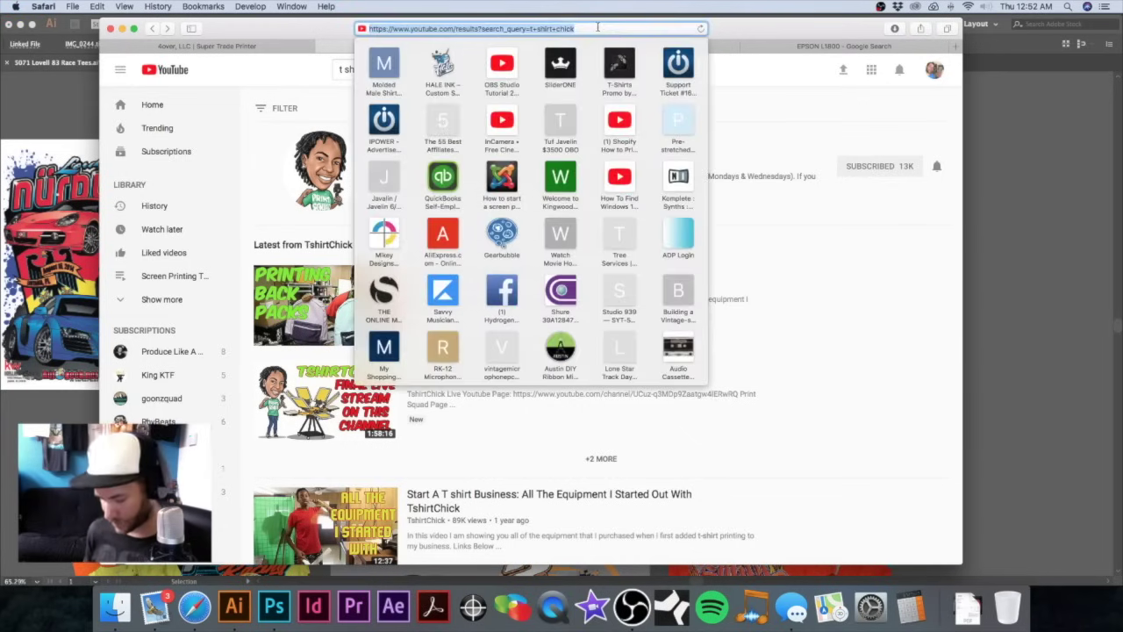
{"action": "key", "text": "super+w"}
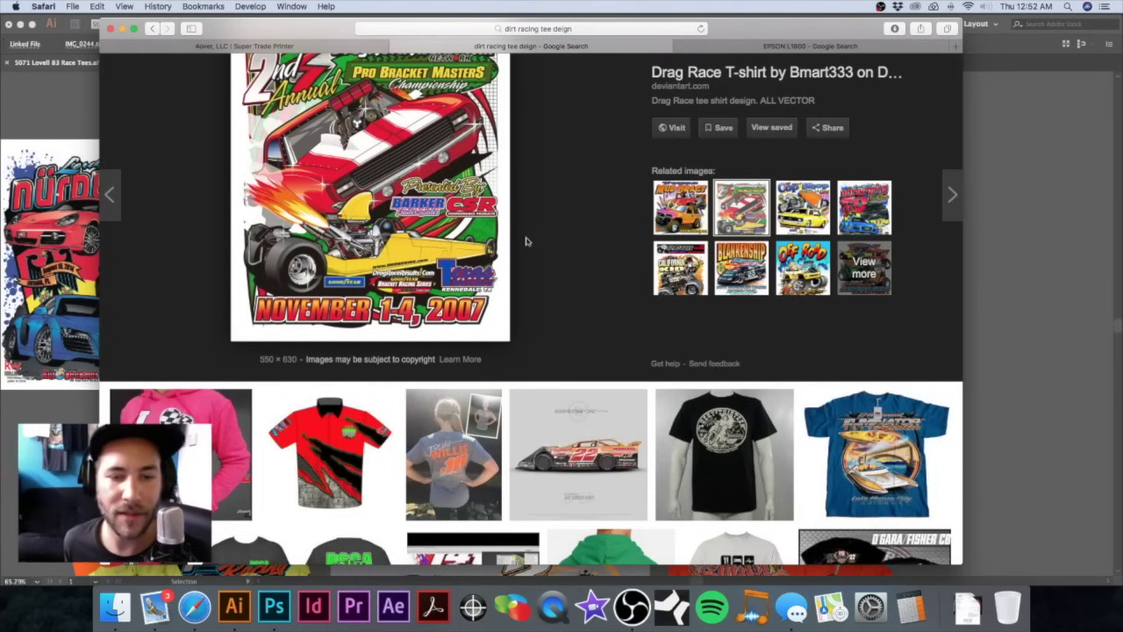
{"action": "scroll", "coordinate": [528, 240], "scroll_direction": "down", "scroll_amount": 20}
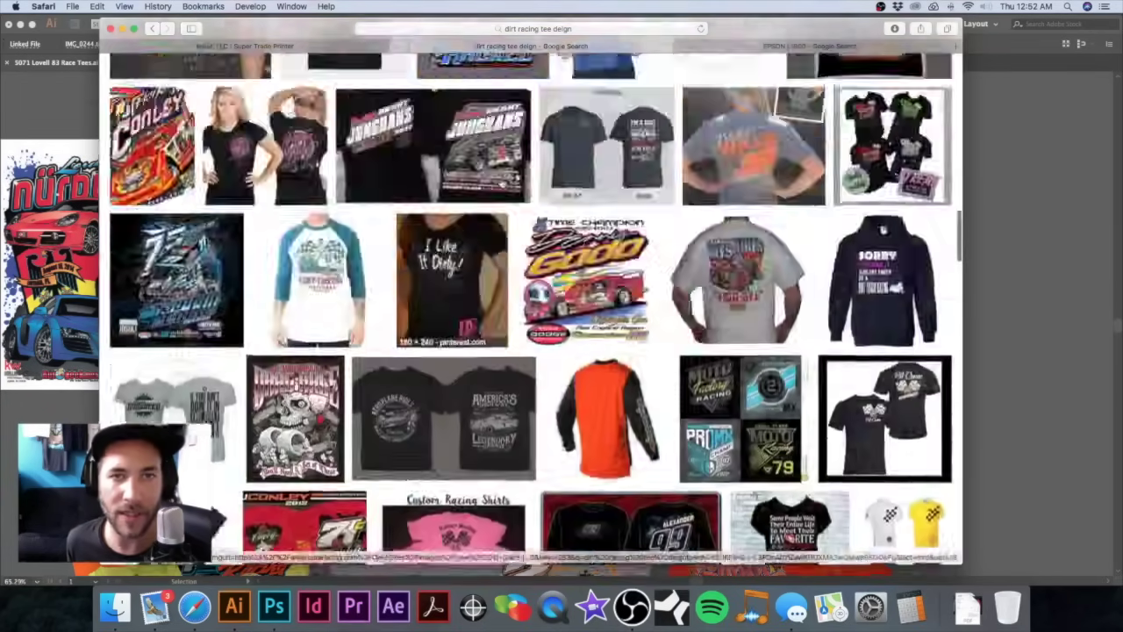
{"action": "scroll", "coordinate": [398, 91], "scroll_direction": "up", "scroll_amount": 20}
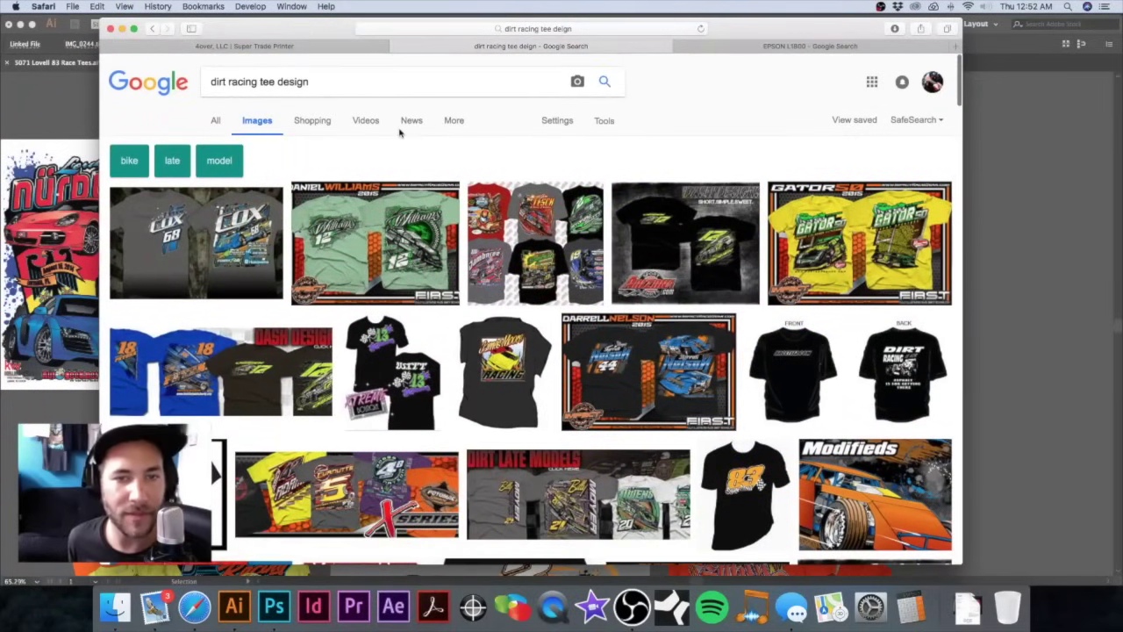
Step: Search Google Images for "multiple car dirt track t shirt design"
{"action": "left_click_drag", "start_coordinate": [316, 80], "coordinate": [207, 83]}
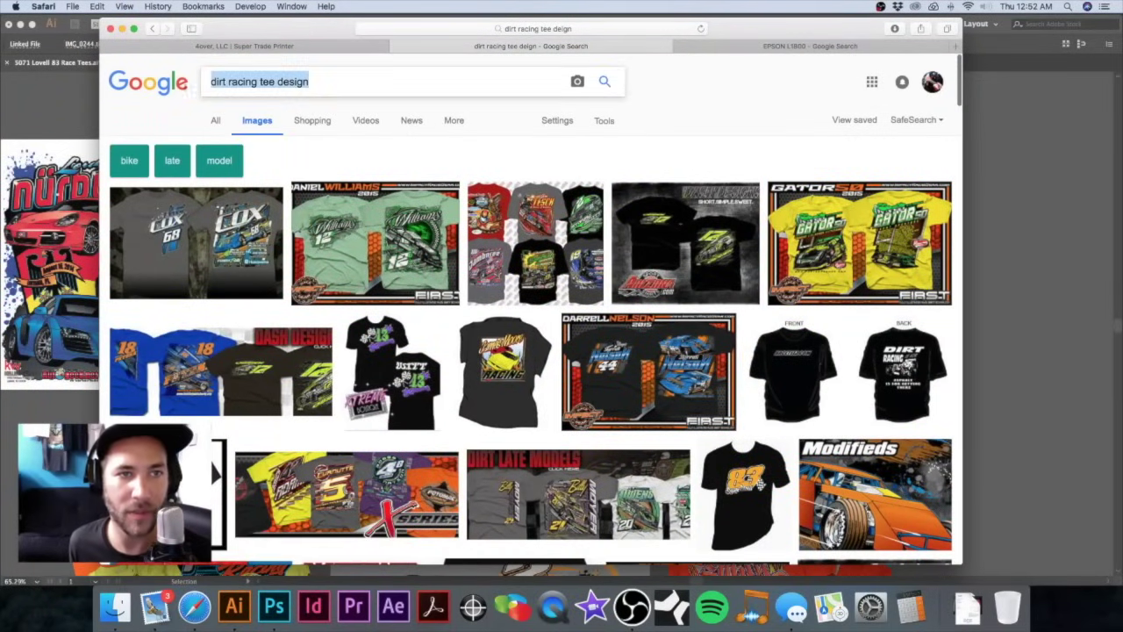
{"action": "type", "text": "multp"}
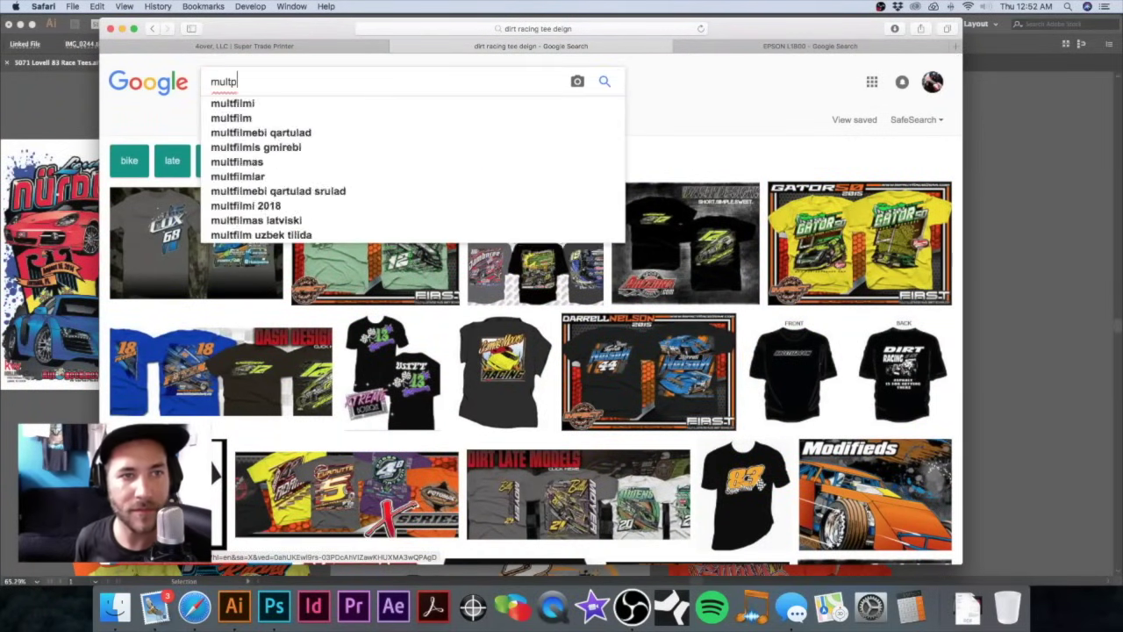
{"action": "key", "text": "BackSpace"}
{"action": "type", "text": "iple car t"}
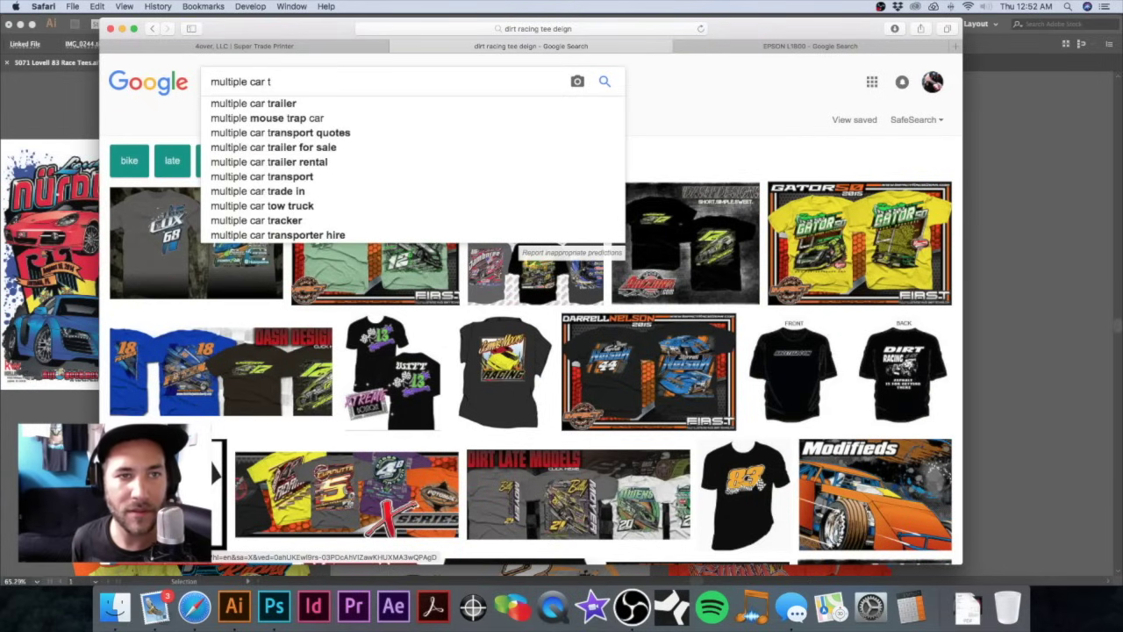
{"action": "key", "text": "BackSpace"}
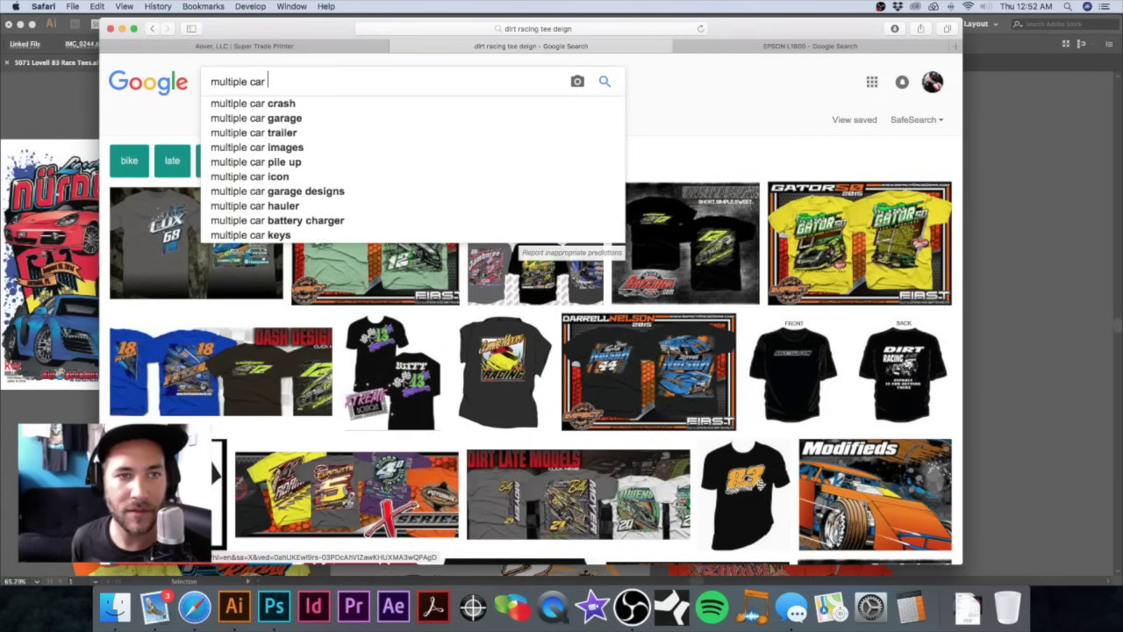
{"action": "type", "text": "dirt track t shirt design"}
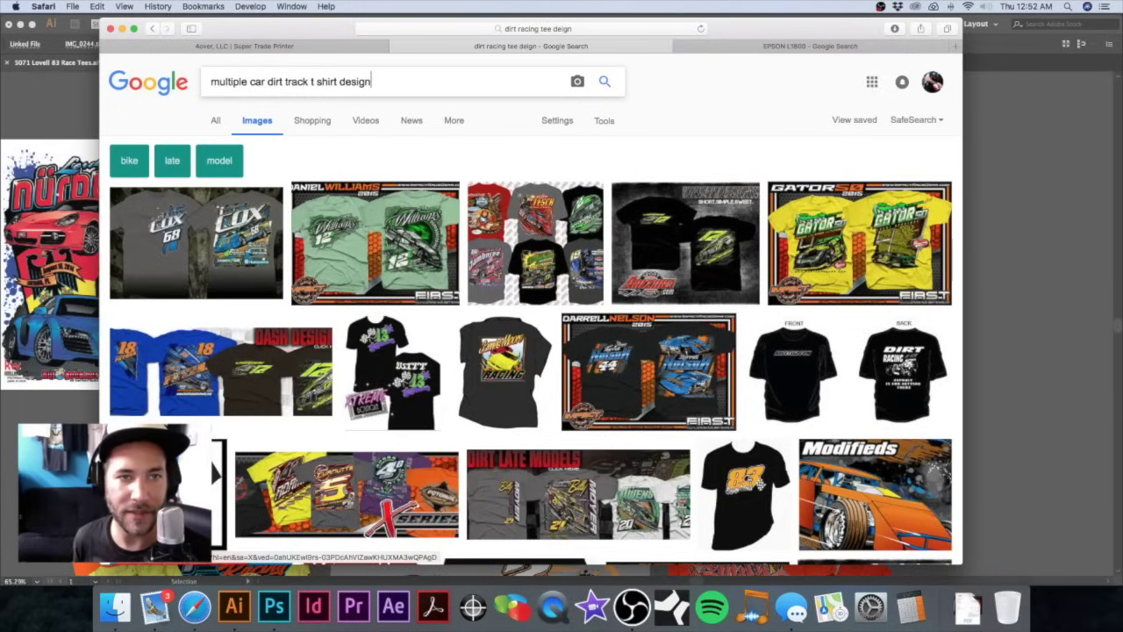
{"action": "key", "text": "Return"}
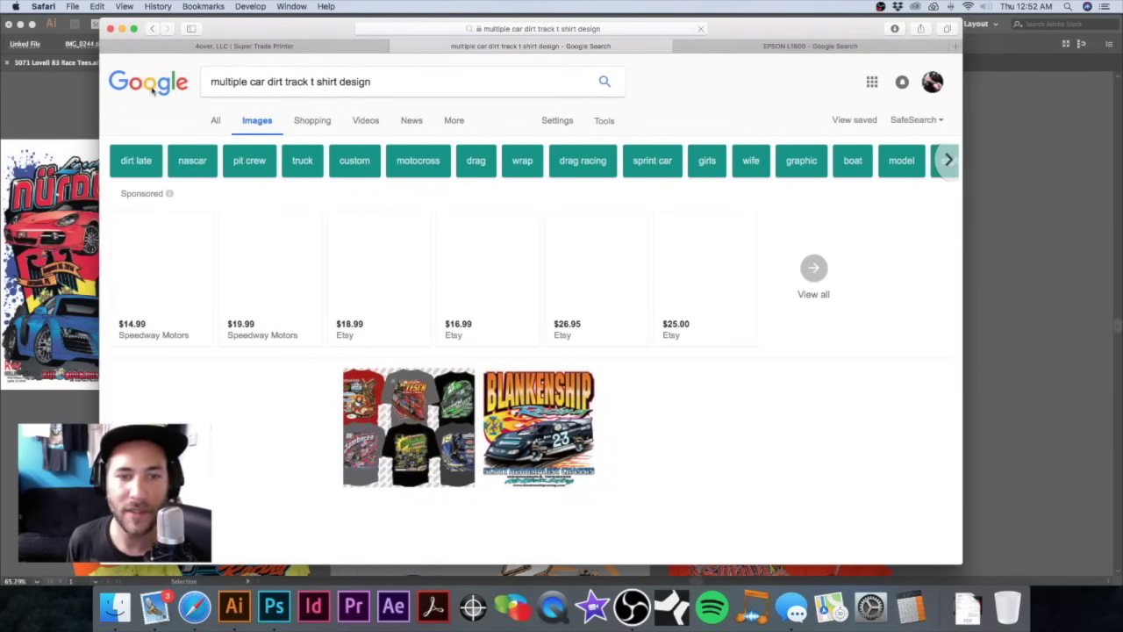
Step: Look over the first image results and preview the black Hyper Racing shirt showing front and back
{"action": "scroll", "coordinate": [448, 248], "scroll_direction": "down", "scroll_amount": 3}
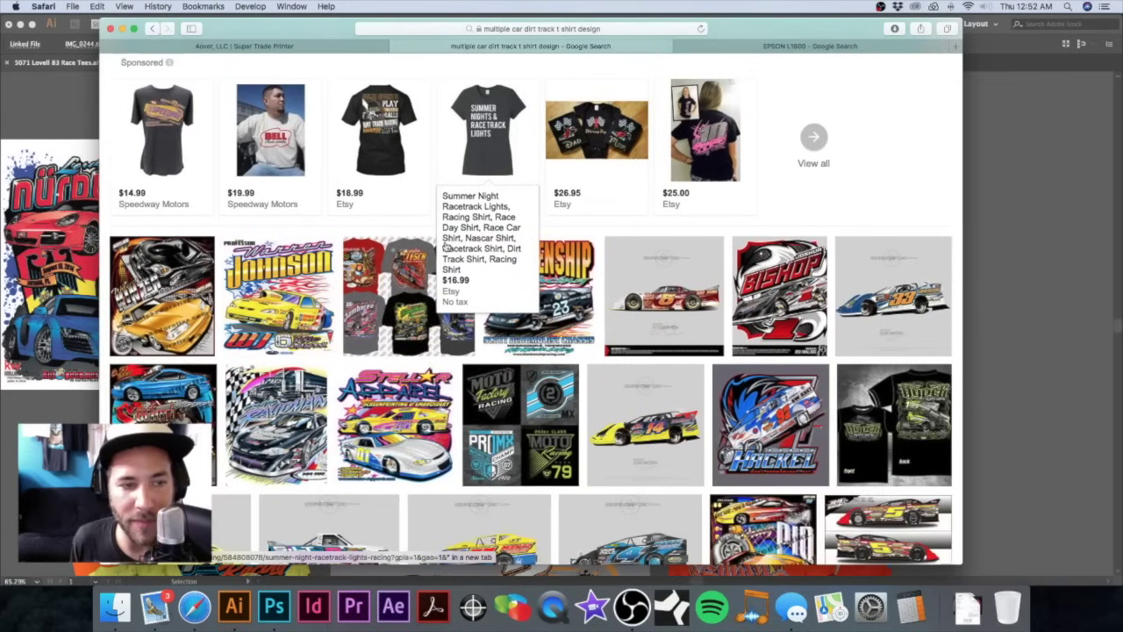
{"action": "scroll", "coordinate": [447, 250], "scroll_direction": "down", "scroll_amount": 1}
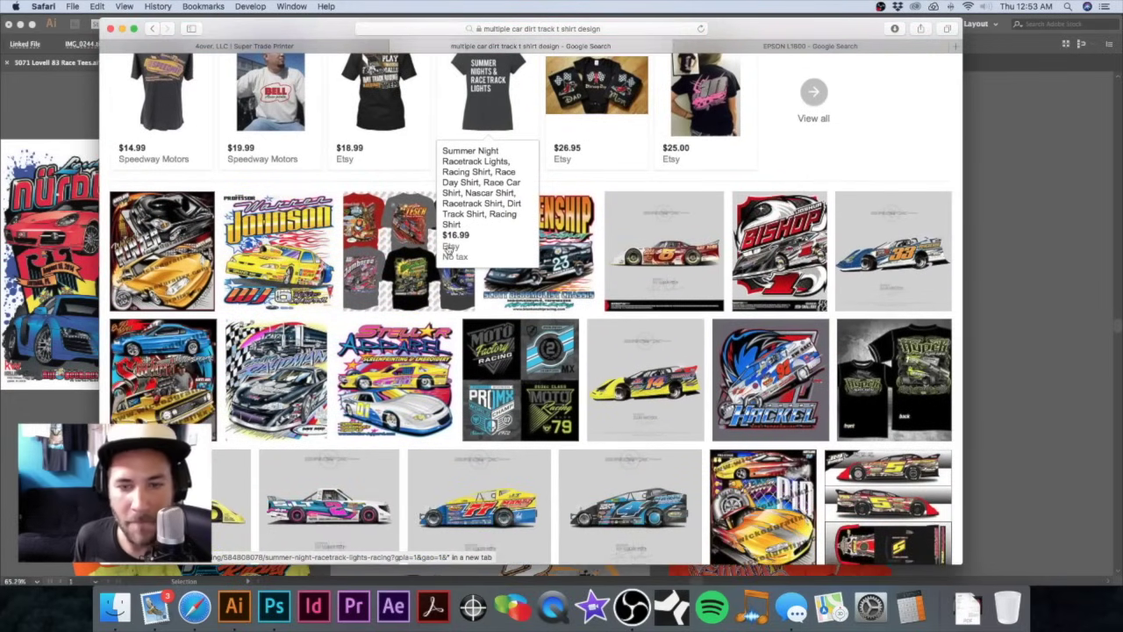
{"action": "scroll", "coordinate": [447, 250], "scroll_direction": "down", "scroll_amount": 1}
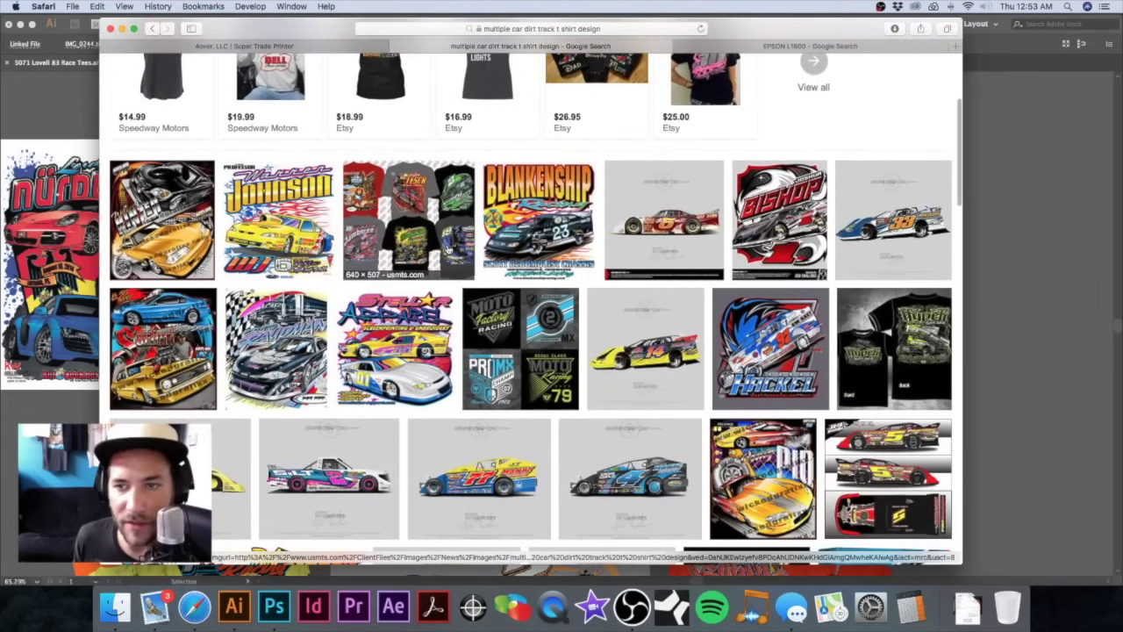
{"action": "left_click", "coordinate": [891, 330]}
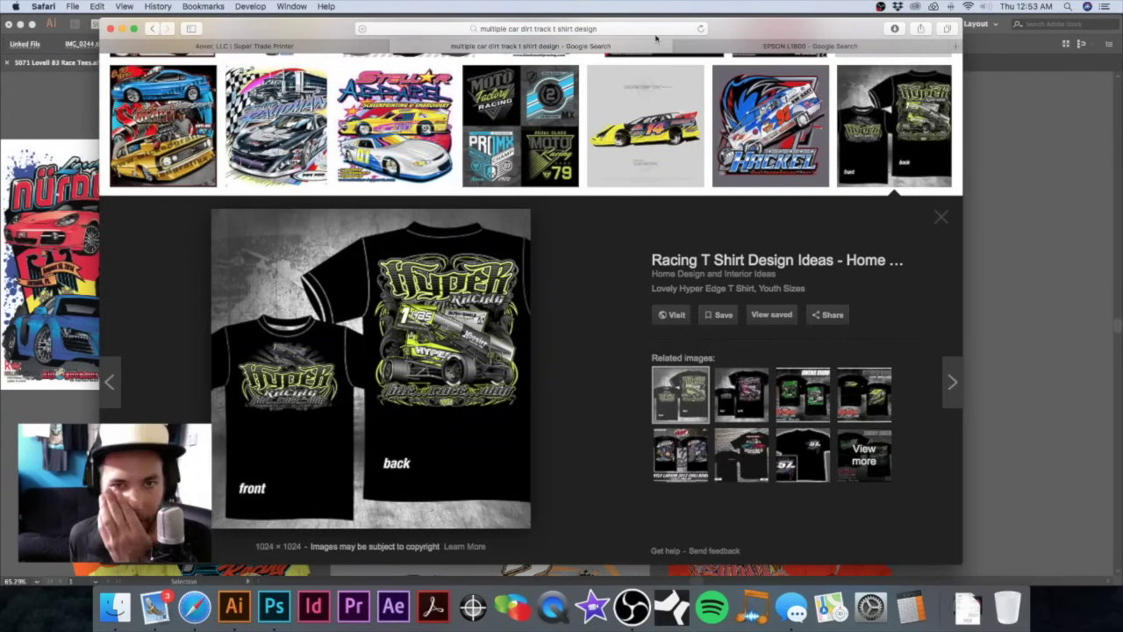
{"action": "scroll", "coordinate": [645, 219], "scroll_direction": "up", "scroll_amount": 3}
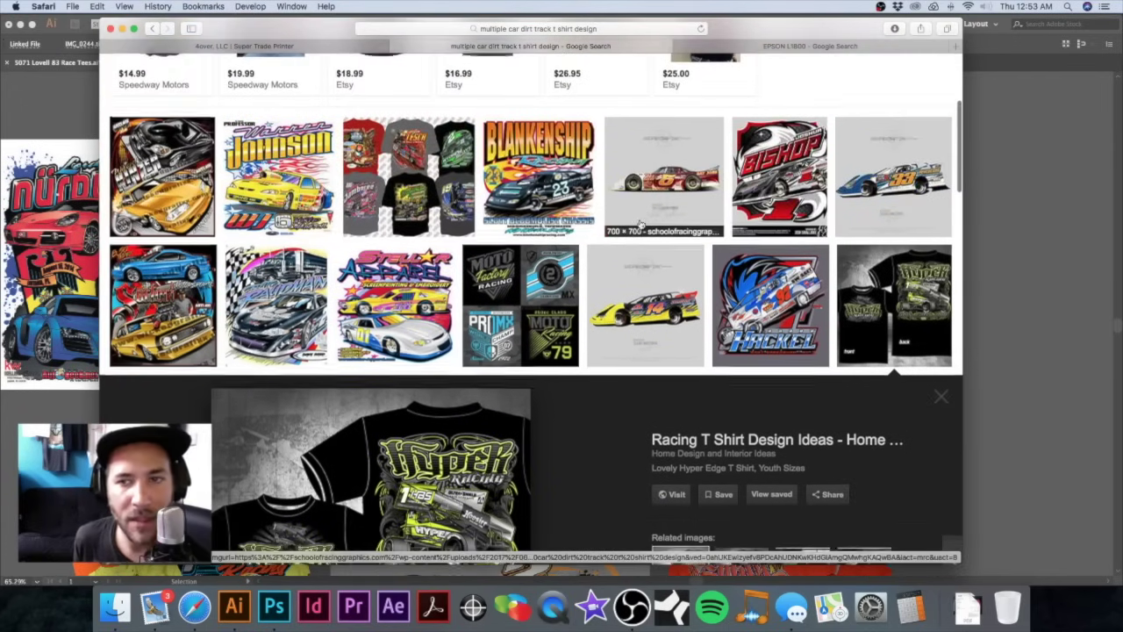
Step: Move the browser window aside to uncover more of the artwork, and examine the further results for multi-car shirt layouts
{"action": "left_click_drag", "start_coordinate": [323, 28], "coordinate": [428, 5]}
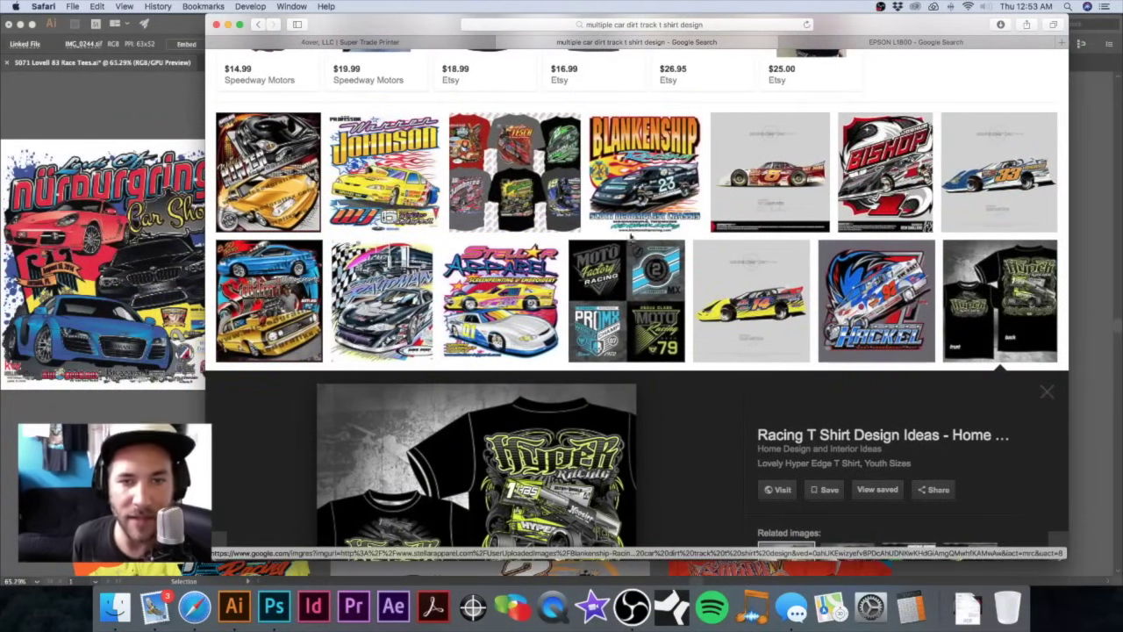
{"action": "scroll", "coordinate": [658, 242], "scroll_direction": "down", "scroll_amount": 6}
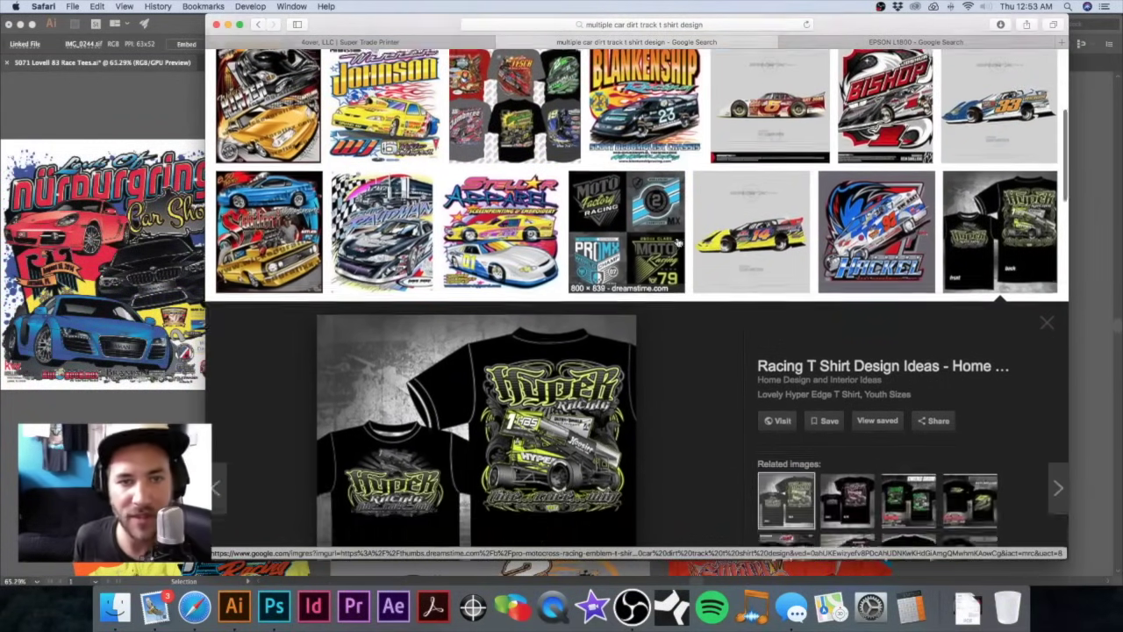
{"action": "scroll", "coordinate": [680, 240], "scroll_direction": "down", "scroll_amount": 5}
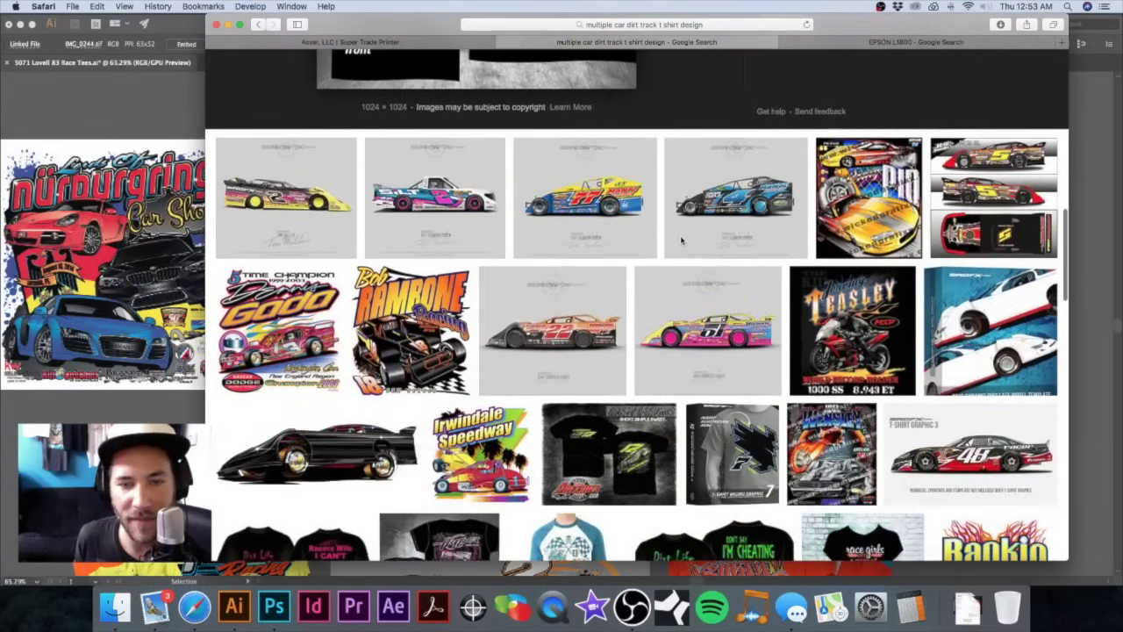
{"action": "scroll", "coordinate": [681, 241], "scroll_direction": "down", "scroll_amount": 5}
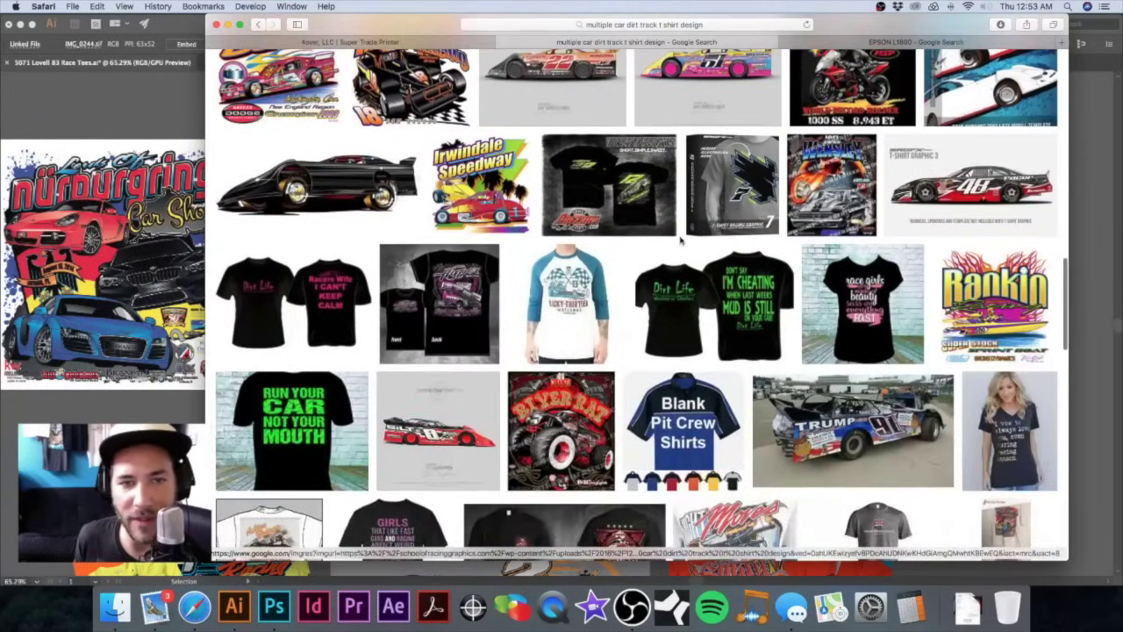
{"action": "scroll", "coordinate": [681, 242], "scroll_direction": "down", "scroll_amount": 2}
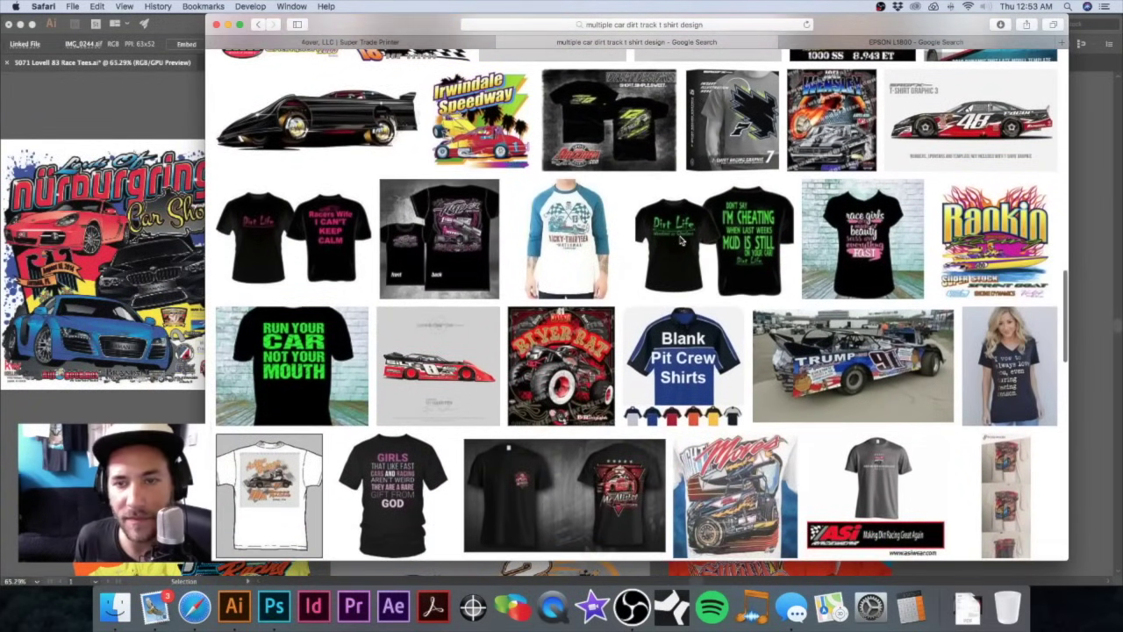
{"action": "scroll", "coordinate": [681, 241], "scroll_direction": "down", "scroll_amount": 5}
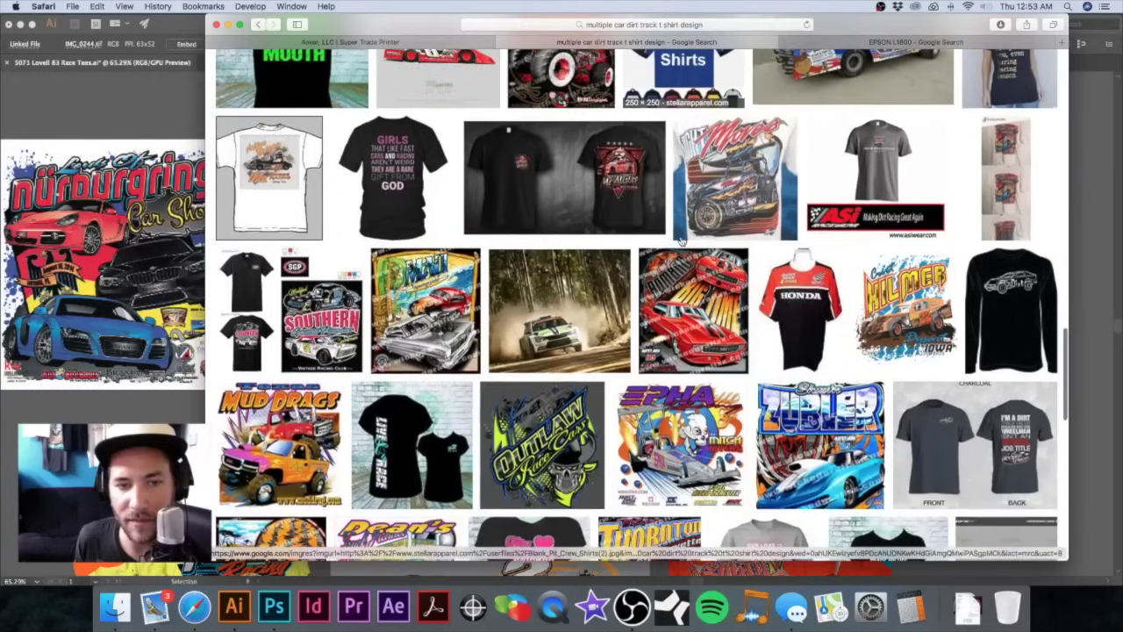
{"action": "scroll", "coordinate": [681, 240], "scroll_direction": "down", "scroll_amount": 4}
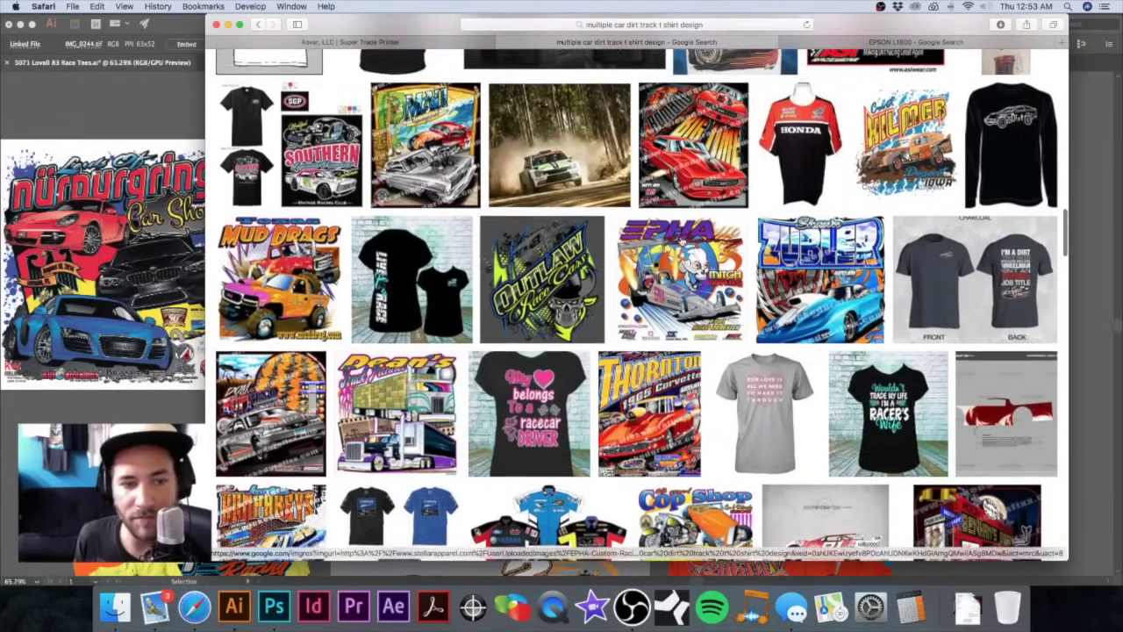
{"action": "scroll", "coordinate": [681, 240], "scroll_direction": "down", "scroll_amount": 1}
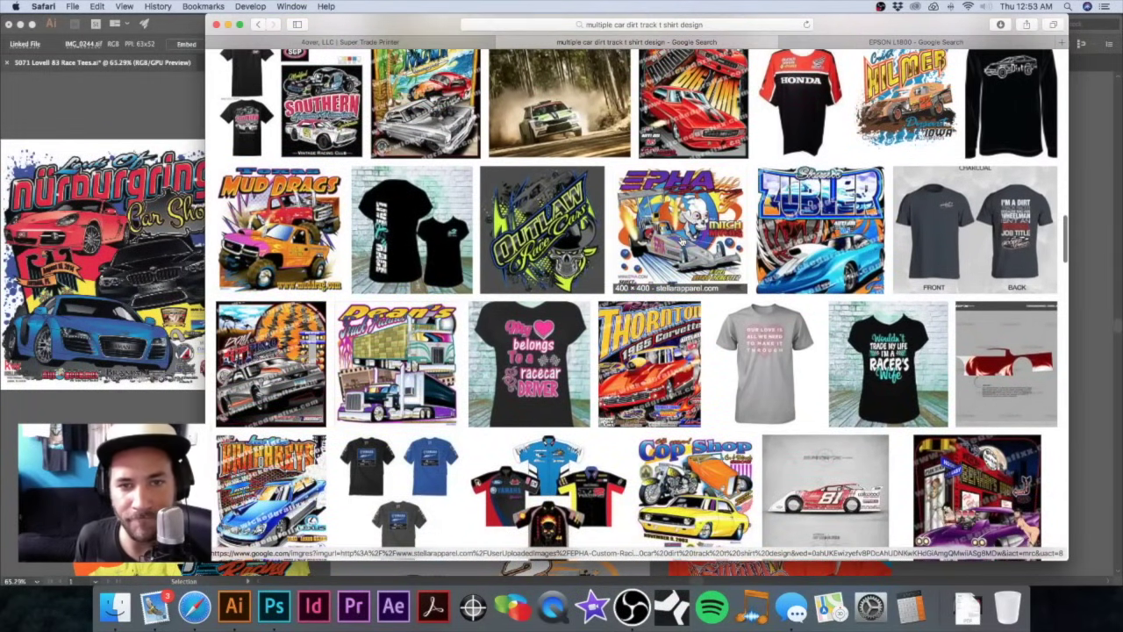
Step: Preview the Outlaw Race Cars design and several of its related racing shirt images to study their slanted layouts
{"action": "left_click", "coordinate": [543, 230]}
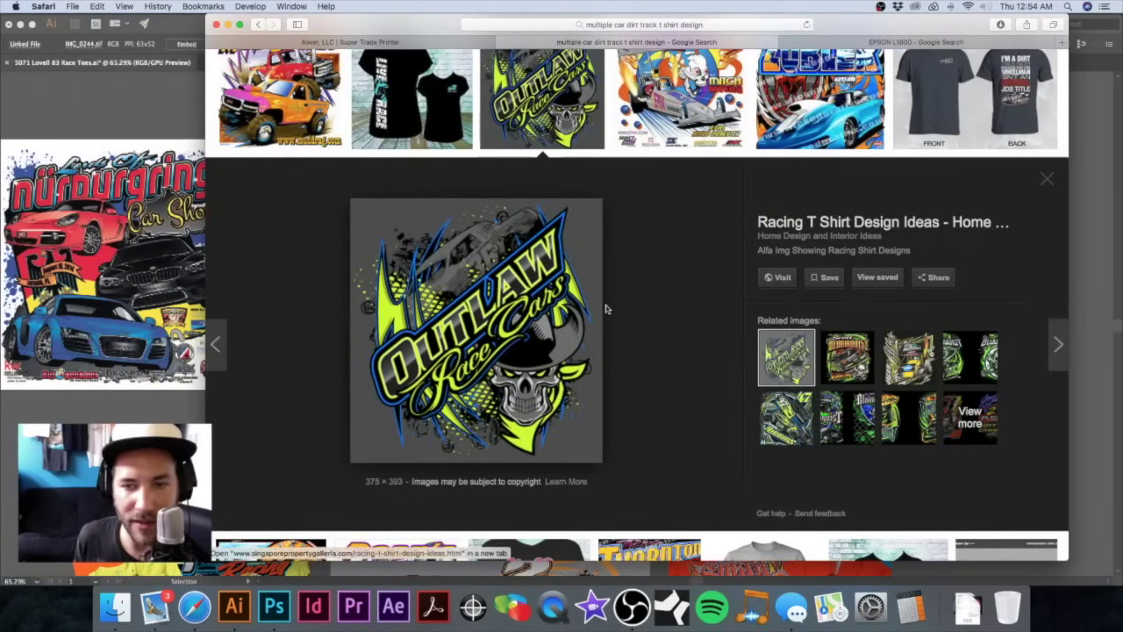
{"action": "left_click", "coordinate": [845, 358]}
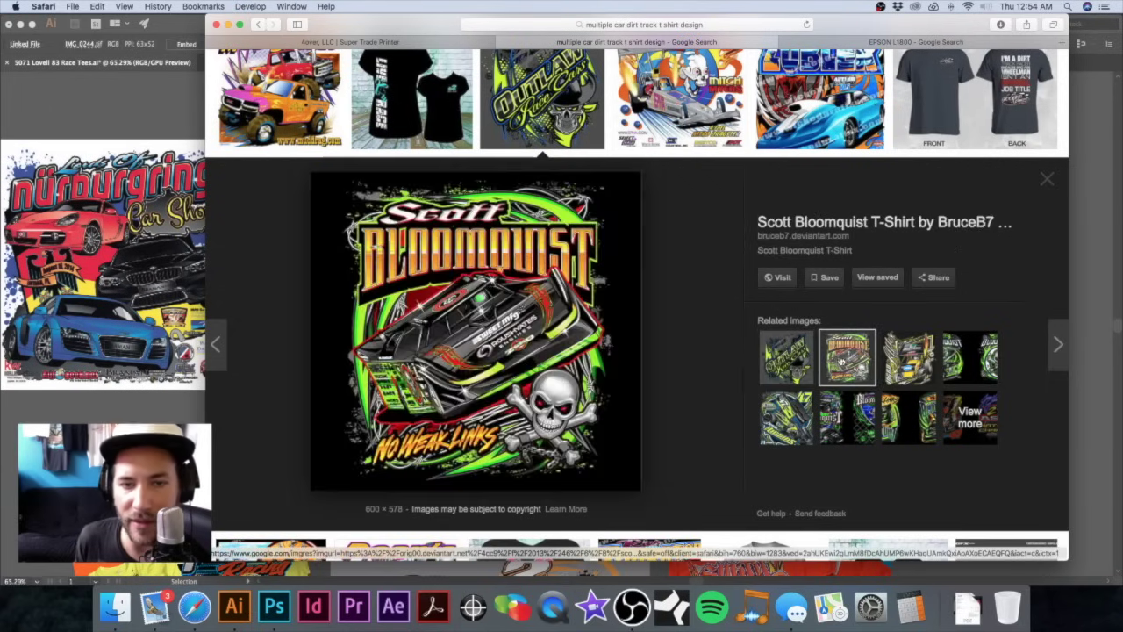
{"action": "left_click", "coordinate": [904, 358]}
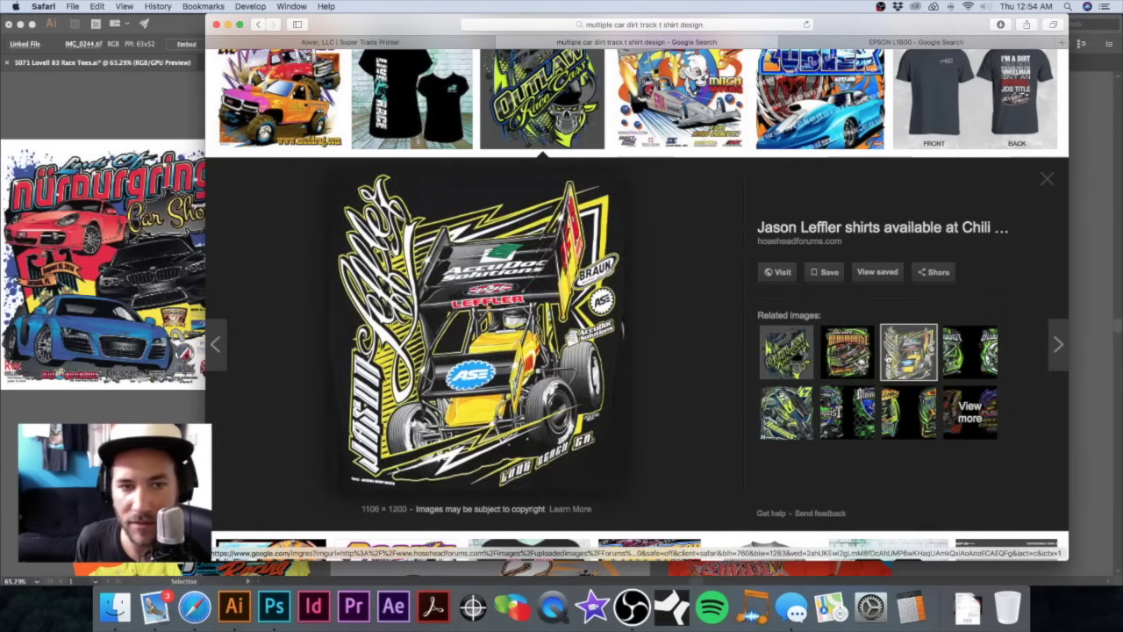
{"action": "left_click", "coordinate": [788, 417]}
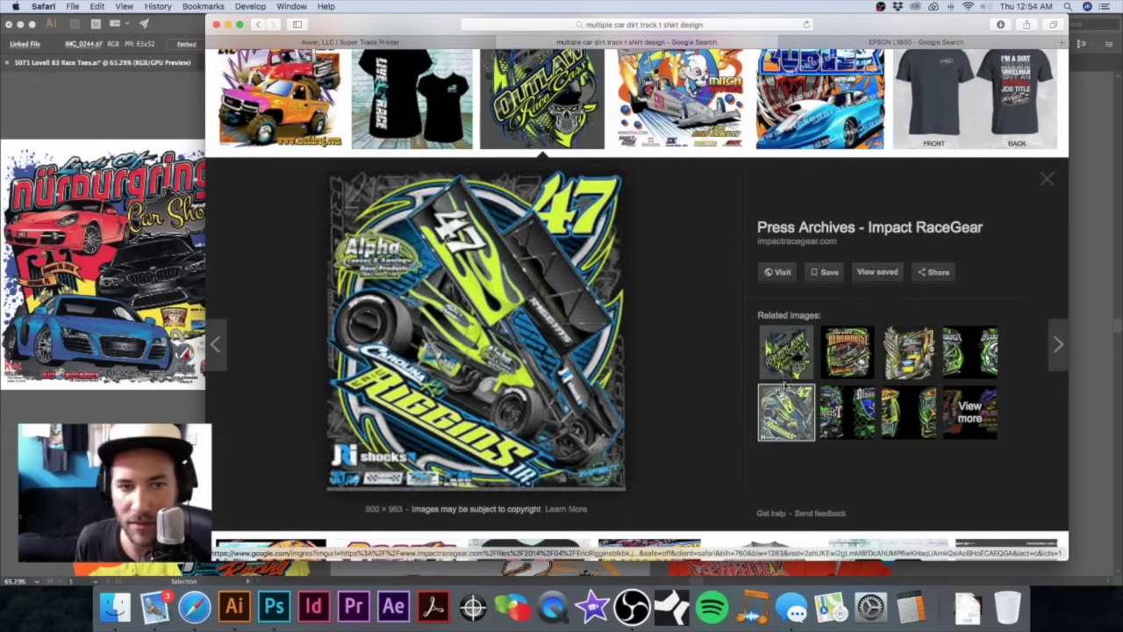
{"action": "left_click", "coordinate": [846, 423]}
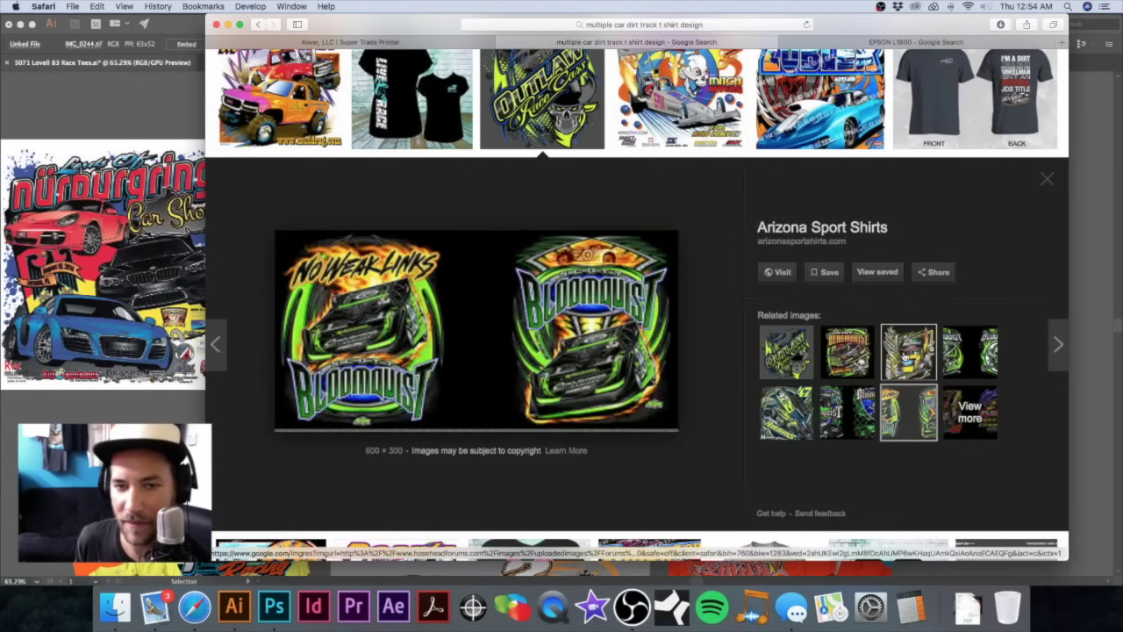
Step: Preview the black-and-yellow winged sprint car shirt among the related images, and look through further multi-car shirt results
{"action": "left_click", "coordinate": [906, 355]}
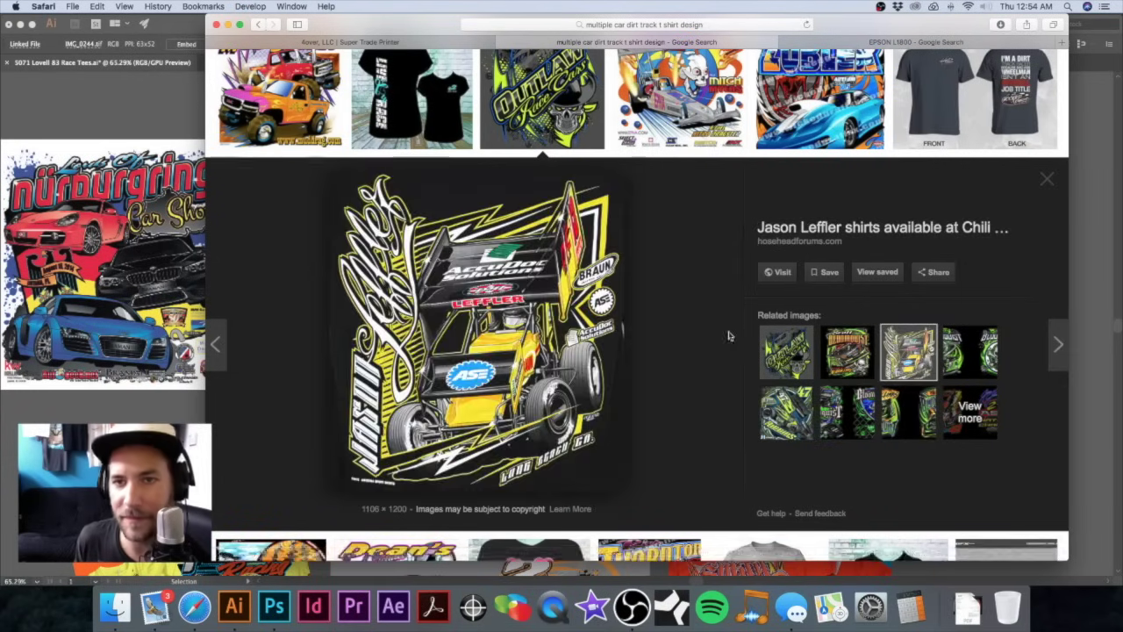
{"action": "scroll", "coordinate": [728, 333], "scroll_direction": "down", "scroll_amount": 10}
{"action": "scroll", "coordinate": [719, 399], "scroll_direction": "up", "scroll_amount": 4}
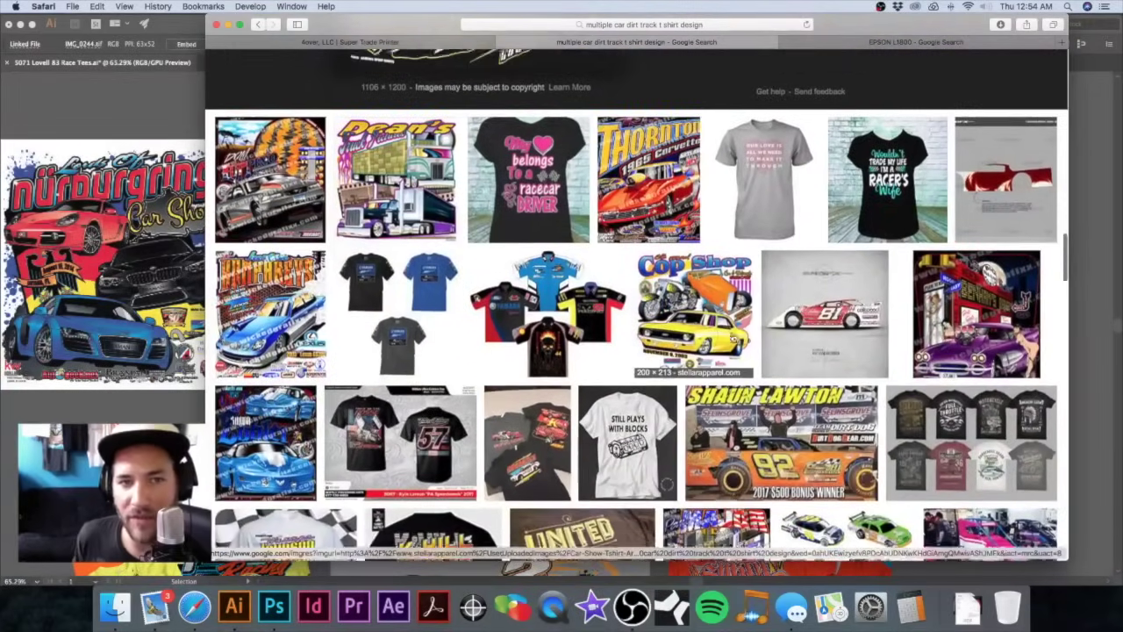
{"action": "scroll", "coordinate": [667, 304], "scroll_direction": "down", "scroll_amount": 6}
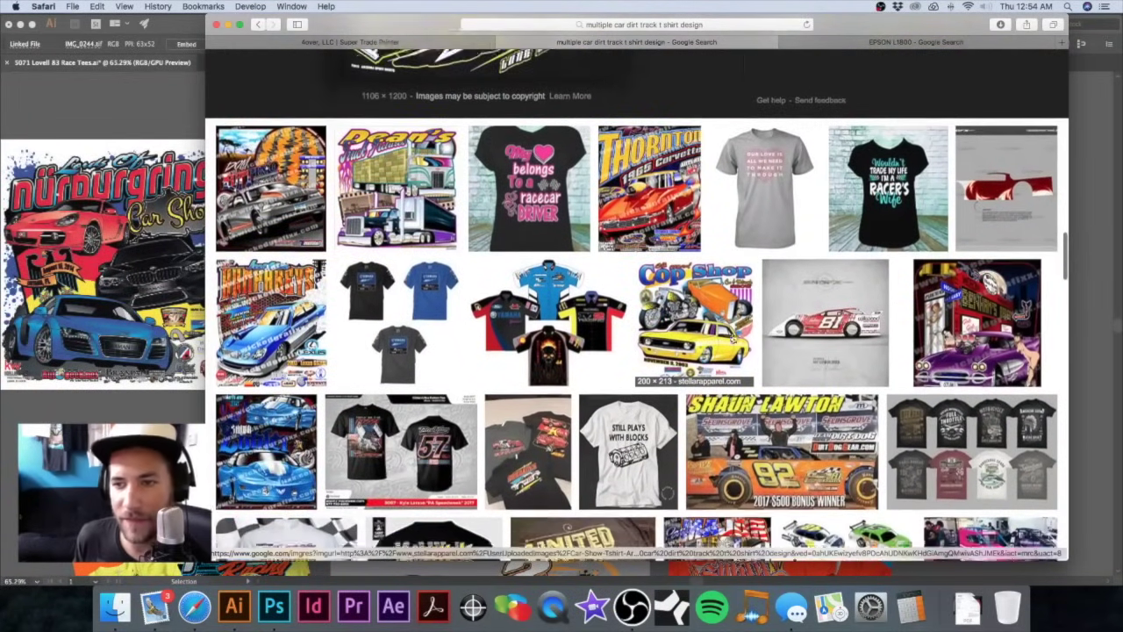
{"action": "scroll", "coordinate": [478, 425], "scroll_direction": "up", "scroll_amount": 2}
{"action": "scroll", "coordinate": [479, 425], "scroll_direction": "down", "scroll_amount": 3}
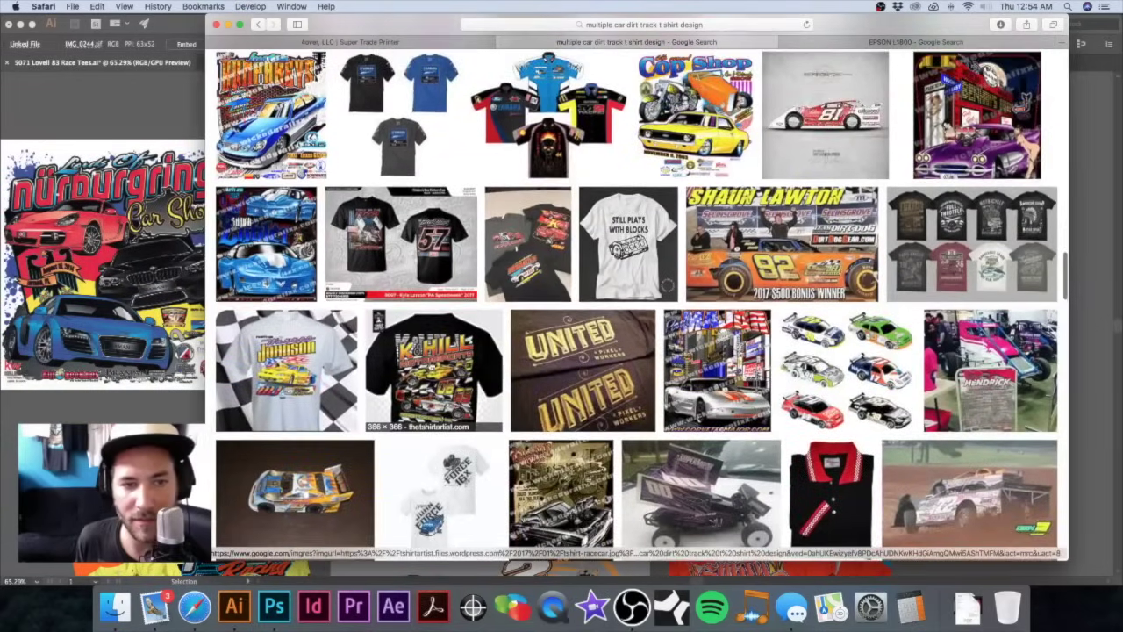
Step: Preview the K & Hill Motorsports two-car shirt and the blue Wicked Grafixx Outlaw 10.5 shirt to study their layouts
{"action": "left_click", "coordinate": [436, 365]}
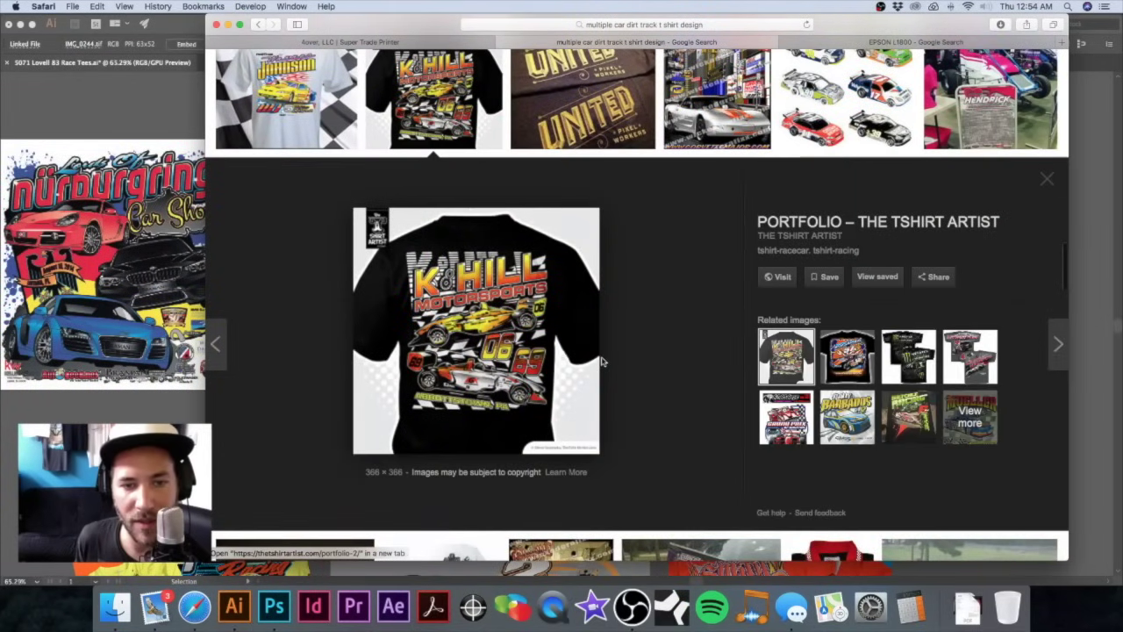
{"action": "scroll", "coordinate": [600, 359], "scroll_direction": "up", "scroll_amount": 5}
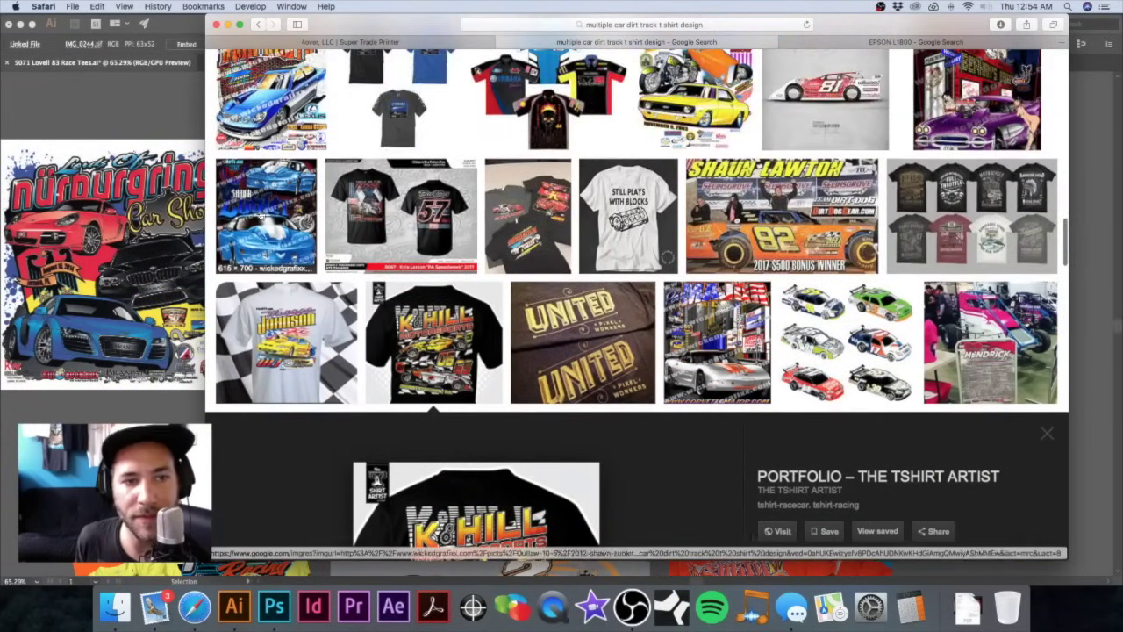
{"action": "left_click", "coordinate": [262, 215]}
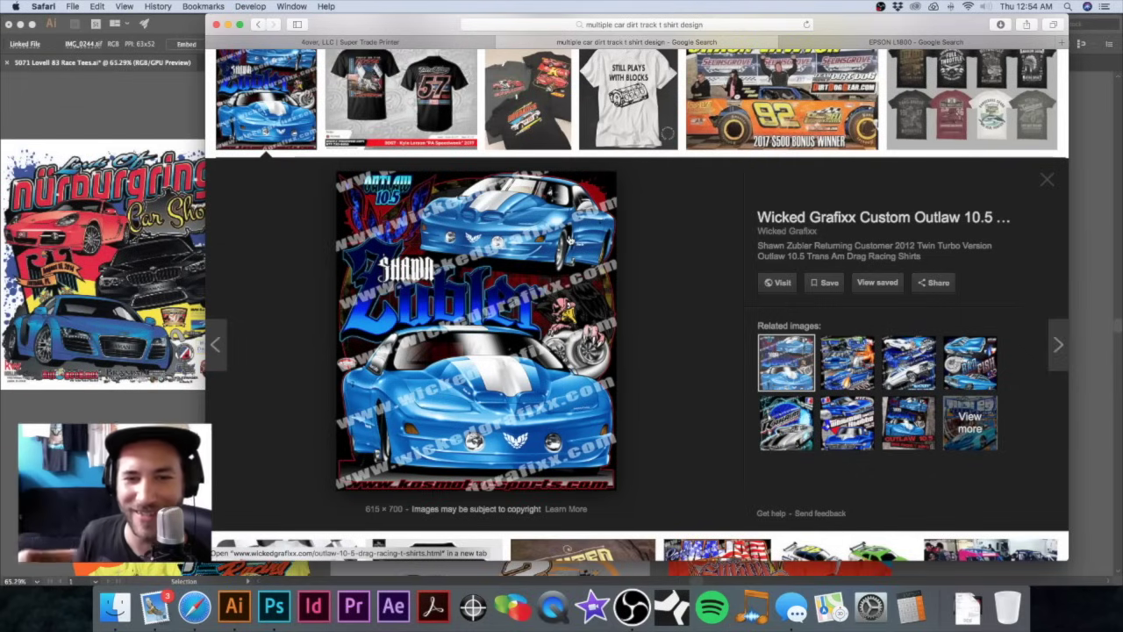
Step: Switch back to Illustrator, deselect the car image, and set the Pink spot swatch to 68% magenta
{"action": "left_click", "coordinate": [161, 108]}
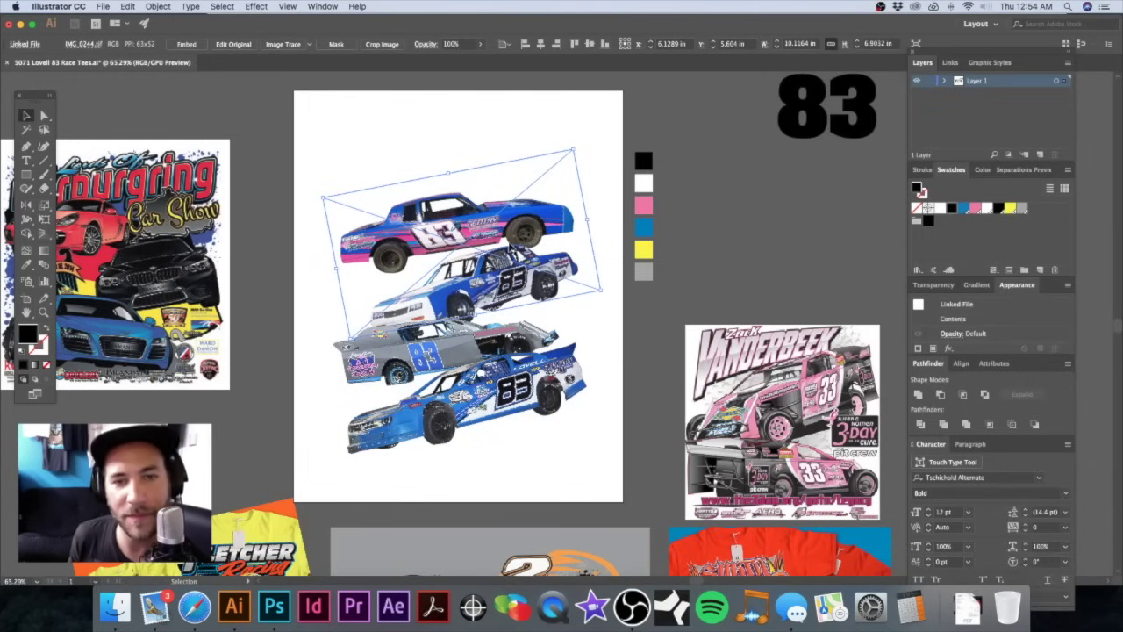
{"action": "scroll", "coordinate": [452, 327], "scroll_direction": "left", "scroll_amount": 2}
{"action": "scroll", "coordinate": [452, 327], "scroll_direction": "down", "scroll_amount": 1}
{"action": "left_click", "coordinate": [502, 111]}
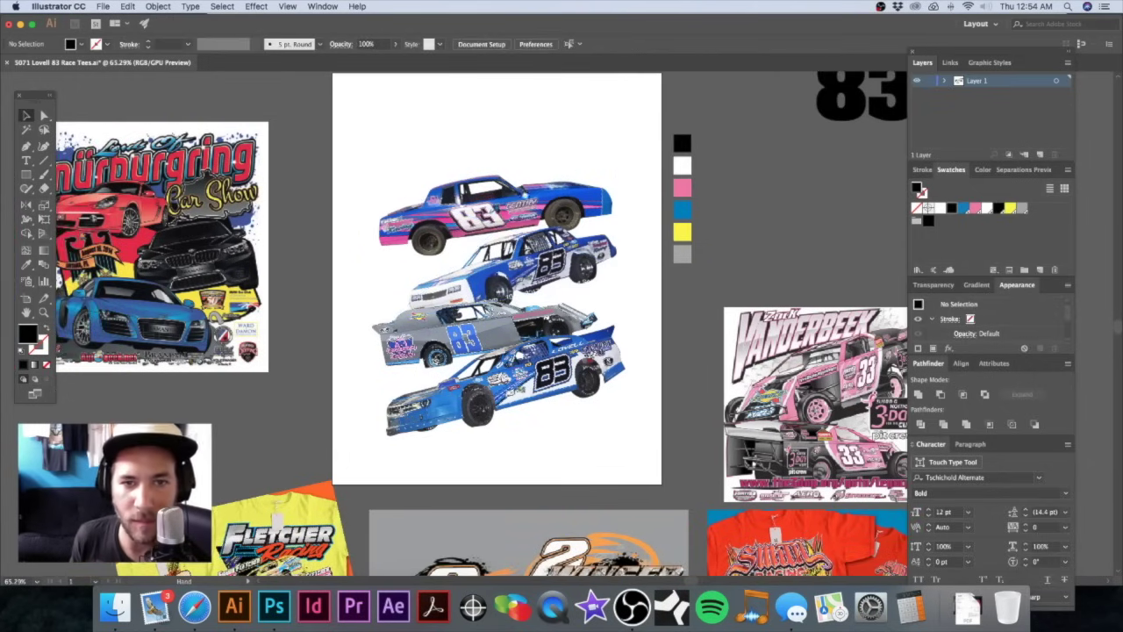
{"action": "scroll", "coordinate": [522, 193], "scroll_direction": "left", "scroll_amount": 2}
{"action": "scroll", "coordinate": [521, 193], "scroll_direction": "down", "scroll_amount": 1}
{"action": "double_click", "coordinate": [974, 209]}
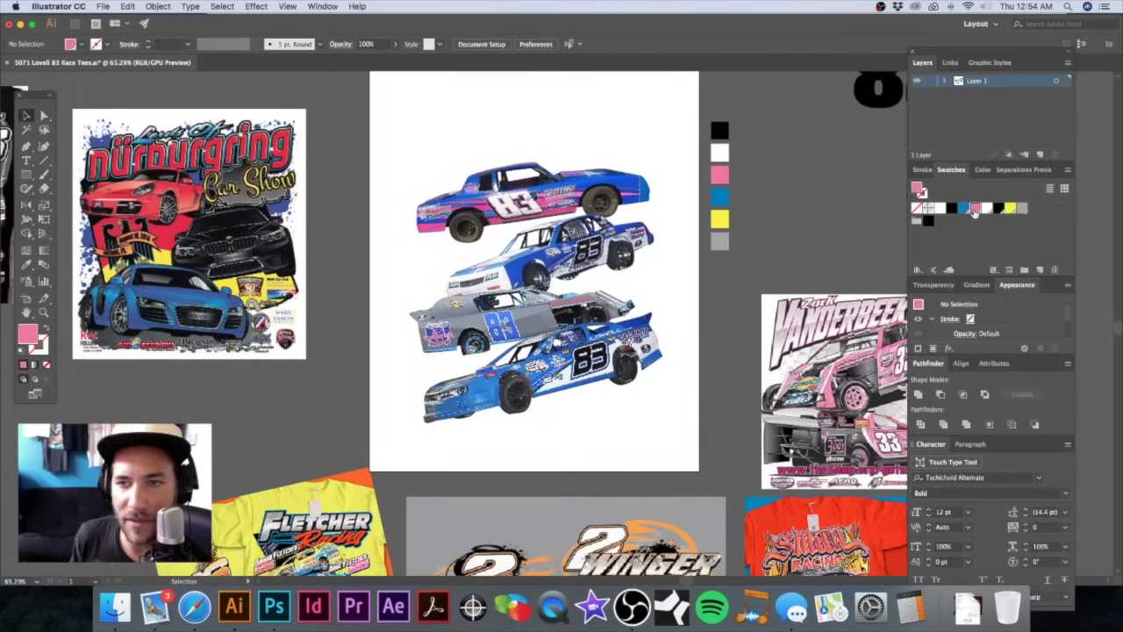
{"action": "left_click_drag", "start_coordinate": [800, 294], "coordinate": [812, 294]}
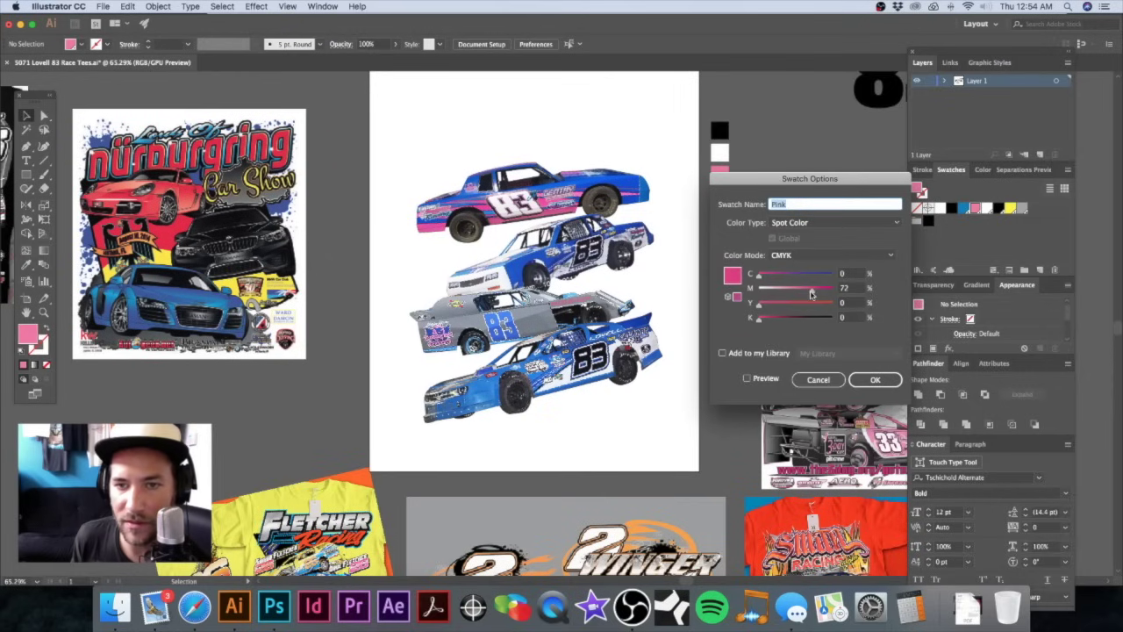
{"action": "left_click", "coordinate": [873, 381]}
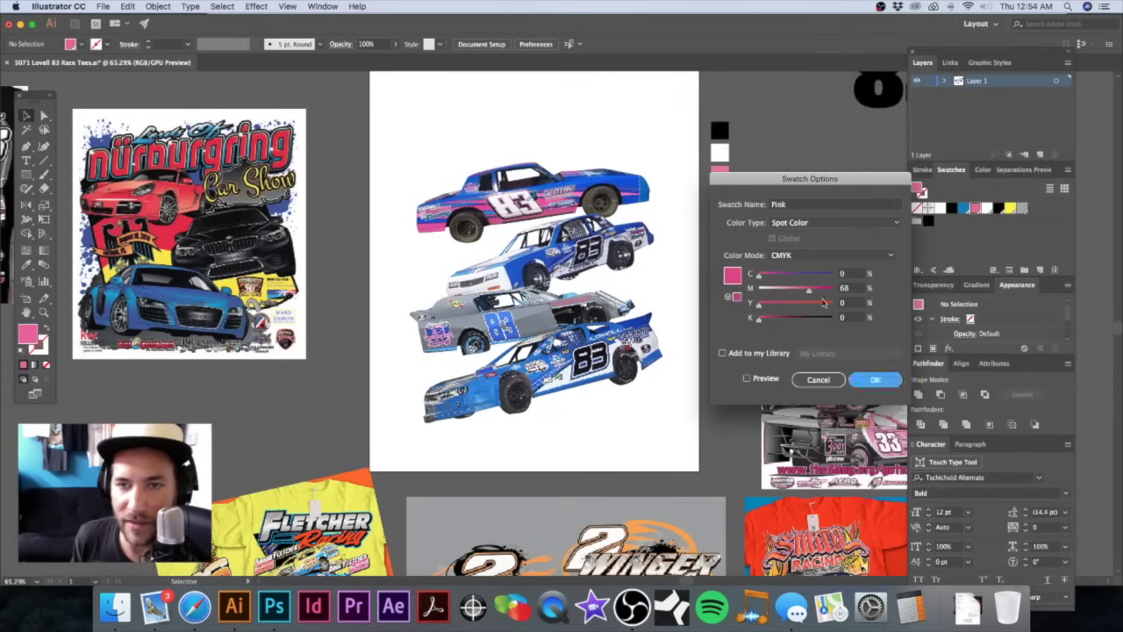
Step: Adjust the Royal spot swatch of the blue palette square to 100% cyan and 41% magenta
{"action": "left_click_drag", "start_coordinate": [658, 224], "coordinate": [670, 226]}
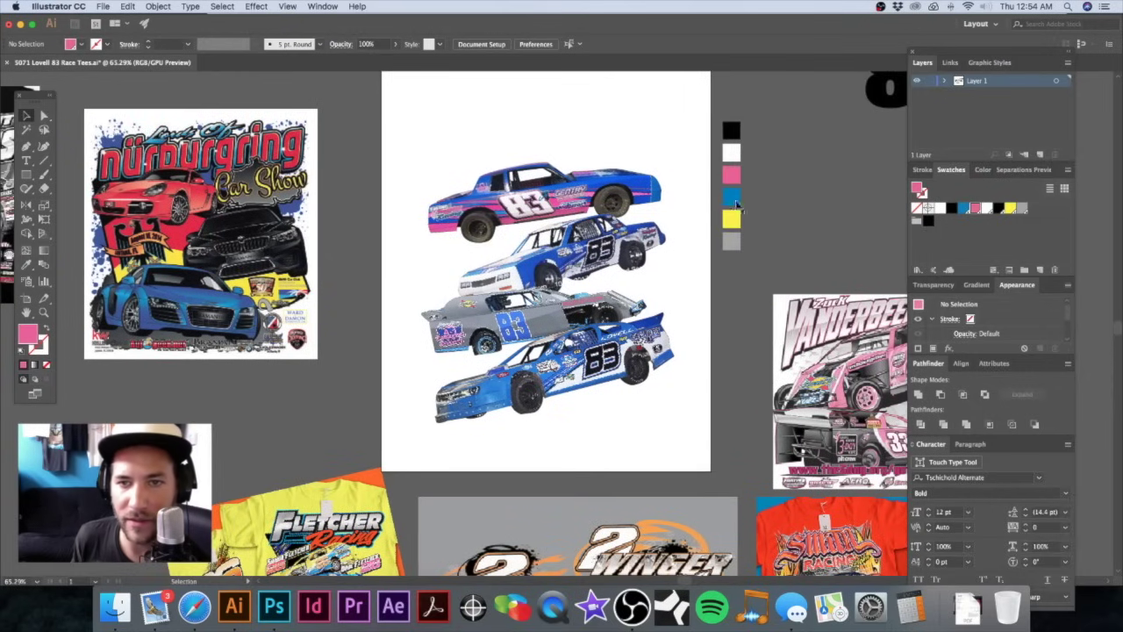
{"action": "left_click", "coordinate": [735, 199]}
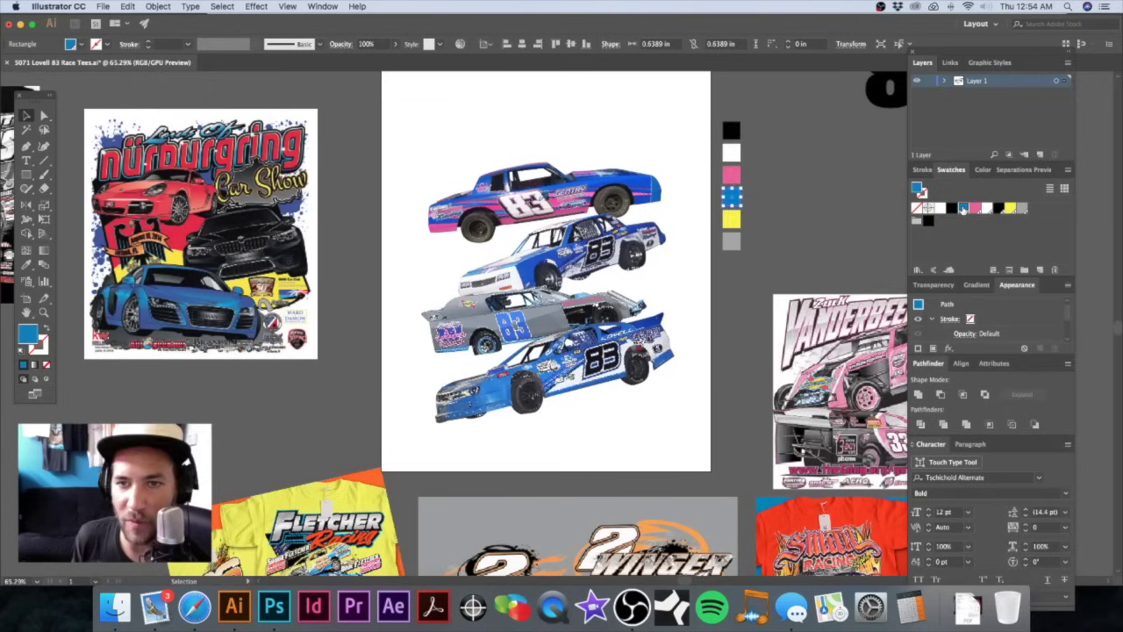
{"action": "double_click", "coordinate": [963, 208]}
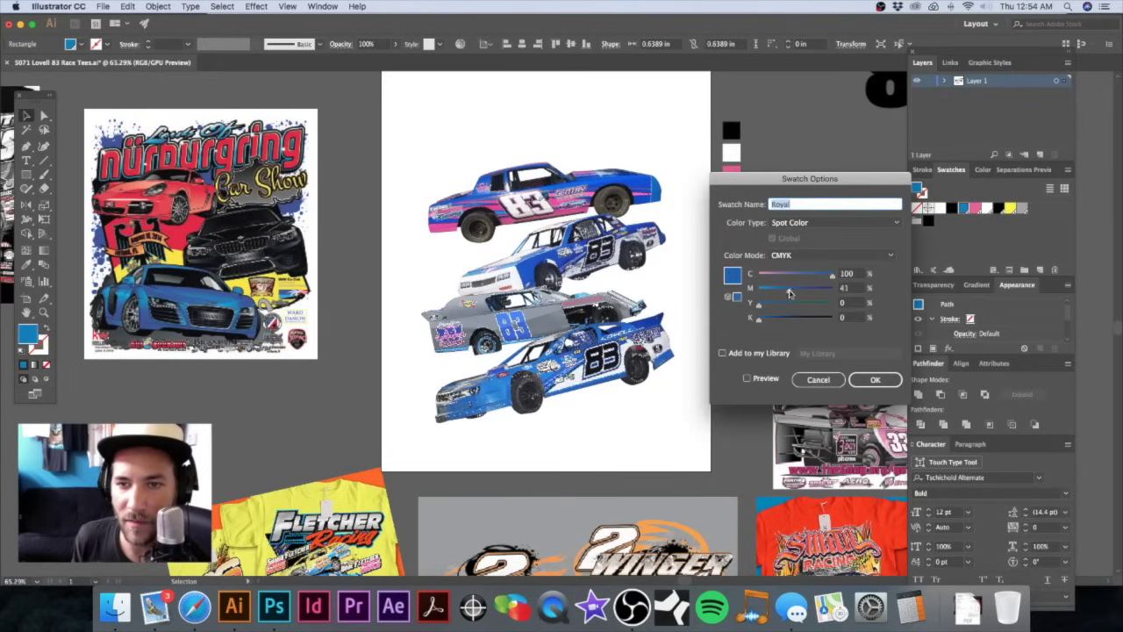
{"action": "left_click", "coordinate": [874, 377]}
{"action": "left_click", "coordinate": [793, 233]}
Step: Compare the stacked cars with the reference racing shirts and the LOVELL 83 lettering samples around the artboard
{"action": "left_click_drag", "start_coordinate": [721, 355], "coordinate": [676, 250]}
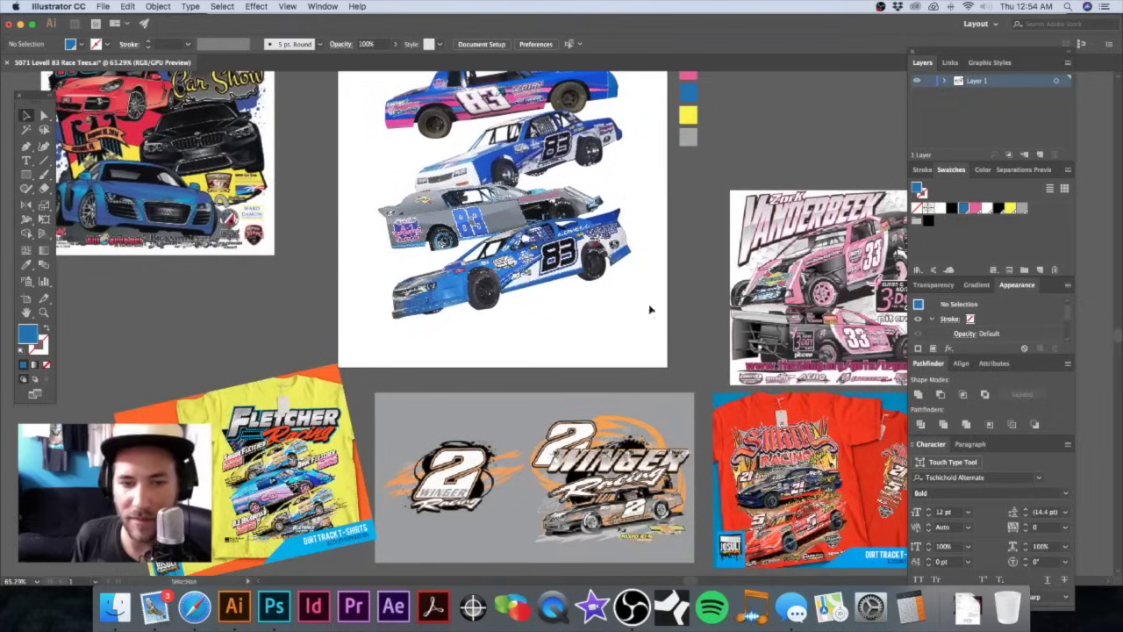
{"action": "left_click_drag", "start_coordinate": [606, 311], "coordinate": [621, 236]}
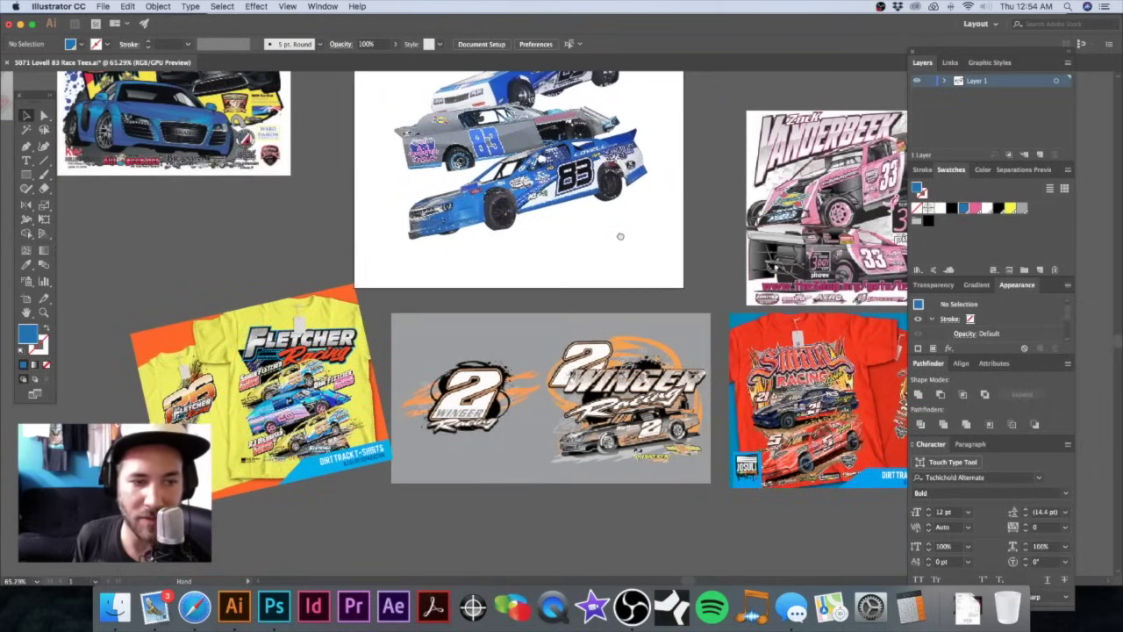
{"action": "left_click_drag", "start_coordinate": [620, 236], "coordinate": [624, 480]}
{"action": "left_click", "coordinate": [665, 372], "text": "alt+super"}
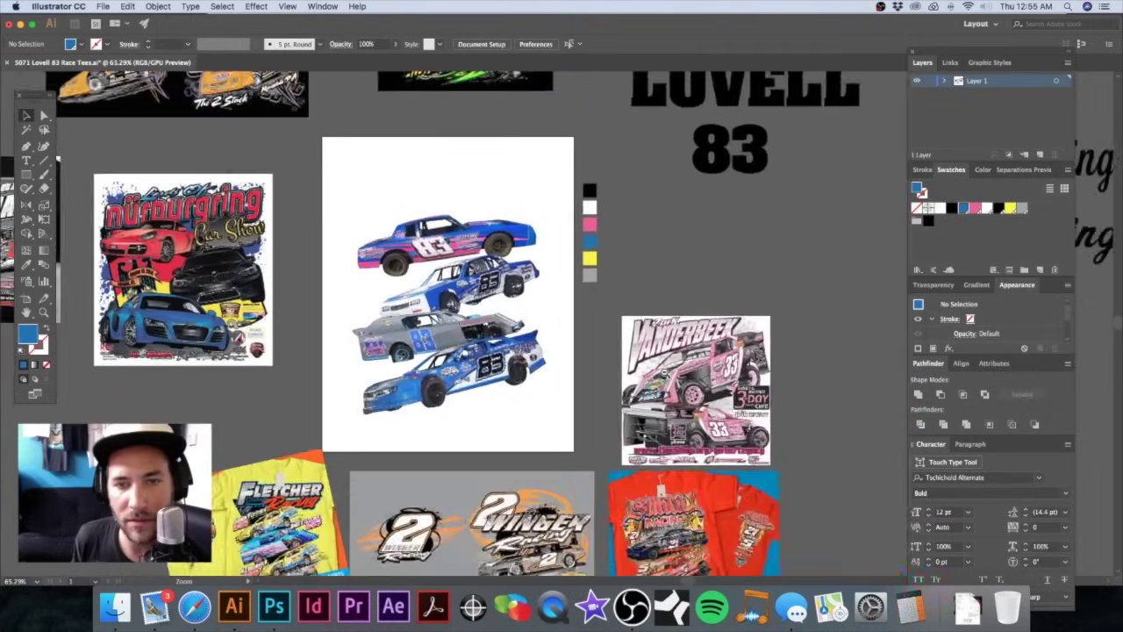
{"action": "left_click", "coordinate": [677, 269], "text": "alt+super"}
{"action": "left_click_drag", "start_coordinate": [654, 310], "coordinate": [657, 350]}
{"action": "scroll", "coordinate": [700, 287], "scroll_direction": "left", "scroll_amount": 3}
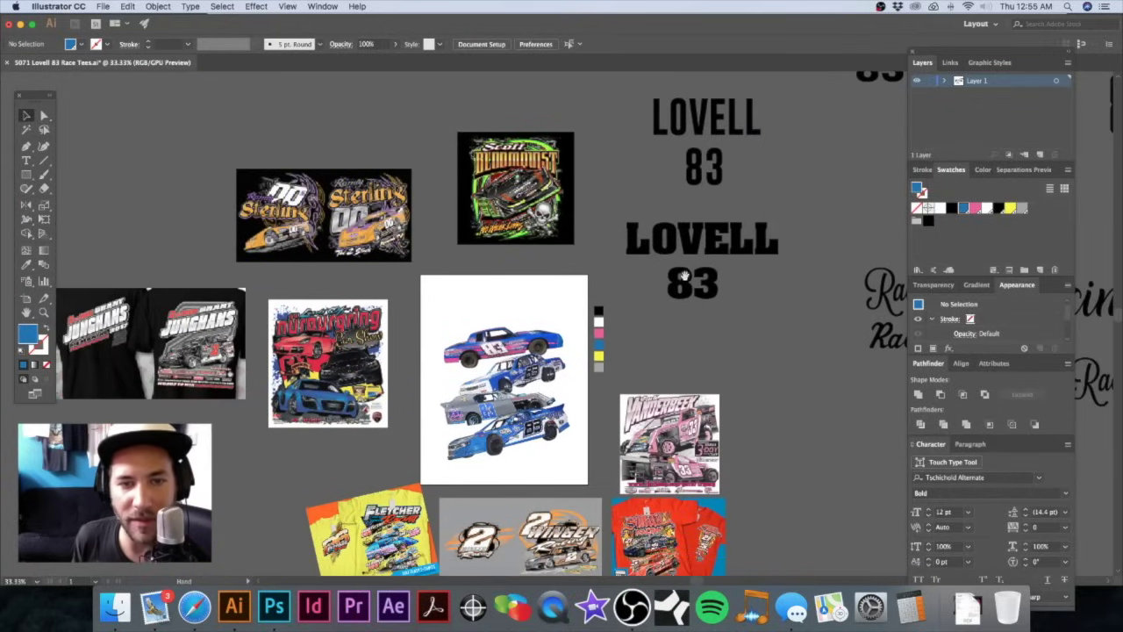
Step: Switch to Finder, examine the Team 55 Hulk Tees design, and bring the NFL-Texans font folder into view
{"action": "left_click", "coordinate": [103, 618]}
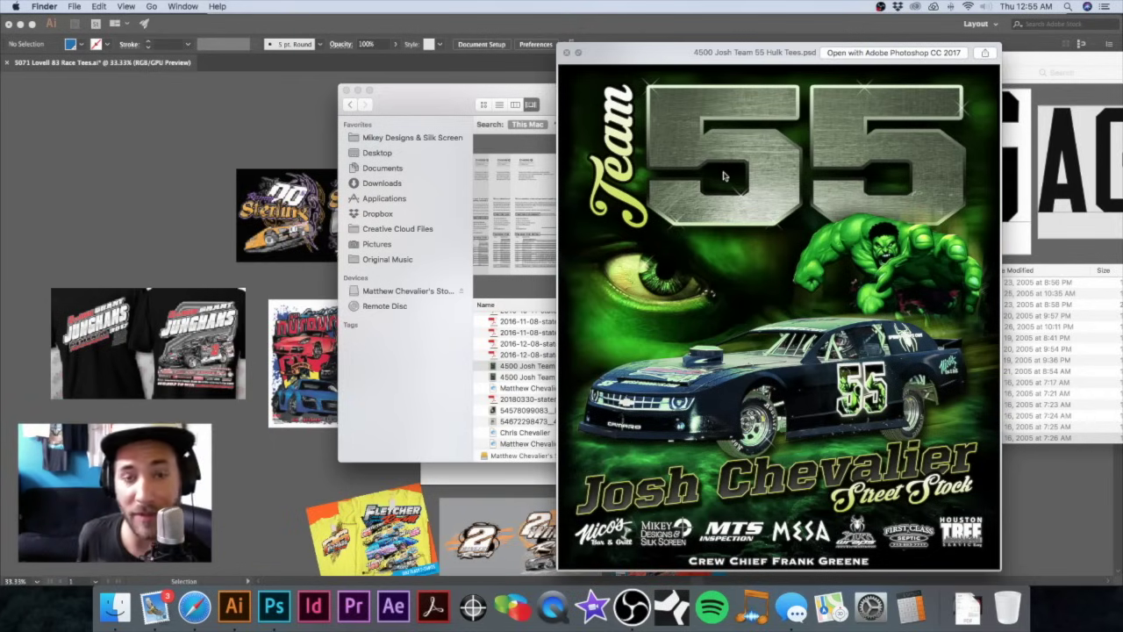
{"action": "key", "text": "space"}
{"action": "left_click_drag", "start_coordinate": [742, 93], "coordinate": [876, 122]}
{"action": "left_click_drag", "start_coordinate": [946, 71], "coordinate": [855, 69]}
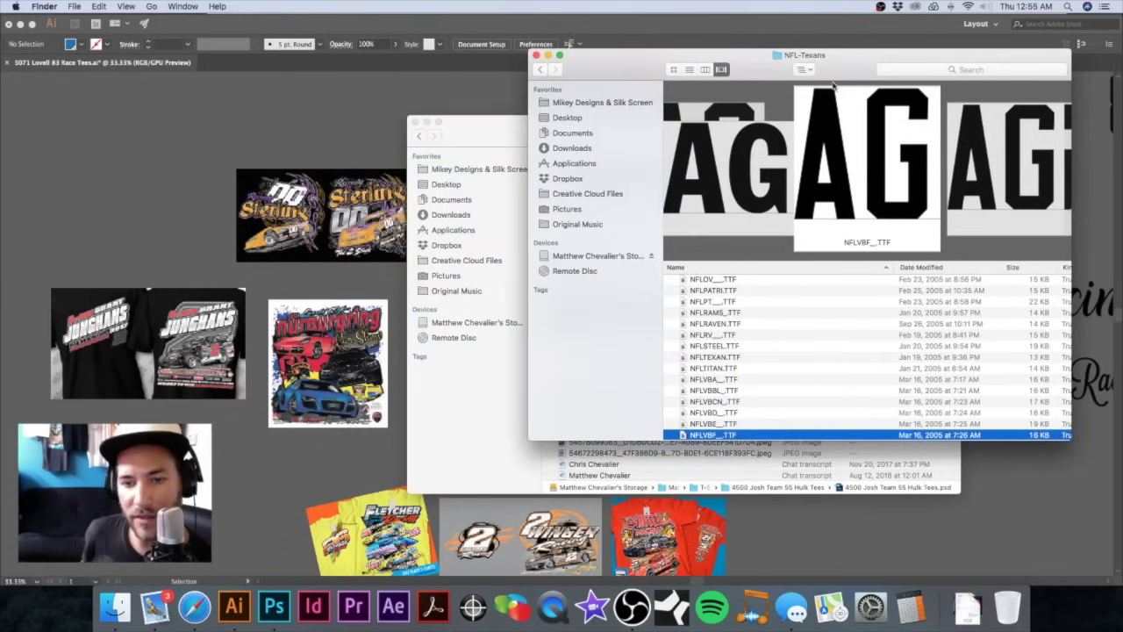
Step: Preview the NFL and varsity TTF files in the NFL-Texans folder one after another to compare block letters and numerals
{"action": "key", "text": "space"}
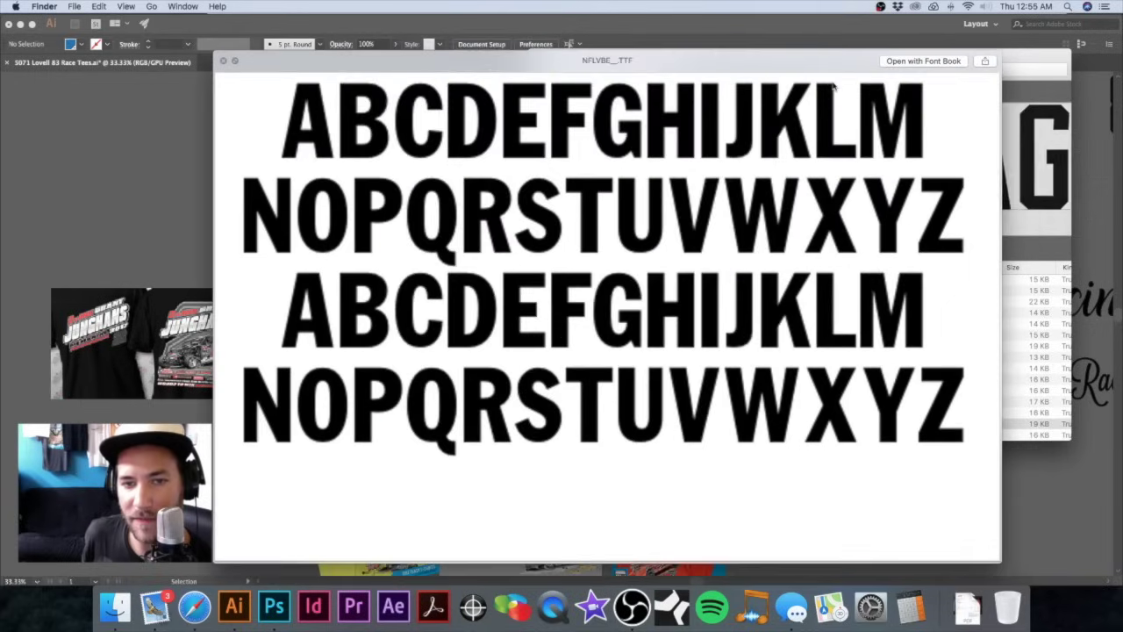
{"action": "key", "text": "Down"}
{"action": "key", "text": "Down"}
{"action": "key", "text": "Down"}
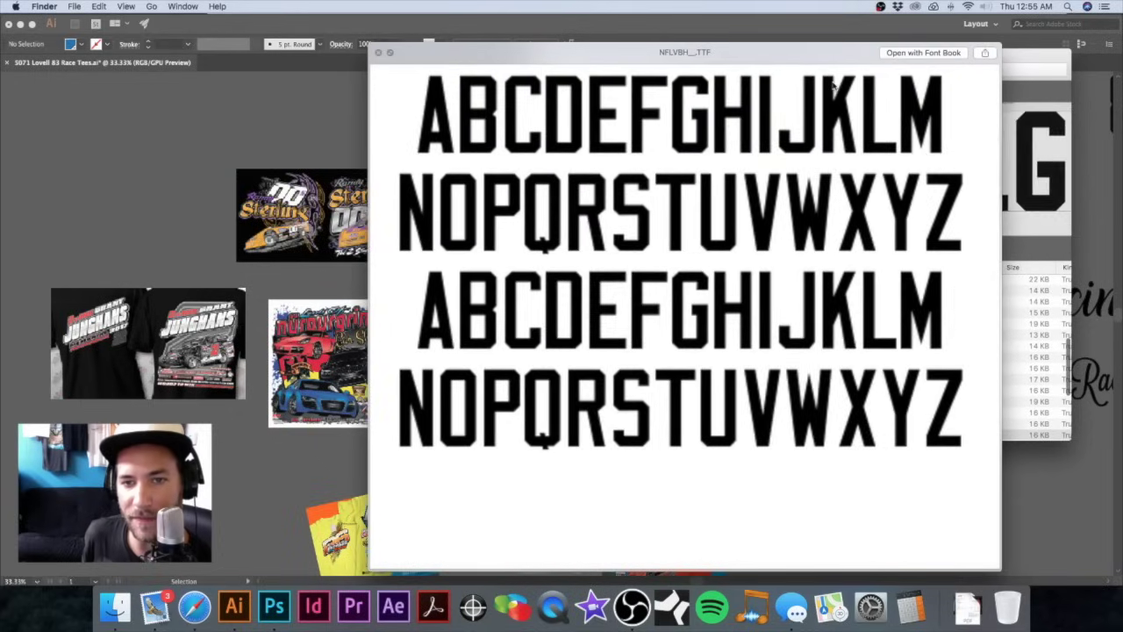
{"action": "key", "text": "Down"}
{"action": "key", "text": "Up"}
{"action": "key", "text": "Down"}
{"action": "key", "text": "Down"}
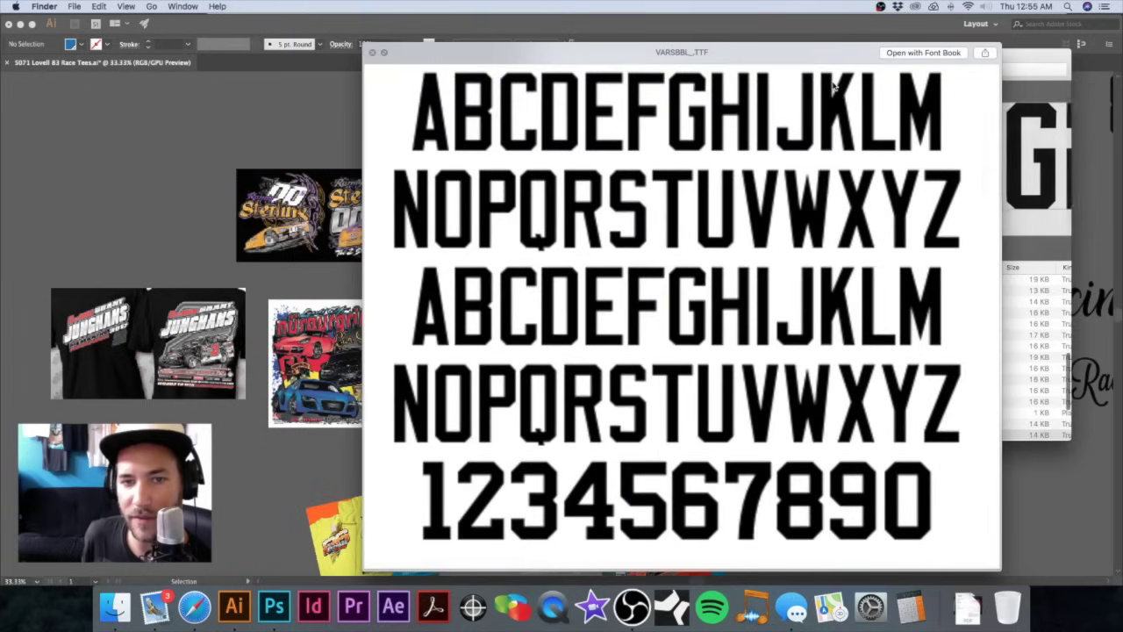
{"action": "key", "text": "Down"}
{"action": "key", "text": "Down"}
{"action": "key", "text": "Down"}
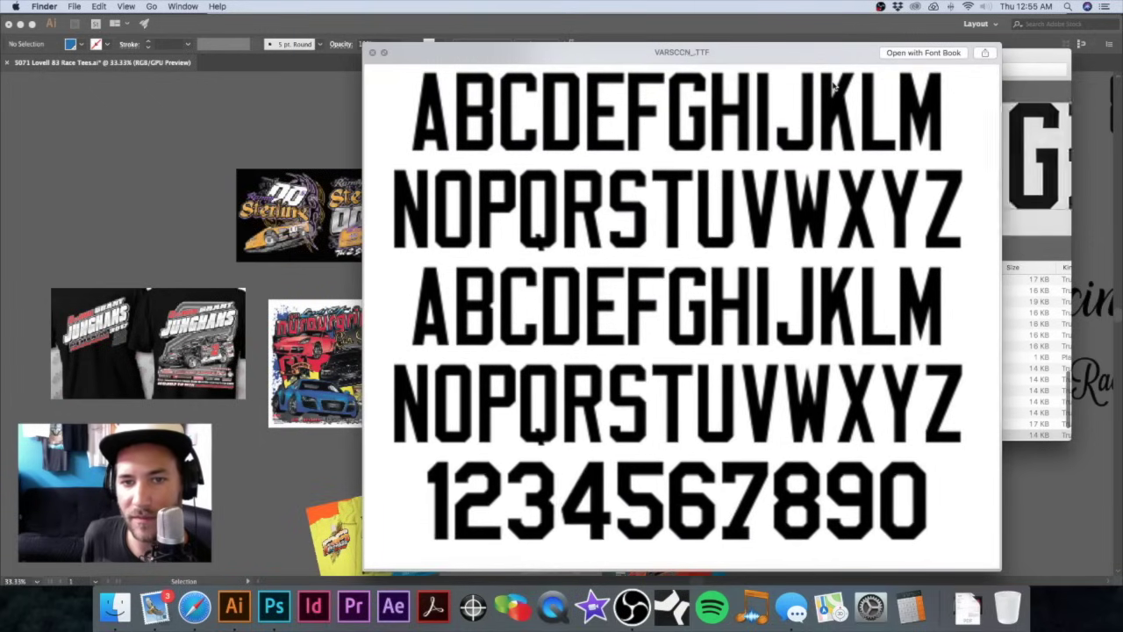
{"action": "key", "text": "Down"}
{"action": "key", "text": "Down"}
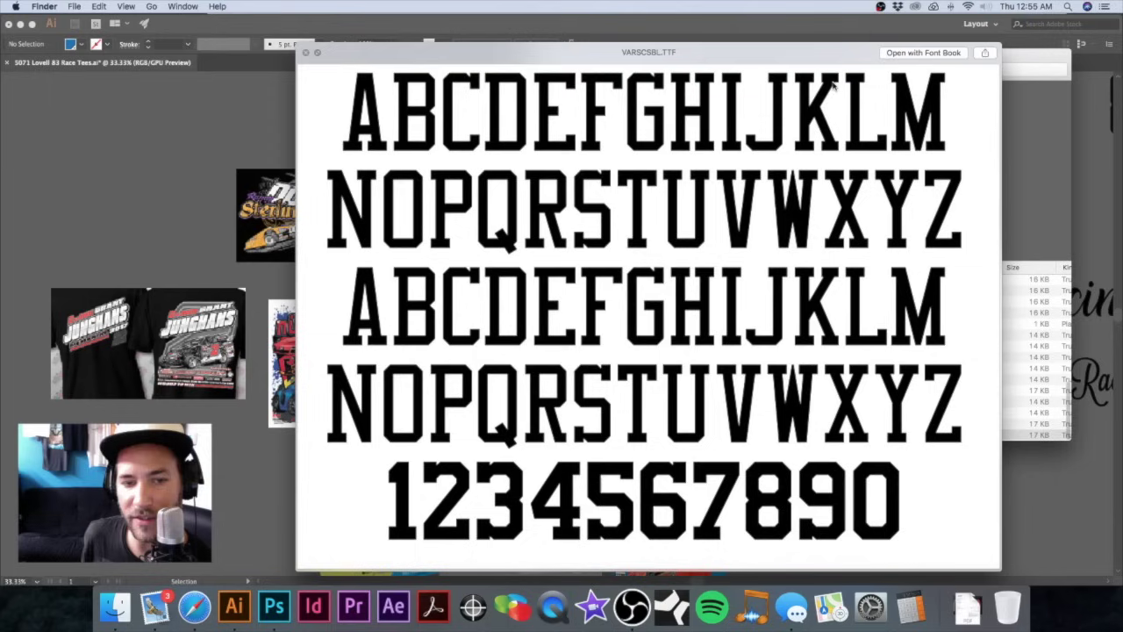
{"action": "key", "text": "Up"}
{"action": "key", "text": "Up"}
{"action": "key", "text": "Up"}
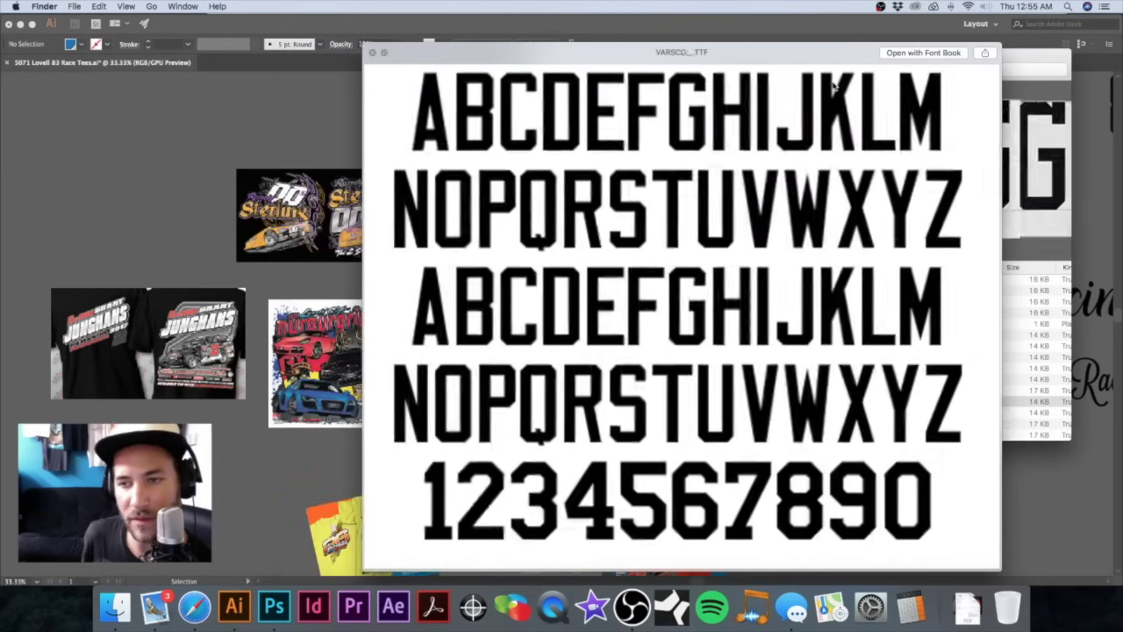
{"action": "key", "text": "space"}
Step: Return to Illustrator and examine the lettering styles on the reference racing shirts around the artboard
{"action": "left_click", "coordinate": [342, 117]}
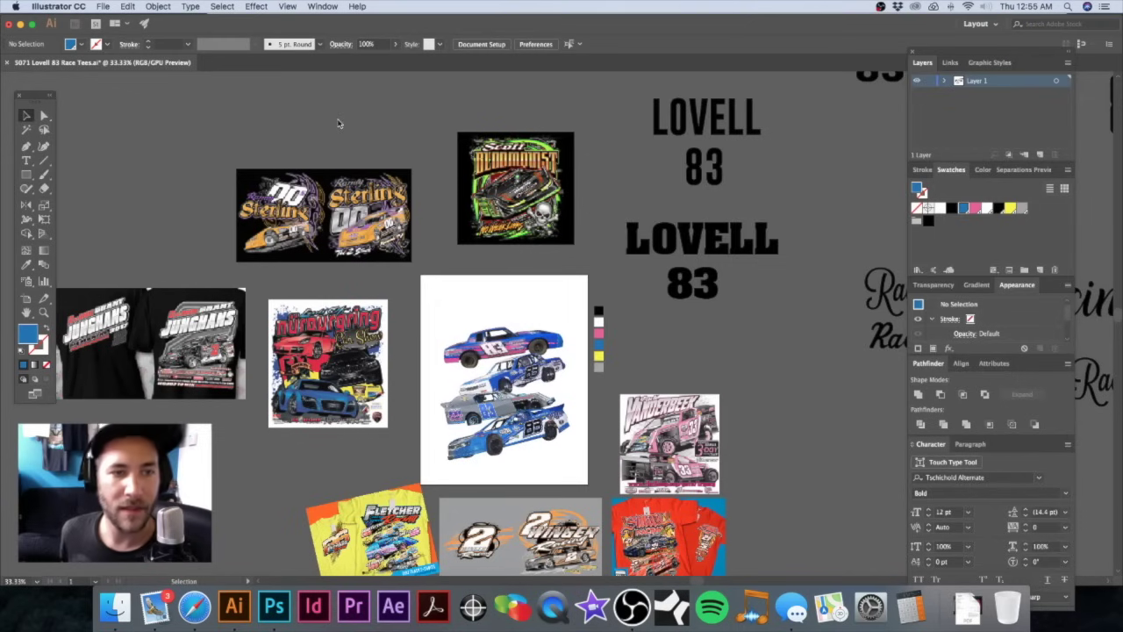
{"action": "left_click_drag", "start_coordinate": [332, 283], "coordinate": [426, 237]}
{"action": "left_click_drag", "start_coordinate": [262, 289], "coordinate": [470, 275]}
{"action": "left_click_drag", "start_coordinate": [413, 150], "coordinate": [363, 269]}
{"action": "left_click", "coordinate": [678, 302], "text": "alt+super"}
{"action": "left_click", "coordinate": [678, 302], "text": "alt+super"}
{"action": "left_click", "coordinate": [679, 302], "text": "alt+super"}
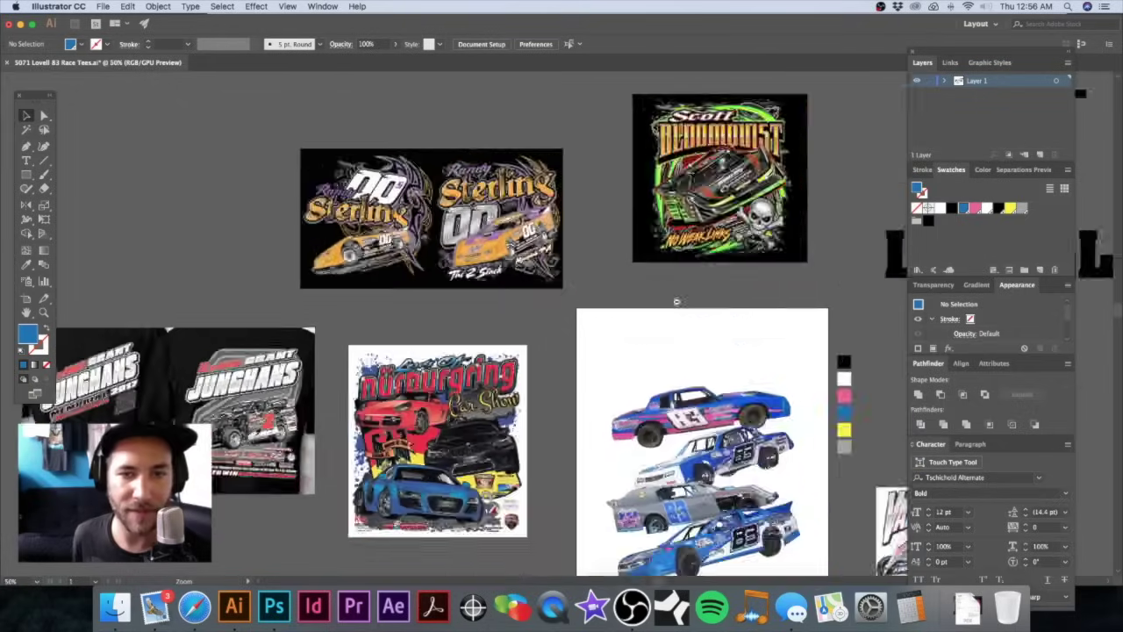
{"action": "left_click", "coordinate": [678, 301], "text": "alt+super"}
{"action": "left_click", "coordinate": [677, 302], "text": "alt+super"}
Step: Duplicate the slab-serif LOVELL and 83 text into the empty area beside the reference shirts and set its font to Impact
{"action": "left_click_drag", "start_coordinate": [665, 301], "coordinate": [687, 427]}
{"action": "left_click", "coordinate": [449, 44]}
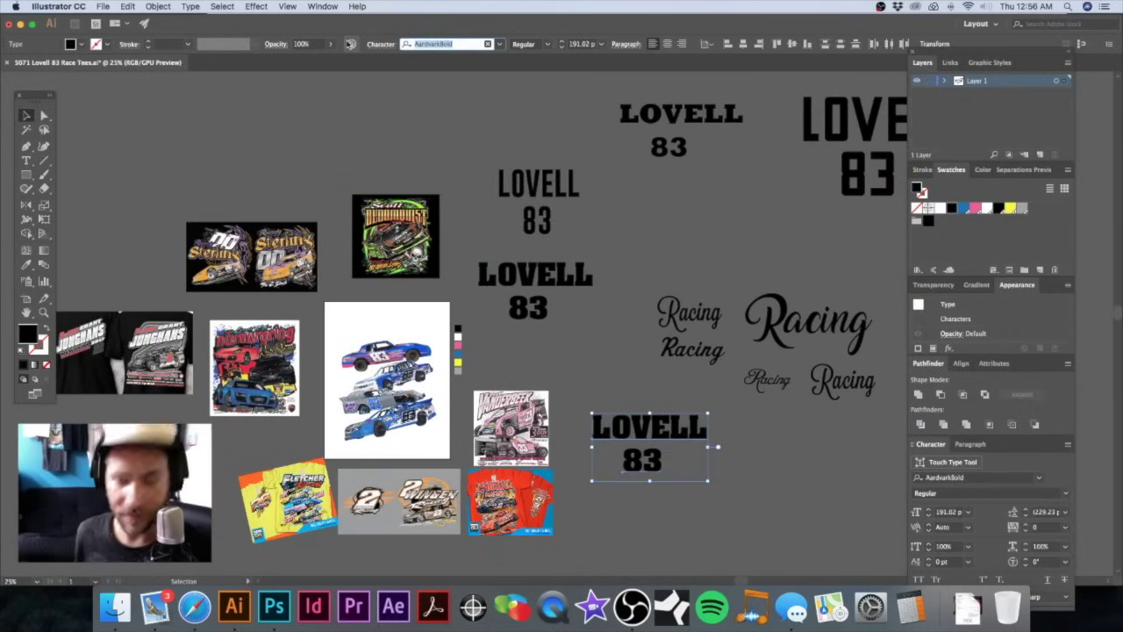
{"action": "type", "text": "impact"}
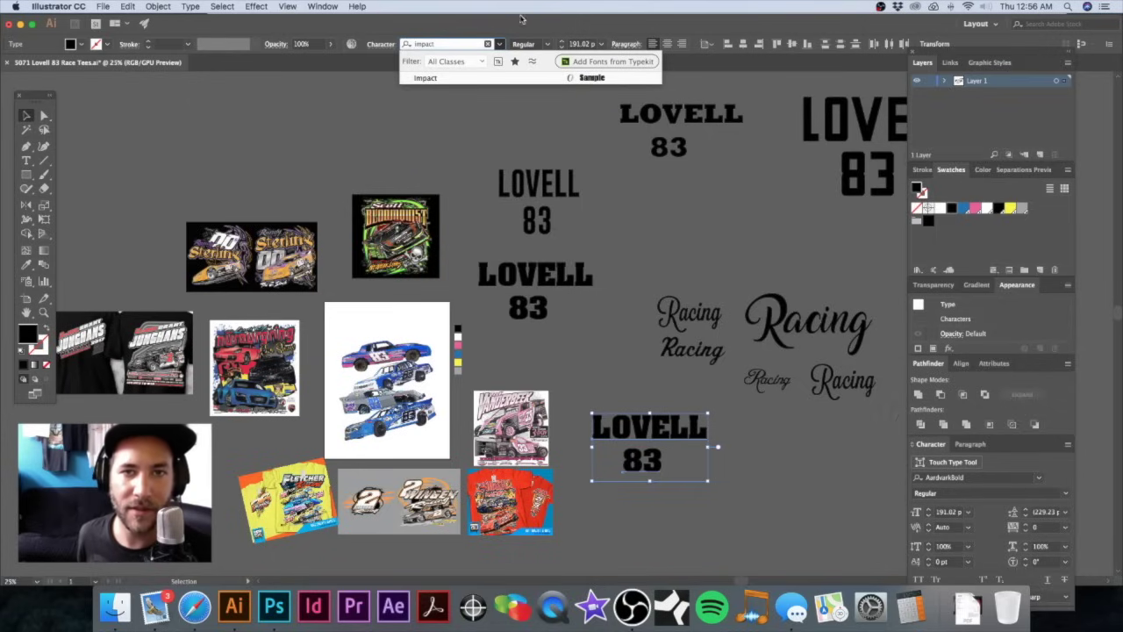
{"action": "key", "text": "Return"}
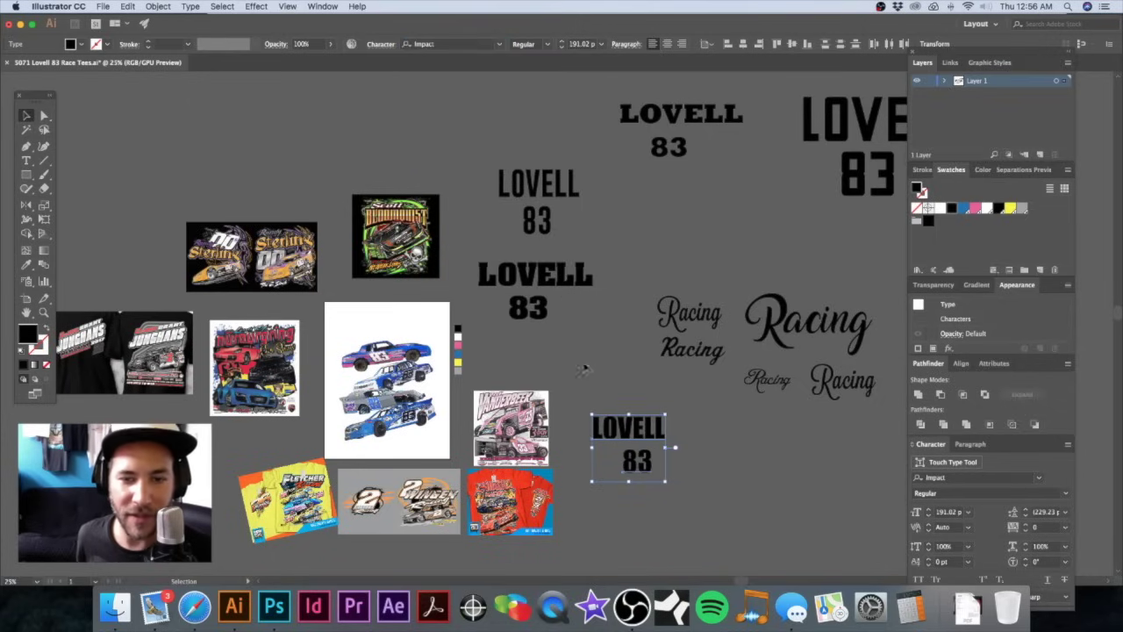
Step: Move the Impact LOVELL text slightly upward and centre the 83 beneath it with a gap
{"action": "left_click", "coordinate": [622, 343]}
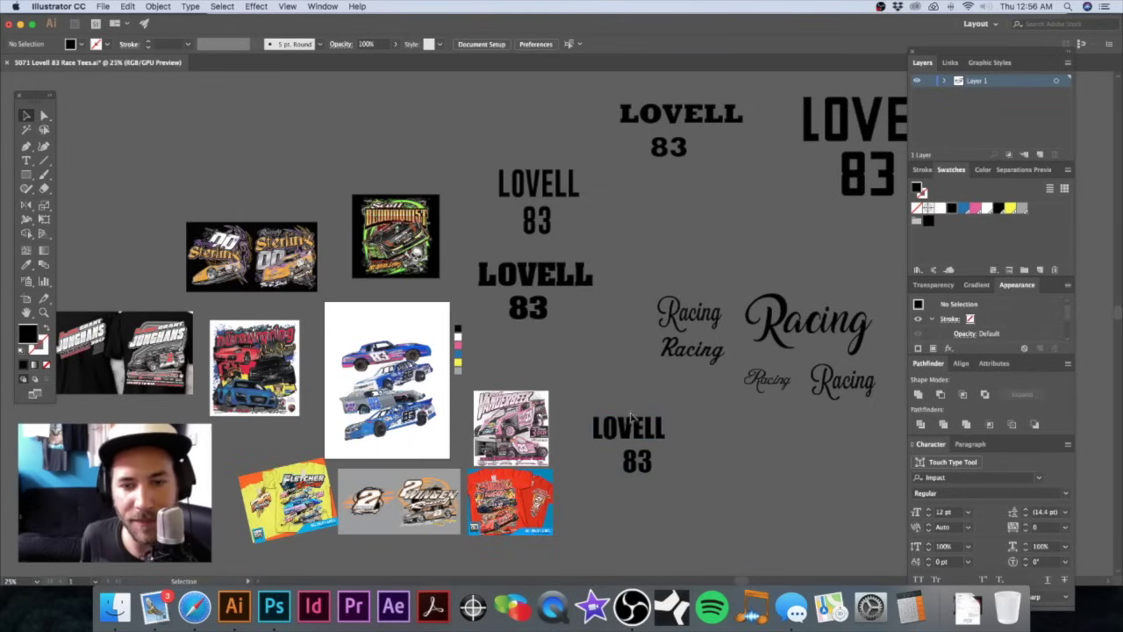
{"action": "left_click_drag", "start_coordinate": [631, 430], "coordinate": [628, 408]}
{"action": "left_click_drag", "start_coordinate": [636, 464], "coordinate": [615, 426]}
{"action": "left_click", "coordinate": [604, 370]}
{"action": "left_click", "coordinate": [618, 404]}
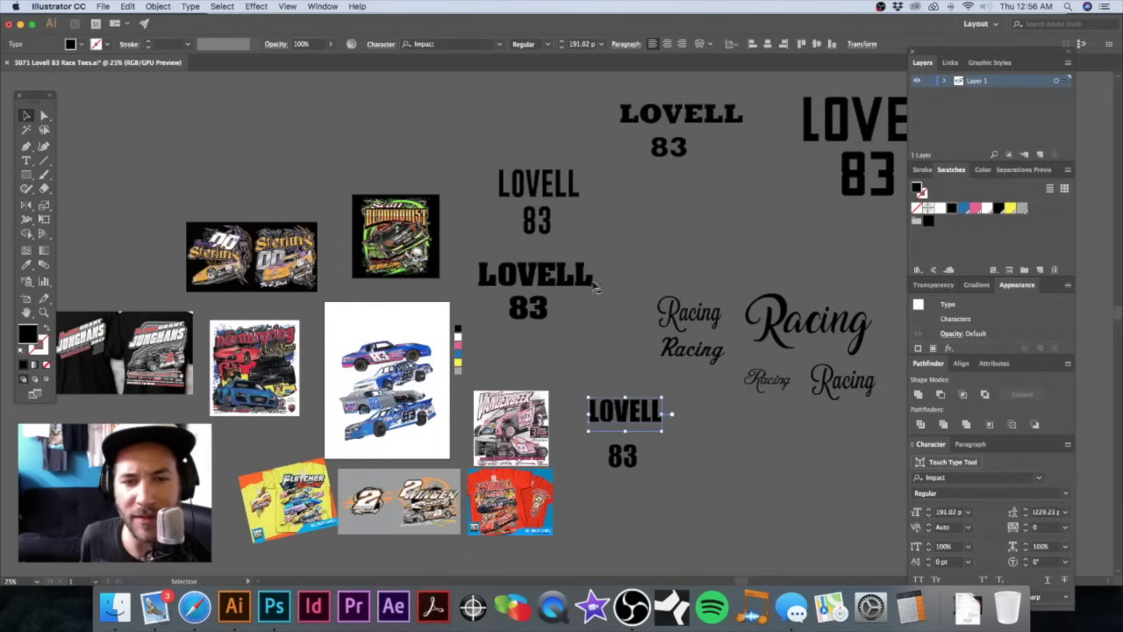
{"action": "scroll", "coordinate": [596, 333], "scroll_direction": "down", "scroll_amount": 5}
{"action": "scroll", "coordinate": [597, 333], "scroll_direction": "right", "scroll_amount": 4}
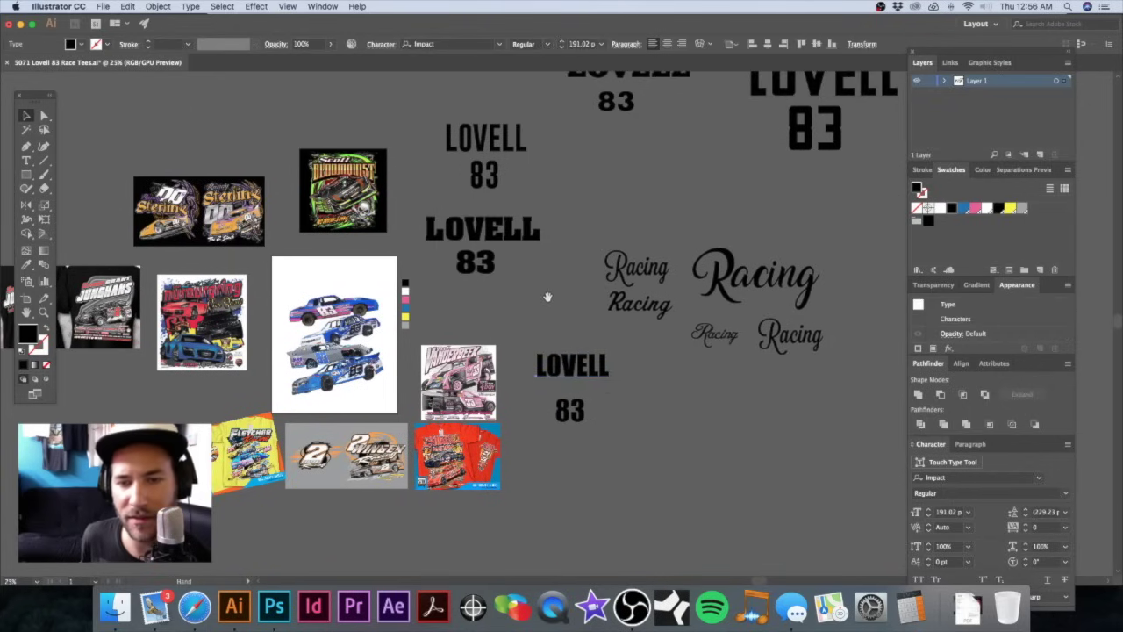
Step: Compare the slanted four-car stack on the artboard with the car layouts on the surrounding reference racing shirts
{"action": "left_click_drag", "start_coordinate": [538, 330], "coordinate": [581, 339]}
{"action": "scroll", "coordinate": [582, 339], "scroll_direction": "left", "scroll_amount": 4}
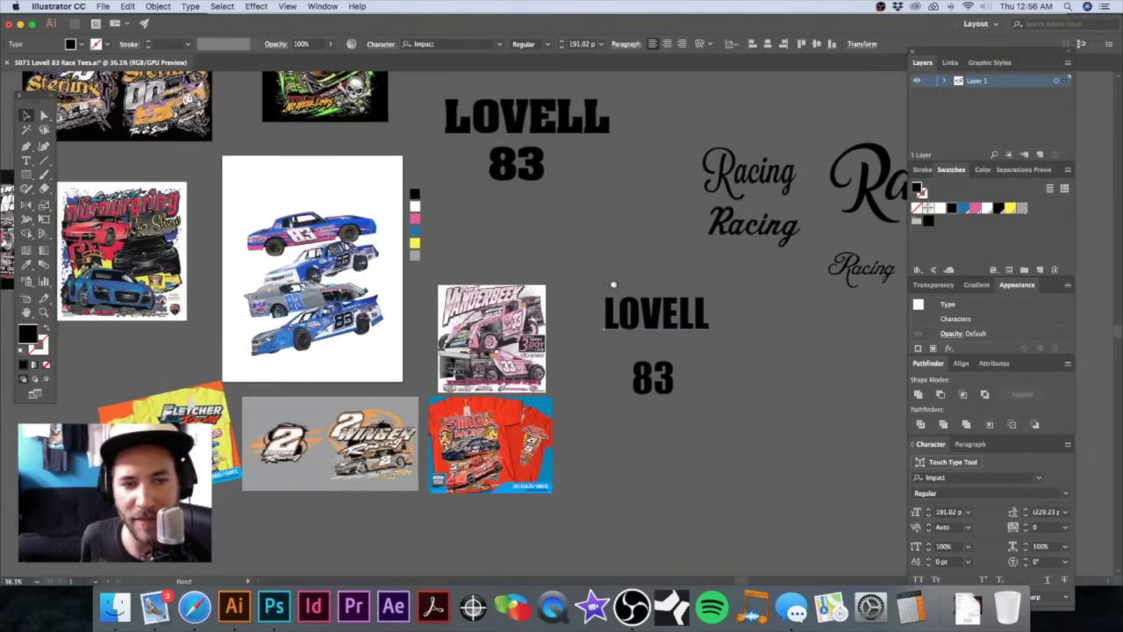
{"action": "left_click_drag", "start_coordinate": [612, 281], "coordinate": [697, 339]}
{"action": "left_click", "coordinate": [740, 435]}
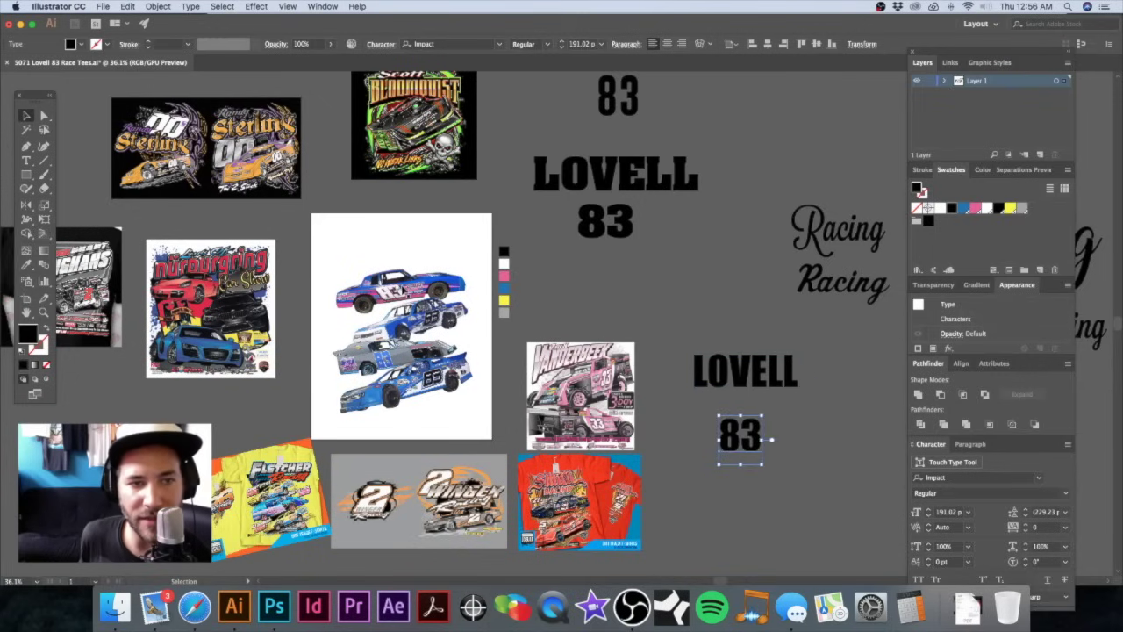
{"action": "scroll", "coordinate": [410, 314], "scroll_direction": "up", "scroll_amount": 5}
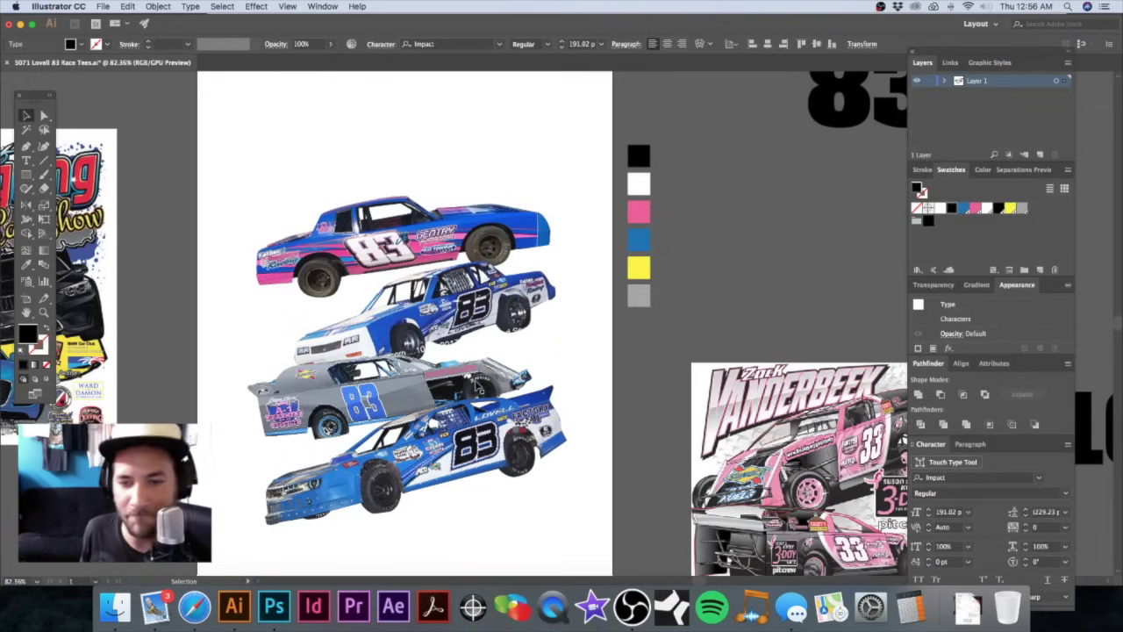
{"action": "left_click_drag", "start_coordinate": [460, 395], "coordinate": [372, 267]}
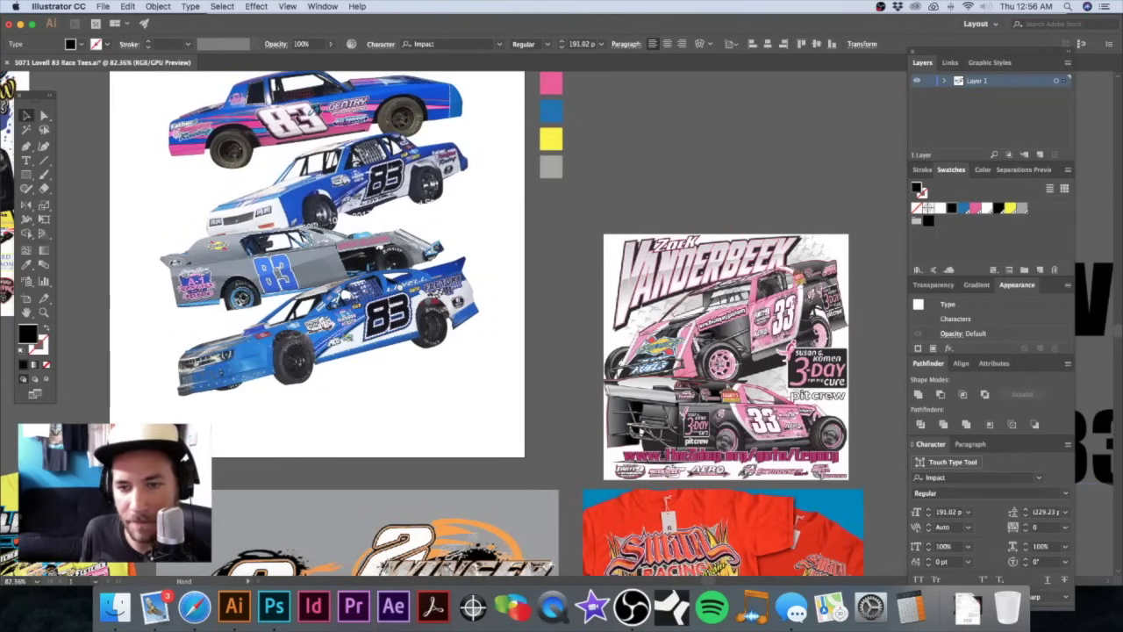
{"action": "left_click_drag", "start_coordinate": [660, 332], "coordinate": [702, 350]}
{"action": "left_click_drag", "start_coordinate": [589, 309], "coordinate": [604, 346]}
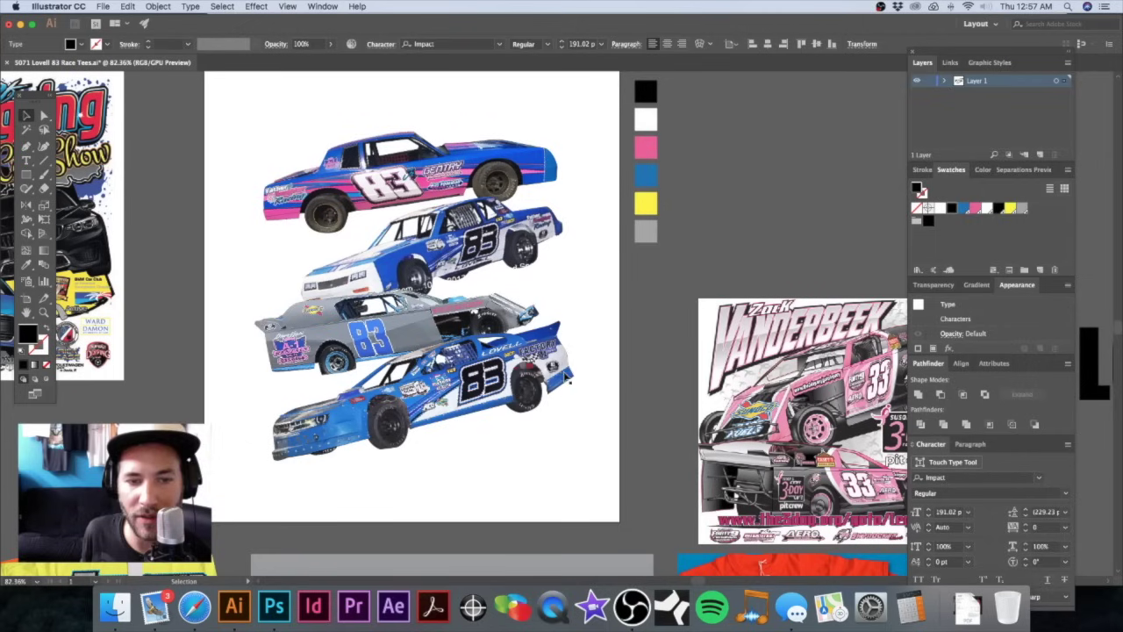
{"action": "left_click", "coordinate": [579, 364], "text": "alt+super"}
{"action": "left_click", "coordinate": [579, 364], "text": "alt+super"}
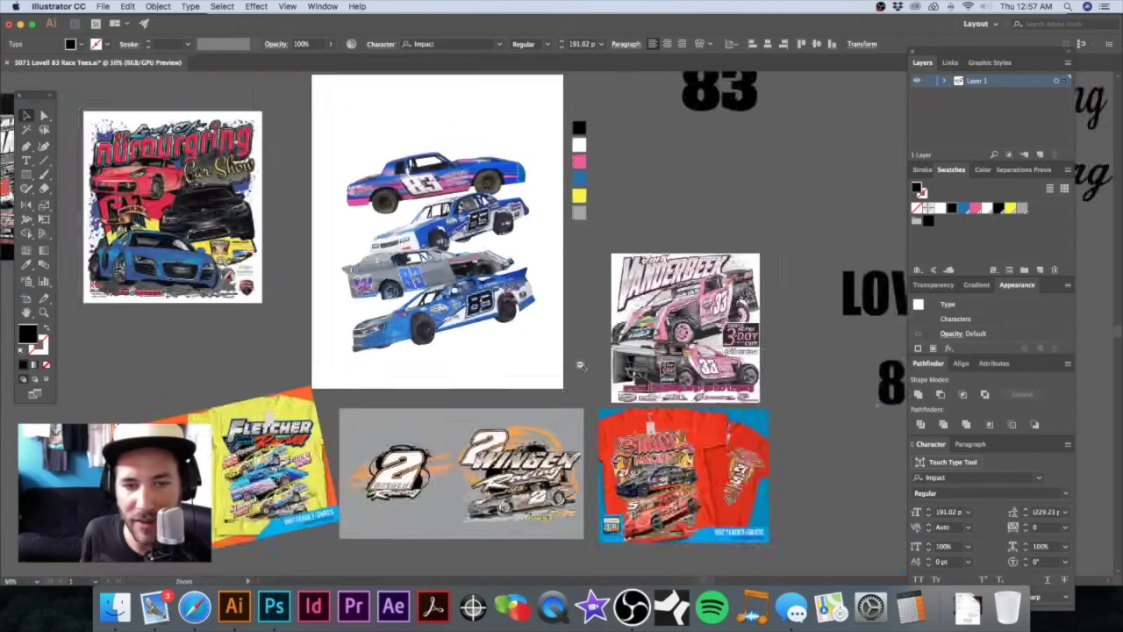
{"action": "left_click", "coordinate": [579, 365], "text": "alt+super"}
{"action": "left_click_drag", "start_coordinate": [557, 366], "coordinate": [554, 329]}
{"action": "left_click_drag", "start_coordinate": [502, 356], "coordinate": [575, 373]}
{"action": "left_click_drag", "start_coordinate": [465, 227], "coordinate": [551, 522]}
{"action": "left_click", "coordinate": [572, 406], "text": "alt+super"}
{"action": "left_click_drag", "start_coordinate": [553, 369], "coordinate": [595, 389]}
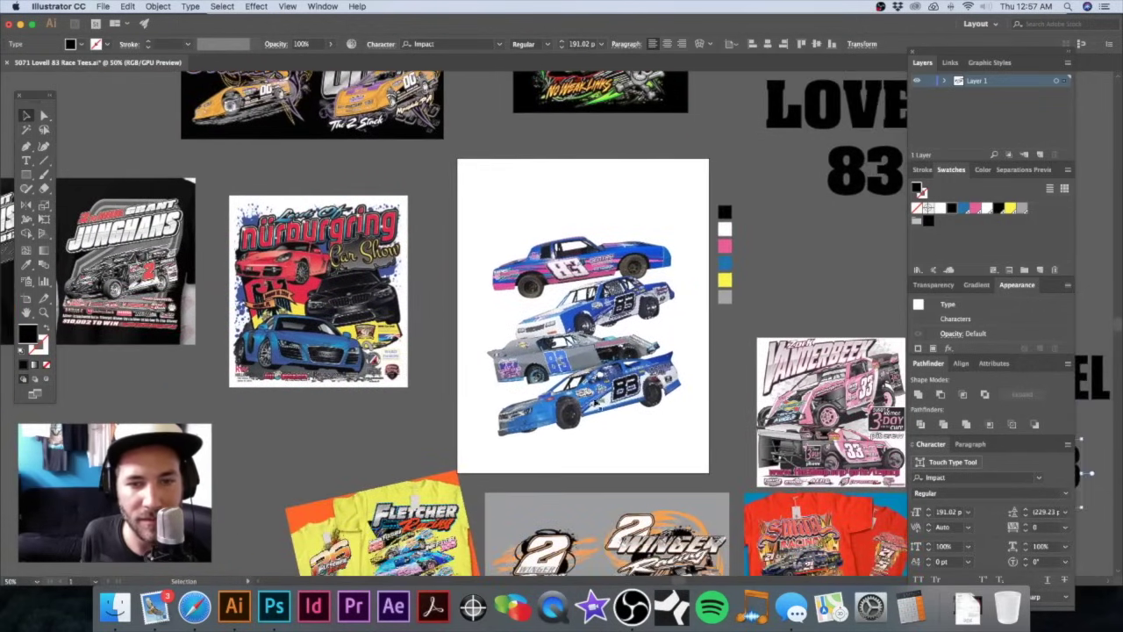
{"action": "scroll", "coordinate": [590, 419], "scroll_direction": "up", "scroll_amount": 5}
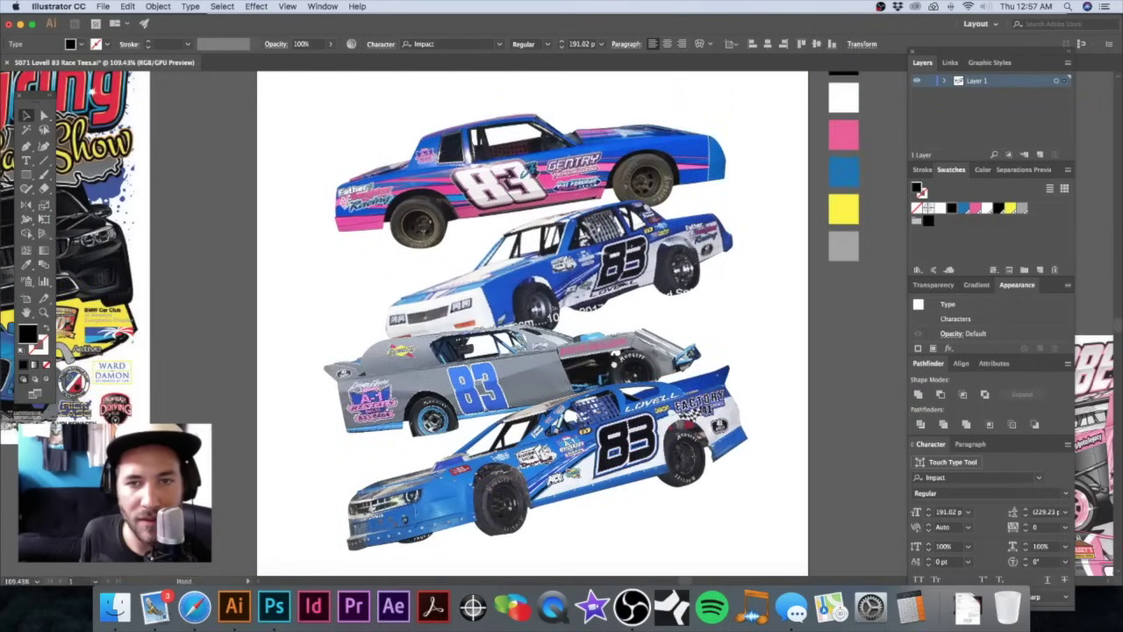
Step: Rotate the blue-and-white second car clockwise to remove its upward slant and shift it slightly left and down
{"action": "left_click", "coordinate": [620, 283]}
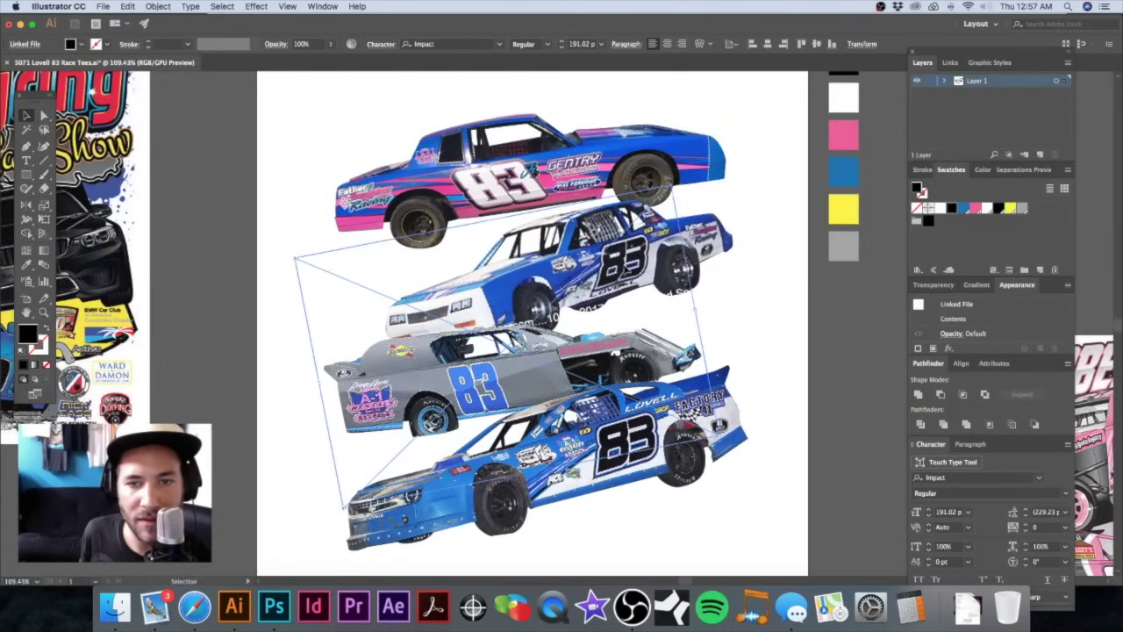
{"action": "left_click", "coordinate": [710, 232]}
{"action": "left_click_drag", "start_coordinate": [771, 85], "coordinate": [796, 154]}
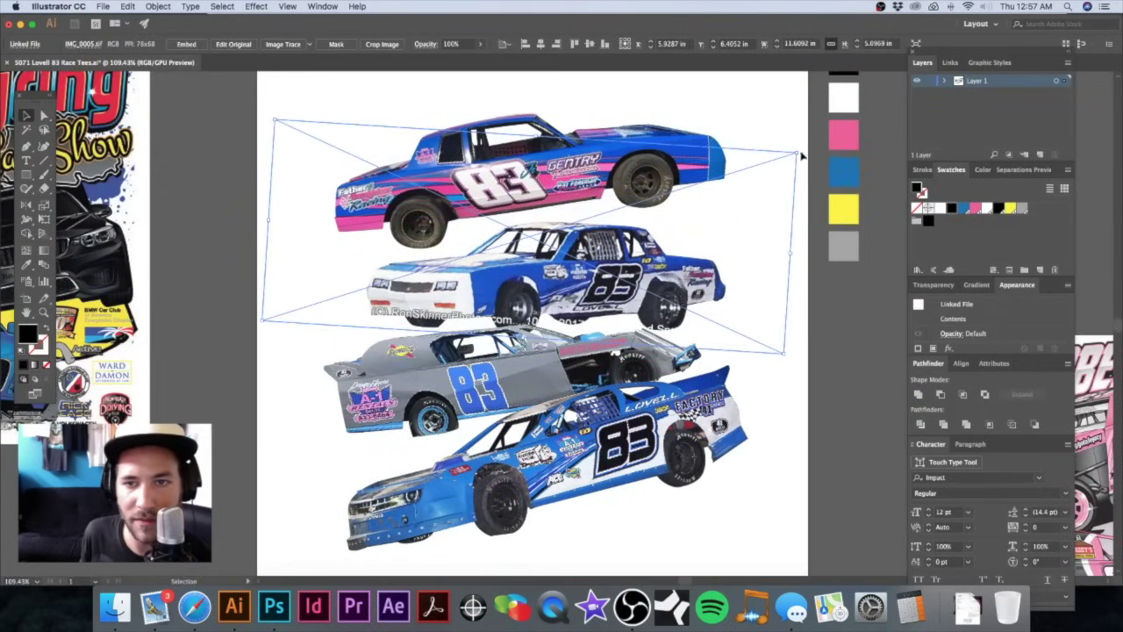
{"action": "left_click", "coordinate": [676, 299]}
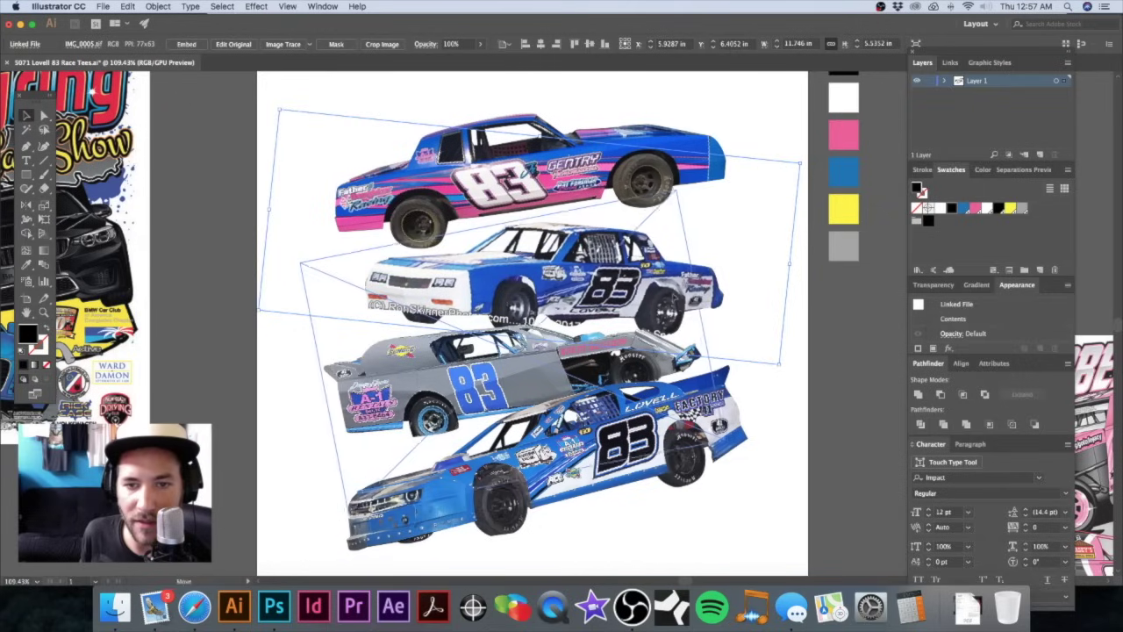
{"action": "left_click", "coordinate": [727, 303]}
{"action": "left_click_drag", "start_coordinate": [689, 302], "coordinate": [718, 299]}
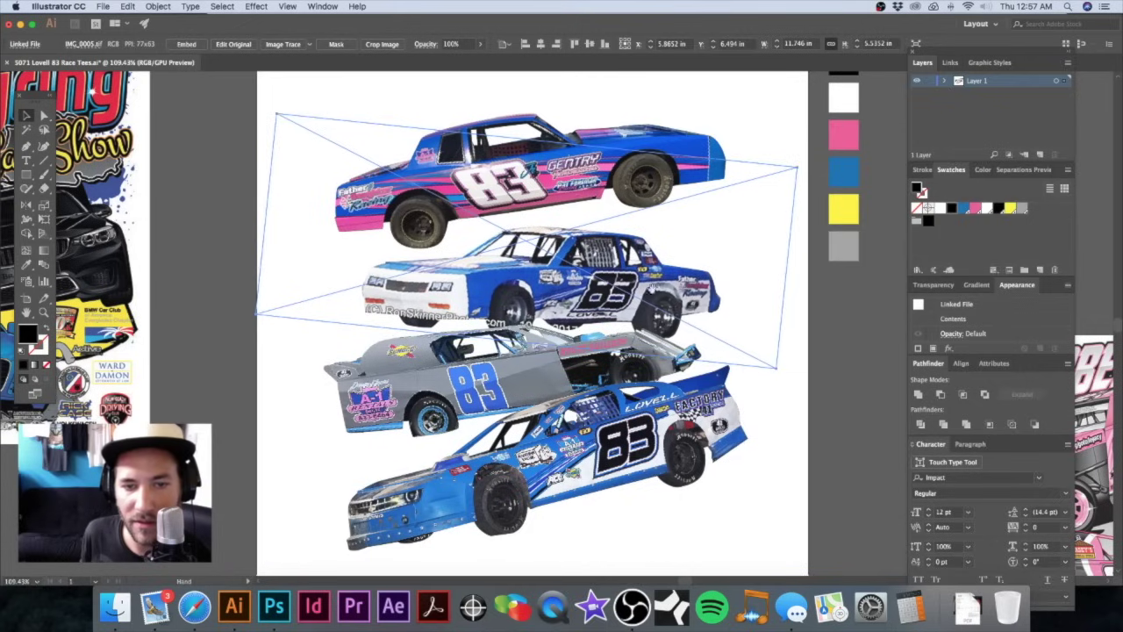
Step: Rotate the blue bottom car clockwise until it sits nearly level beneath the others
{"action": "left_click", "coordinate": [586, 432]}
{"action": "left_click_drag", "start_coordinate": [634, 434], "coordinate": [647, 433]}
{"action": "left_click_drag", "start_coordinate": [787, 530], "coordinate": [739, 514]}
{"action": "scroll", "coordinate": [742, 518], "scroll_direction": "down", "scroll_amount": 3}
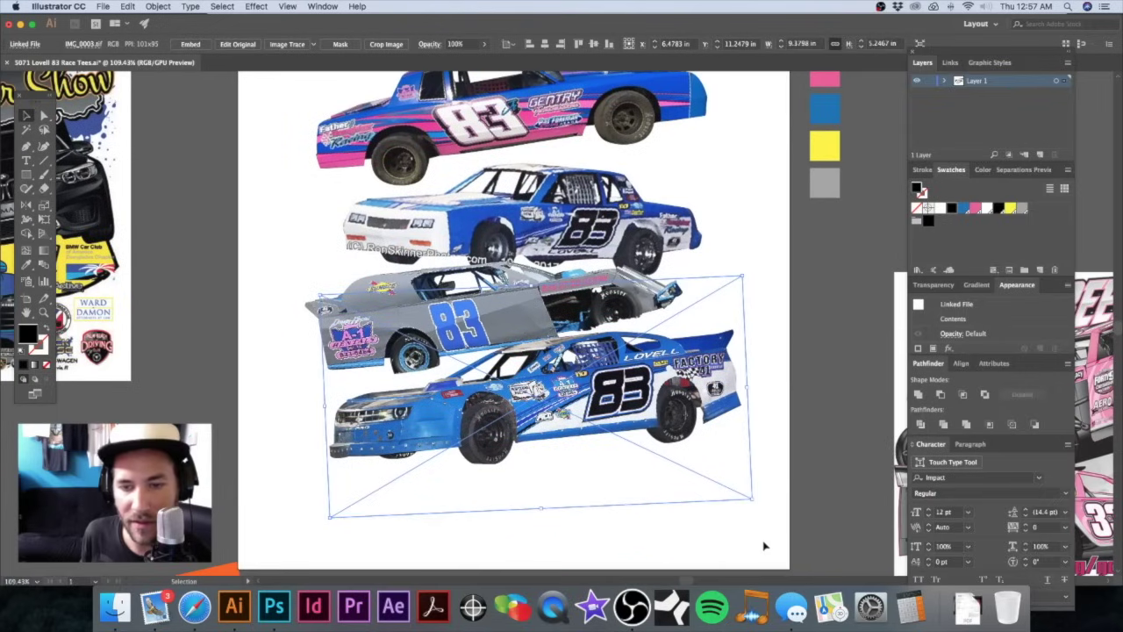
{"action": "left_click_drag", "start_coordinate": [758, 503], "coordinate": [758, 517]}
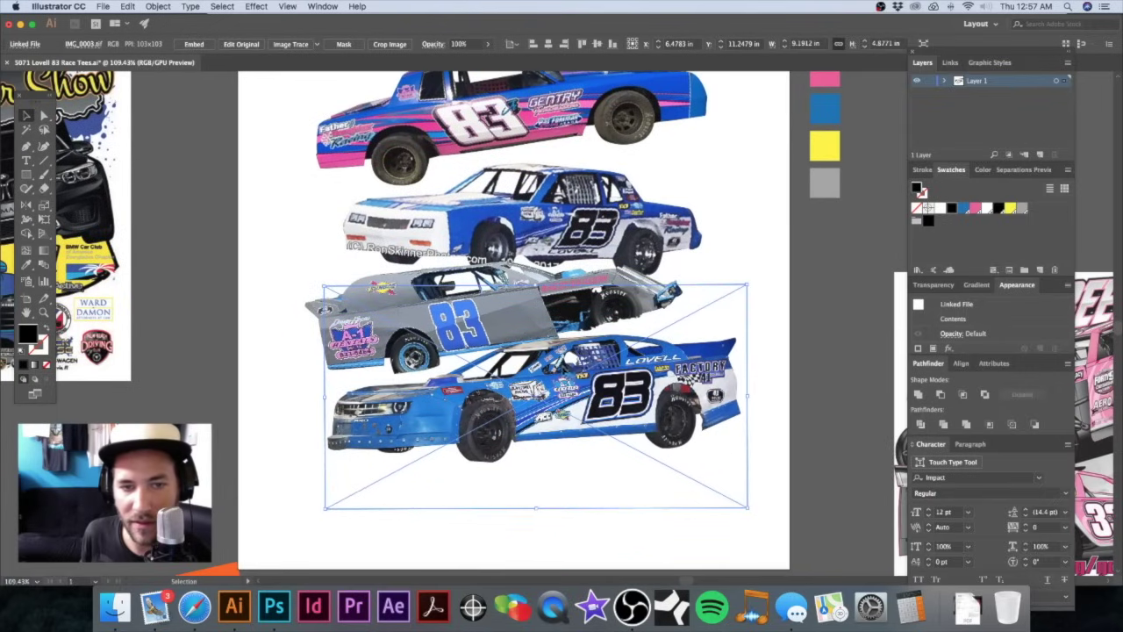
Step: Rotate the grey third car until it is nearly level, and nudge it and the bottom car slightly left
{"action": "left_click", "coordinate": [605, 219]}
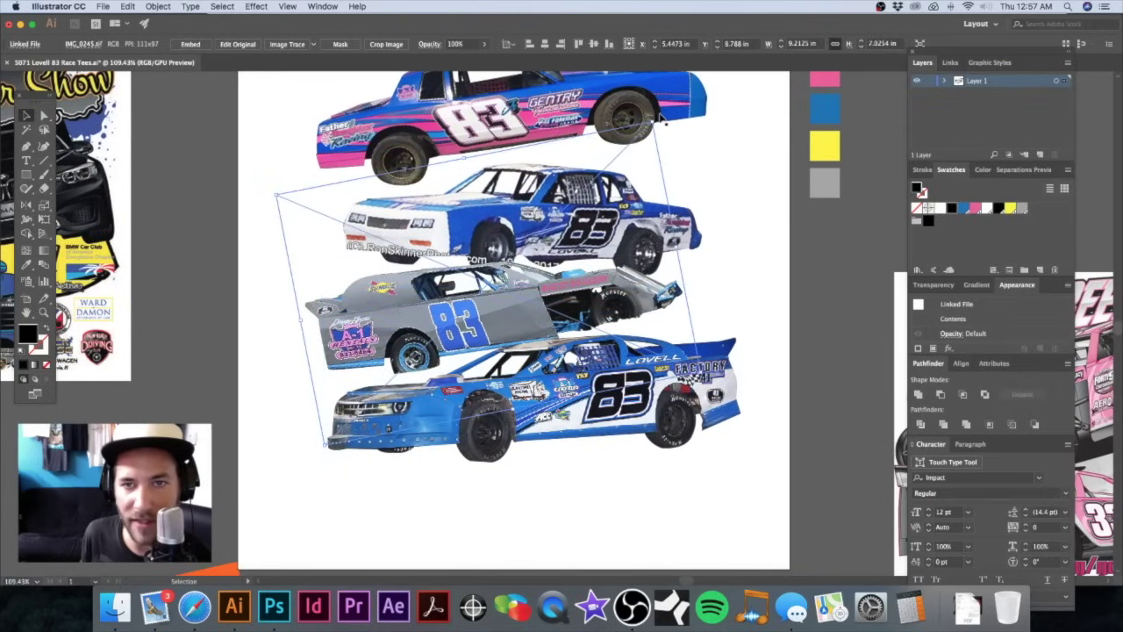
{"action": "left_click_drag", "start_coordinate": [657, 122], "coordinate": [696, 175]}
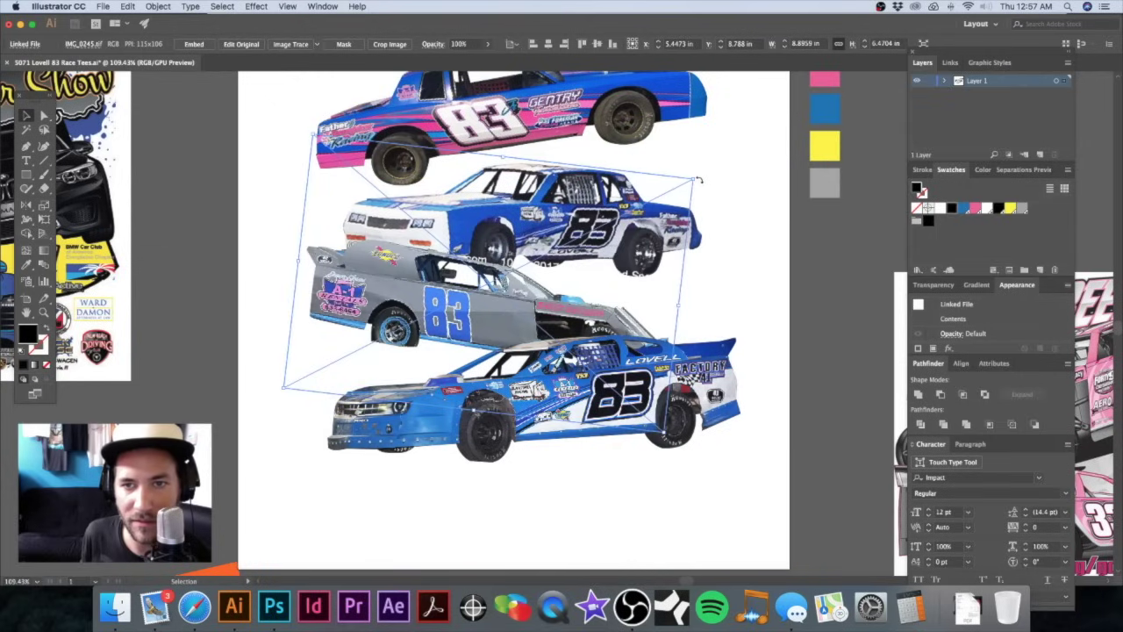
{"action": "left_click_drag", "start_coordinate": [698, 179], "coordinate": [695, 151]}
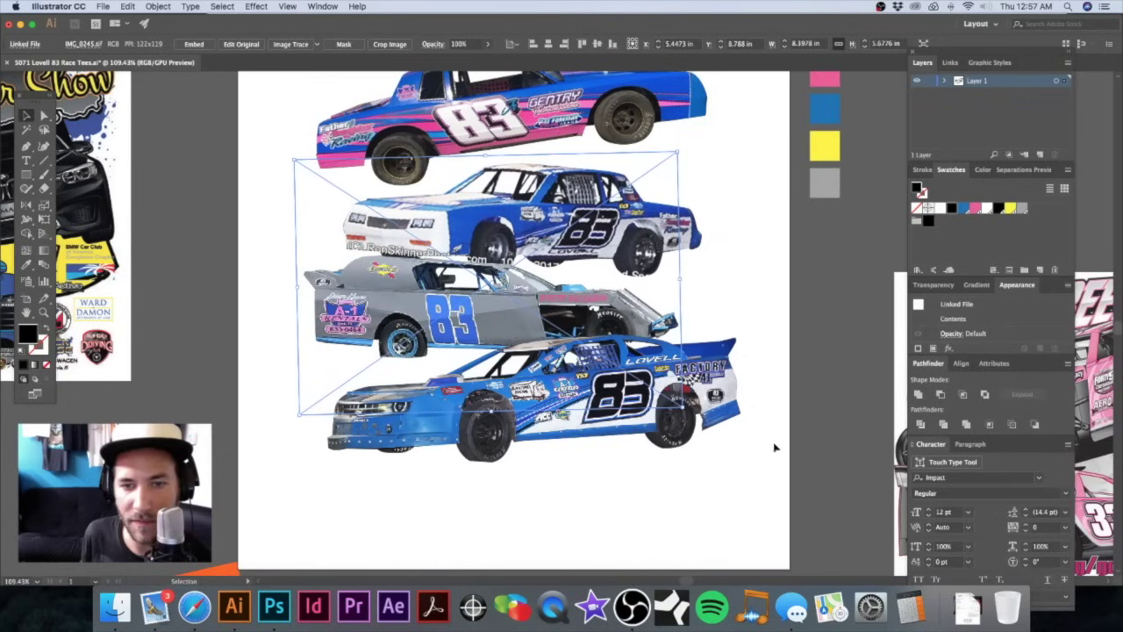
{"action": "left_click_drag", "start_coordinate": [728, 419], "coordinate": [717, 402]}
{"action": "left_click_drag", "start_coordinate": [428, 268], "coordinate": [463, 347]}
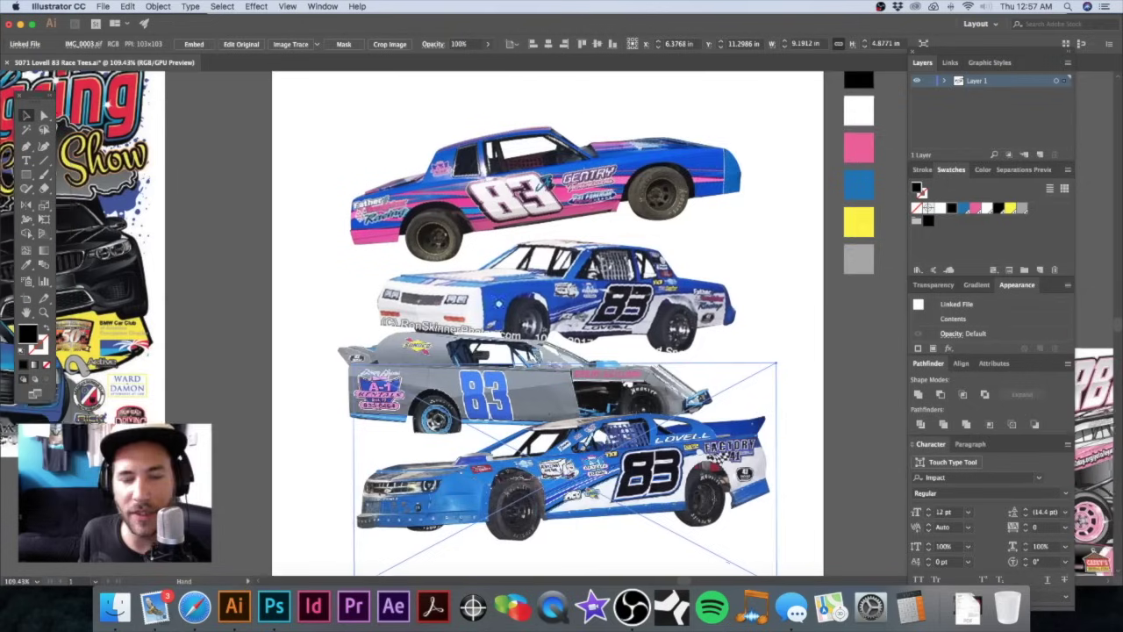
Step: Move the blue-and-white second car slightly left and down so it sits closer to the grey car
{"action": "left_click_drag", "start_coordinate": [631, 277], "coordinate": [634, 274]}
{"action": "left_click", "coordinate": [748, 304], "text": "super"}
{"action": "left_click", "coordinate": [745, 306], "text": "super"}
{"action": "left_click", "coordinate": [745, 314]}
{"action": "left_click_drag", "start_coordinate": [742, 319], "coordinate": [738, 320]}
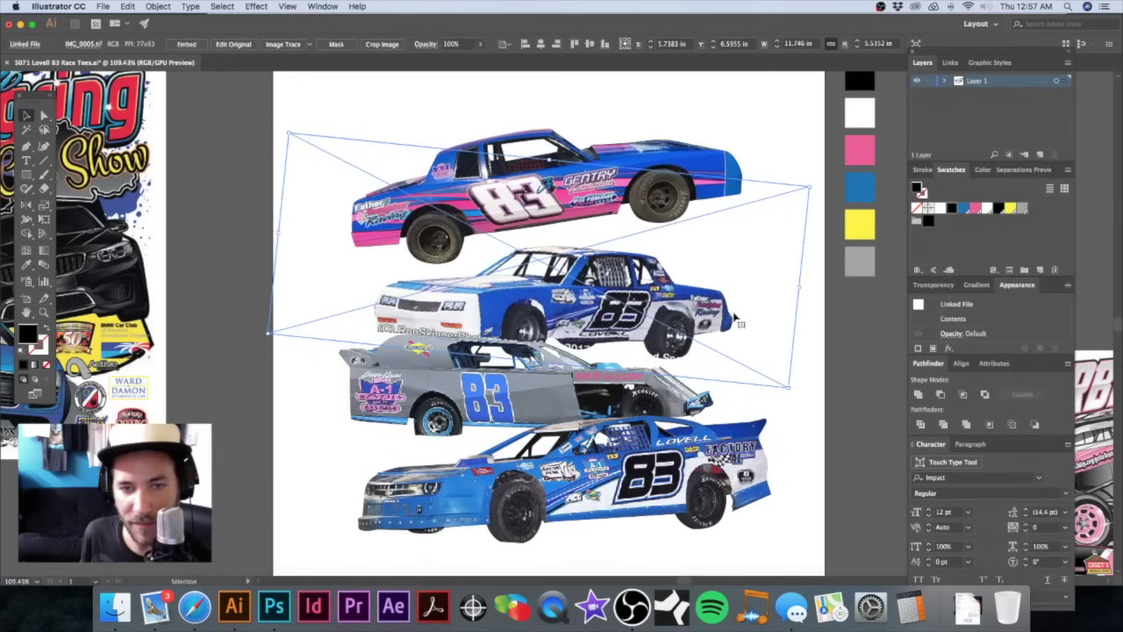
{"action": "left_click_drag", "start_coordinate": [631, 262], "coordinate": [643, 292]}
Step: Lower the pink-and-blue top car toward the second car, rotate it nearly level, and deselect it
{"action": "left_click", "coordinate": [558, 167]}
{"action": "left_click_drag", "start_coordinate": [557, 166], "coordinate": [545, 176]}
{"action": "left_click_drag", "start_coordinate": [545, 176], "coordinate": [532, 189]}
{"action": "left_click_drag", "start_coordinate": [739, 100], "coordinate": [752, 123]}
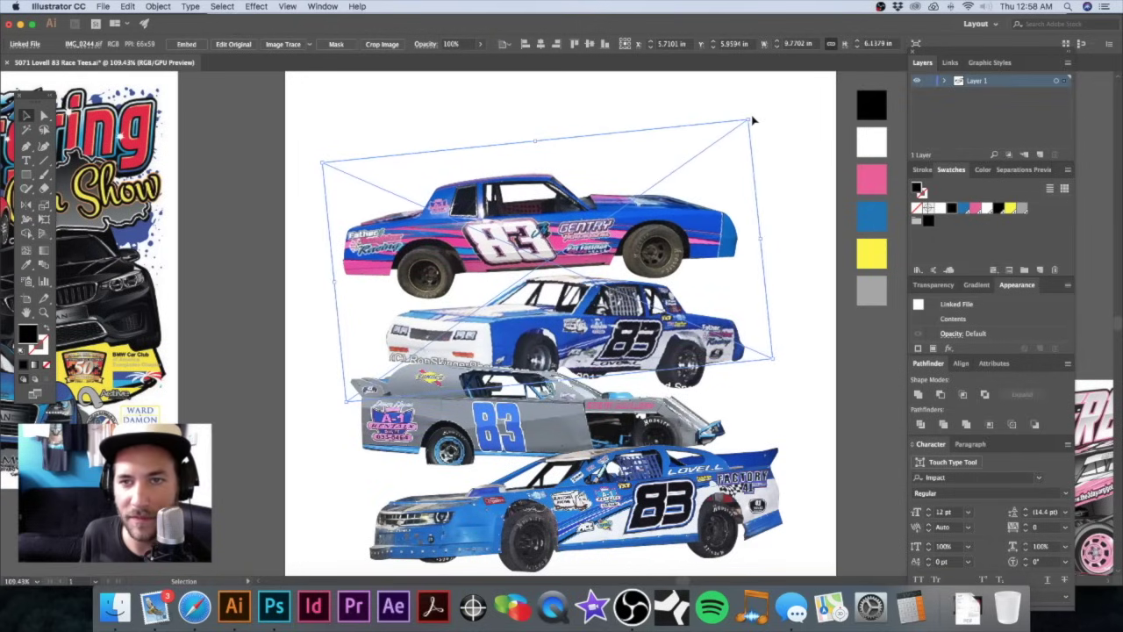
{"action": "left_click", "coordinate": [602, 103]}
{"action": "key", "text": "super+minus"}
{"action": "key", "text": "super+minus"}
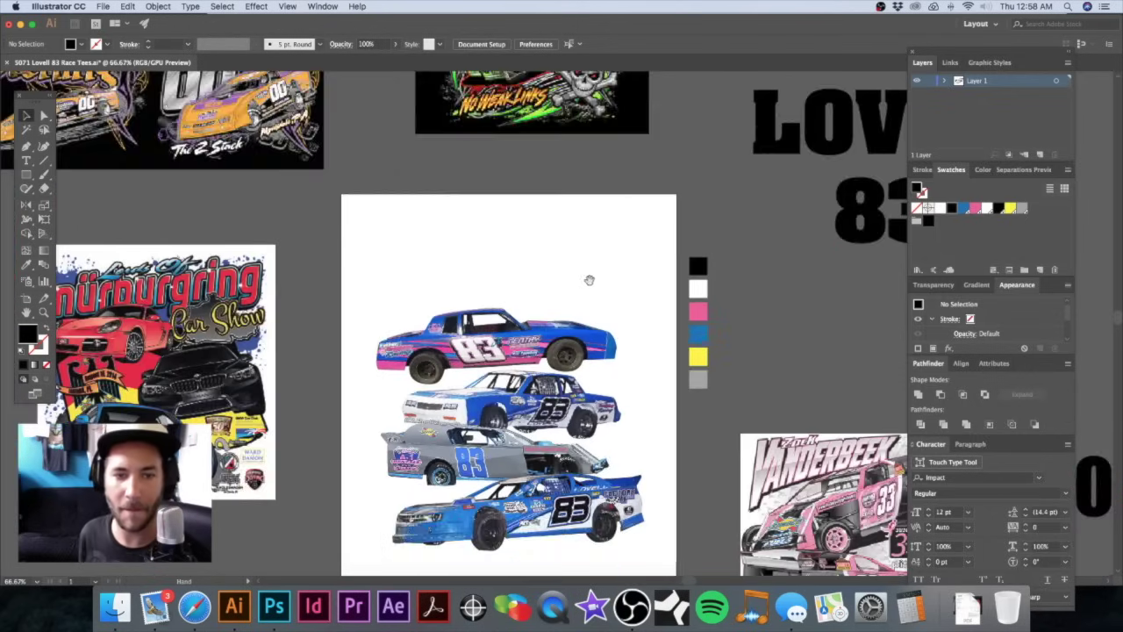
{"action": "scroll", "coordinate": [591, 274], "scroll_direction": "down", "scroll_amount": 3}
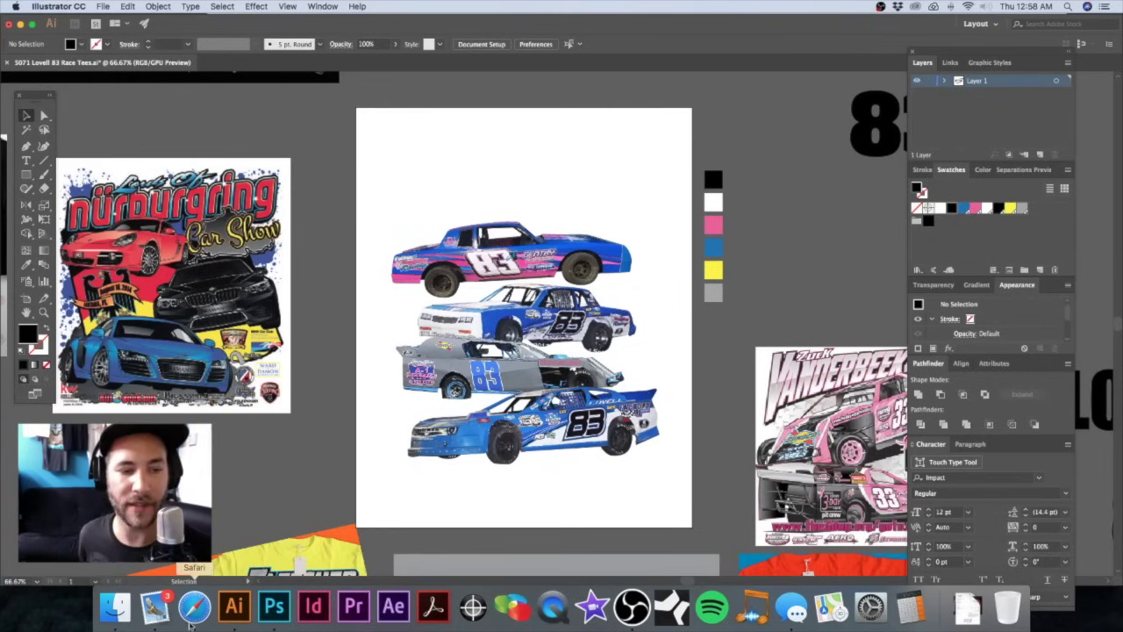
Step: Switch to Safari, search Google Images for "splatter background", and browse the results
{"action": "left_click", "coordinate": [194, 606]}
{"action": "scroll", "coordinate": [474, 326], "scroll_direction": "up", "scroll_amount": 10}
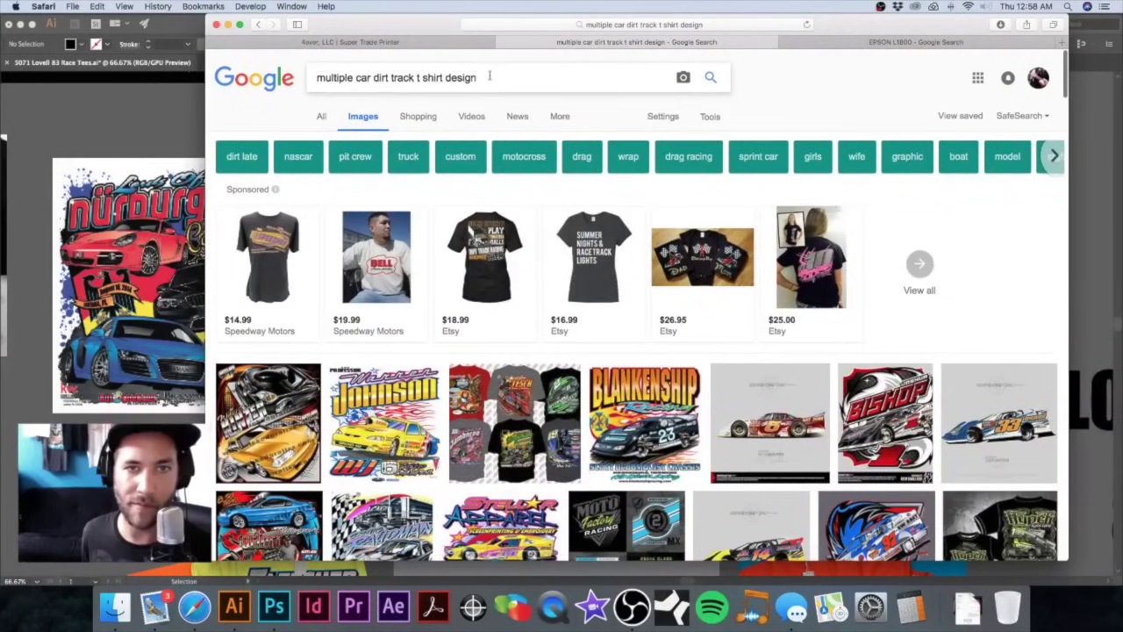
{"action": "left_click_drag", "start_coordinate": [488, 79], "coordinate": [330, 67]}
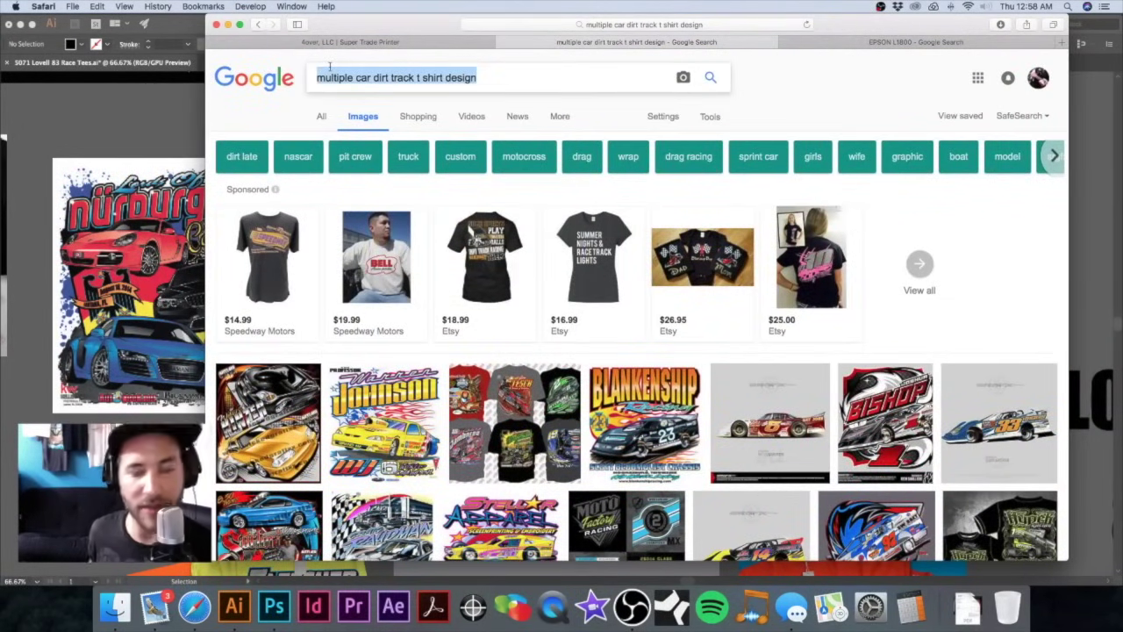
{"action": "type", "text": "s"}
{"action": "type", "text": "ater"}
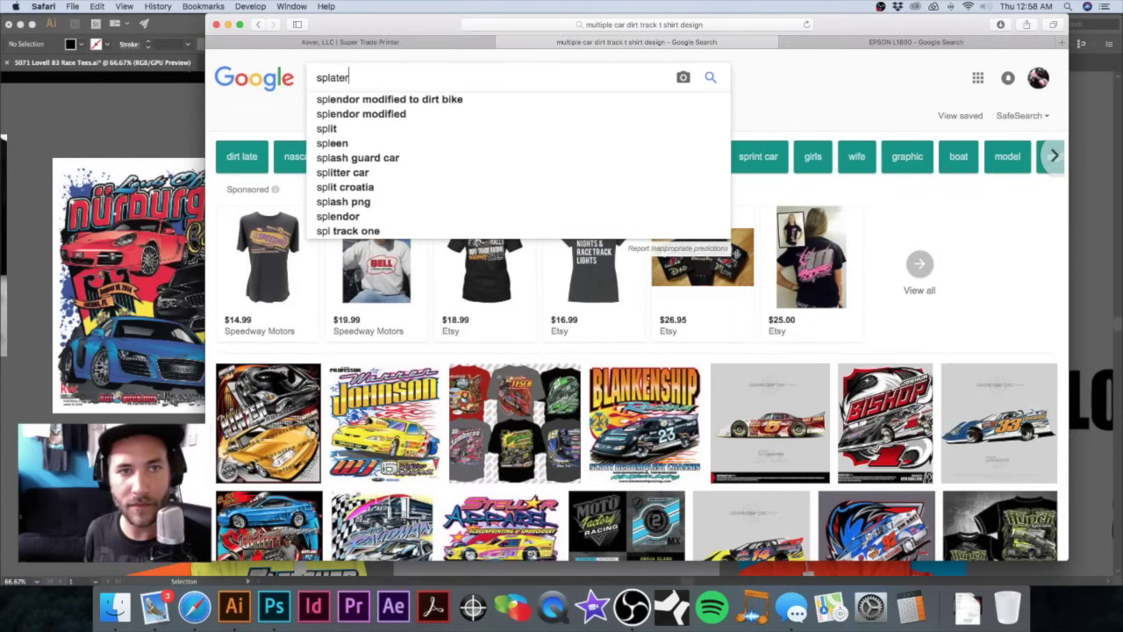
{"action": "key", "text": "BackSpace"}
{"action": "key", "text": "BackSpace"}
{"action": "type", "text": "t"}
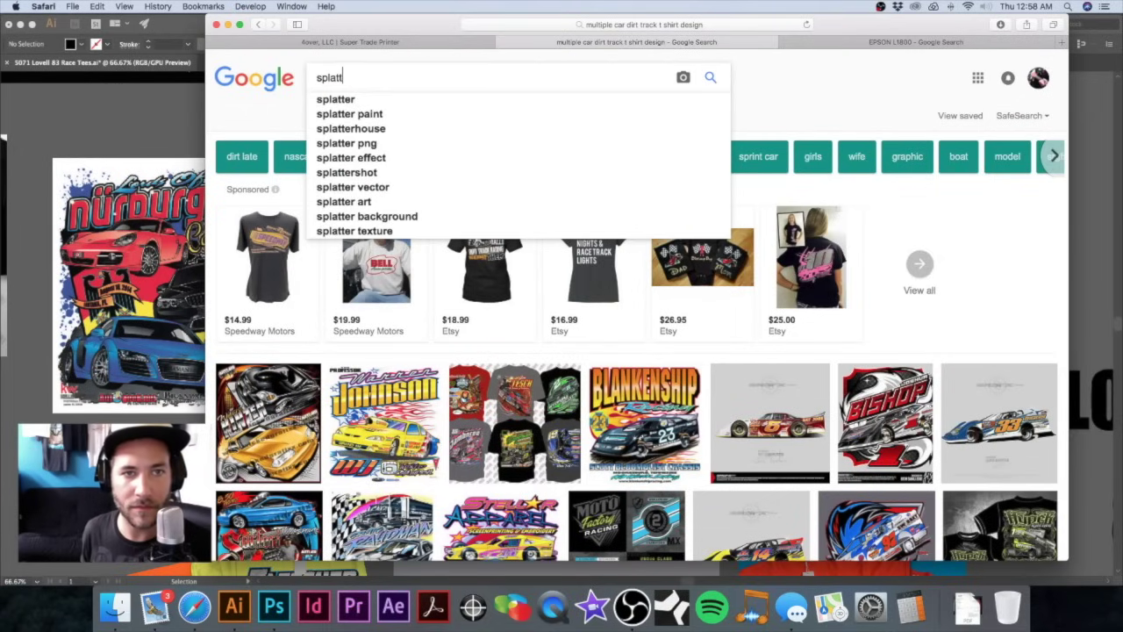
{"action": "type", "text": "er background"}
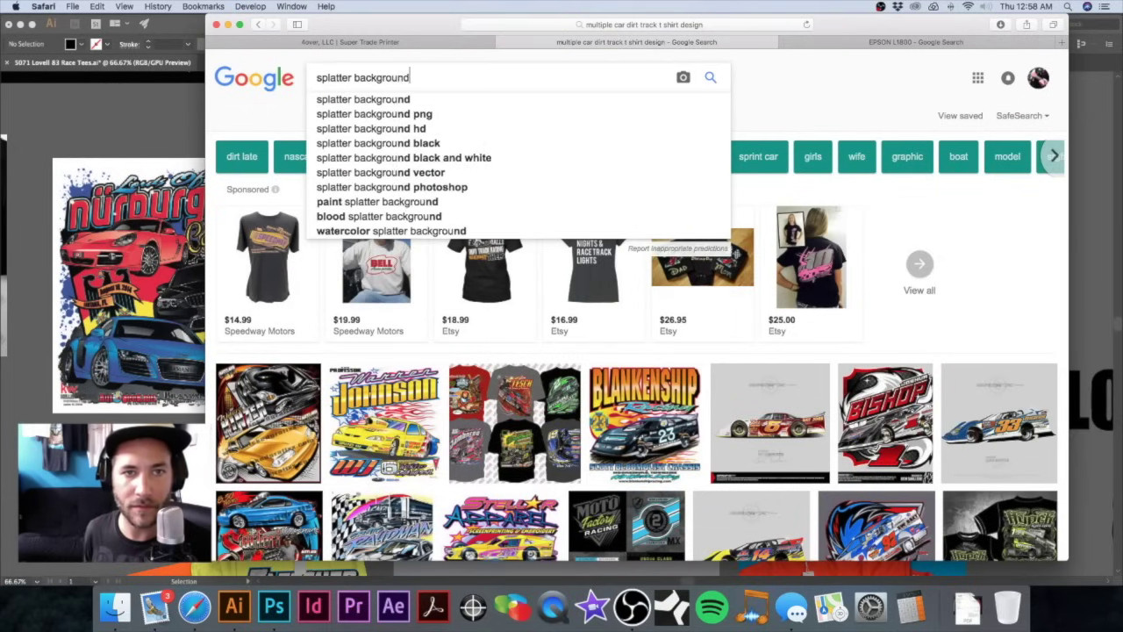
{"action": "key", "text": "Return"}
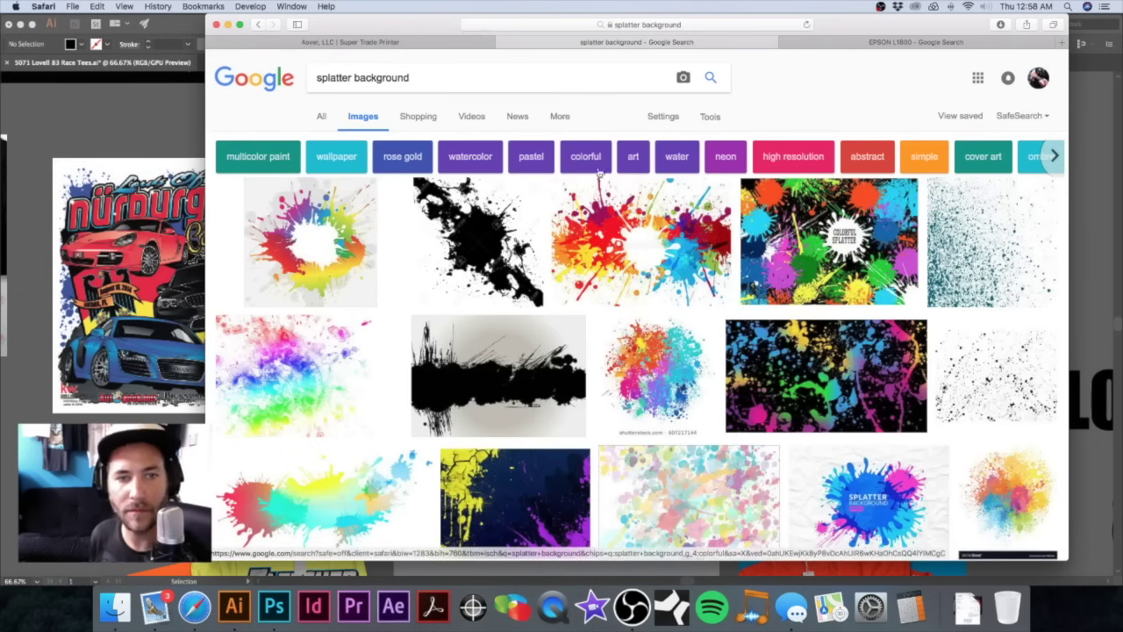
{"action": "scroll", "coordinate": [606, 184], "scroll_direction": "down", "scroll_amount": 8}
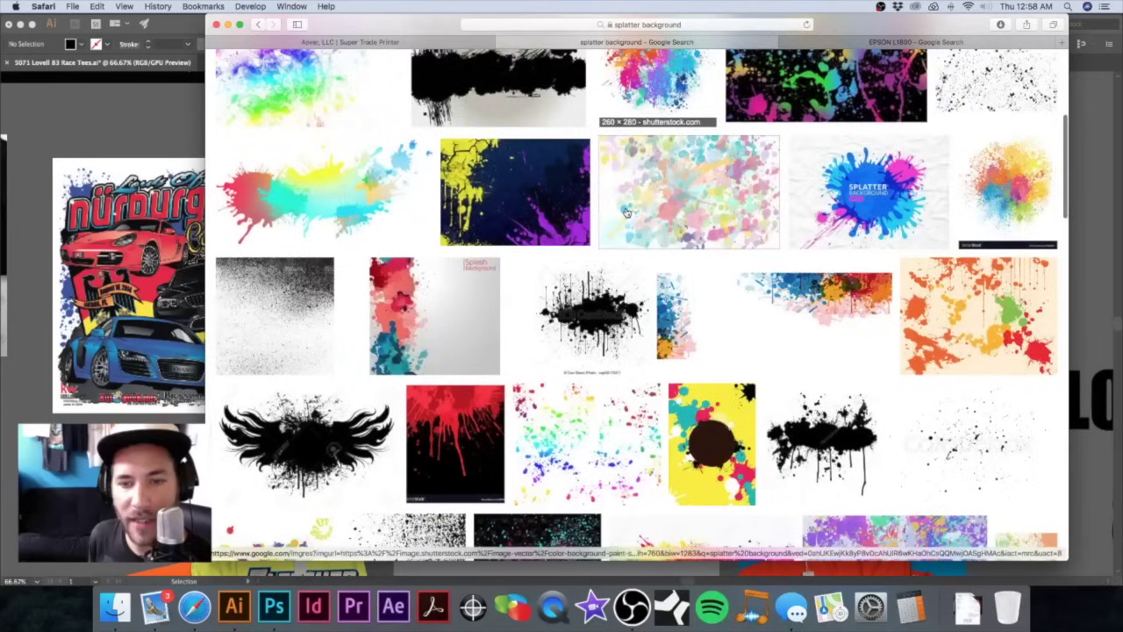
{"action": "scroll", "coordinate": [625, 213], "scroll_direction": "down", "scroll_amount": 8}
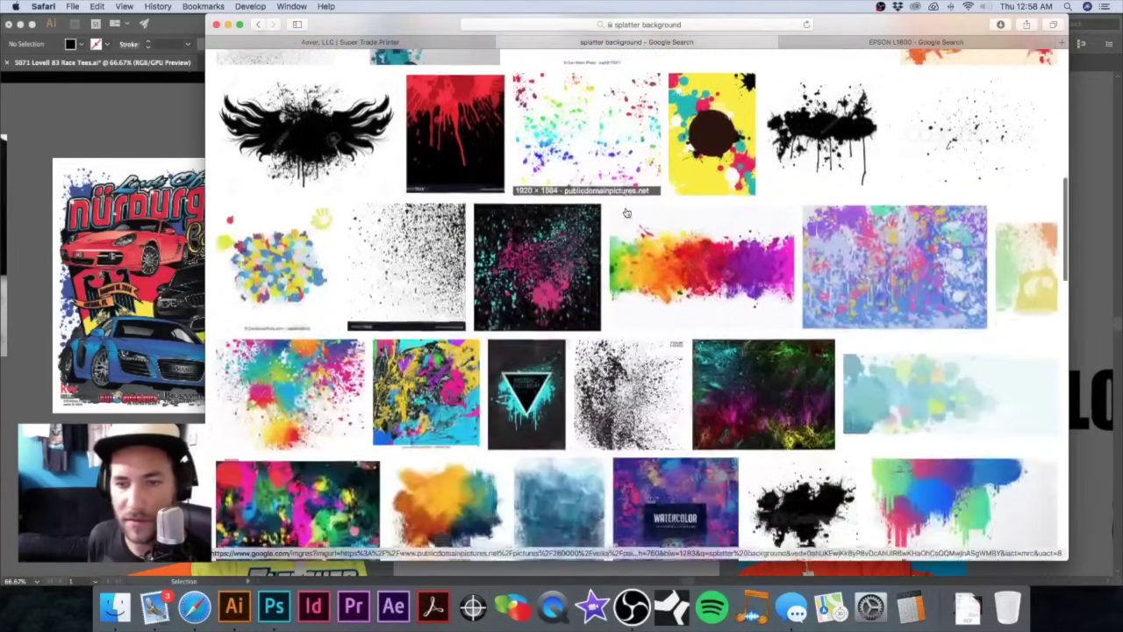
{"action": "scroll", "coordinate": [626, 213], "scroll_direction": "up", "scroll_amount": 15}
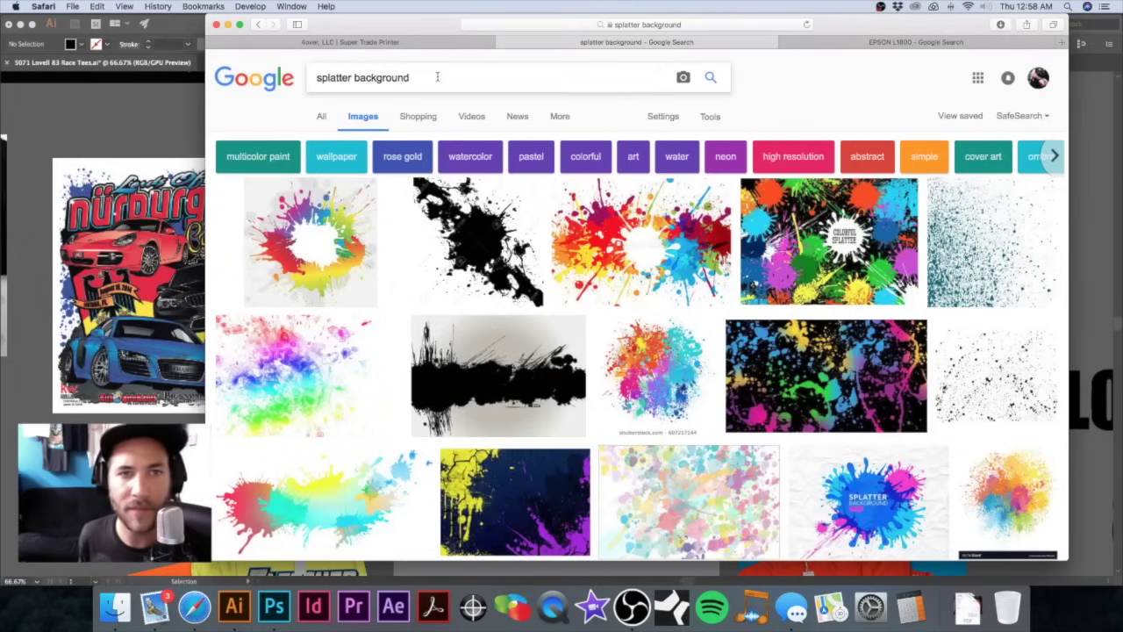
Step: Refine the image search to "splatter background black white" and look through the monochrome splatter textures
{"action": "type", "text": "lack white"}
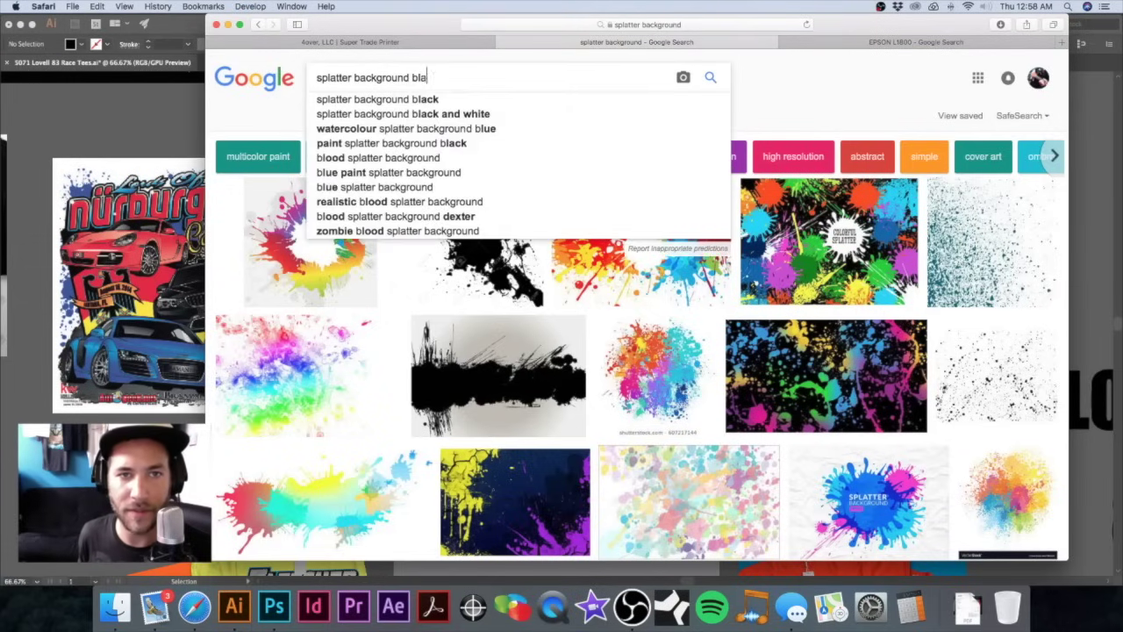
{"action": "key", "text": "Return"}
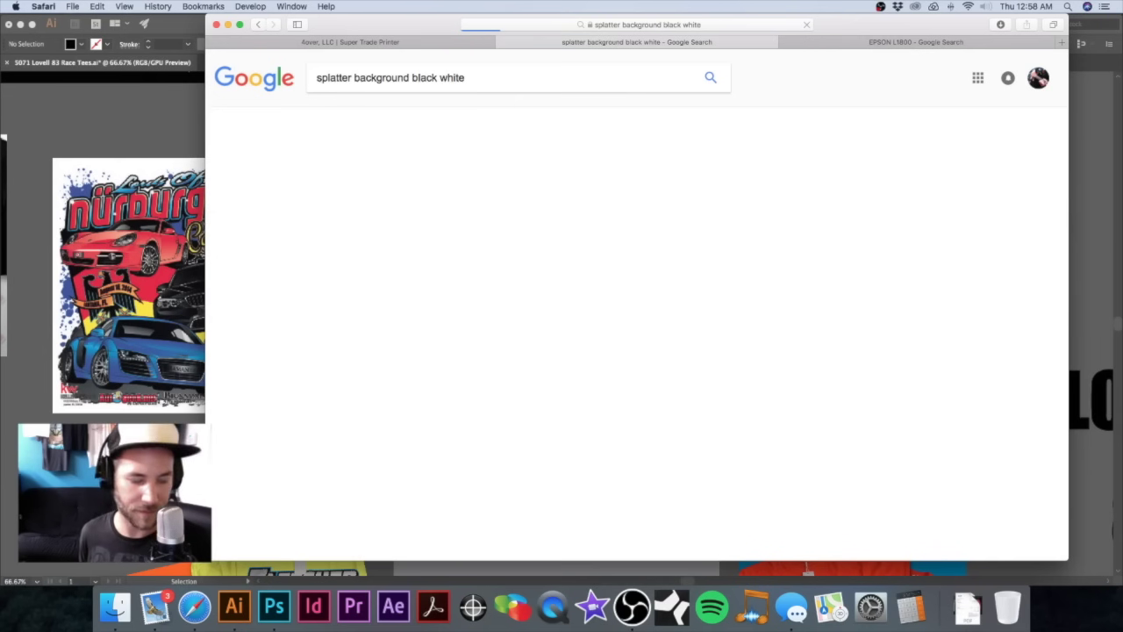
{"action": "scroll", "coordinate": [690, 264], "scroll_direction": "down", "scroll_amount": 10}
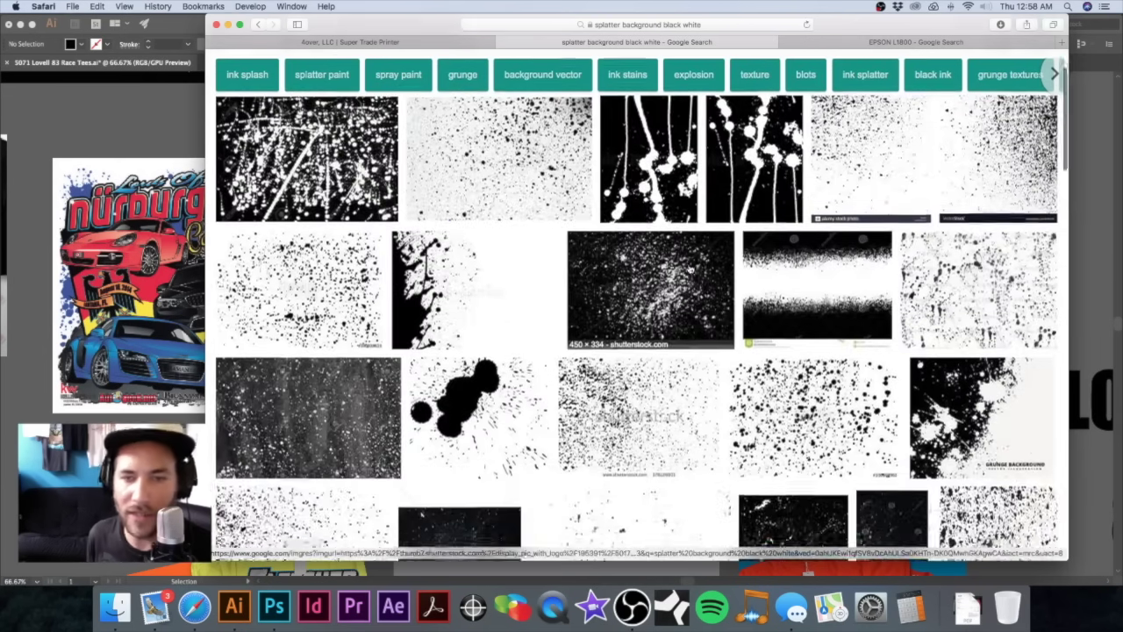
{"action": "scroll", "coordinate": [689, 268], "scroll_direction": "down", "scroll_amount": 12}
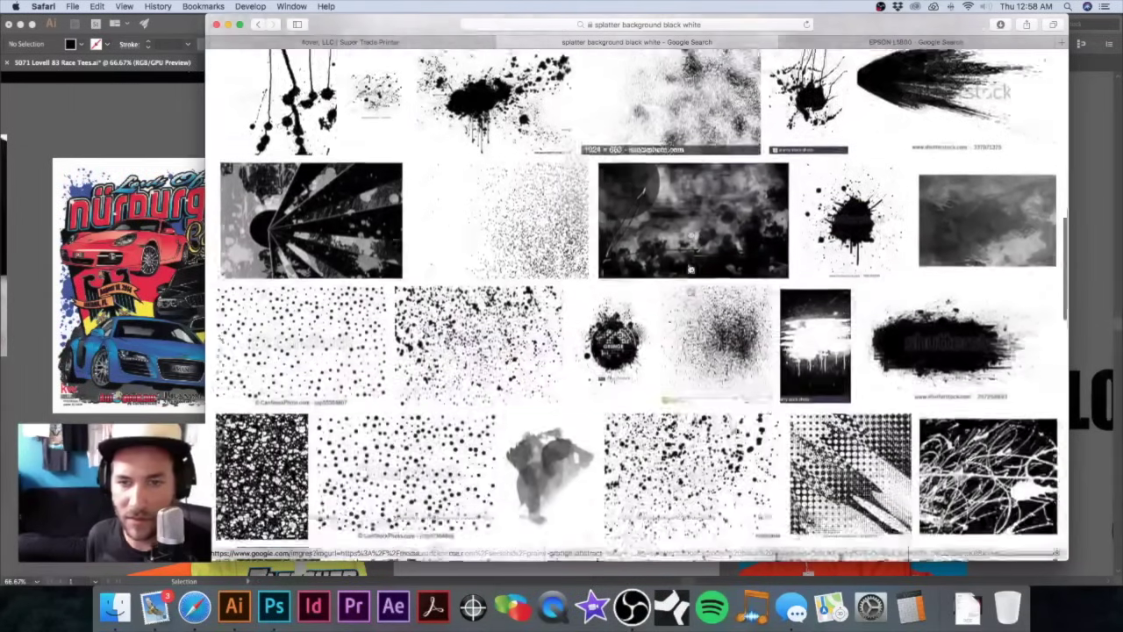
Step: Return to the "splatter background" image results and open the preview of the black diagonal ink splatter
{"action": "scroll", "coordinate": [690, 269], "scroll_direction": "down", "scroll_amount": 5}
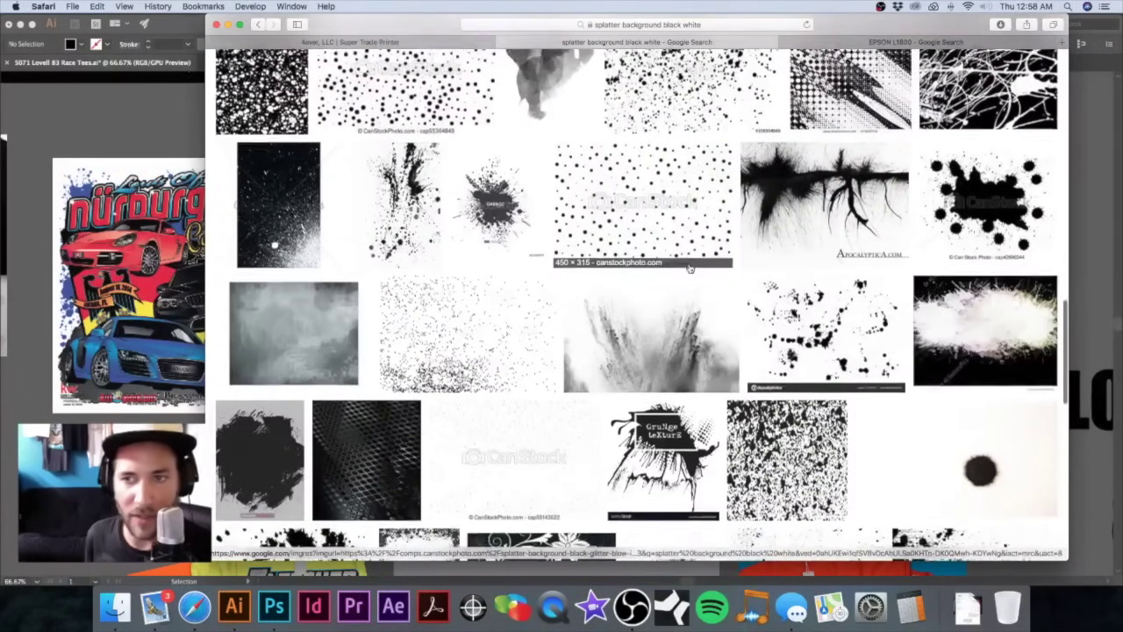
{"action": "scroll", "coordinate": [690, 268], "scroll_direction": "up", "scroll_amount": 20}
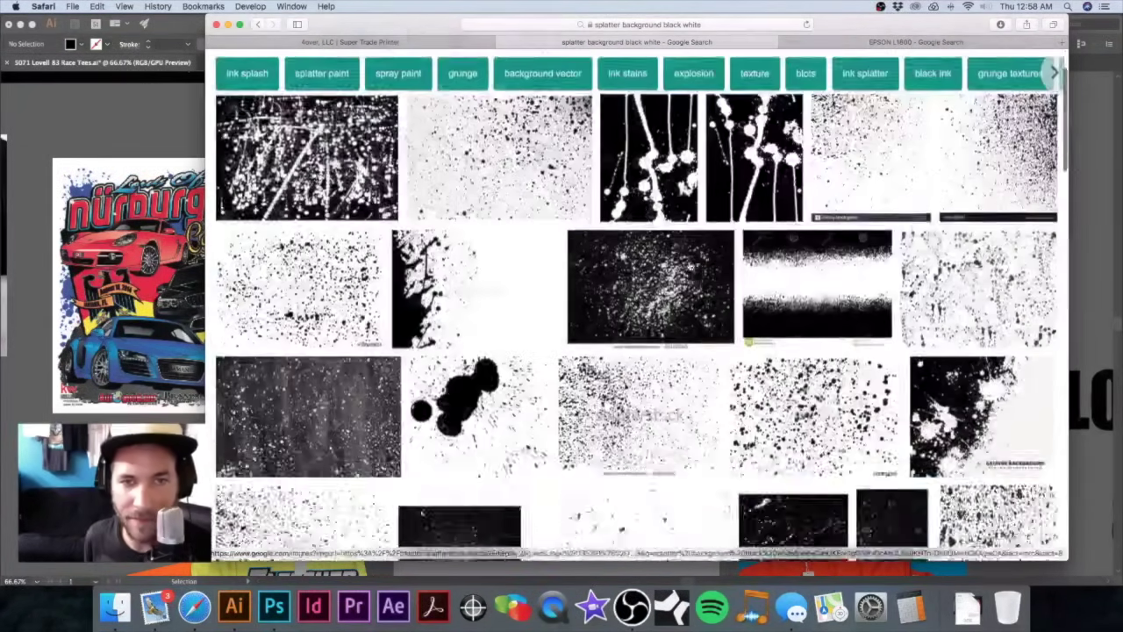
{"action": "left_click", "coordinate": [259, 25]}
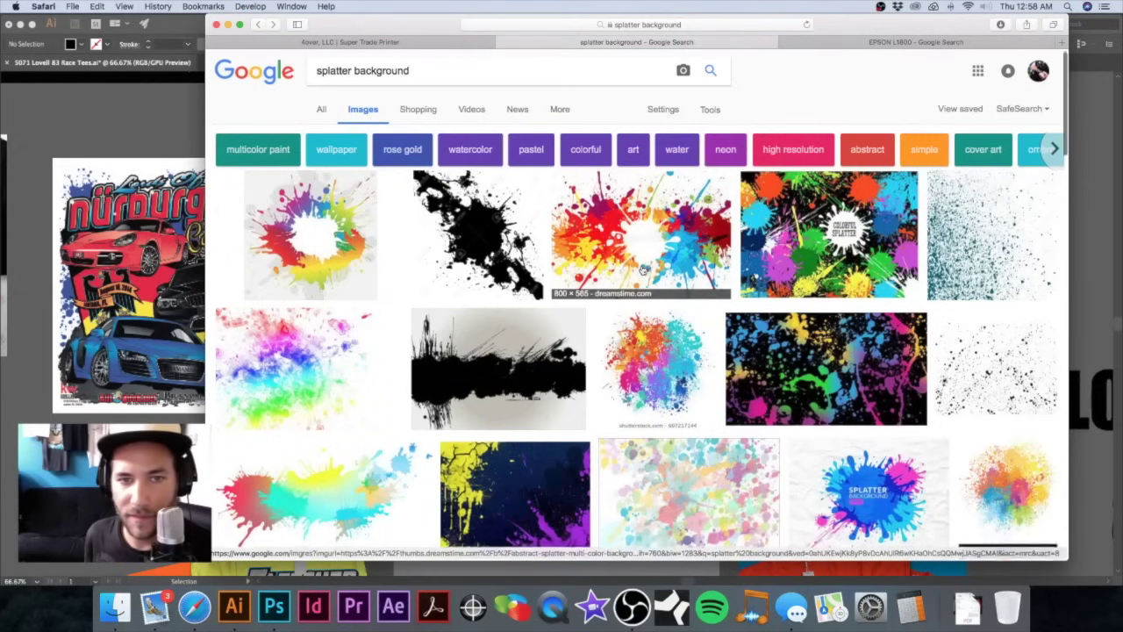
{"action": "scroll", "coordinate": [491, 246], "scroll_direction": "down", "scroll_amount": 1}
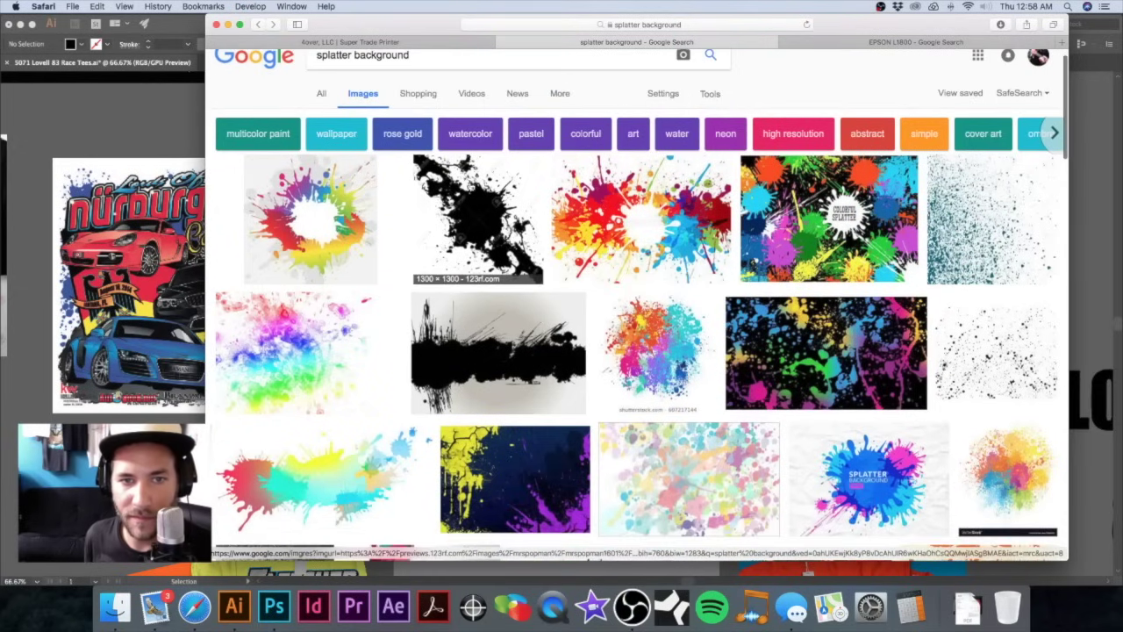
{"action": "left_click", "coordinate": [474, 215]}
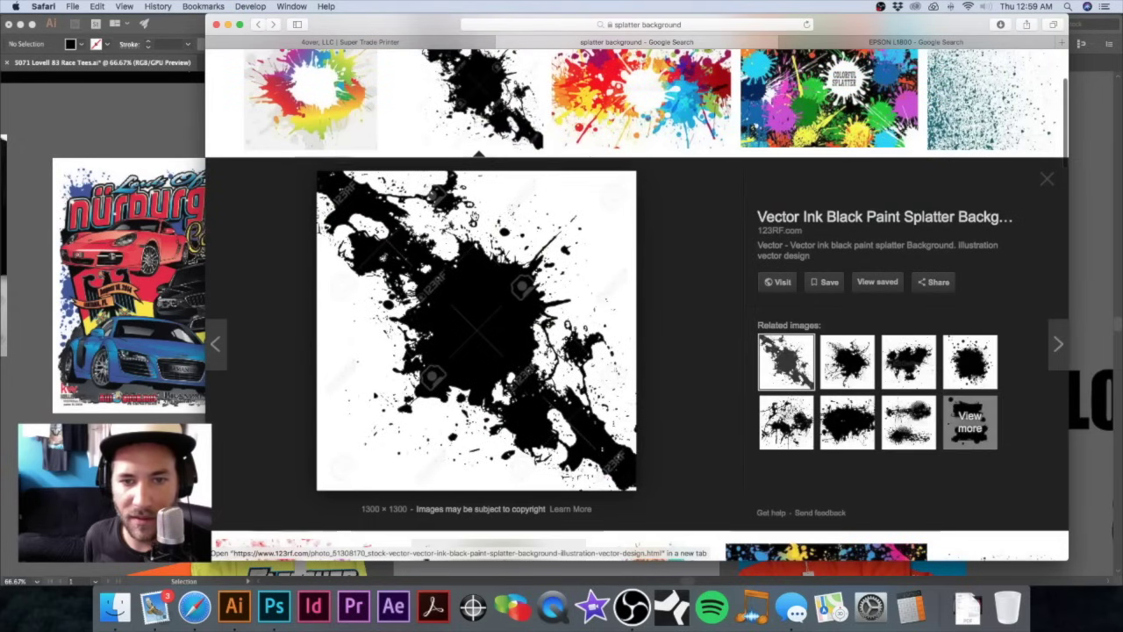
{"action": "scroll", "coordinate": [449, 285], "scroll_direction": "up", "scroll_amount": 1}
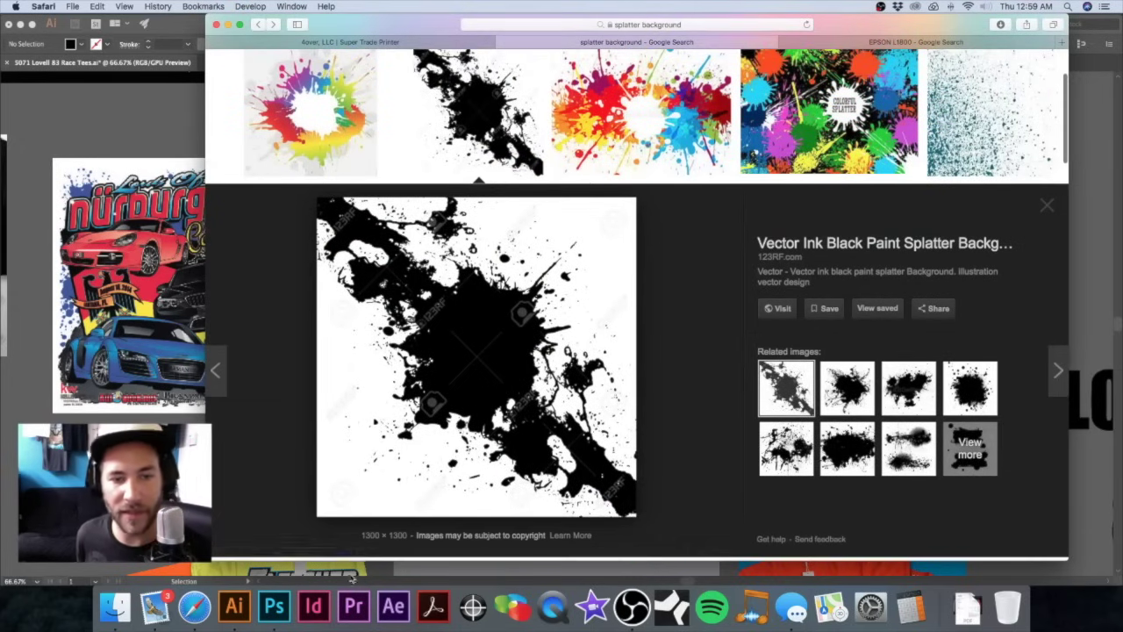
Step: Switch to Finder and open the BUILDS folder inside the 5071 Lovell 83 Race Tees project folder
{"action": "left_click", "coordinate": [115, 607]}
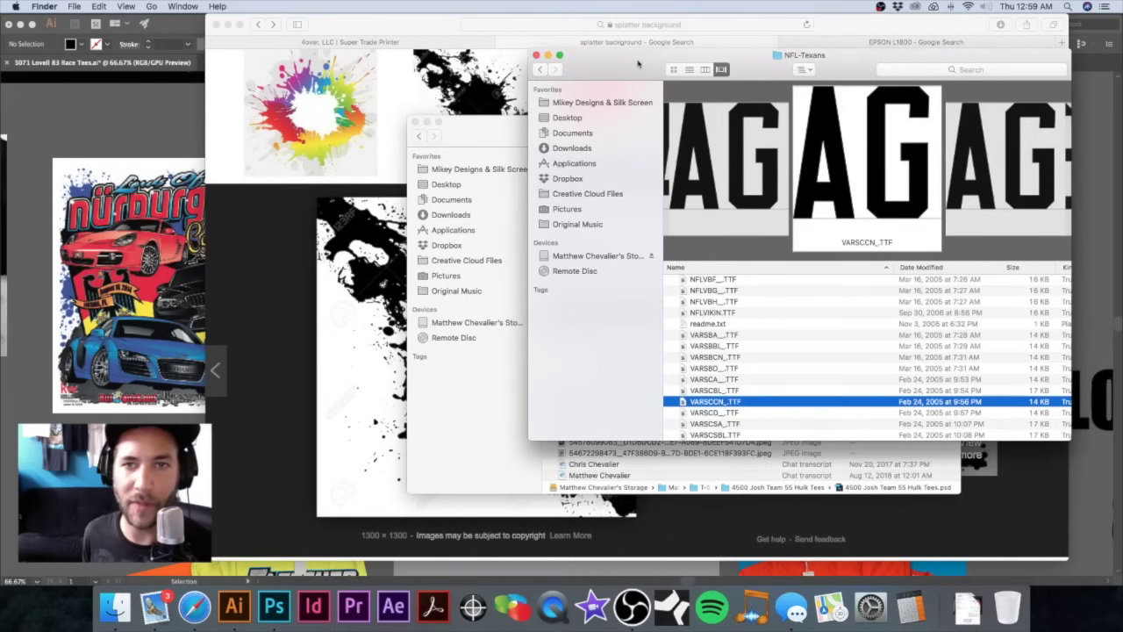
{"action": "left_click_drag", "start_coordinate": [506, 127], "coordinate": [590, 64]}
{"action": "left_click", "coordinate": [589, 105]}
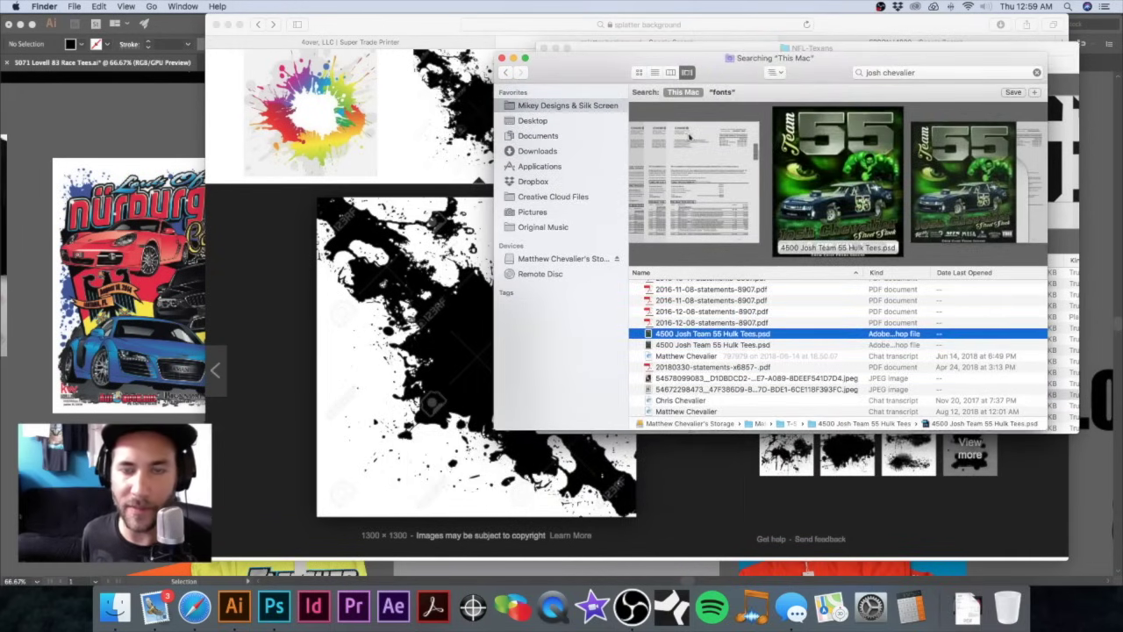
{"action": "double_click", "coordinate": [688, 106]}
{"action": "left_click", "coordinate": [715, 106]}
{"action": "double_click", "coordinate": [715, 105]}
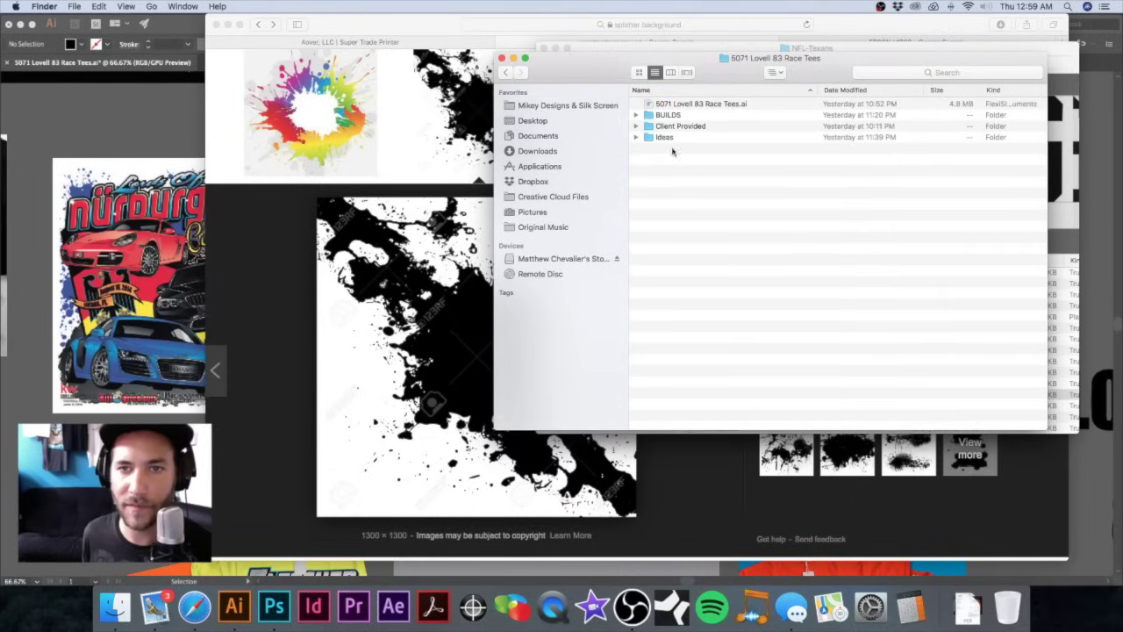
{"action": "double_click", "coordinate": [668, 115]}
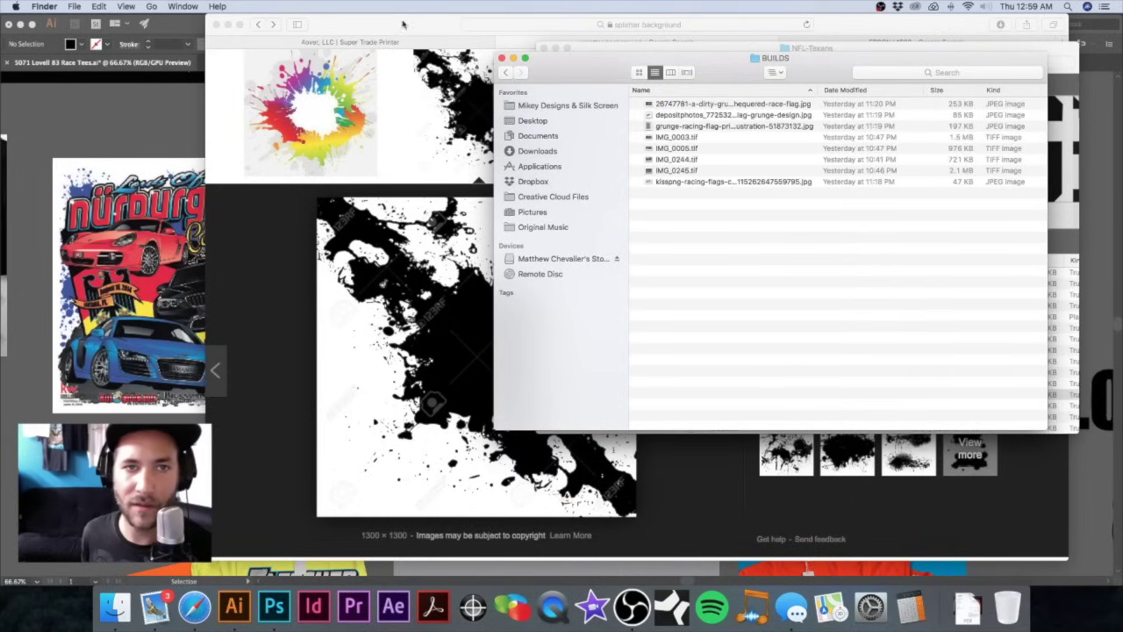
Step: Save the previewed splatter image from Safari into the BUILDS folder and place it in the Illustrator document
{"action": "left_click", "coordinate": [403, 23]}
{"action": "left_click_drag", "start_coordinate": [380, 367], "coordinate": [981, 303]}
{"action": "left_click", "coordinate": [992, 228]}
{"action": "left_click_drag", "start_coordinate": [577, 79], "coordinate": [643, 72]}
{"action": "left_click_drag", "start_coordinate": [731, 107], "coordinate": [17, 470]}
Step: Image Trace the placed splatter with the default preset and expand the tracing into vector shapes
{"action": "left_click", "coordinate": [350, 365], "text": "alt+super"}
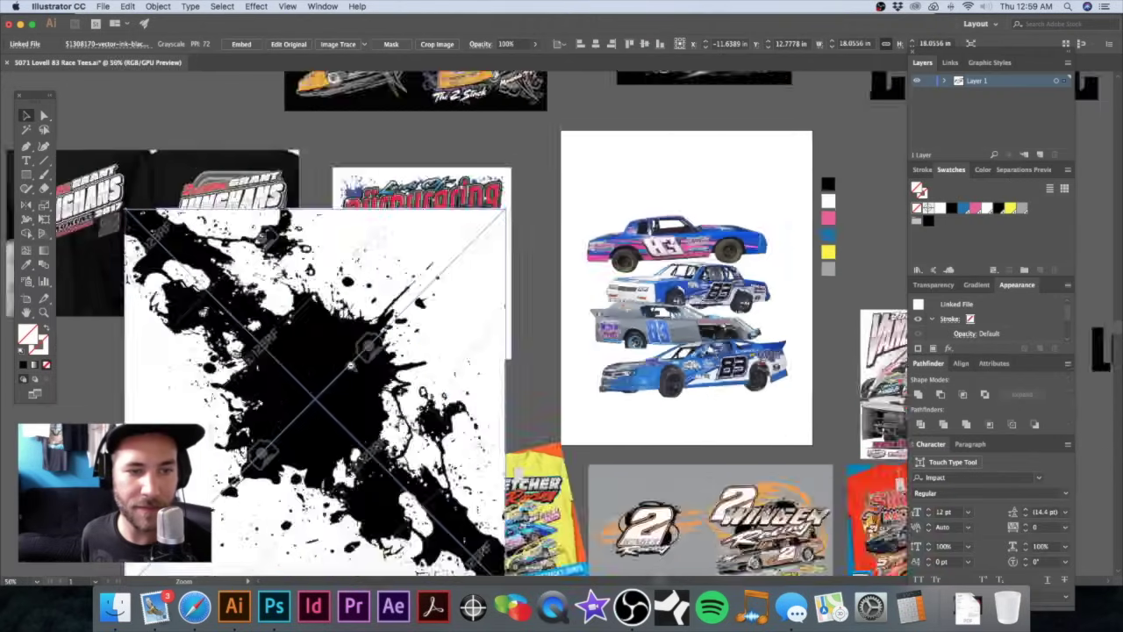
{"action": "left_click", "coordinate": [350, 364], "text": "alt+super"}
{"action": "left_click_drag", "start_coordinate": [401, 333], "coordinate": [348, 357]}
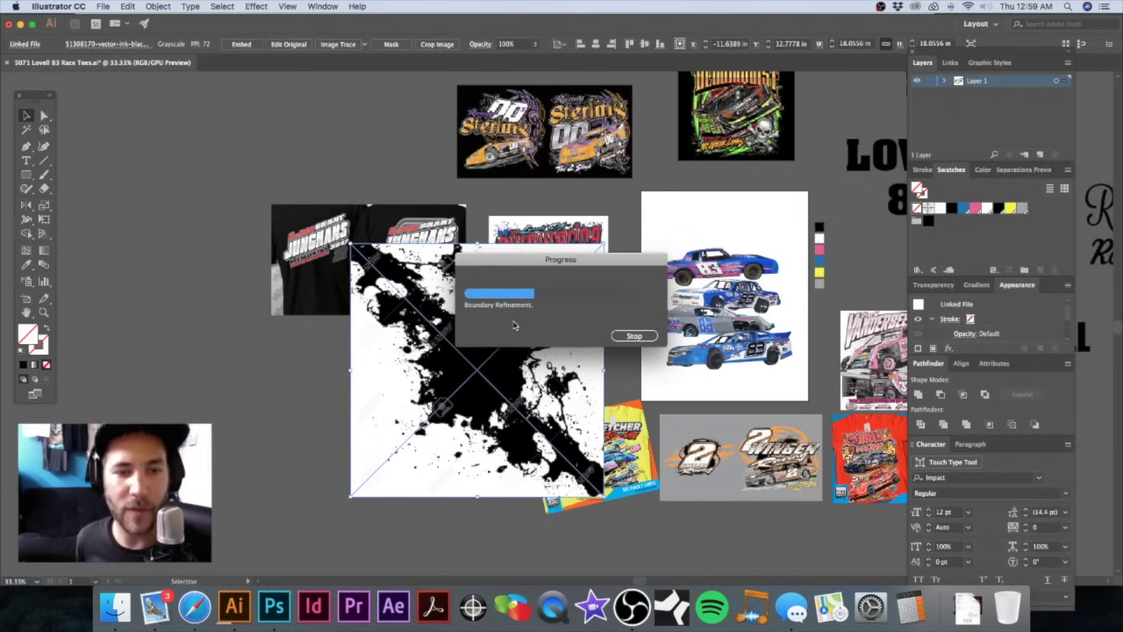
{"action": "left_click_drag", "start_coordinate": [473, 356], "coordinate": [524, 347]}
{"action": "key", "text": "super+minus"}
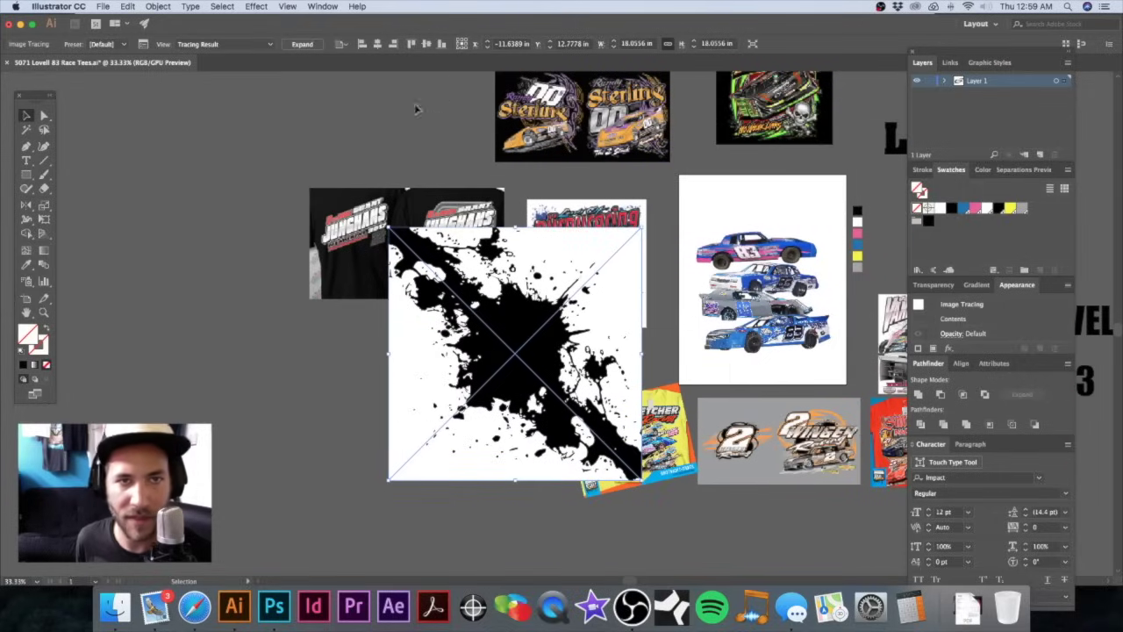
{"action": "left_click", "coordinate": [303, 45]}
Step: Move the expanded splatter onto the empty canvas below the black Junghans shirt reference and deselect it
{"action": "left_click_drag", "start_coordinate": [518, 342], "coordinate": [522, 357]}
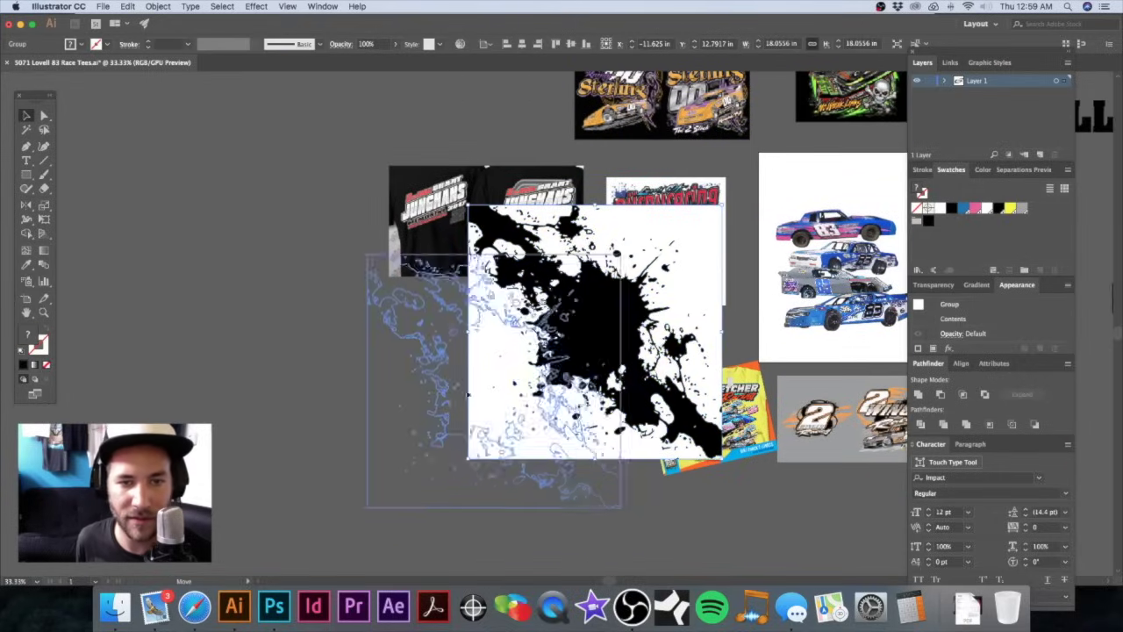
{"action": "left_click_drag", "start_coordinate": [442, 381], "coordinate": [292, 437]}
{"action": "left_click", "coordinate": [272, 263]}
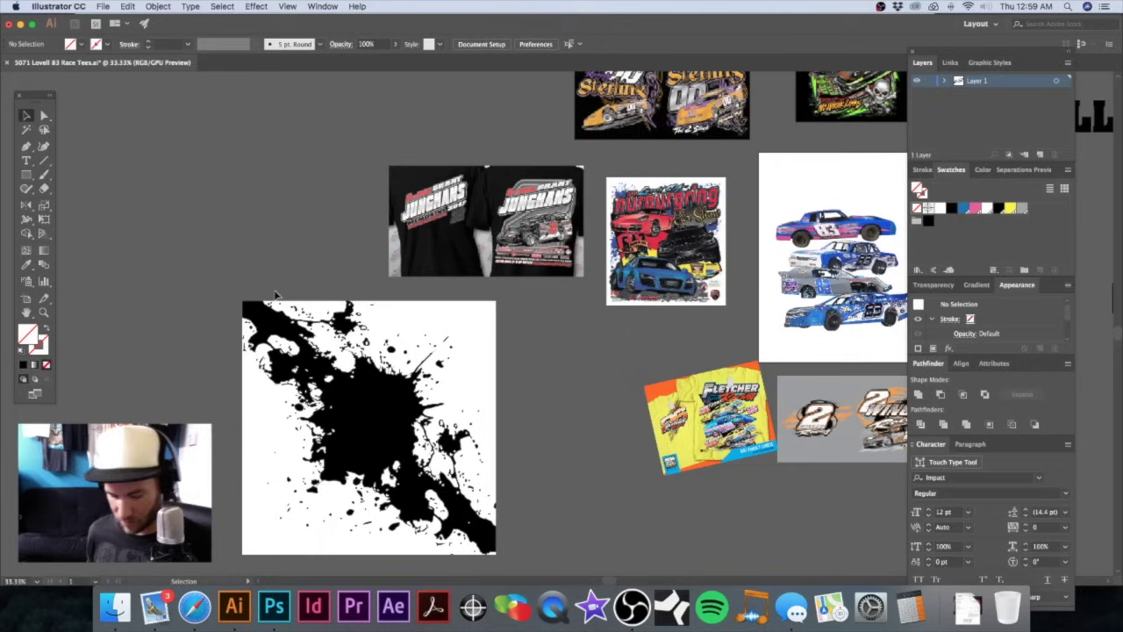
Step: Select one white area of the splatter, extend the selection to all matching white fills, and delete them
{"action": "key", "text": "a"}
{"action": "left_click", "coordinate": [430, 302]}
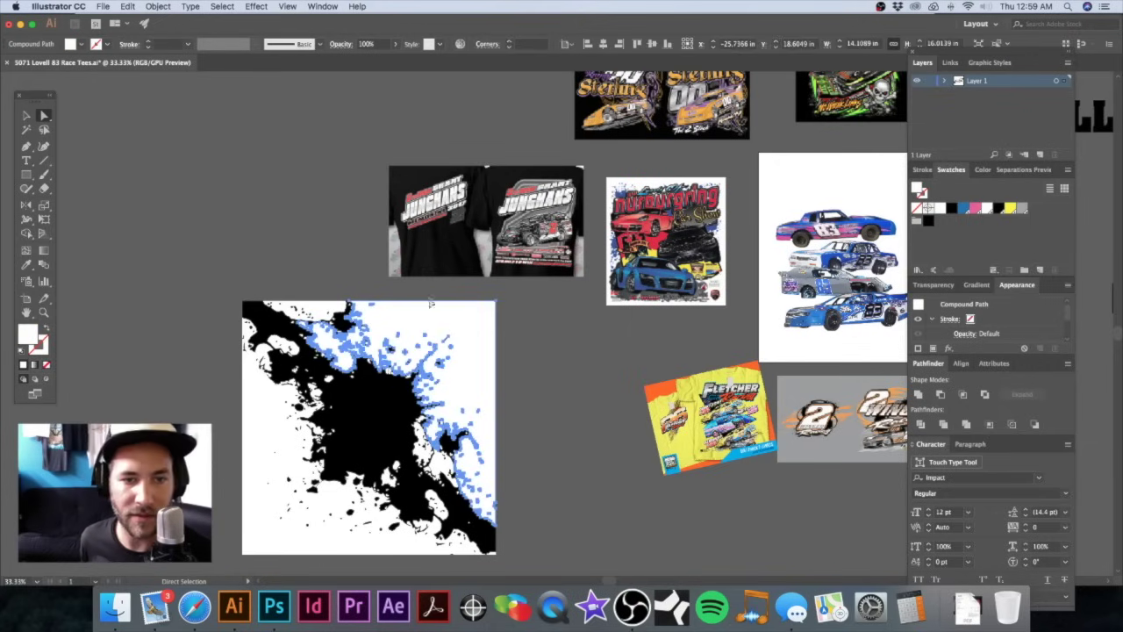
{"action": "left_click", "coordinate": [222, 6]}
{"action": "mouse_move", "coordinate": [237, 114]}
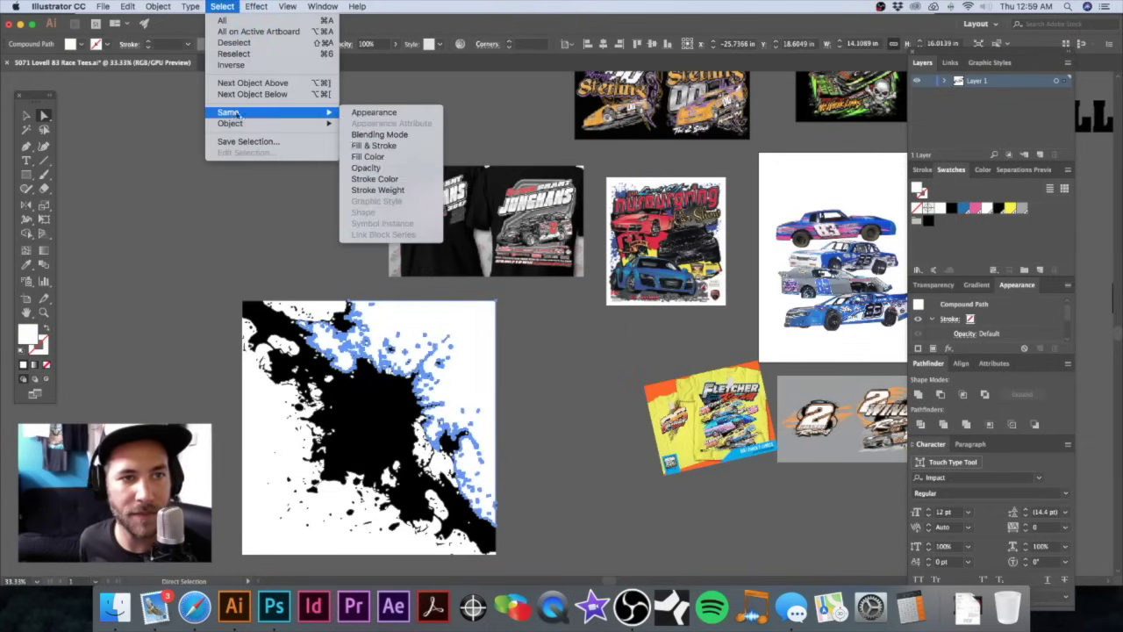
{"action": "left_click", "coordinate": [397, 160]}
{"action": "key", "text": "Delete"}
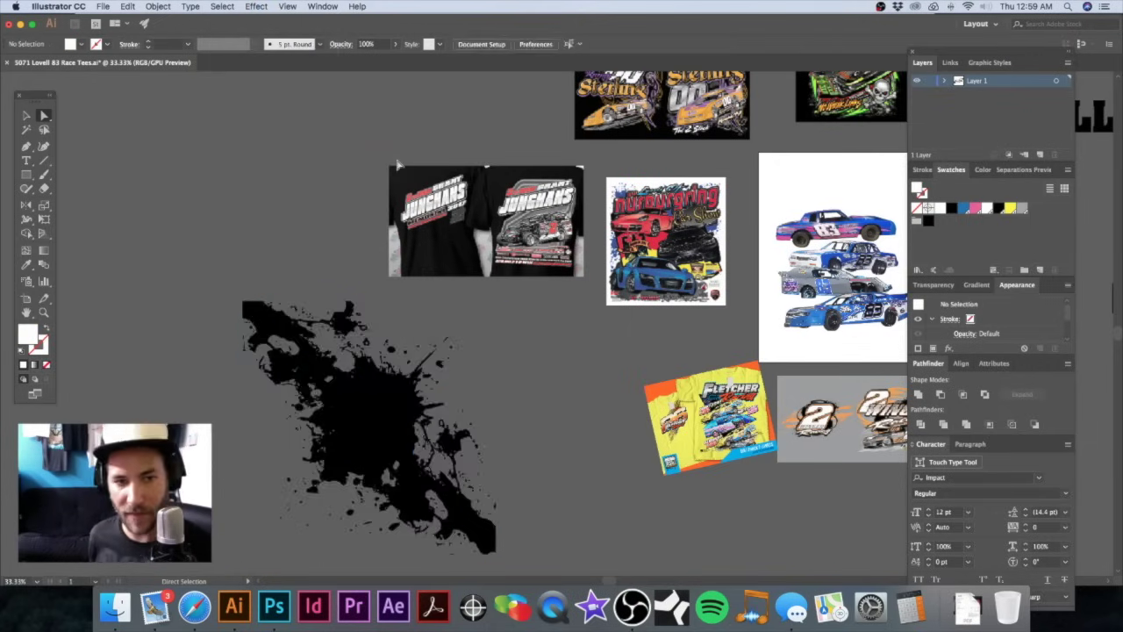
Step: Move the black splatter up and aside, clear of the main artwork
{"action": "key", "text": "v"}
{"action": "left_click_drag", "start_coordinate": [366, 408], "coordinate": [358, 297]}
{"action": "left_click_drag", "start_coordinate": [485, 320], "coordinate": [264, 332]}
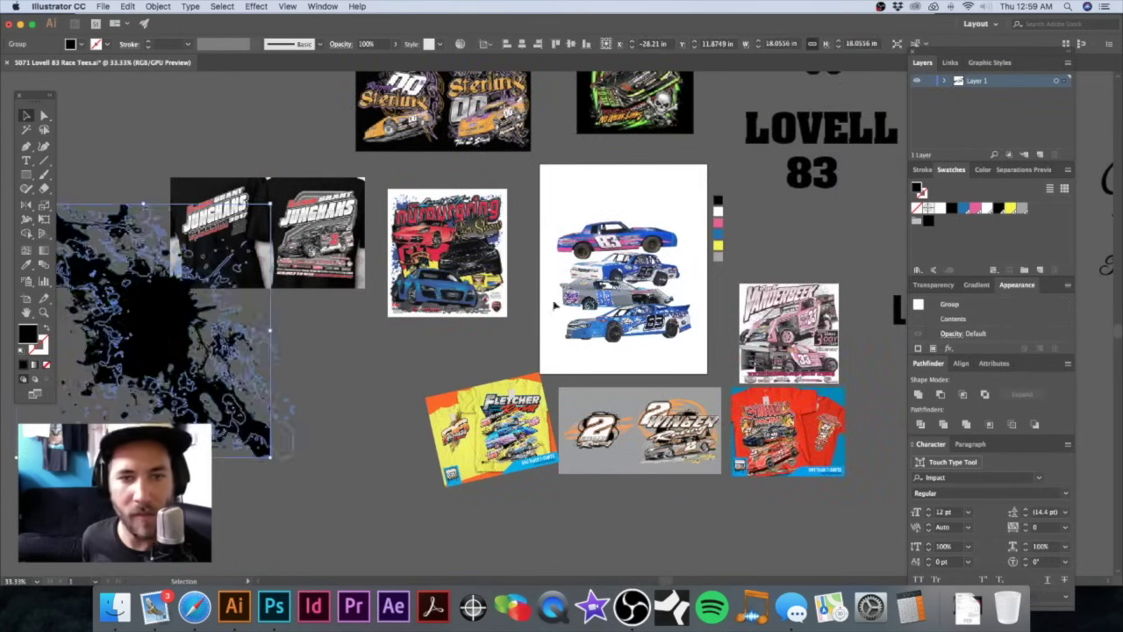
Step: Reposition the yellow Fletcher, grey number 2 and red shirt reference images to space them out below the artboard
{"action": "left_click_drag", "start_coordinate": [515, 224], "coordinate": [427, 229]}
{"action": "left_click", "coordinate": [400, 434]}
{"action": "left_click_drag", "start_coordinate": [399, 434], "coordinate": [377, 461]}
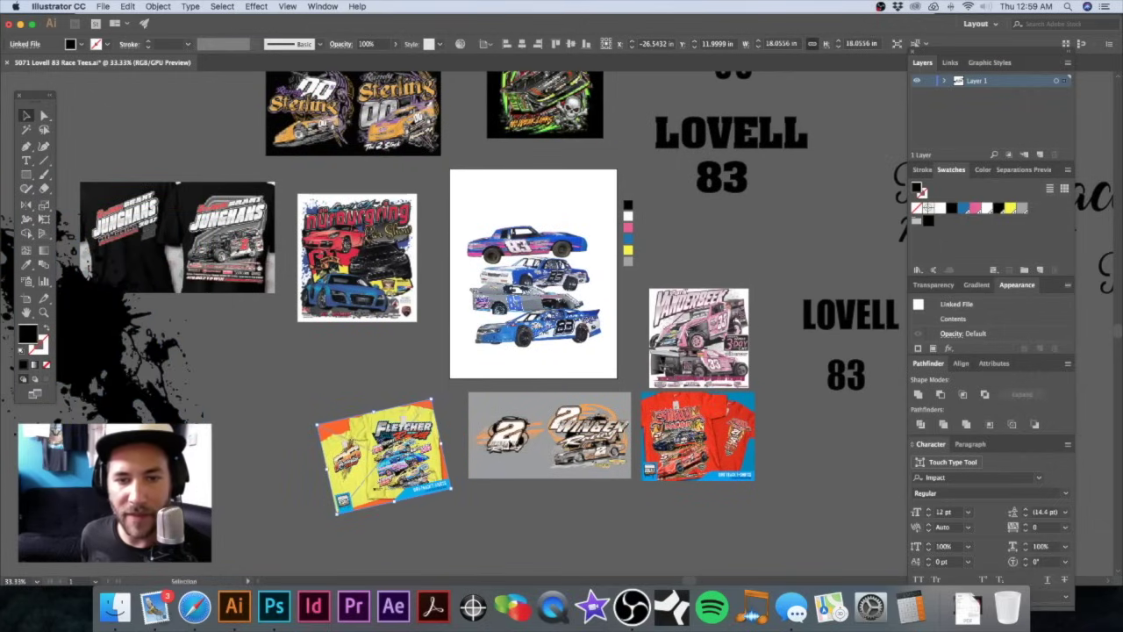
{"action": "left_click_drag", "start_coordinate": [549, 430], "coordinate": [544, 443]}
{"action": "left_click", "coordinate": [698, 439]}
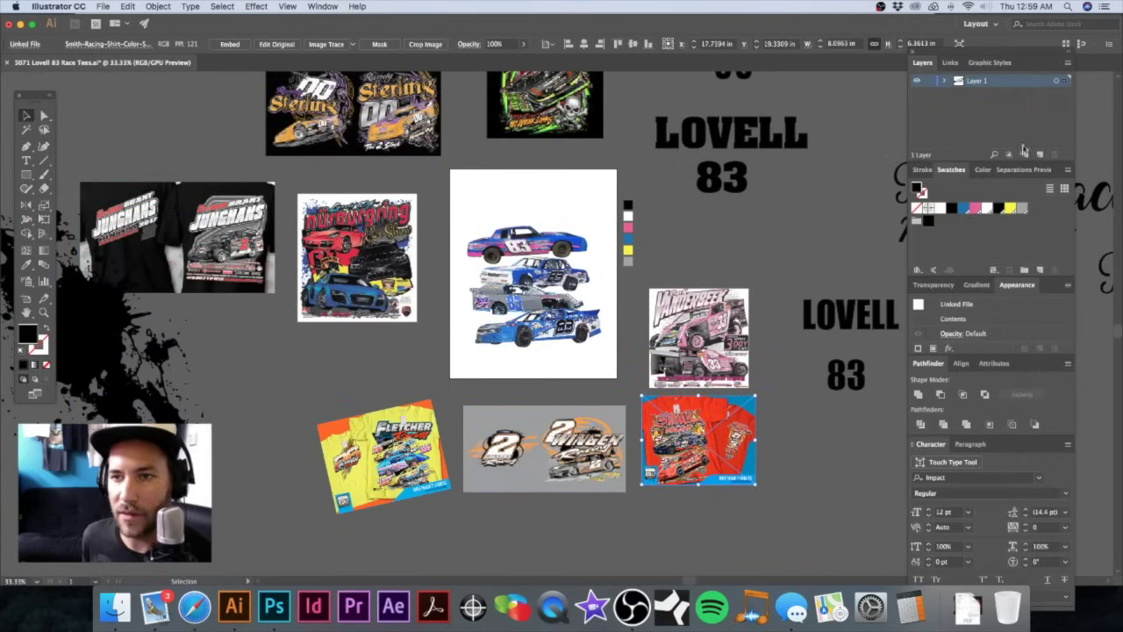
Step: Rename Layer 1 as Art and add a new layer named Background
{"action": "double_click", "coordinate": [976, 80]}
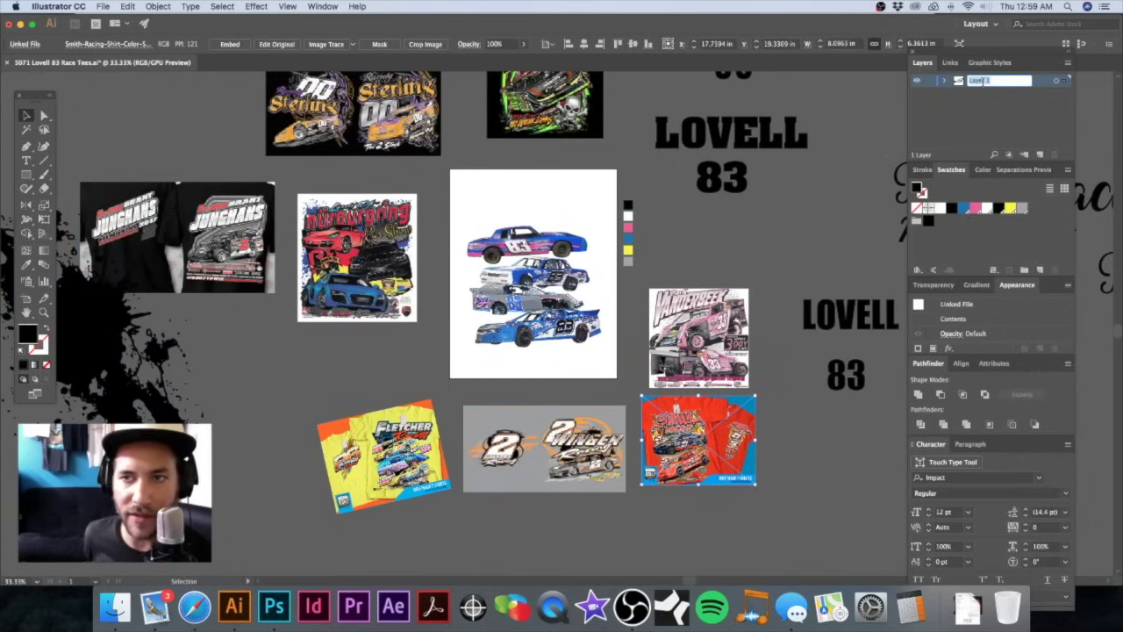
{"action": "type", "text": "Art"}
{"action": "key", "text": "Return"}
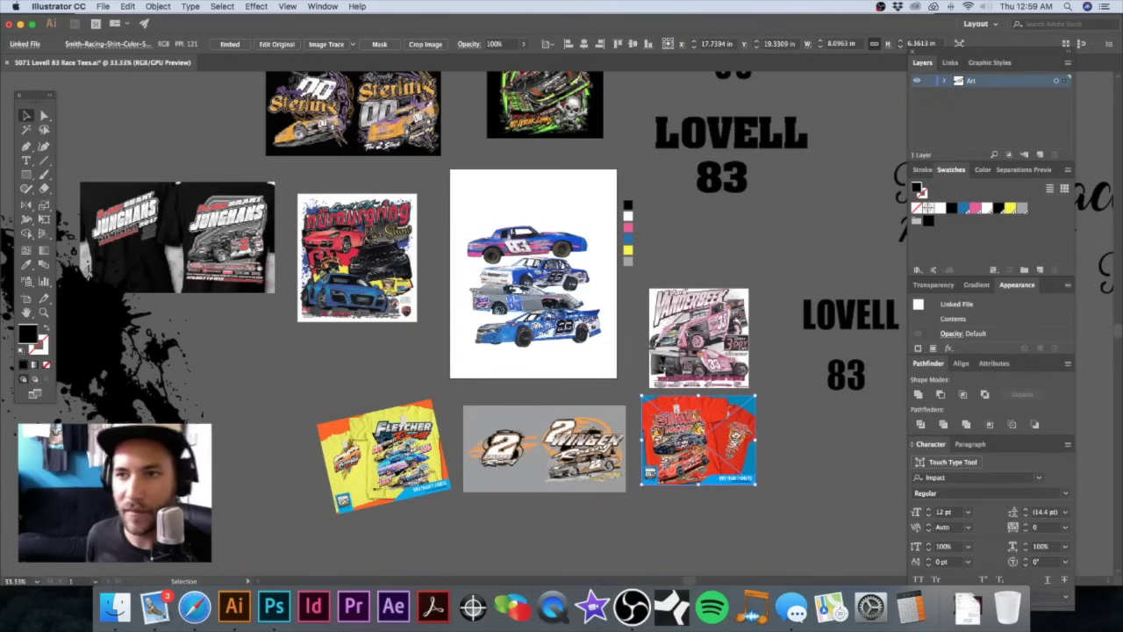
{"action": "left_click", "coordinate": [1039, 154]}
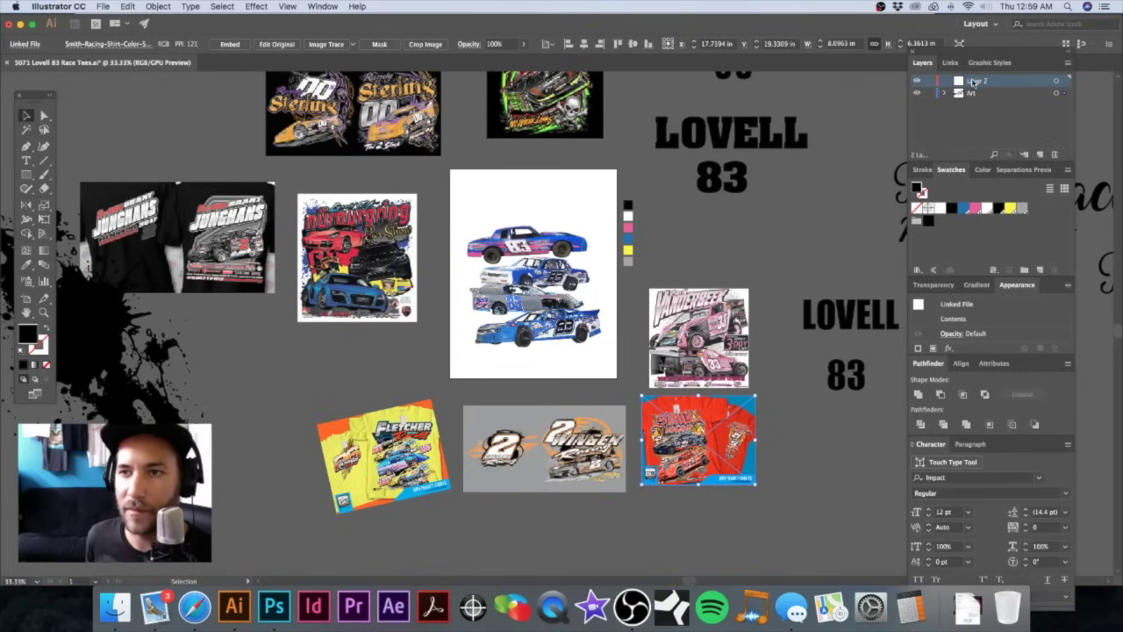
{"action": "double_click", "coordinate": [975, 81]}
{"action": "type", "text": "Bac"}
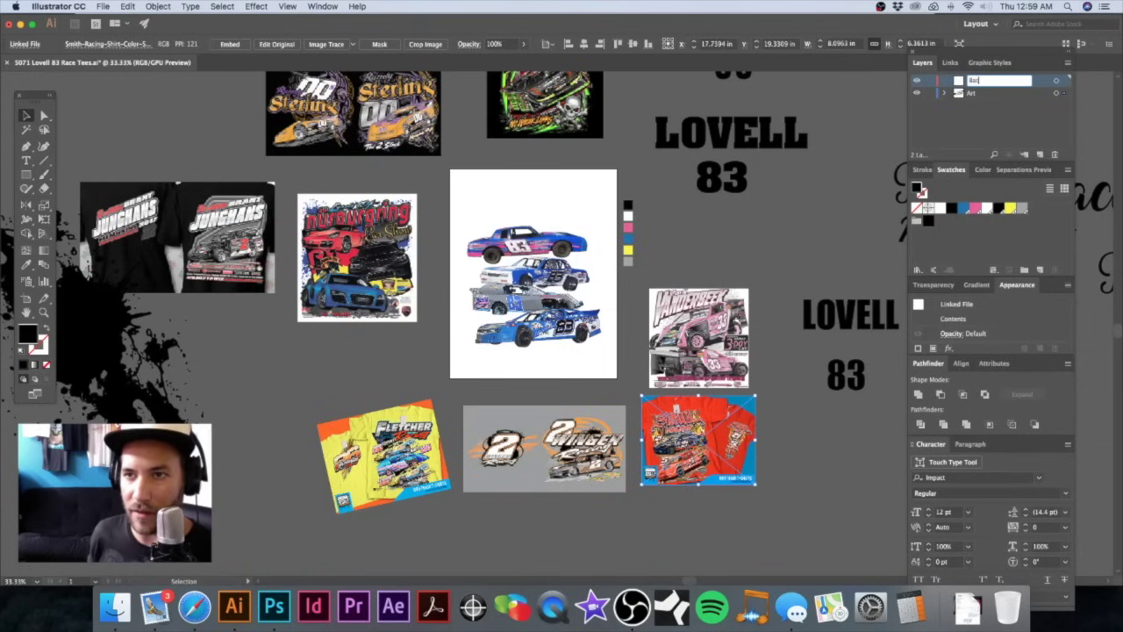
{"action": "type", "text": "kground"}
{"action": "key", "text": "Return"}
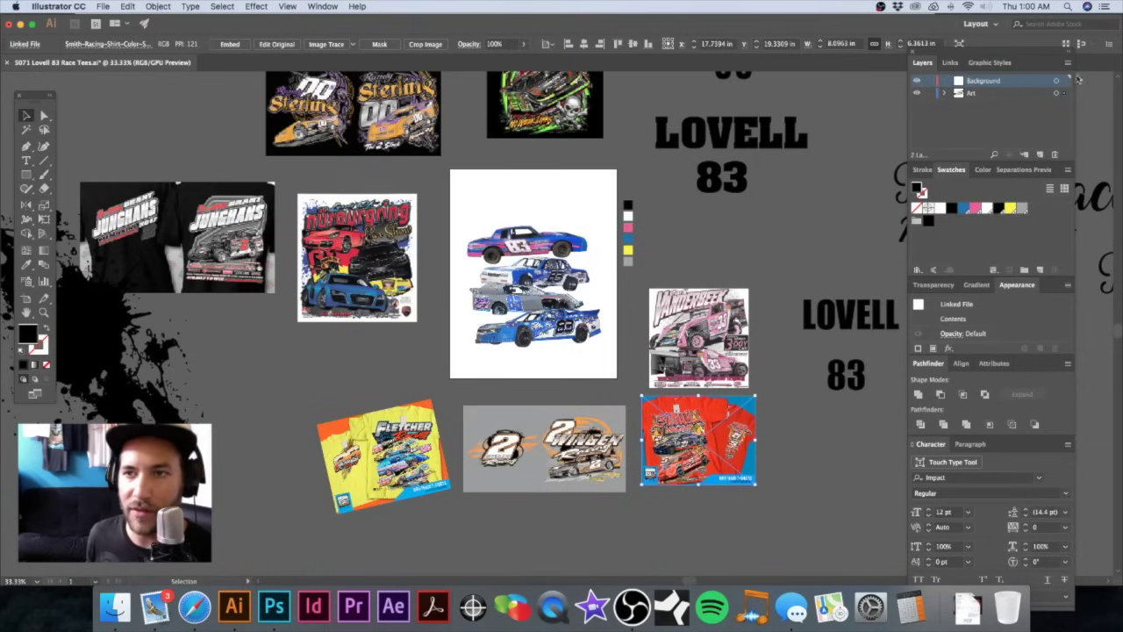
Step: Draw a black rectangle about 12 by 15 in over the whole artboard on the Background layer
{"action": "left_click", "coordinate": [28, 174]}
{"action": "left_click_drag", "start_coordinate": [450, 169], "coordinate": [619, 377]}
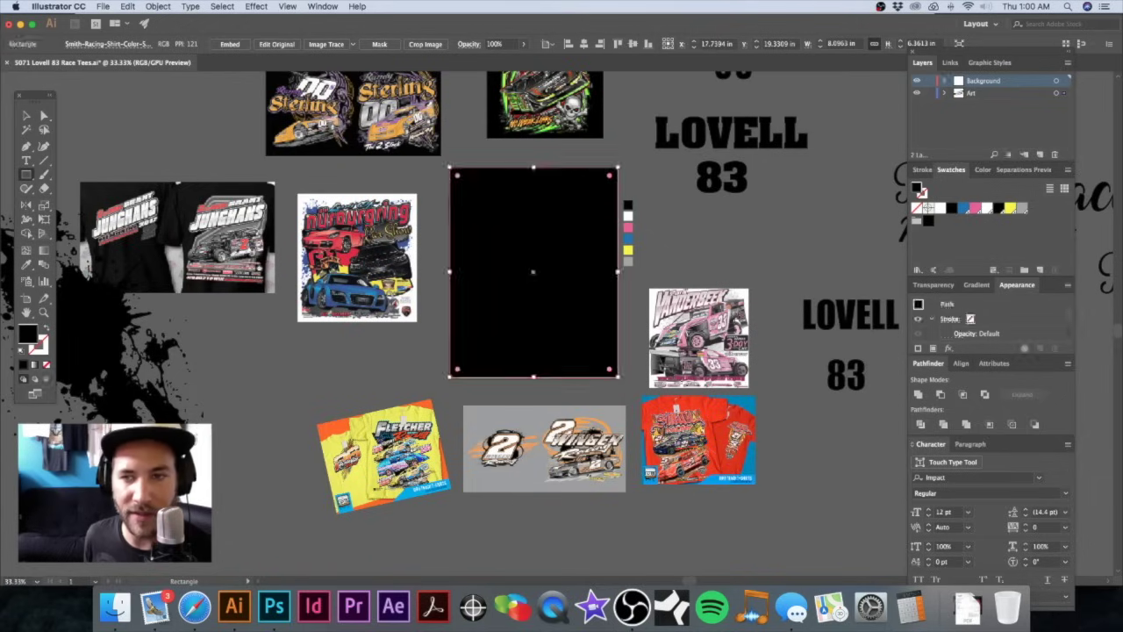
{"action": "key", "text": "v"}
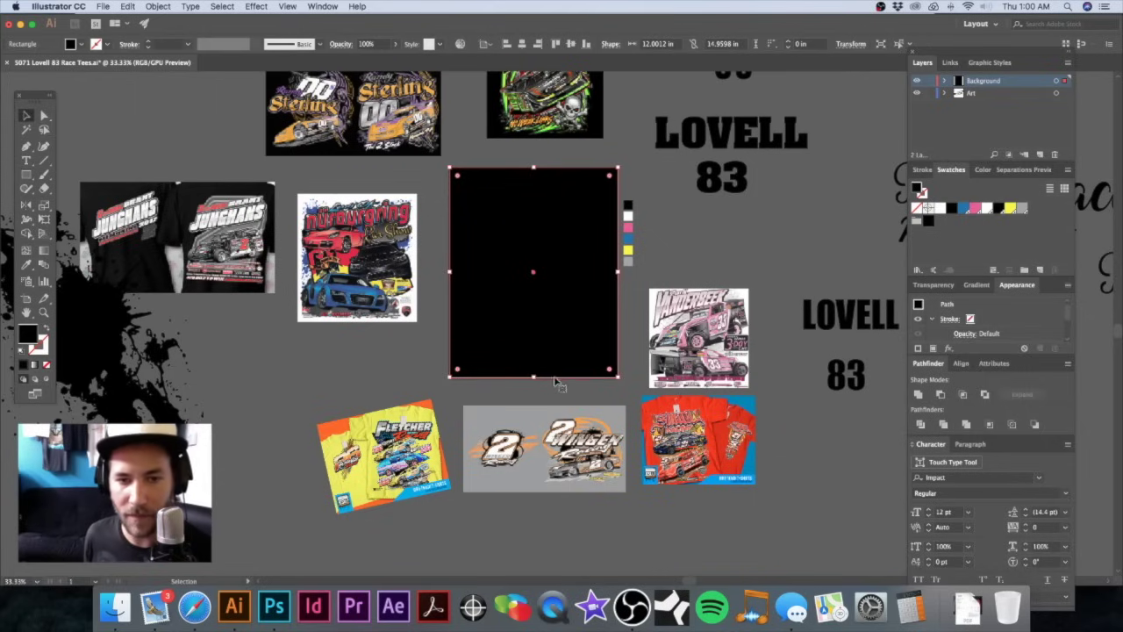
Step: Shift the black rectangle slightly down and extend its top edge to a height of about 15.2 in, covering the artboard
{"action": "left_click", "coordinate": [637, 303]}
{"action": "left_click", "coordinate": [594, 297]}
{"action": "left_click_drag", "start_coordinate": [534, 378], "coordinate": [533, 380]}
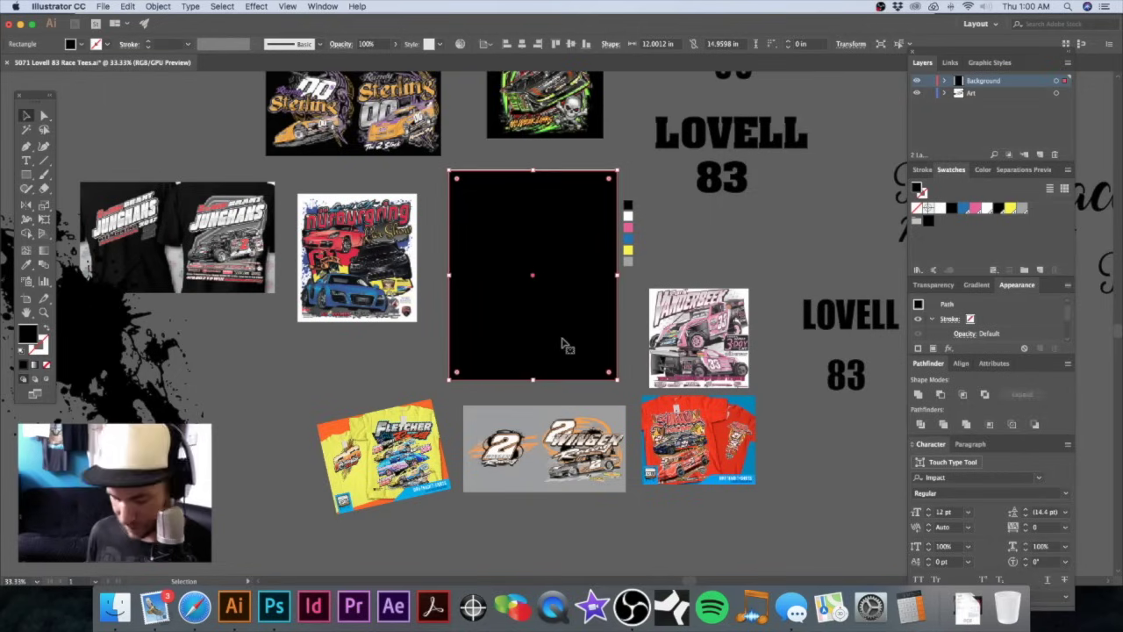
{"action": "left_click", "coordinate": [516, 150]}
{"action": "left_click", "coordinate": [530, 175]}
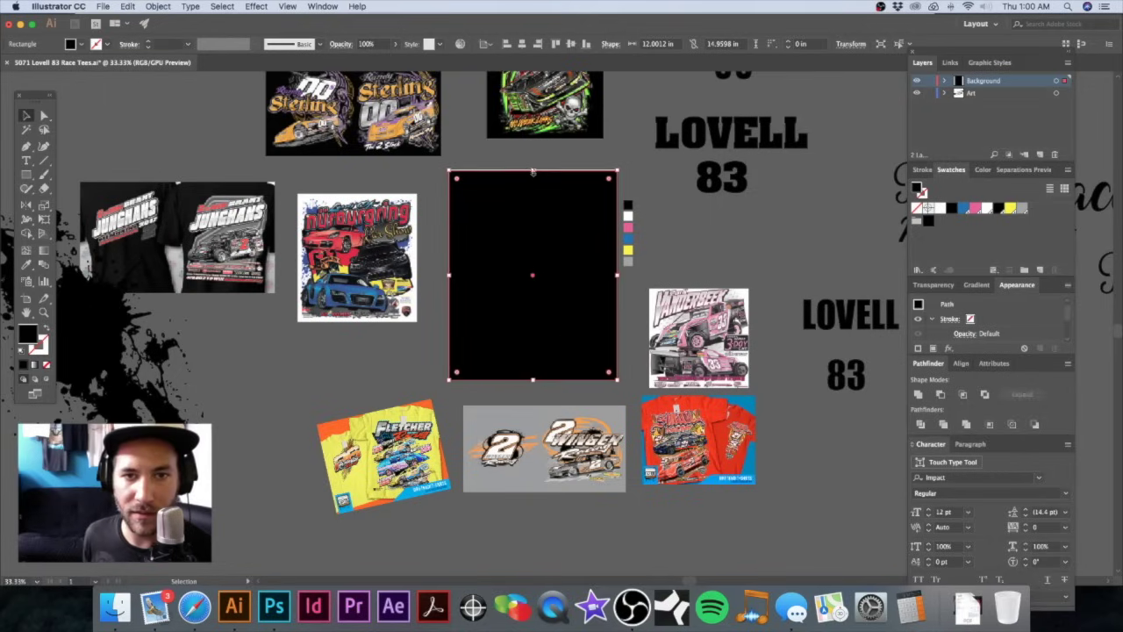
{"action": "left_click_drag", "start_coordinate": [533, 171], "coordinate": [562, 166]}
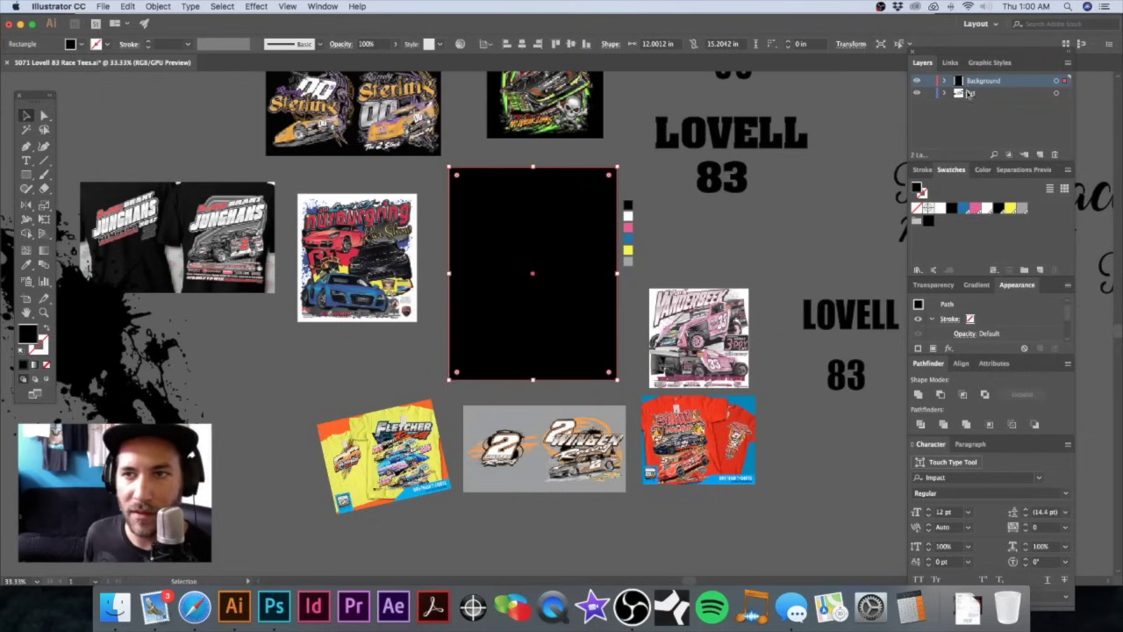
Step: Fill the background rectangle with the pink swatch, duplicate that swatch and open the copy's options
{"action": "left_click", "coordinate": [976, 208]}
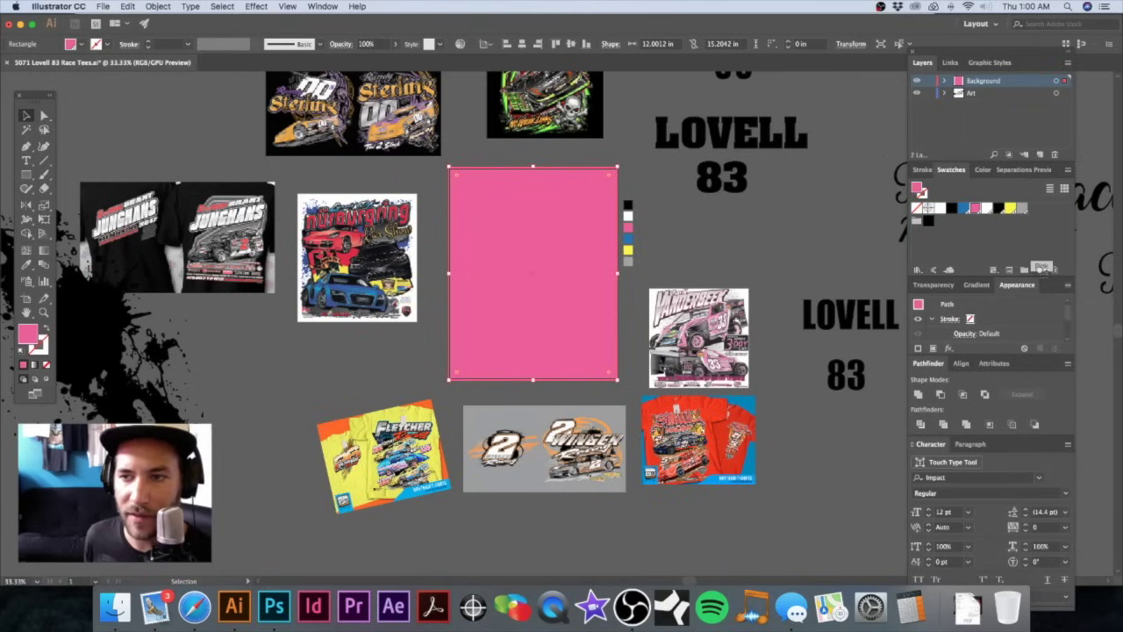
{"action": "left_click", "coordinate": [1040, 269]}
{"action": "double_click", "coordinate": [1034, 209]}
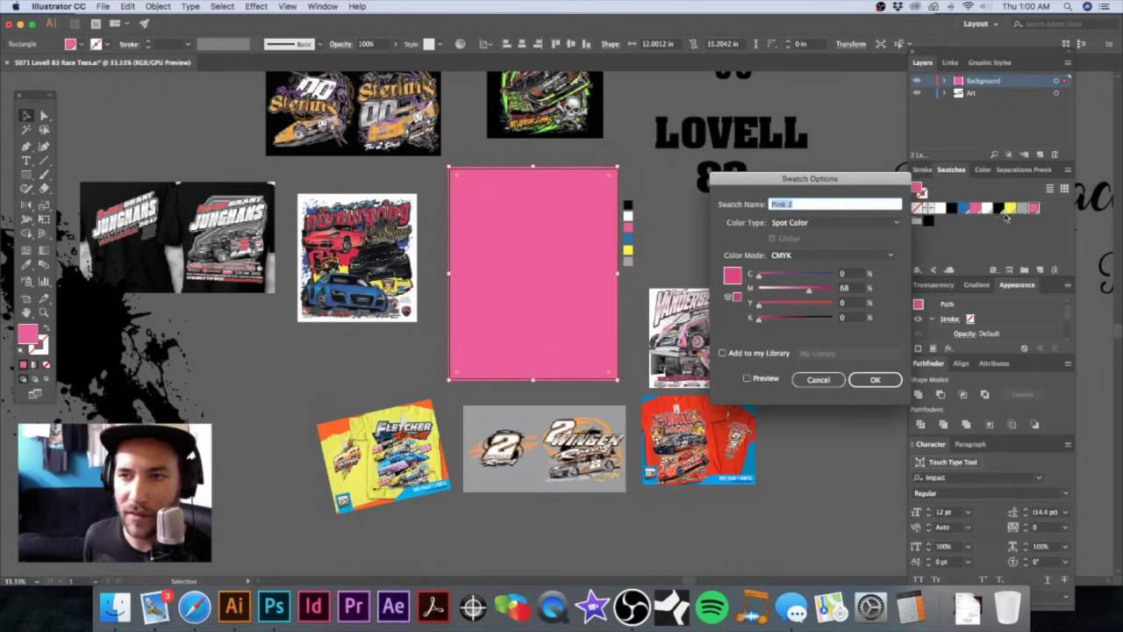
Step: Switch the duplicate pink swatch to RGB color mode and adjust it with preview on to red 231 and blue 142
{"action": "left_click", "coordinate": [830, 225]}
{"action": "left_click", "coordinate": [824, 247]}
{"action": "left_click", "coordinate": [794, 255]}
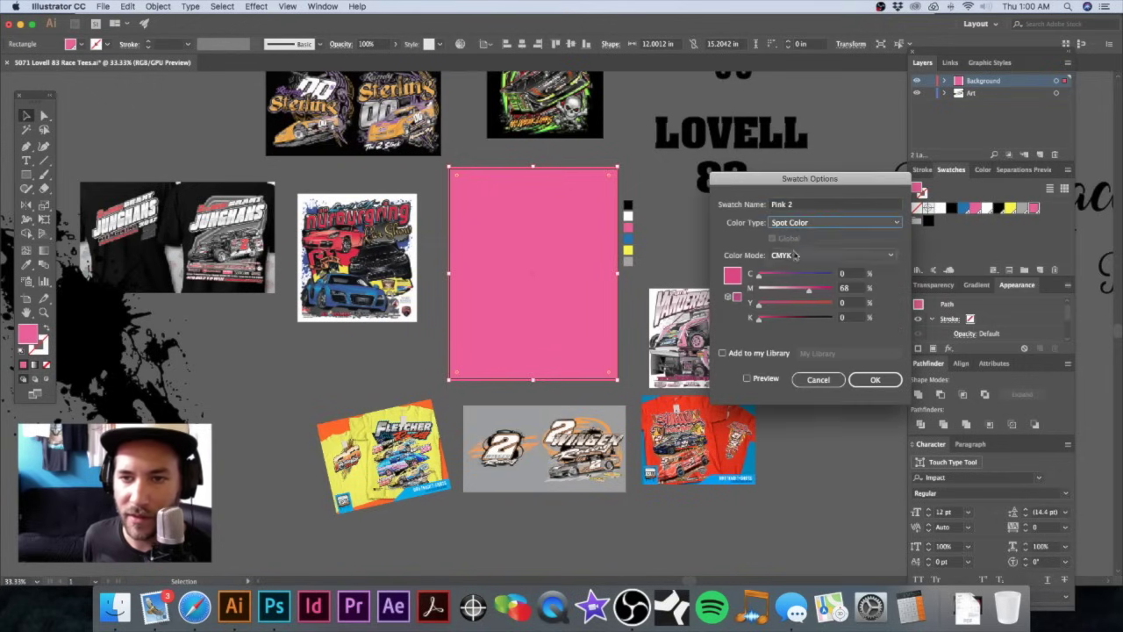
{"action": "left_click", "coordinate": [797, 288]}
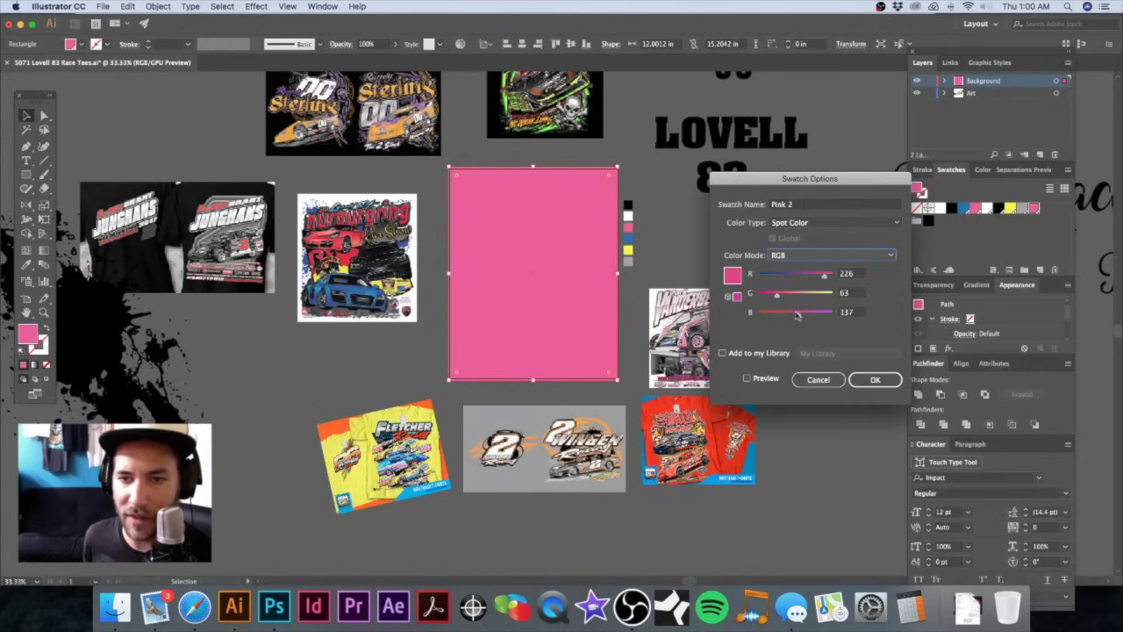
{"action": "left_click_drag", "start_coordinate": [802, 317], "coordinate": [794, 315]}
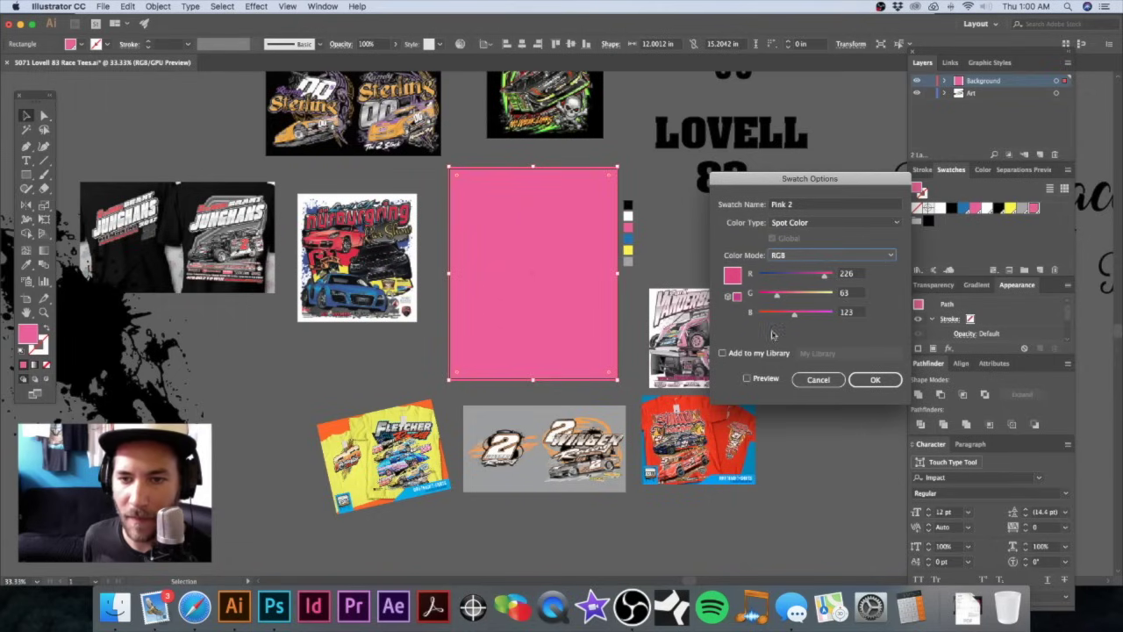
{"action": "left_click", "coordinate": [747, 378]}
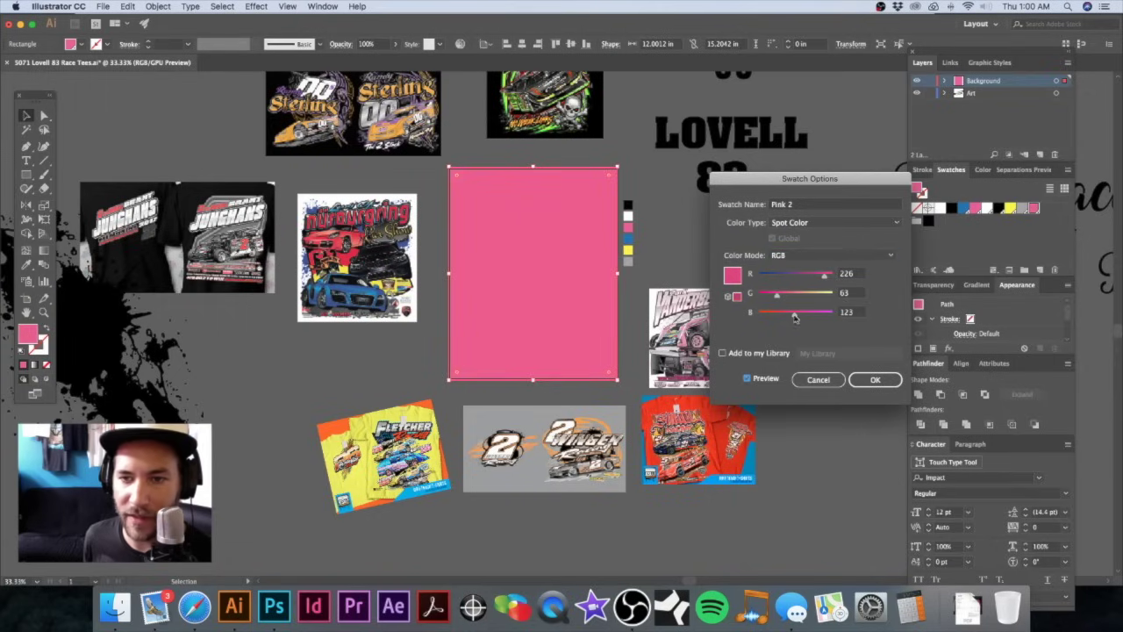
{"action": "left_click_drag", "start_coordinate": [801, 318], "coordinate": [799, 316]}
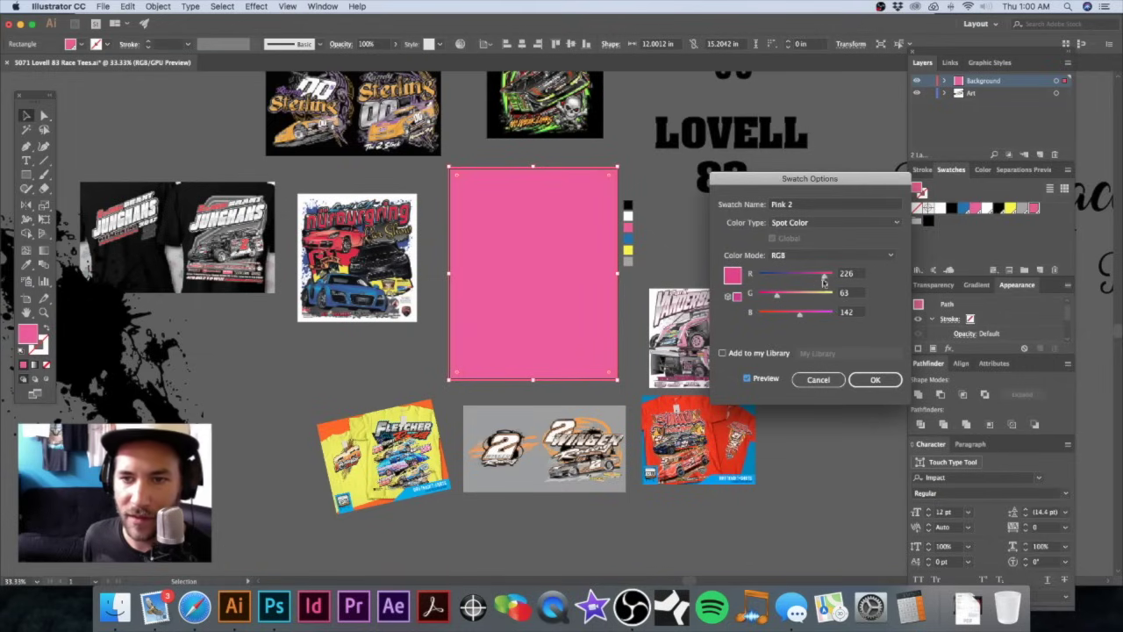
{"action": "left_click_drag", "start_coordinate": [829, 278], "coordinate": [825, 279]}
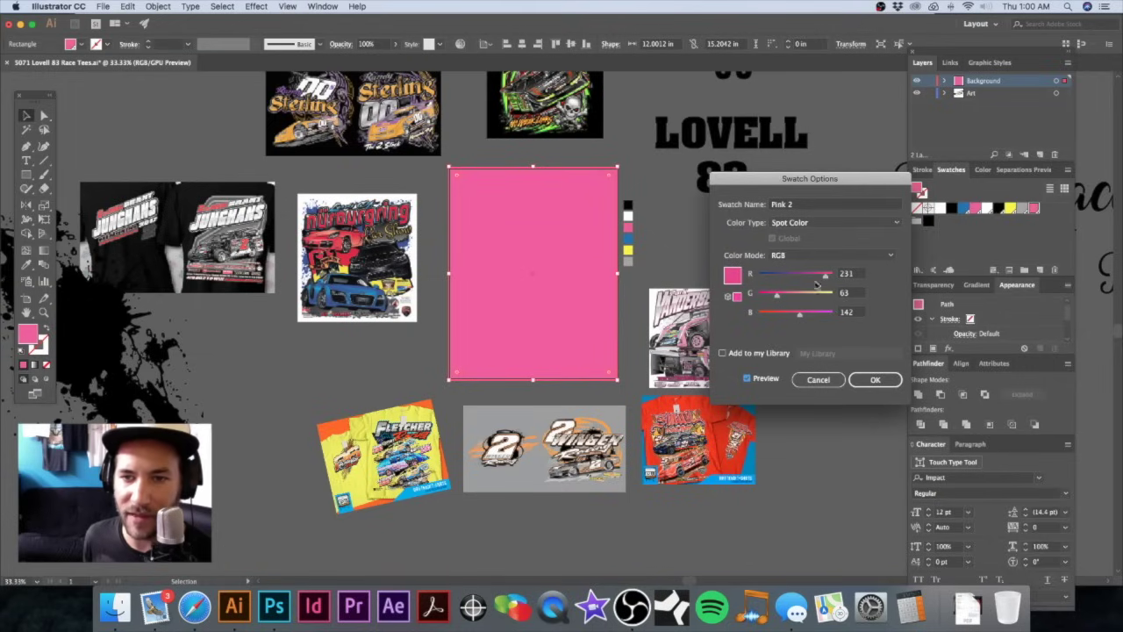
{"action": "left_click", "coordinate": [866, 379]}
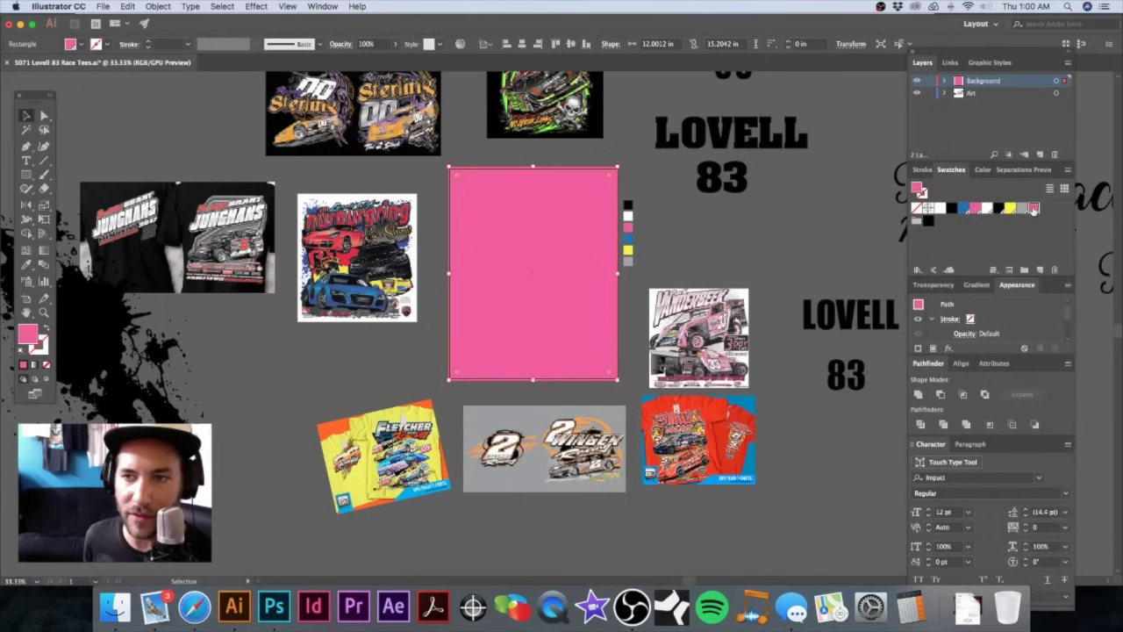
Step: Rename the duplicate pink swatch as Safety Pink
{"action": "double_click", "coordinate": [1033, 209]}
{"action": "type", "text": "S"}
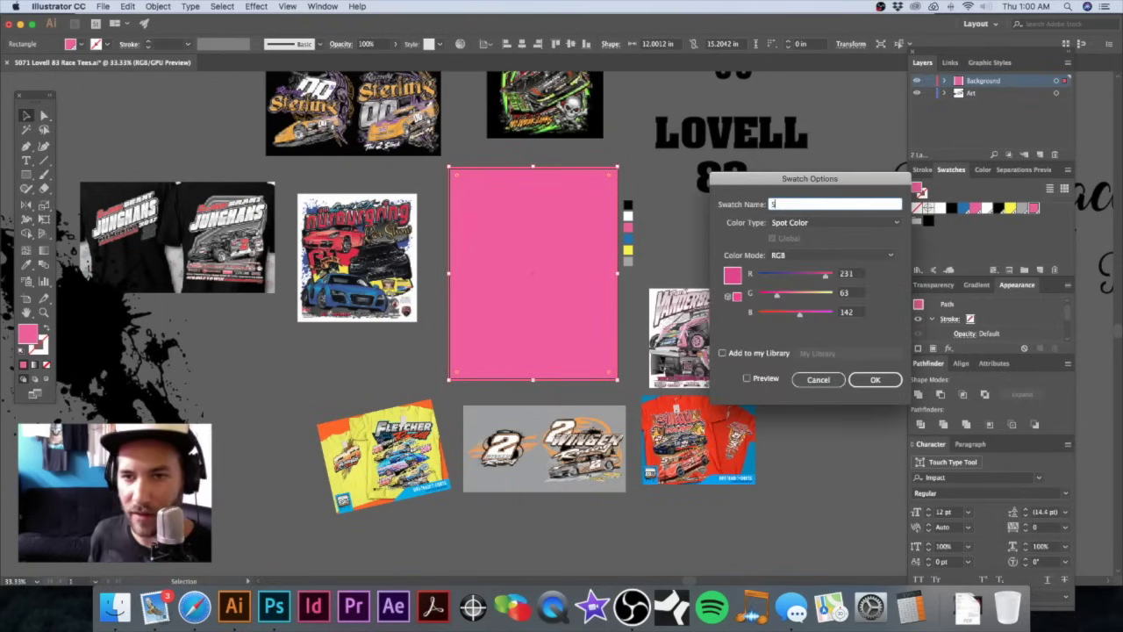
{"action": "type", "text": "afety Pink"}
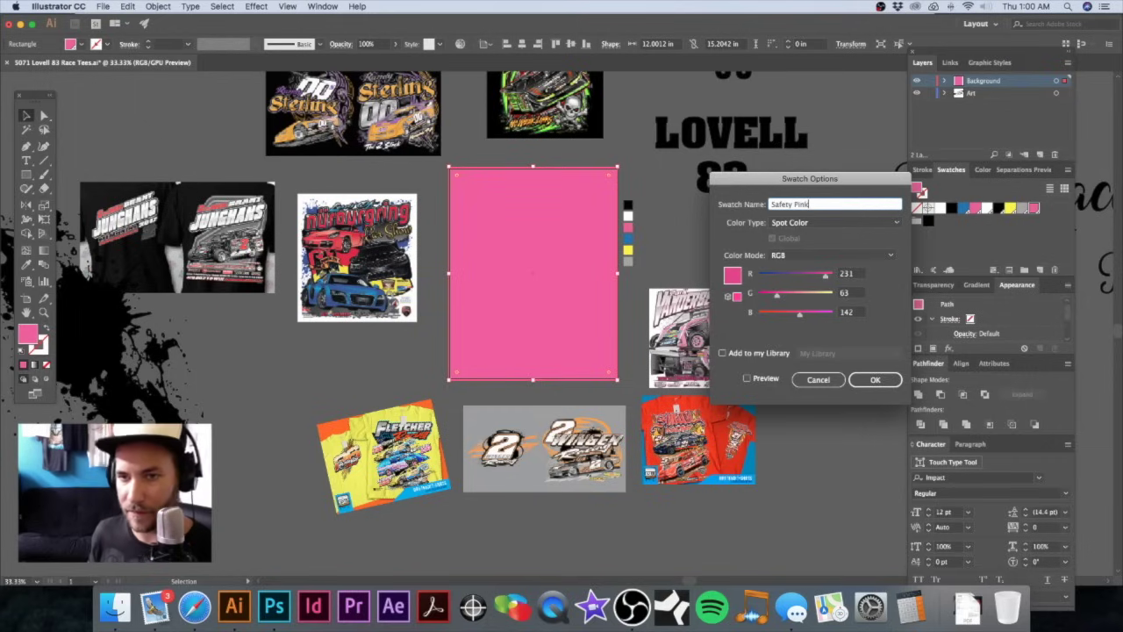
{"action": "key", "text": "Return"}
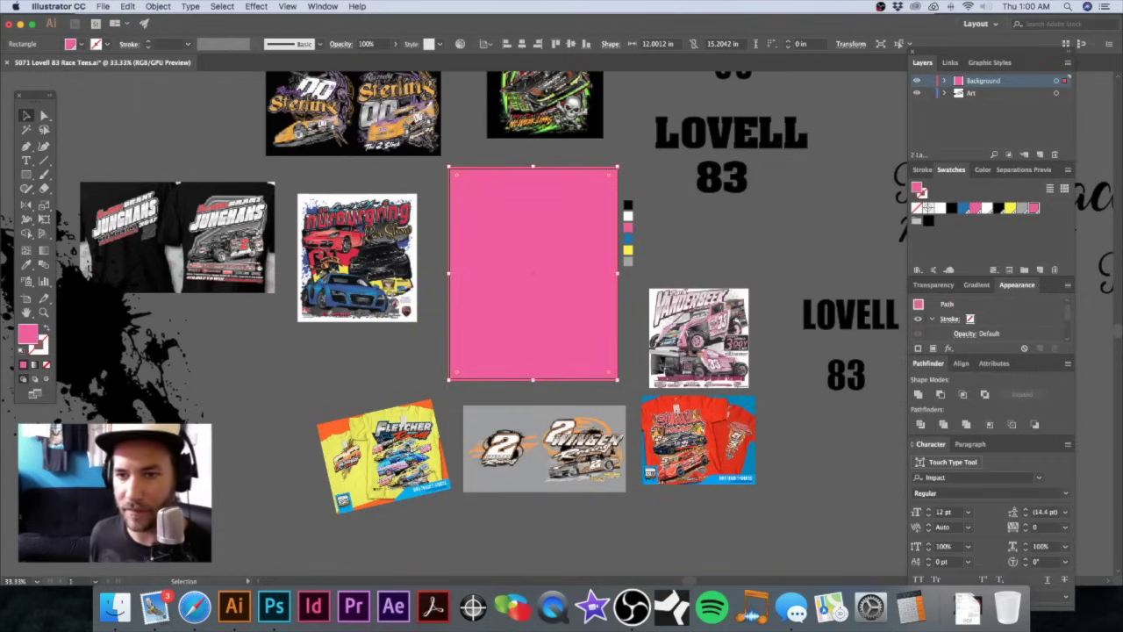
Step: Move the Background layer below the Art layer and lock it
{"action": "left_click_drag", "start_coordinate": [1017, 81], "coordinate": [1008, 139]}
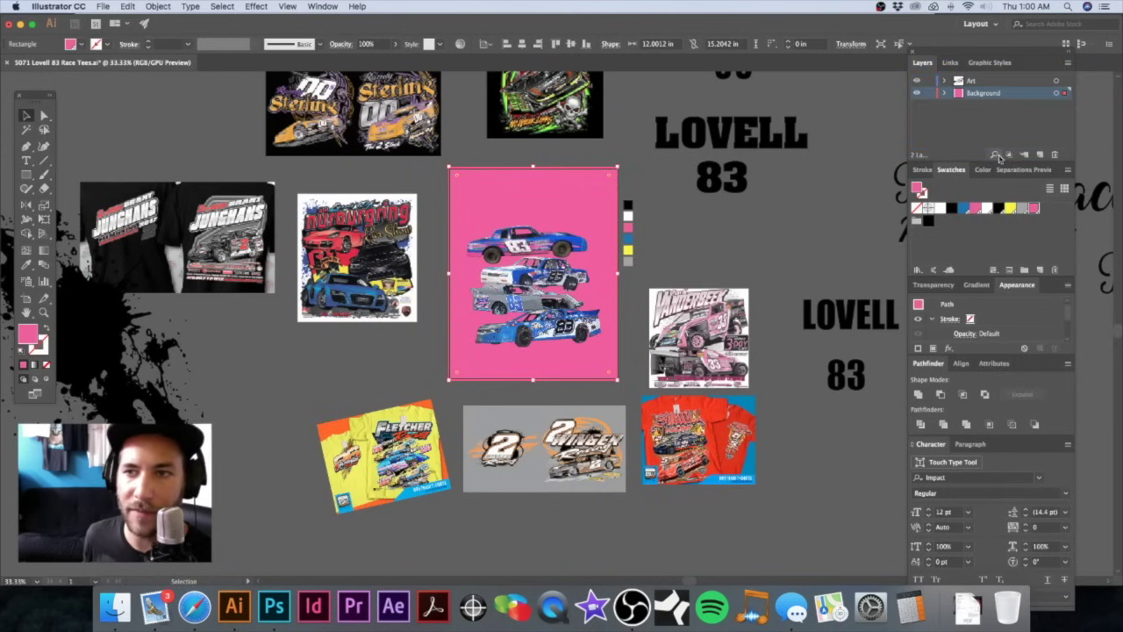
{"action": "left_click", "coordinate": [929, 93]}
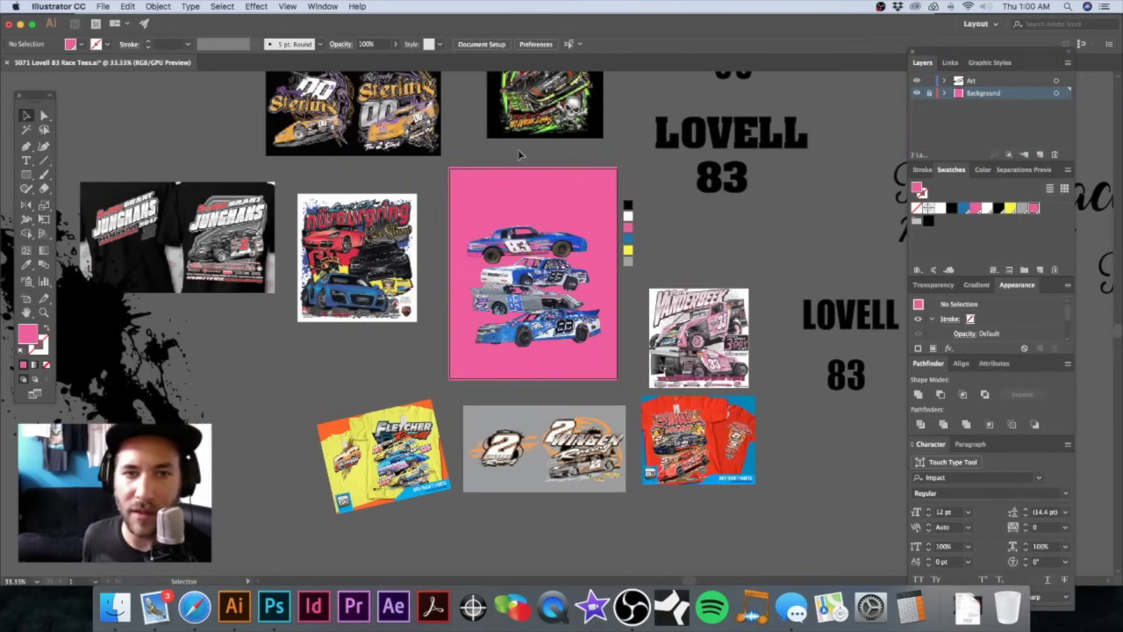
Step: Nudge the top car slightly down and the second car slightly up to tighten the stack's spacing
{"action": "scroll", "coordinate": [562, 221], "scroll_direction": "down", "scroll_amount": 2}
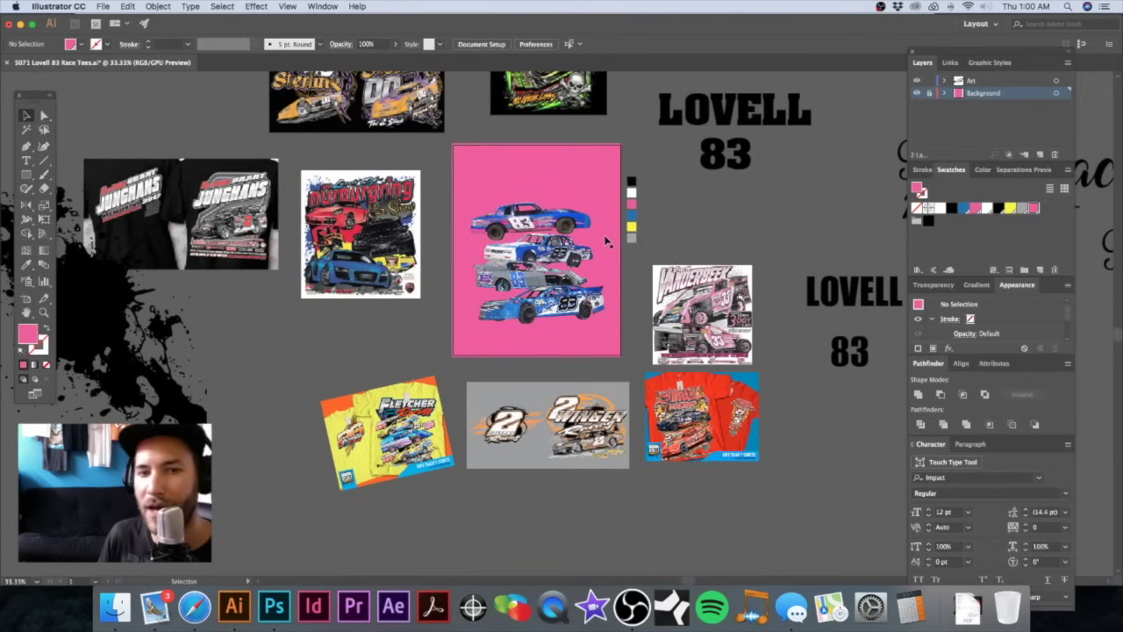
{"action": "scroll", "coordinate": [577, 257], "scroll_direction": "down", "scroll_amount": 2}
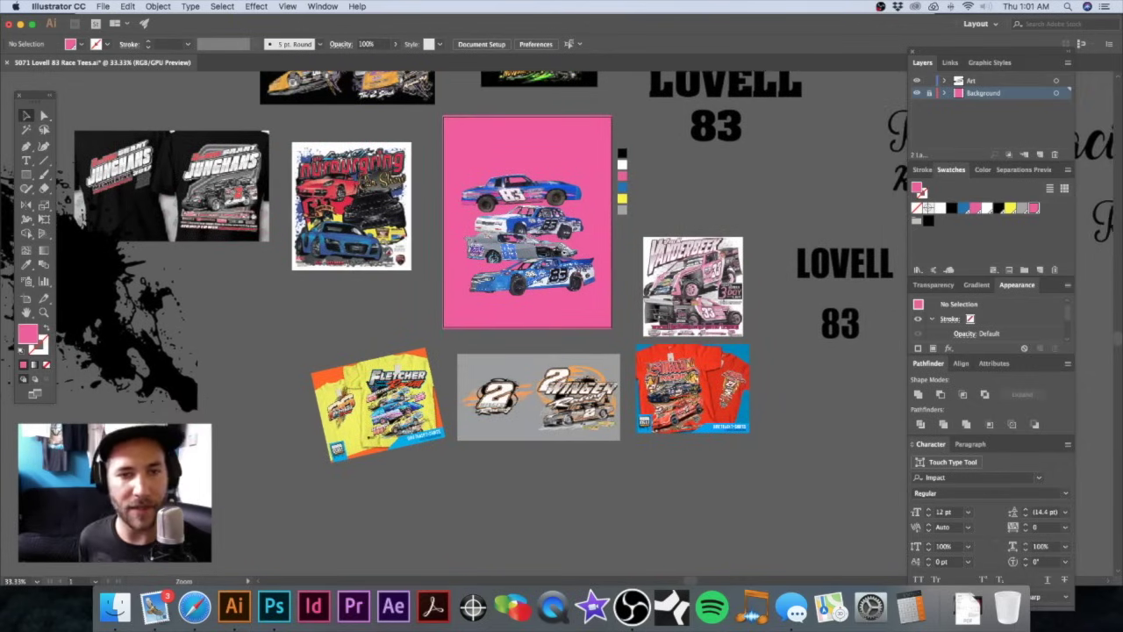
{"action": "scroll", "coordinate": [543, 246], "scroll_direction": "up", "scroll_amount": 5}
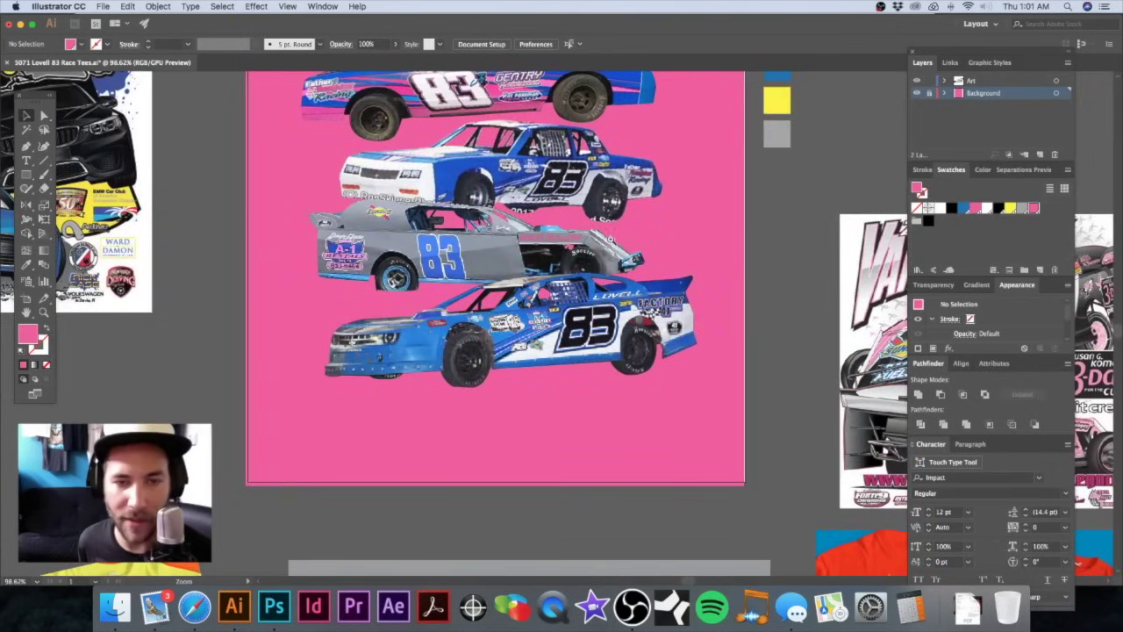
{"action": "key", "text": "super+minus"}
{"action": "left_click_drag", "start_coordinate": [589, 261], "coordinate": [634, 235]}
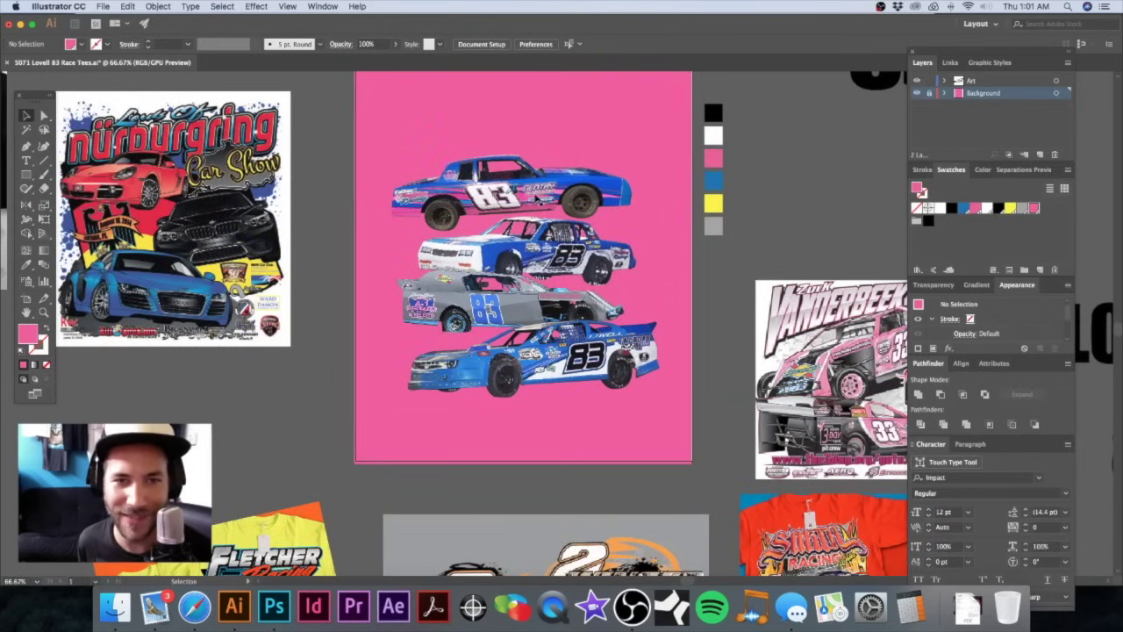
{"action": "left_click", "coordinate": [539, 200]}
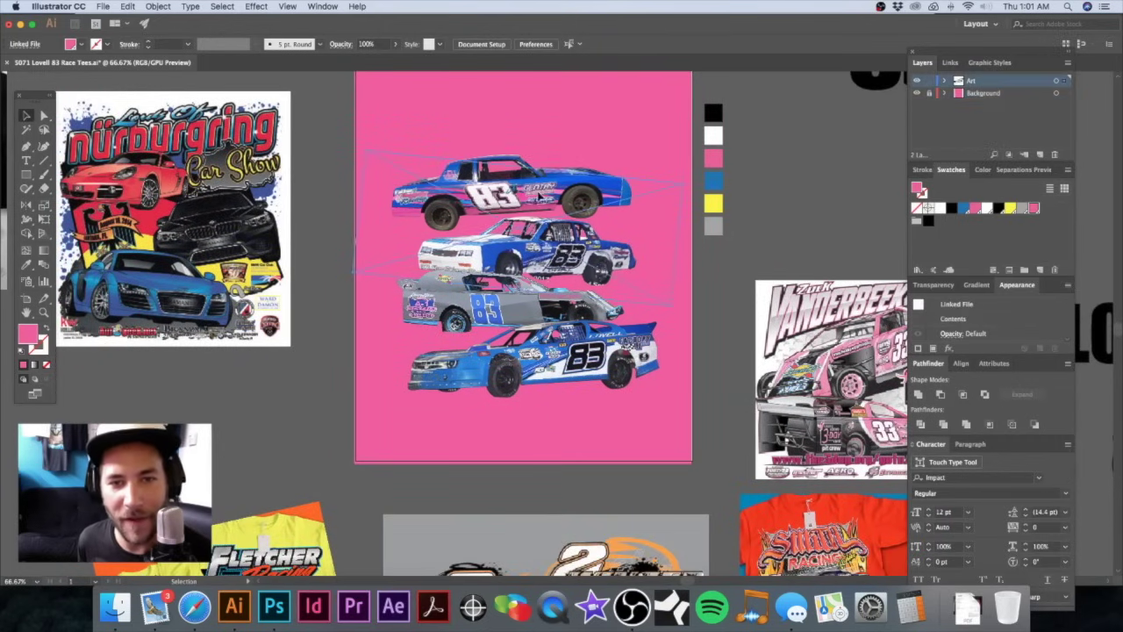
{"action": "left_click", "coordinate": [513, 157]}
{"action": "left_click_drag", "start_coordinate": [512, 157], "coordinate": [516, 160]}
{"action": "left_click_drag", "start_coordinate": [571, 251], "coordinate": [570, 257]}
{"action": "left_click_drag", "start_coordinate": [643, 260], "coordinate": [645, 261]}
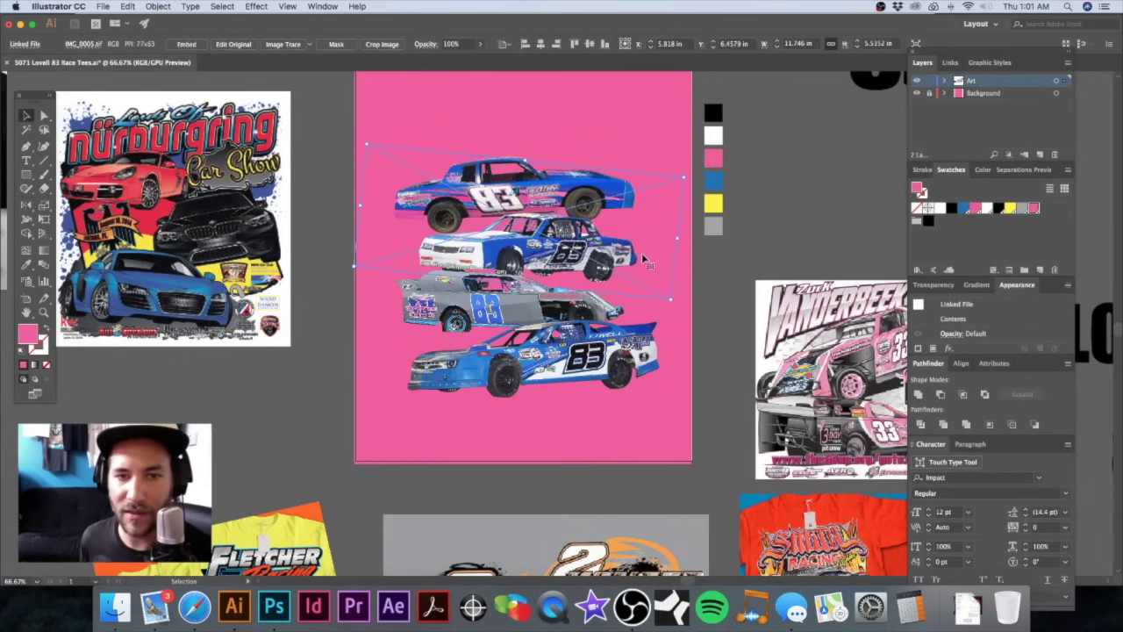
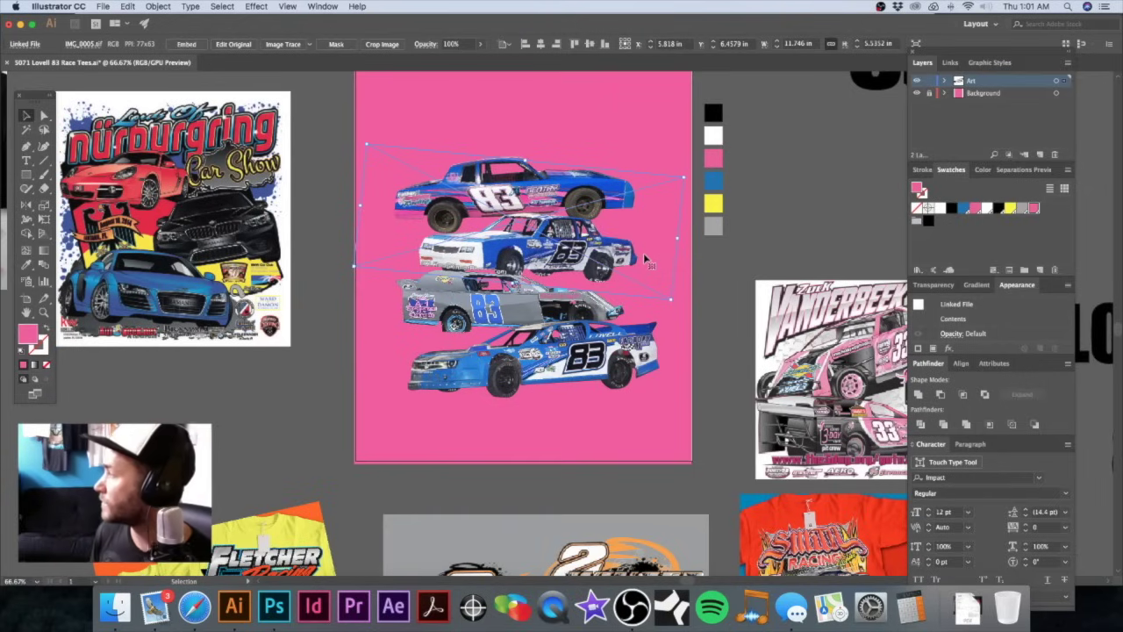
Step: Scale all four stacked cars up together to about 12.78 by 11.71 in on the artboard
{"action": "left_click", "coordinate": [327, 129]}
{"action": "left_click_drag", "start_coordinate": [537, 283], "coordinate": [563, 268]}
{"action": "scroll", "coordinate": [424, 171], "scroll_direction": "down", "scroll_amount": 3}
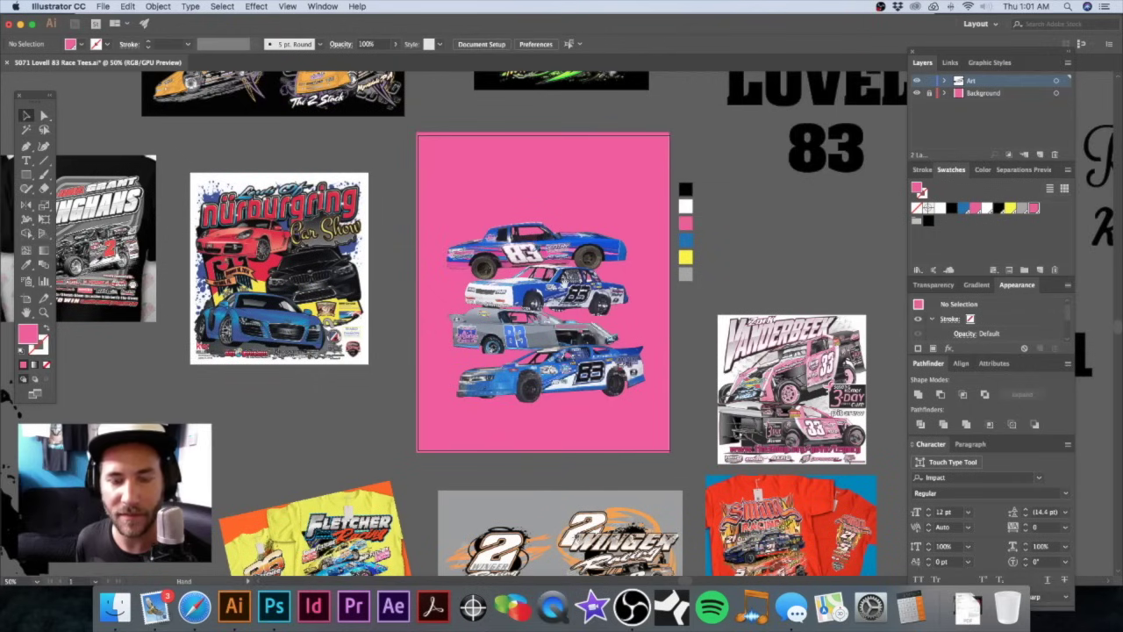
{"action": "left_click", "coordinate": [600, 379]}
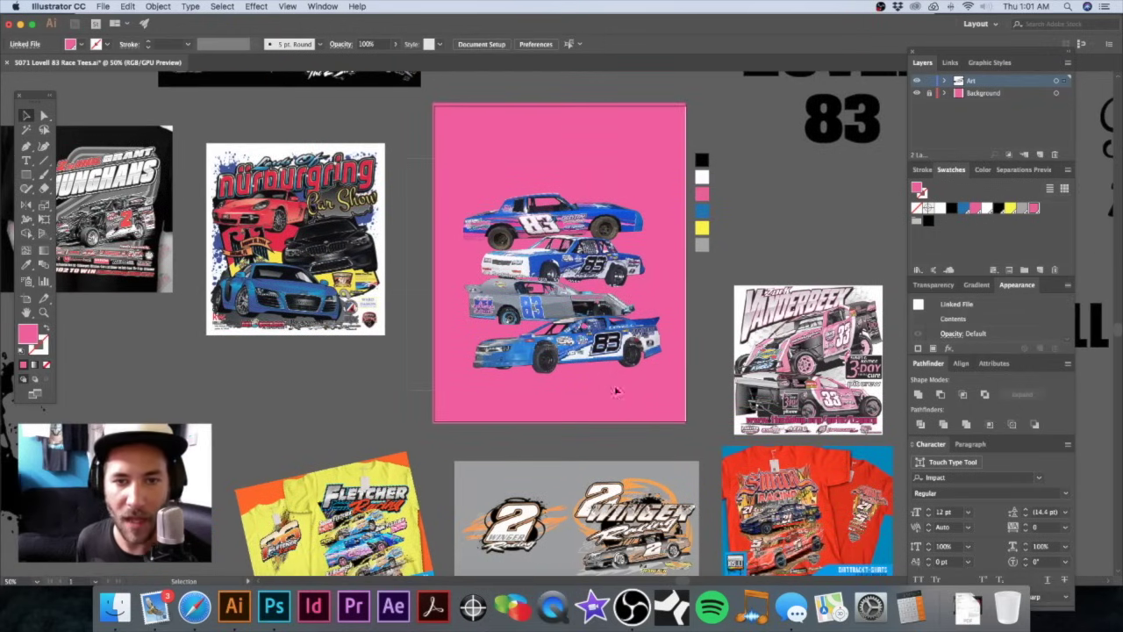
{"action": "scroll", "coordinate": [628, 264], "scroll_direction": "up", "scroll_amount": 1}
{"action": "left_click_drag", "start_coordinate": [657, 193], "coordinate": [668, 173]}
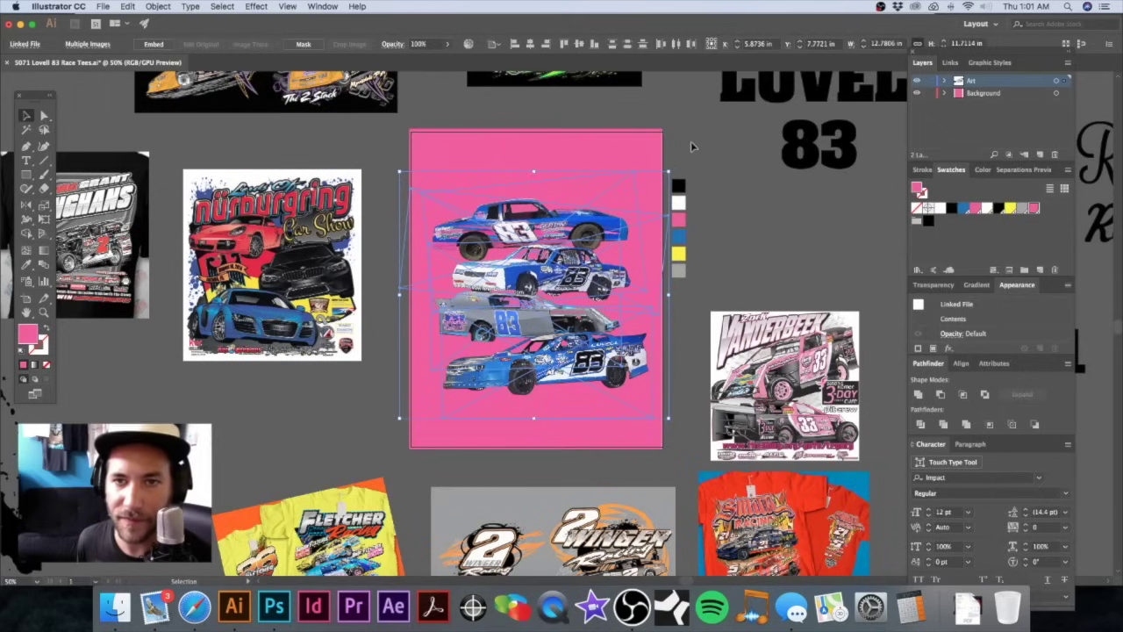
Step: Widen the pink background rectangle to about 12.19 in, extending it just past the artboard's right edge
{"action": "left_click", "coordinate": [646, 145]}
{"action": "left_click_drag", "start_coordinate": [663, 293], "coordinate": [666, 294]}
{"action": "left_click", "coordinate": [698, 145]}
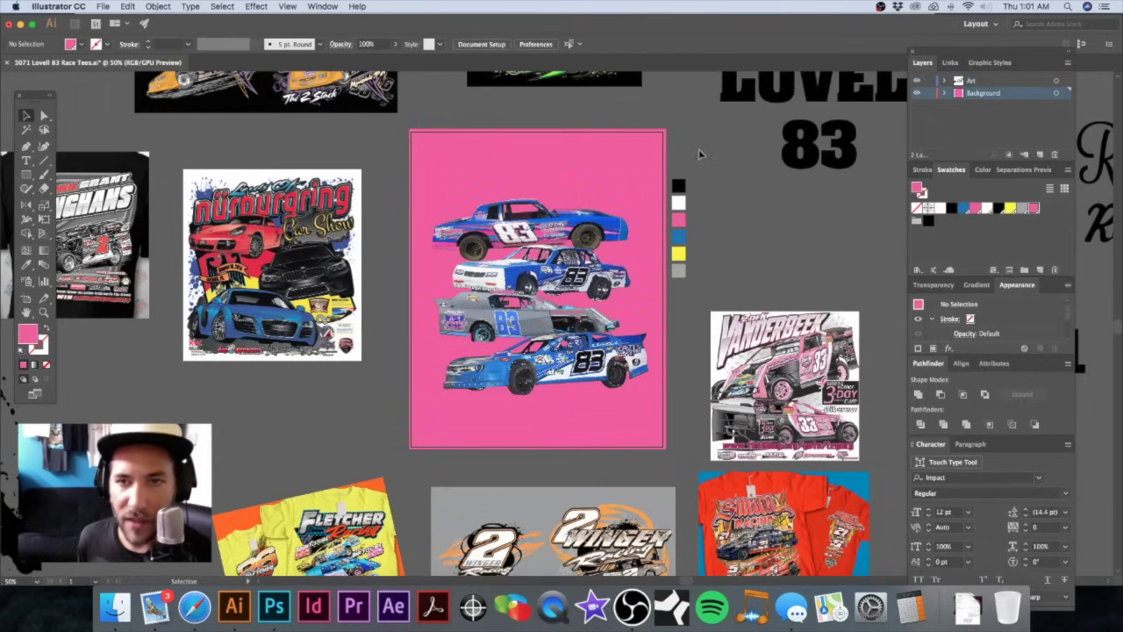
Step: Fill the background rectangle with the grey swatch and lock the Background layer
{"action": "left_click", "coordinate": [653, 138]}
{"action": "left_click", "coordinate": [1022, 209]}
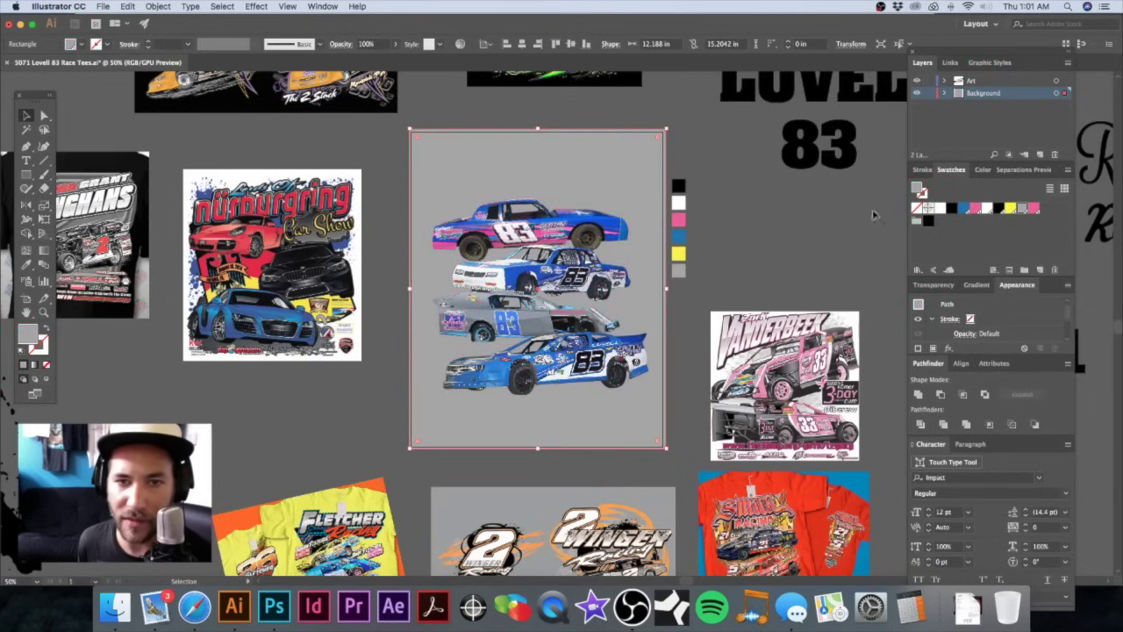
{"action": "left_click", "coordinate": [809, 231]}
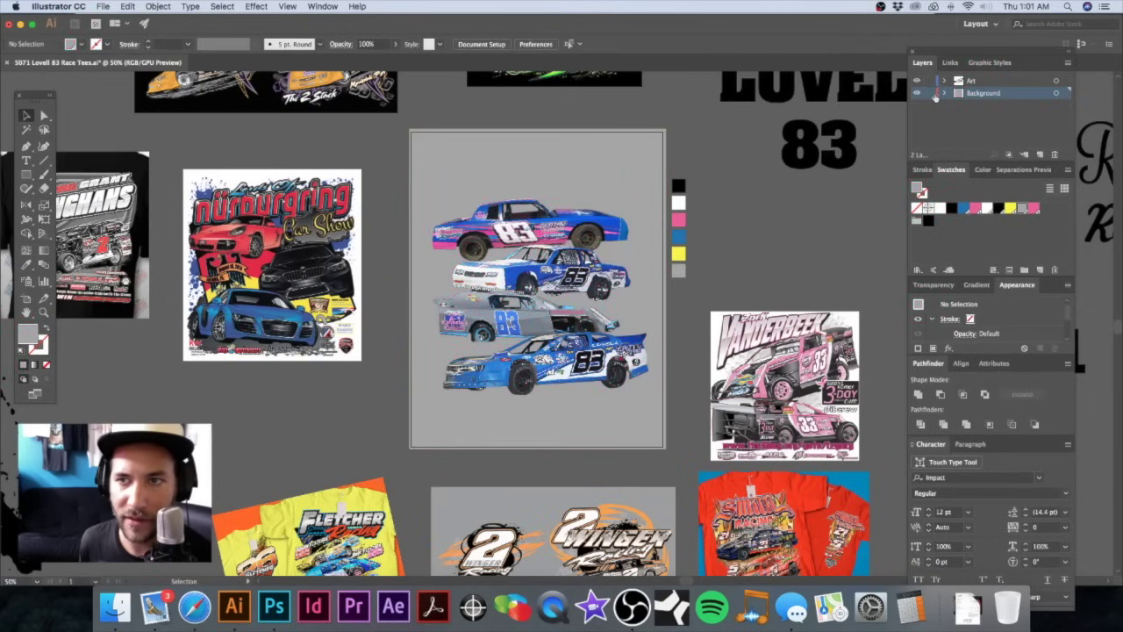
Step: Examine the stacked cars on the grey background and compare them with the surrounding reference designs and lettering
{"action": "left_click_drag", "start_coordinate": [742, 231], "coordinate": [770, 209]}
{"action": "left_click_drag", "start_coordinate": [593, 259], "coordinate": [739, 290]}
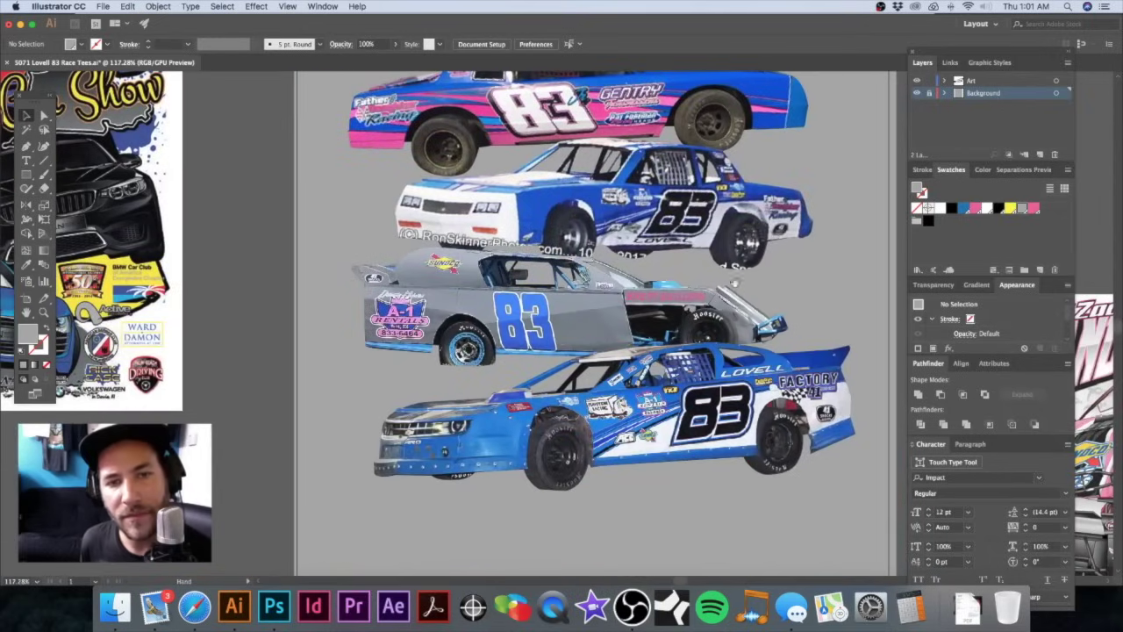
{"action": "key", "text": "super+minus"}
{"action": "key", "text": "super+minus"}
{"action": "left_click_drag", "start_coordinate": [580, 328], "coordinate": [695, 282]}
{"action": "scroll", "coordinate": [576, 316], "scroll_direction": "down", "scroll_amount": 4}
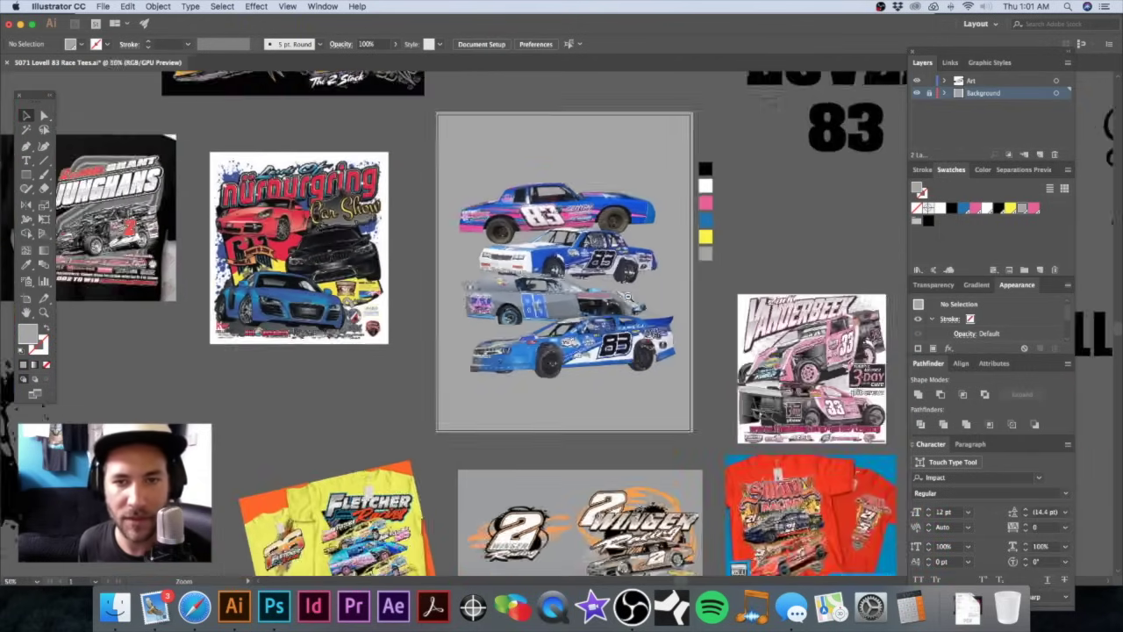
{"action": "left_click_drag", "start_coordinate": [593, 301], "coordinate": [732, 273]}
{"action": "left_click_drag", "start_coordinate": [485, 363], "coordinate": [489, 283]}
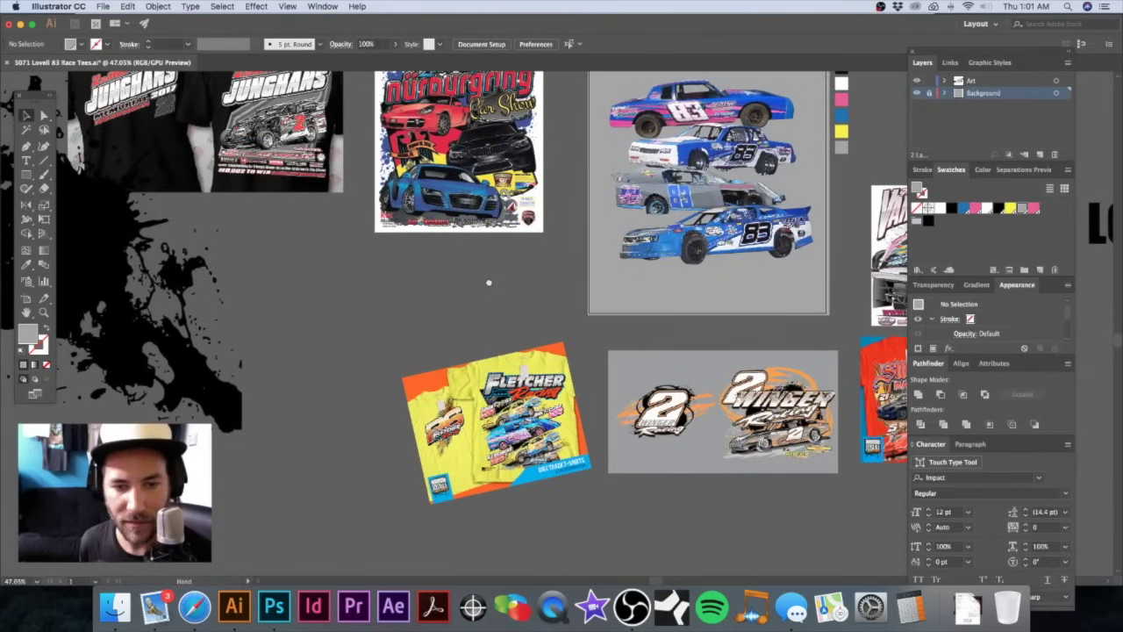
{"action": "left_click_drag", "start_coordinate": [489, 283], "coordinate": [459, 349]}
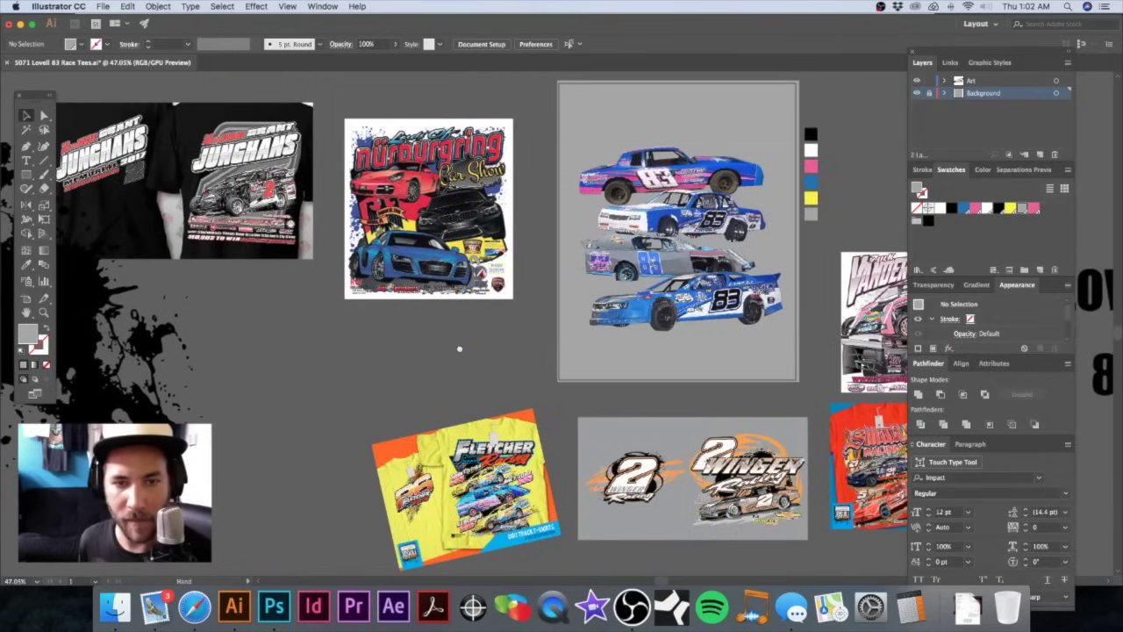
{"action": "scroll", "coordinate": [543, 258], "scroll_direction": "right", "scroll_amount": 5}
{"action": "scroll", "coordinate": [543, 258], "scroll_direction": "up", "scroll_amount": 3}
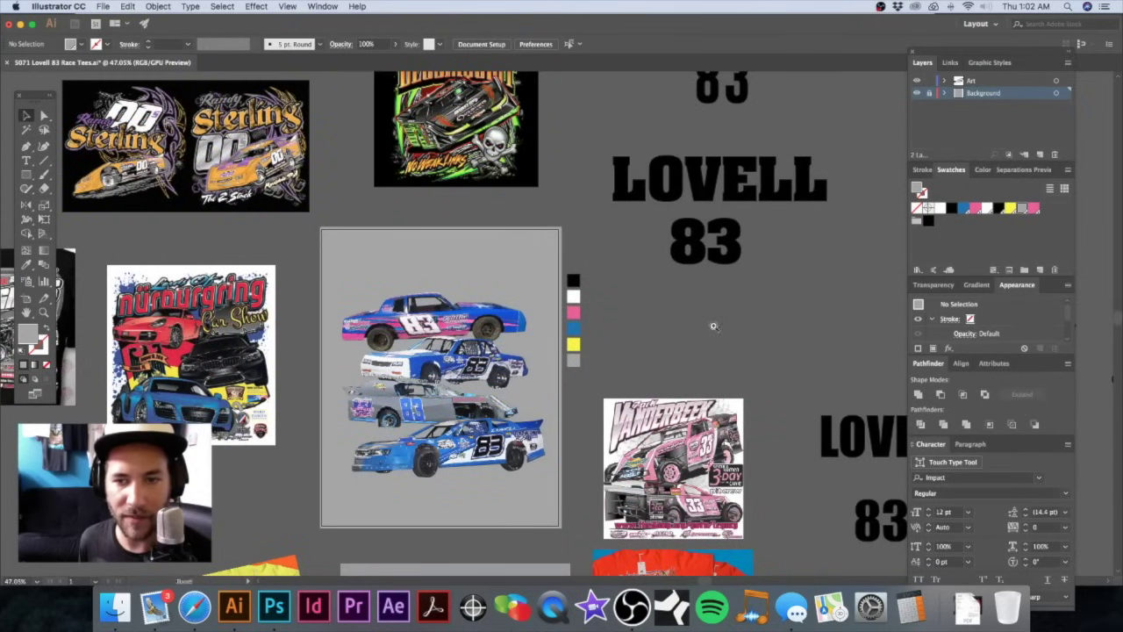
Step: Move the Impact LOVELL and 83 texts closer to the artboard, above the pink race car reference image
{"action": "left_click", "coordinate": [713, 325], "text": "alt+super"}
{"action": "left_click_drag", "start_coordinate": [683, 383], "coordinate": [605, 269]}
{"action": "left_click_drag", "start_coordinate": [741, 413], "coordinate": [665, 314]}
{"action": "left_click", "coordinate": [643, 277], "text": "shift"}
{"action": "left_click_drag", "start_coordinate": [643, 277], "coordinate": [668, 277]}
{"action": "key", "text": "shift+super+a"}
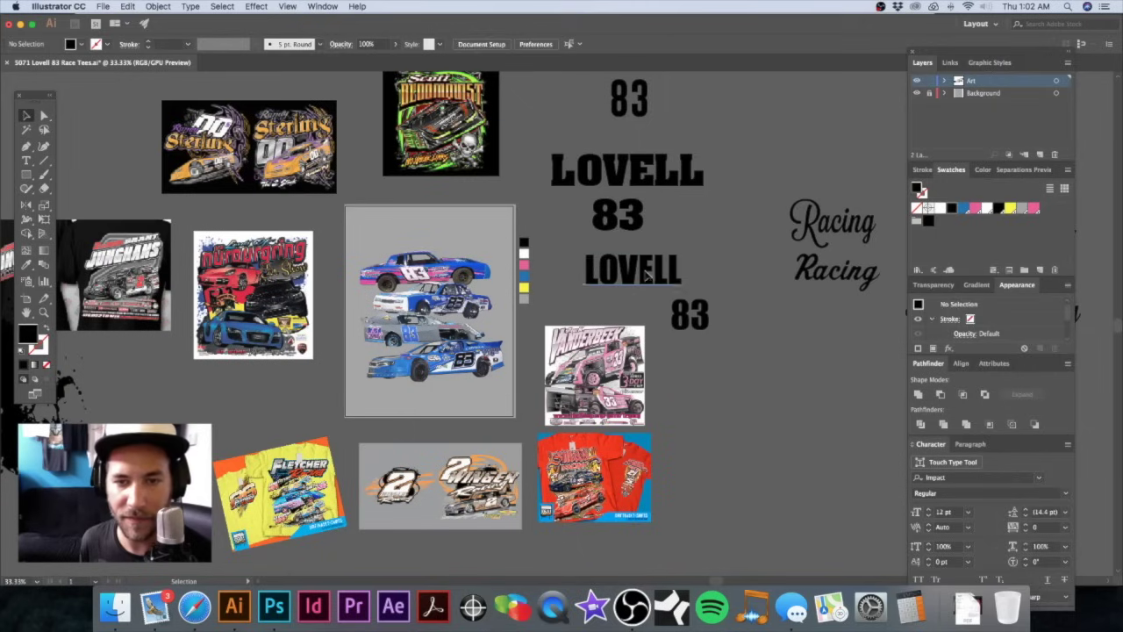
Step: Convert the Impact LOVELL text to outlines
{"action": "left_click", "coordinate": [647, 276]}
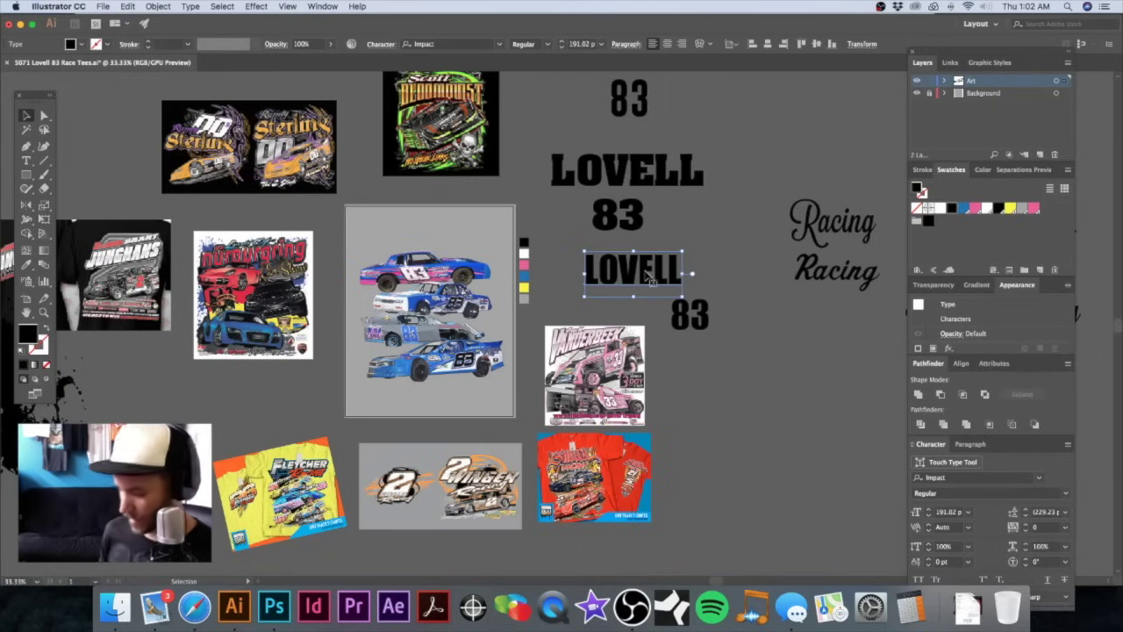
{"action": "key", "text": "shift+super+o"}
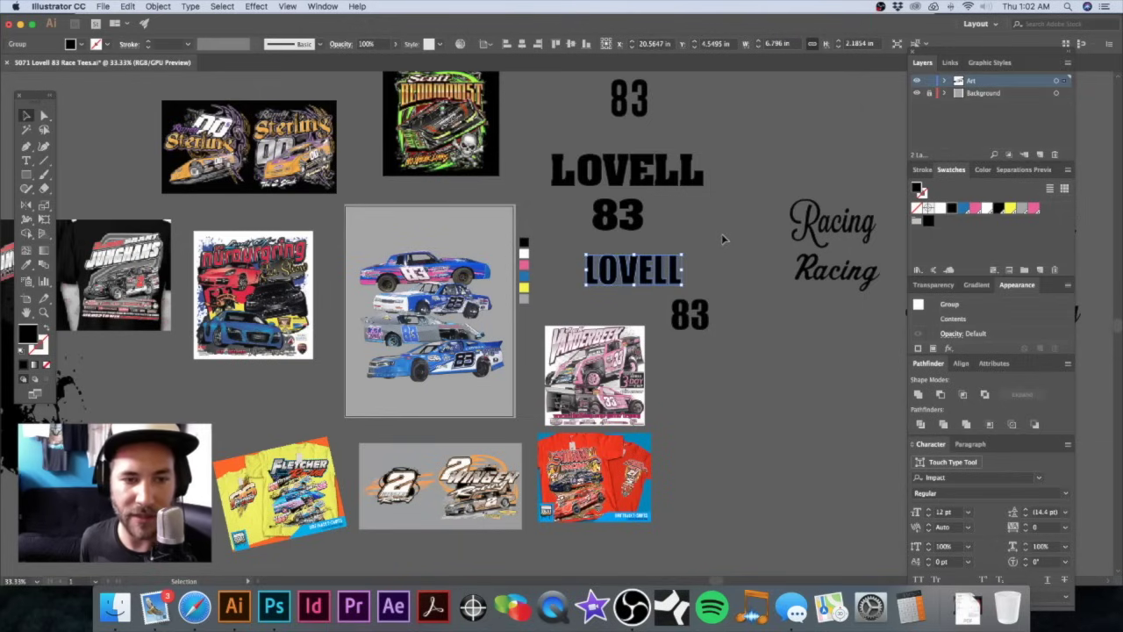
Step: Move the outlined LOVELL lettering up, directly below the heavy 83 text
{"action": "left_click", "coordinate": [672, 234]}
{"action": "mouse_move", "coordinate": [649, 268]}
{"action": "left_mouse_down"}
{"action": "mouse_move", "coordinate": [592, 245]}
{"action": "mouse_move", "coordinate": [597, 259]}
{"action": "mouse_move", "coordinate": [653, 246]}
{"action": "left_mouse_up"}
Step: Try the Impact 83 enlarged behind the stacked cars on the artboard, and undo its placement
{"action": "left_click_drag", "start_coordinate": [686, 312], "coordinate": [503, 223]}
{"action": "key", "text": "super+bracketleft"}
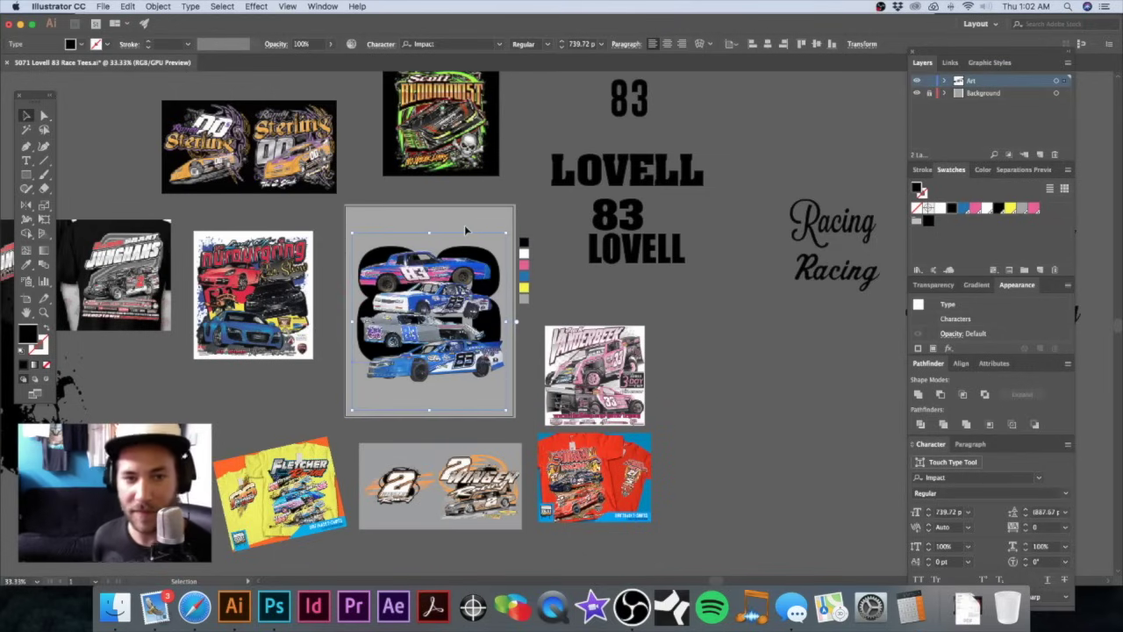
{"action": "left_click_drag", "start_coordinate": [506, 233], "coordinate": [519, 208]}
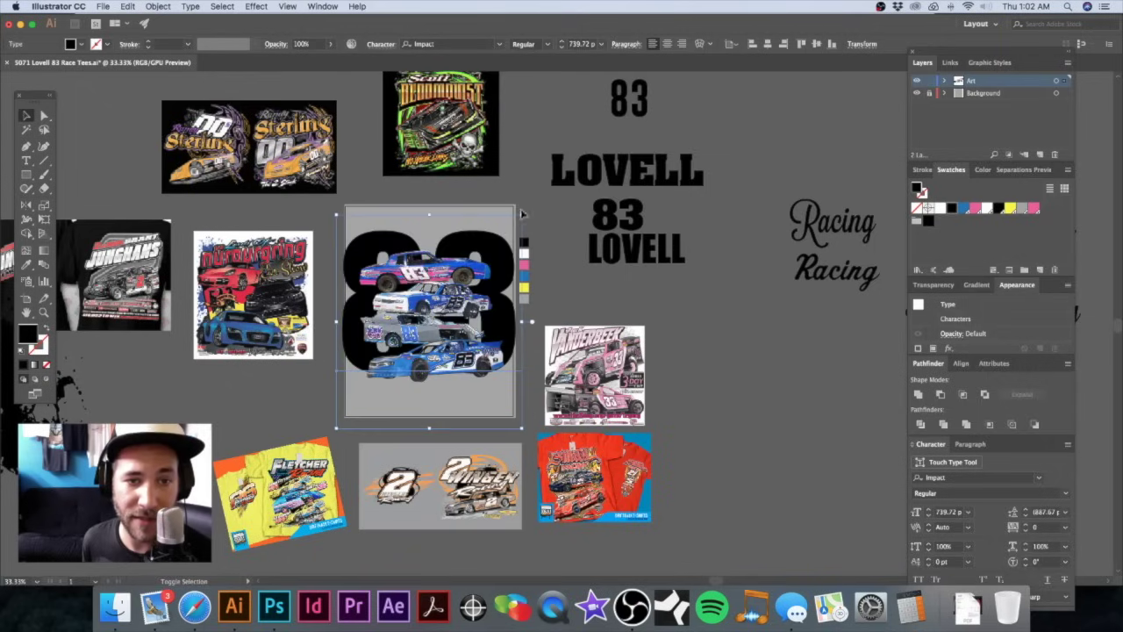
{"action": "key", "text": "super+z"}
{"action": "key", "text": "super+z"}
{"action": "key", "text": "super+z"}
{"action": "key", "text": "super+z"}
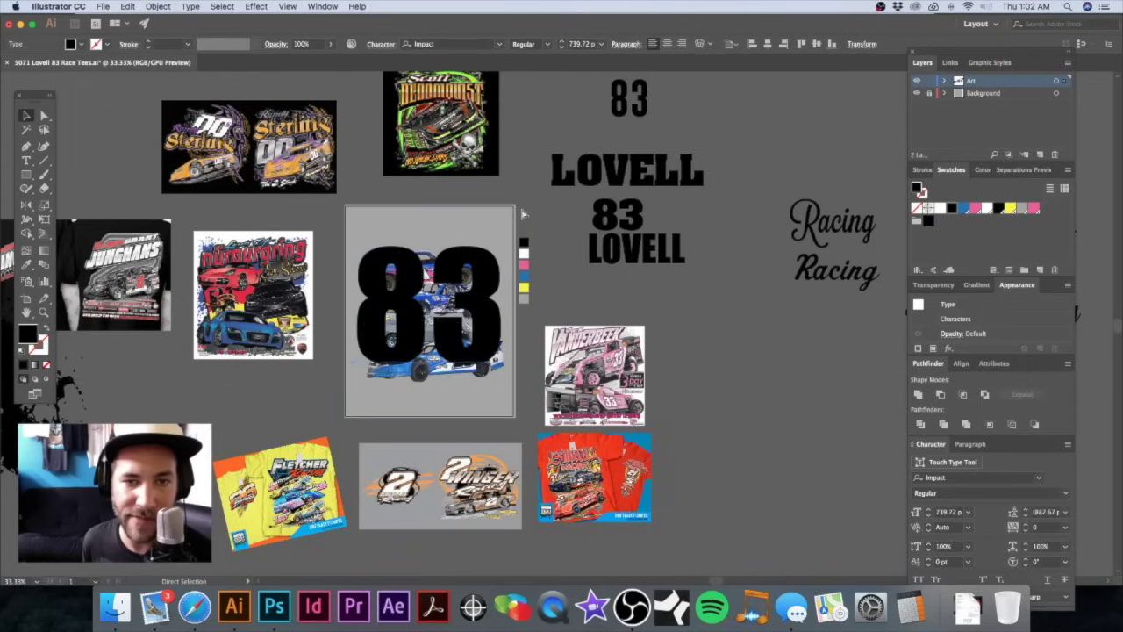
{"action": "left_click", "coordinate": [581, 257]}
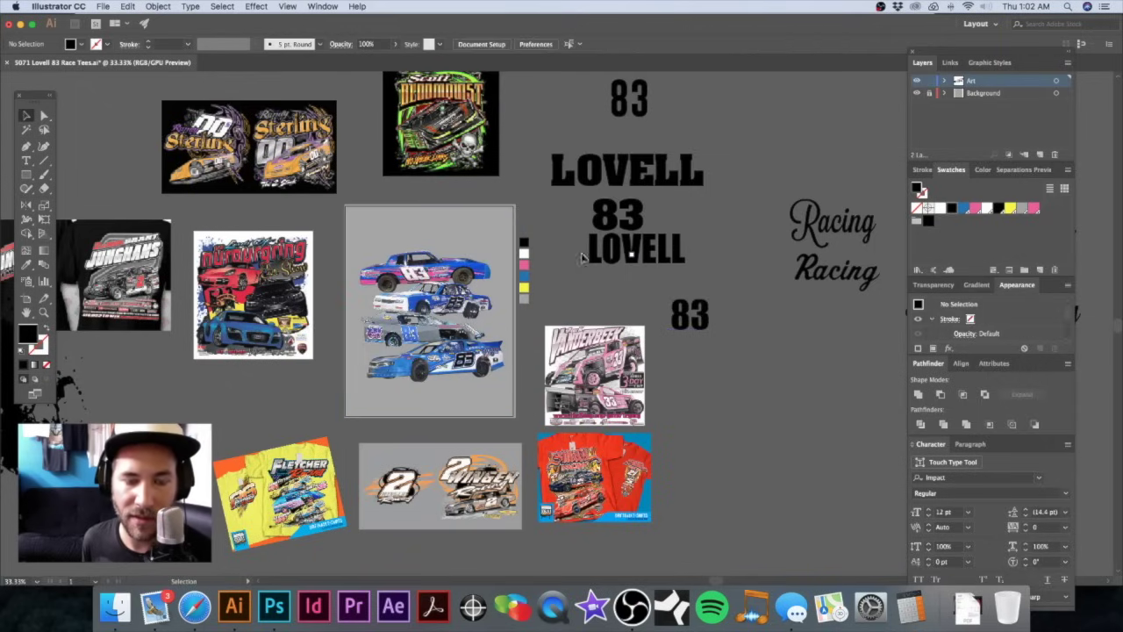
Step: Rotate the four stacked car images together slightly counterclockwise so the whole stack tilts upward
{"action": "scroll", "coordinate": [412, 281], "scroll_direction": "up", "scroll_amount": 3}
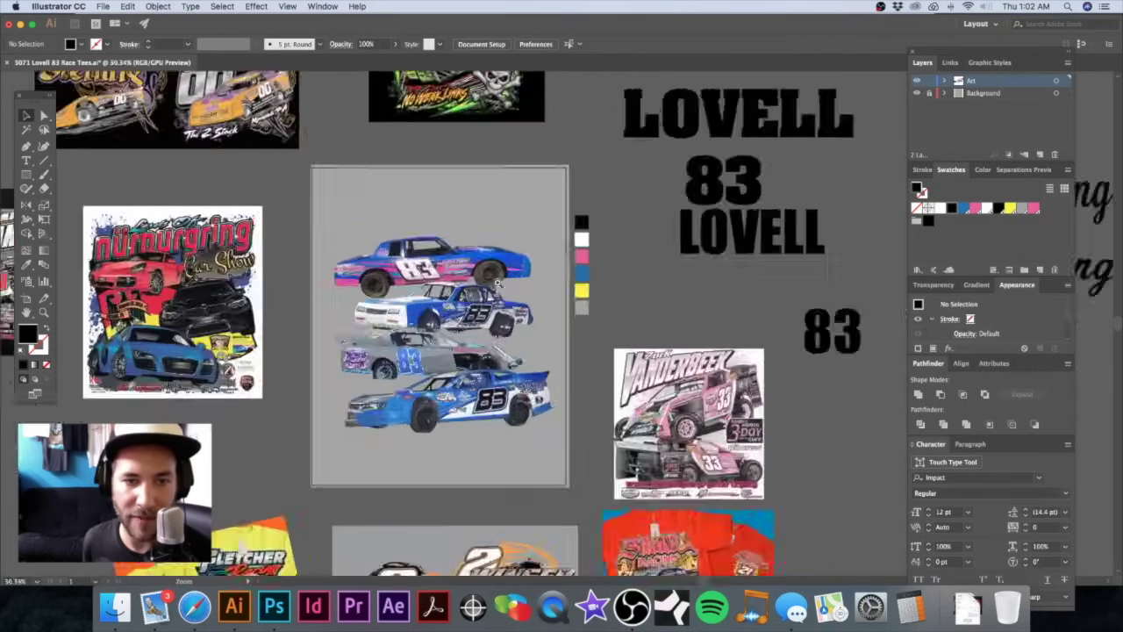
{"action": "left_click_drag", "start_coordinate": [384, 250], "coordinate": [527, 472]}
{"action": "key", "text": "super+z"}
{"action": "left_click", "coordinate": [332, 178]}
{"action": "left_click", "coordinate": [553, 359]}
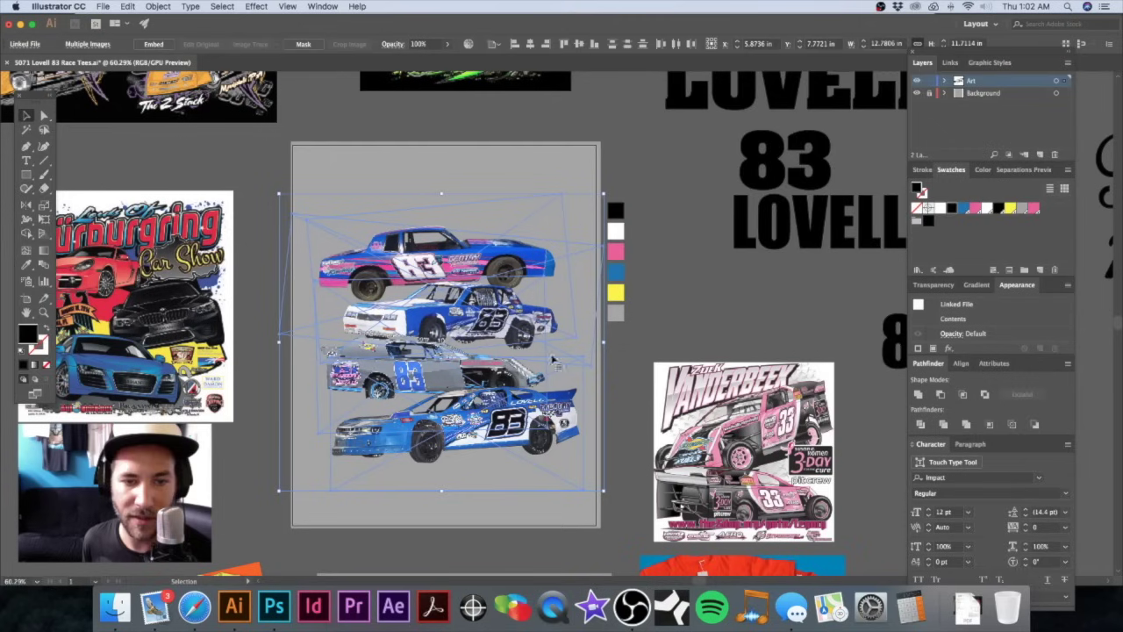
{"action": "left_click_drag", "start_coordinate": [605, 191], "coordinate": [595, 183]}
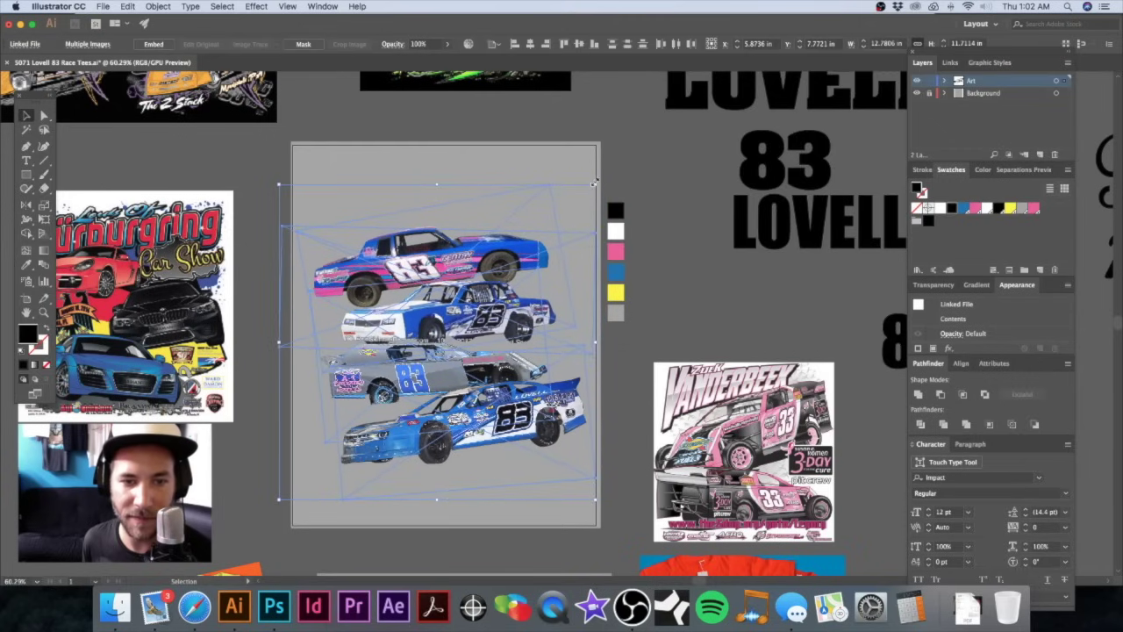
{"action": "left_click_drag", "start_coordinate": [602, 182], "coordinate": [599, 178]}
{"action": "left_click", "coordinate": [442, 170]}
Step: Make the bottom blue car slightly smaller and shift the white-and-blue second car to the right
{"action": "scroll", "coordinate": [441, 170], "scroll_direction": "down", "scroll_amount": 3}
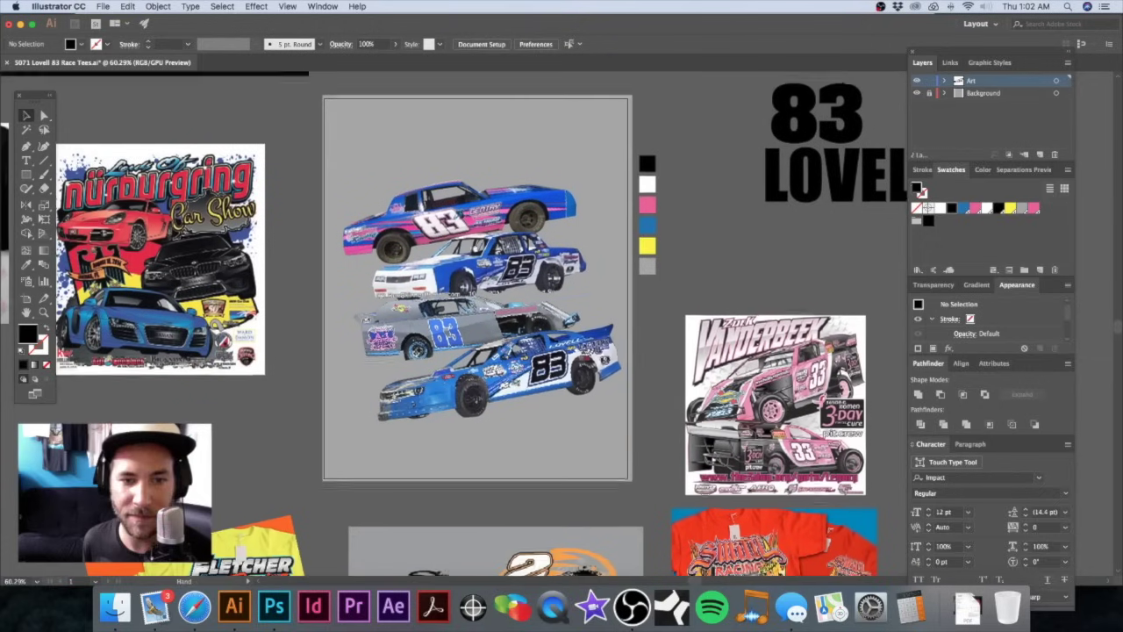
{"action": "left_click_drag", "start_coordinate": [511, 375], "coordinate": [548, 363]}
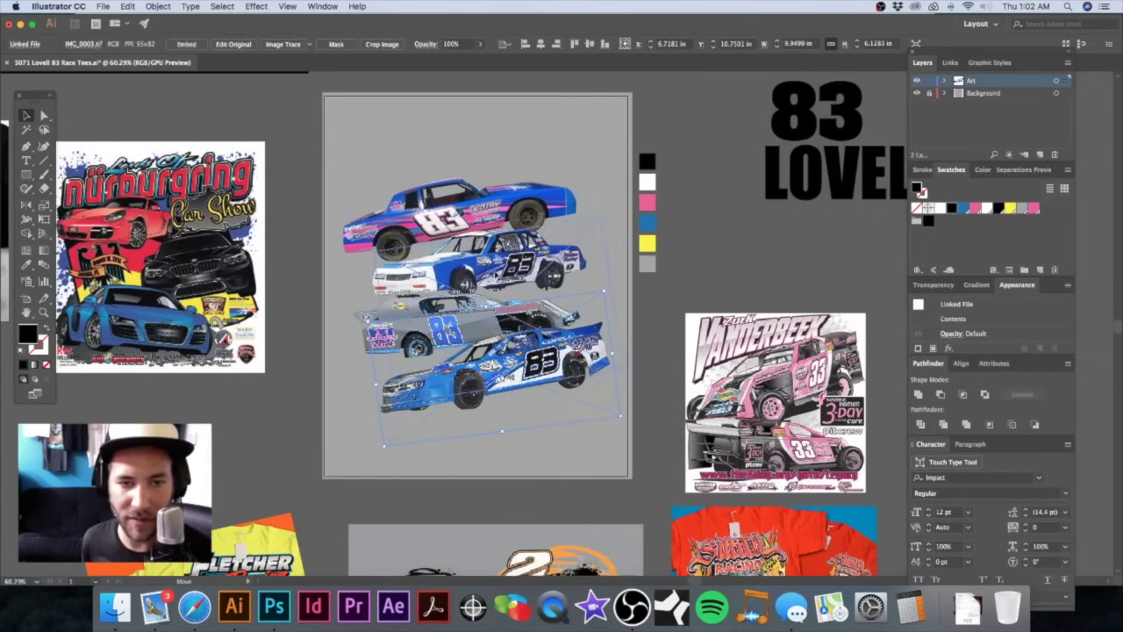
{"action": "left_click_drag", "start_coordinate": [522, 319], "coordinate": [557, 319]}
{"action": "key", "text": "ctrl+z"}
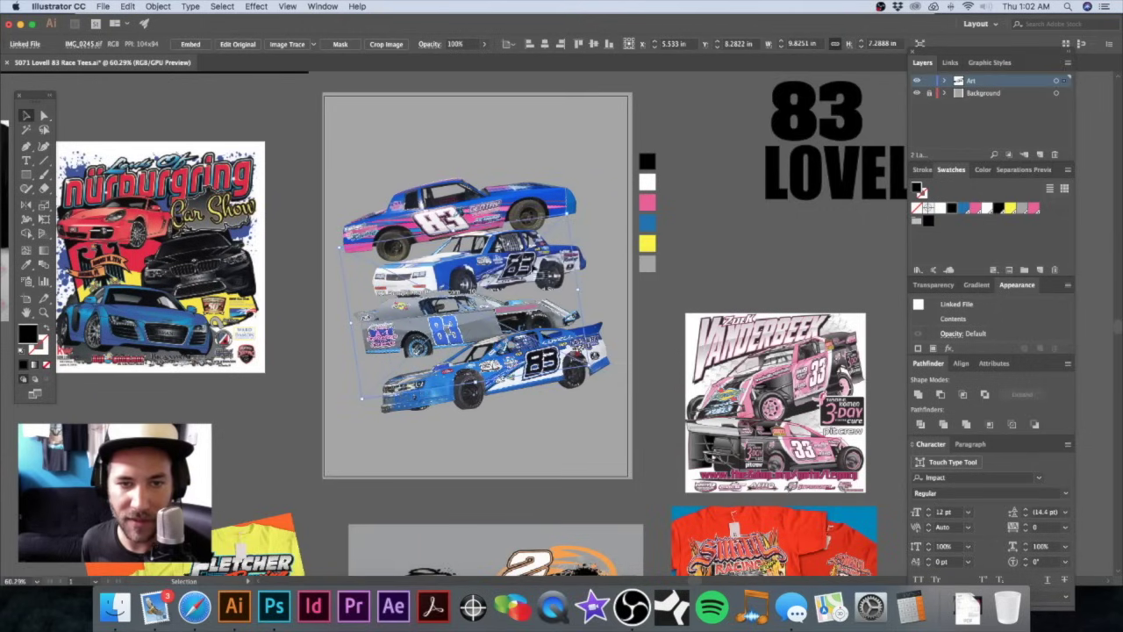
{"action": "left_click", "coordinate": [586, 258]}
{"action": "left_click_drag", "start_coordinate": [594, 262], "coordinate": [612, 267]}
Step: Shift the pink-and-blue top car slightly left and the second car slightly further right
{"action": "left_click", "coordinate": [465, 200]}
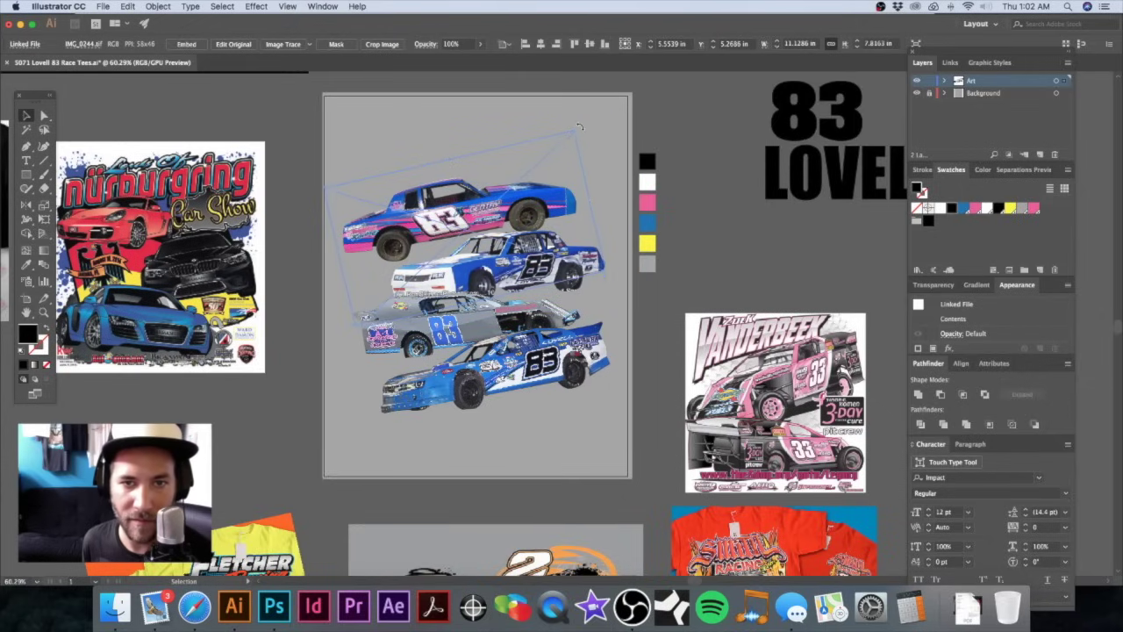
{"action": "left_click_drag", "start_coordinate": [578, 129], "coordinate": [588, 139]}
{"action": "key", "text": "super+z"}
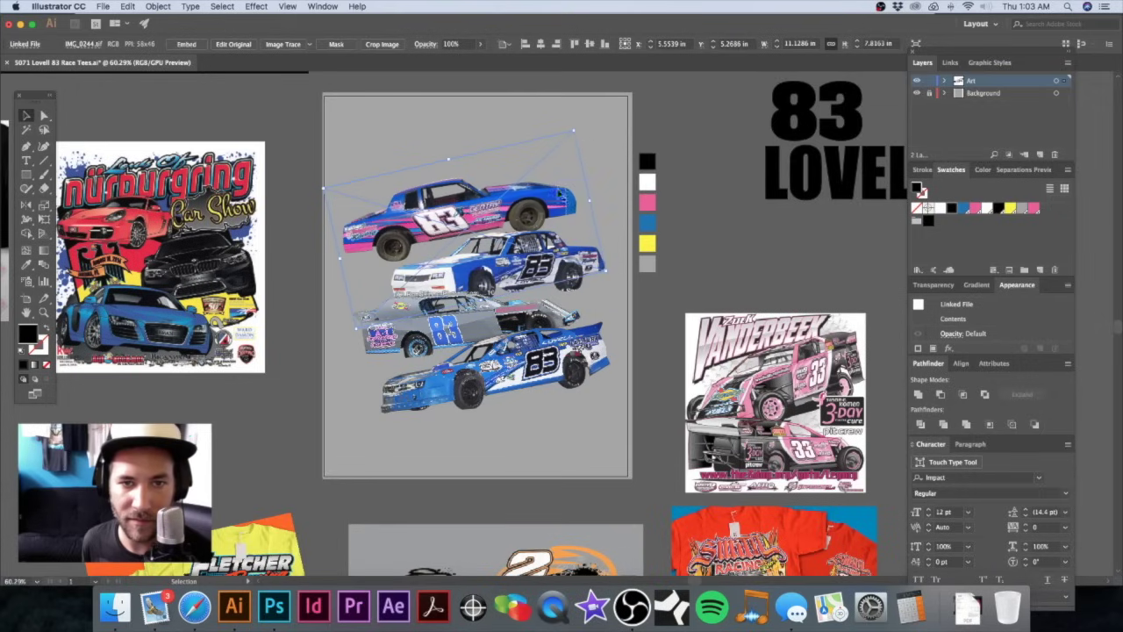
{"action": "left_click", "coordinate": [527, 259]}
{"action": "left_click_drag", "start_coordinate": [511, 162], "coordinate": [520, 162]}
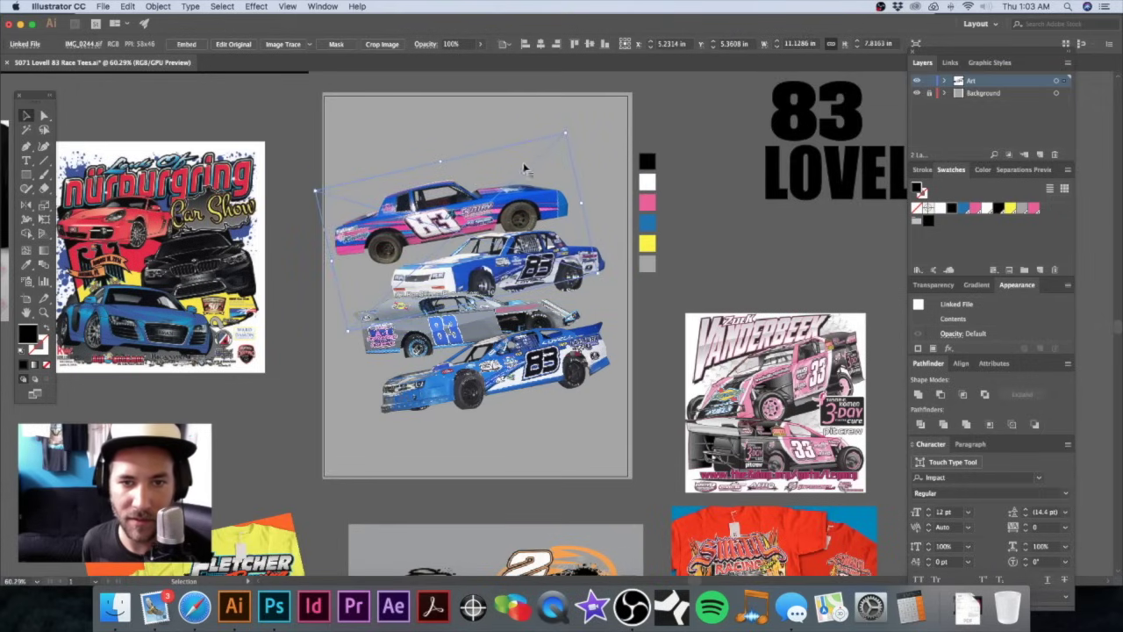
{"action": "left_click_drag", "start_coordinate": [606, 259], "coordinate": [610, 260]}
Step: Stagger the lower cars by moving the gray third car left and the bottom blue car slightly right, and nudge the second car right
{"action": "left_click", "coordinate": [399, 340]}
{"action": "left_click_drag", "start_coordinate": [509, 377], "coordinate": [509, 377]}
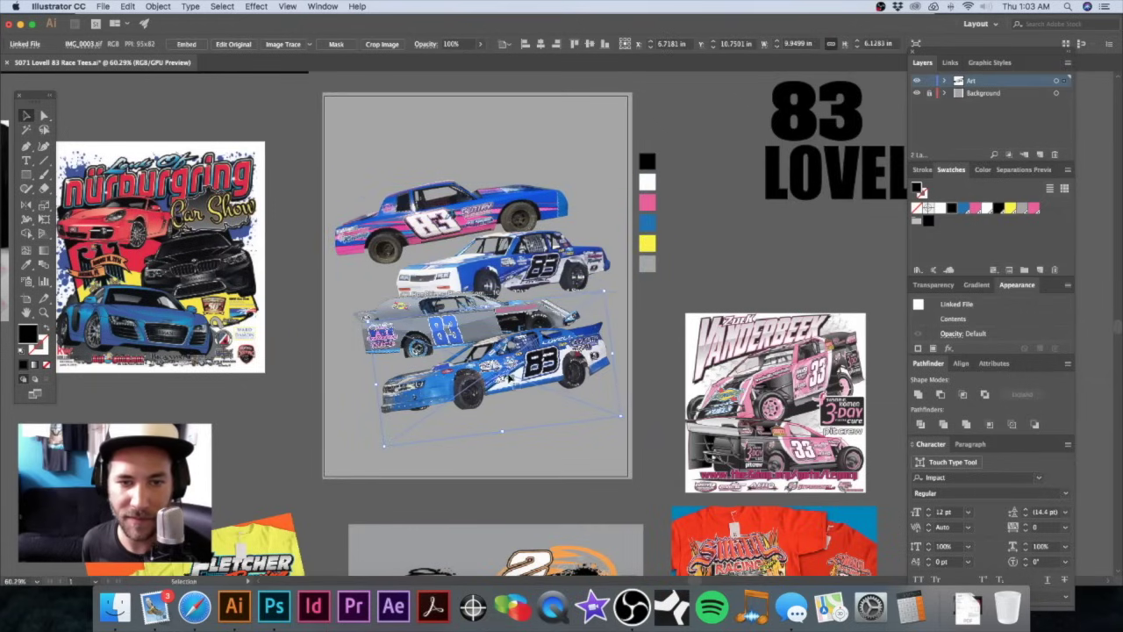
{"action": "left_click_drag", "start_coordinate": [362, 341], "coordinate": [376, 318]}
{"action": "left_click", "coordinate": [373, 317]}
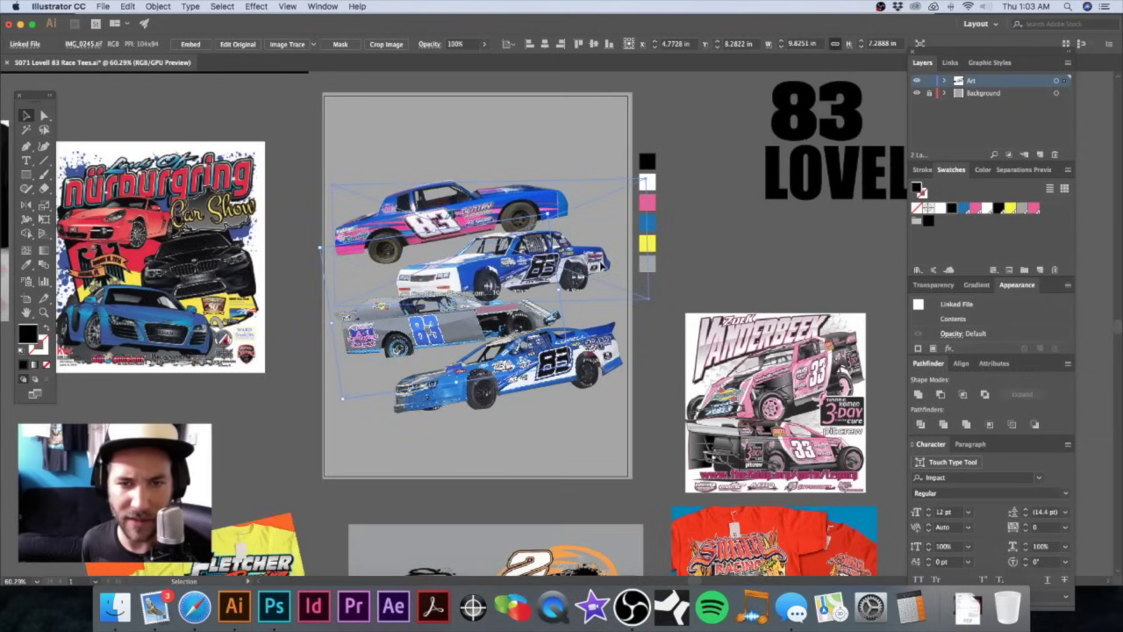
{"action": "left_click", "coordinate": [604, 268]}
{"action": "left_click_drag", "start_coordinate": [605, 357], "coordinate": [600, 354]}
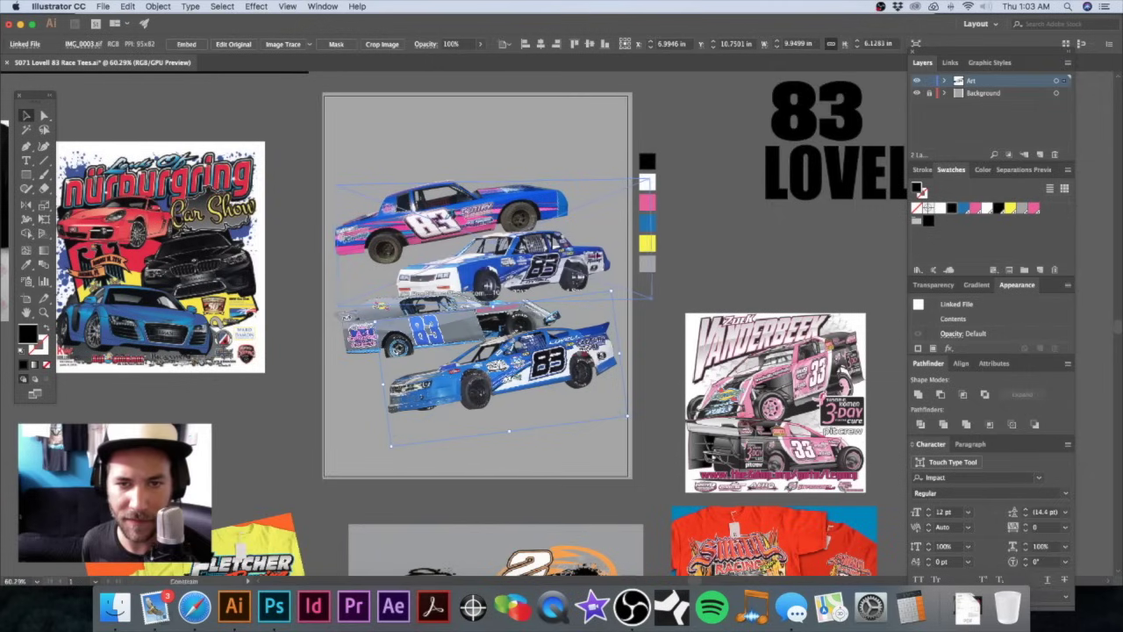
{"action": "left_click_drag", "start_coordinate": [527, 263], "coordinate": [530, 264]}
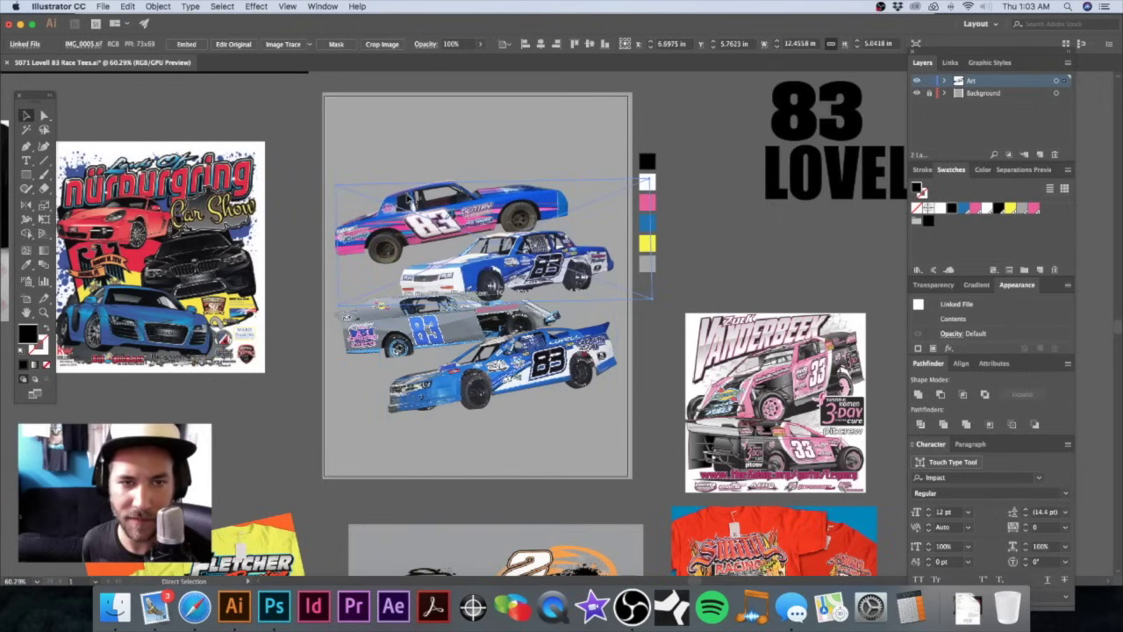
Step: Nudge the pink-and-blue top car slightly right and rotate it clockwise until it sits nearly level
{"action": "left_click", "coordinate": [438, 224]}
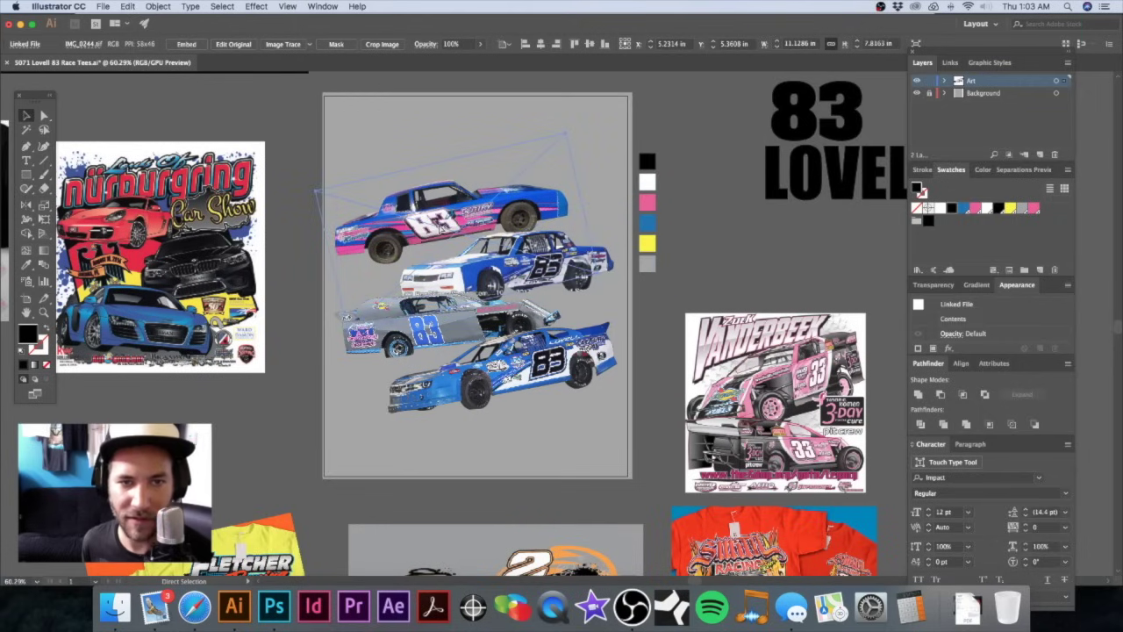
{"action": "key", "text": "Right"}
{"action": "key", "text": "Right"}
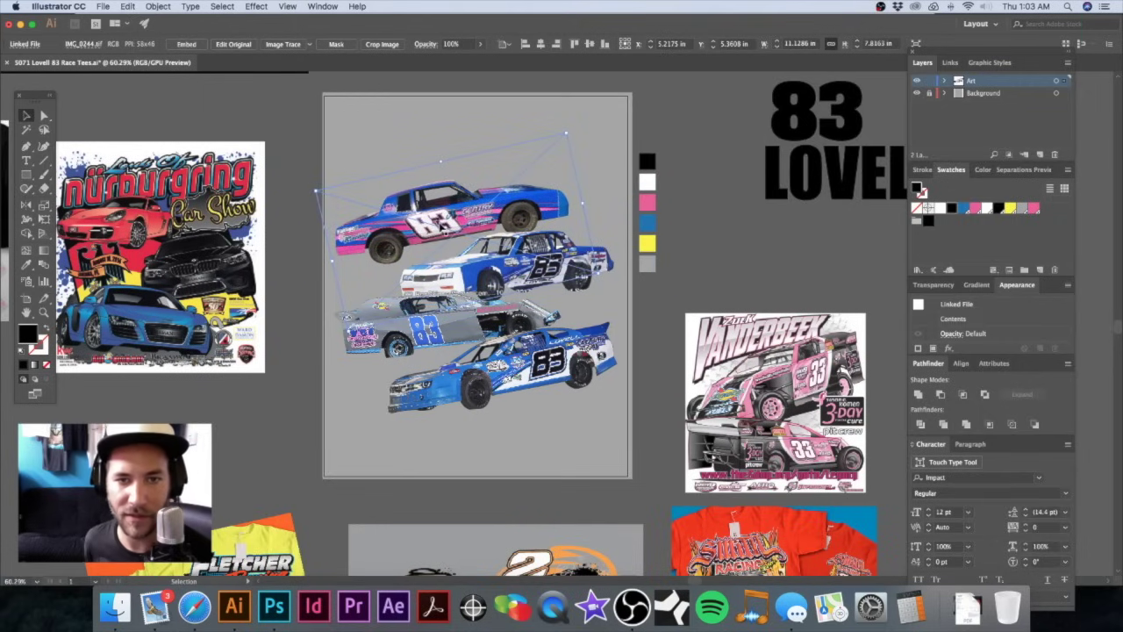
{"action": "key", "text": "shift+Down"}
{"action": "key", "text": "shift+Up"}
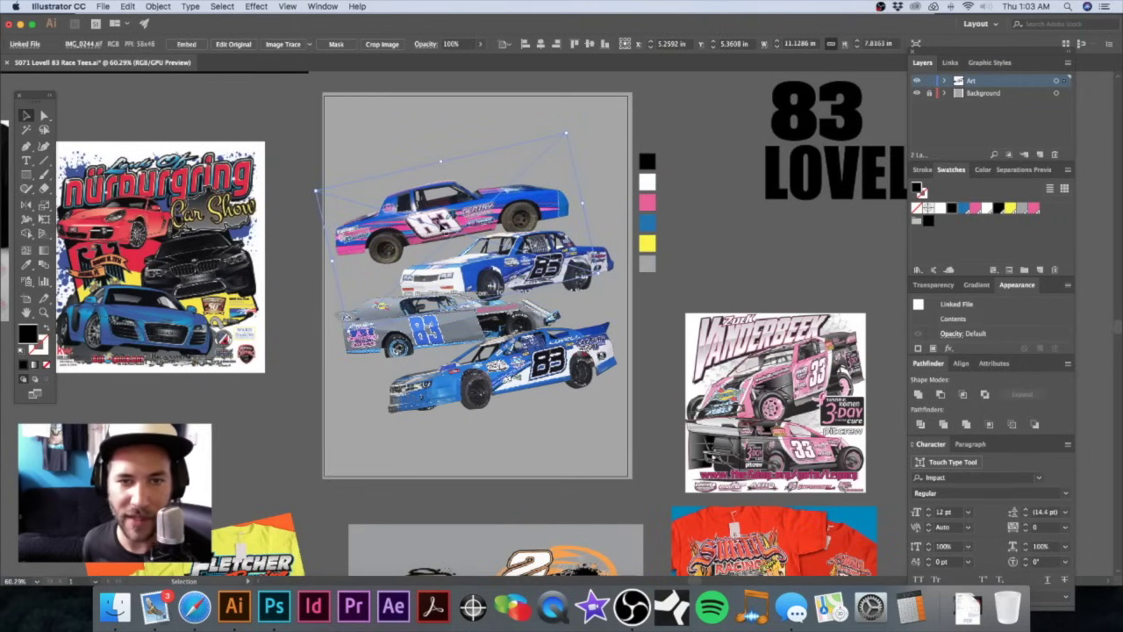
{"action": "key", "text": "c"}
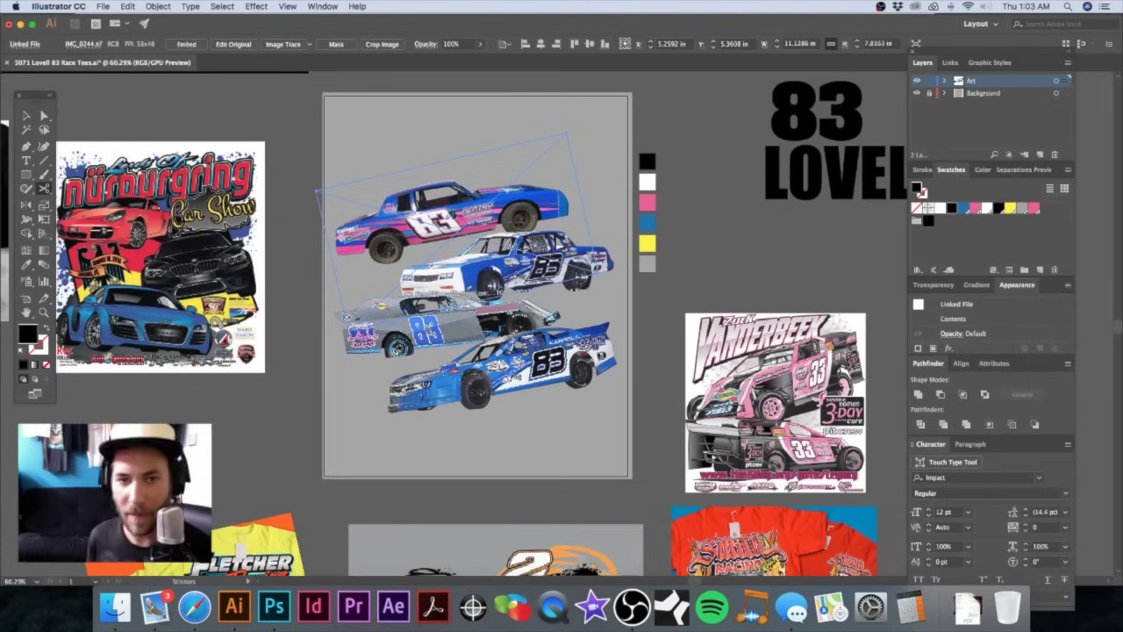
{"action": "key", "text": "v"}
{"action": "left_click_drag", "start_coordinate": [604, 273], "coordinate": [604, 296]}
{"action": "left_click", "coordinate": [678, 135]}
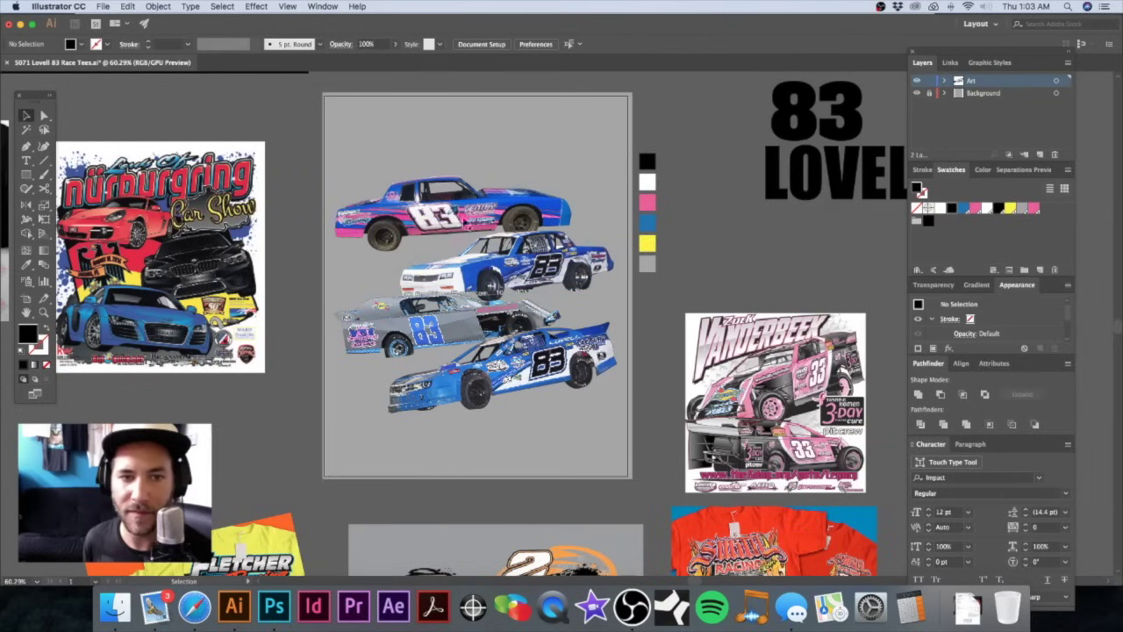
Step: Nudge the white-and-blue second car up and move the gray third car slightly up and to the right
{"action": "left_click", "coordinate": [526, 256]}
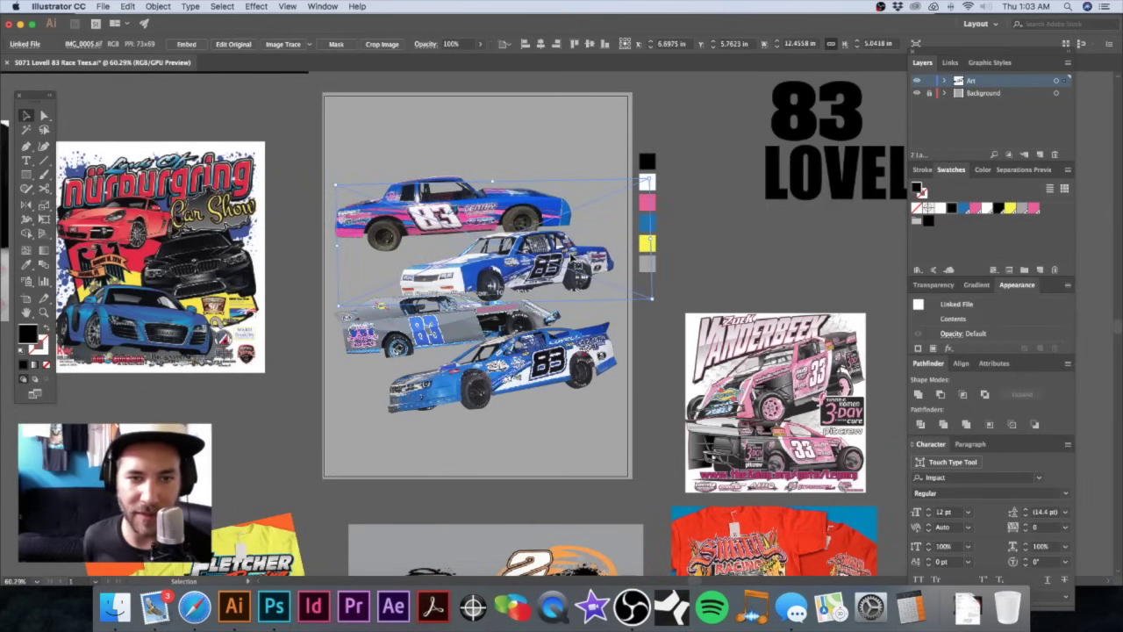
{"action": "key", "text": "Up"}
{"action": "key", "text": "Up"}
{"action": "key", "text": "Up"}
{"action": "key", "text": "Up"}
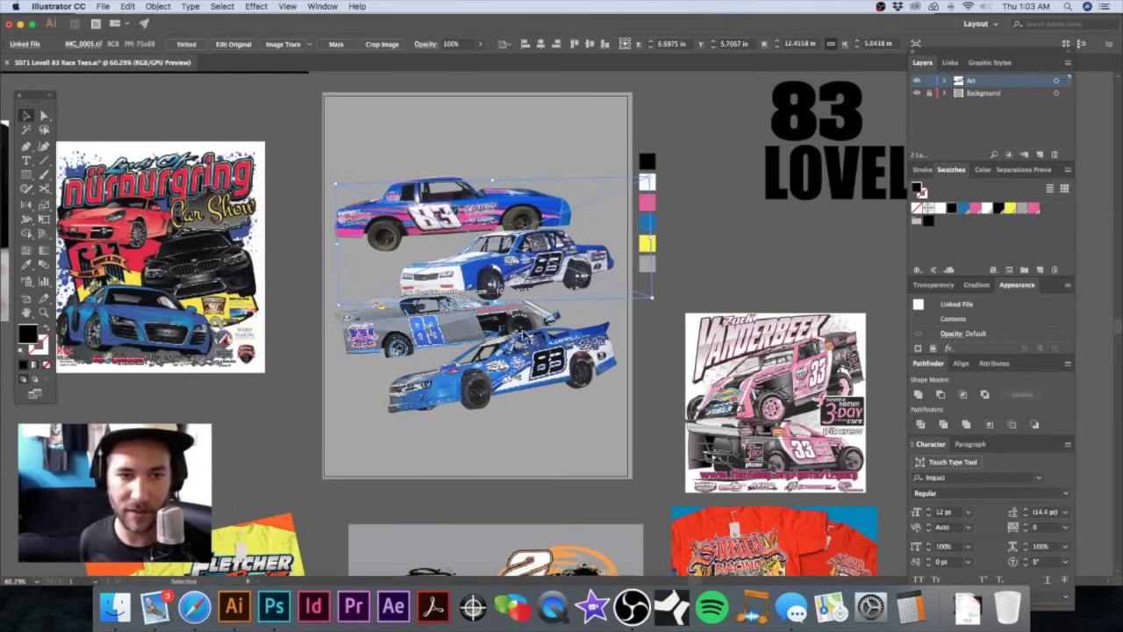
{"action": "left_click", "coordinate": [425, 332]}
{"action": "left_click", "coordinate": [360, 335]}
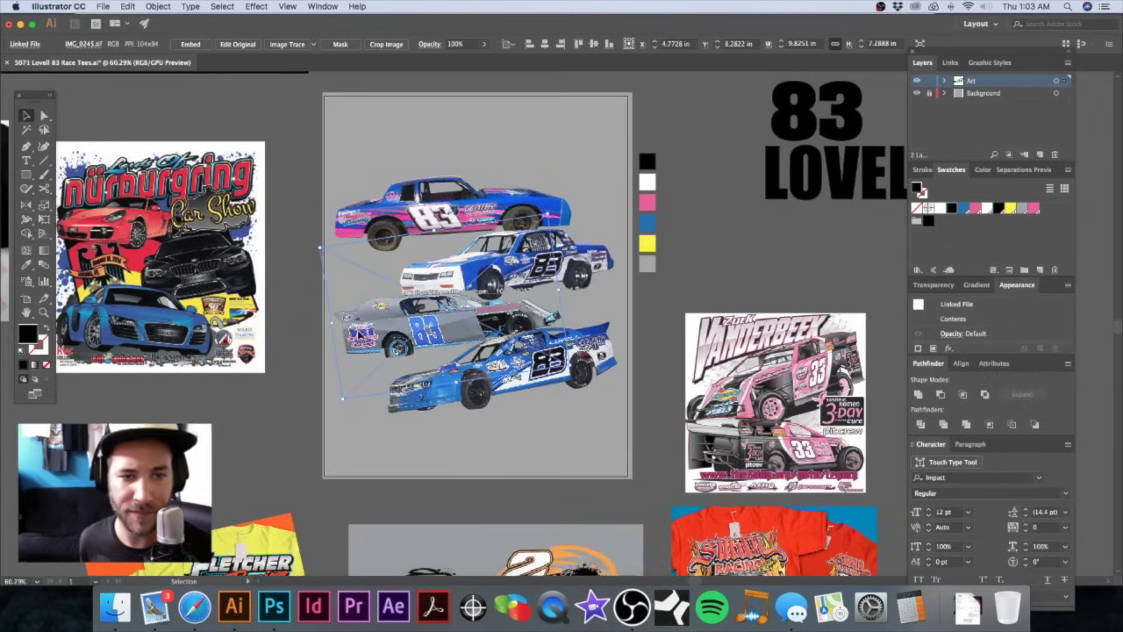
{"action": "left_click_drag", "start_coordinate": [361, 334], "coordinate": [363, 332]}
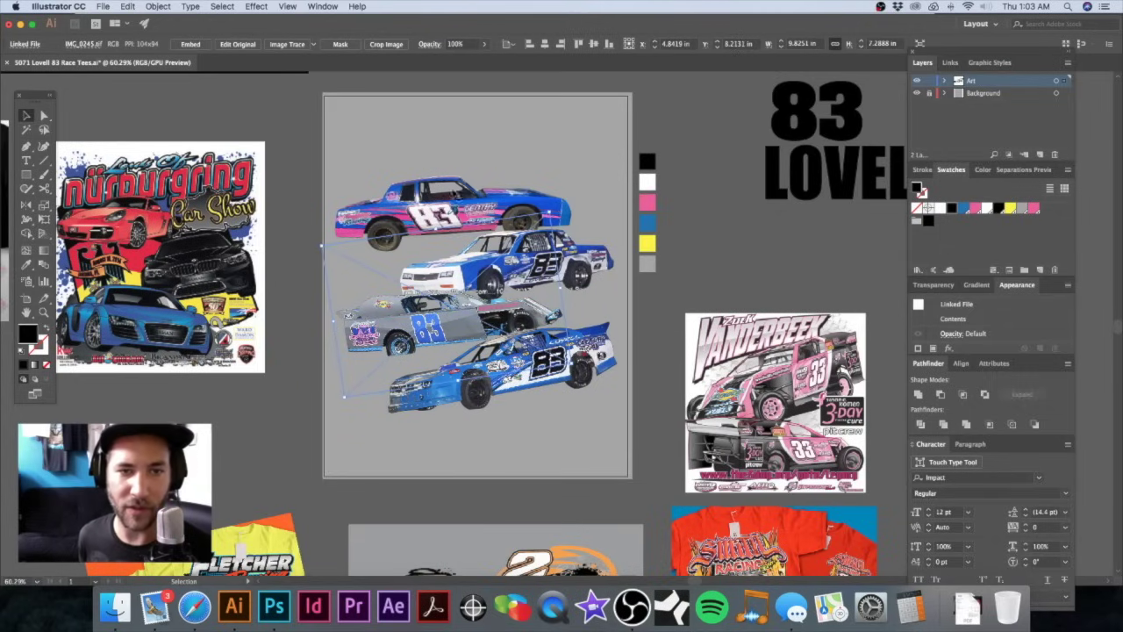
{"action": "left_click", "coordinate": [575, 92]}
Step: Rotate the bottom blue car clockwise to a nearly level angle and move it up closer to the gray car
{"action": "left_click_drag", "start_coordinate": [527, 163], "coordinate": [611, 160]}
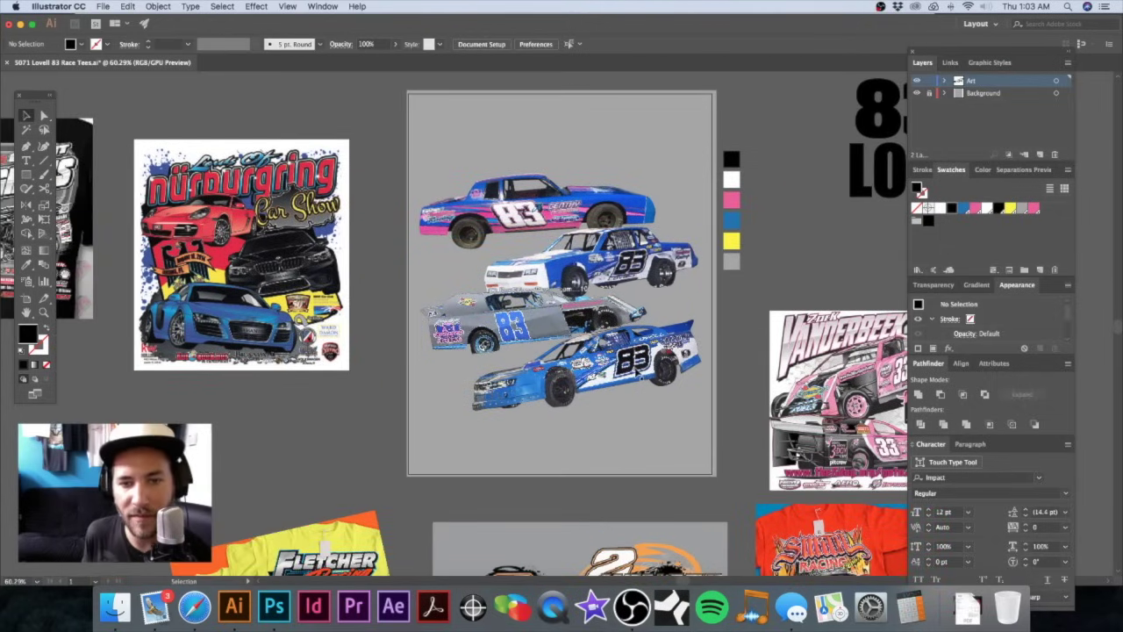
{"action": "left_click", "coordinate": [633, 374]}
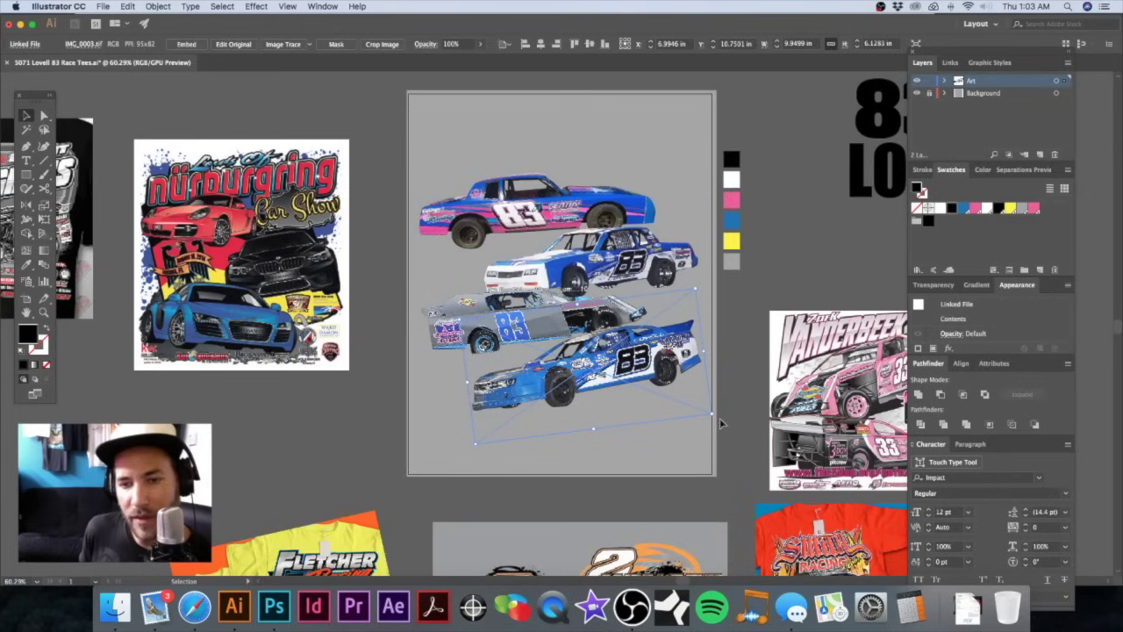
{"action": "left_click_drag", "start_coordinate": [717, 419], "coordinate": [715, 439]}
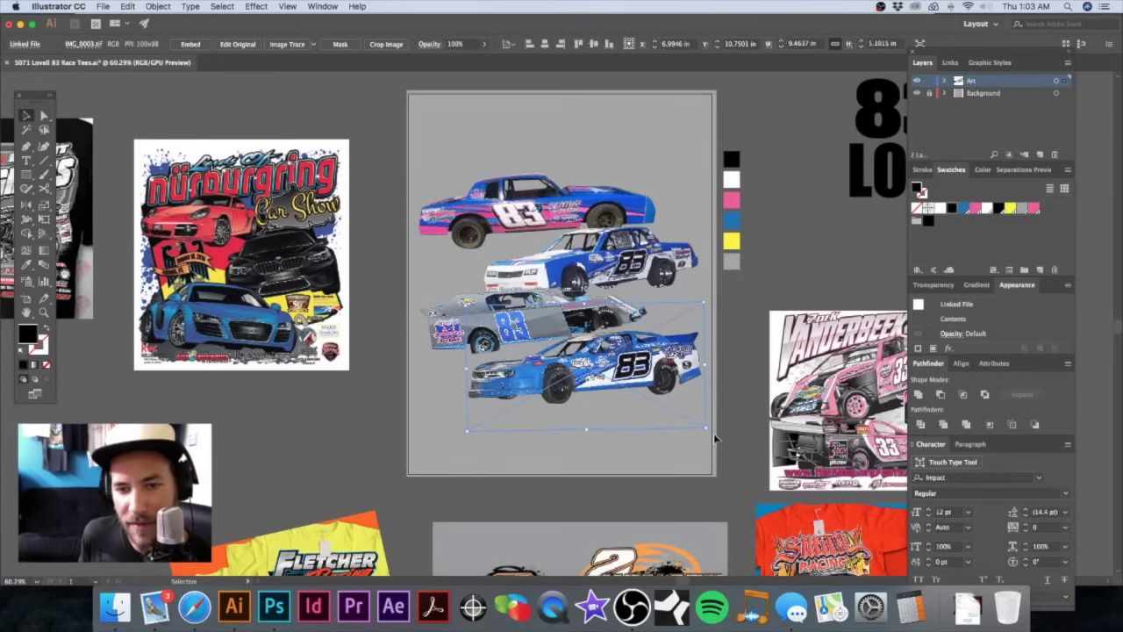
{"action": "left_click_drag", "start_coordinate": [660, 370], "coordinate": [660, 363]}
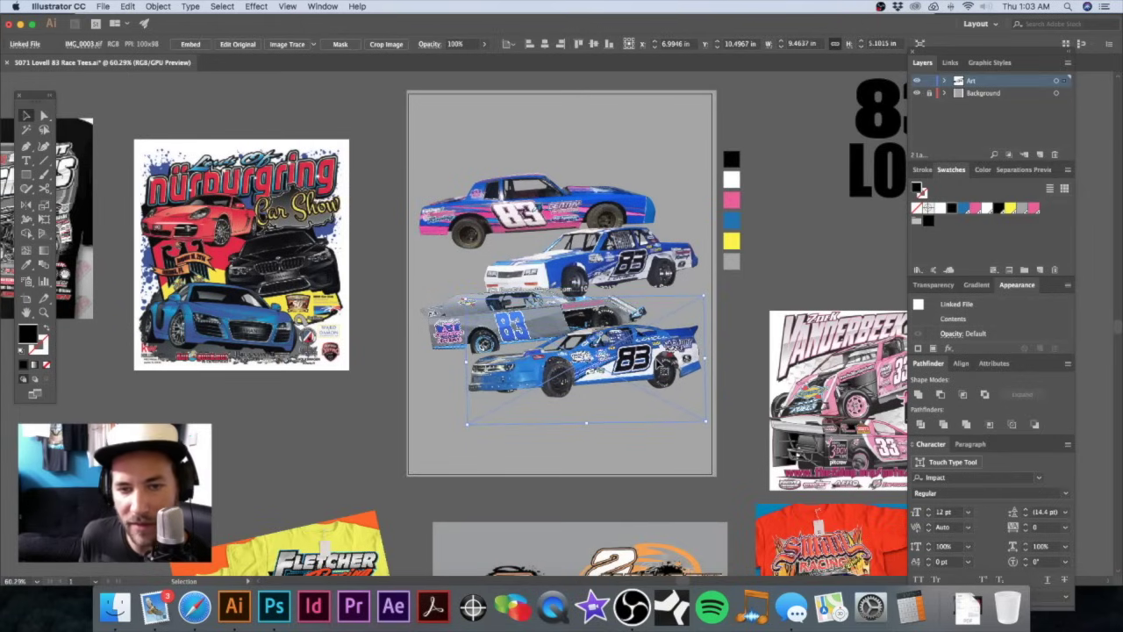
{"action": "left_click", "coordinate": [682, 133]}
{"action": "left_click", "coordinate": [743, 95]}
{"action": "scroll", "coordinate": [743, 94], "scroll_direction": "down", "scroll_amount": 2}
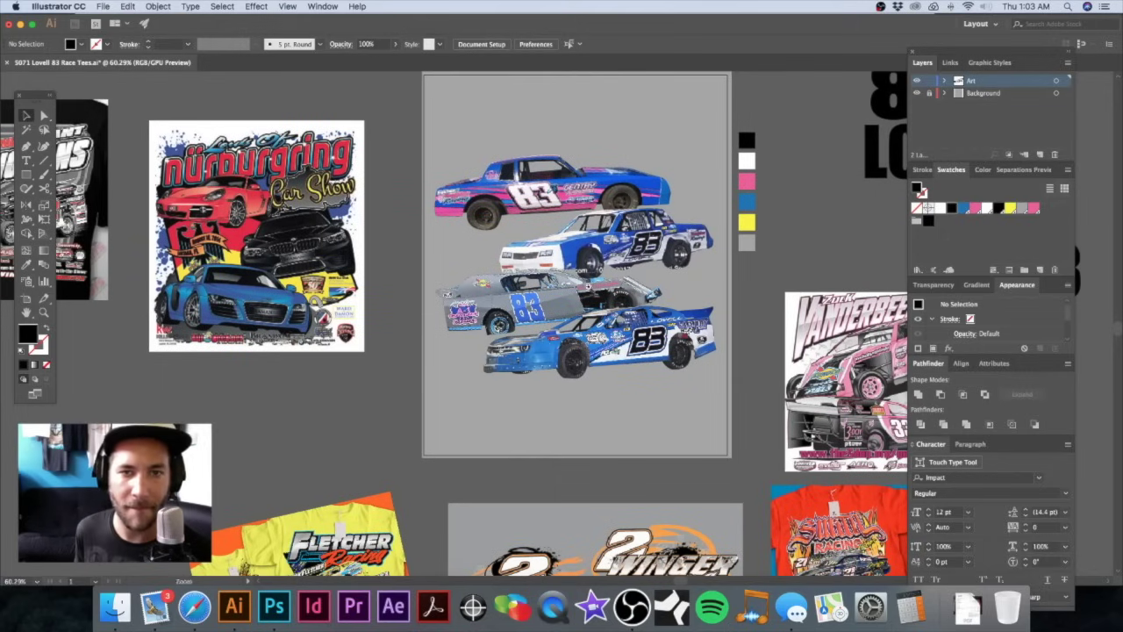
Step: Place the outlined LOVELL lettering on the artboard above the pink-and-blue top car
{"action": "left_click", "coordinate": [588, 286], "text": "alt+super"}
{"action": "left_click_drag", "start_coordinate": [639, 240], "coordinate": [595, 295]}
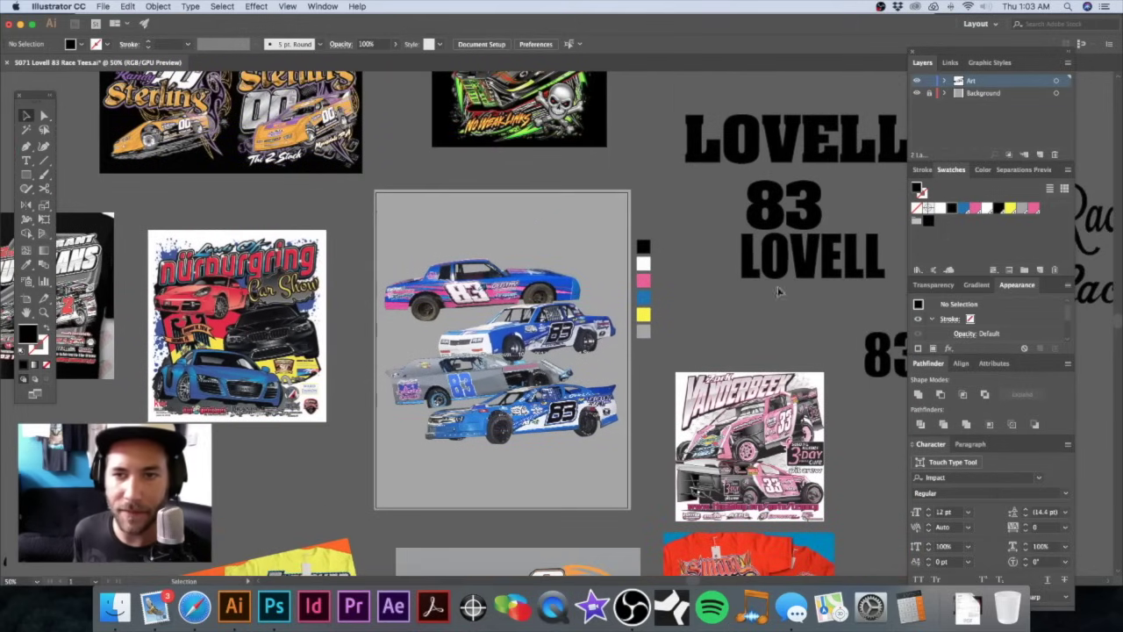
{"action": "left_click_drag", "start_coordinate": [787, 260], "coordinate": [449, 232]}
{"action": "left_click_drag", "start_coordinate": [450, 232], "coordinate": [548, 226]}
{"action": "left_click_drag", "start_coordinate": [506, 257], "coordinate": [587, 238]}
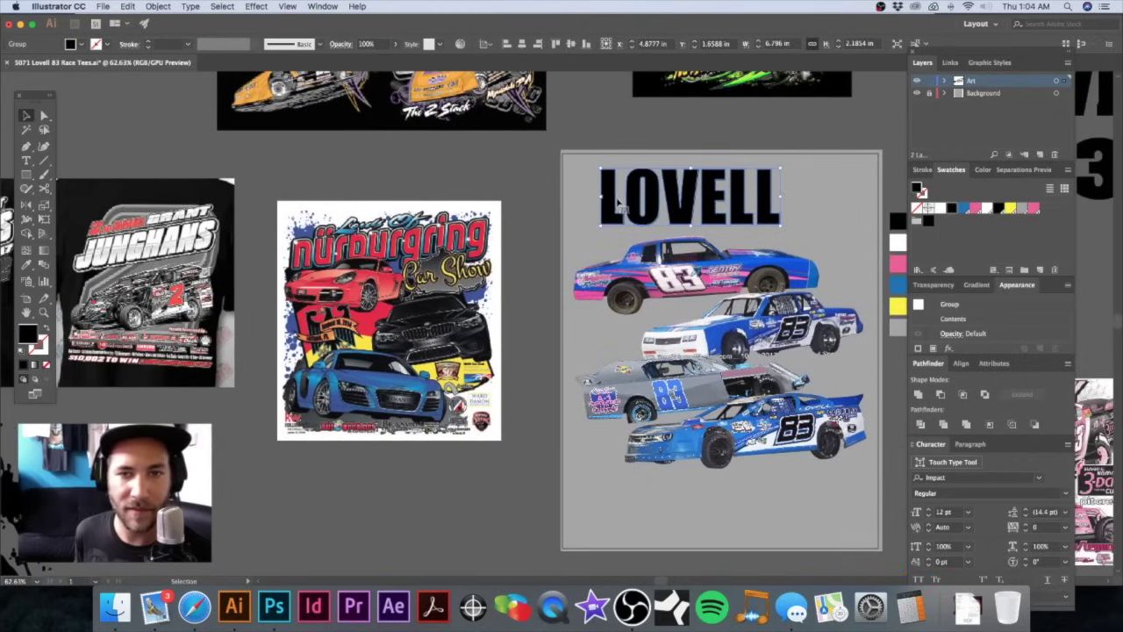
{"action": "left_click", "coordinate": [588, 128]}
Step: Duplicate the LOVELL lettering and place the copy beside the artboard, below the heavy 83 text
{"action": "left_click_drag", "start_coordinate": [590, 176], "coordinate": [516, 174]}
{"action": "left_click_drag", "start_coordinate": [515, 175], "coordinate": [542, 193]}
{"action": "left_click_drag", "start_coordinate": [614, 201], "coordinate": [404, 206]}
{"action": "left_click", "coordinate": [490, 234], "text": "alt+super"}
{"action": "left_click_drag", "start_coordinate": [490, 234], "coordinate": [425, 201]}
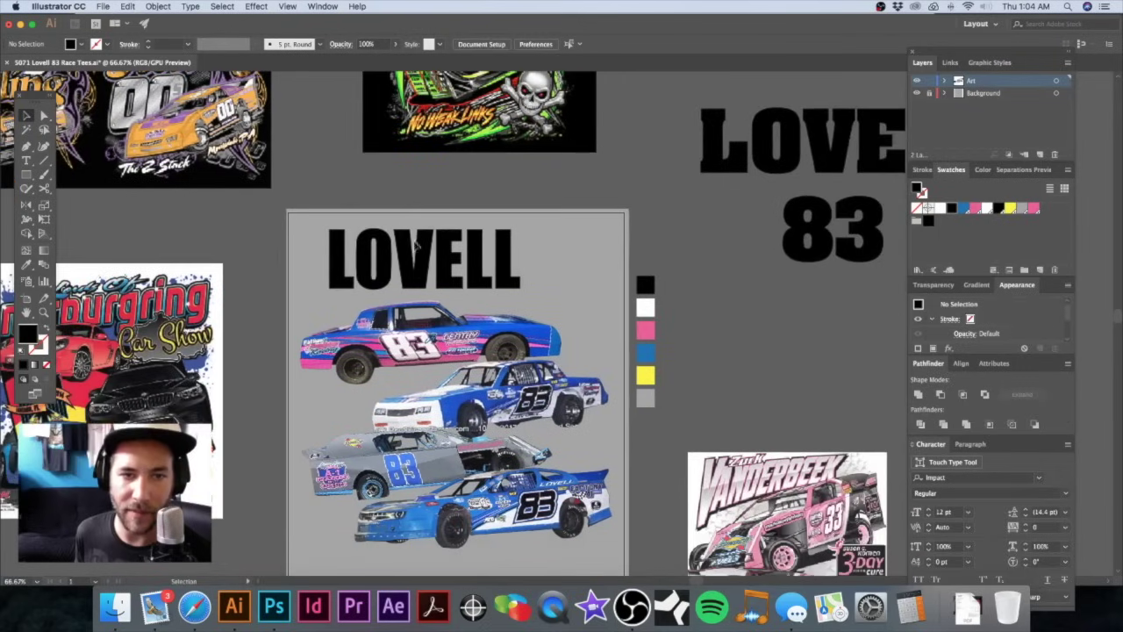
{"action": "left_click", "coordinate": [417, 274]}
{"action": "left_click_drag", "start_coordinate": [419, 274], "coordinate": [780, 341]}
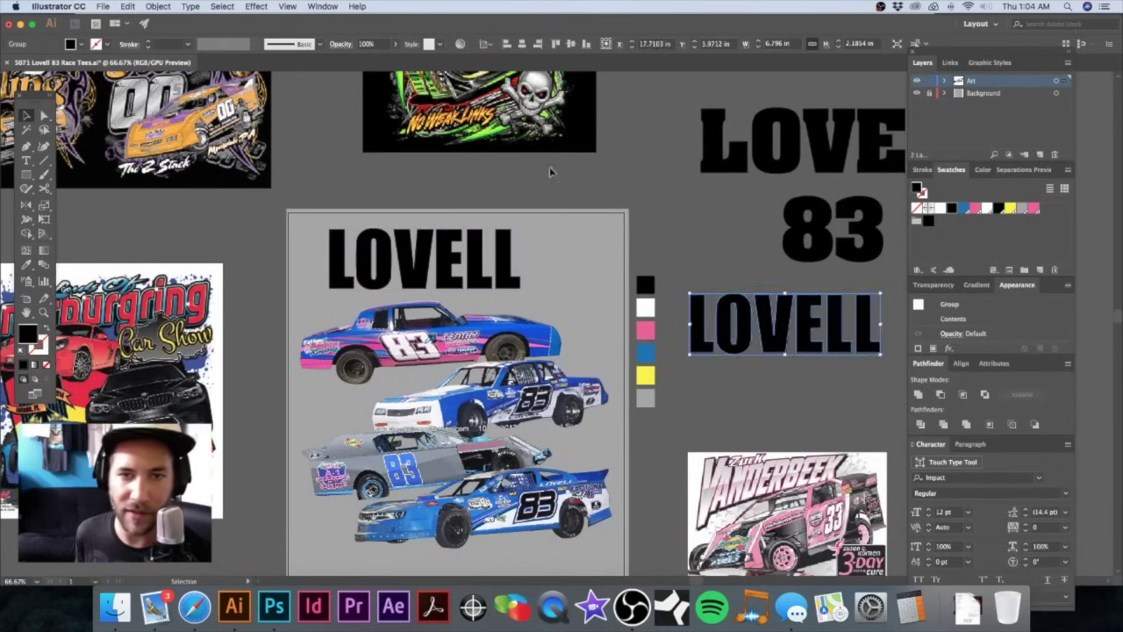
Step: Draw a closed black shape with a wavy upper edge across the lower half of the artboard's LOVELL lettering using the Pen tool
{"action": "left_click", "coordinate": [483, 203]}
{"action": "left_click_drag", "start_coordinate": [484, 204], "coordinate": [577, 191]}
{"action": "scroll", "coordinate": [473, 215], "scroll_direction": "down", "scroll_amount": 1}
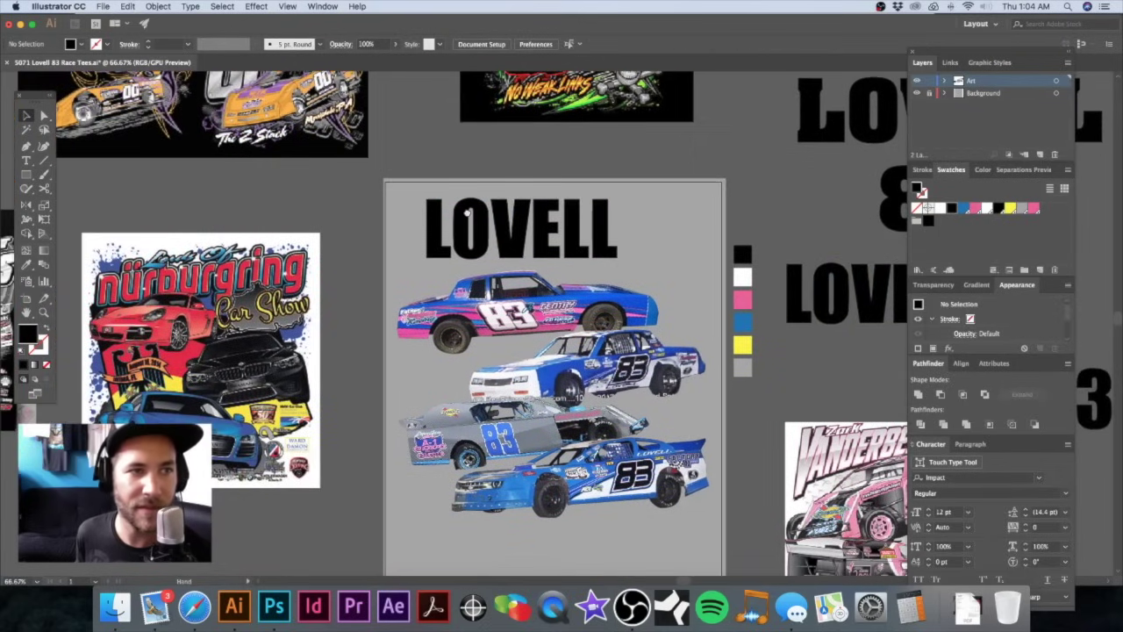
{"action": "left_click_drag", "start_coordinate": [468, 213], "coordinate": [445, 191]}
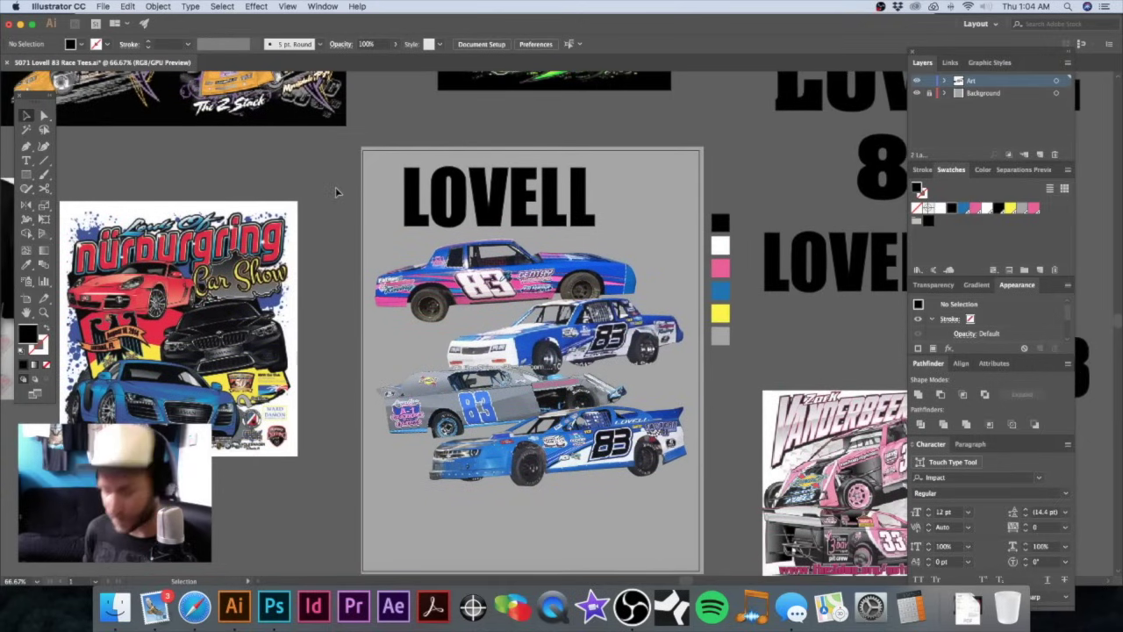
{"action": "key", "text": "p"}
{"action": "scroll", "coordinate": [360, 197], "scroll_direction": "up", "scroll_amount": 3}
{"action": "left_click", "coordinate": [377, 193]}
{"action": "left_click", "coordinate": [530, 201]}
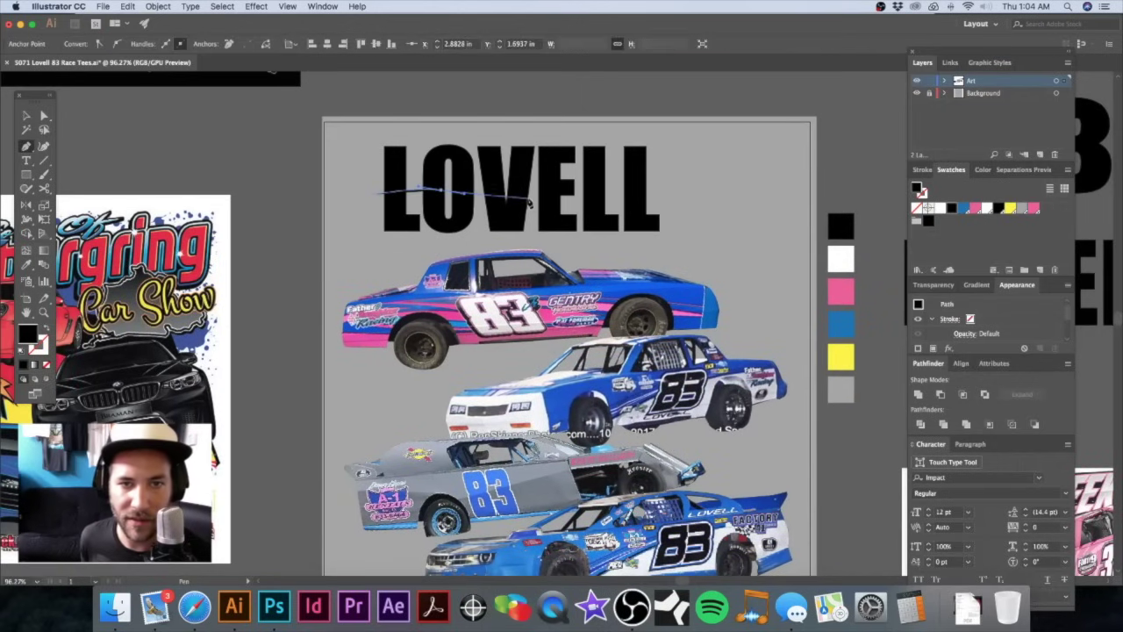
{"action": "mouse_move", "coordinate": [647, 183]}
{"action": "left_mouse_down"}
{"action": "mouse_move", "coordinate": [687, 196]}
{"action": "mouse_move", "coordinate": [667, 187]}
{"action": "left_mouse_up"}
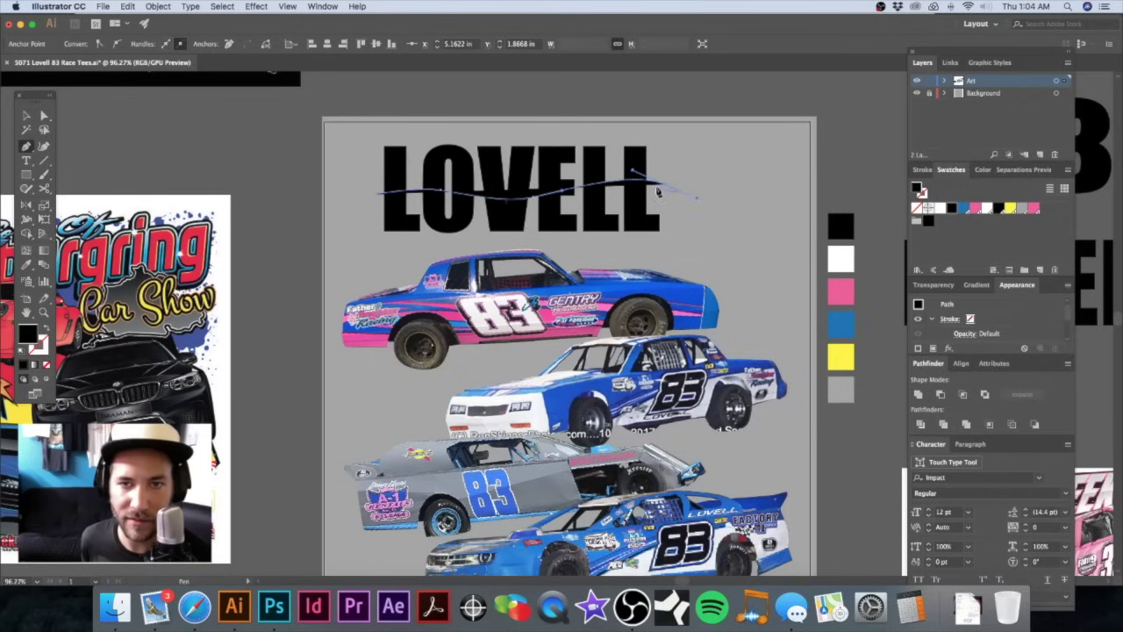
{"action": "left_click", "coordinate": [671, 254]}
{"action": "left_click", "coordinate": [477, 244]}
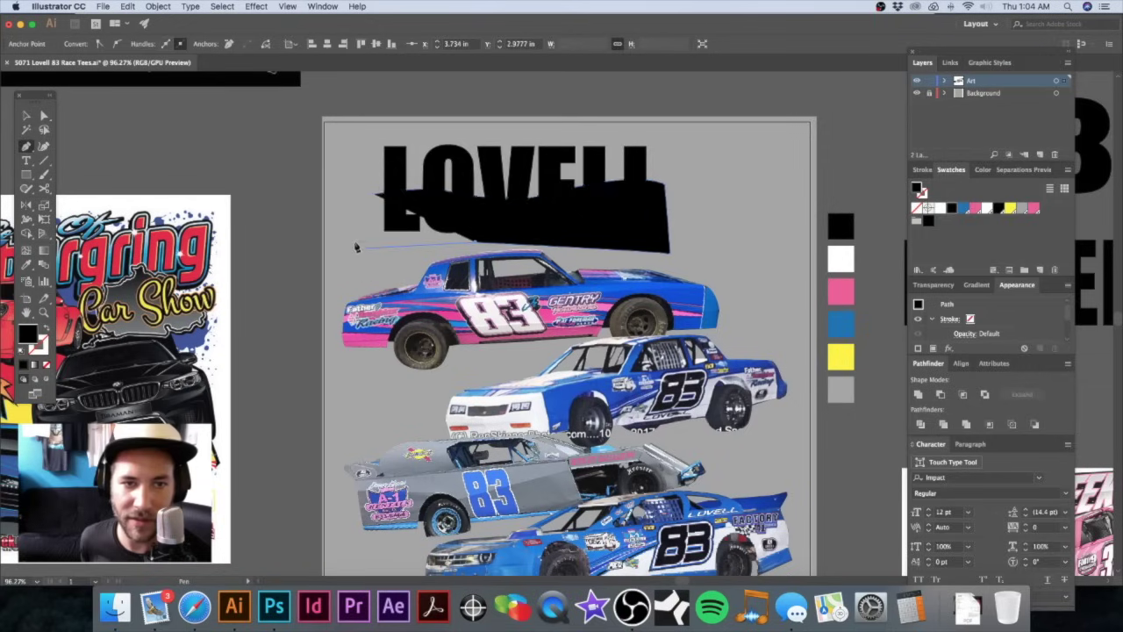
{"action": "left_click", "coordinate": [355, 252]}
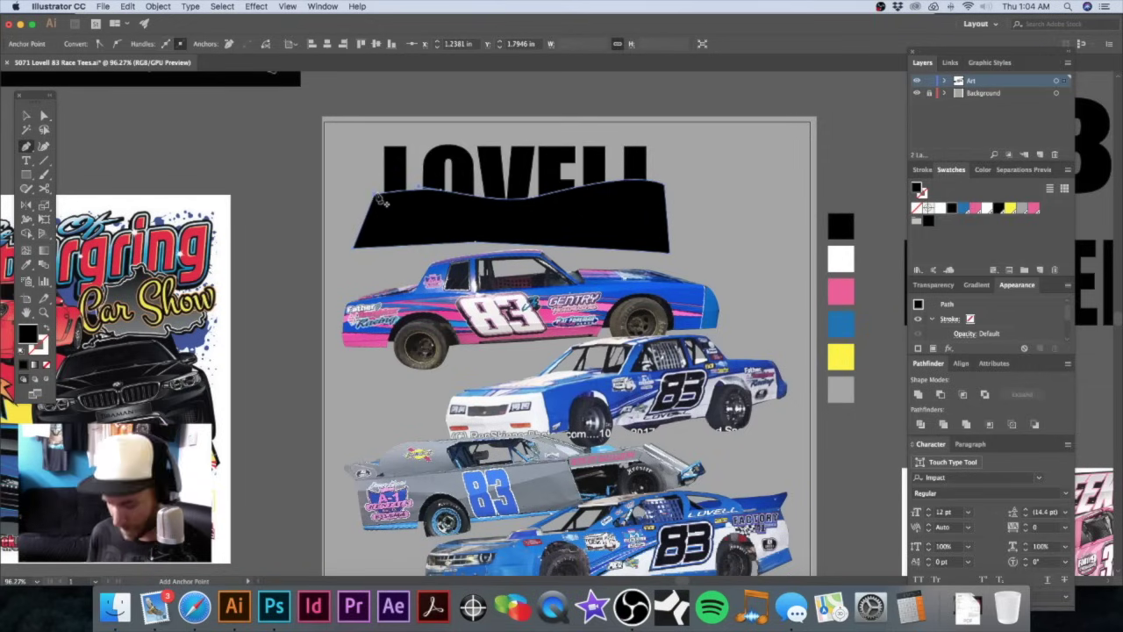
{"action": "left_click", "coordinate": [383, 202]}
Step: Divide the LOVELL lettering with the wavy shape, ungroup the result and delete the leftover pieces around the letters and inside the O
{"action": "key", "text": "v"}
{"action": "key", "text": "super+a"}
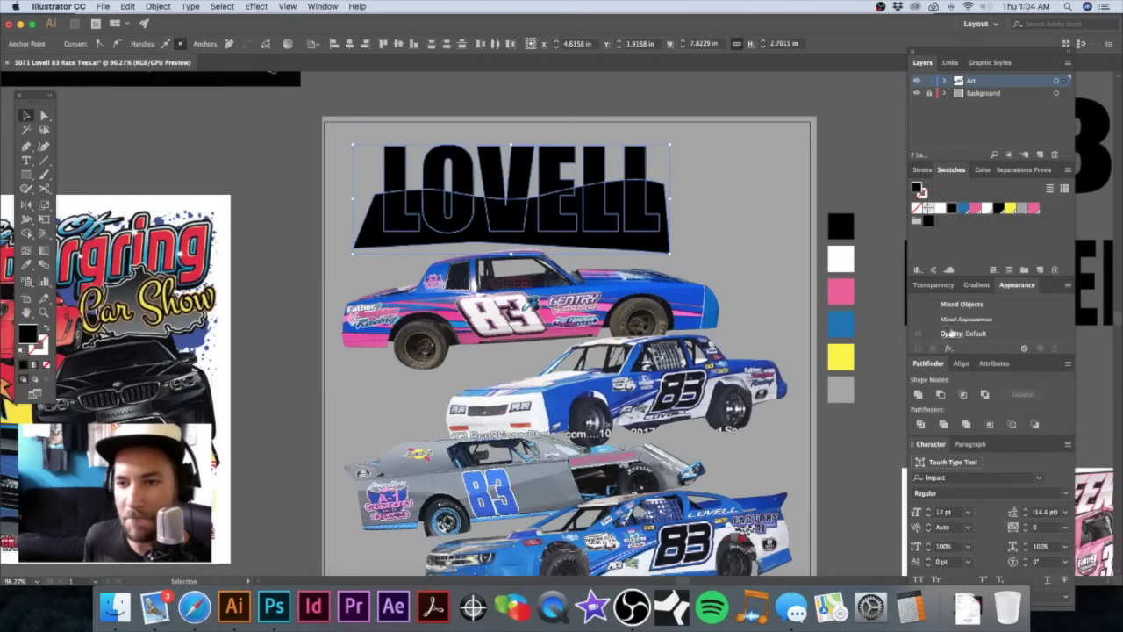
{"action": "left_click", "coordinate": [921, 424]}
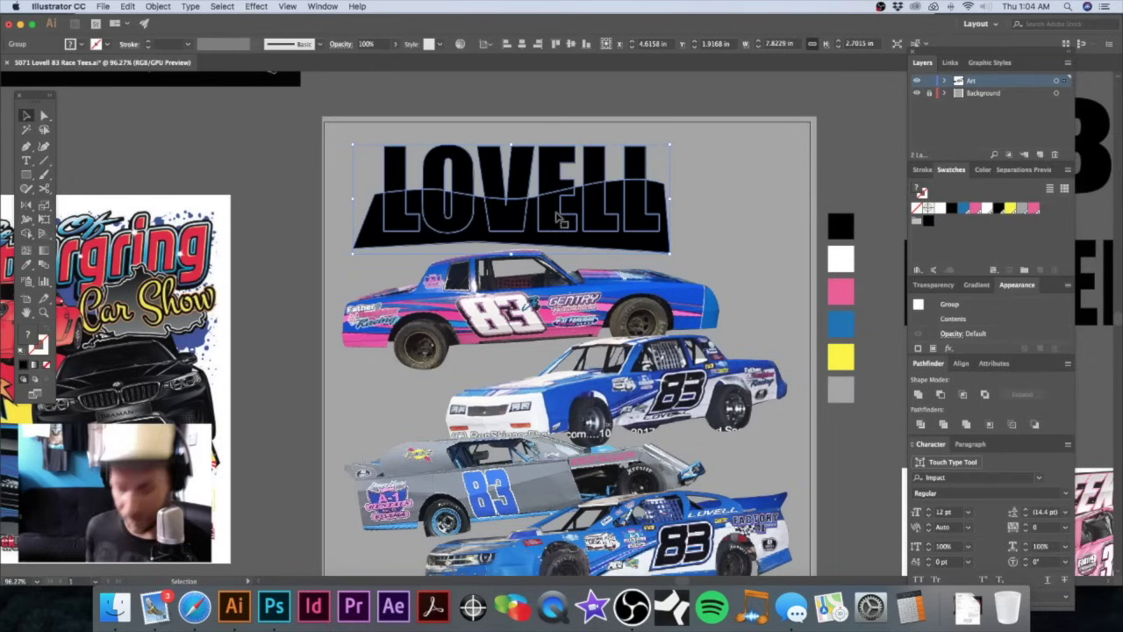
{"action": "key", "text": "super+shift+g"}
{"action": "left_click", "coordinate": [296, 160]}
{"action": "left_click", "coordinate": [373, 235]}
{"action": "key", "text": "Delete"}
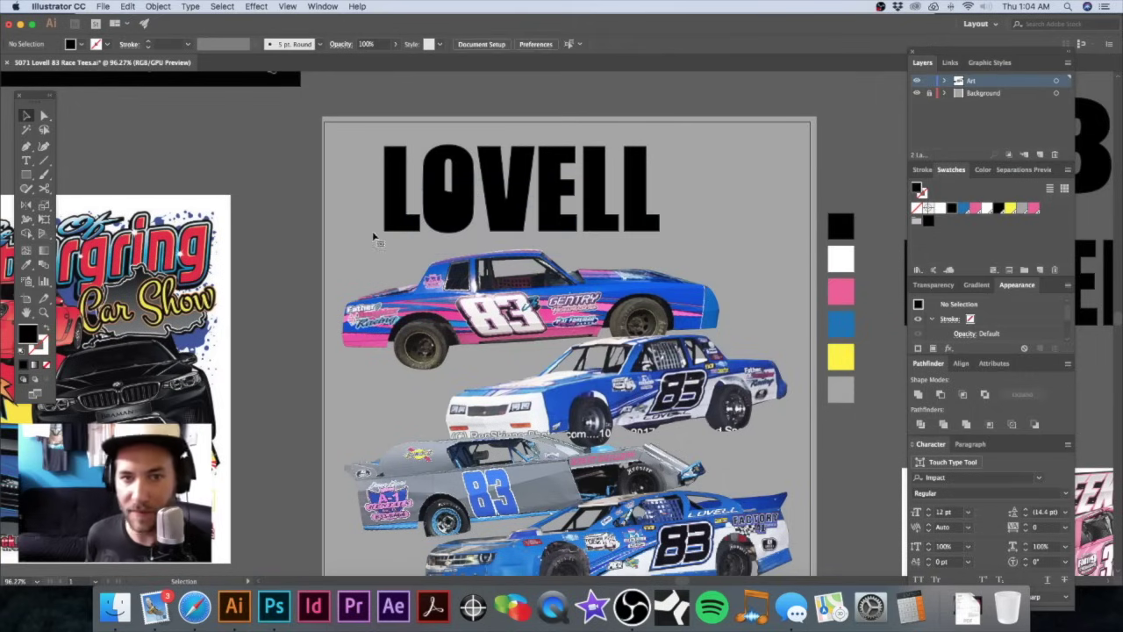
{"action": "left_click", "coordinate": [448, 200]}
{"action": "key", "text": "Delete"}
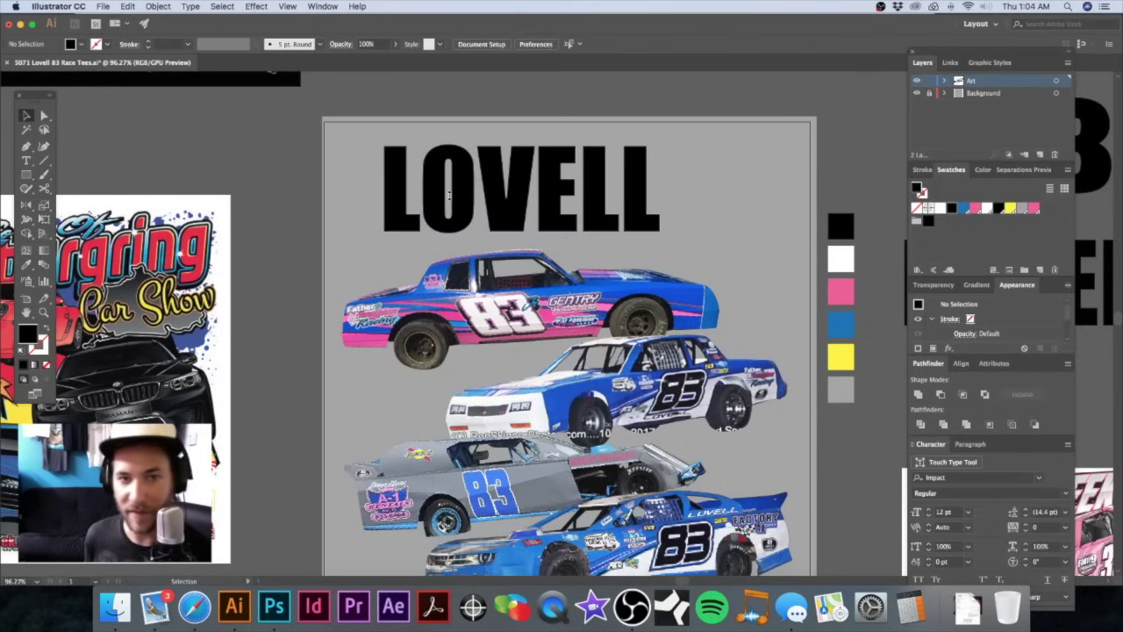
Step: Select only the lower halves of the divided LOVELL letters, leaving the car images out of the selection
{"action": "left_click_drag", "start_coordinate": [310, 220], "coordinate": [667, 232]}
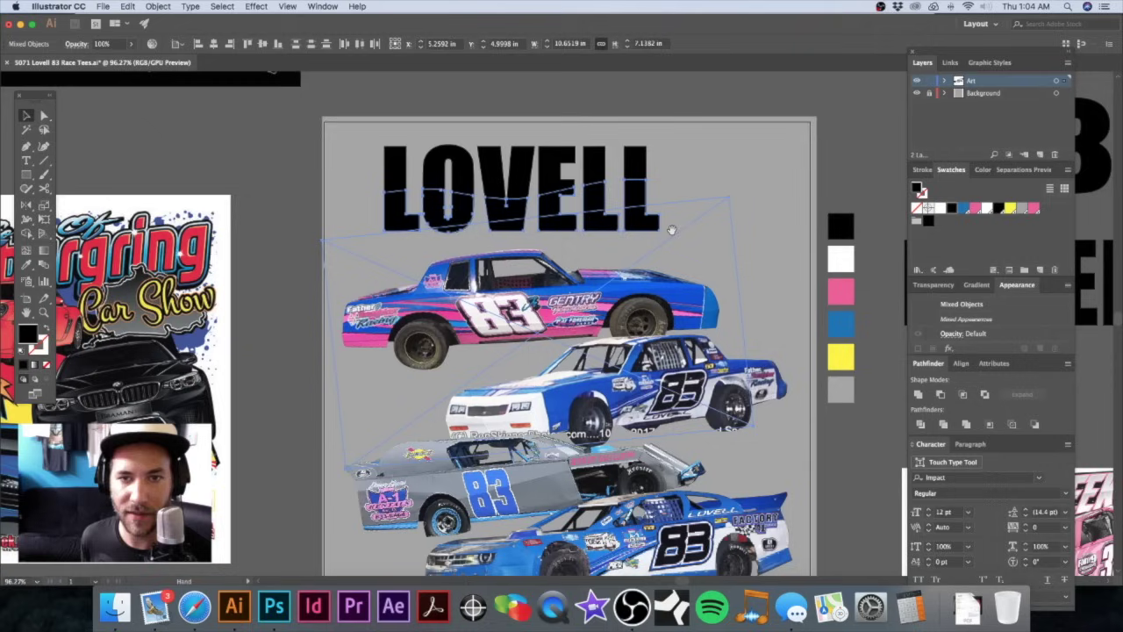
{"action": "left_click_drag", "start_coordinate": [570, 254], "coordinate": [724, 312]}
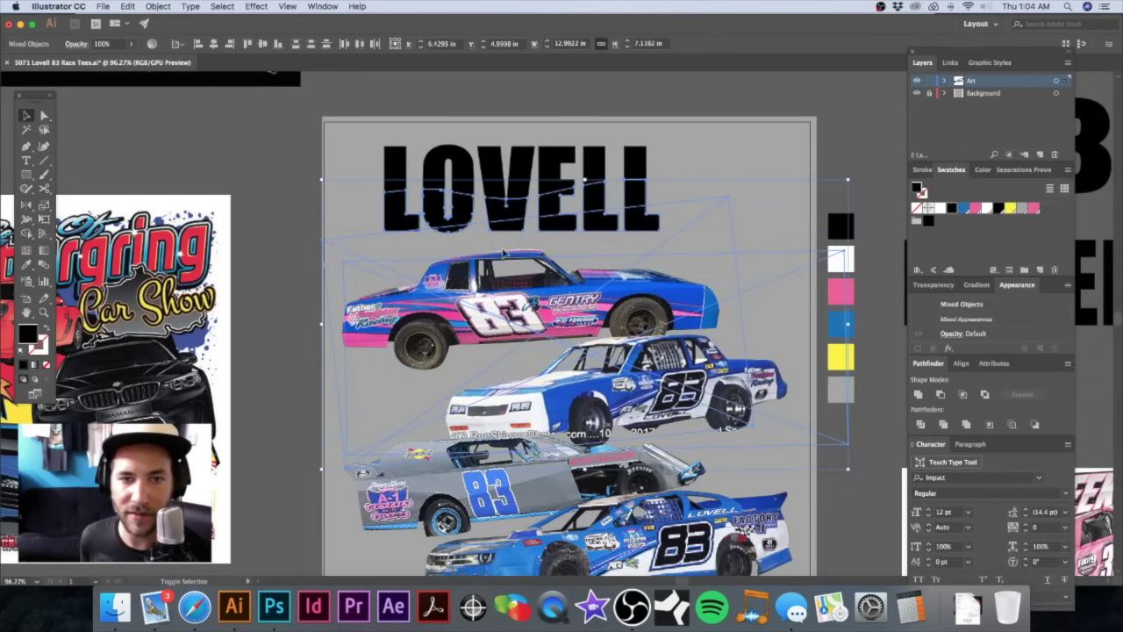
{"action": "left_click", "coordinate": [738, 339], "text": "shift"}
{"action": "left_click_drag", "start_coordinate": [636, 258], "coordinate": [678, 262]}
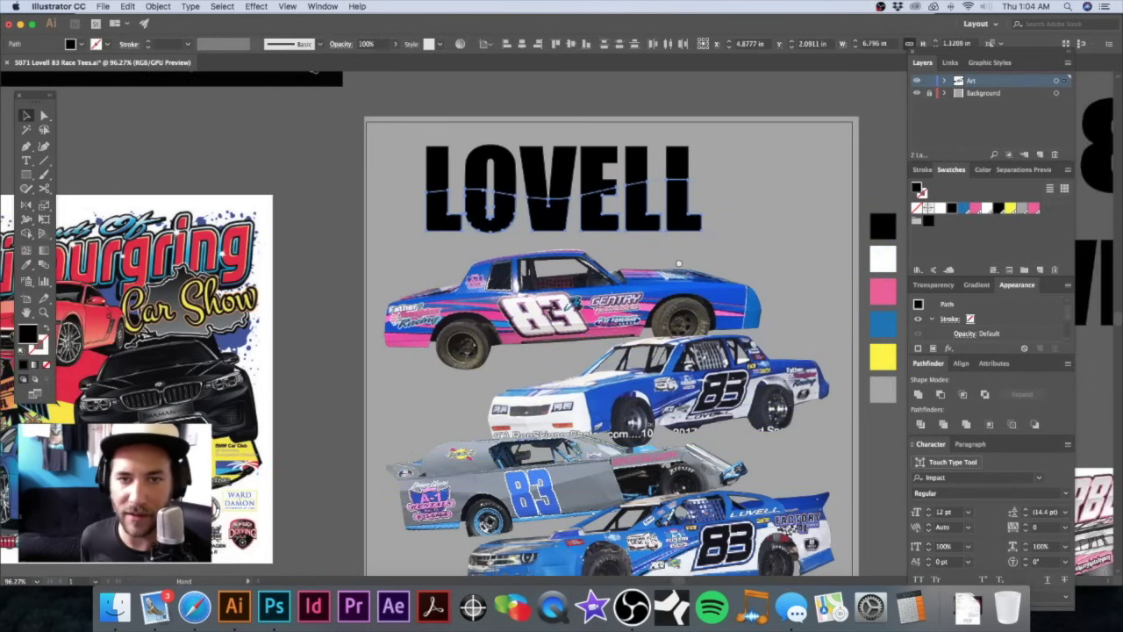
{"action": "left_click_drag", "start_coordinate": [619, 235], "coordinate": [663, 237]}
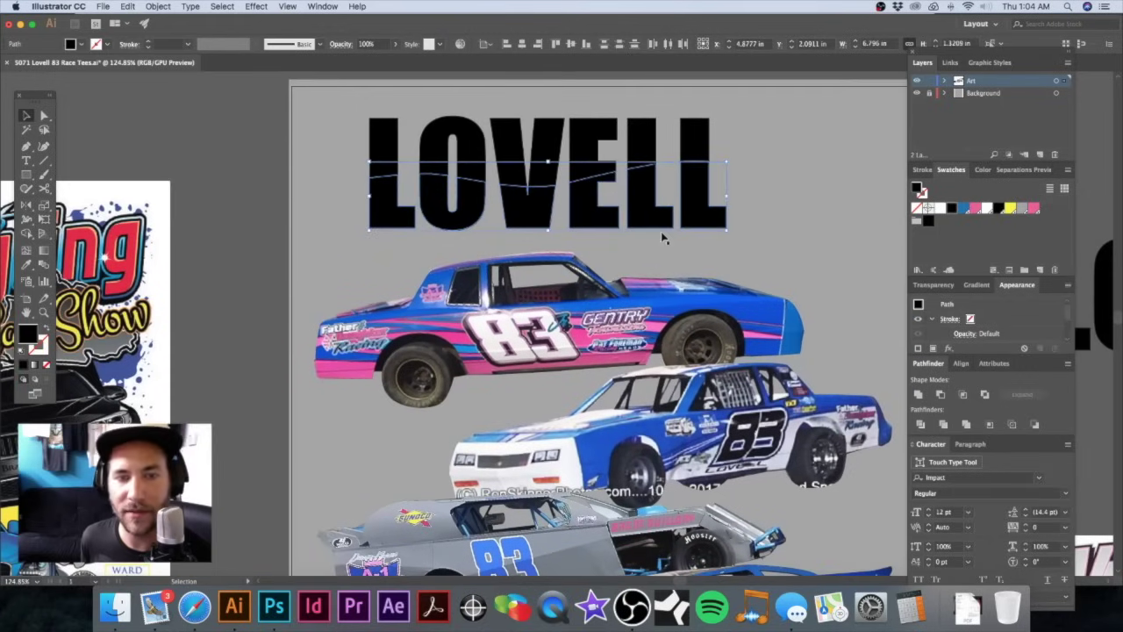
{"action": "left_click", "coordinate": [543, 83]}
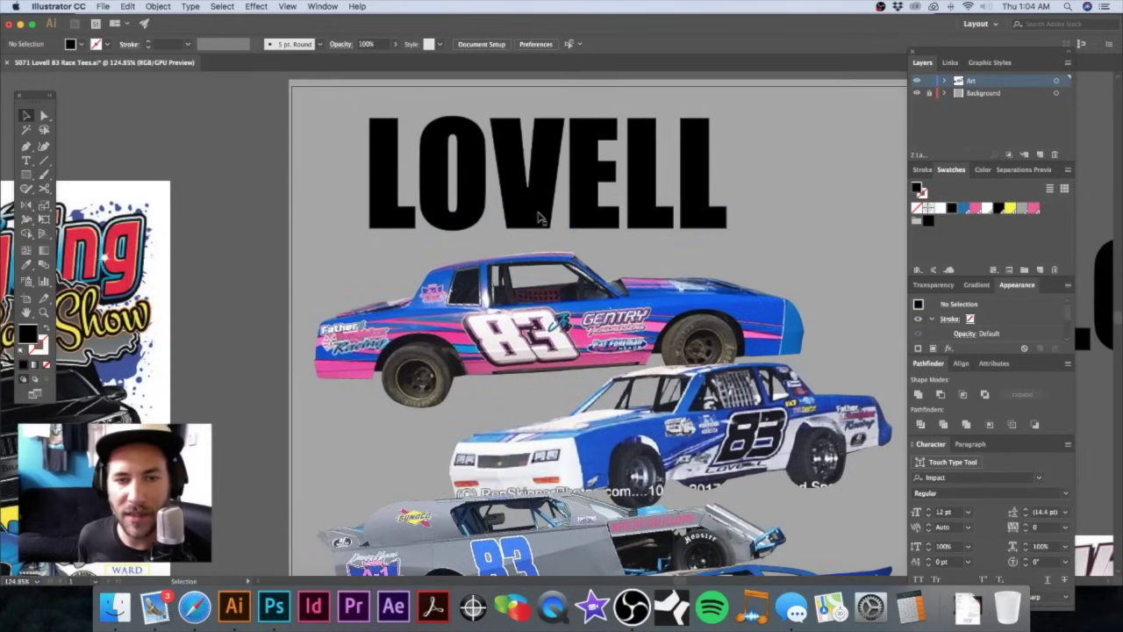
Step: Undo the division of the LOVELL lettering back to the separate lettering and overlapping wavy shape
{"action": "key", "text": "super+z"}
{"action": "key", "text": "super+z"}
{"action": "key", "text": "super+z"}
{"action": "key", "text": "super+z"}
{"action": "key", "text": "super+z"}
{"action": "key", "text": "super+z"}
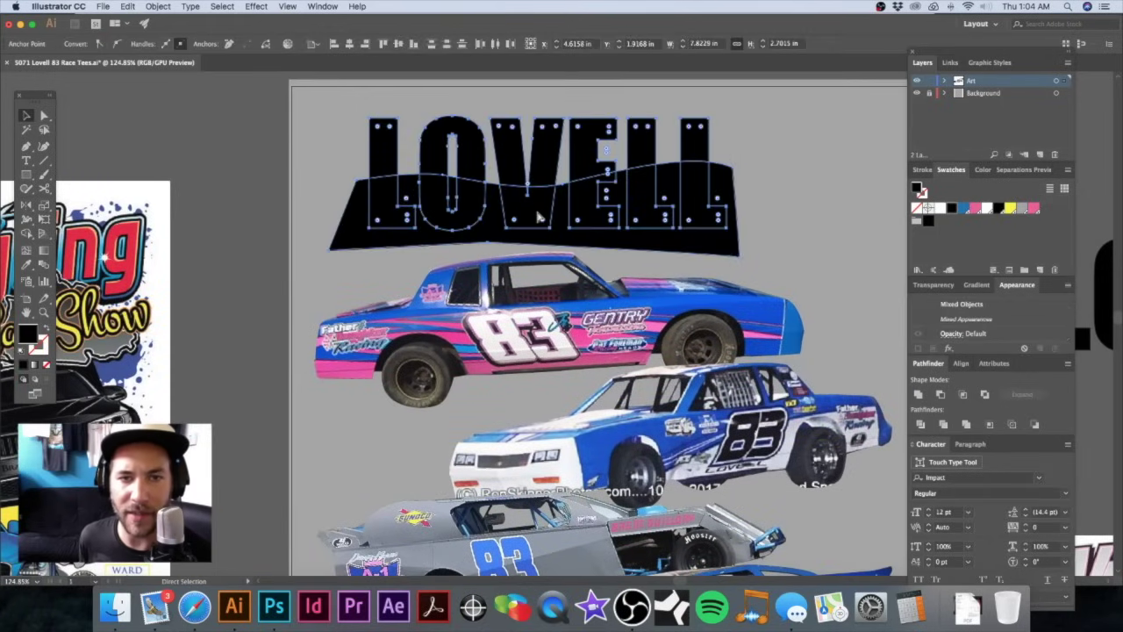
{"action": "key", "text": "super+shift+z"}
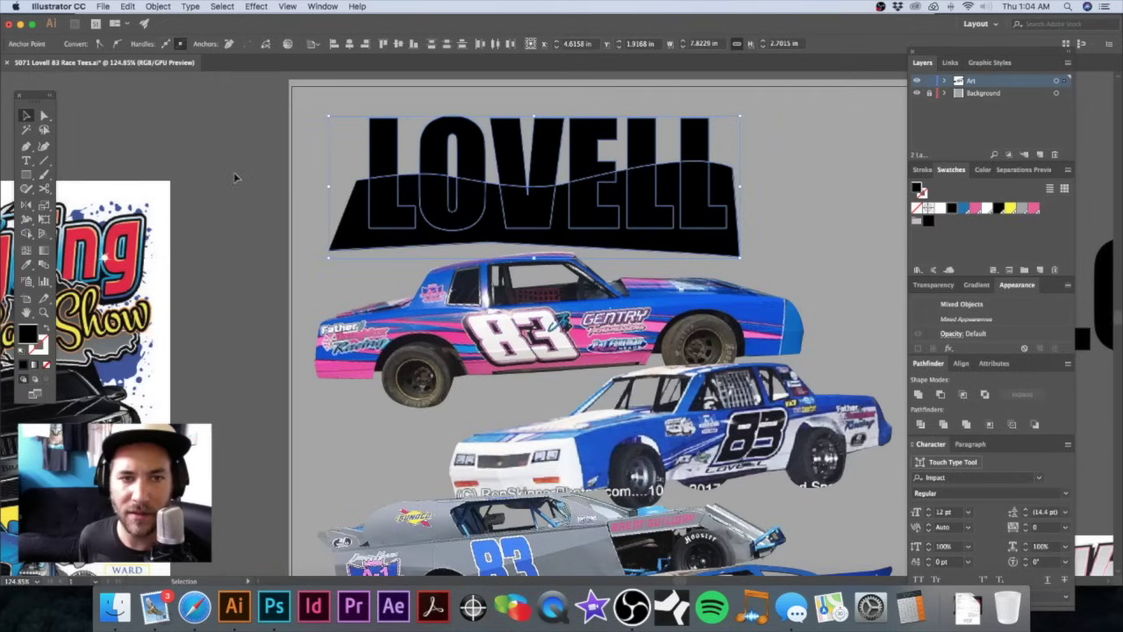
Step: In outline view, raise the inner anchor points of the wavy edge slightly and adjust its corner beside the final L
{"action": "left_click", "coordinate": [235, 175]}
{"action": "left_click", "coordinate": [500, 219]}
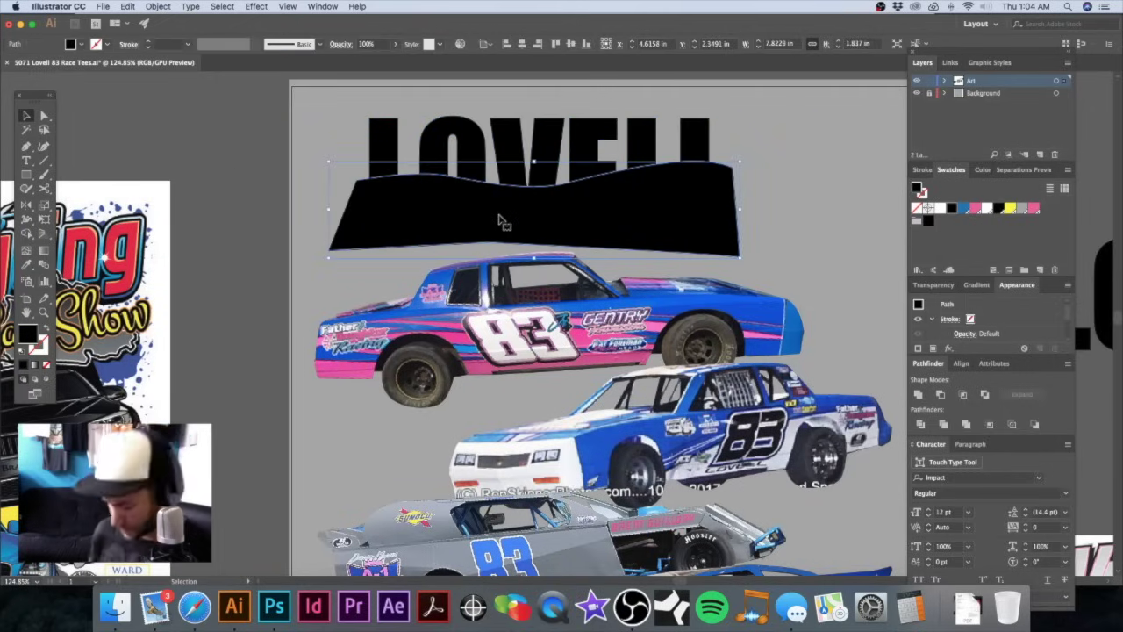
{"action": "key", "text": "super+y"}
{"action": "left_click", "coordinate": [522, 140]}
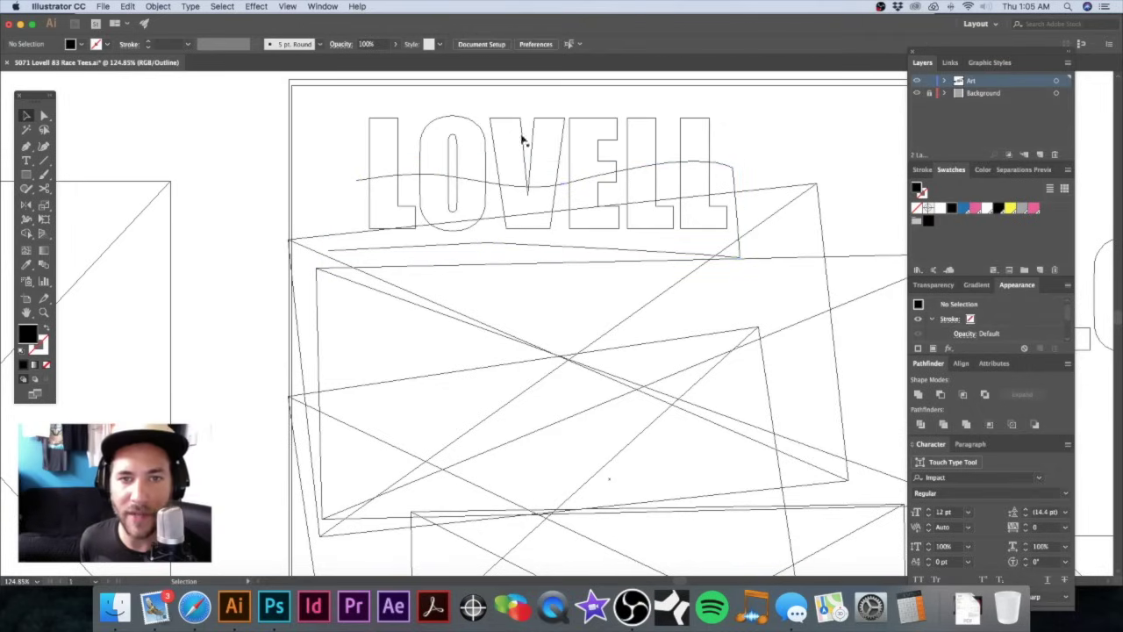
{"action": "key", "text": "a"}
{"action": "left_click", "coordinate": [563, 186]}
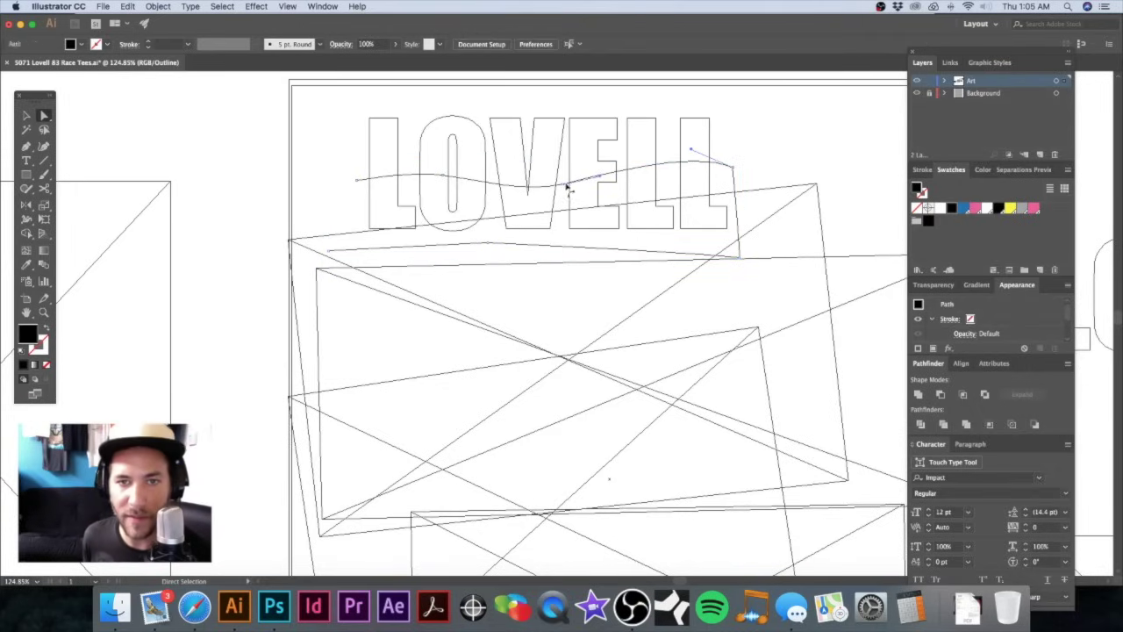
{"action": "left_click_drag", "start_coordinate": [563, 186], "coordinate": [561, 180]}
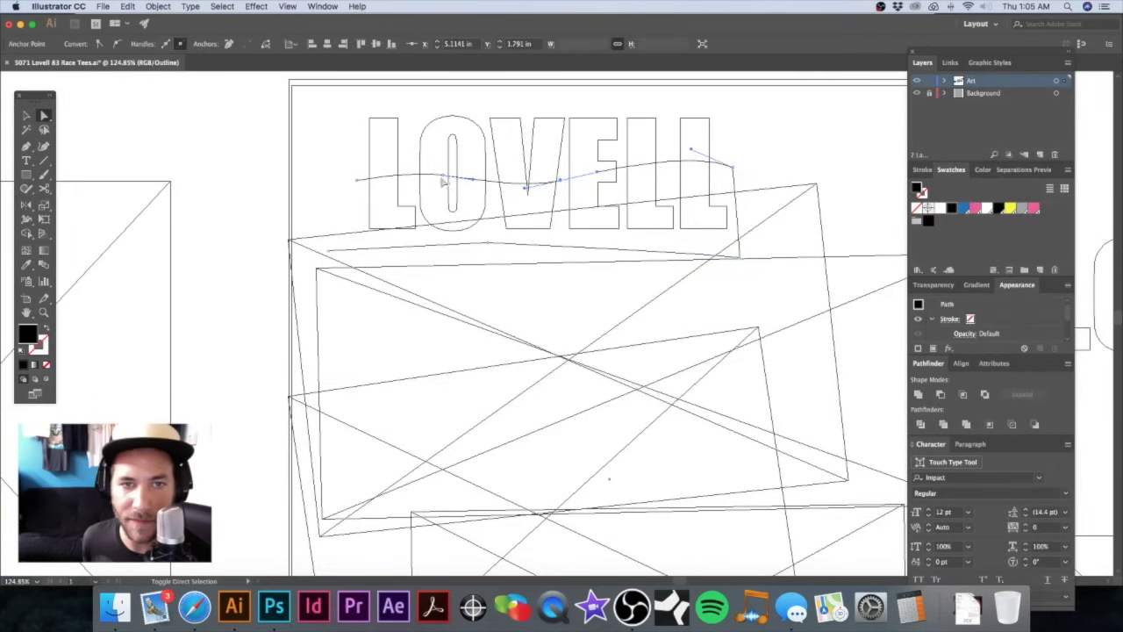
{"action": "left_click", "coordinate": [443, 178]}
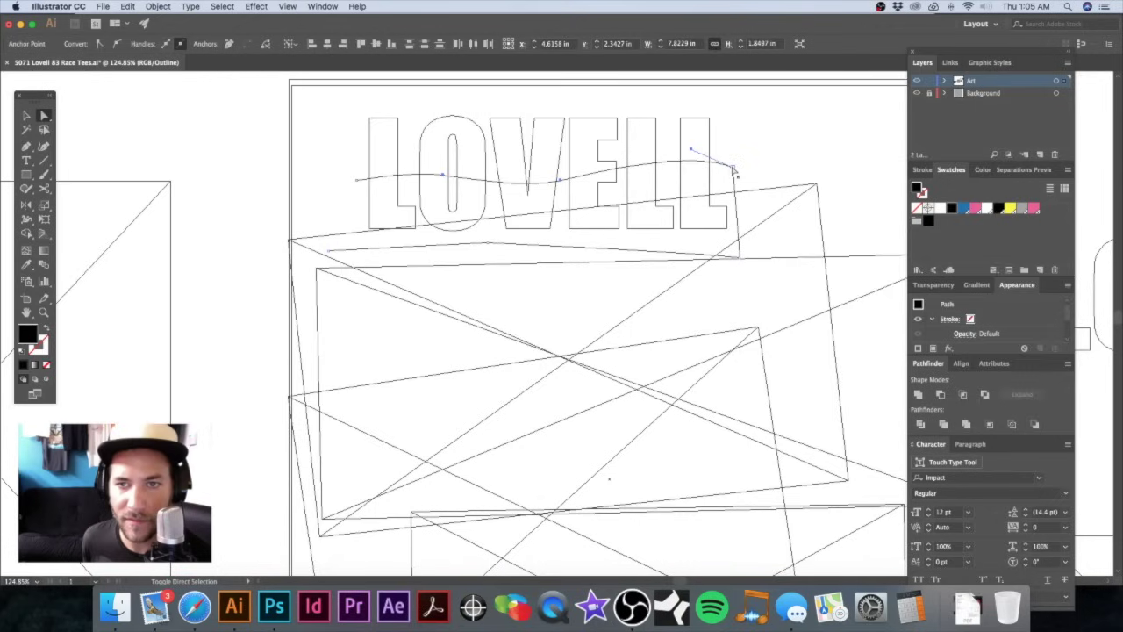
{"action": "left_click_drag", "start_coordinate": [734, 169], "coordinate": [734, 165]}
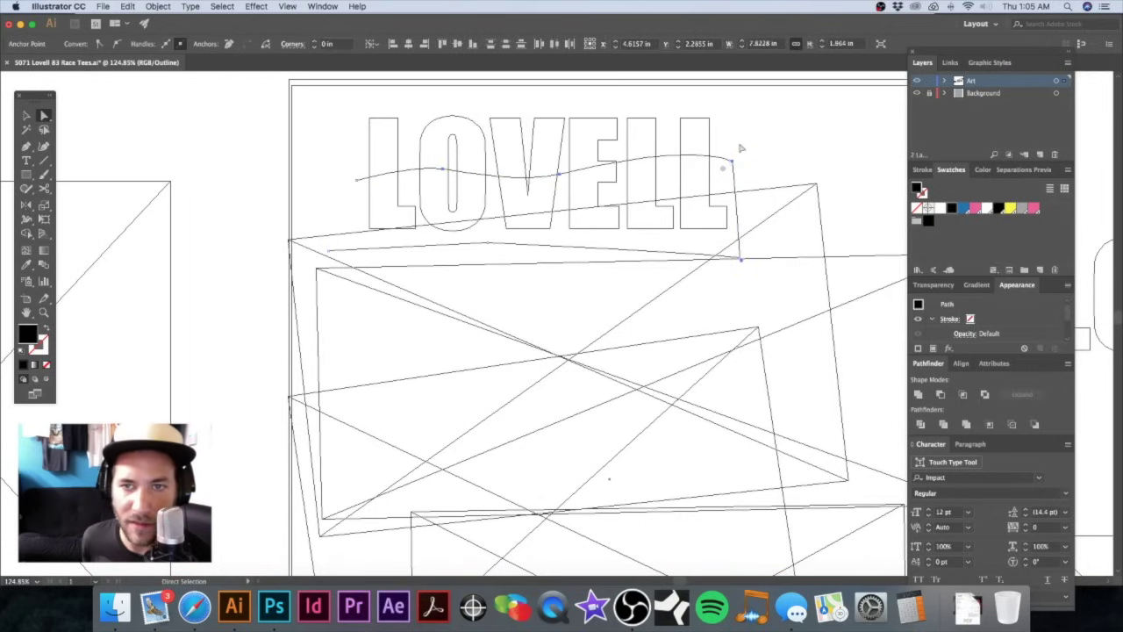
{"action": "left_click", "coordinate": [737, 165]}
{"action": "left_click", "coordinate": [735, 168]}
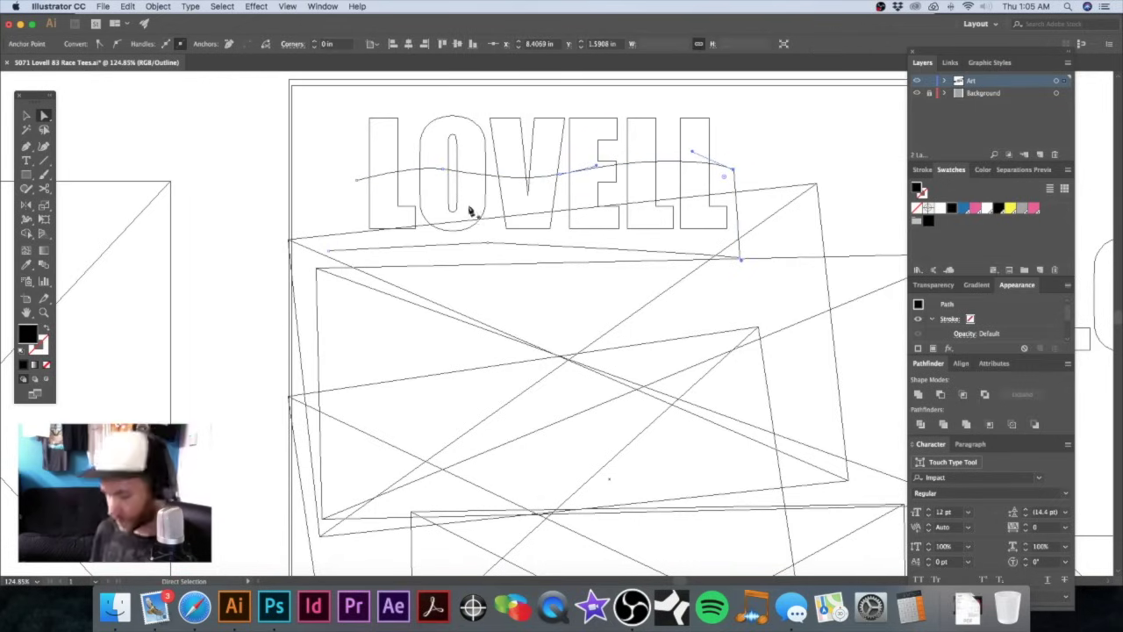
Step: Close the open side of the wavy shape beside the first L and return to preview view
{"action": "left_click", "coordinate": [326, 251]}
{"action": "key", "text": "plus"}
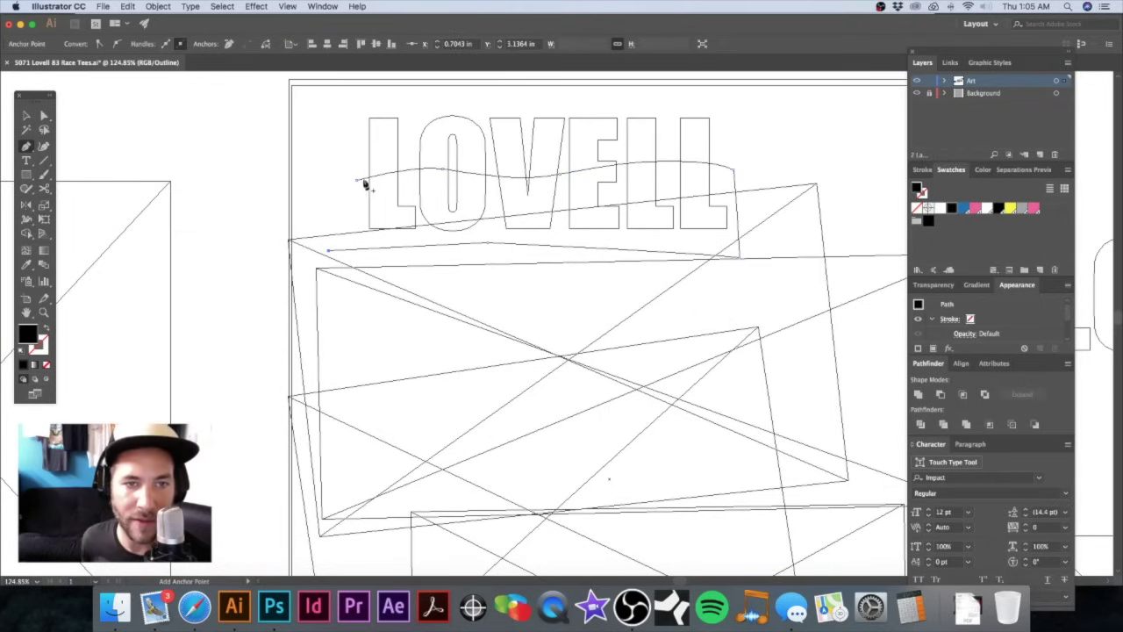
{"action": "left_click", "coordinate": [360, 183]}
{"action": "key", "text": "v"}
{"action": "key", "text": "super+y"}
Step: Divide the LOVELL lettering with the adjusted wavy shape and delete the leftover pieces around the letters and inside the O
{"action": "left_click_drag", "start_coordinate": [322, 125], "coordinate": [448, 202]}
{"action": "left_click", "coordinate": [921, 426]}
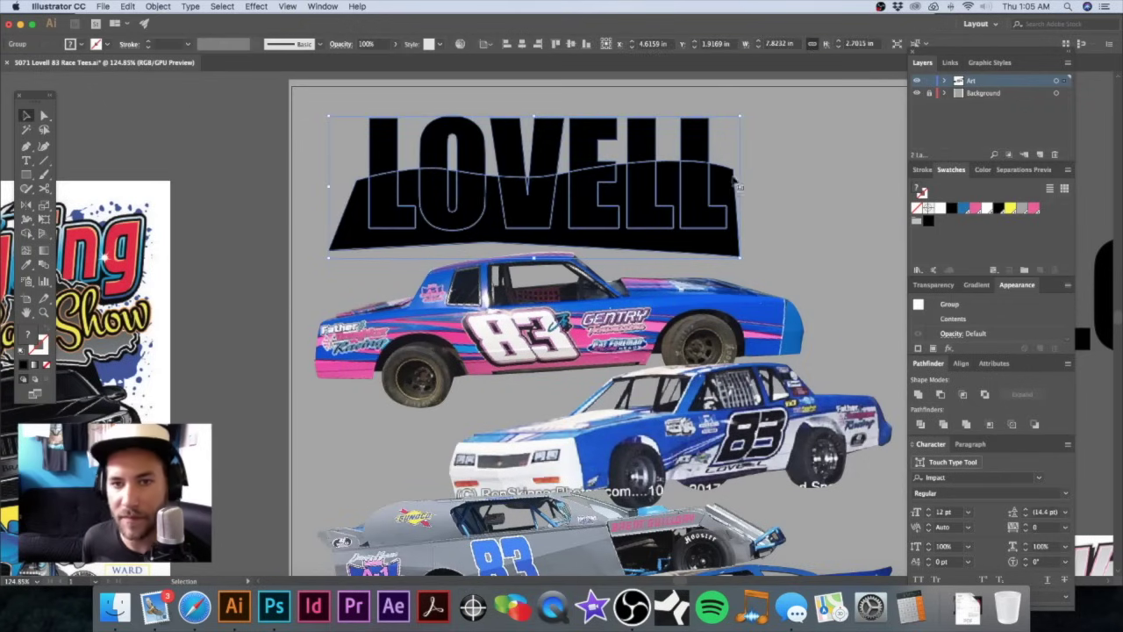
{"action": "left_click", "coordinate": [752, 166]}
{"action": "left_click", "coordinate": [755, 263]}
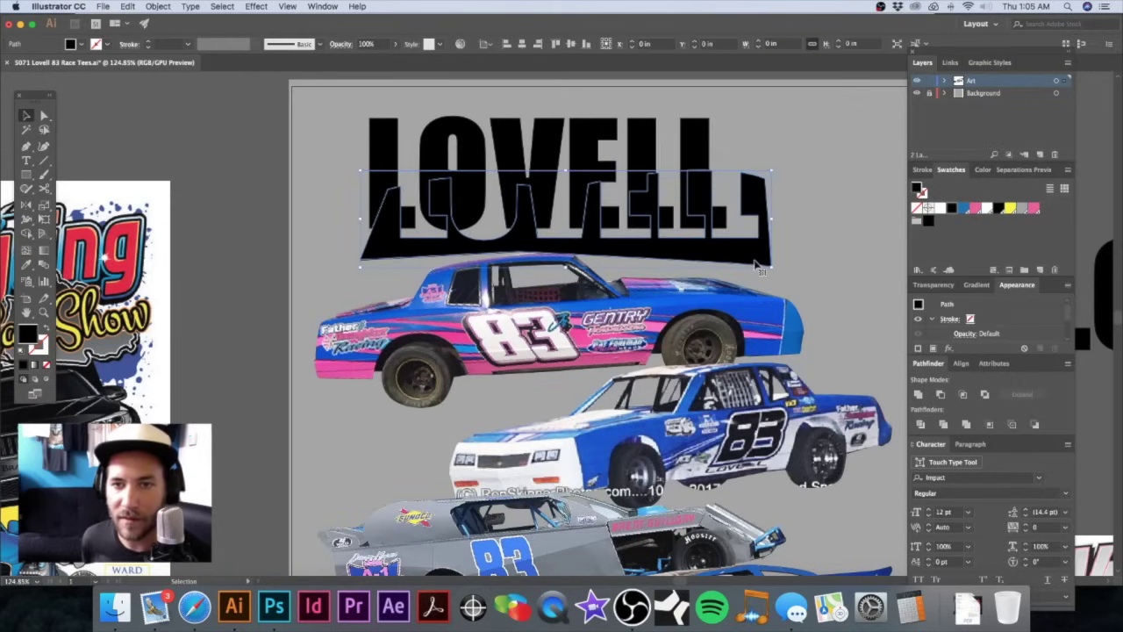
{"action": "key", "text": "Delete"}
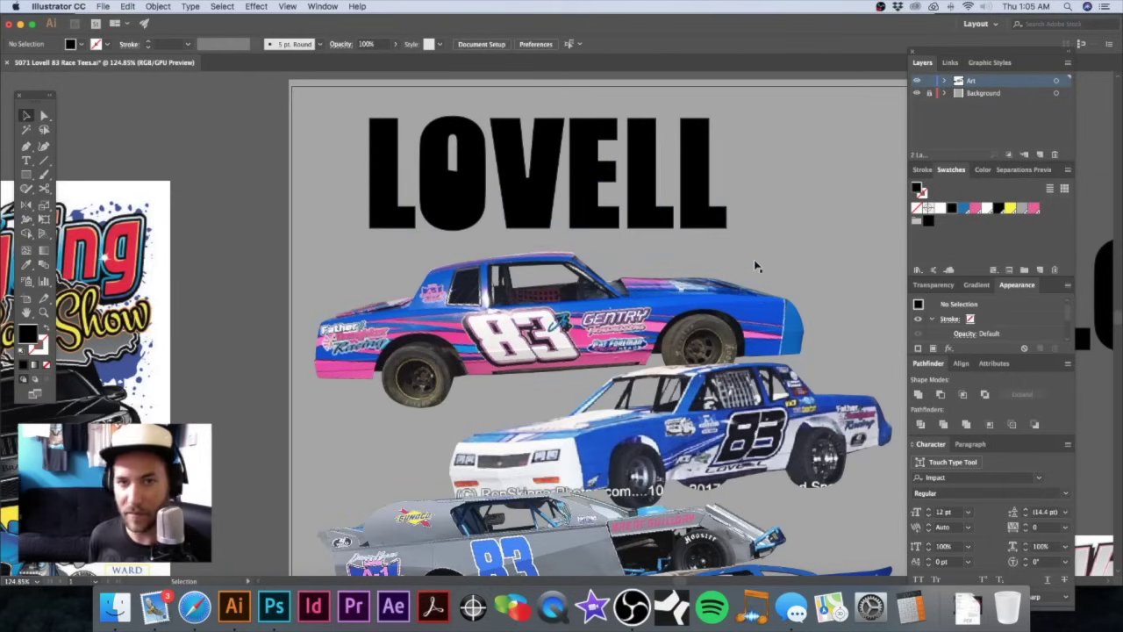
{"action": "left_click", "coordinate": [452, 180]}
{"action": "key", "text": "Delete"}
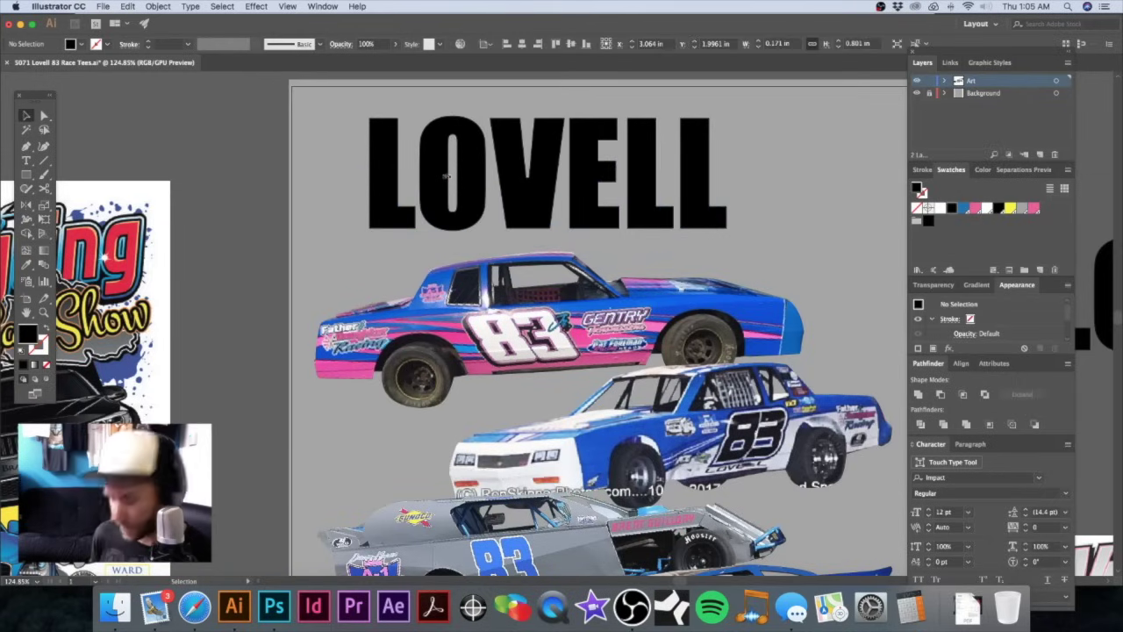
Step: Delete the small black wedge left inside the notch of the V
{"action": "key", "text": "super+y"}
{"action": "left_click_drag", "start_coordinate": [504, 166], "coordinate": [565, 214]}
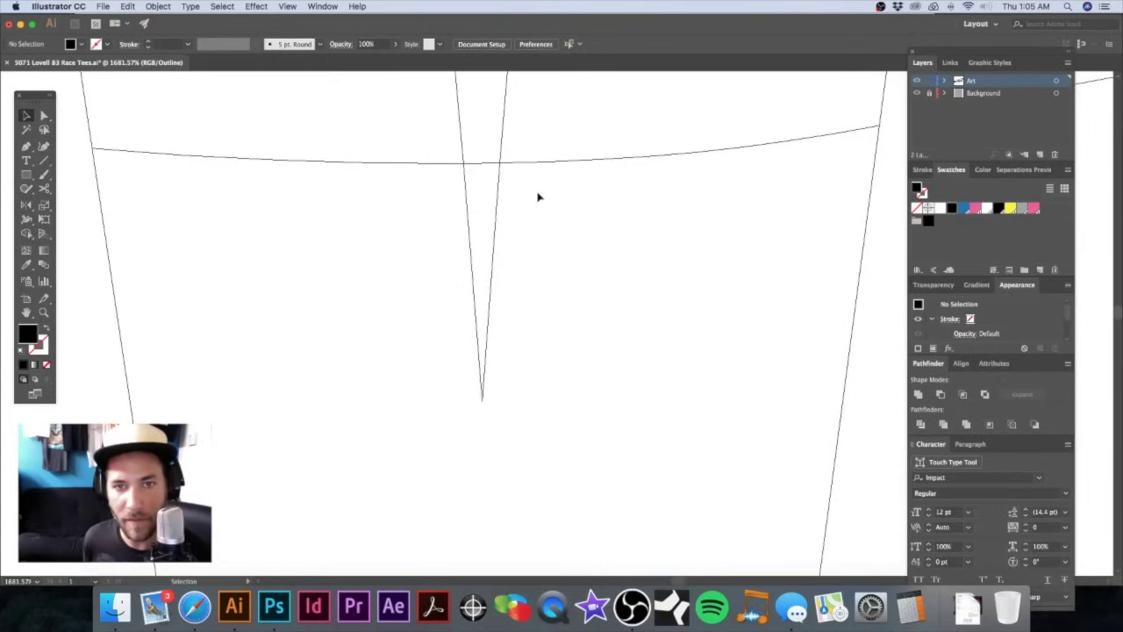
{"action": "key", "text": "super+y"}
{"action": "left_click", "coordinate": [485, 167]}
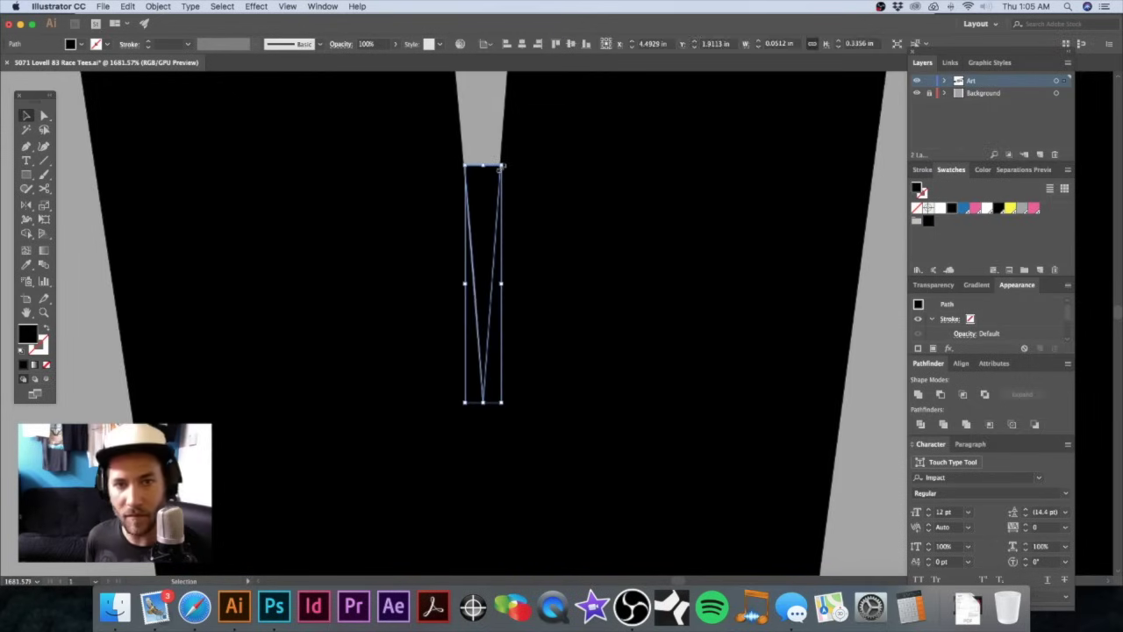
{"action": "left_click", "coordinate": [502, 162]}
{"action": "scroll", "coordinate": [524, 253], "scroll_direction": "down", "scroll_amount": 10}
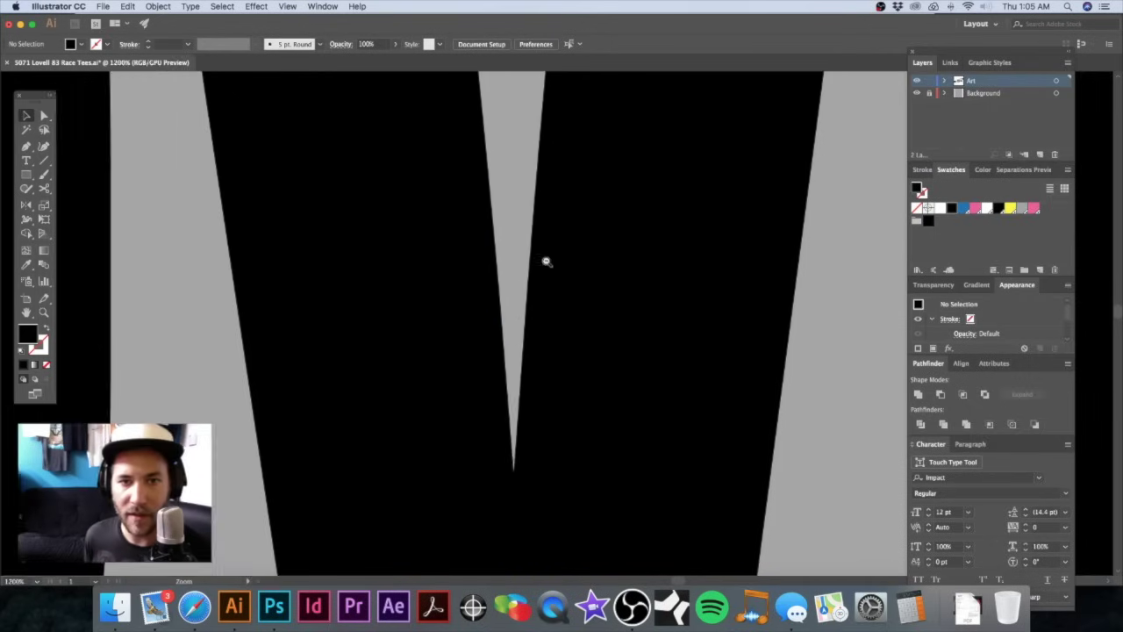
{"action": "scroll", "coordinate": [549, 296], "scroll_direction": "down", "scroll_amount": 5}
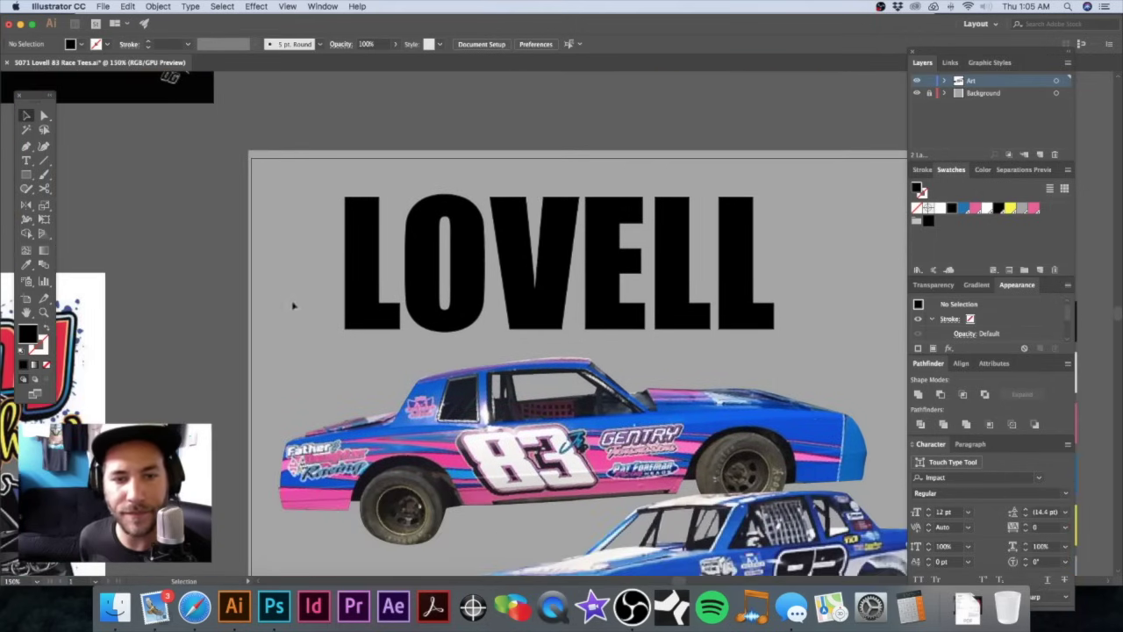
Step: Move both halves of the wave-split LOVELL lettering up and away from the cars so they straddle the artboard's top edge
{"action": "left_click_drag", "start_coordinate": [293, 305], "coordinate": [790, 316]}
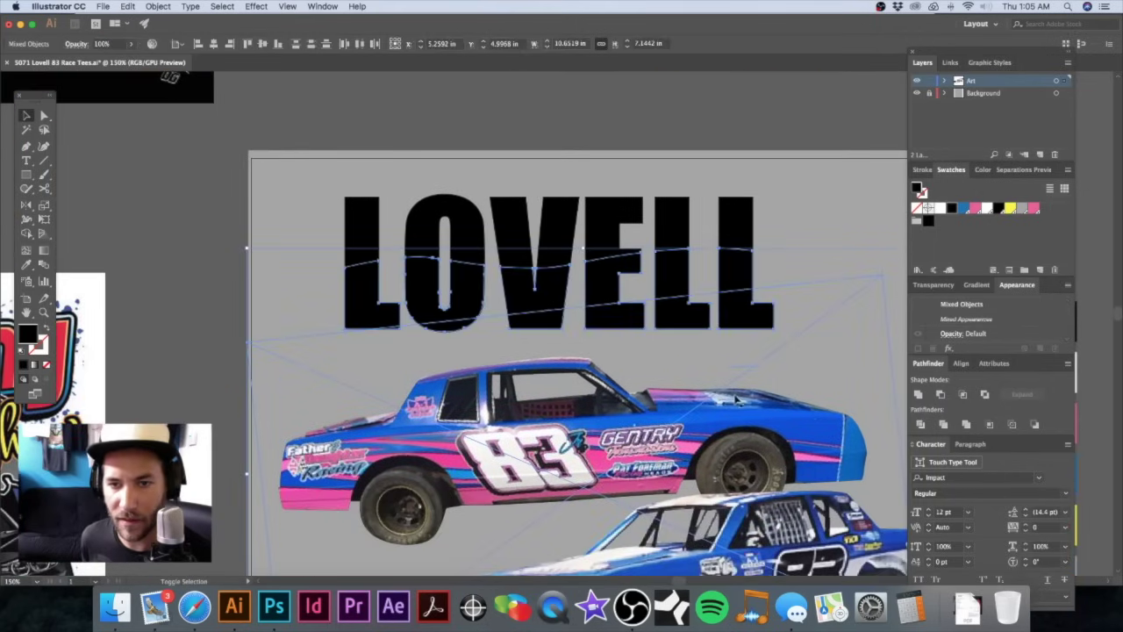
{"action": "scroll", "coordinate": [712, 244], "scroll_direction": "down", "scroll_amount": 3}
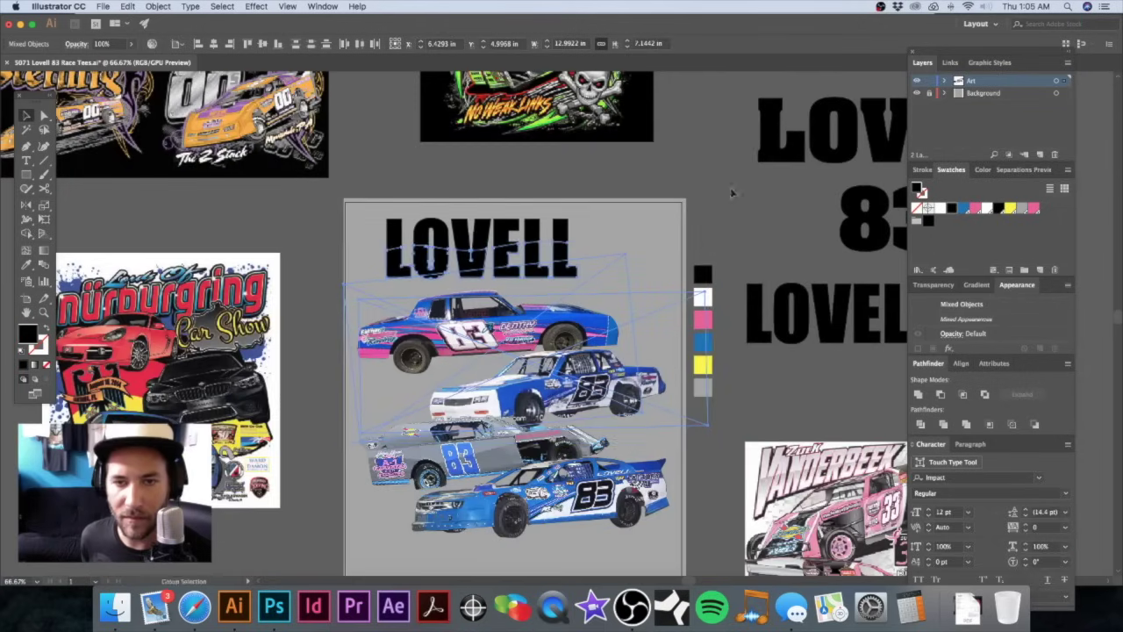
{"action": "left_click", "coordinate": [712, 243]}
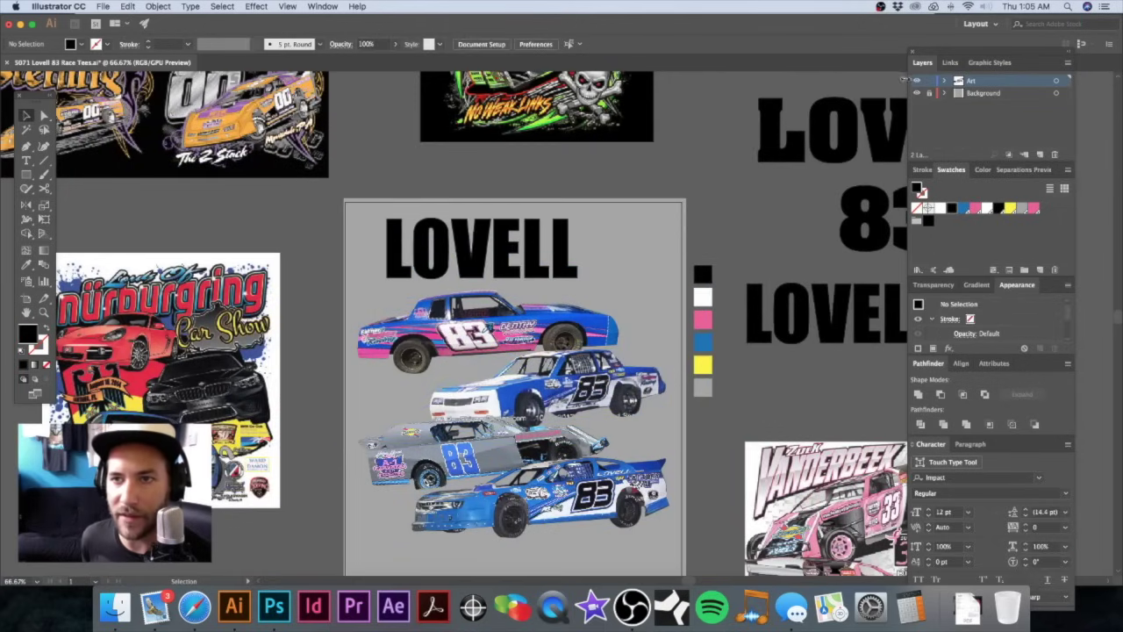
{"action": "left_click", "coordinate": [609, 263]}
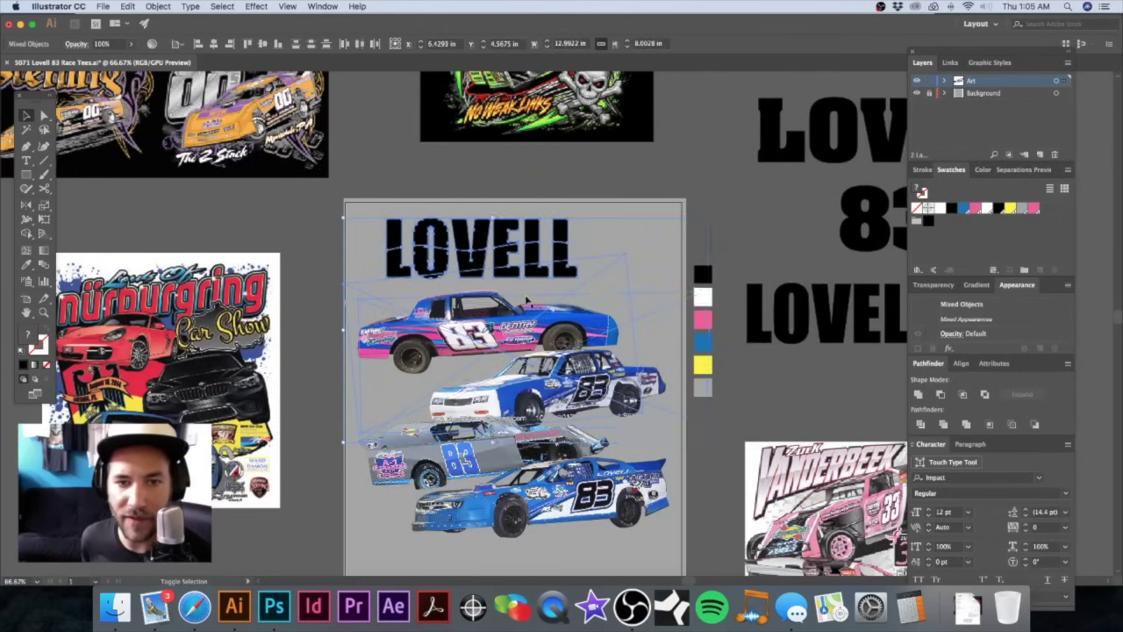
{"action": "left_click", "coordinate": [566, 246]}
{"action": "left_click_drag", "start_coordinate": [566, 246], "coordinate": [650, 187]}
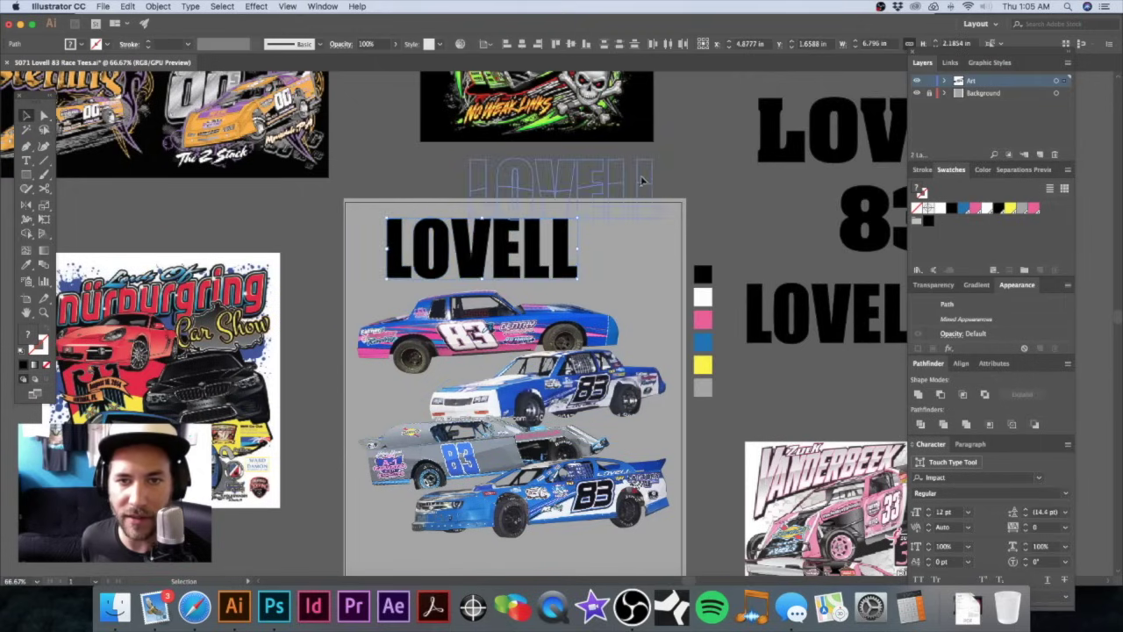
Step: Examine the lettering treatment on the reference race shirt mockups and the Nürburgring Car Show design
{"action": "scroll", "coordinate": [537, 210], "scroll_direction": "right", "scroll_amount": 5}
{"action": "scroll", "coordinate": [537, 211], "scroll_direction": "up", "scroll_amount": 2}
{"action": "left_click", "coordinate": [537, 214]}
{"action": "key", "text": "super+minus"}
{"action": "left_click_drag", "start_coordinate": [362, 224], "coordinate": [591, 244]}
{"action": "left_click_drag", "start_coordinate": [419, 219], "coordinate": [541, 204]}
{"action": "scroll", "coordinate": [482, 233], "scroll_direction": "left", "scroll_amount": 3}
{"action": "scroll", "coordinate": [482, 234], "scroll_direction": "down", "scroll_amount": 2}
{"action": "scroll", "coordinate": [333, 292], "scroll_direction": "up", "scroll_amount": 5}
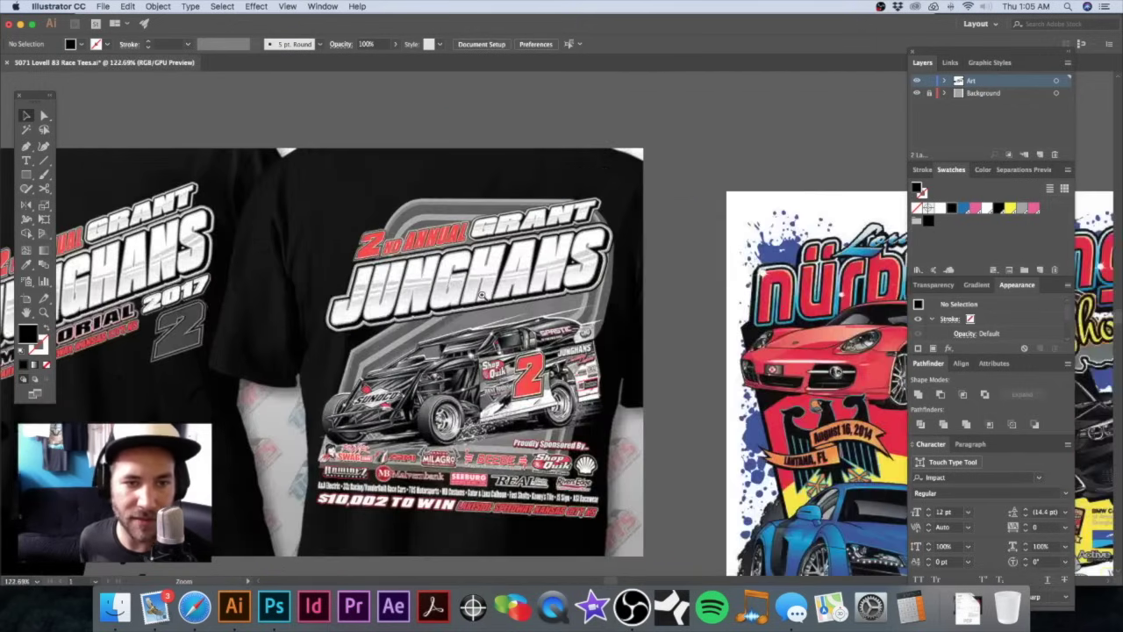
{"action": "scroll", "coordinate": [697, 309], "scroll_direction": "right", "scroll_amount": 5}
{"action": "scroll", "coordinate": [492, 368], "scroll_direction": "down", "scroll_amount": 5}
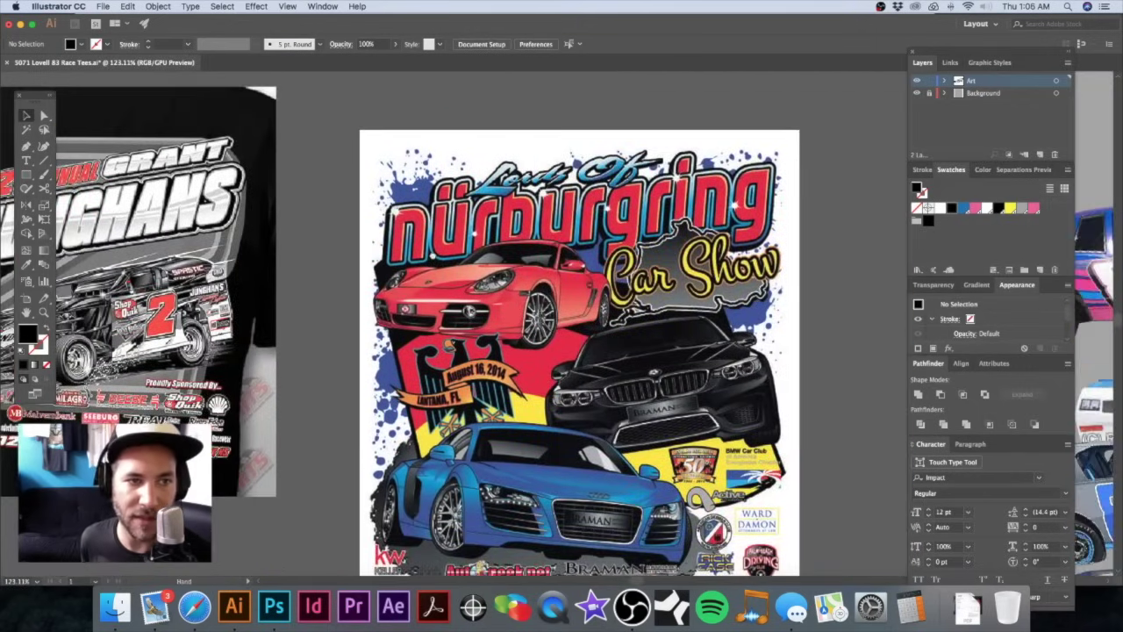
{"action": "scroll", "coordinate": [588, 236], "scroll_direction": "right", "scroll_amount": 2}
{"action": "scroll", "coordinate": [588, 235], "scroll_direction": "down", "scroll_amount": 2}
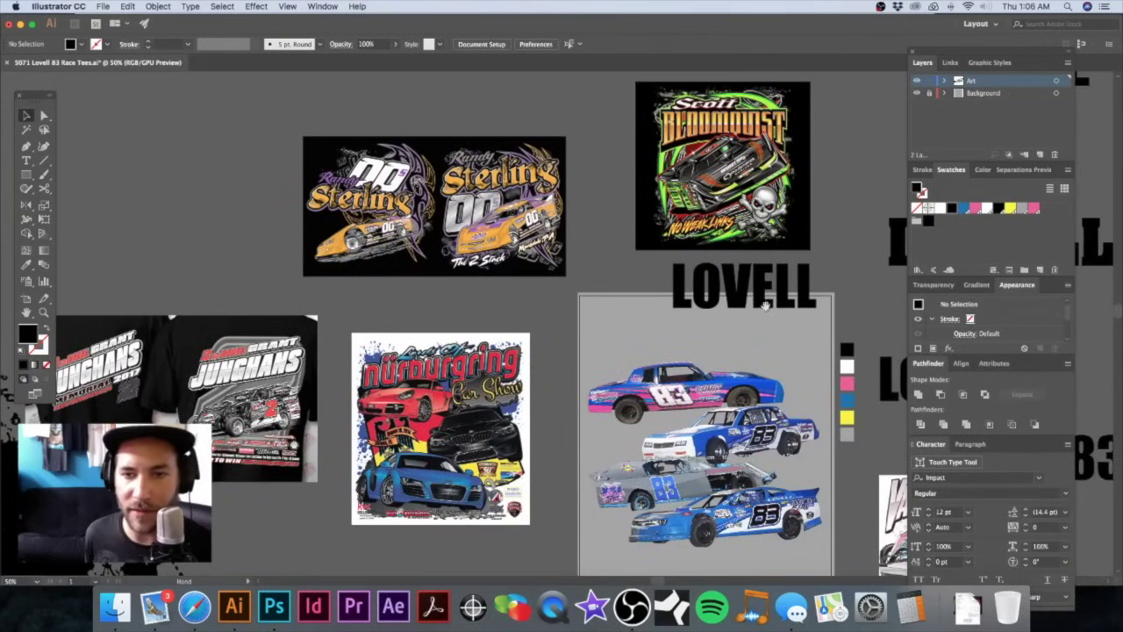
Step: Fill the lower half of the LOVELL lettering with one linear gradient at -90°, running from black at the wave to white
{"action": "left_click_drag", "start_coordinate": [766, 306], "coordinate": [551, 304]}
{"action": "scroll", "coordinate": [526, 306], "scroll_direction": "up", "scroll_amount": 4}
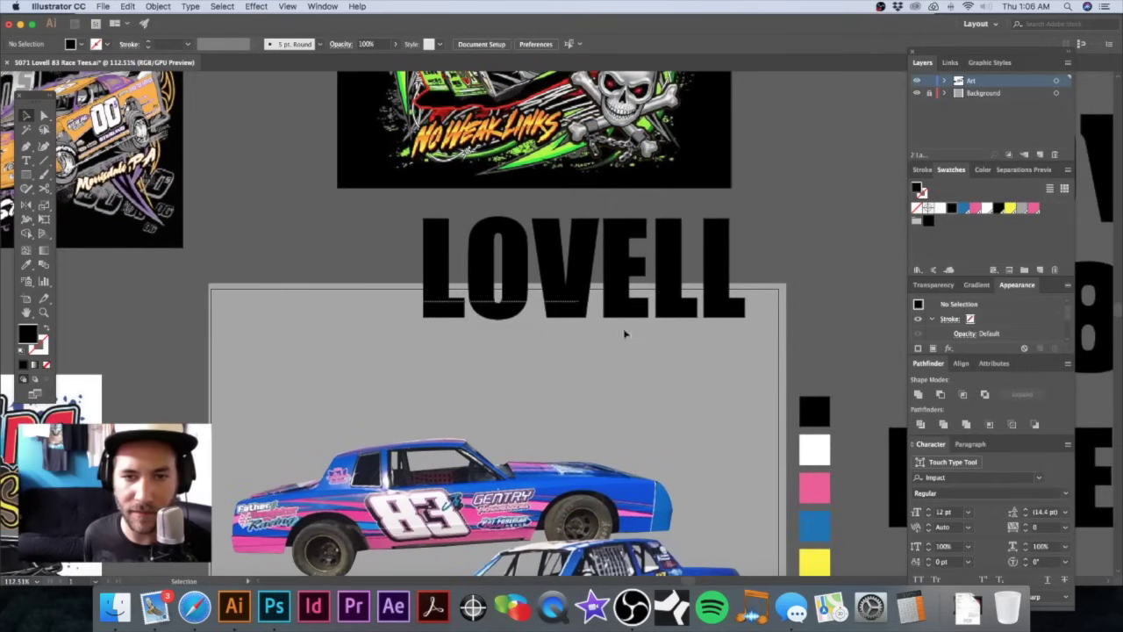
{"action": "left_click", "coordinate": [742, 314]}
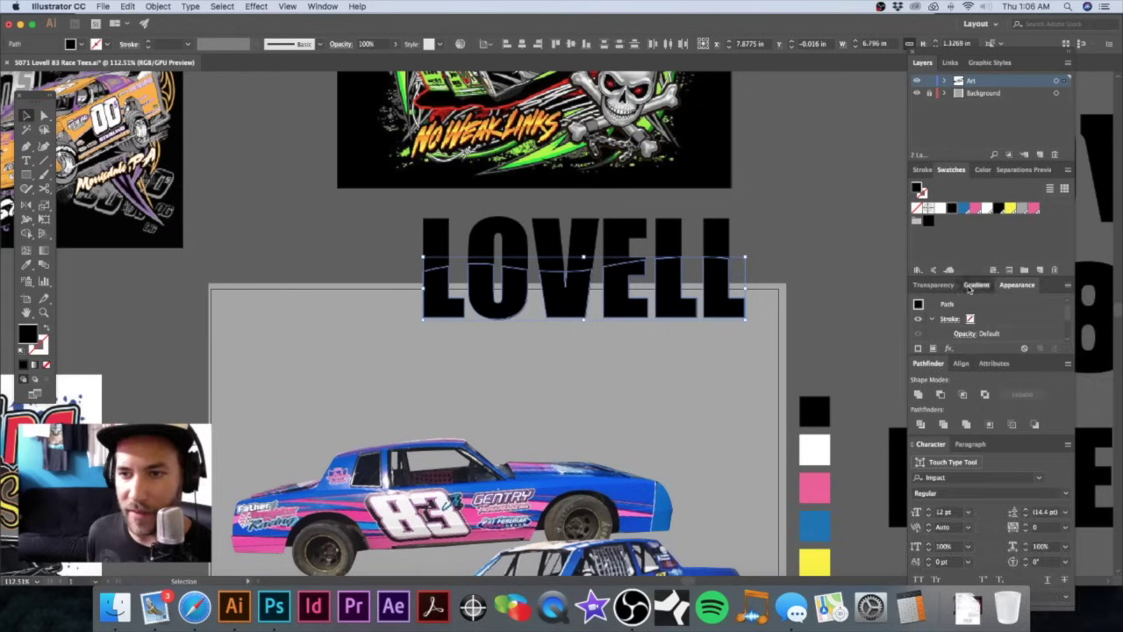
{"action": "left_click", "coordinate": [972, 287]}
{"action": "left_click", "coordinate": [984, 382]}
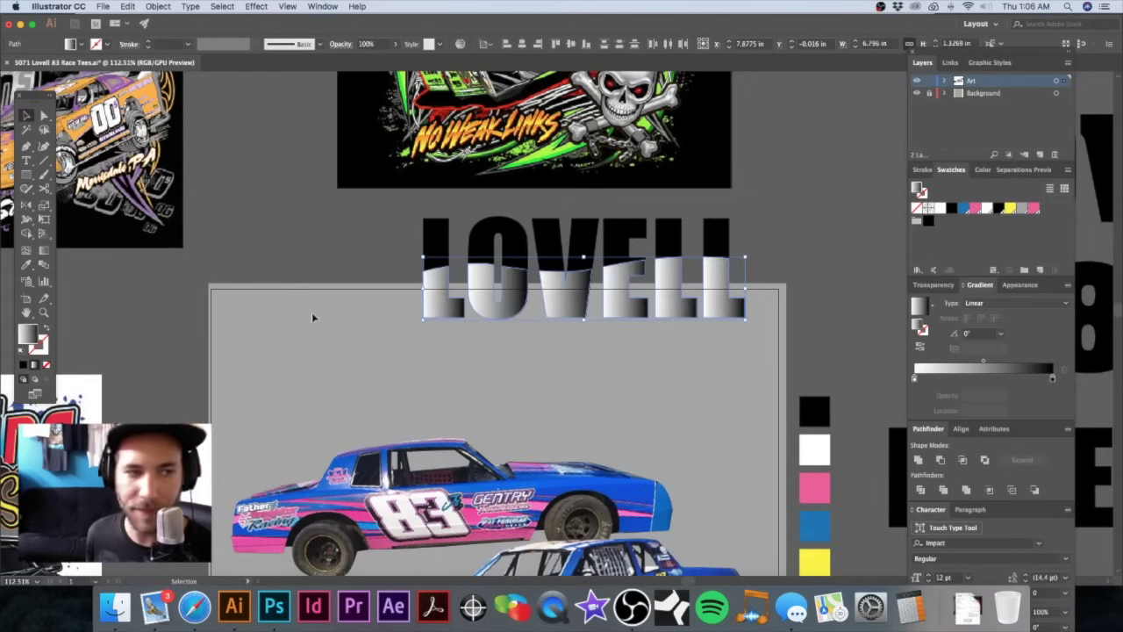
{"action": "left_click", "coordinate": [45, 251]}
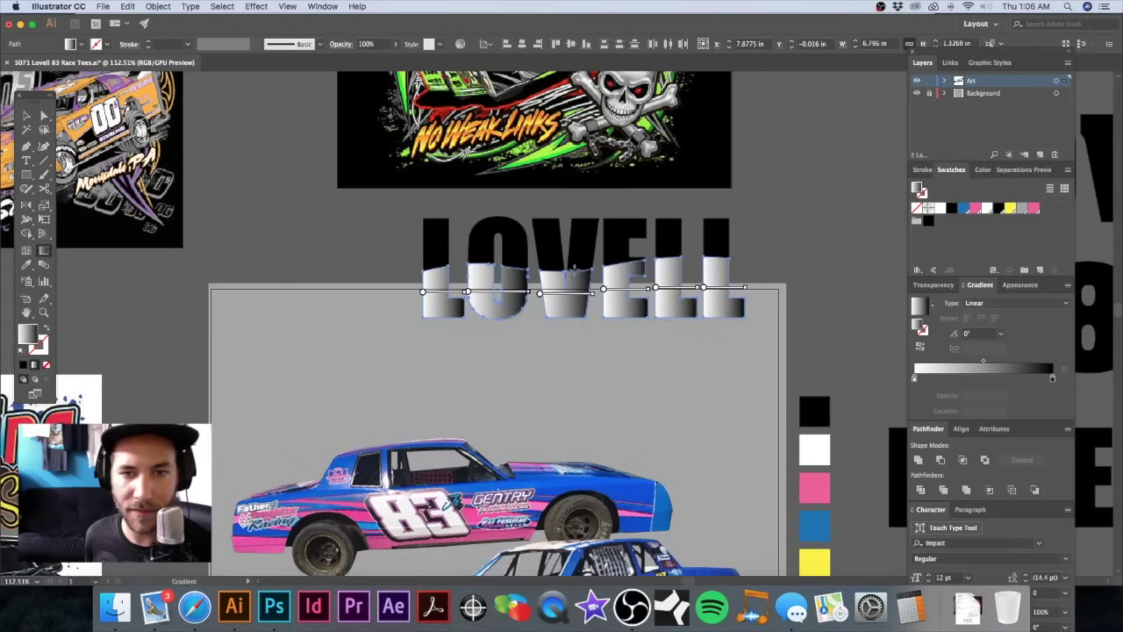
{"action": "left_click_drag", "start_coordinate": [578, 270], "coordinate": [578, 317]}
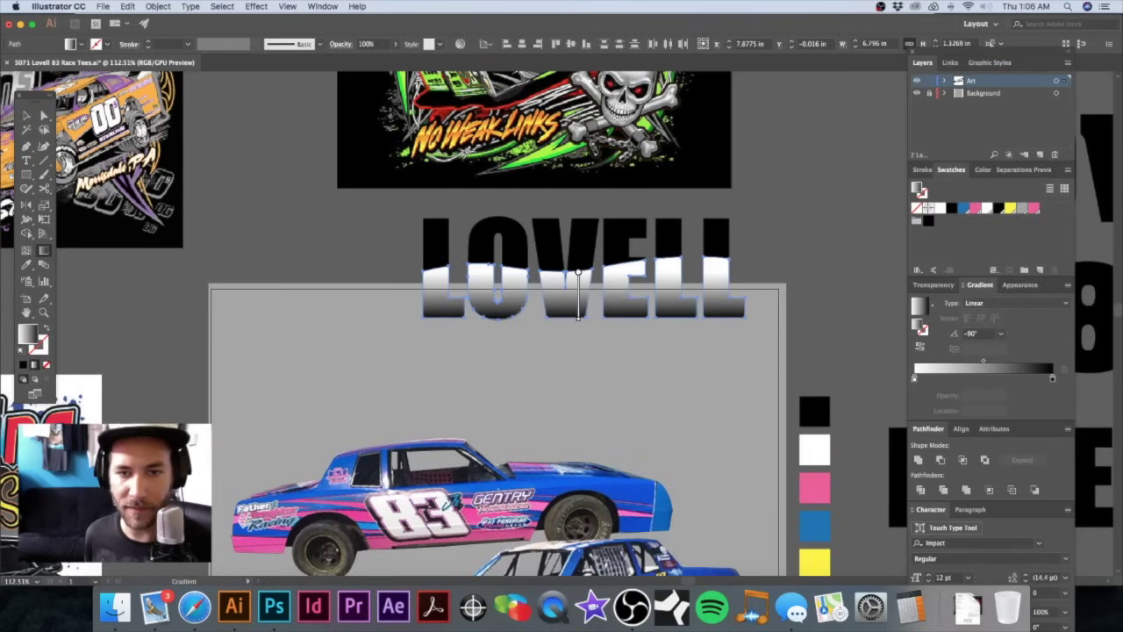
{"action": "key", "text": "v"}
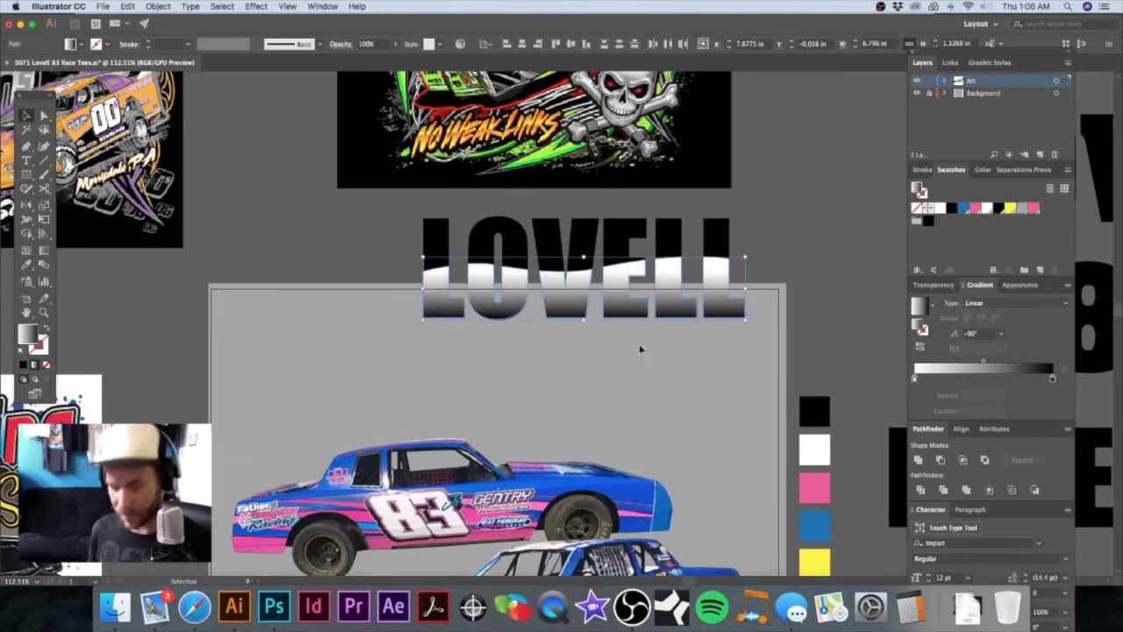
{"action": "left_click", "coordinate": [920, 347]}
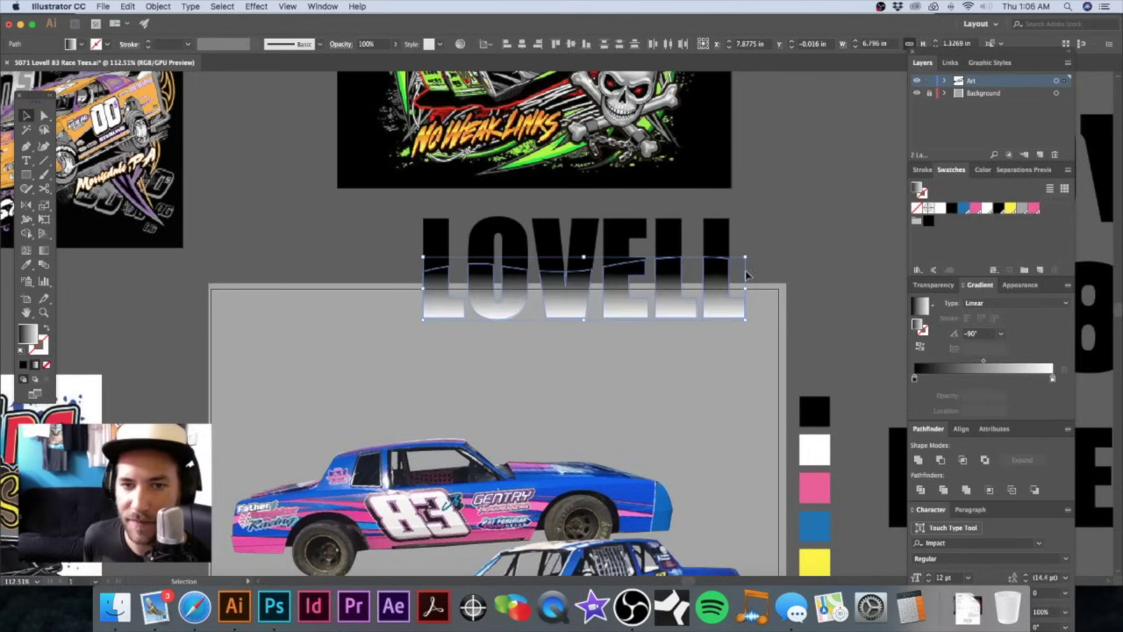
Step: Fill the upper half of the LOVELL lettering with one vertical linear gradient from black at the letter tops to white at the wave
{"action": "left_click", "coordinate": [623, 233]}
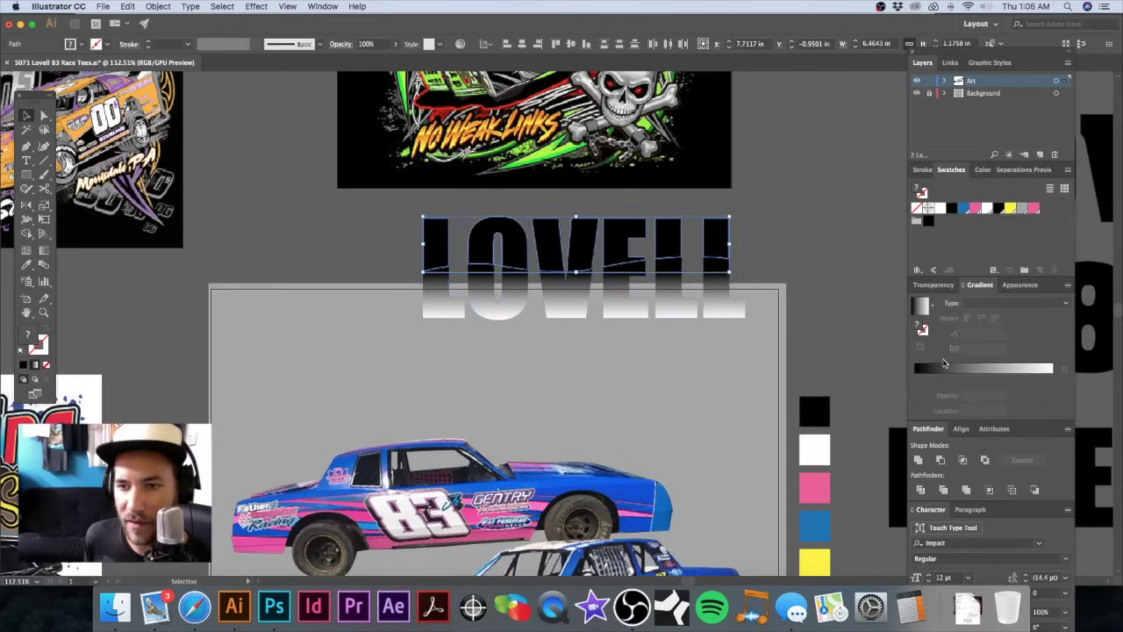
{"action": "left_click", "coordinate": [993, 370]}
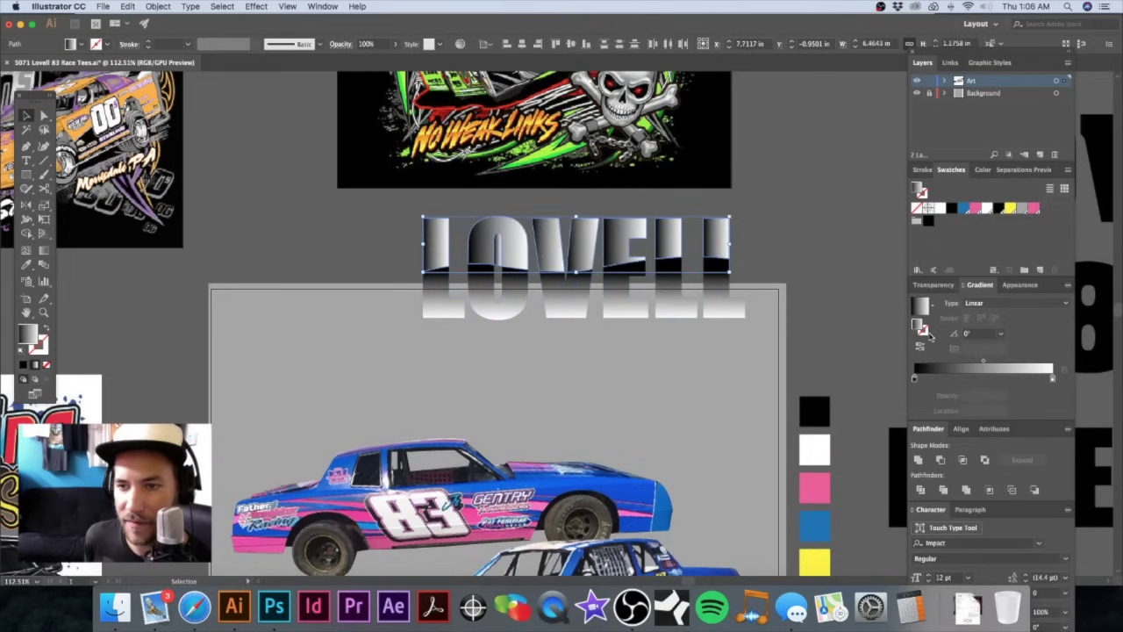
{"action": "left_click", "coordinate": [44, 250]}
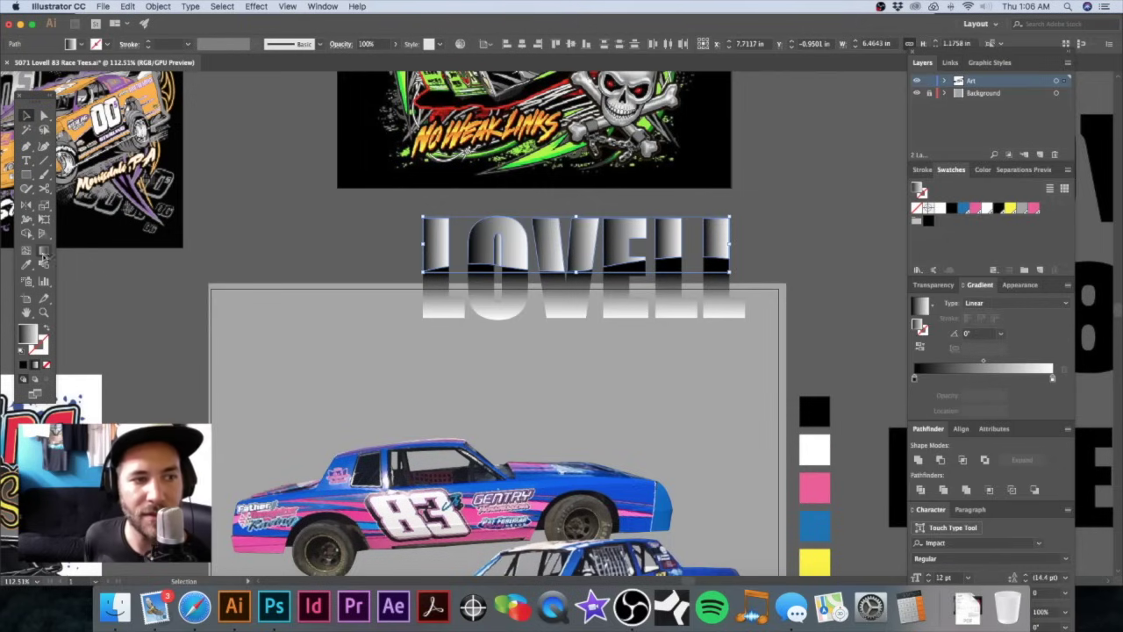
{"action": "left_click_drag", "start_coordinate": [554, 217], "coordinate": [555, 273]}
{"action": "key", "text": "v"}
{"action": "left_click", "coordinate": [802, 234]}
{"action": "left_click_drag", "start_coordinate": [706, 260], "coordinate": [646, 238]}
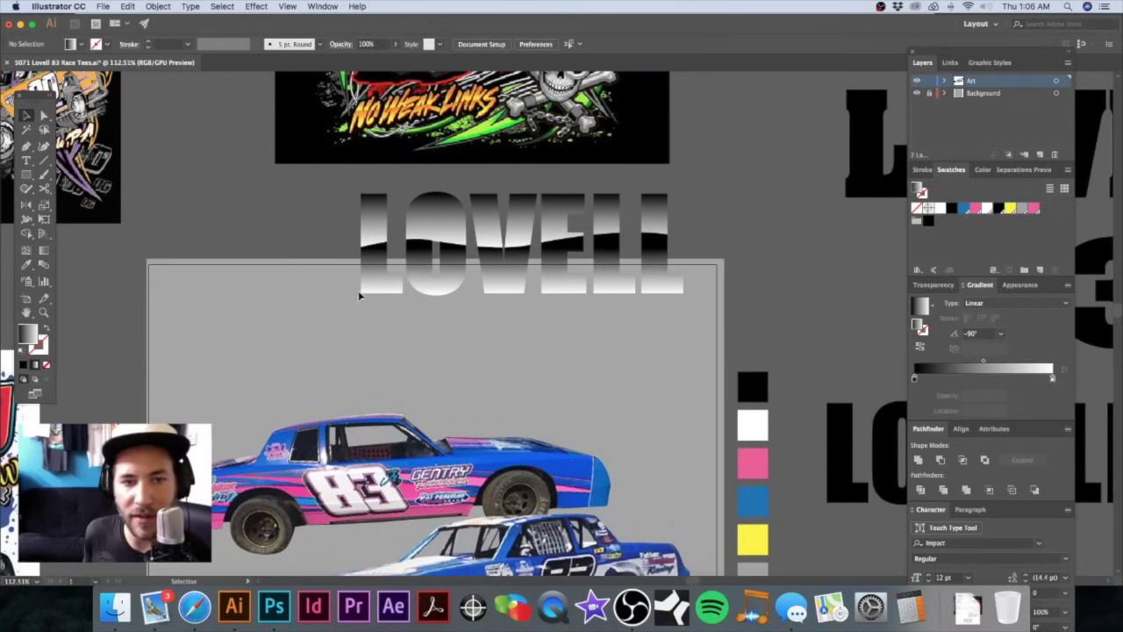
Step: Examine the gradient shading of the lettering on the Bloomquist reference design
{"action": "left_click", "coordinate": [685, 282]}
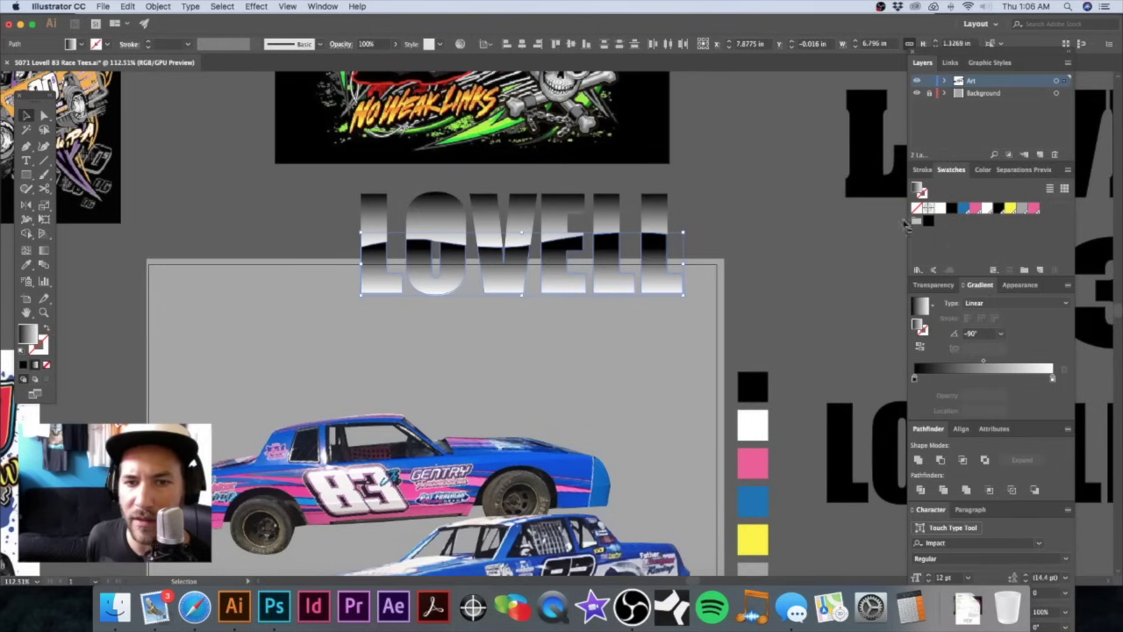
{"action": "left_click_drag", "start_coordinate": [546, 342], "coordinate": [674, 366]}
{"action": "left_click", "coordinate": [521, 294], "text": "alt+super"}
{"action": "left_click", "coordinate": [497, 306], "text": "alt+super"}
{"action": "left_click_drag", "start_coordinate": [533, 162], "coordinate": [723, 321]}
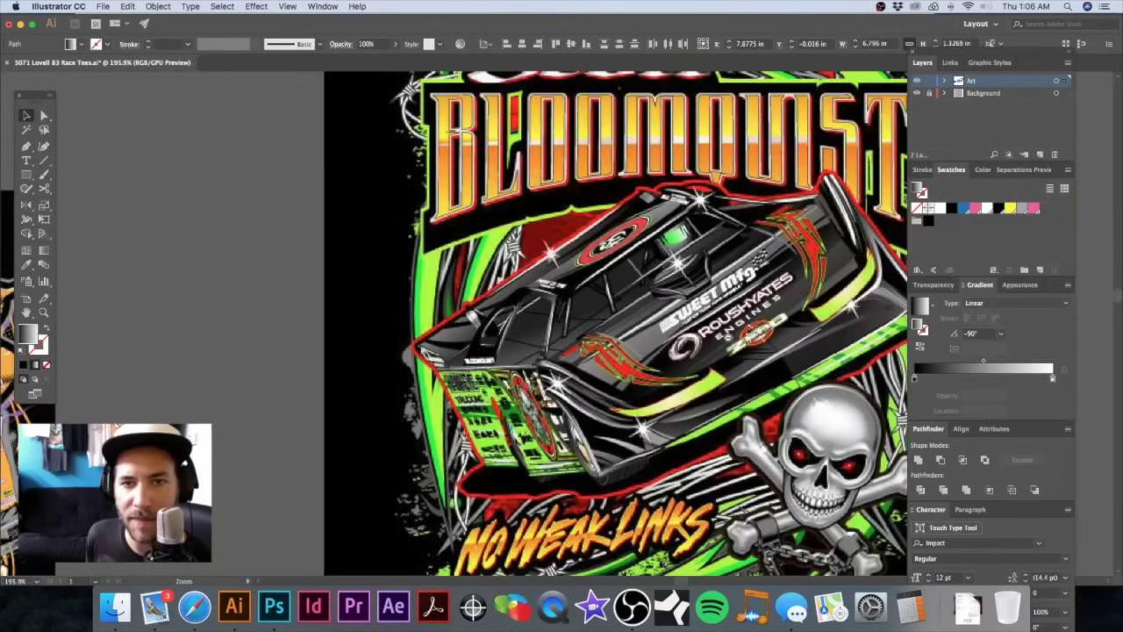
{"action": "left_click", "coordinate": [726, 337], "text": "alt+super"}
{"action": "left_click", "coordinate": [726, 337], "text": "alt+super"}
{"action": "left_click", "coordinate": [725, 337], "text": "alt+super"}
Step: Replace the black stop in the lower half's gradient with the grey swatch and add a second grey stop beside it
{"action": "left_click_drag", "start_coordinate": [568, 450], "coordinate": [642, 328]}
{"action": "left_click_drag", "start_coordinate": [523, 353], "coordinate": [779, 292]}
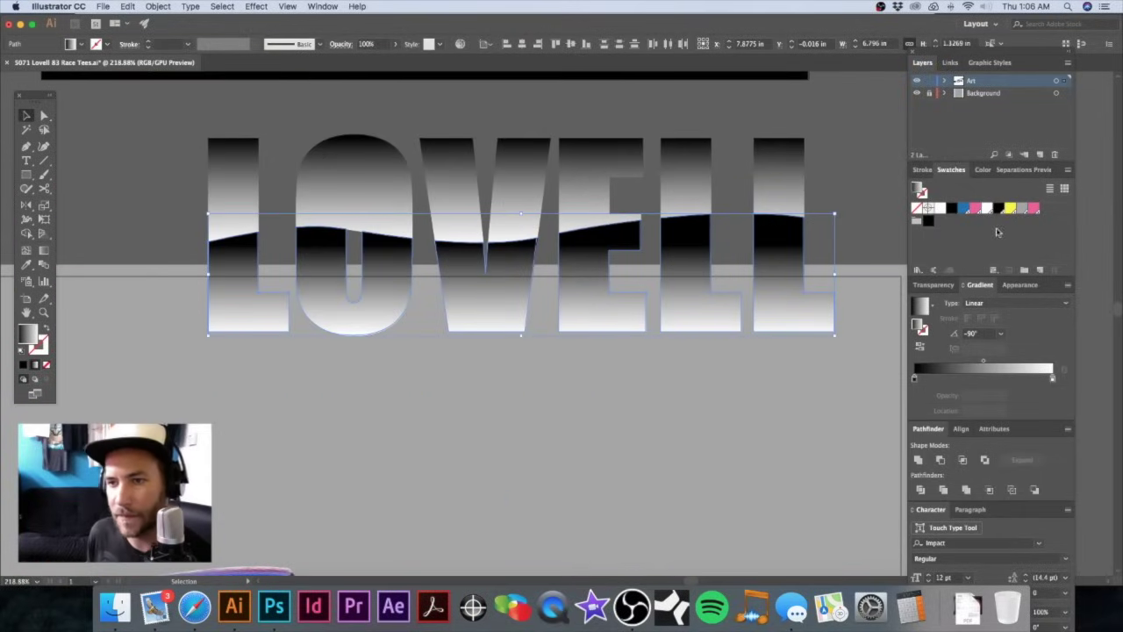
{"action": "left_click_drag", "start_coordinate": [1022, 209], "coordinate": [914, 378]}
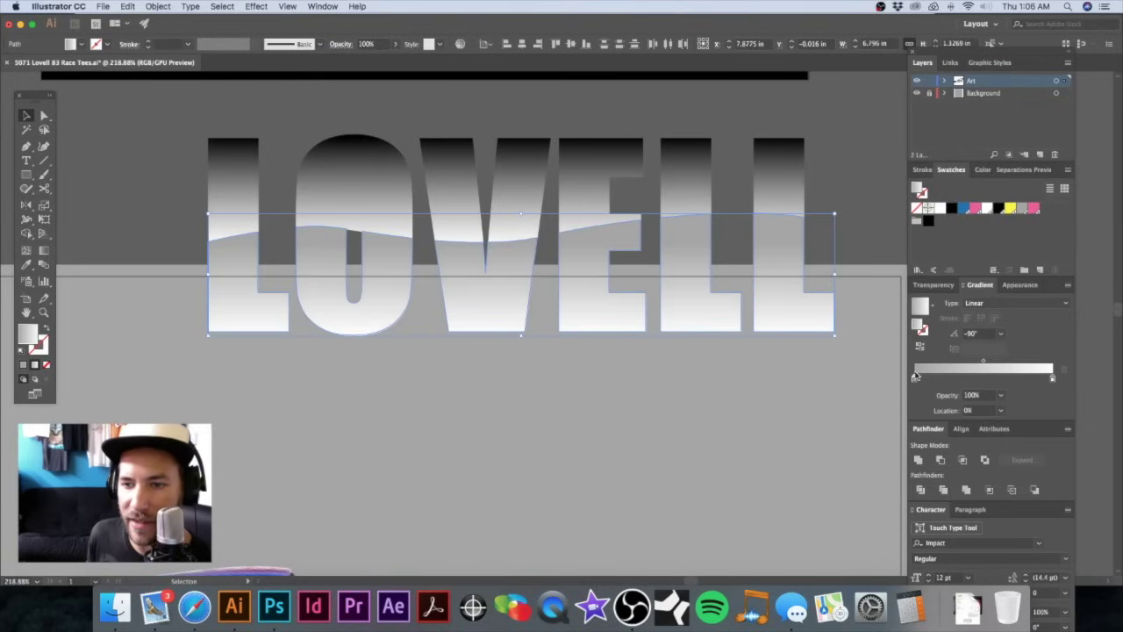
{"action": "left_click_drag", "start_coordinate": [914, 378], "coordinate": [945, 378]}
{"action": "left_click", "coordinate": [913, 379]}
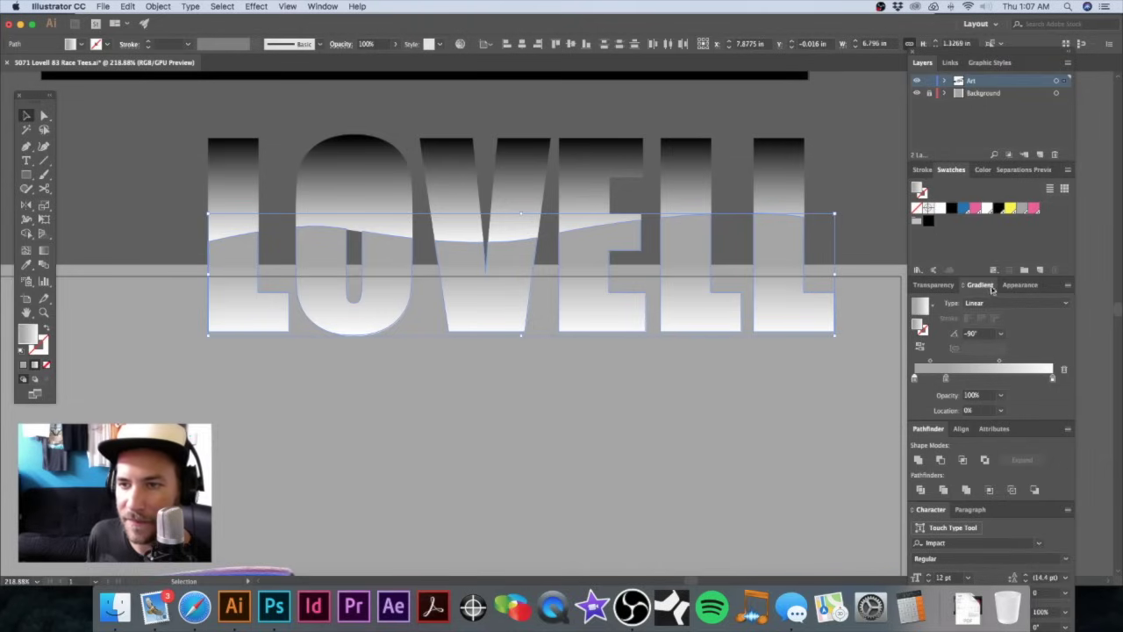
Step: Switch the gradient's starting grey stop to CMYK and darken it by raising its black value to 57
{"action": "left_click", "coordinate": [982, 170]}
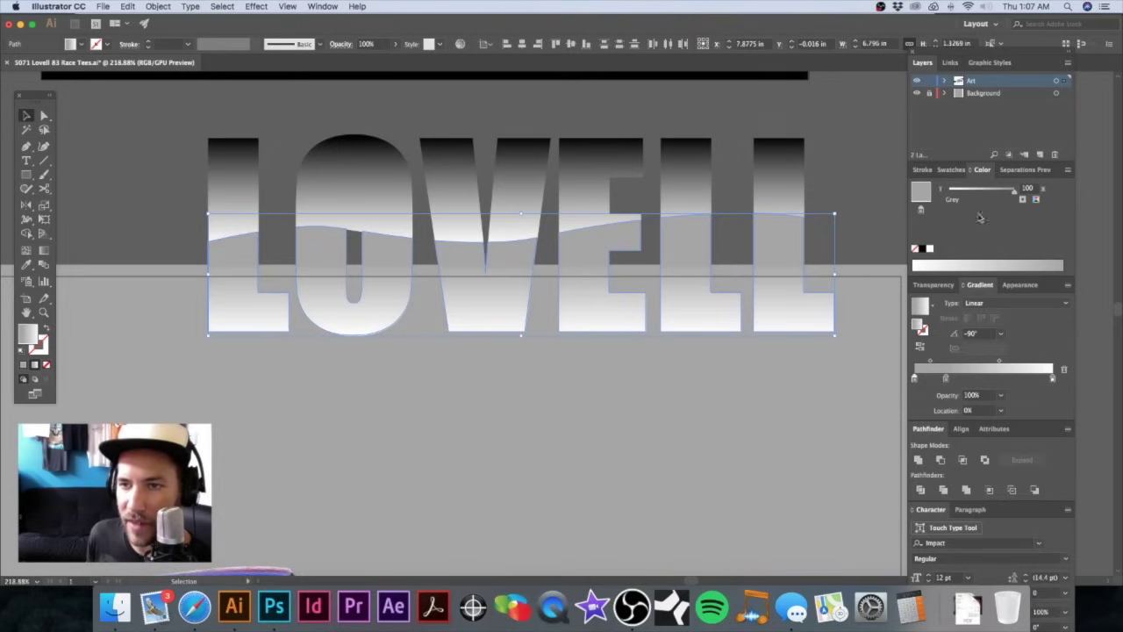
{"action": "left_click", "coordinate": [1037, 200]}
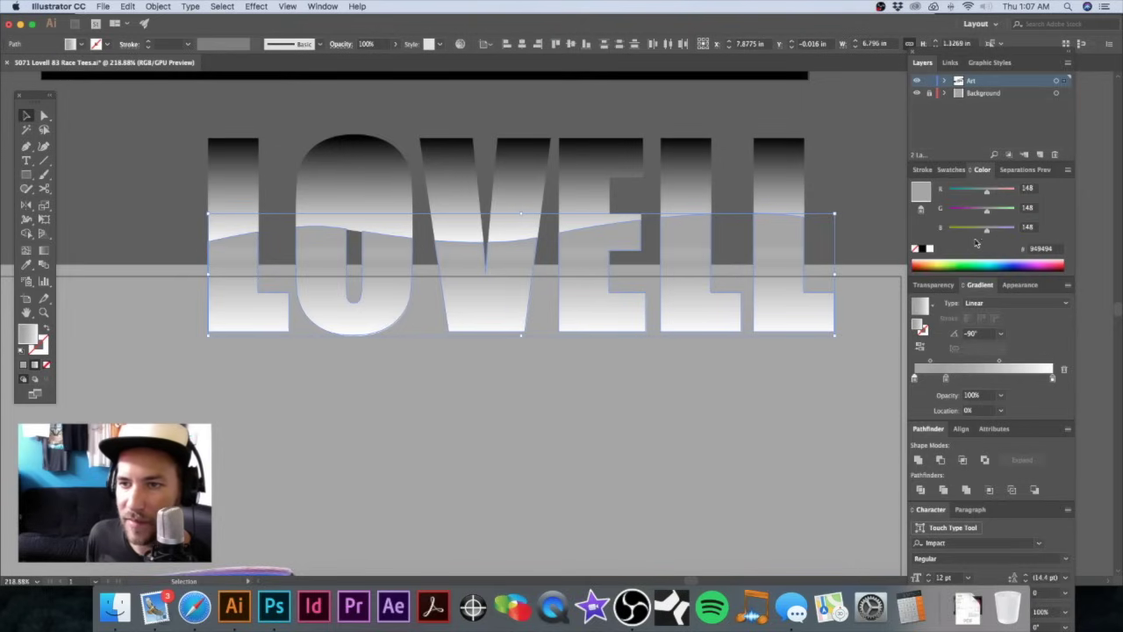
{"action": "left_click", "coordinate": [1067, 170]}
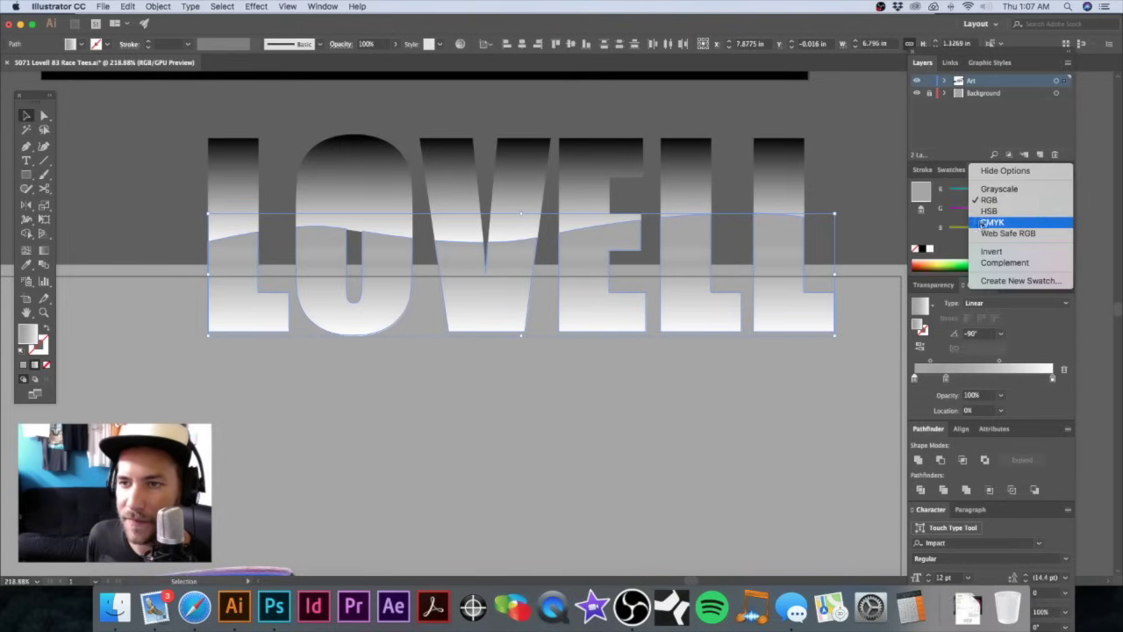
{"action": "left_click", "coordinate": [962, 253]}
{"action": "left_click_drag", "start_coordinate": [950, 235], "coordinate": [983, 238]}
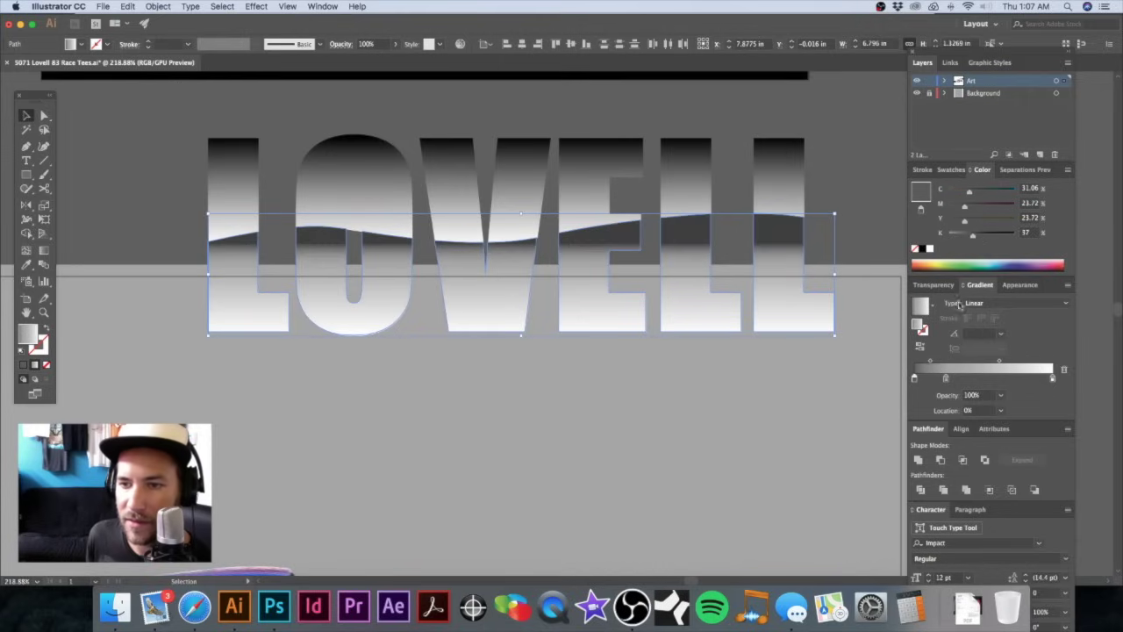
Step: Shift the gradient's middle grey stop to about 43% and its white stop to about 90%
{"action": "left_click_drag", "start_coordinate": [946, 379], "coordinate": [973, 379]}
{"action": "left_click_drag", "start_coordinate": [1053, 379], "coordinate": [1039, 379]}
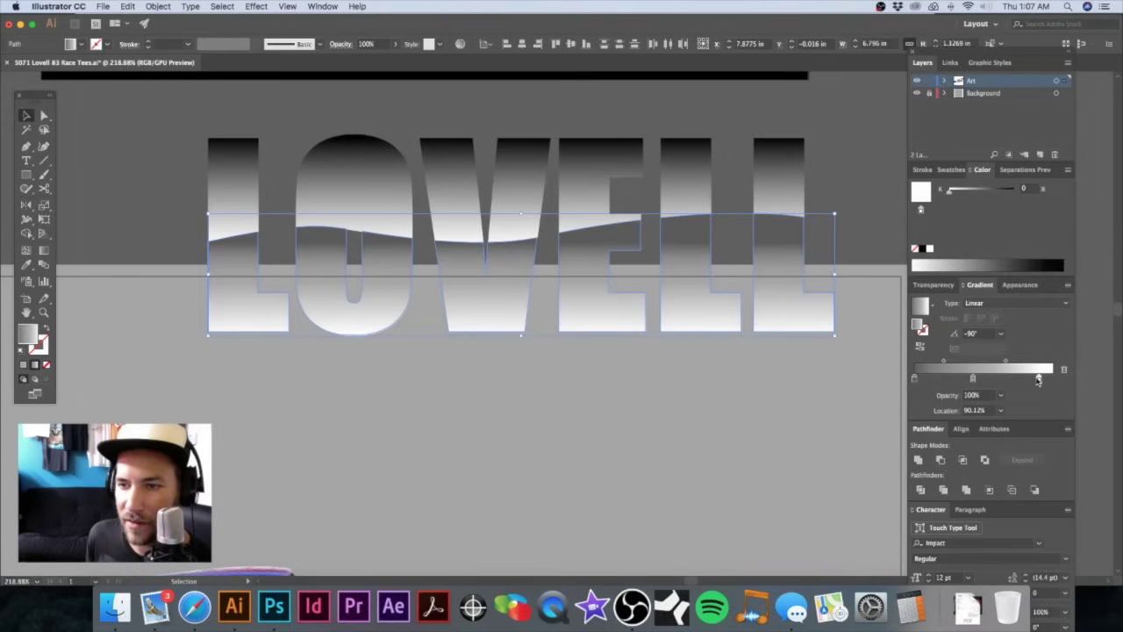
{"action": "left_click", "coordinate": [972, 377]}
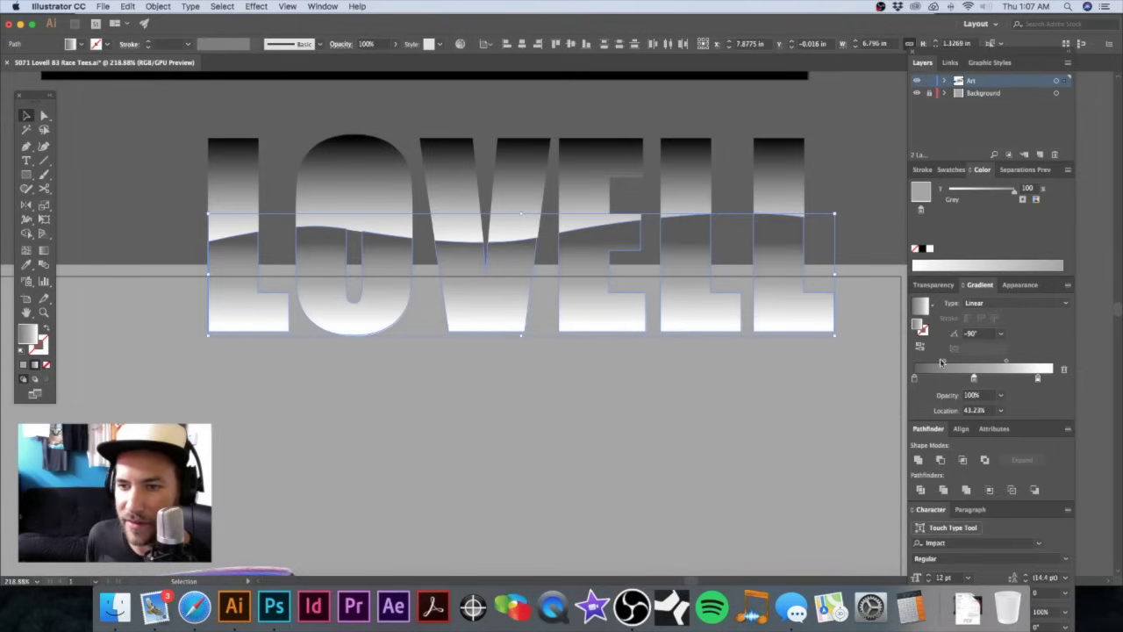
Step: Remove the gradient's middle grey stop, return the white stop to the far end and set the midpoint to about 53%
{"action": "left_click_drag", "start_coordinate": [944, 362], "coordinate": [985, 403]}
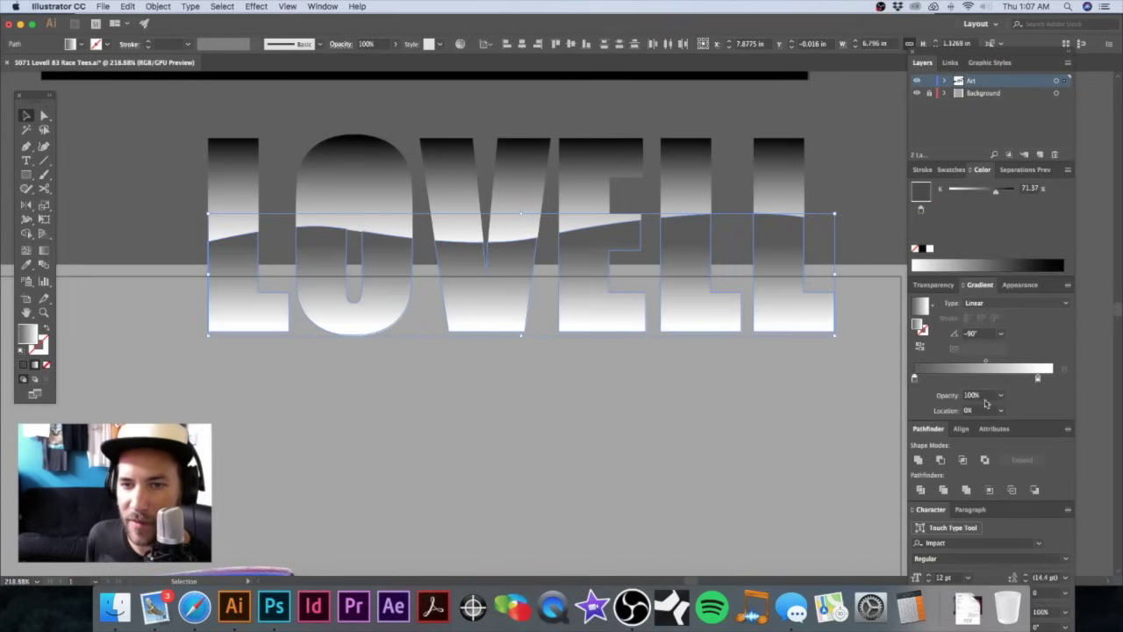
{"action": "left_click", "coordinate": [1053, 377]}
{"action": "left_click_drag", "start_coordinate": [986, 361], "coordinate": [988, 363]}
{"action": "left_click", "coordinate": [837, 162]}
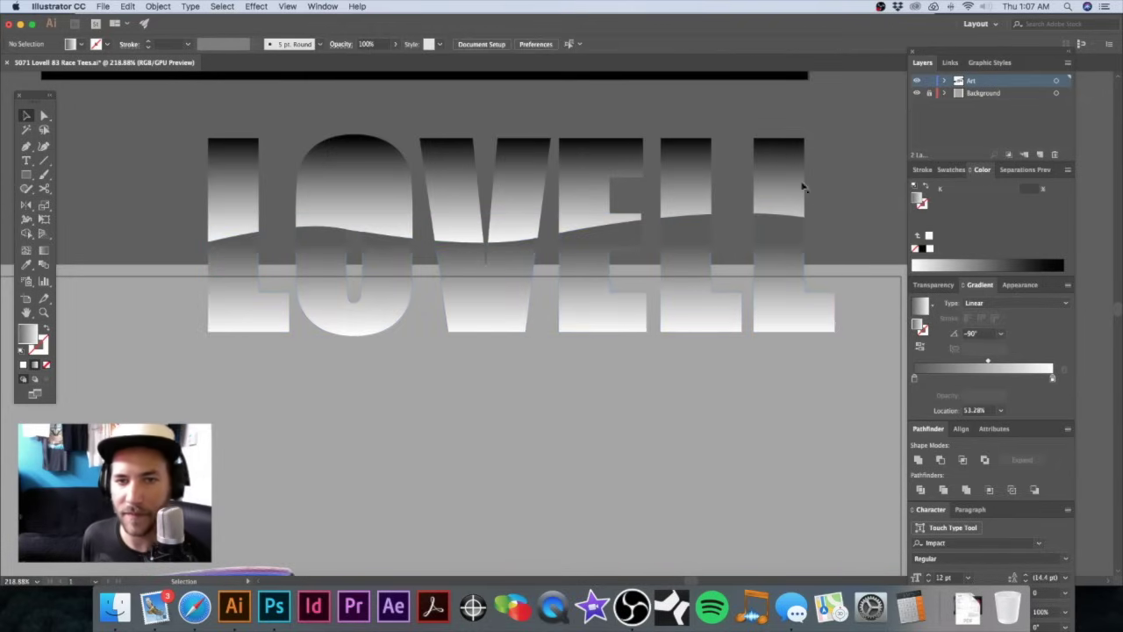
Step: Select the lower pieces of all six LOVELL letters and combine them into one group
{"action": "left_click", "coordinate": [685, 240], "text": "alt+super"}
{"action": "left_click", "coordinate": [613, 285], "text": "alt+super"}
{"action": "left_click", "coordinate": [311, 321]}
{"action": "left_click", "coordinate": [378, 329], "text": "shift"}
{"action": "left_click", "coordinate": [474, 325], "text": "shift"}
{"action": "left_click", "coordinate": [554, 323], "text": "shift"}
{"action": "left_click", "coordinate": [623, 326], "text": "shift"}
{"action": "left_click", "coordinate": [676, 329], "text": "shift"}
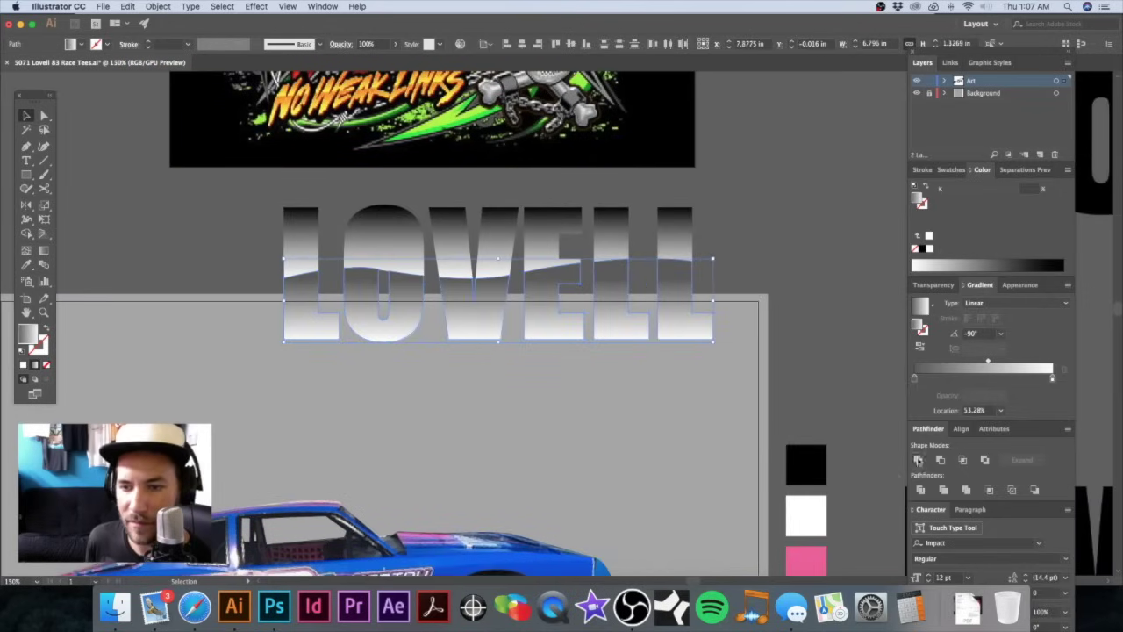
{"action": "key", "text": "super+g"}
{"action": "left_click", "coordinate": [238, 206]}
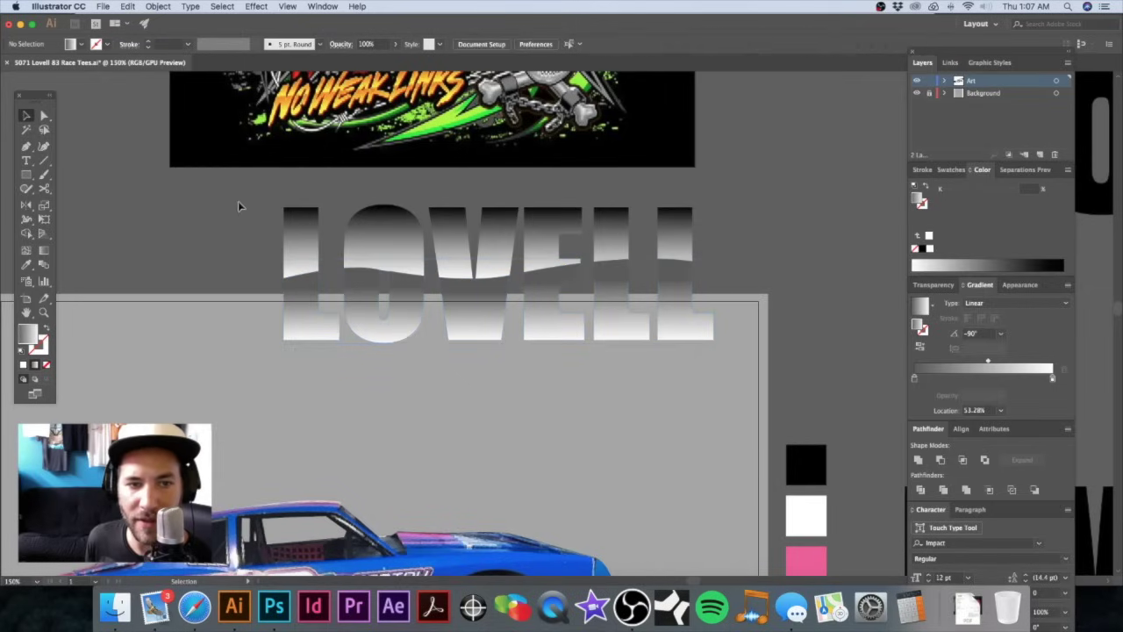
{"action": "left_click_drag", "start_coordinate": [718, 230], "coordinate": [680, 254]}
{"action": "left_click", "coordinate": [736, 246]}
{"action": "left_click_drag", "start_coordinate": [507, 240], "coordinate": [517, 208]}
{"action": "left_click_drag", "start_coordinate": [474, 331], "coordinate": [506, 367]}
{"action": "key", "text": "super+z"}
{"action": "key", "text": "super+z"}
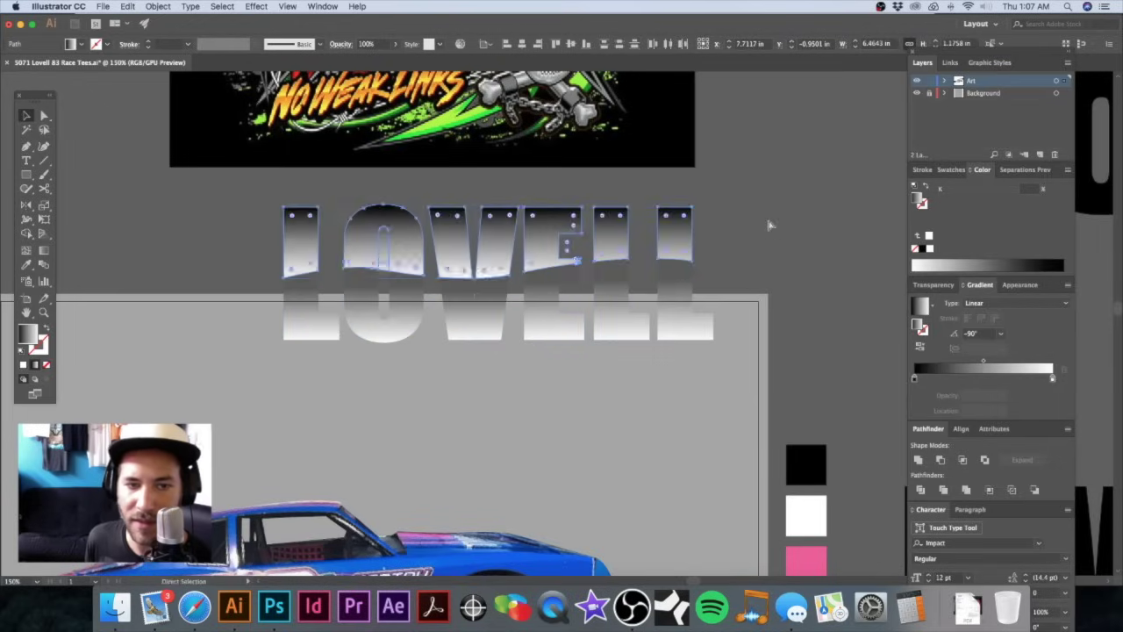
Step: Delete the narrow leftover shape inside the upper half of the O
{"action": "left_click", "coordinate": [720, 230]}
{"action": "left_click", "coordinate": [385, 269]}
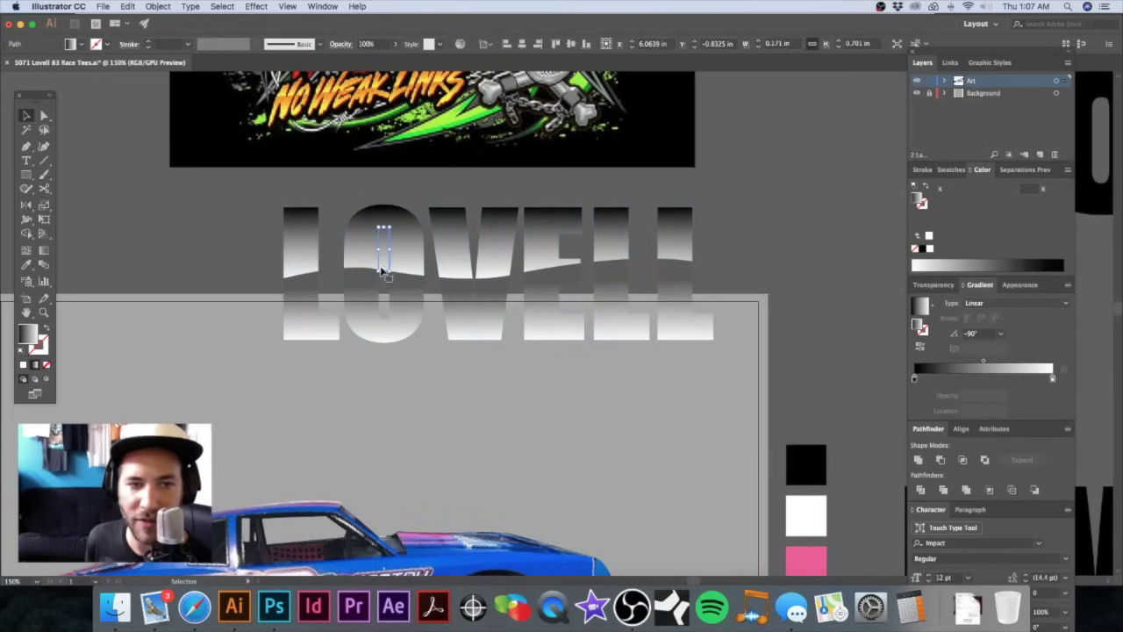
{"action": "key", "text": "Delete"}
Step: Unite the upper pieces of all the LOVELL letters with the Pathfinder
{"action": "left_click_drag", "start_coordinate": [221, 207], "coordinate": [745, 234]}
{"action": "left_click", "coordinate": [918, 461]}
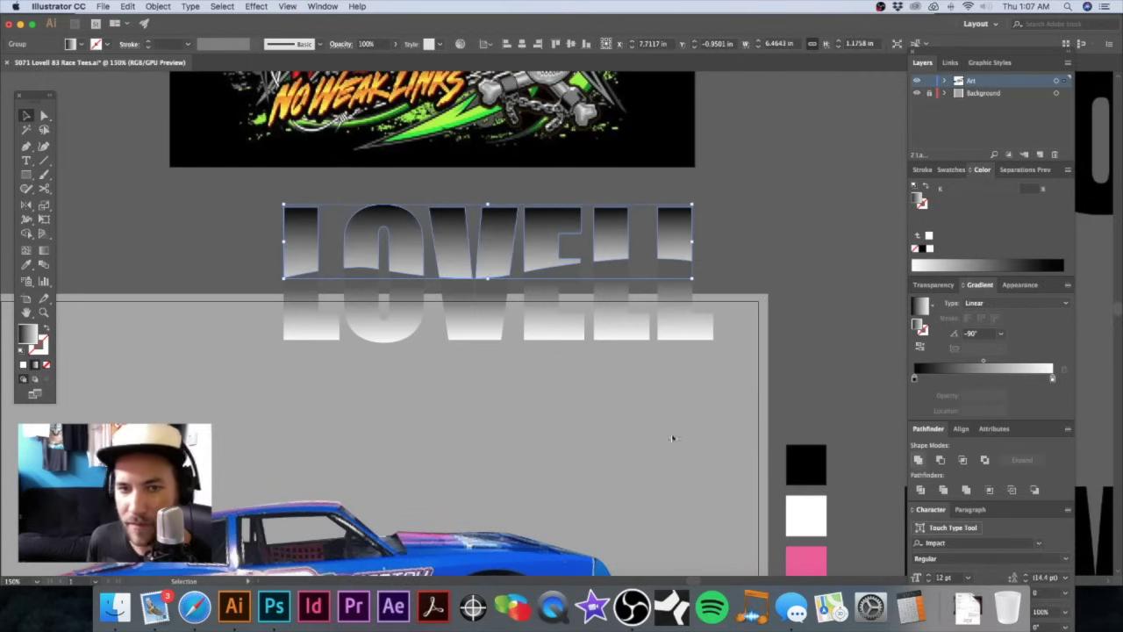
{"action": "left_click", "coordinate": [712, 241]}
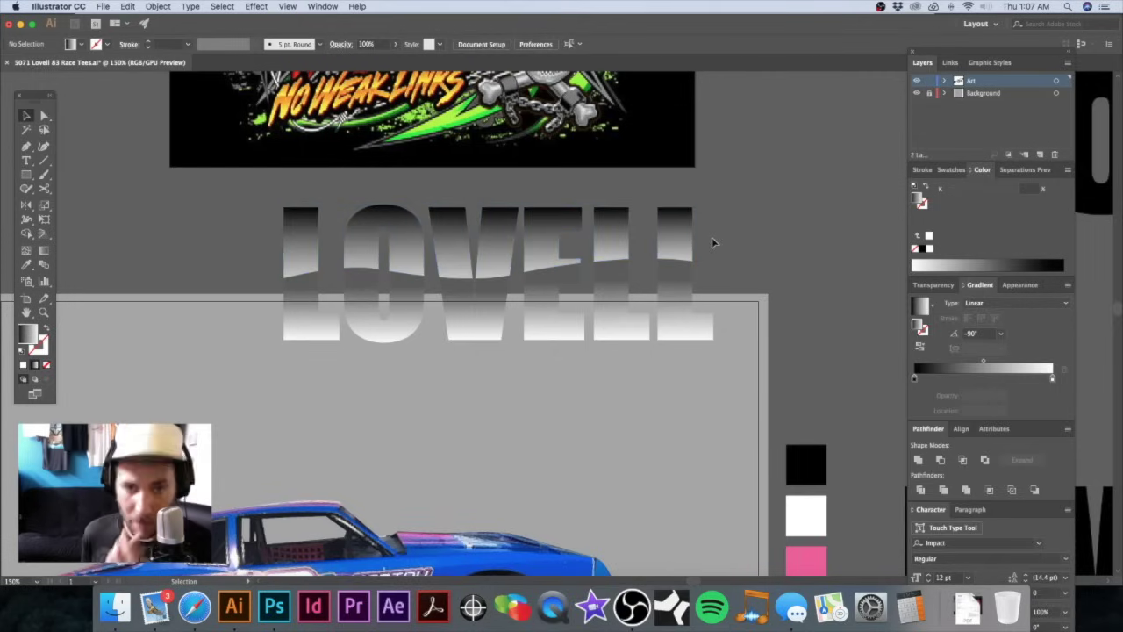
Step: Switch the lower half's dark gradient stop to CMYK and set it to C 1, M 0, Y 0, K 55
{"action": "left_click", "coordinate": [672, 275]}
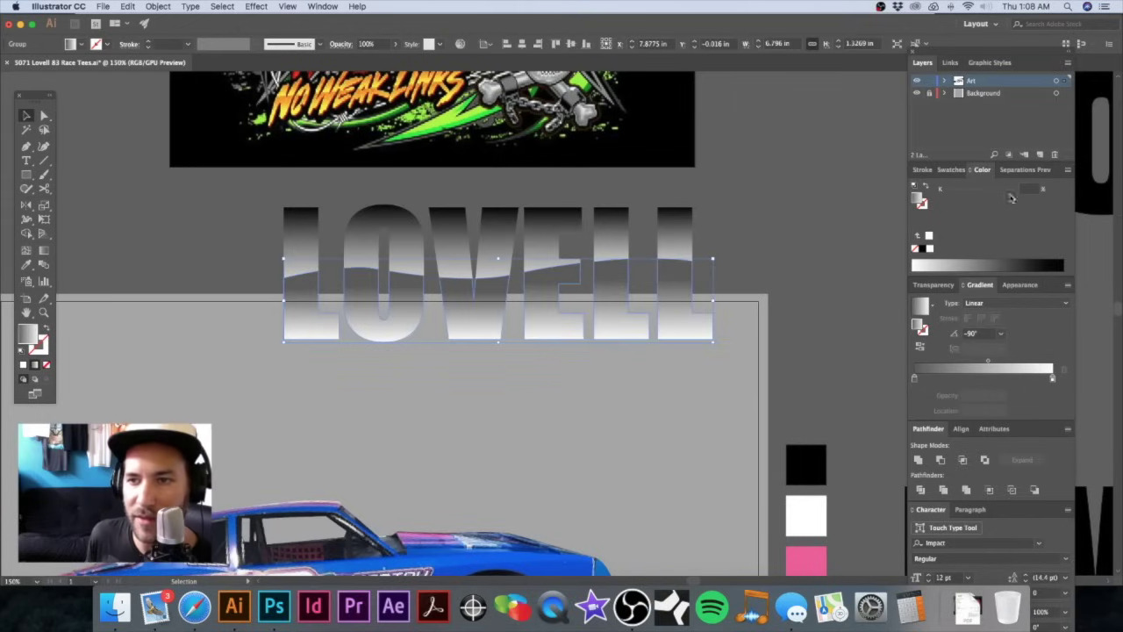
{"action": "left_click", "coordinate": [915, 378]}
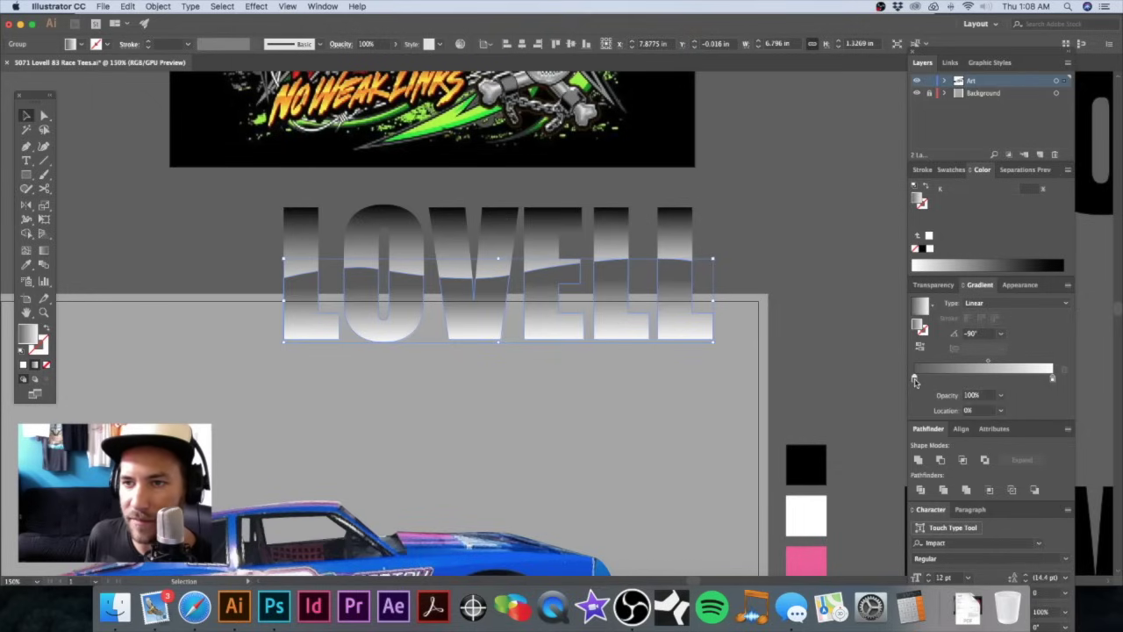
{"action": "left_click", "coordinate": [1064, 172]}
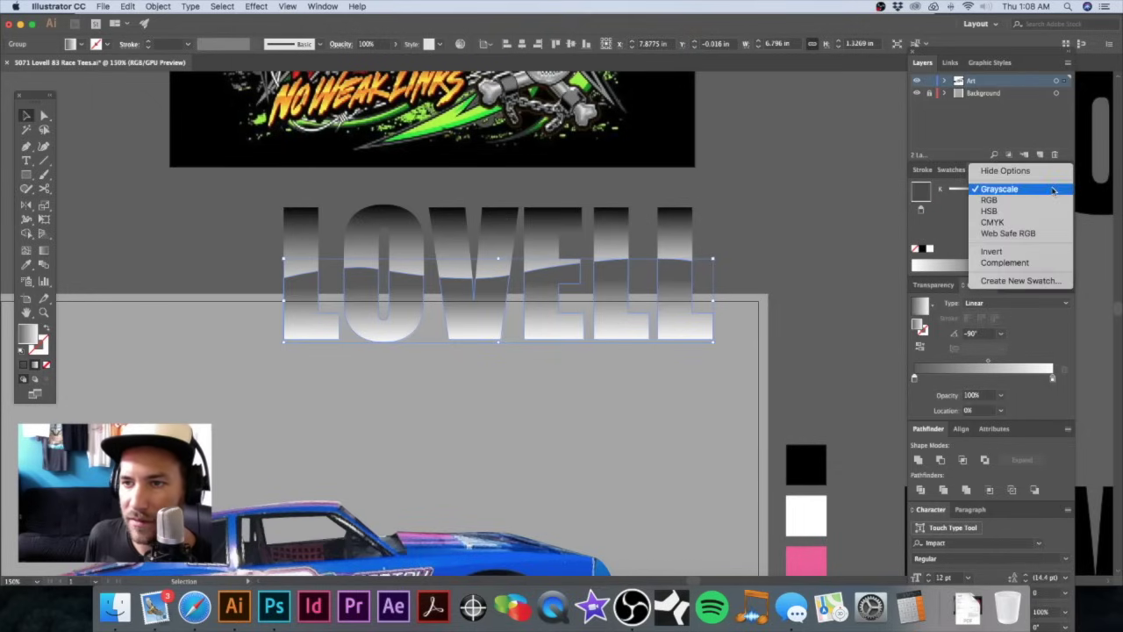
{"action": "left_click", "coordinate": [1011, 229]}
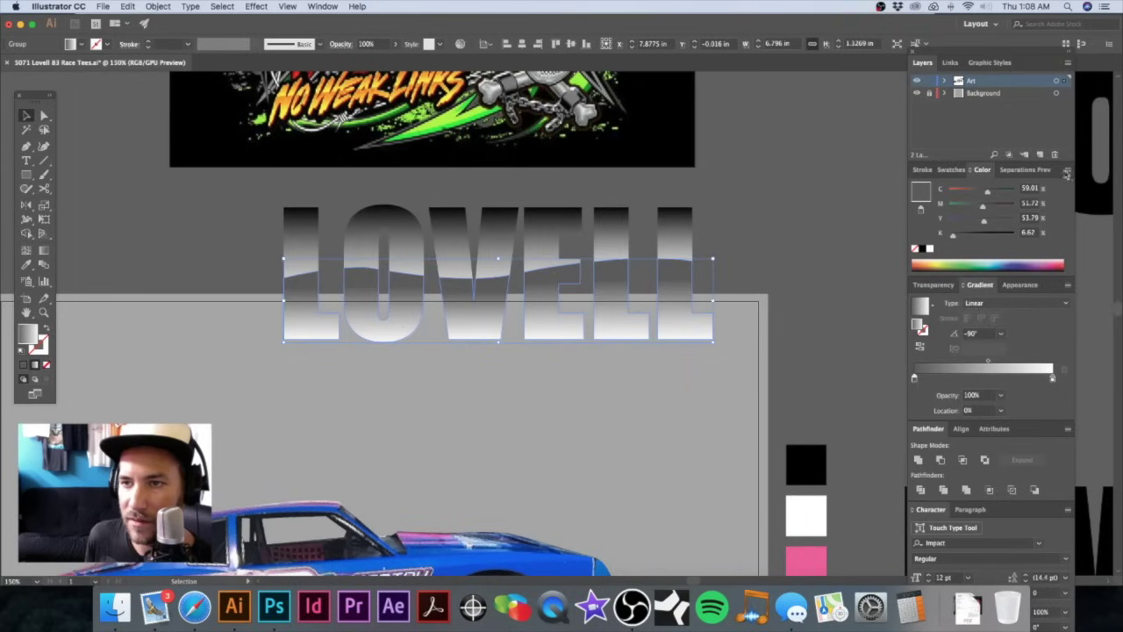
{"action": "left_click_drag", "start_coordinate": [982, 220], "coordinate": [949, 191]}
{"action": "left_click_drag", "start_coordinate": [956, 237], "coordinate": [986, 237]}
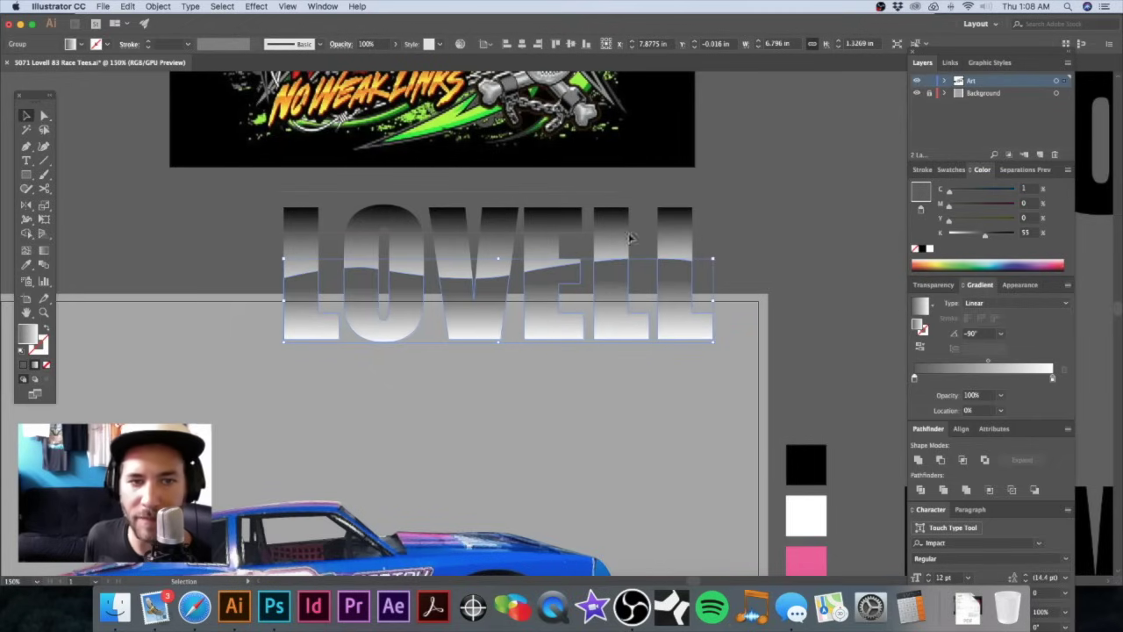
Step: Lighten the dark gradient stop of the upper letter half to K 63 in grayscale
{"action": "left_click", "coordinate": [629, 237]}
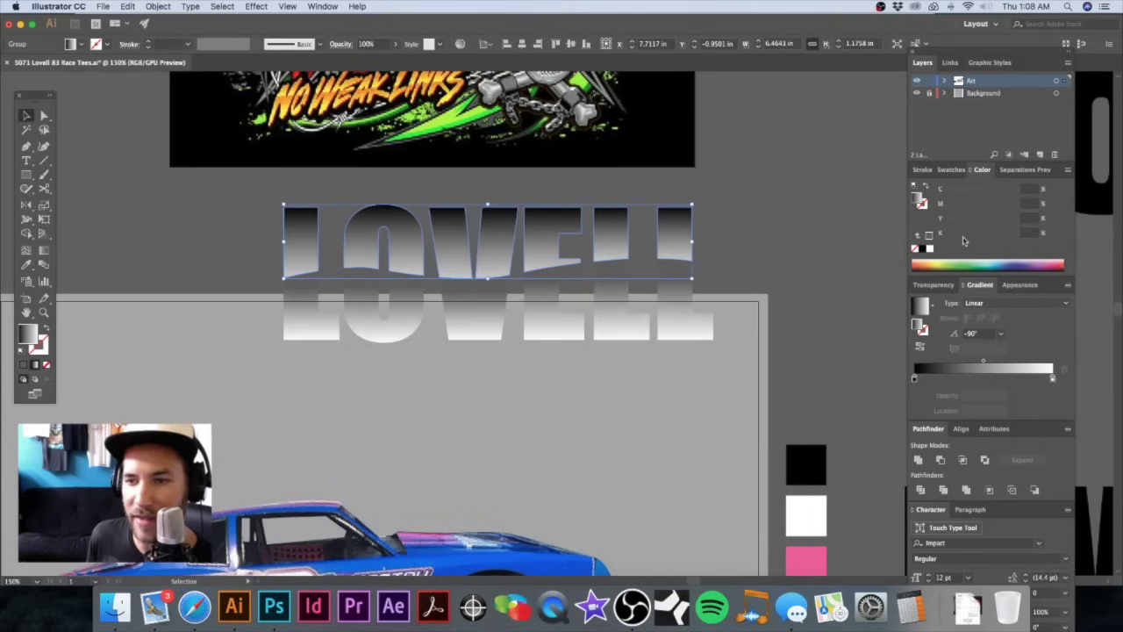
{"action": "left_click", "coordinate": [915, 378]}
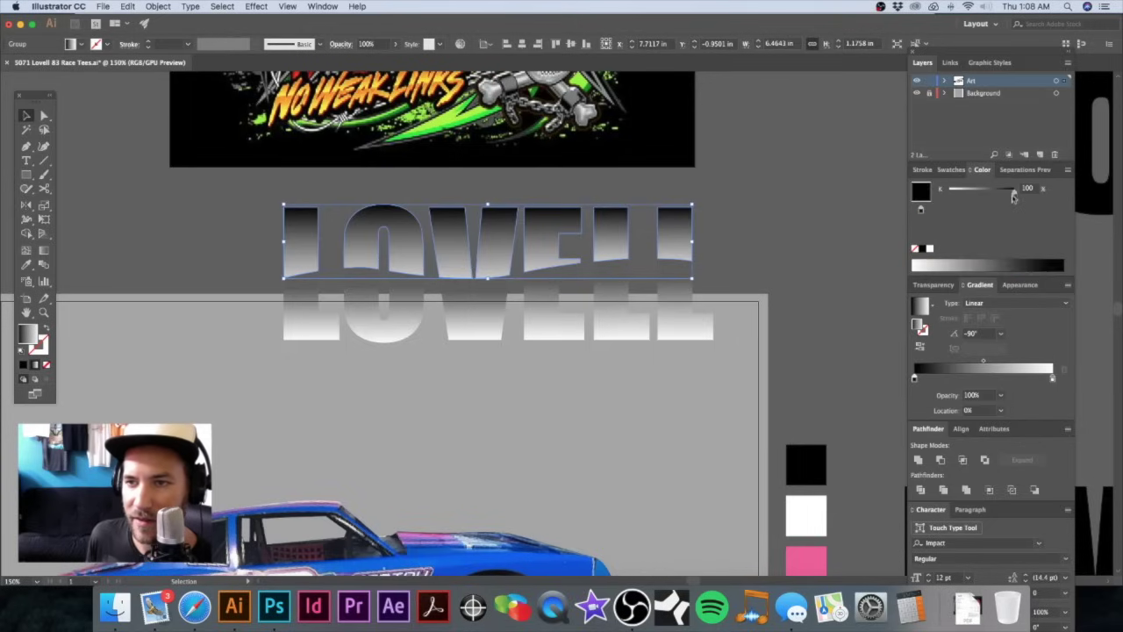
{"action": "left_click_drag", "start_coordinate": [1014, 196], "coordinate": [996, 195]}
{"action": "left_click_drag", "start_coordinate": [994, 194], "coordinate": [994, 196]}
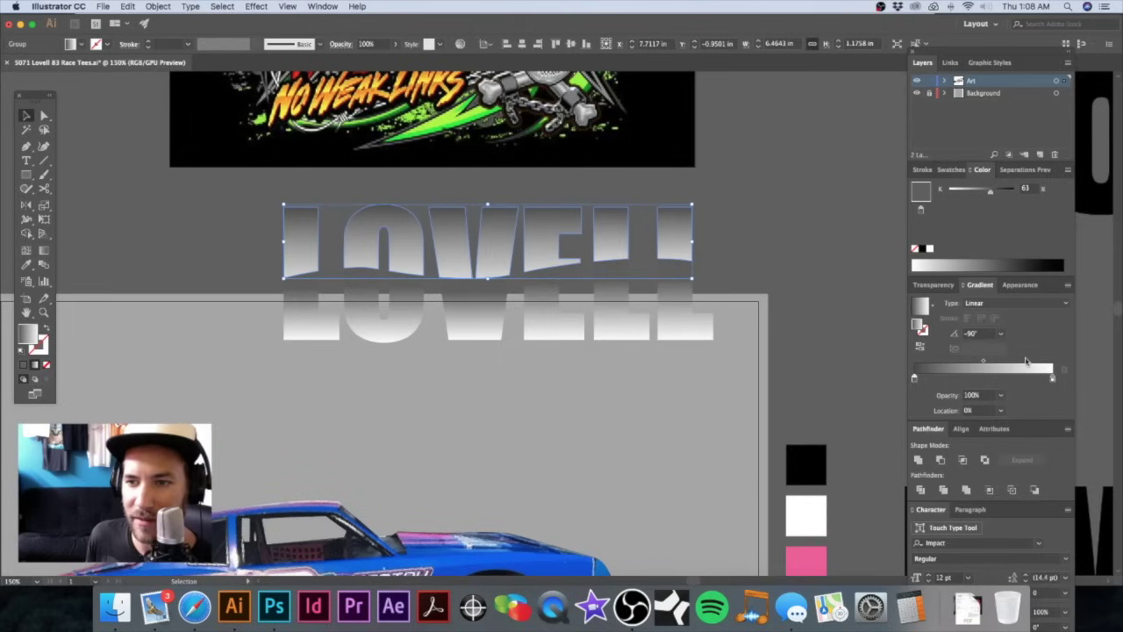
{"action": "left_click", "coordinate": [935, 379]}
{"action": "key", "text": "super+z"}
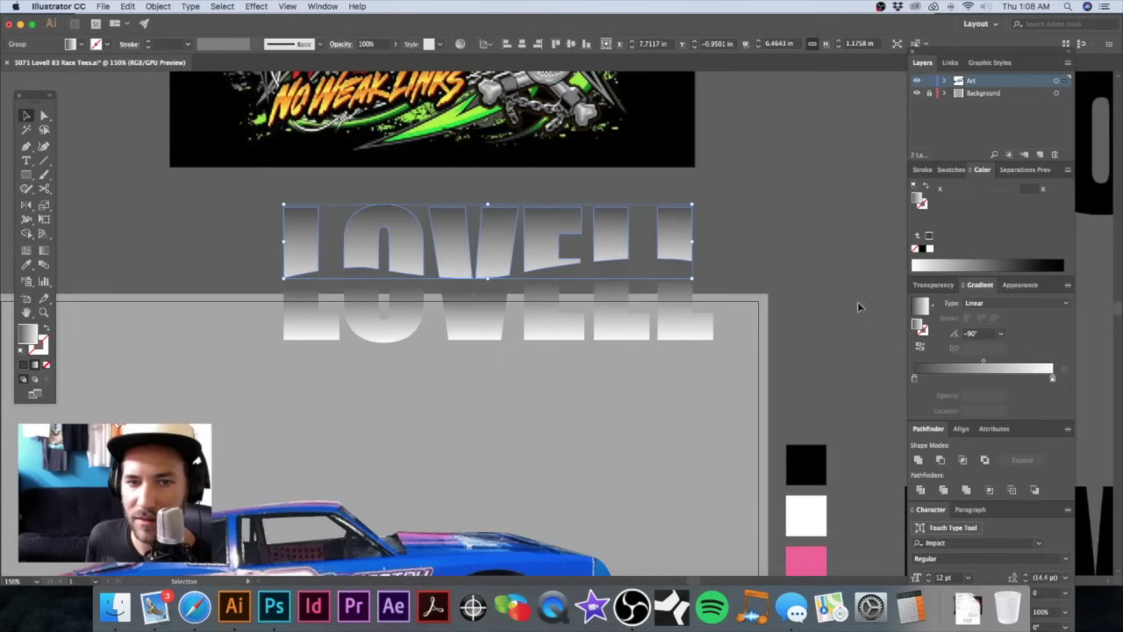
{"action": "left_click", "coordinate": [772, 233]}
Step: Replace the upper half's dark gradient stop with the light gray swatch
{"action": "scroll", "coordinate": [646, 297], "scroll_direction": "down", "scroll_amount": 6}
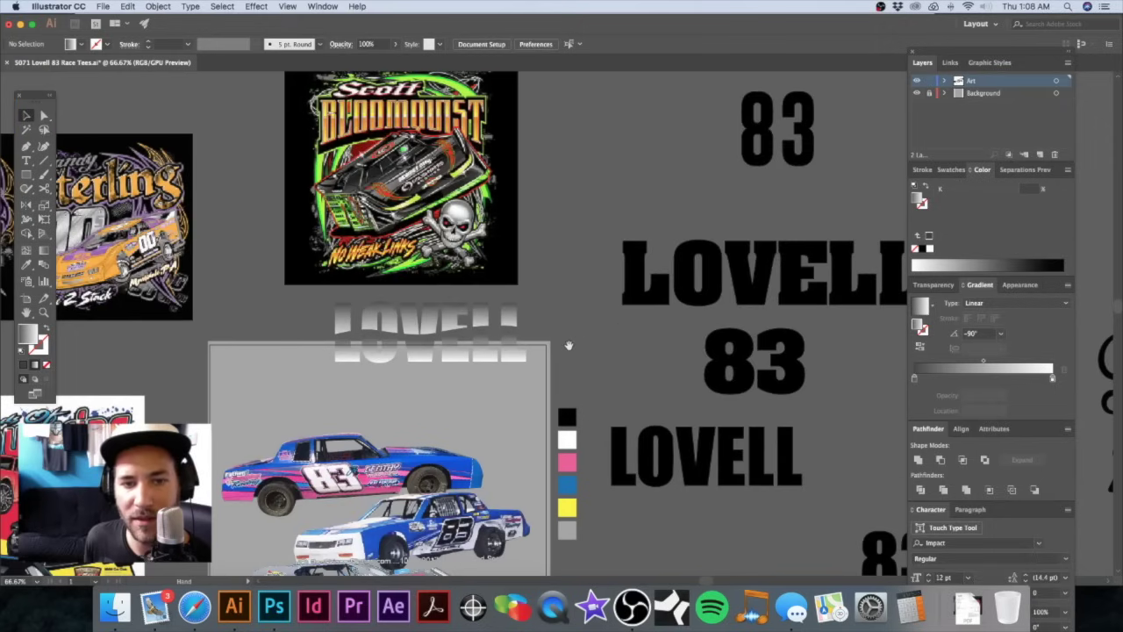
{"action": "scroll", "coordinate": [601, 289], "scroll_direction": "down", "scroll_amount": 3}
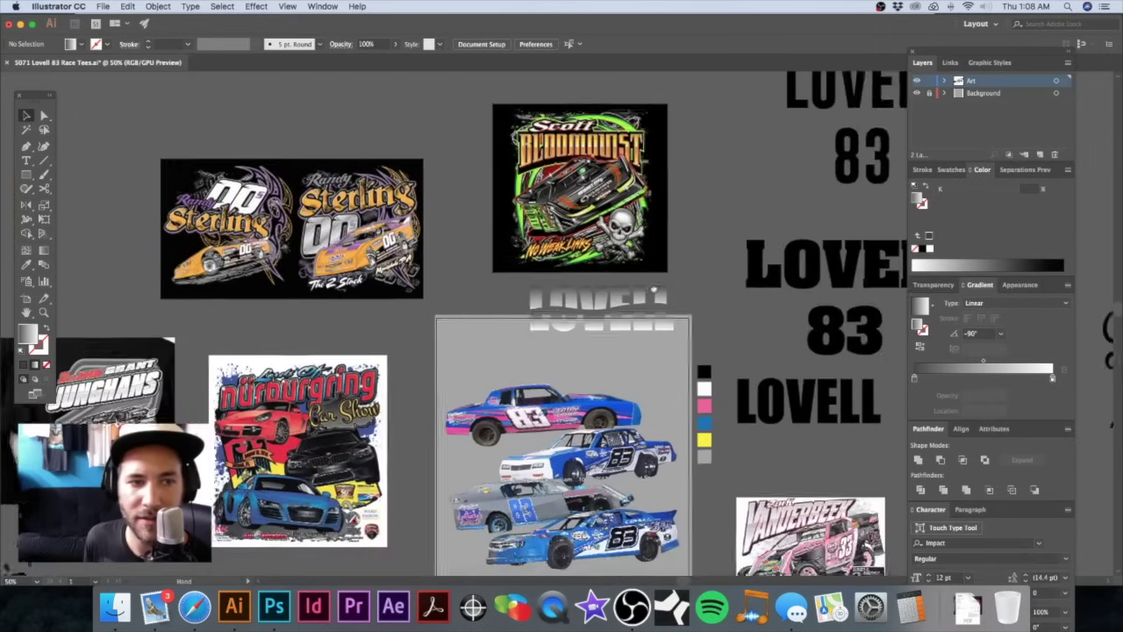
{"action": "scroll", "coordinate": [618, 279], "scroll_direction": "up", "scroll_amount": 2}
{"action": "scroll", "coordinate": [618, 279], "scroll_direction": "up", "scroll_amount": 5}
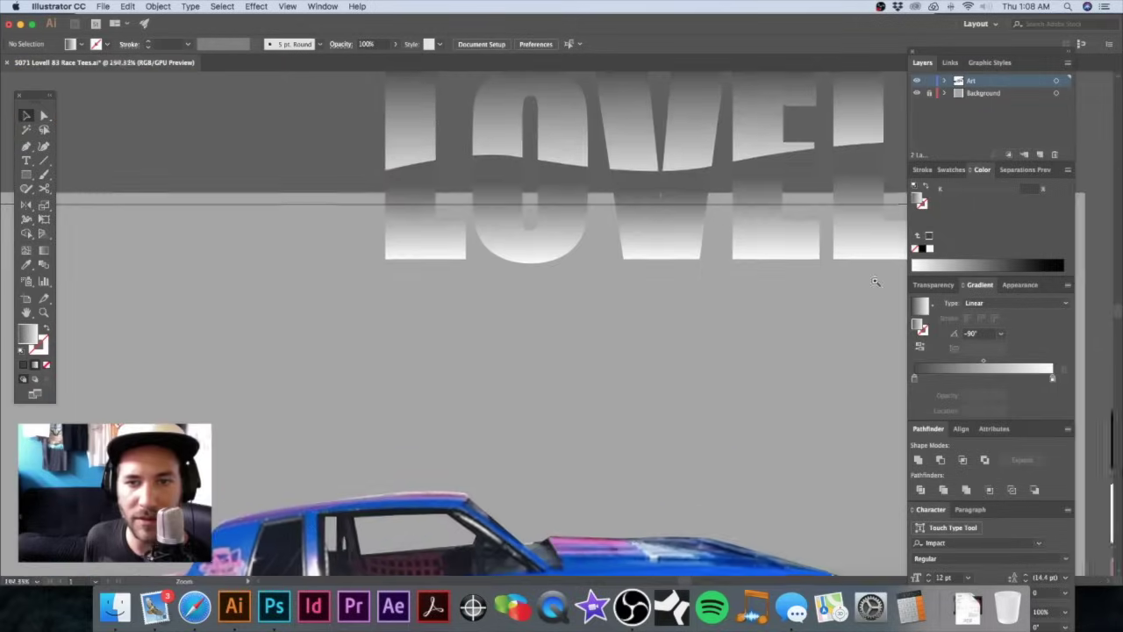
{"action": "left_click", "coordinate": [635, 224]}
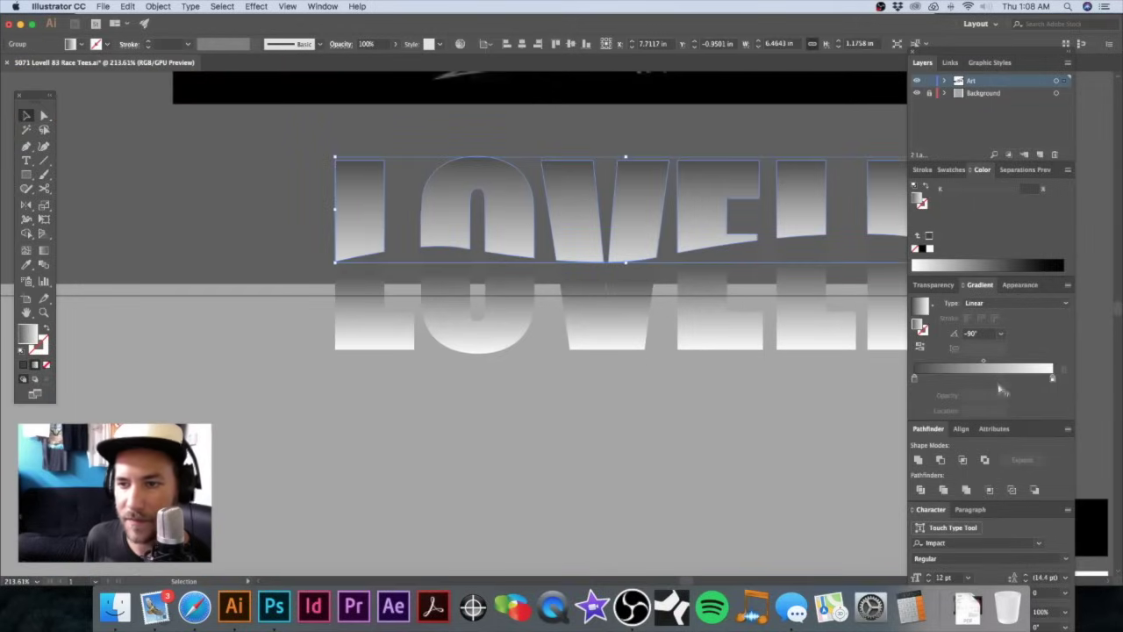
{"action": "left_click", "coordinate": [917, 377]}
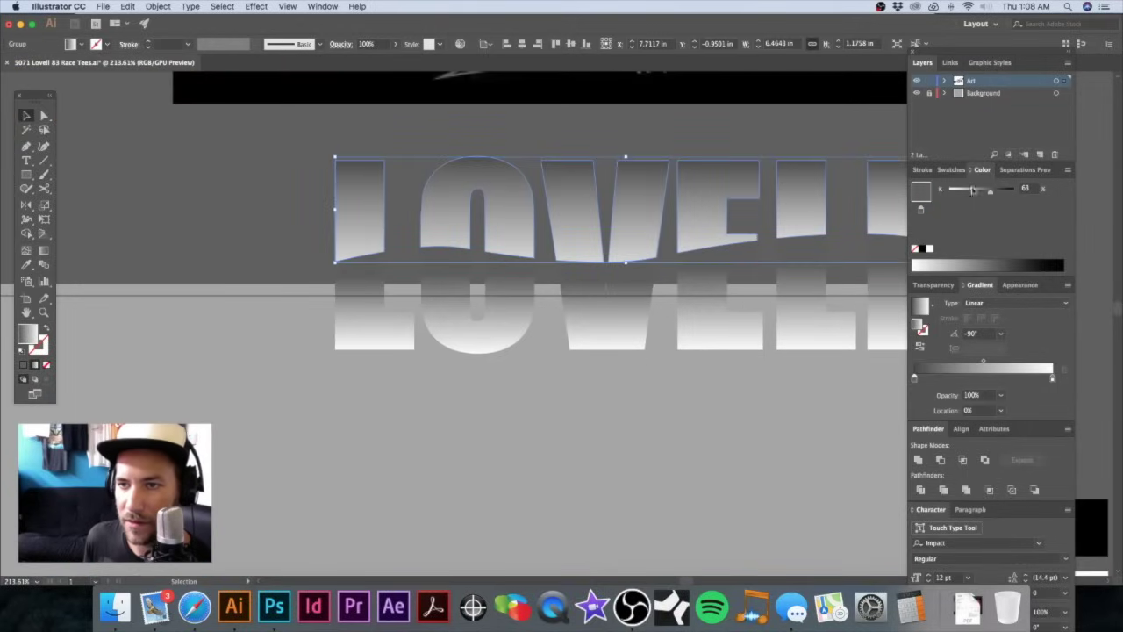
{"action": "left_click", "coordinate": [951, 169]}
{"action": "left_click_drag", "start_coordinate": [1022, 211], "coordinate": [914, 377]}
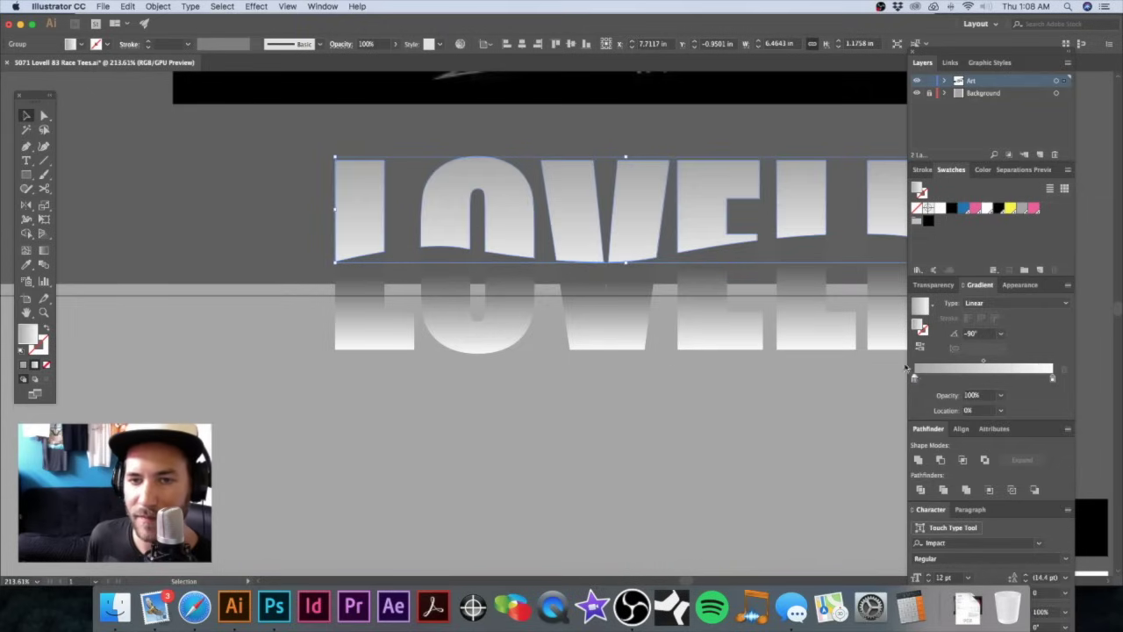
{"action": "left_click", "coordinate": [529, 103]}
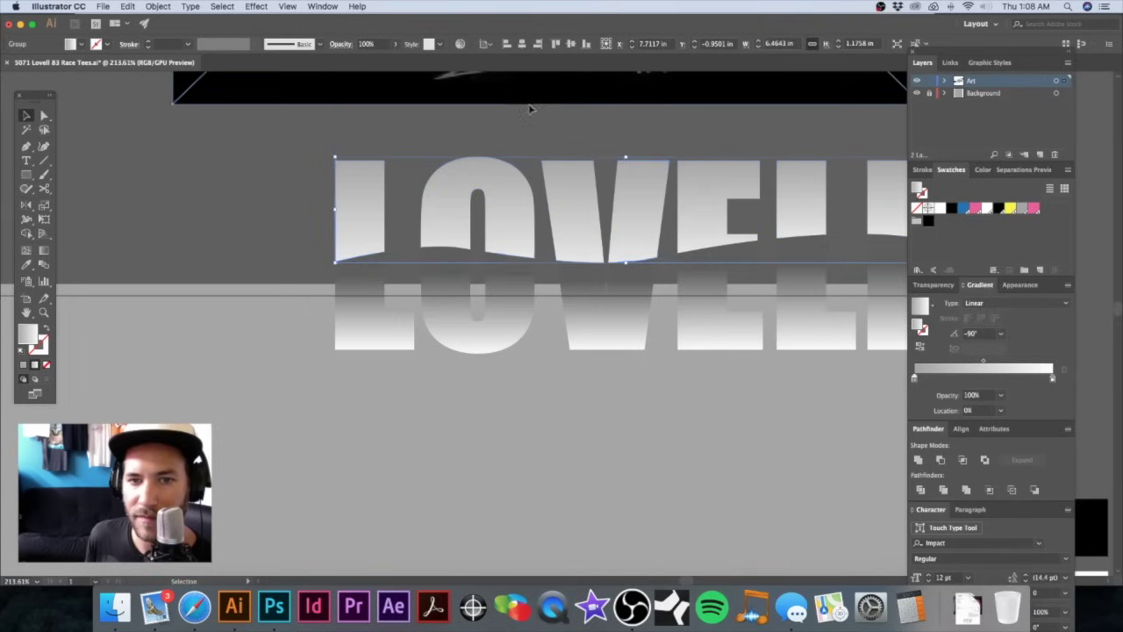
Step: Apply the light gray swatch to the dark gradient stop of the lower letter half
{"action": "left_click", "coordinate": [616, 331]}
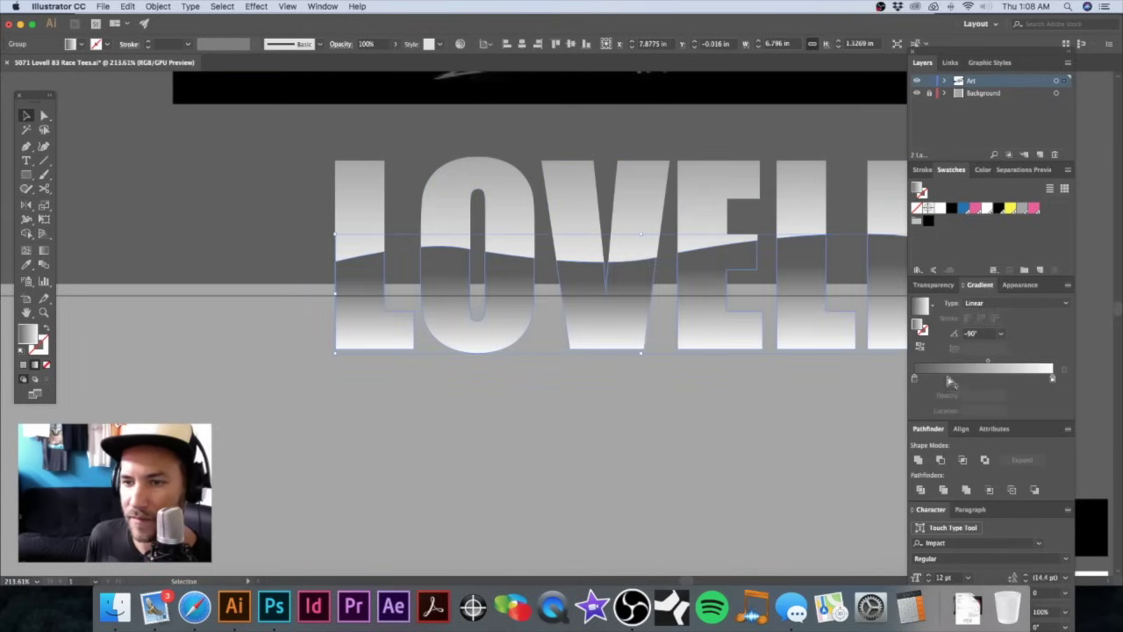
{"action": "left_click_drag", "start_coordinate": [1021, 211], "coordinate": [915, 378]}
{"action": "left_click", "coordinate": [629, 141]}
{"action": "key", "text": "super+minus"}
{"action": "left_click_drag", "start_coordinate": [762, 207], "coordinate": [649, 250]}
{"action": "key", "text": "super+minus"}
{"action": "key", "text": "super+minus"}
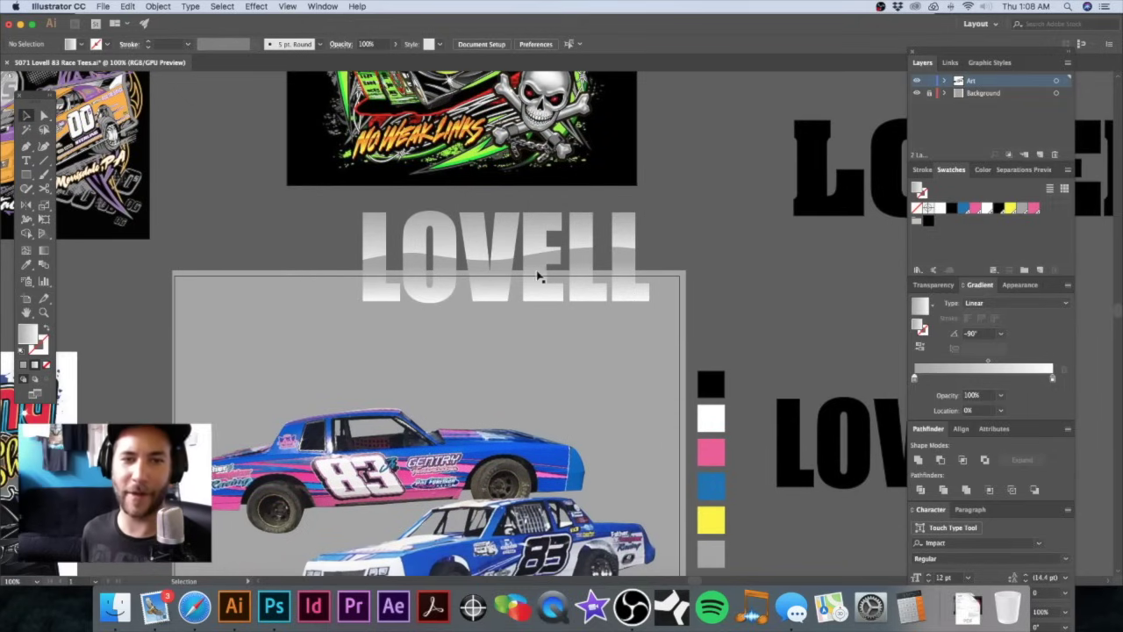
Step: Move the midpoint of the lower half's gradient to 49.62%
{"action": "left_click", "coordinate": [539, 275]}
{"action": "left_click_drag", "start_coordinate": [985, 366], "coordinate": [979, 365]}
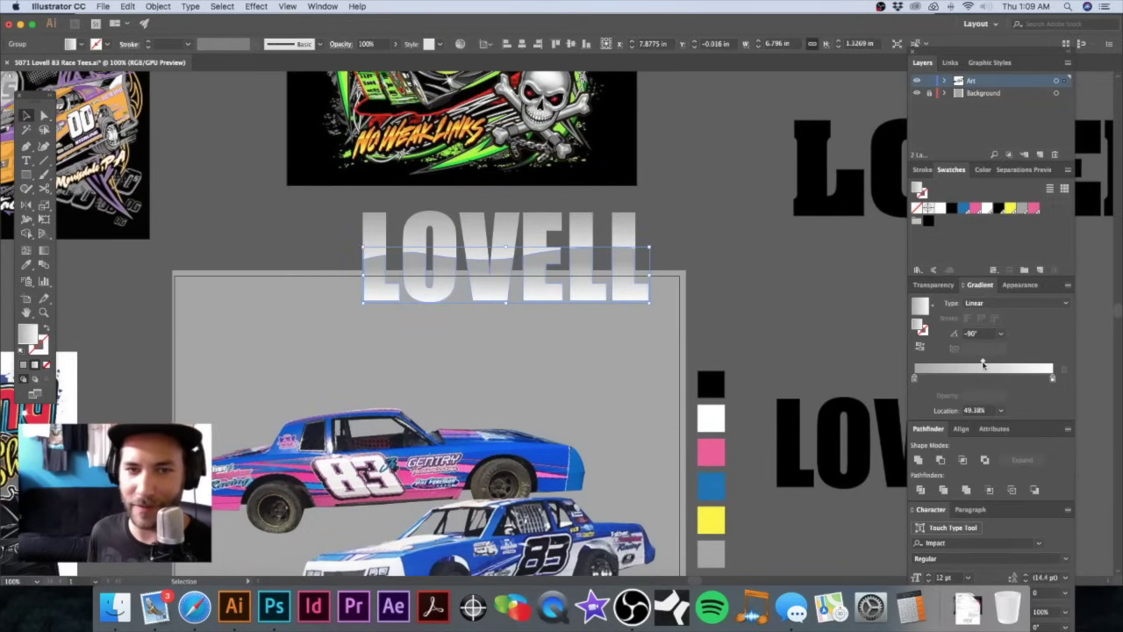
{"action": "left_click", "coordinate": [733, 233]}
Step: Select both halves of the LOVELL lettering and move them onto the artboard above the race cars
{"action": "left_click_drag", "start_coordinate": [480, 274], "coordinate": [611, 225]}
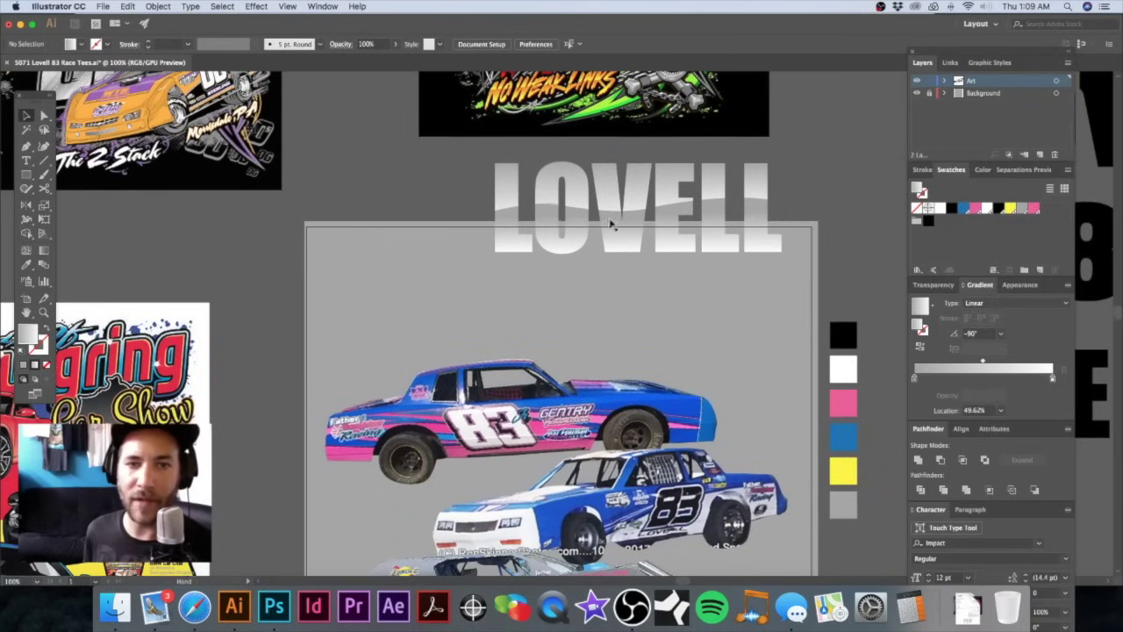
{"action": "left_click", "coordinate": [725, 239]}
{"action": "left_click_drag", "start_coordinate": [697, 239], "coordinate": [623, 268]}
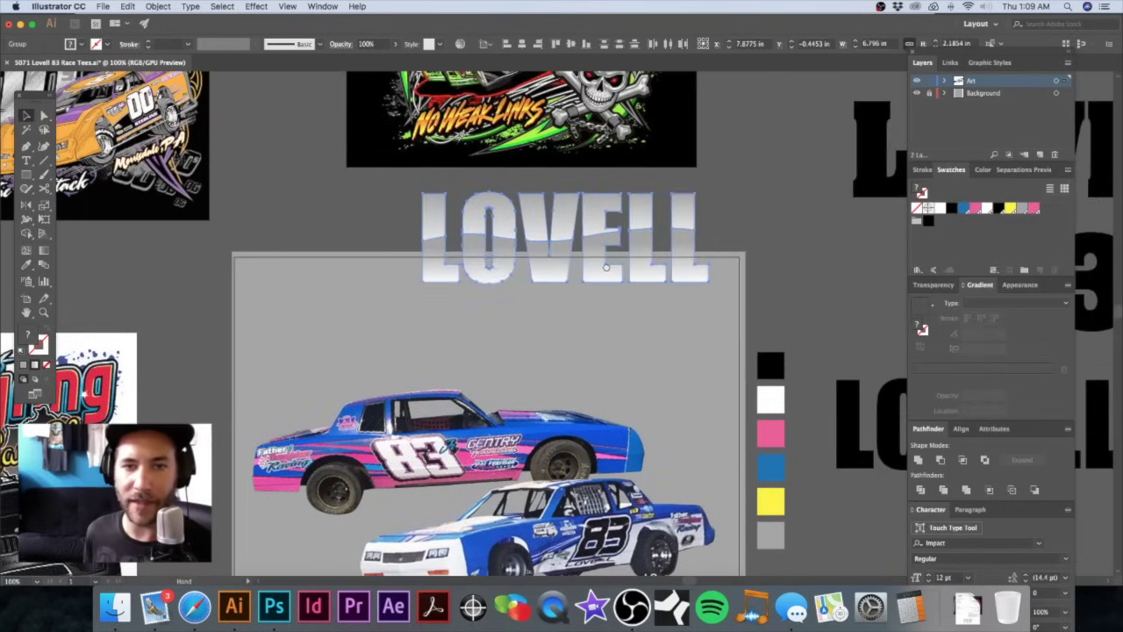
{"action": "left_click_drag", "start_coordinate": [553, 269], "coordinate": [516, 347]}
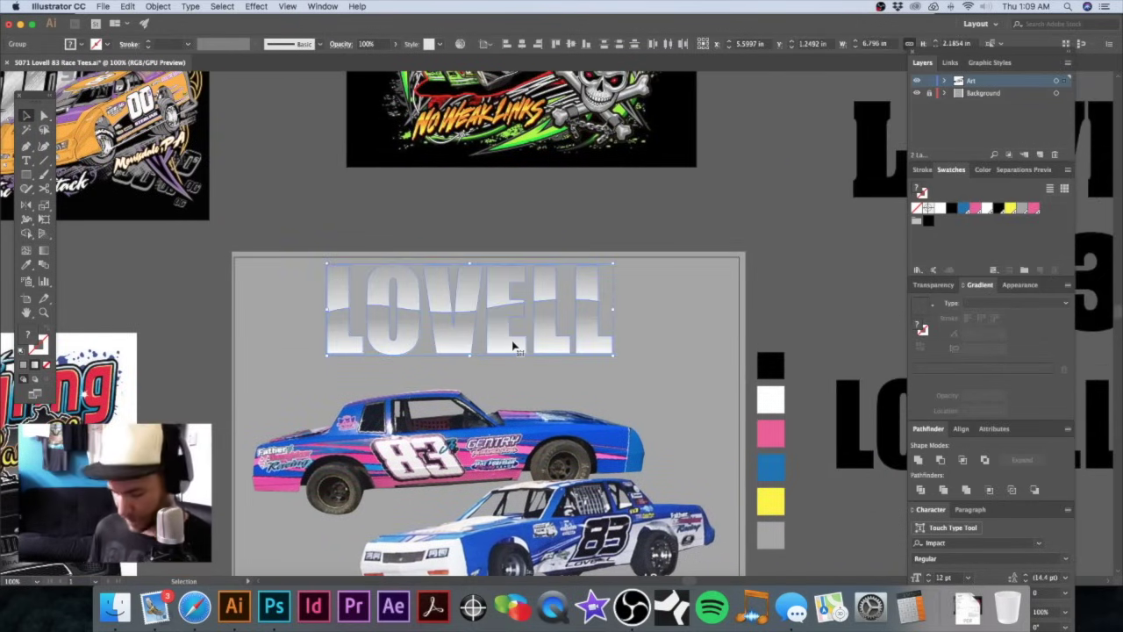
{"action": "left_click_drag", "start_coordinate": [472, 321], "coordinate": [625, 246]}
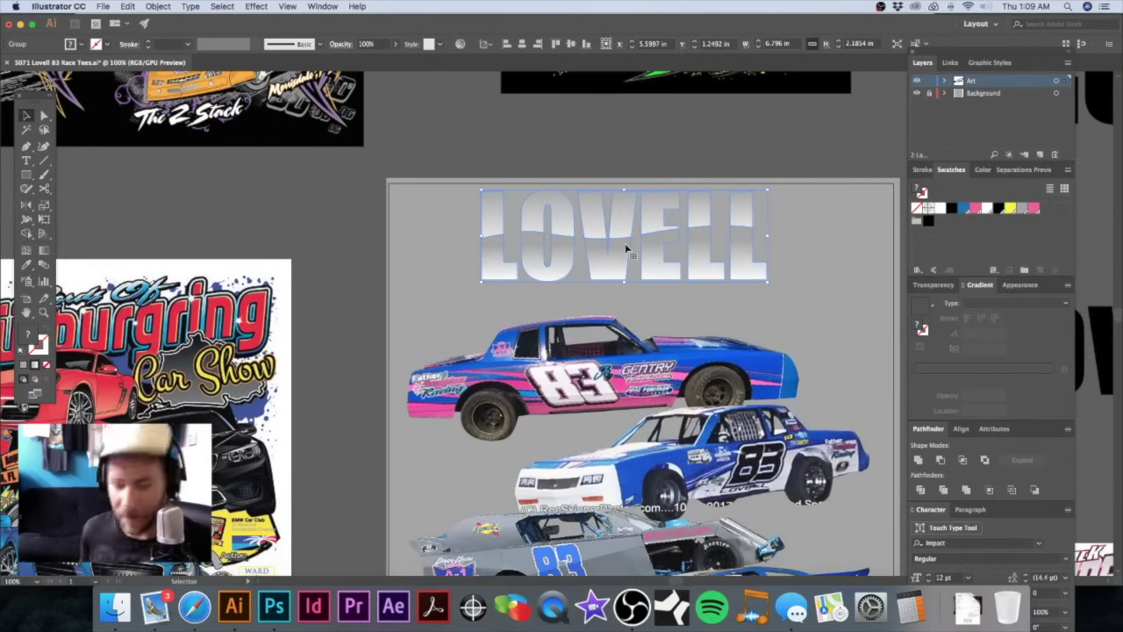
Step: Examine the chrome-style lettering on the black reference T-shirt and compare it with the LOVELL lettering on the artboard
{"action": "scroll", "coordinate": [625, 251], "scroll_direction": "left", "scroll_amount": 1}
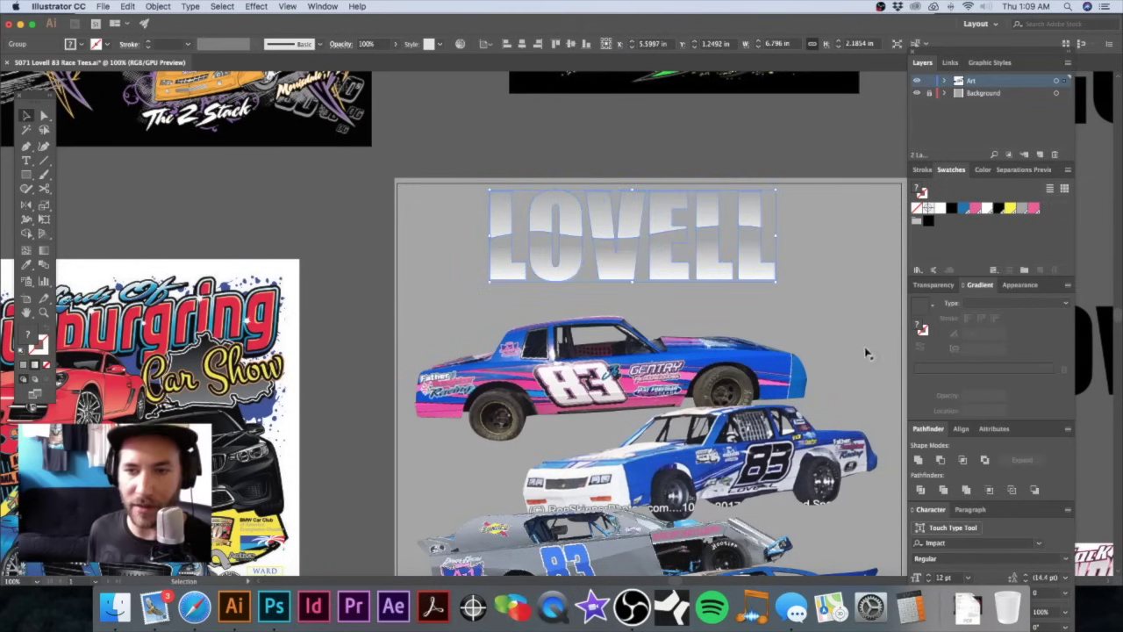
{"action": "left_click", "coordinate": [649, 276], "text": "alt+super"}
{"action": "scroll", "coordinate": [646, 274], "scroll_direction": "left", "scroll_amount": 10}
{"action": "scroll", "coordinate": [645, 273], "scroll_direction": "down", "scroll_amount": 5}
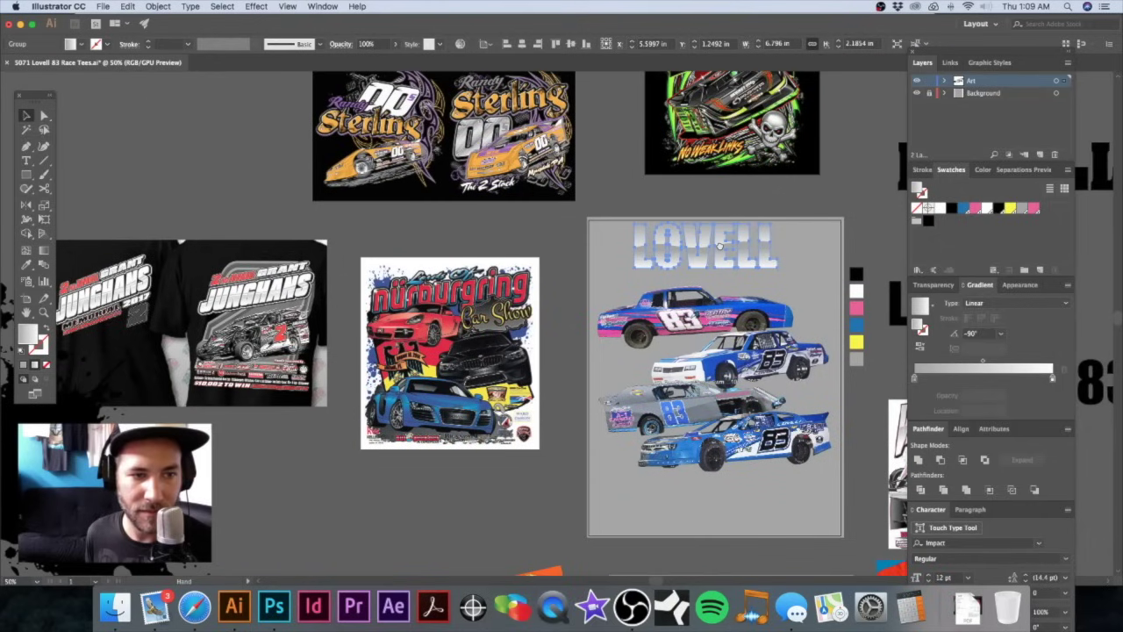
{"action": "scroll", "coordinate": [720, 247], "scroll_direction": "right", "scroll_amount": 5}
{"action": "scroll", "coordinate": [720, 247], "scroll_direction": "down", "scroll_amount": 2}
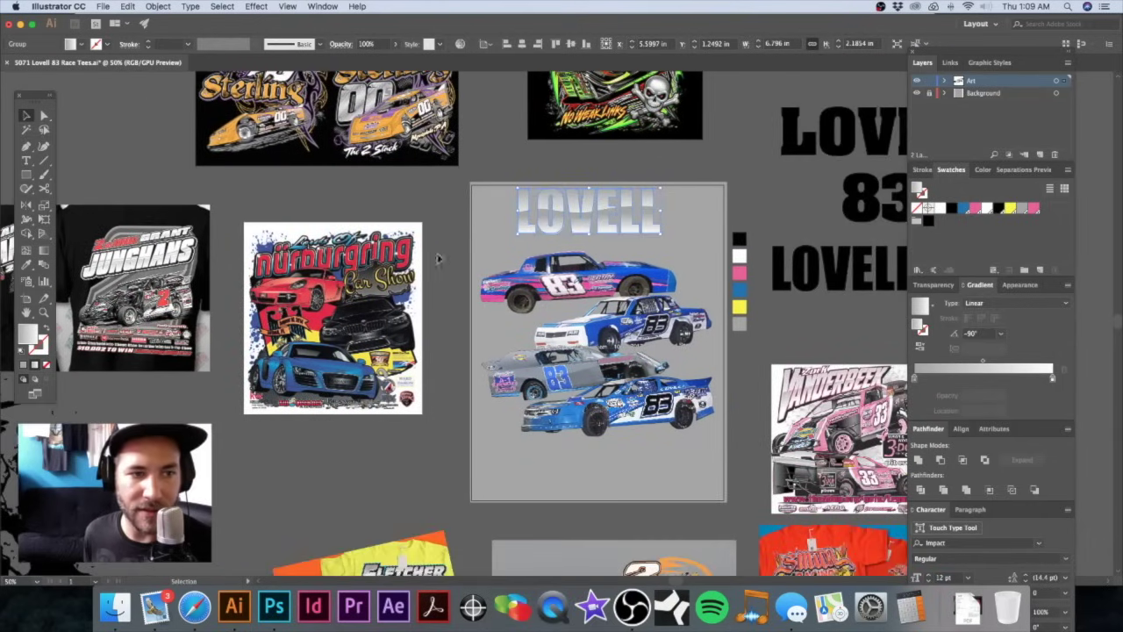
{"action": "left_click_drag", "start_coordinate": [147, 247], "coordinate": [454, 283]}
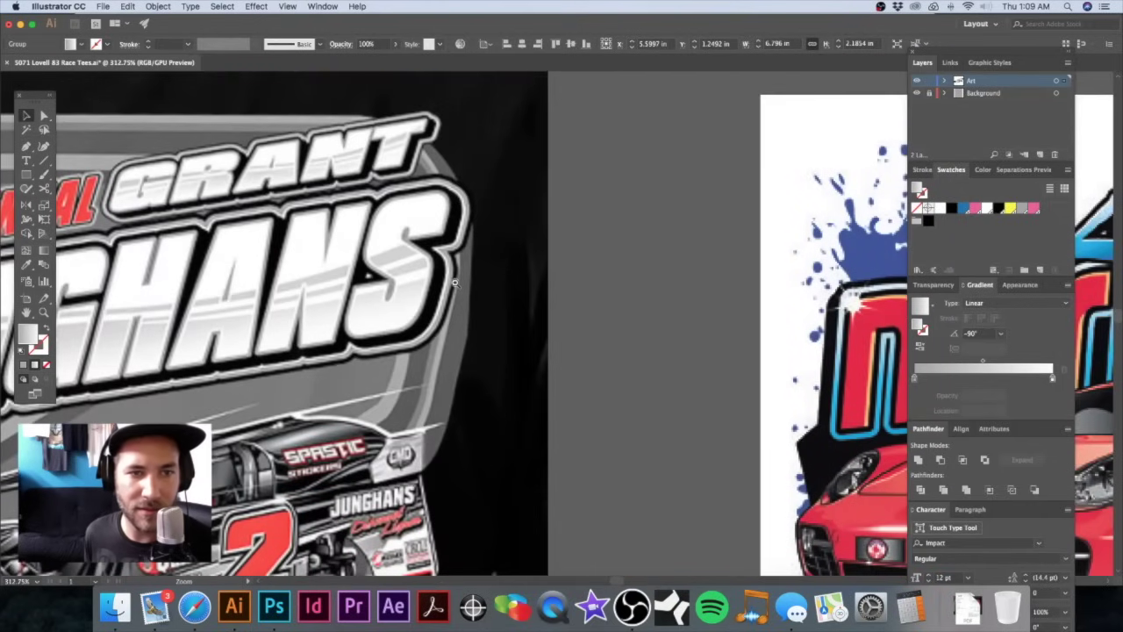
{"action": "scroll", "coordinate": [454, 282], "scroll_direction": "down", "scroll_amount": 5}
{"action": "scroll", "coordinate": [290, 275], "scroll_direction": "up", "scroll_amount": 4}
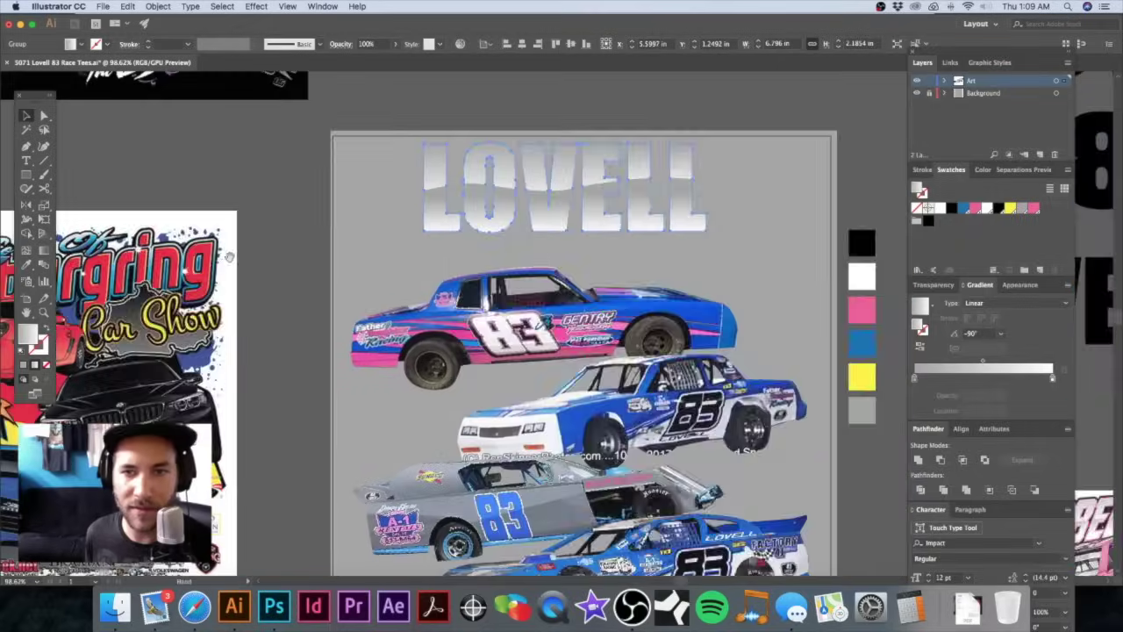
{"action": "scroll", "coordinate": [289, 274], "scroll_direction": "right", "scroll_amount": 2}
{"action": "scroll", "coordinate": [289, 275], "scroll_direction": "up", "scroll_amount": 1}
{"action": "key", "text": "v"}
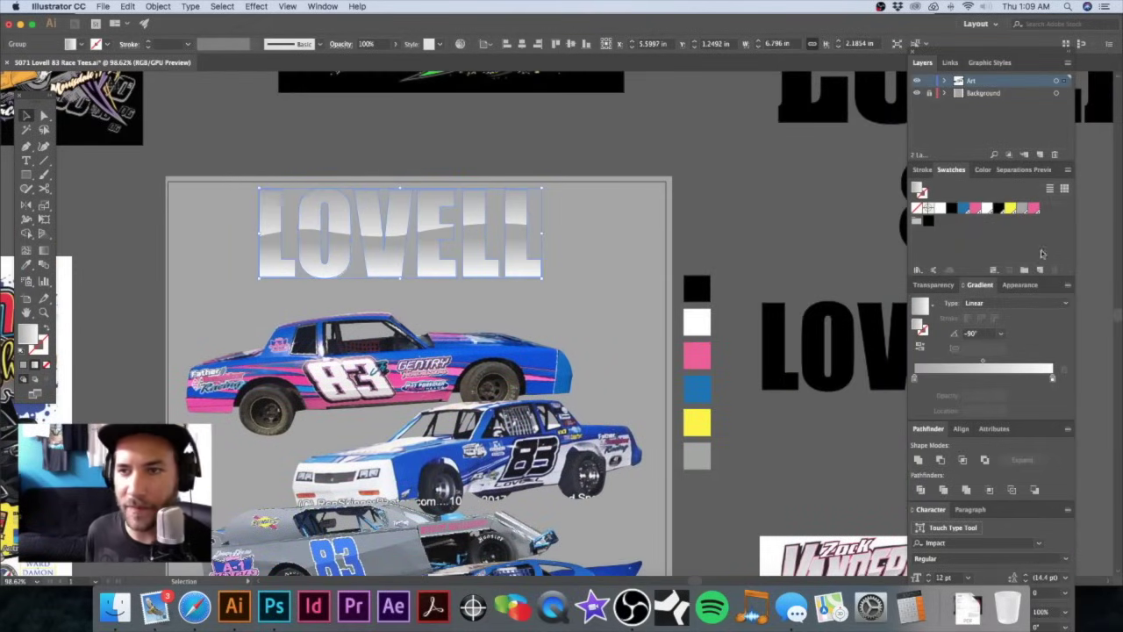
Step: Switch the selected LOVELL copy's fill color to CMYK and set it to C 0, M 0, Y 0, K 47
{"action": "scroll", "coordinate": [347, 252], "scroll_direction": "up", "scroll_amount": 4}
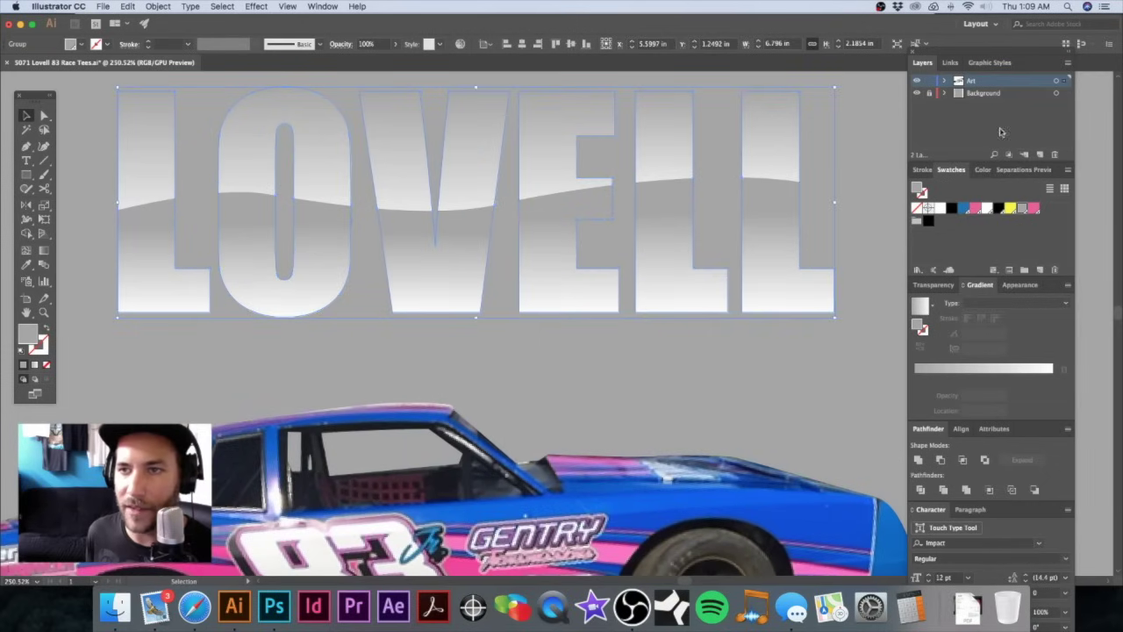
{"action": "left_click", "coordinate": [982, 169]}
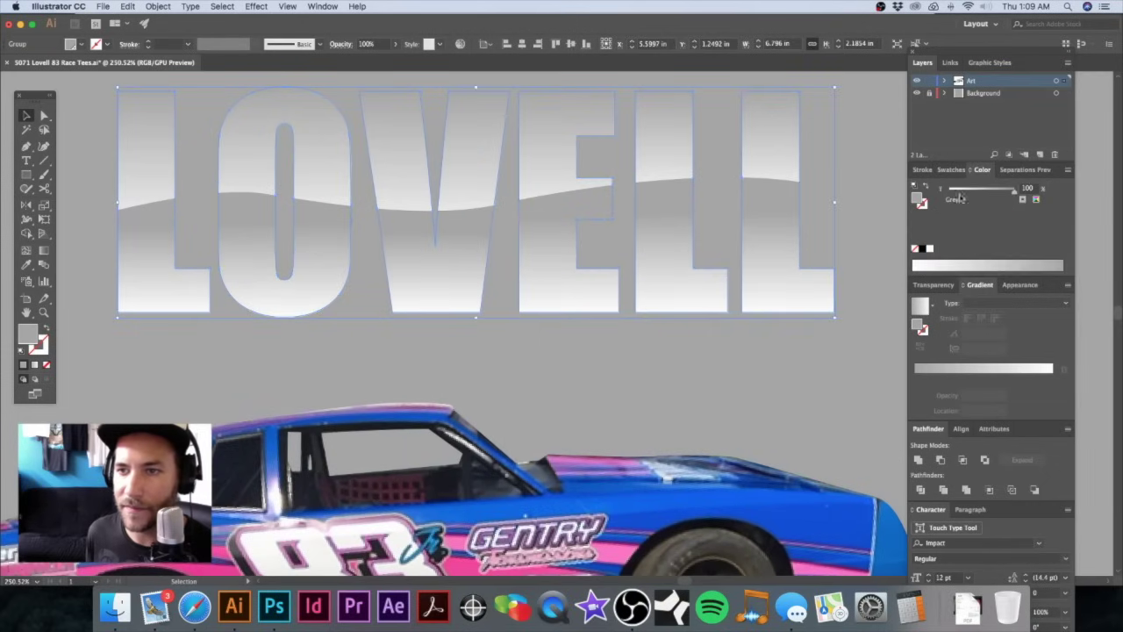
{"action": "left_click", "coordinate": [1036, 200]}
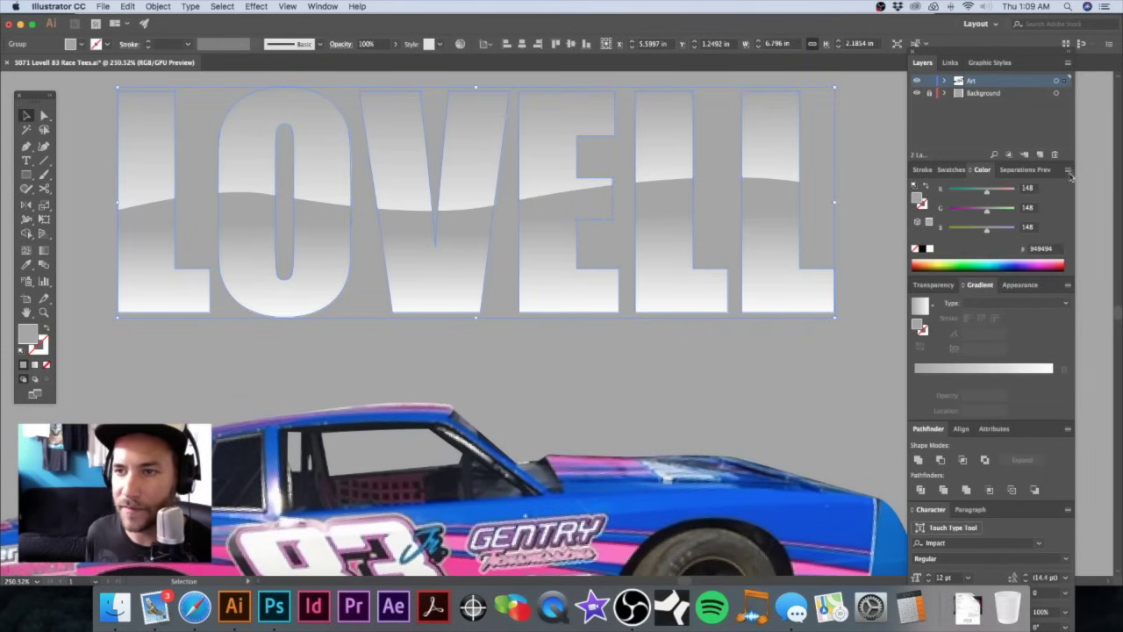
{"action": "left_click", "coordinate": [1068, 170]}
{"action": "left_click", "coordinate": [1007, 216]}
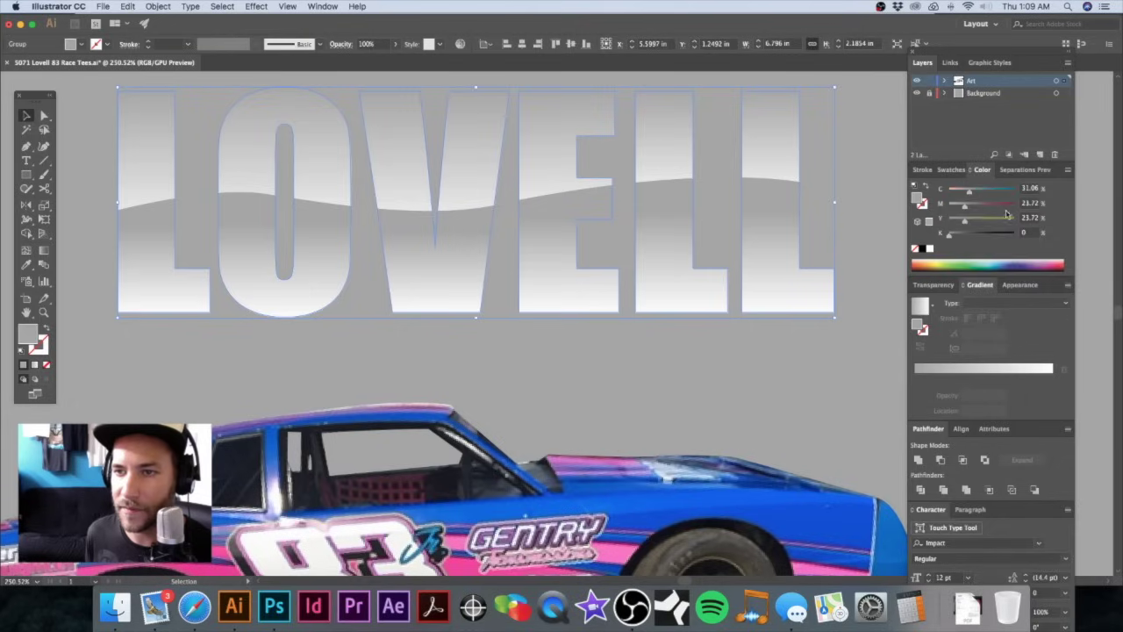
{"action": "left_click_drag", "start_coordinate": [971, 193], "coordinate": [980, 238]}
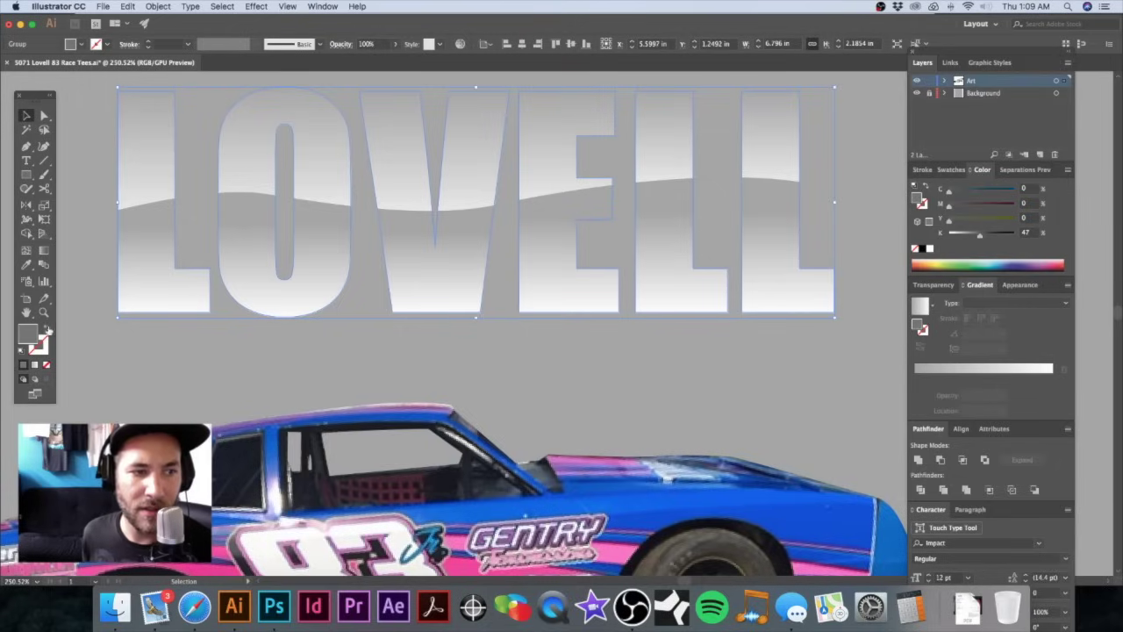
Step: Swap the selected lettering's gray fill onto its stroke, leaving the letters unfilled
{"action": "left_click", "coordinate": [48, 330]}
{"action": "scroll", "coordinate": [268, 321], "scroll_direction": "up", "scroll_amount": 2}
{"action": "key", "text": "z"}
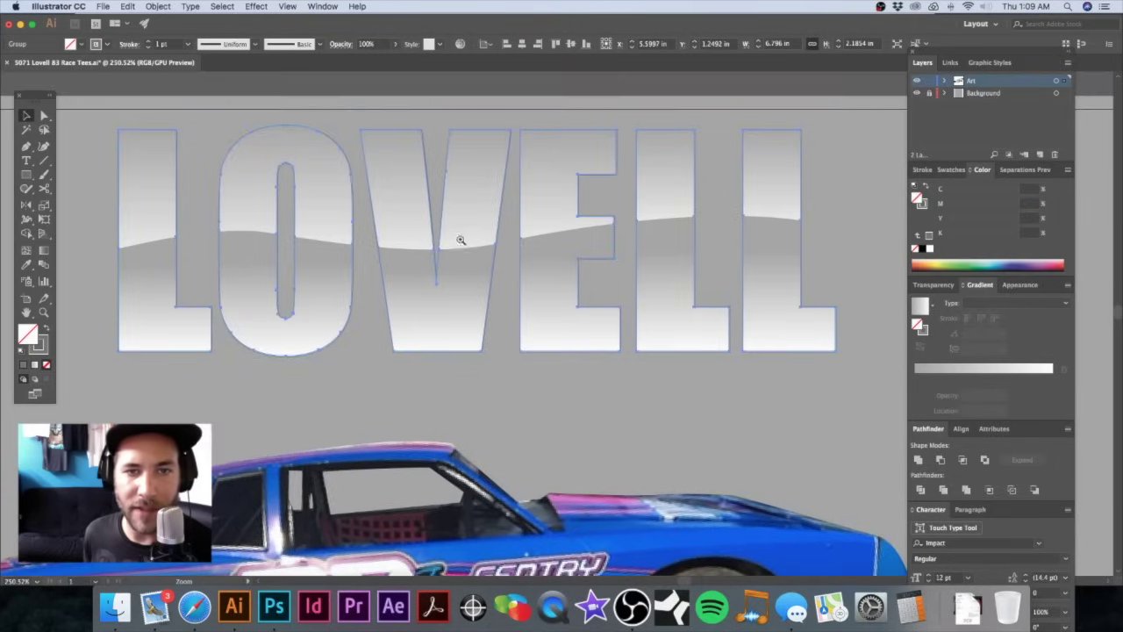
{"action": "left_click_drag", "start_coordinate": [461, 240], "coordinate": [489, 243]}
{"action": "left_click", "coordinate": [524, 338], "text": "alt+super"}
{"action": "left_click", "coordinate": [523, 337], "text": "alt+super"}
{"action": "left_click", "coordinate": [522, 337], "text": "alt+super"}
{"action": "left_click", "coordinate": [522, 337], "text": "alt+super"}
{"action": "left_click", "coordinate": [522, 337], "text": "alt+super"}
{"action": "left_click_drag", "start_coordinate": [522, 337], "coordinate": [574, 301]}
{"action": "mouse_move", "coordinate": [586, 250]}
{"action": "left_mouse_down"}
{"action": "mouse_move", "coordinate": [795, 243]}
{"action": "mouse_move", "coordinate": [602, 235]}
{"action": "left_mouse_up"}
{"action": "left_click_drag", "start_coordinate": [602, 235], "coordinate": [670, 237]}
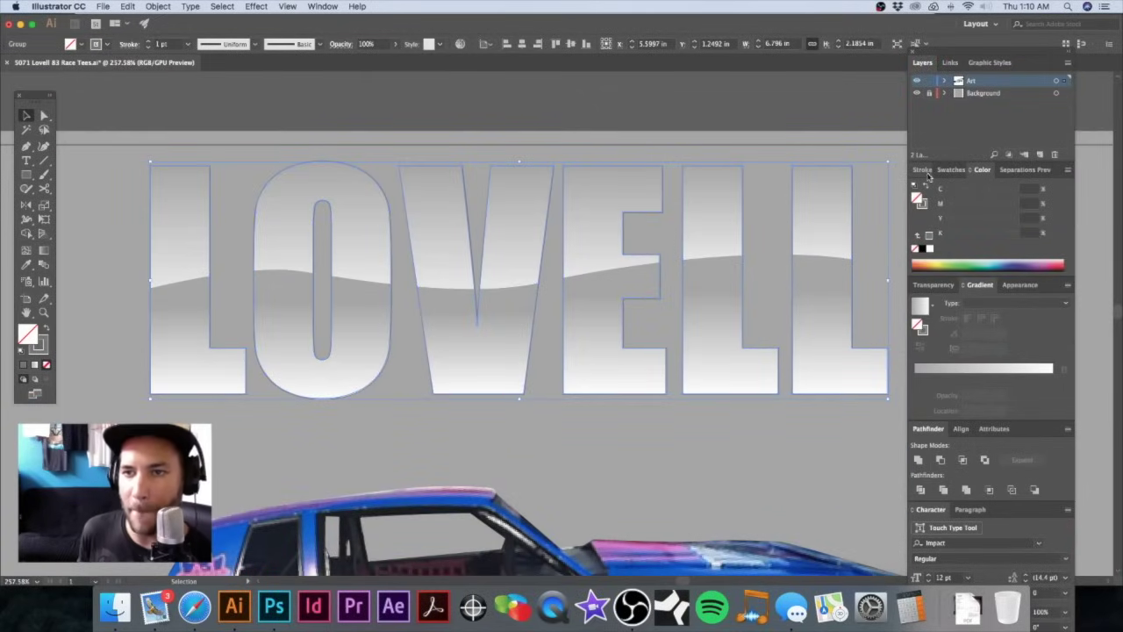
Step: Set the gray LOVELL outline's stroke weight to 6 pt
{"action": "left_click", "coordinate": [150, 42]}
{"action": "left_click", "coordinate": [150, 42]}
{"action": "left_click", "coordinate": [150, 42]}
{"action": "left_click", "coordinate": [150, 42]}
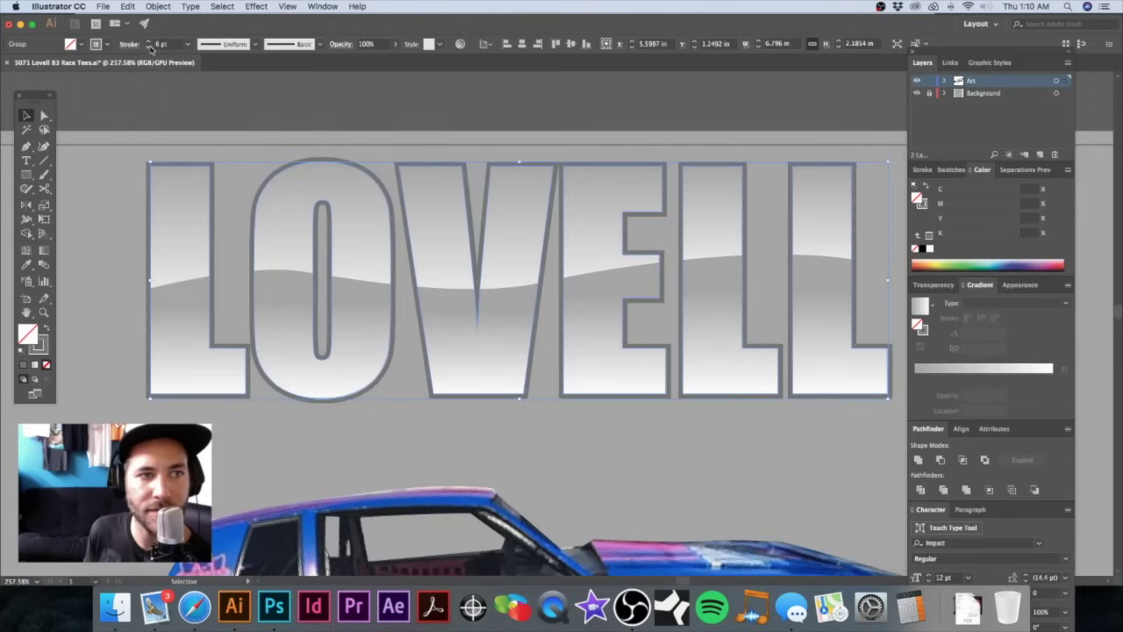
{"action": "left_click", "coordinate": [150, 42]}
Step: Place a copy of the outline behind the LOVELL lettering with a black 12 pt stroke
{"action": "key", "text": "super+minus"}
{"action": "key", "text": "a"}
{"action": "key", "text": "v"}
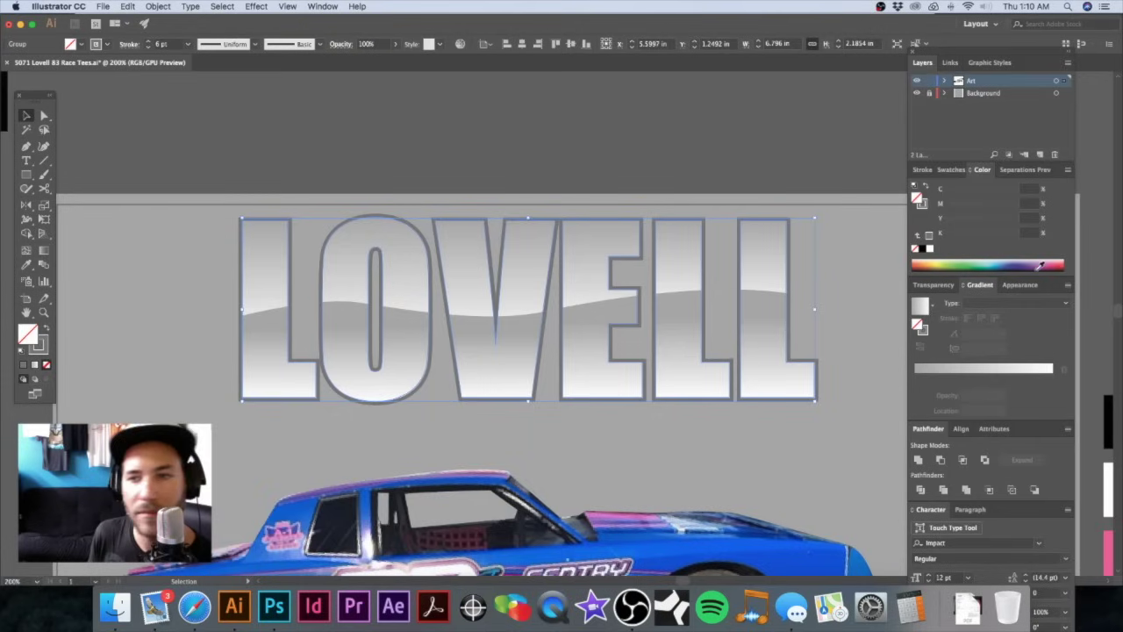
{"action": "left_click", "coordinate": [923, 203]}
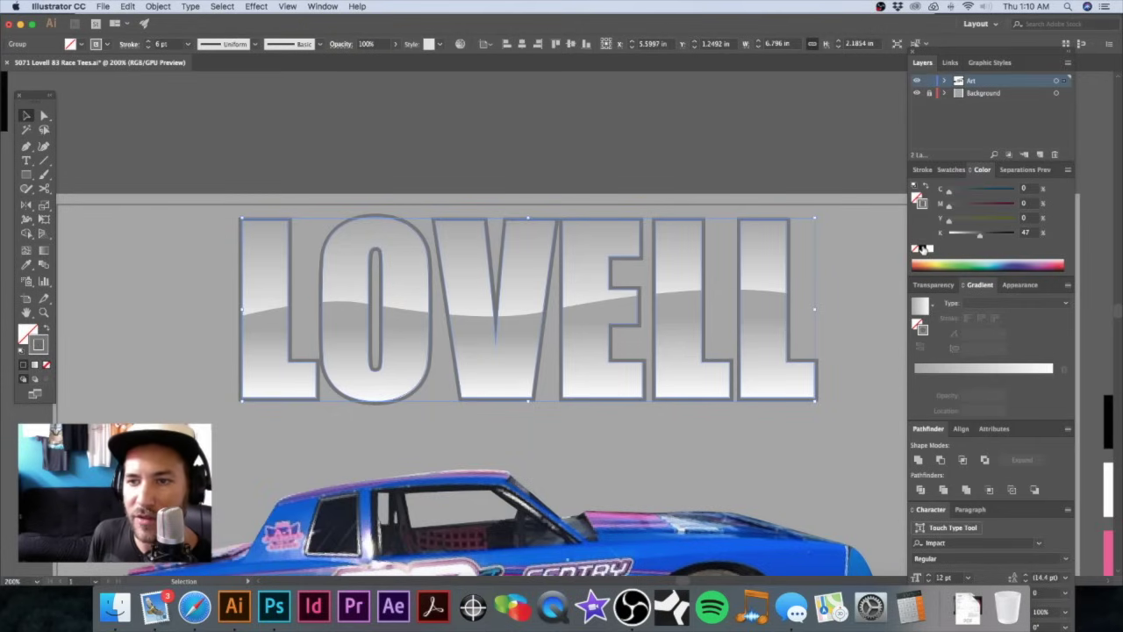
{"action": "left_click", "coordinate": [150, 46]}
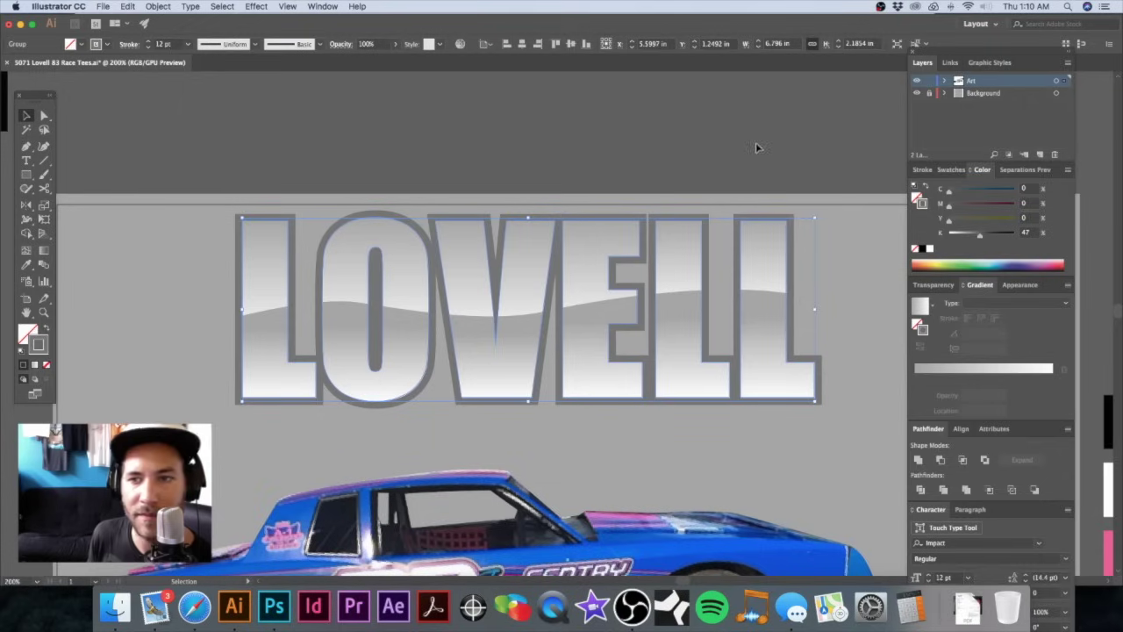
{"action": "left_click", "coordinate": [923, 250]}
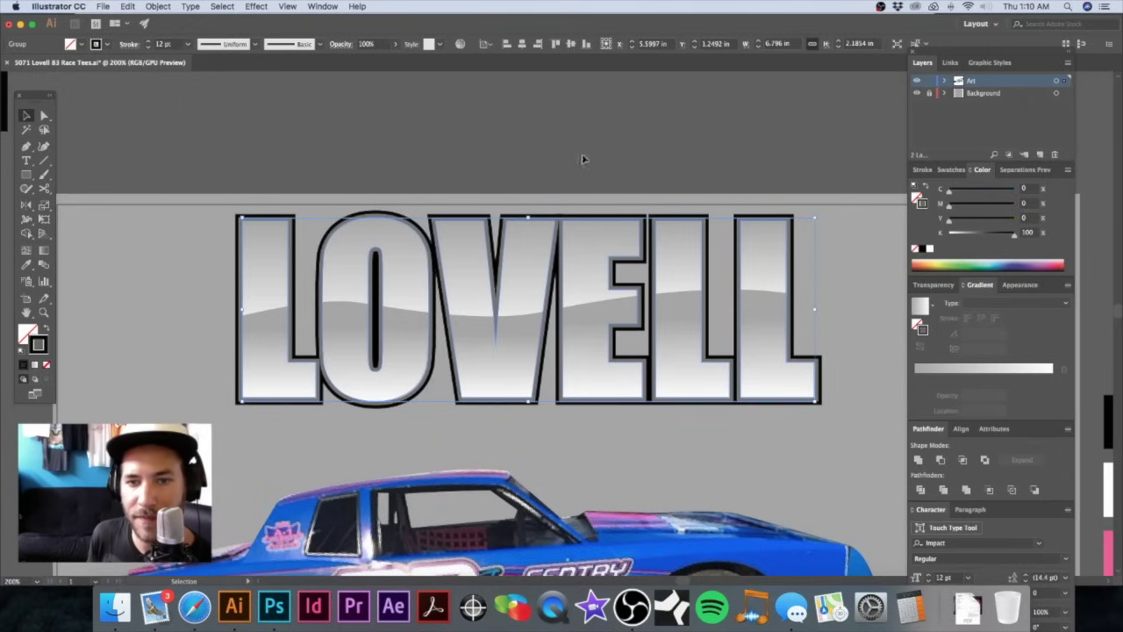
Step: Set the rear black outline's stroke weight to 18 pt
{"action": "left_click", "coordinate": [150, 46]}
{"action": "left_click", "coordinate": [150, 46]}
{"action": "left_click", "coordinate": [150, 45]}
{"action": "left_click", "coordinate": [150, 45]}
{"action": "left_click", "coordinate": [150, 46]}
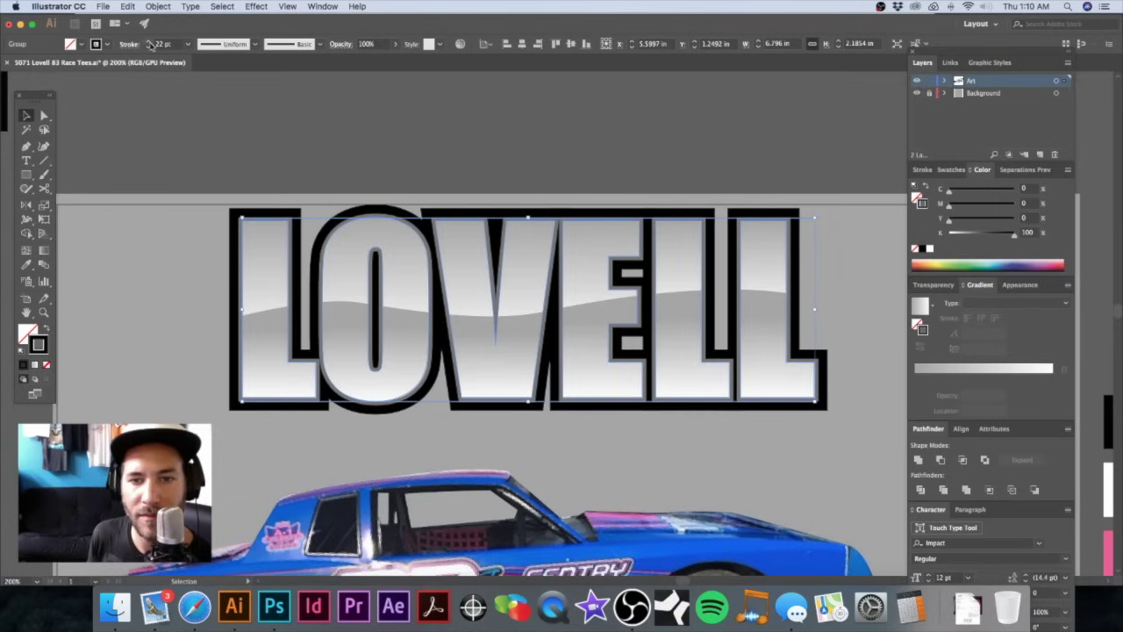
{"action": "left_click", "coordinate": [150, 47]}
{"action": "left_click", "coordinate": [150, 47]}
{"action": "left_click", "coordinate": [150, 47]}
{"action": "left_click", "coordinate": [150, 47]}
Step: Compare the outlined LOVELL lettering with the reference T-shirt designs beside the artboard
{"action": "left_click", "coordinate": [497, 354], "text": "alt+super"}
{"action": "left_click", "coordinate": [497, 353], "text": "alt+super"}
{"action": "left_click", "coordinate": [496, 354], "text": "alt+super"}
{"action": "left_click_drag", "start_coordinate": [271, 286], "coordinate": [175, 300]}
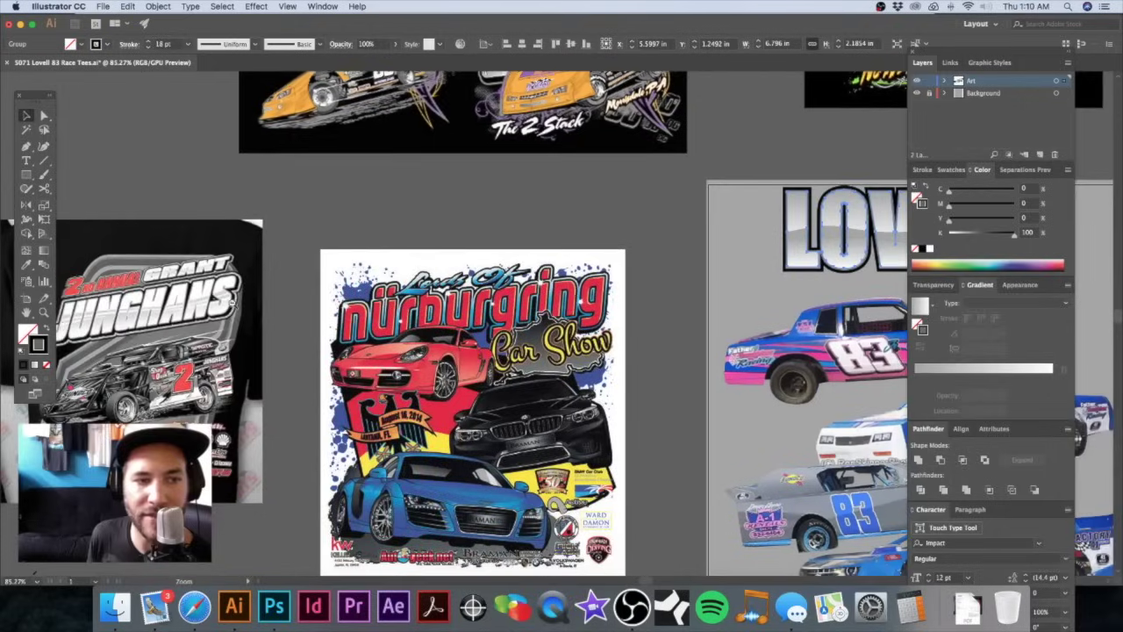
{"action": "left_click_drag", "start_coordinate": [762, 232], "coordinate": [333, 237]}
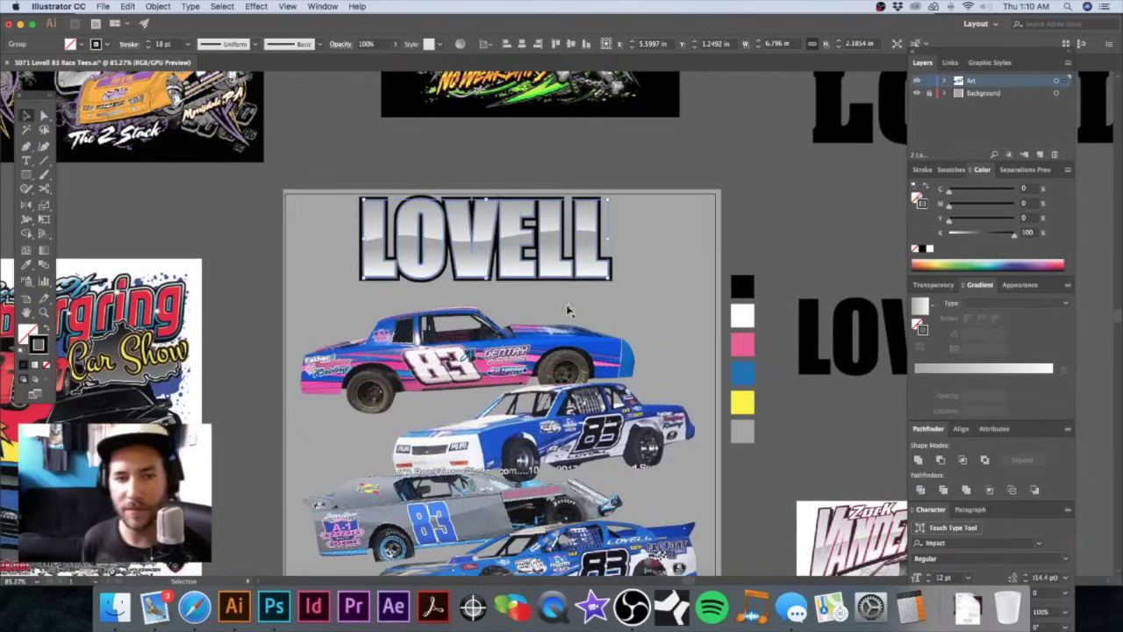
{"action": "left_click_drag", "start_coordinate": [557, 307], "coordinate": [597, 294]}
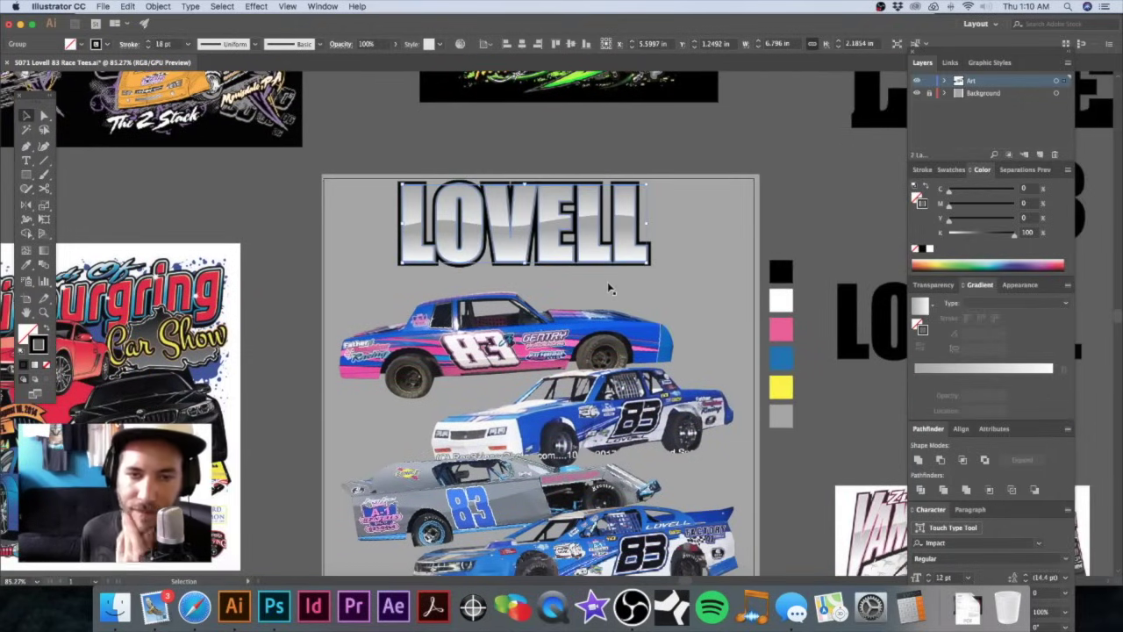
{"action": "left_click_drag", "start_coordinate": [536, 259], "coordinate": [244, 78]}
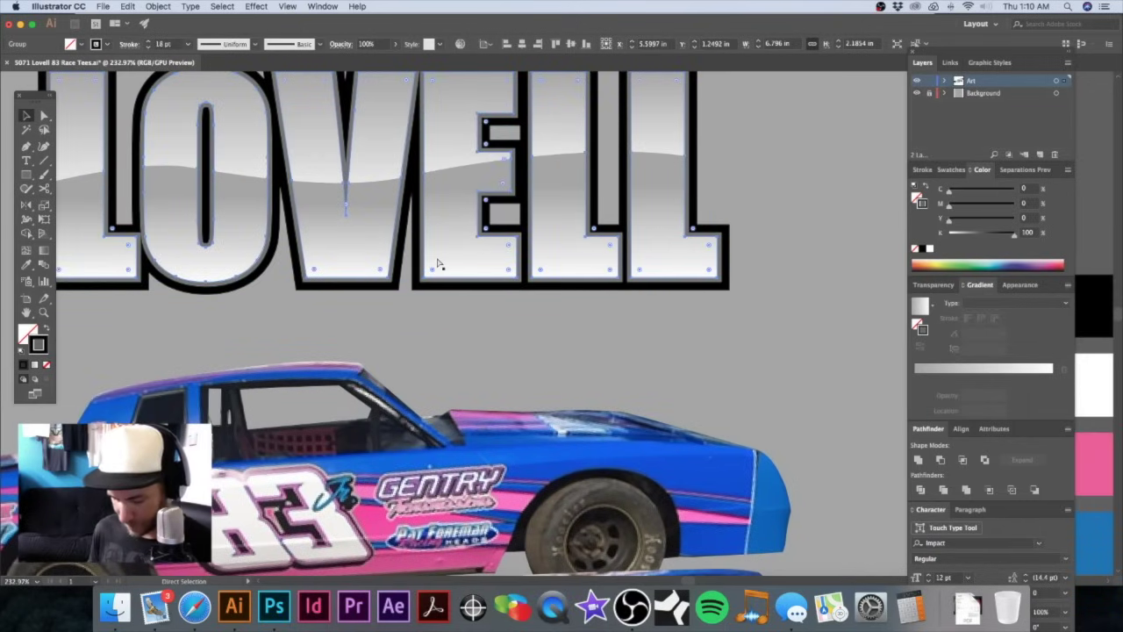
{"action": "key", "text": "super+v"}
{"action": "key", "text": "super+f"}
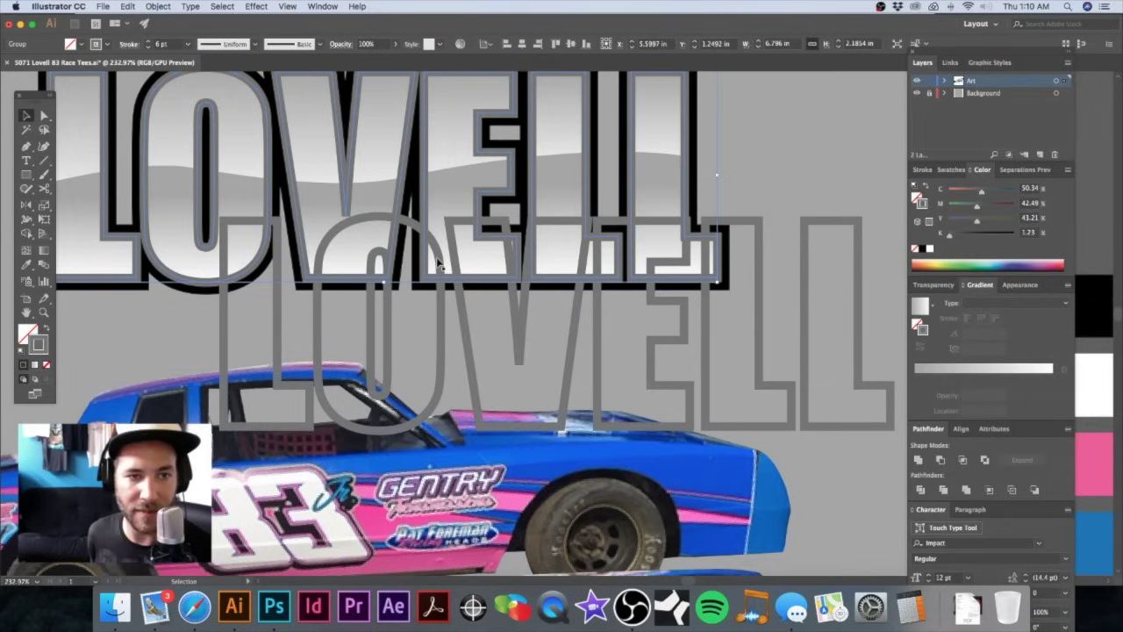
{"action": "key", "text": "super+z"}
{"action": "key", "text": "super+z"}
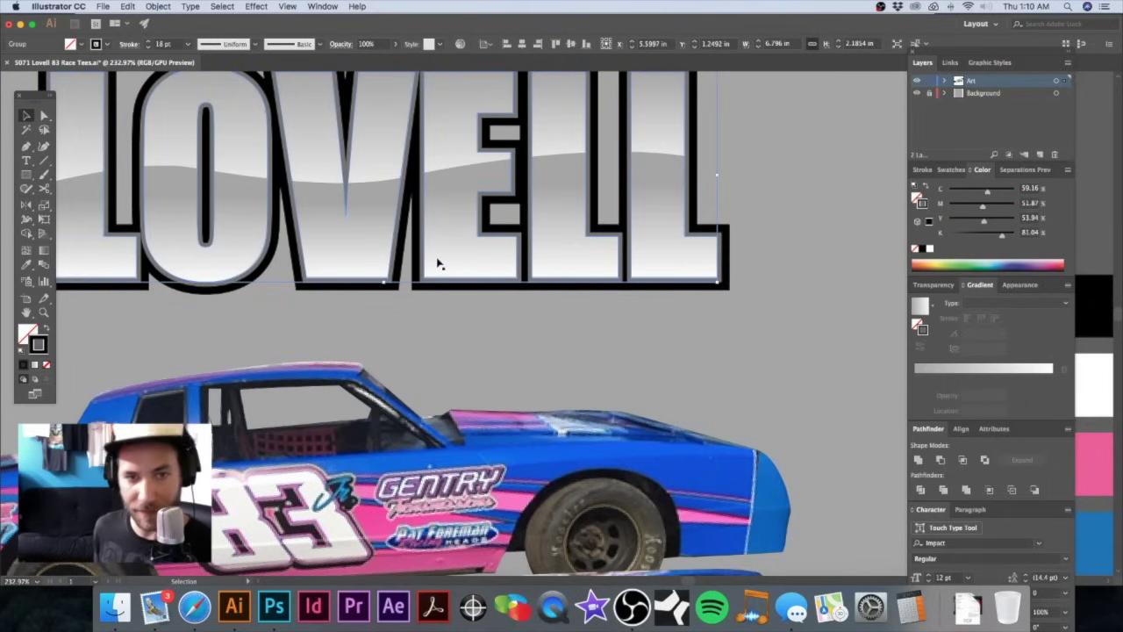
Step: Paste a copy of the black outline behind the lettering as a drop shadow, offset about 0.11 in to the right and down
{"action": "key", "text": "super+b"}
{"action": "scroll", "coordinate": [439, 264], "scroll_direction": "up", "scroll_amount": 2}
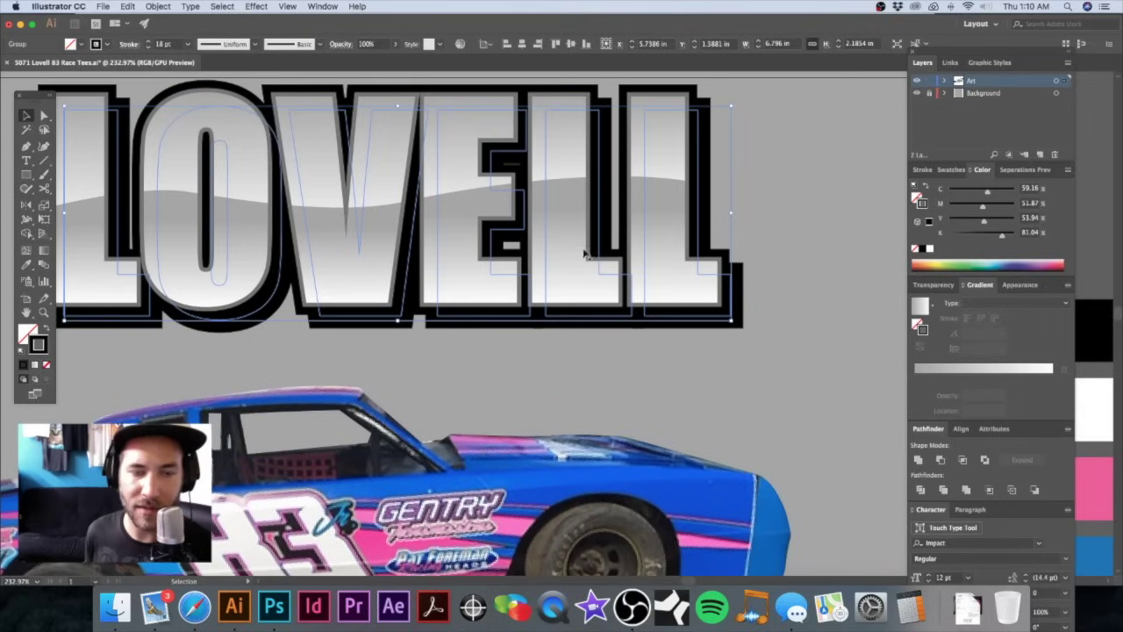
{"action": "key", "text": "Up"}
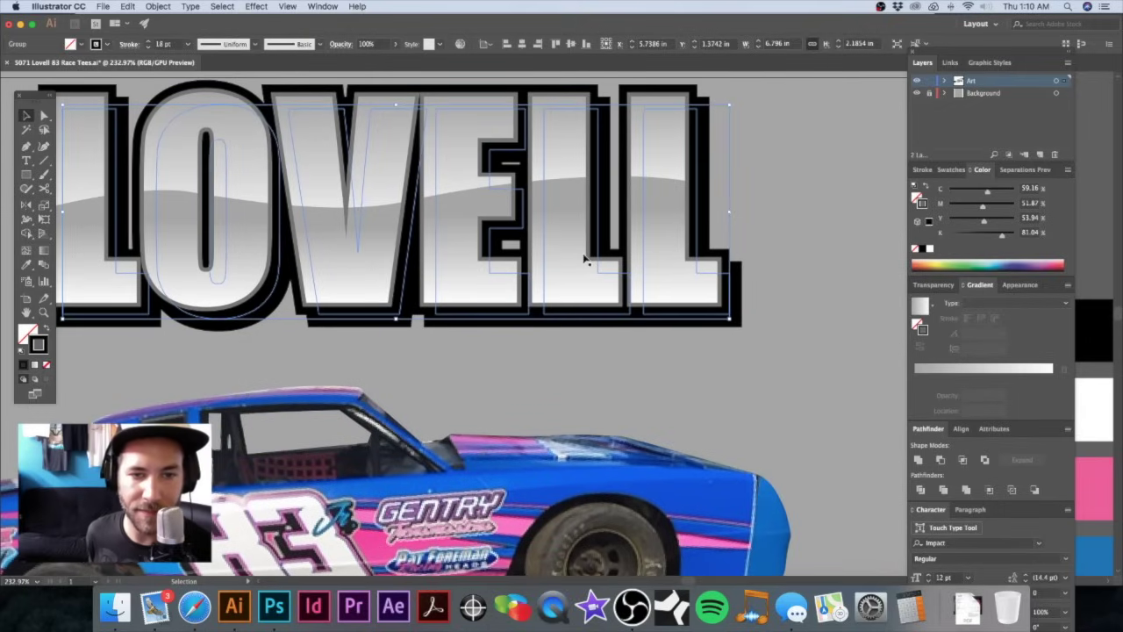
{"action": "key", "text": "Up"}
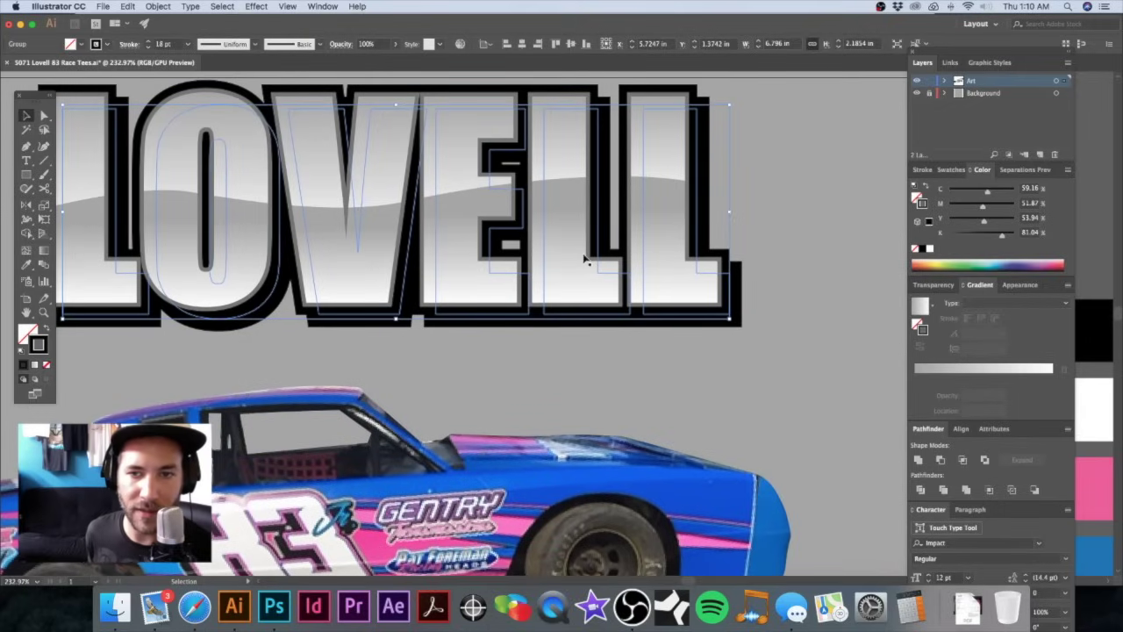
{"action": "key", "text": "Up"}
{"action": "scroll", "coordinate": [586, 259], "scroll_direction": "down", "scroll_amount": 5}
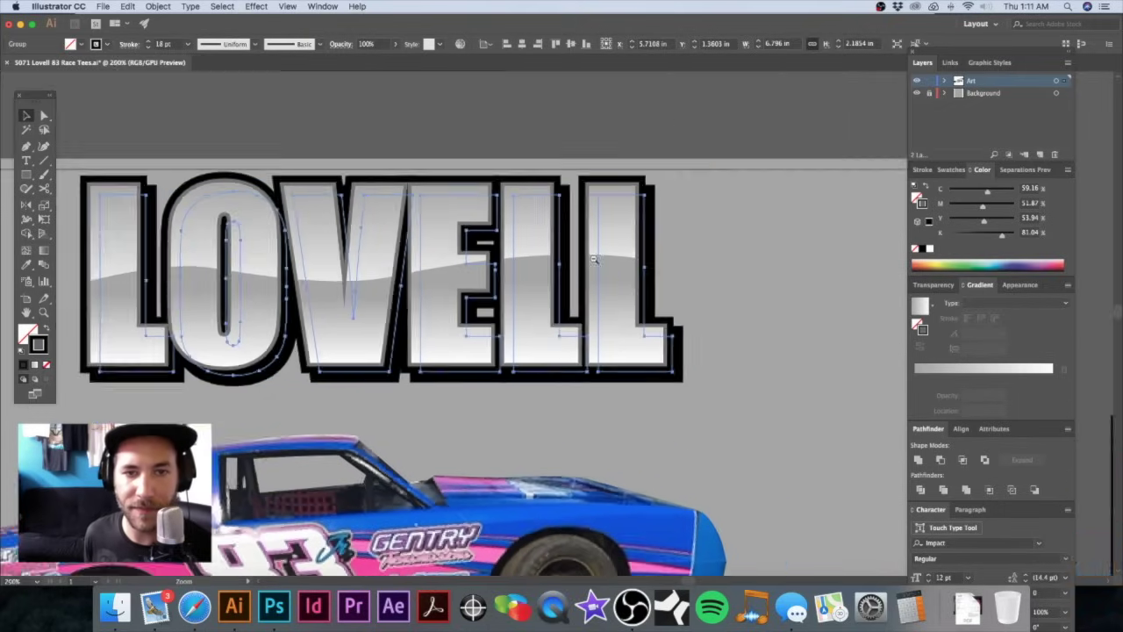
{"action": "key", "text": "v"}
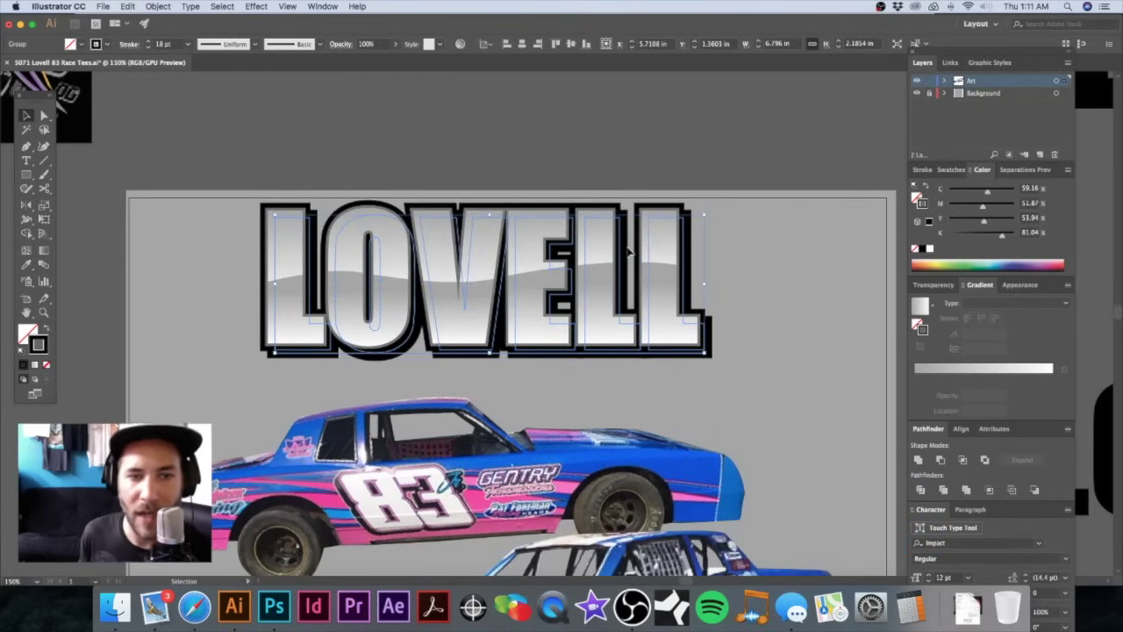
{"action": "left_click", "coordinate": [621, 134]}
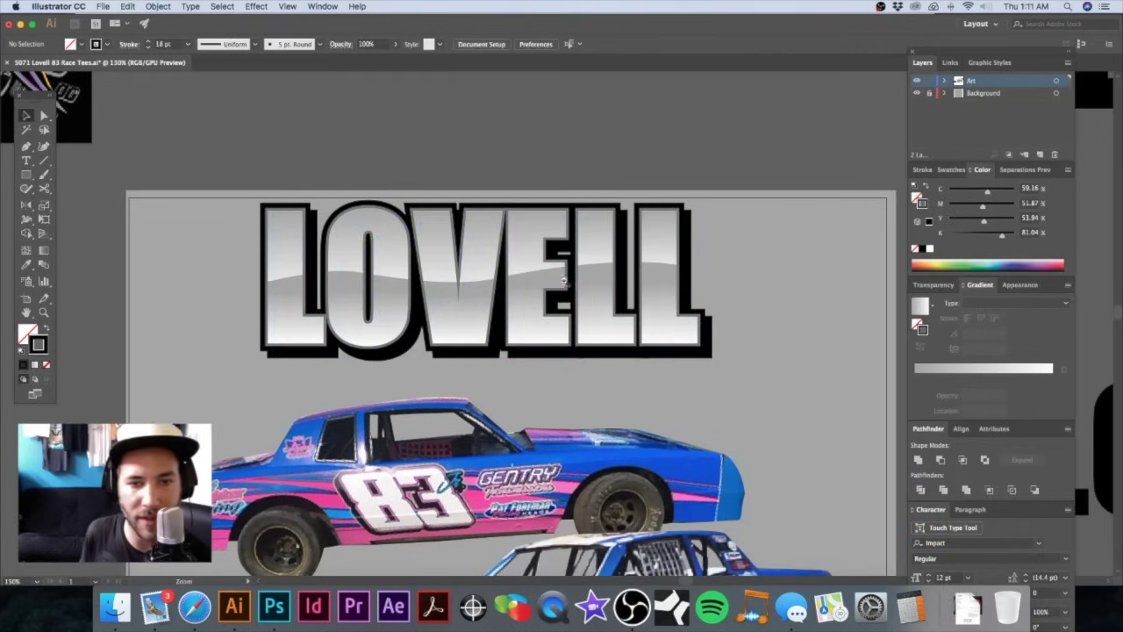
{"action": "scroll", "coordinate": [564, 281], "scroll_direction": "down", "scroll_amount": 3}
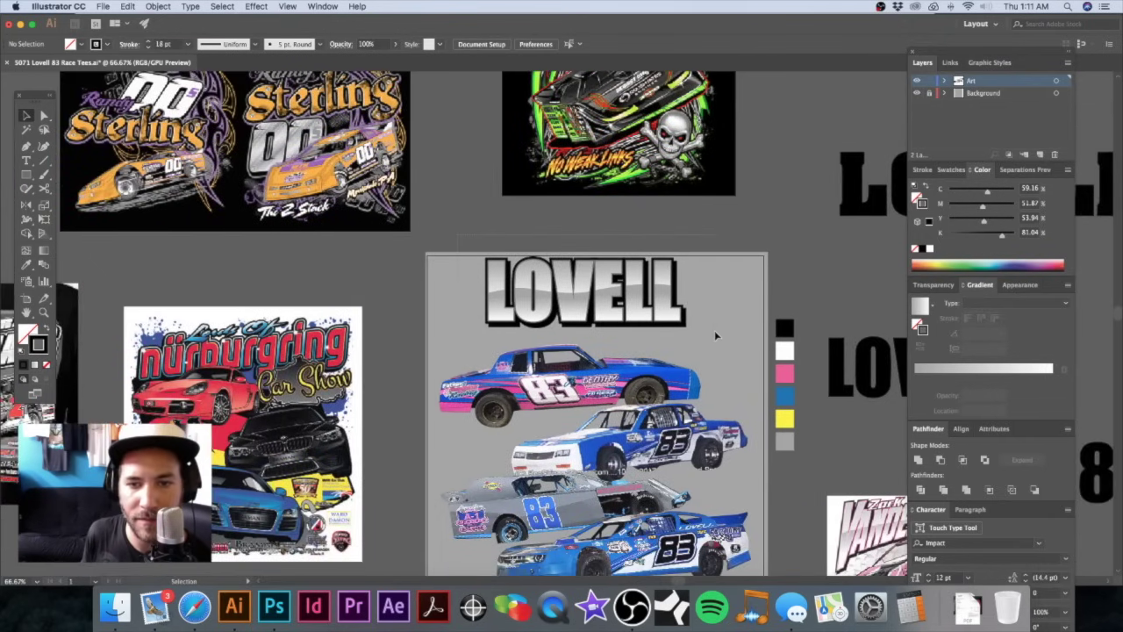
{"action": "left_click", "coordinate": [714, 330]}
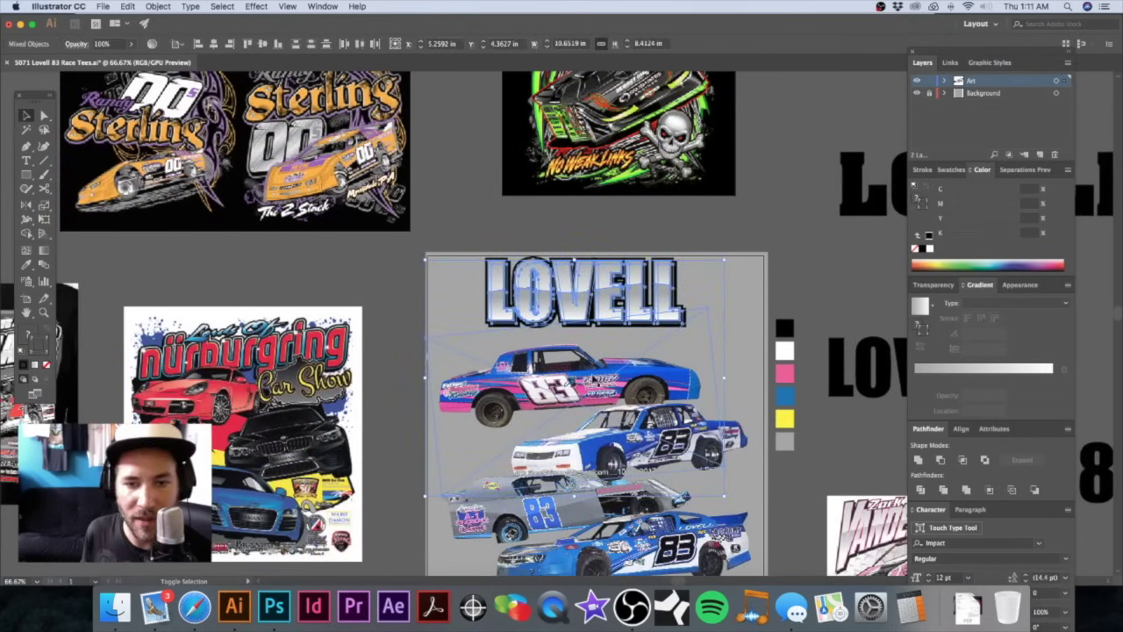
{"action": "left_click", "coordinate": [758, 219]}
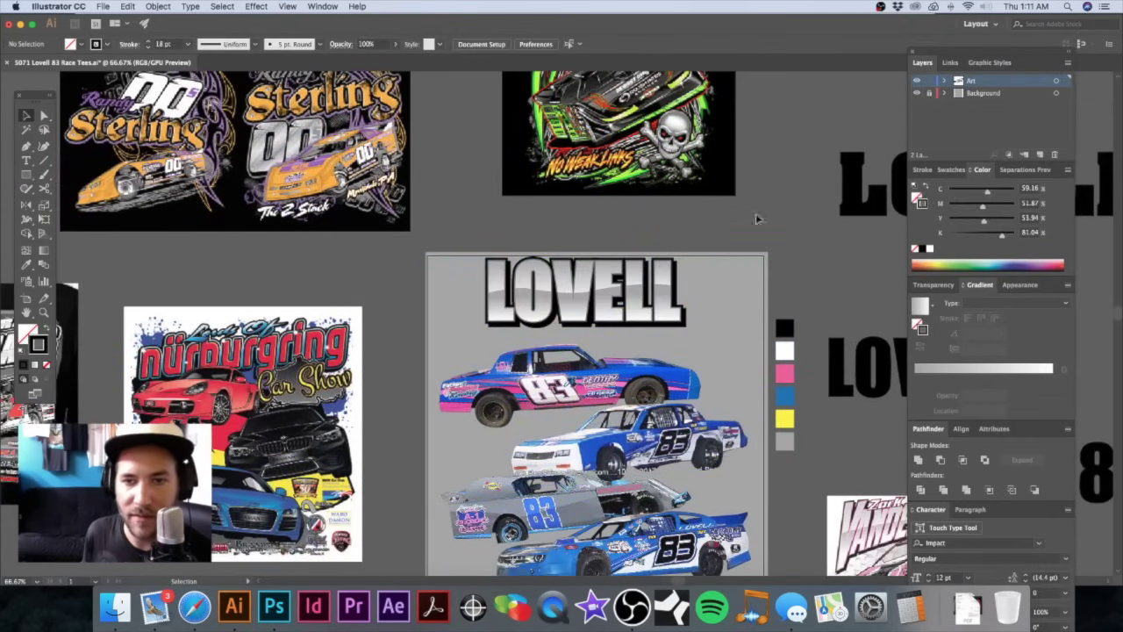
Step: Lock the four race car images inside the Art layer
{"action": "left_click", "coordinate": [944, 80]}
{"action": "scroll", "coordinate": [983, 114], "scroll_direction": "down", "scroll_amount": 3}
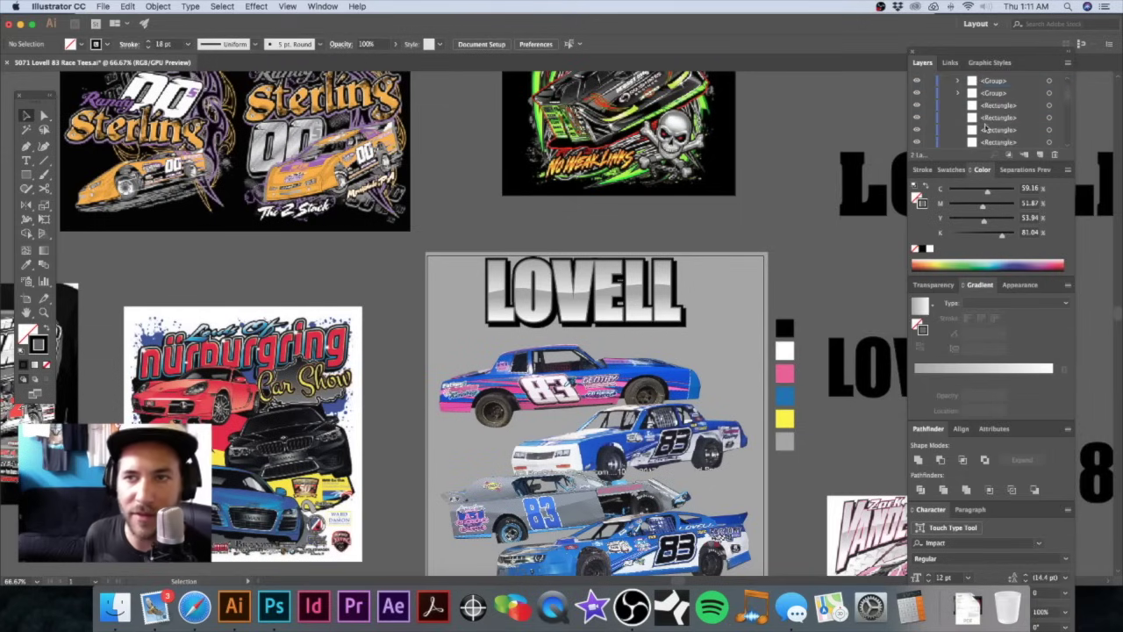
{"action": "left_click", "coordinate": [660, 391]}
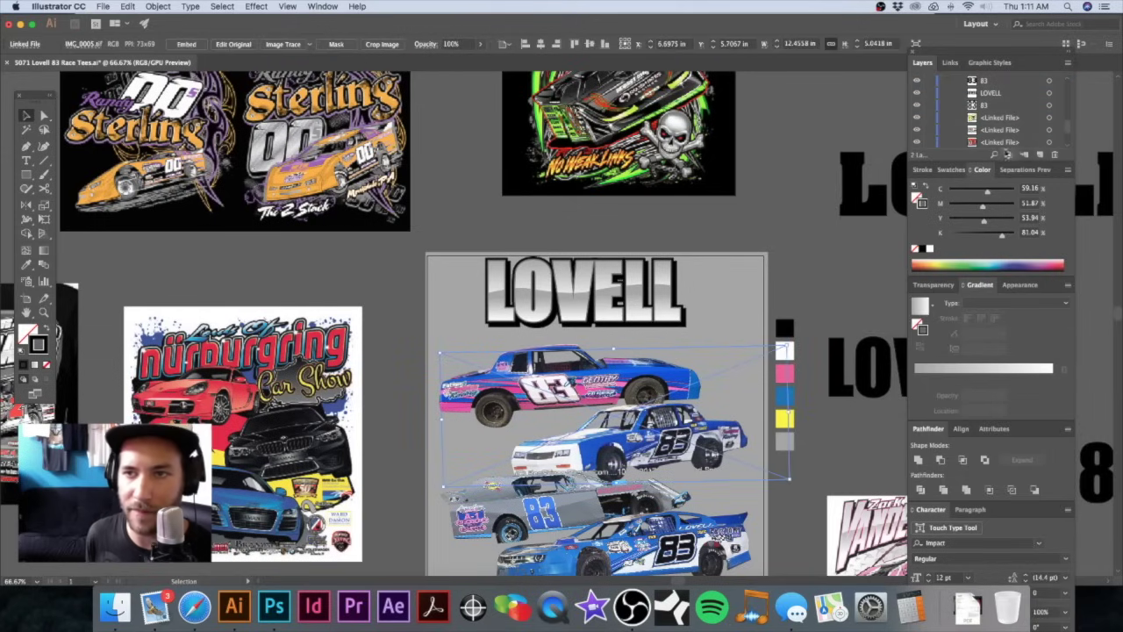
{"action": "scroll", "coordinate": [998, 123], "scroll_direction": "down", "scroll_amount": 3}
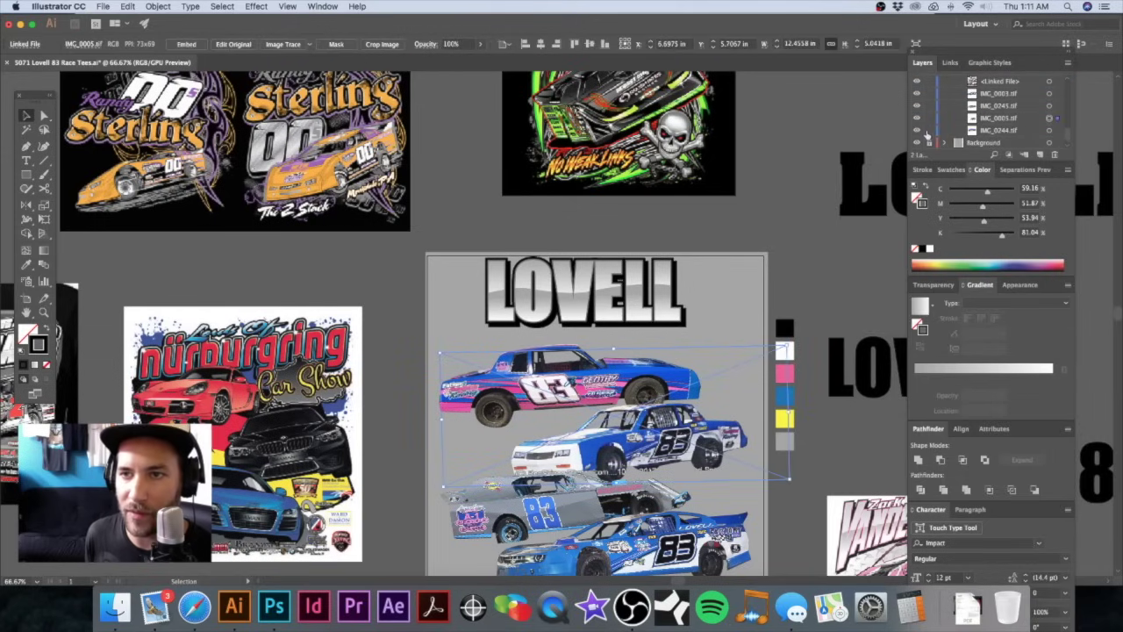
{"action": "left_click", "coordinate": [705, 235]}
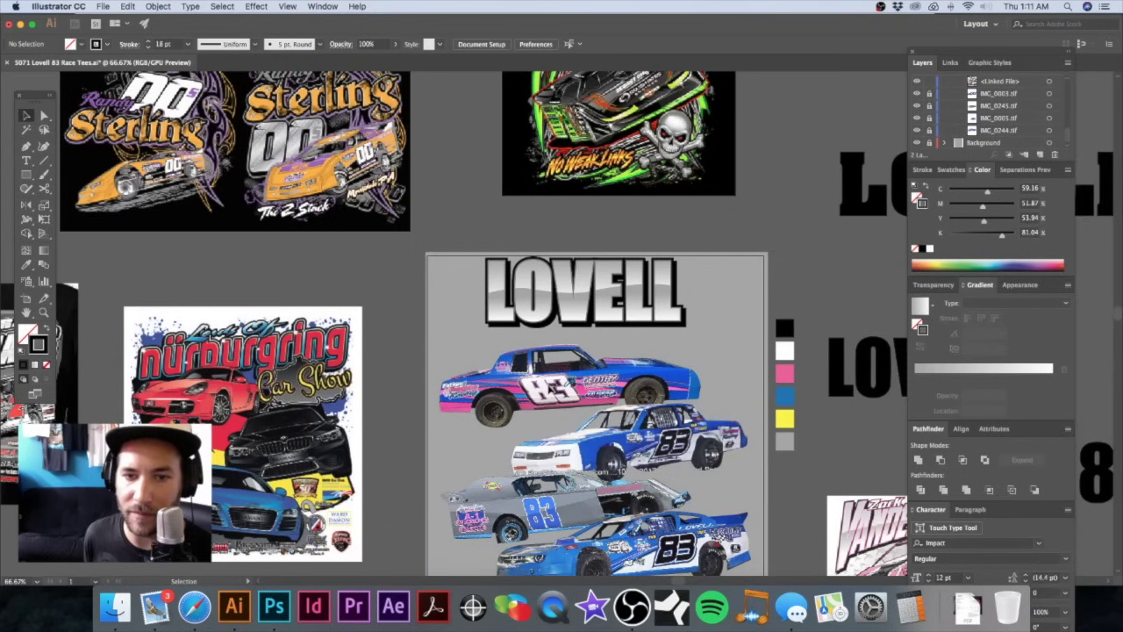
Step: Select all pieces of the LOVELL lettering and try stretching them horizontally to about 9.82 in wide
{"action": "left_click_drag", "start_coordinate": [653, 360], "coordinate": [669, 334]}
{"action": "left_click_drag", "start_coordinate": [489, 212], "coordinate": [722, 300]}
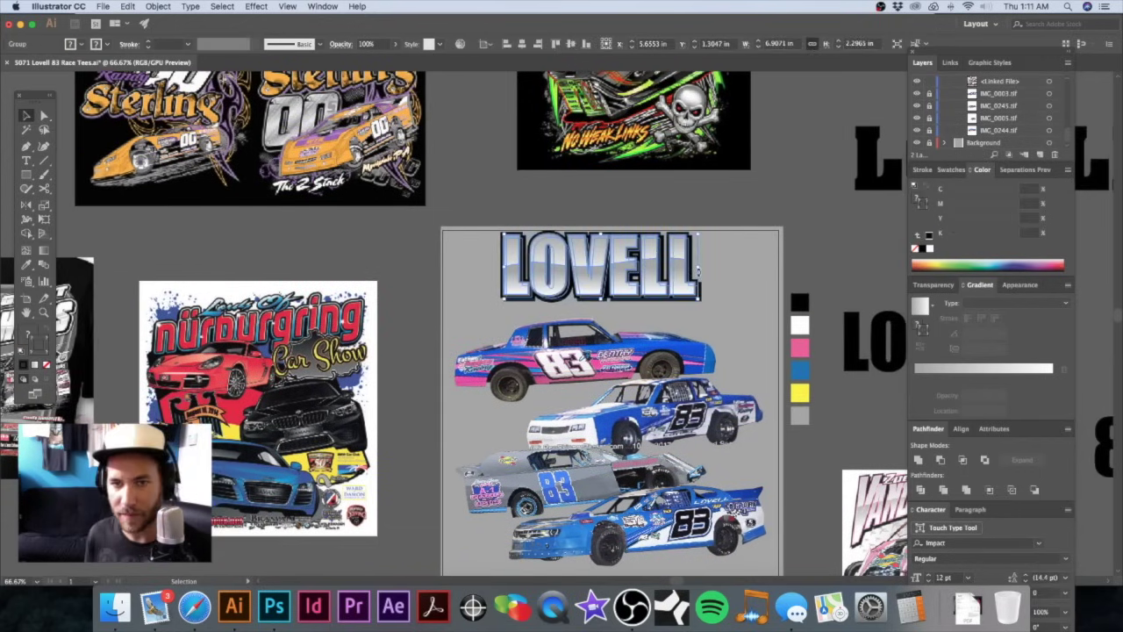
{"action": "left_click_drag", "start_coordinate": [699, 268], "coordinate": [740, 274]}
{"action": "key", "text": "super+z"}
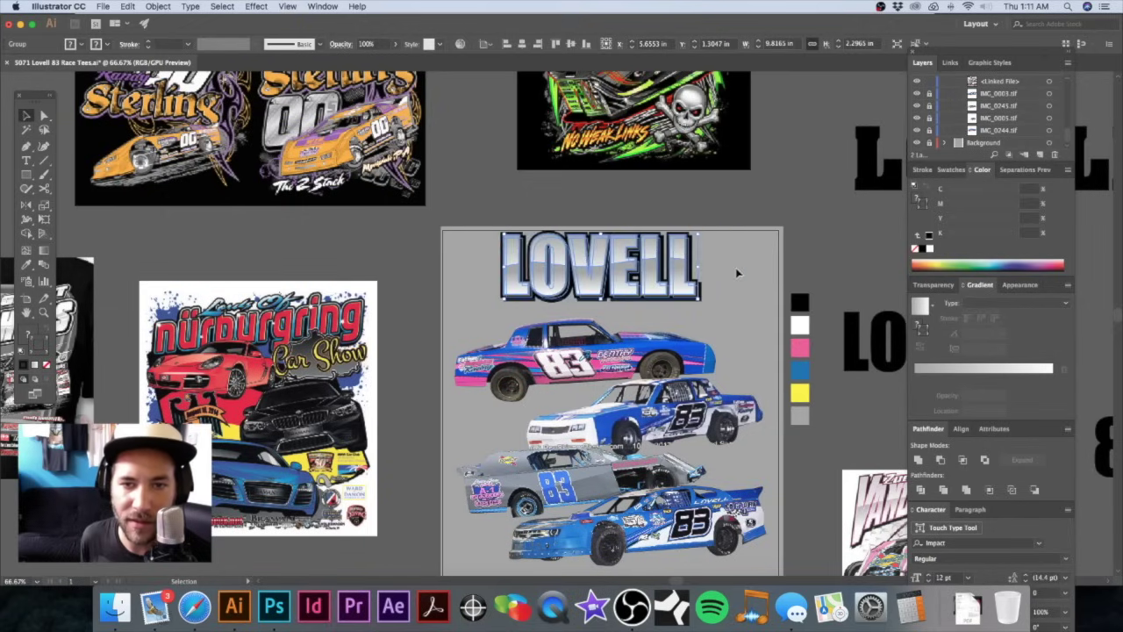
{"action": "left_click", "coordinate": [732, 218]}
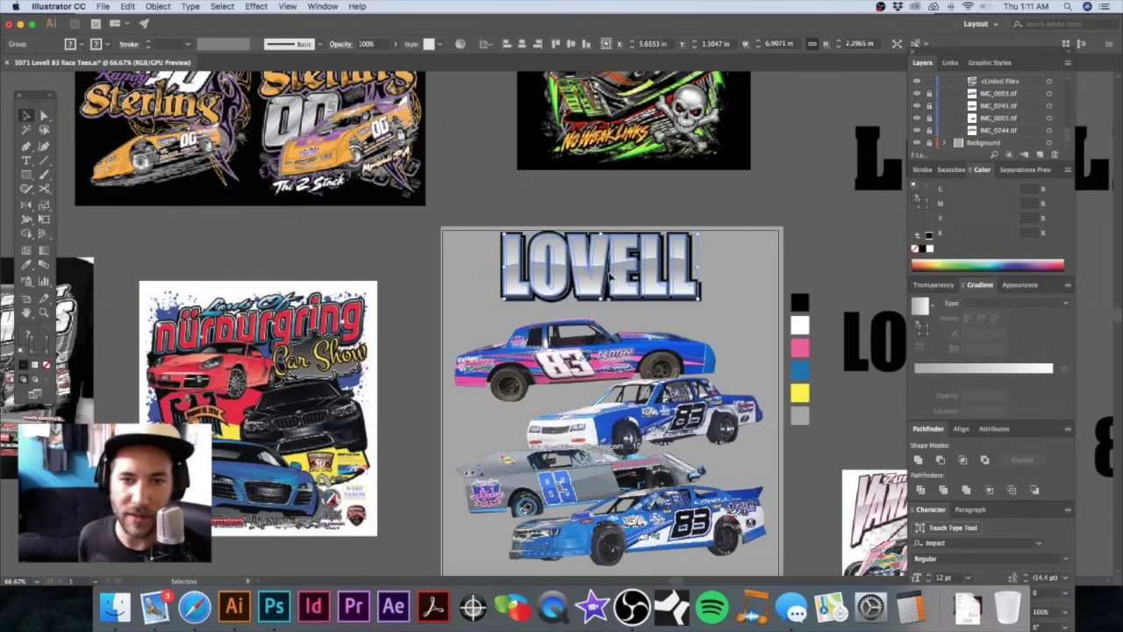
Step: Select the outline and shadow group of the LOVELL lettering and paste a copy of it in place behind the lettering
{"action": "left_click_drag", "start_coordinate": [602, 254], "coordinate": [777, 216]}
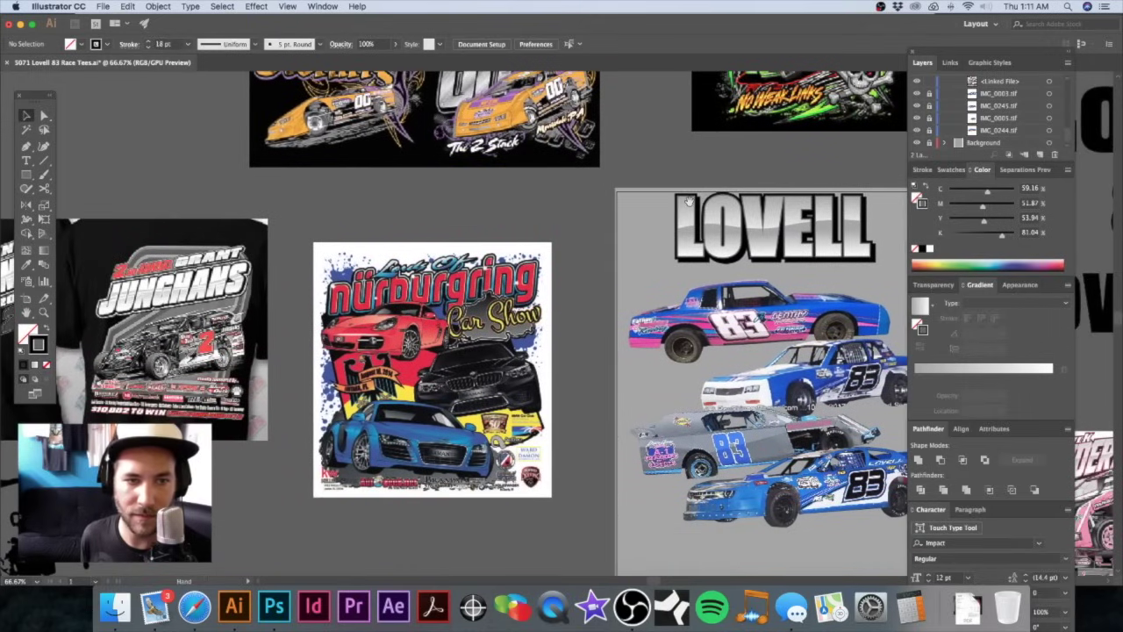
{"action": "left_click_drag", "start_coordinate": [688, 201], "coordinate": [573, 214]}
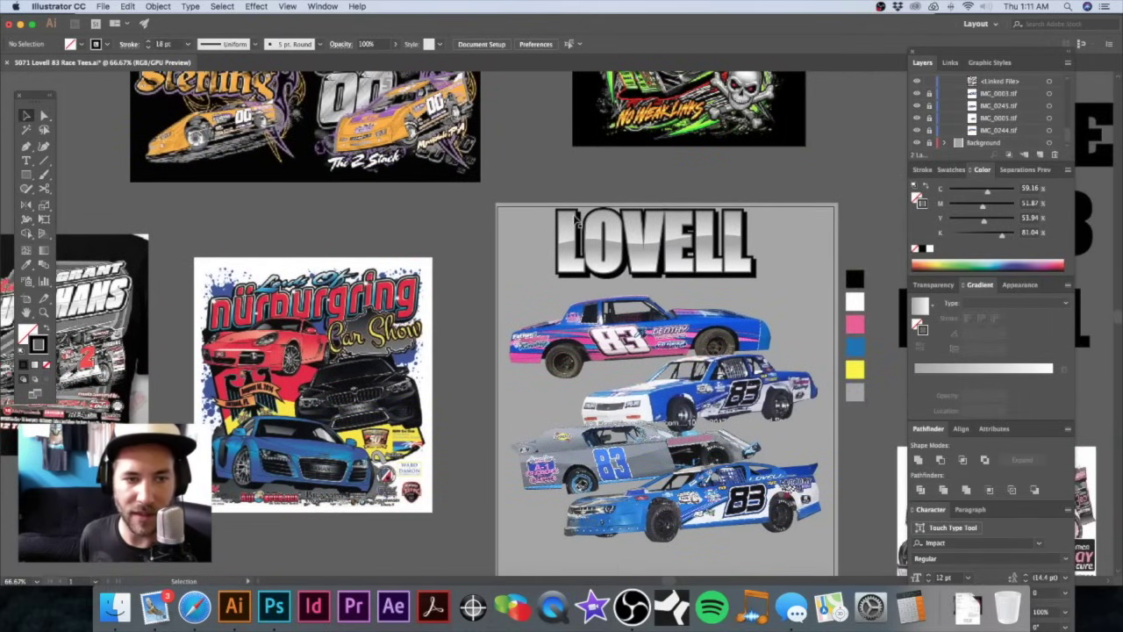
{"action": "scroll", "coordinate": [612, 230], "scroll_direction": "right", "scroll_amount": 5}
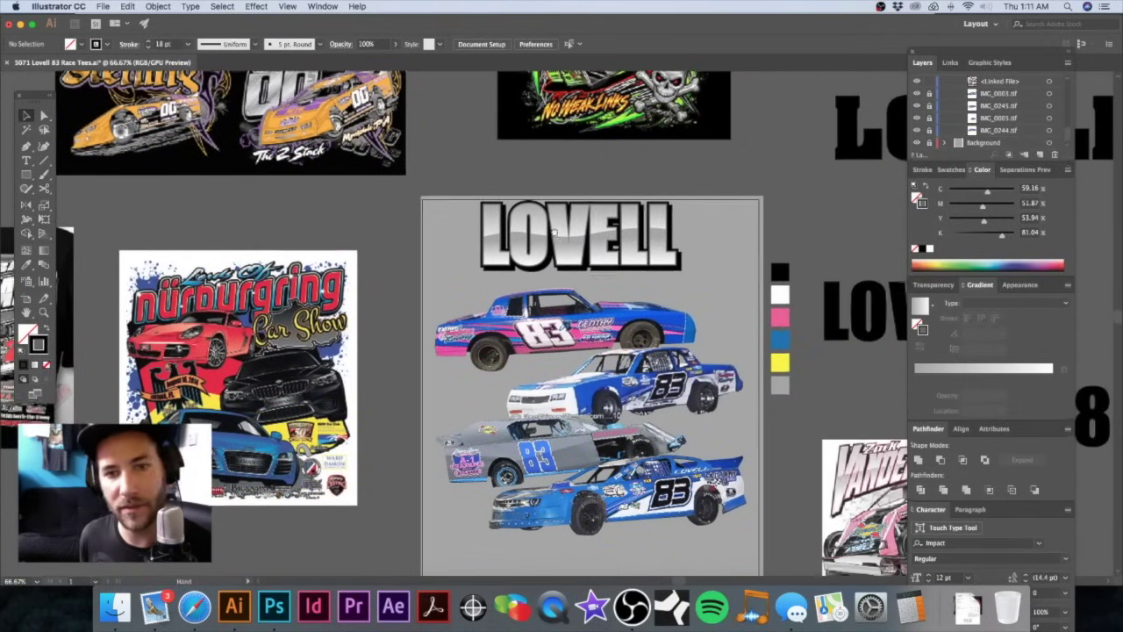
{"action": "scroll", "coordinate": [579, 246], "scroll_direction": "right", "scroll_amount": 2}
{"action": "scroll", "coordinate": [574, 249], "scroll_direction": "up", "scroll_amount": 3}
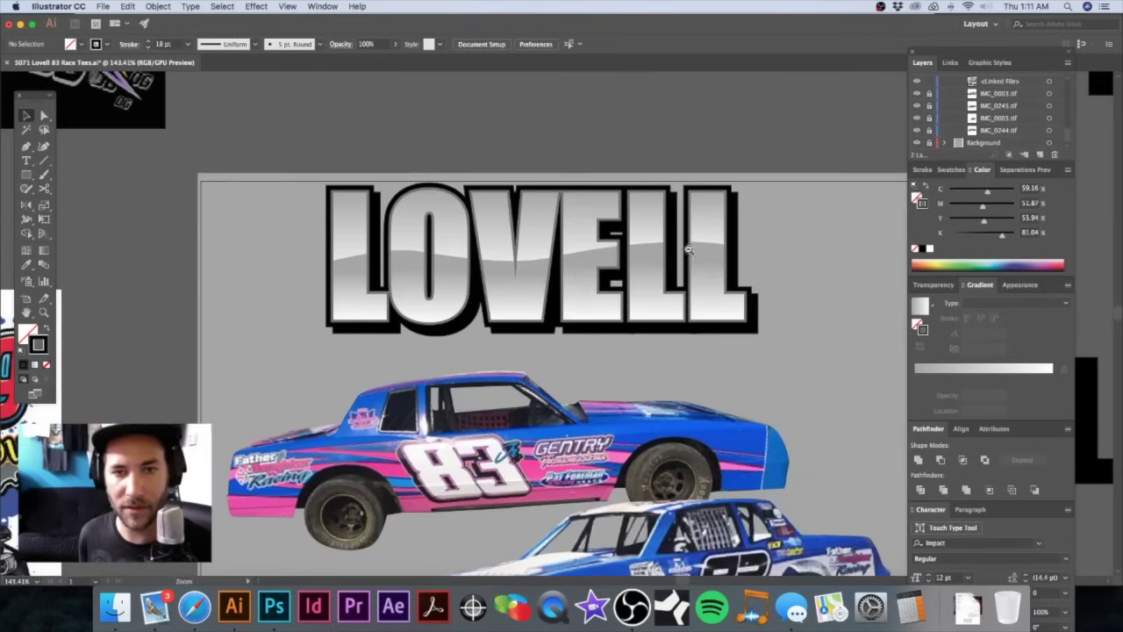
{"action": "left_click", "coordinate": [579, 245]}
{"action": "left_click_drag", "start_coordinate": [594, 258], "coordinate": [620, 235]}
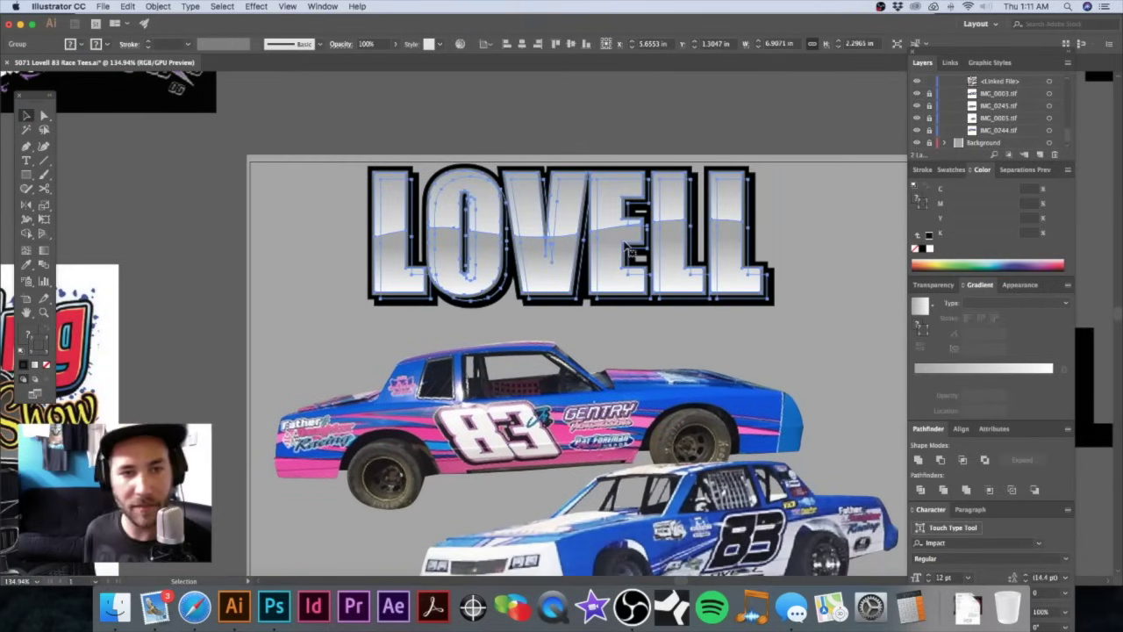
{"action": "key", "text": "a"}
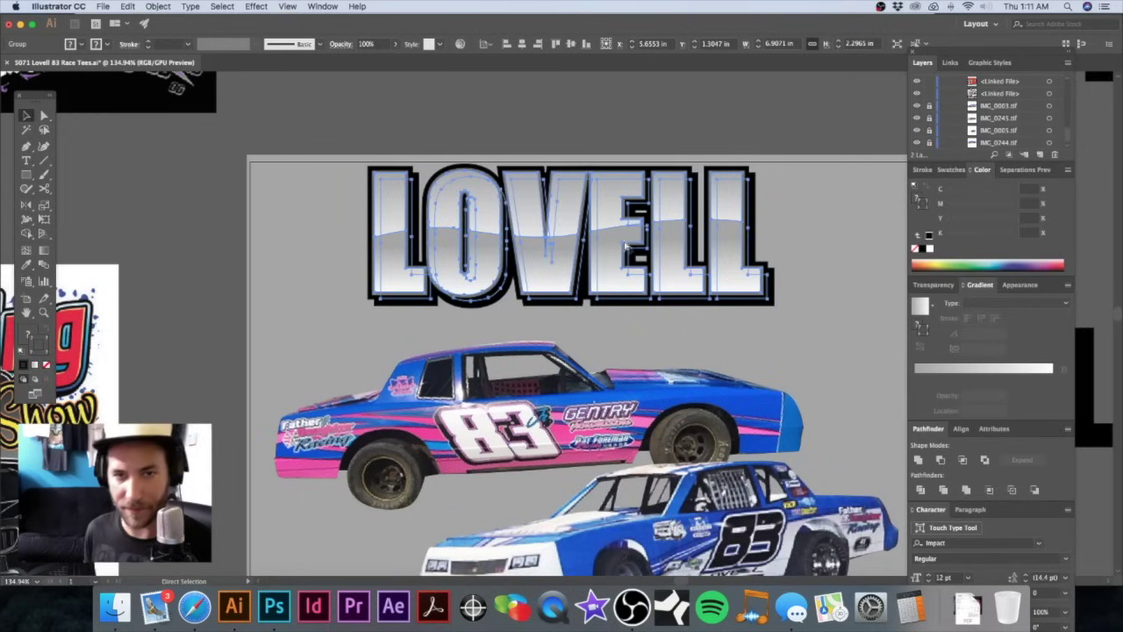
{"action": "key", "text": "v"}
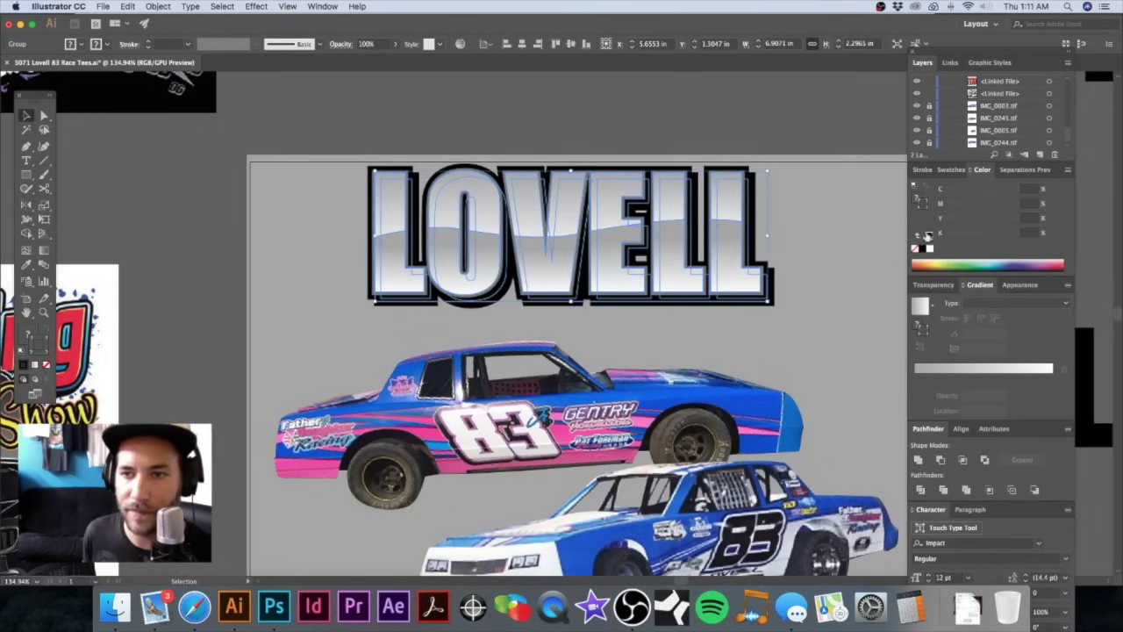
Step: Try a white stroke color on the copy behind the LOVELL lettering
{"action": "left_click", "coordinate": [929, 249]}
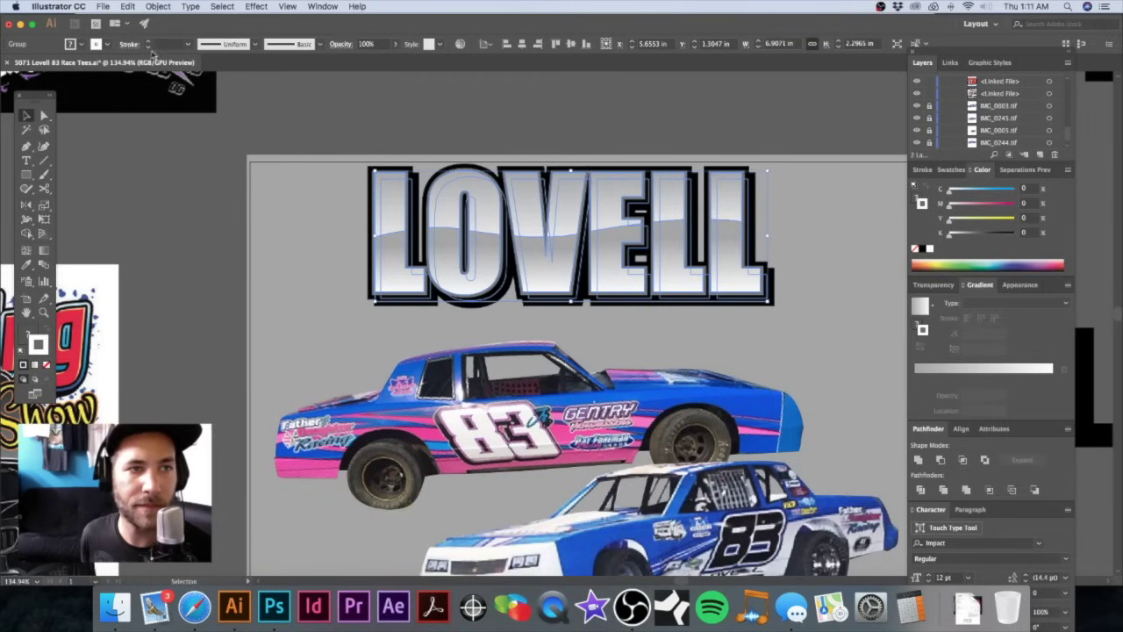
{"action": "left_click", "coordinate": [952, 171]}
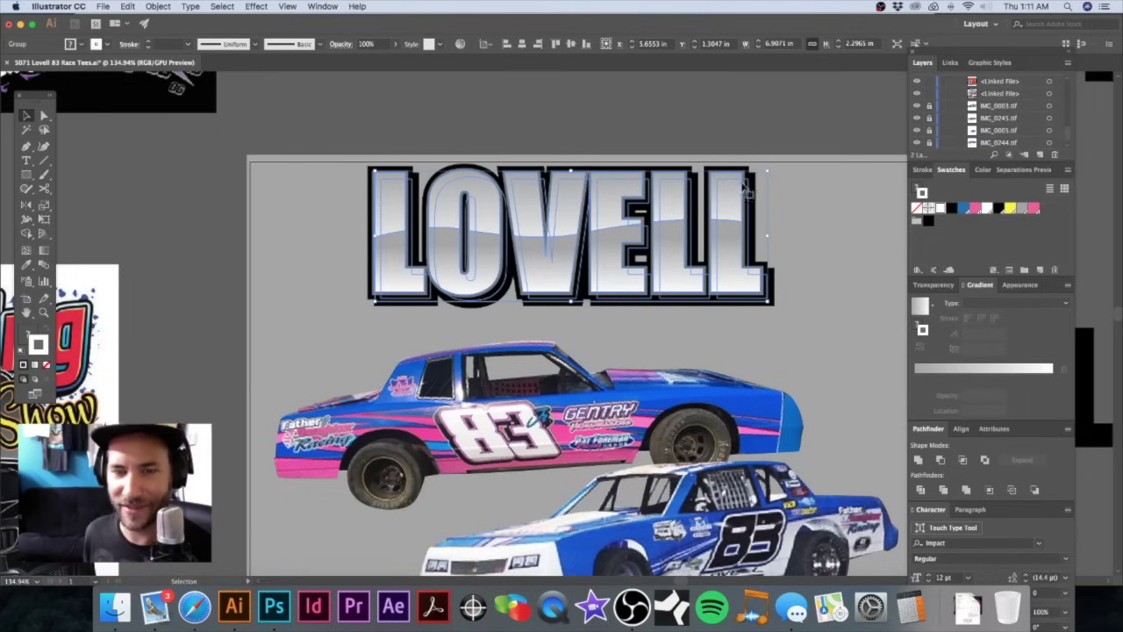
{"action": "key", "text": "z"}
{"action": "left_click", "coordinate": [518, 224]}
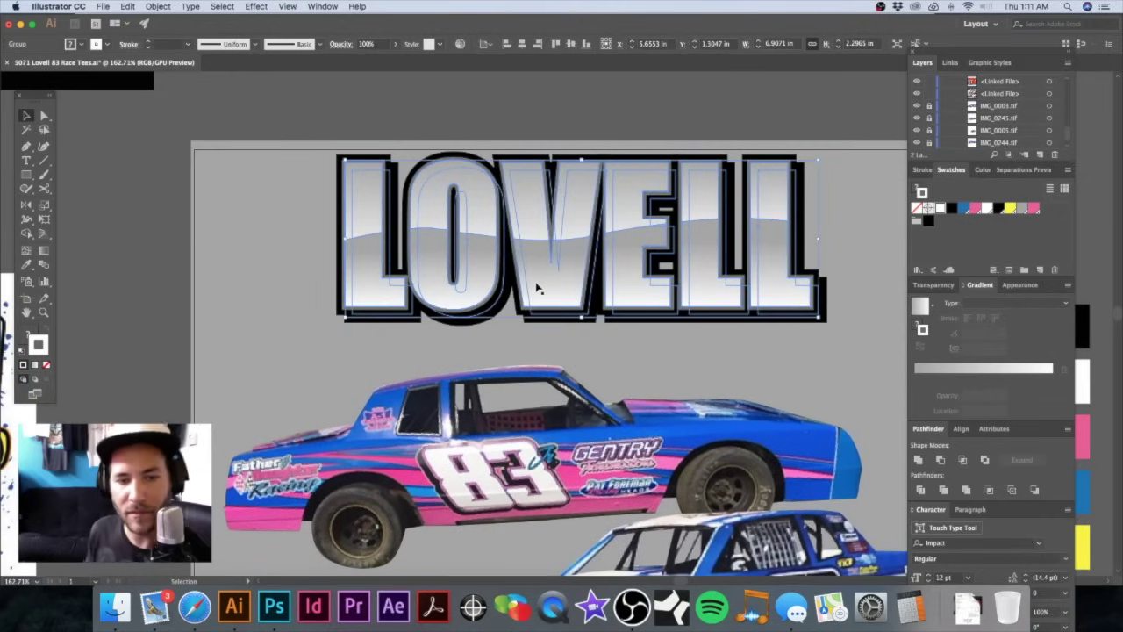
{"action": "scroll", "coordinate": [538, 287], "scroll_direction": "down", "scroll_amount": 1}
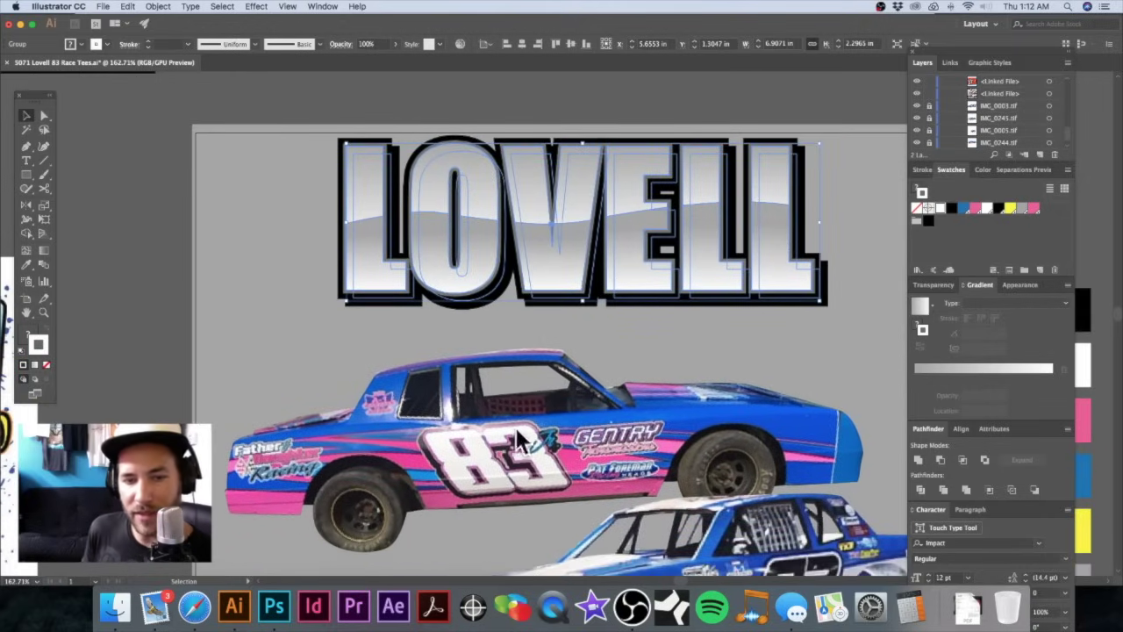
{"action": "key", "text": "super+1"}
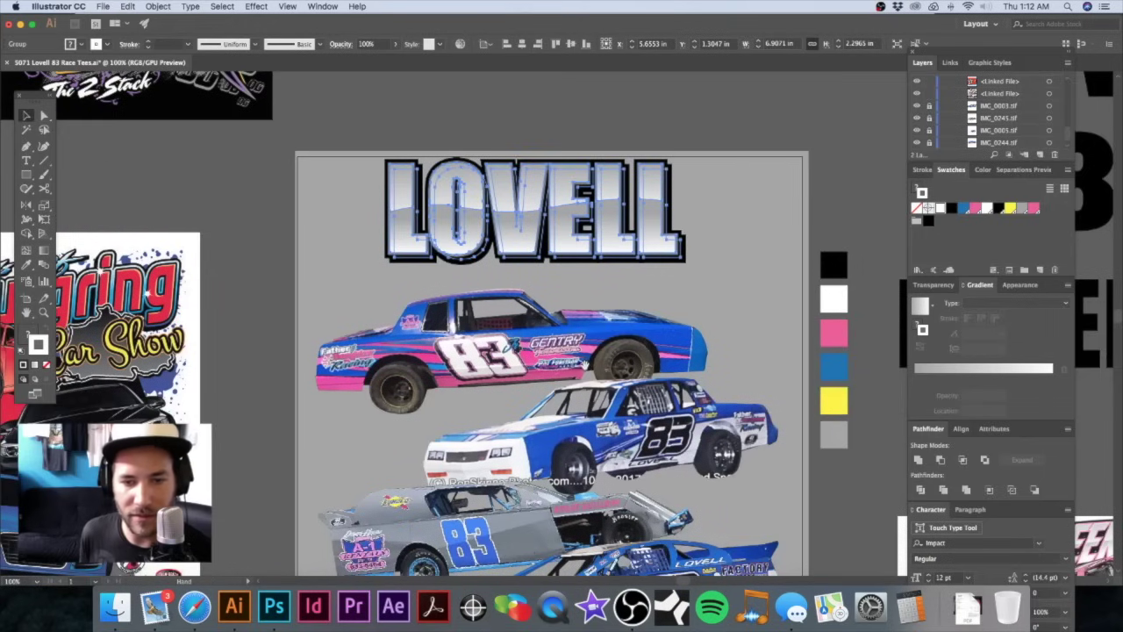
{"action": "scroll", "coordinate": [583, 365], "scroll_direction": "down", "scroll_amount": 5}
{"action": "left_click_drag", "start_coordinate": [525, 256], "coordinate": [527, 392]}
{"action": "left_click_drag", "start_coordinate": [479, 335], "coordinate": [596, 347]}
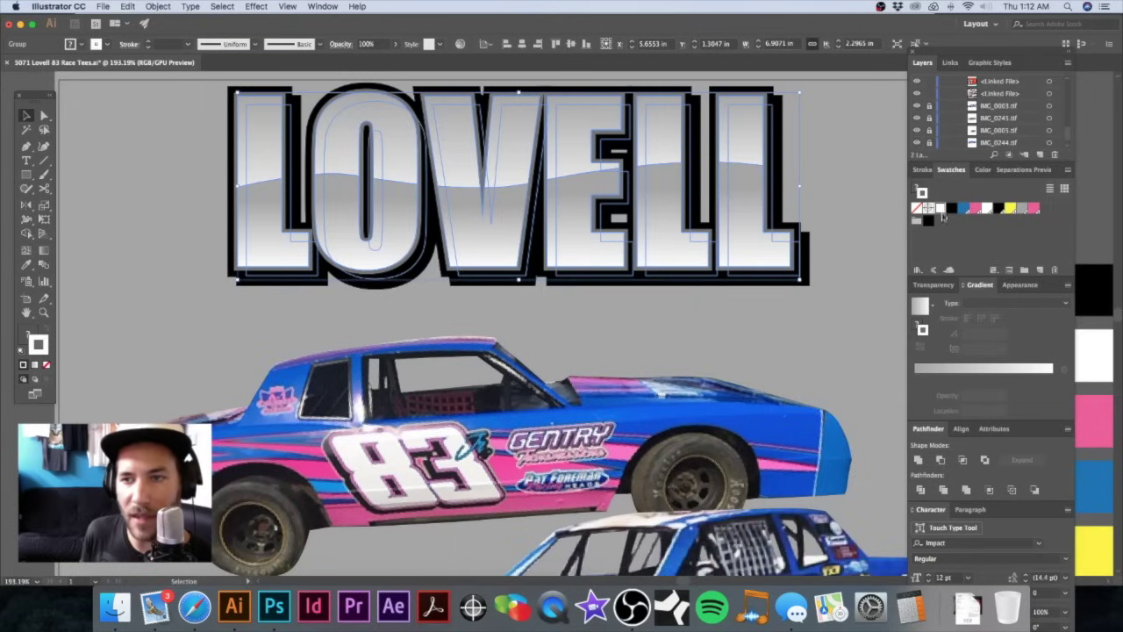
Step: Color the rear copy's stroke with the pink swatch and try stroke weights up to 40 pt
{"action": "left_click", "coordinate": [974, 208]}
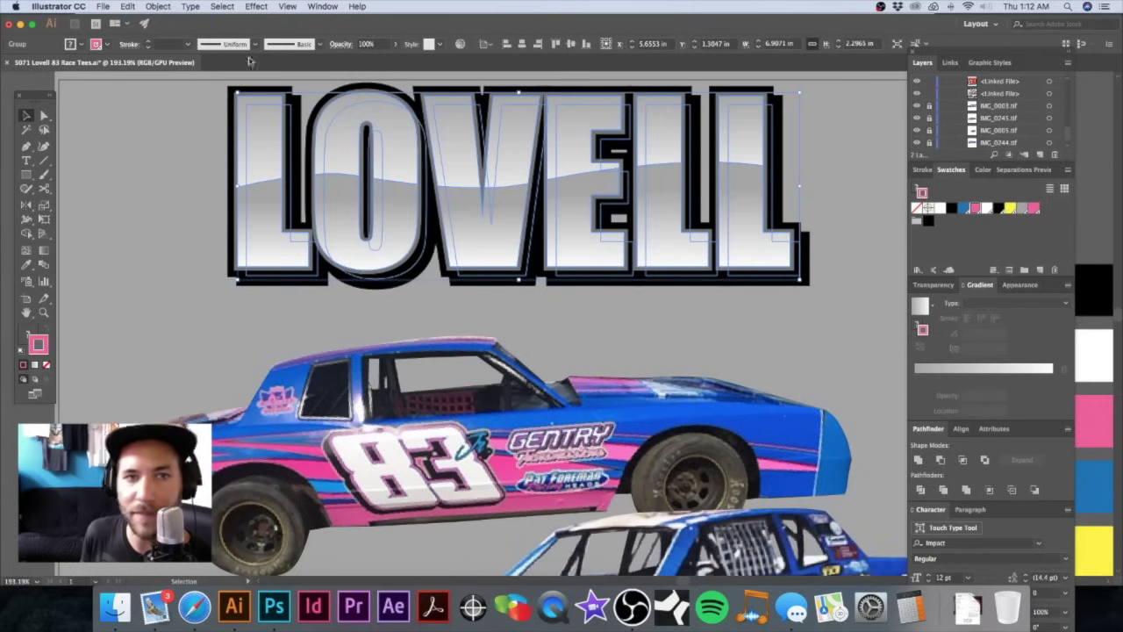
{"action": "left_click", "coordinate": [149, 43]}
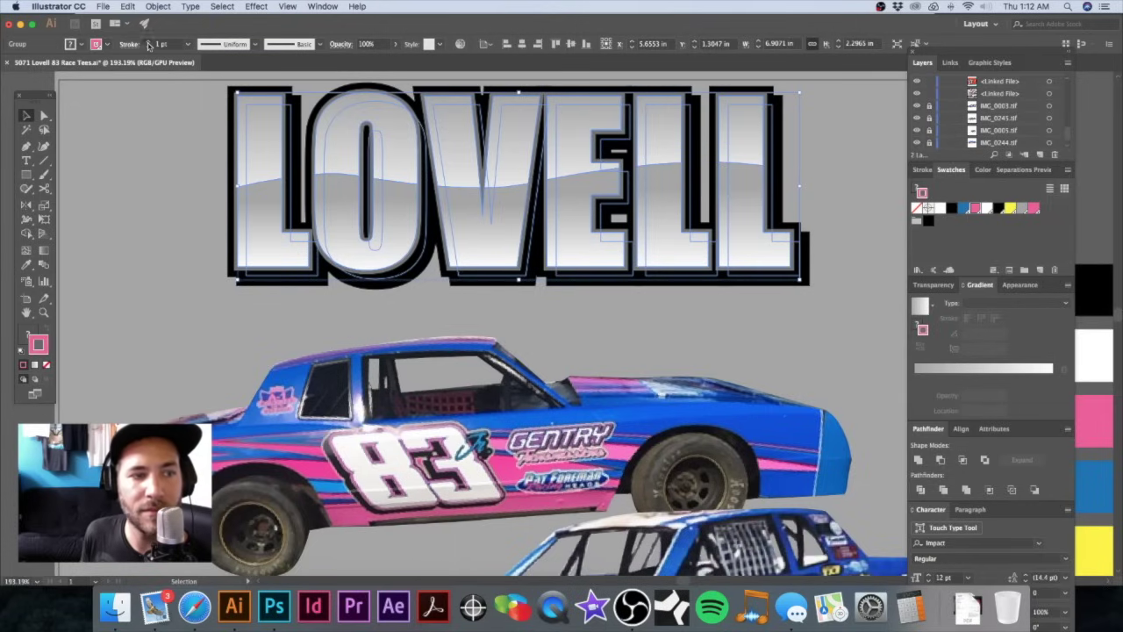
{"action": "scroll", "coordinate": [211, 79], "scroll_direction": "up", "scroll_amount": 2}
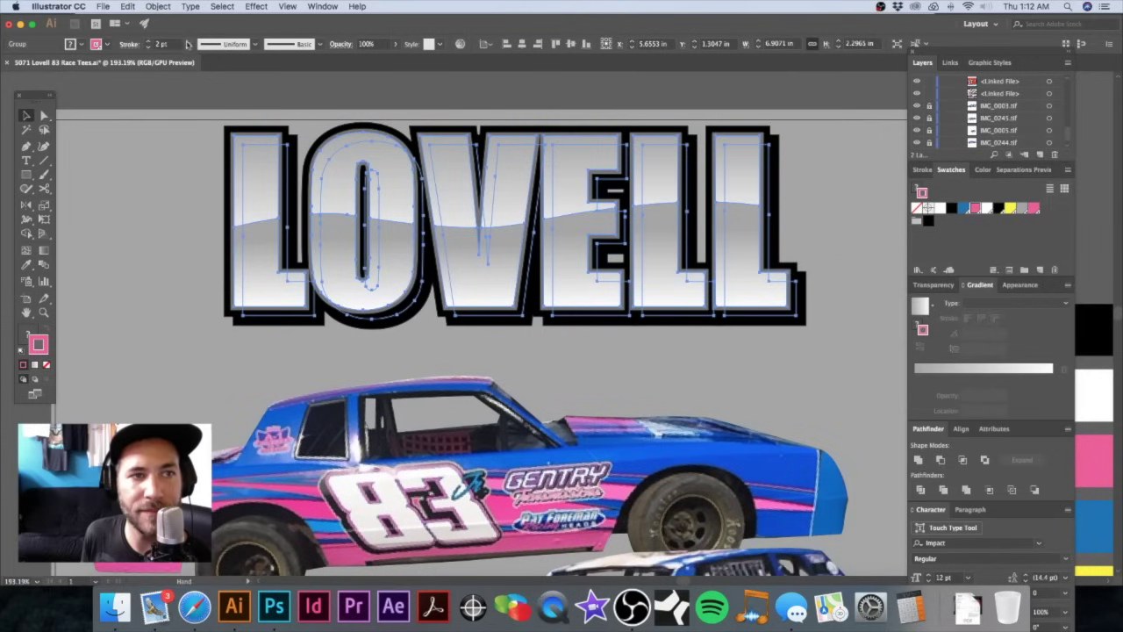
{"action": "left_click", "coordinate": [186, 45]}
{"action": "left_click", "coordinate": [207, 186]}
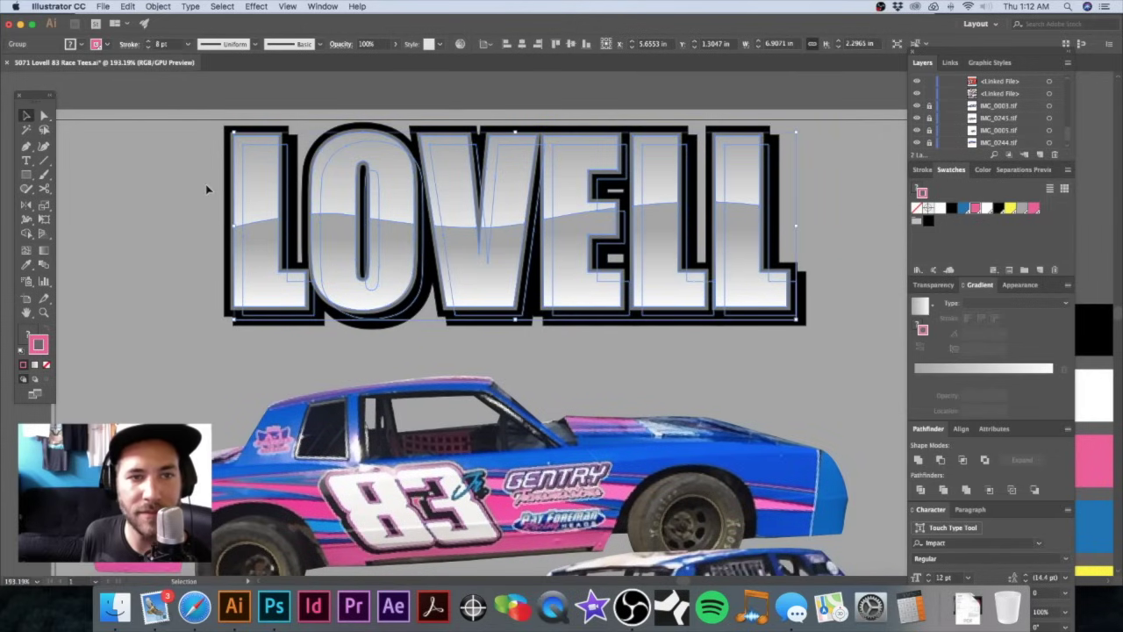
{"action": "left_click", "coordinate": [185, 44]}
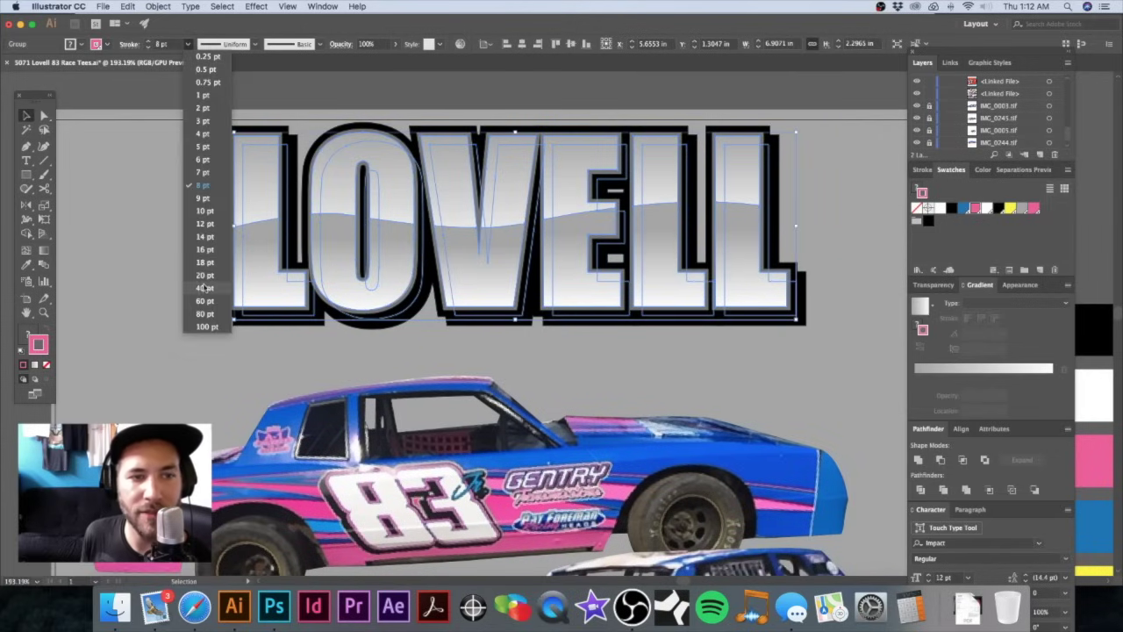
{"action": "left_click", "coordinate": [205, 288]}
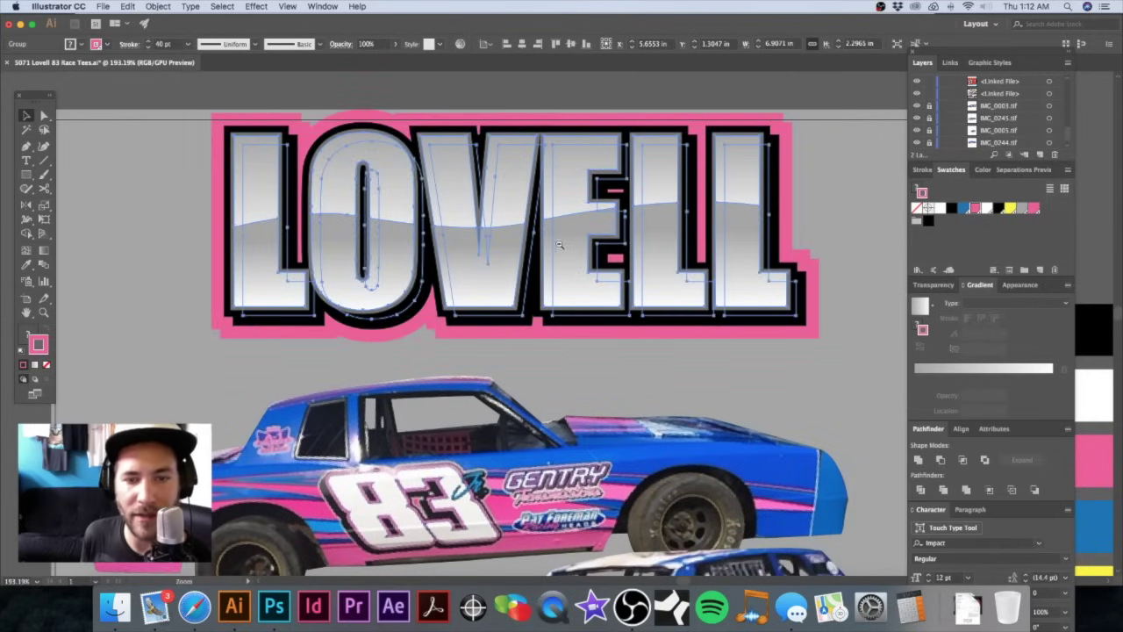
Step: Set the pink outline's stroke weight to 33 pt after trying 20 pt
{"action": "left_click", "coordinate": [560, 245], "text": "alt+super"}
{"action": "left_click_drag", "start_coordinate": [556, 250], "coordinate": [495, 190]}
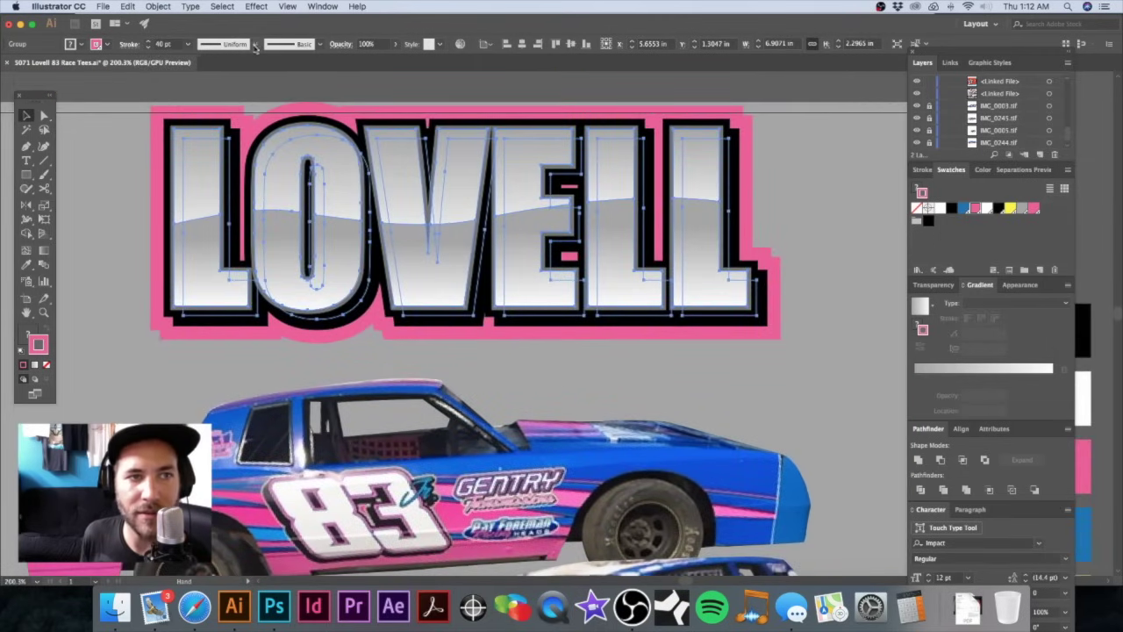
{"action": "left_click", "coordinate": [187, 43]}
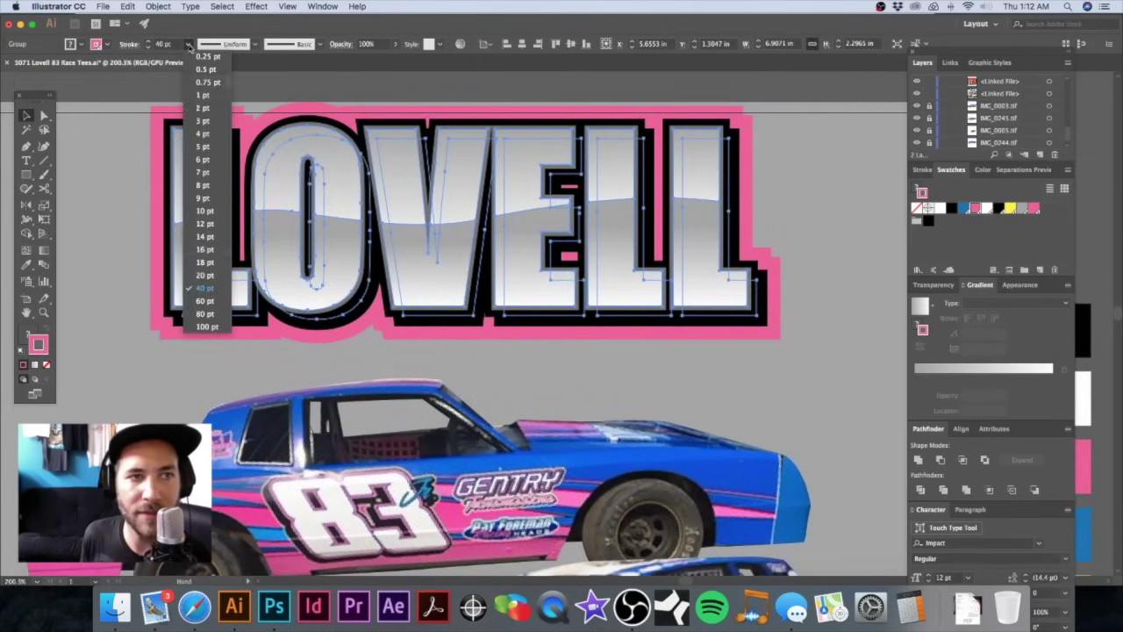
{"action": "left_click", "coordinate": [209, 275]}
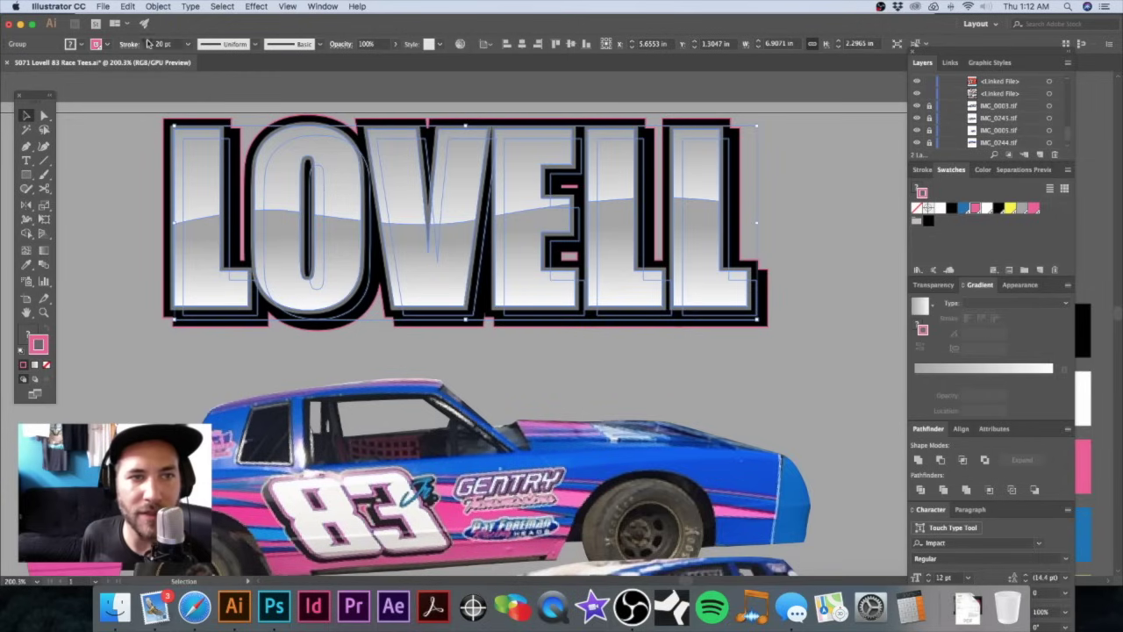
{"action": "key", "text": "Up"}
{"action": "key", "text": "Up"}
{"action": "key", "text": "Up"}
{"action": "key", "text": "Up"}
{"action": "key", "text": "Up"}
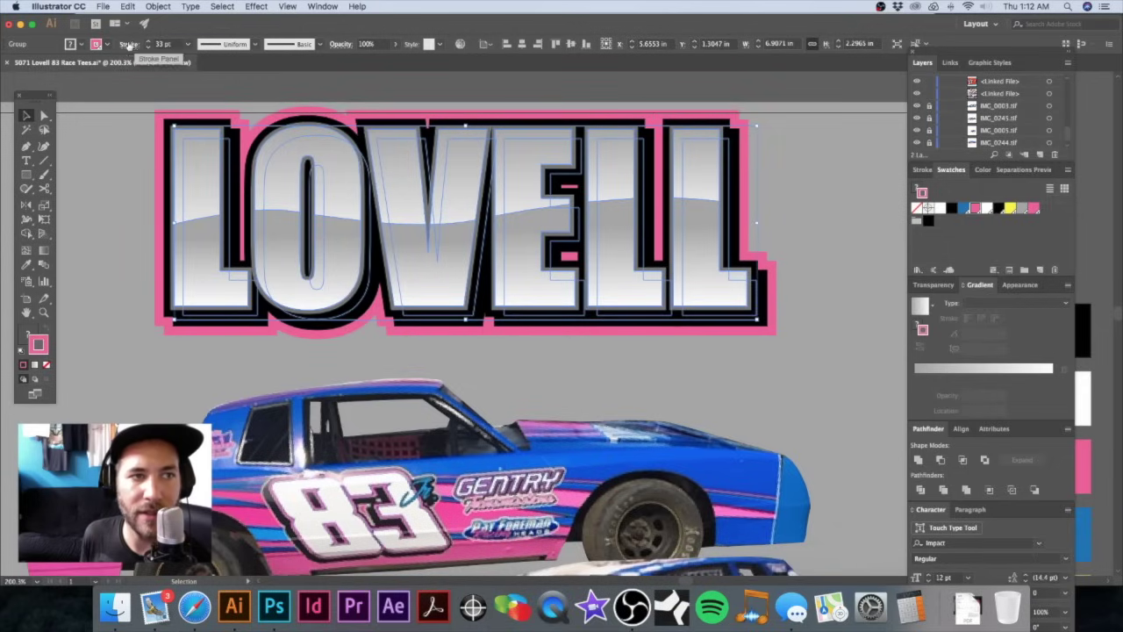
Step: Give the pink outline round corner joins, try another stroke alignment and undo the alignment change
{"action": "left_click", "coordinate": [127, 44]}
{"action": "left_click", "coordinate": [62, 88]}
{"action": "left_click", "coordinate": [63, 106]}
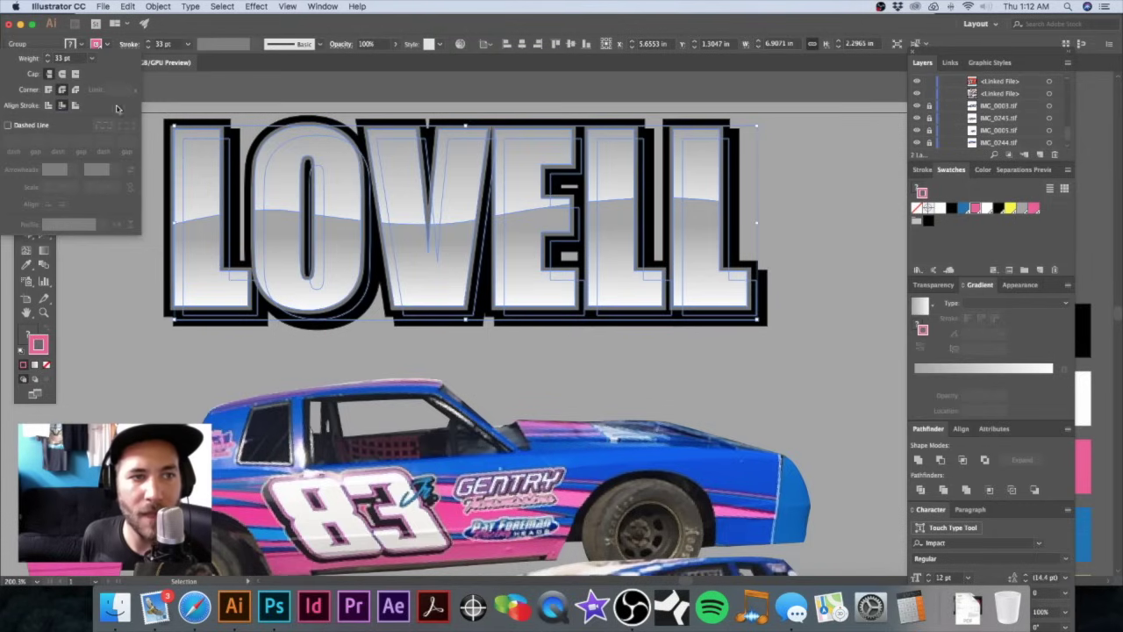
{"action": "left_click", "coordinate": [200, 93]}
{"action": "key", "text": "super+z"}
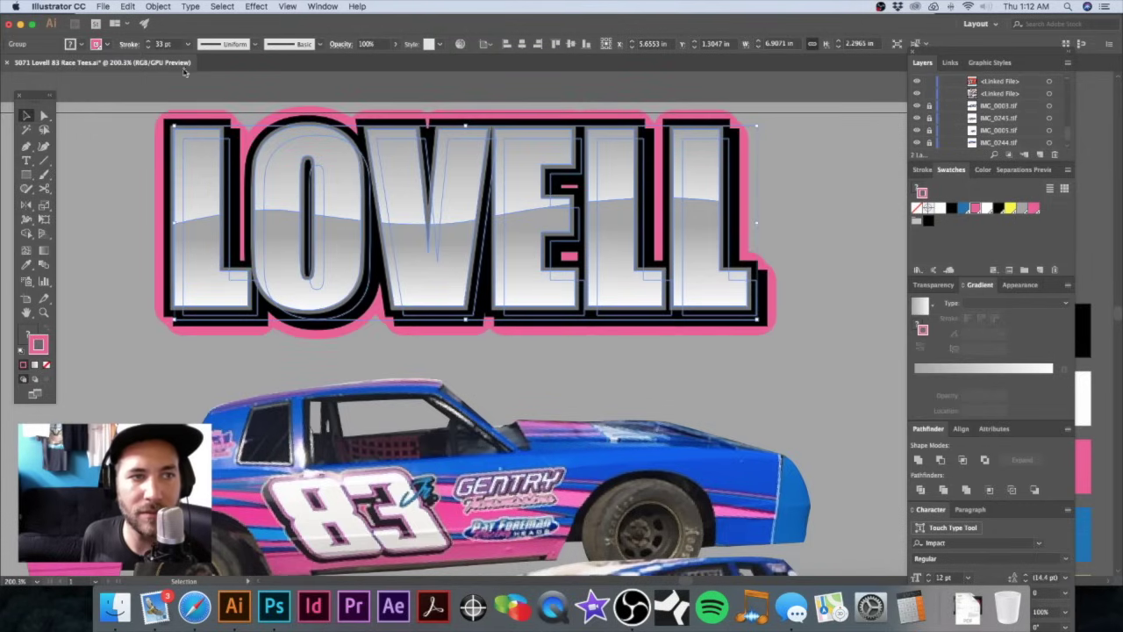
{"action": "left_click", "coordinate": [234, 106]}
{"action": "left_click_drag", "start_coordinate": [196, 166], "coordinate": [237, 192]}
{"action": "key", "text": "super+z"}
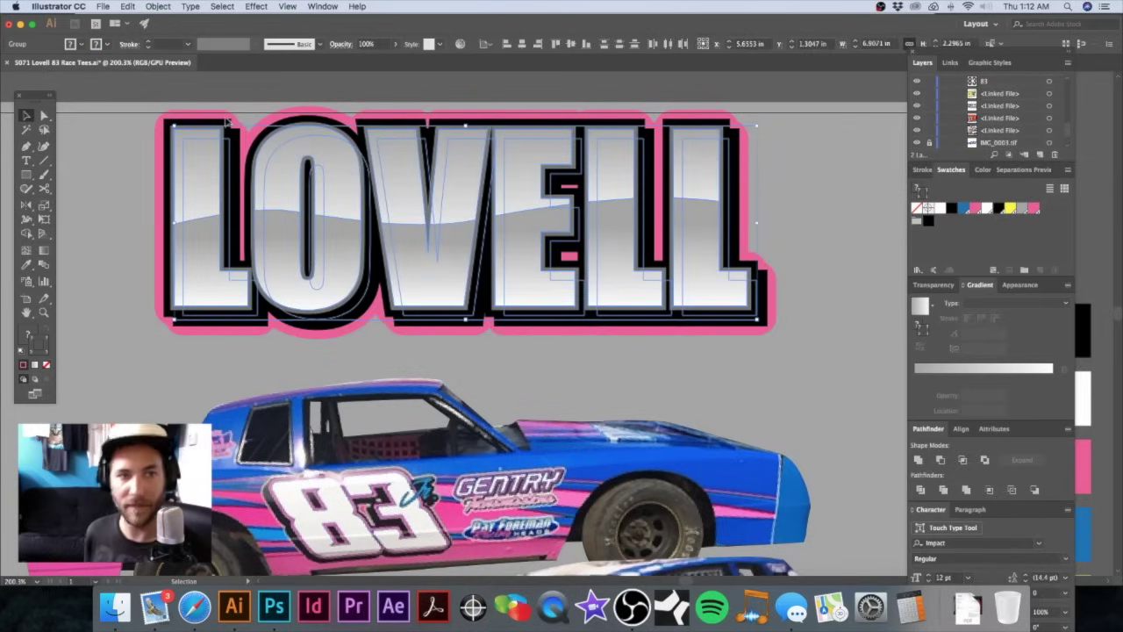
Step: Send the chrome gradient LOVELL lettering to the back so the outlines behind it can be selected
{"action": "left_click", "coordinate": [246, 97]}
{"action": "left_click", "coordinate": [194, 139]}
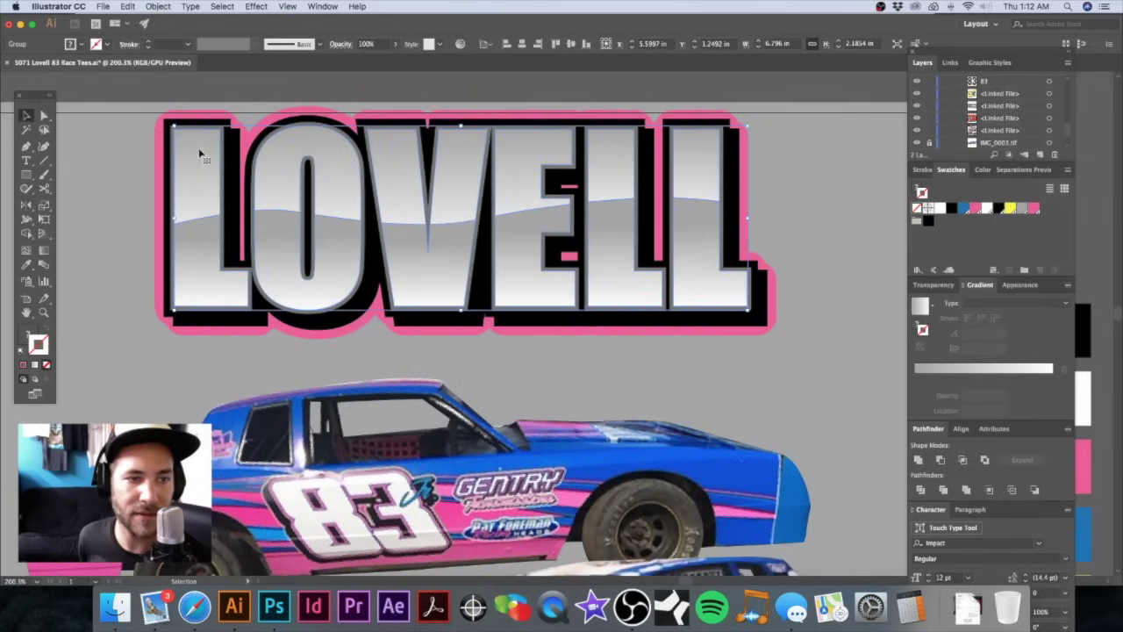
{"action": "left_click", "coordinate": [133, 125]}
{"action": "left_click", "coordinate": [201, 241]}
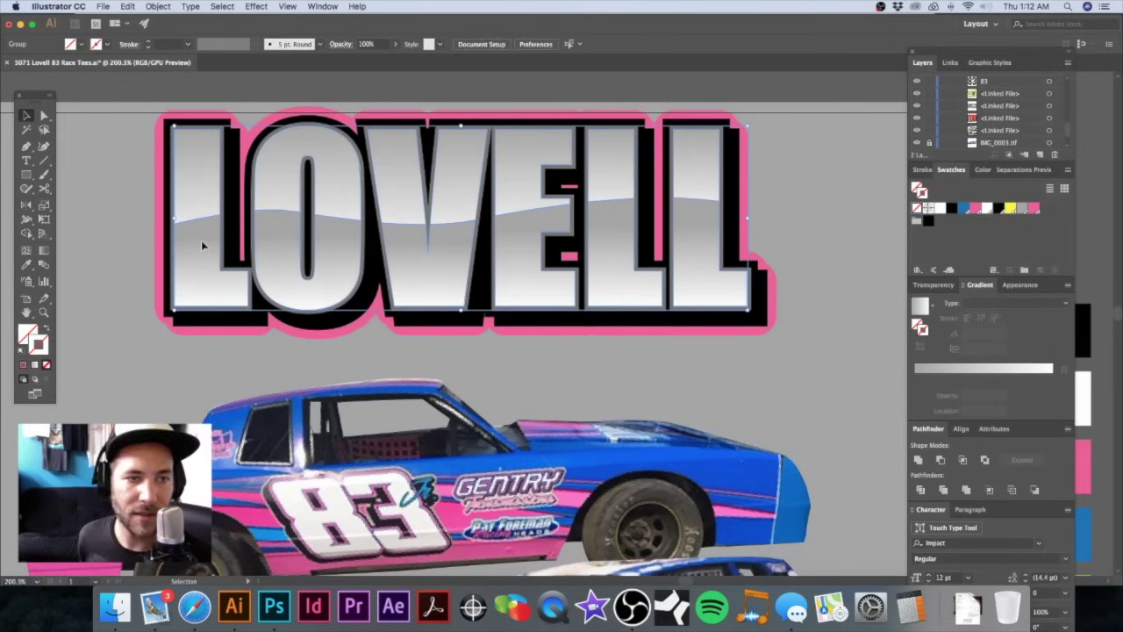
{"action": "key", "text": "super+shift+bracketleft"}
{"action": "key", "text": "super+shift+a"}
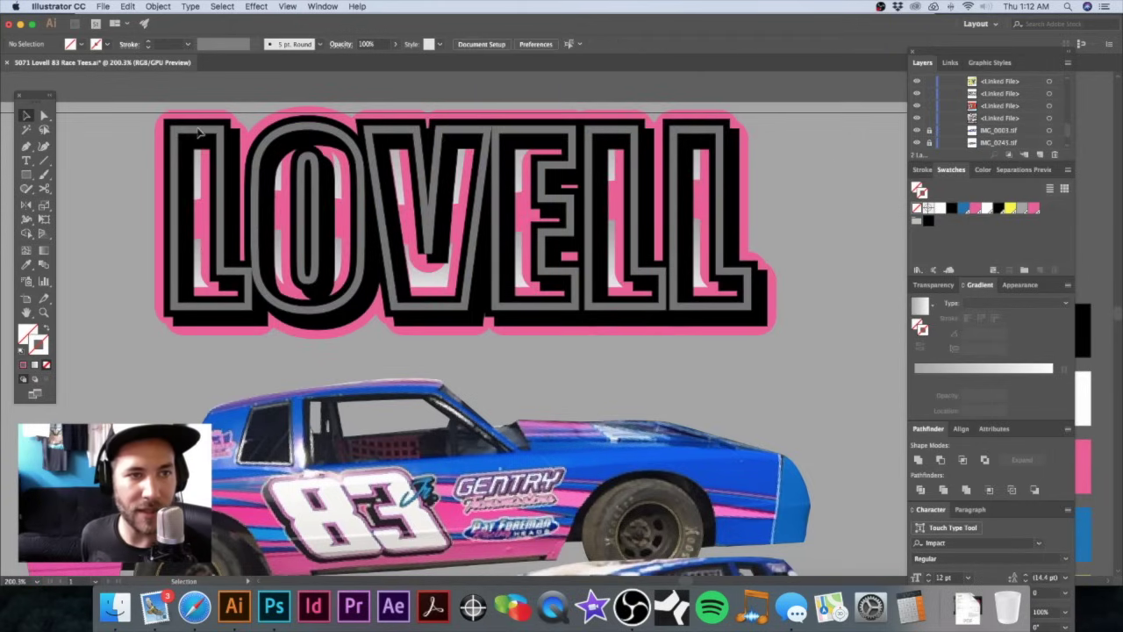
Step: Give the lettering's black outlines round corner joins and bring the chrome lettering back to the front
{"action": "left_click", "coordinate": [248, 171]}
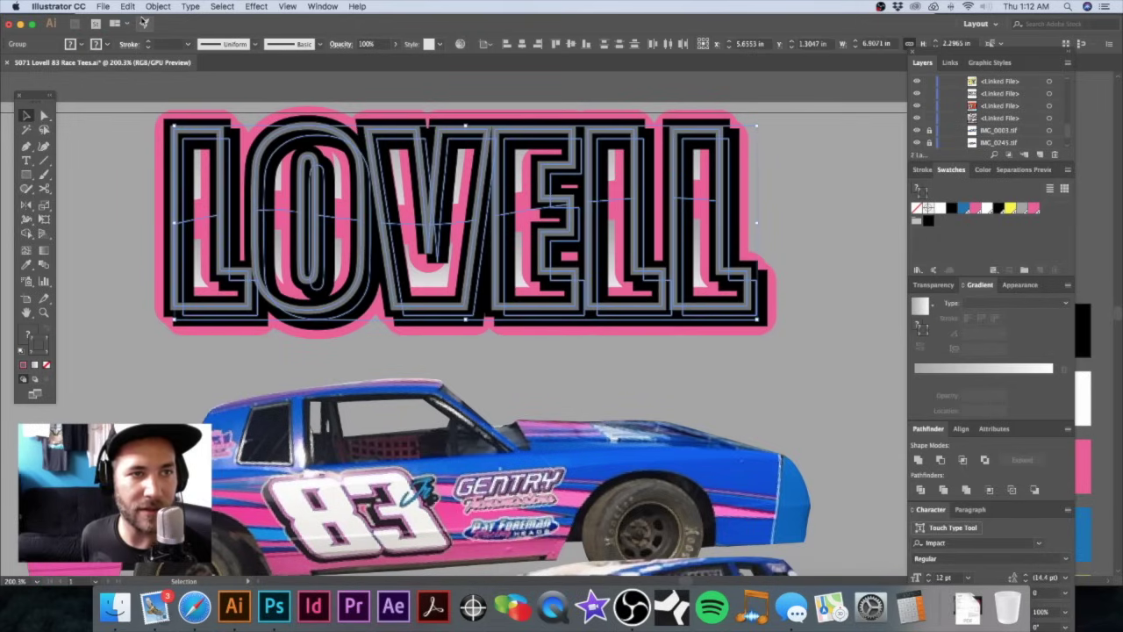
{"action": "left_click", "coordinate": [128, 44]}
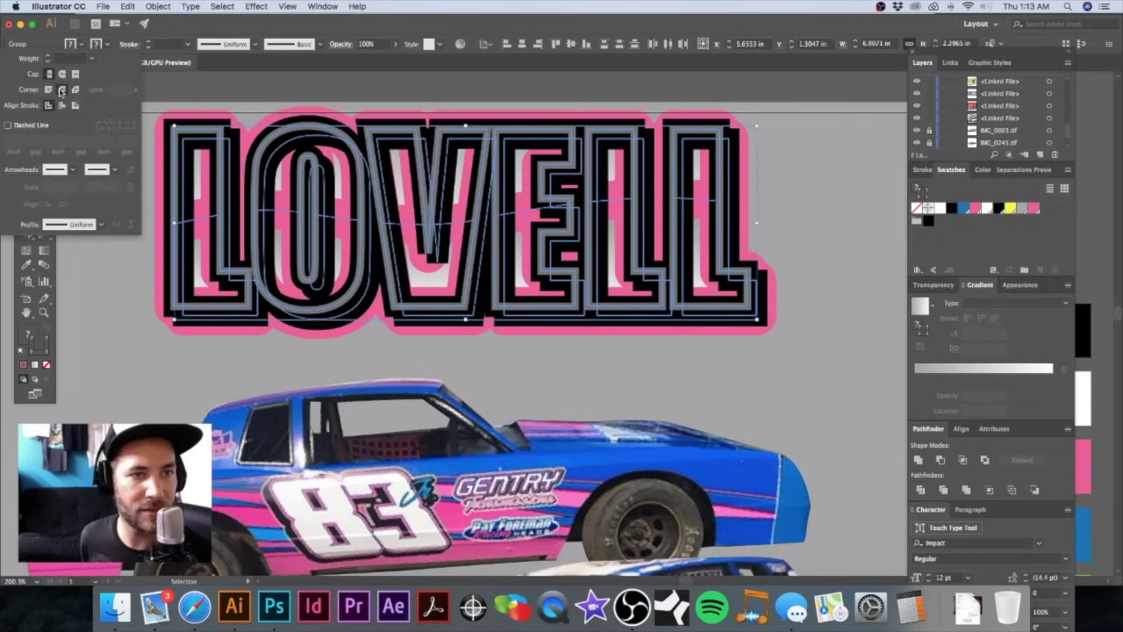
{"action": "left_click", "coordinate": [257, 91]}
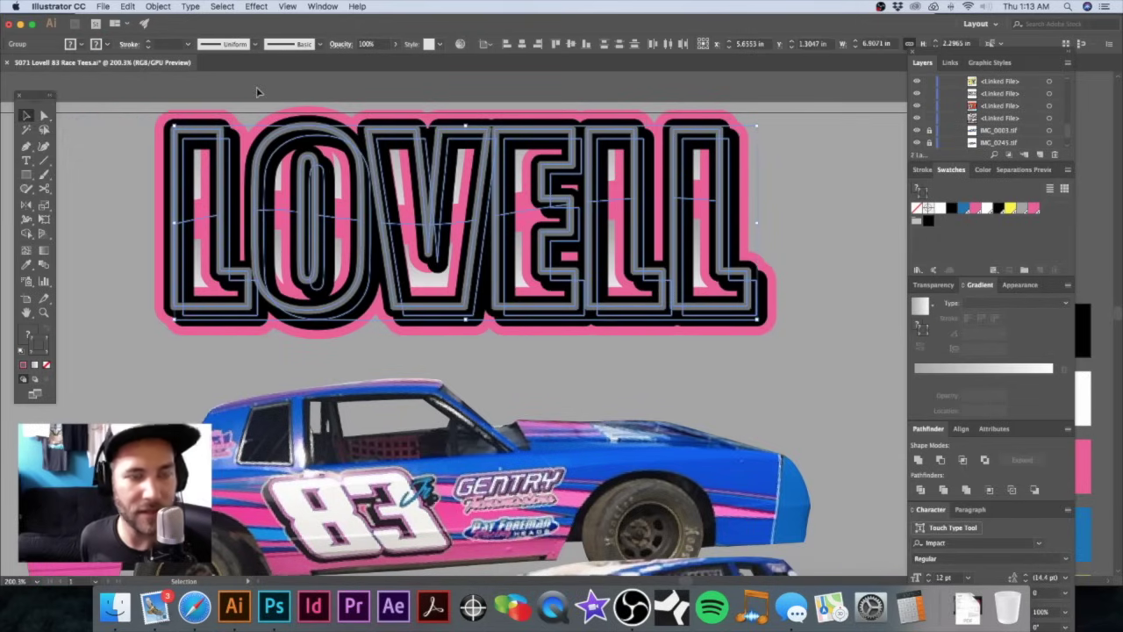
{"action": "left_click", "coordinate": [254, 92]}
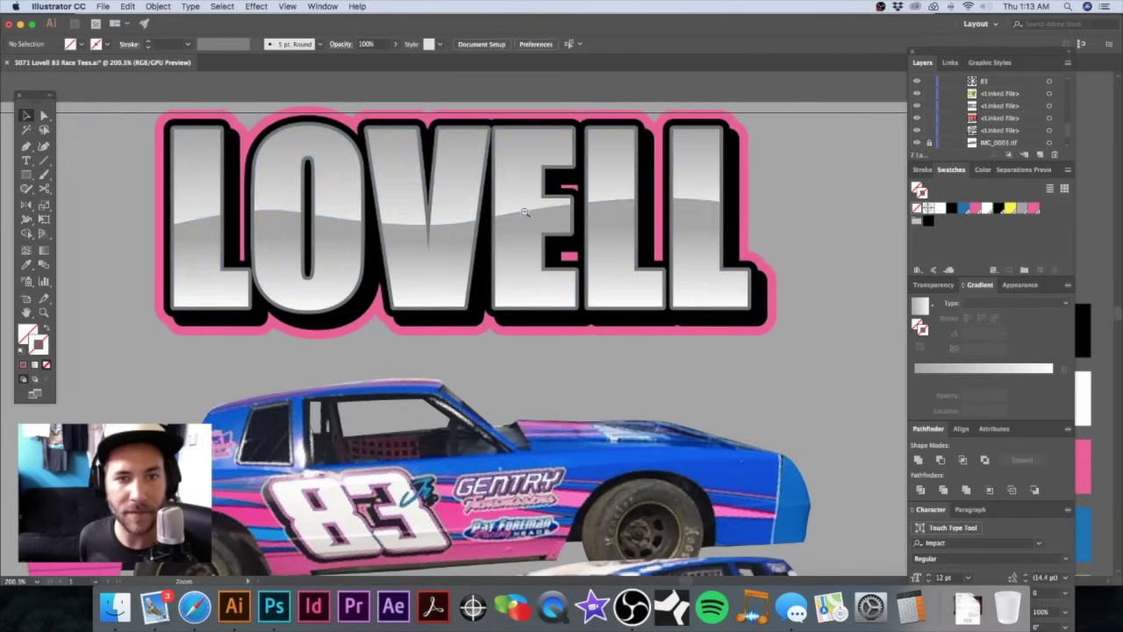
{"action": "left_click", "coordinate": [524, 212], "text": "alt+super"}
{"action": "left_click", "coordinate": [525, 212], "text": "alt+super"}
{"action": "left_click", "coordinate": [527, 214], "text": "alt+super"}
{"action": "left_click_drag", "start_coordinate": [577, 380], "coordinate": [469, 141]}
{"action": "left_click_drag", "start_coordinate": [441, 241], "coordinate": [464, 199]}
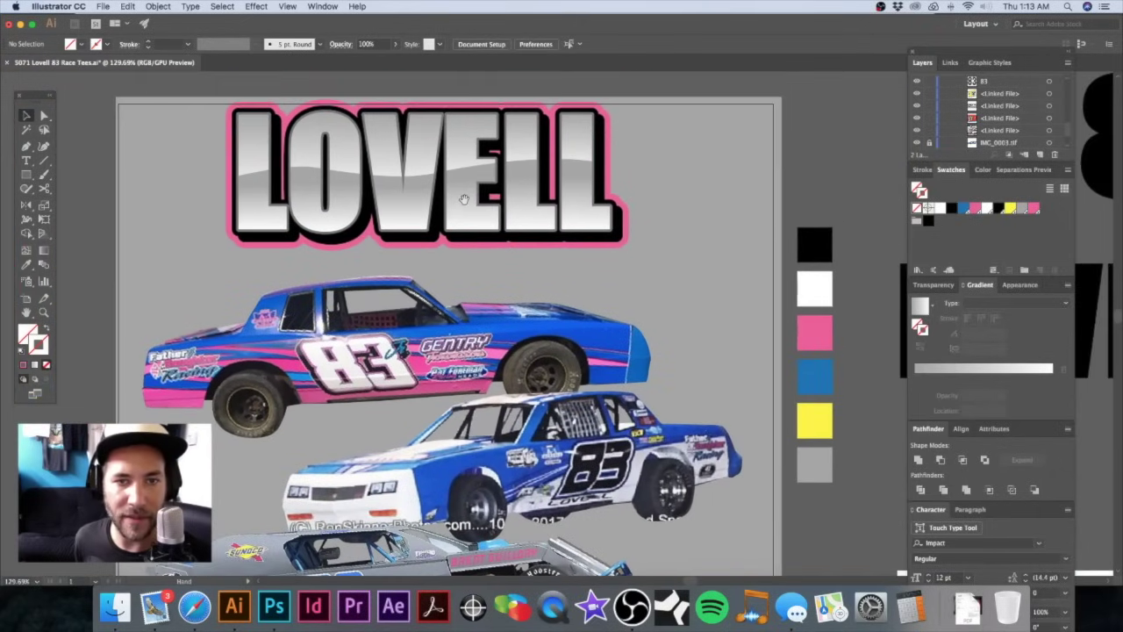
{"action": "left_click", "coordinate": [586, 233]}
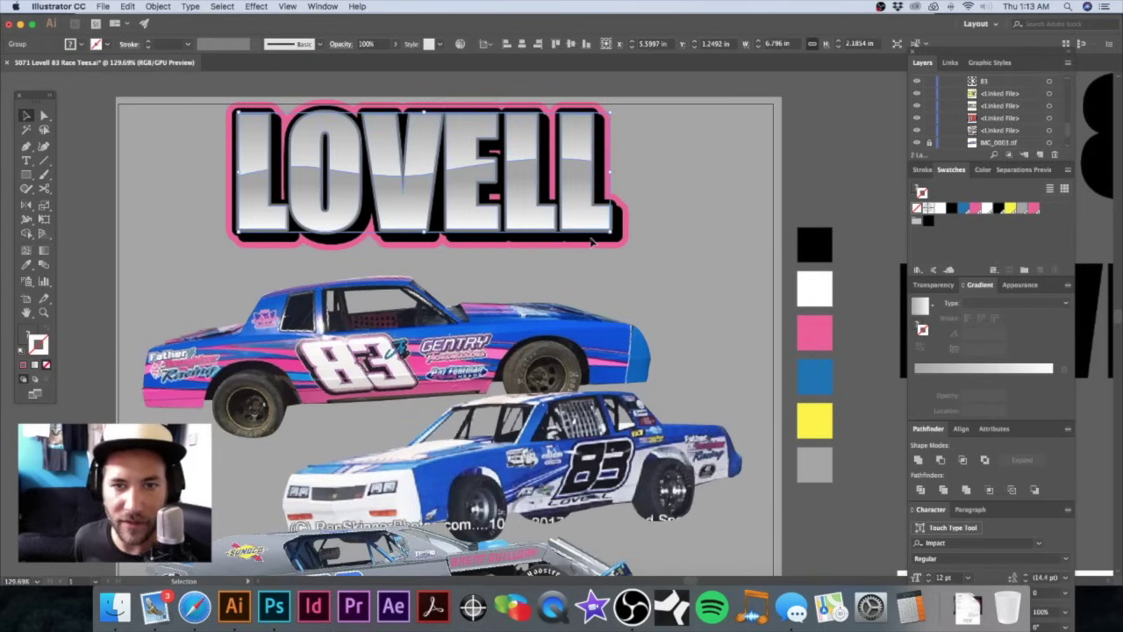
{"action": "key", "text": "super+y"}
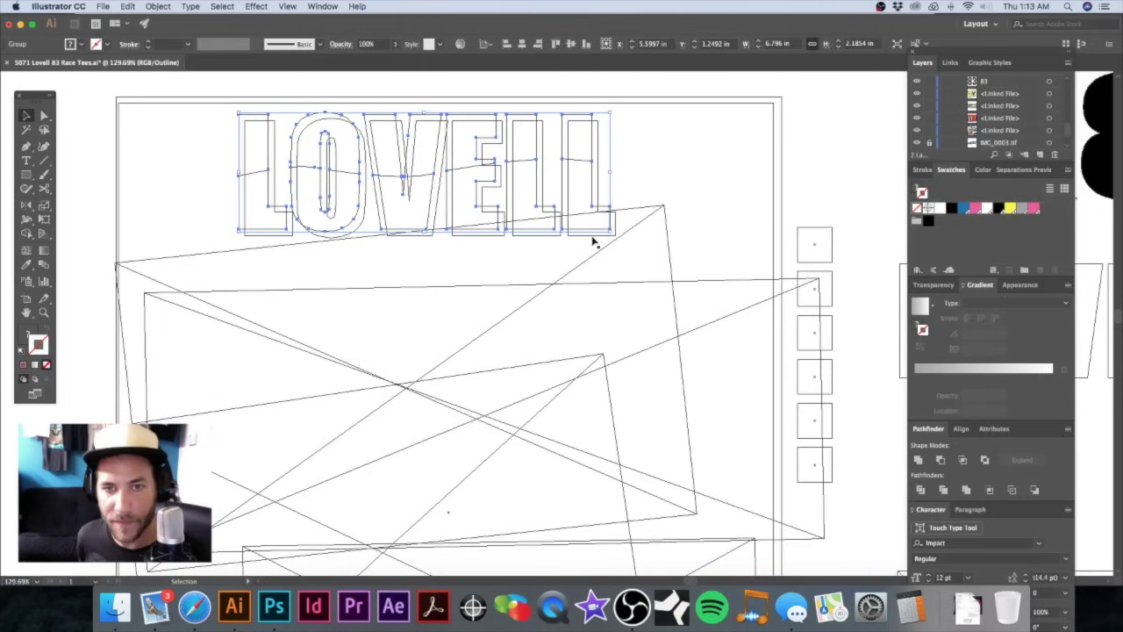
{"action": "left_click", "coordinate": [593, 238], "text": "super"}
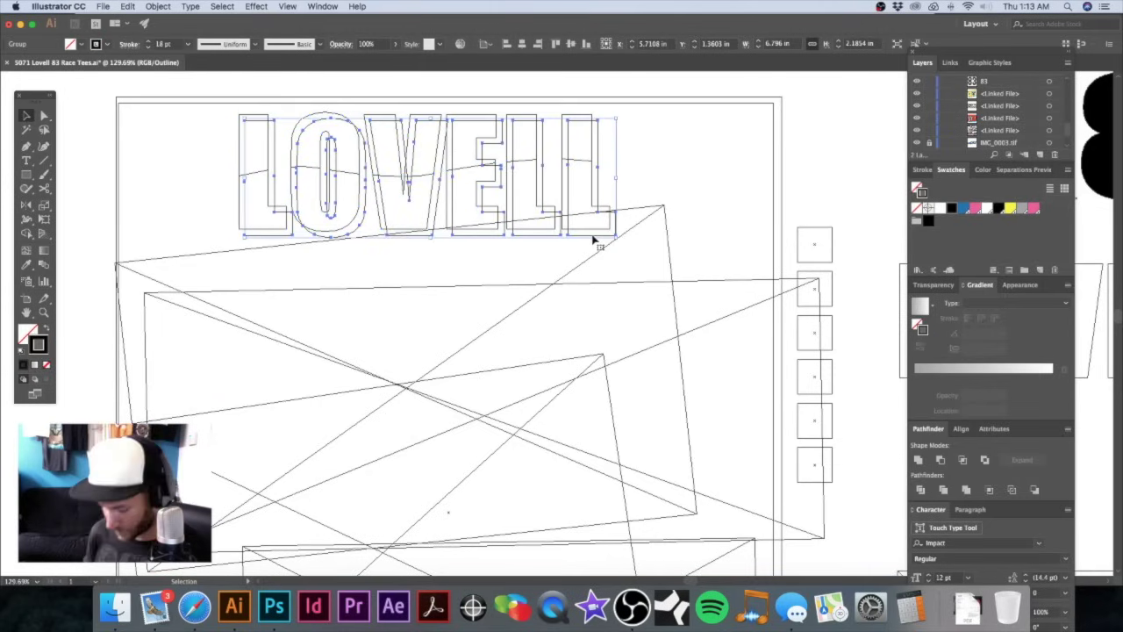
{"action": "key", "text": "super+y"}
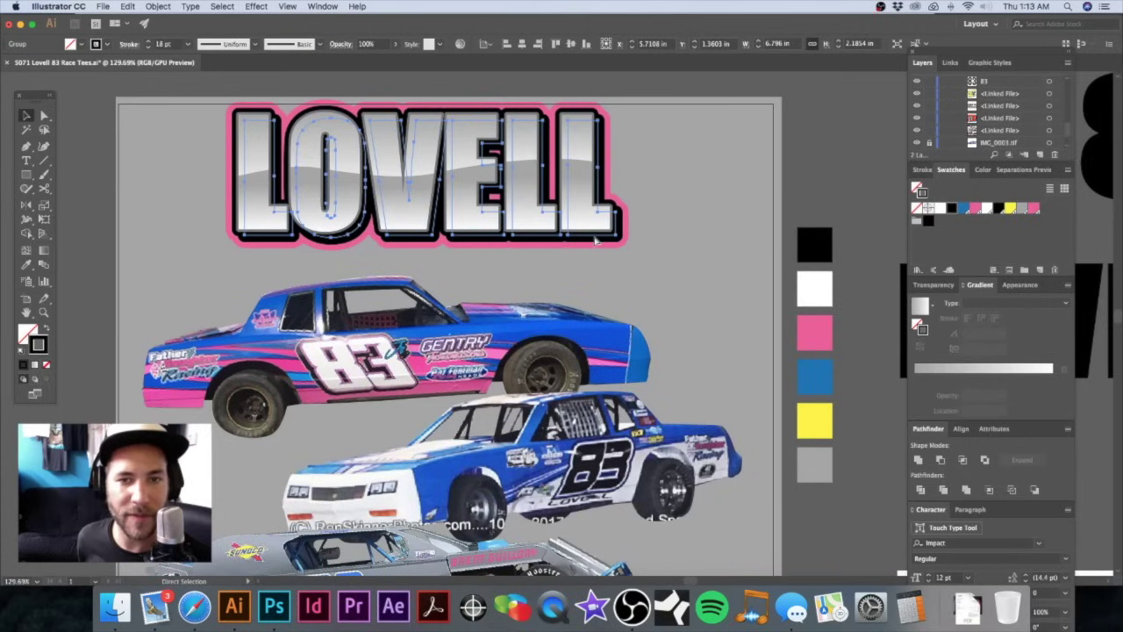
{"action": "left_click", "coordinate": [595, 239]}
{"action": "left_click", "coordinate": [595, 238]}
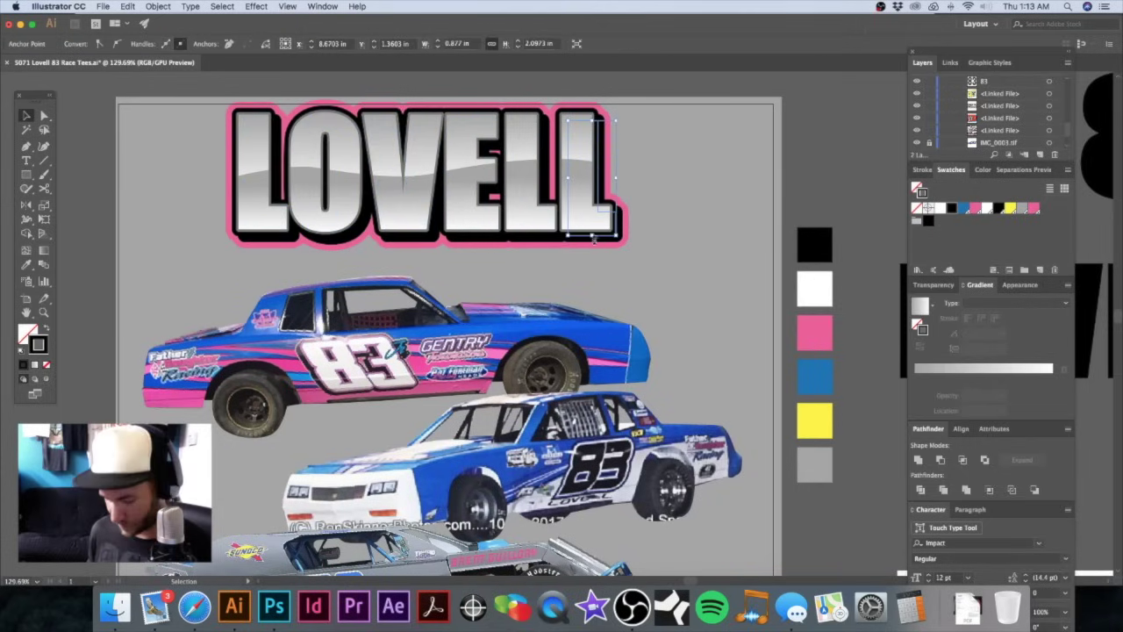
{"action": "left_click", "coordinate": [660, 239]}
Step: Draw a small helper rectangle about 0.66 × 0.52 in beside the LOVELL lettering and give it the lettering's pink stroke
{"action": "left_click", "coordinate": [27, 174]}
{"action": "left_click_drag", "start_coordinate": [664, 140], "coordinate": [710, 177]}
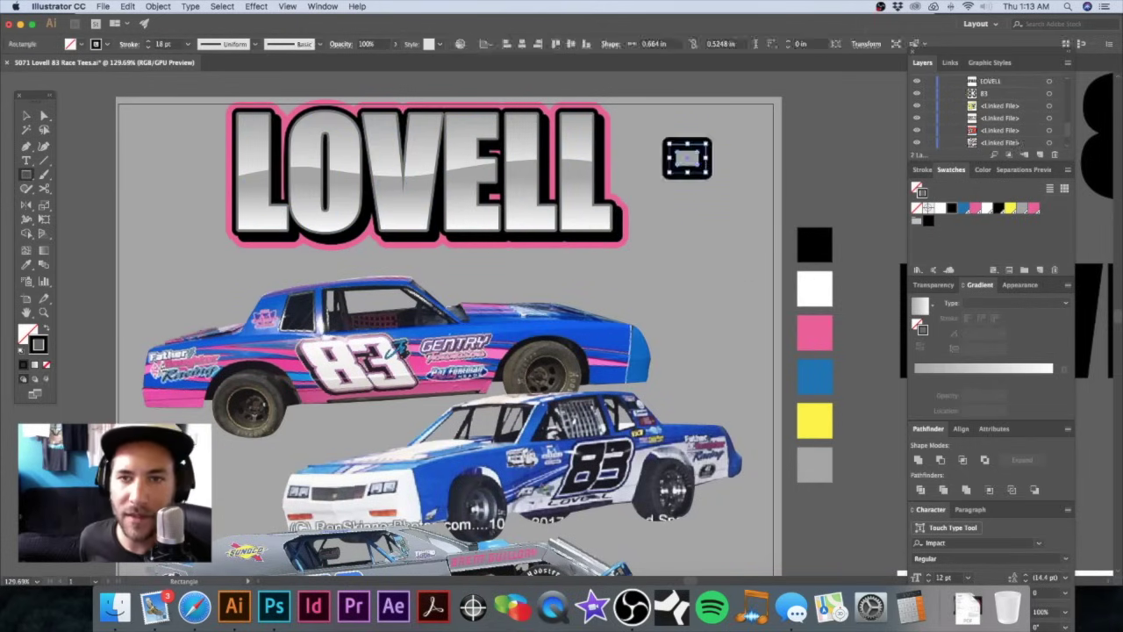
{"action": "left_click", "coordinate": [974, 208]}
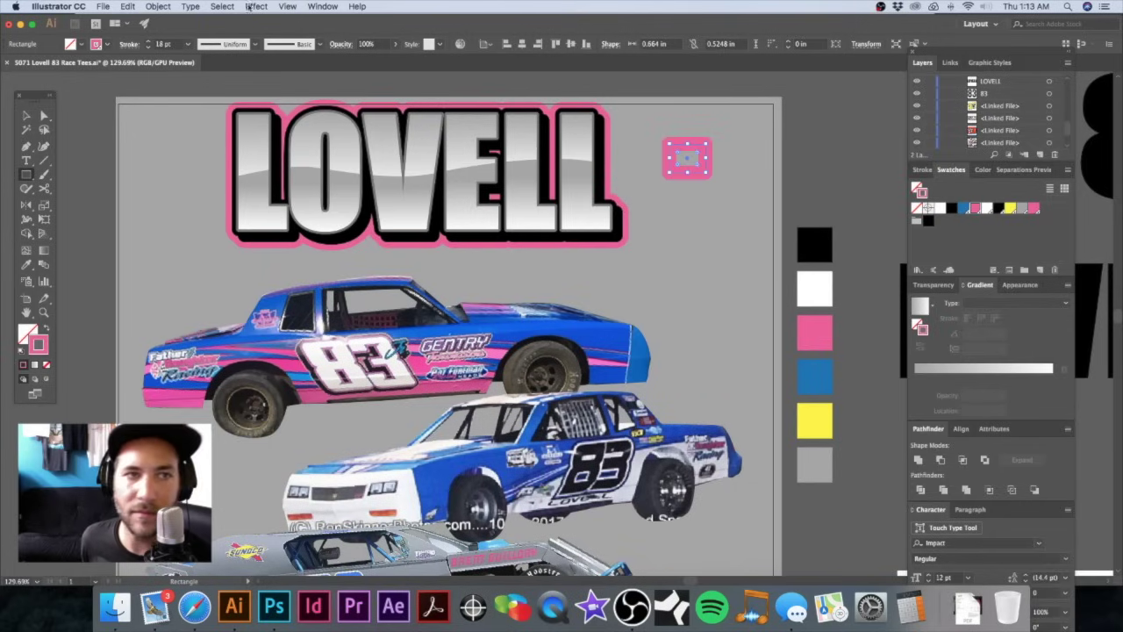
Step: Select every object with the same stroke color as the pink rectangle, leaving the rectangle itself out of the selection
{"action": "left_click", "coordinate": [230, 7]}
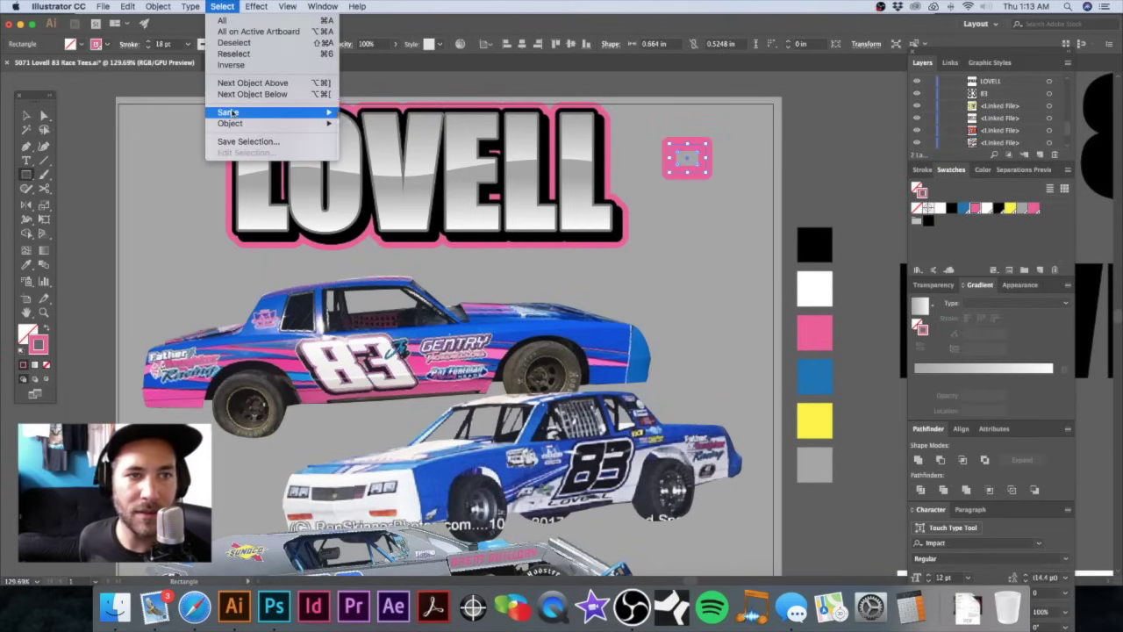
{"action": "mouse_move", "coordinate": [239, 114]}
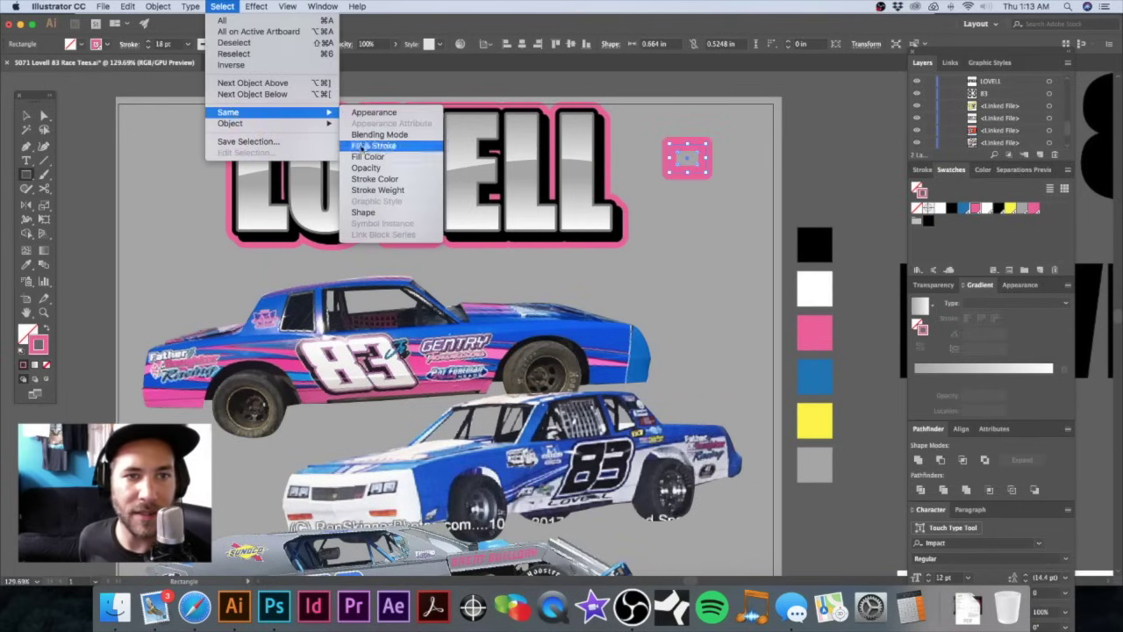
{"action": "left_click", "coordinate": [399, 180]}
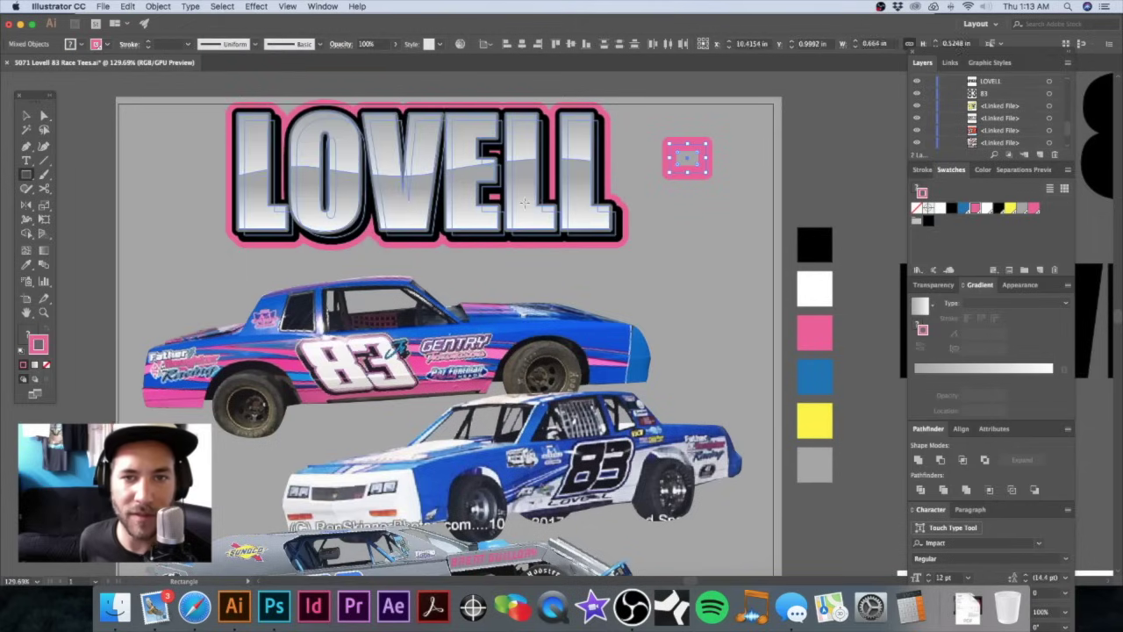
{"action": "key", "text": "v"}
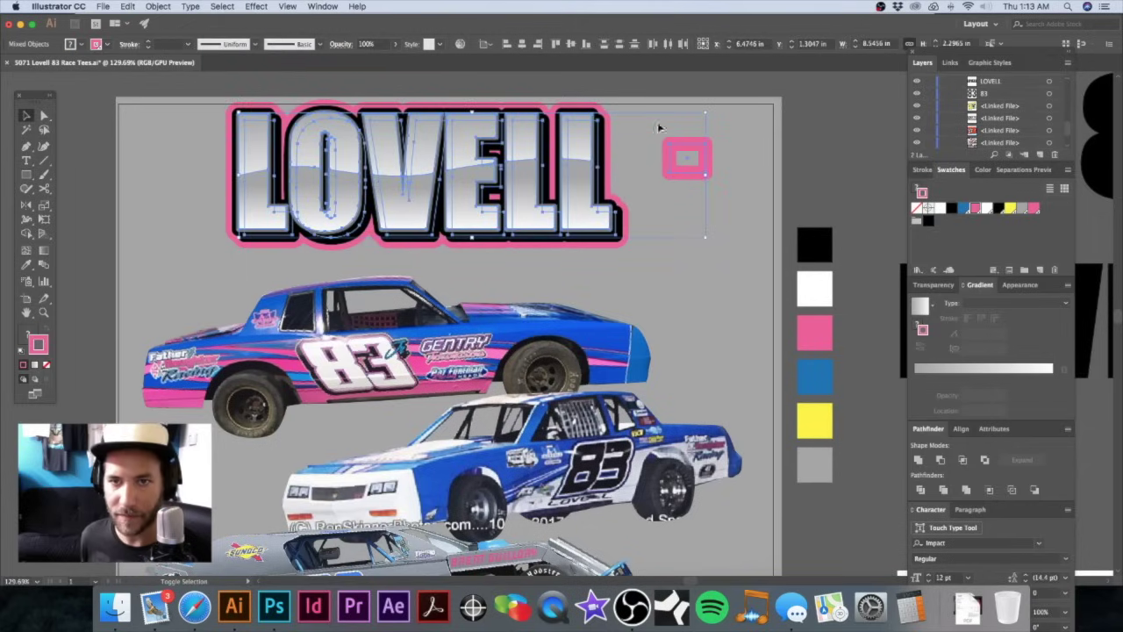
{"action": "left_click", "coordinate": [695, 160], "text": "shift"}
{"action": "key", "text": "a"}
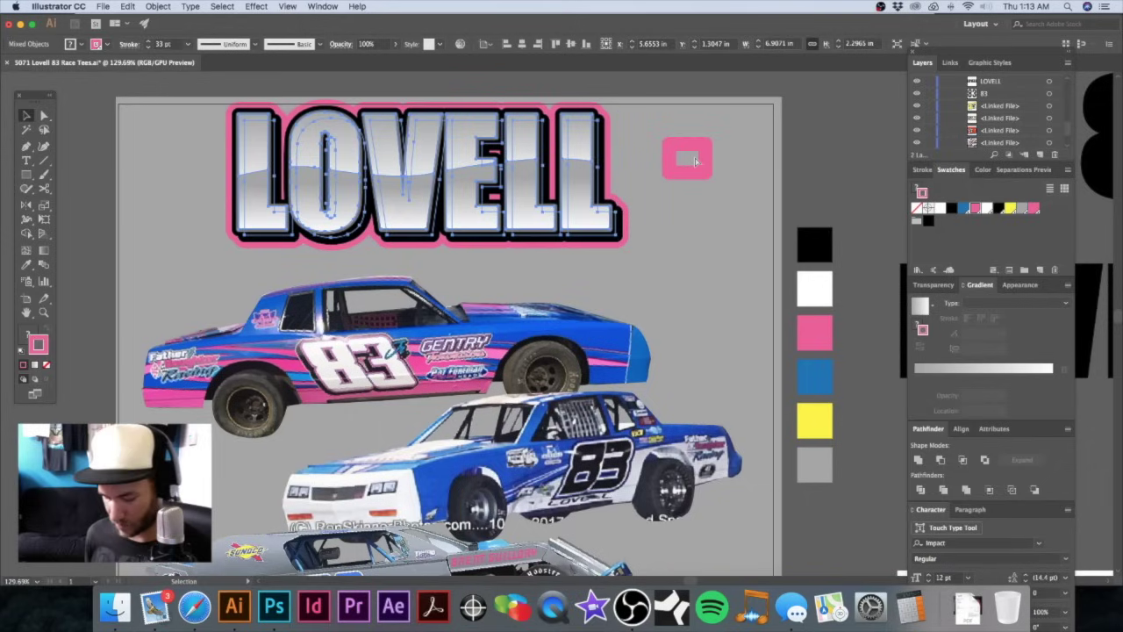
{"action": "key", "text": "v"}
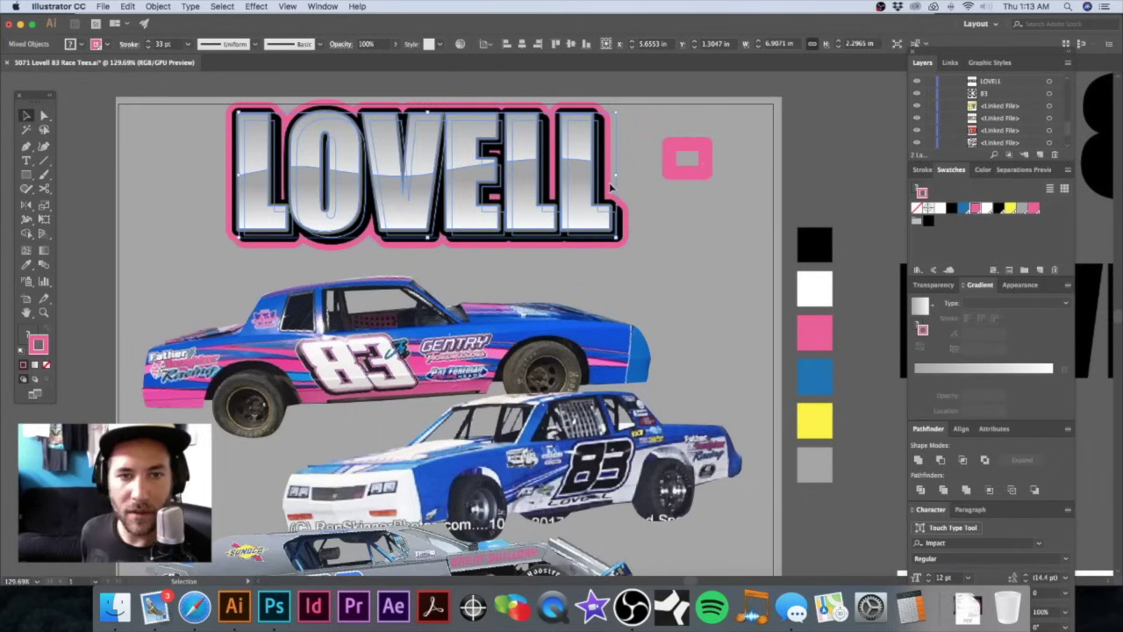
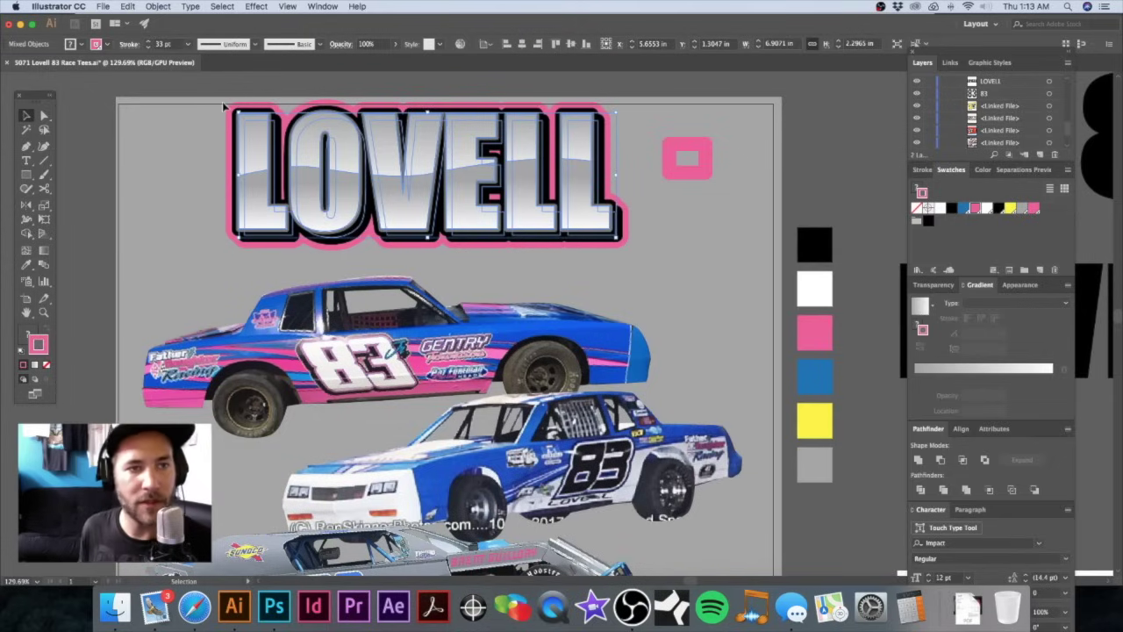
Step: Paste a copy of the pink outline behind it with a white stroke of 44 pt
{"action": "key", "text": "super+c"}
{"action": "key", "text": "super+b"}
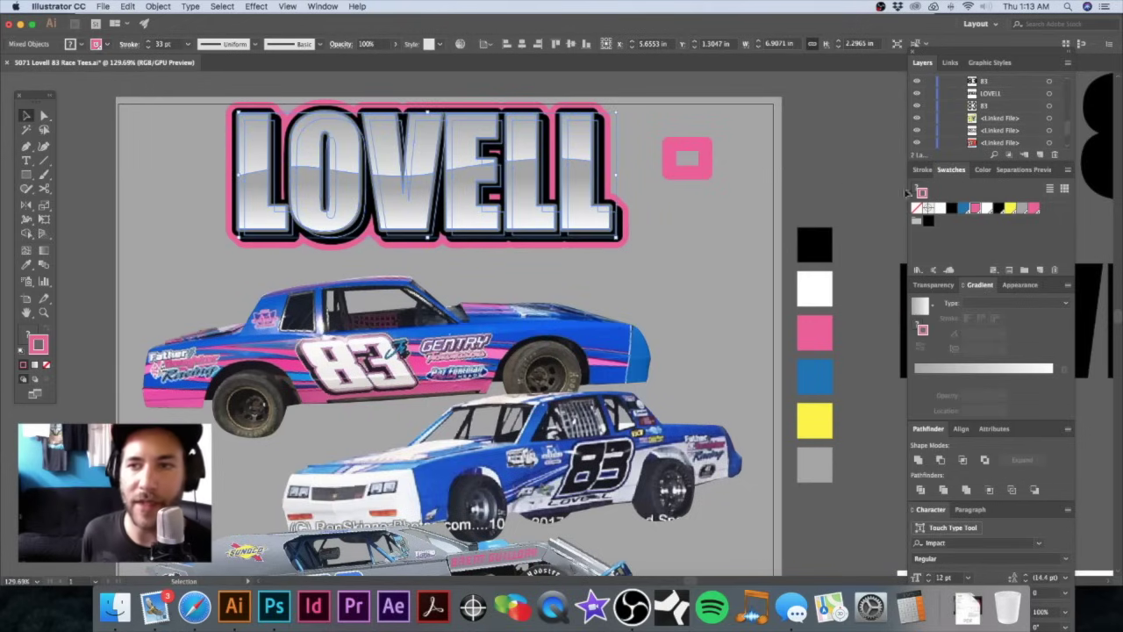
{"action": "left_click", "coordinate": [984, 209]}
{"action": "left_click", "coordinate": [151, 42]}
{"action": "left_click", "coordinate": [151, 42]}
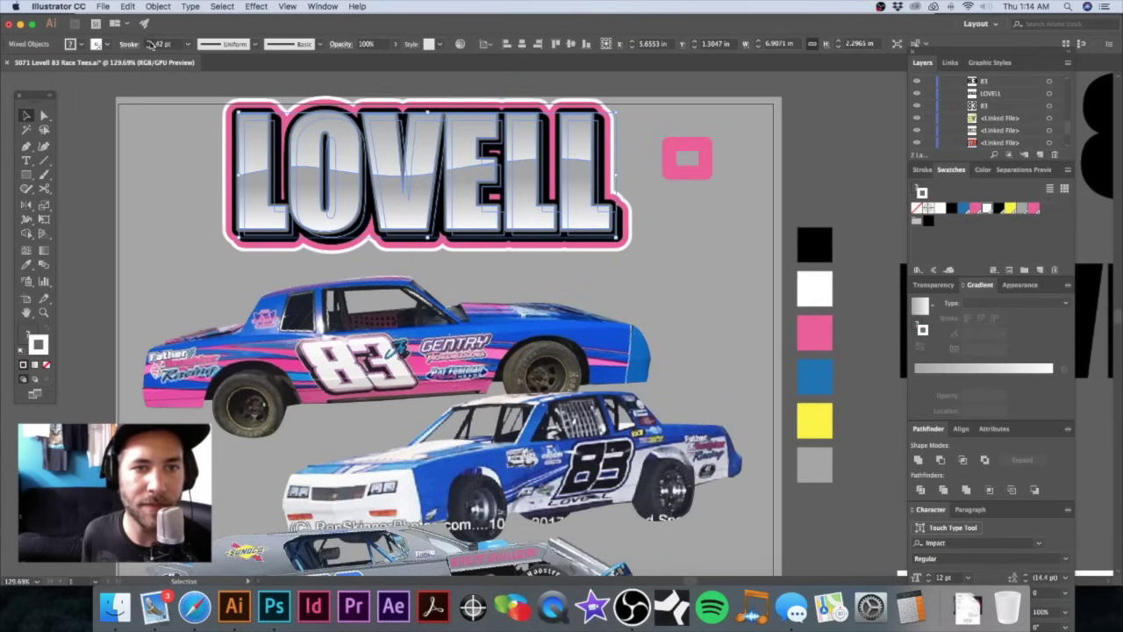
{"action": "left_click", "coordinate": [203, 102]}
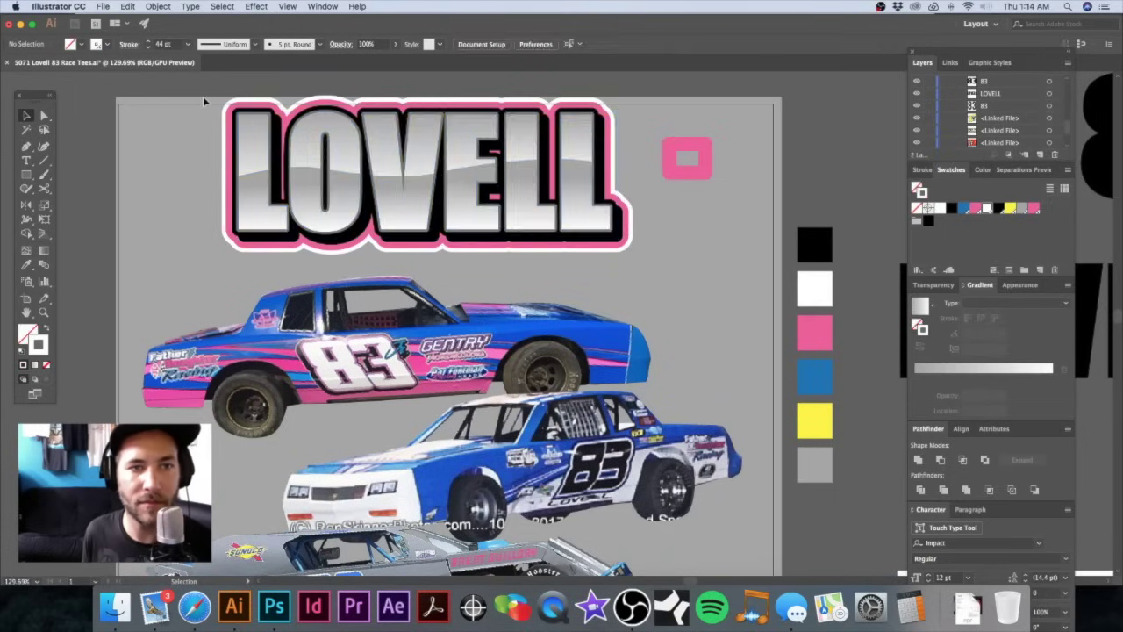
Step: Select the whole outlined LOVELL lettering as one group and shift it slightly to the left above the cars
{"action": "left_click", "coordinate": [613, 234]}
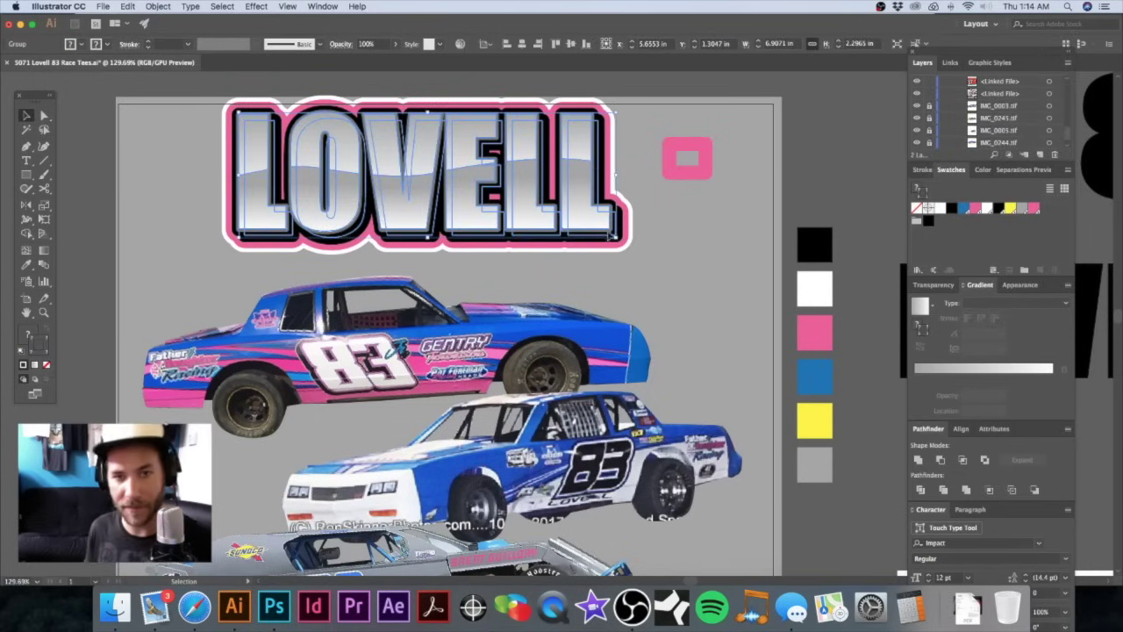
{"action": "key", "text": "super+minus"}
{"action": "key", "text": "super+minus"}
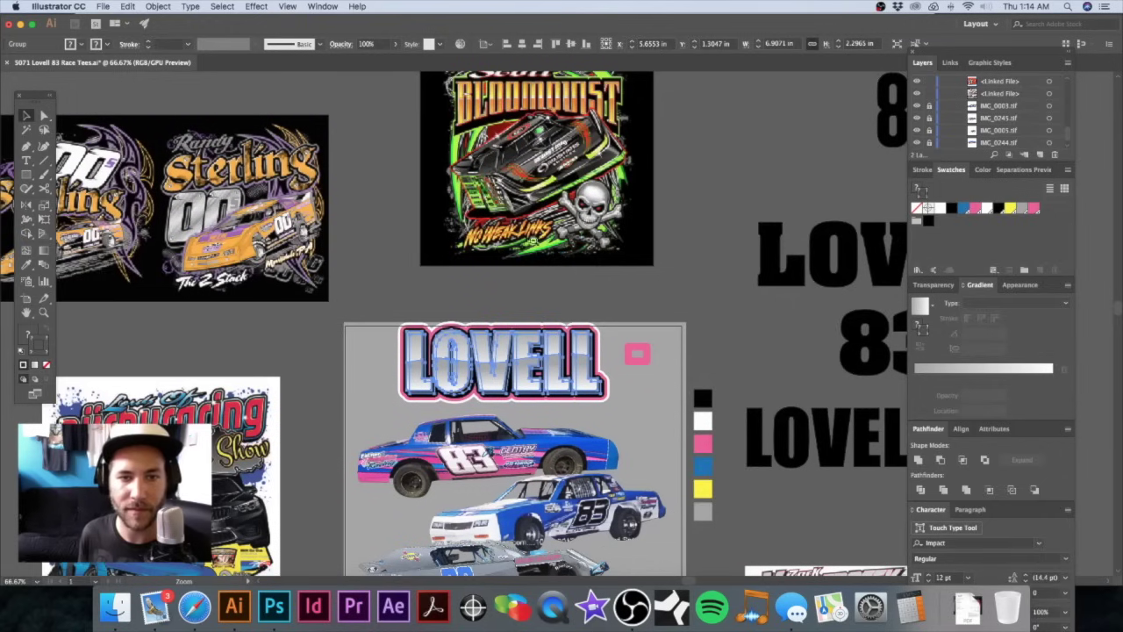
{"action": "scroll", "coordinate": [615, 224], "scroll_direction": "down", "scroll_amount": 3}
{"action": "scroll", "coordinate": [614, 224], "scroll_direction": "left", "scroll_amount": 3}
{"action": "left_click", "coordinate": [662, 220]}
{"action": "scroll", "coordinate": [614, 215], "scroll_direction": "down", "scroll_amount": 3}
{"action": "scroll", "coordinate": [614, 215], "scroll_direction": "left", "scroll_amount": 3}
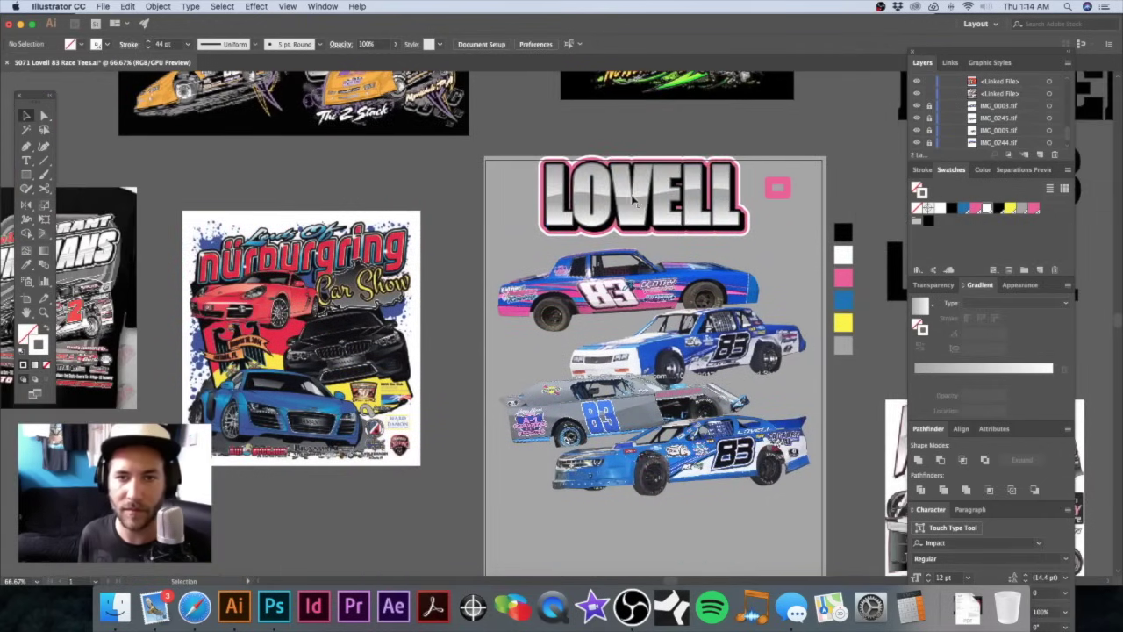
{"action": "left_click_drag", "start_coordinate": [511, 201], "coordinate": [505, 201]}
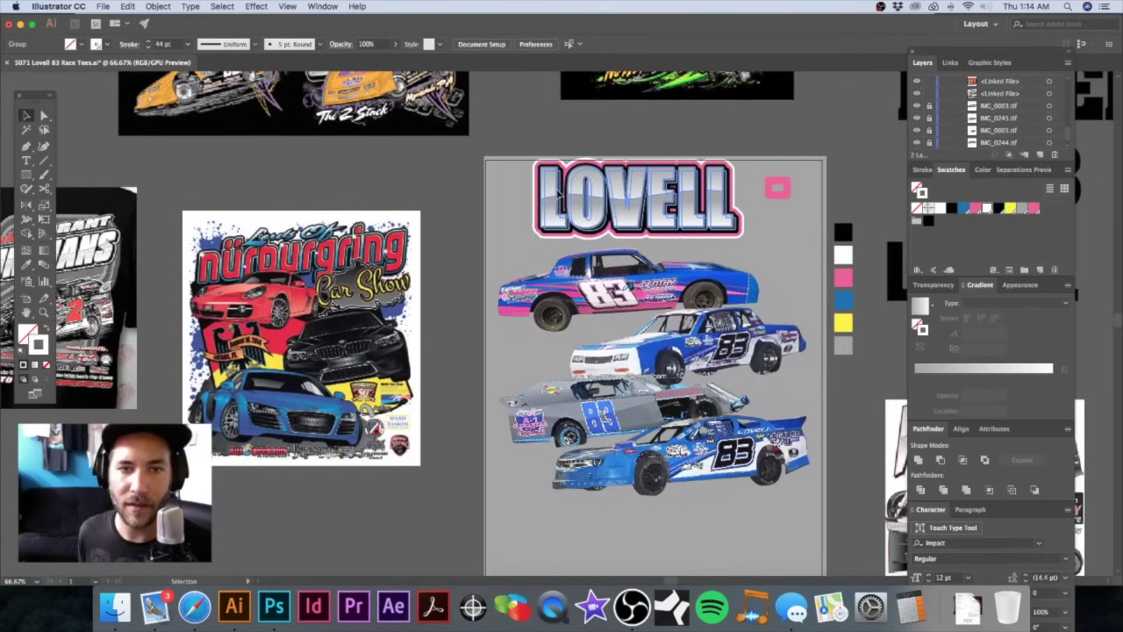
Step: Shear the LOVELL group vertically so it rises toward the right, comparing it with the unsheared version through undo and redo
{"action": "left_click_drag", "start_coordinate": [44, 205], "coordinate": [79, 222]}
{"action": "left_click_drag", "start_coordinate": [733, 227], "coordinate": [729, 205]}
{"action": "key", "text": "super+z"}
{"action": "key", "text": "super+shift+z"}
{"action": "key", "text": "super+z"}
{"action": "key", "text": "super+shift+z"}
{"action": "key", "text": "super+z"}
{"action": "key", "text": "super+shift+z"}
{"action": "key", "text": "super+shift+z"}
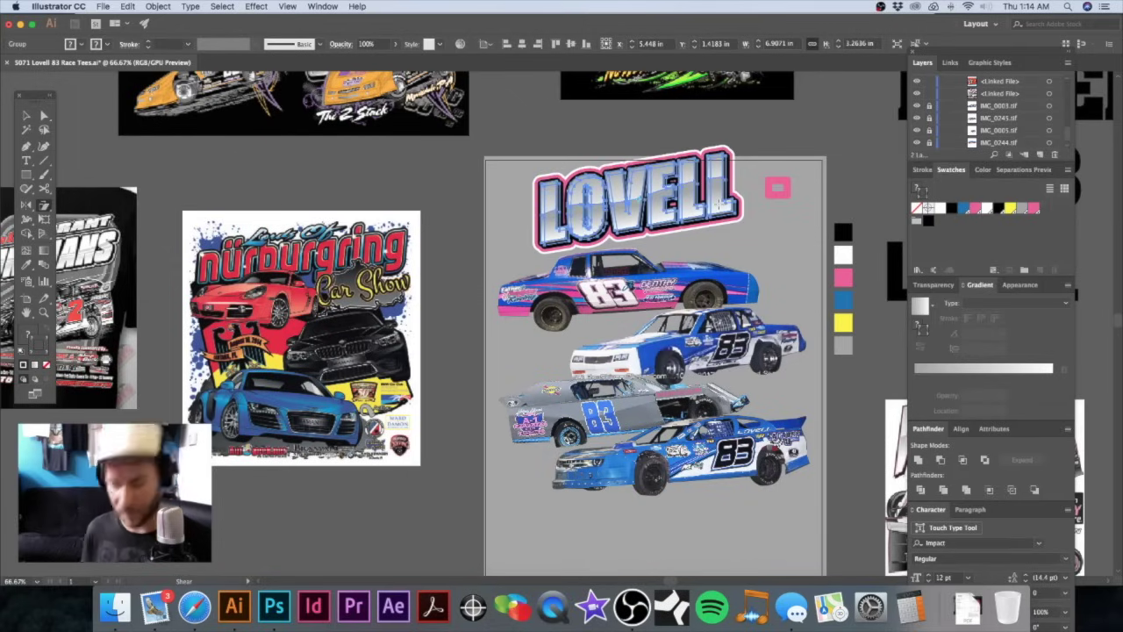
{"action": "key", "text": "v"}
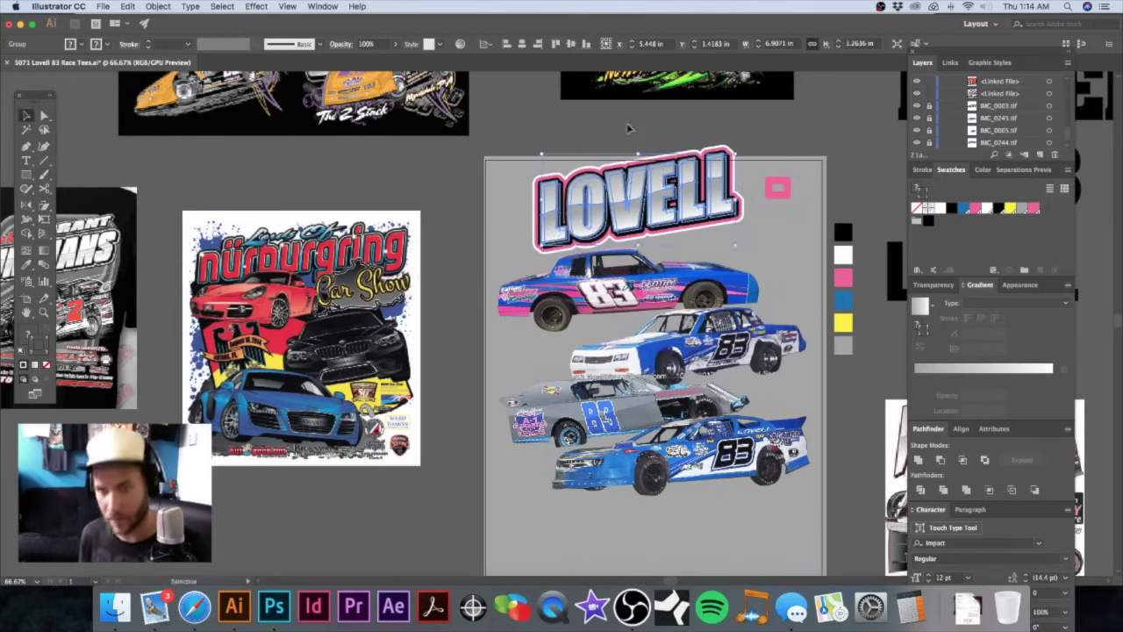
Step: Try enlarging the slanted lettering, moving it to the right and reducing its height, and undo the move and height change
{"action": "left_click", "coordinate": [627, 129]}
{"action": "scroll", "coordinate": [630, 184], "scroll_direction": "right", "scroll_amount": 3}
{"action": "left_click_drag", "start_coordinate": [632, 235], "coordinate": [740, 293]}
{"action": "left_click_drag", "start_coordinate": [674, 252], "coordinate": [667, 250]}
{"action": "left_click_drag", "start_coordinate": [588, 155], "coordinate": [589, 179]}
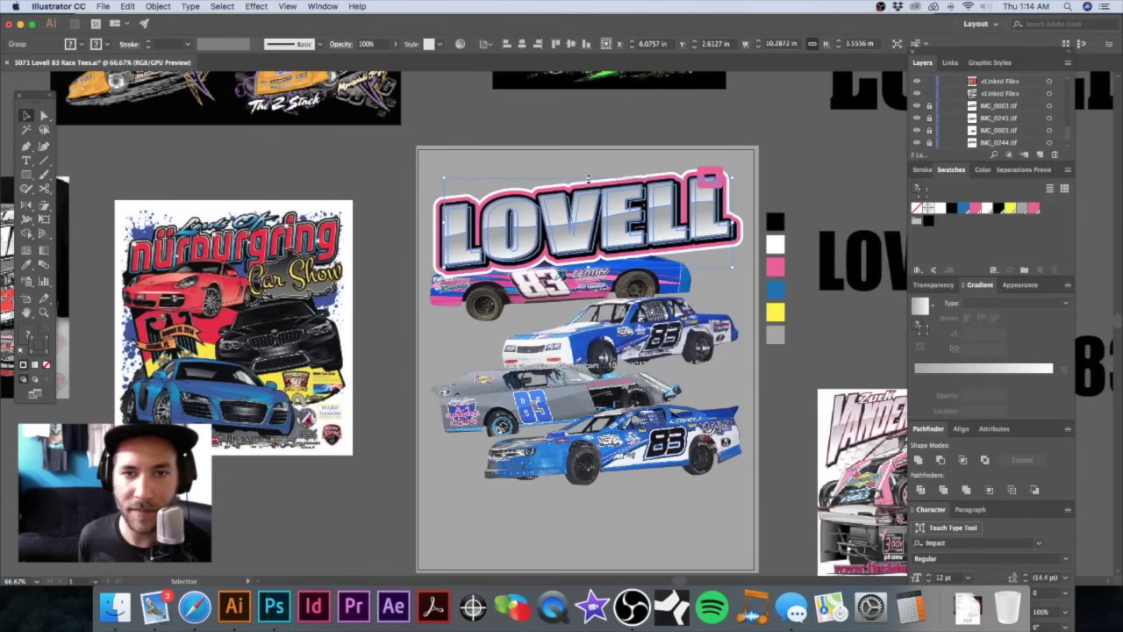
{"action": "key", "text": "super+z"}
{"action": "key", "text": "super+z"}
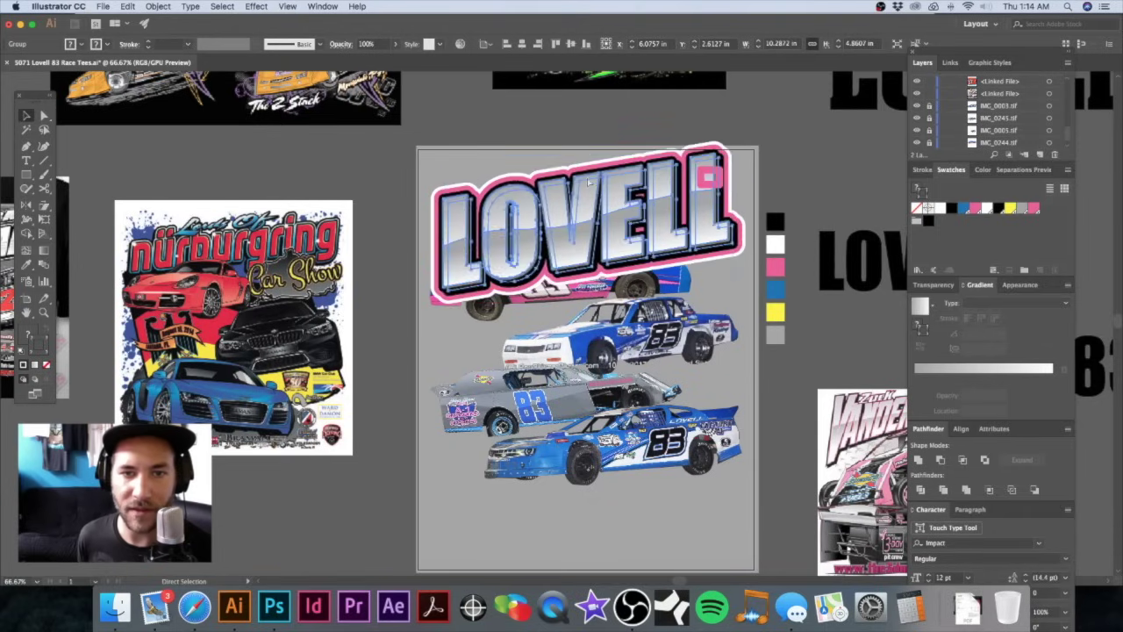
{"action": "key", "text": "super+z"}
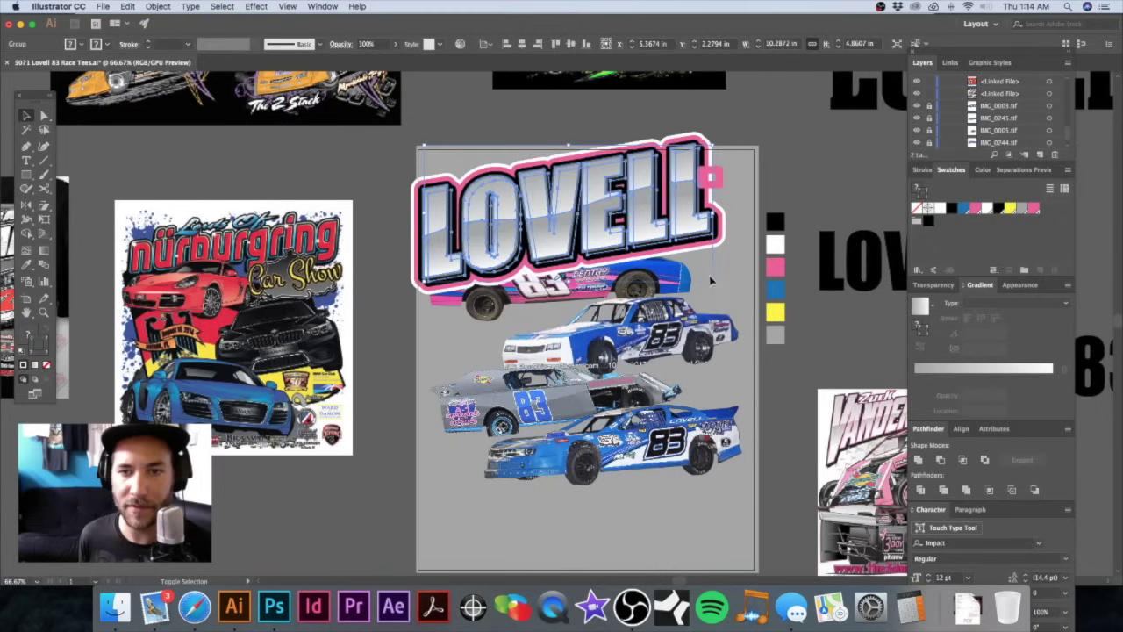
Step: Scale the lettering to about 7.96 × 3.76 in above the cars and send it behind the top car
{"action": "left_click_drag", "start_coordinate": [716, 281], "coordinate": [647, 254]}
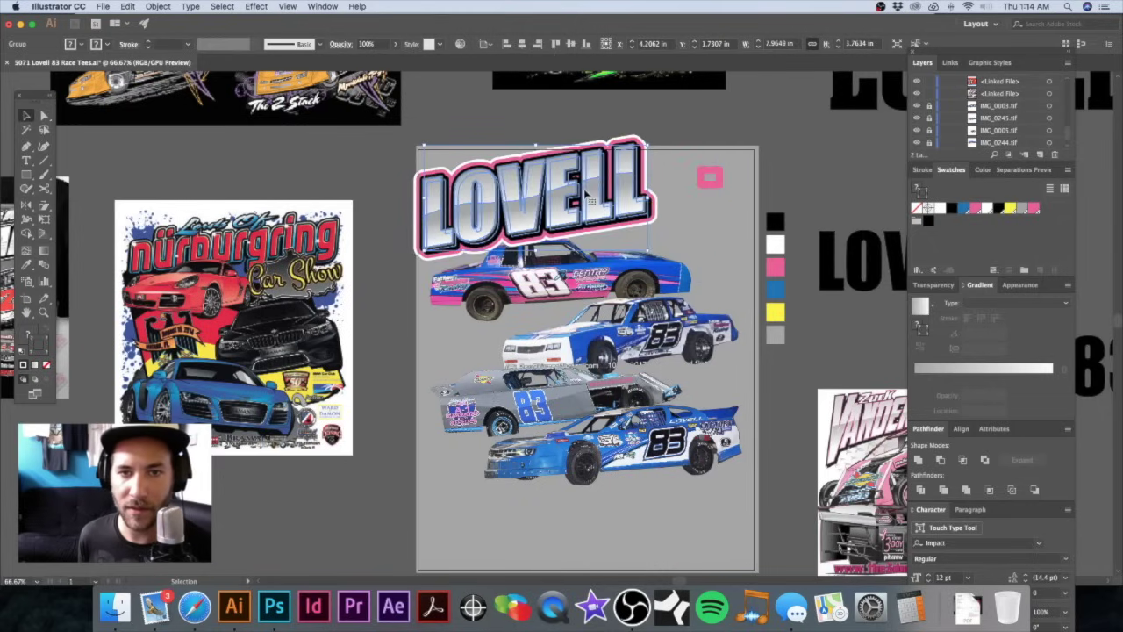
{"action": "left_click_drag", "start_coordinate": [590, 191], "coordinate": [619, 202]}
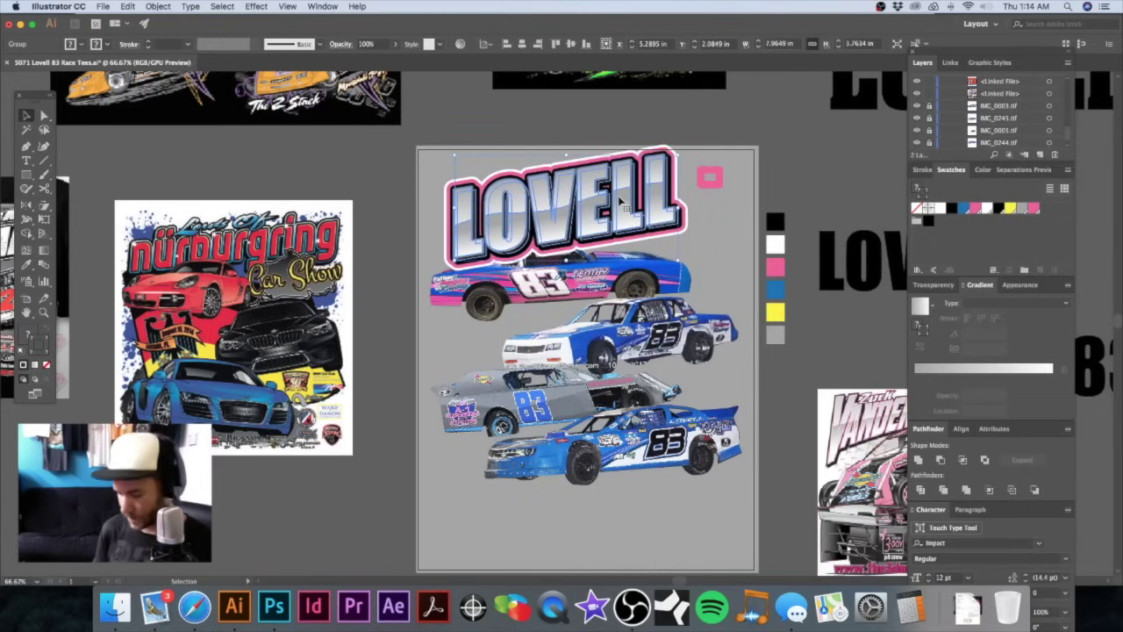
{"action": "key", "text": "super+shift+bracketleft"}
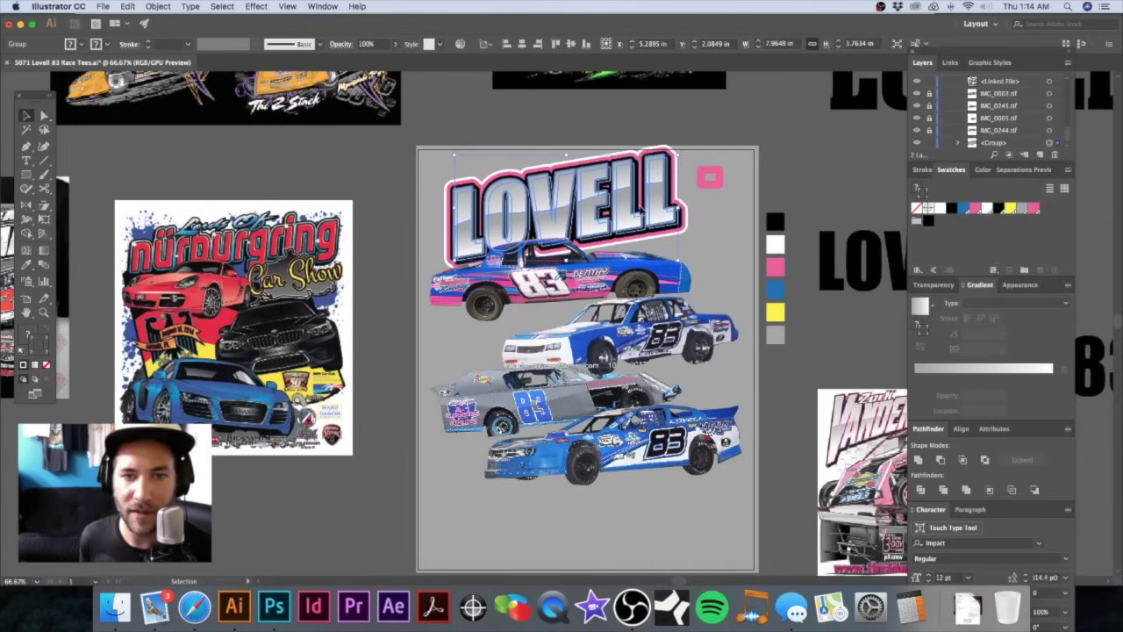
{"action": "key", "text": "super+shift+a"}
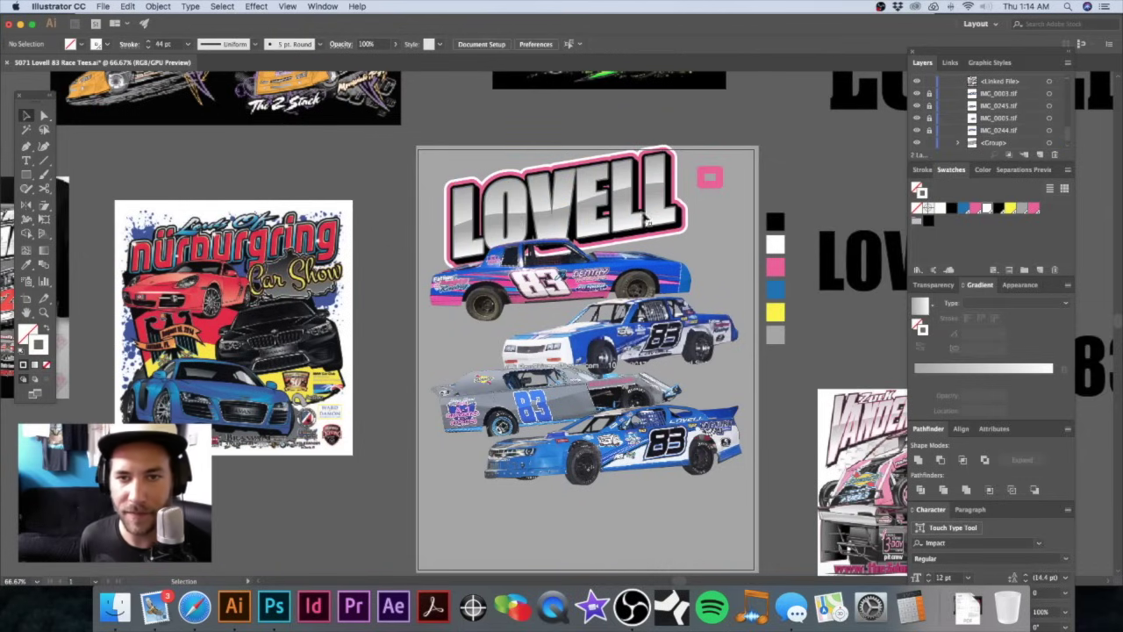
Step: Enlarge the lettering to about 10.02 × 4.74 in and reposition it behind the top car
{"action": "left_click", "coordinate": [651, 173]}
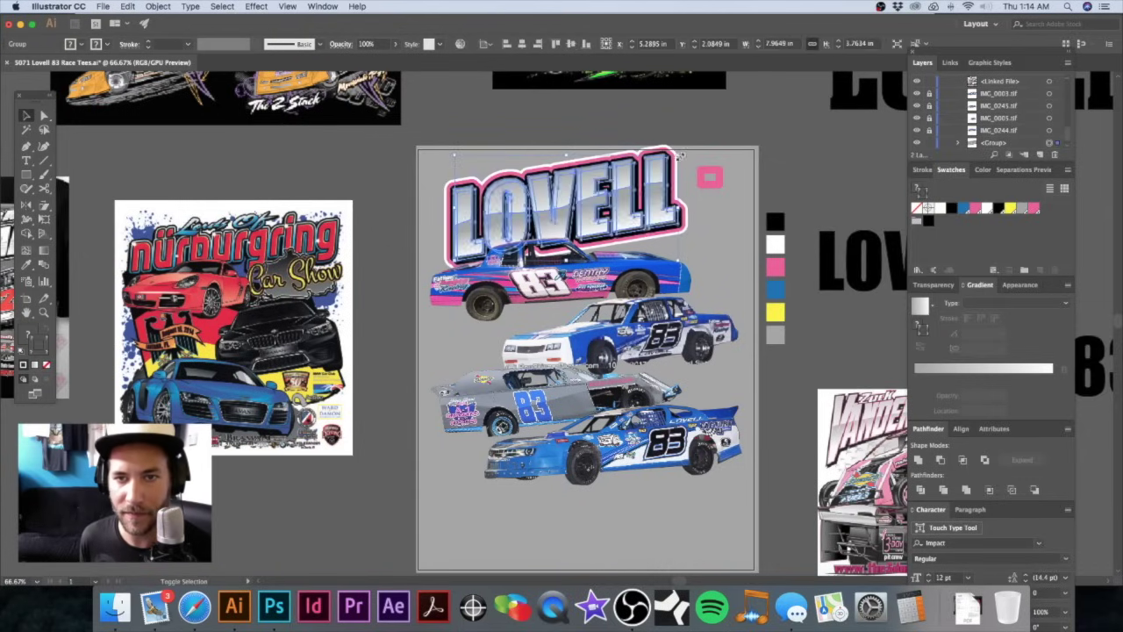
{"action": "left_click_drag", "start_coordinate": [726, 149], "coordinate": [774, 128]}
{"action": "mouse_move", "coordinate": [664, 196]}
{"action": "left_mouse_down"}
{"action": "mouse_move", "coordinate": [661, 222]}
{"action": "mouse_move", "coordinate": [660, 181]}
{"action": "left_mouse_up"}
Step: Shear the lettering back down for a gentler upward slant, with an overall height of about 3.93 in
{"action": "left_click", "coordinate": [43, 203]}
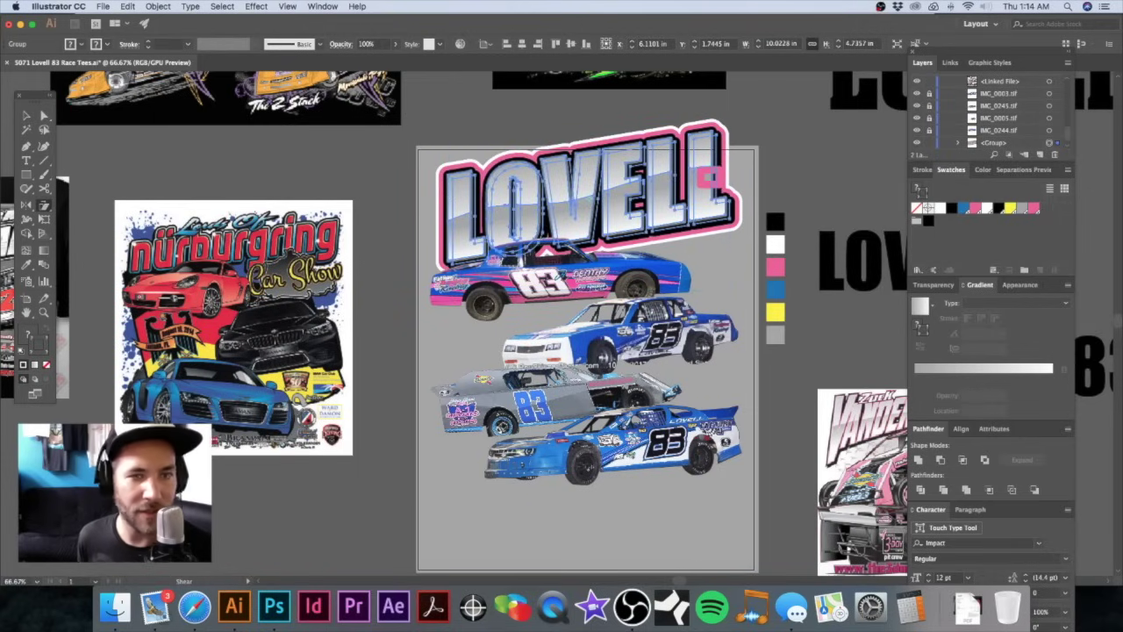
{"action": "left_click_drag", "start_coordinate": [662, 186], "coordinate": [661, 189]}
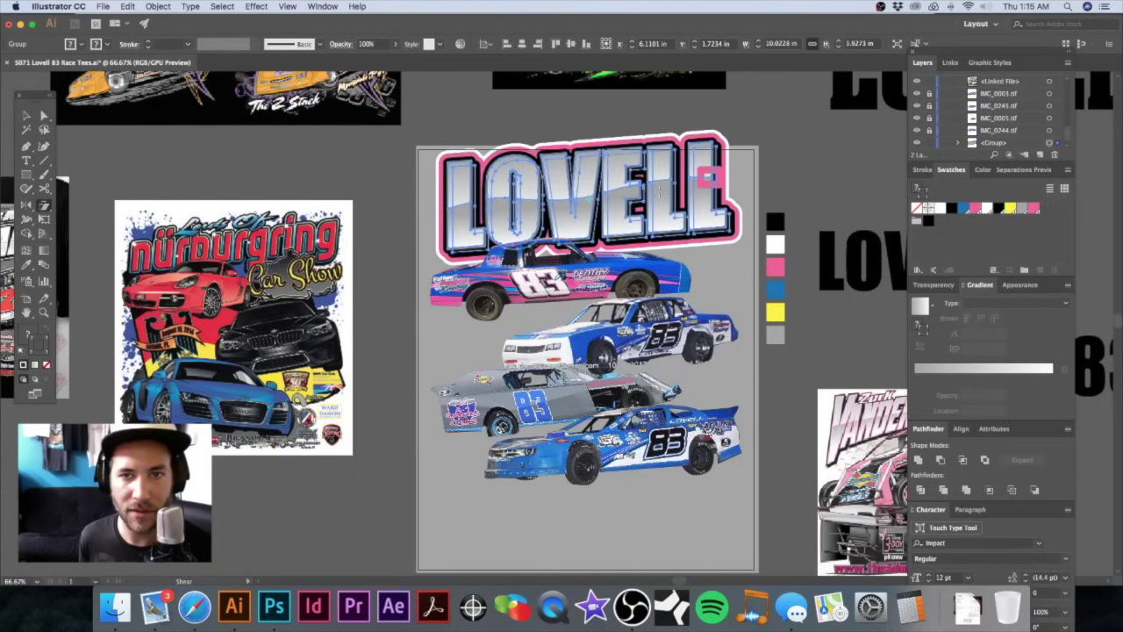
{"action": "key", "text": "v"}
{"action": "key", "text": "super+shift+a"}
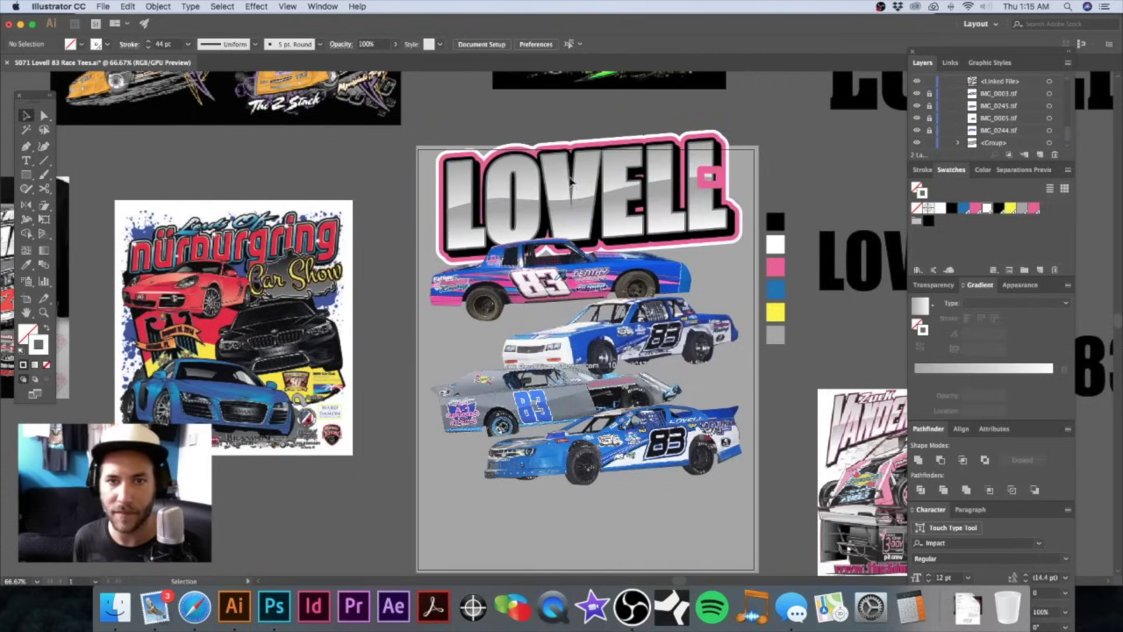
Step: Examine the LOVELL lettering and car layout against the reference shirt designs around the artboard
{"action": "left_click", "coordinate": [570, 189]}
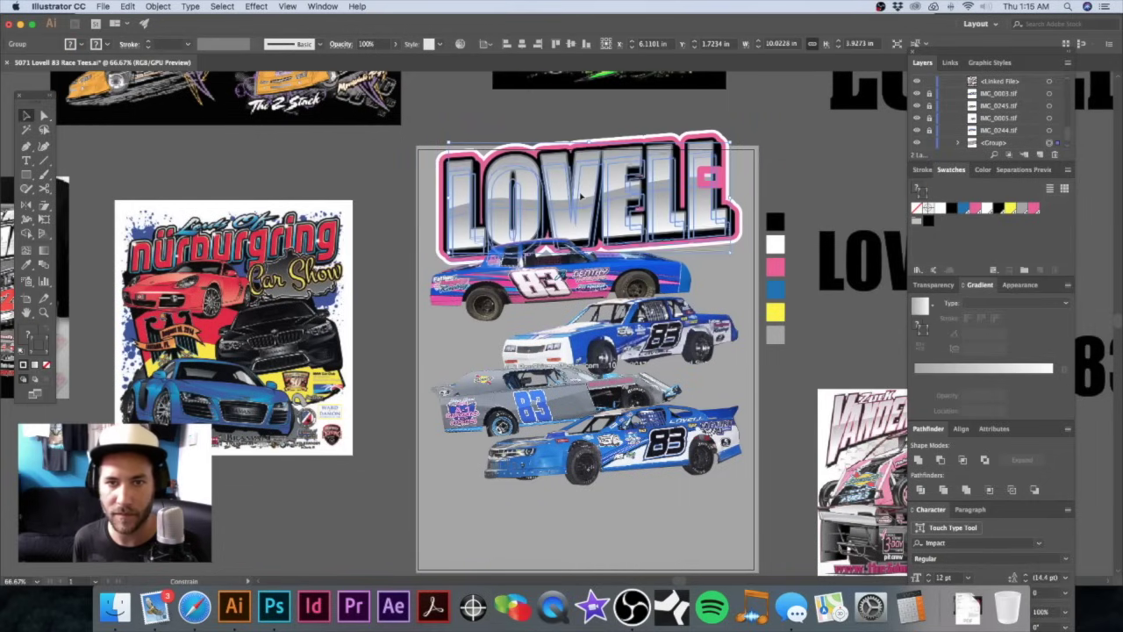
{"action": "left_click", "coordinate": [579, 123]}
{"action": "scroll", "coordinate": [614, 245], "scroll_direction": "left", "scroll_amount": 6}
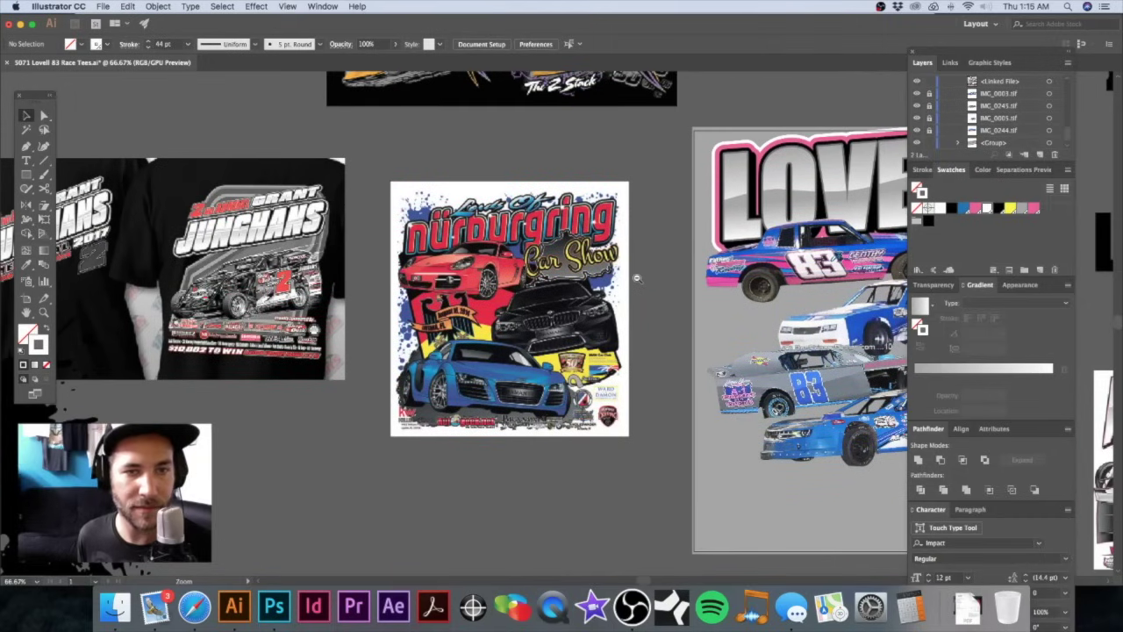
{"action": "key", "text": "super+minus"}
{"action": "left_click_drag", "start_coordinate": [641, 284], "coordinate": [429, 230]}
{"action": "left_click_drag", "start_coordinate": [576, 311], "coordinate": [545, 270]}
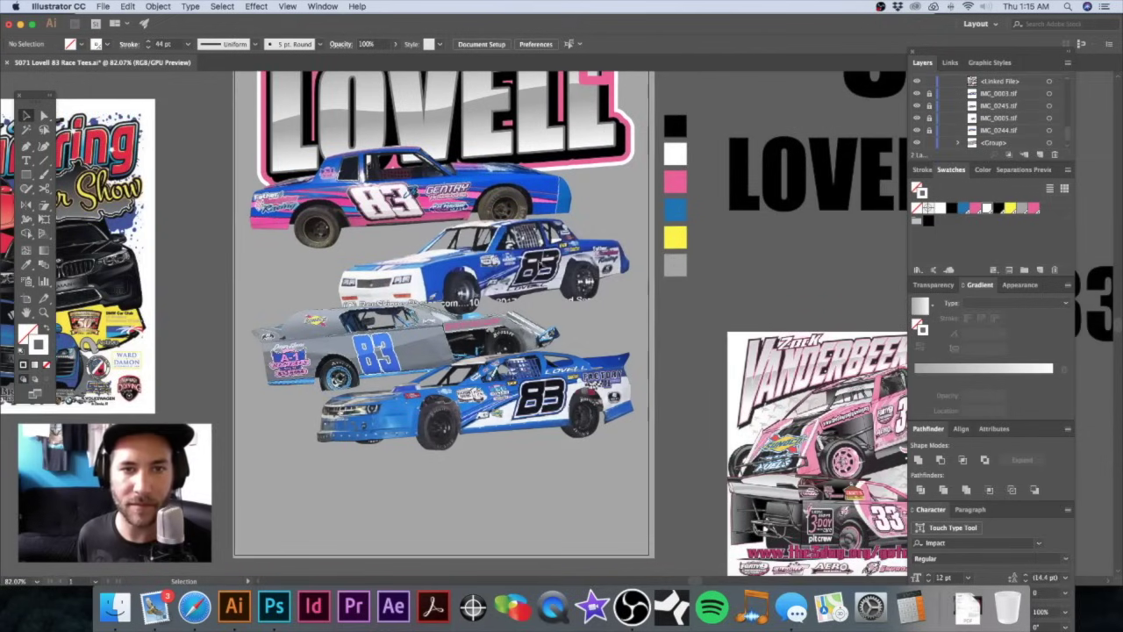
{"action": "left_click_drag", "start_coordinate": [511, 235], "coordinate": [515, 298]}
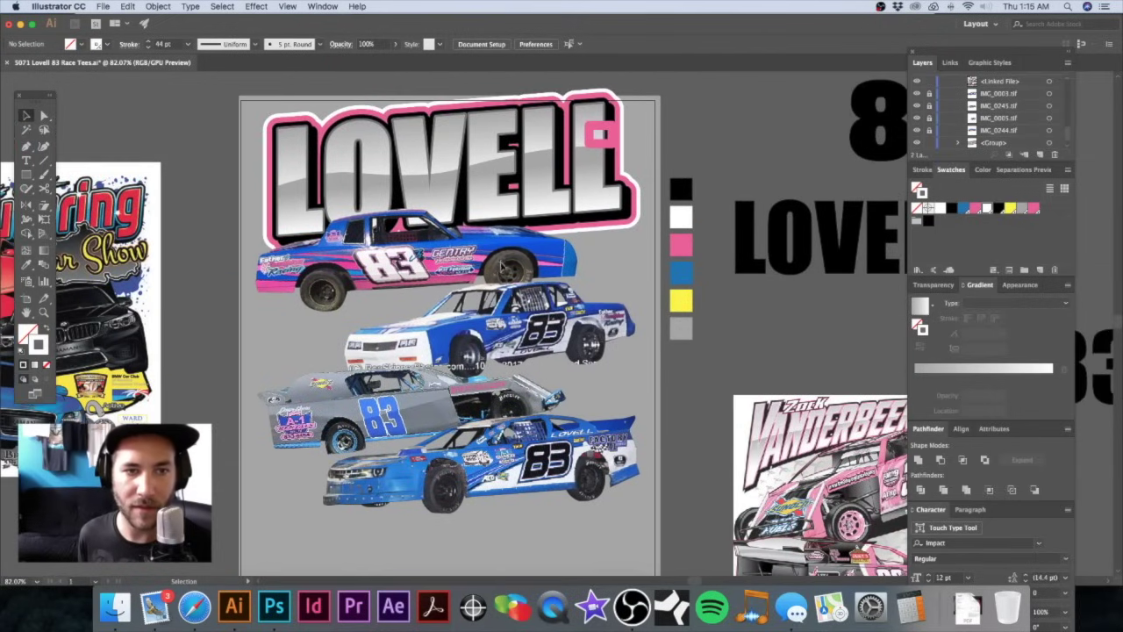
{"action": "scroll", "coordinate": [943, 96], "scroll_direction": "down", "scroll_amount": 1}
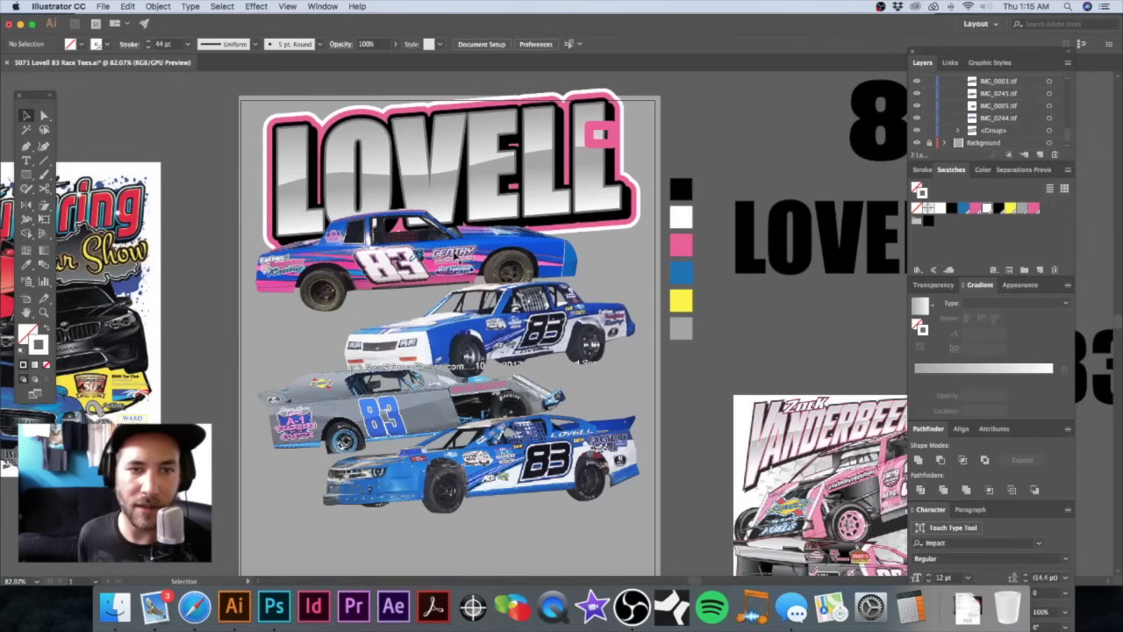
Step: Try moving the second car from the top slightly lower, and return it to its place
{"action": "left_click", "coordinate": [456, 259]}
{"action": "left_click_drag", "start_coordinate": [451, 248], "coordinate": [453, 256]}
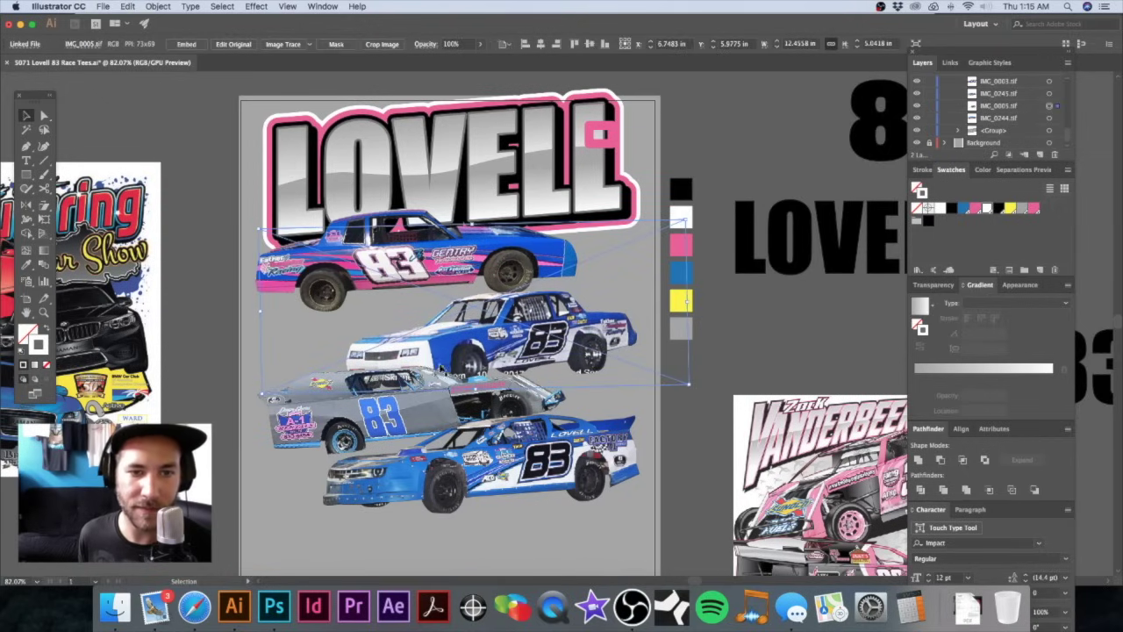
{"action": "left_click_drag", "start_coordinate": [458, 363], "coordinate": [454, 352]}
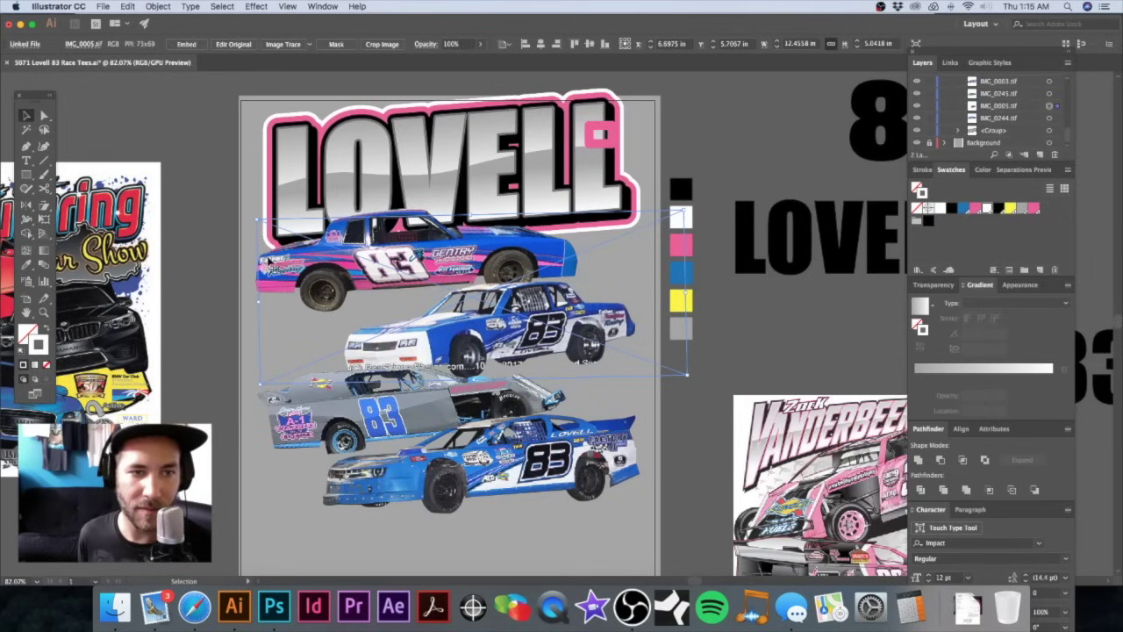
Step: Nudge the top pink-and-blue car slightly down below the lettering, to a Y position of about 5.32 in
{"action": "left_click", "coordinate": [279, 268]}
{"action": "key", "text": "super+space"}
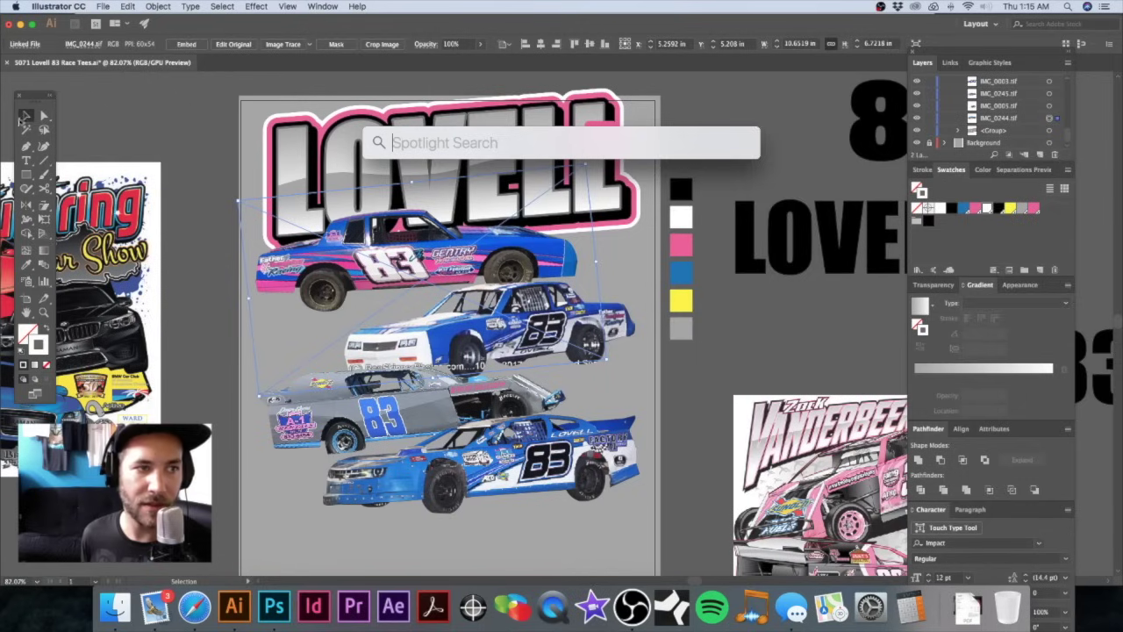
{"action": "key", "text": "Escape"}
{"action": "key", "text": "Down"}
{"action": "key", "text": "Down"}
{"action": "key", "text": "Down"}
{"action": "key", "text": "Down"}
{"action": "key", "text": "Down"}
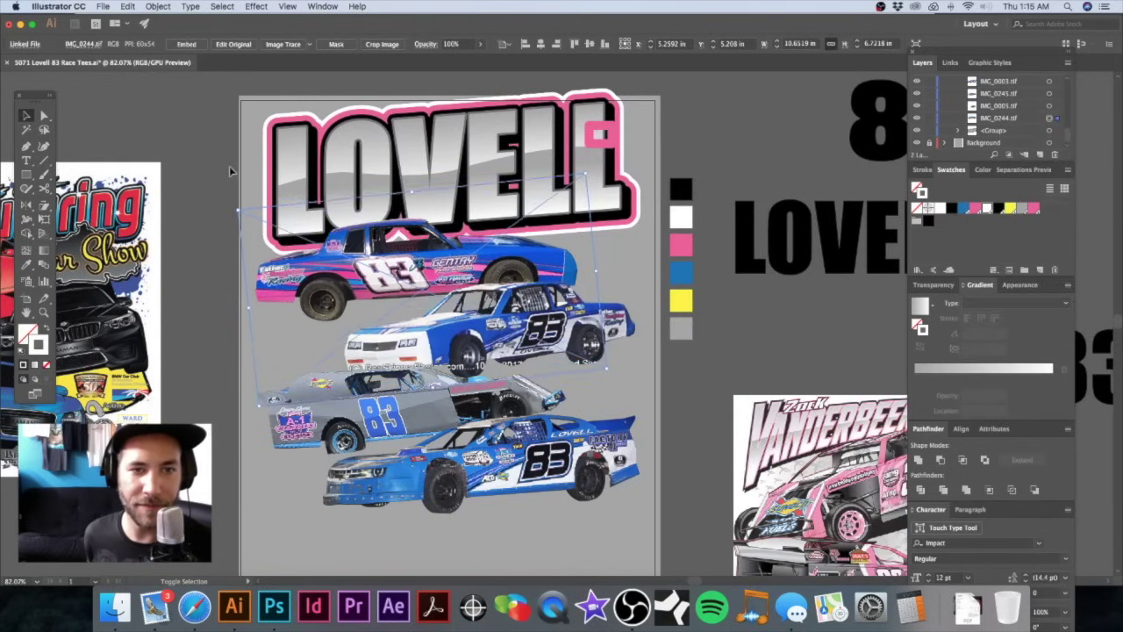
{"action": "key", "text": "Up"}
{"action": "key", "text": "Up"}
{"action": "key", "text": "Up"}
{"action": "key", "text": "Up"}
{"action": "key", "text": "Up"}
{"action": "key", "text": "Up"}
{"action": "key", "text": "Down"}
{"action": "key", "text": "Down"}
{"action": "key", "text": "Down"}
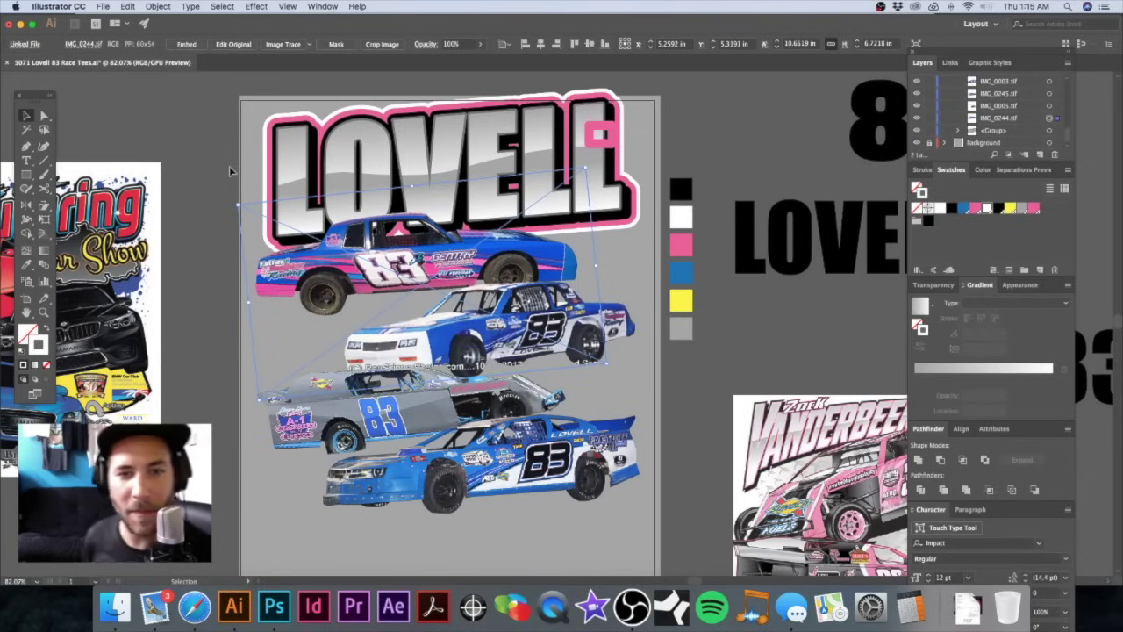
Step: Deselect the car and delete the small pink-outlined square lying over the last L of LOVELL
{"action": "key", "text": "super+shift+a"}
{"action": "left_click", "coordinate": [601, 133]}
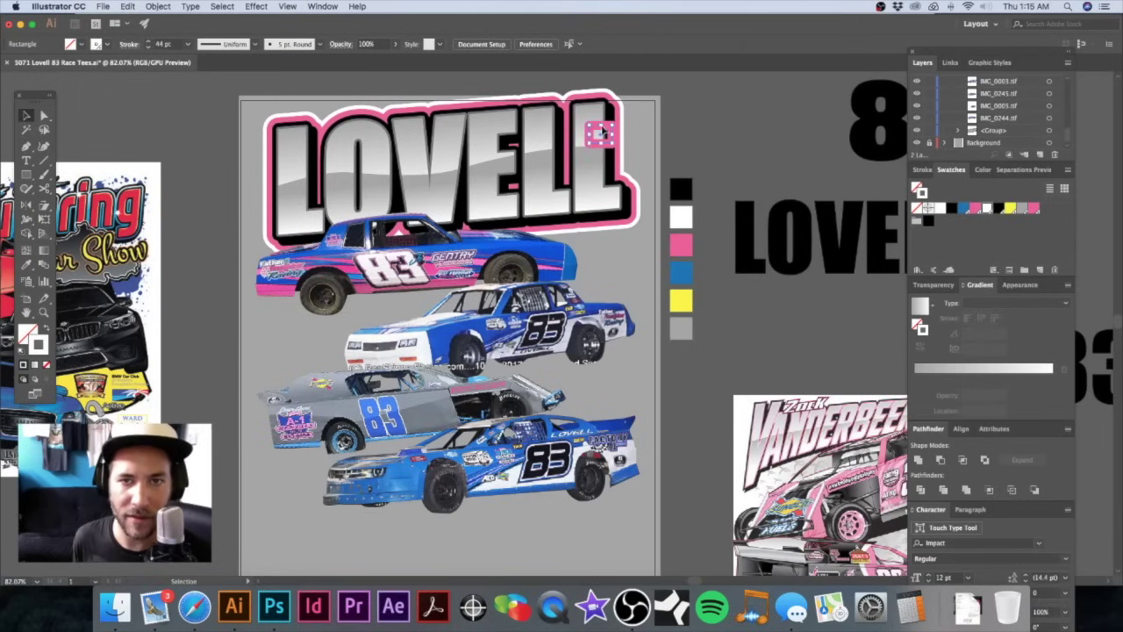
{"action": "key", "text": "Delete"}
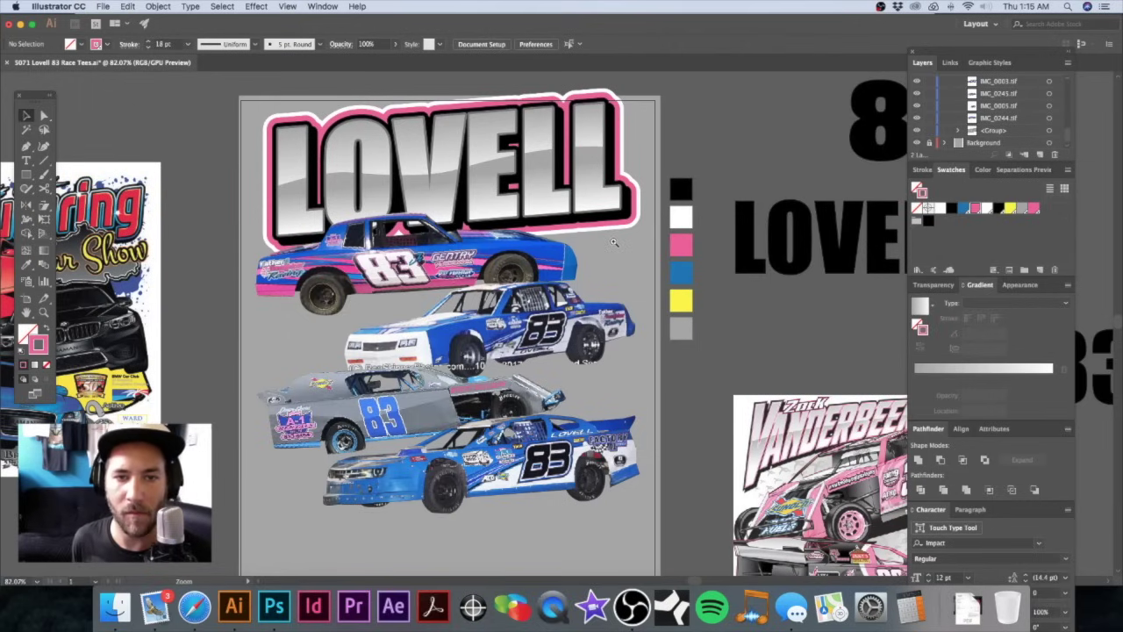
Step: Compare the black 83 and LOVELL text samples beside the artboard with the numbers on the cars
{"action": "scroll", "coordinate": [610, 220], "scroll_direction": "down", "scroll_amount": 3}
{"action": "left_click_drag", "start_coordinate": [767, 192], "coordinate": [702, 193]}
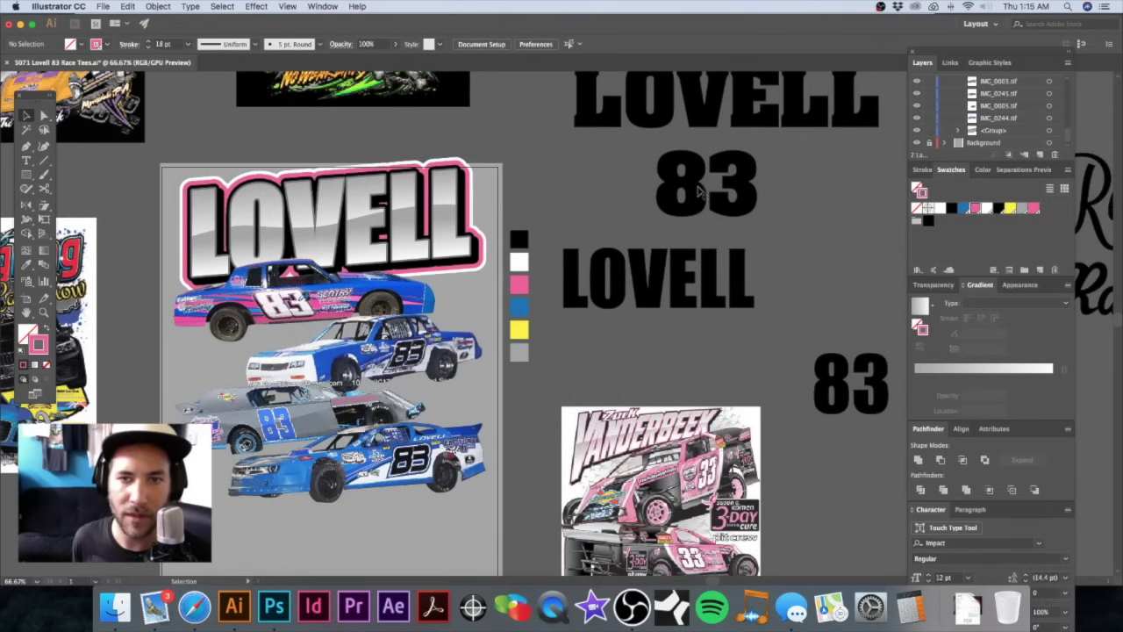
{"action": "left_click", "coordinate": [698, 193]}
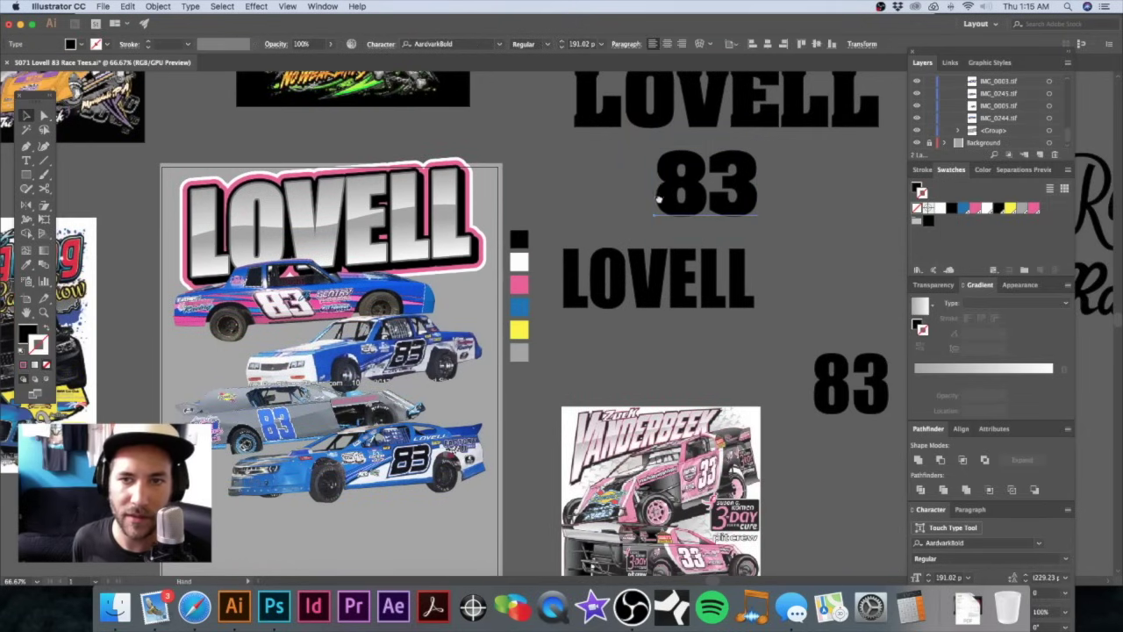
{"action": "left_click_drag", "start_coordinate": [592, 185], "coordinate": [625, 200]}
{"action": "left_click", "coordinate": [624, 200]}
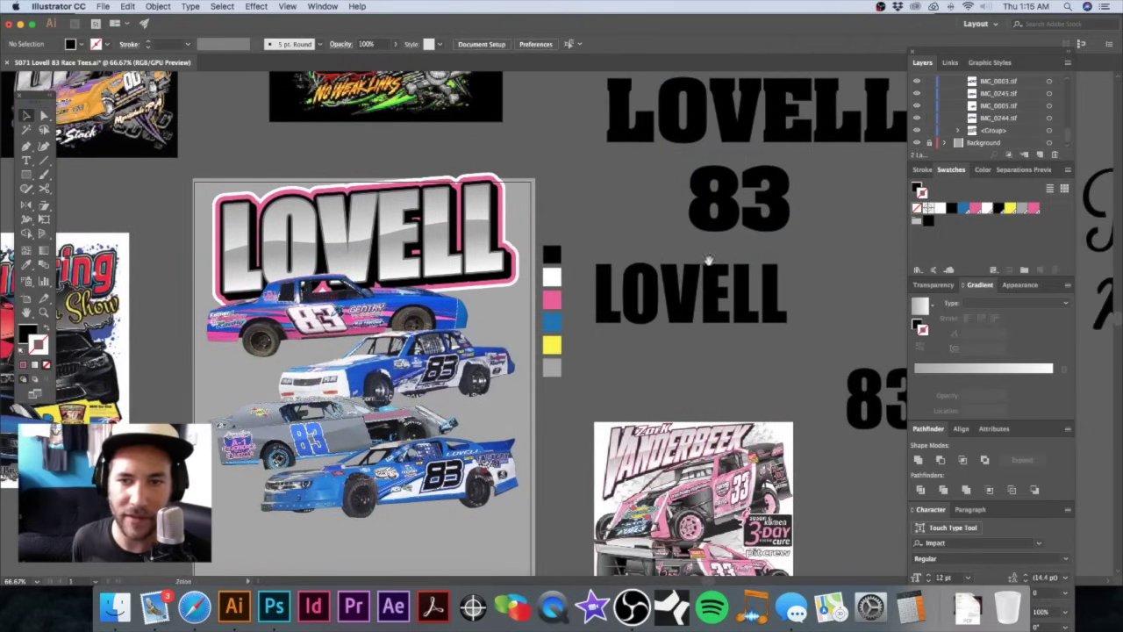
{"action": "scroll", "coordinate": [709, 278], "scroll_direction": "down", "scroll_amount": 1}
{"action": "left_click_drag", "start_coordinate": [717, 342], "coordinate": [764, 254]}
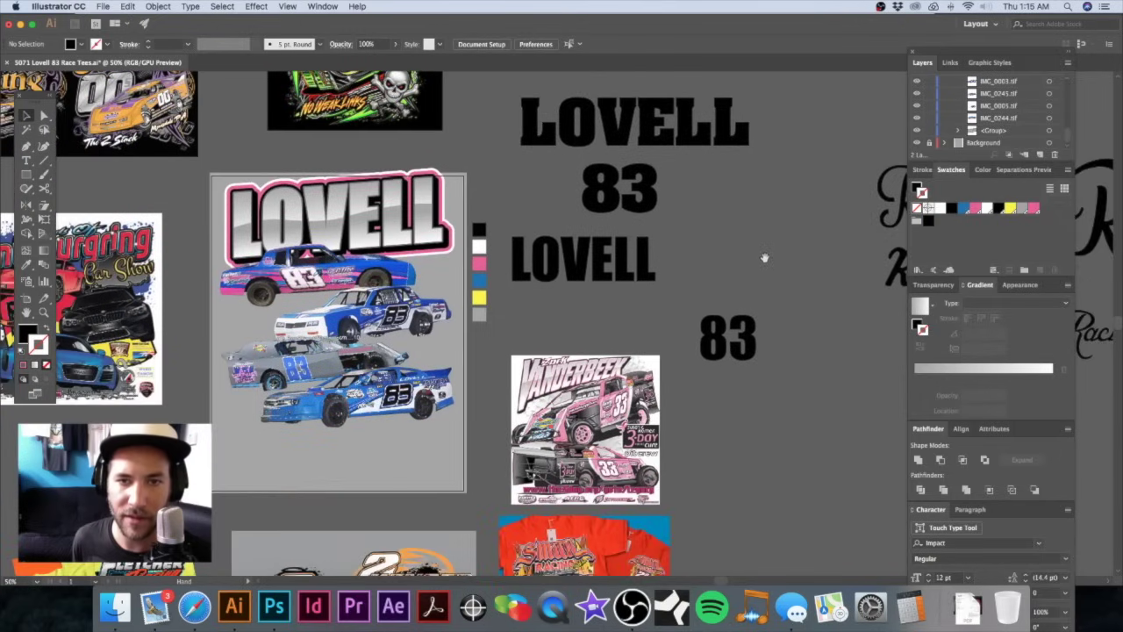
{"action": "left_click", "coordinate": [735, 327]}
{"action": "left_click_drag", "start_coordinate": [669, 242], "coordinate": [725, 222]}
{"action": "left_click", "coordinate": [465, 288], "text": "super"}
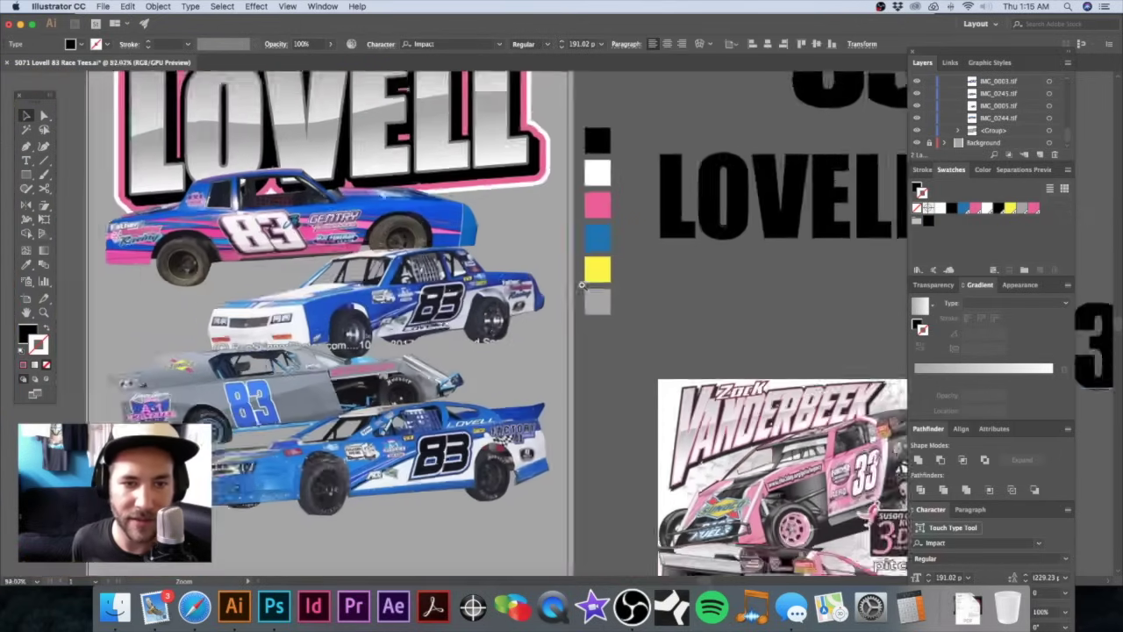
{"action": "left_click", "coordinate": [641, 299], "text": "alt+super"}
{"action": "left_click", "coordinate": [641, 298], "text": "alt+super"}
{"action": "left_click", "coordinate": [640, 296], "text": "alt+super"}
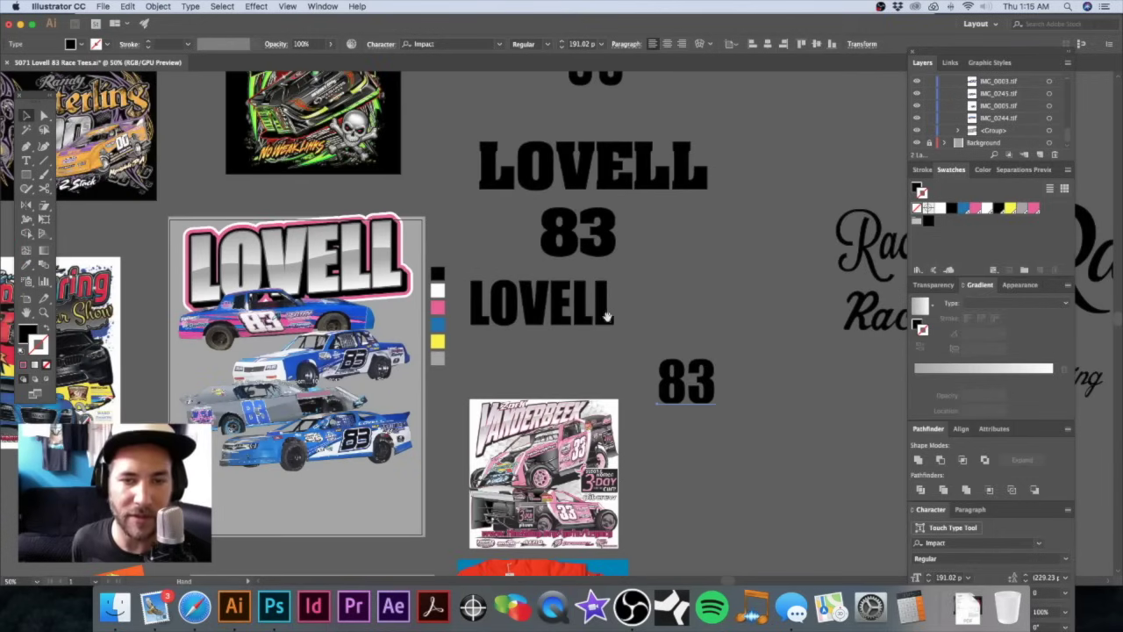
{"action": "scroll", "coordinate": [609, 301], "scroll_direction": "down", "scroll_amount": 2}
Step: Switch to Finder, move the BUILDS window aside and bring the NFL-Texans font folder to the front
{"action": "left_click", "coordinate": [114, 607]}
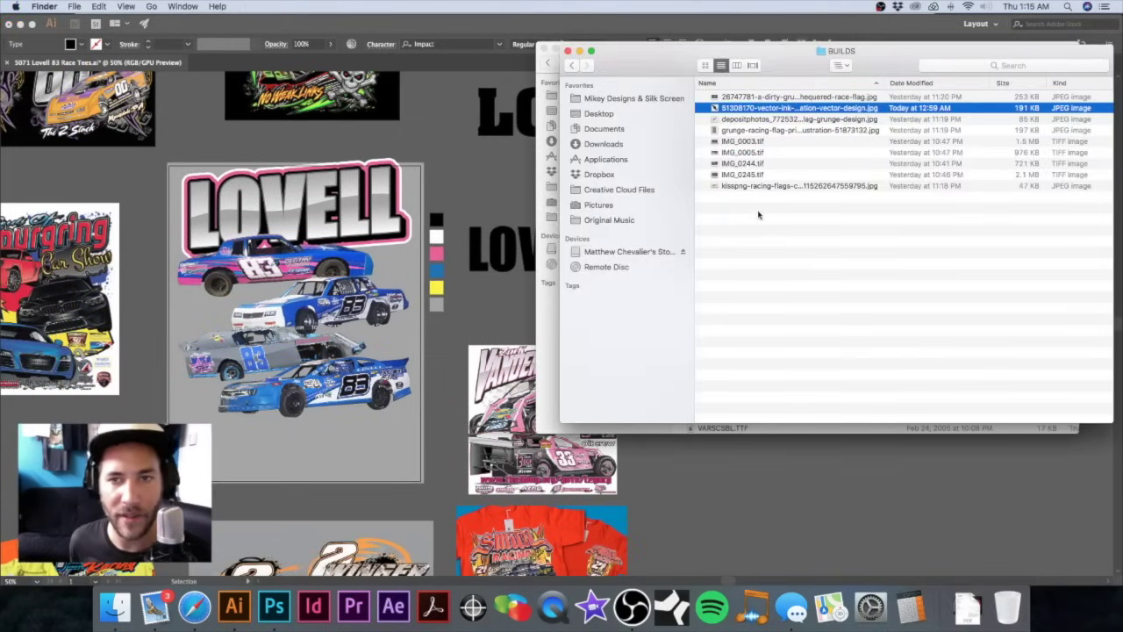
{"action": "left_click_drag", "start_coordinate": [671, 67], "coordinate": [561, 179]}
{"action": "left_click_drag", "start_coordinate": [635, 65], "coordinate": [796, 45]}
{"action": "left_click", "coordinate": [568, 197]}
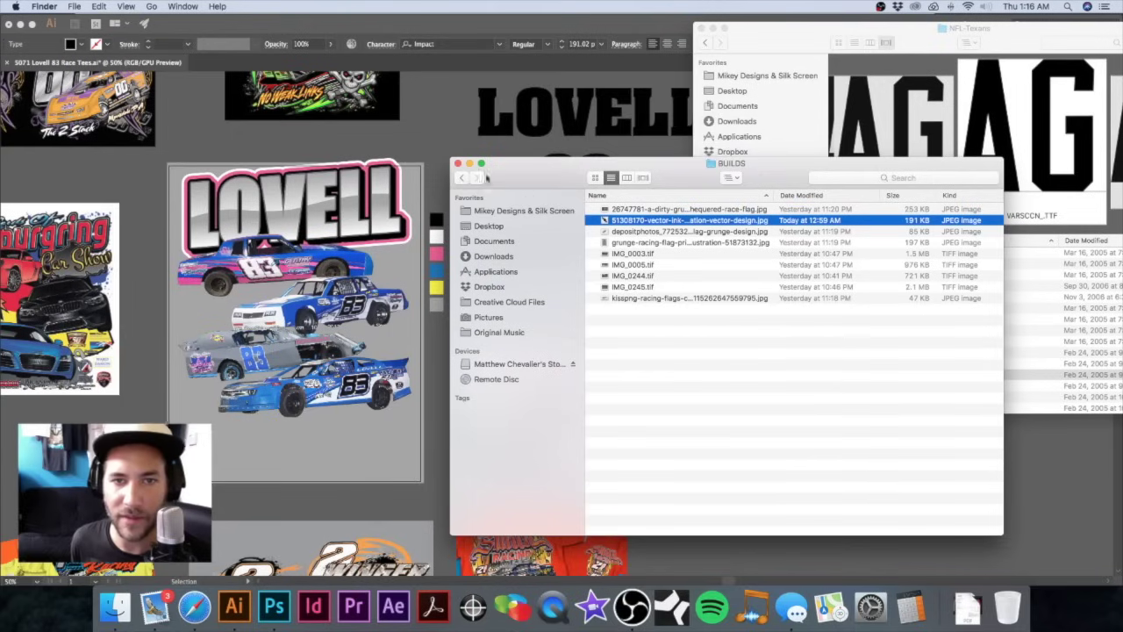
{"action": "left_click", "coordinate": [462, 178]}
{"action": "double_click", "coordinate": [626, 220]}
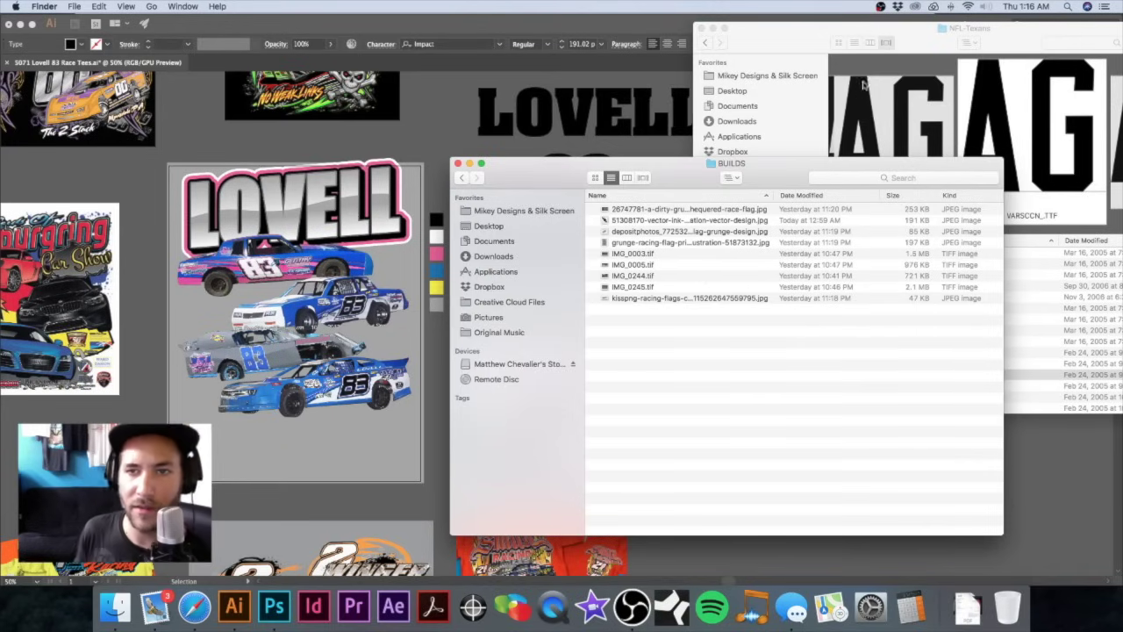
{"action": "left_click", "coordinate": [799, 50]}
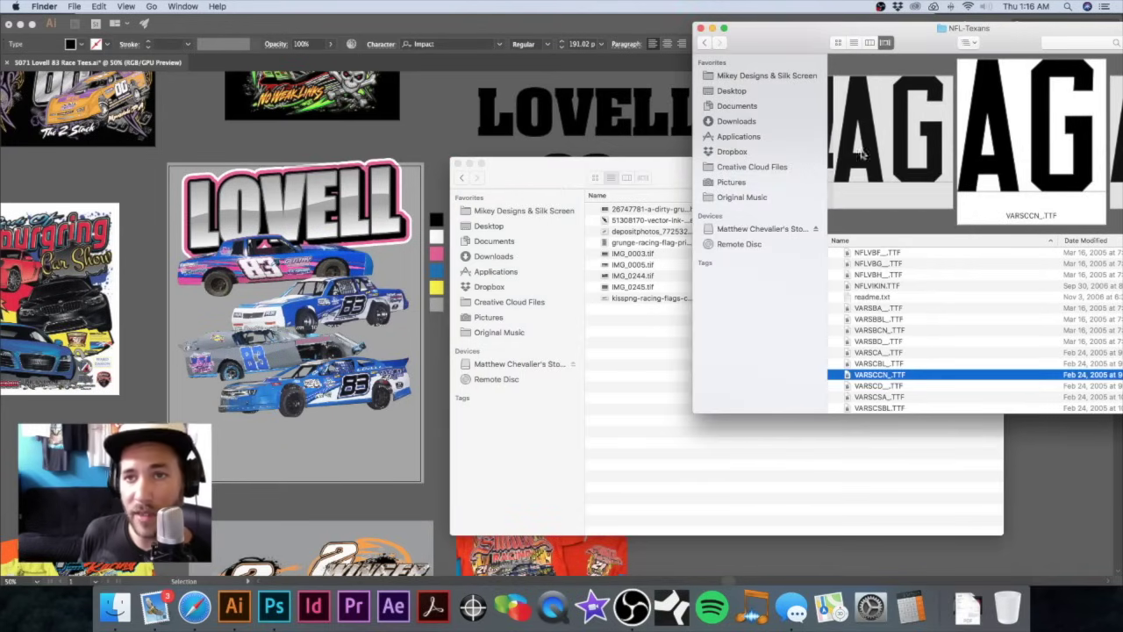
{"action": "left_click_drag", "start_coordinate": [782, 40], "coordinate": [617, 43]}
Step: Preview the font files in the NFL-Texans folder one after another, from VARSCCN_.TTF back to NFLRAMS_.TTF, comparing their letters and numerals
{"action": "key", "text": "space"}
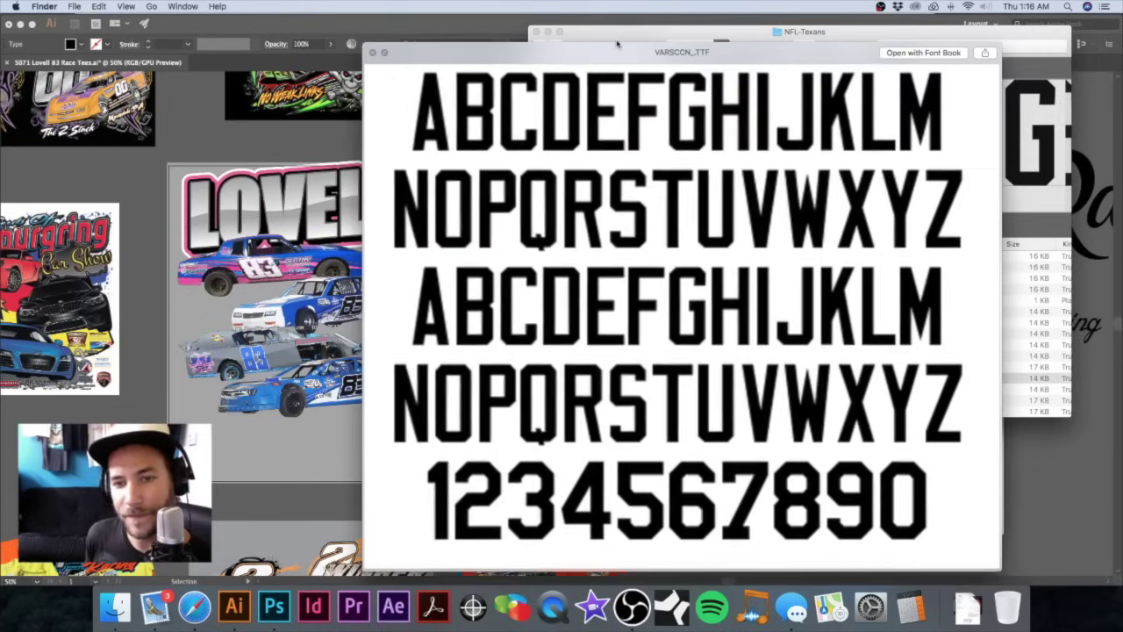
{"action": "key", "text": "Up"}
{"action": "key", "text": "Up"}
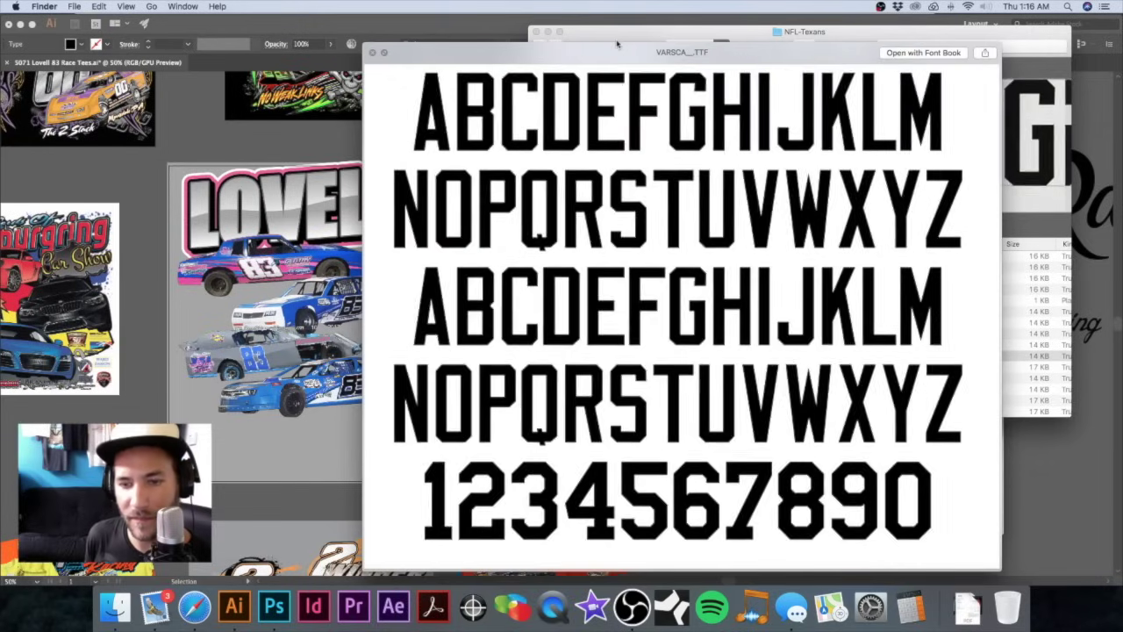
{"action": "key", "text": "Up"}
{"action": "key", "text": "Up"}
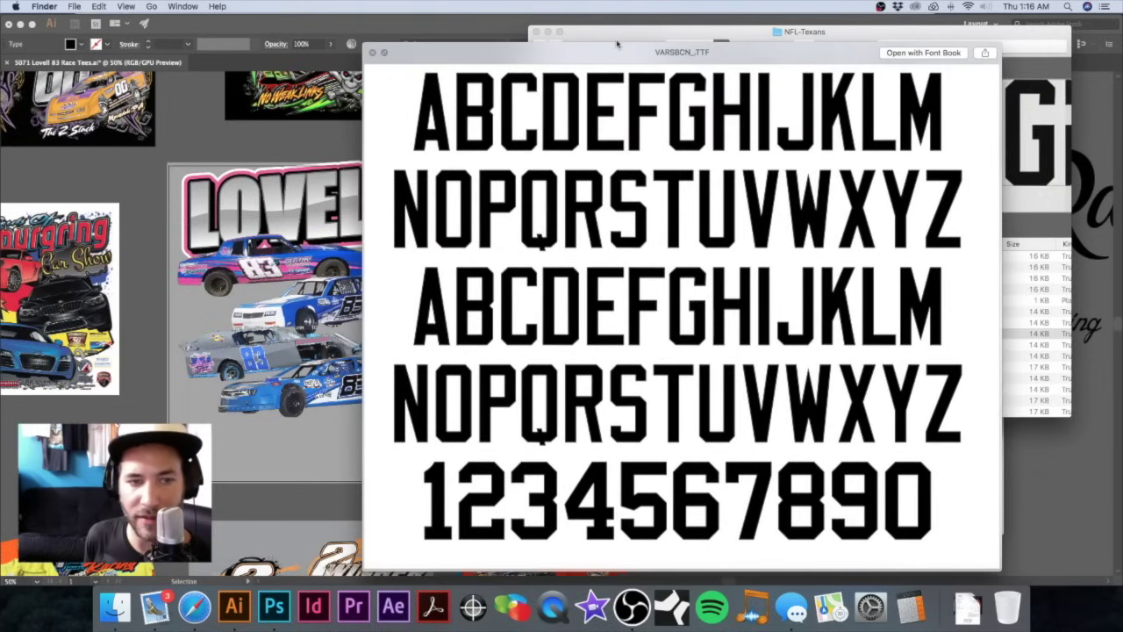
{"action": "key", "text": "Up"}
{"action": "key", "text": "Up"}
{"action": "key", "text": "Up"}
{"action": "key", "text": "Up"}
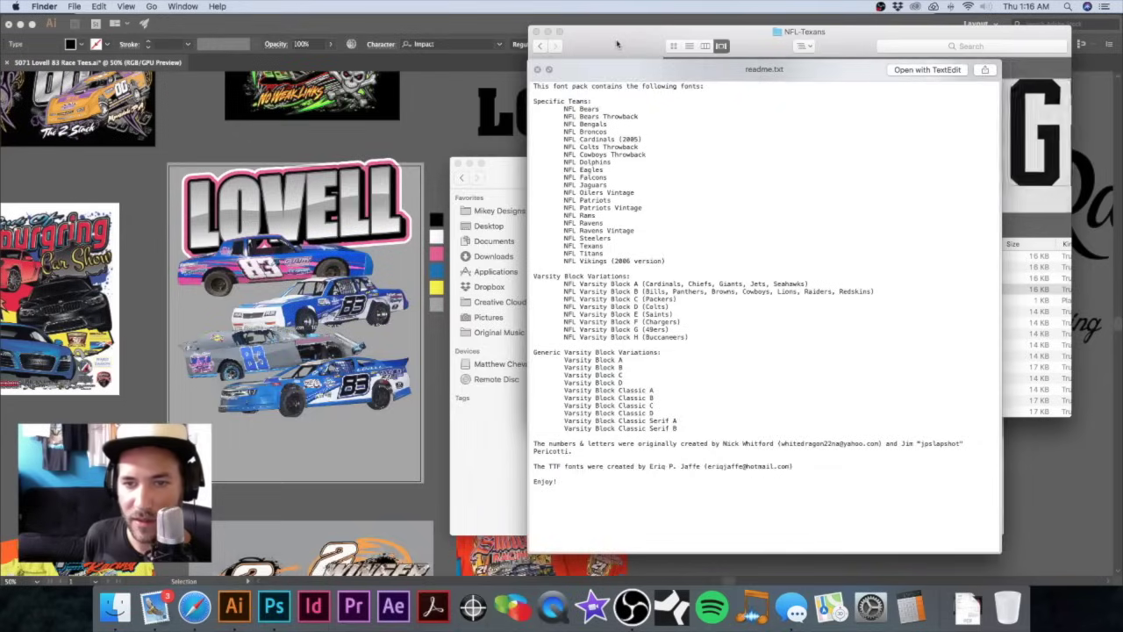
{"action": "key", "text": "Up"}
{"action": "key", "text": "Up"}
{"action": "key", "text": "Up"}
{"action": "key", "text": "Up"}
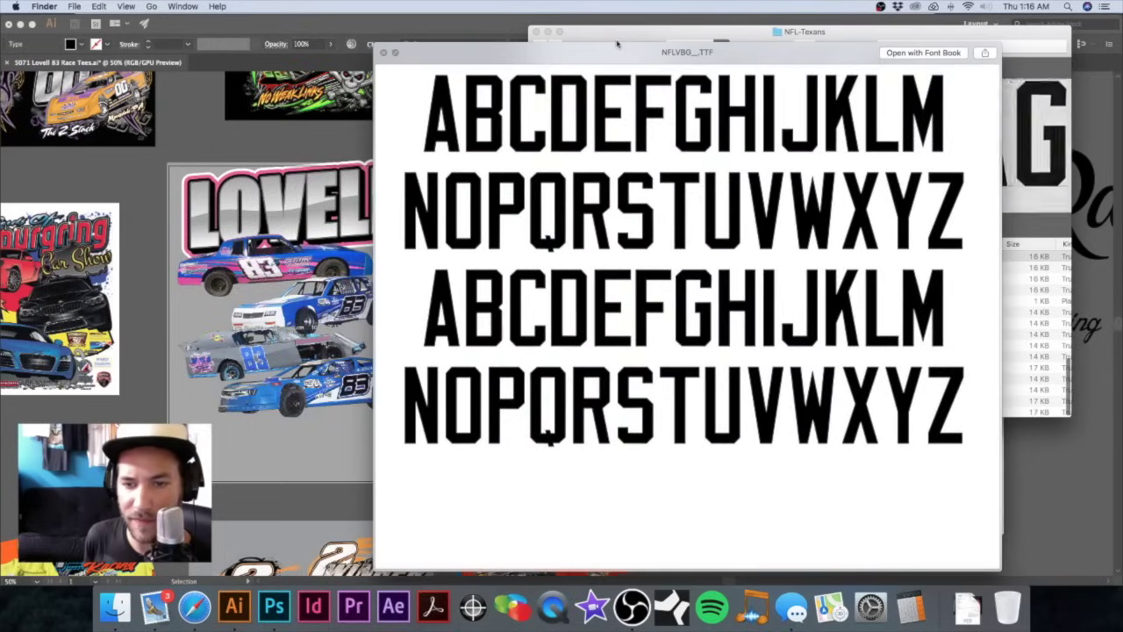
{"action": "key", "text": "Up"}
{"action": "key", "text": "Up"}
{"action": "key", "text": "Up"}
{"action": "key", "text": "Up"}
{"action": "key", "text": "Up"}
{"action": "key", "text": "Up"}
{"action": "key", "text": "Up"}
{"action": "key", "text": "Up"}
{"action": "key", "text": "Up"}
{"action": "key", "text": "Up"}
{"action": "key", "text": "Up"}
{"action": "key", "text": "Up"}
{"action": "key", "text": "Up"}
{"action": "key", "text": "Up"}
{"action": "key", "text": "Up"}
{"action": "key", "text": "Up"}
{"action": "key", "text": "Up"}
{"action": "key", "text": "Up"}
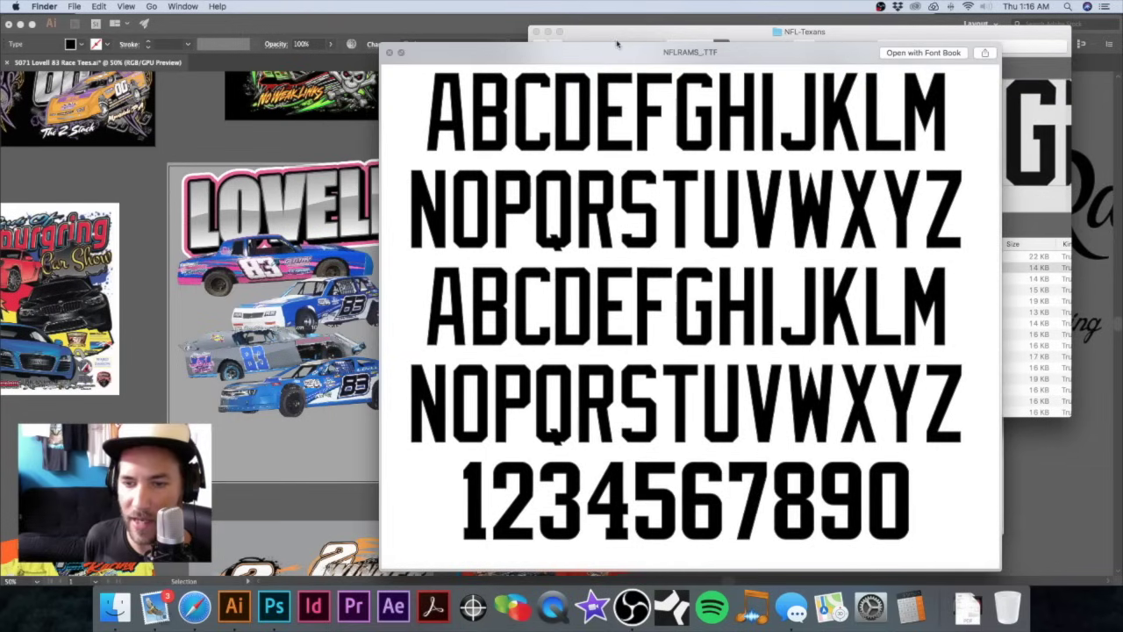
{"action": "key", "text": "space"}
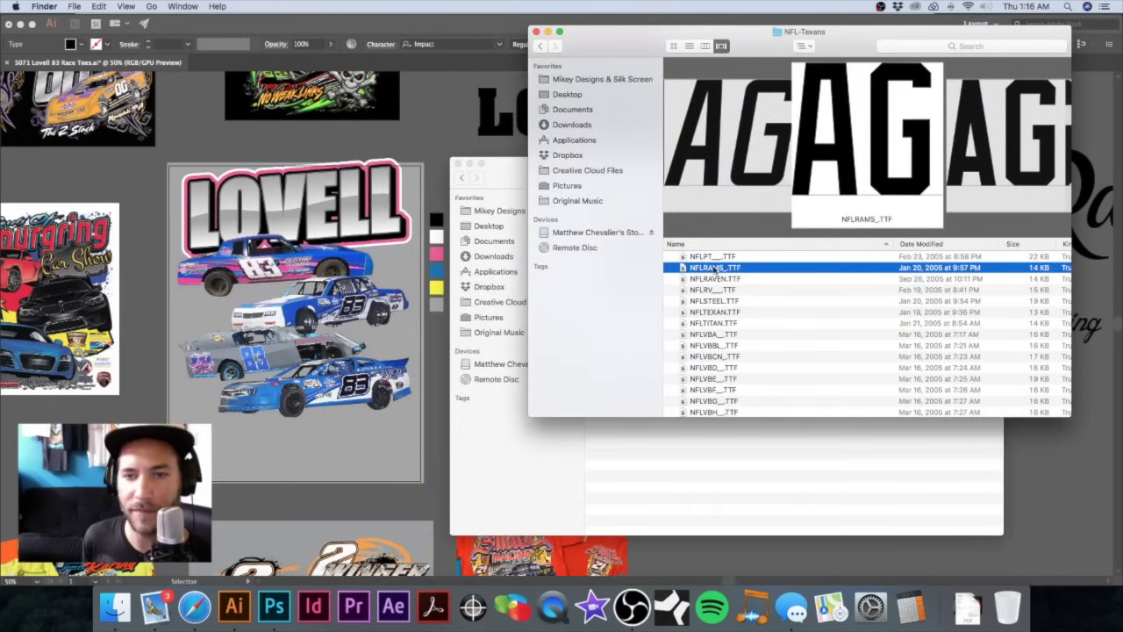
Step: Install the NFL Rams font from NFLRAMS_.TTF with Font Book, approving the file in the font validation list
{"action": "double_click", "coordinate": [715, 267]}
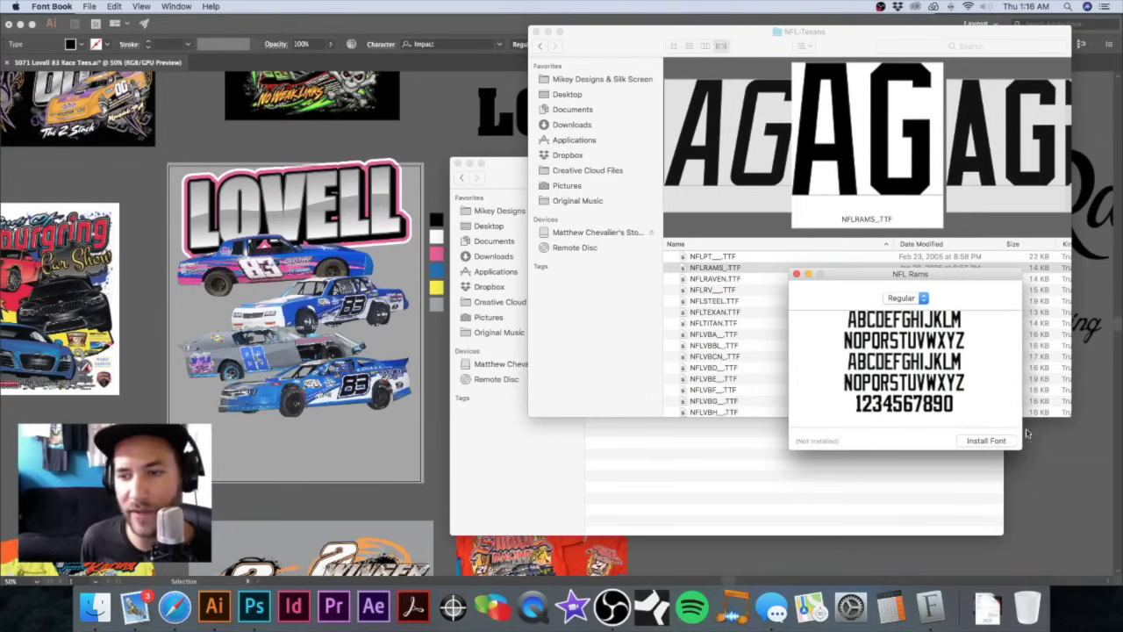
{"action": "left_click", "coordinate": [986, 440]}
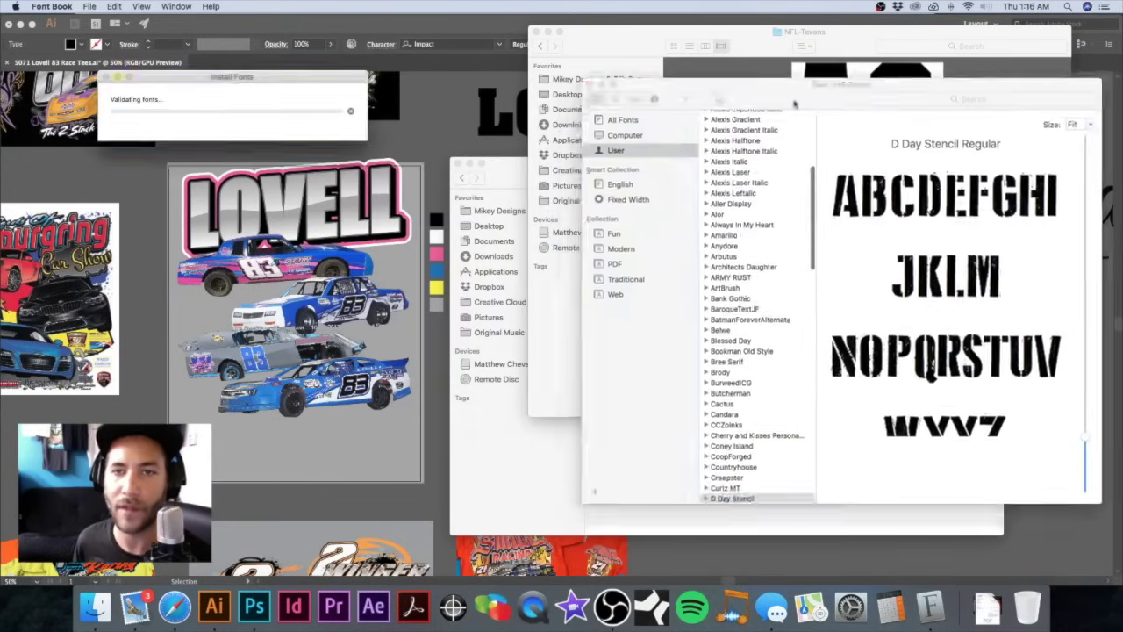
{"action": "left_click_drag", "start_coordinate": [792, 80], "coordinate": [645, 70]}
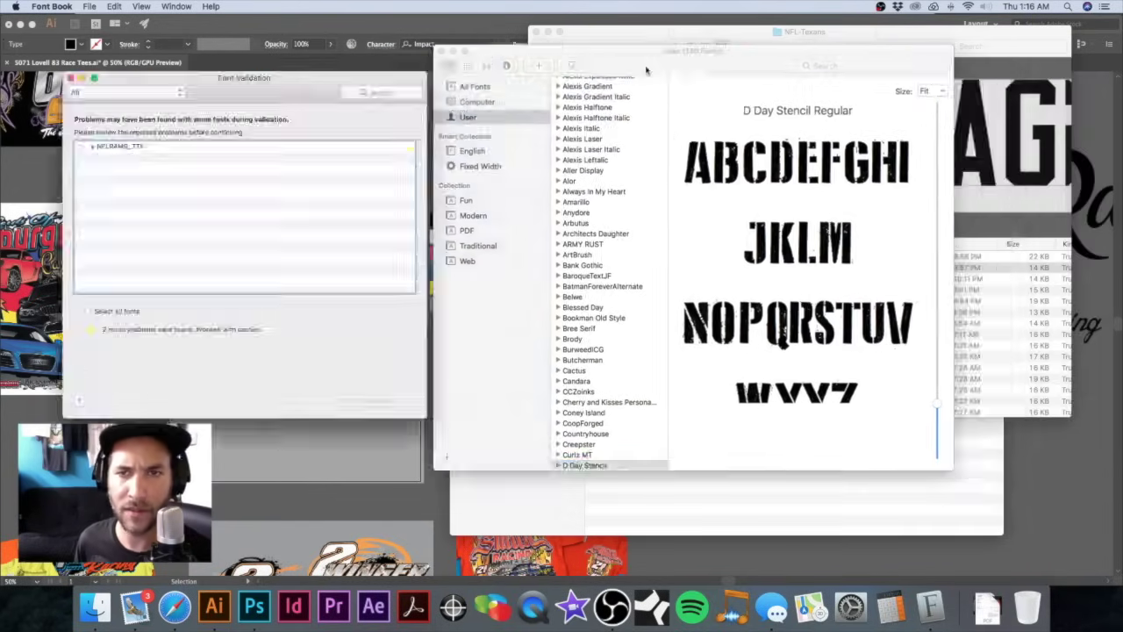
{"action": "left_click_drag", "start_coordinate": [203, 67], "coordinate": [209, 63]}
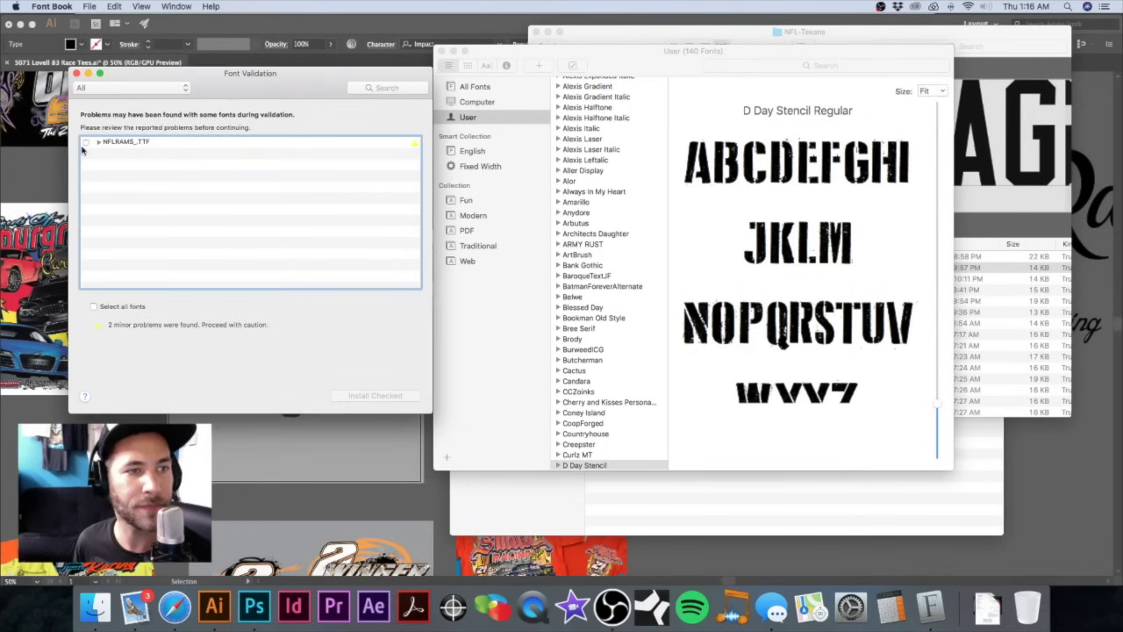
{"action": "left_click", "coordinate": [85, 142]}
{"action": "left_click", "coordinate": [361, 396]}
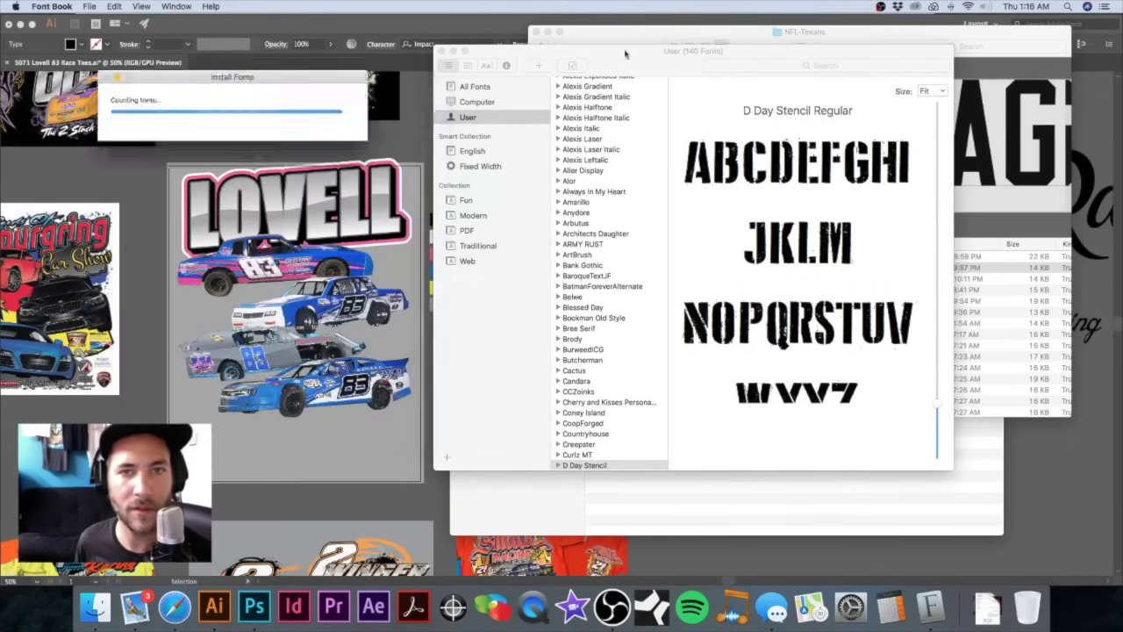
Step: Rearrange the overlapping Font Book and NFL-Texans folder windows
{"action": "left_click_drag", "start_coordinate": [629, 60], "coordinate": [737, 80]}
{"action": "left_click_drag", "start_coordinate": [640, 45], "coordinate": [498, 50]}
{"action": "left_click_drag", "start_coordinate": [916, 68], "coordinate": [890, 79]}
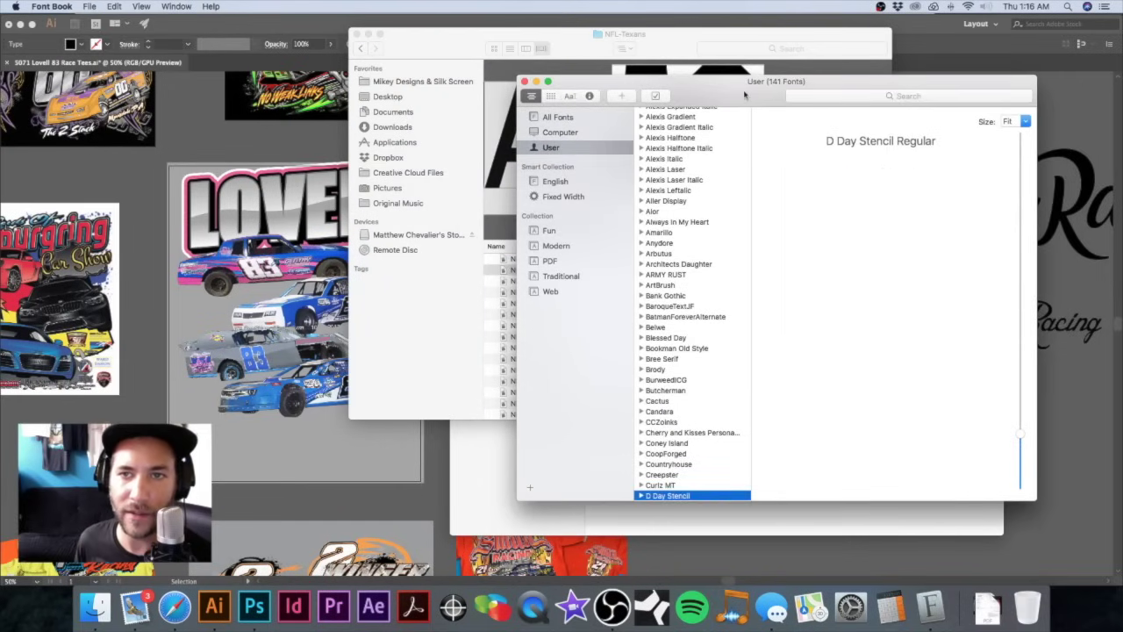
Step: Switch from Font Book back to Illustrator and set the selected small 83 text to the NFL Rams font
{"action": "left_click_drag", "start_coordinate": [746, 96], "coordinate": [771, 88]}
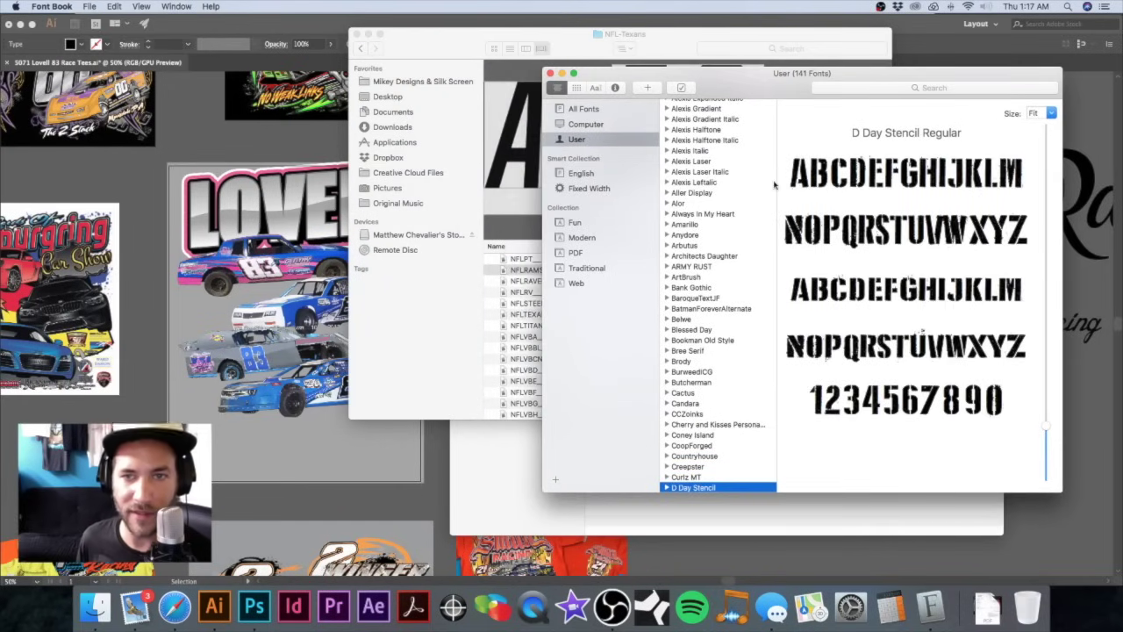
{"action": "left_click", "coordinate": [321, 141]}
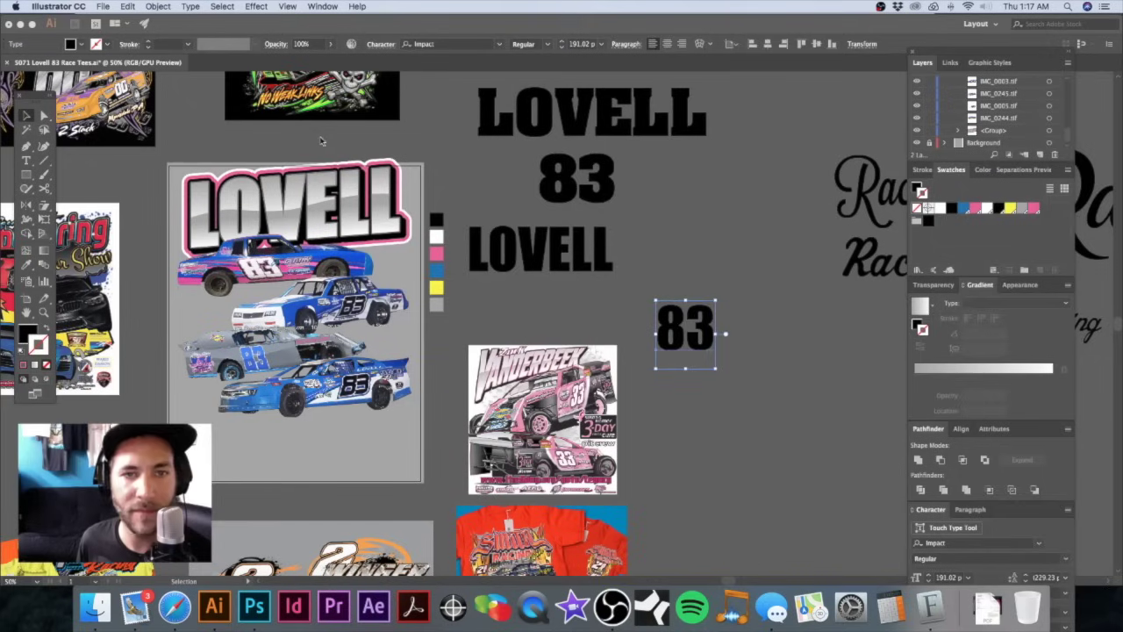
{"action": "left_click", "coordinate": [405, 44]}
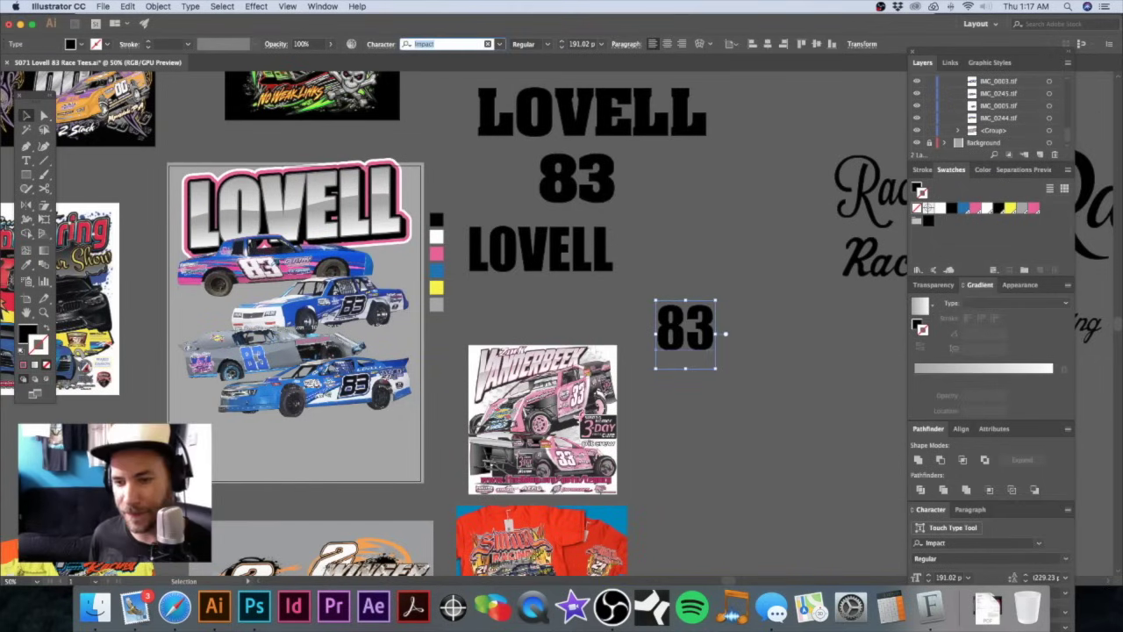
{"action": "left_click", "coordinate": [930, 605]}
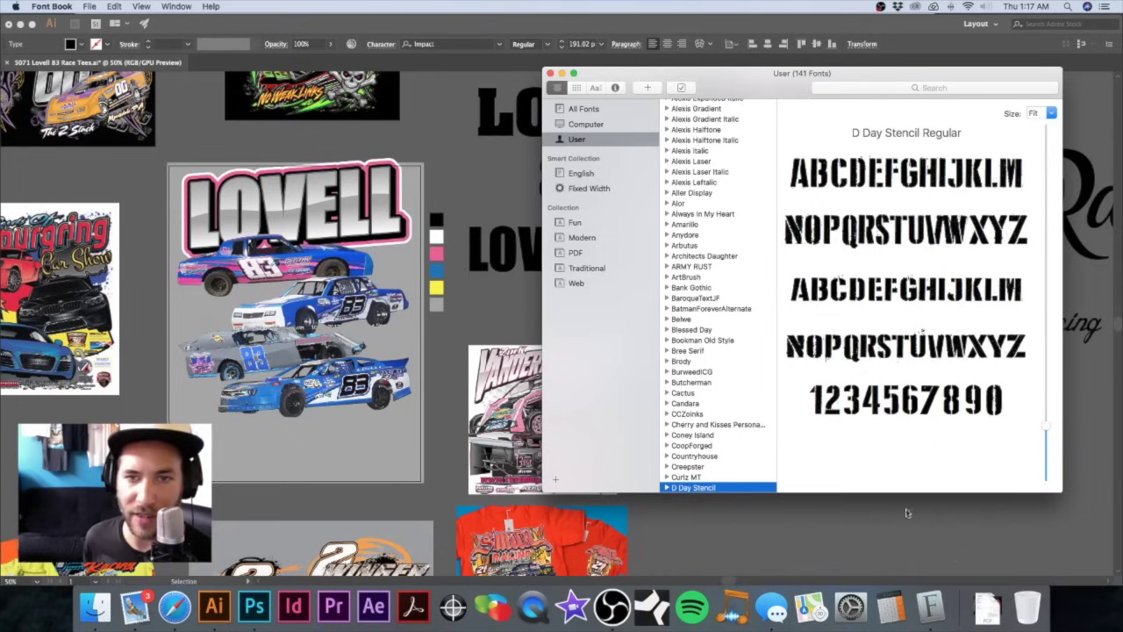
{"action": "left_click", "coordinate": [508, 318]}
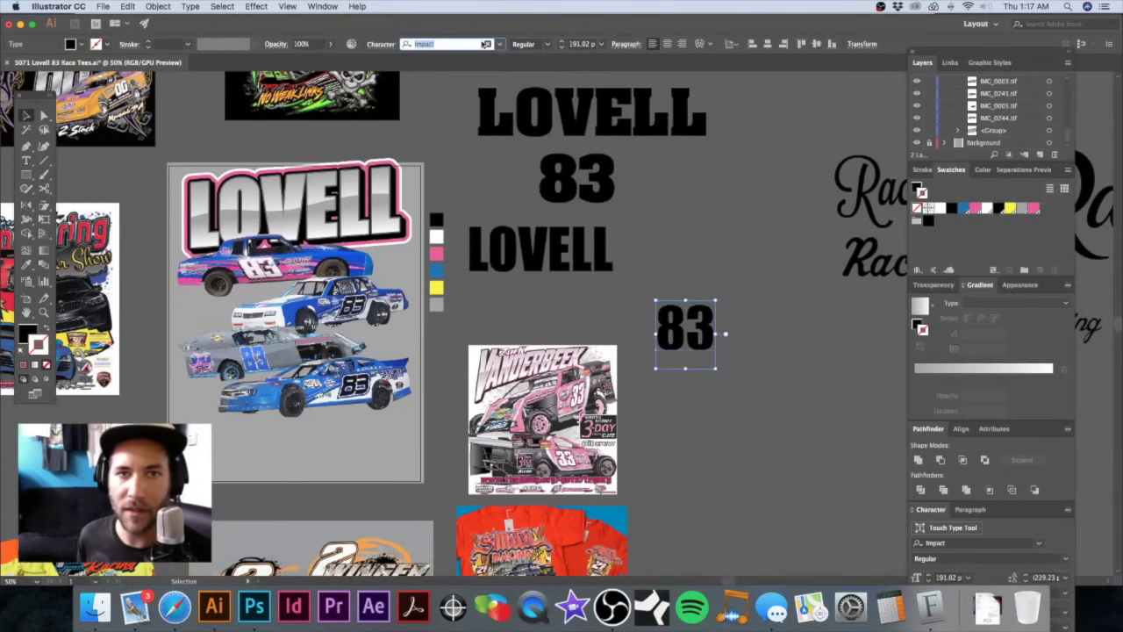
{"action": "type", "text": "nfl"}
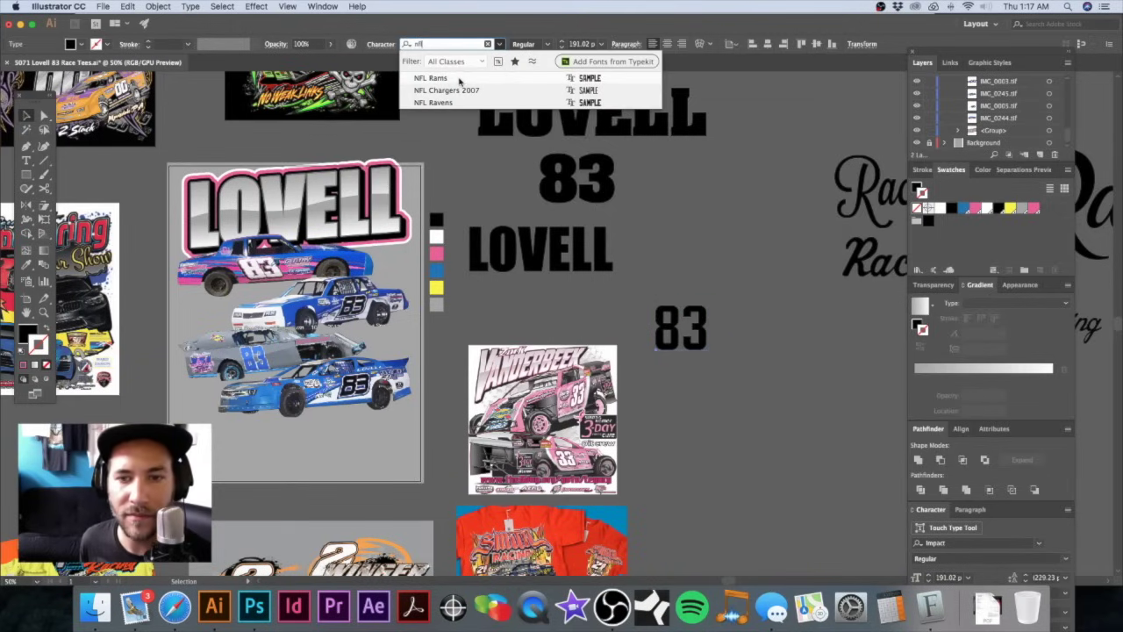
{"action": "left_click", "coordinate": [459, 81]}
{"action": "key", "text": "Escape"}
Step: Enlarge the NFL Rams 83 to several times its size and move it beside the artboard, over the reference lettering
{"action": "left_click_drag", "start_coordinate": [677, 349], "coordinate": [838, 363]}
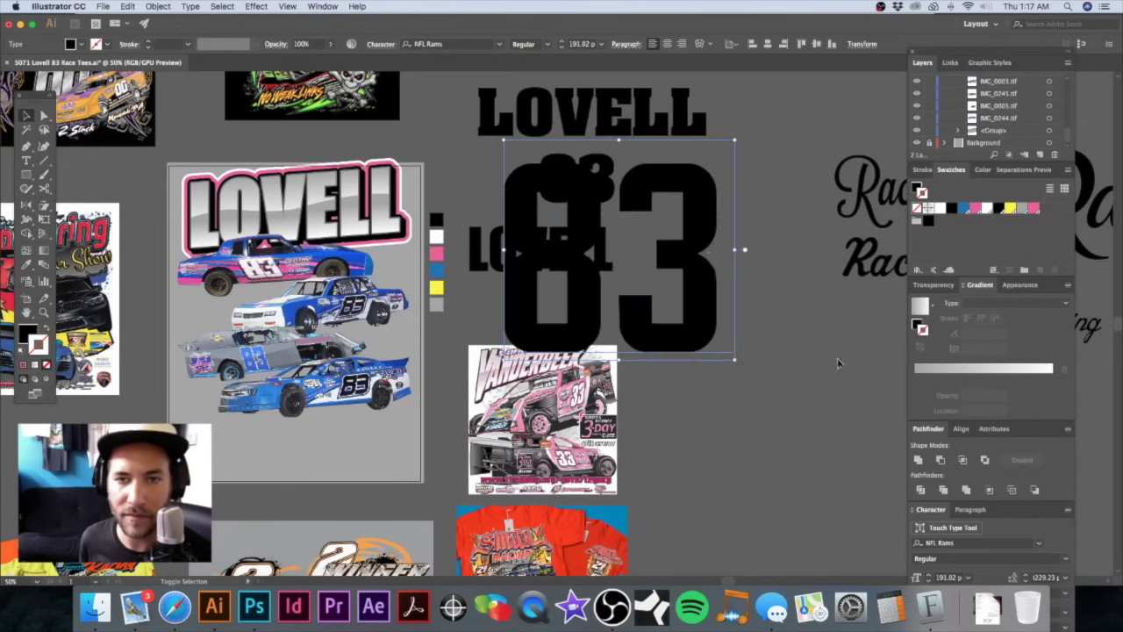
{"action": "left_click_drag", "start_coordinate": [693, 228], "coordinate": [777, 269]}
{"action": "left_click", "coordinate": [746, 152]}
{"action": "left_click", "coordinate": [731, 226]}
{"action": "left_click", "coordinate": [478, 175]}
{"action": "left_click_drag", "start_coordinate": [478, 176], "coordinate": [566, 175]}
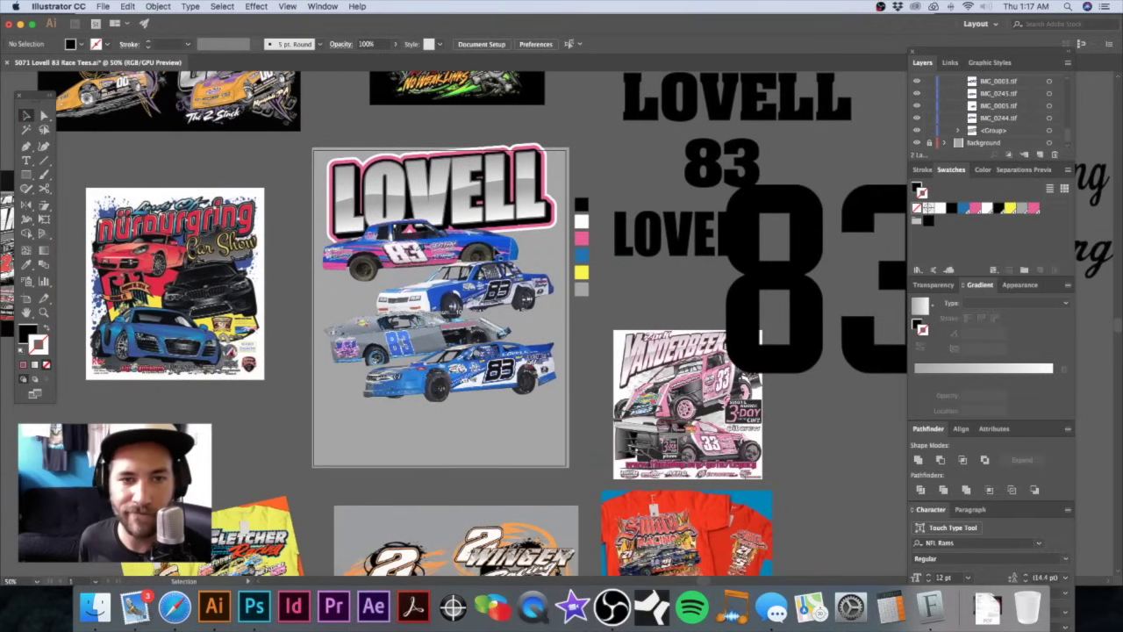
Step: Set the Pink spot colour swatch's magenta value to 77% with the preview turned on
{"action": "left_click", "coordinate": [975, 208]}
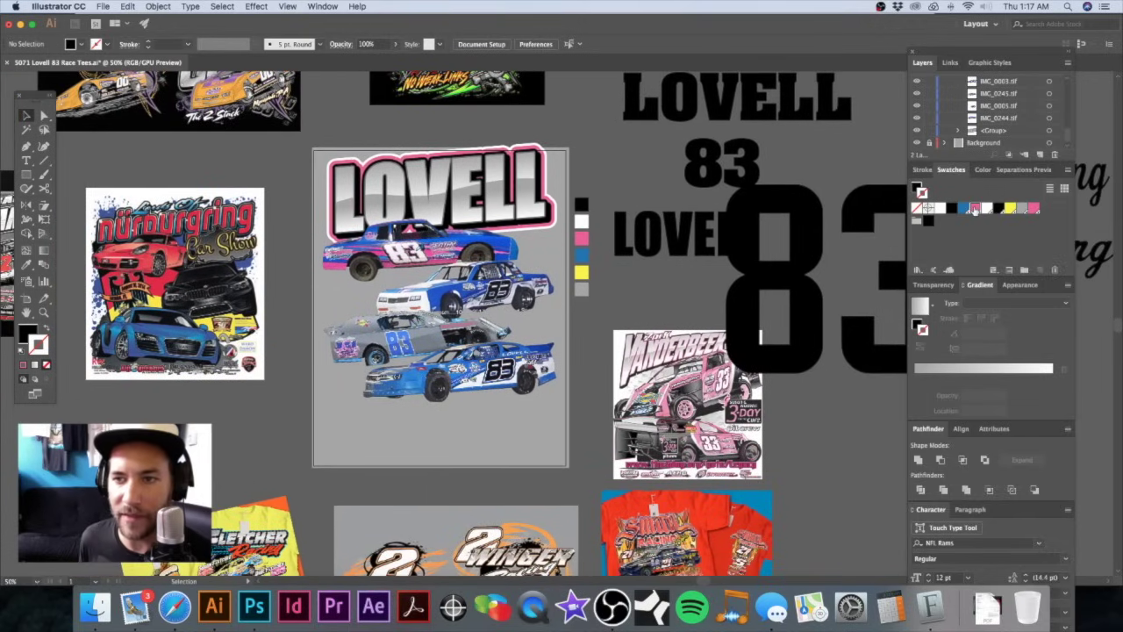
{"action": "double_click", "coordinate": [975, 208]}
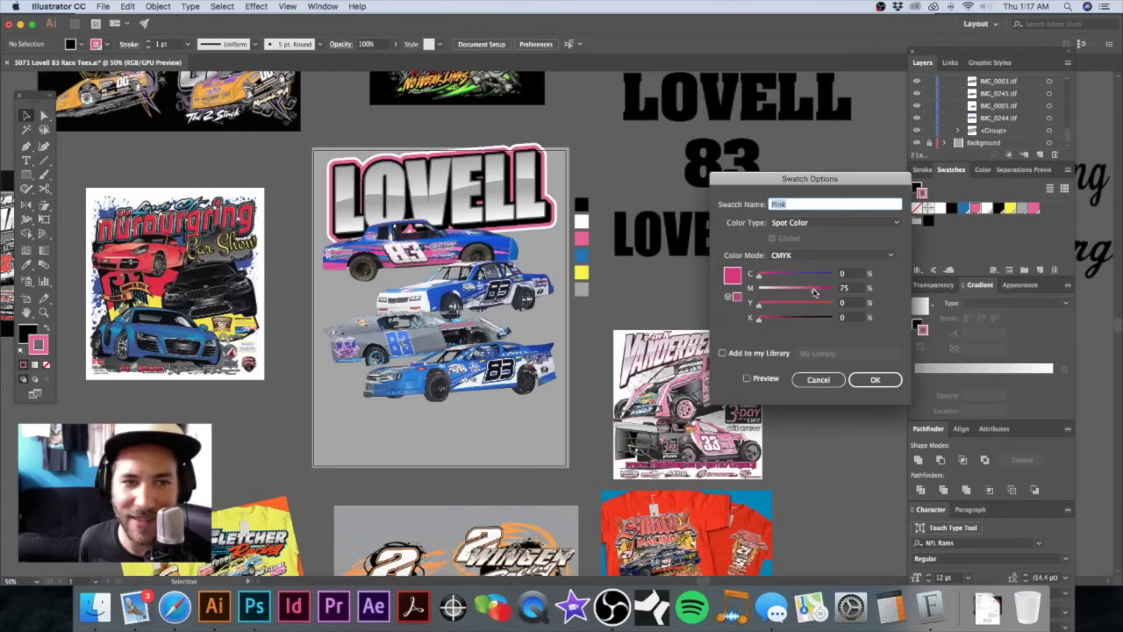
{"action": "left_click", "coordinate": [747, 379]}
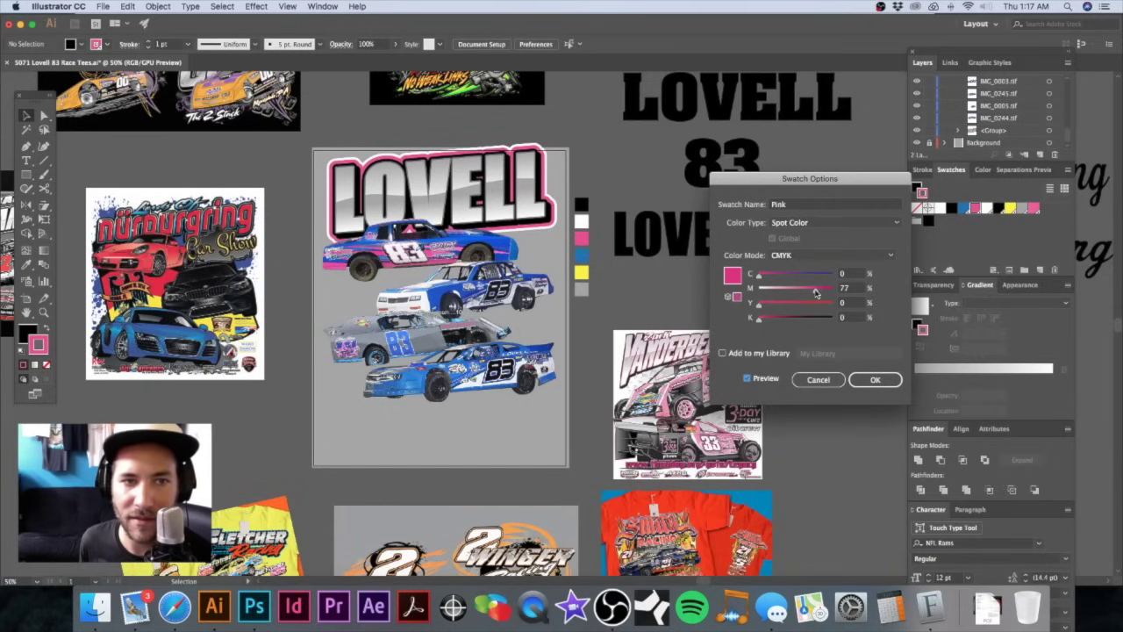
{"action": "left_click", "coordinate": [869, 379]}
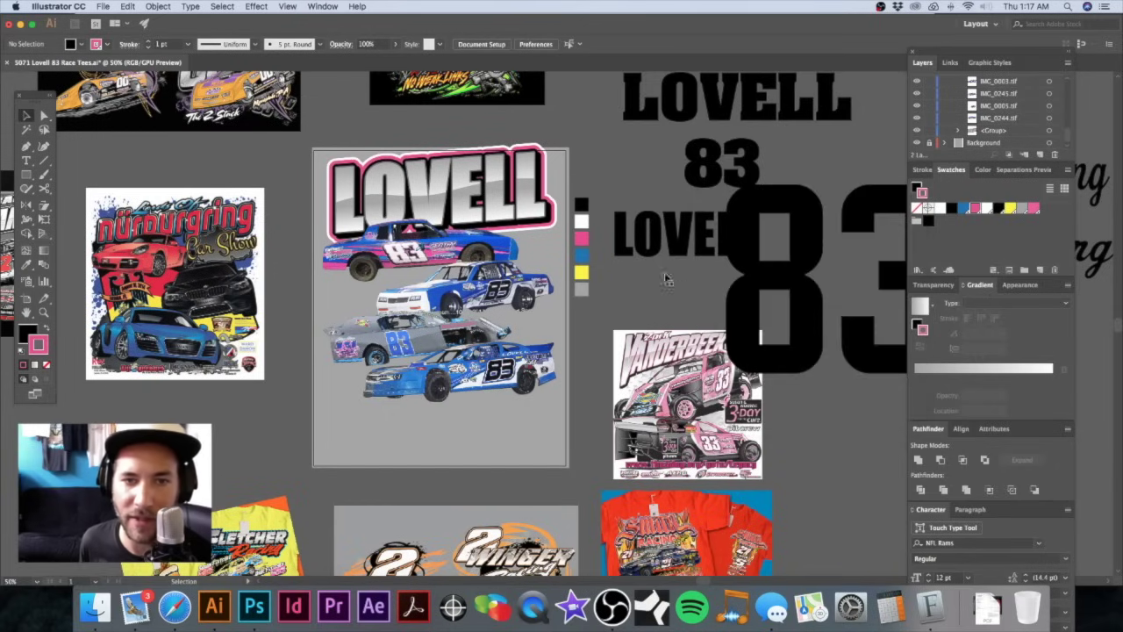
{"action": "scroll", "coordinate": [616, 167], "scroll_direction": "left", "scroll_amount": 5}
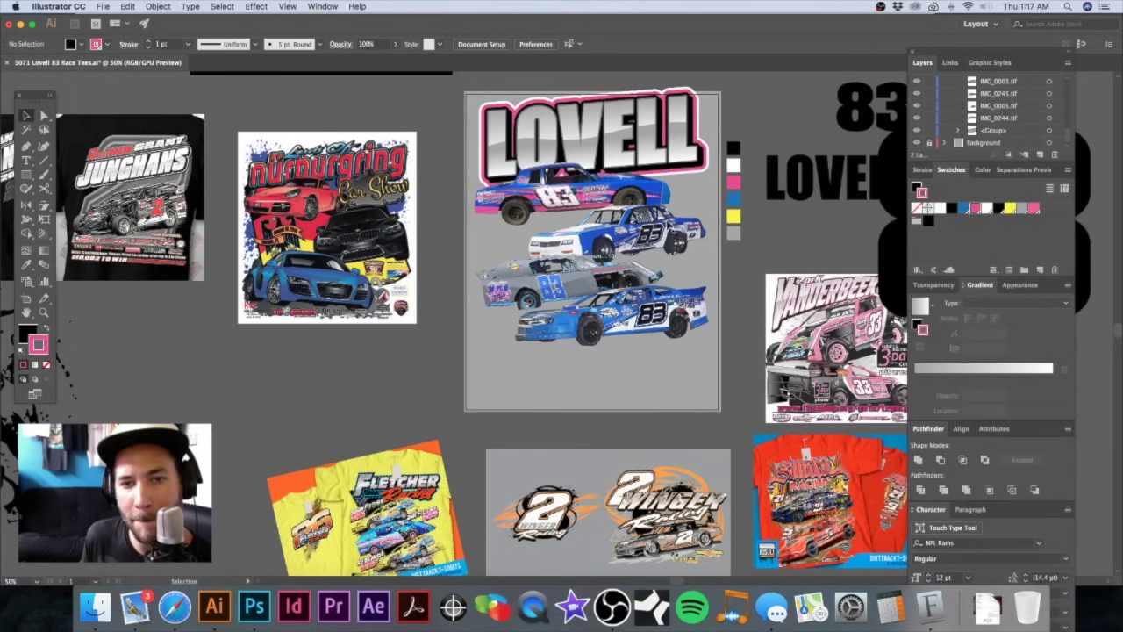
{"action": "mouse_move", "coordinate": [615, 233]}
{"action": "left_mouse_down"}
{"action": "mouse_move", "coordinate": [614, 201]}
{"action": "mouse_move", "coordinate": [614, 235]}
{"action": "left_mouse_up"}
{"action": "left_click", "coordinate": [615, 154]}
{"action": "scroll", "coordinate": [614, 157], "scroll_direction": "up", "scroll_amount": 2}
{"action": "scroll", "coordinate": [614, 157], "scroll_direction": "left", "scroll_amount": 1}
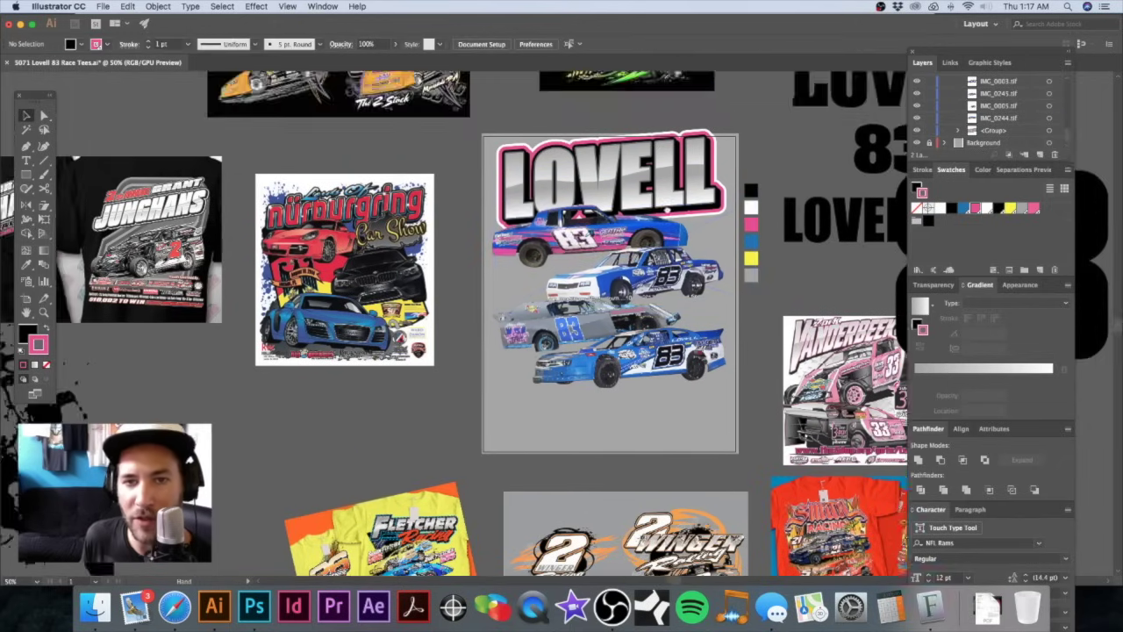
{"action": "left_click", "coordinate": [762, 109]}
{"action": "left_click_drag", "start_coordinate": [723, 152], "coordinate": [537, 170]}
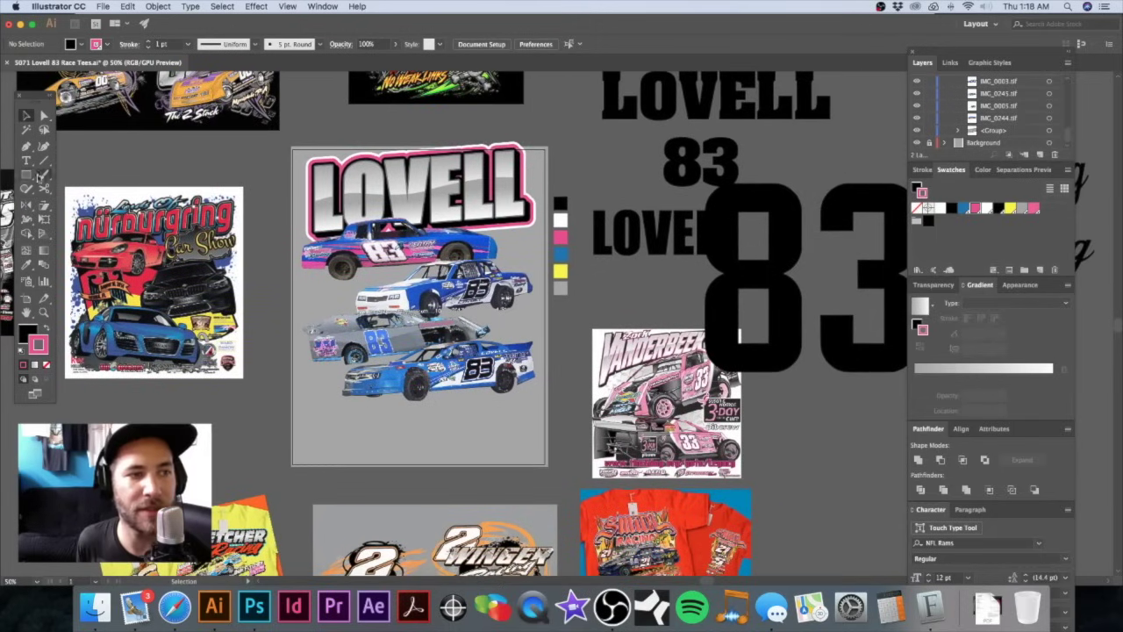
Step: Draw a black, pink-stroked rectangle about 1.11 by 1.64 in beside the artboard and select all objects with the same stroke color
{"action": "left_click", "coordinate": [28, 175]}
{"action": "left_click_drag", "start_coordinate": [587, 143], "coordinate": [612, 180]}
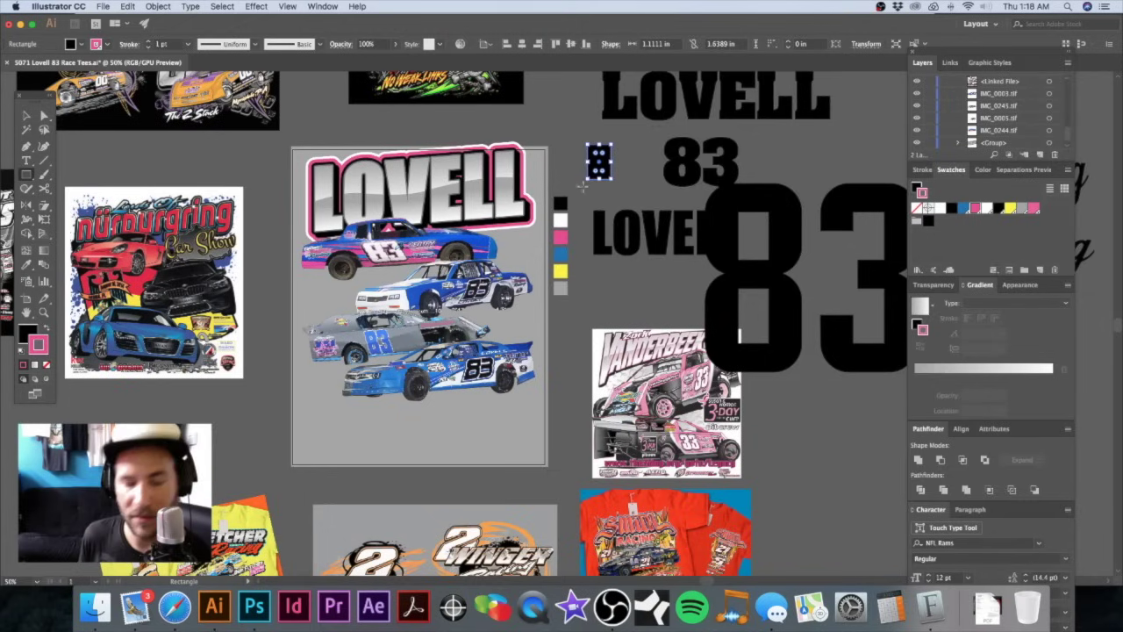
{"action": "left_click", "coordinate": [215, 6]}
{"action": "mouse_move", "coordinate": [229, 112]}
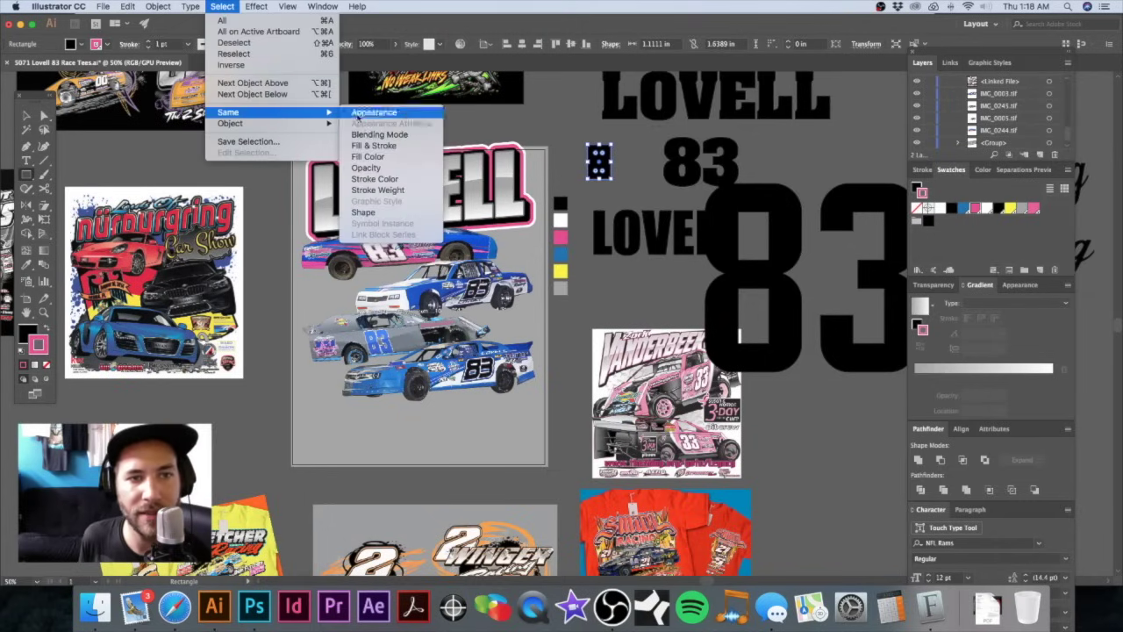
{"action": "left_click", "coordinate": [389, 181]}
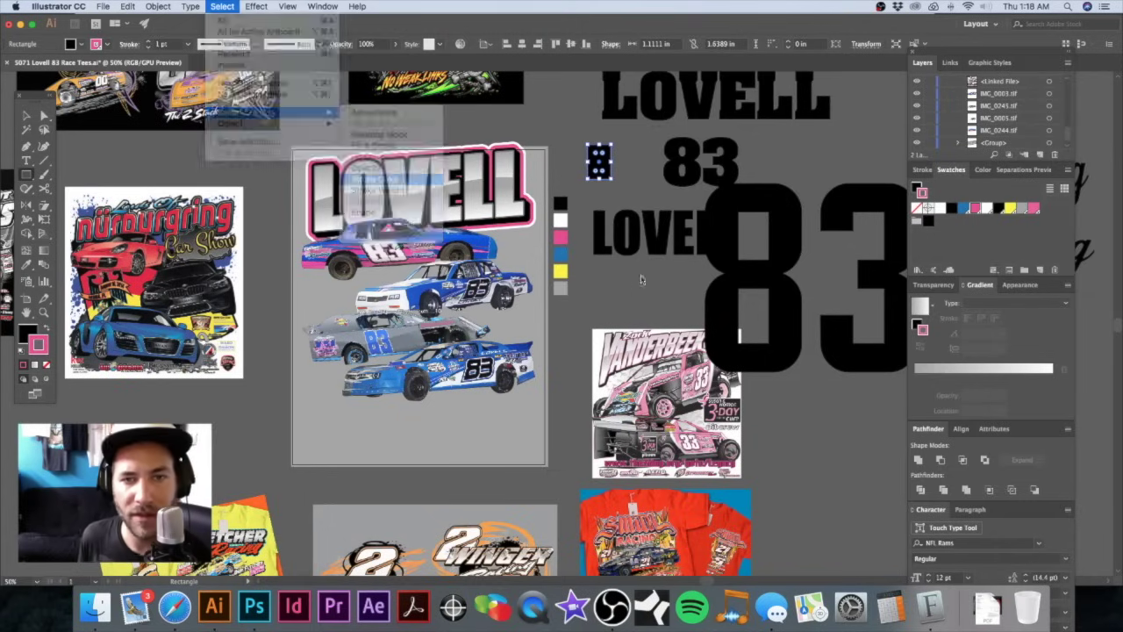
Step: Try the blue swatch as the stroke color of the selected outlines, undo it and clear the selection
{"action": "left_click", "coordinate": [964, 207]}
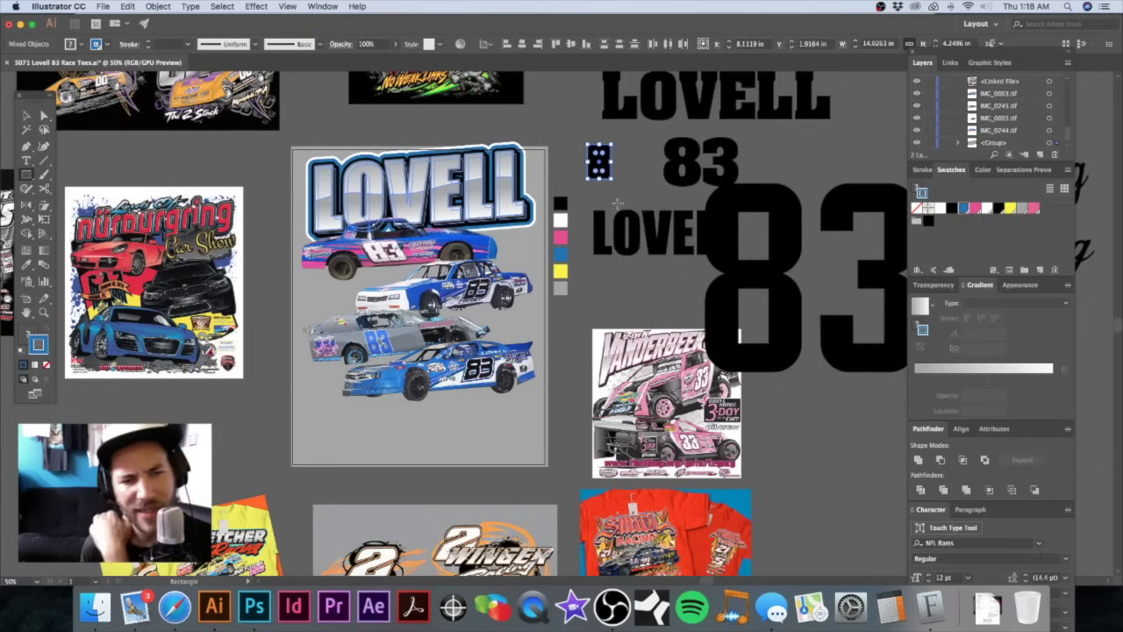
{"action": "key", "text": "super+z"}
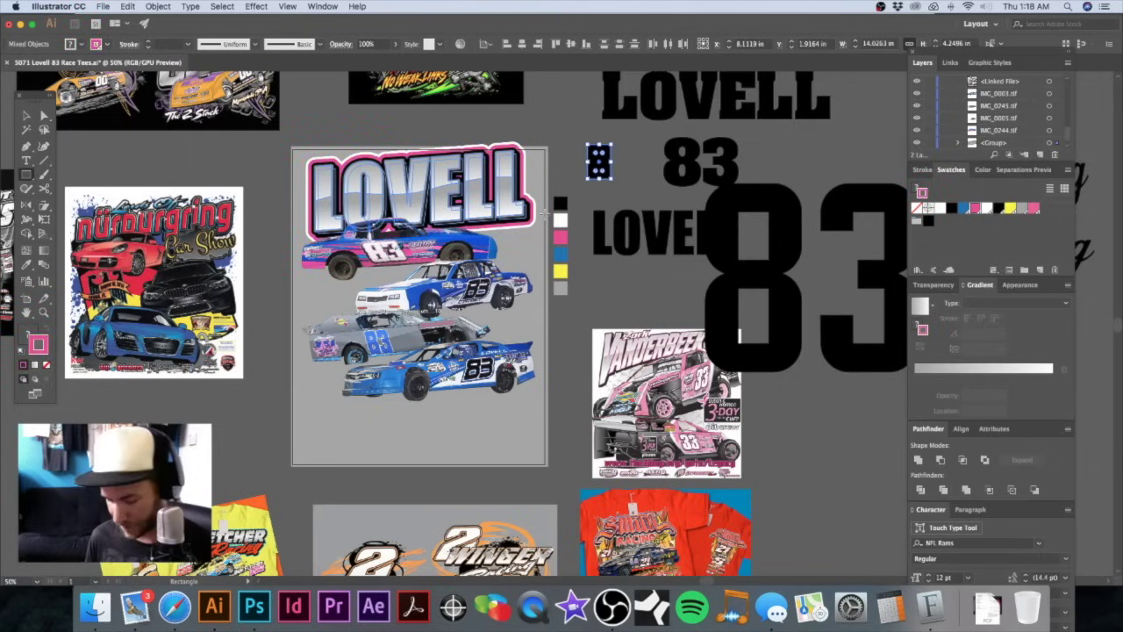
{"action": "key", "text": "v"}
{"action": "left_click", "coordinate": [562, 111]}
Step: Scale the LOVELL lettering group down proportionally to about 9.54 in wide and 3.74 in high
{"action": "left_click_drag", "start_coordinate": [542, 173], "coordinate": [581, 158]}
{"action": "left_click_drag", "start_coordinate": [475, 194], "coordinate": [649, 201]}
{"action": "left_click_drag", "start_coordinate": [518, 219], "coordinate": [519, 254]}
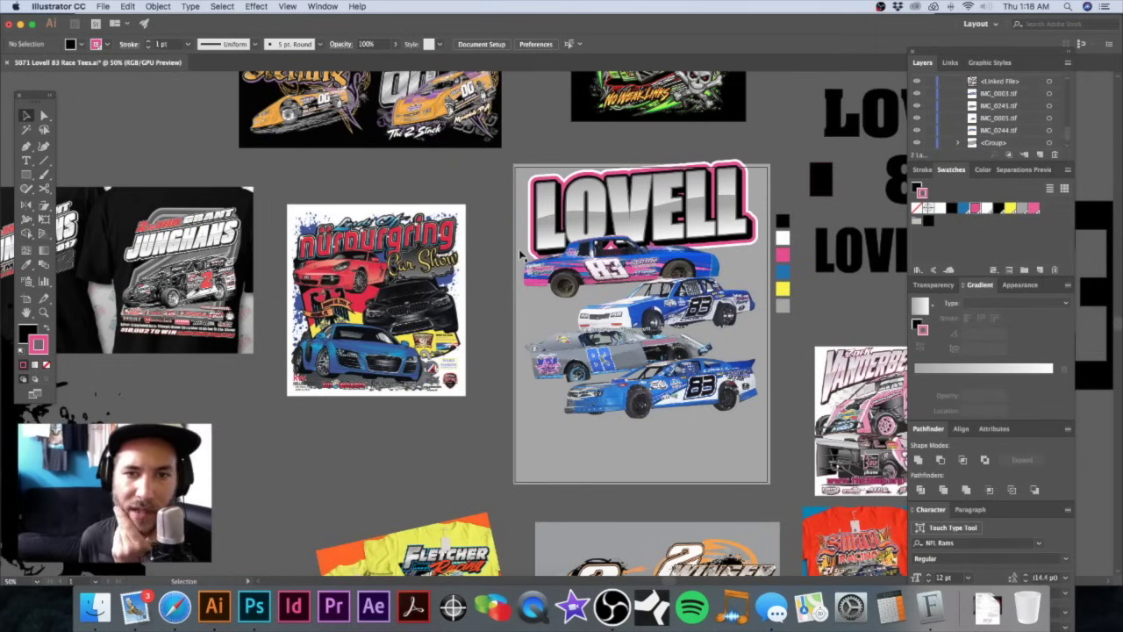
{"action": "left_click", "coordinate": [688, 206]}
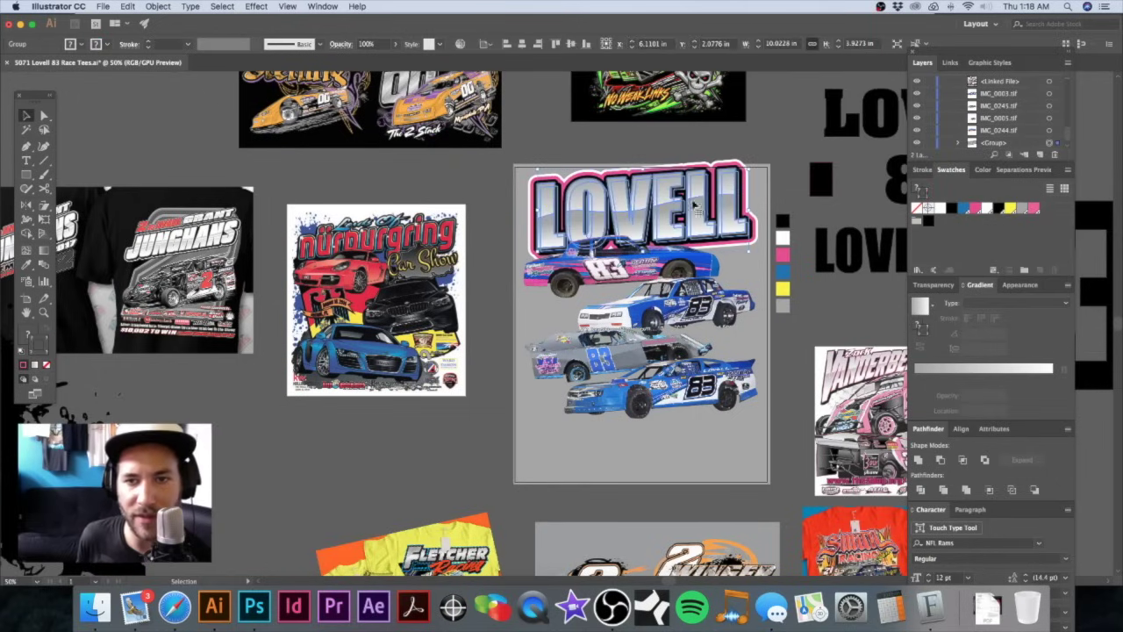
{"action": "left_click_drag", "start_coordinate": [749, 169], "coordinate": [699, 189]}
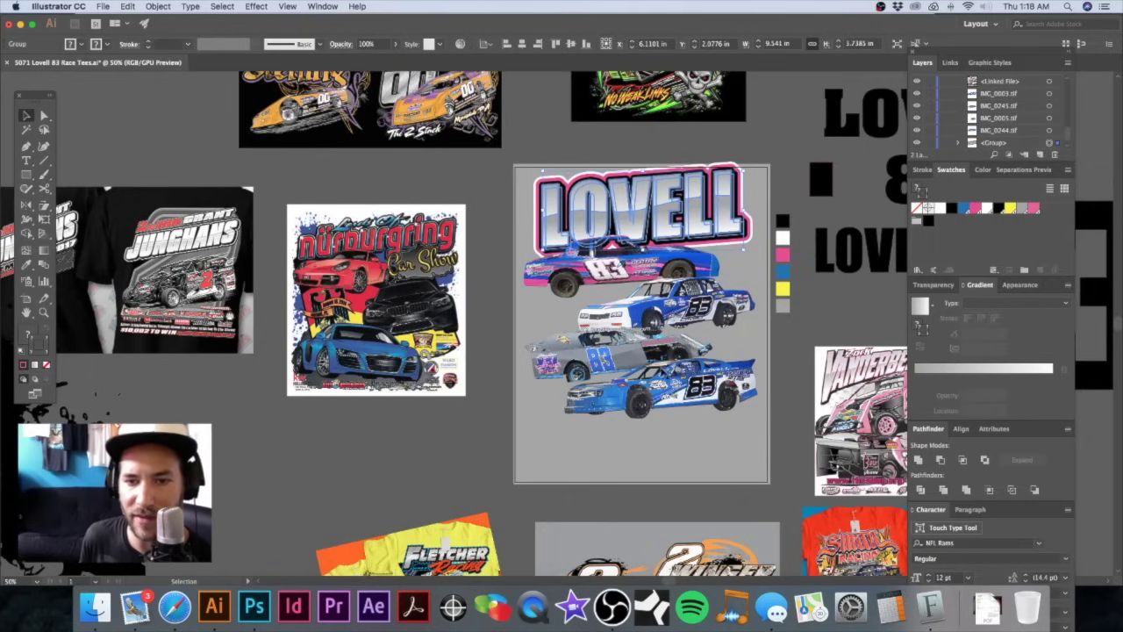
{"action": "left_click", "coordinate": [666, 378]}
{"action": "left_click", "coordinate": [760, 148]}
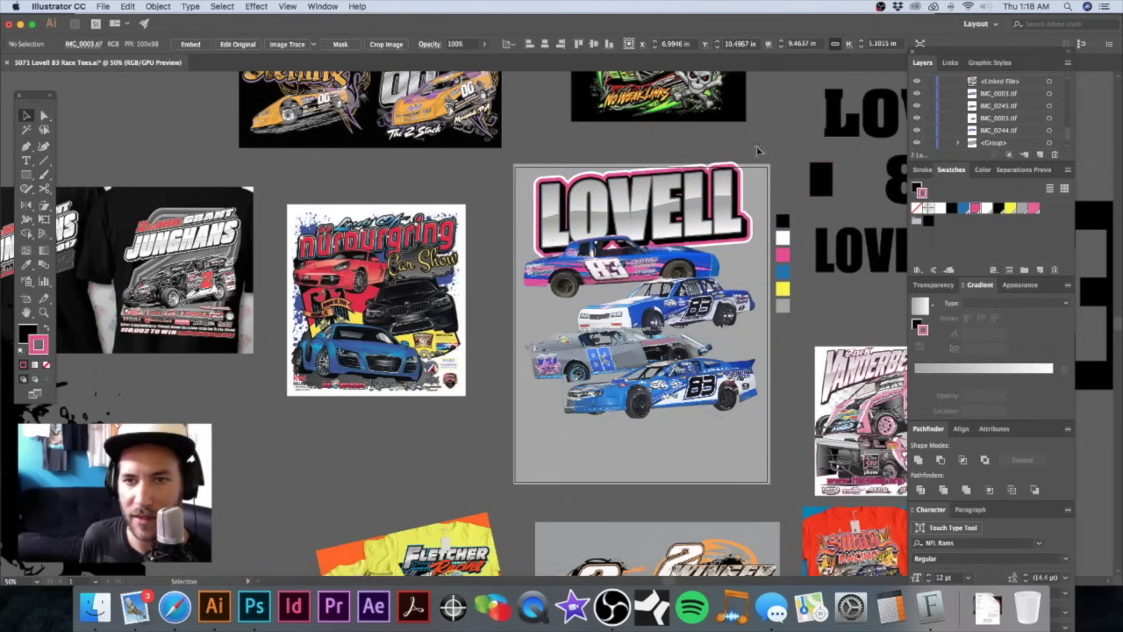
Step: Move the LOVELL lettering and all four cars slightly down on the artboard and save the document
{"action": "scroll", "coordinate": [603, 156], "scroll_direction": "right", "scroll_amount": 3}
{"action": "scroll", "coordinate": [603, 155], "scroll_direction": "down", "scroll_amount": 1}
{"action": "left_click_drag", "start_coordinate": [656, 406], "coordinate": [669, 386]}
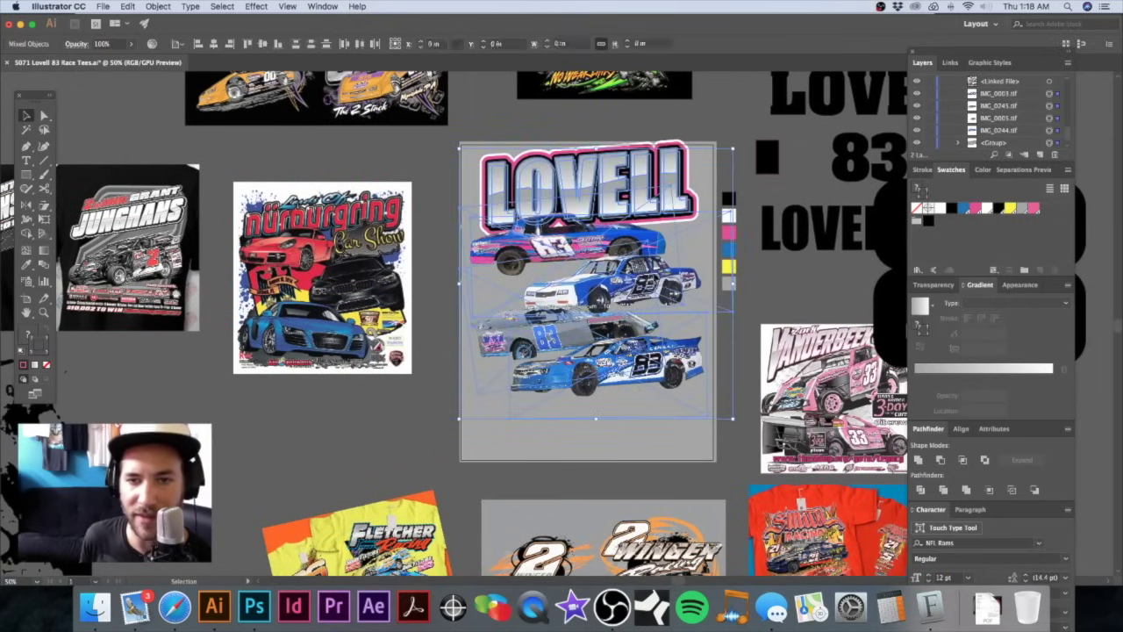
{"action": "left_click_drag", "start_coordinate": [645, 294], "coordinate": [645, 313]}
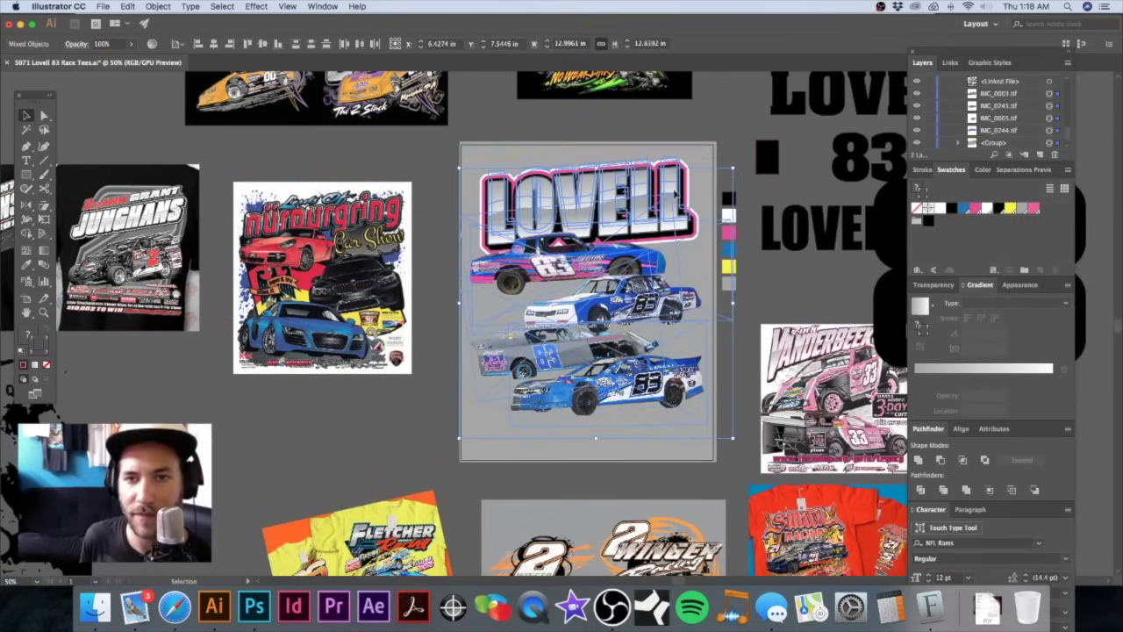
{"action": "key", "text": "super+z"}
{"action": "left_click", "coordinate": [712, 123]}
{"action": "left_click_drag", "start_coordinate": [668, 202], "coordinate": [624, 217]}
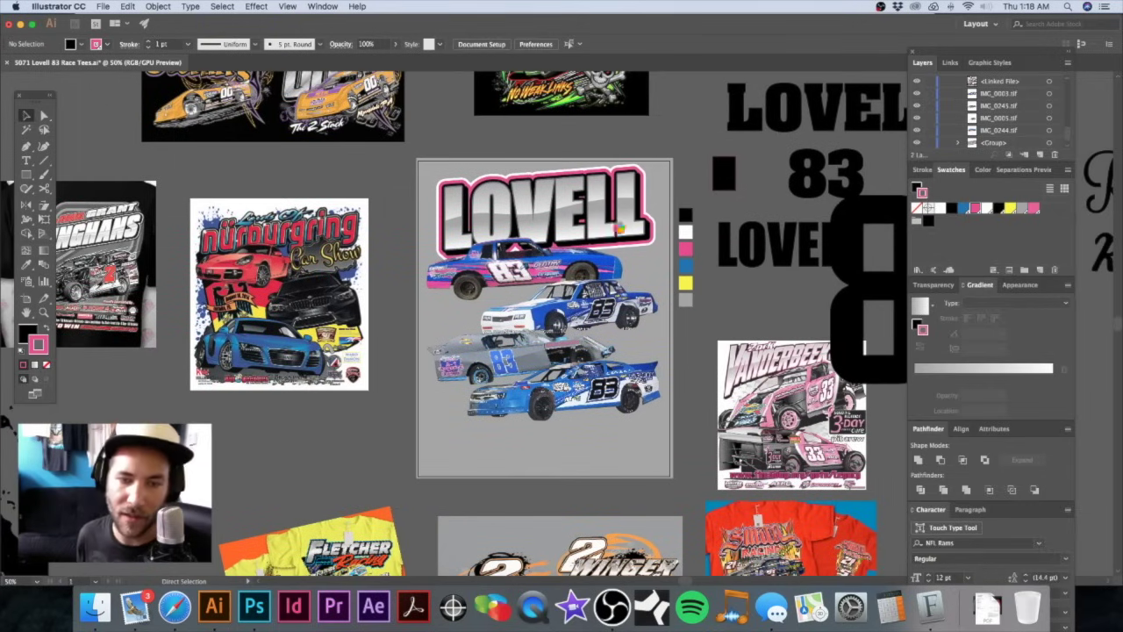
Step: Move the white-and-blue car below the pink-and-blue one horizontally left to about X 4.34 in, and save the document
{"action": "key", "text": "v"}
{"action": "scroll", "coordinate": [598, 267], "scroll_direction": "down", "scroll_amount": 2}
{"action": "scroll", "coordinate": [599, 266], "scroll_direction": "right", "scroll_amount": 2}
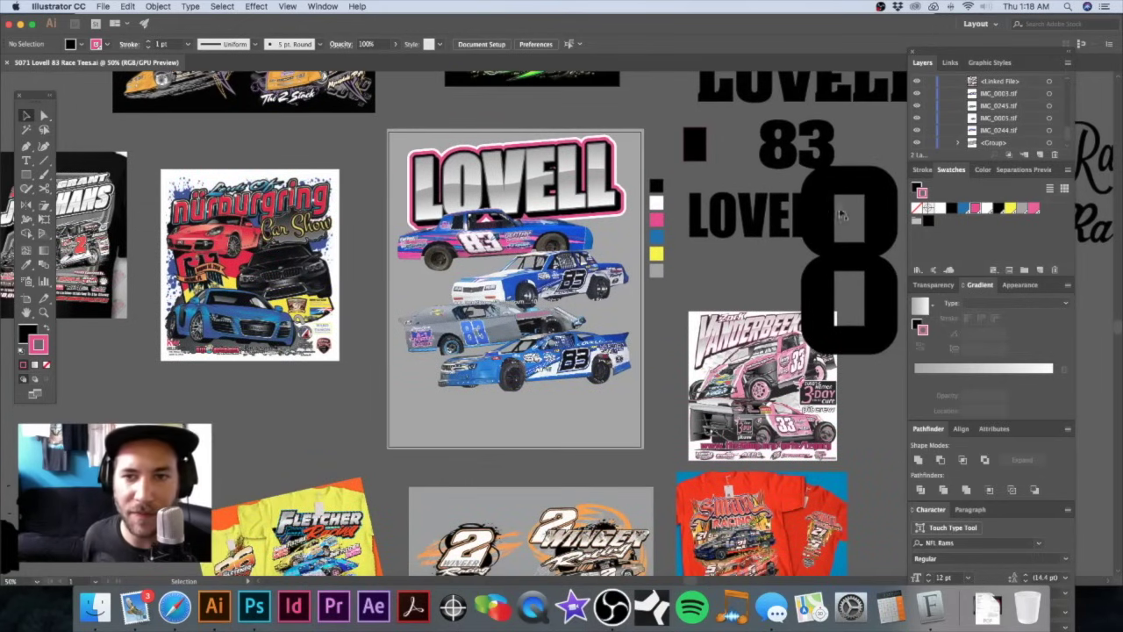
{"action": "left_click", "coordinate": [531, 235]}
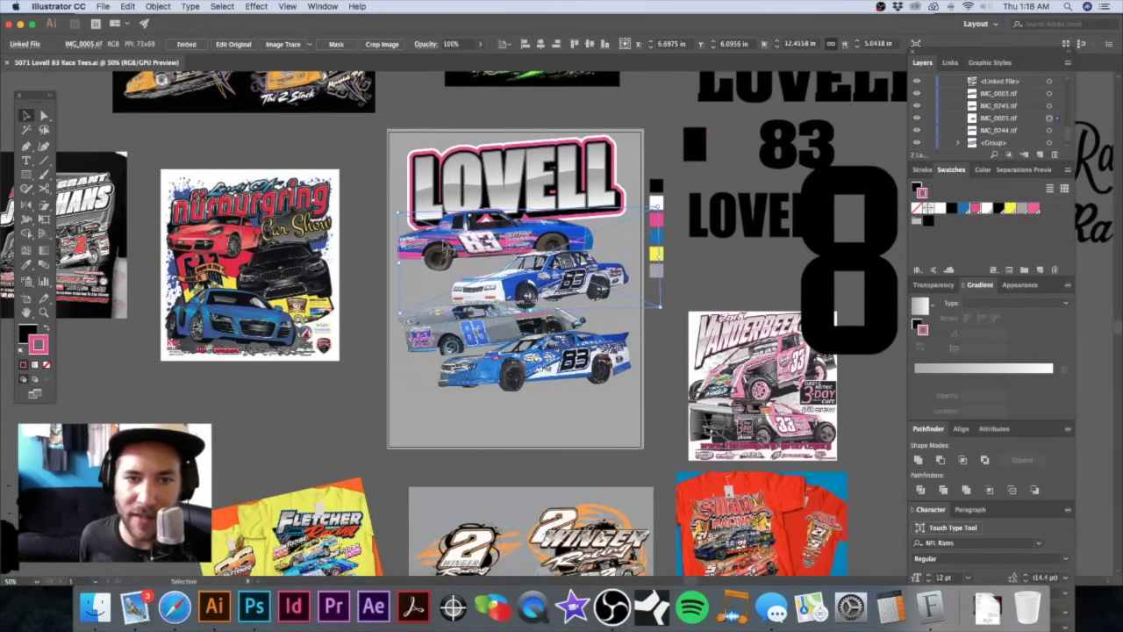
{"action": "left_click", "coordinate": [367, 175]}
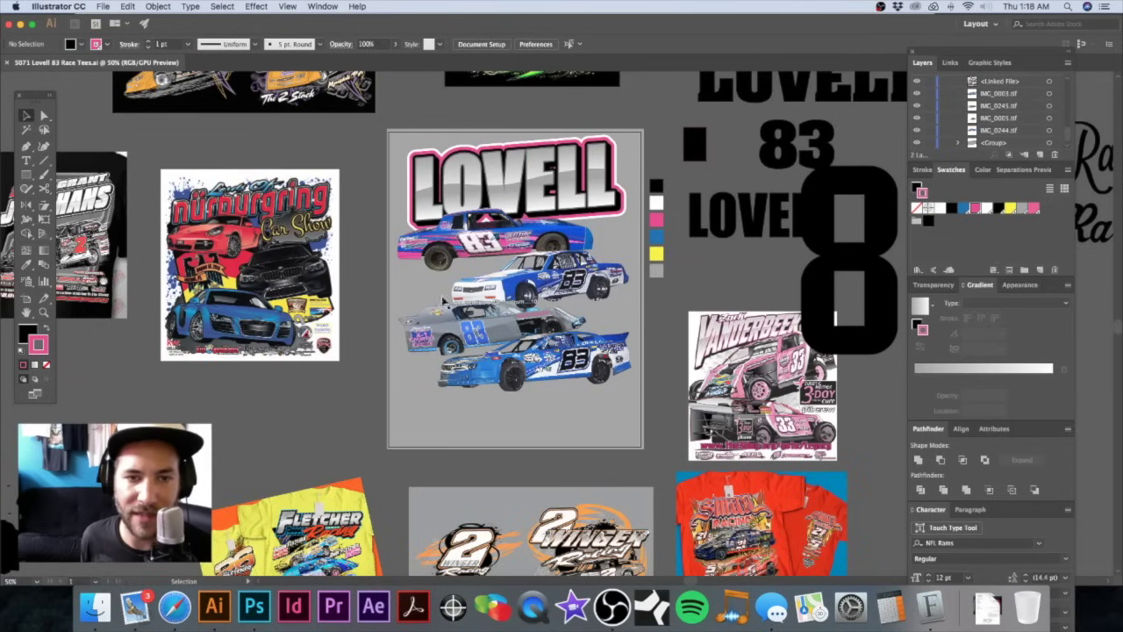
{"action": "left_click_drag", "start_coordinate": [414, 247], "coordinate": [497, 405]}
{"action": "left_click_drag", "start_coordinate": [547, 322], "coordinate": [497, 289]}
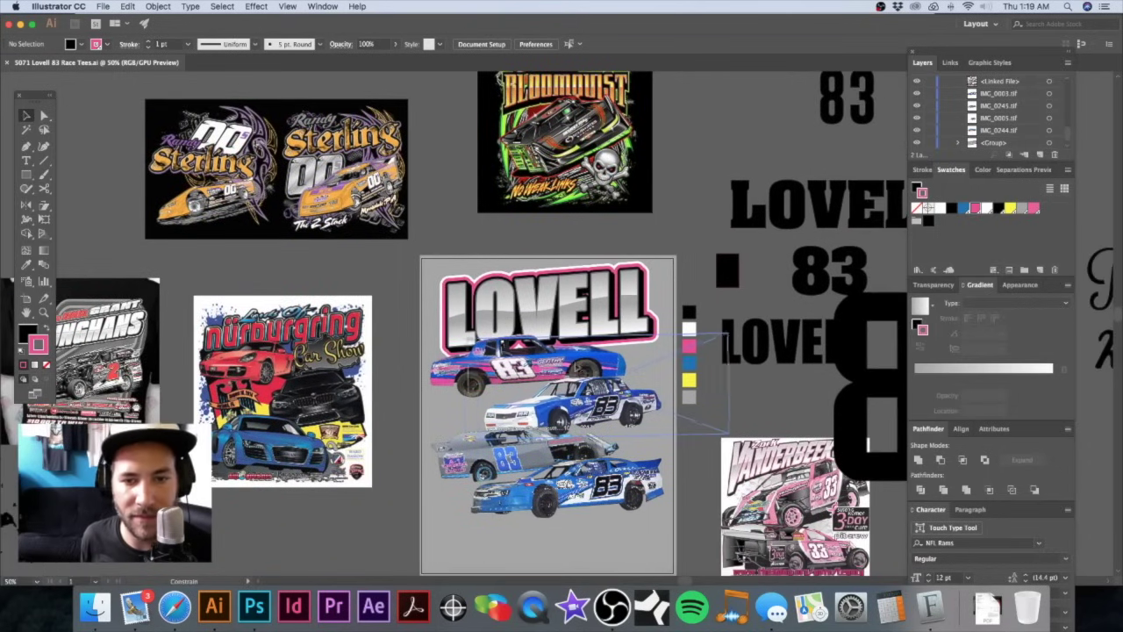
{"action": "left_click_drag", "start_coordinate": [566, 399], "coordinate": [612, 396]}
{"action": "left_click_drag", "start_coordinate": [523, 398], "coordinate": [429, 400]}
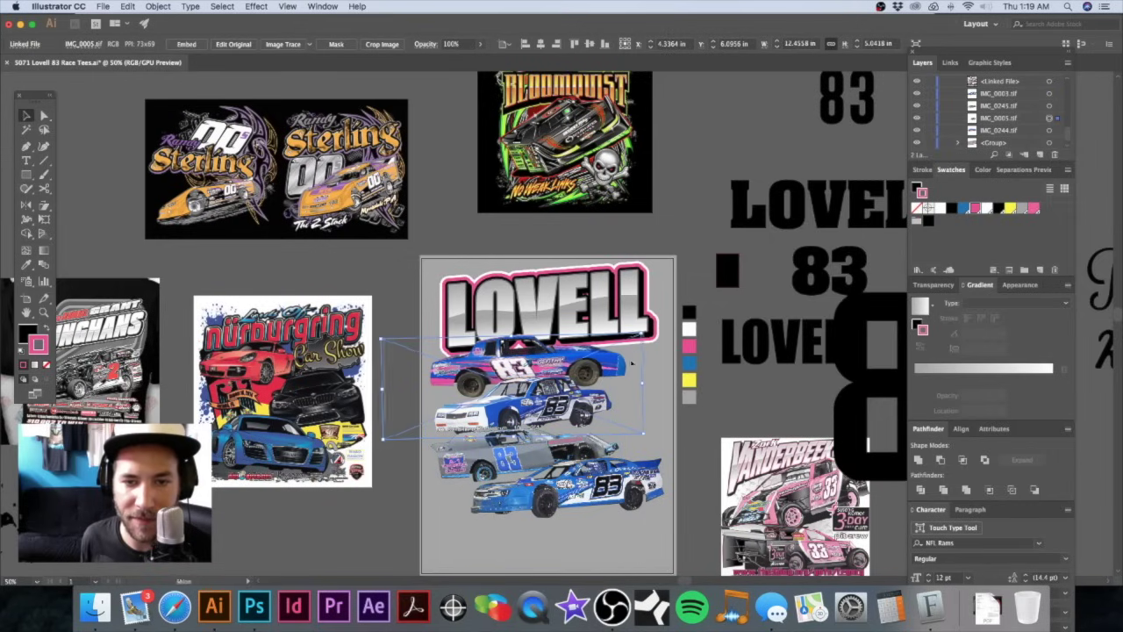
{"action": "left_click_drag", "start_coordinate": [660, 364], "coordinate": [659, 365]}
{"action": "key", "text": "super+z"}
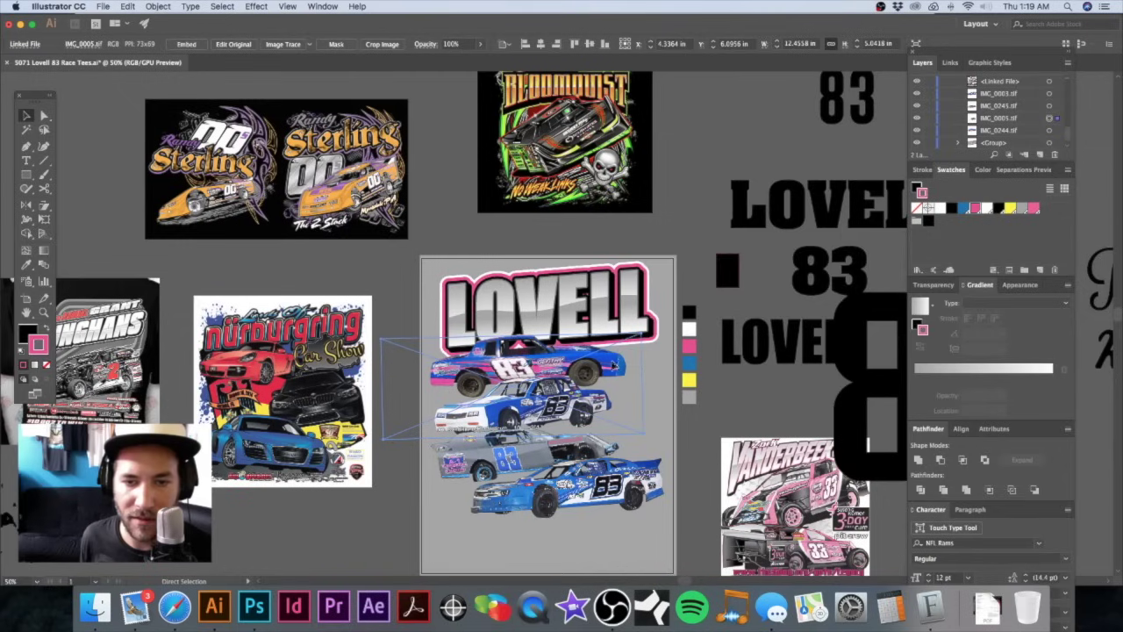
Step: Nudge the pink-and-blue car under the LOVELL lettering right until it is staggered against the white-and-blue car below
{"action": "left_click", "coordinate": [617, 366]}
{"action": "key", "text": "shift+Right"}
{"action": "key", "text": "shift+Right"}
{"action": "key", "text": "shift+Right"}
{"action": "key", "text": "shift+Right"}
{"action": "key", "text": "shift+Right"}
{"action": "key", "text": "shift+Right"}
{"action": "key", "text": "shift+Right"}
{"action": "key", "text": "shift+Right"}
{"action": "key", "text": "shift+Right"}
{"action": "key", "text": "shift+Right"}
{"action": "key", "text": "shift+Right"}
{"action": "key", "text": "shift+Right"}
{"action": "key", "text": "shift+Right"}
{"action": "key", "text": "shift+Right"}
{"action": "key", "text": "shift+Right"}
{"action": "key", "text": "Left"}
{"action": "key", "text": "Left"}
Step: Scale the LOVELL lettering group down proportionally to about 8.69 in wide and 3.41 in high, and reposition it above the cars
{"action": "key", "text": "space"}
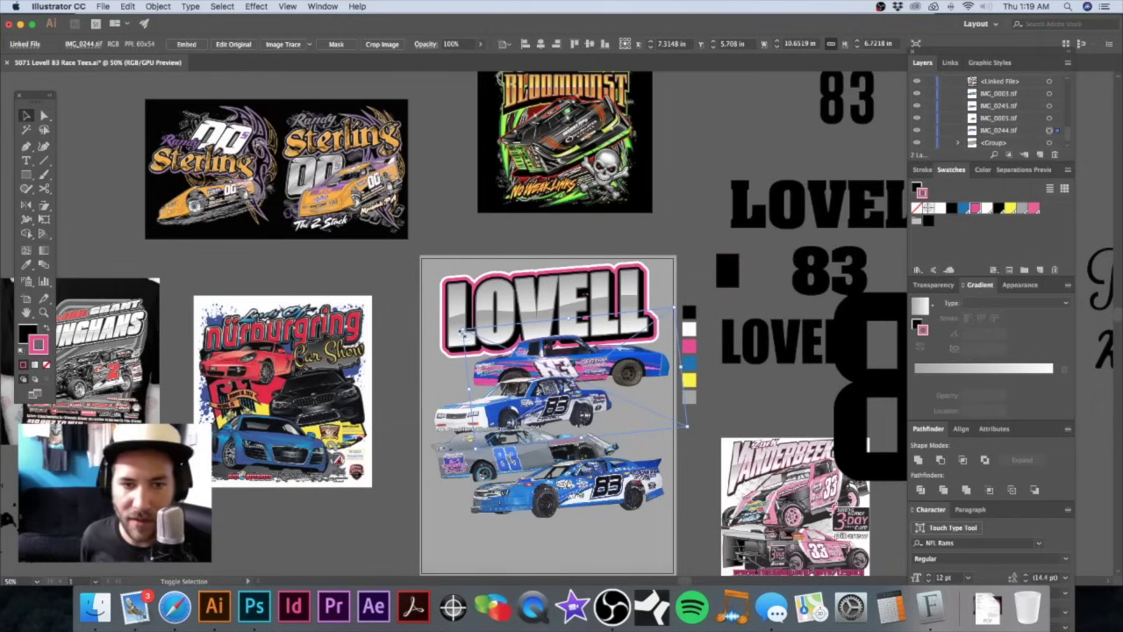
{"action": "left_click", "coordinate": [506, 293]}
{"action": "left_click", "coordinate": [526, 287]}
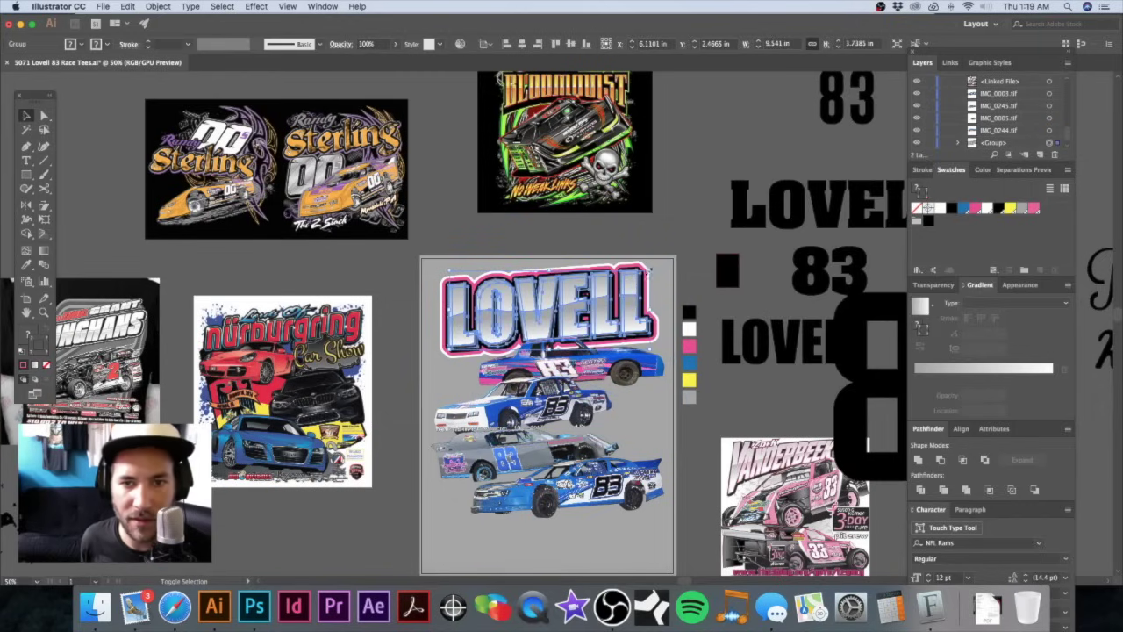
{"action": "left_click_drag", "start_coordinate": [651, 269], "coordinate": [643, 271]}
{"action": "left_click_drag", "start_coordinate": [589, 316], "coordinate": [583, 312]}
Step: Move the largest Racing script in Amarillo onto the artboard, over the LOVELL lettering
{"action": "left_click_drag", "start_coordinate": [544, 268], "coordinate": [431, 265]}
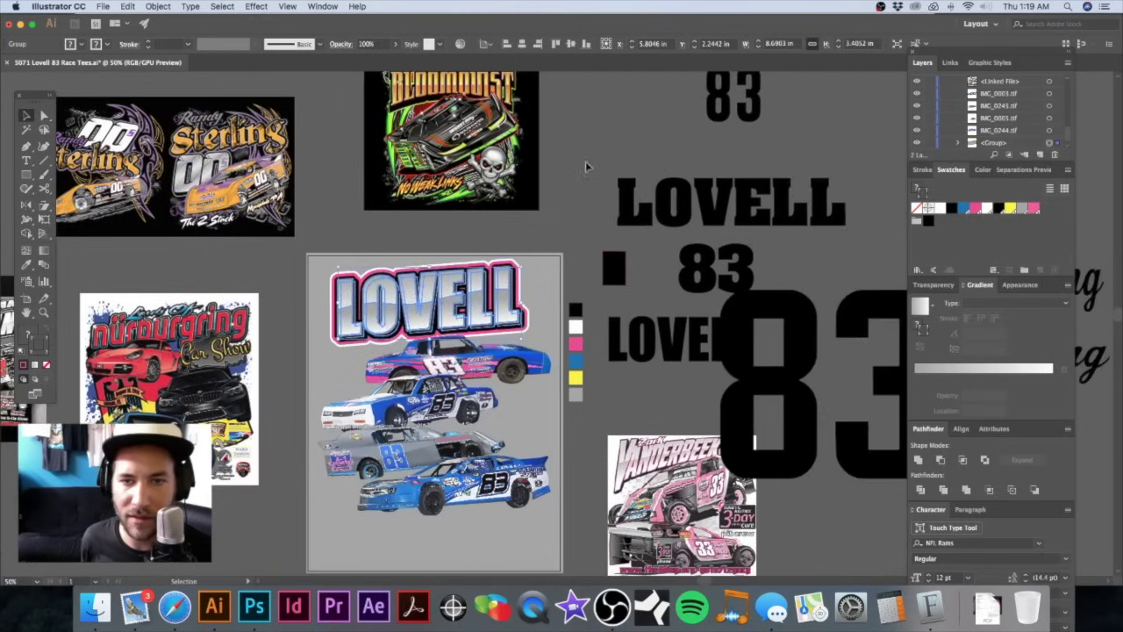
{"action": "left_click", "coordinate": [589, 167]}
{"action": "key", "text": "super+minus"}
{"action": "left_click_drag", "start_coordinate": [589, 315], "coordinate": [622, 258]}
{"action": "scroll", "coordinate": [620, 255], "scroll_direction": "down", "scroll_amount": 5}
{"action": "scroll", "coordinate": [620, 256], "scroll_direction": "right", "scroll_amount": 2}
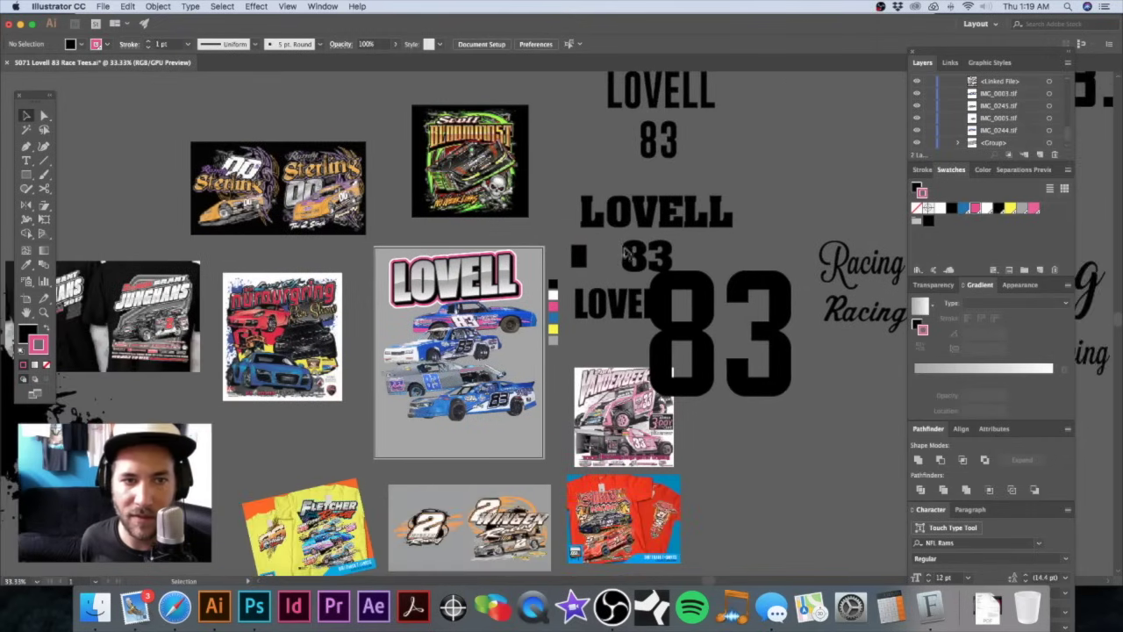
{"action": "scroll", "coordinate": [840, 217], "scroll_direction": "right", "scroll_amount": 3}
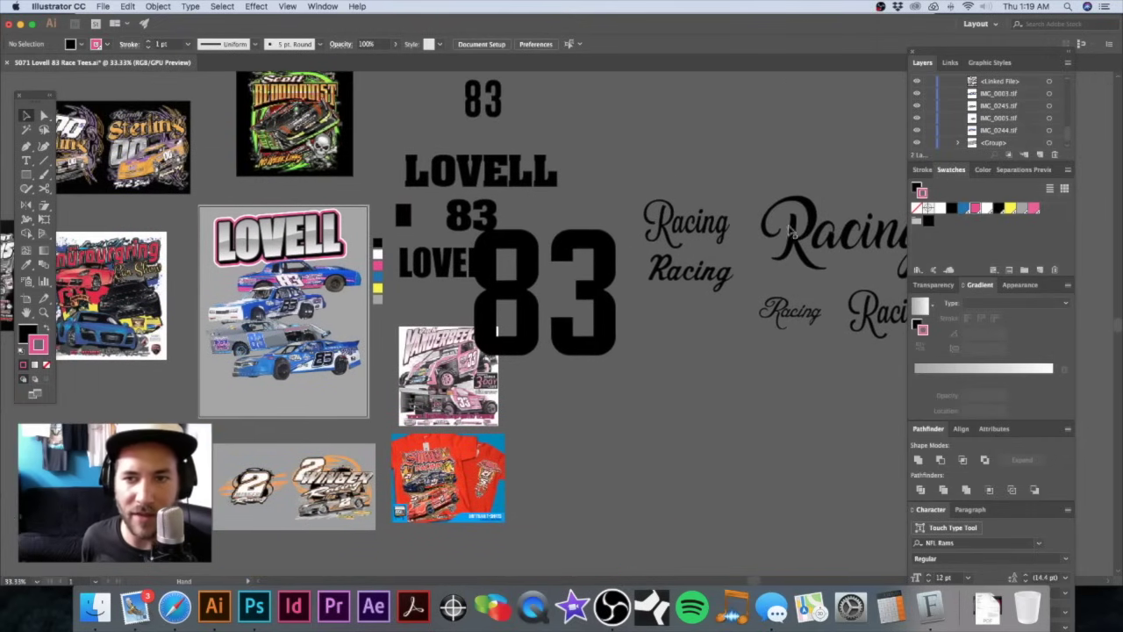
{"action": "left_click_drag", "start_coordinate": [811, 228], "coordinate": [264, 268]}
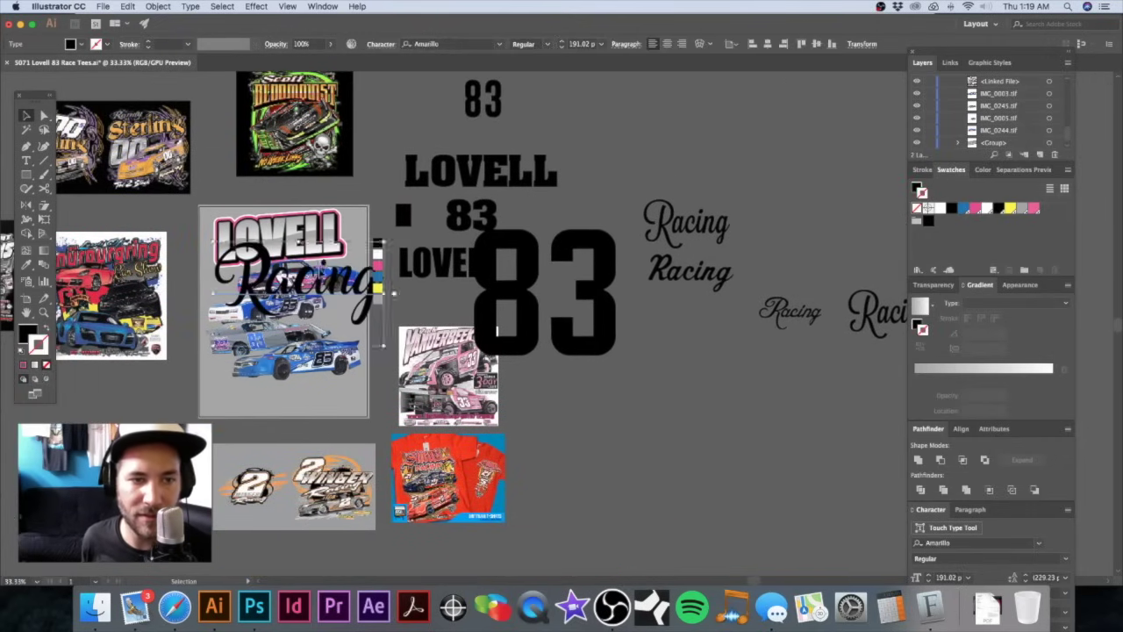
Step: Move the LOVELL lettering and the Racing script together off the artboard into the empty area beside the reference shirts
{"action": "scroll", "coordinate": [263, 267], "scroll_direction": "left", "scroll_amount": 3}
{"action": "scroll", "coordinate": [213, 225], "scroll_direction": "right", "scroll_amount": 5}
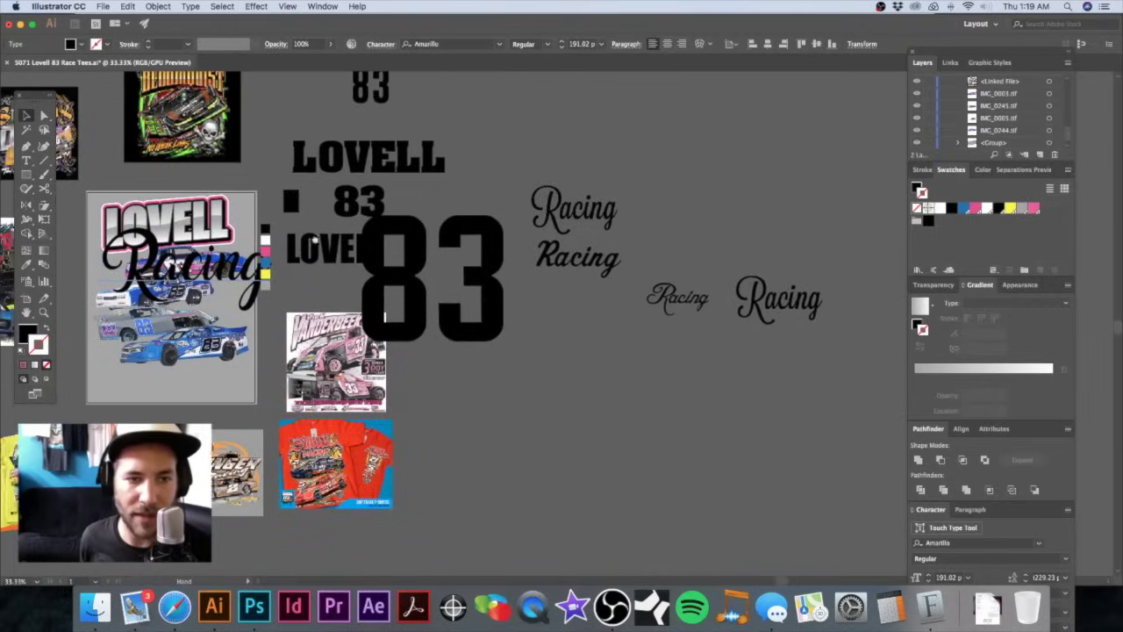
{"action": "left_click_drag", "start_coordinate": [210, 225], "coordinate": [600, 388]}
{"action": "scroll", "coordinate": [590, 281], "scroll_direction": "down", "scroll_amount": 3}
{"action": "scroll", "coordinate": [590, 281], "scroll_direction": "right", "scroll_amount": 2}
{"action": "left_click", "coordinate": [590, 282]}
{"action": "scroll", "coordinate": [590, 282], "scroll_direction": "up", "scroll_amount": 5}
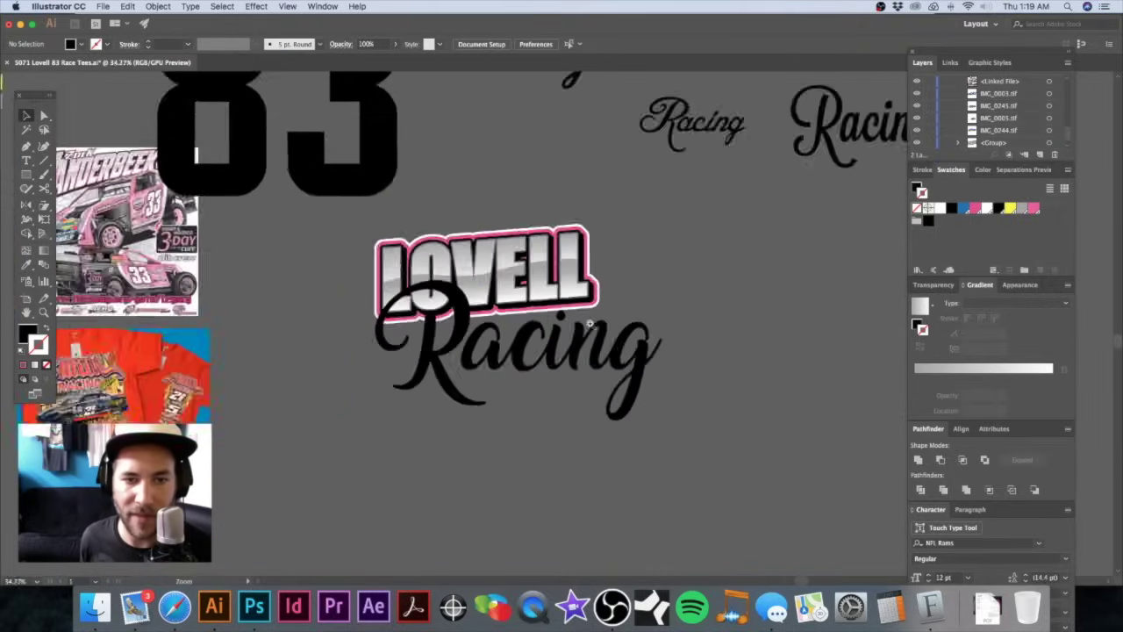
{"action": "left_click_drag", "start_coordinate": [586, 358], "coordinate": [566, 365]}
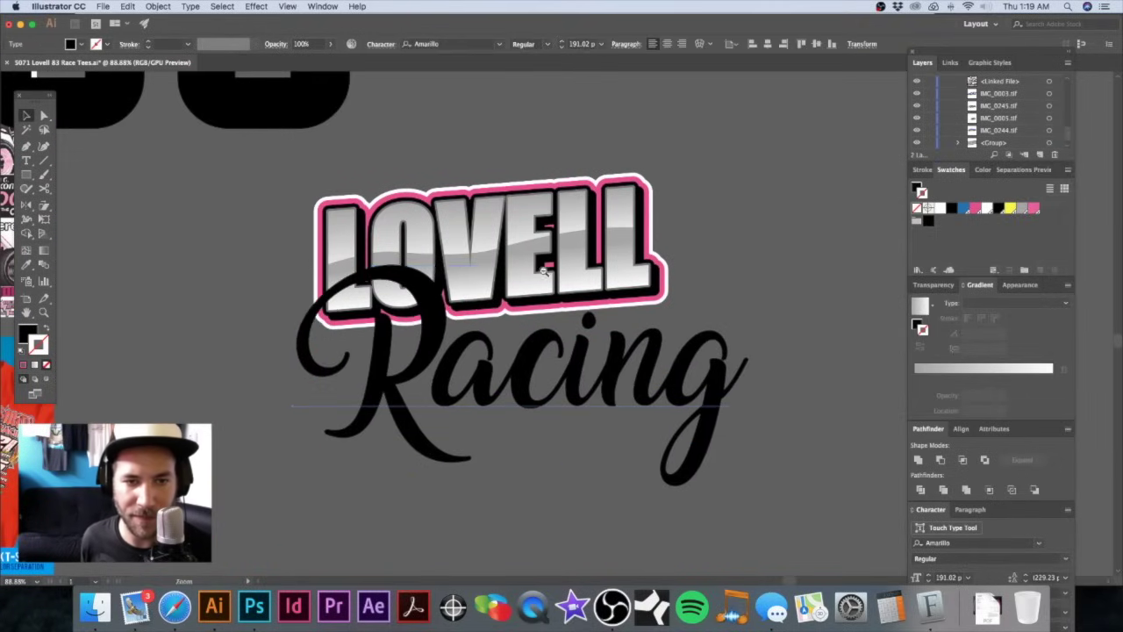
Step: Examine how the lettering, numbers and script overlap in the orange-and-purple 00 race shirt reference
{"action": "scroll", "coordinate": [544, 272], "scroll_direction": "down", "scroll_amount": 1}
{"action": "scroll", "coordinate": [544, 272], "scroll_direction": "down", "scroll_amount": 1}
{"action": "scroll", "coordinate": [615, 281], "scroll_direction": "left", "scroll_amount": 5}
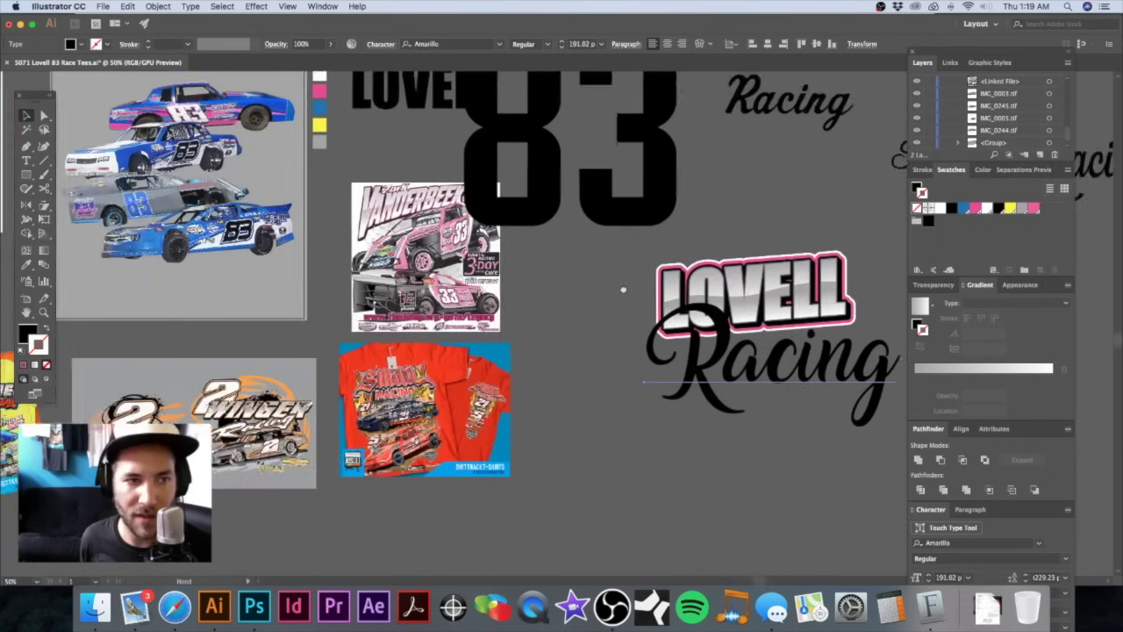
{"action": "scroll", "coordinate": [563, 355], "scroll_direction": "down", "scroll_amount": 1}
{"action": "scroll", "coordinate": [562, 355], "scroll_direction": "up", "scroll_amount": 3}
{"action": "scroll", "coordinate": [562, 355], "scroll_direction": "left", "scroll_amount": 1}
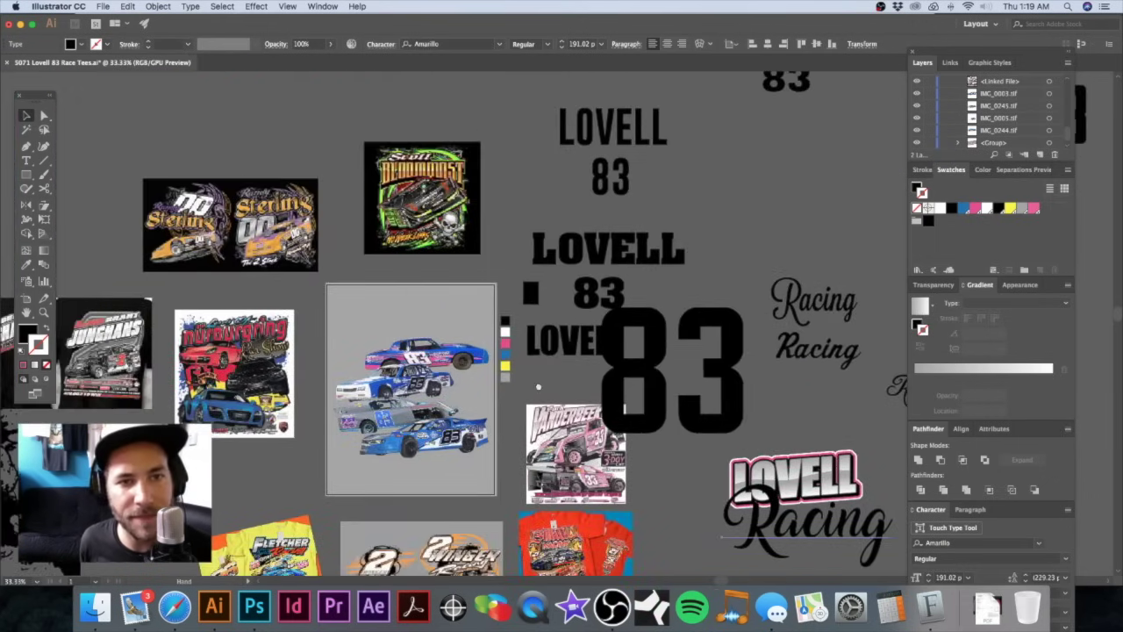
{"action": "scroll", "coordinate": [563, 355], "scroll_direction": "down", "scroll_amount": 1}
{"action": "scroll", "coordinate": [562, 356], "scroll_direction": "down", "scroll_amount": 1}
{"action": "scroll", "coordinate": [562, 355], "scroll_direction": "right", "scroll_amount": 1}
{"action": "scroll", "coordinate": [255, 193], "scroll_direction": "up", "scroll_amount": 5}
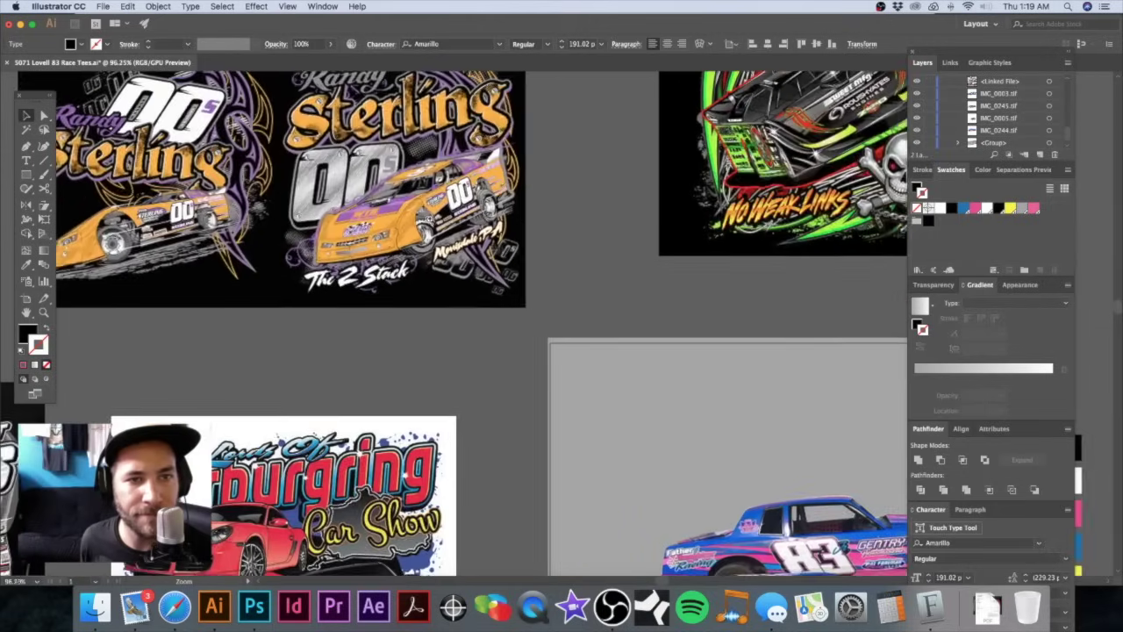
{"action": "scroll", "coordinate": [255, 193], "scroll_direction": "left", "scroll_amount": 2}
{"action": "scroll", "coordinate": [254, 193], "scroll_direction": "left", "scroll_amount": 3}
{"action": "scroll", "coordinate": [291, 222], "scroll_direction": "up", "scroll_amount": 4}
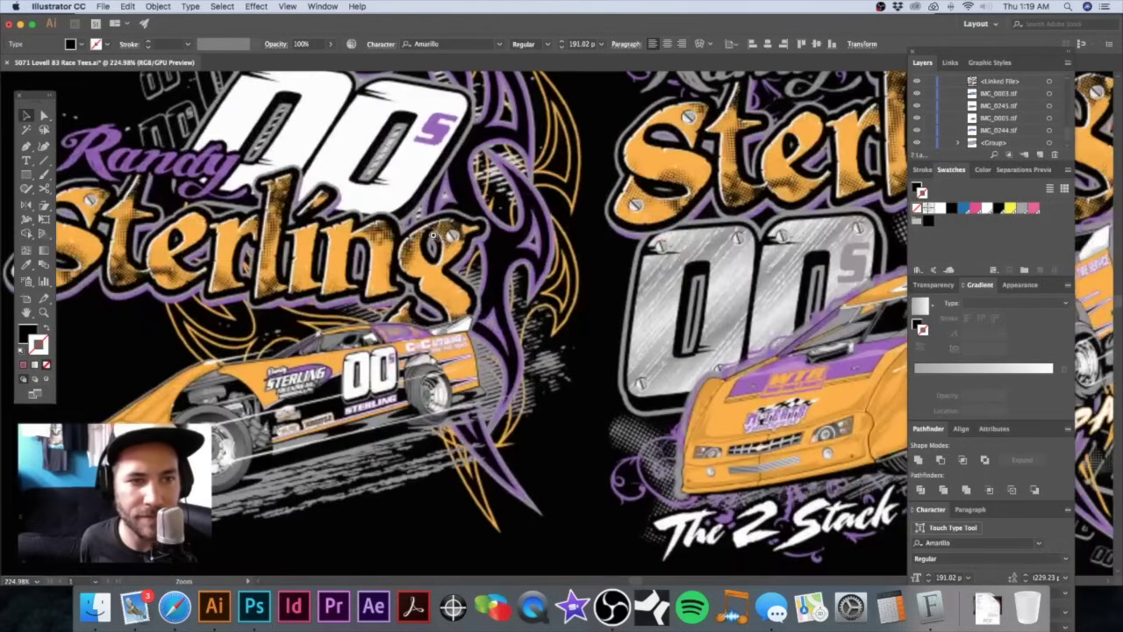
{"action": "scroll", "coordinate": [728, 289], "scroll_direction": "down", "scroll_amount": 10}
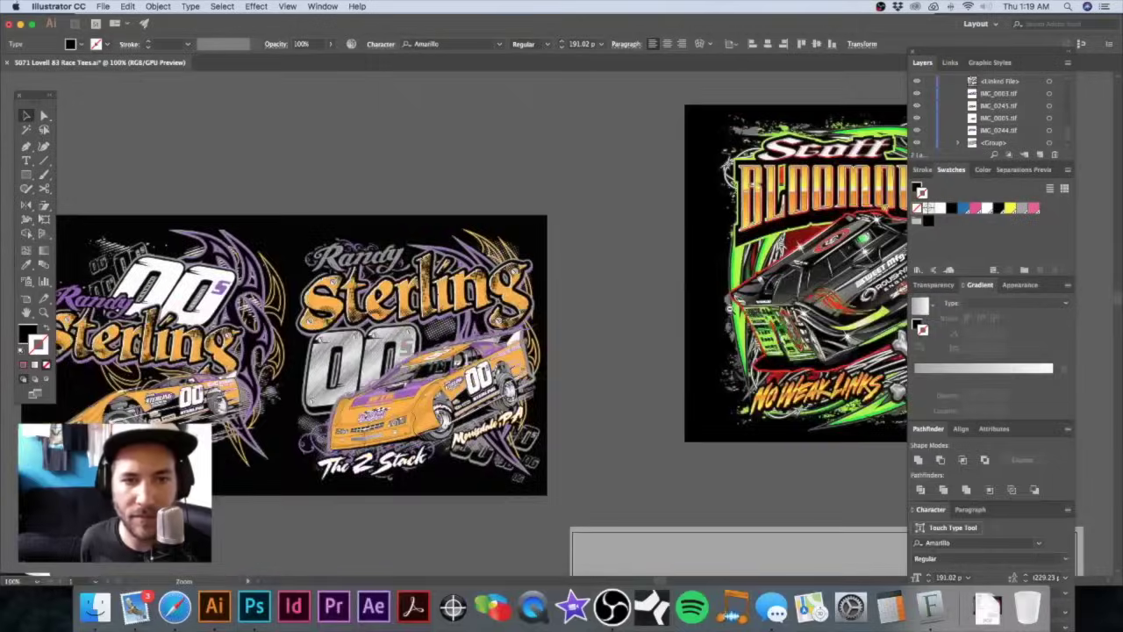
{"action": "scroll", "coordinate": [734, 357], "scroll_direction": "down", "scroll_amount": 6}
{"action": "scroll", "coordinate": [734, 358], "scroll_direction": "right", "scroll_amount": 4}
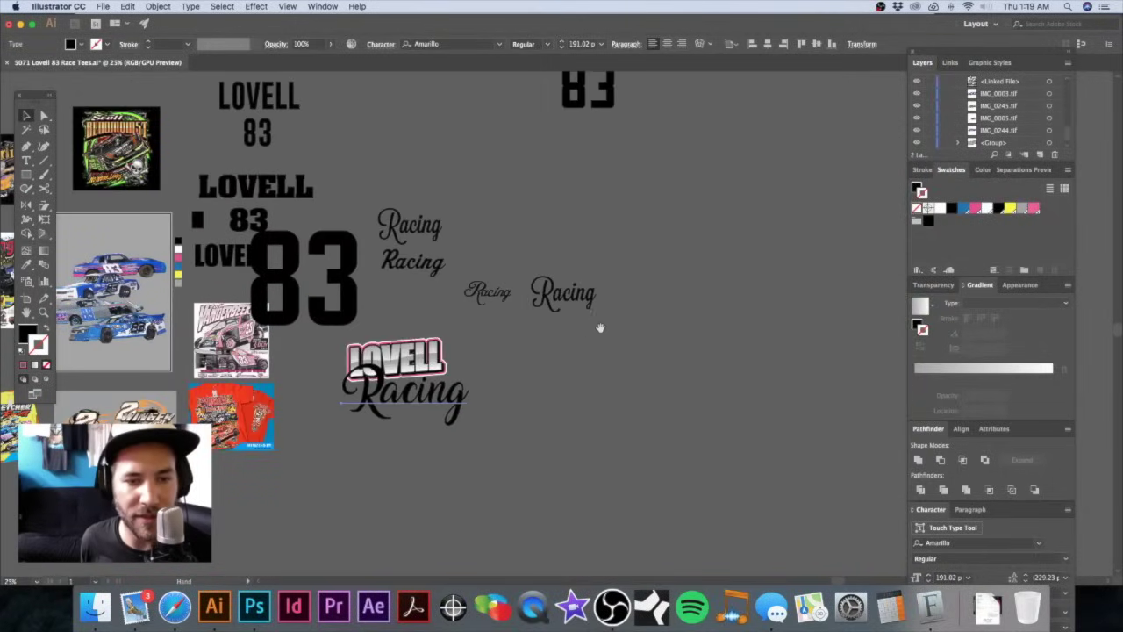
Step: Shear the Racing script upward so its baseline follows the slant of the LOVELL lettering
{"action": "scroll", "coordinate": [547, 353], "scroll_direction": "left", "scroll_amount": 2}
{"action": "scroll", "coordinate": [579, 347], "scroll_direction": "up", "scroll_amount": 5}
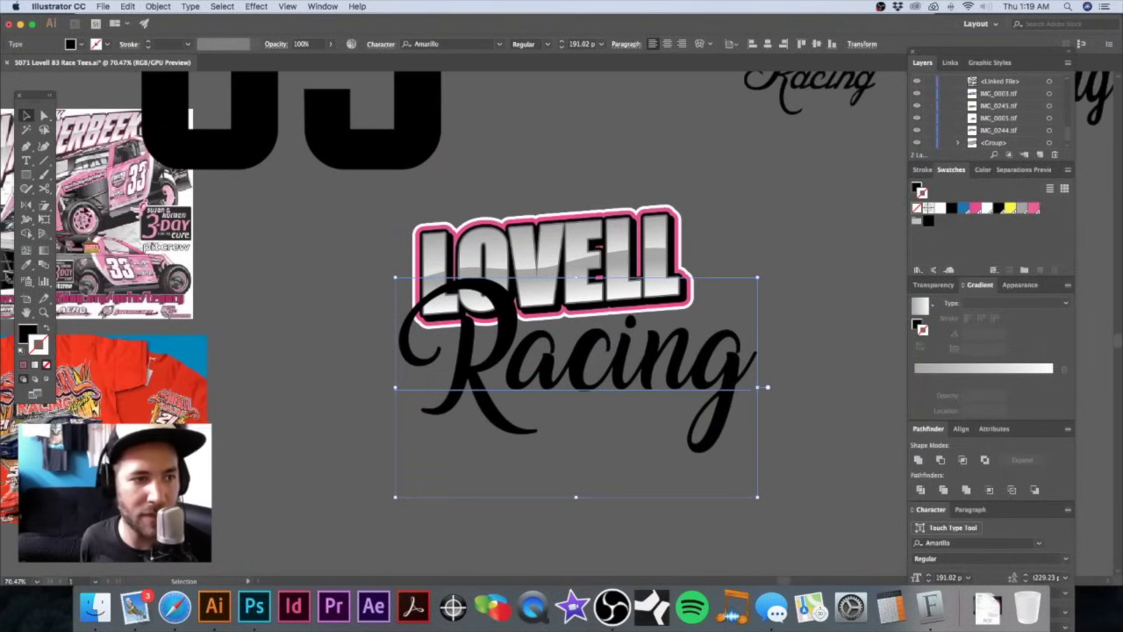
{"action": "left_click", "coordinate": [45, 206]}
{"action": "left_click_drag", "start_coordinate": [613, 367], "coordinate": [652, 355]}
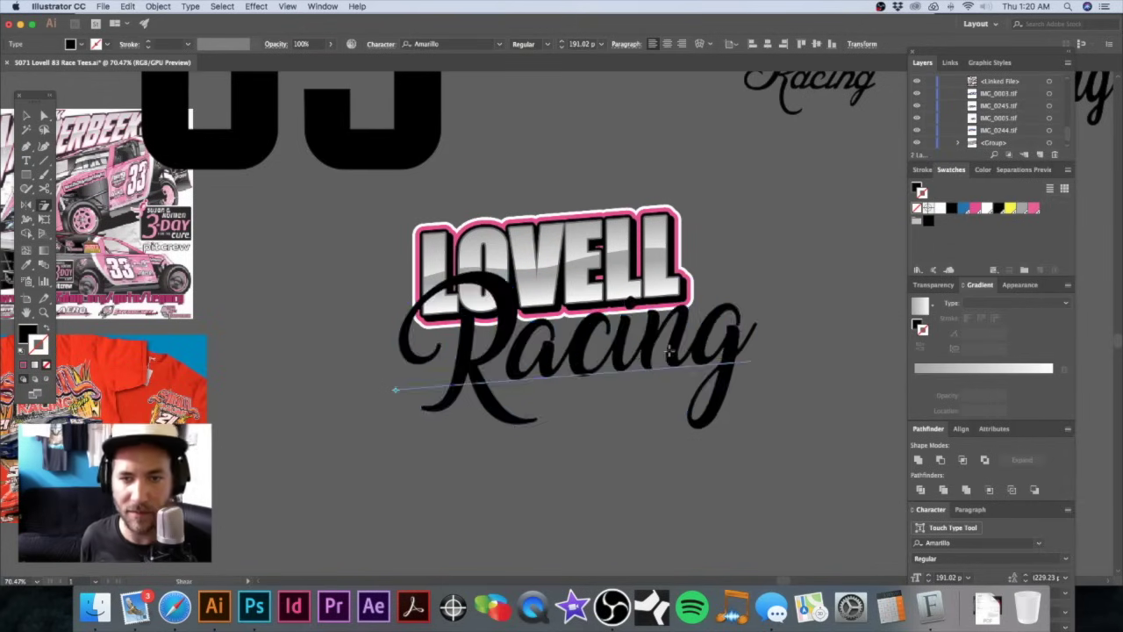
Step: Scale the Racing script down to about 80 pt and place it across the lower-left edge of the LOVELL lettering
{"action": "key", "text": "v"}
{"action": "left_click_drag", "start_coordinate": [757, 496], "coordinate": [652, 425]}
{"action": "left_click_drag", "start_coordinate": [608, 362], "coordinate": [546, 338]}
Step: Fill the Racing script with the blue Royal spot swatch and set that swatch's magenta value to 50%
{"action": "left_click", "coordinate": [916, 188]}
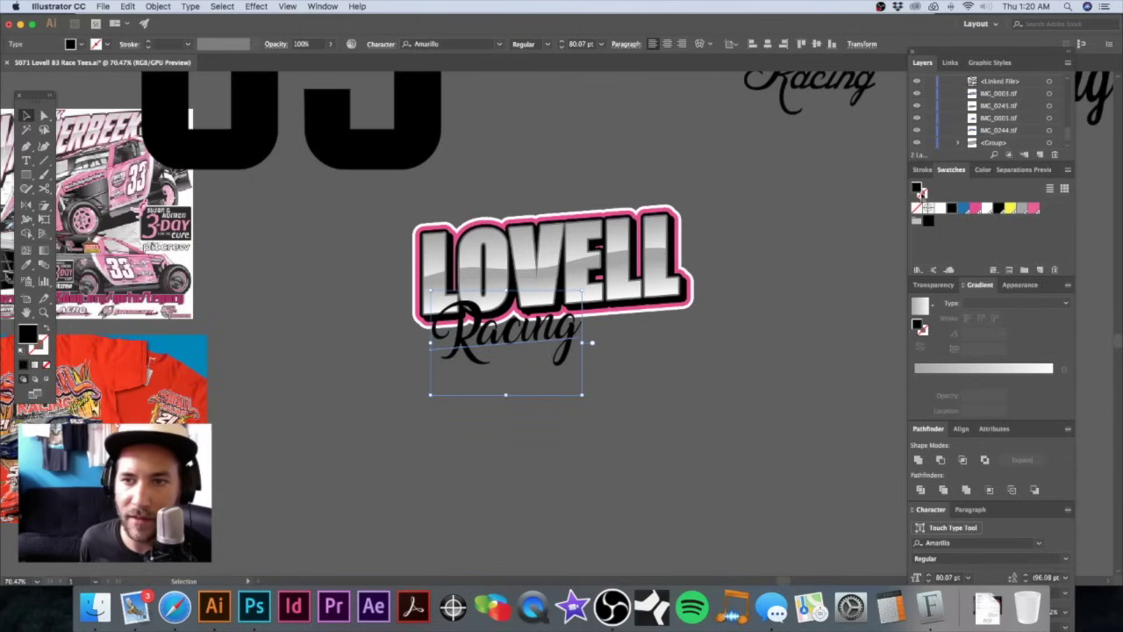
{"action": "left_click", "coordinate": [963, 209]}
{"action": "left_click", "coordinate": [602, 170]}
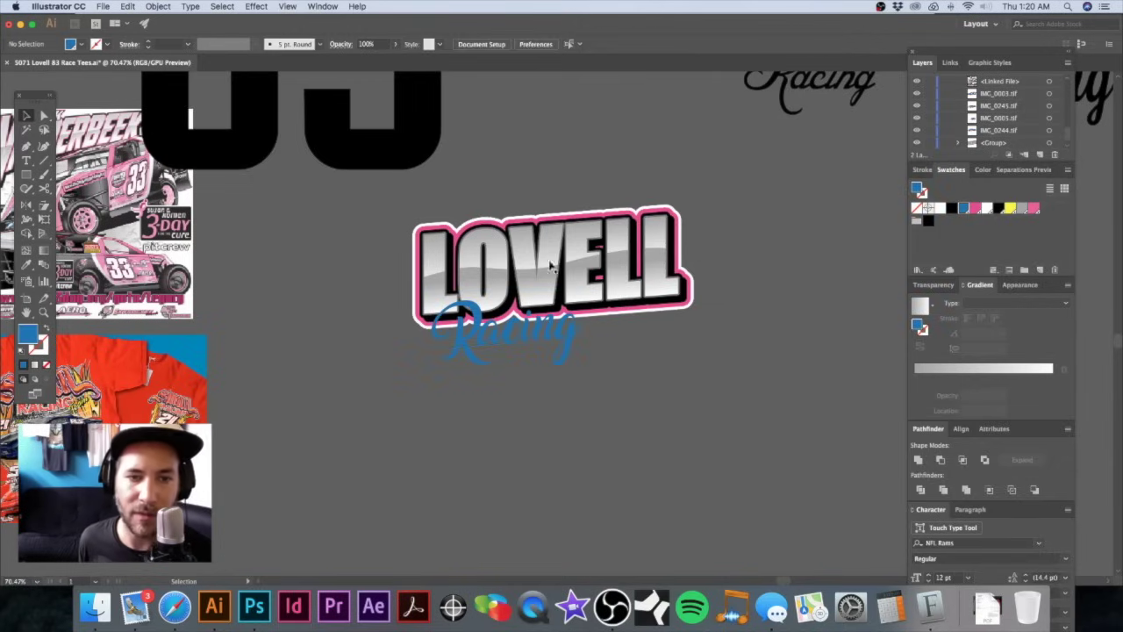
{"action": "double_click", "coordinate": [962, 208]}
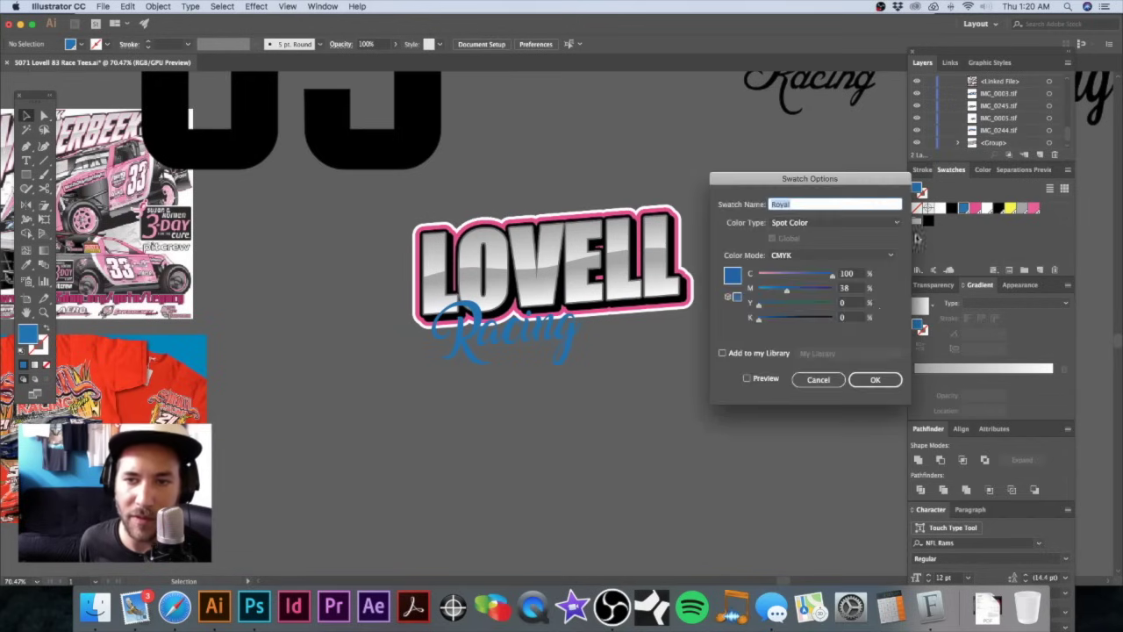
{"action": "left_click", "coordinate": [857, 289]}
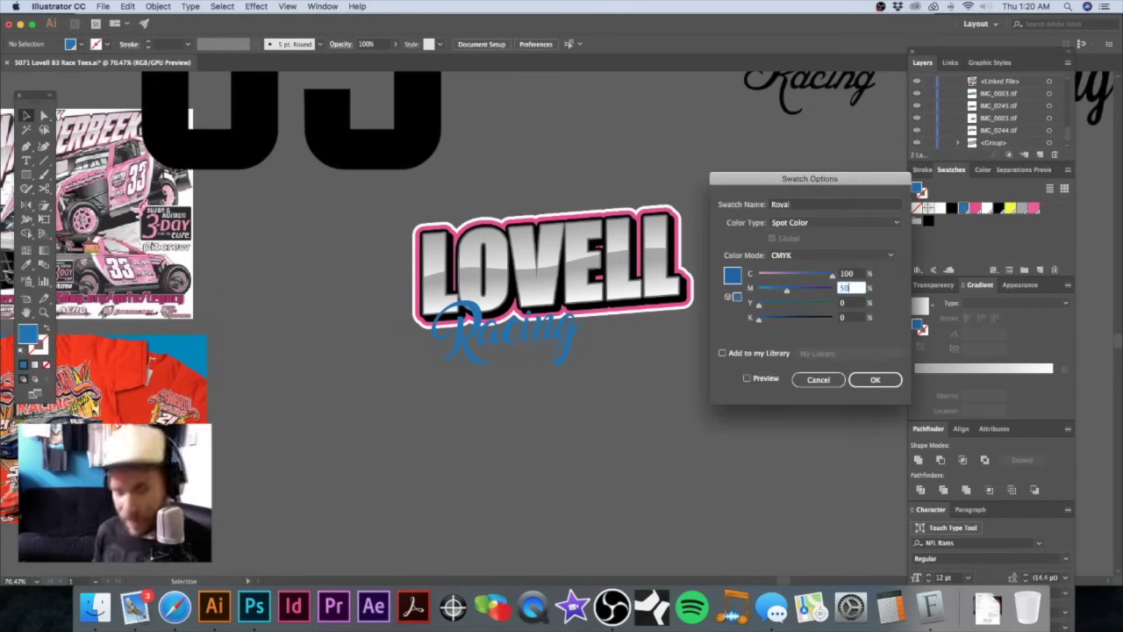
{"action": "key", "text": "Return"}
{"action": "left_click_drag", "start_coordinate": [540, 244], "coordinate": [594, 311]}
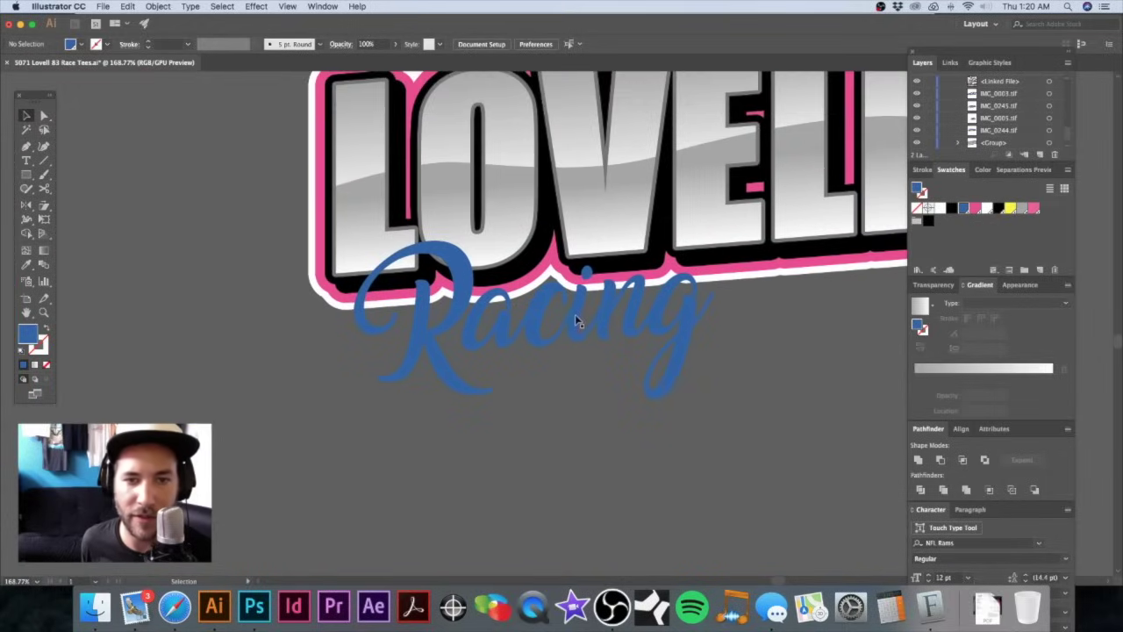
{"action": "left_click", "coordinate": [581, 316]}
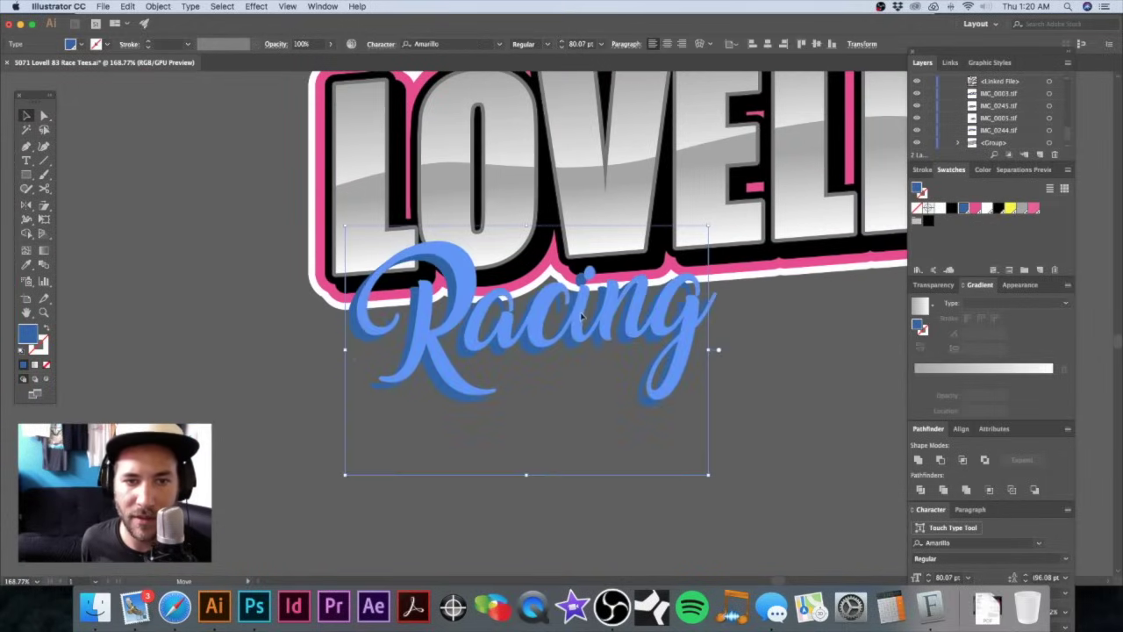
{"action": "left_click", "coordinate": [781, 317]}
Step: Draw a wavy Pen path across the middle of the Racing script, from the R past the g
{"action": "left_click_drag", "start_coordinate": [487, 325], "coordinate": [377, 376]}
{"action": "key", "text": "p"}
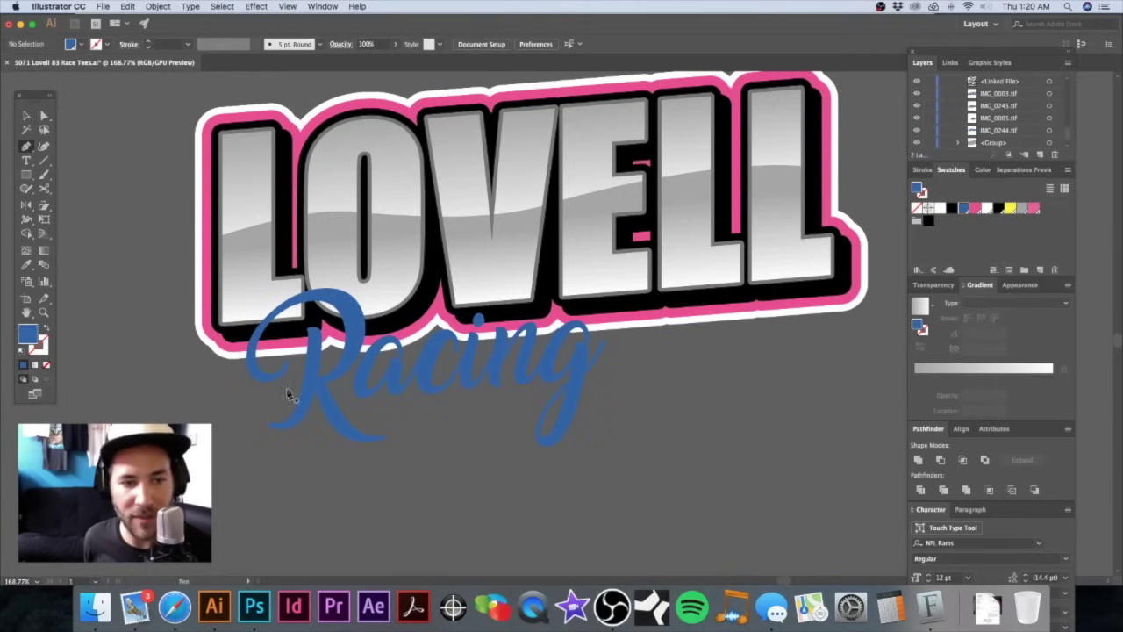
{"action": "left_click", "coordinate": [288, 392]}
{"action": "left_click", "coordinate": [360, 361]}
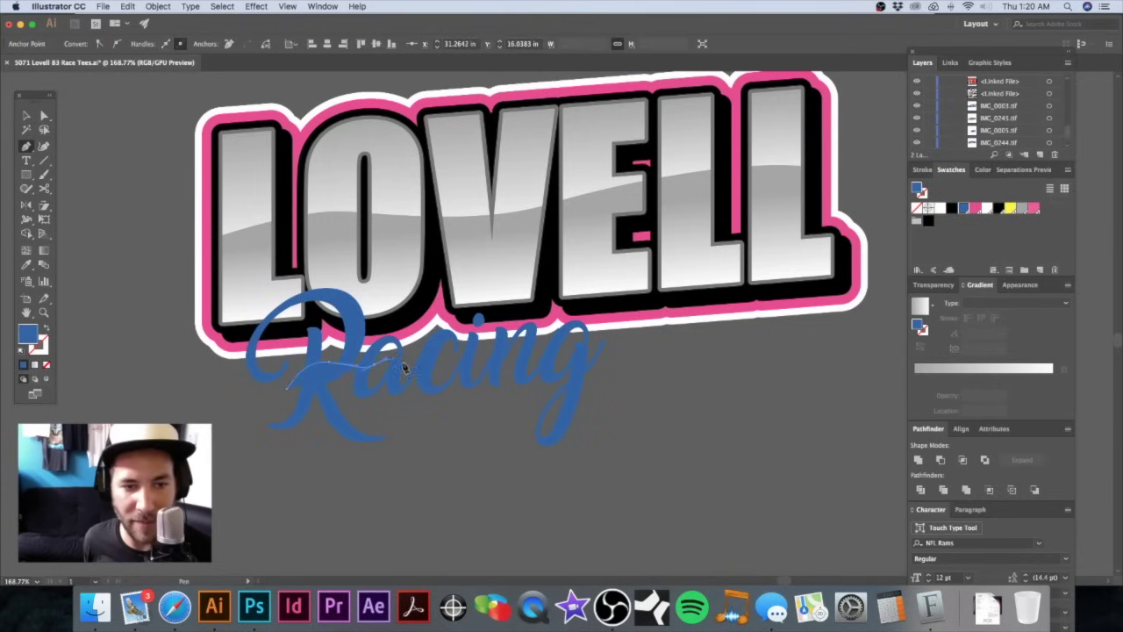
{"action": "left_click", "coordinate": [465, 349]}
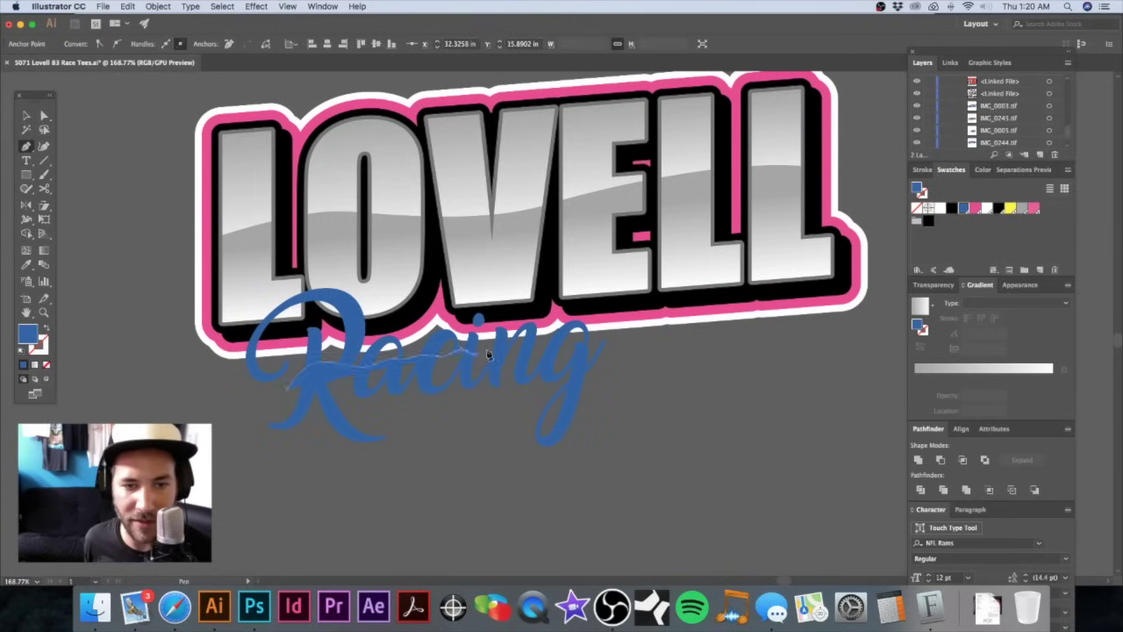
{"action": "left_click", "coordinate": [531, 350]}
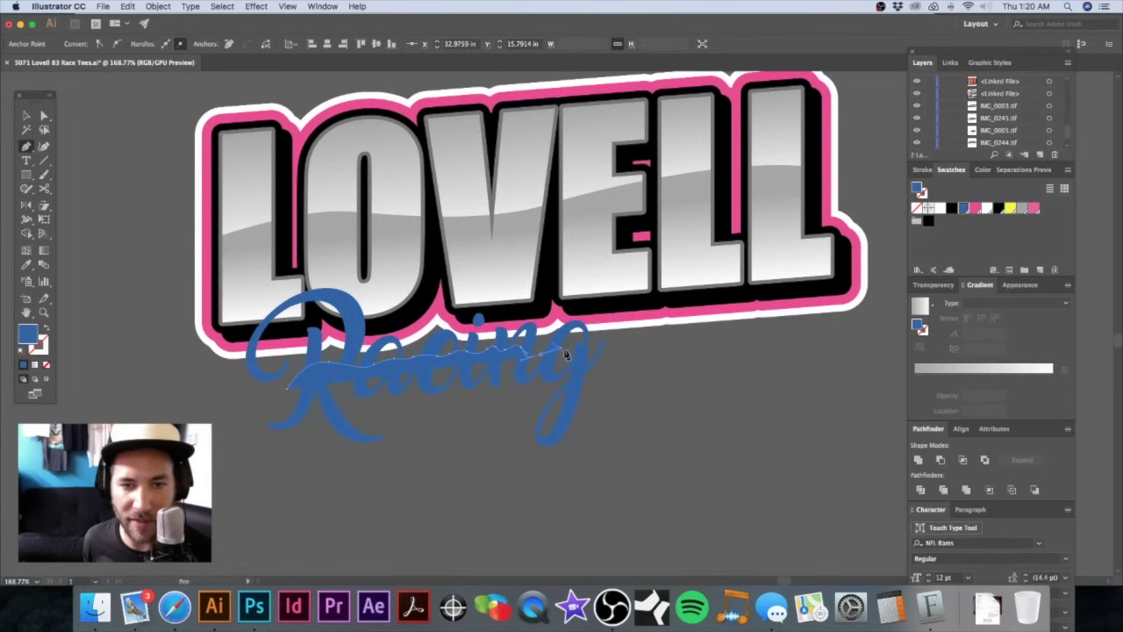
{"action": "left_click", "coordinate": [628, 349]}
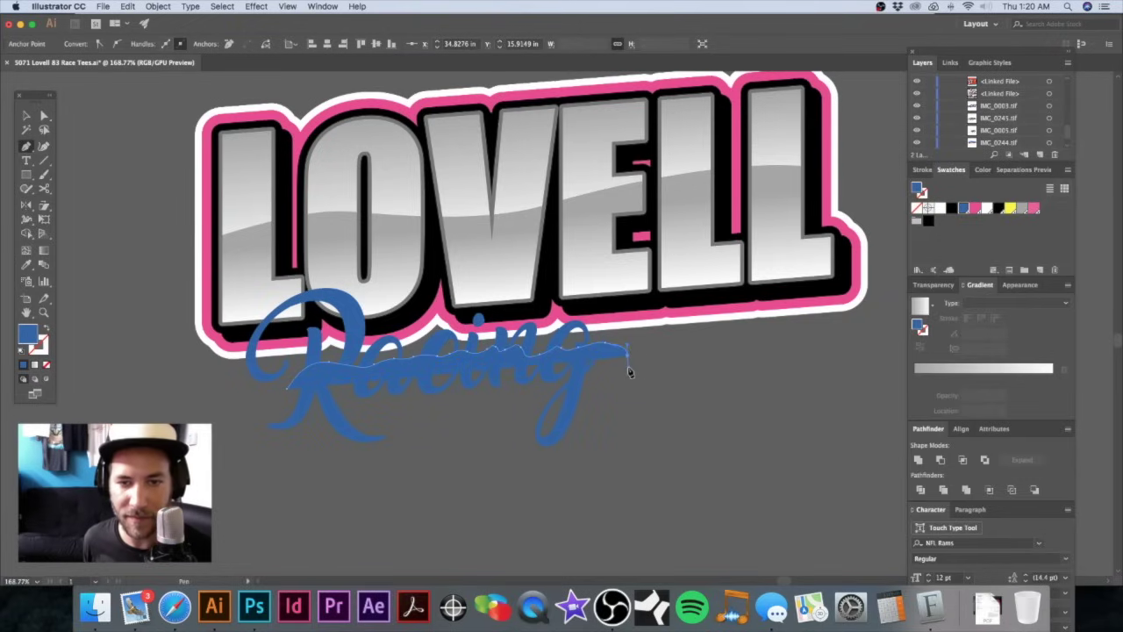
Step: Redo the end of the wavy path, close it around the lower half of the Racing script and fill the shape black
{"action": "key", "text": "super+z"}
{"action": "key", "text": "super+z"}
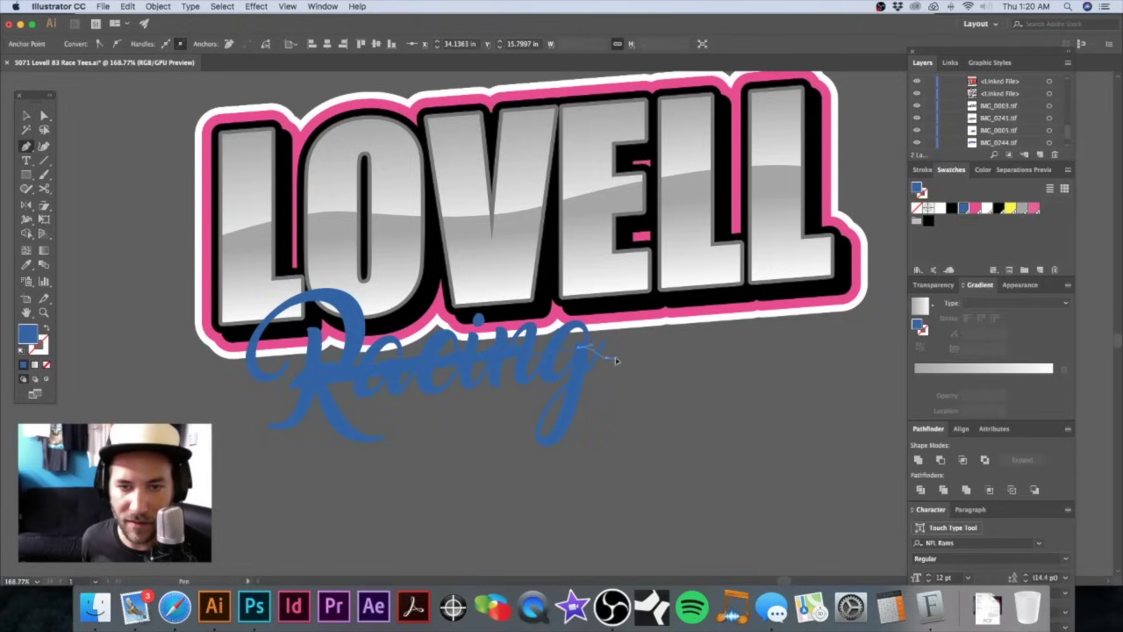
{"action": "left_click_drag", "start_coordinate": [422, 487], "coordinate": [336, 485]}
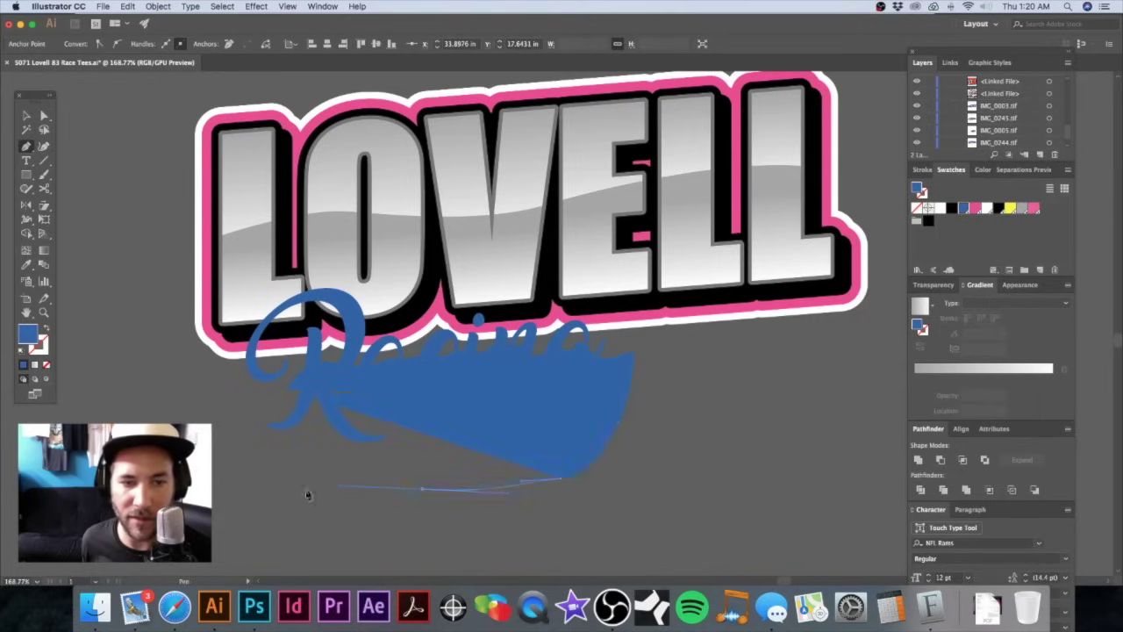
{"action": "left_click_drag", "start_coordinate": [220, 485], "coordinate": [205, 446]}
{"action": "left_click_drag", "start_coordinate": [287, 391], "coordinate": [336, 386]}
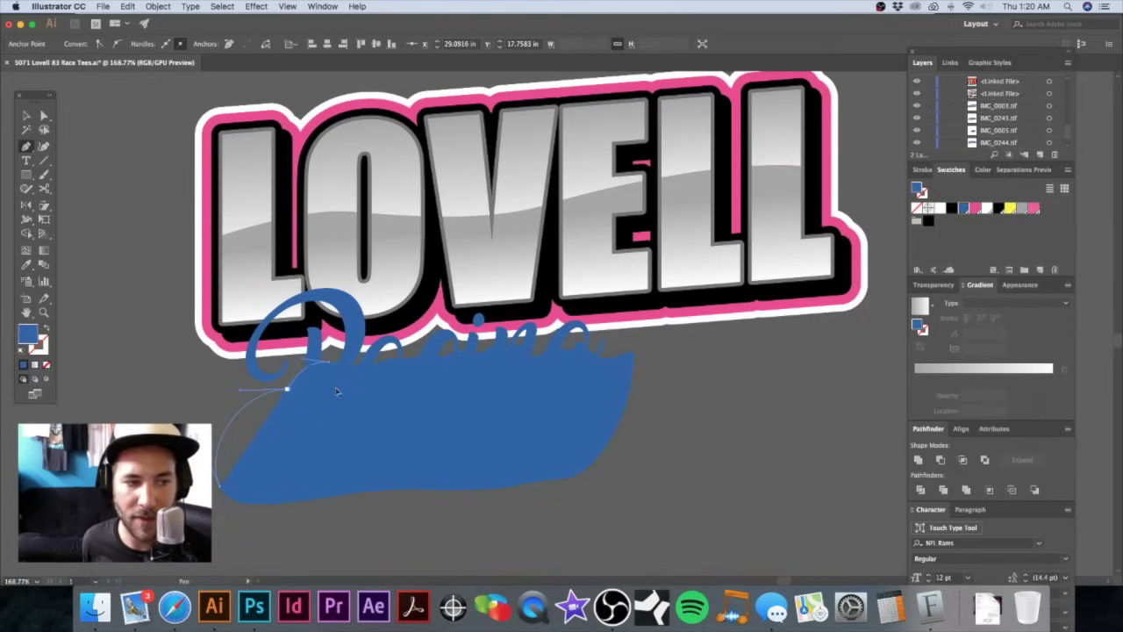
{"action": "left_click", "coordinate": [952, 209]}
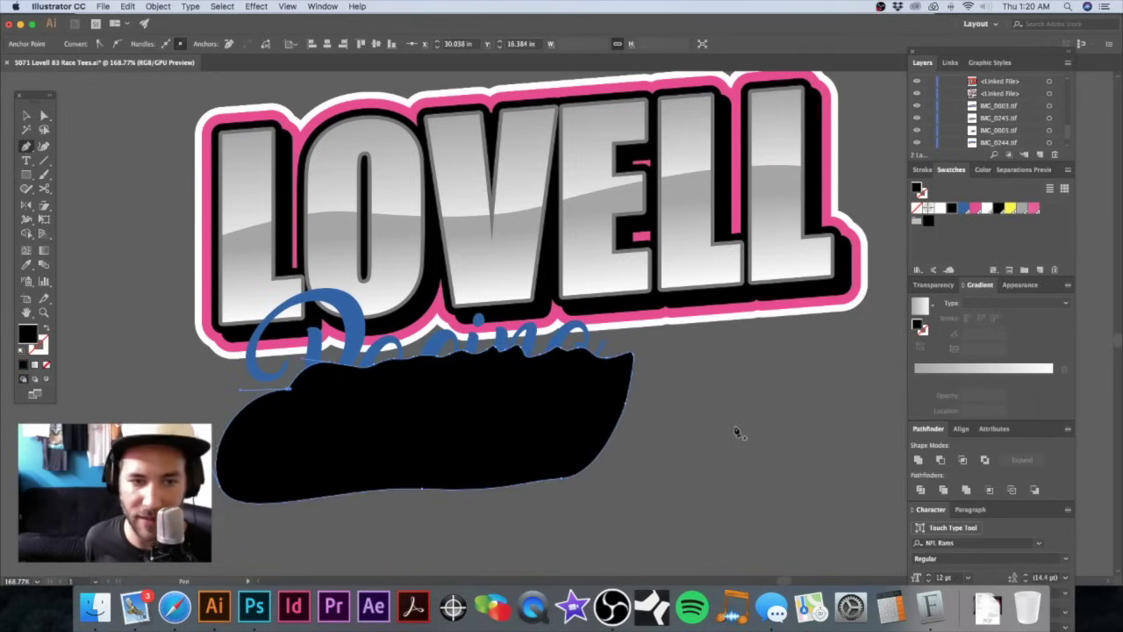
{"action": "key", "text": "v"}
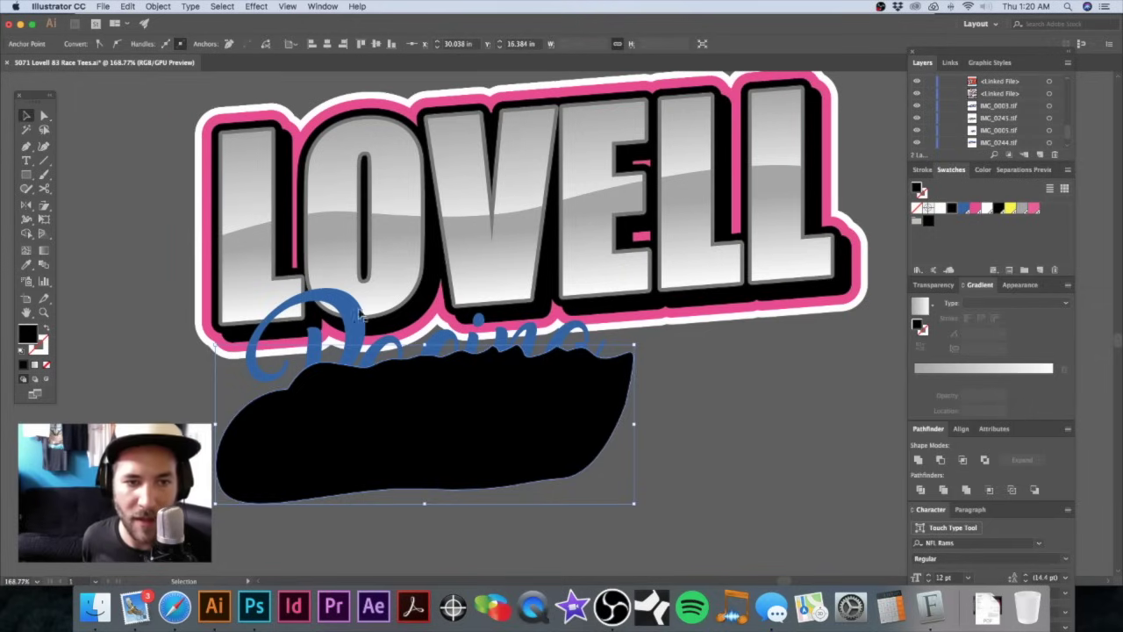
{"action": "left_click", "coordinate": [360, 314]}
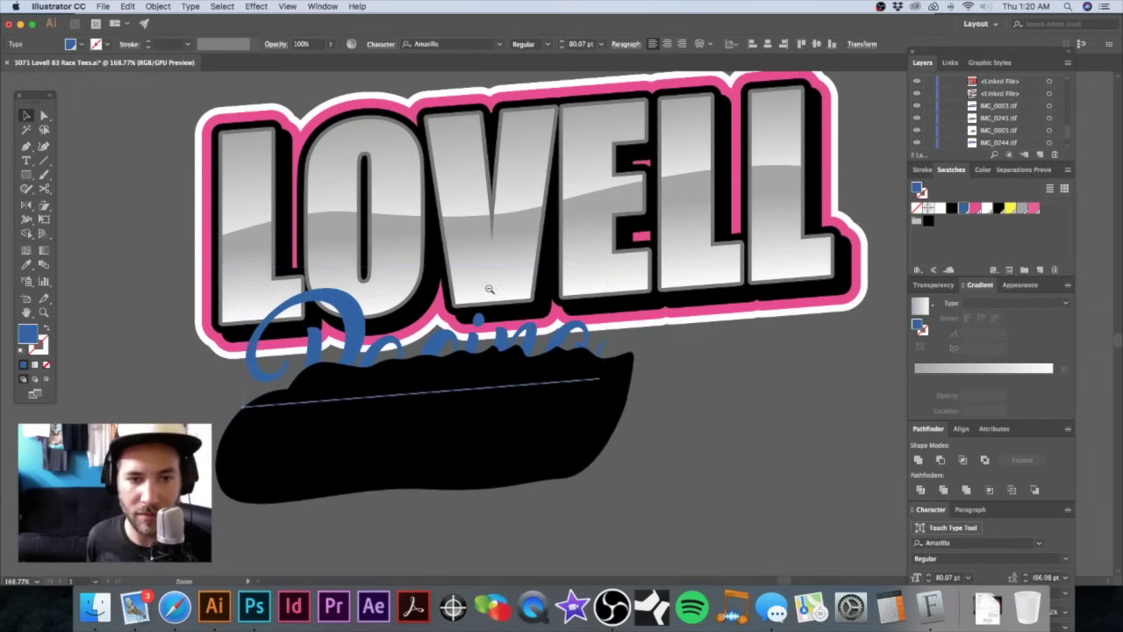
{"action": "key", "text": "super+minus"}
{"action": "key", "text": "super+minus"}
{"action": "left_click_drag", "start_coordinate": [482, 329], "coordinate": [628, 165]}
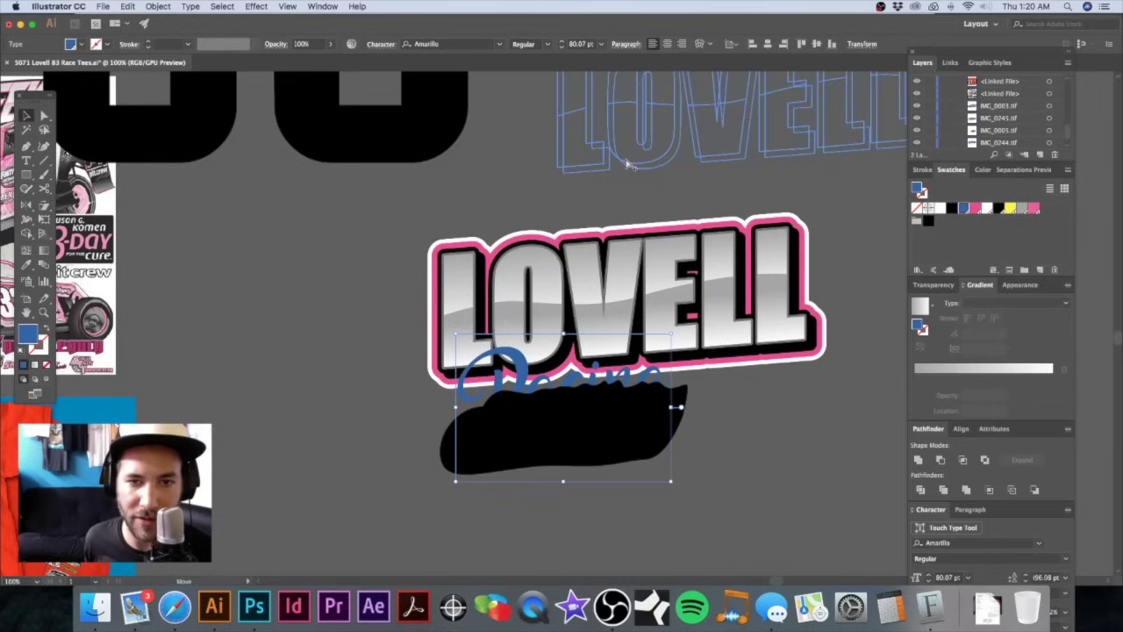
{"action": "key", "text": "super+z"}
{"action": "left_click", "coordinate": [769, 413]}
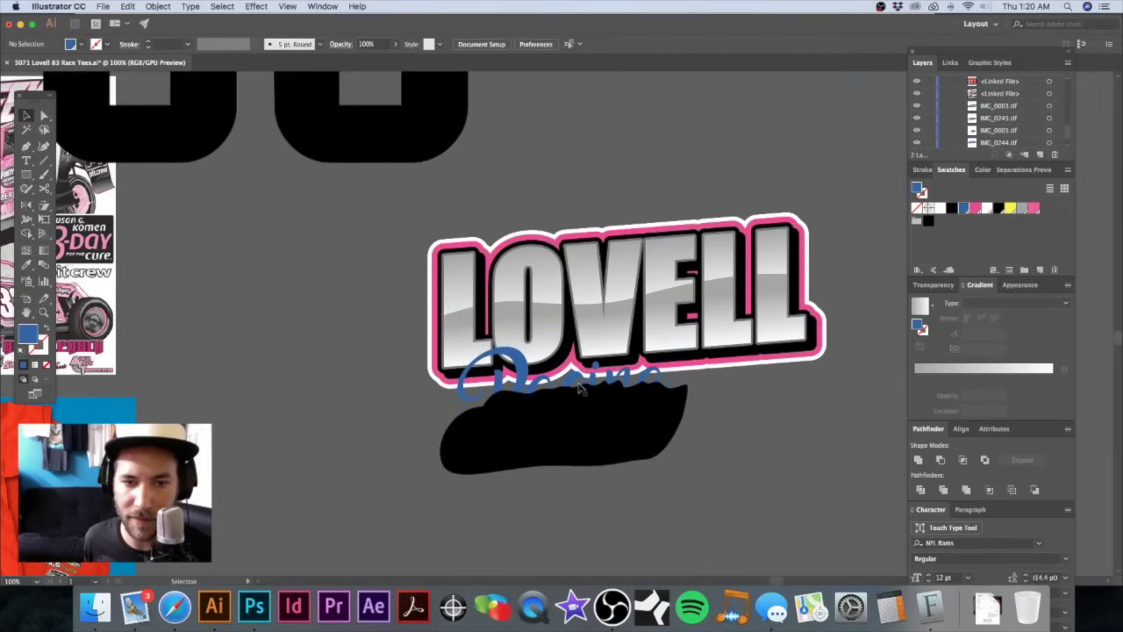
Step: Place a spare copy of the editable blue Racing script in the empty area above the LOVELL lettering
{"action": "left_click", "coordinate": [526, 391]}
{"action": "left_click_drag", "start_coordinate": [522, 387], "coordinate": [663, 175]}
{"action": "left_click_drag", "start_coordinate": [664, 175], "coordinate": [596, 152]}
{"action": "left_click", "coordinate": [794, 243]}
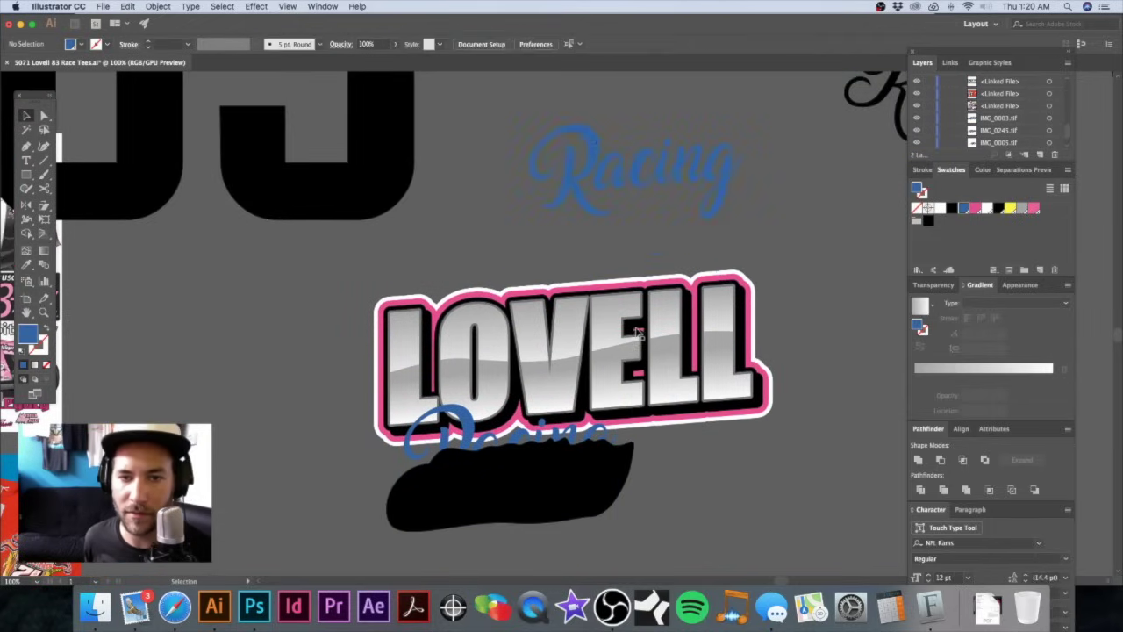
Step: Convert the lower Racing script to outlines, then divide it with the black wavy shape and ungroup the resulting pieces
{"action": "left_click_drag", "start_coordinate": [530, 410], "coordinate": [588, 299]}
{"action": "left_click", "coordinate": [526, 322]}
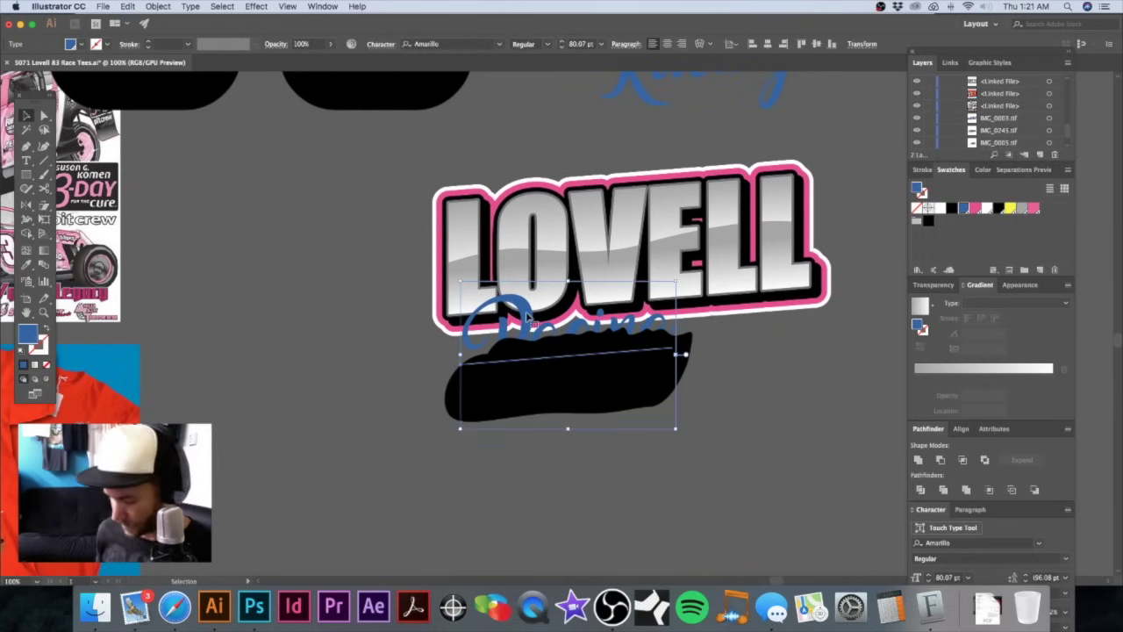
{"action": "left_click", "coordinate": [527, 317]}
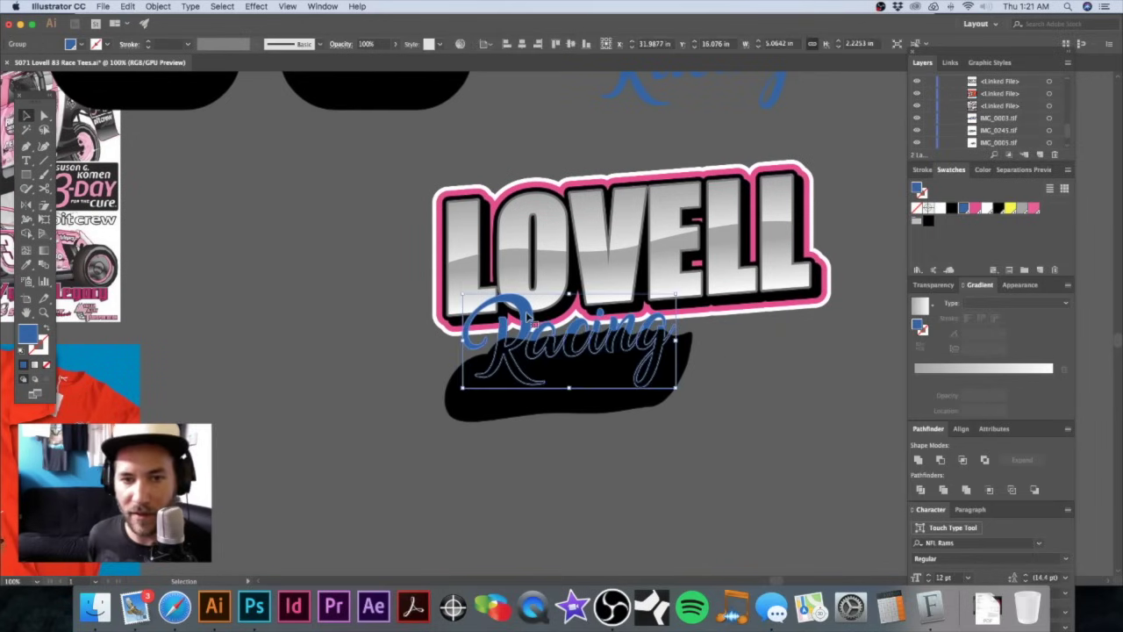
{"action": "left_click", "coordinate": [505, 406], "text": "shift"}
{"action": "key", "text": "super+g"}
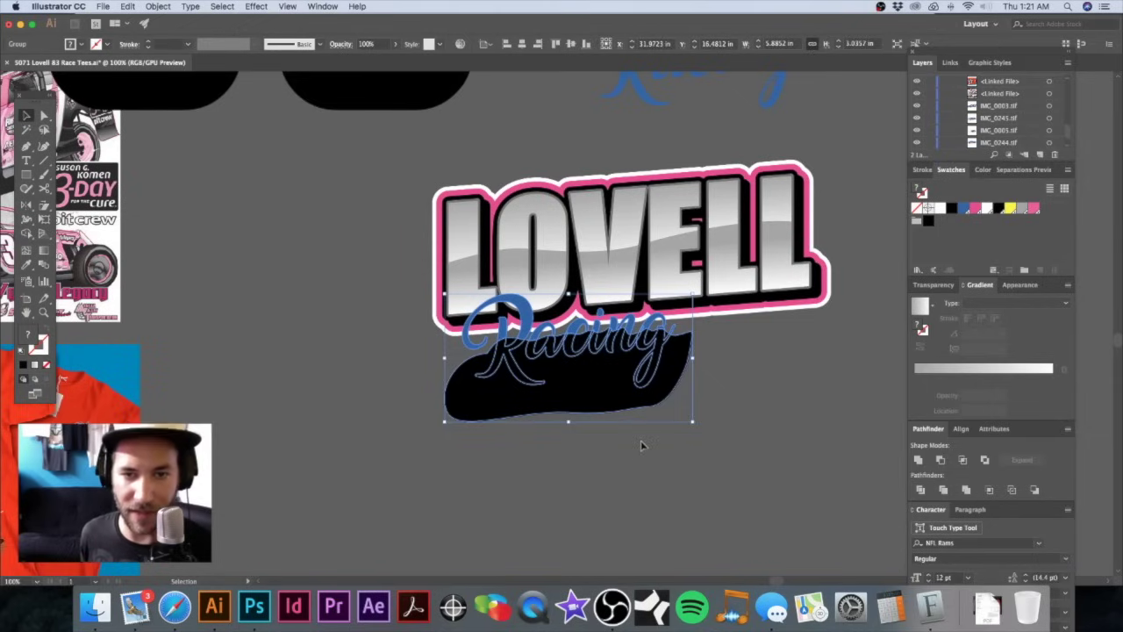
{"action": "left_click", "coordinate": [732, 368]}
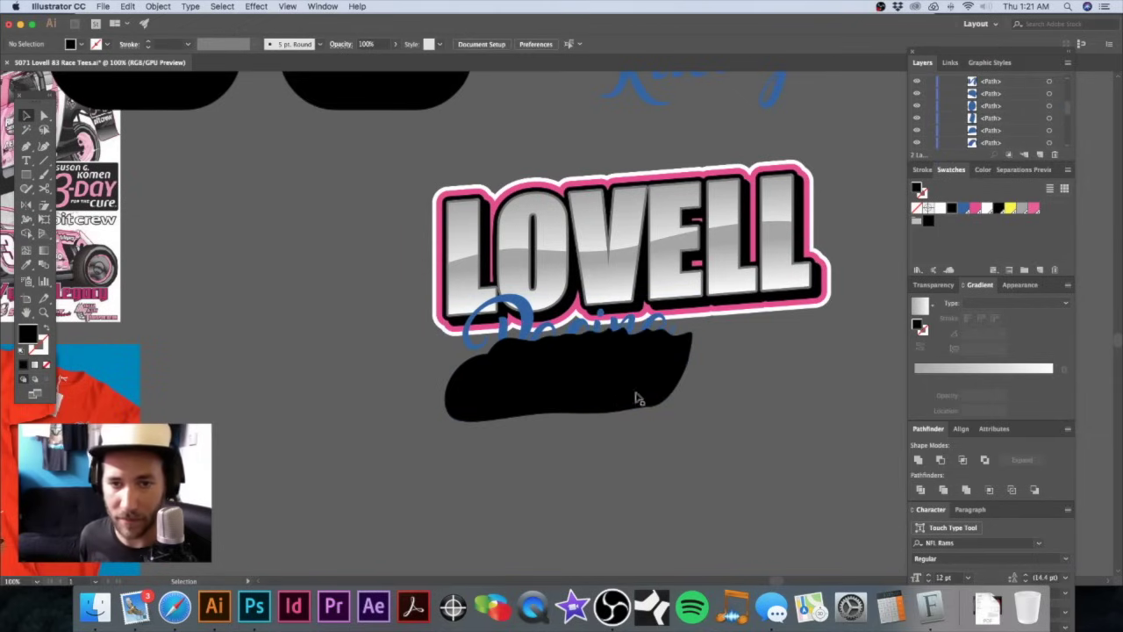
Step: Delete the black area surrounding the lower half of Racing and the leftover black pieces inside the R and c
{"action": "left_click", "coordinate": [597, 401]}
{"action": "key", "text": "Delete"}
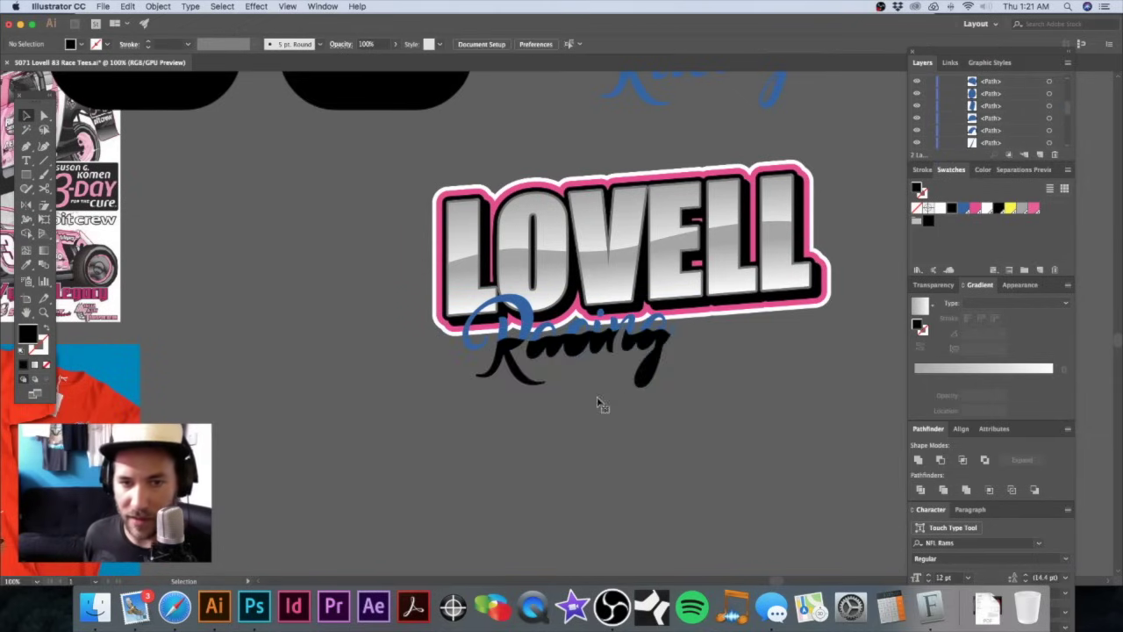
{"action": "left_click_drag", "start_coordinate": [570, 353], "coordinate": [651, 337]}
{"action": "left_click", "coordinate": [404, 320]}
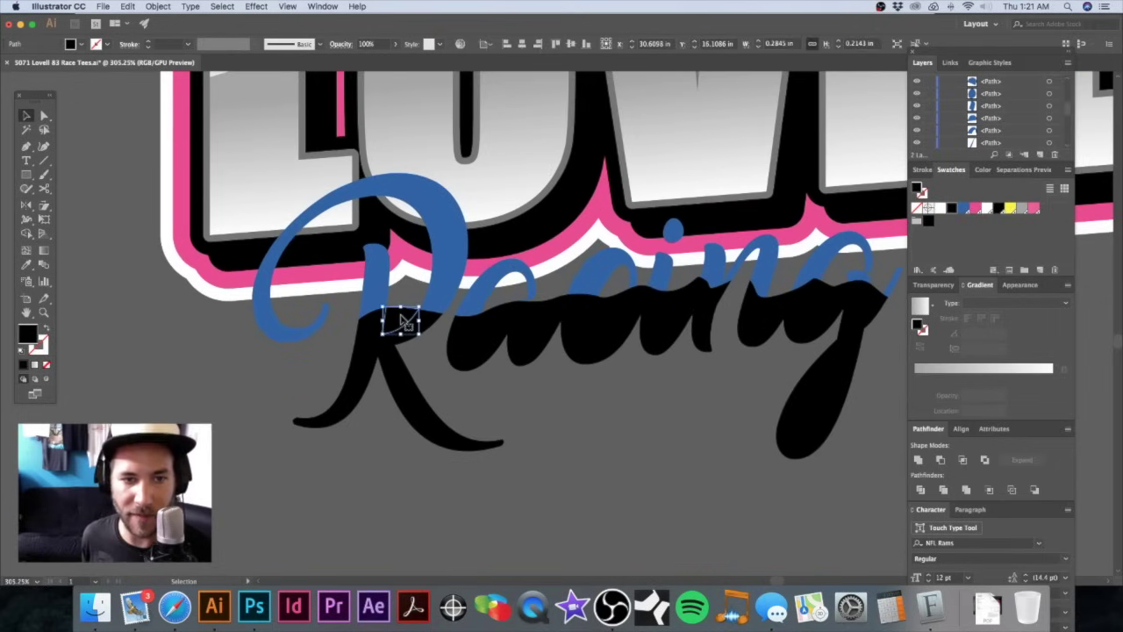
{"action": "key", "text": "Delete"}
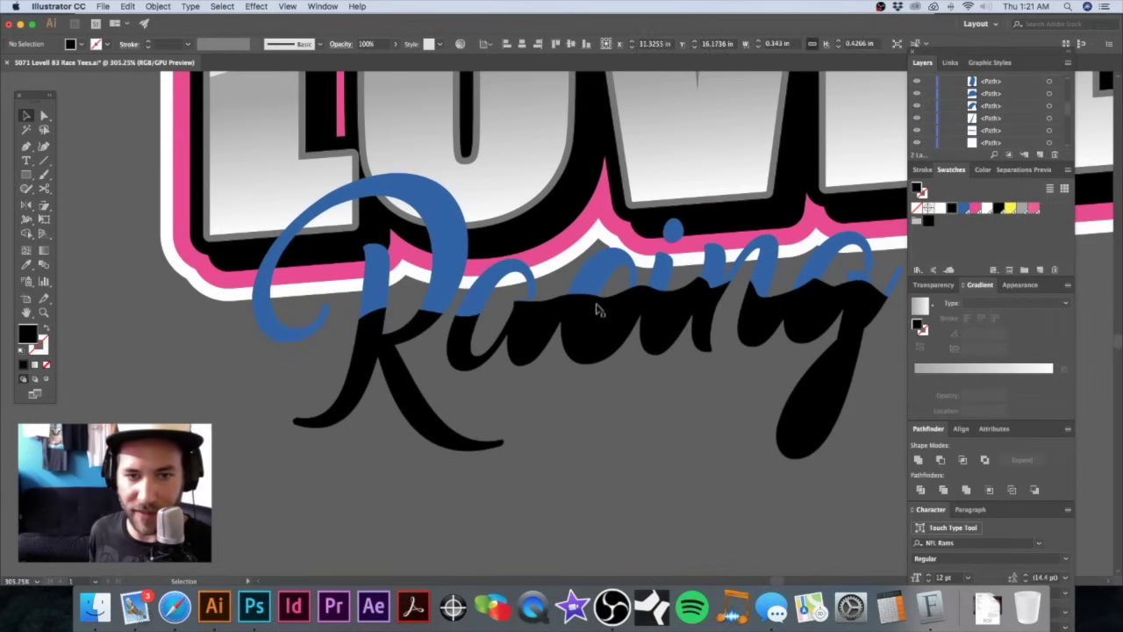
{"action": "left_click", "coordinate": [611, 307]}
{"action": "key", "text": "Delete"}
Step: Delete the leftover black pieces within the i, n and g, including the one in the g's descender loop
{"action": "left_click", "coordinate": [693, 297]}
{"action": "key", "text": "Delete"}
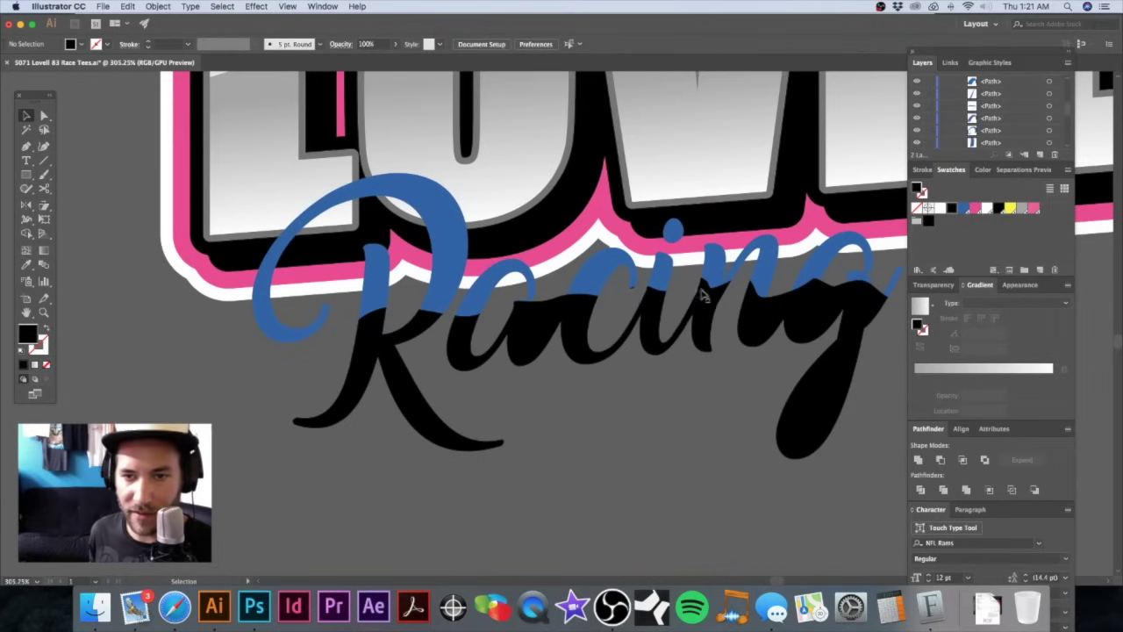
{"action": "left_click", "coordinate": [784, 296]}
{"action": "key", "text": "Delete"}
{"action": "left_click", "coordinate": [827, 299]}
{"action": "key", "text": "Delete"}
{"action": "left_click", "coordinate": [817, 418]}
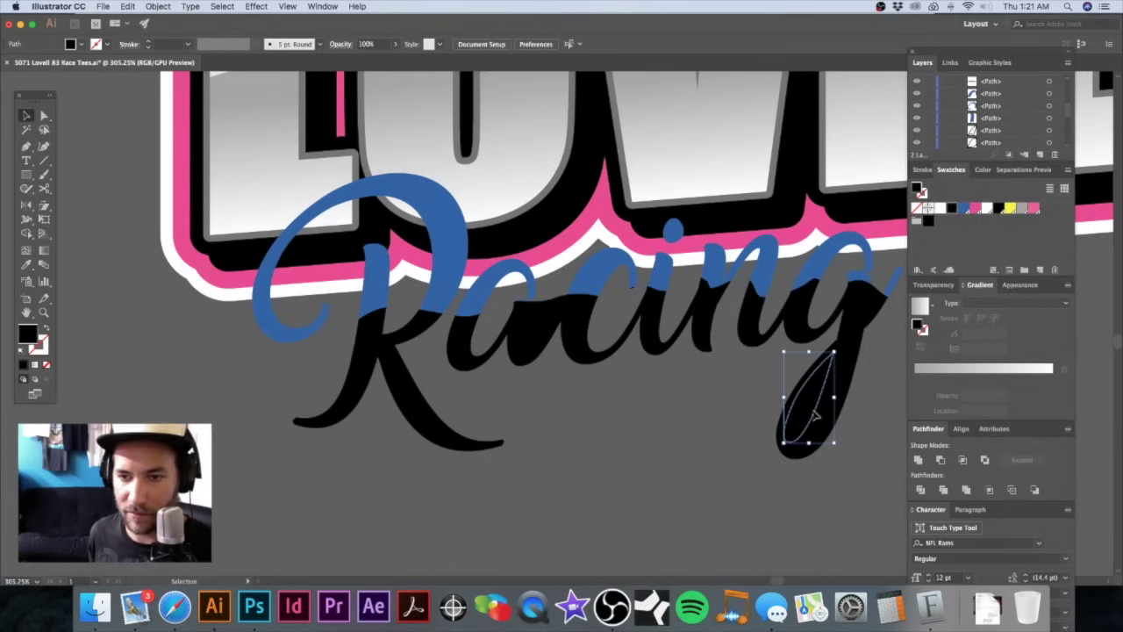
{"action": "key", "text": "Delete"}
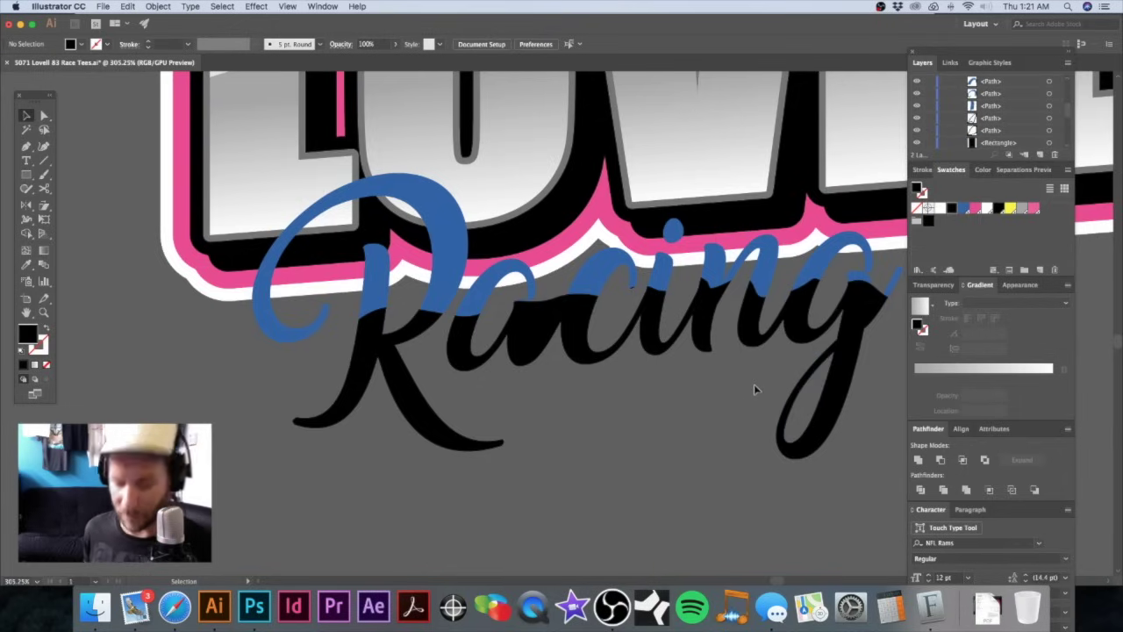
Step: Select all the blue and black pieces of the divided Racing script and group them
{"action": "left_click", "coordinate": [664, 374], "text": "alt+super"}
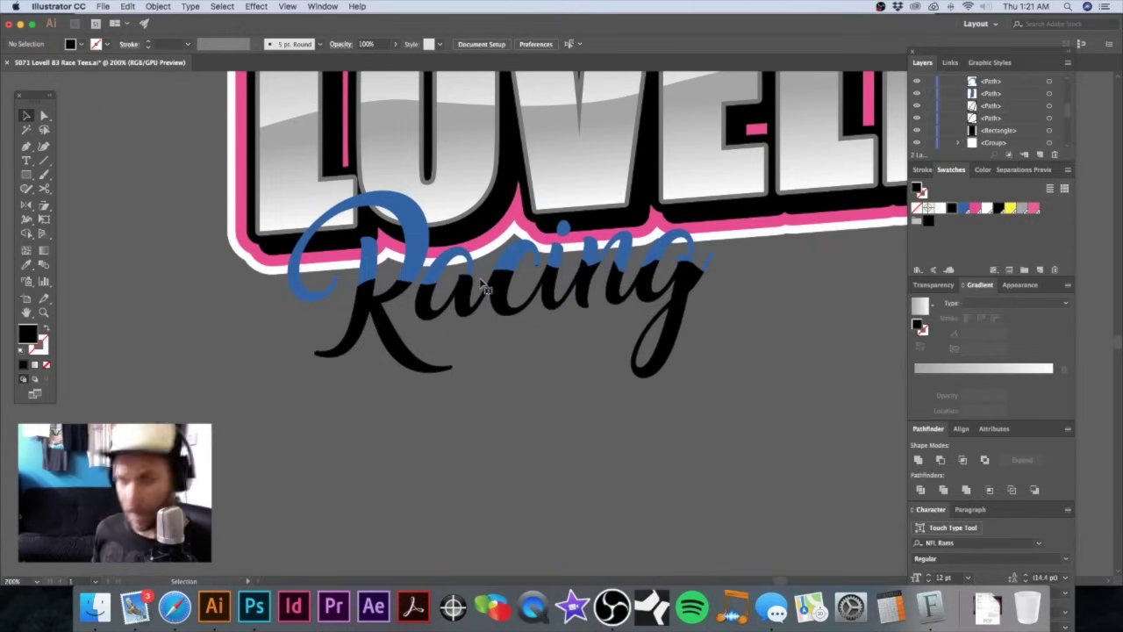
{"action": "left_click_drag", "start_coordinate": [279, 405], "coordinate": [787, 308]}
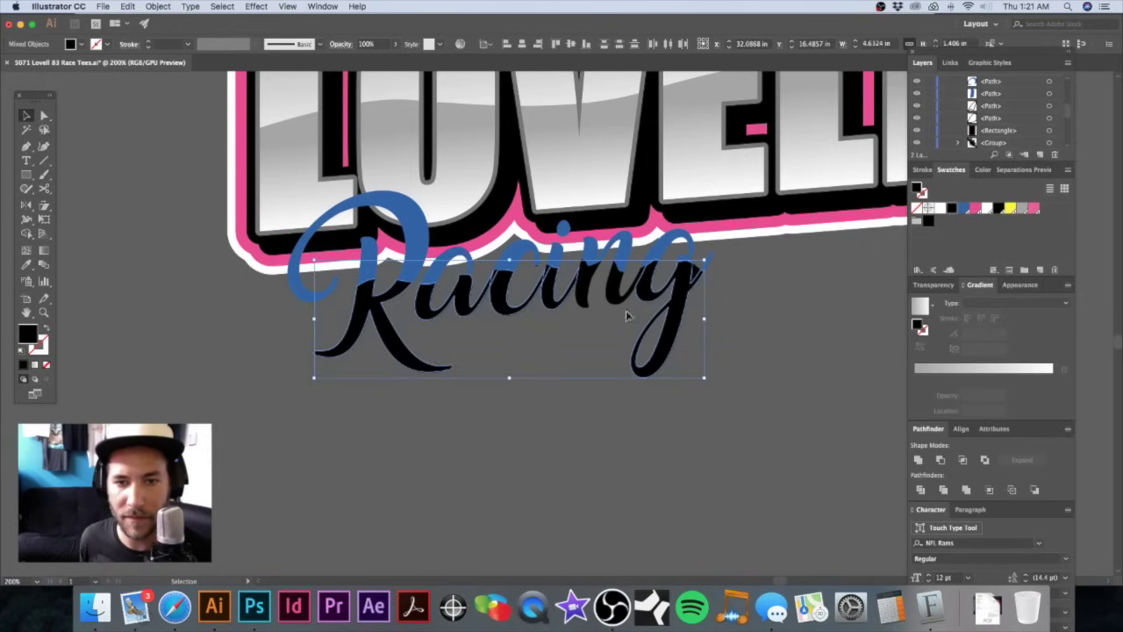
{"action": "key", "text": "z"}
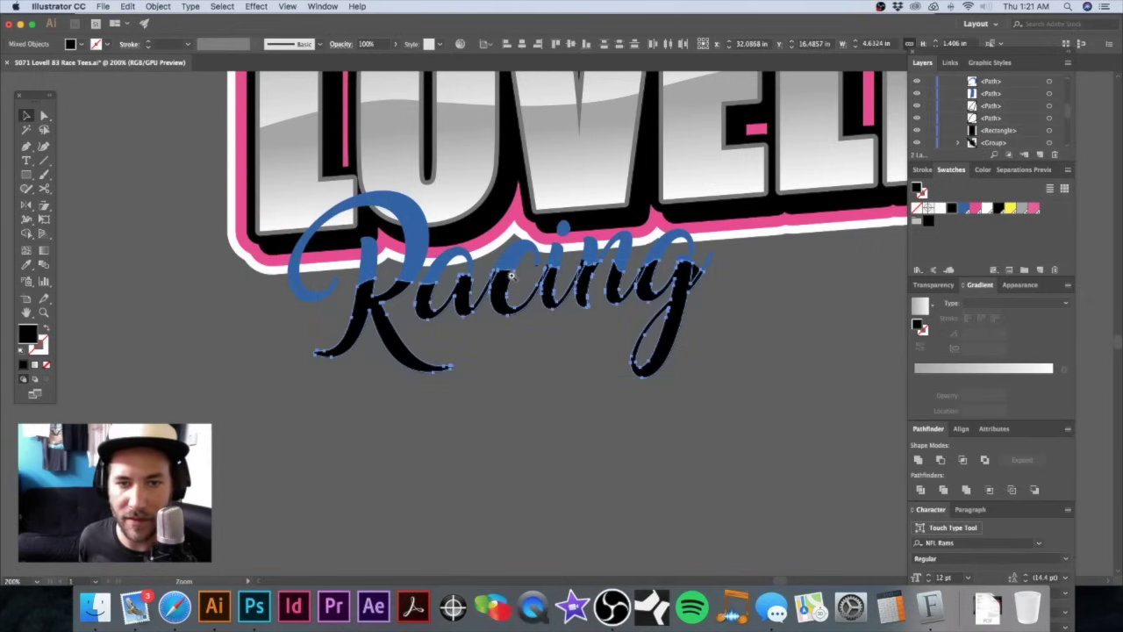
{"action": "left_click_drag", "start_coordinate": [799, 276], "coordinate": [619, 151]}
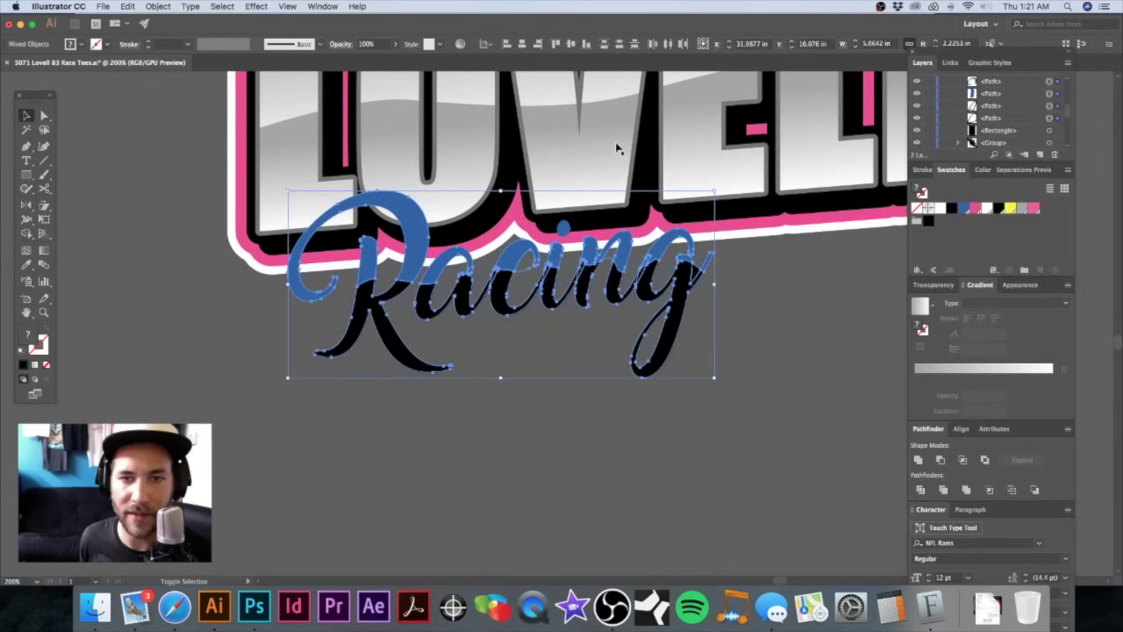
{"action": "left_click_drag", "start_coordinate": [513, 254], "coordinate": [523, 292]}
{"action": "key", "text": "super+z"}
{"action": "key", "text": "super+g"}
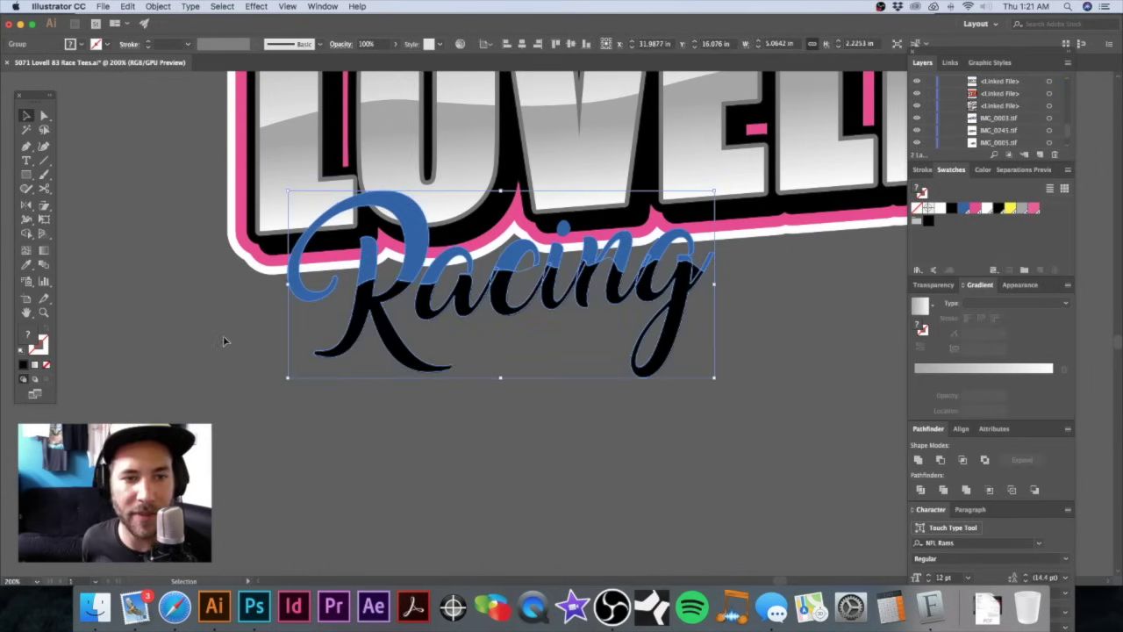
{"action": "left_click", "coordinate": [224, 342]}
Step: Isolate the Racing group, select every piece with the same blue fill and unite them
{"action": "double_click", "coordinate": [421, 250]}
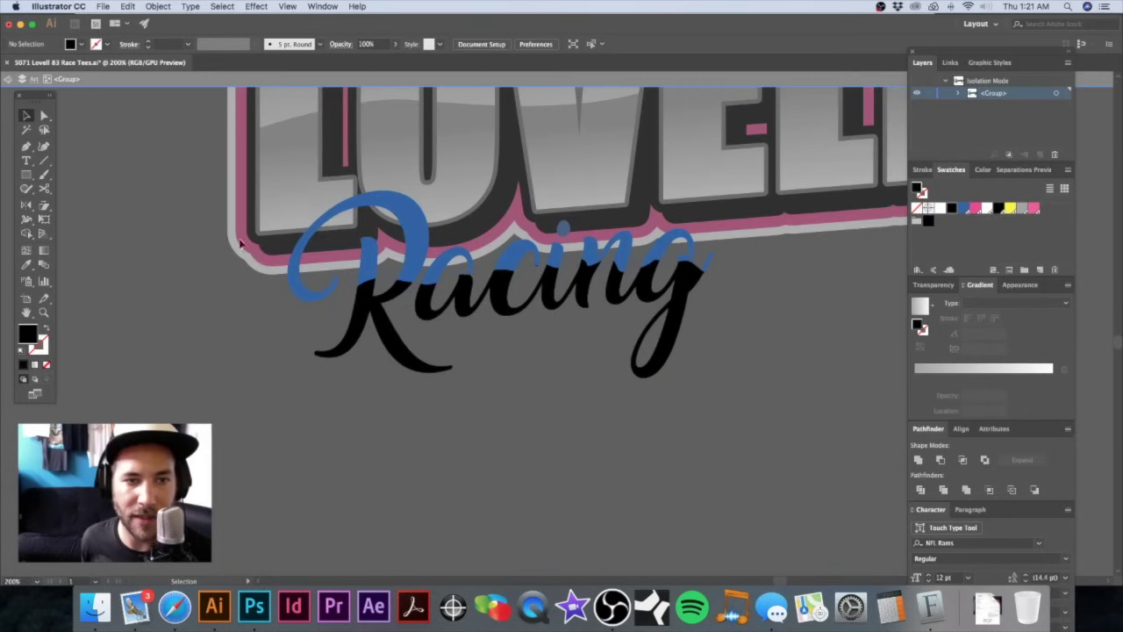
{"action": "left_click", "coordinate": [370, 216]}
{"action": "left_click", "coordinate": [222, 6]}
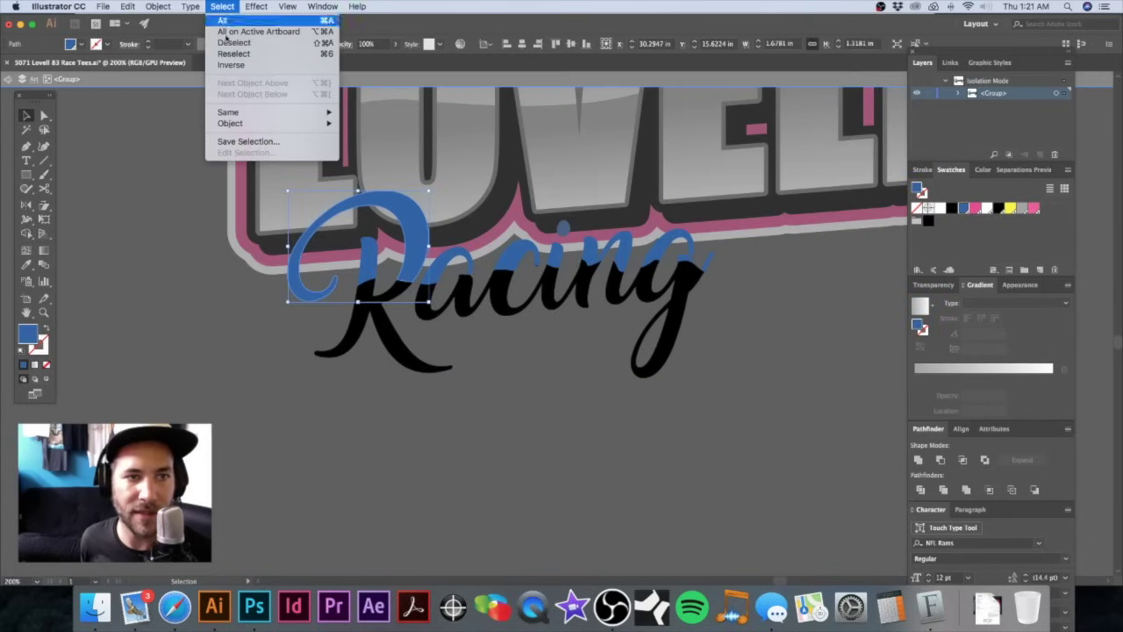
{"action": "mouse_move", "coordinate": [238, 117]}
{"action": "left_click", "coordinate": [429, 158]}
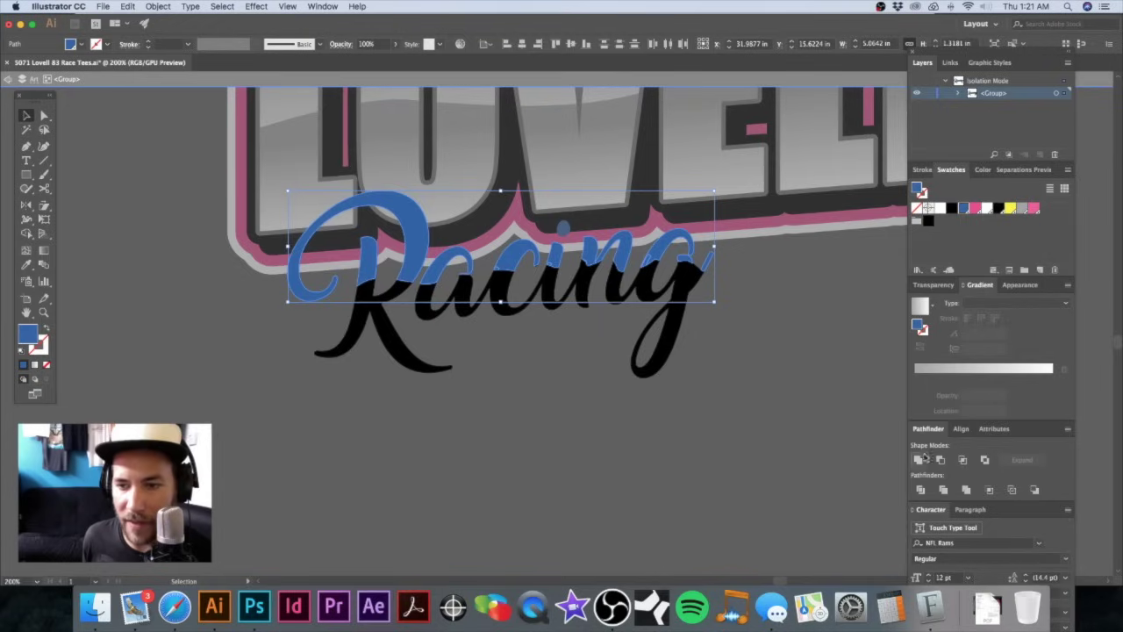
{"action": "left_click", "coordinate": [918, 459]}
{"action": "double_click", "coordinate": [771, 324]}
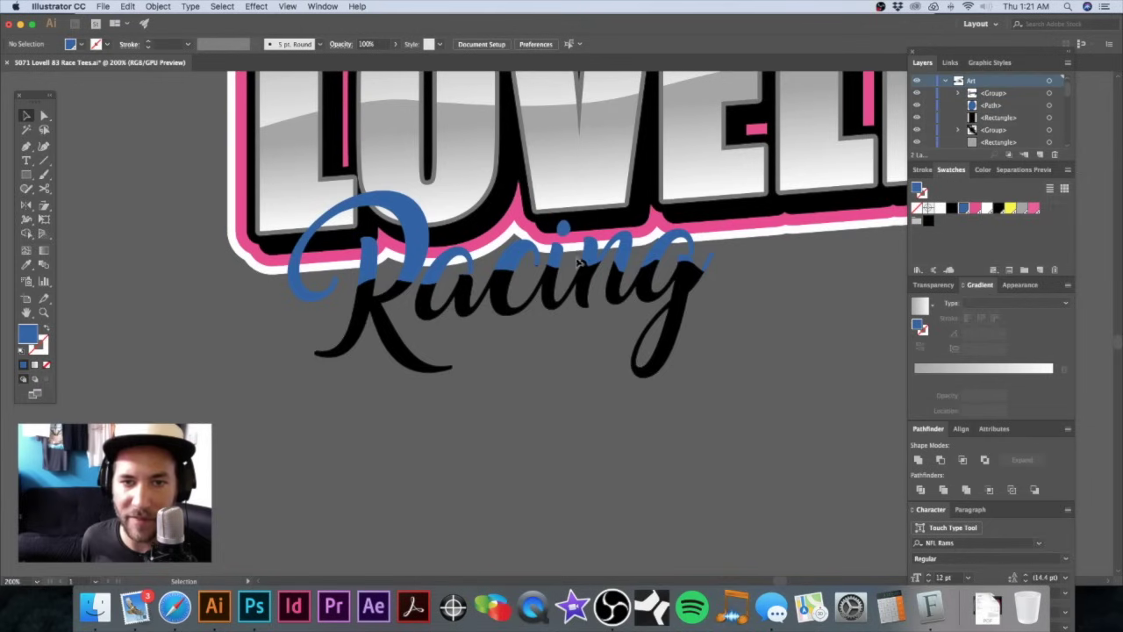
{"action": "left_click", "coordinate": [563, 229]}
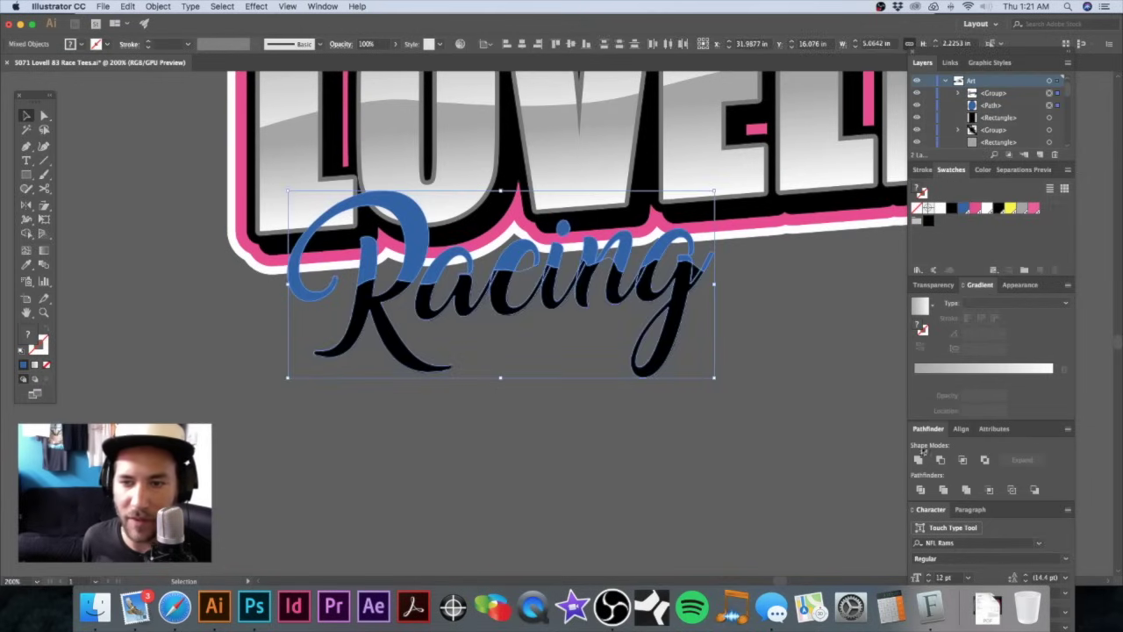
{"action": "left_click", "coordinate": [775, 318]}
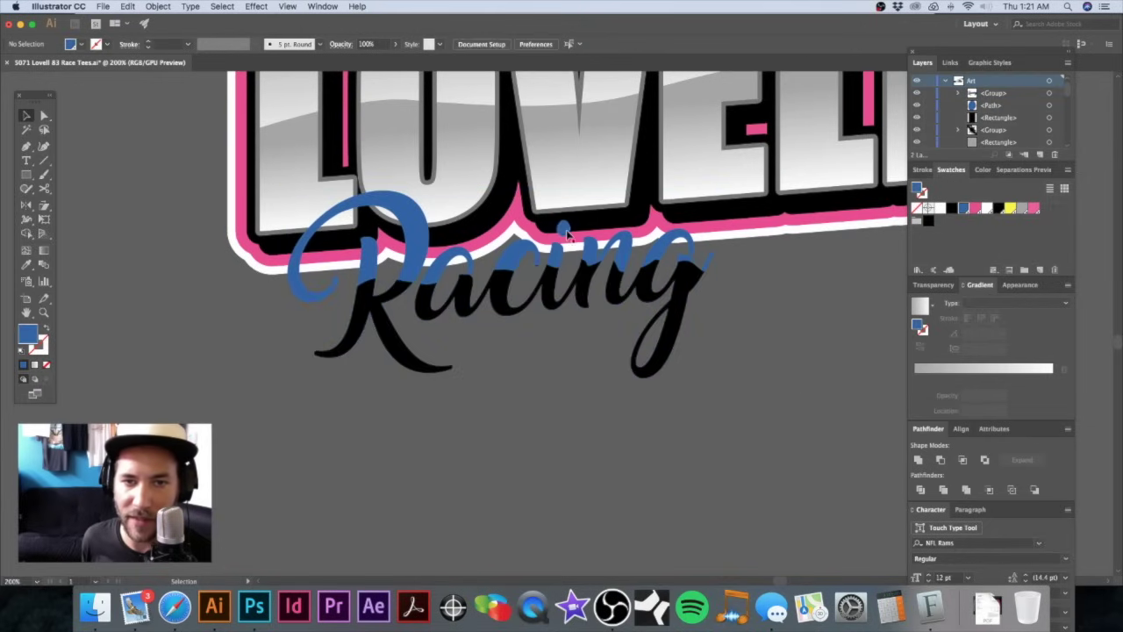
Step: Move the dot of the i into the Racing group and unite it with the other blue pieces
{"action": "left_click", "coordinate": [562, 226]}
{"action": "double_click", "coordinate": [554, 255]}
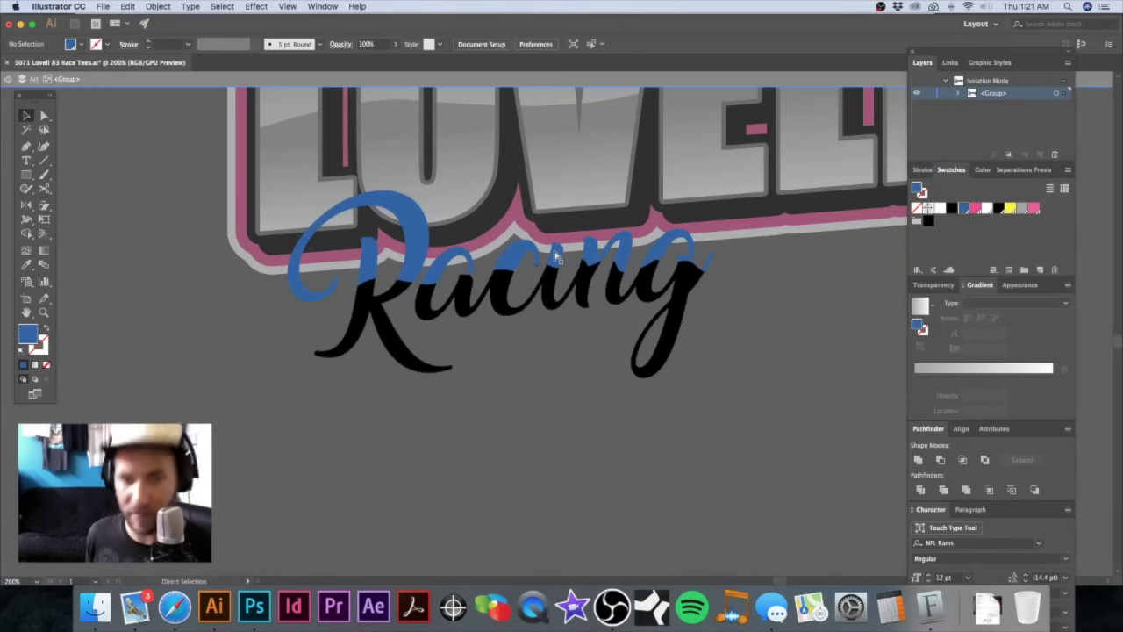
{"action": "left_click", "coordinate": [554, 256]}
{"action": "left_click", "coordinate": [422, 206], "text": "shift"}
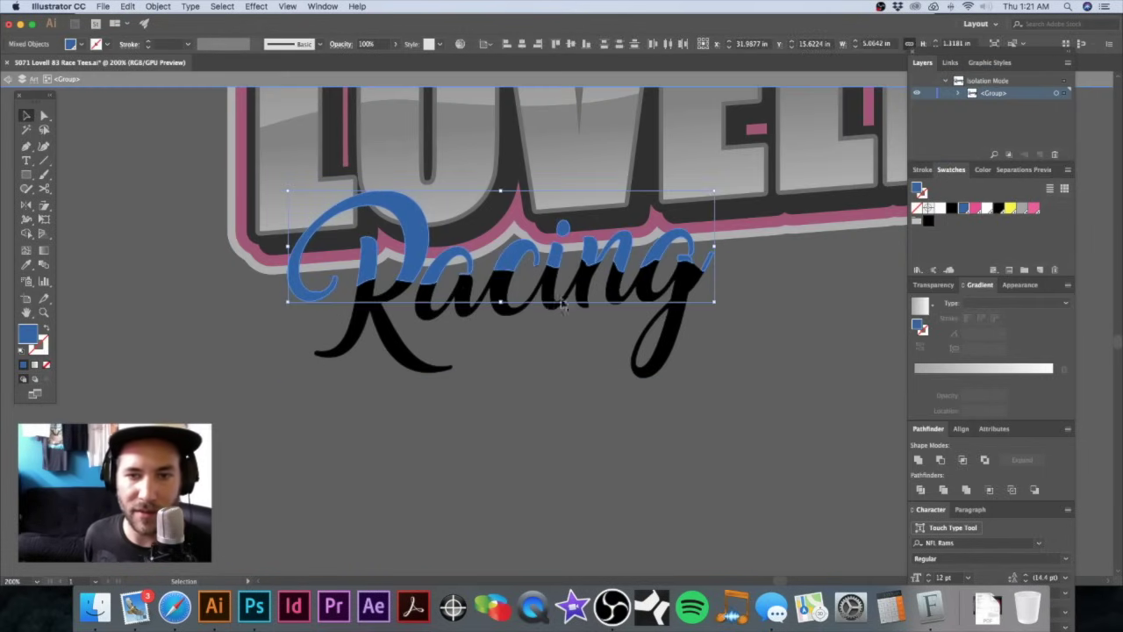
{"action": "left_click", "coordinate": [918, 459]}
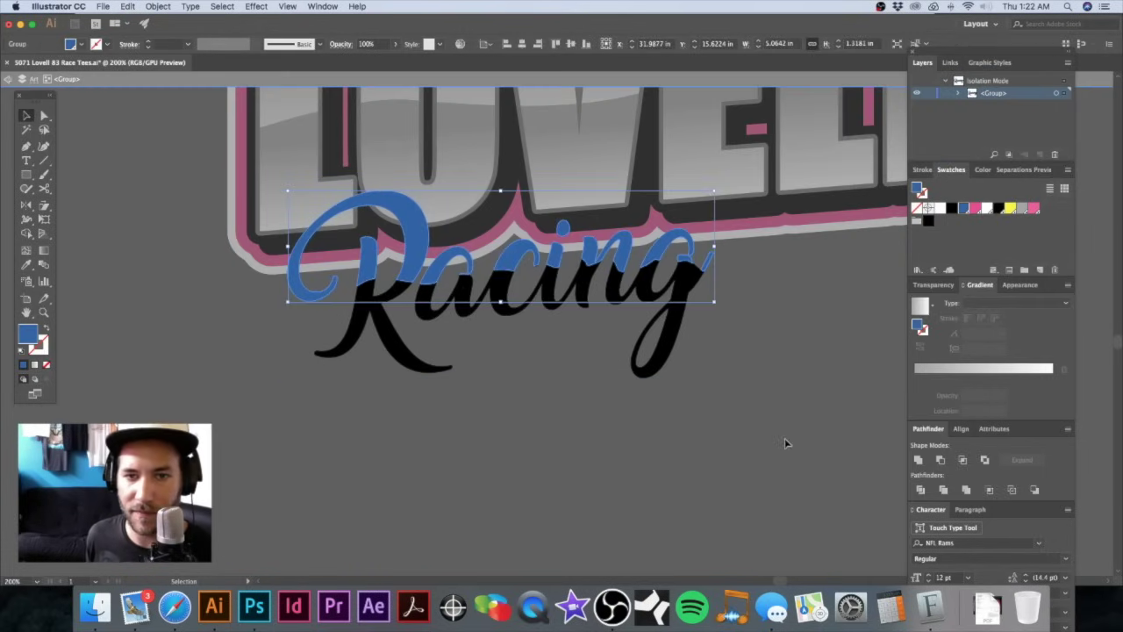
{"action": "left_click", "coordinate": [758, 347]}
Step: Select every black-filled piece in the Racing group, unite them and leave isolation mode
{"action": "left_click", "coordinate": [683, 320]}
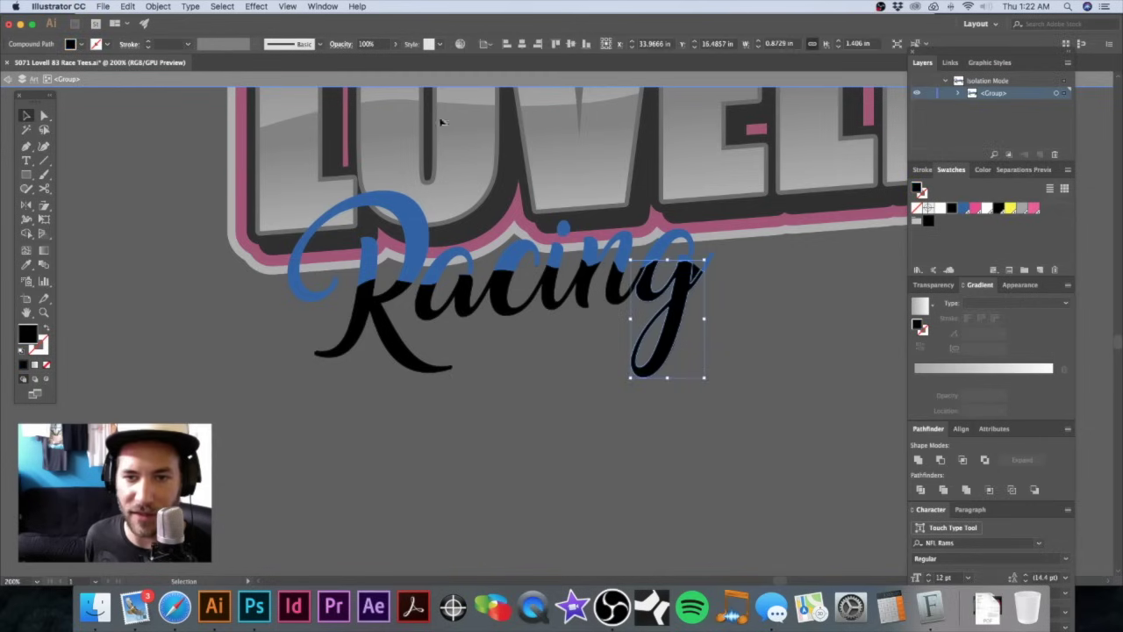
{"action": "left_click", "coordinate": [223, 6]}
{"action": "mouse_move", "coordinate": [237, 113]}
{"action": "left_click", "coordinate": [378, 156]}
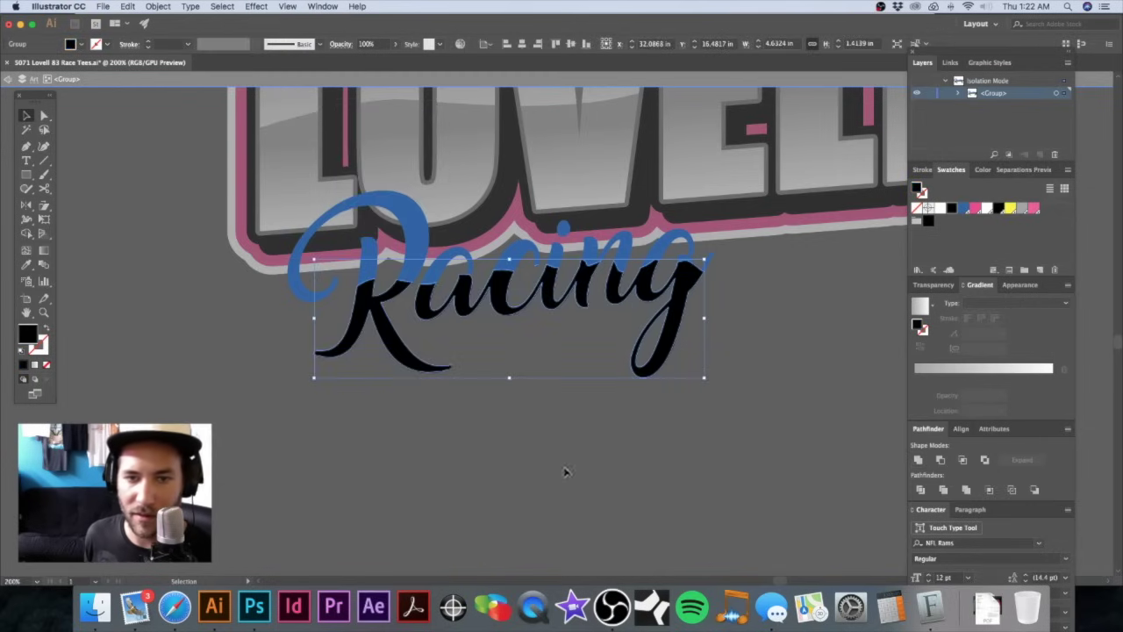
{"action": "left_click", "coordinate": [690, 401]}
{"action": "double_click", "coordinate": [728, 375]}
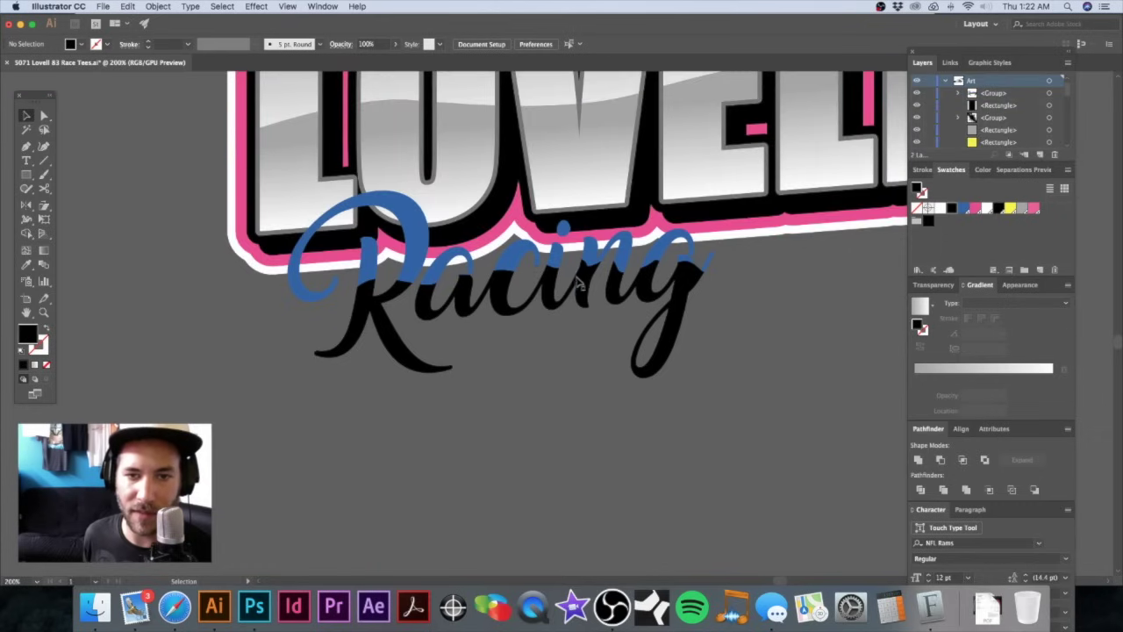
Step: Ungroup the Racing script into its blue and black groups and select both
{"action": "left_click", "coordinate": [579, 285]}
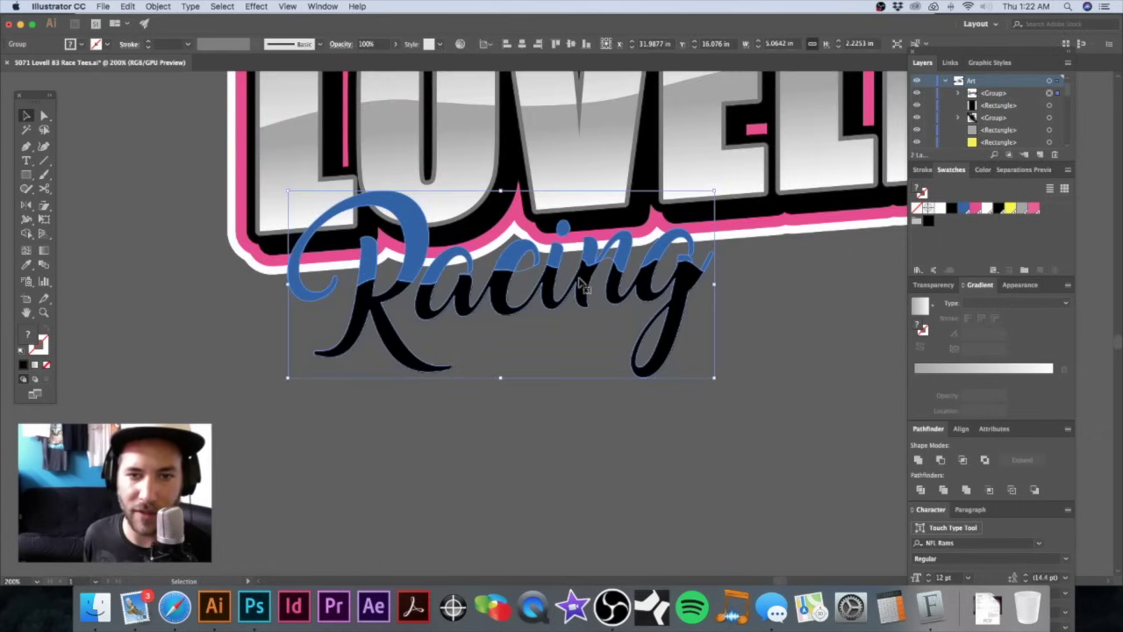
{"action": "left_click", "coordinate": [743, 338]}
{"action": "left_click_drag", "start_coordinate": [675, 309], "coordinate": [699, 348]}
{"action": "left_click_drag", "start_coordinate": [668, 265], "coordinate": [644, 227]}
{"action": "left_click", "coordinate": [740, 335]}
{"action": "left_click", "coordinate": [554, 304]}
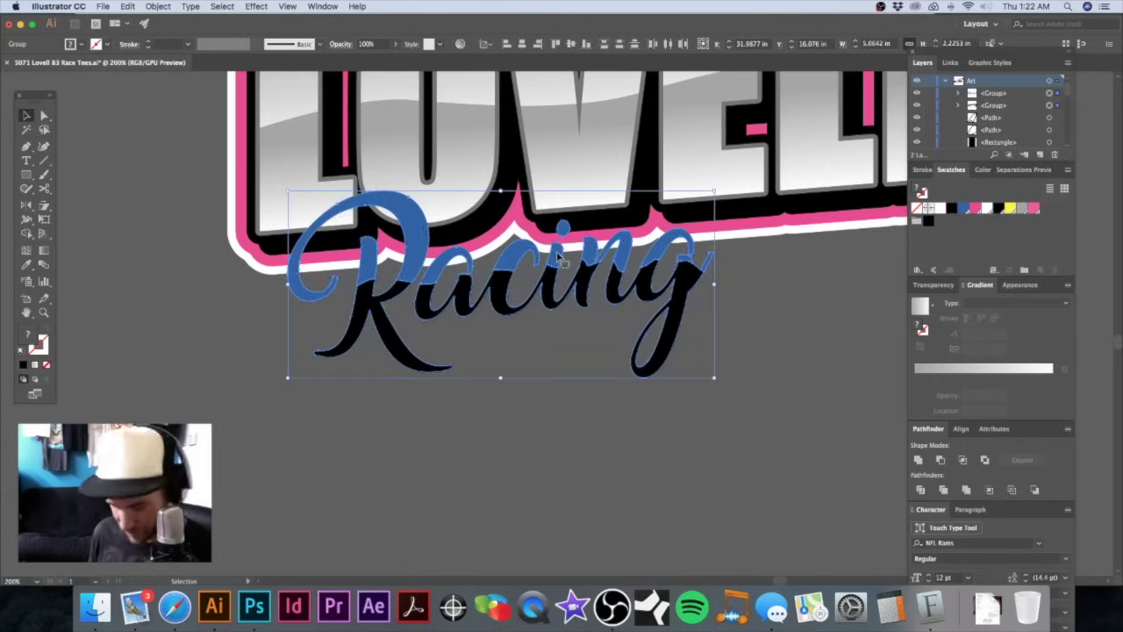
Step: Remove both Racing groups from the lettering and delete the stray unfilled paths left there, excluding LOVELL from the selection
{"action": "key", "text": "Delete"}
{"action": "left_click_drag", "start_coordinate": [497, 490], "coordinate": [802, 169]}
{"action": "left_click", "coordinate": [607, 169], "text": "shift"}
{"action": "key", "text": "Delete"}
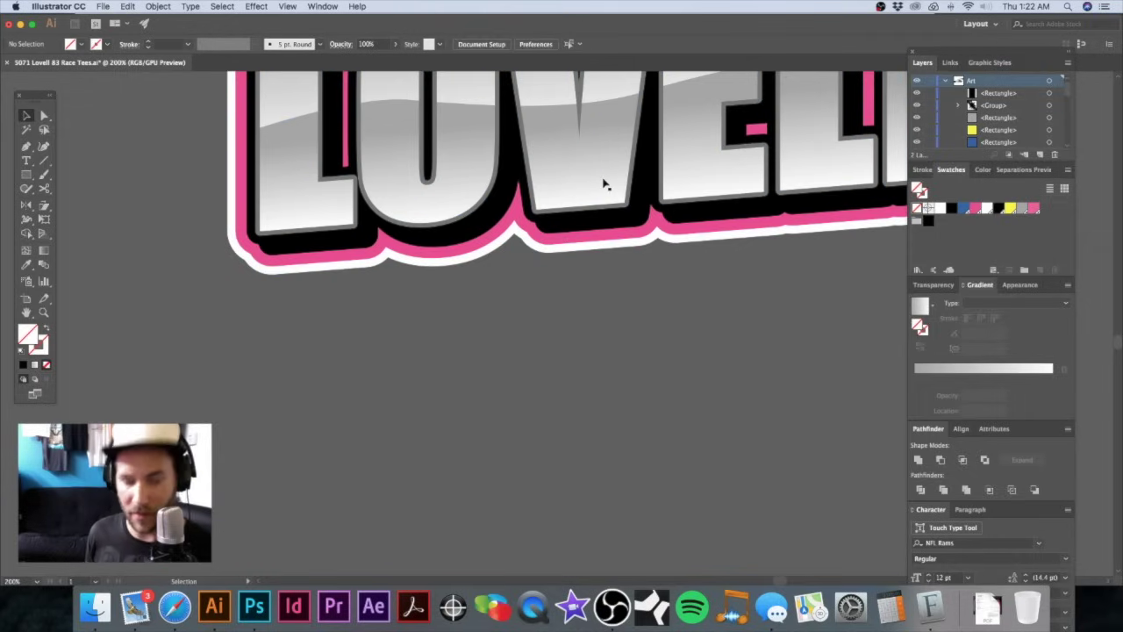
Step: Undo the removal of the Racing groups from the lettering and select the black lower half of the script
{"action": "key", "text": "super+z"}
{"action": "key", "text": "super+z"}
{"action": "left_click", "coordinate": [734, 329]}
{"action": "left_click_drag", "start_coordinate": [615, 320], "coordinate": [612, 384]}
{"action": "left_click", "coordinate": [612, 384]}
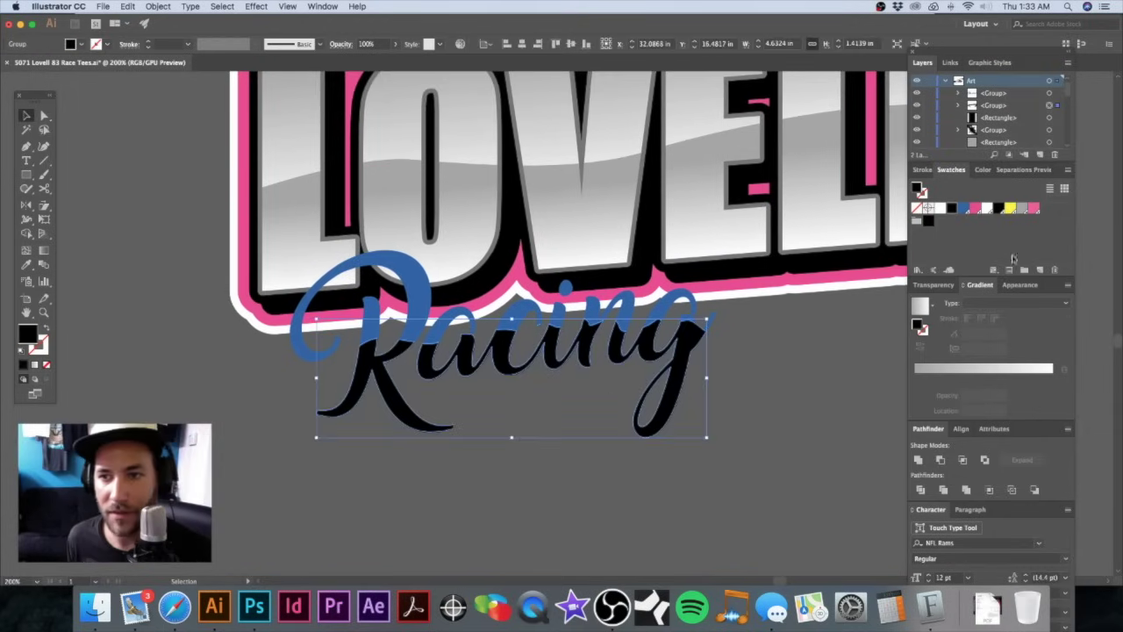
Step: Fill the lower half of Racing with a top-to-bottom linear gradient and set both of its stops to the royal blue swatch
{"action": "left_click", "coordinate": [963, 209]}
{"action": "left_click", "coordinate": [965, 369]}
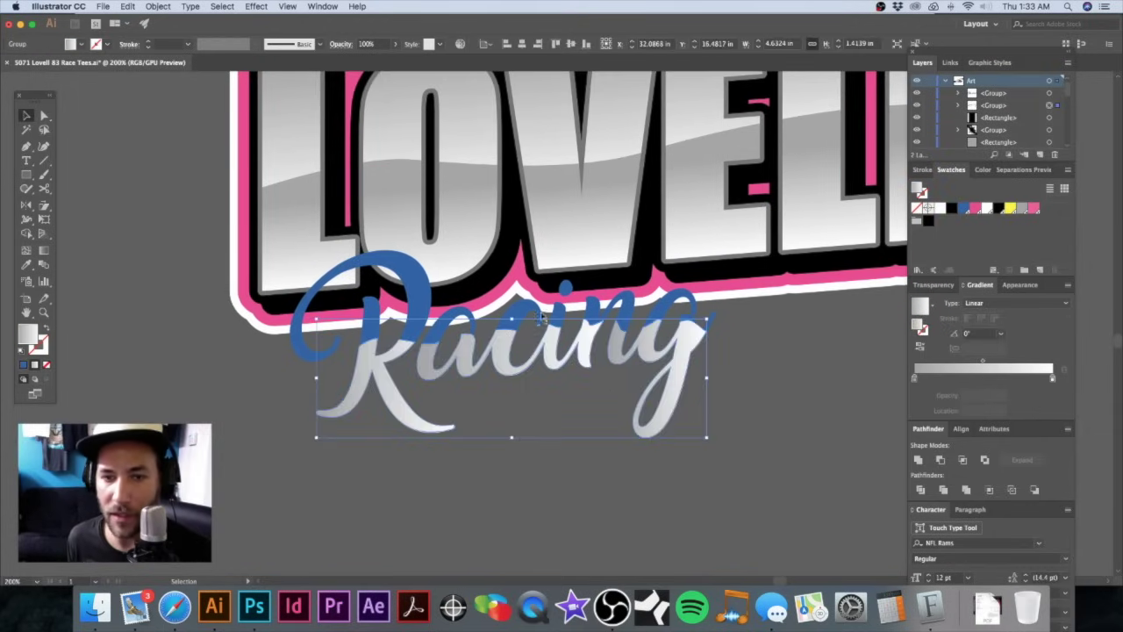
{"action": "key", "text": "g"}
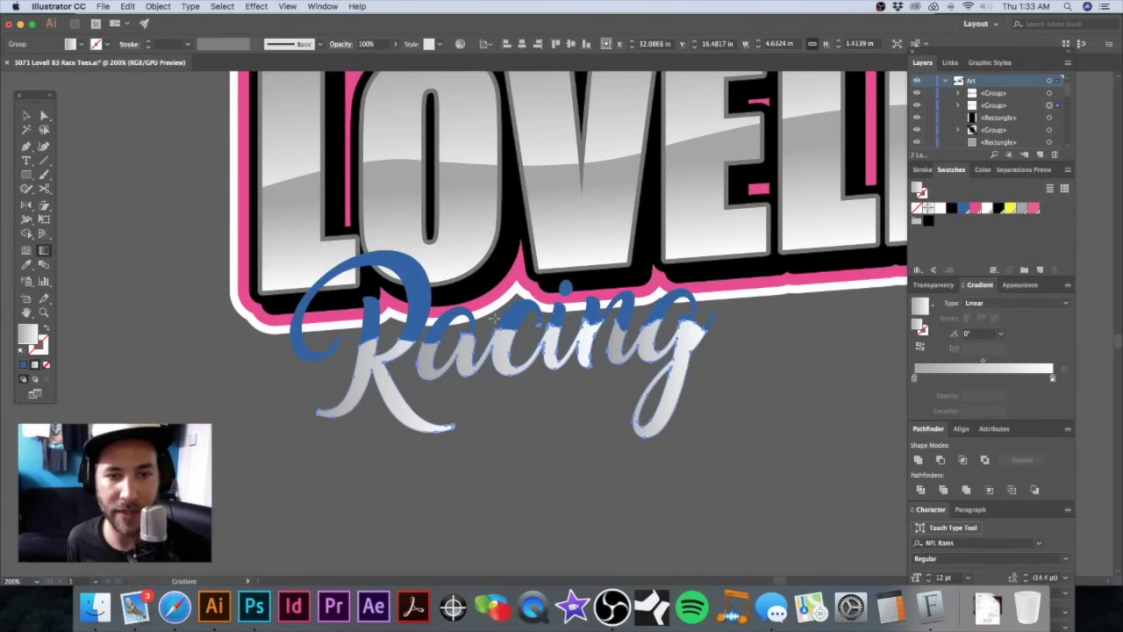
{"action": "left_click_drag", "start_coordinate": [504, 324], "coordinate": [512, 447]}
{"action": "left_click_drag", "start_coordinate": [963, 213], "coordinate": [916, 377]}
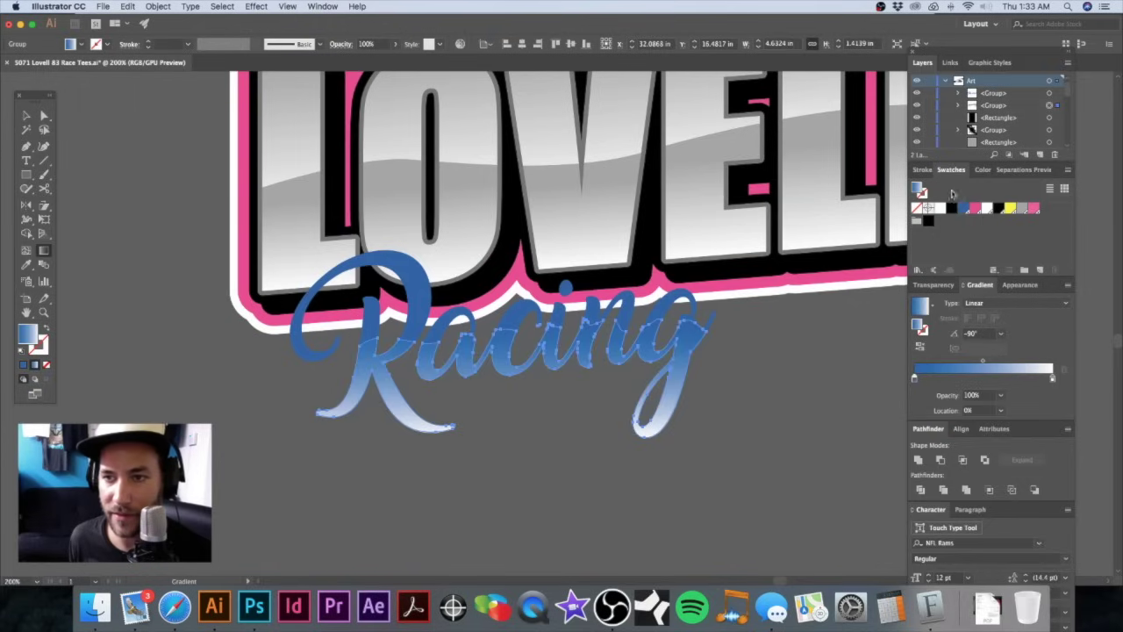
{"action": "left_click_drag", "start_coordinate": [964, 212], "coordinate": [1053, 379]}
{"action": "key", "text": "v"}
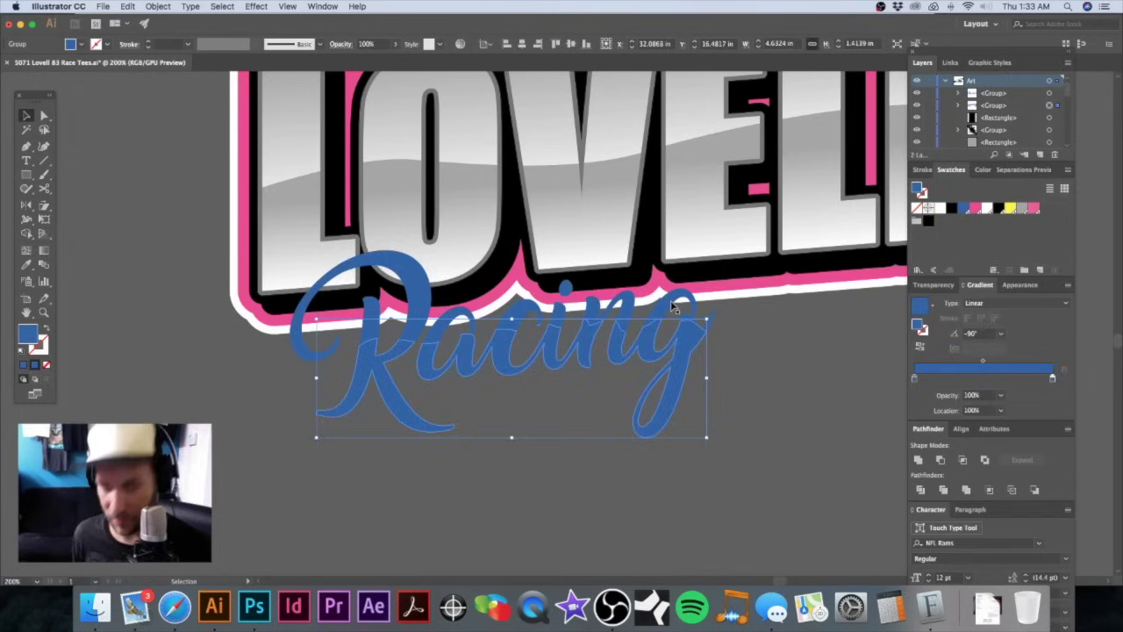
Step: Apply a linear gradient to the upper half of Racing and set the lower half's end stop to a 42% Royal tint
{"action": "left_click", "coordinate": [674, 304]}
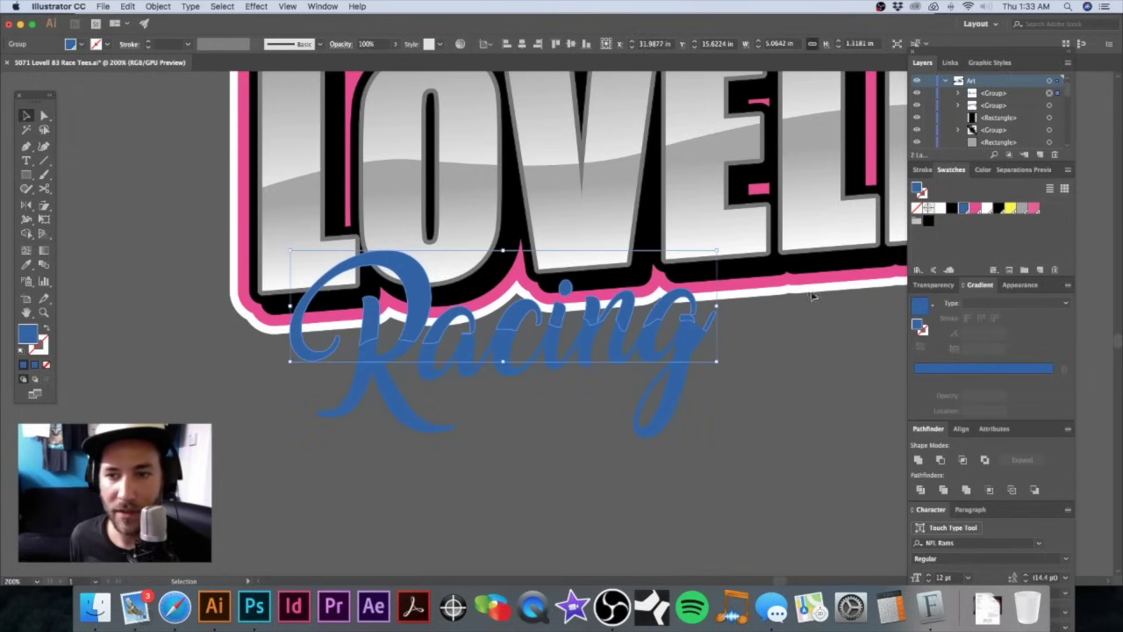
{"action": "left_click", "coordinate": [982, 378]}
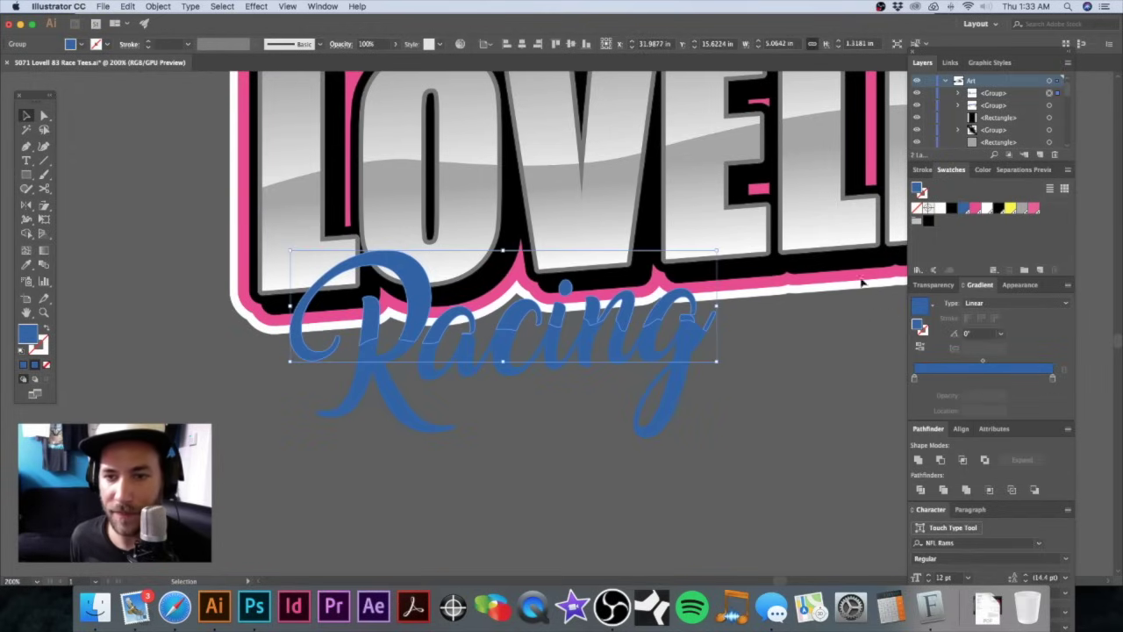
{"action": "left_click", "coordinate": [678, 391]}
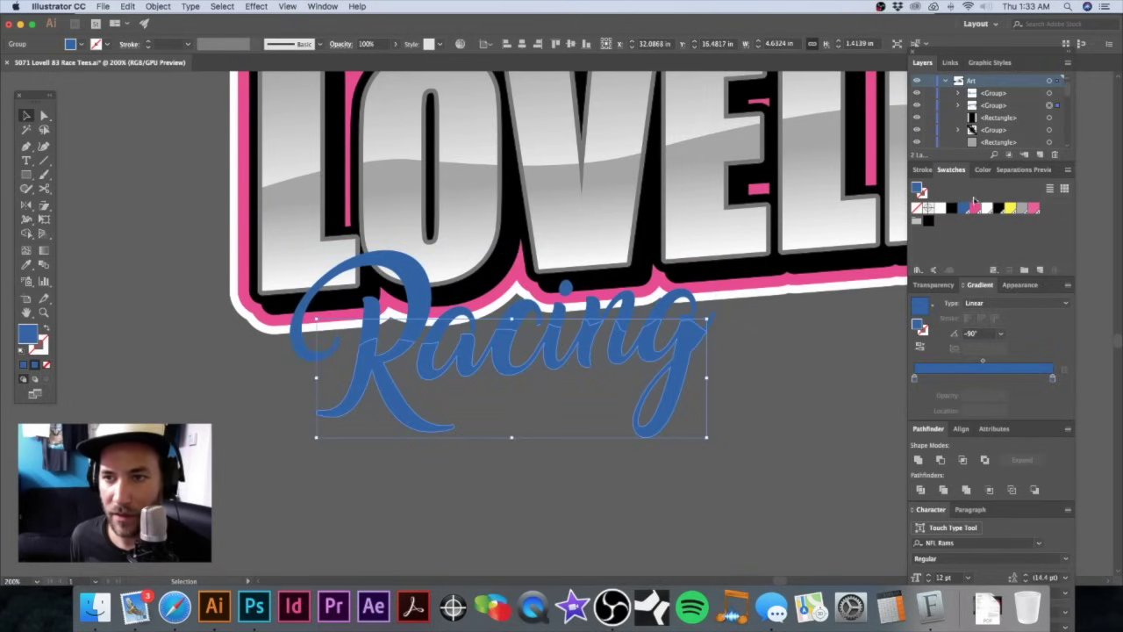
{"action": "left_click", "coordinate": [1053, 378]}
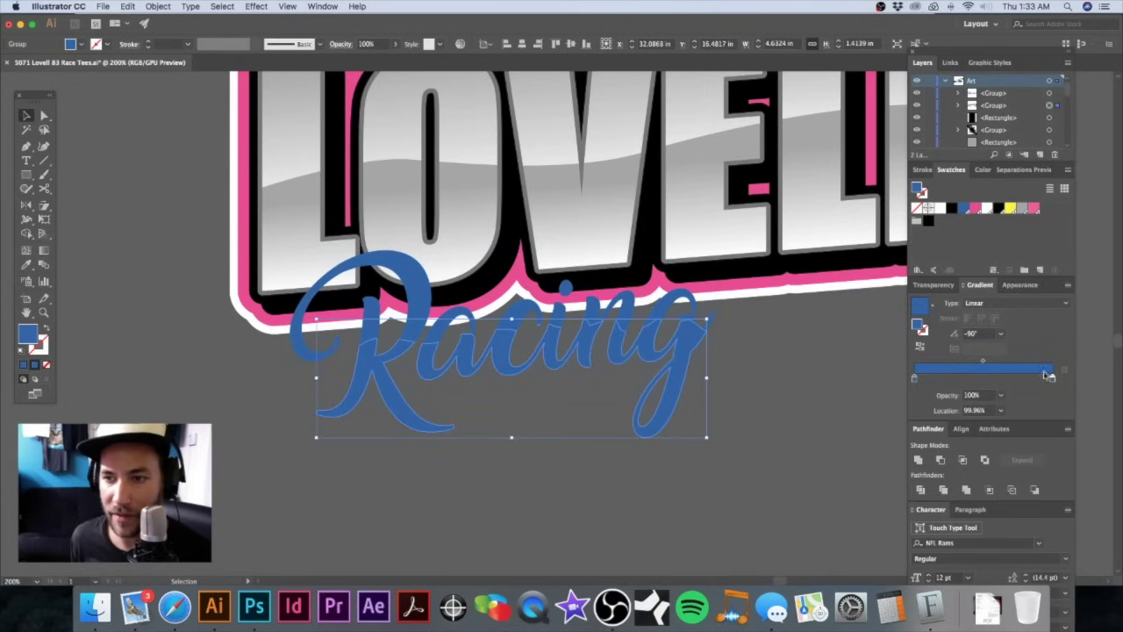
{"action": "left_click", "coordinate": [982, 170]}
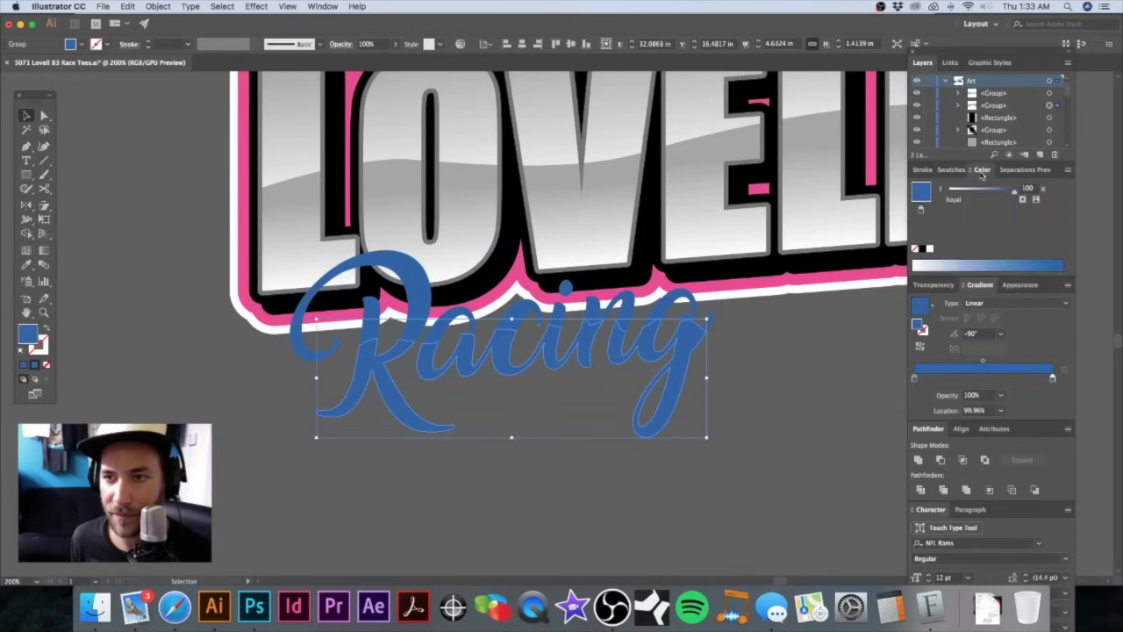
{"action": "left_click_drag", "start_coordinate": [1013, 196], "coordinate": [977, 197]}
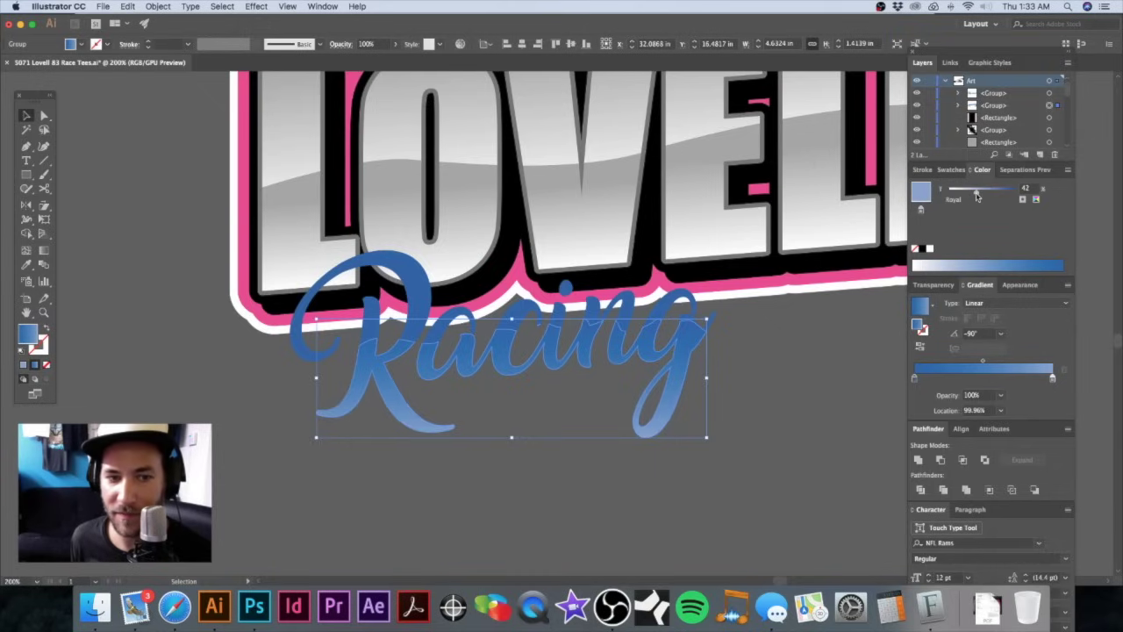
Step: Set the upper half's gradient end stop to a 54% Royal tint, run the gradient from top to bottom and deselect
{"action": "left_click", "coordinate": [416, 276]}
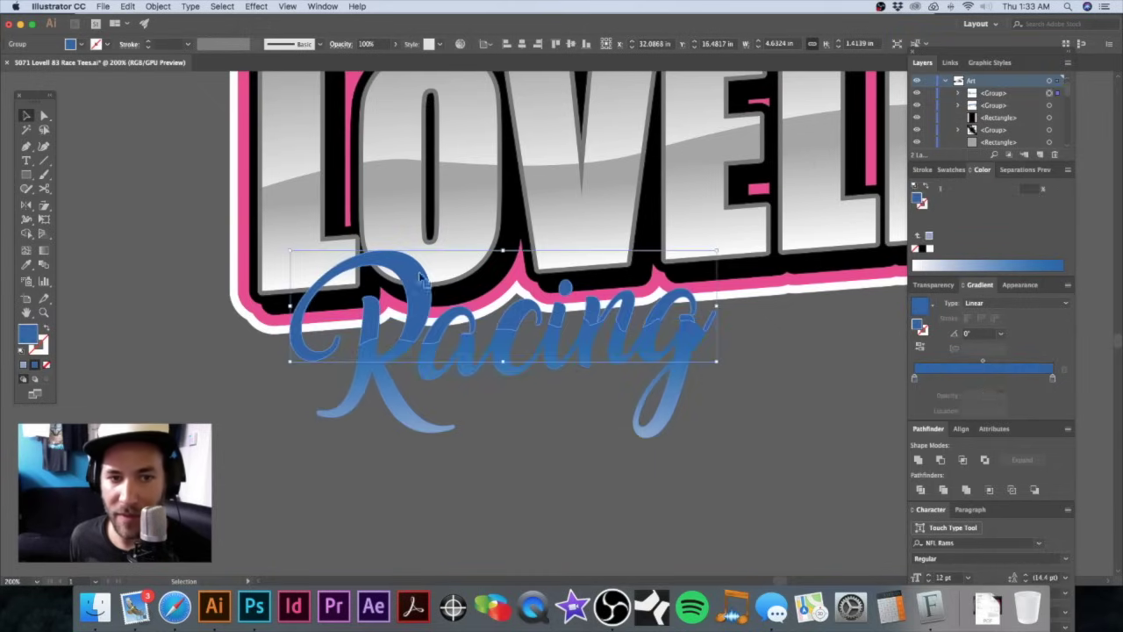
{"action": "left_click", "coordinate": [1053, 380]}
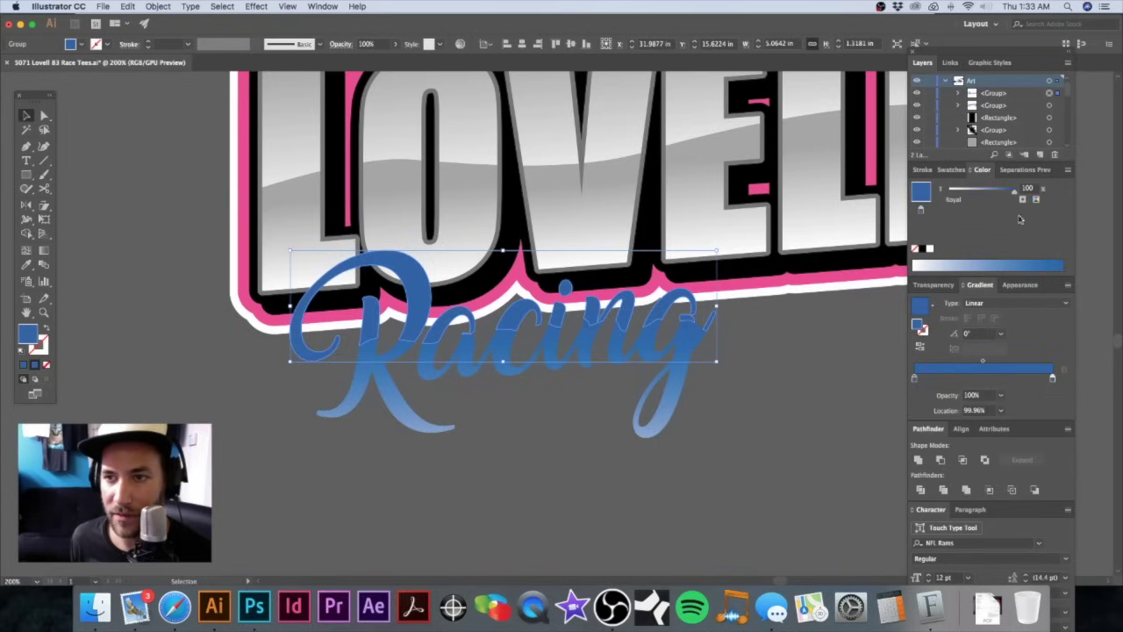
{"action": "left_click_drag", "start_coordinate": [1016, 194], "coordinate": [983, 195]}
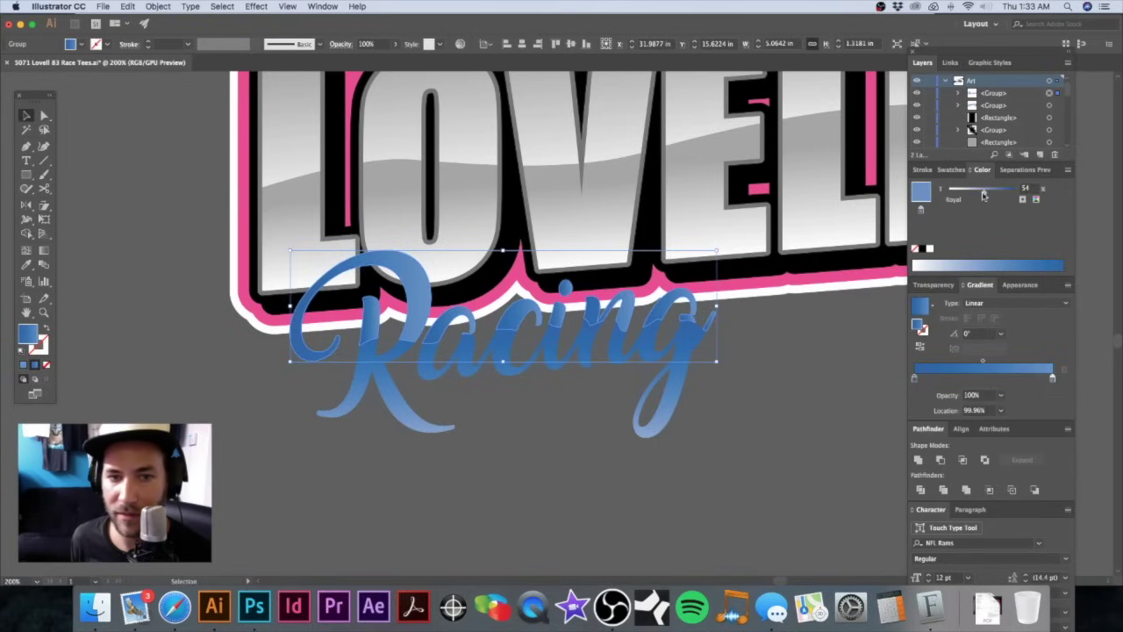
{"action": "left_click", "coordinate": [44, 252]}
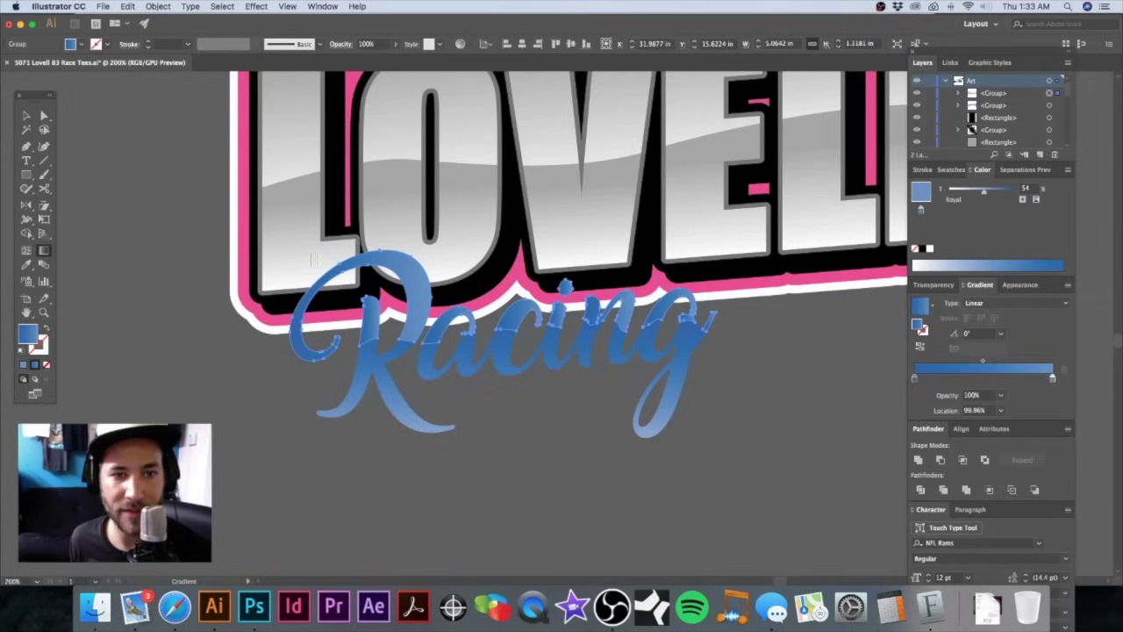
{"action": "left_click_drag", "start_coordinate": [401, 248], "coordinate": [409, 353]}
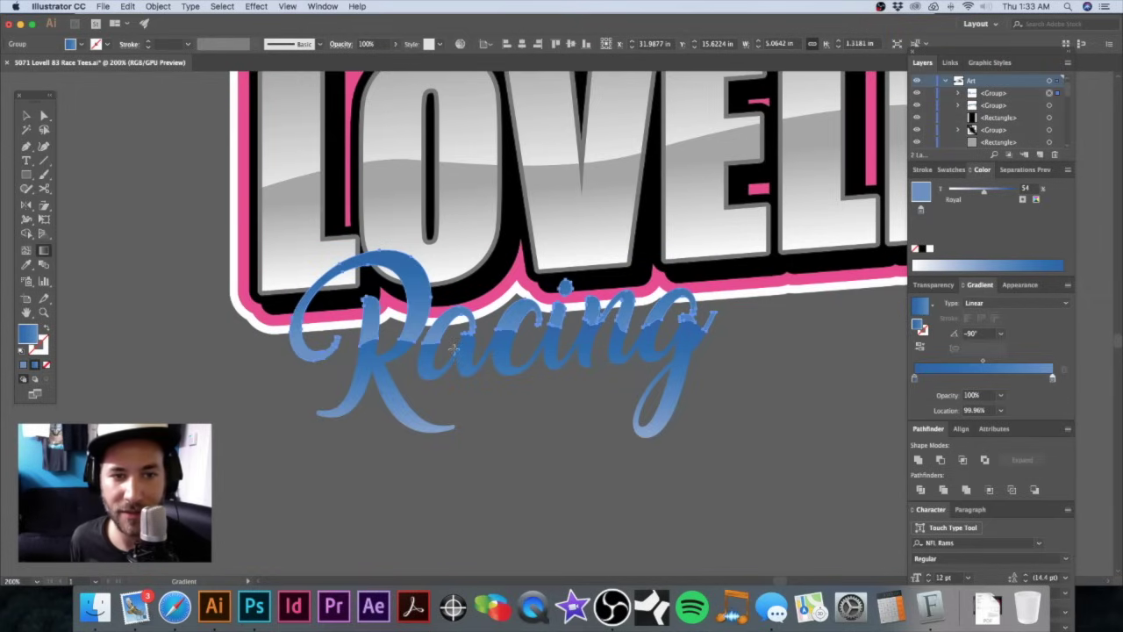
{"action": "key", "text": "v"}
{"action": "left_click", "coordinate": [787, 413]}
Step: Redraw the upper half's vertical gradient so it spans from the top of the letters to the wavy dividing line
{"action": "left_click", "coordinate": [619, 348], "text": "alt+super"}
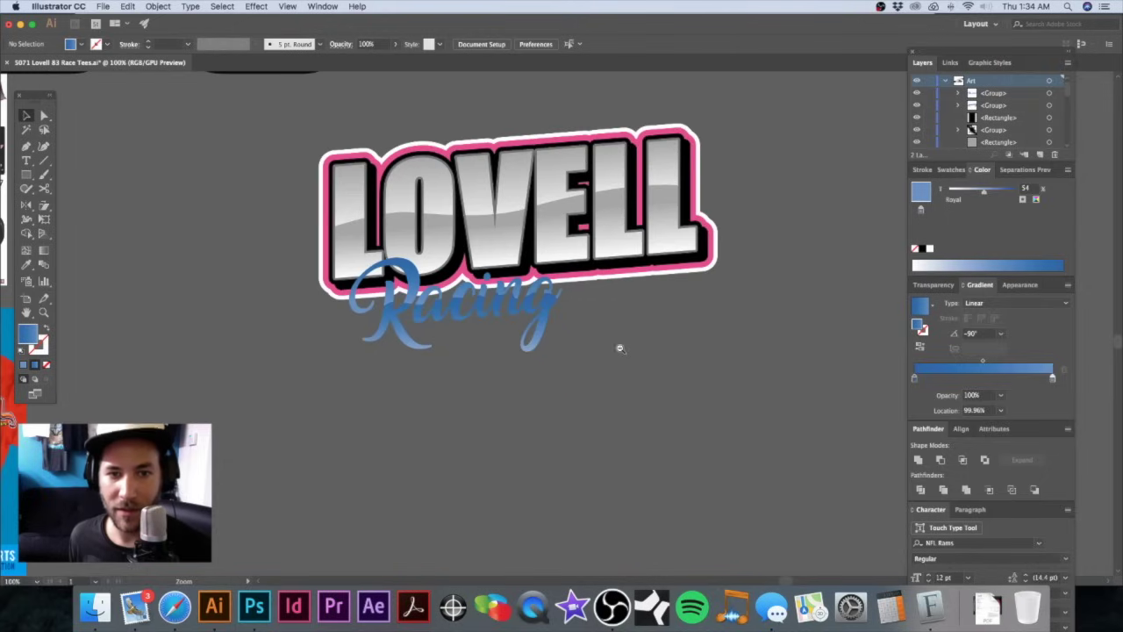
{"action": "left_click_drag", "start_coordinate": [498, 337], "coordinate": [645, 328]}
{"action": "left_click_drag", "start_coordinate": [524, 321], "coordinate": [580, 372]}
{"action": "left_click_drag", "start_coordinate": [472, 363], "coordinate": [526, 363]}
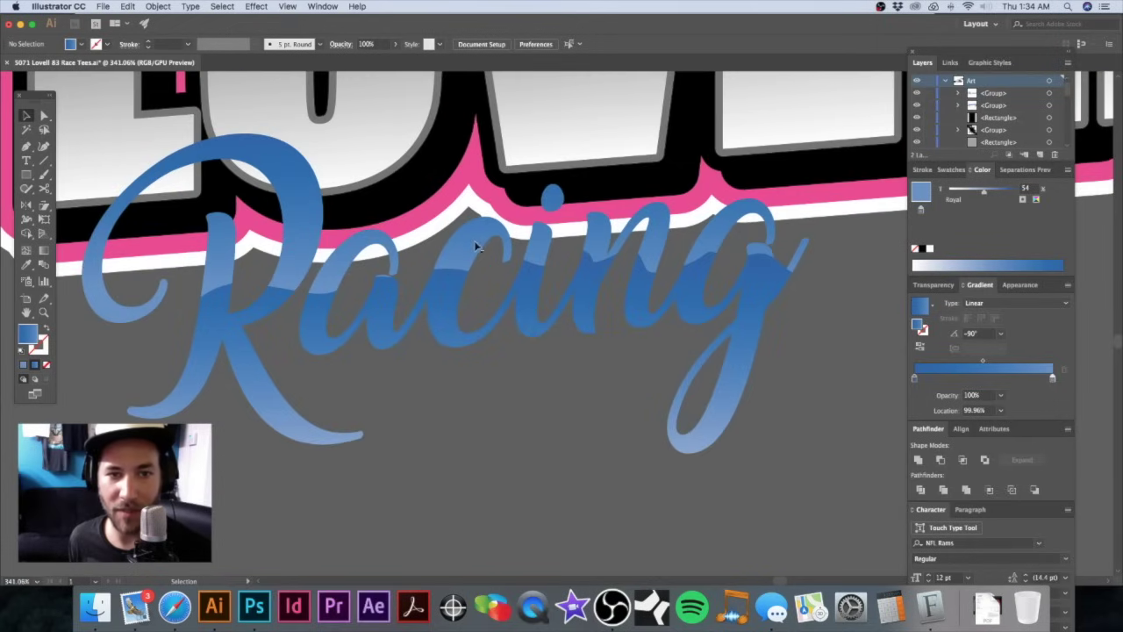
{"action": "left_click", "coordinate": [477, 238]}
{"action": "left_click", "coordinate": [913, 378]}
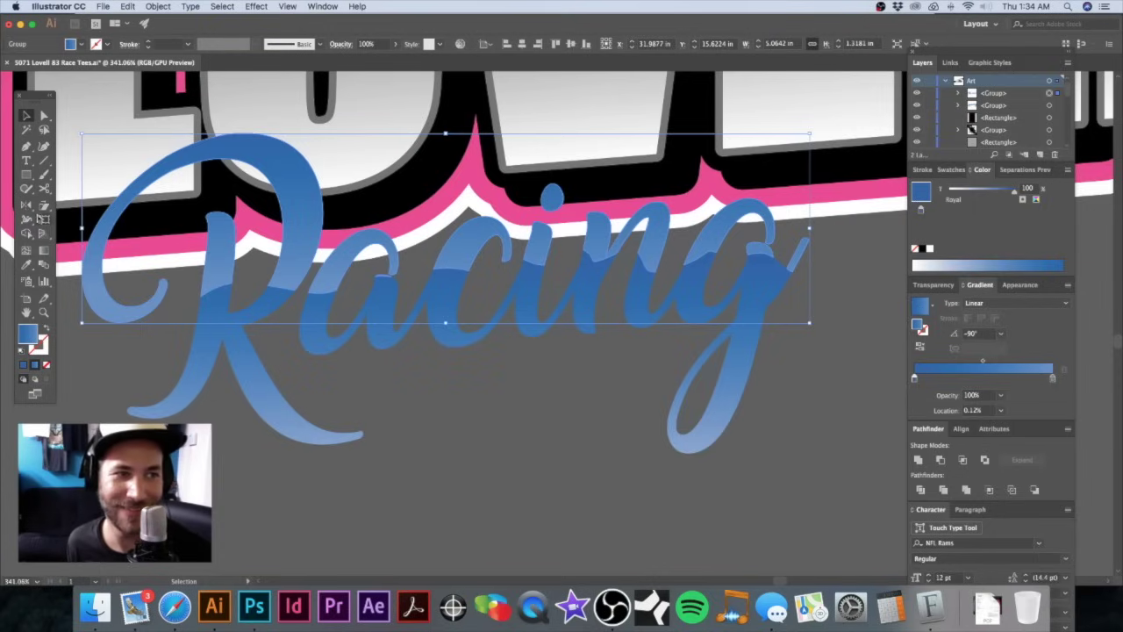
{"action": "left_click", "coordinate": [45, 250]}
{"action": "left_click_drag", "start_coordinate": [335, 155], "coordinate": [338, 297]}
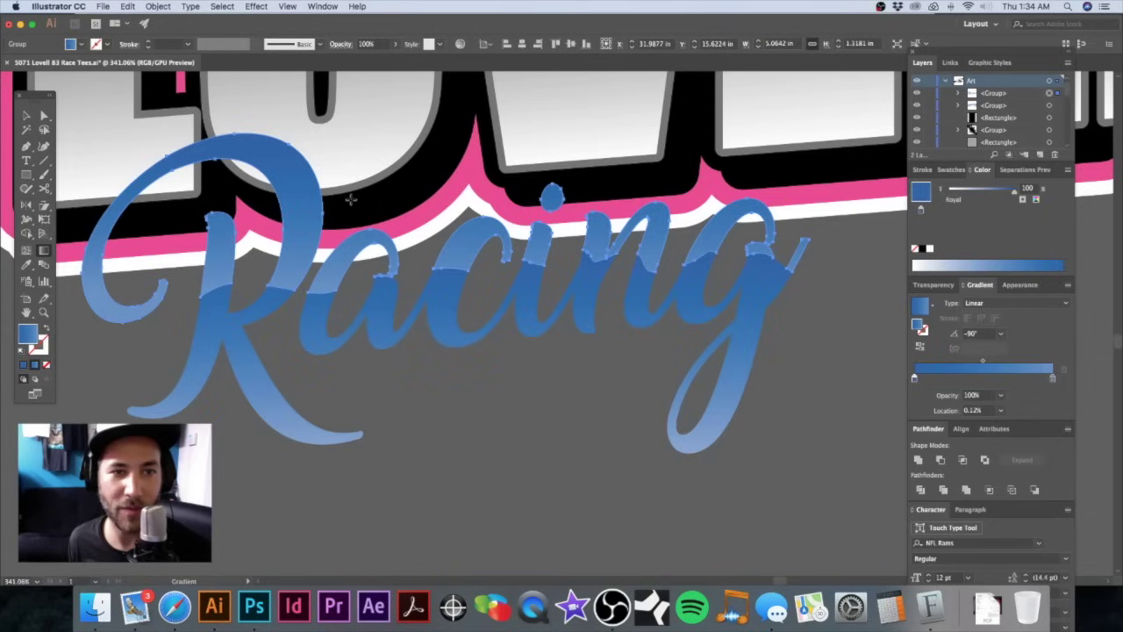
{"action": "left_click_drag", "start_coordinate": [349, 163], "coordinate": [354, 296]}
Step: Redraw the lower half's vertical gradient from the dividing line to just below the descenders, then deselect the script
{"action": "key", "text": "v"}
{"action": "left_click", "coordinate": [380, 313]}
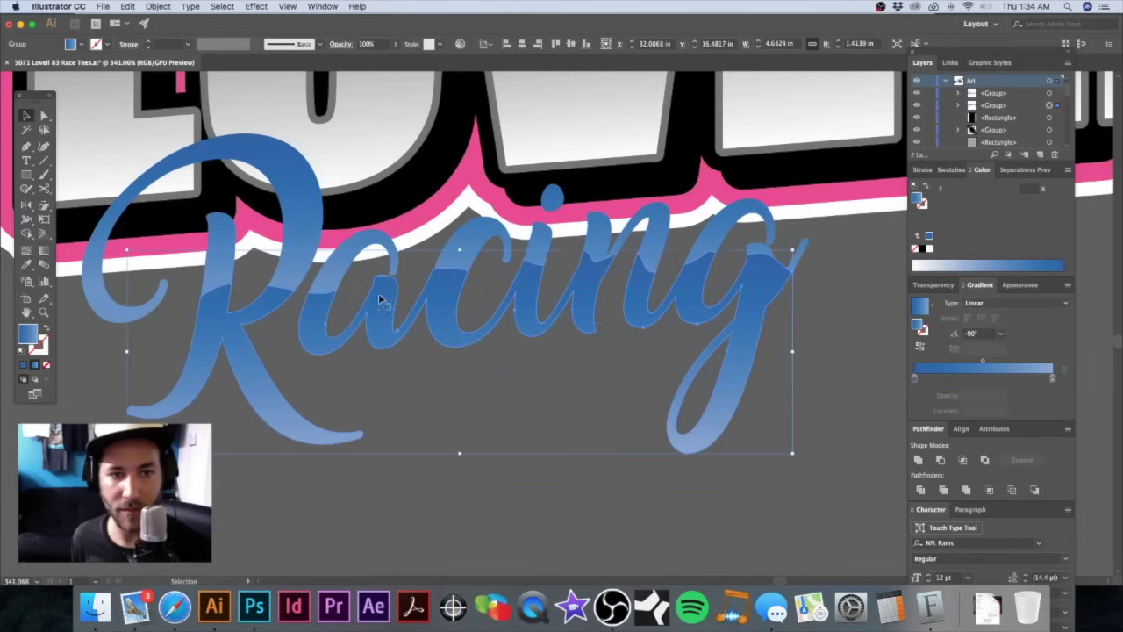
{"action": "left_click", "coordinate": [43, 251]}
{"action": "left_click_drag", "start_coordinate": [330, 290], "coordinate": [331, 433]}
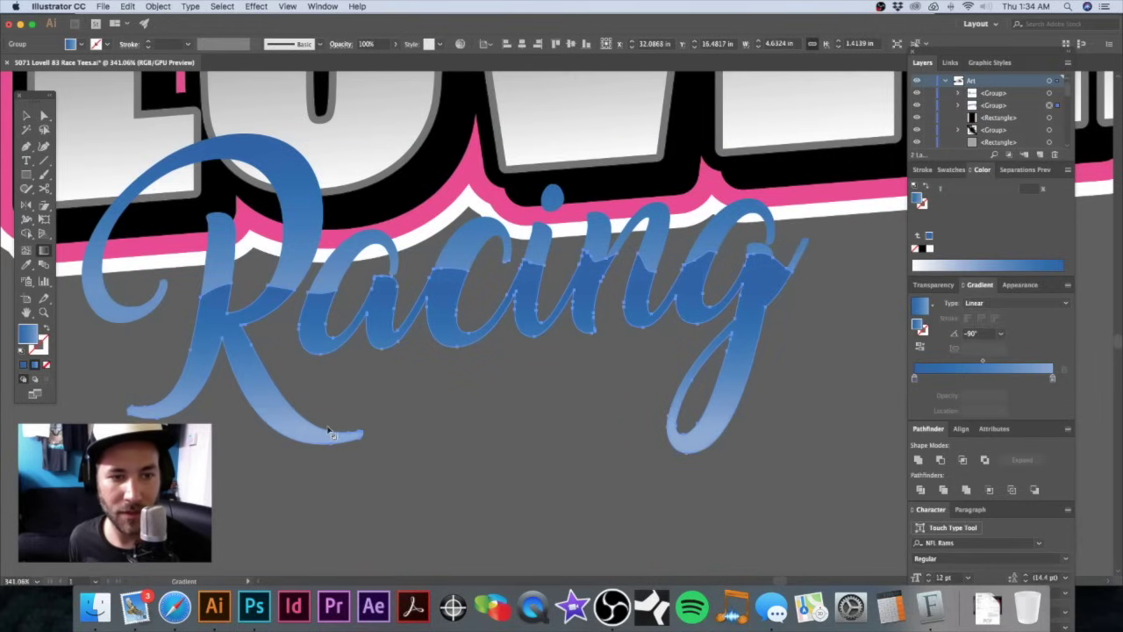
{"action": "left_click_drag", "start_coordinate": [291, 286], "coordinate": [299, 460]}
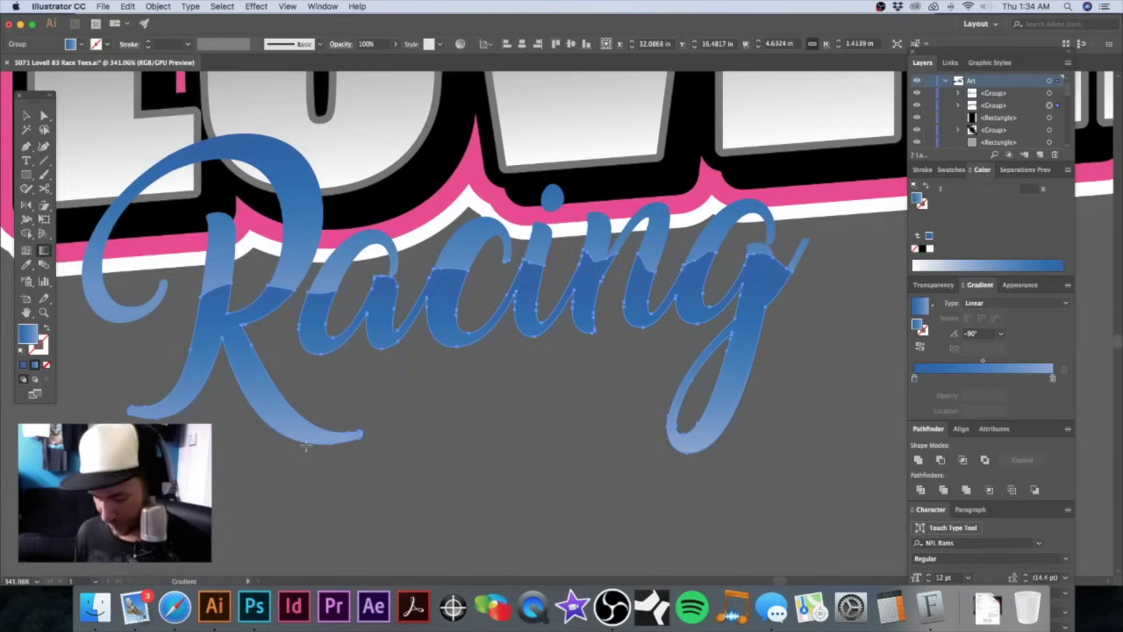
{"action": "left_click_drag", "start_coordinate": [322, 295], "coordinate": [324, 478]}
{"action": "key", "text": "super+minus"}
{"action": "key", "text": "super+minus"}
{"action": "key", "text": "super+minus"}
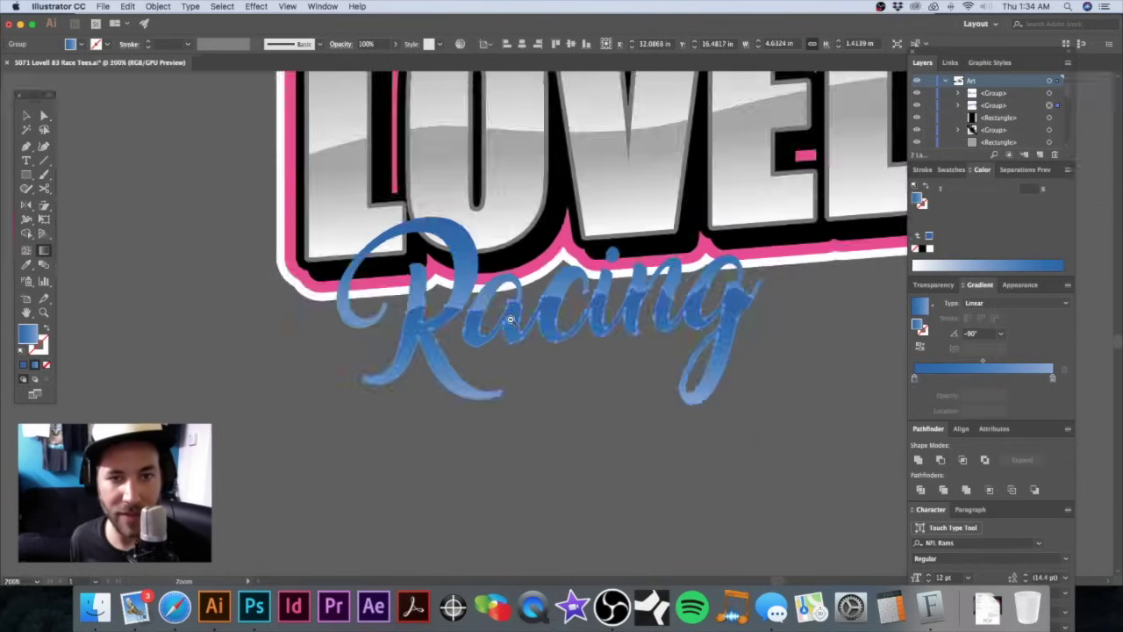
{"action": "key", "text": "v"}
{"action": "left_click", "coordinate": [371, 321]}
Step: Shift the upper half's gradient stops inward, placing the dark blue start stop at 37.83%, and deselect
{"action": "left_click_drag", "start_coordinate": [530, 279], "coordinate": [439, 288]}
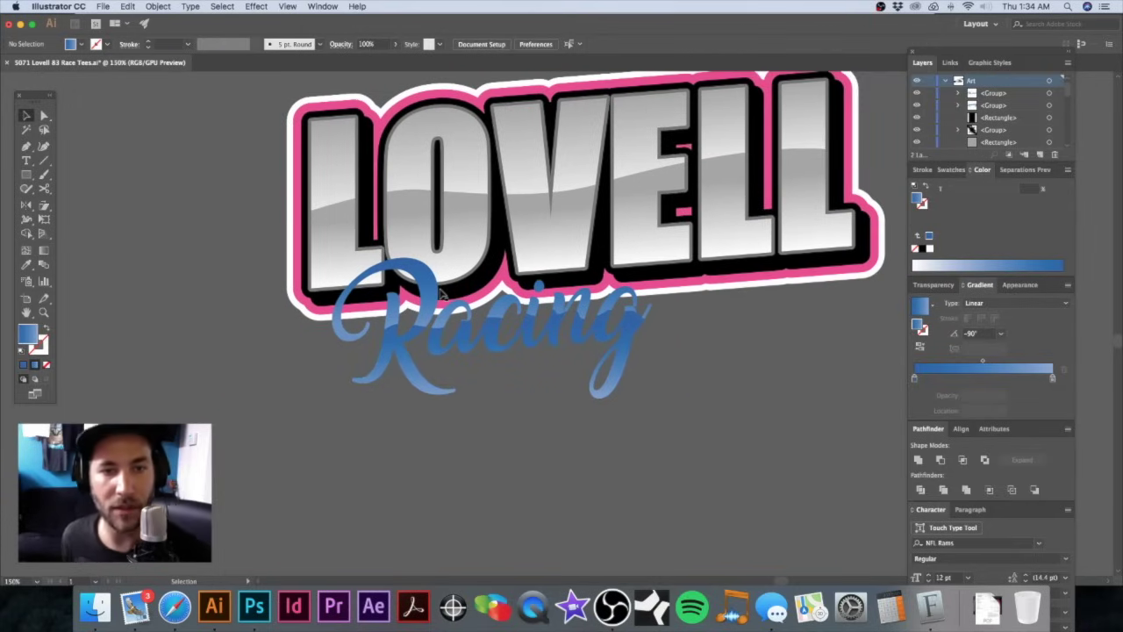
{"action": "left_click", "coordinate": [421, 286]}
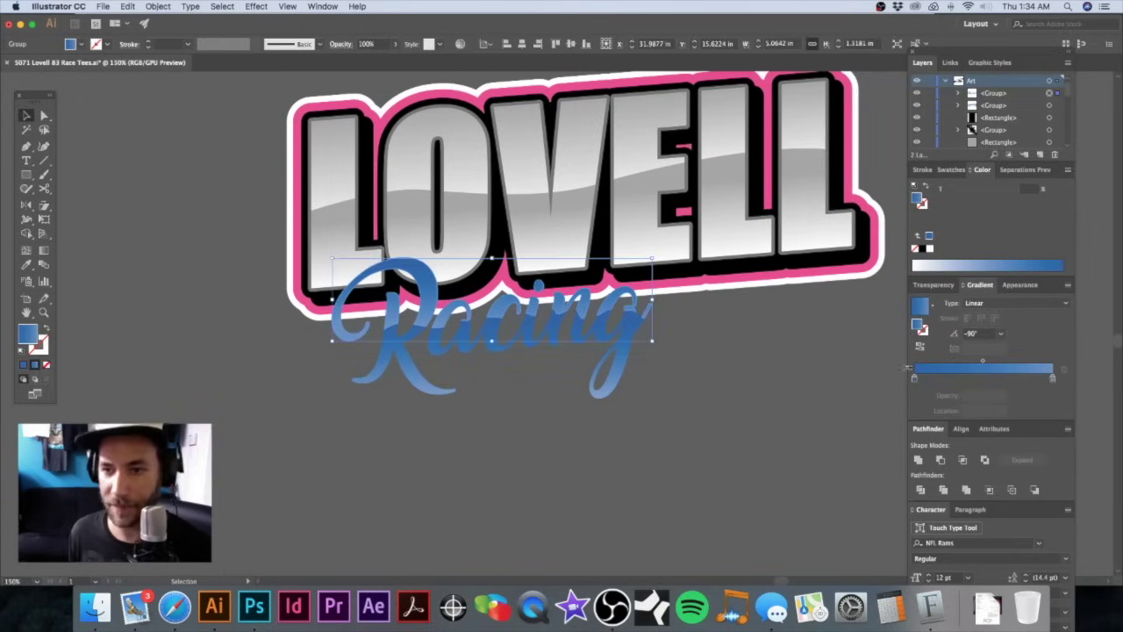
{"action": "left_click_drag", "start_coordinate": [915, 379], "coordinate": [941, 380]}
{"action": "mouse_move", "coordinate": [1053, 380]}
{"action": "left_mouse_down"}
{"action": "mouse_move", "coordinate": [1026, 380]}
{"action": "mouse_move", "coordinate": [1045, 380]}
{"action": "left_mouse_up"}
{"action": "mouse_move", "coordinate": [942, 379]}
{"action": "left_mouse_down"}
{"action": "mouse_move", "coordinate": [968, 379]}
{"action": "mouse_move", "coordinate": [960, 382]}
{"action": "left_mouse_up"}
{"action": "left_click", "coordinate": [723, 365]}
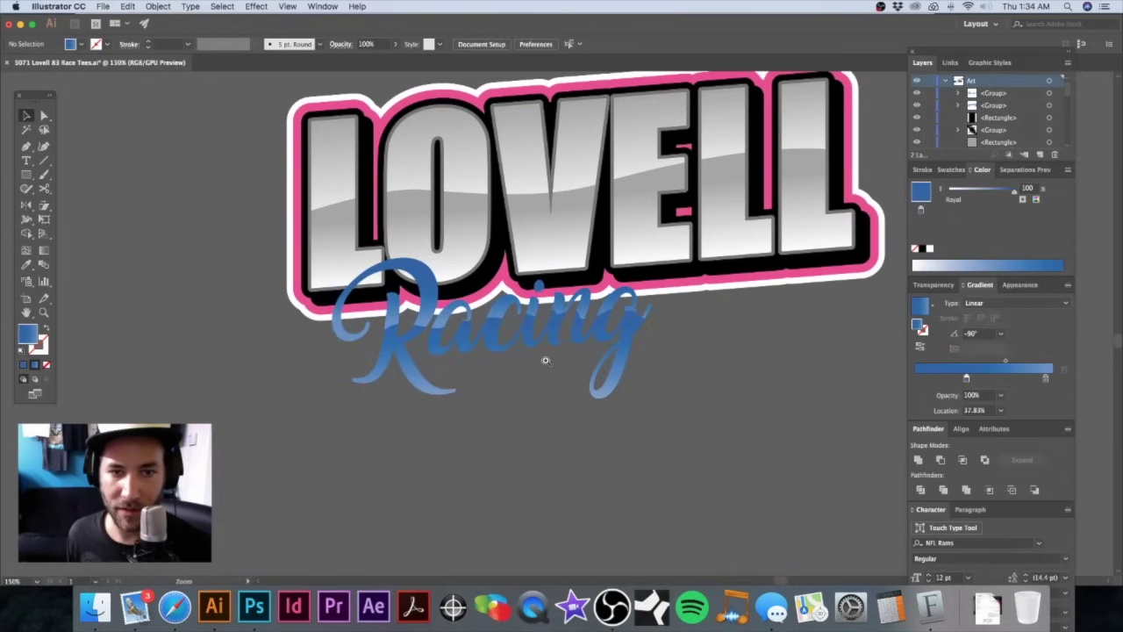
Step: Select both gradient halves of the Racing script together and bring up the colour swatches
{"action": "key", "text": "super+minus"}
{"action": "key", "text": "super+minus"}
{"action": "key", "text": "super+equal"}
{"action": "scroll", "coordinate": [550, 323], "scroll_direction": "up", "scroll_amount": 5}
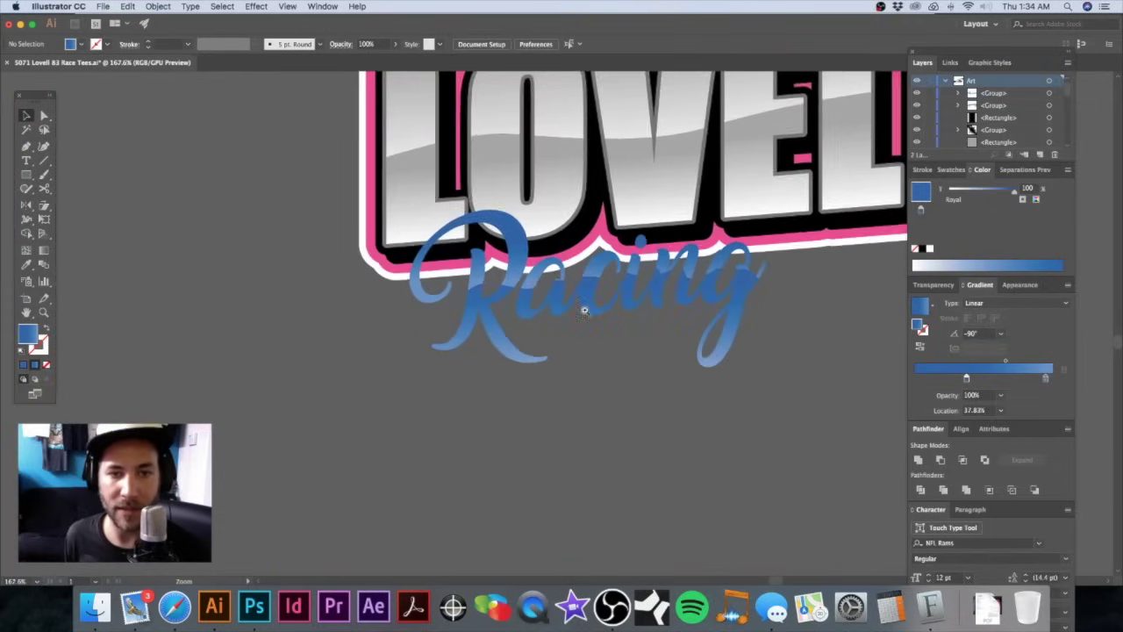
{"action": "left_click", "coordinate": [507, 231]}
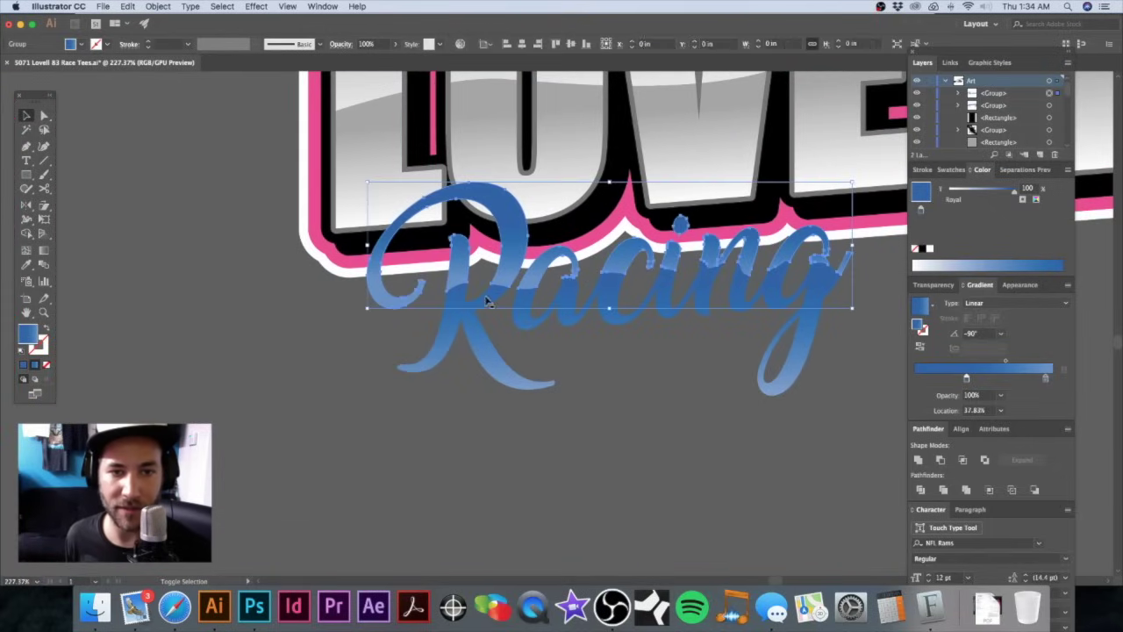
{"action": "left_click_drag", "start_coordinate": [506, 303], "coordinate": [444, 321]}
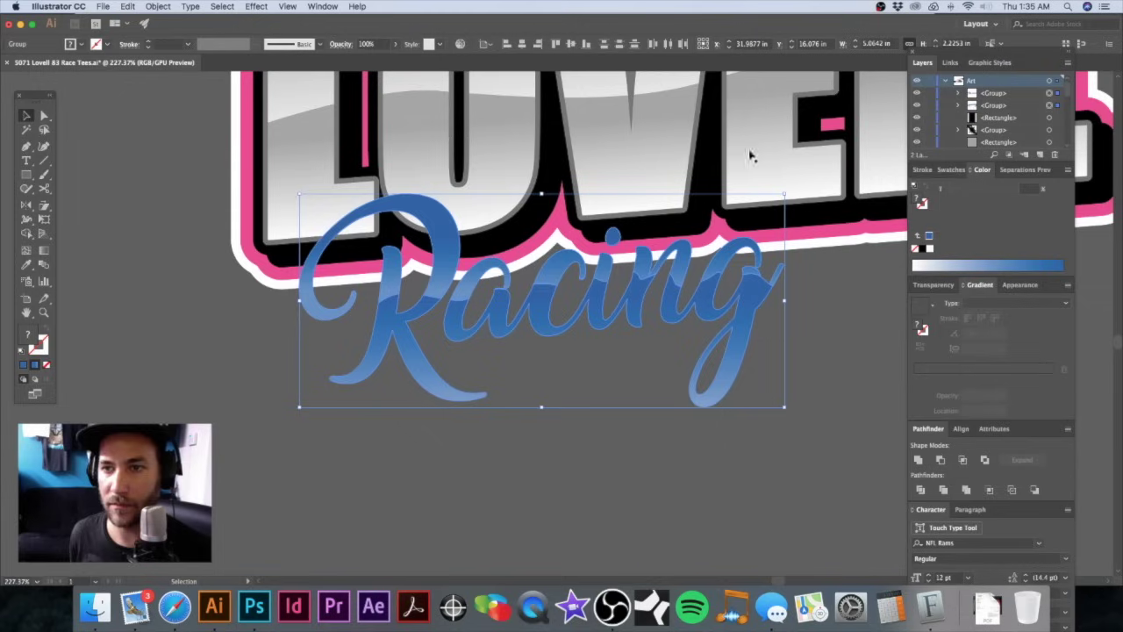
{"action": "left_click", "coordinate": [951, 170]}
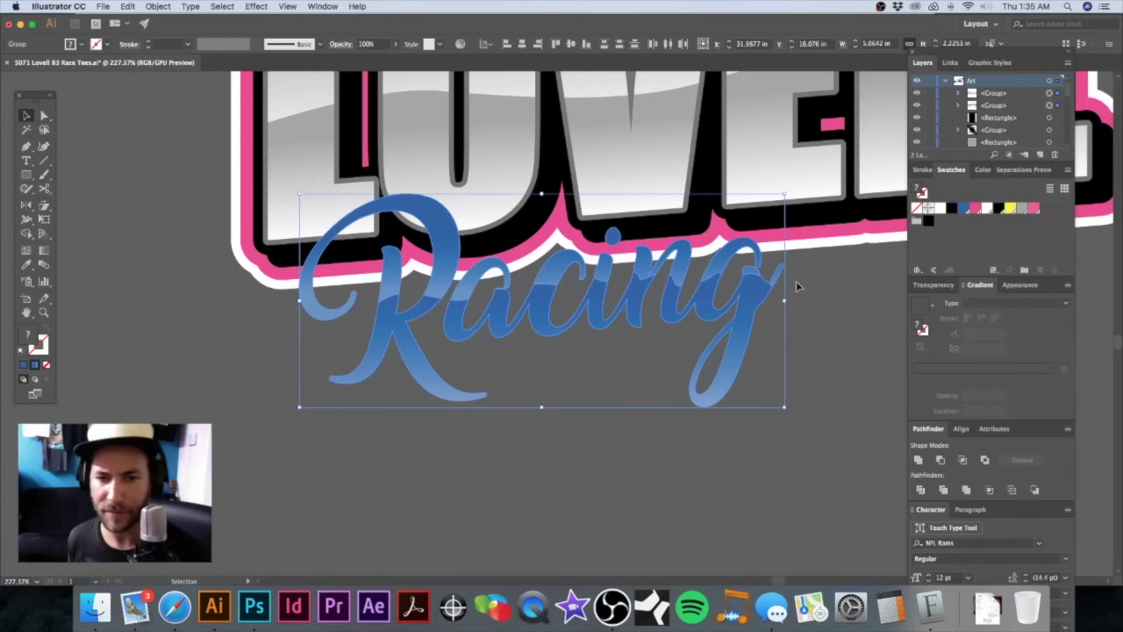
Step: Examine how the script lettering is styled on the reference race and car show shirt designs
{"action": "left_click", "coordinate": [581, 270], "text": "alt+super"}
{"action": "left_click", "coordinate": [580, 270], "text": "alt+super"}
{"action": "left_click", "coordinate": [580, 270], "text": "alt+super"}
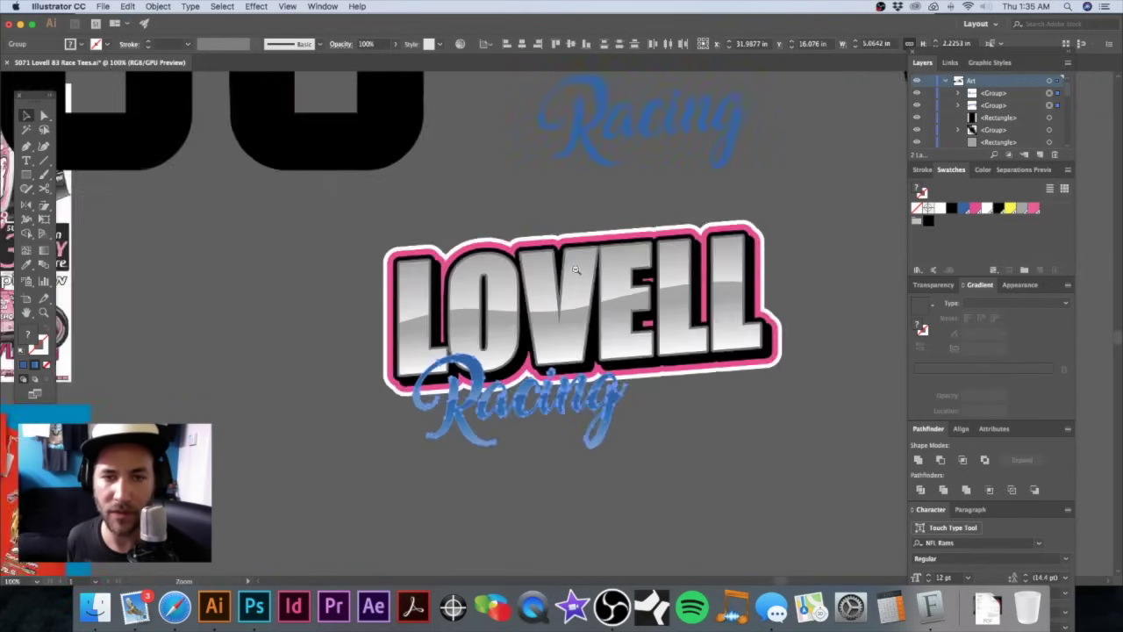
{"action": "left_click", "coordinate": [579, 270], "text": "alt+super"}
{"action": "left_click", "coordinate": [561, 278], "text": "alt+super"}
{"action": "left_click", "coordinate": [535, 295], "text": "alt+super"}
{"action": "left_click_drag", "start_coordinate": [421, 302], "coordinate": [503, 244]}
{"action": "left_click_drag", "start_coordinate": [395, 250], "coordinate": [691, 305]}
{"action": "left_click_drag", "start_coordinate": [325, 218], "coordinate": [715, 365]}
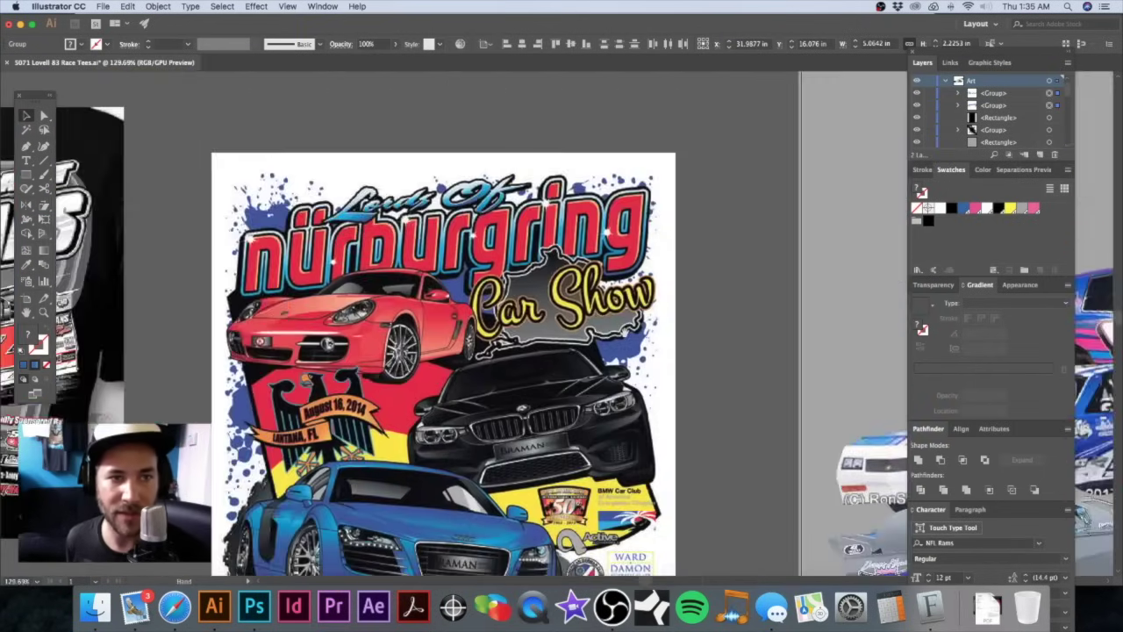
{"action": "left_click", "coordinate": [527, 257], "text": "alt+super"}
{"action": "left_click_drag", "start_coordinate": [521, 131], "coordinate": [457, 351]}
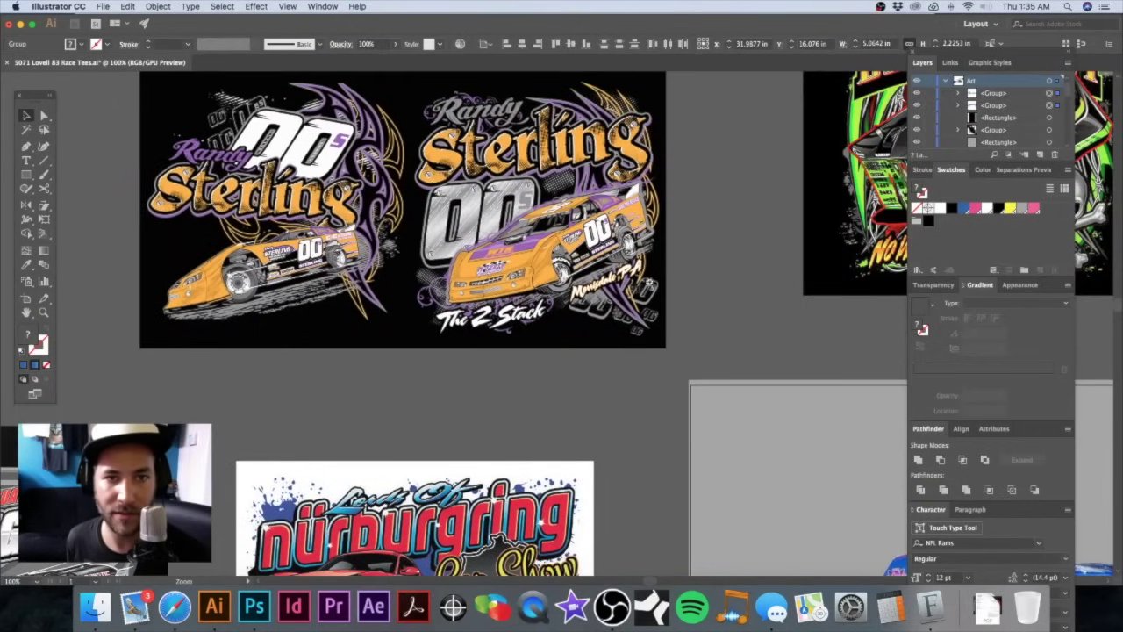
{"action": "left_click", "coordinate": [693, 288], "text": "alt+super"}
{"action": "left_click", "coordinate": [693, 287], "text": "alt+super"}
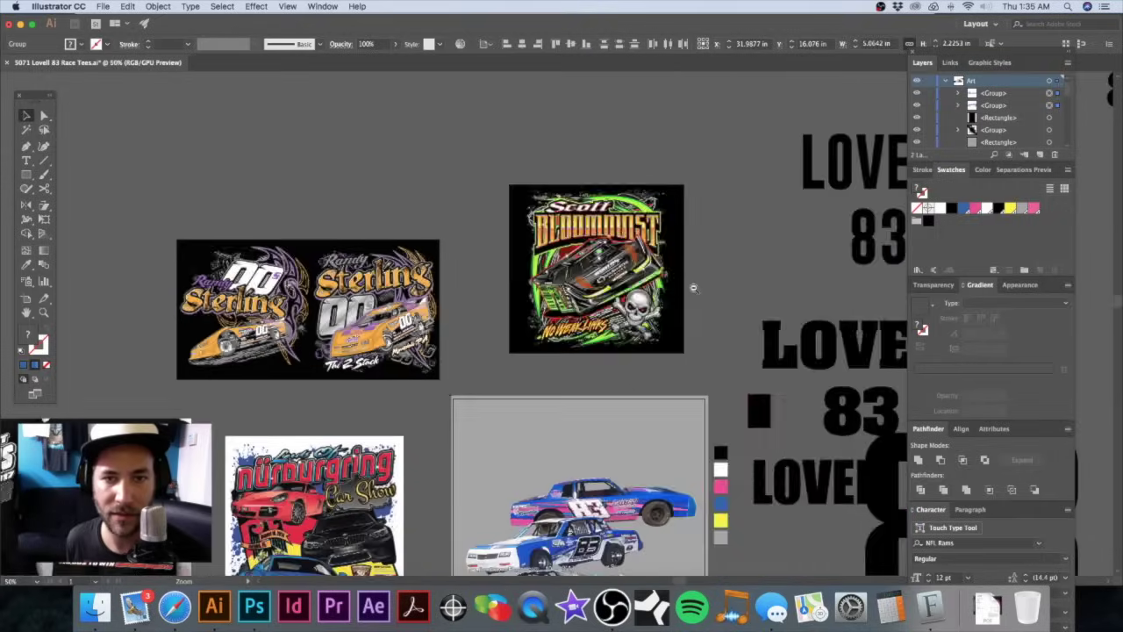
Step: Compare how the lettering is layered and outlined on the remaining reference race shirt designs around the artboard
{"action": "left_click", "coordinate": [693, 288], "text": "alt+super"}
{"action": "left_click_drag", "start_coordinate": [680, 339], "coordinate": [538, 159]}
{"action": "left_click_drag", "start_coordinate": [629, 311], "coordinate": [443, 144]}
{"action": "left_click_drag", "start_coordinate": [499, 263], "coordinate": [544, 311]}
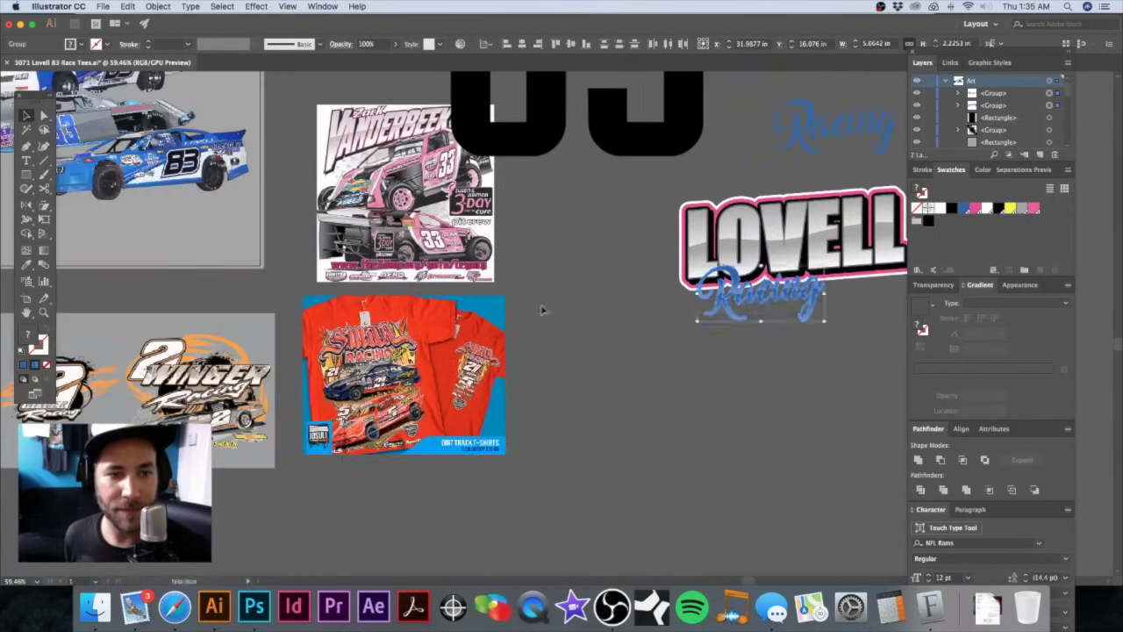
{"action": "left_click_drag", "start_coordinate": [186, 360], "coordinate": [384, 361]}
{"action": "left_click_drag", "start_coordinate": [667, 335], "coordinate": [610, 335]}
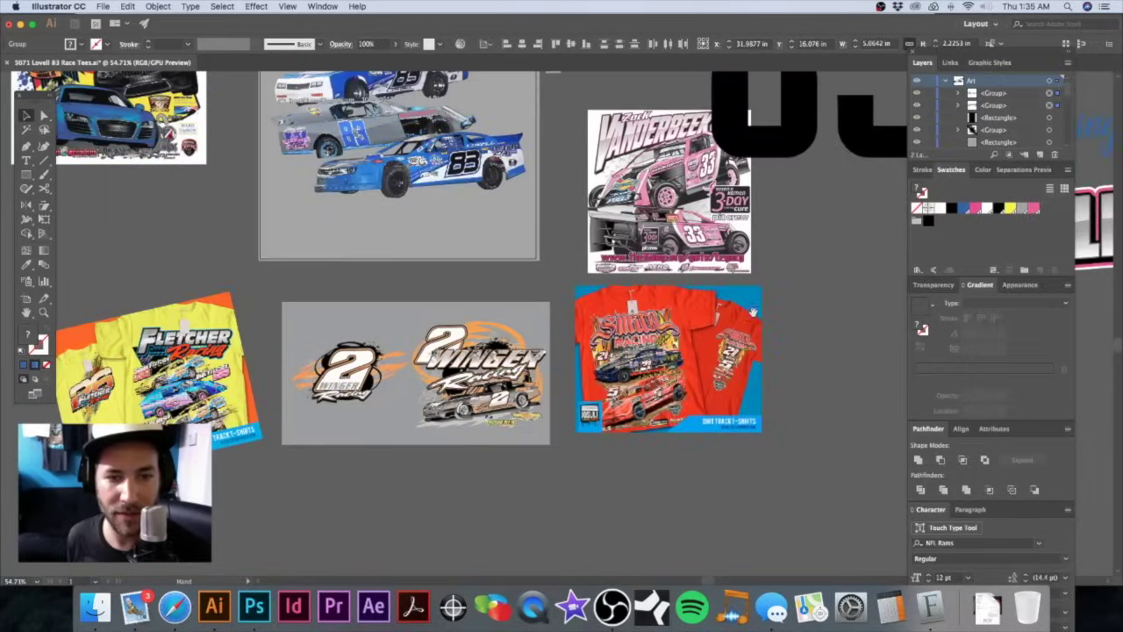
{"action": "scroll", "coordinate": [754, 312], "scroll_direction": "right", "scroll_amount": 10}
{"action": "left_click_drag", "start_coordinate": [597, 311], "coordinate": [794, 291]}
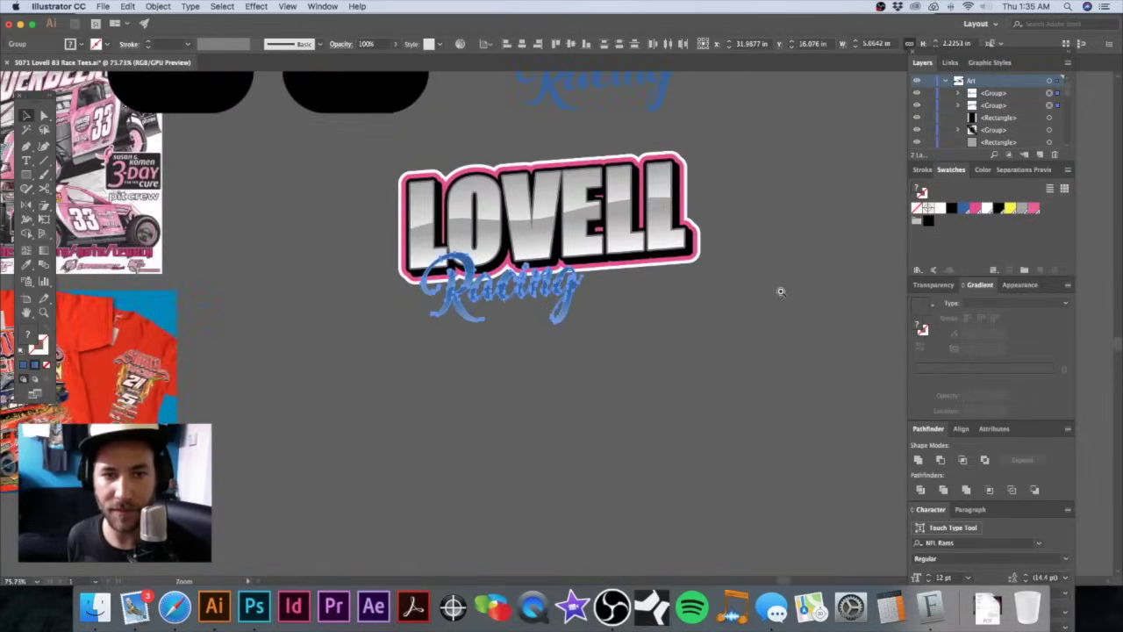
Step: Group the two gradient halves of the Racing script and paste a copy of the group directly behind it
{"action": "left_click_drag", "start_coordinate": [567, 287], "coordinate": [681, 286]}
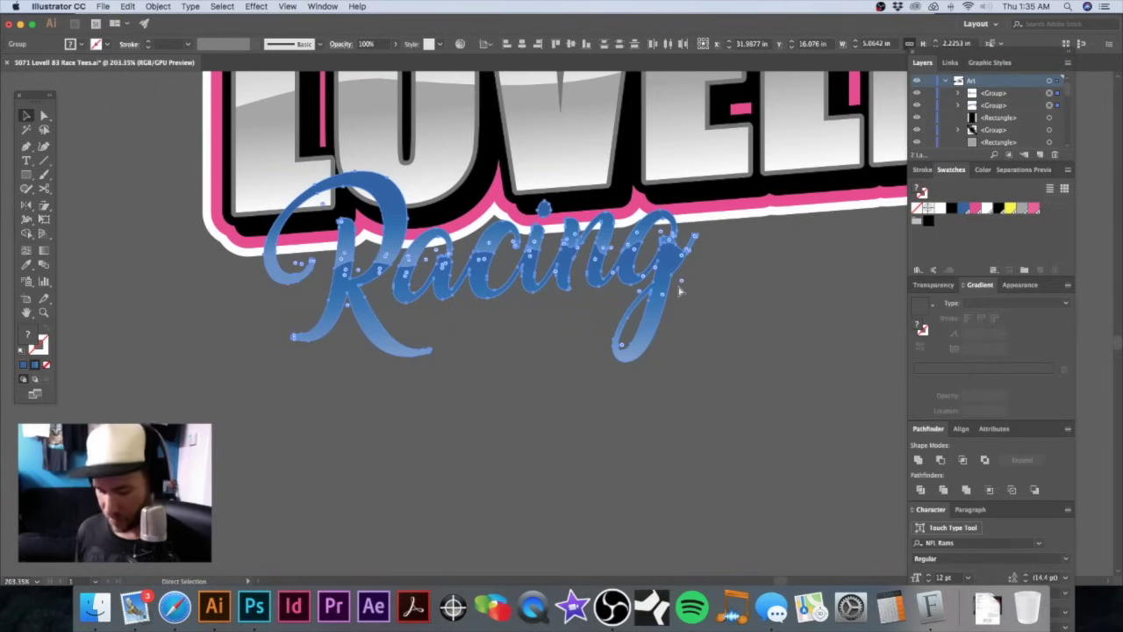
{"action": "key", "text": "super+g"}
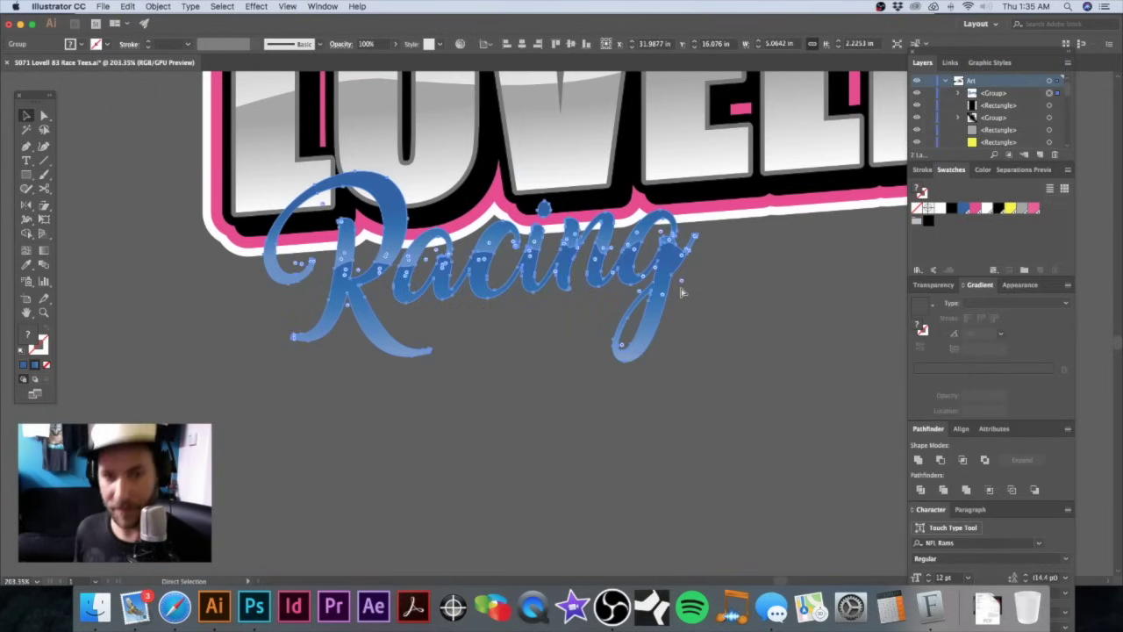
{"action": "key", "text": "super+c"}
{"action": "key", "text": "super+b"}
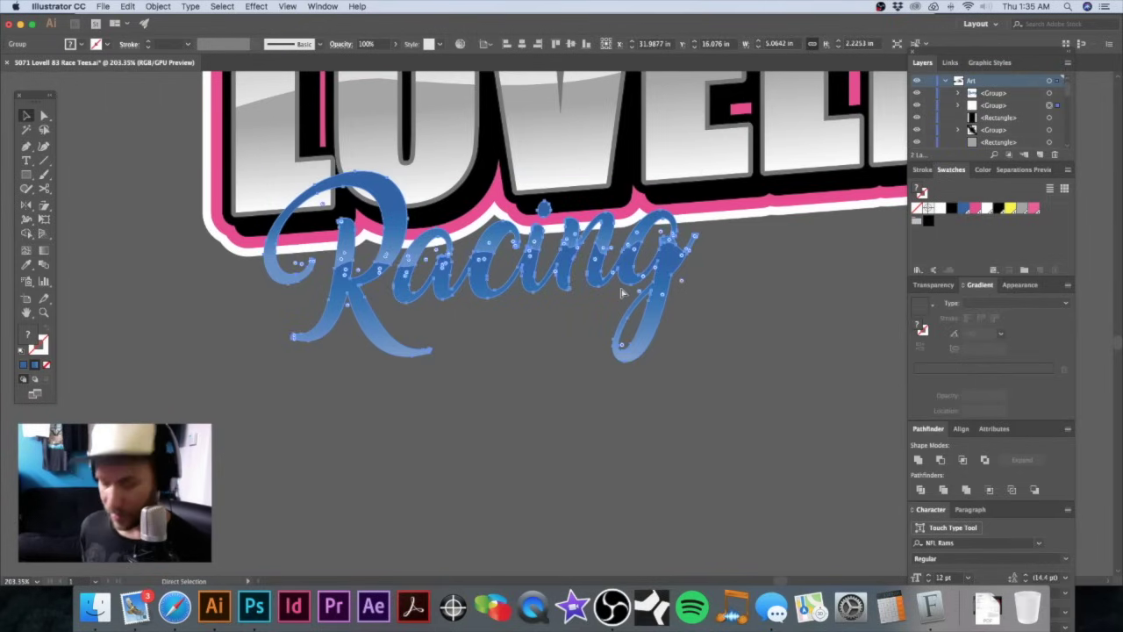
Step: Offset the rear copy of the Racing script about 0.04 in to the right and 0.06 in down
{"action": "key", "text": "shift+Right"}
{"action": "key", "text": "shift+Down"}
{"action": "key", "text": "shift+Right"}
{"action": "key", "text": "shift+Down"}
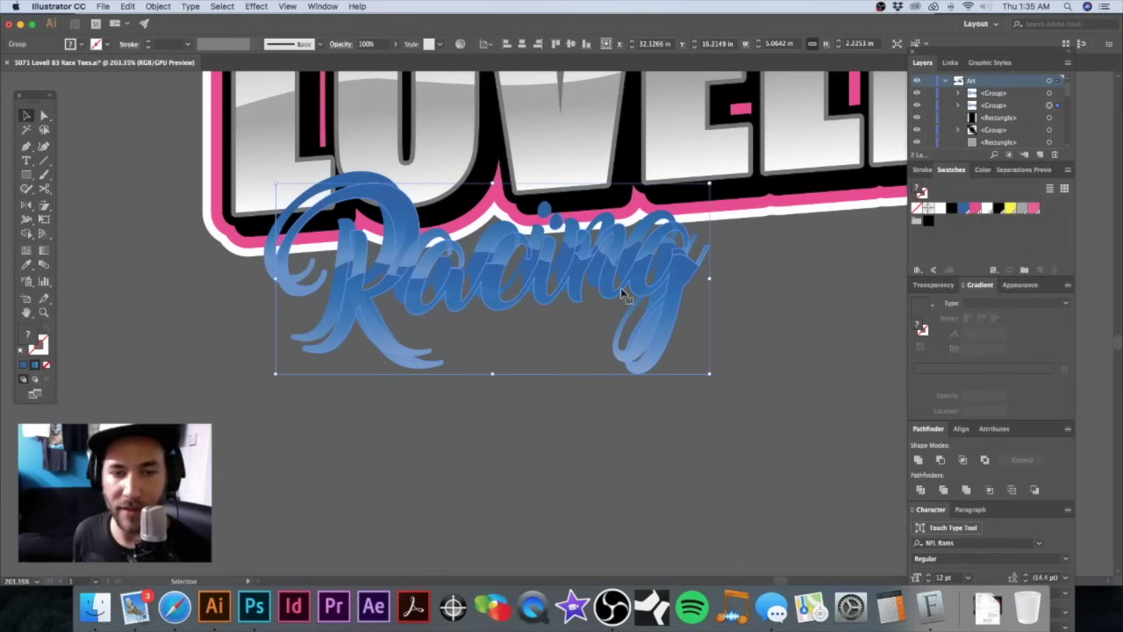
{"action": "key", "text": "shift+Up"}
{"action": "key", "text": "shift+Left"}
{"action": "key", "text": "Right"}
{"action": "key", "text": "Right"}
{"action": "key", "text": "Down"}
{"action": "key", "text": "Right"}
{"action": "key", "text": "Down"}
{"action": "key", "text": "Down"}
{"action": "key", "text": "Left"}
{"action": "key", "text": "Up"}
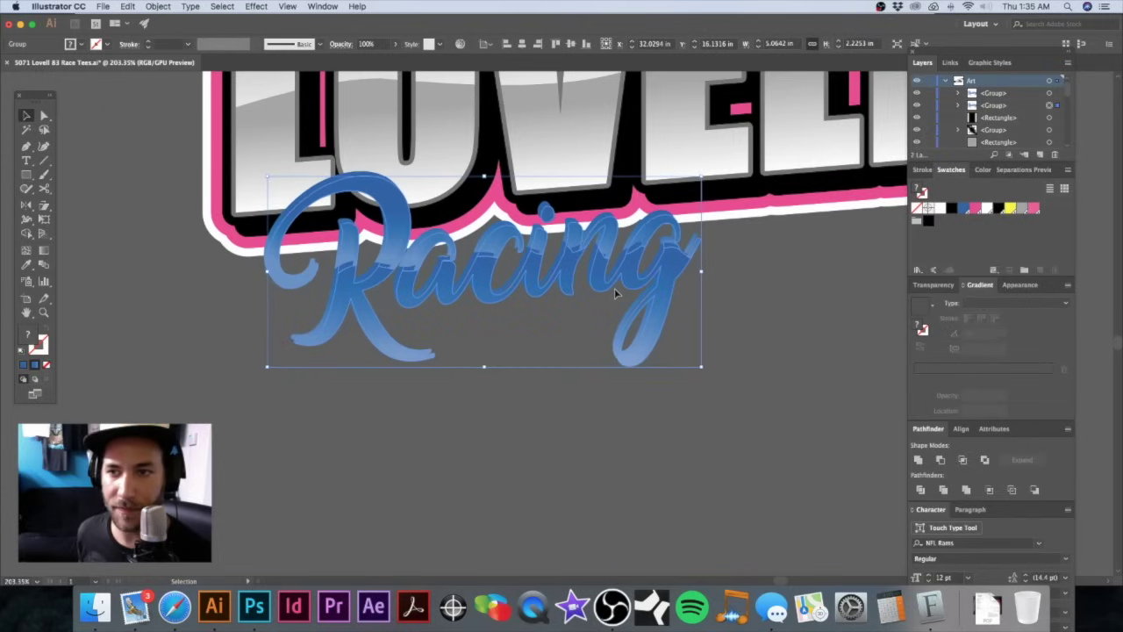
Step: Fill the offset rear copy with the BLACK SPOT swatch as a drop shadow and deselect it
{"action": "left_click", "coordinate": [998, 210]}
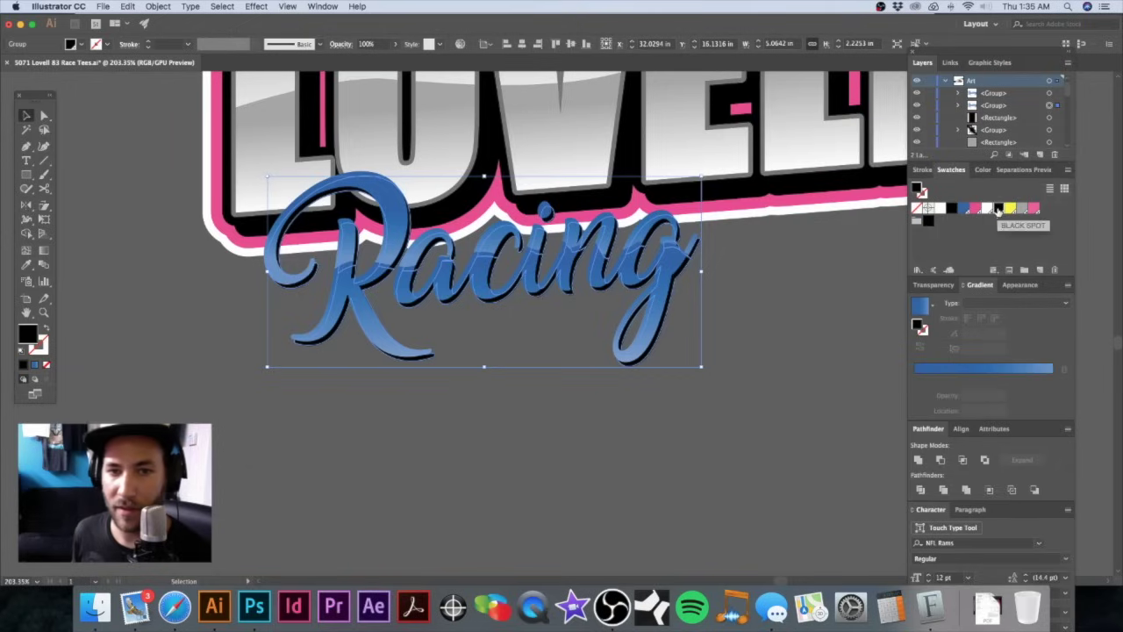
{"action": "left_click", "coordinate": [787, 316]}
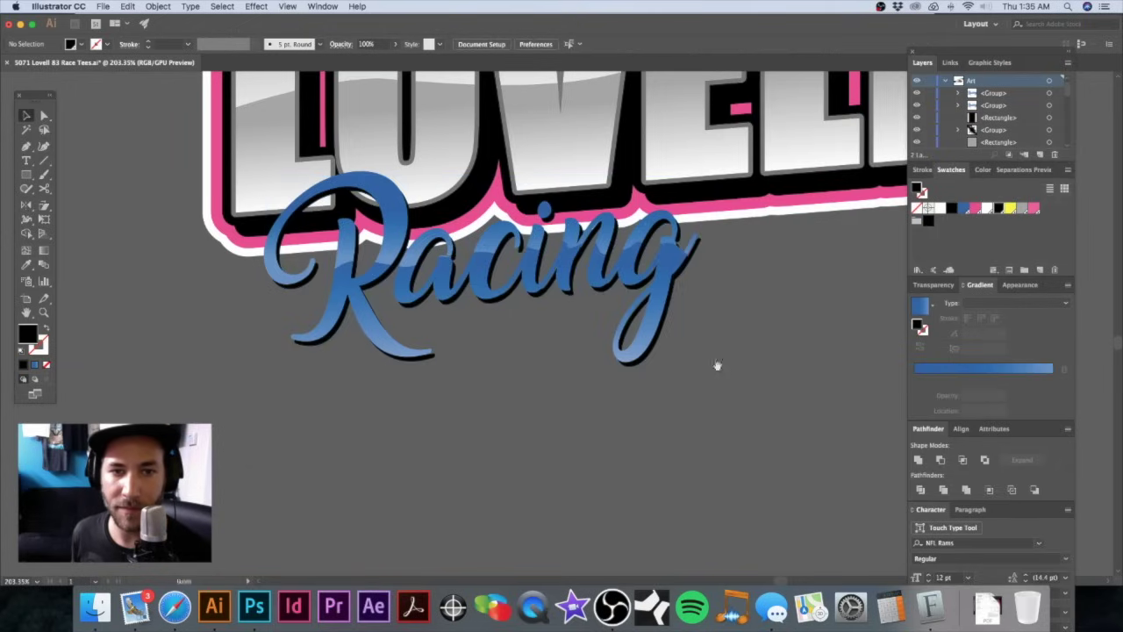
{"action": "scroll", "coordinate": [644, 329], "scroll_direction": "down", "scroll_amount": 1}
{"action": "left_click_drag", "start_coordinate": [539, 339], "coordinate": [537, 351]}
{"action": "scroll", "coordinate": [537, 351], "scroll_direction": "up", "scroll_amount": 2}
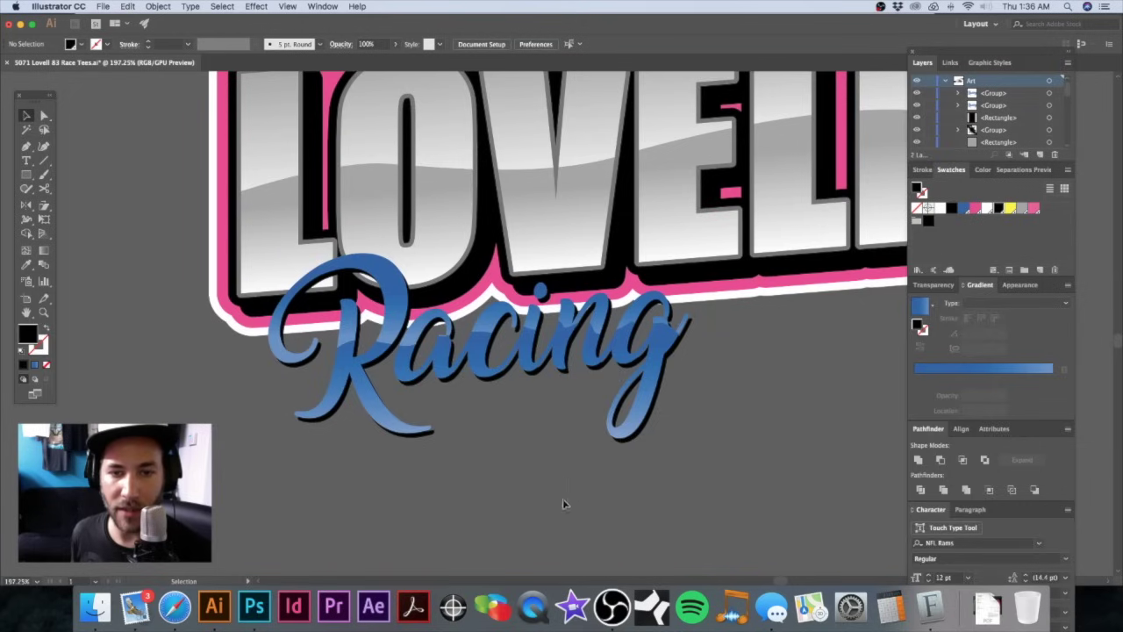
Step: Group the Racing script with its black shadow, paste a copy directly behind, and fill that copy with white
{"action": "left_click_drag", "start_coordinate": [684, 350], "coordinate": [687, 349]}
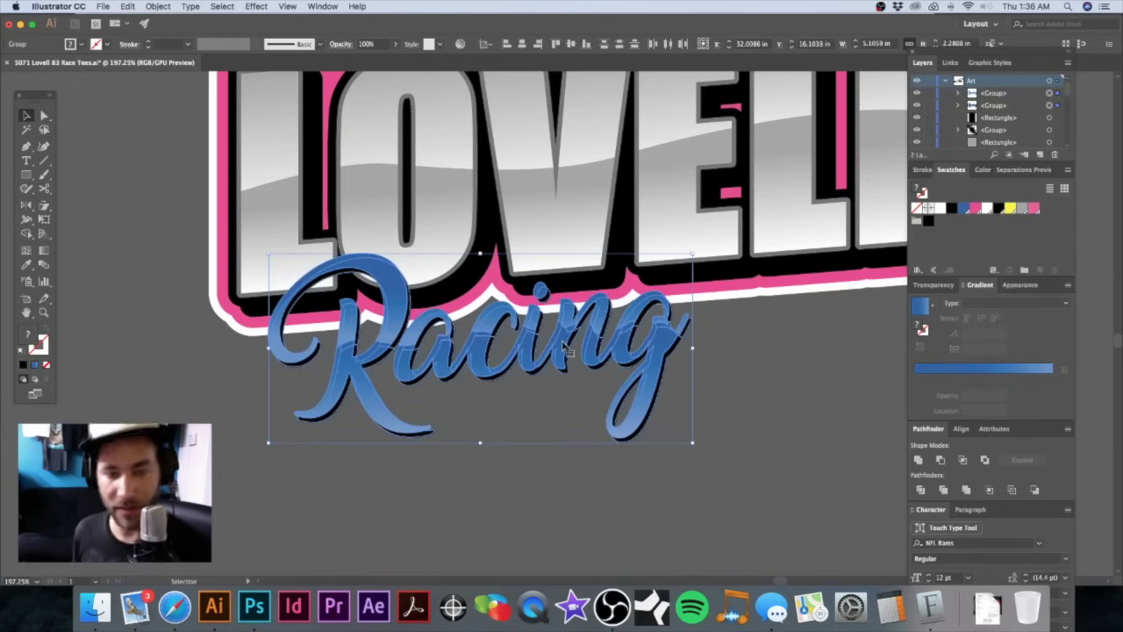
{"action": "key", "text": "super+g"}
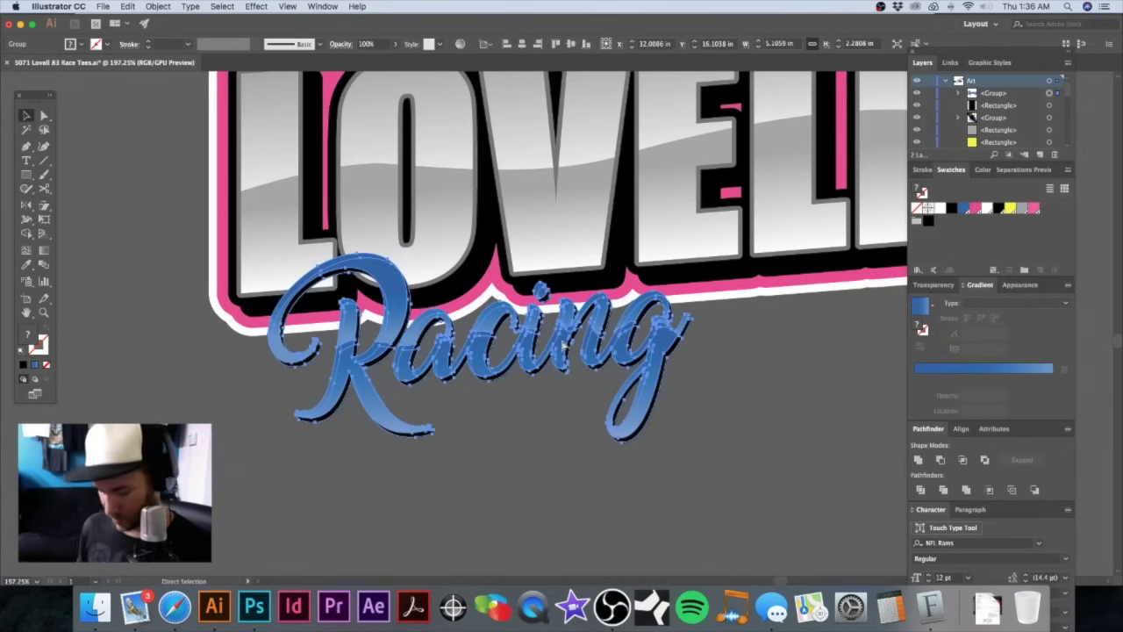
{"action": "key", "text": "super+g"}
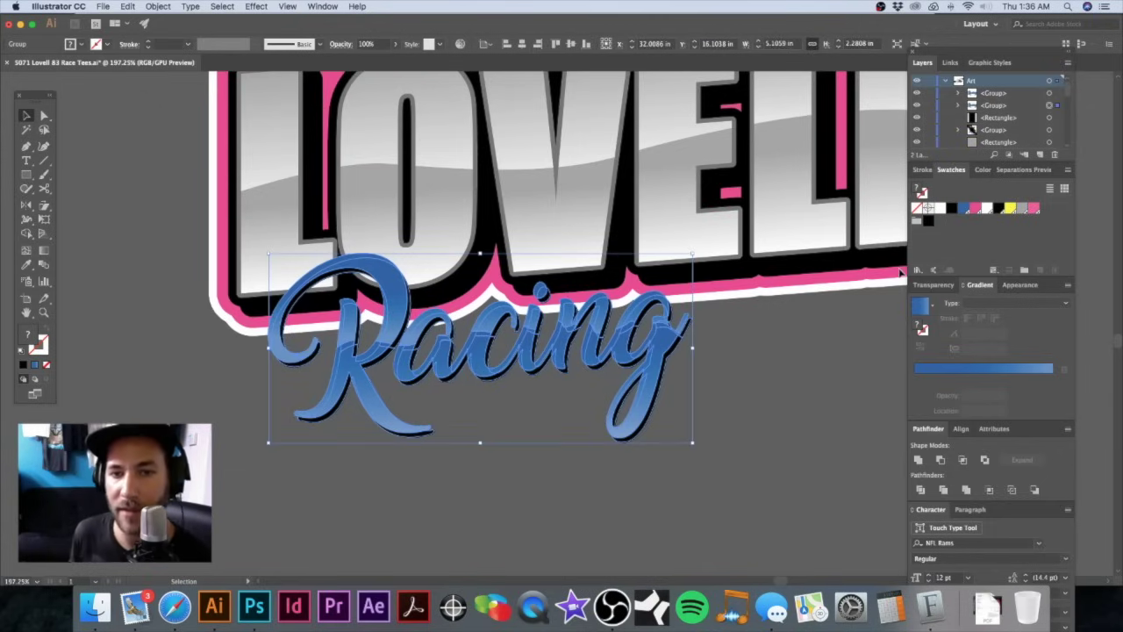
{"action": "left_click", "coordinate": [986, 208]}
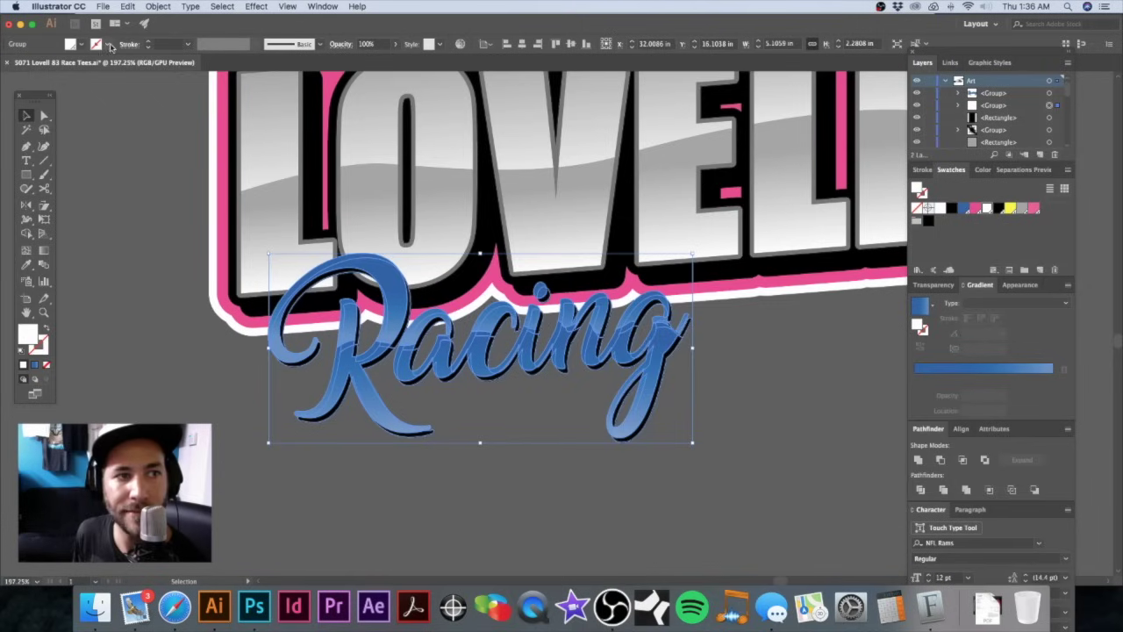
Step: Add a white 6 pt stroke to the rear white copy of the Racing script
{"action": "left_click", "coordinate": [108, 45]}
{"action": "left_click", "coordinate": [58, 65]}
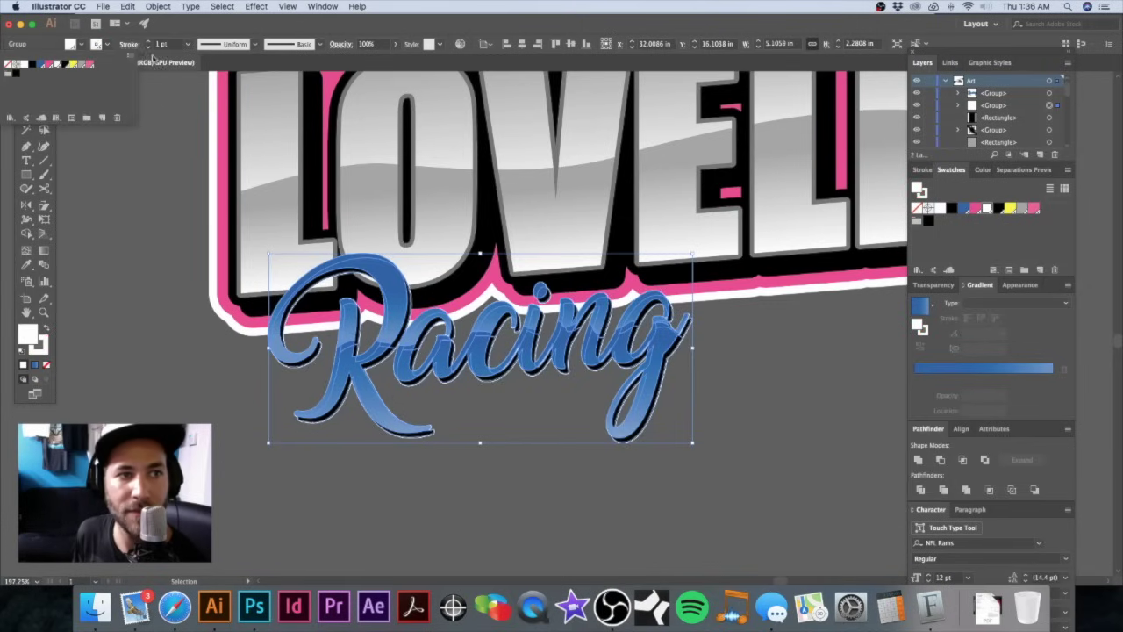
{"action": "left_click", "coordinate": [151, 41]}
{"action": "left_click", "coordinate": [151, 42]}
{"action": "left_click", "coordinate": [151, 42]}
{"action": "left_click", "coordinate": [151, 41]}
{"action": "left_click", "coordinate": [151, 41]}
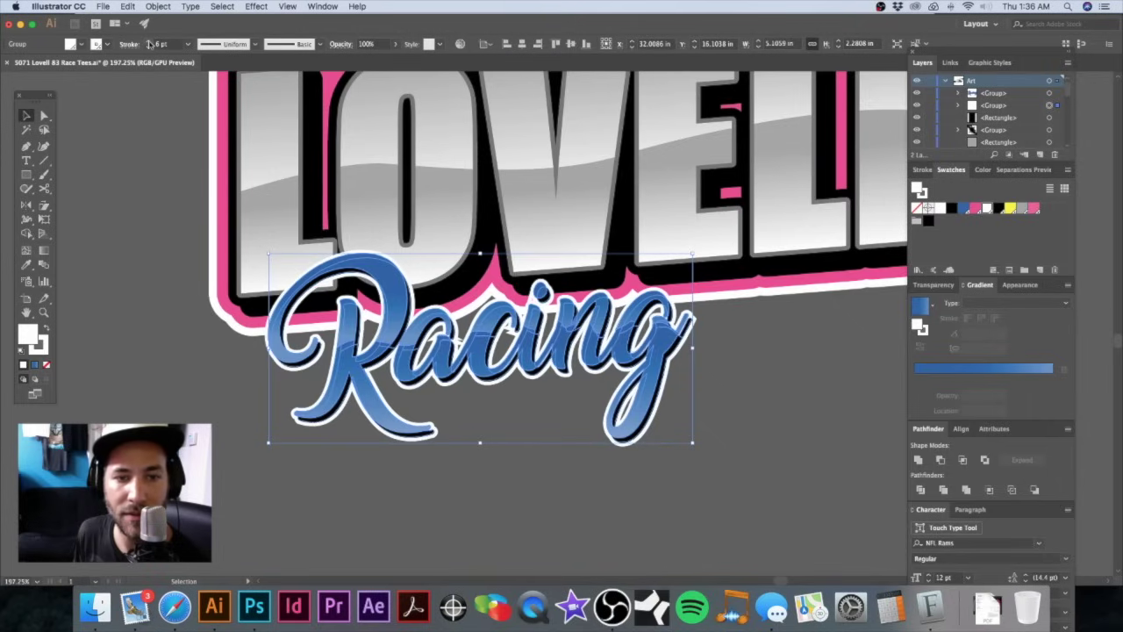
Step: Give the rear copy's stroke round corner joins and centre alignment, and recolour the stroke yellow
{"action": "left_click", "coordinate": [131, 45]}
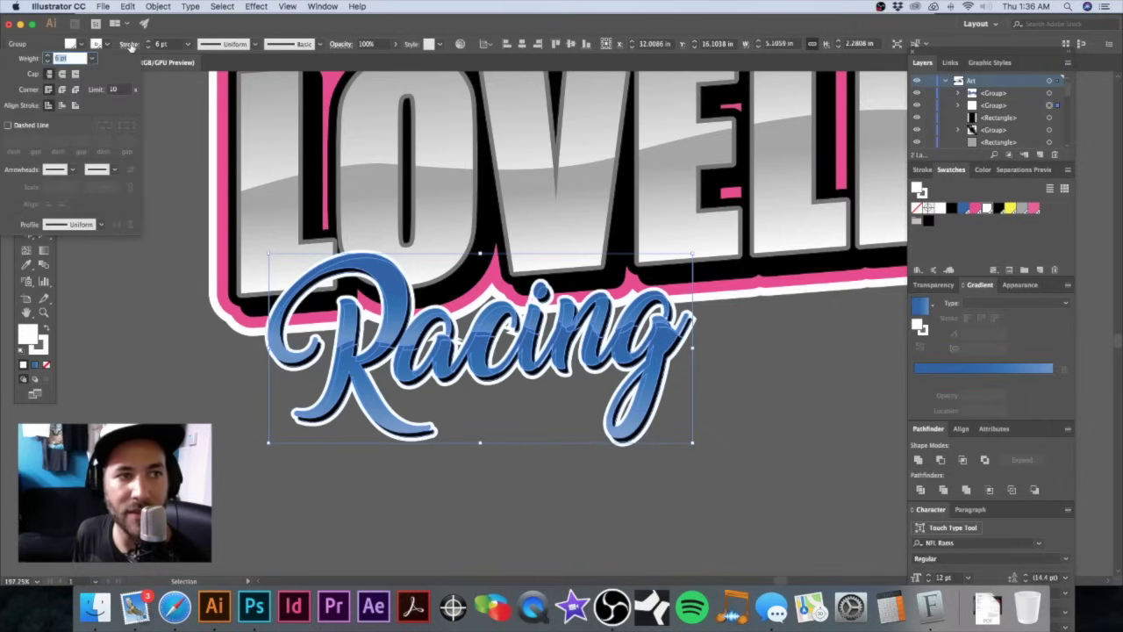
{"action": "left_click", "coordinate": [75, 90]}
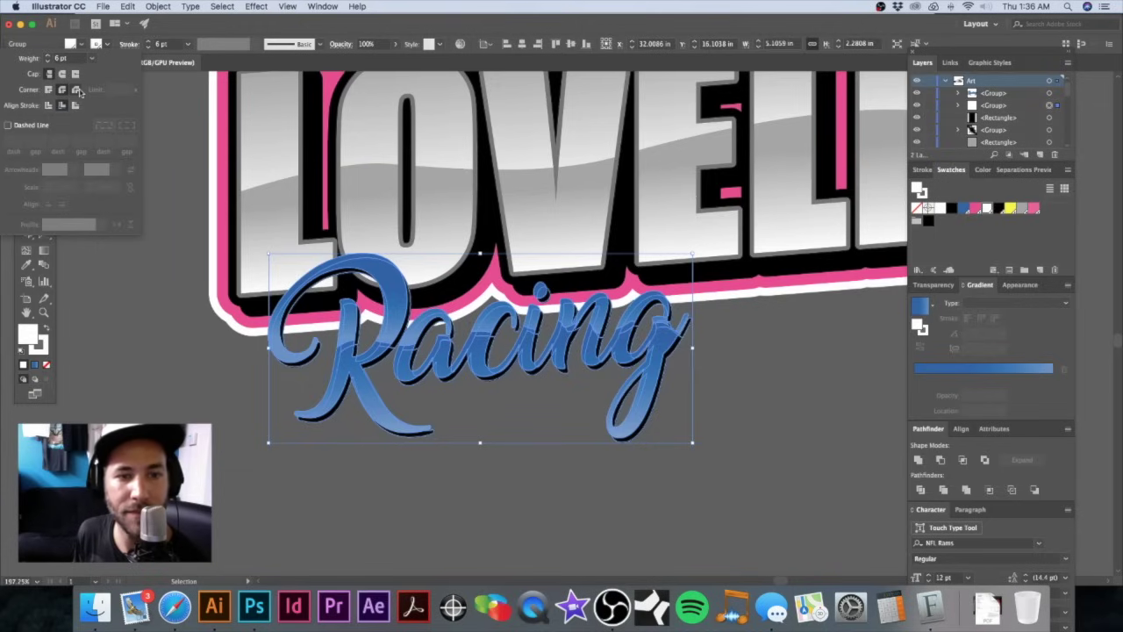
{"action": "left_click", "coordinate": [48, 106]}
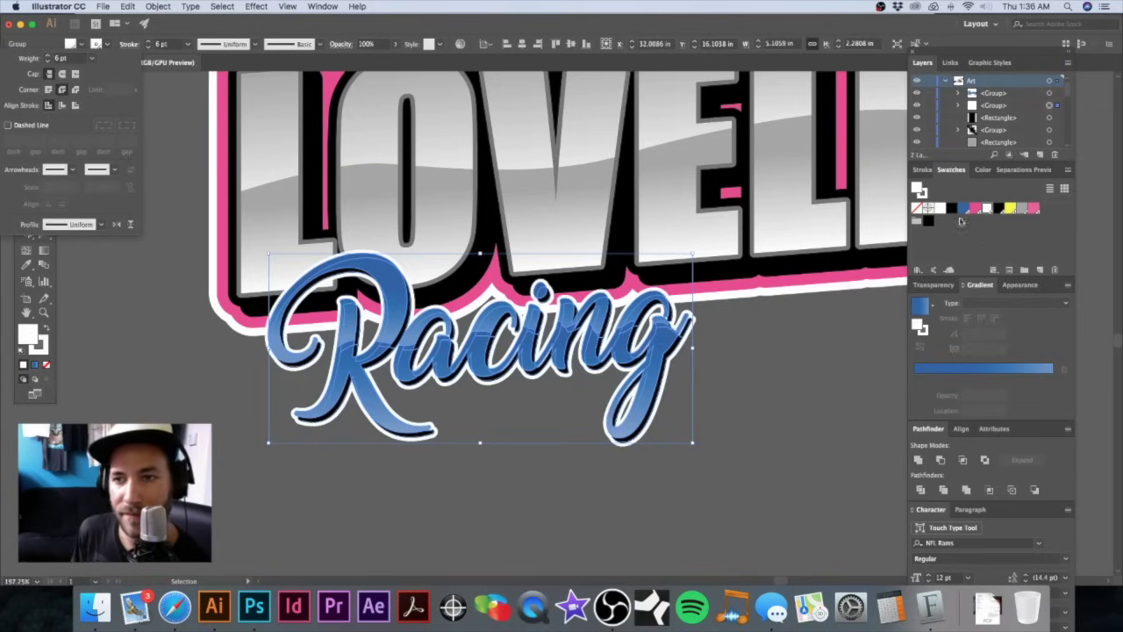
{"action": "left_click", "coordinate": [924, 196]}
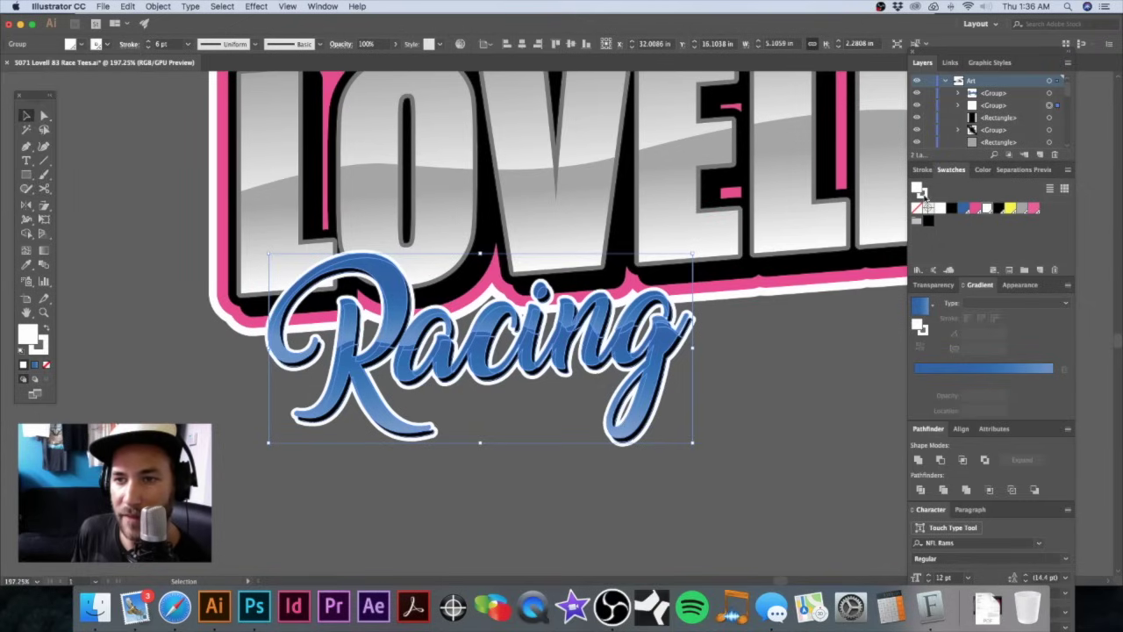
{"action": "left_click", "coordinate": [1010, 209]}
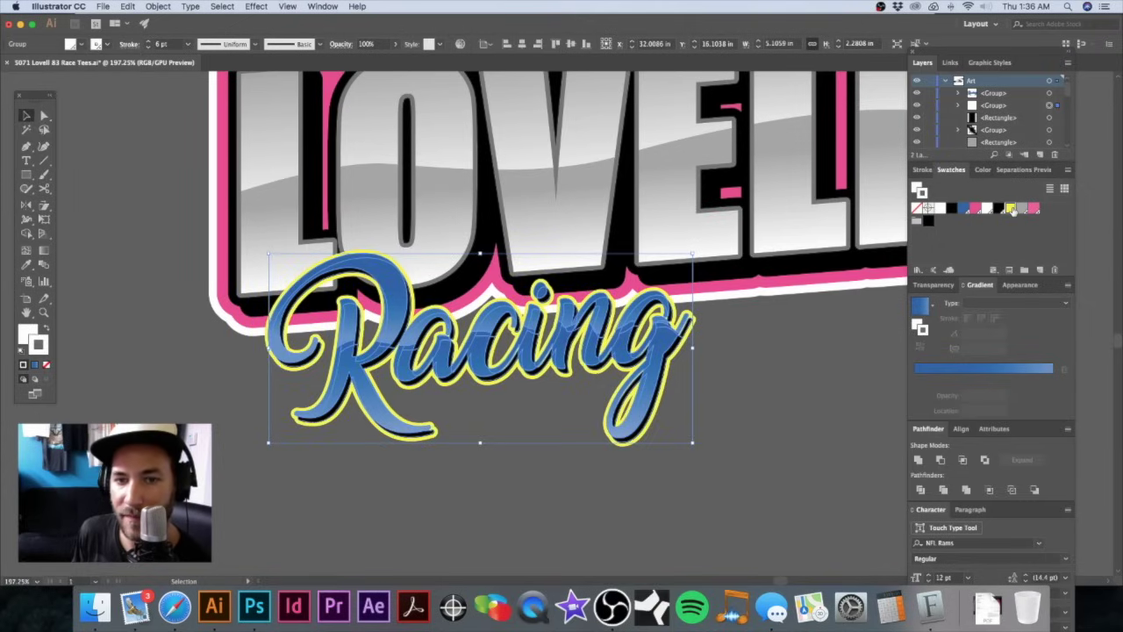
Step: Increase the yellow outline around the Racing script to 11 pt and deselect the artwork
{"action": "scroll", "coordinate": [600, 322], "scroll_direction": "down", "scroll_amount": 4}
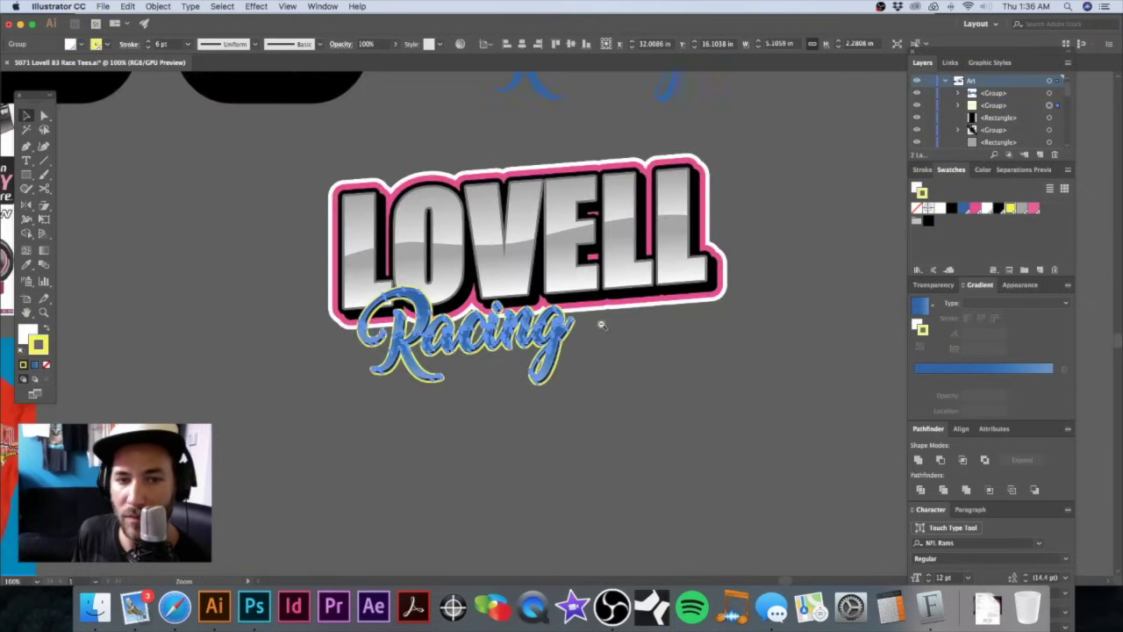
{"action": "scroll", "coordinate": [611, 326], "scroll_direction": "up", "scroll_amount": 6}
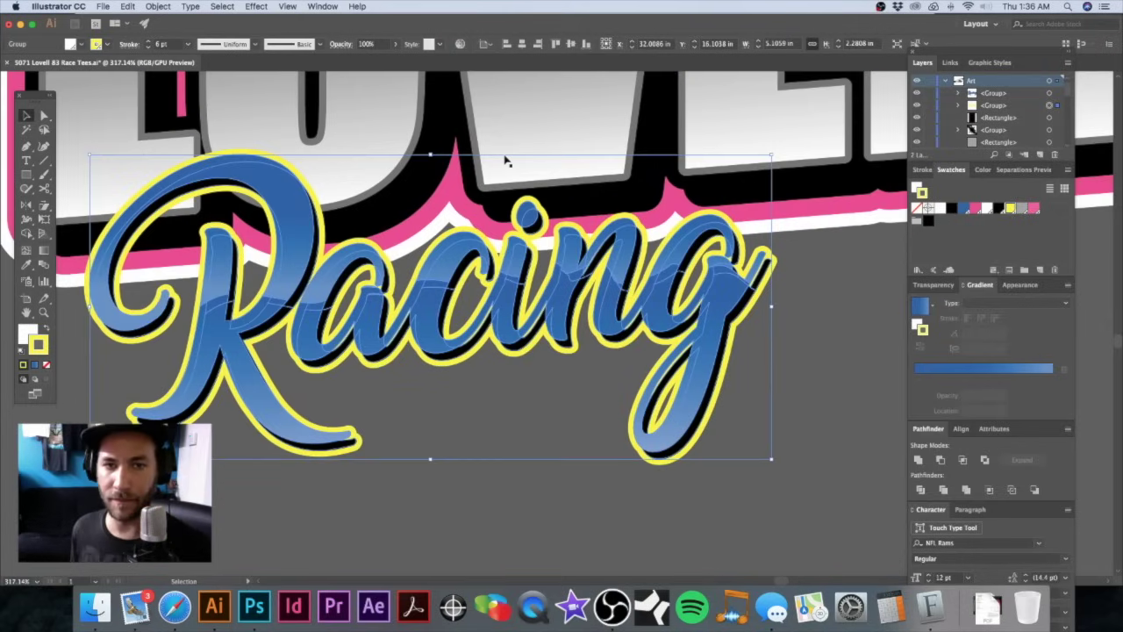
{"action": "left_click", "coordinate": [149, 41]}
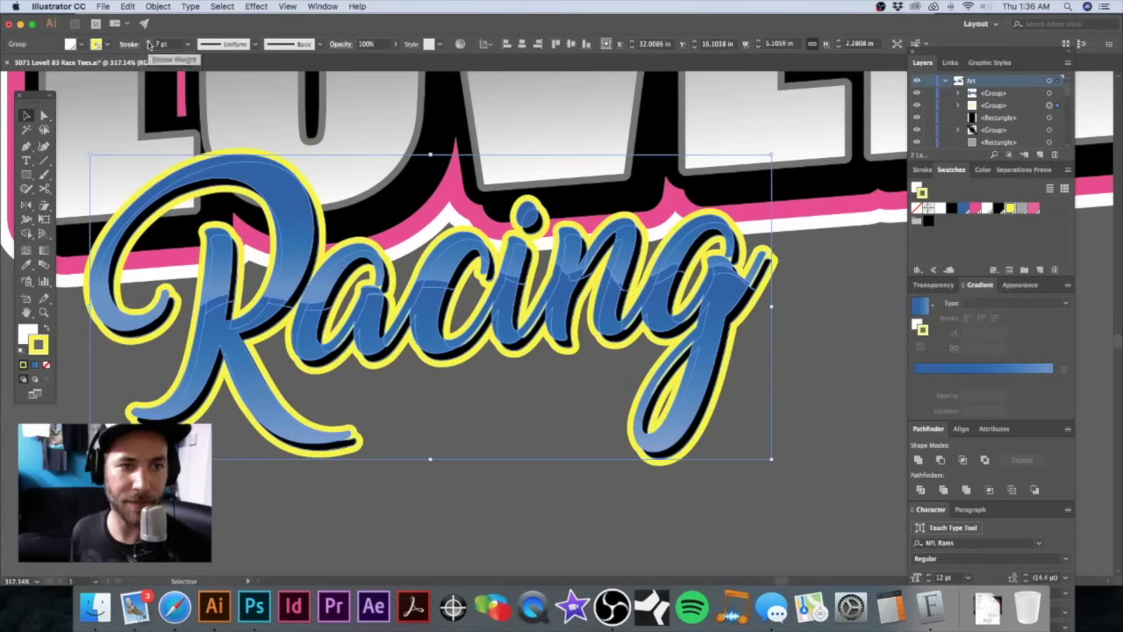
{"action": "left_click", "coordinate": [150, 41]}
{"action": "left_click", "coordinate": [149, 41]}
{"action": "left_click", "coordinate": [149, 41]}
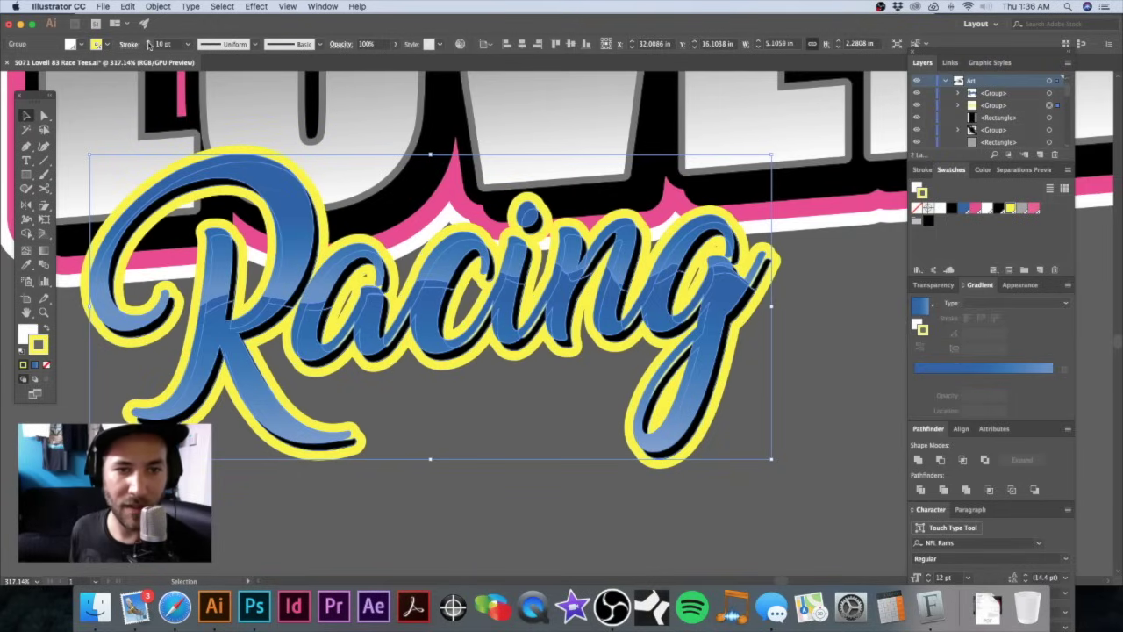
{"action": "left_click", "coordinate": [149, 41]}
{"action": "left_click", "coordinate": [149, 41]}
{"action": "left_click", "coordinate": [149, 46]}
{"action": "left_click", "coordinate": [149, 47]}
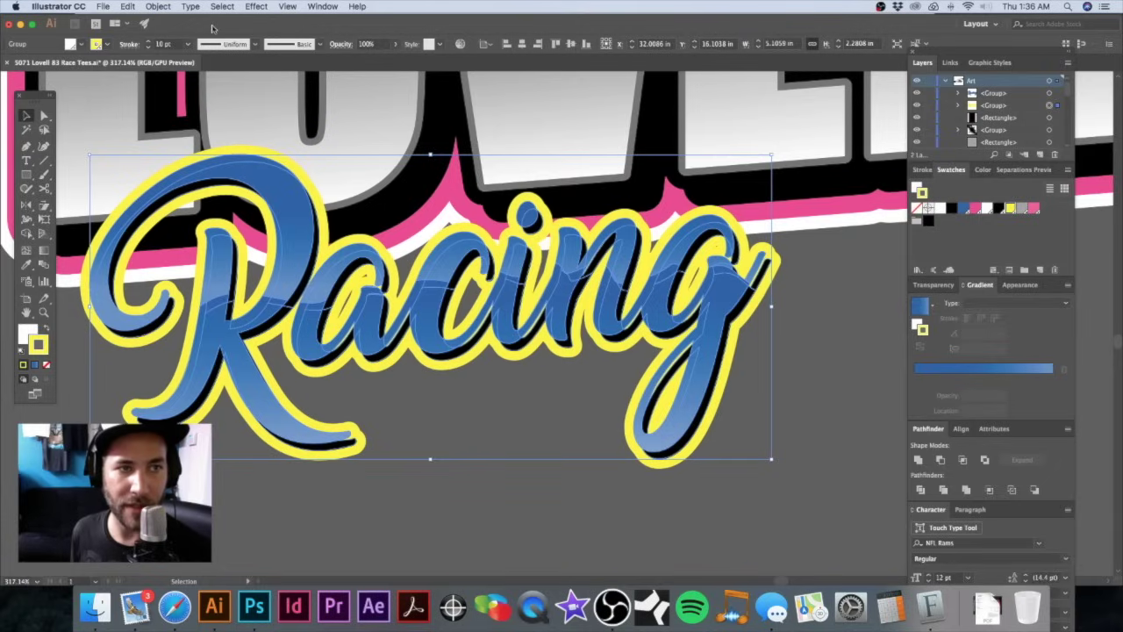
{"action": "left_click", "coordinate": [149, 41]}
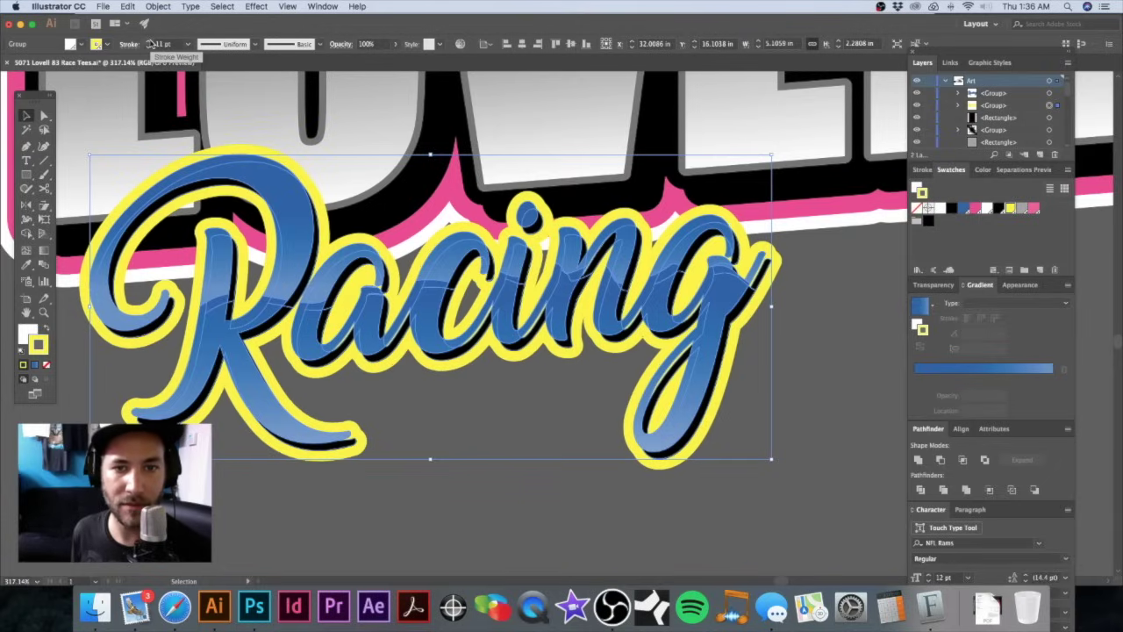
{"action": "scroll", "coordinate": [536, 254], "scroll_direction": "down", "scroll_amount": 4}
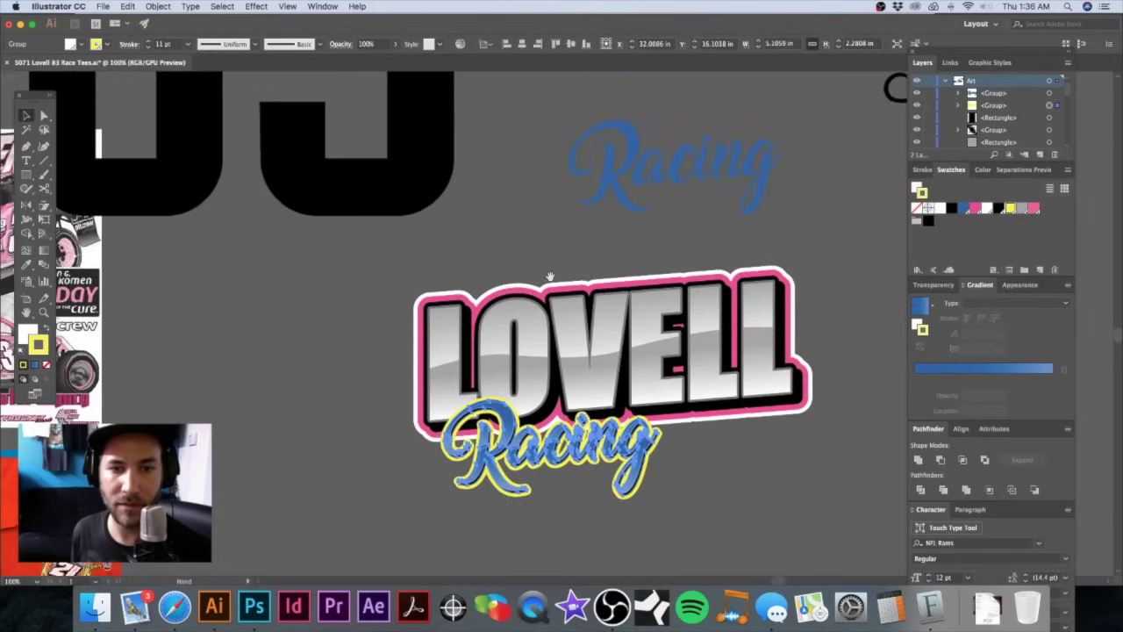
{"action": "left_click_drag", "start_coordinate": [536, 253], "coordinate": [523, 157]}
{"action": "left_click", "coordinate": [352, 243]}
Step: Move the Racing script and its yellow outline about 0.3 in to the right and slightly up against LOVELL's lower edge
{"action": "left_click_drag", "start_coordinate": [572, 270], "coordinate": [541, 156]}
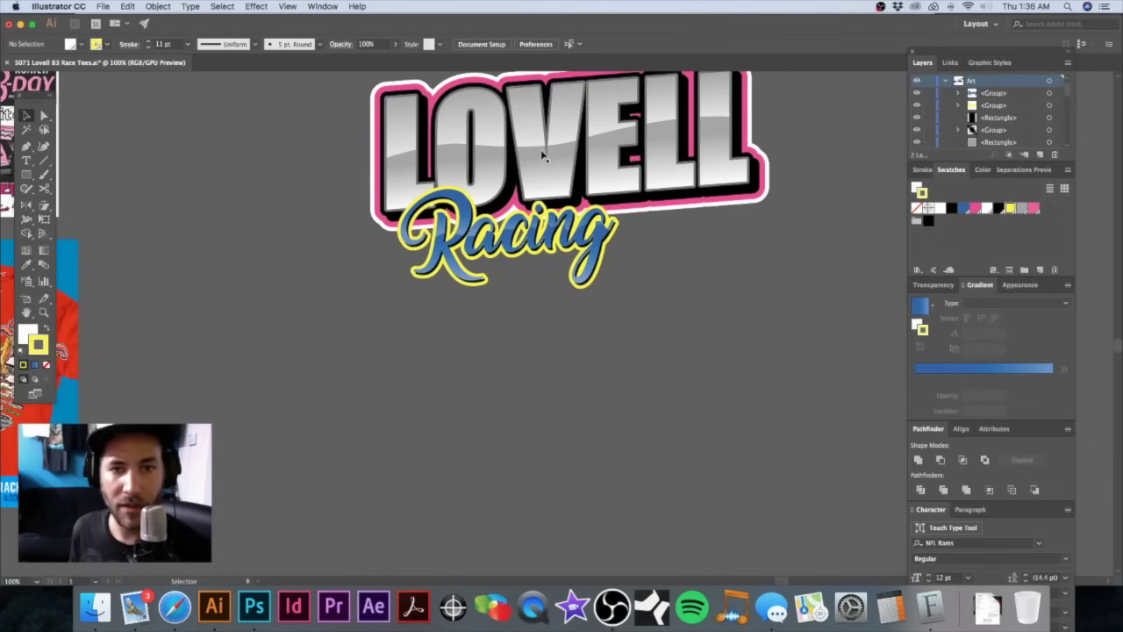
{"action": "left_click_drag", "start_coordinate": [482, 318], "coordinate": [471, 345]}
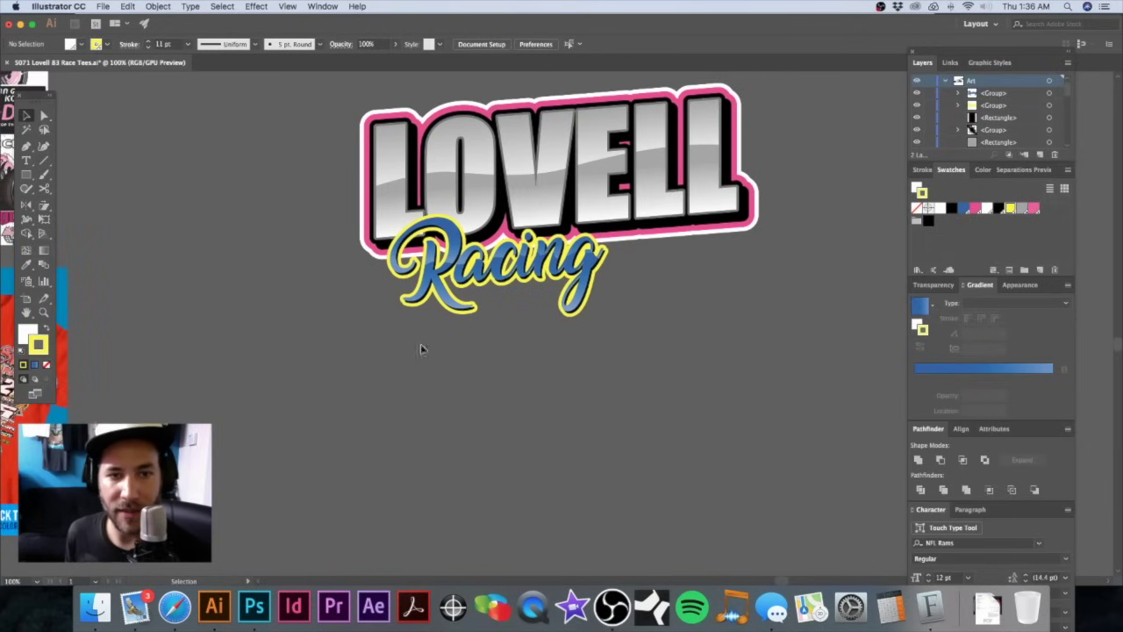
{"action": "left_click_drag", "start_coordinate": [530, 274], "coordinate": [547, 273]}
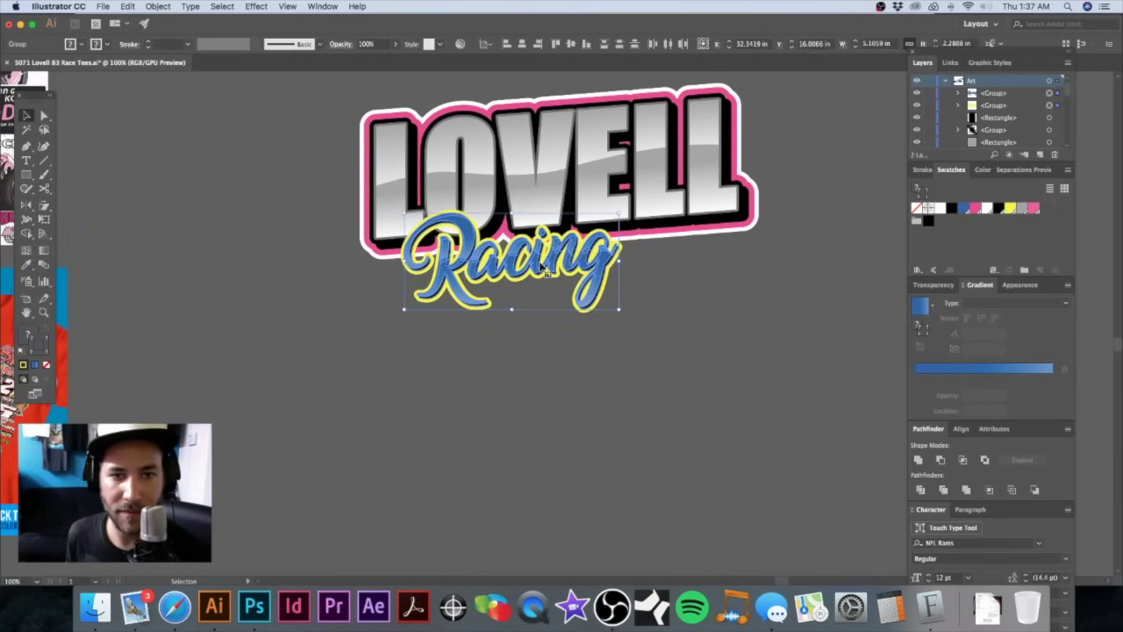
{"action": "left_click_drag", "start_coordinate": [442, 211], "coordinate": [440, 214]}
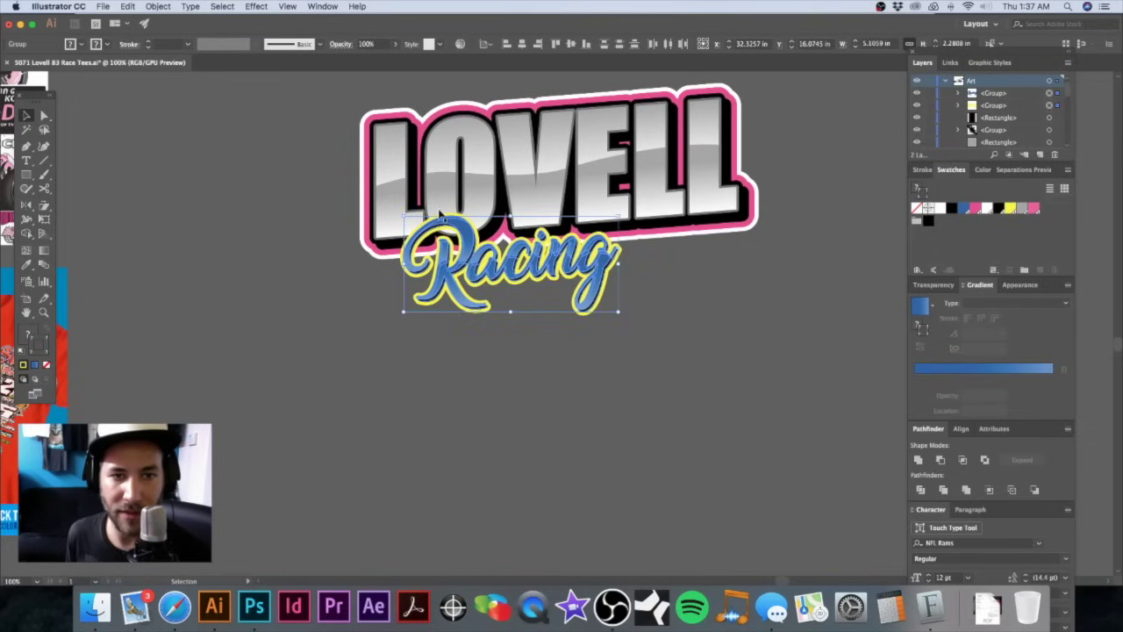
{"action": "left_click", "coordinate": [578, 298], "text": "alt+super"}
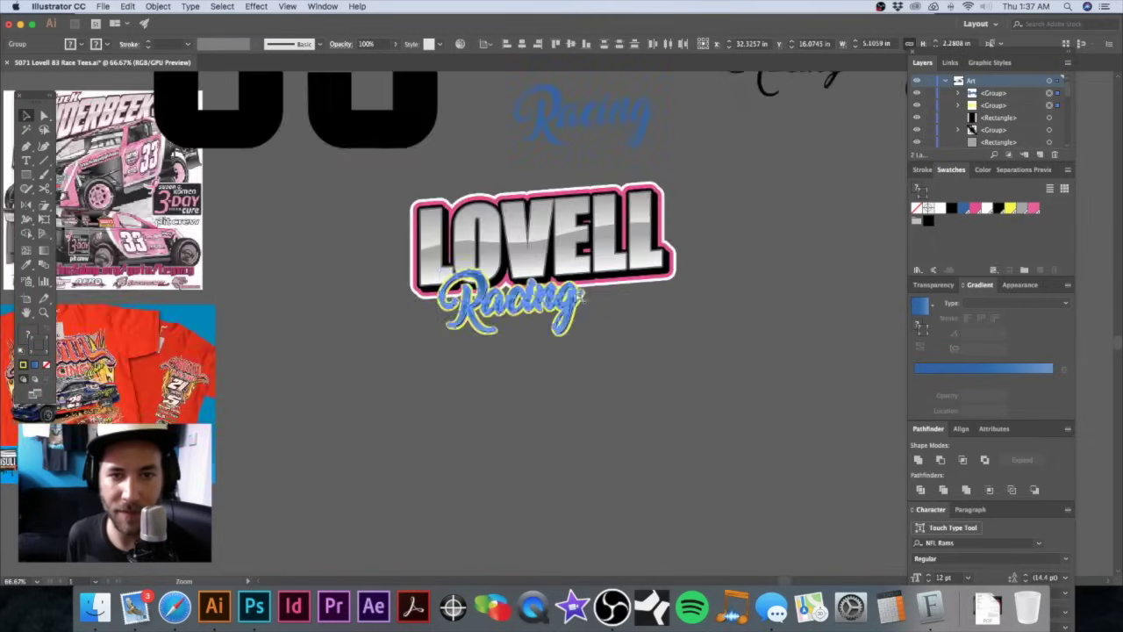
{"action": "left_click_drag", "start_coordinate": [541, 307], "coordinate": [702, 274]}
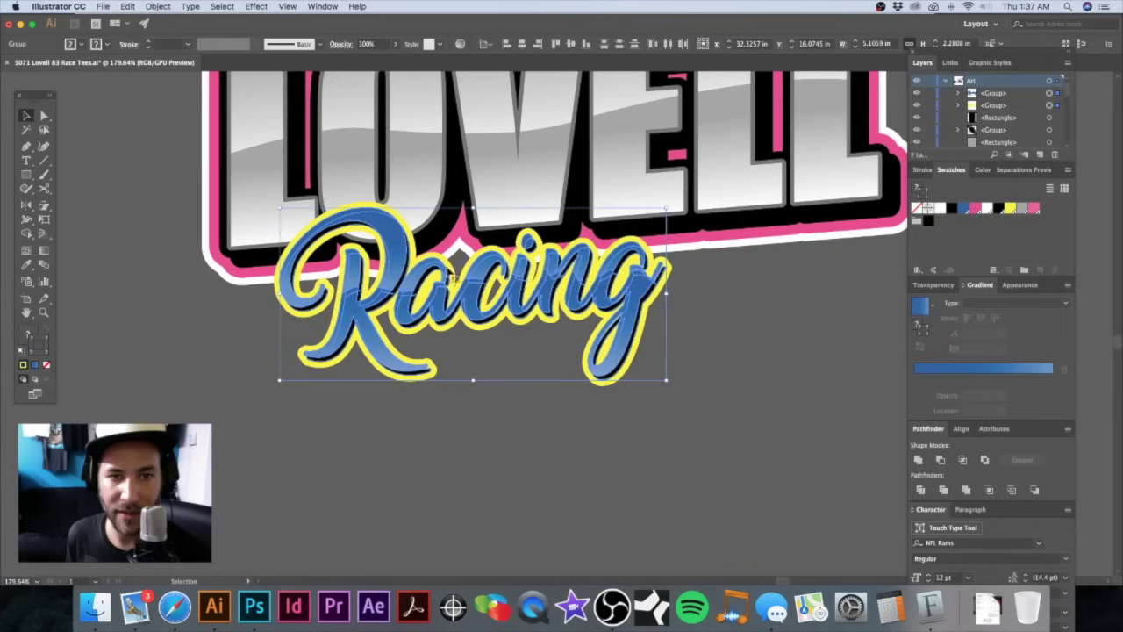
Step: Shear the Racing script and its yellow outline vertically by a slight amount to adjust the word's upward slant
{"action": "left_click", "coordinate": [44, 205]}
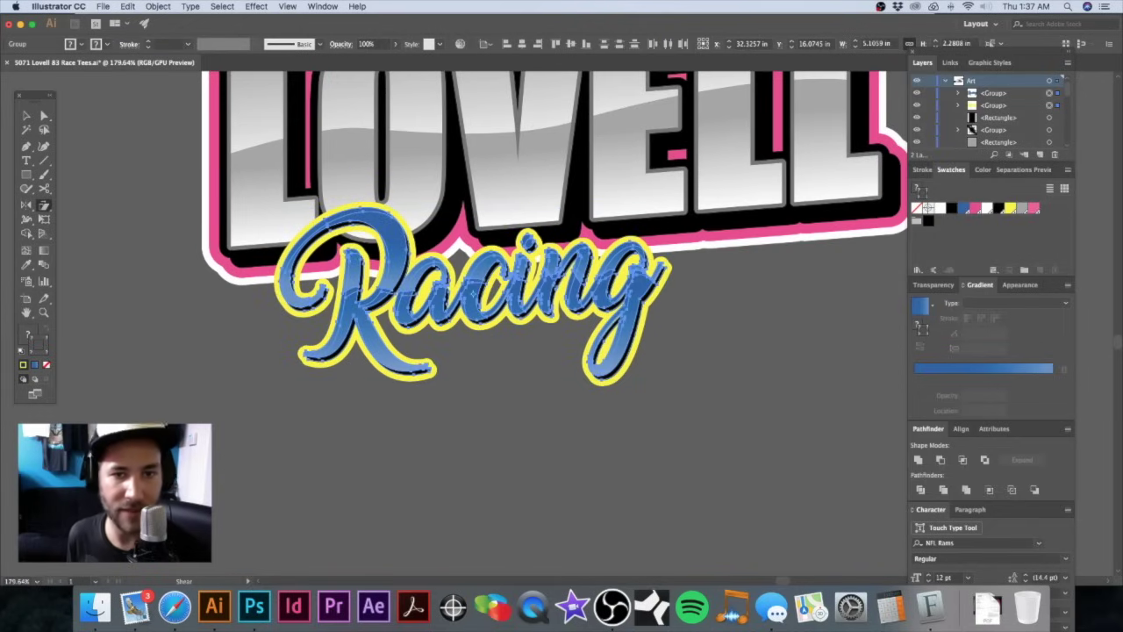
{"action": "left_click_drag", "start_coordinate": [646, 287], "coordinate": [630, 318]}
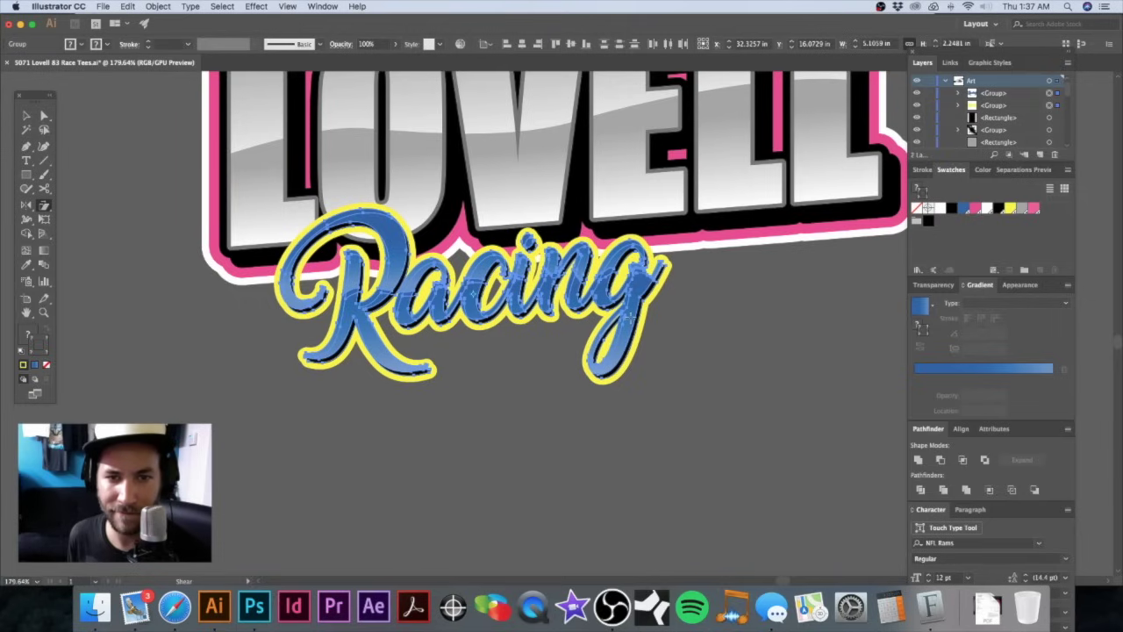
{"action": "left_click_drag", "start_coordinate": [629, 318], "coordinate": [604, 290]}
{"action": "left_click", "coordinate": [623, 304], "text": "alt+super"}
{"action": "left_click", "coordinate": [623, 304], "text": "alt+super"}
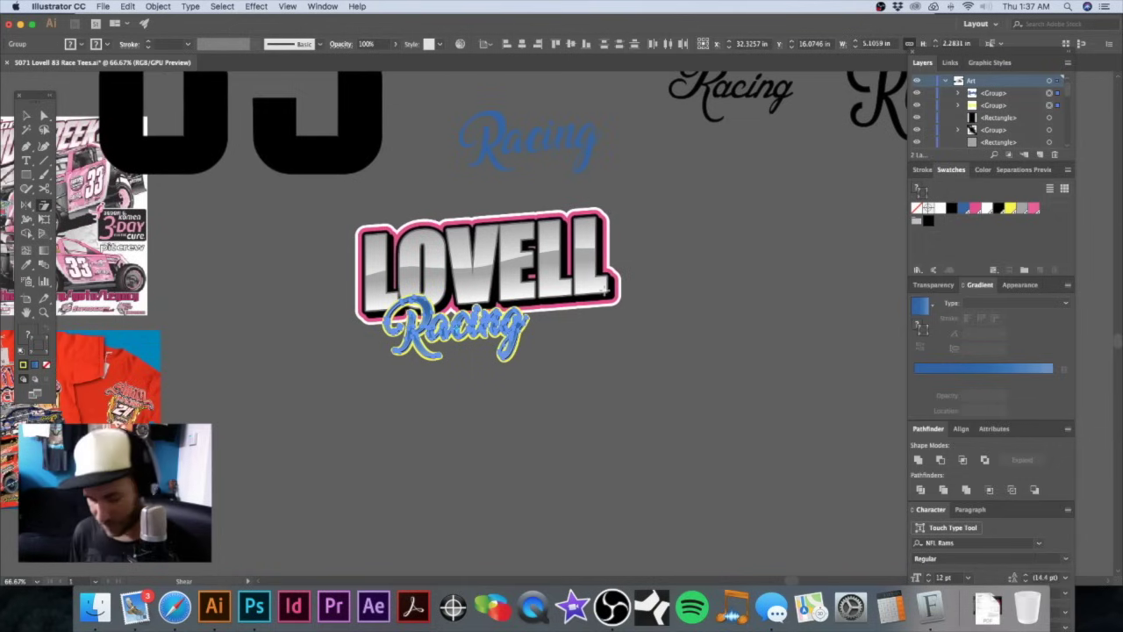
Step: Group the Racing script together with its yellow outline
{"action": "key", "text": "v"}
{"action": "left_click", "coordinate": [582, 381]}
{"action": "left_click", "coordinate": [526, 336]}
{"action": "key", "text": "a"}
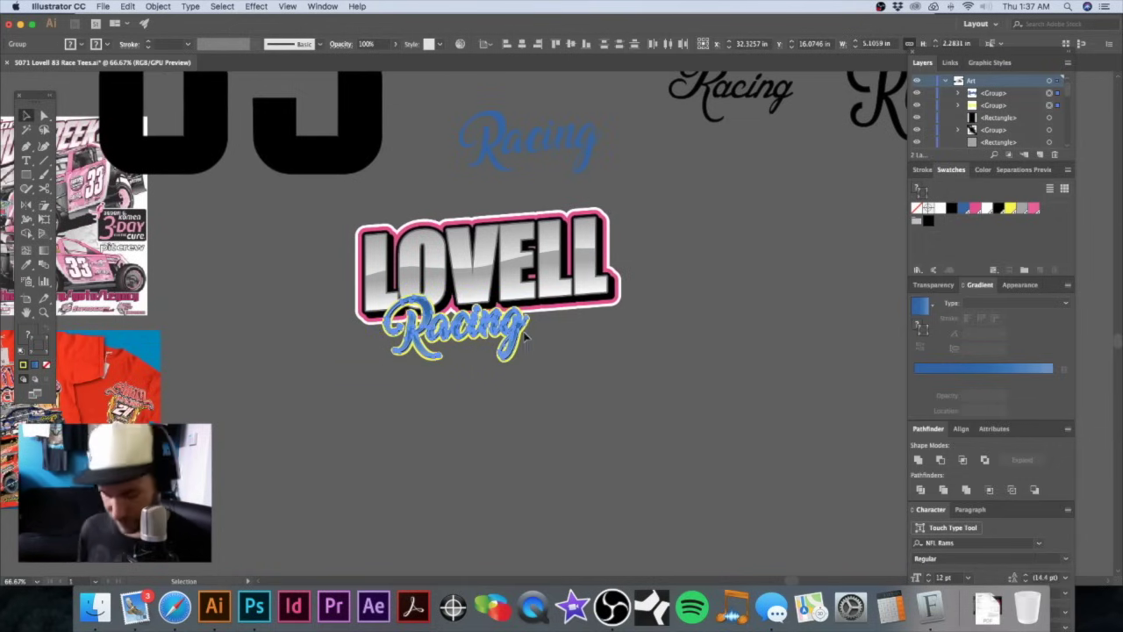
{"action": "key", "text": "super+g"}
Step: Shear the grouped Racing script slightly upward to follow LOVELL's slanted lower edge, and deselect it
{"action": "left_click", "coordinate": [617, 328]}
{"action": "left_click_drag", "start_coordinate": [545, 338], "coordinate": [594, 284]}
{"action": "left_click", "coordinate": [568, 279]}
{"action": "left_click", "coordinate": [606, 278]}
{"action": "scroll", "coordinate": [588, 254], "scroll_direction": "up", "scroll_amount": 3}
{"action": "left_click", "coordinate": [566, 282]}
{"action": "scroll", "coordinate": [526, 298], "scroll_direction": "up", "scroll_amount": 4}
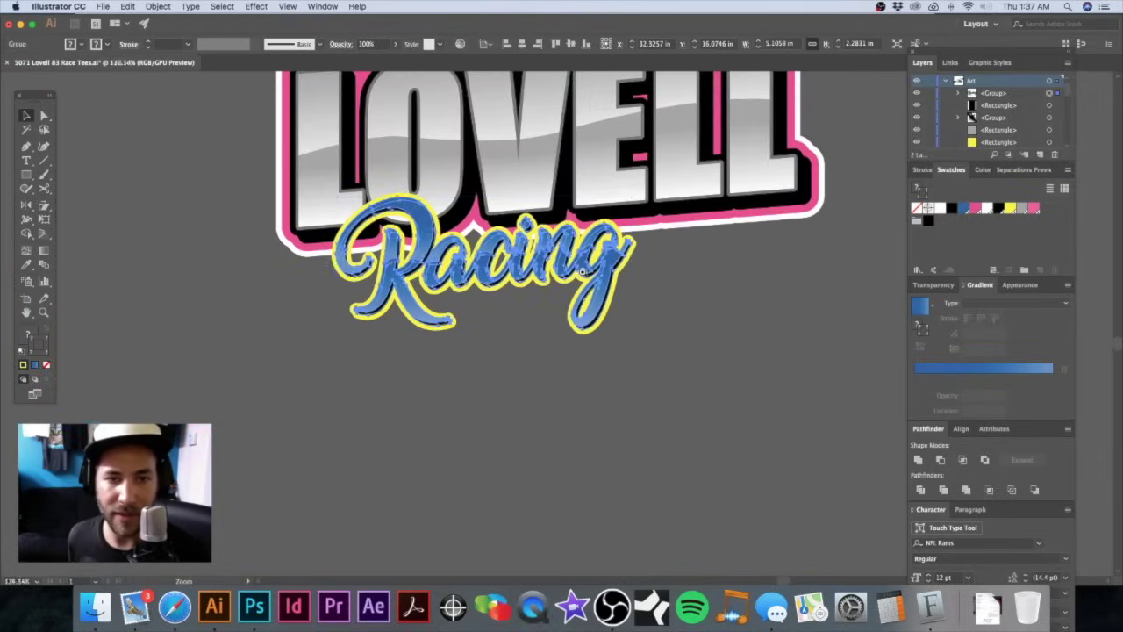
{"action": "left_click", "coordinate": [44, 205]}
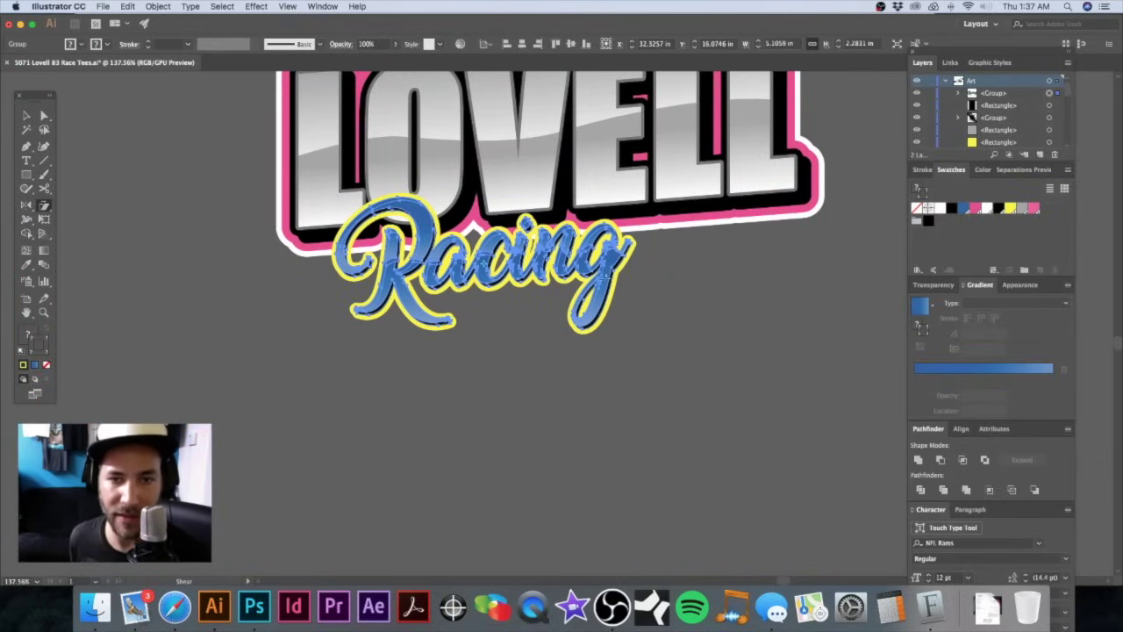
{"action": "left_click_drag", "start_coordinate": [659, 276], "coordinate": [658, 280]}
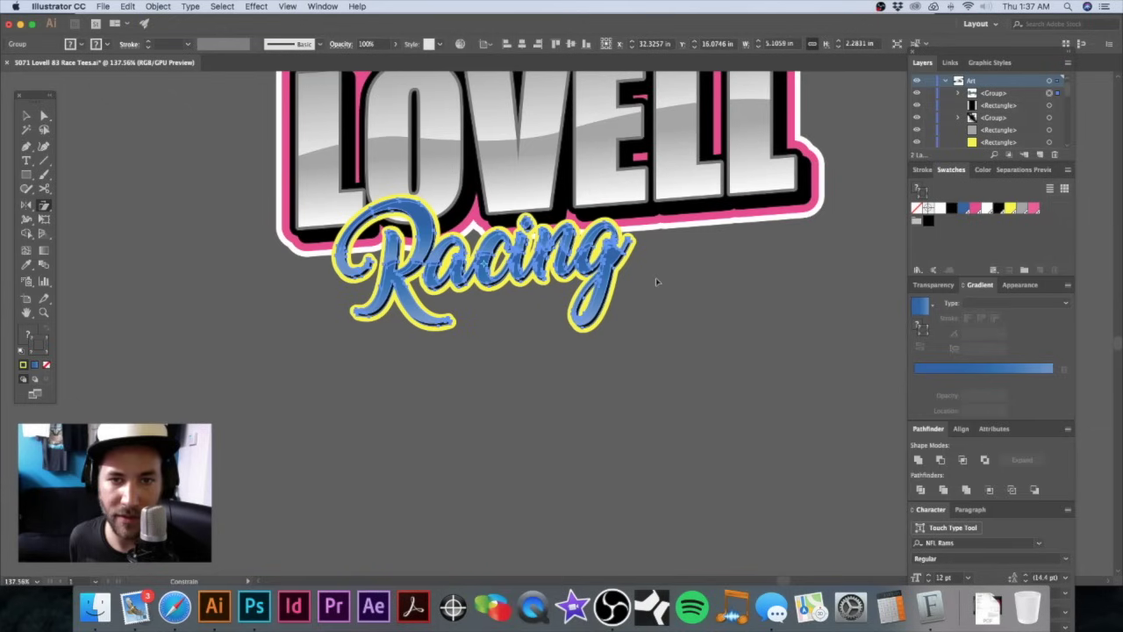
{"action": "key", "text": "v"}
{"action": "left_click", "coordinate": [658, 279]}
{"action": "scroll", "coordinate": [658, 280], "scroll_direction": "down", "scroll_amount": 5}
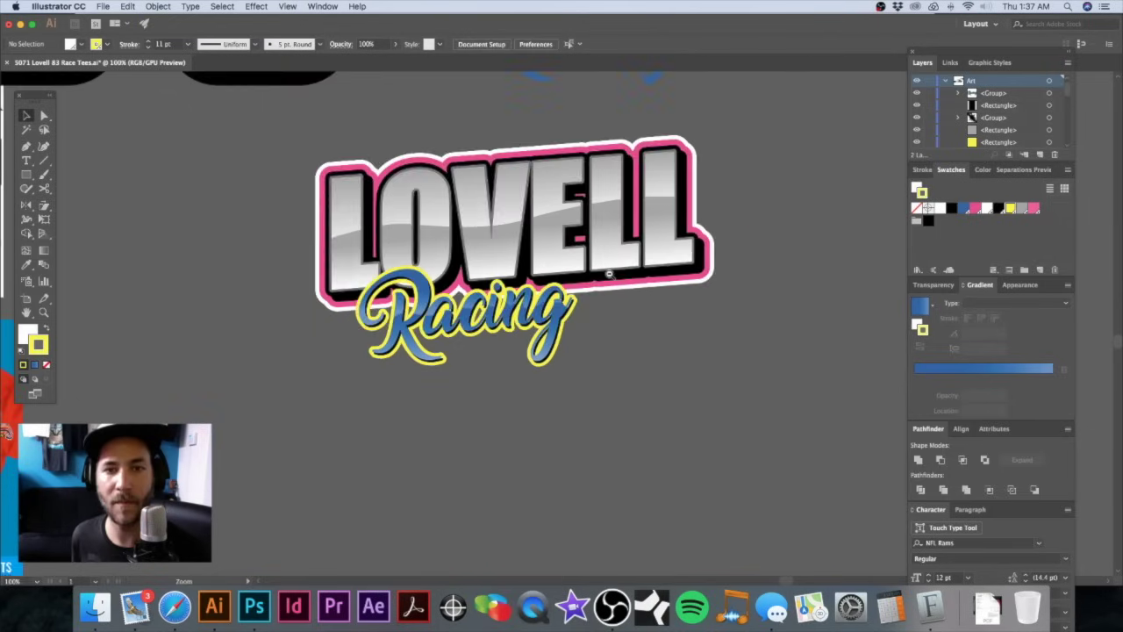
{"action": "scroll", "coordinate": [610, 279], "scroll_direction": "up", "scroll_amount": 2}
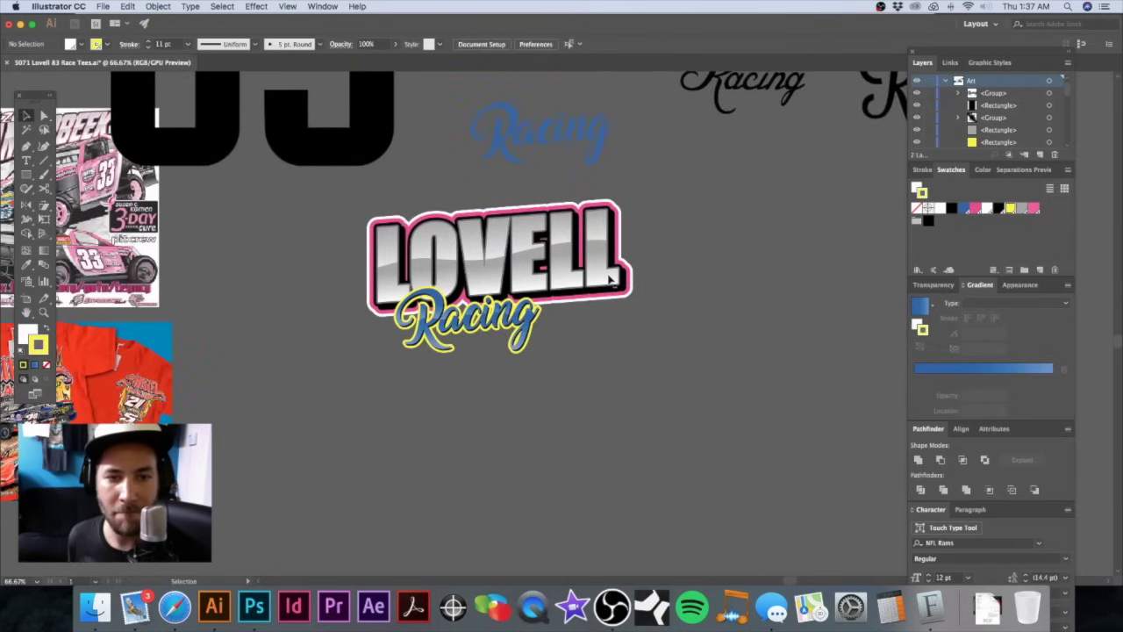
{"action": "scroll", "coordinate": [561, 274], "scroll_direction": "down", "scroll_amount": 2}
{"action": "scroll", "coordinate": [561, 274], "scroll_direction": "left", "scroll_amount": 2}
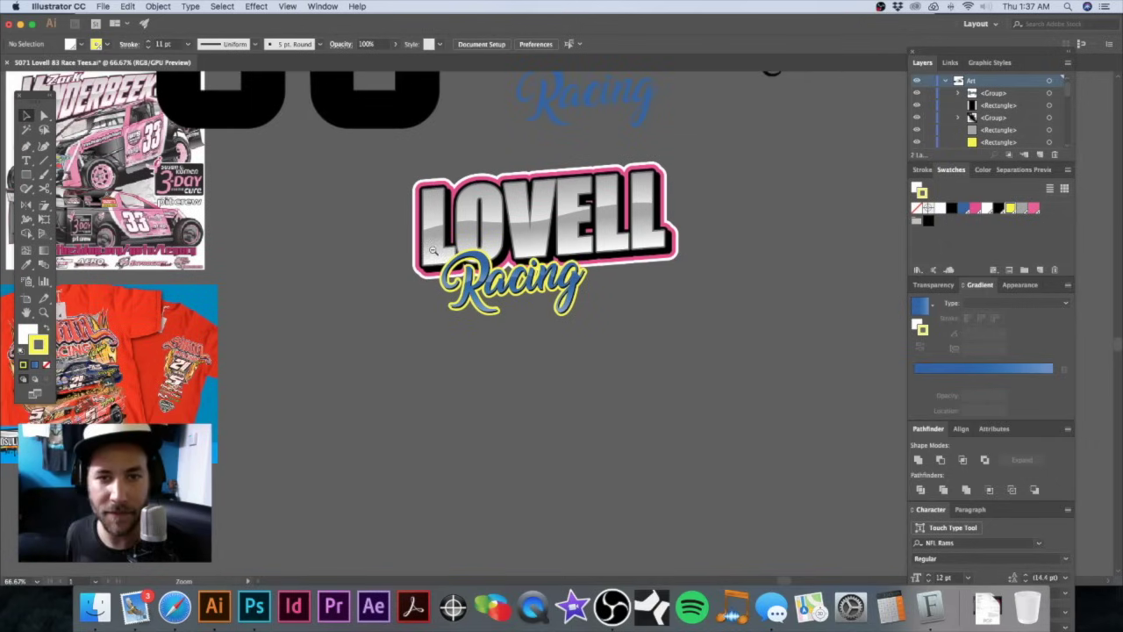
{"action": "scroll", "coordinate": [433, 250], "scroll_direction": "down", "scroll_amount": 3}
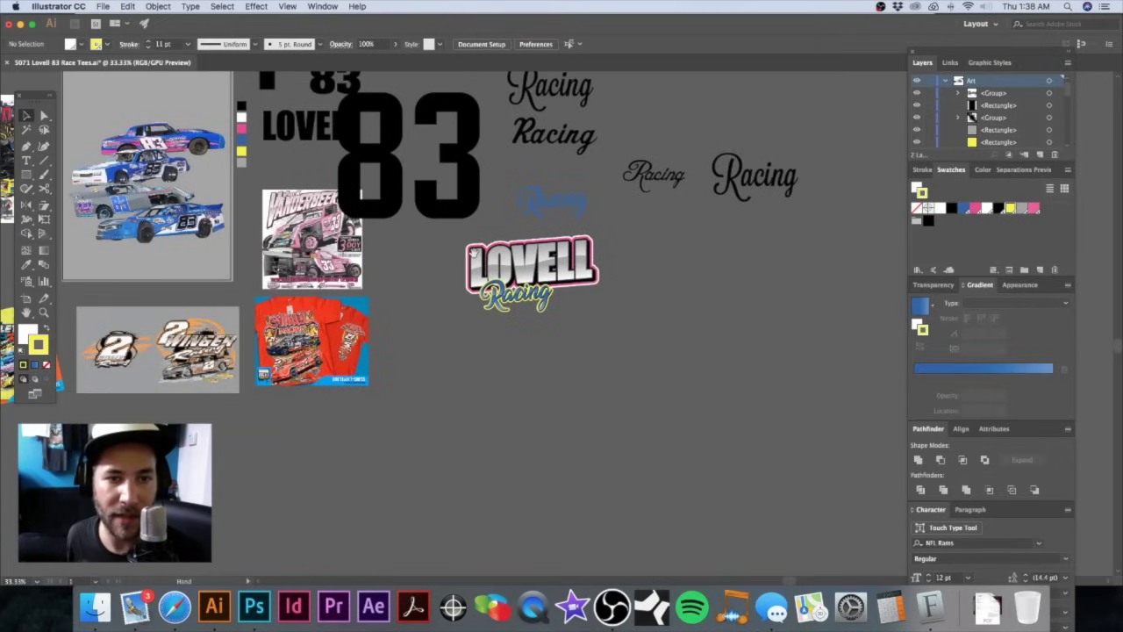
{"action": "scroll", "coordinate": [474, 252], "scroll_direction": "up", "scroll_amount": 3}
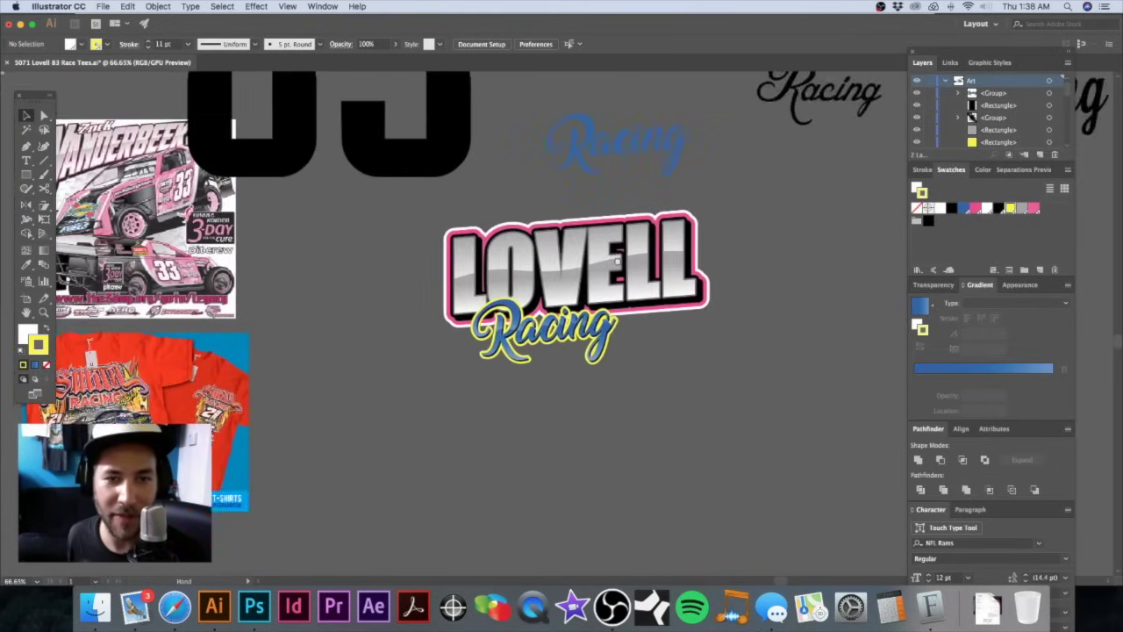
{"action": "left_click_drag", "start_coordinate": [618, 261], "coordinate": [558, 223]}
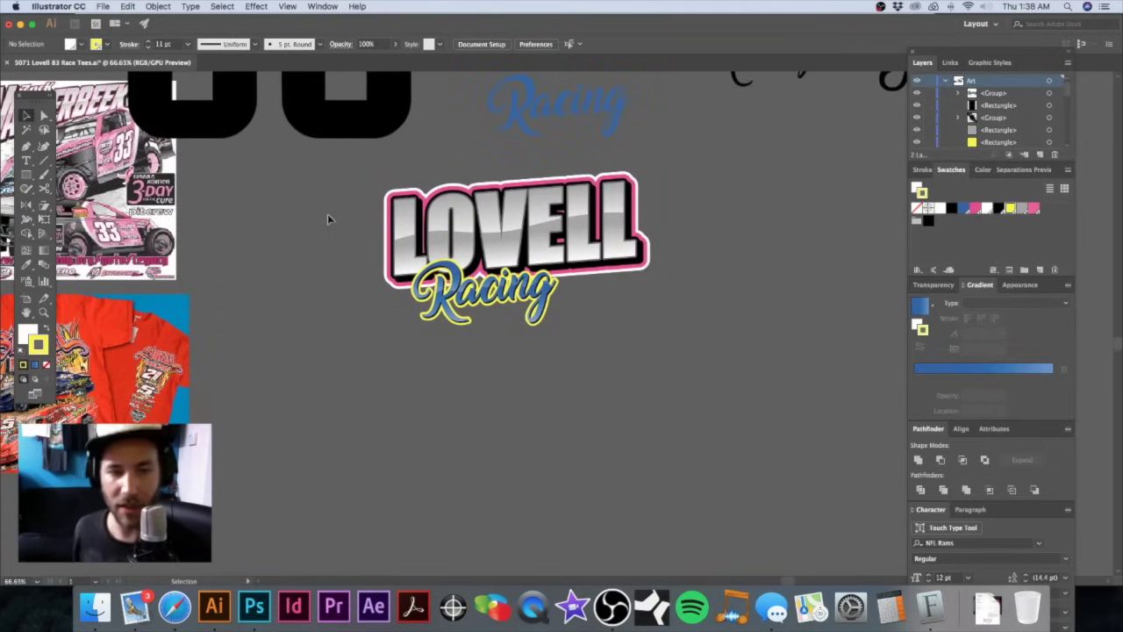
{"action": "left_click", "coordinate": [516, 237]}
{"action": "scroll", "coordinate": [526, 365], "scroll_direction": "down", "scroll_amount": 2}
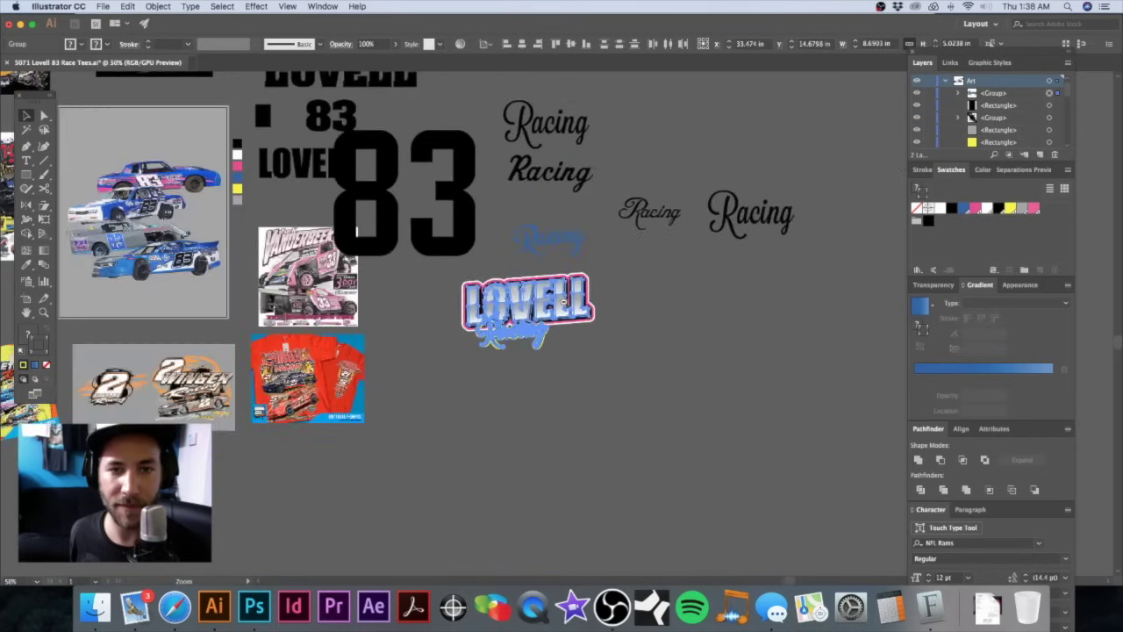
{"action": "scroll", "coordinate": [527, 333], "scroll_direction": "up", "scroll_amount": 2}
{"action": "left_click_drag", "start_coordinate": [545, 306], "coordinate": [694, 259]}
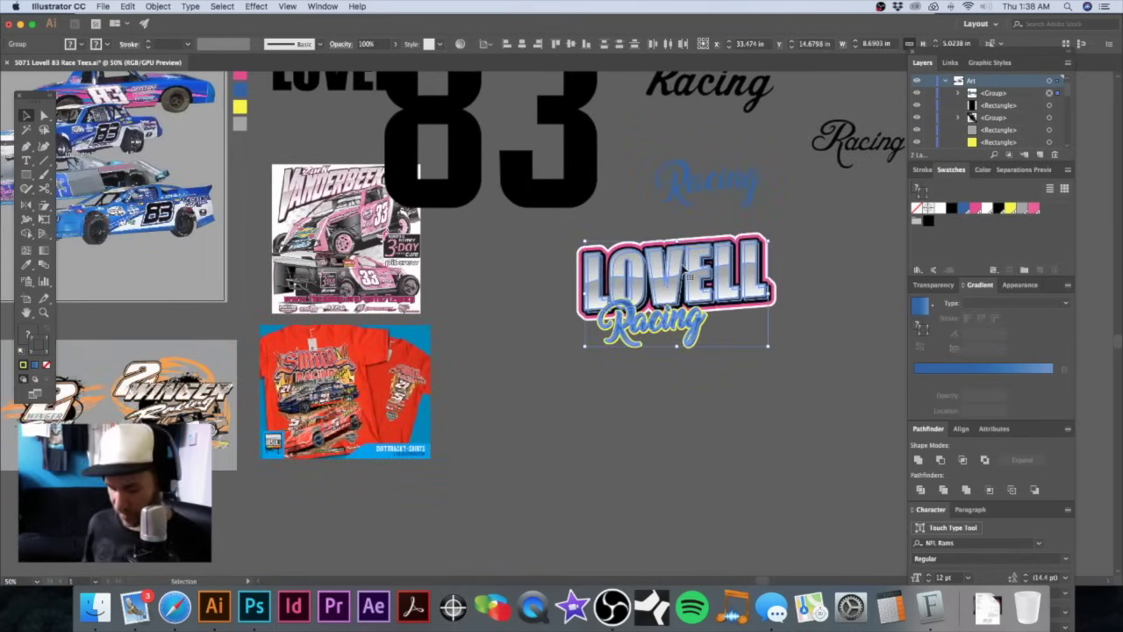
{"action": "left_click", "coordinate": [530, 310]}
{"action": "left_click_drag", "start_coordinate": [639, 322], "coordinate": [690, 235]}
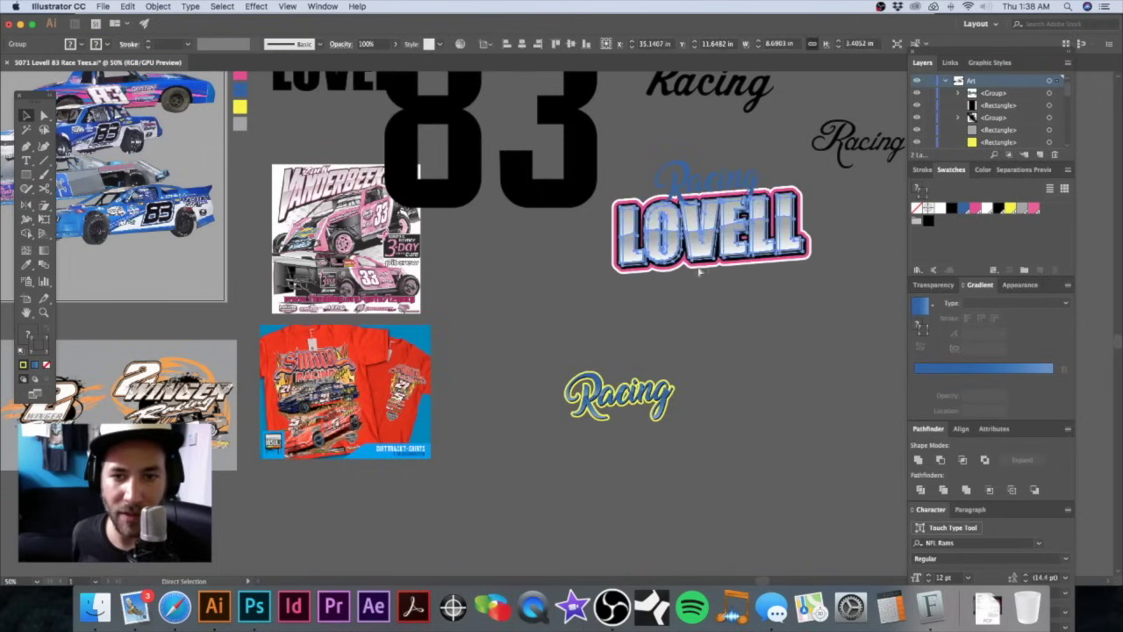
{"action": "key", "text": "super+z"}
{"action": "key", "text": "super+z"}
{"action": "left_click", "coordinate": [798, 258]}
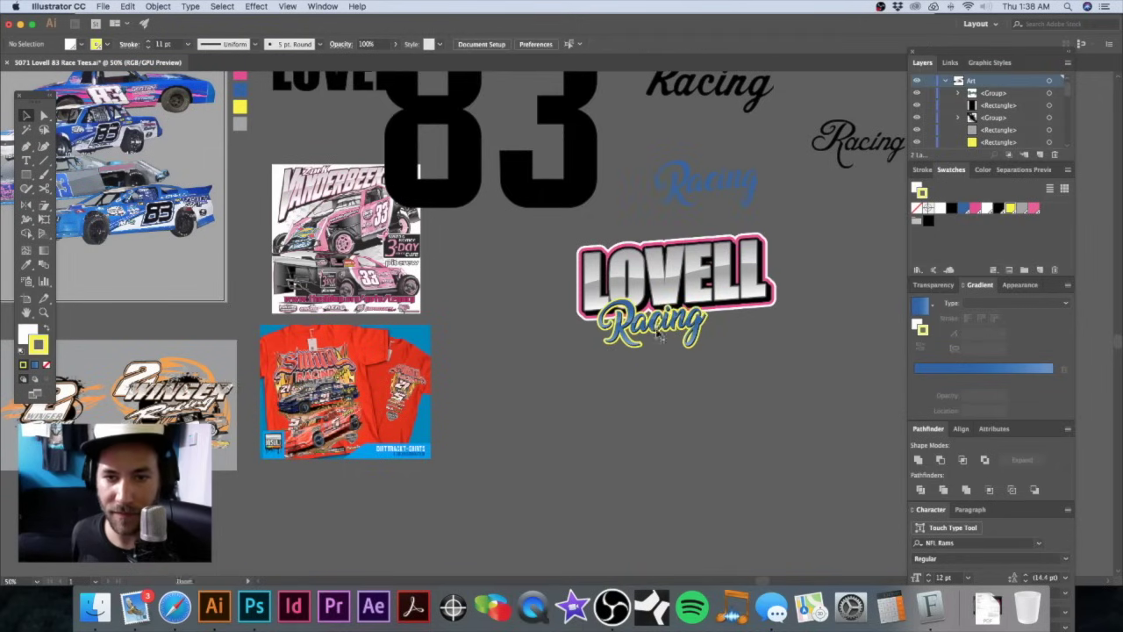
Step: Move the grouped Racing script about 0.3 in to the left along LOVELL's lower edge
{"action": "scroll", "coordinate": [619, 322], "scroll_direction": "up", "scroll_amount": 5}
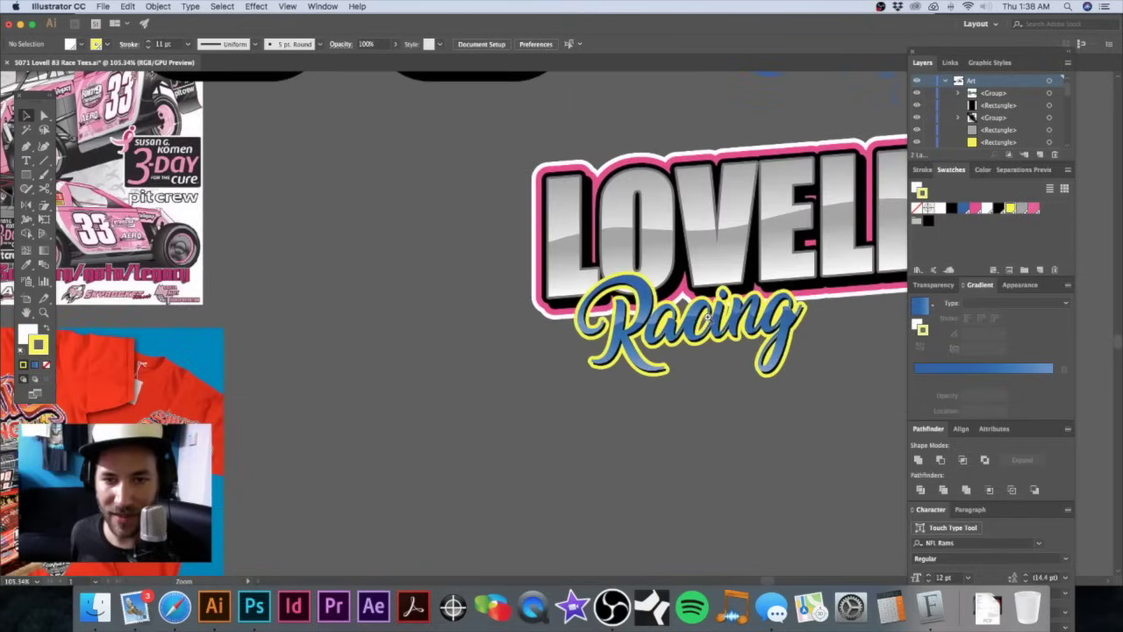
{"action": "left_click_drag", "start_coordinate": [693, 326], "coordinate": [682, 332]}
{"action": "left_click", "coordinate": [702, 420]}
Step: Shear the Racing script vertically to a height of about 2.2 in so its slope matches LOVELL, and deselect it
{"action": "left_click", "coordinate": [716, 337]}
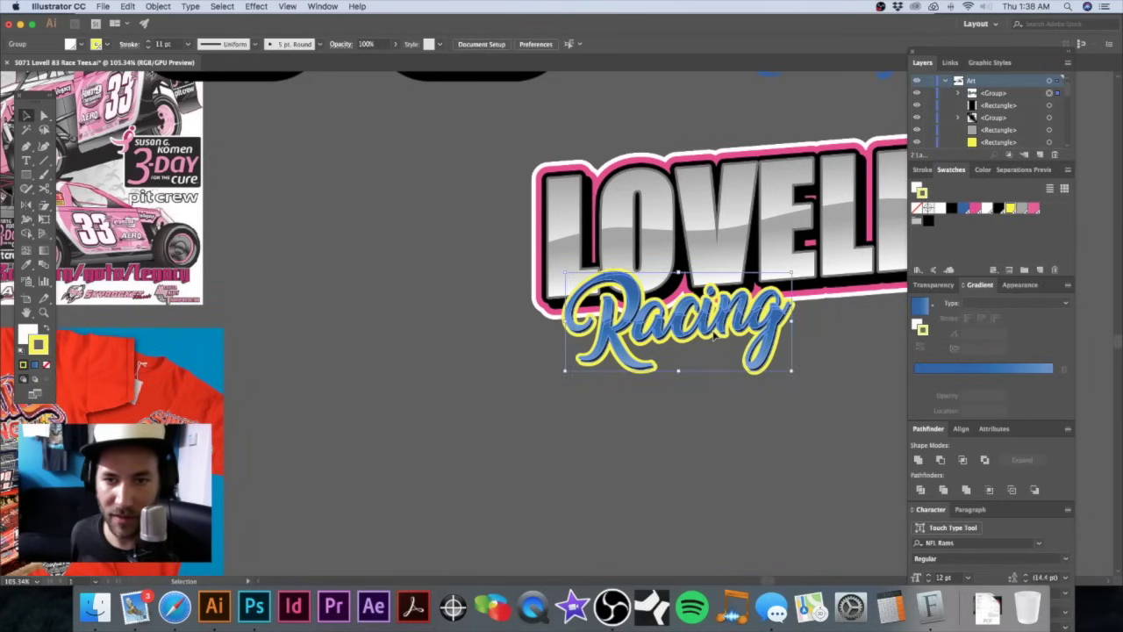
{"action": "left_click", "coordinate": [44, 205]}
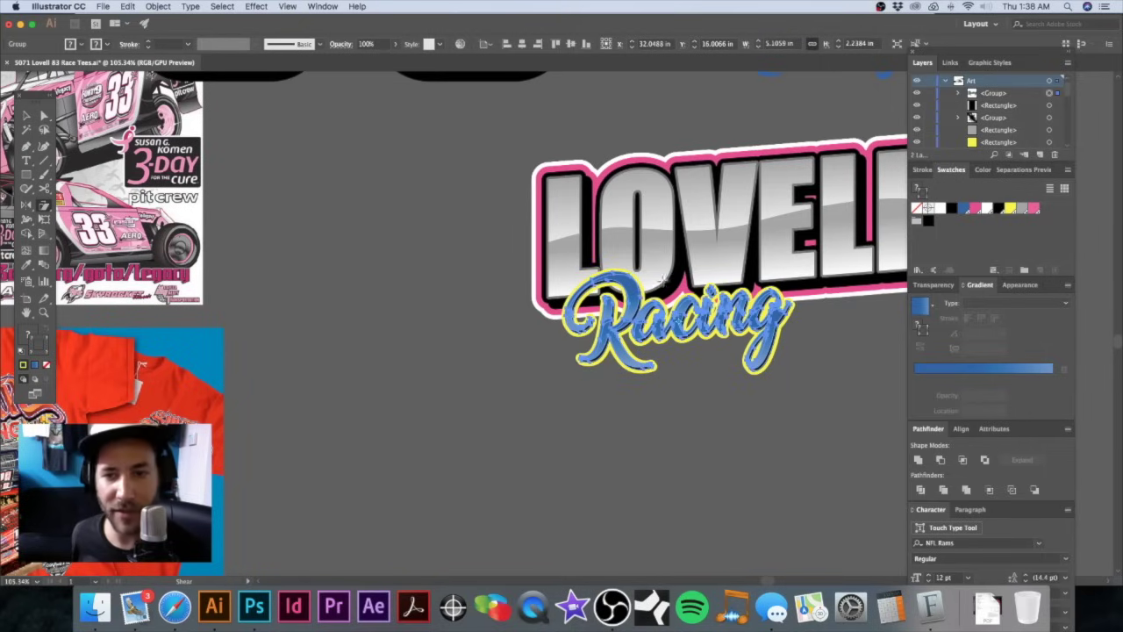
{"action": "left_click_drag", "start_coordinate": [771, 349], "coordinate": [768, 343]}
{"action": "key", "text": "v"}
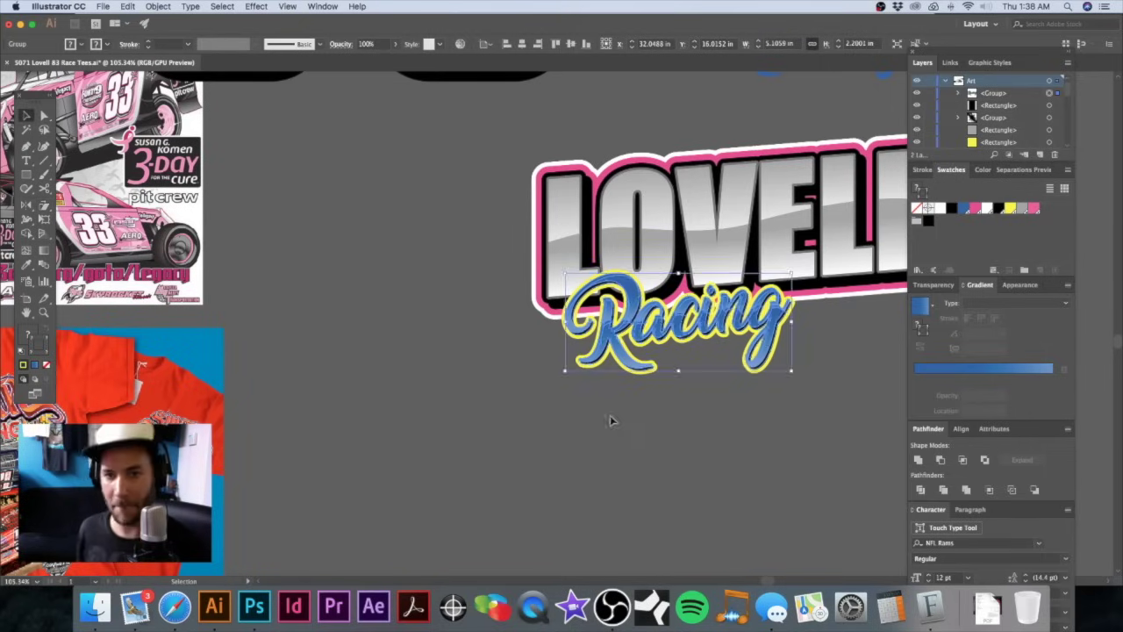
{"action": "left_click", "coordinate": [612, 421]}
Step: Move the complete LOVELL Racing lettering onto the artboard, over the upper part of the race car stack
{"action": "left_click", "coordinate": [658, 338], "text": "alt+super"}
{"action": "left_click", "coordinate": [658, 337], "text": "alt+super"}
{"action": "left_click", "coordinate": [659, 335], "text": "alt+super"}
{"action": "left_click", "coordinate": [545, 323], "text": "alt+super"}
{"action": "left_click", "coordinate": [545, 323], "text": "alt+super"}
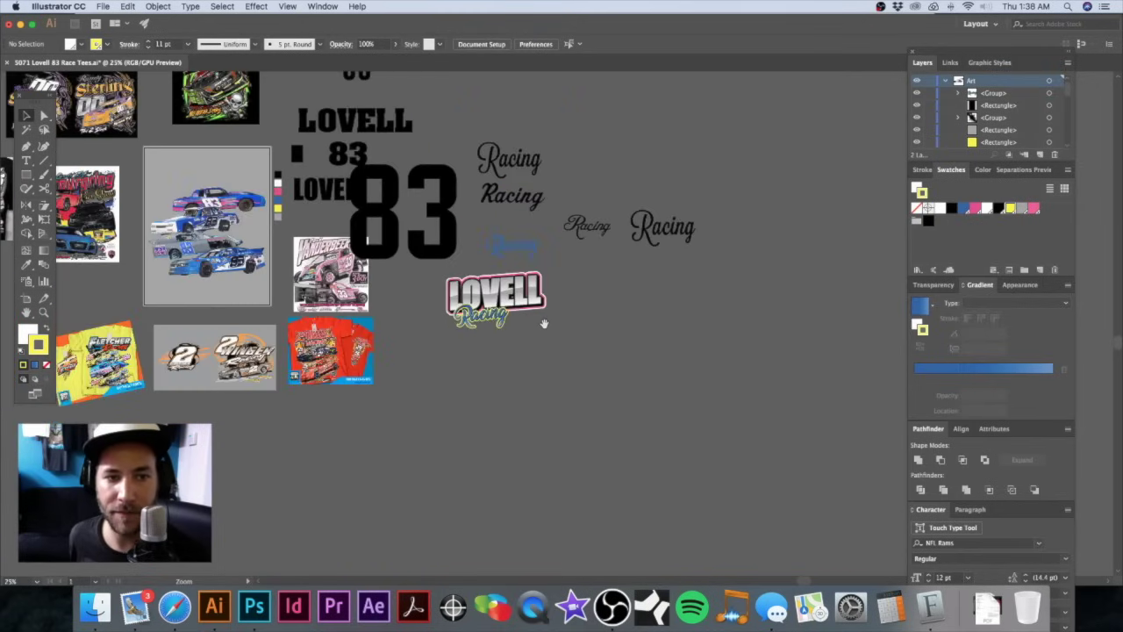
{"action": "scroll", "coordinate": [545, 324], "scroll_direction": "left", "scroll_amount": 2}
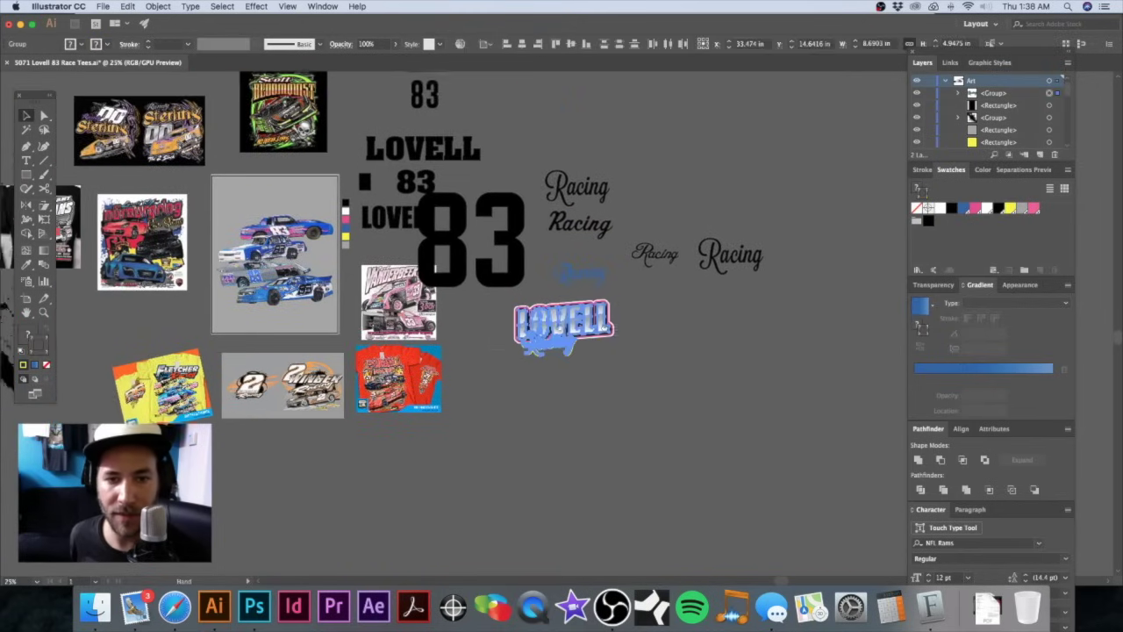
{"action": "scroll", "coordinate": [605, 363], "scroll_direction": "left", "scroll_amount": 3}
{"action": "left_click_drag", "start_coordinate": [658, 343], "coordinate": [386, 242]}
Step: Enlarge the LOVELL Racing lettering to about 10.16 in wide and centre it across the upper artboard
{"action": "scroll", "coordinate": [385, 241], "scroll_direction": "up", "scroll_amount": 3}
{"action": "scroll", "coordinate": [386, 241], "scroll_direction": "up", "scroll_amount": 2}
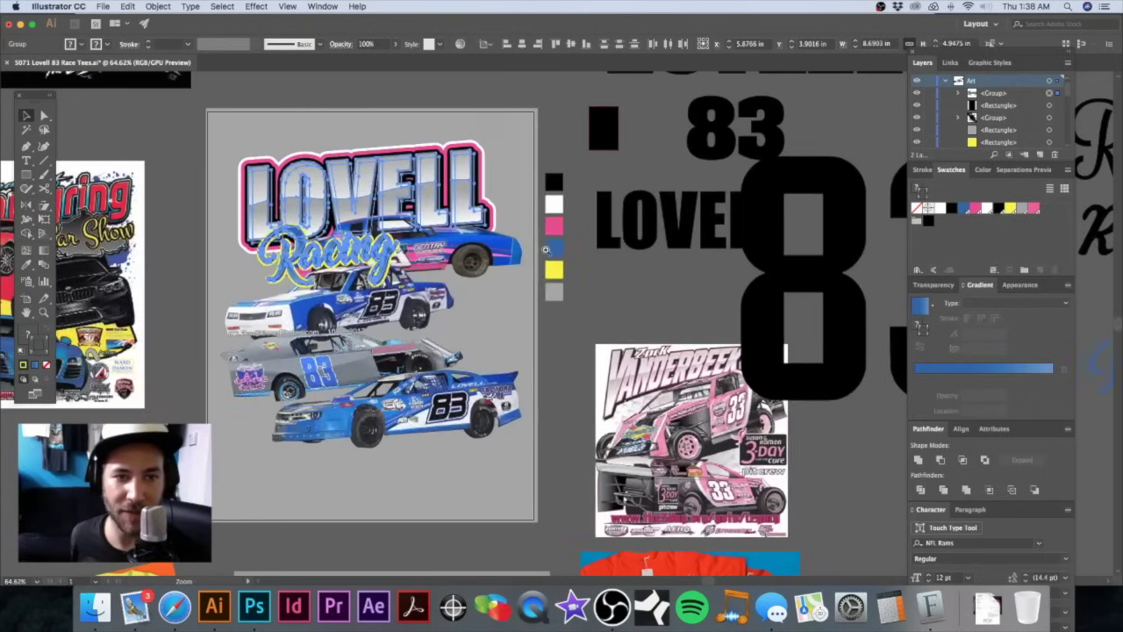
{"action": "mouse_move", "coordinate": [488, 149]}
{"action": "left_mouse_down"}
{"action": "mouse_move", "coordinate": [514, 133]}
{"action": "mouse_move", "coordinate": [505, 139]}
{"action": "left_mouse_up"}
{"action": "left_click_drag", "start_coordinate": [483, 177], "coordinate": [514, 138]}
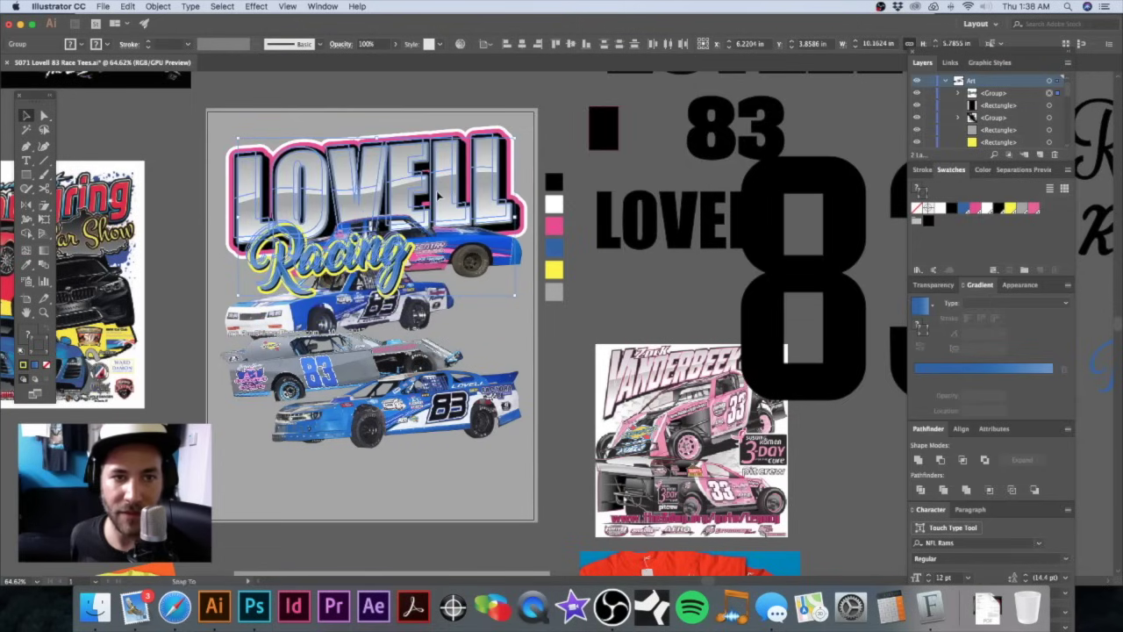
{"action": "left_click_drag", "start_coordinate": [438, 195], "coordinate": [441, 197]}
{"action": "left_click", "coordinate": [548, 137]}
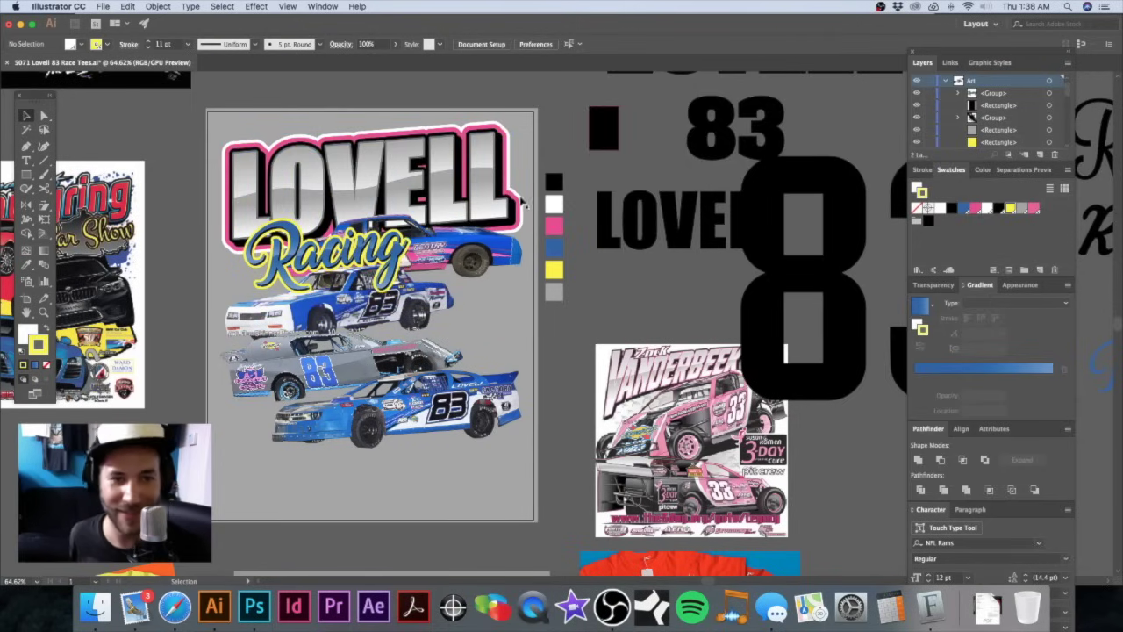
Step: Shift the lower three race cars to the right and lower the front blue car to space out the stack
{"action": "scroll", "coordinate": [523, 202], "scroll_direction": "down", "scroll_amount": 3}
{"action": "scroll", "coordinate": [523, 202], "scroll_direction": "left", "scroll_amount": 3}
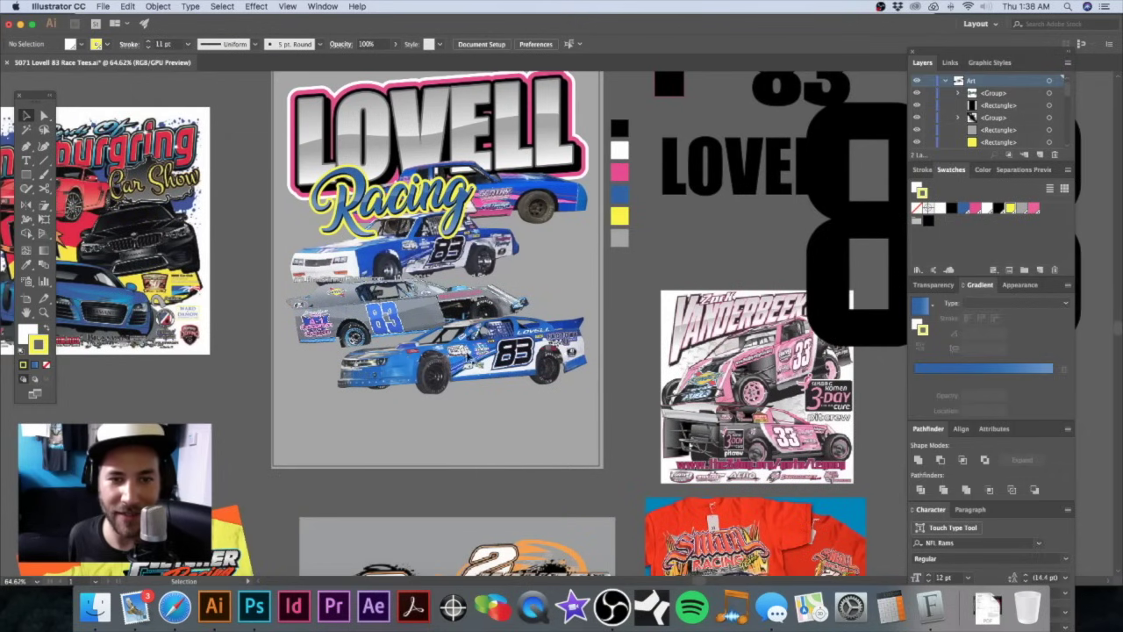
{"action": "left_click_drag", "start_coordinate": [434, 376], "coordinate": [329, 256]}
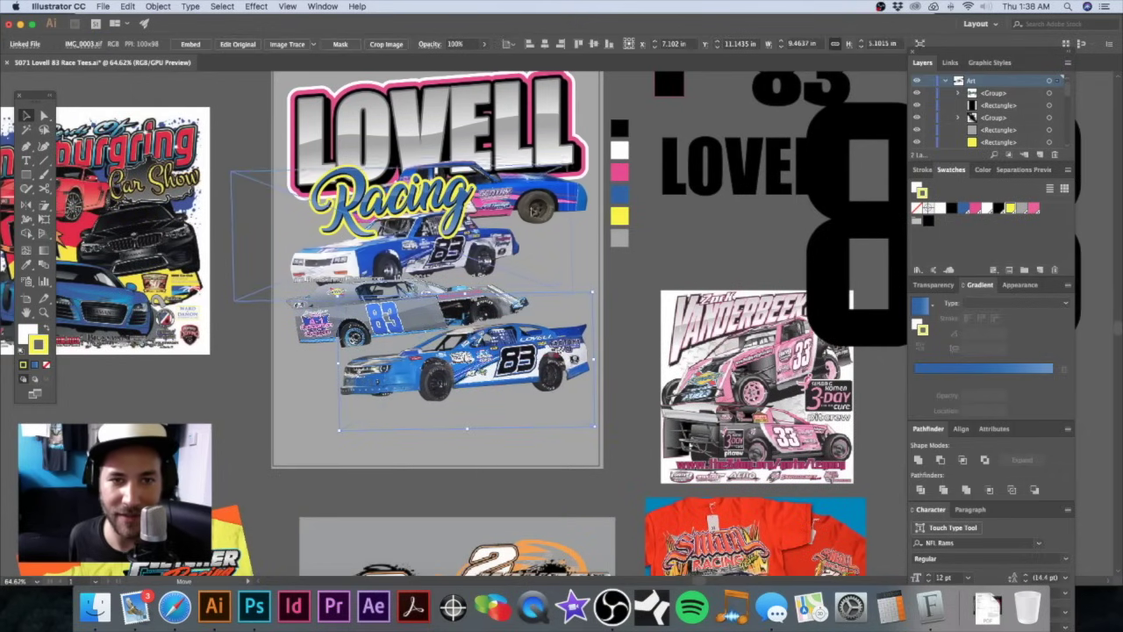
{"action": "left_click_drag", "start_coordinate": [534, 211], "coordinate": [544, 215]}
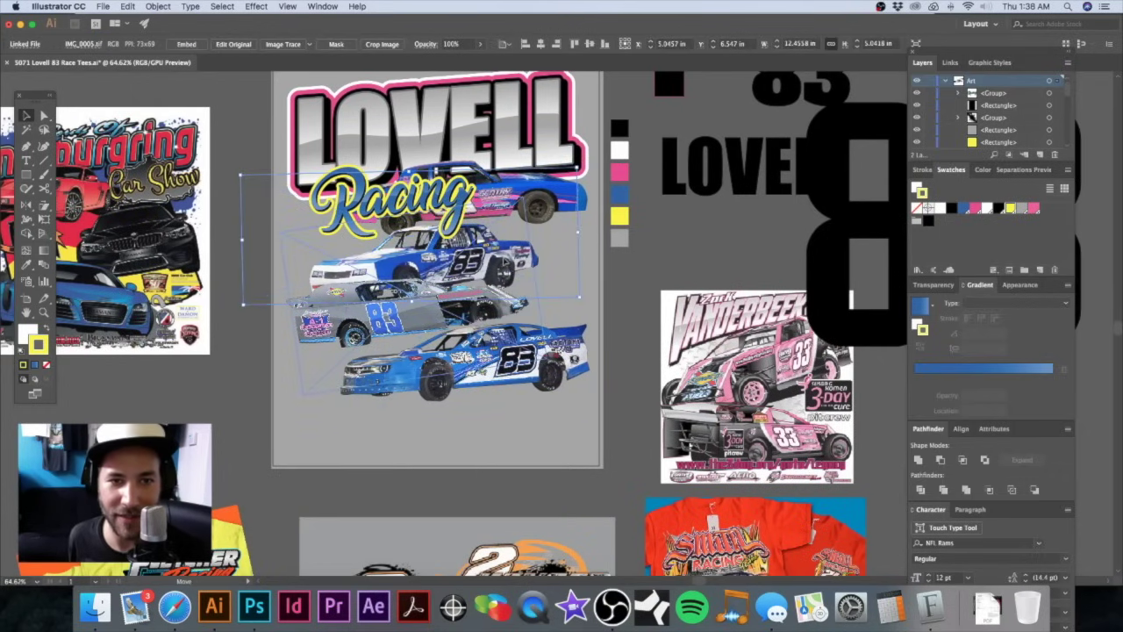
{"action": "left_click_drag", "start_coordinate": [412, 311], "coordinate": [417, 316]}
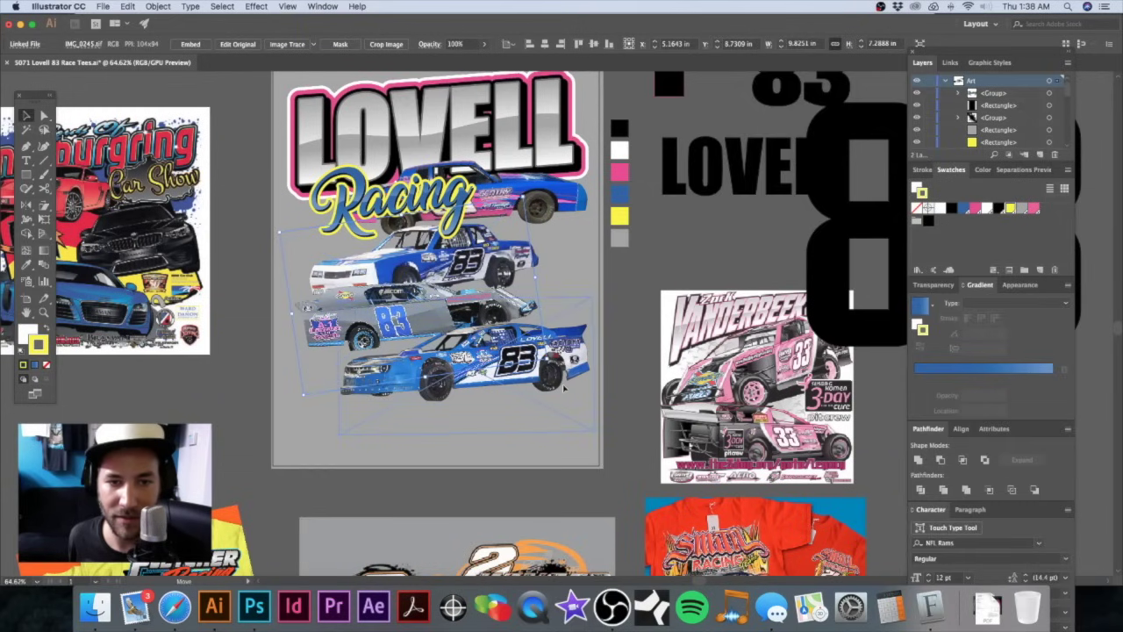
{"action": "left_click_drag", "start_coordinate": [437, 370], "coordinate": [441, 391]}
Step: Reposition the blue-and-white second car further left, and move the pink-and-blue top car right and down beneath LOVELL
{"action": "left_click_drag", "start_coordinate": [529, 217], "coordinate": [544, 223]}
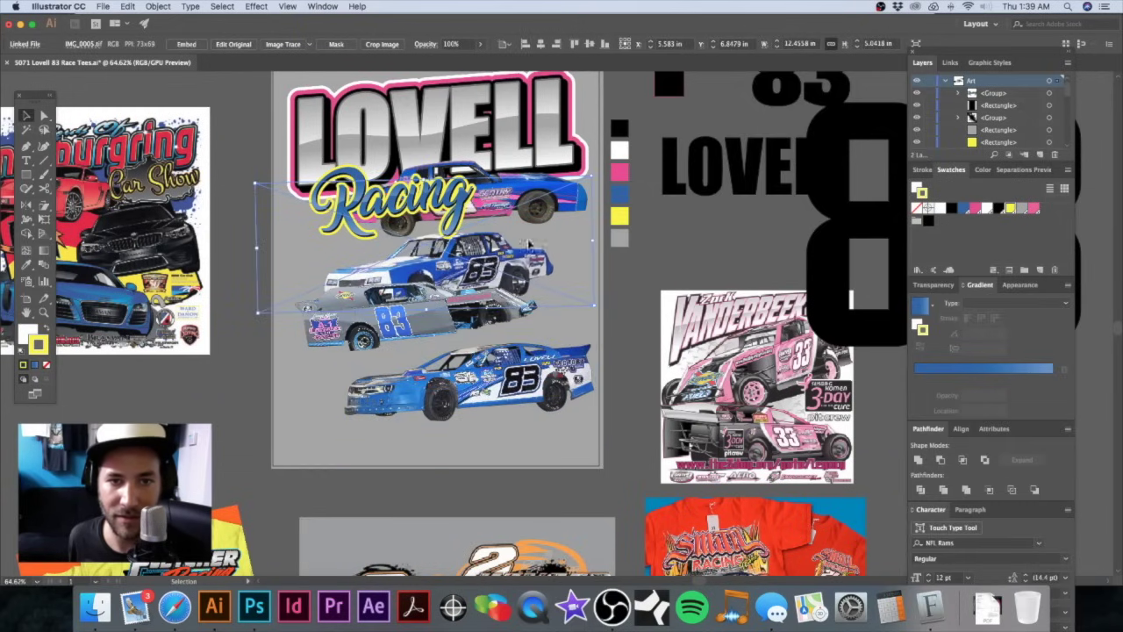
{"action": "left_click_drag", "start_coordinate": [494, 267], "coordinate": [465, 261]}
{"action": "key", "text": "super+z"}
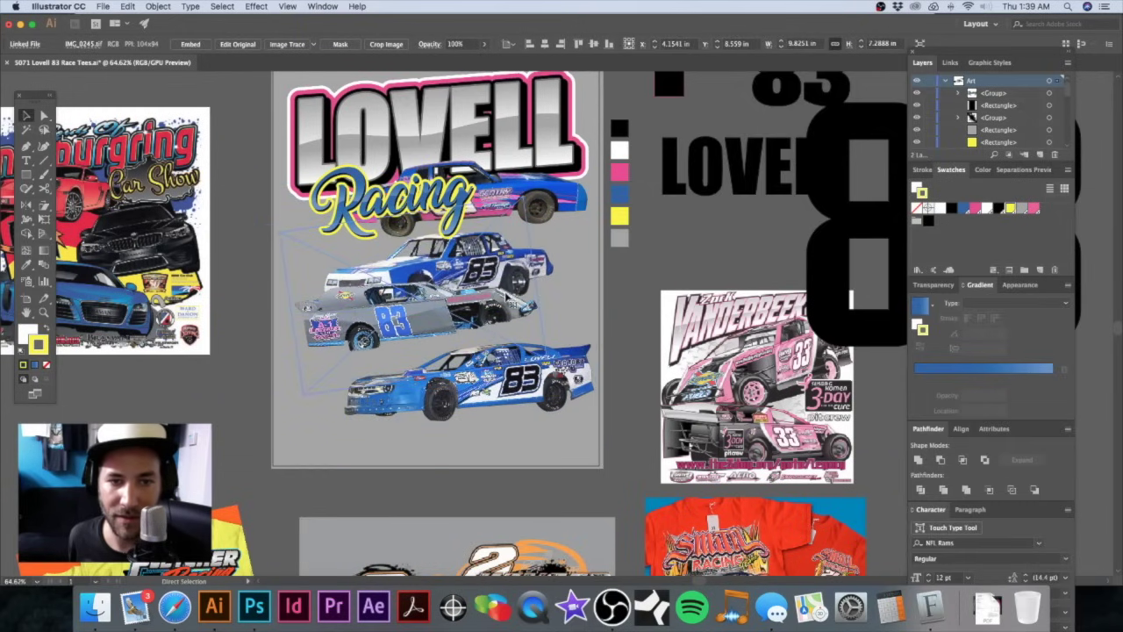
{"action": "left_click", "coordinate": [545, 270]}
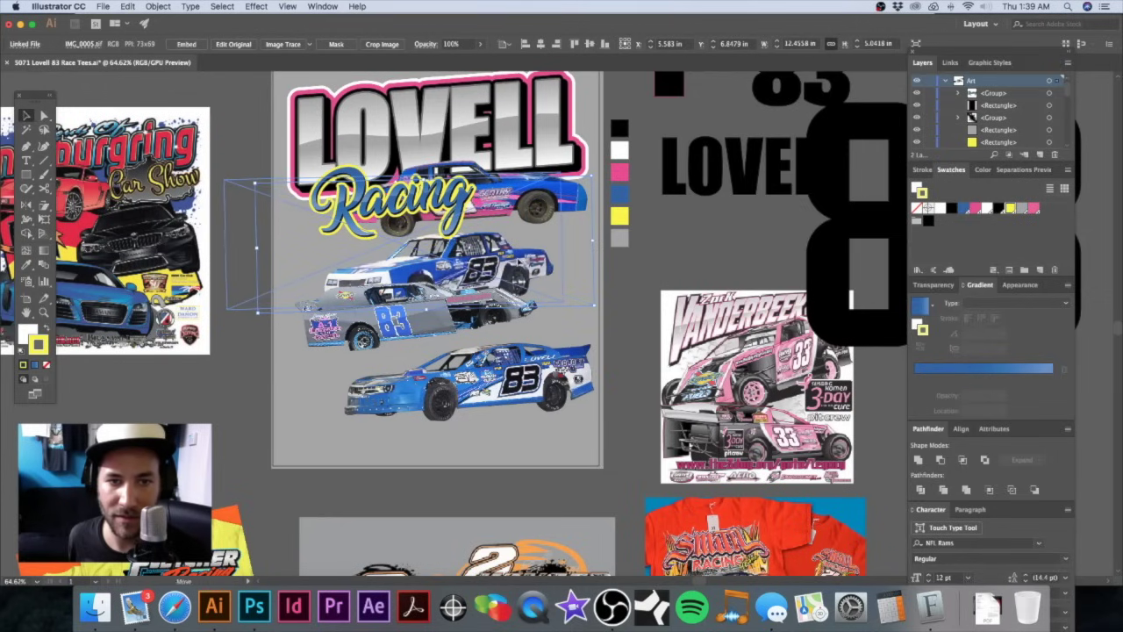
{"action": "left_click_drag", "start_coordinate": [544, 268], "coordinate": [514, 265]}
{"action": "left_click", "coordinate": [561, 211]}
{"action": "left_click_drag", "start_coordinate": [560, 204], "coordinate": [581, 222]}
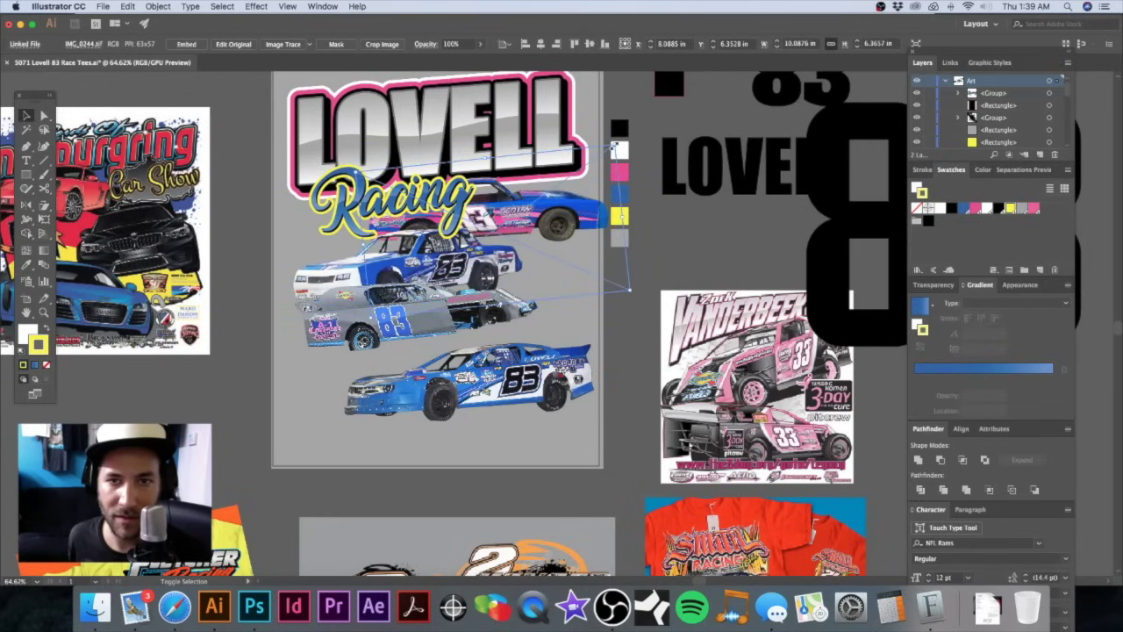
{"action": "left_click", "coordinate": [490, 133]}
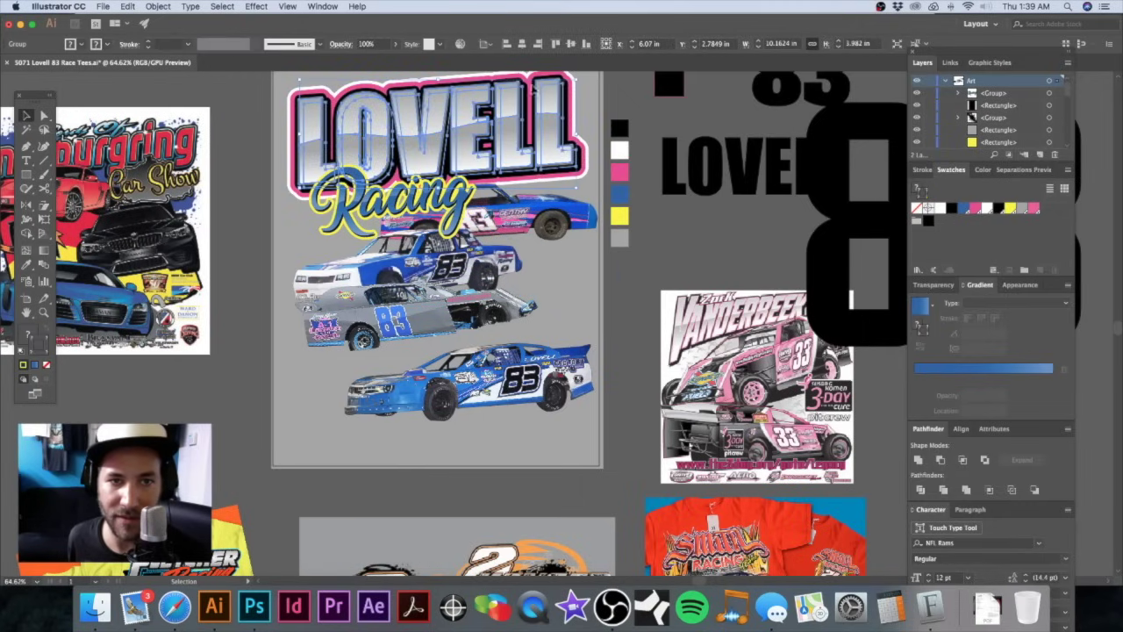
Step: Scale the Racing script down to about 4.7 in wide, keeping it at the left end of the LOVELL lettering
{"action": "left_click_drag", "start_coordinate": [576, 79], "coordinate": [561, 92]}
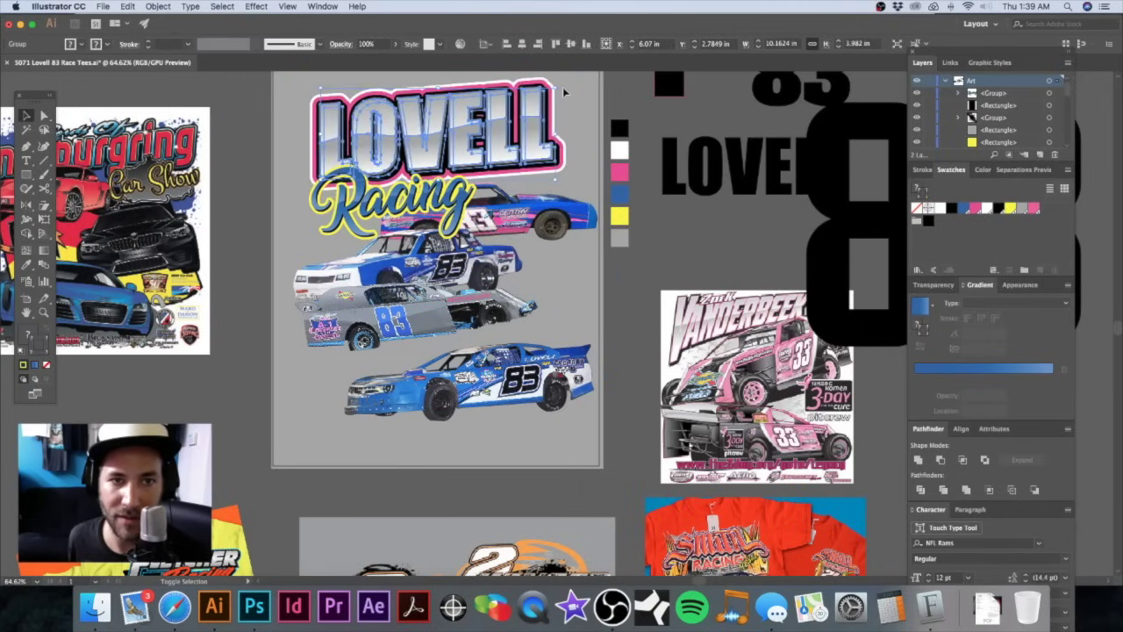
{"action": "key", "text": "super+z"}
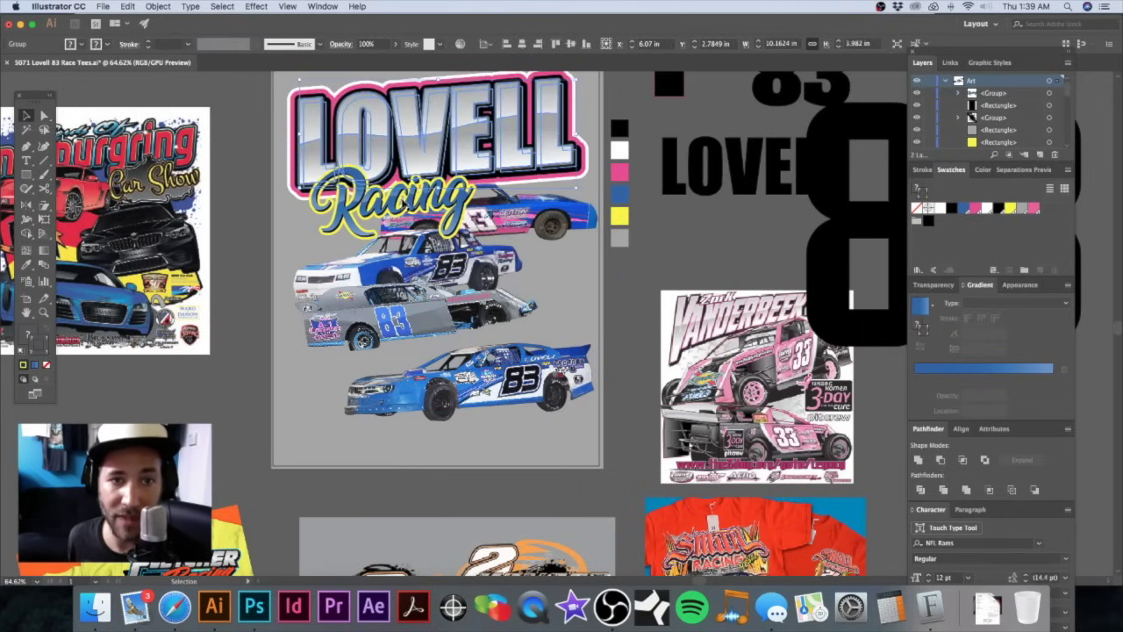
{"action": "left_click", "coordinate": [412, 204]}
{"action": "left_click_drag", "start_coordinate": [474, 237], "coordinate": [439, 221]}
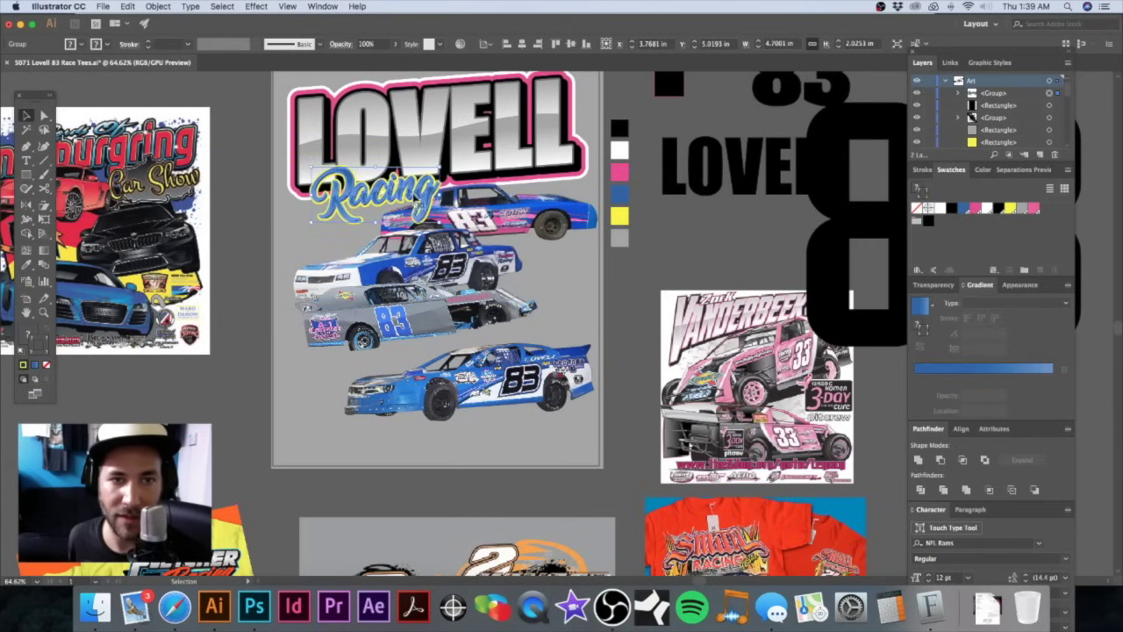
{"action": "left_click", "coordinate": [237, 145]}
Step: Reposition the Racing script over the lower-left edge of LOVELL, centred at about X 3.22 in, Y 5.14 in
{"action": "left_click_drag", "start_coordinate": [374, 193], "coordinate": [356, 226]}
{"action": "left_click_drag", "start_coordinate": [355, 227], "coordinate": [503, 228]}
{"action": "left_click_drag", "start_coordinate": [435, 235], "coordinate": [402, 245]}
{"action": "left_click_drag", "start_coordinate": [478, 197], "coordinate": [489, 289]}
{"action": "key", "text": "super+minus"}
{"action": "key", "text": "super+minus"}
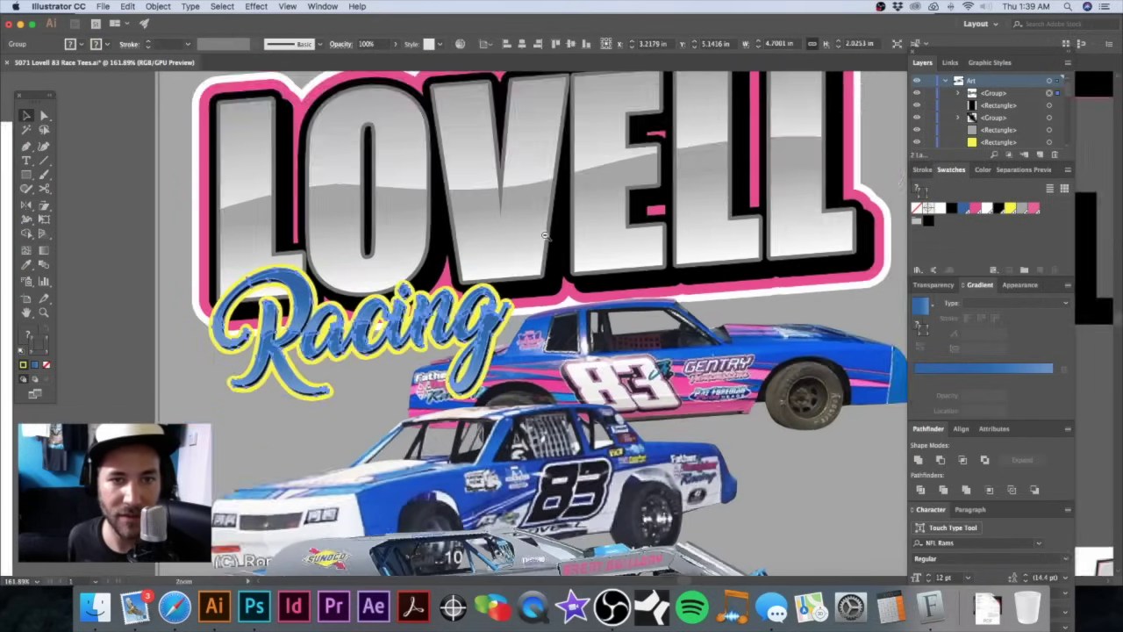
{"action": "left_click_drag", "start_coordinate": [557, 258], "coordinate": [559, 224]}
{"action": "left_click", "coordinate": [512, 132]}
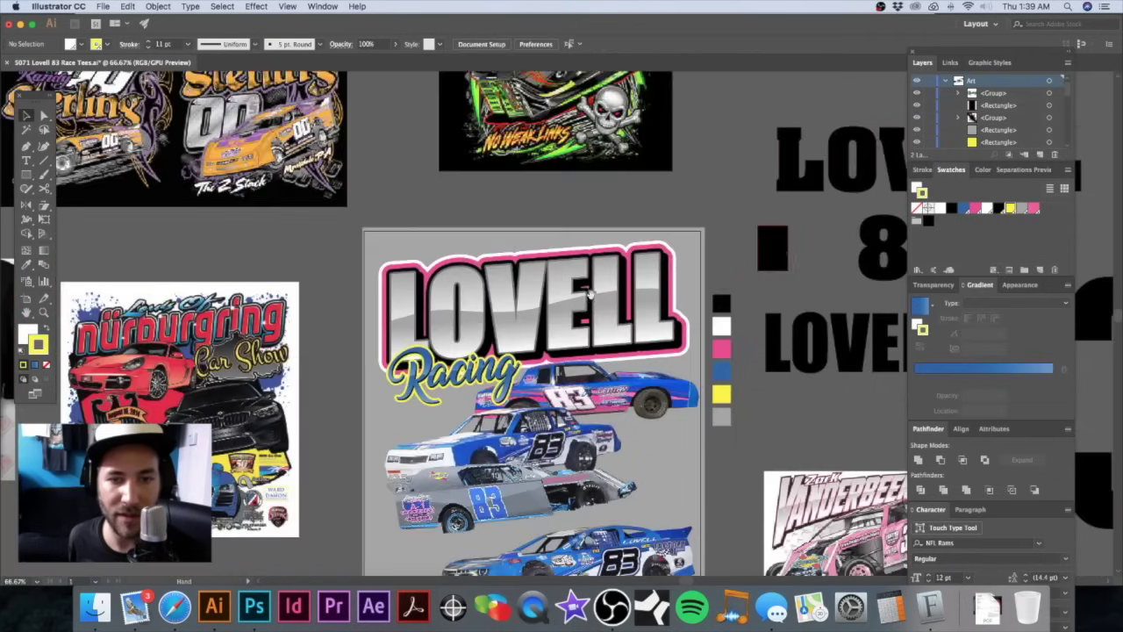
Step: Raise the pink-and-blue top car closer to LOVELL and shift it and the Racing script slightly left
{"action": "key", "text": "super+minus"}
{"action": "scroll", "coordinate": [530, 351], "scroll_direction": "down", "scroll_amount": 3}
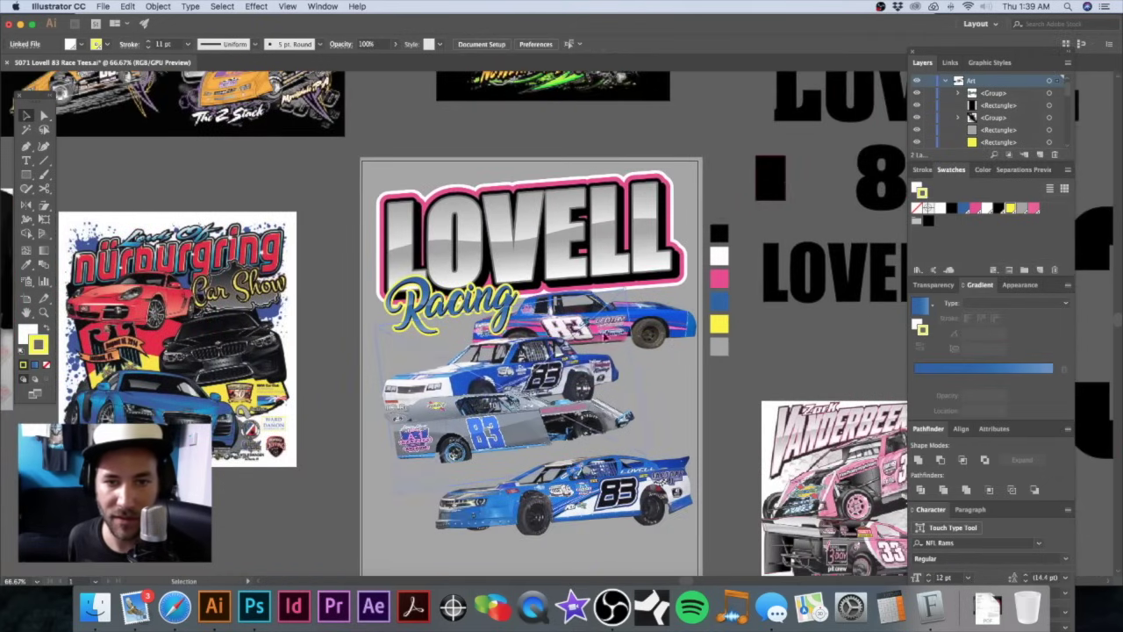
{"action": "left_click", "coordinate": [579, 333]}
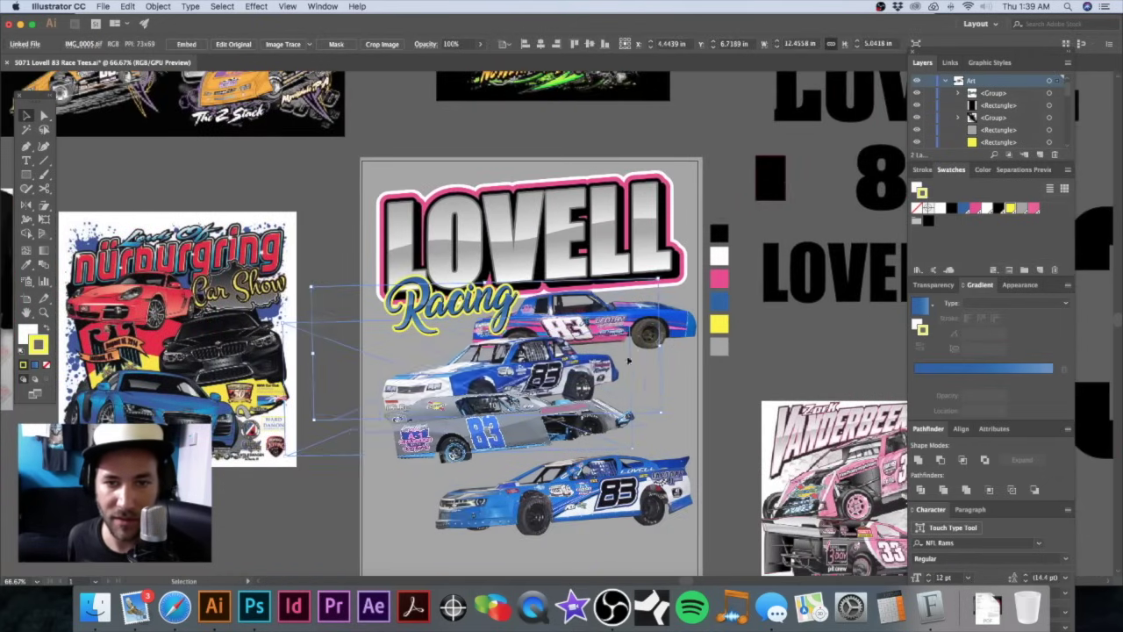
{"action": "left_click", "coordinate": [684, 325]}
{"action": "left_click_drag", "start_coordinate": [684, 325], "coordinate": [688, 310]}
{"action": "left_click_drag", "start_coordinate": [424, 318], "coordinate": [409, 318]}
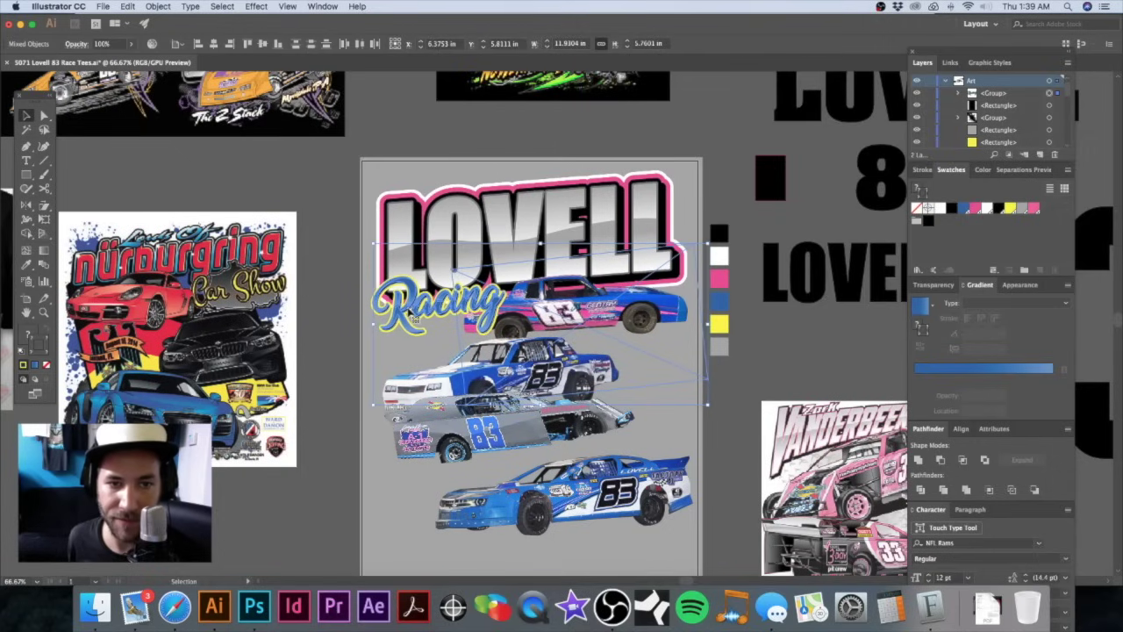
{"action": "left_click", "coordinate": [319, 220]}
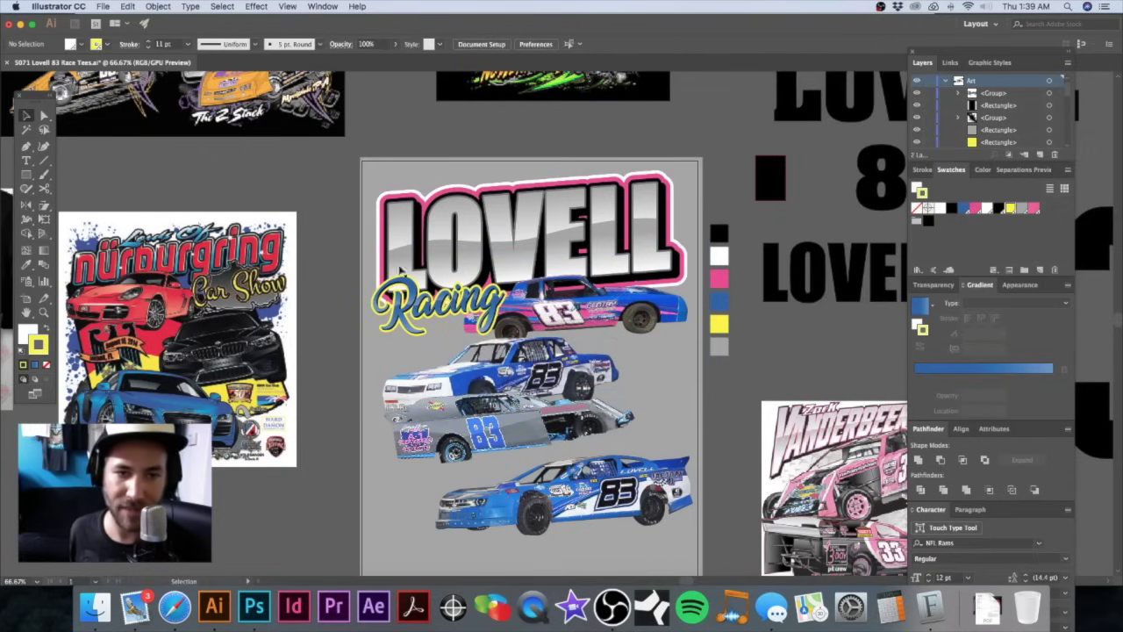
Step: Nudge the pink-and-blue top car right and down to about X 8.03 in, Y 6.03 in
{"action": "left_click", "coordinate": [631, 302]}
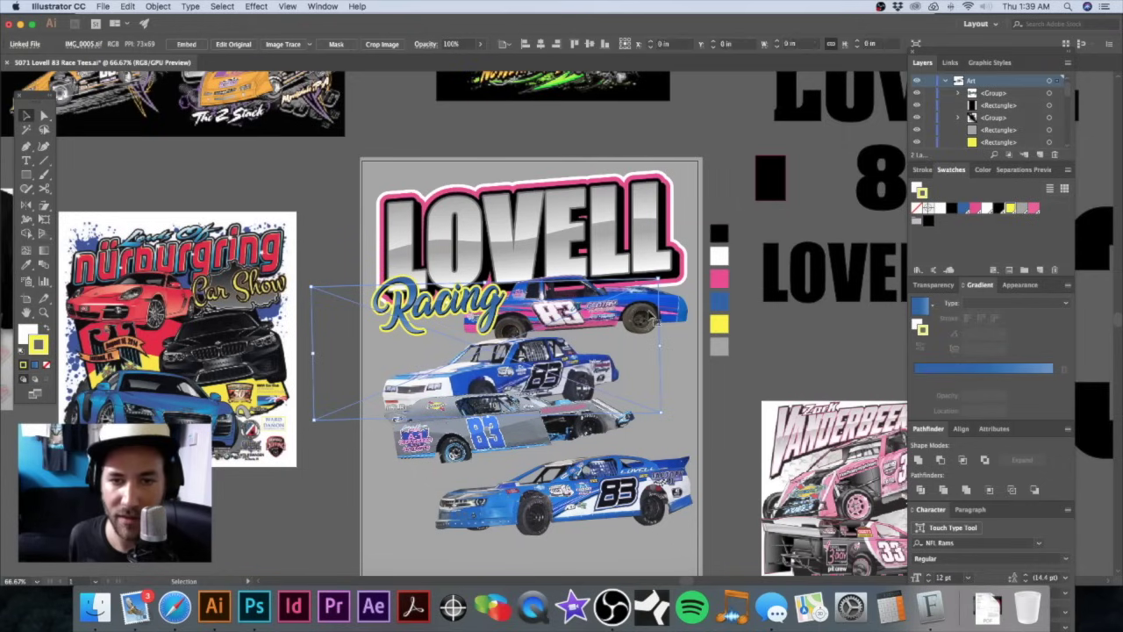
{"action": "left_click_drag", "start_coordinate": [678, 321], "coordinate": [678, 322]}
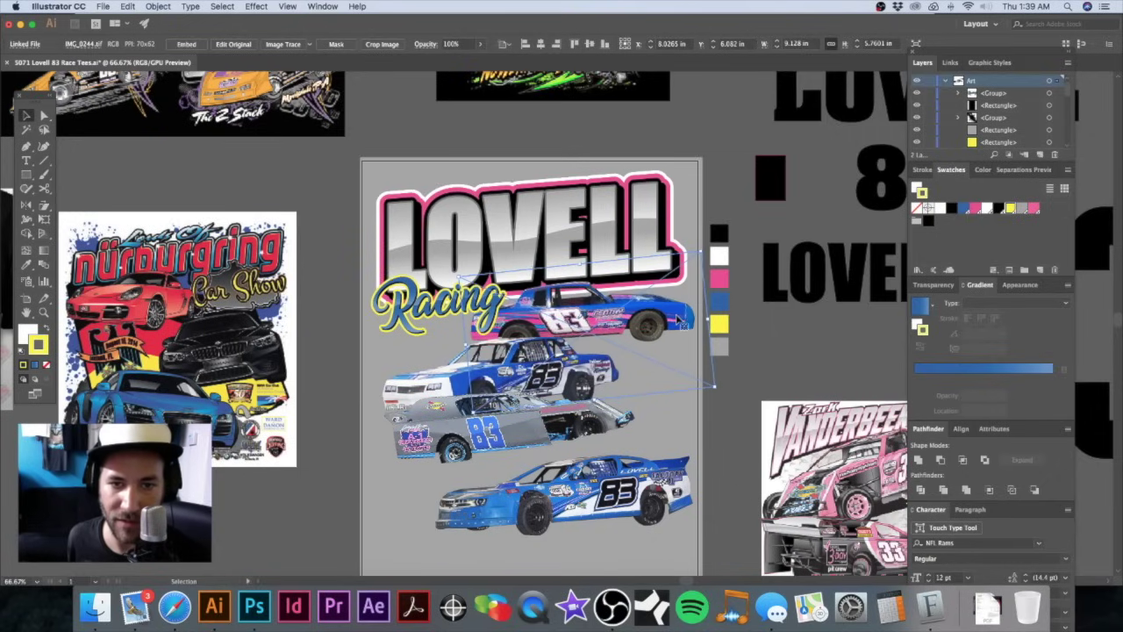
{"action": "left_click", "coordinate": [579, 147]}
Step: Shift the grey third car right to about X 7.02 in, and move the front blue car up and left to about X 6.04 in, Y 11.4 in
{"action": "scroll", "coordinate": [579, 147], "scroll_direction": "down", "scroll_amount": 3}
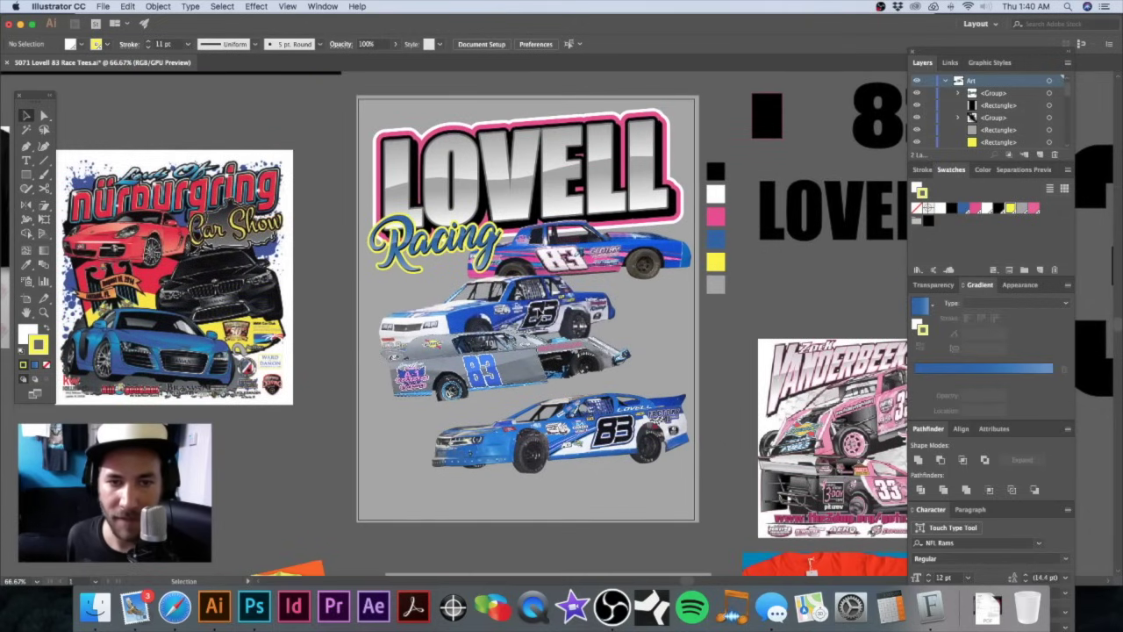
{"action": "left_click", "coordinate": [534, 314]}
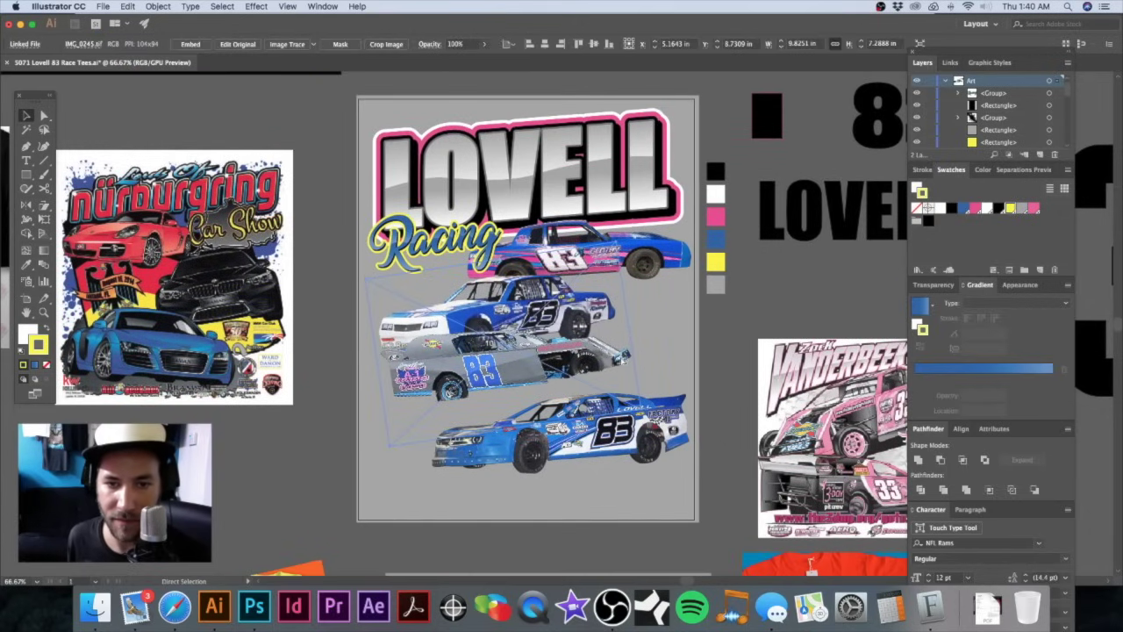
{"action": "left_click", "coordinate": [638, 359]}
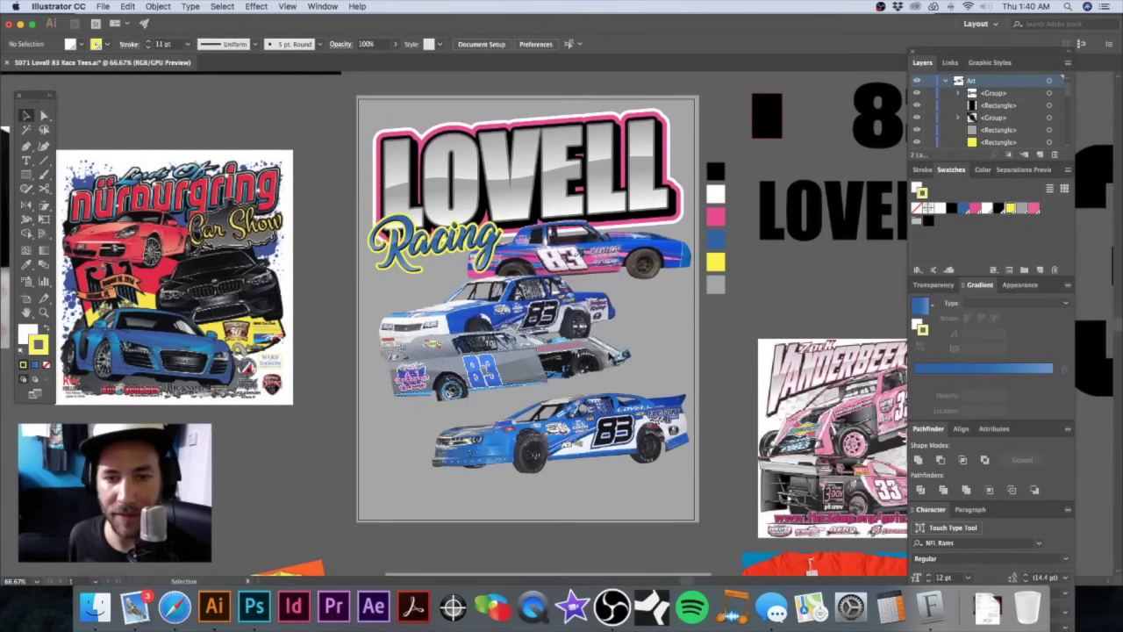
{"action": "left_click", "coordinate": [617, 356]}
{"action": "left_click_drag", "start_coordinate": [617, 357], "coordinate": [653, 357]}
{"action": "key", "text": "super+z"}
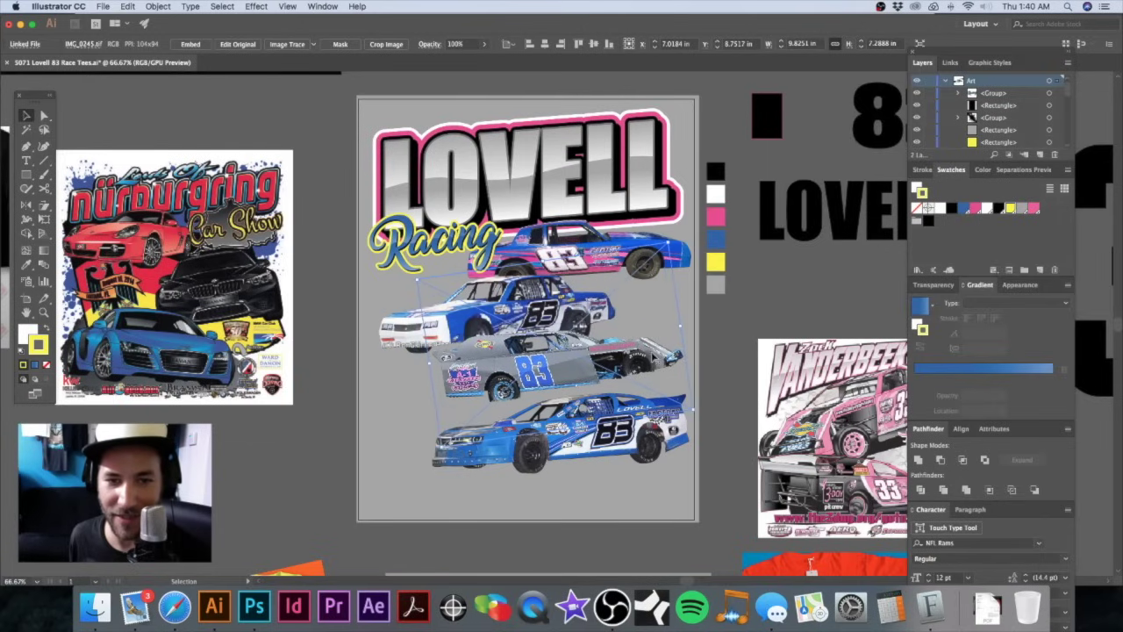
{"action": "left_click_drag", "start_coordinate": [599, 454], "coordinate": [565, 437]}
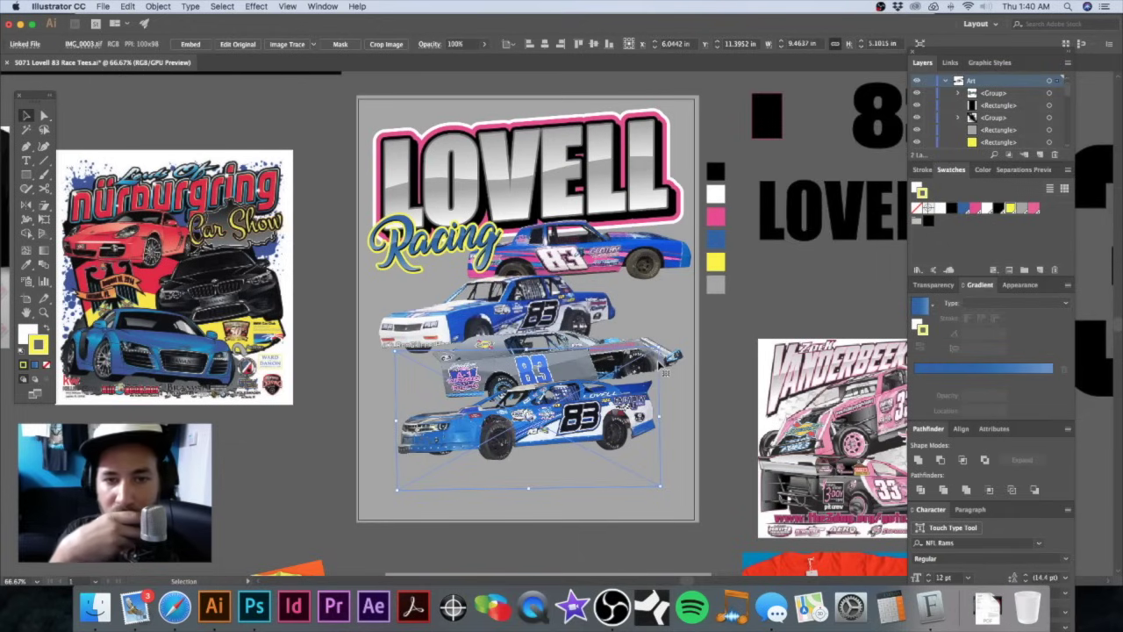
{"action": "scroll", "coordinate": [413, 333], "scroll_direction": "up", "scroll_amount": 3}
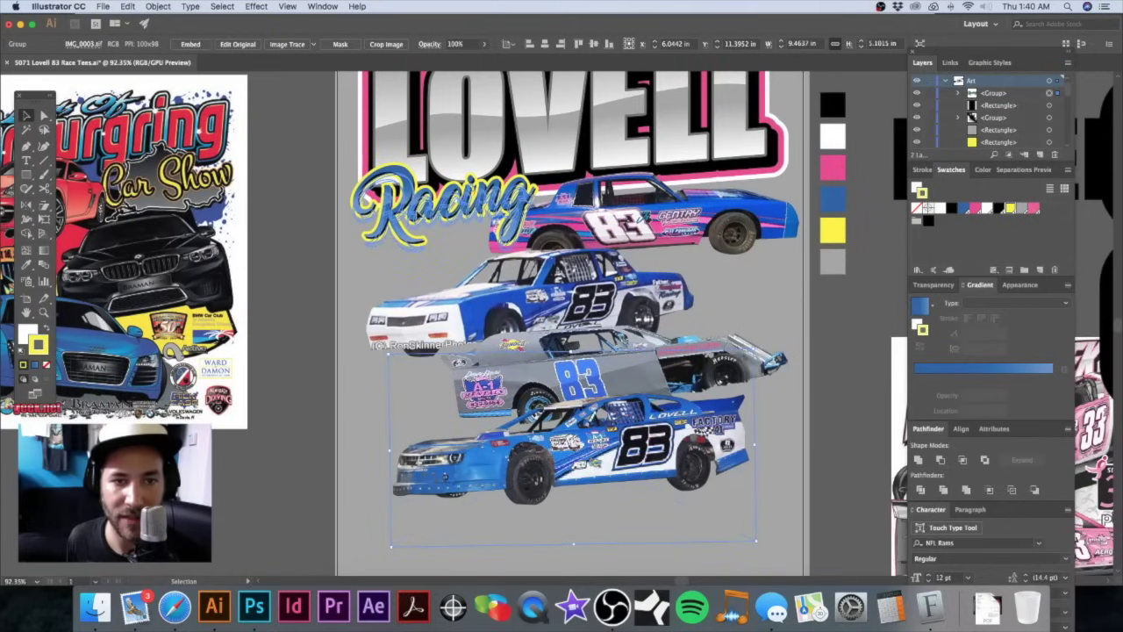
Step: Scale the Racing script down to about 4.58 in wide and tuck it under the lower-left edge of the LOVELL lettering
{"action": "left_click", "coordinate": [408, 237]}
{"action": "left_click_drag", "start_coordinate": [487, 214], "coordinate": [486, 224]}
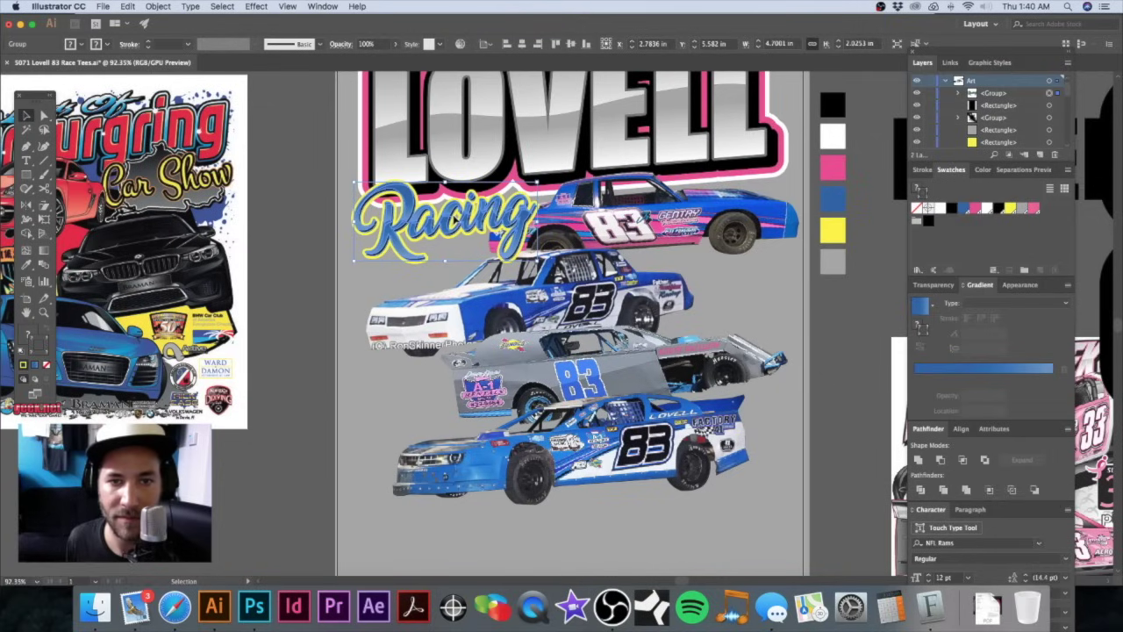
{"action": "left_click", "coordinate": [680, 234]}
{"action": "left_click", "coordinate": [510, 225]}
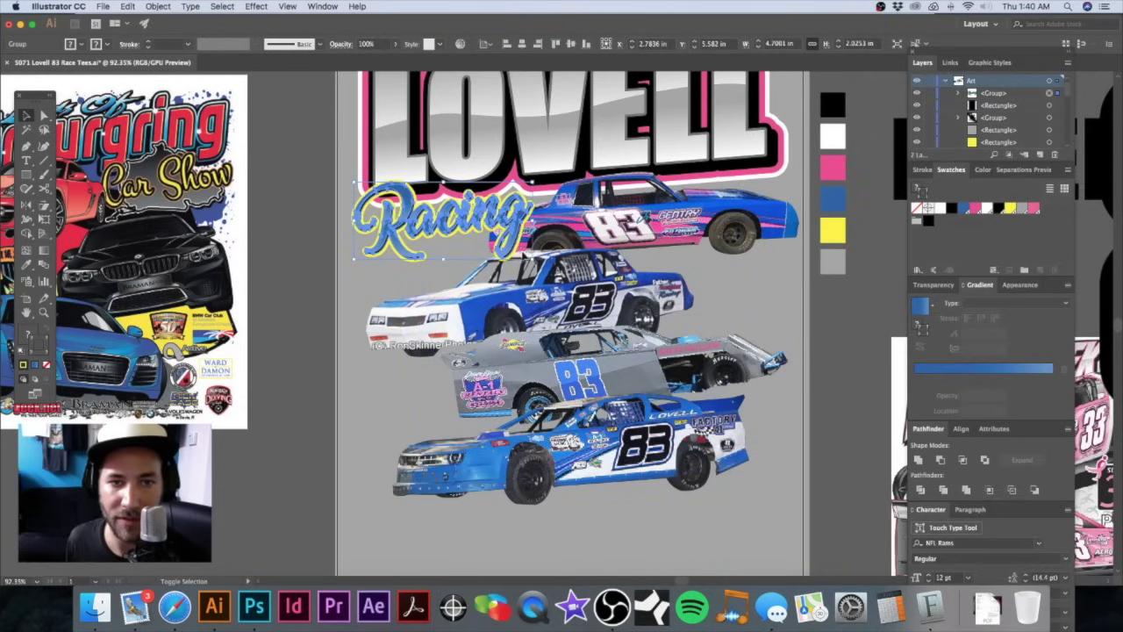
{"action": "left_click", "coordinate": [295, 201]}
{"action": "key", "text": "super+minus"}
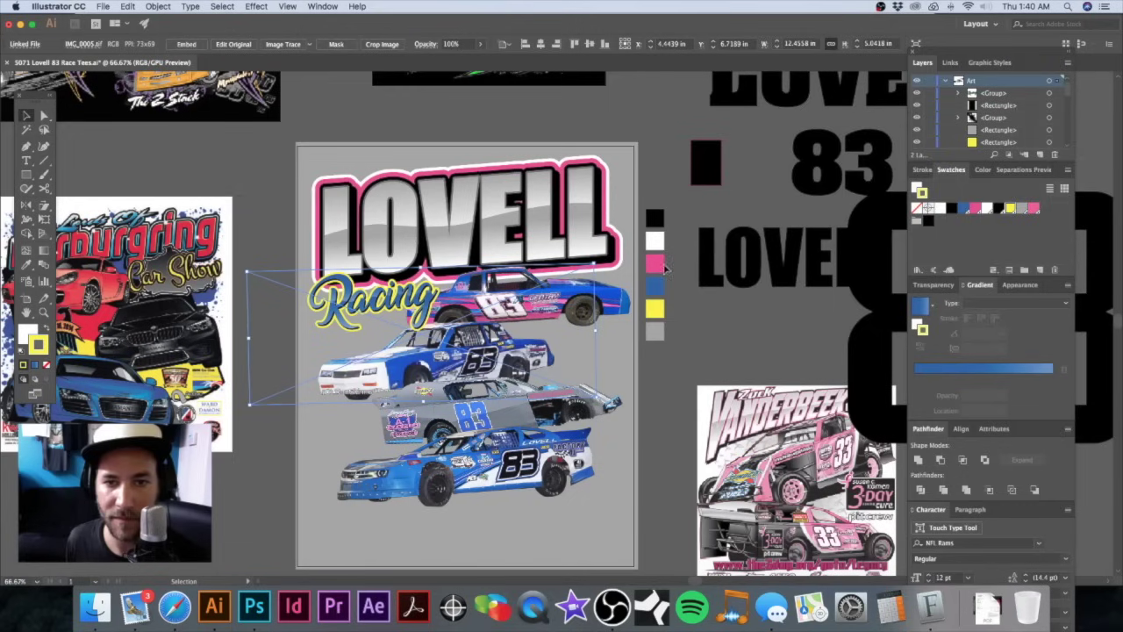
{"action": "left_click", "coordinate": [279, 210]}
{"action": "scroll", "coordinate": [279, 210], "scroll_direction": "down", "scroll_amount": 2}
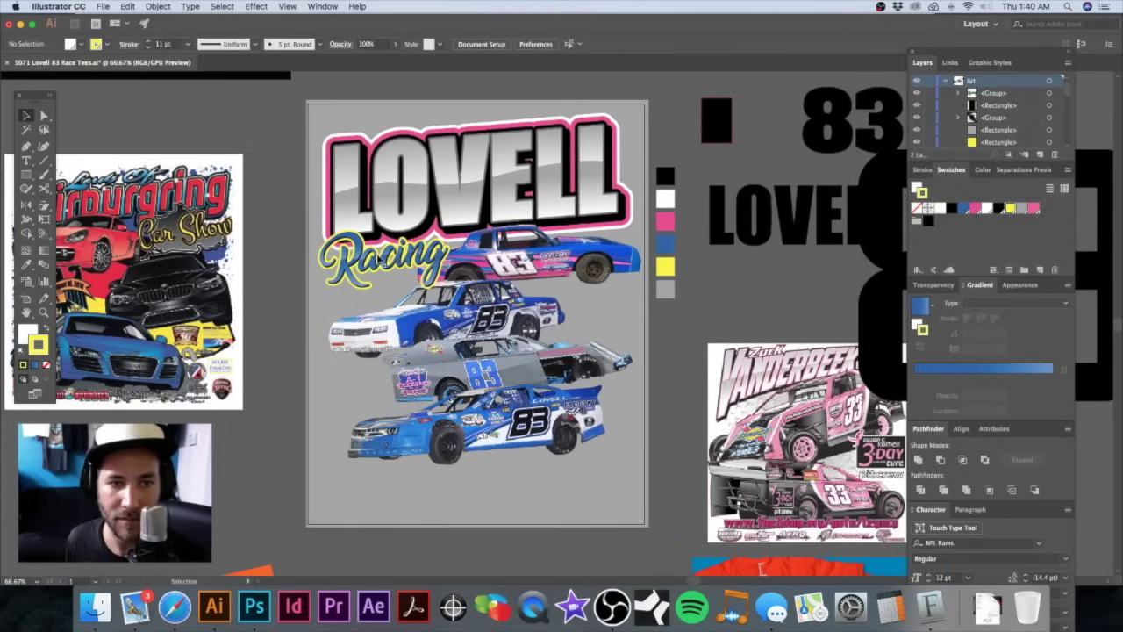
{"action": "left_click", "coordinate": [387, 258]}
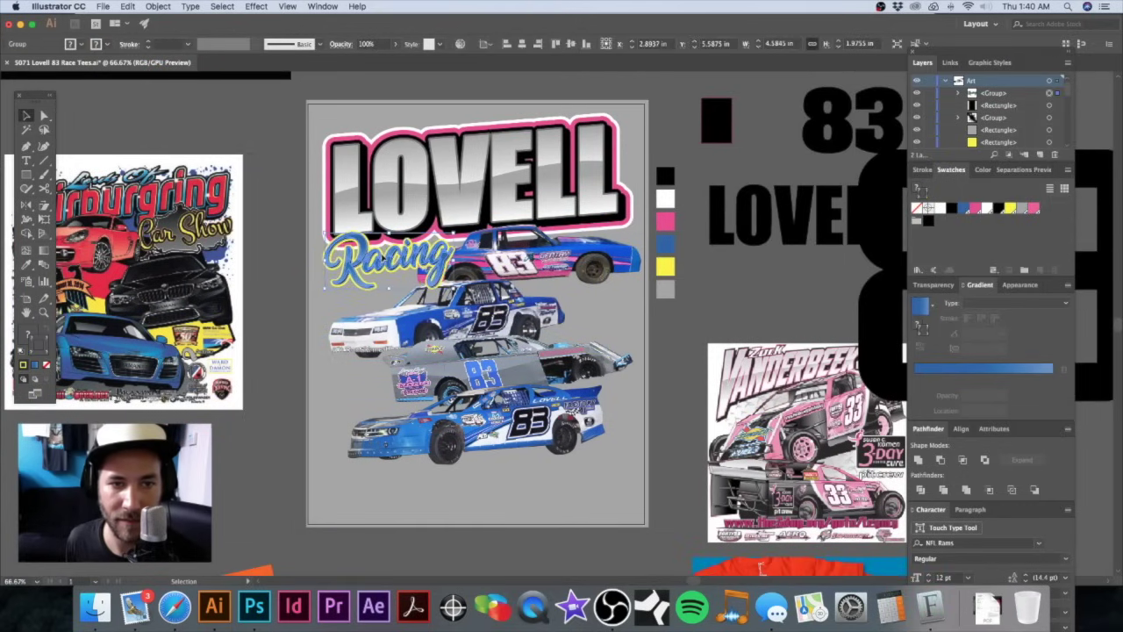
{"action": "key", "text": "super+shift+a"}
Step: Shift the lowest blue car slightly right and down, to about X 6.29 in, Y 11.54 in
{"action": "left_click_drag", "start_coordinate": [458, 219], "coordinate": [451, 170]}
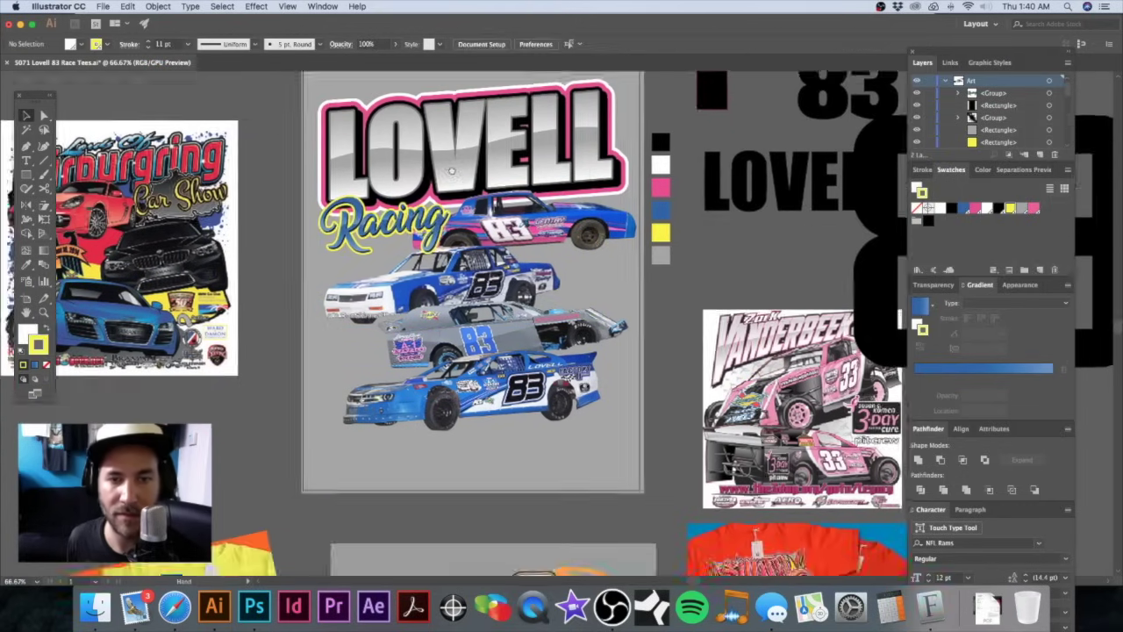
{"action": "scroll", "coordinate": [451, 170], "scroll_direction": "down", "scroll_amount": 2}
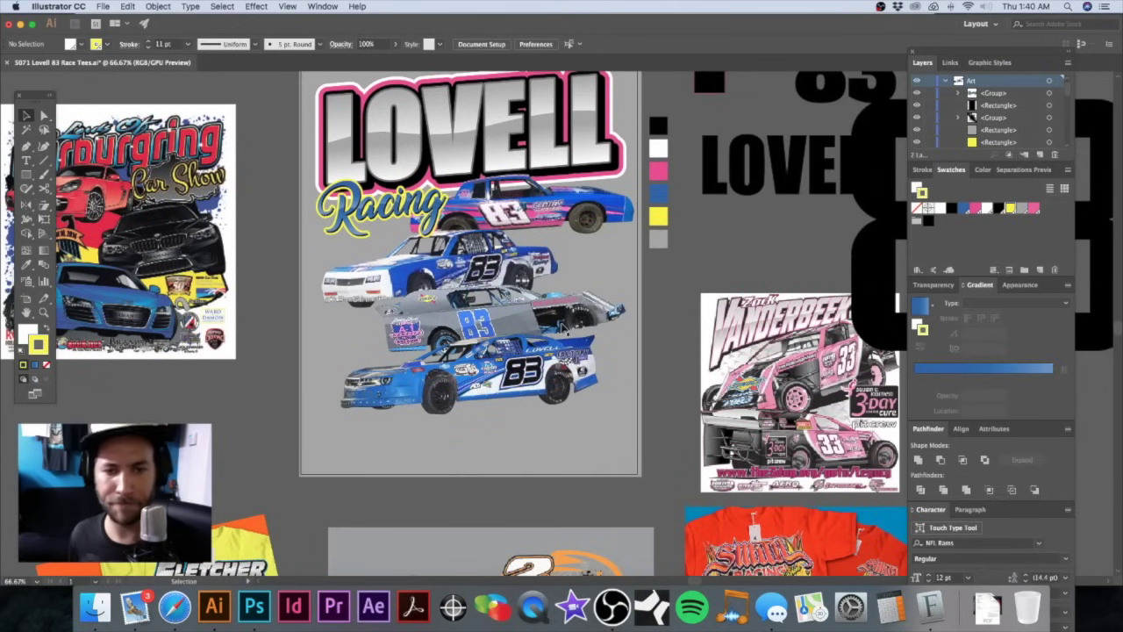
{"action": "left_click", "coordinate": [568, 375]}
{"action": "scroll", "coordinate": [344, 175], "scroll_direction": "left", "scroll_amount": 3}
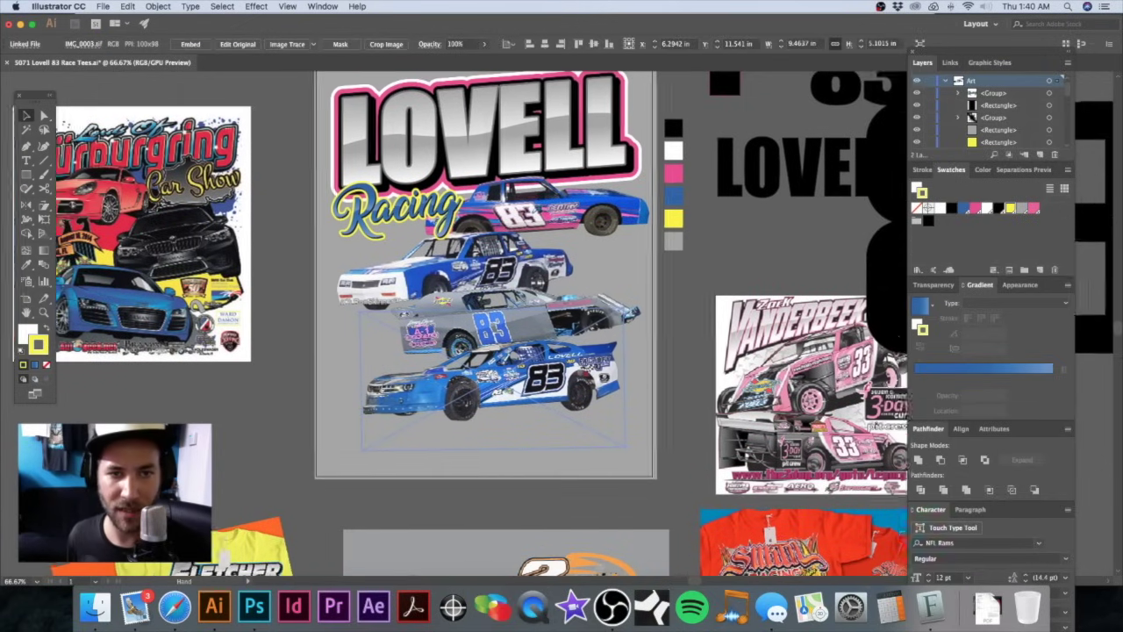
{"action": "left_click", "coordinate": [325, 165]}
{"action": "scroll", "coordinate": [325, 165], "scroll_direction": "down", "scroll_amount": 5}
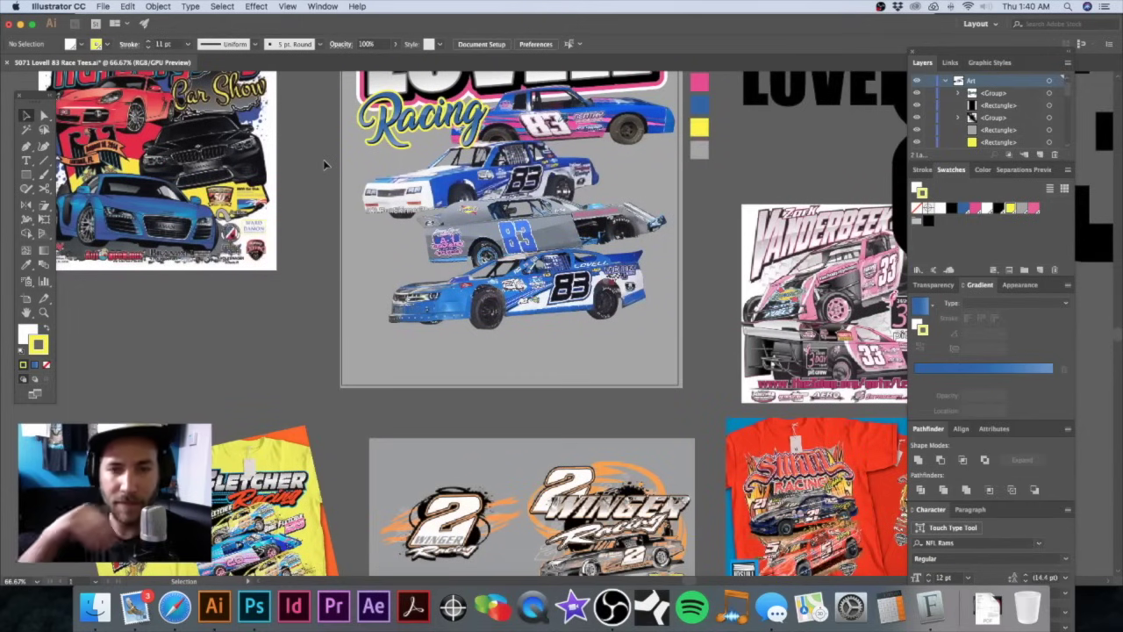
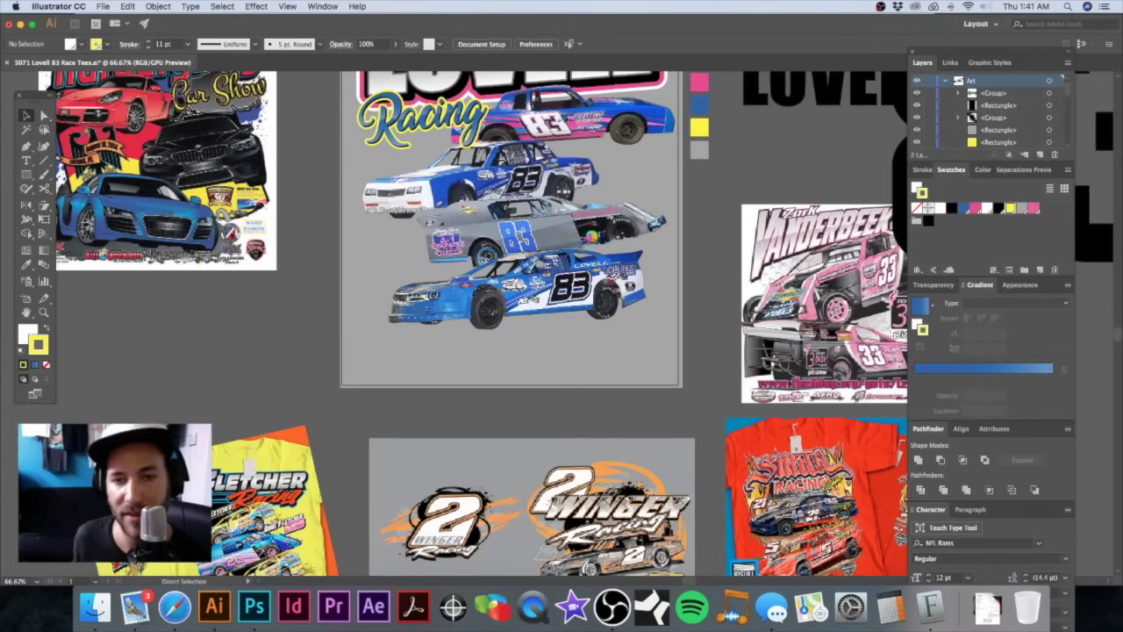
Step: Examine the reference designs around the artboard, especially the red Racing shirt and the pink number 33 car artwork
{"action": "scroll", "coordinate": [567, 327], "scroll_direction": "up", "scroll_amount": 2}
{"action": "scroll", "coordinate": [567, 328], "scroll_direction": "right", "scroll_amount": 2}
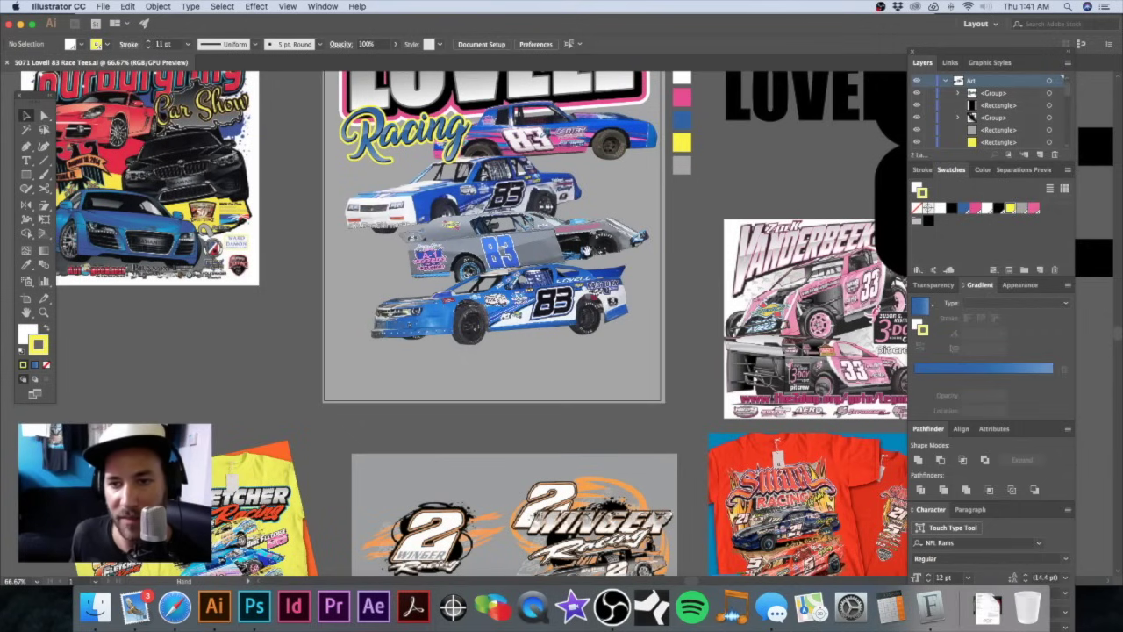
{"action": "scroll", "coordinate": [585, 250], "scroll_direction": "right", "scroll_amount": 5}
{"action": "scroll", "coordinate": [455, 324], "scroll_direction": "down", "scroll_amount": 3}
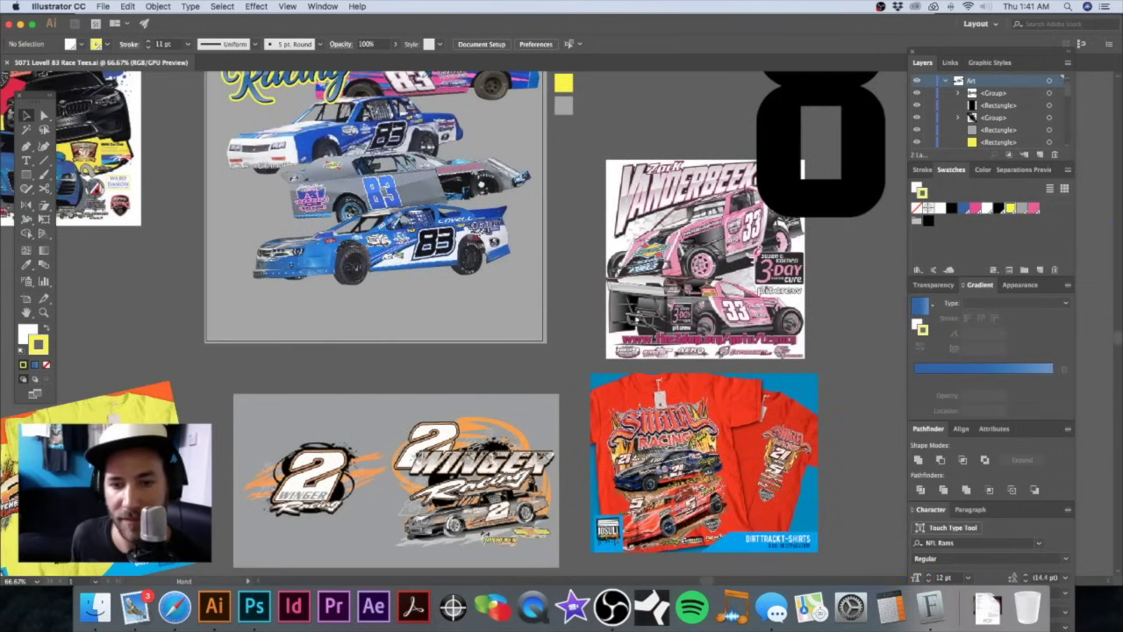
{"action": "scroll", "coordinate": [506, 273], "scroll_direction": "down", "scroll_amount": 5}
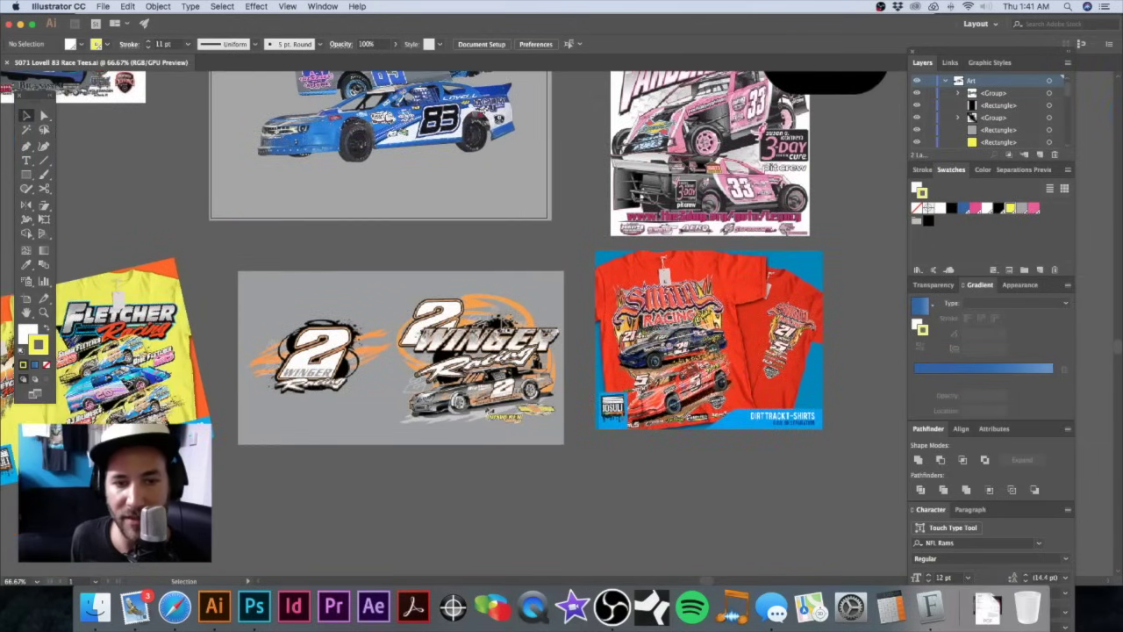
{"action": "scroll", "coordinate": [454, 283], "scroll_direction": "up", "scroll_amount": 4}
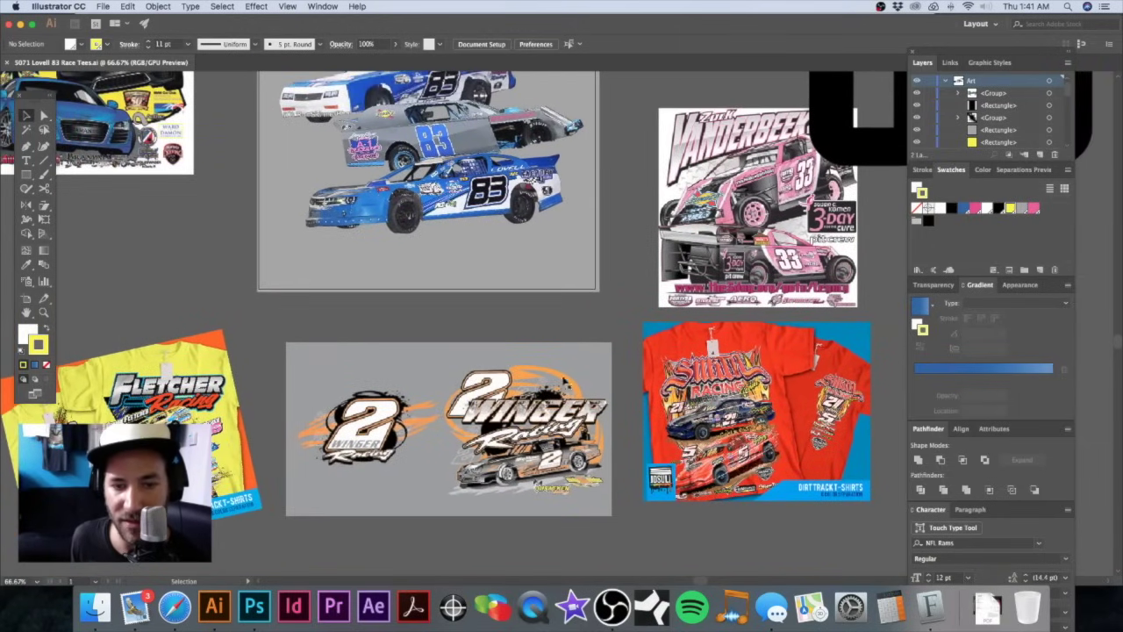
{"action": "scroll", "coordinate": [563, 379], "scroll_direction": "right", "scroll_amount": 2}
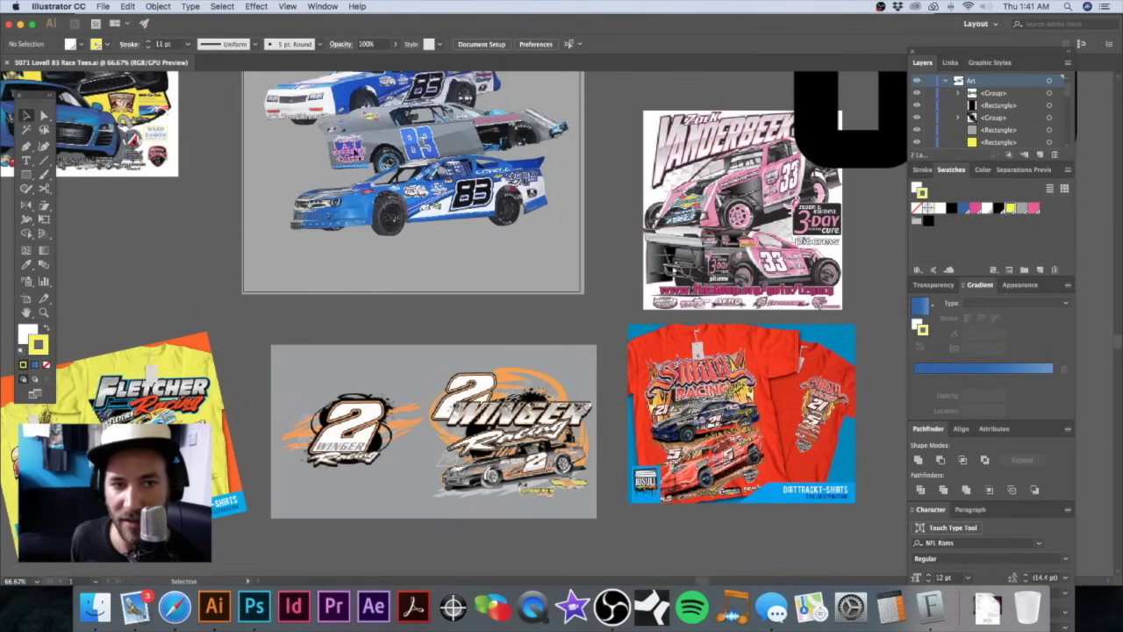
{"action": "scroll", "coordinate": [614, 335], "scroll_direction": "right", "scroll_amount": 2}
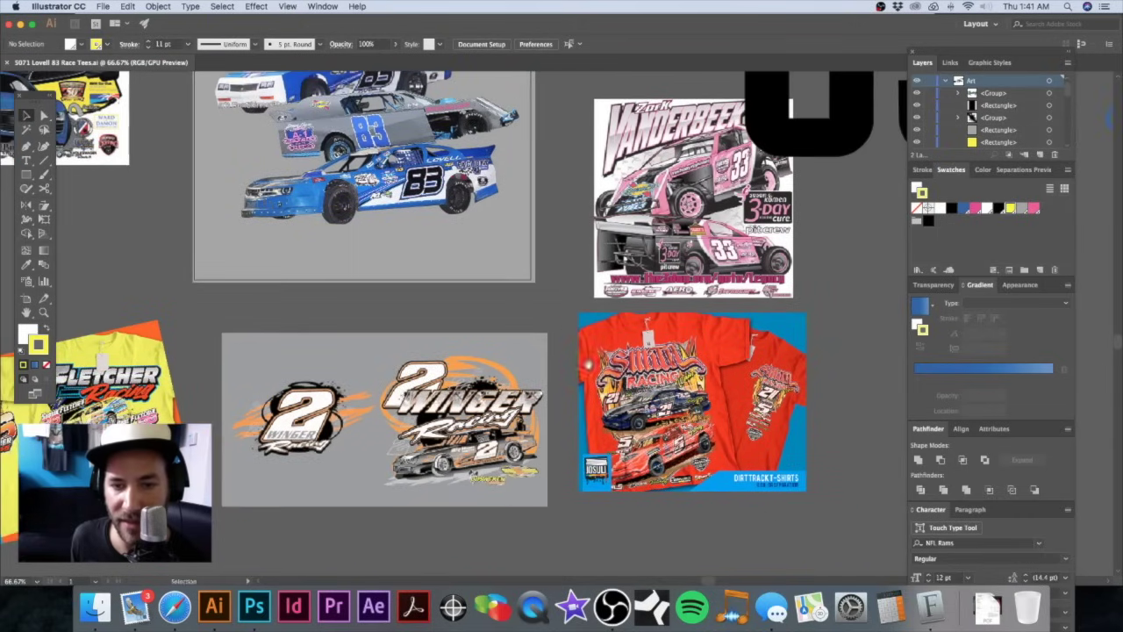
{"action": "scroll", "coordinate": [587, 365], "scroll_direction": "up", "scroll_amount": 5}
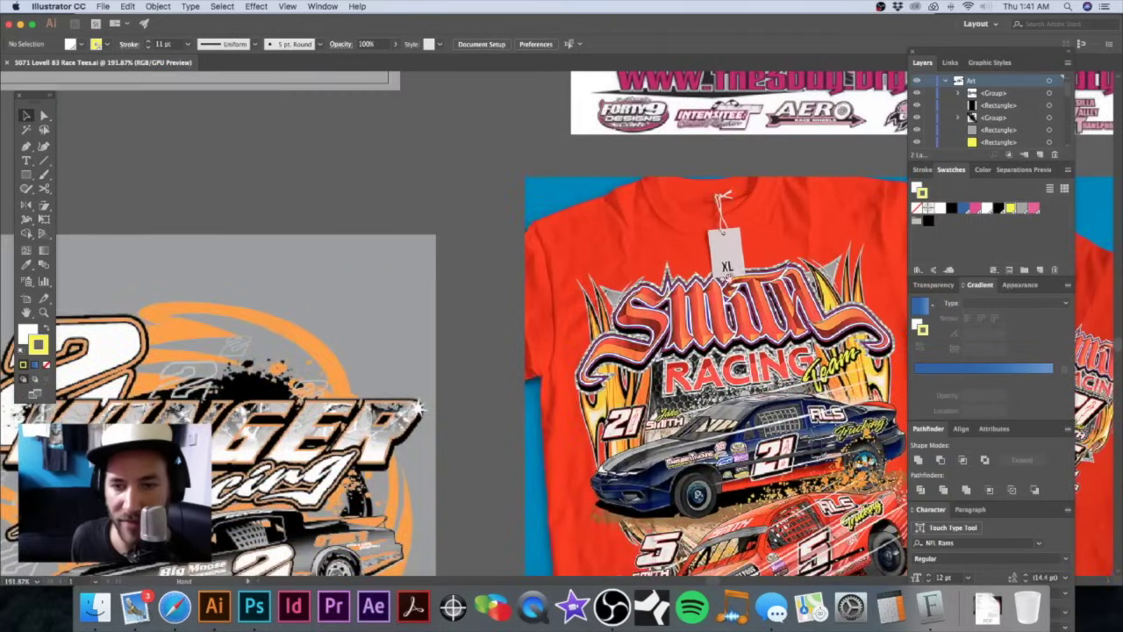
{"action": "scroll", "coordinate": [478, 367], "scroll_direction": "up", "scroll_amount": 10}
{"action": "scroll", "coordinate": [478, 367], "scroll_direction": "right", "scroll_amount": 5}
{"action": "left_click_drag", "start_coordinate": [478, 366], "coordinate": [413, 456]}
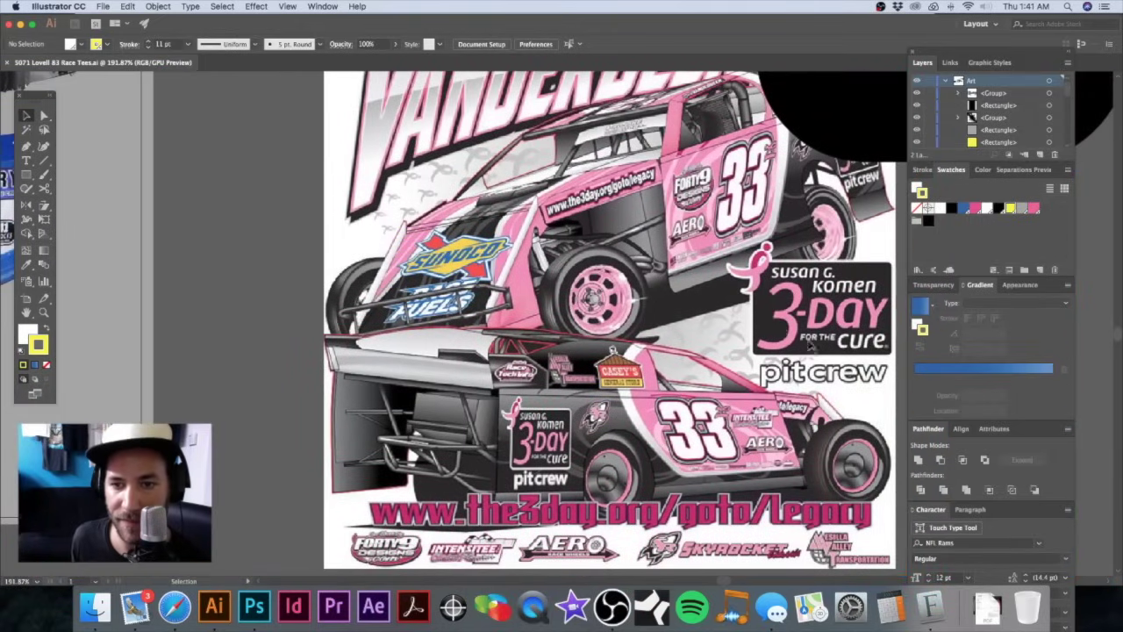
{"action": "left_click", "coordinate": [647, 313], "text": "alt"}
{"action": "left_click", "coordinate": [647, 314], "text": "alt"}
{"action": "left_click", "coordinate": [598, 324], "text": "alt"}
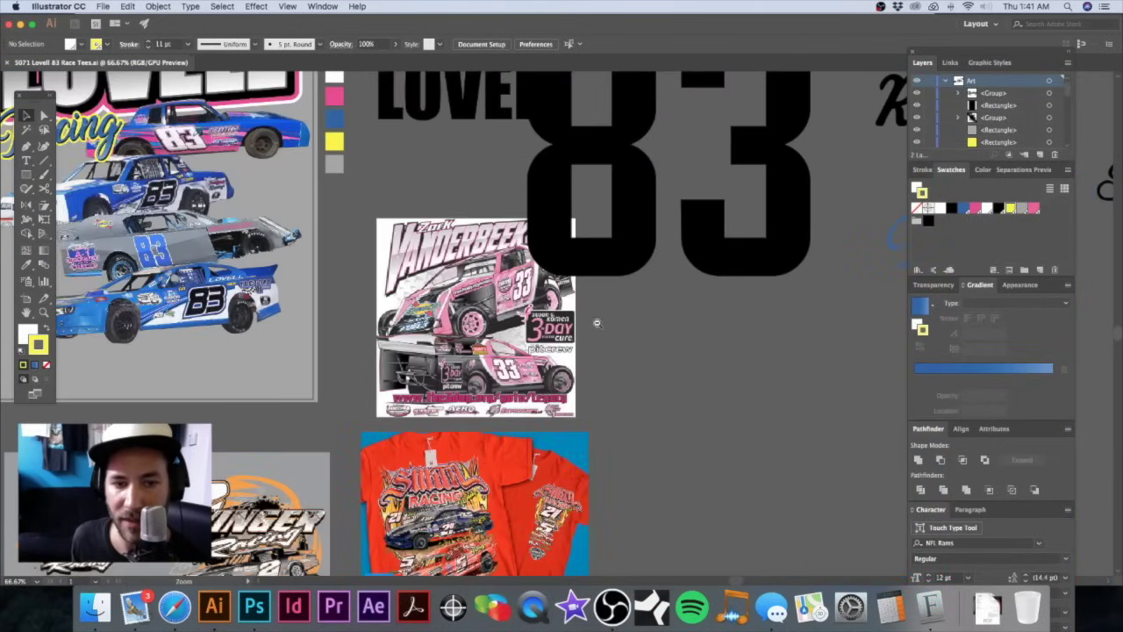
{"action": "left_click", "coordinate": [598, 323], "text": "alt"}
Step: Compare the layout with the Nürburgring Car Show, black shirt and number 00 reference designs
{"action": "left_click_drag", "start_coordinate": [271, 327], "coordinate": [555, 313]}
{"action": "left_click_drag", "start_coordinate": [445, 302], "coordinate": [519, 328]}
{"action": "left_click_drag", "start_coordinate": [795, 406], "coordinate": [683, 403]}
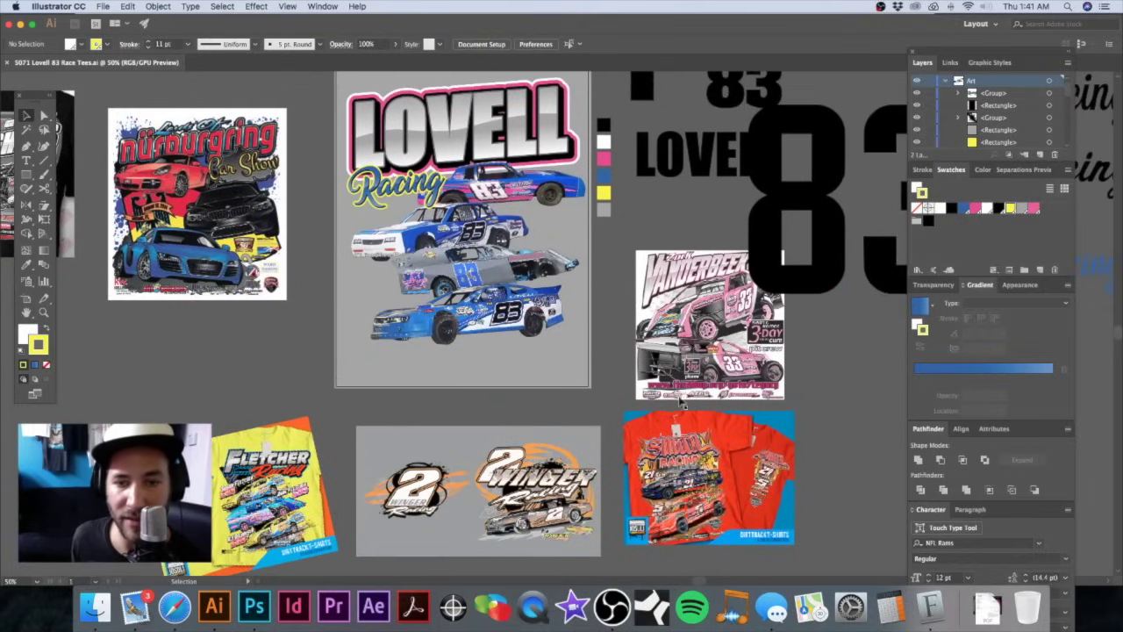
{"action": "left_click_drag", "start_coordinate": [308, 282], "coordinate": [662, 304]}
{"action": "scroll", "coordinate": [356, 263], "scroll_direction": "up", "scroll_amount": 5}
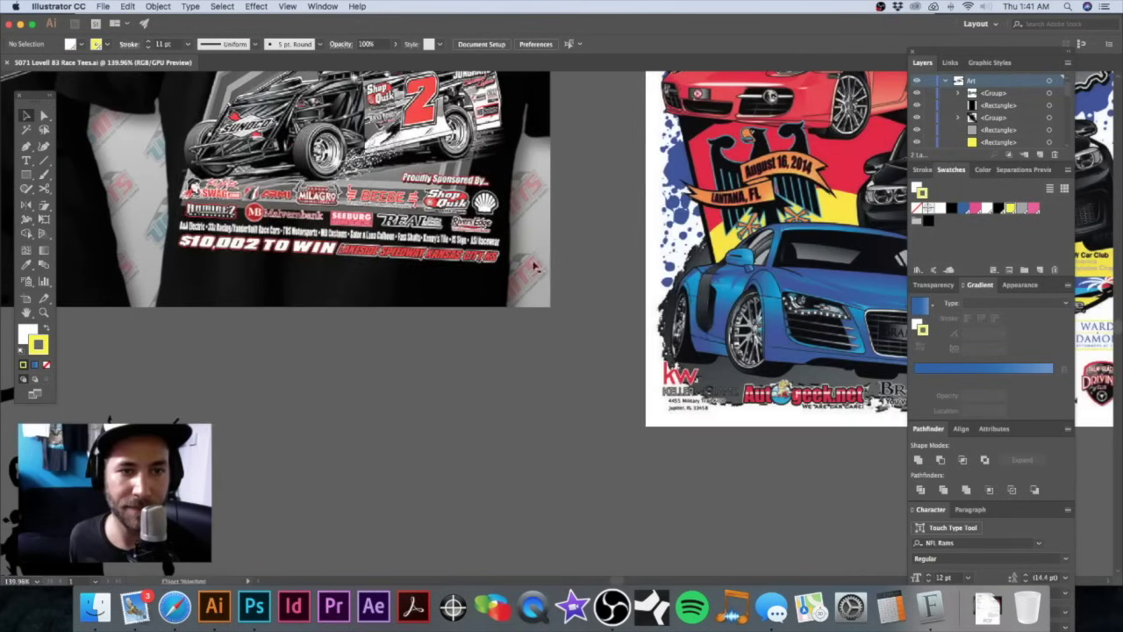
{"action": "scroll", "coordinate": [569, 341], "scroll_direction": "down", "scroll_amount": 7}
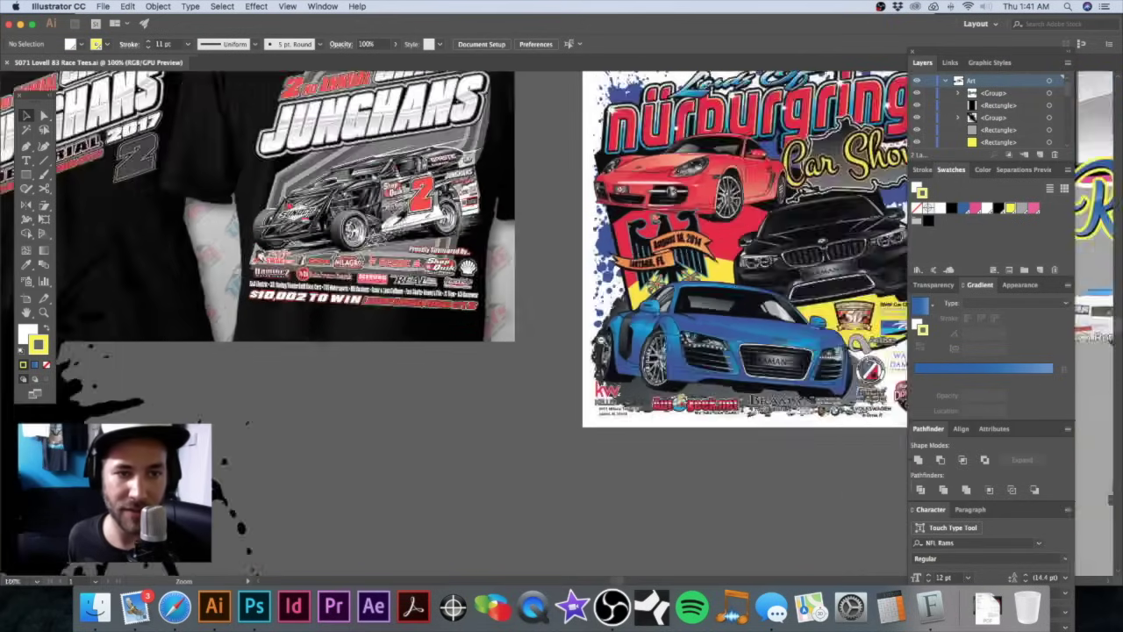
{"action": "scroll", "coordinate": [614, 336], "scroll_direction": "down", "scroll_amount": 2}
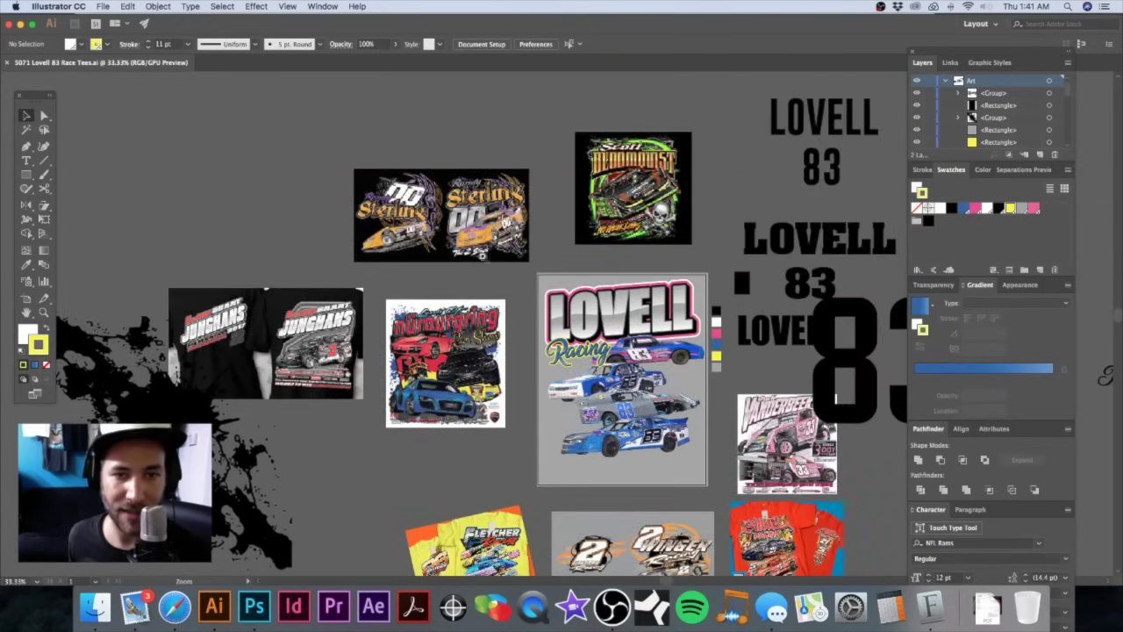
{"action": "scroll", "coordinate": [614, 336], "scroll_direction": "up", "scroll_amount": 8}
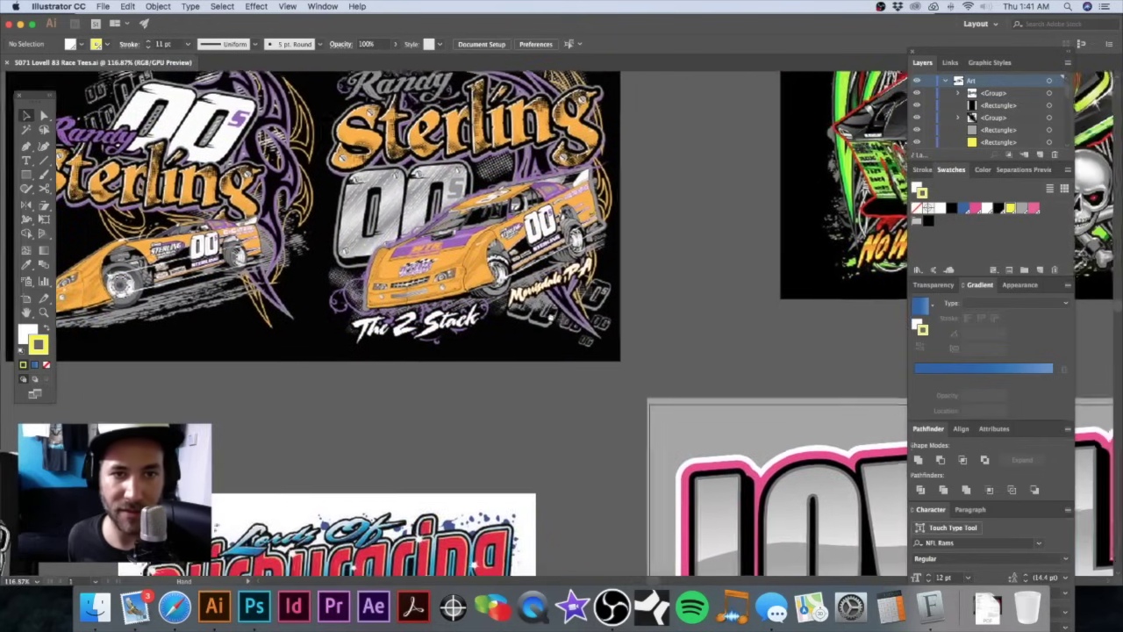
{"action": "left_click_drag", "start_coordinate": [614, 337], "coordinate": [587, 378]}
{"action": "scroll", "coordinate": [532, 347], "scroll_direction": "down", "scroll_amount": 2}
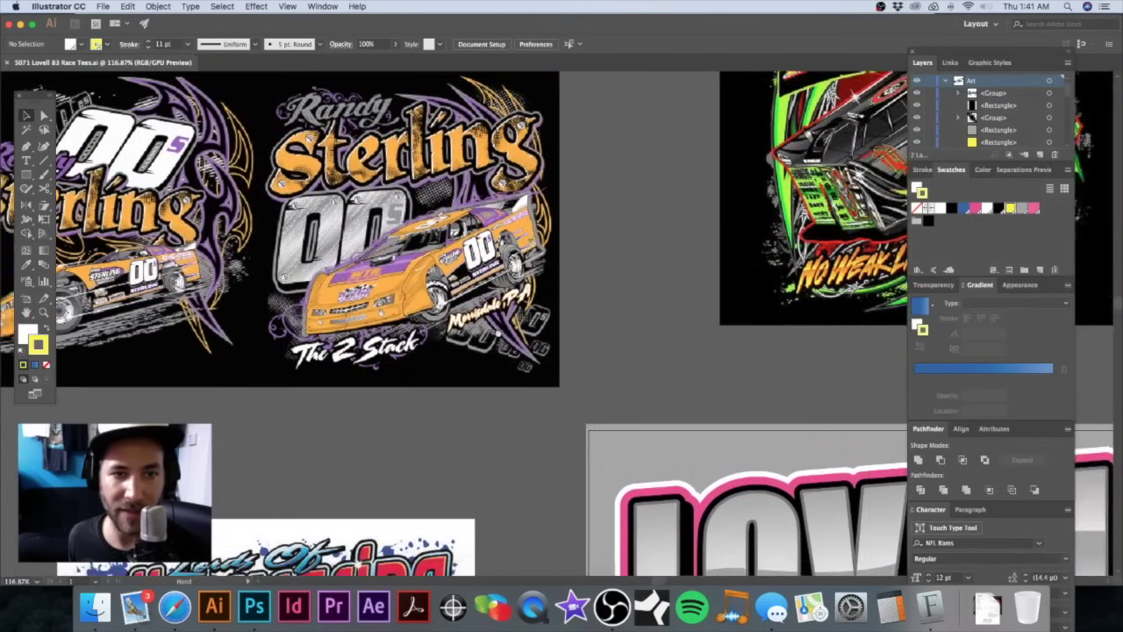
{"action": "scroll", "coordinate": [642, 415], "scroll_direction": "down", "scroll_amount": 2}
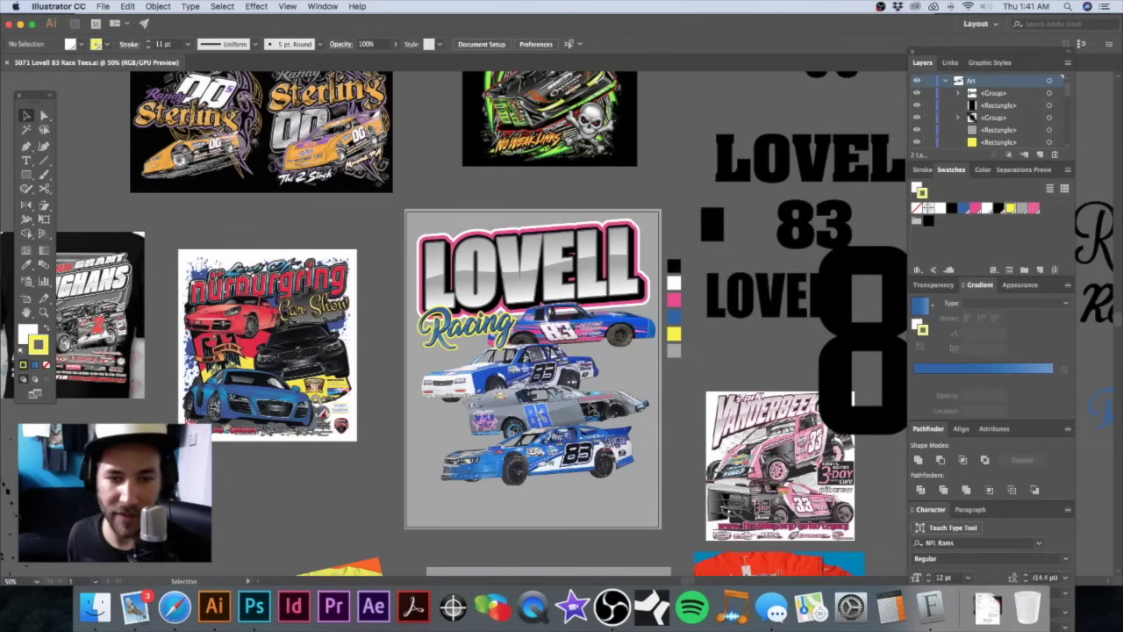
Step: Move the lowest blue car left to about X 5.16 in, keeping its height on the artboard
{"action": "left_click_drag", "start_coordinate": [572, 461], "coordinate": [544, 461]}
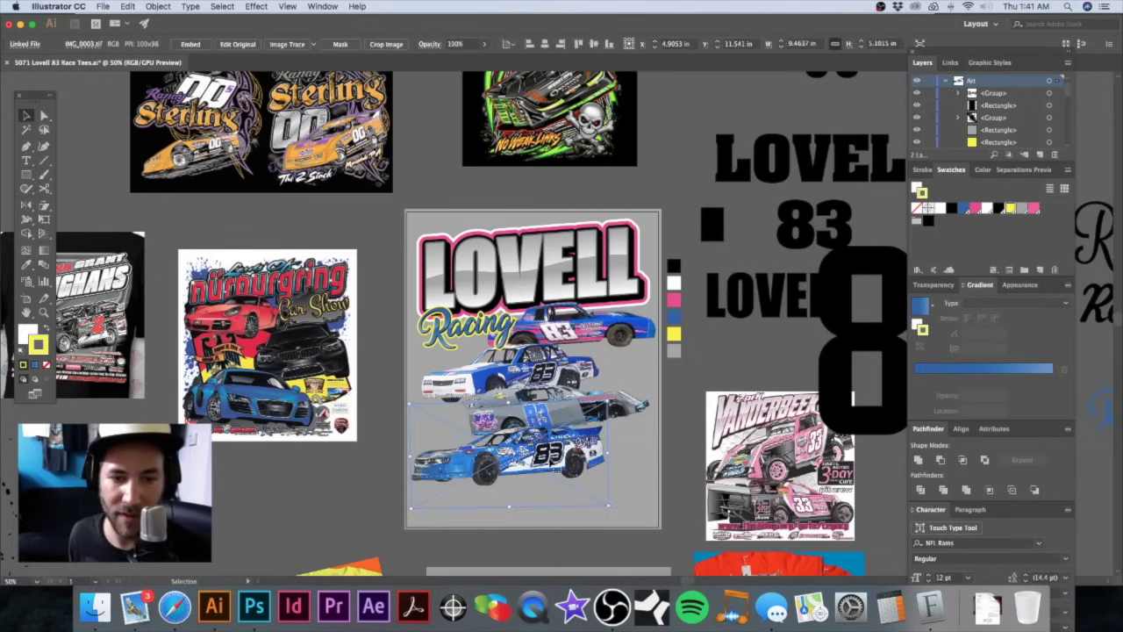
{"action": "key", "text": "shift+Right"}
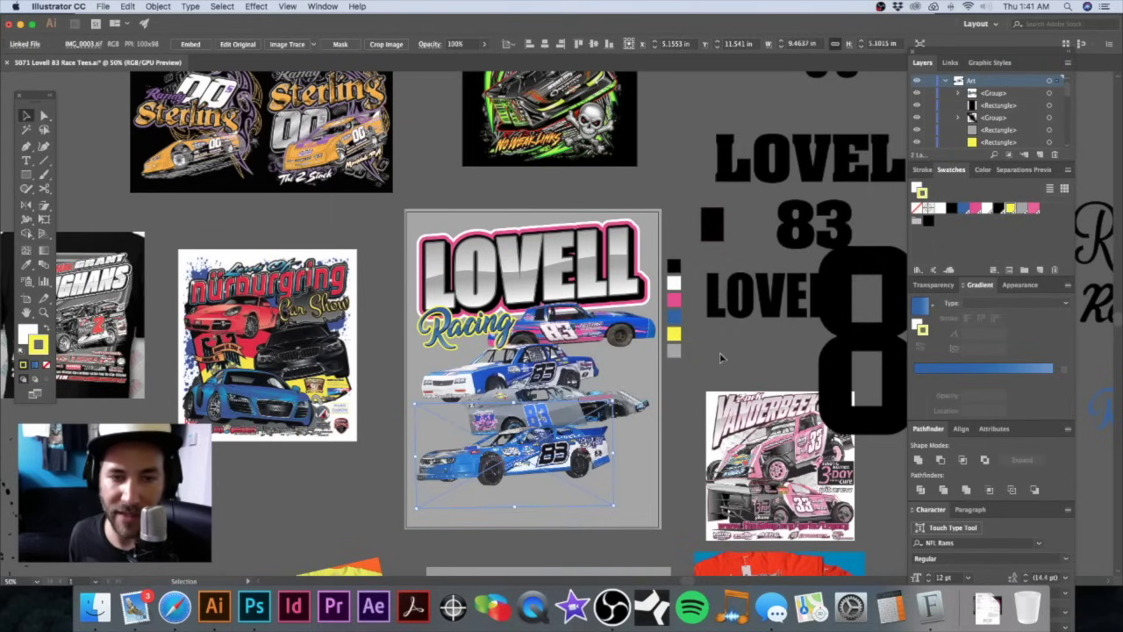
{"action": "left_click_drag", "start_coordinate": [711, 351], "coordinate": [611, 372]}
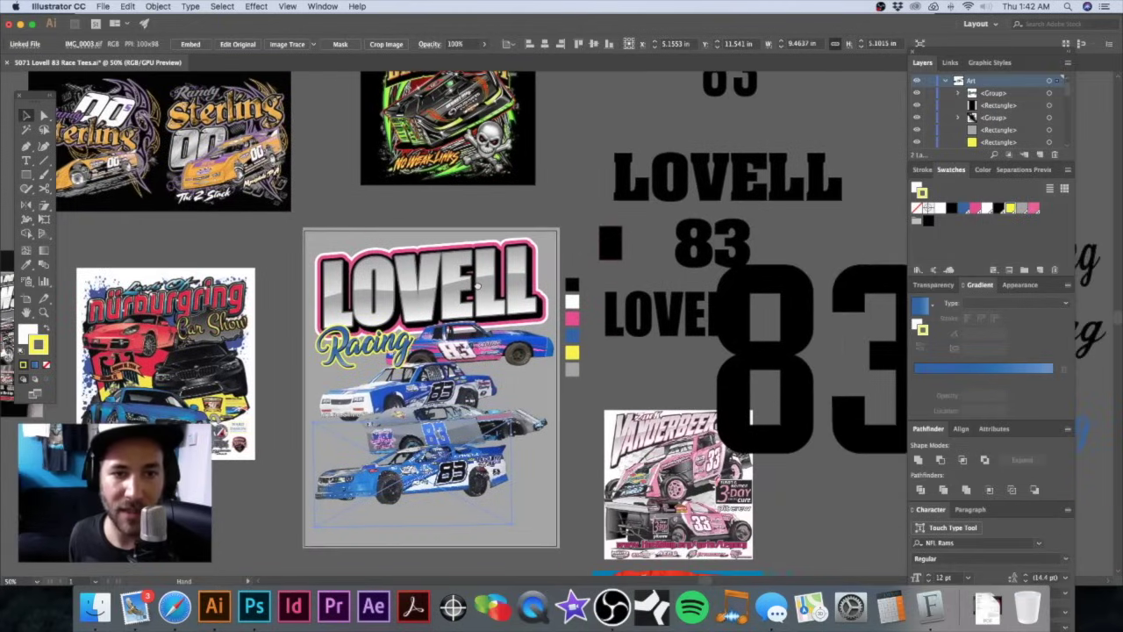
{"action": "left_click_drag", "start_coordinate": [479, 286], "coordinate": [466, 294]}
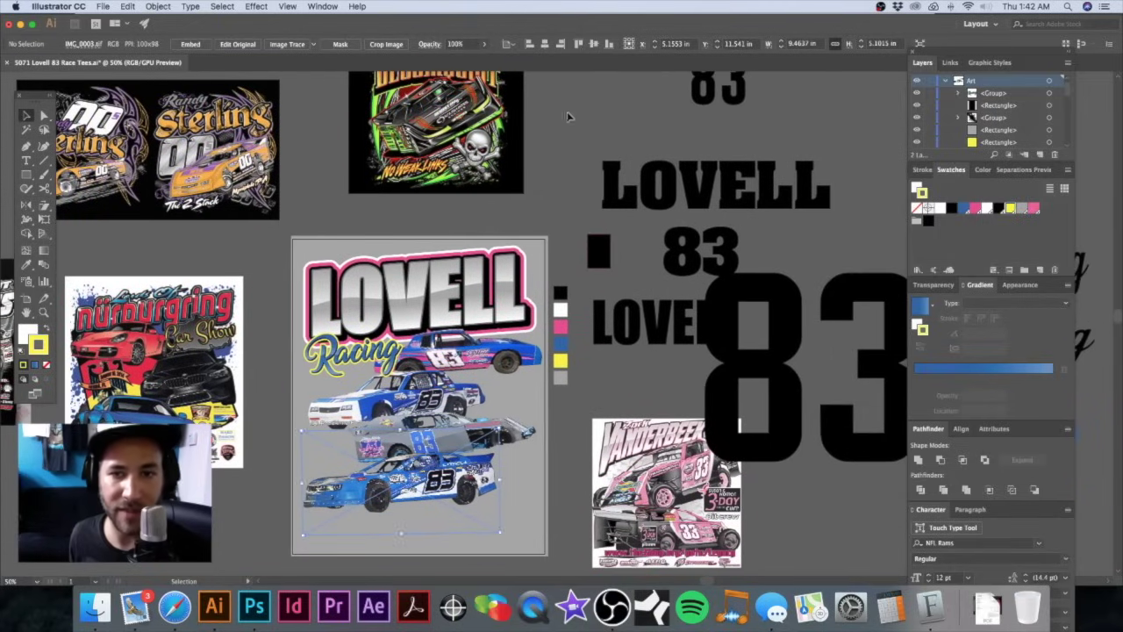
{"action": "left_click", "coordinate": [568, 116]}
Step: Bring the large black 83 onto the artboard, scale it down, and place it over the lower-right end of the car stack
{"action": "left_click_drag", "start_coordinate": [687, 269], "coordinate": [557, 219]}
{"action": "left_click_drag", "start_coordinate": [658, 274], "coordinate": [291, 353]}
{"action": "left_click_drag", "start_coordinate": [436, 275], "coordinate": [376, 332]}
{"action": "left_click_drag", "start_coordinate": [359, 380], "coordinate": [485, 320]}
{"action": "left_click_drag", "start_coordinate": [502, 274], "coordinate": [492, 283]}
{"action": "left_click_drag", "start_coordinate": [477, 321], "coordinate": [481, 330]}
{"action": "left_click_drag", "start_coordinate": [544, 236], "coordinate": [602, 267]}
{"action": "left_click", "coordinate": [579, 248]}
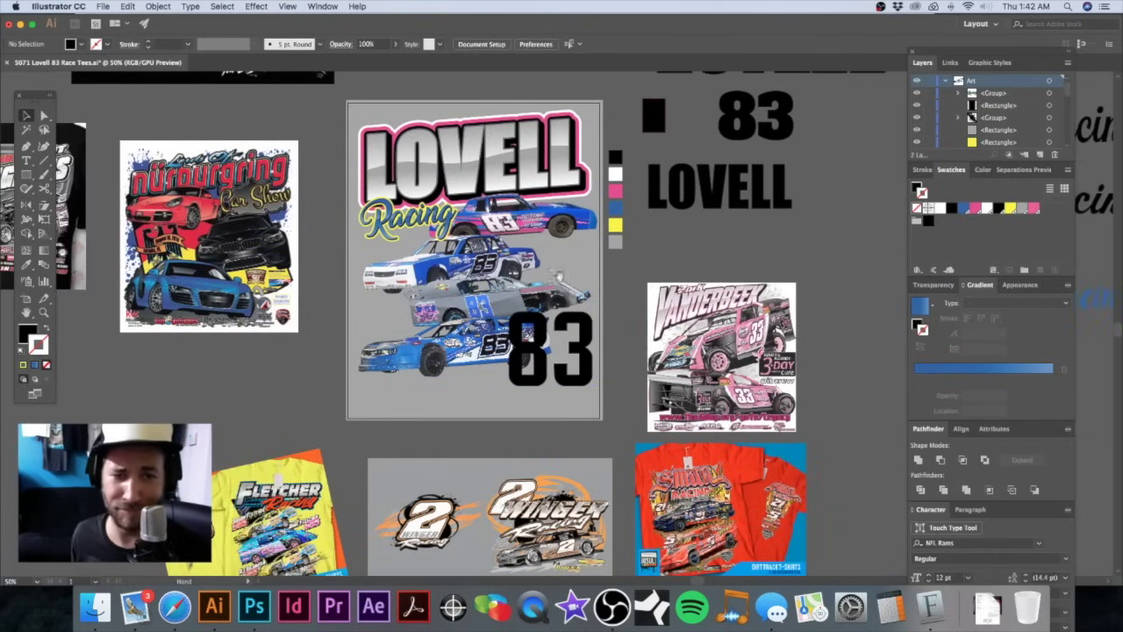
Step: Shift the white-and-blue second car slightly left and the gray third car right to about X 7.33 in
{"action": "left_click", "coordinate": [513, 284], "text": "super"}
{"action": "left_click_drag", "start_coordinate": [488, 290], "coordinate": [541, 303]}
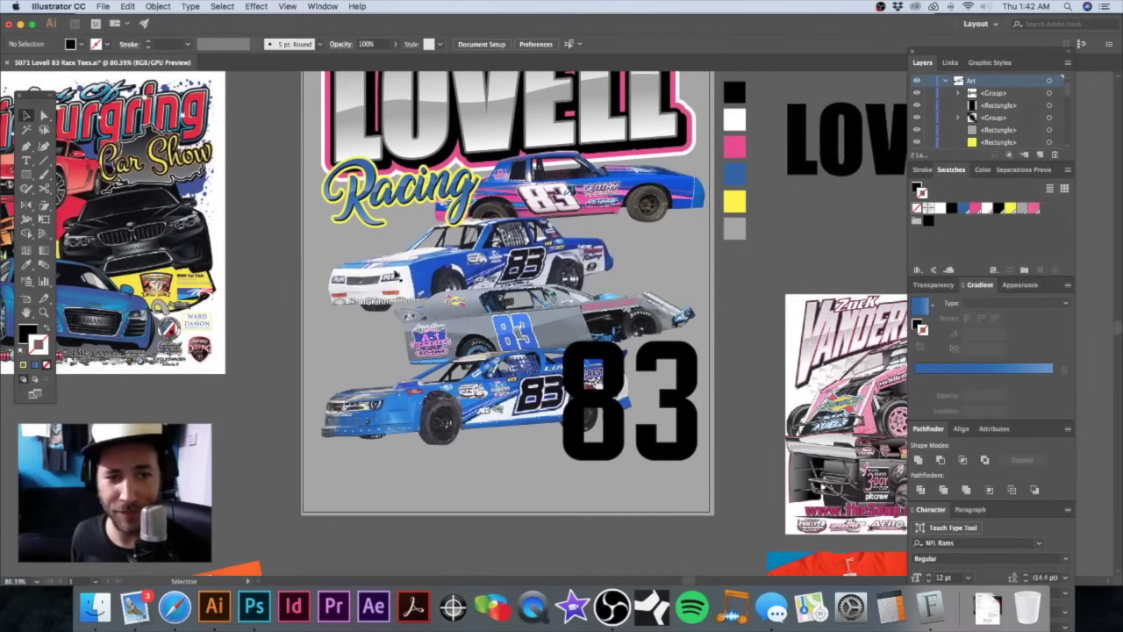
{"action": "left_click_drag", "start_coordinate": [369, 277], "coordinate": [357, 278]}
{"action": "left_click", "coordinate": [695, 187]}
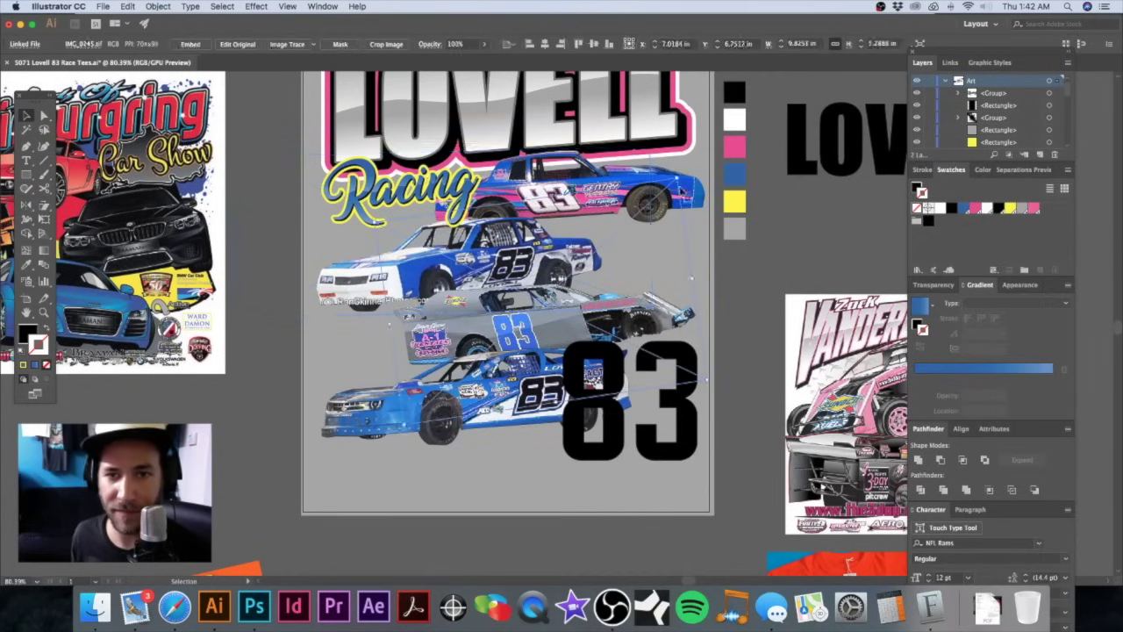
{"action": "left_click", "coordinate": [612, 253]}
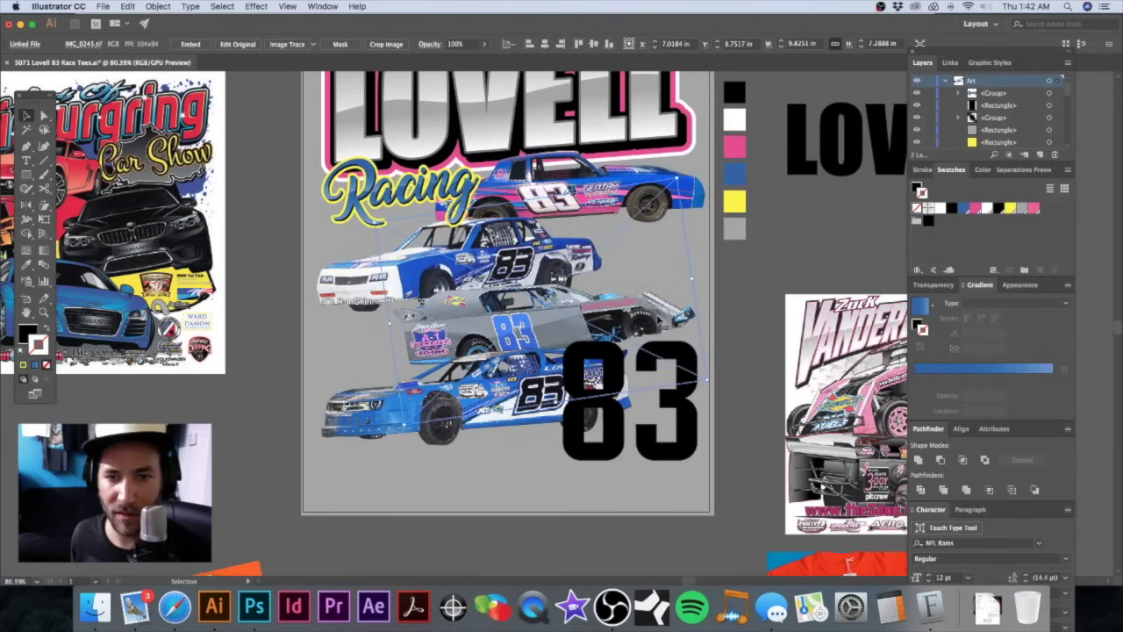
{"action": "left_click_drag", "start_coordinate": [654, 322], "coordinate": [664, 324]}
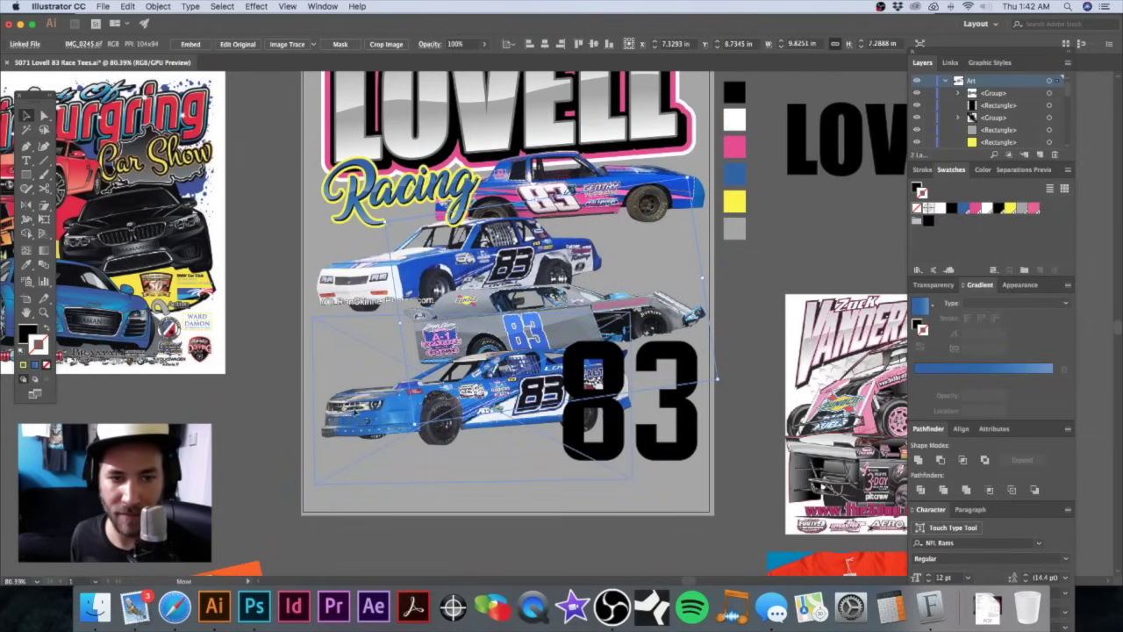
Step: Raise the large black 83 slightly, scale the lowest blue car down to about 8.1 in wide and shift it left
{"action": "left_click", "coordinate": [383, 410]}
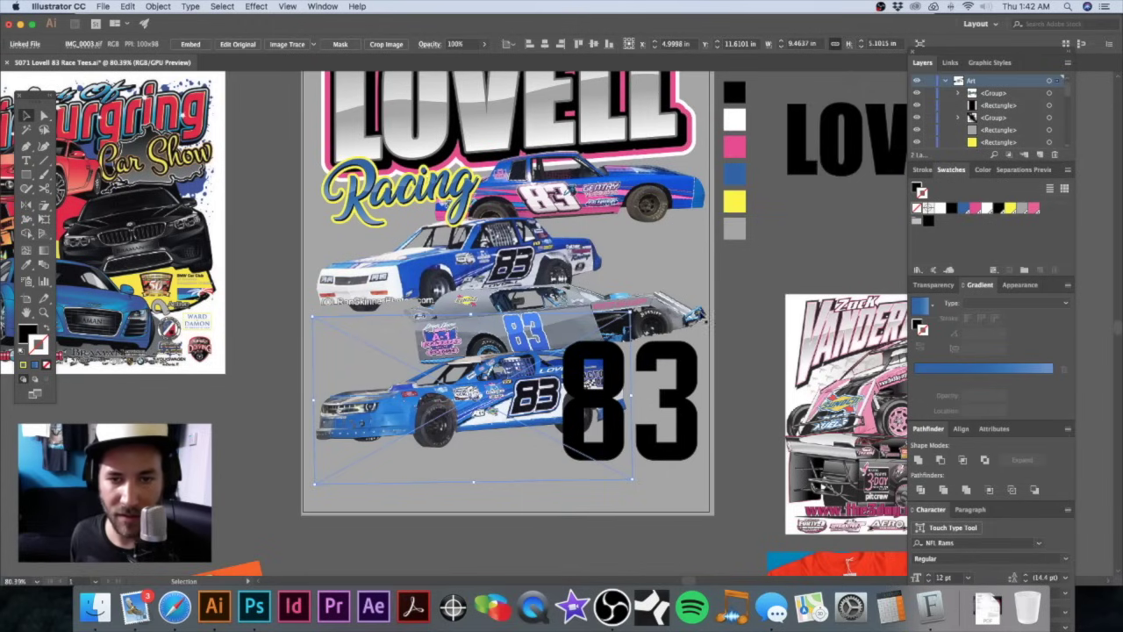
{"action": "mouse_move", "coordinate": [664, 396]}
{"action": "left_mouse_down"}
{"action": "mouse_move", "coordinate": [679, 389]}
{"action": "mouse_move", "coordinate": [664, 385]}
{"action": "left_mouse_up"}
{"action": "scroll", "coordinate": [664, 384], "scroll_direction": "down", "scroll_amount": 2}
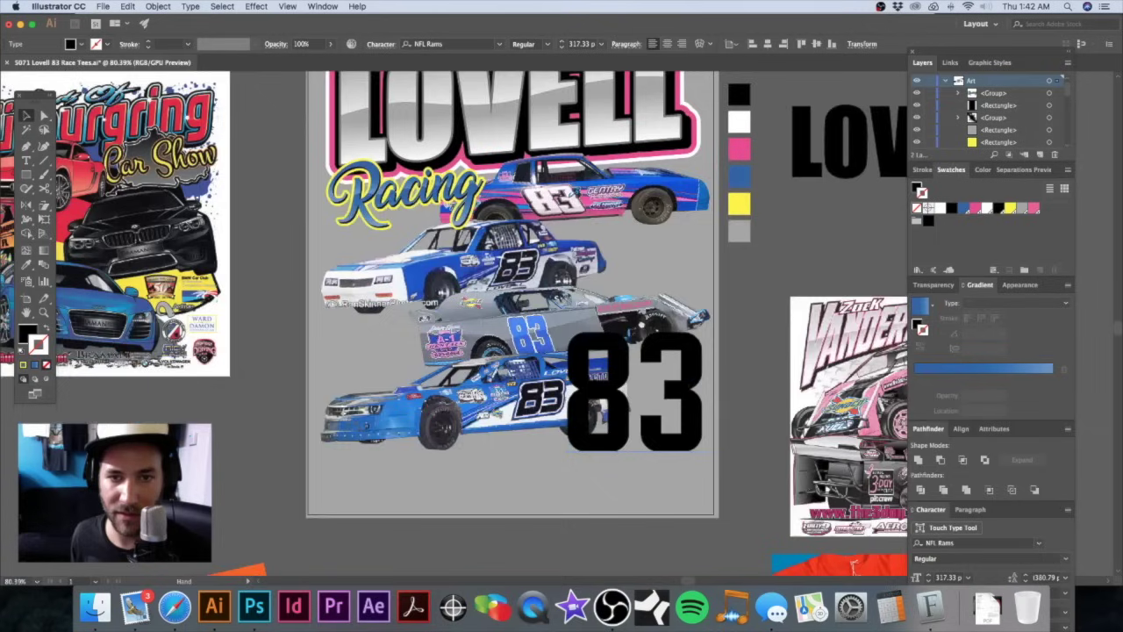
{"action": "left_click", "coordinate": [618, 361]}
{"action": "left_click_drag", "start_coordinate": [635, 456], "coordinate": [616, 450]}
{"action": "left_click_drag", "start_coordinate": [496, 393], "coordinate": [466, 395]}
{"action": "scroll", "coordinate": [604, 202], "scroll_direction": "up", "scroll_amount": 2}
Step: Scale the pink-and-blue top car down to about 8.32 in wide
{"action": "left_click", "coordinate": [604, 202]}
{"action": "left_click", "coordinate": [689, 207]}
{"action": "left_click", "coordinate": [465, 309]}
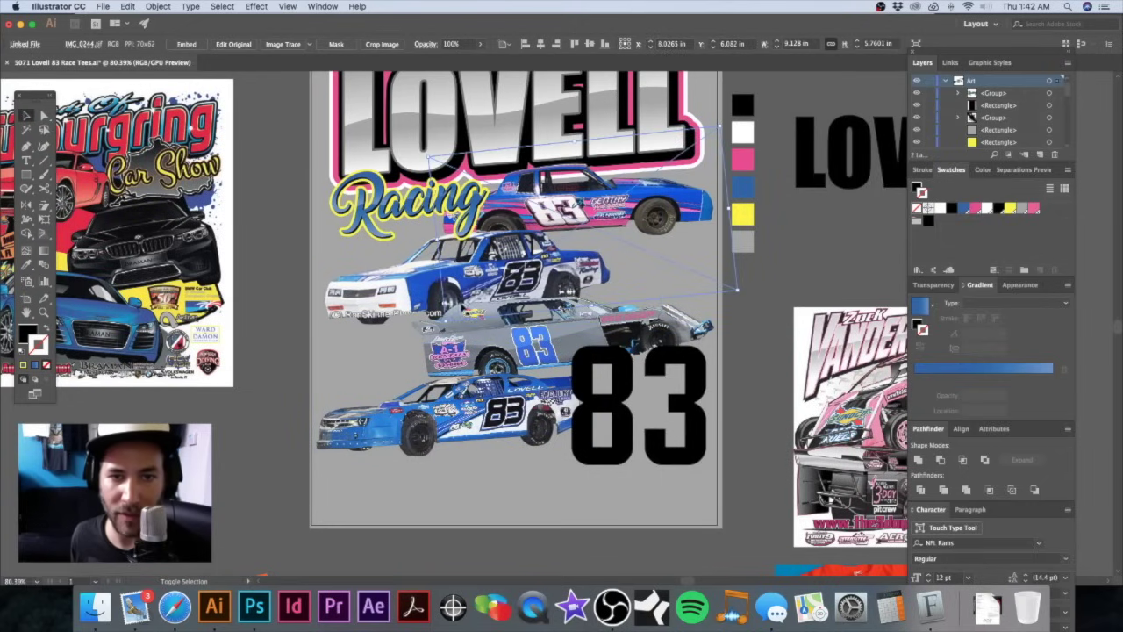
{"action": "left_click_drag", "start_coordinate": [446, 321], "coordinate": [458, 312]}
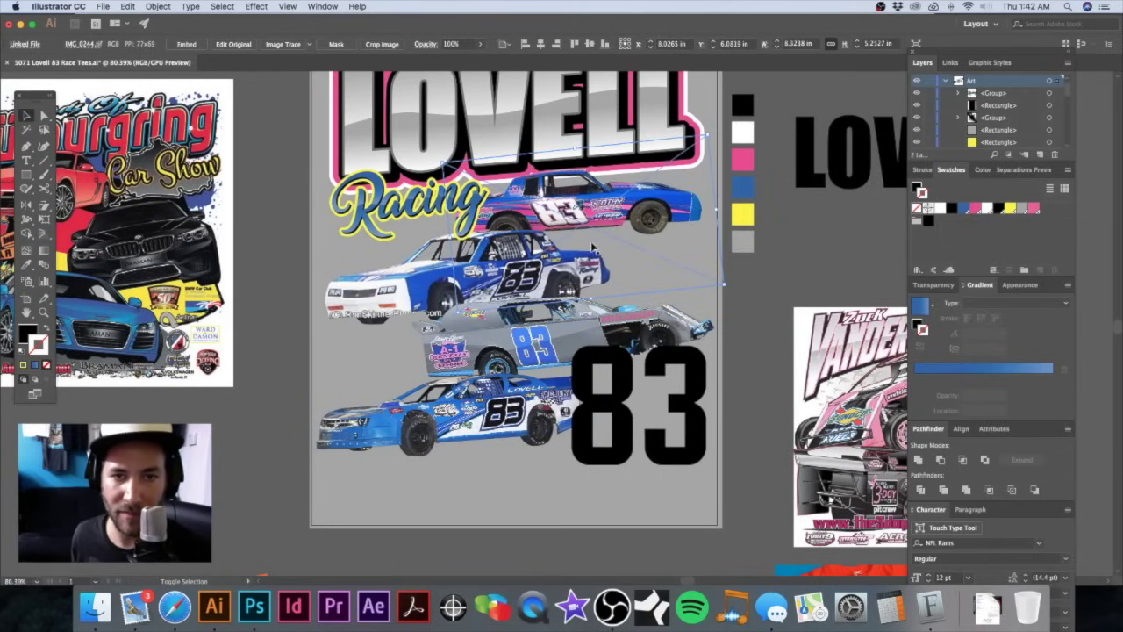
Step: Reposition the pink-and-blue top car up and right to about X 8.29 in, Y 5.89 in, at about 8.36 in wide
{"action": "left_click", "coordinate": [645, 191]}
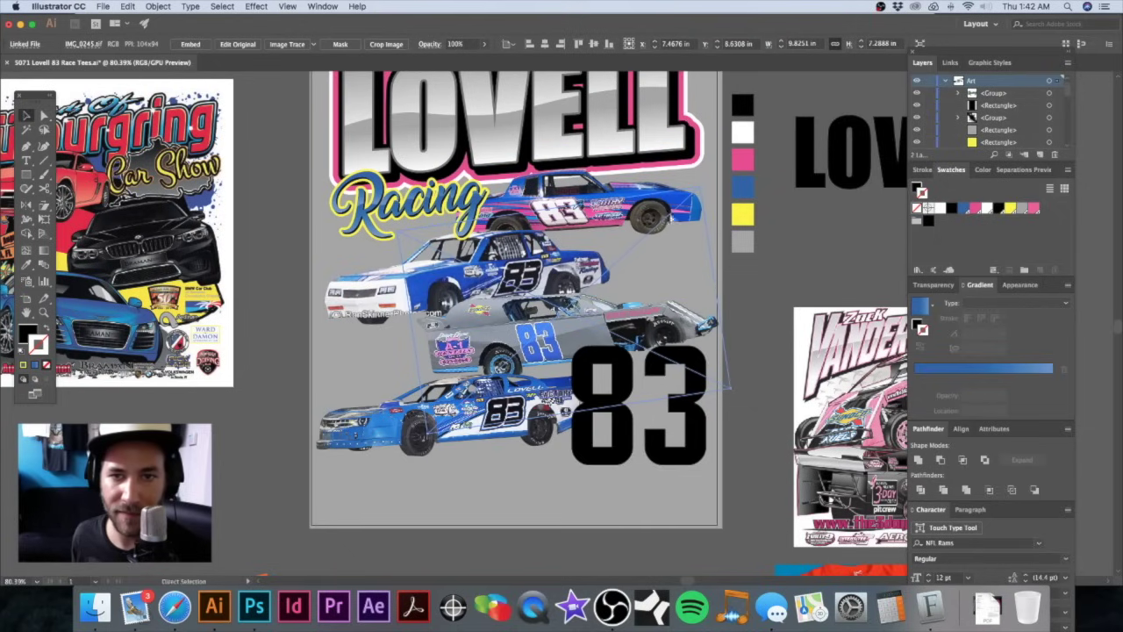
{"action": "left_click", "coordinate": [649, 188]}
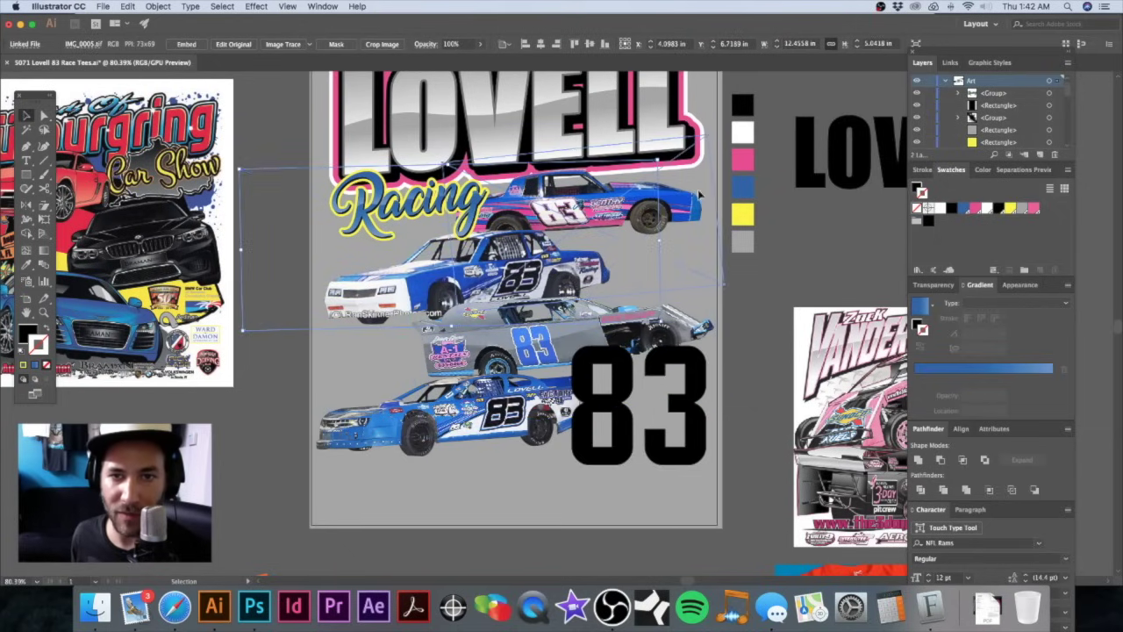
{"action": "left_click_drag", "start_coordinate": [699, 188], "coordinate": [710, 180]}
{"action": "left_click_drag", "start_coordinate": [469, 306], "coordinate": [481, 298]}
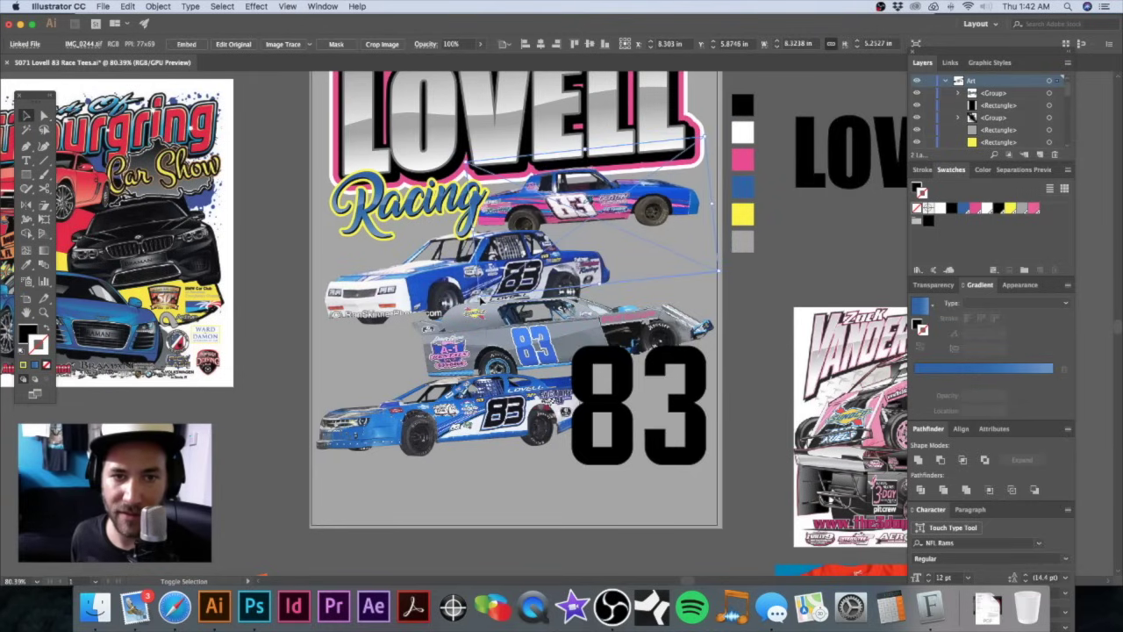
{"action": "key", "text": "super+z"}
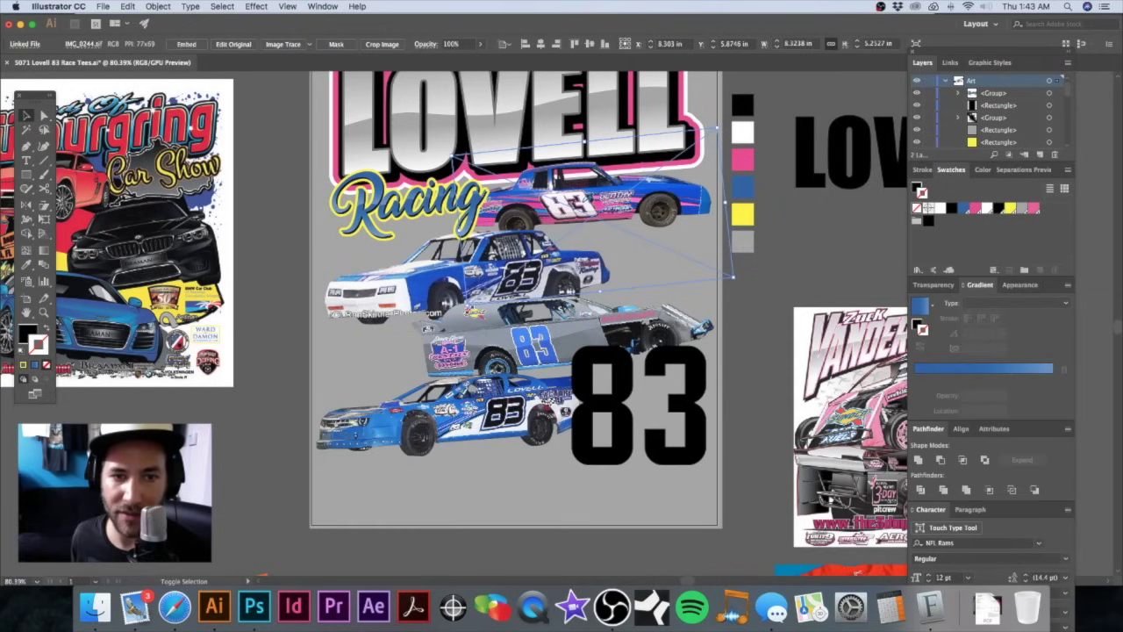
{"action": "left_click_drag", "start_coordinate": [469, 306], "coordinate": [468, 307]}
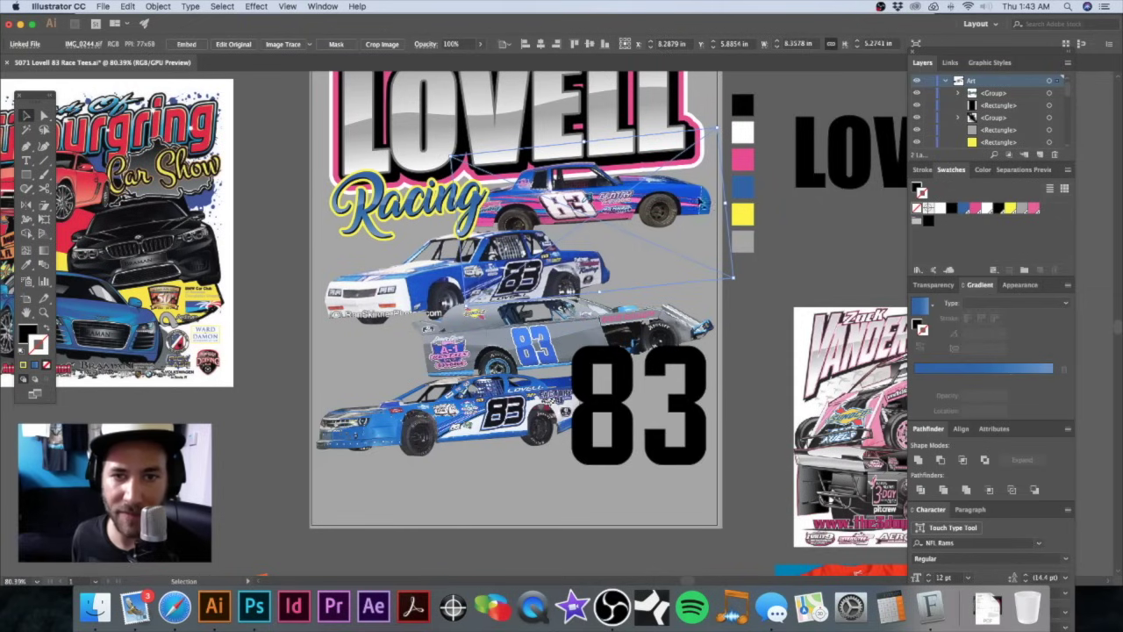
Step: Try shifting the pink-and-blue top car up and right past the artboard's edge, and put it back
{"action": "left_click", "coordinate": [775, 242]}
{"action": "left_click_drag", "start_coordinate": [661, 214], "coordinate": [715, 204]}
{"action": "key", "text": "super+z"}
{"action": "left_click", "coordinate": [700, 185]}
{"action": "left_click_drag", "start_coordinate": [700, 183], "coordinate": [729, 166]}
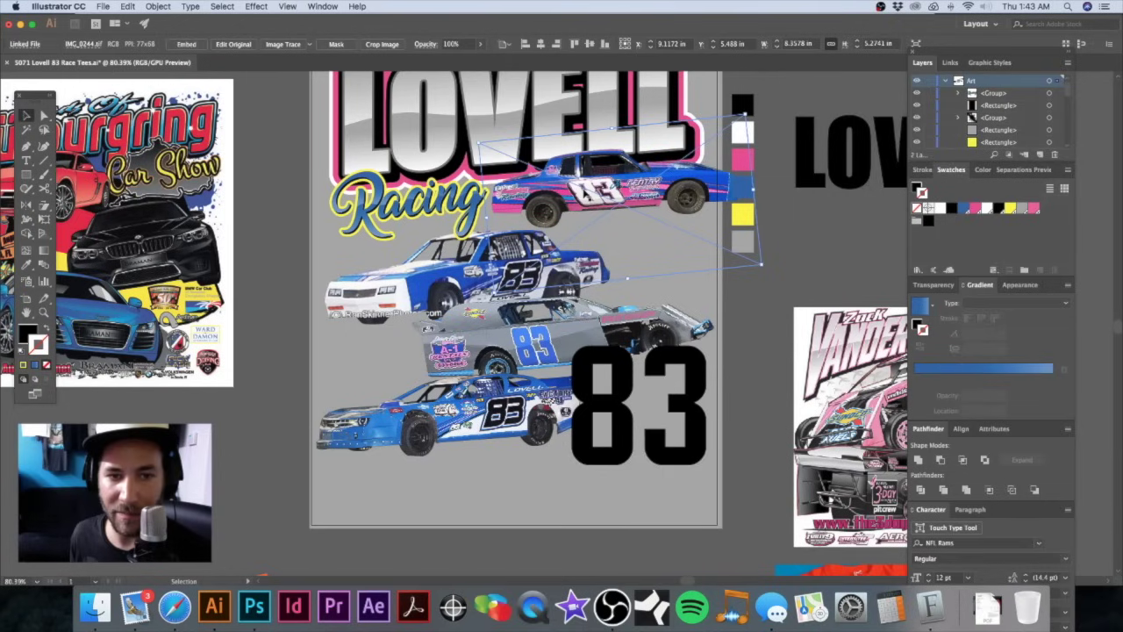
{"action": "left_click_drag", "start_coordinate": [605, 188], "coordinate": [586, 195]}
Step: Shear the large black 83 so its digits lean slightly left while the baseline stays in place
{"action": "left_click", "coordinate": [620, 365]}
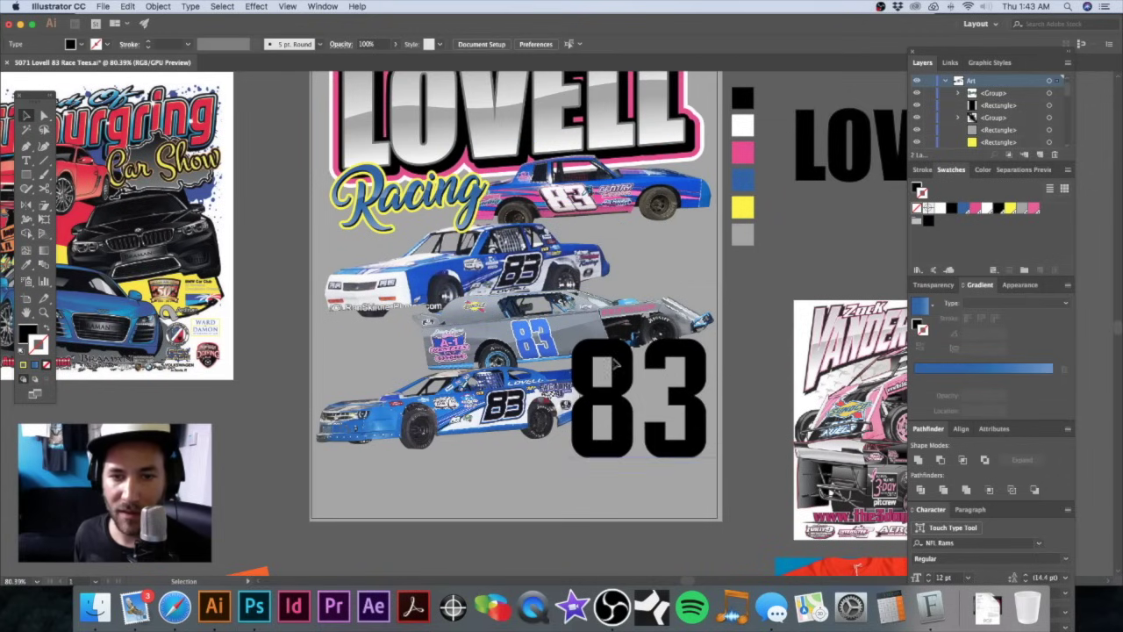
{"action": "left_click", "coordinate": [44, 212]}
{"action": "left_click", "coordinate": [519, 337]}
{"action": "left_click_drag", "start_coordinate": [605, 359], "coordinate": [600, 360]}
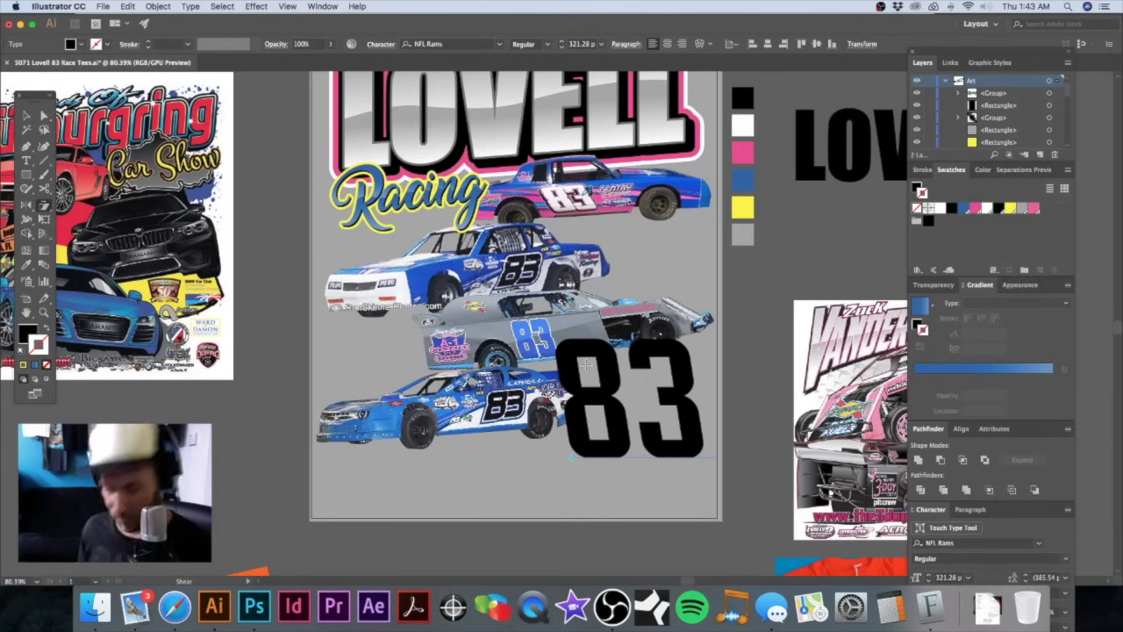
{"action": "key", "text": "v"}
Step: Move the lowest blue car slightly down to about Y 11.75 in
{"action": "left_click", "coordinate": [470, 414]}
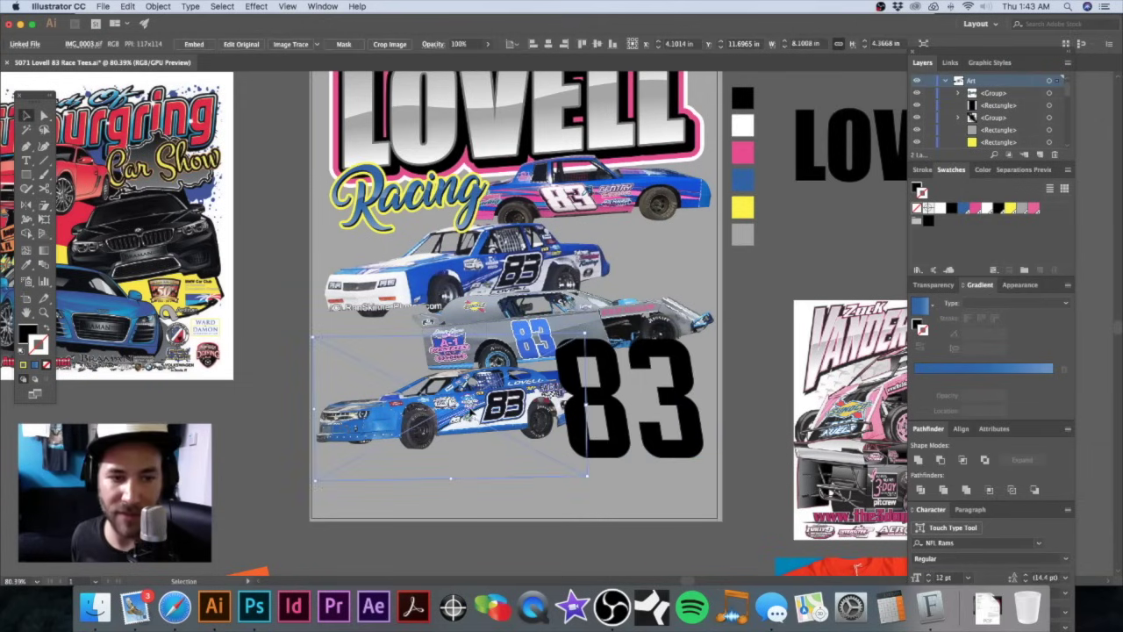
{"action": "left_click_drag", "start_coordinate": [475, 419], "coordinate": [474, 417]}
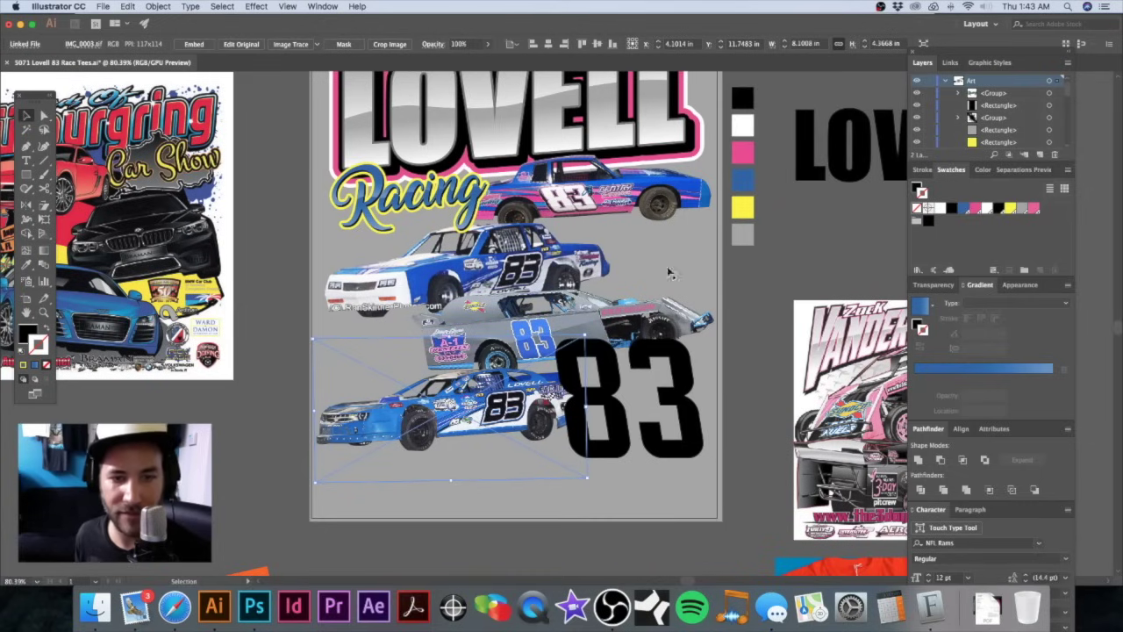
{"action": "left_click", "coordinate": [760, 275]}
Step: Try moving the gray third car up and right to about X 7.93 in, Y 8.54 in, and undo the move
{"action": "left_click_drag", "start_coordinate": [665, 281], "coordinate": [587, 287]}
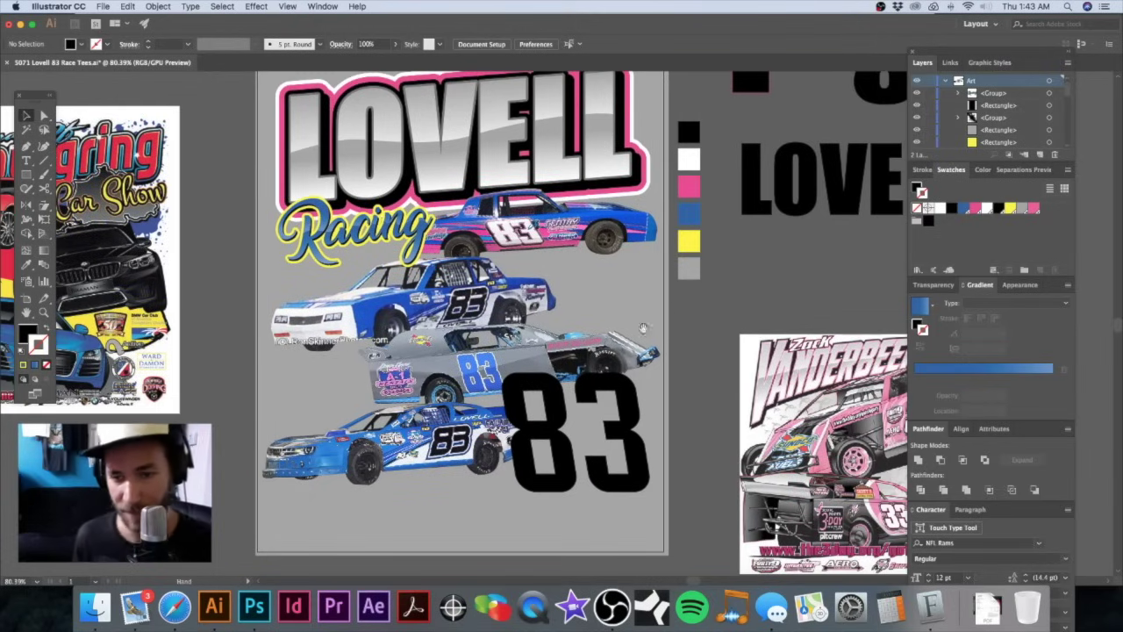
{"action": "left_click_drag", "start_coordinate": [621, 330], "coordinate": [610, 318]}
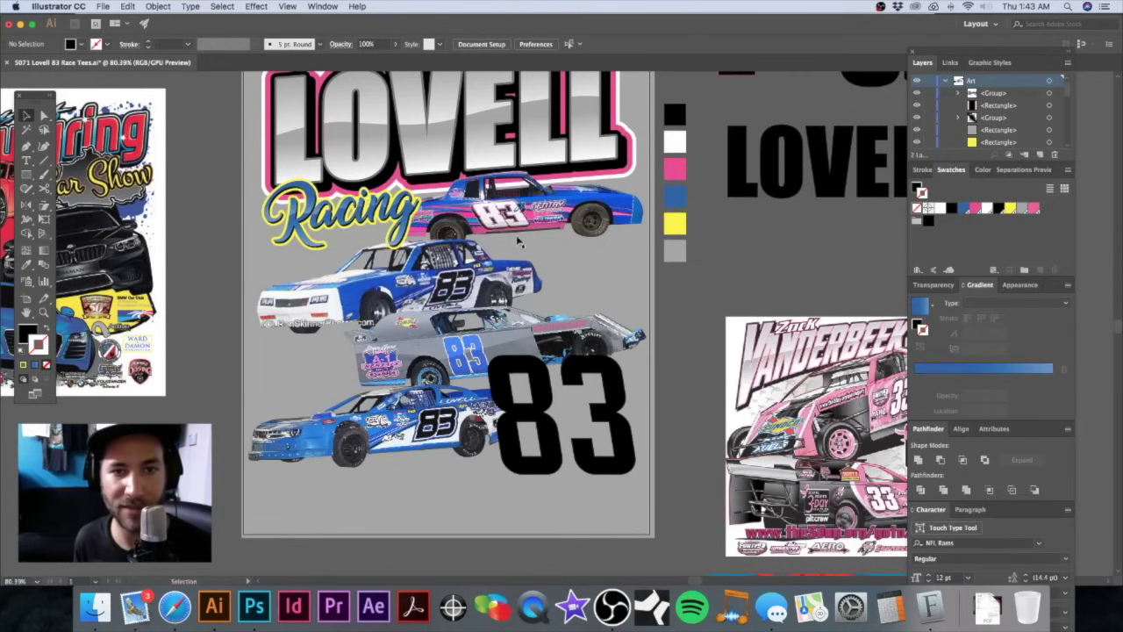
{"action": "scroll", "coordinate": [582, 318], "scroll_direction": "right", "scroll_amount": 5}
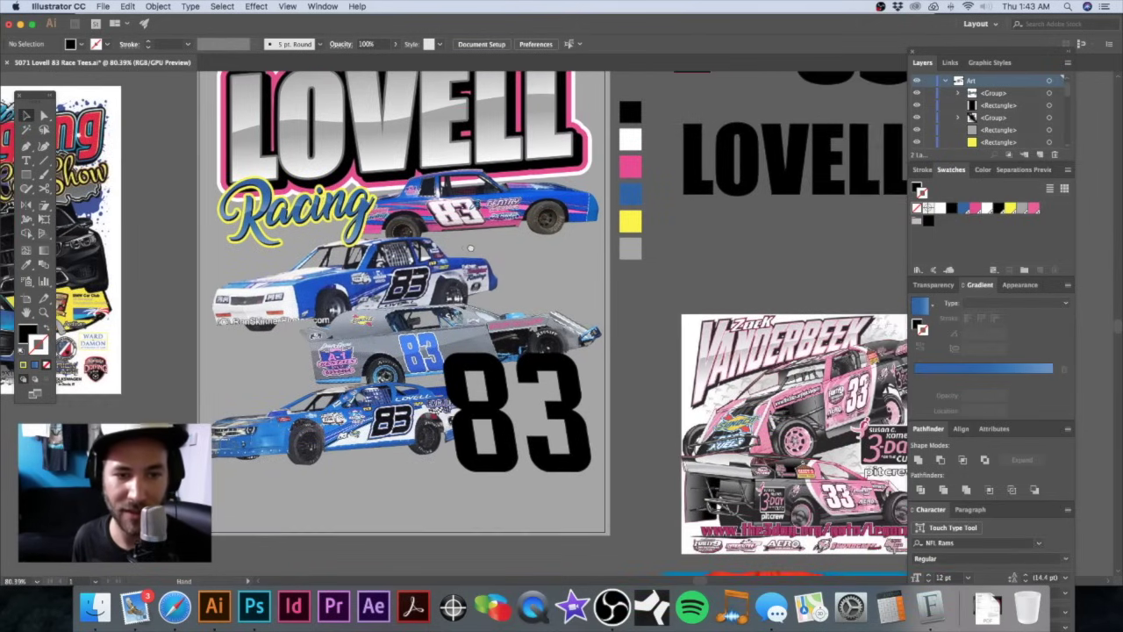
{"action": "left_click", "coordinate": [582, 319]}
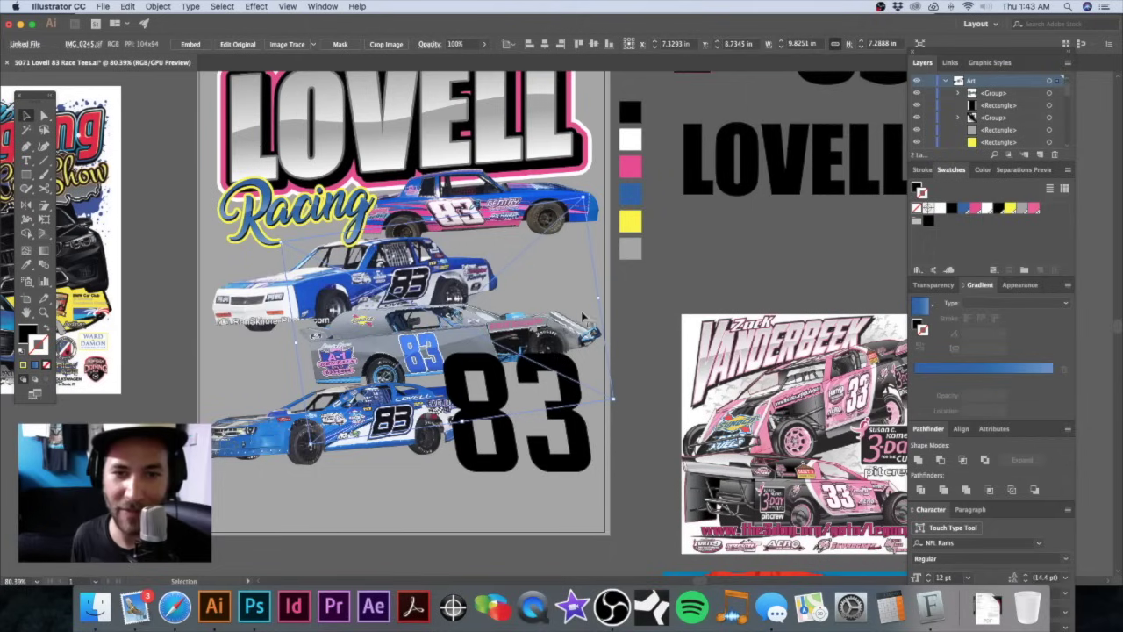
{"action": "left_click", "coordinate": [631, 305]}
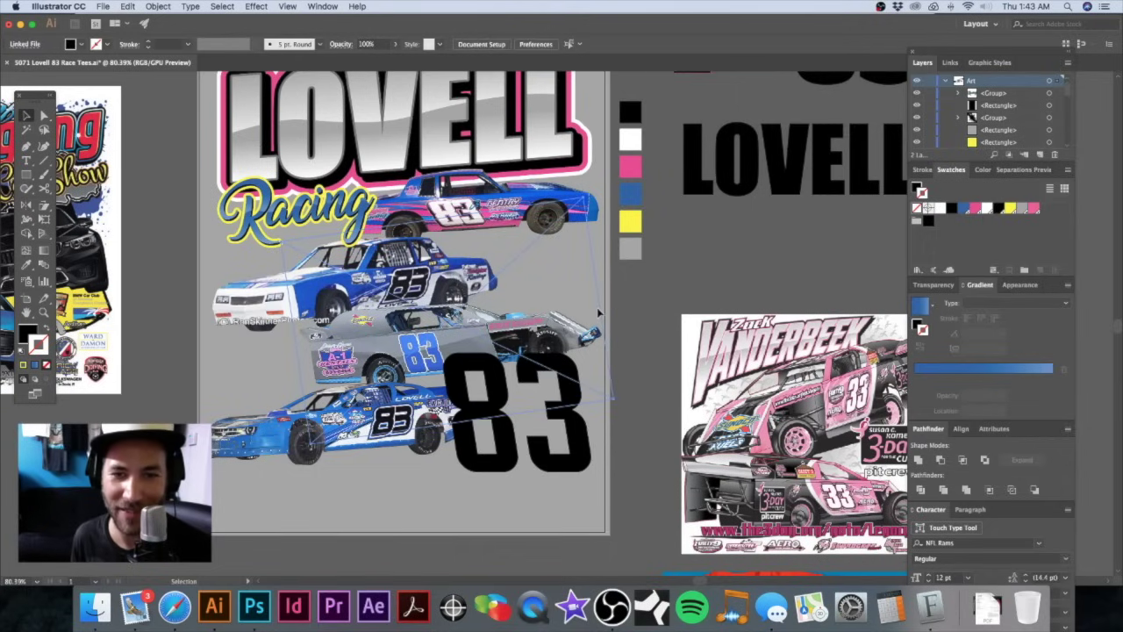
{"action": "left_click", "coordinate": [601, 309]}
{"action": "left_click_drag", "start_coordinate": [600, 318], "coordinate": [606, 328]}
{"action": "key", "text": "ctrl+z"}
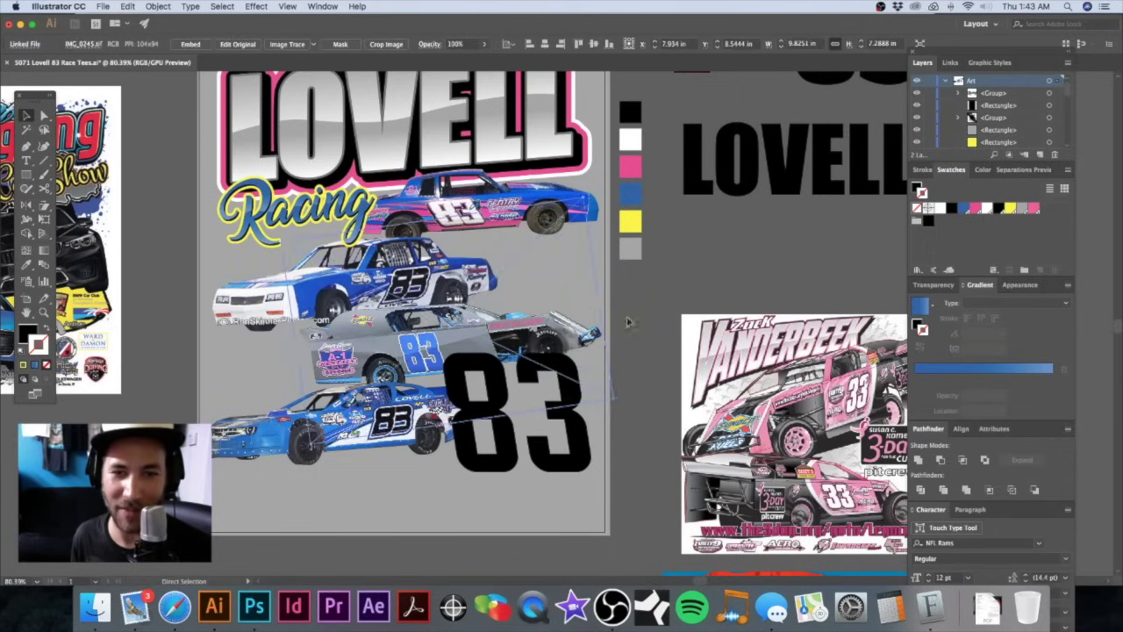
{"action": "key", "text": "ctrl+shift+a"}
Step: Reduce the height of the slanted black 83 to a type size of about 291.33 pt
{"action": "left_click_drag", "start_coordinate": [571, 386], "coordinate": [577, 366]}
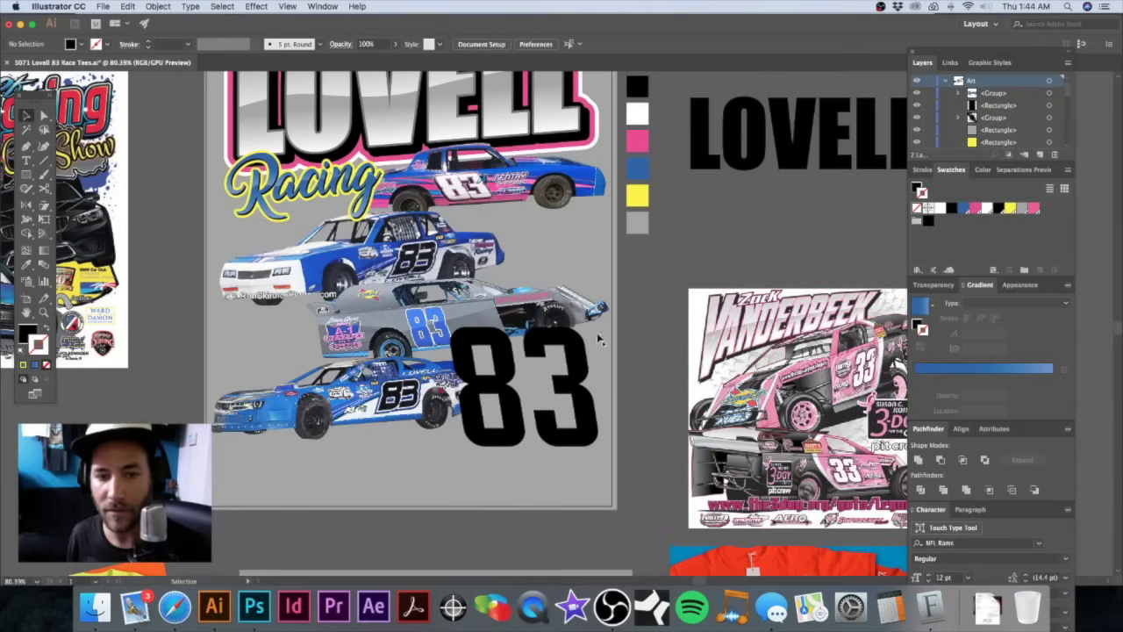
{"action": "scroll", "coordinate": [599, 339], "scroll_direction": "left", "scroll_amount": 3}
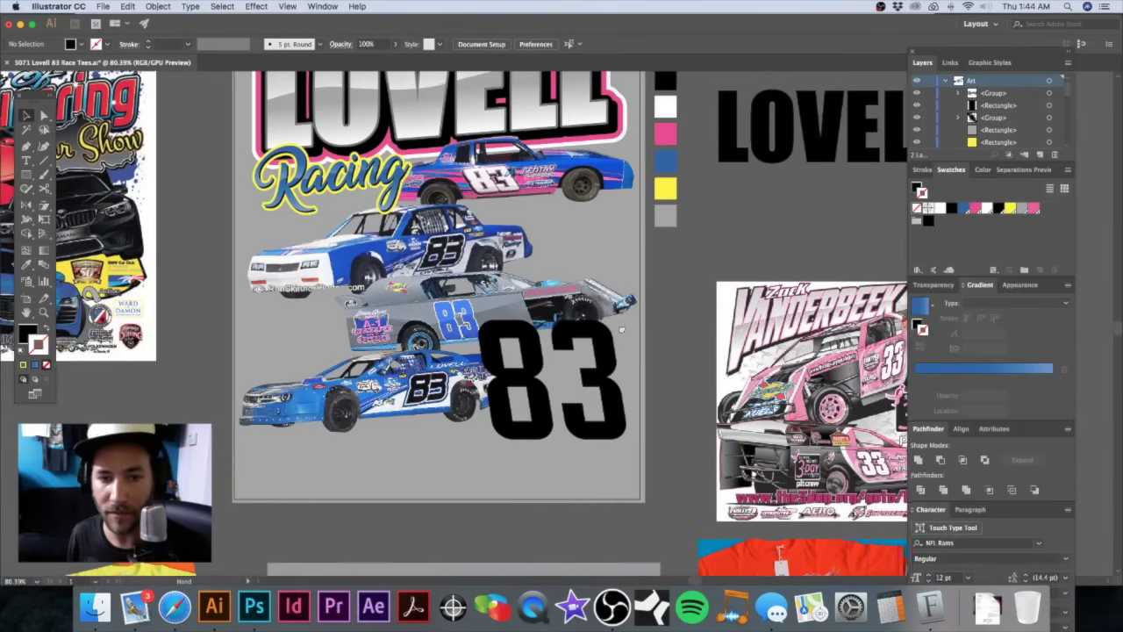
{"action": "left_click_drag", "start_coordinate": [558, 443], "coordinate": [558, 429]}
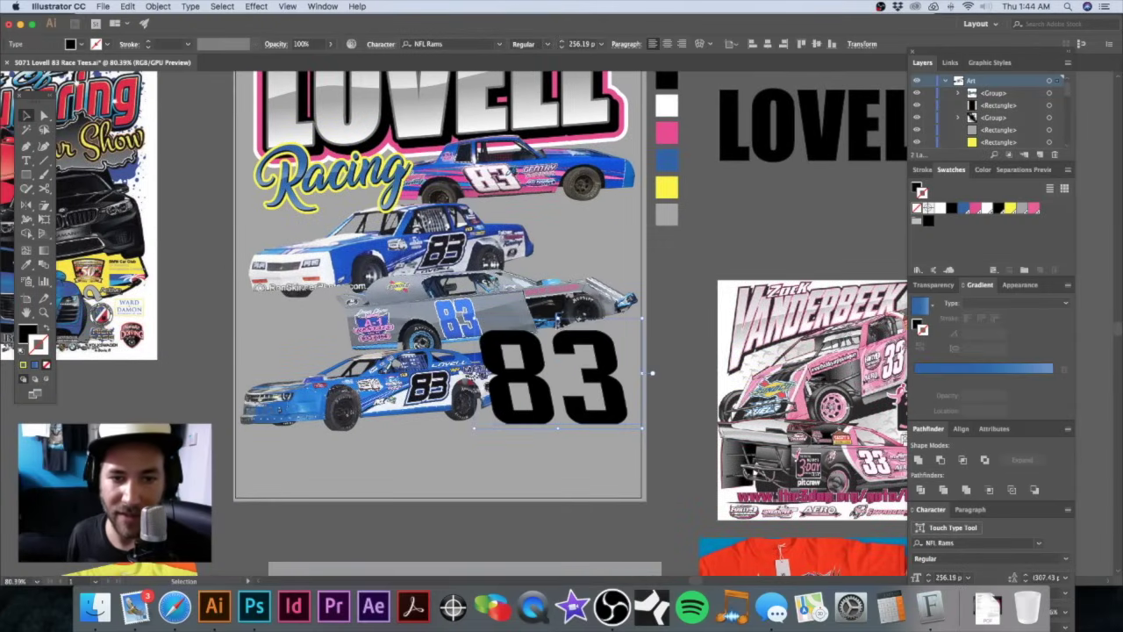
{"action": "left_click_drag", "start_coordinate": [558, 430], "coordinate": [558, 443]}
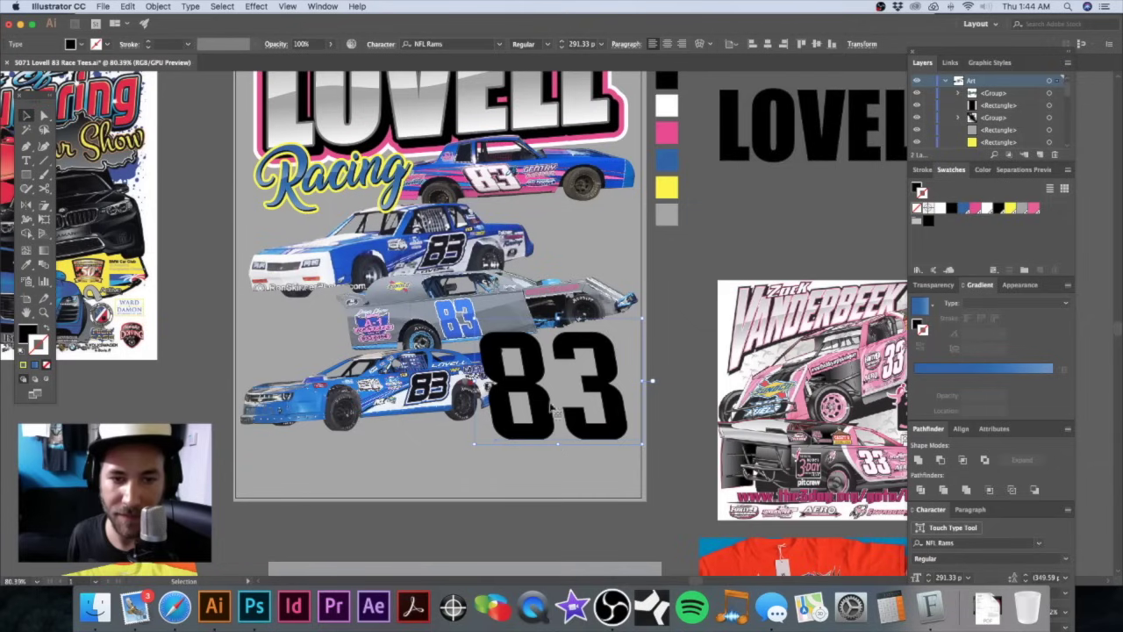
Step: Enlarge the slanted black 83 proportionally to about 311.61 pt and shift it slightly right beside the lowest car
{"action": "scroll", "coordinate": [532, 378], "scroll_direction": "up", "scroll_amount": 2}
{"action": "key", "text": "super+minus"}
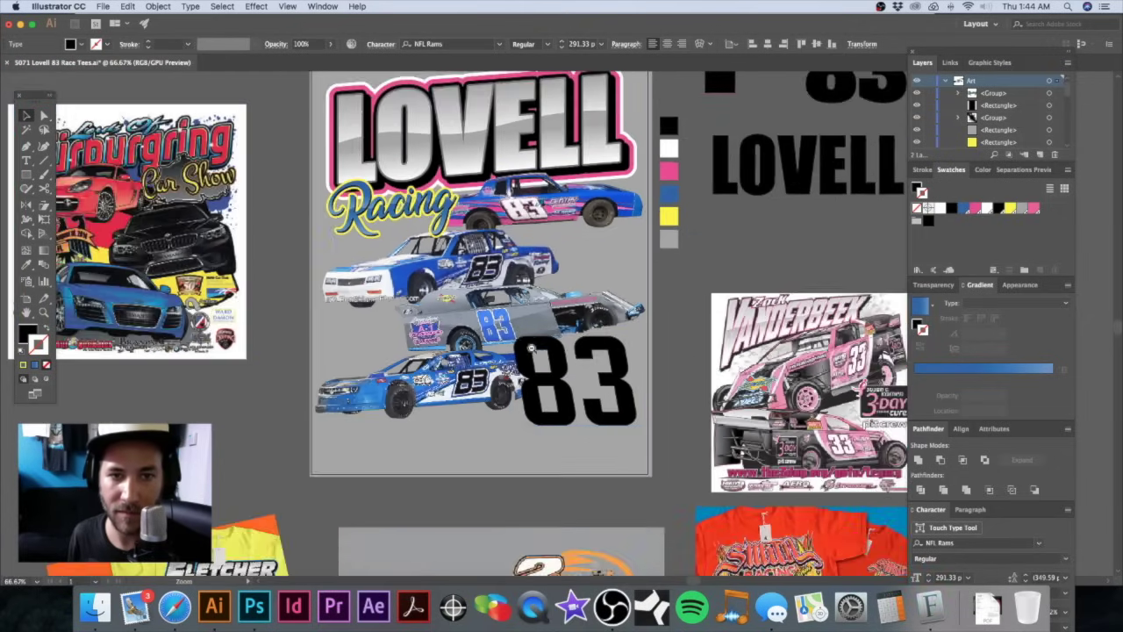
{"action": "scroll", "coordinate": [539, 335], "scroll_direction": "up", "scroll_amount": 2}
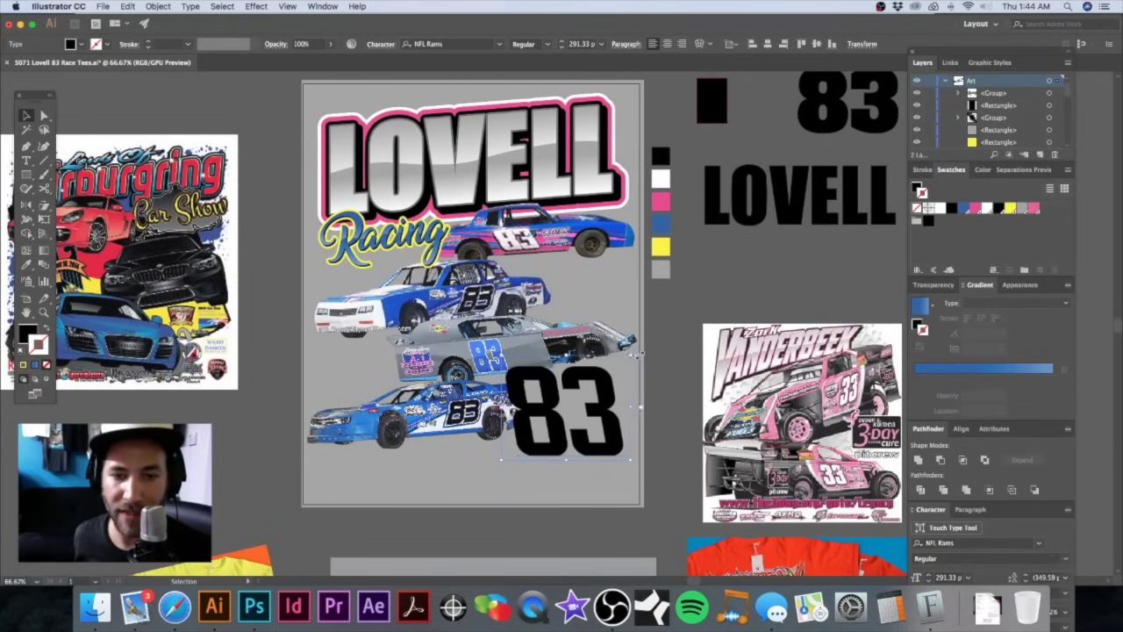
{"action": "scroll", "coordinate": [473, 325], "scroll_direction": "right", "scroll_amount": 3}
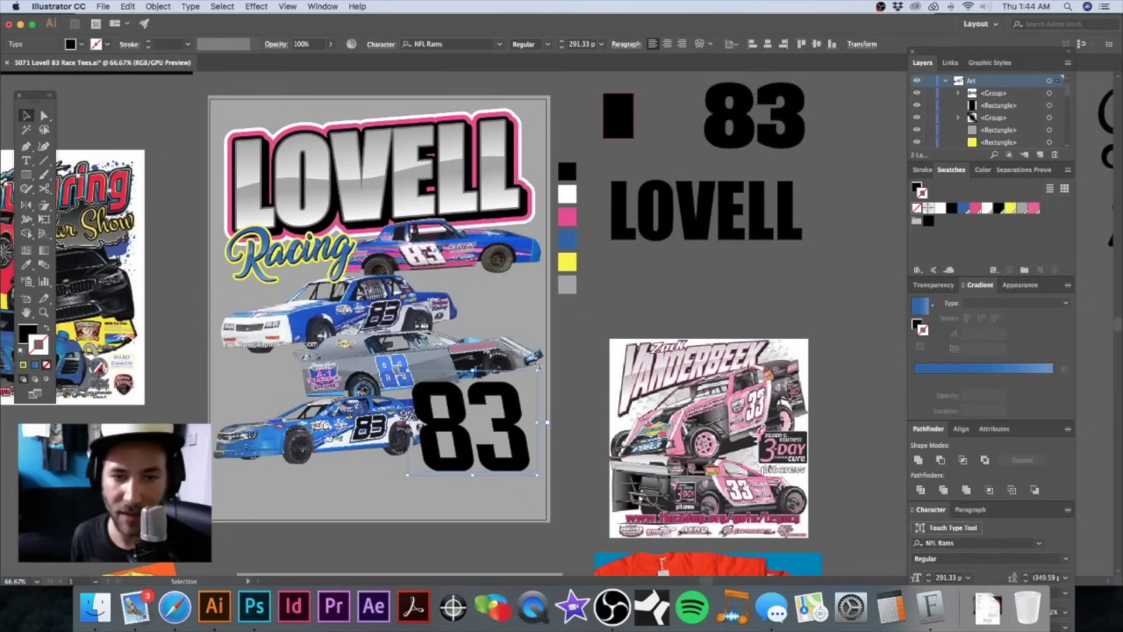
{"action": "left_click_drag", "start_coordinate": [539, 369], "coordinate": [543, 365]}
{"action": "left_click_drag", "start_coordinate": [514, 400], "coordinate": [523, 403]}
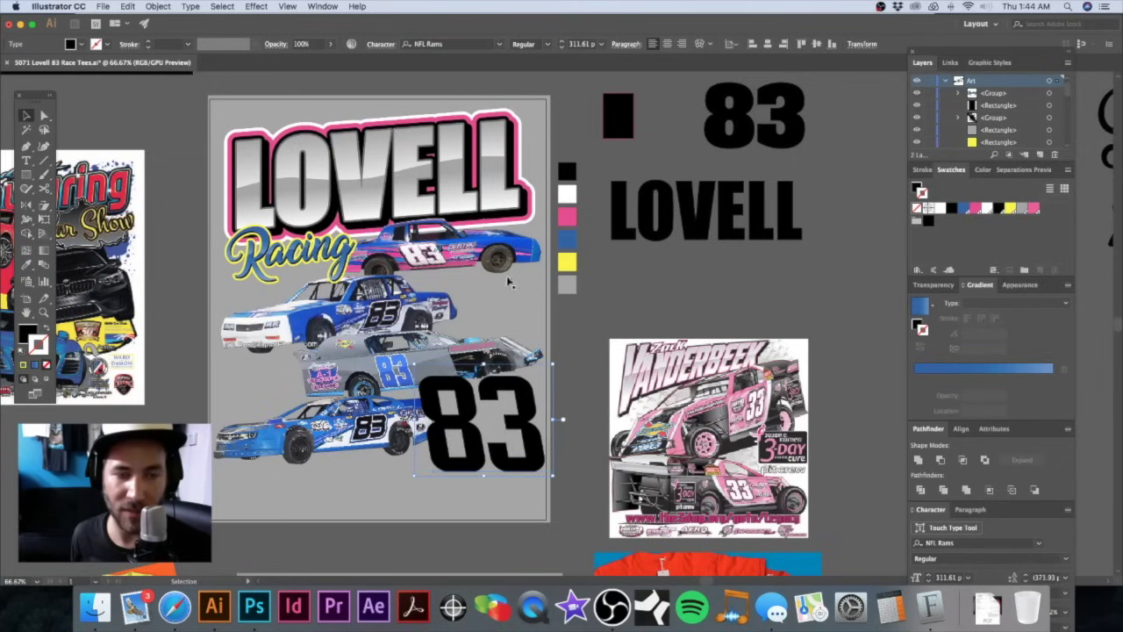
Step: Scale the outlined LOVELL lettering down about its center to about 9 in wide and deselect it
{"action": "left_click", "coordinate": [465, 139]}
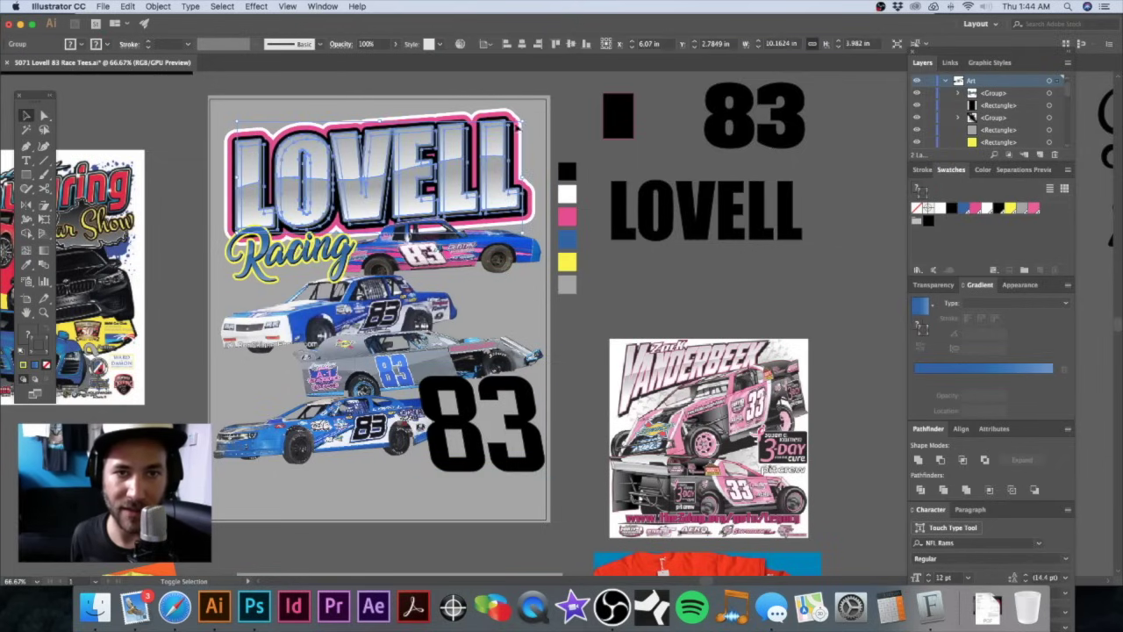
{"action": "left_click_drag", "start_coordinate": [525, 121], "coordinate": [515, 128]}
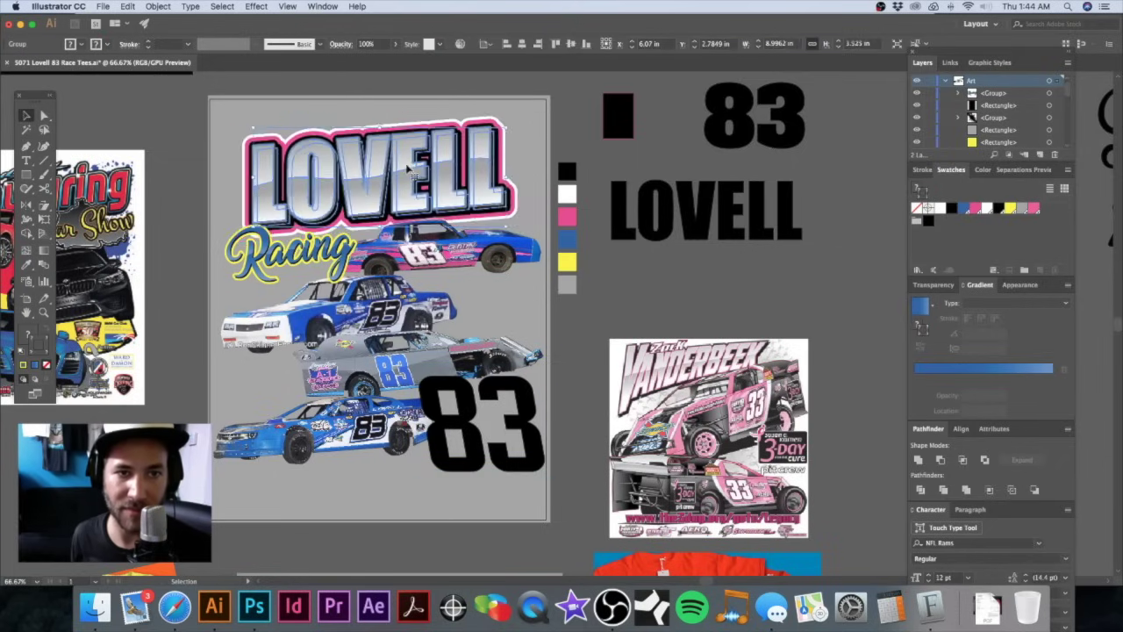
{"action": "key", "text": "a"}
{"action": "left_click", "coordinate": [581, 79]}
{"action": "left_click_drag", "start_coordinate": [484, 325], "coordinate": [435, 364]}
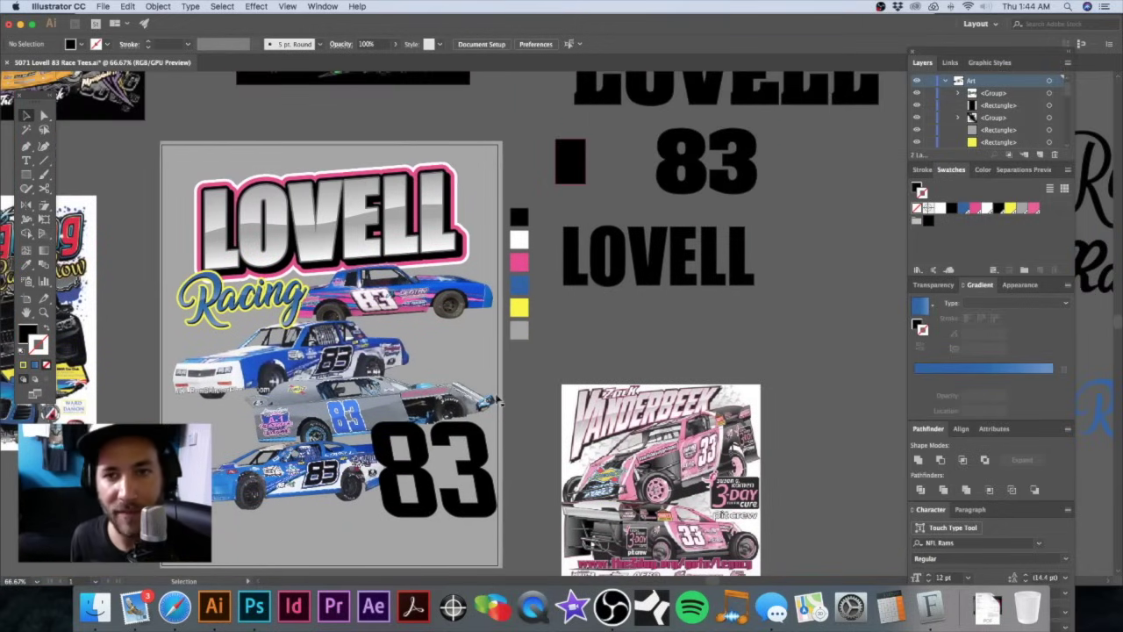
Step: Swap the slanted 83 for the upright AardvarkBold 83 from beside the artboard, placing it beside the lowest car at about 250.72 pt
{"action": "left_click", "coordinate": [474, 450]}
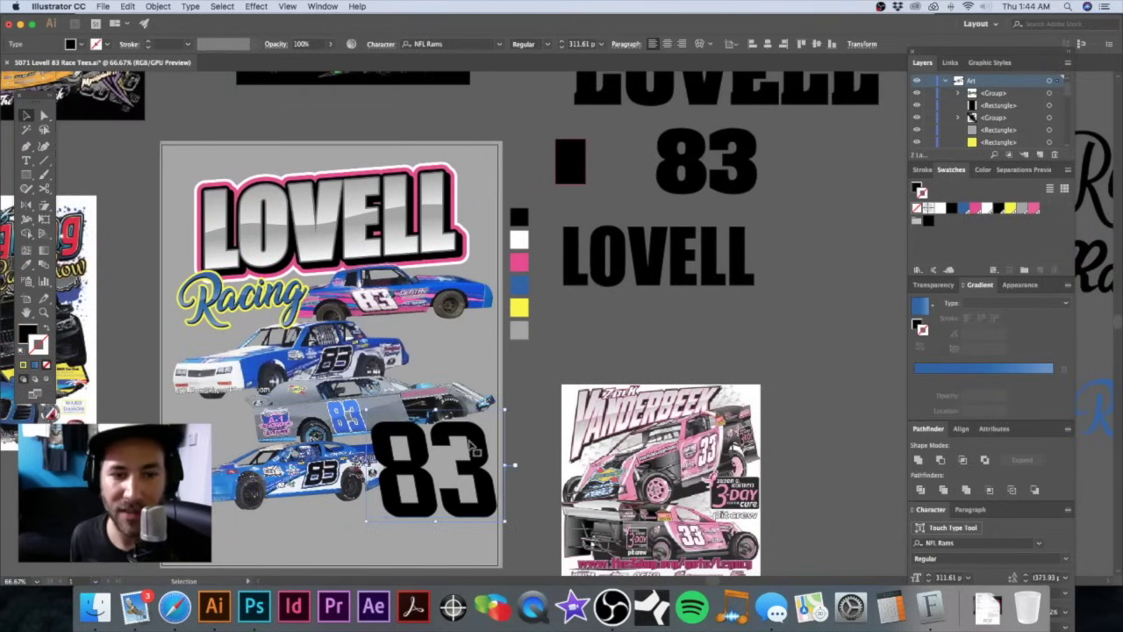
{"action": "left_click_drag", "start_coordinate": [472, 447], "coordinate": [840, 291]}
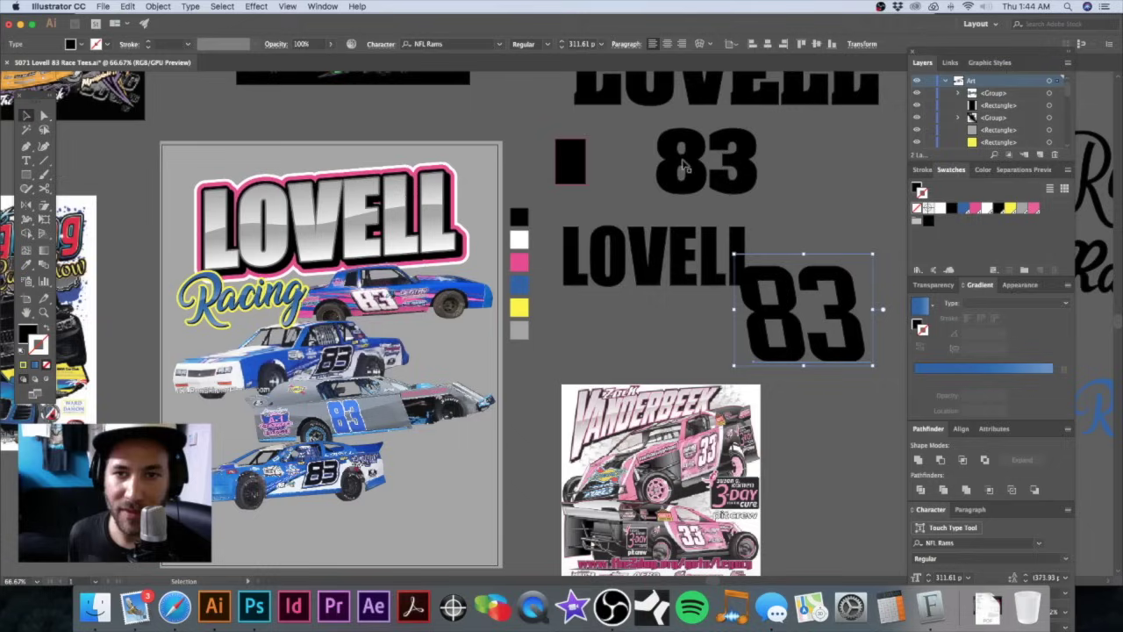
{"action": "left_click_drag", "start_coordinate": [684, 161], "coordinate": [394, 474]}
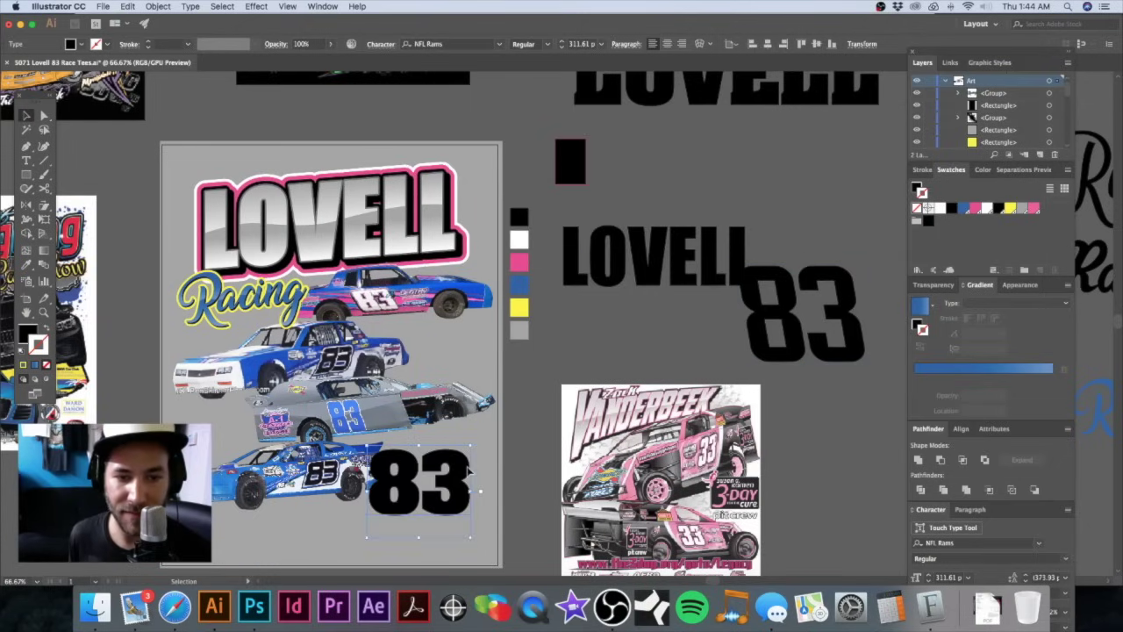
{"action": "left_click_drag", "start_coordinate": [474, 438], "coordinate": [485, 422]}
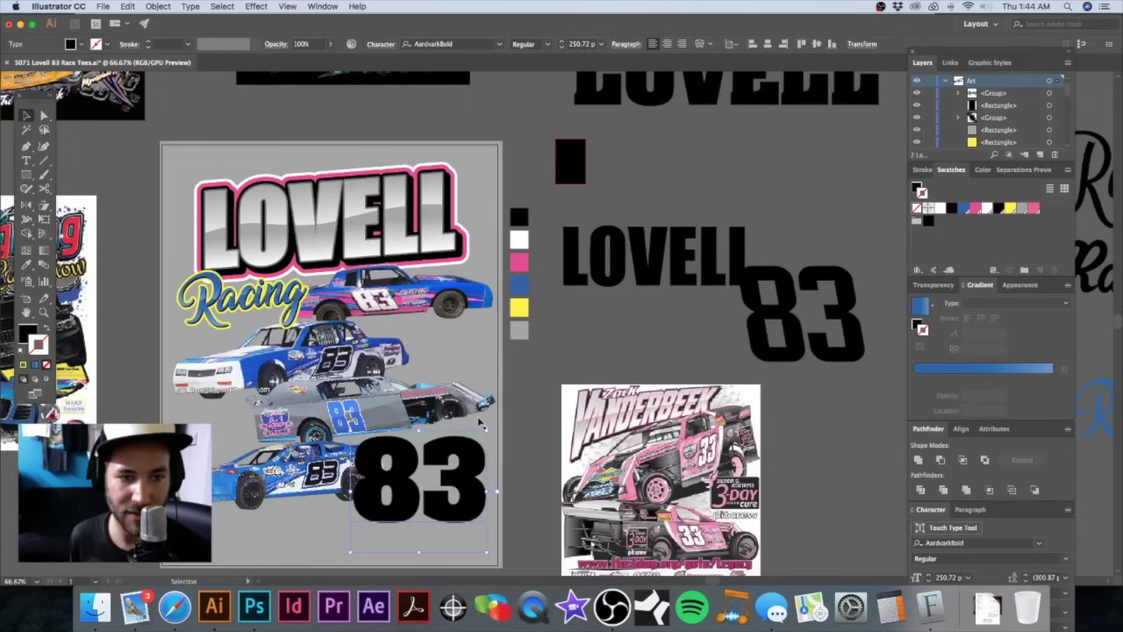
Step: Undo the swap to the upright AardvarkBold 83 so the slanted NFL Rams 83 sits beside the lowest car again
{"action": "left_click_drag", "start_coordinate": [453, 456], "coordinate": [489, 426]}
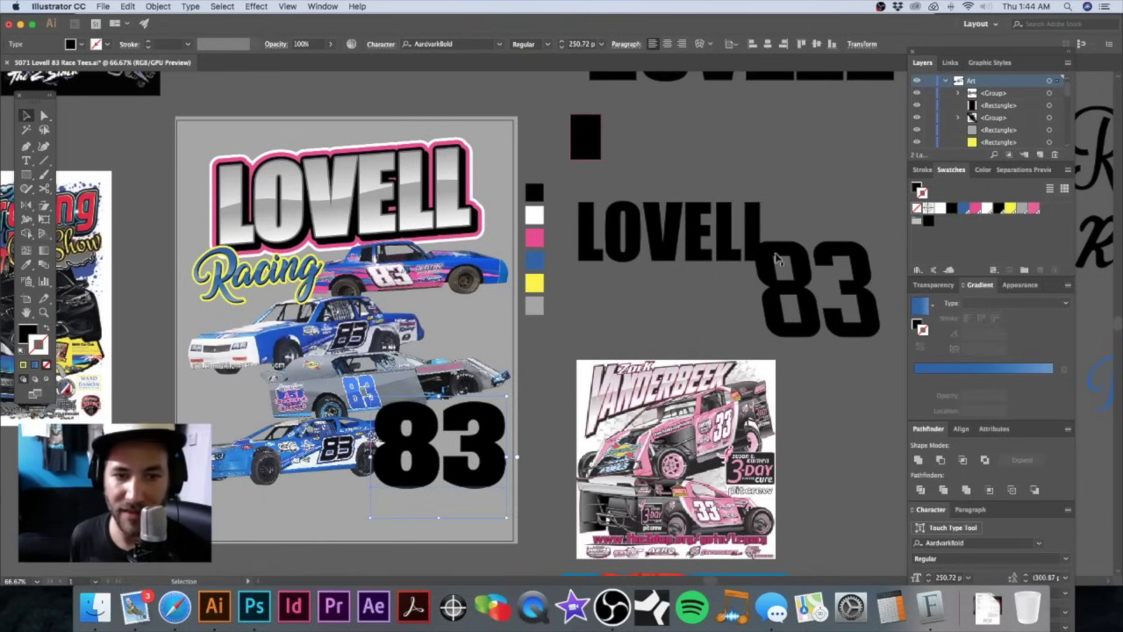
{"action": "key", "text": "super+z"}
{"action": "key", "text": "super+z"}
{"action": "key", "text": "super+z"}
{"action": "key", "text": "super+z"}
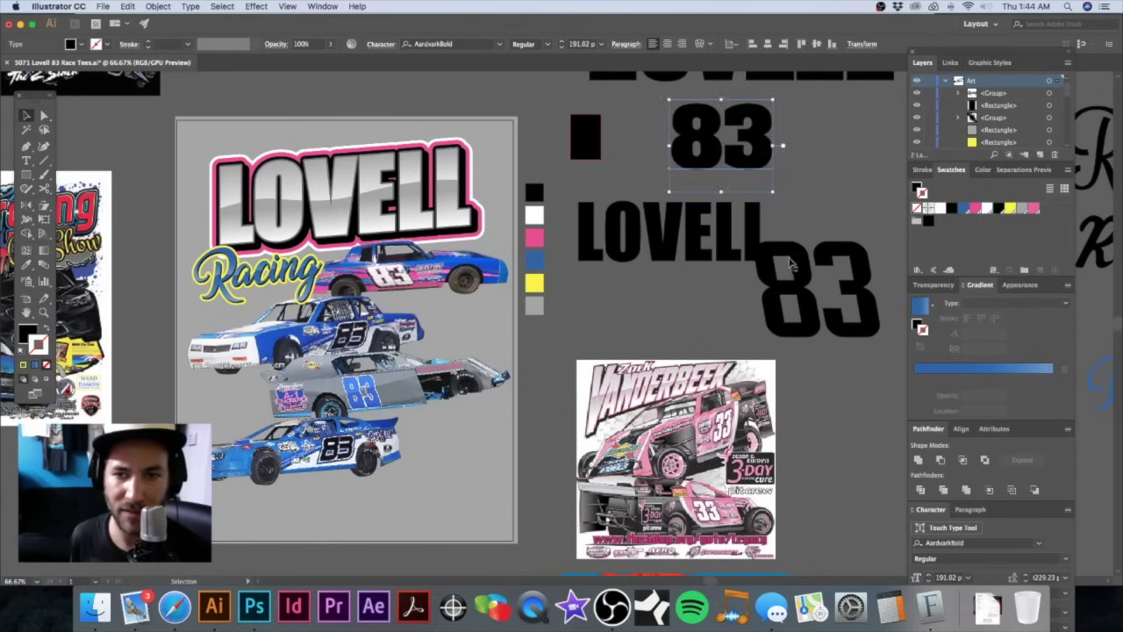
Step: Give the slanted 83 beside the lowest car a black stroke with a weight of 10 pt
{"action": "scroll", "coordinate": [468, 413], "scroll_direction": "up", "scroll_amount": 3}
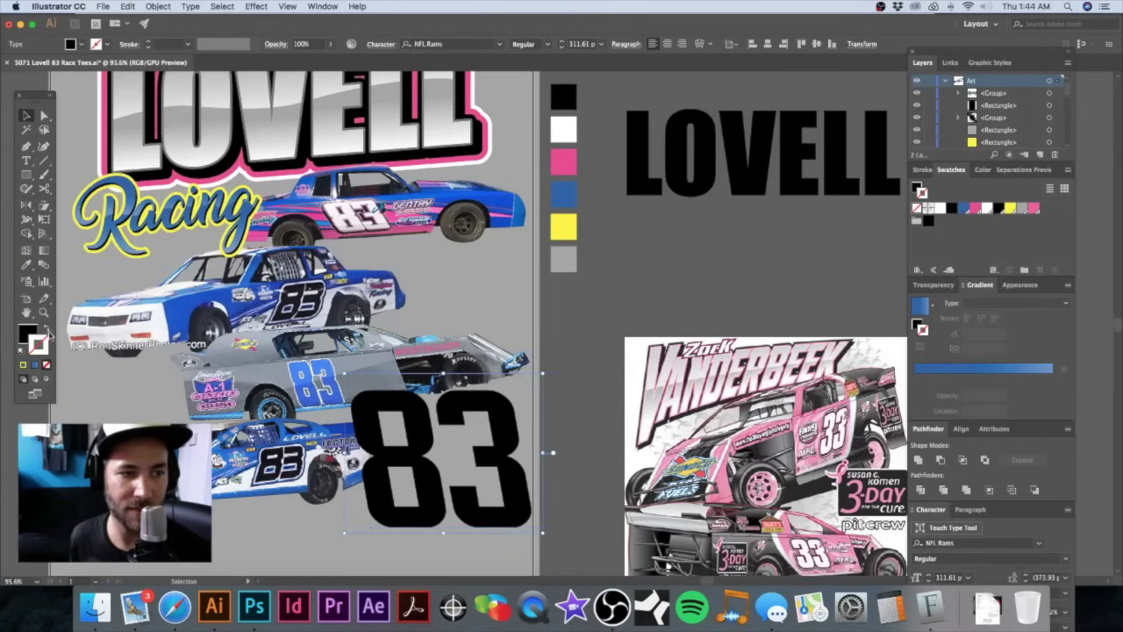
{"action": "left_click", "coordinate": [952, 208]}
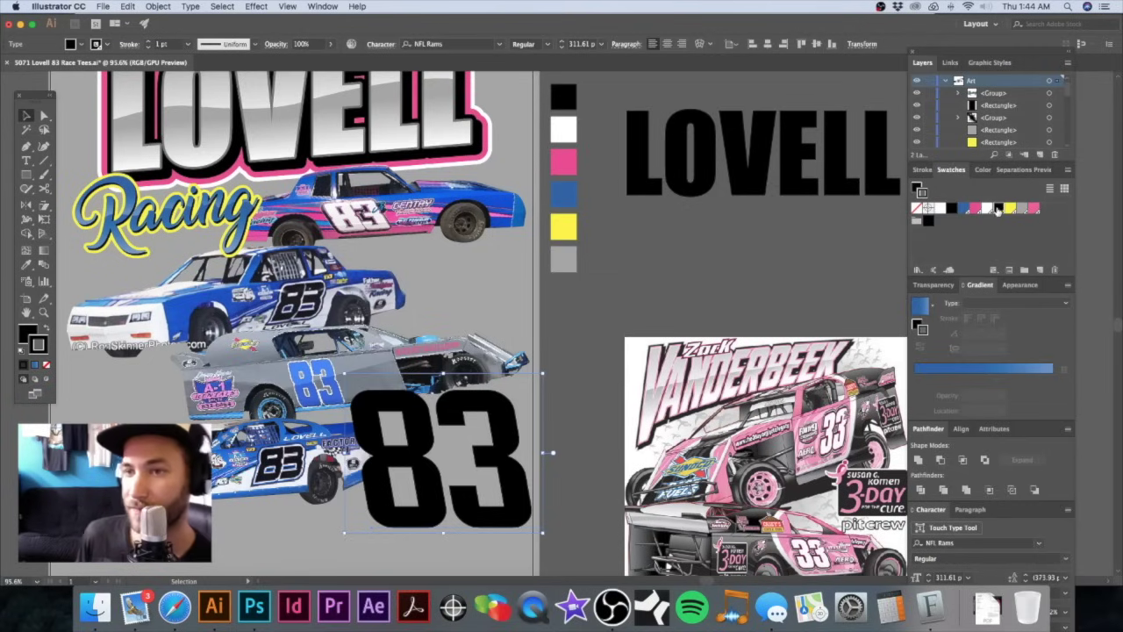
{"action": "left_click", "coordinate": [186, 46]}
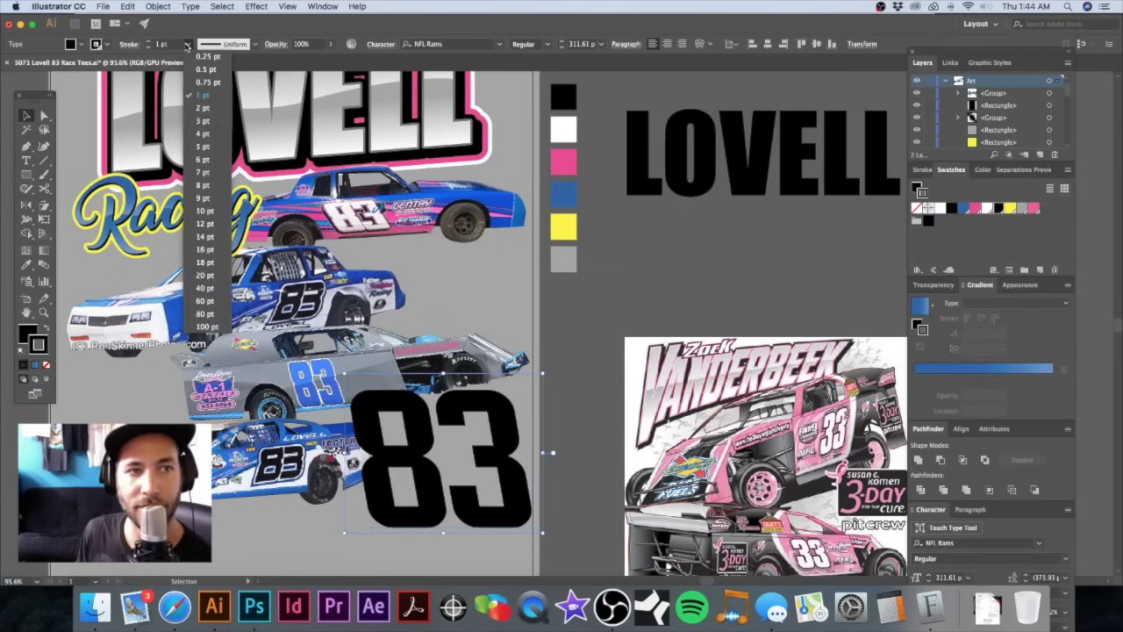
{"action": "left_click", "coordinate": [207, 158]}
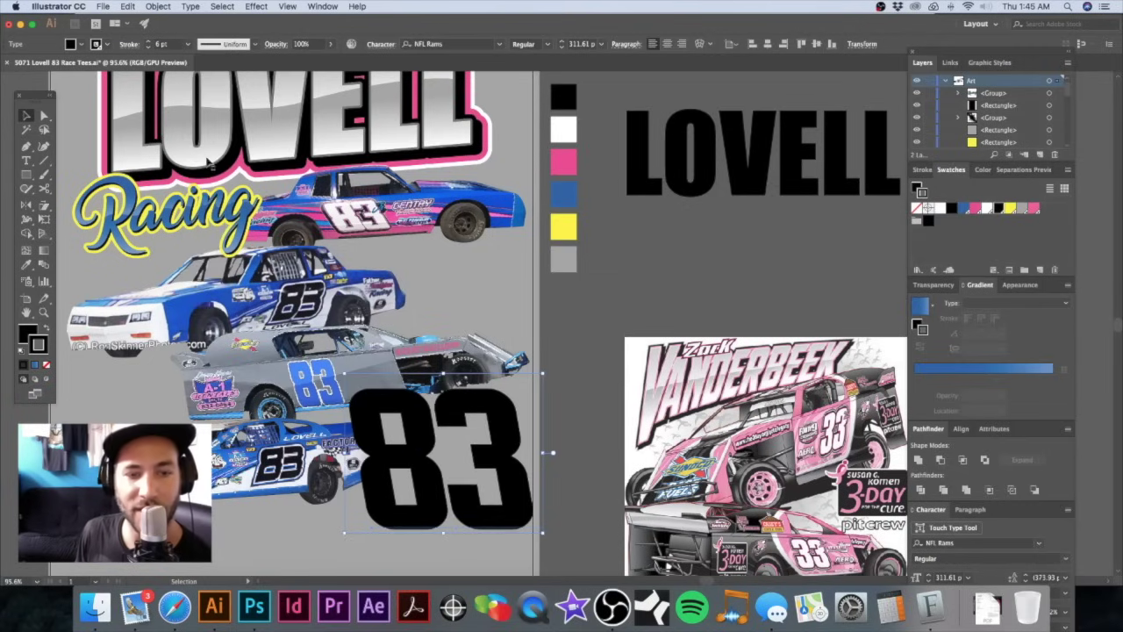
{"action": "left_click", "coordinate": [187, 44]}
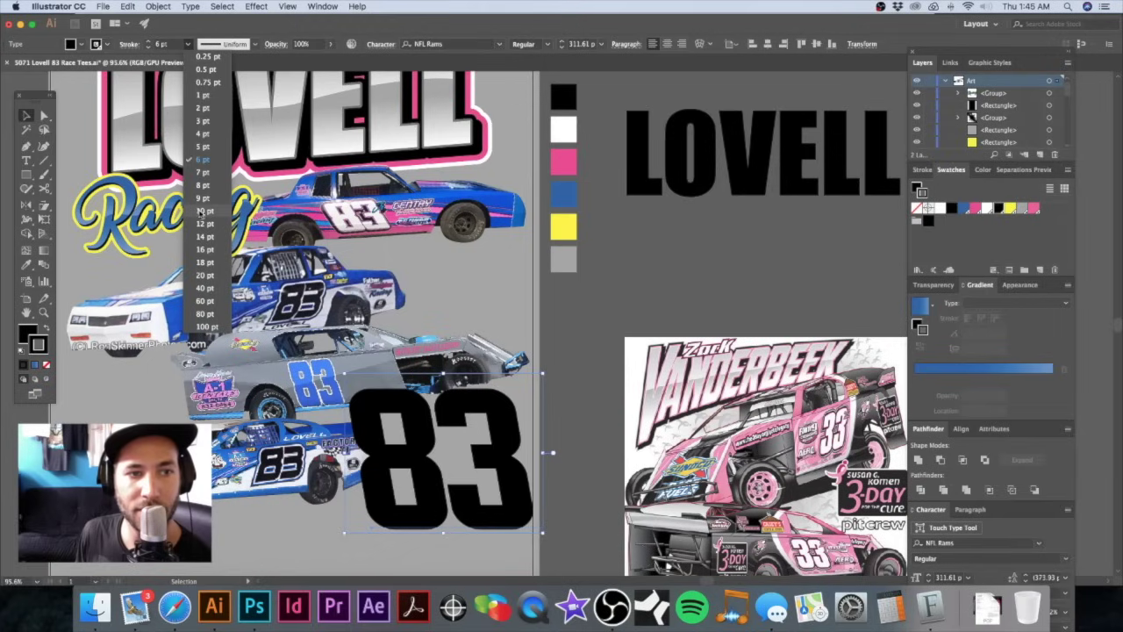
{"action": "left_click", "coordinate": [204, 211]}
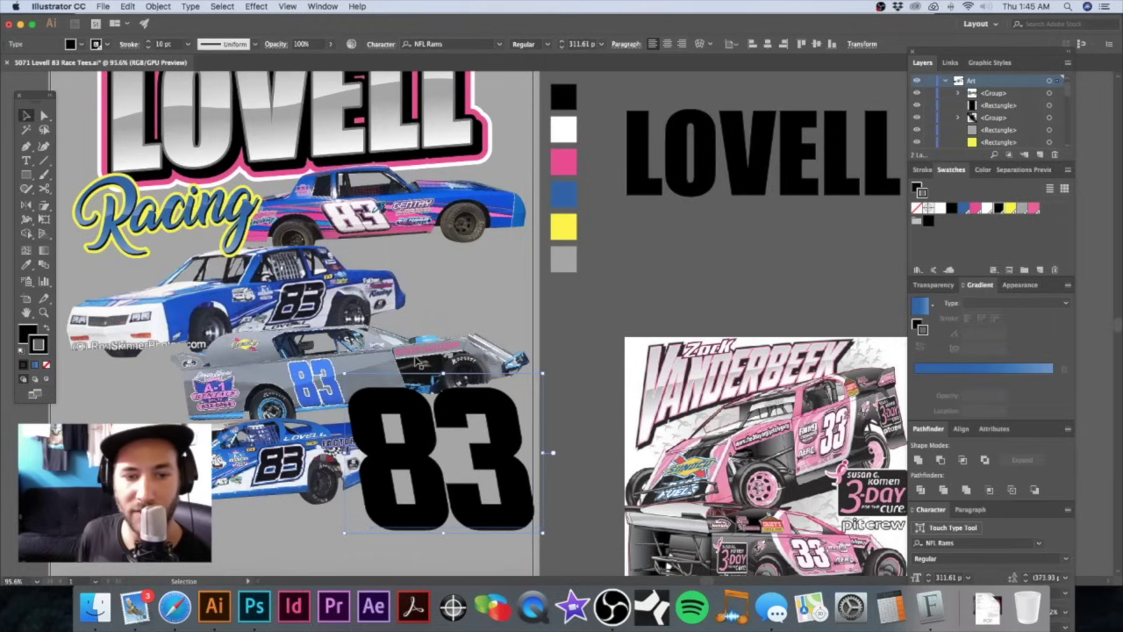
Step: Loosen the tracking between the digits of the slanted 83 and deselect it
{"action": "key", "text": "alt+Right"}
{"action": "key", "text": "alt+Right"}
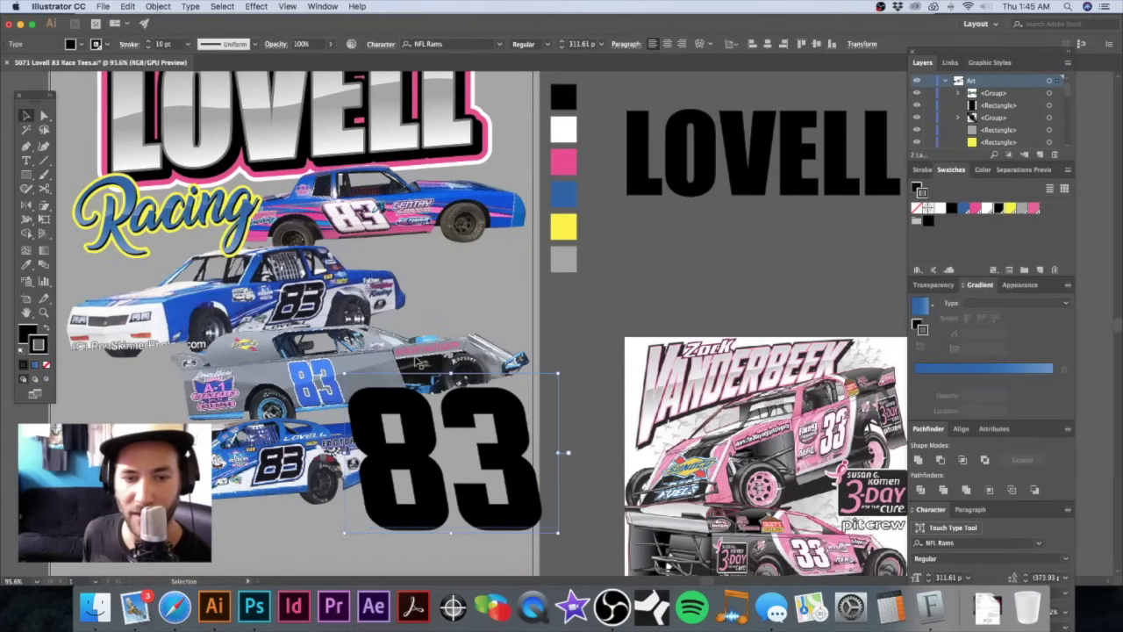
{"action": "key", "text": "alt+Left"}
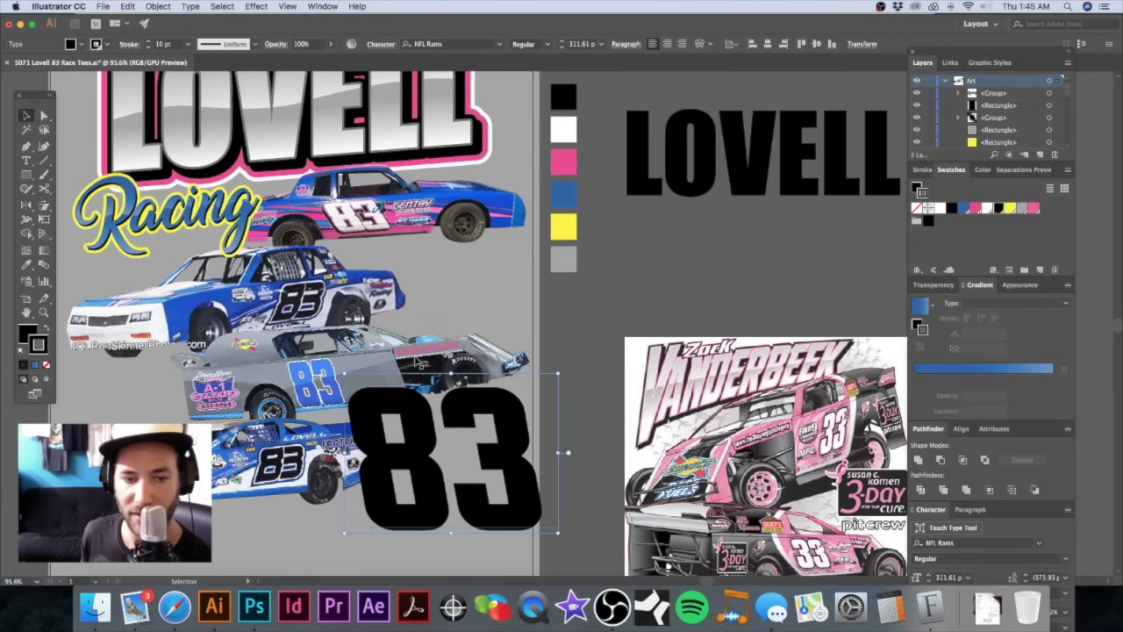
{"action": "left_click_drag", "start_coordinate": [525, 420], "coordinate": [547, 399]}
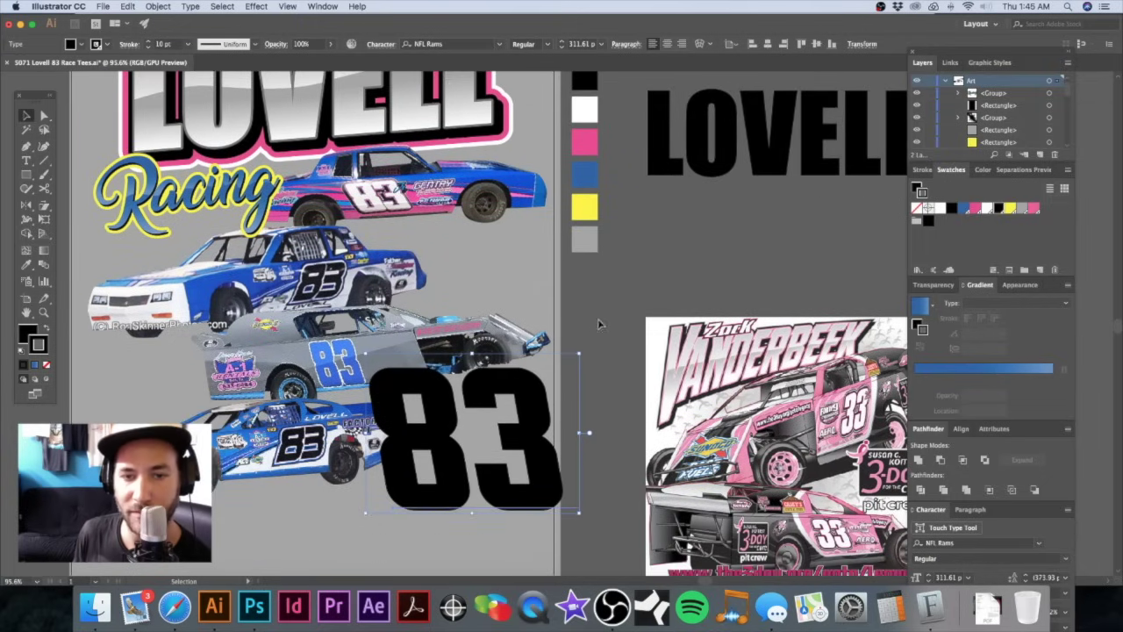
{"action": "left_click", "coordinate": [600, 340]}
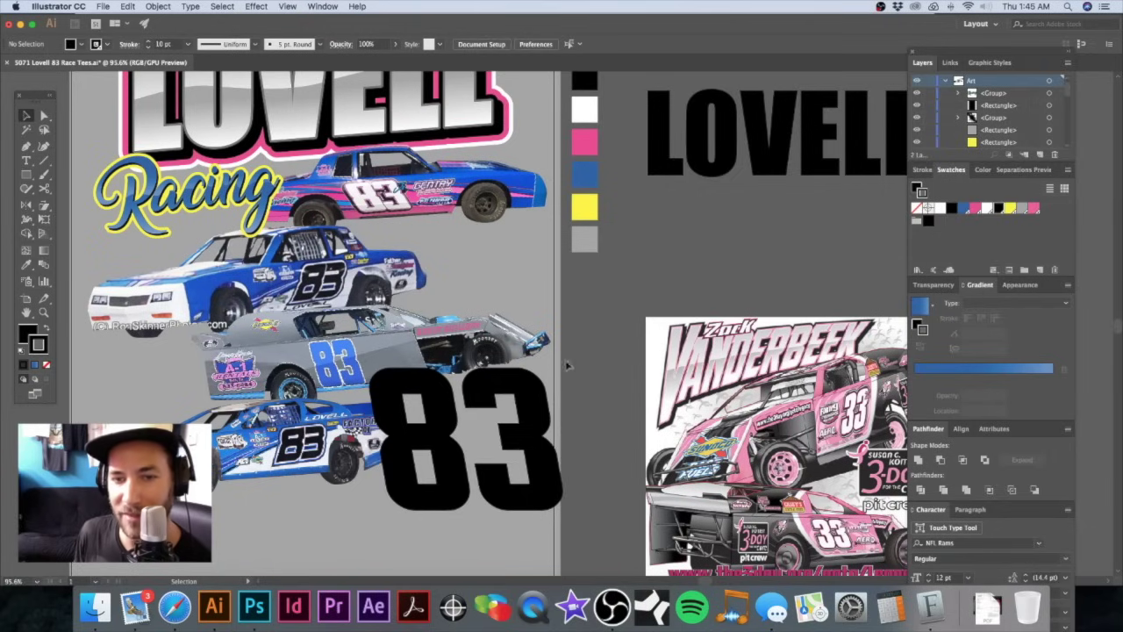
Step: Apply an Arc Lower warp to the outlined LOVELL lettering with -26% horizontal bend and -19% horizontal distortion
{"action": "mouse_move", "coordinate": [582, 340]}
{"action": "left_mouse_down"}
{"action": "mouse_move", "coordinate": [592, 424]}
{"action": "mouse_move", "coordinate": [589, 369]}
{"action": "mouse_move", "coordinate": [527, 253]}
{"action": "mouse_move", "coordinate": [616, 319]}
{"action": "mouse_move", "coordinate": [596, 342]}
{"action": "left_mouse_up"}
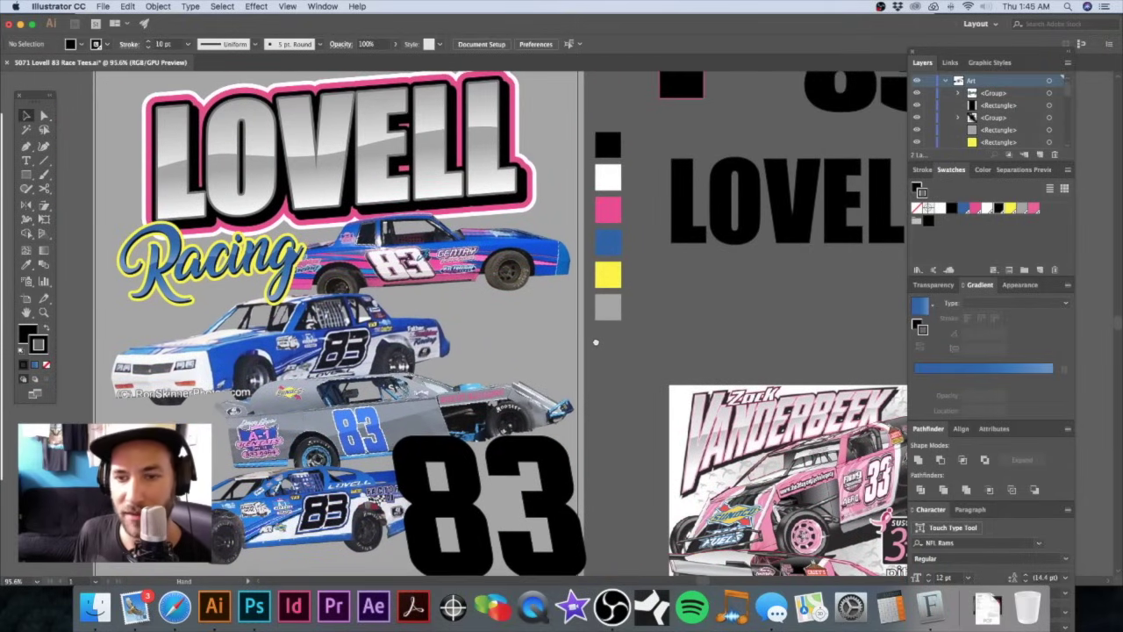
{"action": "left_click_drag", "start_coordinate": [596, 343], "coordinate": [594, 339]}
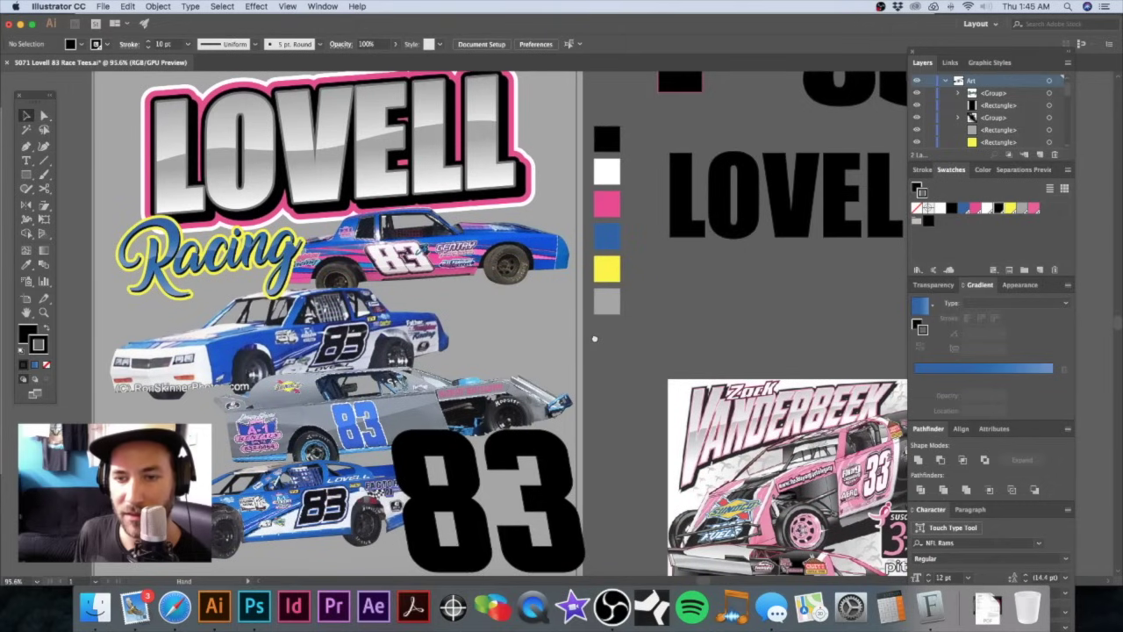
{"action": "left_click_drag", "start_coordinate": [618, 279], "coordinate": [645, 315]}
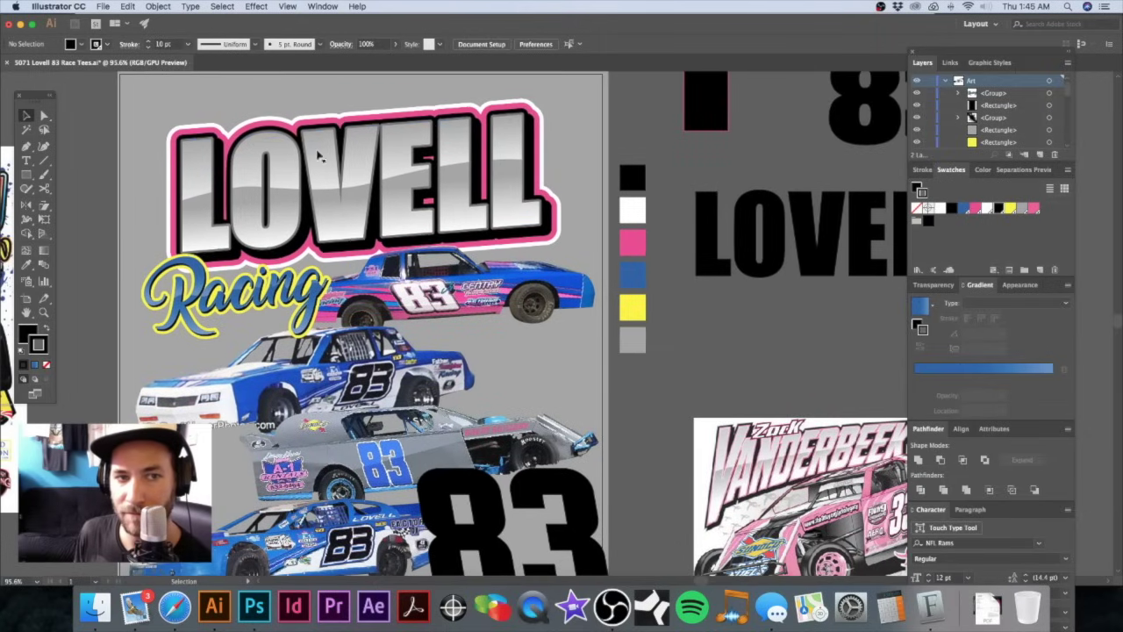
{"action": "left_click", "coordinate": [254, 160]}
{"action": "left_click", "coordinate": [255, 6]}
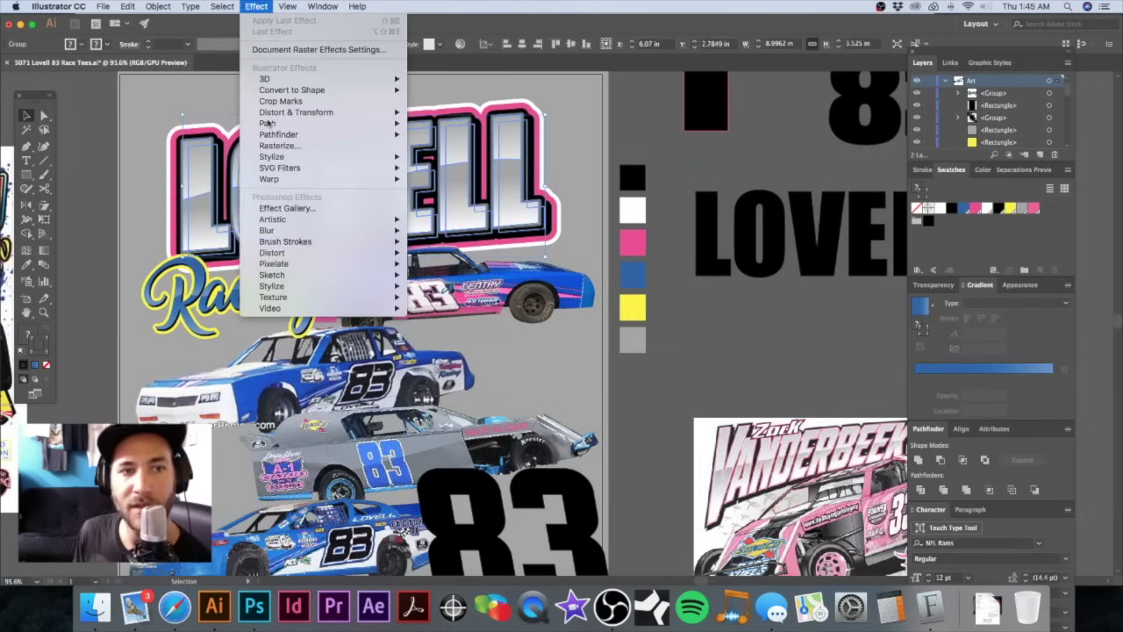
{"action": "mouse_move", "coordinate": [292, 181]}
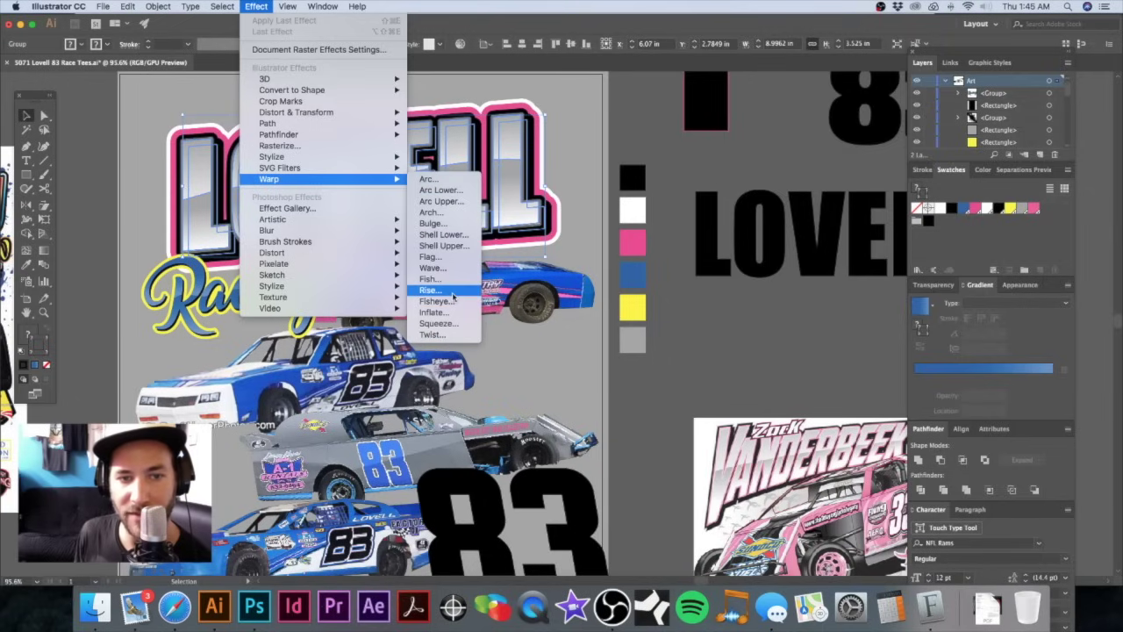
{"action": "left_click", "coordinate": [455, 182]}
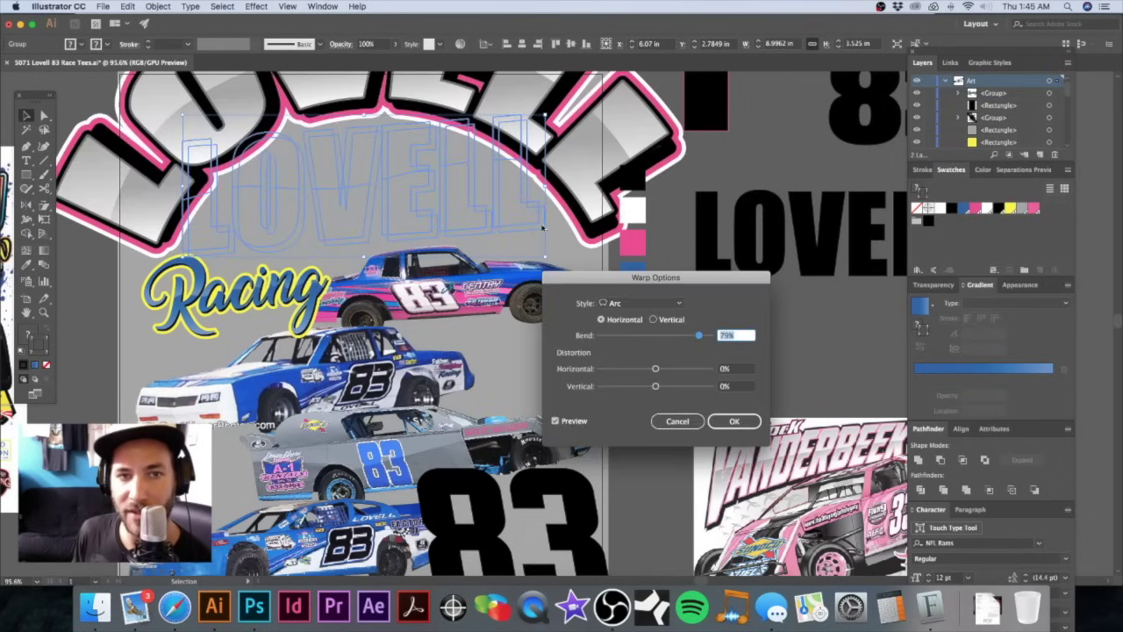
{"action": "left_click_drag", "start_coordinate": [592, 279], "coordinate": [641, 275]}
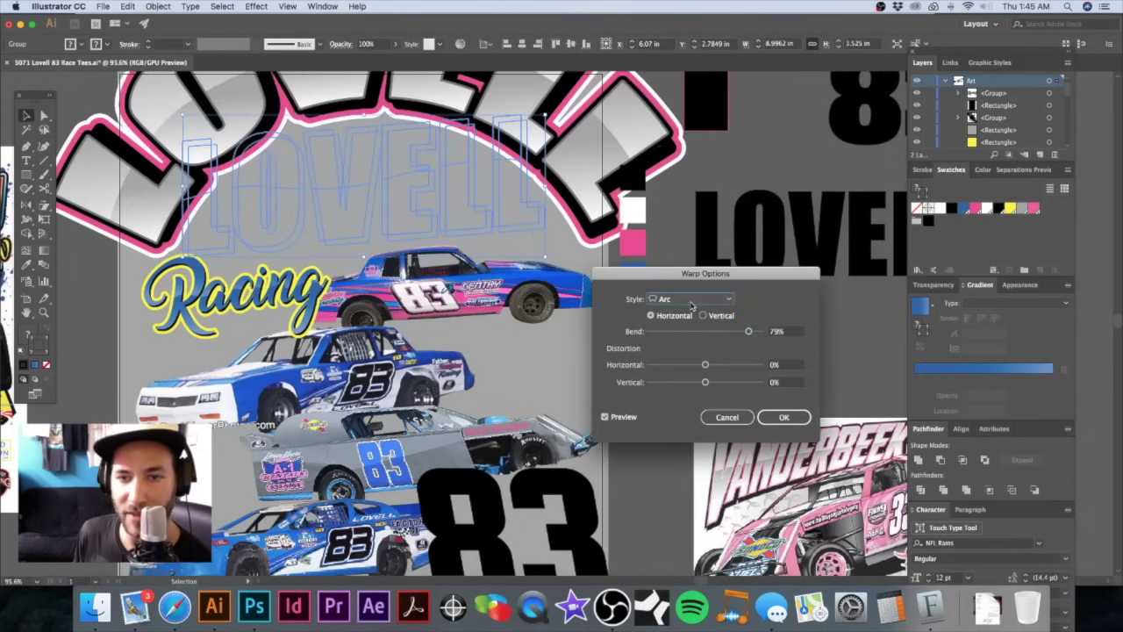
{"action": "left_click", "coordinate": [690, 299]}
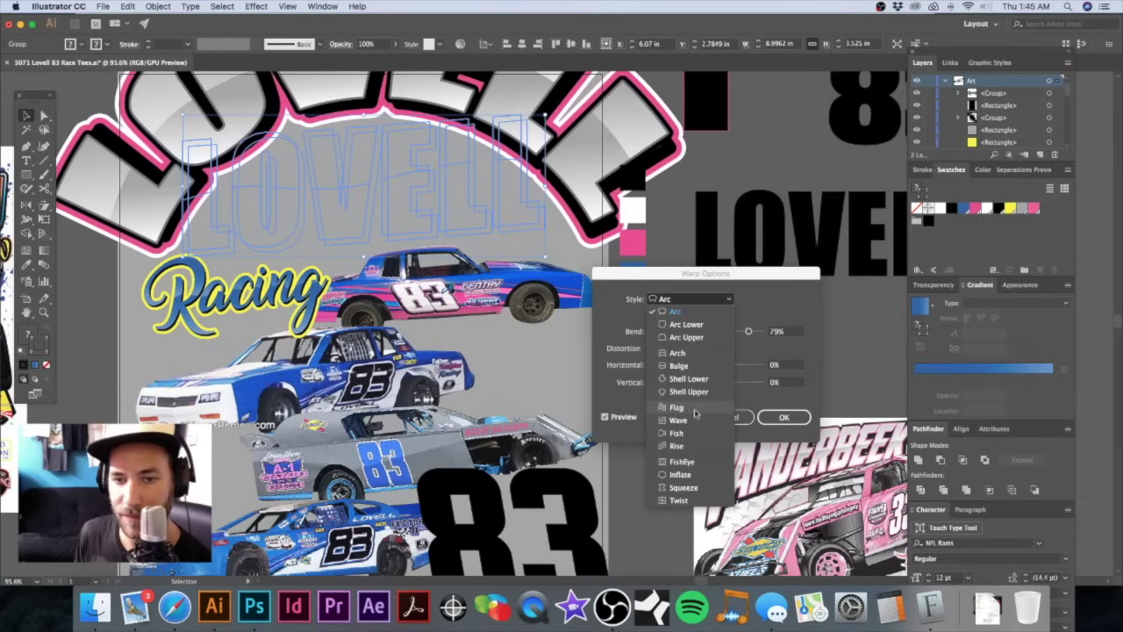
{"action": "left_click", "coordinate": [686, 325]}
{"action": "left_click_drag", "start_coordinate": [746, 331], "coordinate": [692, 367]}
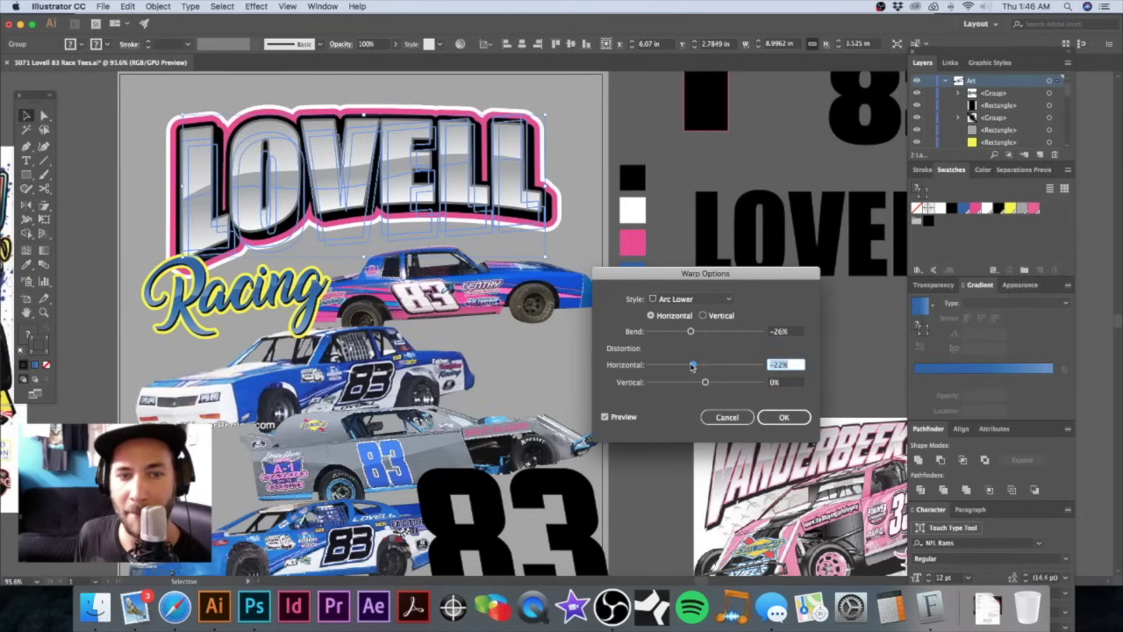
{"action": "left_click_drag", "start_coordinate": [692, 365], "coordinate": [698, 366]}
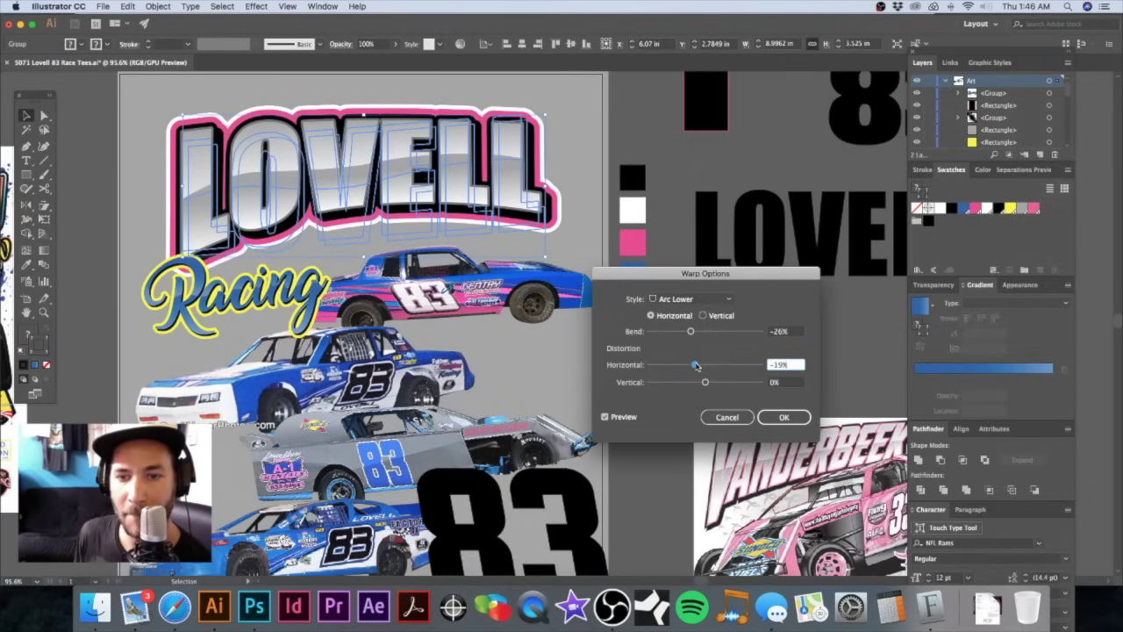
{"action": "left_click", "coordinate": [782, 418]}
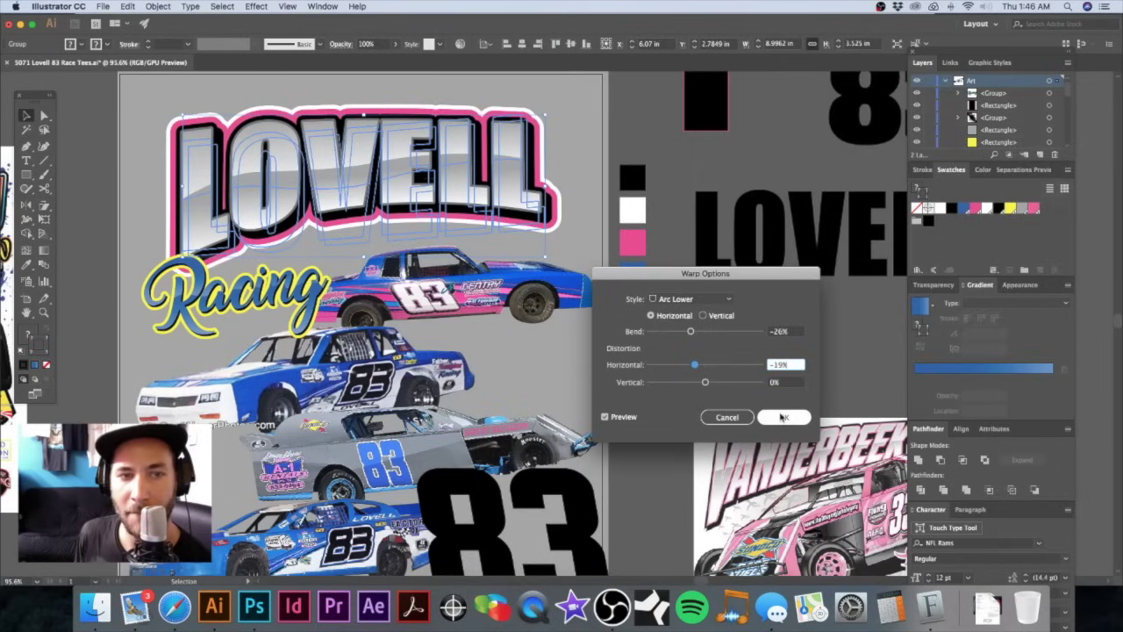
{"action": "left_click", "coordinate": [782, 418]}
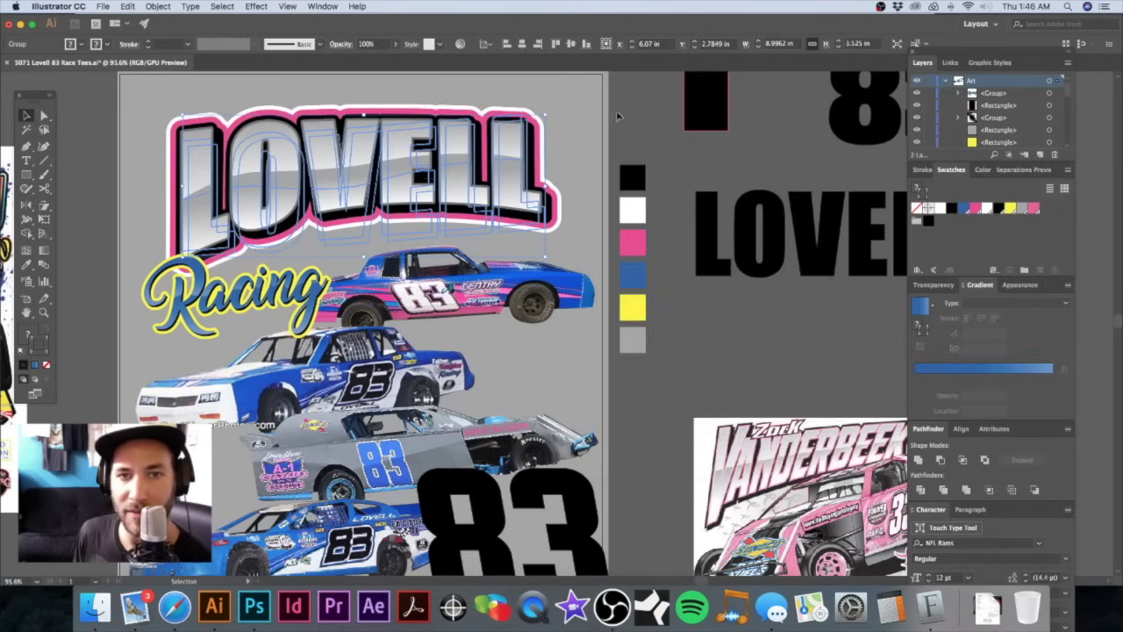
Step: Shear the warped LOVELL lettering so that its right end tilts upward, and deselect it
{"action": "left_click", "coordinate": [44, 205]}
{"action": "left_click_drag", "start_coordinate": [539, 177], "coordinate": [527, 160]}
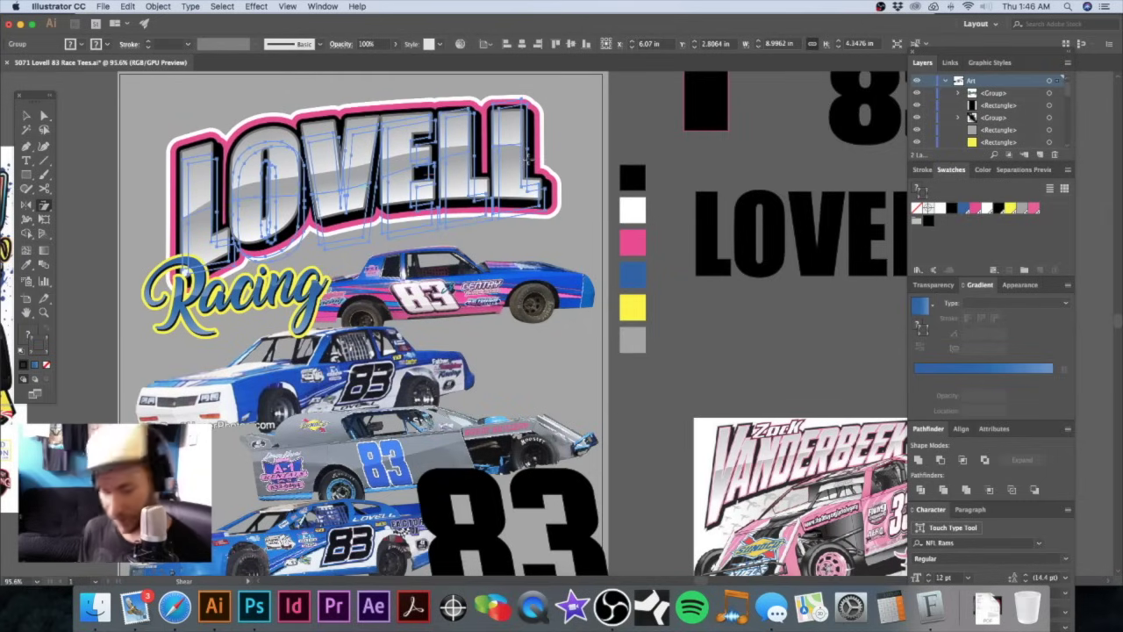
{"action": "key", "text": "v"}
{"action": "left_click_drag", "start_coordinate": [526, 251], "coordinate": [448, 229]}
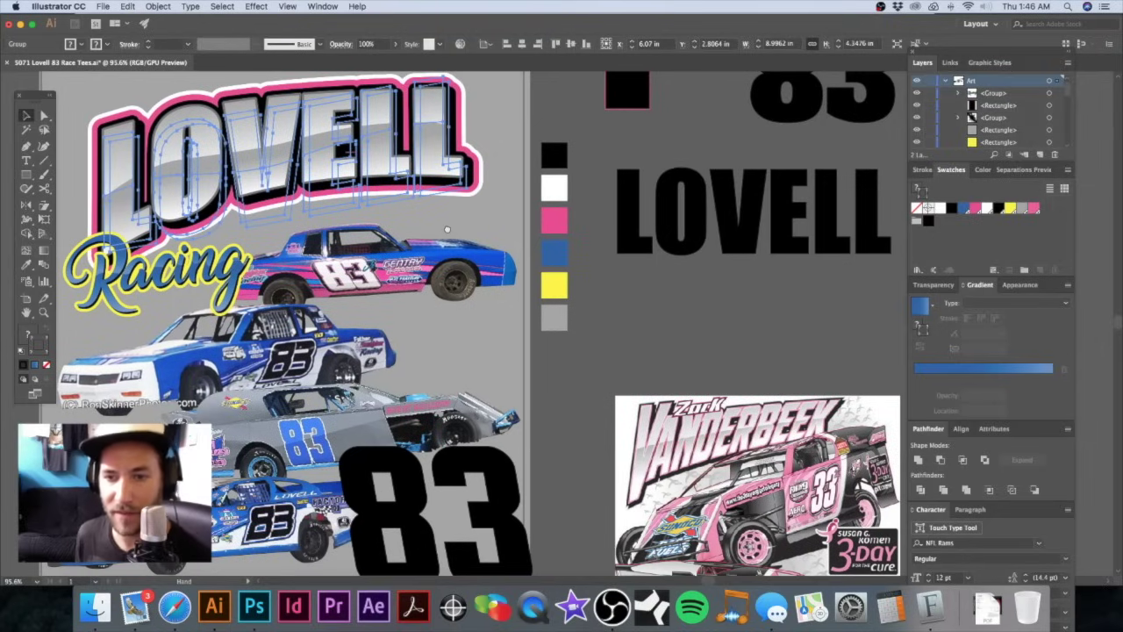
{"action": "left_click_drag", "start_coordinate": [448, 228], "coordinate": [378, 105]}
{"action": "left_click", "coordinate": [591, 123]}
{"action": "key", "text": "super+minus"}
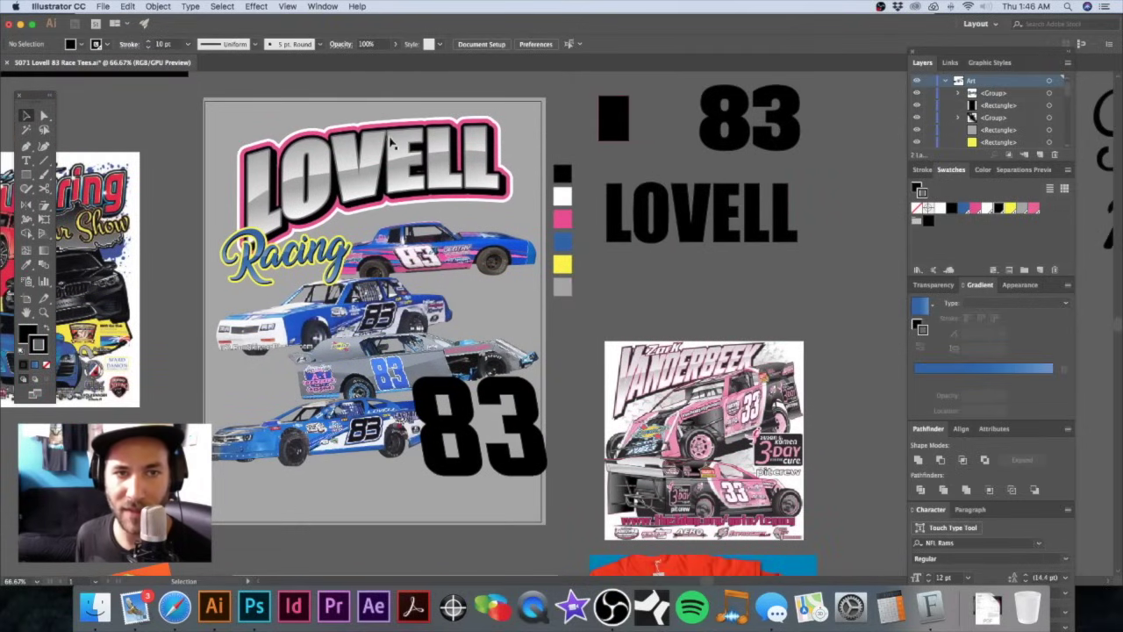
{"action": "left_click_drag", "start_coordinate": [404, 168], "coordinate": [422, 159]}
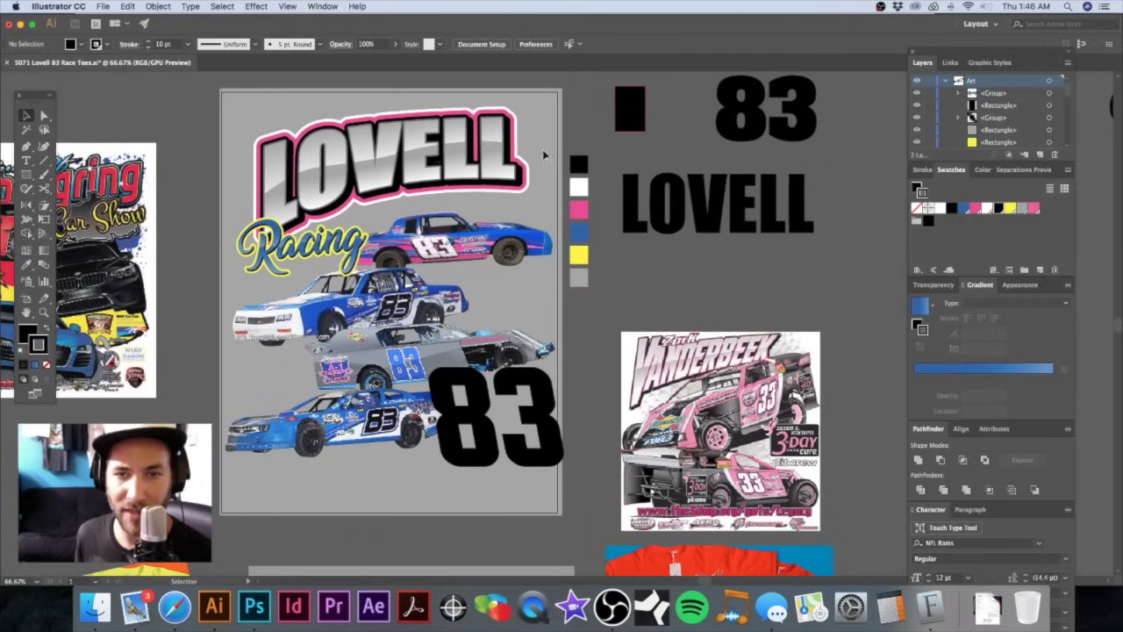
Step: Undo the shear and the Arc Lower warp on the outlined LOVELL lettering
{"action": "left_click", "coordinate": [454, 161]}
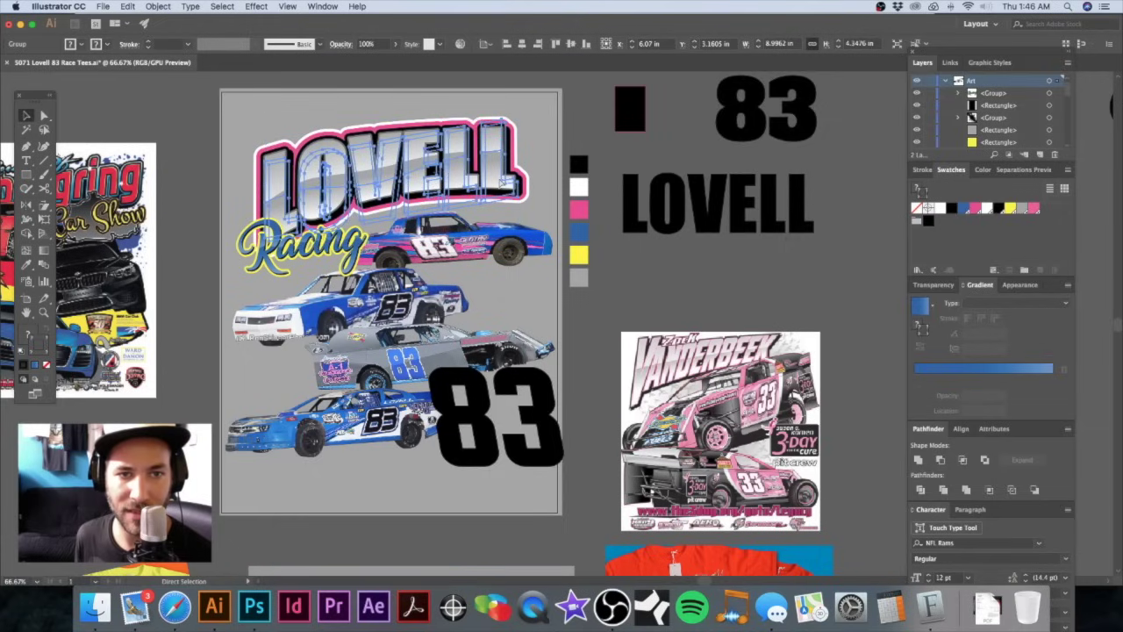
{"action": "key", "text": "super+z"}
{"action": "key", "text": "super+z"}
{"action": "key", "text": "super+z"}
{"action": "key", "text": "super+z"}
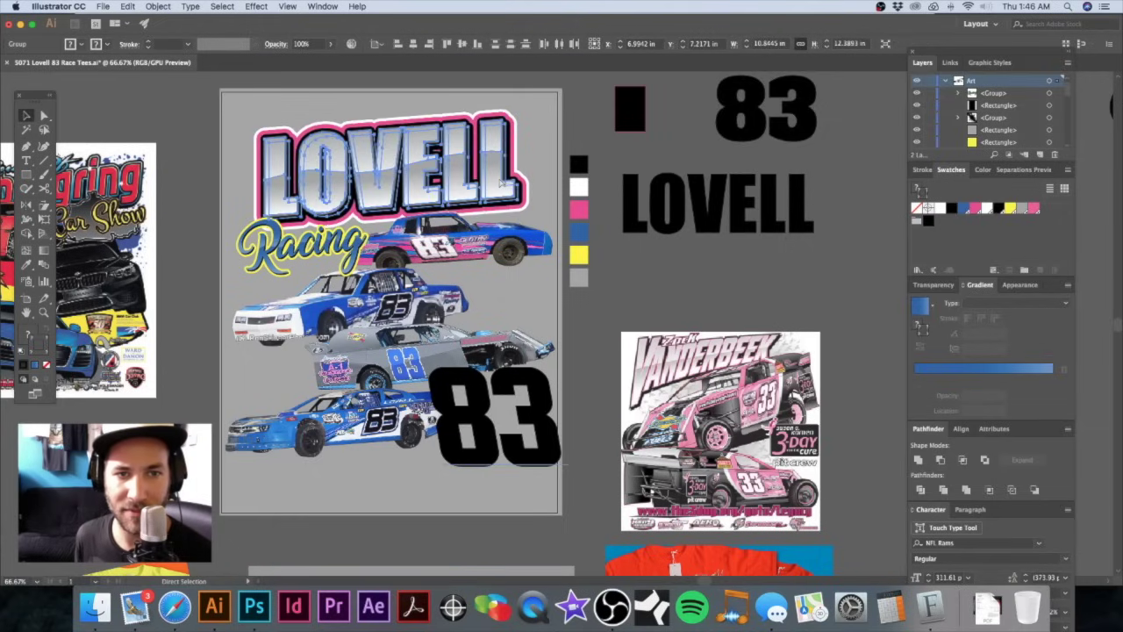
{"action": "left_click", "coordinate": [590, 117]}
Step: Shift the outlined LOVELL lettering left and widen it to about 9.36 in, undoing a trial height reduction
{"action": "scroll", "coordinate": [531, 172], "scroll_direction": "left", "scroll_amount": 3}
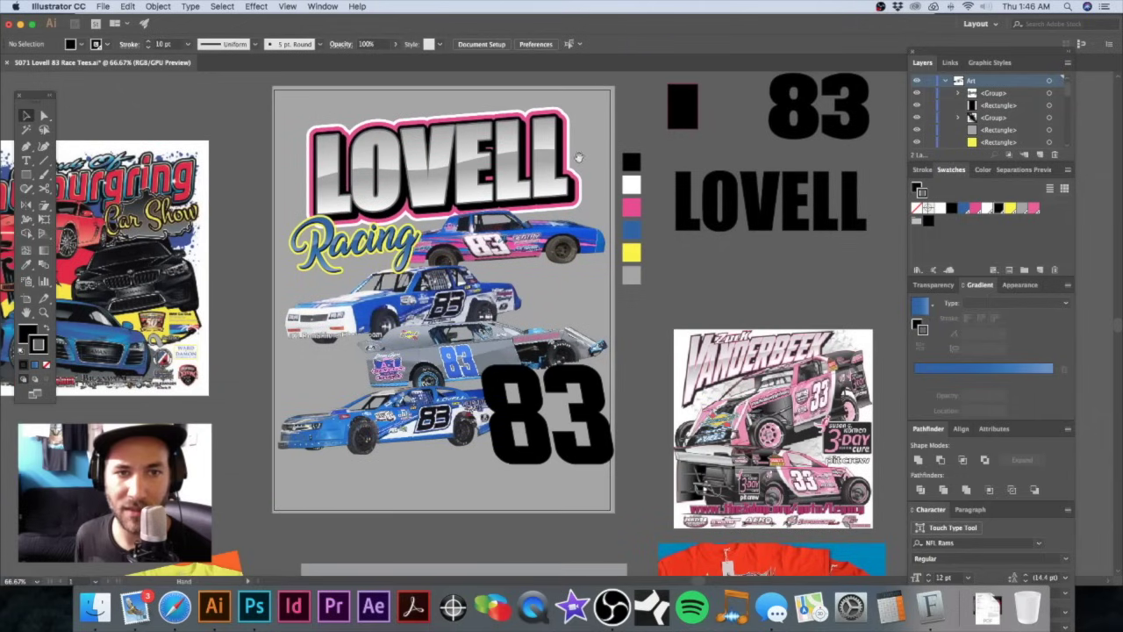
{"action": "scroll", "coordinate": [539, 193], "scroll_direction": "left", "scroll_amount": 1}
{"action": "scroll", "coordinate": [538, 193], "scroll_direction": "down", "scroll_amount": 1}
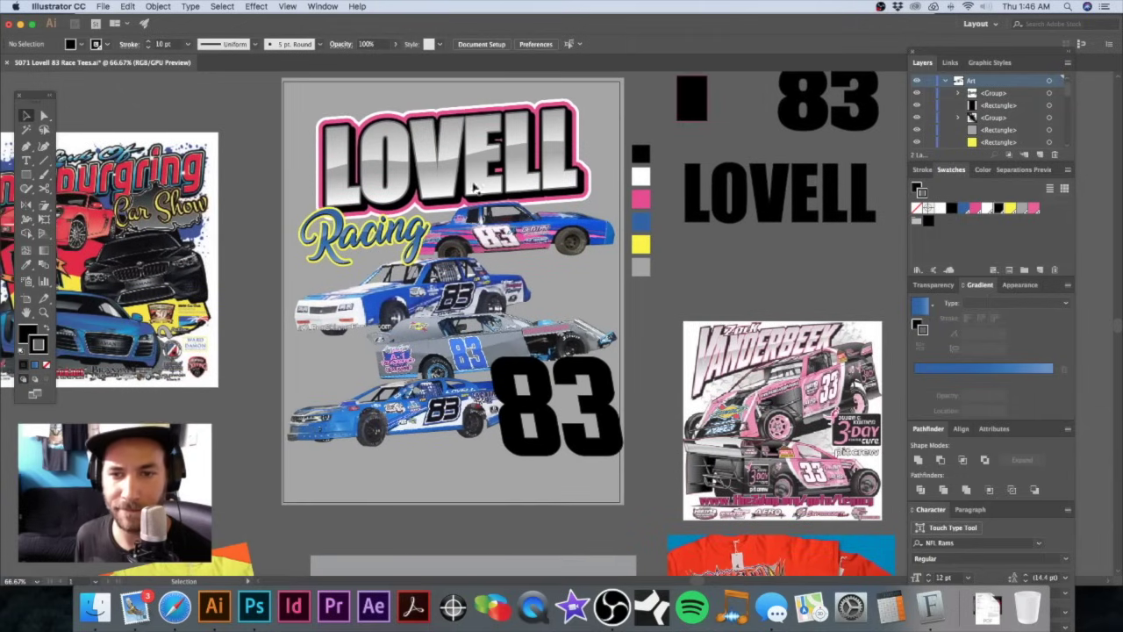
{"action": "left_click", "coordinate": [445, 172]}
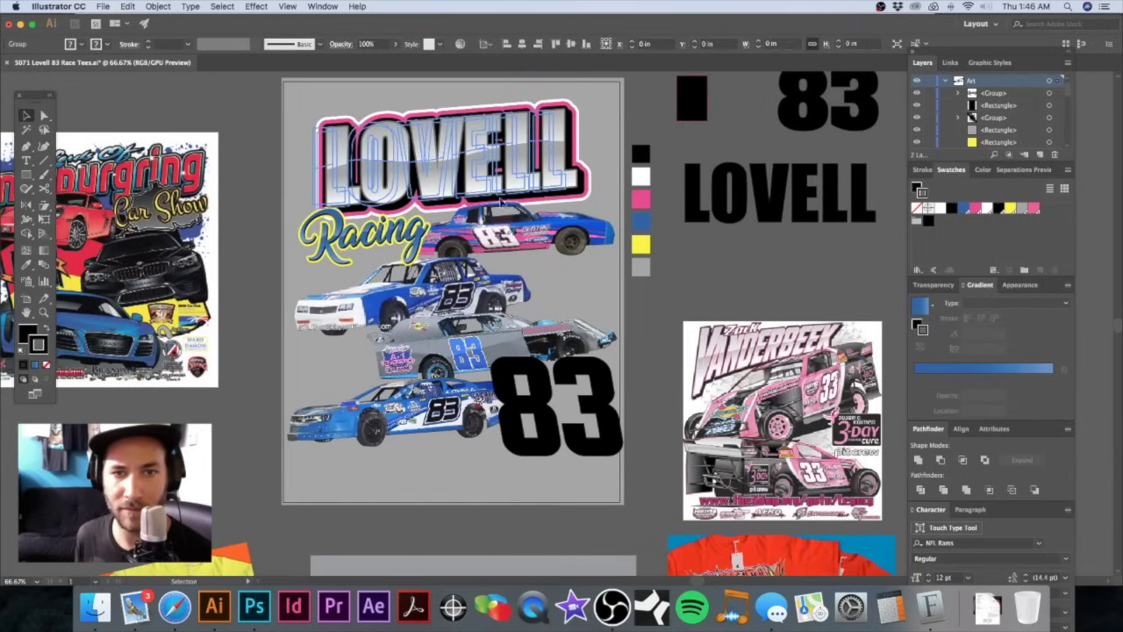
{"action": "key", "text": "shift+Left"}
{"action": "left_click_drag", "start_coordinate": [565, 208], "coordinate": [577, 213]}
{"action": "left_click_drag", "start_coordinate": [445, 110], "coordinate": [444, 123]}
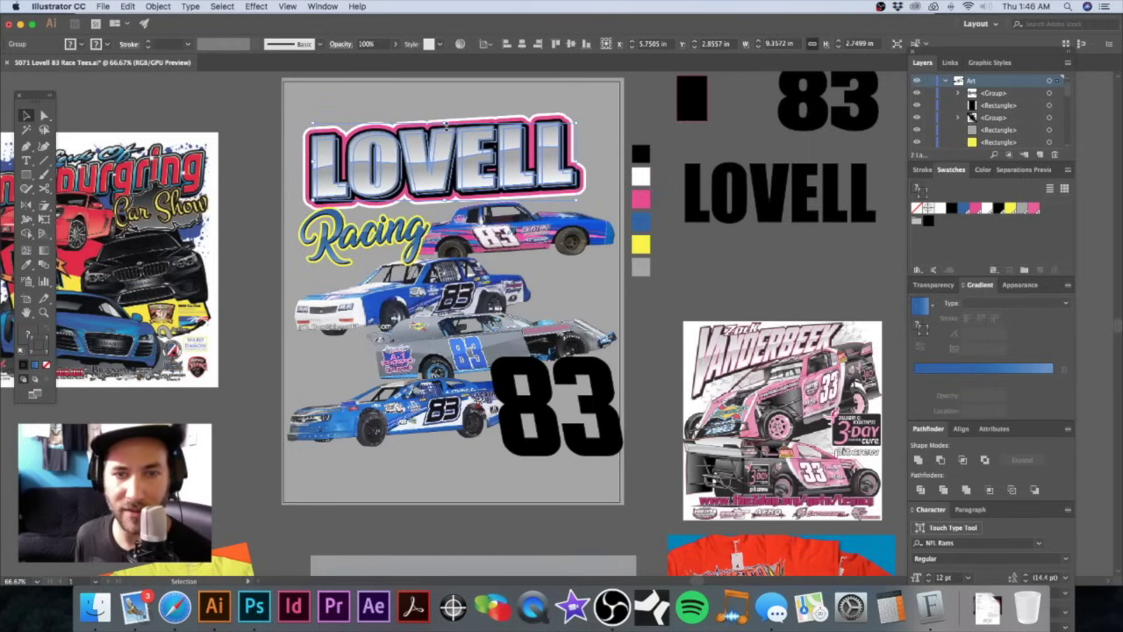
{"action": "key", "text": "super+z"}
{"action": "left_click", "coordinate": [648, 111]}
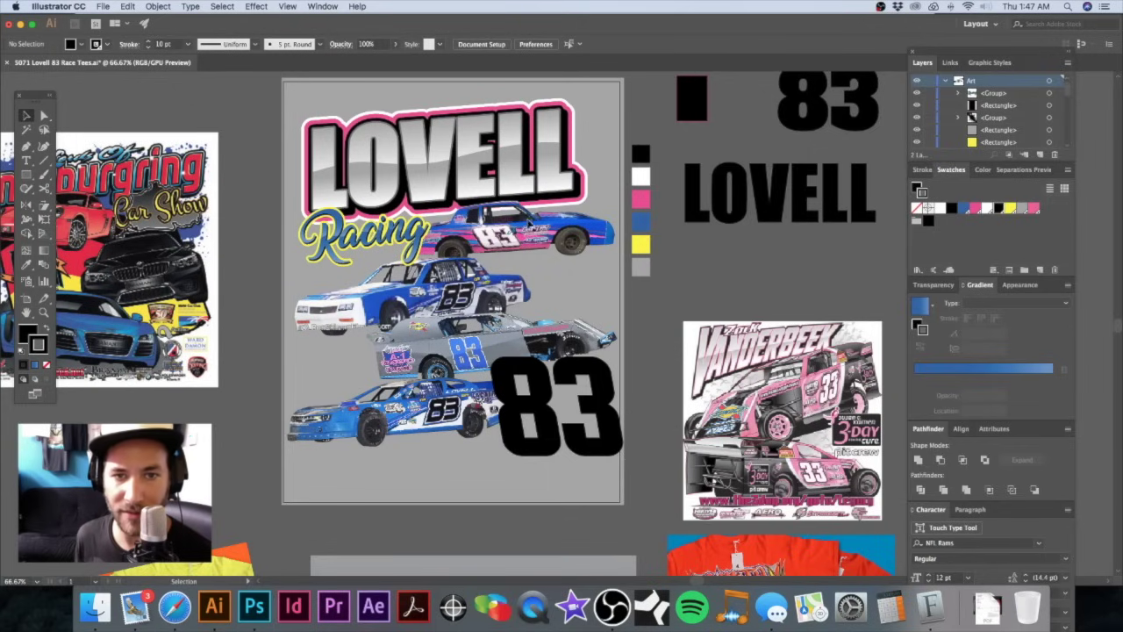
Step: Widen the outlined LOVELL lettering toward the right to about 9.62 in and deselect it
{"action": "left_click_drag", "start_coordinate": [528, 223], "coordinate": [542, 218]}
{"action": "left_click_drag", "start_coordinate": [507, 167], "coordinate": [483, 193]}
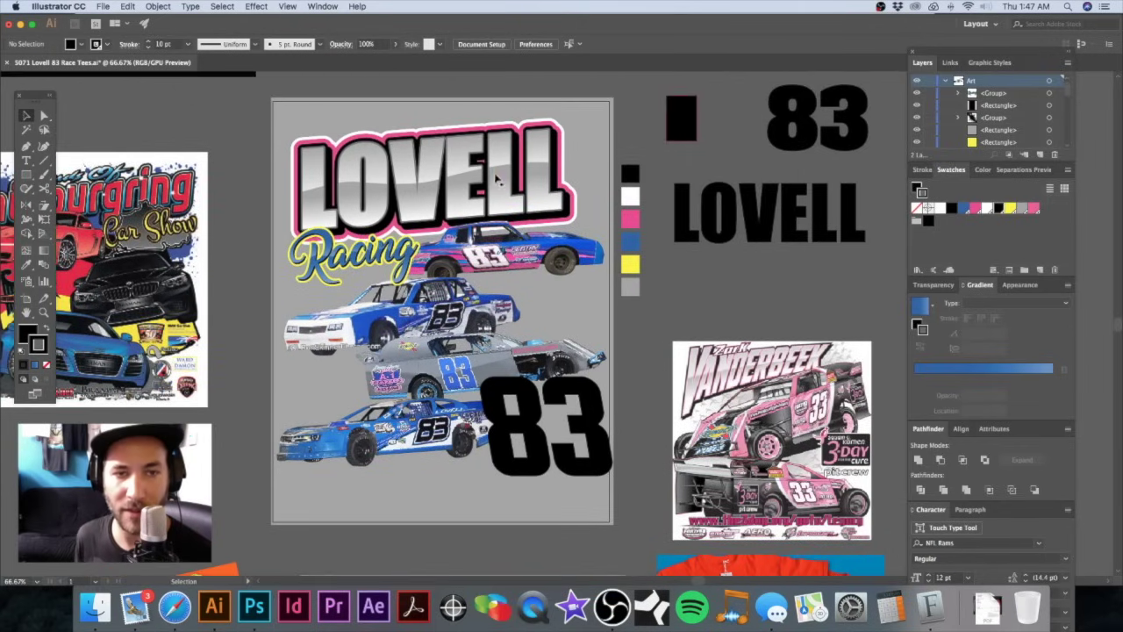
{"action": "left_click", "coordinate": [482, 193]}
{"action": "left_click_drag", "start_coordinate": [565, 233], "coordinate": [573, 236]}
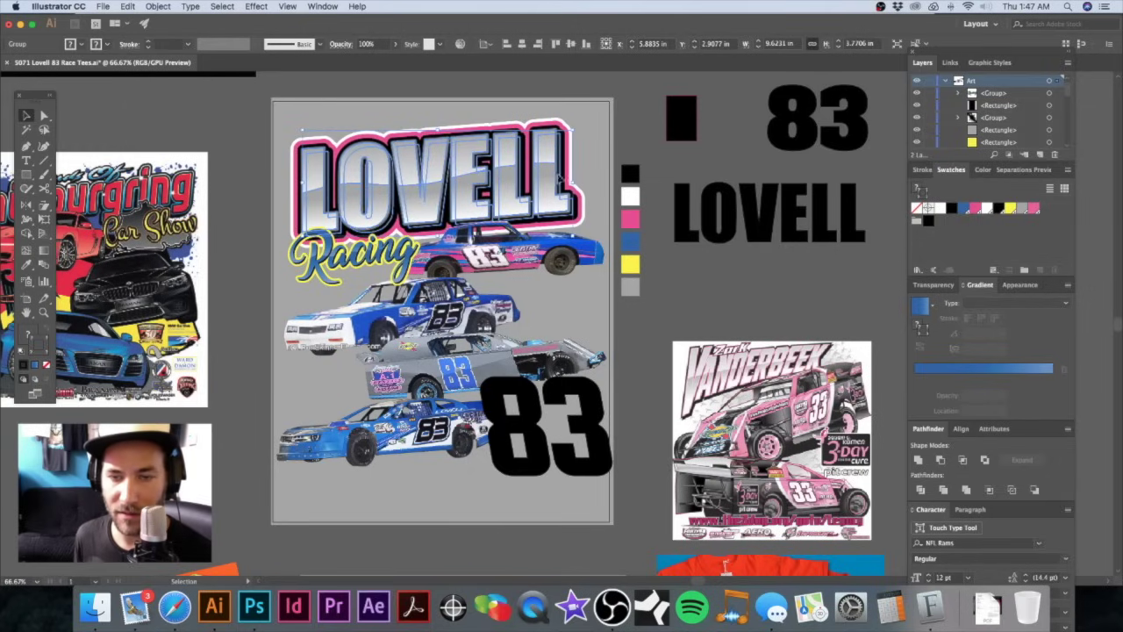
{"action": "left_click", "coordinate": [638, 120]}
{"action": "left_click_drag", "start_coordinate": [638, 121], "coordinate": [649, 93]}
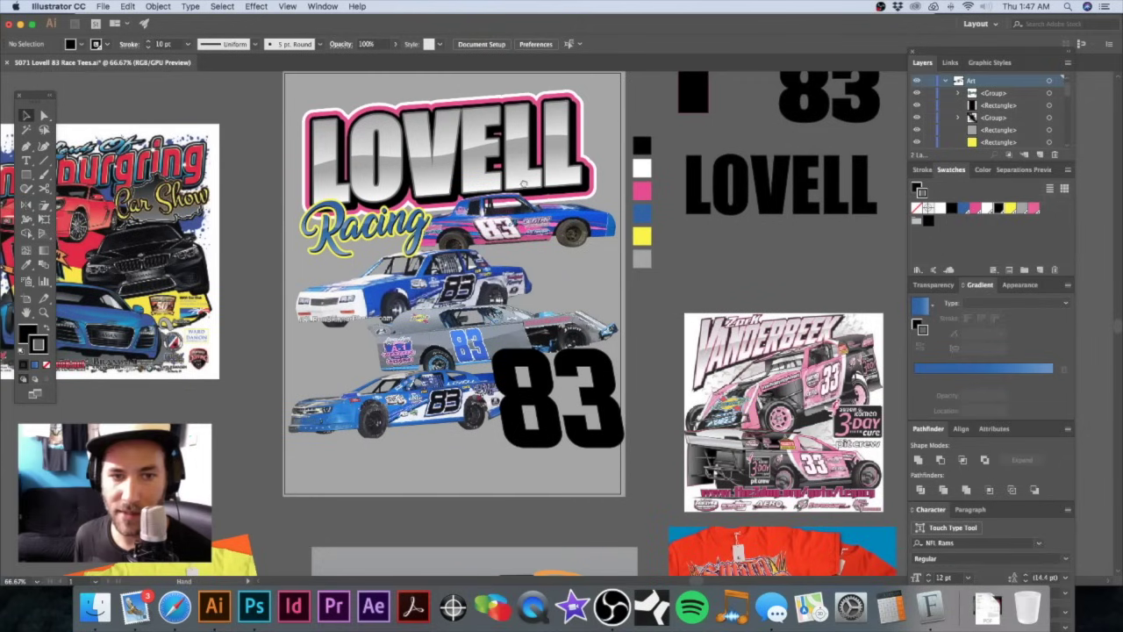
Step: Nudge the bottom race car slightly down and to the left, undoing a first trial move
{"action": "left_click_drag", "start_coordinate": [446, 279], "coordinate": [444, 263]}
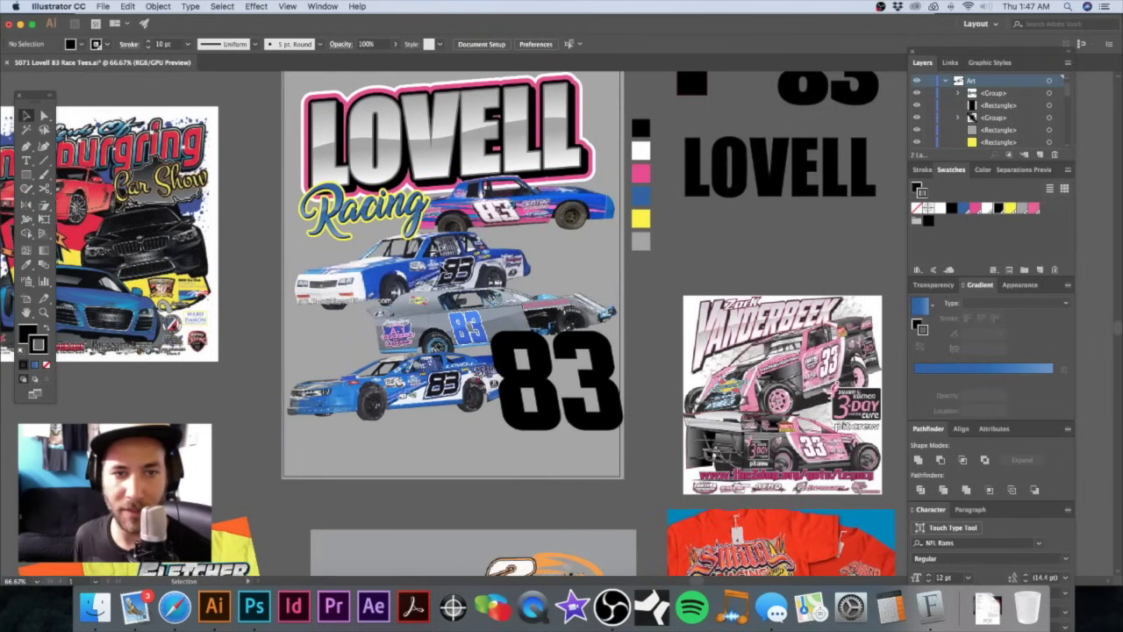
{"action": "left_click", "coordinate": [570, 349]}
{"action": "left_click", "coordinate": [574, 416]}
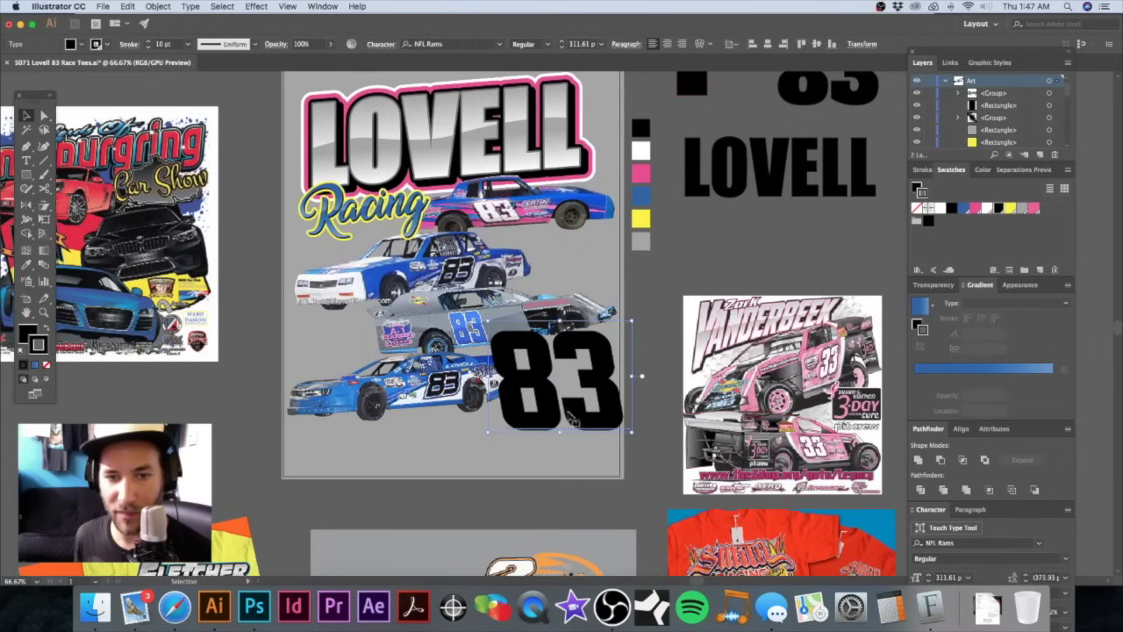
{"action": "left_click", "coordinate": [507, 441]}
{"action": "left_click_drag", "start_coordinate": [507, 441], "coordinate": [490, 433]}
{"action": "key", "text": "super+z"}
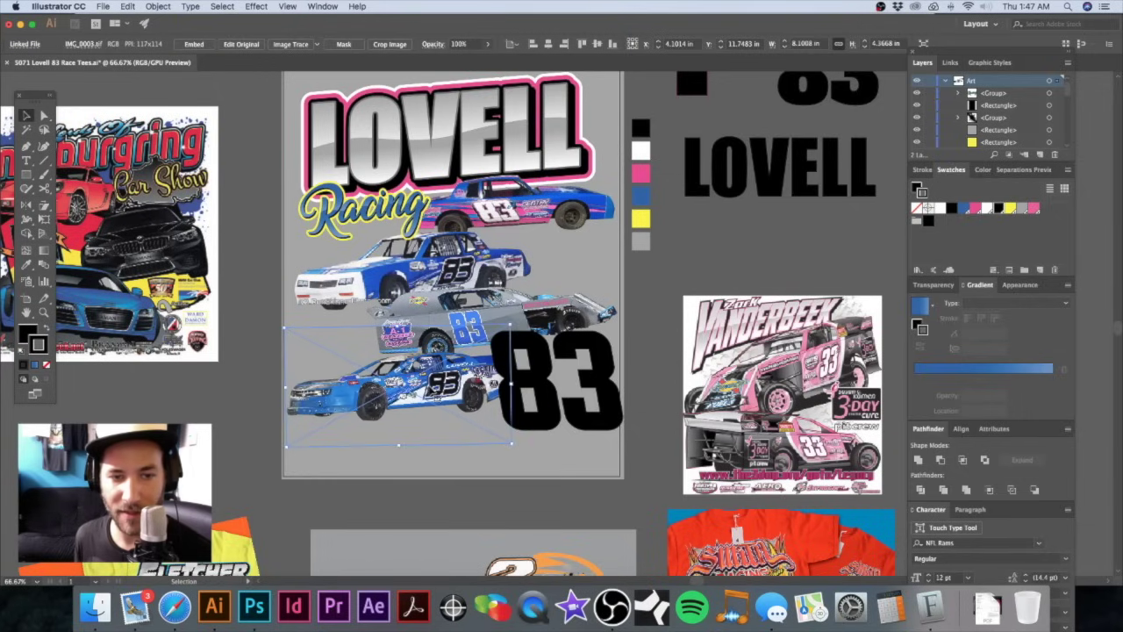
{"action": "left_click_drag", "start_coordinate": [431, 392], "coordinate": [458, 389]}
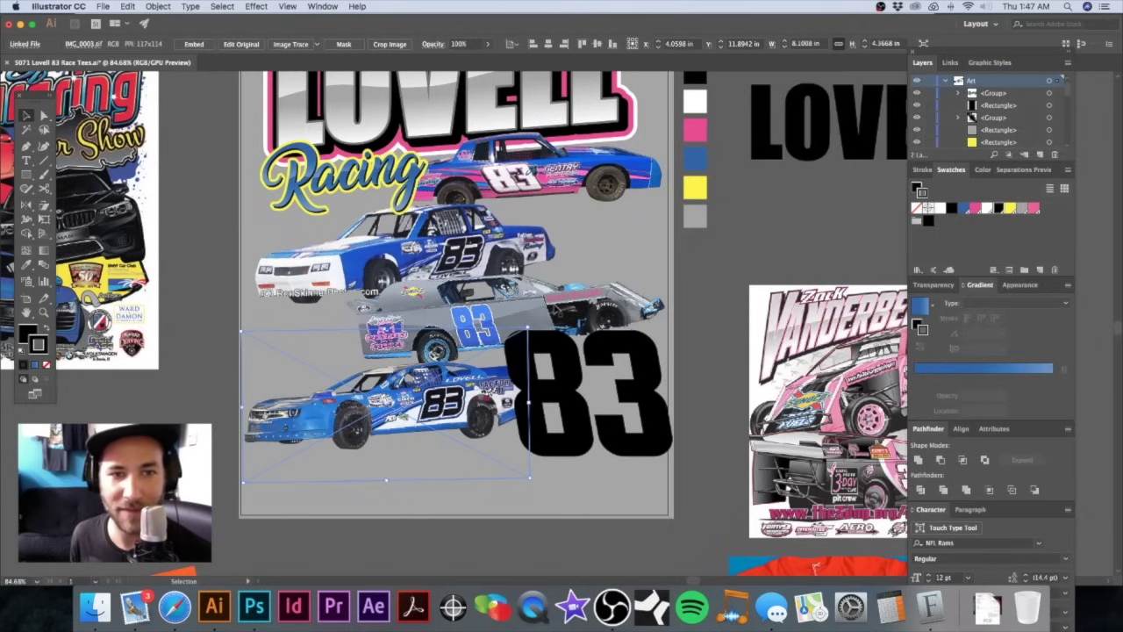
Step: Give the large number 83 beside the bottom car a white stroke and a white fill
{"action": "key", "text": "space"}
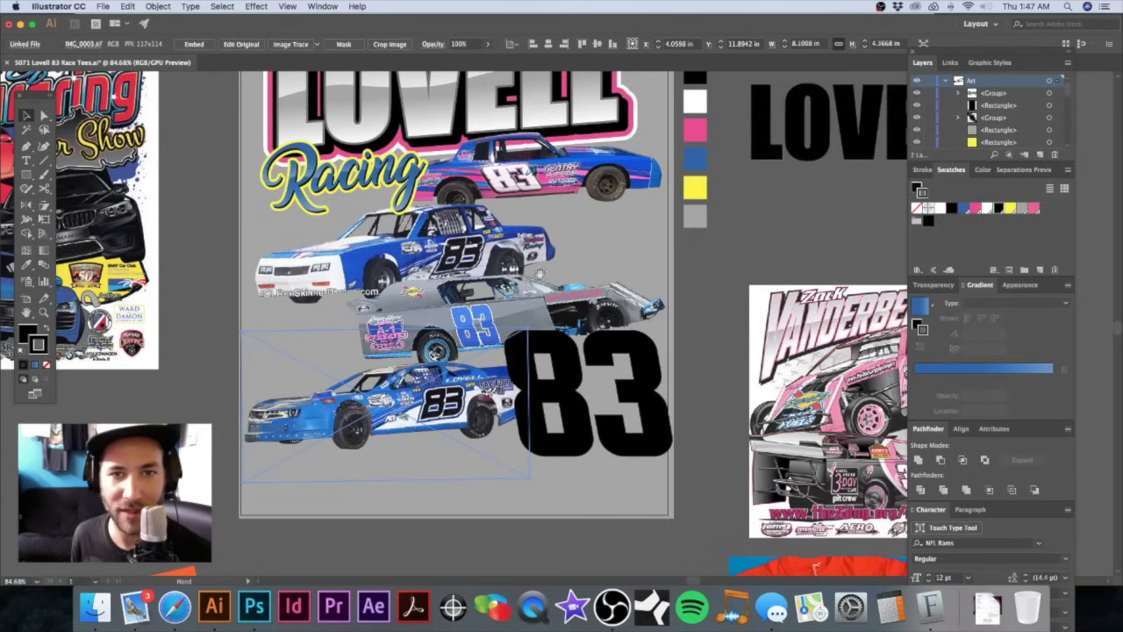
{"action": "left_click_drag", "start_coordinate": [528, 182], "coordinate": [570, 225]}
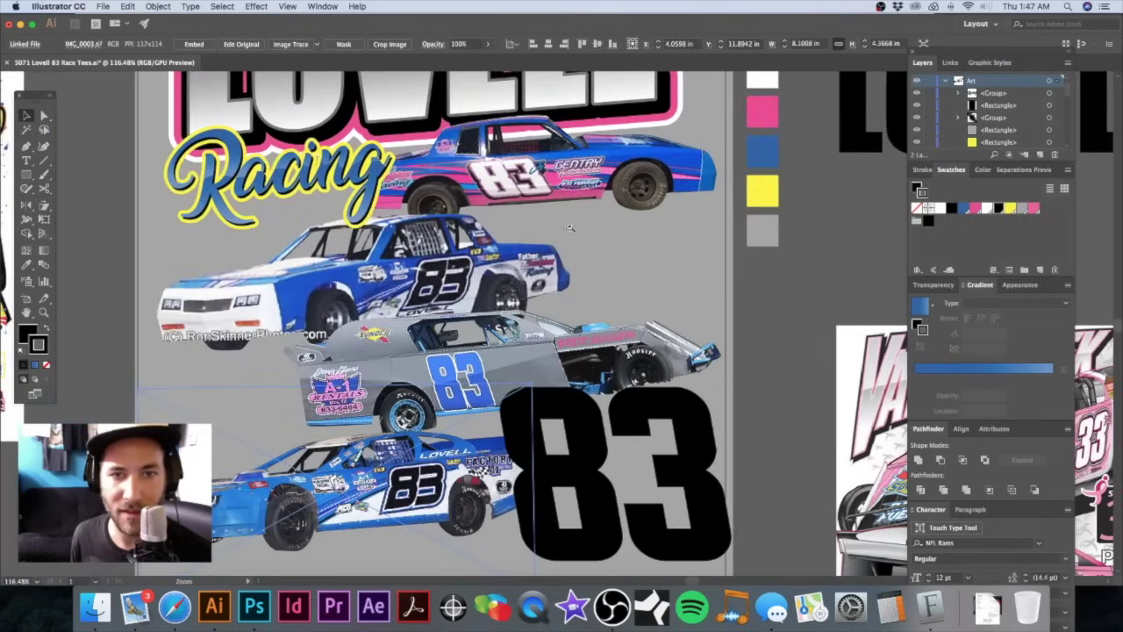
{"action": "left_click_drag", "start_coordinate": [583, 287], "coordinate": [545, 255]}
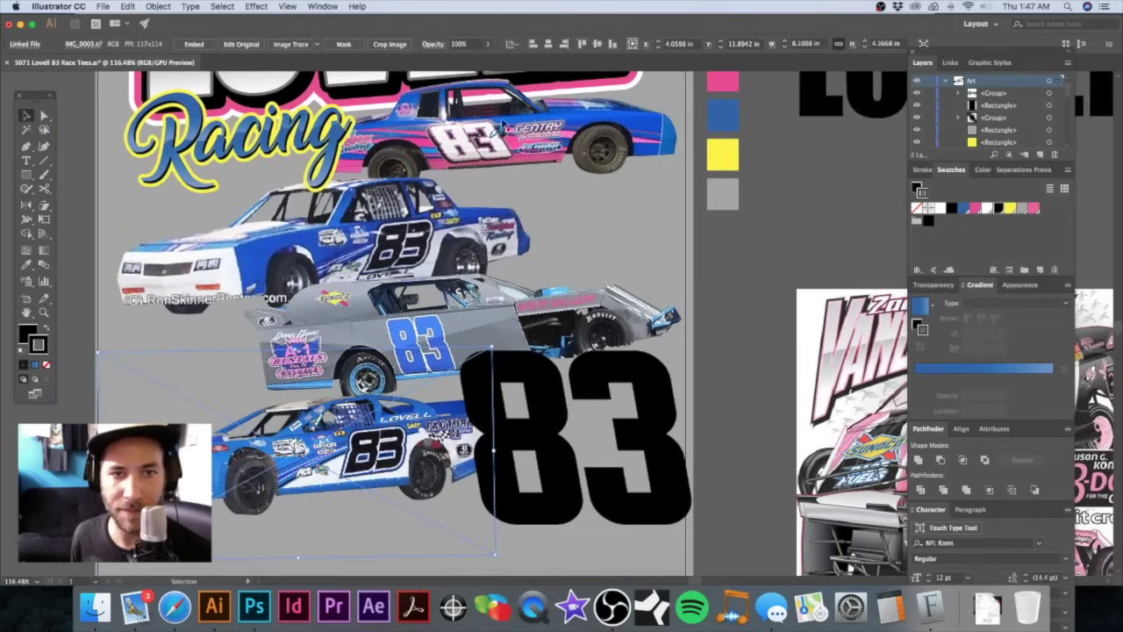
{"action": "left_click", "coordinate": [562, 397]}
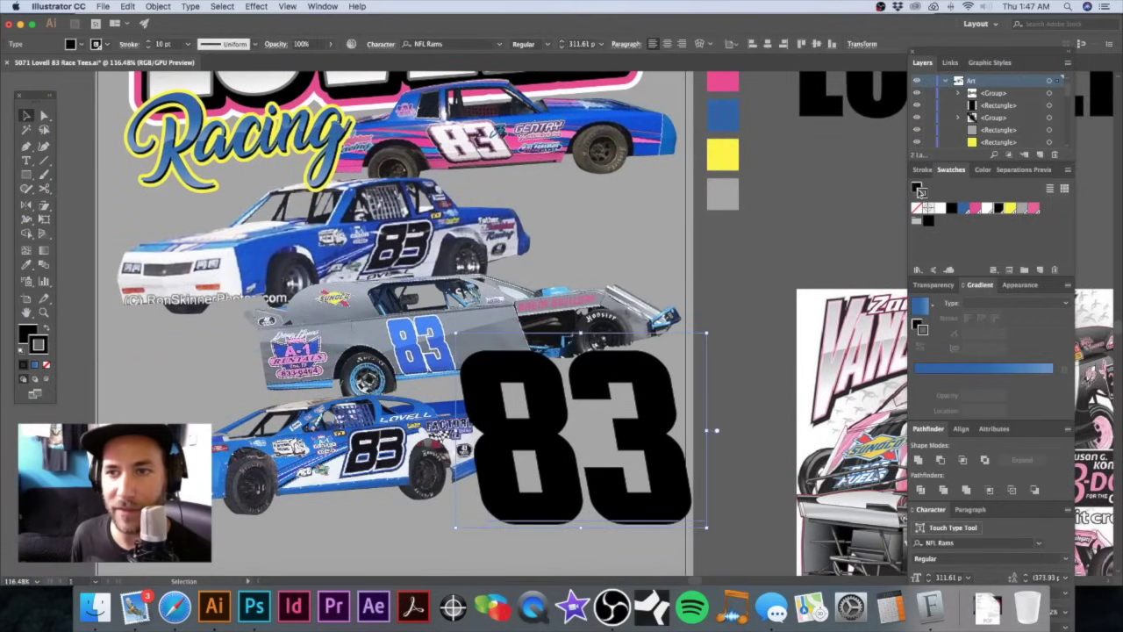
{"action": "left_click", "coordinate": [986, 208]}
{"action": "key", "text": "x"}
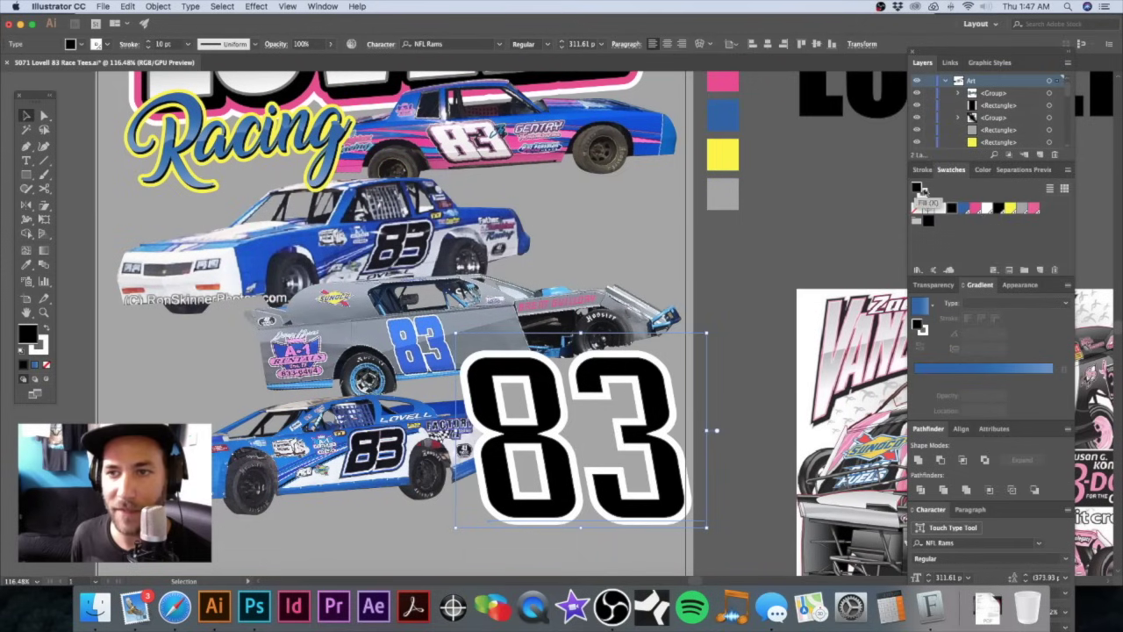
{"action": "left_click", "coordinate": [987, 208]}
Step: Examine the styling of the number 83 on the door of the pink and blue race car
{"action": "left_click_drag", "start_coordinate": [652, 397], "coordinate": [649, 379]}
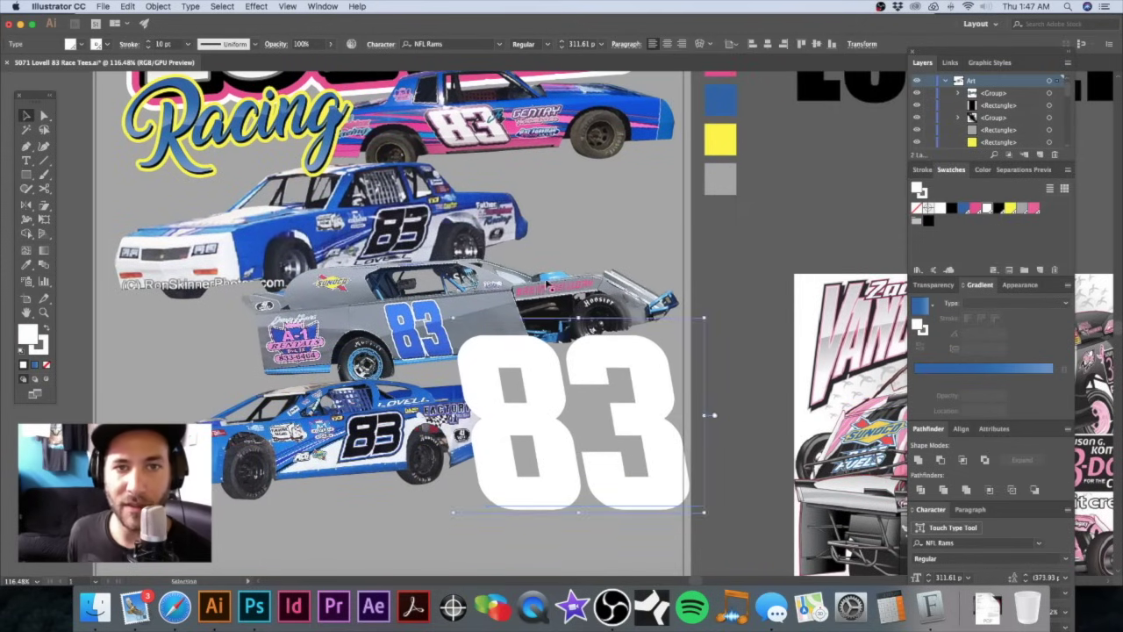
{"action": "left_click_drag", "start_coordinate": [437, 124], "coordinate": [531, 110]}
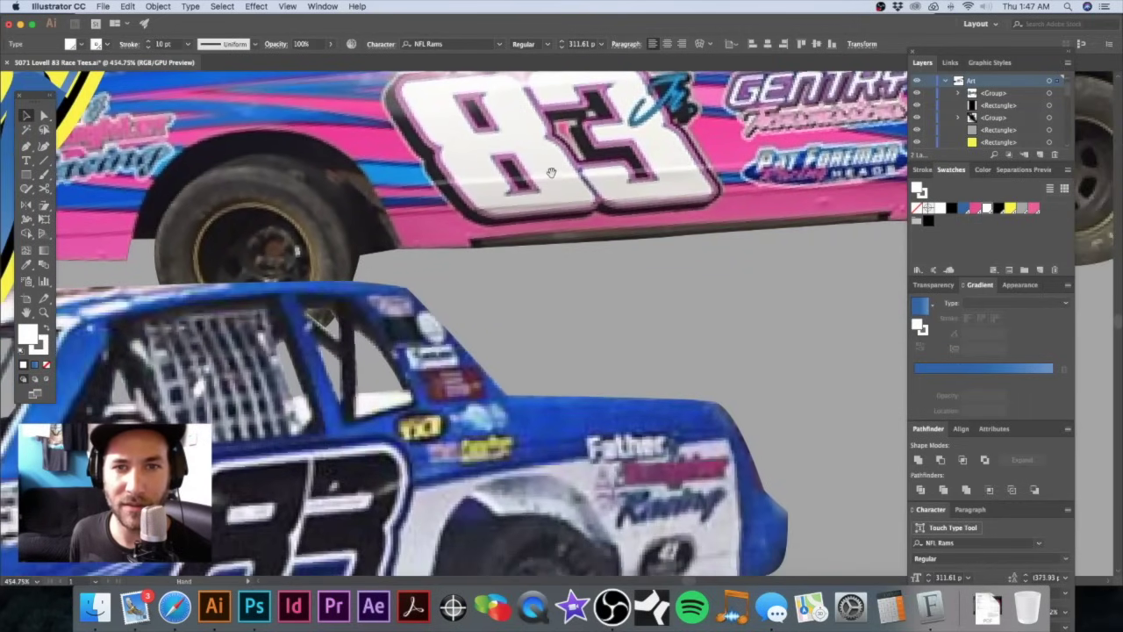
{"action": "left_click_drag", "start_coordinate": [551, 173], "coordinate": [530, 207]}
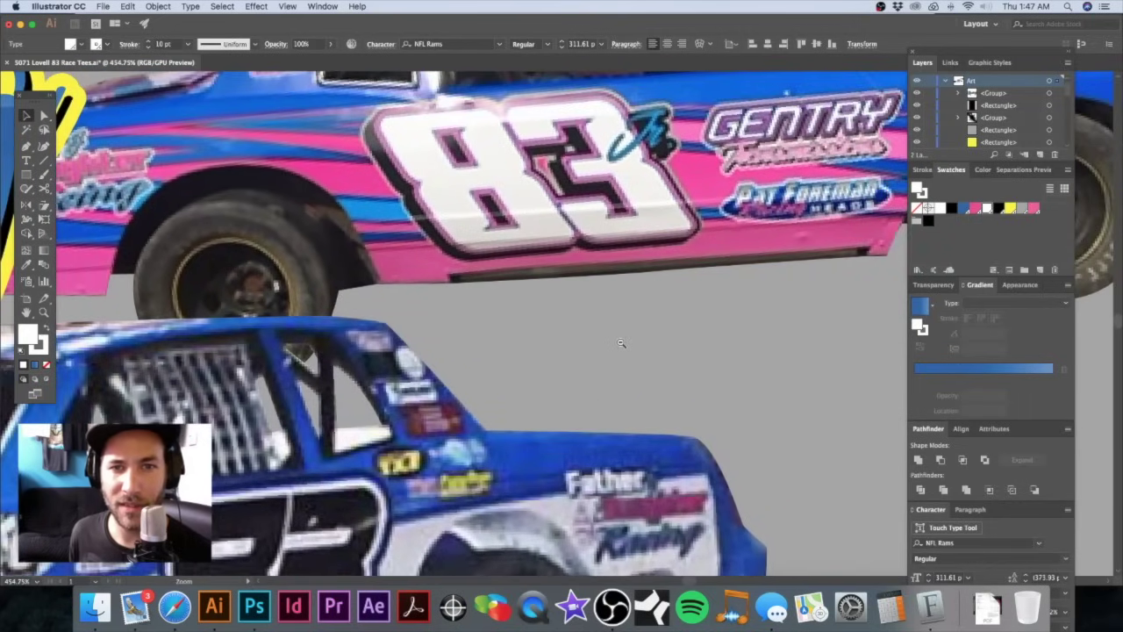
{"action": "left_click", "coordinate": [621, 344], "text": "alt+super"}
{"action": "left_click", "coordinate": [621, 343], "text": "alt+super"}
{"action": "left_click", "coordinate": [621, 343], "text": "alt+super"}
{"action": "left_click", "coordinate": [621, 344], "text": "alt+super"}
{"action": "left_click", "coordinate": [621, 343], "text": "alt+super"}
{"action": "left_click_drag", "start_coordinate": [652, 439], "coordinate": [565, 295]}
Step: Paste a copy of the white 83 behind the original and give the copy a black fill and black stroke
{"action": "left_click", "coordinate": [582, 300]}
{"action": "left_click", "coordinate": [485, 311]}
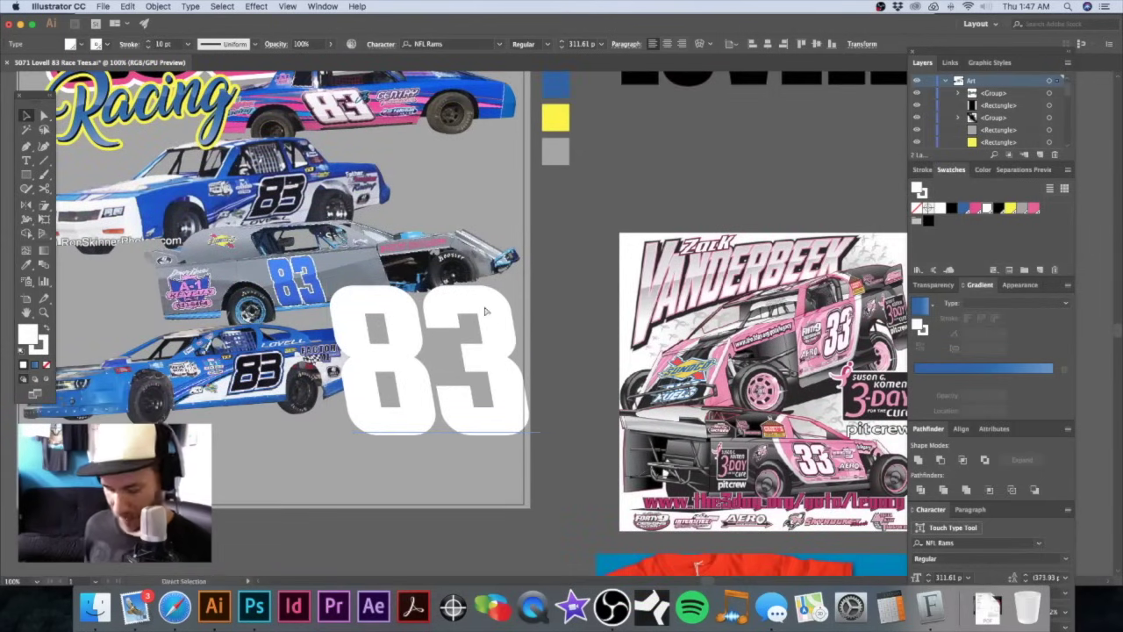
{"action": "key", "text": "a"}
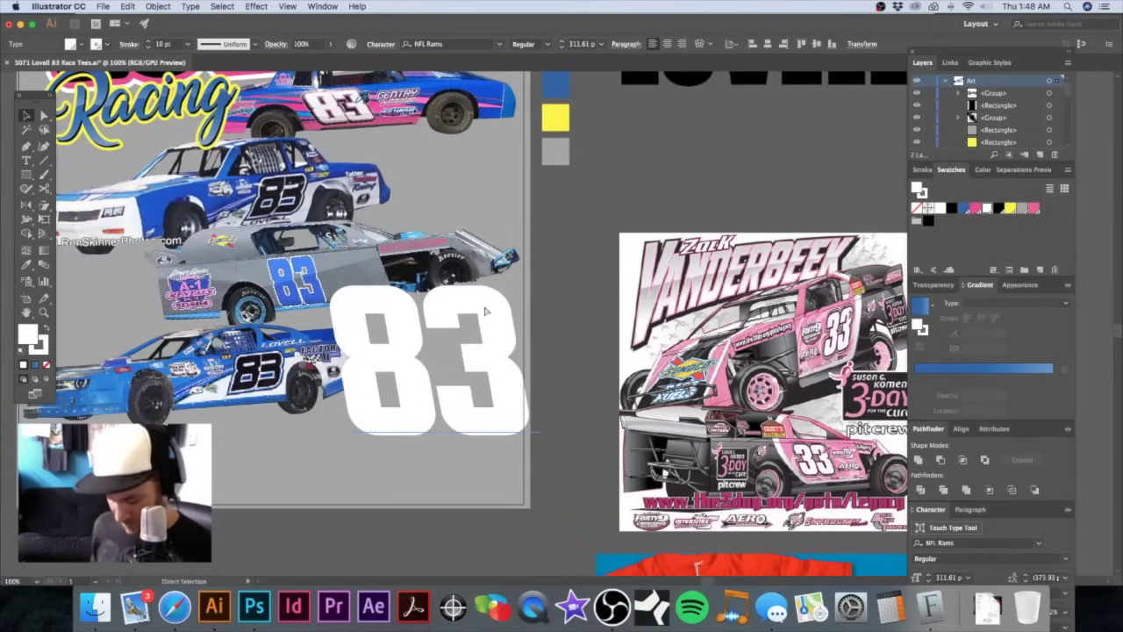
{"action": "key", "text": "v"}
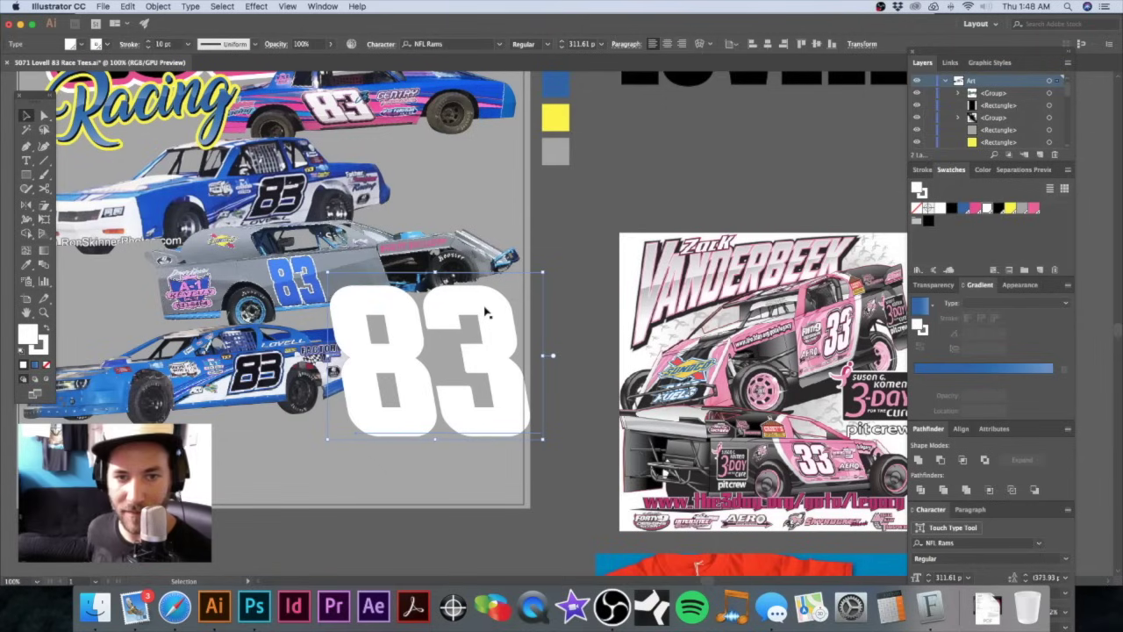
{"action": "left_click", "coordinate": [999, 208]}
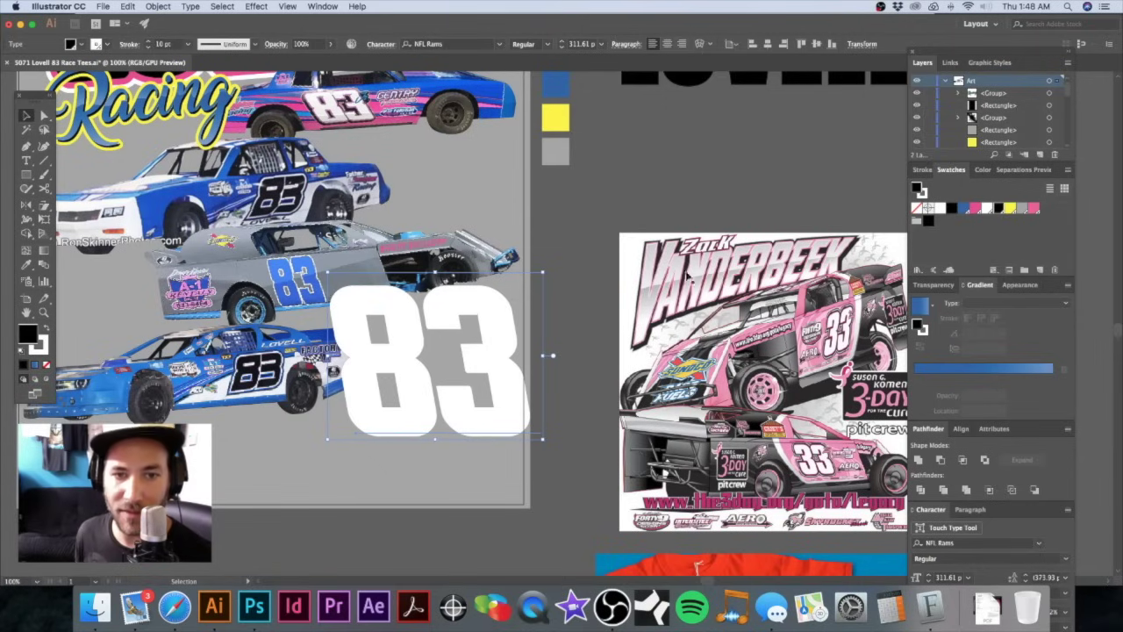
{"action": "left_click", "coordinate": [40, 348]}
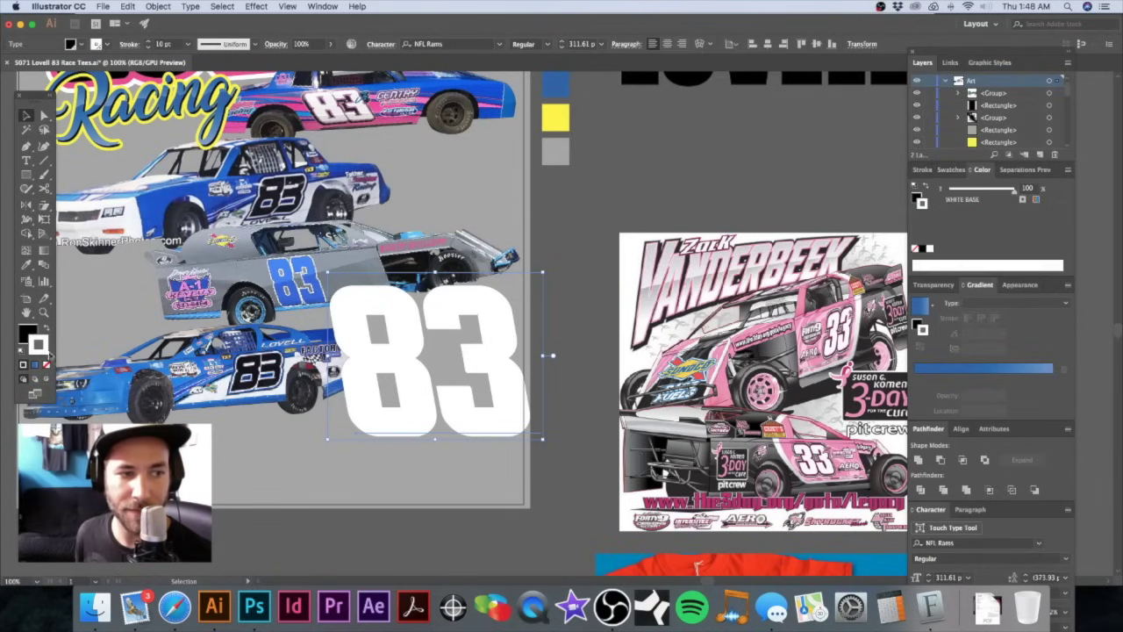
{"action": "left_click", "coordinate": [951, 171]}
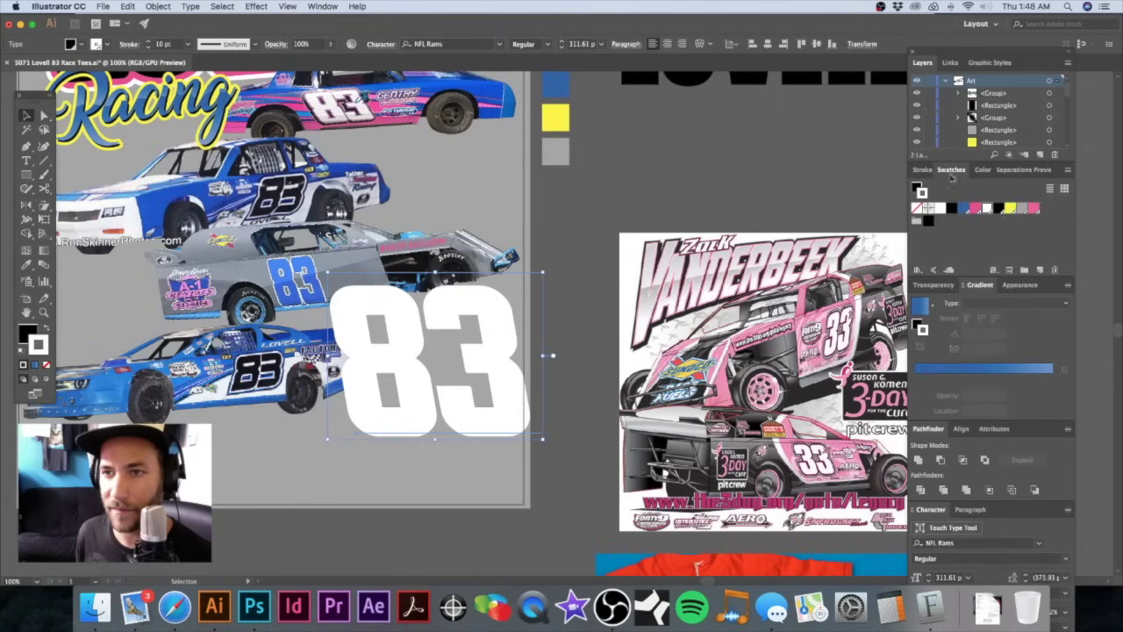
{"action": "left_click", "coordinate": [999, 208]}
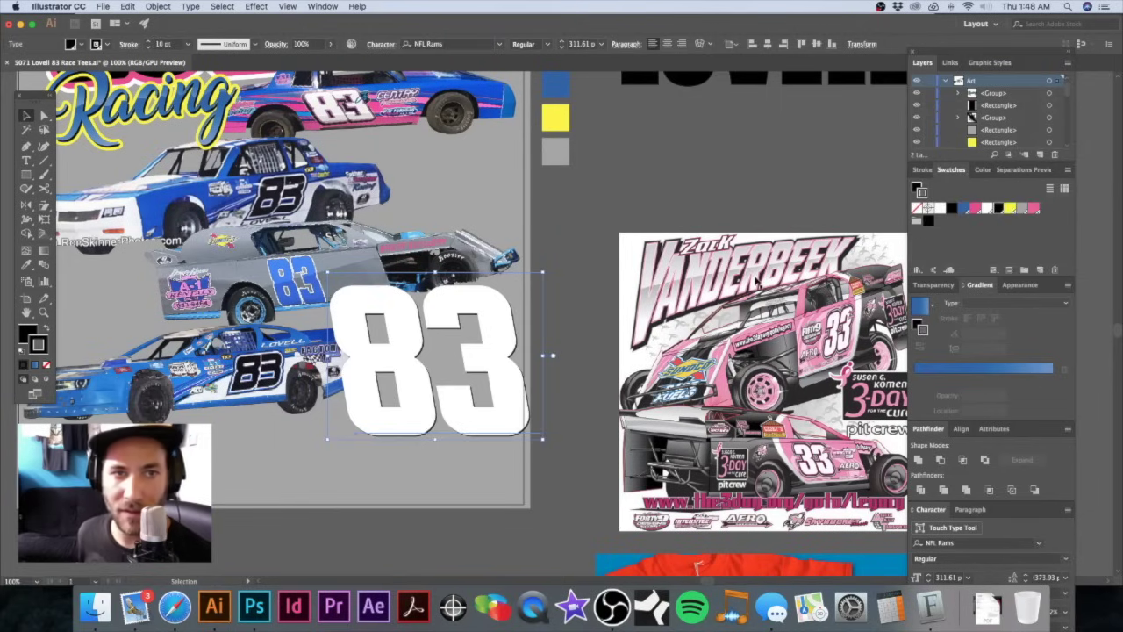
Step: Offset the black 83 copy slightly right and down from the white 83 as a drop shadow, and deselect
{"action": "key", "text": "Right"}
{"action": "key", "text": "Down"}
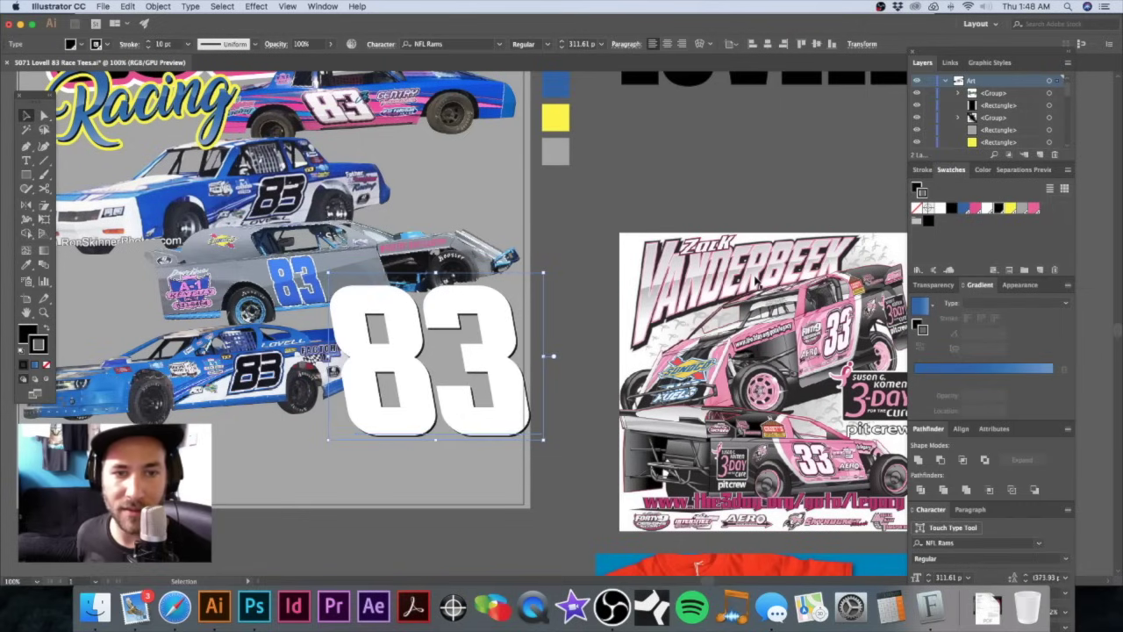
{"action": "left_click", "coordinate": [575, 298]}
{"action": "left_click", "coordinate": [486, 304]}
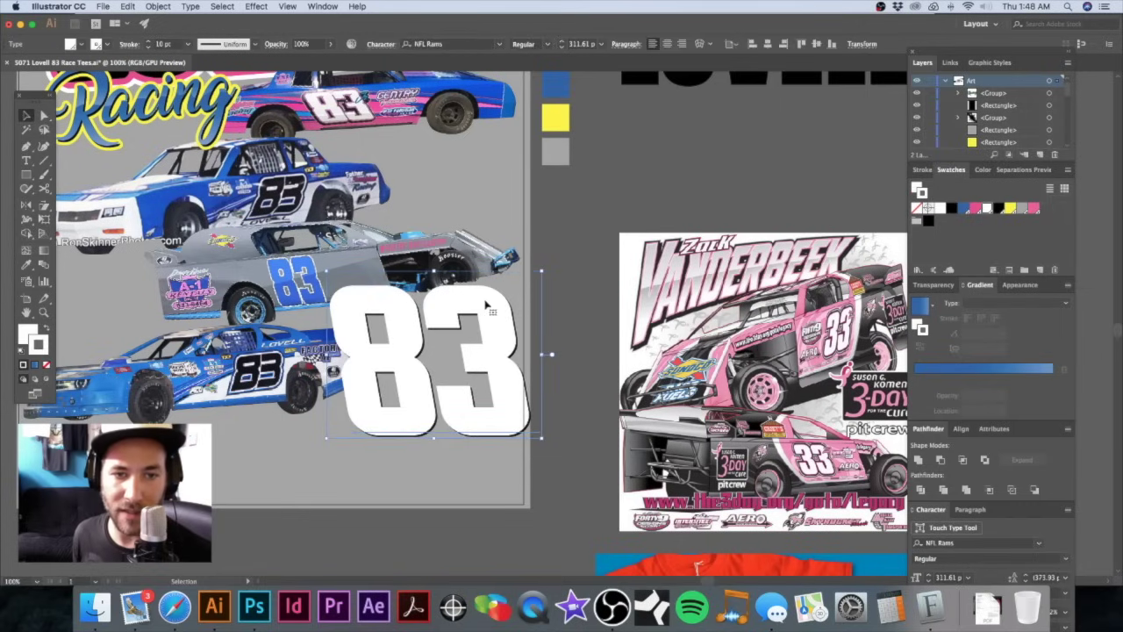
{"action": "left_click", "coordinate": [557, 332]}
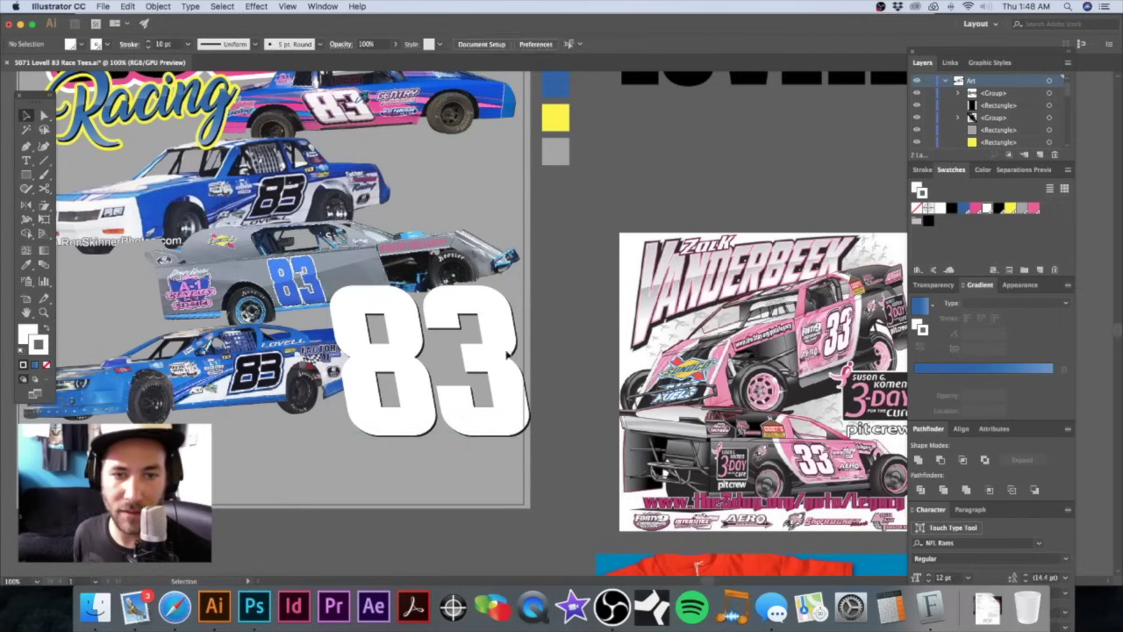
Step: Paste copies of both 83 layers behind them and give the copies a black 15 pt stroke
{"action": "left_click", "coordinate": [513, 351]}
{"action": "left_click", "coordinate": [561, 390]}
{"action": "left_click", "coordinate": [513, 416]}
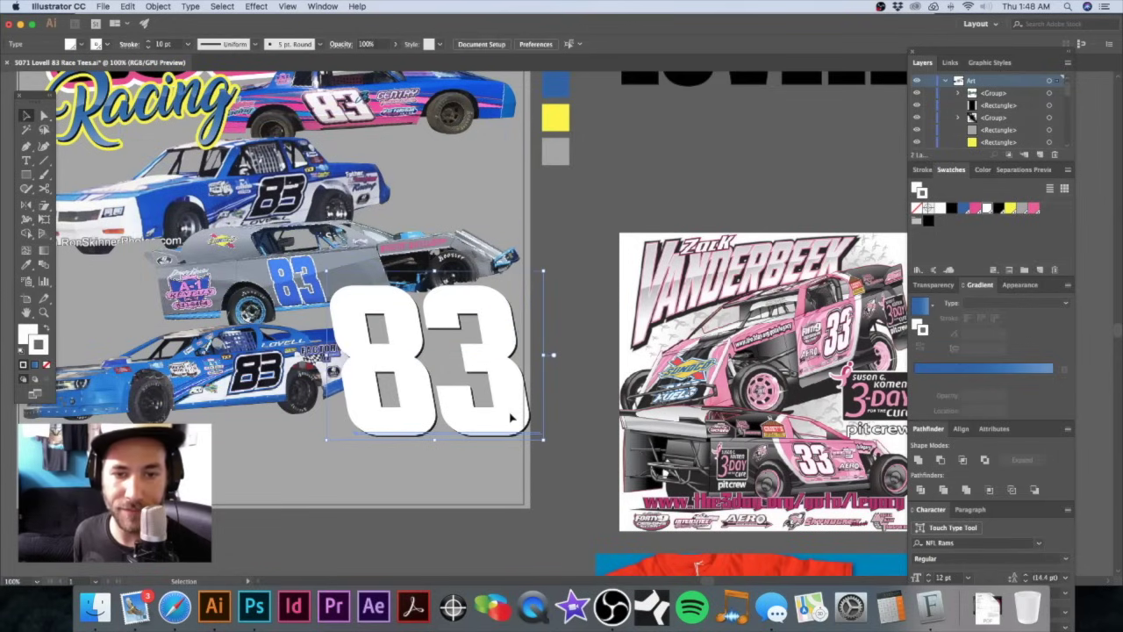
{"action": "key", "text": "a"}
{"action": "key", "text": "v"}
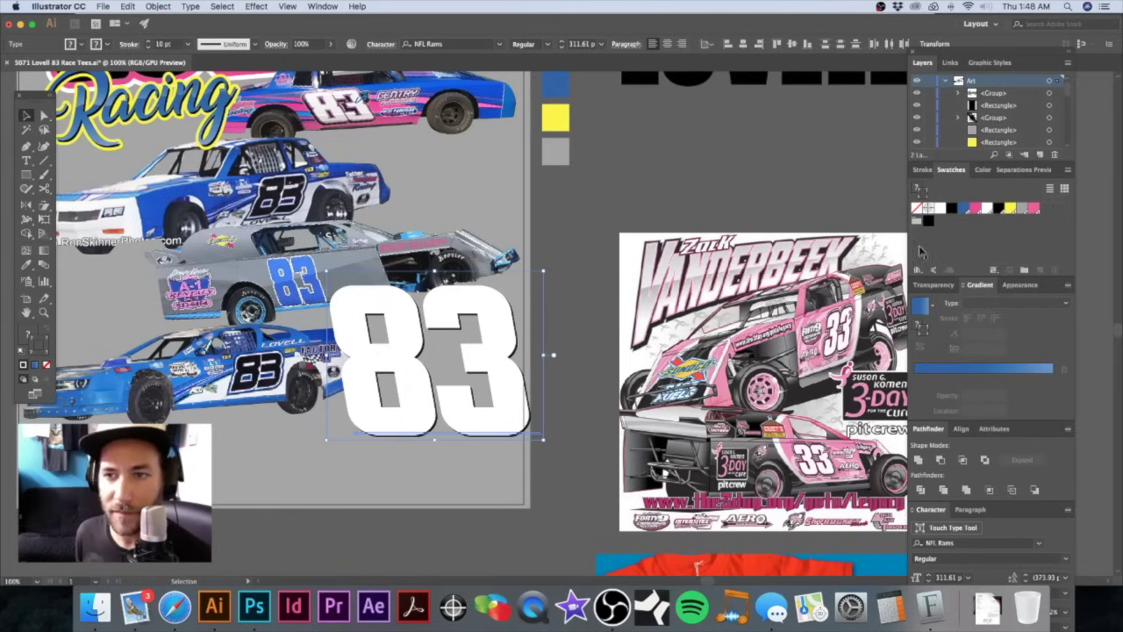
{"action": "key", "text": "x"}
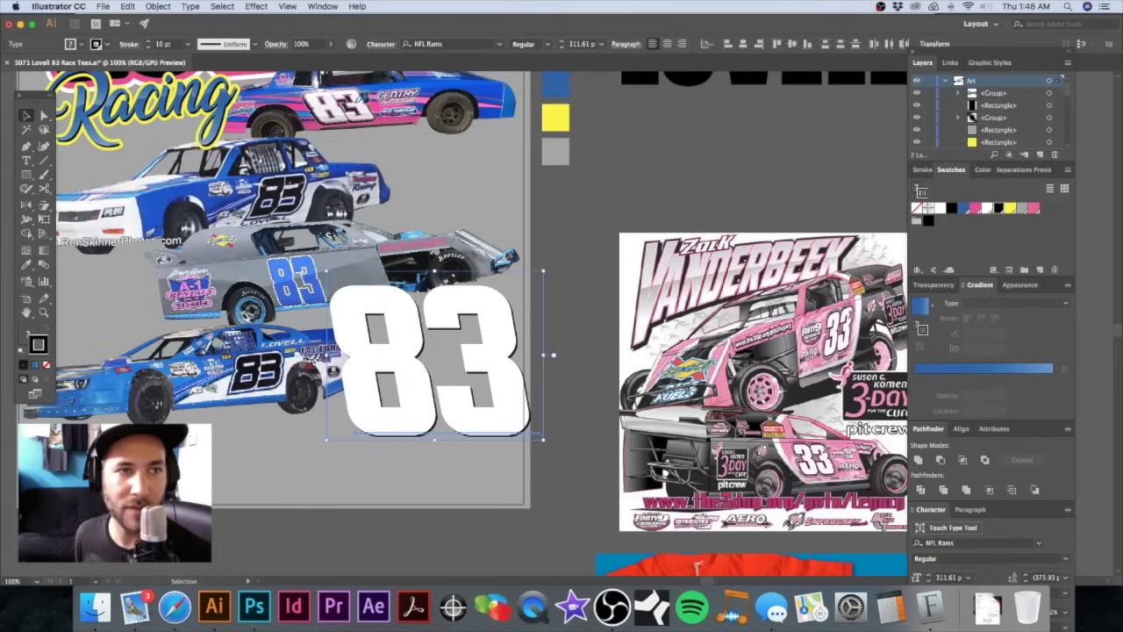
{"action": "left_click", "coordinate": [148, 43]}
{"action": "left_click", "coordinate": [147, 42]}
{"action": "left_click", "coordinate": [148, 42]}
{"action": "left_click", "coordinate": [148, 42]}
{"action": "left_click", "coordinate": [147, 42]}
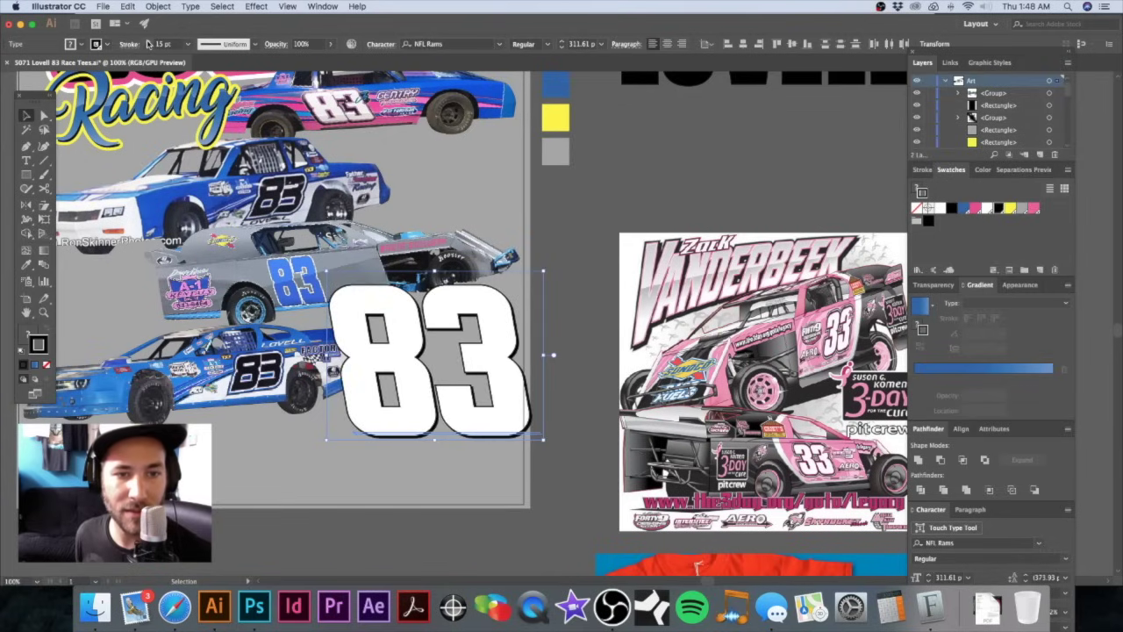
Step: Undo the last stroke increase and raise the black outline stroke behind the white 83 to 17 pt
{"action": "left_click", "coordinate": [574, 367]}
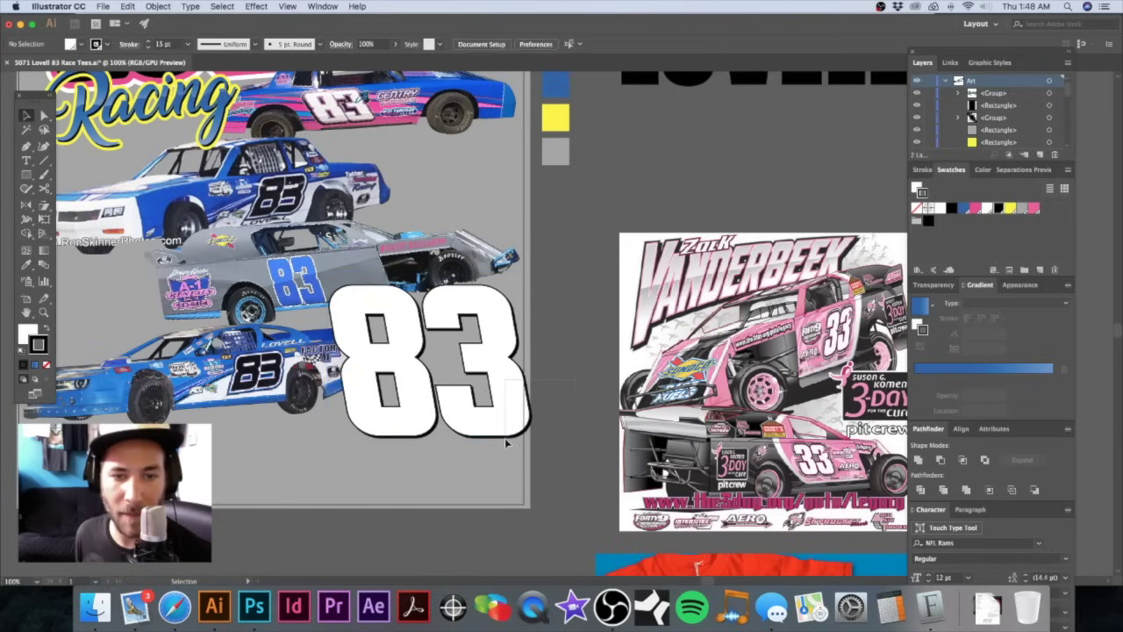
{"action": "left_click", "coordinate": [521, 412]}
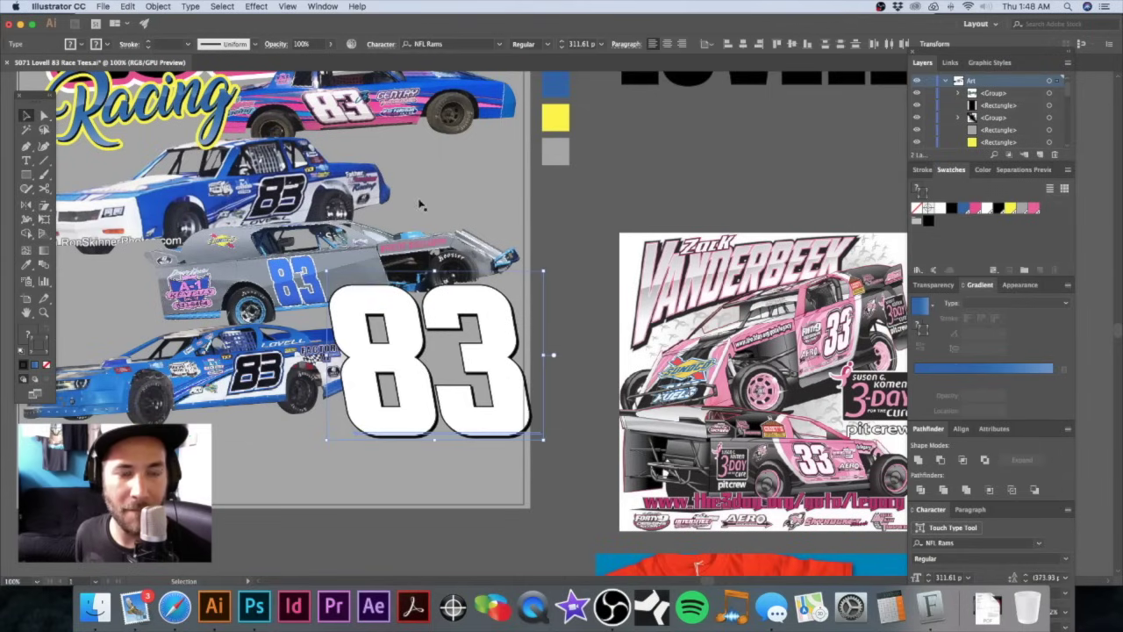
{"action": "key", "text": "super+z"}
{"action": "key", "text": "super+z"}
{"action": "key", "text": "super+shift+z"}
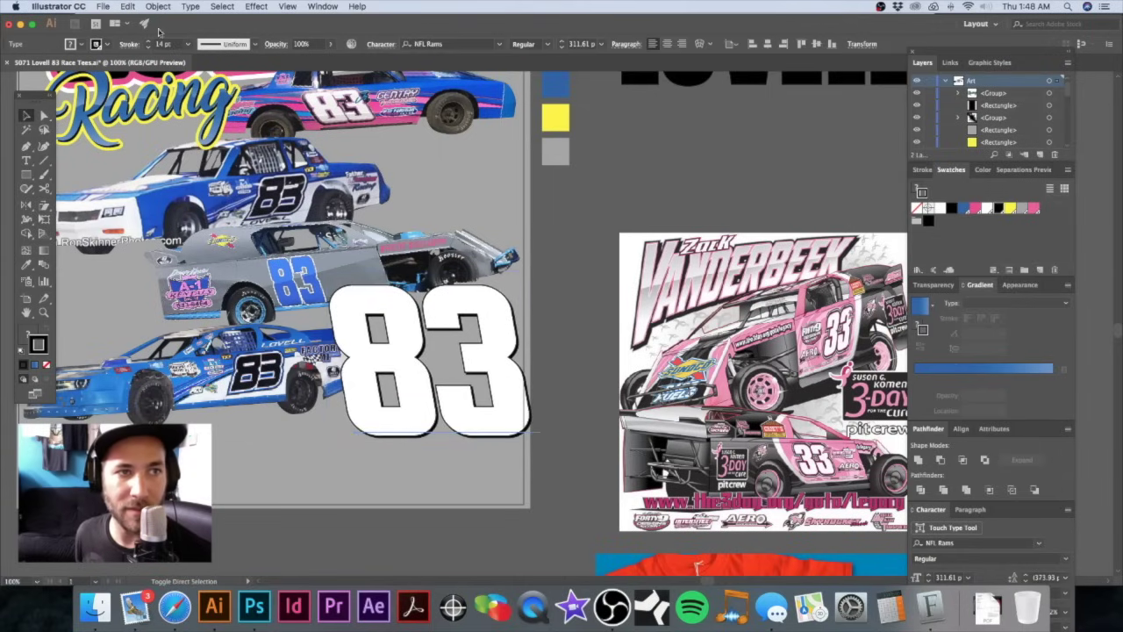
{"action": "left_click", "coordinate": [149, 42]}
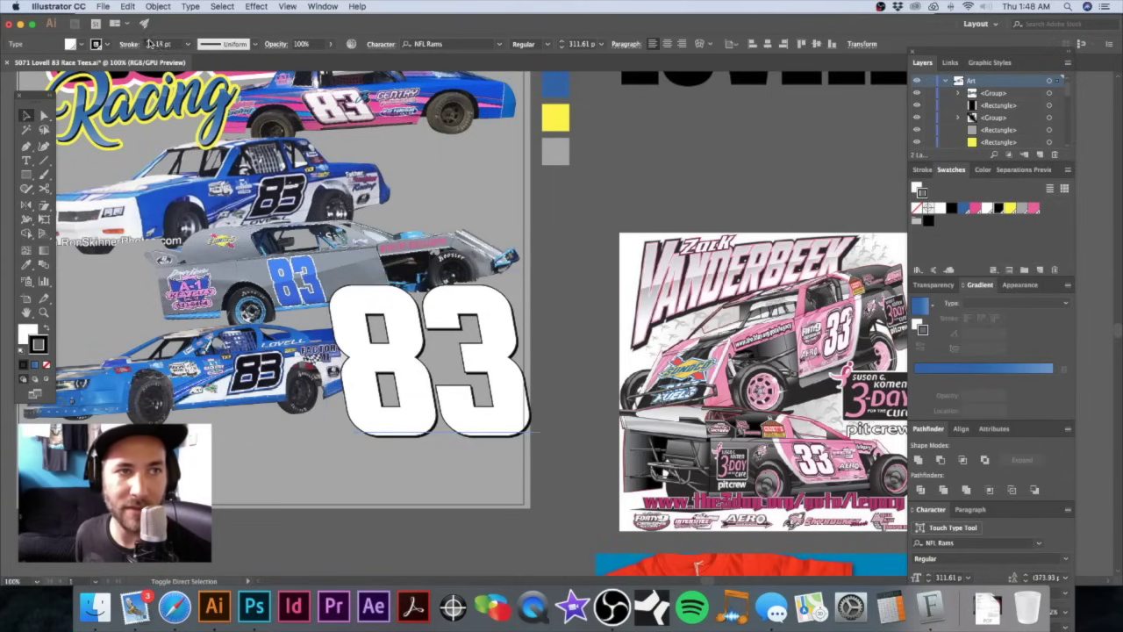
{"action": "left_click", "coordinate": [149, 42]}
{"action": "left_click", "coordinate": [150, 42]}
Step: Try wider letter spacing on the black-outlined 83 copy, revert it, and deselect
{"action": "left_click", "coordinate": [443, 426]}
{"action": "key", "text": "alt+Right"}
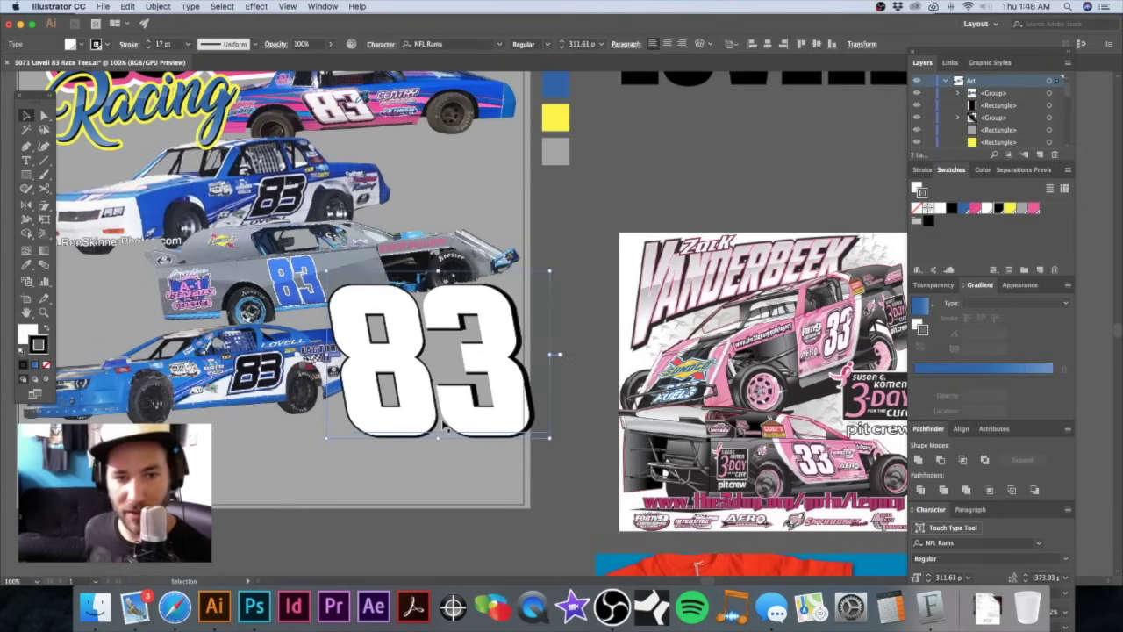
{"action": "key", "text": "alt+Left"}
{"action": "left_click", "coordinate": [563, 396]}
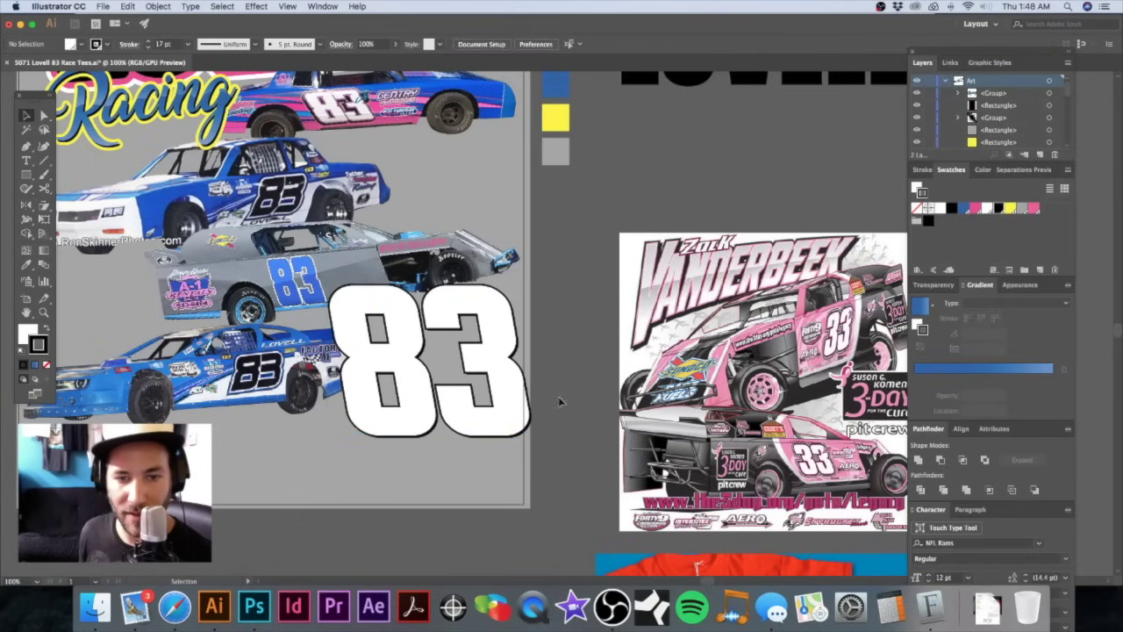
Step: Try looser tracking between the digits of the black 83 copy and restore the original spacing
{"action": "key", "text": "alt+Right"}
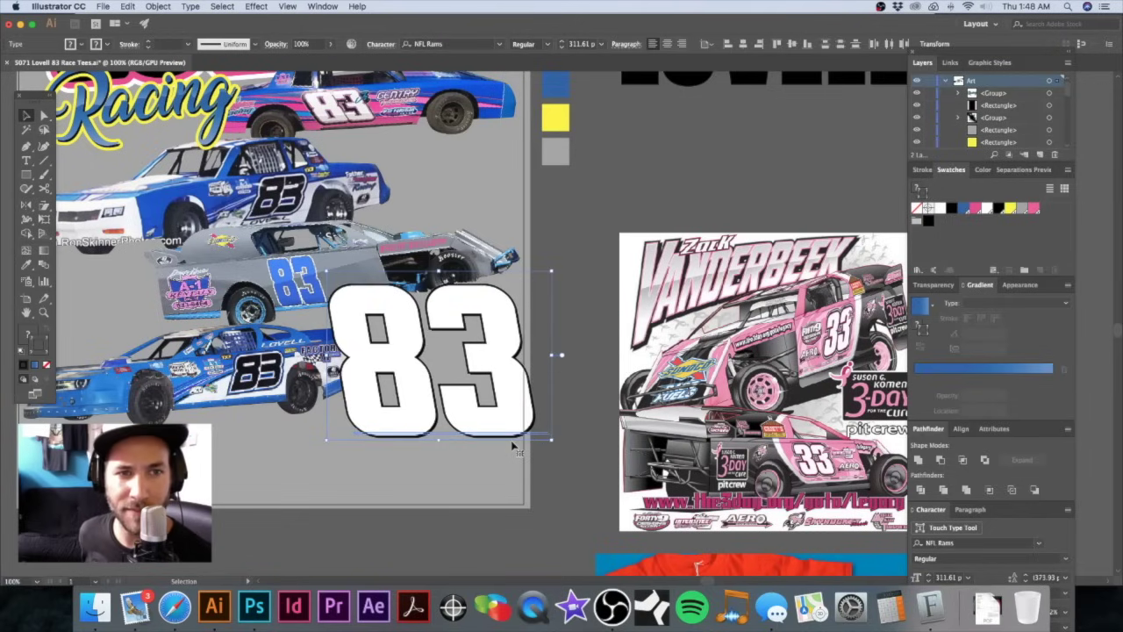
{"action": "key", "text": "alt+Left"}
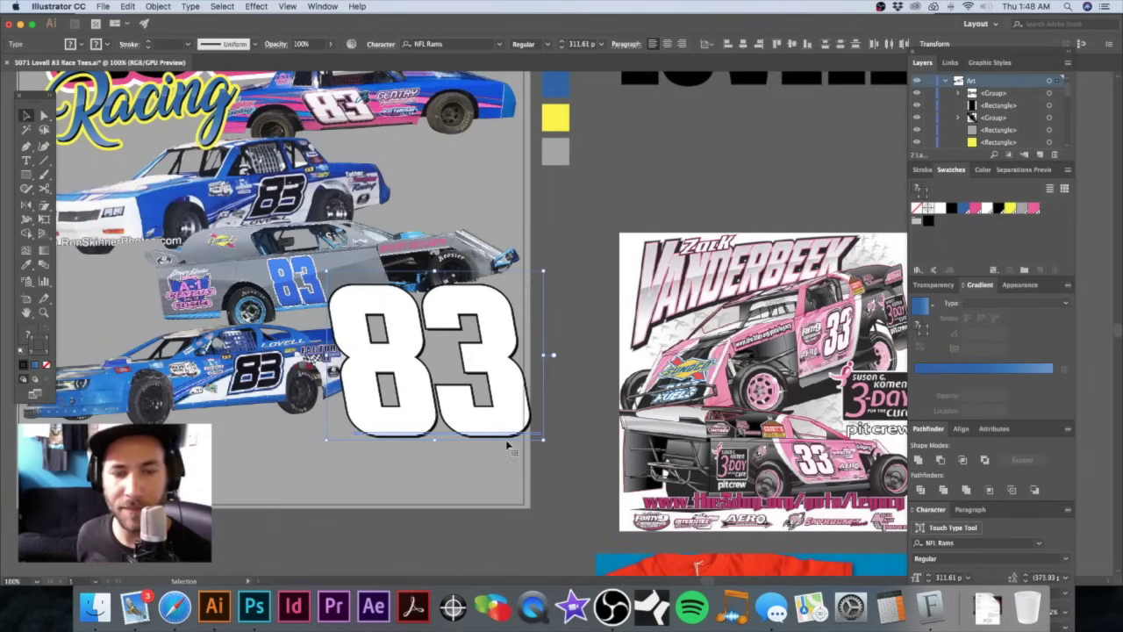
{"action": "key", "text": "a"}
{"action": "key", "text": "v"}
Step: Try an 18 pt stroke weight, undo back through the recent outline changes, and redo them
{"action": "left_click", "coordinate": [148, 42]}
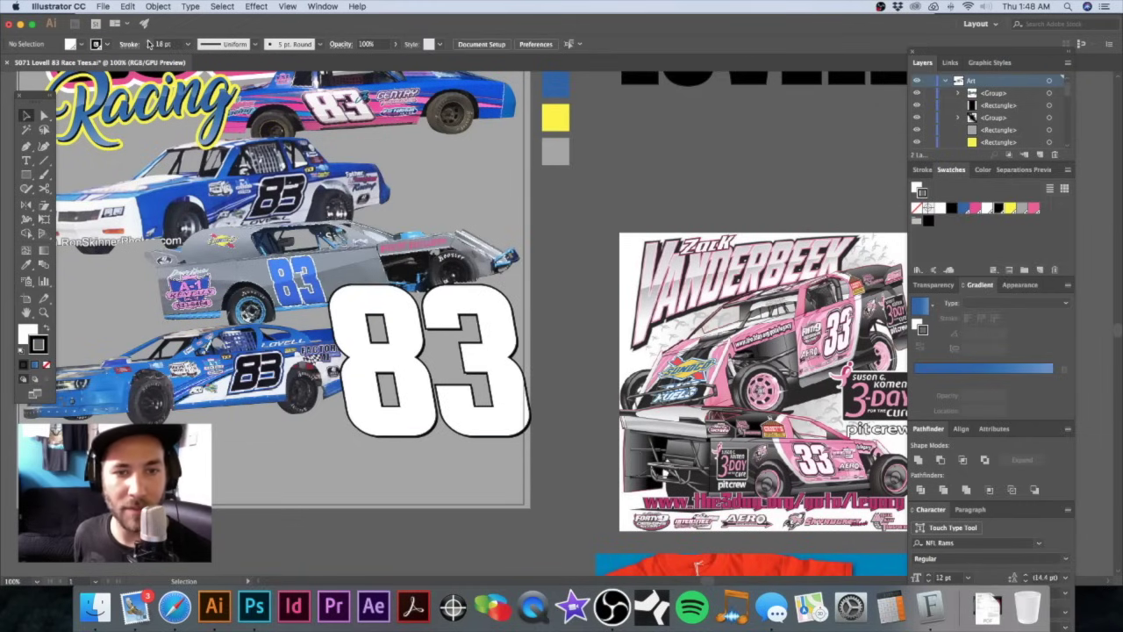
{"action": "key", "text": "super+z"}
{"action": "key", "text": "super+z"}
{"action": "key", "text": "super+z"}
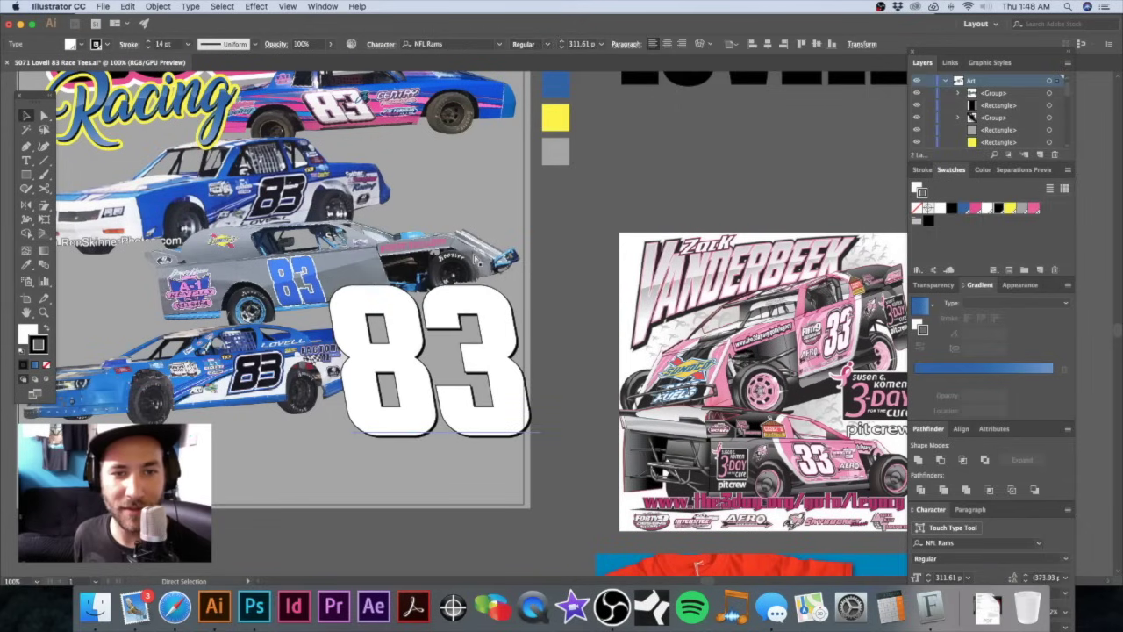
{"action": "key", "text": "super+shift+z"}
{"action": "key", "text": "super+shift+z"}
{"action": "key", "text": "super+shift+z"}
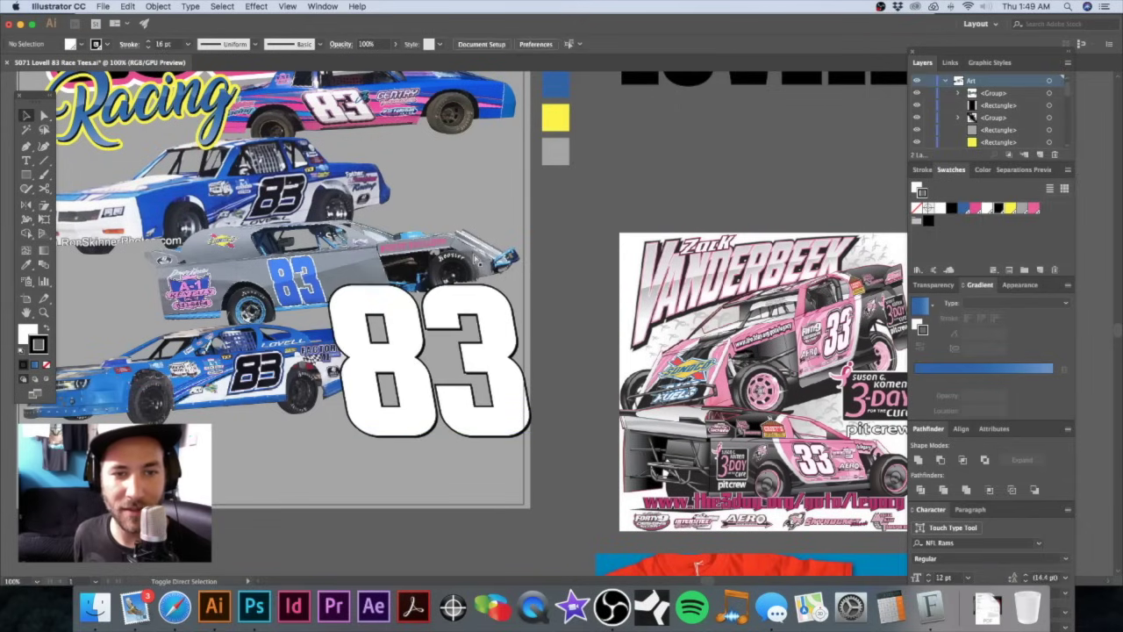
{"action": "key", "text": "super+shift+z"}
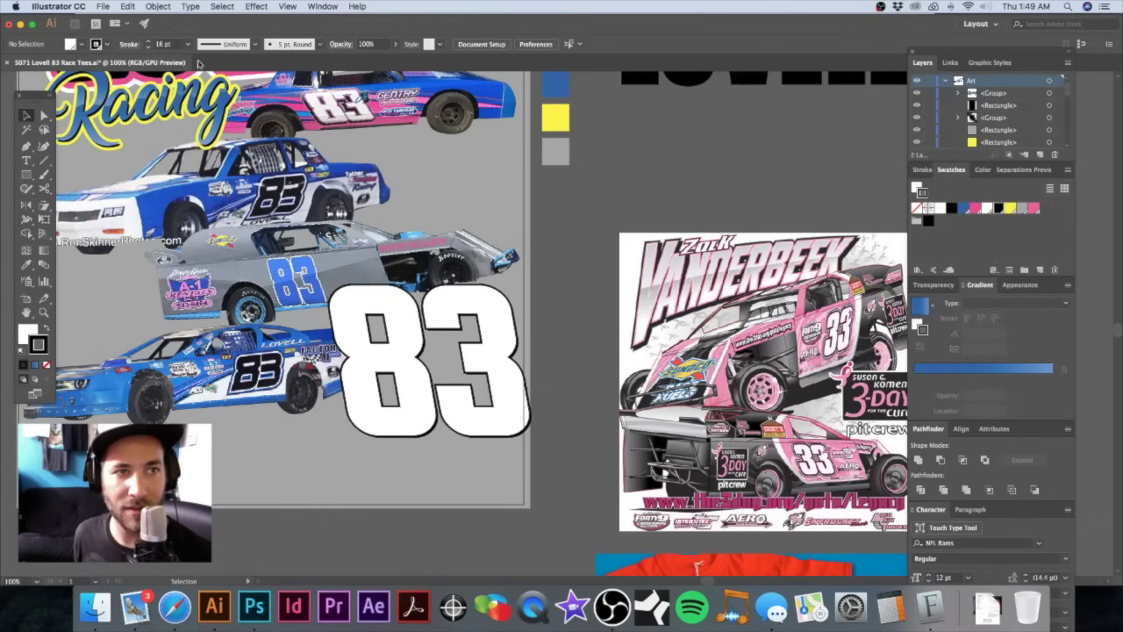
Step: Try a 40 pt stroke weight for the 83 outline, undo it, and apply 40 pt again
{"action": "left_click", "coordinate": [188, 44]}
{"action": "left_click", "coordinate": [207, 288]}
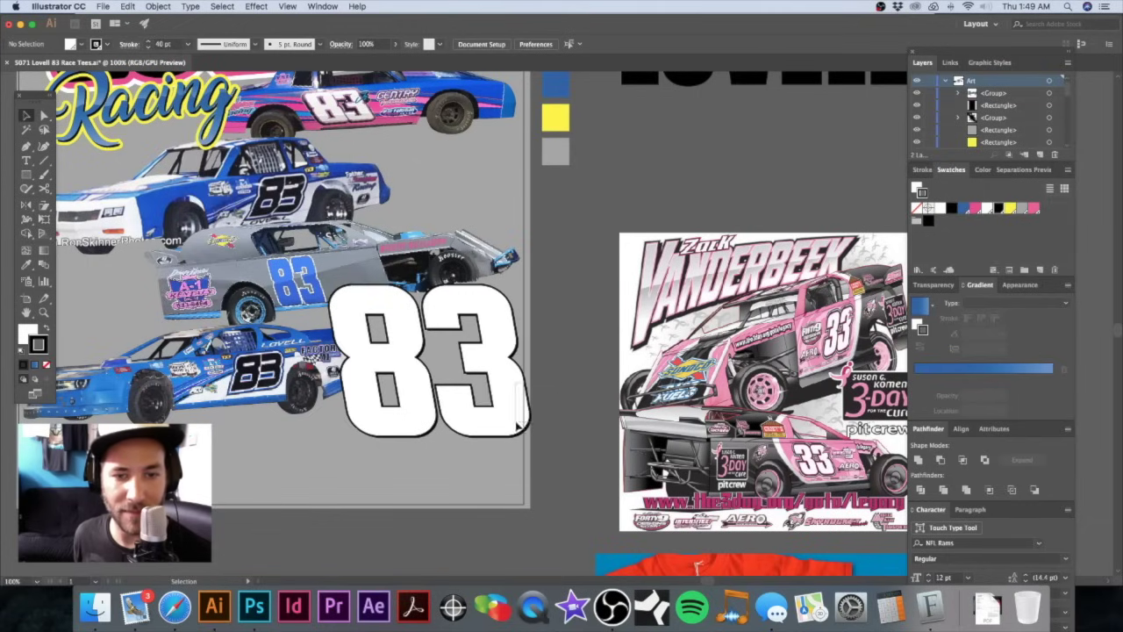
{"action": "key", "text": "super+z"}
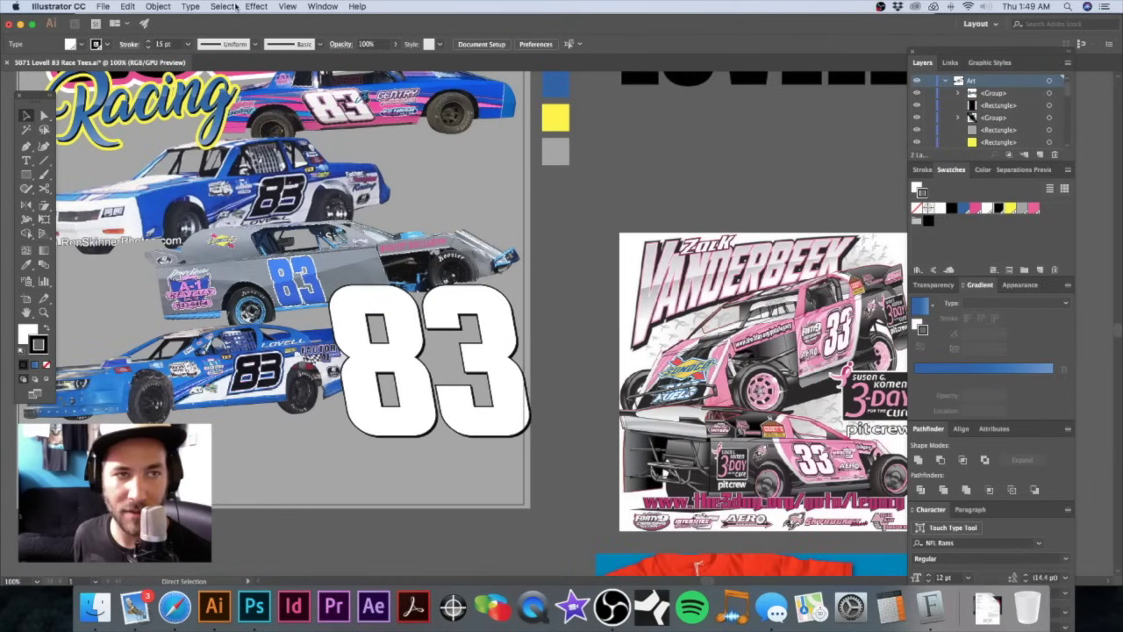
{"action": "left_click", "coordinate": [184, 46]}
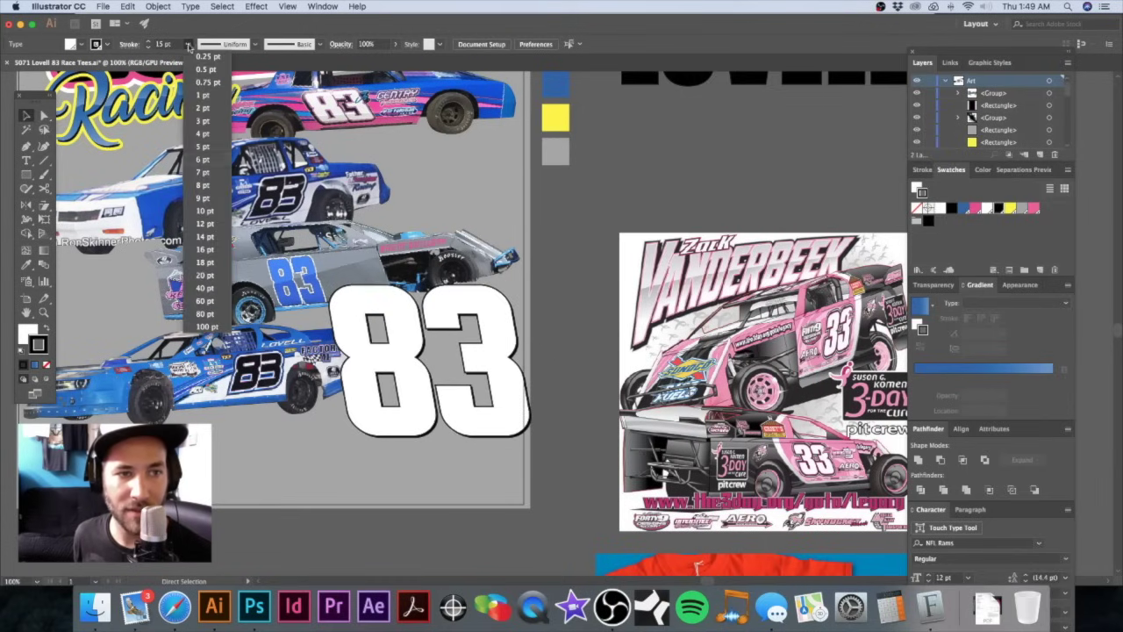
{"action": "left_click", "coordinate": [207, 288]}
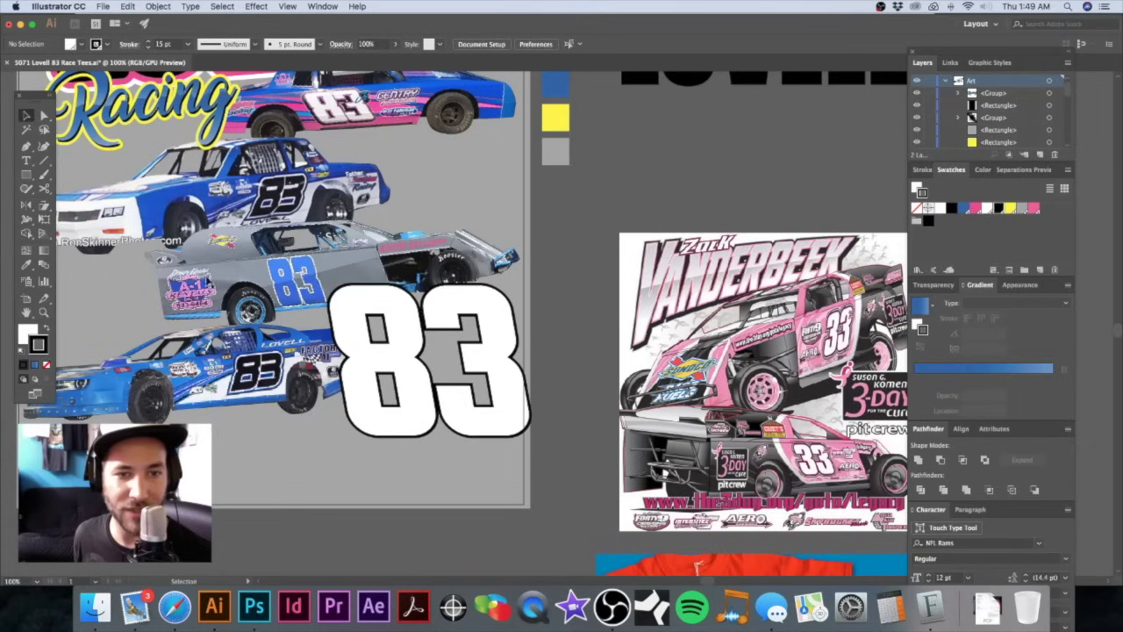
Step: Try raising the stroke weight to 34 pt, and undo the changes to the black 83 outline
{"action": "left_click", "coordinate": [149, 42]}
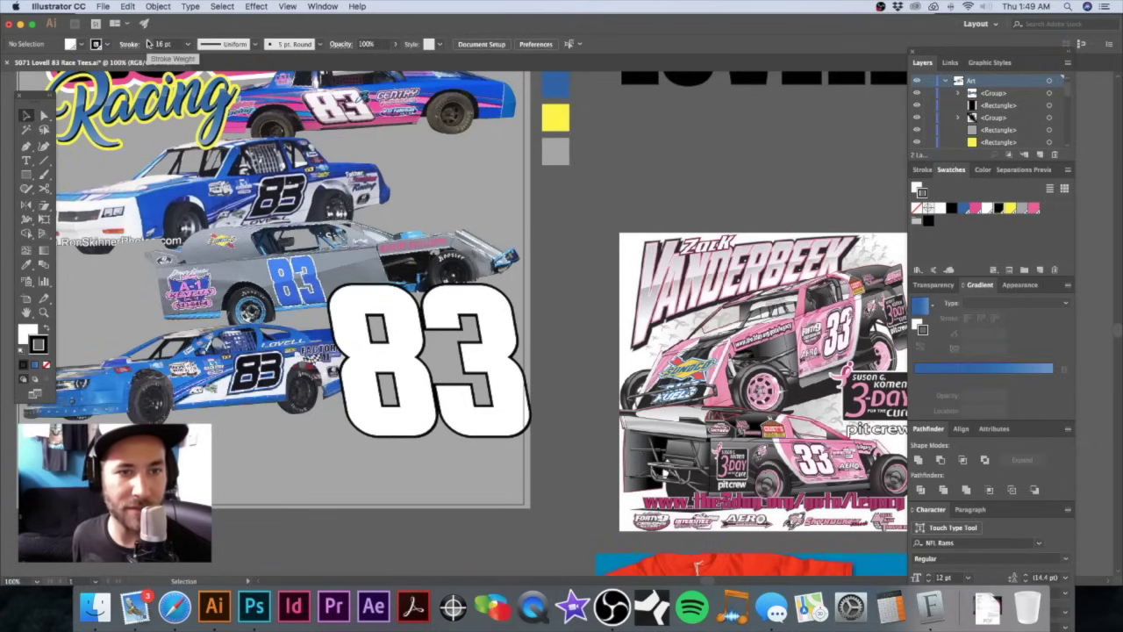
{"action": "left_click", "coordinate": [149, 42]}
{"action": "left_click", "coordinate": [150, 42]}
{"action": "left_click", "coordinate": [149, 42]}
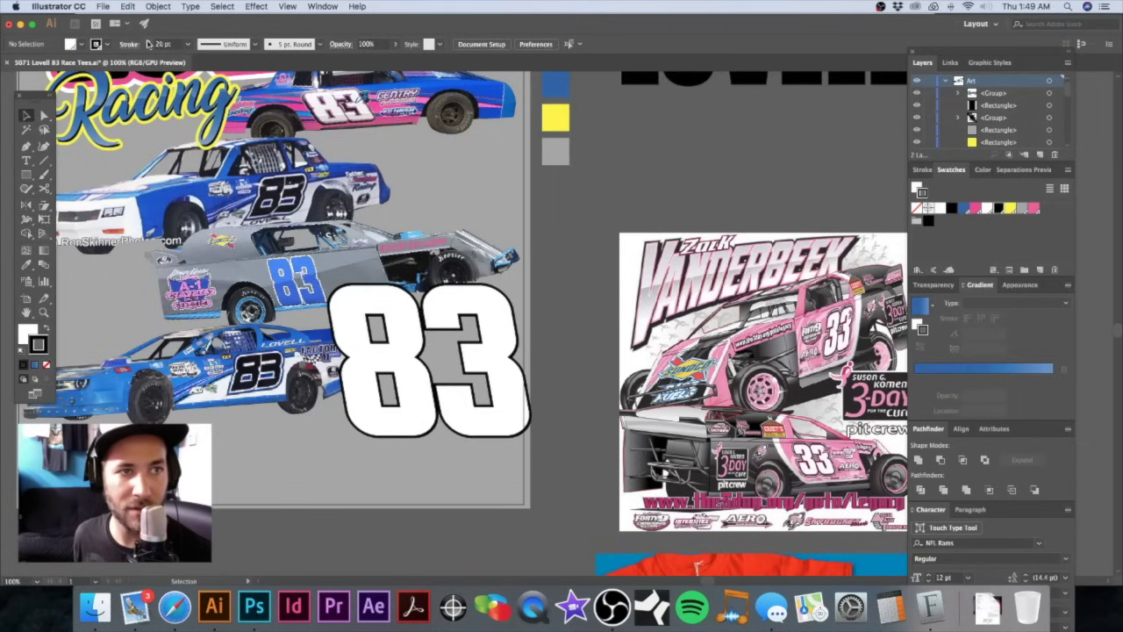
{"action": "left_click", "coordinate": [149, 42]}
{"action": "left_click", "coordinate": [189, 44]}
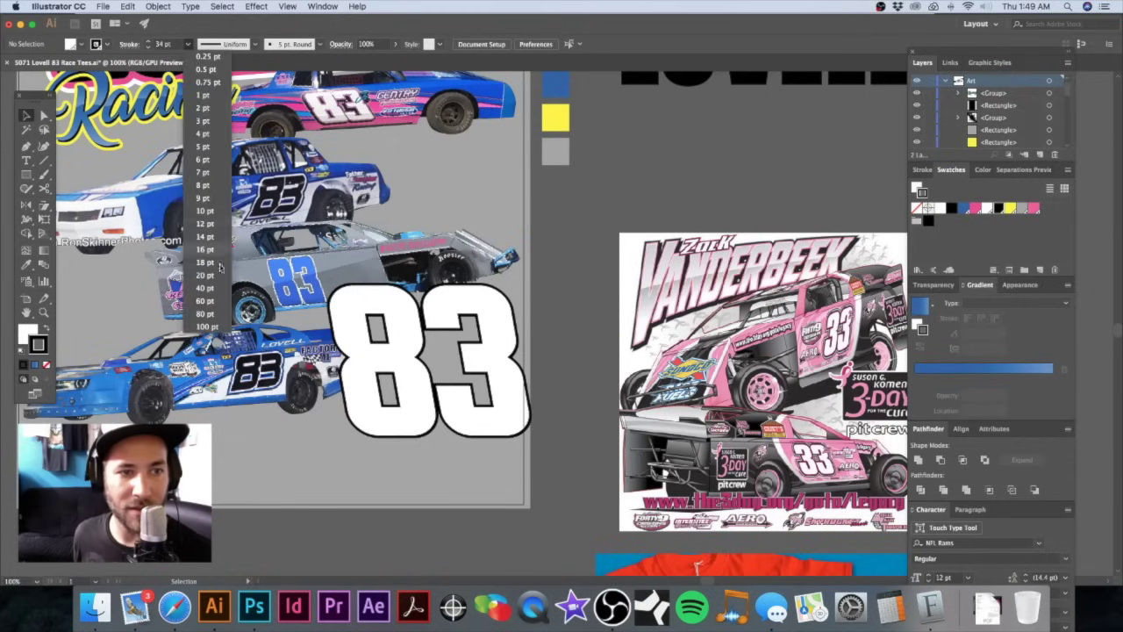
{"action": "key", "text": "Escape"}
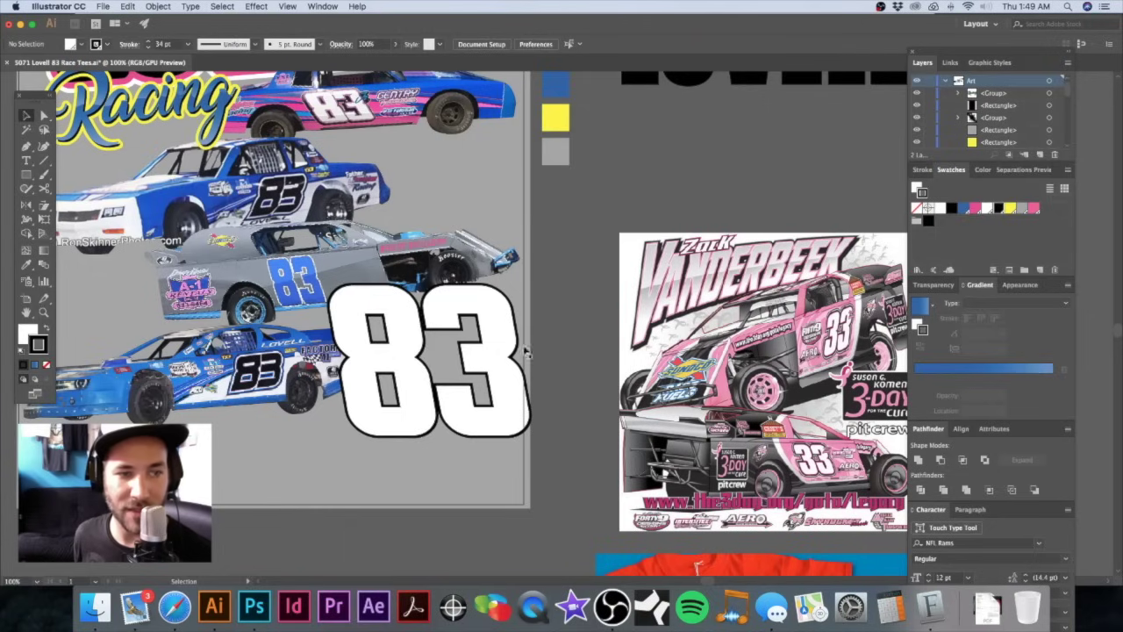
{"action": "key", "text": "a"}
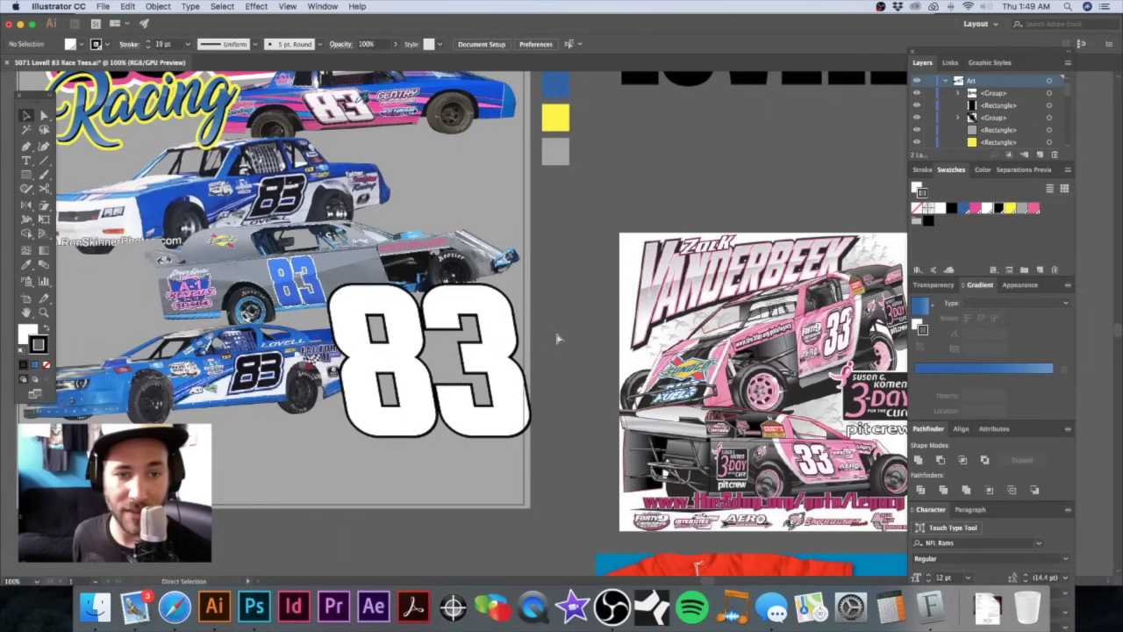
{"action": "key", "text": "v"}
{"action": "key", "text": "super+z"}
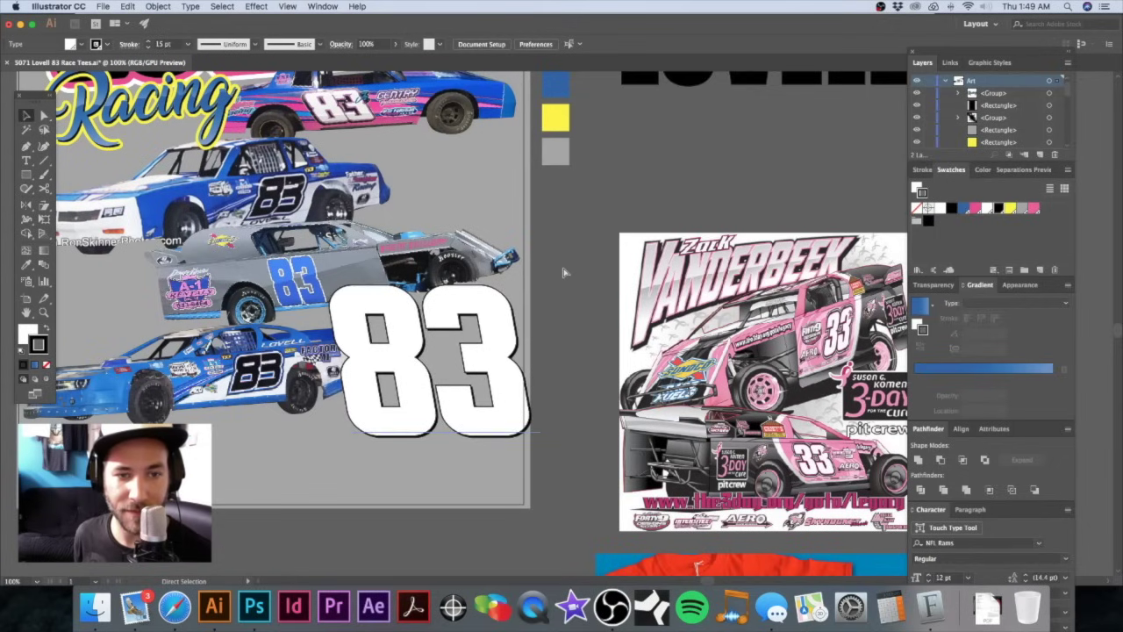
Step: Set the stroke of the black outline copy behind the white 83 to 19 pt
{"action": "left_click", "coordinate": [188, 43]}
{"action": "left_click", "coordinate": [207, 275]}
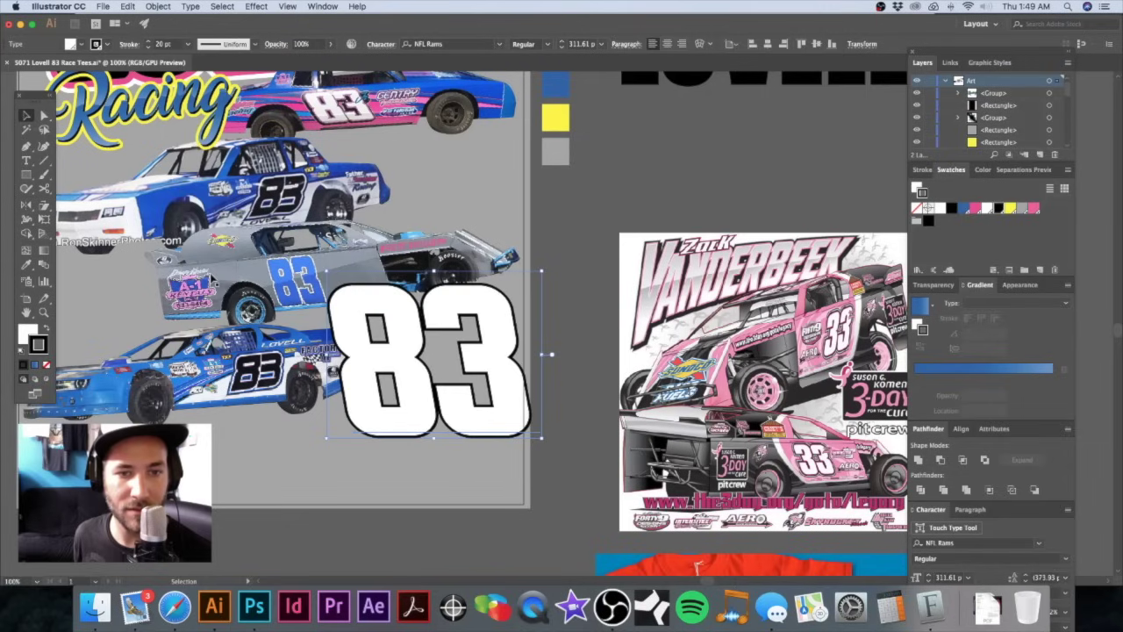
{"action": "left_click", "coordinate": [149, 42]}
{"action": "left_click", "coordinate": [149, 41]}
{"action": "left_click", "coordinate": [149, 41]}
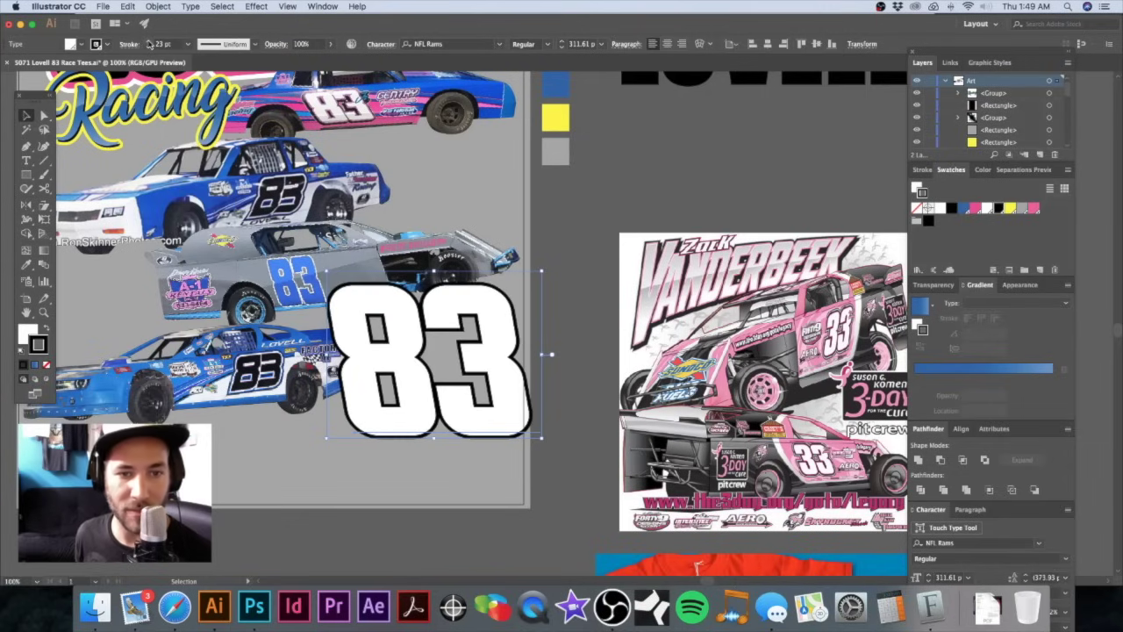
{"action": "left_click", "coordinate": [149, 41]}
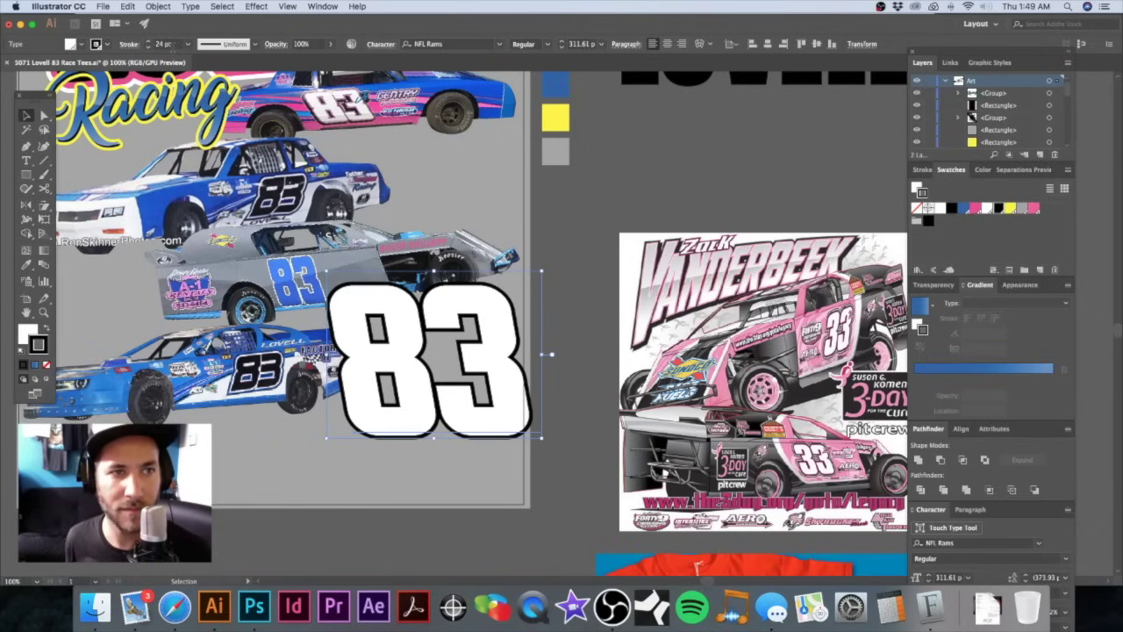
{"action": "left_click", "coordinate": [150, 48]}
{"action": "left_click", "coordinate": [149, 47]}
{"action": "left_click", "coordinate": [149, 48]}
{"action": "left_click", "coordinate": [149, 48]}
{"action": "left_click", "coordinate": [149, 48]}
Step: Paste another copy of the 83 behind the black outline and give it a pink 35 pt stroke
{"action": "scroll", "coordinate": [297, 195], "scroll_direction": "up", "scroll_amount": 3}
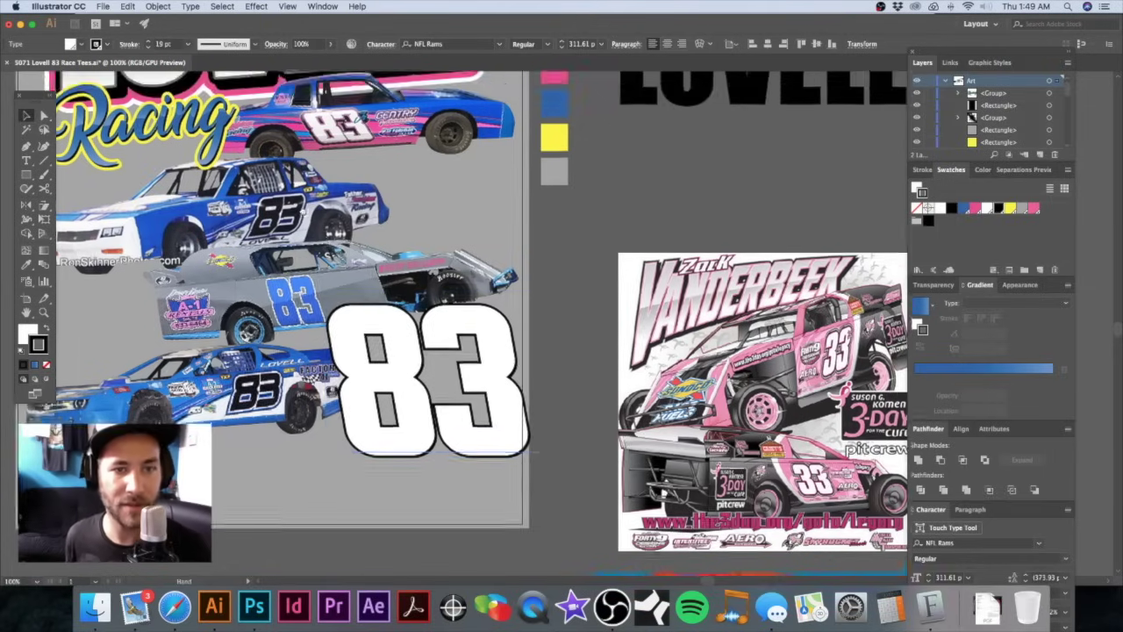
{"action": "key", "text": "a"}
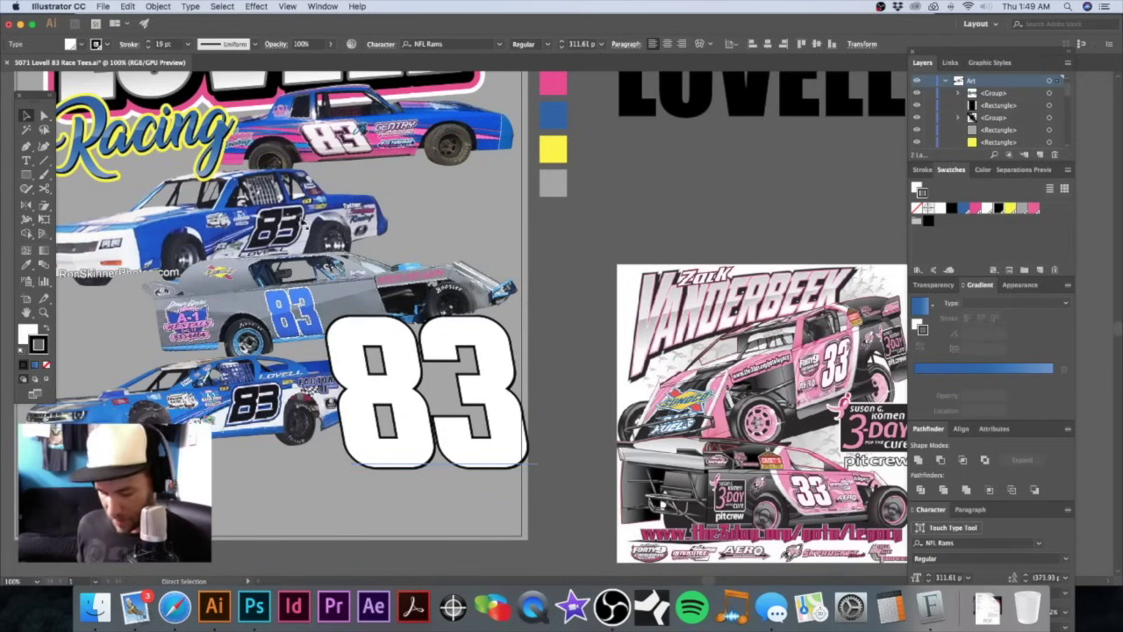
{"action": "key", "text": "v"}
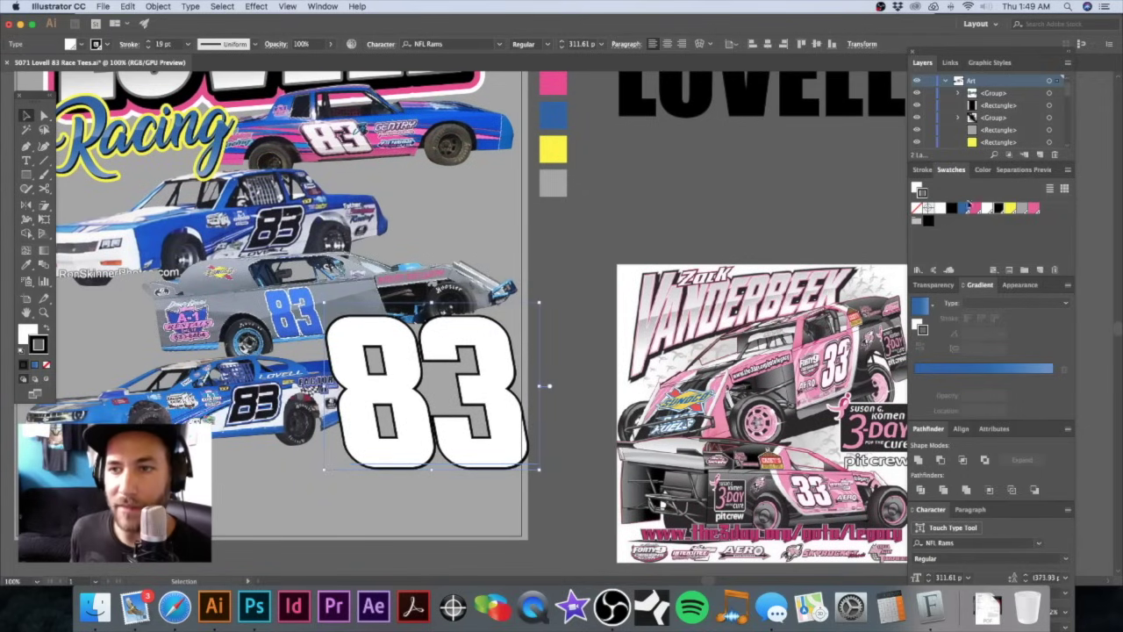
{"action": "left_click", "coordinate": [976, 209]}
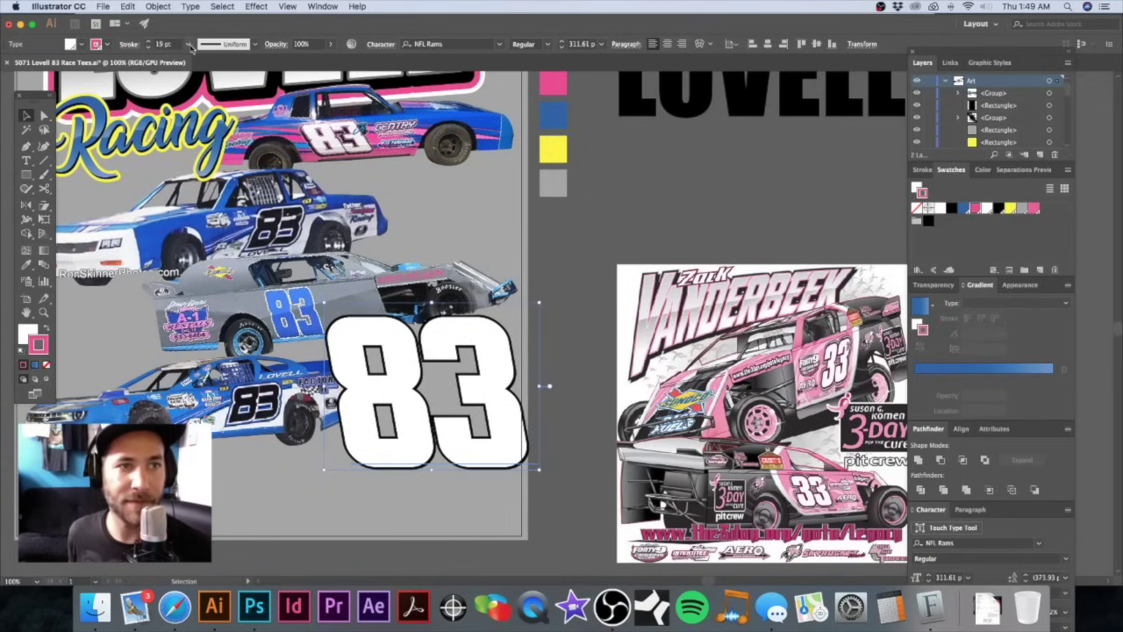
{"action": "left_click", "coordinate": [189, 46]}
{"action": "left_click", "coordinate": [210, 289]}
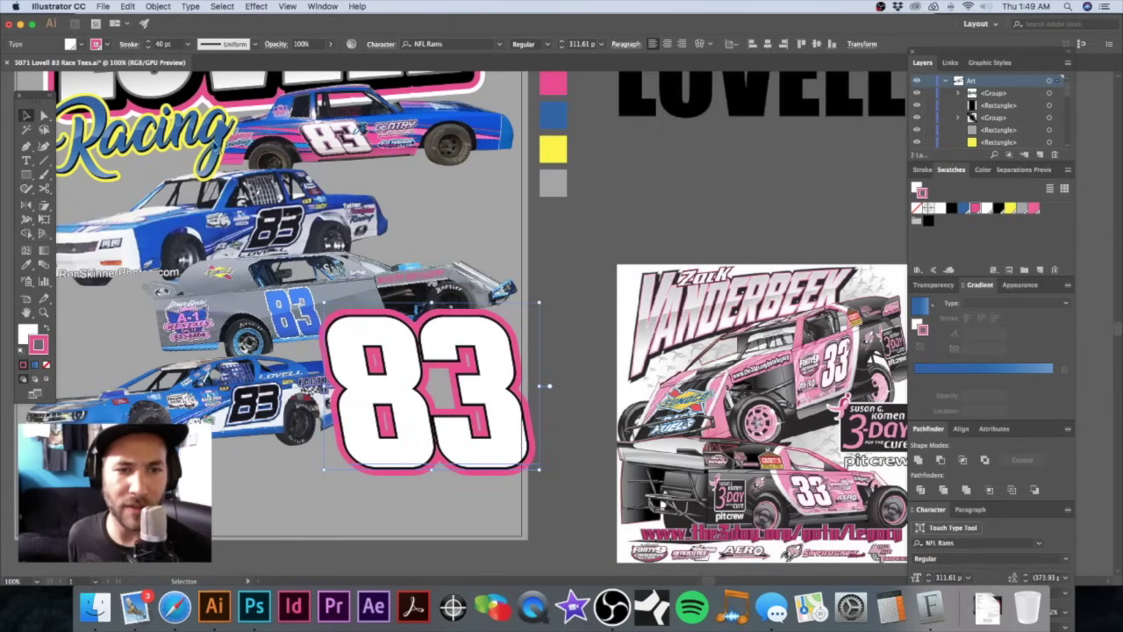
{"action": "left_click", "coordinate": [188, 45]}
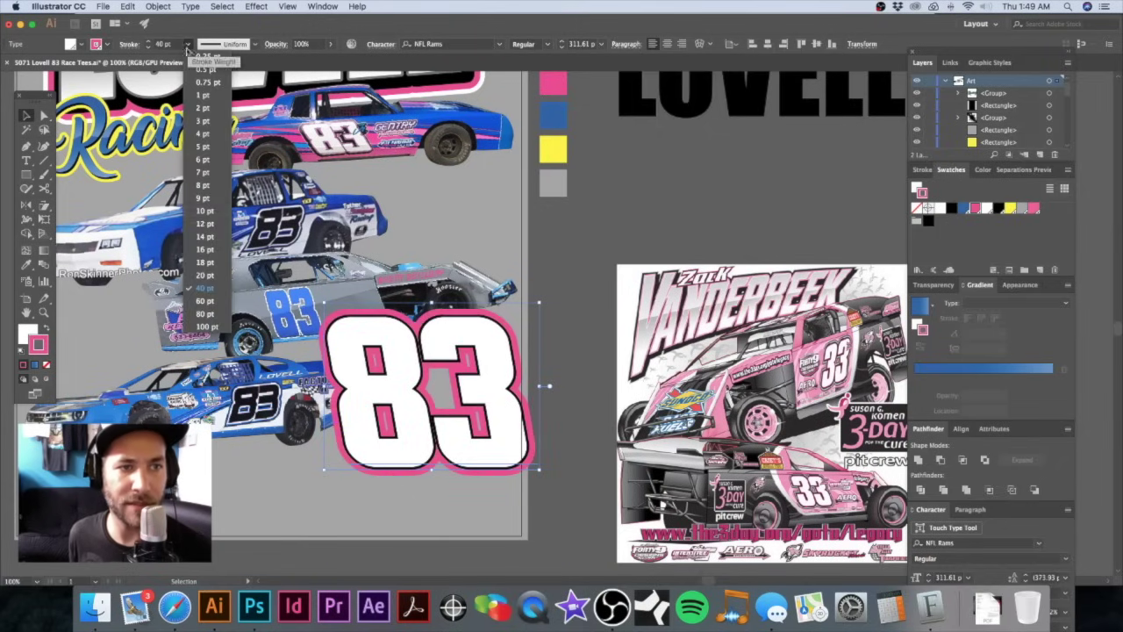
{"action": "left_click", "coordinate": [207, 275]}
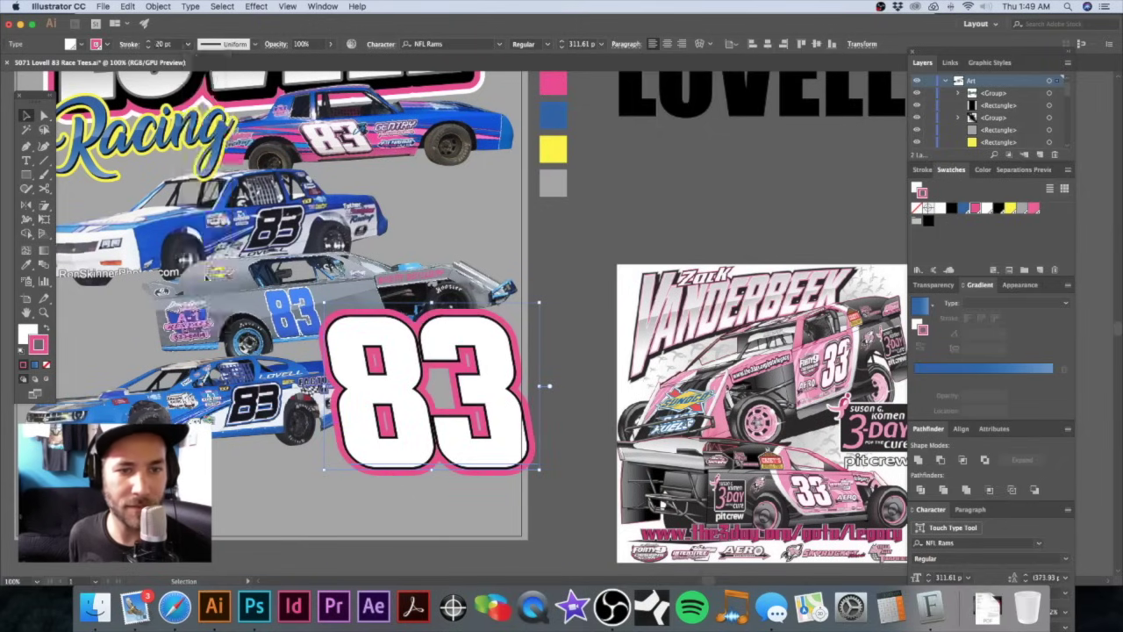
{"action": "left_click", "coordinate": [149, 41]}
{"action": "left_click", "coordinate": [149, 42]}
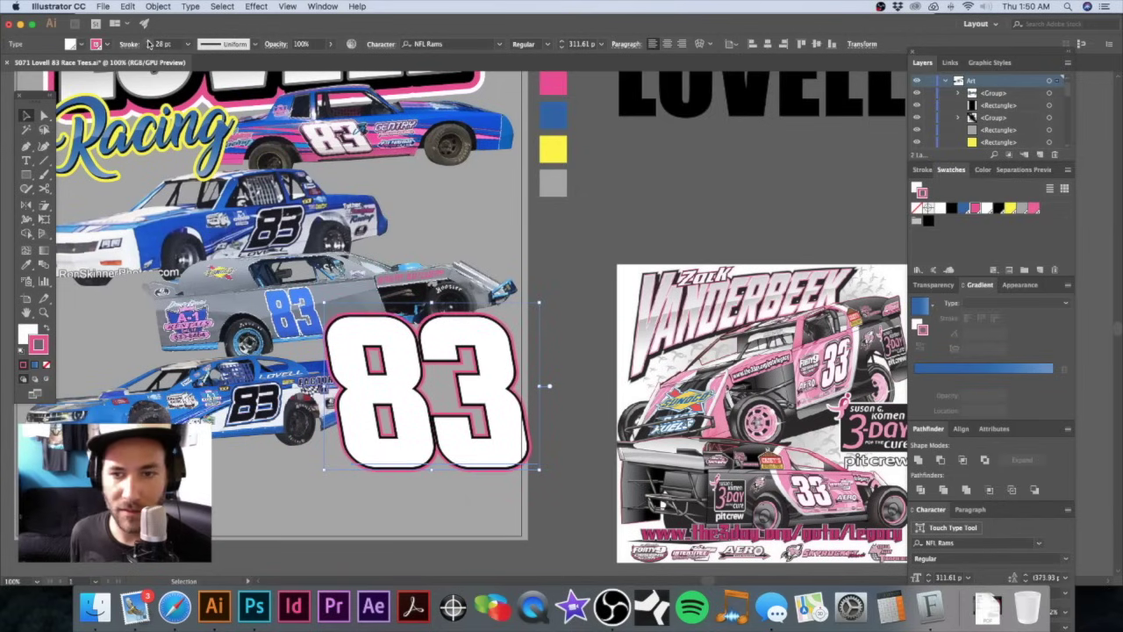
{"action": "left_click", "coordinate": [149, 41]}
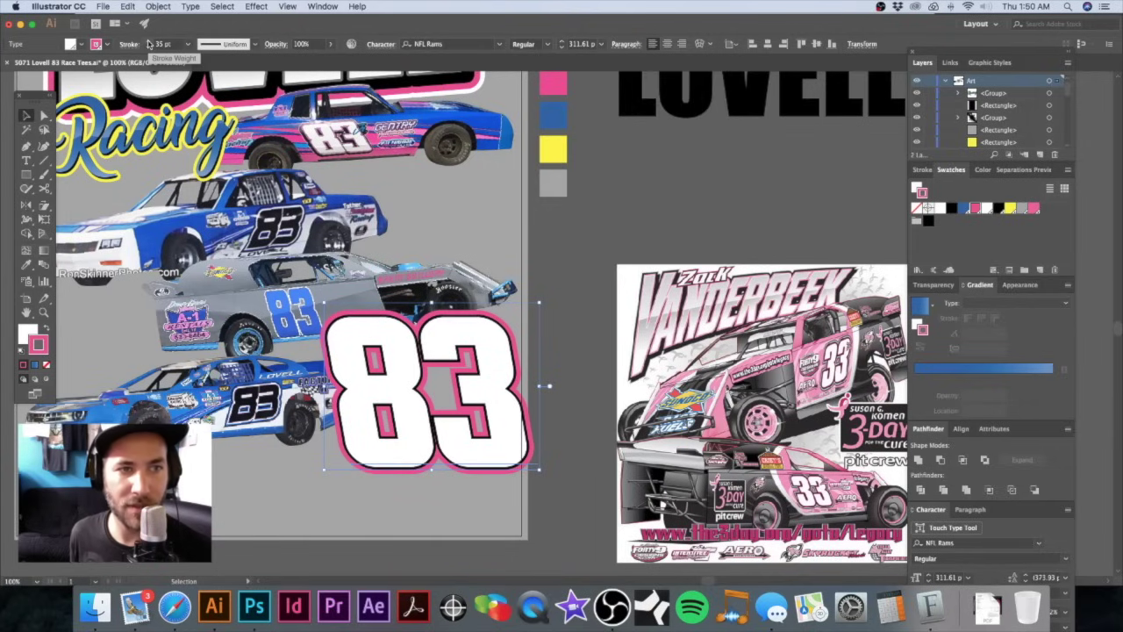
Step: Reduce the pink stroke of the rearmost 83 copy to 28 pt
{"action": "left_click_drag", "start_coordinate": [376, 322], "coordinate": [471, 423]}
{"action": "left_click_drag", "start_coordinate": [382, 324], "coordinate": [260, 250]}
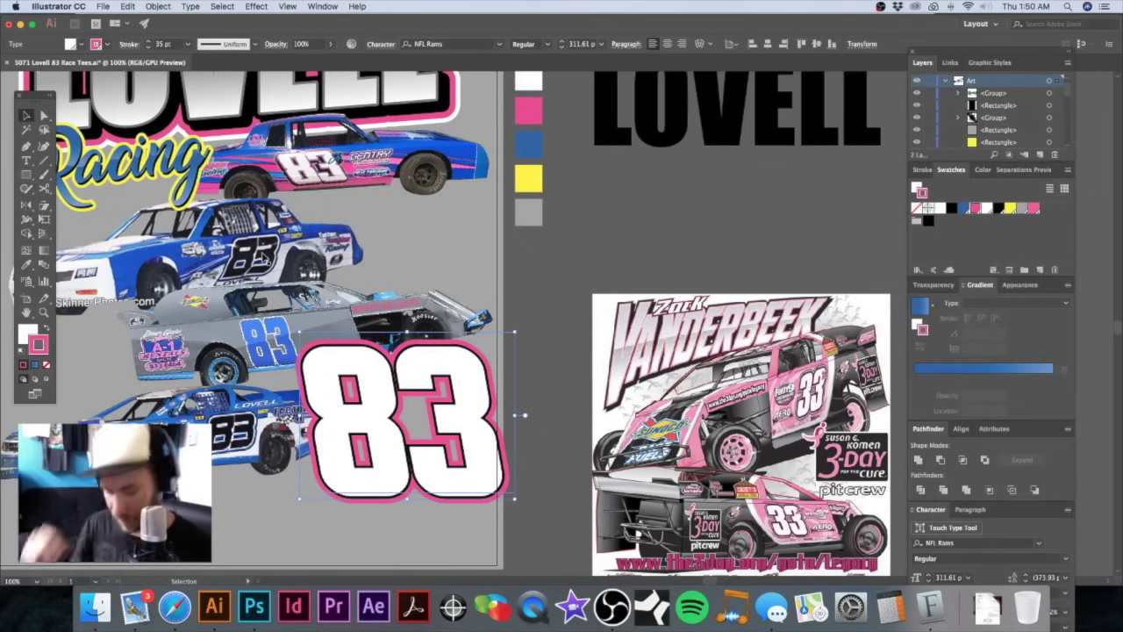
{"action": "key", "text": "a"}
{"action": "key", "text": "v"}
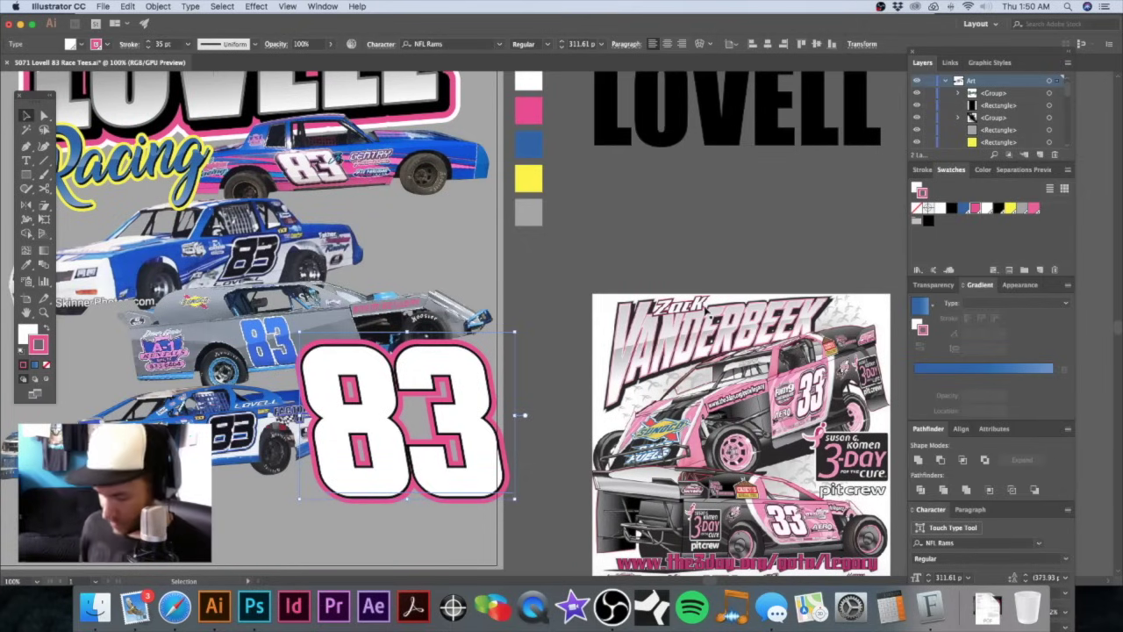
{"action": "key", "text": "a"}
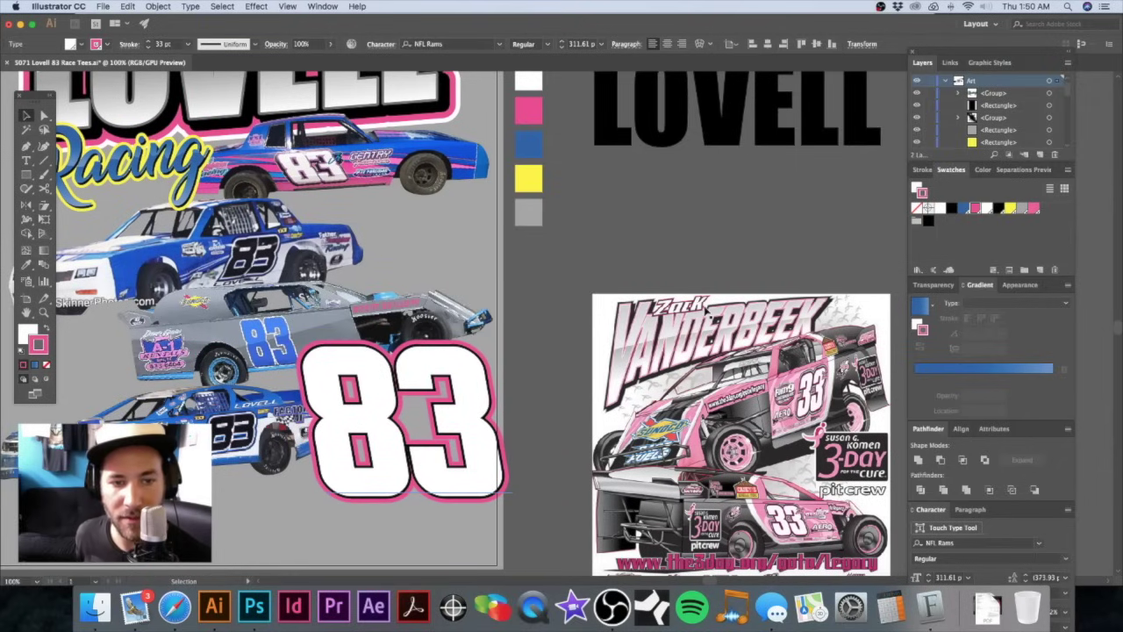
{"action": "key", "text": "v"}
{"action": "key", "text": "super+space"}
{"action": "left_click_drag", "start_coordinate": [430, 439], "coordinate": [589, 444]}
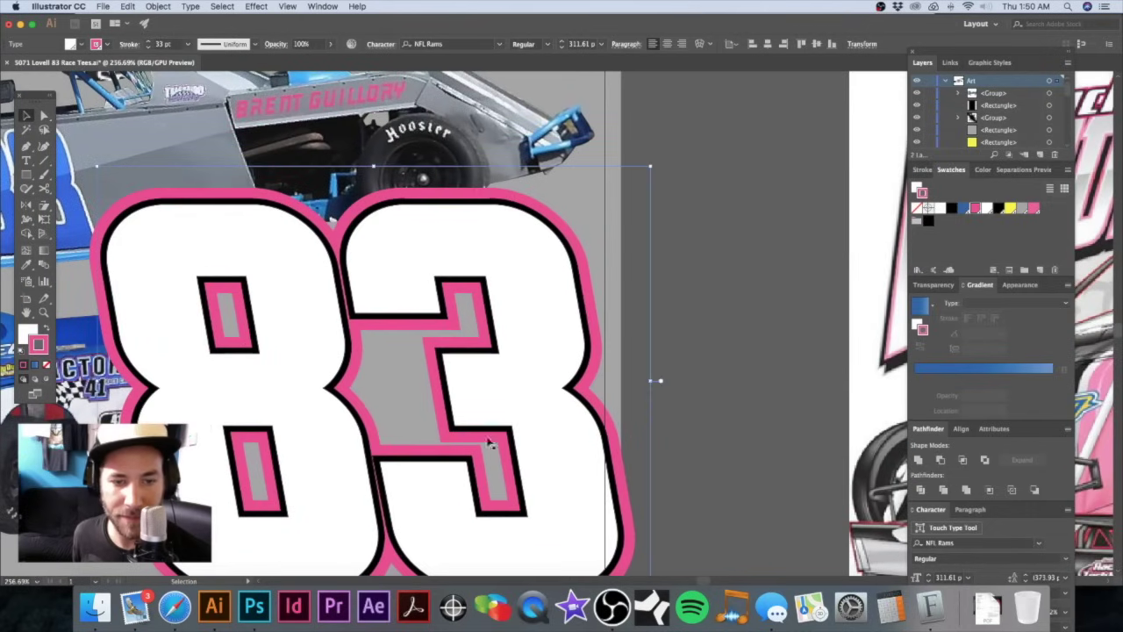
{"action": "left_click", "coordinate": [149, 48]}
{"action": "left_click", "coordinate": [149, 49]}
{"action": "left_click", "coordinate": [149, 48]}
{"action": "left_click", "coordinate": [149, 49]}
{"action": "left_click", "coordinate": [149, 48]}
Step: Offset the pink-stroked 83 copy slightly left and down from the white 83
{"action": "key", "text": "super+space"}
{"action": "left_click", "coordinate": [436, 248], "text": "alt"}
{"action": "left_click", "coordinate": [436, 249], "text": "alt"}
{"action": "left_click", "coordinate": [492, 272], "text": "alt"}
{"action": "left_click", "coordinate": [491, 272], "text": "alt"}
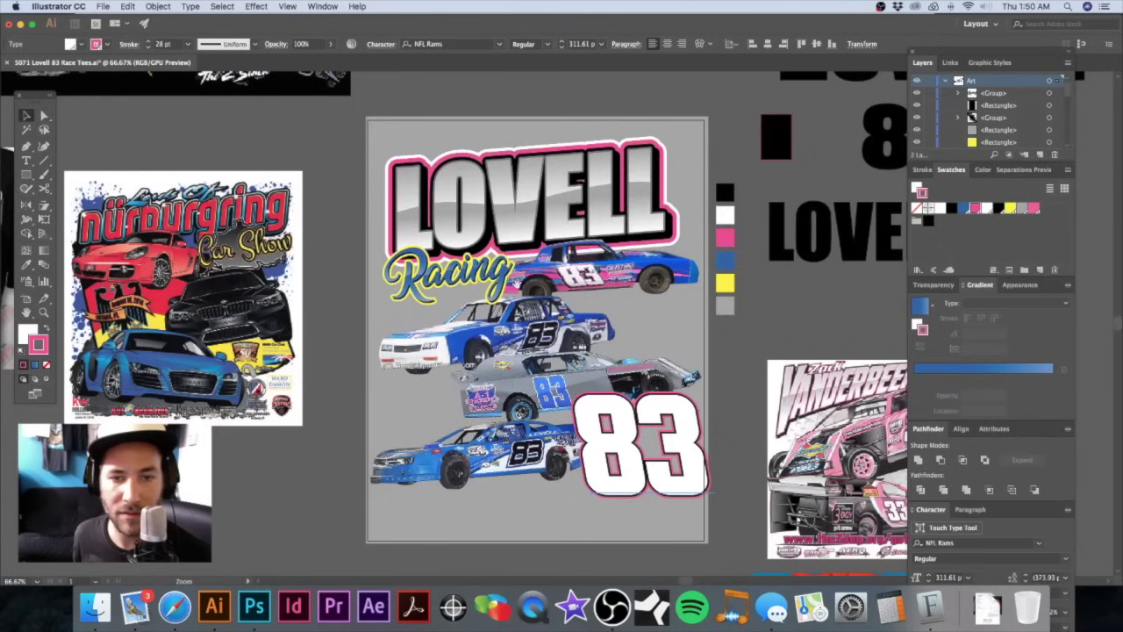
{"action": "left_click_drag", "start_coordinate": [595, 310], "coordinate": [471, 228]}
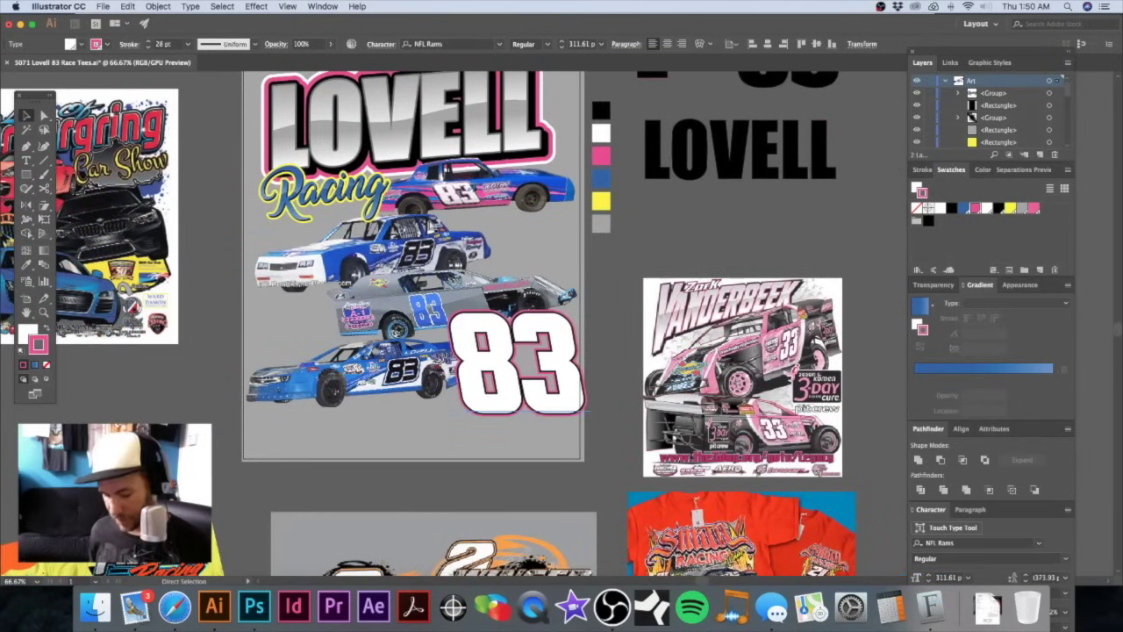
{"action": "key", "text": "shift+Left"}
{"action": "key", "text": "shift+Down"}
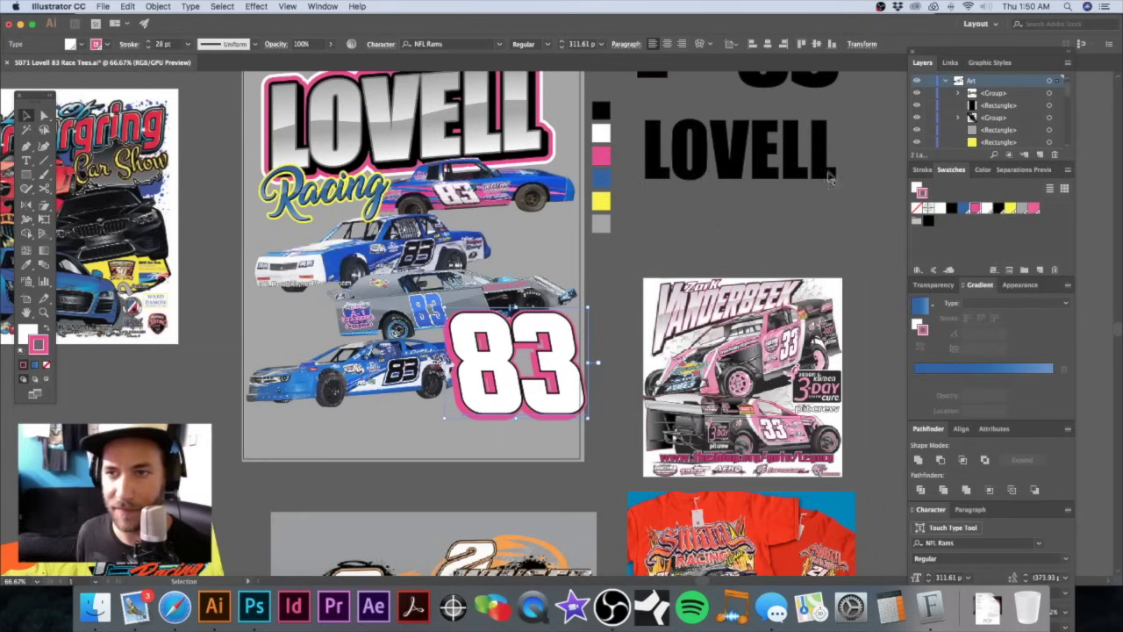
Step: Give the rearmost 83 copy a black stroke and offset it slightly left and down behind the pink-outlined copy
{"action": "left_click", "coordinate": [998, 209]}
{"action": "left_click", "coordinate": [996, 210]}
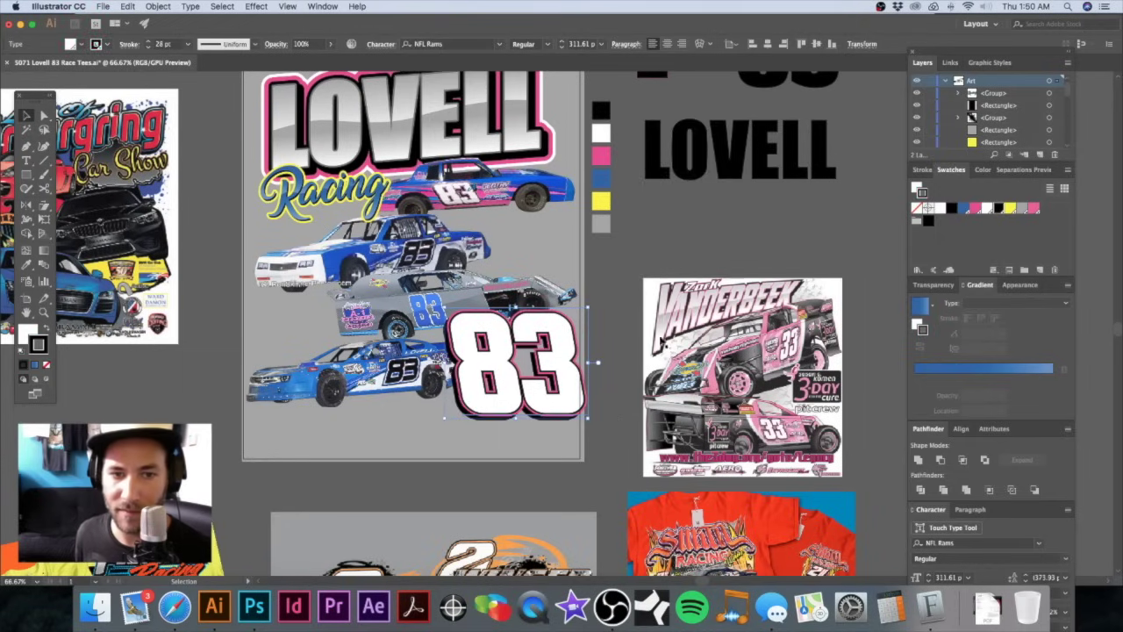
{"action": "key", "text": "shift+Up"}
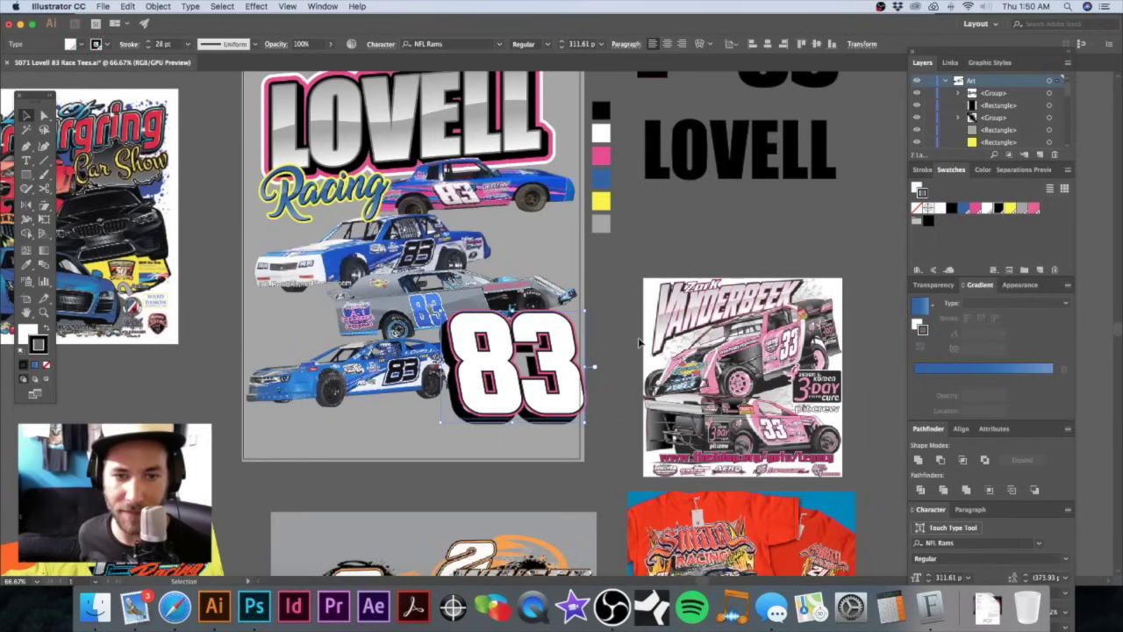
{"action": "key", "text": "Down"}
{"action": "key", "text": "Down"}
{"action": "key", "text": "Down"}
{"action": "key", "text": "Down"}
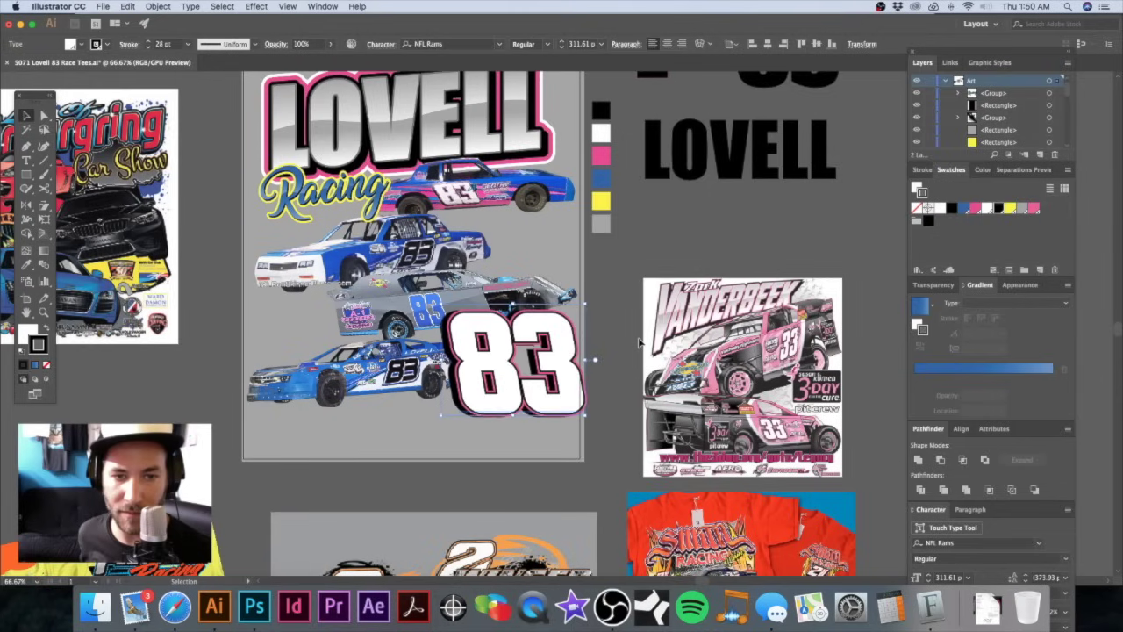
{"action": "key", "text": "Right"}
{"action": "key", "text": "Right"}
{"action": "key", "text": "Down"}
{"action": "key", "text": "Down"}
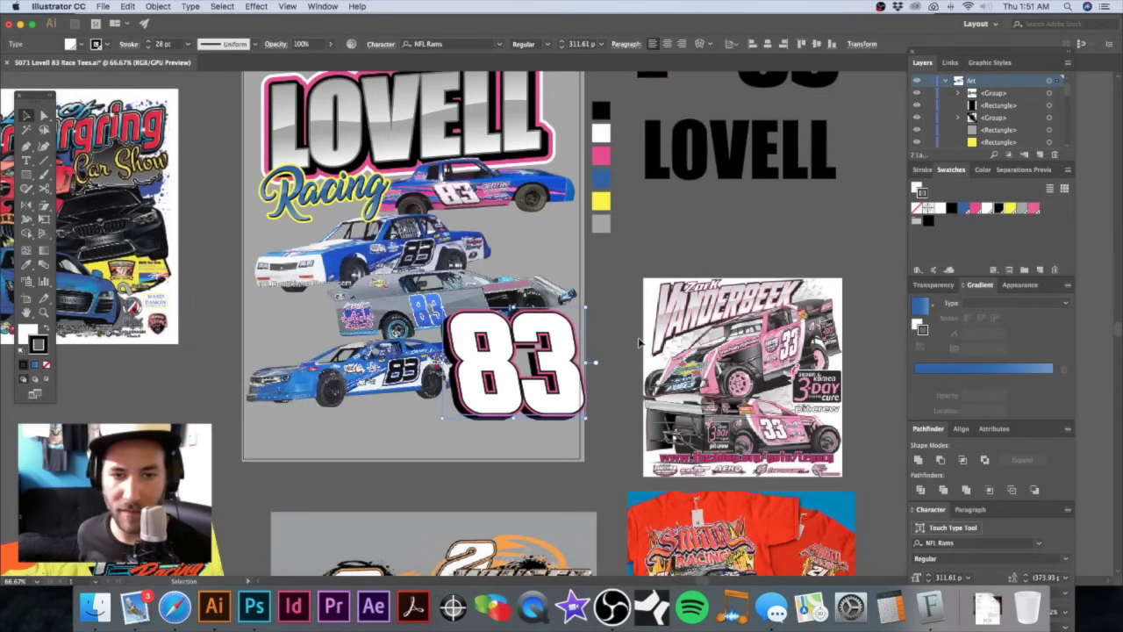
{"action": "left_click", "coordinate": [631, 252]}
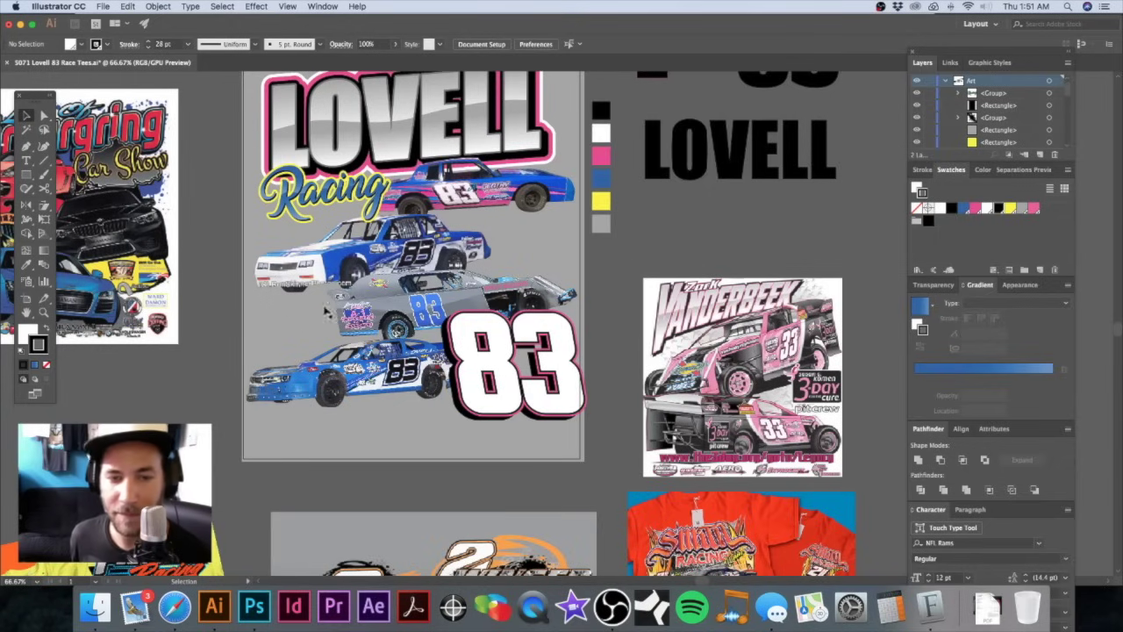
Step: Convert the front white 83 to outlines and apply Outline Stroke to it
{"action": "left_click_drag", "start_coordinate": [507, 345], "coordinate": [472, 319]}
{"action": "key", "text": "cmd+z"}
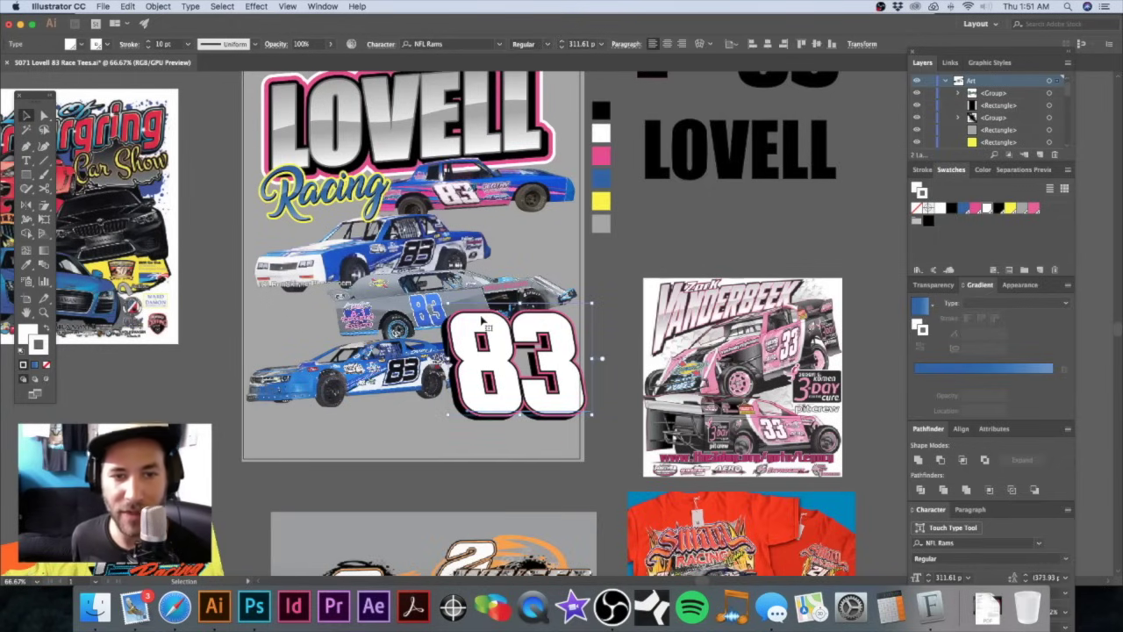
{"action": "left_click", "coordinate": [481, 324]}
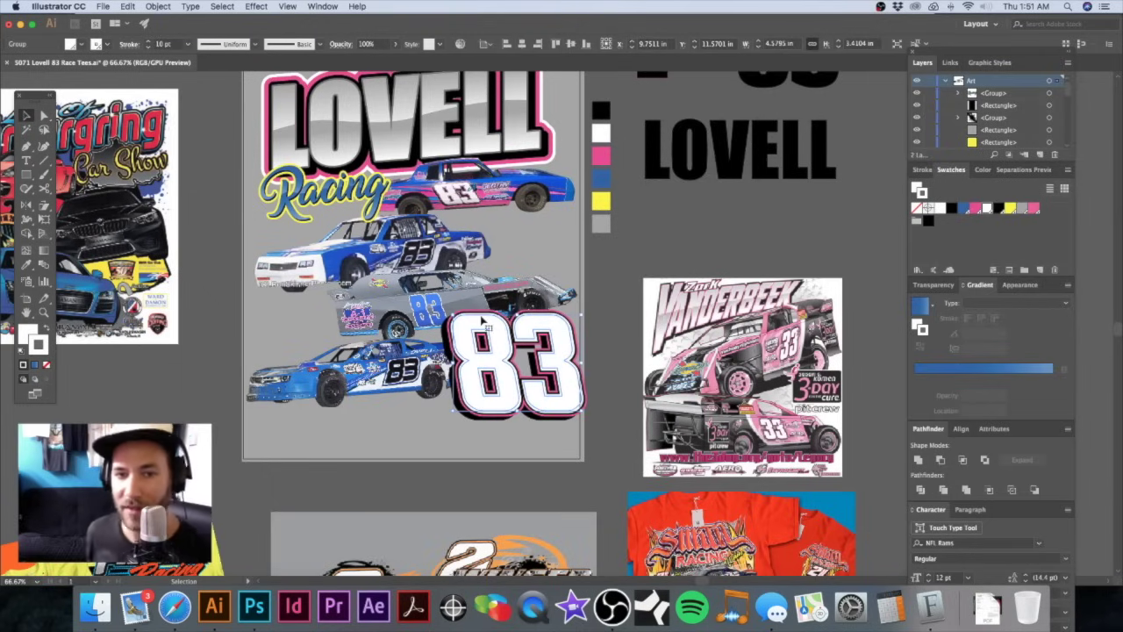
{"action": "left_click", "coordinate": [158, 6]}
{"action": "mouse_move", "coordinate": [185, 225]}
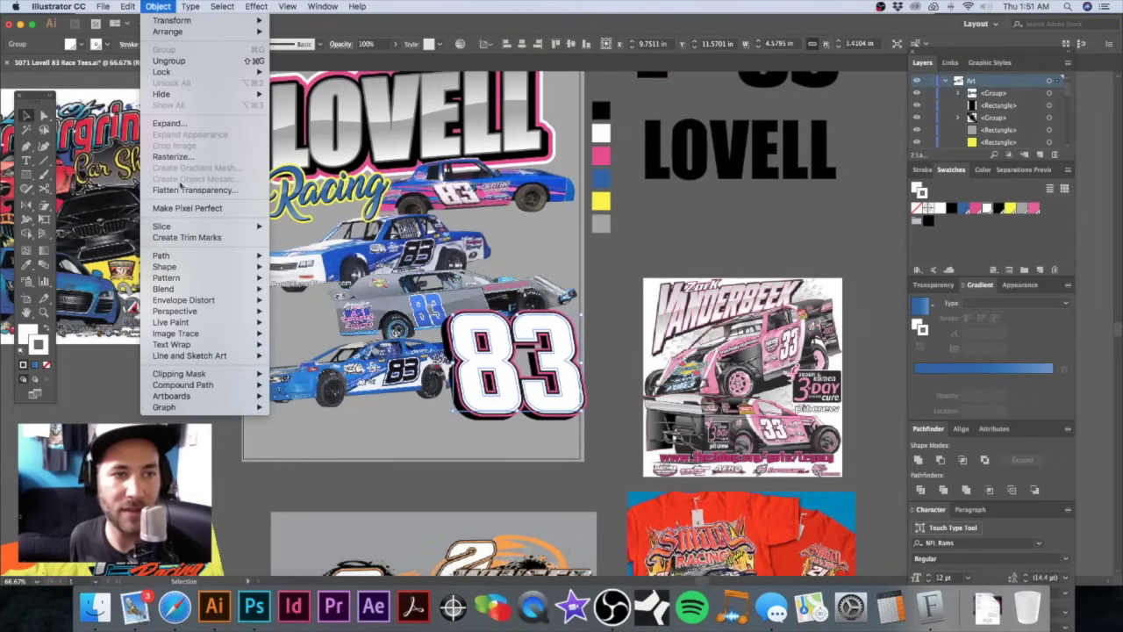
{"action": "mouse_move", "coordinate": [196, 261]}
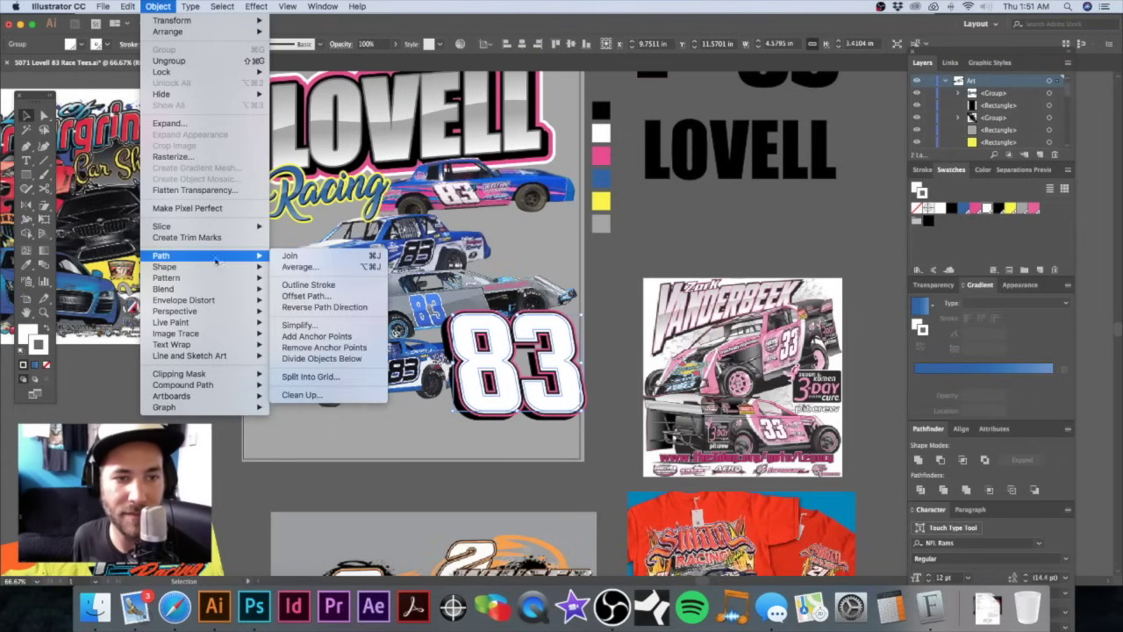
{"action": "left_click", "coordinate": [321, 286]}
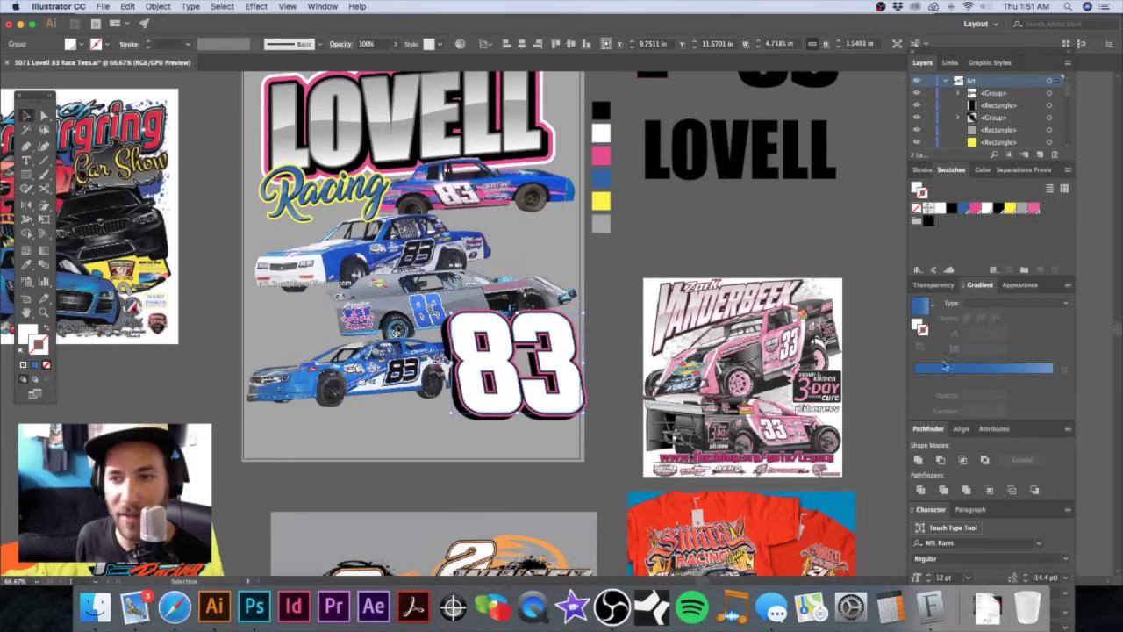
Step: Fill the front 83 with the blue linear gradient, leave its stroke at none, and run the gradient vertically at 90°
{"action": "left_click", "coordinate": [985, 381]}
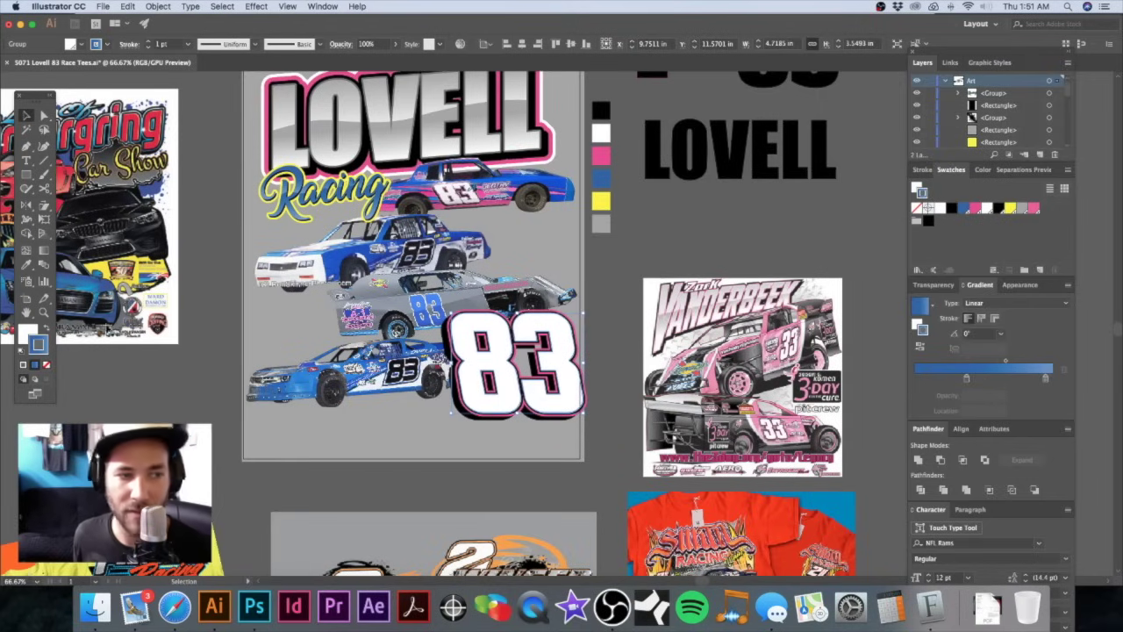
{"action": "left_click", "coordinate": [47, 365]}
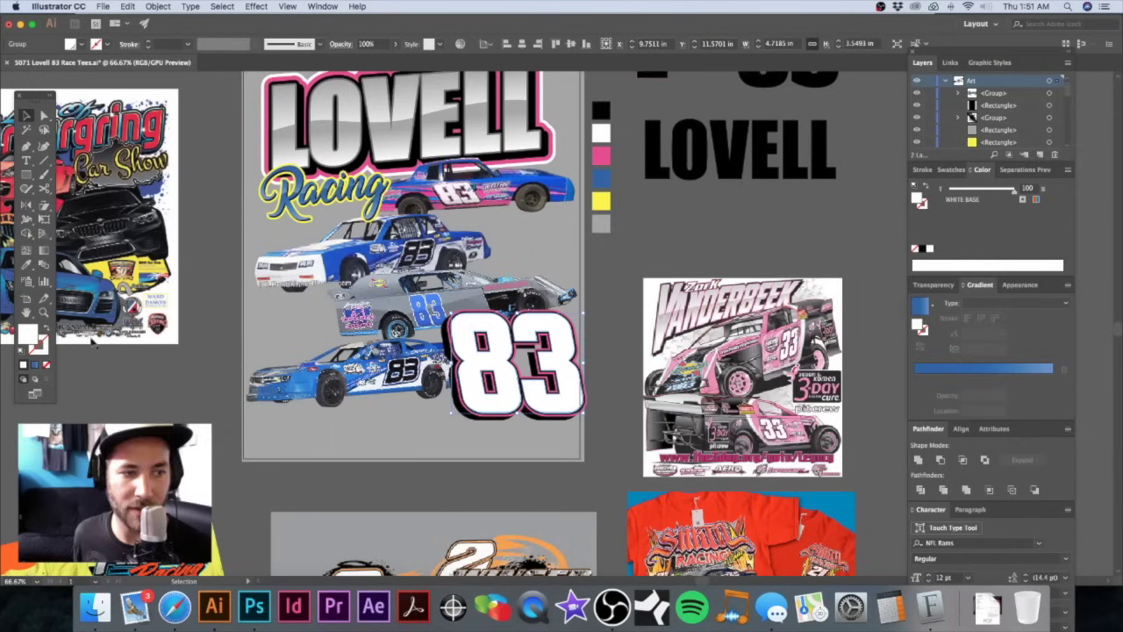
{"action": "left_click", "coordinate": [995, 380]}
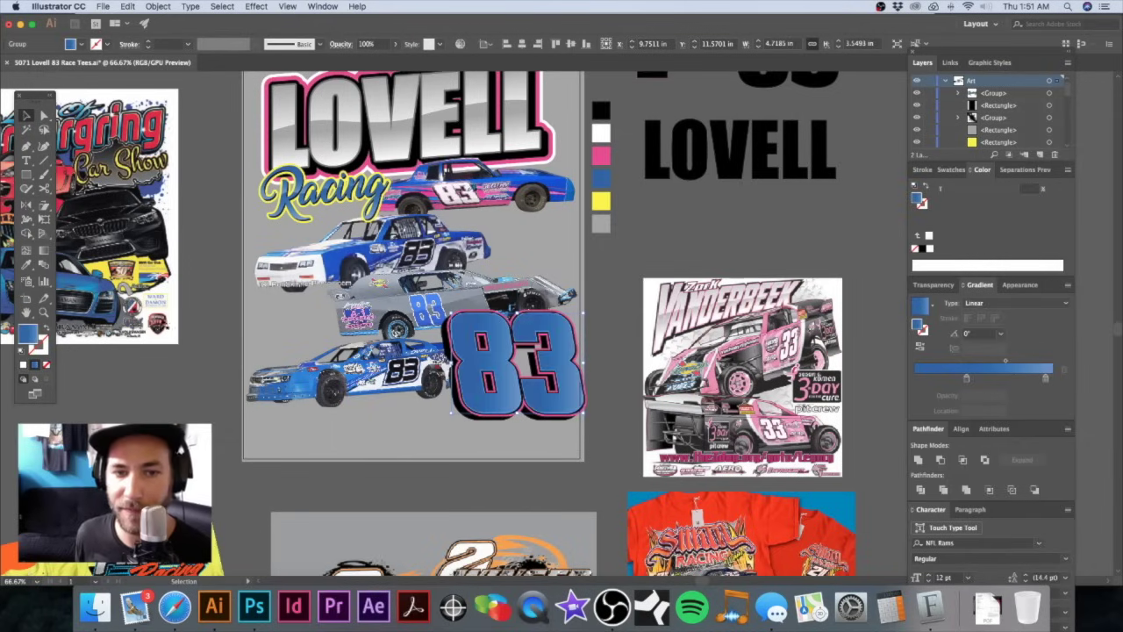
{"action": "left_click", "coordinate": [43, 252]}
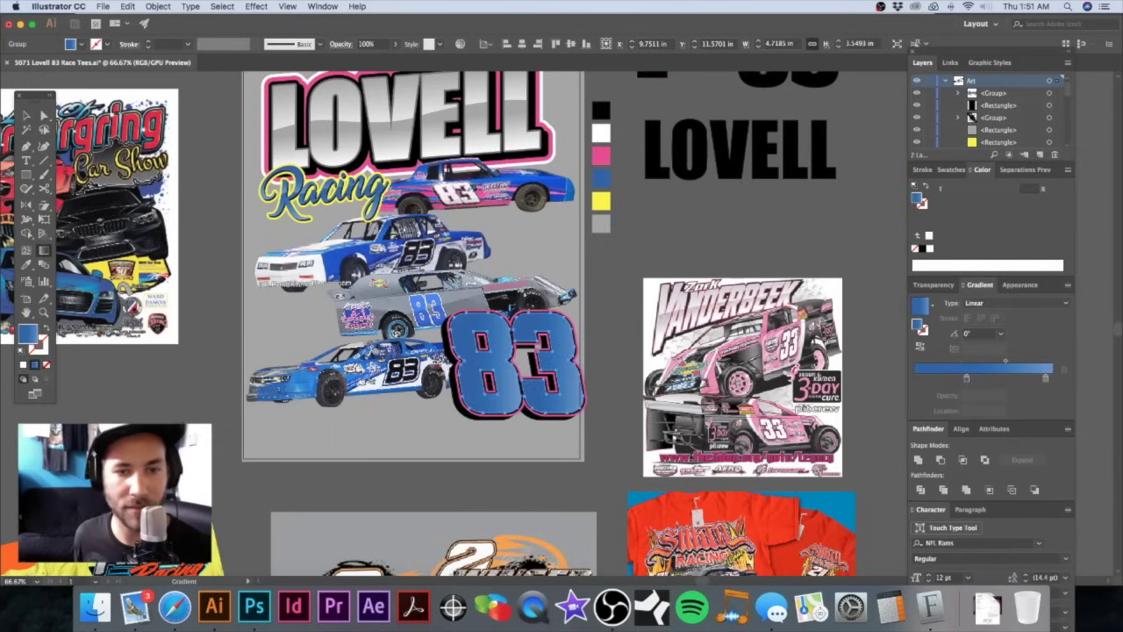
{"action": "left_click_drag", "start_coordinate": [520, 419], "coordinate": [518, 311]}
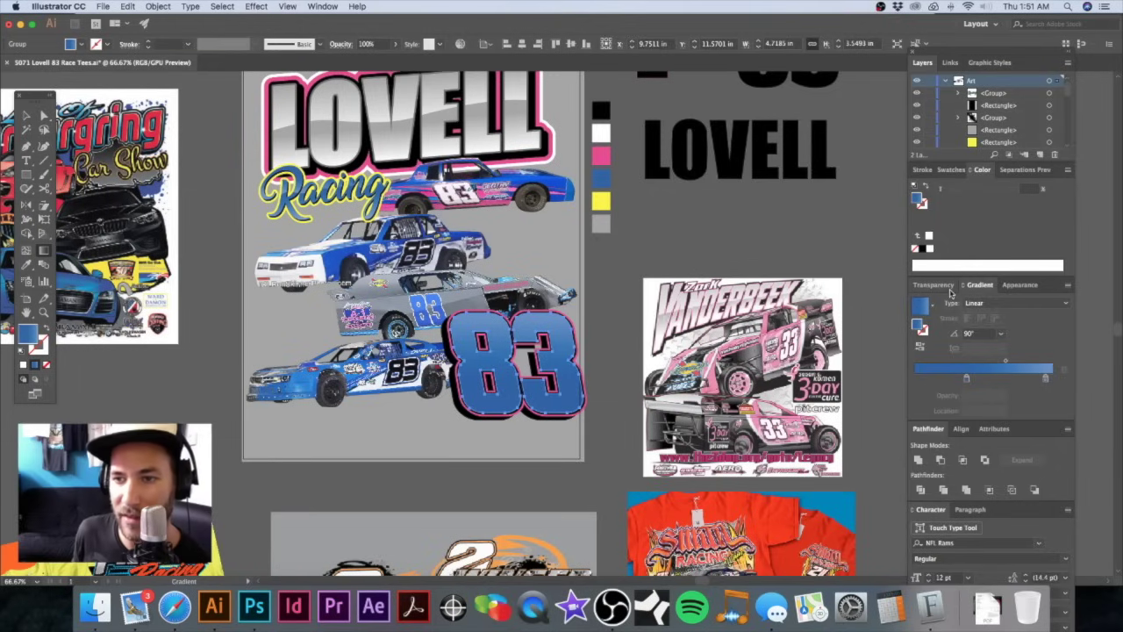
Step: Spread the gradient stops to both ends and recolor the 83's gradient from yellow at the base to white at the top
{"action": "left_click_drag", "start_coordinate": [967, 378], "coordinate": [910, 379]}
{"action": "left_click_drag", "start_coordinate": [1045, 379], "coordinate": [1053, 378]}
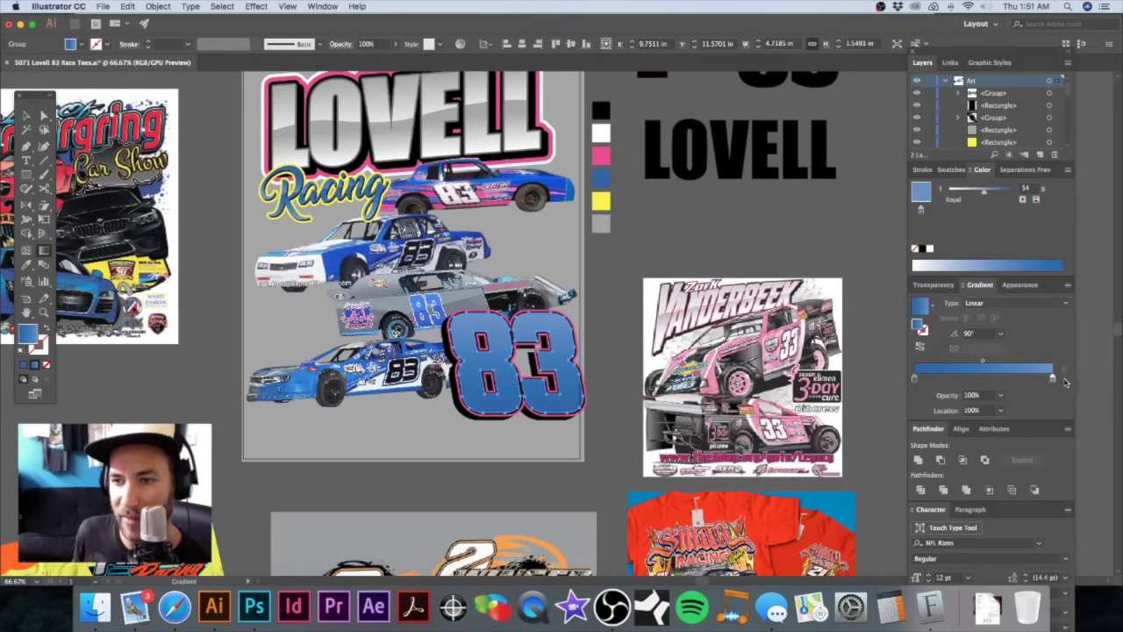
{"action": "left_click", "coordinate": [953, 170]}
{"action": "left_click_drag", "start_coordinate": [1011, 212], "coordinate": [916, 379]}
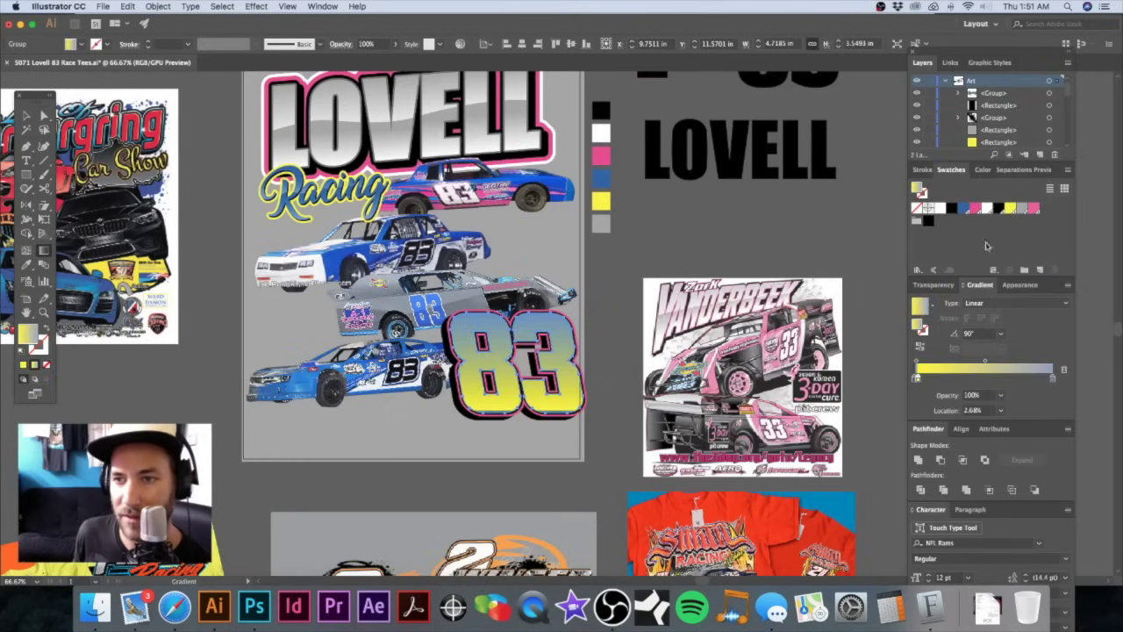
{"action": "left_click_drag", "start_coordinate": [988, 211], "coordinate": [1053, 379]}
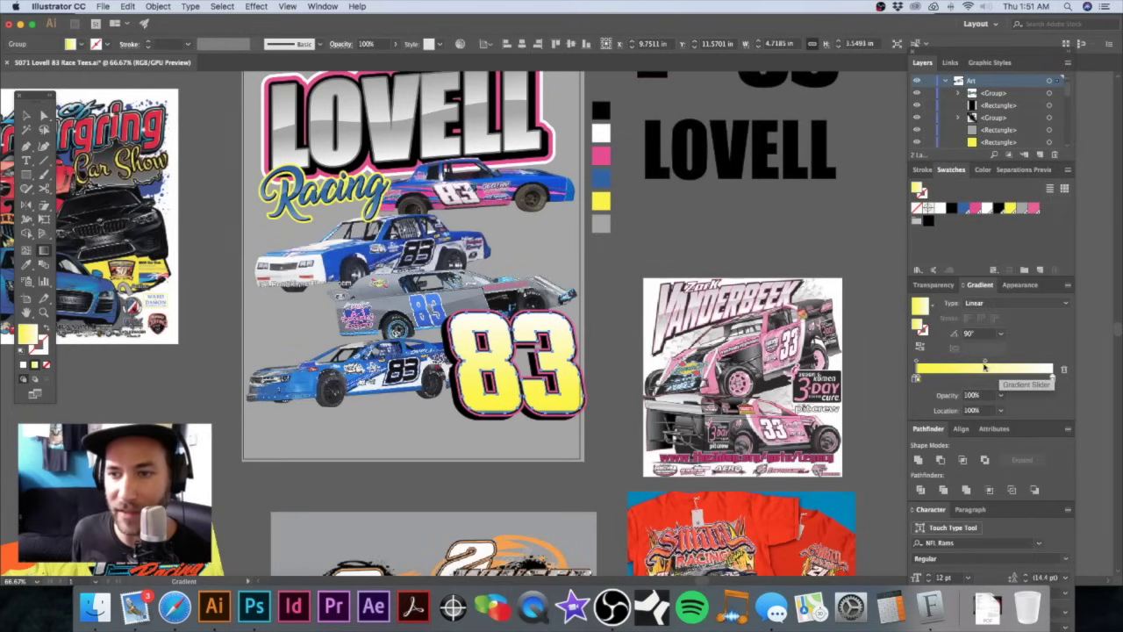
Step: Set the yellow gradient stop to 0% and shift the gradient midpoint to 28.17%
{"action": "left_click_drag", "start_coordinate": [986, 363], "coordinate": [913, 379]}
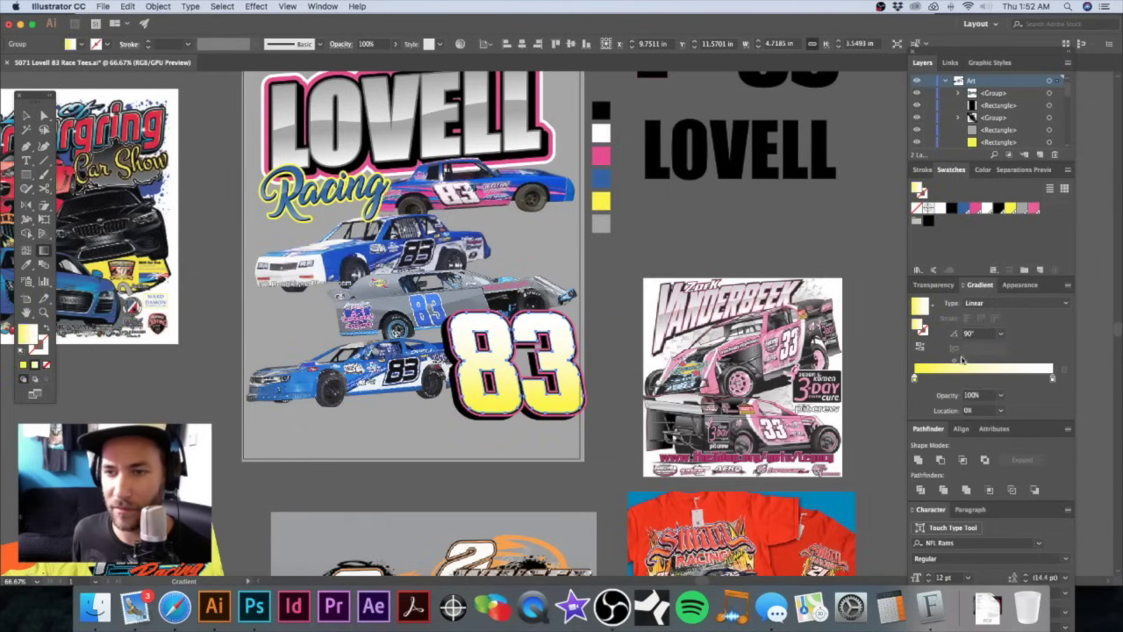
{"action": "left_click_drag", "start_coordinate": [956, 365], "coordinate": [953, 363]}
{"action": "left_click_drag", "start_coordinate": [612, 358], "coordinate": [667, 356]}
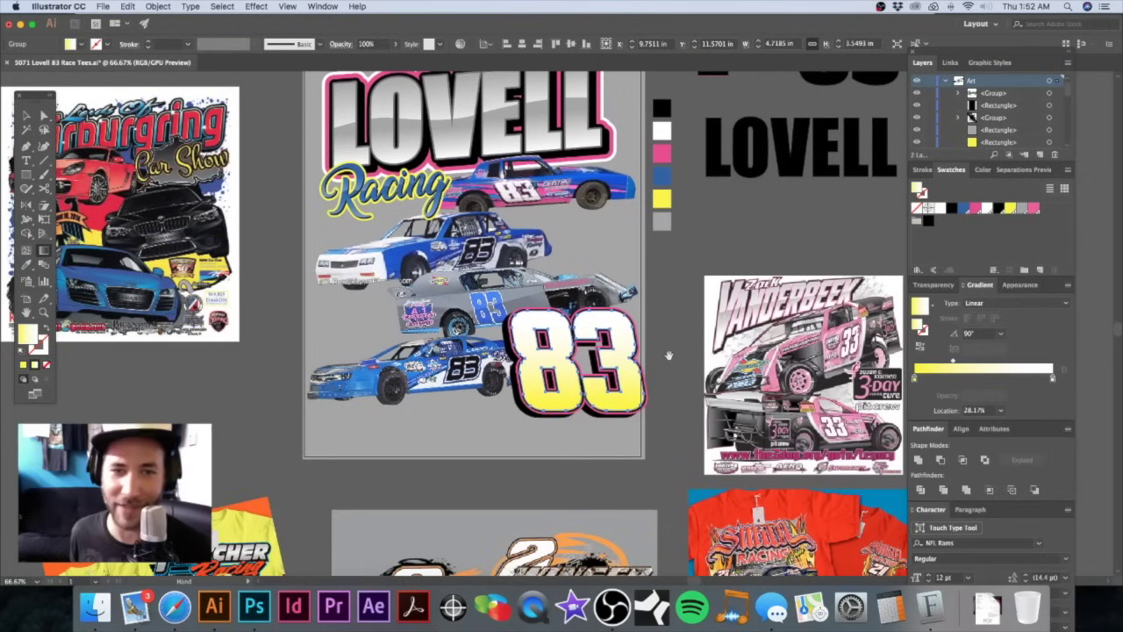
{"action": "key", "text": "v"}
{"action": "left_click", "coordinate": [662, 330]}
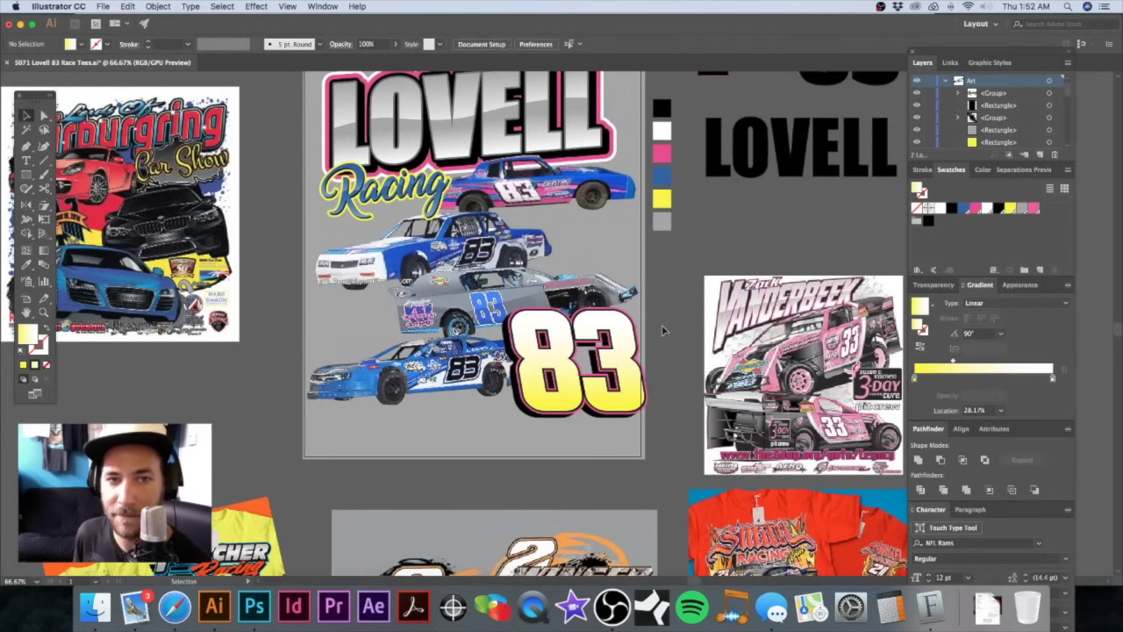
Step: Try offsetting the rearmost black 83 copy to the right of the gradient 83 instead of the left
{"action": "left_click_drag", "start_coordinate": [592, 405], "coordinate": [628, 407]}
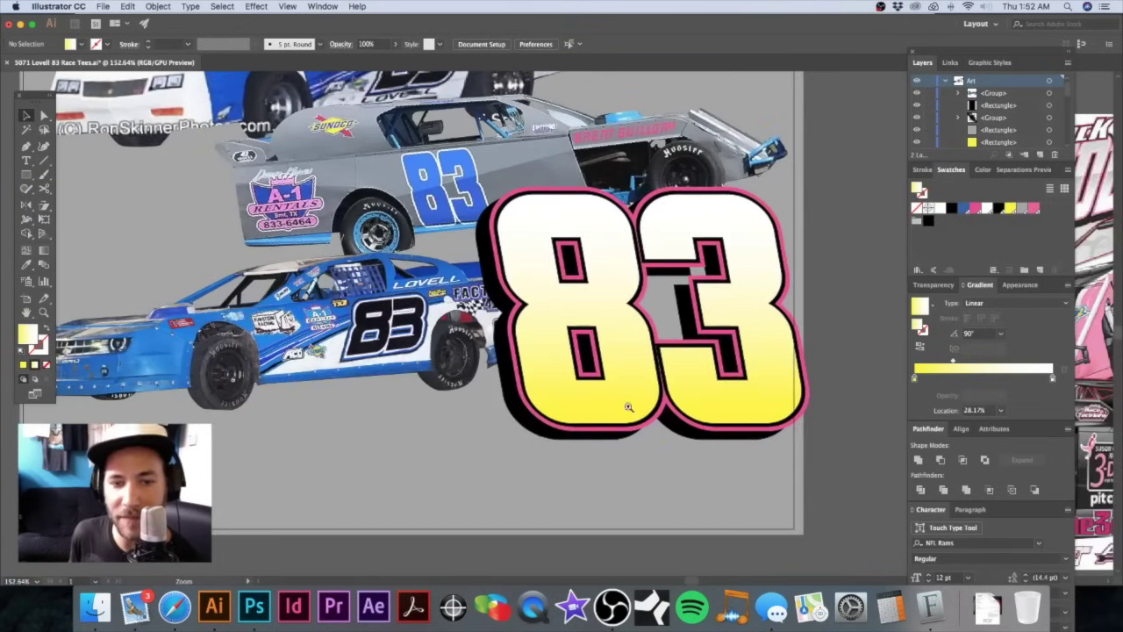
{"action": "left_click", "coordinate": [536, 432]}
{"action": "left_click_drag", "start_coordinate": [535, 431], "coordinate": [563, 440]}
{"action": "key", "text": "super+z"}
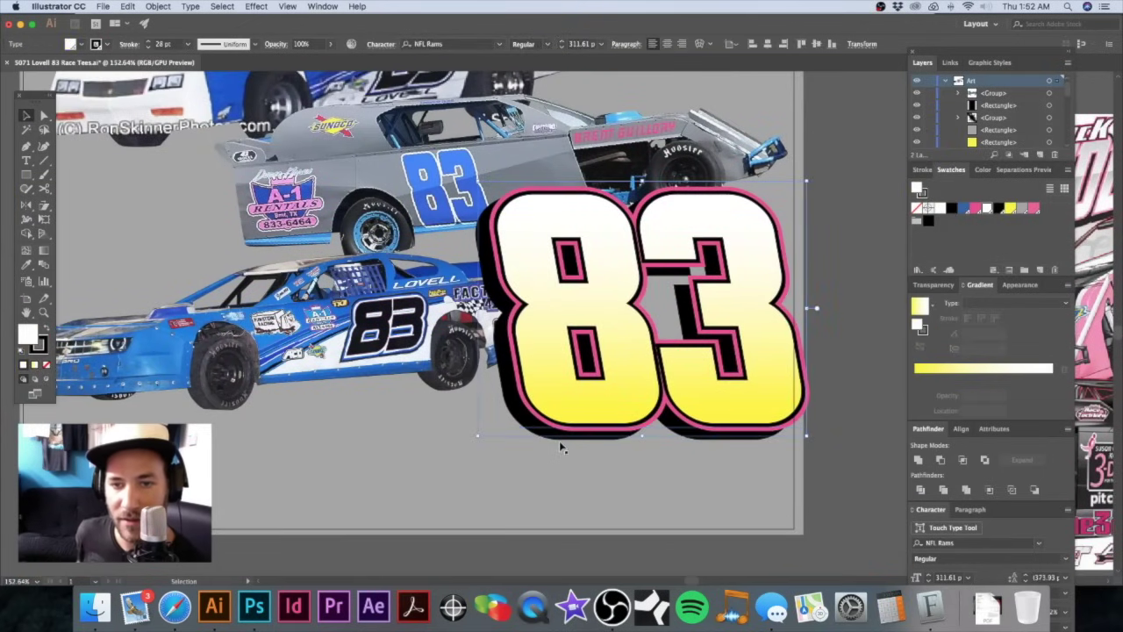
{"action": "key", "text": "shift+Right"}
{"action": "key", "text": "shift+Right"}
{"action": "key", "text": "shift+Right"}
{"action": "key", "text": "shift+Down"}
{"action": "key", "text": "shift+Right"}
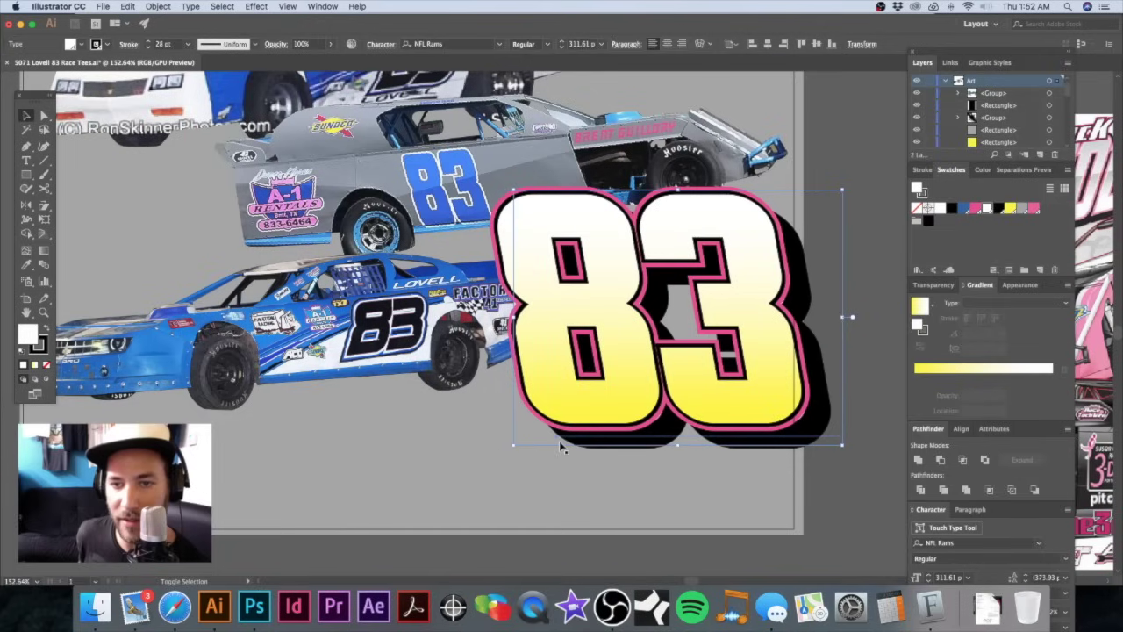
{"action": "key", "text": "Left"}
{"action": "key", "text": "Left"}
{"action": "key", "text": "Left"}
{"action": "key", "text": "shift+Up"}
{"action": "key", "text": "Left"}
Step: Undo the trial moves of the black 83 copy to restore its left and down offset
{"action": "key", "text": "super+z"}
{"action": "key", "text": "super+z"}
{"action": "key", "text": "super+z"}
{"action": "key", "text": "super+z"}
{"action": "key", "text": "super+z"}
{"action": "key", "text": "super+z"}
{"action": "key", "text": "super+z"}
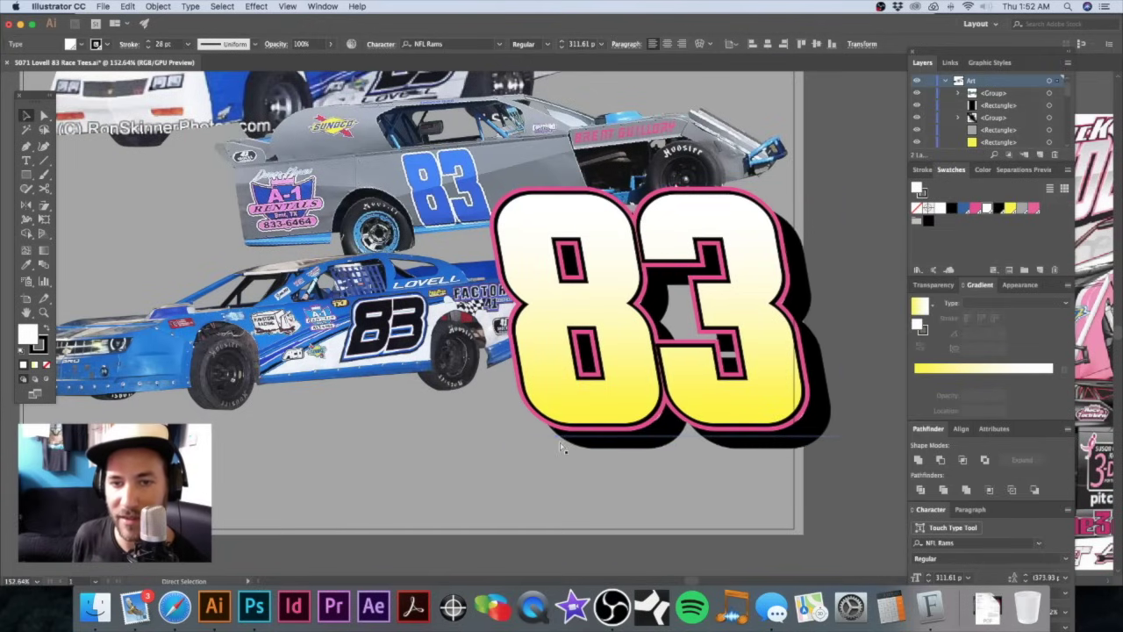
{"action": "key", "text": "super+z"}
{"action": "key", "text": "super+z"}
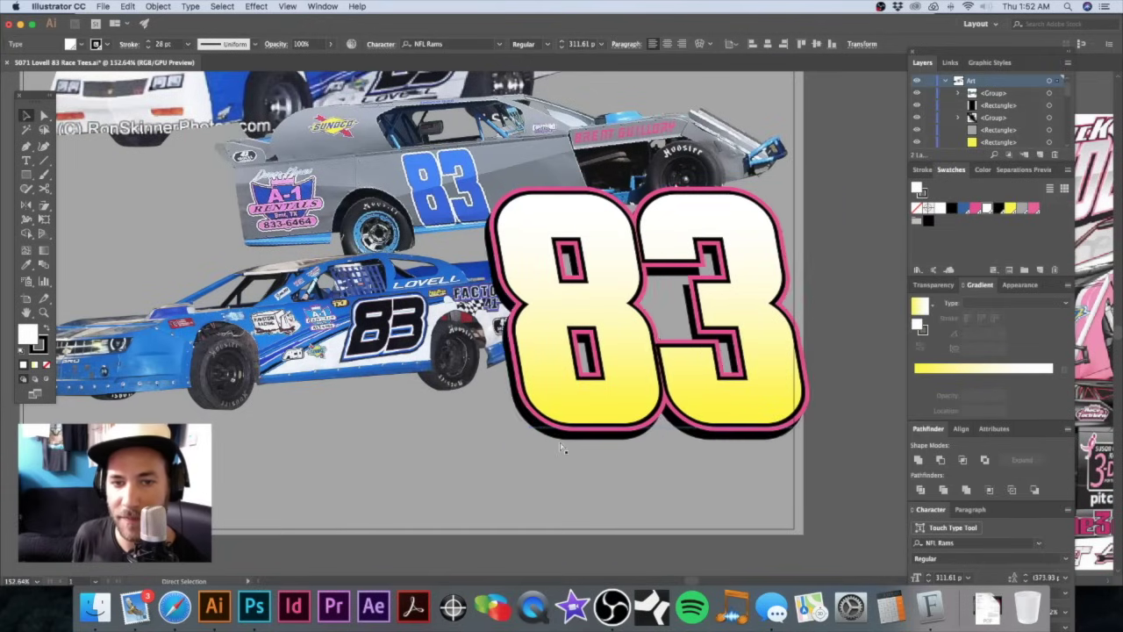
{"action": "key", "text": "super+z"}
{"action": "key", "text": "super+z"}
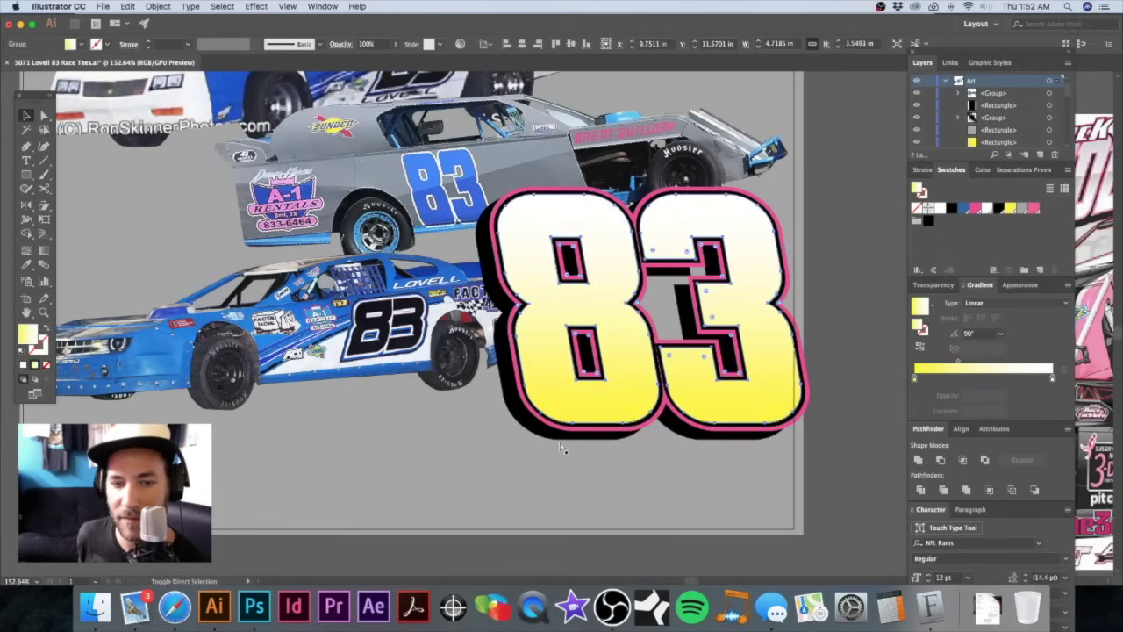
{"action": "key", "text": "super+z"}
{"action": "key", "text": "super+z"}
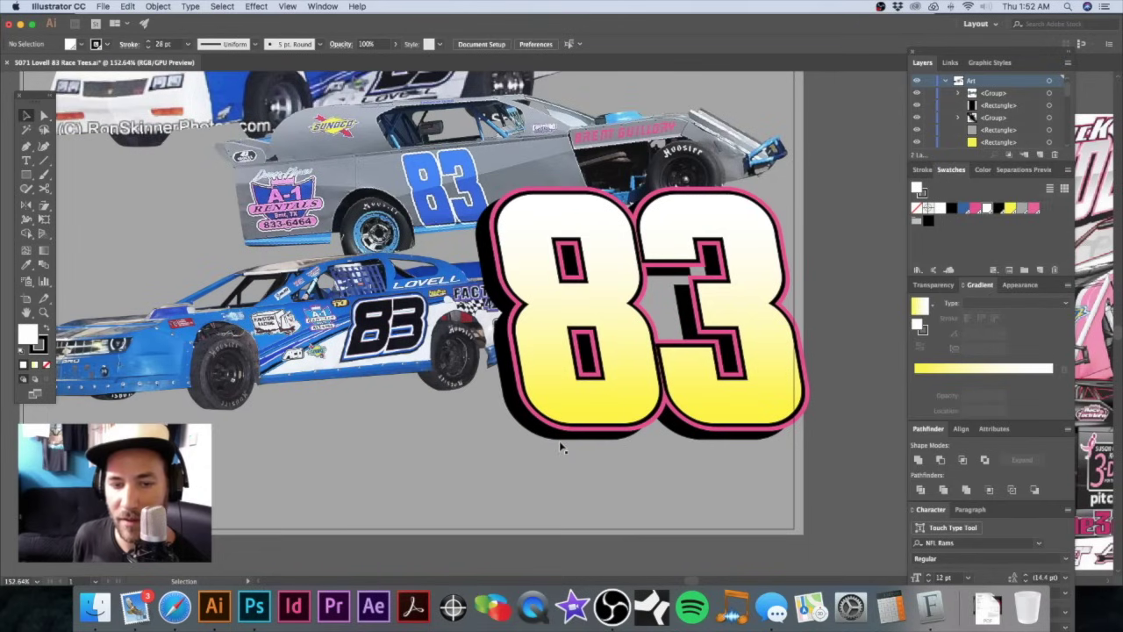
Step: Select the rearmost black 28 pt stroke 83 copy through Outline view, undoing its stray move
{"action": "left_click", "coordinate": [532, 430]}
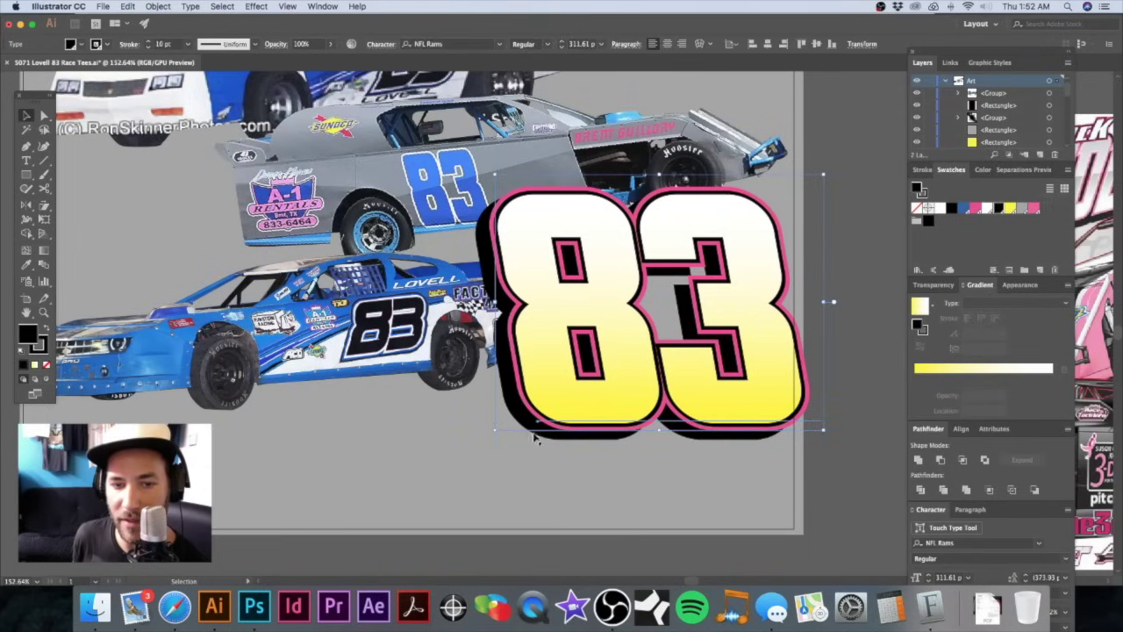
{"action": "left_click", "coordinate": [549, 443]}
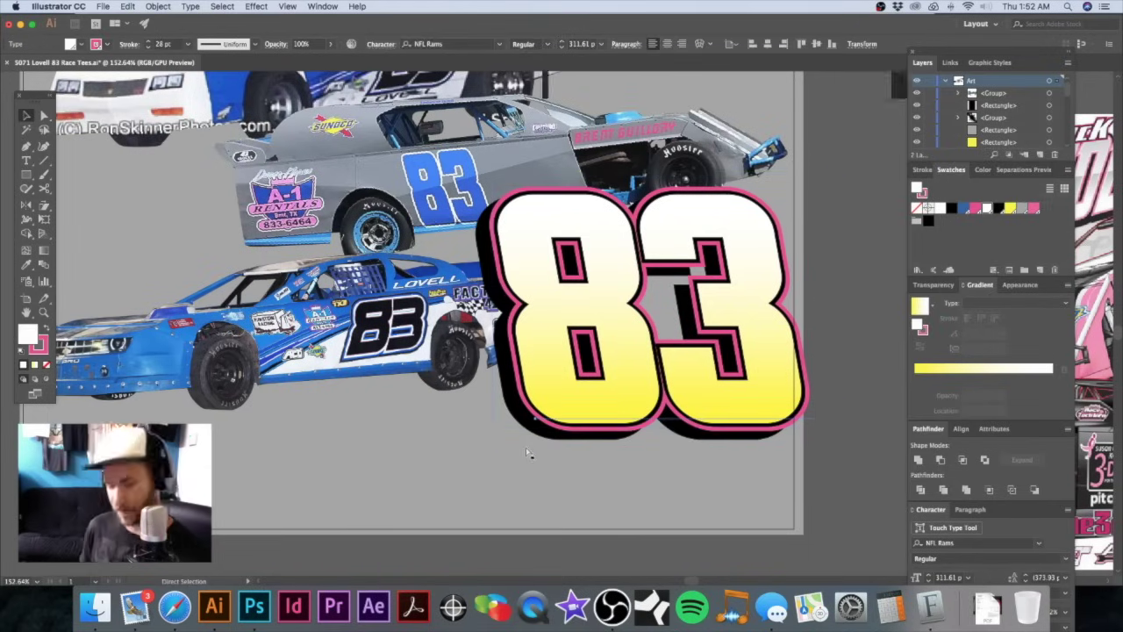
{"action": "key", "text": "super+y"}
{"action": "left_click", "coordinate": [521, 430]}
{"action": "left_click_drag", "start_coordinate": [521, 430], "coordinate": [494, 477]}
{"action": "key", "text": "a"}
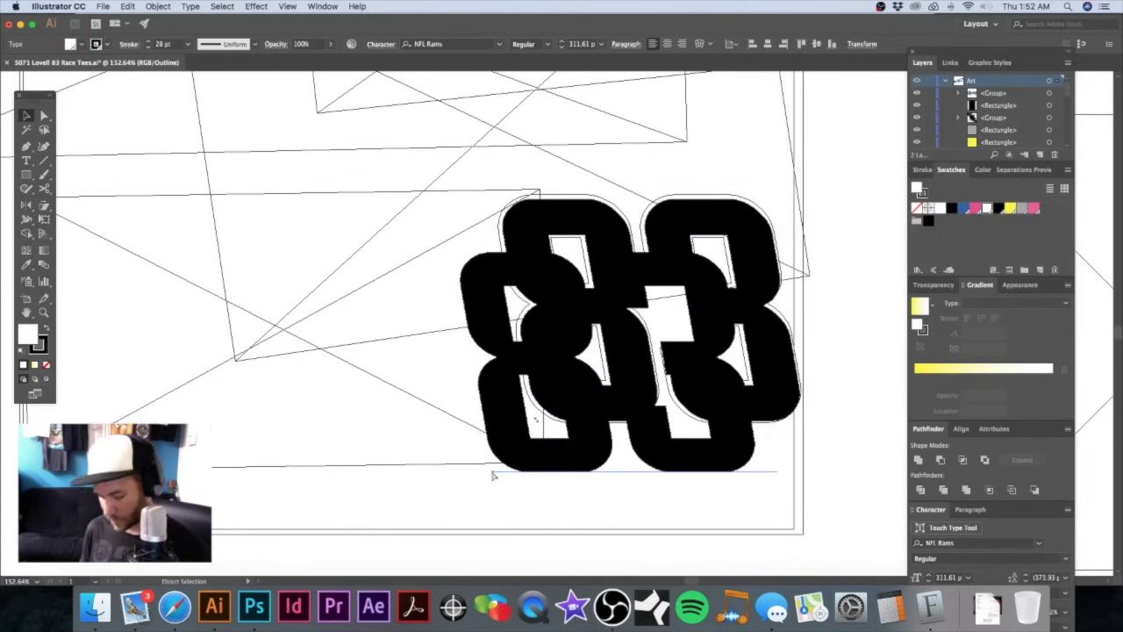
{"action": "key", "text": "super+y"}
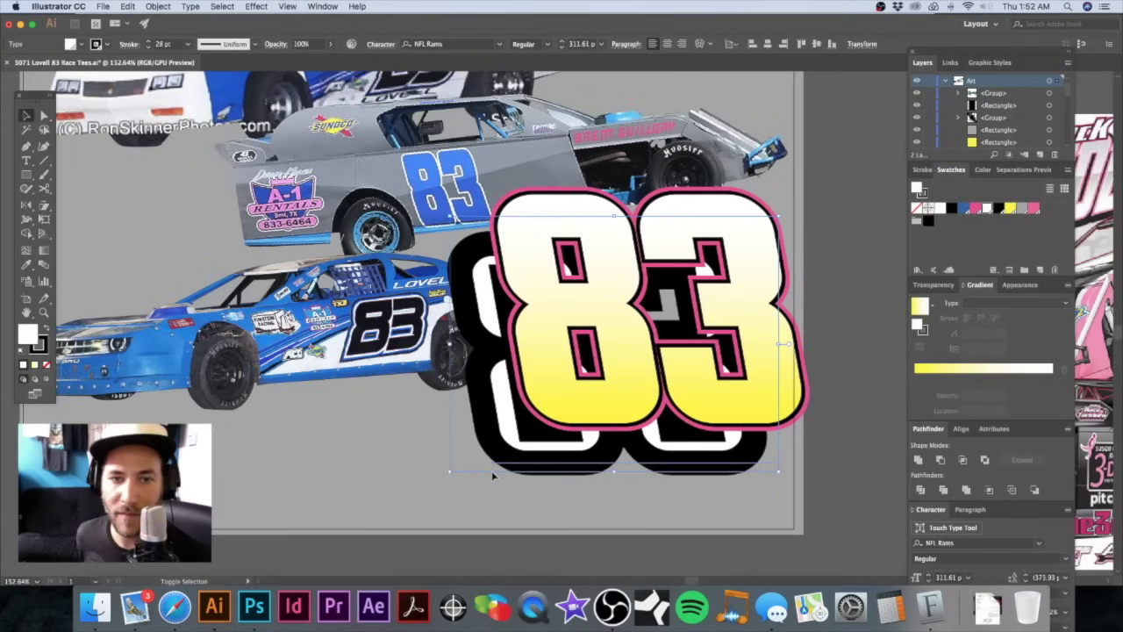
{"action": "key", "text": "super+z"}
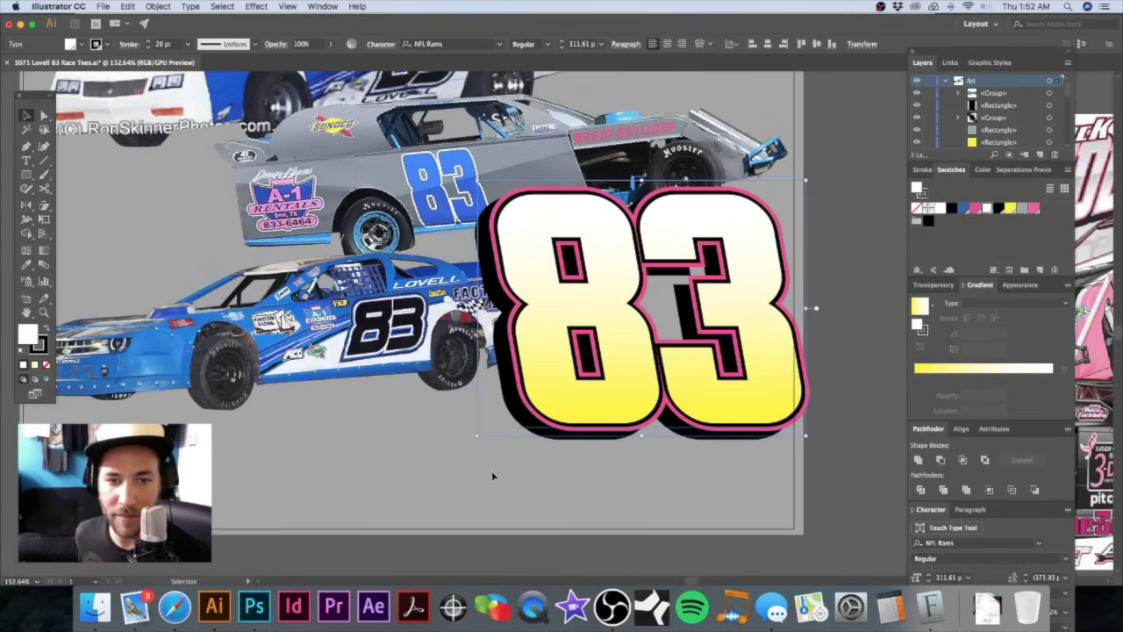
Step: Nudge the rearmost black 83 copy slightly down and right to refine the drop shadow behind the pink outline
{"action": "key", "text": "Down"}
{"action": "key", "text": "Down"}
{"action": "key", "text": "Down"}
{"action": "key", "text": "Down"}
{"action": "key", "text": "Right"}
{"action": "key", "text": "Right"}
{"action": "key", "text": "Right"}
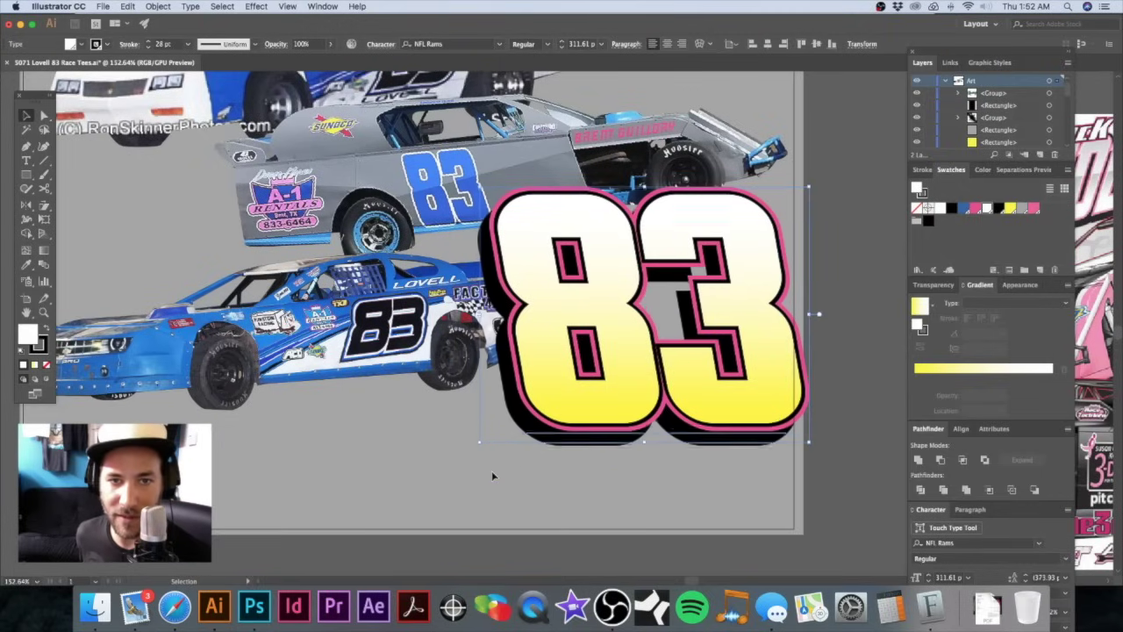
{"action": "key", "text": "Up"}
{"action": "key", "text": "Down"}
{"action": "key", "text": "Left"}
{"action": "key", "text": "Right"}
{"action": "key", "text": "Up"}
{"action": "key", "text": "Down"}
{"action": "key", "text": "Down"}
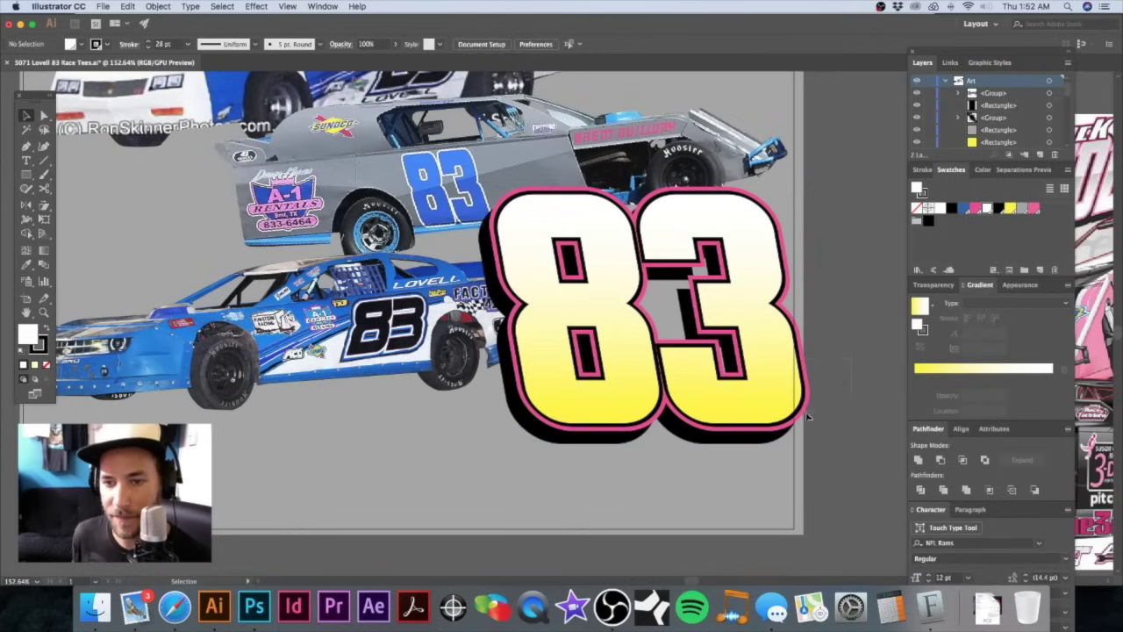
Step: Rescale the complete layered 83 slightly and reposition it over the lower-right part of the shirt design
{"action": "key", "text": "super+1"}
{"action": "key", "text": "super+minus"}
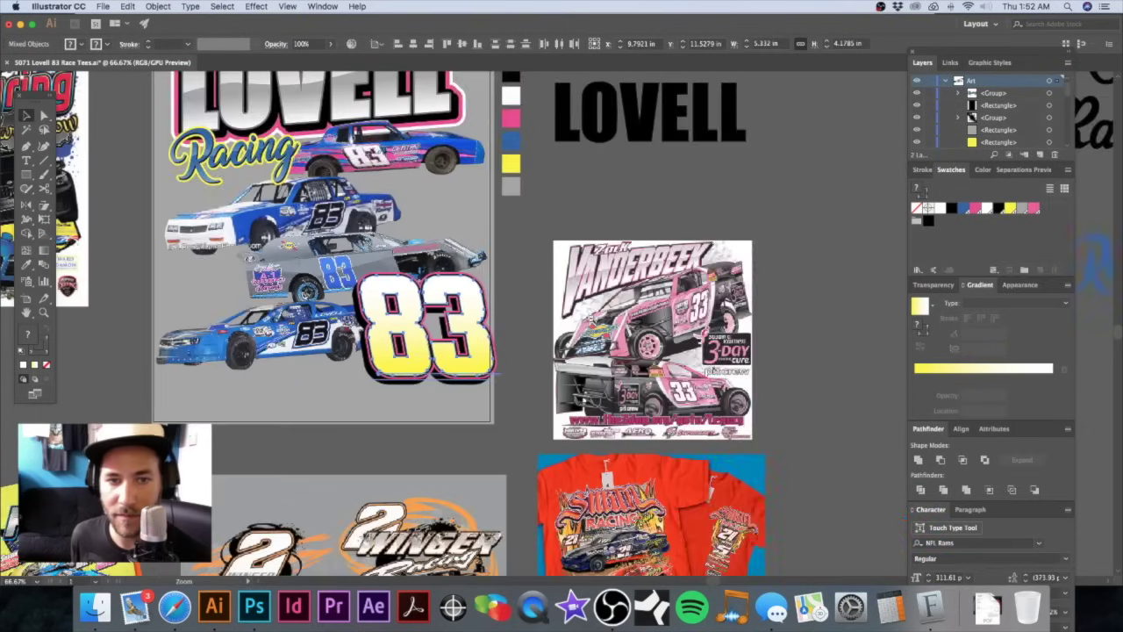
{"action": "left_click", "coordinate": [532, 321], "text": "alt+super"}
{"action": "left_click_drag", "start_coordinate": [519, 327], "coordinate": [707, 344]}
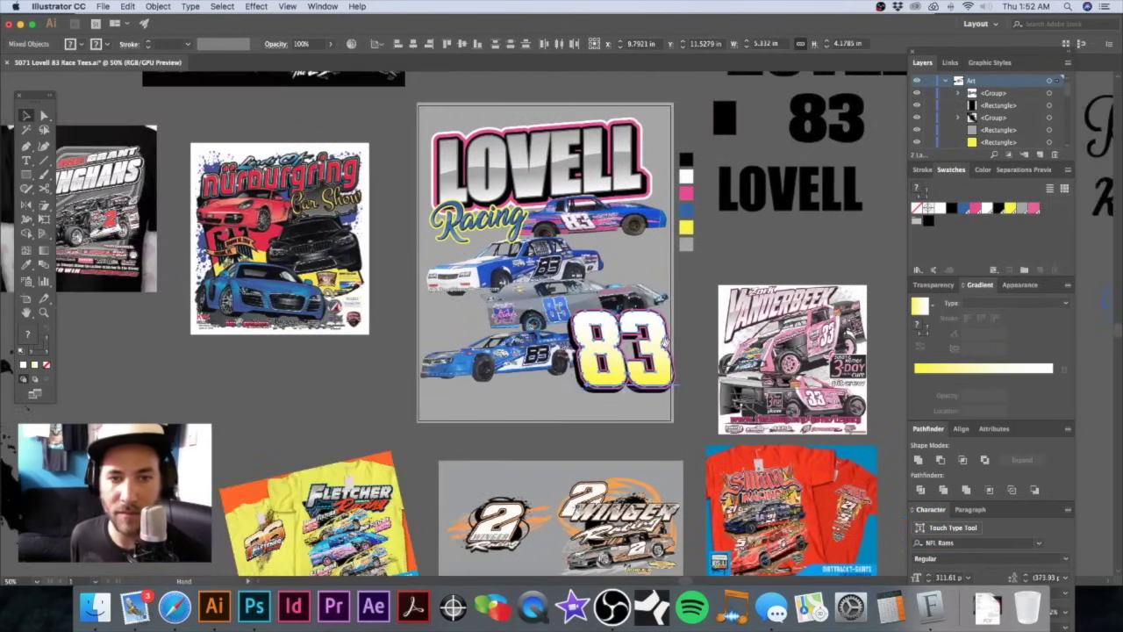
{"action": "left_click_drag", "start_coordinate": [586, 329], "coordinate": [680, 326]}
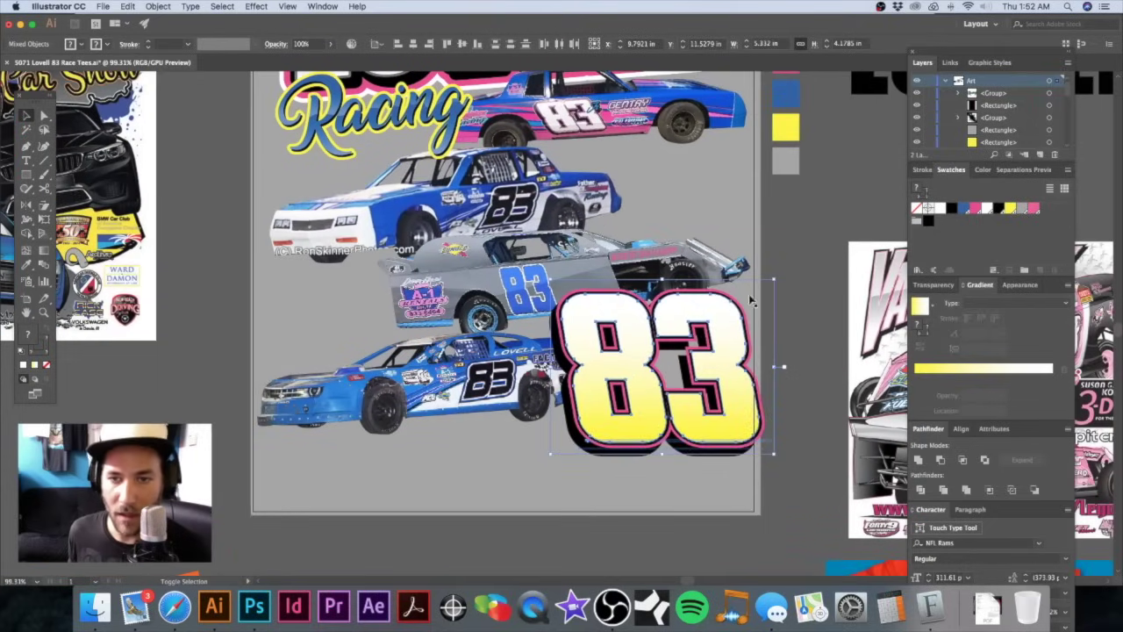
{"action": "left_click_drag", "start_coordinate": [773, 280], "coordinate": [763, 289]}
{"action": "mouse_move", "coordinate": [717, 338]}
{"action": "left_mouse_down"}
{"action": "mouse_move", "coordinate": [705, 348]}
{"action": "mouse_move", "coordinate": [711, 365]}
{"action": "mouse_move", "coordinate": [721, 332]}
{"action": "left_mouse_up"}
{"action": "left_click_drag", "start_coordinate": [765, 283], "coordinate": [772, 275]}
{"action": "left_click_drag", "start_coordinate": [724, 342], "coordinate": [712, 338]}
Step: Move the bottom blue car slightly right and down so its rear tucks closer behind the 83
{"action": "left_click", "coordinate": [507, 376]}
{"action": "left_click_drag", "start_coordinate": [506, 375], "coordinate": [518, 380]}
{"action": "key", "text": "super+minus"}
{"action": "key", "text": "super+minus"}
{"action": "left_click_drag", "start_coordinate": [555, 293], "coordinate": [551, 290]}
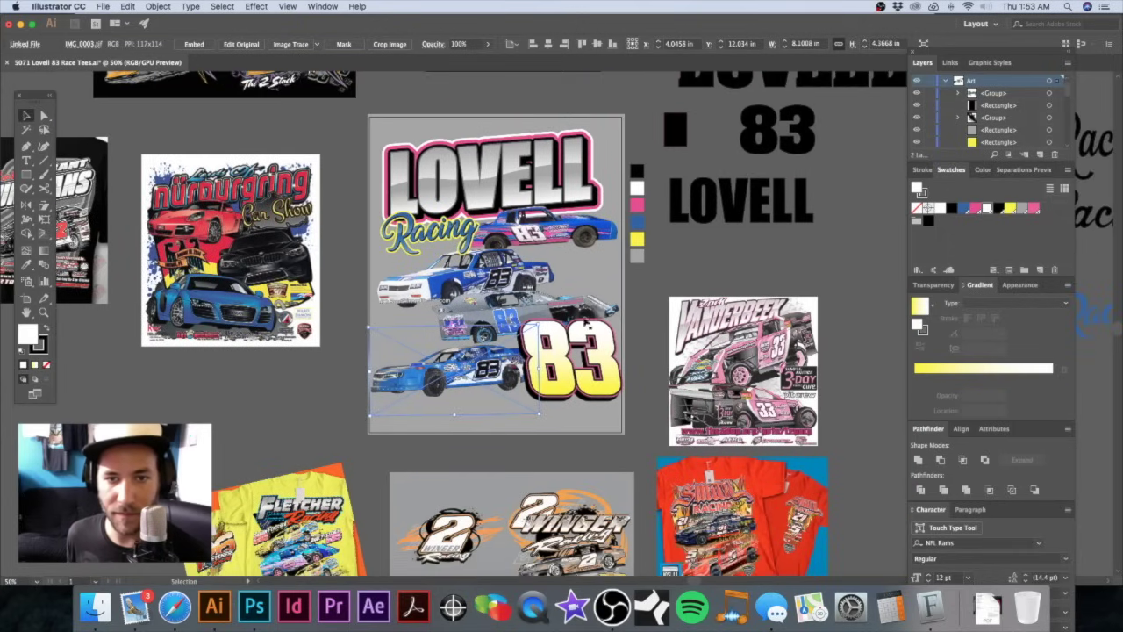
{"action": "left_click", "coordinate": [652, 355]}
Step: Examine the outlines and shadow of the large 83 up close and within the whole layout
{"action": "key", "text": "z"}
{"action": "left_click_drag", "start_coordinate": [612, 373], "coordinate": [801, 316]}
{"action": "left_click_drag", "start_coordinate": [513, 261], "coordinate": [587, 285]}
{"action": "key", "text": "v"}
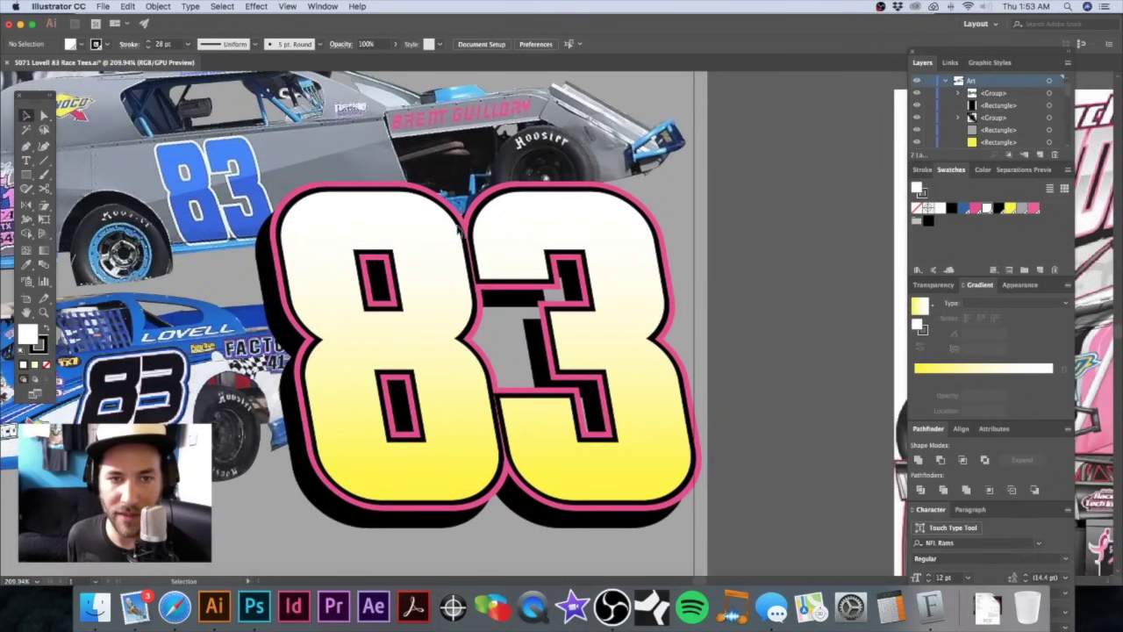
{"action": "key", "text": "z"}
{"action": "left_click_drag", "start_coordinate": [503, 287], "coordinate": [553, 330]}
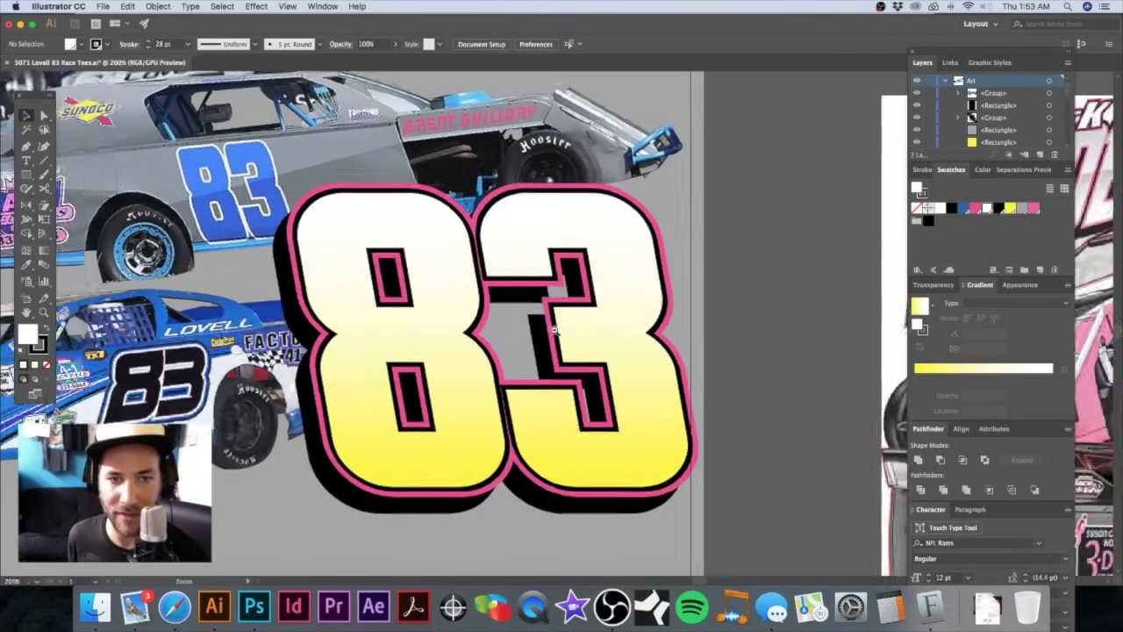
{"action": "scroll", "coordinate": [553, 329], "scroll_direction": "down", "scroll_amount": 4}
{"action": "key", "text": "v"}
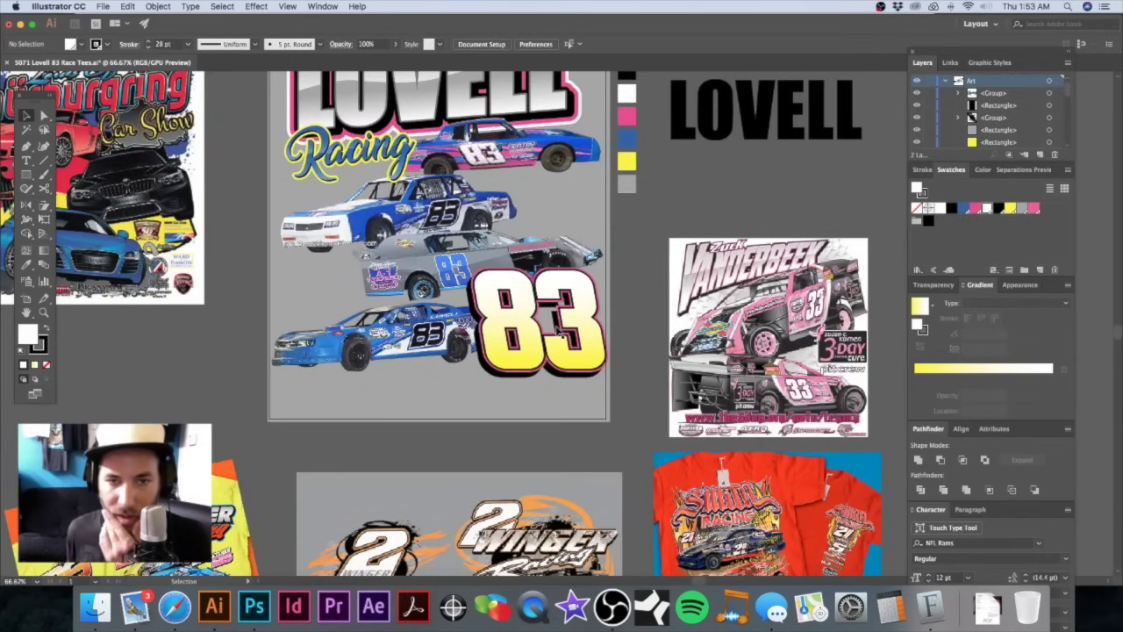
{"action": "key", "text": "space"}
{"action": "left_click_drag", "start_coordinate": [546, 294], "coordinate": [757, 281]}
Step: Cut the yellow-to-white gradient 83 group to expose the outline copies beneath it
{"action": "key", "text": "super+space"}
{"action": "left_click_drag", "start_coordinate": [560, 256], "coordinate": [664, 327]}
{"action": "key", "text": "super+z"}
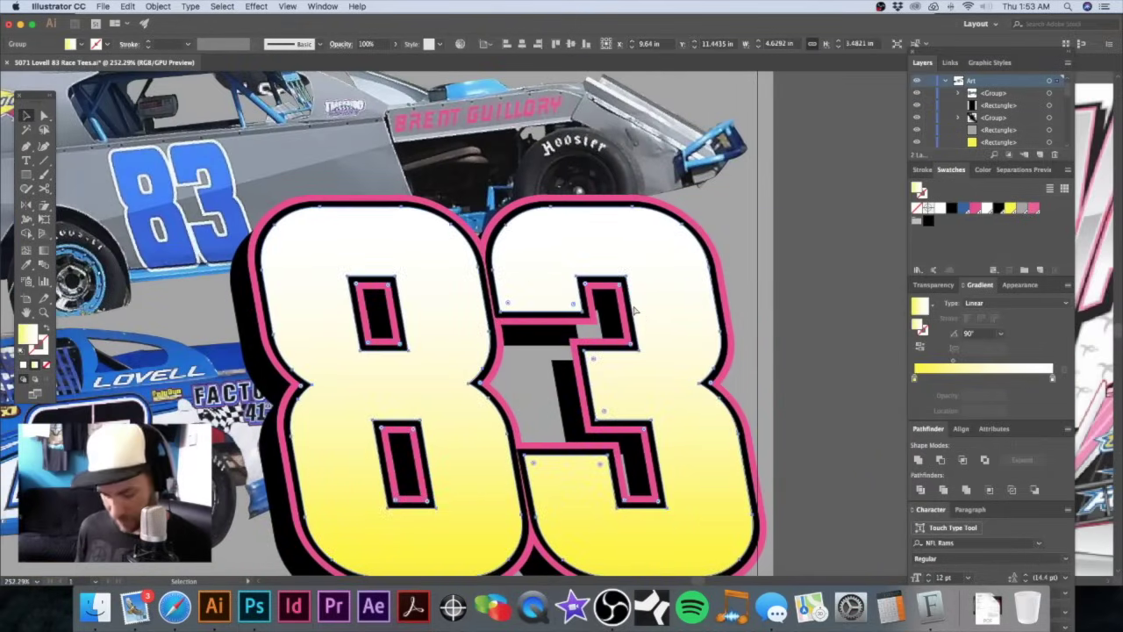
{"action": "key", "text": "super+z"}
Step: Try an 8 pt stroke on the topmost black 83 copy
{"action": "left_click", "coordinate": [568, 254]}
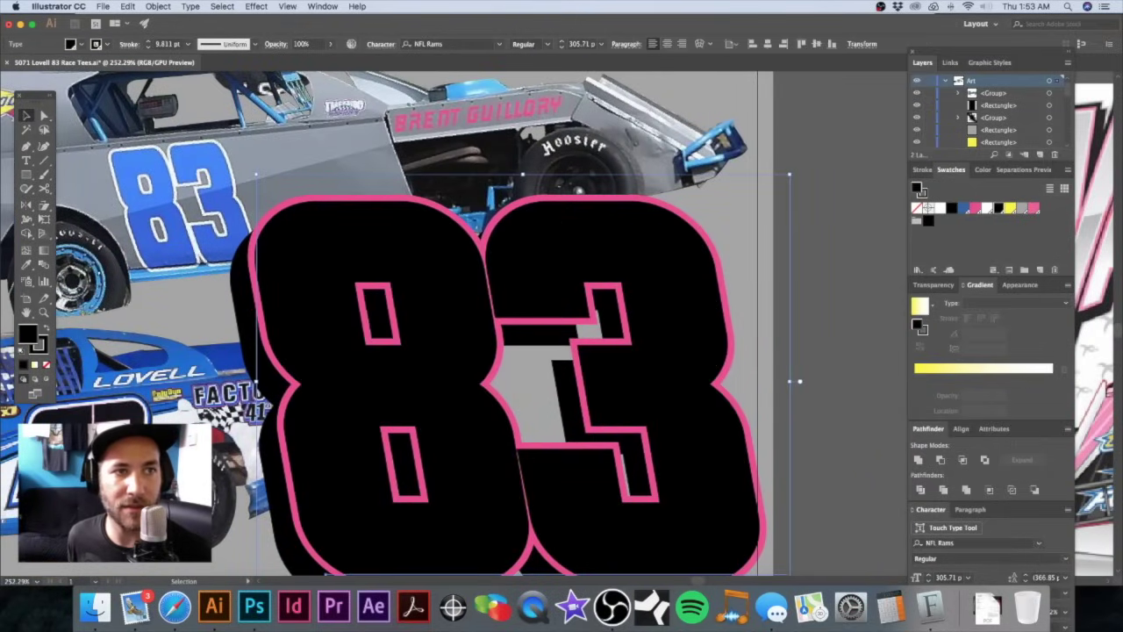
{"action": "left_click", "coordinate": [190, 46]}
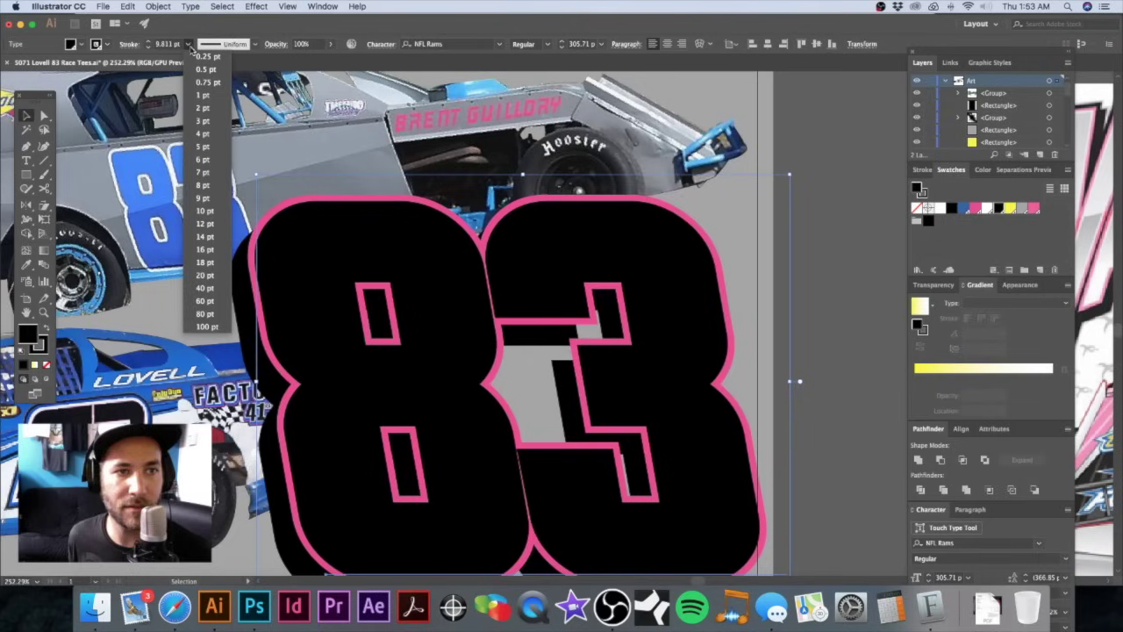
{"action": "left_click", "coordinate": [203, 185]}
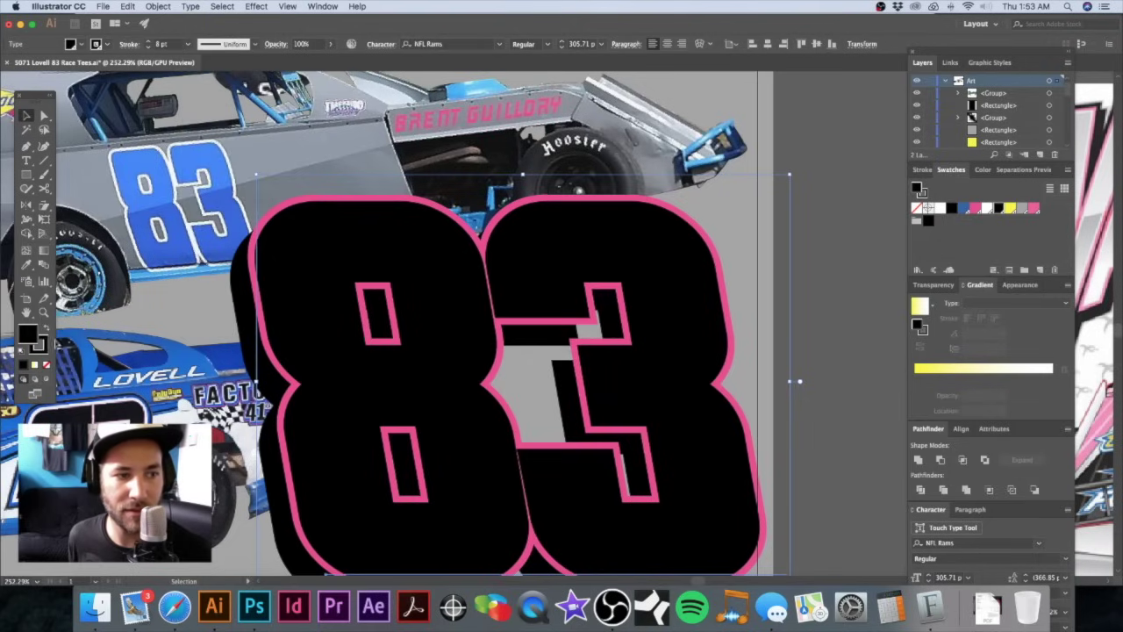
{"action": "left_click", "coordinate": [41, 347]}
{"action": "left_click_drag", "start_coordinate": [374, 260], "coordinate": [447, 247]}
{"action": "key", "text": "super+z"}
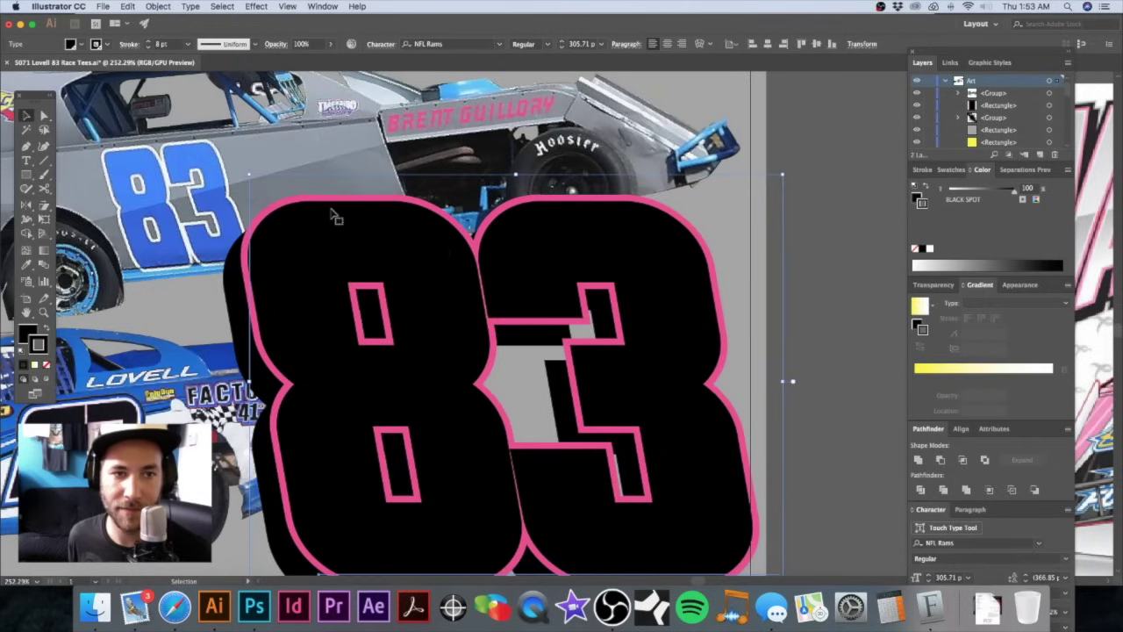
{"action": "left_click_drag", "start_coordinate": [341, 227], "coordinate": [342, 228]}
{"action": "key", "text": "v"}
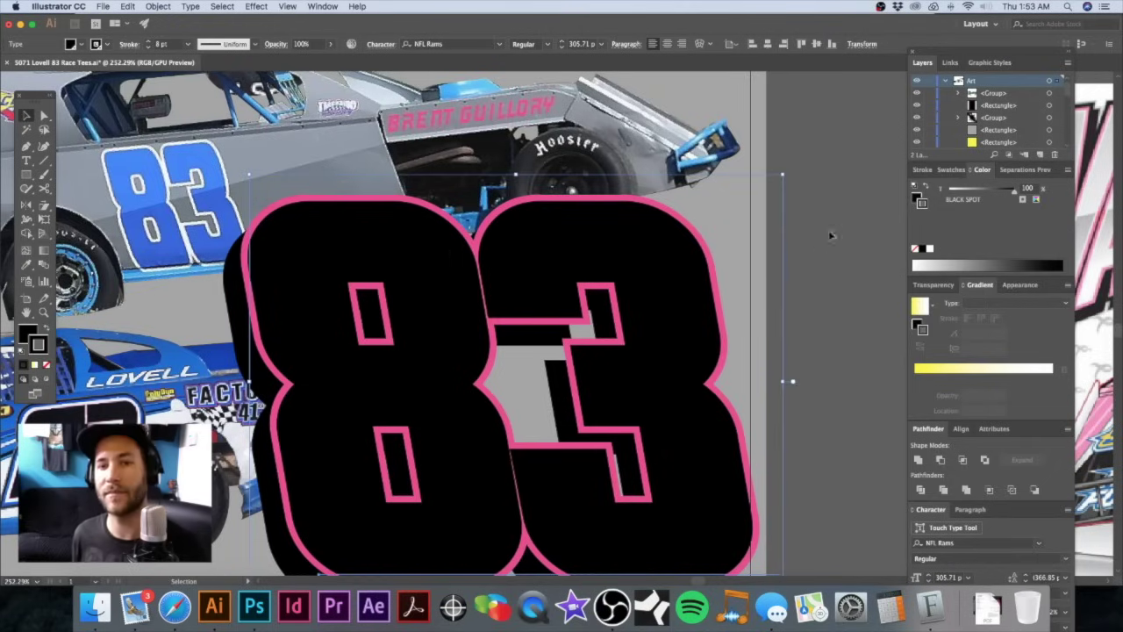
{"action": "left_click", "coordinate": [835, 233]}
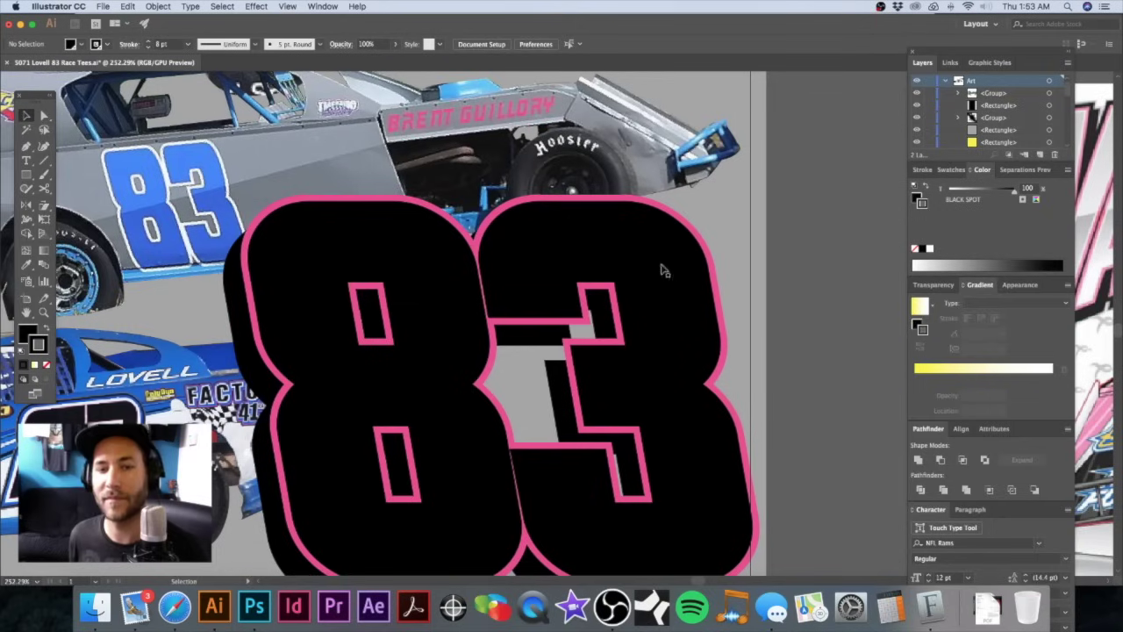
Step: Delete the remaining all-black 83 copy and set the black stroke of the white-filled 83 beneath it to 16 pt
{"action": "left_click", "coordinate": [654, 311]}
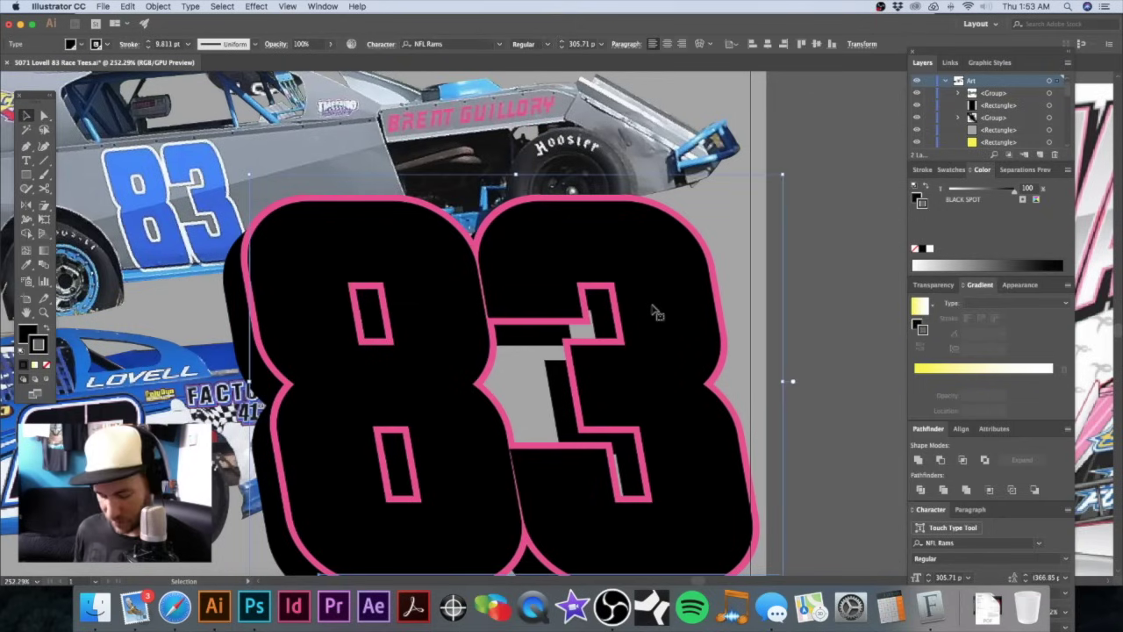
{"action": "key", "text": "Delete"}
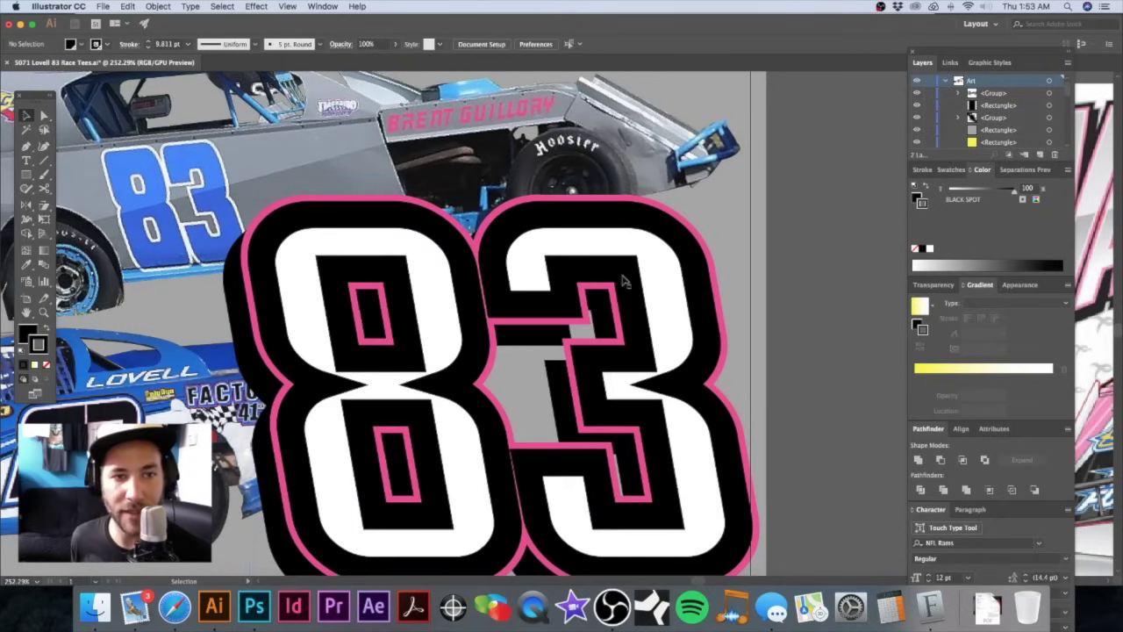
{"action": "left_click", "coordinate": [389, 223]}
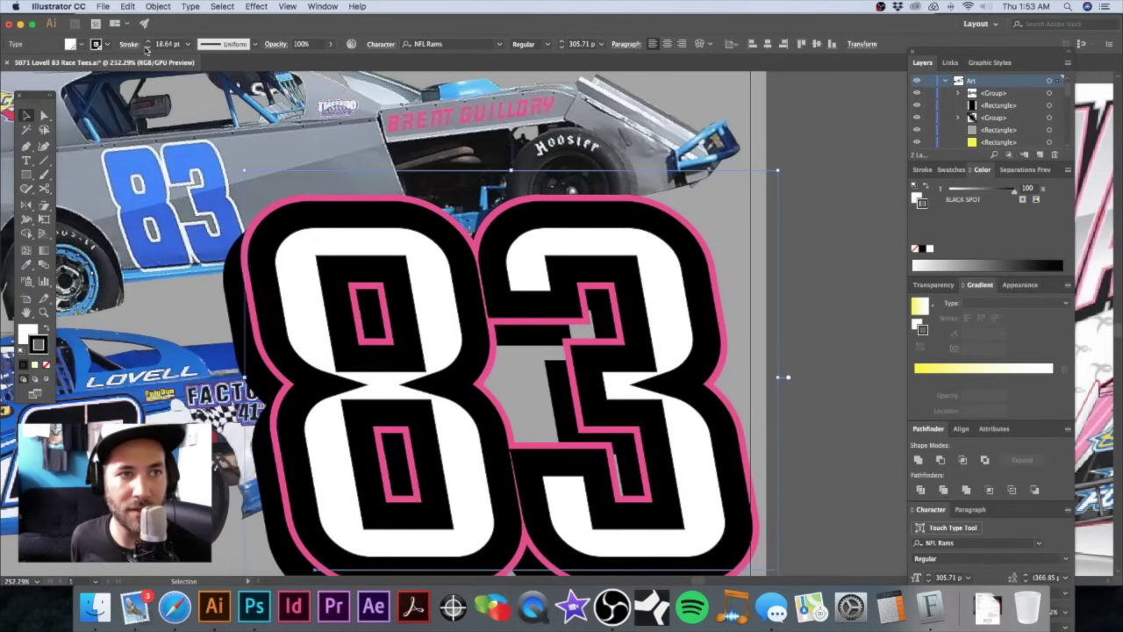
{"action": "left_click", "coordinate": [149, 47]}
{"action": "left_click", "coordinate": [148, 47]}
{"action": "left_click", "coordinate": [149, 47]}
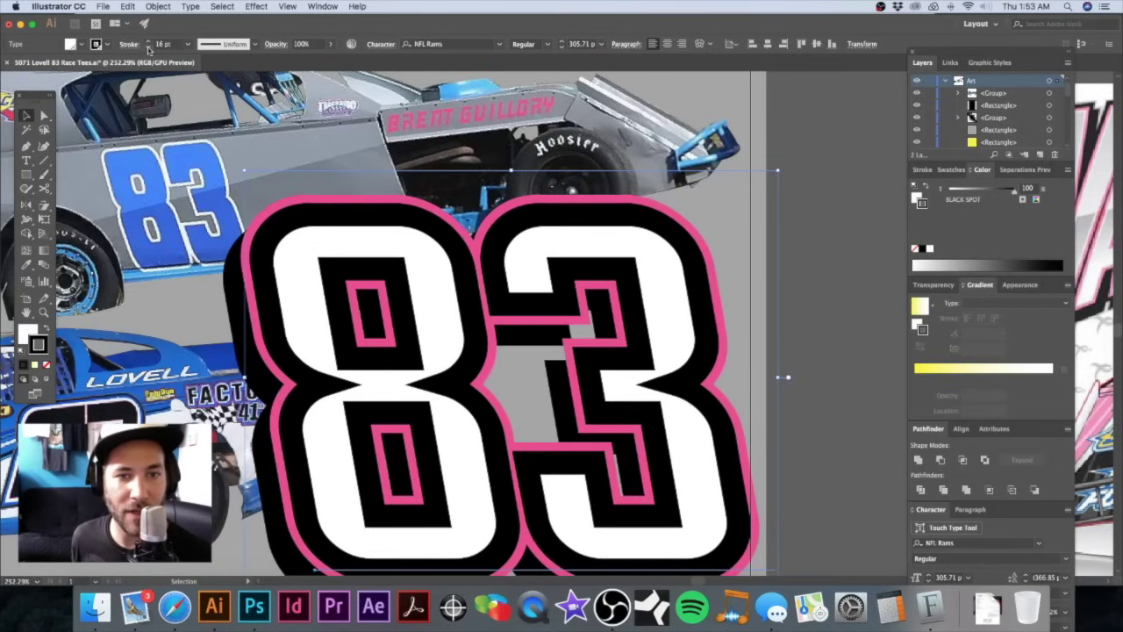
Step: Paste the gradient 83 back in front of the outline copies and check its black outline at several magnifications
{"action": "key", "text": "super+f"}
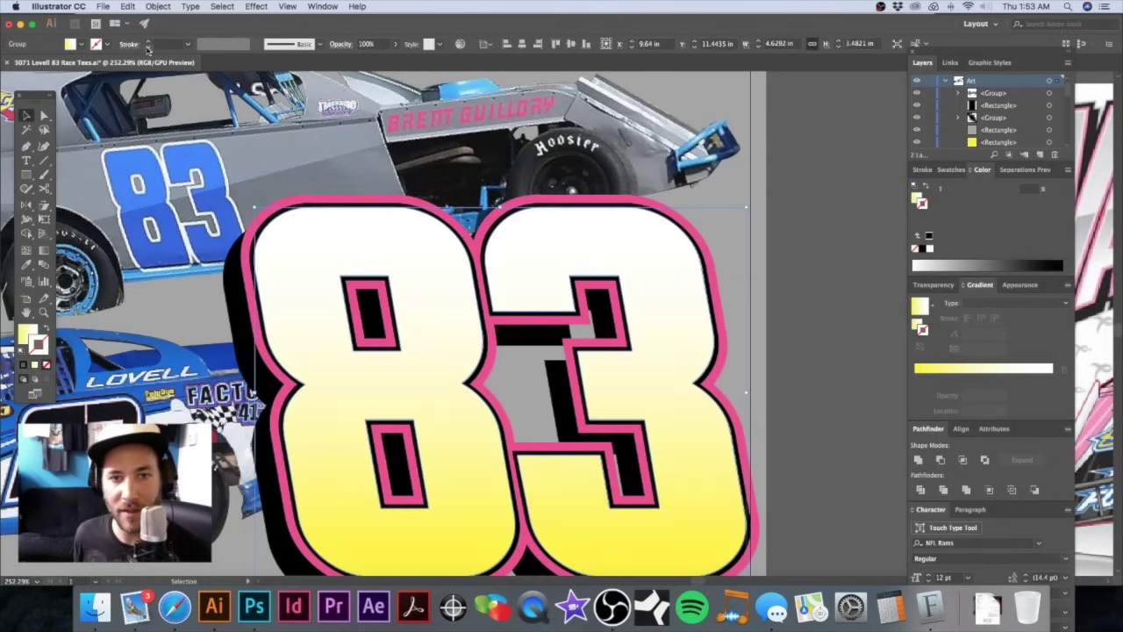
{"action": "left_click", "coordinate": [797, 249]}
{"action": "left_click", "coordinate": [664, 314], "text": "alt+super"}
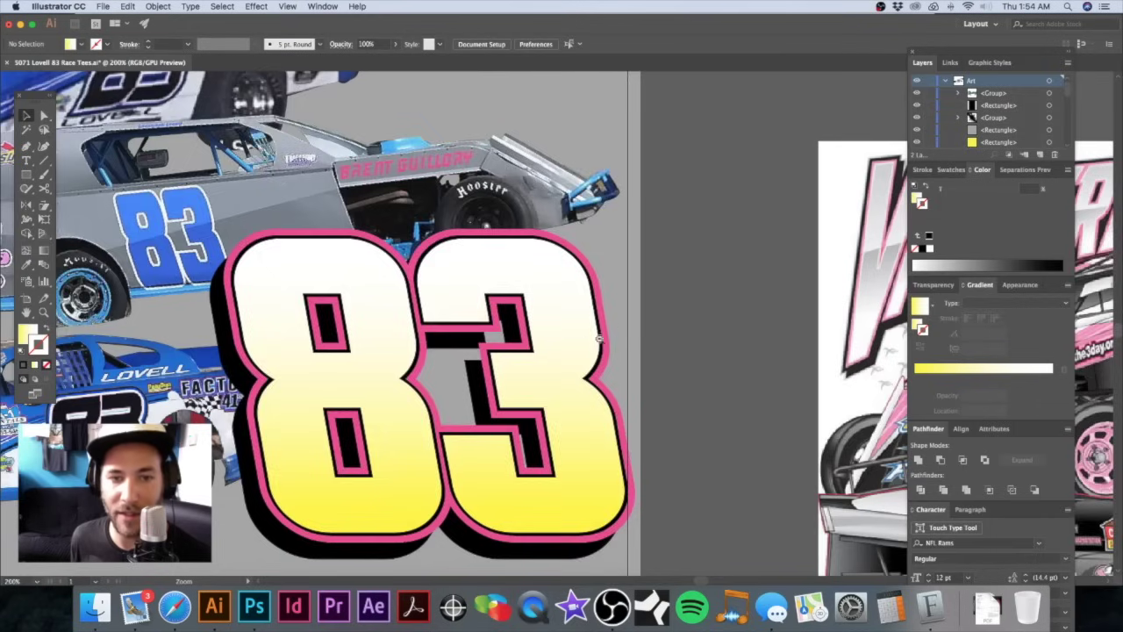
{"action": "left_click", "coordinate": [590, 341], "text": "alt+super"}
{"action": "left_click", "coordinate": [559, 340], "text": "alt+super"}
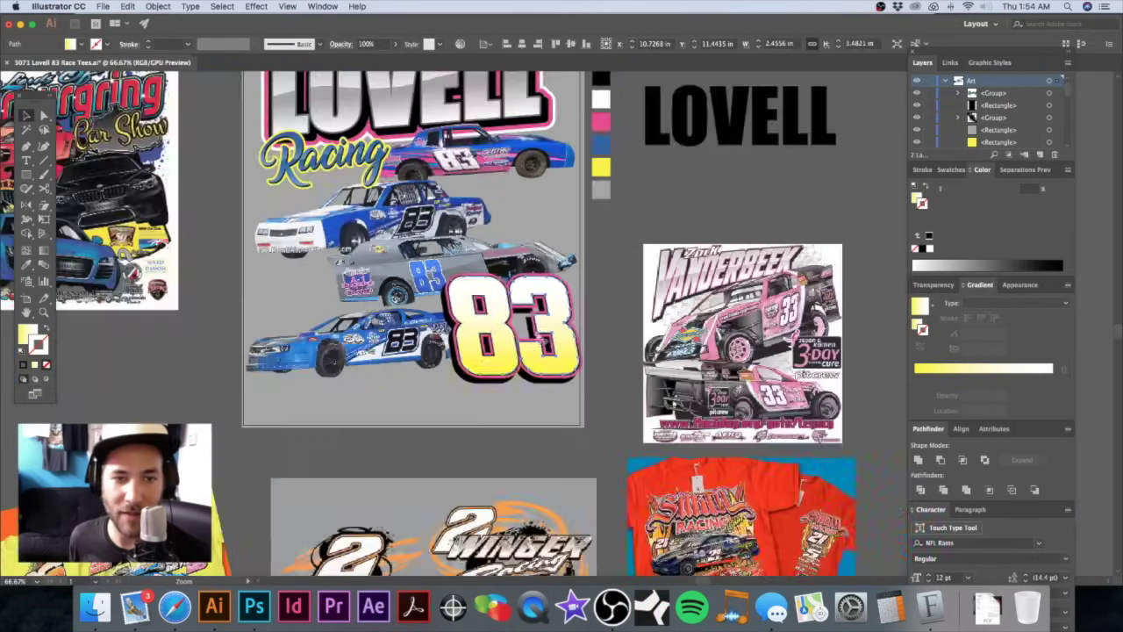
{"action": "left_click", "coordinate": [537, 335], "text": "alt+super"}
{"action": "left_click_drag", "start_coordinate": [474, 324], "coordinate": [695, 354]}
{"action": "left_click", "coordinate": [683, 333], "text": "alt+super"}
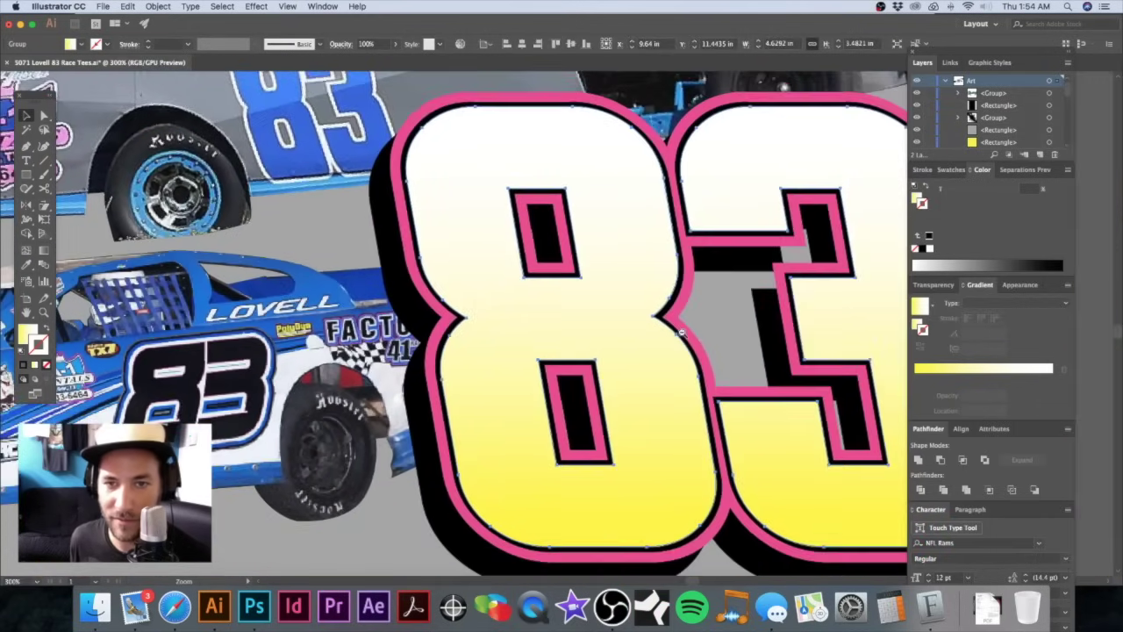
{"action": "left_click", "coordinate": [634, 315], "text": "alt+super"}
{"action": "left_click", "coordinate": [624, 312], "text": "alt+super"}
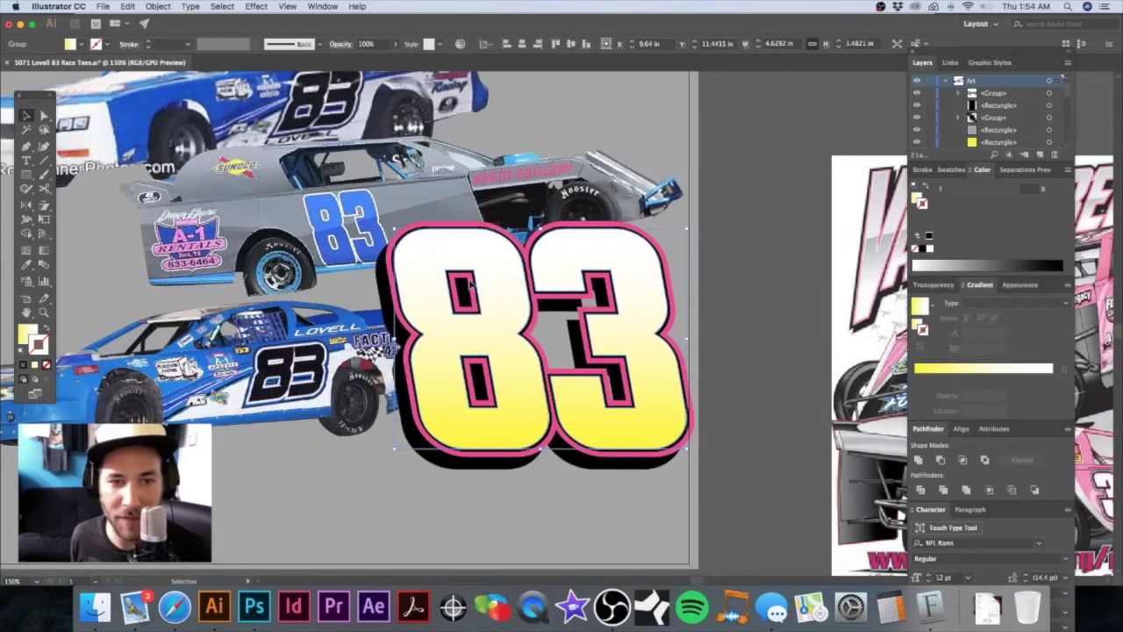
Step: Select the black shadow 83 behind the pink outline and set its stroke to 31 pt
{"action": "left_click", "coordinate": [467, 470]}
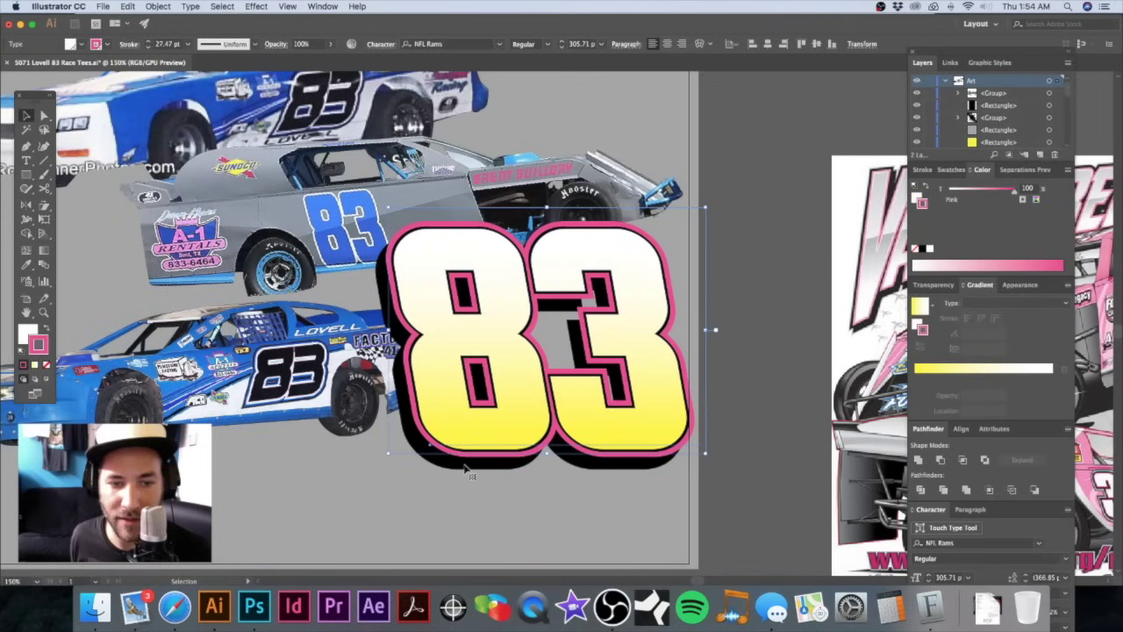
{"action": "left_click_drag", "start_coordinate": [470, 469], "coordinate": [465, 472]}
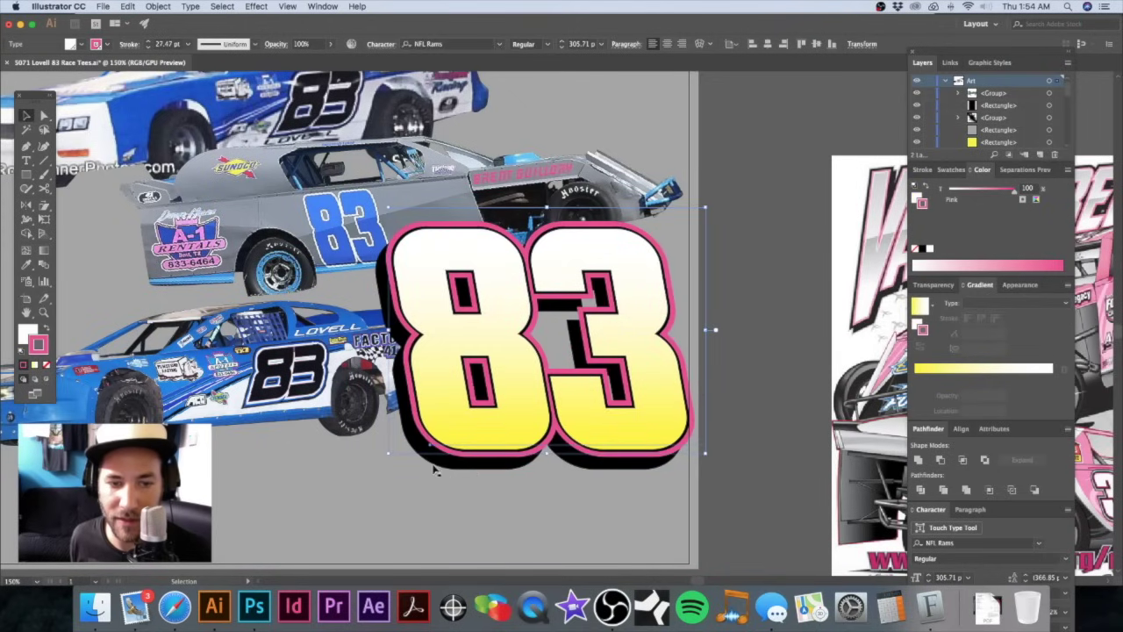
{"action": "left_click", "coordinate": [434, 466]}
{"action": "left_click_drag", "start_coordinate": [422, 460], "coordinate": [431, 467]}
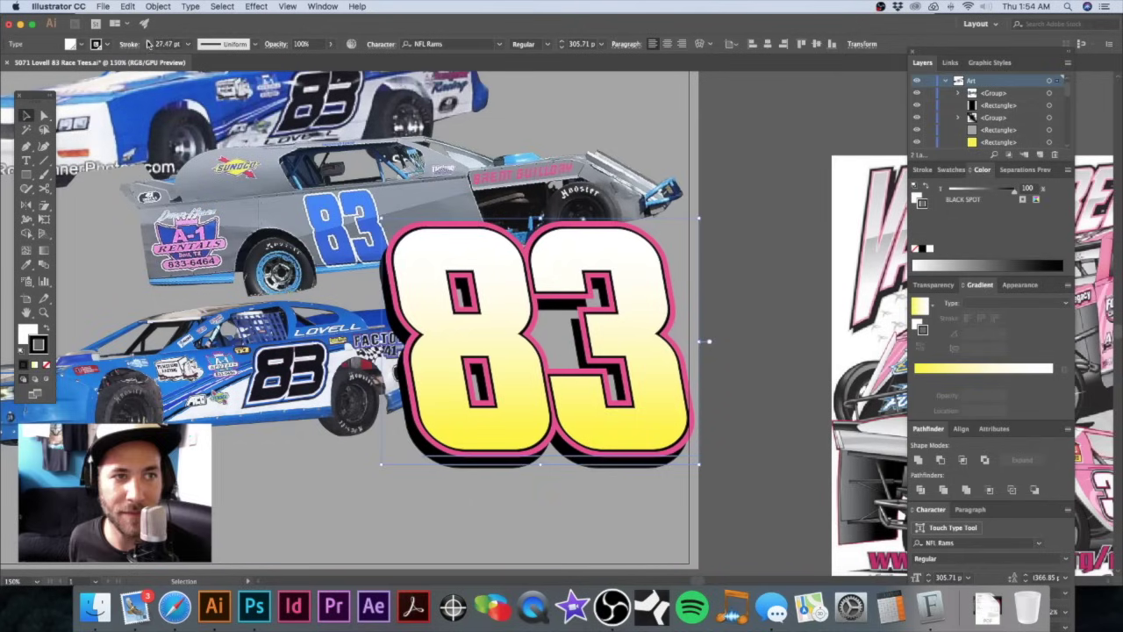
{"action": "left_click", "coordinate": [150, 42]}
{"action": "left_click", "coordinate": [149, 42]}
{"action": "left_click", "coordinate": [149, 42]}
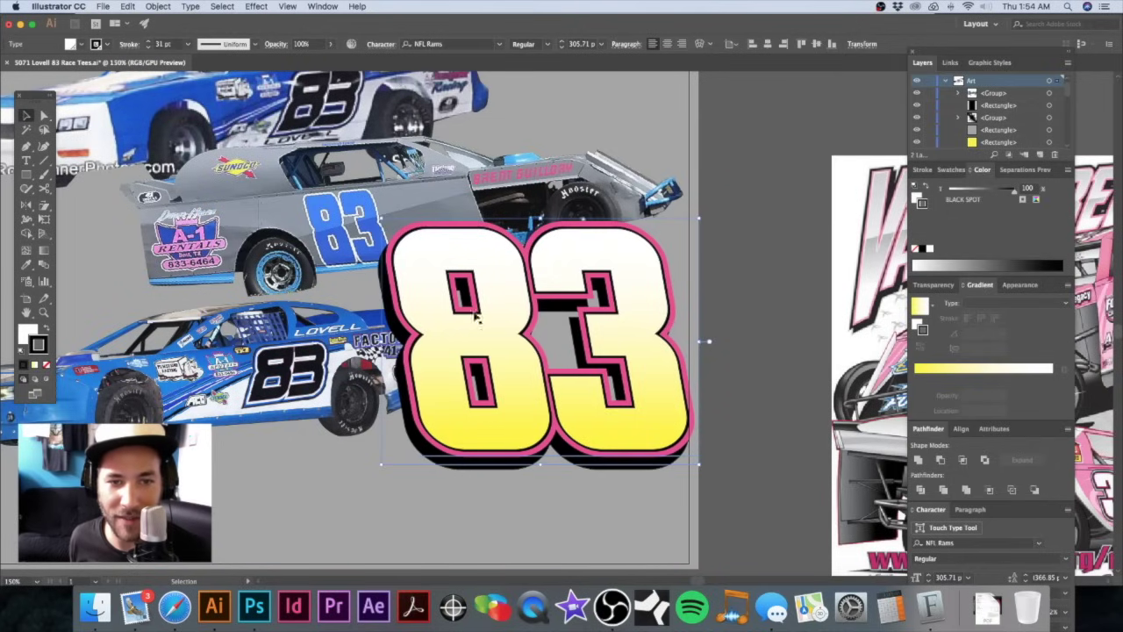
{"action": "scroll", "coordinate": [607, 329], "scroll_direction": "down", "scroll_amount": 5}
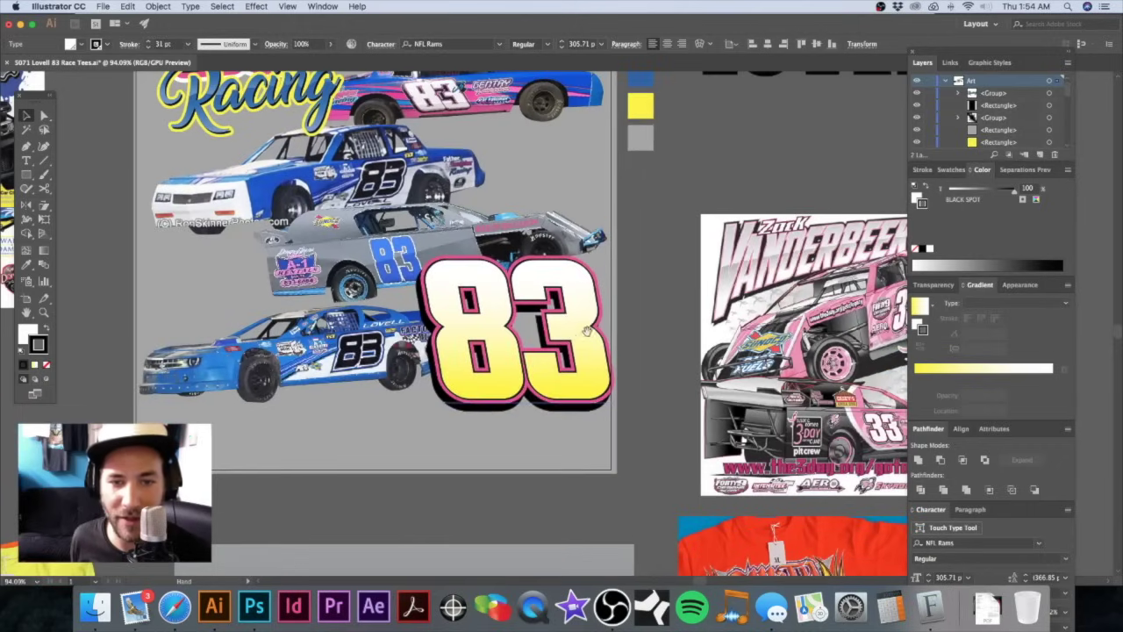
{"action": "scroll", "coordinate": [645, 332], "scroll_direction": "down", "scroll_amount": 1}
{"action": "left_click", "coordinate": [673, 348]}
Step: Review the overall shirt layout and inspect the photo watermark below the front of the second car from the top
{"action": "left_click_drag", "start_coordinate": [589, 350], "coordinate": [637, 435]}
{"action": "left_click", "coordinate": [576, 316], "text": "alt+super"}
{"action": "left_click_drag", "start_coordinate": [530, 314], "coordinate": [615, 322]}
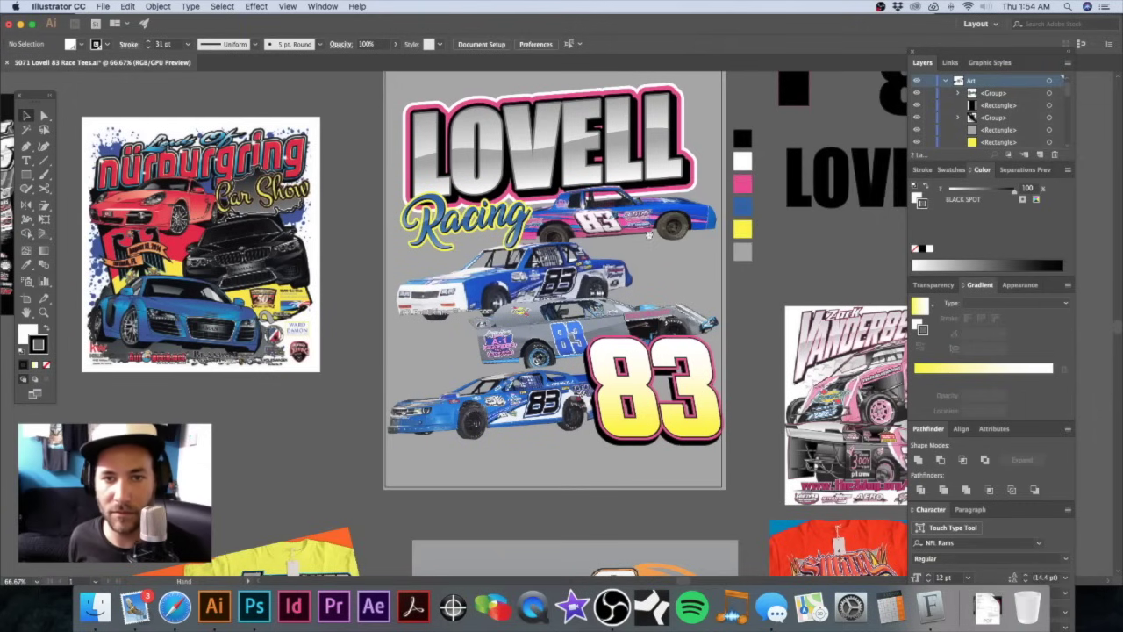
{"action": "left_click", "coordinate": [465, 300]}
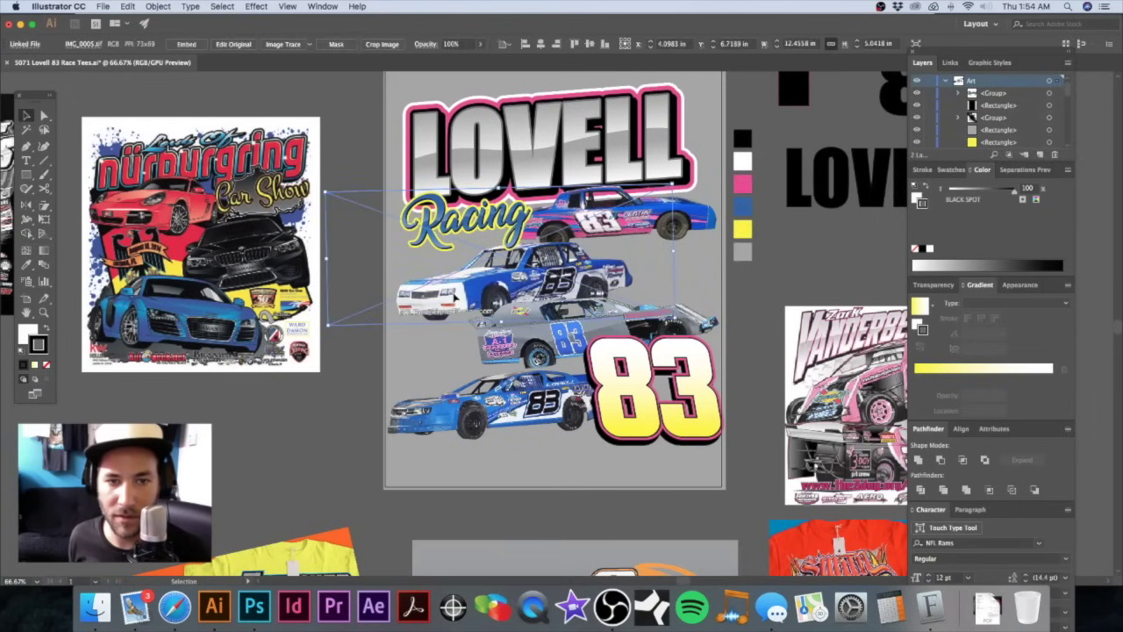
{"action": "left_click", "coordinate": [407, 257]}
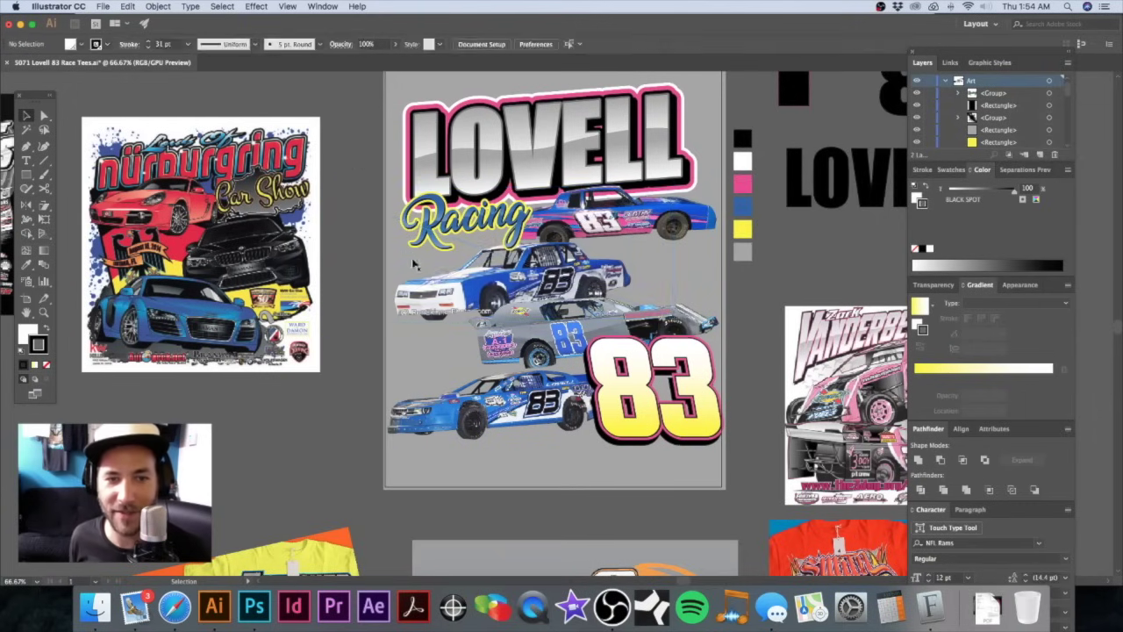
{"action": "left_click_drag", "start_coordinate": [461, 330], "coordinate": [532, 327]}
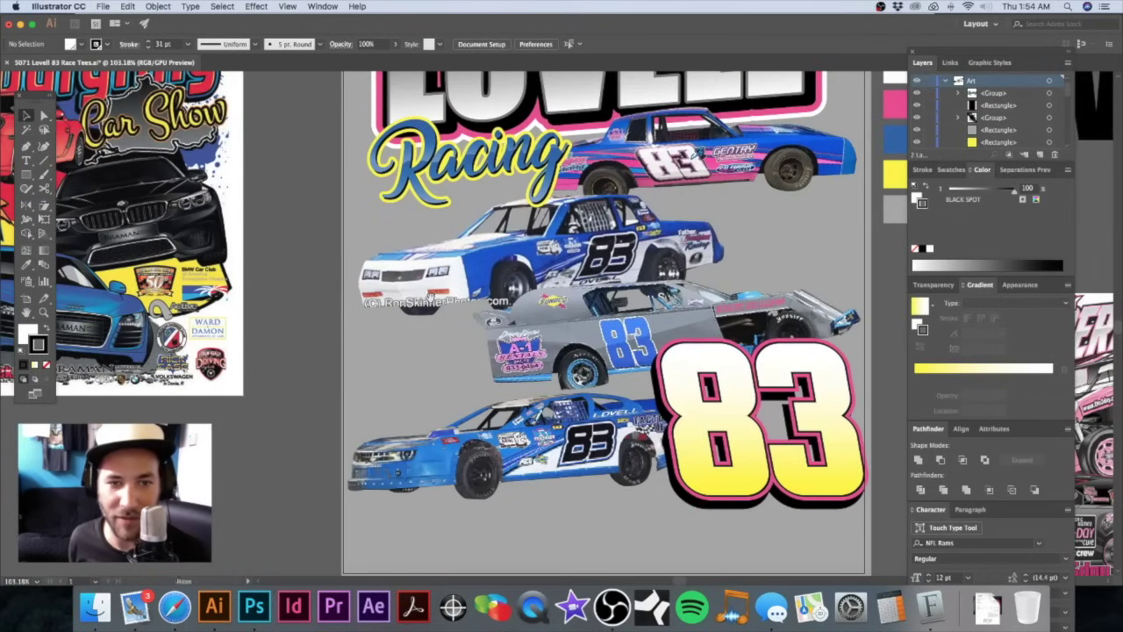
{"action": "scroll", "coordinate": [429, 294], "scroll_direction": "up", "scroll_amount": 5}
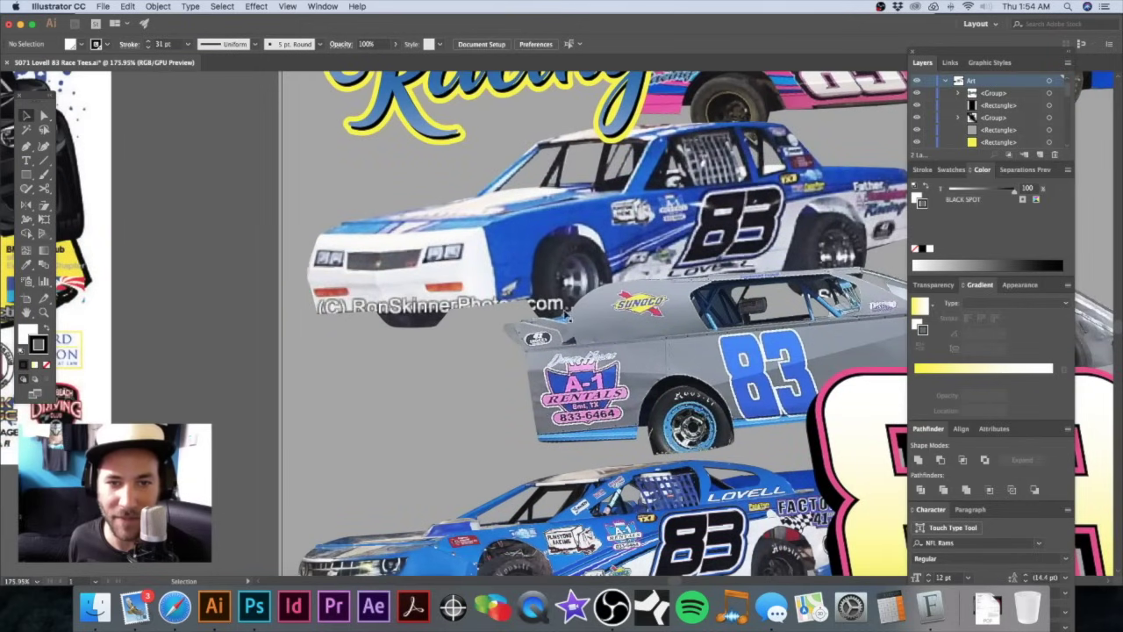
{"action": "scroll", "coordinate": [563, 310], "scroll_direction": "down", "scroll_amount": 6}
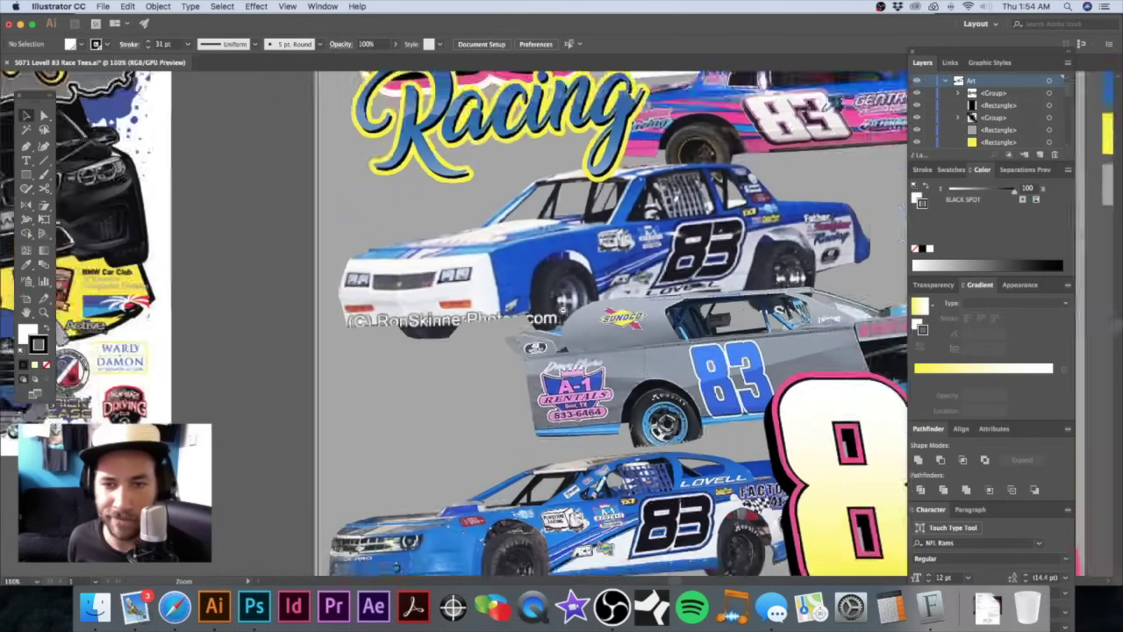
{"action": "scroll", "coordinate": [605, 325], "scroll_direction": "right", "scroll_amount": 3}
{"action": "scroll", "coordinate": [606, 325], "scroll_direction": "down", "scroll_amount": 2}
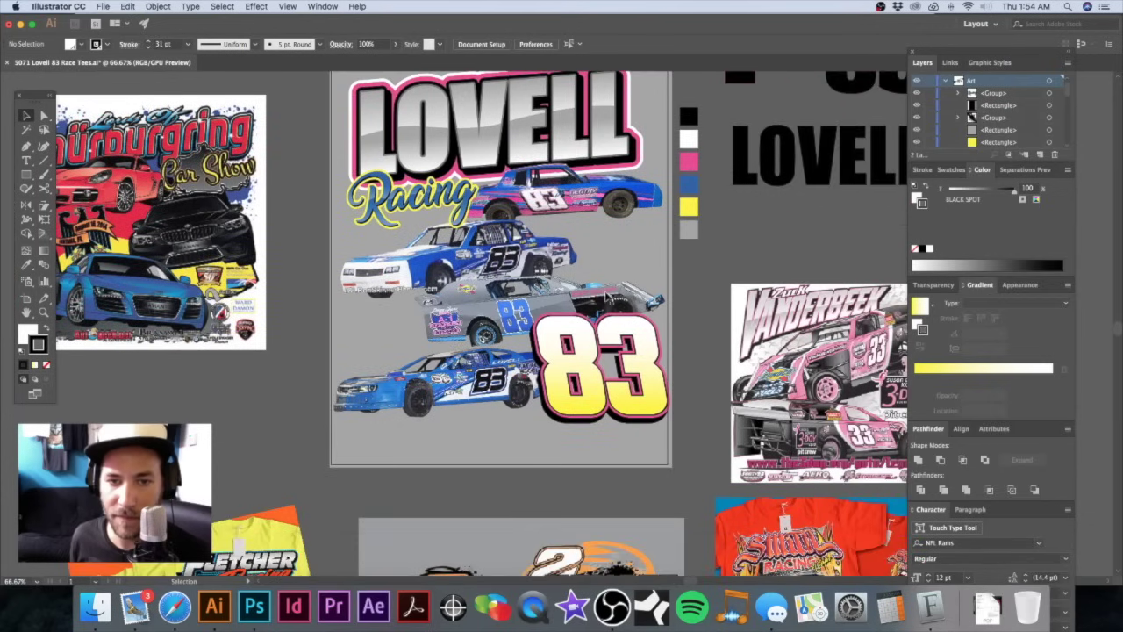
Step: Shift the gray third car, the bottom blue car and the gradient 83 together slightly down below the second car
{"action": "left_click", "coordinate": [593, 302]}
{"action": "left_click", "coordinate": [377, 404]}
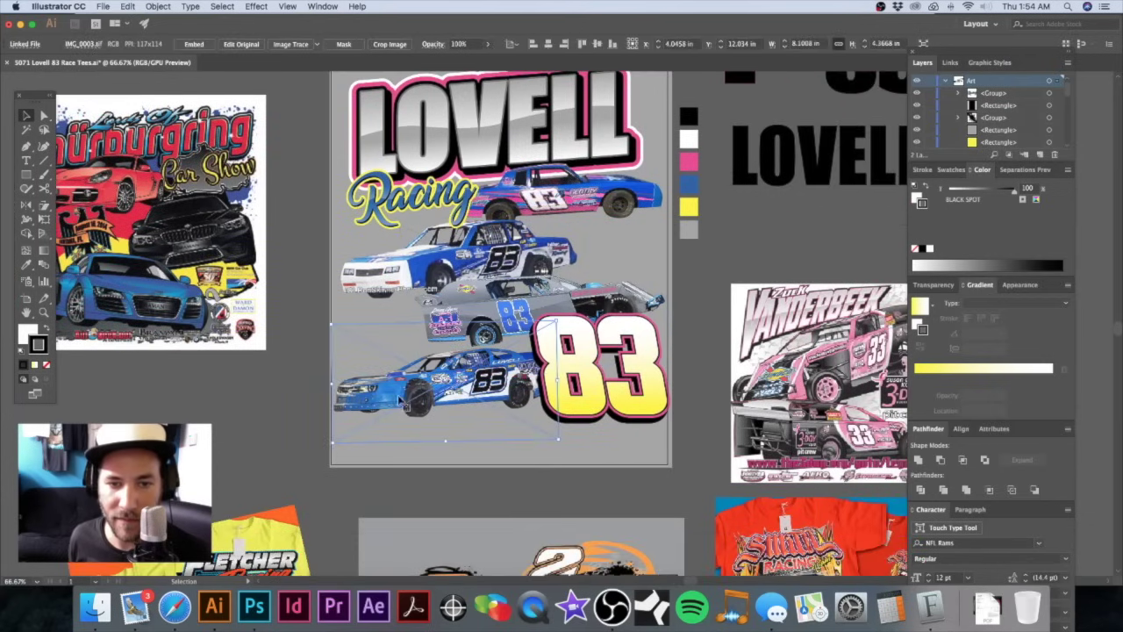
{"action": "left_click", "coordinate": [410, 484]}
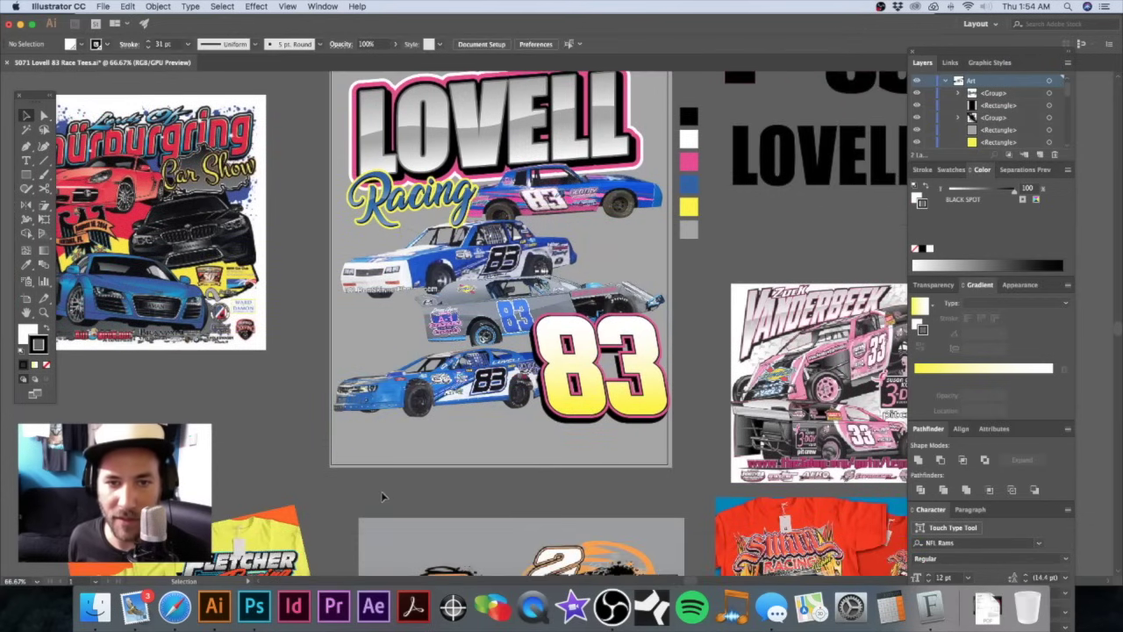
{"action": "left_click_drag", "start_coordinate": [655, 332], "coordinate": [546, 307]}
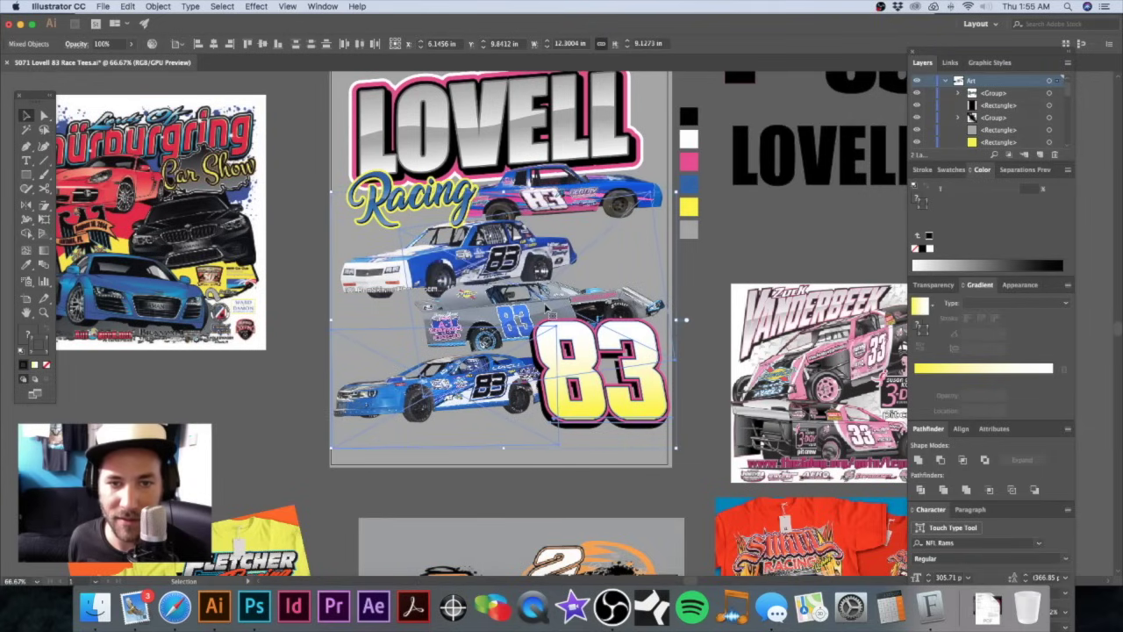
{"action": "key", "text": "shift+Down"}
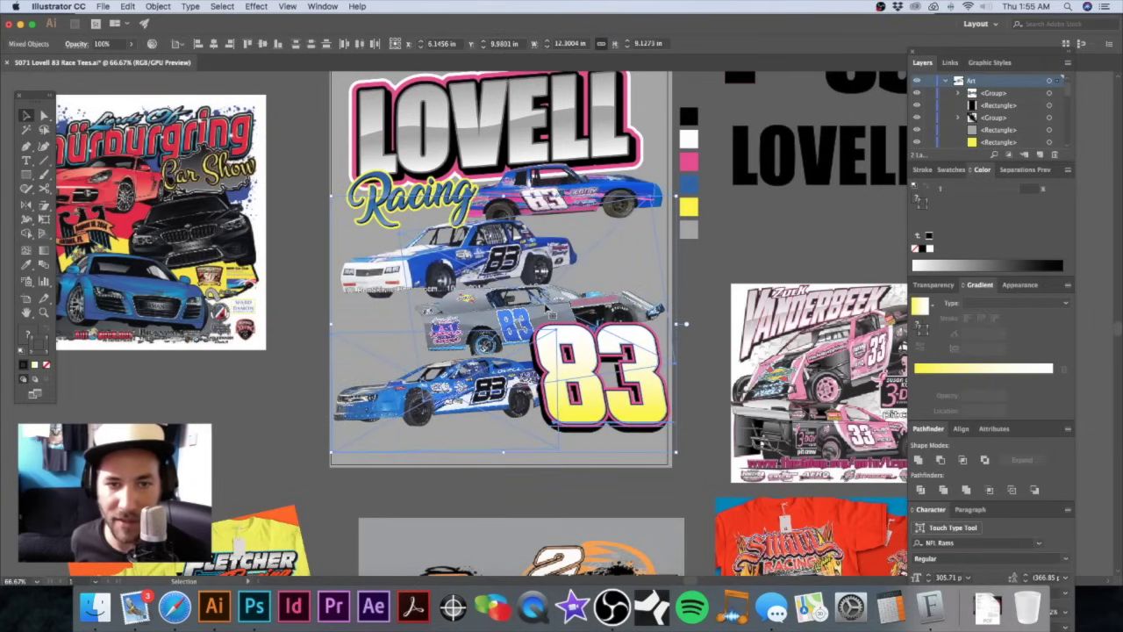
{"action": "key", "text": "shift+Down"}
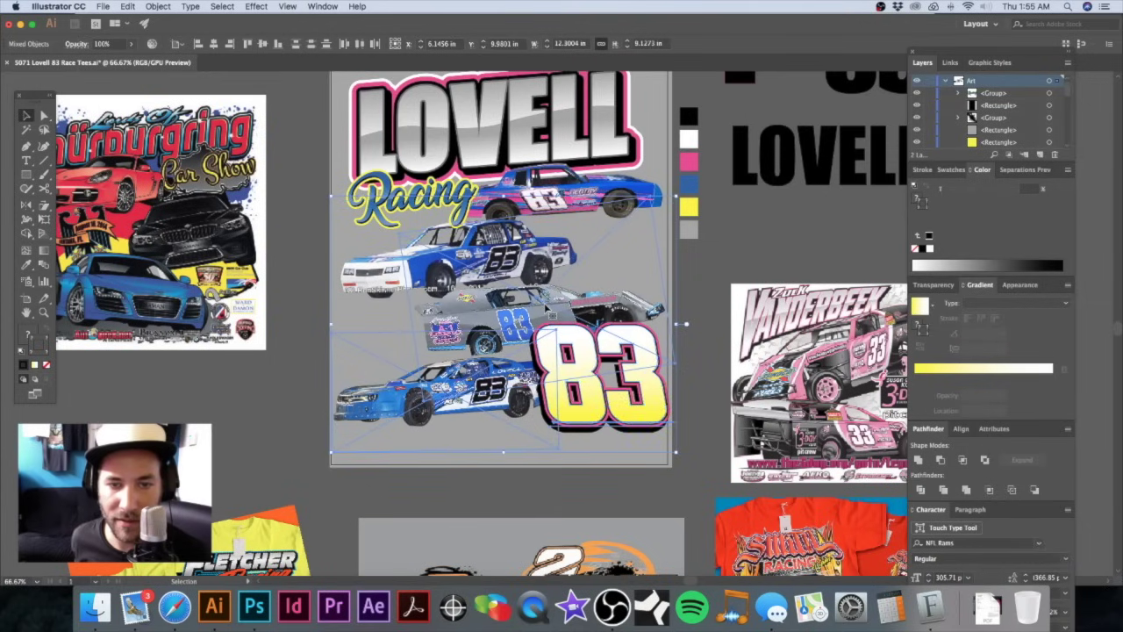
{"action": "left_click_drag", "start_coordinate": [549, 311], "coordinate": [545, 307]}
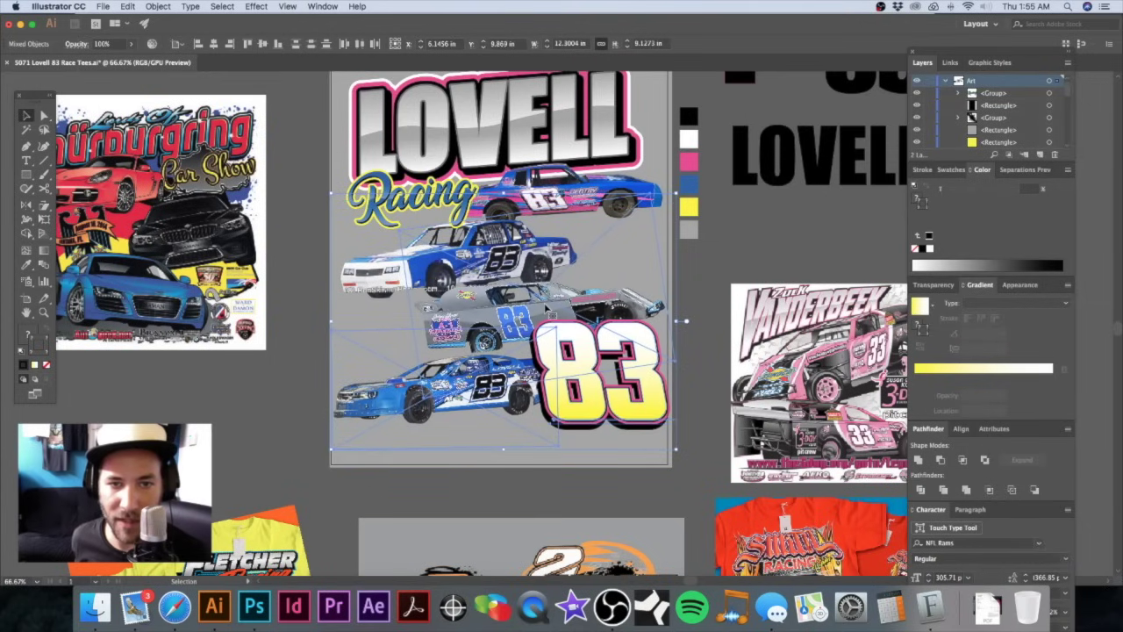
Step: Add the second car from the top to the selection and nudge the whole selection slightly down
{"action": "left_click", "coordinate": [374, 277], "text": "shift"}
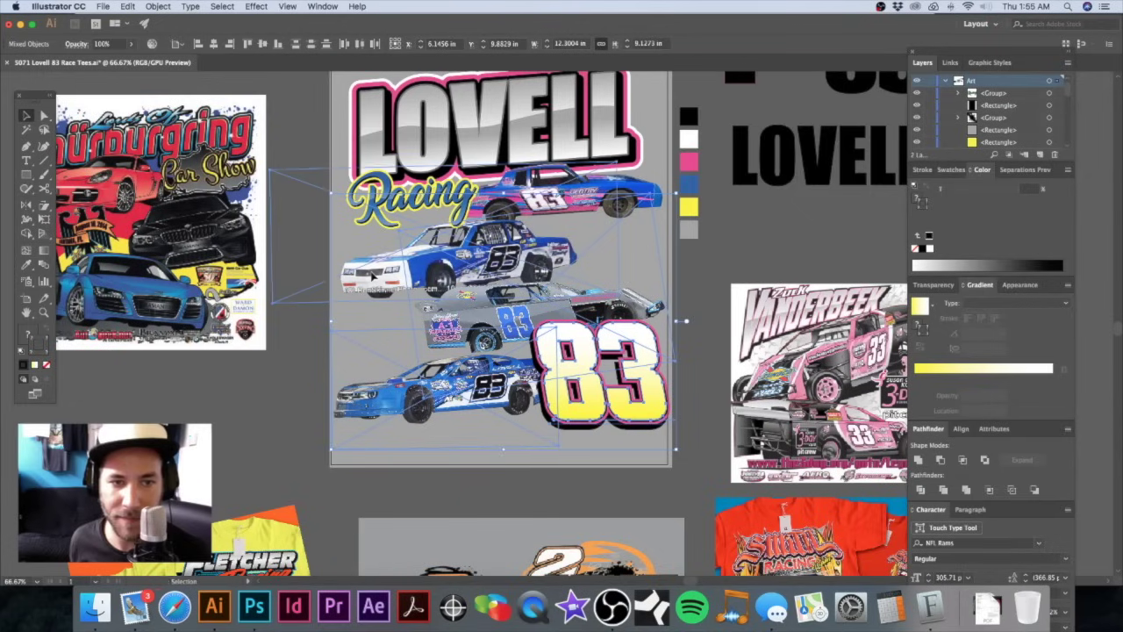
{"action": "left_click_drag", "start_coordinate": [374, 277], "coordinate": [373, 278]}
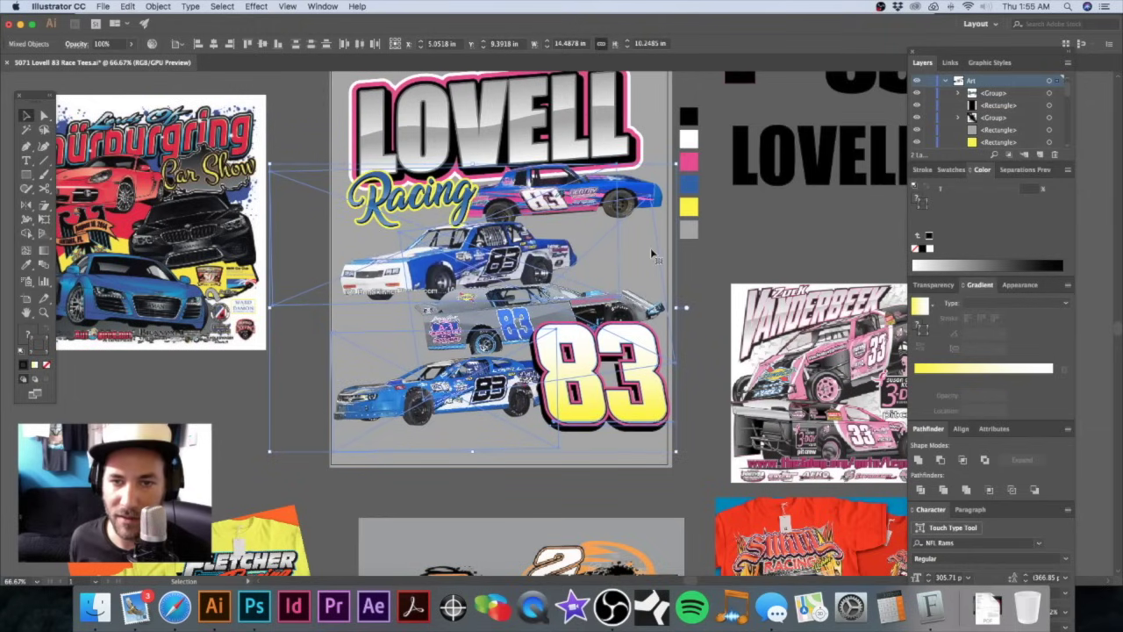
{"action": "left_click", "coordinate": [796, 256]}
{"action": "left_click_drag", "start_coordinate": [702, 284], "coordinate": [718, 270]}
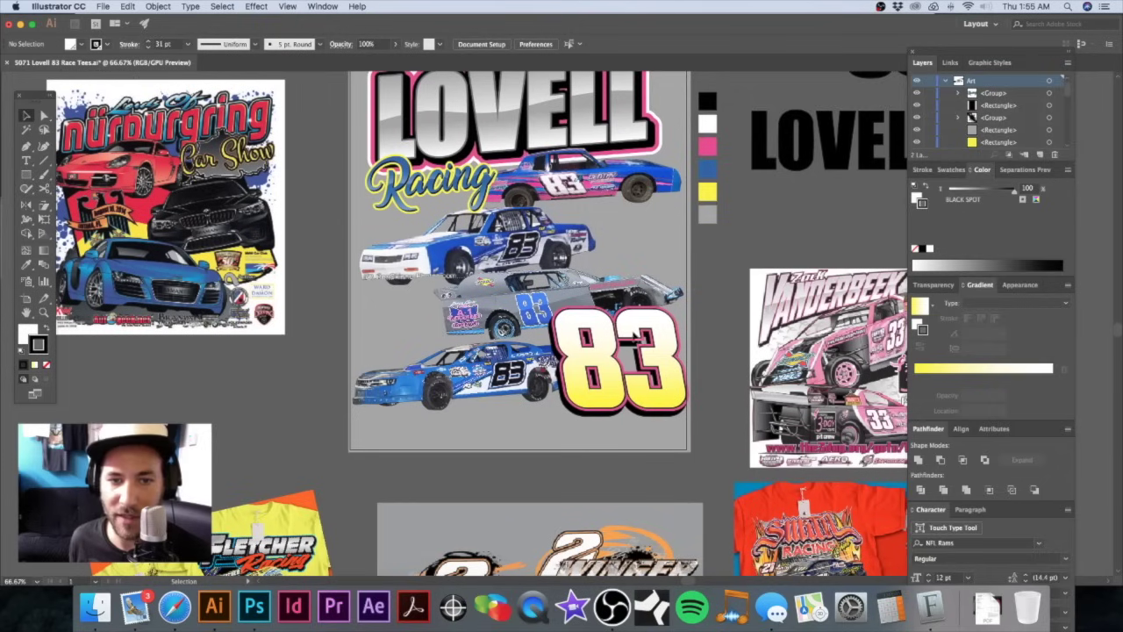
Step: Nudge the bottom blue car slightly down and check its spacing against the gray car and the gradient 83
{"action": "left_click", "coordinate": [568, 323]}
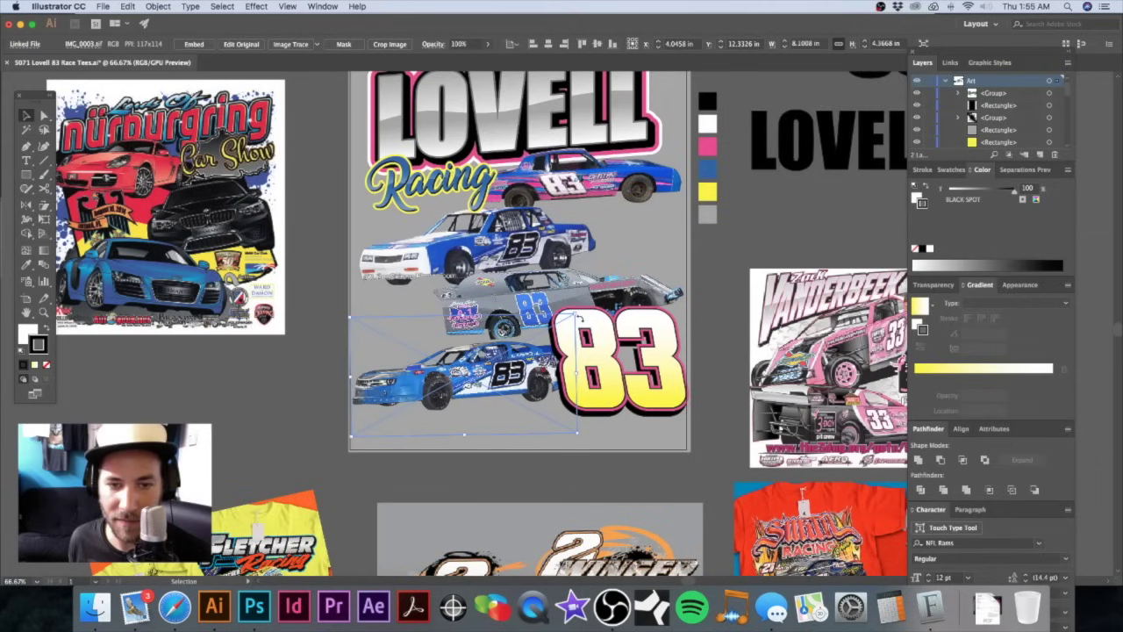
{"action": "left_click_drag", "start_coordinate": [514, 367], "coordinate": [514, 372]}
{"action": "key", "text": "super+z"}
{"action": "left_click", "coordinate": [706, 279]}
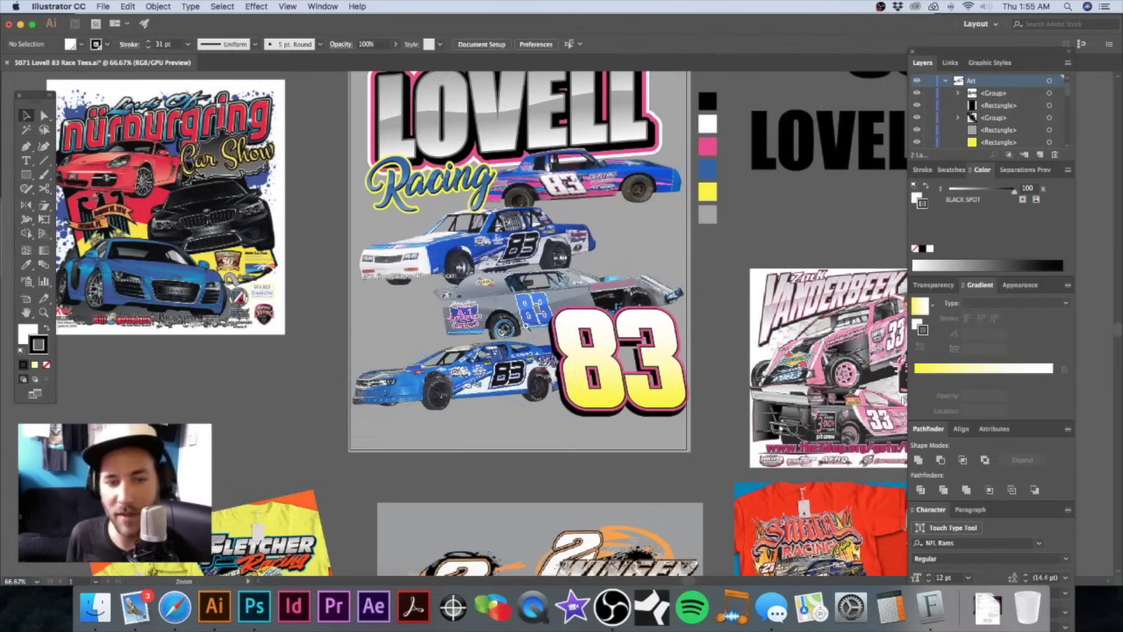
{"action": "scroll", "coordinate": [566, 325], "scroll_direction": "up", "scroll_amount": 5}
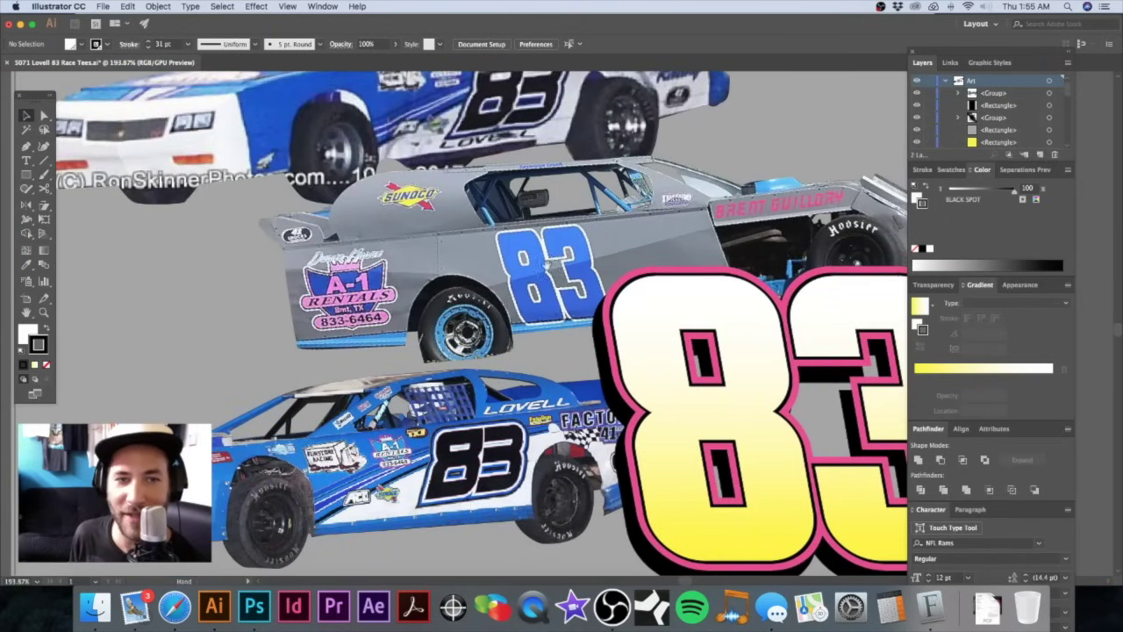
{"action": "scroll", "coordinate": [546, 265], "scroll_direction": "up", "scroll_amount": 3}
{"action": "key", "text": "super+minus"}
{"action": "key", "text": "super+minus"}
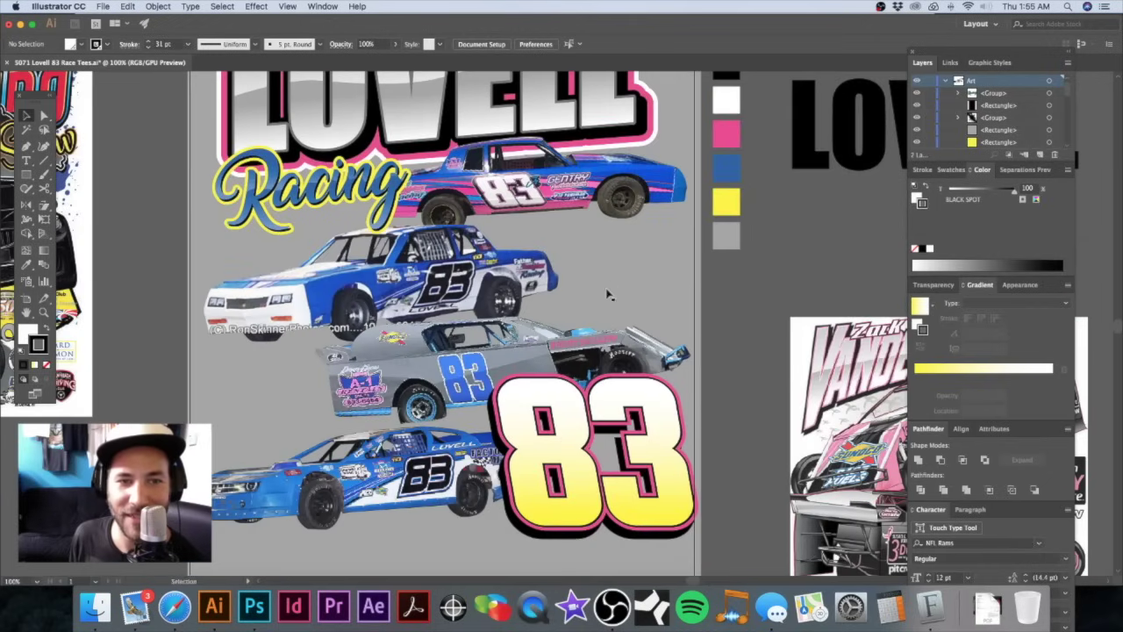
{"action": "left_click_drag", "start_coordinate": [609, 283], "coordinate": [614, 278]}
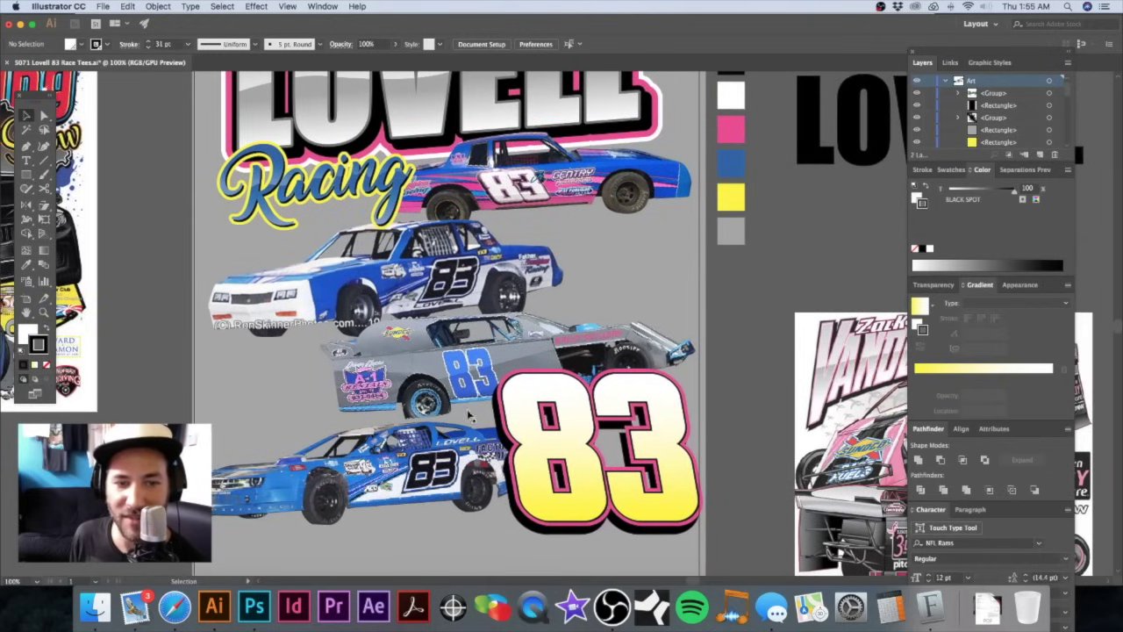
Step: Move the bottom blue car slightly up to tighten the gap beneath the gray car, to a Y position of about 12.19 in
{"action": "scroll", "coordinate": [452, 411], "scroll_direction": "down", "scroll_amount": 5}
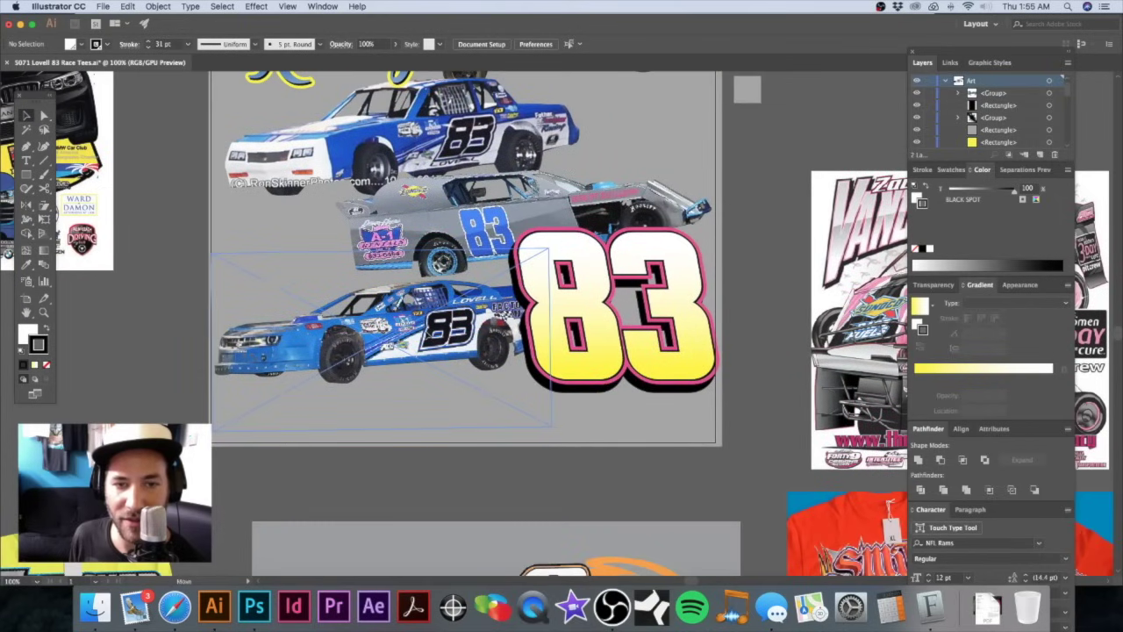
{"action": "left_click", "coordinate": [430, 341]}
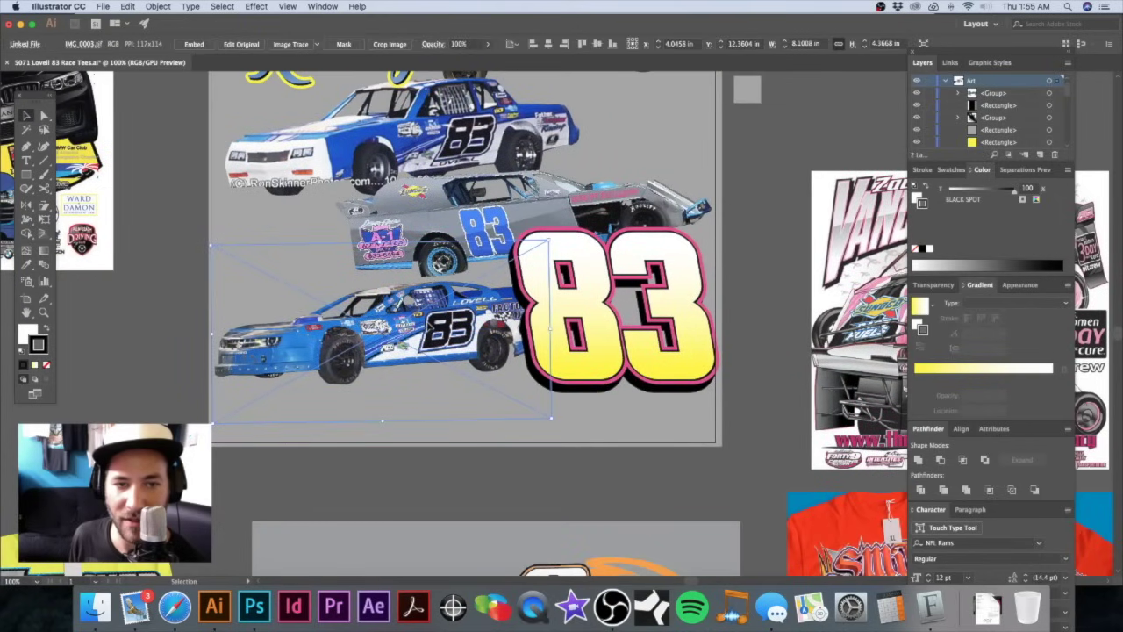
{"action": "left_click_drag", "start_coordinate": [432, 327], "coordinate": [432, 323]}
{"action": "key", "text": "Down"}
{"action": "key", "text": "Down"}
{"action": "key", "text": "Down"}
{"action": "key", "text": "Down"}
{"action": "key", "text": "Down"}
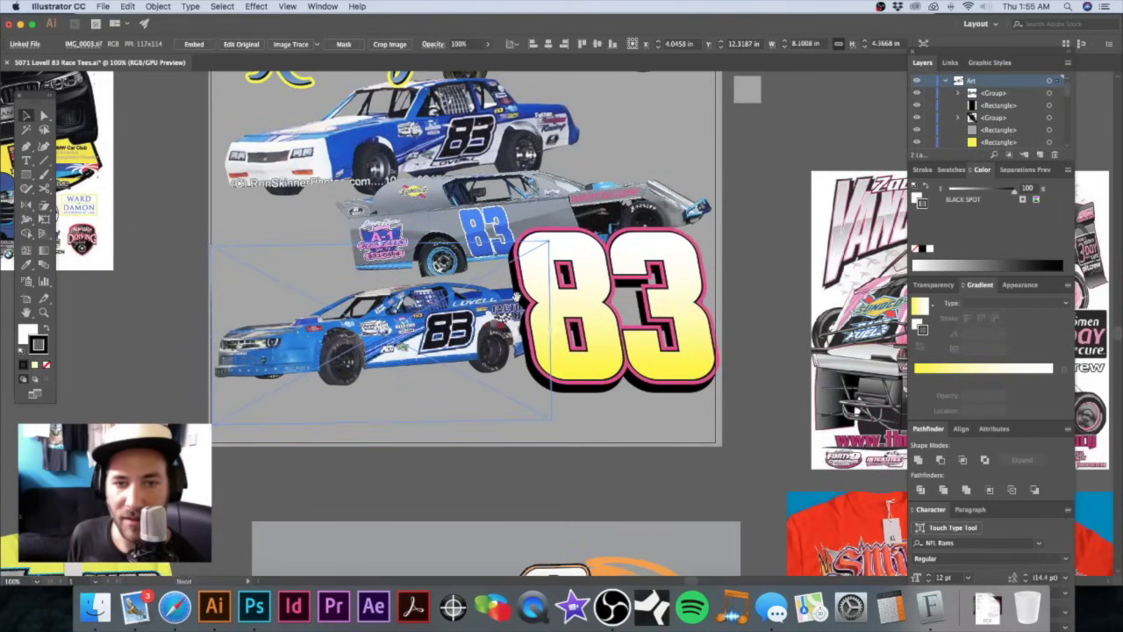
{"action": "key", "text": "super+minus"}
{"action": "left_click_drag", "start_coordinate": [580, 303], "coordinate": [574, 325]}
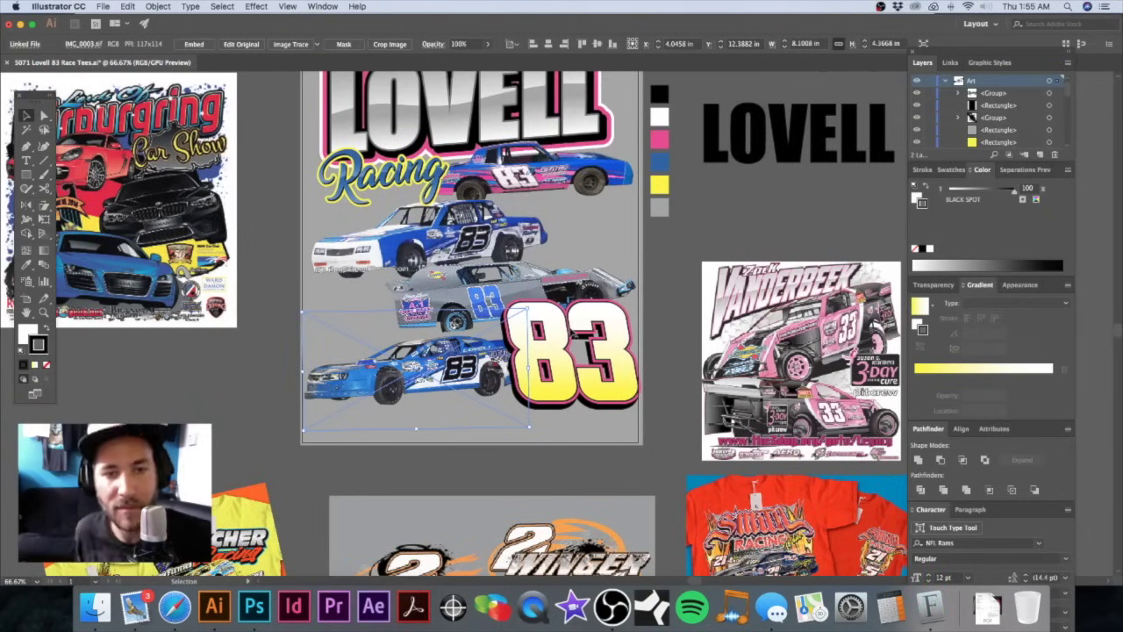
Step: Save the document and accept the font embedding warning
{"action": "key", "text": "a"}
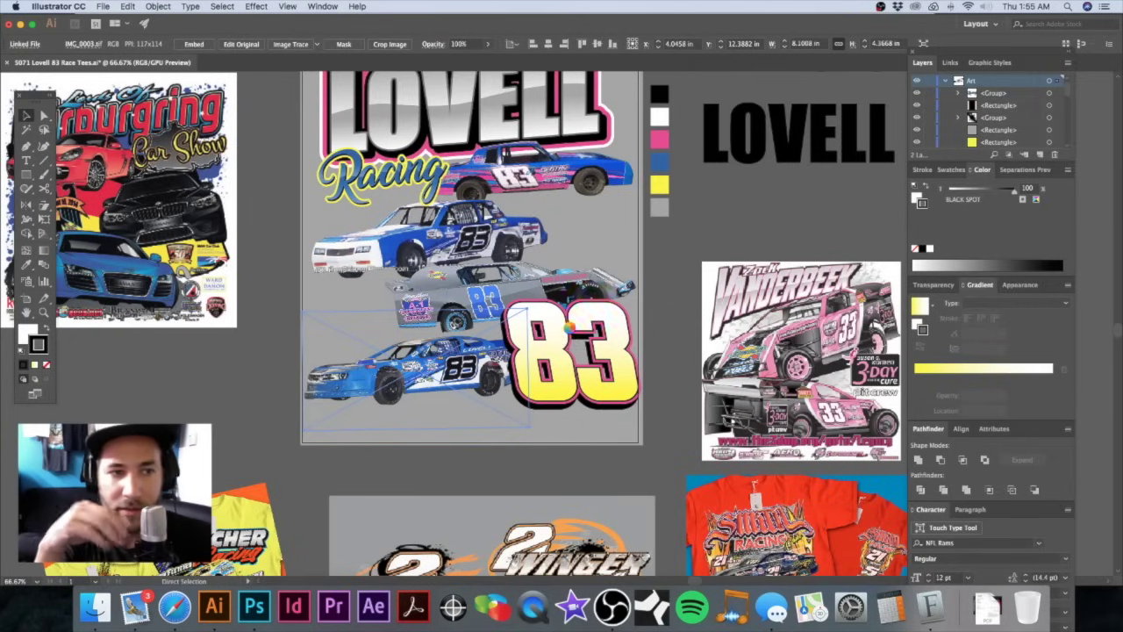
{"action": "key", "text": "super+s"}
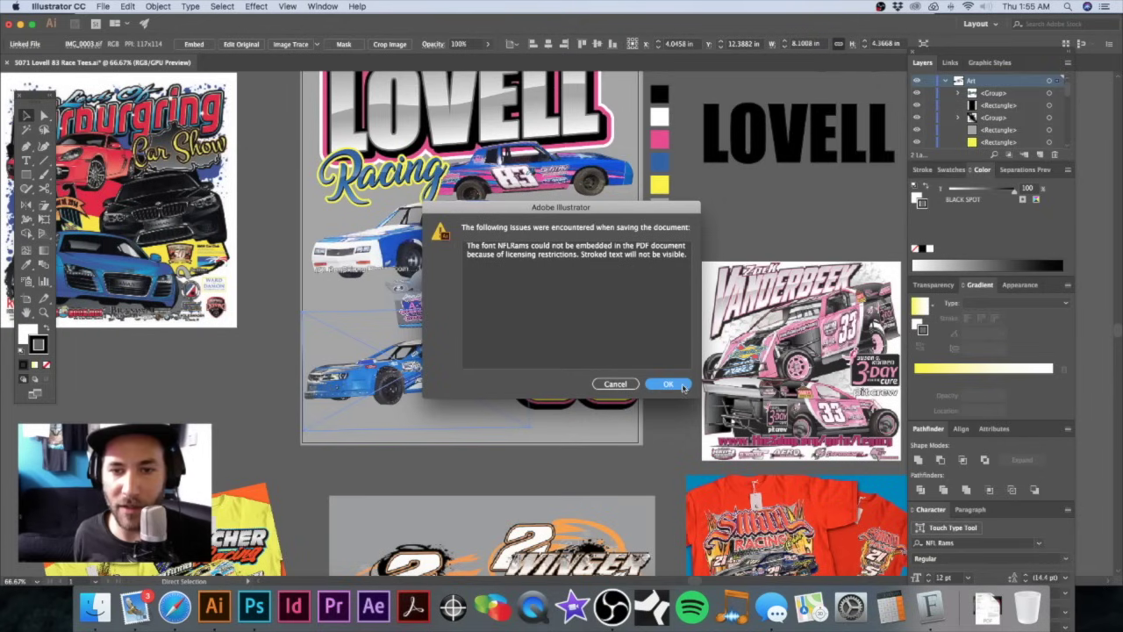
{"action": "left_click", "coordinate": [671, 385]}
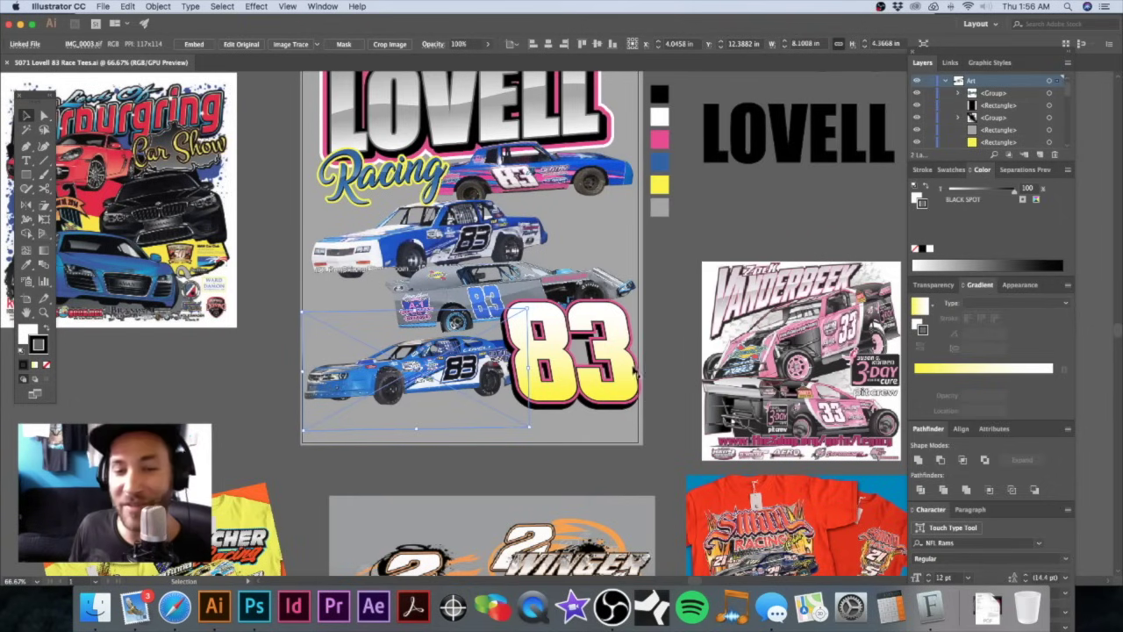
Step: Select the gradient 83 together with its pink outline and black shadow copies
{"action": "scroll", "coordinate": [605, 355], "scroll_direction": "down", "scroll_amount": 2}
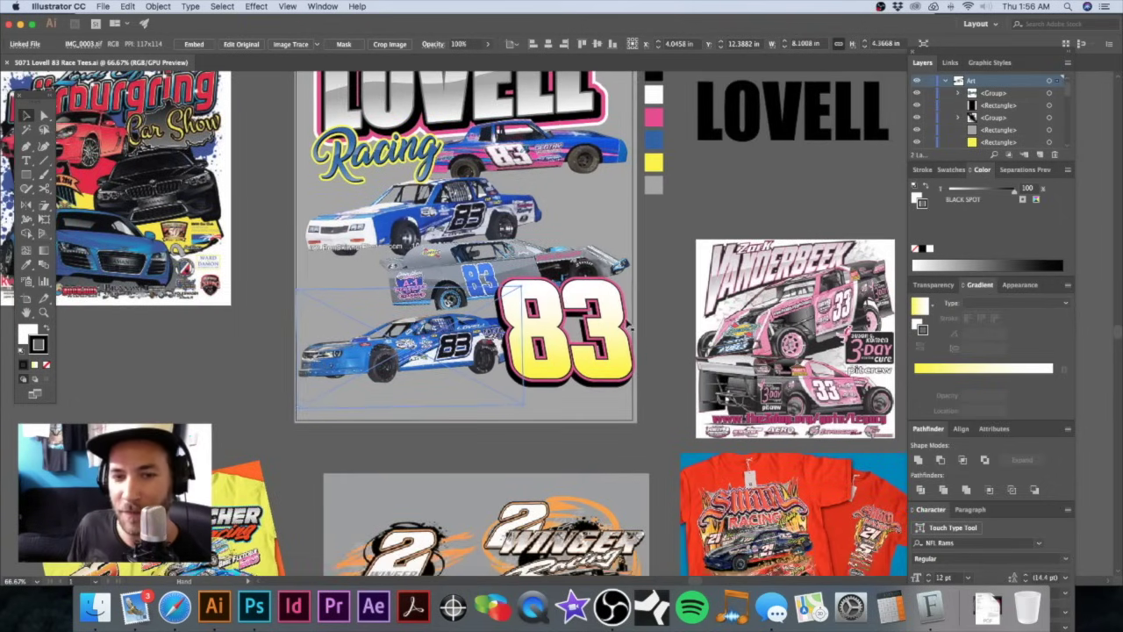
{"action": "key", "text": "super+shift+a"}
{"action": "scroll", "coordinate": [590, 329], "scroll_direction": "up", "scroll_amount": 3}
{"action": "left_click", "coordinate": [647, 386]}
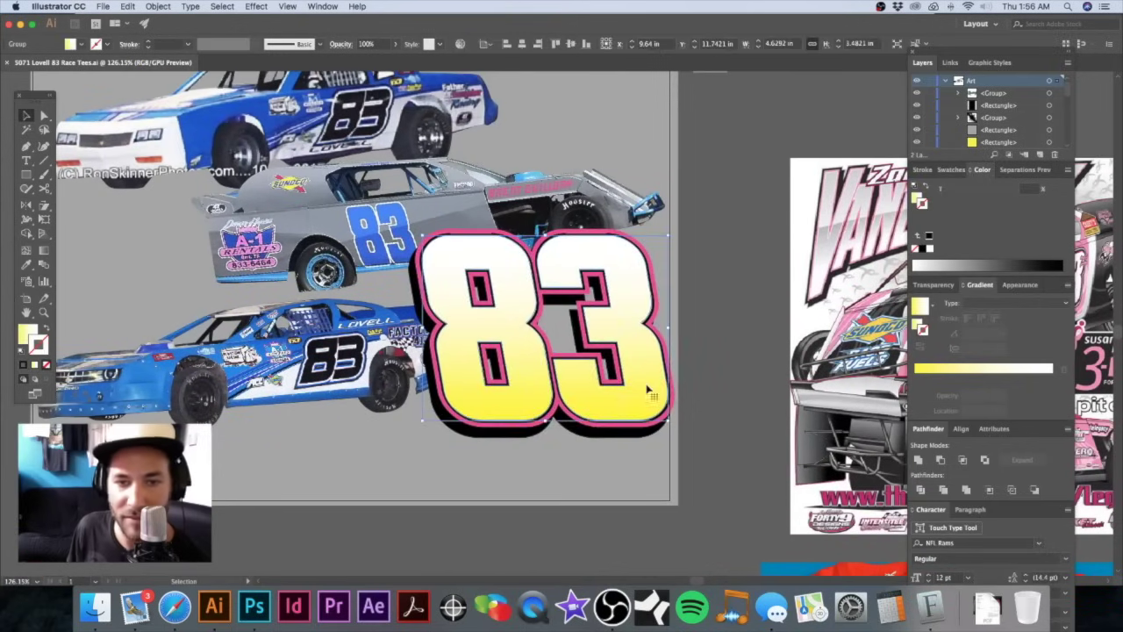
{"action": "left_click", "coordinate": [720, 379]}
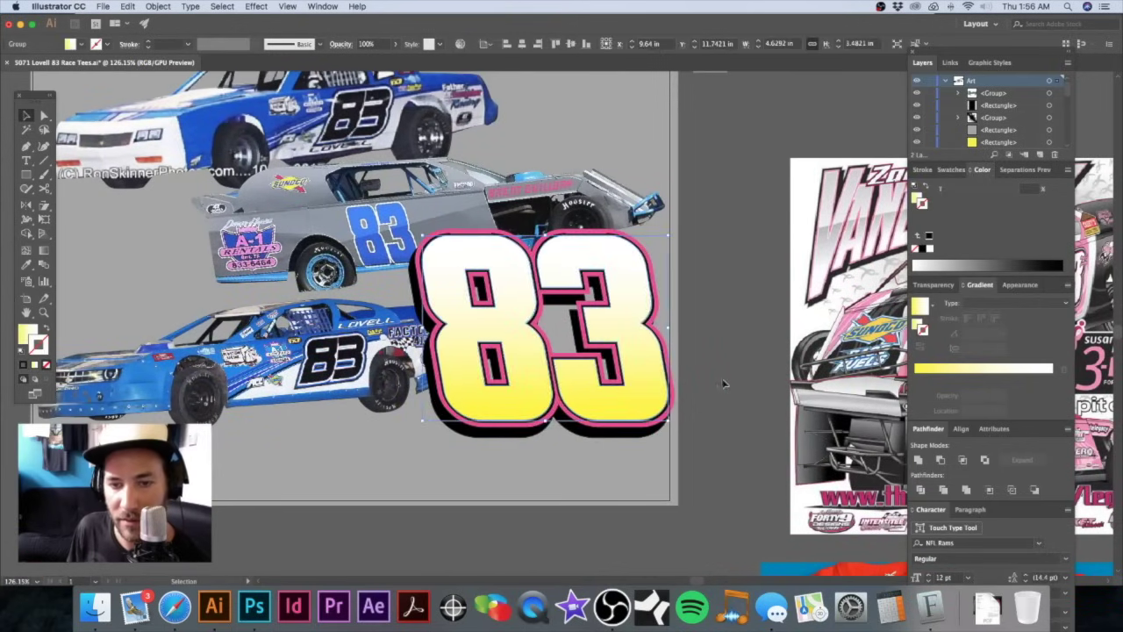
{"action": "left_click", "coordinate": [654, 427]}
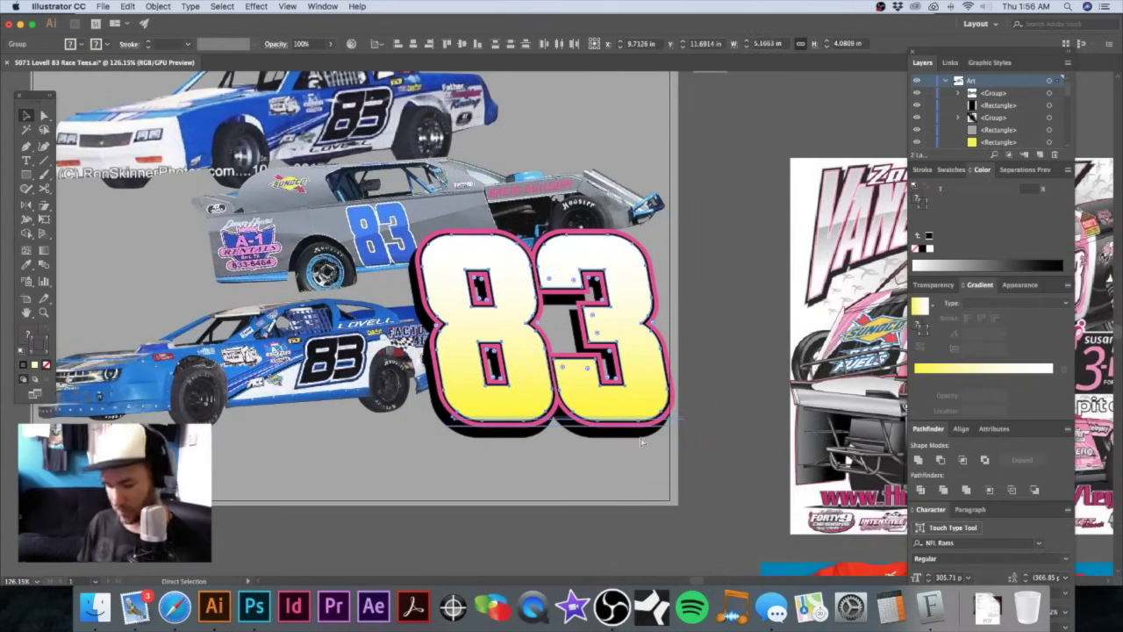
{"action": "left_click_drag", "start_coordinate": [650, 397], "coordinate": [735, 381]}
{"action": "key", "text": "space"}
Step: Scale the bottom blue car down to about 7.44 in wide and move it up with its rear tucked behind the 83
{"action": "left_click", "coordinate": [562, 368]}
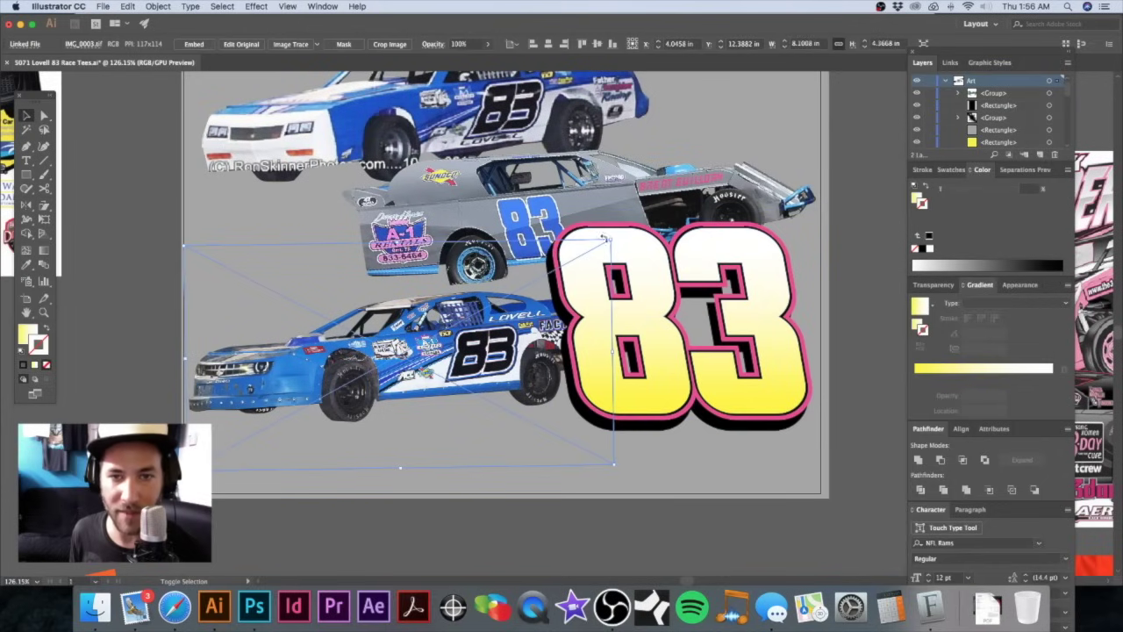
{"action": "left_click_drag", "start_coordinate": [611, 240], "coordinate": [603, 245]}
{"action": "left_click_drag", "start_coordinate": [528, 333], "coordinate": [489, 334]}
{"action": "key", "text": "super+z"}
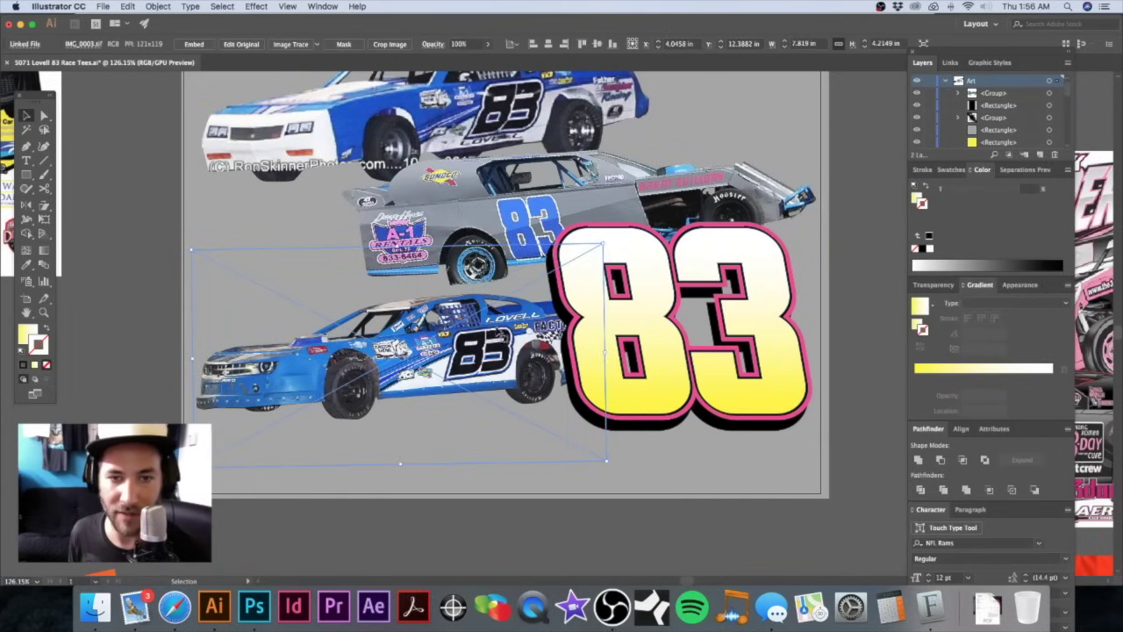
{"action": "left_click_drag", "start_coordinate": [603, 240], "coordinate": [585, 255]}
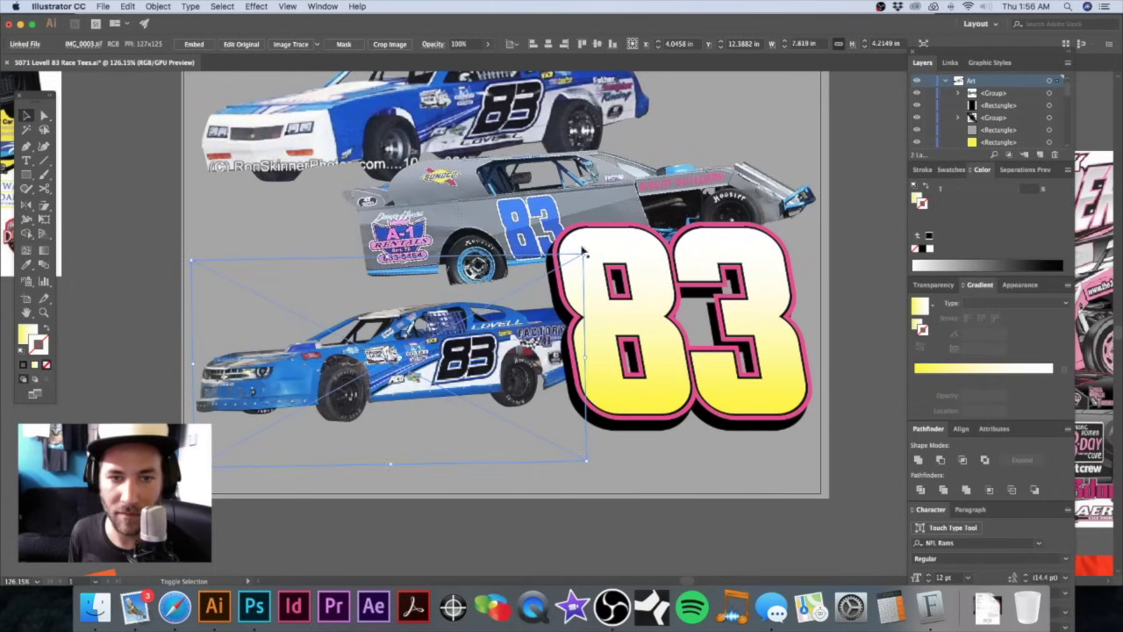
{"action": "left_click_drag", "start_coordinate": [518, 347], "coordinate": [516, 338]}
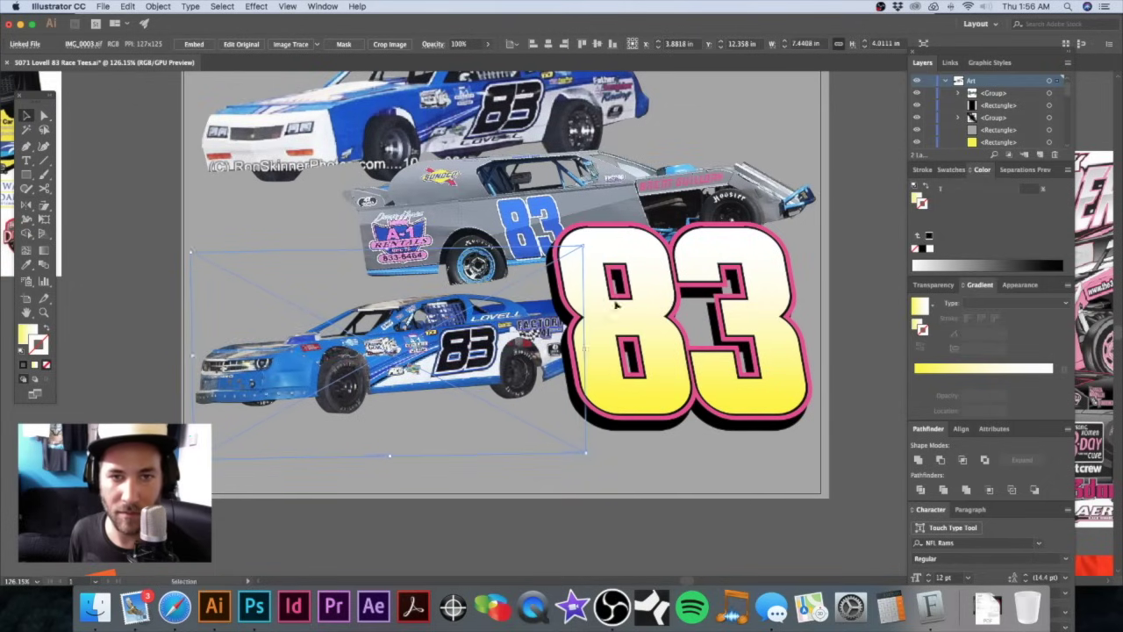
Step: Nudge the gray third car slightly up and left, to an X position of about 7.05 in
{"action": "left_click", "coordinate": [645, 289], "text": "alt+super"}
{"action": "left_click_drag", "start_coordinate": [594, 284], "coordinate": [613, 371]}
{"action": "left_click", "coordinate": [534, 343]}
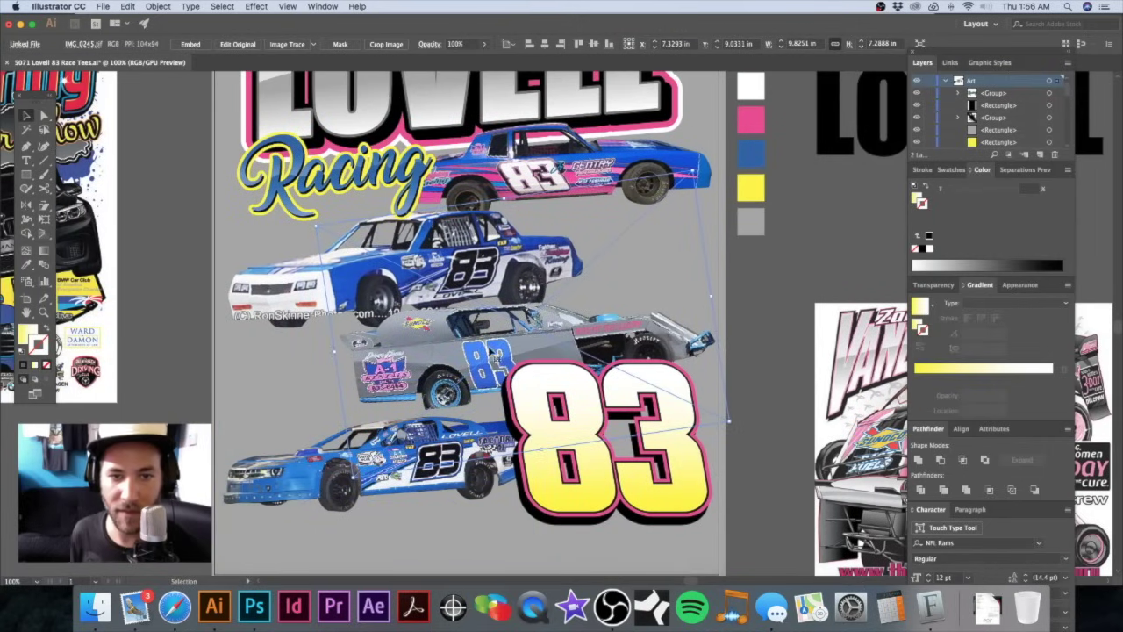
{"action": "key", "text": "Up"}
{"action": "key", "text": "Down"}
{"action": "key", "text": "Up"}
{"action": "key", "text": "shift+Left"}
{"action": "key", "text": "shift+Left"}
{"action": "key", "text": "shift+Left"}
{"action": "key", "text": "shift+Left"}
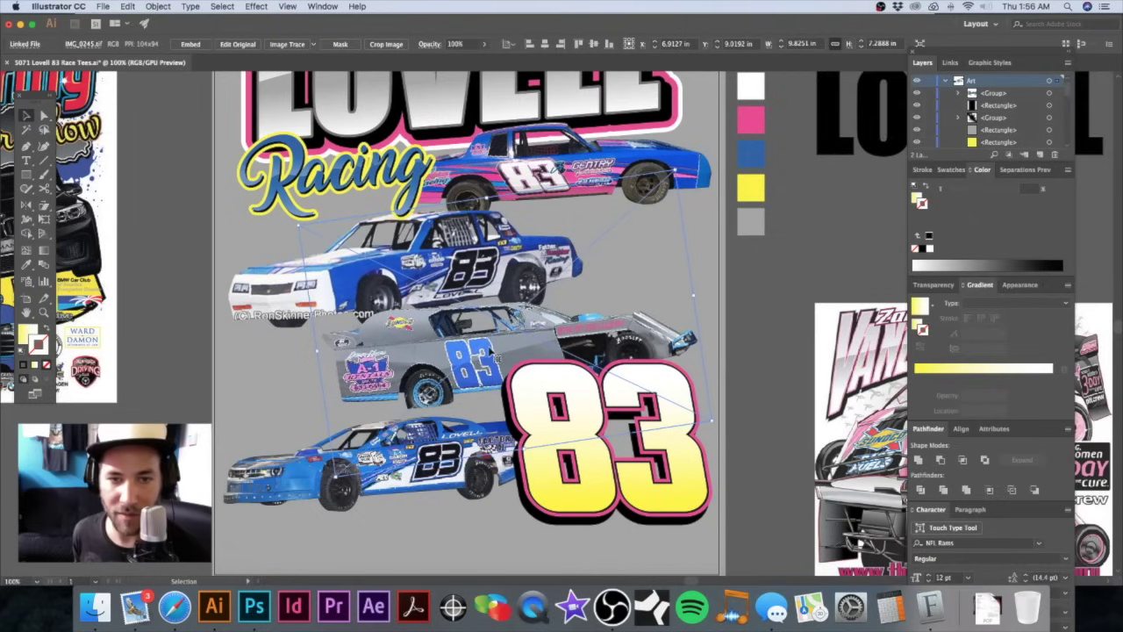
{"action": "key", "text": "shift+Right"}
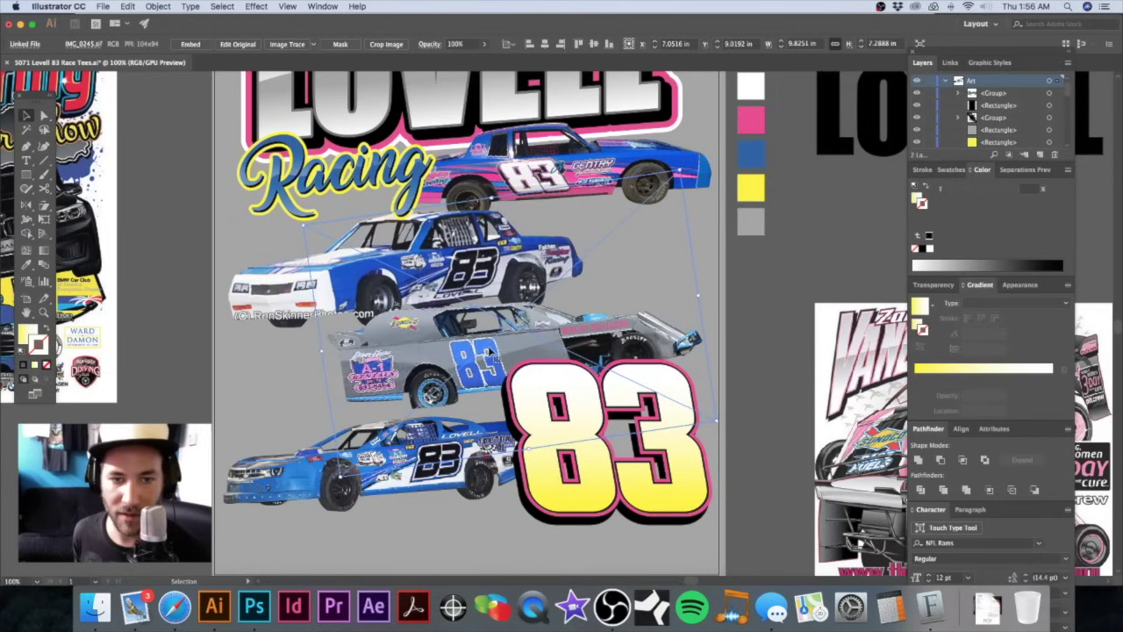
{"action": "left_click", "coordinate": [733, 268]}
{"action": "left_click", "coordinate": [742, 282]}
Step: Save the T-shirt document and accept the font embedding warning
{"action": "key", "text": "super+minus"}
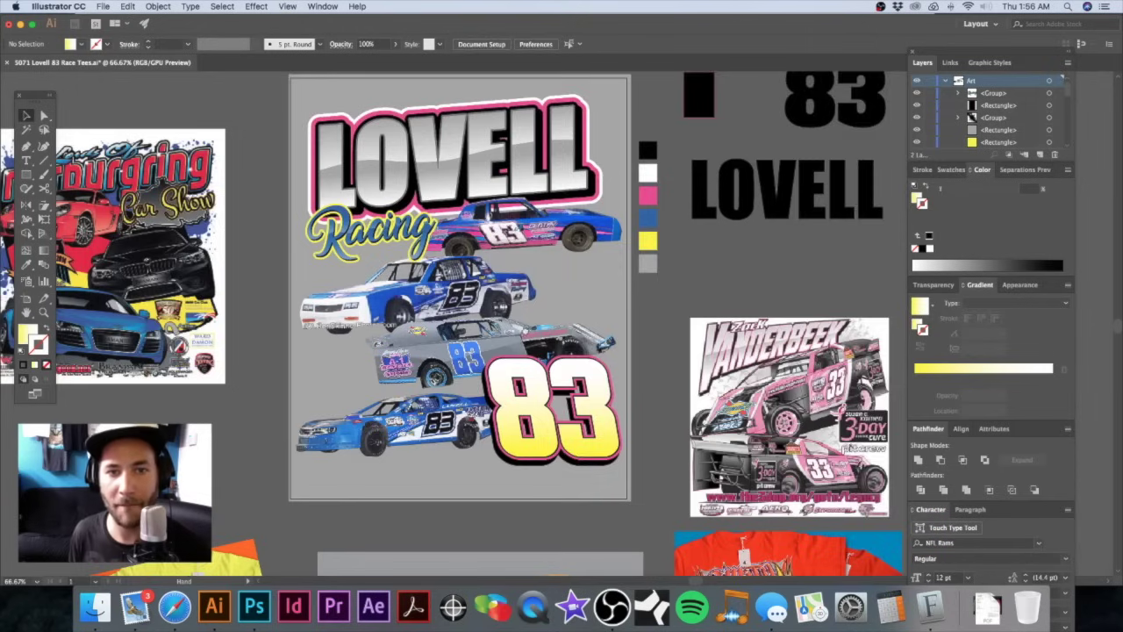
{"action": "scroll", "coordinate": [743, 282], "scroll_direction": "left", "scroll_amount": 2}
{"action": "key", "text": "a"}
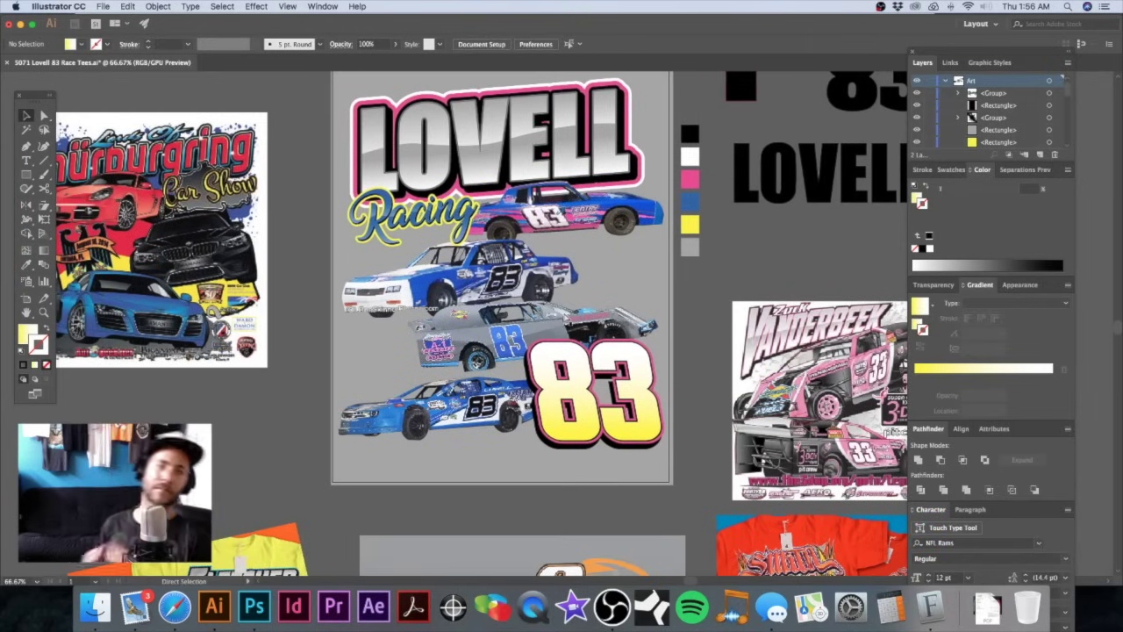
{"action": "key", "text": "super+s"}
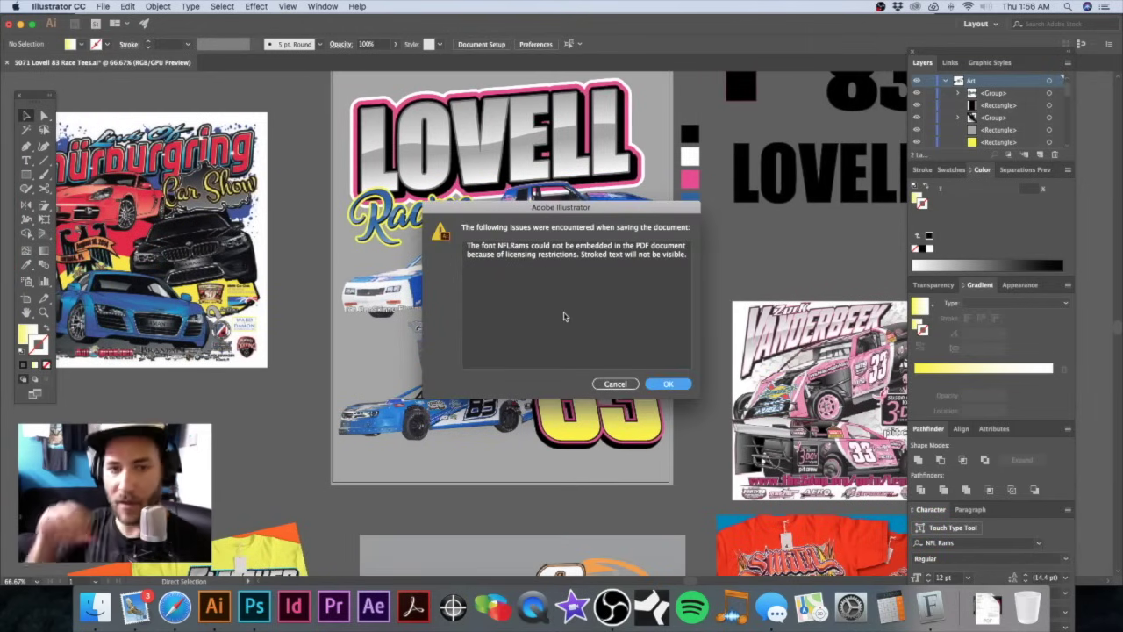
{"action": "key", "text": "Return"}
{"action": "key", "text": "v"}
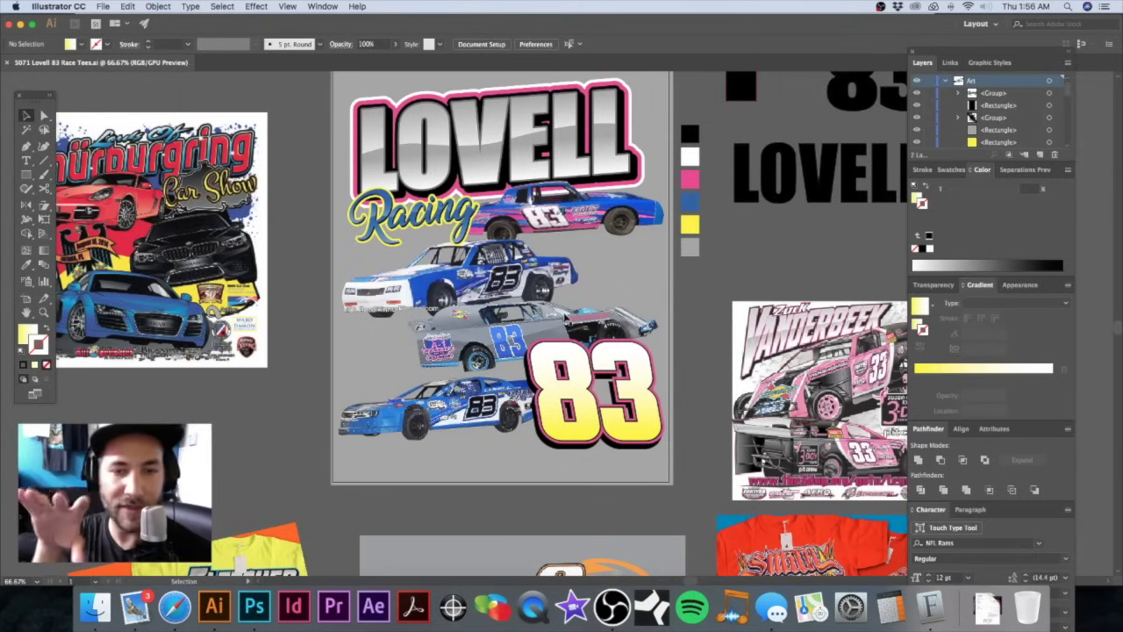
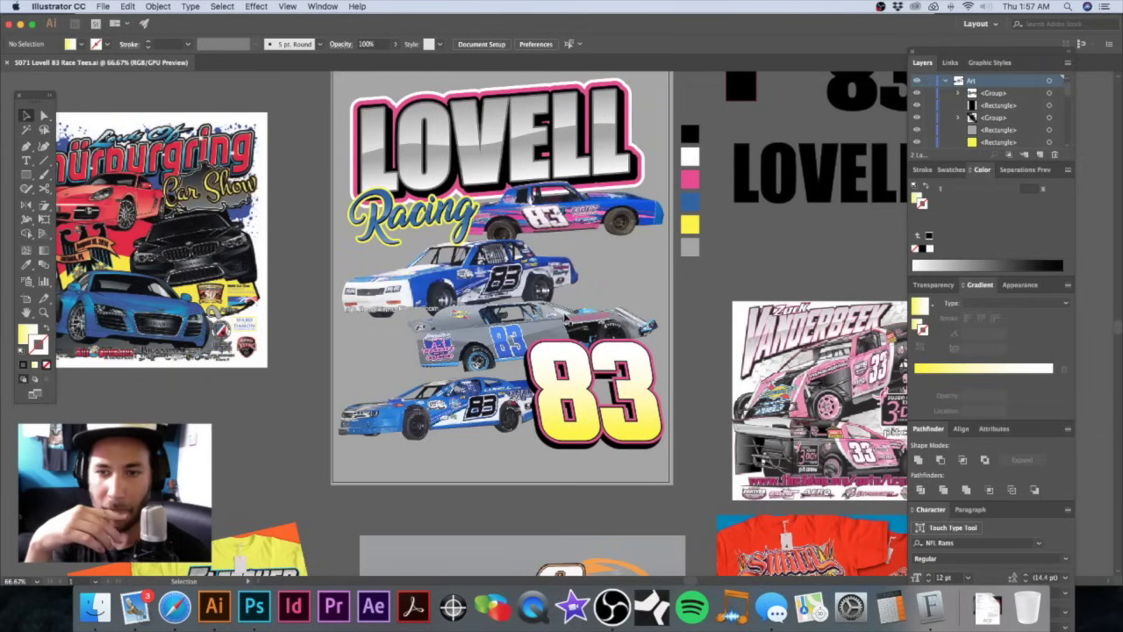
Step: Examine the overall composition of the lettering, four cars and 83 on the artboard, close up and from a distance
{"action": "scroll", "coordinate": [527, 297], "scroll_direction": "right", "scroll_amount": 1}
{"action": "scroll", "coordinate": [485, 256], "scroll_direction": "right", "scroll_amount": 3}
{"action": "left_click", "coordinate": [485, 256]}
{"action": "left_click", "coordinate": [697, 284]}
{"action": "left_click_drag", "start_coordinate": [471, 266], "coordinate": [523, 331]}
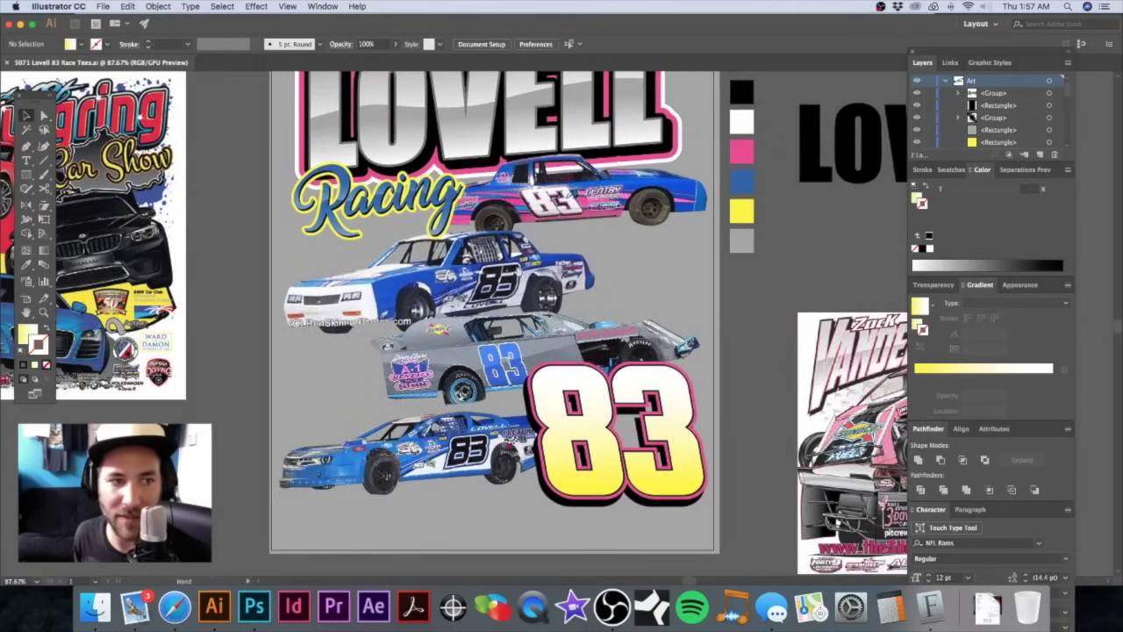
{"action": "left_click_drag", "start_coordinate": [517, 273], "coordinate": [518, 362]}
{"action": "left_click_drag", "start_coordinate": [529, 301], "coordinate": [655, 272]}
{"action": "key", "text": "super+1"}
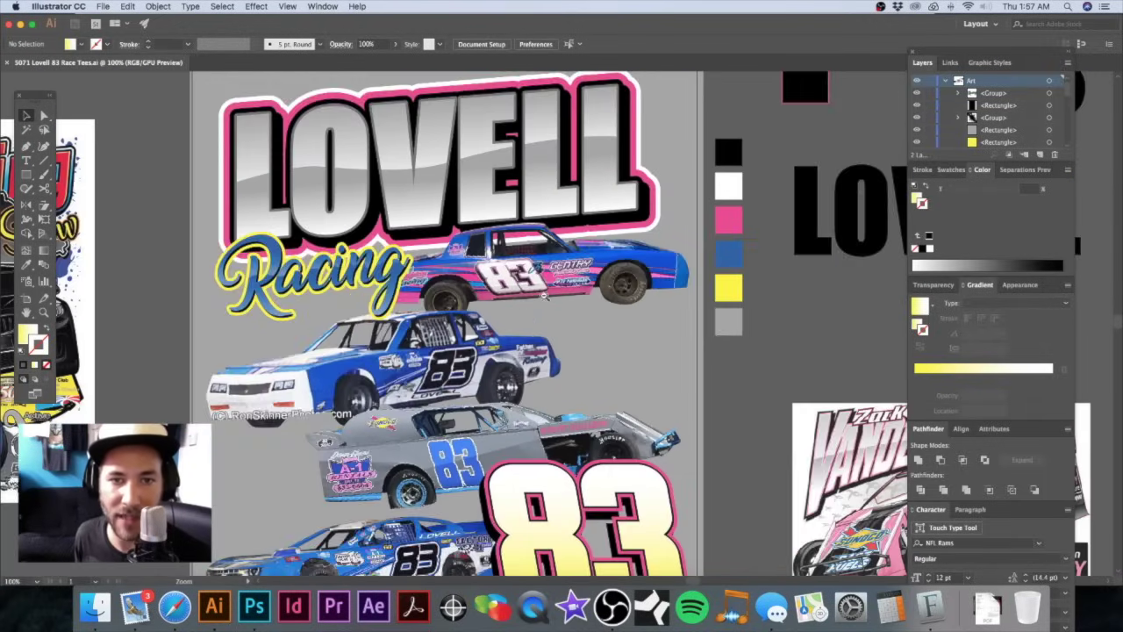
{"action": "left_click_drag", "start_coordinate": [540, 303], "coordinate": [618, 197]}
{"action": "key", "text": "super+minus"}
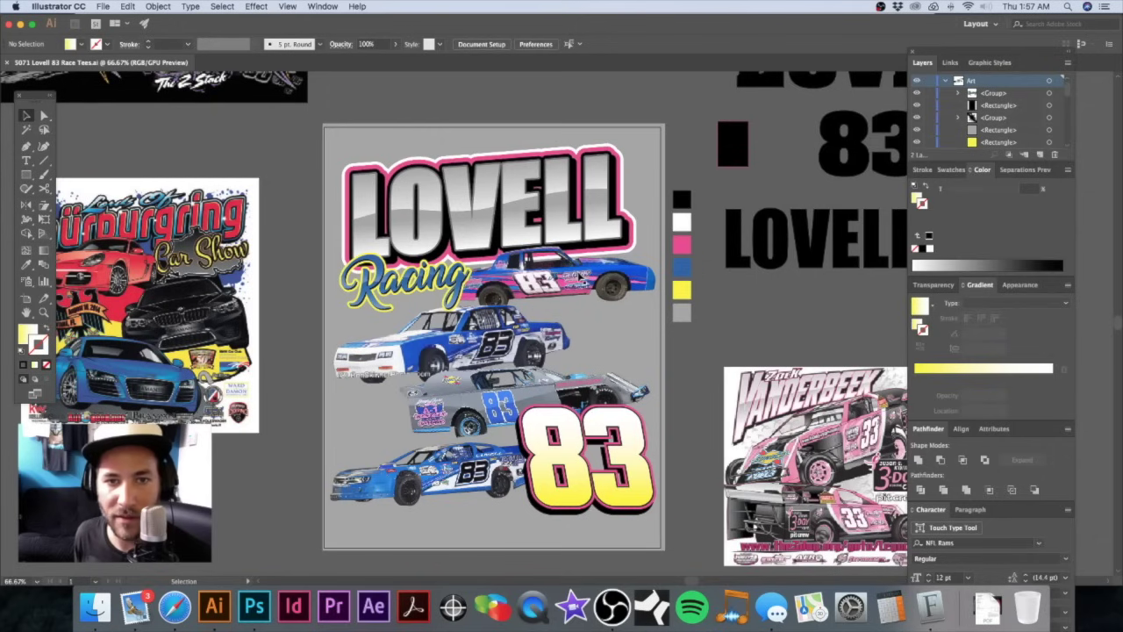
{"action": "scroll", "coordinate": [566, 268], "scroll_direction": "down", "scroll_amount": 5}
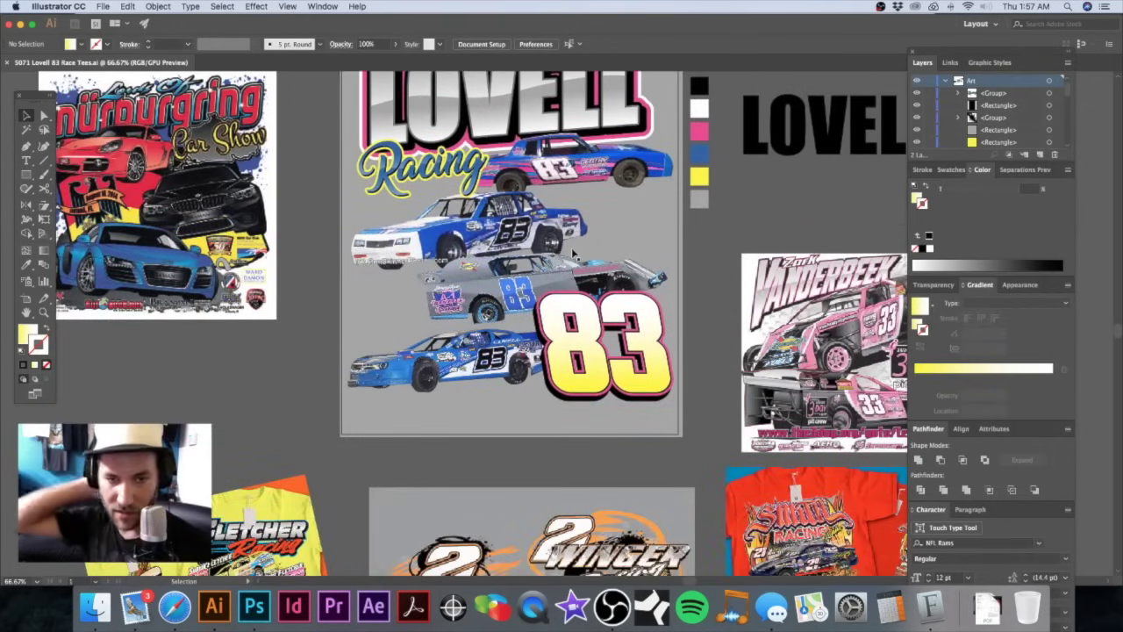
{"action": "key", "text": "space"}
{"action": "left_click_drag", "start_coordinate": [589, 204], "coordinate": [577, 288]}
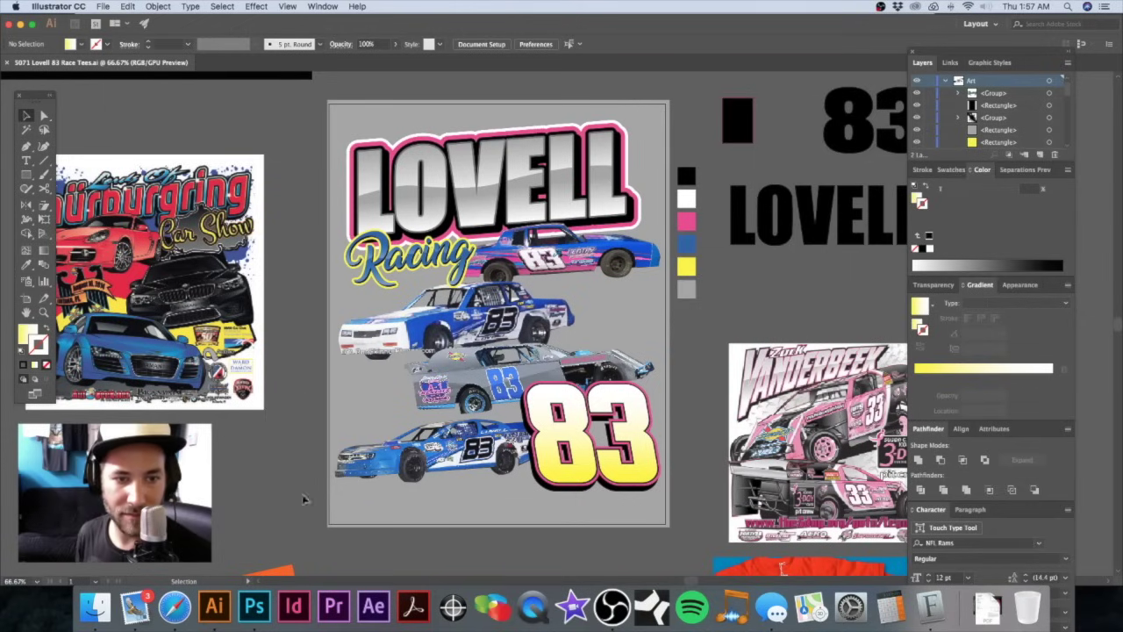
{"action": "key", "text": "super+space"}
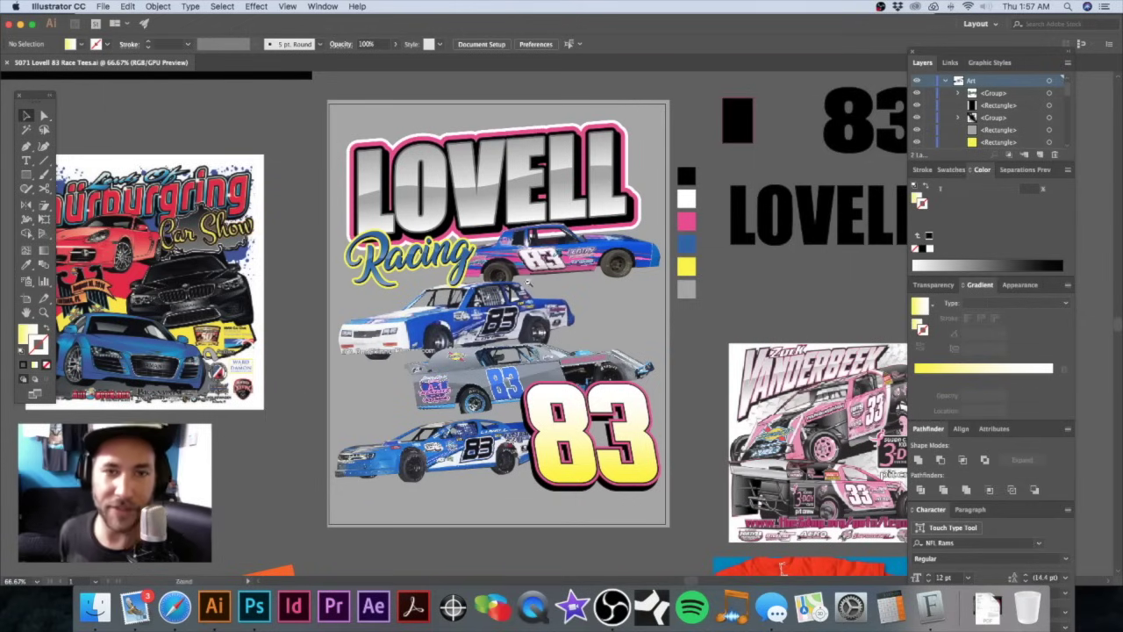
{"action": "left_click", "coordinate": [528, 283], "text": "alt+super"}
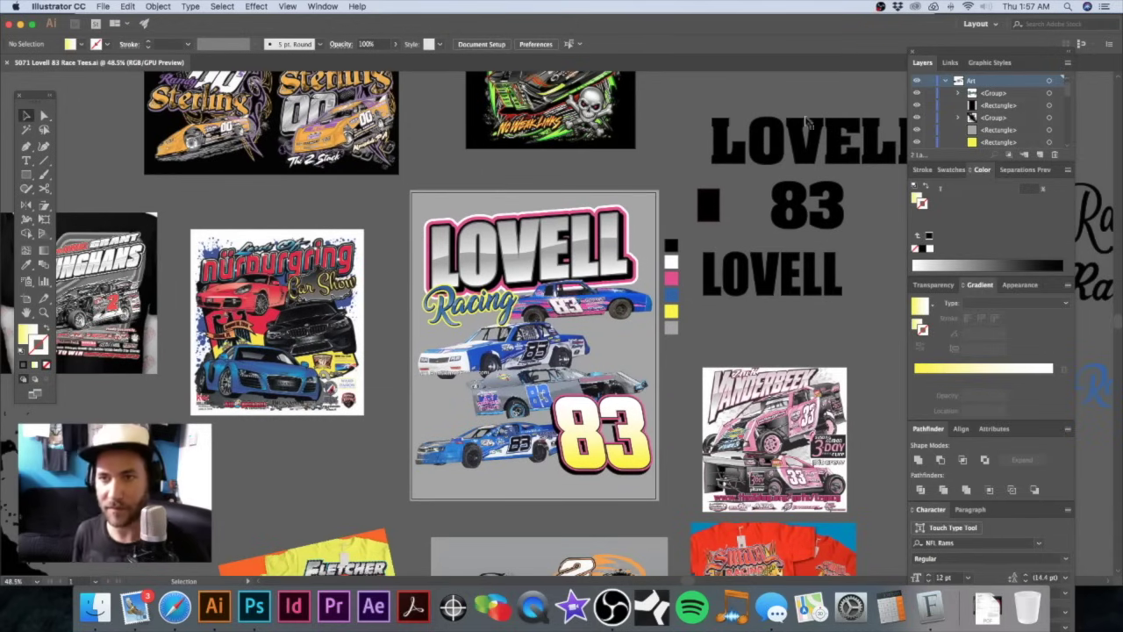
Step: Add a new layer named "The F'ing Background" and place it between the Art and Background layers
{"action": "left_click", "coordinate": [947, 80]}
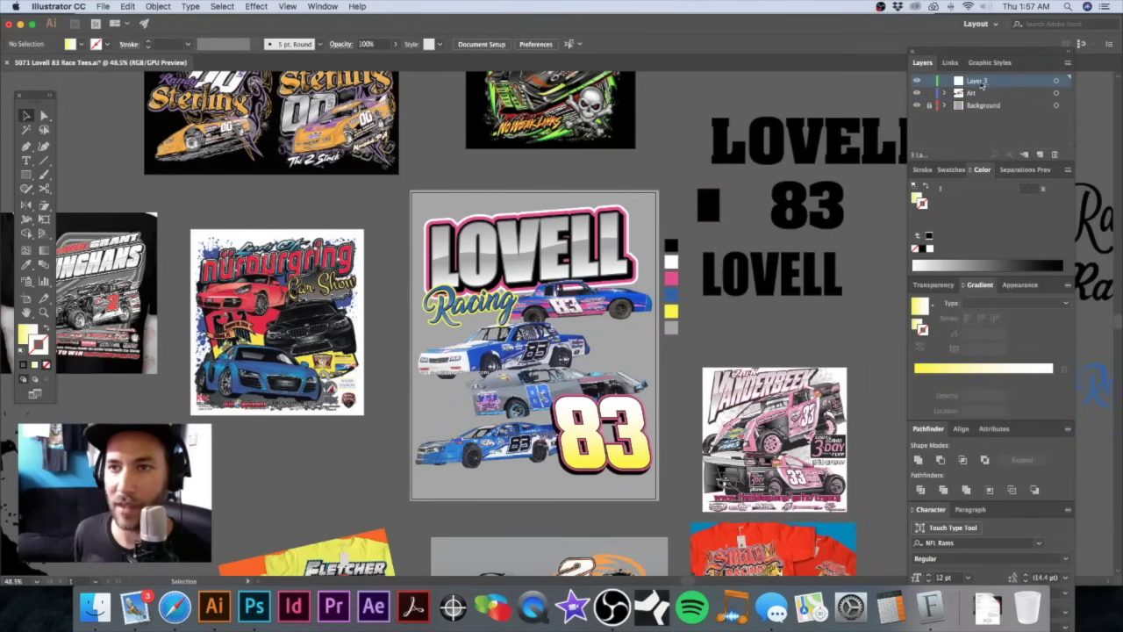
{"action": "double_click", "coordinate": [978, 81]}
{"action": "type", "text": "The Fu"}
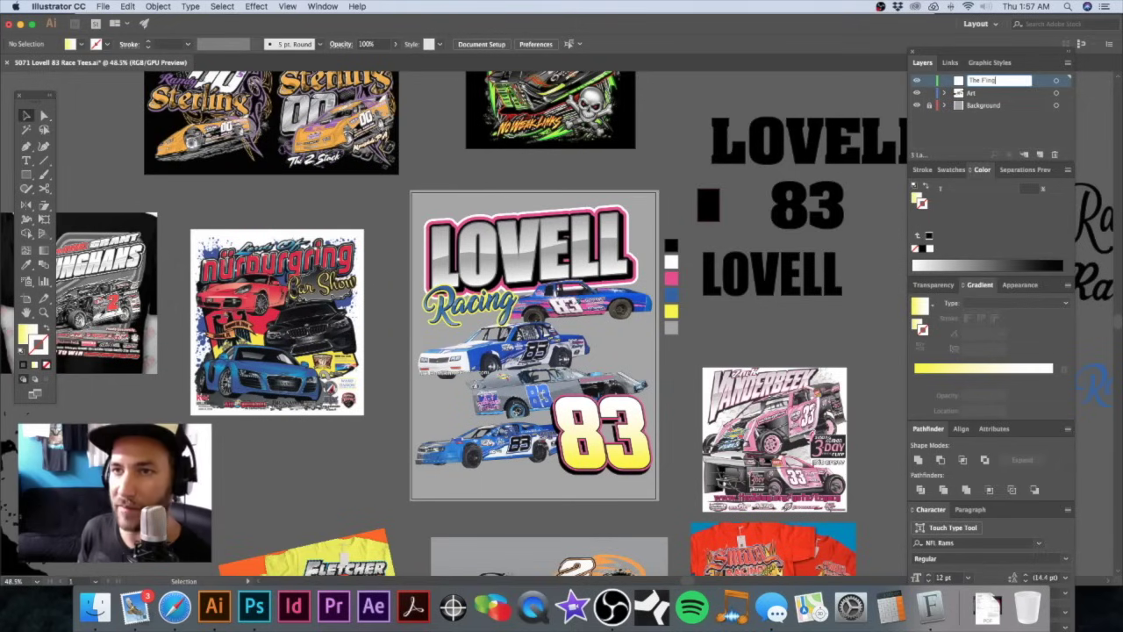
{"action": "type", "text": "ing Background"}
{"action": "key", "text": "Return"}
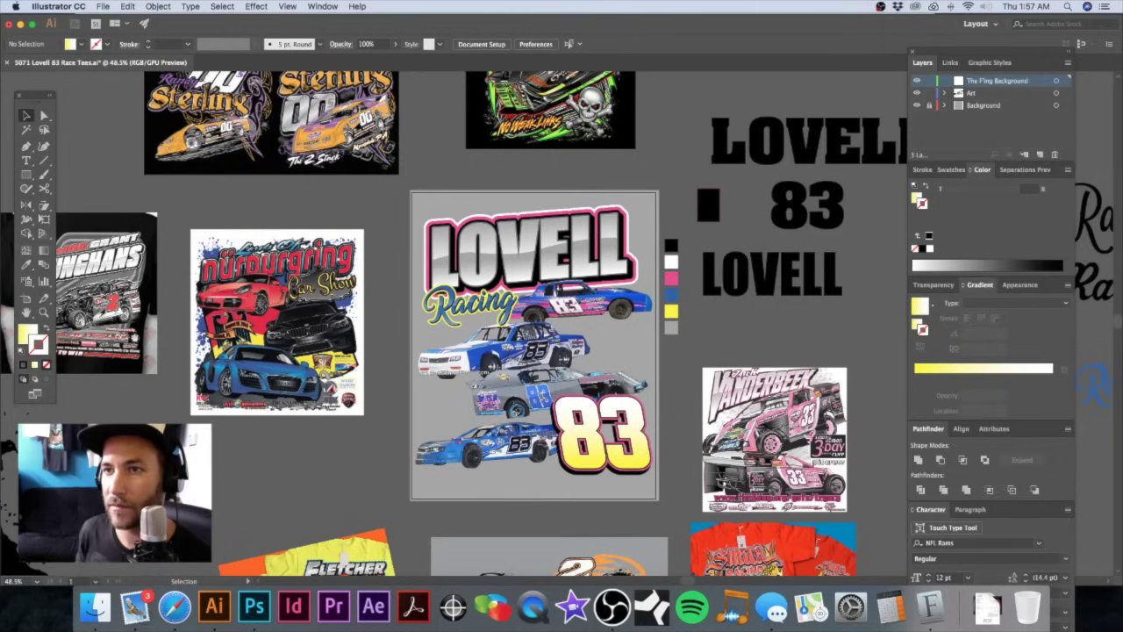
{"action": "left_click_drag", "start_coordinate": [1006, 78], "coordinate": [1001, 99]}
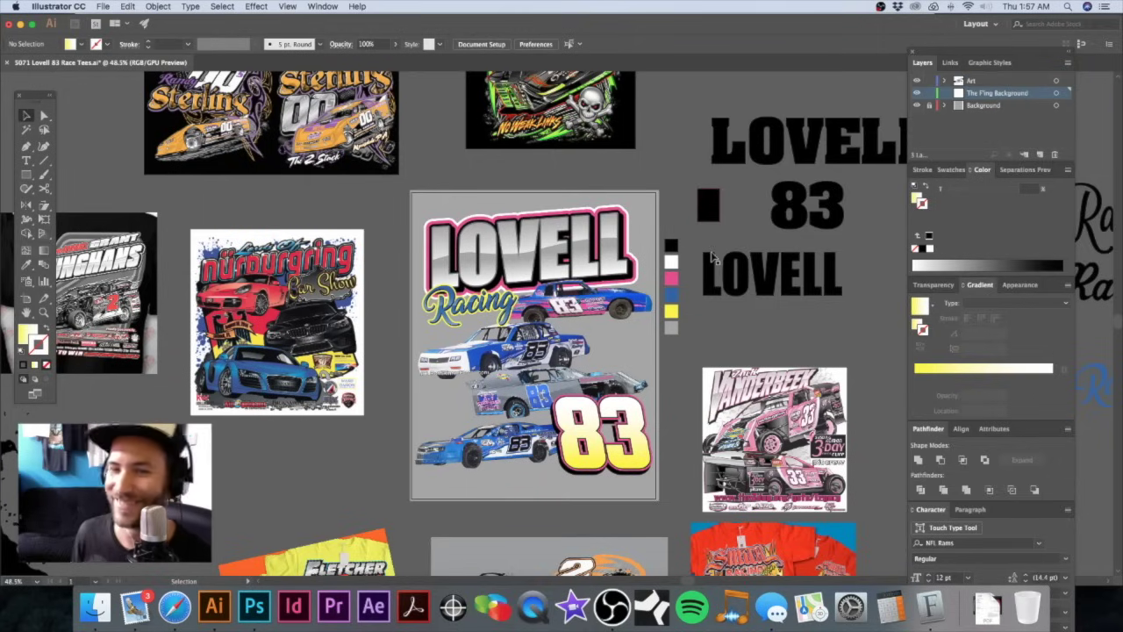
Step: Find the black ink splatter graphic on the canvas far outside the artboard and examine its shape up close
{"action": "key", "text": "super+minus"}
{"action": "left_click", "coordinate": [592, 332], "text": "super"}
{"action": "left_click_drag", "start_coordinate": [386, 335], "coordinate": [451, 316]}
{"action": "left_click", "coordinate": [449, 317], "text": "alt+super"}
{"action": "left_click", "coordinate": [430, 325], "text": "alt+super"}
{"action": "left_click_drag", "start_coordinate": [358, 345], "coordinate": [355, 258]}
{"action": "left_click", "coordinate": [410, 141]}
{"action": "left_click", "coordinate": [387, 114]}
{"action": "key", "text": "space"}
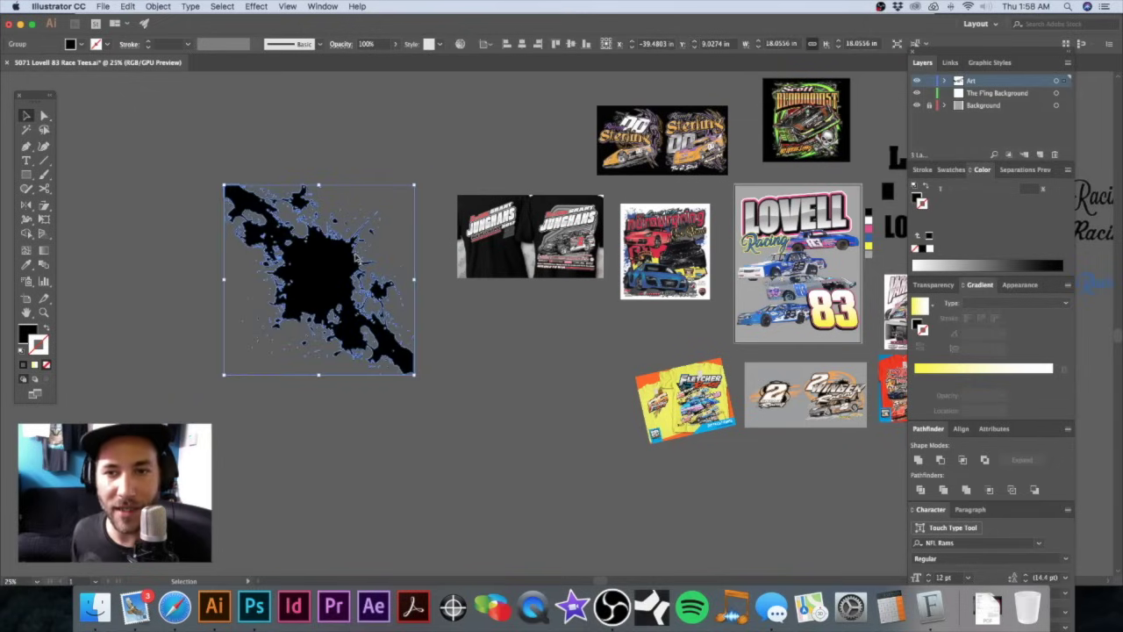
{"action": "left_click", "coordinate": [367, 160]}
{"action": "scroll", "coordinate": [355, 210], "scroll_direction": "down", "scroll_amount": 1}
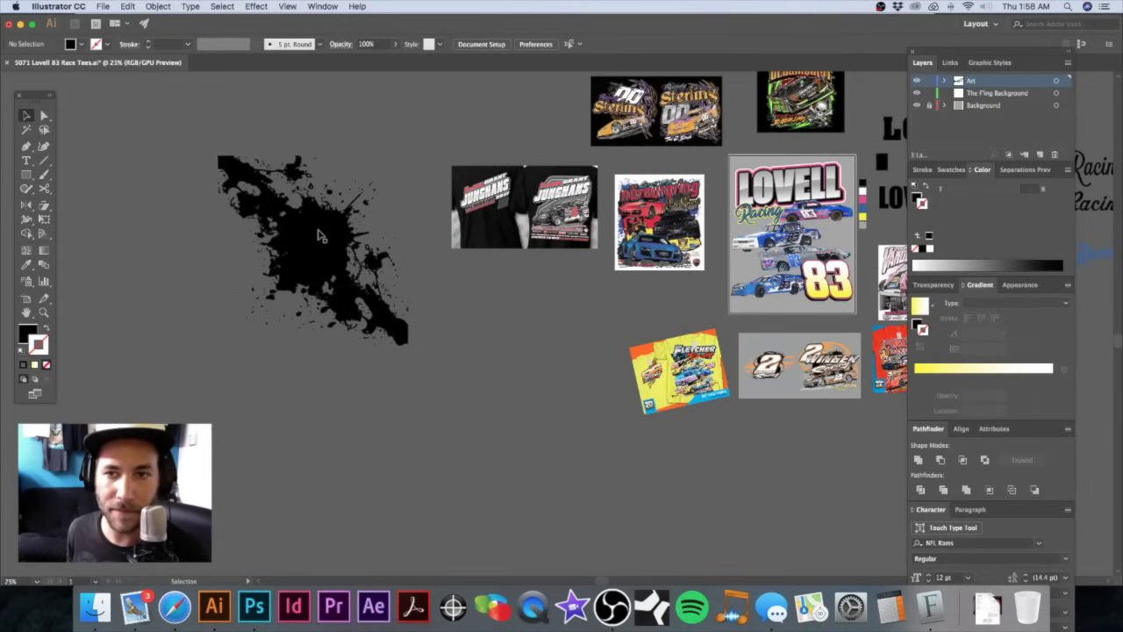
{"action": "left_click_drag", "start_coordinate": [314, 208], "coordinate": [375, 251]}
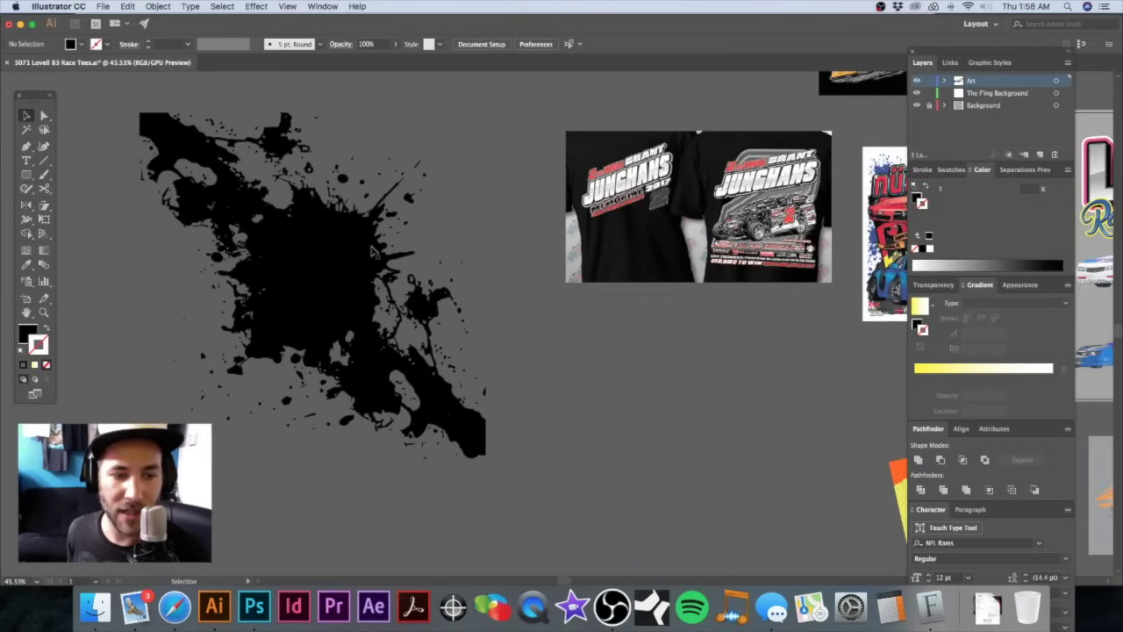
Step: Switch to Safari and look through the Google image results for "splatter background"
{"action": "left_click", "coordinate": [178, 613]}
{"action": "scroll", "coordinate": [562, 296], "scroll_direction": "up", "scroll_amount": 3}
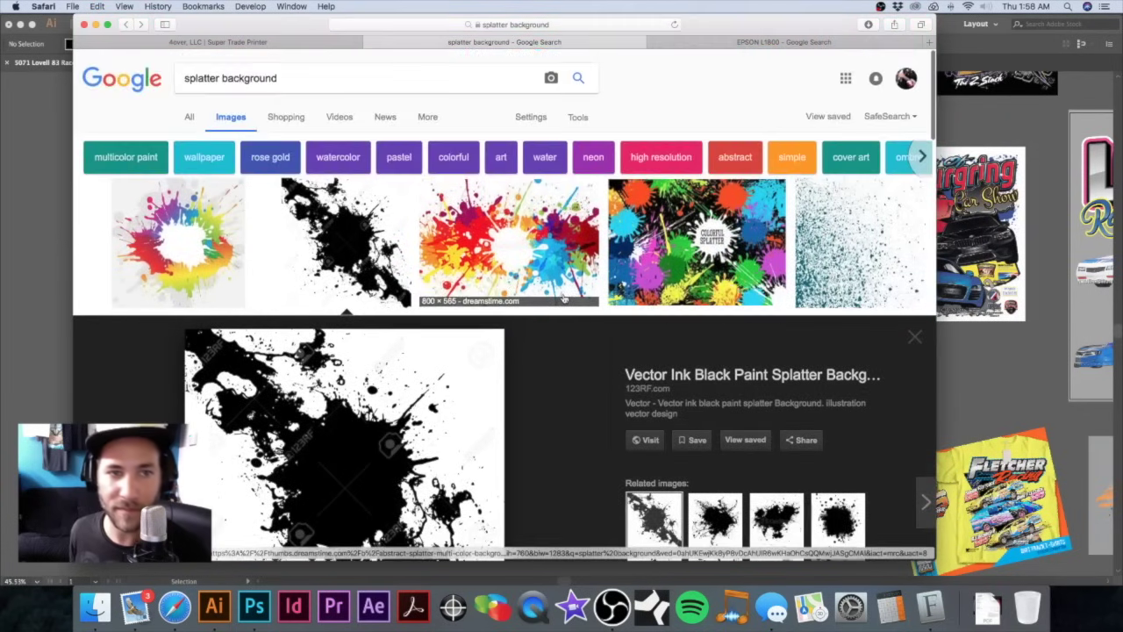
{"action": "scroll", "coordinate": [564, 300], "scroll_direction": "down", "scroll_amount": 10}
{"action": "scroll", "coordinate": [564, 300], "scroll_direction": "up", "scroll_amount": 3}
{"action": "scroll", "coordinate": [565, 299], "scroll_direction": "down", "scroll_amount": 2}
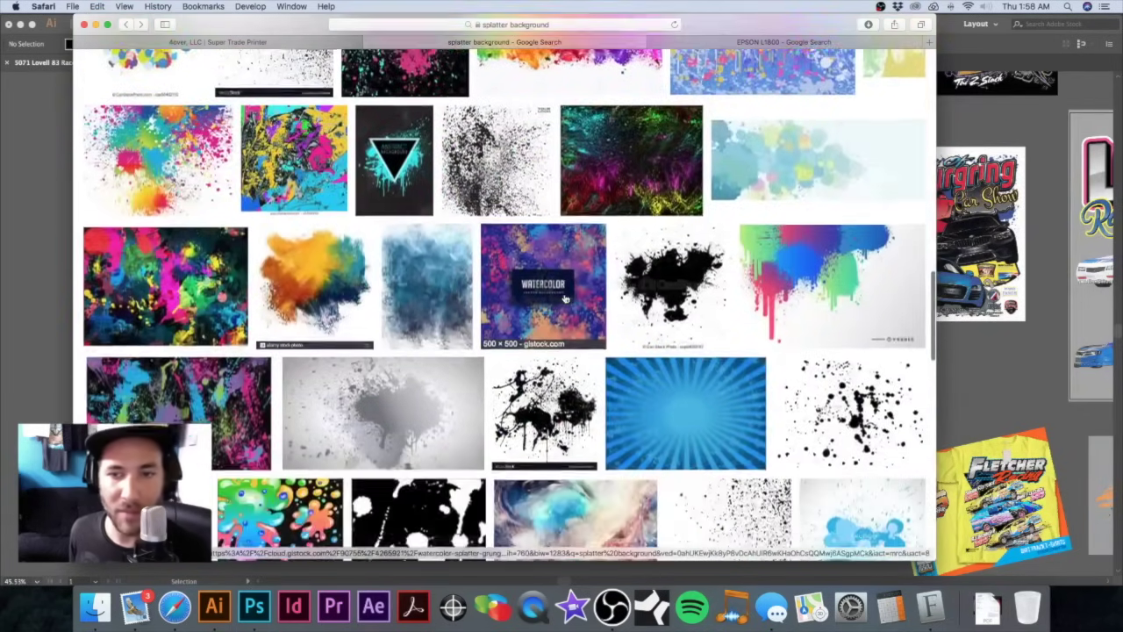
{"action": "scroll", "coordinate": [564, 300], "scroll_direction": "down", "scroll_amount": 10}
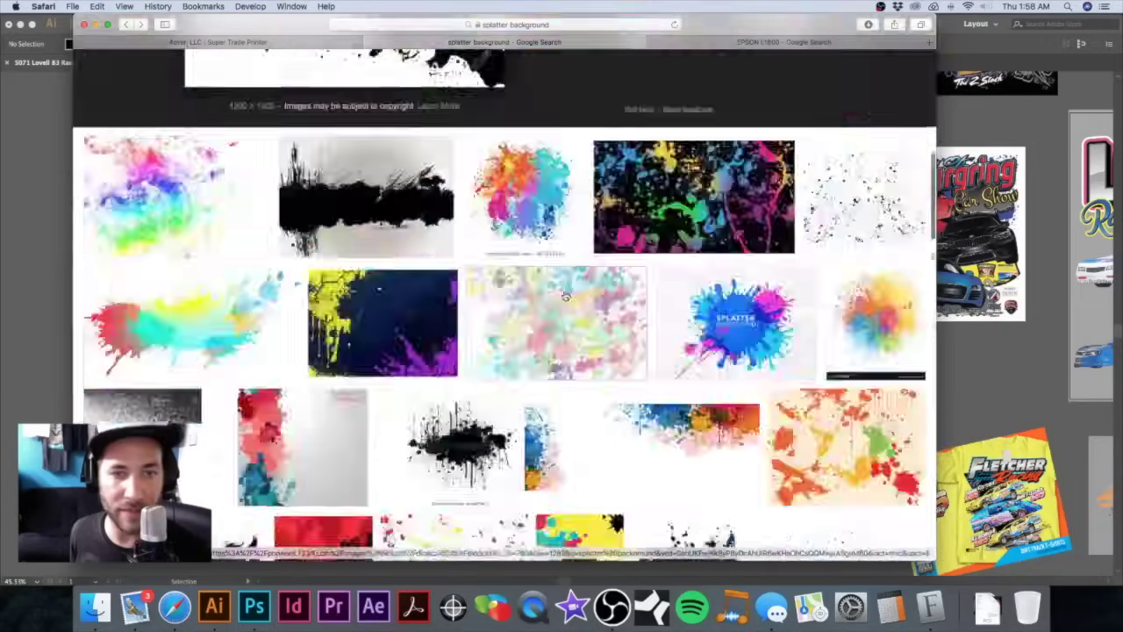
{"action": "scroll", "coordinate": [566, 296], "scroll_direction": "up", "scroll_amount": 15}
Step: Limit the splatter image results to large size and preview the red and black cityscape ink splatter frame
{"action": "left_click", "coordinate": [577, 116]}
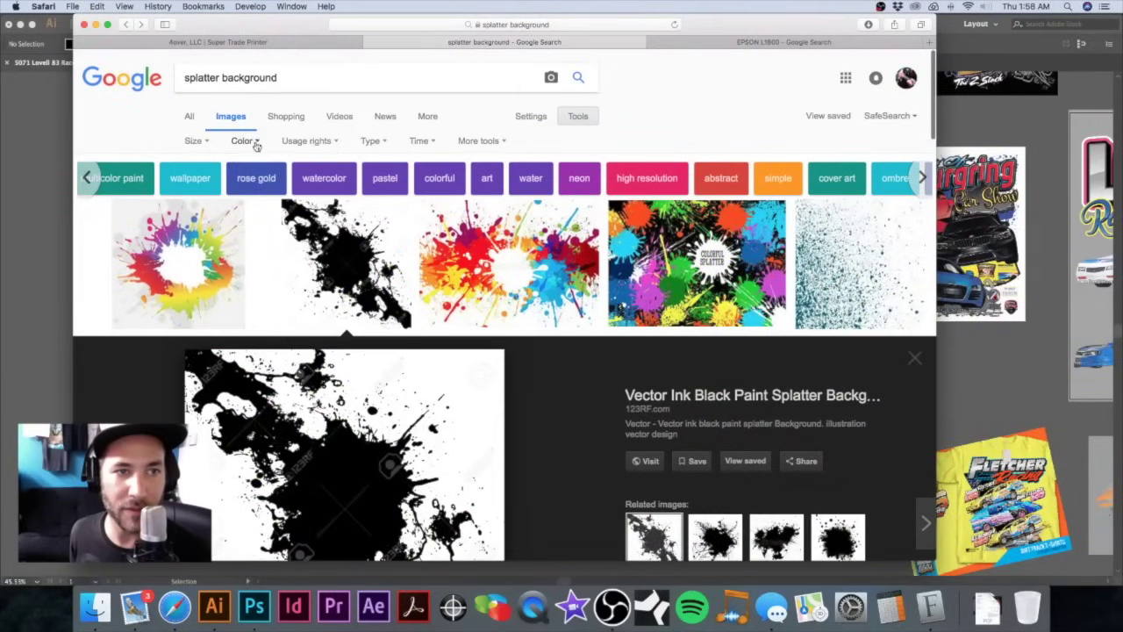
{"action": "left_click", "coordinate": [195, 141]}
{"action": "left_click", "coordinate": [197, 181]}
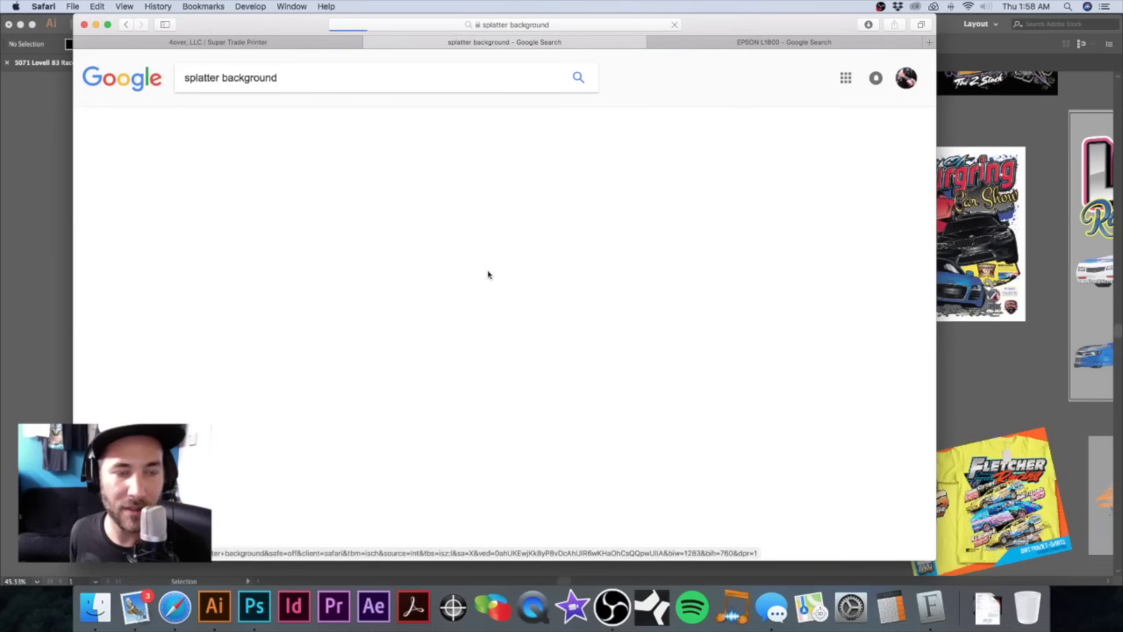
{"action": "scroll", "coordinate": [495, 273], "scroll_direction": "down", "scroll_amount": 2}
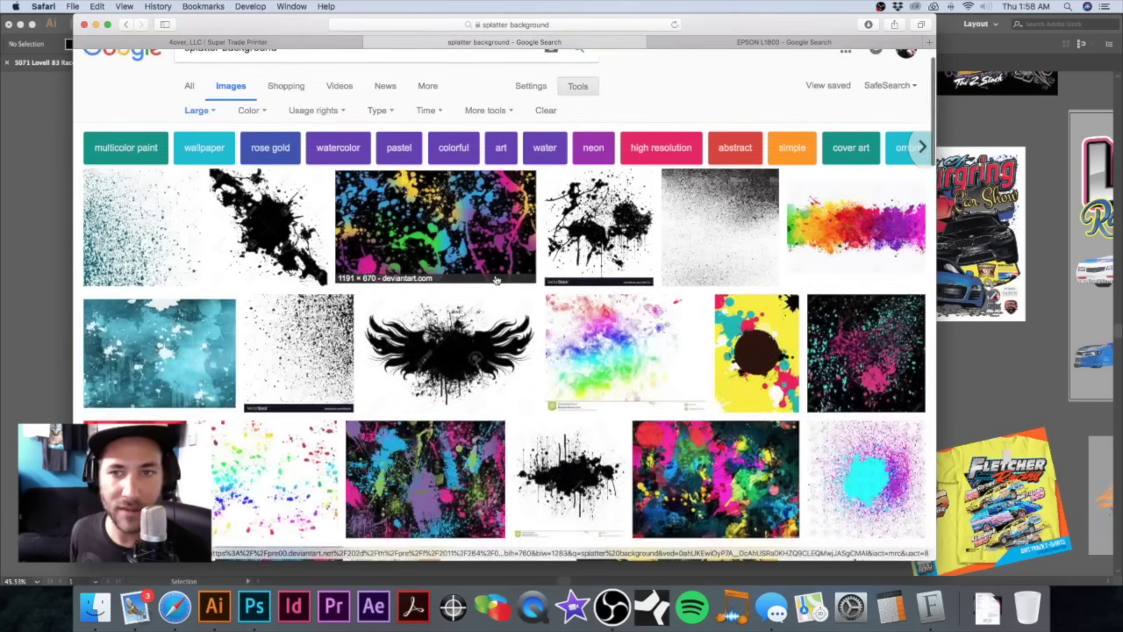
{"action": "scroll", "coordinate": [299, 165], "scroll_direction": "up", "scroll_amount": 1}
{"action": "scroll", "coordinate": [447, 304], "scroll_direction": "down", "scroll_amount": 10}
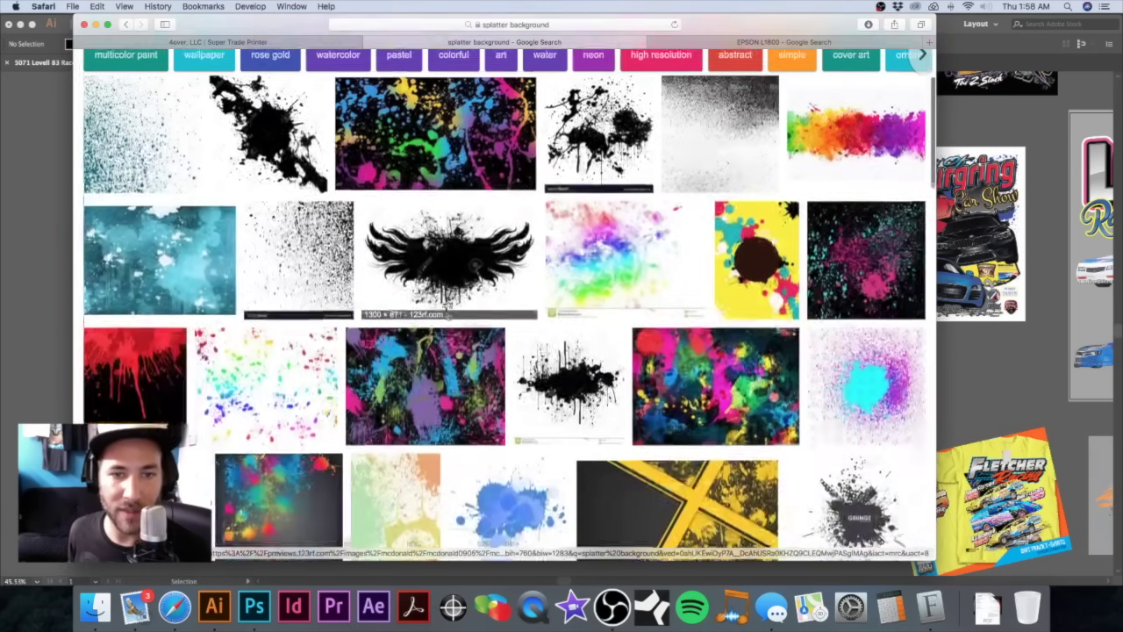
{"action": "scroll", "coordinate": [448, 305], "scroll_direction": "down", "scroll_amount": 12}
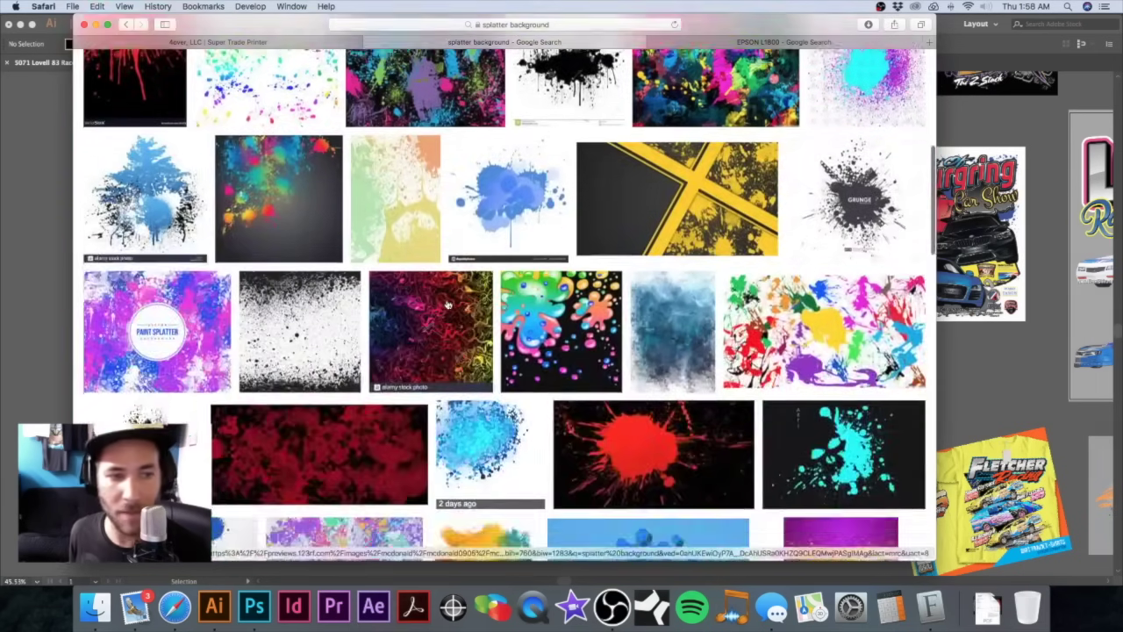
{"action": "scroll", "coordinate": [448, 304], "scroll_direction": "down", "scroll_amount": 4}
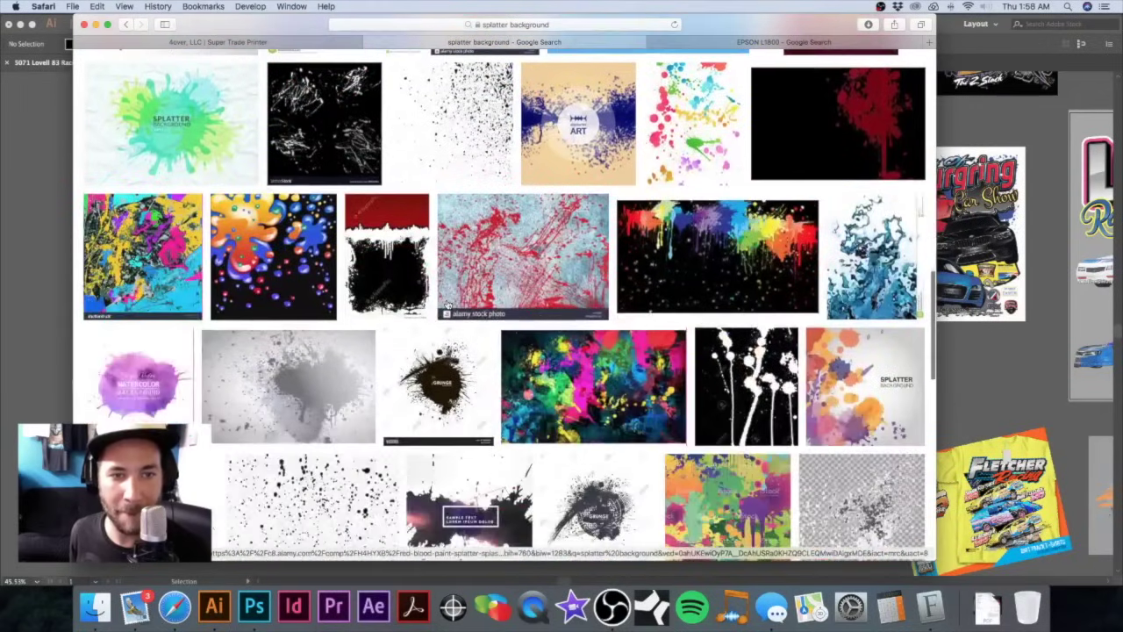
{"action": "scroll", "coordinate": [392, 349], "scroll_direction": "up", "scroll_amount": 2}
{"action": "left_click", "coordinate": [391, 349]}
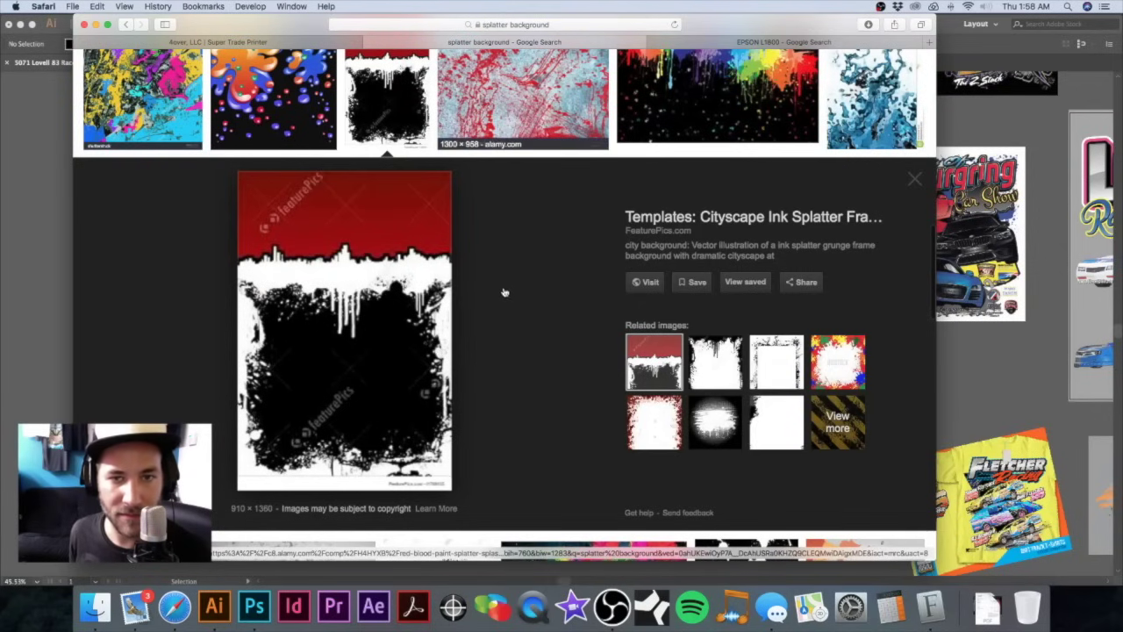
Step: Preview the black-and-white grunge splatter background from VectorStock further down the results, and return to Illustrator
{"action": "scroll", "coordinate": [508, 290], "scroll_direction": "down", "scroll_amount": 1}
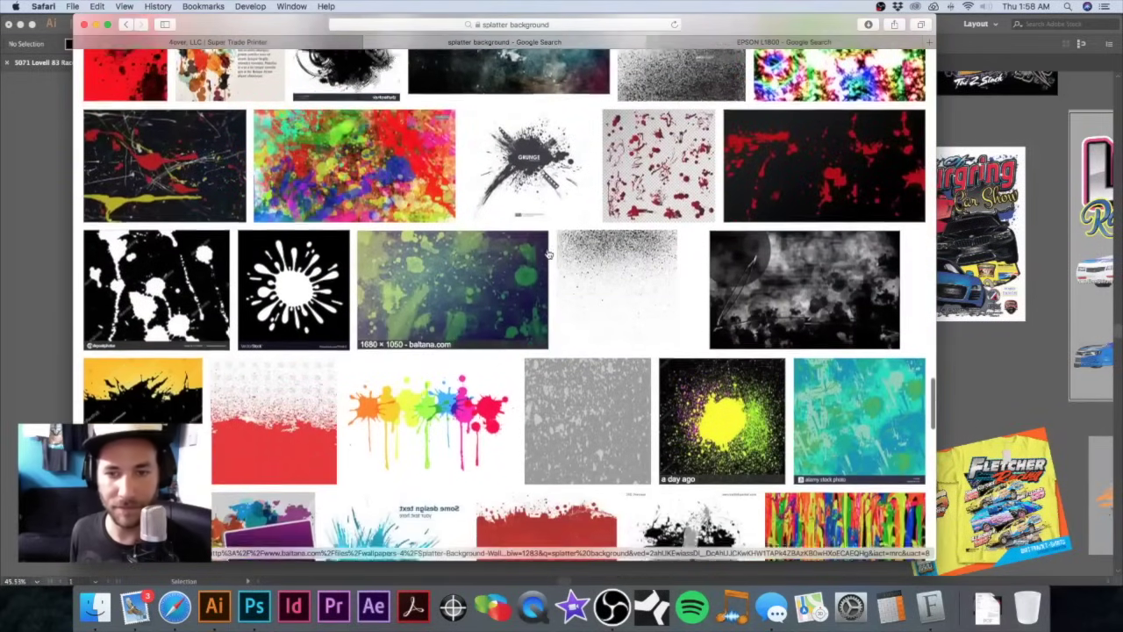
{"action": "scroll", "coordinate": [549, 255], "scroll_direction": "down", "scroll_amount": 8}
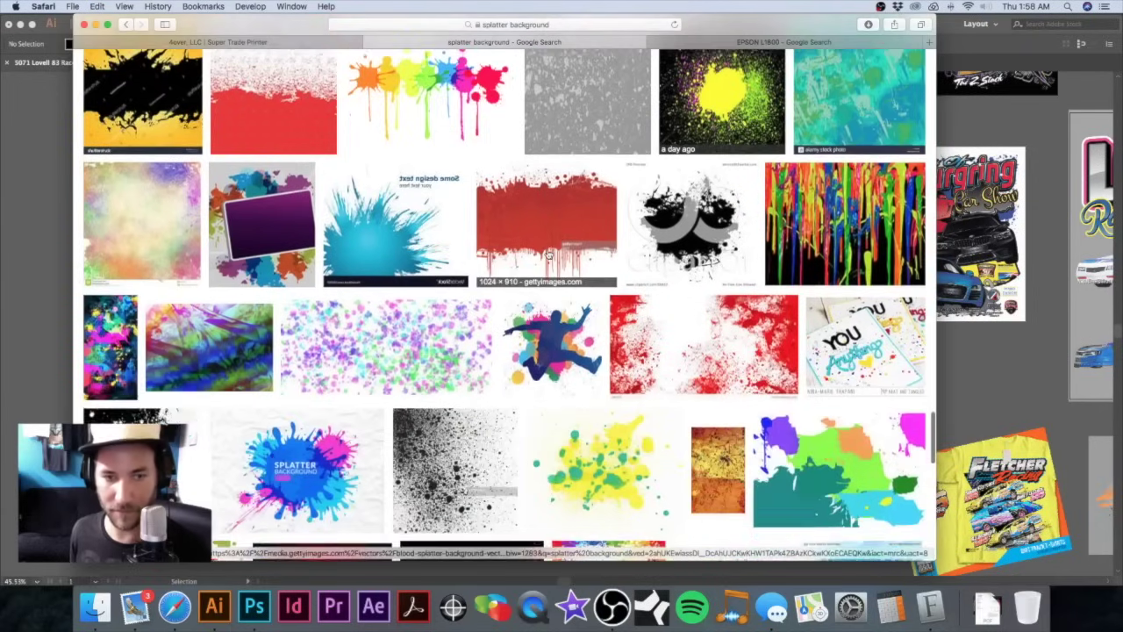
{"action": "scroll", "coordinate": [549, 255], "scroll_direction": "up", "scroll_amount": 1}
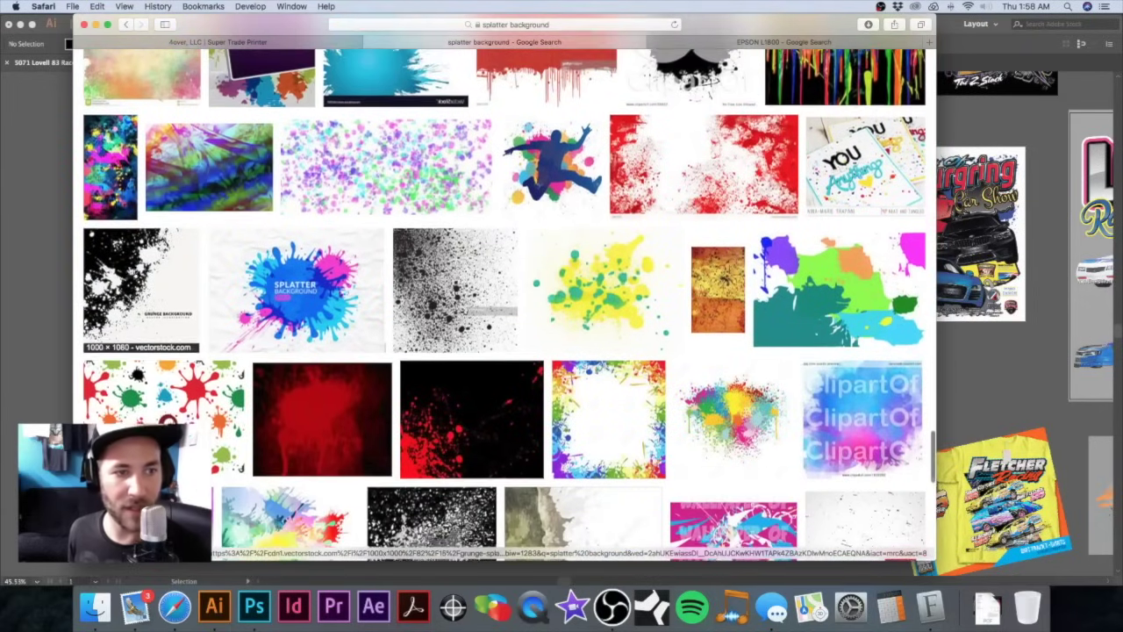
{"action": "left_click", "coordinate": [141, 289]}
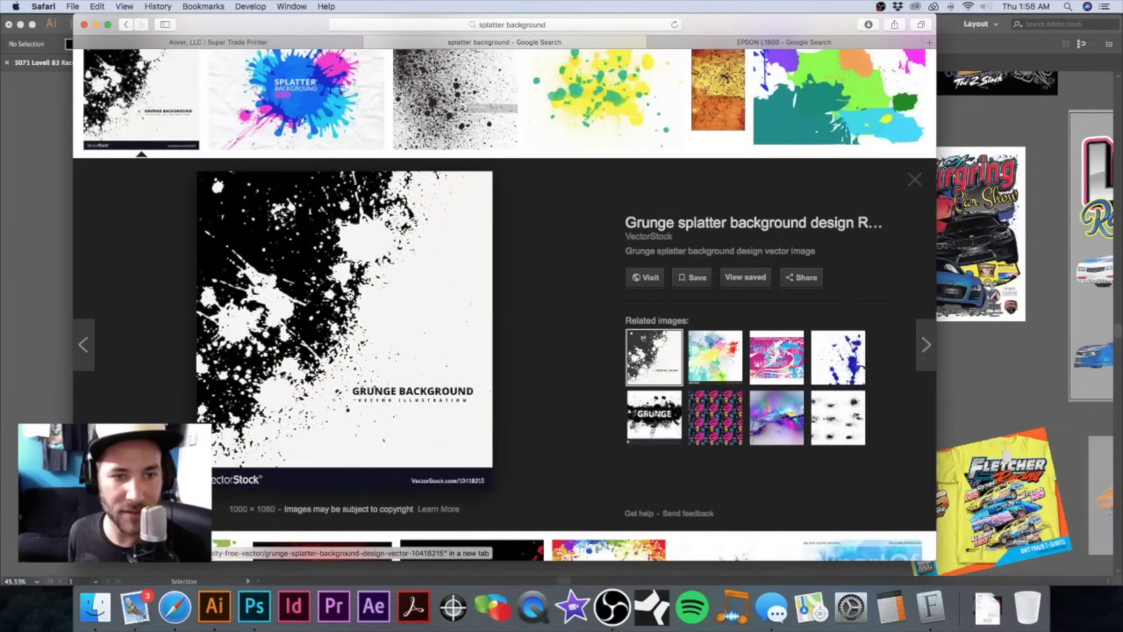
{"action": "left_click_drag", "start_coordinate": [338, 301], "coordinate": [383, 296]}
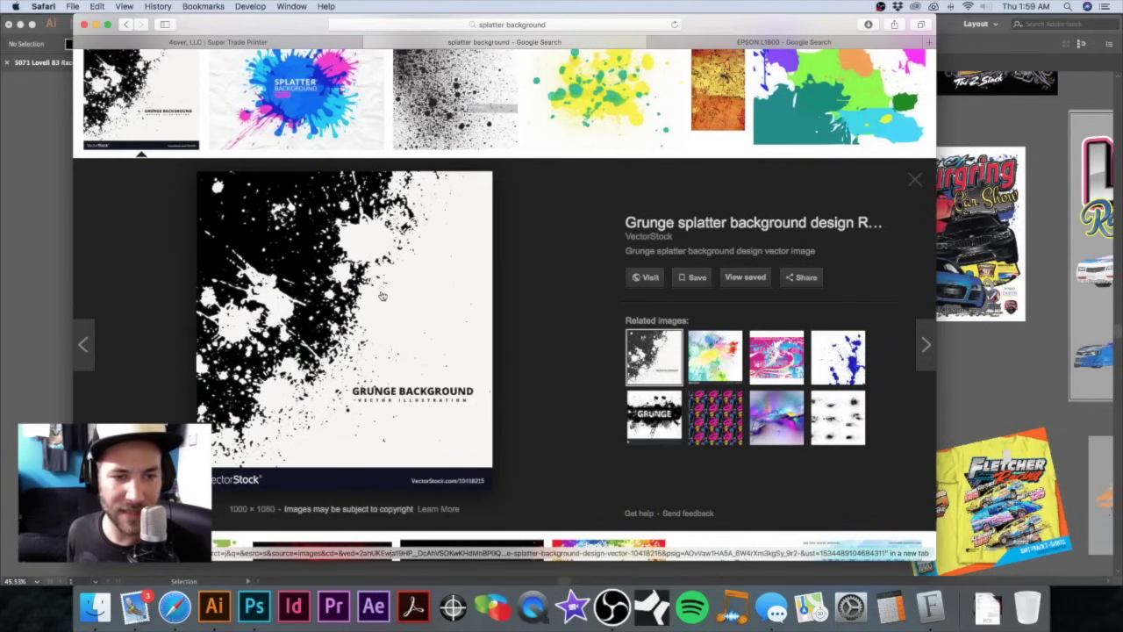
{"action": "left_click", "coordinate": [36, 237]}
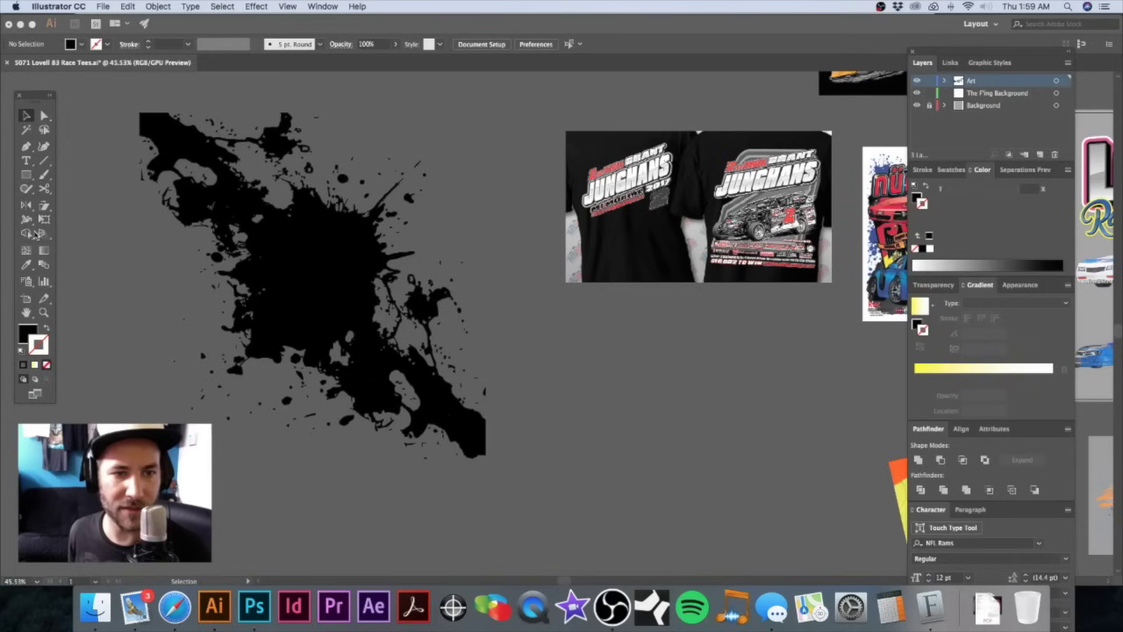
Step: Draw a straight diagonal path through the black splatter from one tapered end to the other with the Pen tool, and deselect it
{"action": "key", "text": "super+minus"}
{"action": "left_click_drag", "start_coordinate": [471, 280], "coordinate": [360, 313]}
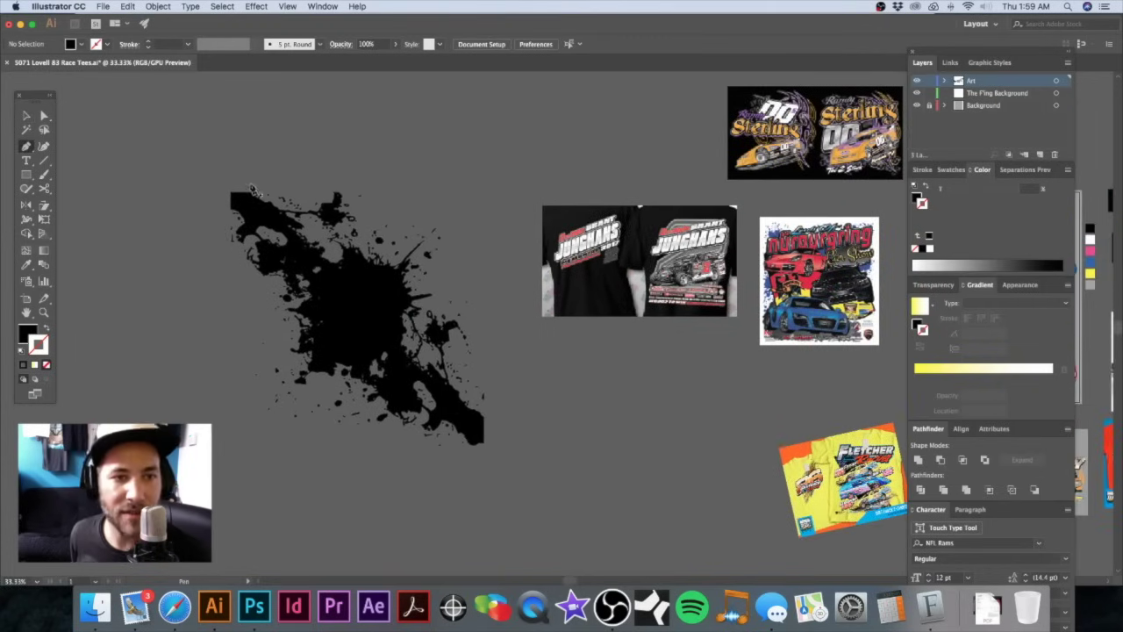
{"action": "left_click", "coordinate": [248, 182]}
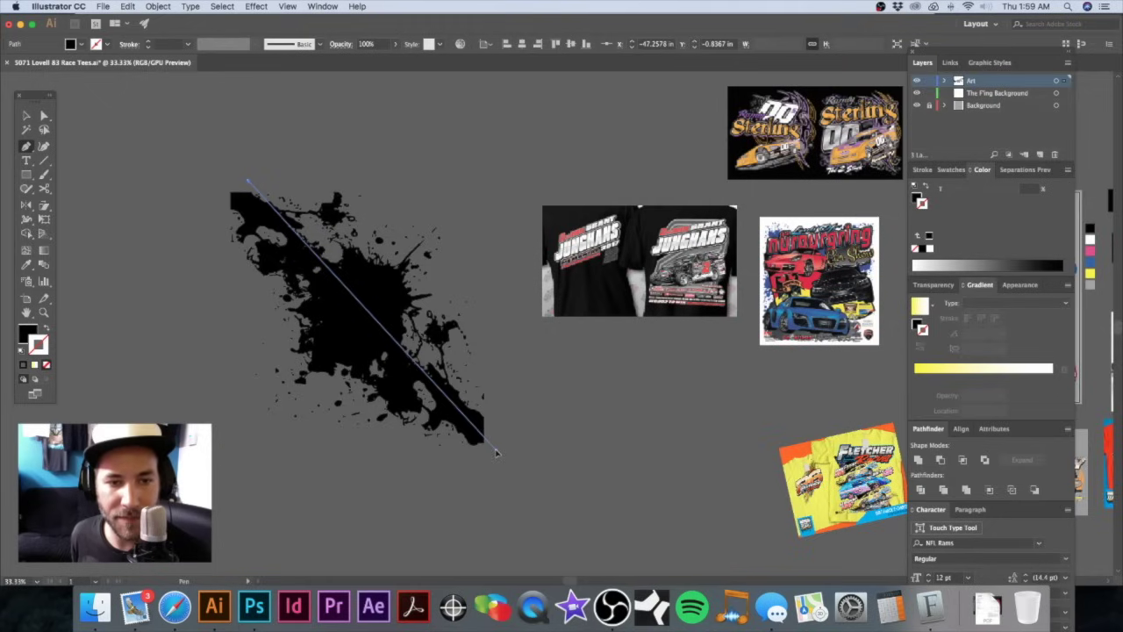
{"action": "left_click", "coordinate": [496, 452]}
{"action": "left_click", "coordinate": [496, 455], "text": "super"}
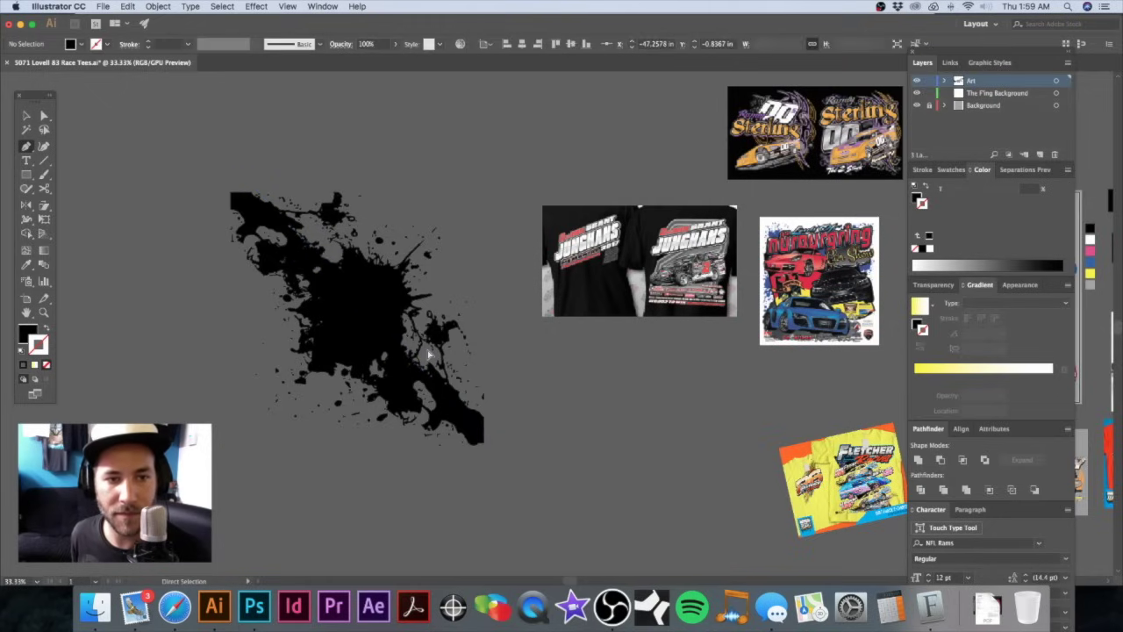
{"action": "left_click", "coordinate": [26, 116]}
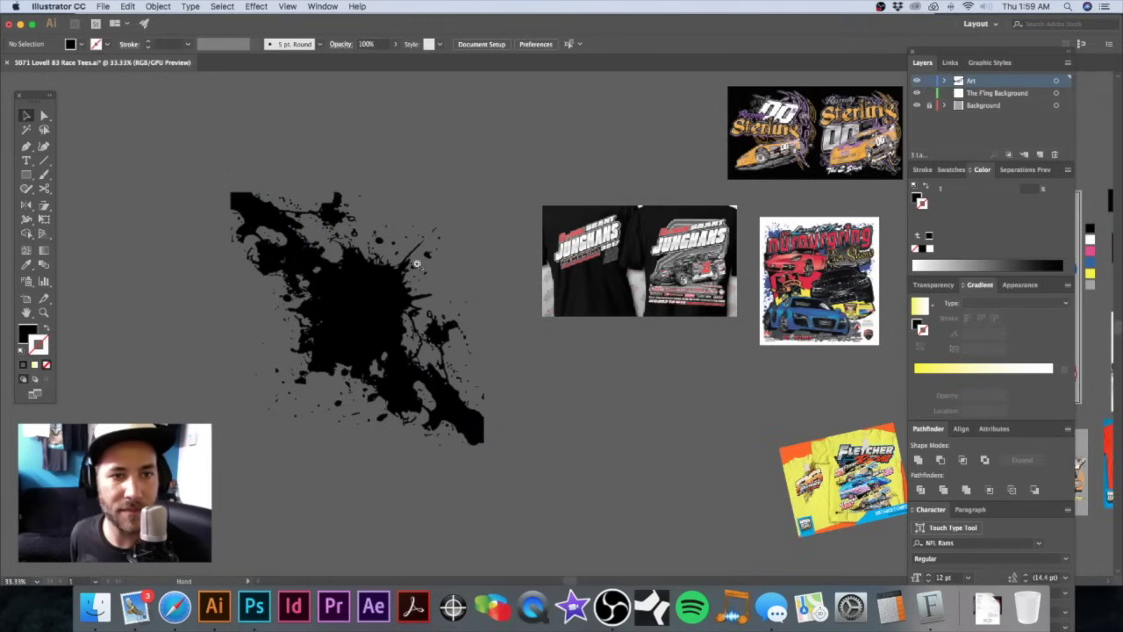
Step: Scale the black splatter down to about 5.38 by 7.78 in, rotate it upright and place it over the end of LOVELL on the artboard
{"action": "scroll", "coordinate": [427, 268], "scroll_direction": "left", "scroll_amount": 7}
{"action": "scroll", "coordinate": [427, 268], "scroll_direction": "up", "scroll_amount": 3}
{"action": "scroll", "coordinate": [564, 297], "scroll_direction": "down", "scroll_amount": 6}
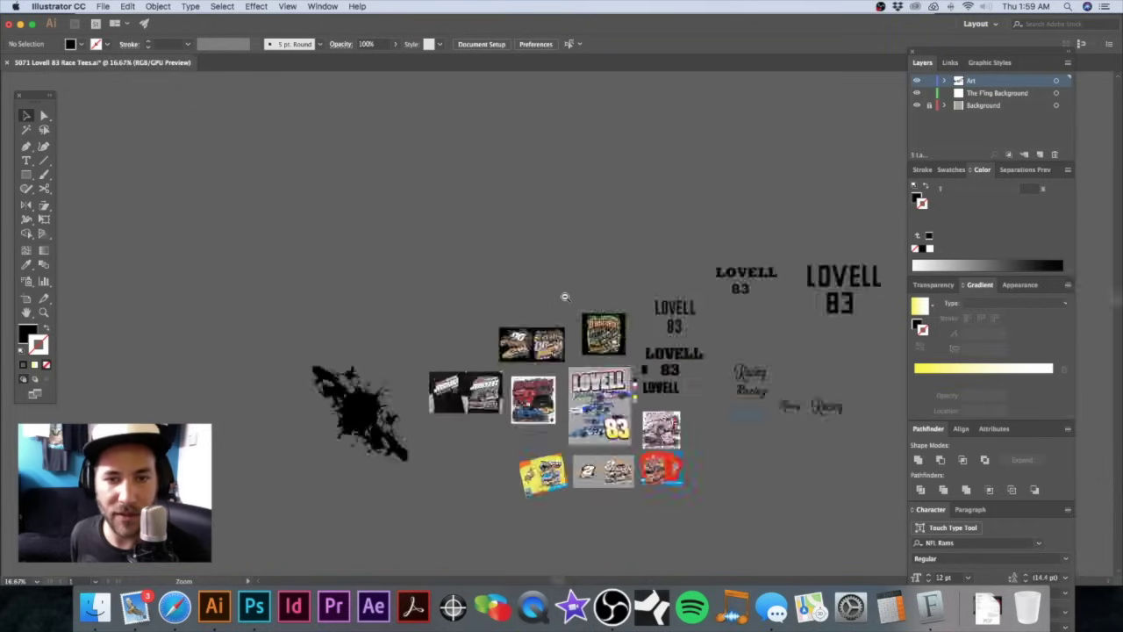
{"action": "left_click_drag", "start_coordinate": [489, 344], "coordinate": [410, 240]}
{"action": "left_click_drag", "start_coordinate": [361, 269], "coordinate": [635, 188]}
{"action": "left_click_drag", "start_coordinate": [616, 237], "coordinate": [732, 219]}
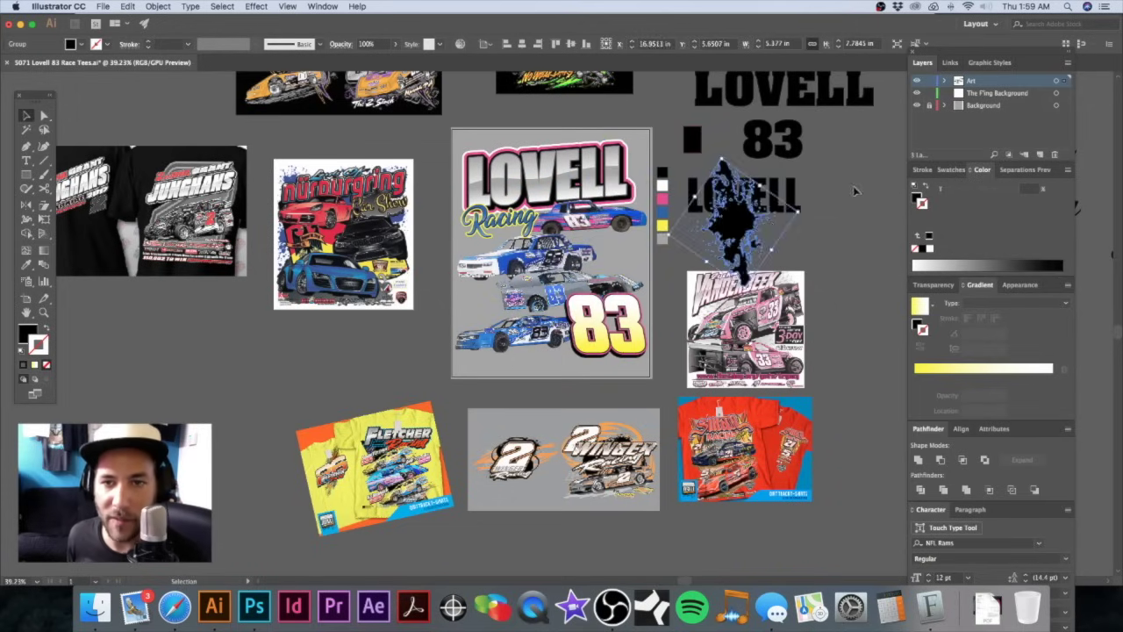
{"action": "left_click", "coordinate": [694, 243]}
{"action": "left_click_drag", "start_coordinate": [652, 250], "coordinate": [751, 260]}
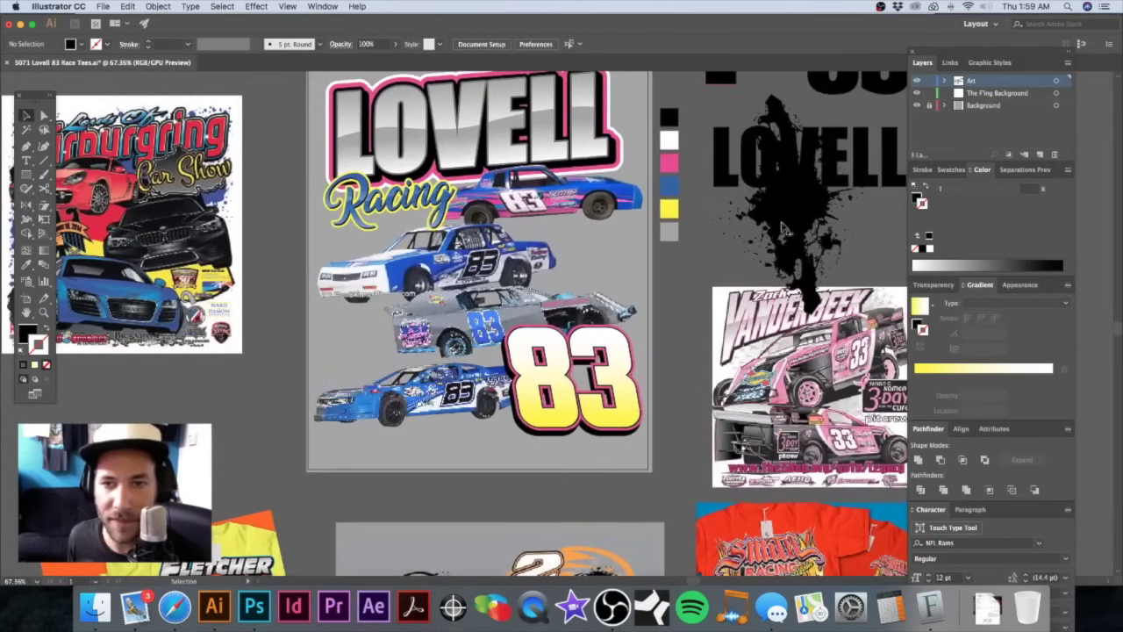
{"action": "left_click_drag", "start_coordinate": [784, 220], "coordinate": [538, 272]}
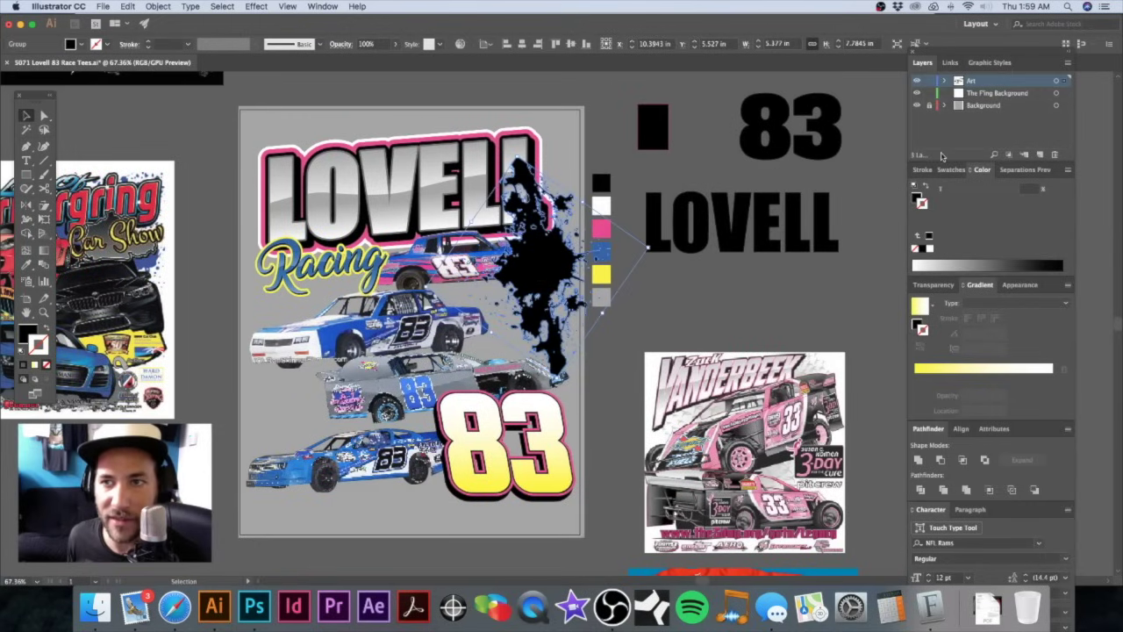
Step: Transfer the splatter in place to the layer The F'ing Background and lock the Art layer
{"action": "left_click", "coordinate": [1002, 94]}
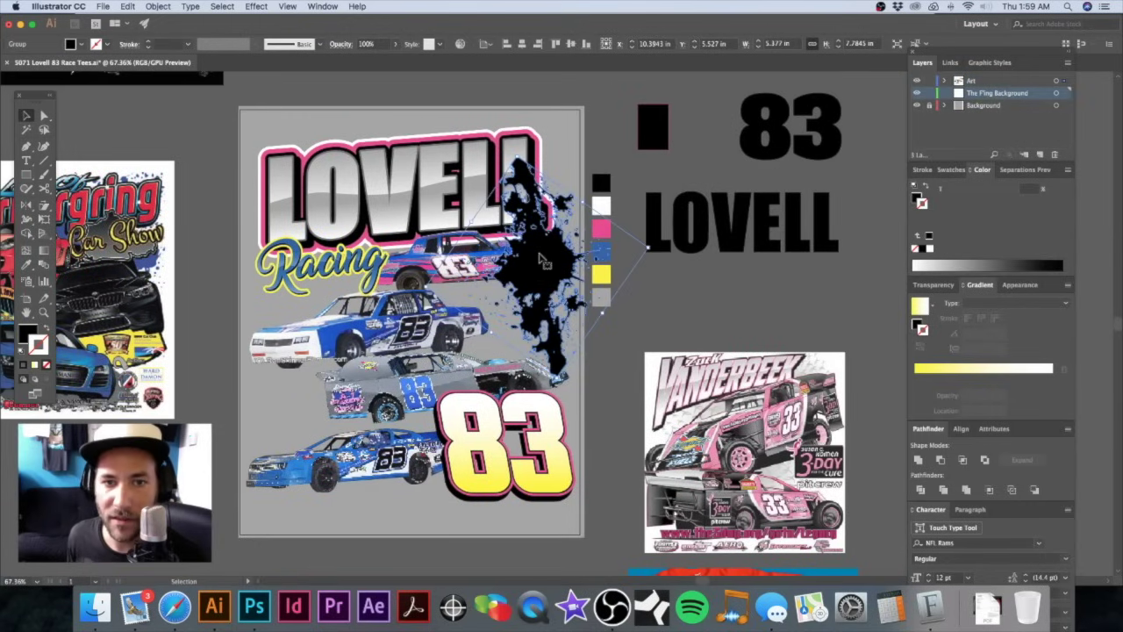
{"action": "key", "text": "a"}
{"action": "key", "text": "super+x"}
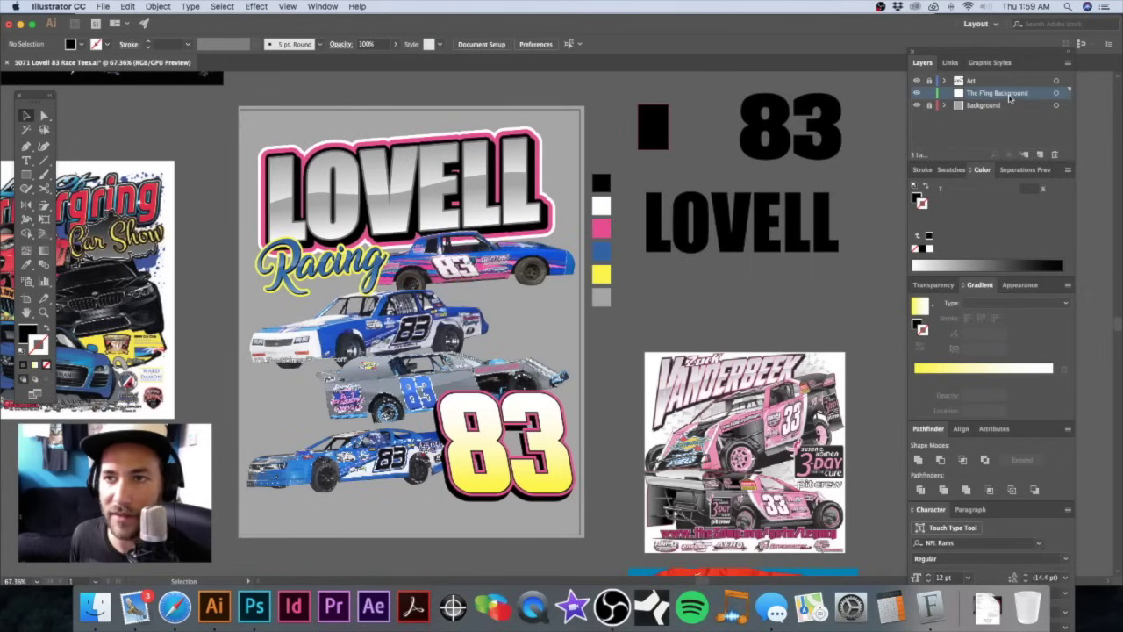
{"action": "key", "text": "super+f"}
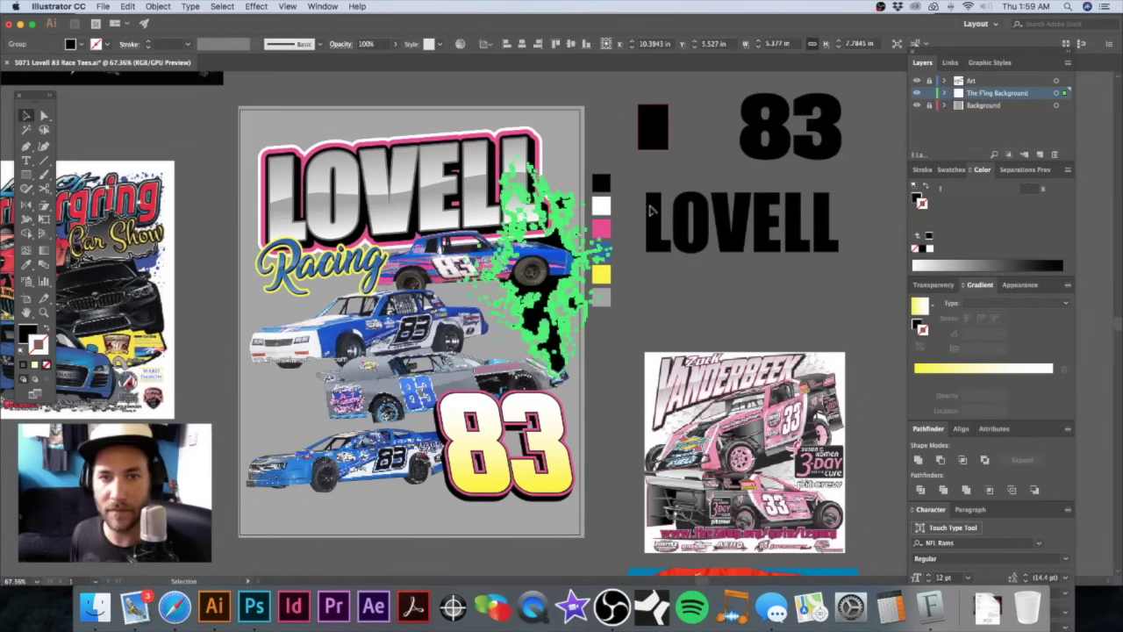
Step: Tilt the splatter toward the artboard's upper-right corner and move it up behind the last letters of LOVELL
{"action": "left_click_drag", "start_coordinate": [551, 310], "coordinate": [538, 292]}
{"action": "left_click_drag", "start_coordinate": [645, 234], "coordinate": [543, 227]}
{"action": "left_click", "coordinate": [573, 299], "text": "alt+super"}
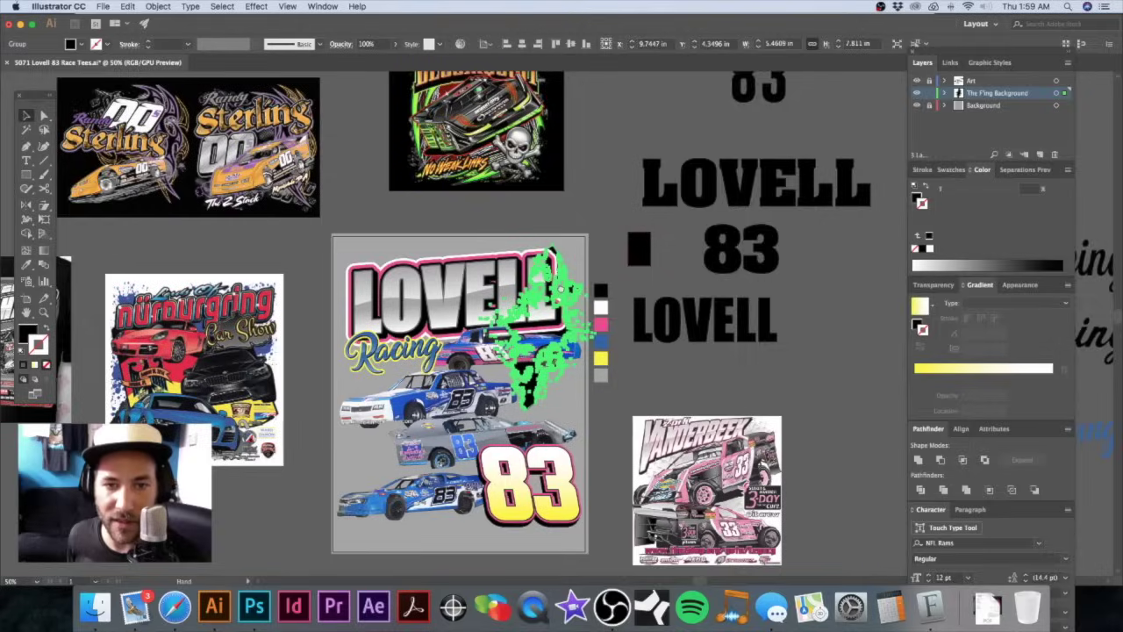
Step: Put a copy of the splatter in the empty area beside the artboard and delete the blob at its upper-right edge with Direct Selection
{"action": "left_click_drag", "start_coordinate": [573, 298], "coordinate": [437, 226]}
{"action": "left_click_drag", "start_coordinate": [398, 314], "coordinate": [699, 366]}
{"action": "left_click", "coordinate": [741, 339]}
{"action": "left_click_drag", "start_coordinate": [720, 290], "coordinate": [840, 286]}
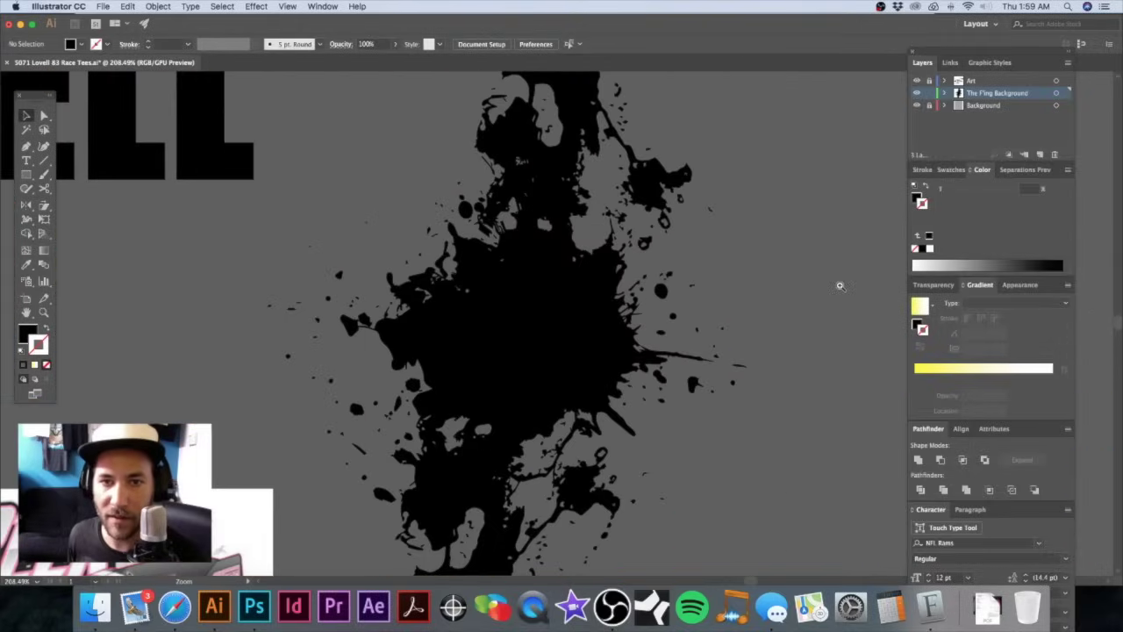
{"action": "key", "text": "a"}
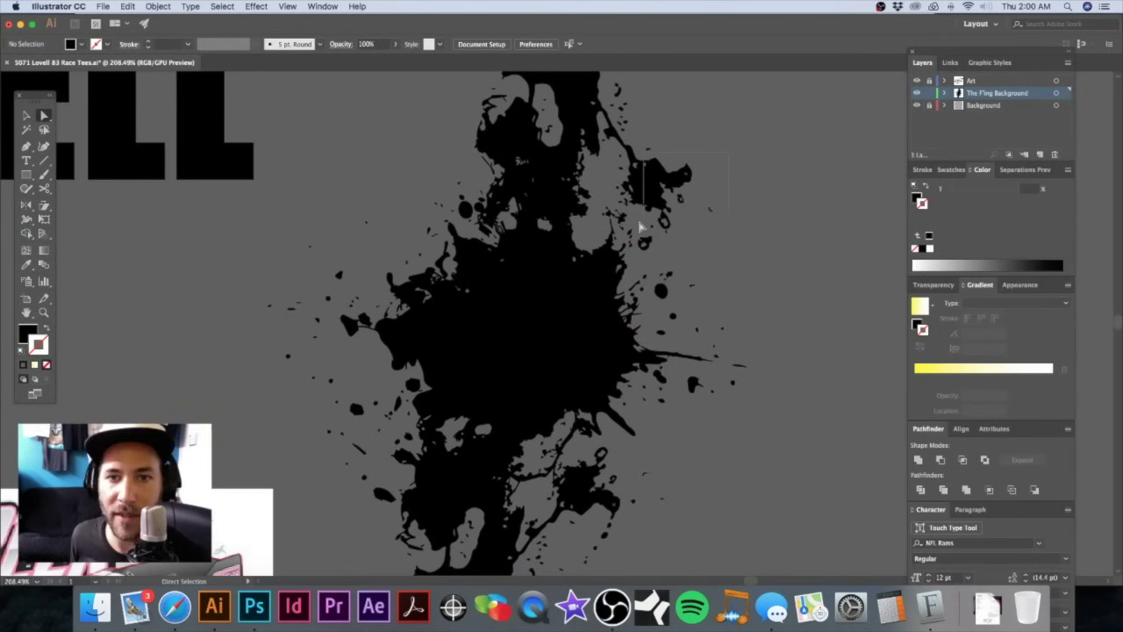
{"action": "left_click_drag", "start_coordinate": [622, 217], "coordinate": [622, 220]}
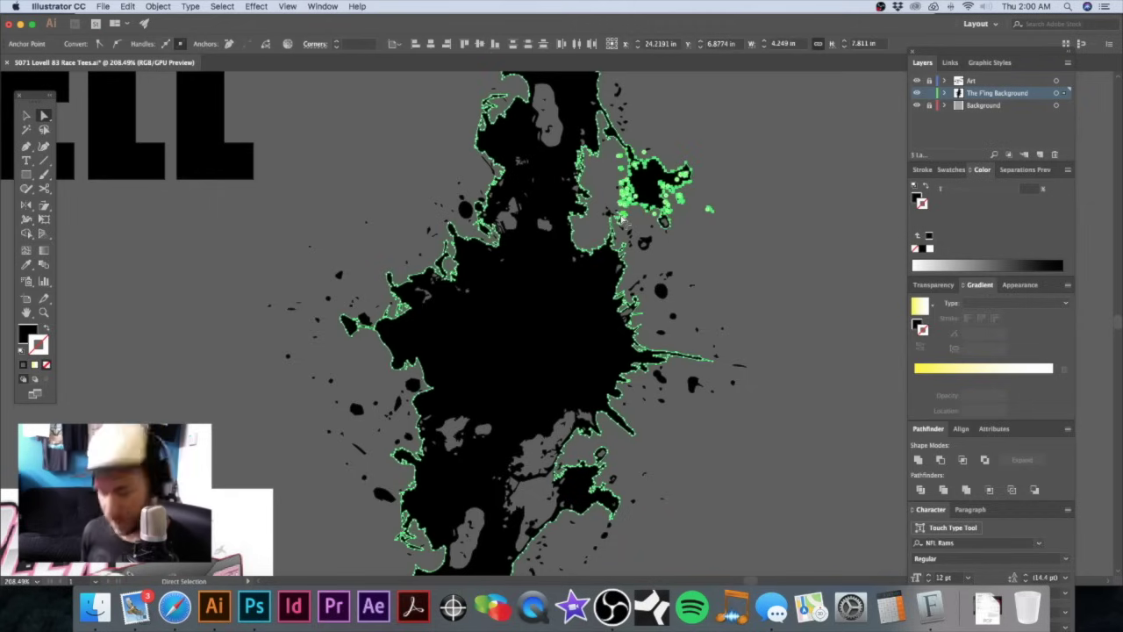
{"action": "key", "text": "Delete"}
{"action": "left_click", "coordinate": [721, 167]}
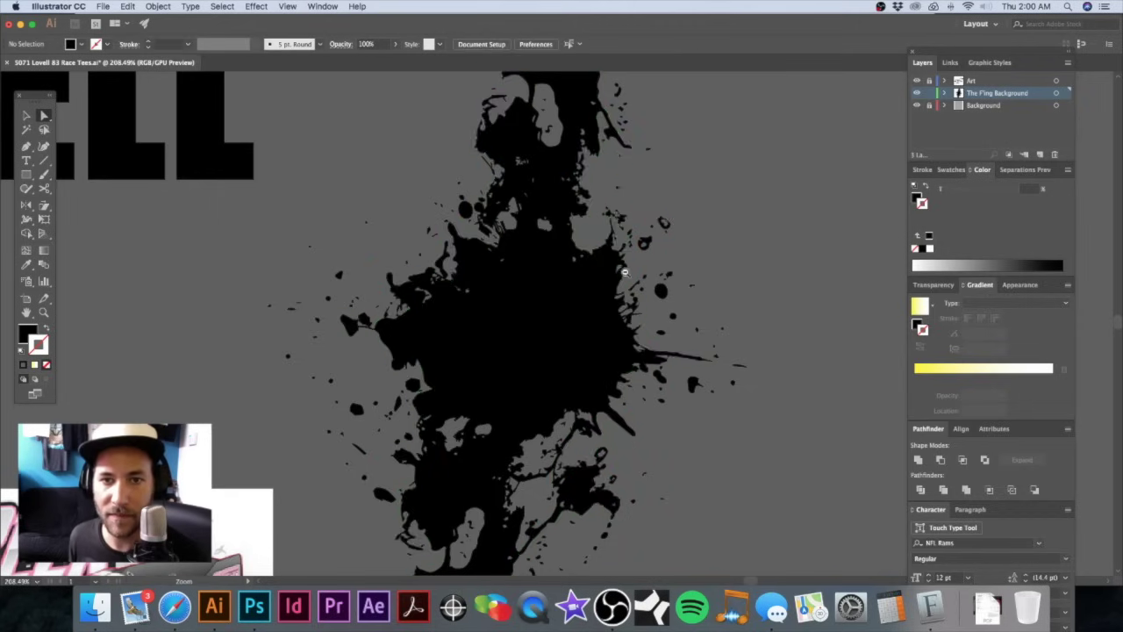
{"action": "left_click", "coordinate": [623, 268], "text": "alt"}
{"action": "left_click", "coordinate": [524, 340], "text": "alt"}
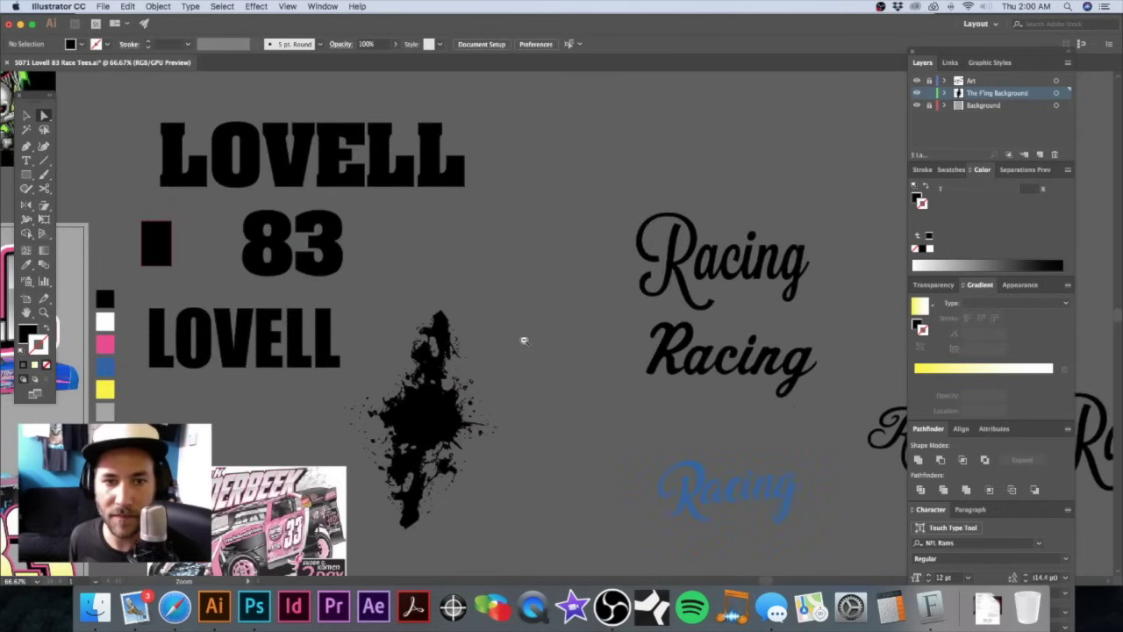
Step: Delete the edited splatter copy beside the artboard
{"action": "left_click", "coordinate": [455, 364]}
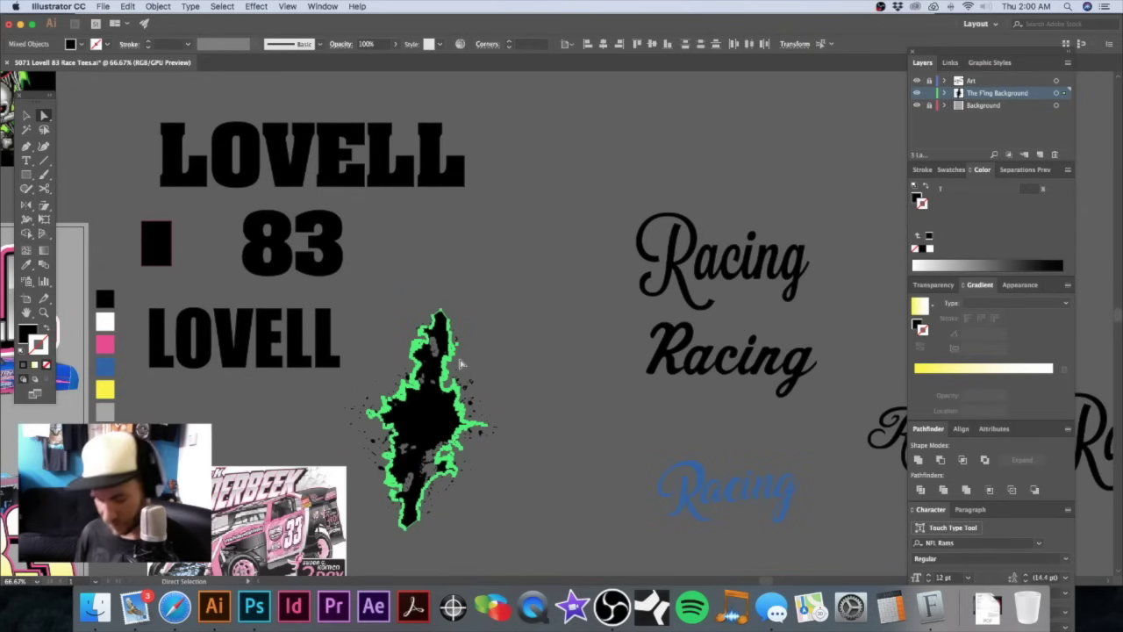
{"action": "key", "text": "v"}
{"action": "left_click", "coordinate": [494, 342]}
Step: Scale the splatter behind the end of LOVELL down slightly to about 5.34 by 7.61 in
{"action": "left_click", "coordinate": [485, 373], "text": "alt"}
{"action": "left_click", "coordinate": [485, 374], "text": "alt"}
{"action": "left_click_drag", "start_coordinate": [540, 341], "coordinate": [799, 301]}
{"action": "key", "text": "v"}
{"action": "left_click", "coordinate": [634, 265]}
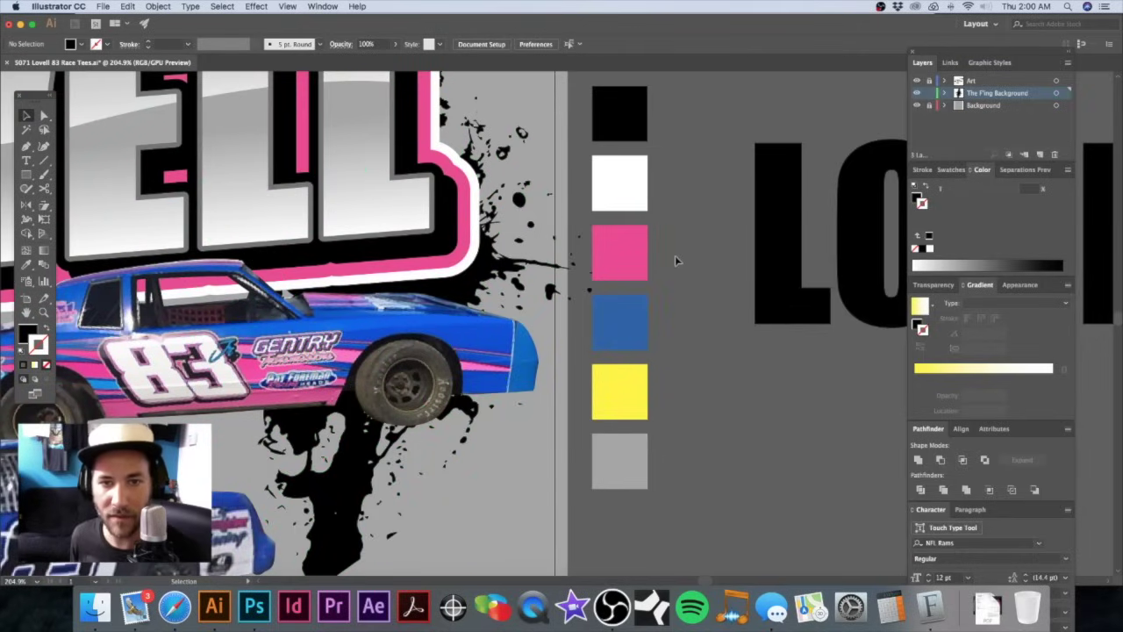
{"action": "scroll", "coordinate": [667, 456], "scroll_direction": "down", "scroll_amount": 3}
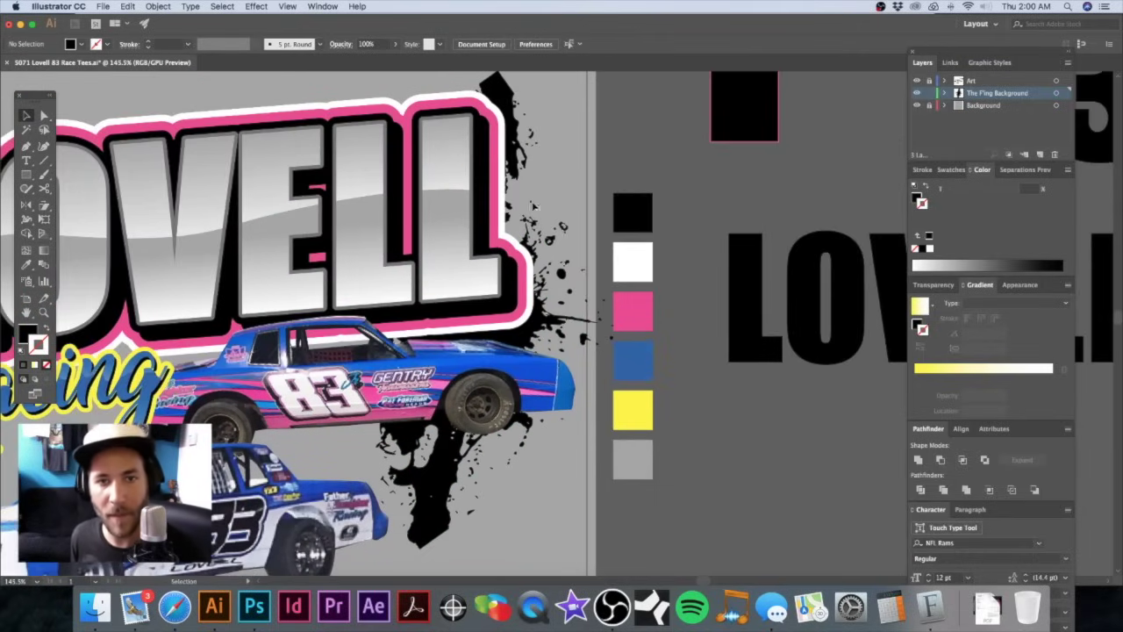
{"action": "scroll", "coordinate": [540, 193], "scroll_direction": "down", "scroll_amount": 2}
{"action": "left_click", "coordinate": [532, 254]}
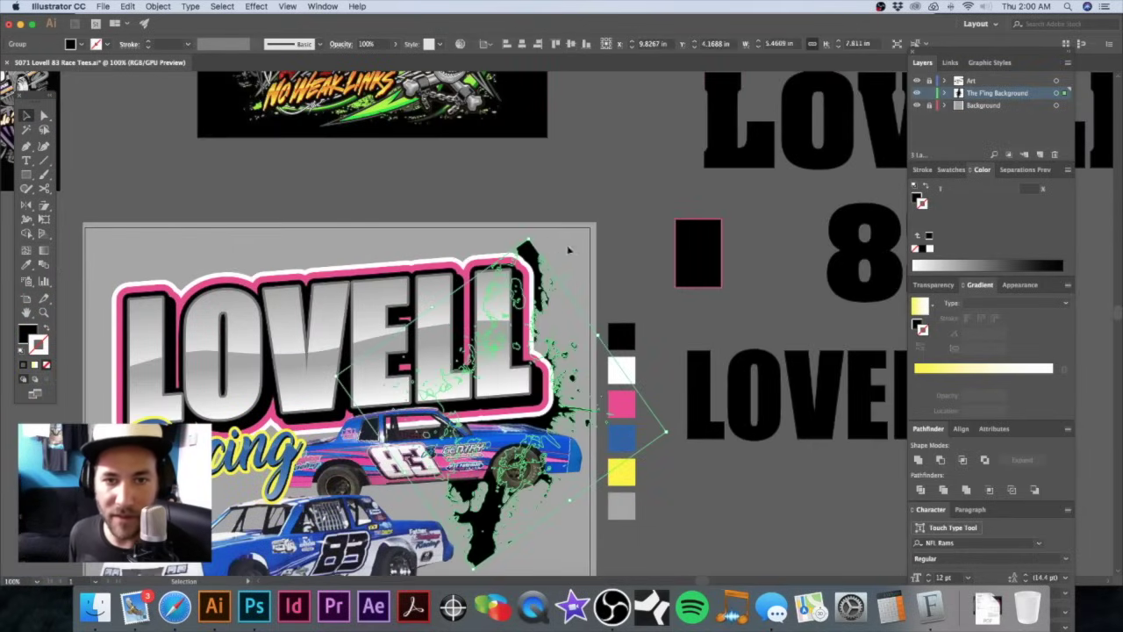
{"action": "left_click_drag", "start_coordinate": [534, 237], "coordinate": [603, 333]}
{"action": "scroll", "coordinate": [604, 333], "scroll_direction": "down", "scroll_amount": 5}
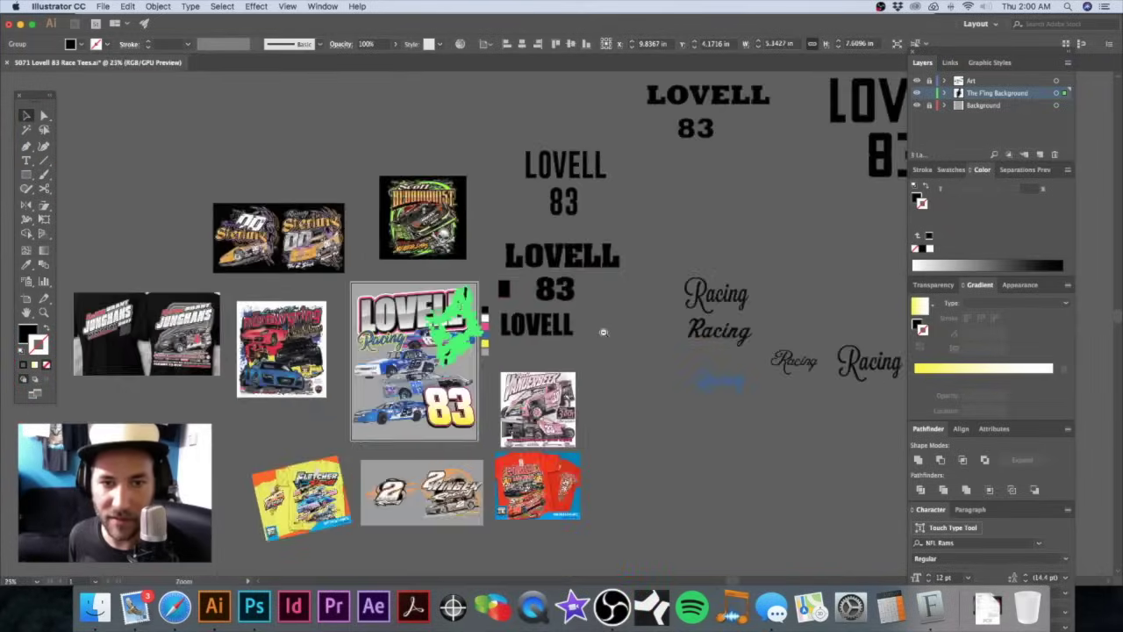
Step: Paste a spare copy of the upright splatter over the plain black LOVELL lettering beside the artboard
{"action": "key", "text": "super+v"}
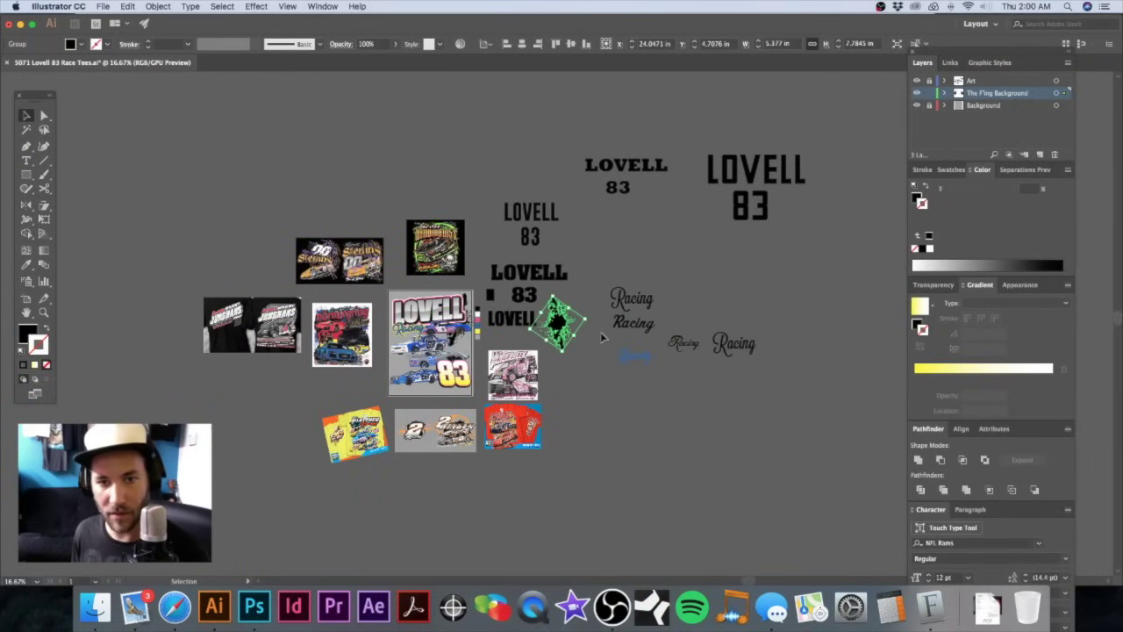
{"action": "left_click", "coordinate": [607, 255]}
{"action": "scroll", "coordinate": [548, 331], "scroll_direction": "up", "scroll_amount": 3}
{"action": "left_click_drag", "start_coordinate": [473, 351], "coordinate": [578, 308]}
{"action": "left_click", "coordinate": [478, 264]}
{"action": "left_click_drag", "start_coordinate": [417, 243], "coordinate": [544, 252]}
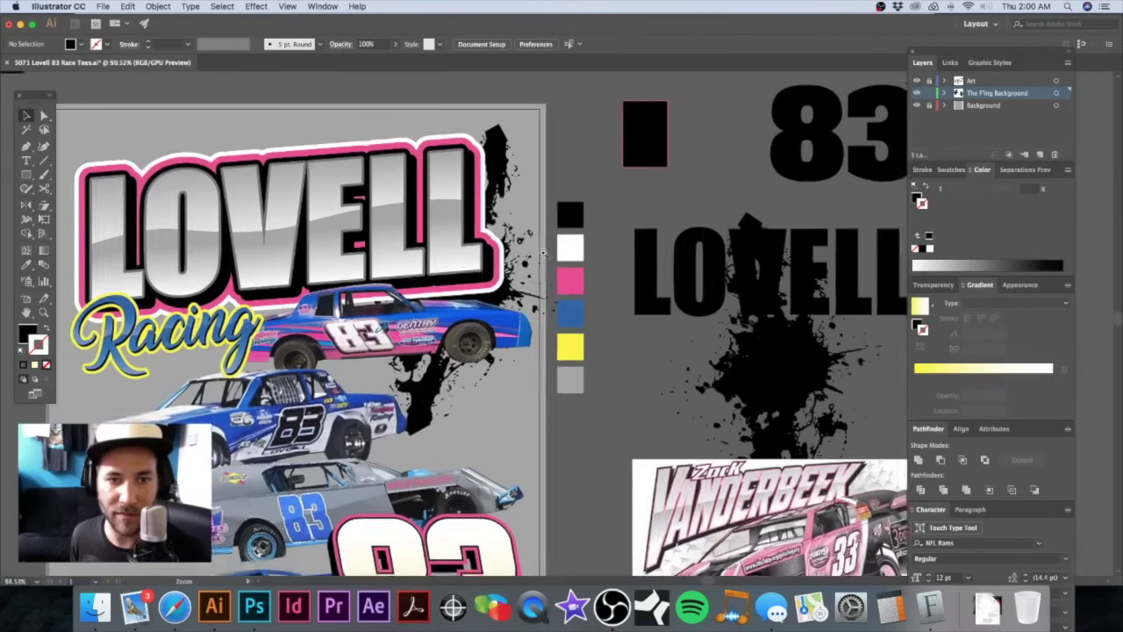
Step: Turn the splatter behind the end of LOVELL by about half a turn and nudge it further out beside the lettering
{"action": "left_click", "coordinate": [502, 167]}
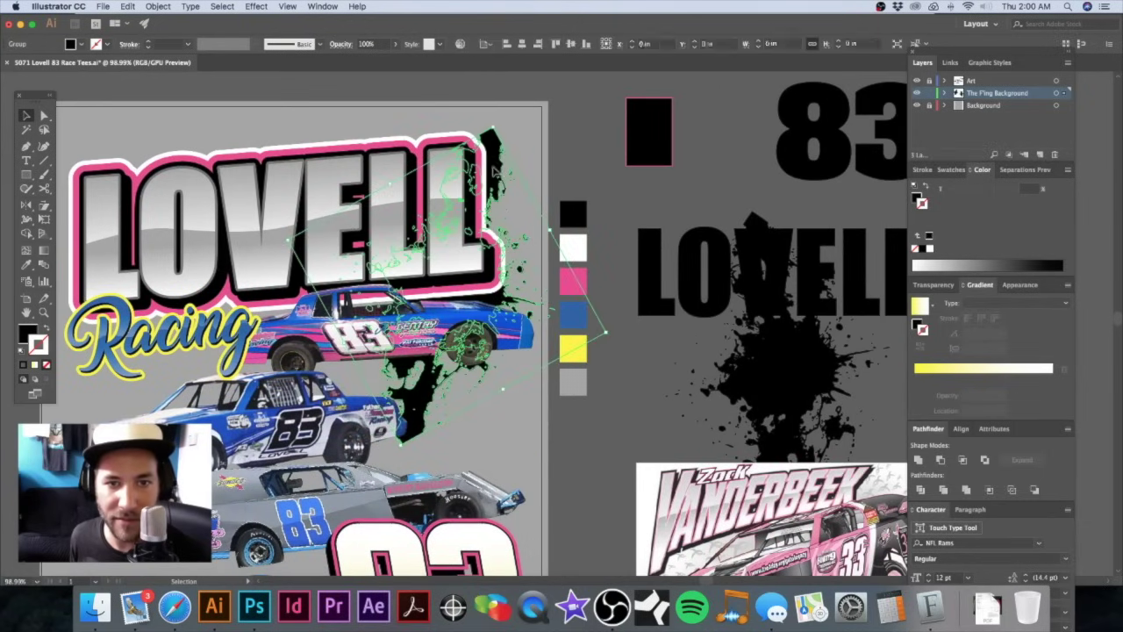
{"action": "left_click_drag", "start_coordinate": [496, 123], "coordinate": [496, 127]}
{"action": "left_click_drag", "start_coordinate": [507, 299], "coordinate": [514, 293]}
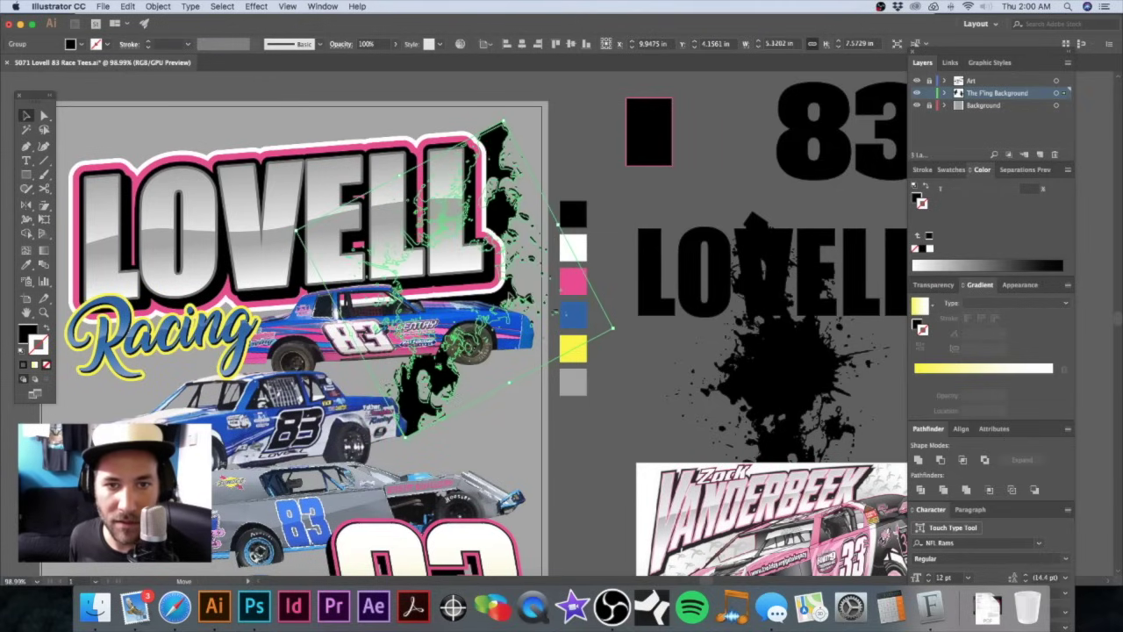
{"action": "left_click", "coordinate": [571, 172]}
{"action": "left_click_drag", "start_coordinate": [541, 196], "coordinate": [653, 210]}
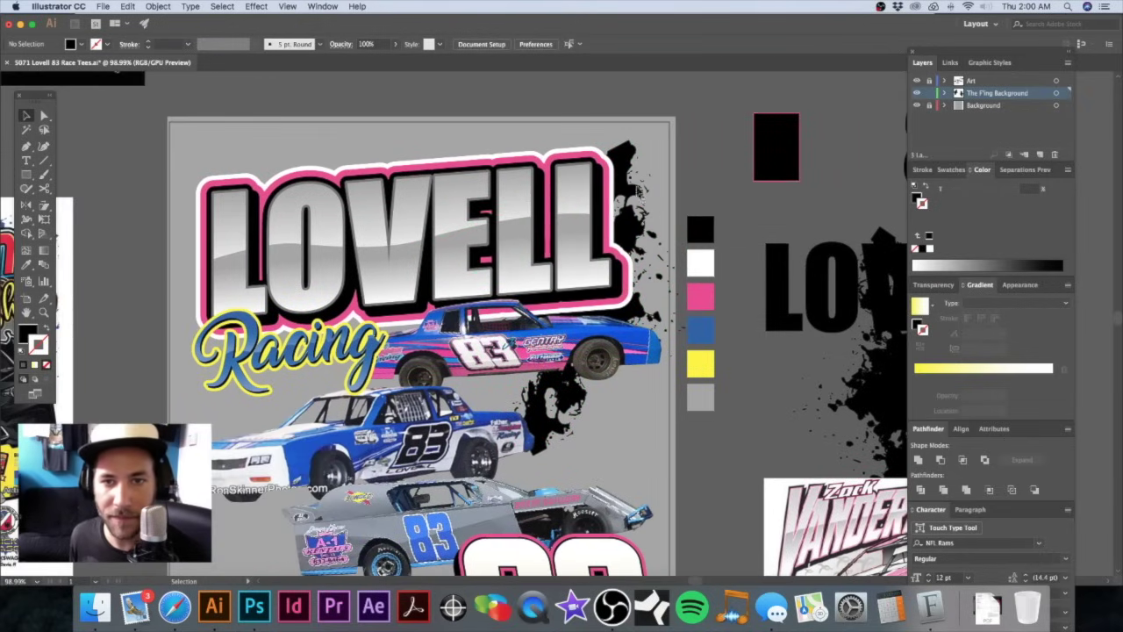
Step: Delete the small splatter specks that lie on and beyond the artboard's right margin with Direct Selection
{"action": "left_click_drag", "start_coordinate": [636, 267], "coordinate": [454, 221]}
{"action": "key", "text": "a"}
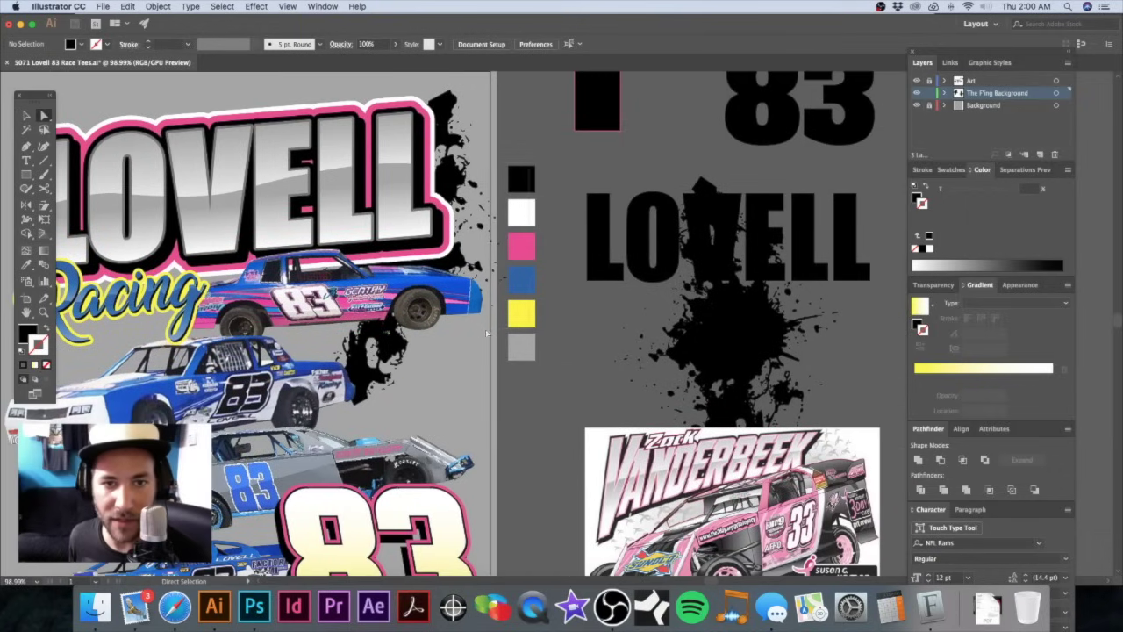
{"action": "left_click", "coordinate": [494, 332]}
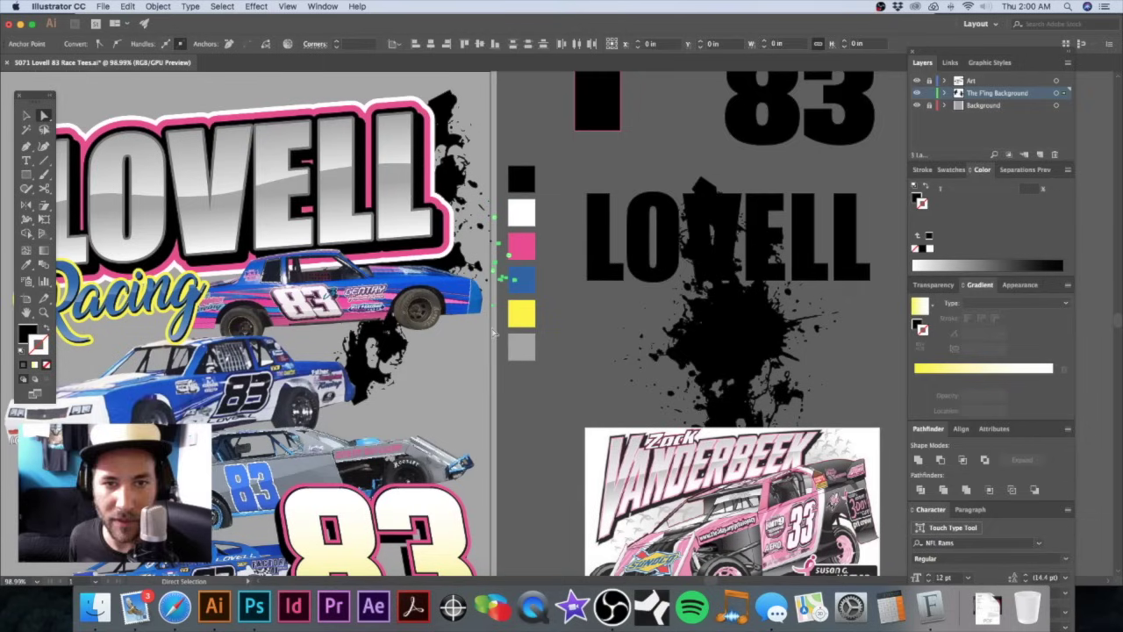
{"action": "left_click", "coordinate": [494, 332]}
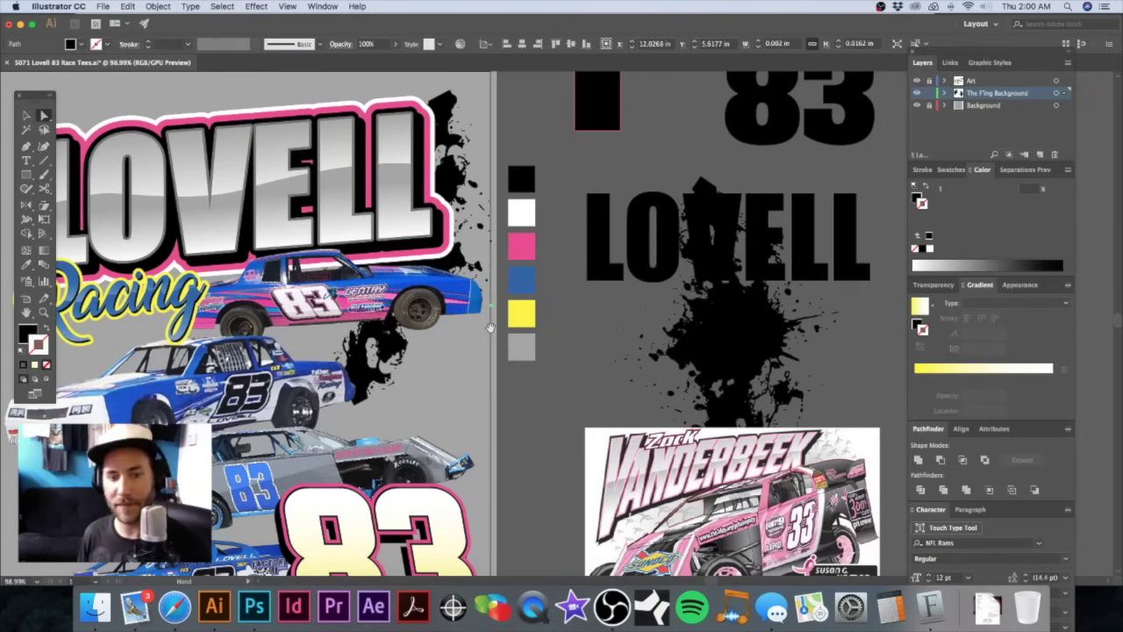
{"action": "left_click_drag", "start_coordinate": [496, 263], "coordinate": [632, 274]}
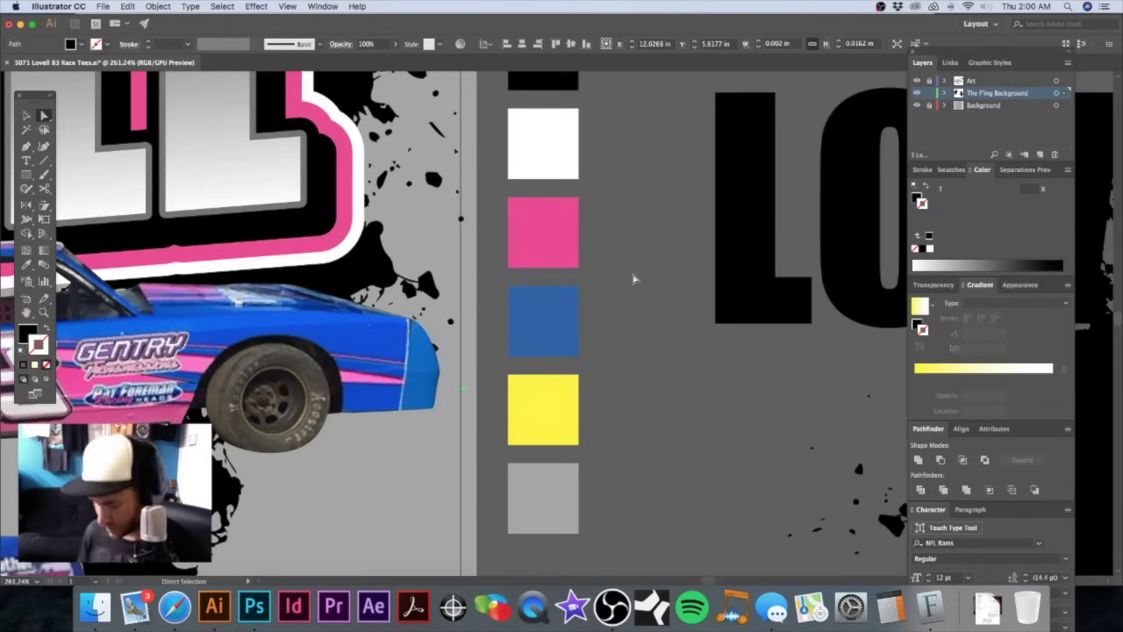
{"action": "left_click", "coordinate": [634, 279]}
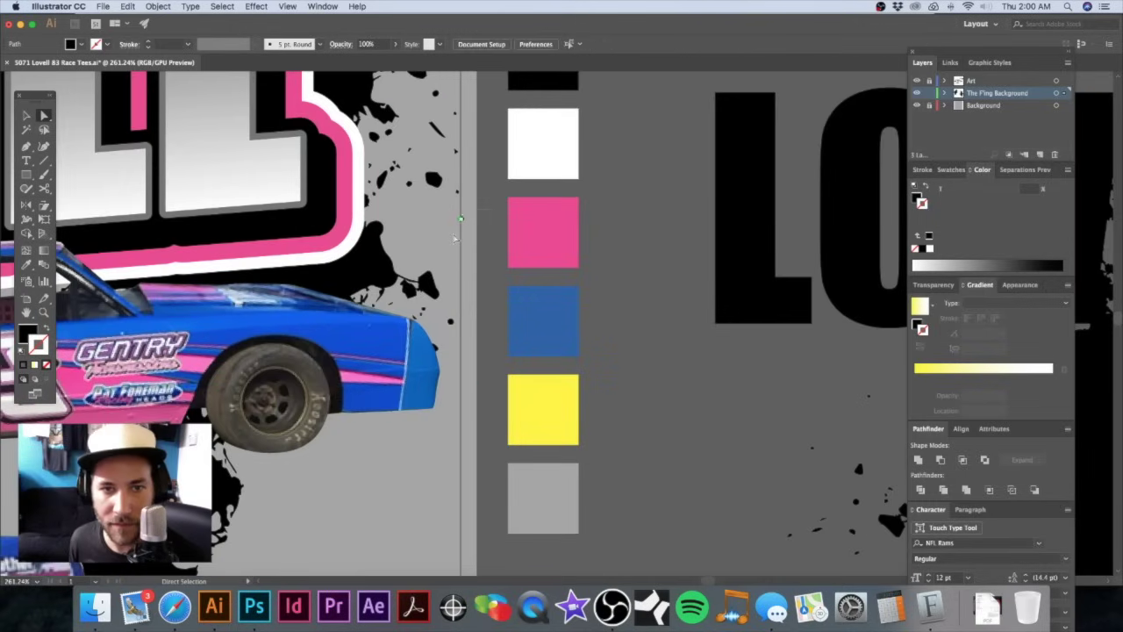
{"action": "left_click", "coordinate": [487, 219], "text": "alt+super"}
{"action": "left_click", "coordinate": [487, 219], "text": "alt+super"}
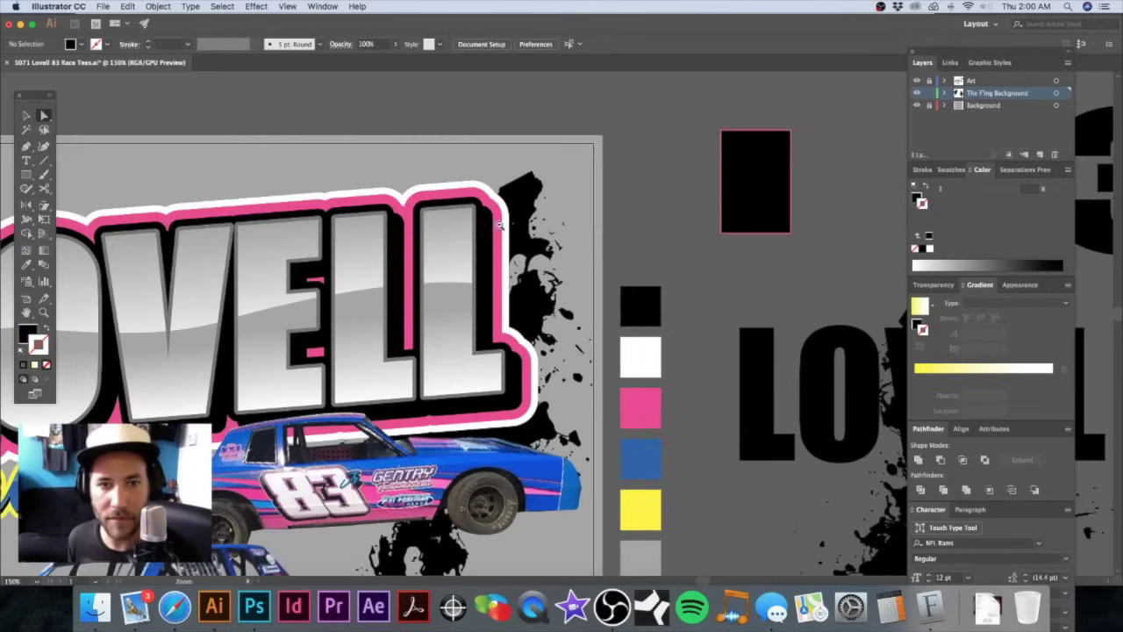
Step: Place another copy of the splatter behind the top edge of LOVELL and rotate it sideways to follow the lettering
{"action": "left_click", "coordinate": [535, 242], "text": "alt+super"}
{"action": "left_click", "coordinate": [576, 288], "text": "alt+super"}
{"action": "left_click_drag", "start_coordinate": [564, 333], "coordinate": [613, 283]}
{"action": "key", "text": "v"}
{"action": "left_click_drag", "start_coordinate": [615, 299], "coordinate": [515, 226]}
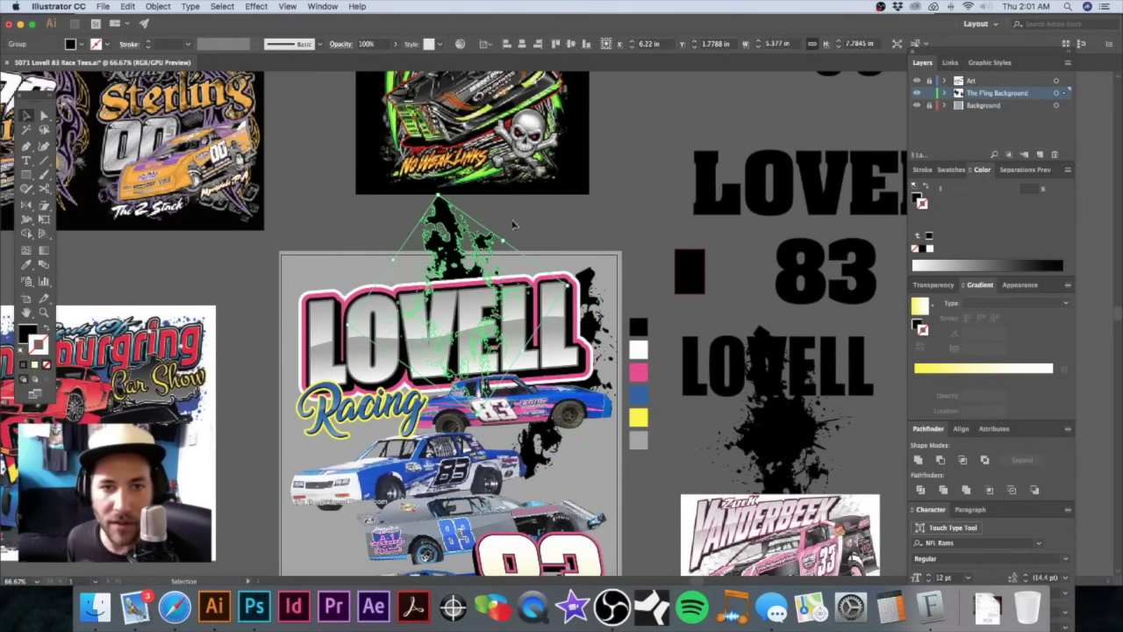
{"action": "left_click_drag", "start_coordinate": [576, 287], "coordinate": [428, 191]}
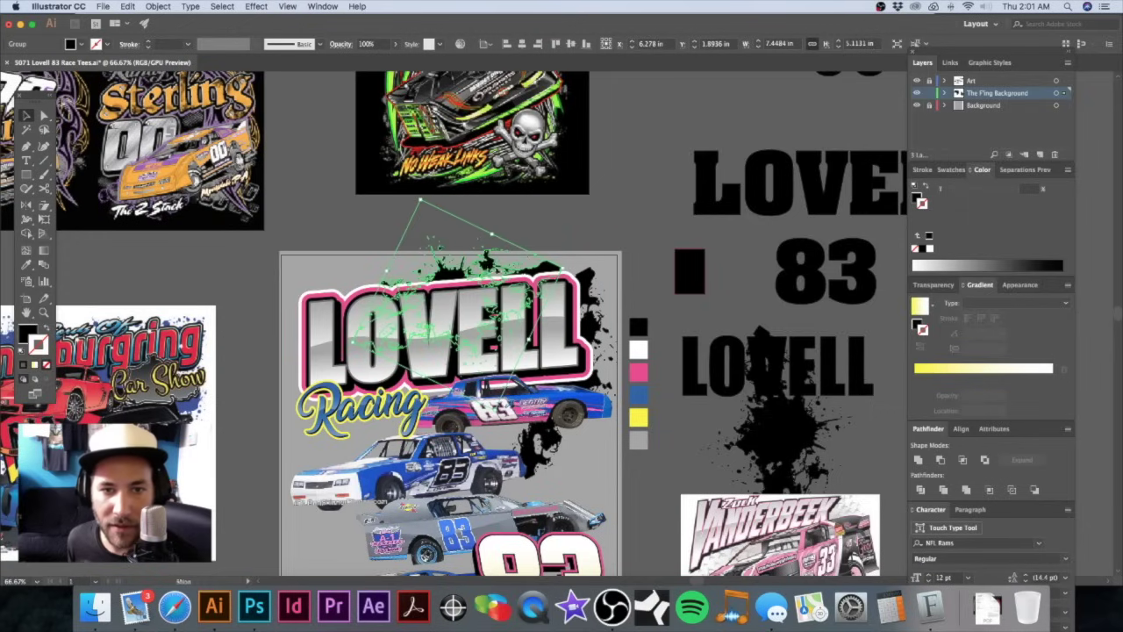
Step: Shift the splatter along LOVELL's top edge towards the last L and round off its flat cut corner with Direct Selection
{"action": "left_click_drag", "start_coordinate": [524, 308], "coordinate": [526, 307]}
{"action": "left_click", "coordinate": [618, 230]}
{"action": "left_click_drag", "start_coordinate": [604, 265], "coordinate": [731, 283]}
{"action": "key", "text": "a"}
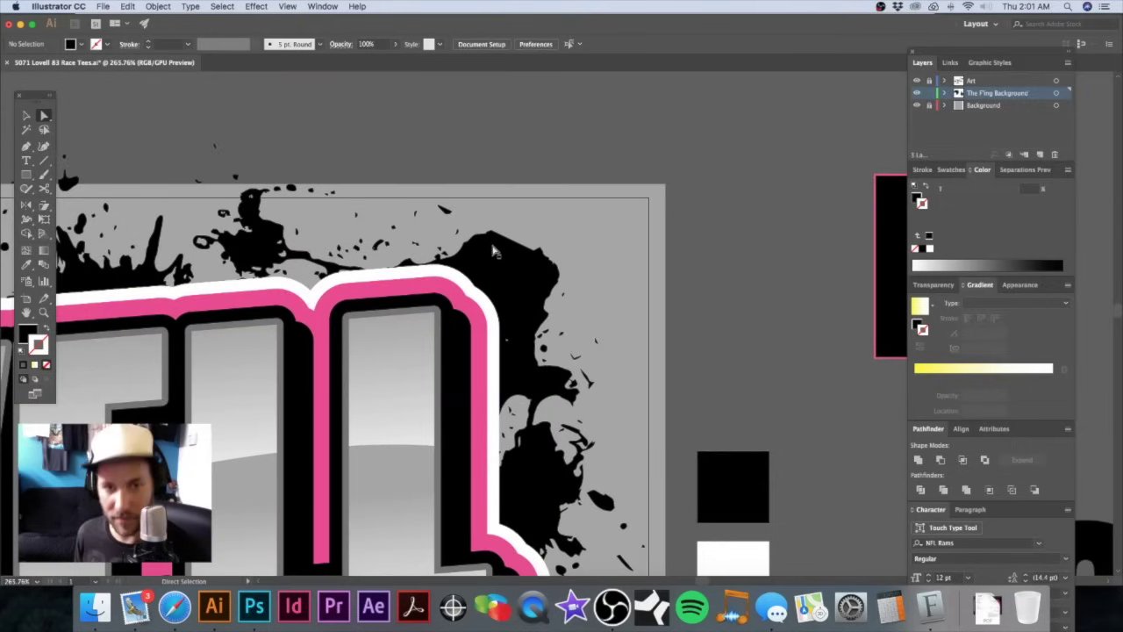
{"action": "left_click", "coordinate": [504, 246]}
{"action": "mouse_move", "coordinate": [511, 245]}
{"action": "left_mouse_down"}
{"action": "mouse_move", "coordinate": [519, 234]}
{"action": "mouse_move", "coordinate": [532, 252]}
{"action": "left_mouse_up"}
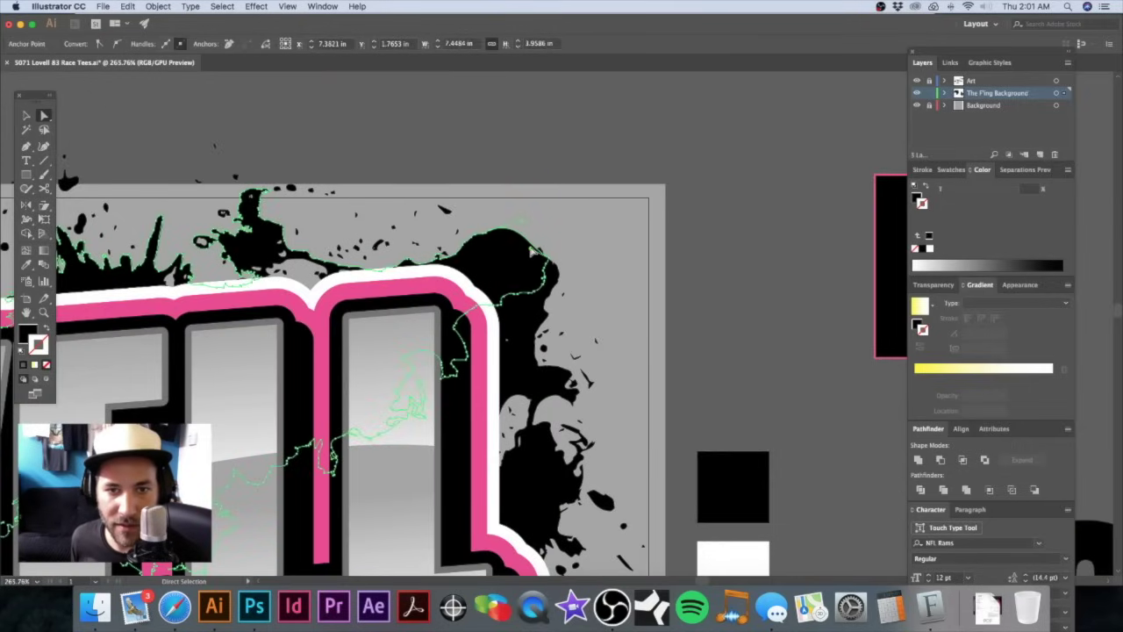
{"action": "key", "text": "super+z"}
{"action": "key", "text": "super+z"}
{"action": "left_click", "coordinate": [568, 191]}
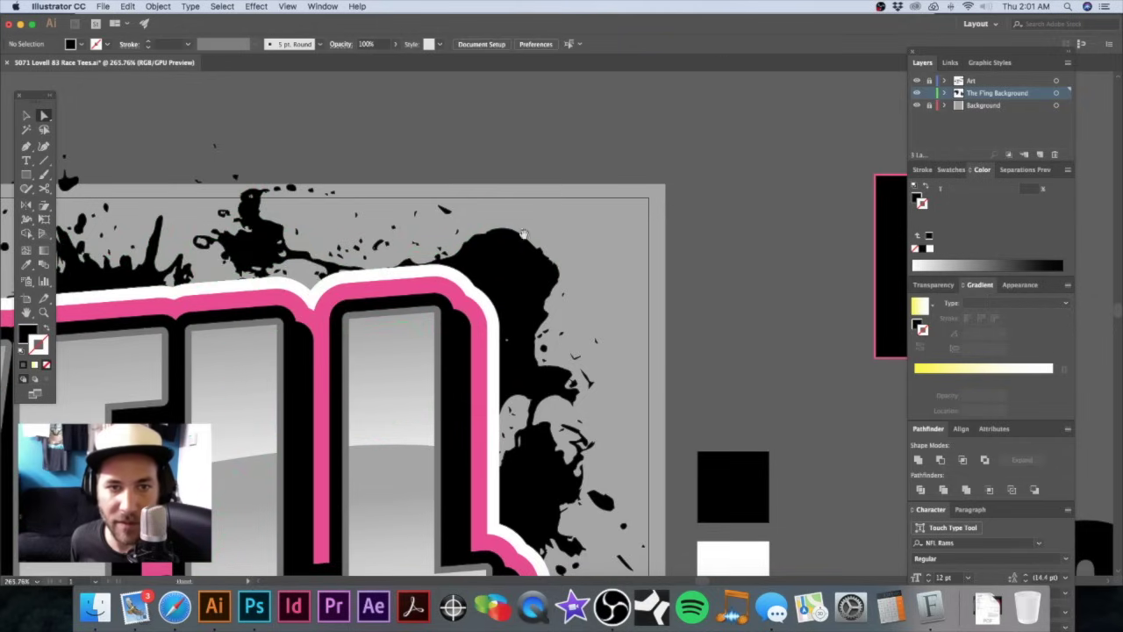
Step: Fine-tune the angle and position of the splatter behind the top edge of LOVELL's final letters
{"action": "scroll", "coordinate": [554, 190], "scroll_direction": "down", "scroll_amount": 5}
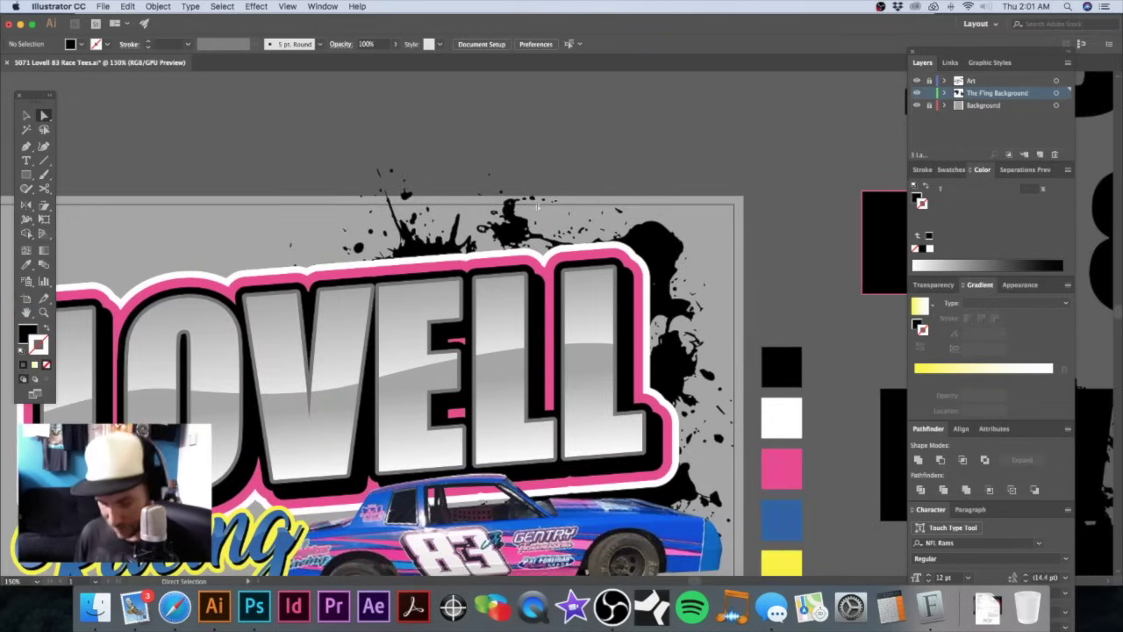
{"action": "scroll", "coordinate": [535, 210], "scroll_direction": "down", "scroll_amount": 4}
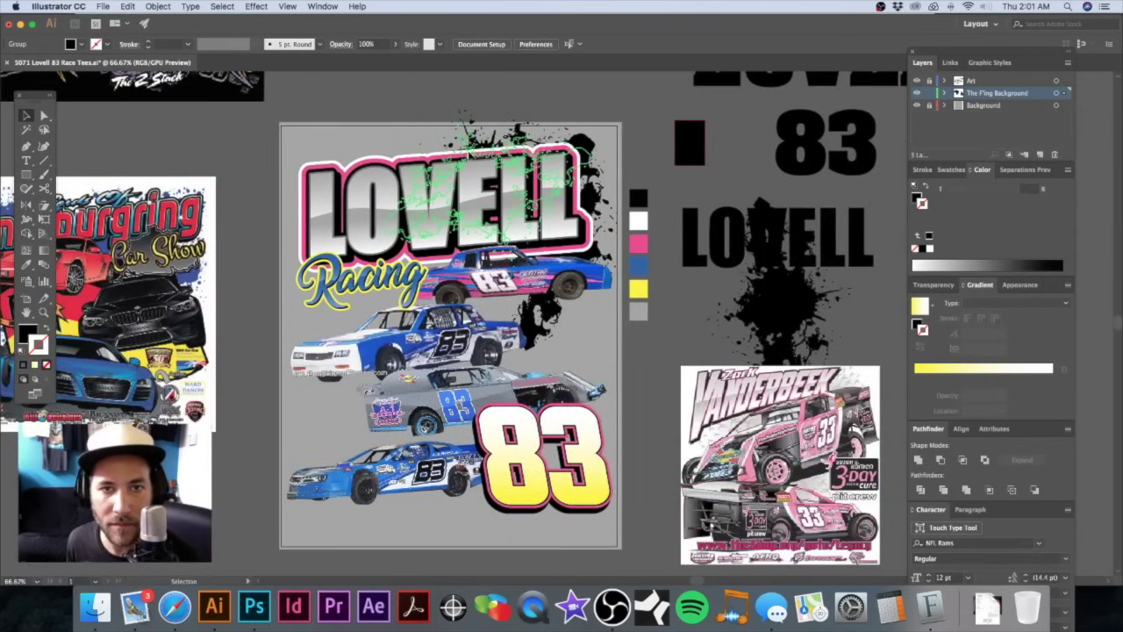
{"action": "left_click", "coordinate": [472, 155]}
{"action": "key", "text": "super+shift+a"}
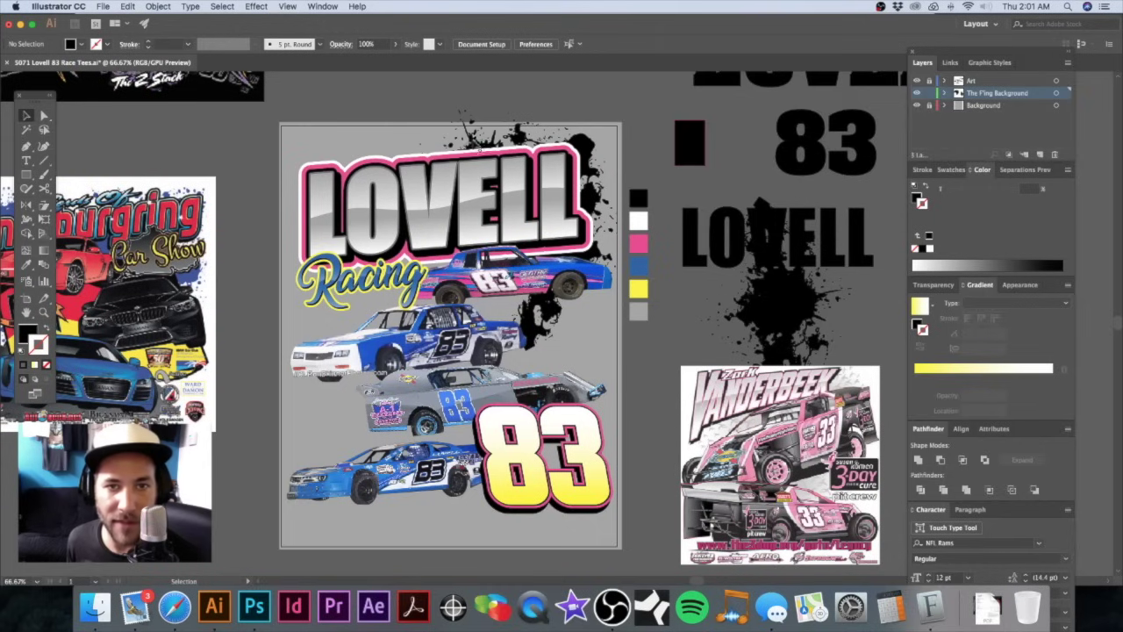
{"action": "left_click", "coordinate": [480, 149]}
{"action": "left_click_drag", "start_coordinate": [450, 72], "coordinate": [454, 70]}
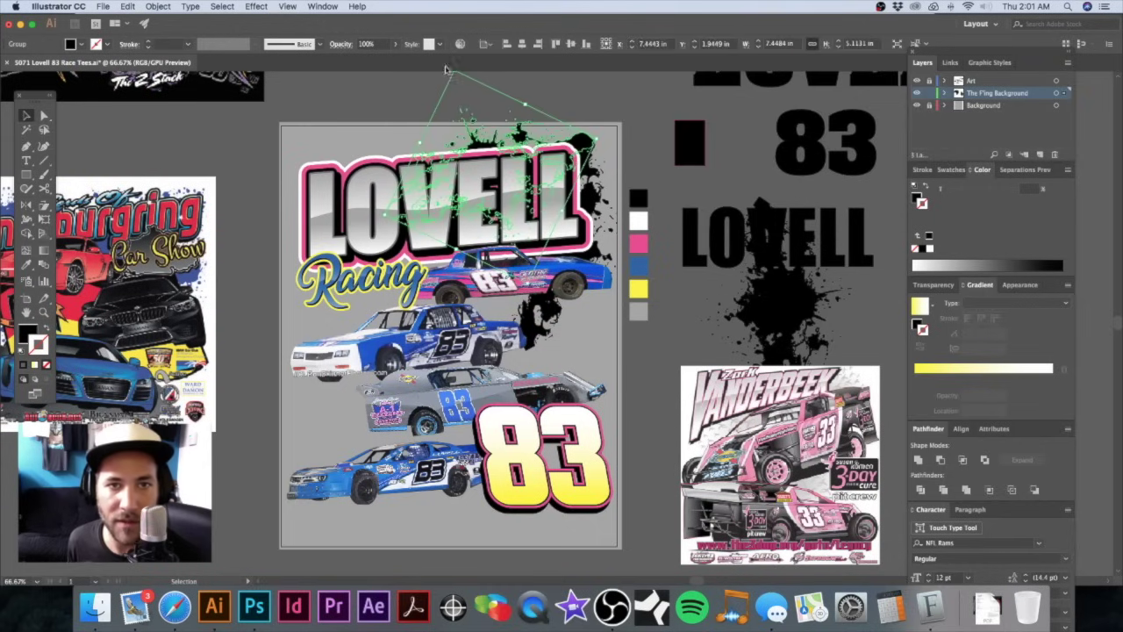
{"action": "scroll", "coordinate": [435, 113], "scroll_direction": "up", "scroll_amount": 4}
{"action": "left_click_drag", "start_coordinate": [443, 139], "coordinate": [474, 136]}
{"action": "left_click_drag", "start_coordinate": [542, 172], "coordinate": [595, 163]}
{"action": "left_click", "coordinate": [595, 157]}
Step: Duplicate the splatter to the first half of LOVELL's top edge and rotate the copy to follow the lettering
{"action": "scroll", "coordinate": [561, 263], "scroll_direction": "down", "scroll_amount": 2}
{"action": "scroll", "coordinate": [561, 263], "scroll_direction": "left", "scroll_amount": 3}
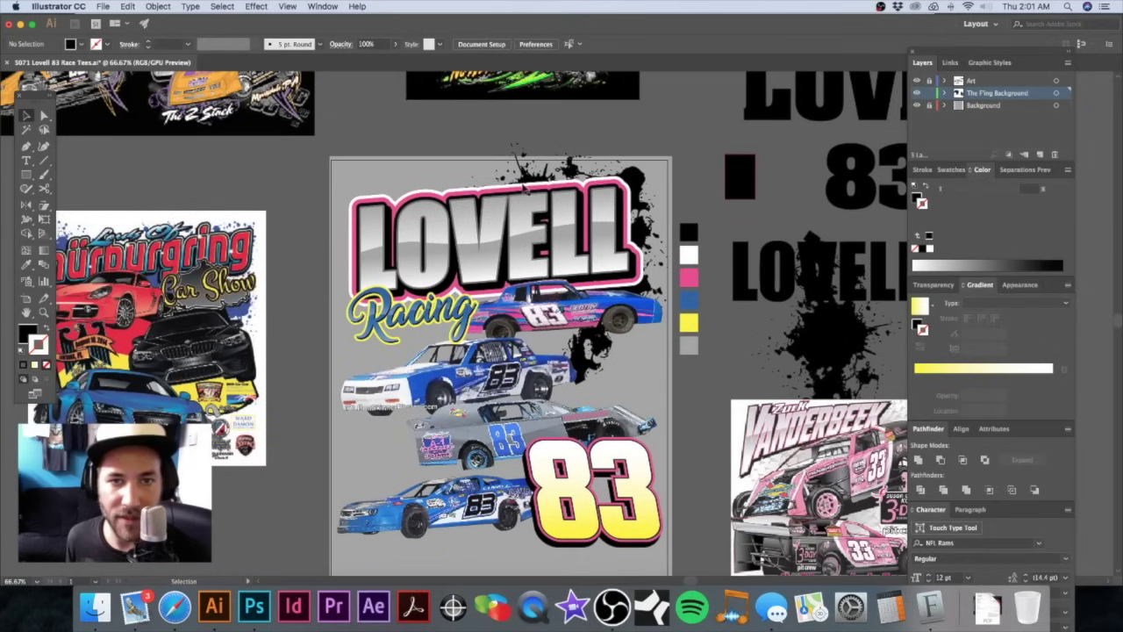
{"action": "left_click_drag", "start_coordinate": [530, 180], "coordinate": [351, 152]}
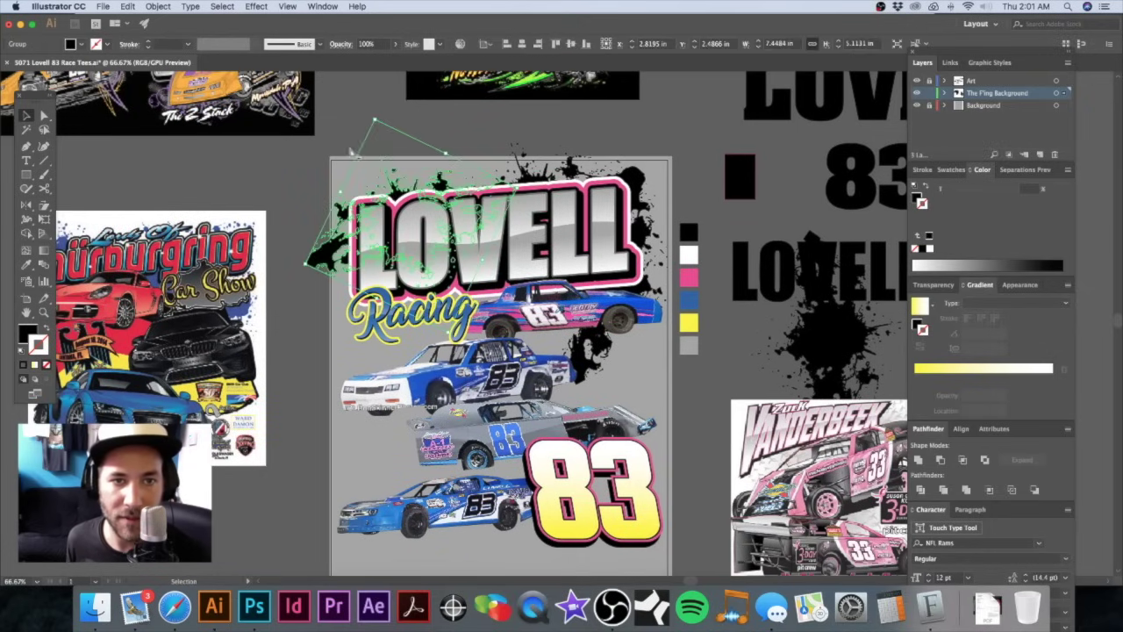
{"action": "left_click_drag", "start_coordinate": [368, 114], "coordinate": [445, 99]}
{"action": "left_click_drag", "start_coordinate": [441, 175], "coordinate": [445, 180]}
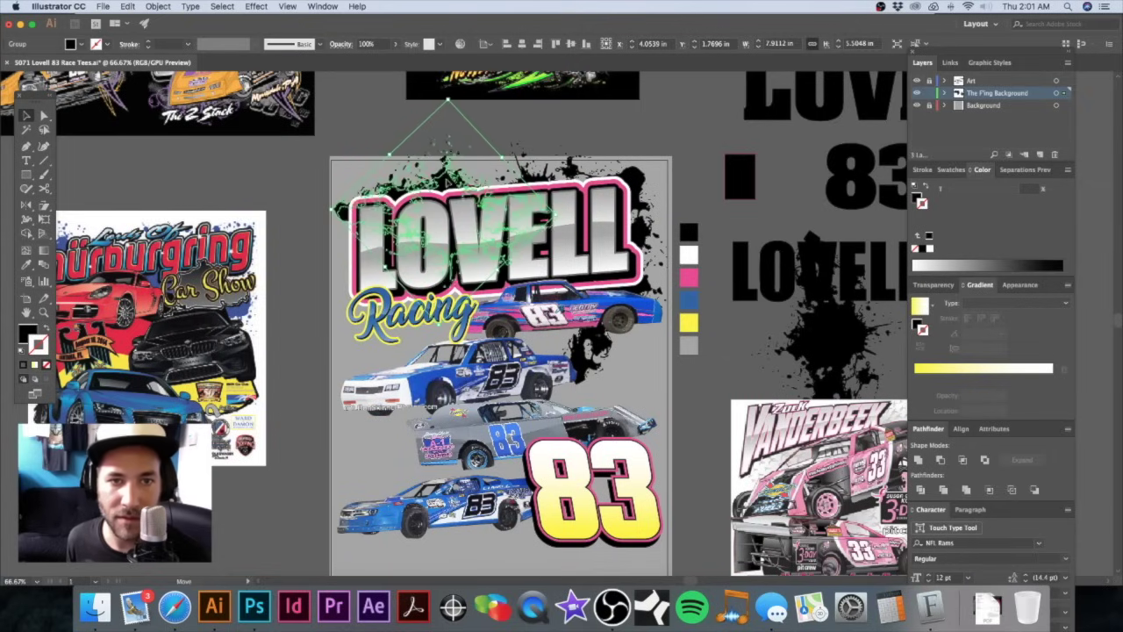
{"action": "mouse_move", "coordinate": [484, 113]}
{"action": "left_mouse_down"}
{"action": "mouse_move", "coordinate": [486, 123]}
{"action": "mouse_move", "coordinate": [458, 104]}
{"action": "mouse_move", "coordinate": [489, 113]}
{"action": "left_mouse_up"}
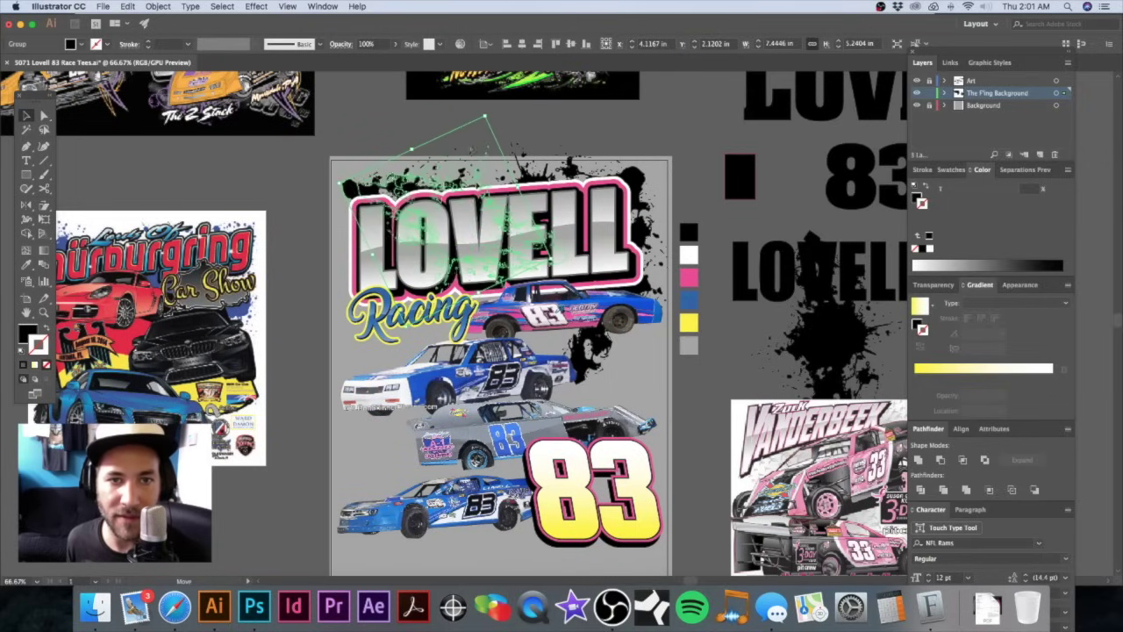
{"action": "left_click_drag", "start_coordinate": [531, 244], "coordinate": [553, 245]}
Step: Try a large splatter copy down the starting side of LOVELL and behind Racing
{"action": "left_click_drag", "start_coordinate": [536, 165], "coordinate": [279, 318]}
{"action": "left_click", "coordinate": [280, 187]}
{"action": "left_click_drag", "start_coordinate": [408, 235], "coordinate": [418, 180]}
{"action": "scroll", "coordinate": [432, 173], "scroll_direction": "up", "scroll_amount": 5}
{"action": "left_click_drag", "start_coordinate": [499, 159], "coordinate": [477, 202]}
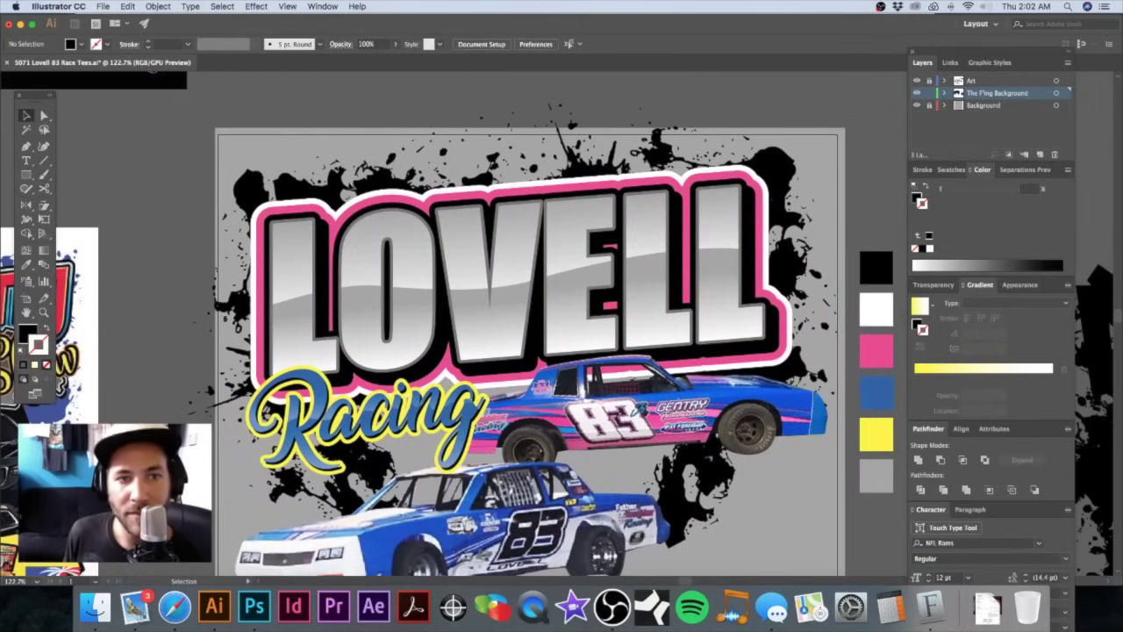
Step: Shift the large splatter copy slightly inward behind the first letters of LOVELL and delete it
{"action": "left_click", "coordinate": [284, 180]}
{"action": "left_click_drag", "start_coordinate": [519, 297], "coordinate": [526, 317]}
{"action": "left_click_drag", "start_coordinate": [274, 193], "coordinate": [355, 211]}
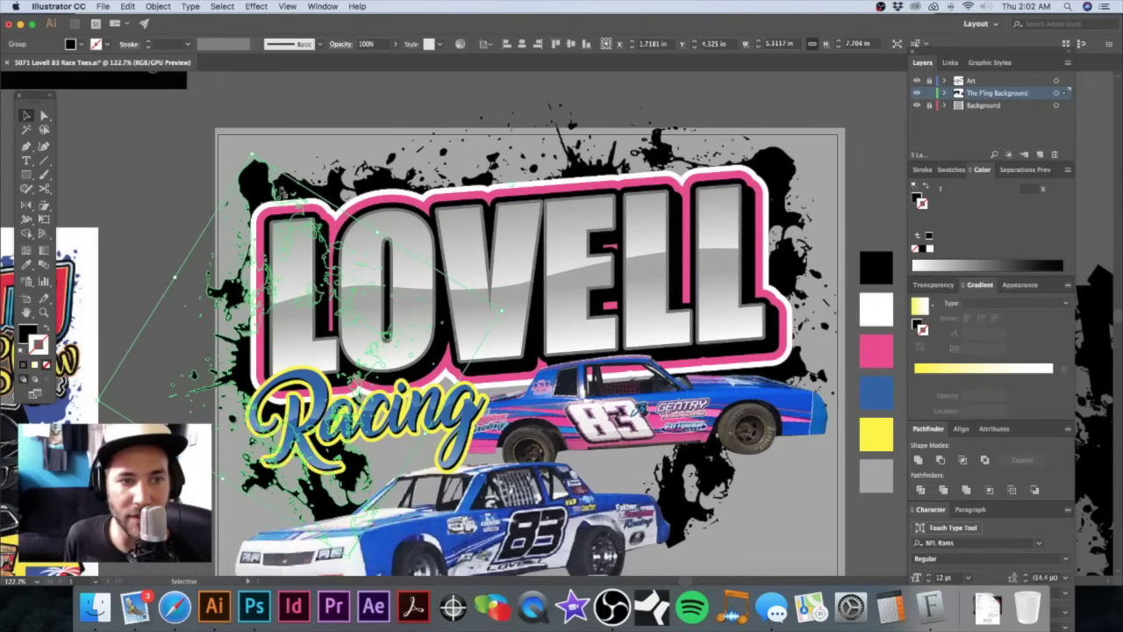
{"action": "left_click_drag", "start_coordinate": [259, 188], "coordinate": [252, 211]}
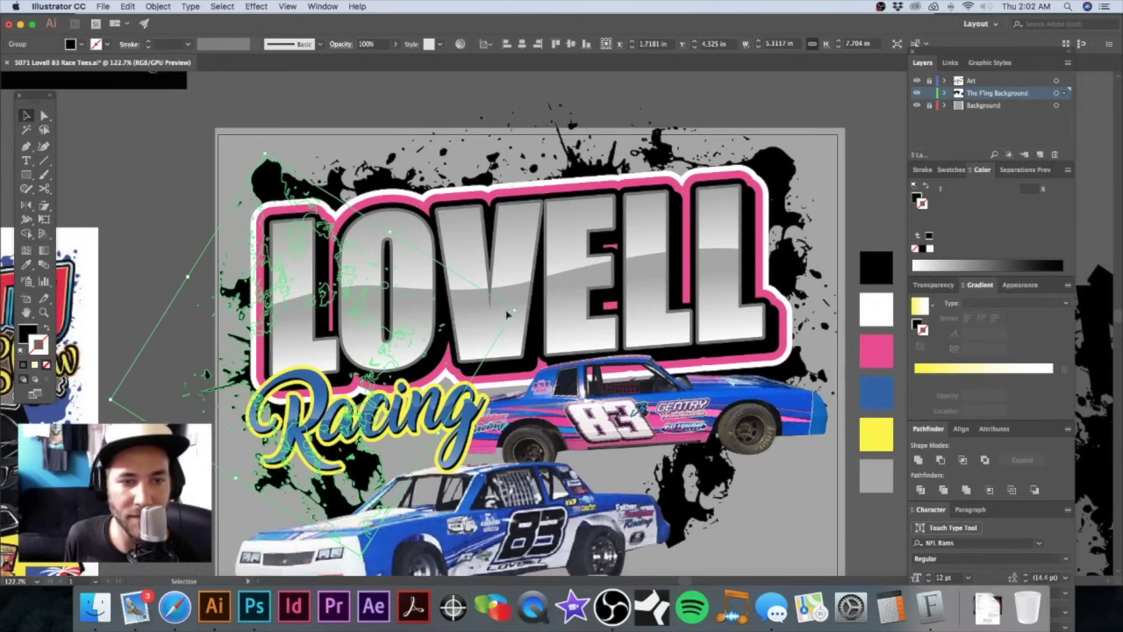
{"action": "scroll", "coordinate": [507, 318], "scroll_direction": "down", "scroll_amount": 2}
{"action": "left_click_drag", "start_coordinate": [514, 299], "coordinate": [459, 301]}
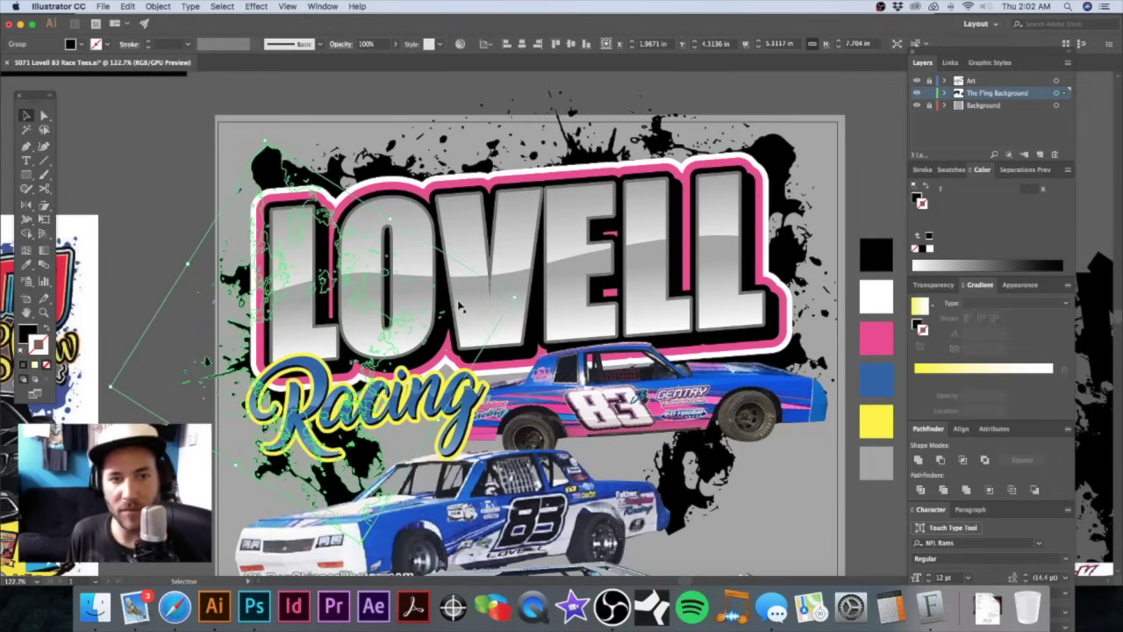
{"action": "scroll", "coordinate": [470, 298], "scroll_direction": "down", "scroll_amount": 3}
{"action": "scroll", "coordinate": [556, 308], "scroll_direction": "right", "scroll_amount": 5}
{"action": "scroll", "coordinate": [556, 308], "scroll_direction": "down", "scroll_amount": 2}
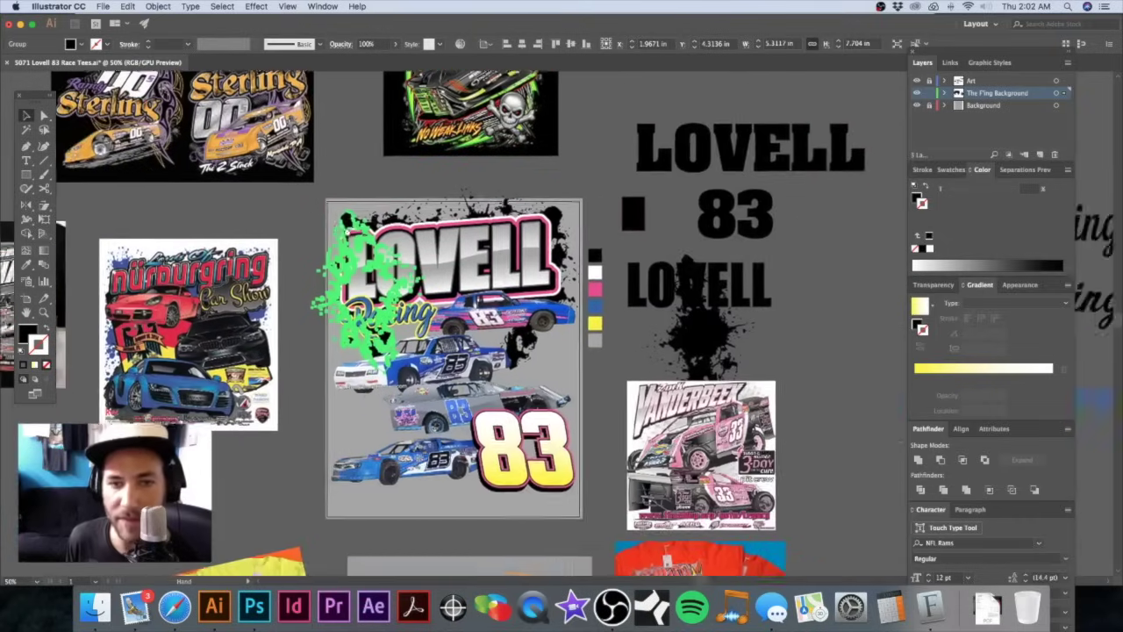
{"action": "left_click", "coordinate": [340, 236]}
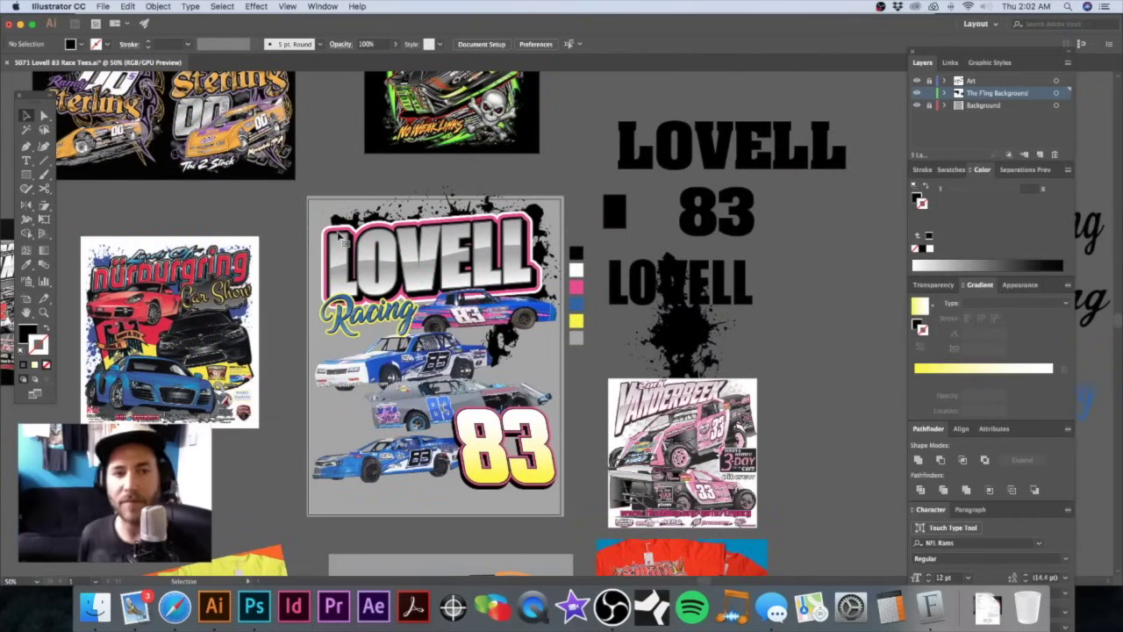
Step: Place a copy of the spare upright splatter behind the first L of LOVELL and rotate it to run down that side
{"action": "left_click_drag", "start_coordinate": [675, 335], "coordinate": [452, 265]}
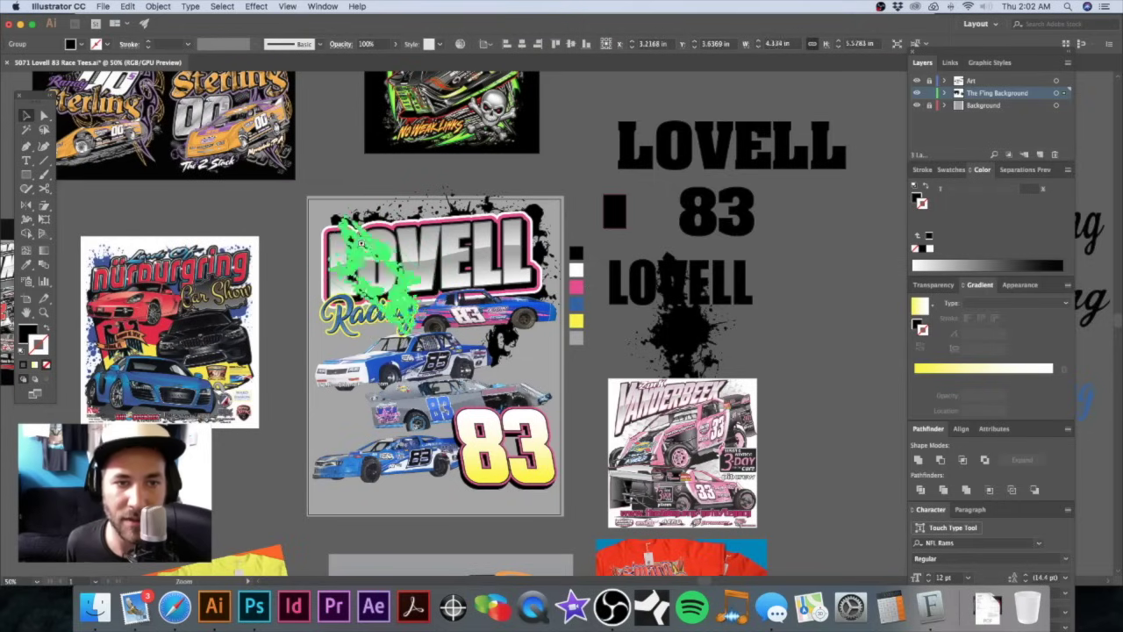
{"action": "scroll", "coordinate": [368, 237], "scroll_direction": "up", "scroll_amount": 5}
{"action": "left_click_drag", "start_coordinate": [331, 179], "coordinate": [441, 173]}
{"action": "left_click_drag", "start_coordinate": [414, 279], "coordinate": [317, 270]}
{"action": "left_click_drag", "start_coordinate": [303, 230], "coordinate": [176, 202]}
{"action": "left_click_drag", "start_coordinate": [300, 155], "coordinate": [262, 148]}
{"action": "left_click_drag", "start_coordinate": [228, 299], "coordinate": [265, 290]}
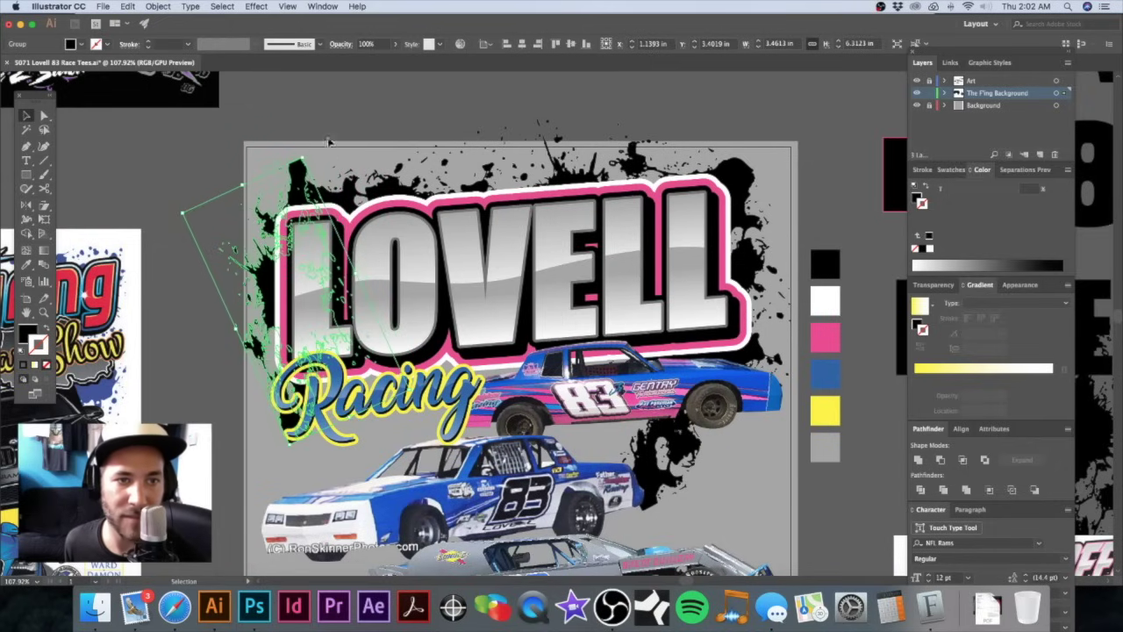
{"action": "mouse_move", "coordinate": [306, 155]}
{"action": "left_mouse_down"}
{"action": "mouse_move", "coordinate": [285, 189]}
{"action": "mouse_move", "coordinate": [301, 158]}
{"action": "left_mouse_up"}
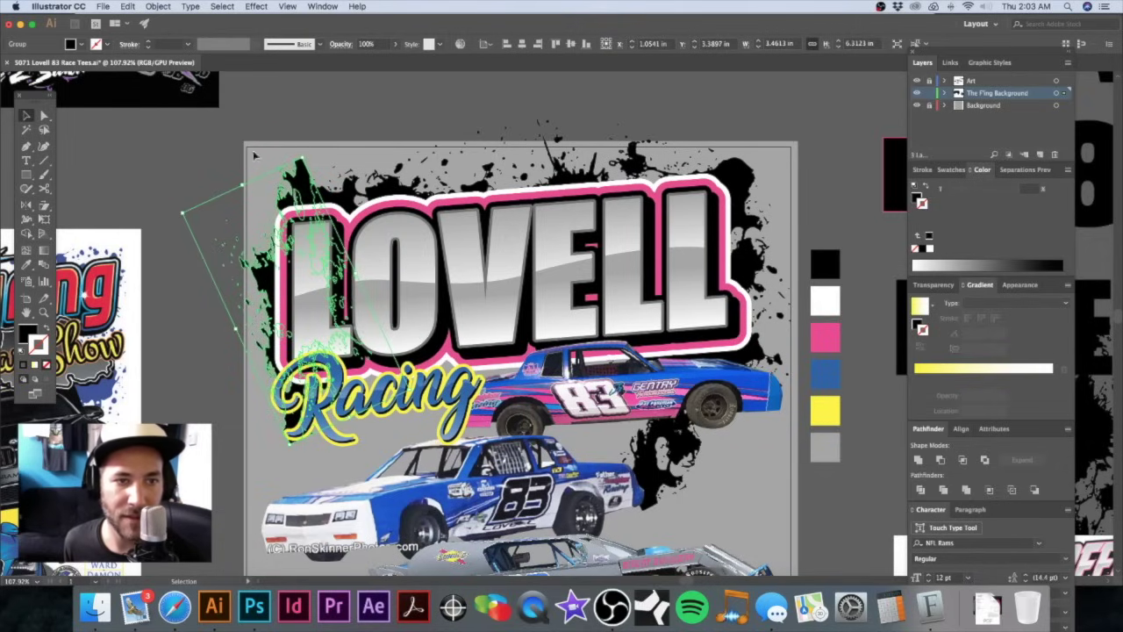
{"action": "left_click", "coordinate": [259, 122]}
Step: Try a copy of the side splatter below Racing, behind the front ends of the cars, and delete it
{"action": "left_click_drag", "start_coordinate": [430, 225], "coordinate": [440, 177]}
{"action": "left_click_drag", "start_coordinate": [313, 123], "coordinate": [309, 386]}
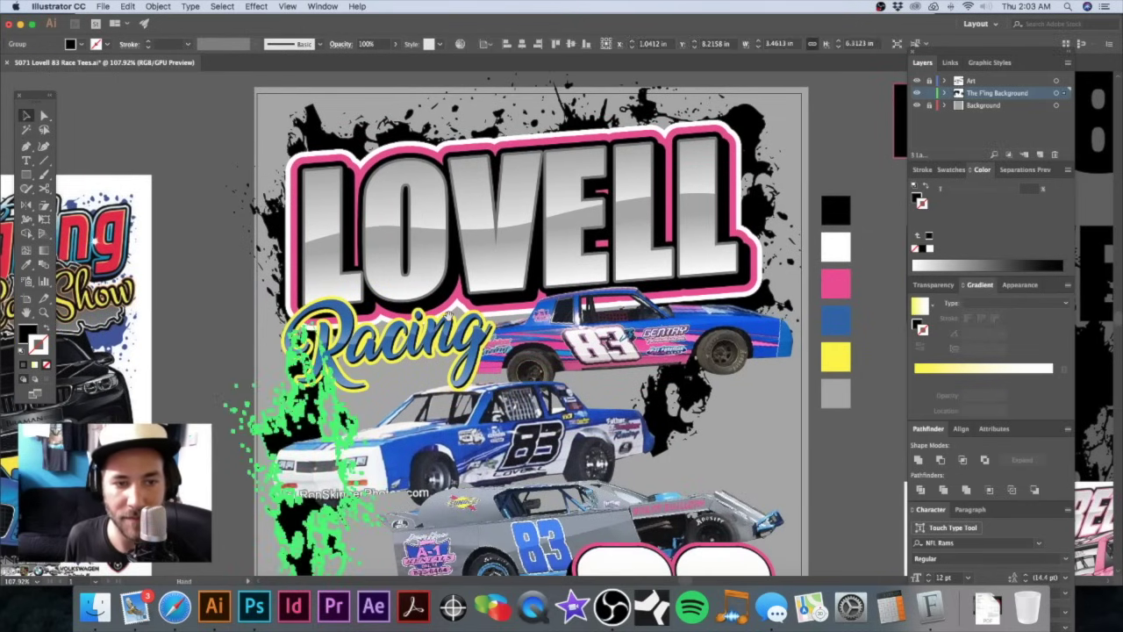
{"action": "key", "text": "super+1"}
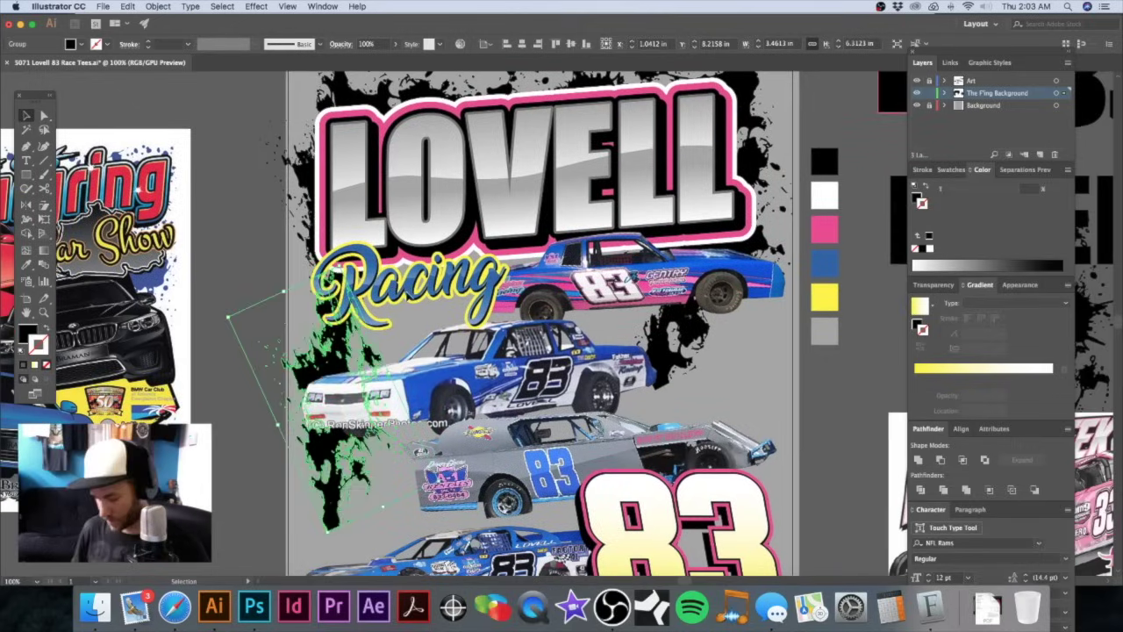
{"action": "key", "text": "Delete"}
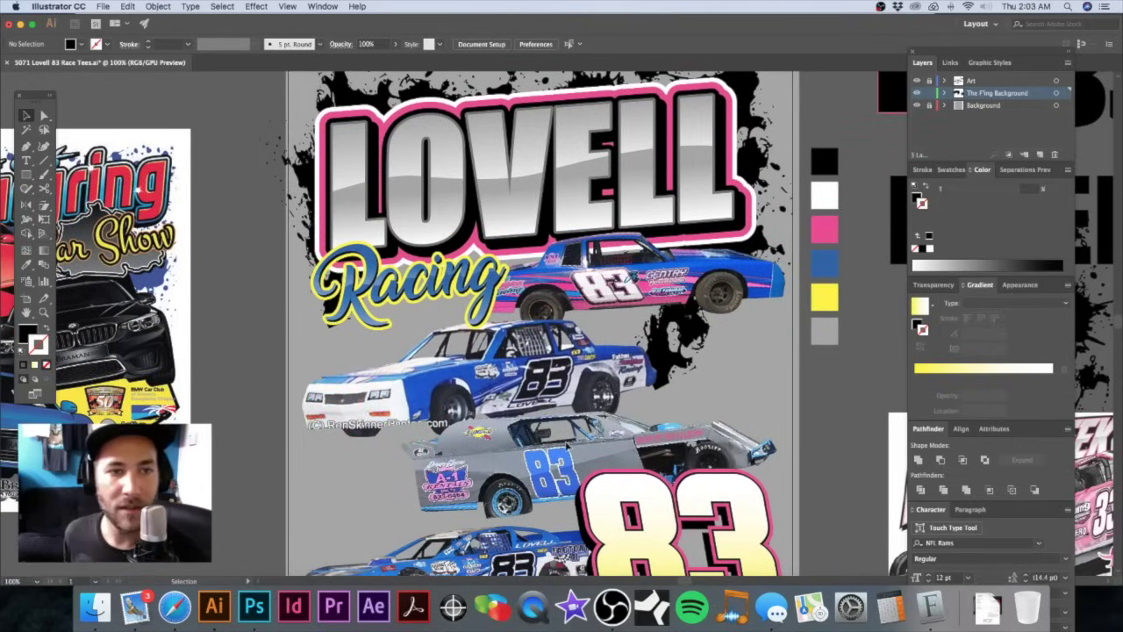
Step: Switch to Safari and open the "Vector Black Ink Splatter Background" preview in the splatter background image results
{"action": "scroll", "coordinate": [544, 324], "scroll_direction": "right", "scroll_amount": 5}
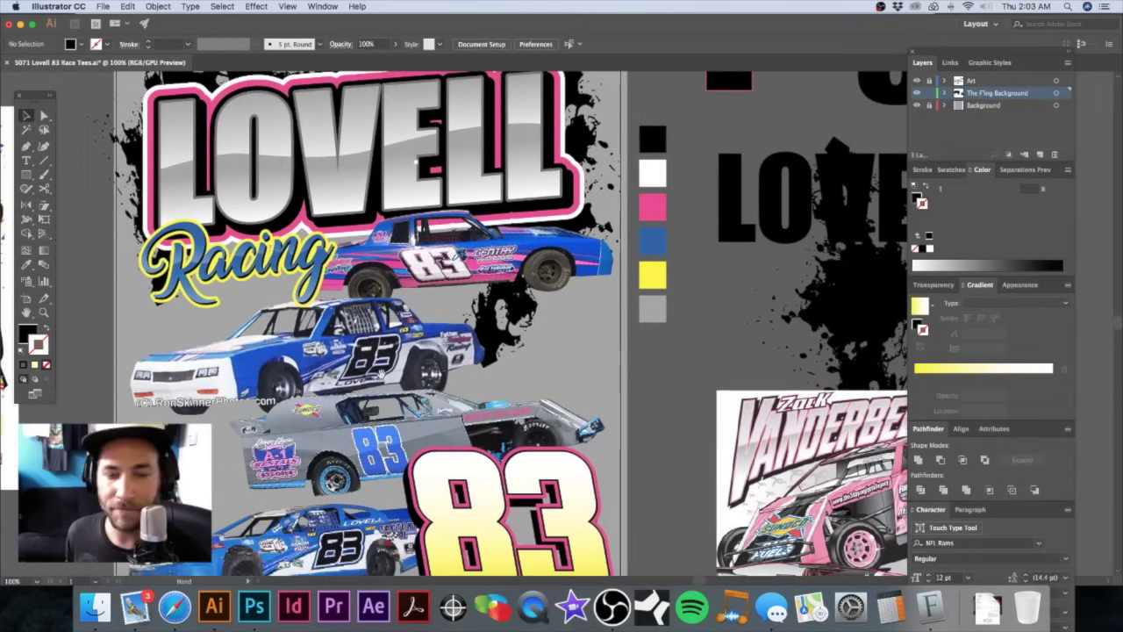
{"action": "left_click", "coordinate": [173, 610]}
{"action": "scroll", "coordinate": [399, 298], "scroll_direction": "up", "scroll_amount": 5}
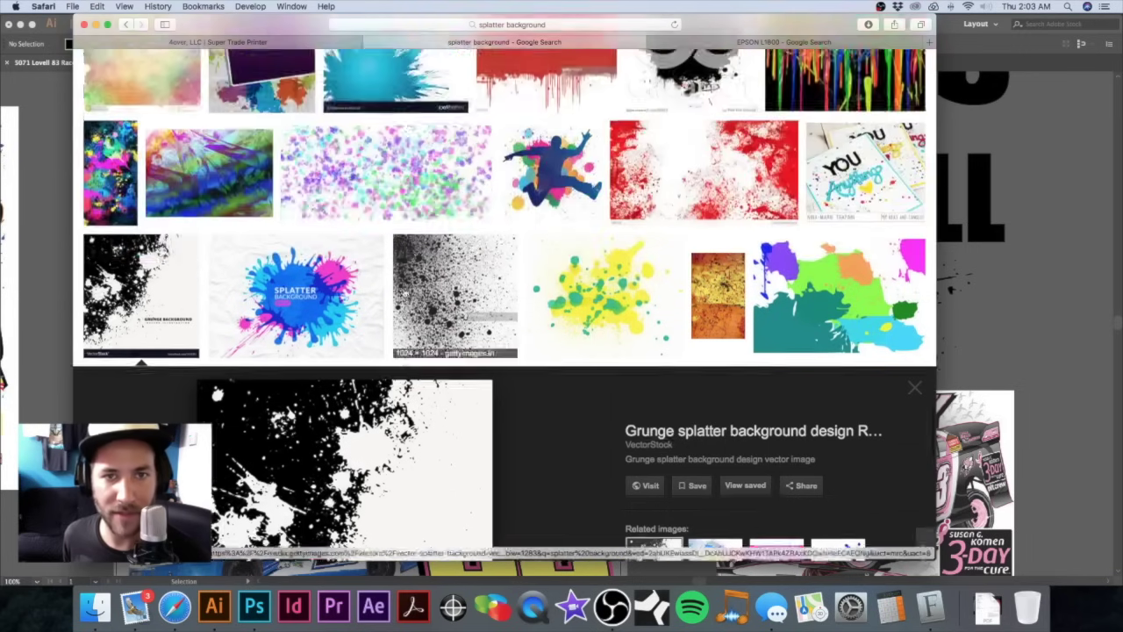
{"action": "scroll", "coordinate": [411, 295], "scroll_direction": "up", "scroll_amount": 15}
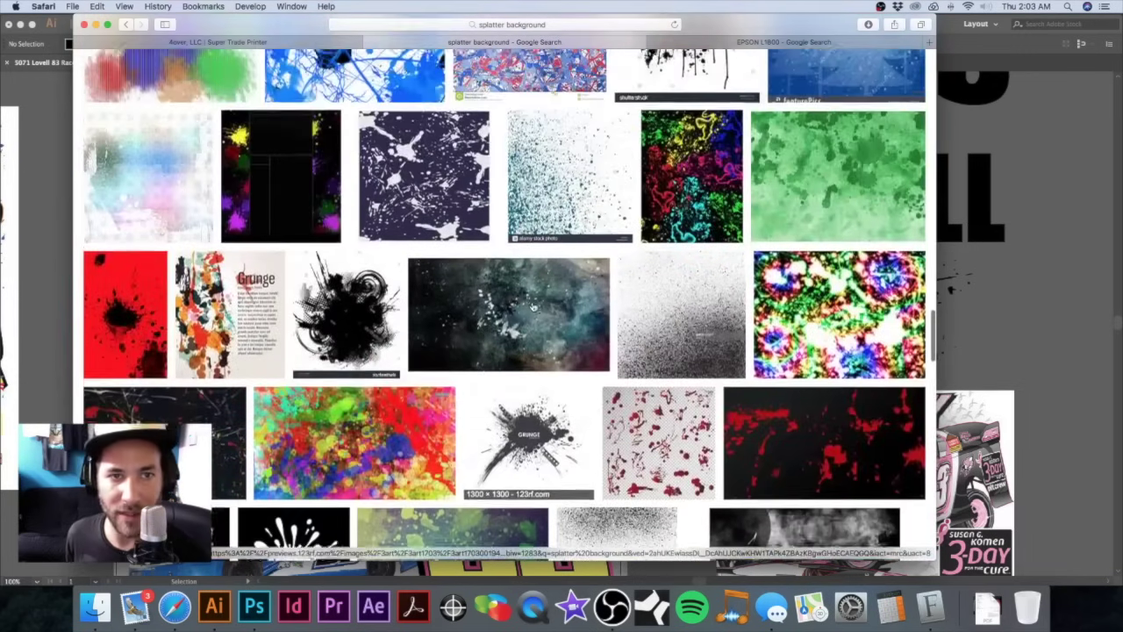
{"action": "scroll", "coordinate": [532, 304], "scroll_direction": "up", "scroll_amount": 5}
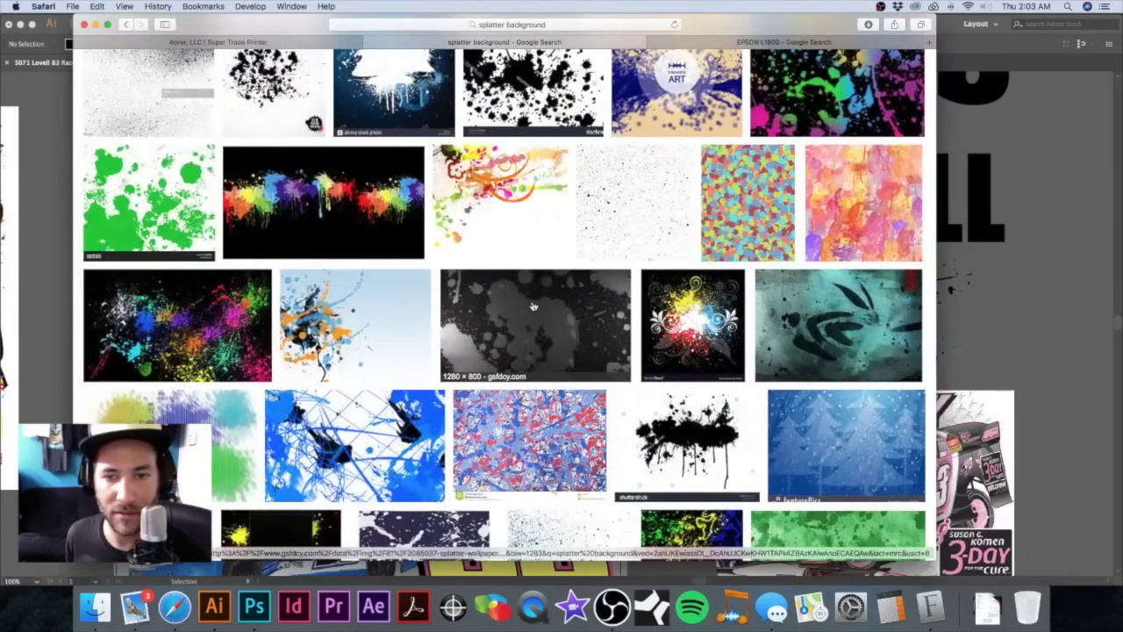
{"action": "scroll", "coordinate": [532, 305], "scroll_direction": "up", "scroll_amount": 4}
{"action": "scroll", "coordinate": [614, 351], "scroll_direction": "down", "scroll_amount": 6}
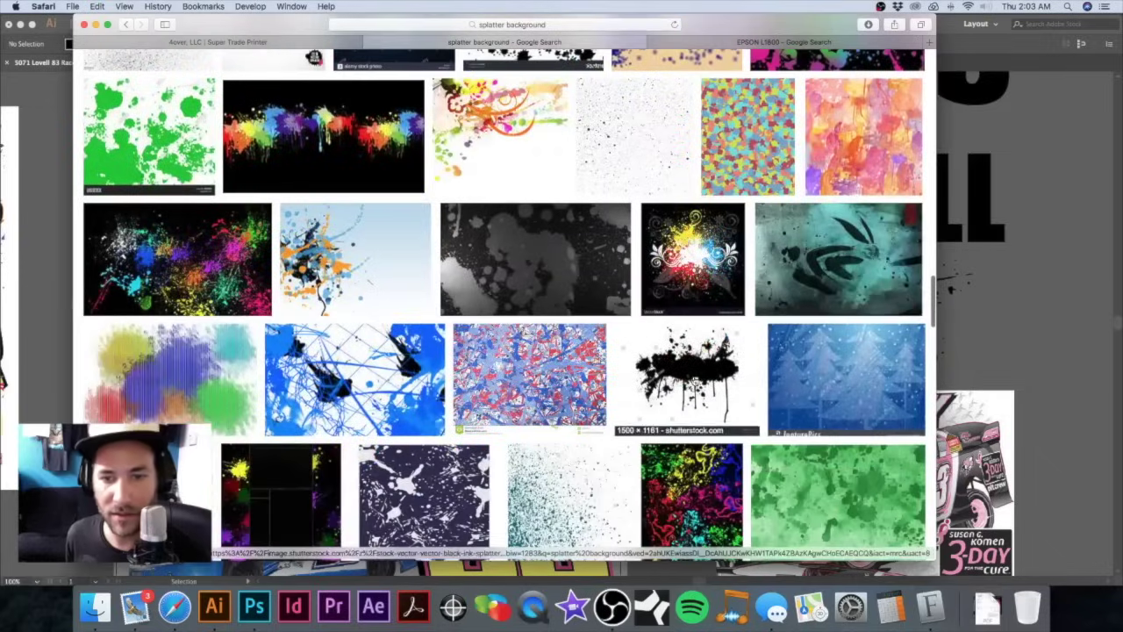
{"action": "left_click", "coordinate": [693, 380]}
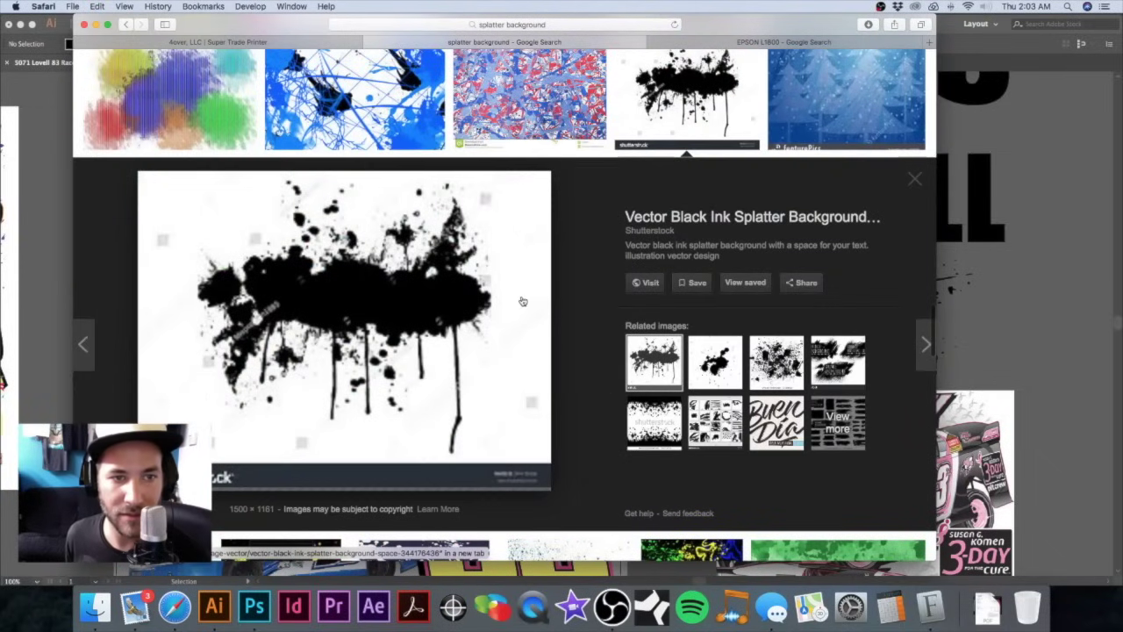
Step: Bring the previewed black ink splatter image from Safari into the Illustrator document
{"action": "left_click_drag", "start_coordinate": [262, 29], "coordinate": [428, 51]}
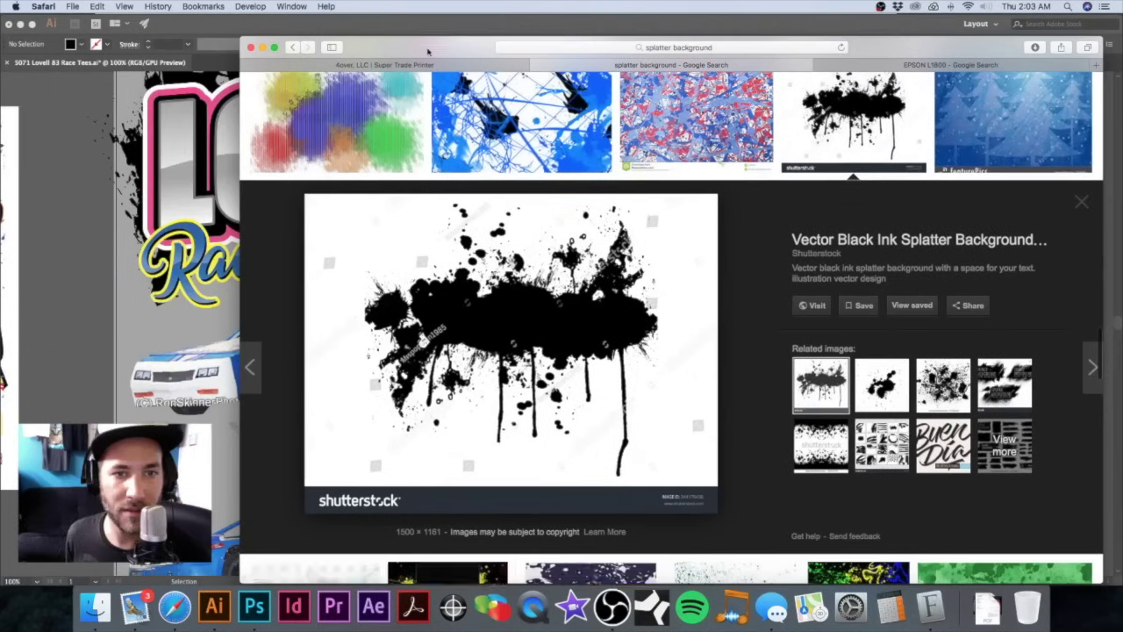
{"action": "left_click_drag", "start_coordinate": [491, 301], "coordinate": [123, 325]}
{"action": "left_click", "coordinate": [75, 226]}
Step: Move the imported splatter image off the design to the empty area below the black T-shirt reference
{"action": "left_click", "coordinate": [430, 400], "text": "alt+super"}
{"action": "left_click", "coordinate": [430, 400], "text": "alt+super"}
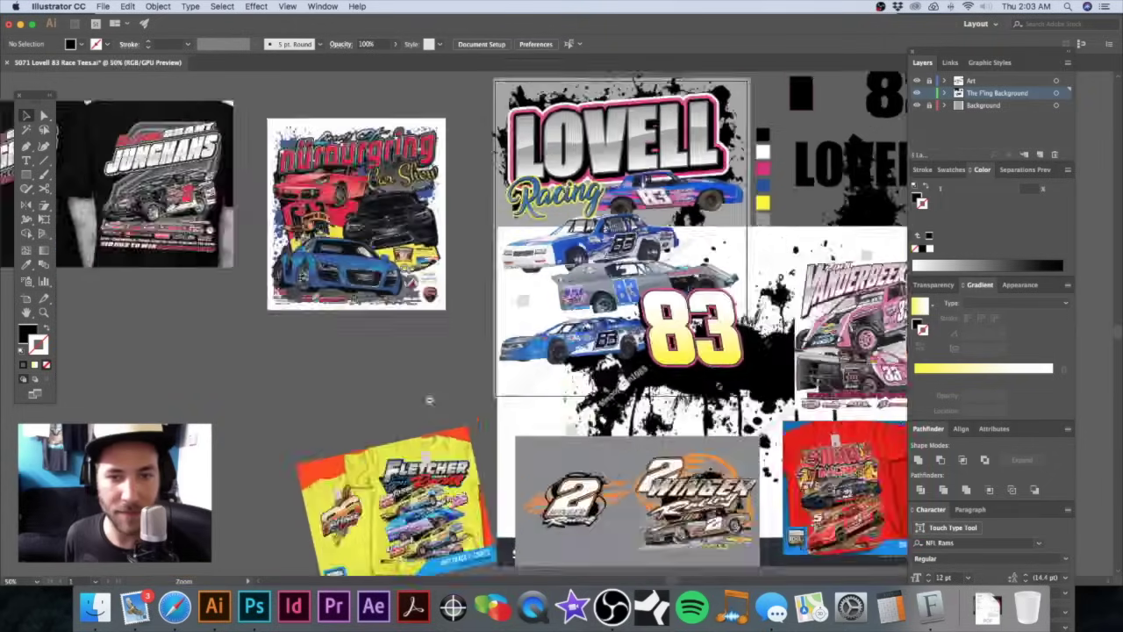
{"action": "left_click", "coordinate": [430, 400], "text": "alt+super"}
{"action": "left_click_drag", "start_coordinate": [430, 400], "coordinate": [650, 308]}
{"action": "left_click_drag", "start_coordinate": [751, 237], "coordinate": [282, 309]}
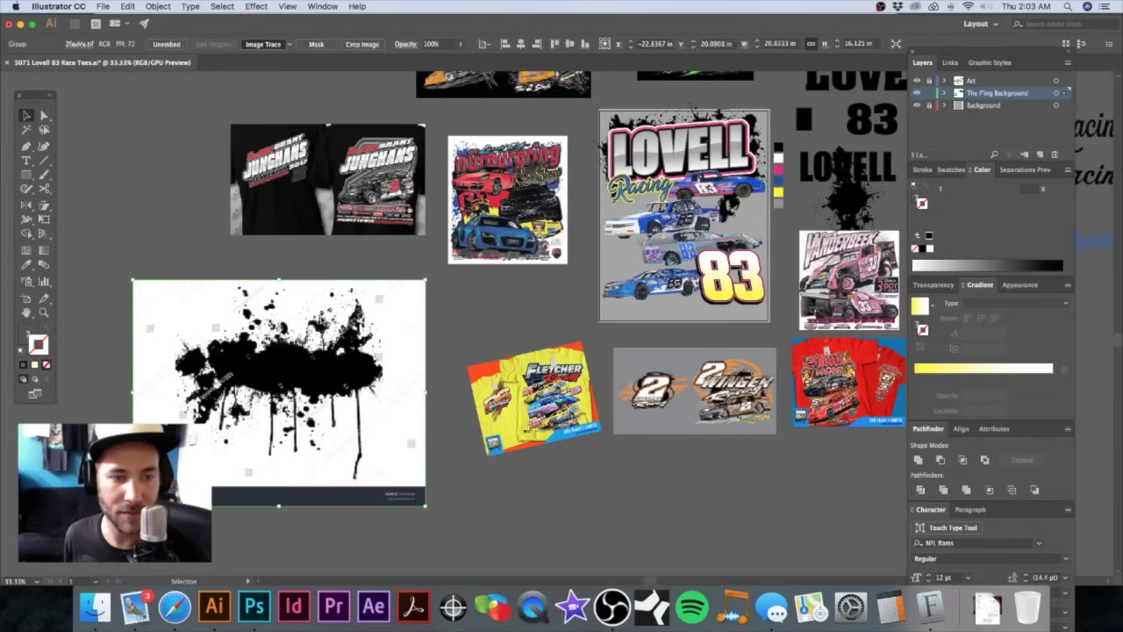
Step: Run Image Trace on the imported splatter image in Black and White mode with a threshold of 197
{"action": "left_click", "coordinate": [262, 44]}
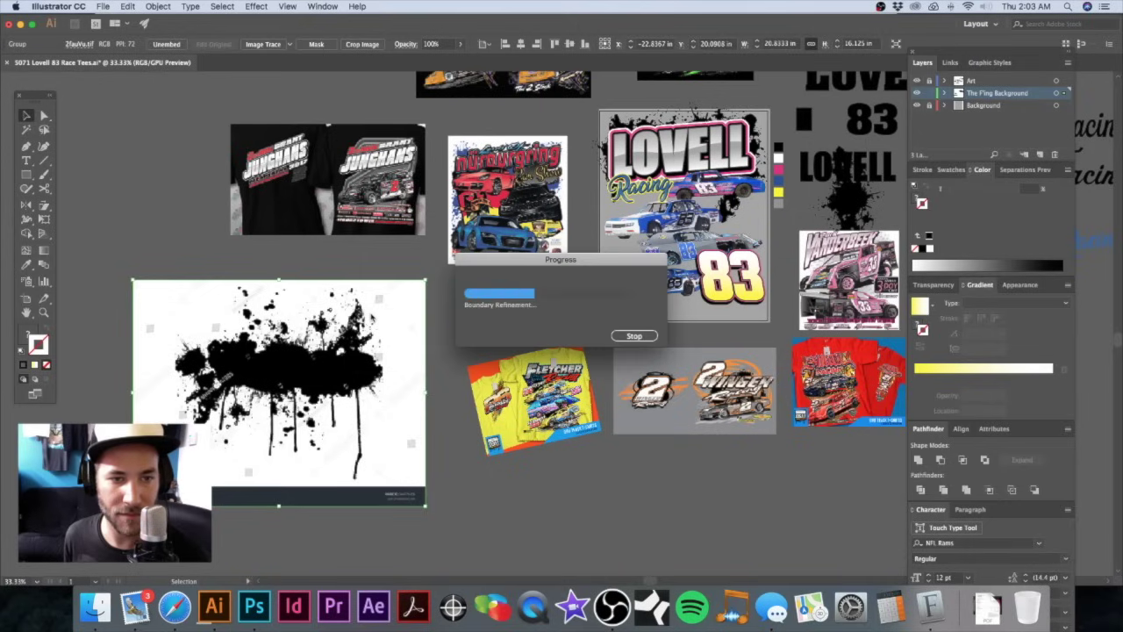
{"action": "scroll", "coordinate": [311, 348], "scroll_direction": "up", "scroll_amount": 4}
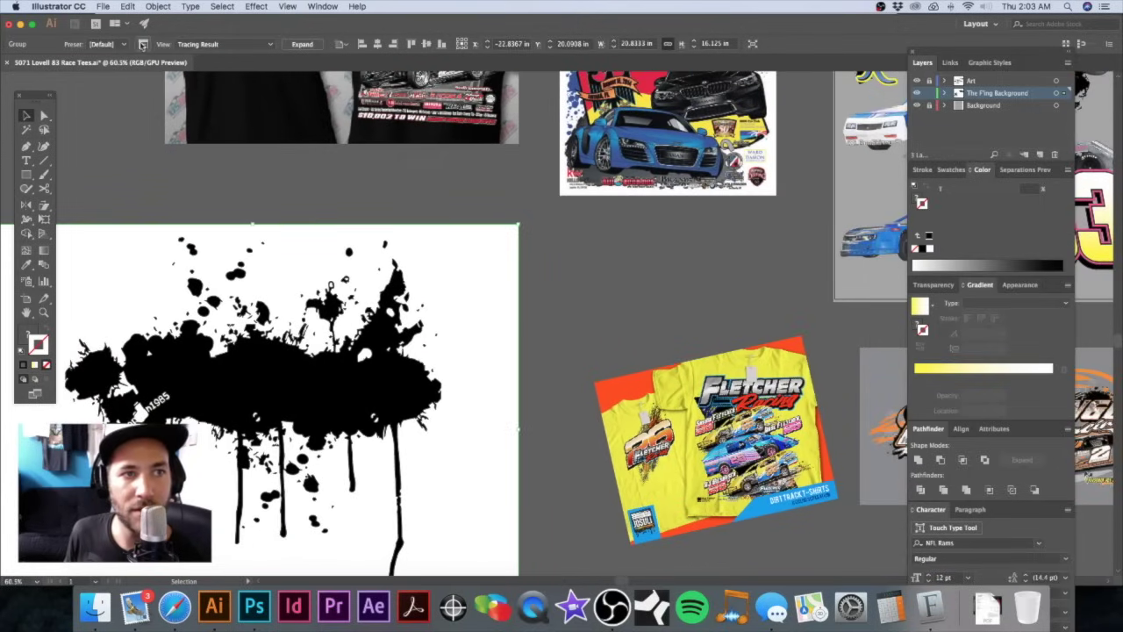
{"action": "left_click", "coordinate": [142, 44]}
{"action": "left_click_drag", "start_coordinate": [829, 202], "coordinate": [836, 204]}
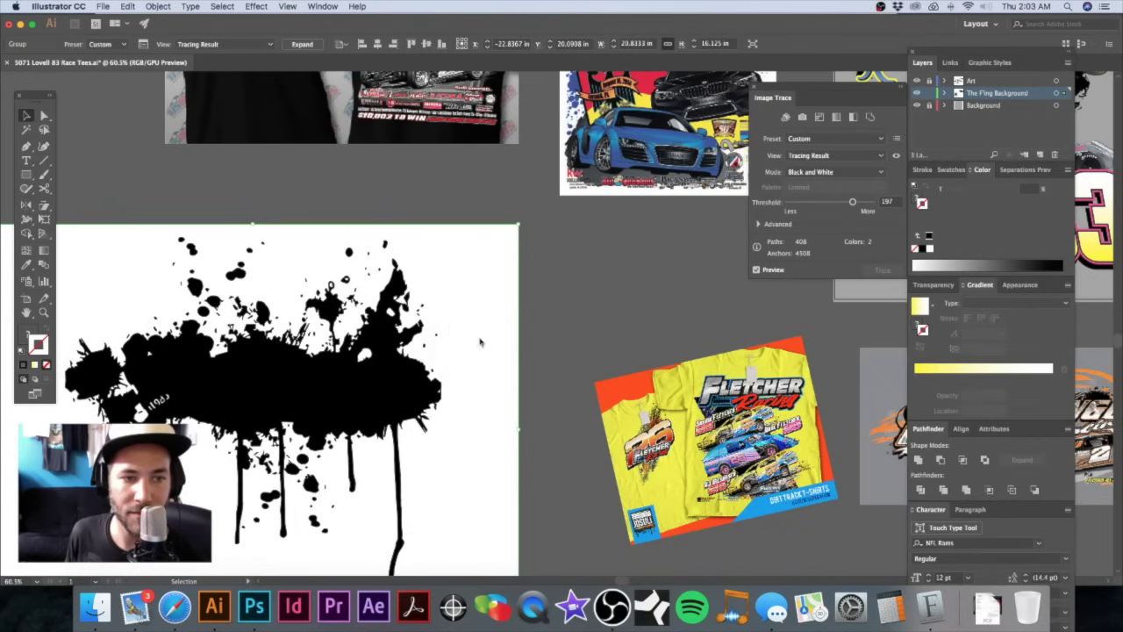
Step: Expand the traced ink splatter image into editable vector paths
{"action": "left_click", "coordinate": [302, 44]}
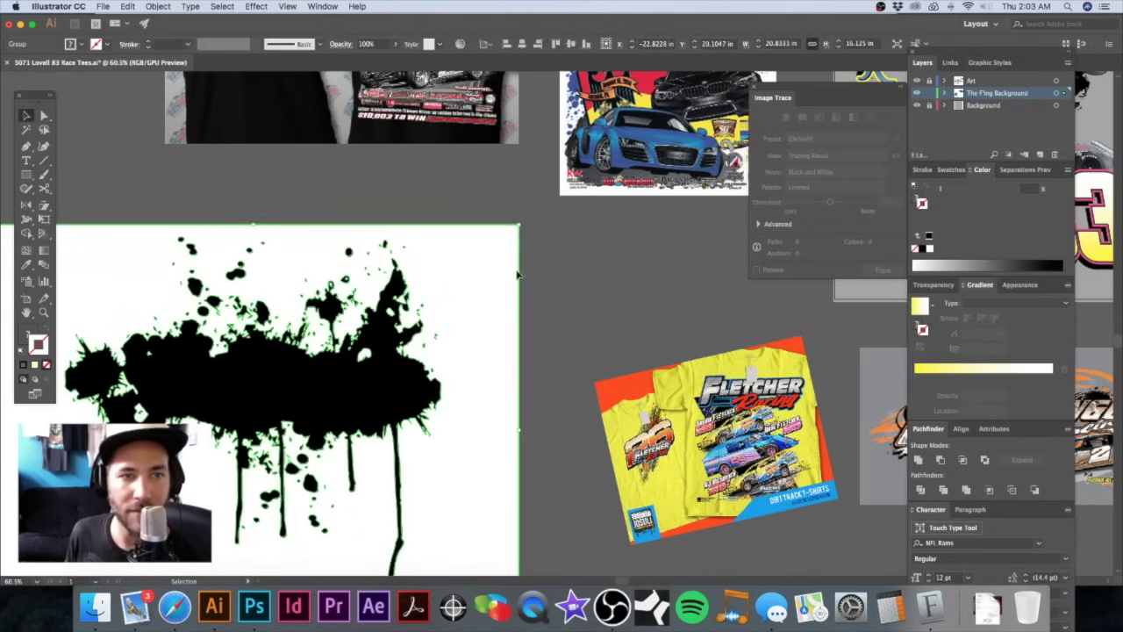
{"action": "scroll", "coordinate": [526, 308], "scroll_direction": "down", "scroll_amount": 2}
{"action": "scroll", "coordinate": [527, 309], "scroll_direction": "left", "scroll_amount": 4}
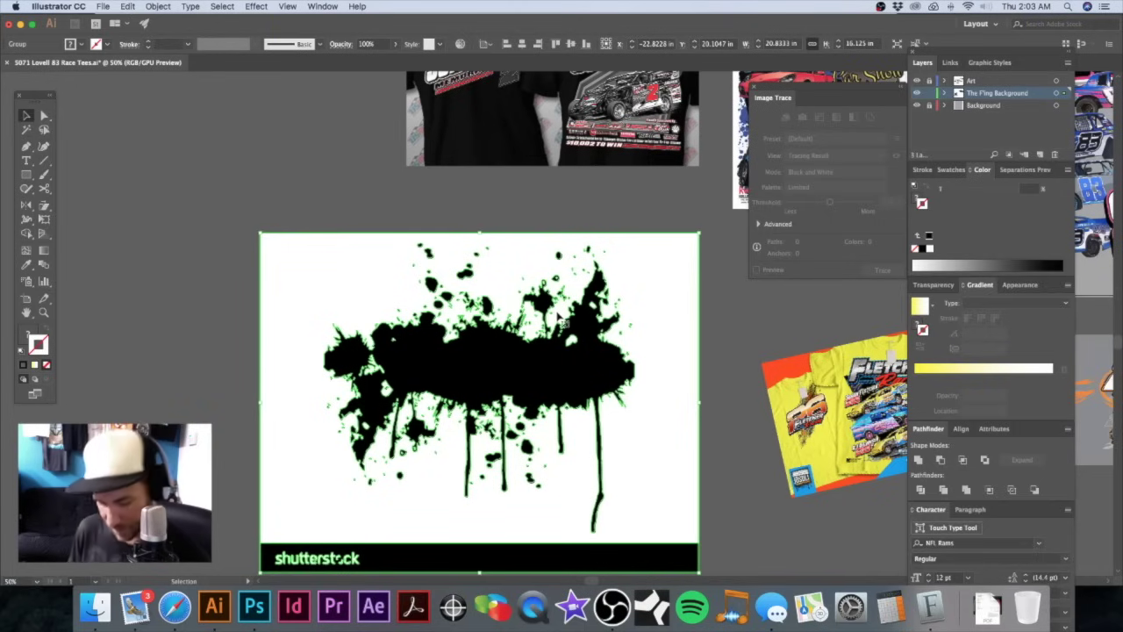
Step: Delete all shapes sharing the white fill from the expanded splatter, along with the black Shutterstock bar beneath it
{"action": "key", "text": "a"}
{"action": "left_click", "coordinate": [278, 193]}
{"action": "left_click", "coordinate": [358, 279]}
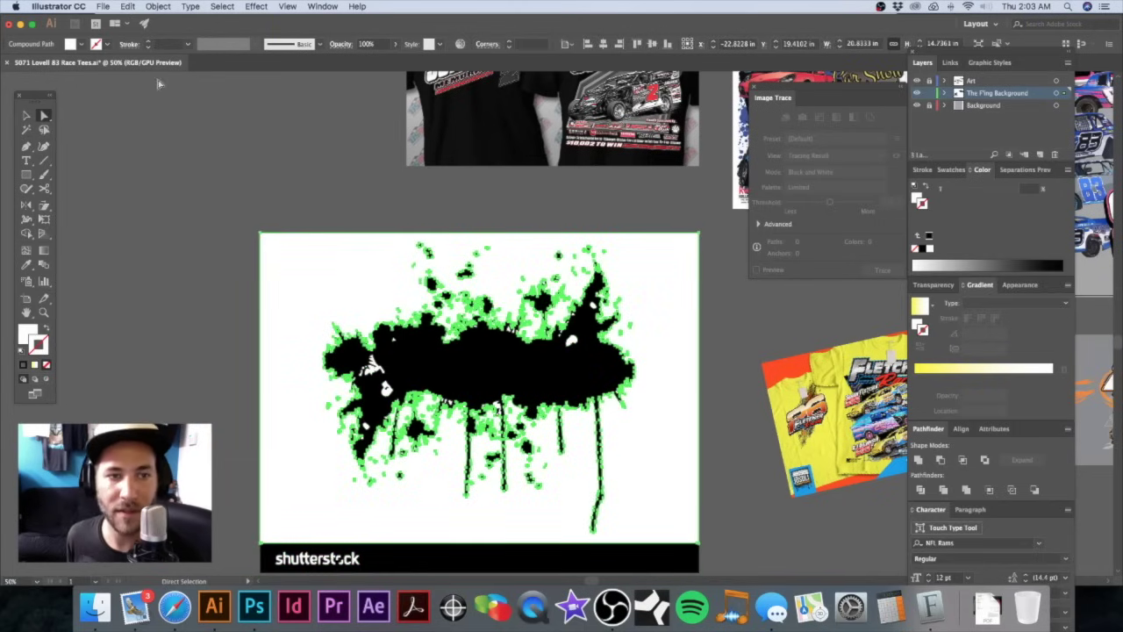
{"action": "left_click", "coordinate": [220, 6]}
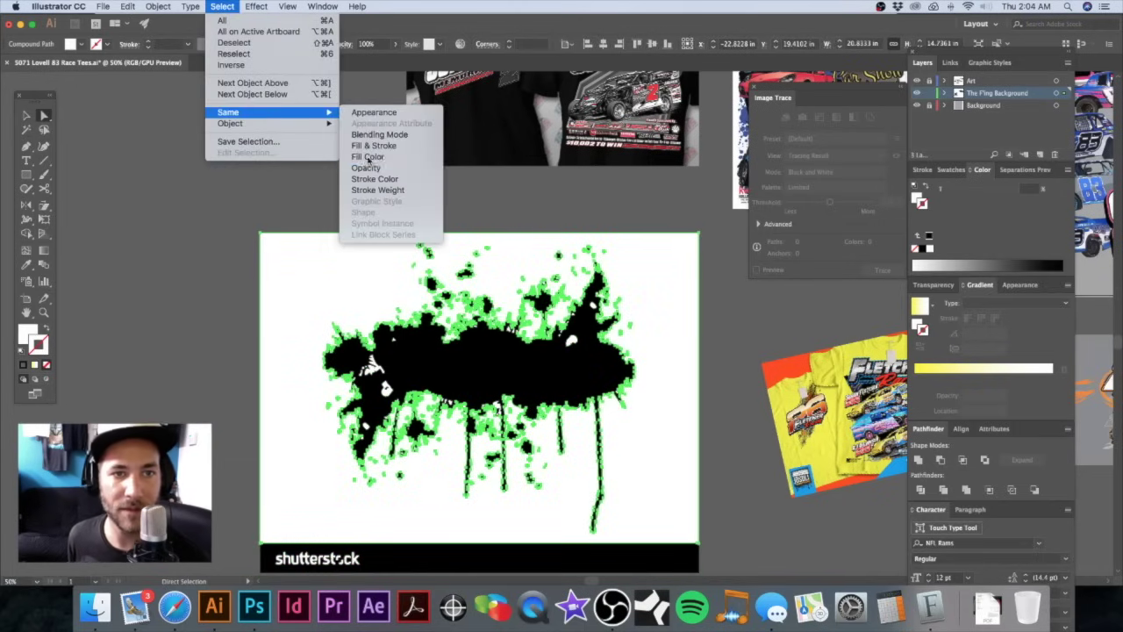
{"action": "left_click", "coordinate": [369, 161]}
{"action": "key", "text": "Delete"}
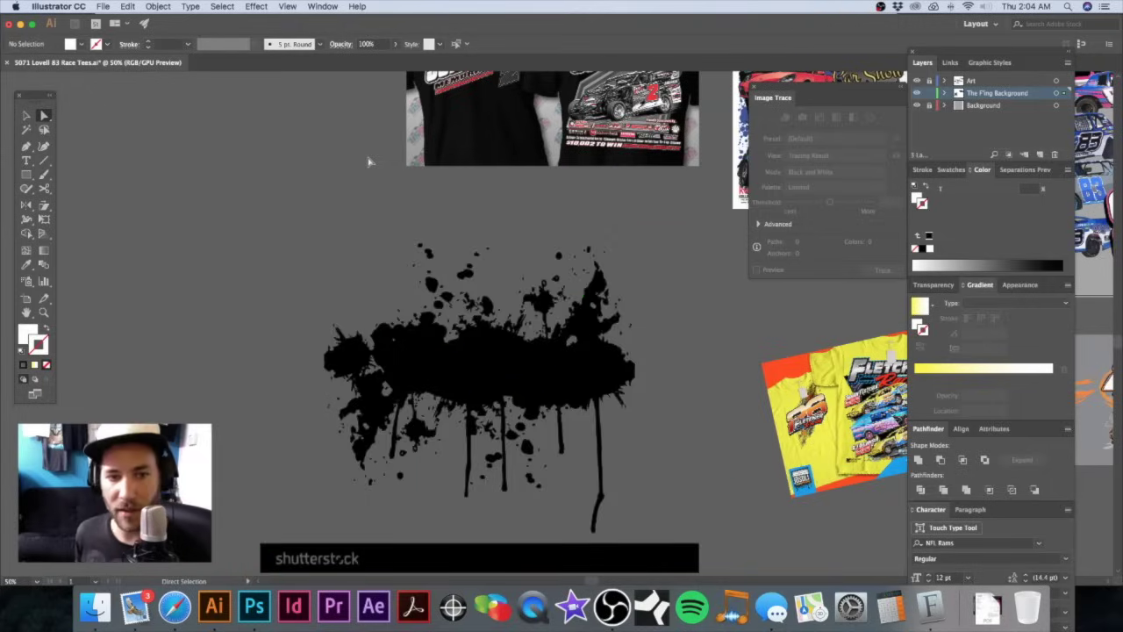
{"action": "scroll", "coordinate": [294, 509], "scroll_direction": "down", "scroll_amount": 5}
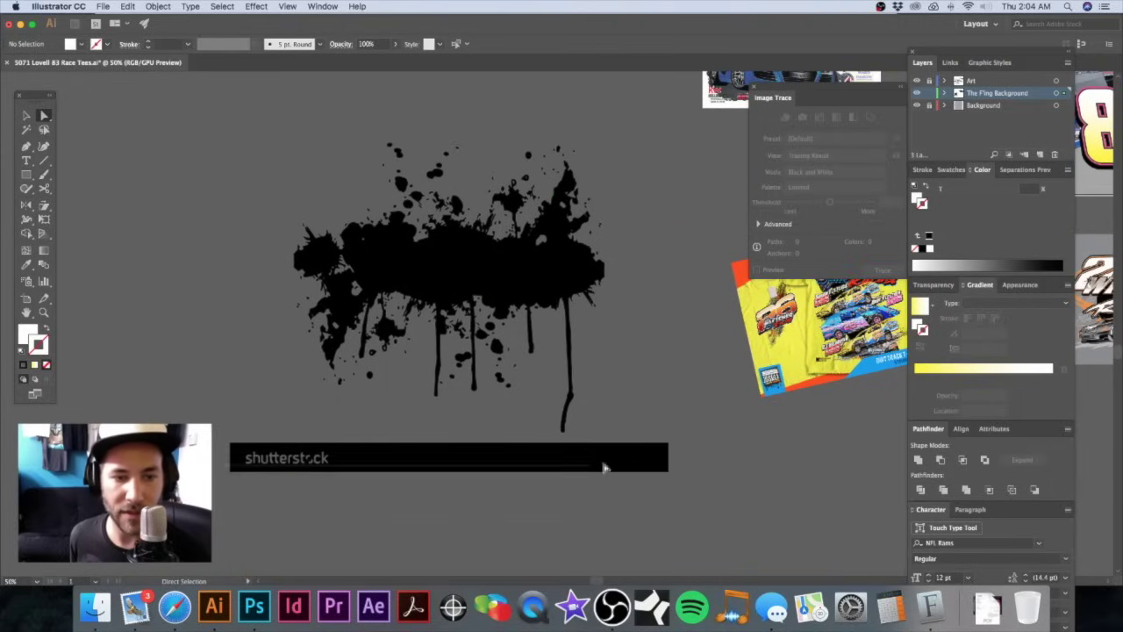
{"action": "key", "text": "Delete"}
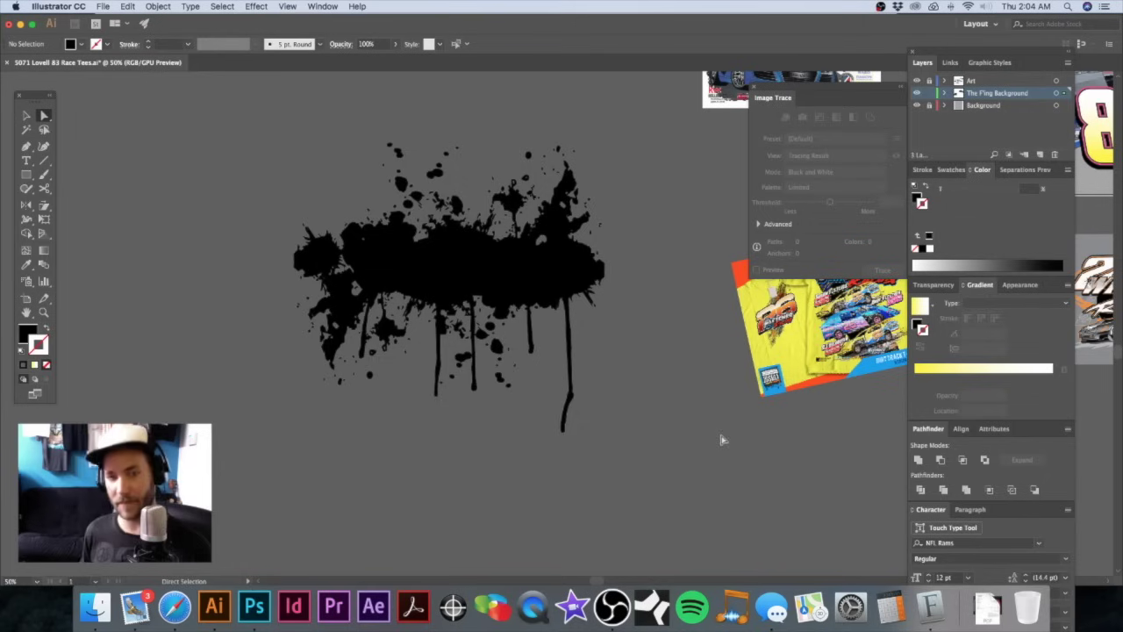
Step: Try the ink splatter behind the cars on the Lovell design, scaled to about 8 in wide and rotated to run vertically
{"action": "key", "text": "v"}
{"action": "key", "text": "super+minus"}
{"action": "key", "text": "super+minus"}
{"action": "key", "text": "super+minus"}
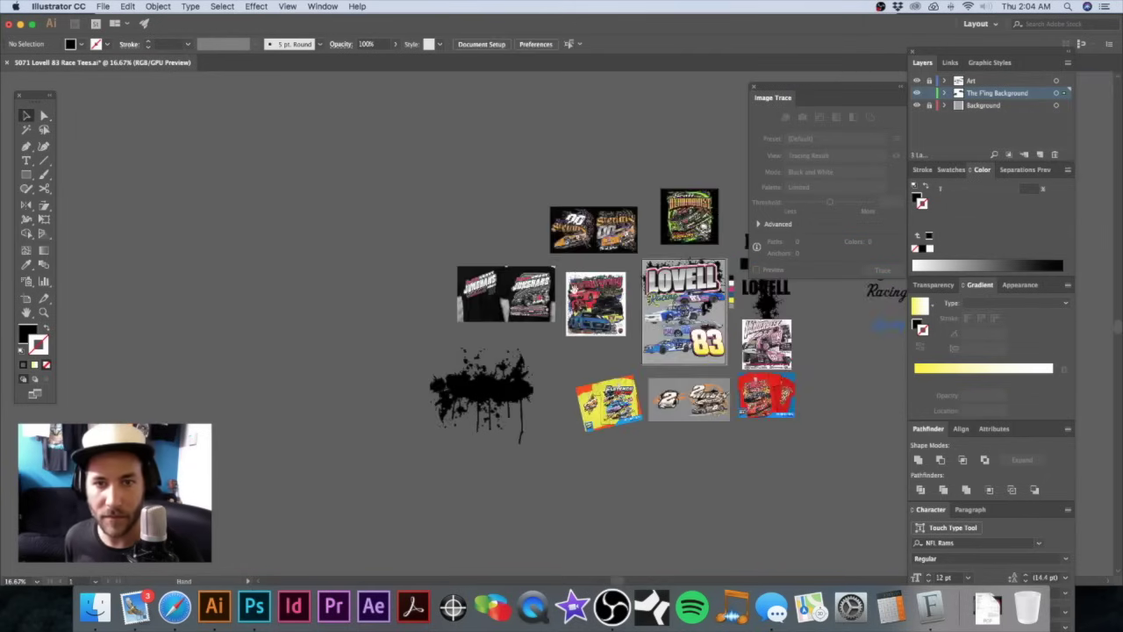
{"action": "left_click_drag", "start_coordinate": [572, 293], "coordinate": [330, 295]}
{"action": "left_click_drag", "start_coordinate": [263, 389], "coordinate": [605, 293]}
{"action": "scroll", "coordinate": [409, 315], "scroll_direction": "up", "scroll_amount": 3}
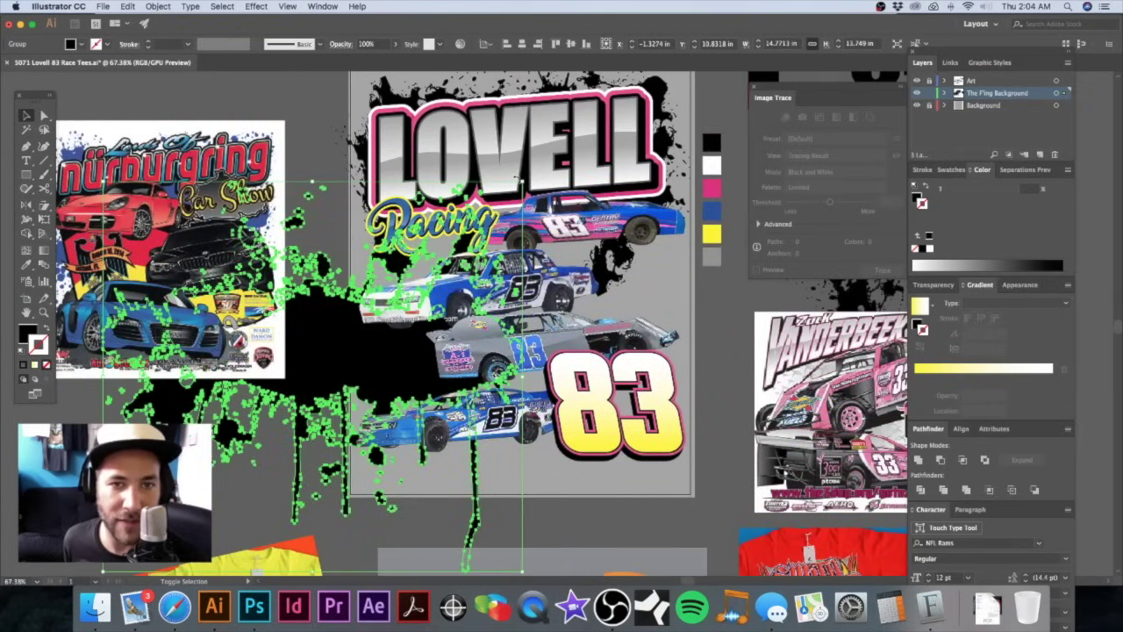
{"action": "left_click_drag", "start_coordinate": [523, 571], "coordinate": [417, 264]}
{"action": "left_click_drag", "start_coordinate": [318, 323], "coordinate": [579, 214]}
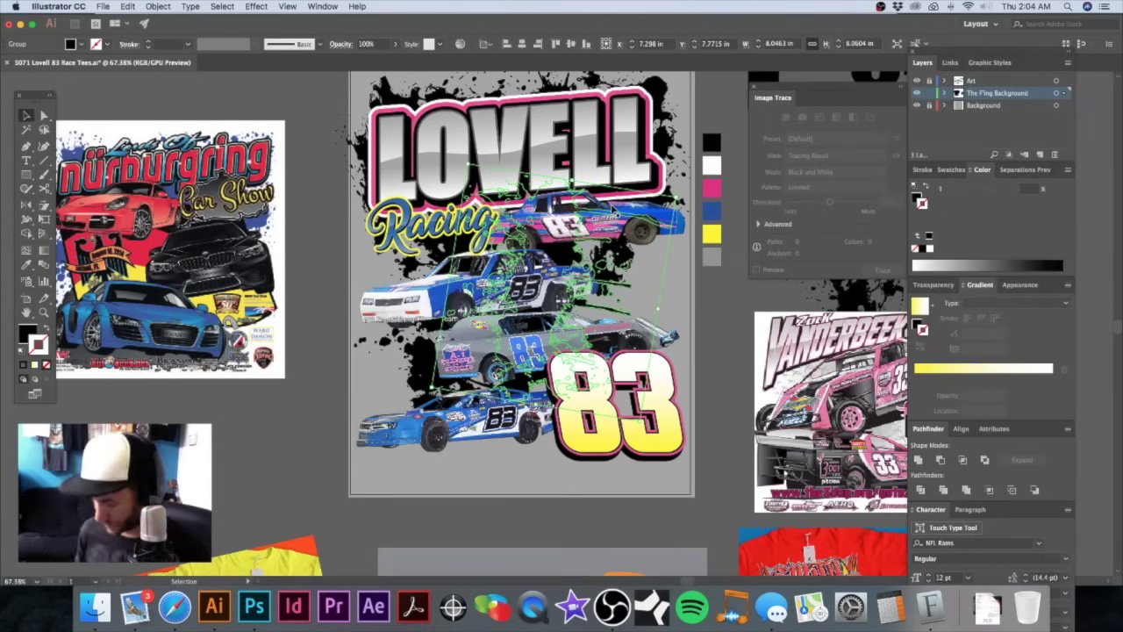
Step: Try the rotated splatter behind the front ends of the cars, and remove it from the design
{"action": "key", "text": "Delete"}
{"action": "key", "text": "ctrl+v"}
{"action": "left_click_drag", "start_coordinate": [439, 298], "coordinate": [384, 277]}
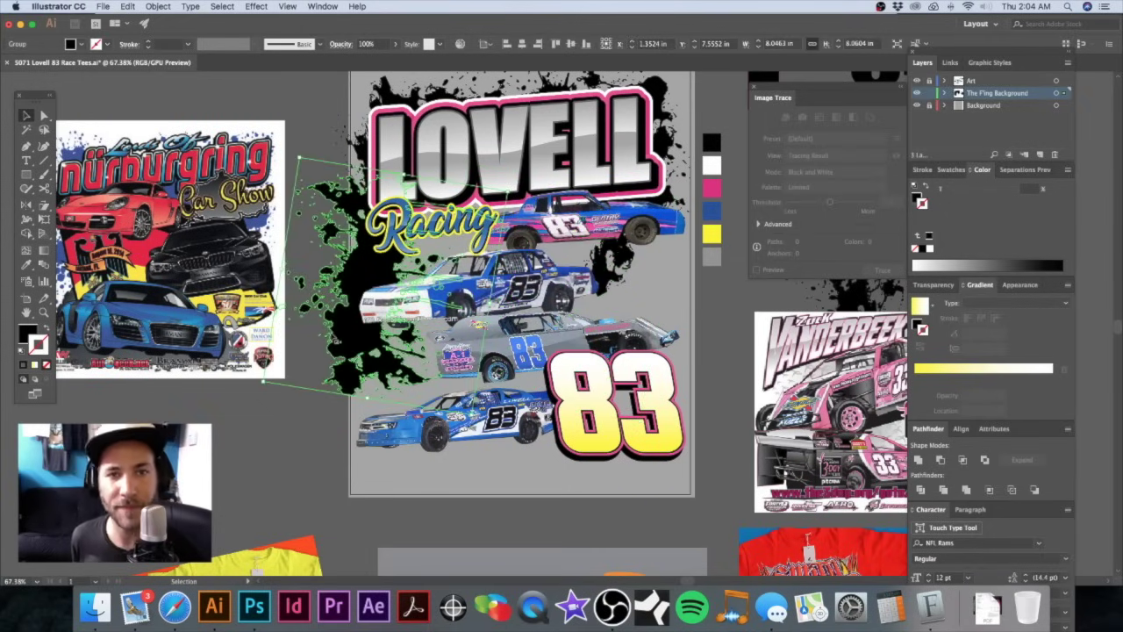
{"action": "key", "text": "Delete"}
{"action": "scroll", "coordinate": [623, 329], "scroll_direction": "down", "scroll_amount": 2}
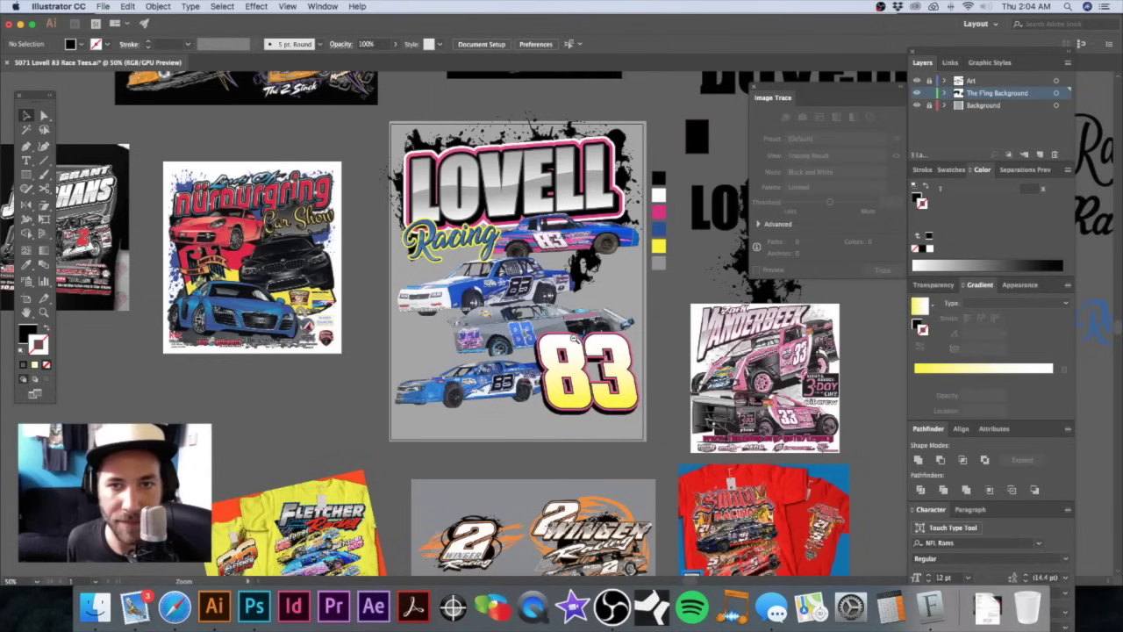
Step: Duplicate a black paint splatter and place the copy along the artboard's left edge, behind the lower race cars
{"action": "scroll", "coordinate": [631, 298], "scroll_direction": "up", "scroll_amount": 1}
{"action": "left_click_drag", "start_coordinate": [636, 289], "coordinate": [408, 460]}
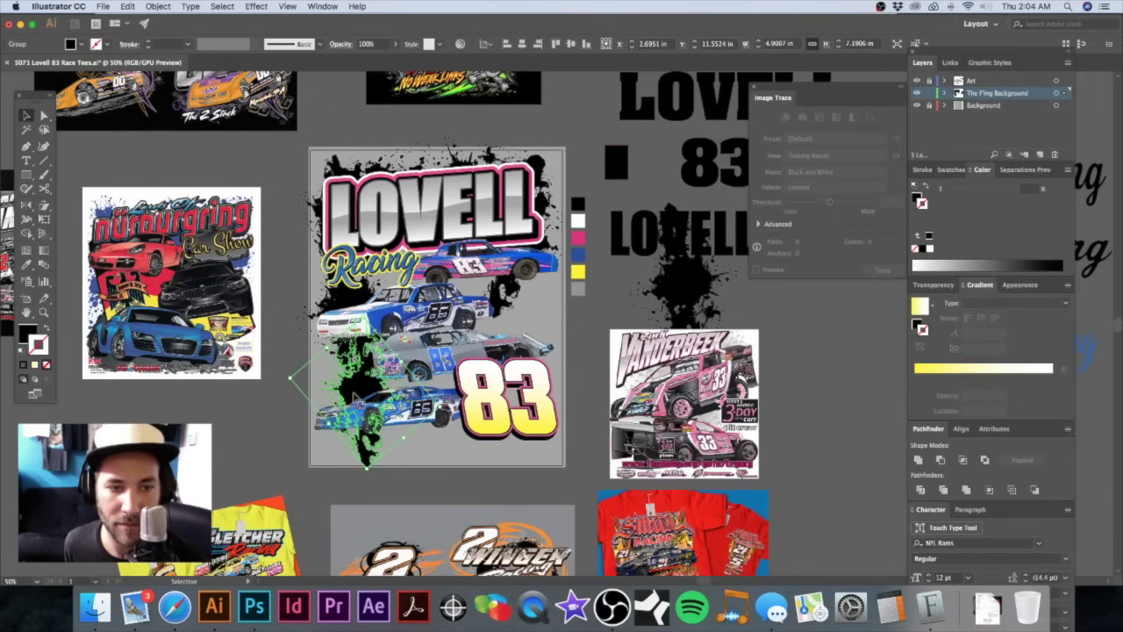
{"action": "left_click_drag", "start_coordinate": [344, 387], "coordinate": [347, 391]}
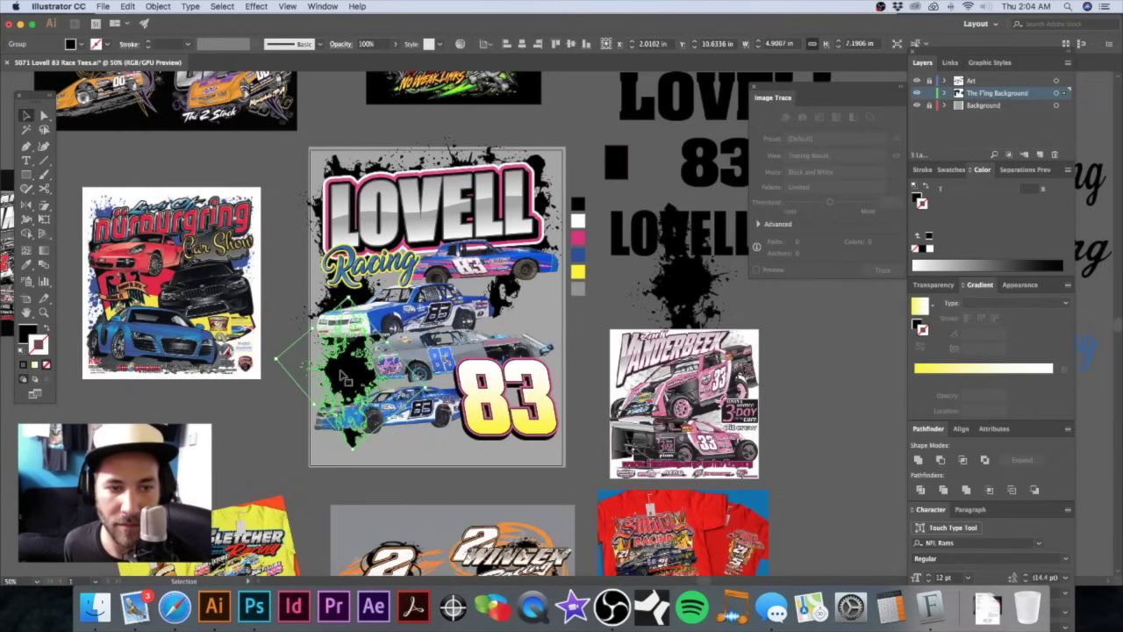
{"action": "left_click_drag", "start_coordinate": [343, 369], "coordinate": [346, 372]}
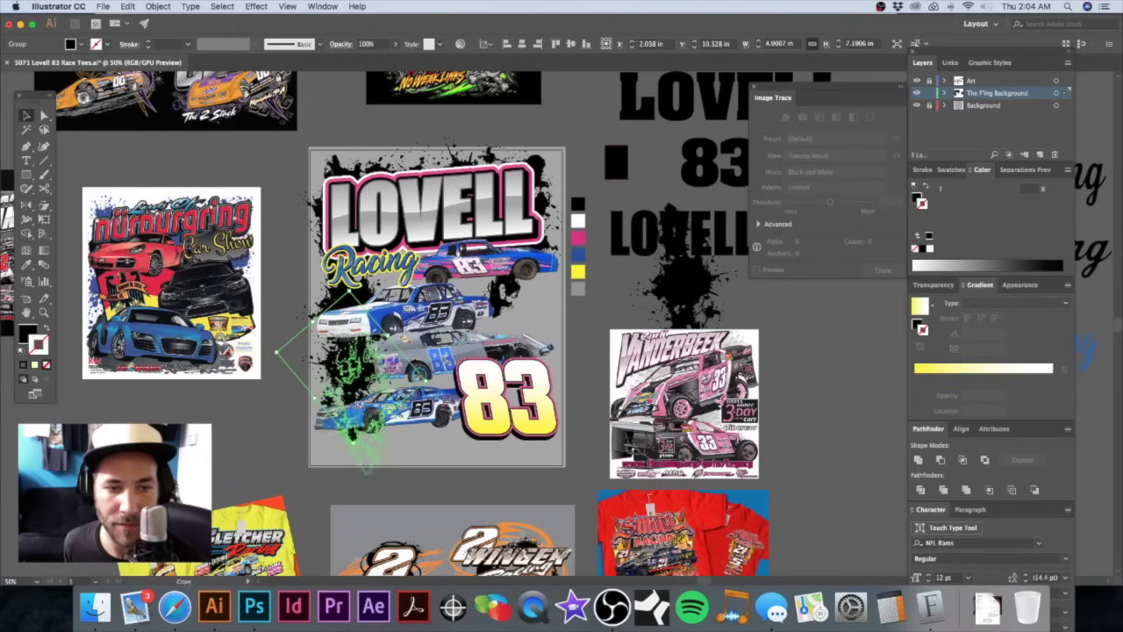
Step: Duplicate the left-edge splatter, rotate the copy to lie roughly horizontally, and position it beneath the bottom blue car
{"action": "left_click_drag", "start_coordinate": [377, 481], "coordinate": [437, 413]}
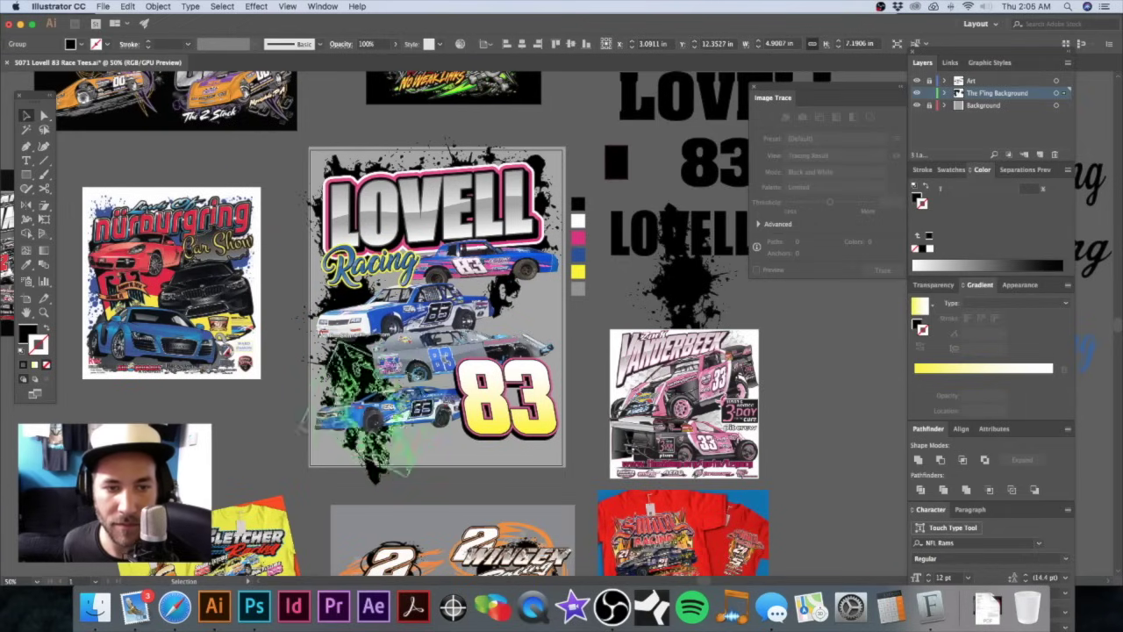
{"action": "left_click_drag", "start_coordinate": [251, 396], "coordinate": [322, 435]}
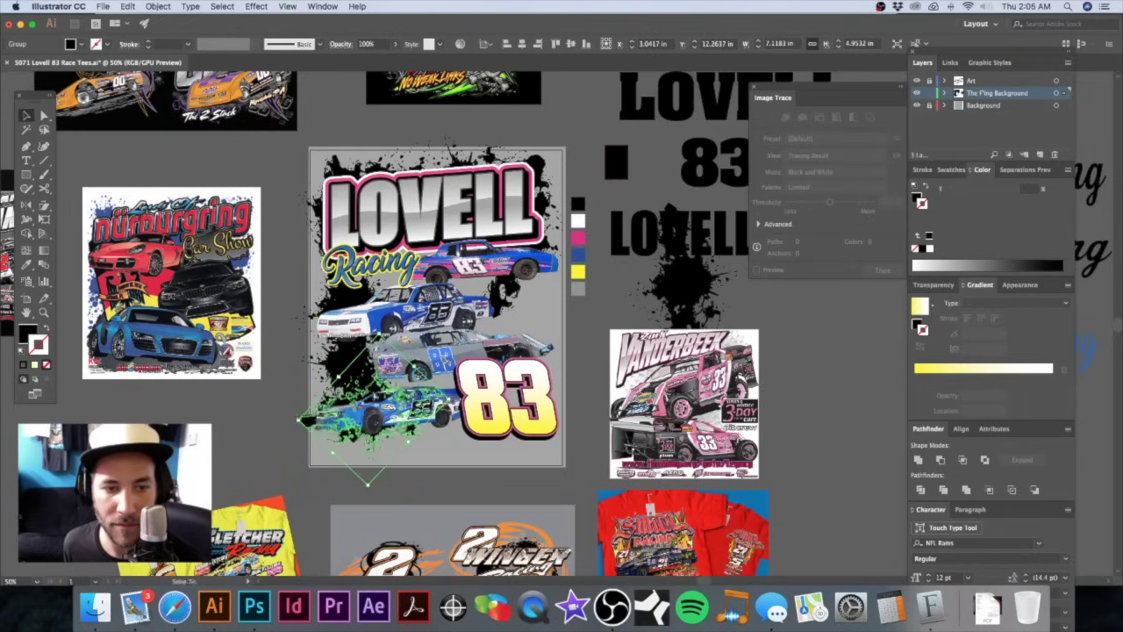
{"action": "mouse_move", "coordinate": [421, 408]}
{"action": "left_mouse_down"}
{"action": "mouse_move", "coordinate": [445, 415]}
{"action": "mouse_move", "coordinate": [428, 423]}
{"action": "left_mouse_up"}
{"action": "scroll", "coordinate": [364, 331], "scroll_direction": "down", "scroll_amount": 5}
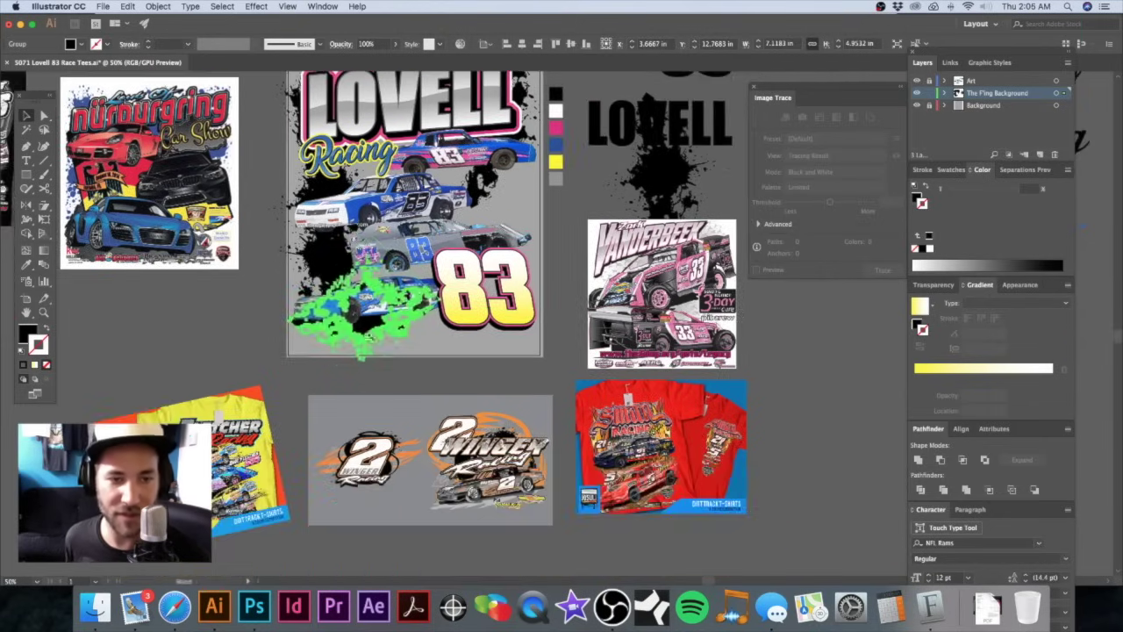
{"action": "scroll", "coordinate": [366, 332], "scroll_direction": "up", "scroll_amount": 4}
{"action": "left_click_drag", "start_coordinate": [363, 311], "coordinate": [360, 316]}
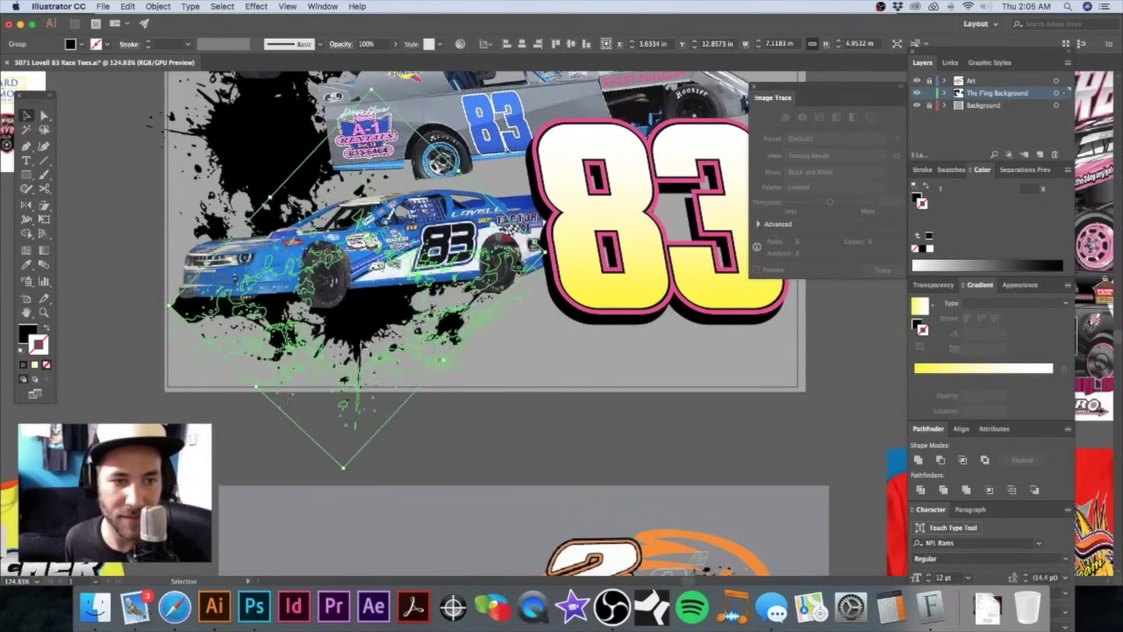
Step: Duplicate the bottom splatter and rotate the copy so it extends along the artboard's lower edge beneath the large 83
{"action": "left_click_drag", "start_coordinate": [365, 325], "coordinate": [447, 330]}
{"action": "key", "text": "super+minus"}
{"action": "left_click_drag", "start_coordinate": [612, 249], "coordinate": [435, 360]}
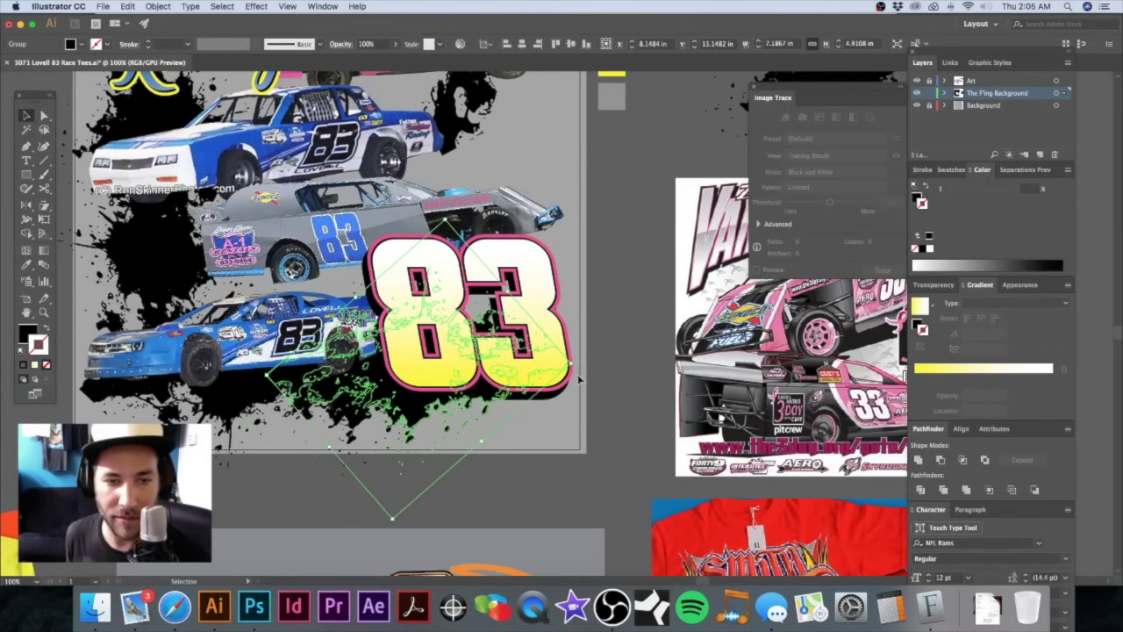
{"action": "key", "text": "super+shift+a"}
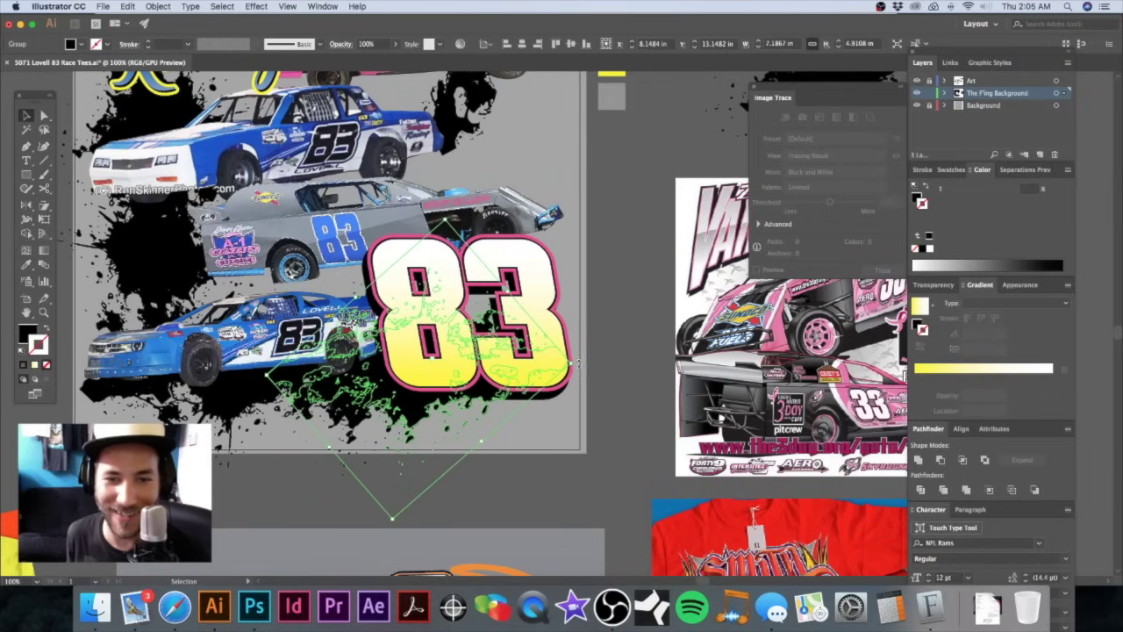
{"action": "mouse_move", "coordinate": [576, 361]}
{"action": "left_mouse_down"}
{"action": "mouse_move", "coordinate": [569, 411]}
{"action": "mouse_move", "coordinate": [497, 429]}
{"action": "left_mouse_up"}
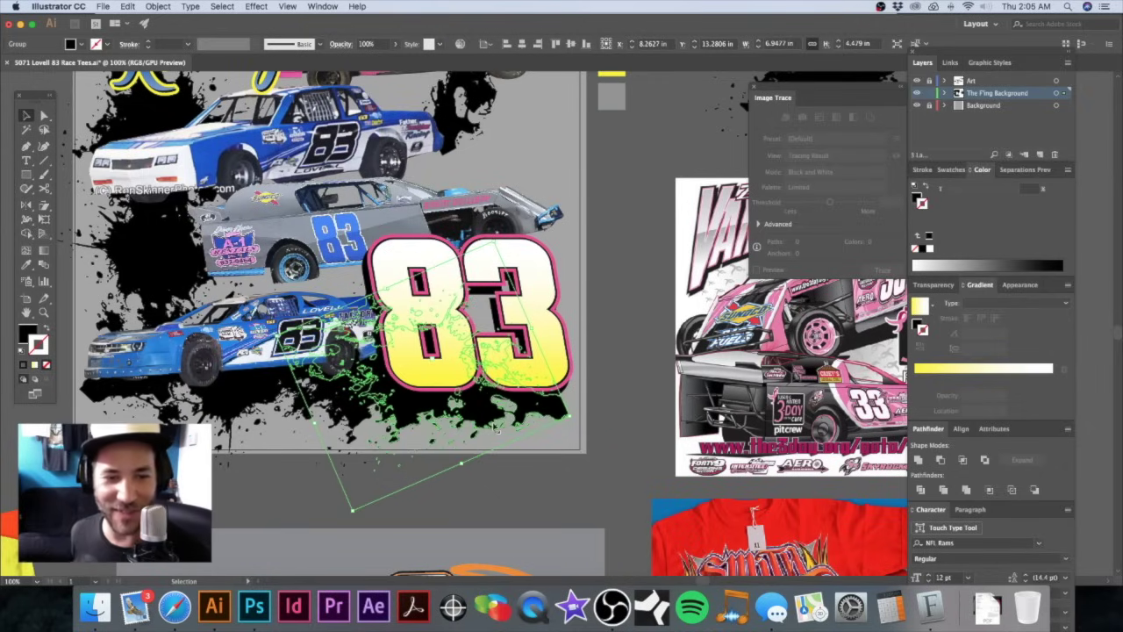
{"action": "left_click", "coordinate": [591, 370]}
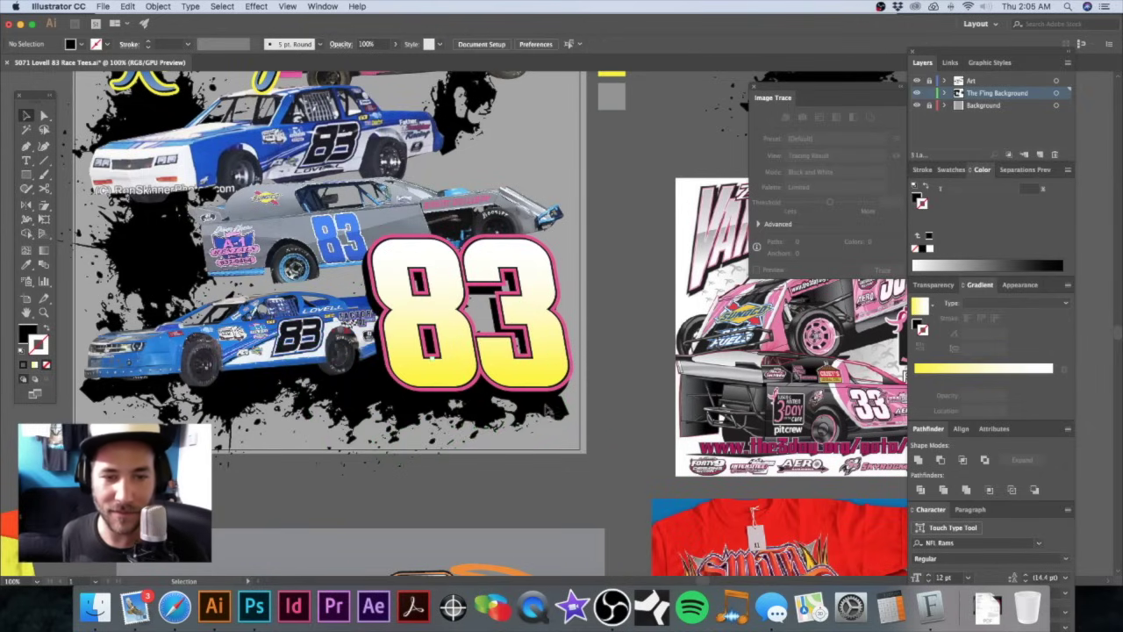
Step: Duplicate the lower-right splatter, rotate the copy upright, and place it along the artboard's right edge behind the large 83
{"action": "left_click_drag", "start_coordinate": [551, 401], "coordinate": [550, 392]}
{"action": "scroll", "coordinate": [588, 338], "scroll_direction": "up", "scroll_amount": 2}
{"action": "left_click", "coordinate": [589, 336]}
{"action": "left_click_drag", "start_coordinate": [510, 436], "coordinate": [483, 343]}
{"action": "left_click_drag", "start_coordinate": [470, 160], "coordinate": [251, 247]}
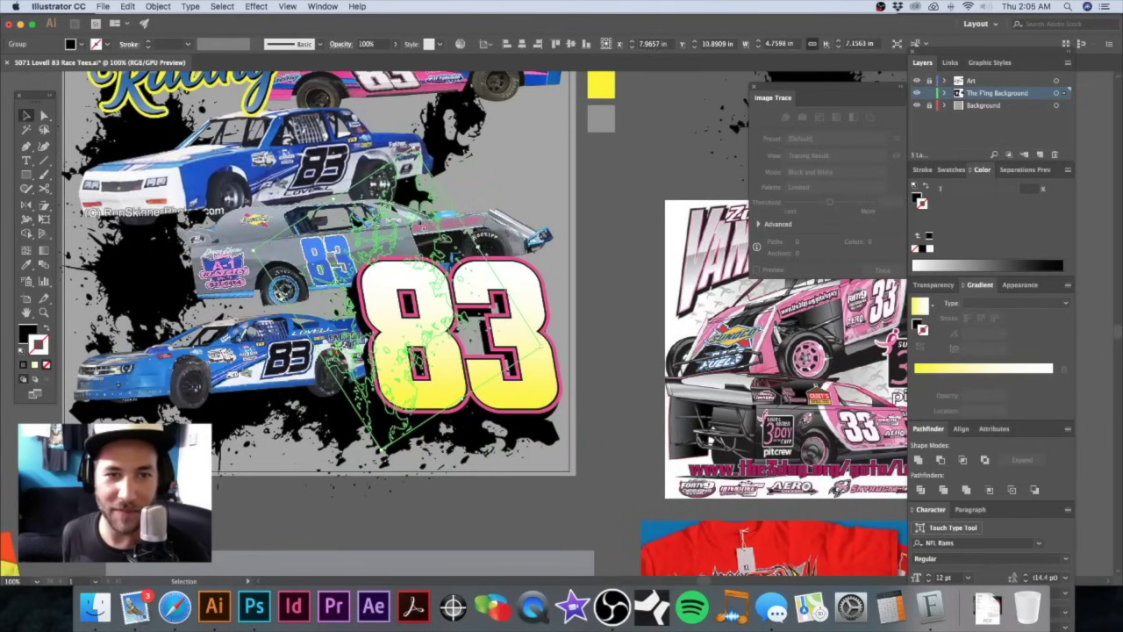
{"action": "left_click_drag", "start_coordinate": [416, 206], "coordinate": [534, 212]}
{"action": "left_click_drag", "start_coordinate": [531, 158], "coordinate": [613, 337]}
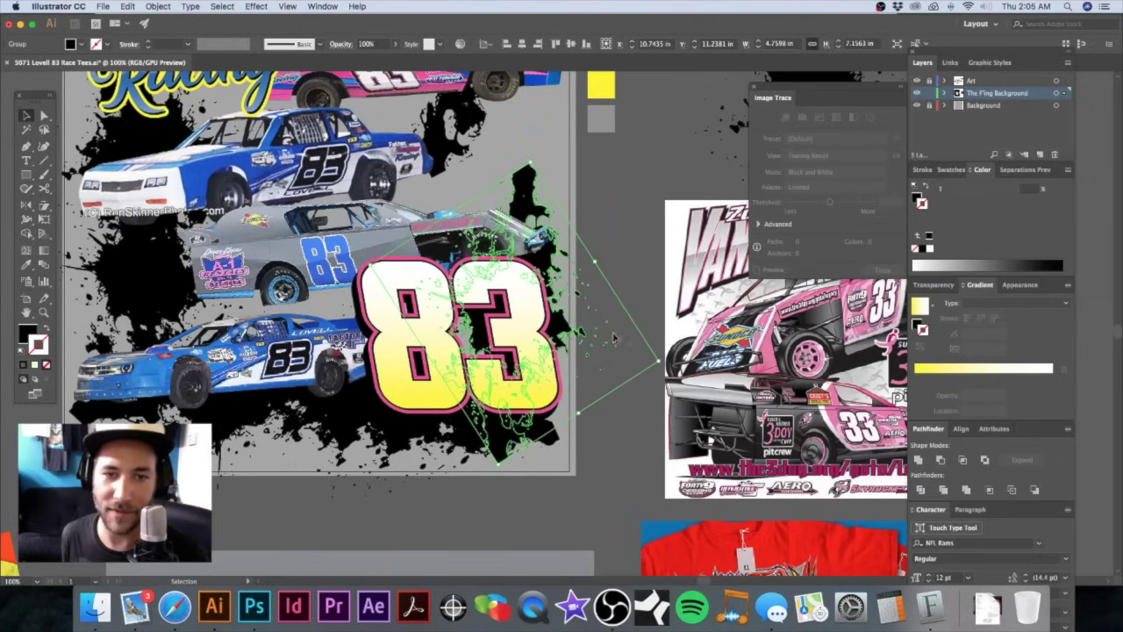
{"action": "left_click_drag", "start_coordinate": [588, 239], "coordinate": [588, 242]}
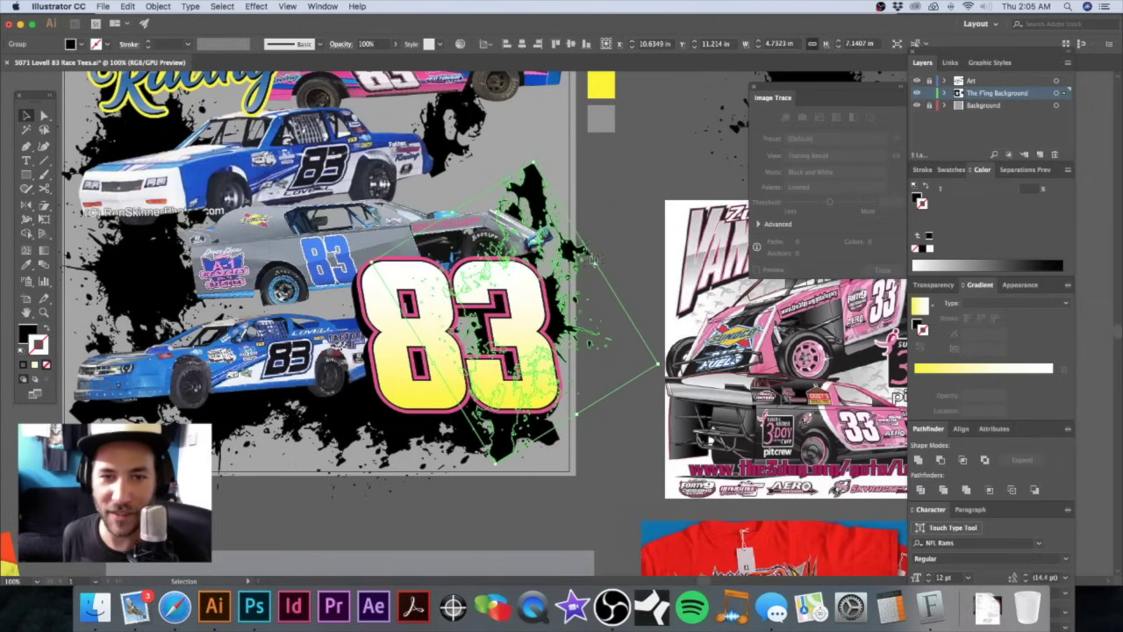
Step: Scale down the upright splatter slightly and shift it inward and upward behind the large 83
{"action": "left_click", "coordinate": [584, 253]}
{"action": "left_click", "coordinate": [579, 258]}
{"action": "scroll", "coordinate": [574, 263], "scroll_direction": "right", "scroll_amount": 1}
{"action": "scroll", "coordinate": [574, 263], "scroll_direction": "right", "scroll_amount": 3}
{"action": "scroll", "coordinate": [529, 281], "scroll_direction": "up", "scroll_amount": 1}
{"action": "left_click_drag", "start_coordinate": [576, 397], "coordinate": [571, 407]}
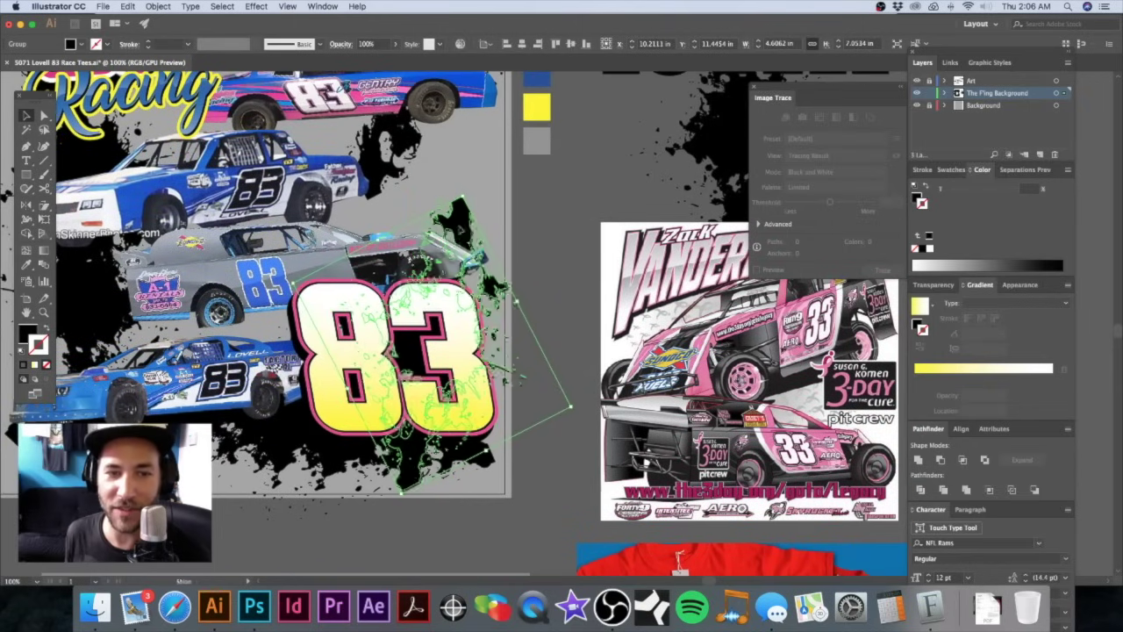
{"action": "left_click_drag", "start_coordinate": [467, 234], "coordinate": [466, 213]}
{"action": "left_click_drag", "start_coordinate": [571, 390], "coordinate": [576, 371]}
{"action": "left_click_drag", "start_coordinate": [538, 297], "coordinate": [561, 338]}
Step: Extend the right-hand splatter border upward with a rotated copy behind the upper race cars
{"action": "left_click", "coordinate": [571, 275]}
{"action": "left_click_drag", "start_coordinate": [571, 276], "coordinate": [609, 368]}
{"action": "left_click_drag", "start_coordinate": [507, 265], "coordinate": [404, 141]}
{"action": "left_click_drag", "start_coordinate": [450, 309], "coordinate": [356, 434]}
{"action": "left_click_drag", "start_coordinate": [434, 273], "coordinate": [430, 270]}
Step: Select all the splatters framing the artboard and unite them into one background shape
{"action": "left_click", "coordinate": [505, 324], "text": "alt+super"}
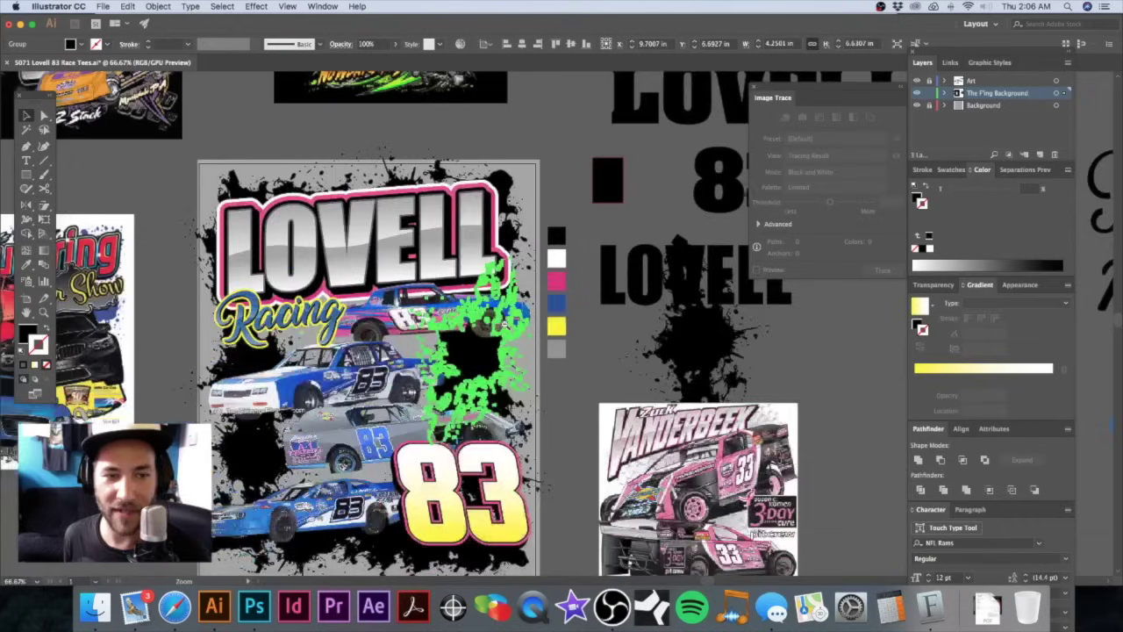
{"action": "left_click", "coordinate": [505, 324], "text": "alt+super"}
{"action": "left_click_drag", "start_coordinate": [504, 346], "coordinate": [409, 265]}
{"action": "left_click", "coordinate": [208, 132]}
{"action": "left_click_drag", "start_coordinate": [227, 154], "coordinate": [470, 430]}
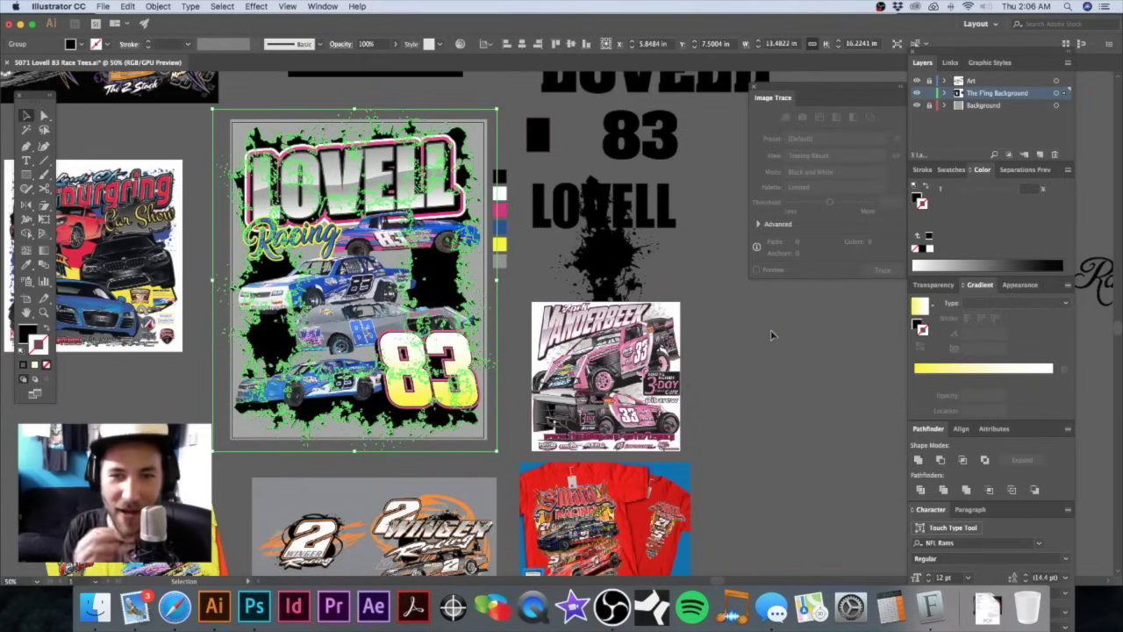
Step: Hide the Art layer and try moving the united splatter frame off the artboard, undoing the move
{"action": "left_click", "coordinate": [917, 81]}
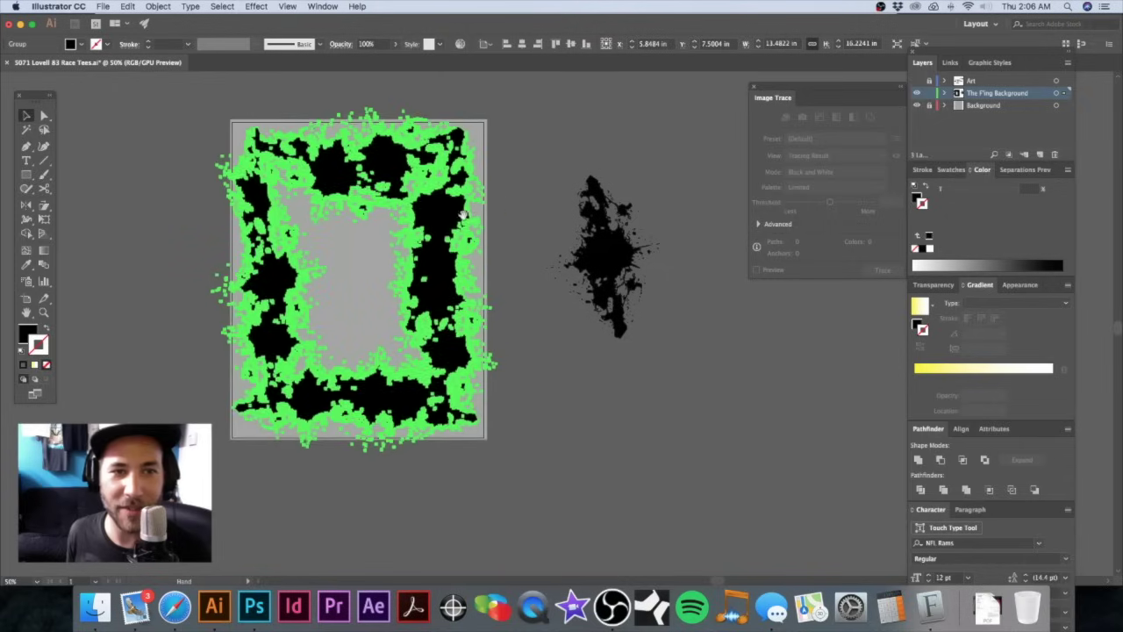
{"action": "left_click_drag", "start_coordinate": [457, 214], "coordinate": [545, 227]}
{"action": "left_click", "coordinate": [171, 148]}
{"action": "left_click_drag", "start_coordinate": [439, 189], "coordinate": [377, 219]}
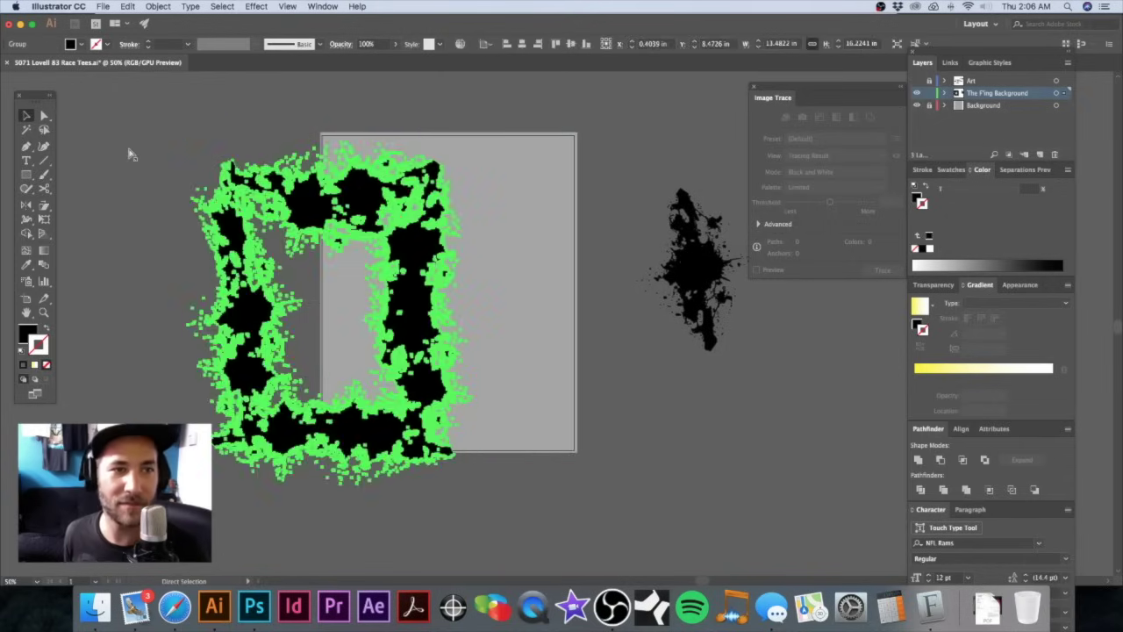
{"action": "key", "text": "super+z"}
{"action": "left_click", "coordinate": [175, 167]}
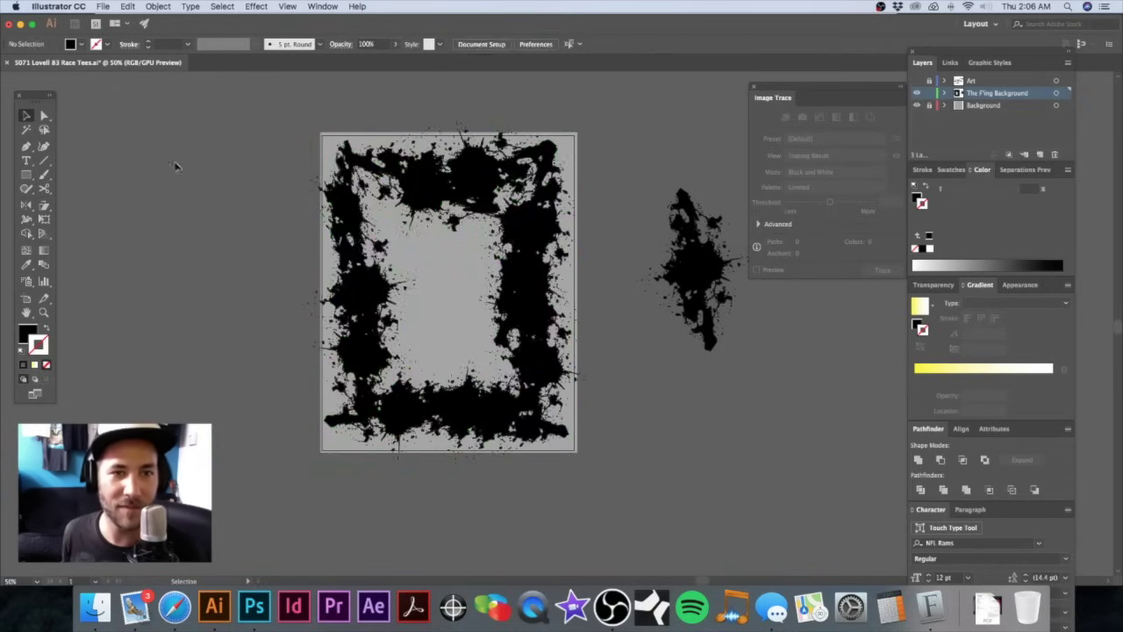
Step: Delete the inner outline of the splatter frame so its center fills with black, and show the Art layer
{"action": "key", "text": "a"}
{"action": "left_click", "coordinate": [412, 213]}
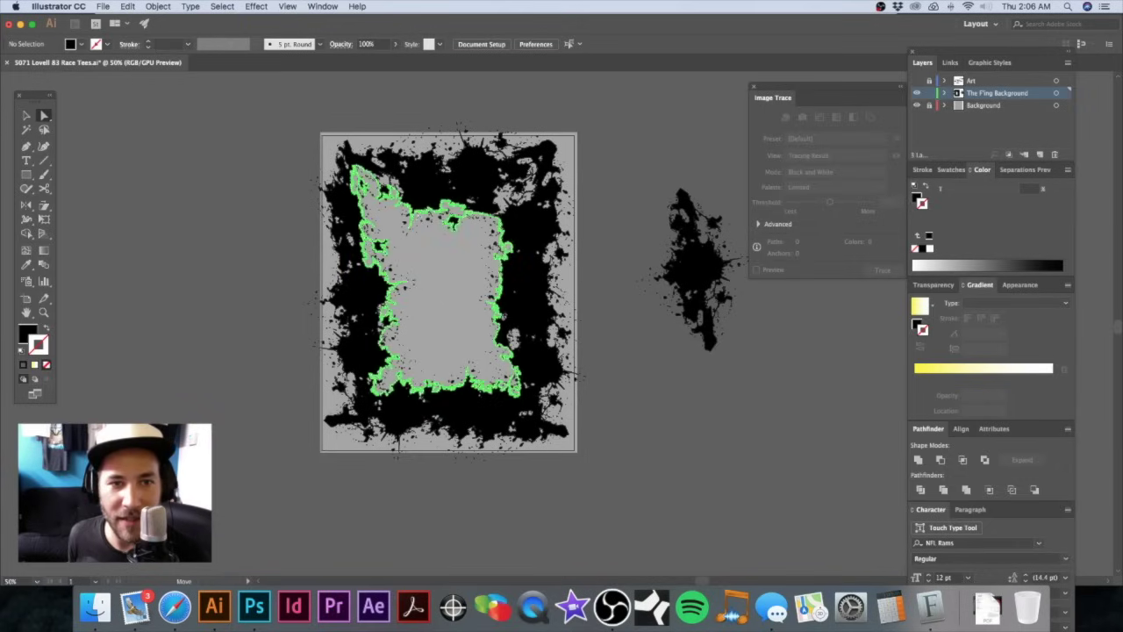
{"action": "key", "text": "Delete"}
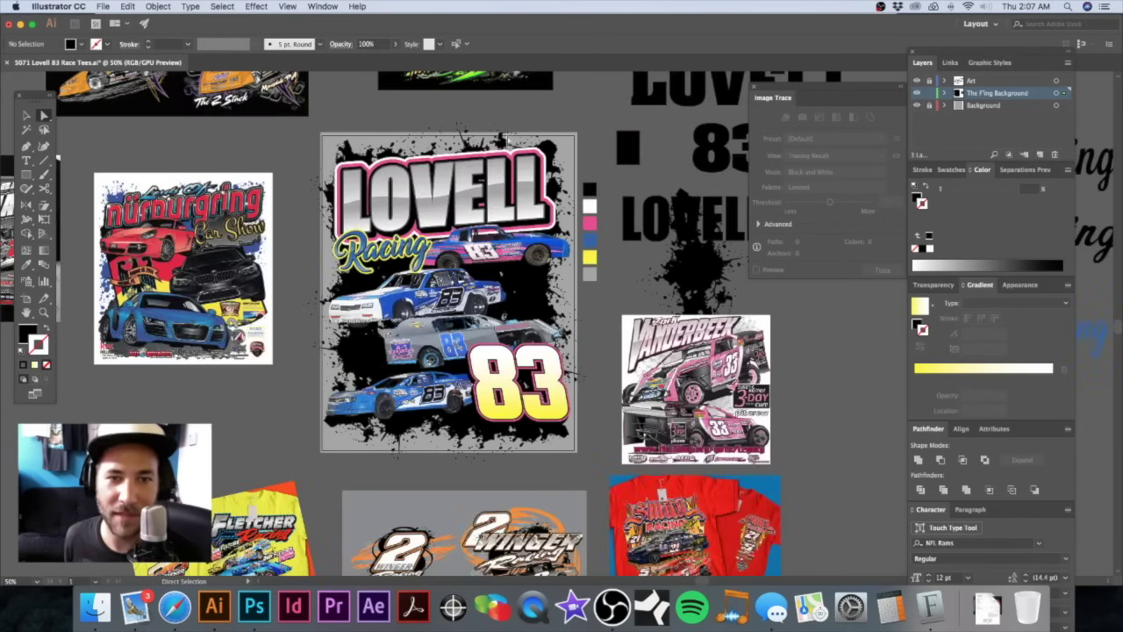
{"action": "left_click", "coordinate": [27, 115]}
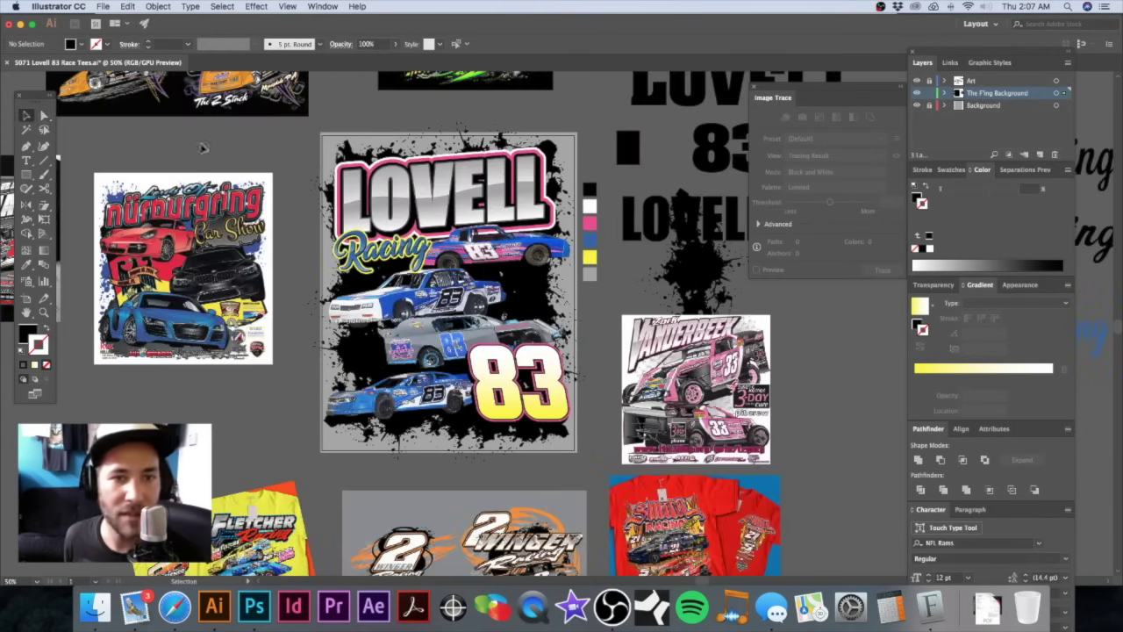
Step: Inspect the filled splatter background behind the cars, the lettering and the large 83
{"action": "scroll", "coordinate": [351, 198], "scroll_direction": "right", "scroll_amount": 2}
{"action": "scroll", "coordinate": [351, 197], "scroll_direction": "down", "scroll_amount": 1}
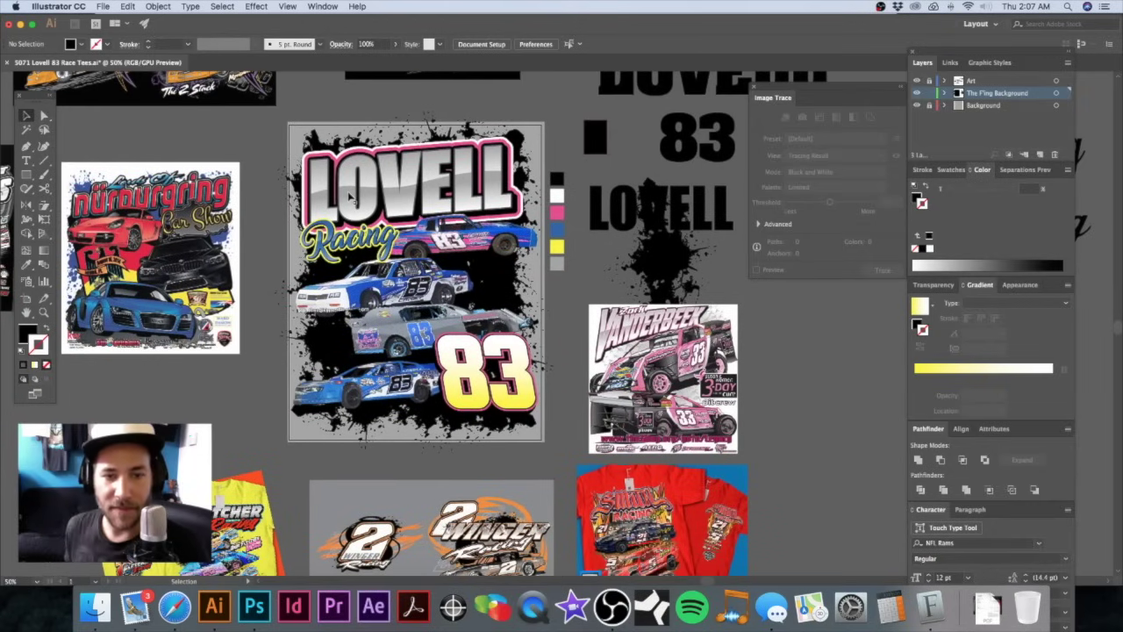
{"action": "scroll", "coordinate": [483, 338], "scroll_direction": "up", "scroll_amount": 5}
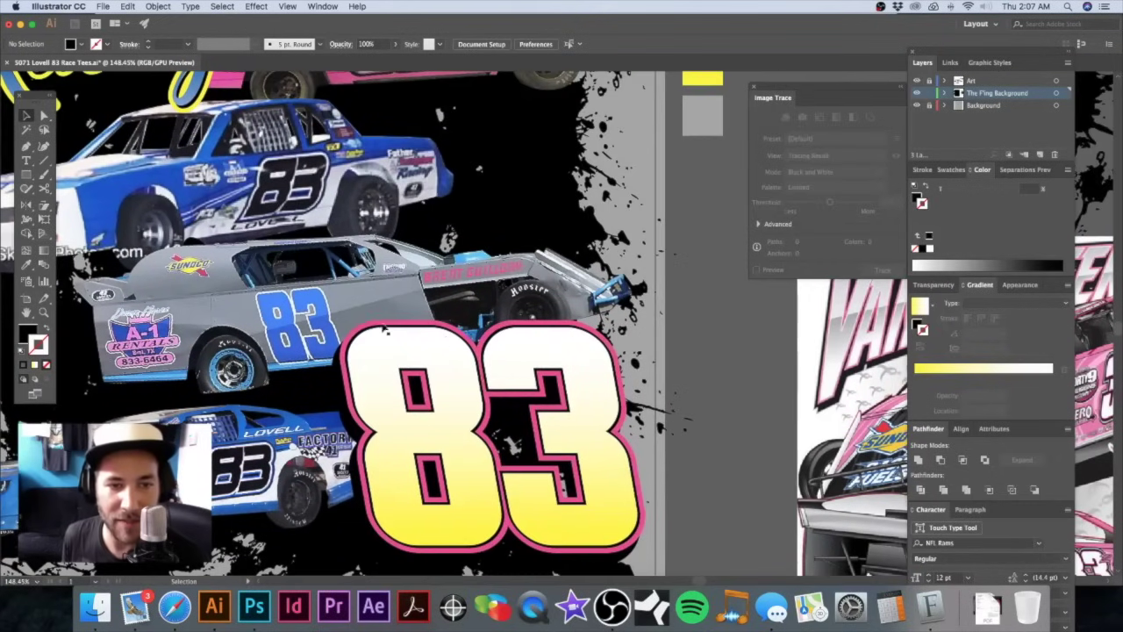
{"action": "scroll", "coordinate": [463, 373], "scroll_direction": "down", "scroll_amount": 2}
{"action": "scroll", "coordinate": [469, 369], "scroll_direction": "down", "scroll_amount": 2}
{"action": "left_click_drag", "start_coordinate": [645, 253], "coordinate": [529, 316]}
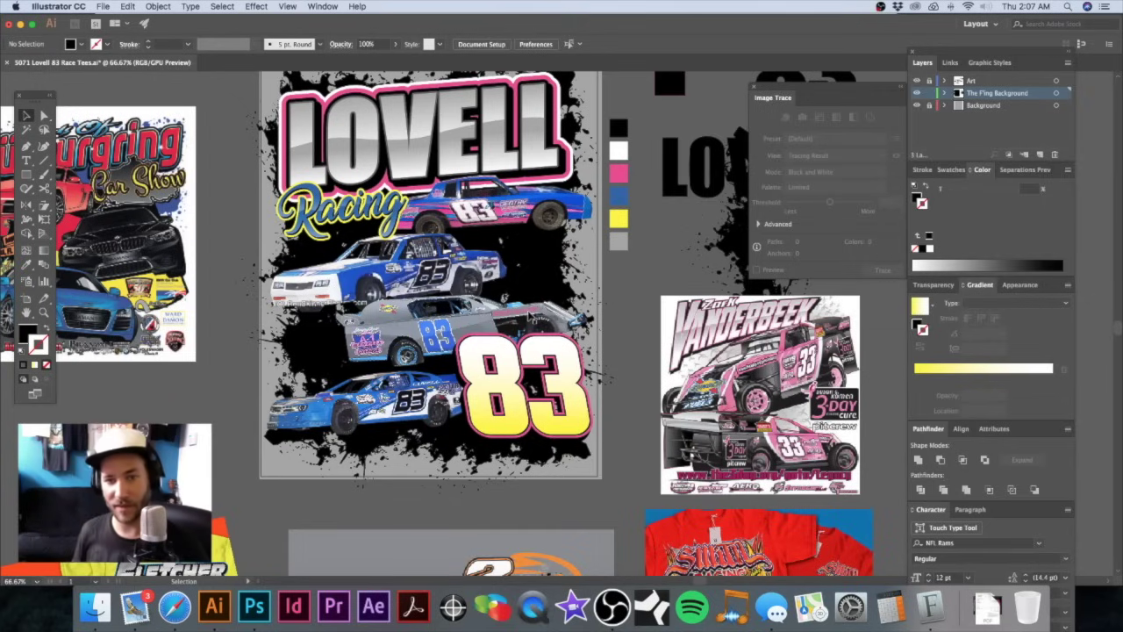
Step: Delete the stray splatter specks extending past the artboard's left edge beside the LOVELL lettering
{"action": "scroll", "coordinate": [368, 279], "scroll_direction": "up", "scroll_amount": 5}
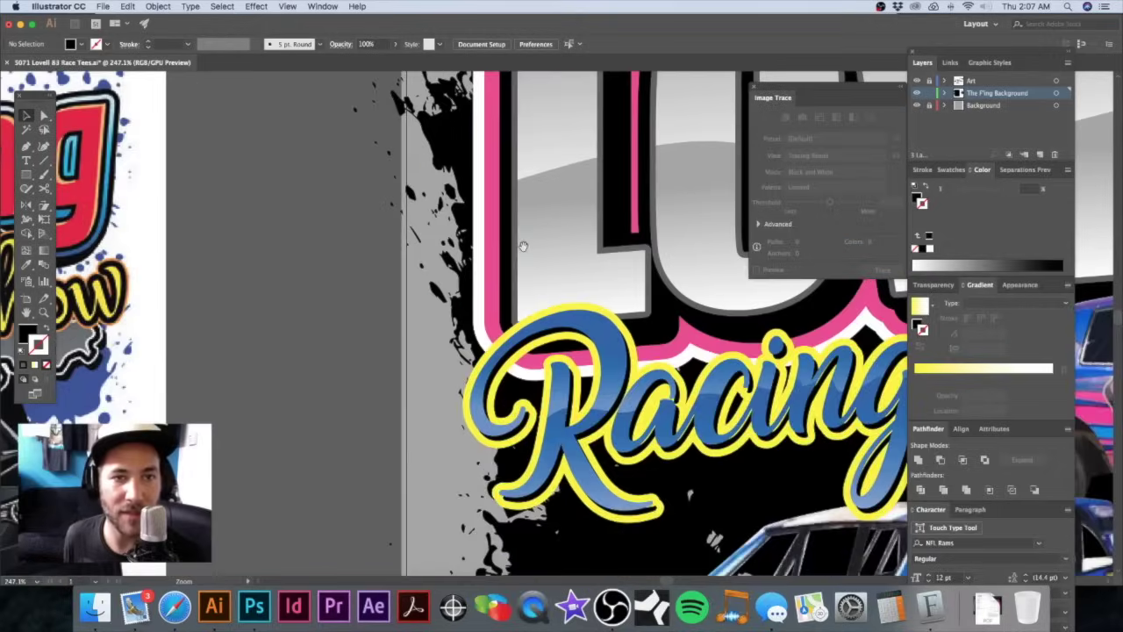
{"action": "left_click_drag", "start_coordinate": [523, 246], "coordinate": [506, 402]}
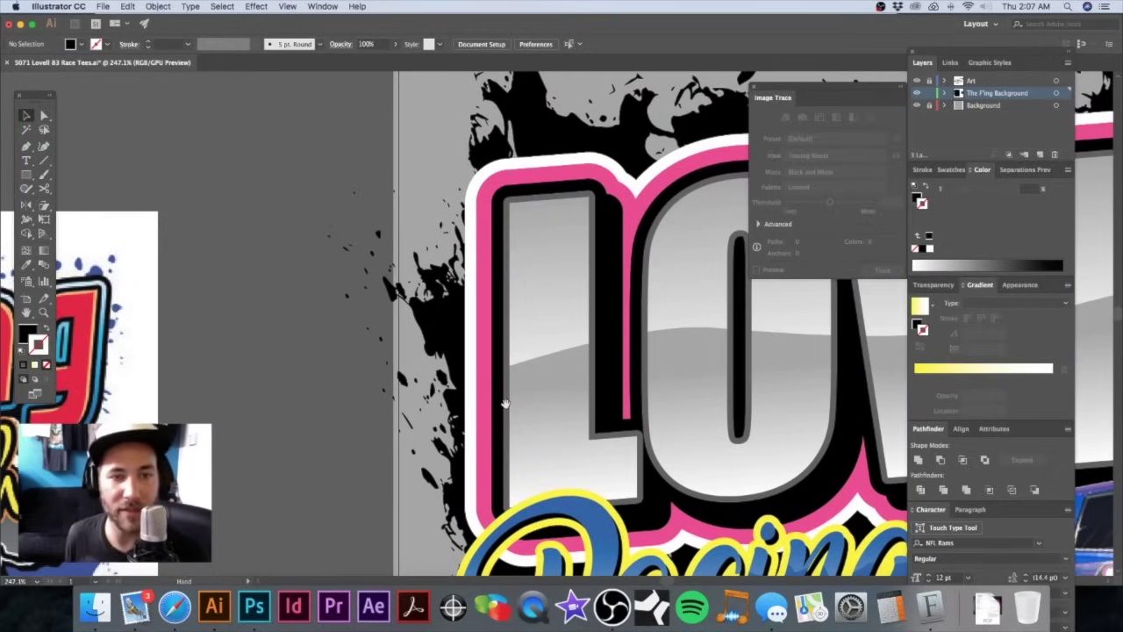
{"action": "key", "text": "a"}
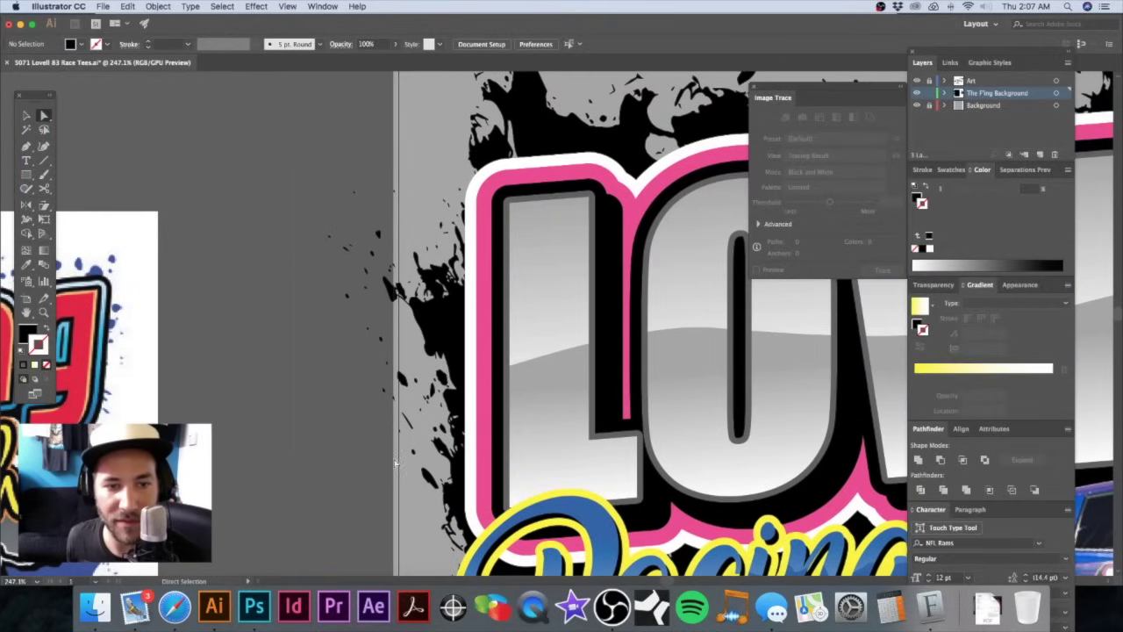
{"action": "left_click", "coordinate": [396, 464]}
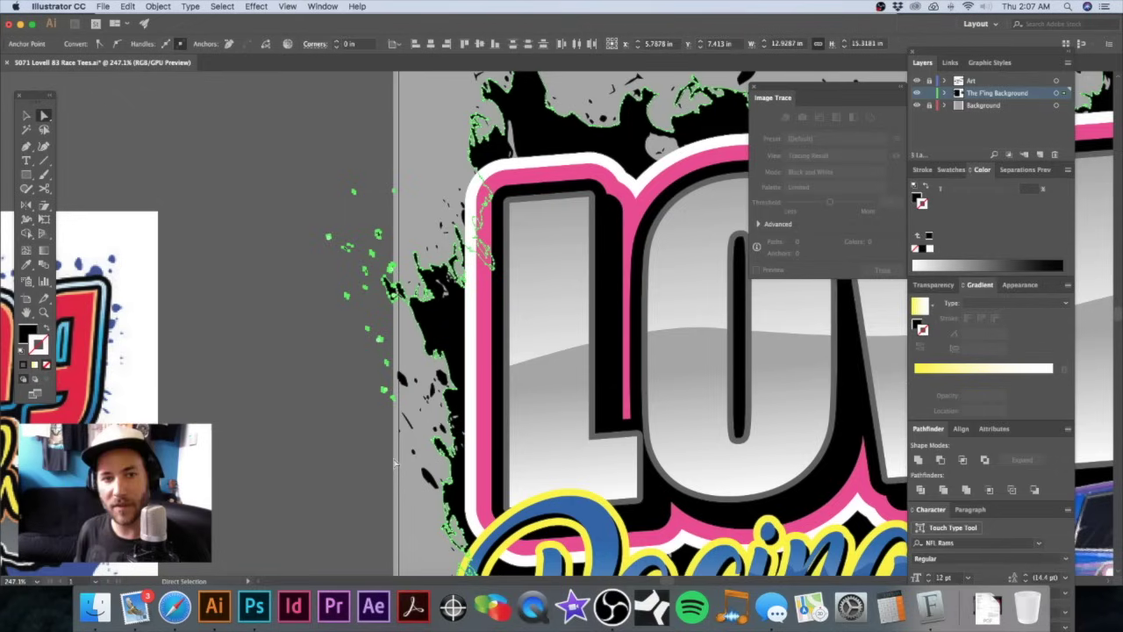
{"action": "key", "text": "Delete"}
{"action": "left_click", "coordinate": [356, 181]}
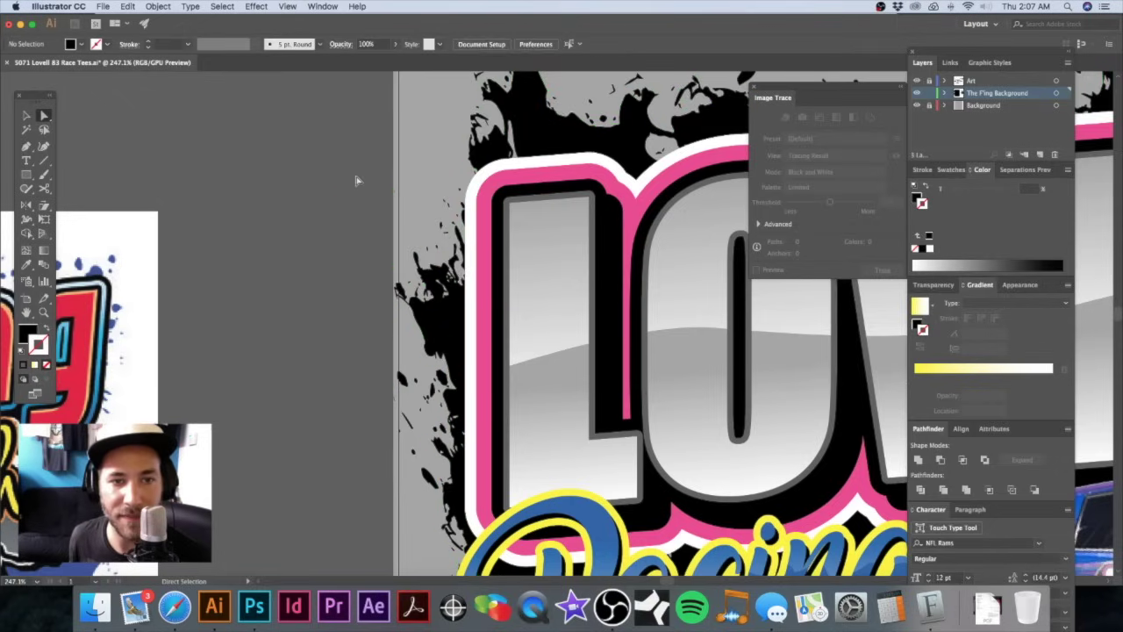
{"action": "left_click", "coordinate": [407, 274]}
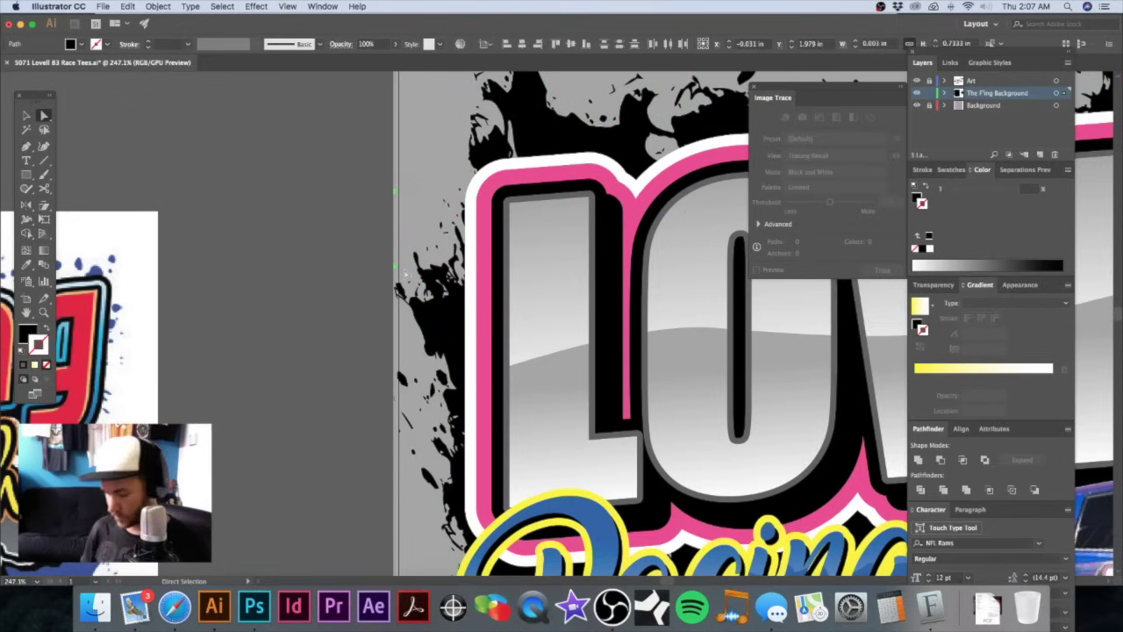
{"action": "key", "text": "Delete"}
Step: Delete the splatter specks outside the artboard's left edge beside the white-and-blue car and the lower cars
{"action": "left_click", "coordinate": [528, 334], "text": "alt+super"}
{"action": "left_click", "coordinate": [527, 334], "text": "alt+super"}
{"action": "left_click_drag", "start_coordinate": [554, 384], "coordinate": [499, 149]}
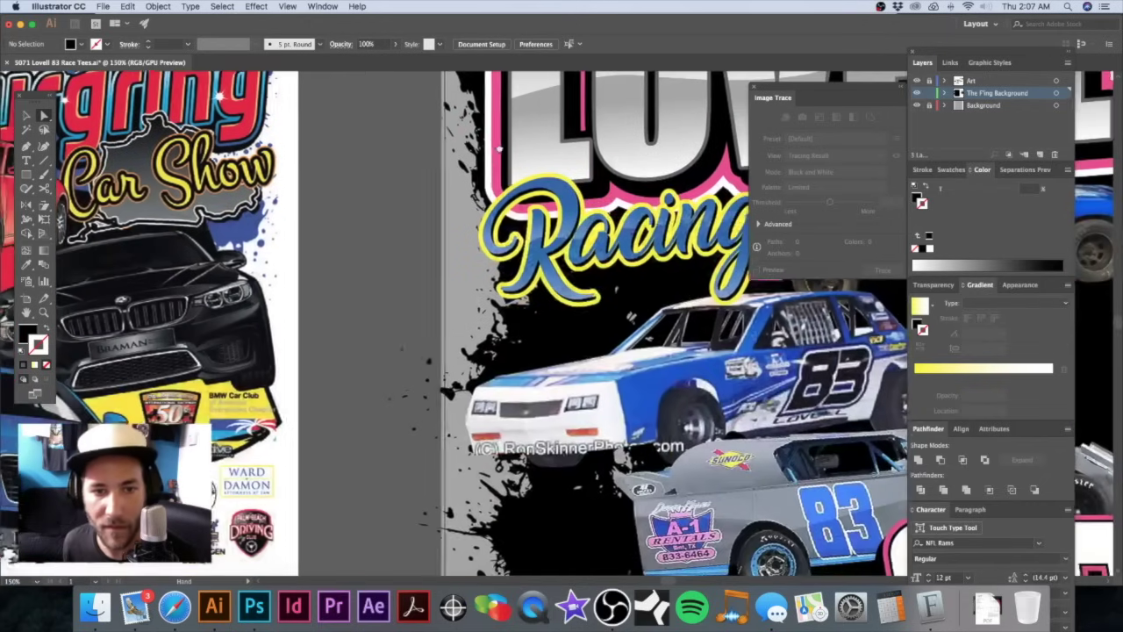
{"action": "left_click", "coordinate": [437, 496]}
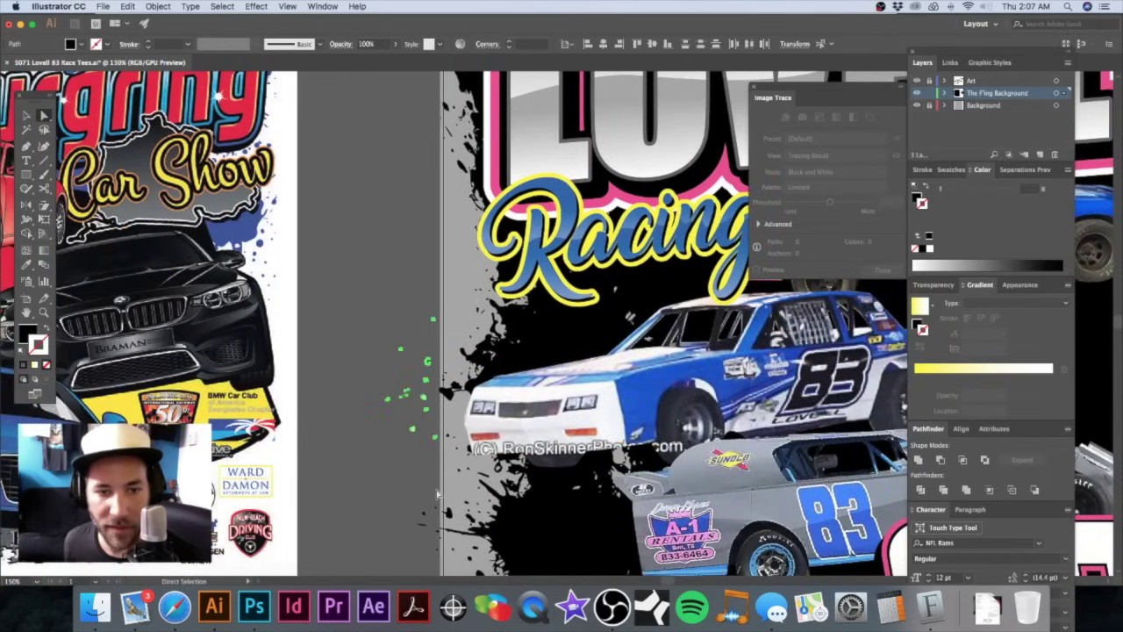
{"action": "key", "text": "Delete"}
{"action": "left_click_drag", "start_coordinate": [518, 498], "coordinate": [461, 266]}
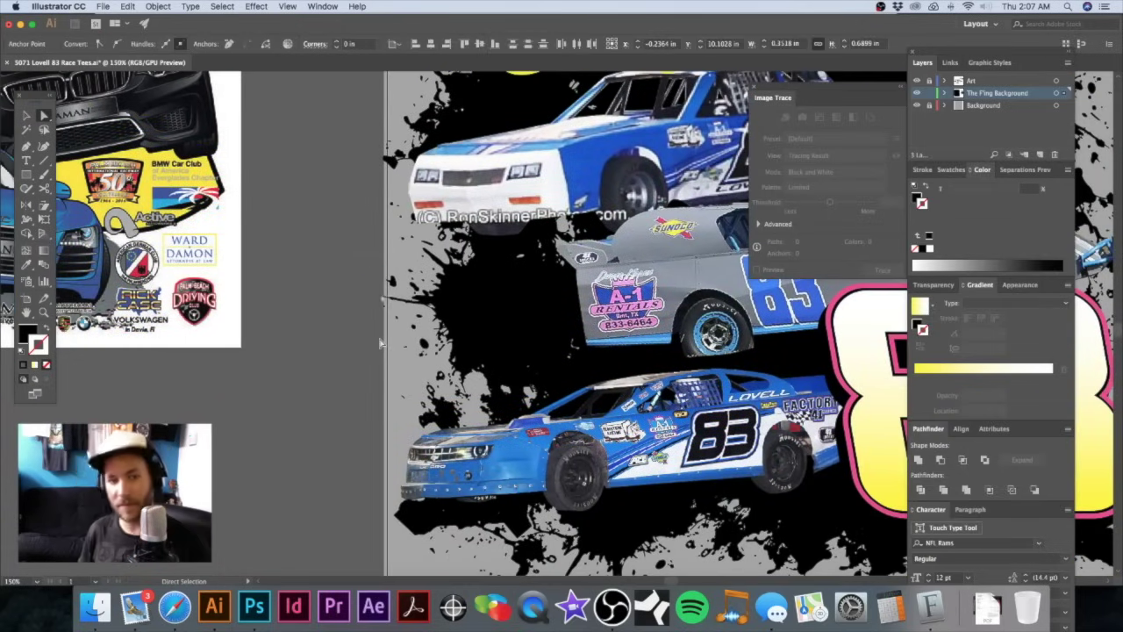
Step: Delete the stray splatter specks extending past the artboard's bottom edge beneath the lowest car and the large 83
{"action": "key", "text": "space"}
{"action": "left_click_drag", "start_coordinate": [419, 537], "coordinate": [370, 283]}
{"action": "left_click_drag", "start_coordinate": [542, 373], "coordinate": [308, 386]}
{"action": "left_click", "coordinate": [783, 369]}
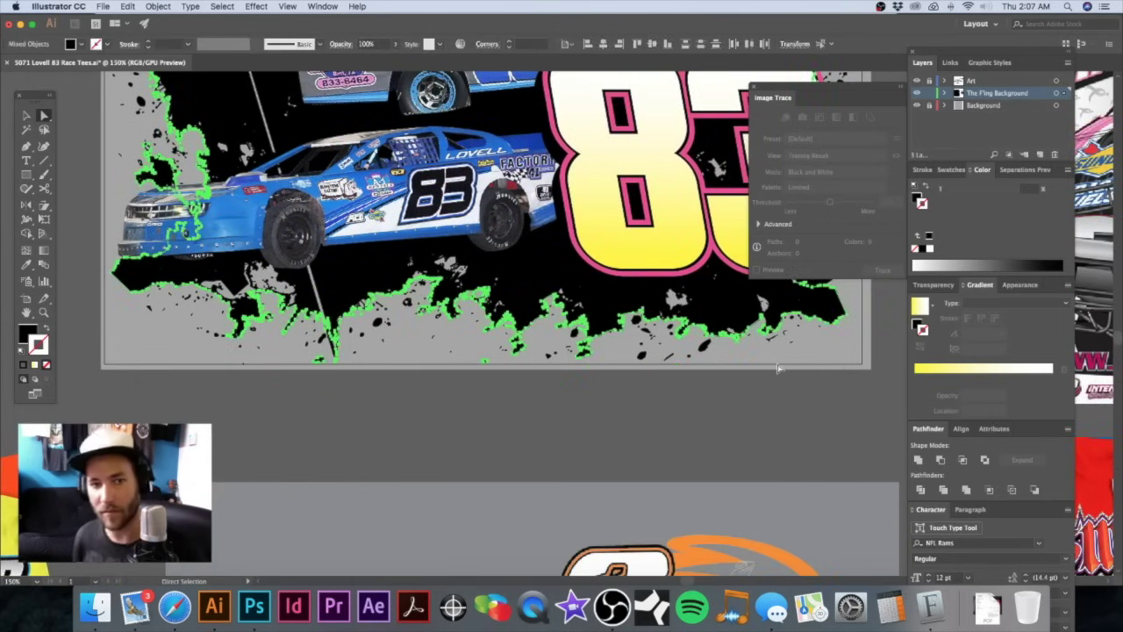
{"action": "key", "text": "Delete"}
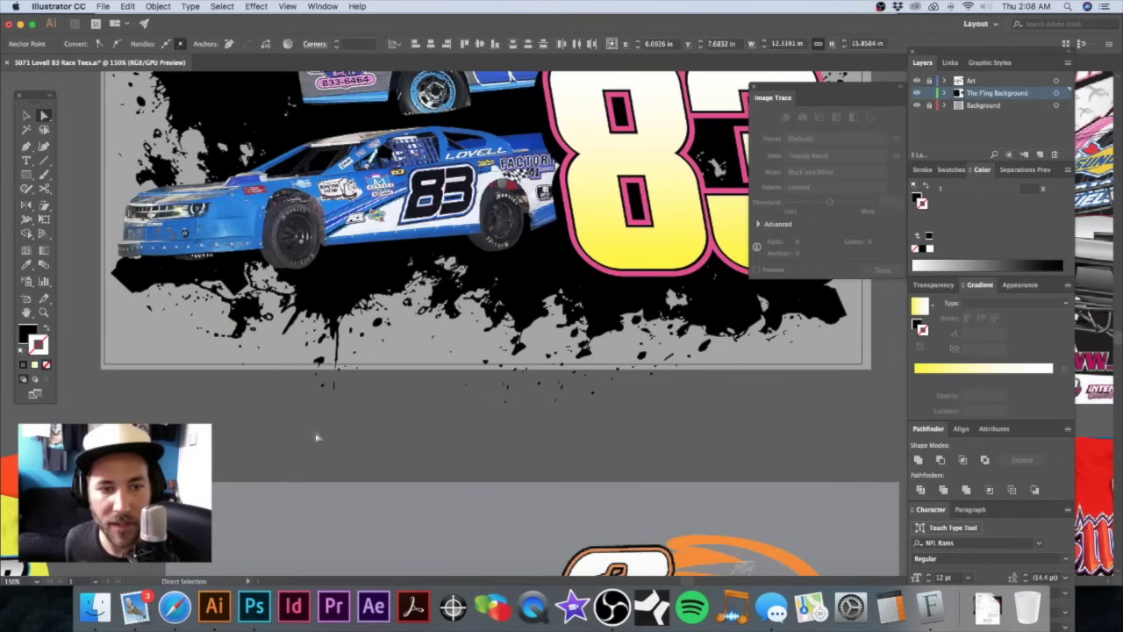
{"action": "left_click", "coordinate": [685, 381]}
{"action": "key", "text": "Delete"}
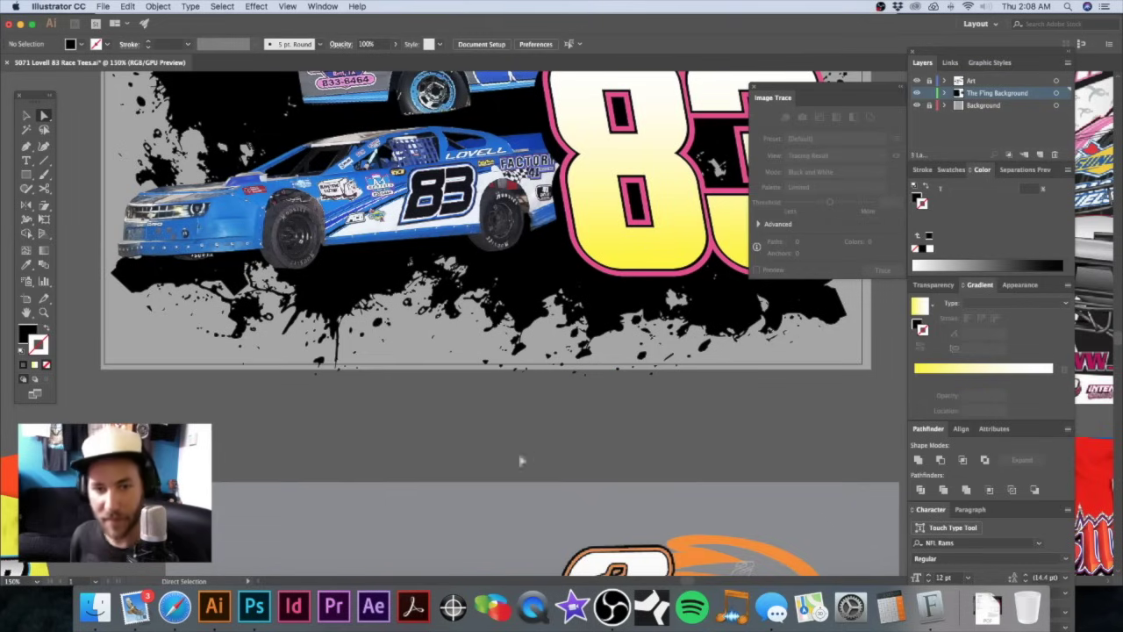
{"action": "left_click", "coordinate": [702, 367]}
{"action": "key", "text": "Delete"}
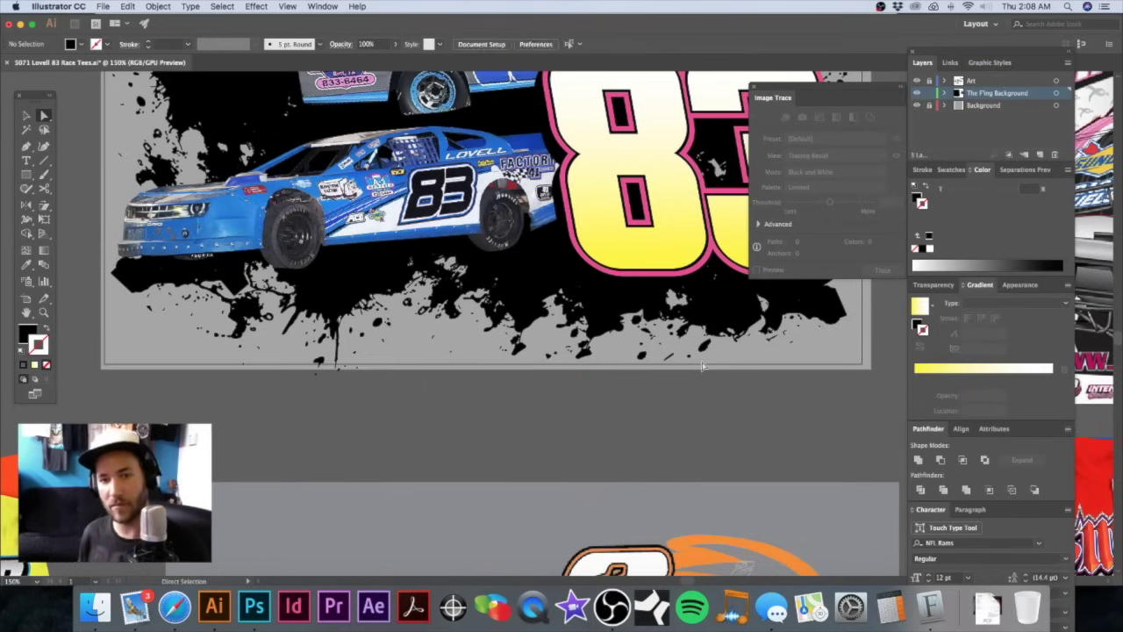
Step: Delete the loose splatter specks lying outside the artboard's top edge above the LOVELL lettering
{"action": "left_click_drag", "start_coordinate": [676, 312], "coordinate": [569, 236]}
{"action": "left_click_drag", "start_coordinate": [374, 88], "coordinate": [462, 215]}
{"action": "left_click_drag", "start_coordinate": [368, 226], "coordinate": [621, 349]}
{"action": "left_click_drag", "start_coordinate": [621, 350], "coordinate": [586, 260]}
{"action": "scroll", "coordinate": [584, 261], "scroll_direction": "down", "scroll_amount": 3}
{"action": "scroll", "coordinate": [585, 260], "scroll_direction": "right", "scroll_amount": 5}
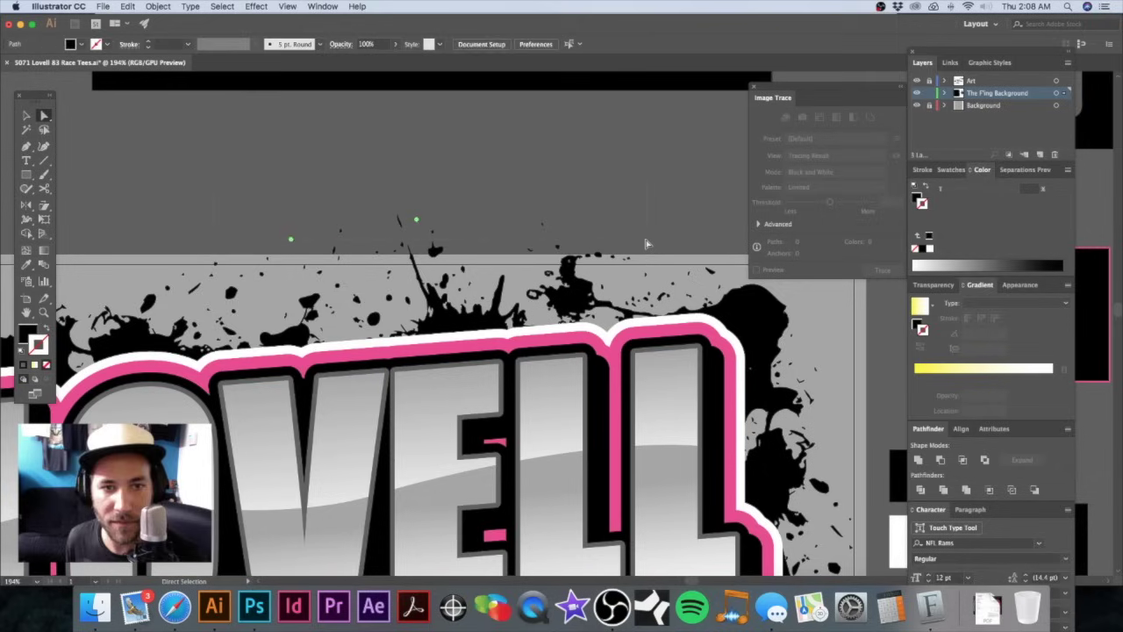
{"action": "key", "text": "super+a"}
{"action": "key", "text": "Delete"}
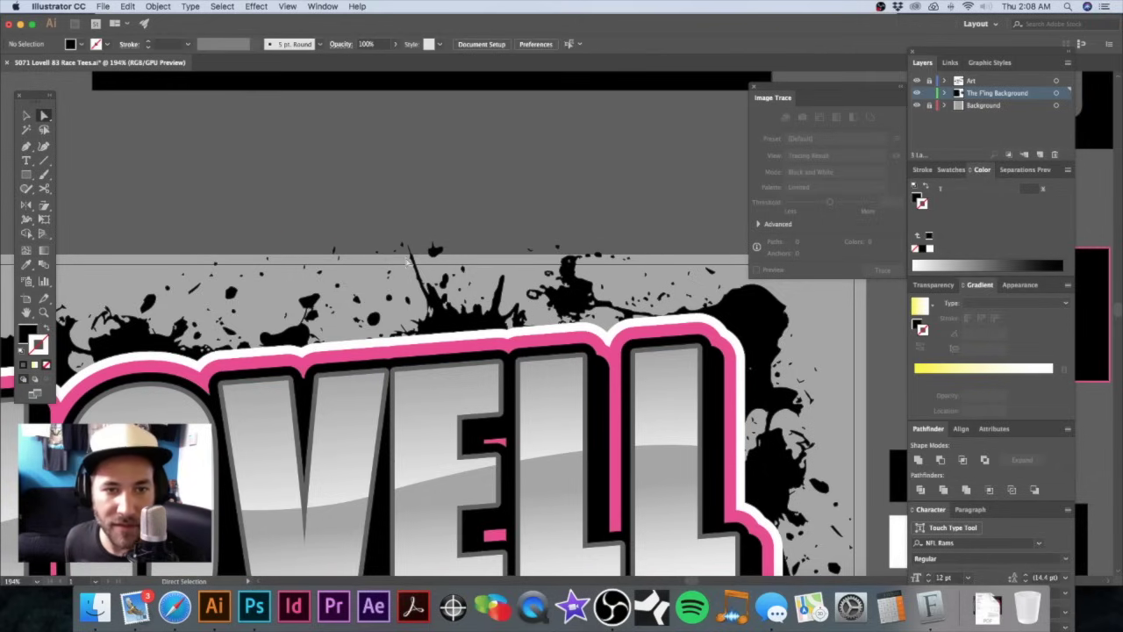
{"action": "key", "text": "super+a"}
{"action": "key", "text": "Delete"}
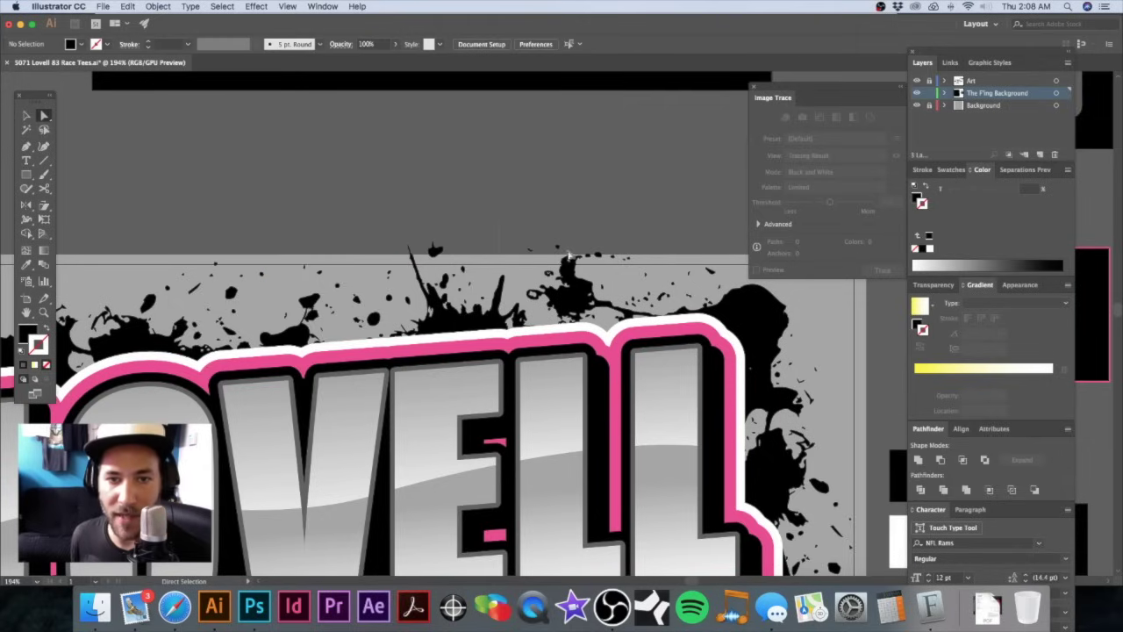
Step: Delete the remaining small specks on the artboard's top edge around the splash above the final two L's of LOVELL
{"action": "key", "text": "super+a"}
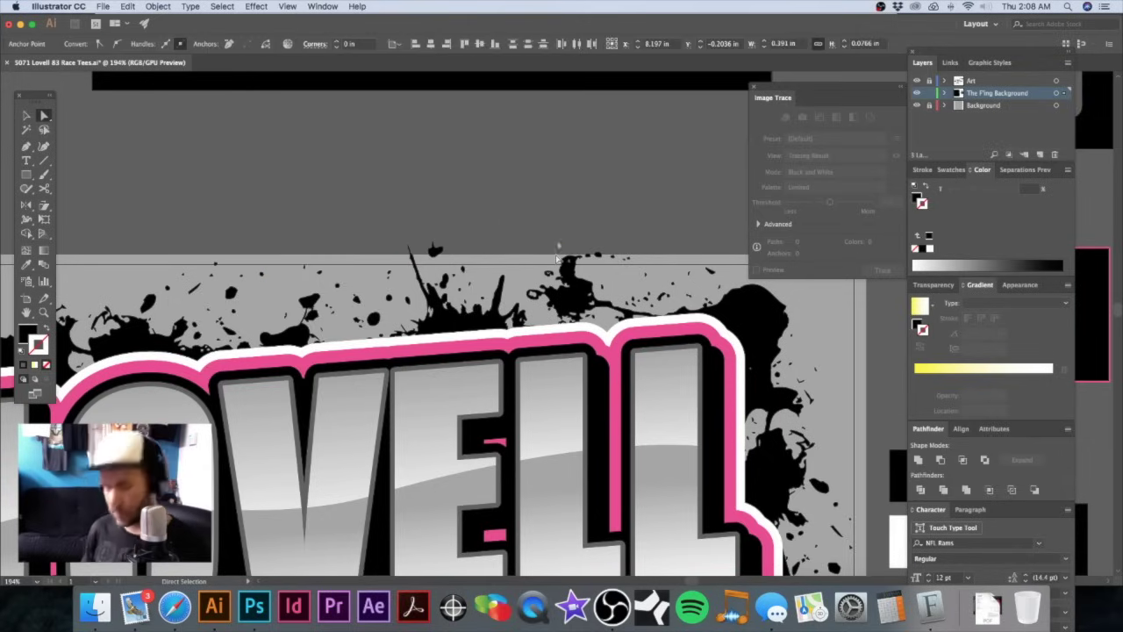
{"action": "key", "text": "Delete"}
{"action": "left_click", "coordinate": [589, 263]}
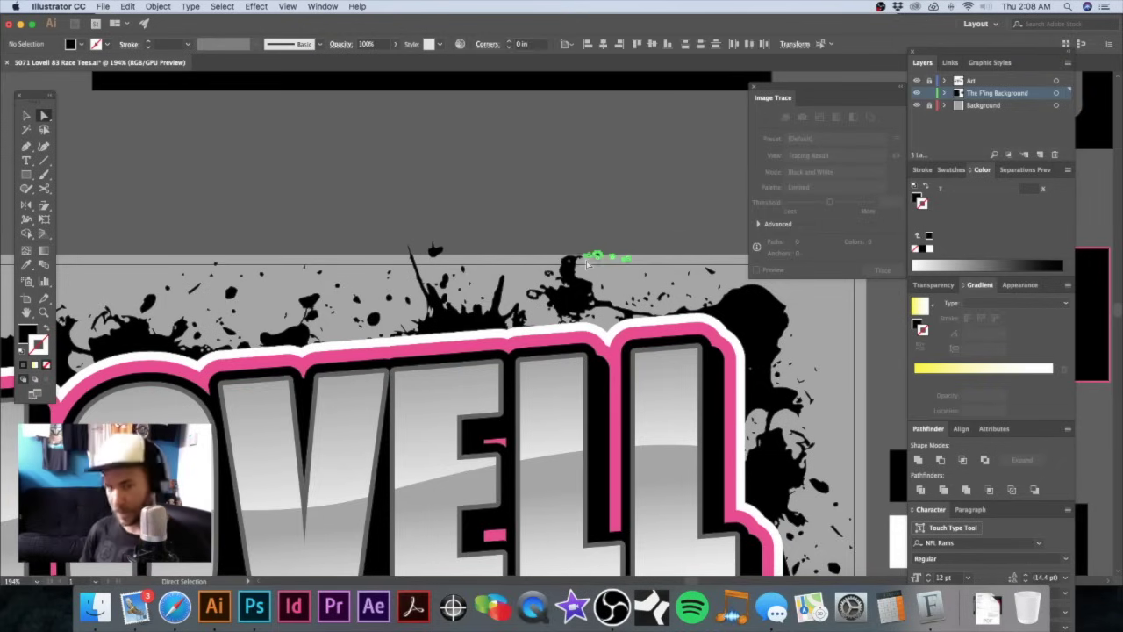
{"action": "key", "text": "Delete"}
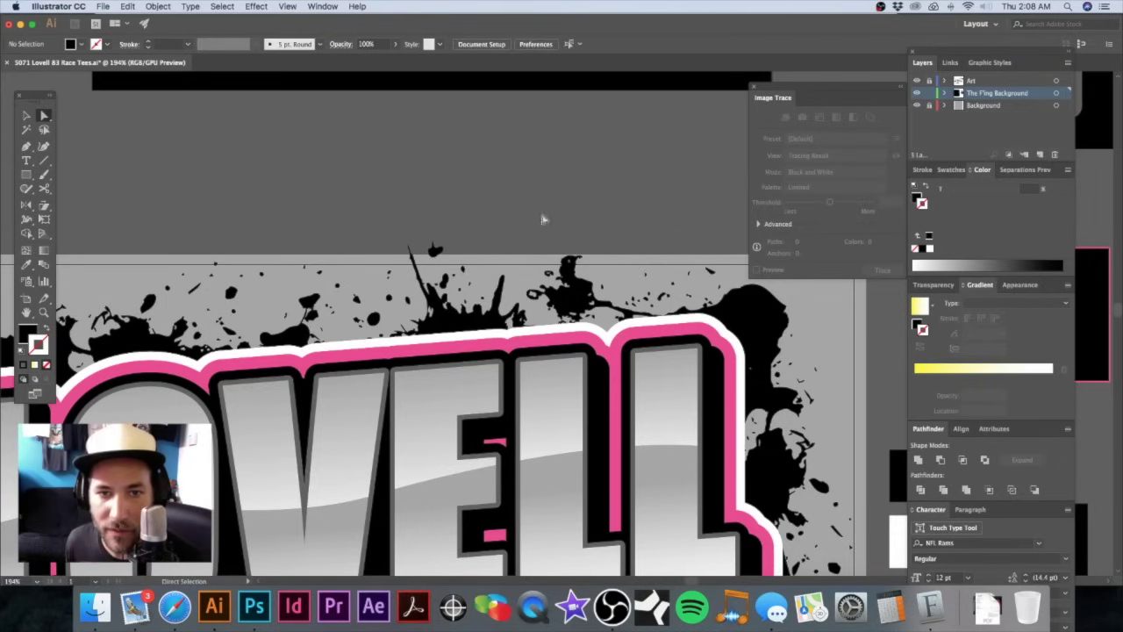
{"action": "left_click", "coordinate": [619, 280]}
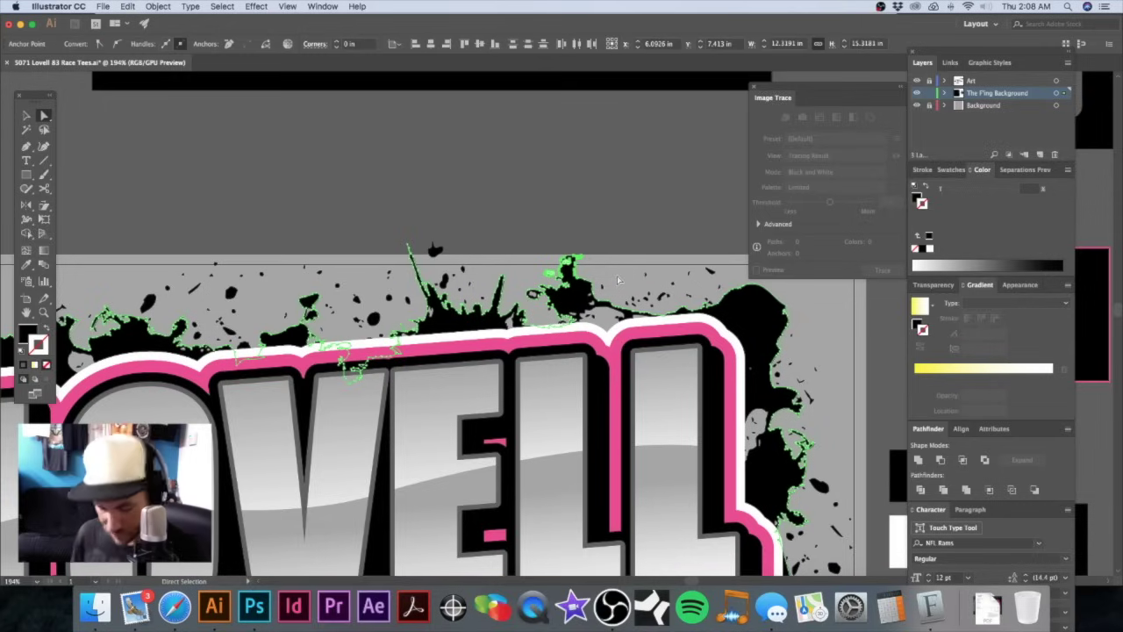
{"action": "key", "text": "v"}
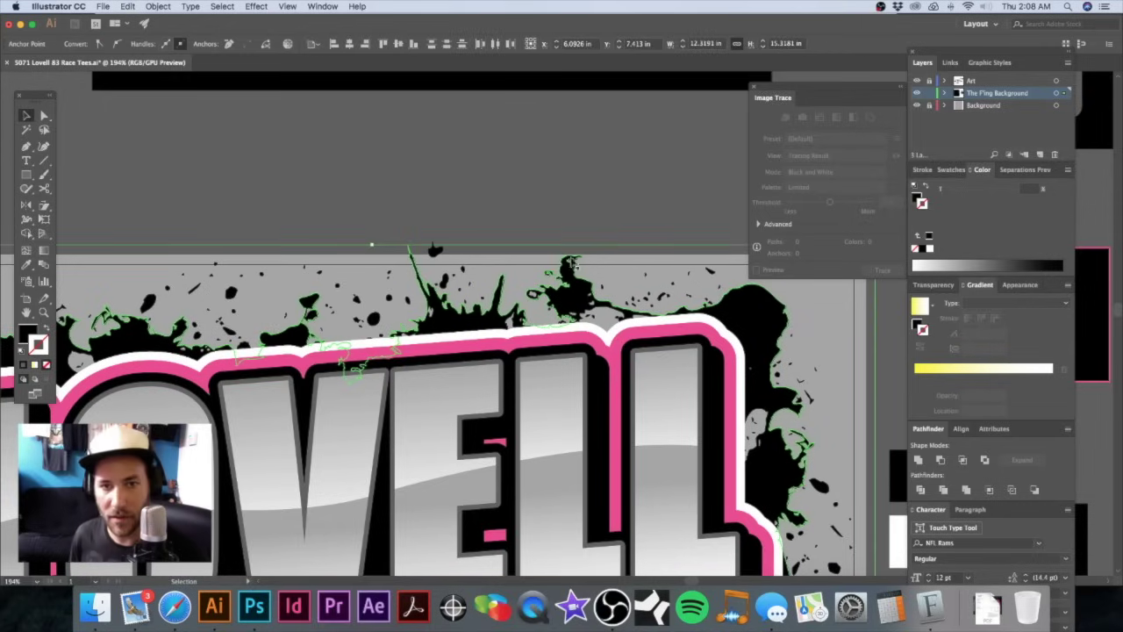
{"action": "left_click", "coordinate": [545, 213]}
{"action": "key", "text": "q"}
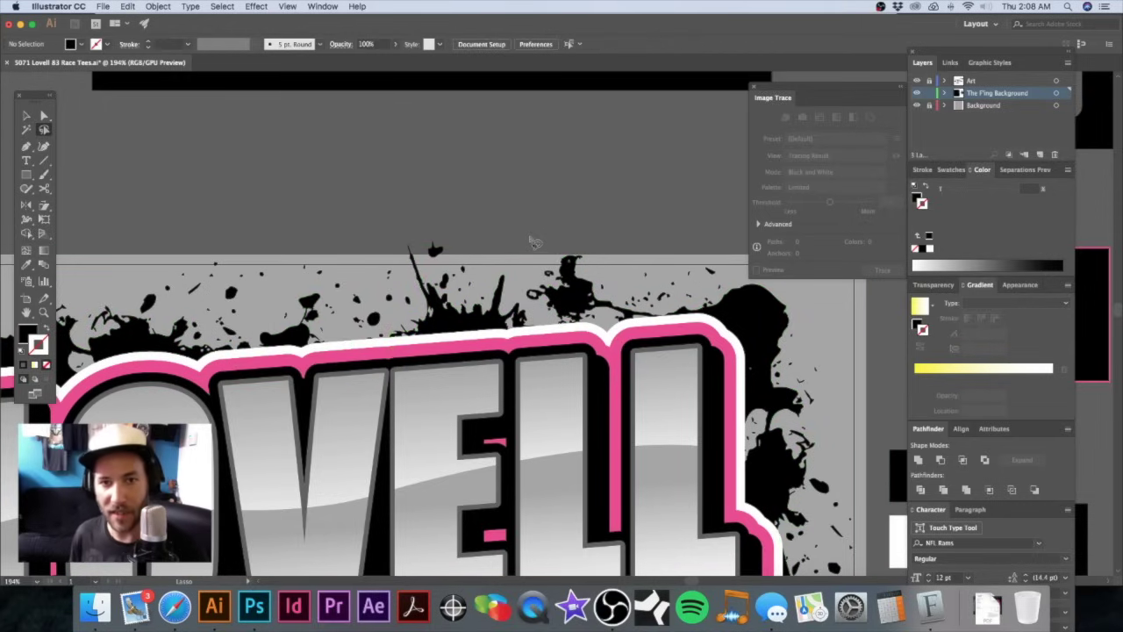
Step: Shift the upper anchor points of the splash above the first L of LOVELL's final pair down inside the artboard's top margin
{"action": "key", "text": "a"}
{"action": "left_click_drag", "start_coordinate": [592, 282], "coordinate": [624, 292]}
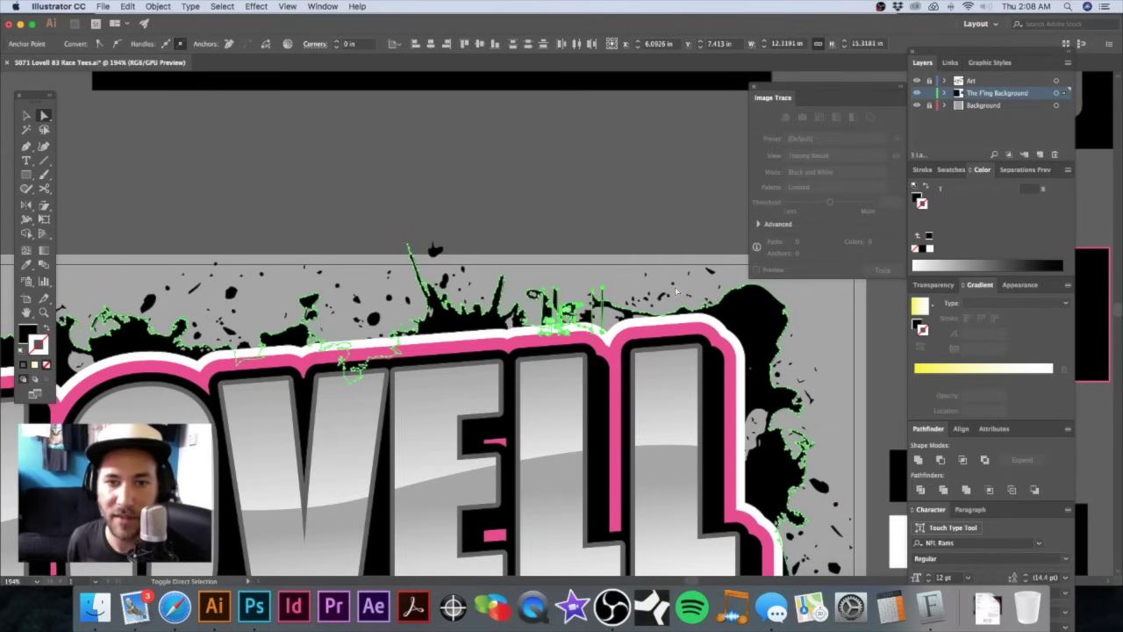
{"action": "key", "text": "Down"}
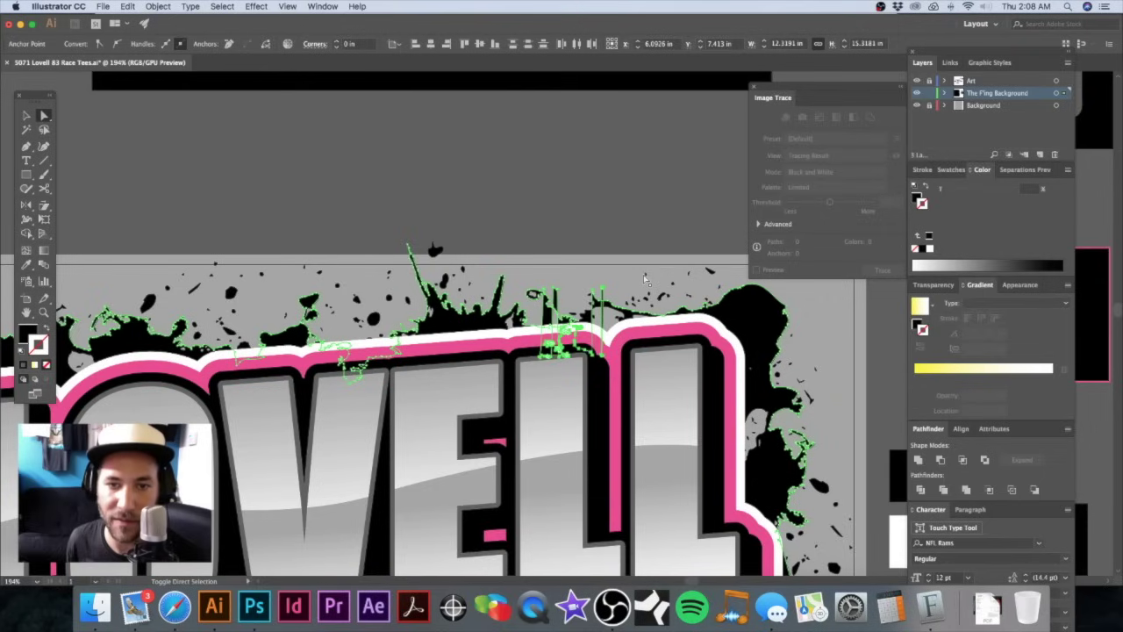
{"action": "key", "text": "Down"}
{"action": "key", "text": "shift+Down"}
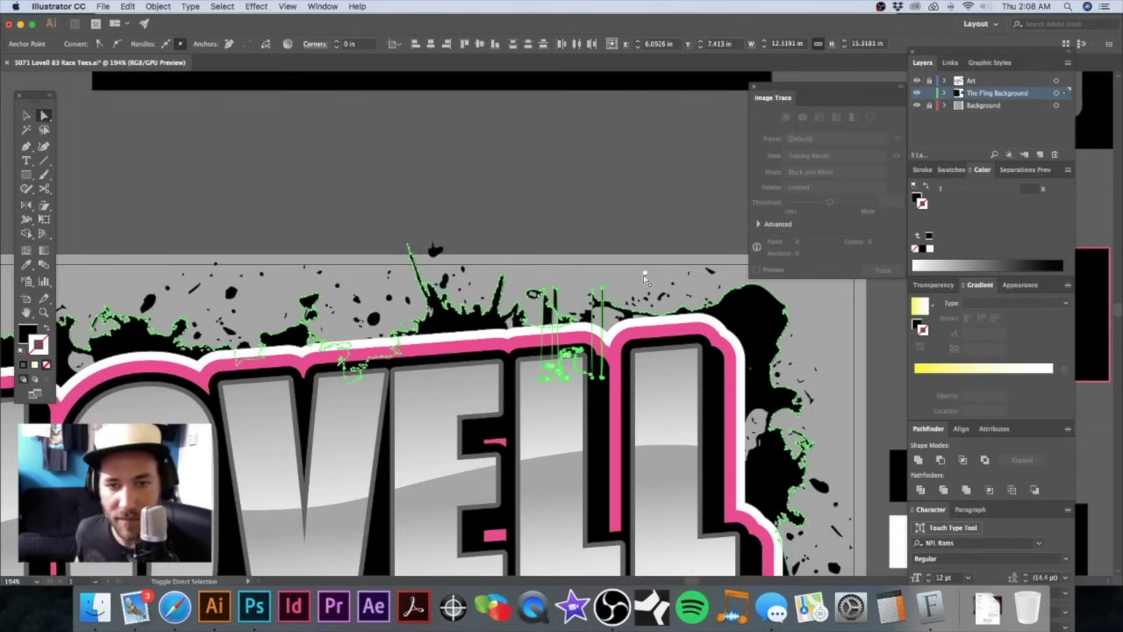
{"action": "key", "text": "shift+Up"}
{"action": "key", "text": "shift+Up"}
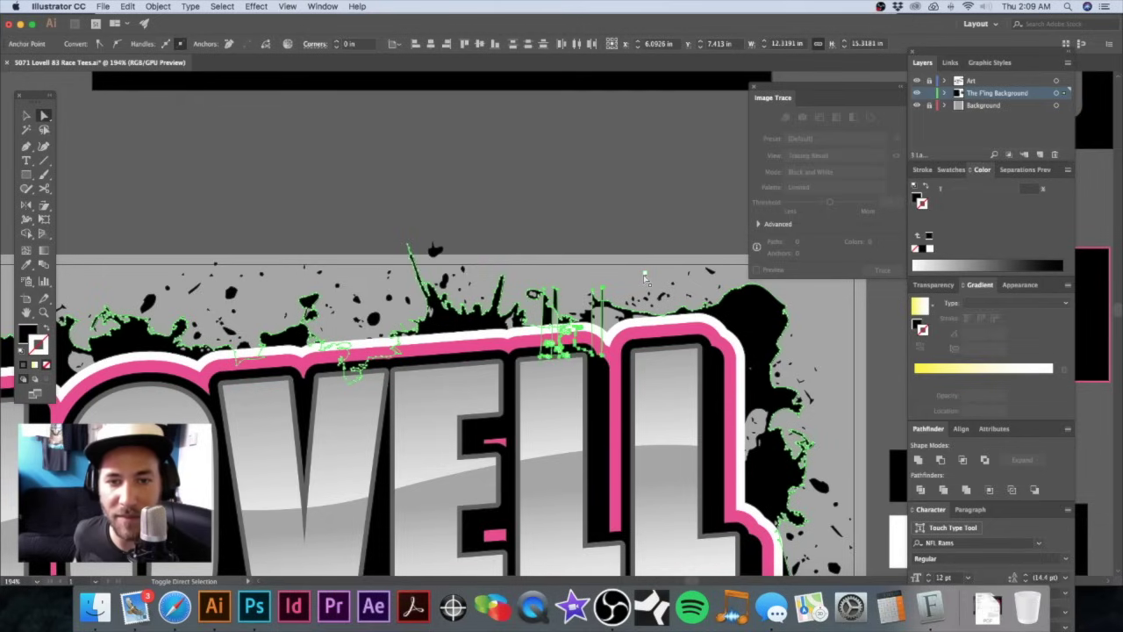
{"action": "key", "text": "shift+Up"}
{"action": "key", "text": "shift+Up"}
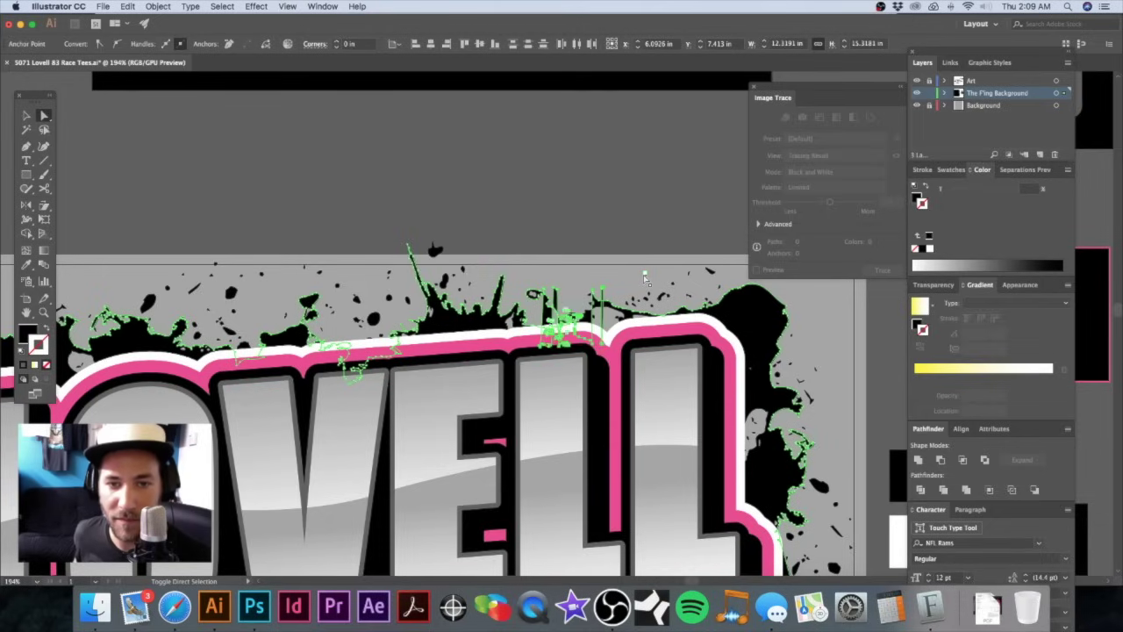
{"action": "key", "text": "shift+Up"}
{"action": "key", "text": "shift+Up"}
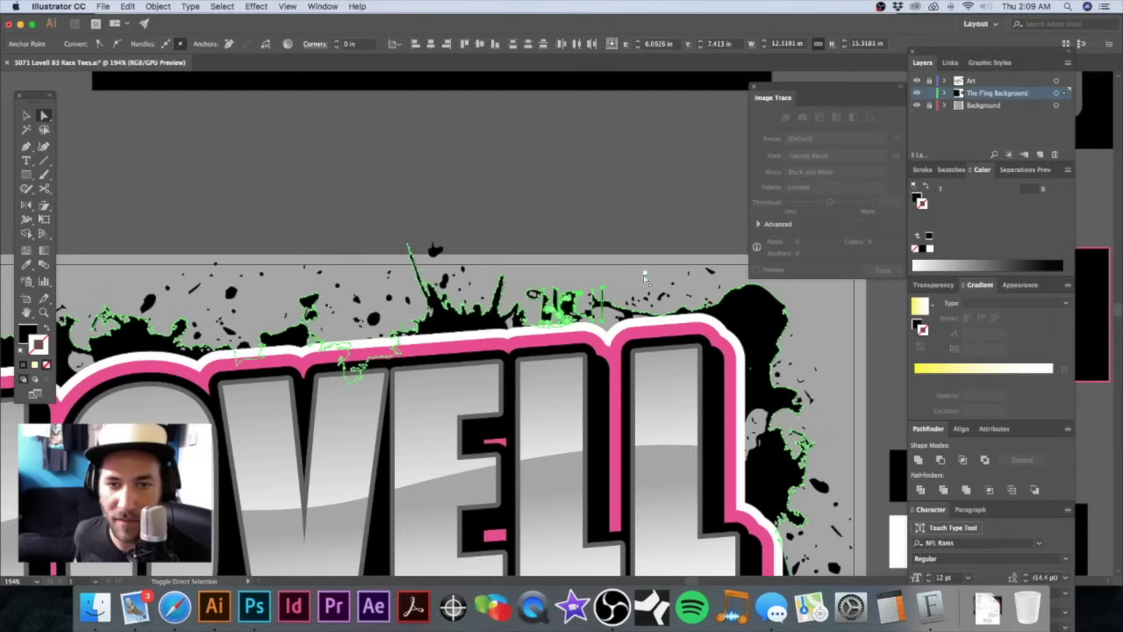
{"action": "key", "text": "shift+Up"}
{"action": "key", "text": "shift+Up"}
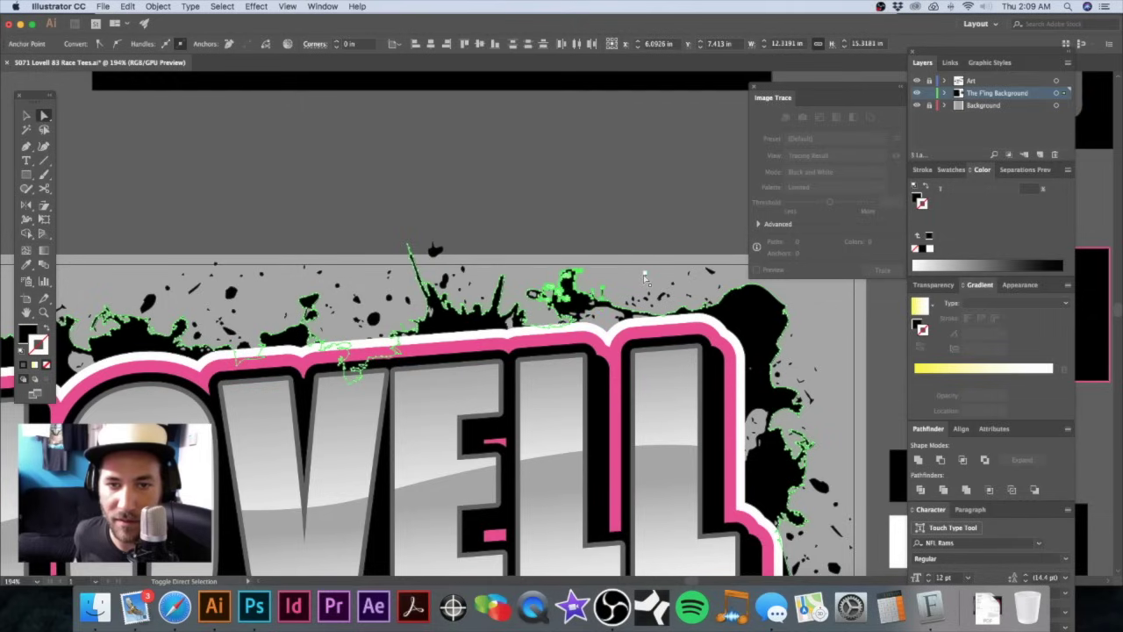
{"action": "left_click", "coordinate": [515, 156]}
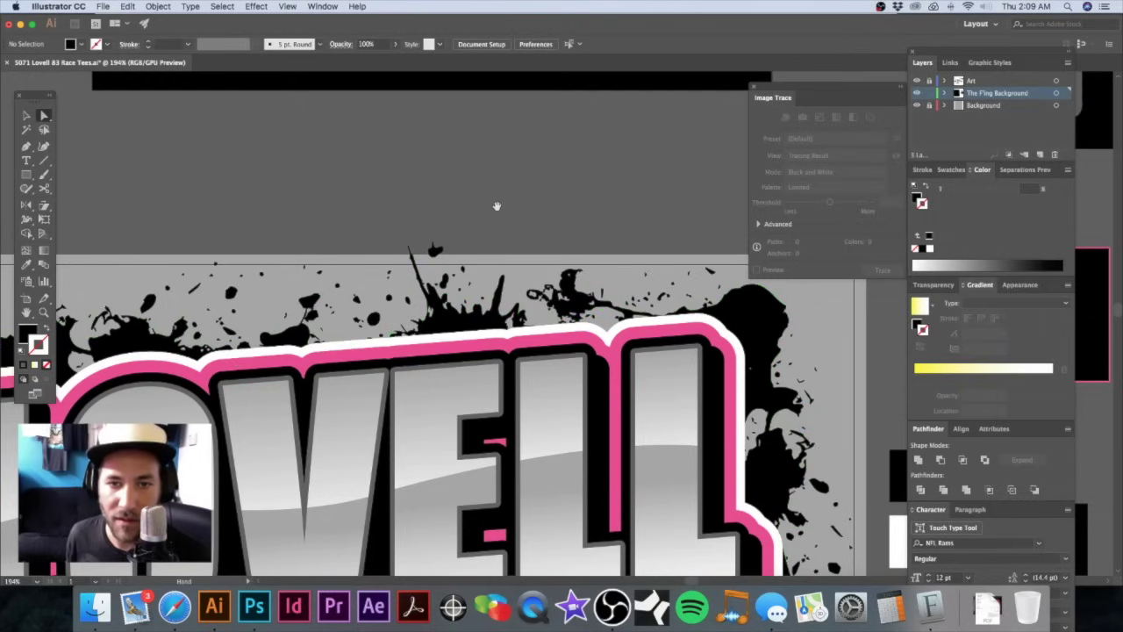
Step: Move the splatter blob above the E from outside the artboard's top edge to the gap beside the neighbouring splash
{"action": "scroll", "coordinate": [526, 207], "scroll_direction": "left", "scroll_amount": 5}
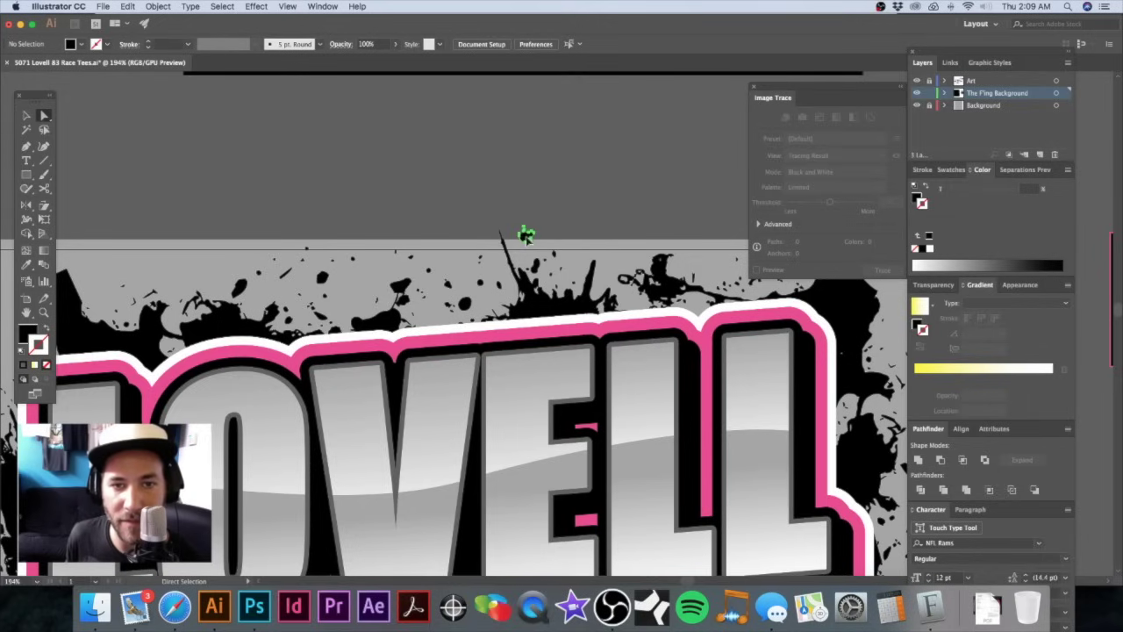
{"action": "left_click", "coordinate": [526, 235]}
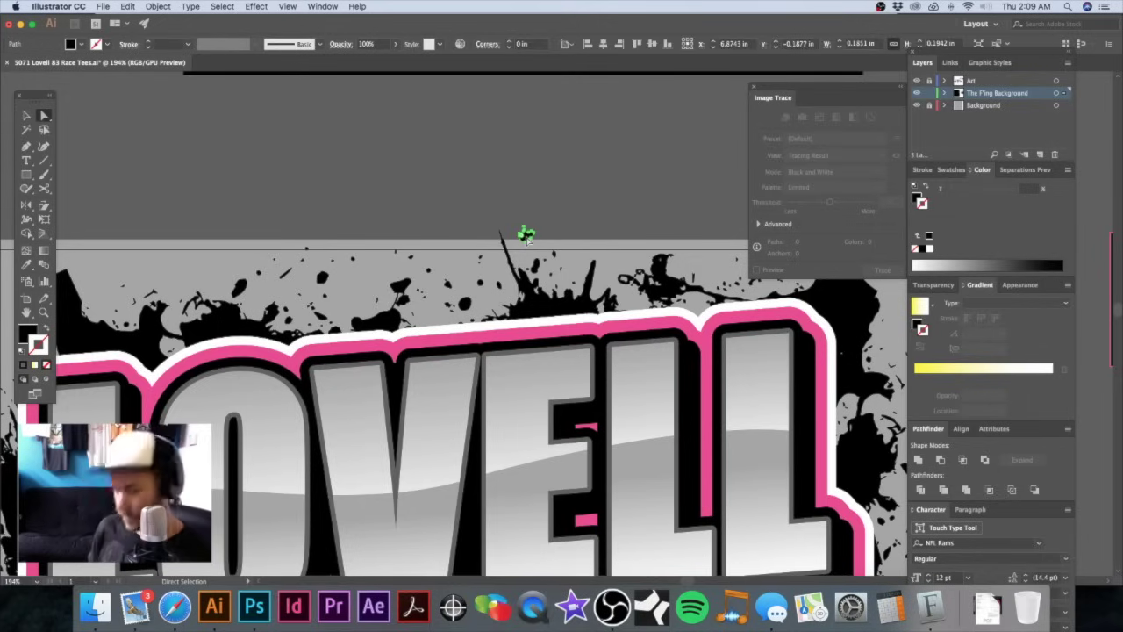
{"action": "left_click", "coordinate": [548, 236]}
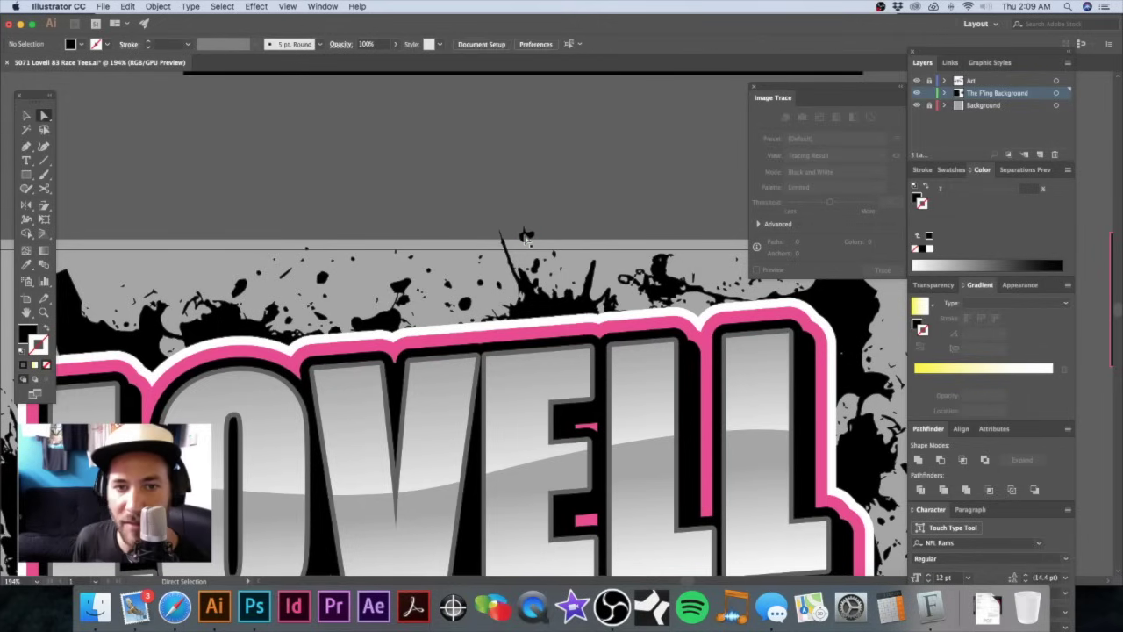
{"action": "left_click", "coordinate": [620, 261]}
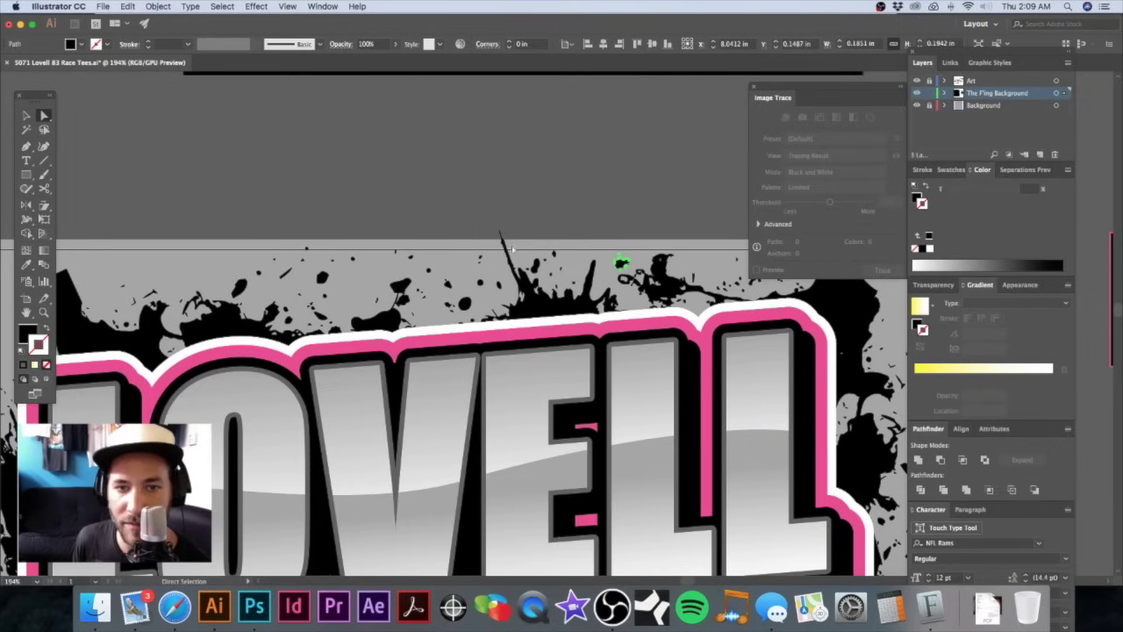
Step: Pull the tip of the thin splatter spike above the E down inside the artboard margin and reshape its small points
{"action": "left_click", "coordinate": [506, 236]}
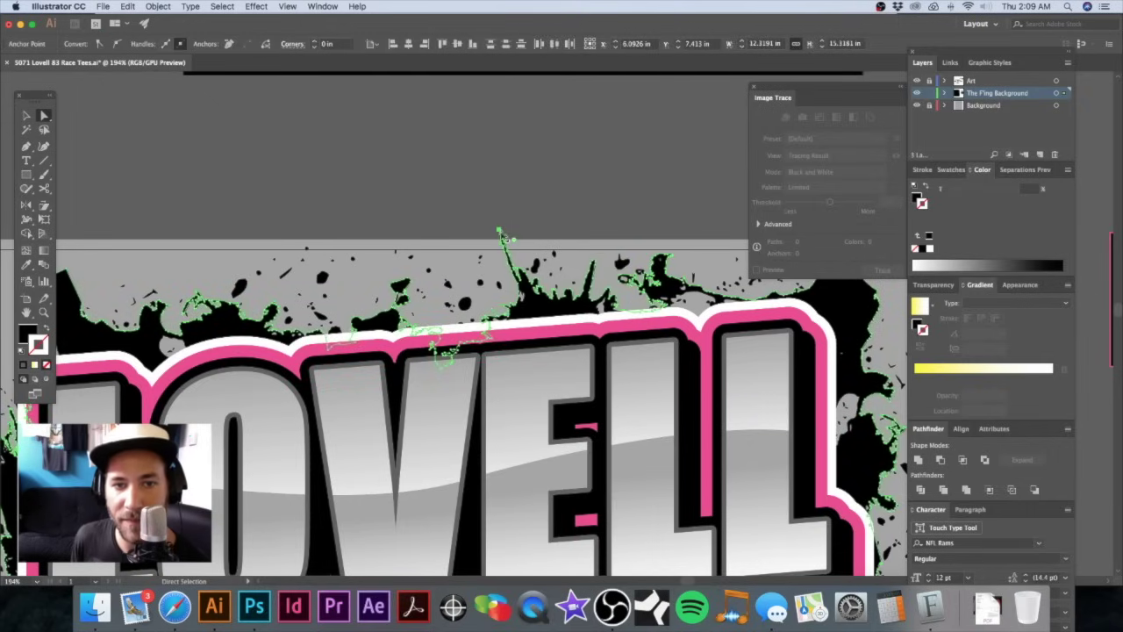
{"action": "left_click_drag", "start_coordinate": [500, 231], "coordinate": [502, 255]}
{"action": "left_click", "coordinate": [517, 195]}
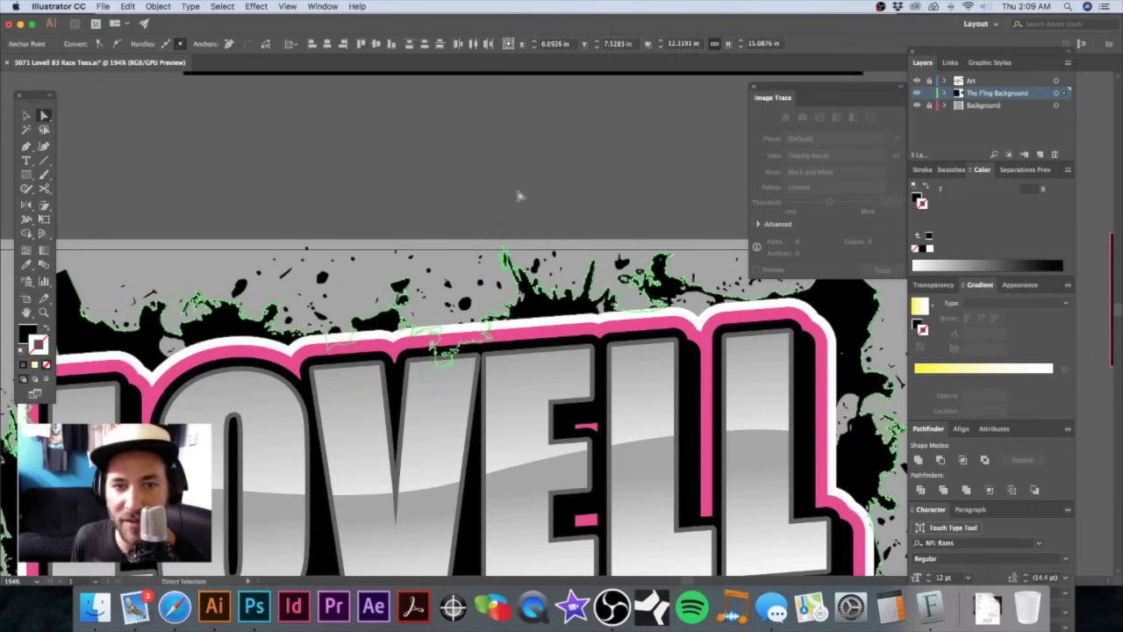
{"action": "key", "text": "space"}
{"action": "left_click_drag", "start_coordinate": [488, 245], "coordinate": [570, 358]}
{"action": "left_click", "coordinate": [545, 309]}
{"action": "mouse_move", "coordinate": [548, 314]}
{"action": "left_mouse_down"}
{"action": "mouse_move", "coordinate": [557, 325]}
{"action": "mouse_move", "coordinate": [566, 305]}
{"action": "left_mouse_up"}
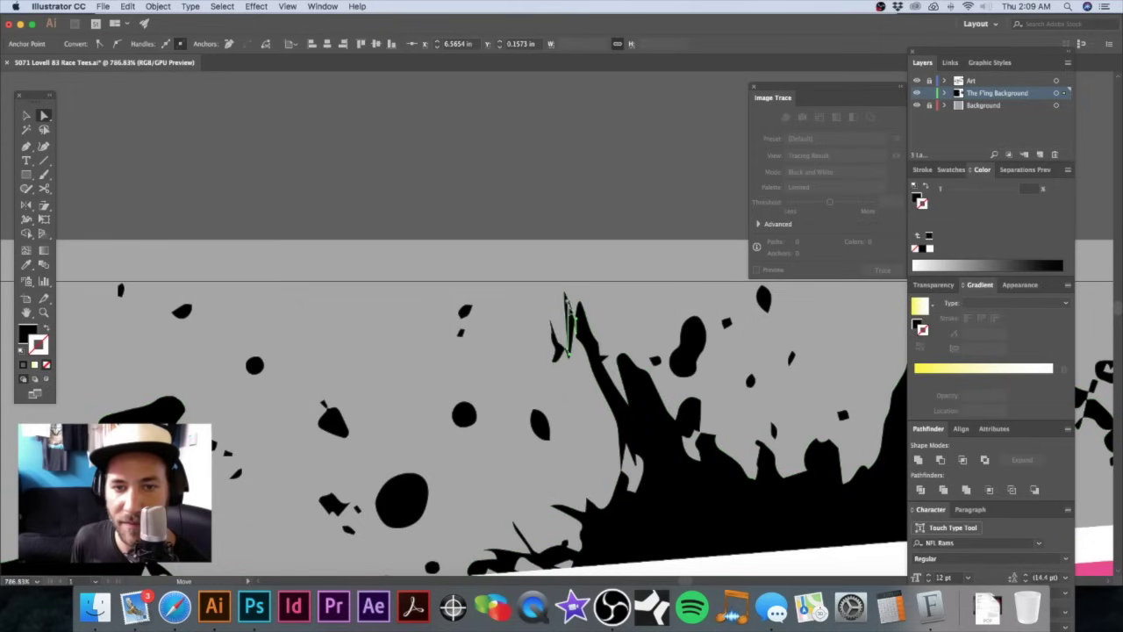
{"action": "left_click", "coordinate": [535, 207]}
Step: Round off the flat-cut end of the splatter branch above LOVELL's initial L by reshaping its corner anchor points
{"action": "left_click", "coordinate": [589, 332], "text": "alt+super"}
{"action": "left_click", "coordinate": [590, 332], "text": "alt+super"}
{"action": "left_click", "coordinate": [590, 332], "text": "alt+super"}
{"action": "left_click", "coordinate": [590, 332], "text": "alt+super"}
{"action": "left_click", "coordinate": [590, 332], "text": "alt+super"}
{"action": "left_click", "coordinate": [590, 332], "text": "alt+super"}
{"action": "left_click_drag", "start_coordinate": [467, 357], "coordinate": [489, 181]}
{"action": "left_click_drag", "start_coordinate": [291, 148], "coordinate": [724, 281]}
{"action": "left_click", "coordinate": [492, 255], "text": "super"}
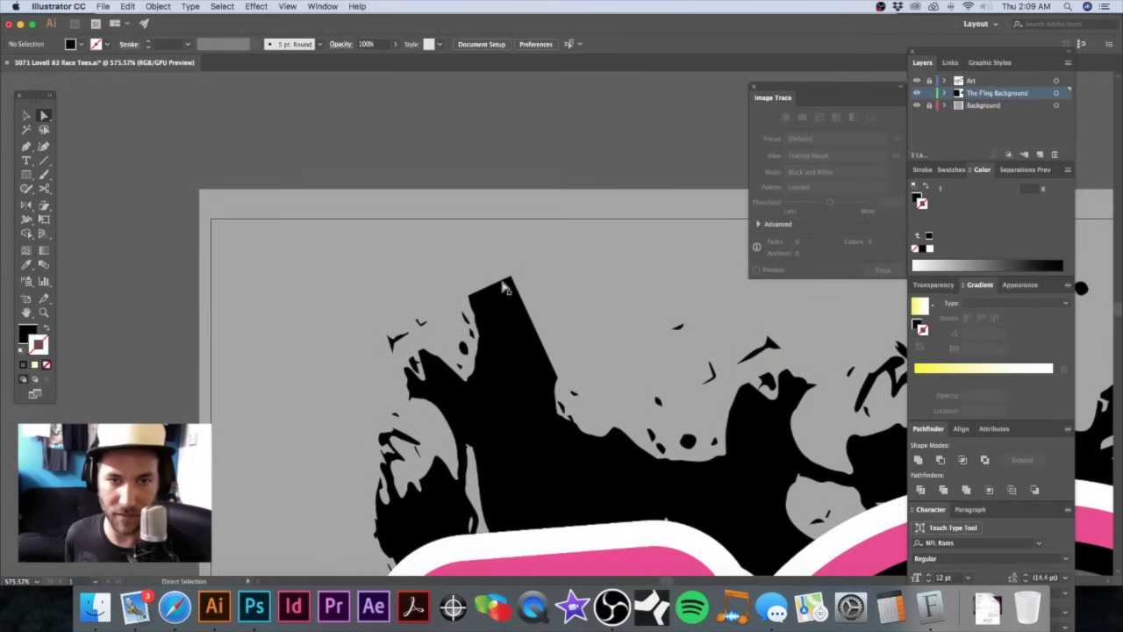
{"action": "left_click", "coordinate": [505, 285]}
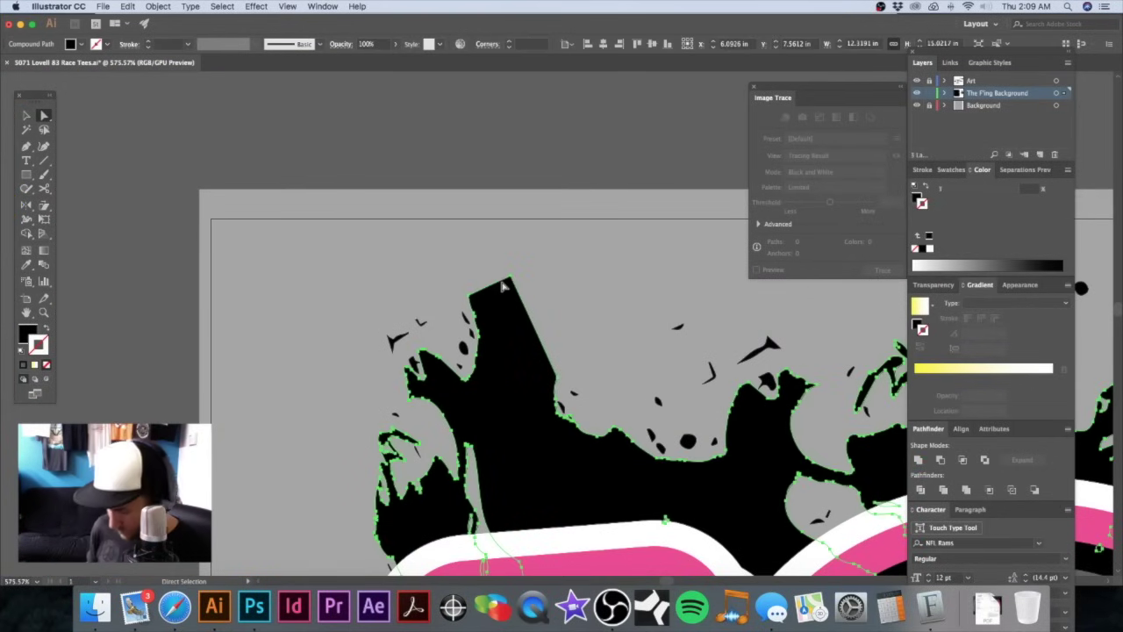
{"action": "key", "text": "p"}
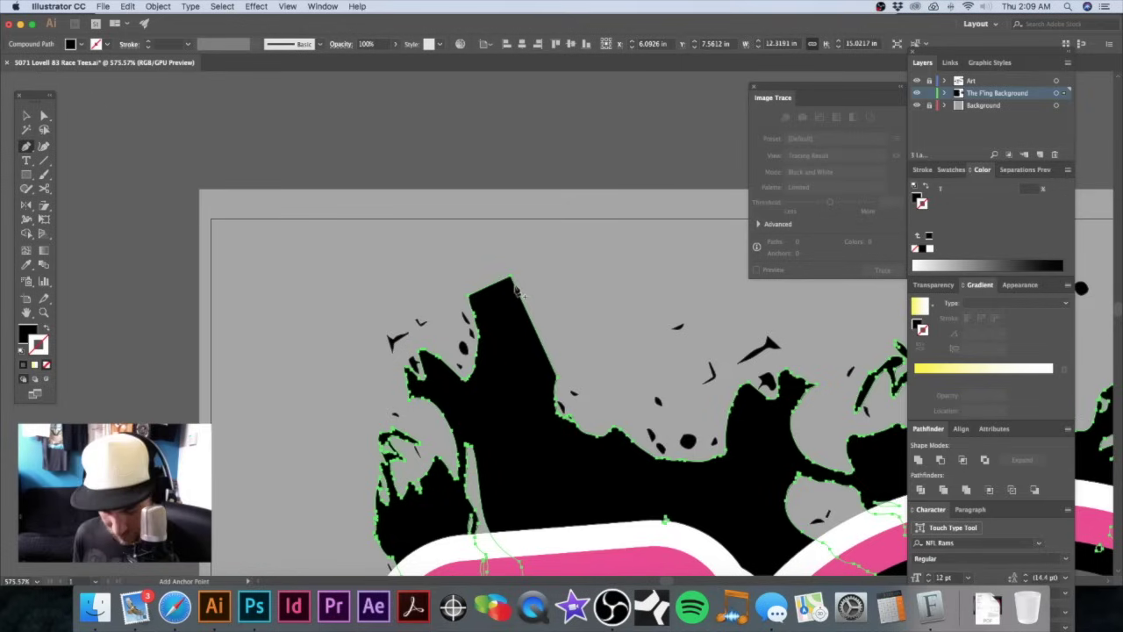
{"action": "left_click_drag", "start_coordinate": [511, 278], "coordinate": [462, 282]}
{"action": "left_click", "coordinate": [461, 145], "text": "super"}
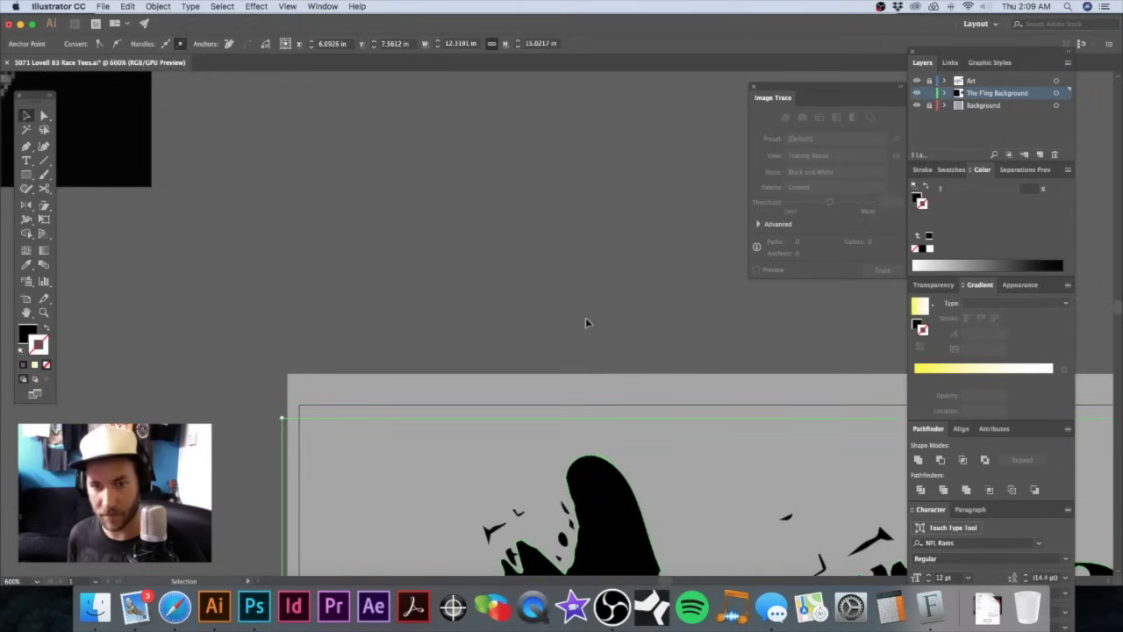
{"action": "left_click", "coordinate": [594, 383], "text": "alt+super"}
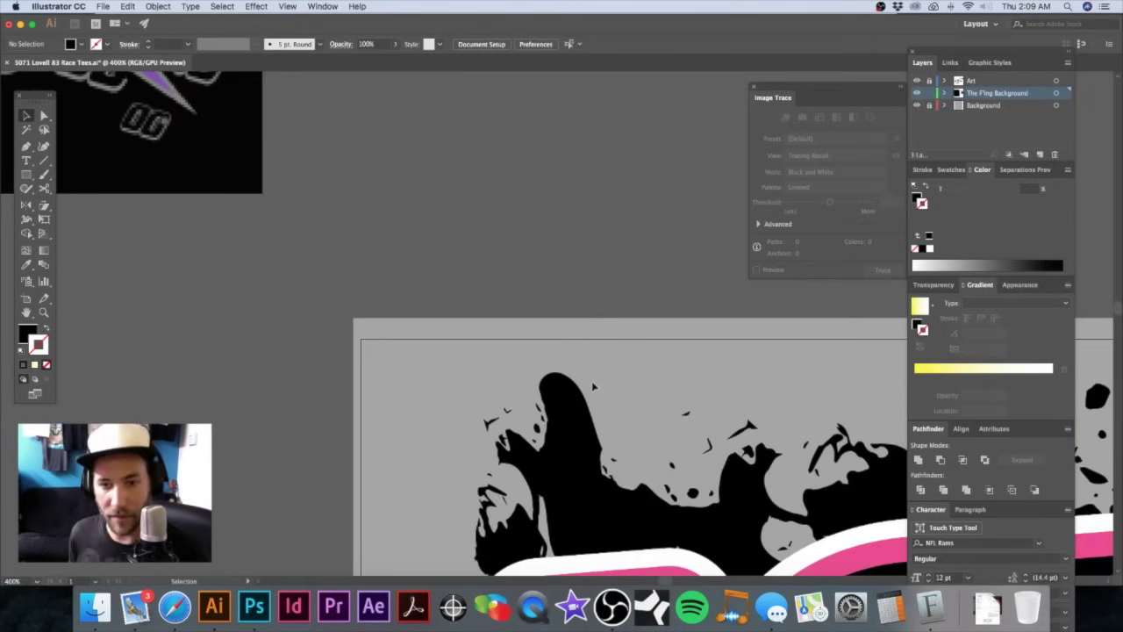
{"action": "key", "text": "f"}
{"action": "key", "text": "Tab"}
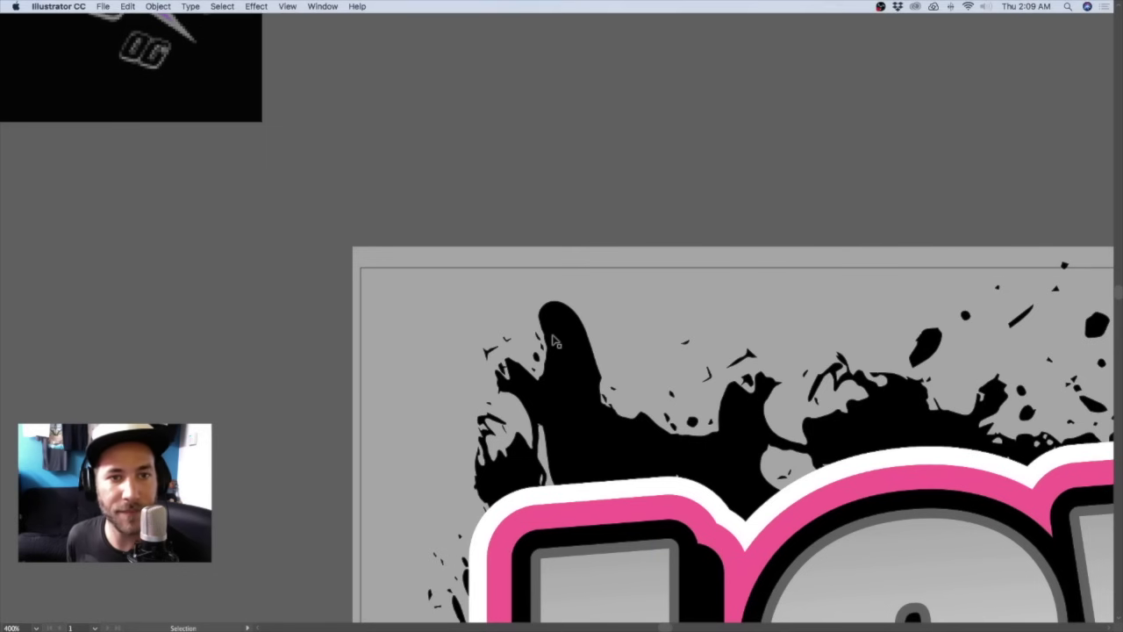
{"action": "key", "text": "f"}
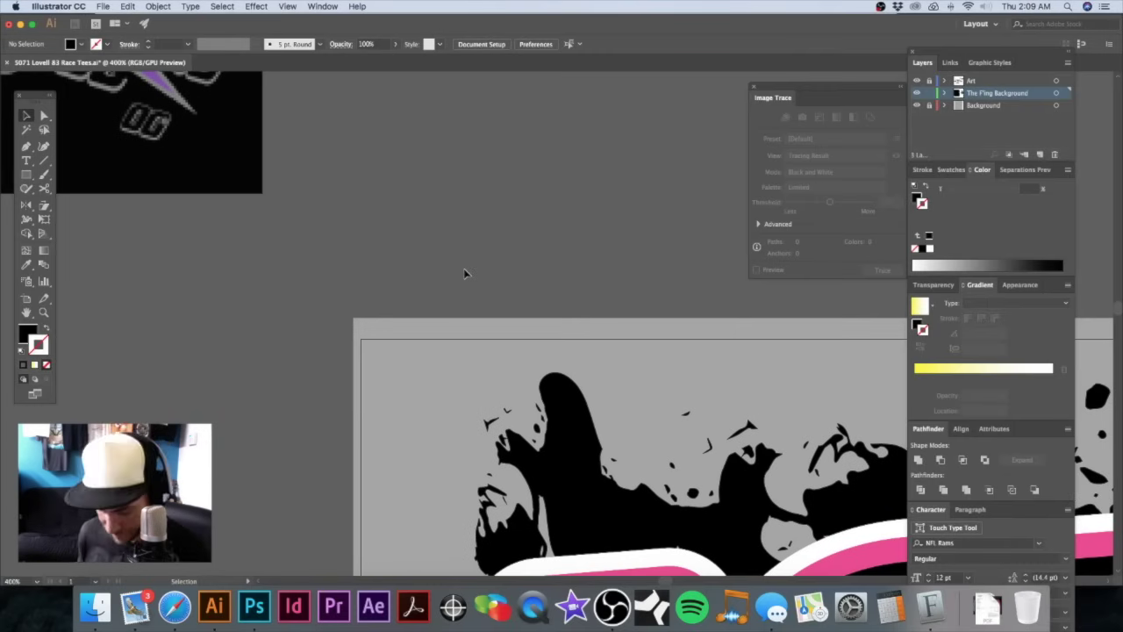
Step: Delete the stray splatter specks crossing the artboard's right margin beside the grey car's rear end and the top of the 83
{"action": "left_click", "coordinate": [551, 320], "text": "alt+super"}
{"action": "left_click", "coordinate": [551, 319], "text": "alt+super"}
{"action": "left_click", "coordinate": [551, 319], "text": "alt+super"}
{"action": "left_click_drag", "start_coordinate": [551, 320], "coordinate": [313, 147]}
{"action": "left_click", "coordinate": [535, 329], "text": "alt+super"}
{"action": "left_click", "coordinate": [535, 329], "text": "alt+super"}
{"action": "left_click_drag", "start_coordinate": [537, 330], "coordinate": [431, 172]}
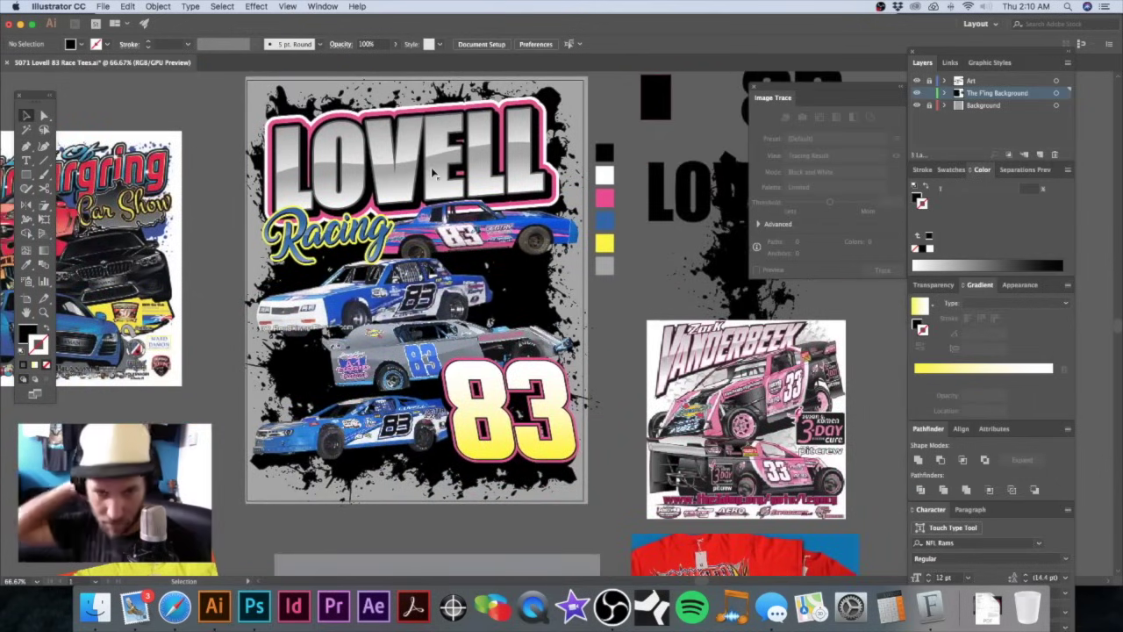
{"action": "key", "text": "c"}
{"action": "key", "text": "v"}
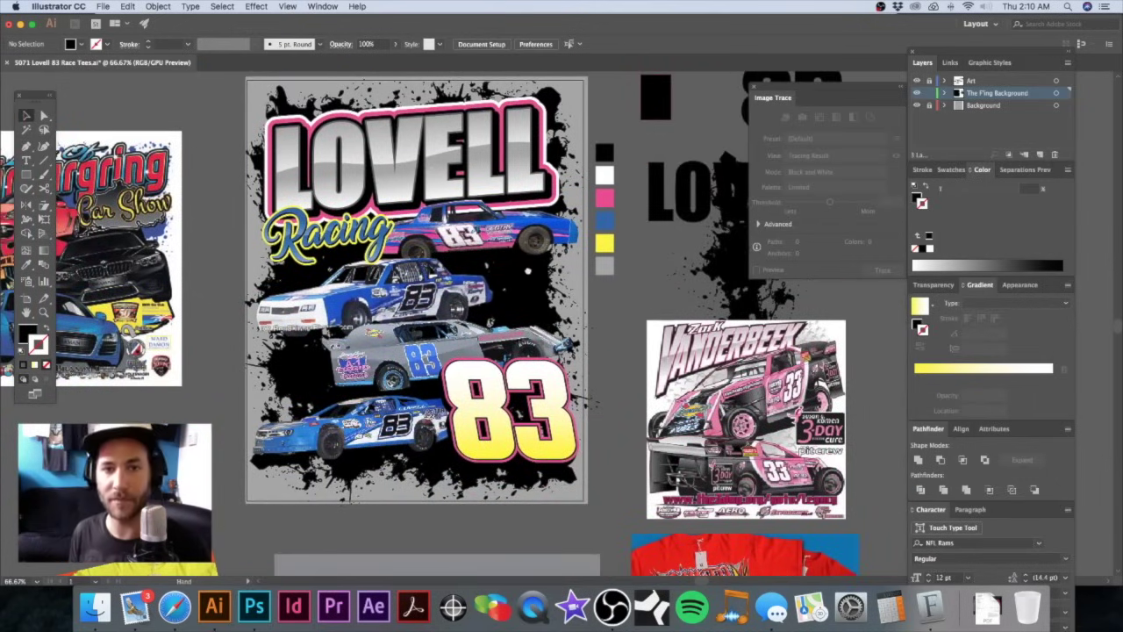
{"action": "left_click_drag", "start_coordinate": [533, 278], "coordinate": [441, 227]}
{"action": "left_click_drag", "start_coordinate": [489, 260], "coordinate": [697, 269]}
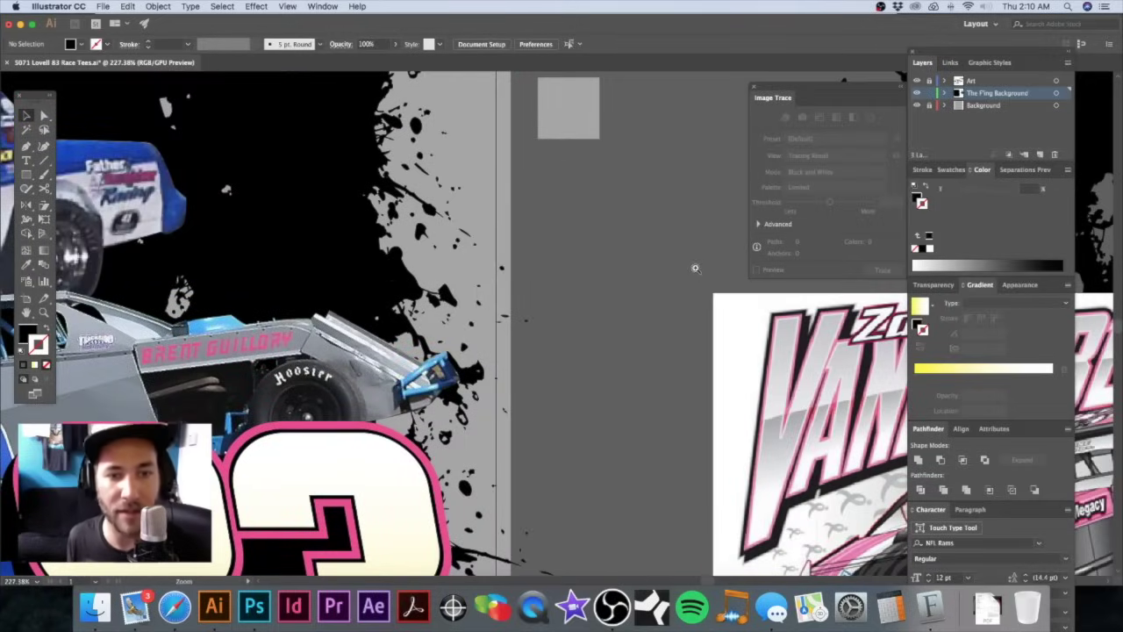
{"action": "key", "text": "a"}
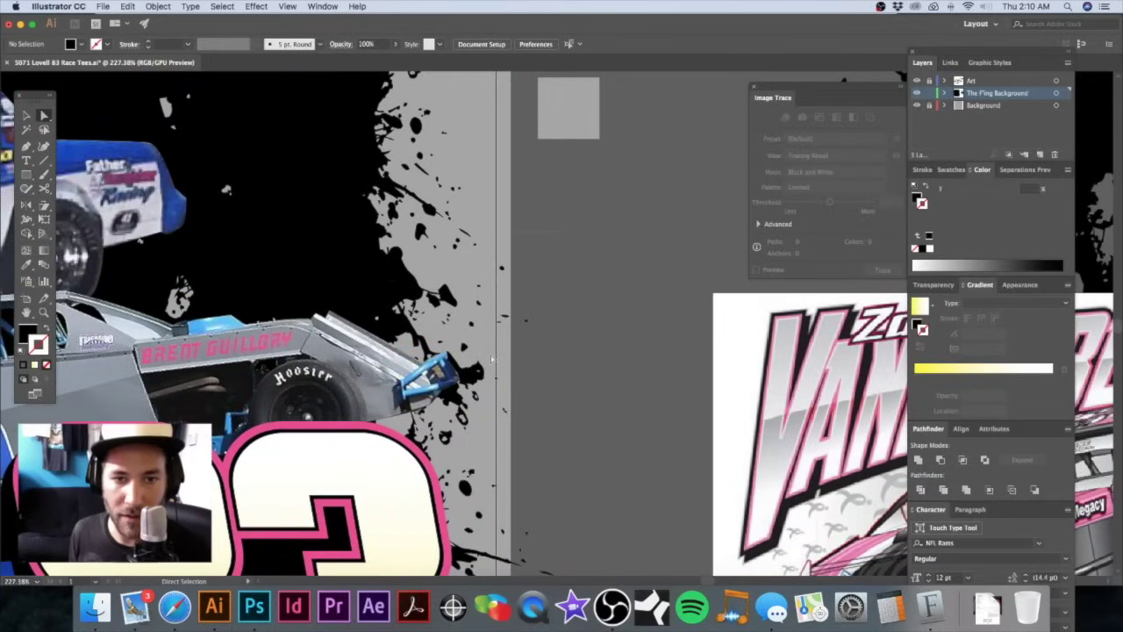
{"action": "left_click", "coordinate": [492, 358]}
{"action": "key", "text": "super+shift+a"}
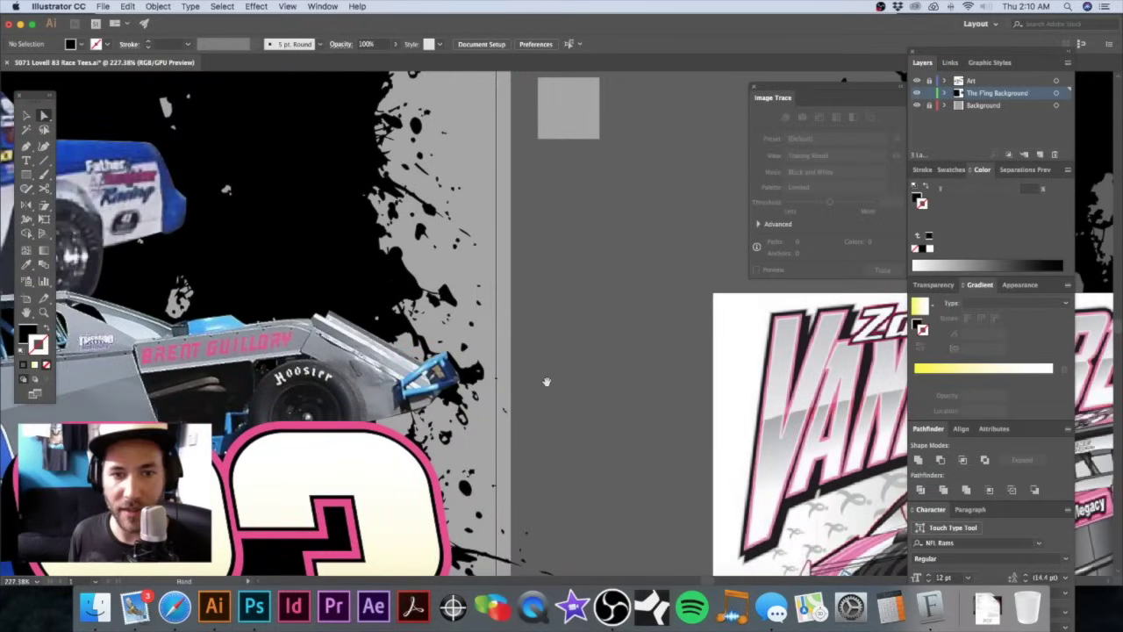
{"action": "scroll", "coordinate": [505, 264], "scroll_direction": "down", "scroll_amount": 5}
{"action": "left_click", "coordinate": [459, 262]}
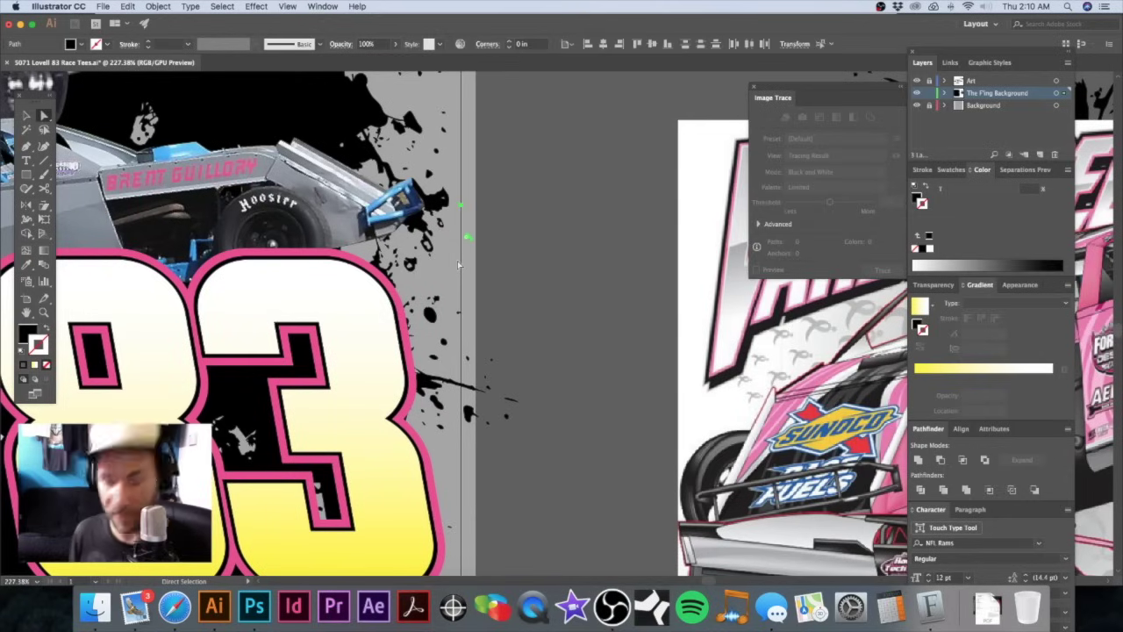
{"action": "key", "text": "super+shift+a"}
{"action": "scroll", "coordinate": [561, 223], "scroll_direction": "down", "scroll_amount": 3}
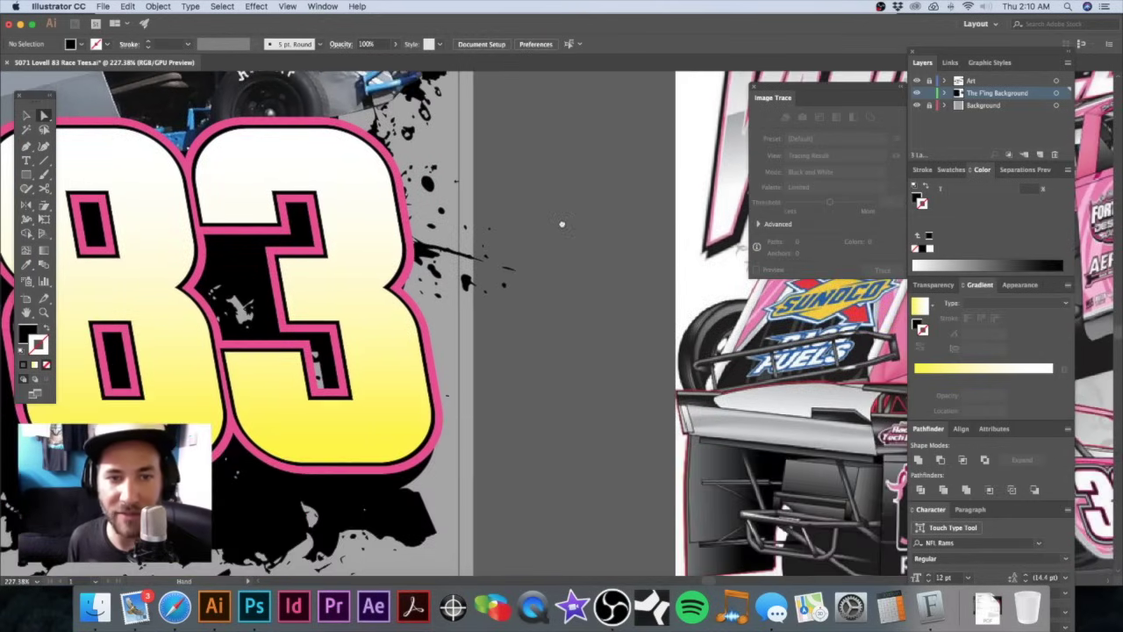
Step: Delete the parts of the splatter spike beside the 83's final digit that extend past the artboard's right margin, including its leftover pointed tip
{"action": "left_click", "coordinate": [458, 334]}
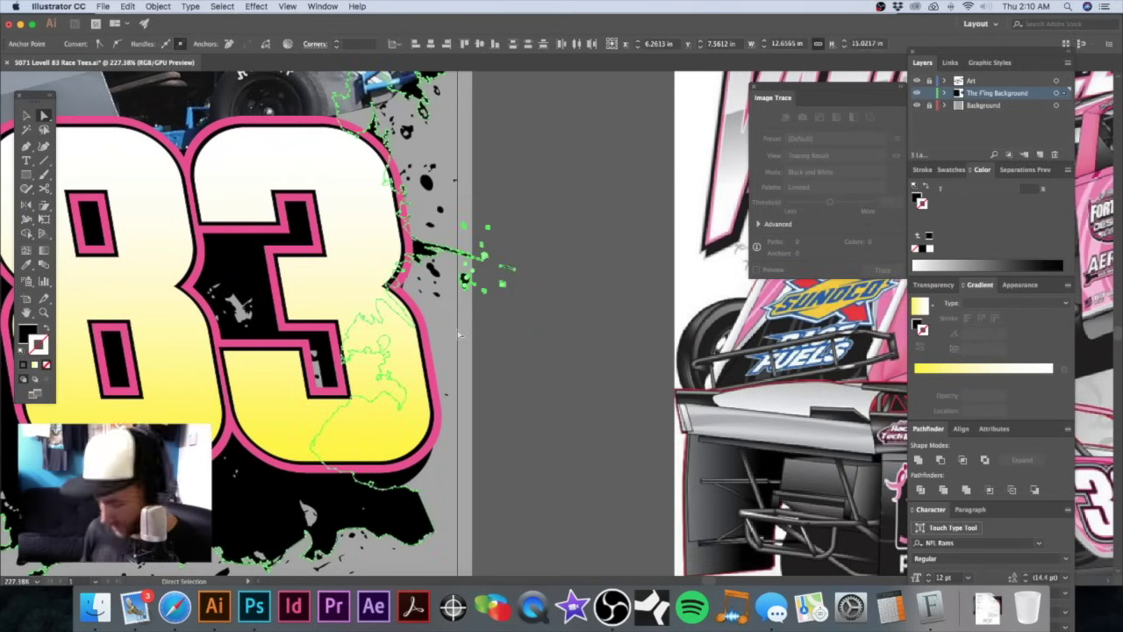
{"action": "key", "text": "Delete"}
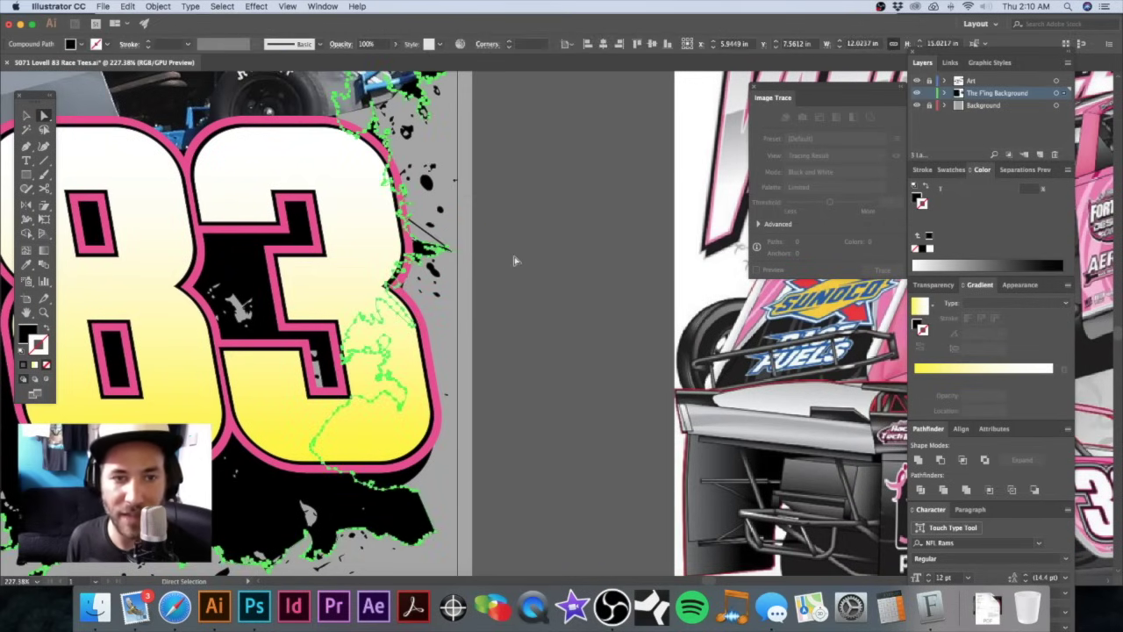
{"action": "key", "text": "super+shift+a"}
{"action": "scroll", "coordinate": [516, 261], "scroll_direction": "up", "scroll_amount": 5}
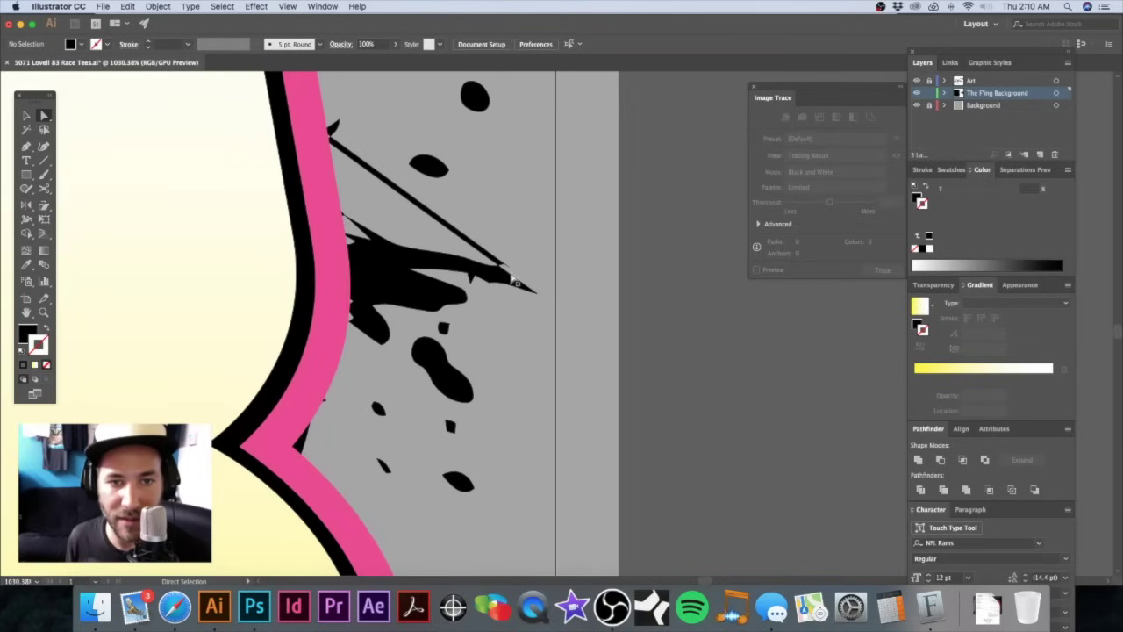
{"action": "left_click", "coordinate": [514, 278]}
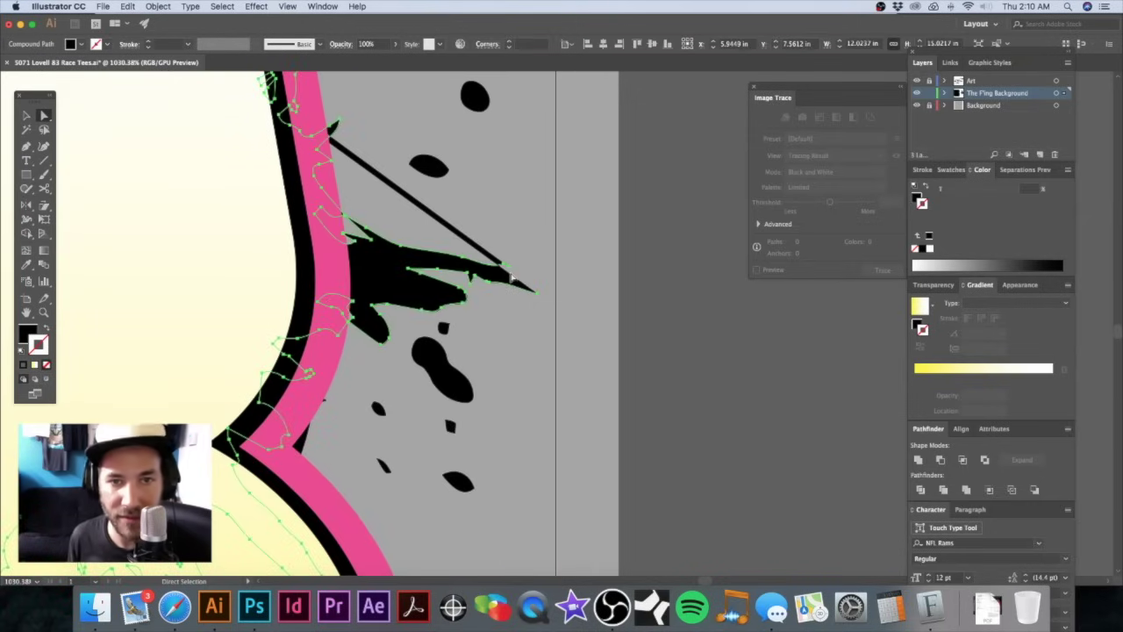
{"action": "key", "text": "p"}
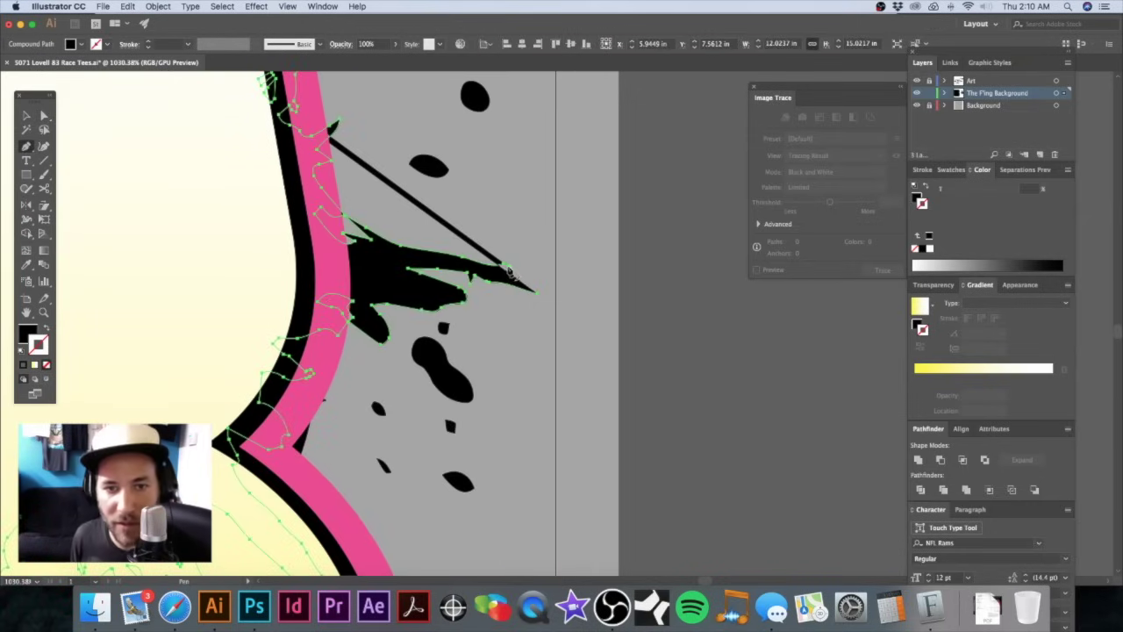
{"action": "left_click", "coordinate": [537, 295]}
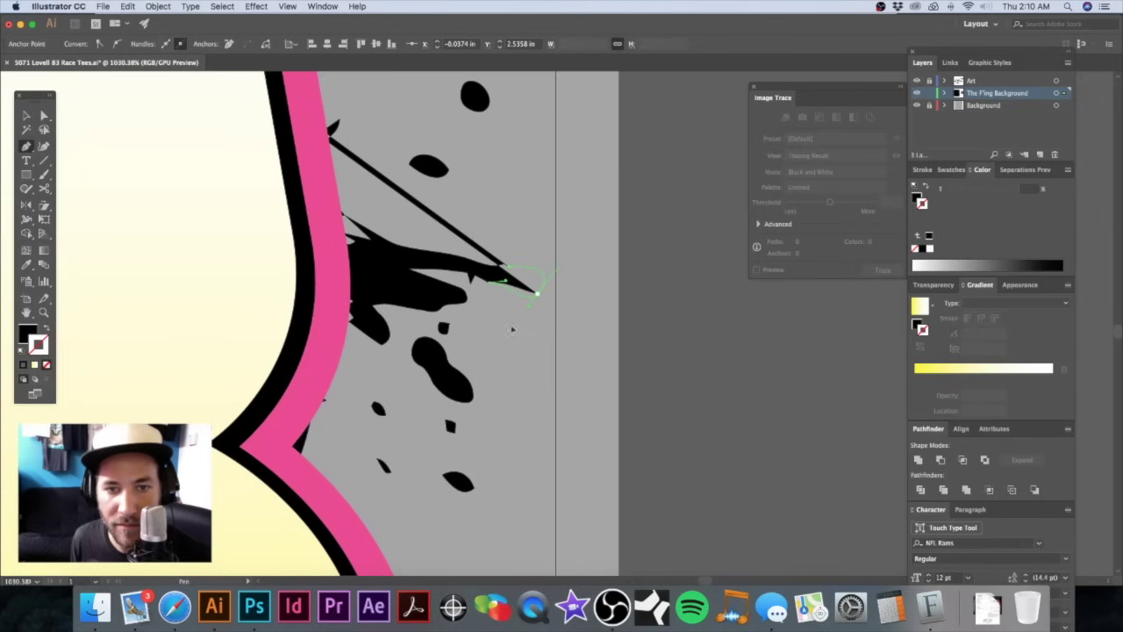
{"action": "key", "text": "Delete"}
Step: Delete the specks past the artboard's bottom margin and pull the tip of the long paint drip up toward the margin line
{"action": "key", "text": "z"}
{"action": "left_click_drag", "start_coordinate": [645, 295], "coordinate": [565, 297]}
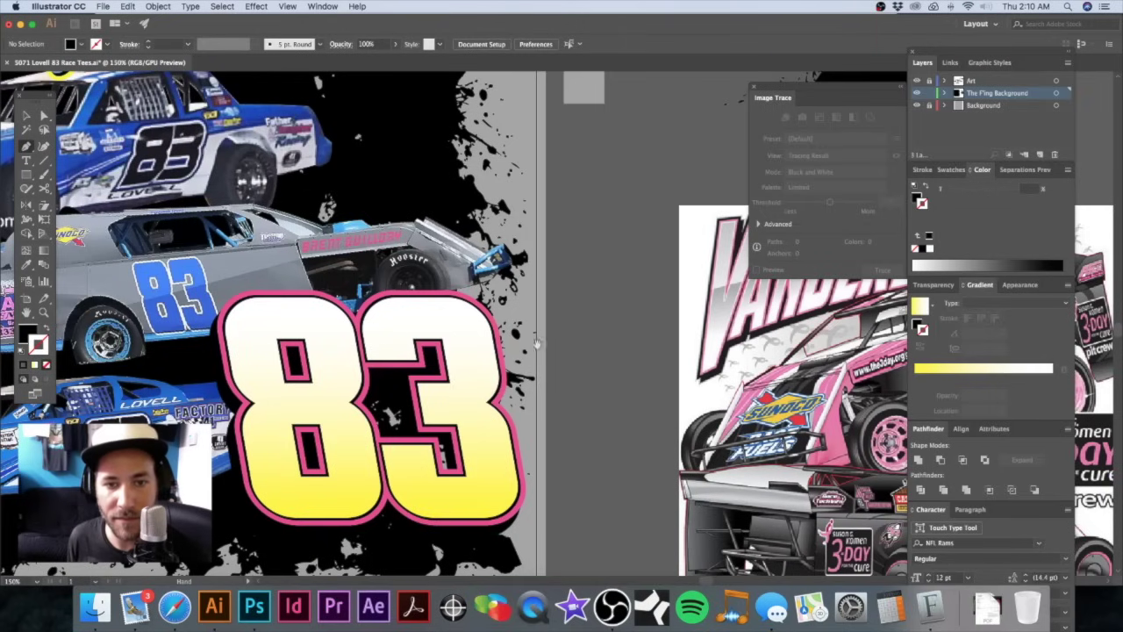
{"action": "left_click", "coordinate": [530, 348], "text": "alt"}
{"action": "left_click_drag", "start_coordinate": [500, 374], "coordinate": [649, 232]}
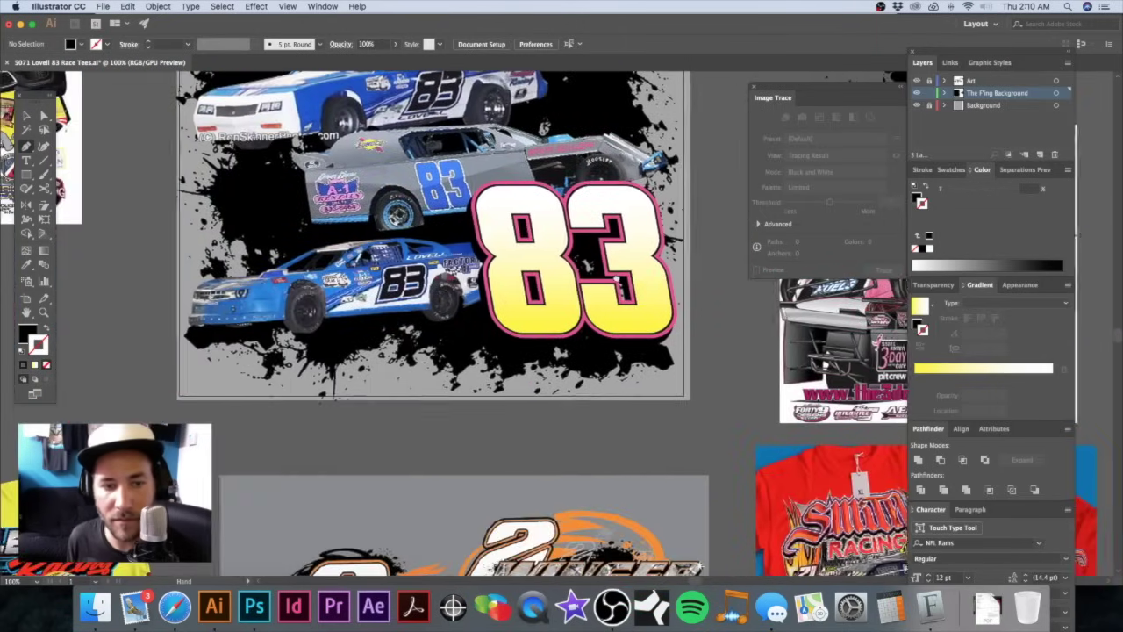
{"action": "left_click_drag", "start_coordinate": [501, 373], "coordinate": [500, 378]}
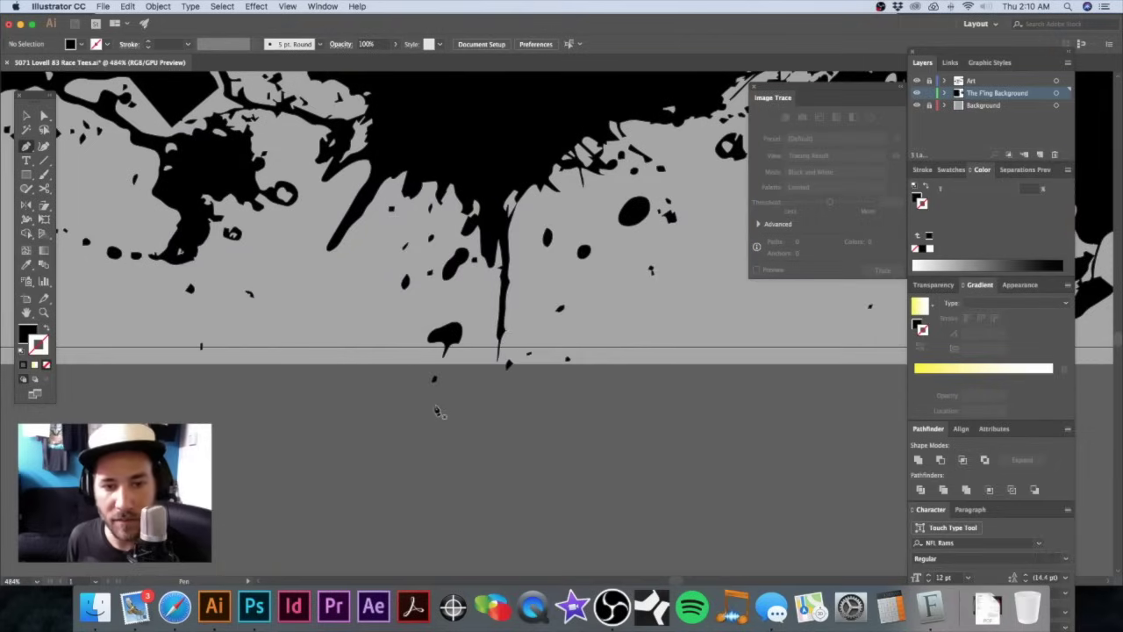
{"action": "key", "text": "a"}
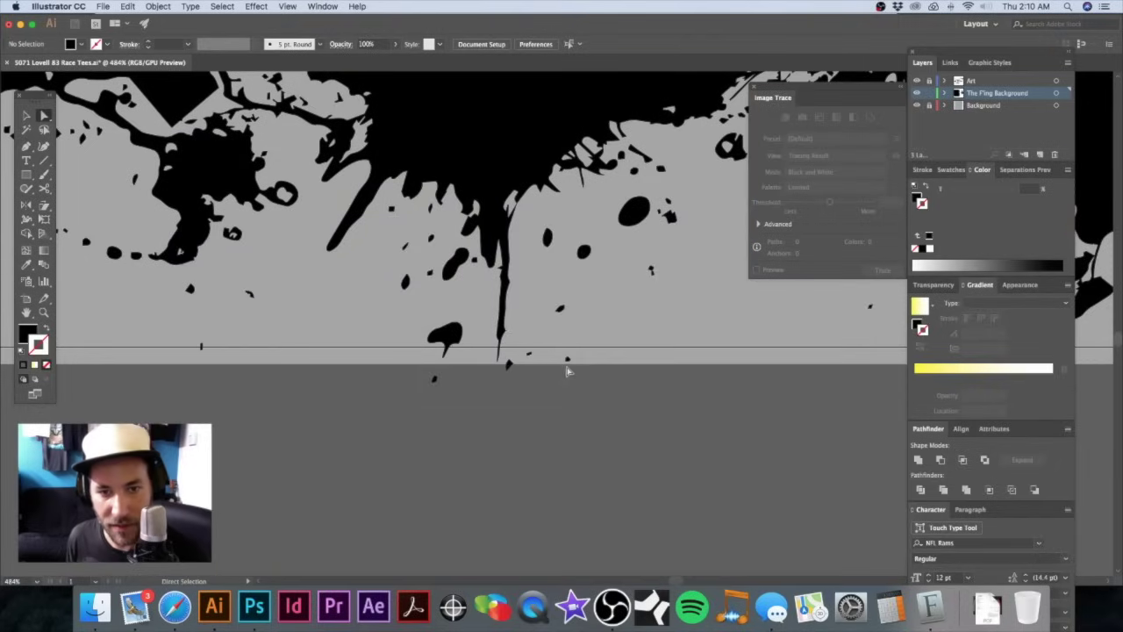
{"action": "left_click_drag", "start_coordinate": [579, 370], "coordinate": [422, 391]}
{"action": "key", "text": "Delete"}
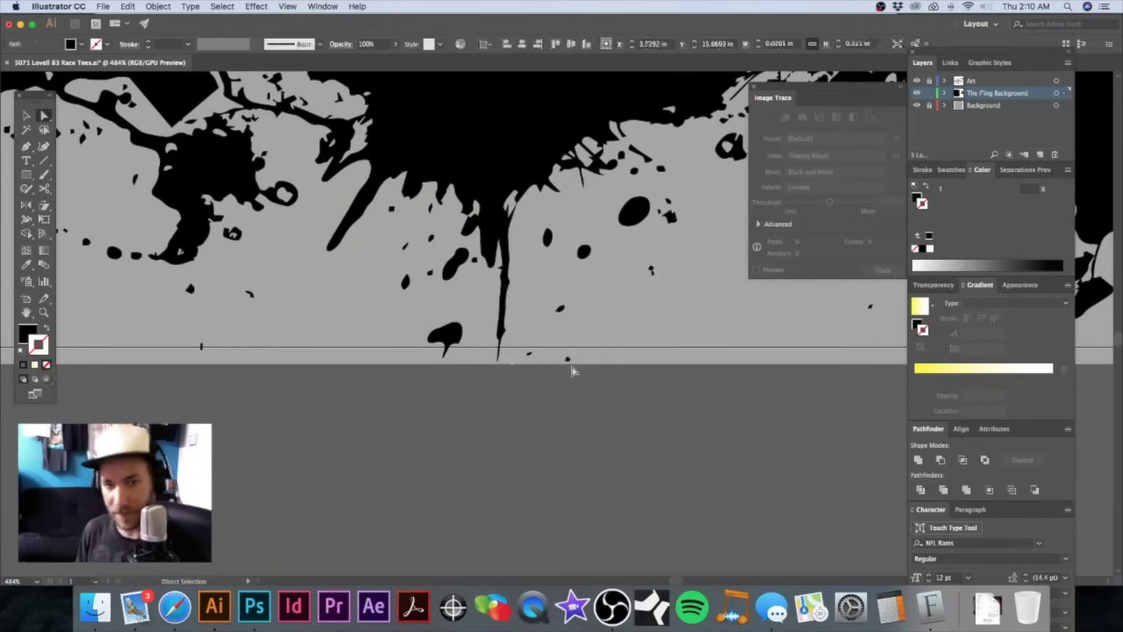
{"action": "left_click", "coordinate": [502, 346]}
{"action": "left_click", "coordinate": [500, 360]}
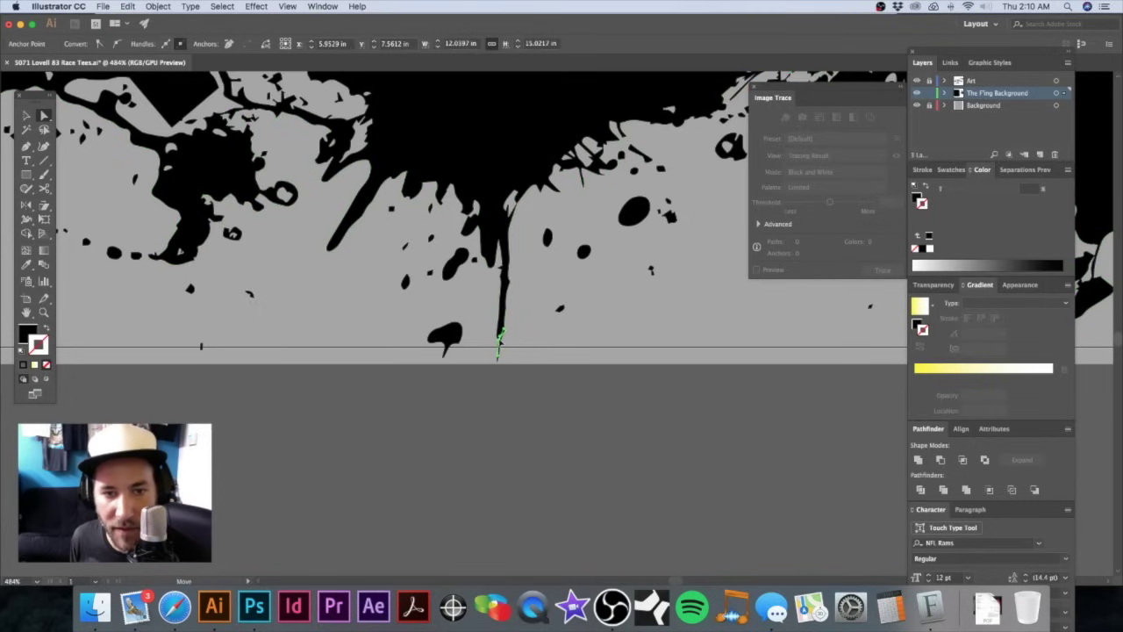
Step: Move the tailed splatter blob beside the long drip up inside the bottom margin into the empty area, and rotate it
{"action": "left_click", "coordinate": [448, 334]}
{"action": "left_click", "coordinate": [357, 307]}
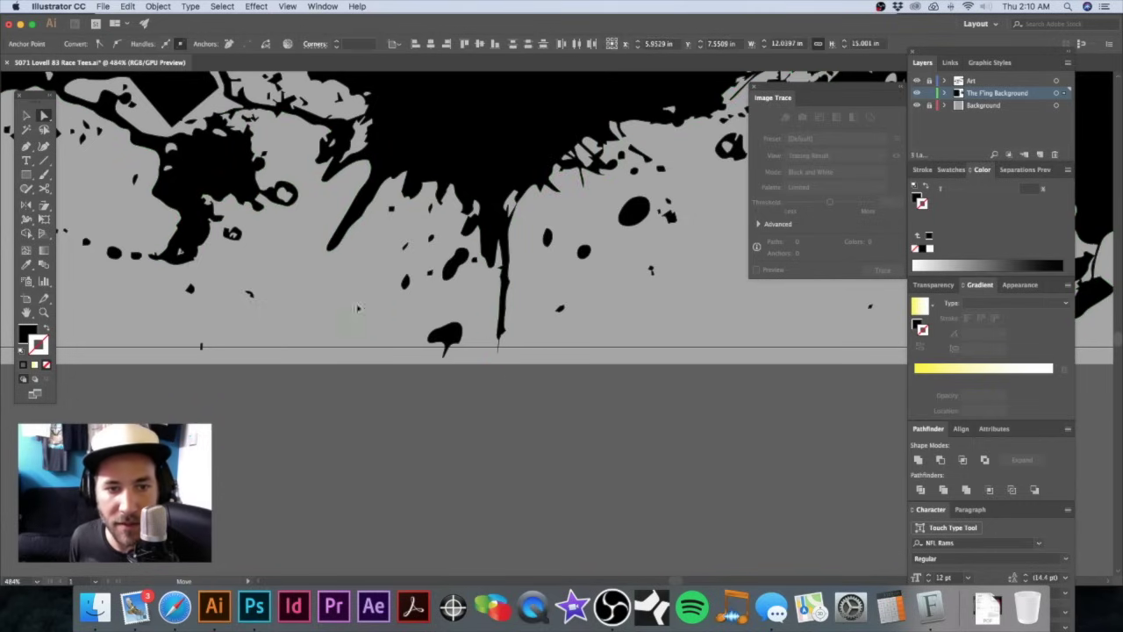
{"action": "left_click_drag", "start_coordinate": [337, 304], "coordinate": [338, 304]}
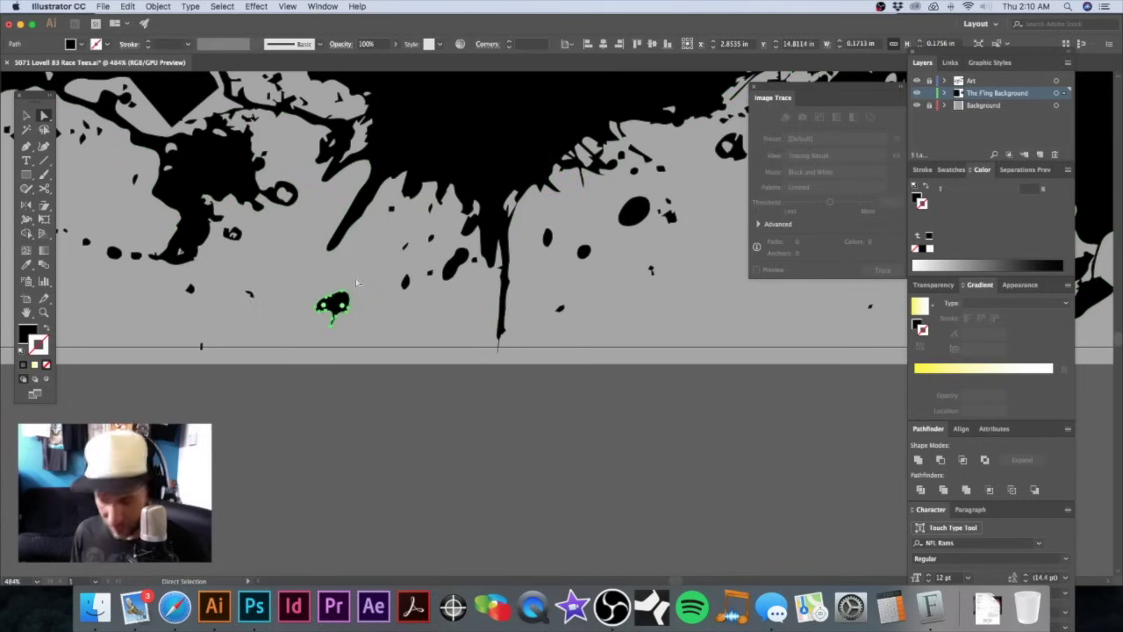
{"action": "key", "text": "v"}
{"action": "key", "text": "Delete"}
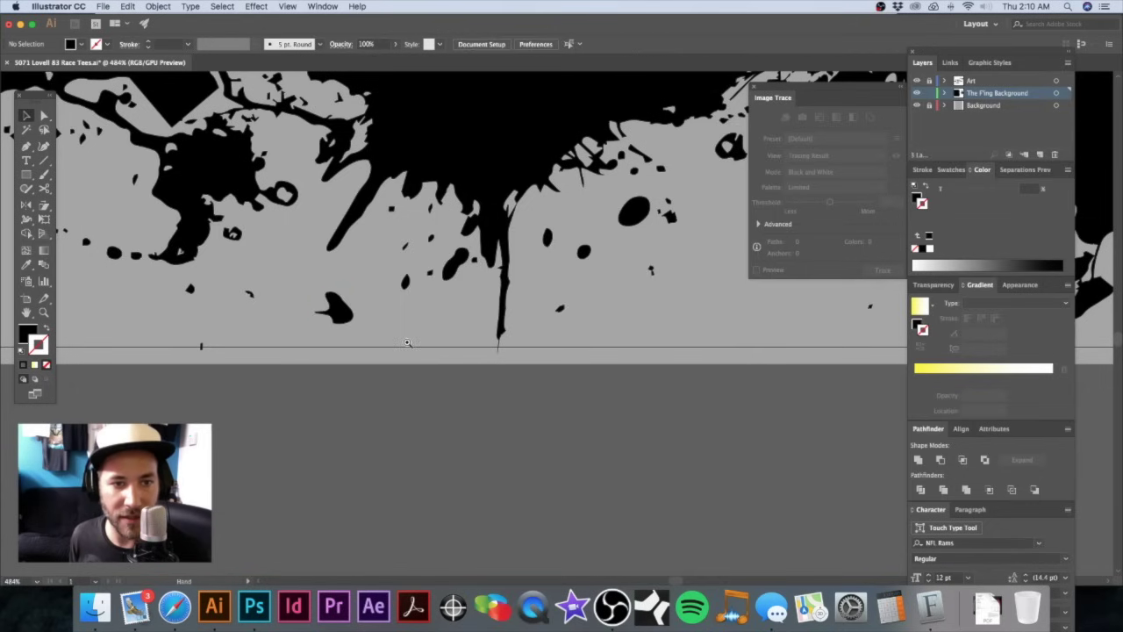
Step: Adjust the anchor point at the splatter's pointed corner beneath the front bumper of the bottom blue car
{"action": "key", "text": "super+minus"}
{"action": "key", "text": "super+minus"}
{"action": "left_click_drag", "start_coordinate": [581, 298], "coordinate": [376, 275]}
{"action": "left_click_drag", "start_coordinate": [270, 268], "coordinate": [390, 326]}
{"action": "key", "text": "a"}
{"action": "left_click", "coordinate": [377, 317]}
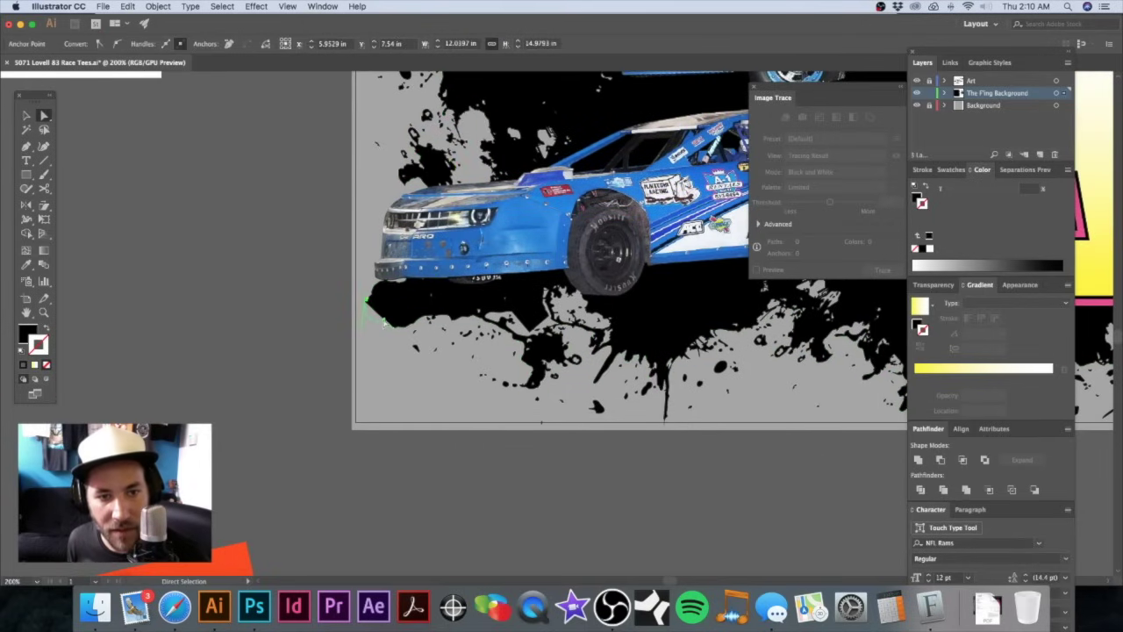
{"action": "left_click", "coordinate": [268, 286]}
Step: Move the splatter blob touching the artboard's left margin beside LOVELL's initial L inward and slightly up
{"action": "key", "text": "super+minus"}
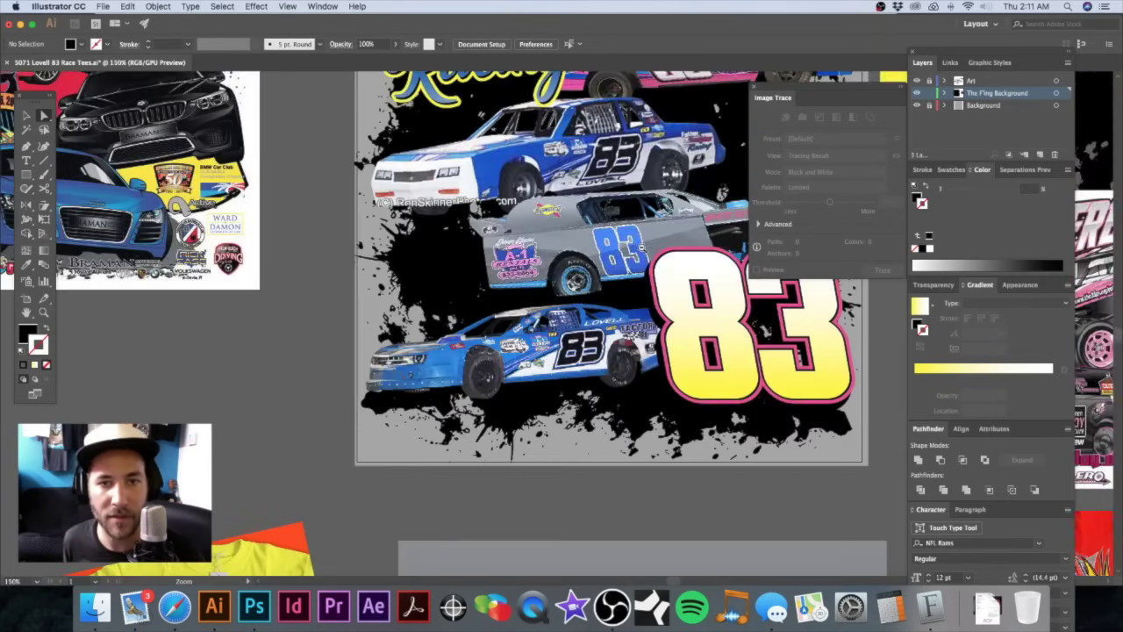
{"action": "left_click", "coordinate": [639, 248], "text": "alt+super"}
{"action": "left_click_drag", "start_coordinate": [434, 177], "coordinate": [429, 289]}
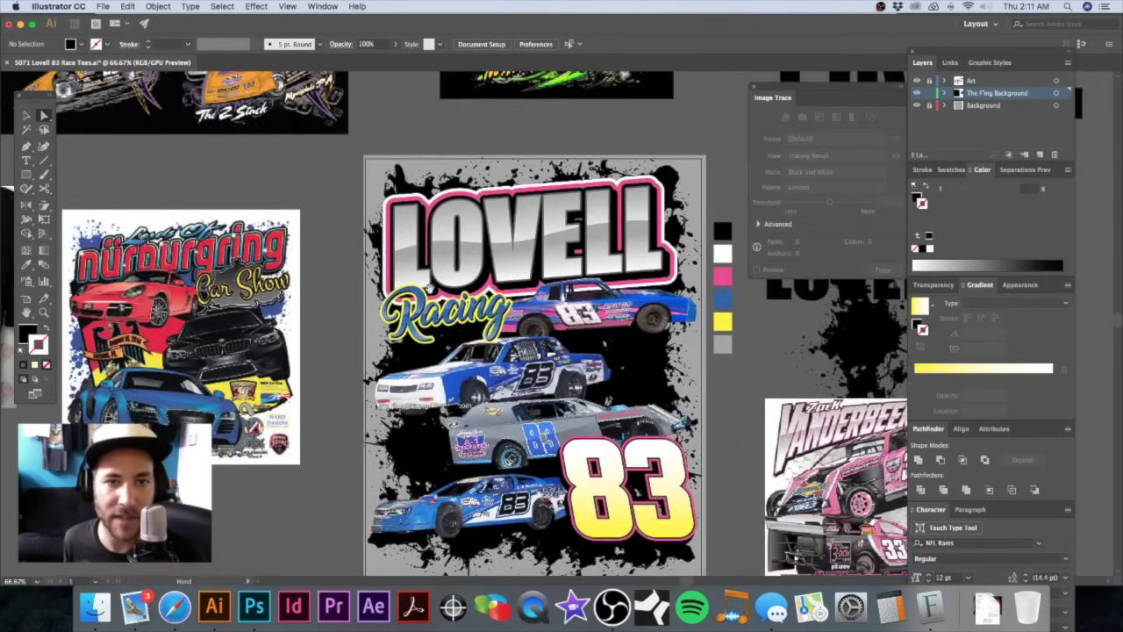
{"action": "left_click_drag", "start_coordinate": [367, 205], "coordinate": [367, 206]}
{"action": "left_click", "coordinate": [336, 285]}
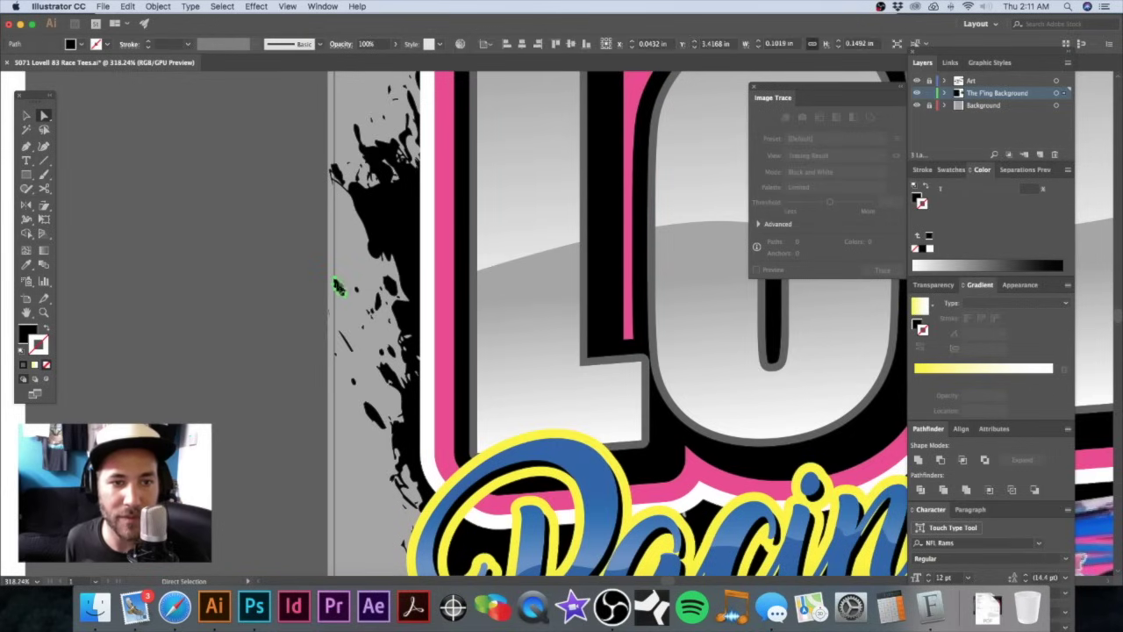
{"action": "left_click_drag", "start_coordinate": [346, 343], "coordinate": [372, 443]}
{"action": "key", "text": "super+z"}
{"action": "left_click", "coordinate": [281, 376]}
Step: Delete the tiny splatter speck lying on the artboard's left edge beside LOVELL's initial L
{"action": "left_click_drag", "start_coordinate": [328, 339], "coordinate": [494, 348]}
{"action": "left_click_drag", "start_coordinate": [383, 354], "coordinate": [417, 360]}
{"action": "left_click_drag", "start_coordinate": [346, 333], "coordinate": [346, 329]}
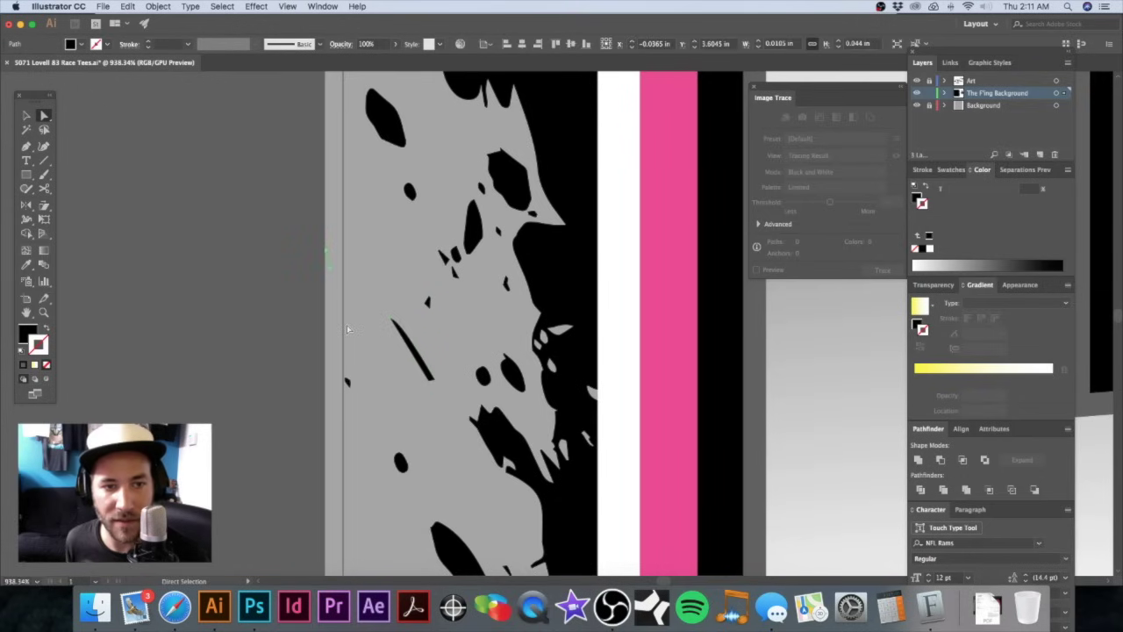
{"action": "key", "text": "Delete"}
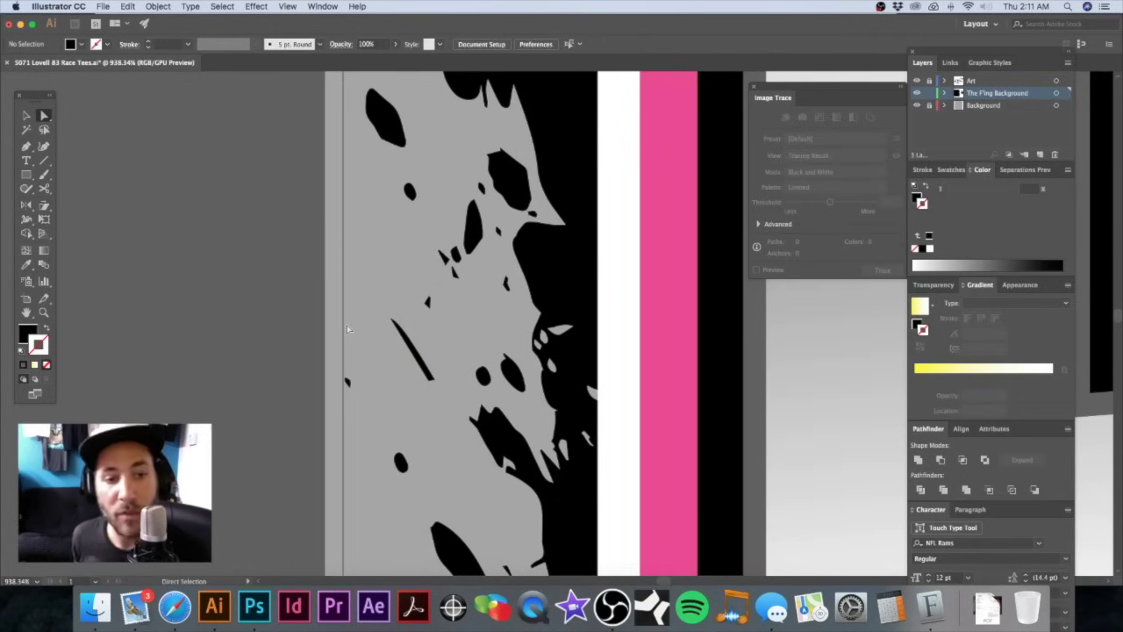
Step: Try to move the small speck cluster above the white-nosed car's front further up along the artboard's left margin
{"action": "left_click", "coordinate": [457, 316], "text": "alt+super"}
{"action": "left_click", "coordinate": [457, 315], "text": "alt+super"}
{"action": "left_click", "coordinate": [457, 313], "text": "alt+super"}
{"action": "left_click", "coordinate": [457, 313], "text": "alt+super"}
{"action": "left_click_drag", "start_coordinate": [679, 400], "coordinate": [370, 222]}
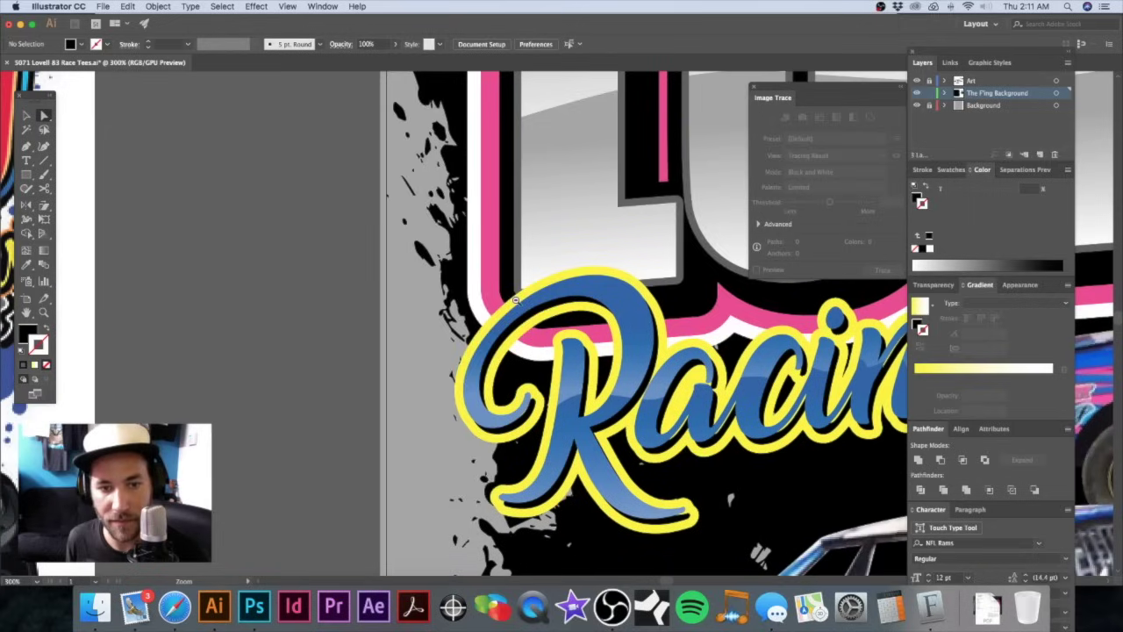
{"action": "left_click", "coordinate": [518, 305], "text": "alt+super"}
{"action": "left_click_drag", "start_coordinate": [551, 356], "coordinate": [358, 112]}
{"action": "left_click_drag", "start_coordinate": [359, 261], "coordinate": [390, 143]}
{"action": "left_click_drag", "start_coordinate": [261, 197], "coordinate": [391, 202]}
{"action": "left_click", "coordinate": [443, 235], "text": "alt+super"}
{"action": "left_click", "coordinate": [443, 234], "text": "alt+super"}
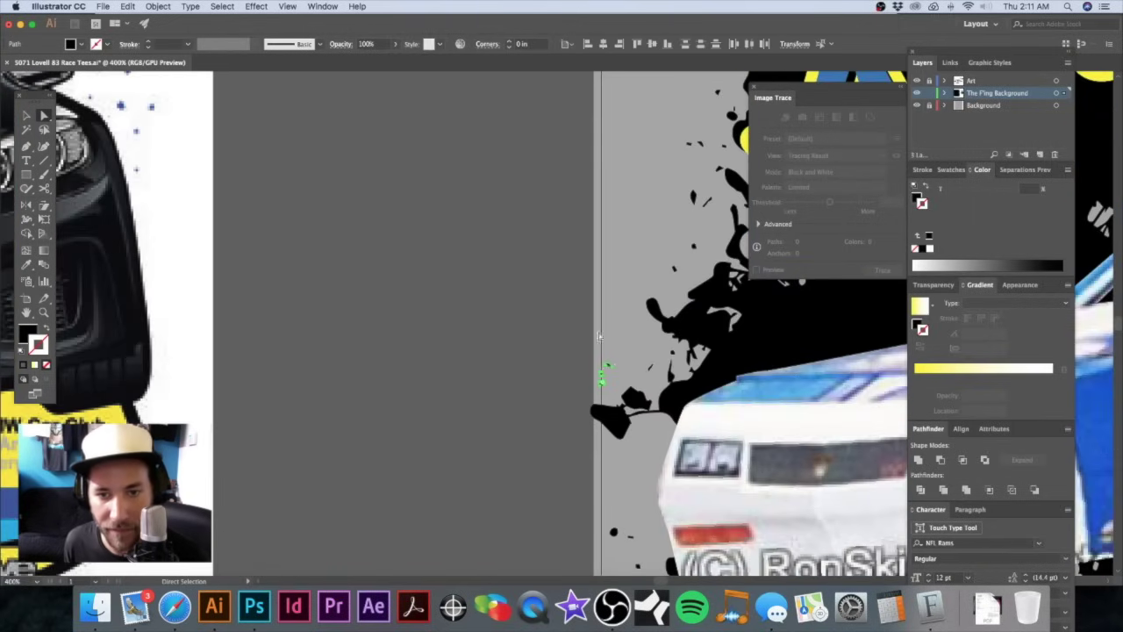
{"action": "key", "text": "super"}
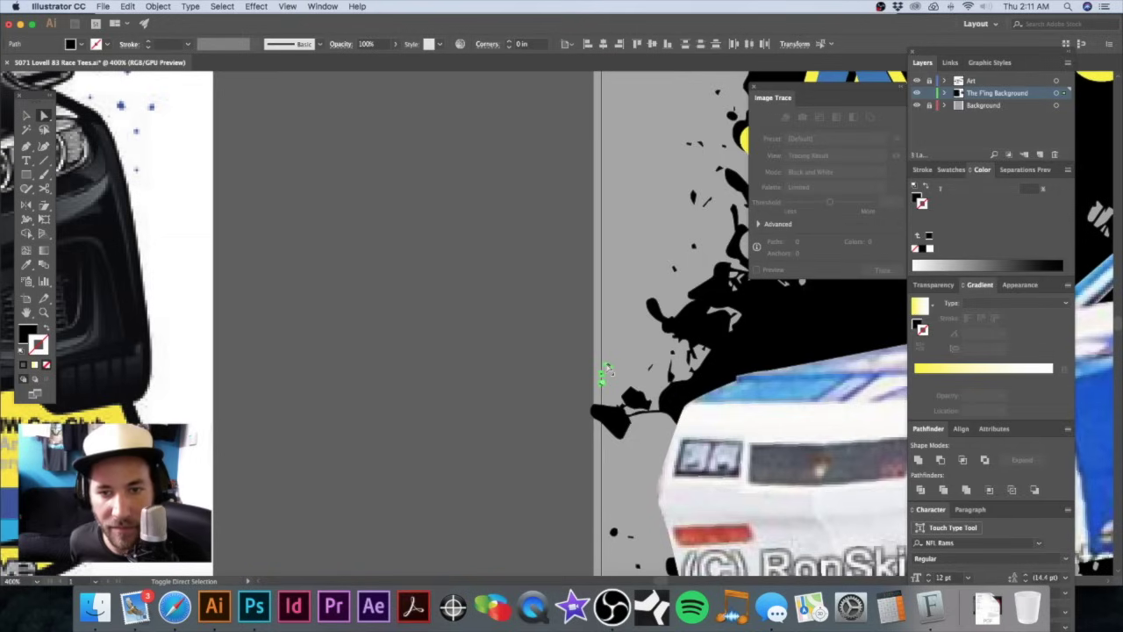
{"action": "left_click_drag", "start_coordinate": [606, 367], "coordinate": [606, 343]}
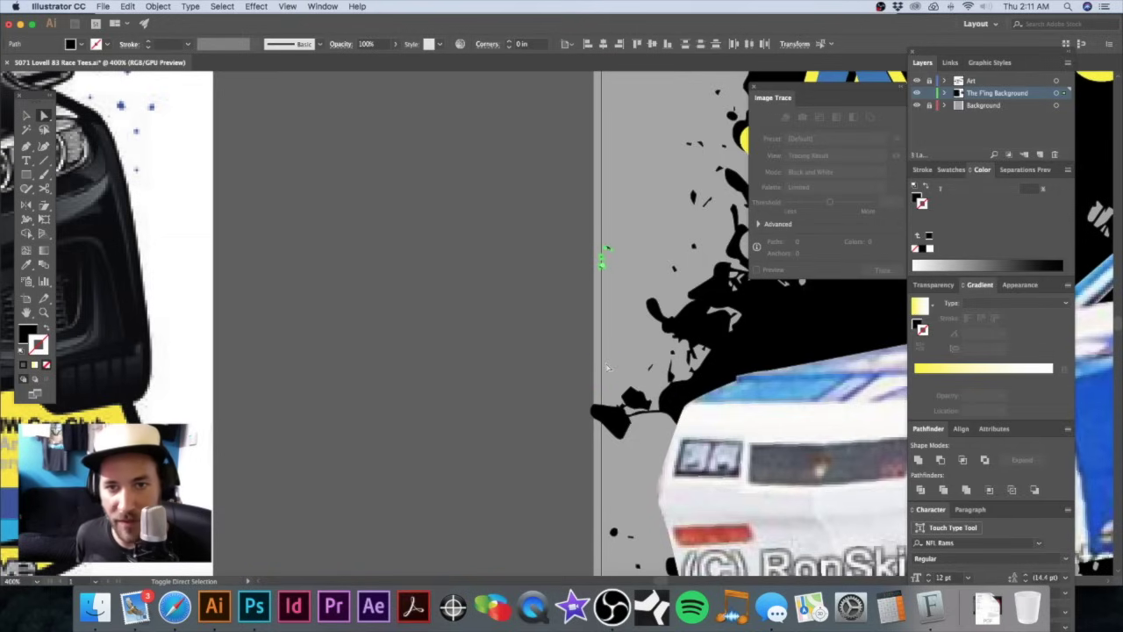
{"action": "key", "text": "super+z"}
{"action": "key", "text": "super+z"}
Step: Reposition the small speck cluster inside the left margin, in the open grey area beside the R of Racing
{"action": "key", "text": "space"}
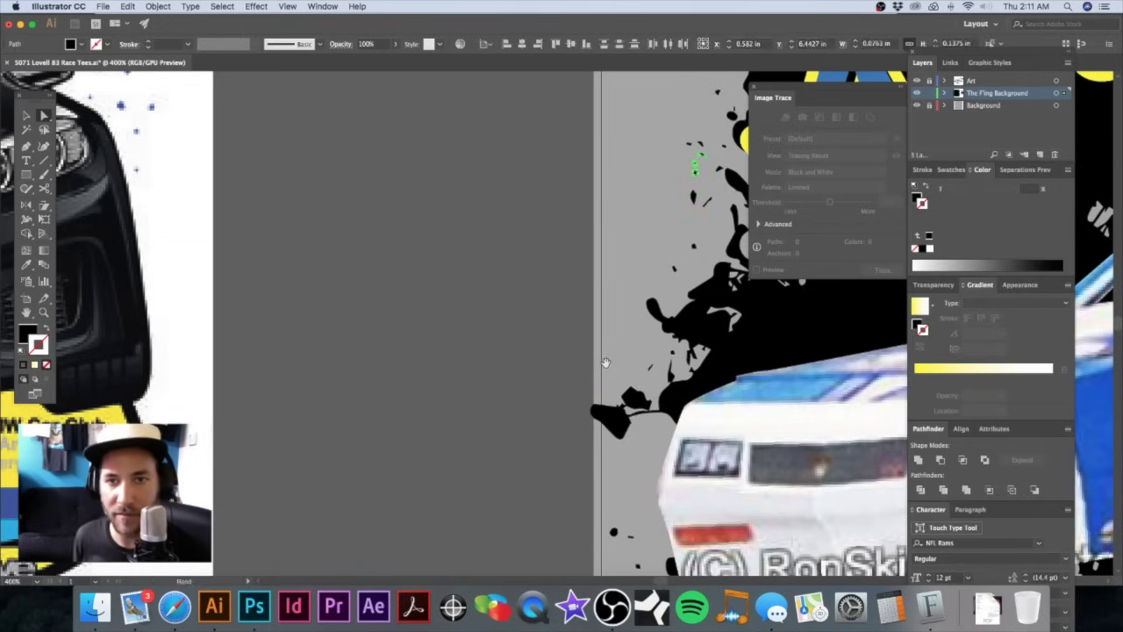
{"action": "left_click", "coordinate": [704, 233], "text": "alt+super"}
{"action": "left_click", "coordinate": [628, 259], "text": "alt+super"}
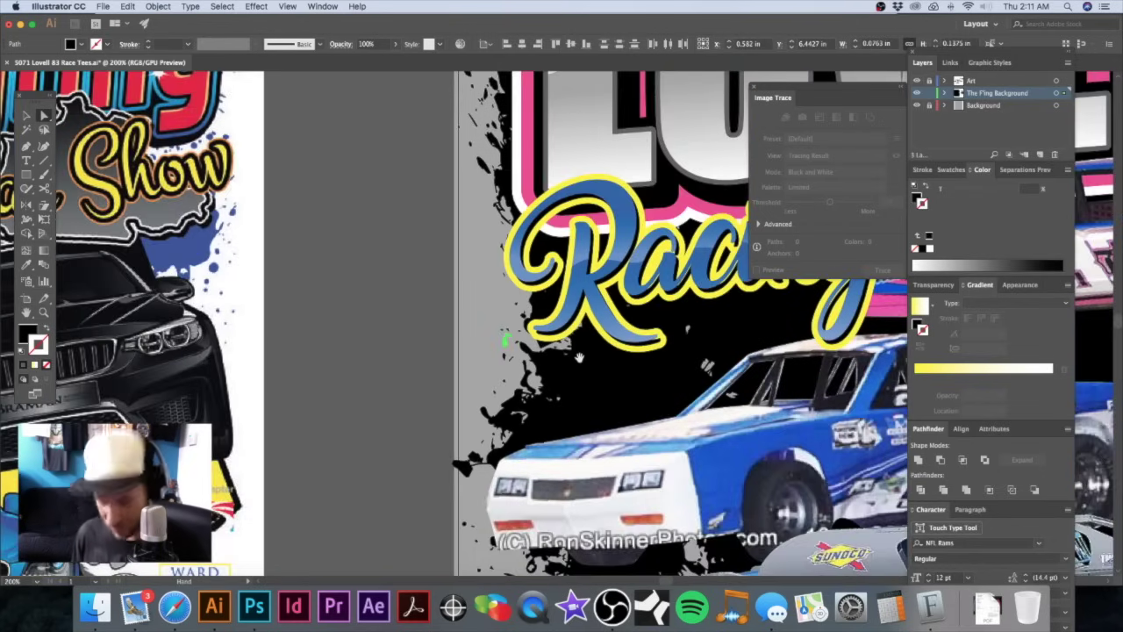
{"action": "key", "text": "v"}
{"action": "left_click", "coordinate": [508, 339]}
{"action": "left_click_drag", "start_coordinate": [517, 324], "coordinate": [481, 315]}
{"action": "left_click", "coordinate": [337, 222]}
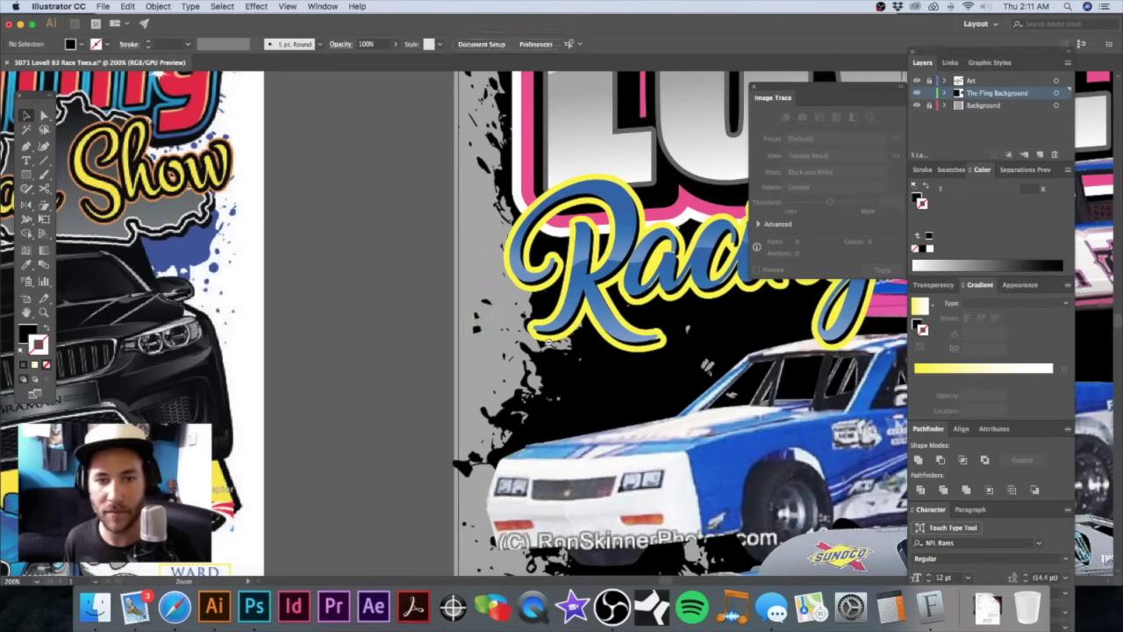
Step: Pull the tip of the splatter spike crossing the artboard's left margin beside the white-nosed car inward, inside the margin
{"action": "scroll", "coordinate": [534, 344], "scroll_direction": "down", "scroll_amount": 3}
{"action": "scroll", "coordinate": [597, 317], "scroll_direction": "down", "scroll_amount": 5}
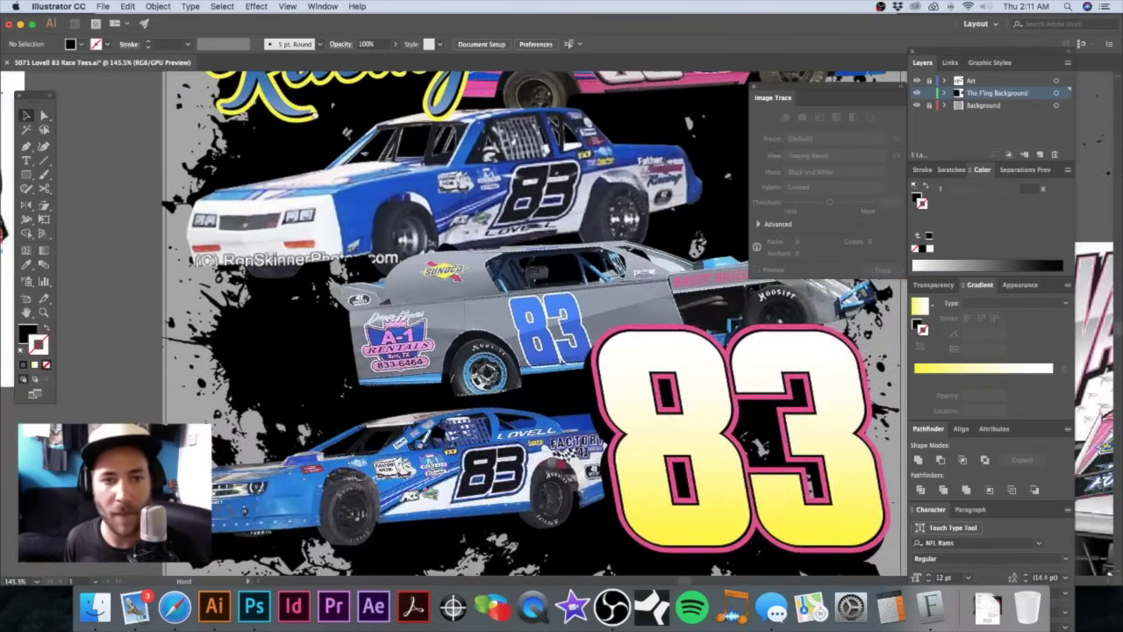
{"action": "key", "text": "super+1"}
{"action": "left_click_drag", "start_coordinate": [596, 292], "coordinate": [582, 289]}
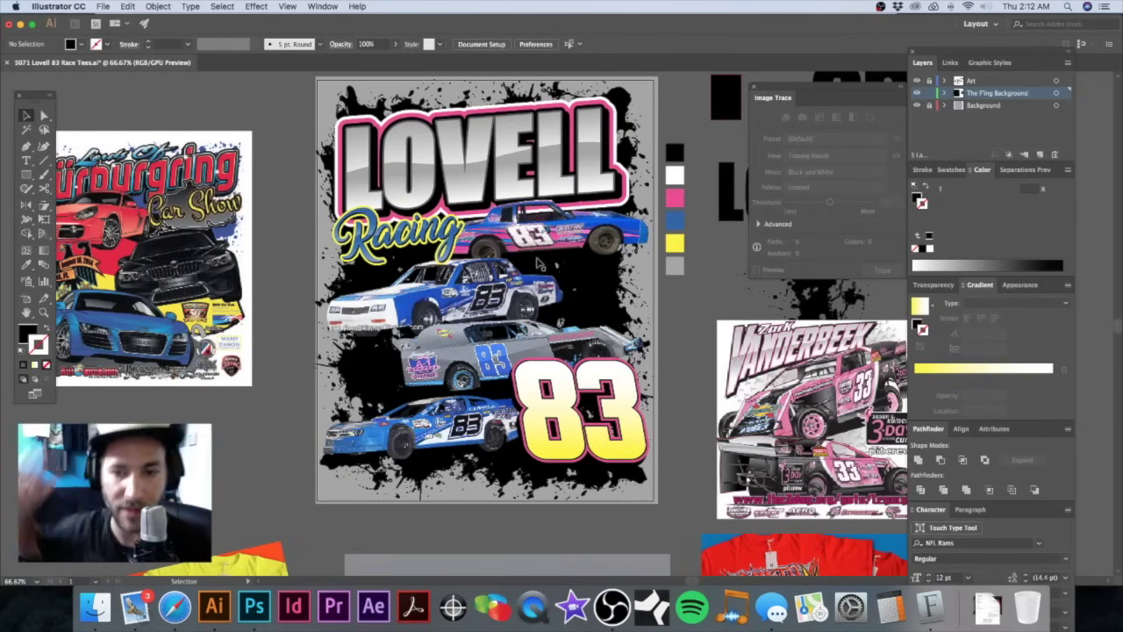
{"action": "left_click_drag", "start_coordinate": [566, 273], "coordinate": [486, 258]}
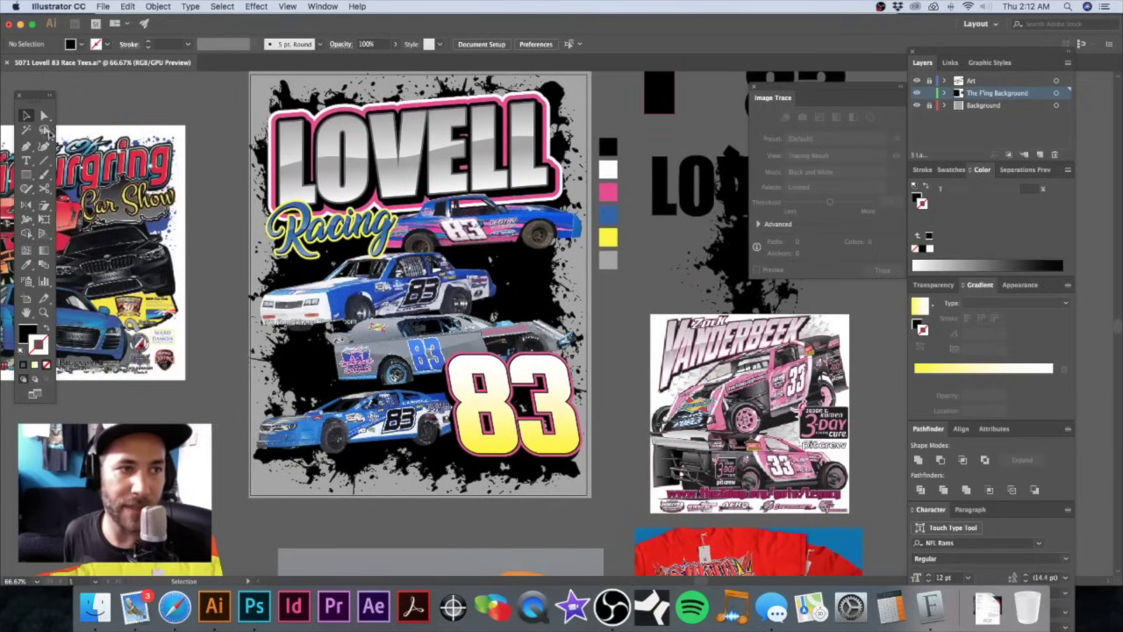
{"action": "left_click_drag", "start_coordinate": [250, 297], "coordinate": [515, 320]}
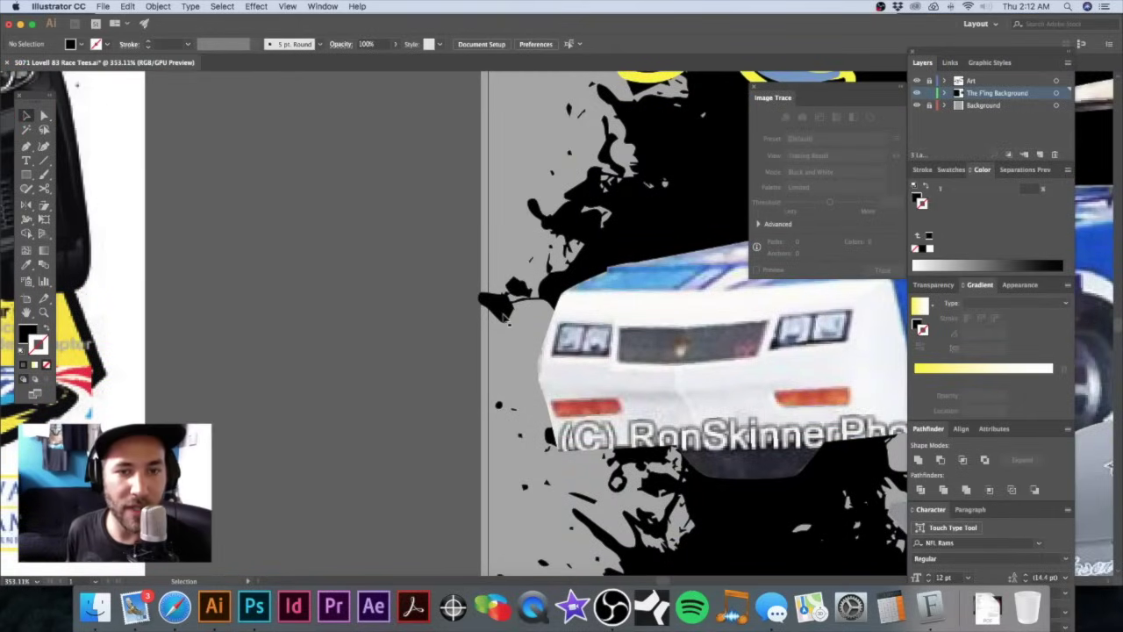
{"action": "key", "text": "a"}
{"action": "left_click", "coordinate": [482, 299]}
{"action": "mouse_move", "coordinate": [482, 299]}
{"action": "left_mouse_down"}
{"action": "mouse_move", "coordinate": [494, 302]}
{"action": "mouse_move", "coordinate": [494, 289]}
{"action": "mouse_move", "coordinate": [492, 299]}
{"action": "left_mouse_up"}
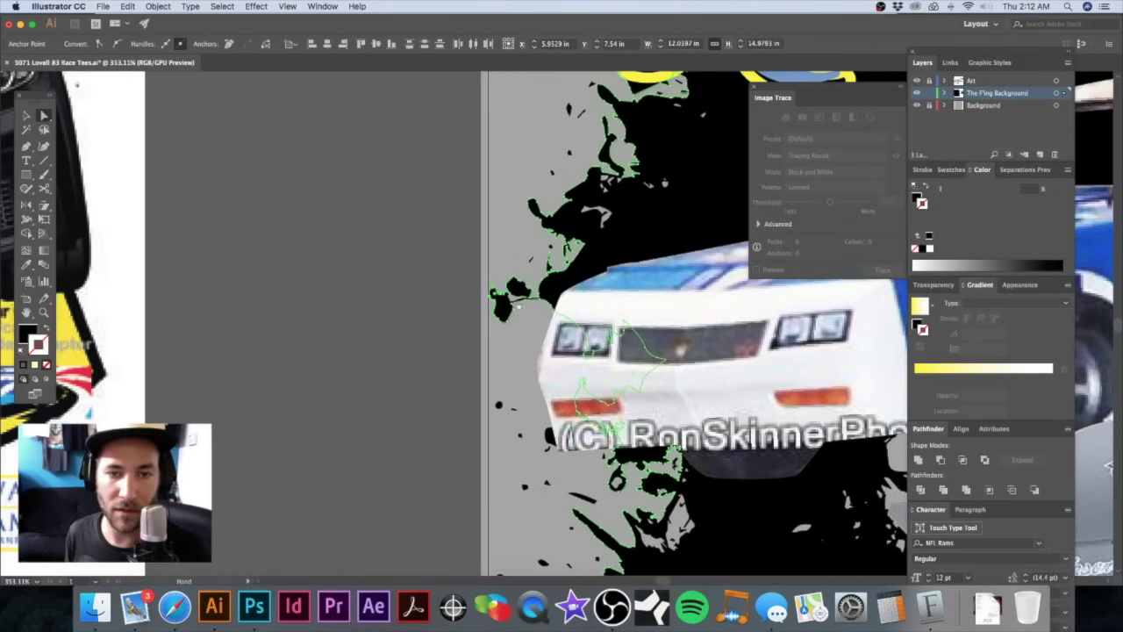
{"action": "left_click_drag", "start_coordinate": [555, 314], "coordinate": [424, 285]}
{"action": "left_click", "coordinate": [271, 254]}
Step: Move the small splatter blob on the left margin below the white-nosed car inward, and delete the tiny speck on the artboard edge beneath it
{"action": "left_click_drag", "start_coordinate": [428, 347], "coordinate": [273, 232]}
{"action": "left_click", "coordinate": [372, 301], "text": "alt+super"}
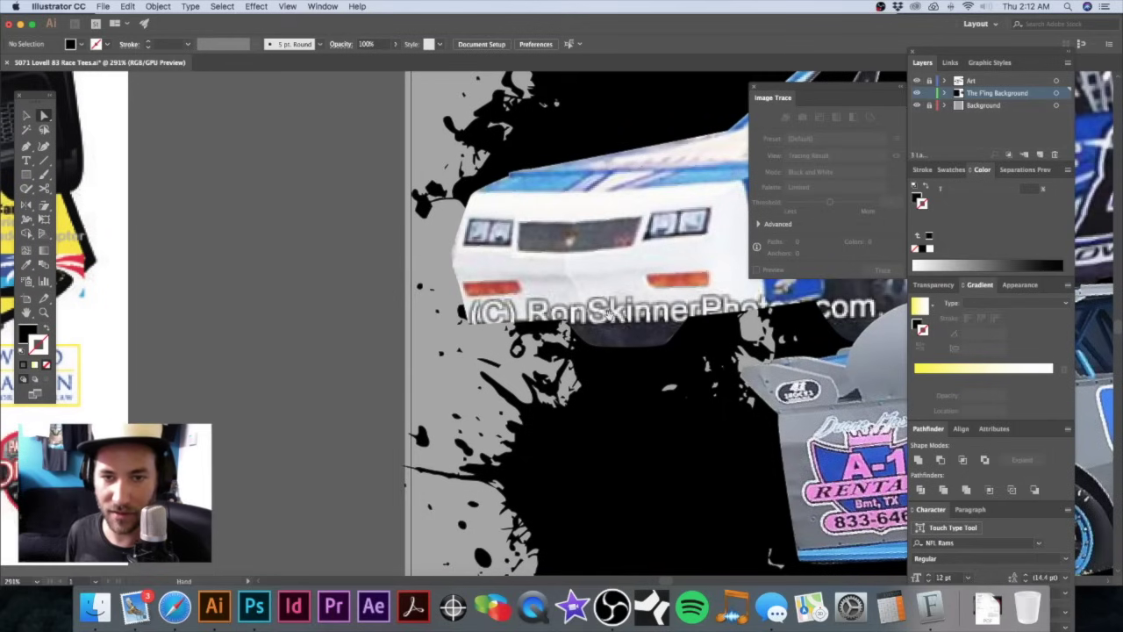
{"action": "left_click", "coordinate": [611, 316], "text": "alt+super"}
{"action": "left_click_drag", "start_coordinate": [611, 316], "coordinate": [499, 272]}
{"action": "left_click_drag", "start_coordinate": [412, 327], "coordinate": [386, 312]}
{"action": "left_click_drag", "start_coordinate": [325, 331], "coordinate": [425, 274]}
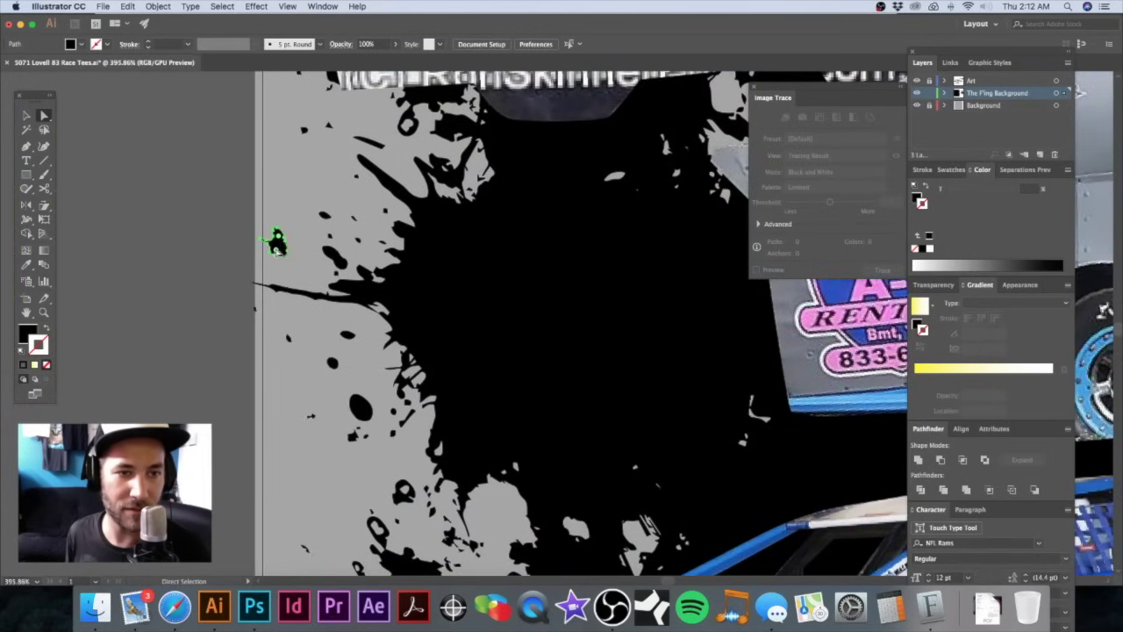
{"action": "left_click", "coordinate": [277, 244]}
{"action": "left_click", "coordinate": [234, 215]}
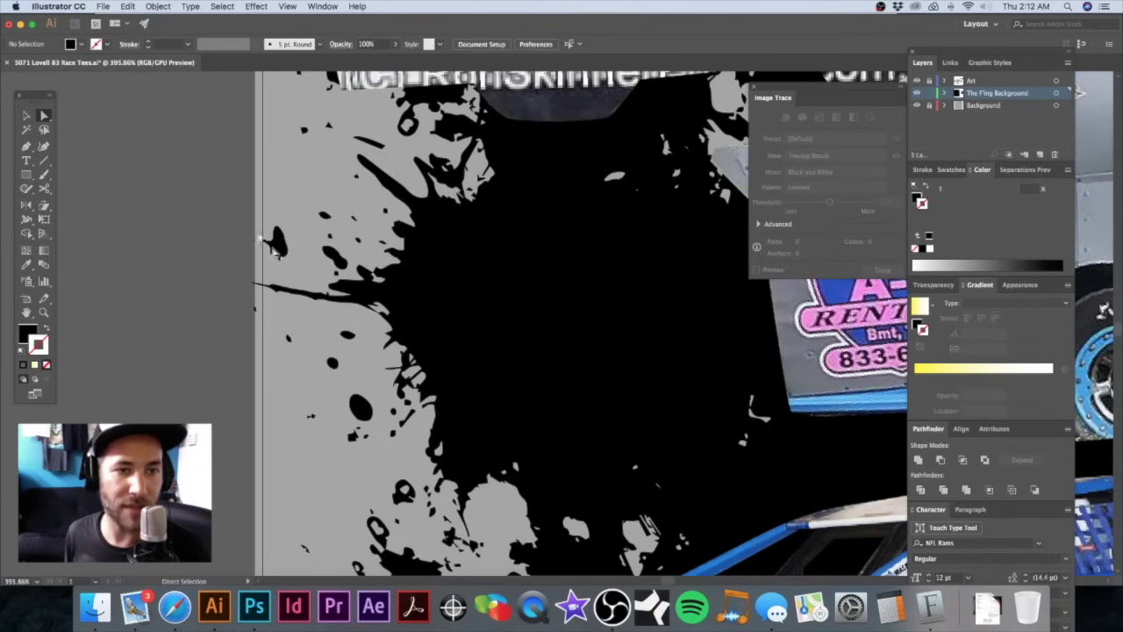
{"action": "left_click", "coordinate": [284, 236]}
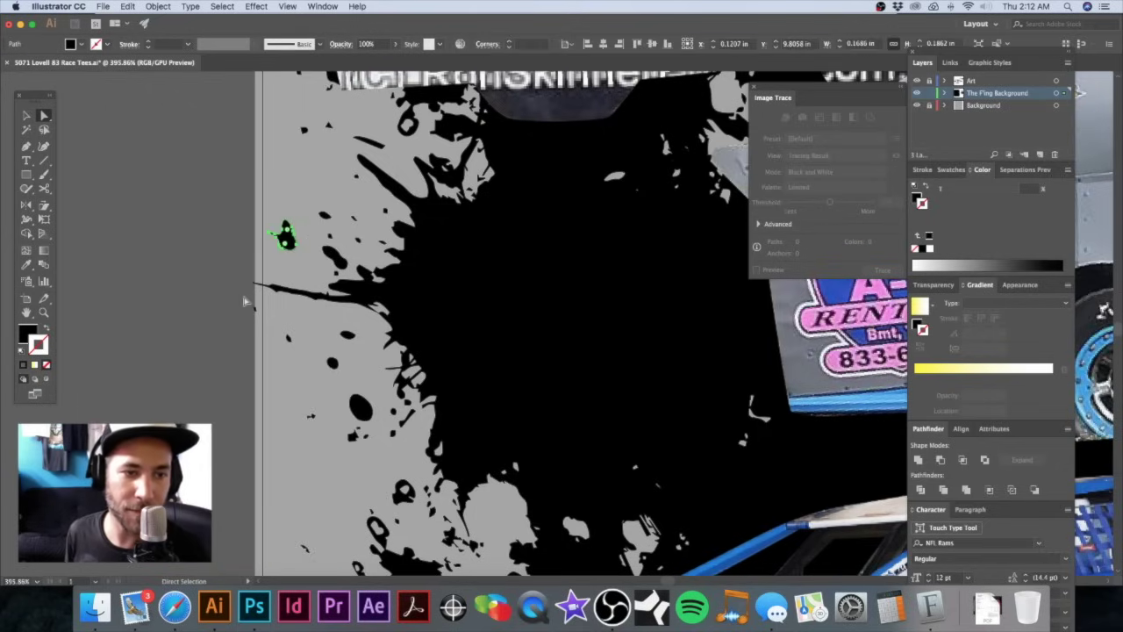
{"action": "left_click", "coordinate": [257, 322]}
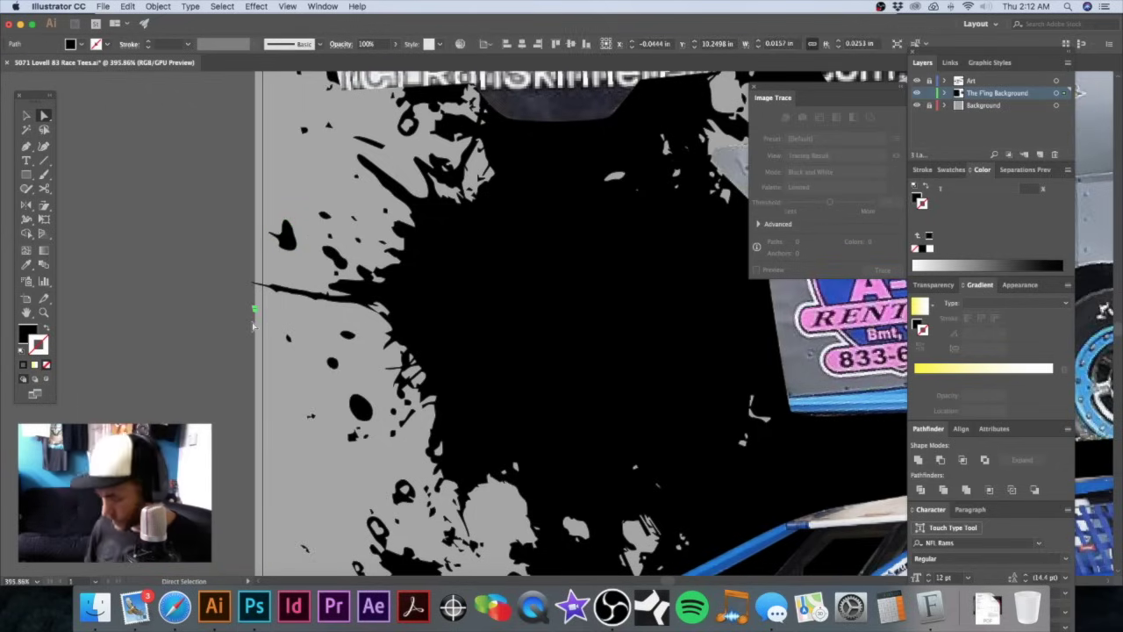
Step: Shorten the long thin splatter streak below the blob by moving its tip inside the artboard's left margin
{"action": "scroll", "coordinate": [249, 283], "scroll_direction": "up", "scroll_amount": 5}
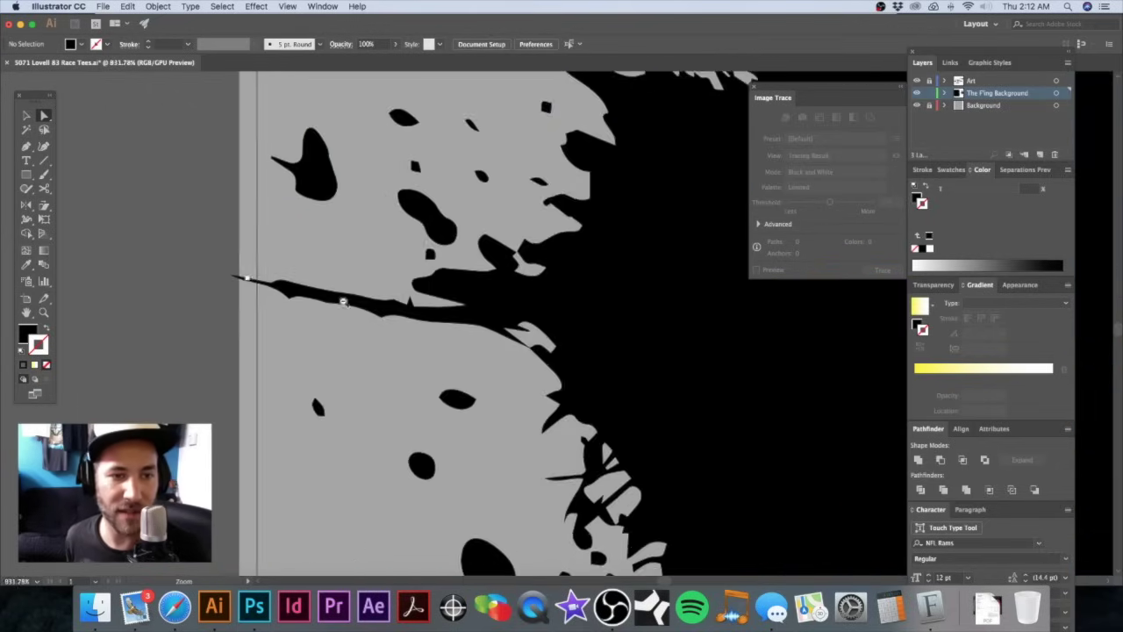
{"action": "left_click_drag", "start_coordinate": [279, 315], "coordinate": [244, 292]}
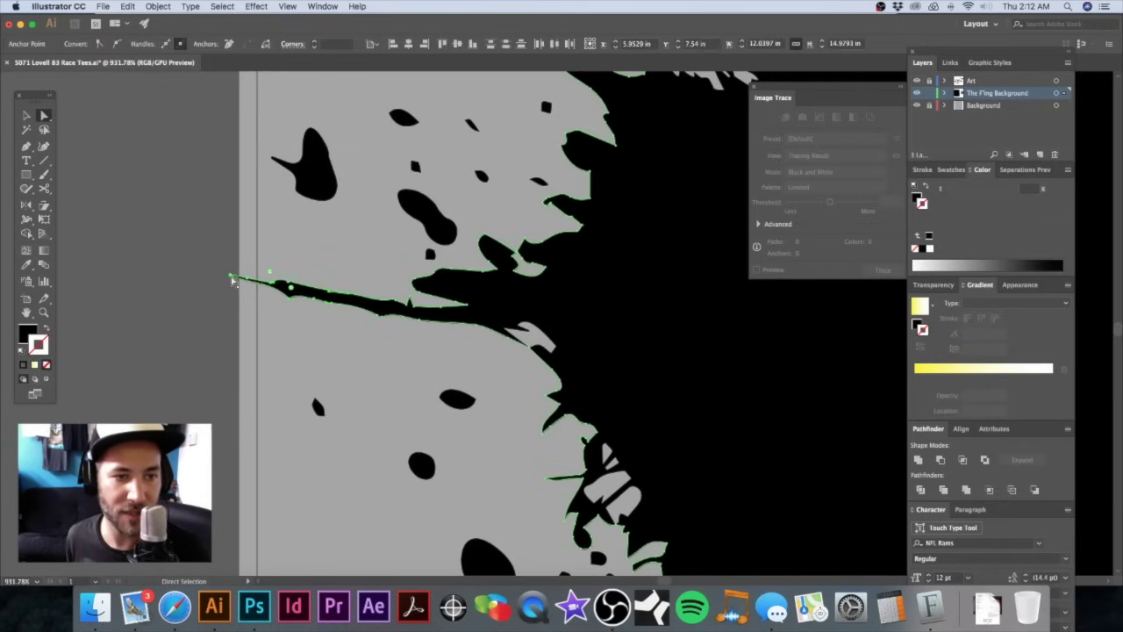
{"action": "key", "text": "Right"}
{"action": "key", "text": "Right"}
{"action": "scroll", "coordinate": [538, 306], "scroll_direction": "down", "scroll_amount": 4, "text": "alt"}
{"action": "left_click", "coordinate": [389, 278]}
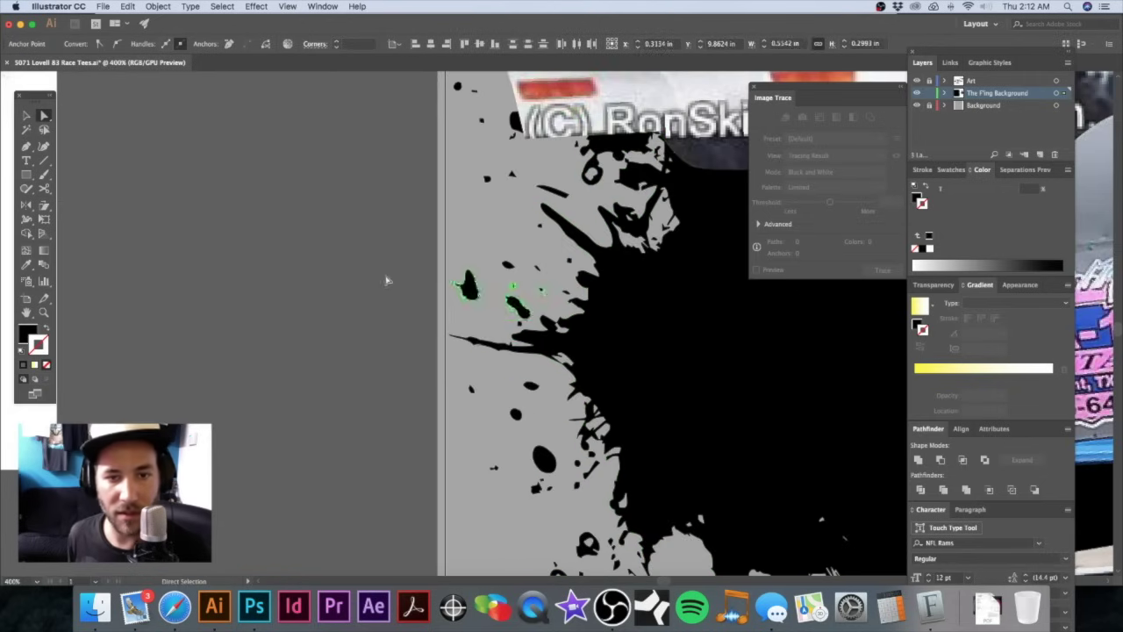
Step: Examine the splatter around the whole artboard, checking its edges, the area under the cars and the large 83
{"action": "left_click_drag", "start_coordinate": [699, 350], "coordinate": [551, 313]}
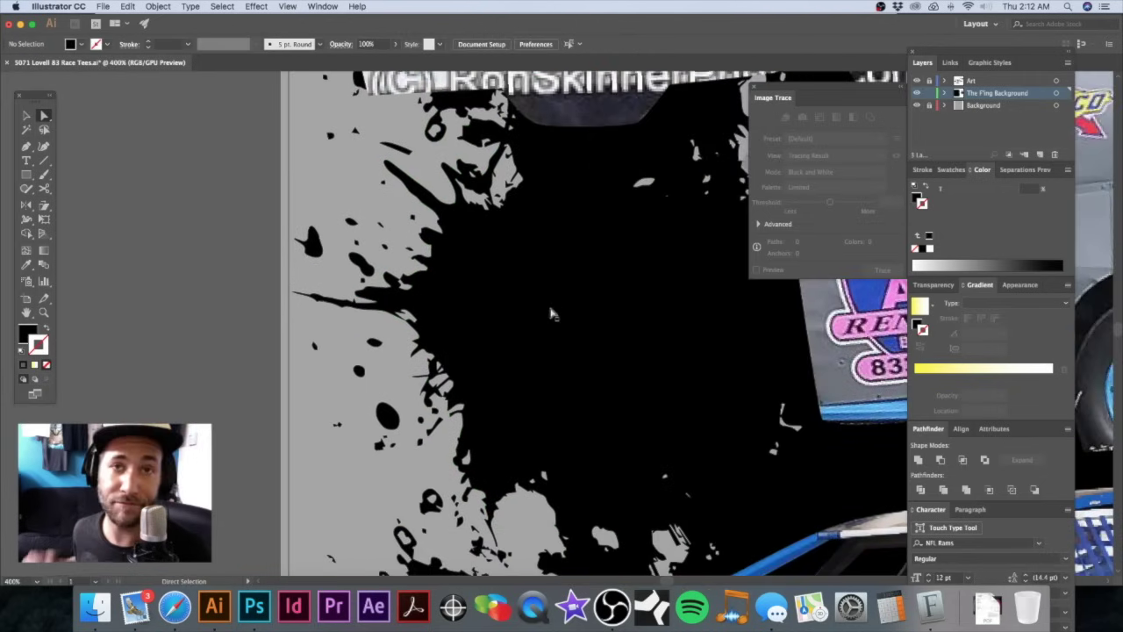
{"action": "scroll", "coordinate": [562, 336], "scroll_direction": "down", "scroll_amount": 2, "text": "alt"}
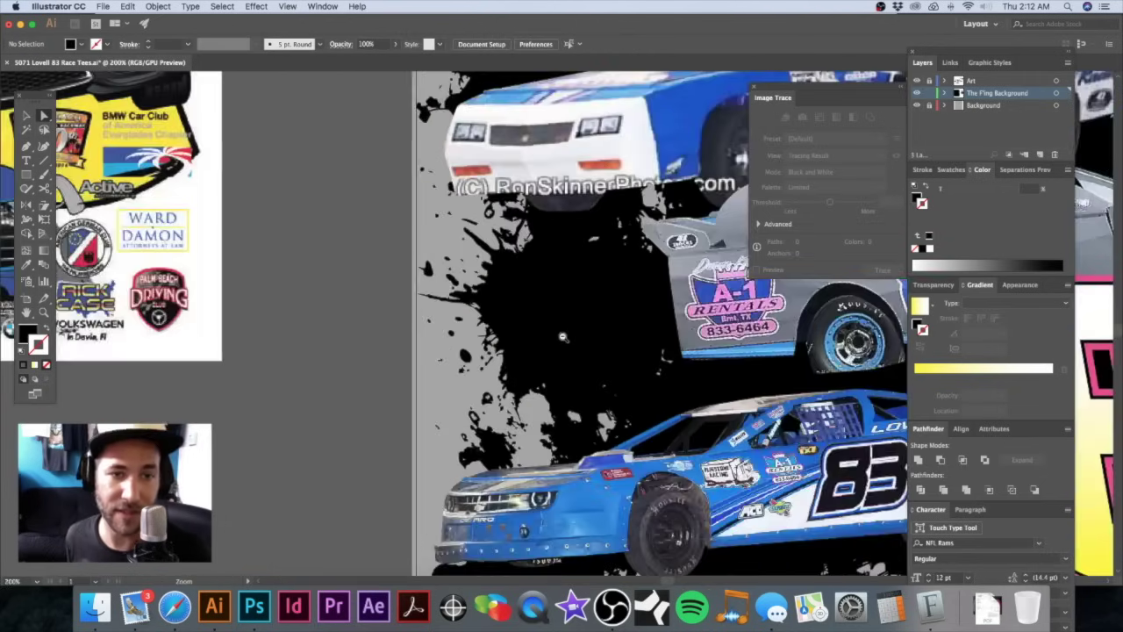
{"action": "scroll", "coordinate": [562, 336], "scroll_direction": "down", "scroll_amount": 2, "text": "alt"}
{"action": "left_click_drag", "start_coordinate": [513, 286], "coordinate": [575, 291]}
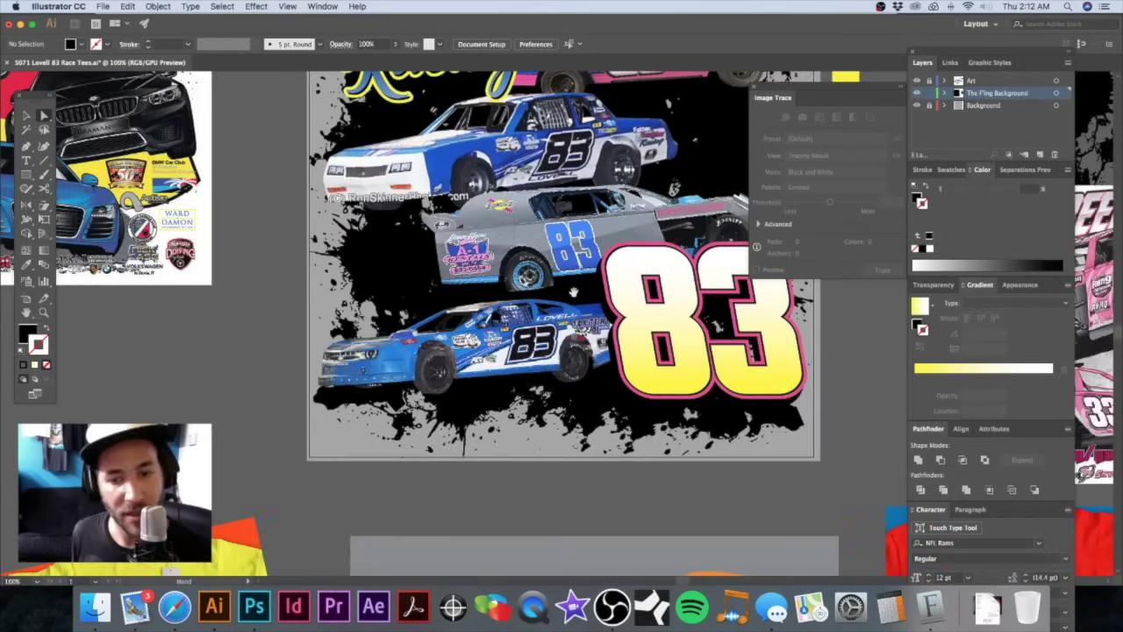
{"action": "scroll", "coordinate": [574, 292], "scroll_direction": "up", "scroll_amount": 5}
{"action": "scroll", "coordinate": [574, 292], "scroll_direction": "right", "scroll_amount": 5}
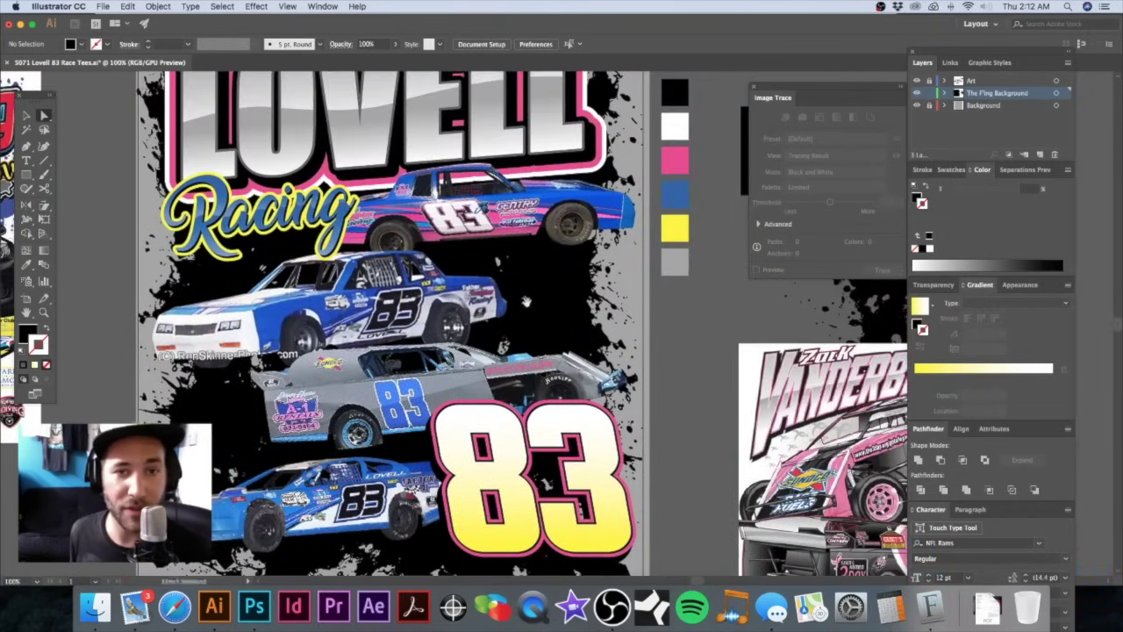
{"action": "scroll", "coordinate": [525, 301], "scroll_direction": "up", "scroll_amount": 4}
{"action": "scroll", "coordinate": [508, 326], "scroll_direction": "up", "scroll_amount": 1}
{"action": "scroll", "coordinate": [508, 325], "scroll_direction": "left", "scroll_amount": 1}
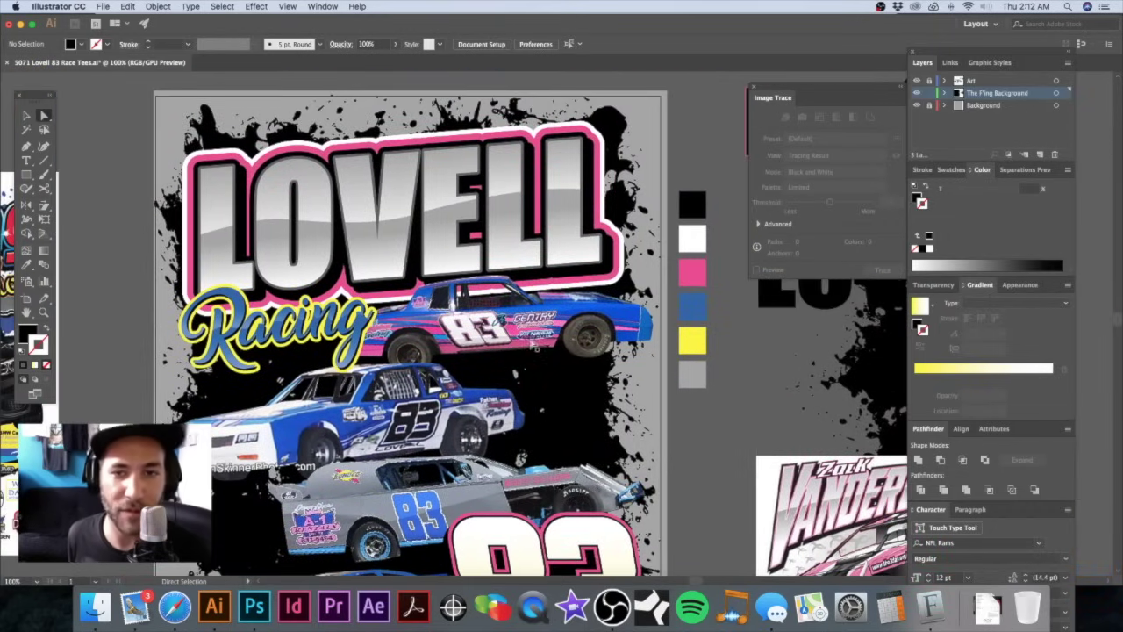
{"action": "scroll", "coordinate": [533, 348], "scroll_direction": "down", "scroll_amount": 1, "text": "alt"}
{"action": "scroll", "coordinate": [497, 368], "scroll_direction": "down", "scroll_amount": 1}
{"action": "scroll", "coordinate": [497, 369], "scroll_direction": "right", "scroll_amount": 1}
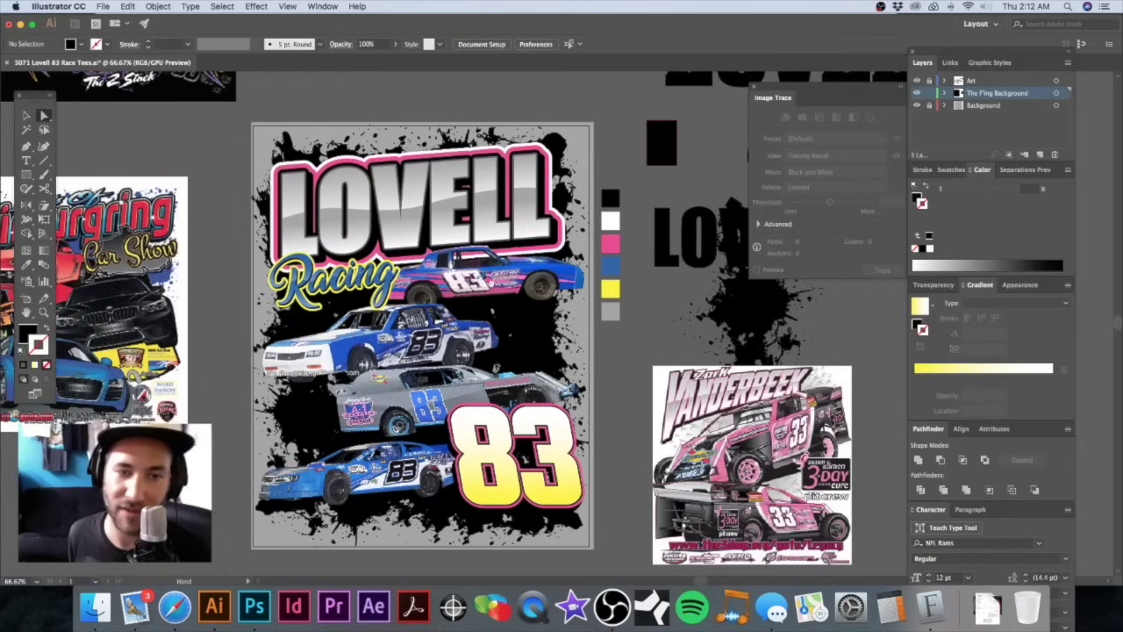
{"action": "scroll", "coordinate": [496, 369], "scroll_direction": "down", "scroll_amount": 1}
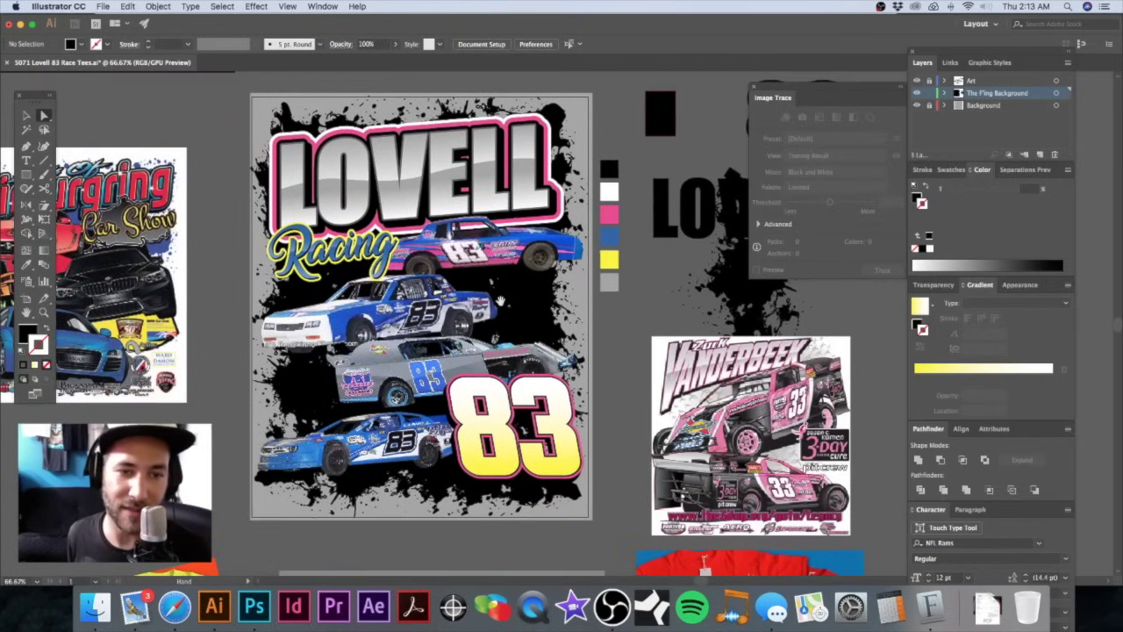
{"action": "scroll", "coordinate": [500, 290], "scroll_direction": "down", "scroll_amount": 2}
{"action": "scroll", "coordinate": [496, 348], "scroll_direction": "down", "scroll_amount": 2}
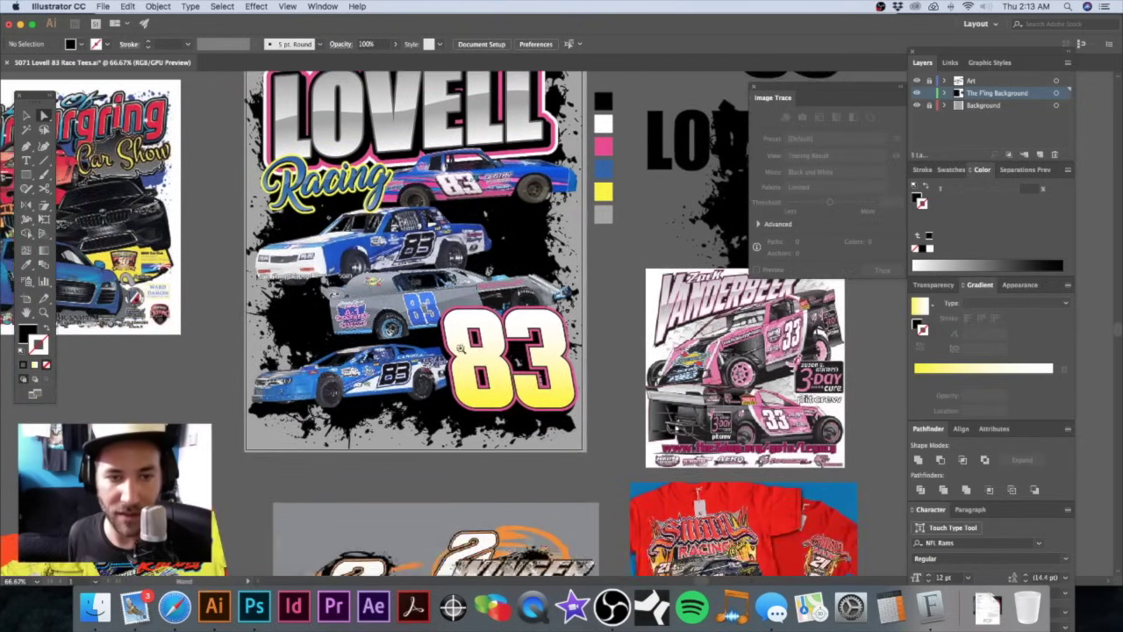
{"action": "scroll", "coordinate": [491, 338], "scroll_direction": "up", "scroll_amount": 4, "text": "alt"}
{"action": "scroll", "coordinate": [592, 353], "scroll_direction": "up", "scroll_amount": 4, "text": "alt"}
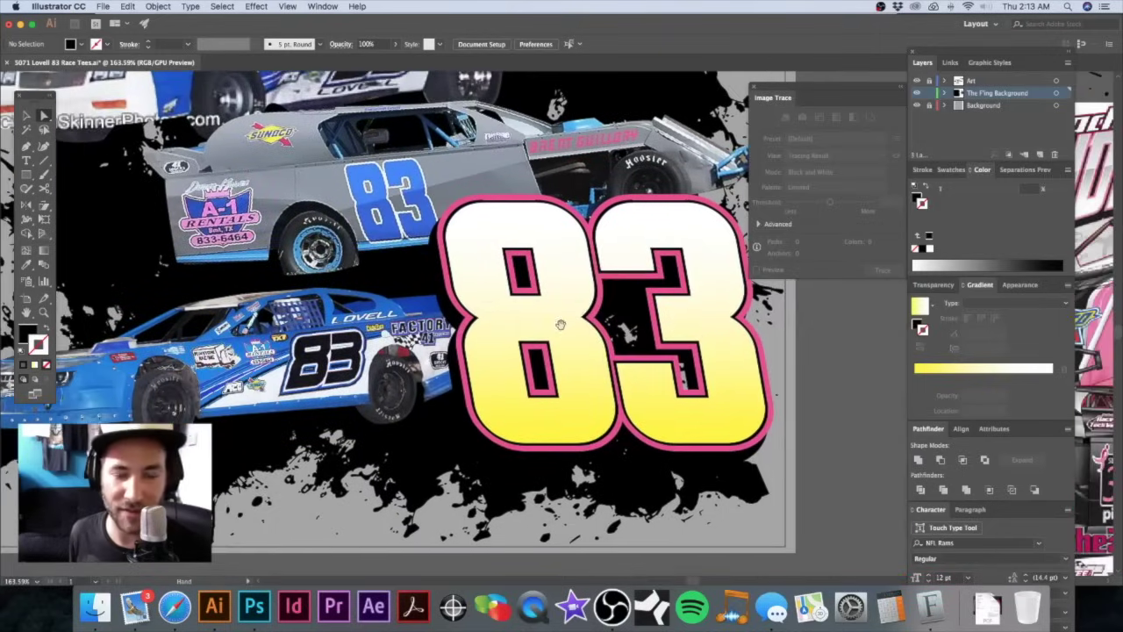
{"action": "scroll", "coordinate": [535, 323], "scroll_direction": "up", "scroll_amount": 1, "text": "alt"}
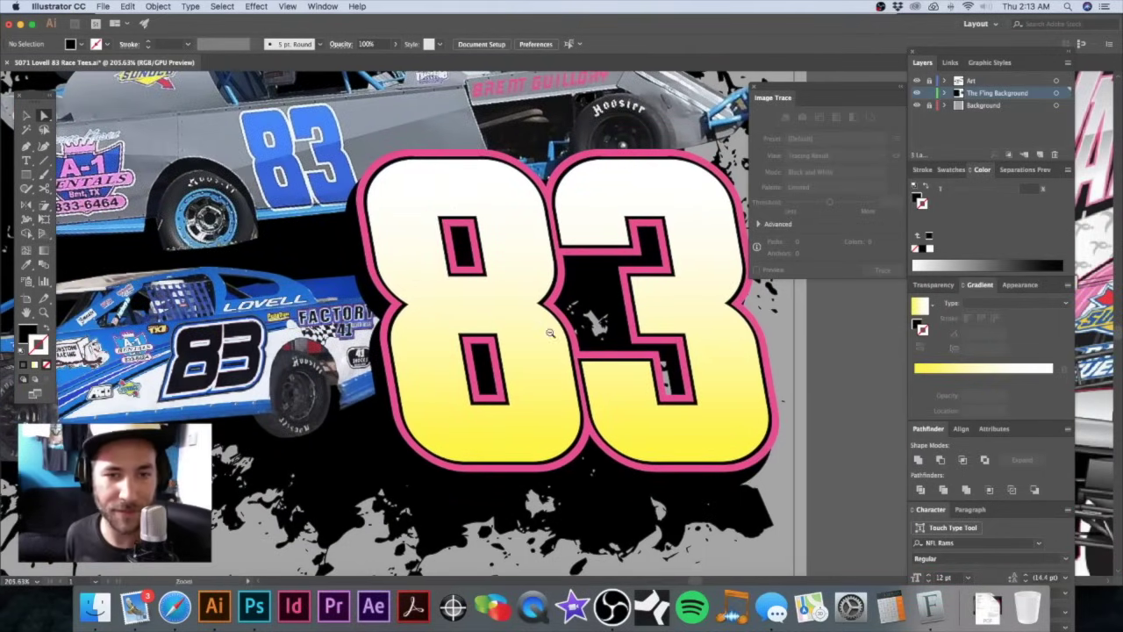
{"action": "scroll", "coordinate": [544, 332], "scroll_direction": "down", "scroll_amount": 6, "text": "alt"}
{"action": "scroll", "coordinate": [568, 323], "scroll_direction": "up", "scroll_amount": 3}
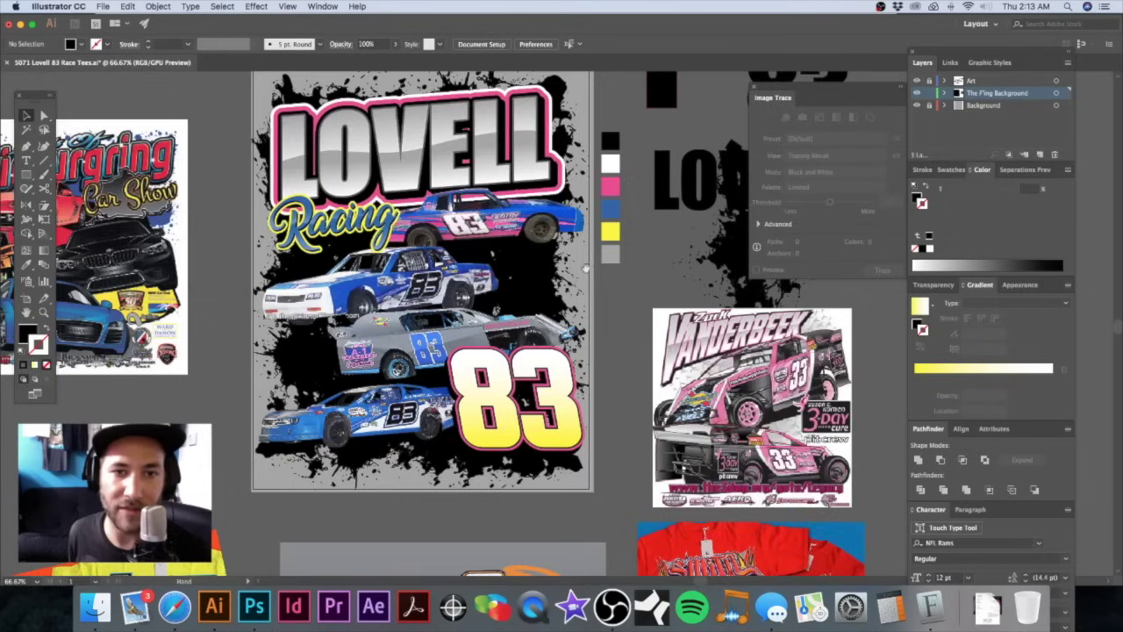
Step: Save the T-shirt document, accepting the NFLRams font embedding warning
{"action": "scroll", "coordinate": [595, 262], "scroll_direction": "down", "scroll_amount": 3, "text": "alt"}
{"action": "key", "text": "a"}
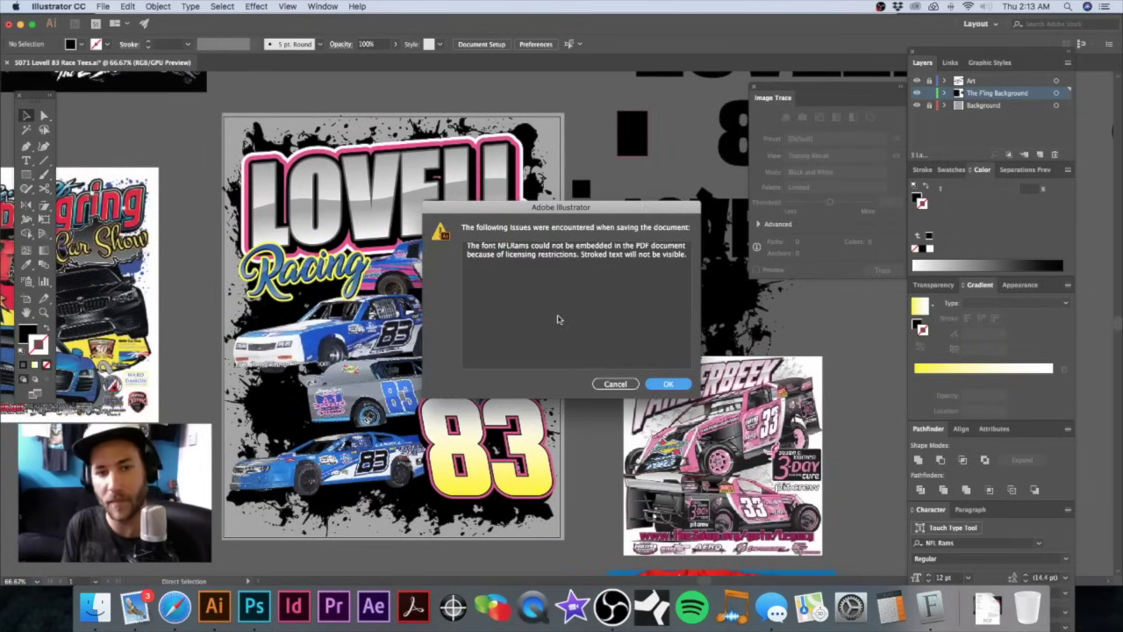
{"action": "key", "text": "Return"}
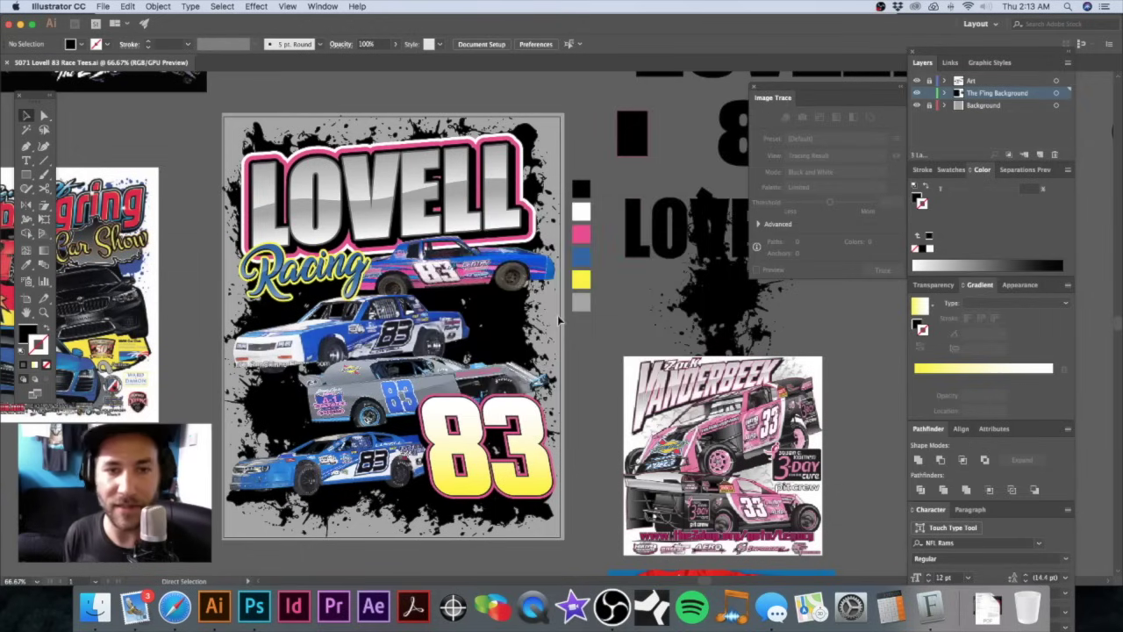
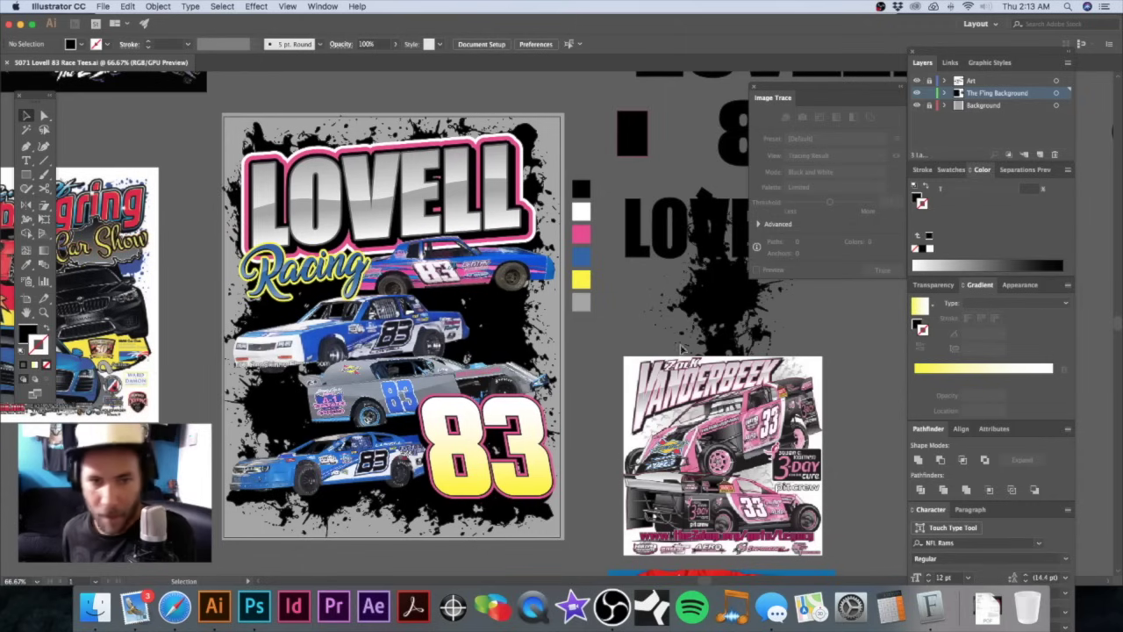
Step: Copy the entire black splatter background group to the clipboard, leaving nothing selected
{"action": "left_click", "coordinate": [508, 324]}
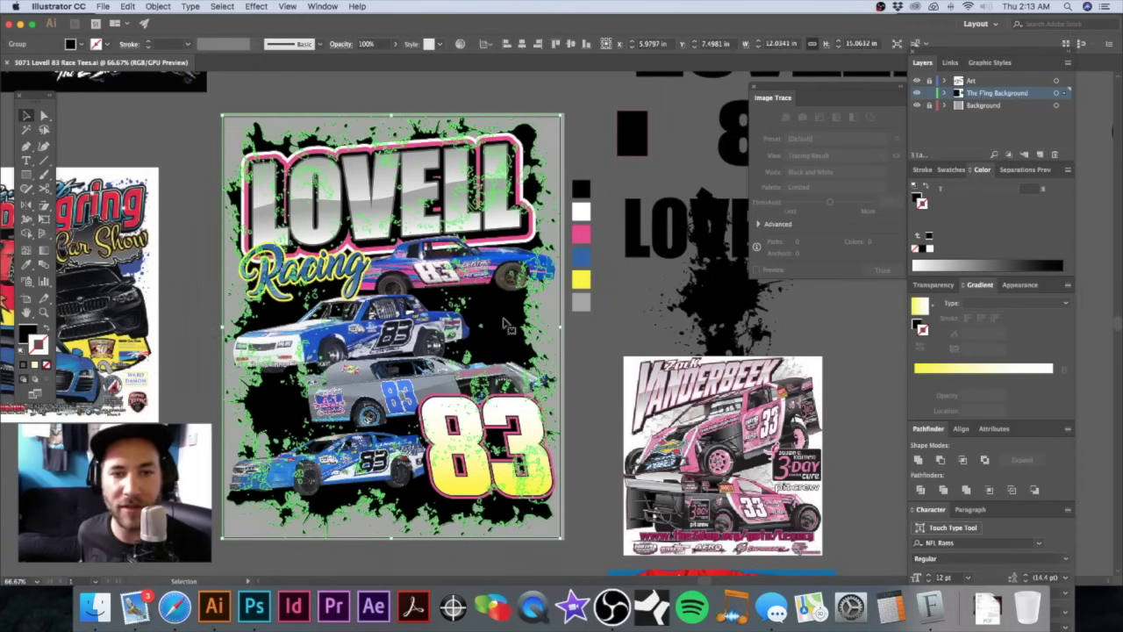
{"action": "left_click", "coordinate": [500, 92]}
{"action": "left_click", "coordinate": [489, 304]}
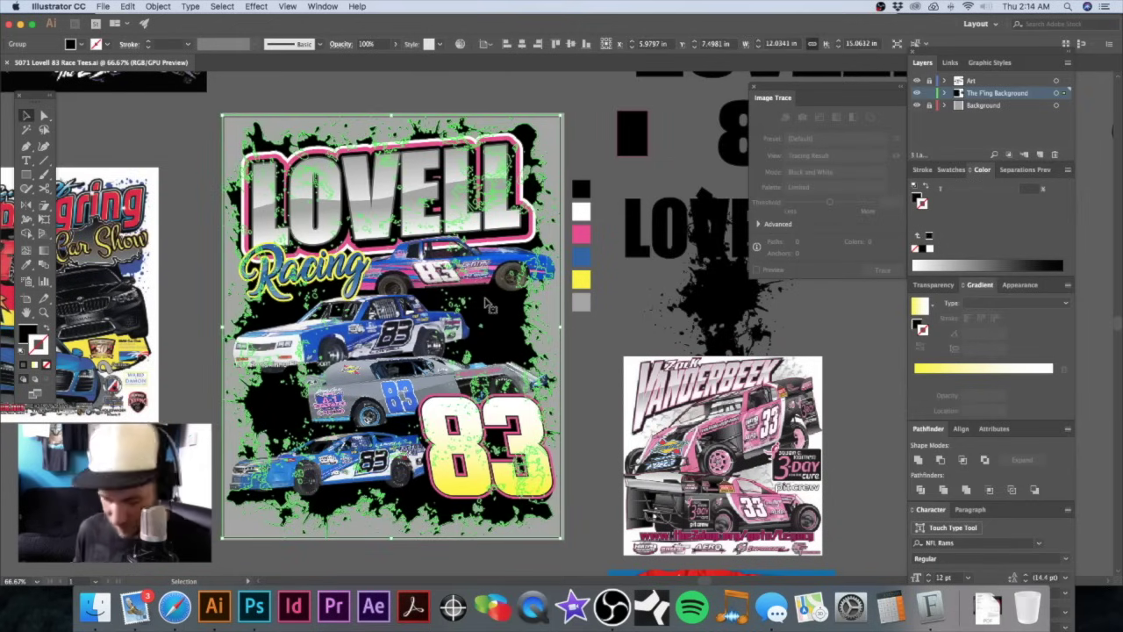
{"action": "left_click", "coordinate": [417, 85]}
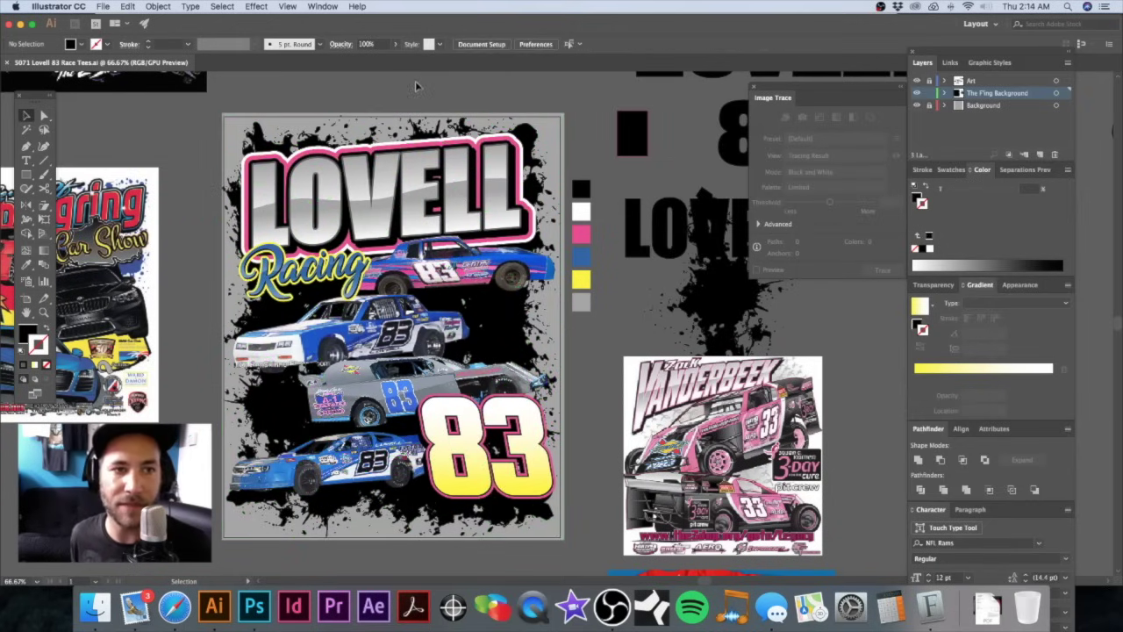
Step: Switch to Photoshop and close the open IMG_0005.tif car photo
{"action": "left_click", "coordinate": [254, 607]}
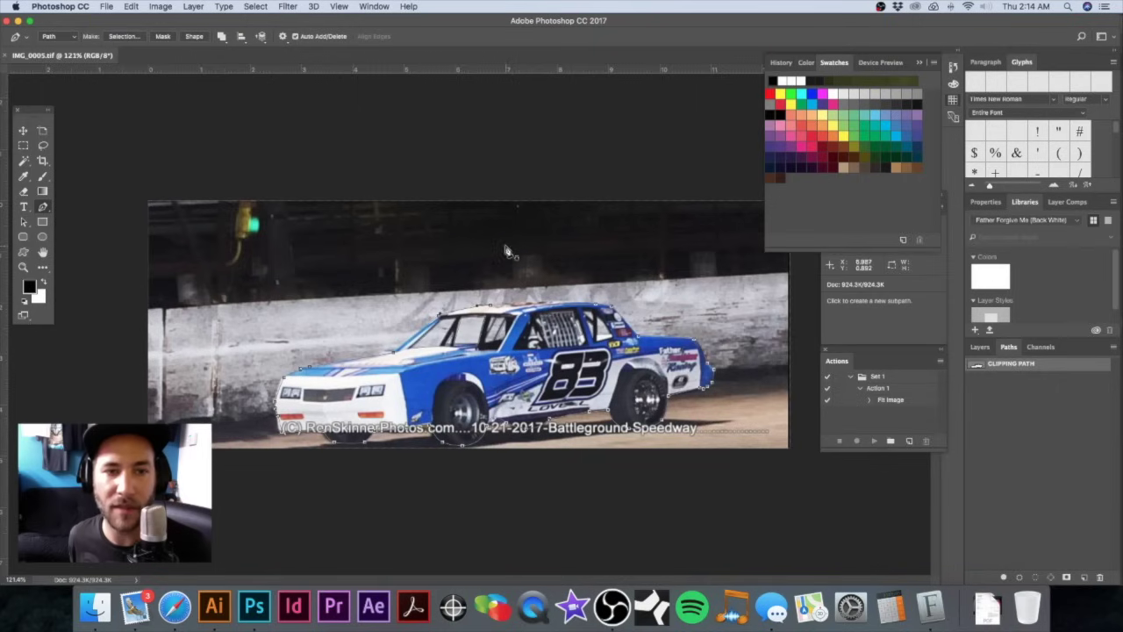
{"action": "key", "text": "super+w"}
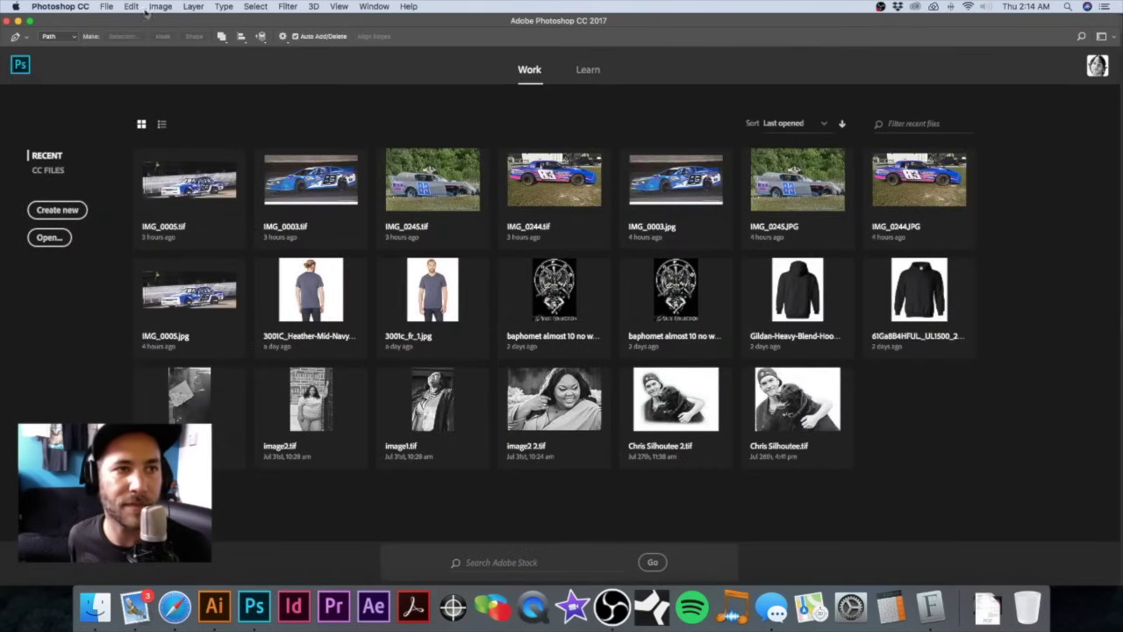
{"action": "left_click", "coordinate": [105, 8]}
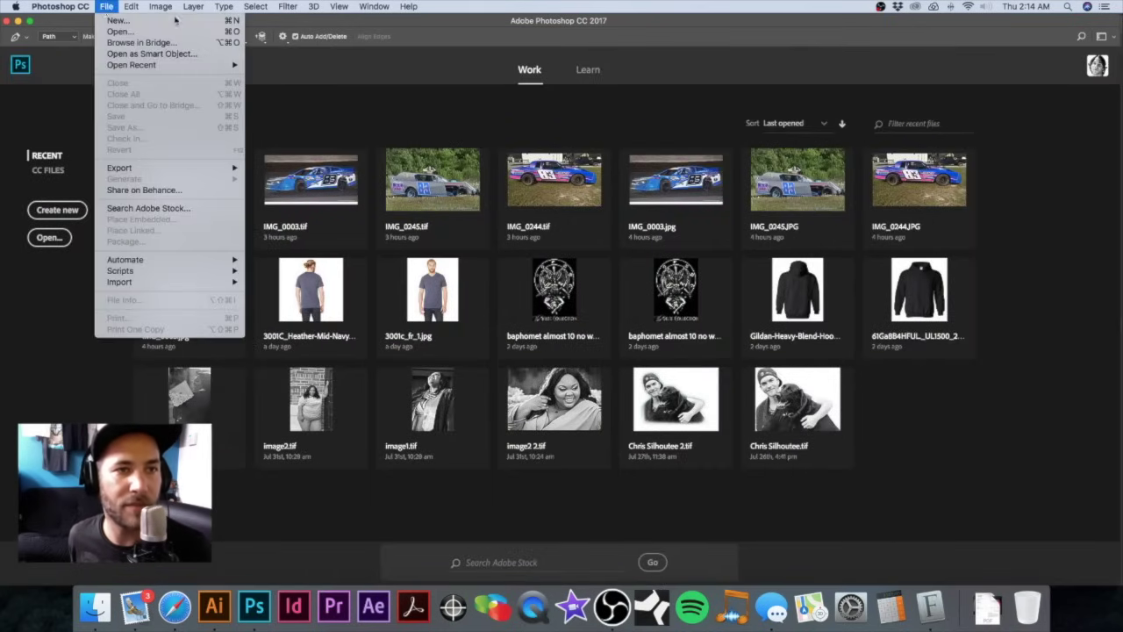
{"action": "left_click", "coordinate": [307, 18]}
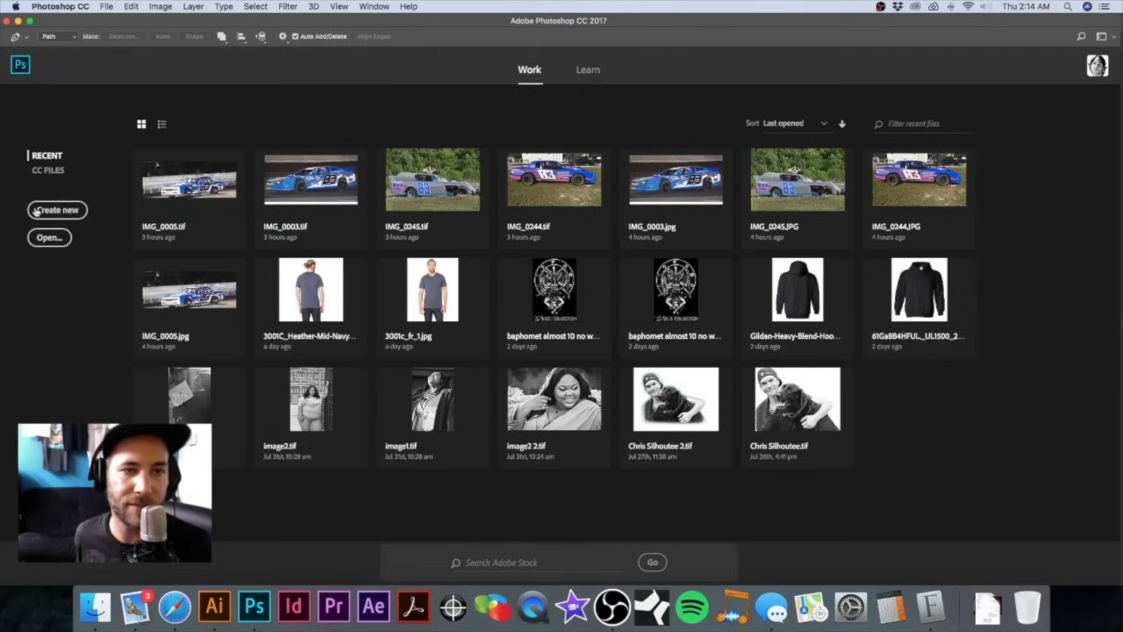
Step: Create a new document 12 inches wide and 15 inches high at 200 pixels/inch, in RGB Color with a transparent background
{"action": "left_click", "coordinate": [66, 211]}
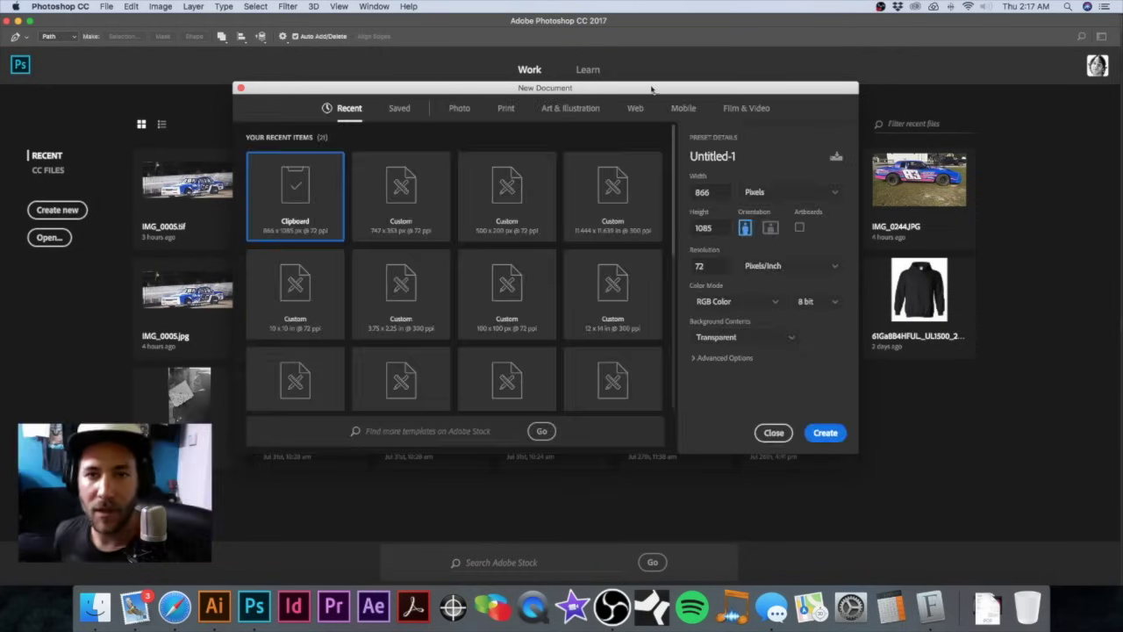
{"action": "left_click_drag", "start_coordinate": [651, 88], "coordinate": [628, 90]}
{"action": "left_click", "coordinate": [736, 196]}
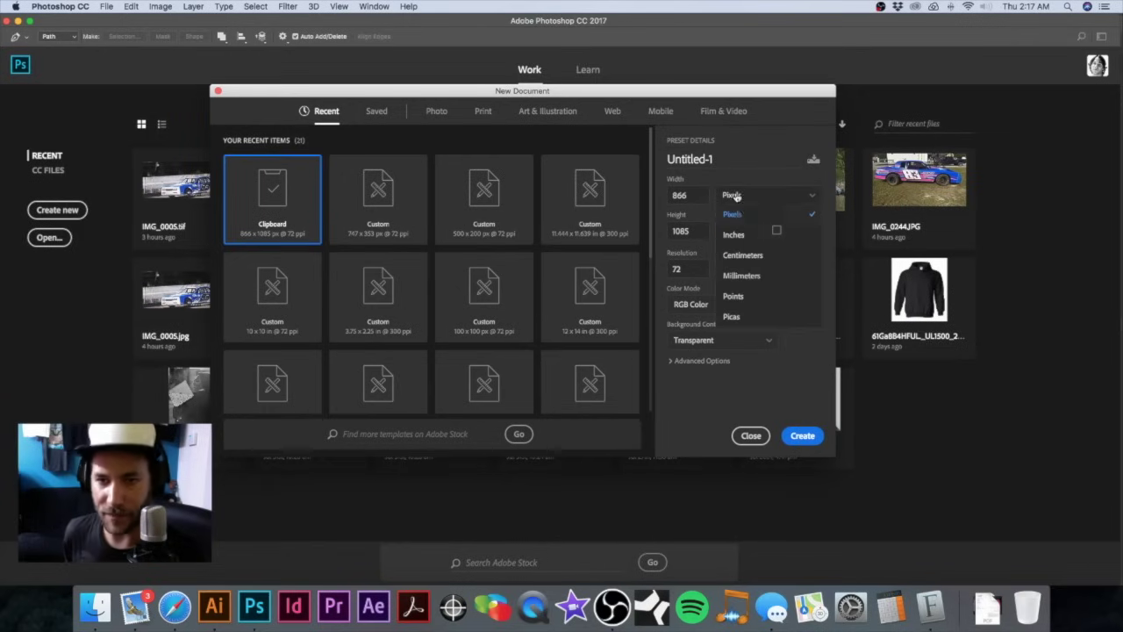
{"action": "left_click", "coordinate": [744, 236]}
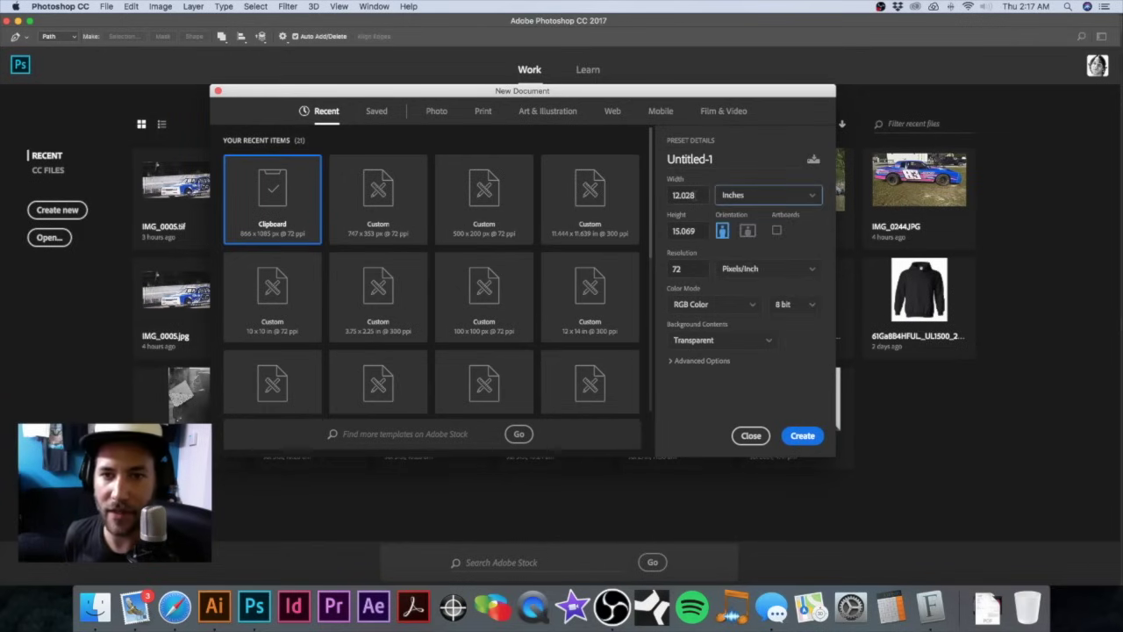
{"action": "left_click_drag", "start_coordinate": [696, 195], "coordinate": [666, 199]}
{"action": "type", "text": "12"}
{"action": "key", "text": "Tab"}
{"action": "type", "text": "1"}
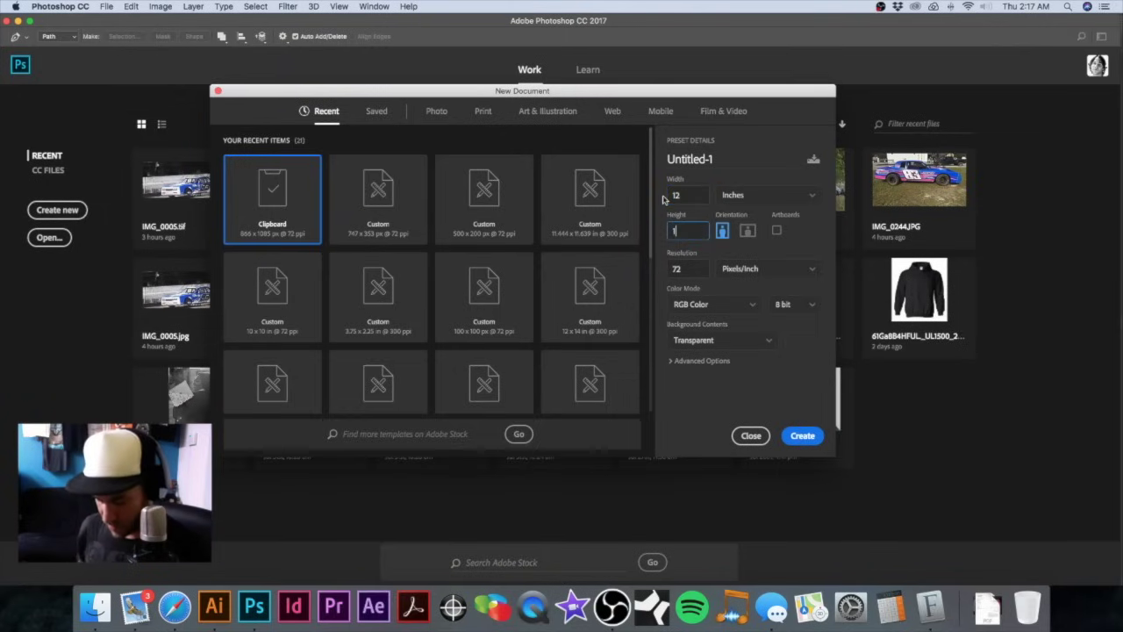
{"action": "type", "text": "5"}
{"action": "key", "text": "Tab"}
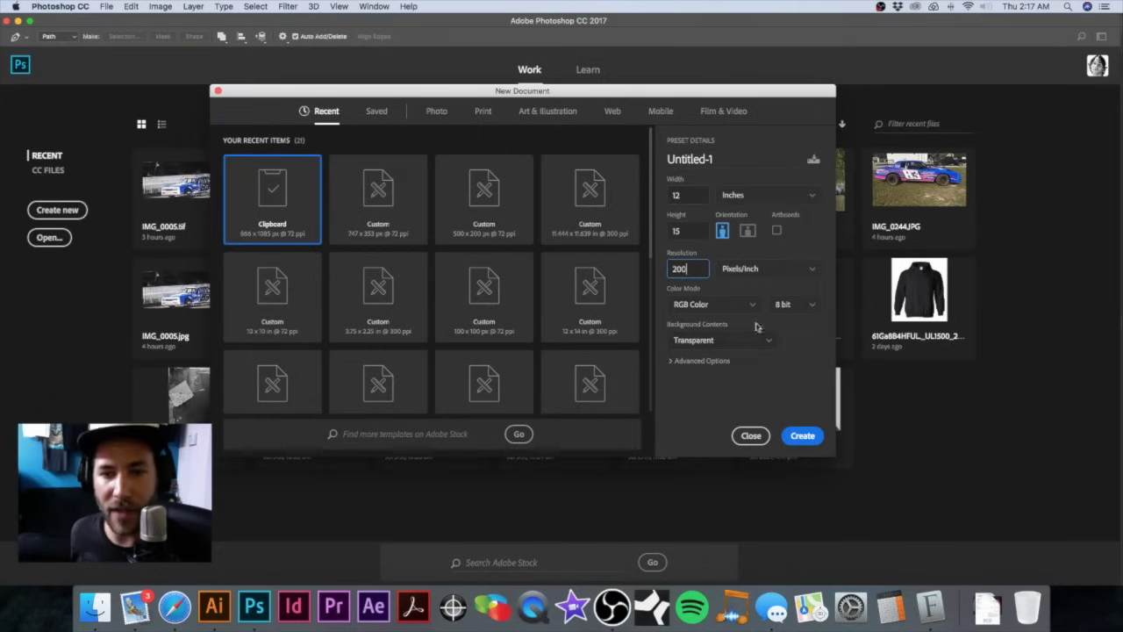
{"action": "left_click", "coordinate": [801, 436]}
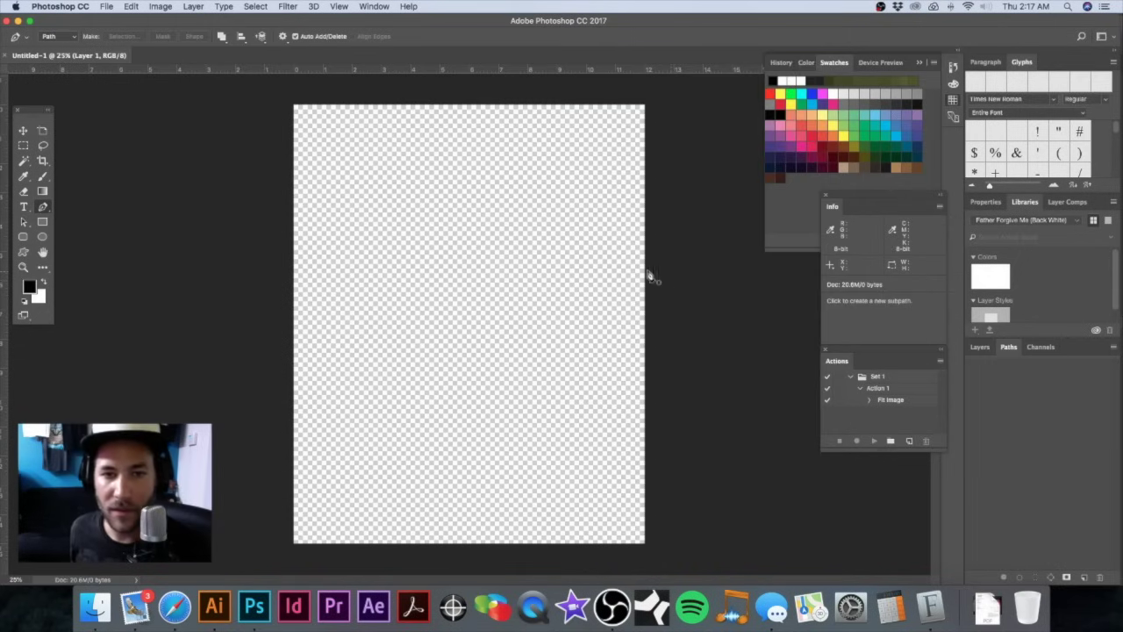
Step: Paste the copied black splatter into the new document as pixels and commit its placement
{"action": "key", "text": "super+v"}
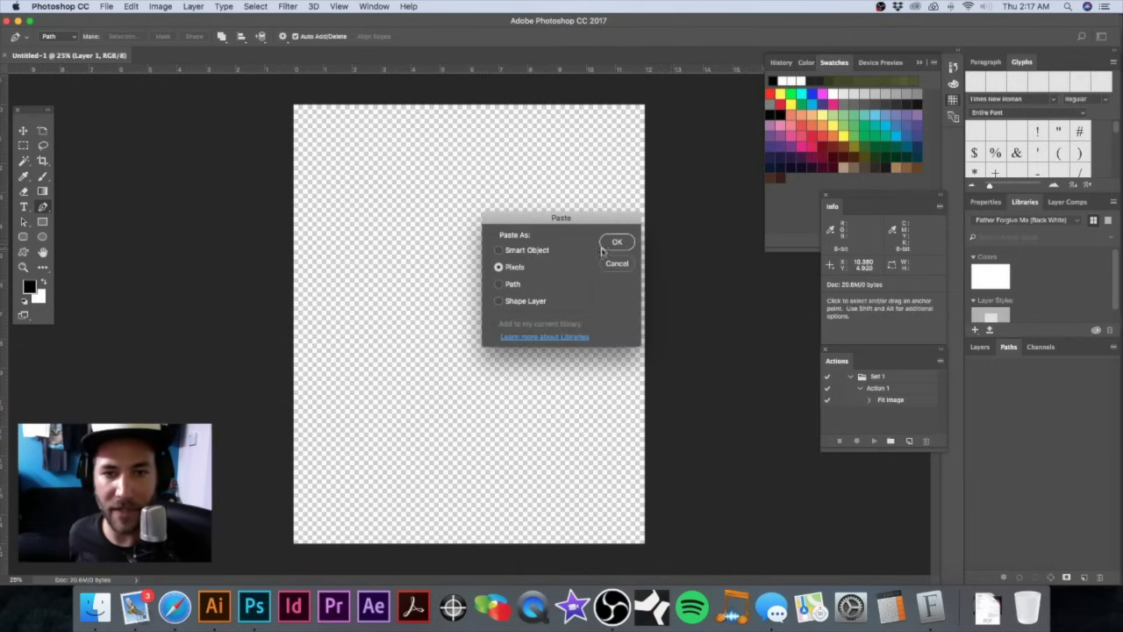
{"action": "left_click", "coordinate": [617, 242]}
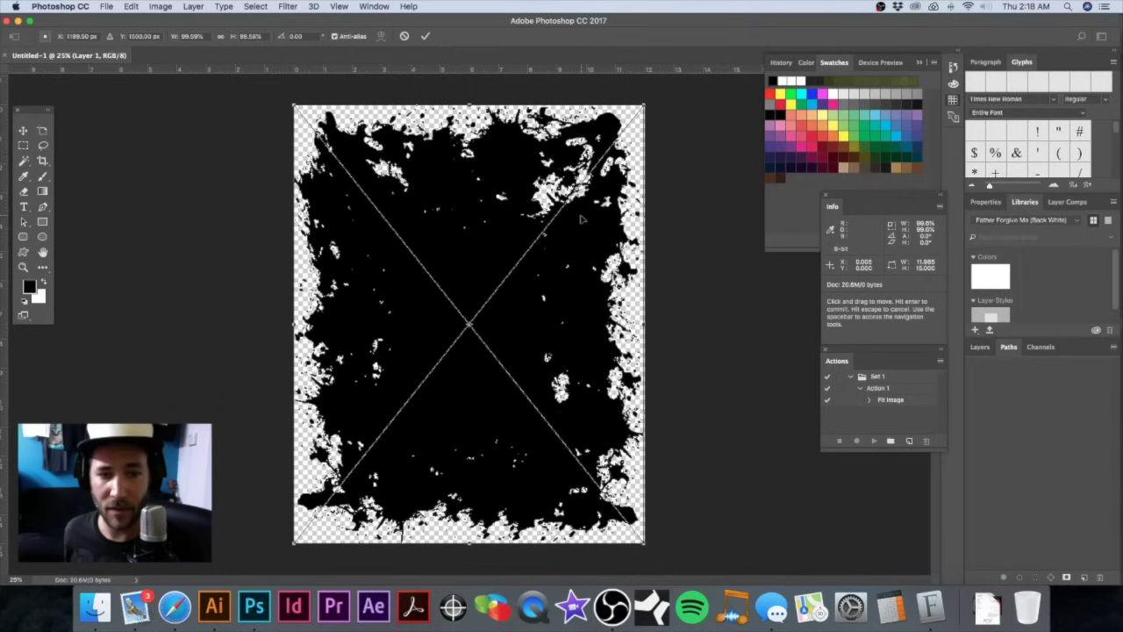
{"action": "key", "text": "Return"}
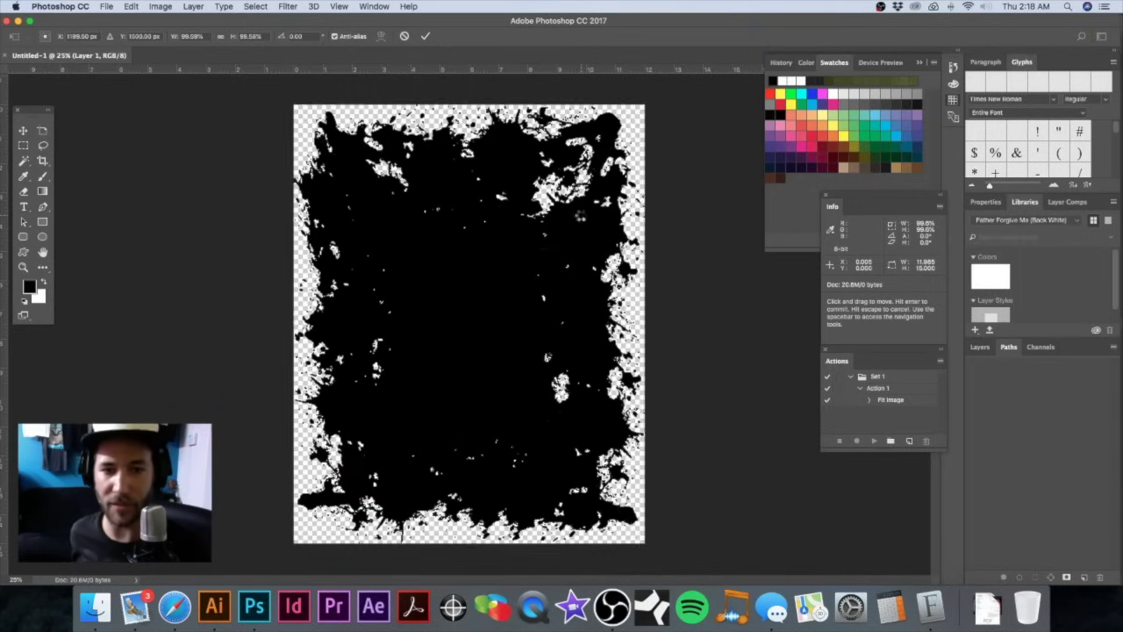
{"action": "key", "text": "p"}
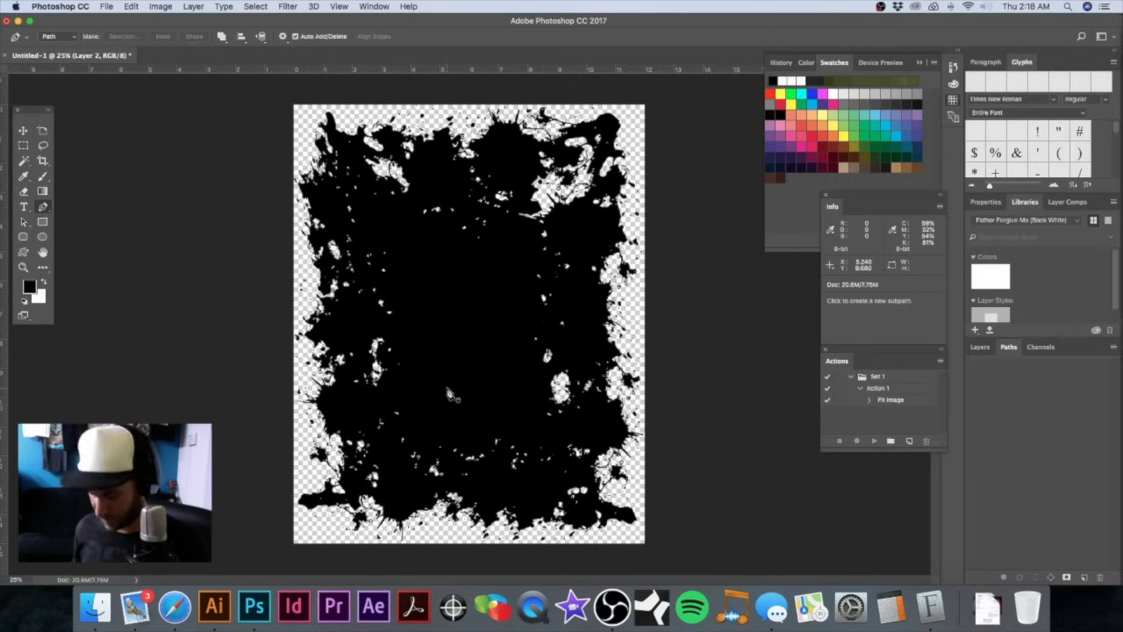
Step: Switch to Finder and preview the checkered-flag and car images in the BUILDS folder
{"action": "left_click", "coordinate": [98, 608]}
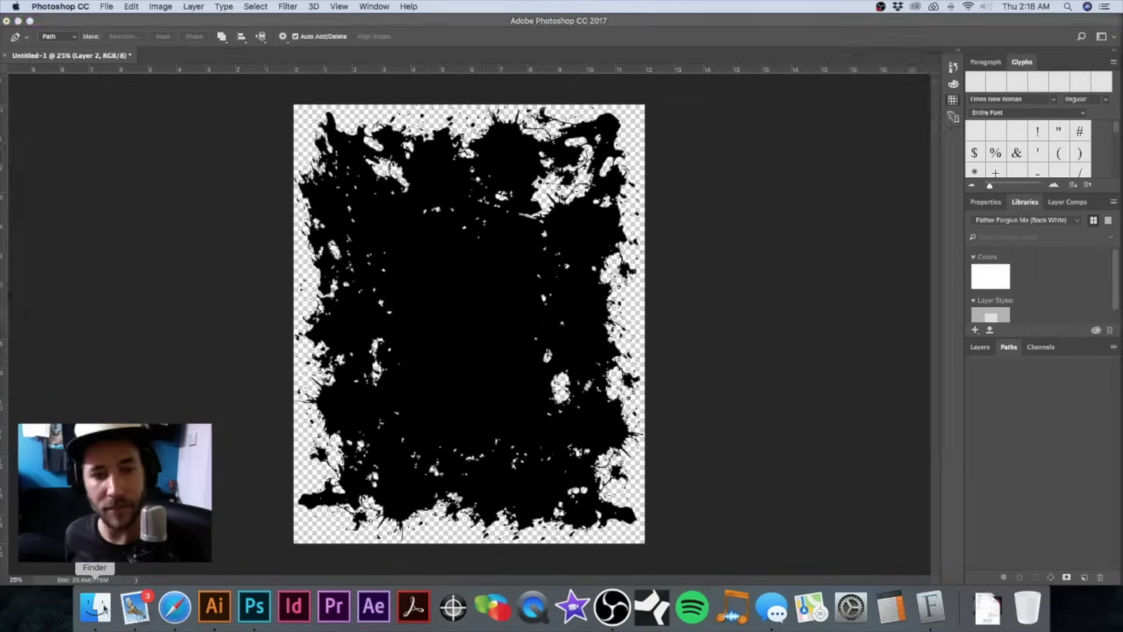
{"action": "left_click", "coordinate": [421, 82]}
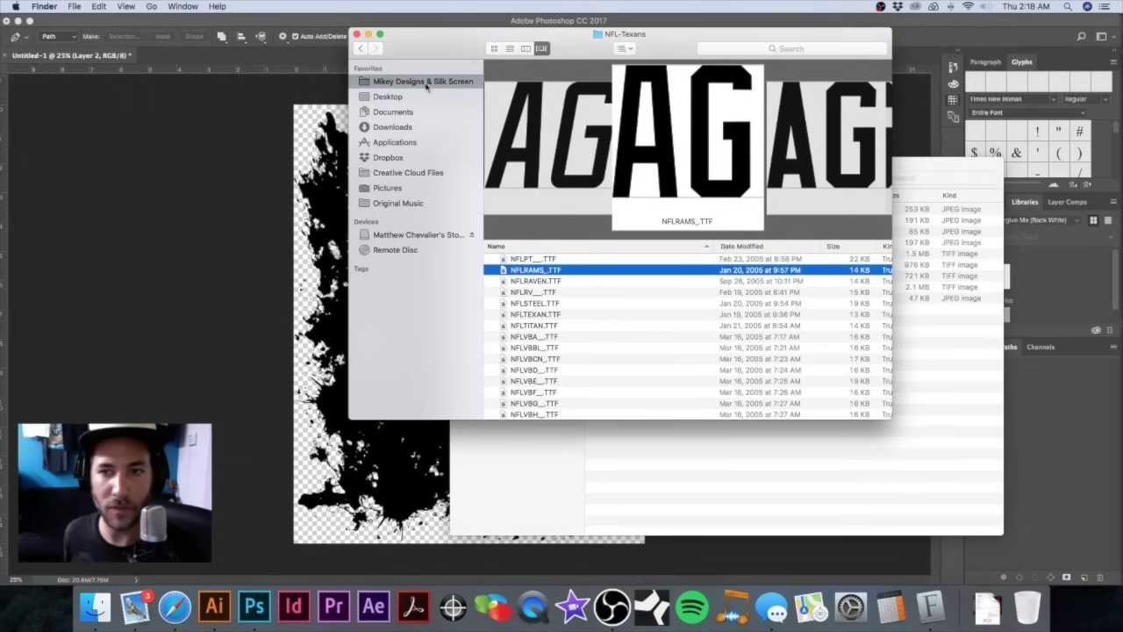
{"action": "left_click", "coordinate": [907, 169]}
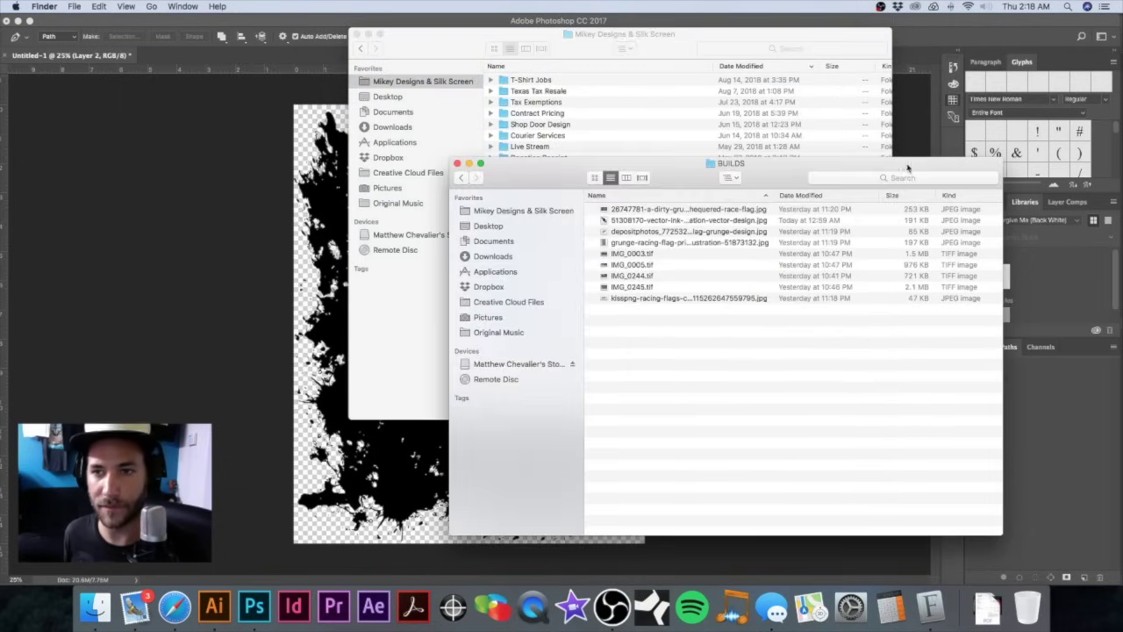
{"action": "left_click", "coordinate": [666, 210]}
{"action": "key", "text": "space"}
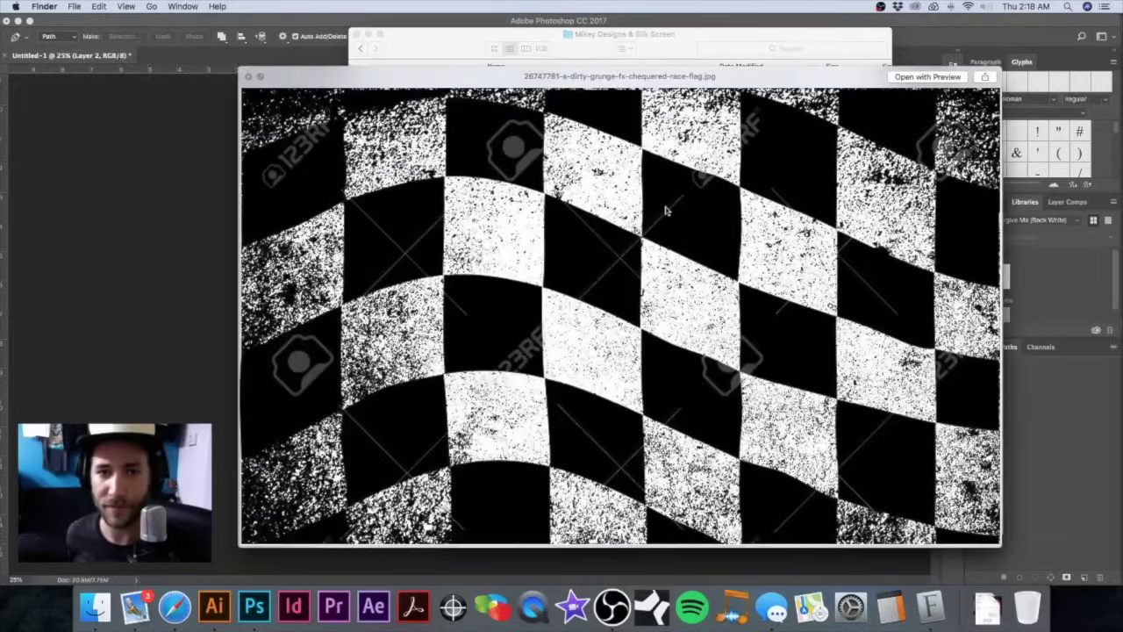
{"action": "key", "text": "Down"}
{"action": "key", "text": "Down"}
{"action": "key", "text": "Down"}
{"action": "key", "text": "Down"}
{"action": "key", "text": "Down"}
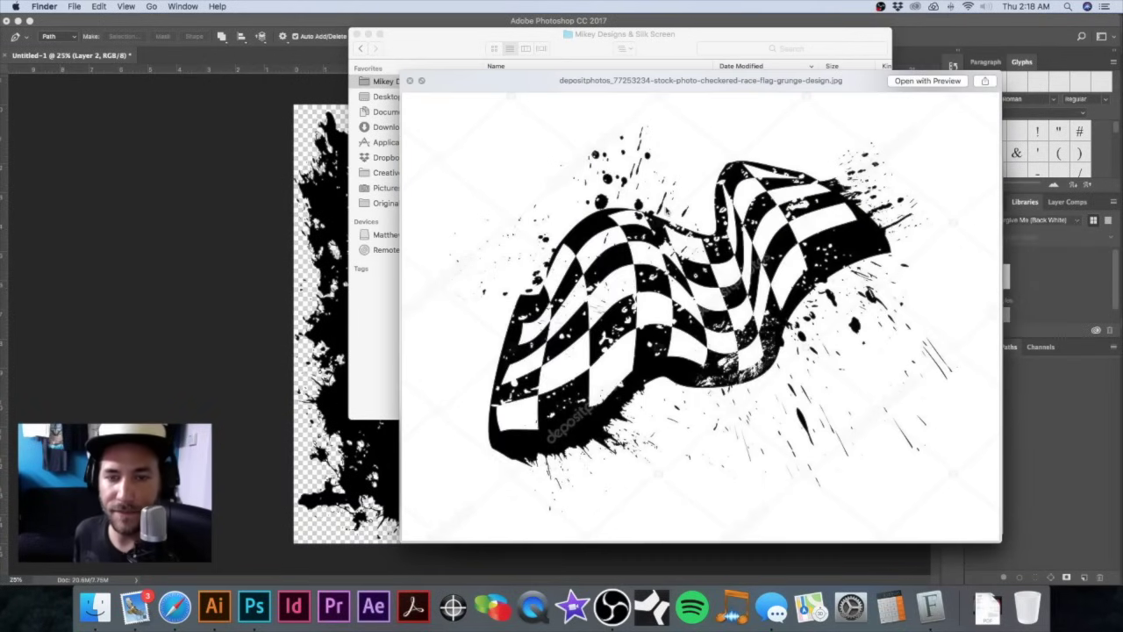
{"action": "key", "text": "Down"}
{"action": "key", "text": "Down"}
{"action": "key", "text": "Down"}
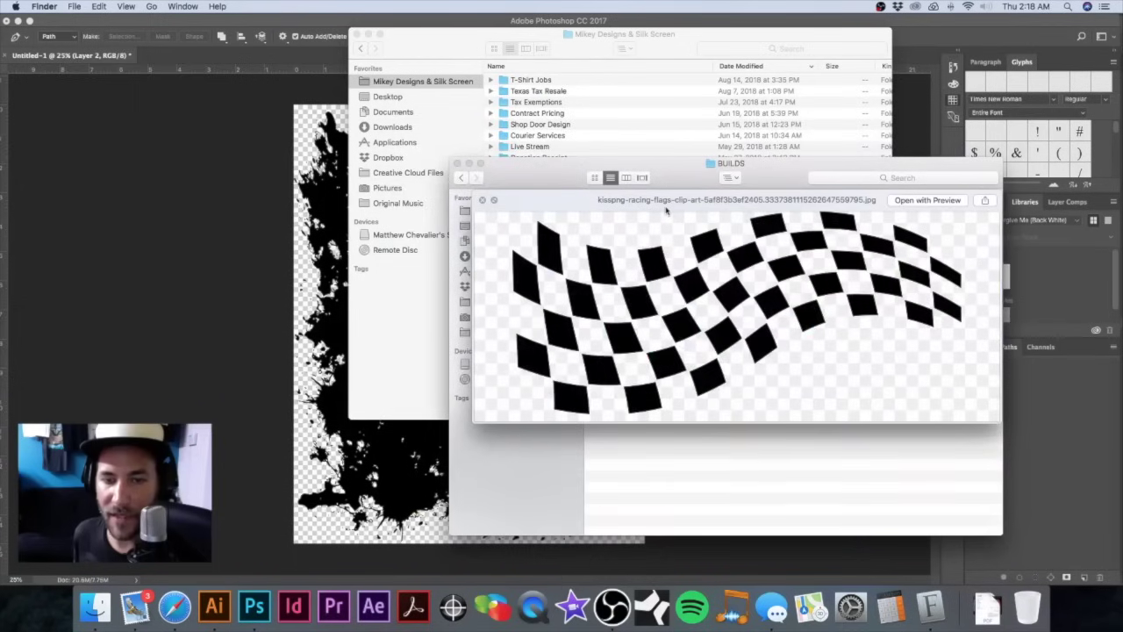
{"action": "key", "text": "Up"}
{"action": "key", "text": "Up"}
{"action": "key", "text": "Up"}
{"action": "key", "text": "Up"}
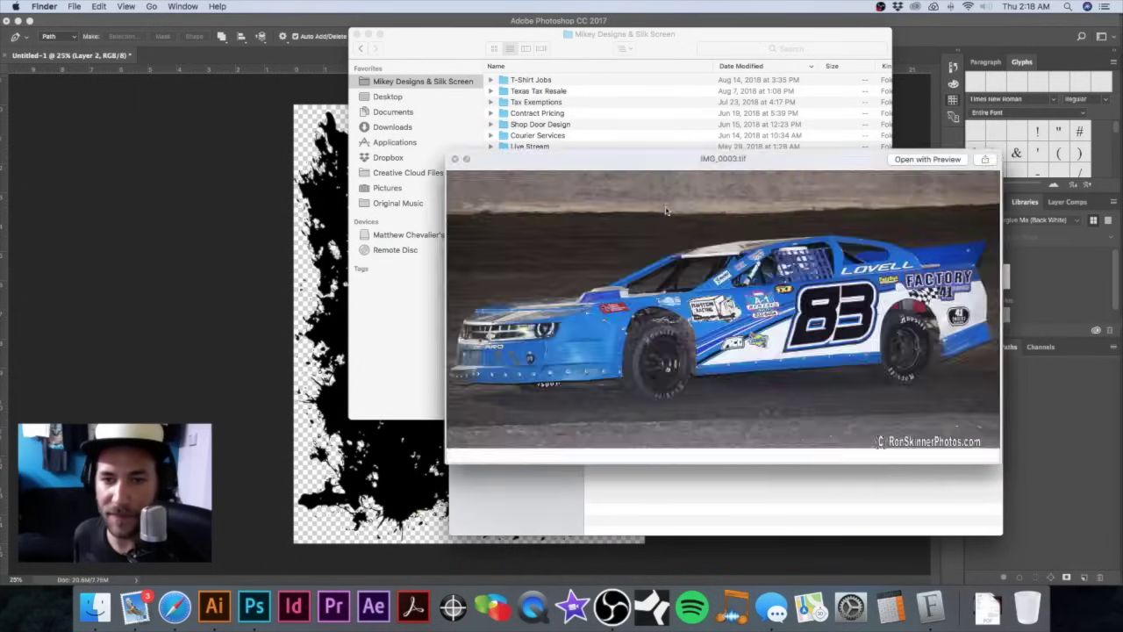
{"action": "key", "text": "Up"}
{"action": "key", "text": "Up"}
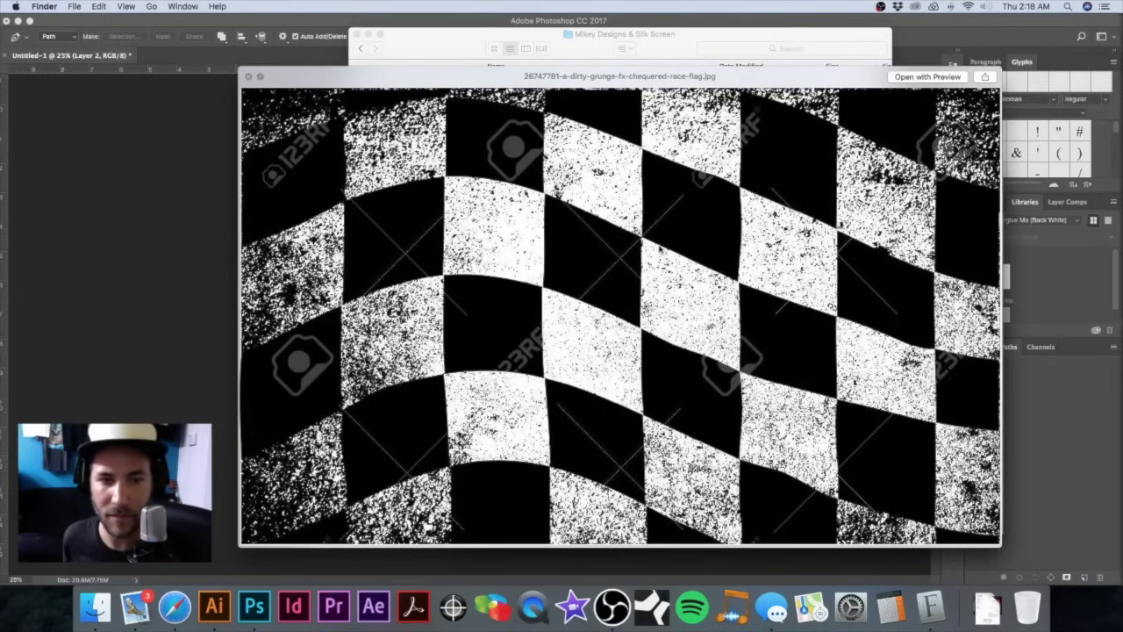
{"action": "key", "text": "space"}
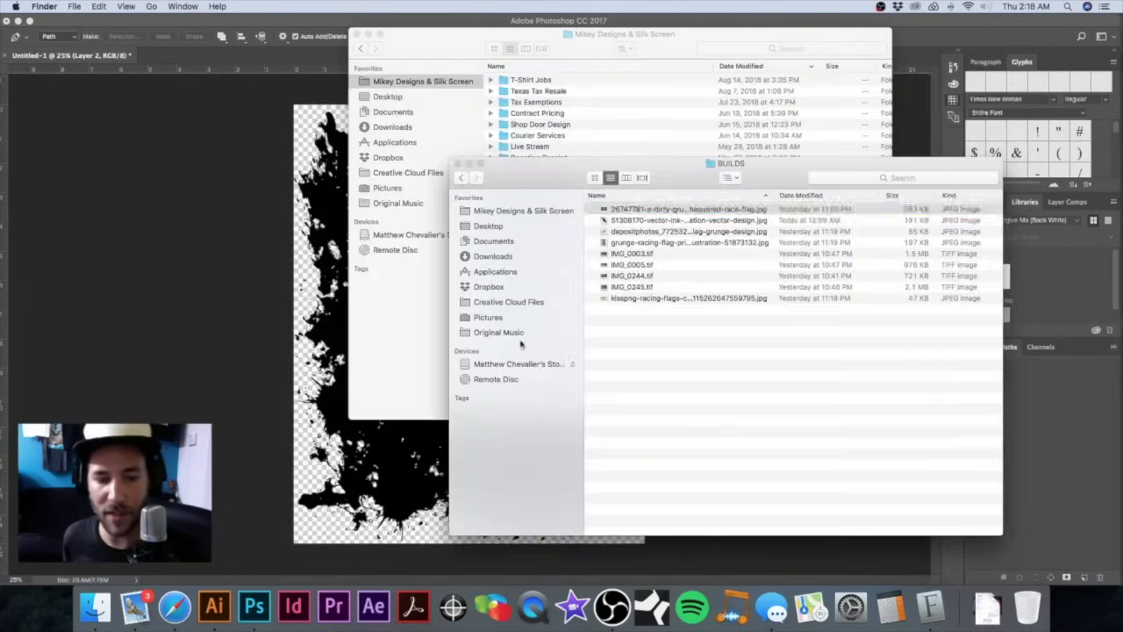
Step: Switch to Safari and search Google Images for "racing flag grunge"
{"action": "left_click", "coordinate": [169, 612]}
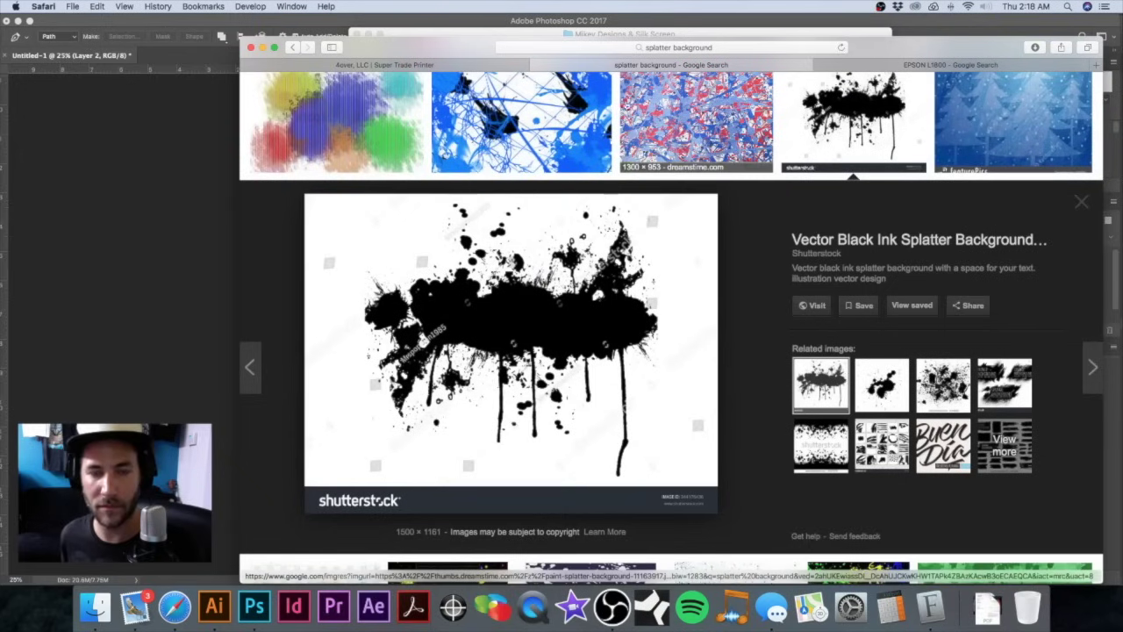
{"action": "left_click_drag", "start_coordinate": [494, 51], "coordinate": [413, 48]}
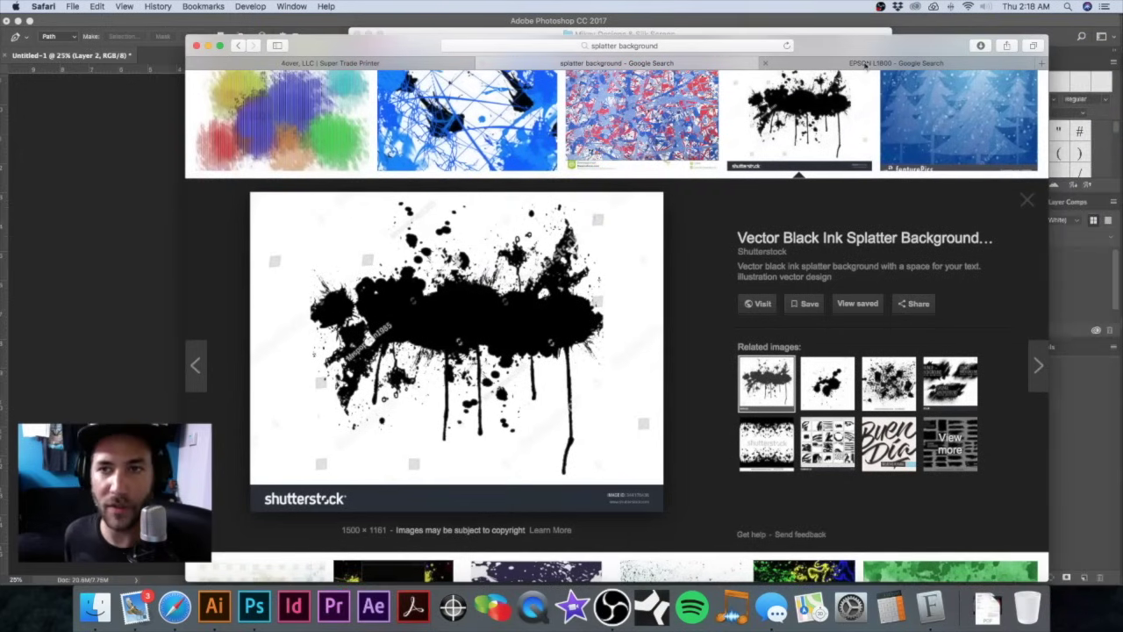
{"action": "left_click", "coordinate": [844, 64]}
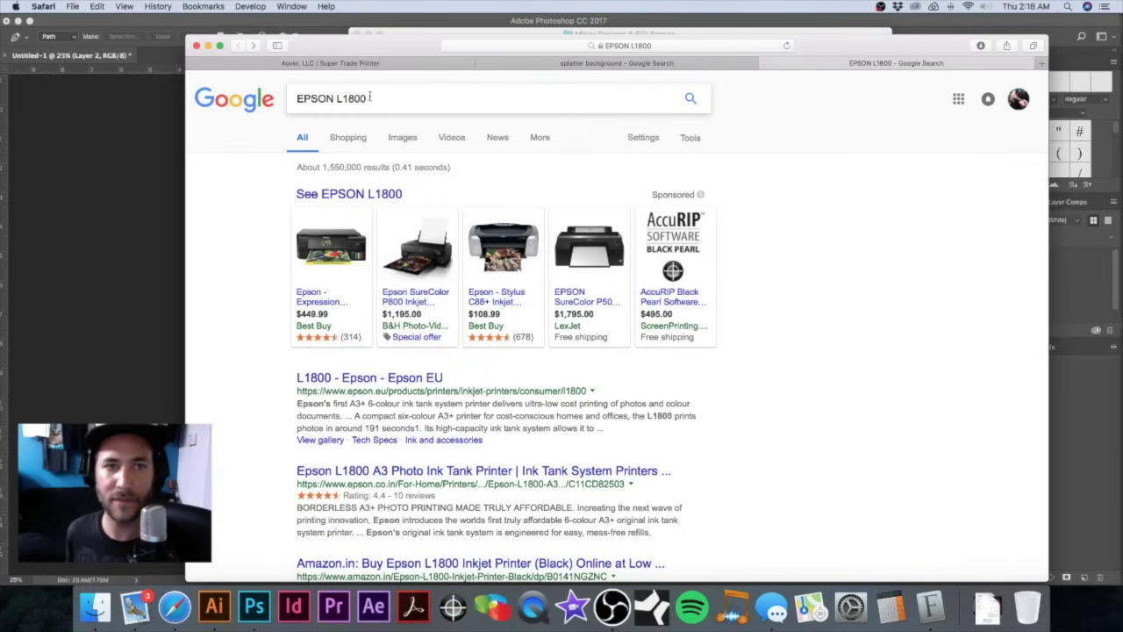
{"action": "left_click_drag", "start_coordinate": [397, 97], "coordinate": [290, 97]}
{"action": "type", "text": "racing f"}
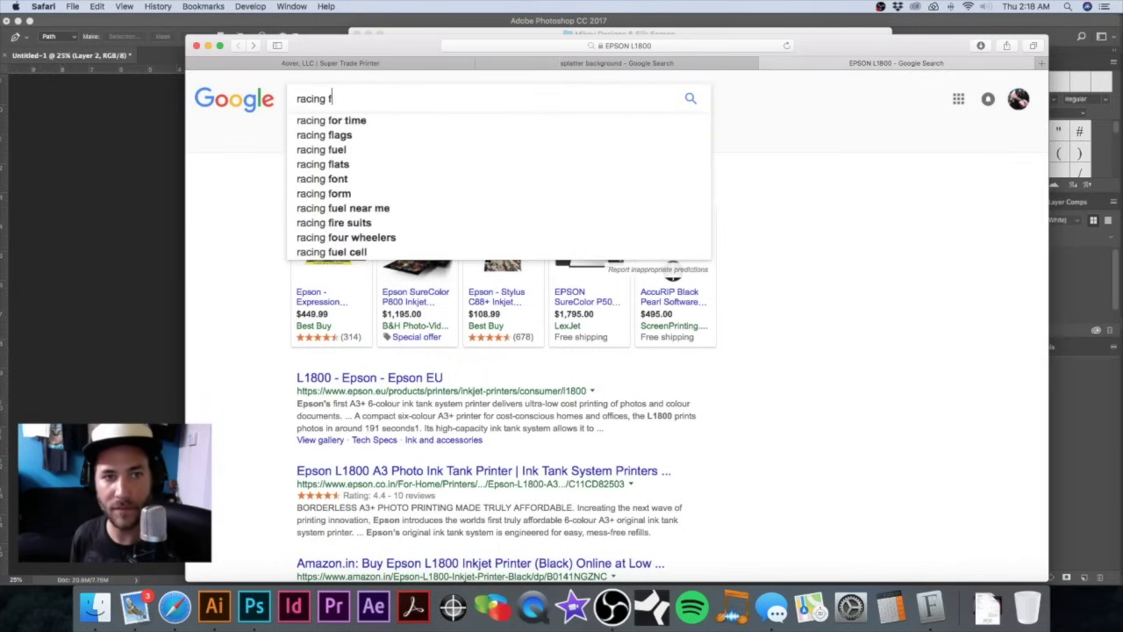
{"action": "type", "text": "lag grunge"}
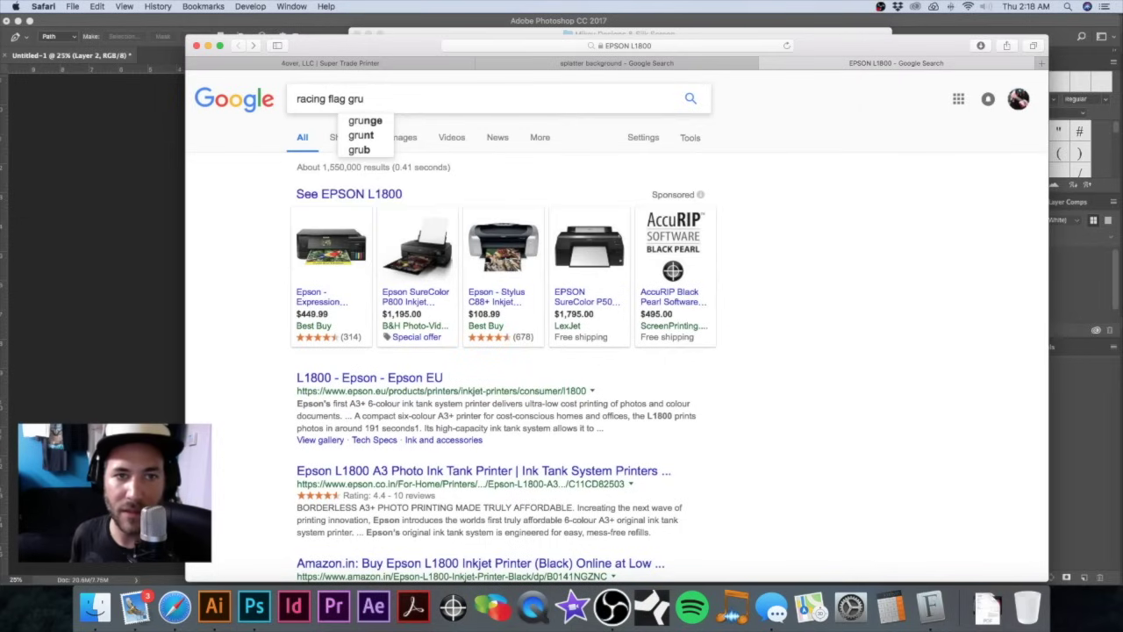
{"action": "key", "text": "Return"}
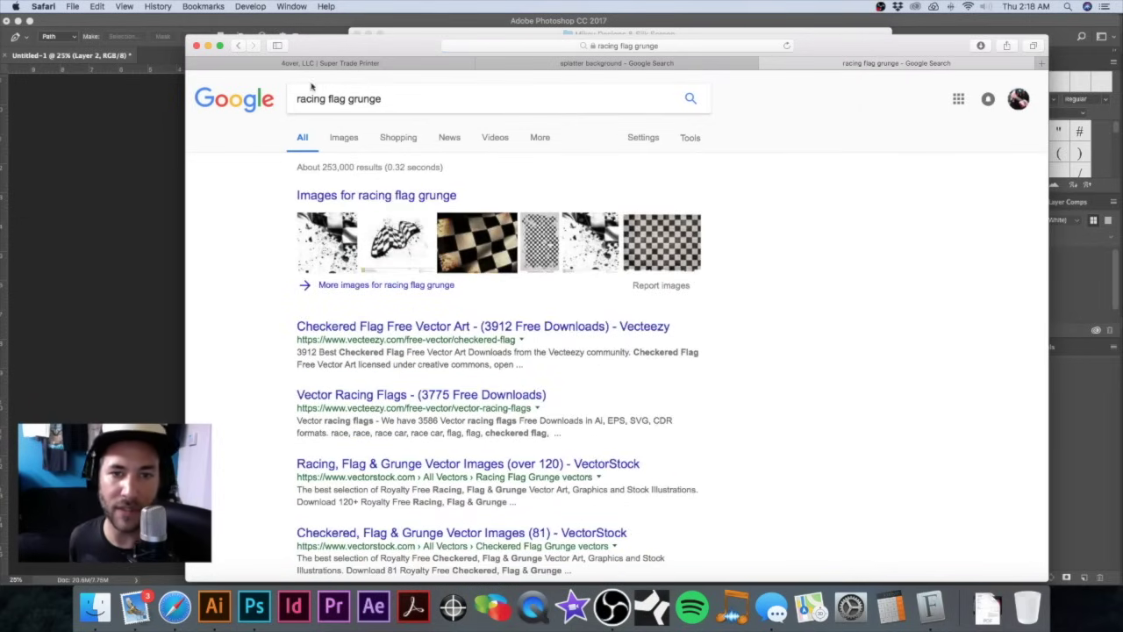
{"action": "left_click", "coordinate": [338, 138]}
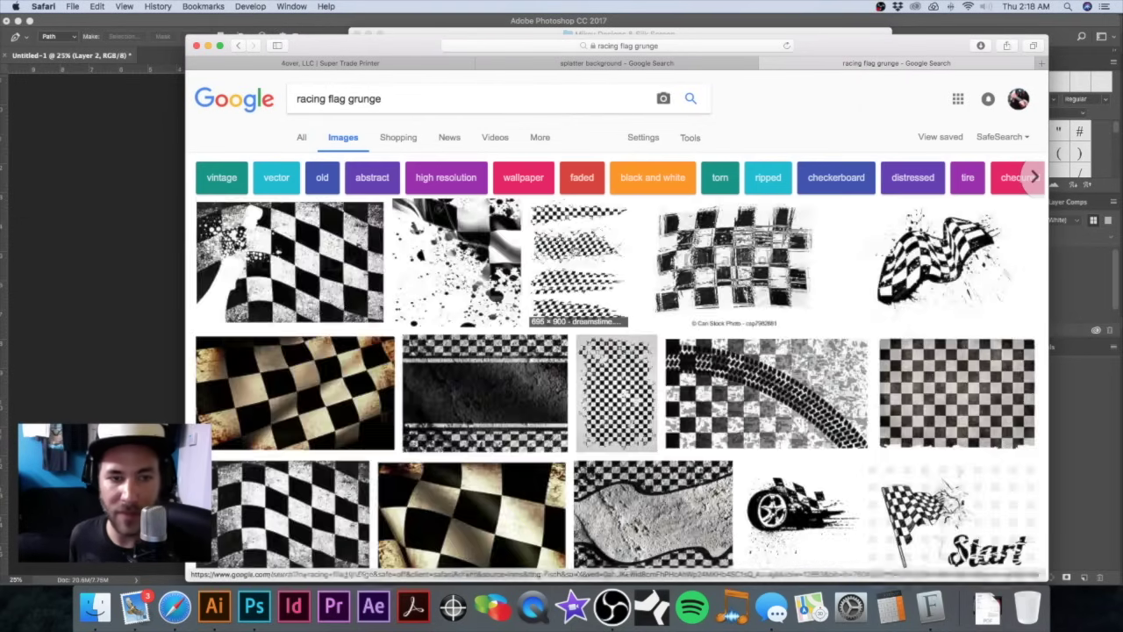
Step: Find the VideoBlocks waving grunge checkered flag among the image results and open its large preview in Photoshop
{"action": "scroll", "coordinate": [571, 249], "scroll_direction": "down", "scroll_amount": 3}
{"action": "scroll", "coordinate": [577, 250], "scroll_direction": "down", "scroll_amount": 5}
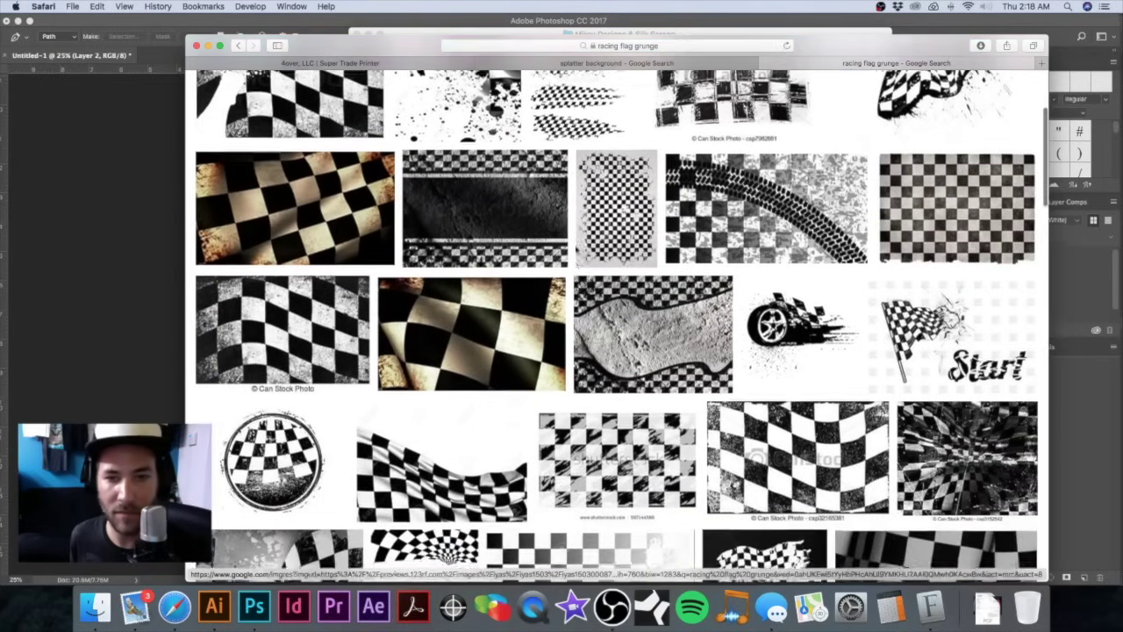
{"action": "scroll", "coordinate": [576, 250], "scroll_direction": "down", "scroll_amount": 6}
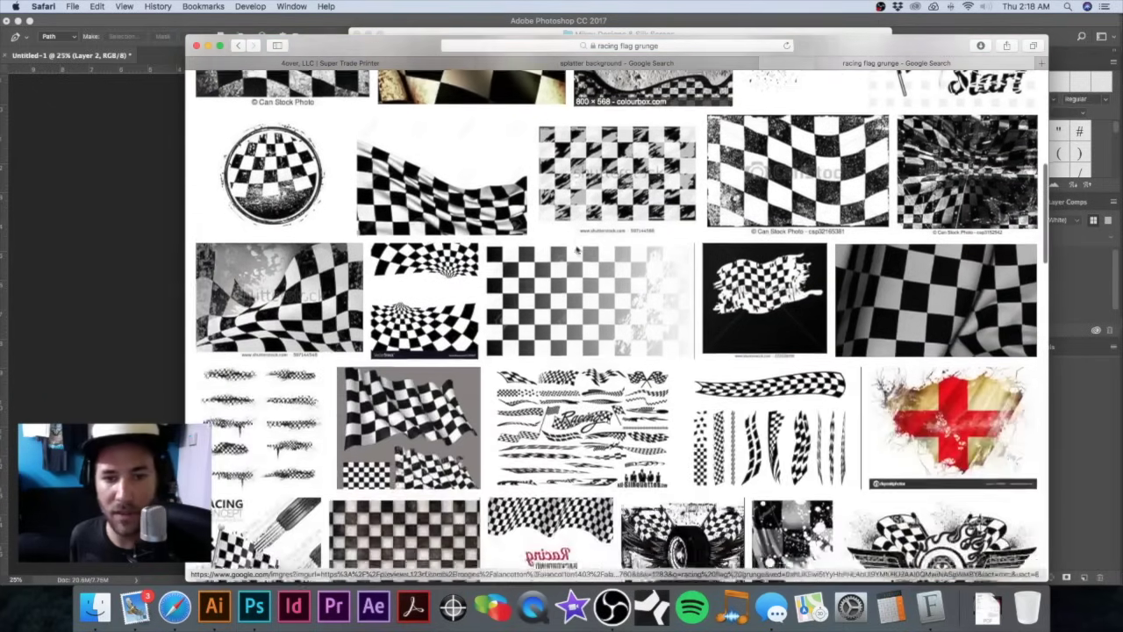
{"action": "scroll", "coordinate": [576, 251], "scroll_direction": "up", "scroll_amount": 14}
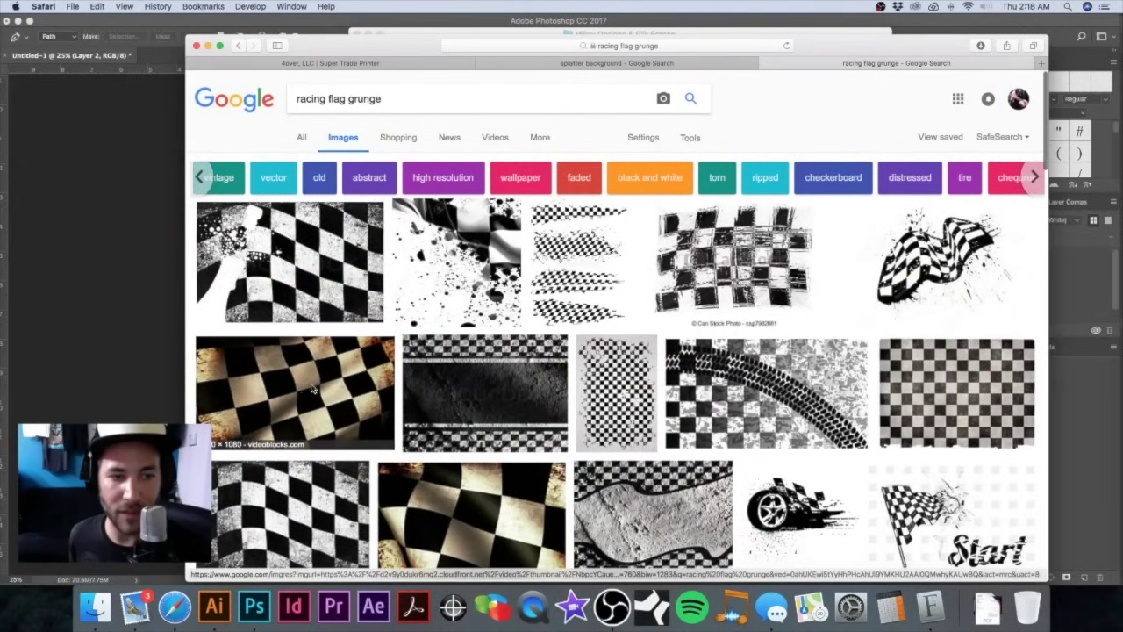
{"action": "left_click", "coordinate": [313, 391]}
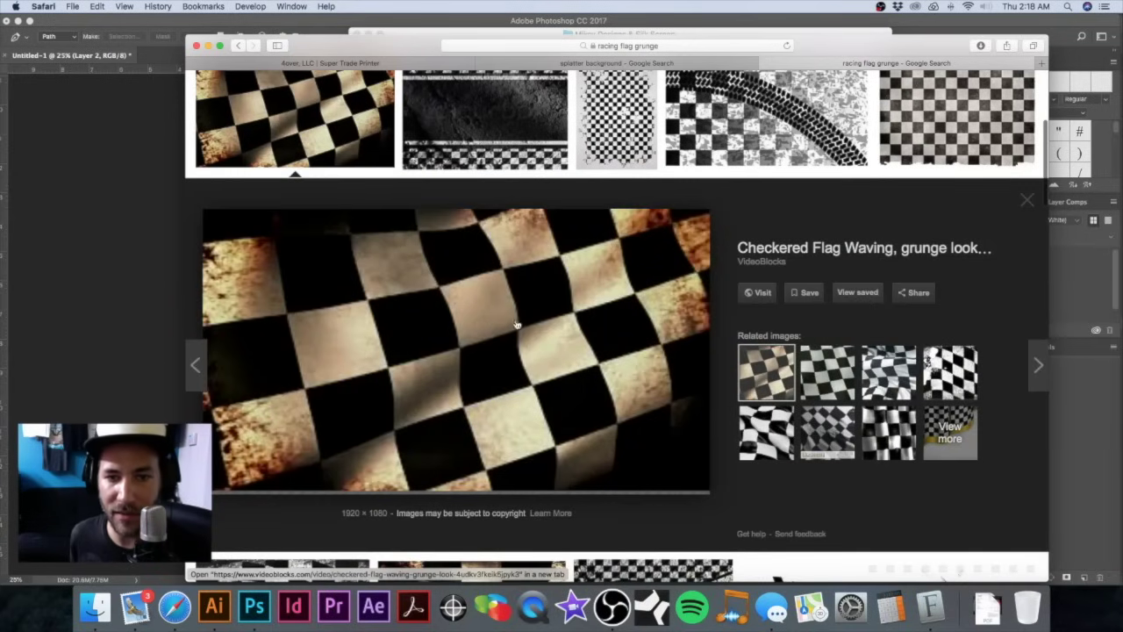
{"action": "left_click_drag", "start_coordinate": [504, 324], "coordinate": [253, 605]}
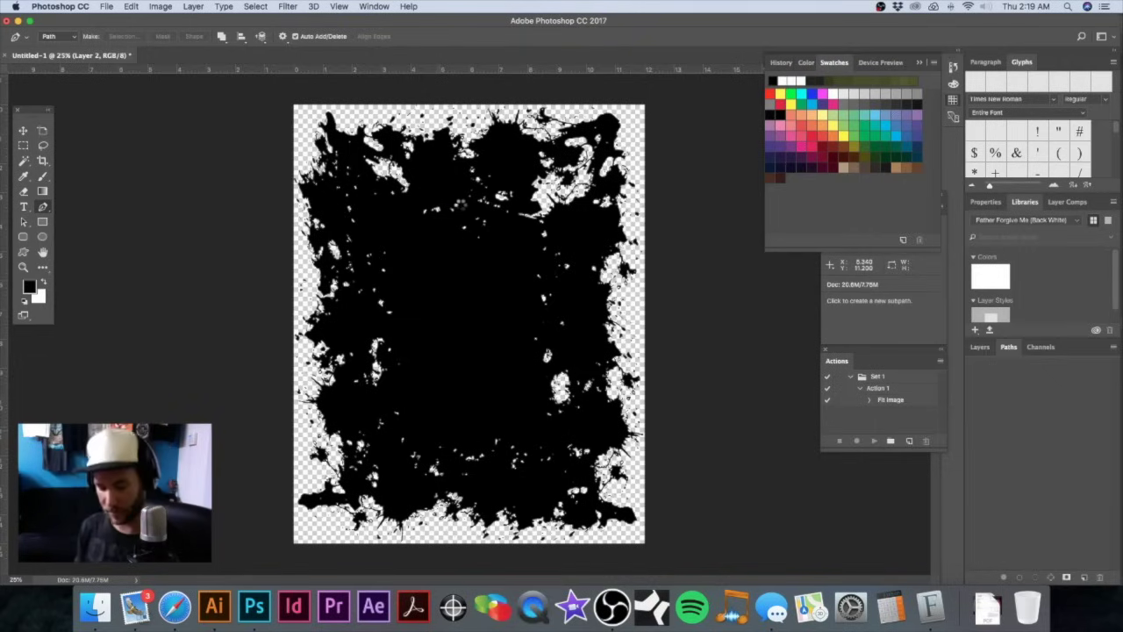
Step: Float the checkered flag image in its own window and move the picture into the splatter document as a new layer
{"action": "left_click_drag", "start_coordinate": [349, 58], "coordinate": [528, 133]}
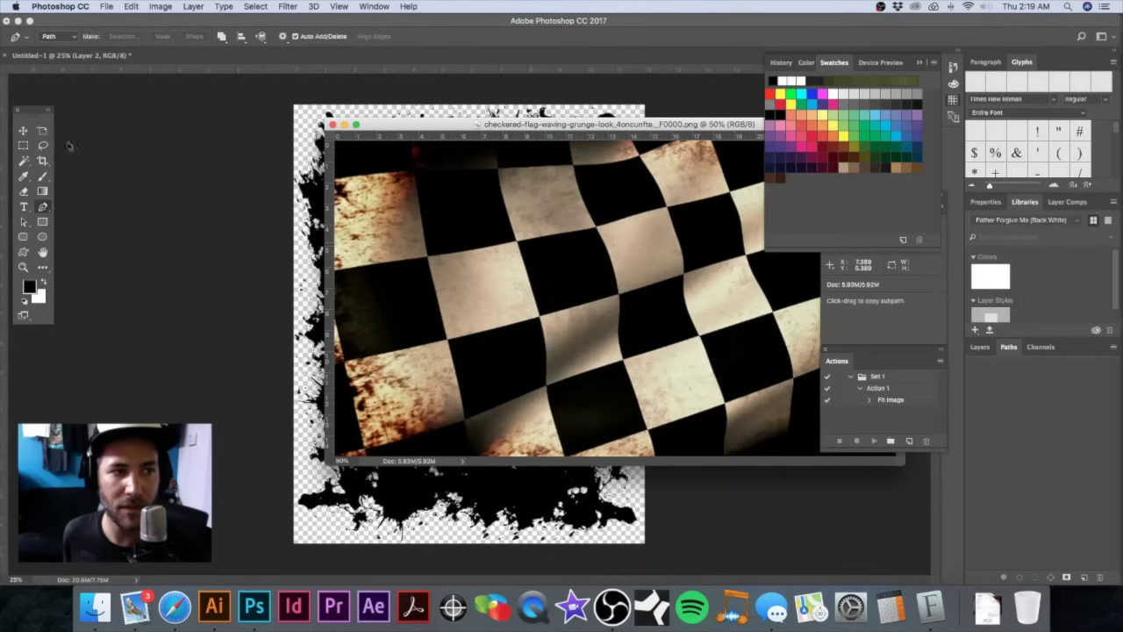
{"action": "left_click", "coordinate": [29, 147]}
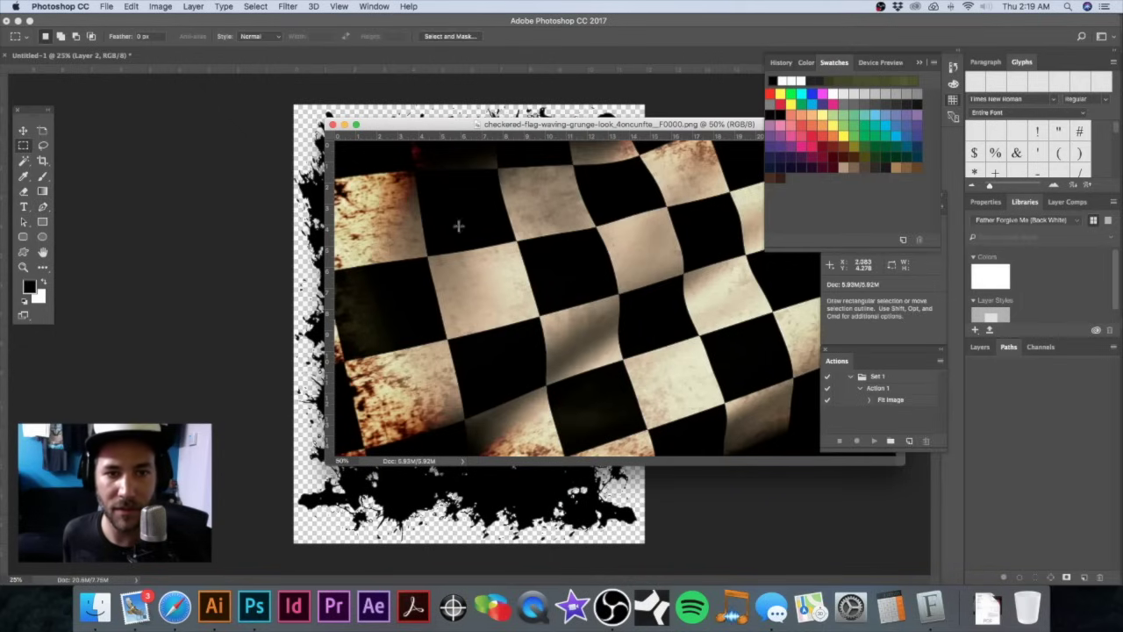
{"action": "left_click_drag", "start_coordinate": [411, 231], "coordinate": [316, 242]}
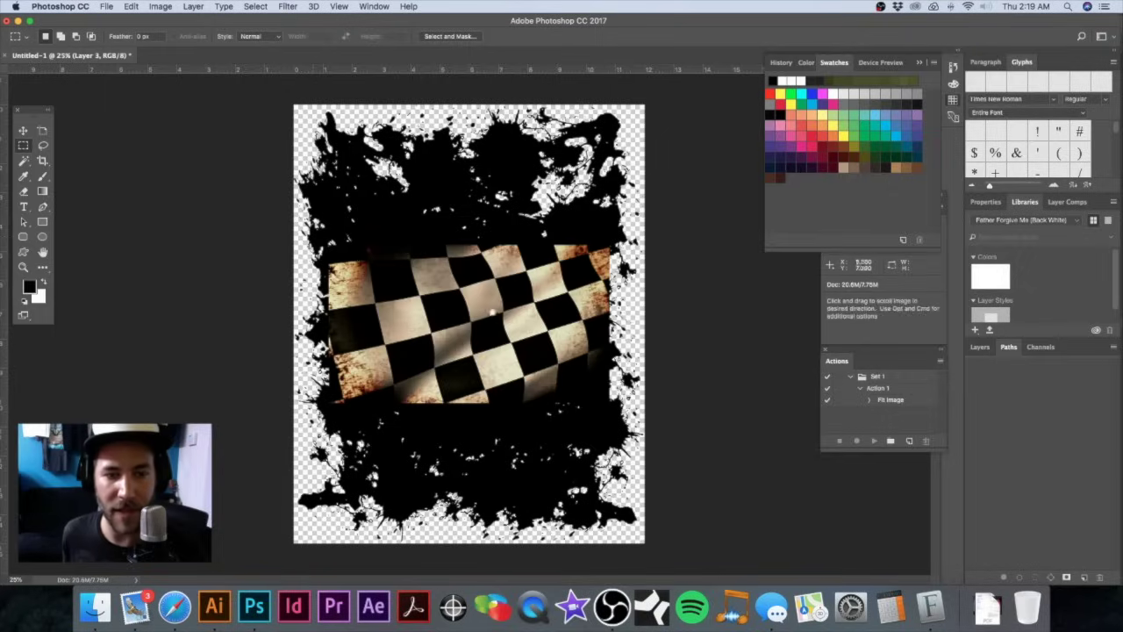
Step: Free-transform the flag layer, rotating it 90 degrees and enlarging and widening it to cover nearly the whole canvas
{"action": "left_click", "coordinate": [524, 307], "text": "alt"}
{"action": "left_click", "coordinate": [524, 307], "text": "alt"}
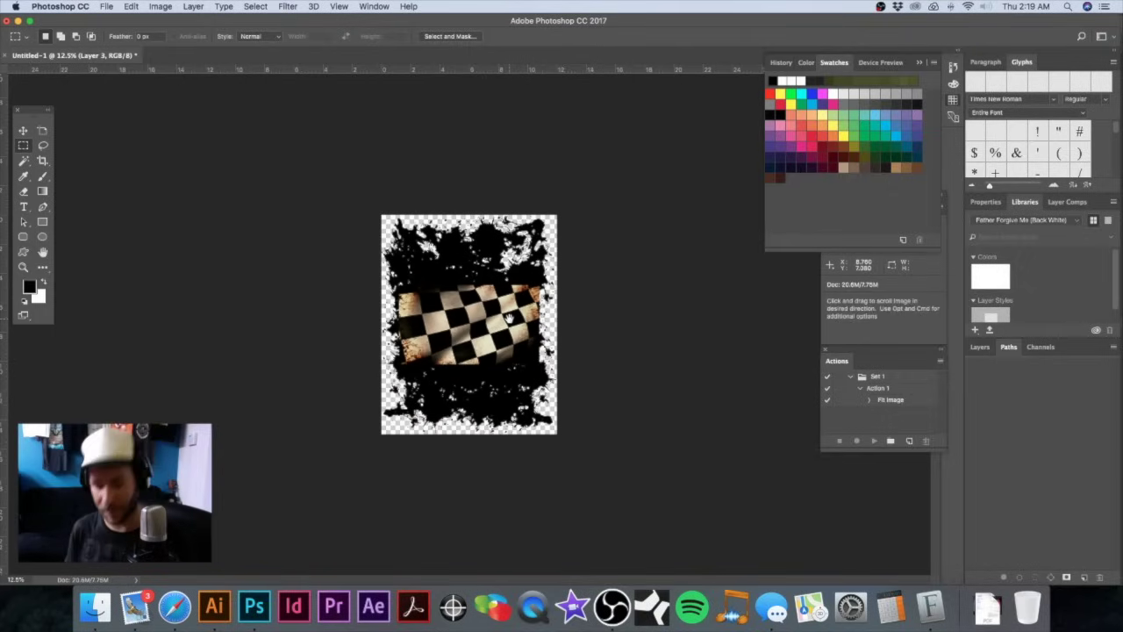
{"action": "key", "text": "super+t"}
{"action": "left_click_drag", "start_coordinate": [538, 283], "coordinate": [518, 406]}
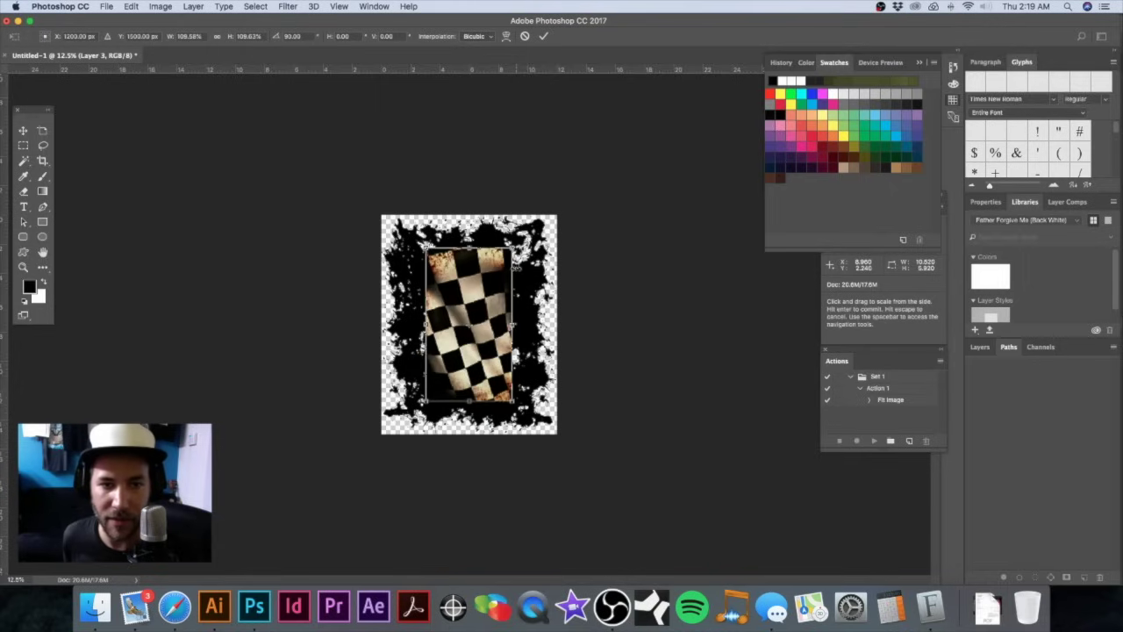
{"action": "left_click_drag", "start_coordinate": [513, 250], "coordinate": [530, 217]}
{"action": "left_click_drag", "start_coordinate": [529, 325], "coordinate": [557, 324]}
{"action": "key", "text": "Return"}
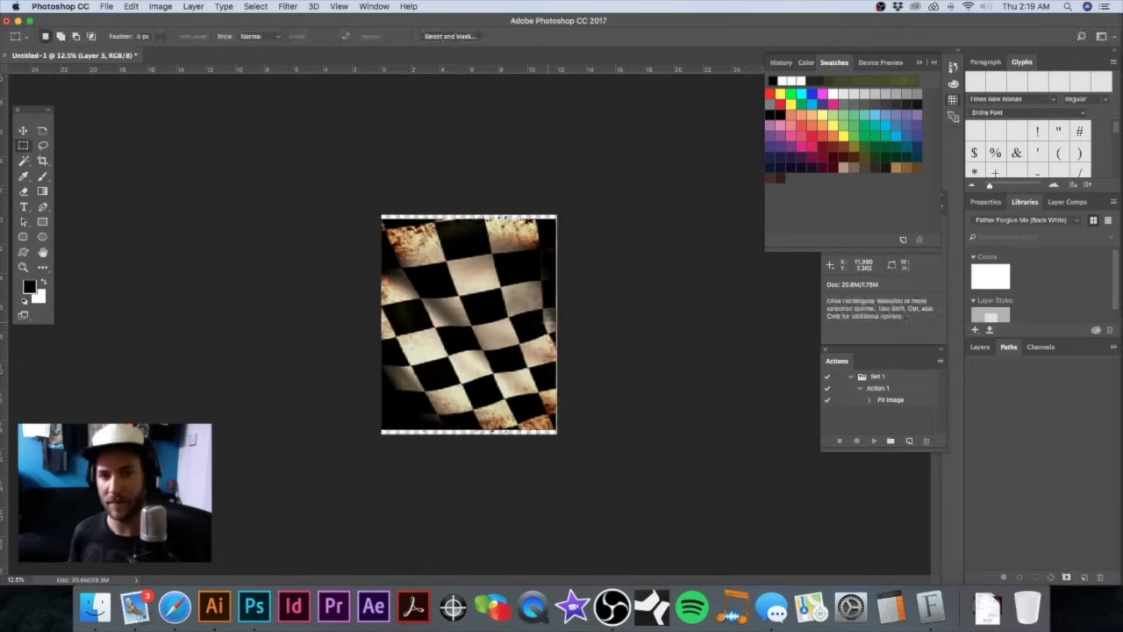
Step: Load the splatter layer's outline as a selection and add it to the flag layer as a layer mask
{"action": "left_click", "coordinate": [980, 347]}
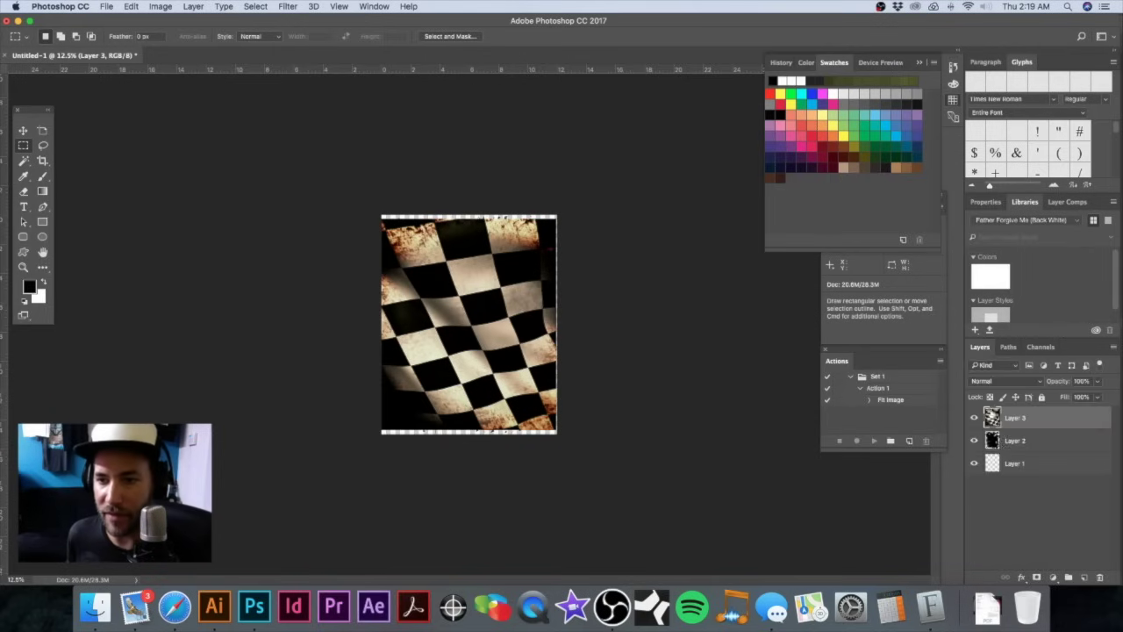
{"action": "left_click", "coordinate": [993, 441], "text": "super"}
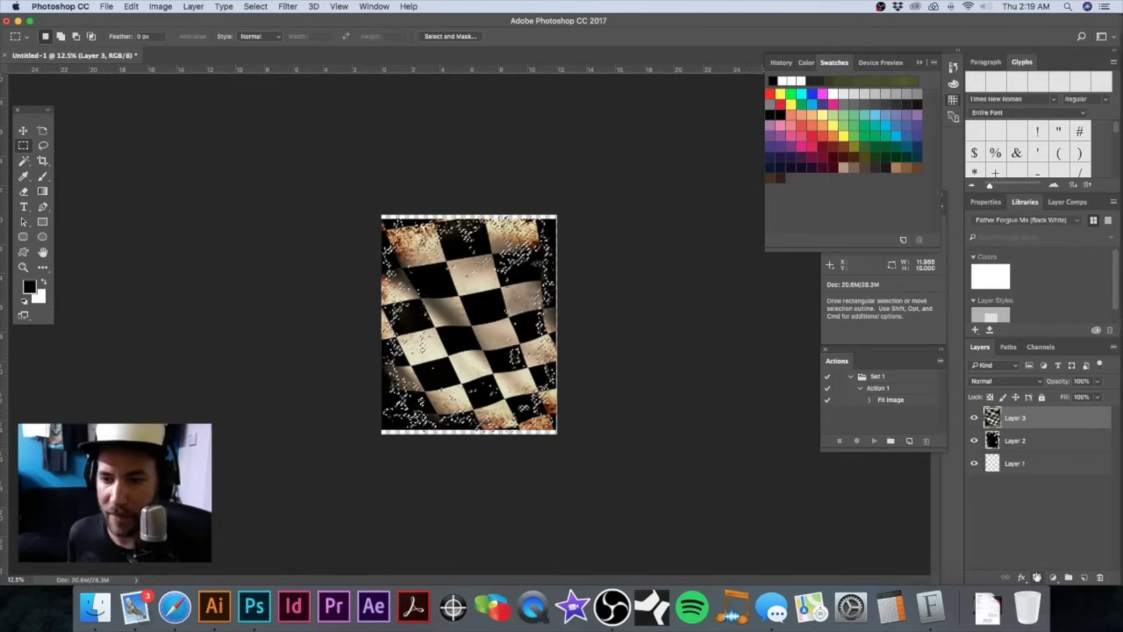
{"action": "left_click", "coordinate": [1036, 577]}
Step: Convert the document to Grayscale without merging its layers, and lower the flag layer's opacity to 54%
{"action": "key", "text": "super+space"}
{"action": "left_click_drag", "start_coordinate": [519, 338], "coordinate": [548, 338]}
{"action": "left_click", "coordinate": [160, 6]}
{"action": "mouse_move", "coordinate": [167, 20]}
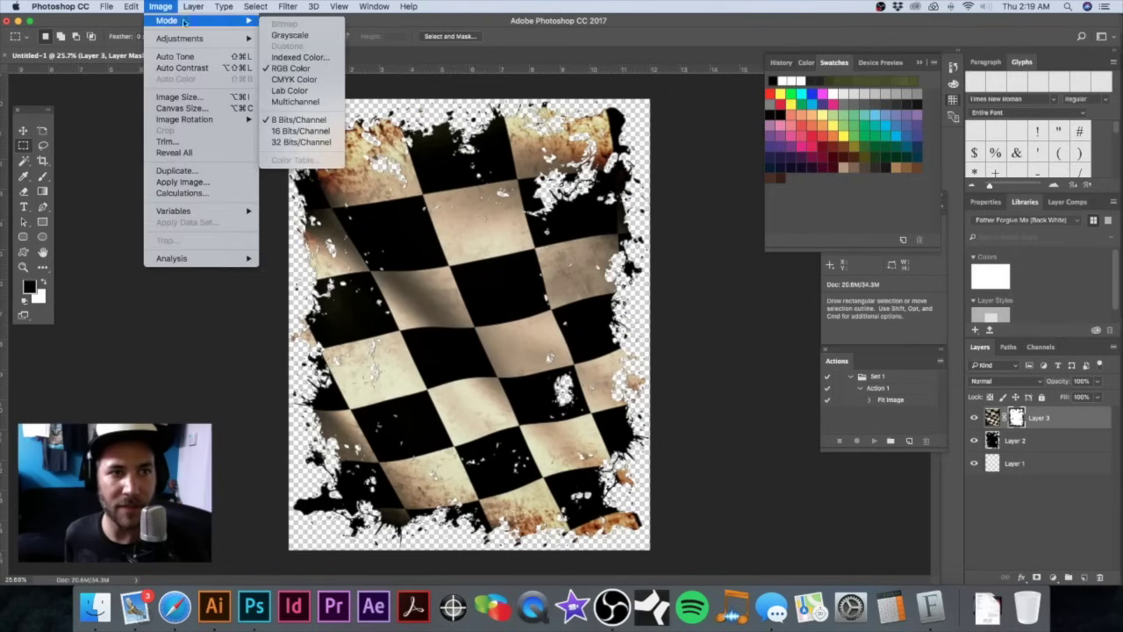
{"action": "left_click", "coordinate": [293, 35]}
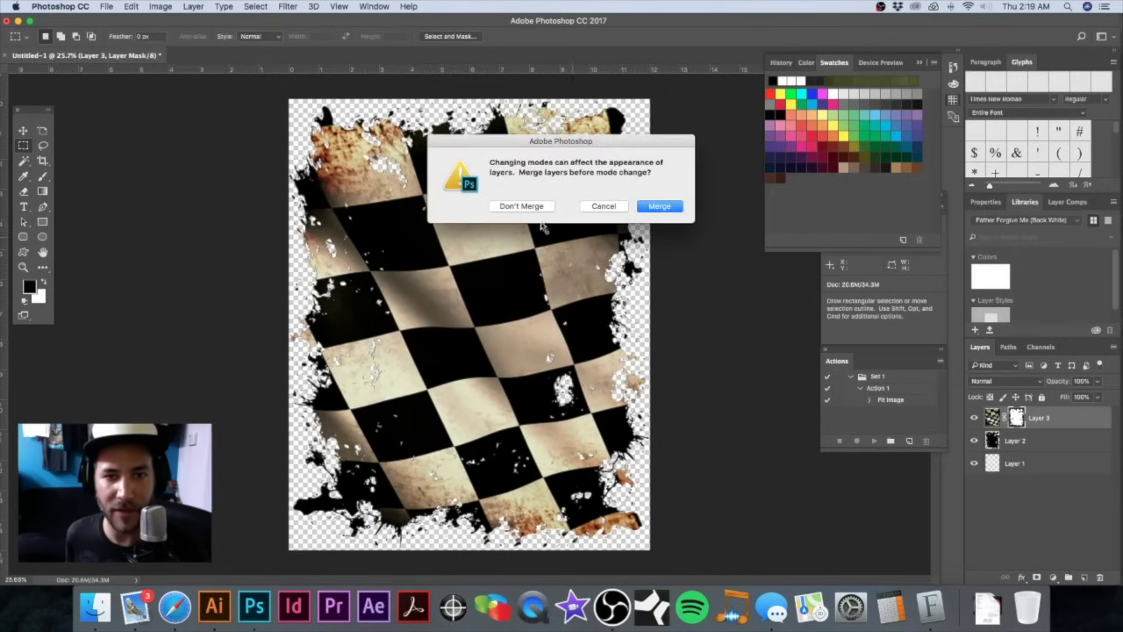
{"action": "left_click", "coordinate": [528, 206]}
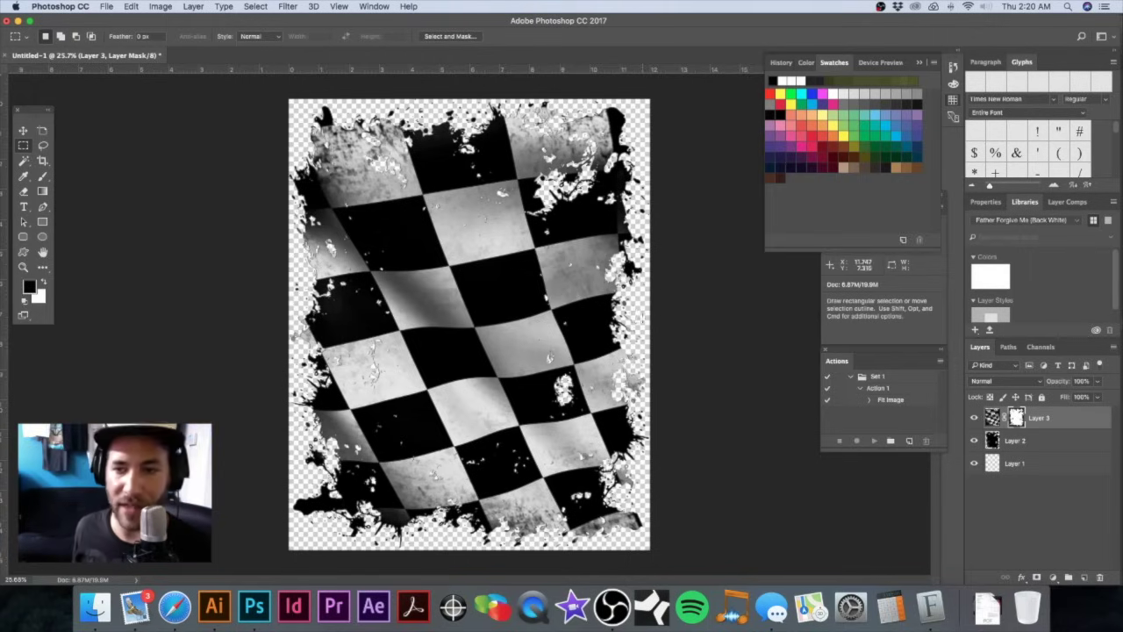
{"action": "left_click_drag", "start_coordinate": [1097, 386], "coordinate": [1071, 397]}
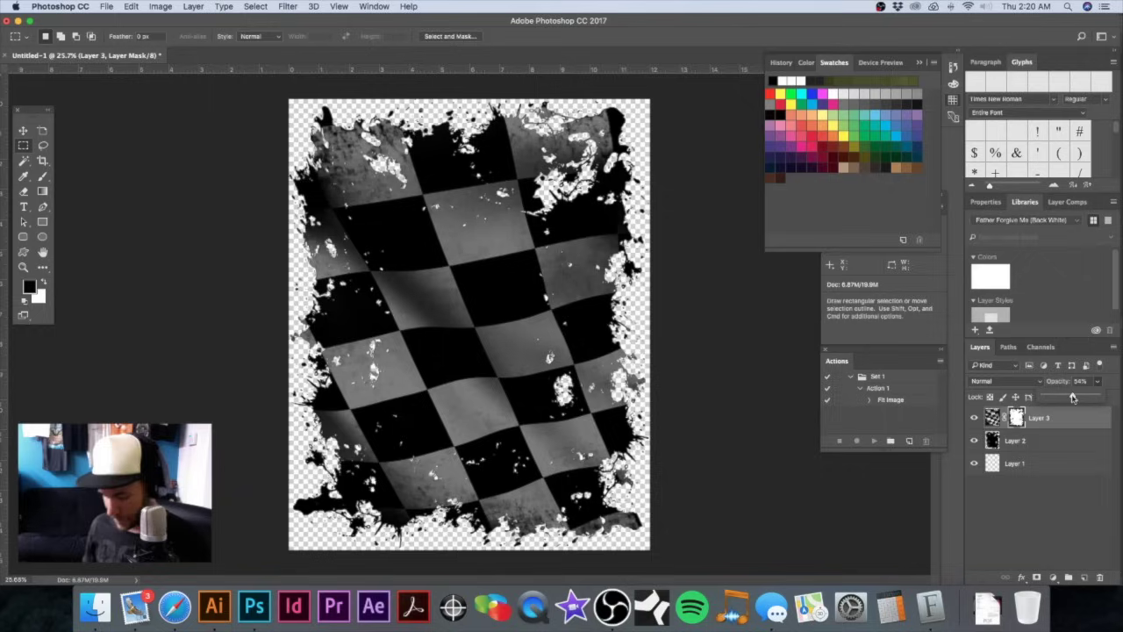
{"action": "key", "text": "super+l"}
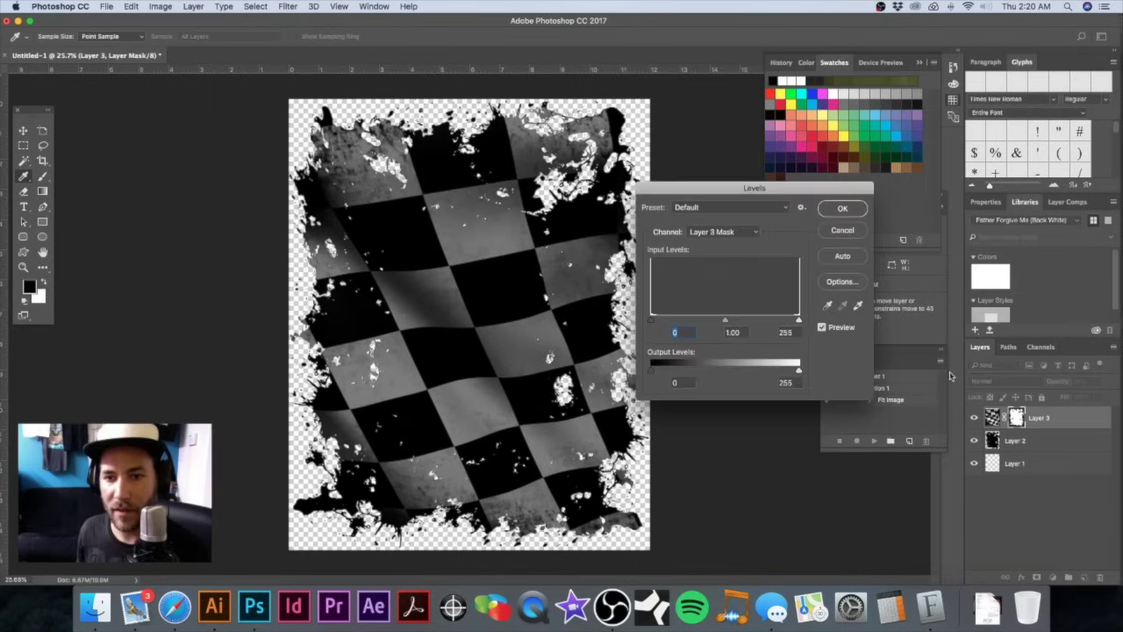
{"action": "mouse_move", "coordinate": [798, 323]}
{"action": "left_mouse_down"}
{"action": "mouse_move", "coordinate": [736, 323]}
{"action": "mouse_move", "coordinate": [800, 323]}
{"action": "left_mouse_up"}
{"action": "key", "text": "Return"}
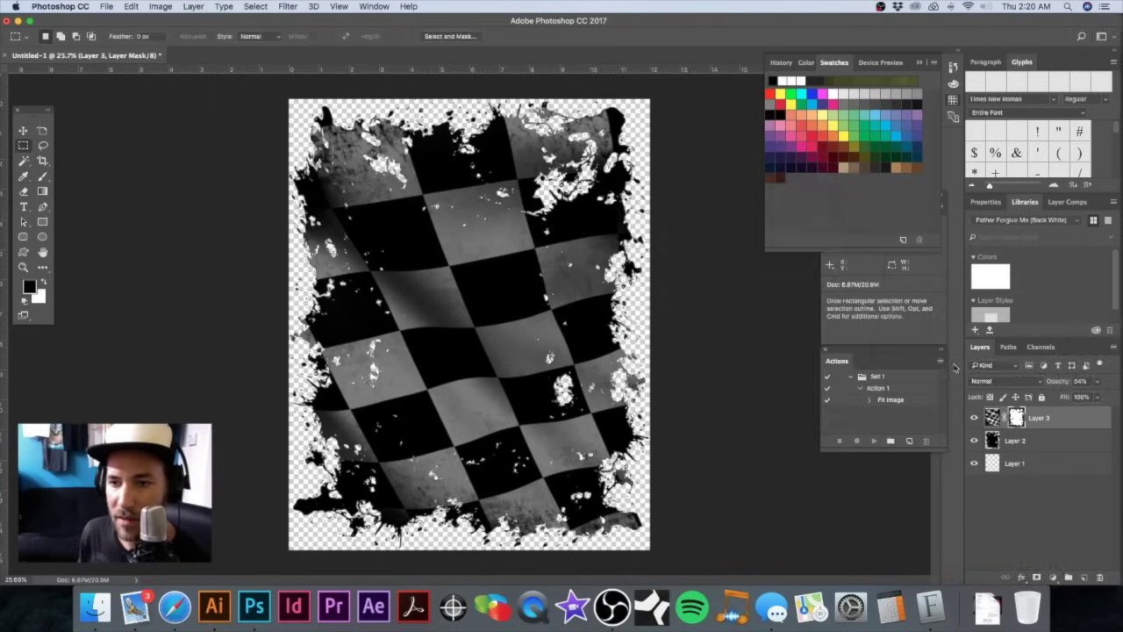
{"action": "left_click", "coordinate": [992, 417]}
{"action": "key", "text": "super+l"}
{"action": "mouse_move", "coordinate": [800, 323]}
{"action": "left_mouse_down"}
{"action": "mouse_move", "coordinate": [765, 324]}
{"action": "mouse_move", "coordinate": [809, 326]}
{"action": "left_mouse_up"}
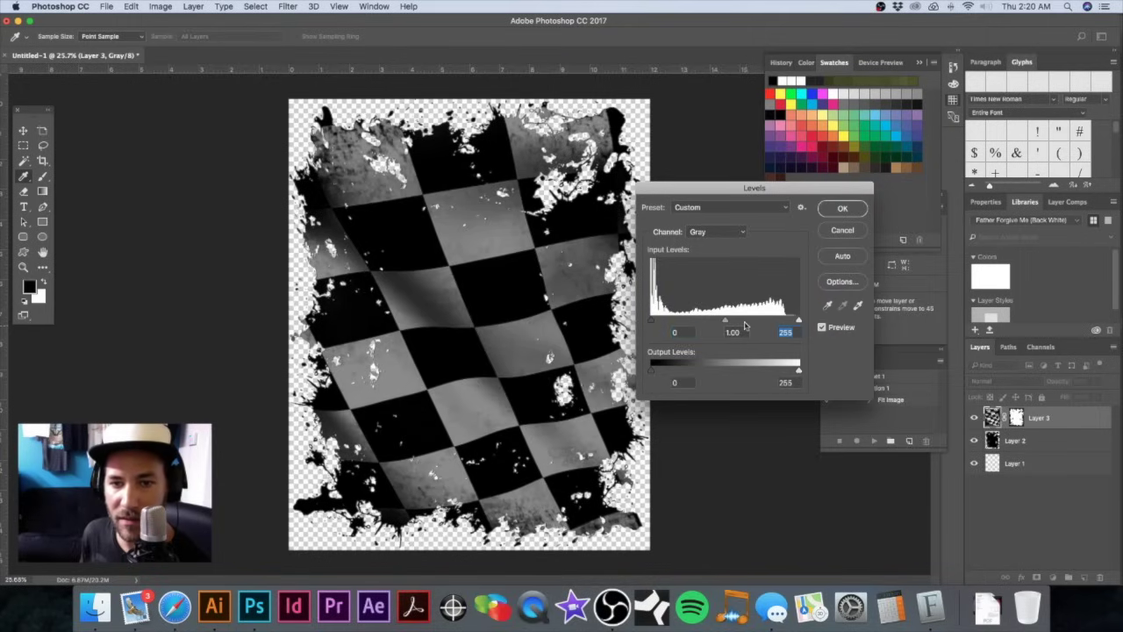
{"action": "mouse_move", "coordinate": [652, 321]}
{"action": "left_mouse_down"}
{"action": "mouse_move", "coordinate": [688, 325]}
{"action": "mouse_move", "coordinate": [633, 324]}
{"action": "left_mouse_up"}
{"action": "mouse_move", "coordinate": [727, 323]}
{"action": "left_mouse_down"}
{"action": "mouse_move", "coordinate": [709, 323]}
{"action": "mouse_move", "coordinate": [725, 323]}
{"action": "left_mouse_up"}
{"action": "left_click", "coordinate": [838, 233]}
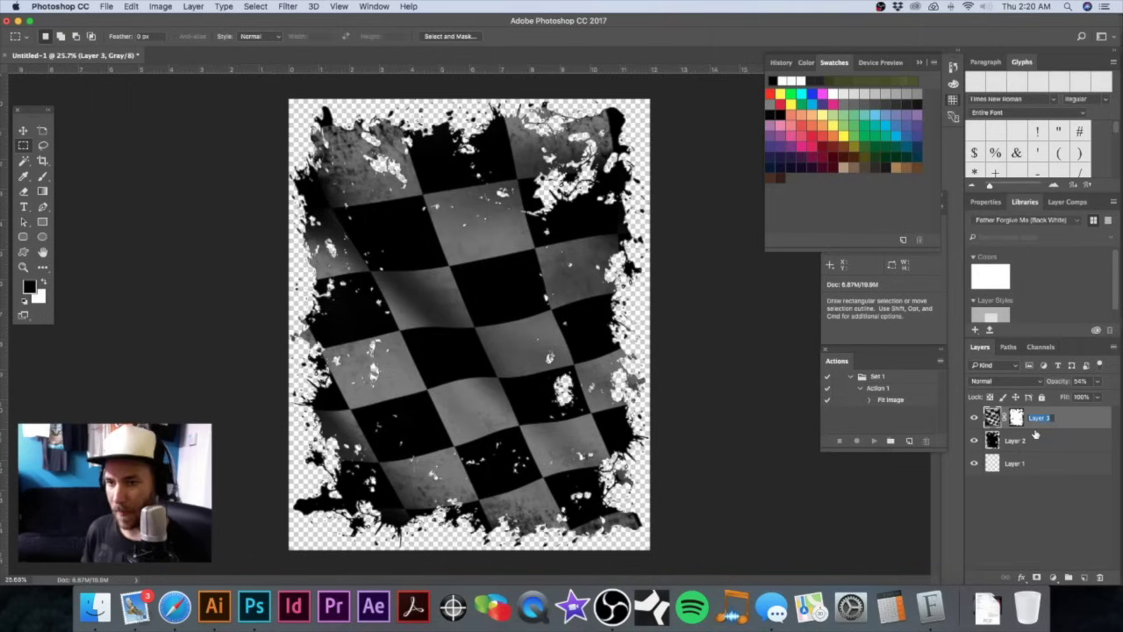
Step: Rename the masked flag layer to "option 1"
{"action": "type", "text": "opt"}
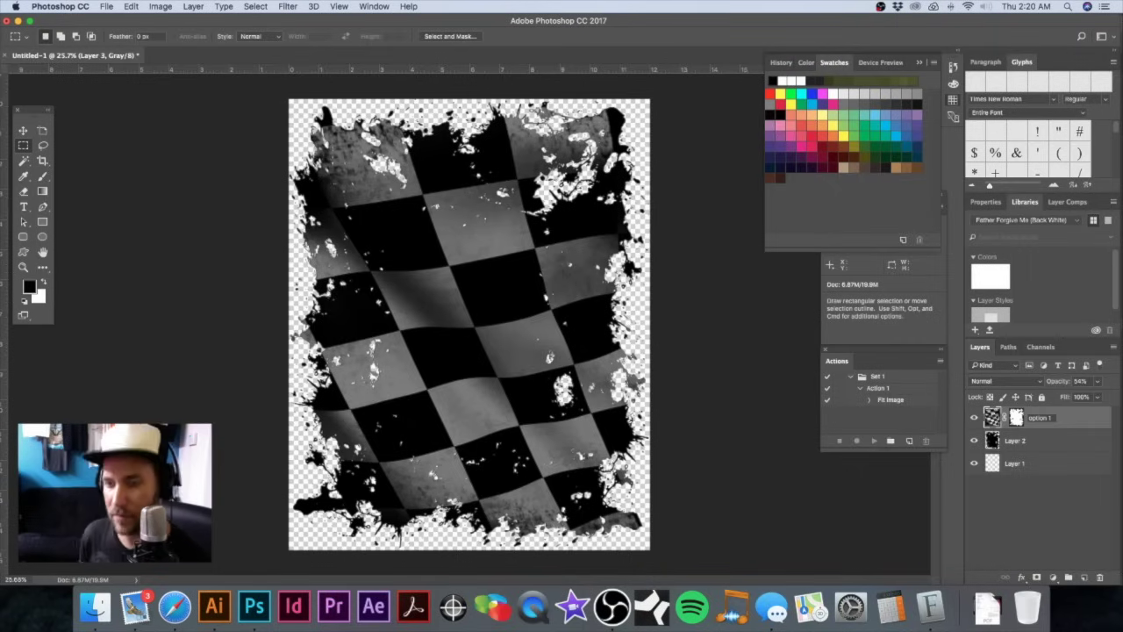
{"action": "type", "text": "ion 1"}
{"action": "key", "text": "Return"}
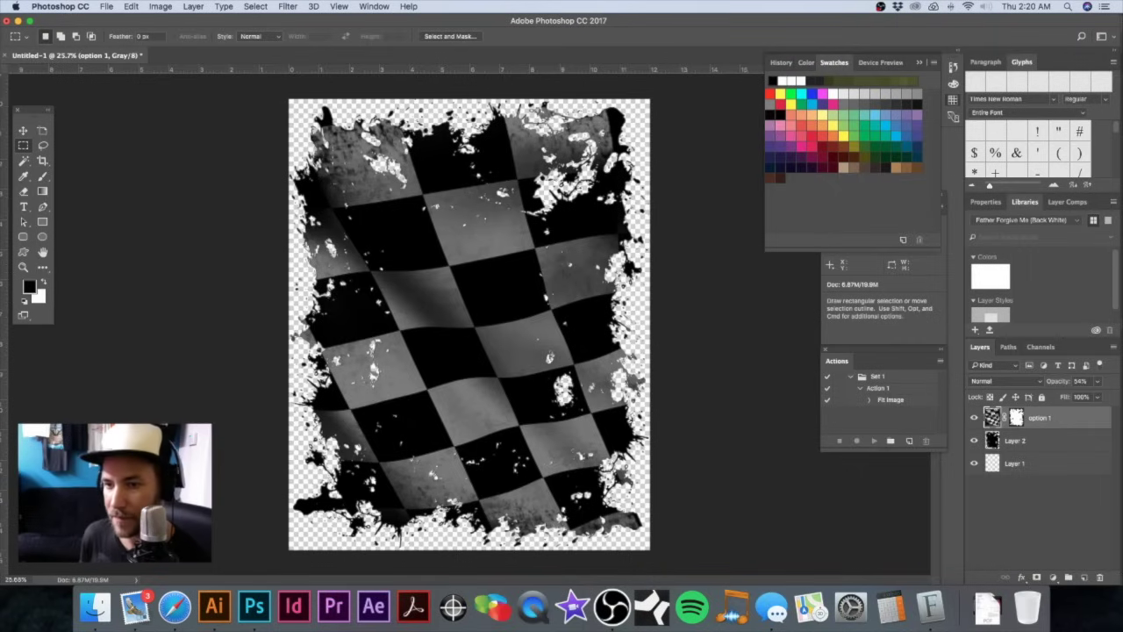
Step: Rename the black splatter layer to "splat" and delete the empty Layer 1
{"action": "double_click", "coordinate": [1016, 441]}
{"action": "type", "text": "optio"}
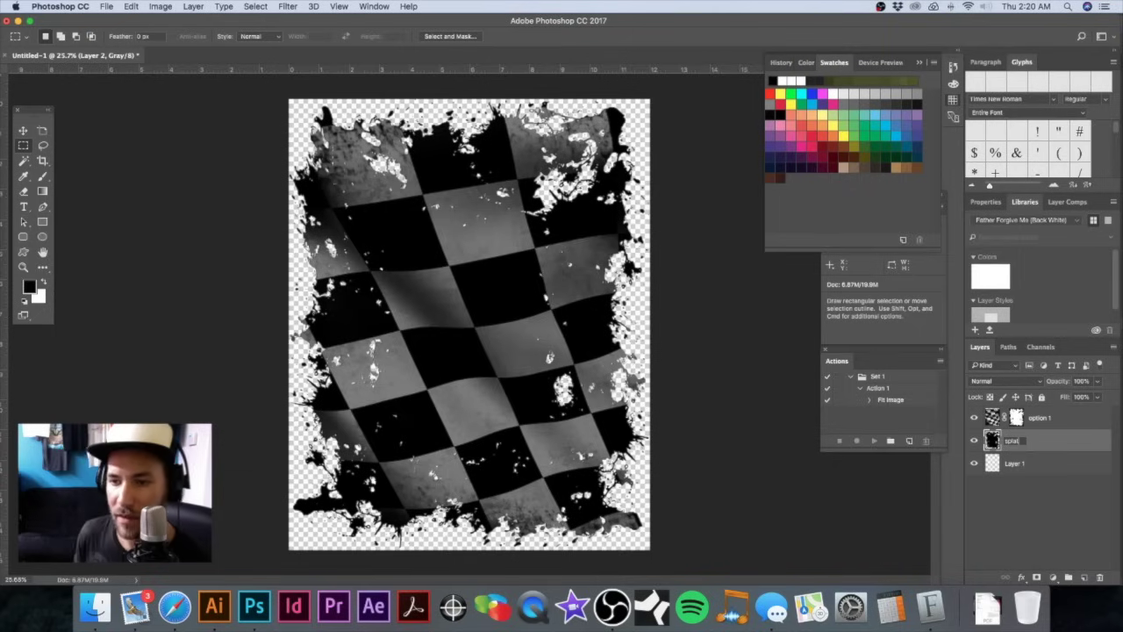
{"action": "key", "text": "Return"}
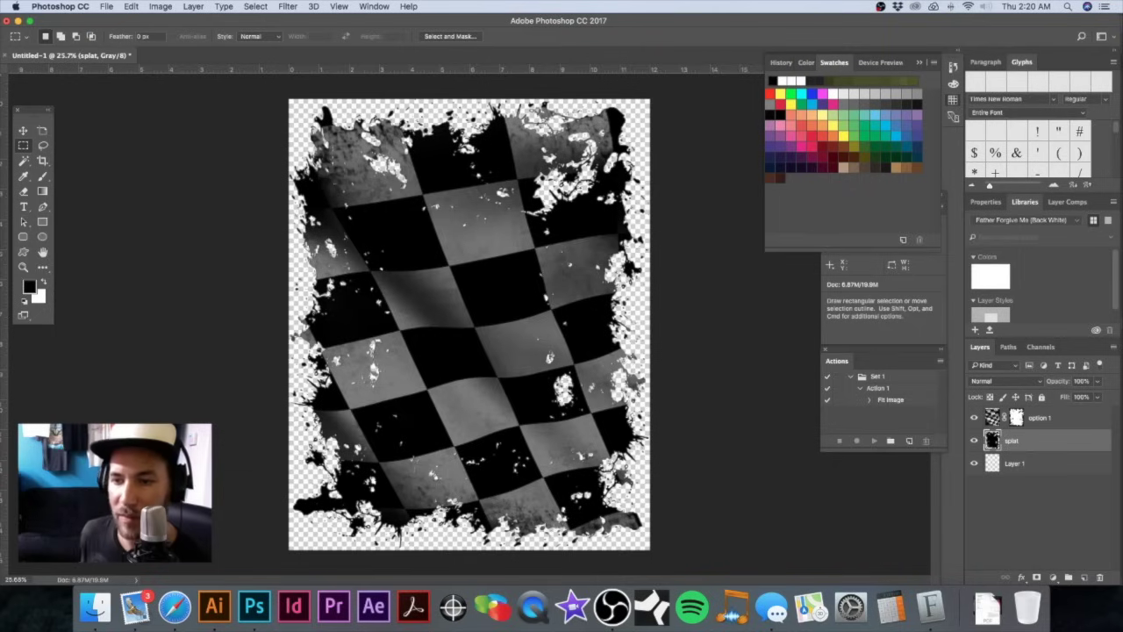
{"action": "left_click_drag", "start_coordinate": [1051, 465], "coordinate": [1101, 577]}
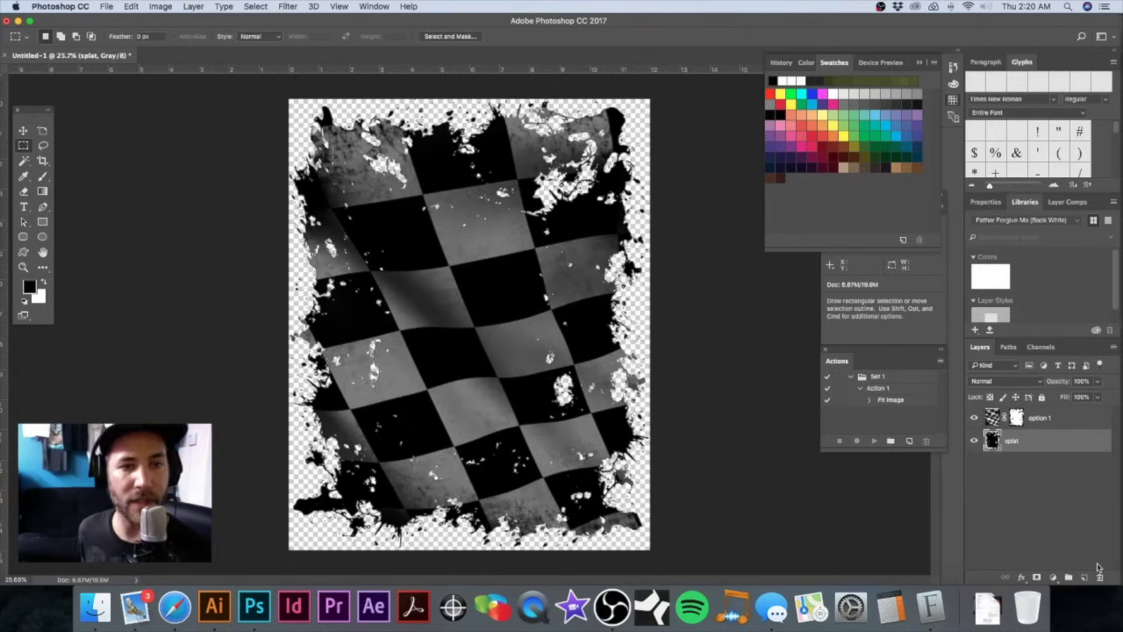
Step: Start saving the document and choose the "5071 Lovell 83 Race Tees" folder as its location
{"action": "key", "text": "super+s"}
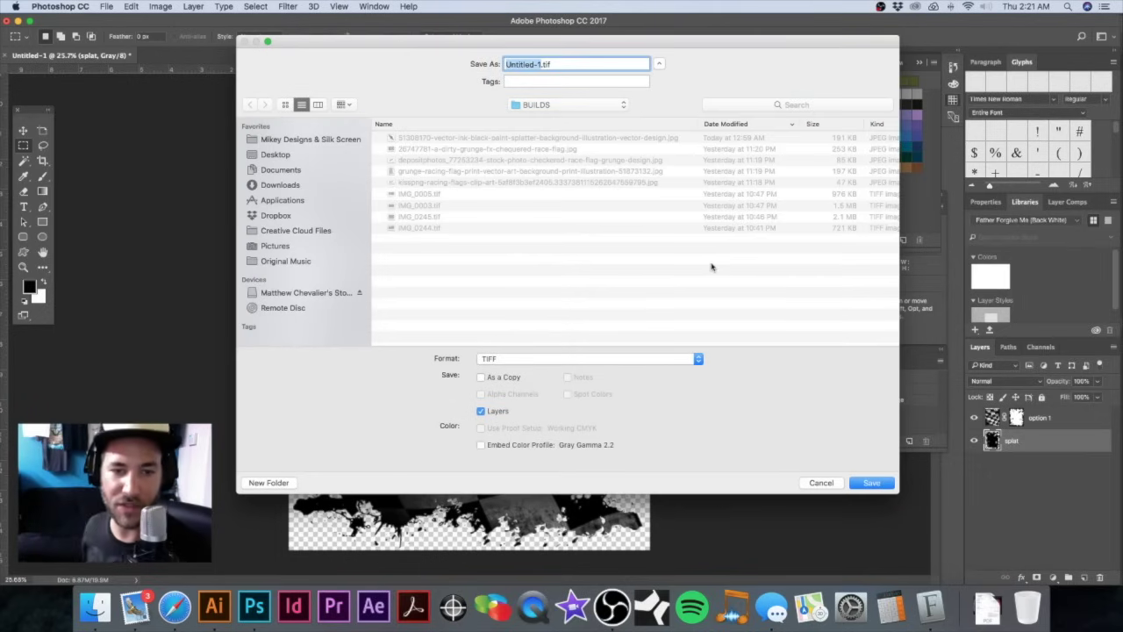
{"action": "left_click_drag", "start_coordinate": [502, 47], "coordinate": [482, 51]}
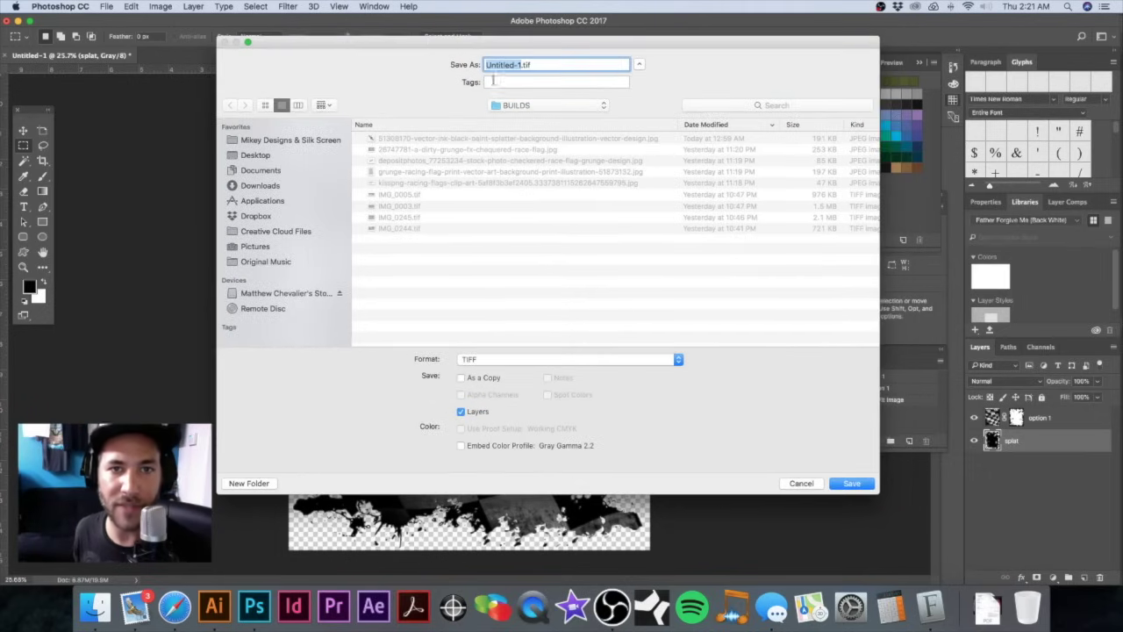
{"action": "left_click", "coordinate": [543, 104]}
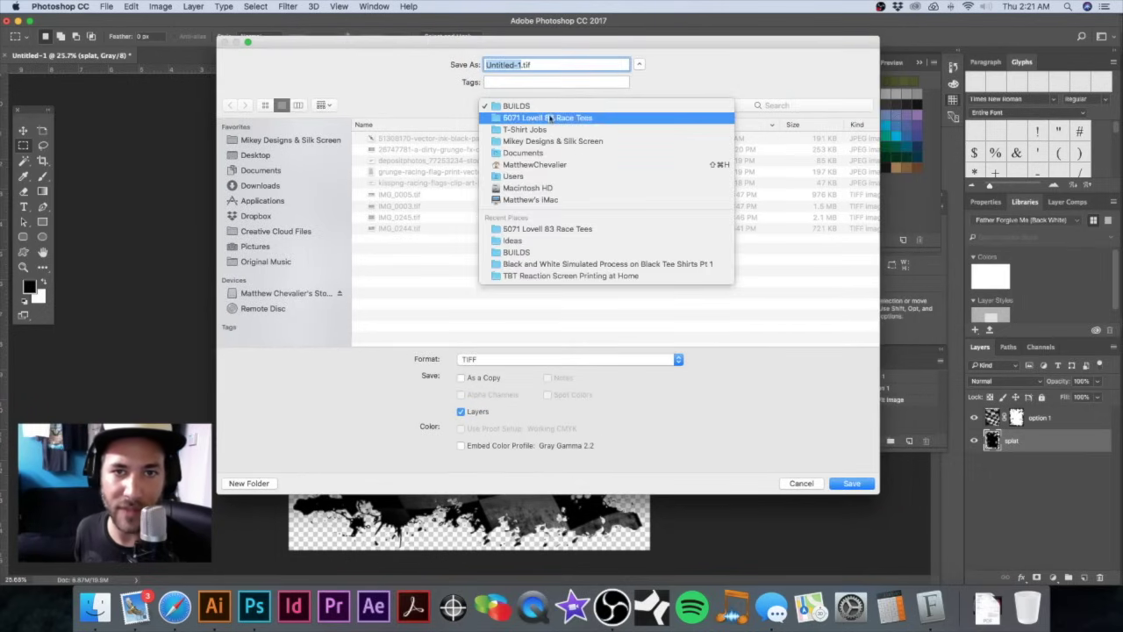
{"action": "left_click", "coordinate": [551, 120]}
{"action": "left_click_drag", "start_coordinate": [449, 46], "coordinate": [427, 54]}
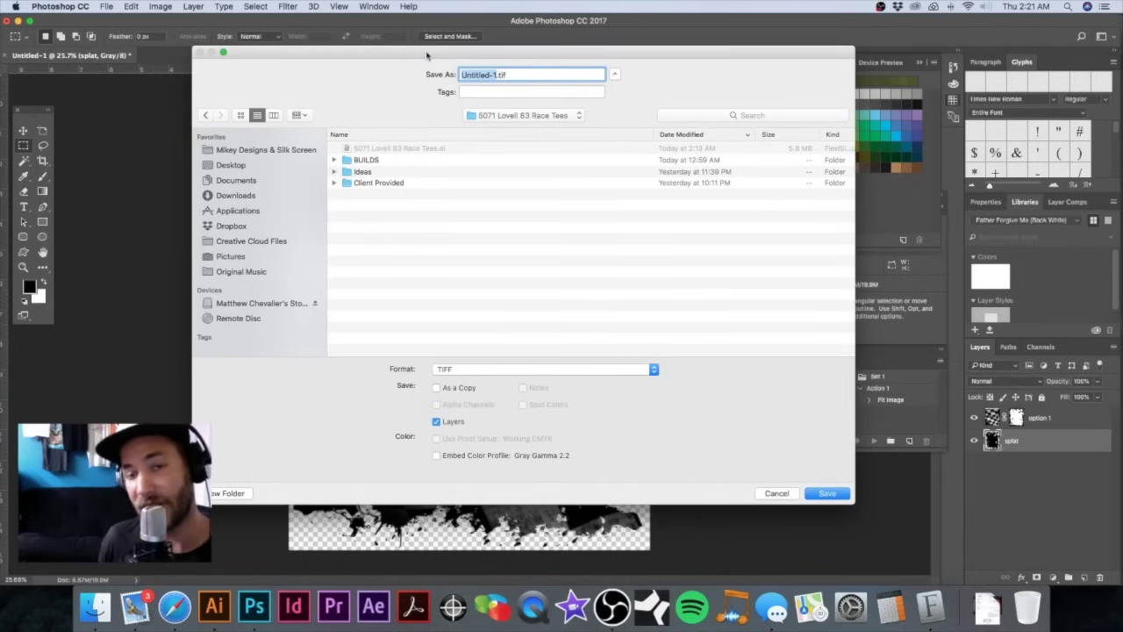
{"action": "left_click_drag", "start_coordinate": [426, 54], "coordinate": [445, 50]}
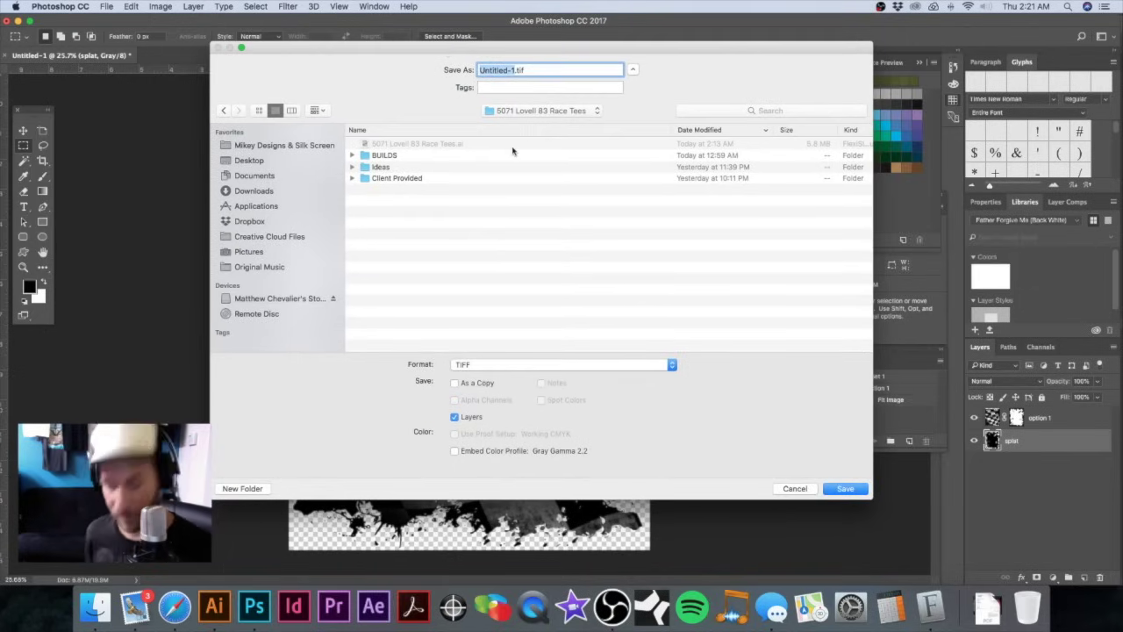
Step: Save the document as "5071 Lovell 83 Race Tees BG" in Photoshop format with layers and Maximize Compatibility kept on
{"action": "left_click", "coordinate": [437, 145]}
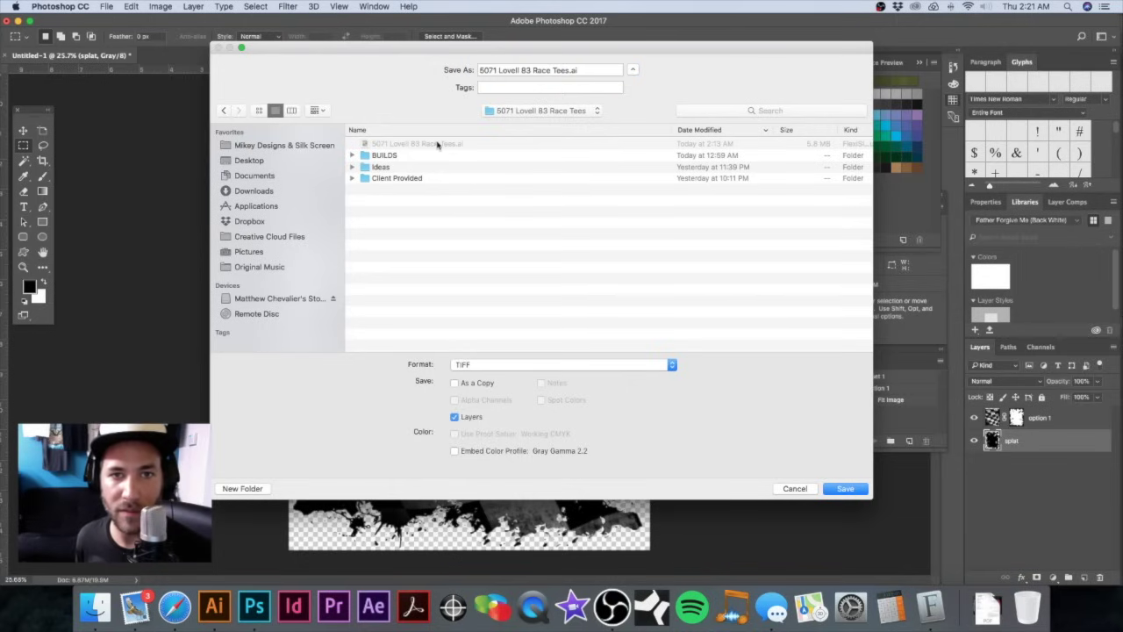
{"action": "left_click", "coordinate": [568, 73]}
{"action": "type", "text": "BG"}
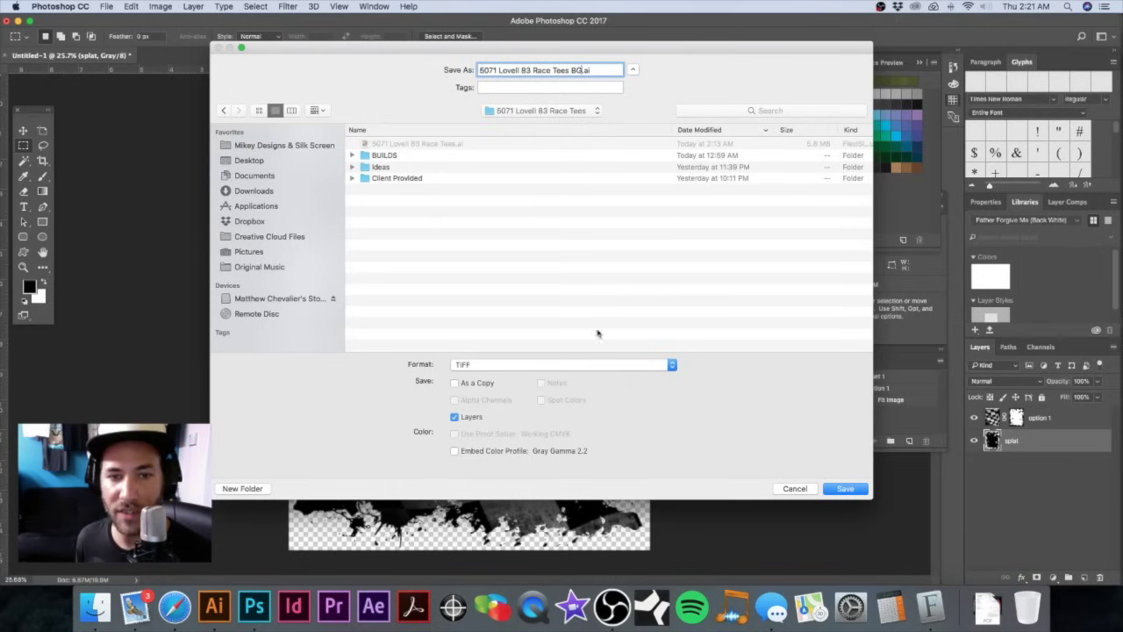
{"action": "left_click", "coordinate": [575, 365]}
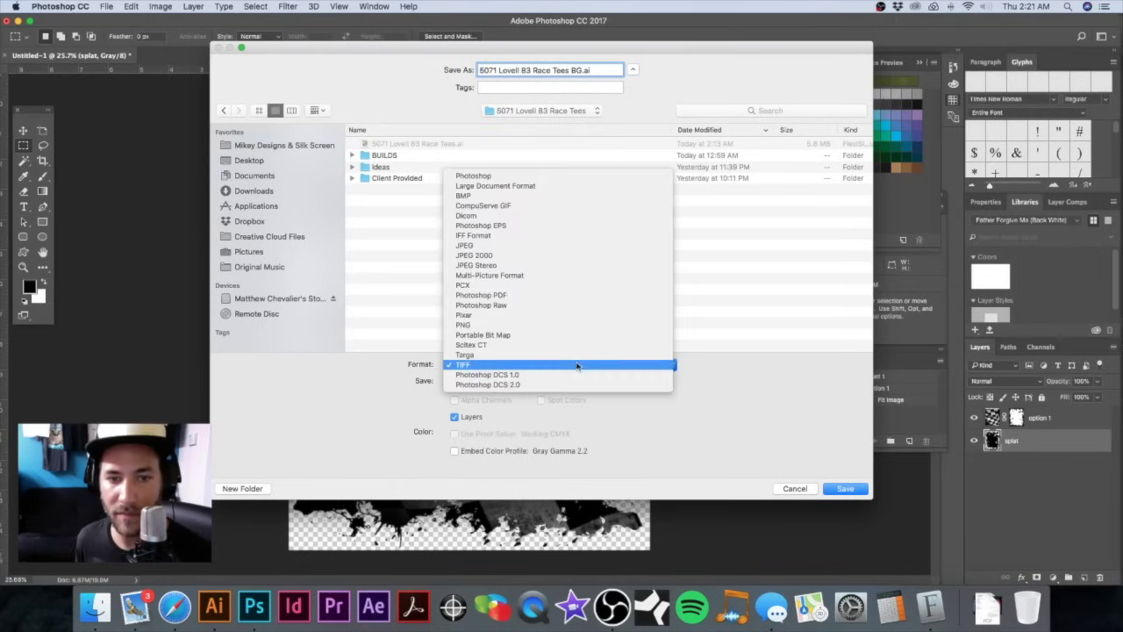
{"action": "left_click", "coordinate": [510, 175]}
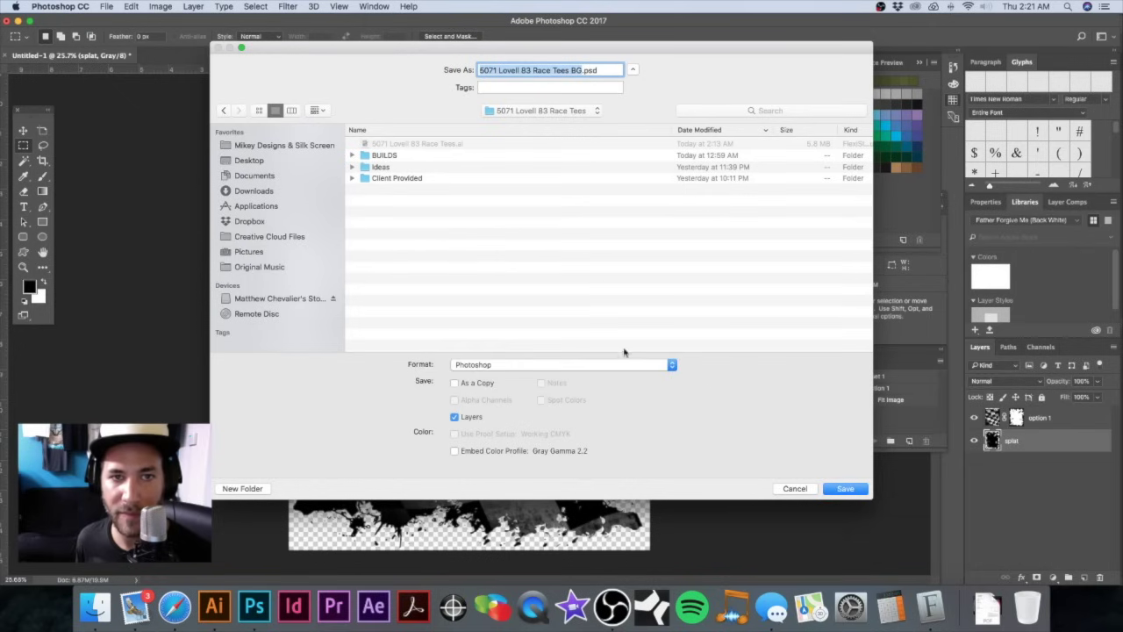
{"action": "left_click", "coordinate": [843, 490]}
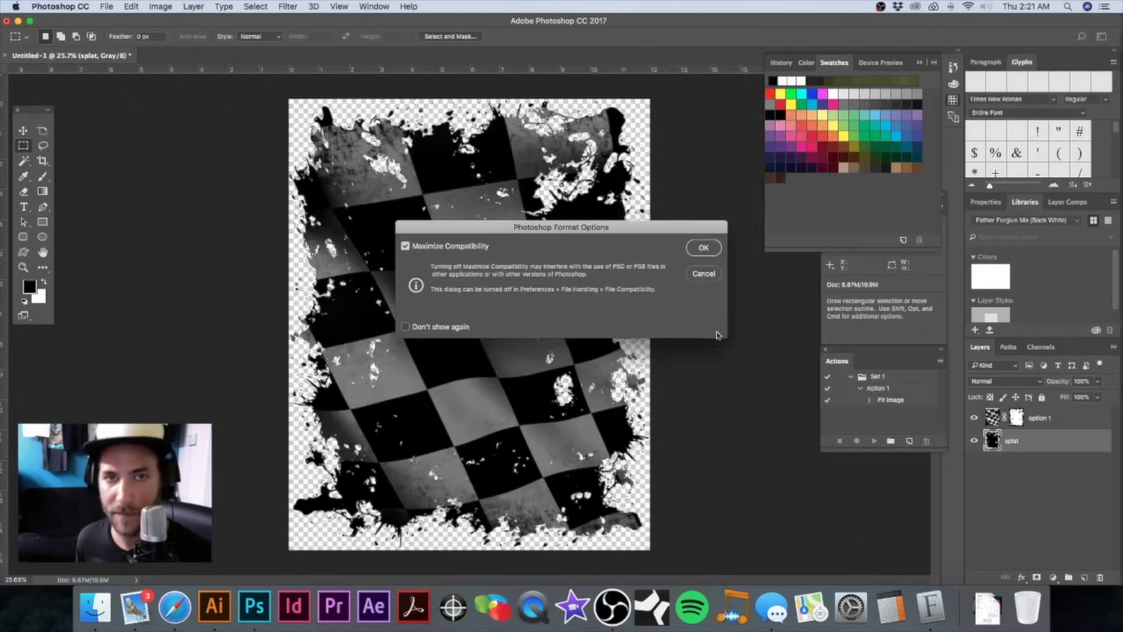
{"action": "left_click", "coordinate": [704, 249]}
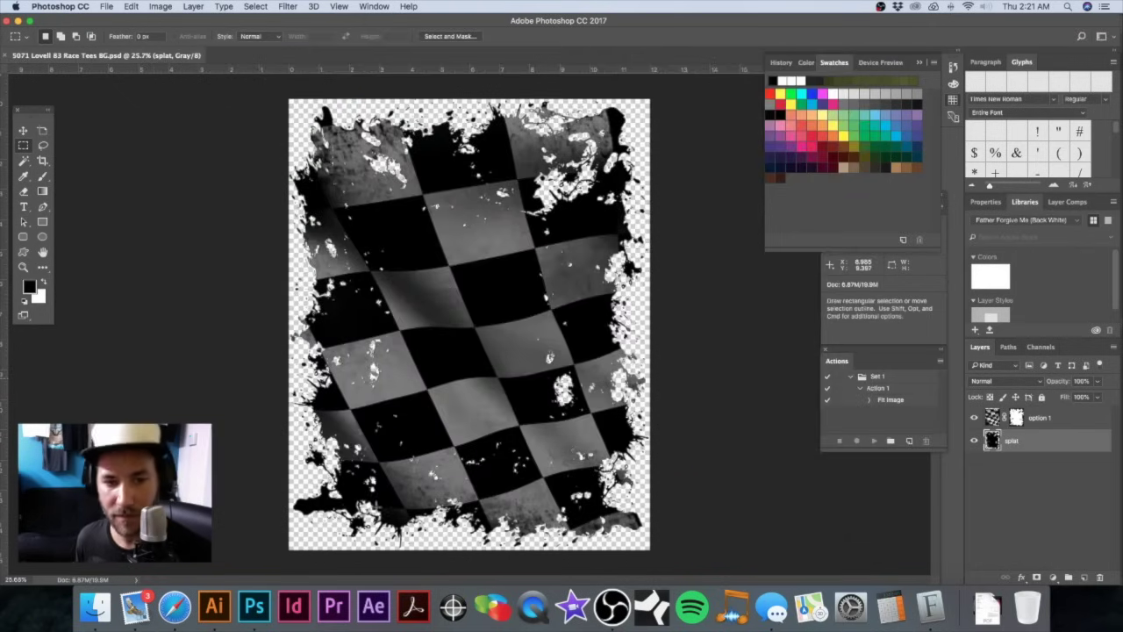
Step: Switch to Safari and look through the "racing flag grunge" image results for other checkered flag ideas
{"action": "left_click", "coordinate": [96, 609]}
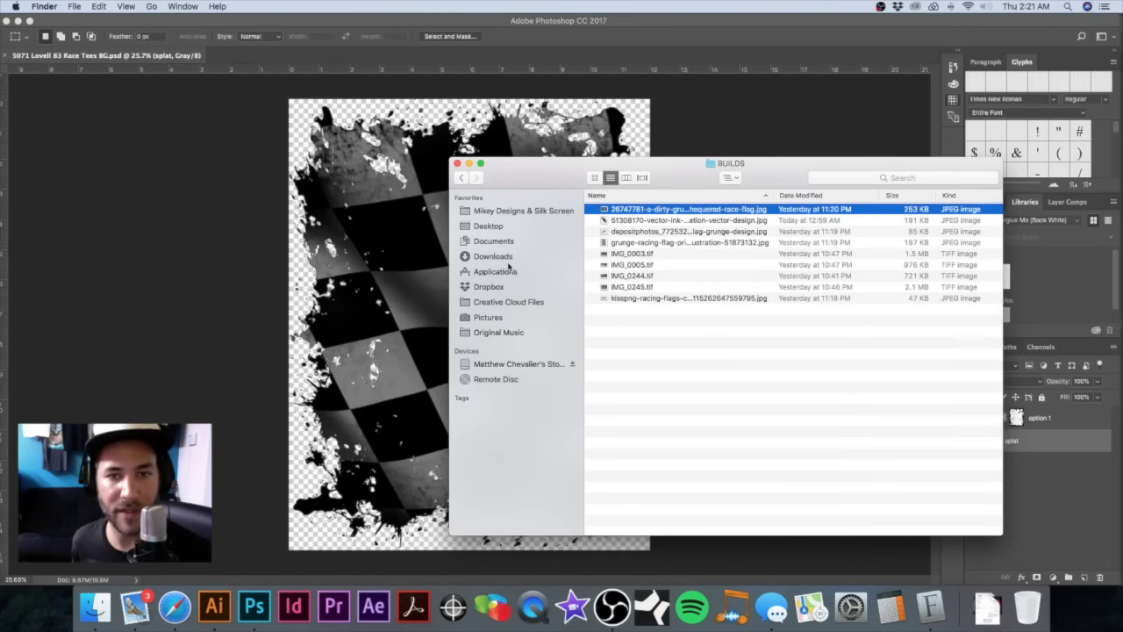
{"action": "left_click", "coordinate": [175, 607]}
{"action": "scroll", "coordinate": [625, 371], "scroll_direction": "down", "scroll_amount": 4}
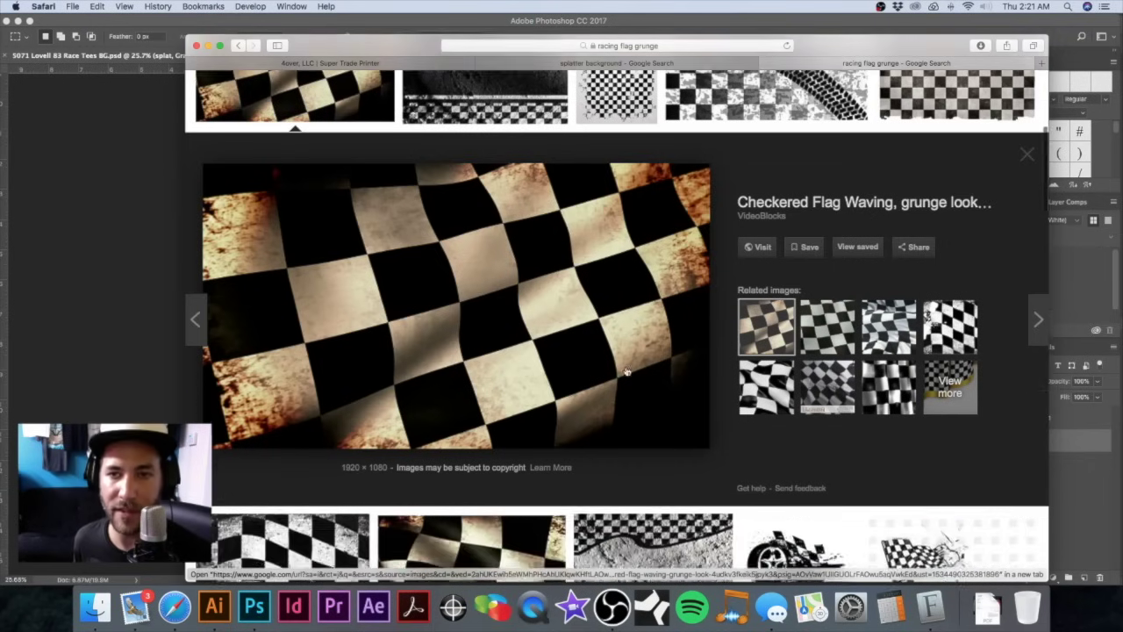
{"action": "scroll", "coordinate": [626, 373], "scroll_direction": "down", "scroll_amount": 5}
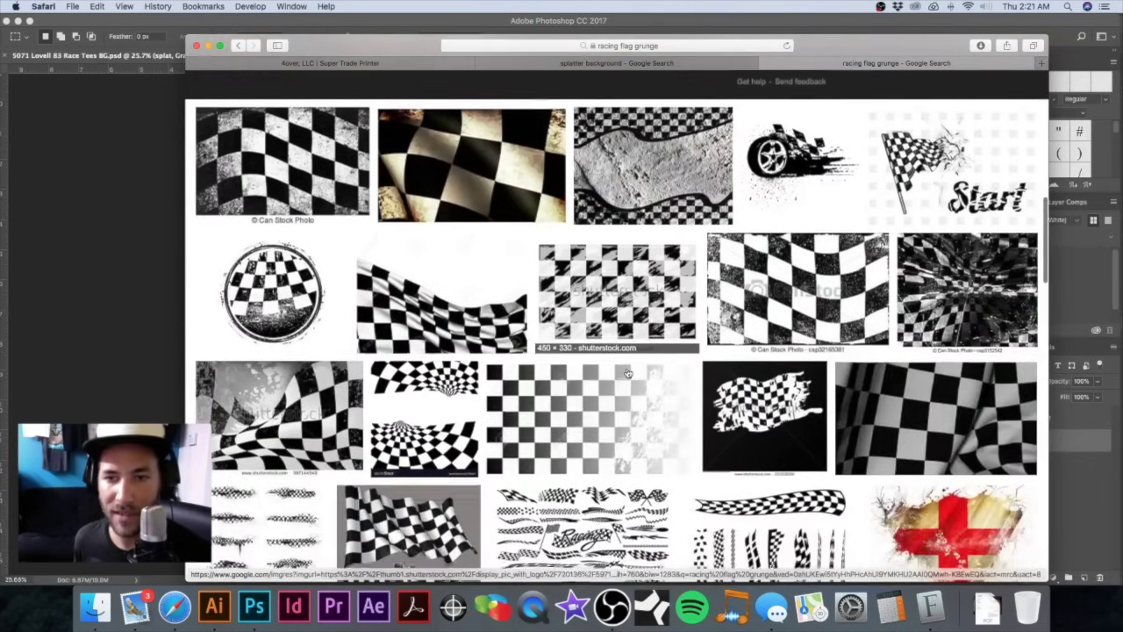
{"action": "scroll", "coordinate": [627, 373], "scroll_direction": "down", "scroll_amount": 6}
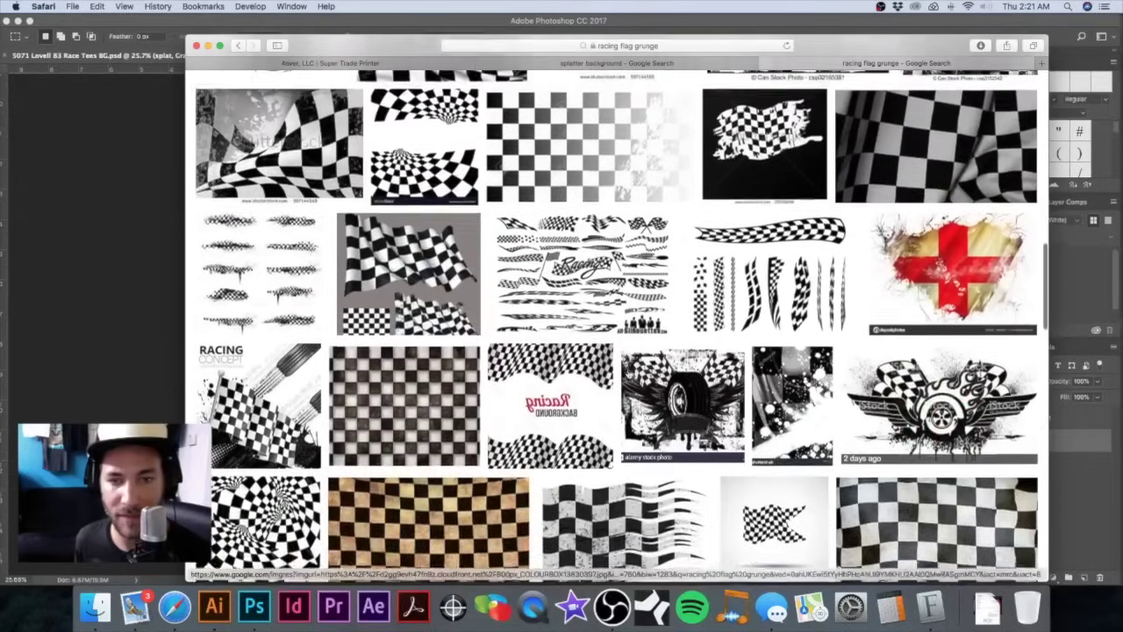
{"action": "scroll", "coordinate": [622, 351], "scroll_direction": "up", "scroll_amount": 1}
Step: Switch to Illustrator and examine the backgrounds of the nürburgring car show and orange 00 race car reference designs
{"action": "left_click", "coordinate": [214, 607]}
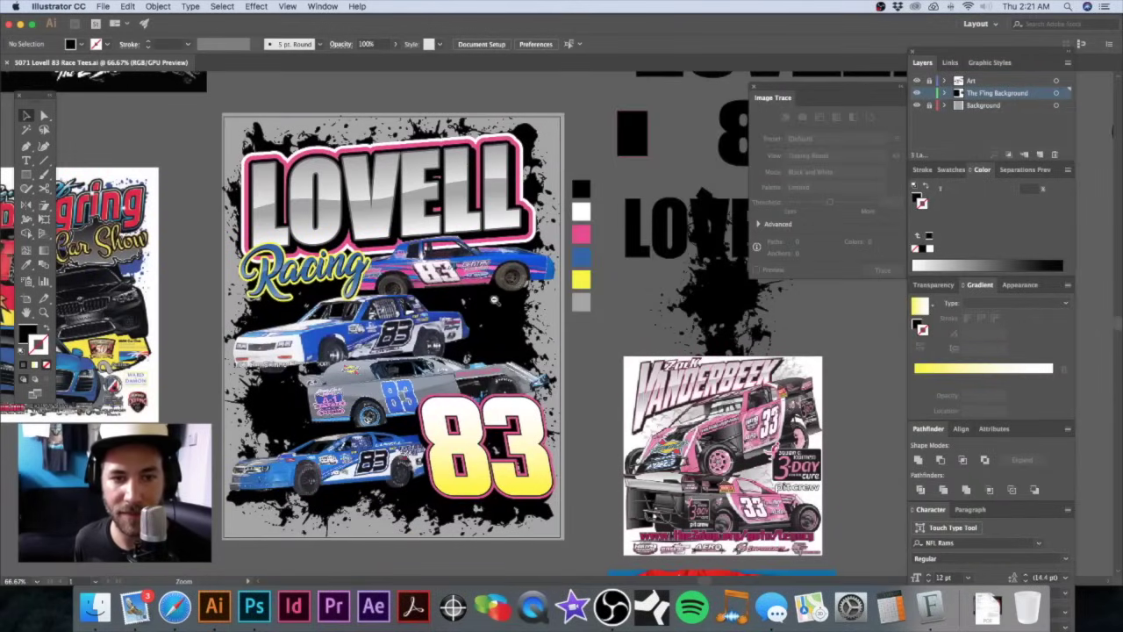
{"action": "left_click", "coordinate": [494, 299], "text": "alt+super"}
{"action": "left_click", "coordinate": [495, 300], "text": "alt+super"}
{"action": "left_click", "coordinate": [494, 299]}
{"action": "left_click_drag", "start_coordinate": [387, 369], "coordinate": [417, 332]}
{"action": "scroll", "coordinate": [386, 331], "scroll_direction": "up", "scroll_amount": 5}
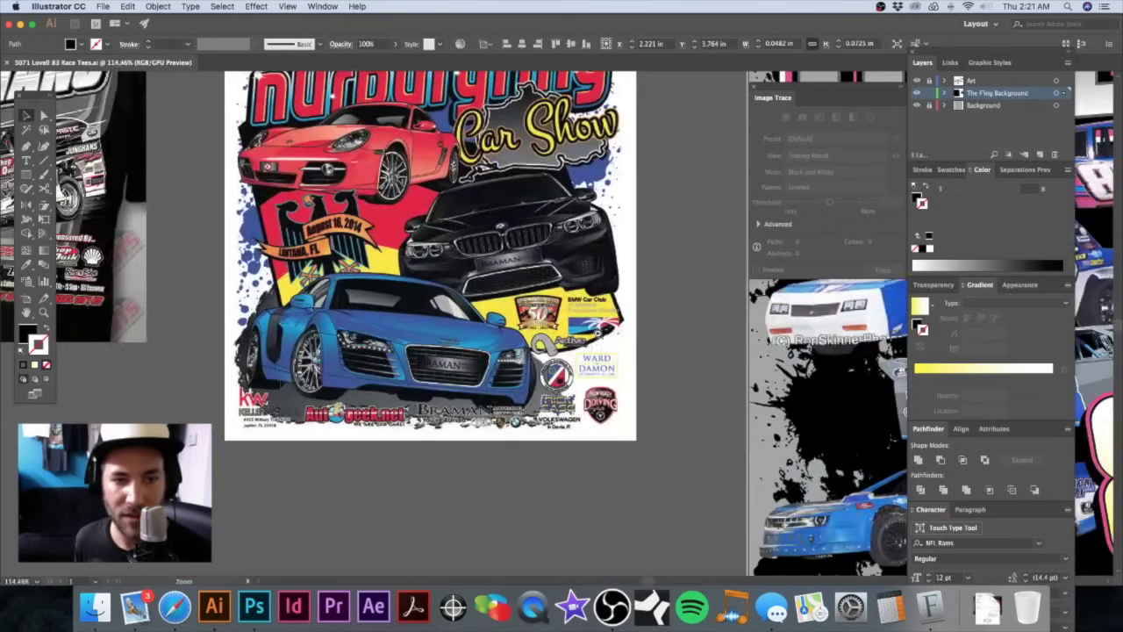
{"action": "left_click_drag", "start_coordinate": [413, 306], "coordinate": [307, 408]}
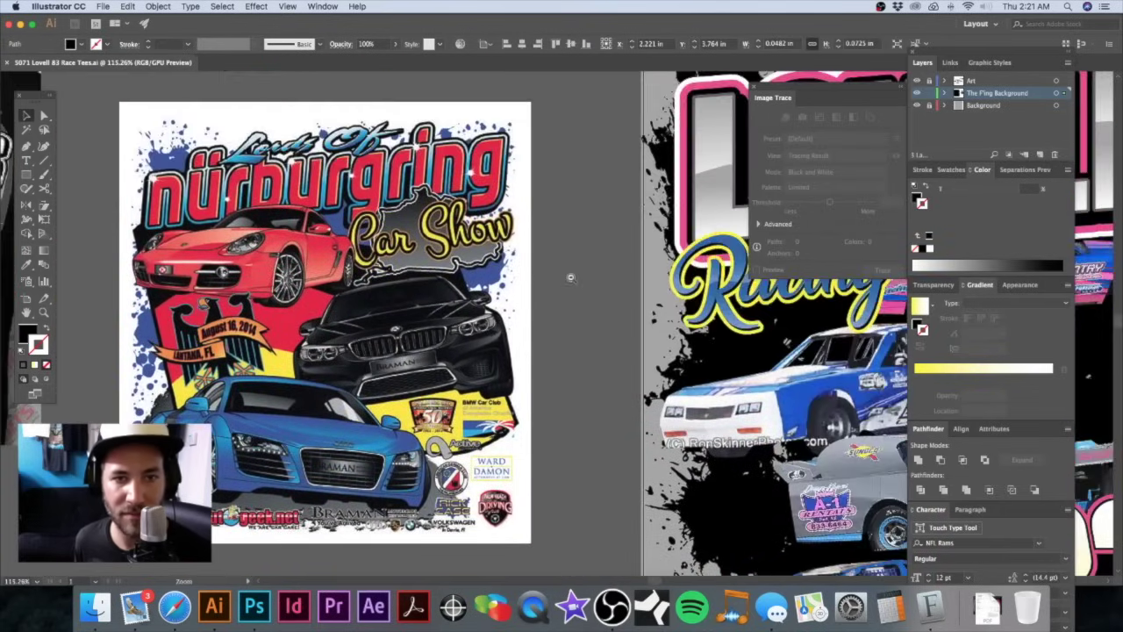
{"action": "scroll", "coordinate": [570, 278], "scroll_direction": "down", "scroll_amount": 4}
{"action": "left_click_drag", "start_coordinate": [422, 297], "coordinate": [477, 307]}
{"action": "left_click_drag", "start_coordinate": [362, 259], "coordinate": [562, 263]}
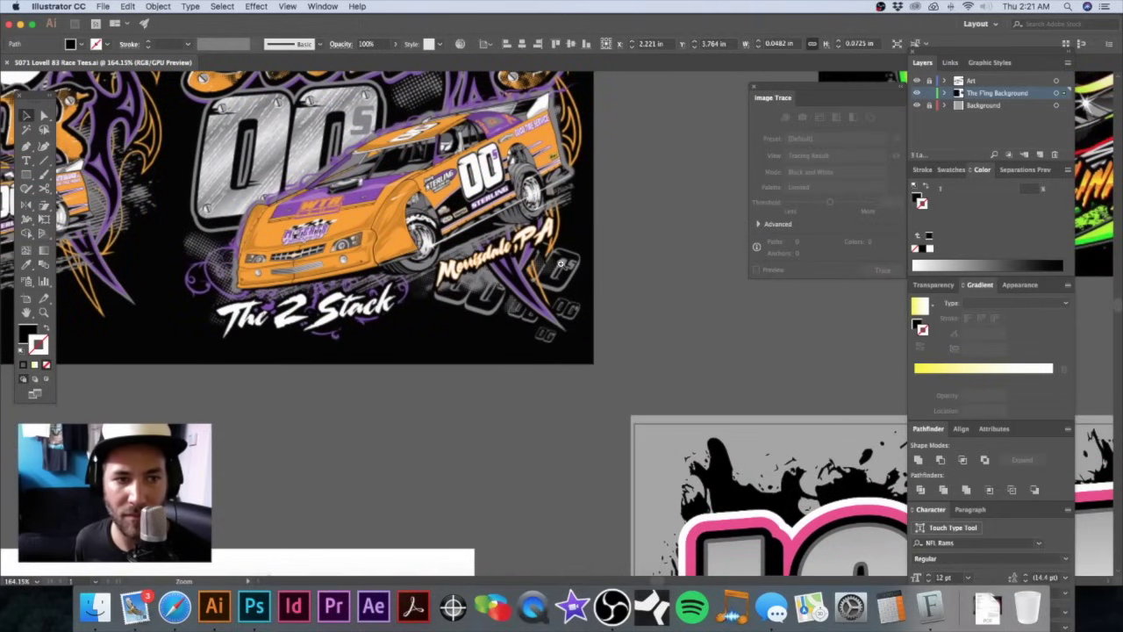
{"action": "key", "text": "super+1"}
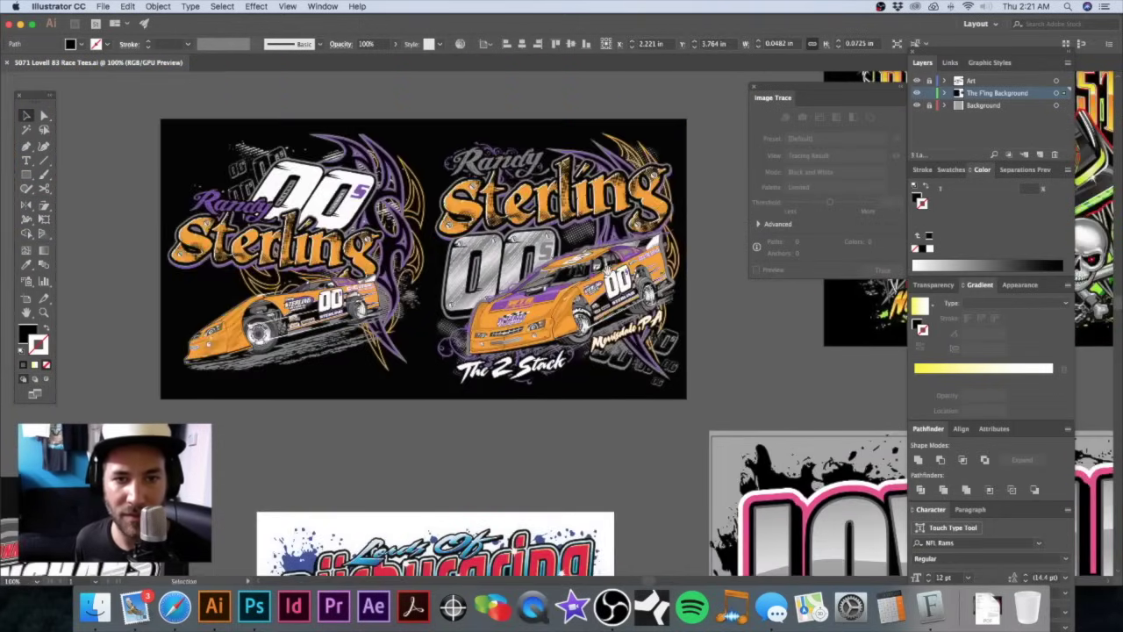
Step: Examine the background of the pink number 33 race car reference design beside the Lovell artwork
{"action": "left_click", "coordinate": [651, 314], "text": "alt+super"}
{"action": "left_click", "coordinate": [651, 313], "text": "alt+super"}
{"action": "left_click", "coordinate": [651, 314], "text": "alt+super"}
{"action": "left_click_drag", "start_coordinate": [644, 428], "coordinate": [472, 144]}
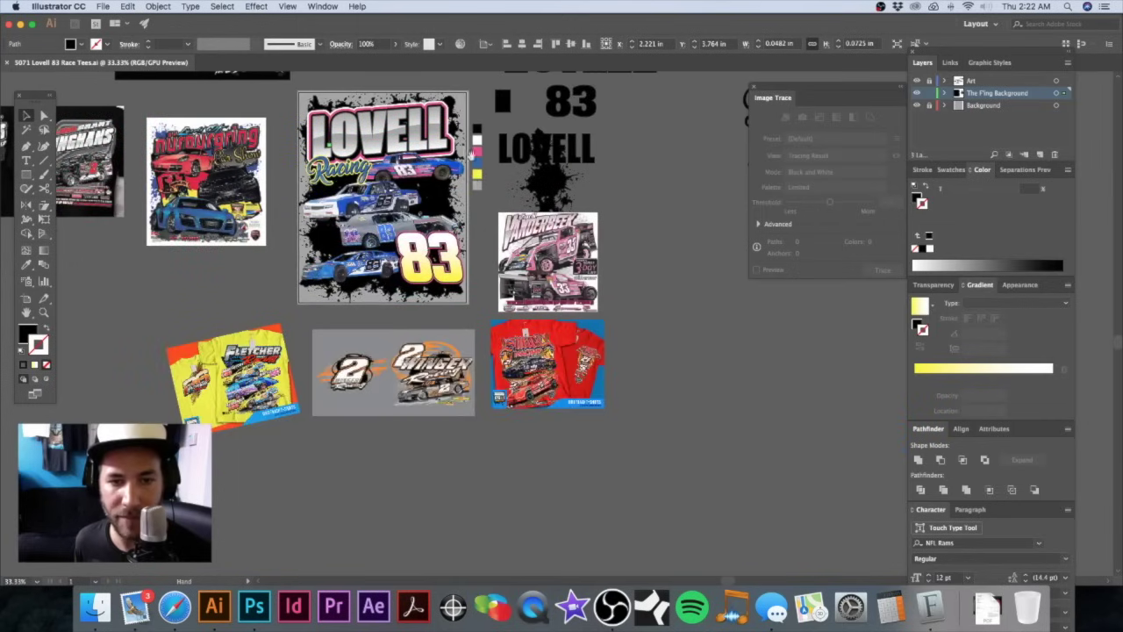
{"action": "scroll", "coordinate": [474, 146], "scroll_direction": "down", "scroll_amount": 3}
{"action": "left_click_drag", "start_coordinate": [539, 237], "coordinate": [662, 230]}
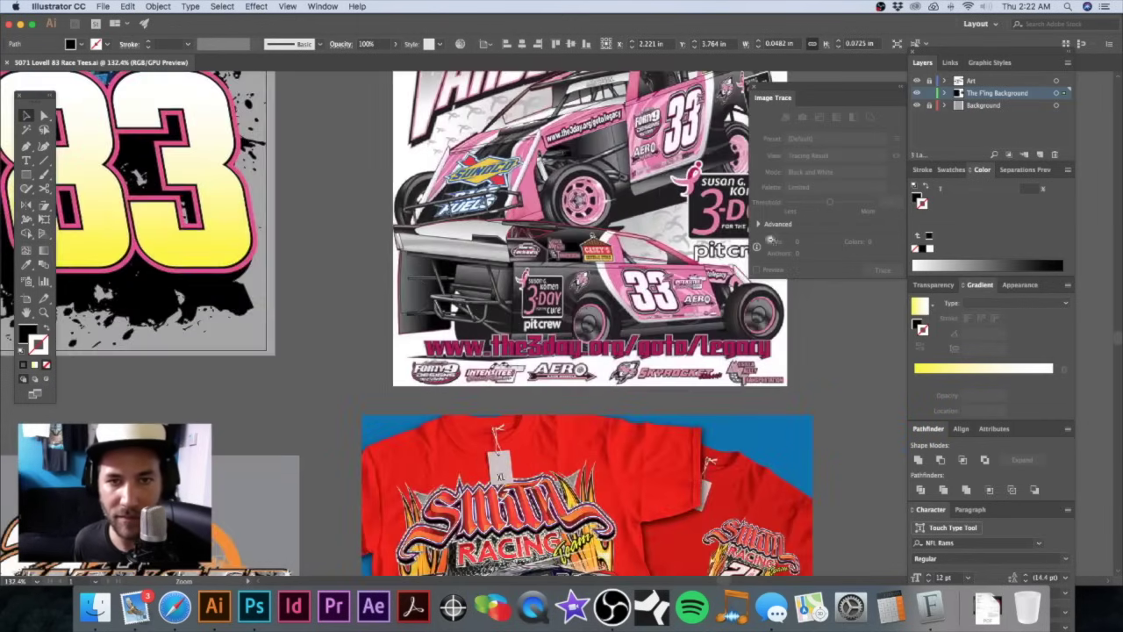
Step: Examine the background and stacked car layout of the yellow Fletcher Racing reference shirt
{"action": "left_click", "coordinate": [542, 307], "text": "alt+super"}
{"action": "left_click", "coordinate": [542, 307], "text": "alt+super"}
{"action": "left_click_drag", "start_coordinate": [422, 526], "coordinate": [488, 296]}
{"action": "left_click_drag", "start_coordinate": [384, 291], "coordinate": [594, 285]}
{"action": "left_click_drag", "start_coordinate": [399, 291], "coordinate": [546, 259]}
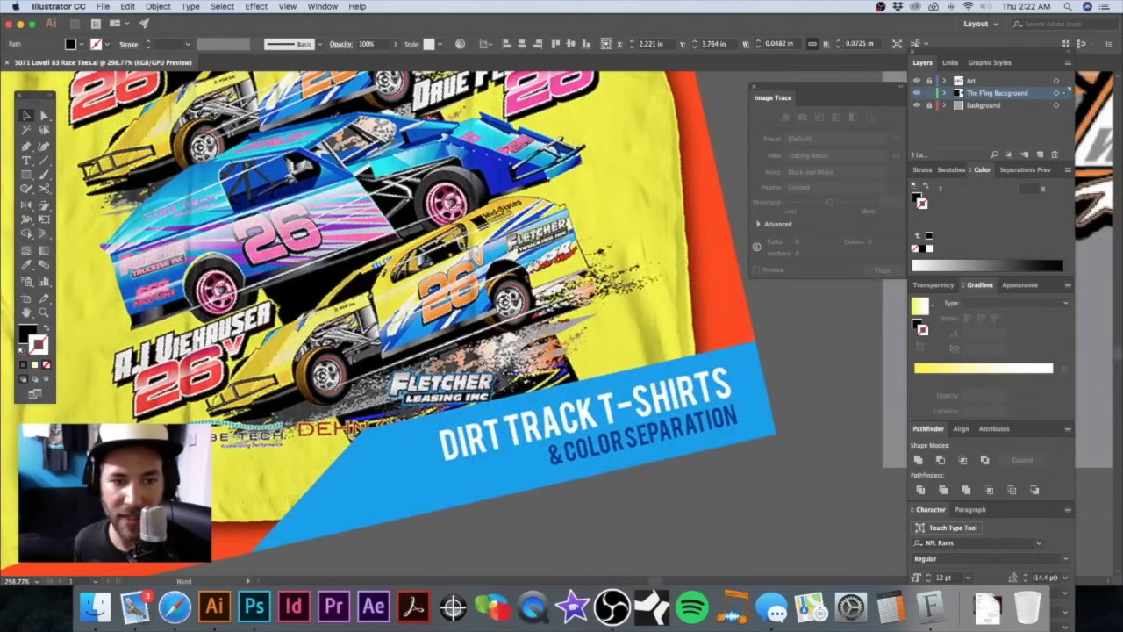
{"action": "key", "text": "super+minus"}
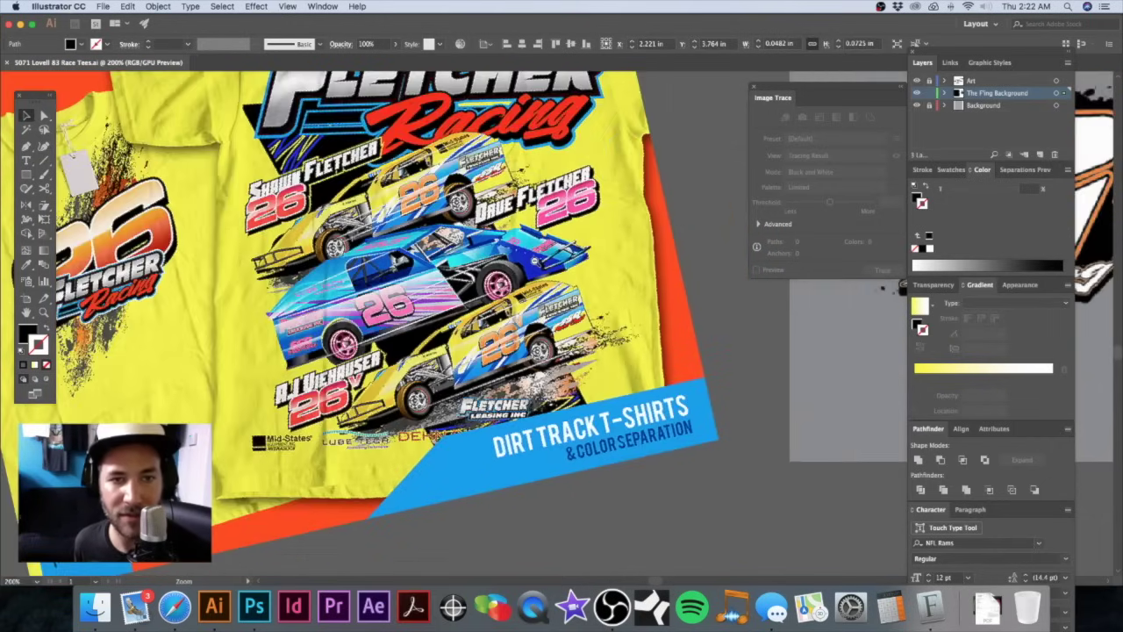
{"action": "key", "text": "super+minus"}
{"action": "left_click_drag", "start_coordinate": [559, 245], "coordinate": [415, 237]}
{"action": "left_click", "coordinate": [525, 165]}
{"action": "left_click_drag", "start_coordinate": [538, 185], "coordinate": [463, 179]}
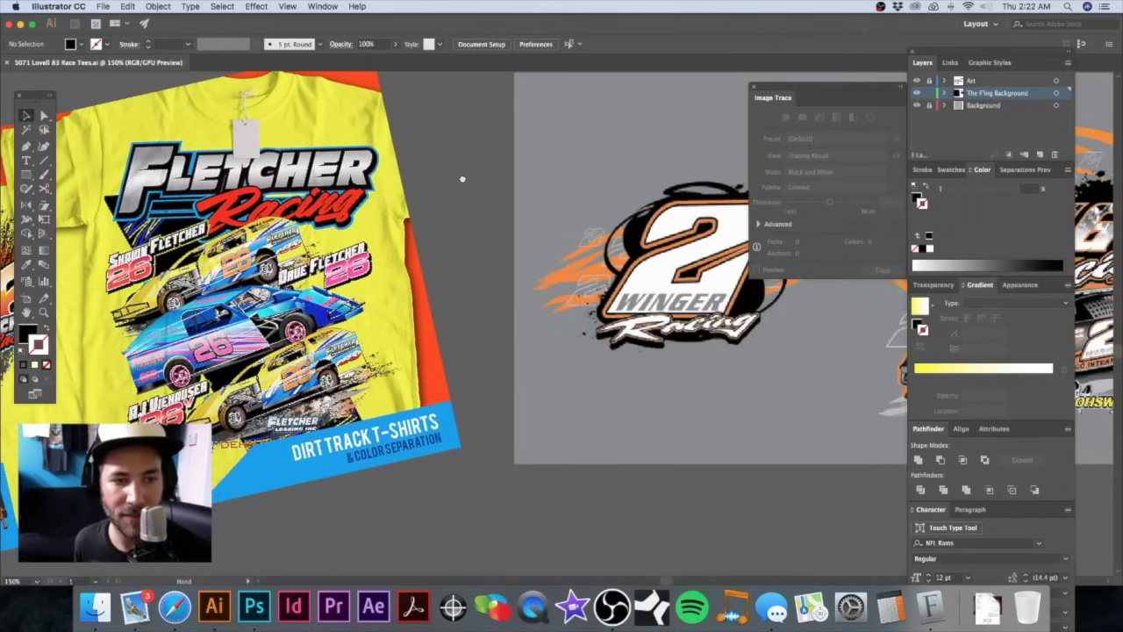
{"action": "left_click_drag", "start_coordinate": [351, 255], "coordinate": [399, 264]}
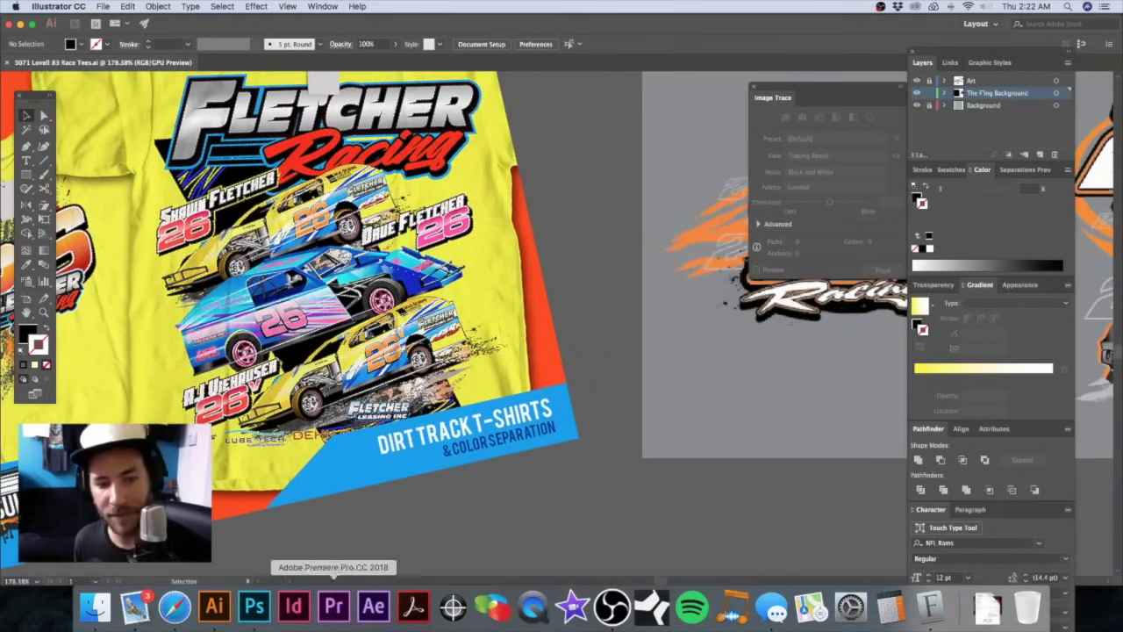
Step: In Photoshop, apply Curves to the "option 1" layer, lowering the 100 endpoint to output 82 and setting input 20 to output 9
{"action": "left_click", "coordinate": [254, 607]}
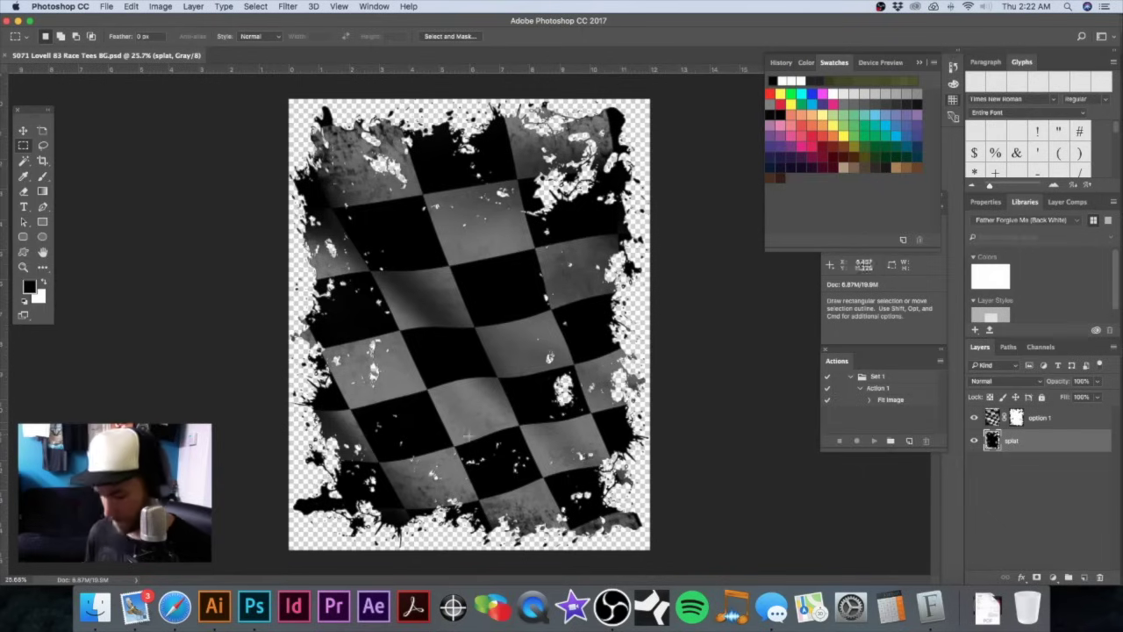
{"action": "left_click", "coordinate": [992, 420]}
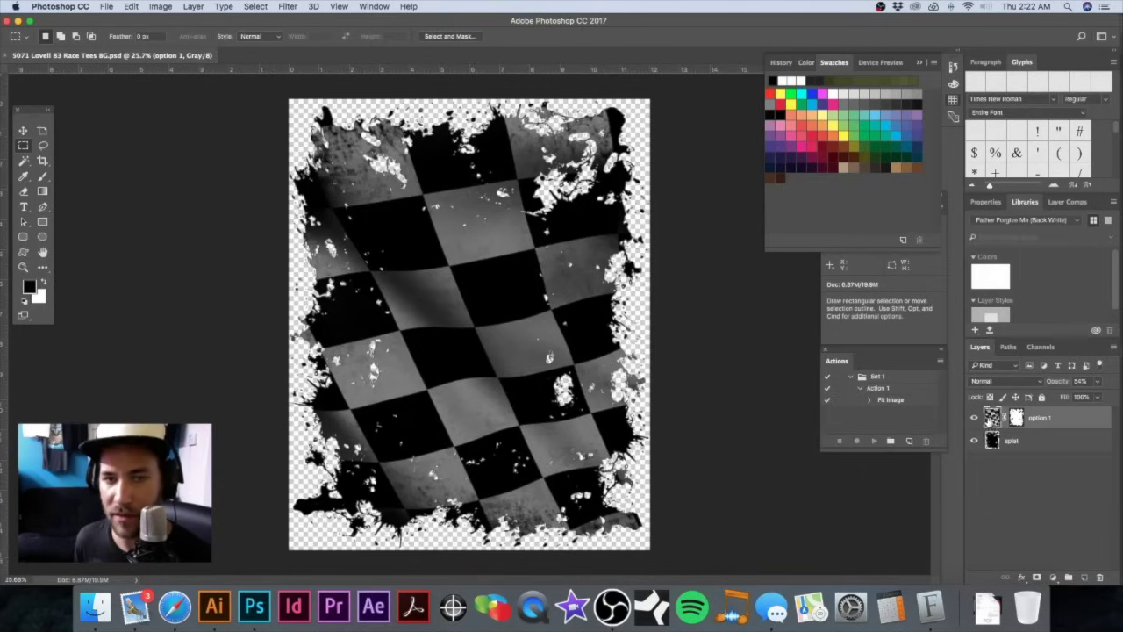
{"action": "key", "text": "super+m"}
{"action": "mouse_move", "coordinate": [788, 300]}
{"action": "left_mouse_down"}
{"action": "mouse_move", "coordinate": [816, 299]}
{"action": "mouse_move", "coordinate": [788, 300]}
{"action": "left_mouse_up"}
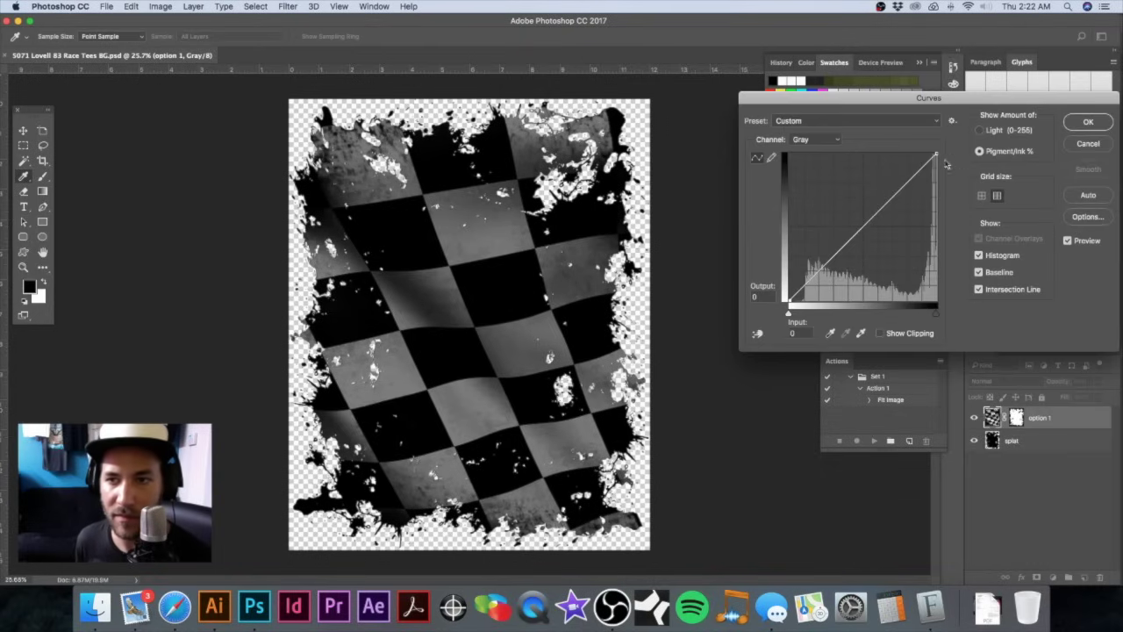
{"action": "left_click_drag", "start_coordinate": [936, 154], "coordinate": [965, 231]}
{"action": "left_click", "coordinate": [906, 245]}
{"action": "left_click", "coordinate": [866, 265]}
{"action": "mouse_move", "coordinate": [820, 287]}
{"action": "left_mouse_down"}
{"action": "mouse_move", "coordinate": [820, 274]}
{"action": "mouse_move", "coordinate": [819, 287]}
{"action": "left_mouse_up"}
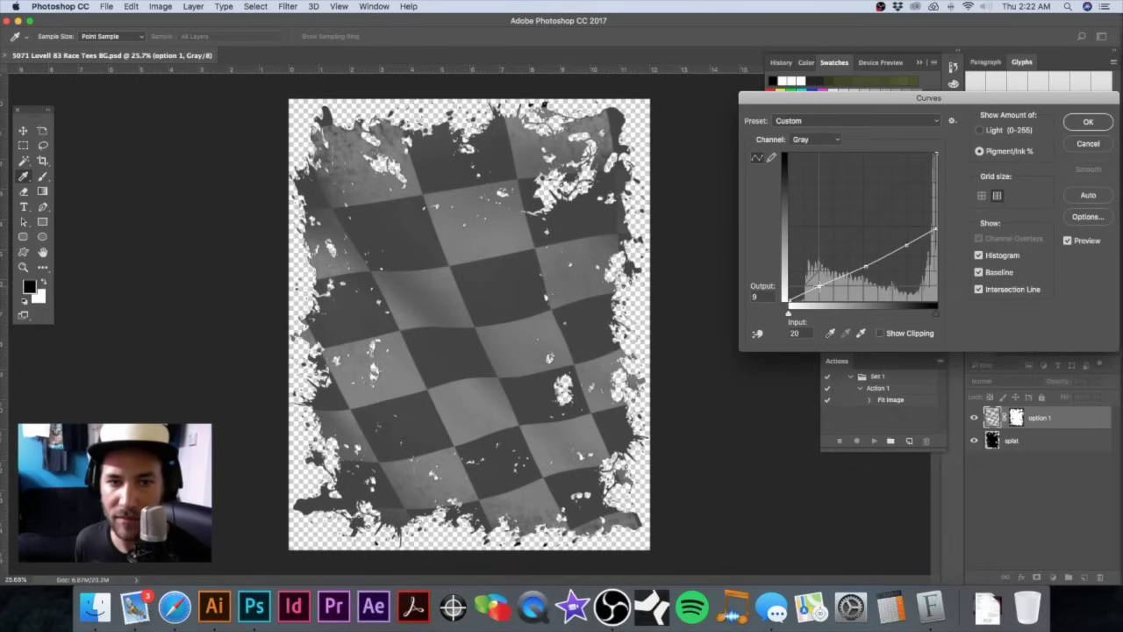
{"action": "left_click_drag", "start_coordinate": [935, 230], "coordinate": [948, 181]}
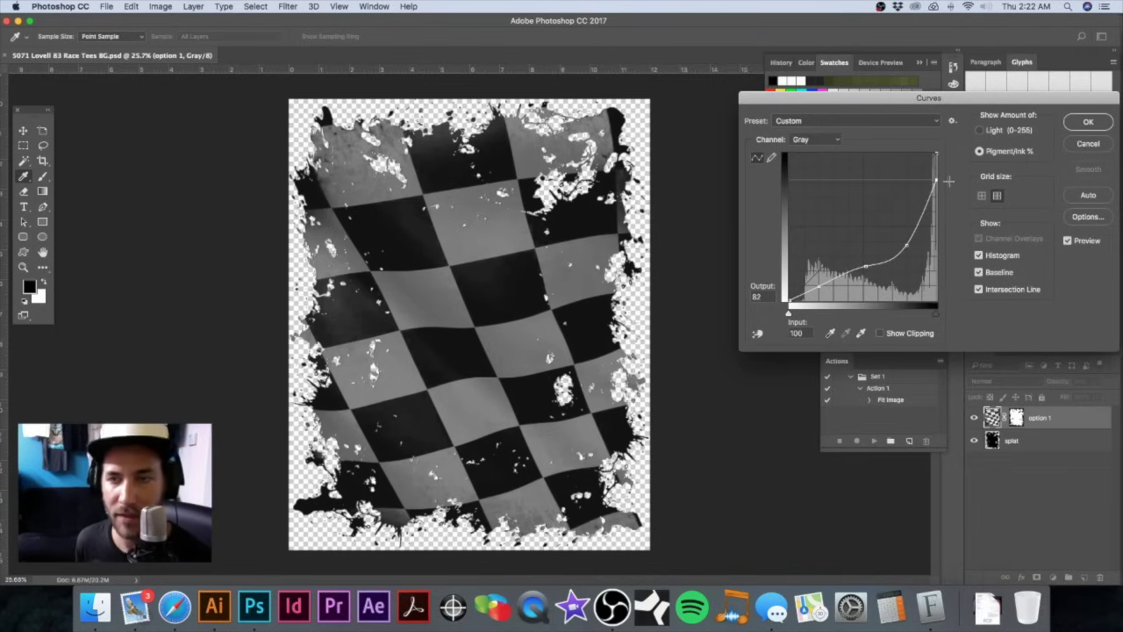
{"action": "left_click", "coordinate": [1084, 123]}
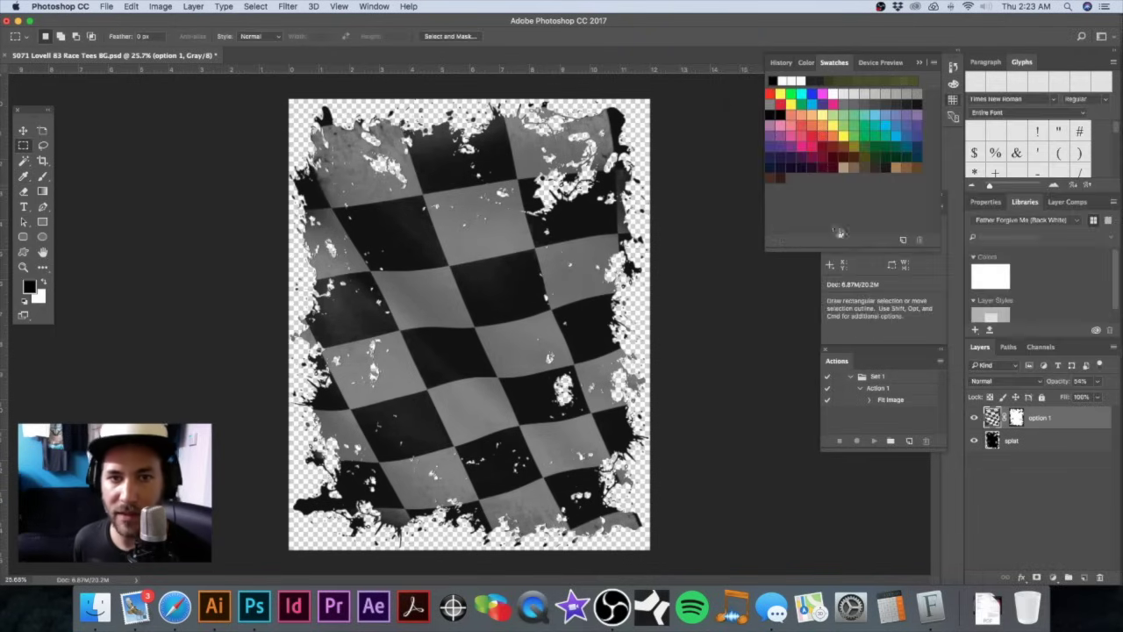
Step: Apply a second Curves adjustment to the "option 1" layer, lightening its light tones, darkening its midtones and mapping input 89 to output 95
{"action": "left_click", "coordinate": [658, 350], "text": "alt"}
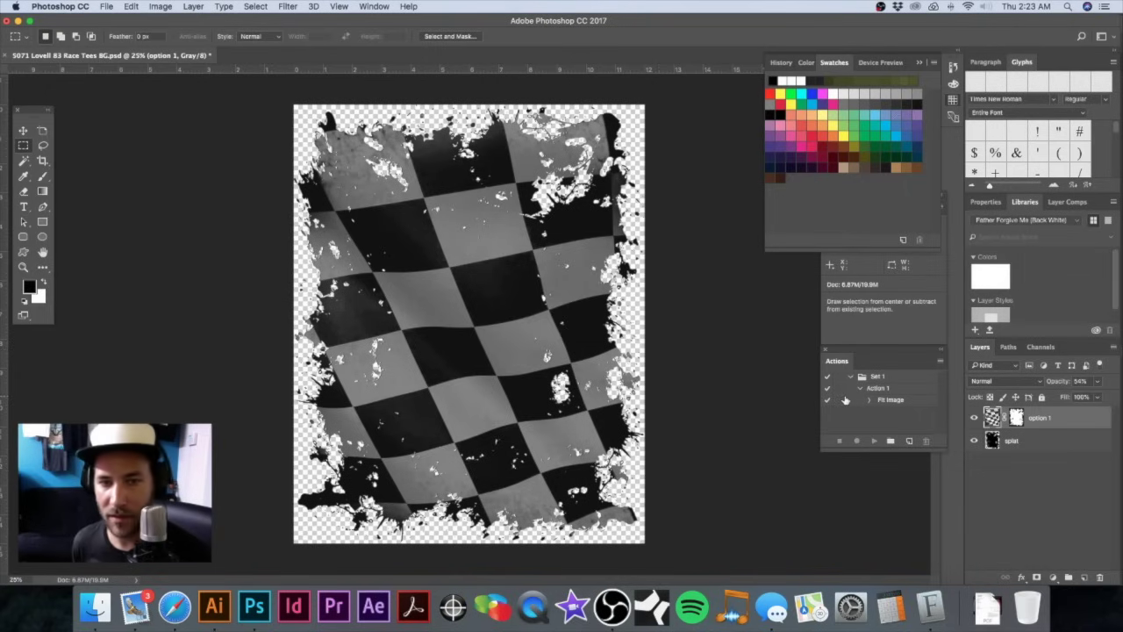
{"action": "key", "text": "super+m"}
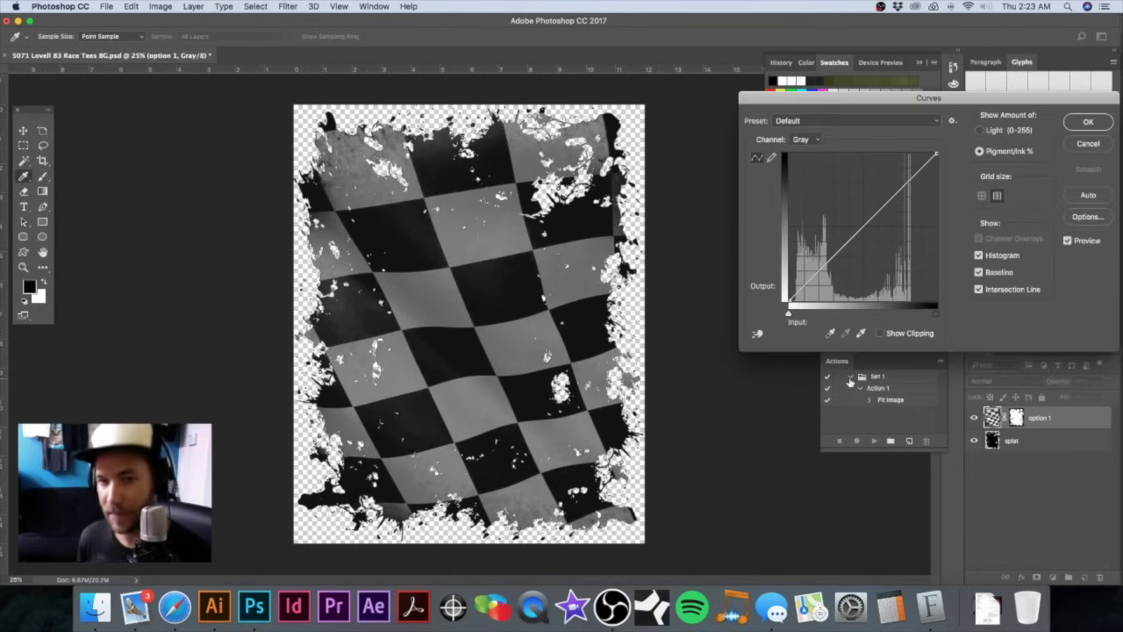
{"action": "left_click", "coordinate": [865, 225]}
{"action": "left_click", "coordinate": [906, 190]}
{"action": "left_click", "coordinate": [829, 257]}
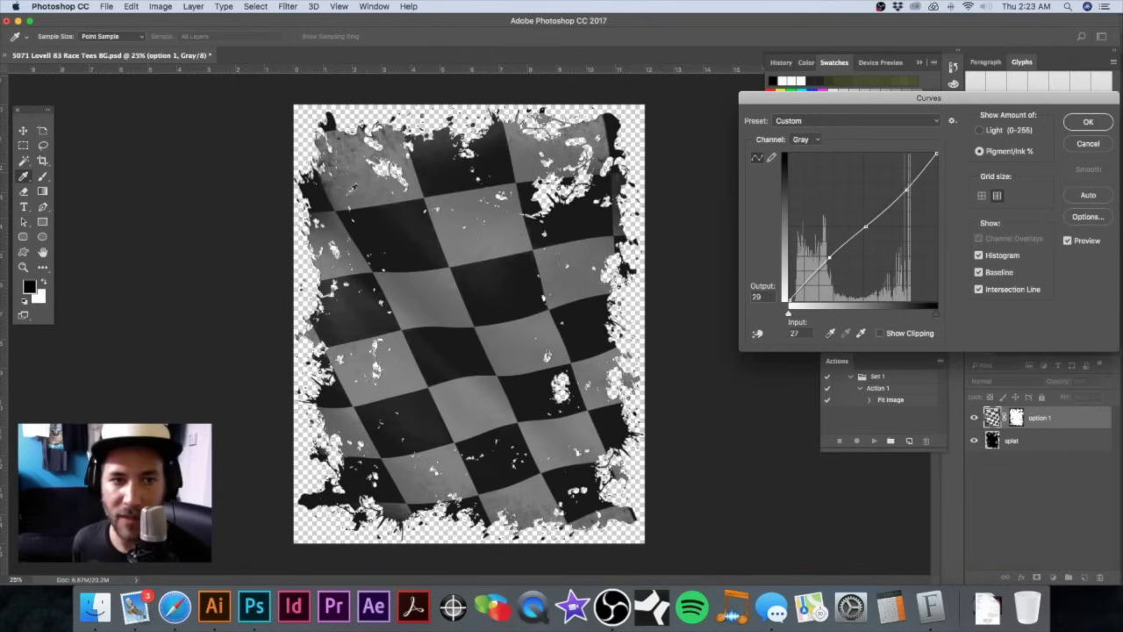
{"action": "left_click_drag", "start_coordinate": [828, 257], "coordinate": [813, 289]}
{"action": "left_click_drag", "start_coordinate": [919, 172], "coordinate": [920, 161]}
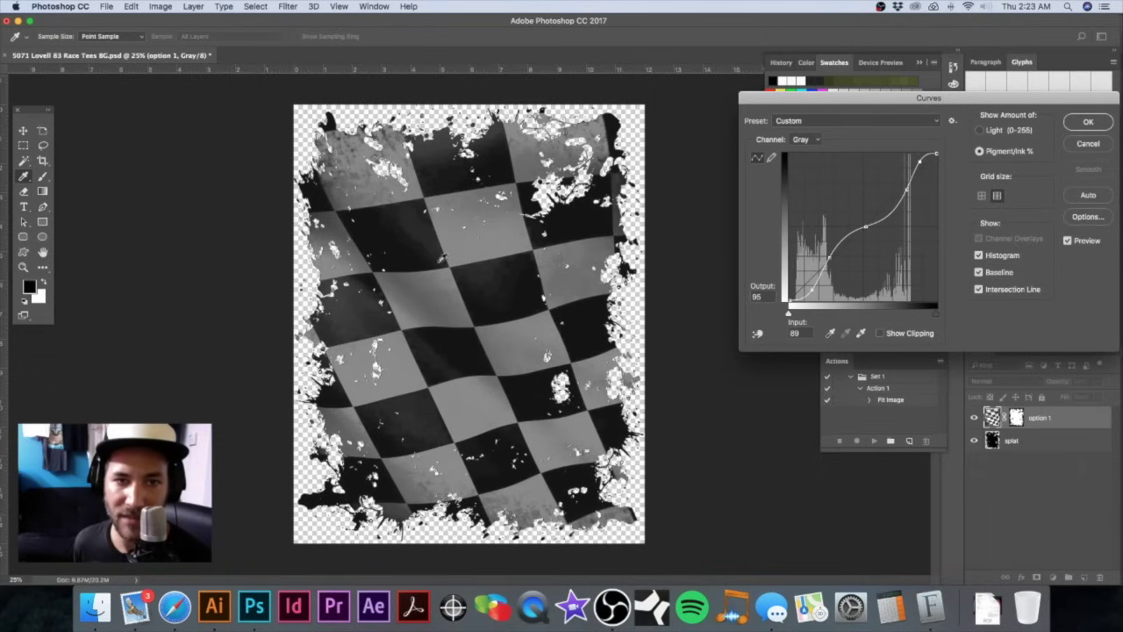
{"action": "left_click_drag", "start_coordinate": [843, 237], "coordinate": [840, 216]}
{"action": "left_click", "coordinate": [1072, 126]}
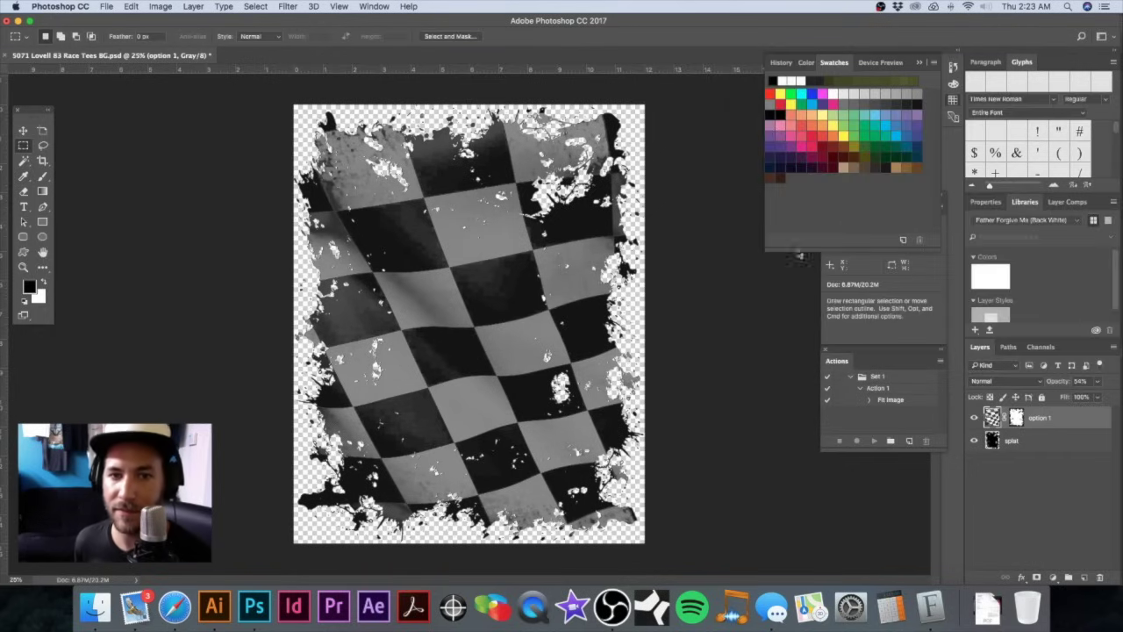
Step: Save the background as an uncompressed TIFF copy, "5071 Lovell 83 Race Tees BG.tif", with layers discarded and transparency kept
{"action": "key", "text": "super+minus"}
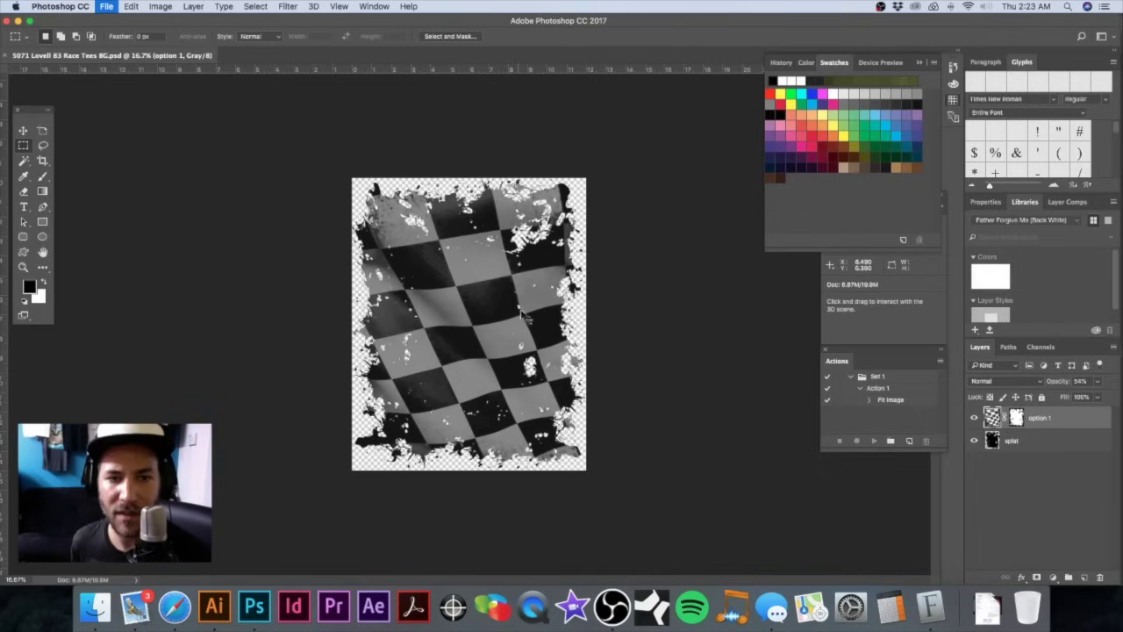
{"action": "key", "text": "super+shift+s"}
{"action": "left_click", "coordinate": [566, 364]}
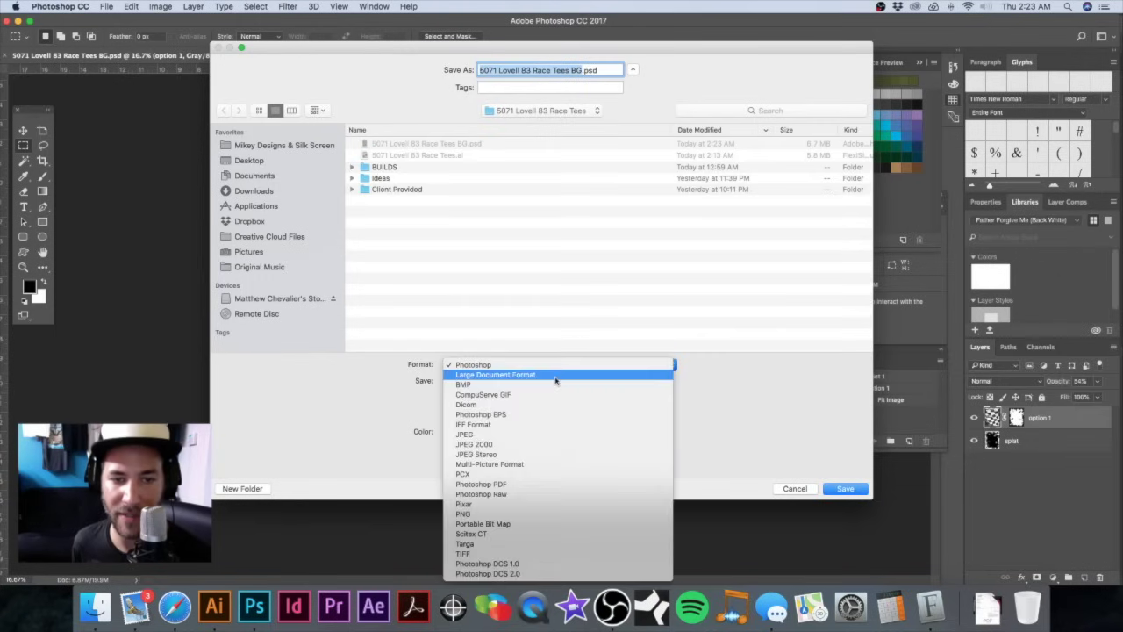
{"action": "left_click", "coordinate": [553, 554]}
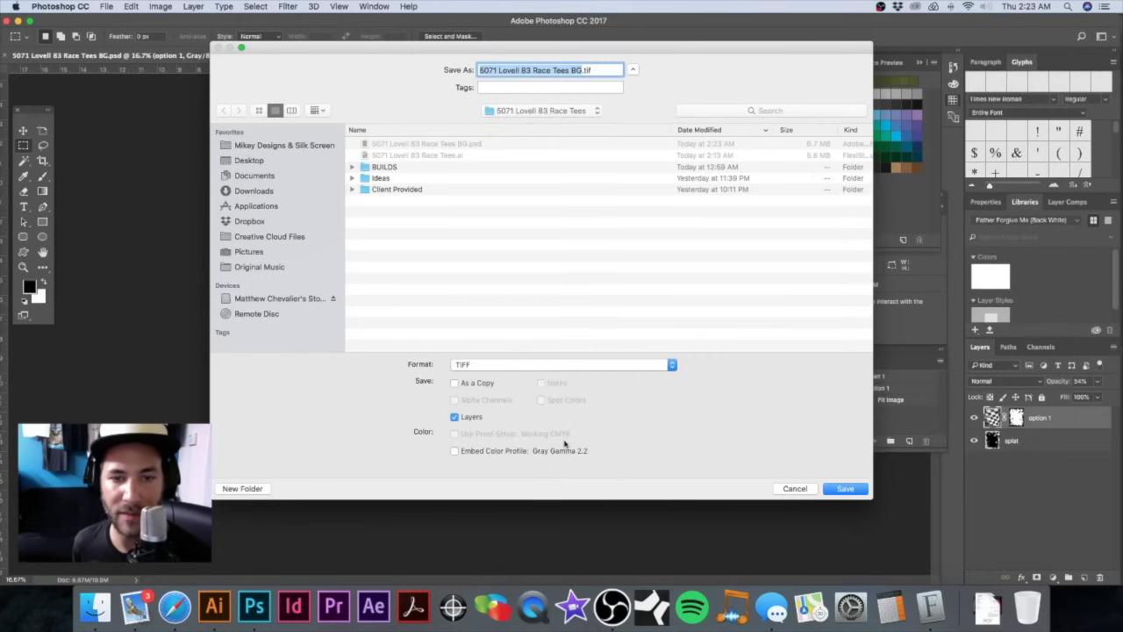
{"action": "left_click", "coordinate": [474, 419]}
{"action": "left_click", "coordinate": [855, 490]}
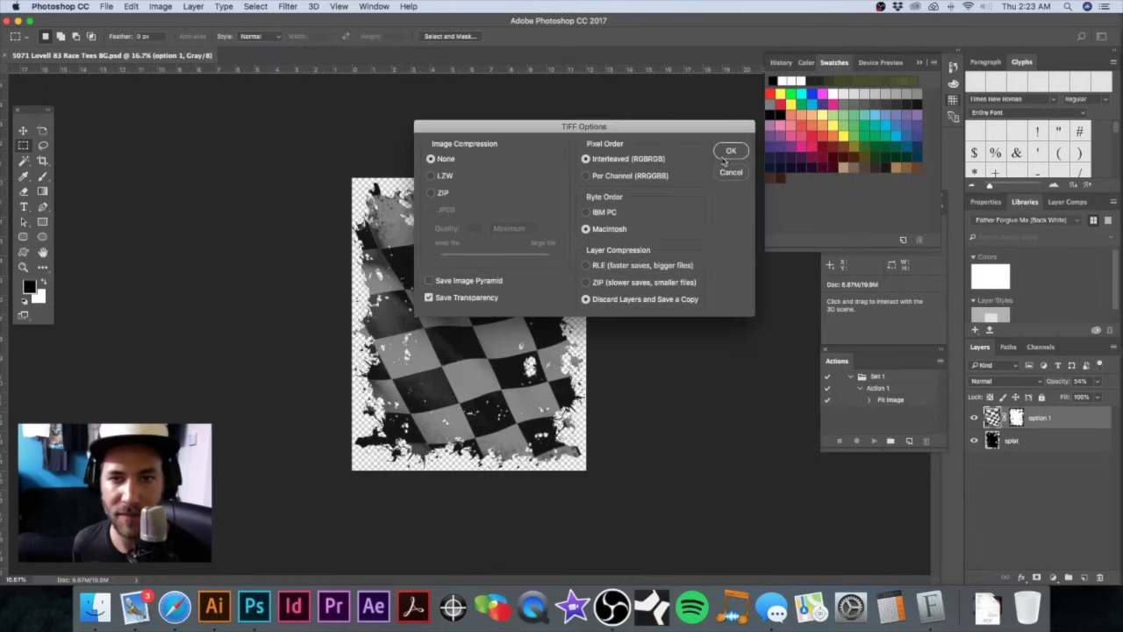
{"action": "left_click", "coordinate": [725, 155]}
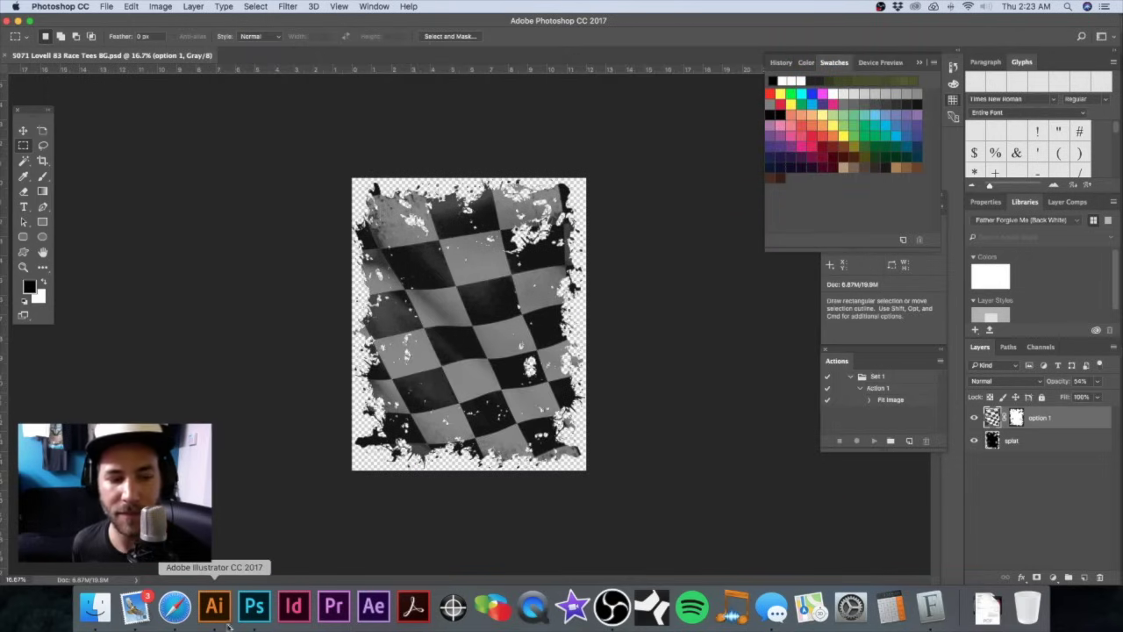
Step: Switch to Illustrator and place "5071 Lovell 83 Race Tees BG.tif" on the Lovell artboard in "The F'ing Background" layer
{"action": "left_click", "coordinate": [217, 616]}
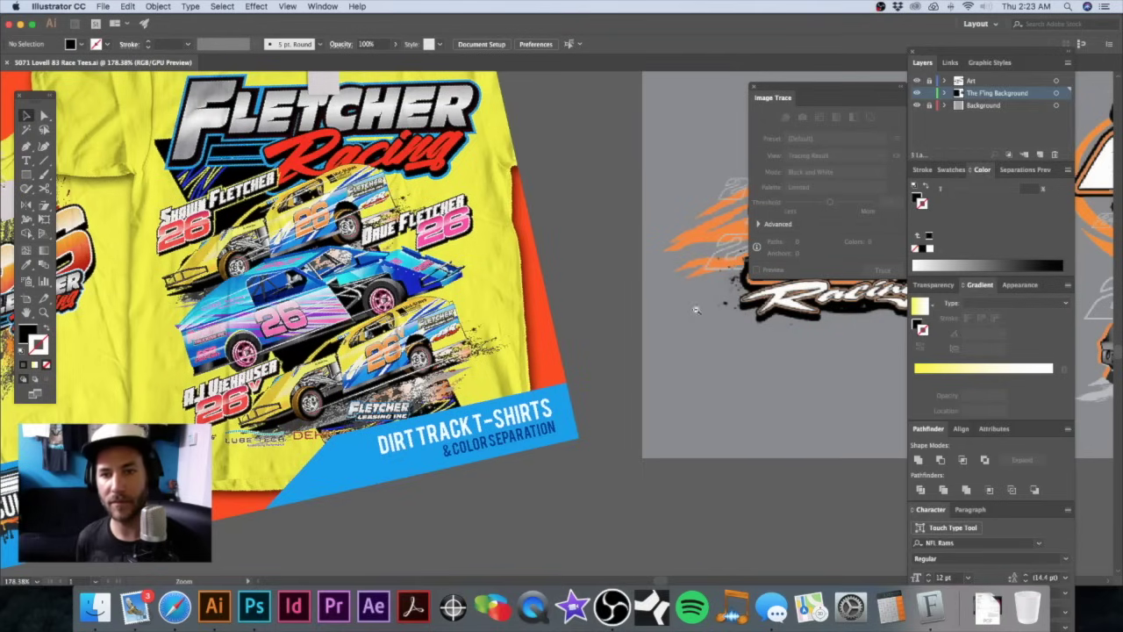
{"action": "left_click", "coordinate": [696, 309], "text": "alt+super"}
{"action": "left_click", "coordinate": [696, 309], "text": "alt+super"}
{"action": "left_click", "coordinate": [696, 309], "text": "alt+super"}
{"action": "left_click", "coordinate": [696, 308], "text": "alt+super"}
{"action": "left_click", "coordinate": [696, 309], "text": "alt+super"}
{"action": "left_click_drag", "start_coordinate": [445, 237], "coordinate": [671, 354]}
{"action": "left_click_drag", "start_coordinate": [560, 353], "coordinate": [707, 445]}
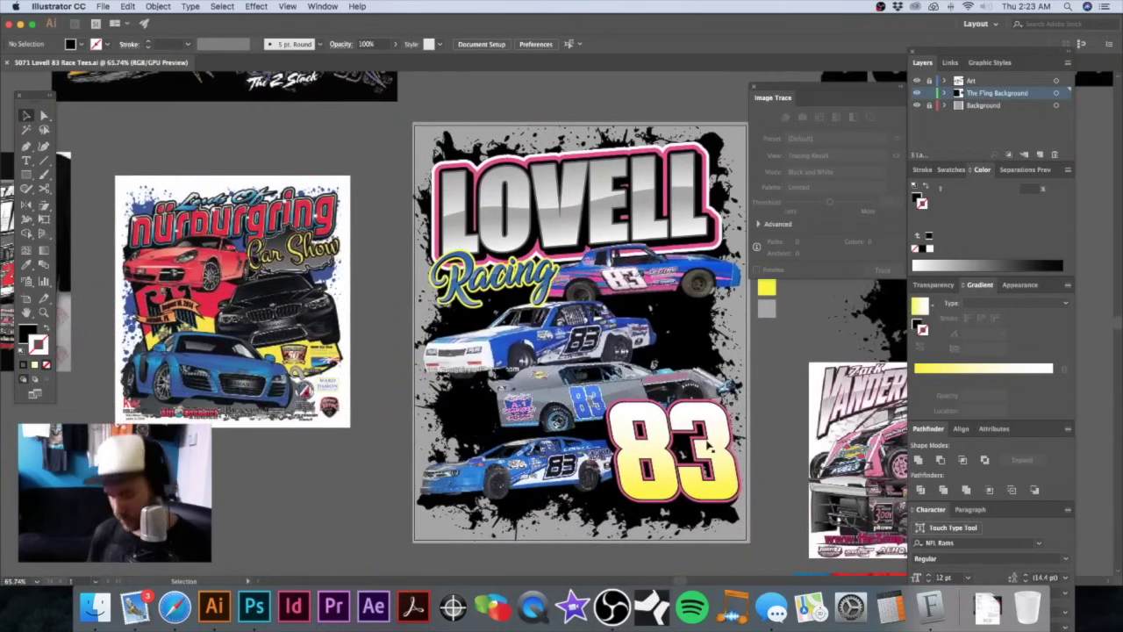
{"action": "key", "text": "shift+super+p"}
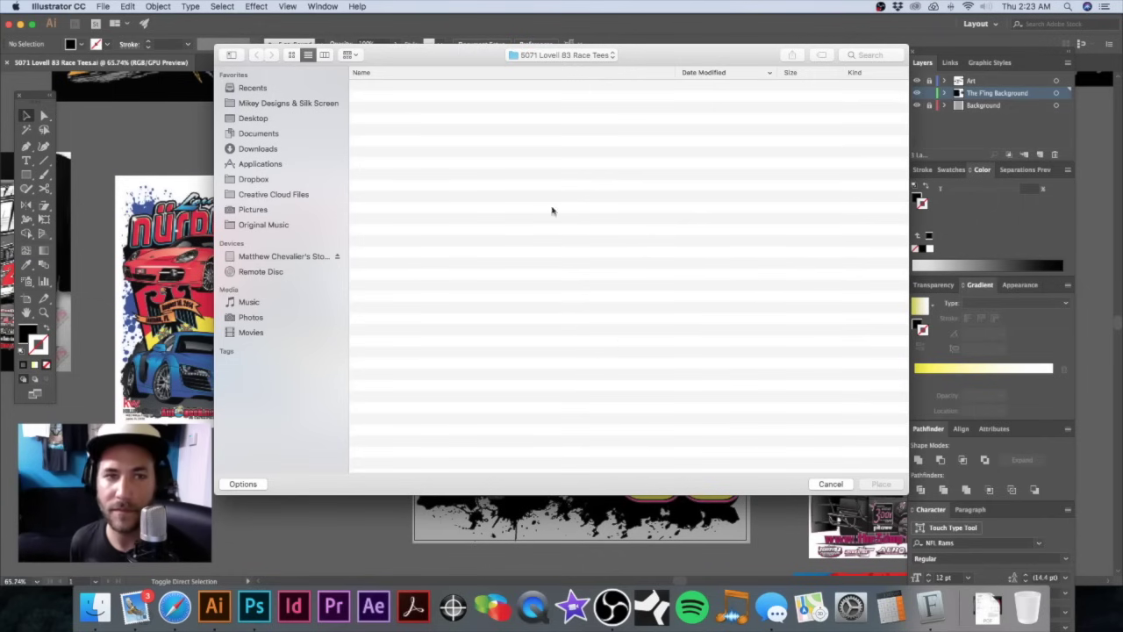
{"action": "left_click", "coordinate": [468, 87]}
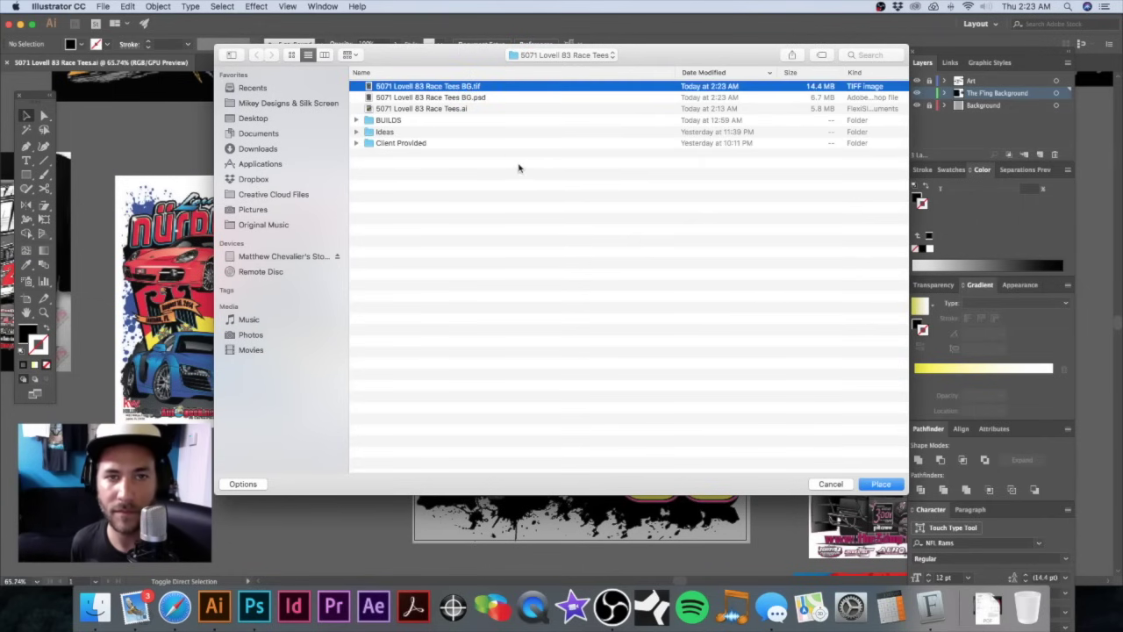
{"action": "key", "text": "Return"}
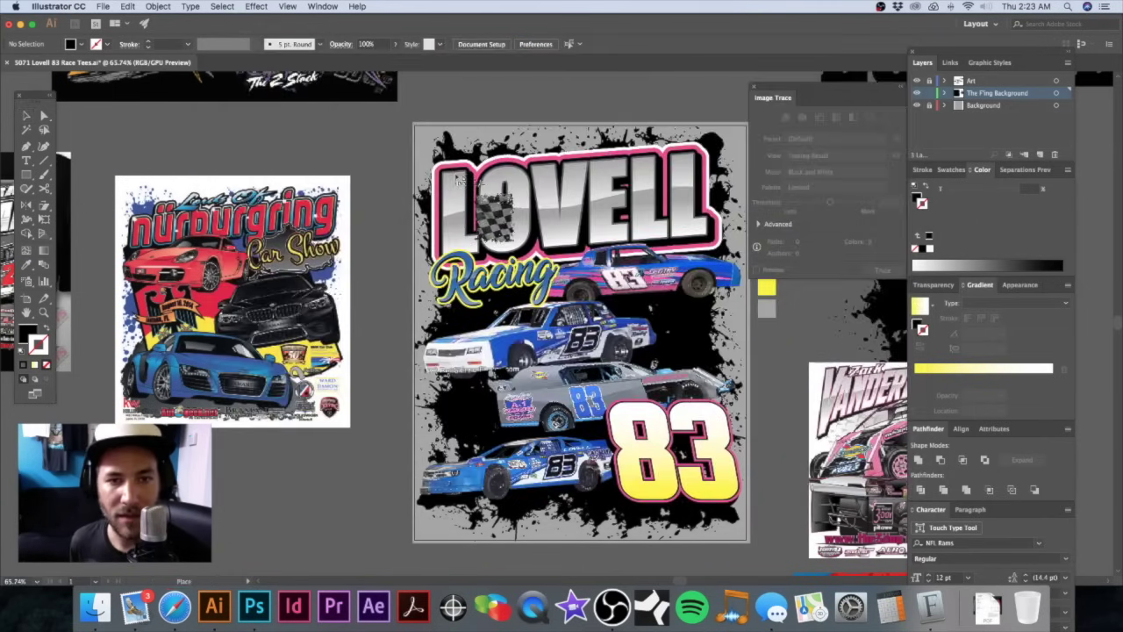
{"action": "left_click", "coordinate": [455, 173]}
Step: Move the placed flag image over the Lovell artwork and center it horizontally and vertically on the artboard
{"action": "key", "text": "super+minus"}
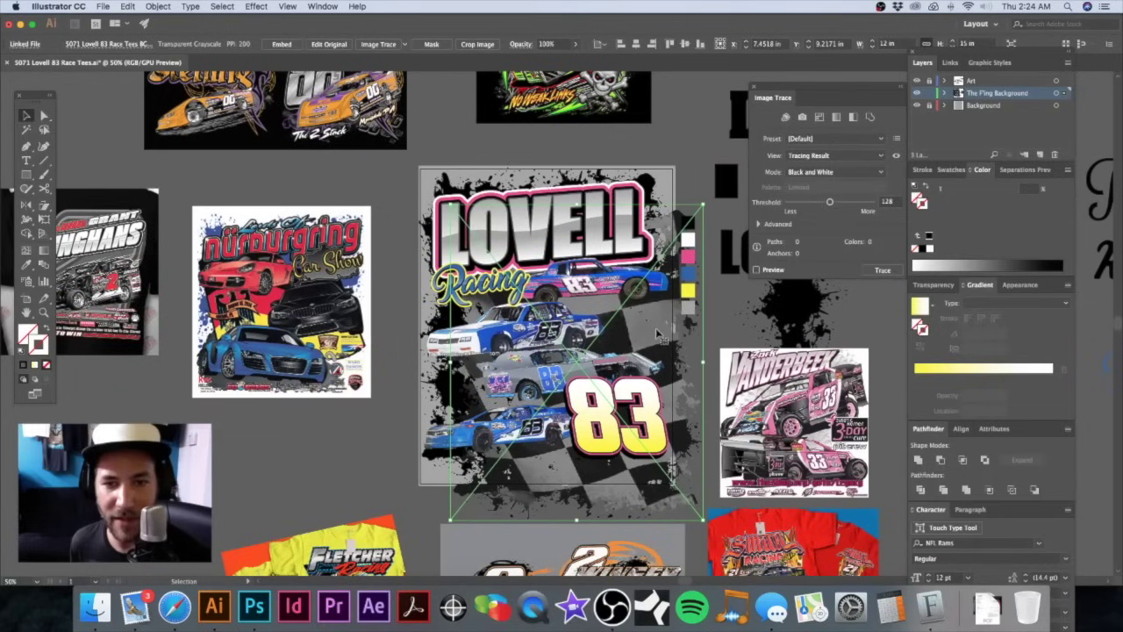
{"action": "left_click_drag", "start_coordinate": [653, 324], "coordinate": [642, 314]}
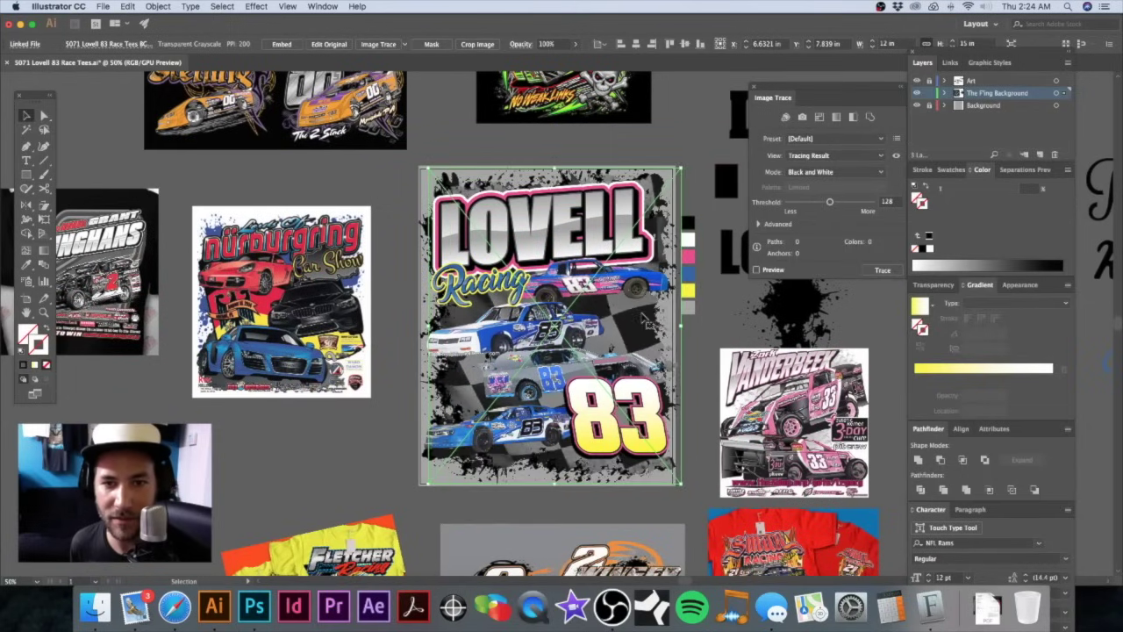
{"action": "left_click", "coordinate": [599, 43]}
{"action": "left_click", "coordinate": [630, 83]}
{"action": "left_click", "coordinate": [635, 44]}
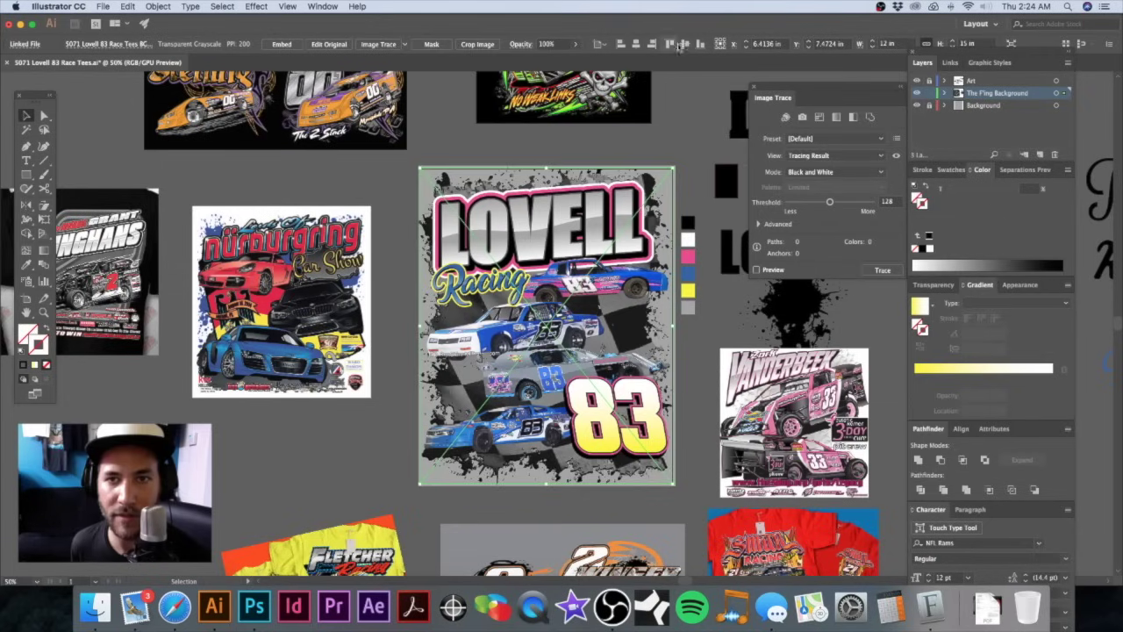
{"action": "left_click", "coordinate": [685, 44]}
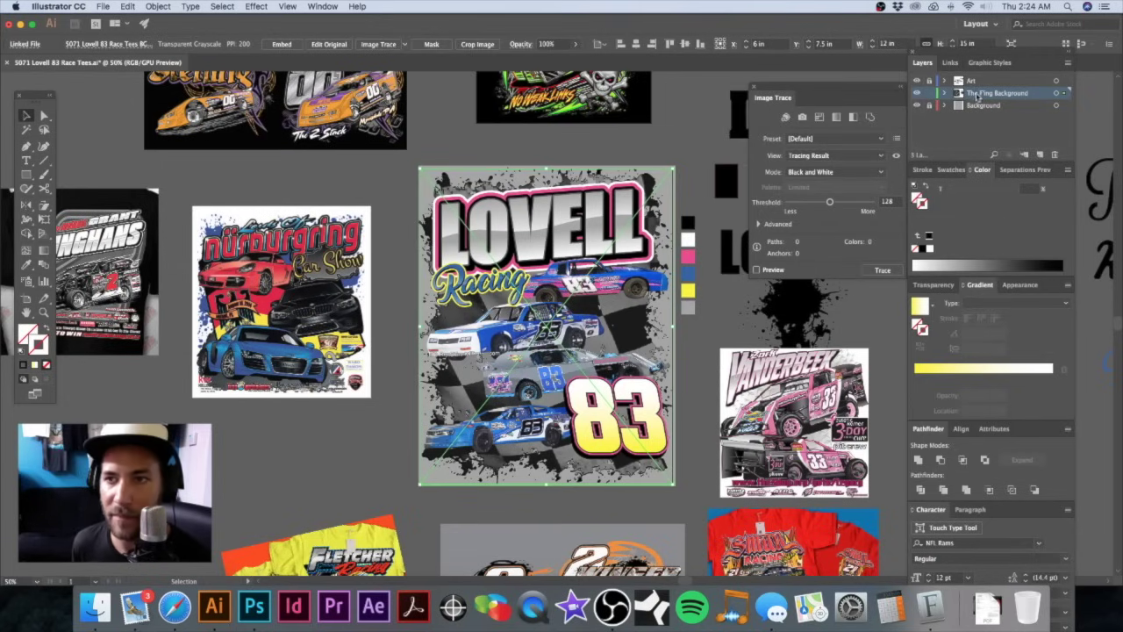
Step: Duplicate "The F'ing Background" layer with the original hidden, and remove the black splatter group from the copy, keeping the flag image in place
{"action": "left_click", "coordinate": [1014, 95]}
{"action": "left_click_drag", "start_coordinate": [1042, 154], "coordinate": [1042, 154]}
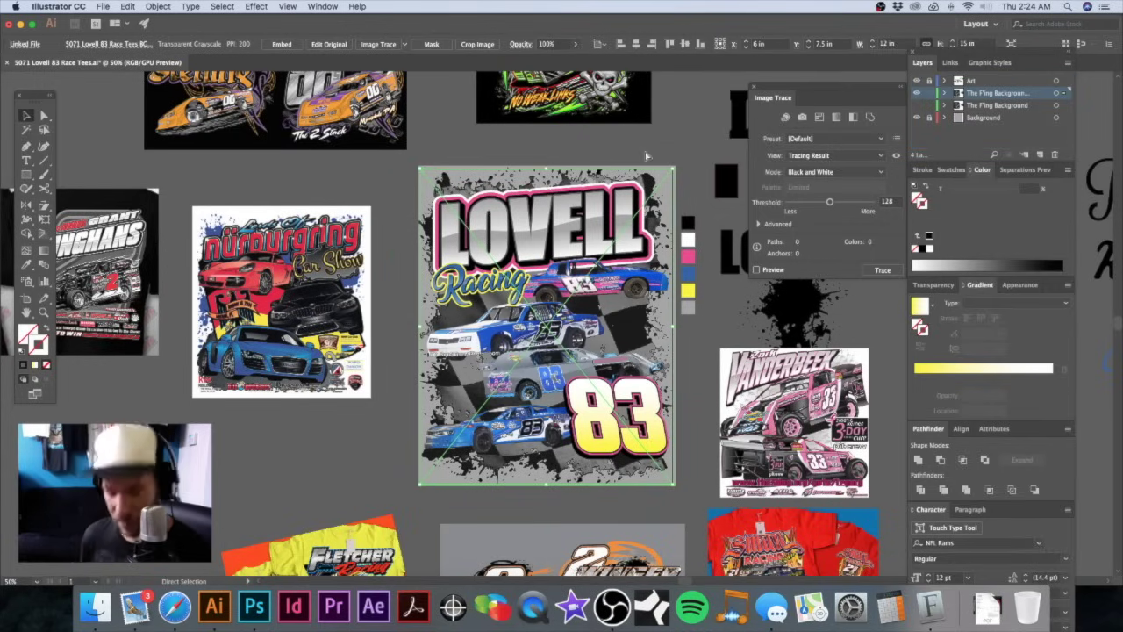
{"action": "key", "text": "super+x"}
{"action": "left_click", "coordinate": [654, 181]}
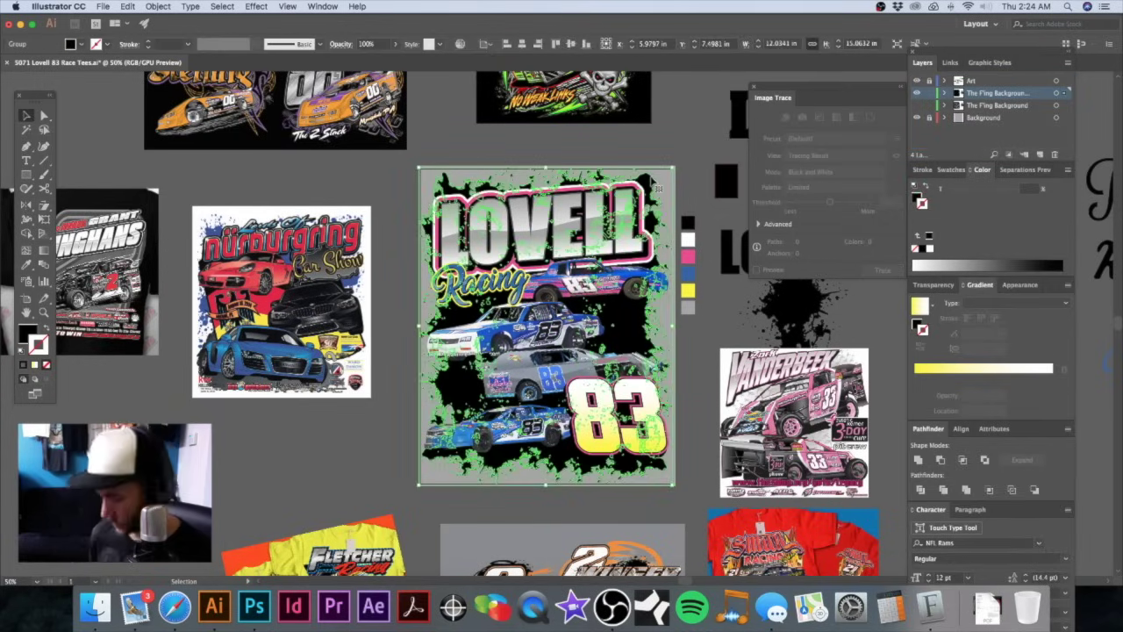
{"action": "key", "text": "Delete"}
{"action": "key", "text": "a"}
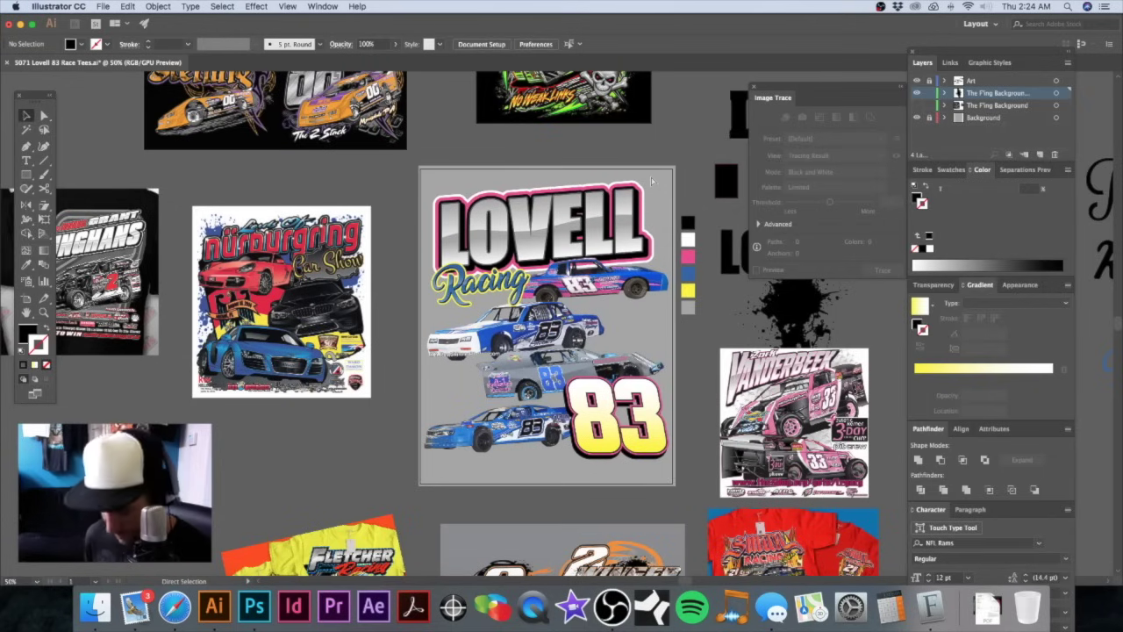
{"action": "key", "text": "super+z"}
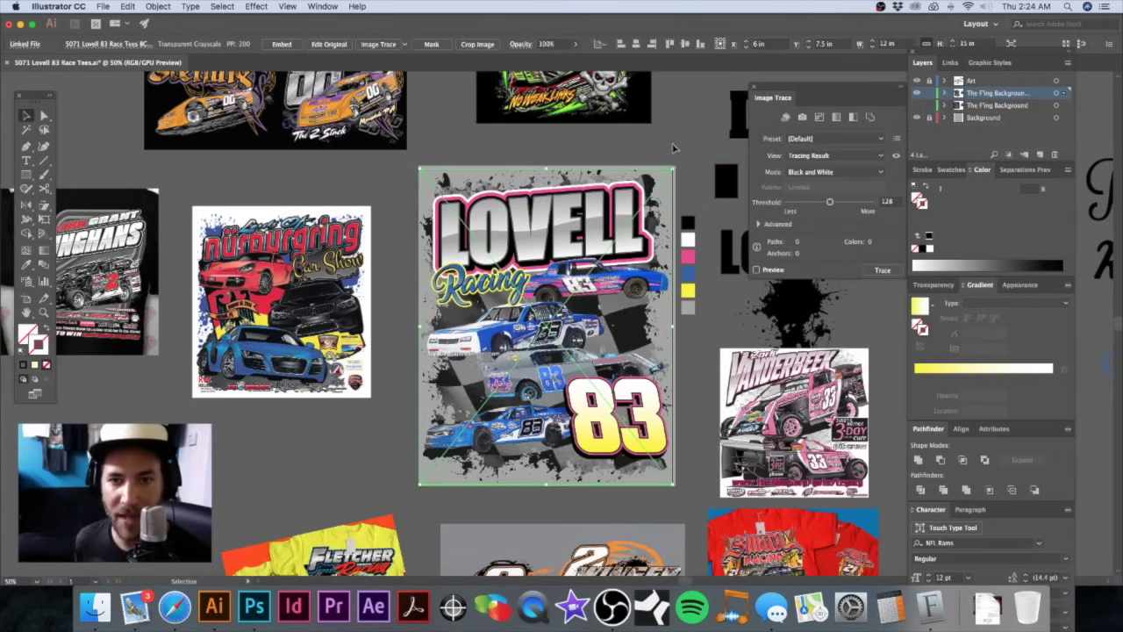
Step: Examine the checkered flag background behind the Lovell cars and lettering, up close and alongside the surrounding reference designs
{"action": "scroll", "coordinate": [669, 187], "scroll_direction": "up", "scroll_amount": 3}
{"action": "scroll", "coordinate": [638, 293], "scroll_direction": "up", "scroll_amount": 3}
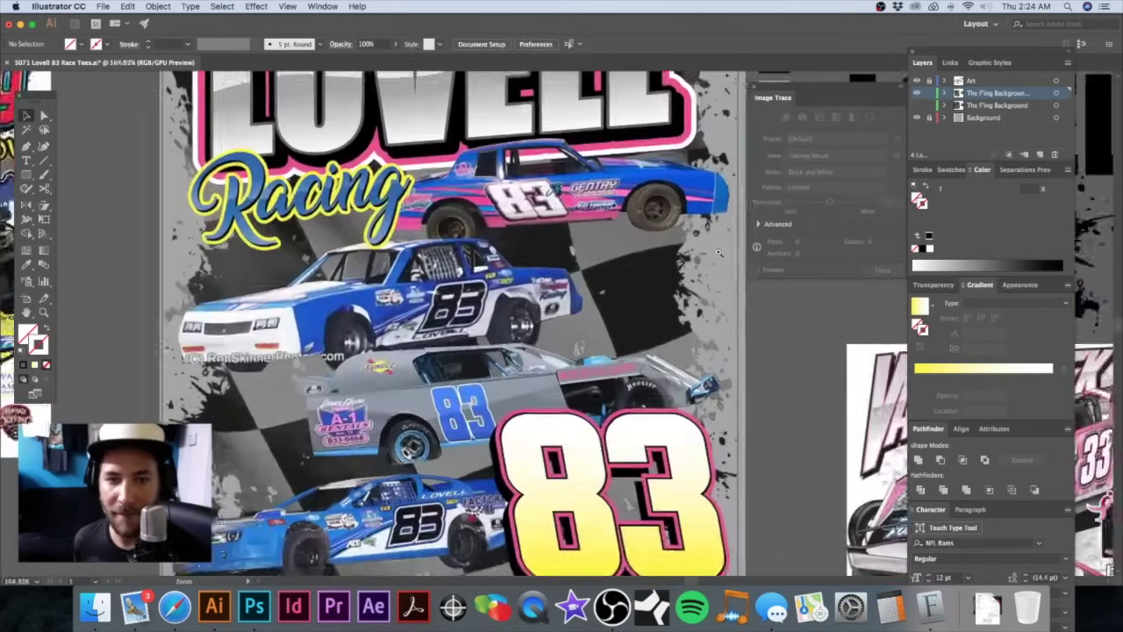
{"action": "left_click_drag", "start_coordinate": [639, 293], "coordinate": [641, 219]}
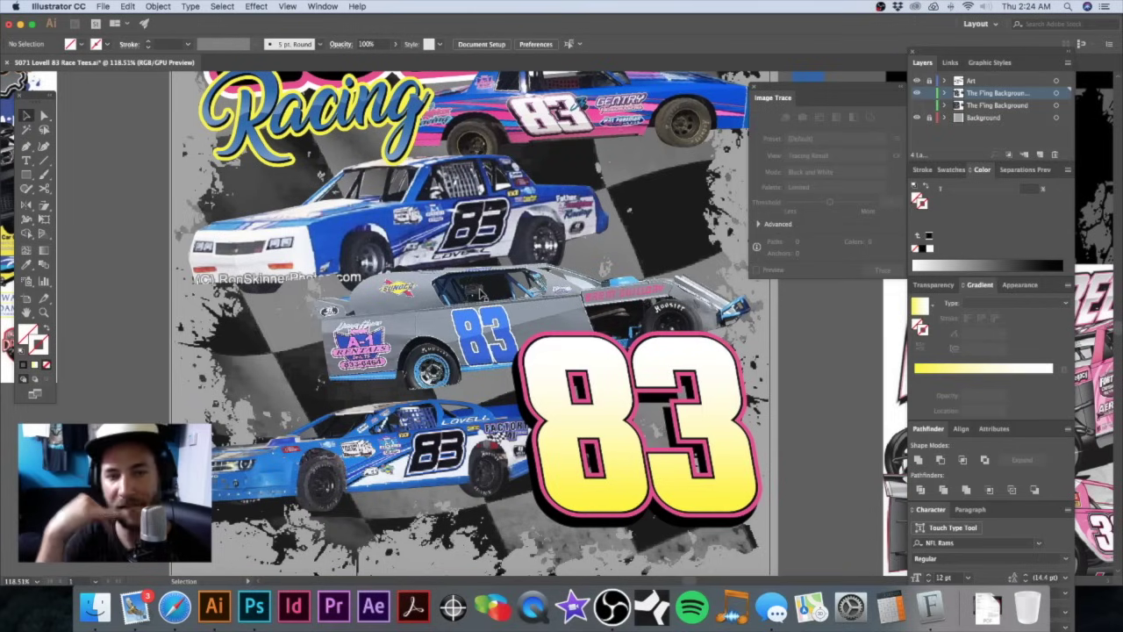
{"action": "scroll", "coordinate": [491, 258], "scroll_direction": "down", "scroll_amount": 3}
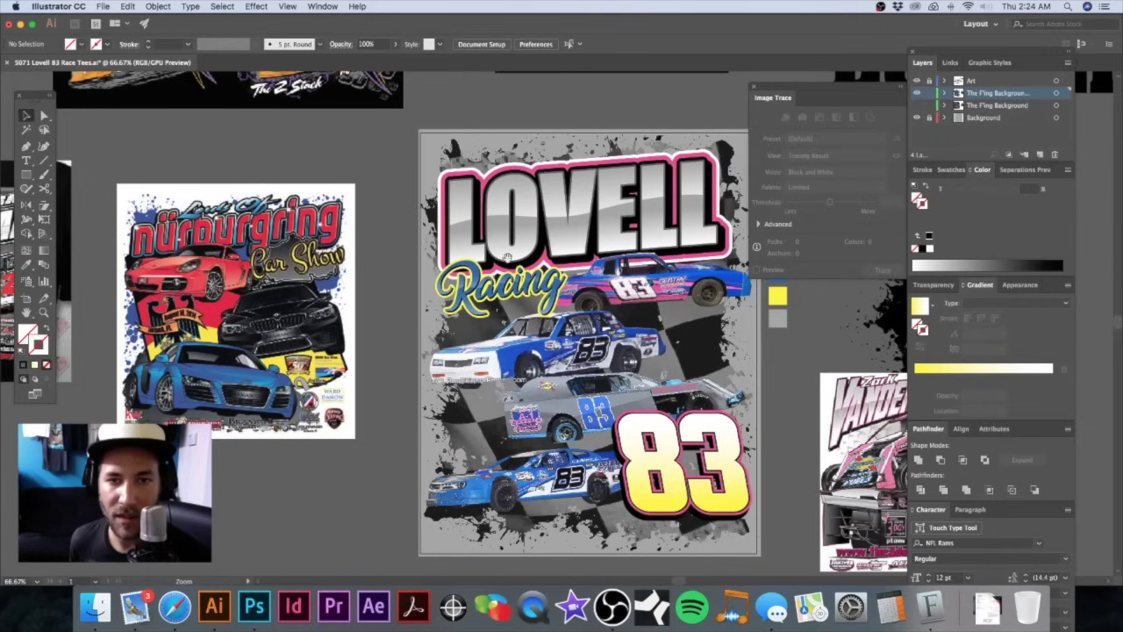
{"action": "left_click_drag", "start_coordinate": [507, 257], "coordinate": [389, 213]}
{"action": "scroll", "coordinate": [487, 219], "scroll_direction": "right", "scroll_amount": 2}
{"action": "scroll", "coordinate": [488, 219], "scroll_direction": "down", "scroll_amount": 1}
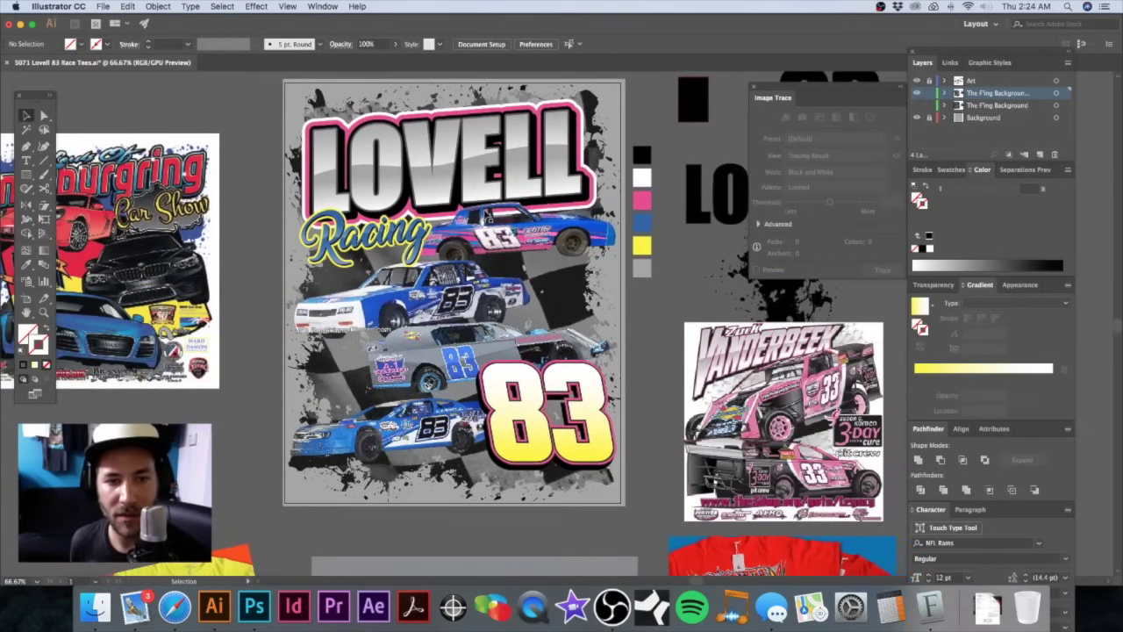
{"action": "scroll", "coordinate": [484, 214], "scroll_direction": "right", "scroll_amount": 2}
{"action": "scroll", "coordinate": [530, 252], "scroll_direction": "down", "scroll_amount": 2}
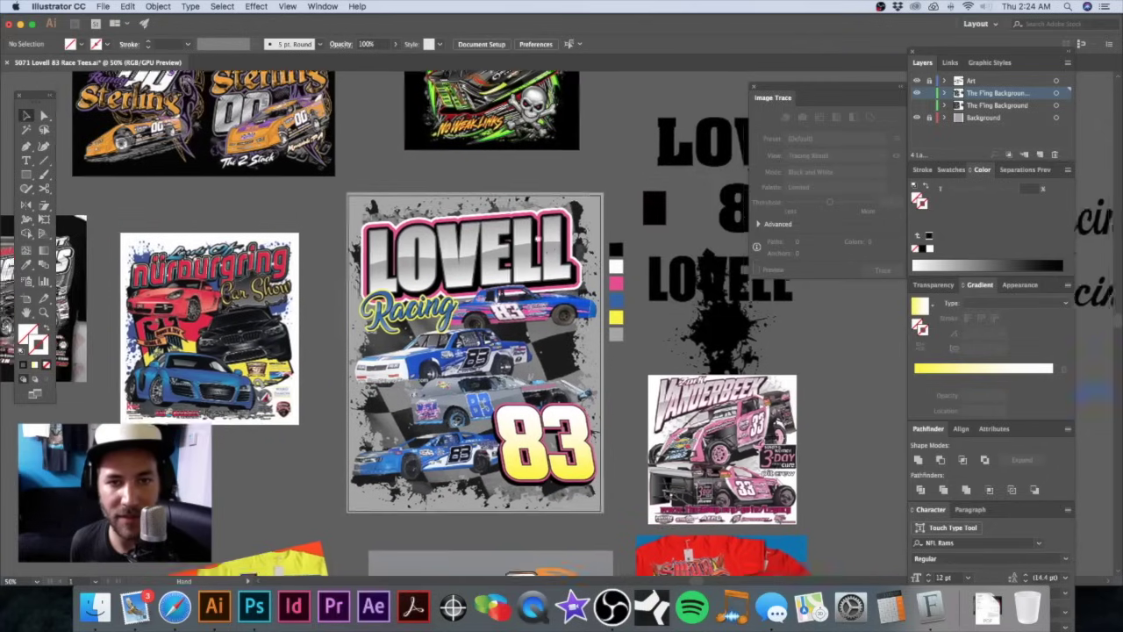
{"action": "scroll", "coordinate": [554, 257], "scroll_direction": "down", "scroll_amount": 3}
{"action": "scroll", "coordinate": [554, 256], "scroll_direction": "right", "scroll_amount": 2}
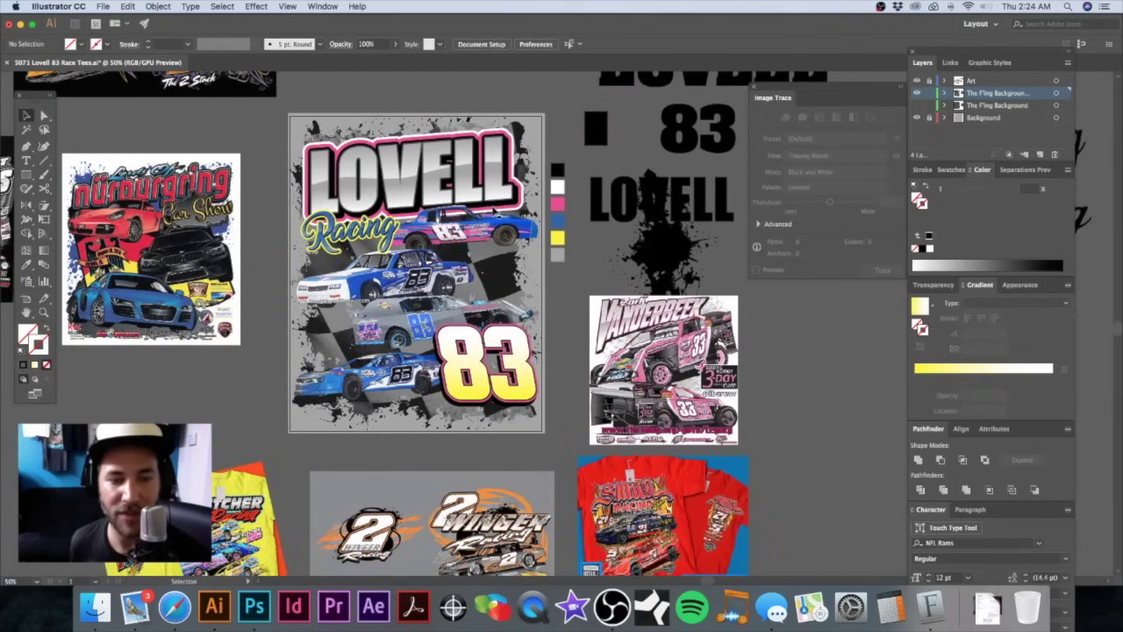
Step: Switch to Safari and preview the dirty grunge chequered race flag from the "racing flag grunge" image results
{"action": "left_click", "coordinate": [175, 606]}
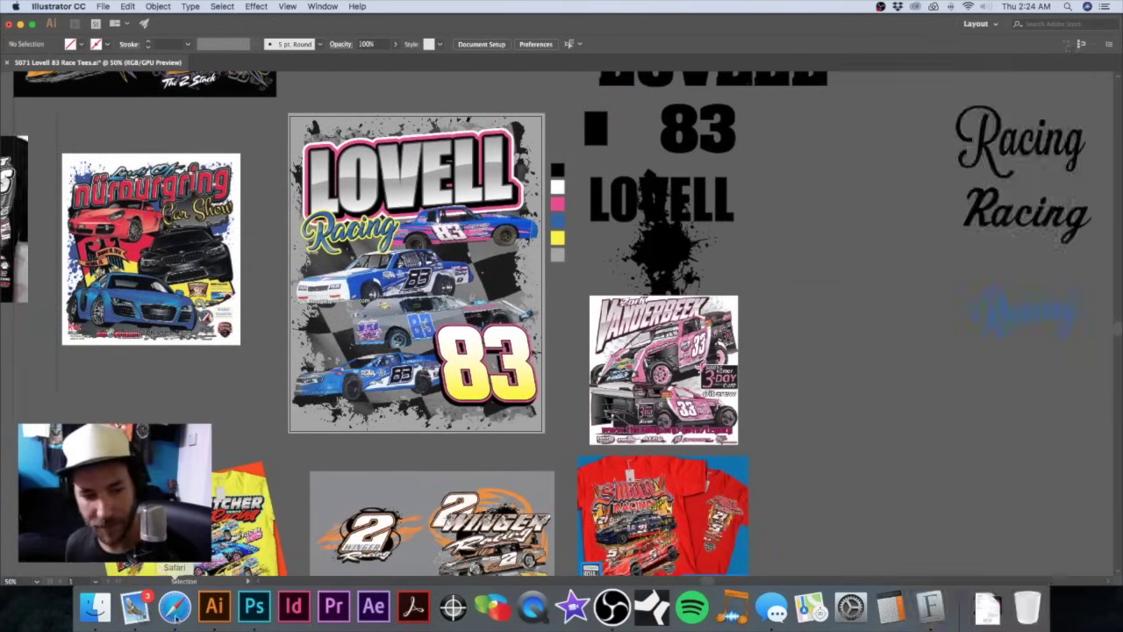
{"action": "left_click", "coordinate": [589, 345]}
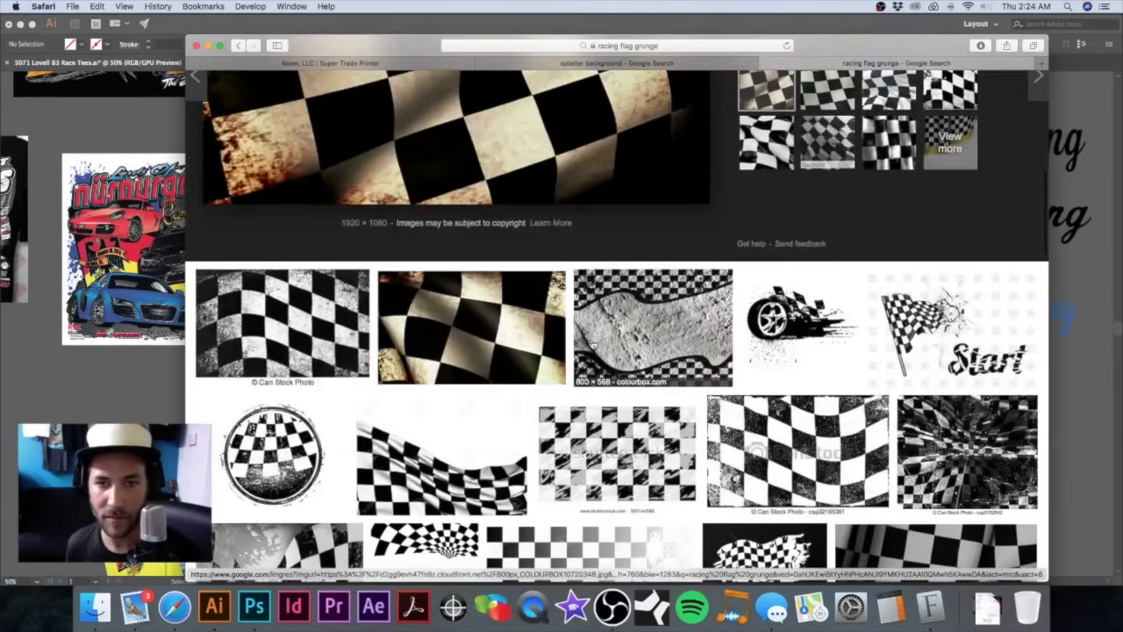
{"action": "scroll", "coordinate": [592, 345], "scroll_direction": "up", "scroll_amount": 5}
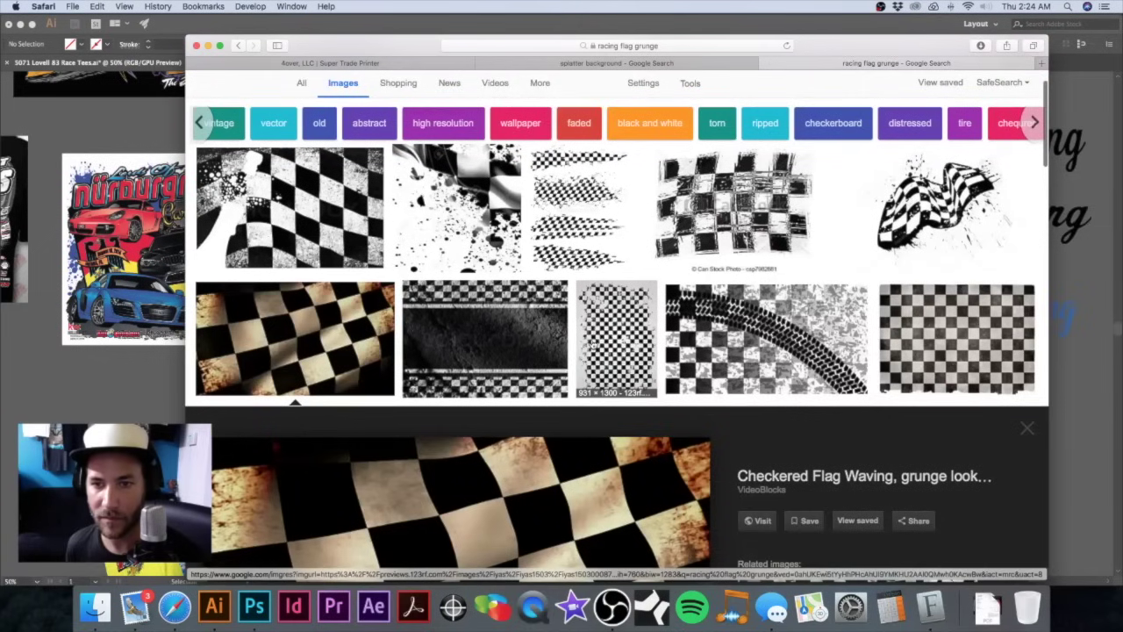
{"action": "scroll", "coordinate": [590, 341], "scroll_direction": "down", "scroll_amount": 1}
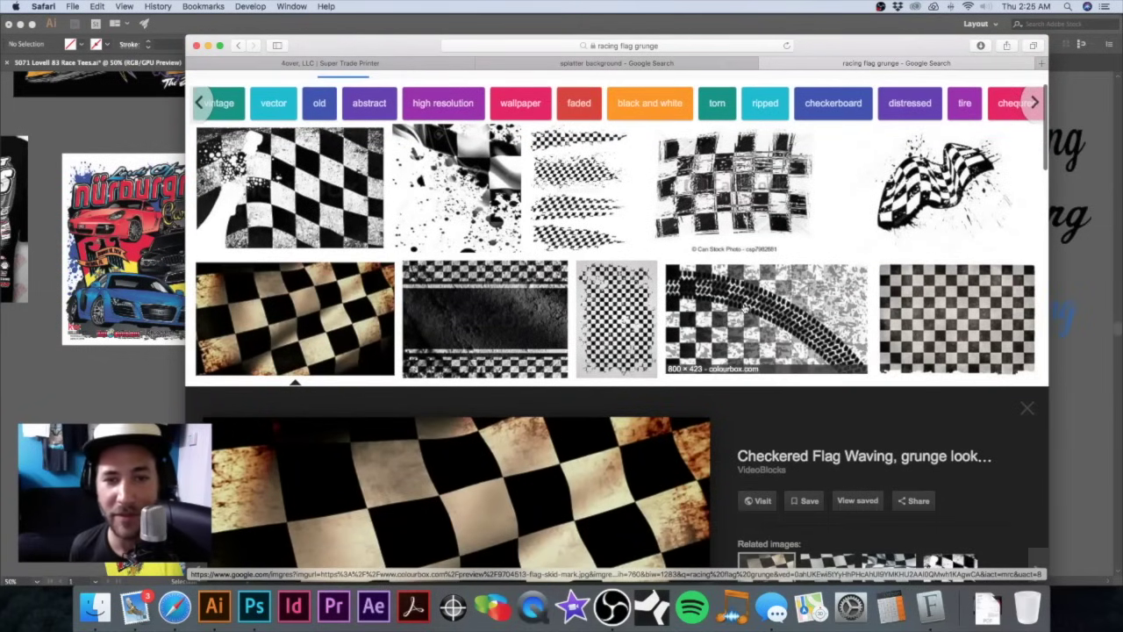
{"action": "scroll", "coordinate": [746, 308], "scroll_direction": "down", "scroll_amount": 1}
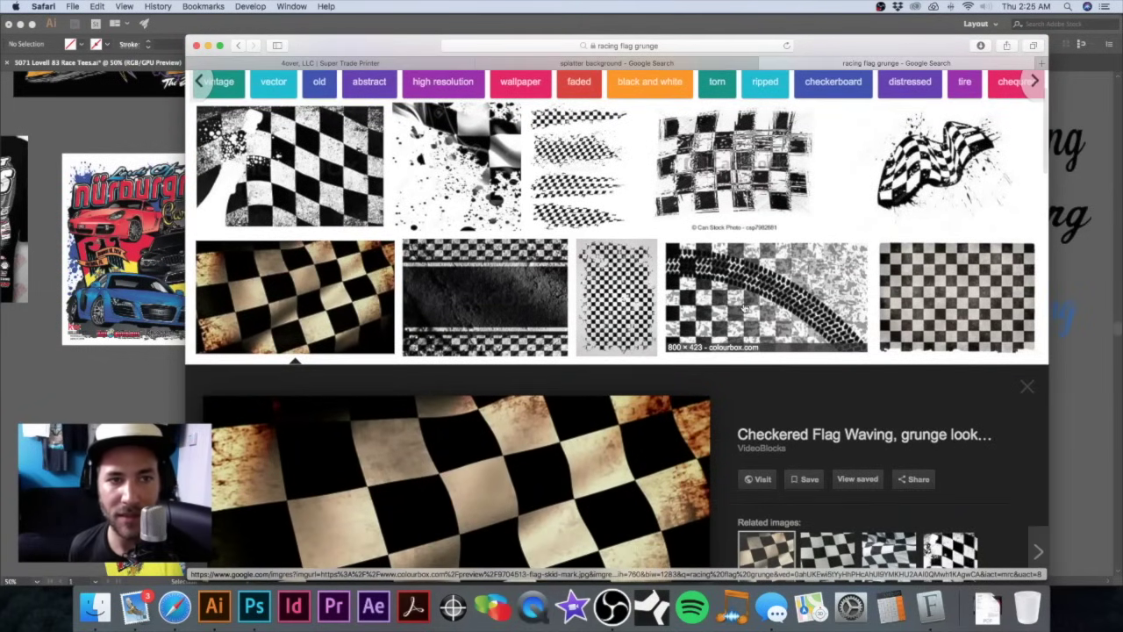
{"action": "left_click", "coordinate": [343, 161]}
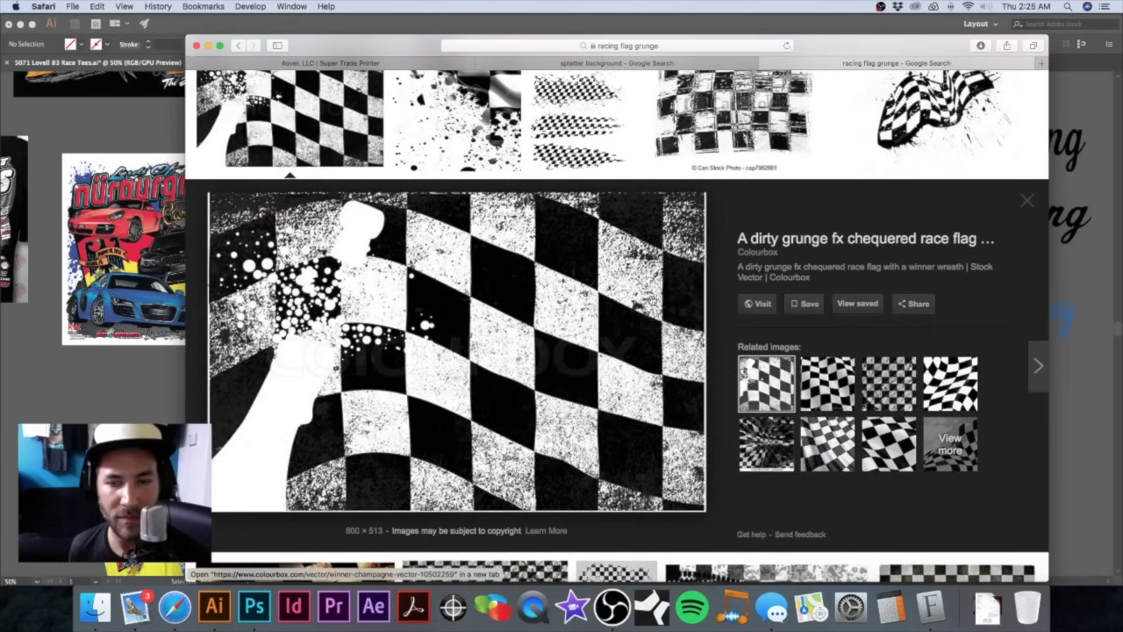
Step: Browse further "racing flag grunge" image results for another background option and preview the Can Stock Photo checkered flag with folds
{"action": "scroll", "coordinate": [658, 295], "scroll_direction": "down", "scroll_amount": 10}
{"action": "scroll", "coordinate": [653, 300], "scroll_direction": "down", "scroll_amount": 4}
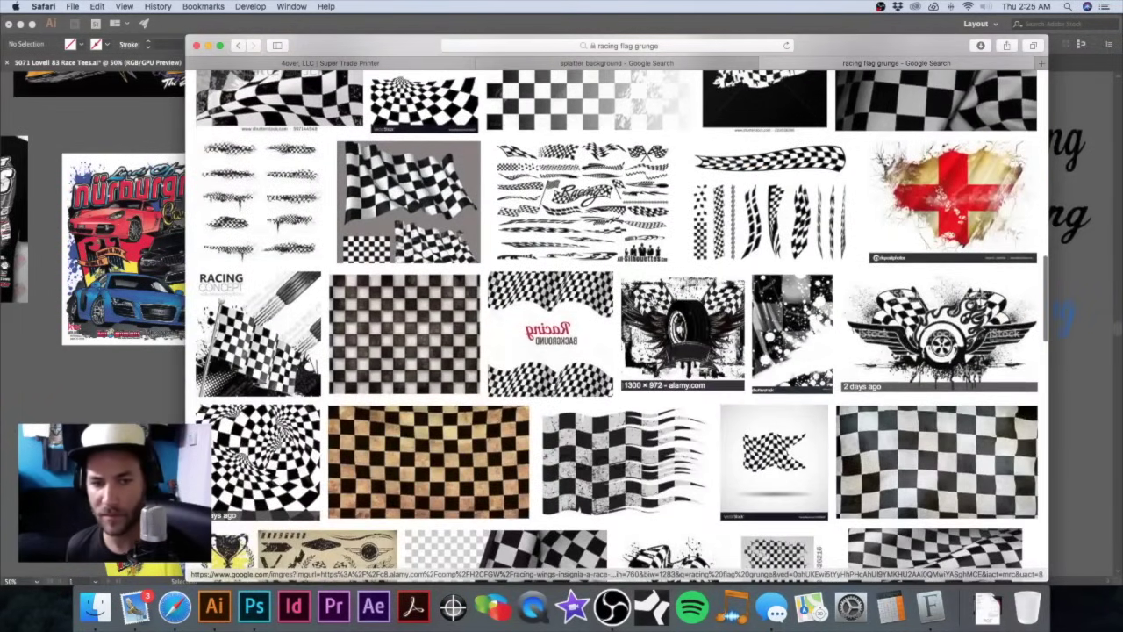
{"action": "scroll", "coordinate": [834, 346], "scroll_direction": "up", "scroll_amount": 3}
{"action": "scroll", "coordinate": [614, 509], "scroll_direction": "up", "scroll_amount": 1}
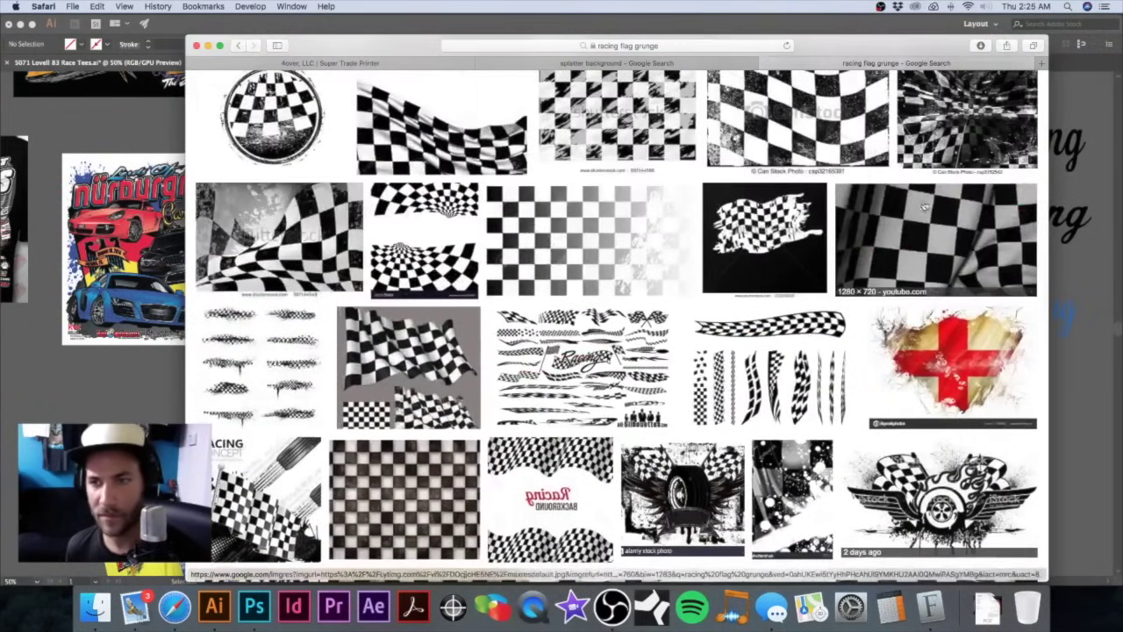
{"action": "scroll", "coordinate": [615, 509], "scroll_direction": "down", "scroll_amount": 3}
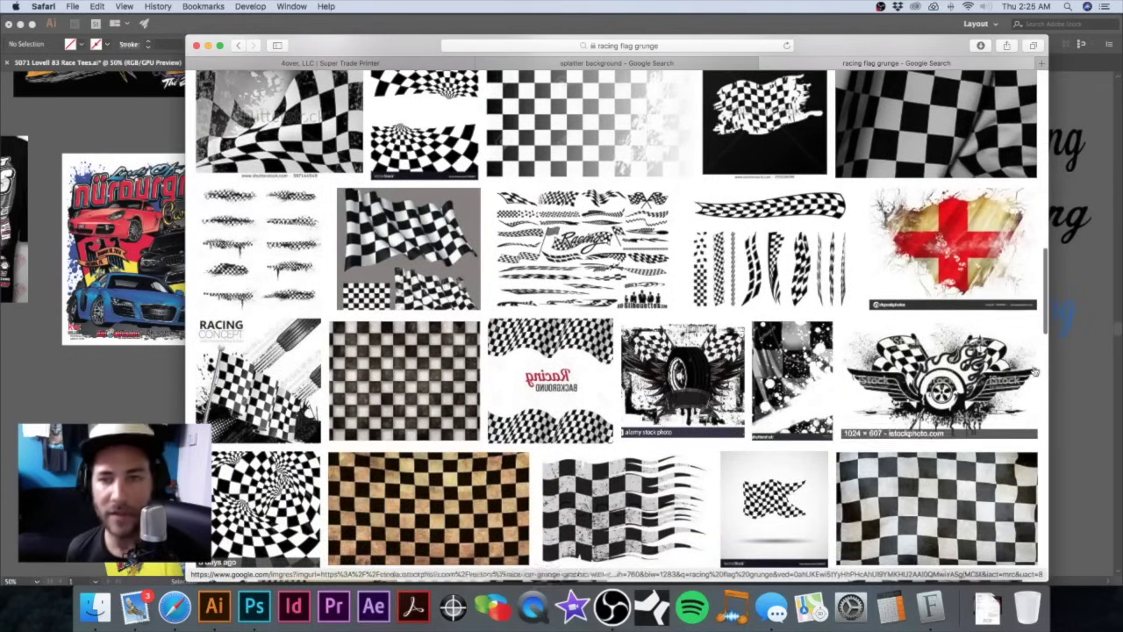
{"action": "scroll", "coordinate": [1010, 369], "scroll_direction": "up", "scroll_amount": 5}
{"action": "left_click", "coordinate": [970, 185]}
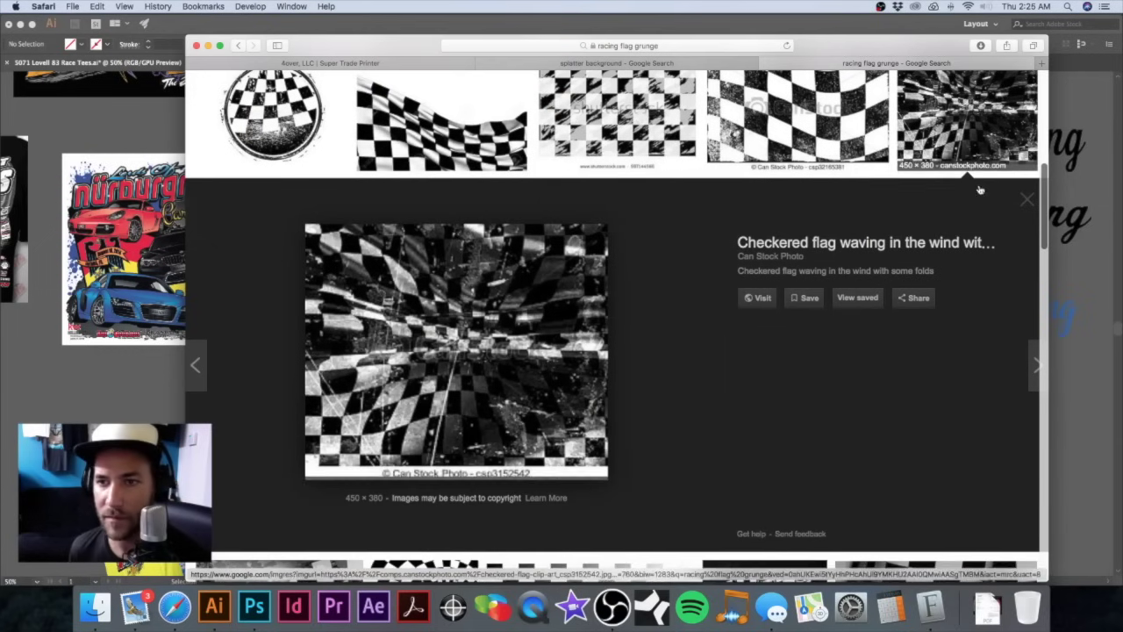
{"action": "scroll", "coordinate": [741, 331], "scroll_direction": "up", "scroll_amount": 10}
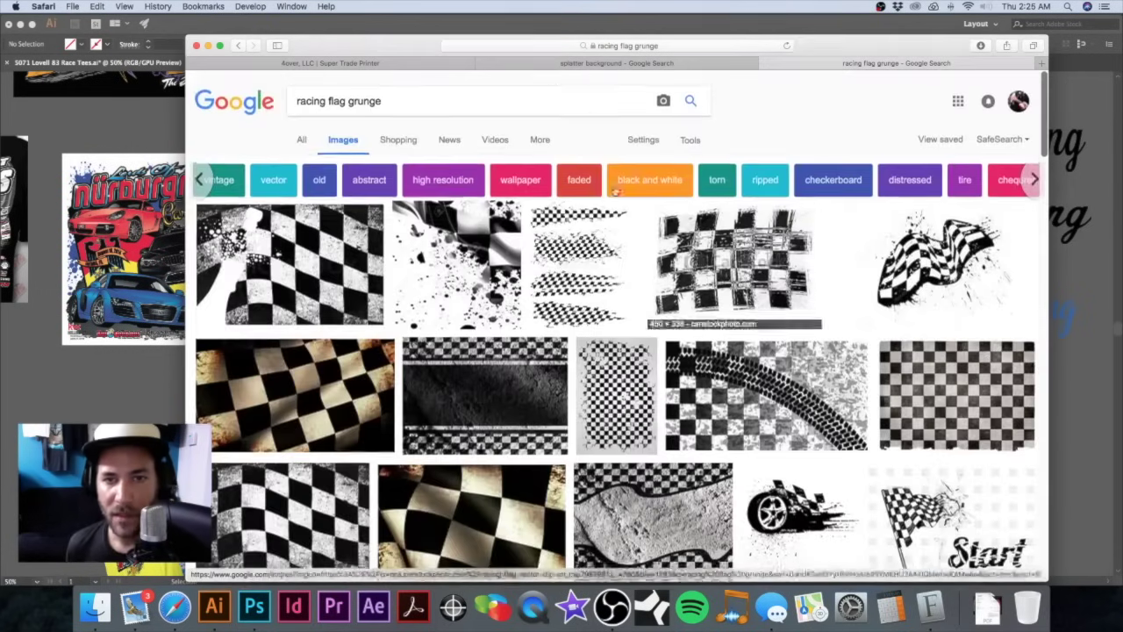
Step: Filter the "racing flag grunge" image results by size and browse them for another checkered flag background
{"action": "left_click", "coordinate": [690, 138]}
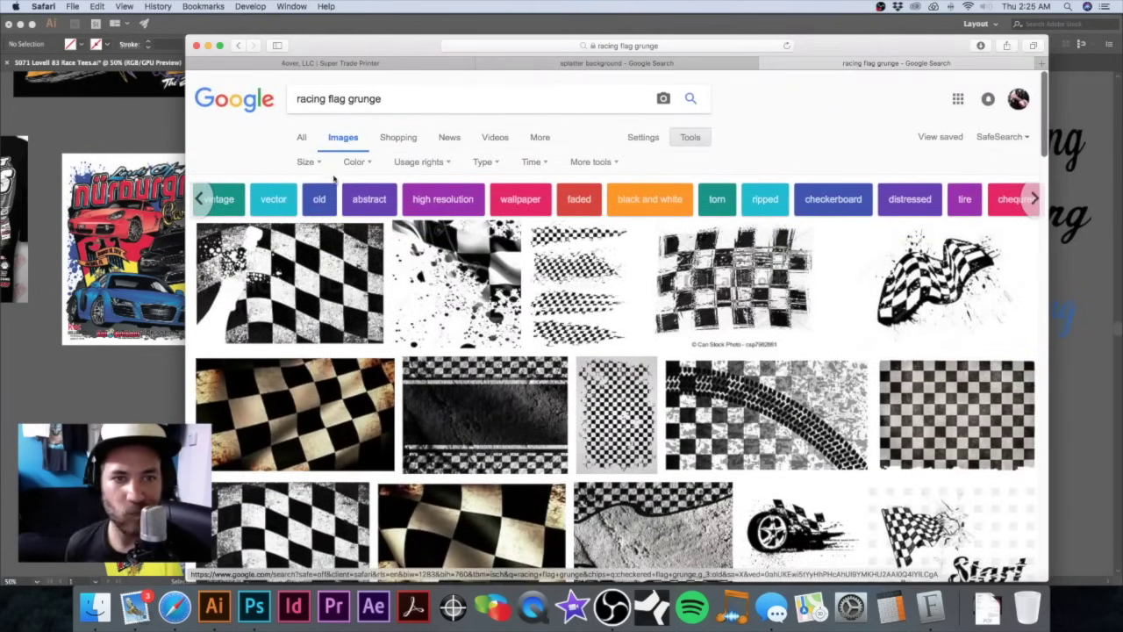
{"action": "left_click", "coordinate": [307, 163]}
{"action": "left_click", "coordinate": [316, 205]}
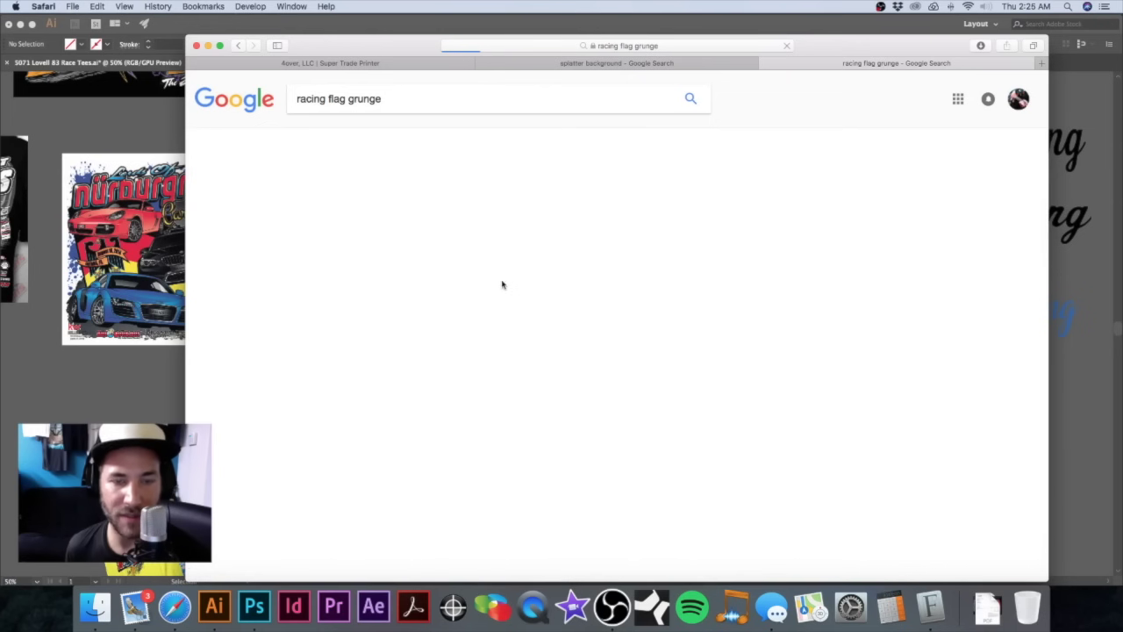
{"action": "scroll", "coordinate": [630, 301], "scroll_direction": "down", "scroll_amount": 2}
{"action": "scroll", "coordinate": [630, 301], "scroll_direction": "down", "scroll_amount": 5}
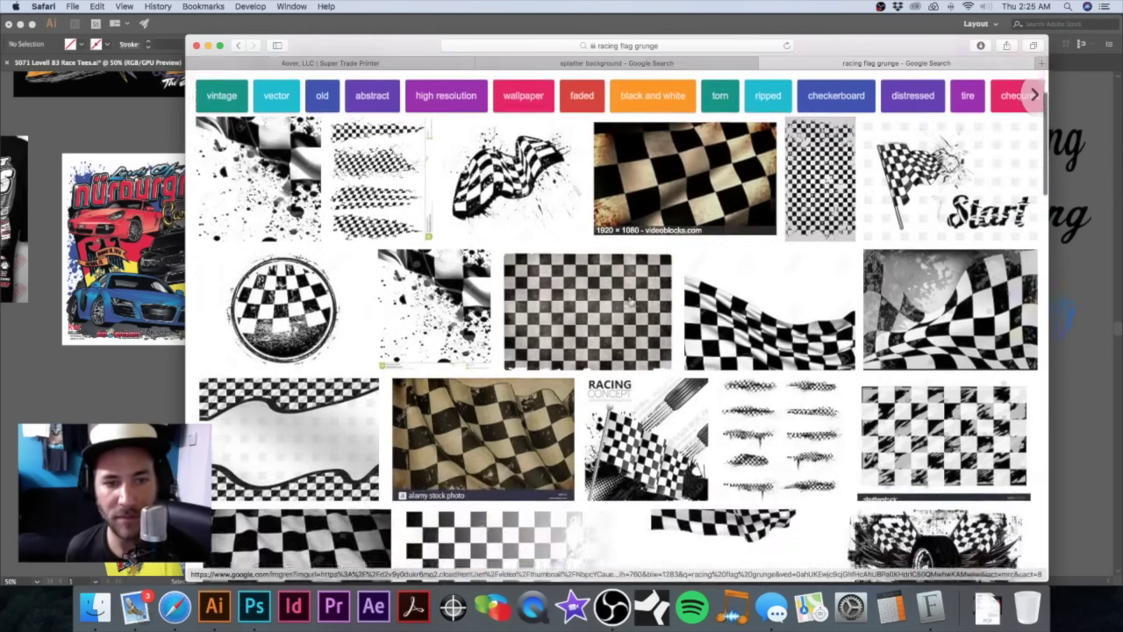
{"action": "scroll", "coordinate": [630, 301], "scroll_direction": "down", "scroll_amount": 6}
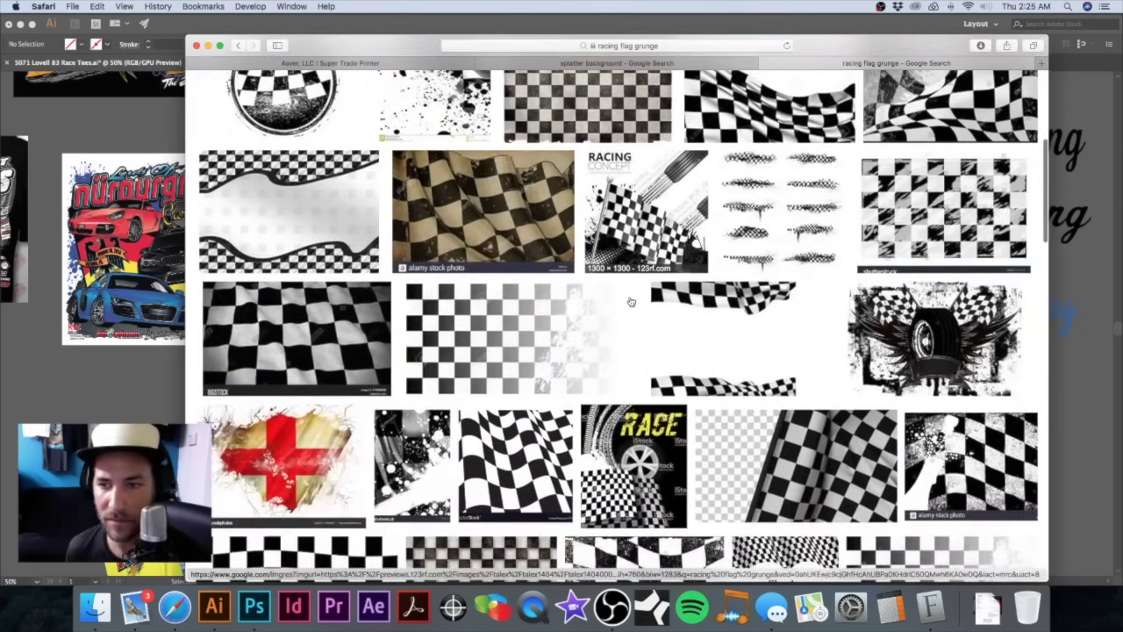
{"action": "scroll", "coordinate": [630, 301], "scroll_direction": "down", "scroll_amount": 6}
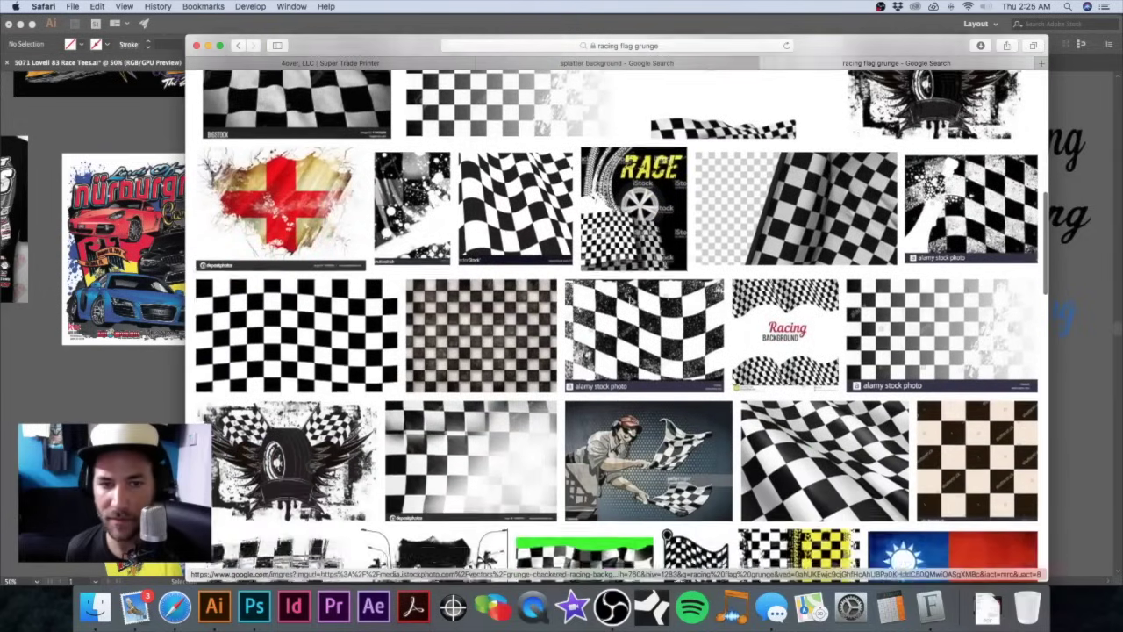
{"action": "scroll", "coordinate": [630, 301], "scroll_direction": "down", "scroll_amount": 8}
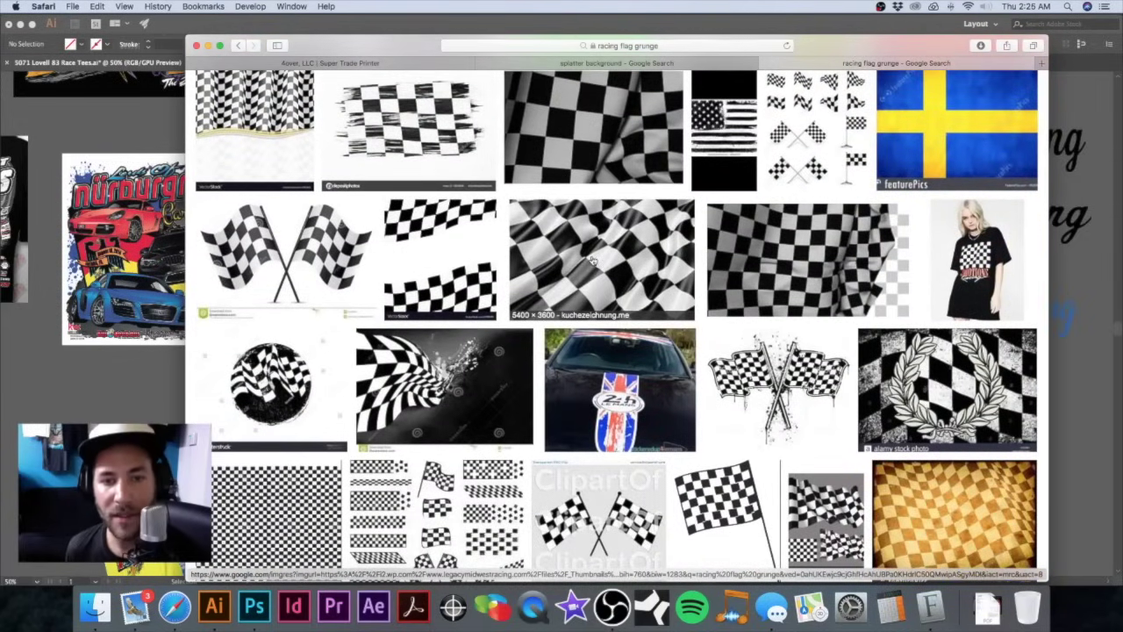
Step: Preview the waving black-and-white "Checkered Flag Auto" image and try to open its source page
{"action": "left_click", "coordinate": [592, 261]}
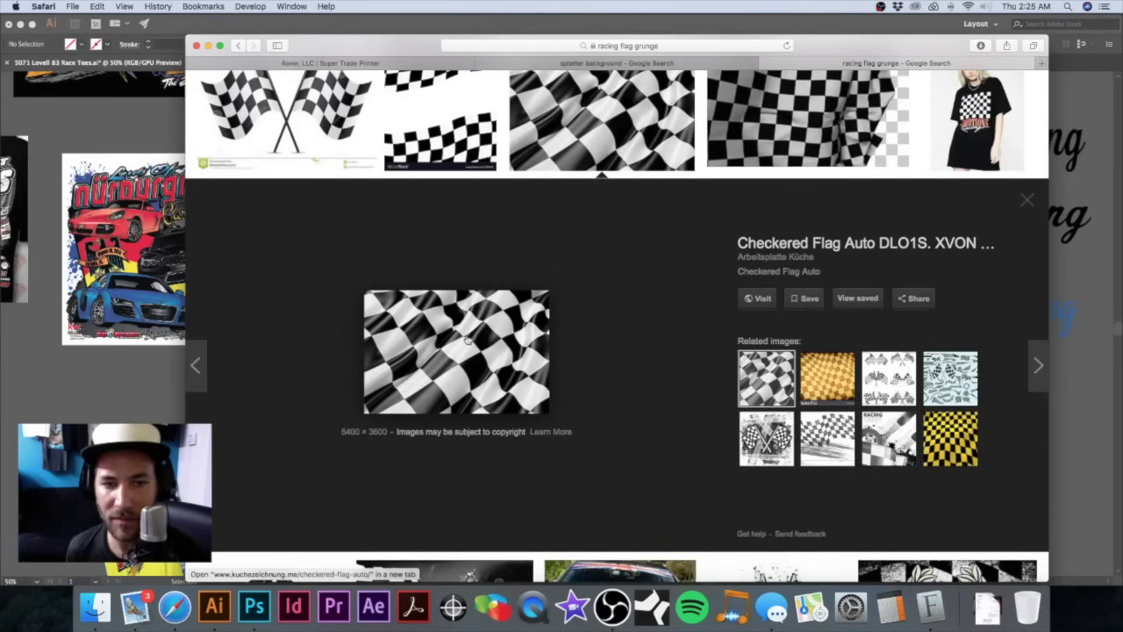
{"action": "left_click", "coordinate": [760, 300]}
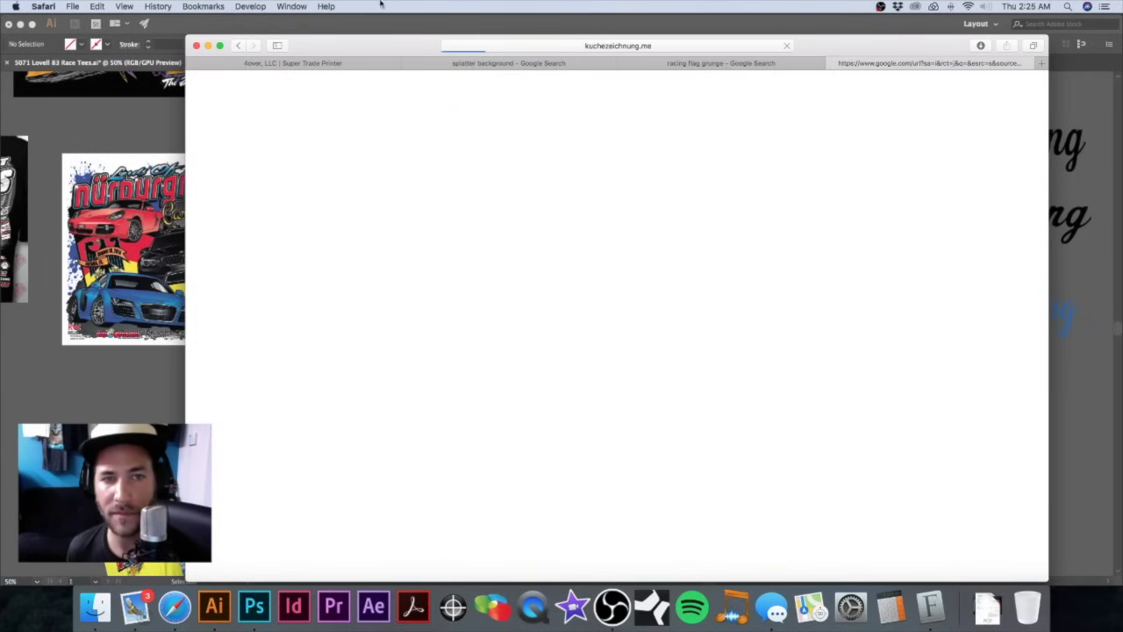
{"action": "left_click_drag", "start_coordinate": [392, 47], "coordinate": [406, 38]}
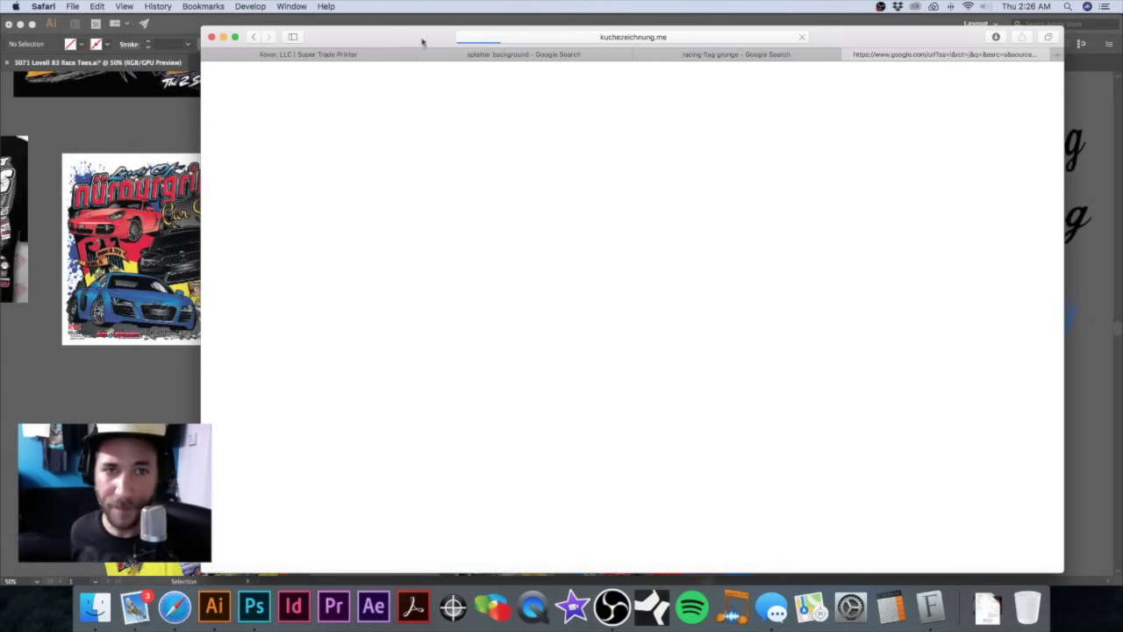
{"action": "left_click", "coordinate": [255, 39]}
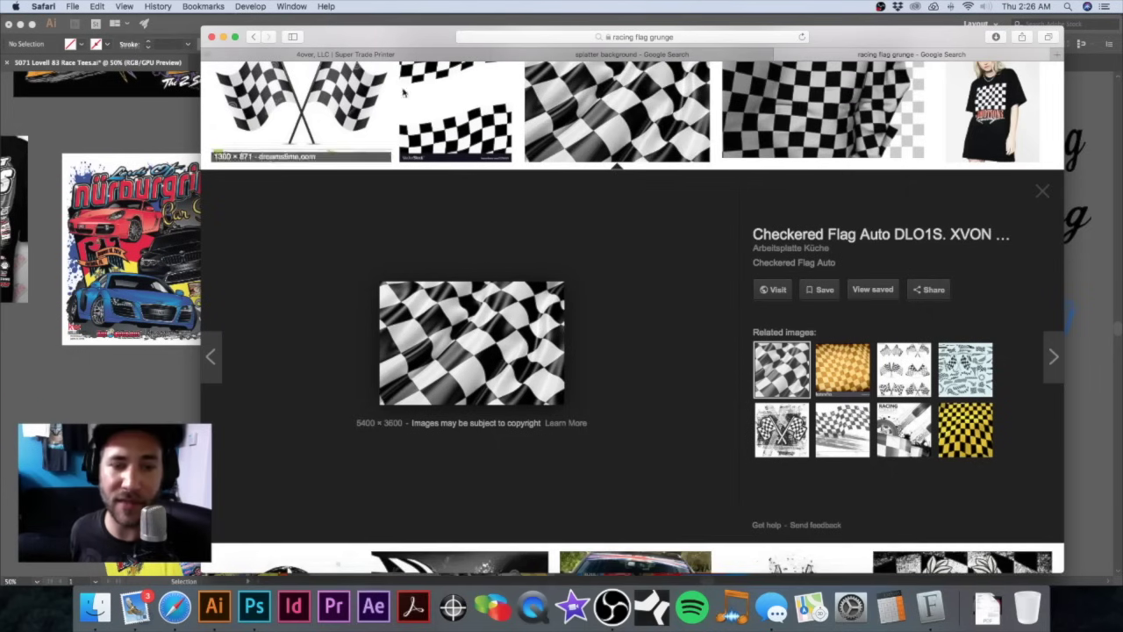
Step: Preview the related "Checkered Flag On Paper Texture" image and open it in Photoshop
{"action": "scroll", "coordinate": [606, 275], "scroll_direction": "down", "scroll_amount": 2}
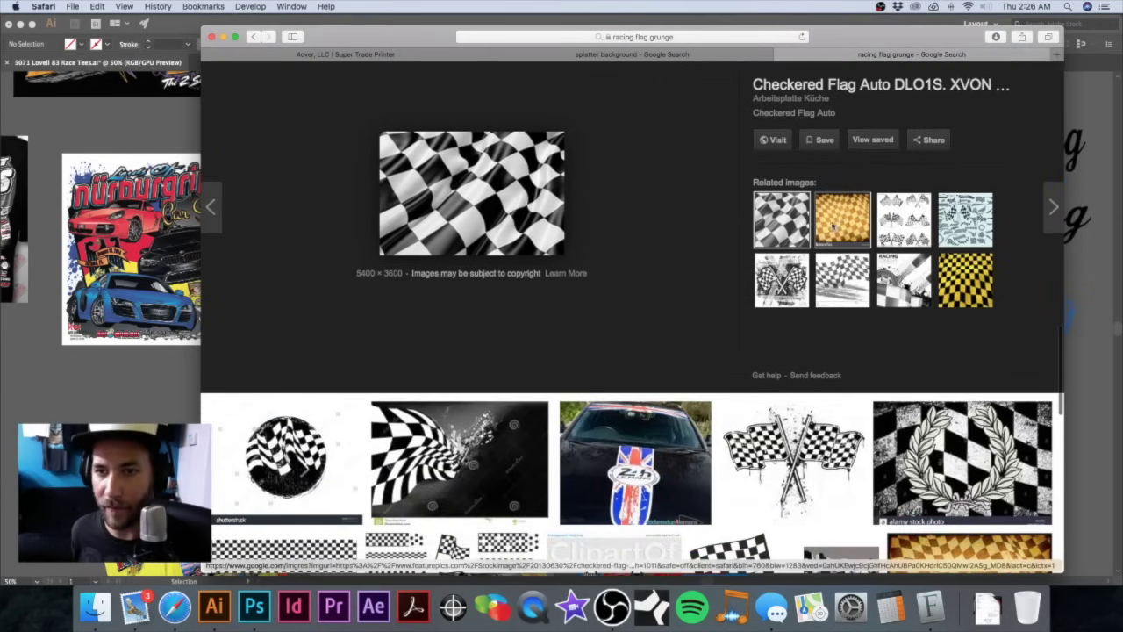
{"action": "left_click", "coordinate": [832, 227]}
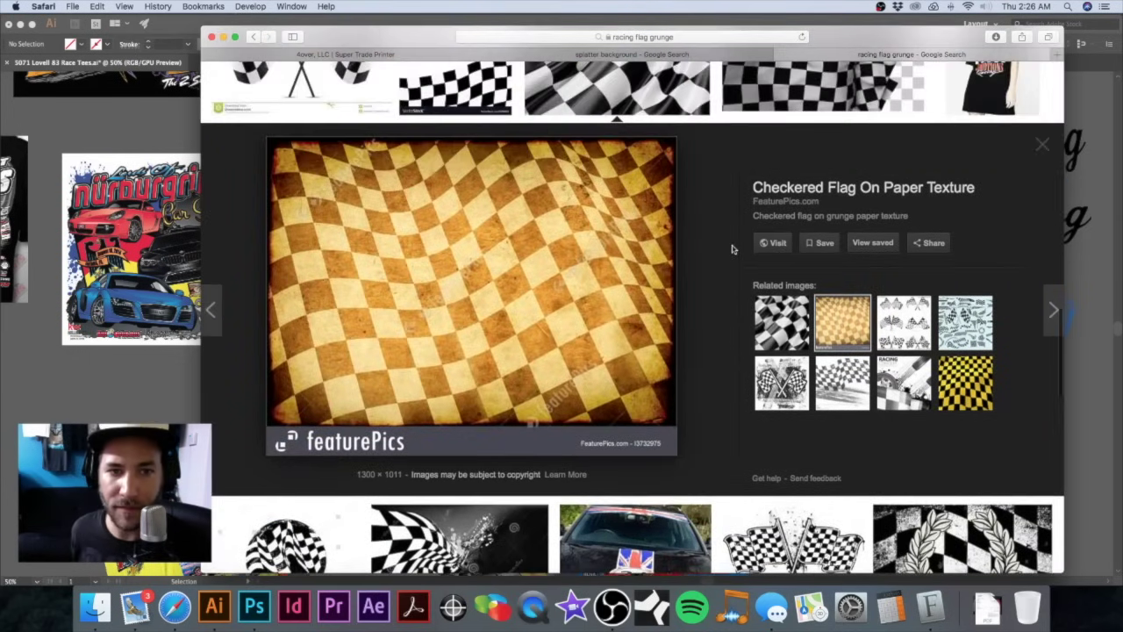
{"action": "scroll", "coordinate": [732, 249], "scroll_direction": "down", "scroll_amount": 2}
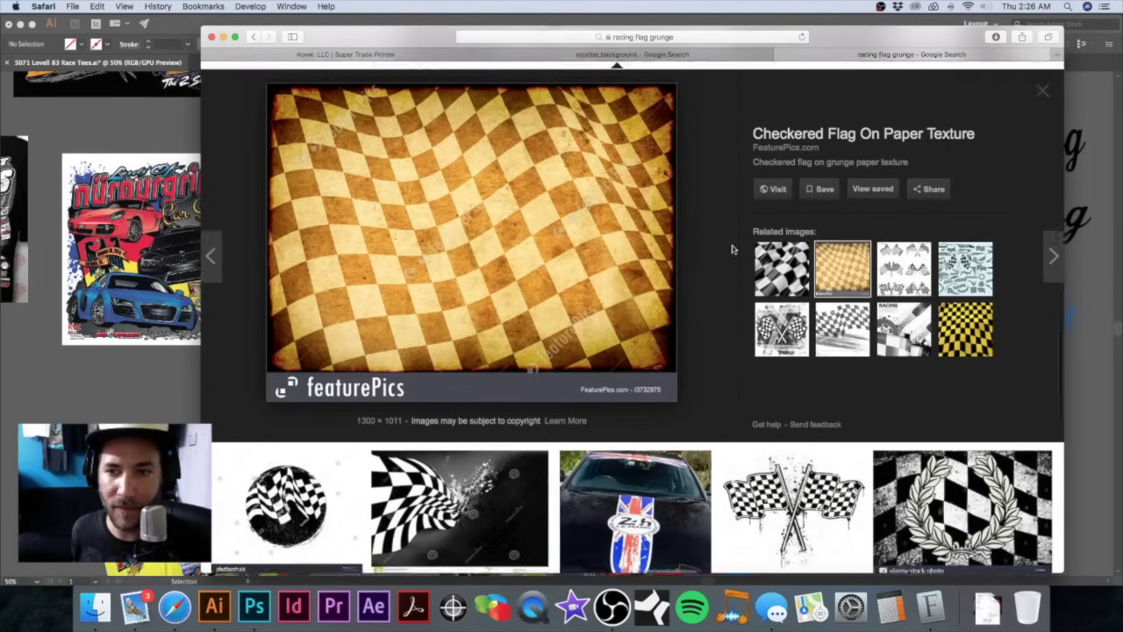
{"action": "left_click_drag", "start_coordinate": [507, 241], "coordinate": [252, 607]}
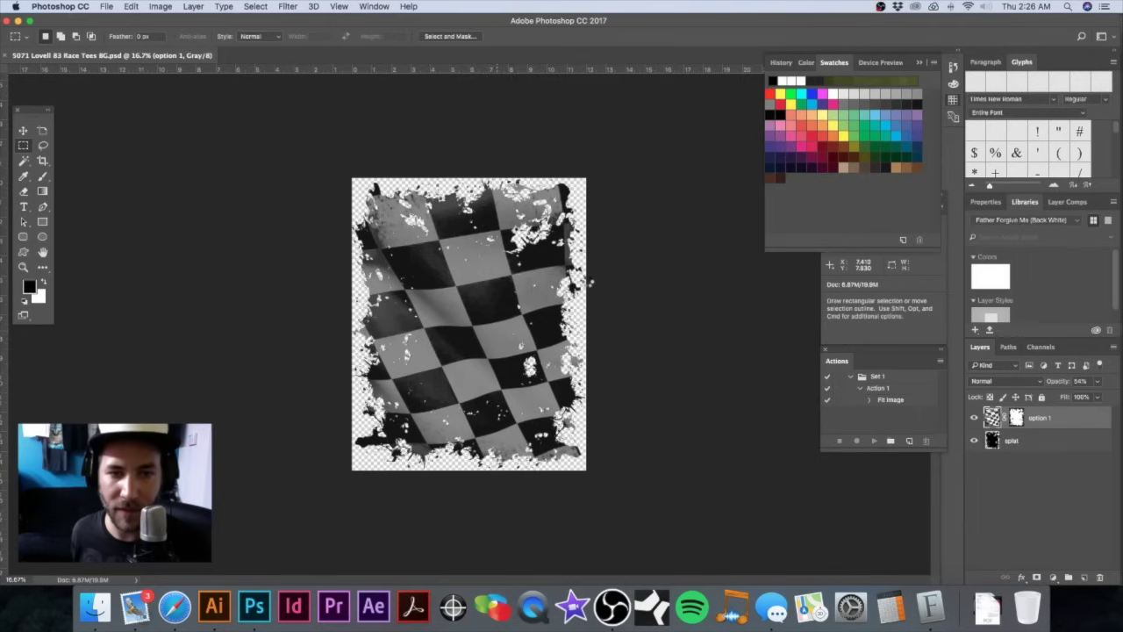
Step: Copy the paper-texture flag into the race tees BG document, rotate it 90° and scale it to cover the canvas with the watermark strip outside
{"action": "left_click_drag", "start_coordinate": [370, 55], "coordinate": [543, 166]}
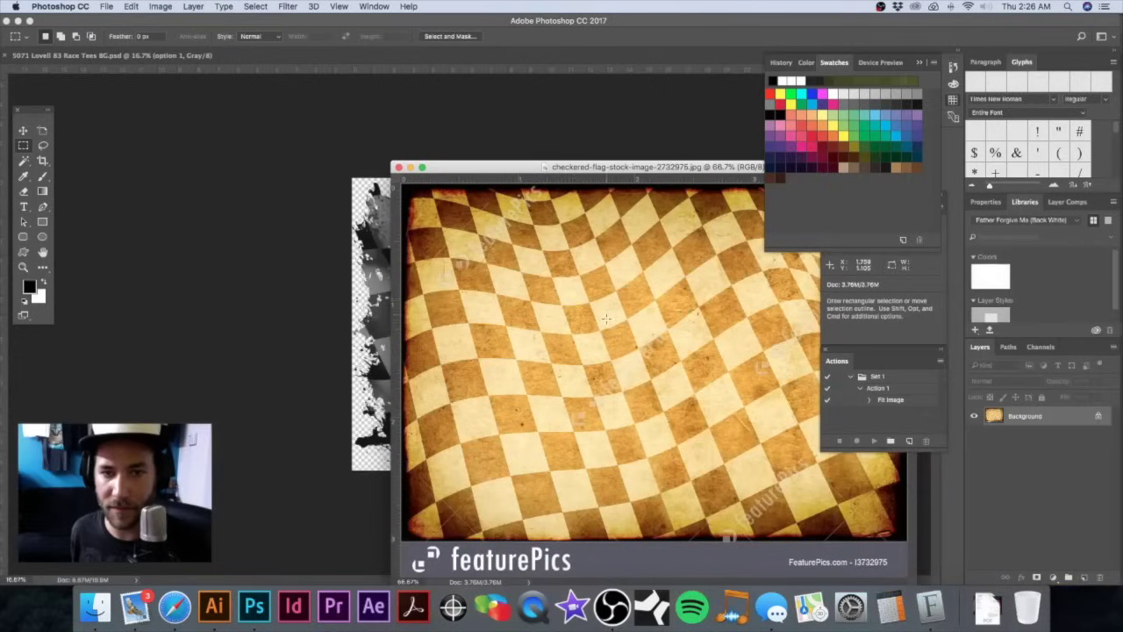
{"action": "left_click_drag", "start_coordinate": [552, 312], "coordinate": [379, 293]}
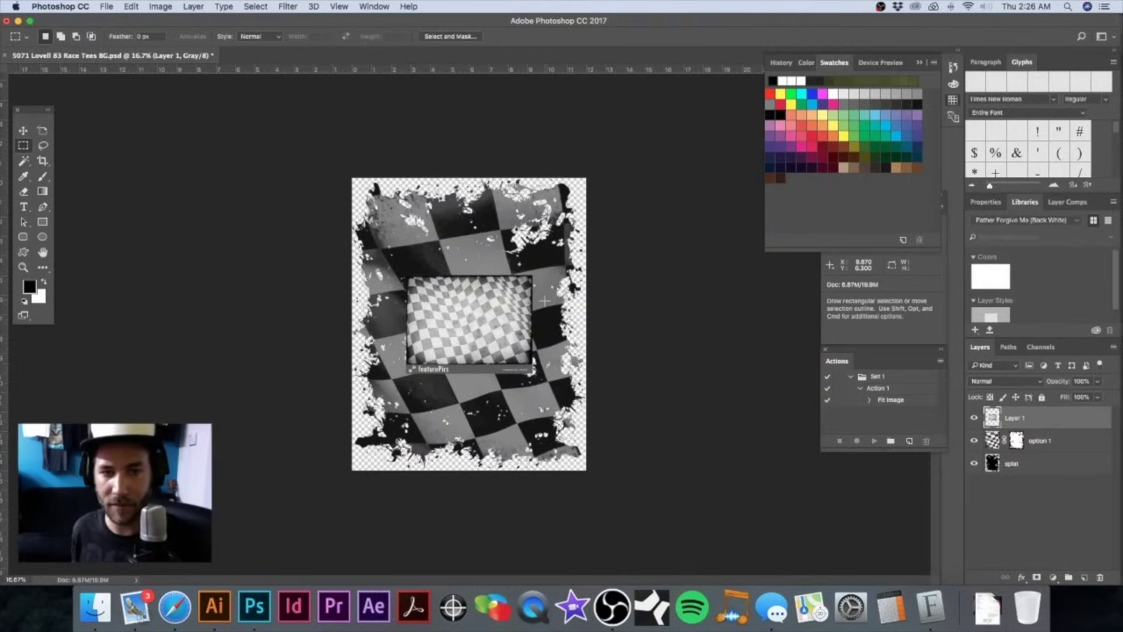
{"action": "key", "text": "super+t"}
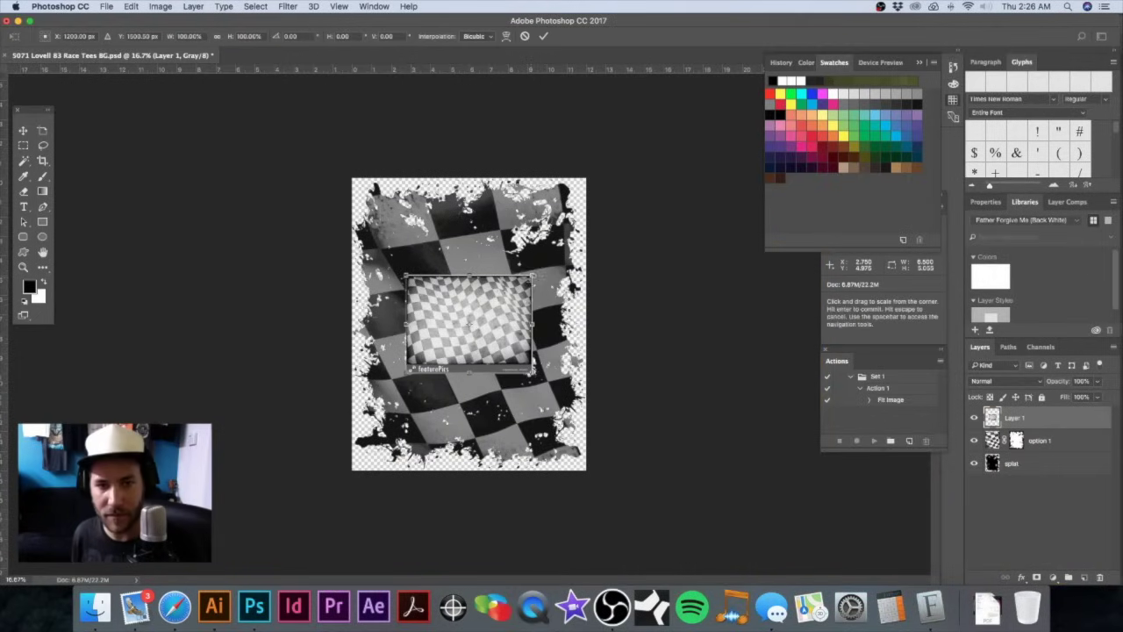
{"action": "left_click_drag", "start_coordinate": [537, 275], "coordinate": [627, 496]}
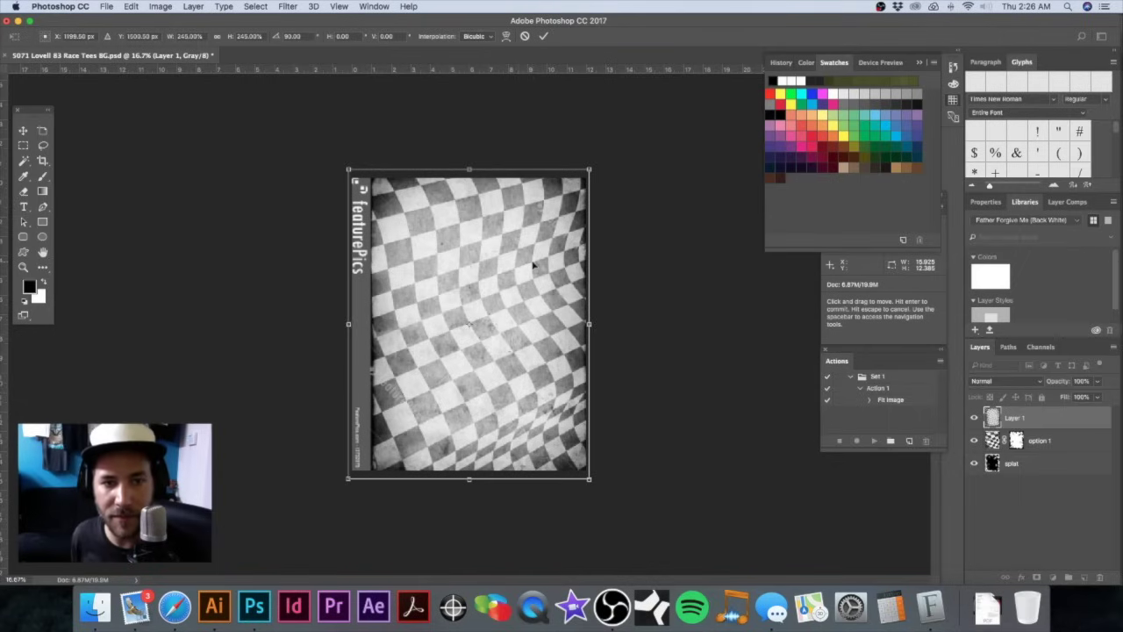
{"action": "left_click_drag", "start_coordinate": [592, 166], "coordinate": [600, 163]}
{"action": "left_click_drag", "start_coordinate": [532, 258], "coordinate": [520, 268]}
{"action": "key", "text": "Return"}
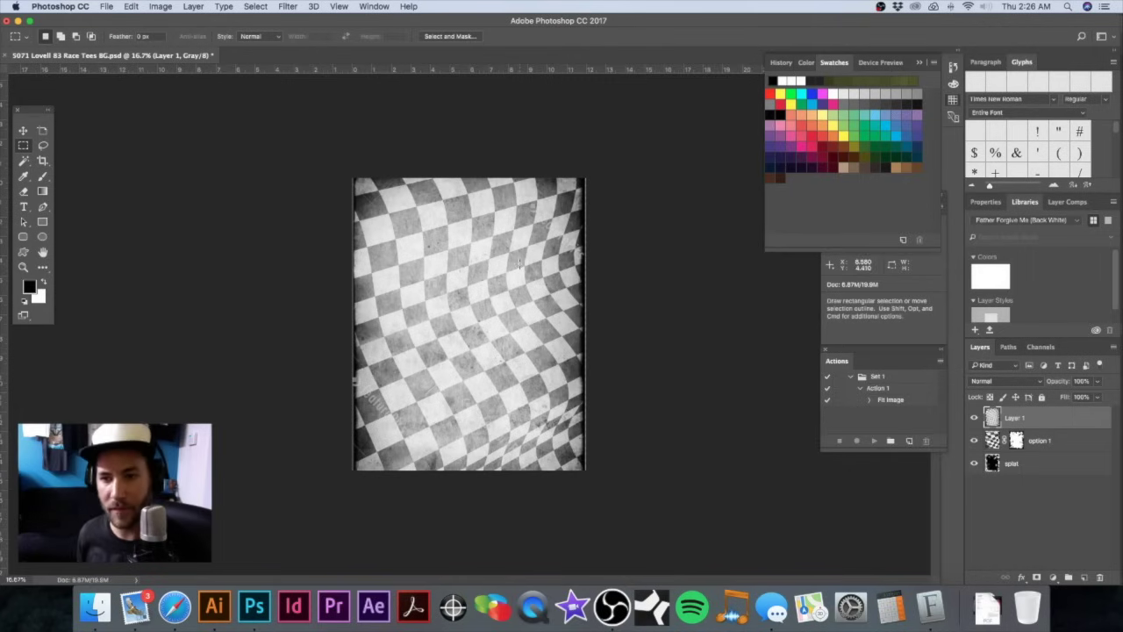
Step: Mask the new flag layer with the outline of the "splat" layer and rename it "option 2"
{"action": "left_click", "coordinate": [989, 465], "text": "super"}
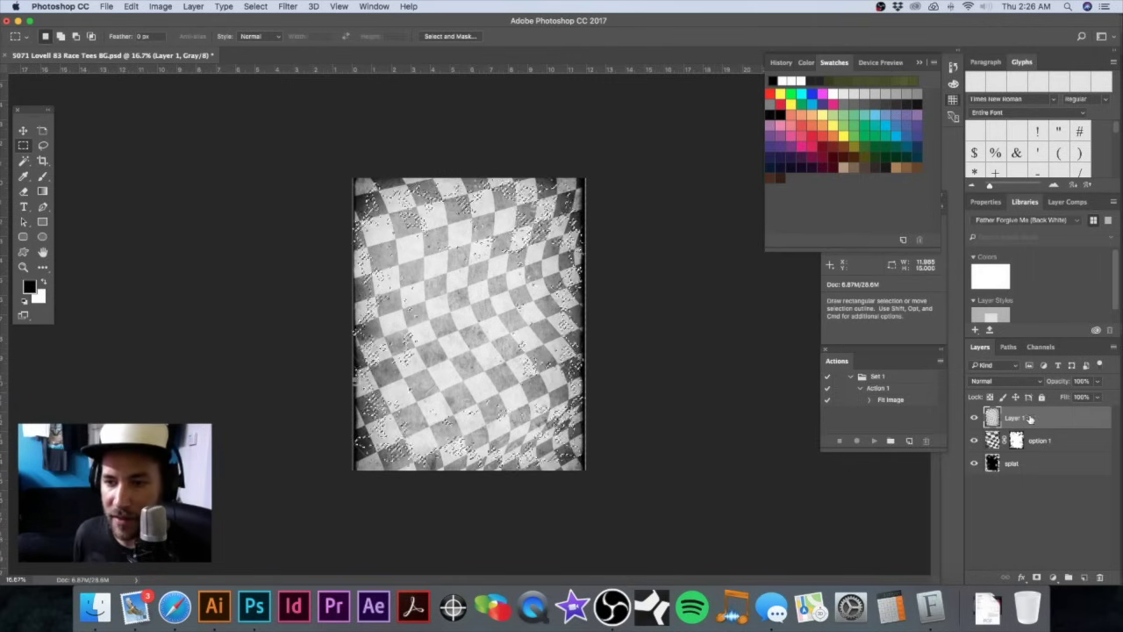
{"action": "left_click", "coordinate": [1053, 577]}
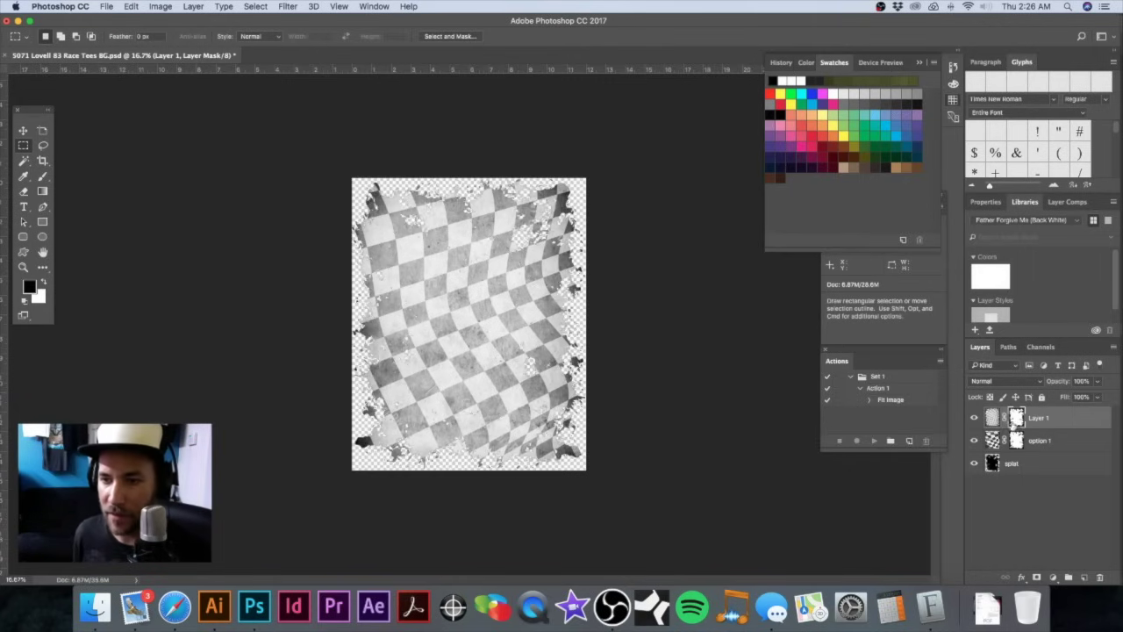
{"action": "left_click", "coordinate": [1033, 419]}
{"action": "type", "text": "c"}
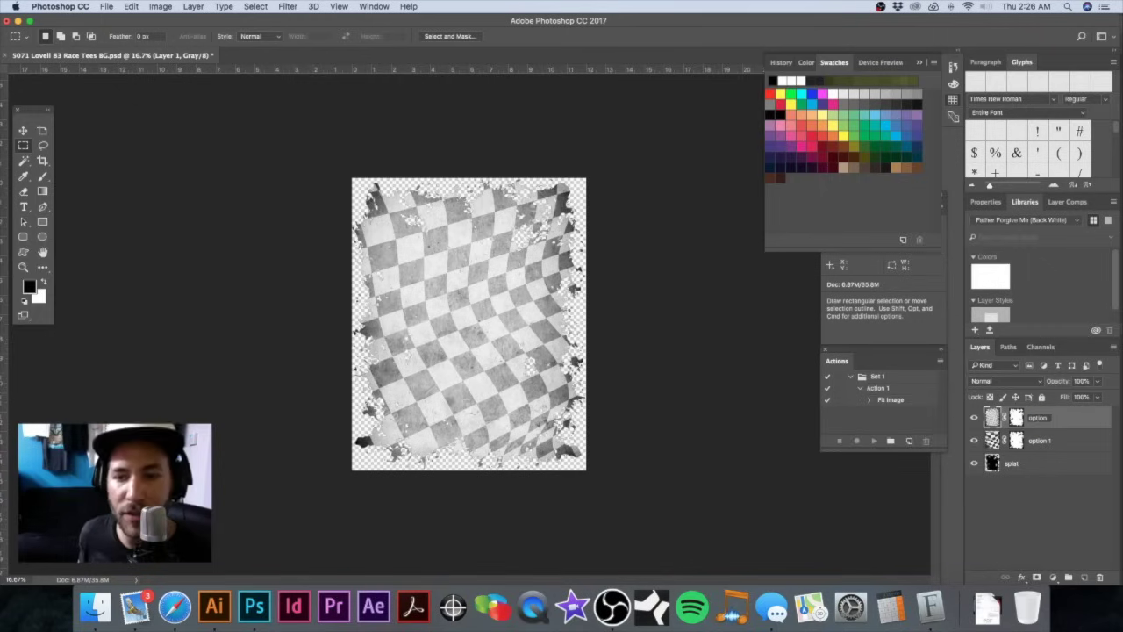
{"action": "key", "text": "Return"}
Step: Save a TIFF copy named "5071 Lovell 83 Race Tees BG opt 2.tif" without layers and with transparency saved
{"action": "left_click", "coordinate": [549, 324], "text": "super"}
{"action": "mouse_move", "coordinate": [549, 323]}
{"action": "left_mouse_down"}
{"action": "mouse_move", "coordinate": [566, 321]}
{"action": "mouse_move", "coordinate": [553, 316]}
{"action": "left_mouse_up"}
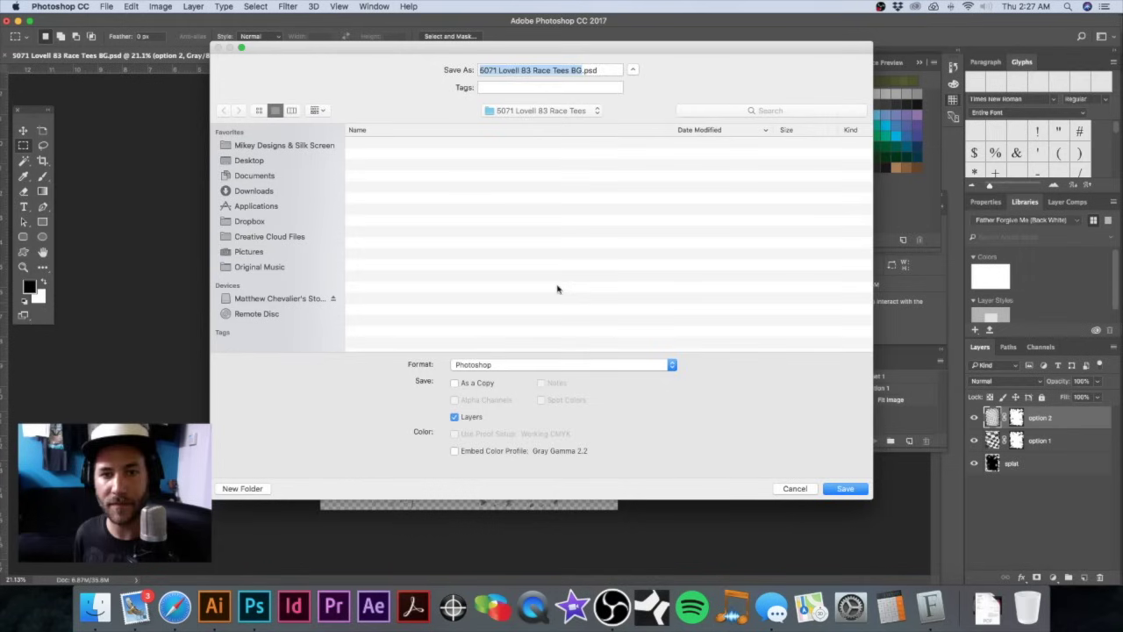
{"action": "key", "text": "super+shift+s"}
{"action": "left_click", "coordinate": [541, 365]}
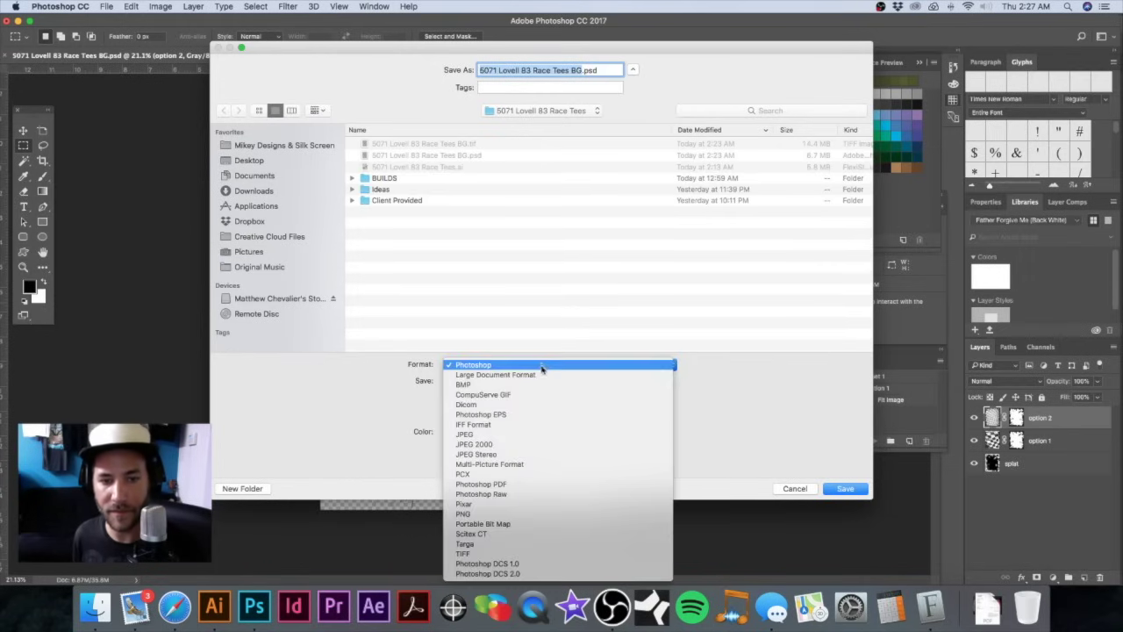
{"action": "left_click", "coordinate": [520, 554]}
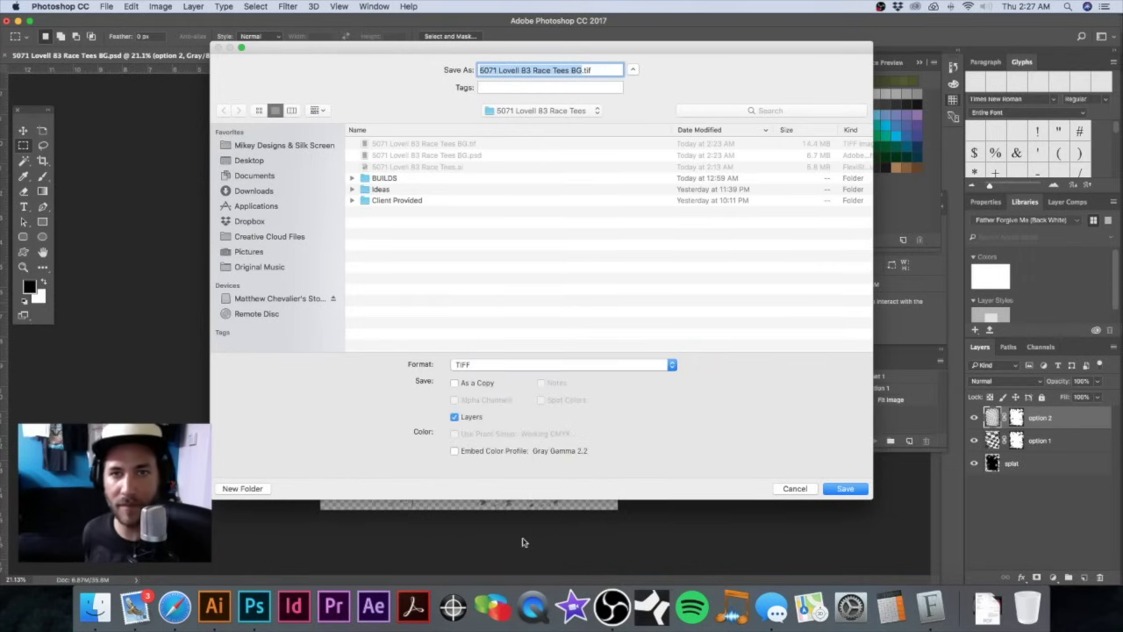
{"action": "key", "text": "Right"}
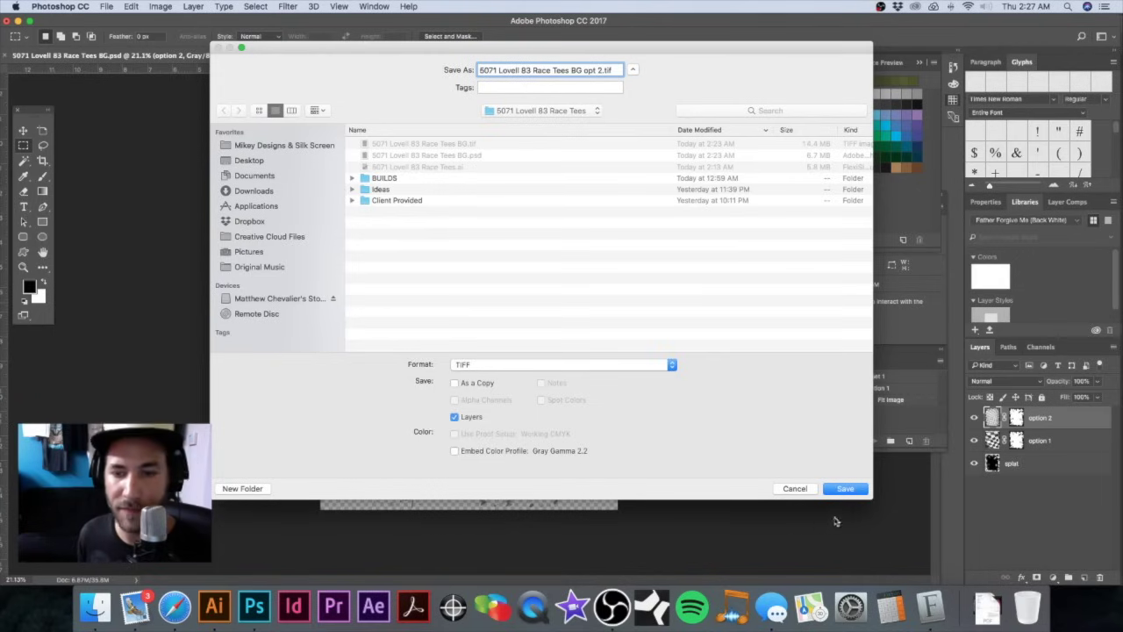
{"action": "left_click", "coordinate": [455, 418]}
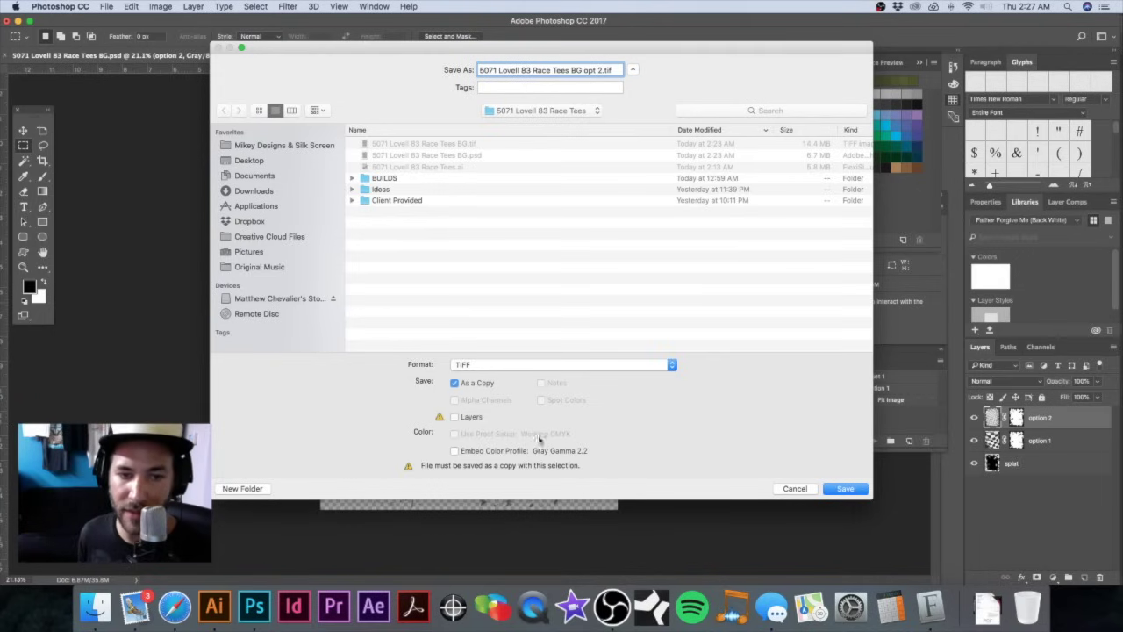
{"action": "left_click", "coordinate": [832, 489]}
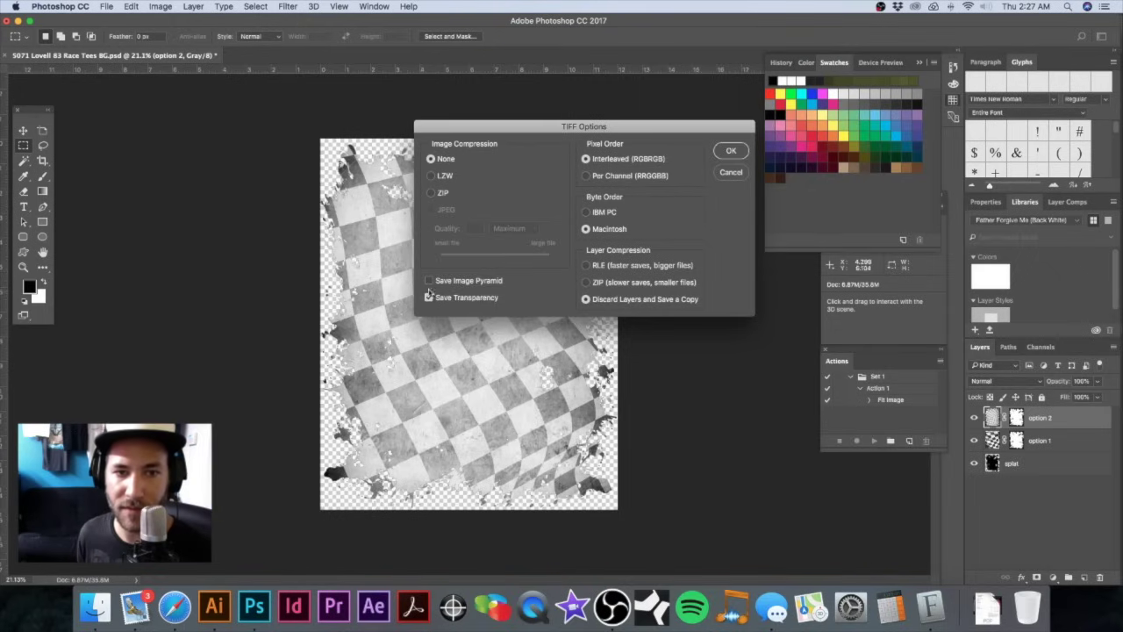
{"action": "left_click", "coordinate": [731, 150]}
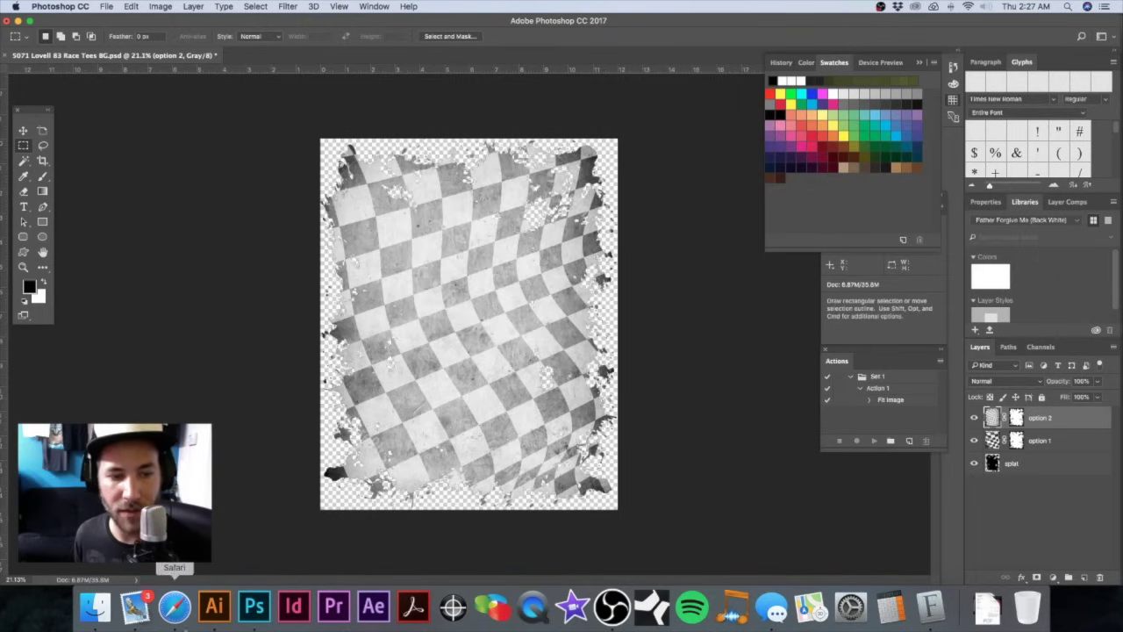
Step: Switch to Illustrator and duplicate the visible "The F'ing Background" layer that holds only the flag image
{"action": "left_click", "coordinate": [218, 610]}
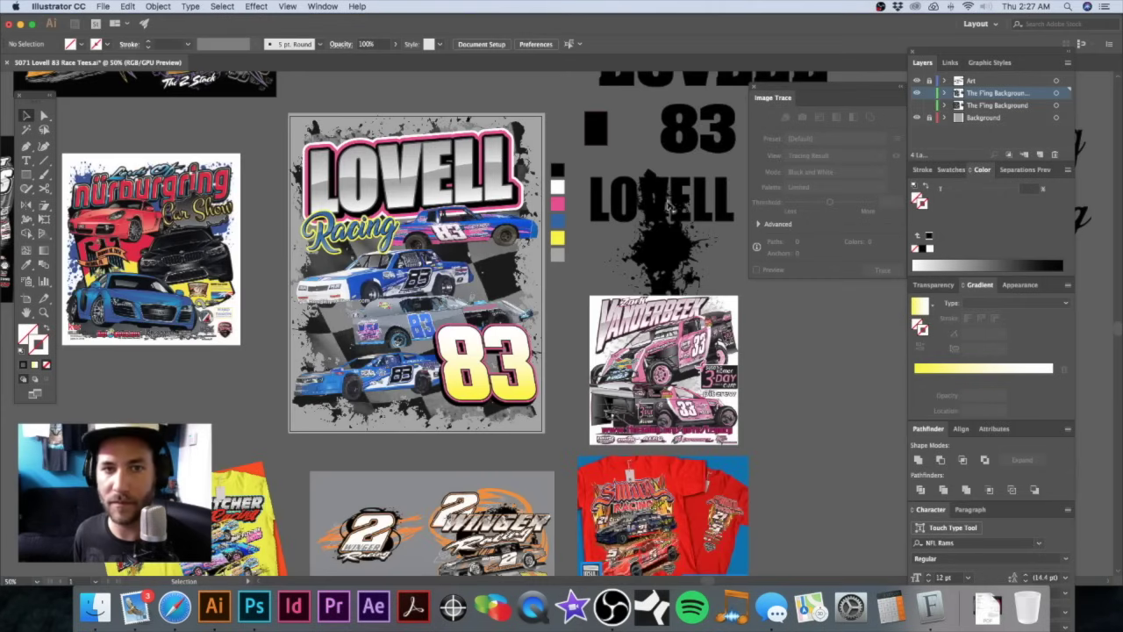
{"action": "key", "text": "super+space"}
{"action": "mouse_move", "coordinate": [527, 266]}
{"action": "left_mouse_down"}
{"action": "mouse_move", "coordinate": [486, 253]}
{"action": "mouse_move", "coordinate": [522, 255]}
{"action": "left_mouse_up"}
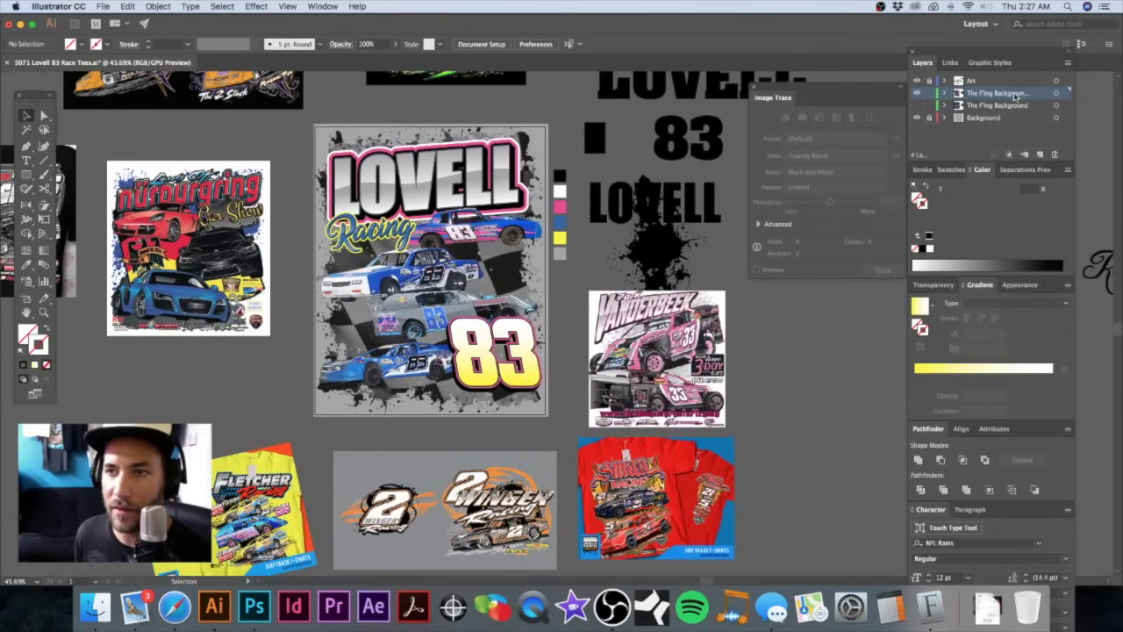
{"action": "left_click_drag", "start_coordinate": [1013, 95], "coordinate": [1040, 154]}
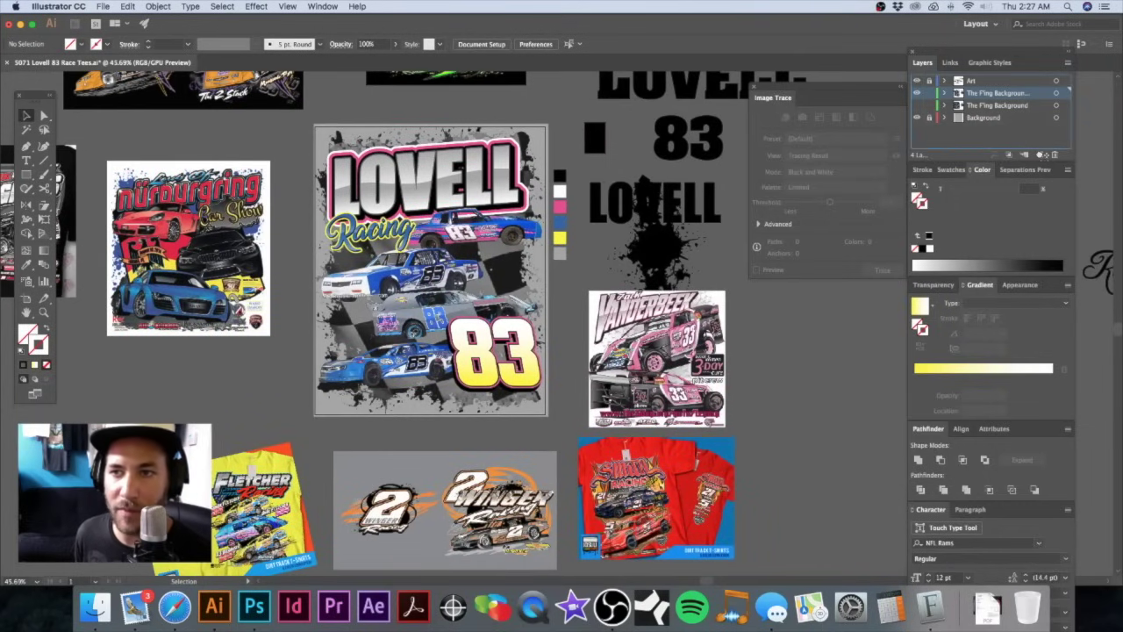
{"action": "left_click", "coordinate": [981, 98]}
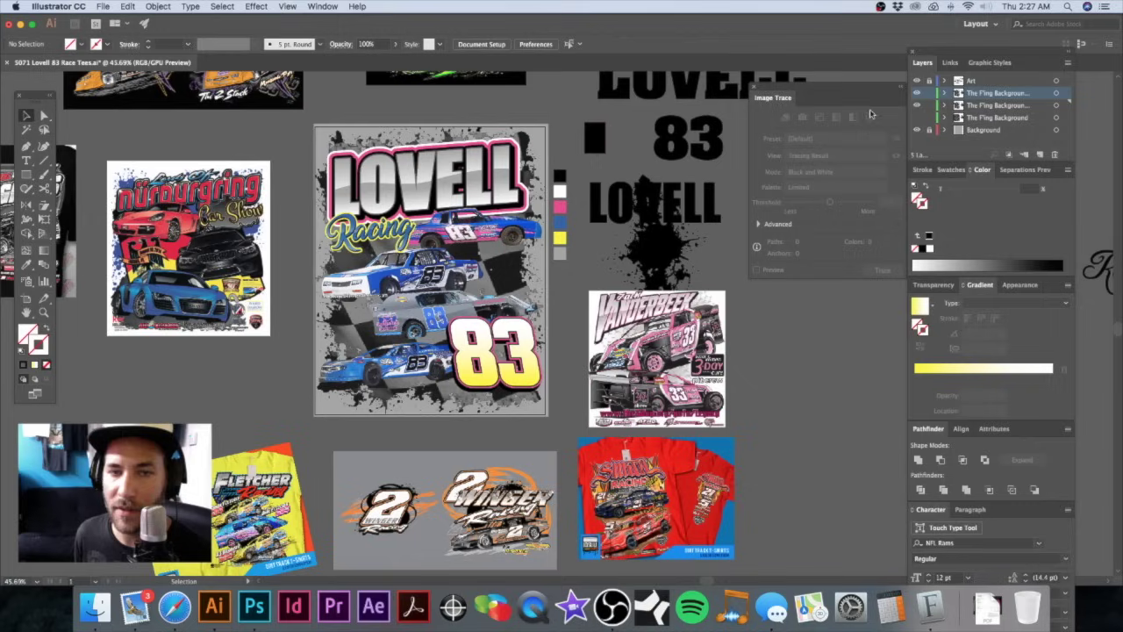
Step: Relink the flag image in the duplicated background layer to "5071 Lovell 83 Race Tees BG opt 2.tif"
{"action": "left_click", "coordinate": [529, 144]}
{"action": "left_click", "coordinate": [950, 63]}
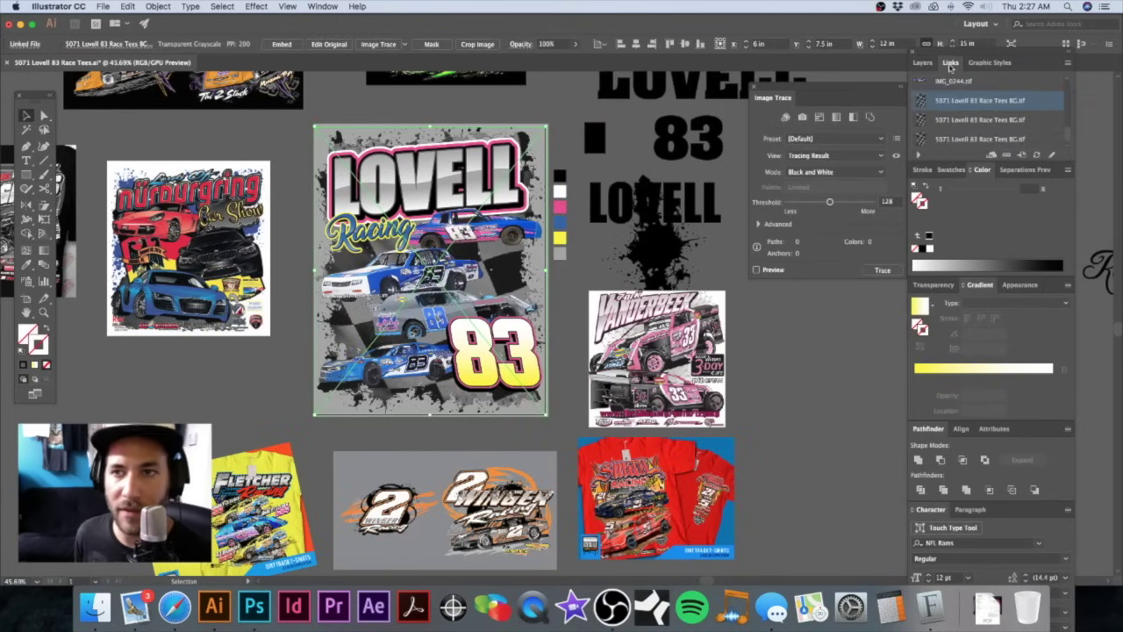
{"action": "left_click", "coordinate": [1006, 155]}
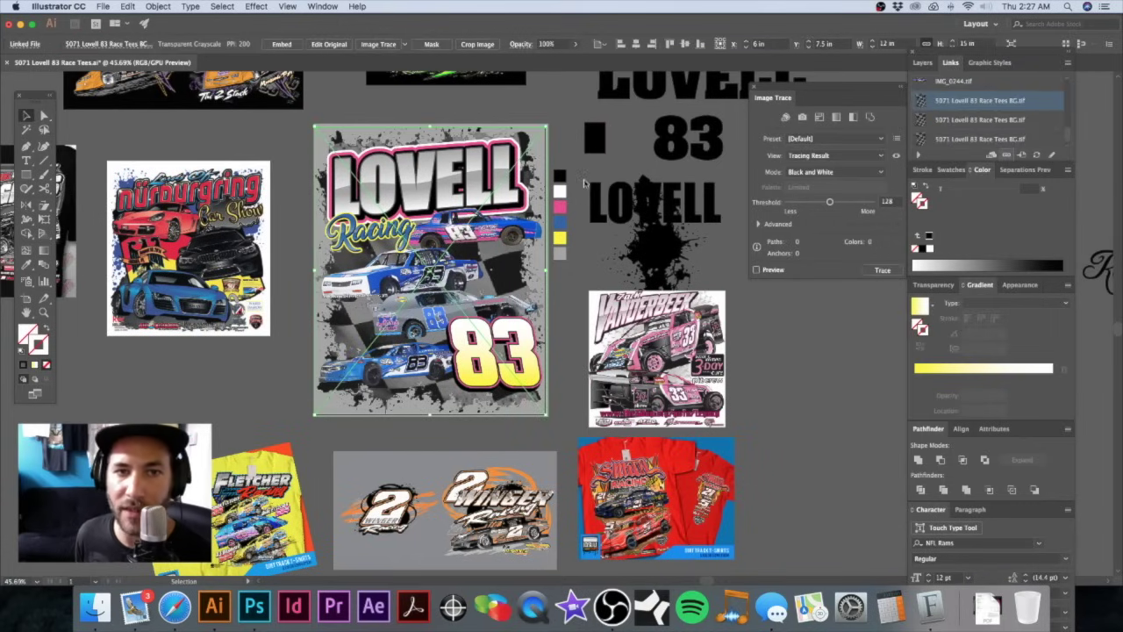
{"action": "left_click", "coordinate": [456, 86]}
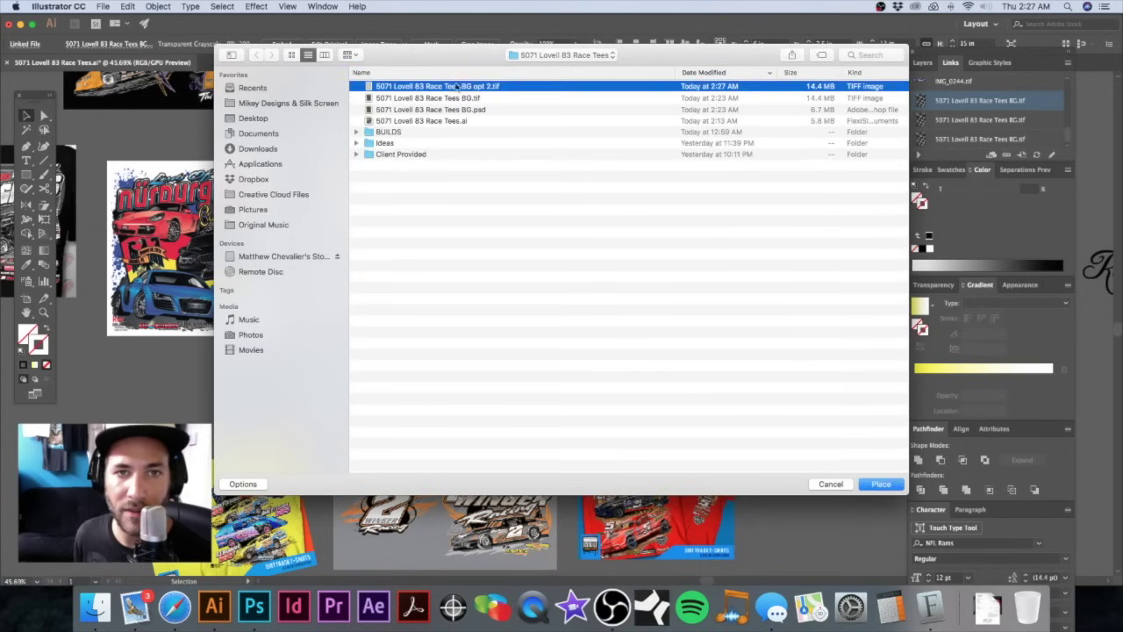
{"action": "left_click", "coordinate": [871, 485]}
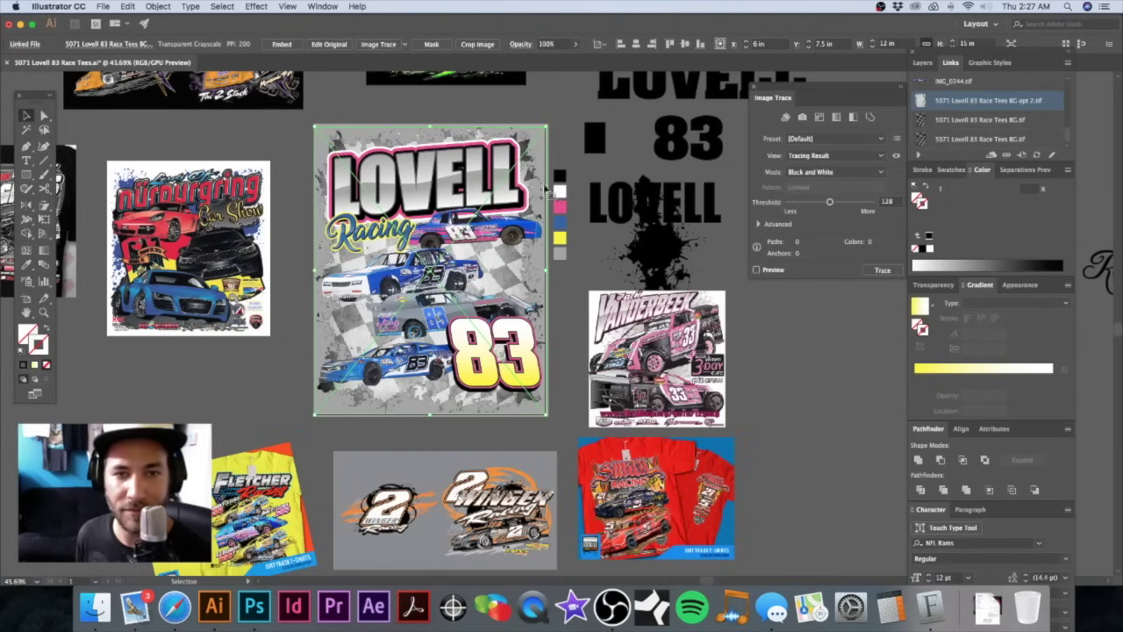
{"action": "left_click", "coordinate": [569, 149]}
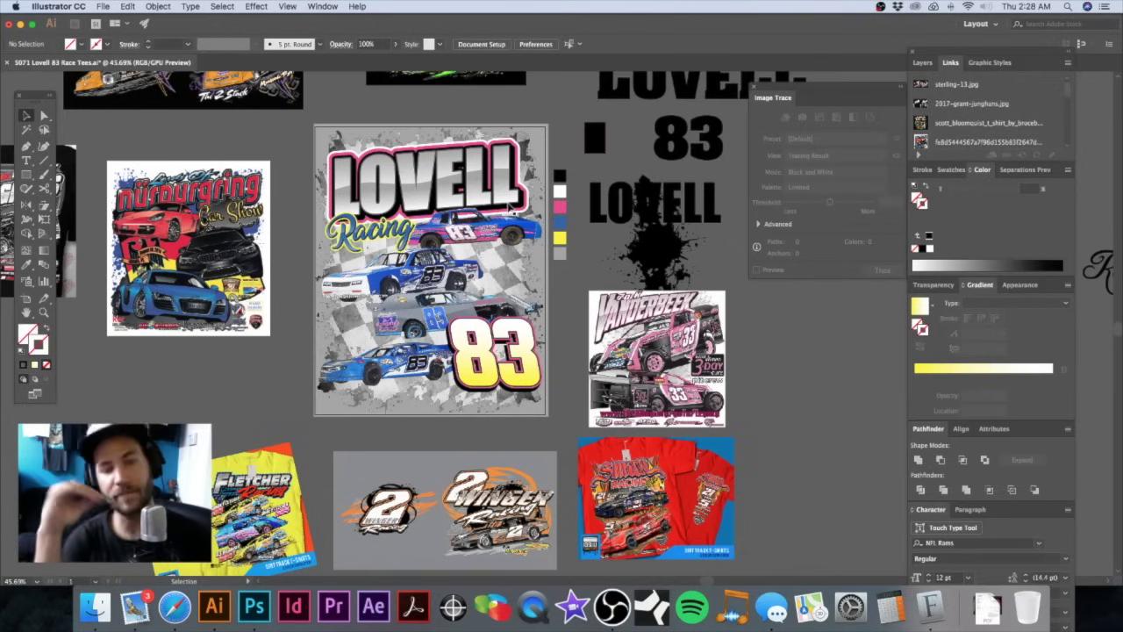
Step: Hide the paper-texture flag layer and show the original dark flag layer behind the Lovell artwork
{"action": "left_click_drag", "start_coordinate": [421, 219], "coordinate": [561, 273]}
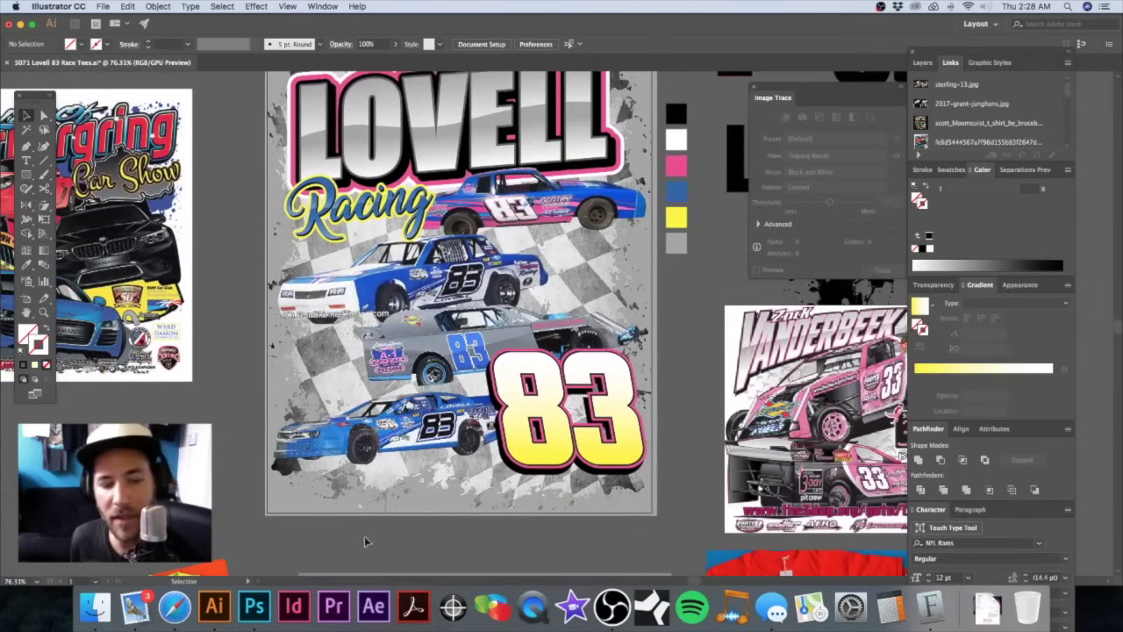
{"action": "left_click", "coordinate": [923, 63]}
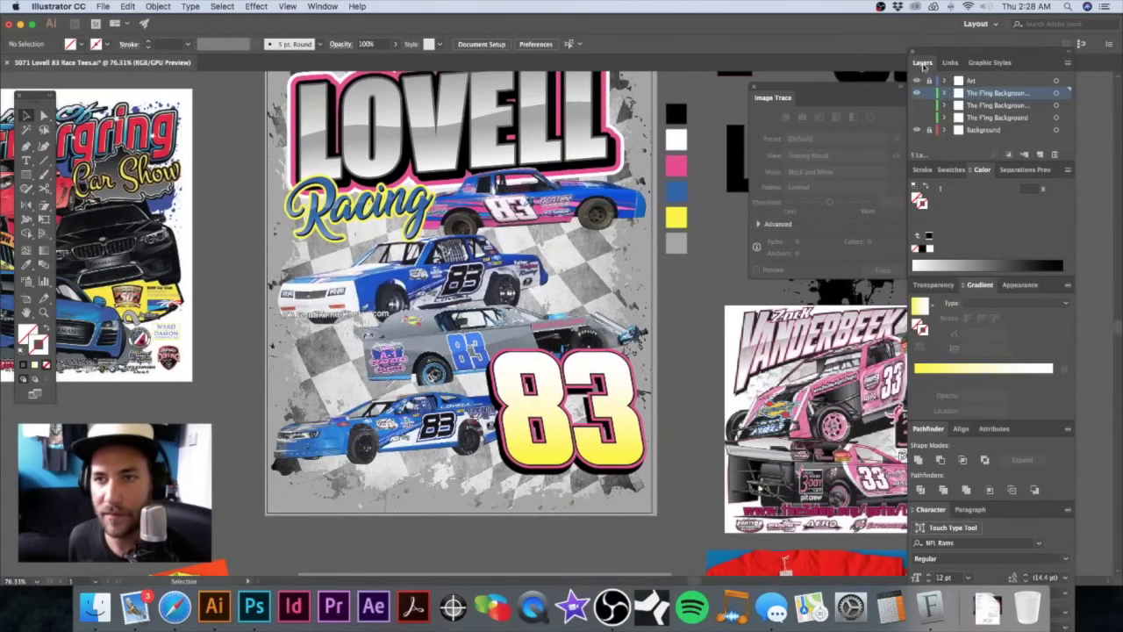
{"action": "left_click", "coordinate": [917, 105]}
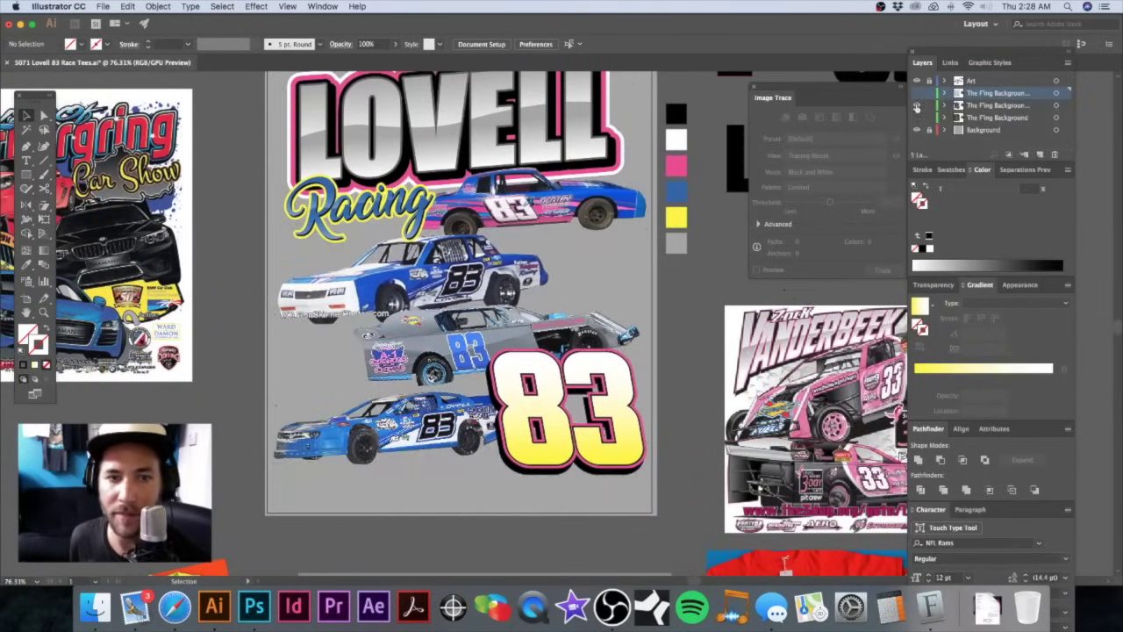
{"action": "scroll", "coordinate": [610, 287], "scroll_direction": "left", "scroll_amount": 3}
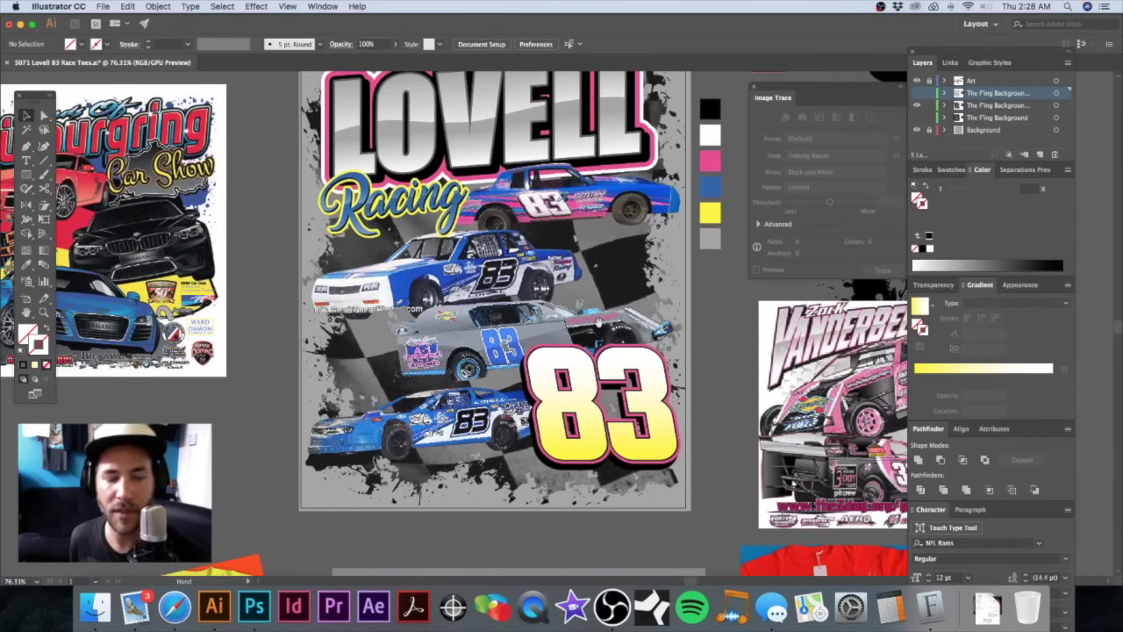
{"action": "scroll", "coordinate": [590, 290], "scroll_direction": "up", "scroll_amount": 3}
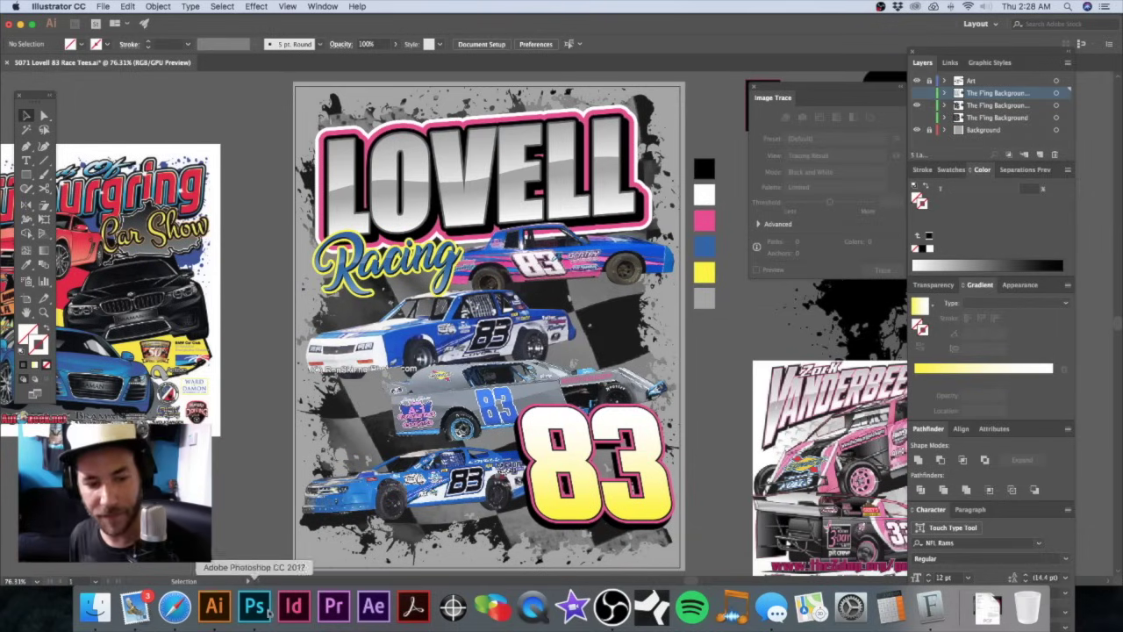
Step: Switch to Photoshop, hide the "option 2" layer and select the "option 1" flag image
{"action": "left_click", "coordinate": [254, 606]}
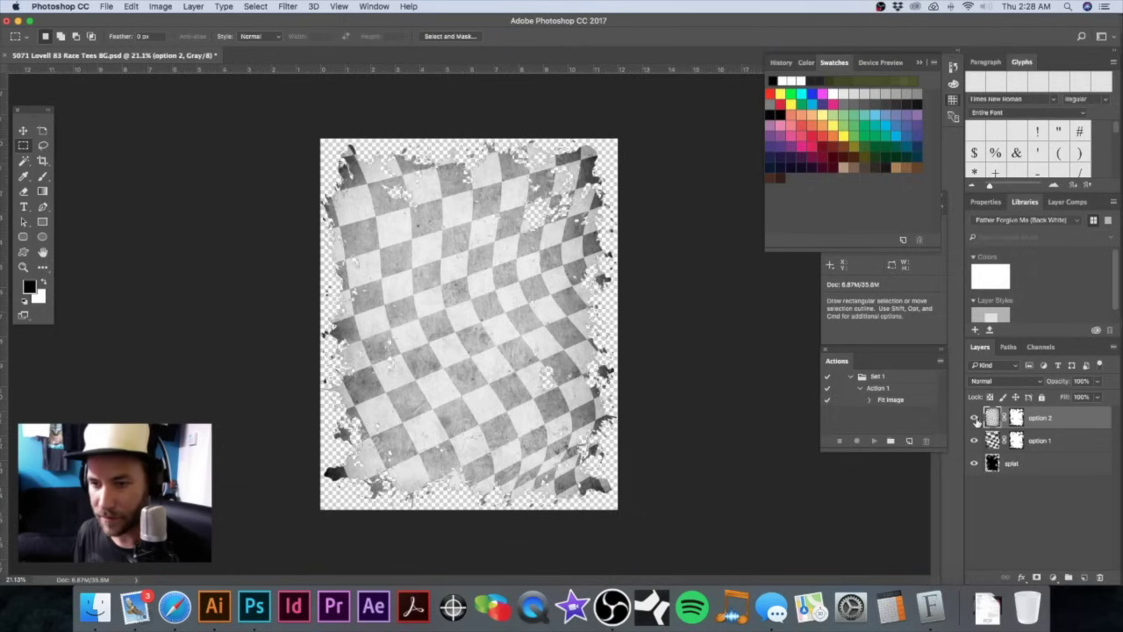
{"action": "left_click", "coordinate": [974, 419]}
{"action": "left_click", "coordinate": [991, 440]}
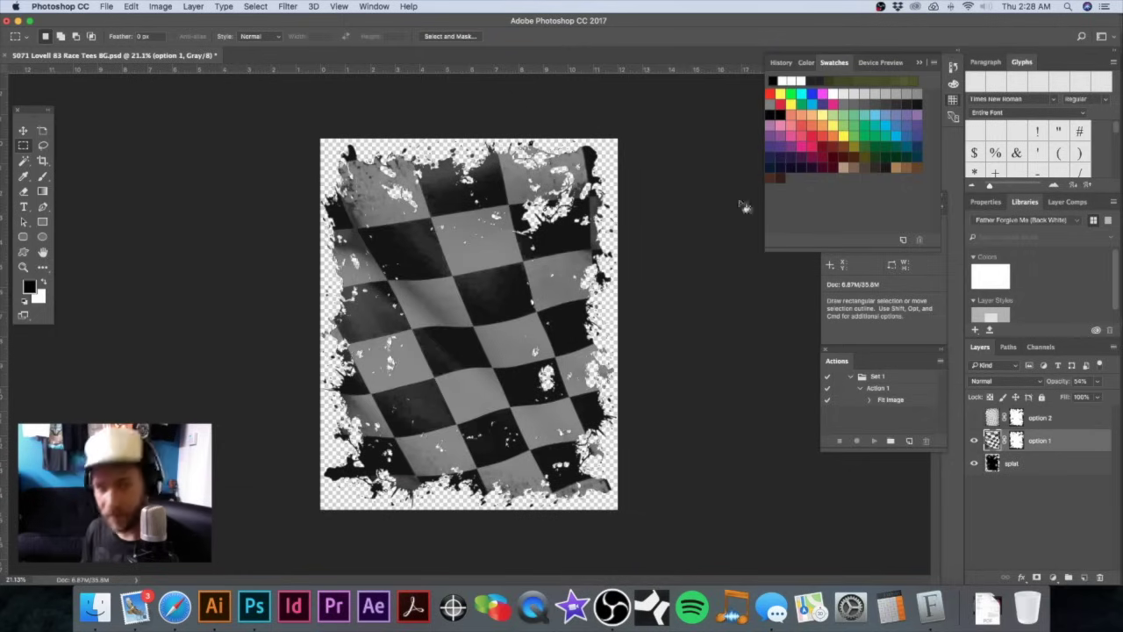
Step: Darken the "option 1" flag with Brightness/Contrast, setting brightness to -150 and contrast to 60
{"action": "left_click", "coordinate": [160, 6]}
{"action": "mouse_move", "coordinate": [174, 41]}
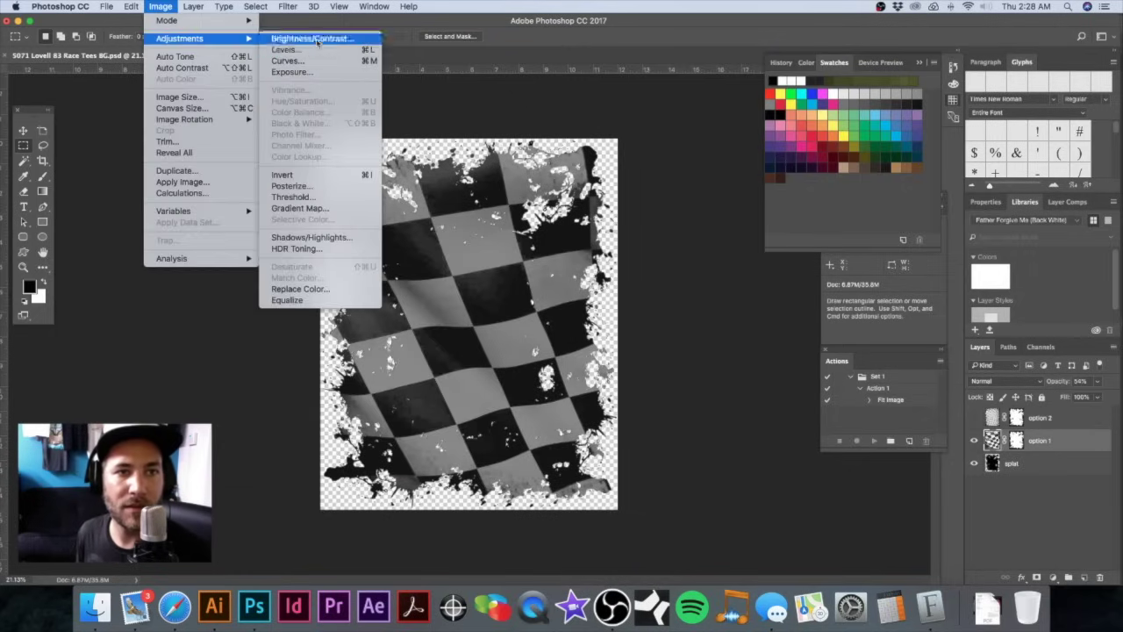
{"action": "left_click", "coordinate": [290, 36]}
{"action": "left_click_drag", "start_coordinate": [754, 290], "coordinate": [694, 301]}
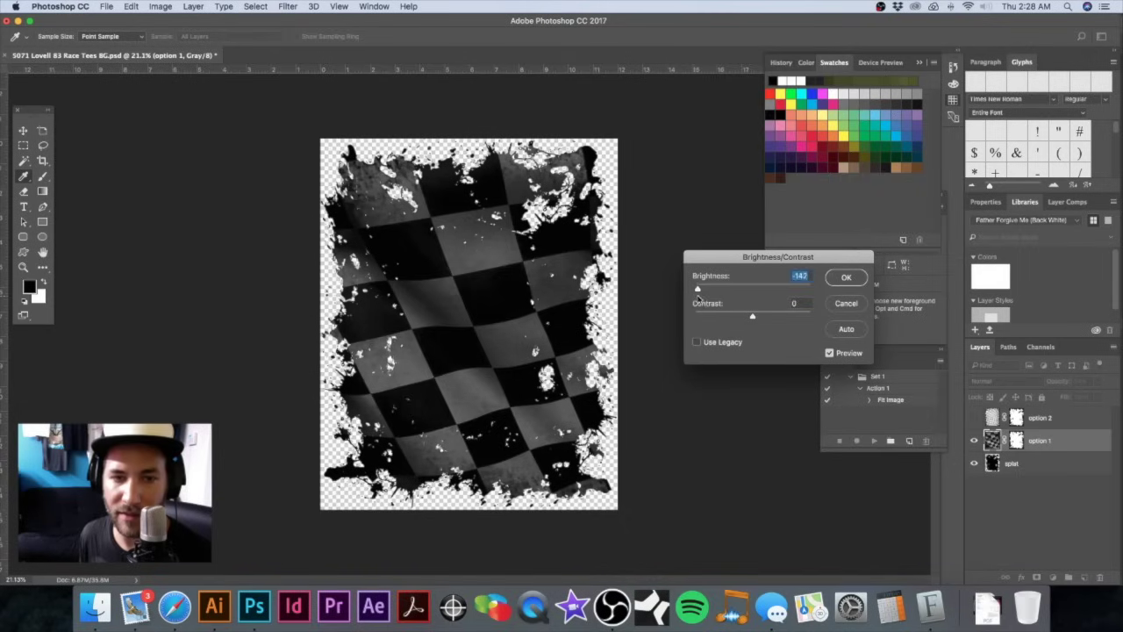
{"action": "left_click_drag", "start_coordinate": [756, 320], "coordinate": [789, 326]}
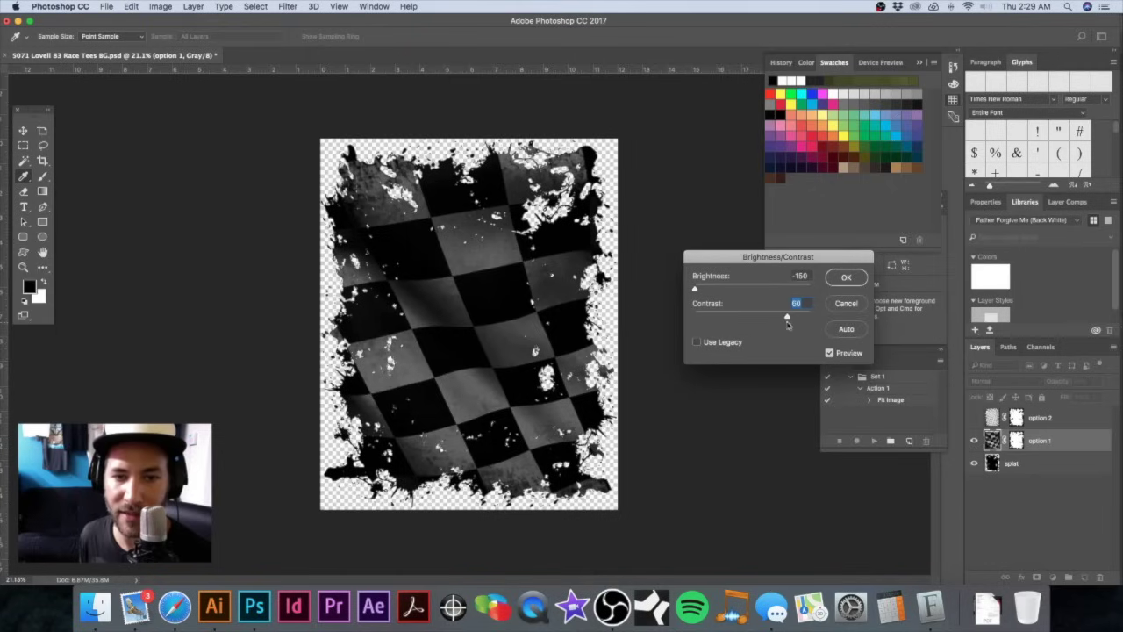
{"action": "left_click", "coordinate": [845, 278]}
{"action": "key", "text": "m"}
Step: Save a TIFF copy named "5071 Lovell 83 Race Tees BG opt 1-2.tif" without layers and with transparency saved
{"action": "key", "text": "super+s"}
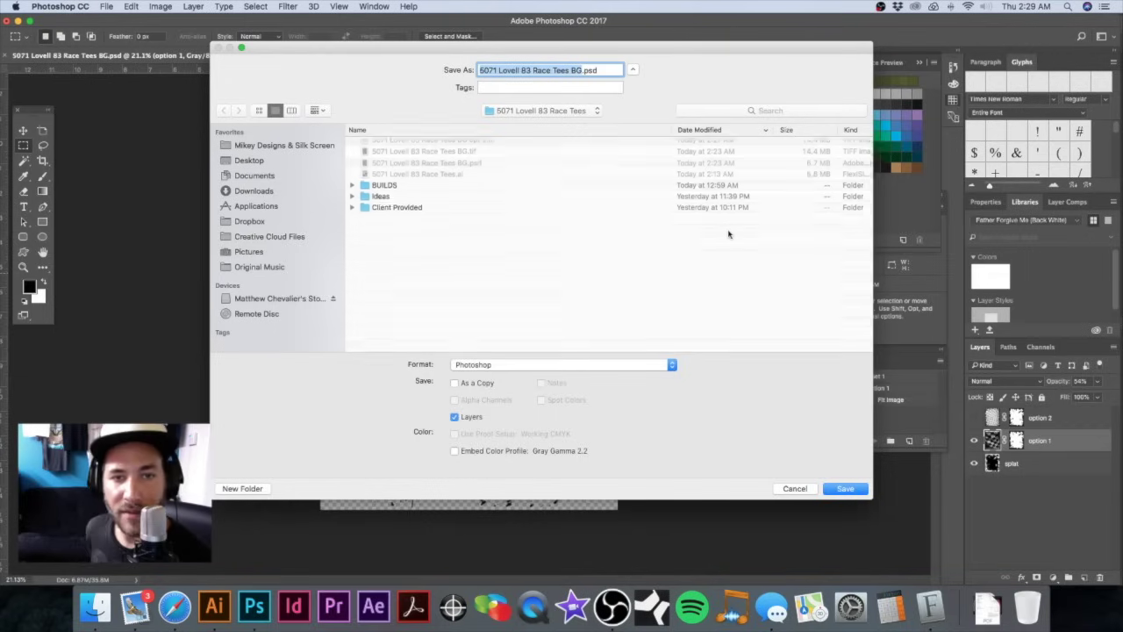
{"action": "left_click", "coordinate": [581, 71]}
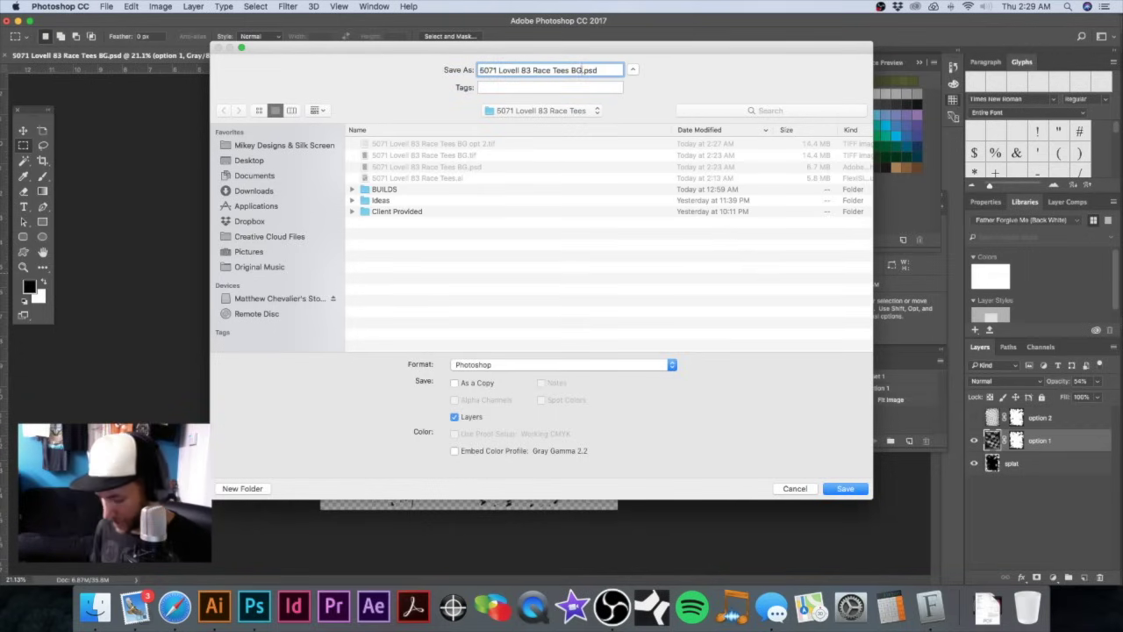
{"action": "type", "text": "opt 1-2"}
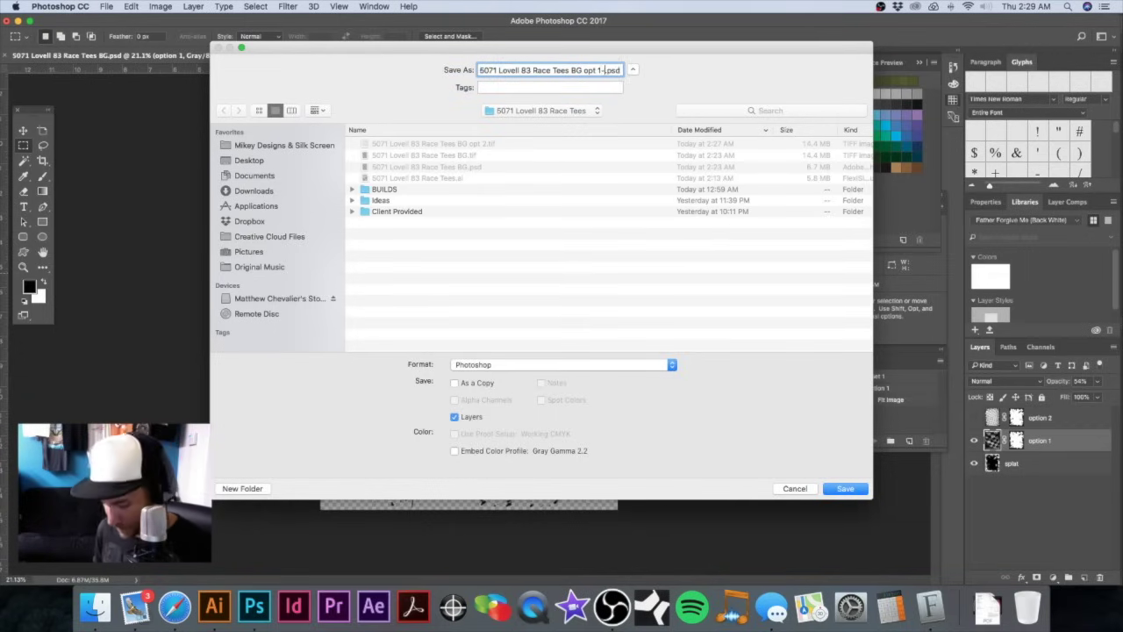
{"action": "left_click", "coordinate": [548, 369]}
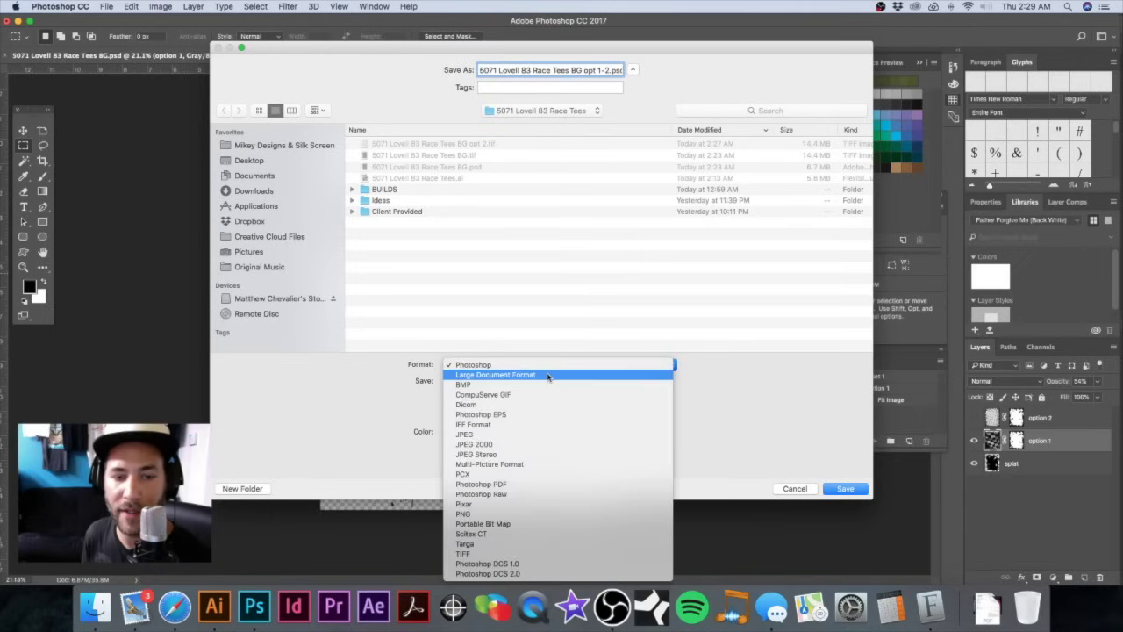
{"action": "left_click", "coordinate": [526, 555]}
{"action": "left_click", "coordinate": [456, 416]}
{"action": "left_click", "coordinate": [842, 489]}
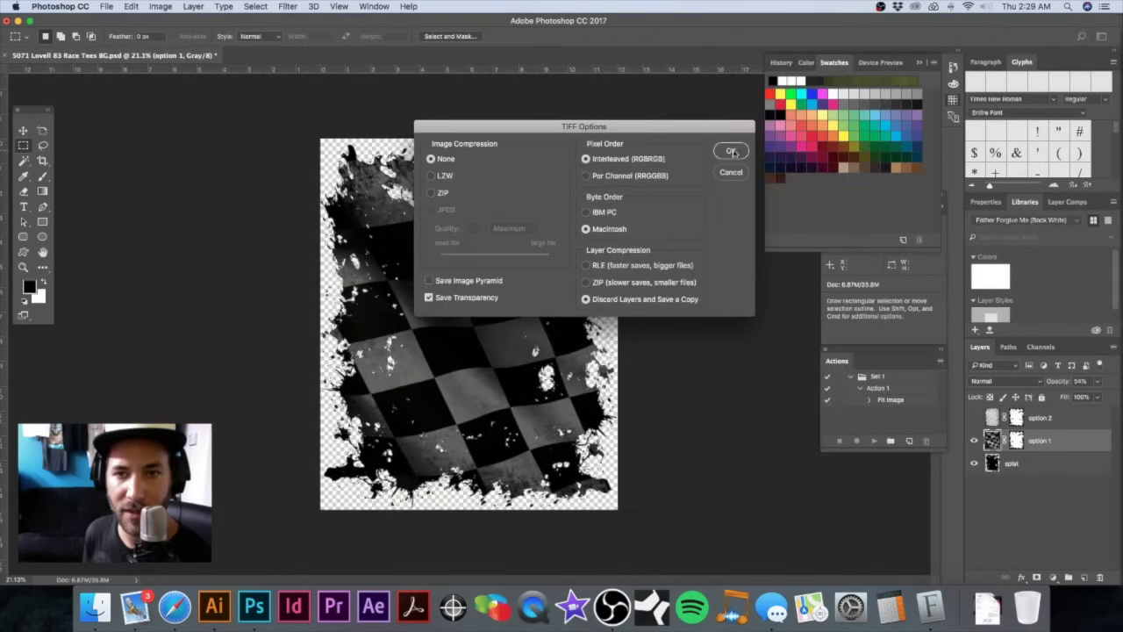
{"action": "left_click", "coordinate": [733, 151]}
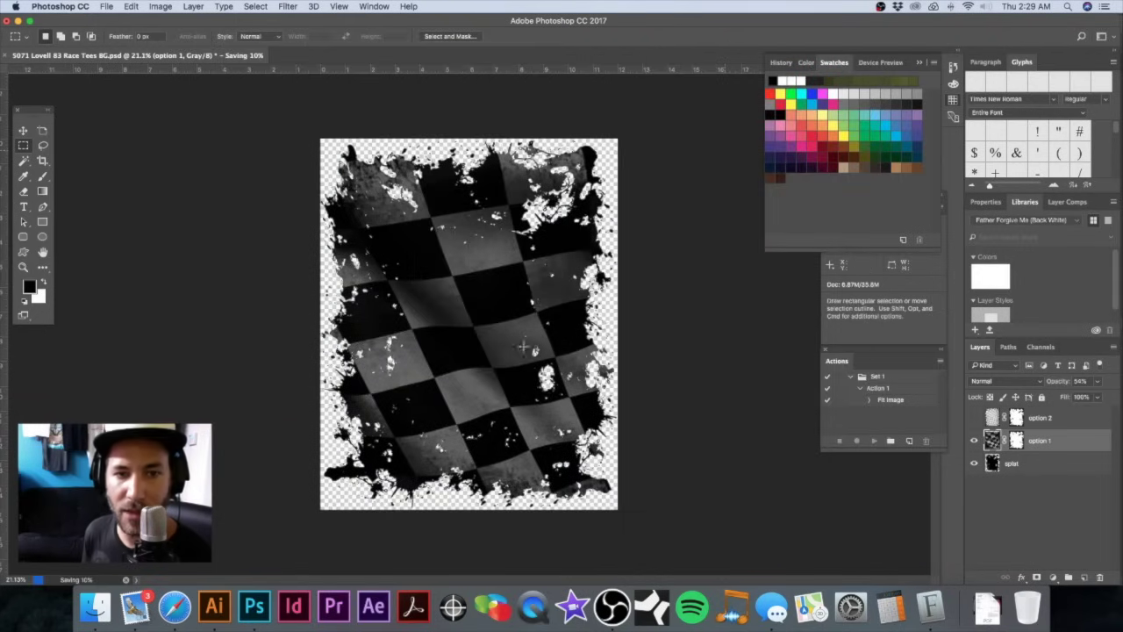
Step: Switch to Illustrator and relink the visible flag image to "5071 Lovell 83 Race Tees BG opt 1-2.tif"
{"action": "left_click", "coordinate": [211, 608]}
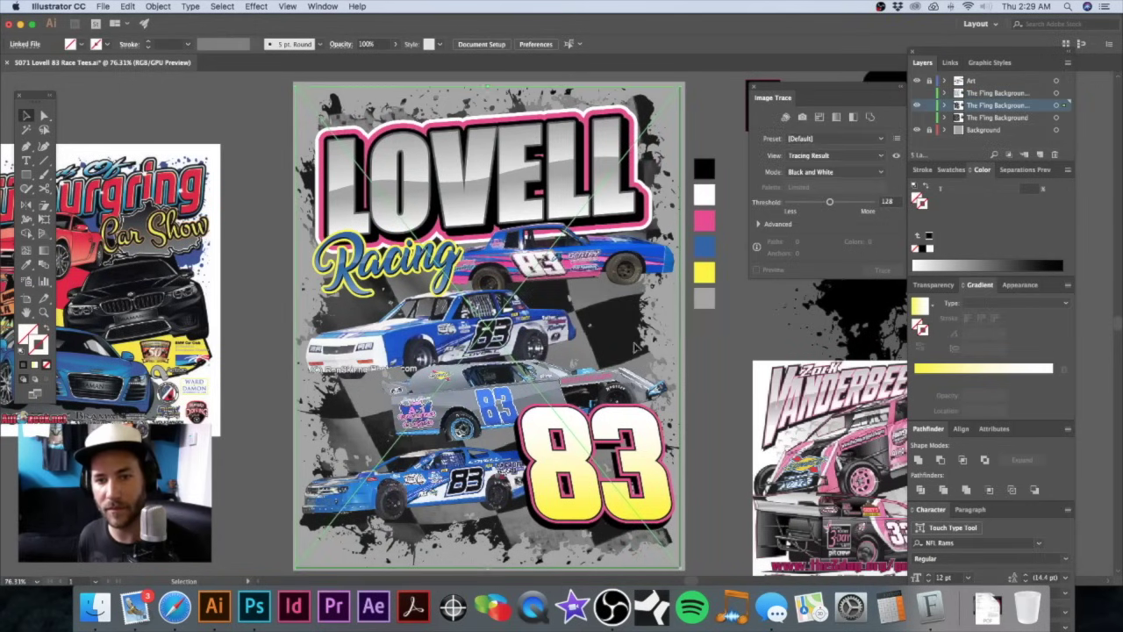
{"action": "left_click", "coordinate": [638, 346]}
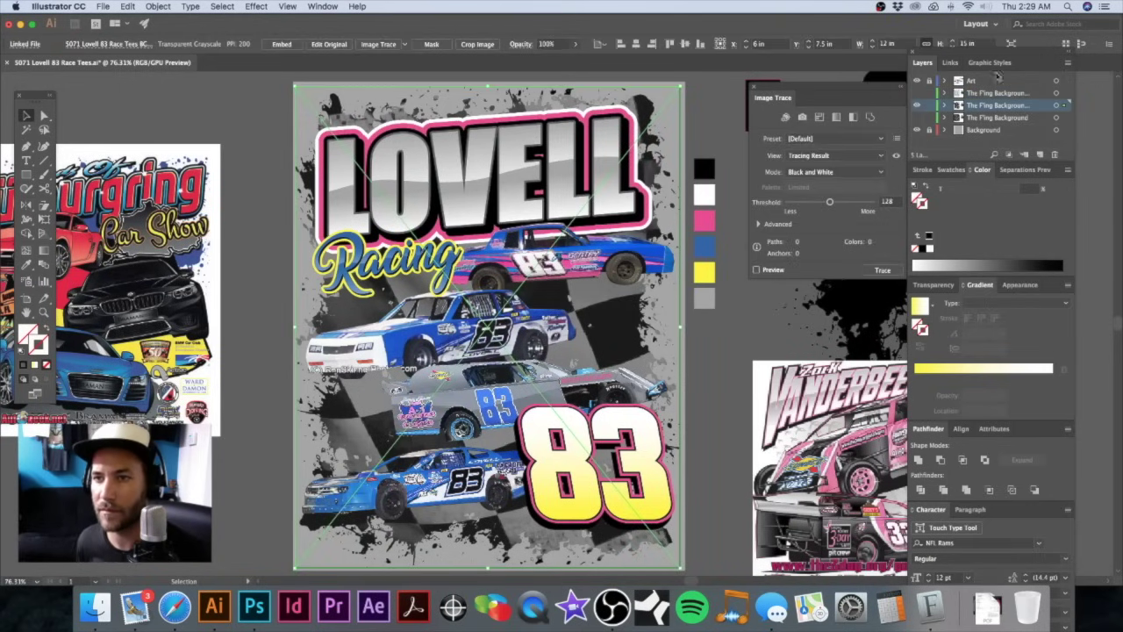
{"action": "left_click", "coordinate": [951, 62]}
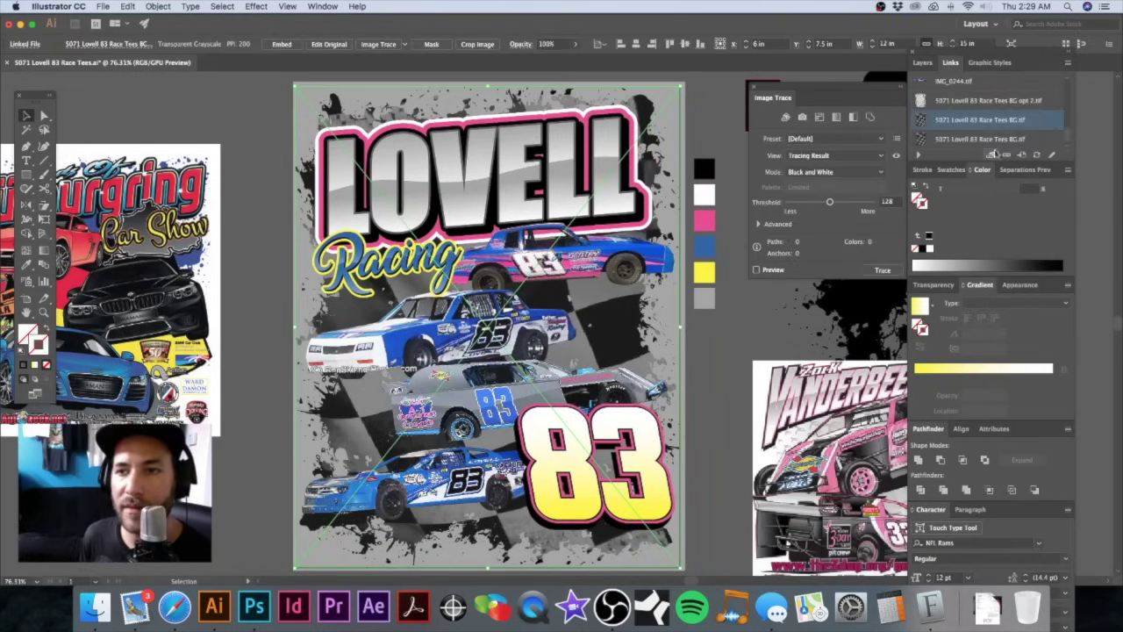
{"action": "key", "text": "super+shift+p"}
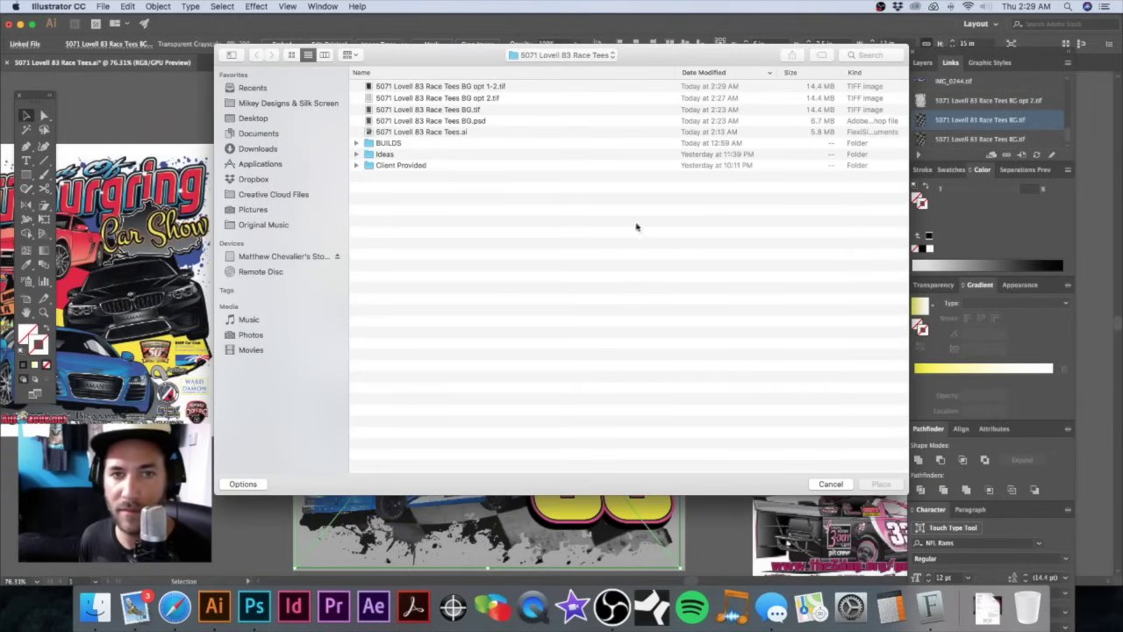
{"action": "left_click", "coordinate": [486, 87]}
{"action": "left_click", "coordinate": [878, 485]}
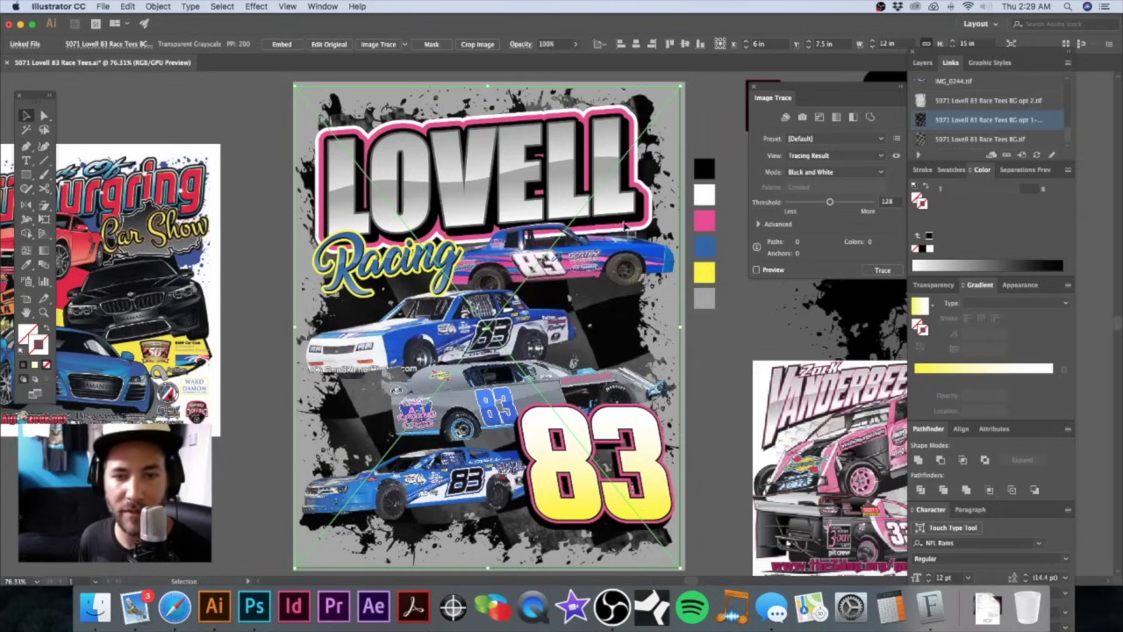
{"action": "left_click", "coordinate": [702, 113]}
Step: Examine the Lovell artwork with the darkened flag and compare it with the reference racing shirt designs around the artboard
{"action": "left_click_drag", "start_coordinate": [591, 268], "coordinate": [579, 230]}
{"action": "left_click_drag", "start_coordinate": [482, 352], "coordinate": [428, 359]}
{"action": "left_click_drag", "start_coordinate": [581, 283], "coordinate": [510, 253]}
{"action": "left_click", "coordinate": [480, 282], "text": "alt+super"}
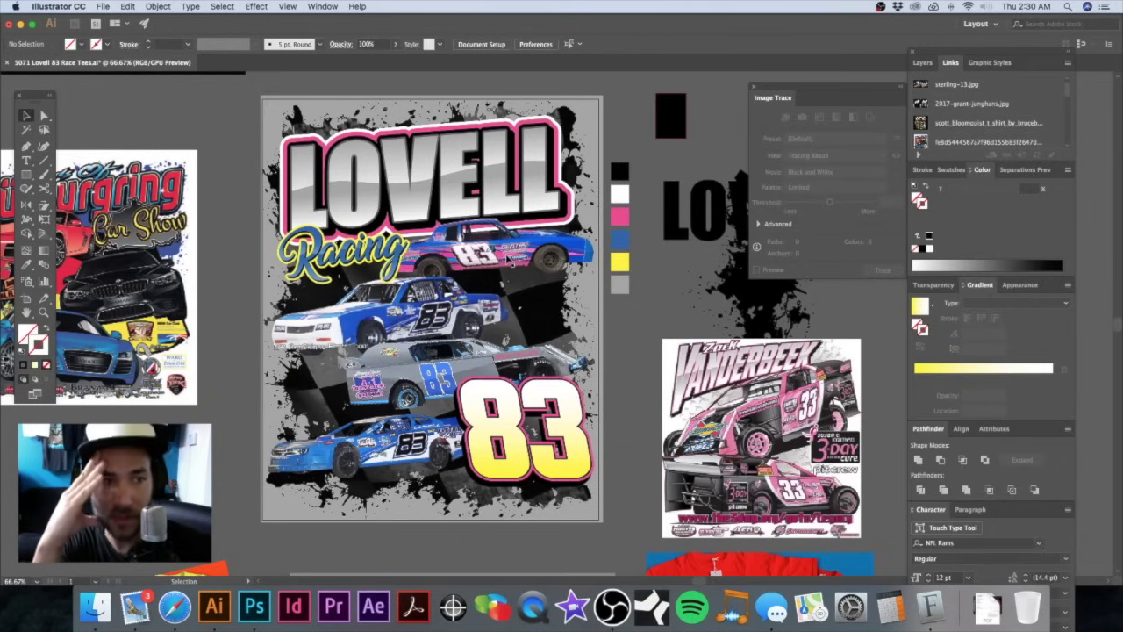
{"action": "scroll", "coordinate": [511, 261], "scroll_direction": "up", "scroll_amount": 2}
{"action": "scroll", "coordinate": [507, 260], "scroll_direction": "left", "scroll_amount": 10}
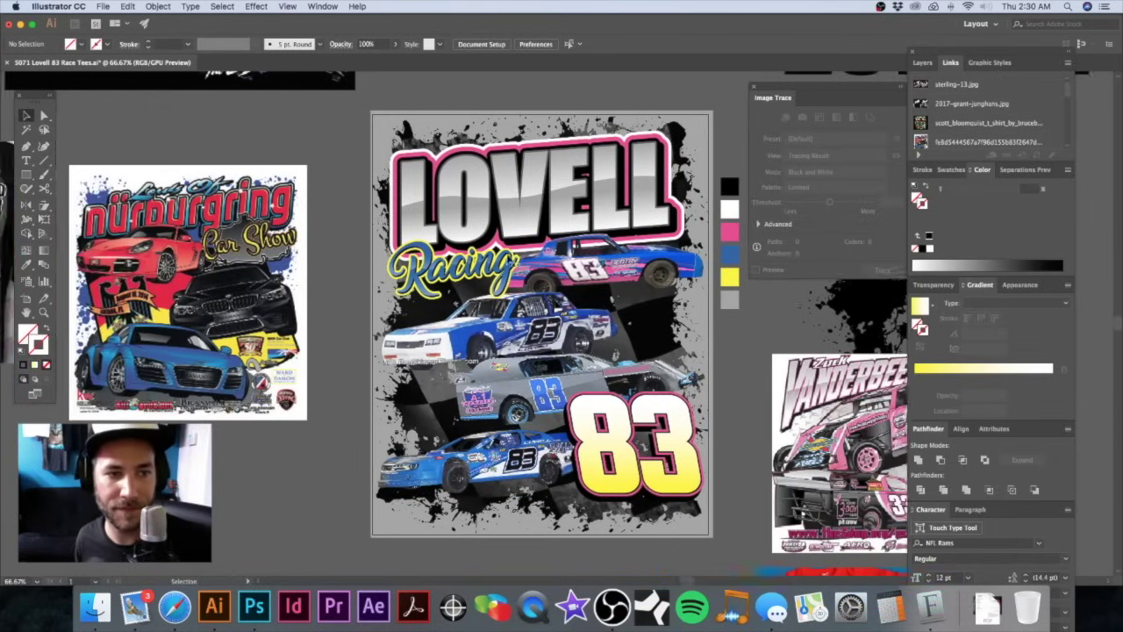
{"action": "scroll", "coordinate": [507, 260], "scroll_direction": "left", "scroll_amount": 5}
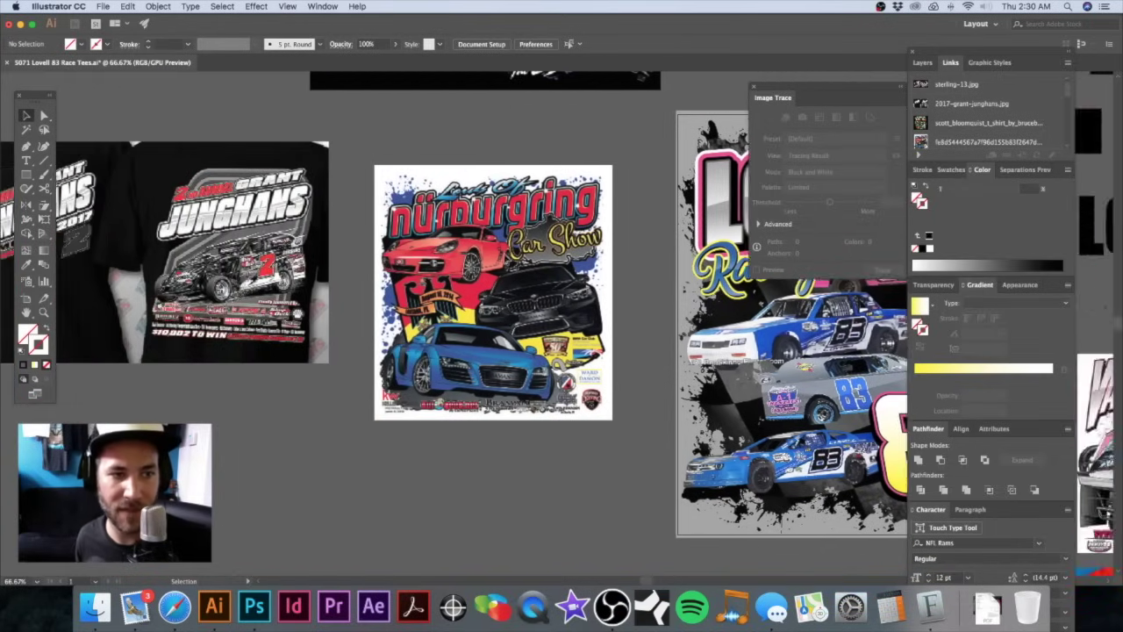
{"action": "scroll", "coordinate": [507, 259], "scroll_direction": "up", "scroll_amount": 3}
{"action": "scroll", "coordinate": [507, 259], "scroll_direction": "up", "scroll_amount": 5}
{"action": "scroll", "coordinate": [508, 259], "scroll_direction": "right", "scroll_amount": 9}
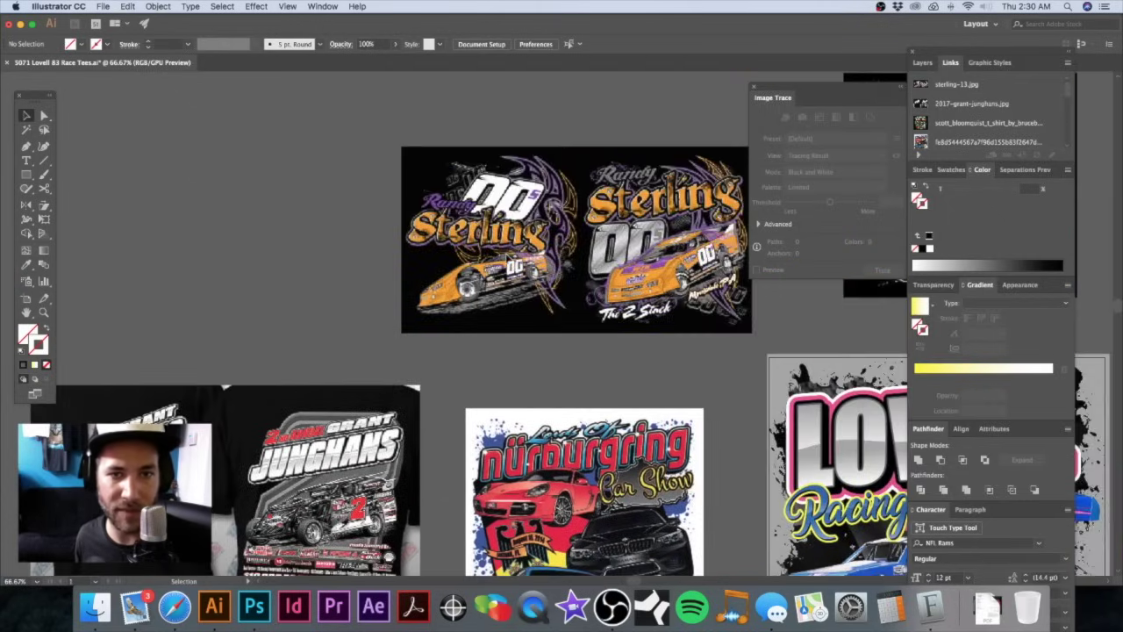
{"action": "scroll", "coordinate": [507, 259], "scroll_direction": "right", "scroll_amount": 2}
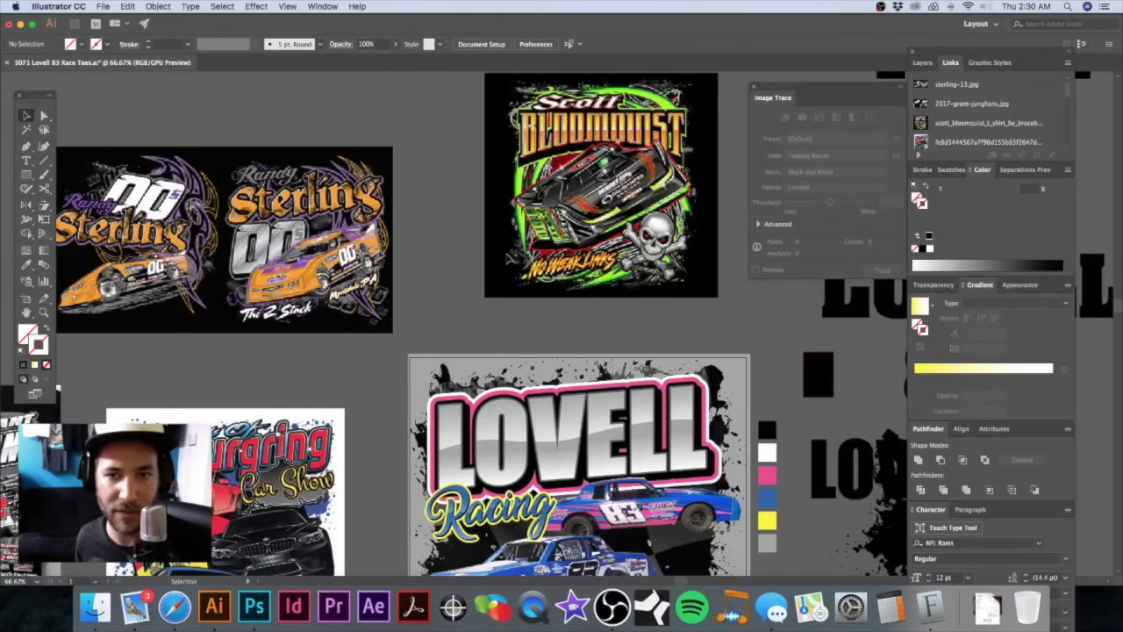
{"action": "scroll", "coordinate": [544, 270], "scroll_direction": "down", "scroll_amount": 8}
{"action": "scroll", "coordinate": [600, 279], "scroll_direction": "right", "scroll_amount": 4}
{"action": "scroll", "coordinate": [600, 279], "scroll_direction": "down", "scroll_amount": 7}
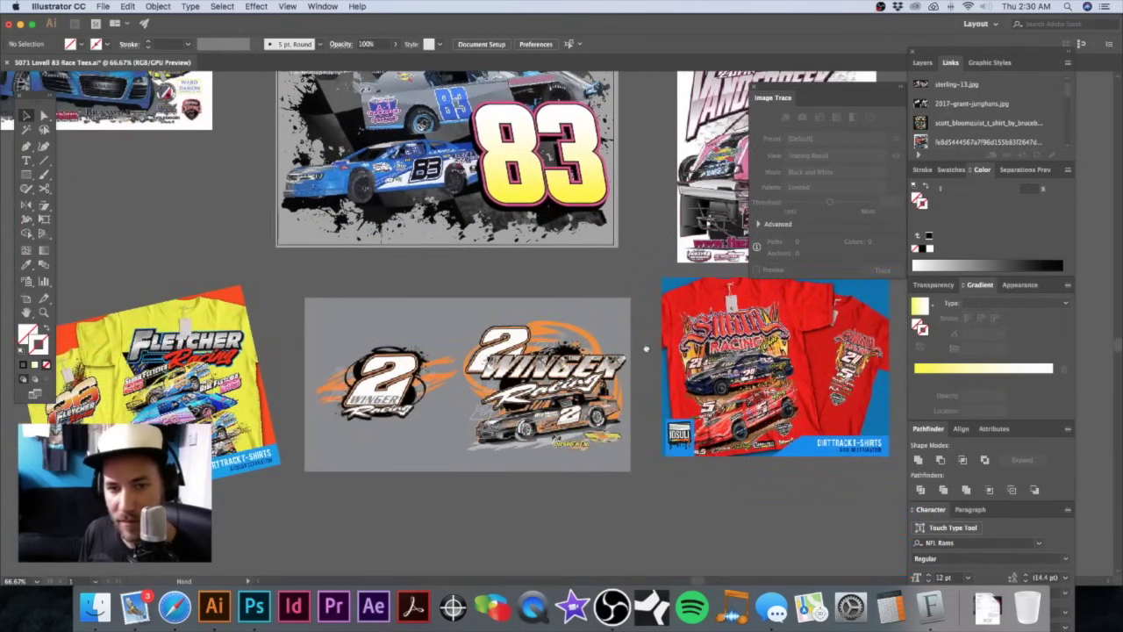
{"action": "scroll", "coordinate": [646, 350], "scroll_direction": "right", "scroll_amount": 4}
{"action": "scroll", "coordinate": [789, 395], "scroll_direction": "up", "scroll_amount": 6}
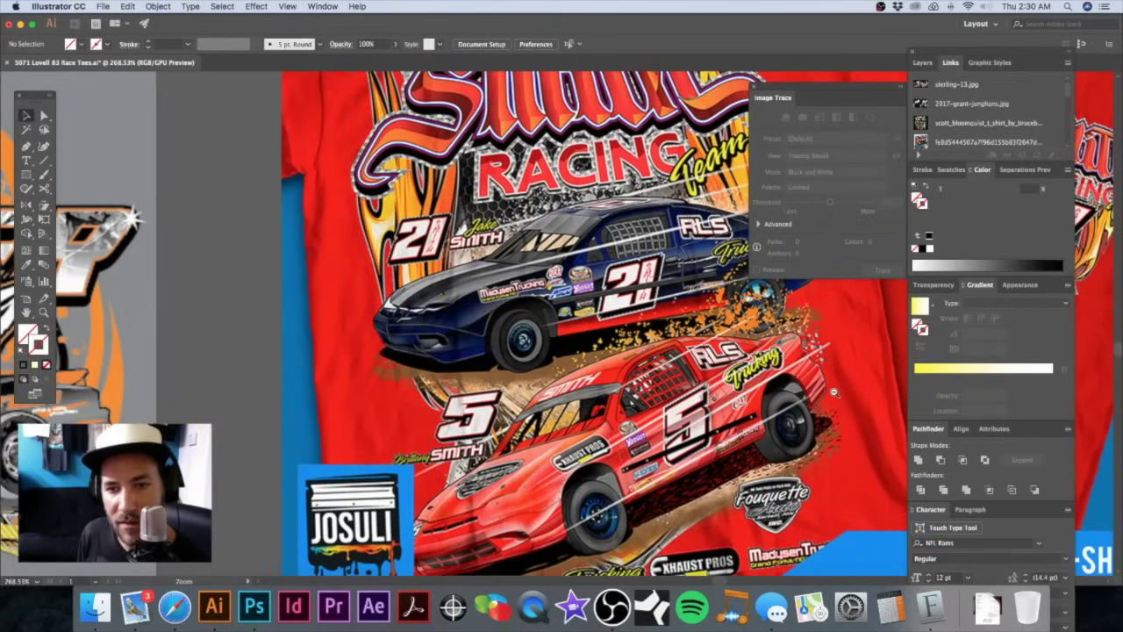
{"action": "scroll", "coordinate": [760, 383], "scroll_direction": "down", "scroll_amount": 2}
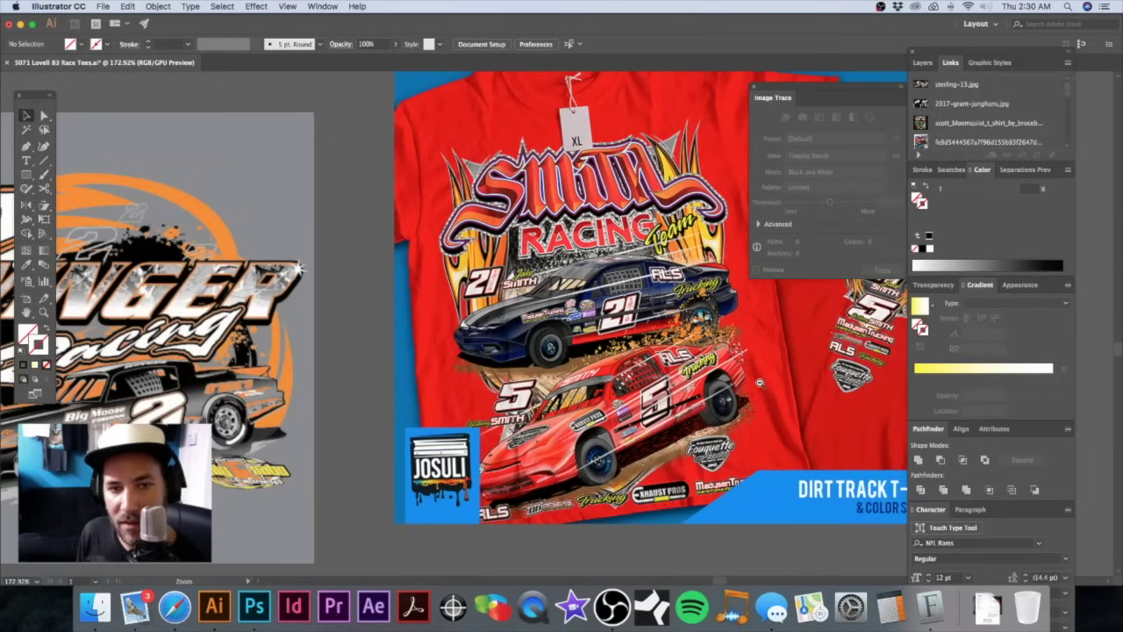
{"action": "scroll", "coordinate": [760, 383], "scroll_direction": "down", "scroll_amount": 2}
{"action": "scroll", "coordinate": [604, 321], "scroll_direction": "left", "scroll_amount": 5}
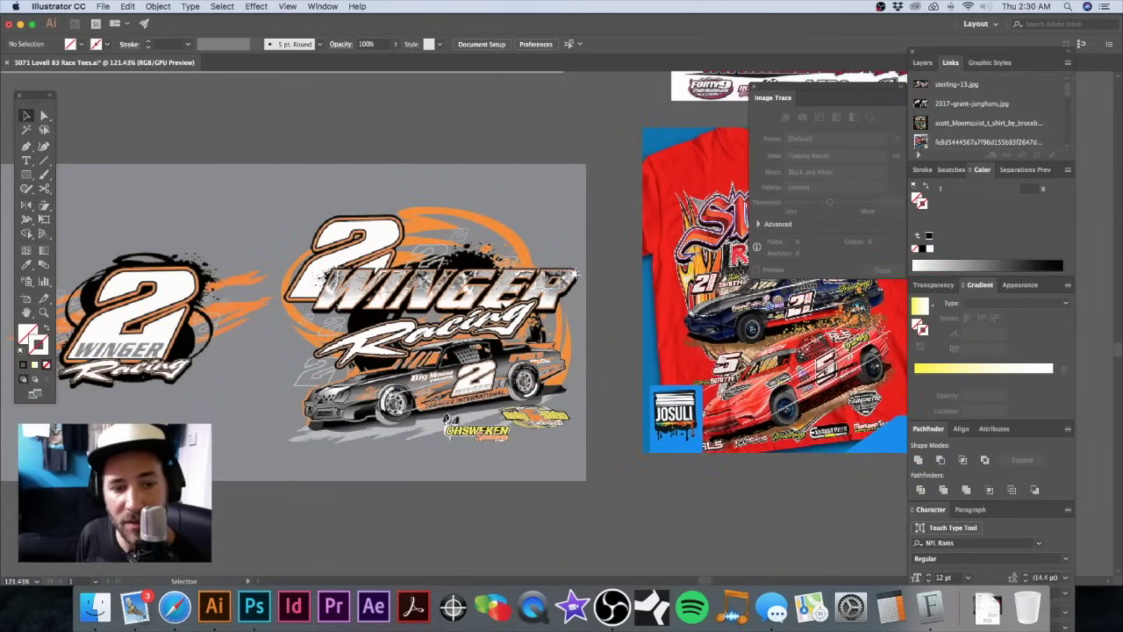
Step: Compare the Lovell artwork on the darkened flag with the surrounding reference designs, examining the cars and the large 83
{"action": "scroll", "coordinate": [574, 275], "scroll_direction": "up", "scroll_amount": 10}
{"action": "scroll", "coordinate": [587, 351], "scroll_direction": "left", "scroll_amount": 4}
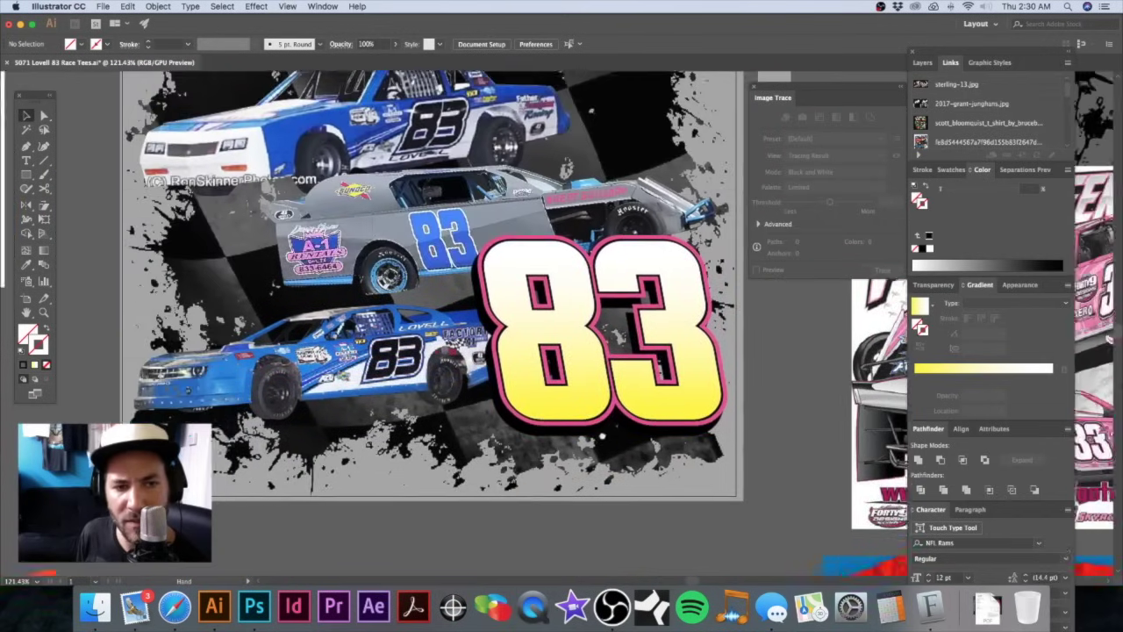
{"action": "left_click_drag", "start_coordinate": [602, 436], "coordinate": [623, 421]}
{"action": "left_click", "coordinate": [560, 347], "text": "alt+super"}
{"action": "left_click", "coordinate": [562, 344], "text": "alt+super"}
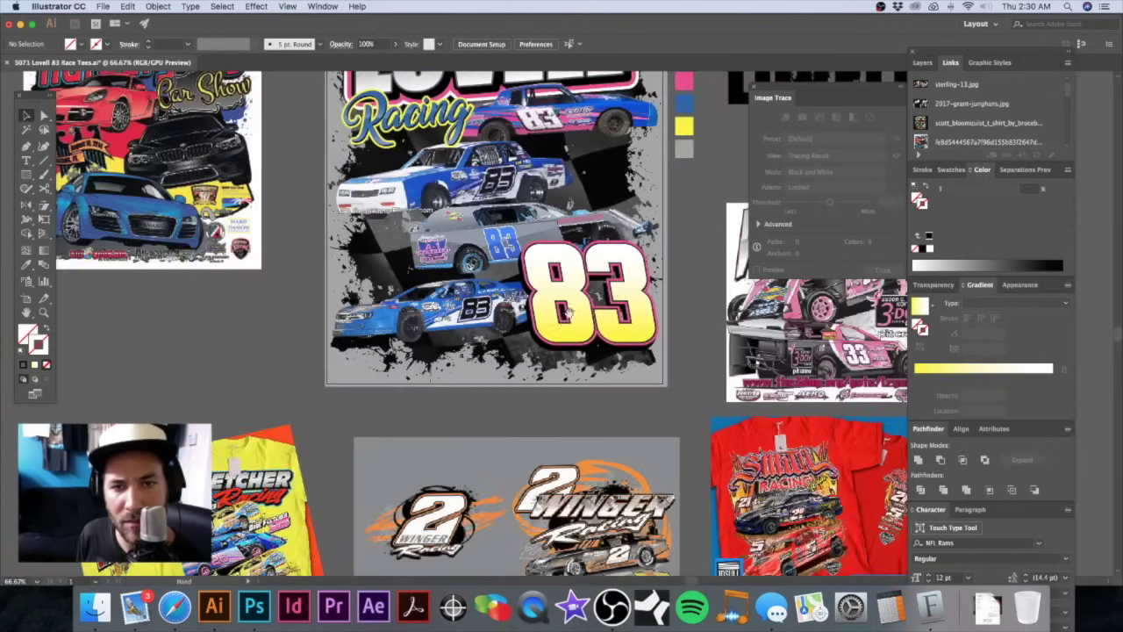
{"action": "scroll", "coordinate": [567, 312], "scroll_direction": "up", "scroll_amount": 3}
{"action": "scroll", "coordinate": [567, 312], "scroll_direction": "right", "scroll_amount": 3}
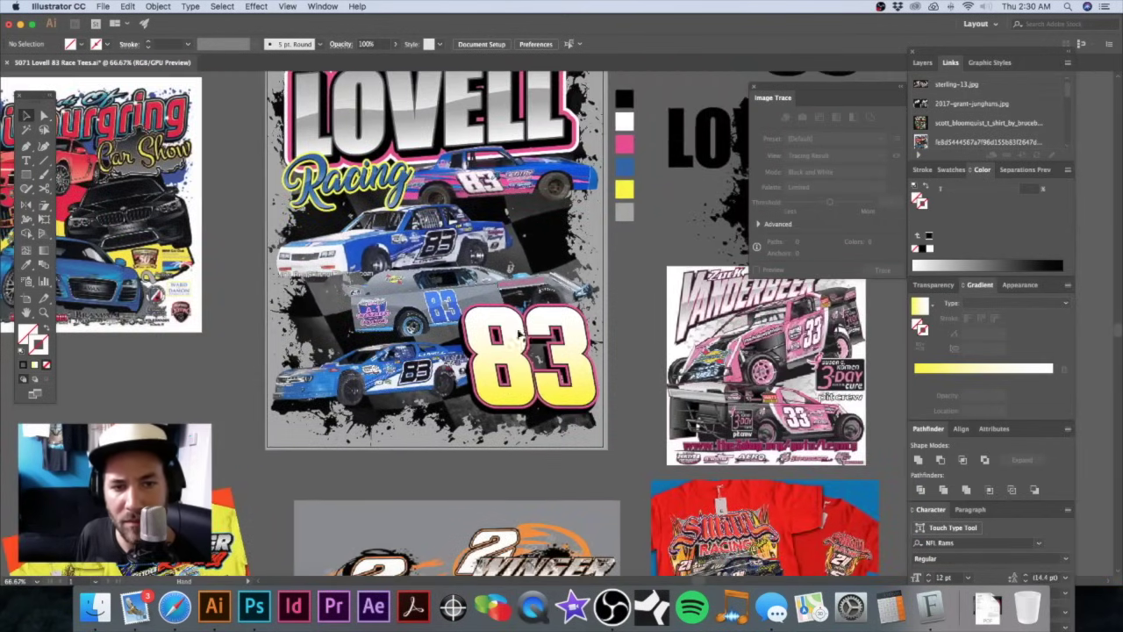
{"action": "scroll", "coordinate": [457, 308], "scroll_direction": "up", "scroll_amount": 5}
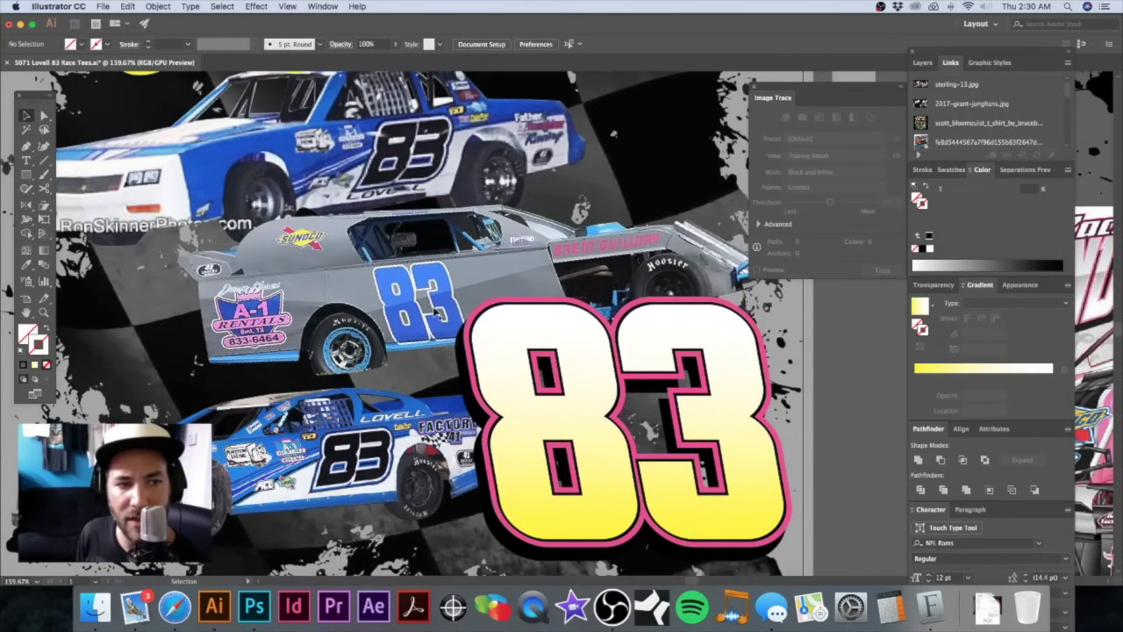
{"action": "left_click", "coordinate": [551, 296], "text": "alt+super"}
{"action": "left_click", "coordinate": [552, 296], "text": "alt+super"}
{"action": "key", "text": "v"}
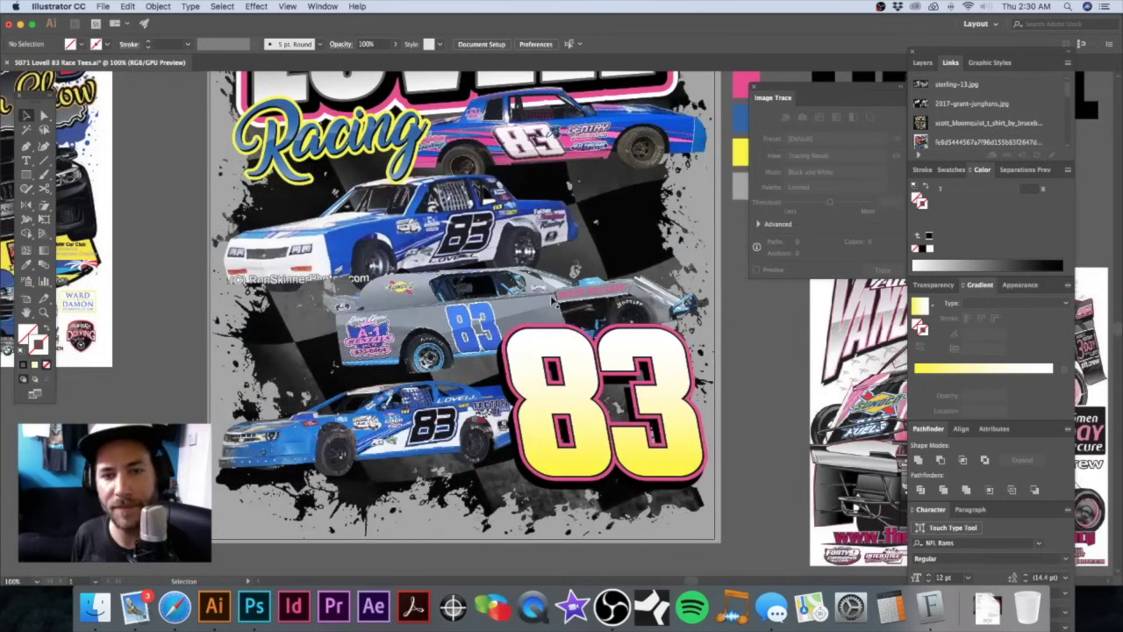
{"action": "scroll", "coordinate": [553, 298], "scroll_direction": "down", "scroll_amount": 1}
Step: Undo the flag image's relink so it uses "5071 Lovell 83 Race Tees BG.tif" again
{"action": "left_click", "coordinate": [553, 300]}
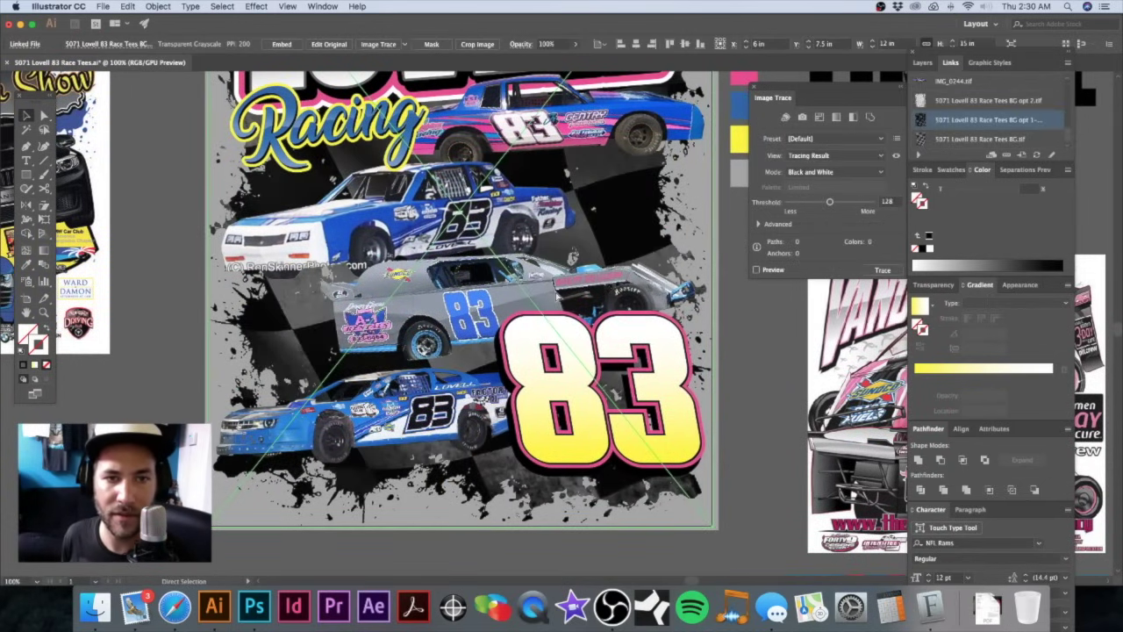
{"action": "key", "text": "super+minus"}
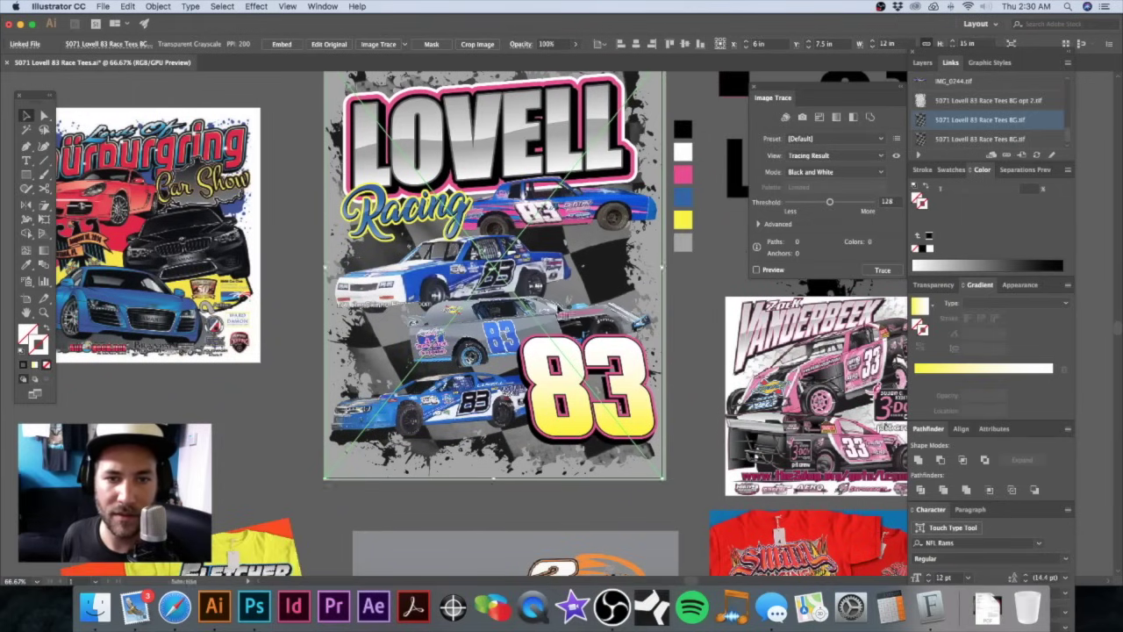
{"action": "left_click_drag", "start_coordinate": [558, 298], "coordinate": [553, 327]}
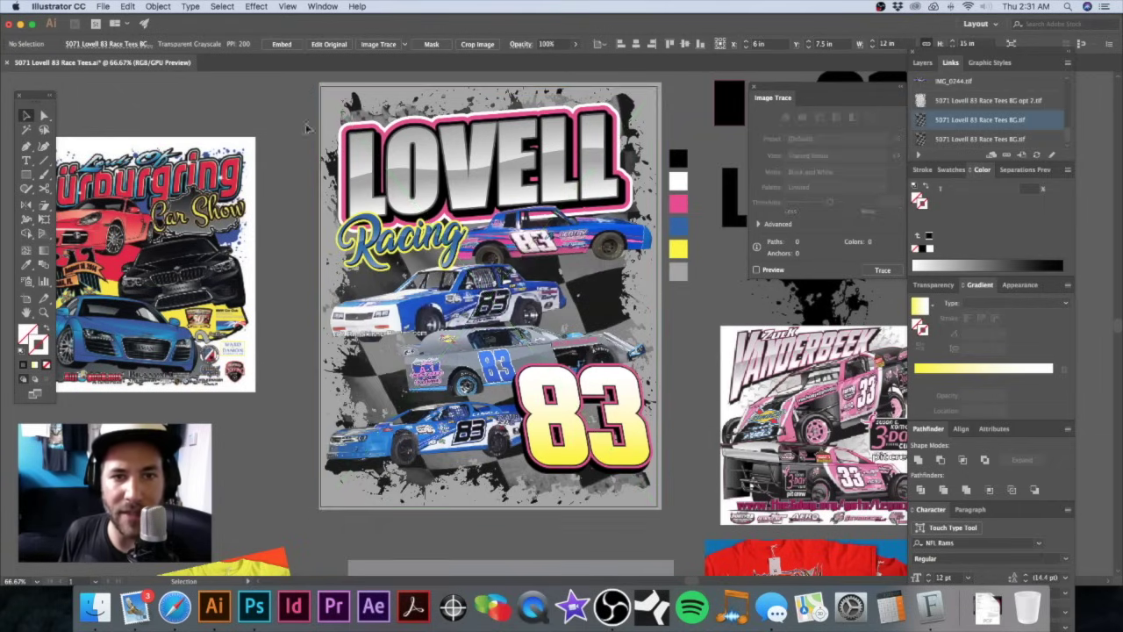
{"action": "left_click", "coordinate": [244, 106]}
{"action": "scroll", "coordinate": [244, 106], "scroll_direction": "right", "scroll_amount": 2}
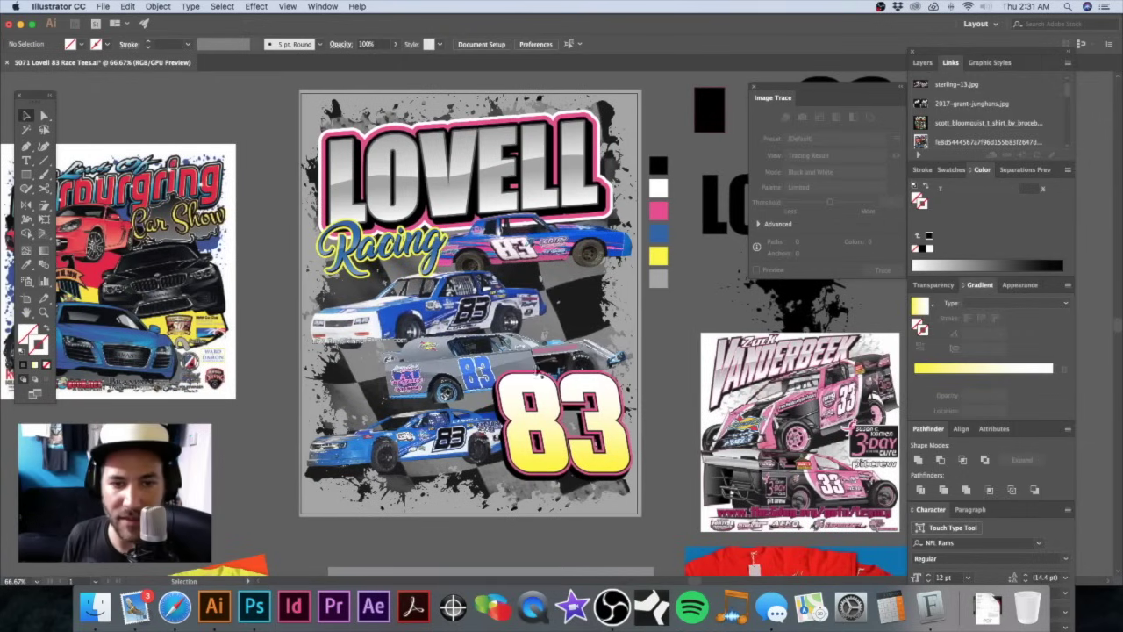
Step: Lock the visible flag background layer and unlock the Art layer
{"action": "scroll", "coordinate": [548, 373], "scroll_direction": "up", "scroll_amount": 5}
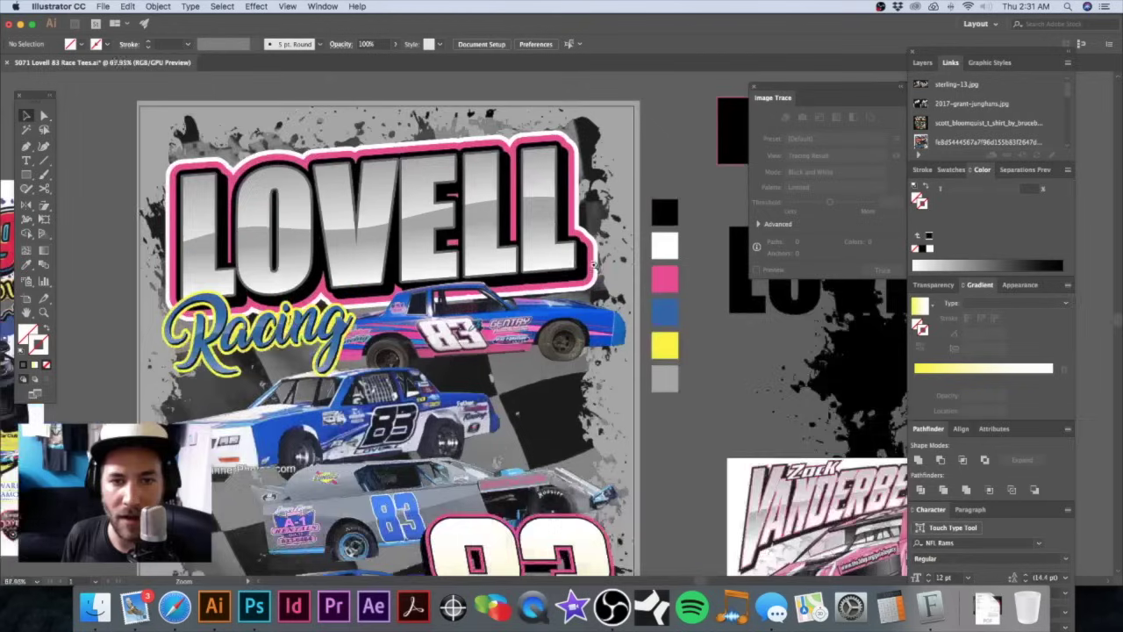
{"action": "scroll", "coordinate": [596, 264], "scroll_direction": "up", "scroll_amount": 4}
{"action": "left_click", "coordinate": [589, 277], "text": "alt+super"}
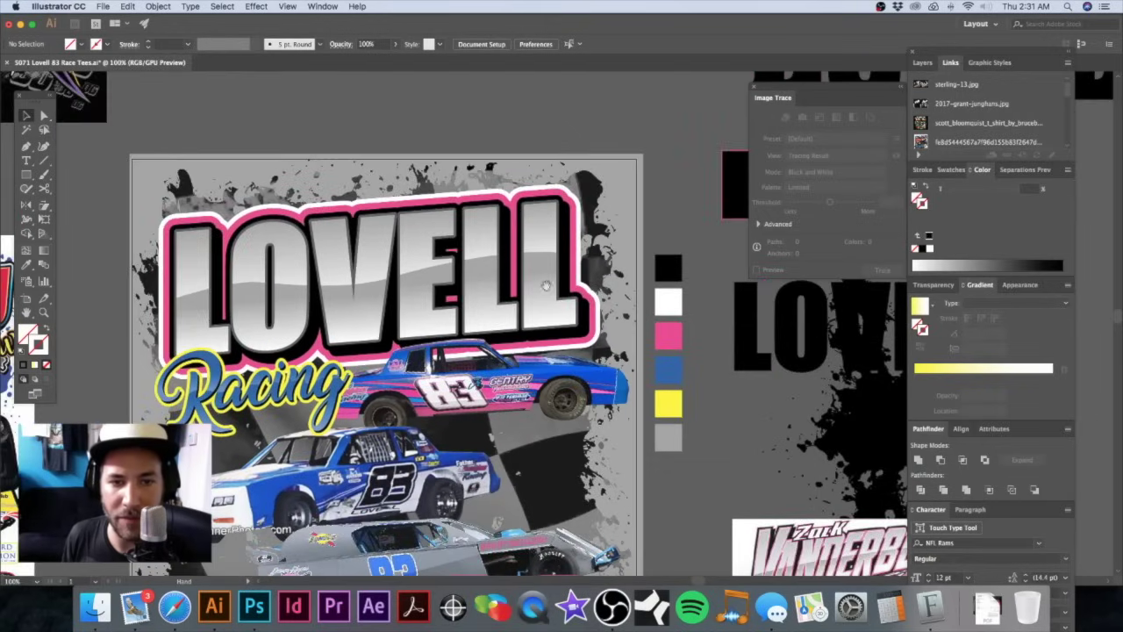
{"action": "left_click_drag", "start_coordinate": [545, 288], "coordinate": [566, 232]}
{"action": "left_click", "coordinate": [553, 218]}
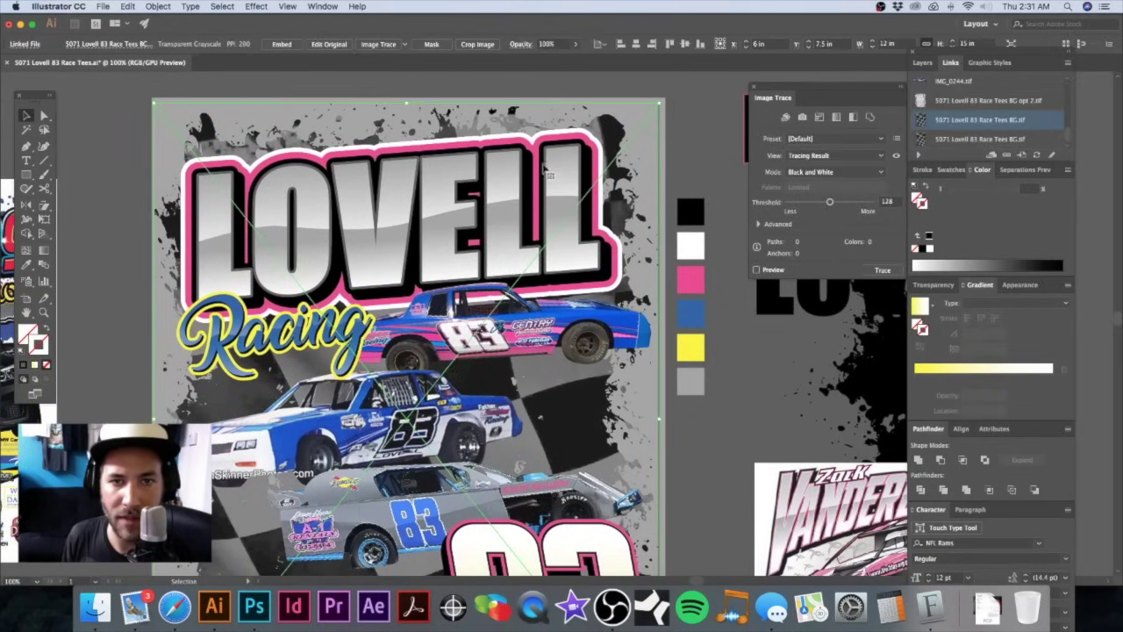
{"action": "left_click", "coordinate": [922, 64]}
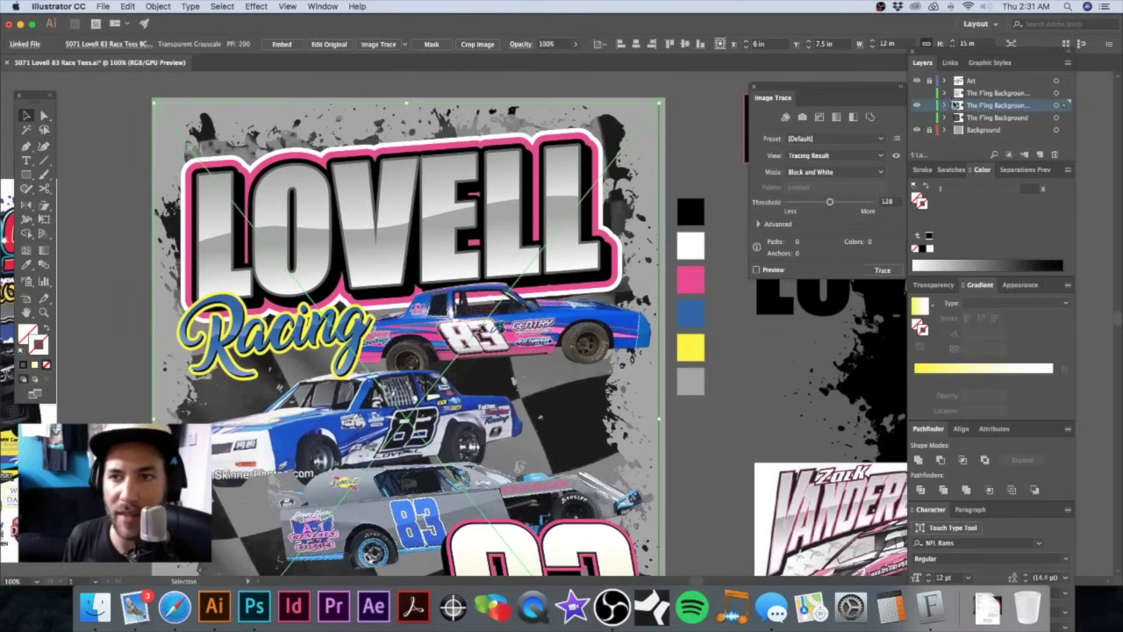
{"action": "left_click", "coordinate": [930, 106]}
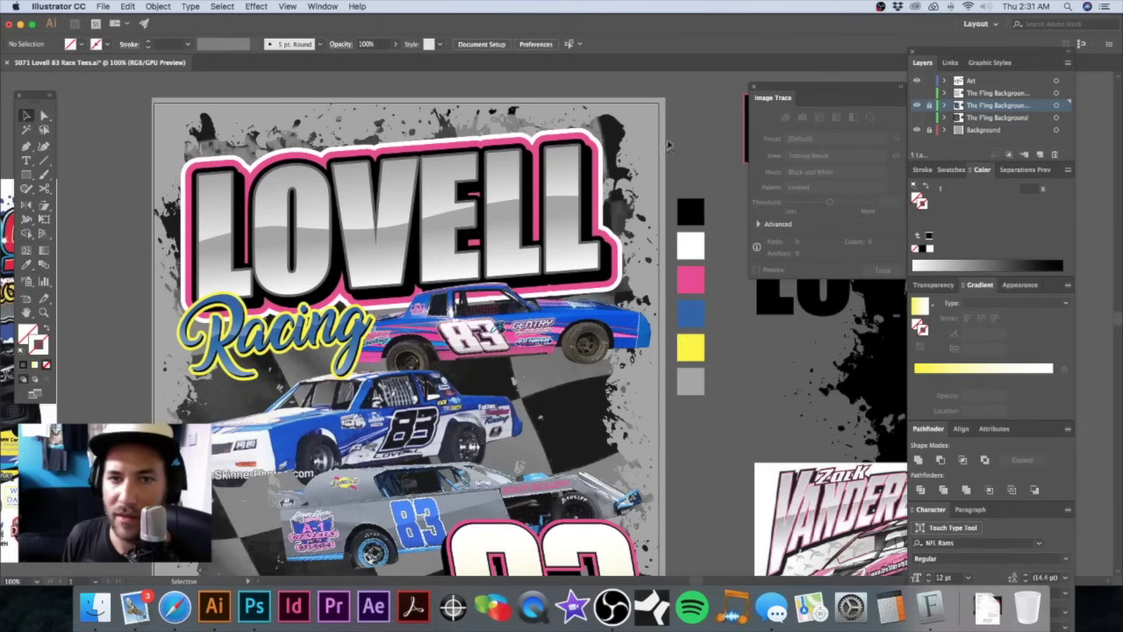
Step: Try nudging the front LOVELL lettering group down and up against its outlines, returning it to its starting position
{"action": "left_click", "coordinate": [566, 201]}
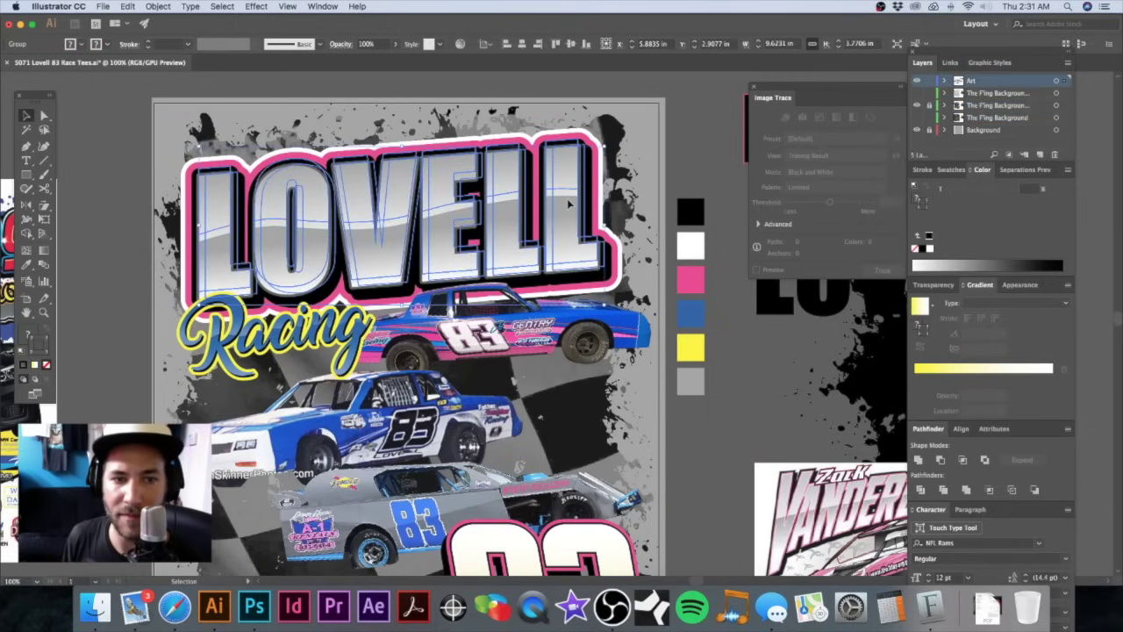
{"action": "key", "text": "Down"}
{"action": "key", "text": "Down"}
{"action": "key", "text": "Down"}
{"action": "key", "text": "Up"}
{"action": "key", "text": "Up"}
{"action": "key", "text": "Up"}
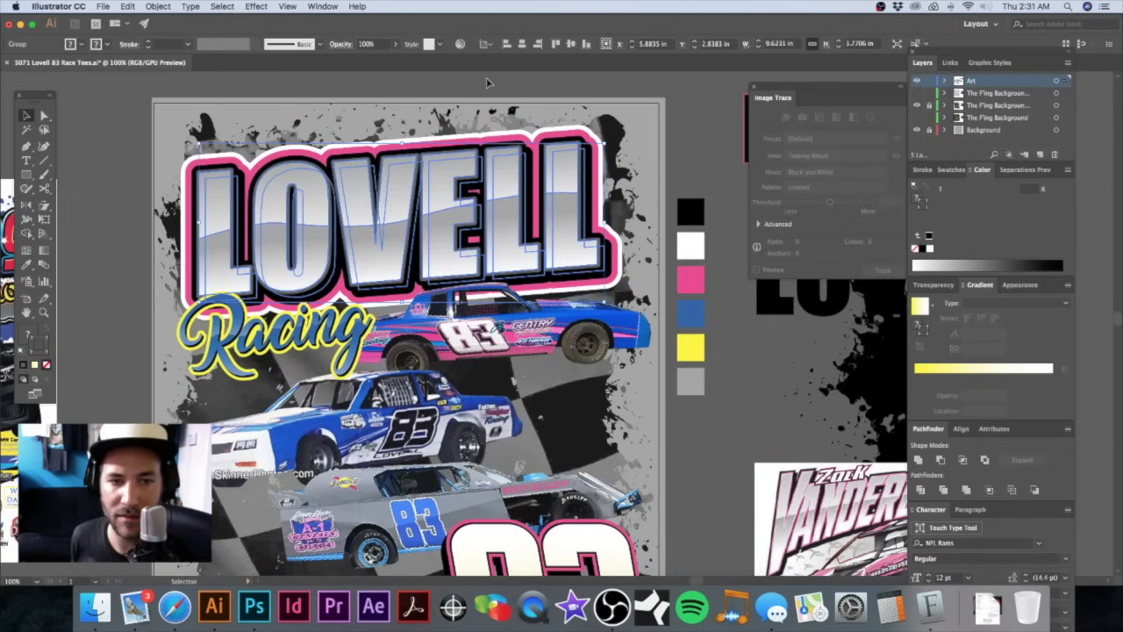
{"action": "key", "text": "Down"}
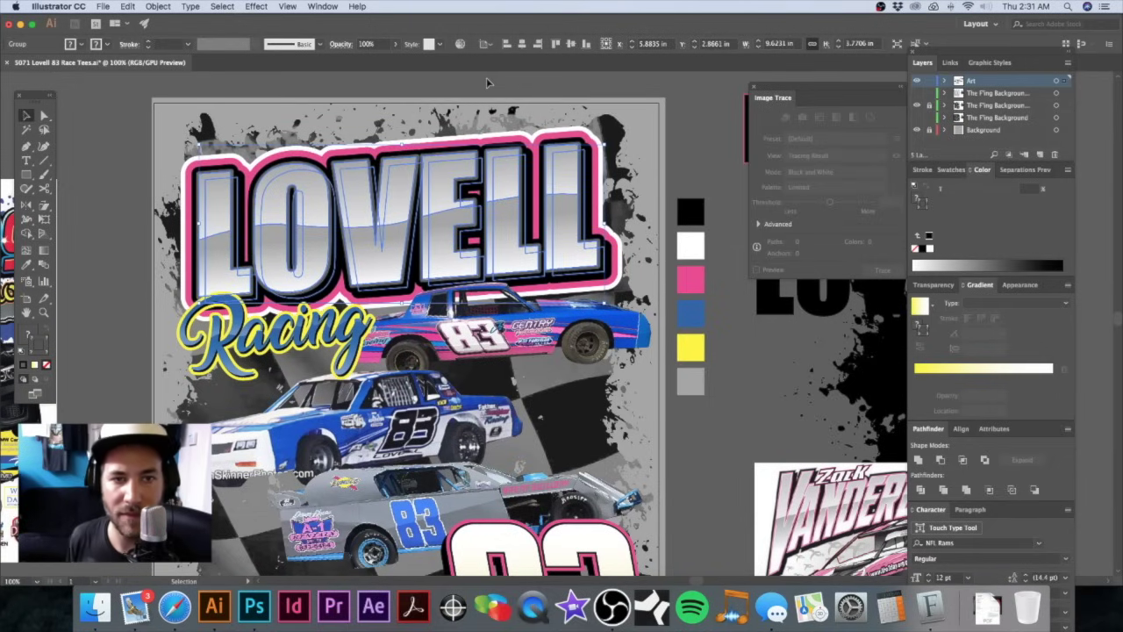
Step: Isolate the LOVELL lettering group, try moving its front gradient letters away from the outlines, and undo the move
{"action": "left_click", "coordinate": [465, 90]}
{"action": "left_click", "coordinate": [457, 166]}
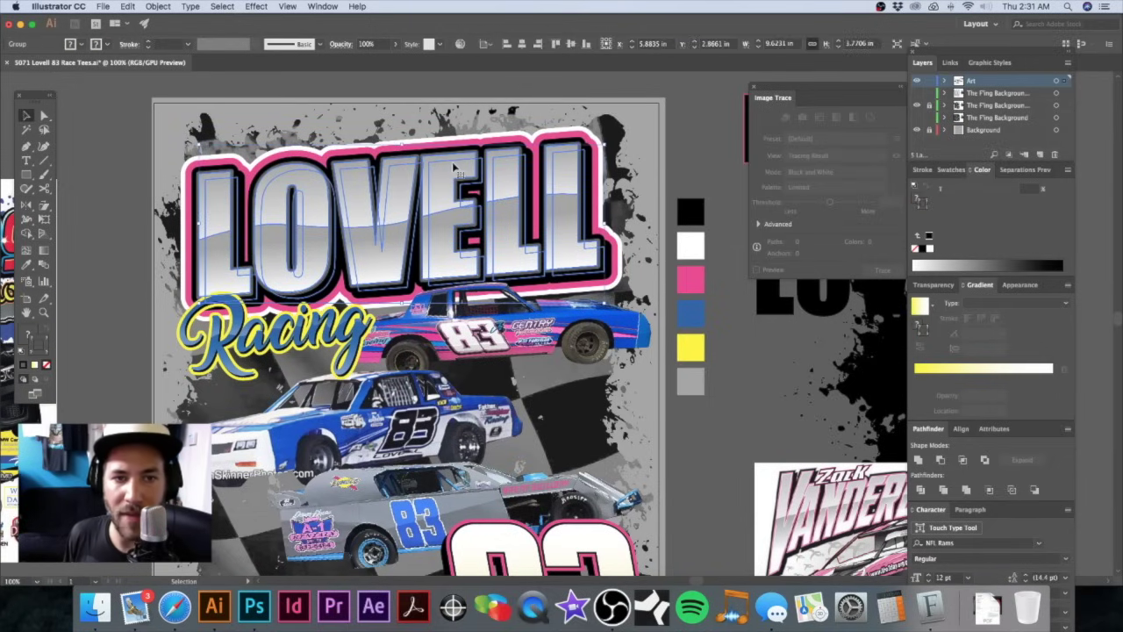
{"action": "double_click", "coordinate": [449, 174]}
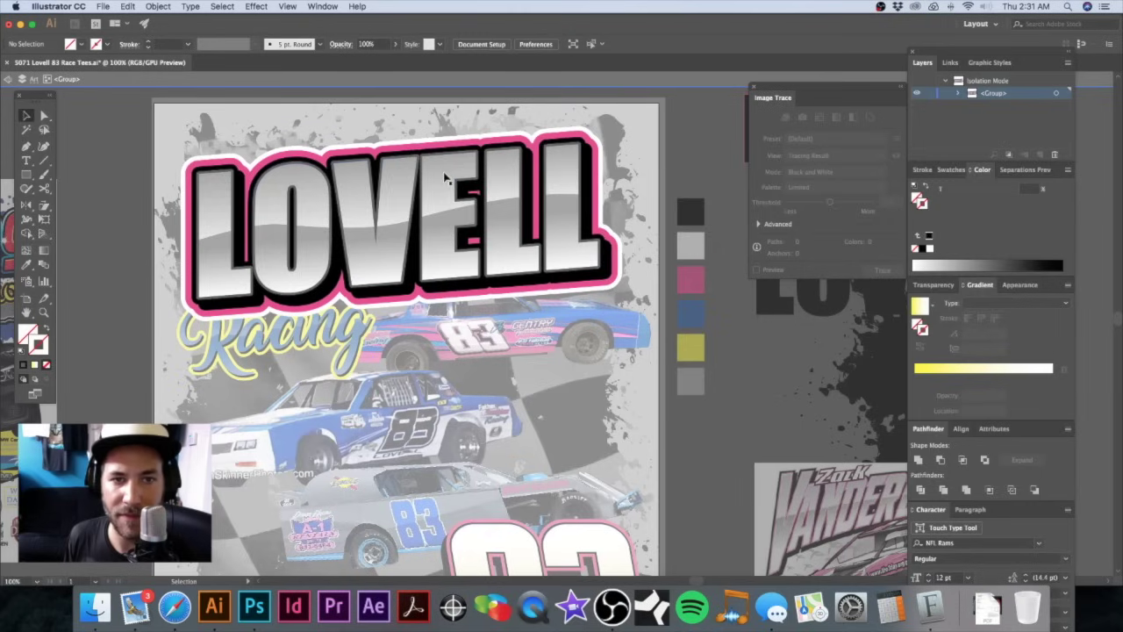
{"action": "mouse_move", "coordinate": [446, 175]}
{"action": "left_mouse_down"}
{"action": "mouse_move", "coordinate": [522, 251]}
{"action": "mouse_move", "coordinate": [433, 179]}
{"action": "mouse_move", "coordinate": [407, 204]}
{"action": "left_mouse_up"}
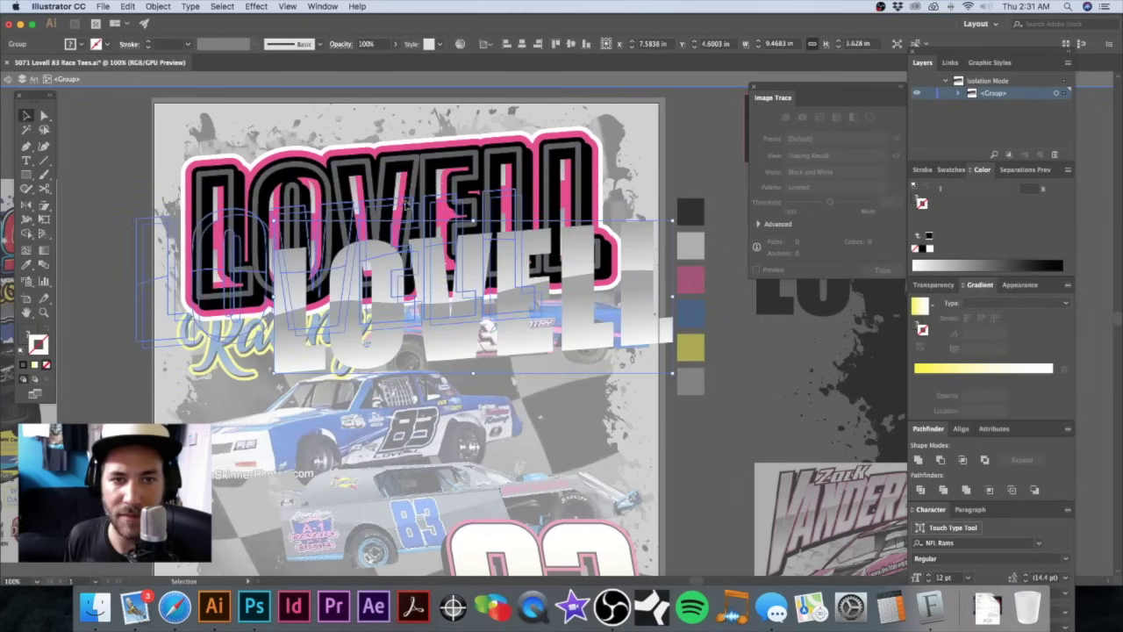
{"action": "key", "text": "super+z"}
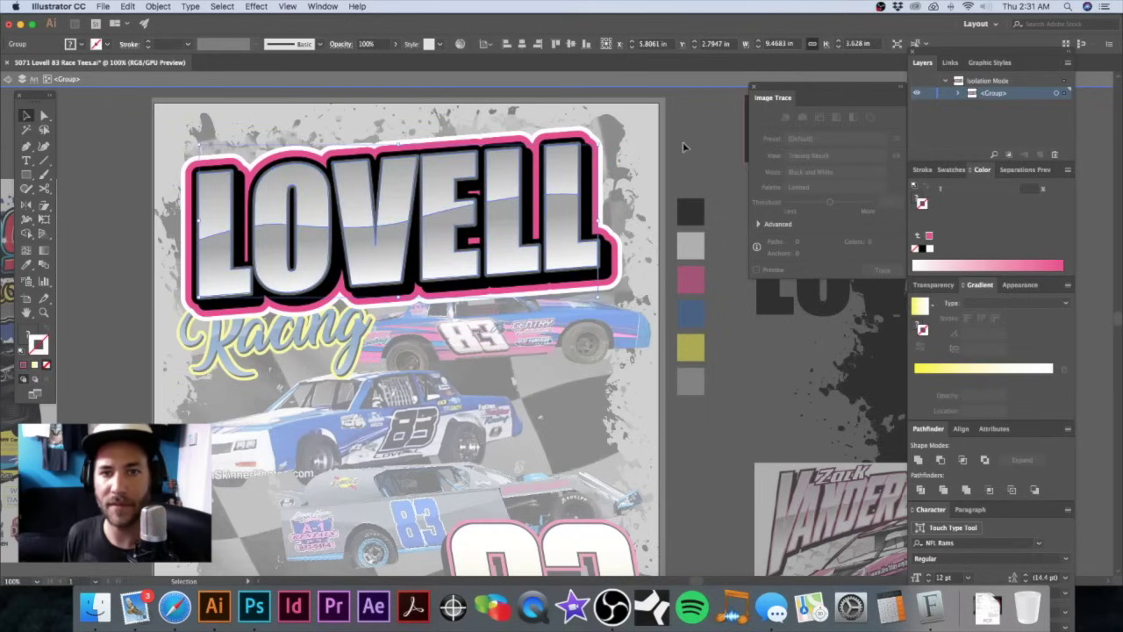
Step: Hide the front gradient letters of LOVELL and set the pink outline's stroke weight to 35 pt
{"action": "left_click", "coordinate": [685, 147]}
{"action": "left_click_drag", "start_coordinate": [497, 198], "coordinate": [539, 186]}
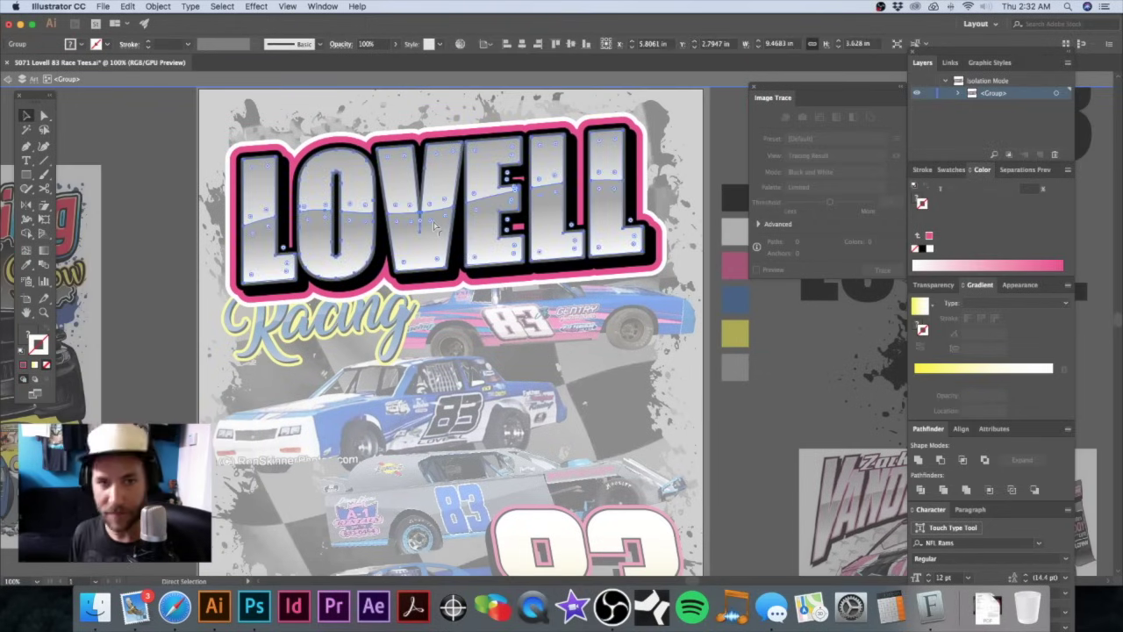
{"action": "key", "text": "super+shift+z"}
{"action": "left_click", "coordinate": [405, 217]}
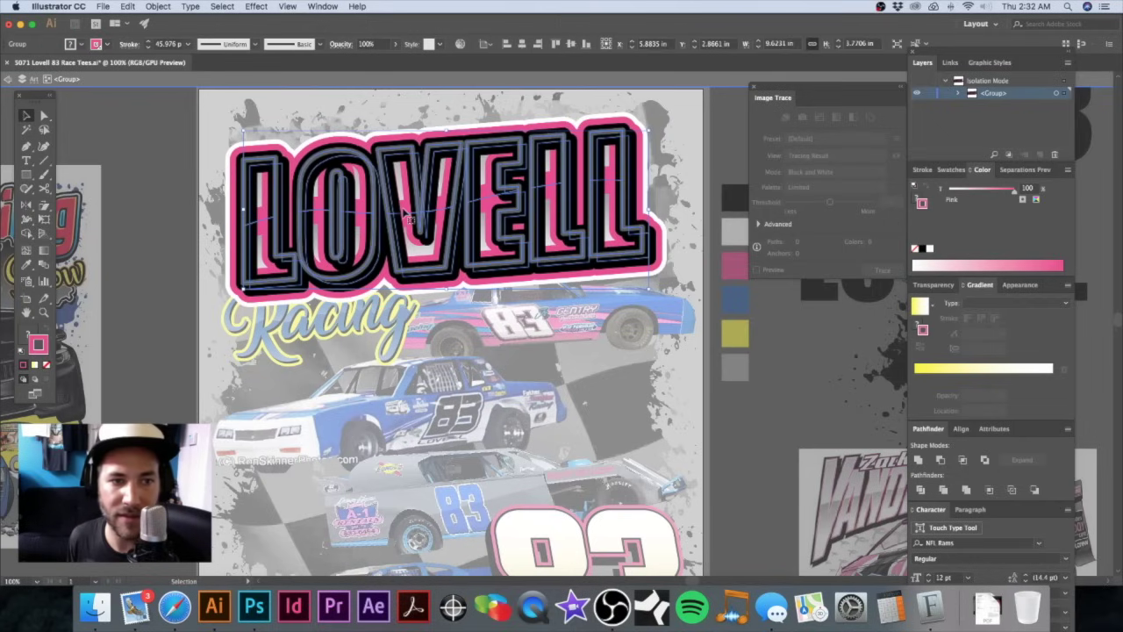
{"action": "left_click", "coordinate": [187, 45]}
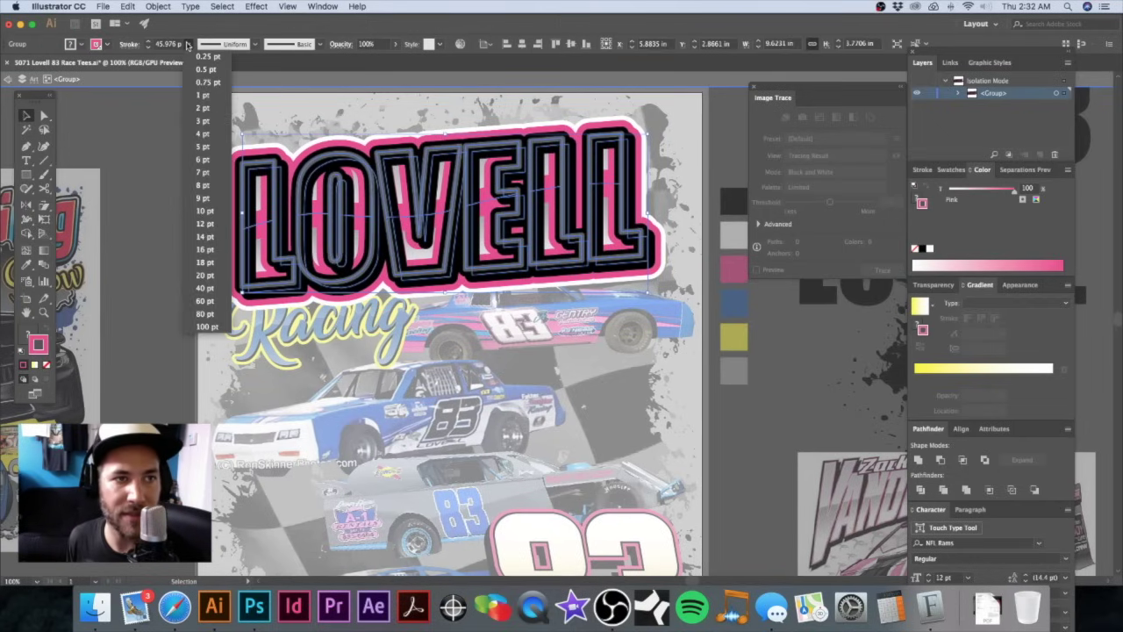
{"action": "left_click", "coordinate": [207, 288]}
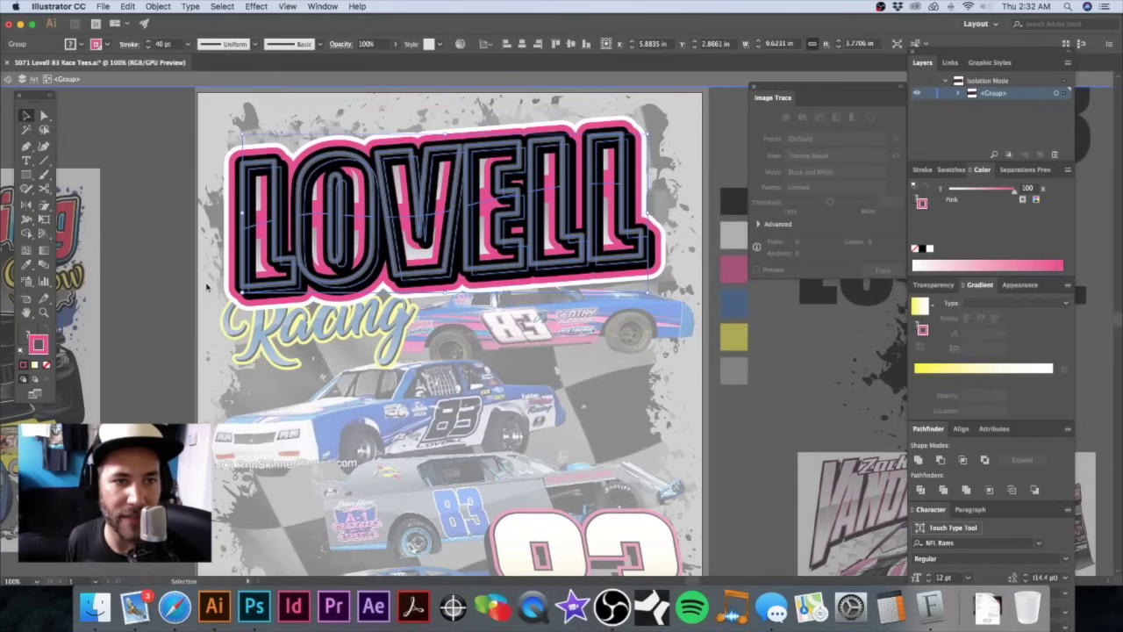
{"action": "left_click", "coordinate": [187, 45]}
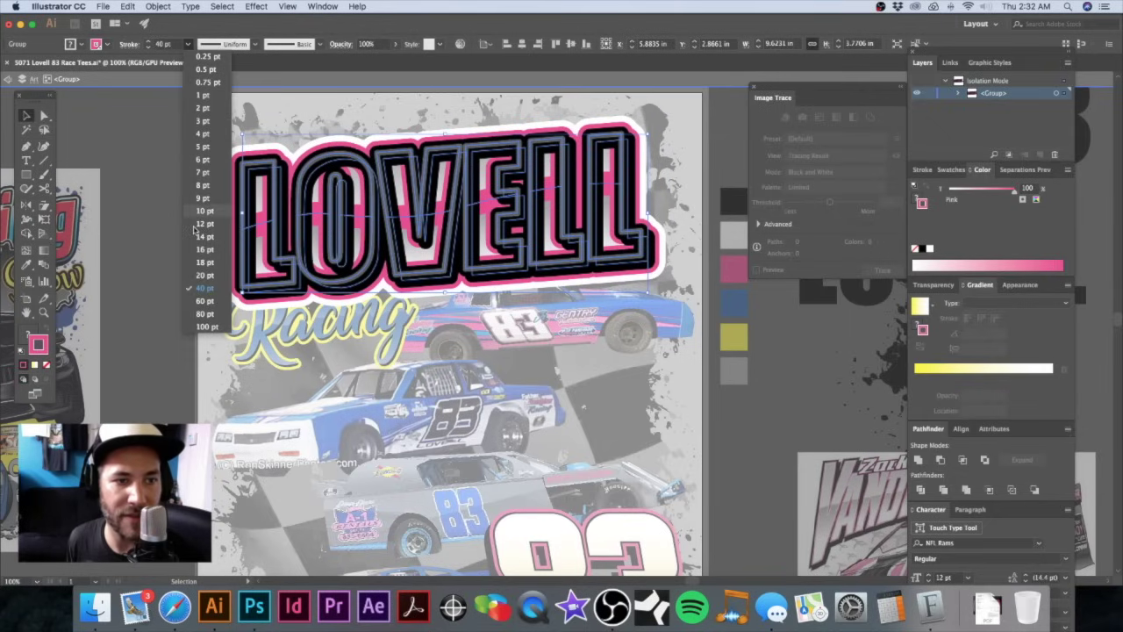
{"action": "left_click", "coordinate": [171, 44]}
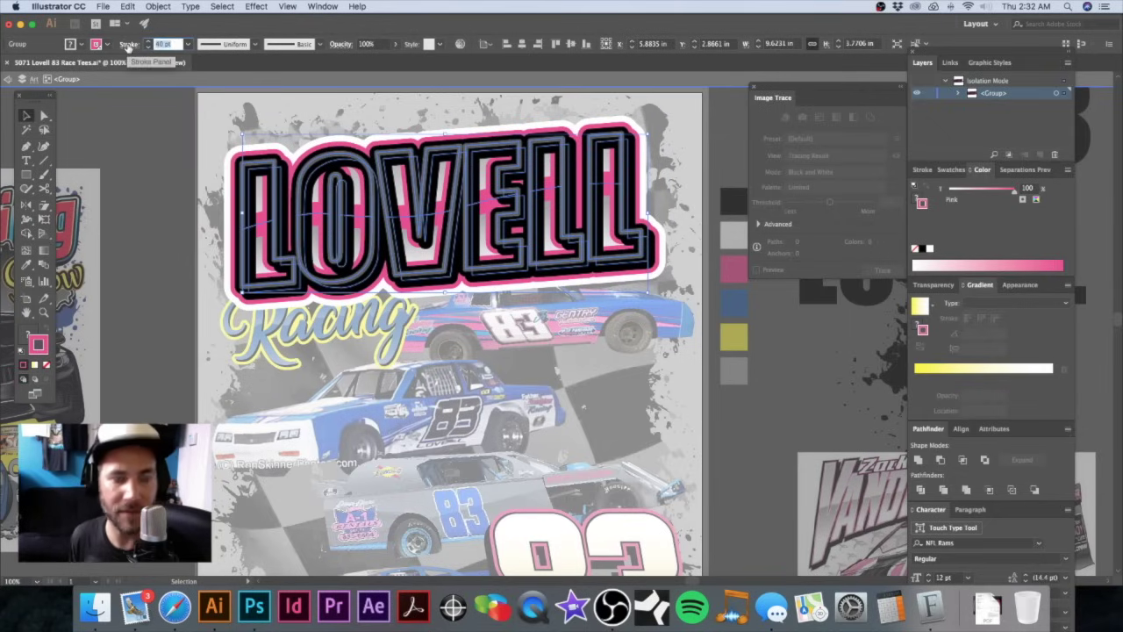
{"action": "type", "text": "35"}
{"action": "key", "text": "Return"}
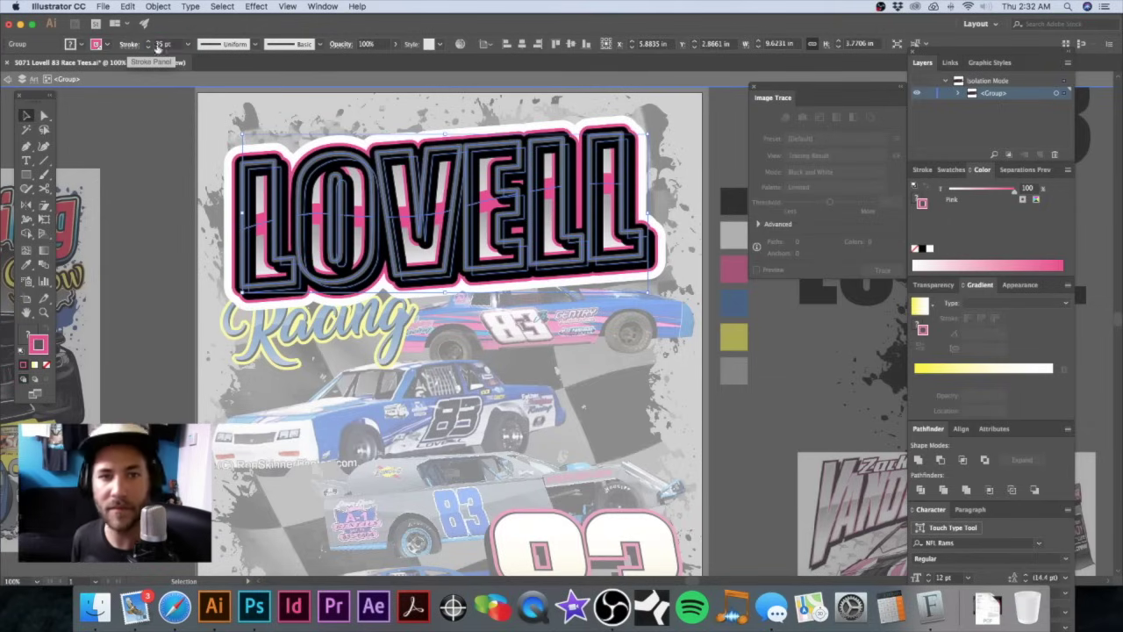
Step: Show the hidden gradient letters again and leave the isolated group to check the thinner pink outline around LOVELL
{"action": "left_click", "coordinate": [132, 117]}
{"action": "key", "text": "a"}
{"action": "key", "text": "v"}
{"action": "double_click", "coordinate": [230, 182]}
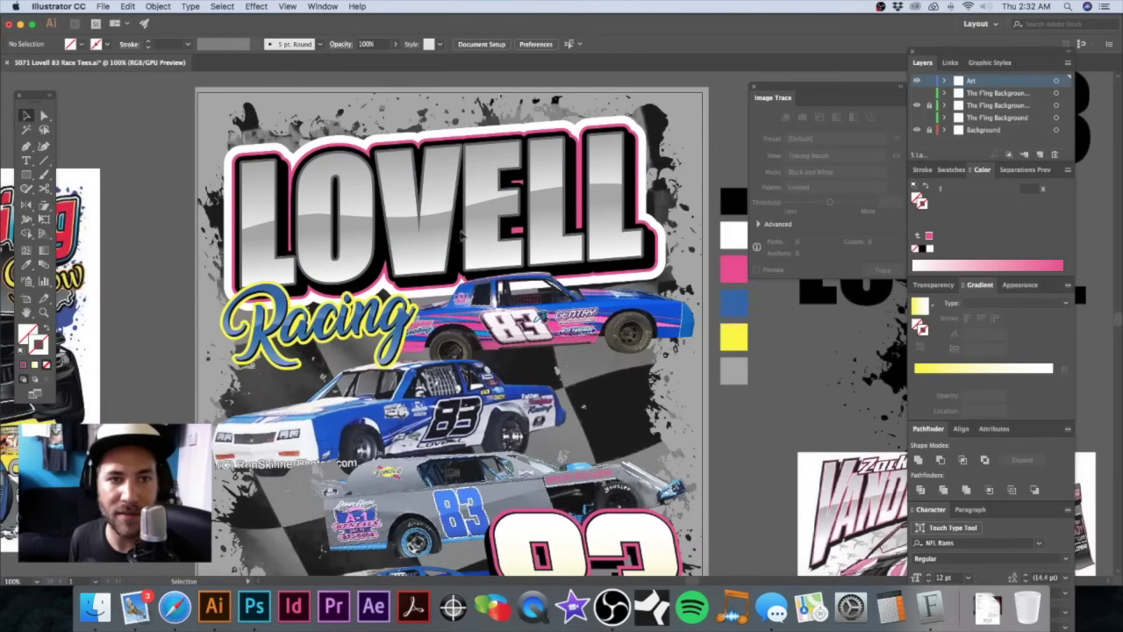
{"action": "left_click", "coordinate": [527, 246], "text": "alt+super"}
{"action": "left_click_drag", "start_coordinate": [527, 280], "coordinate": [501, 151]}
{"action": "left_click_drag", "start_coordinate": [414, 139], "coordinate": [545, 159]}
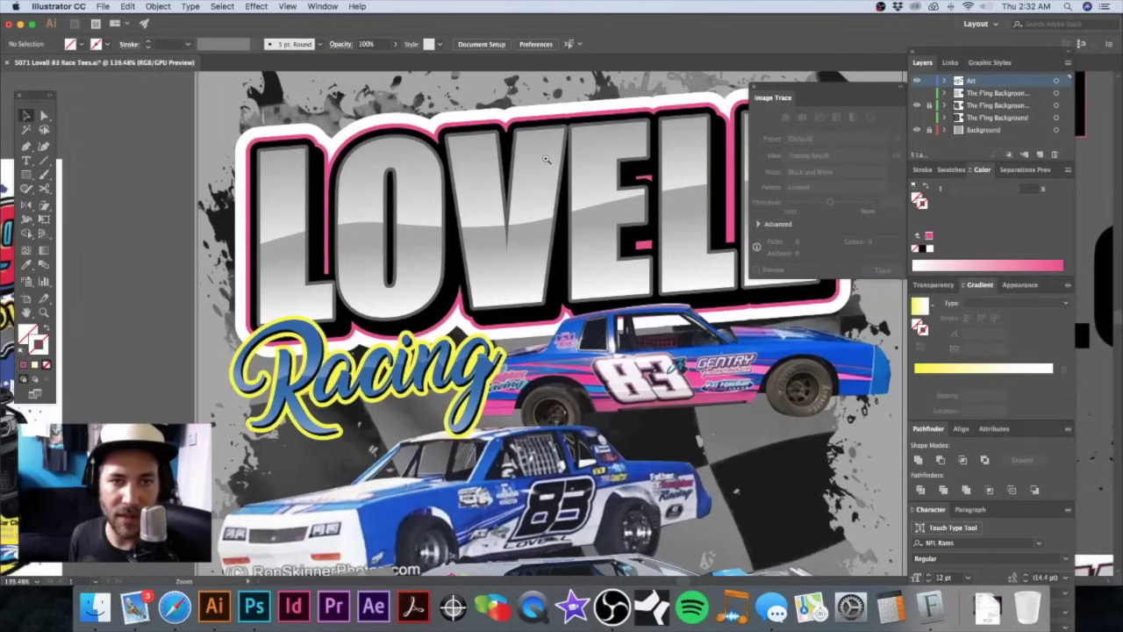
Step: Isolate the LOVELL lettering group again and hide its front gradient letters to expose the outline copies
{"action": "left_click", "coordinate": [405, 158]}
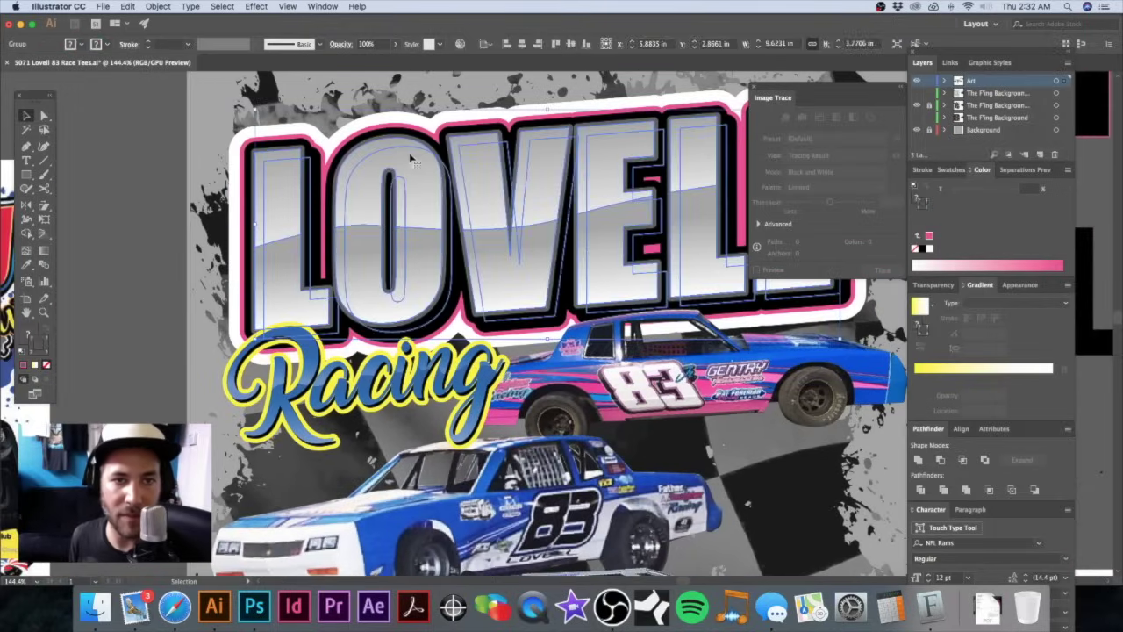
{"action": "double_click", "coordinate": [410, 158]}
{"action": "key", "text": "a"}
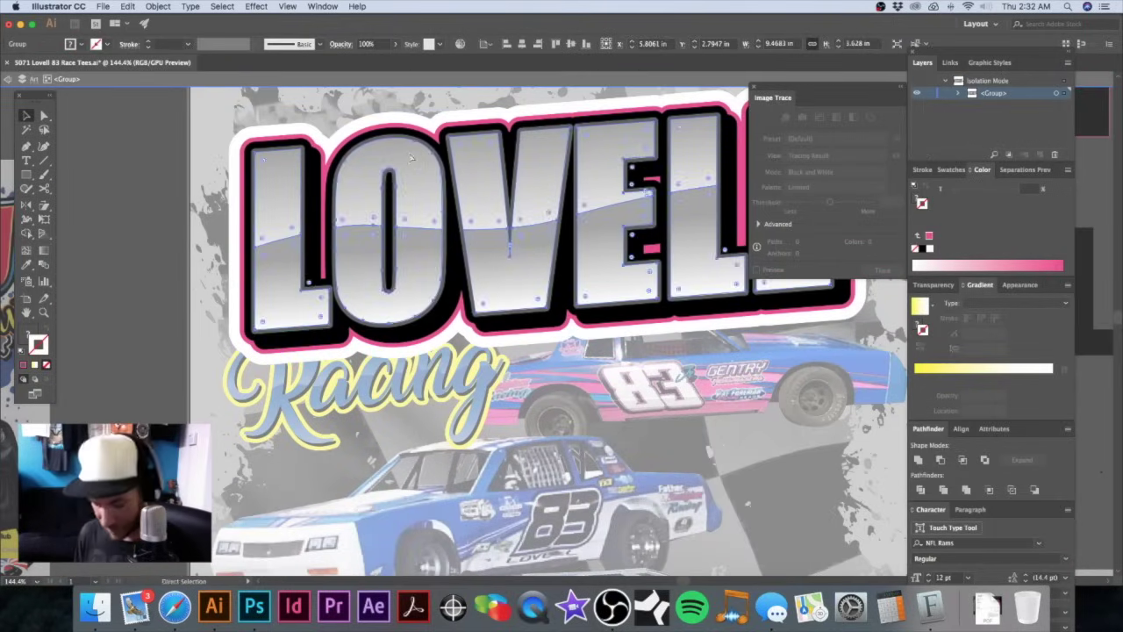
{"action": "key", "text": "v"}
{"action": "key", "text": "super+shift+a"}
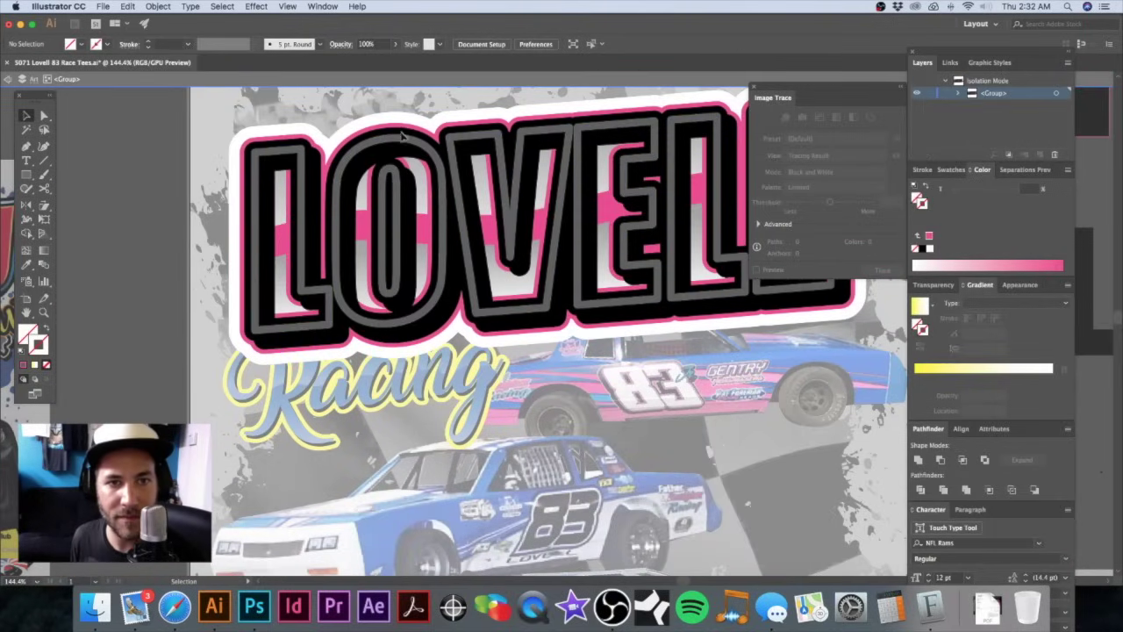
Step: Try moving the pink-outlined LOVELL letters away from the black outlines, and undo the move
{"action": "left_click", "coordinate": [424, 181]}
{"action": "left_click_drag", "start_coordinate": [428, 180], "coordinate": [513, 263]}
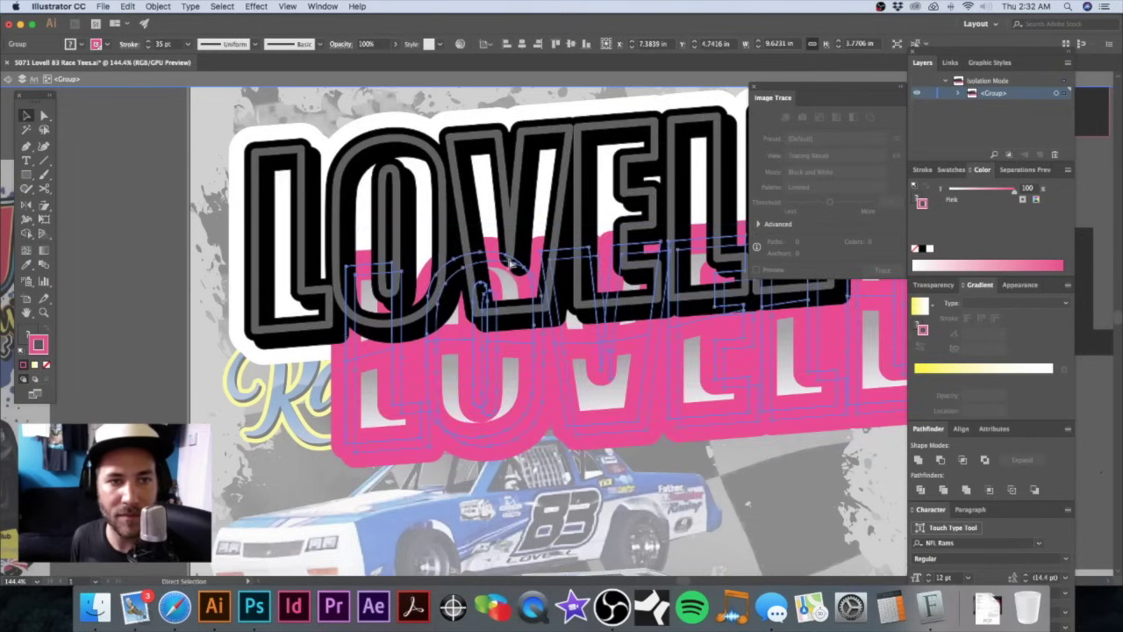
{"action": "key", "text": "super+z"}
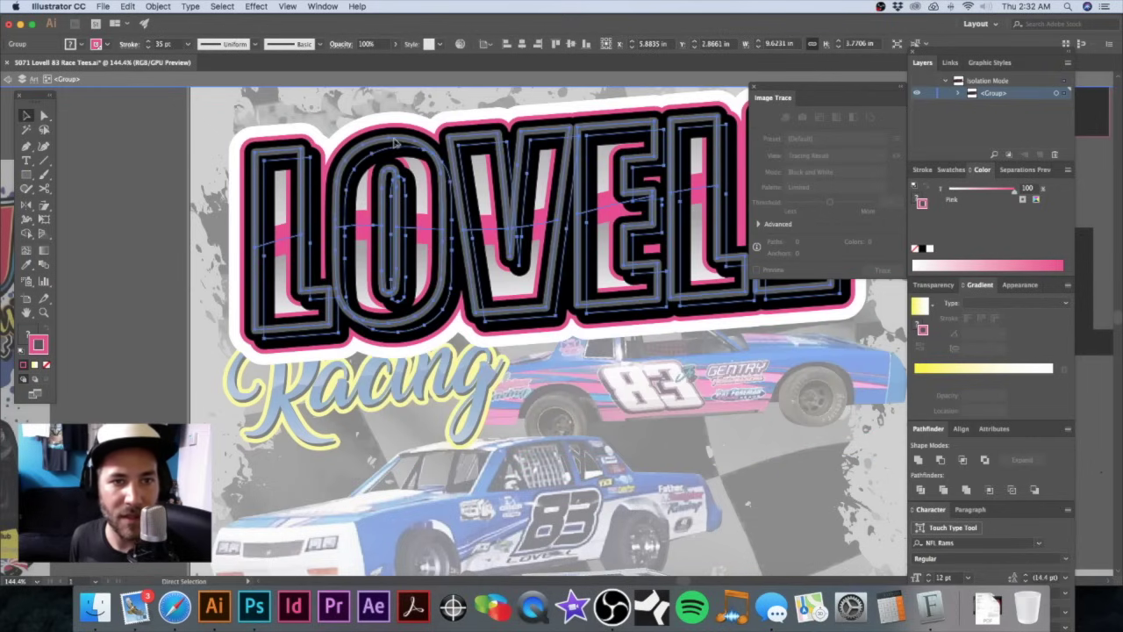
Step: Select the thin grey outline copy of the LOVELL letters, then the next object below it in the stacking order
{"action": "left_click", "coordinate": [398, 136]}
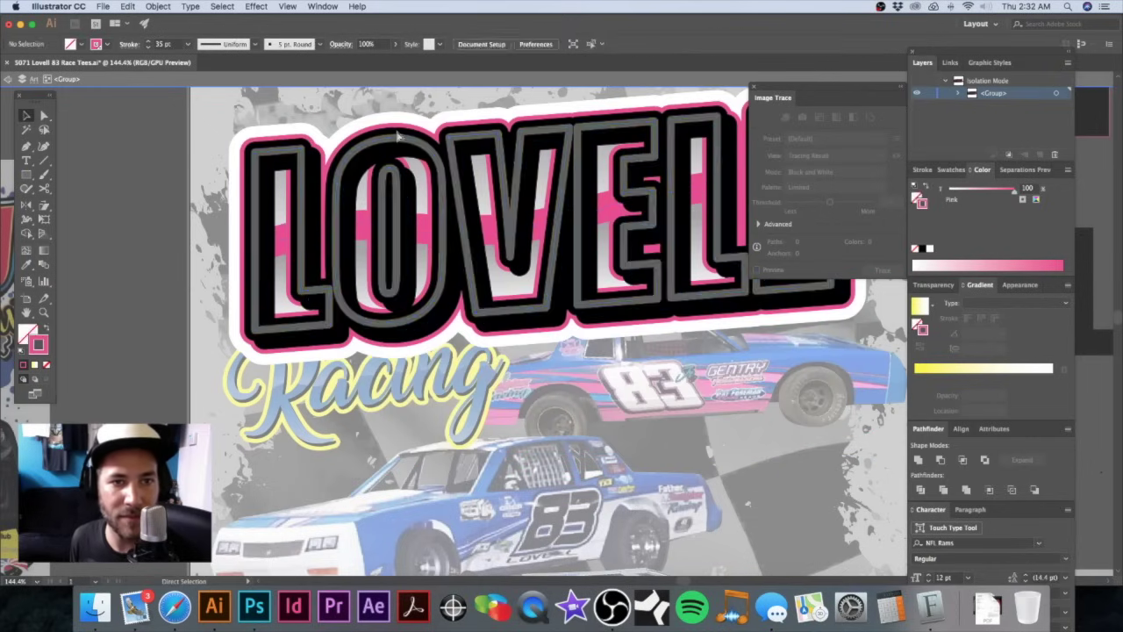
{"action": "key", "text": "v"}
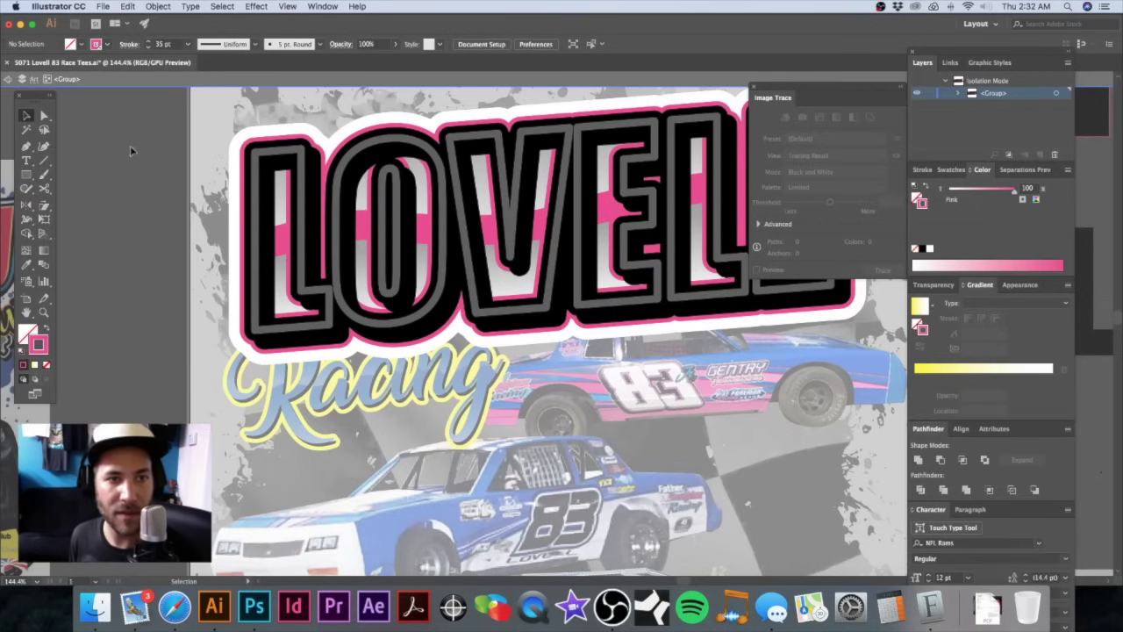
{"action": "left_click", "coordinate": [291, 156]}
{"action": "right_click", "coordinate": [290, 155]}
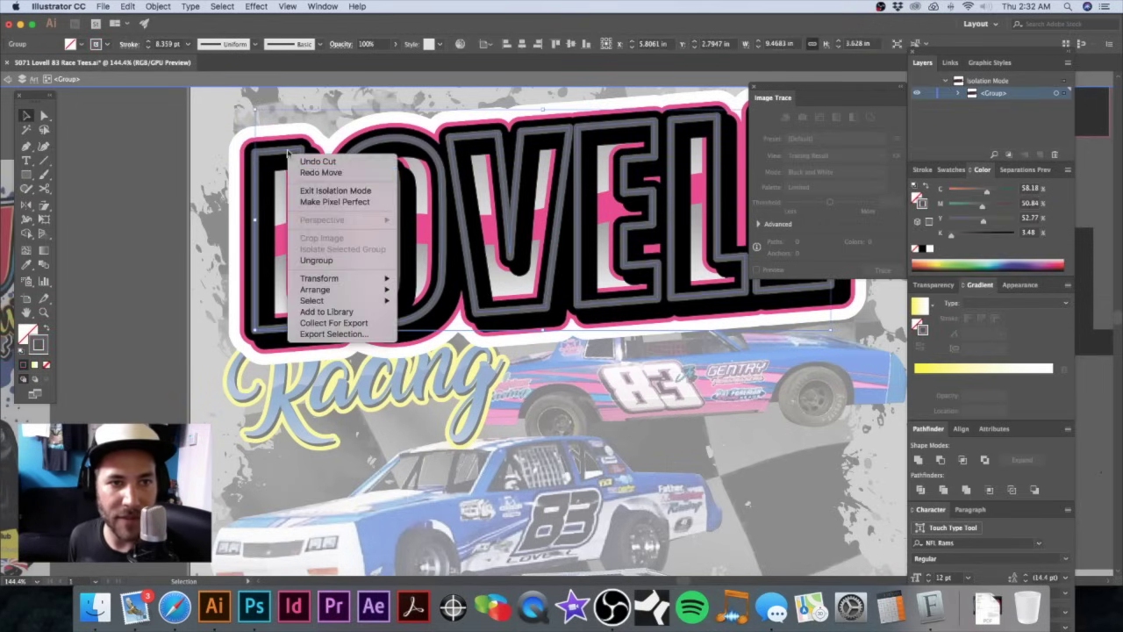
{"action": "mouse_move", "coordinate": [388, 303]}
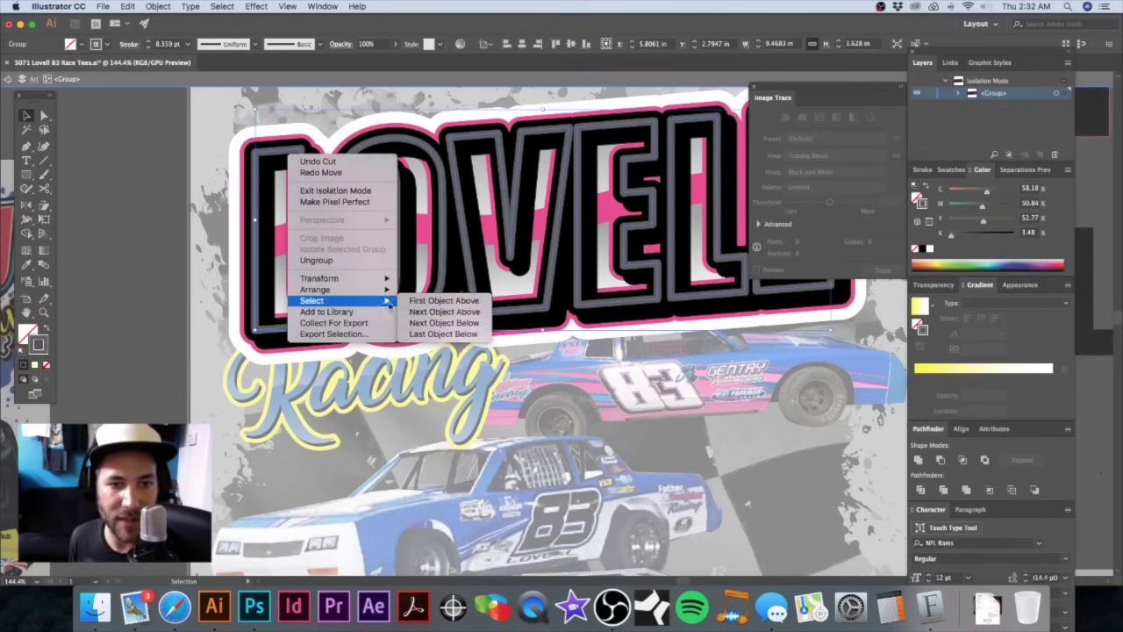
{"action": "left_click", "coordinate": [432, 323]}
Step: Hide all the outline copies in the isolated LOVELL group and show them again
{"action": "key", "text": "super+a"}
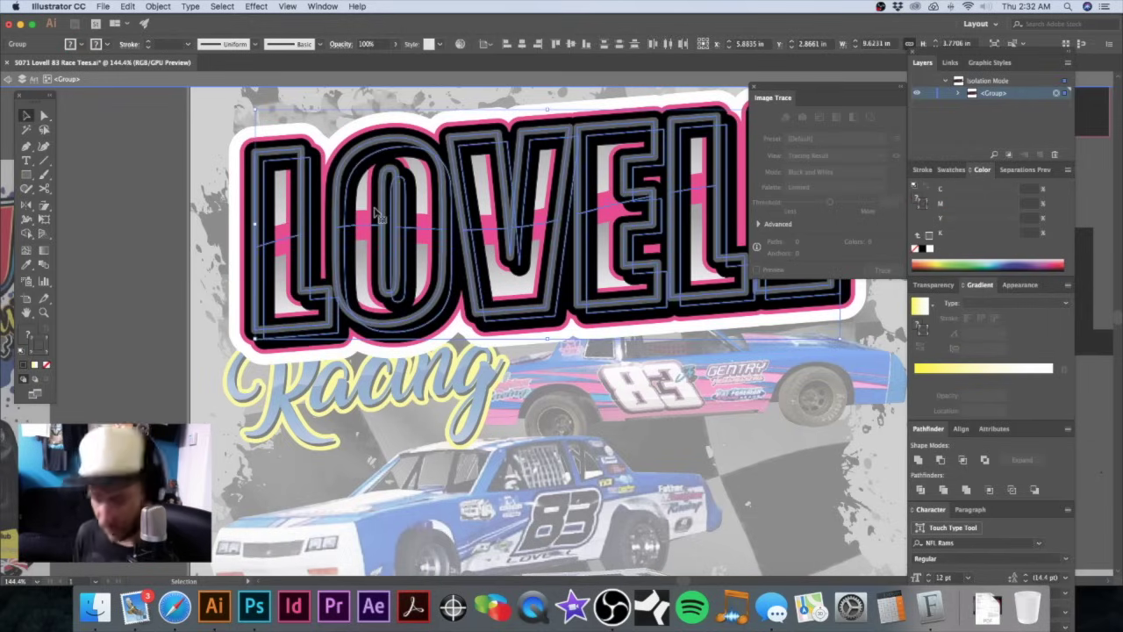
{"action": "key", "text": "super+3"}
{"action": "scroll", "coordinate": [408, 207], "scroll_direction": "right", "scroll_amount": 3}
{"action": "key", "text": "super+alt+3"}
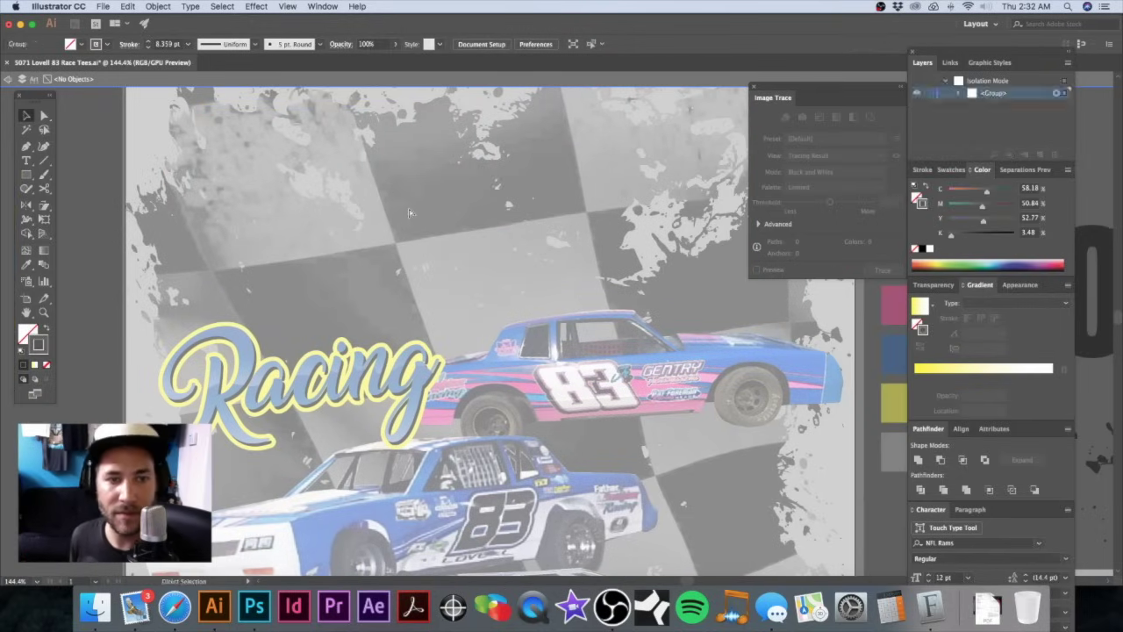
Step: Try moving the grey, pink and black outline copies of LOVELL apart from each other, and undo the moves
{"action": "left_click", "coordinate": [87, 146]}
{"action": "left_click_drag", "start_coordinate": [217, 159], "coordinate": [321, 291]}
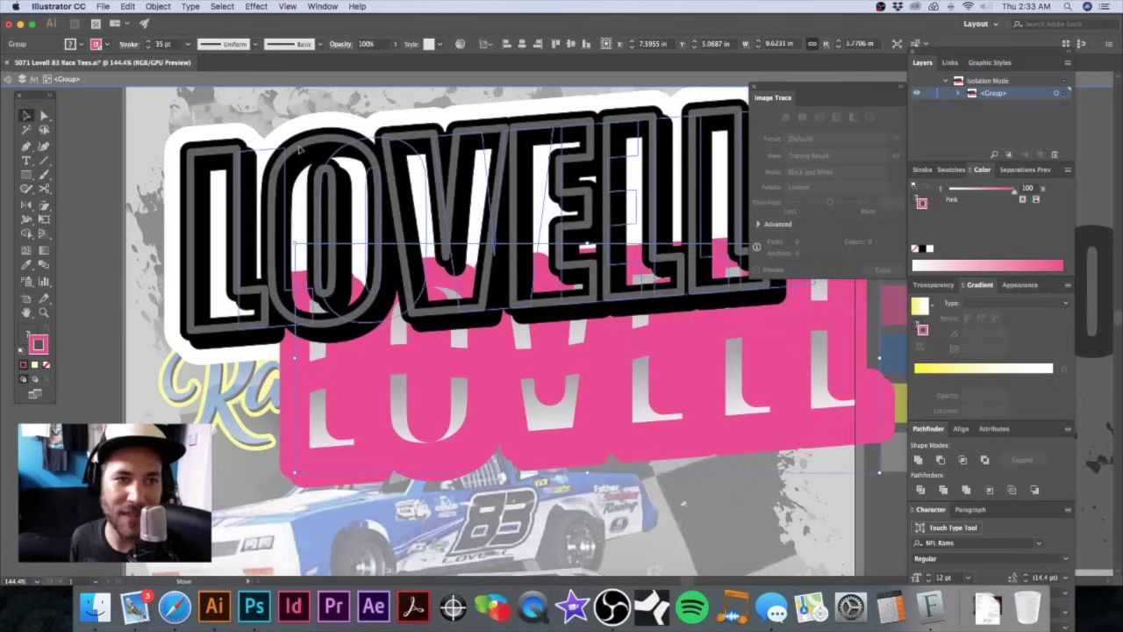
{"action": "left_click", "coordinate": [232, 166]}
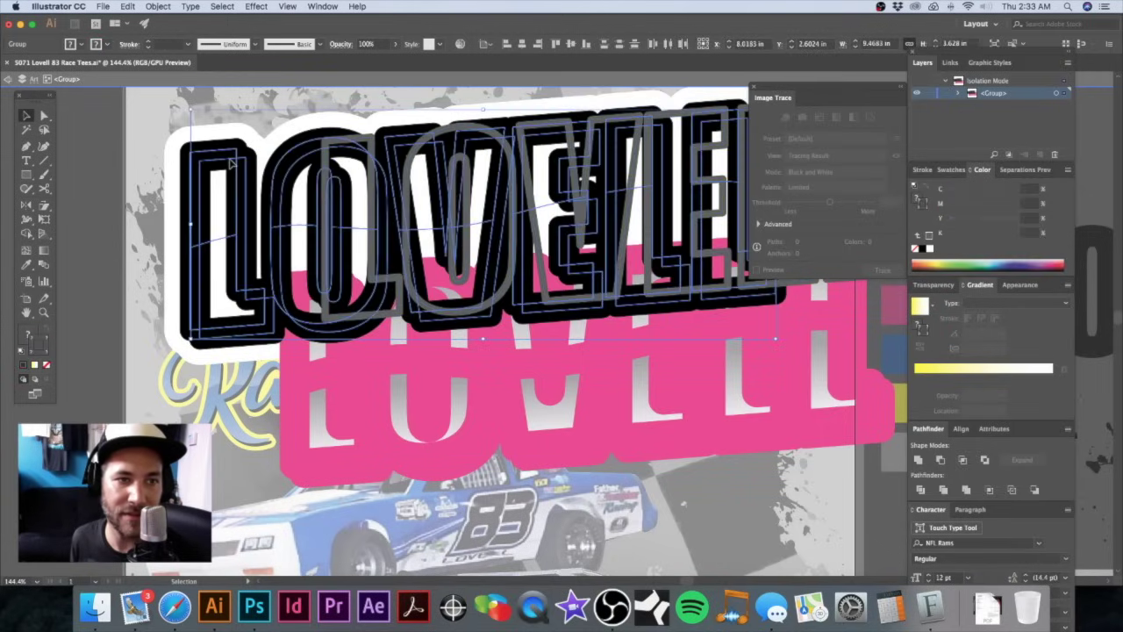
{"action": "left_click", "coordinate": [102, 156]}
{"action": "left_click_drag", "start_coordinate": [212, 160], "coordinate": [163, 229]}
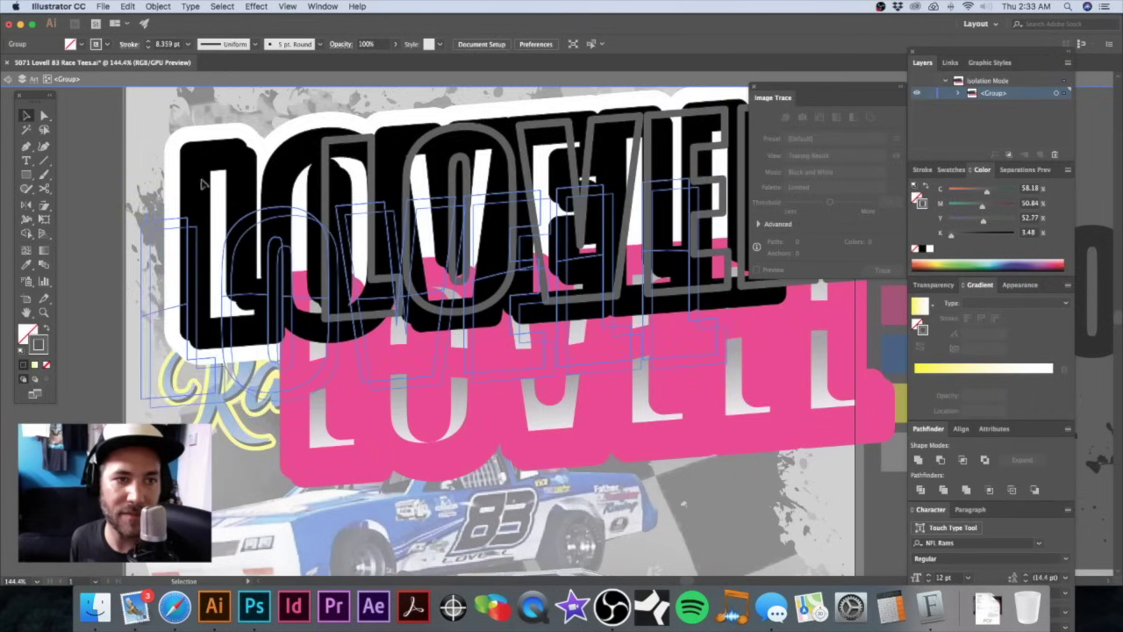
{"action": "key", "text": "super+z"}
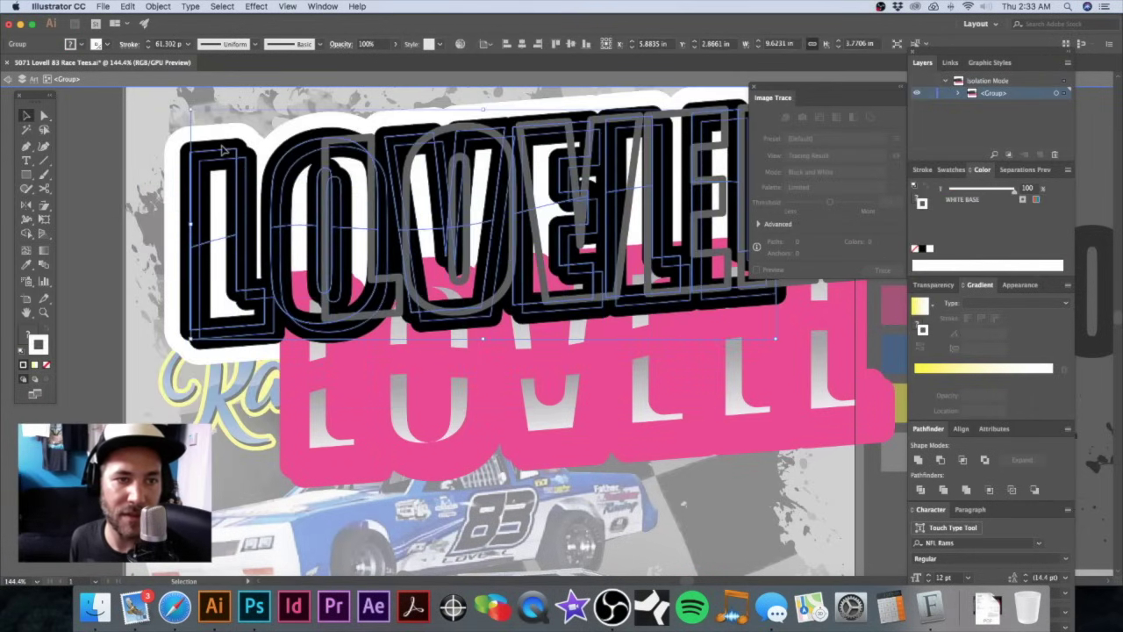
{"action": "key", "text": "super+z"}
{"action": "key", "text": "super+z"}
{"action": "key", "text": "super+z"}
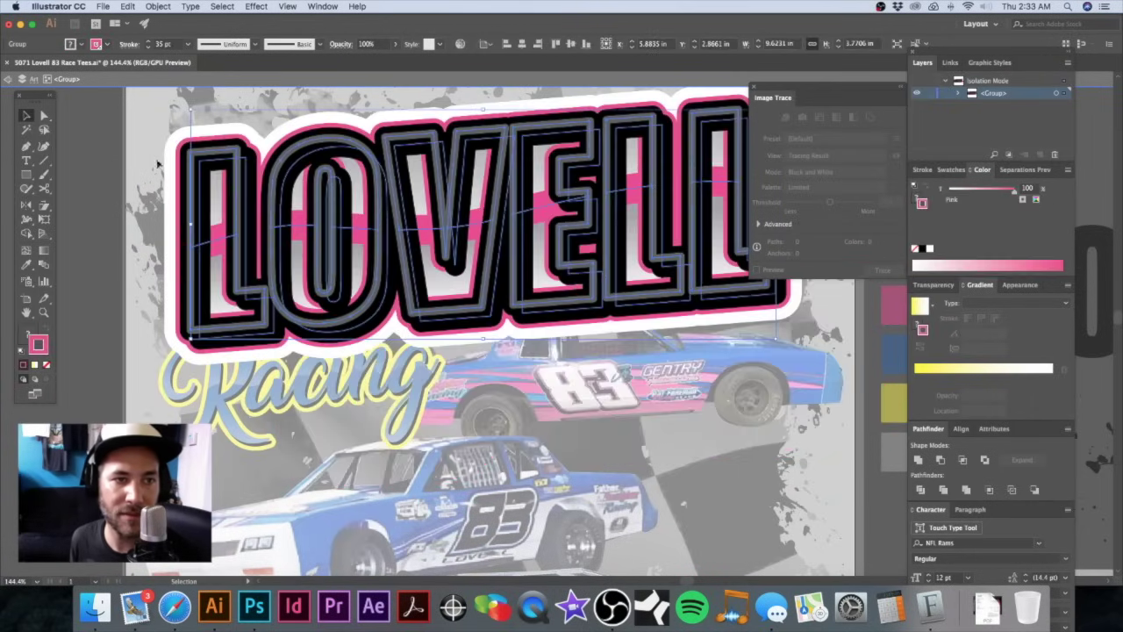
Step: Try adding and removing the stacked LOVELL outline copies in a combined selection to pick out individual layers
{"action": "left_click", "coordinate": [99, 161]}
{"action": "left_click", "coordinate": [214, 158]}
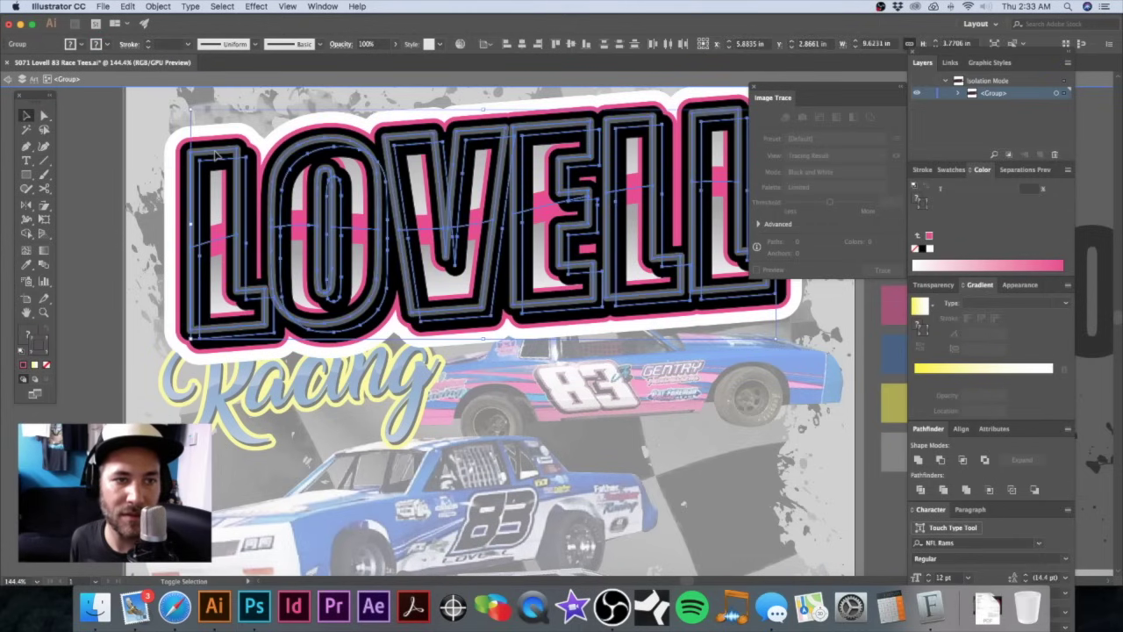
{"action": "left_click", "coordinate": [237, 153], "text": "shift"}
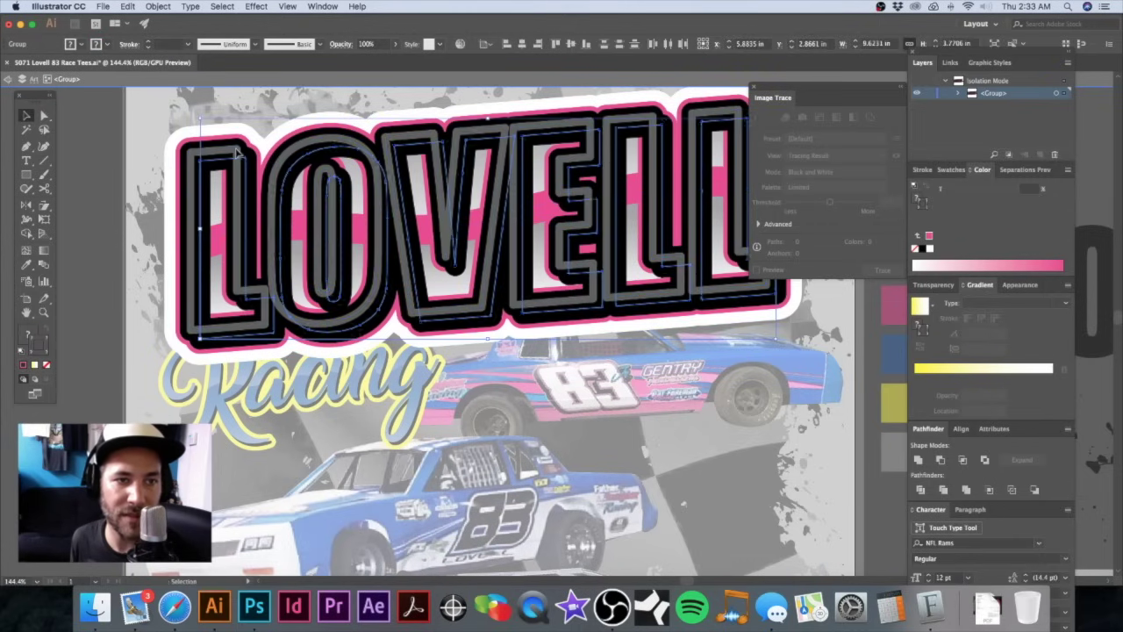
{"action": "left_click", "coordinate": [248, 161], "text": "shift"}
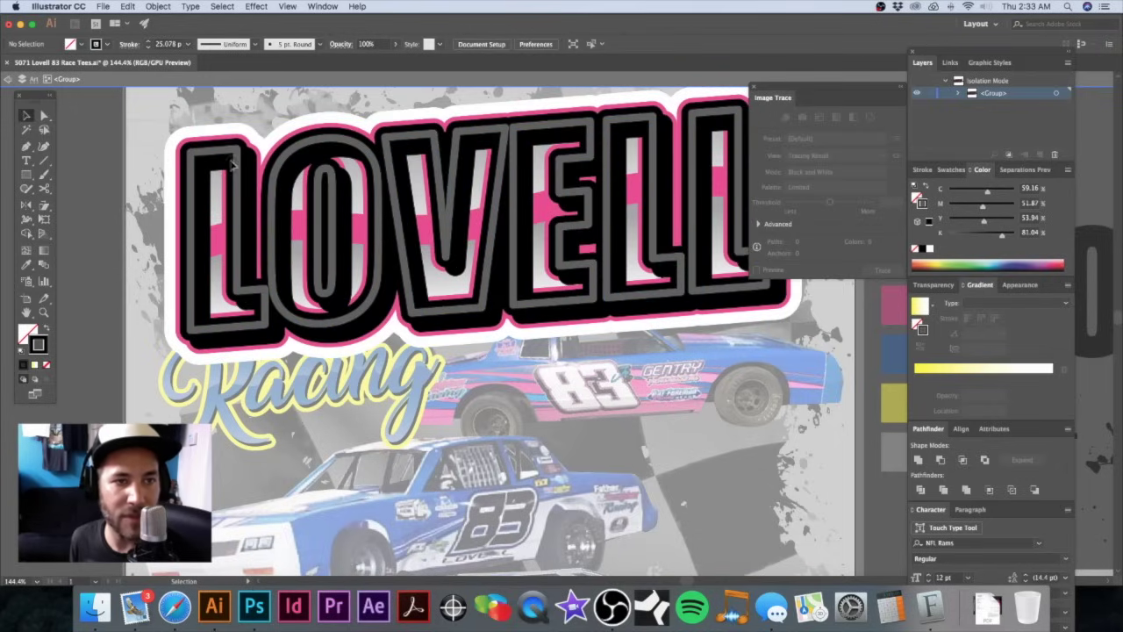
{"action": "left_click", "coordinate": [234, 162], "text": "shift"}
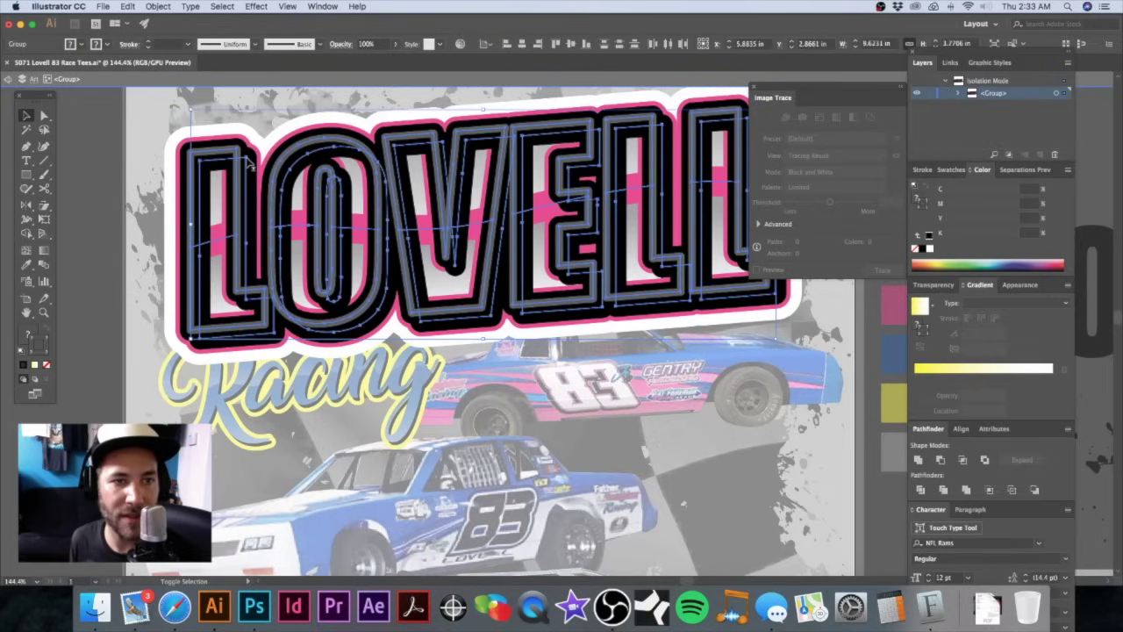
{"action": "left_click", "coordinate": [248, 163], "text": "shift"}
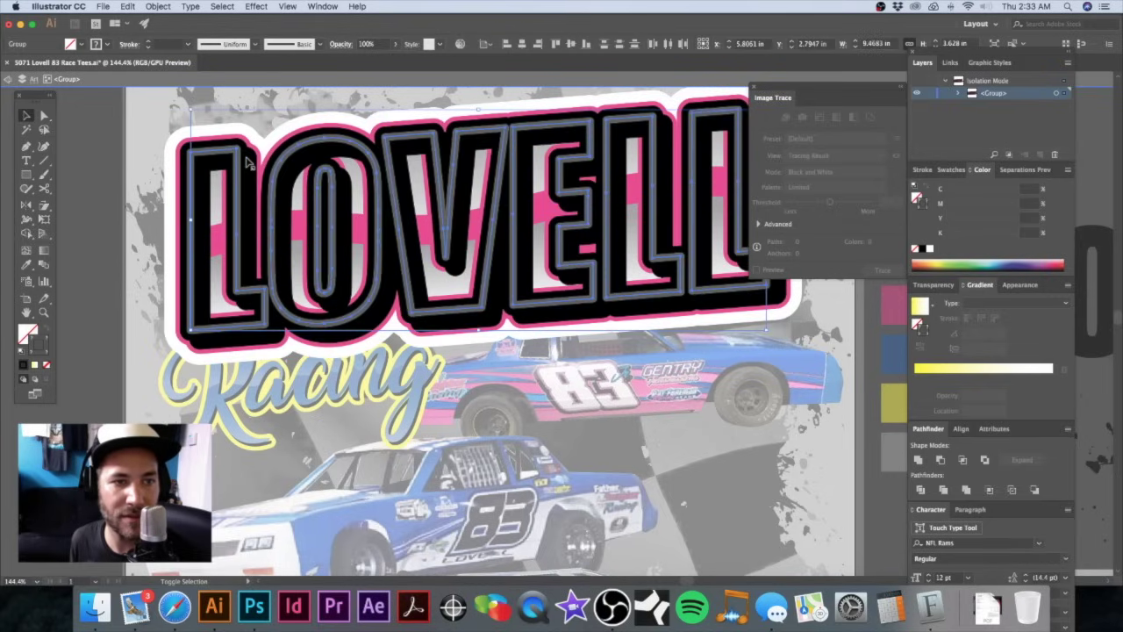
{"action": "left_click", "coordinate": [236, 152], "text": "shift"}
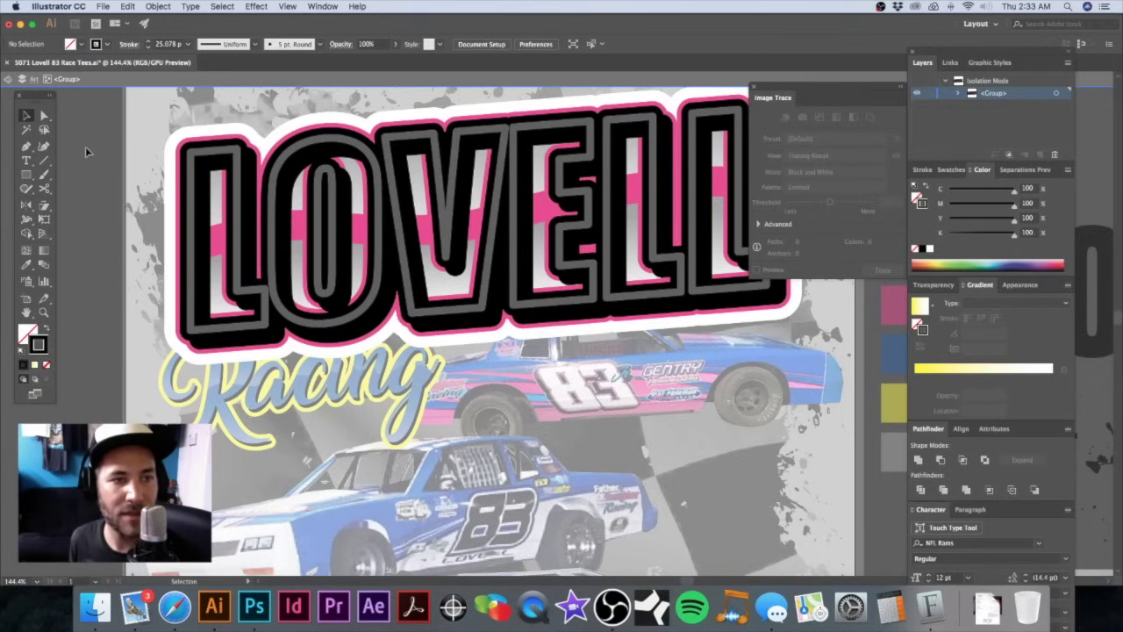
Step: Bring back the front gradient letters of LOVELL by undoing their removal, and clear the selection
{"action": "key", "text": "a"}
{"action": "key", "text": "super+z"}
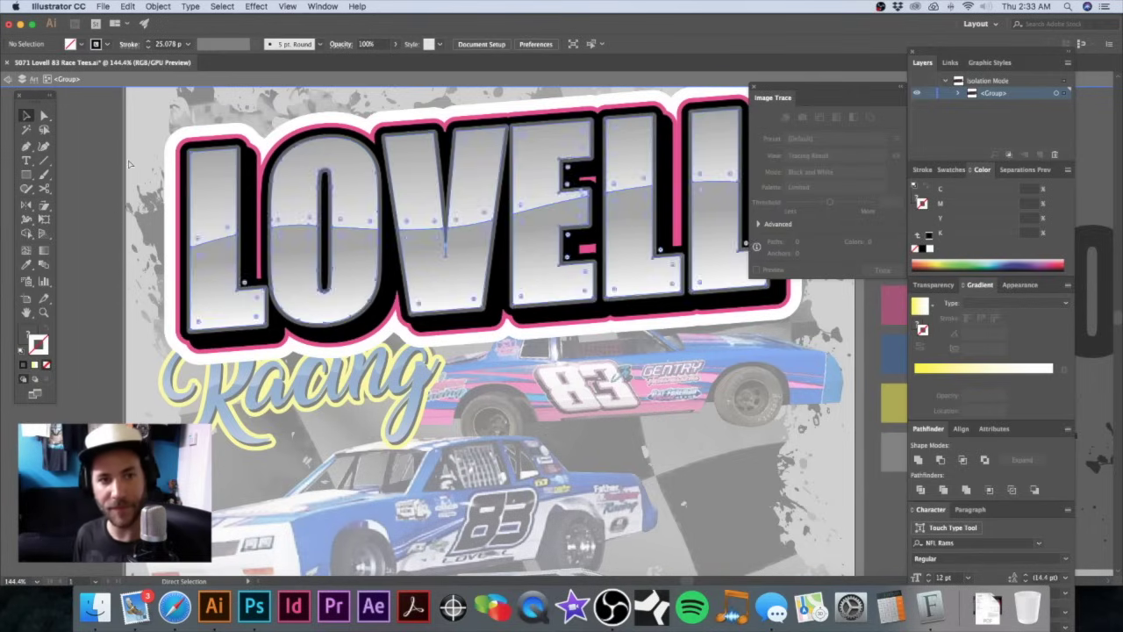
{"action": "key", "text": "v"}
{"action": "left_click", "coordinate": [129, 166]}
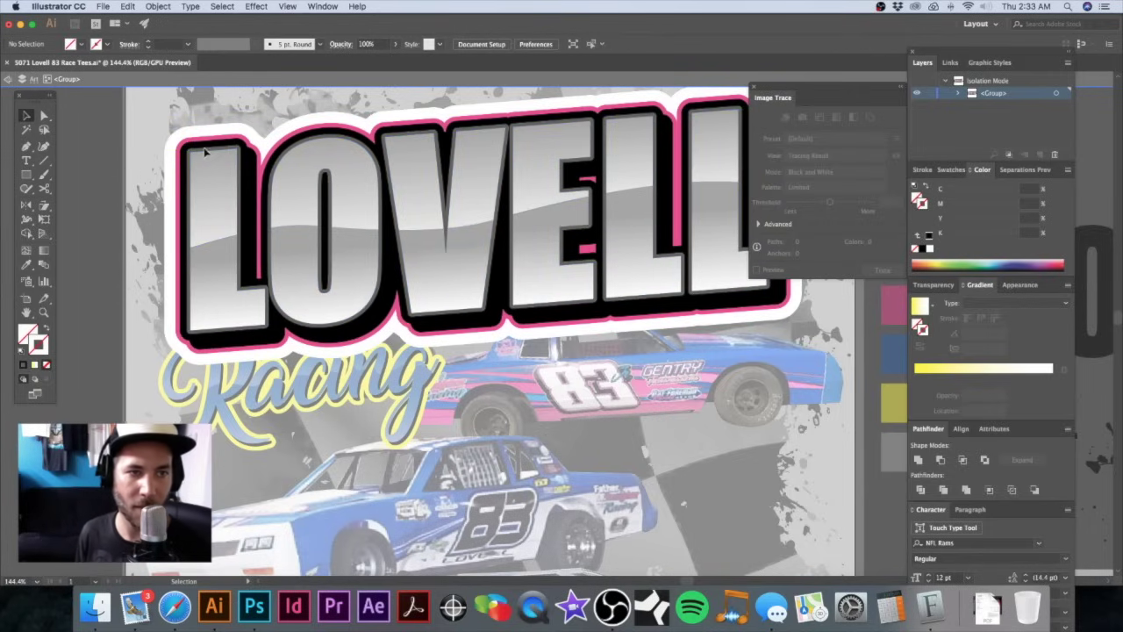
Step: Isolate the nested group holding LOVELL's white base outline to inspect it, and return to the parent group
{"action": "left_click", "coordinate": [237, 176]}
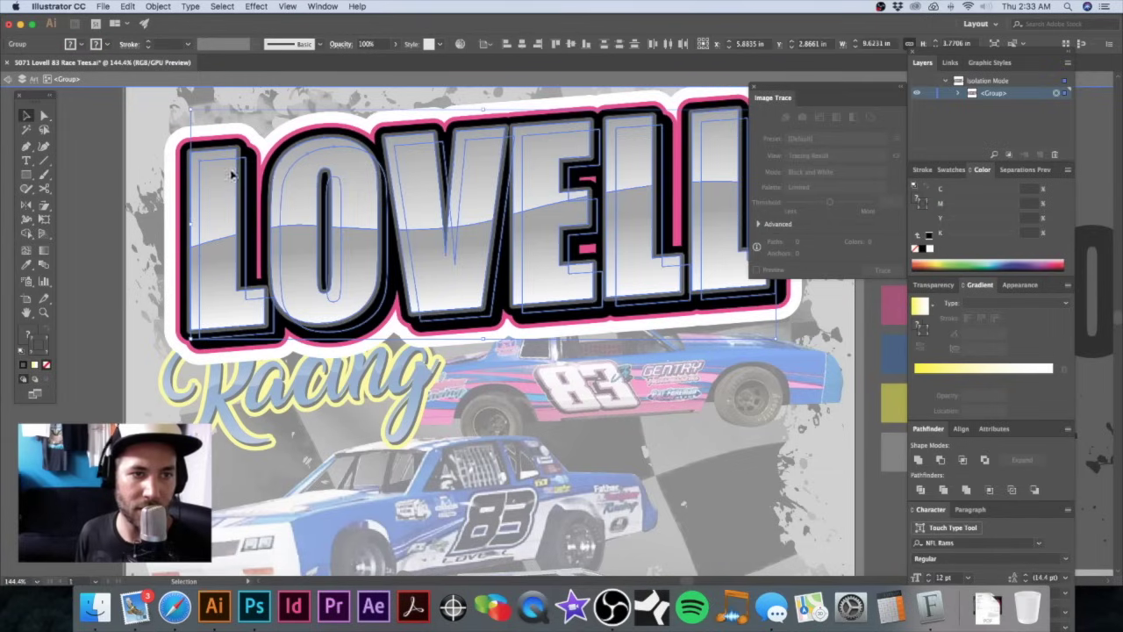
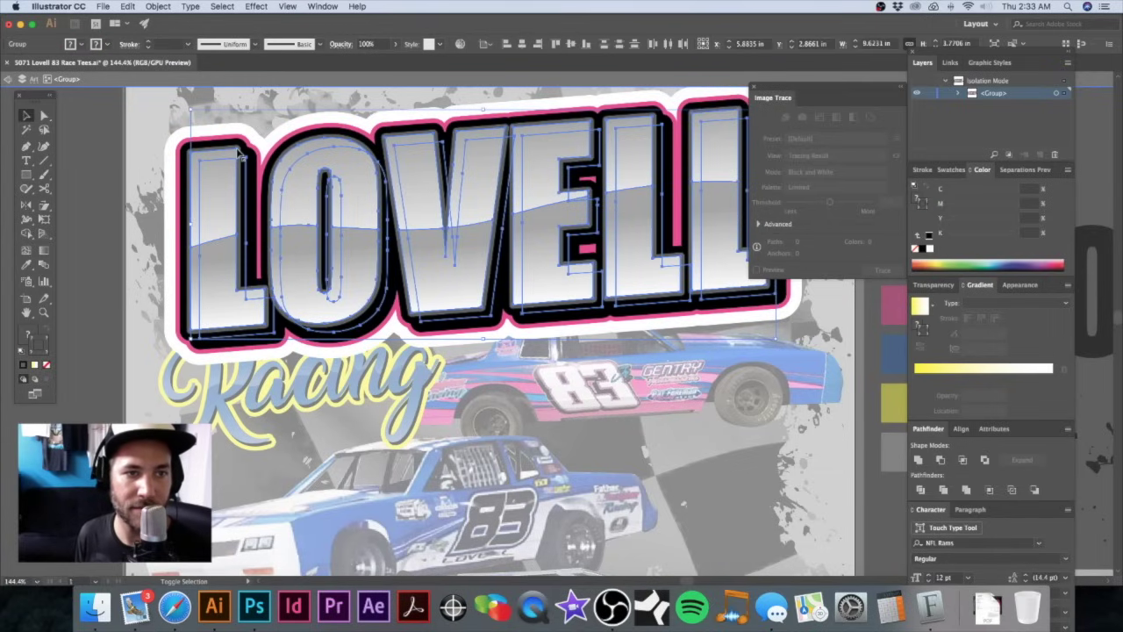
{"action": "double_click", "coordinate": [236, 155]}
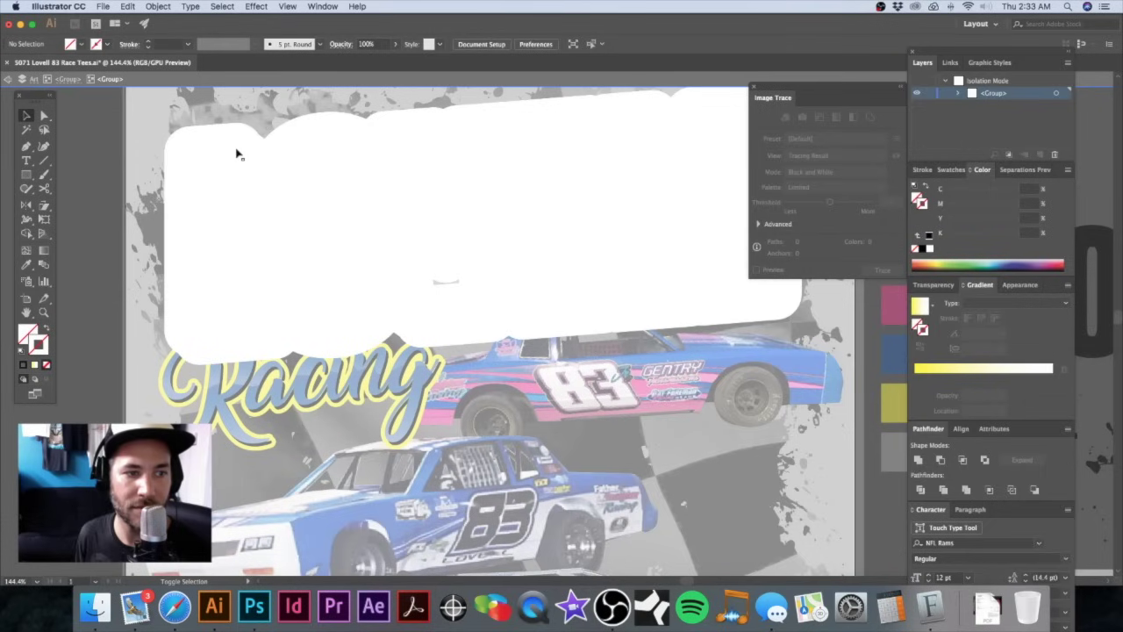
{"action": "left_click", "coordinate": [252, 201]}
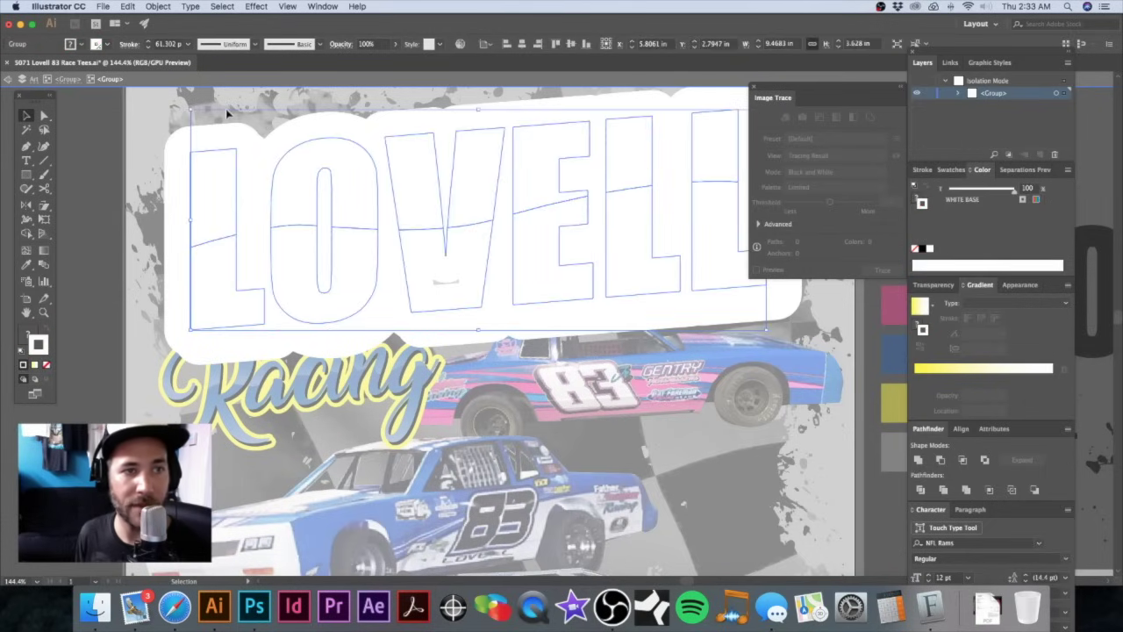
{"action": "left_click", "coordinate": [68, 79]}
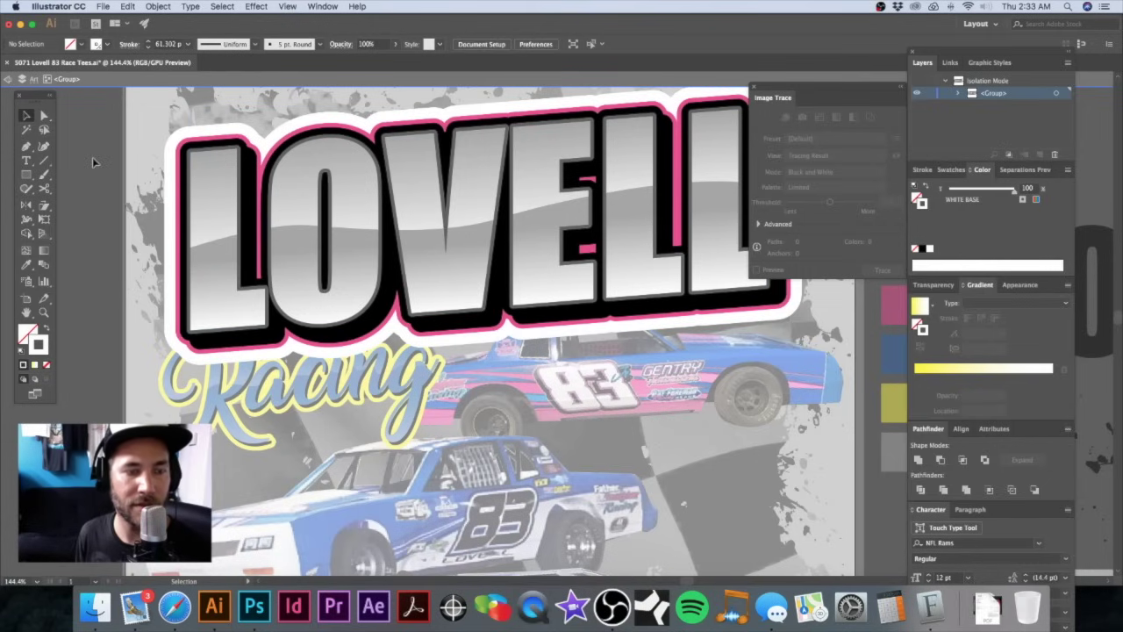
Step: Try moving LOVELL's front gradient letters off their outlines, undo the move, and deselect the lettering
{"action": "left_click_drag", "start_coordinate": [211, 178], "coordinate": [234, 200]}
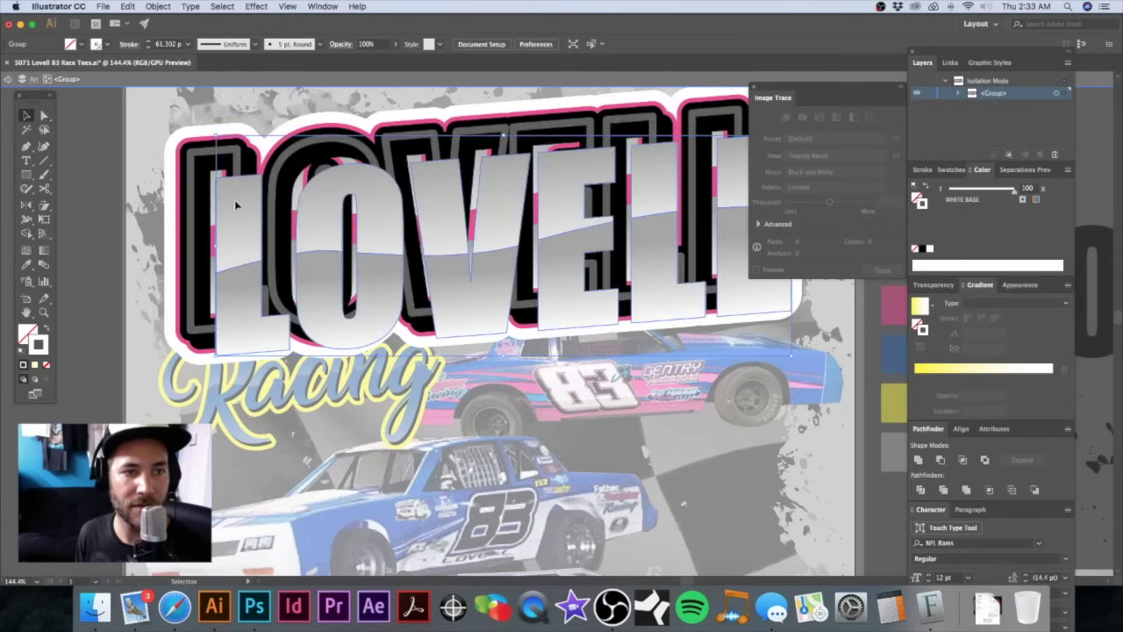
{"action": "key", "text": "super+z"}
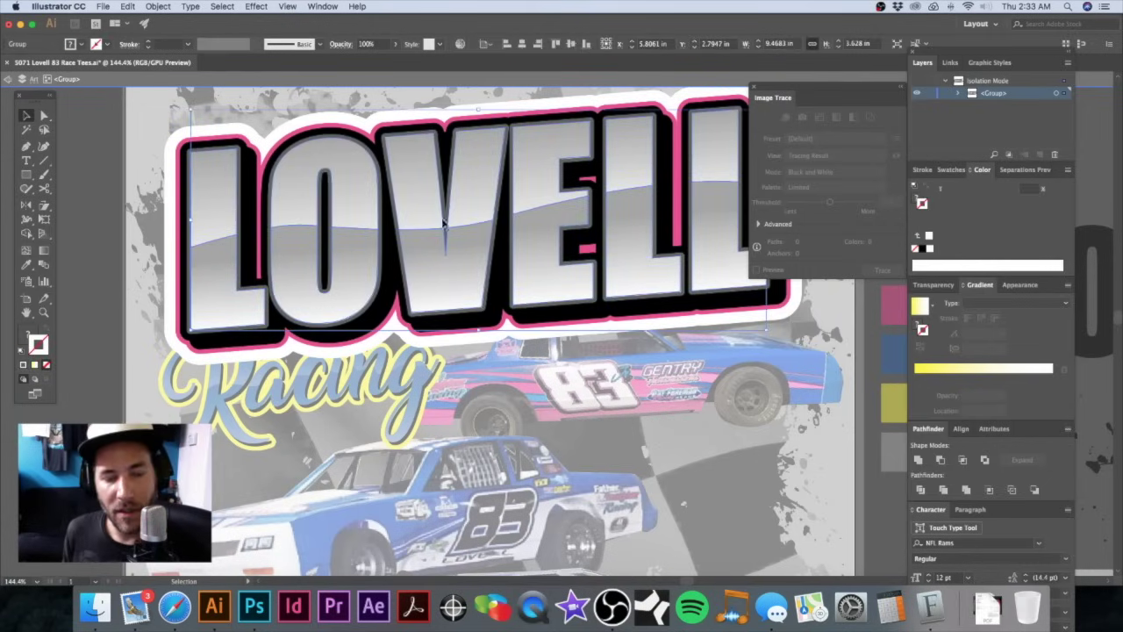
{"action": "left_click", "coordinate": [497, 222], "text": "alt"}
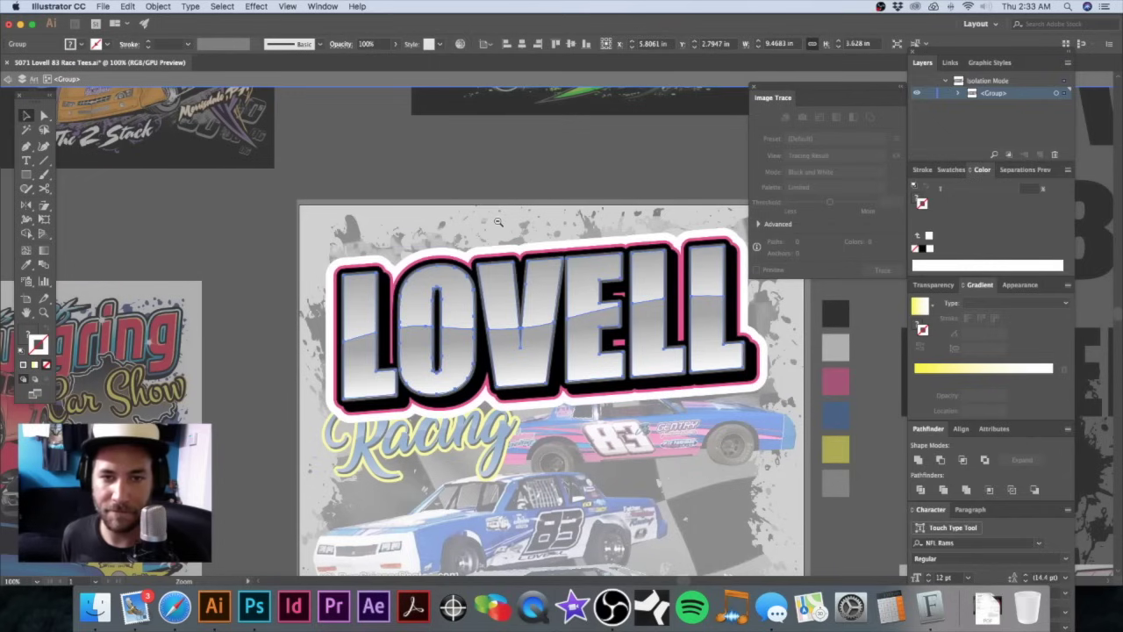
{"action": "left_click", "coordinate": [465, 171]}
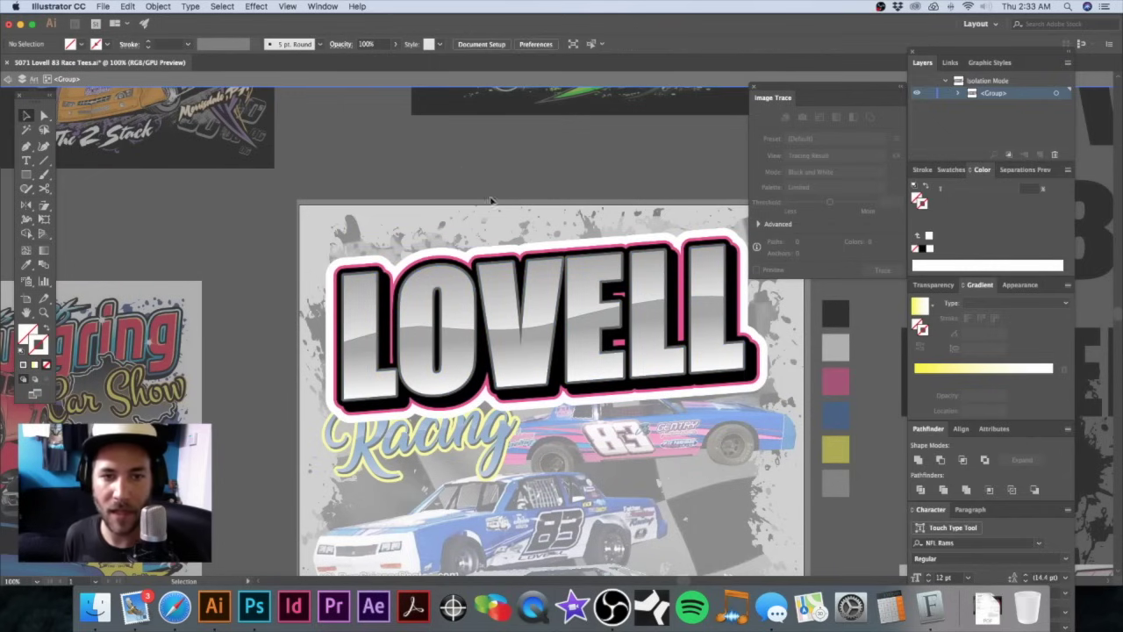
Step: Leave isolation mode and, with the LOVELL lettering selected, expand the Art layer's contents
{"action": "double_click", "coordinate": [599, 163]}
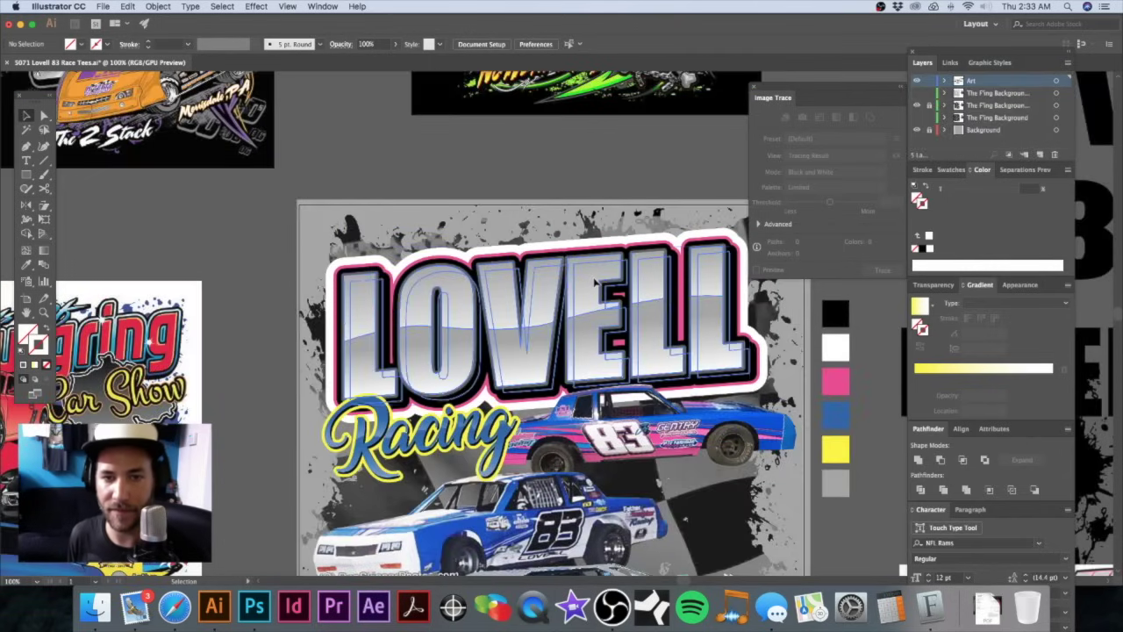
{"action": "left_click", "coordinate": [595, 282]}
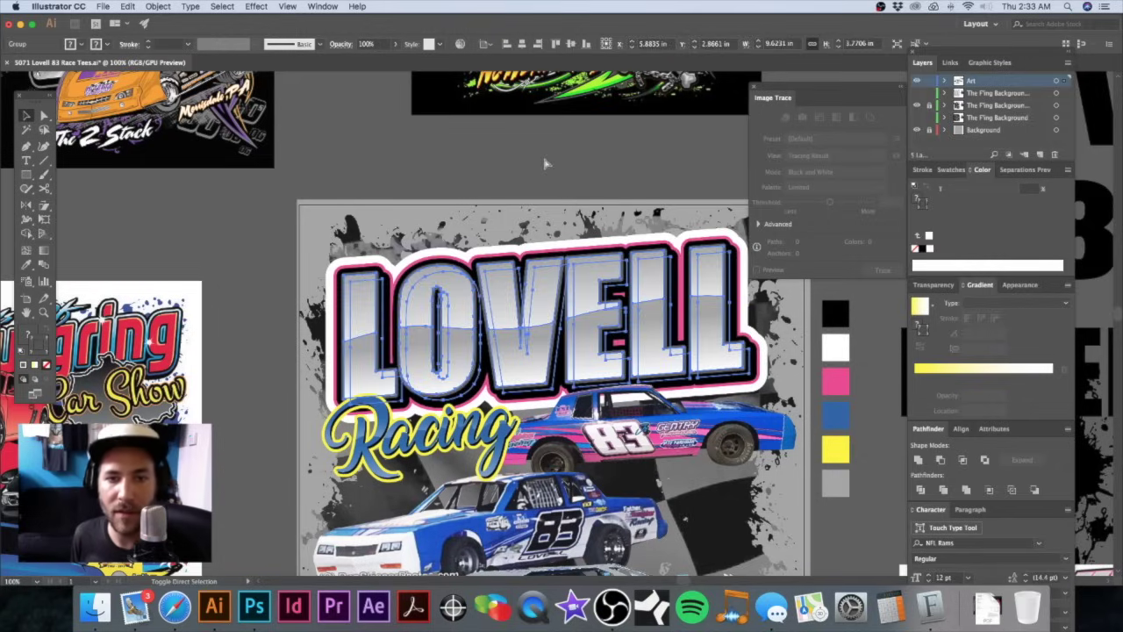
{"action": "left_click", "coordinate": [551, 285]}
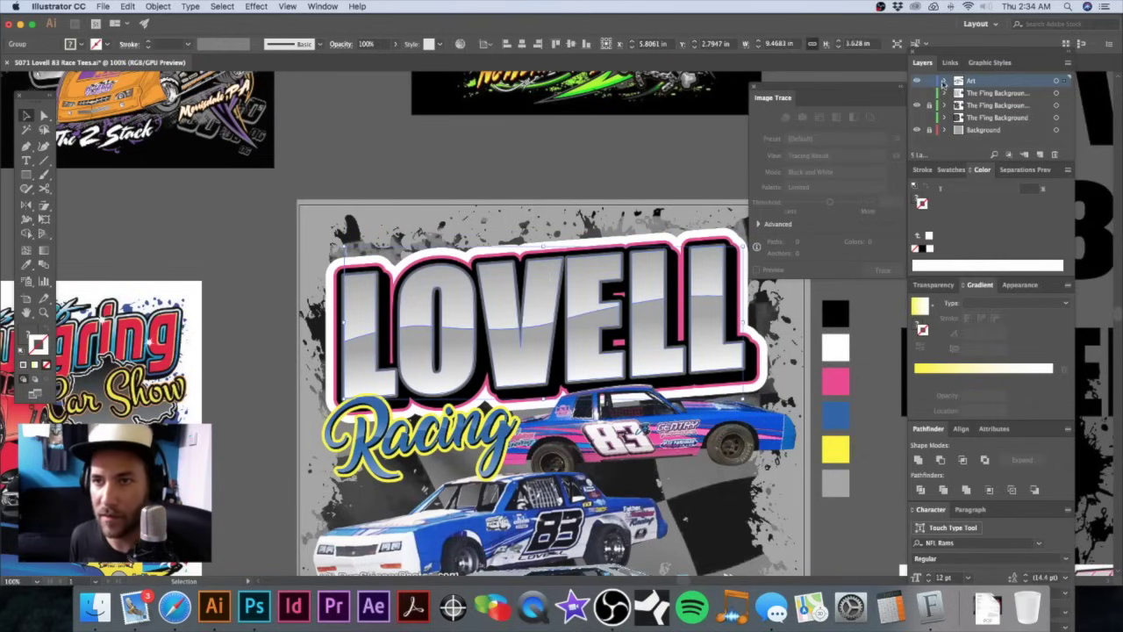
{"action": "left_click", "coordinate": [945, 81]}
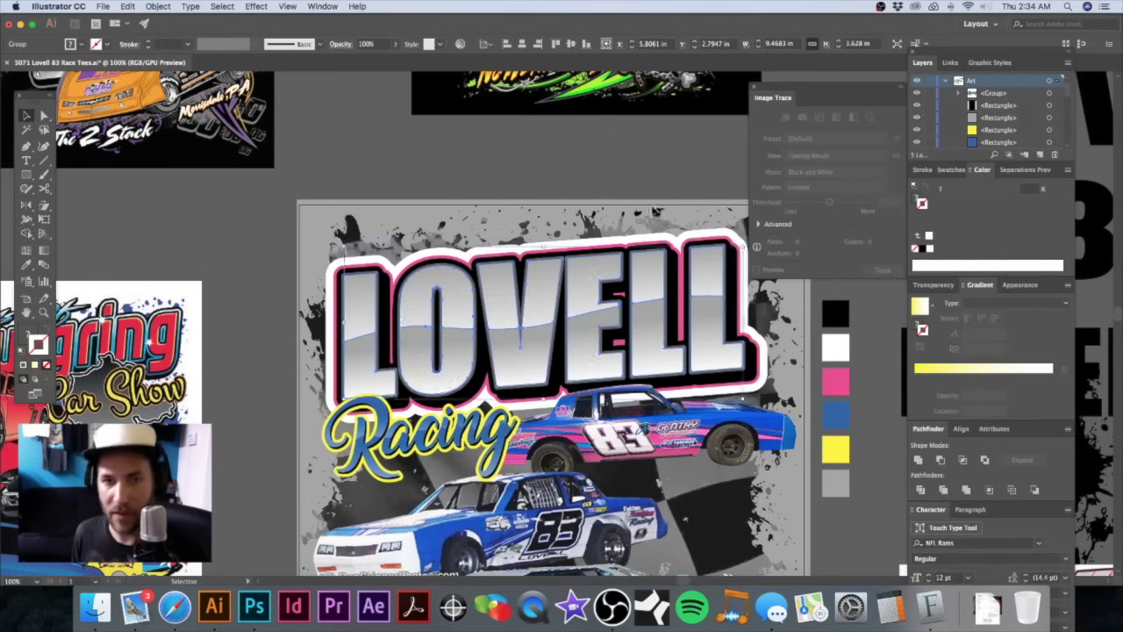
{"action": "left_click", "coordinate": [412, 188]}
{"action": "left_click_drag", "start_coordinate": [352, 300], "coordinate": [417, 282]}
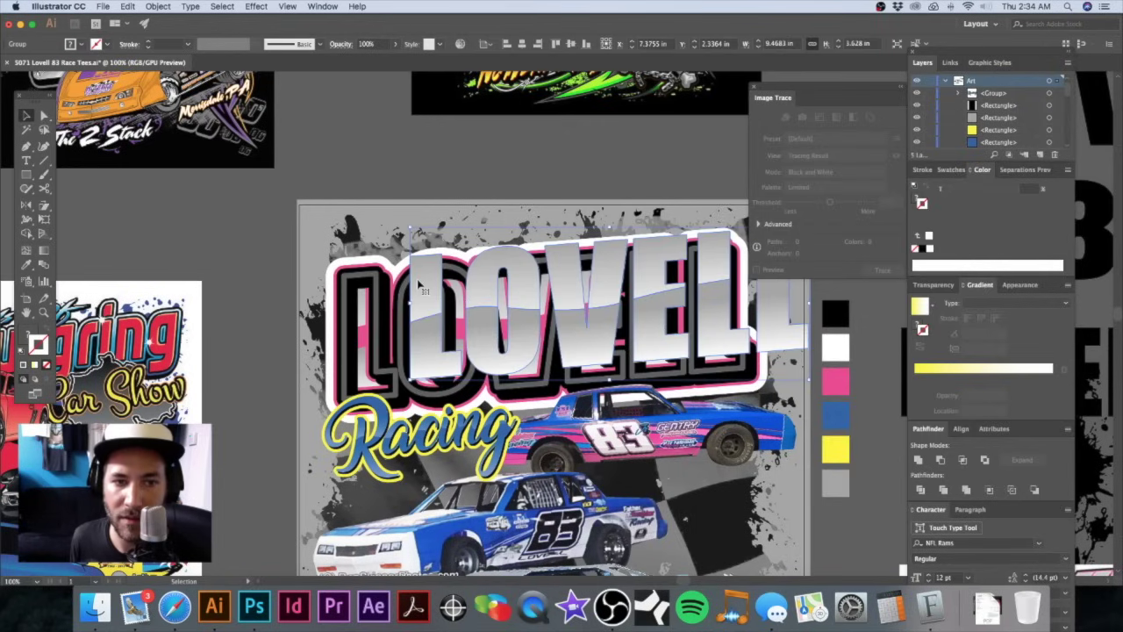
{"action": "key", "text": "super+z"}
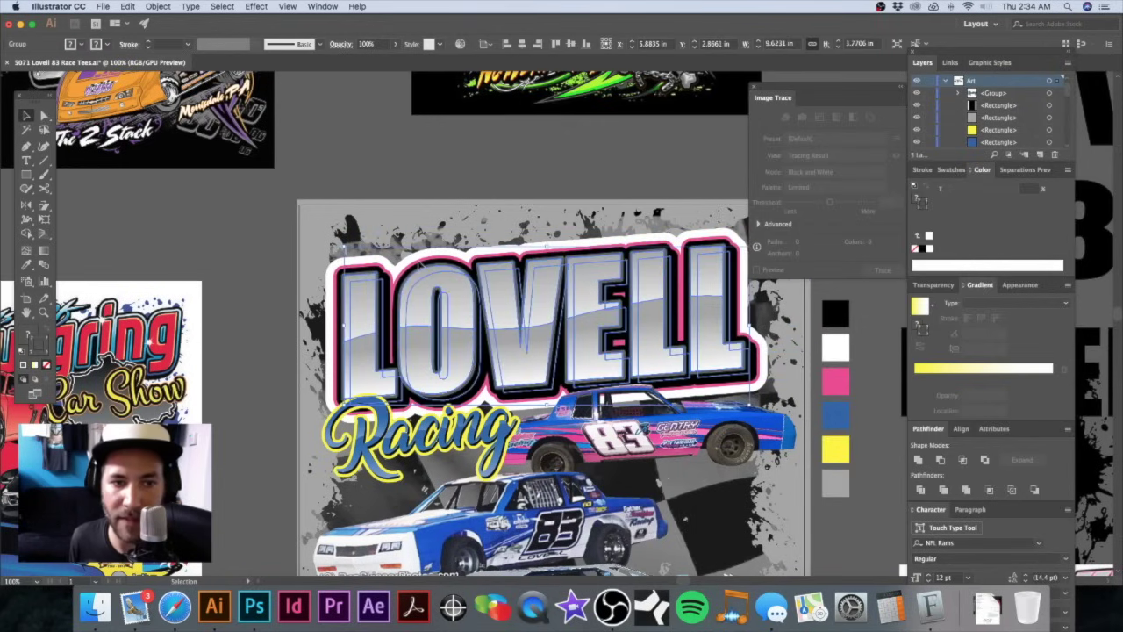
{"action": "left_click", "coordinate": [394, 169]}
{"action": "left_click_drag", "start_coordinate": [365, 326], "coordinate": [395, 309]}
{"action": "key", "text": "super+z"}
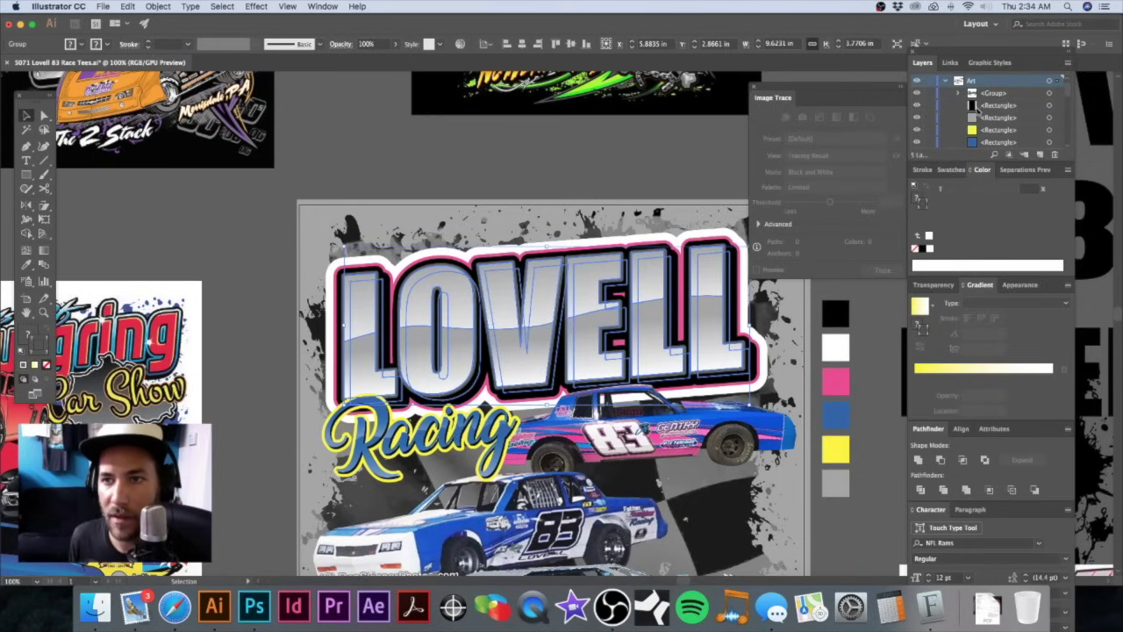
Step: Expand the LOVELL lettering group in the Art layer and target its lowest subgroup, the white outline
{"action": "scroll", "coordinate": [979, 113], "scroll_direction": "down", "scroll_amount": 2}
{"action": "scroll", "coordinate": [979, 112], "scroll_direction": "down", "scroll_amount": 5}
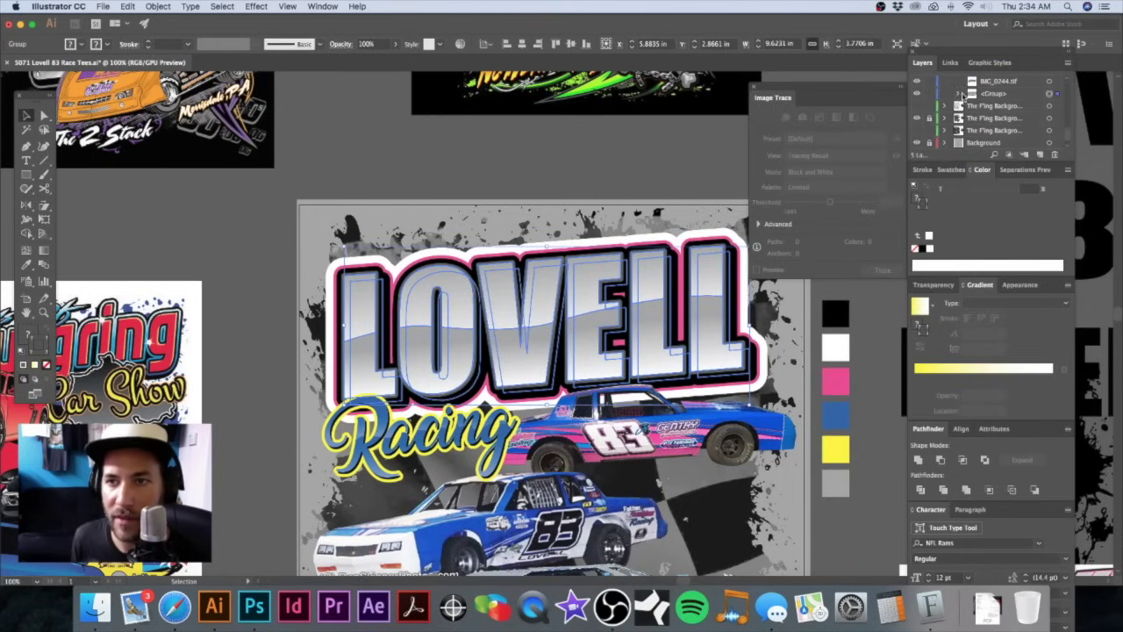
{"action": "left_click", "coordinate": [958, 94]}
{"action": "scroll", "coordinate": [984, 124], "scroll_direction": "down", "scroll_amount": 3}
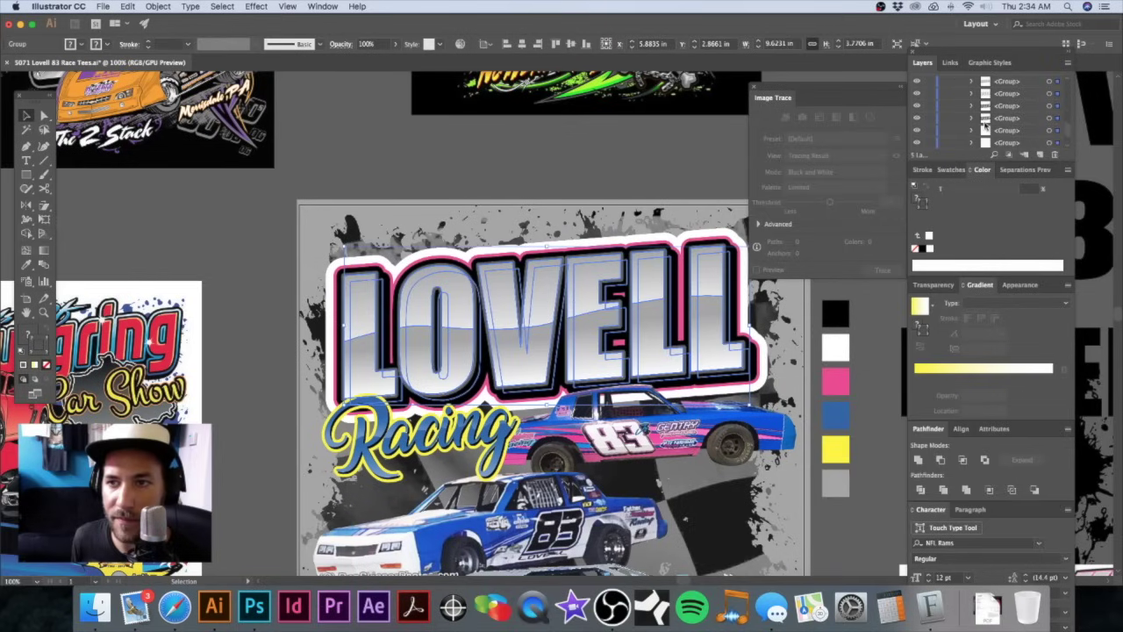
{"action": "scroll", "coordinate": [985, 124], "scroll_direction": "up", "scroll_amount": 1}
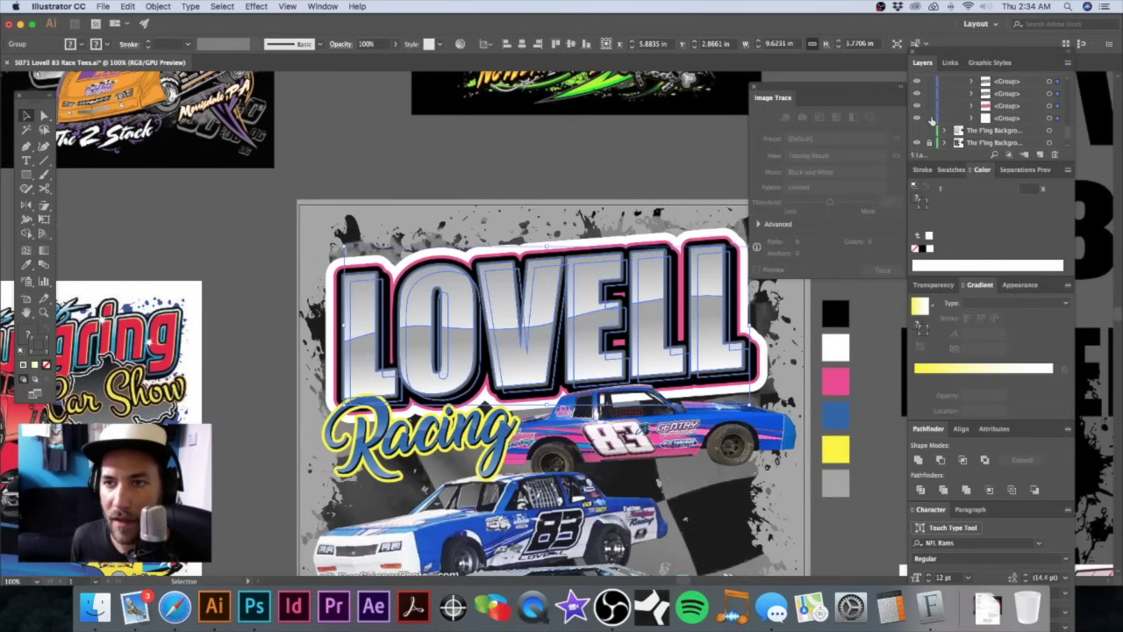
{"action": "left_click", "coordinate": [1049, 118]}
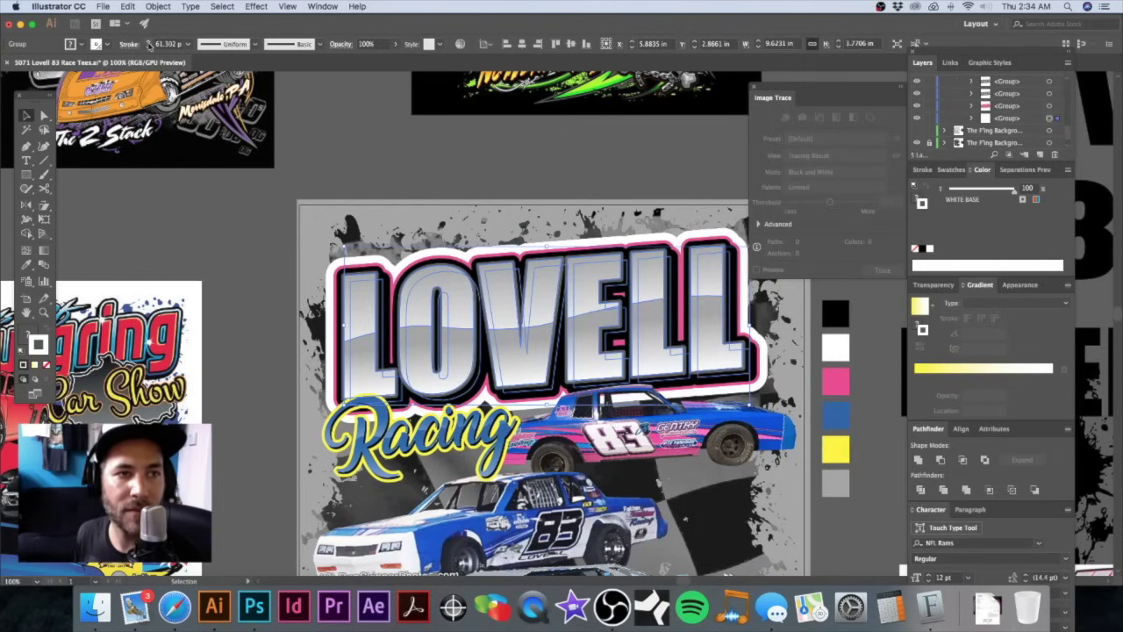
Step: Set the stroke weight of the white LOVELL outline to 42 pt and deselect the lettering
{"action": "left_click", "coordinate": [148, 48]}
{"action": "left_click", "coordinate": [148, 47]}
{"action": "left_click", "coordinate": [148, 48]}
{"action": "left_click", "coordinate": [148, 48]}
{"action": "left_click", "coordinate": [149, 47]}
{"action": "left_click", "coordinate": [149, 47]}
{"action": "left_click", "coordinate": [149, 48]}
{"action": "left_click", "coordinate": [148, 47]}
{"action": "left_click", "coordinate": [148, 48]}
{"action": "left_click", "coordinate": [148, 47]}
{"action": "left_click", "coordinate": [148, 48]}
{"action": "left_click", "coordinate": [148, 48]}
{"action": "left_click", "coordinate": [148, 48]}
{"action": "left_click", "coordinate": [149, 47]}
{"action": "left_click", "coordinate": [148, 47]}
{"action": "left_click", "coordinate": [148, 47]}
{"action": "left_click", "coordinate": [148, 47]}
{"action": "left_click", "coordinate": [148, 47]}
{"action": "left_click", "coordinate": [148, 47]}
{"action": "left_click", "coordinate": [149, 47]}
{"action": "left_click", "coordinate": [148, 47]}
{"action": "left_click", "coordinate": [148, 48]}
{"action": "left_click", "coordinate": [148, 48]}
{"action": "left_click", "coordinate": [148, 47]}
{"action": "left_click", "coordinate": [148, 47]}
{"action": "left_click", "coordinate": [149, 47]}
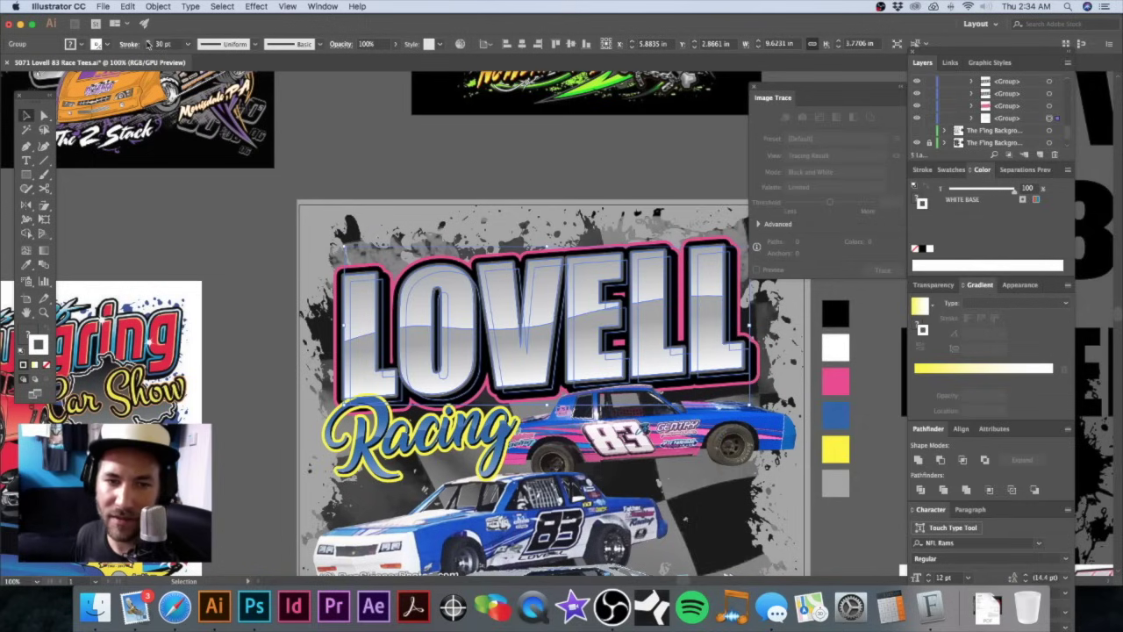
{"action": "mouse_move", "coordinate": [518, 323]}
{"action": "left_mouse_down"}
{"action": "mouse_move", "coordinate": [457, 237]}
{"action": "mouse_move", "coordinate": [421, 211]}
{"action": "mouse_move", "coordinate": [425, 198]}
{"action": "mouse_move", "coordinate": [462, 235]}
{"action": "left_mouse_up"}
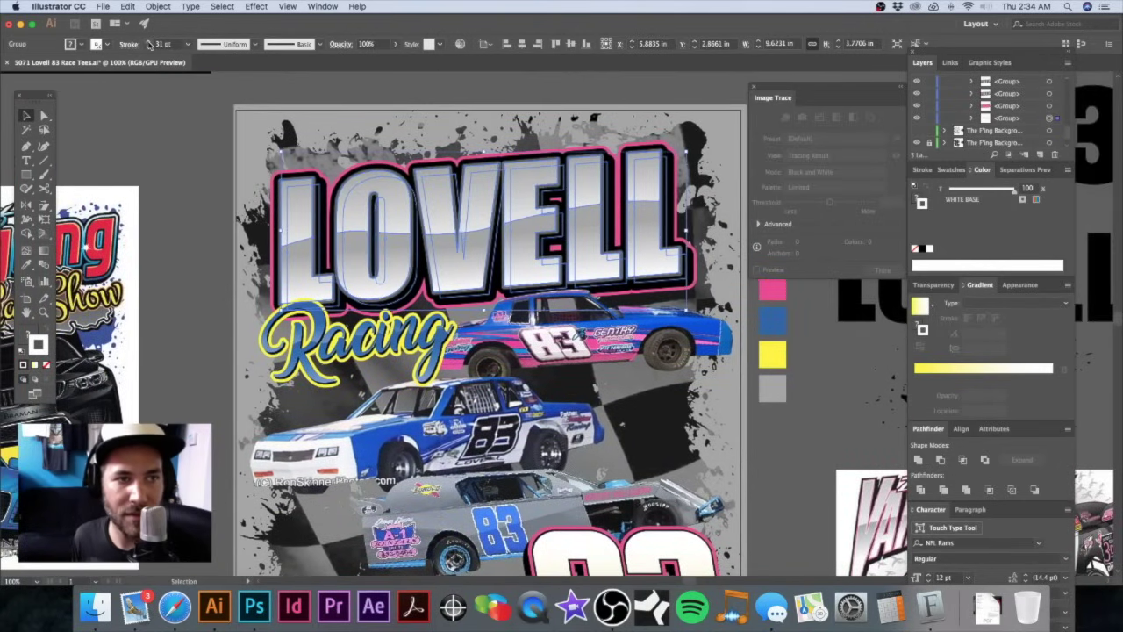
{"action": "left_click", "coordinate": [149, 43]}
{"action": "left_click", "coordinate": [148, 42]}
{"action": "left_click", "coordinate": [149, 42]}
{"action": "left_click", "coordinate": [148, 42]}
{"action": "left_click", "coordinate": [148, 42]}
{"action": "left_click", "coordinate": [148, 42]}
{"action": "left_click", "coordinate": [148, 42]}
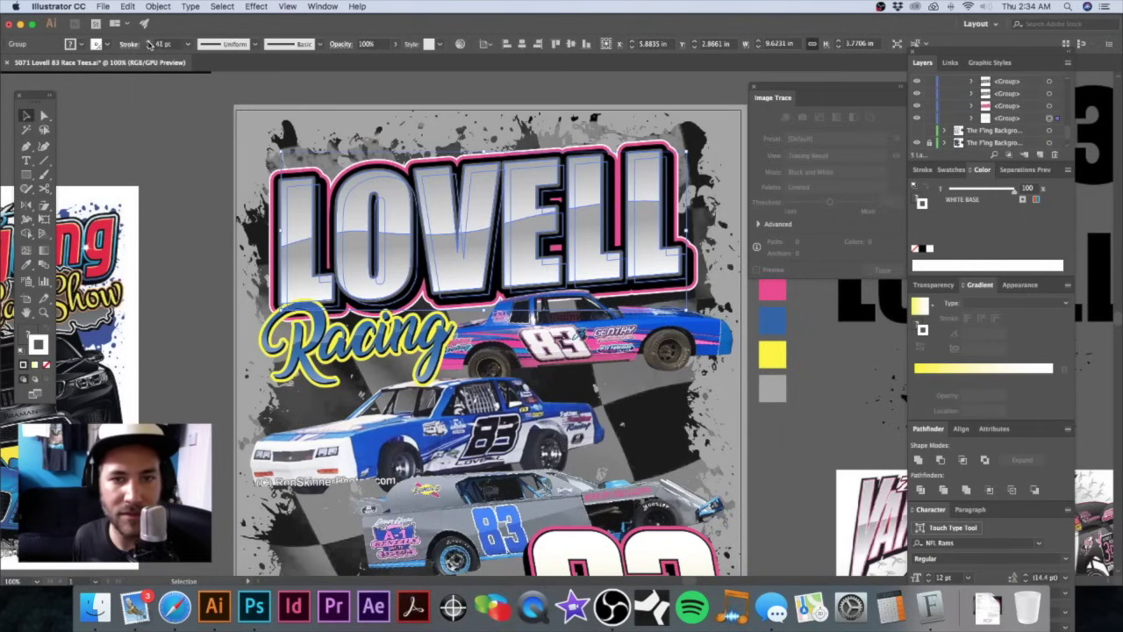
{"action": "left_click", "coordinate": [149, 42]}
{"action": "left_click", "coordinate": [149, 42]}
{"action": "left_click", "coordinate": [148, 42]}
{"action": "left_click", "coordinate": [148, 42]}
{"action": "left_click", "coordinate": [148, 42]}
{"action": "left_click", "coordinate": [148, 42]}
{"action": "left_click", "coordinate": [148, 48]}
{"action": "left_click", "coordinate": [149, 47]}
{"action": "left_click", "coordinate": [148, 48]}
{"action": "left_click", "coordinate": [148, 47]}
{"action": "left_click", "coordinate": [148, 47]}
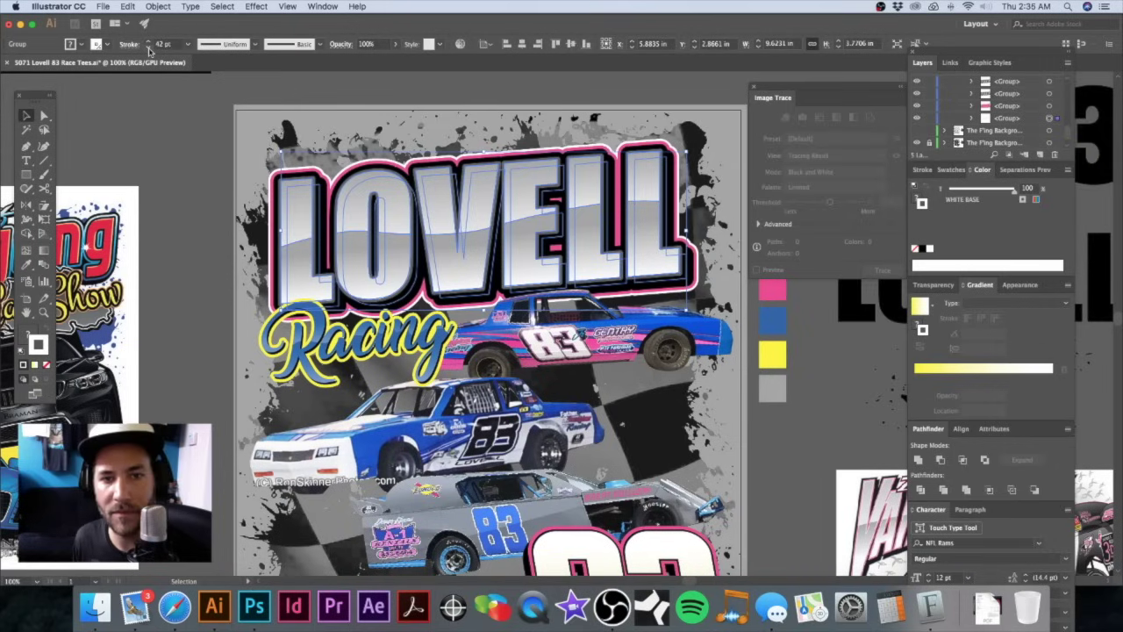
{"action": "left_click", "coordinate": [484, 81]}
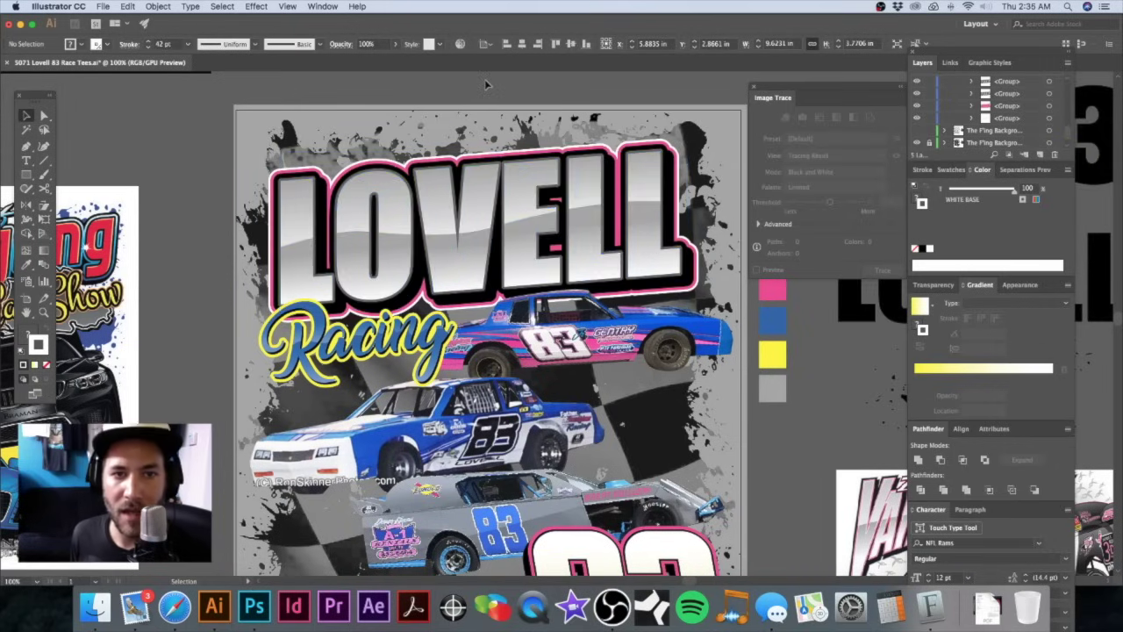
{"action": "key", "text": "super+minus"}
{"action": "left_click_drag", "start_coordinate": [586, 316], "coordinate": [538, 248]}
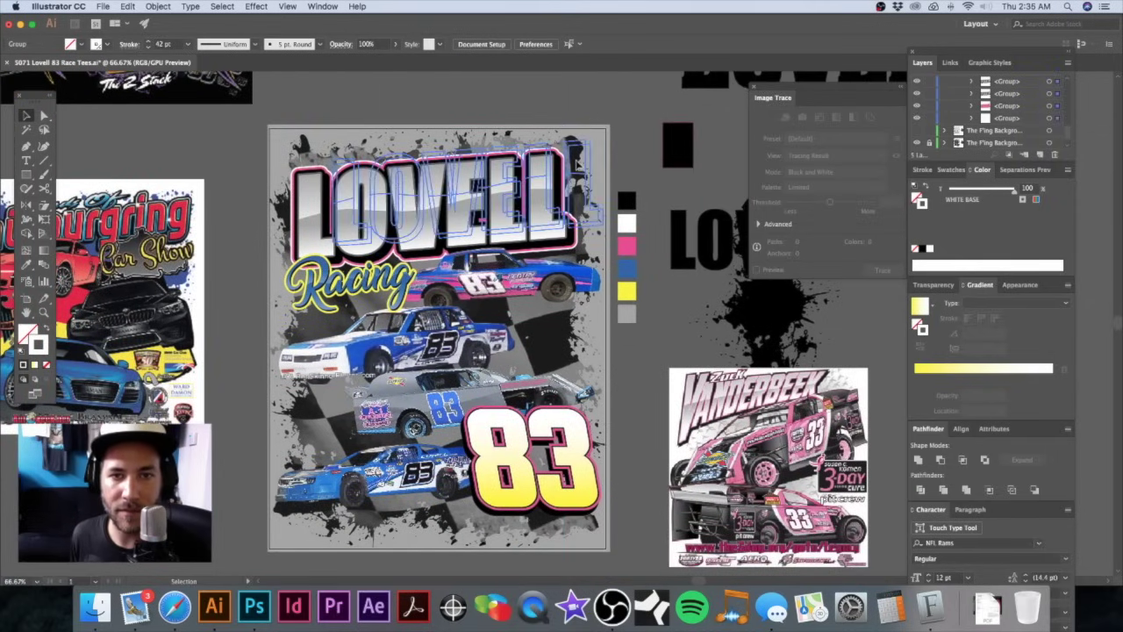
{"action": "left_click", "coordinate": [577, 163]}
{"action": "left_click", "coordinate": [492, 118]}
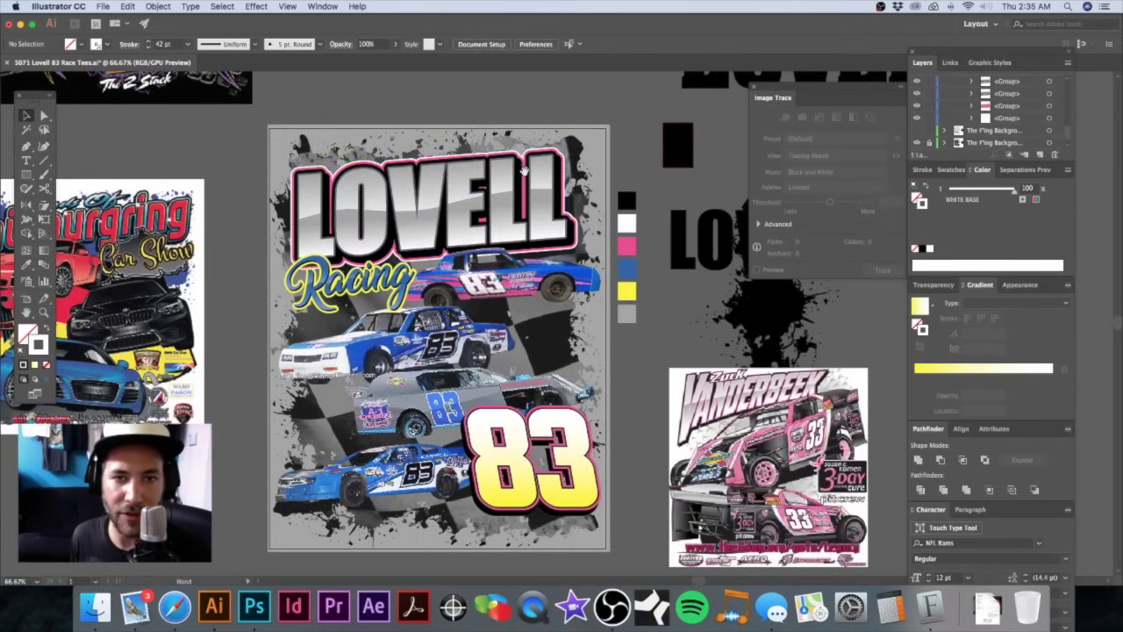
Step: Start a Drop Shadow effect on the whole LOVELL lettering group with its preview turned on
{"action": "scroll", "coordinate": [517, 158], "scroll_direction": "down", "scroll_amount": 2}
{"action": "scroll", "coordinate": [517, 157], "scroll_direction": "right", "scroll_amount": 4}
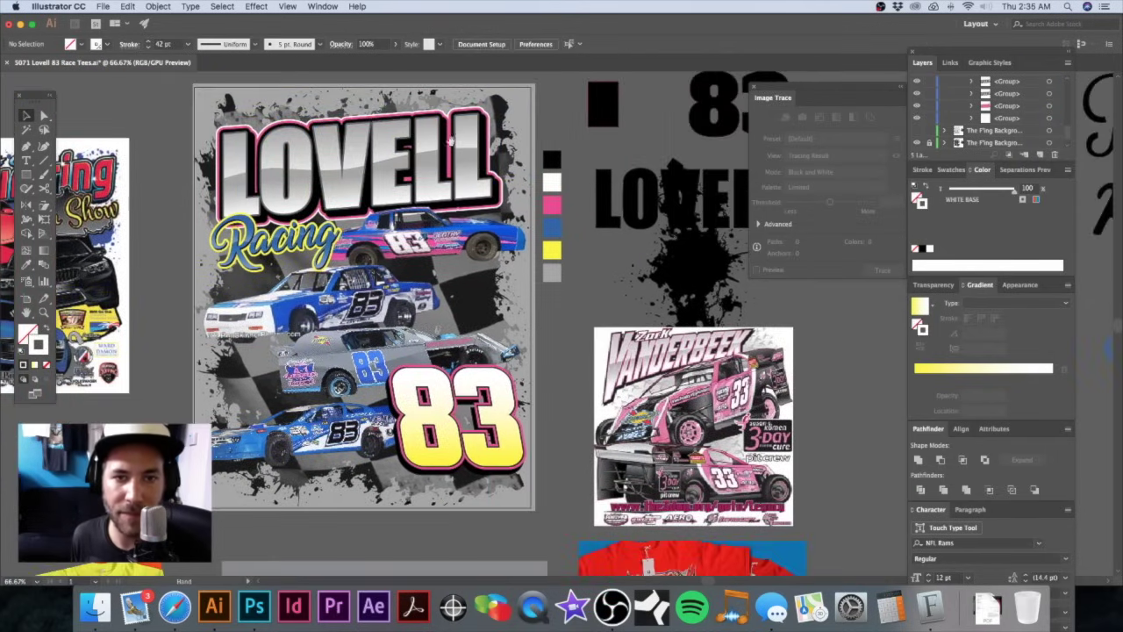
{"action": "left_click", "coordinate": [479, 180]}
{"action": "left_click", "coordinate": [257, 7]}
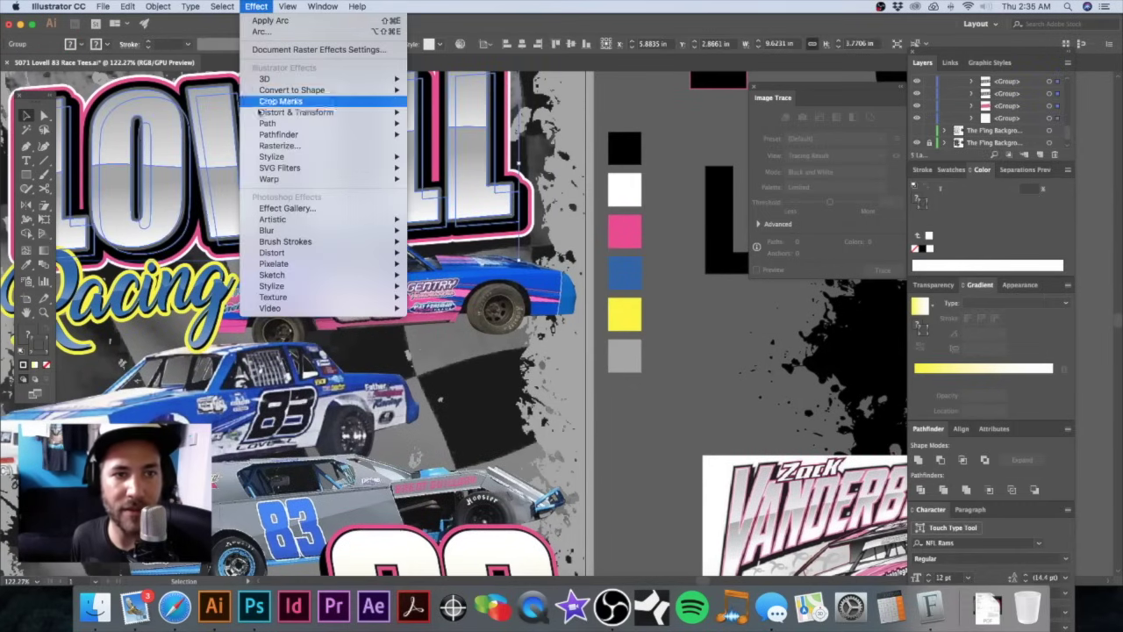
{"action": "mouse_move", "coordinate": [333, 157]}
{"action": "left_click", "coordinate": [445, 157]}
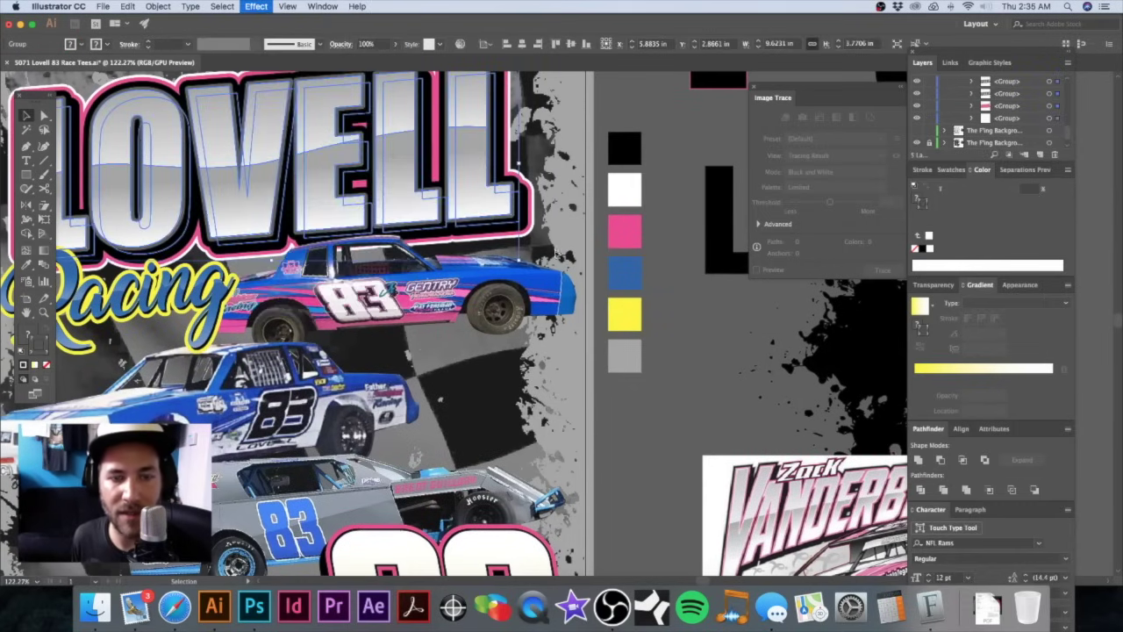
{"action": "left_click", "coordinate": [674, 403]}
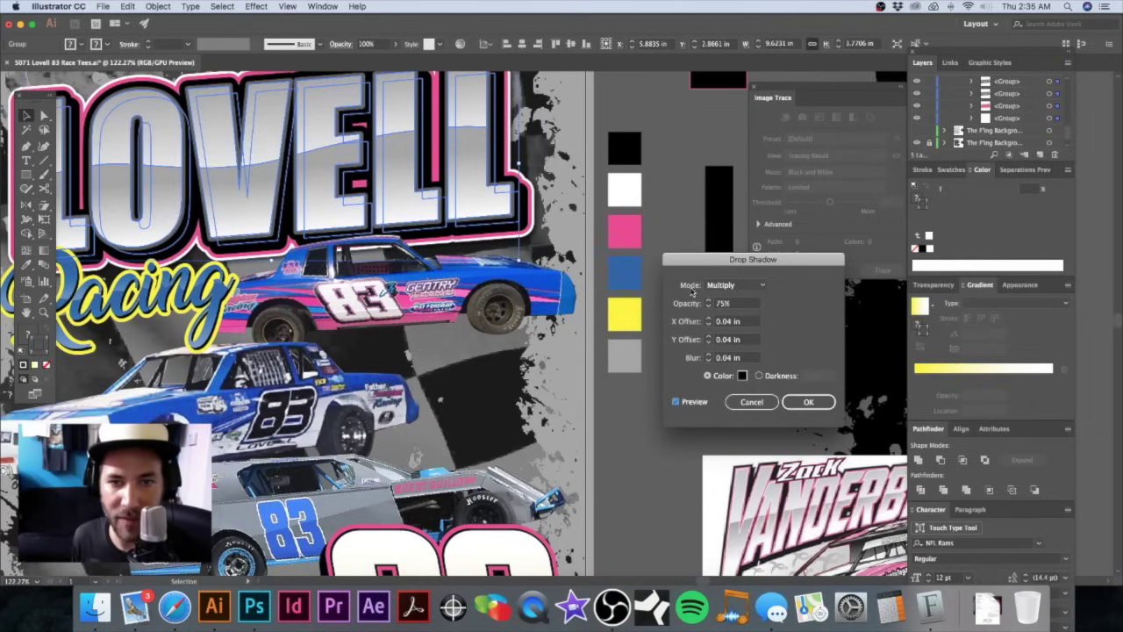
Step: Set the drop shadow's X offset, Y offset and blur to 0.3 in each
{"action": "left_click", "coordinate": [738, 323]}
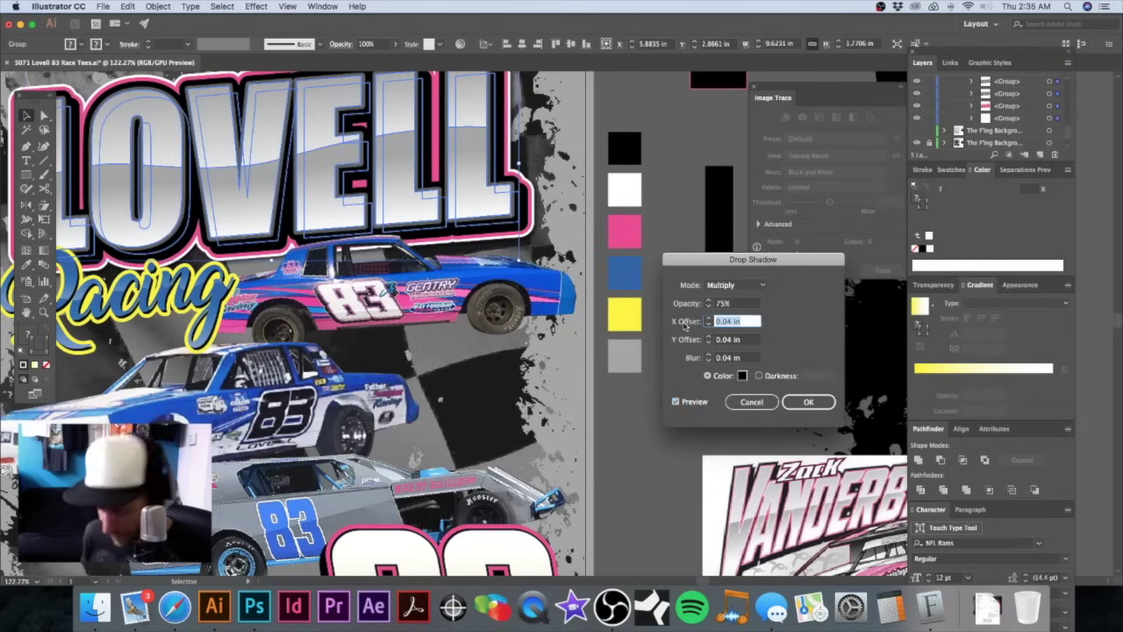
{"action": "key", "text": "BackSpace"}
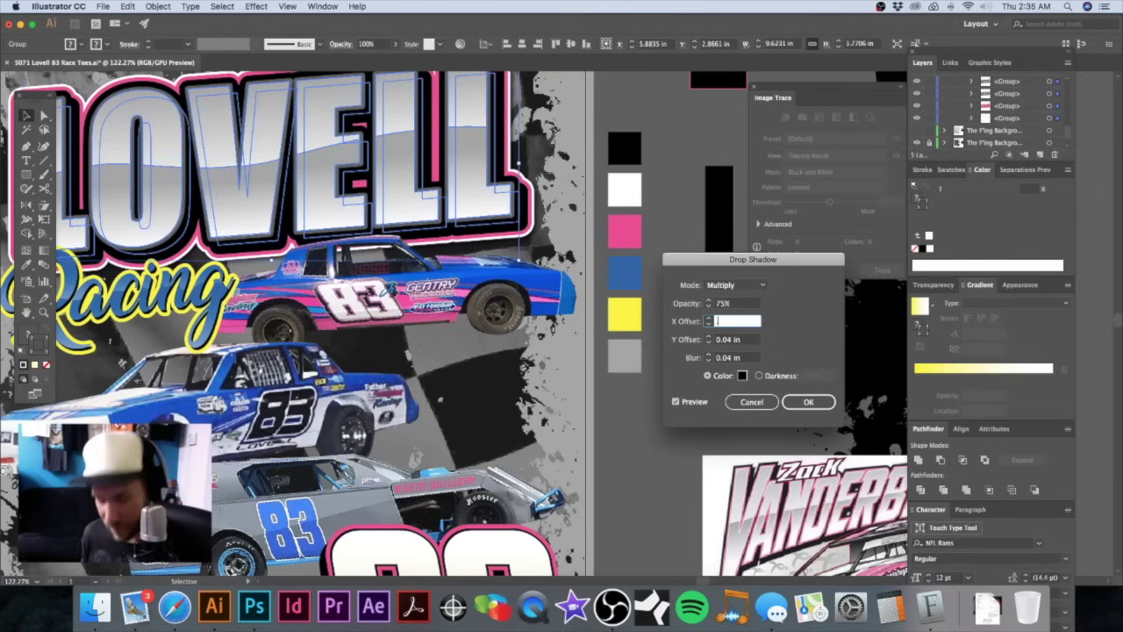
{"action": "left_click", "coordinate": [746, 339]}
{"action": "left_click_drag", "start_coordinate": [742, 340], "coordinate": [713, 339]}
{"action": "key", "text": "BackSpace"}
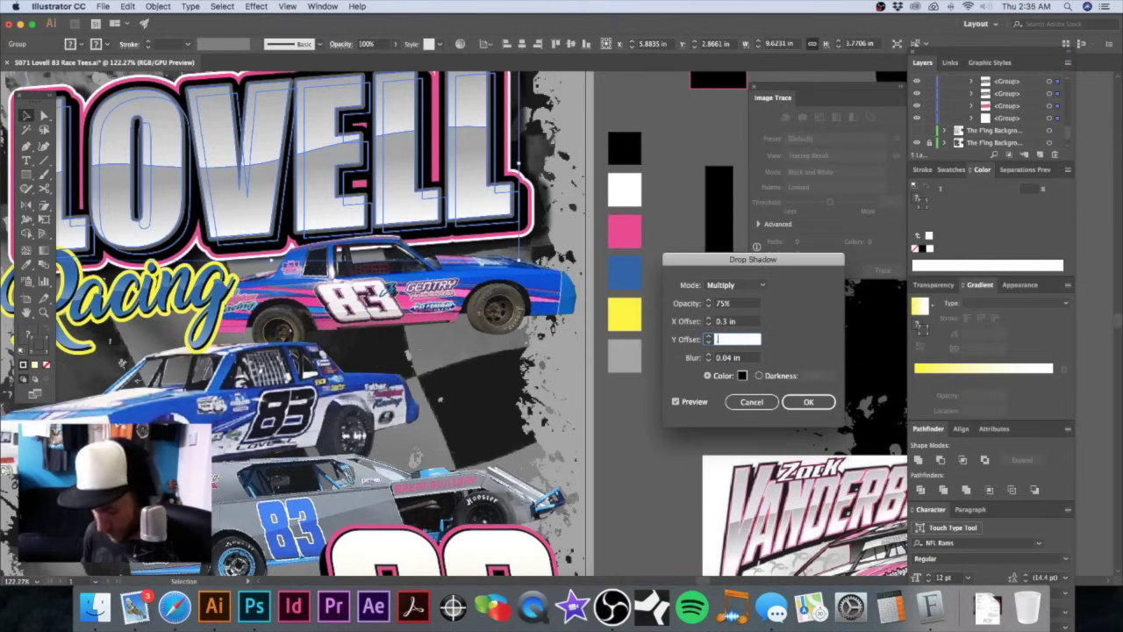
{"action": "left_click", "coordinate": [748, 358]}
{"action": "left_click_drag", "start_coordinate": [740, 358], "coordinate": [676, 362]}
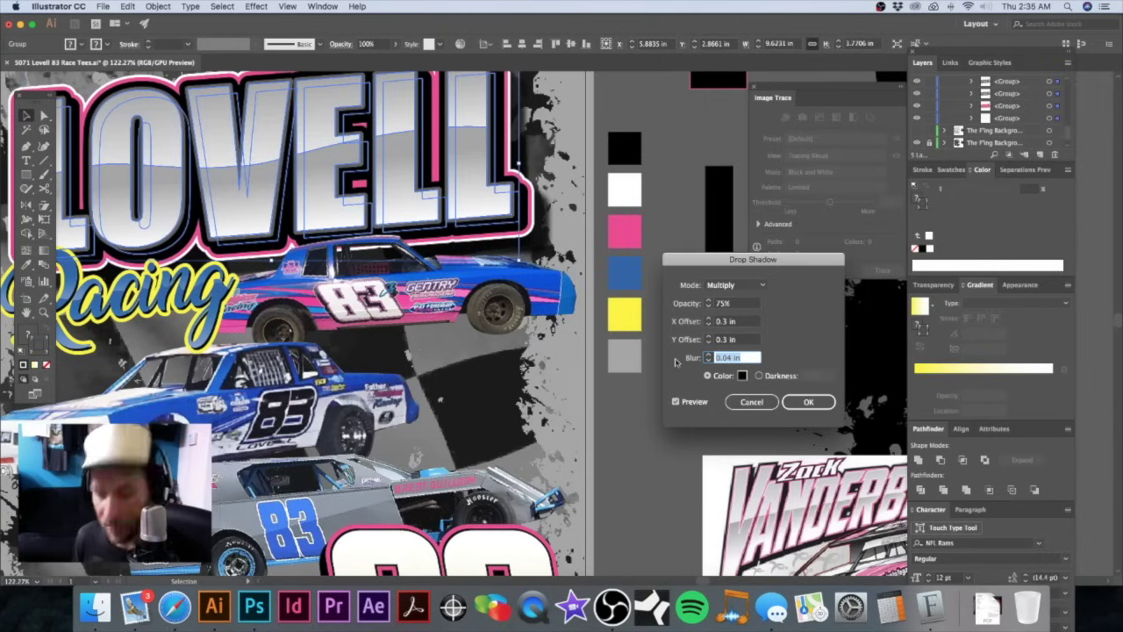
{"action": "type", "text": ".3"}
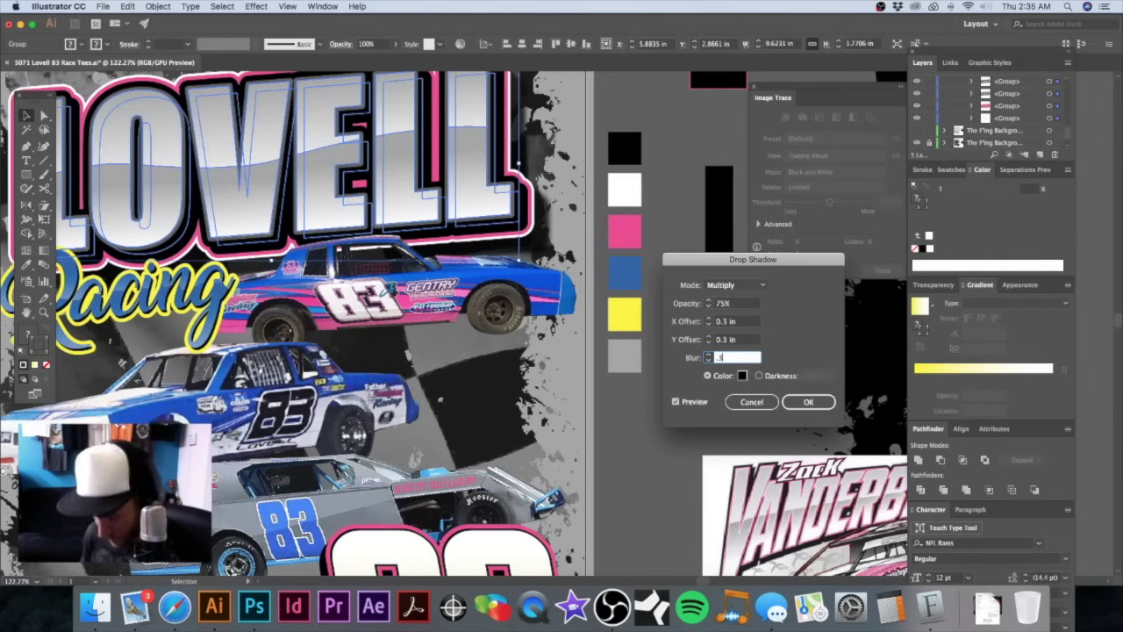
Step: Reduce the drop shadow's blur to 0.2 in, apply the effect and deselect the lettering
{"action": "left_click", "coordinate": [735, 303]}
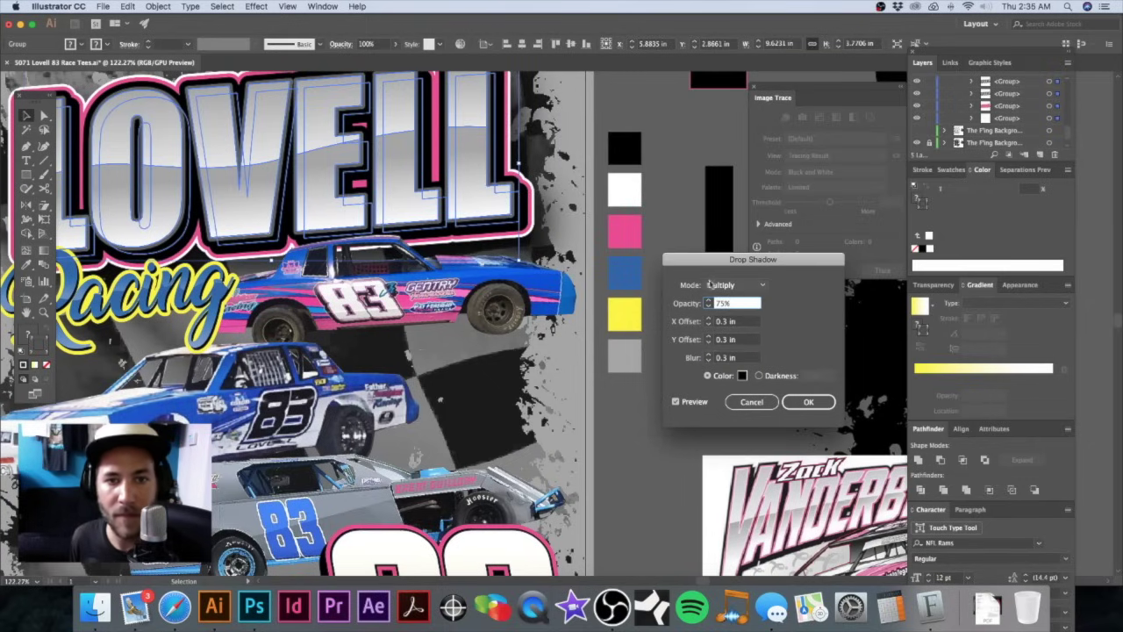
{"action": "left_click", "coordinate": [724, 359]}
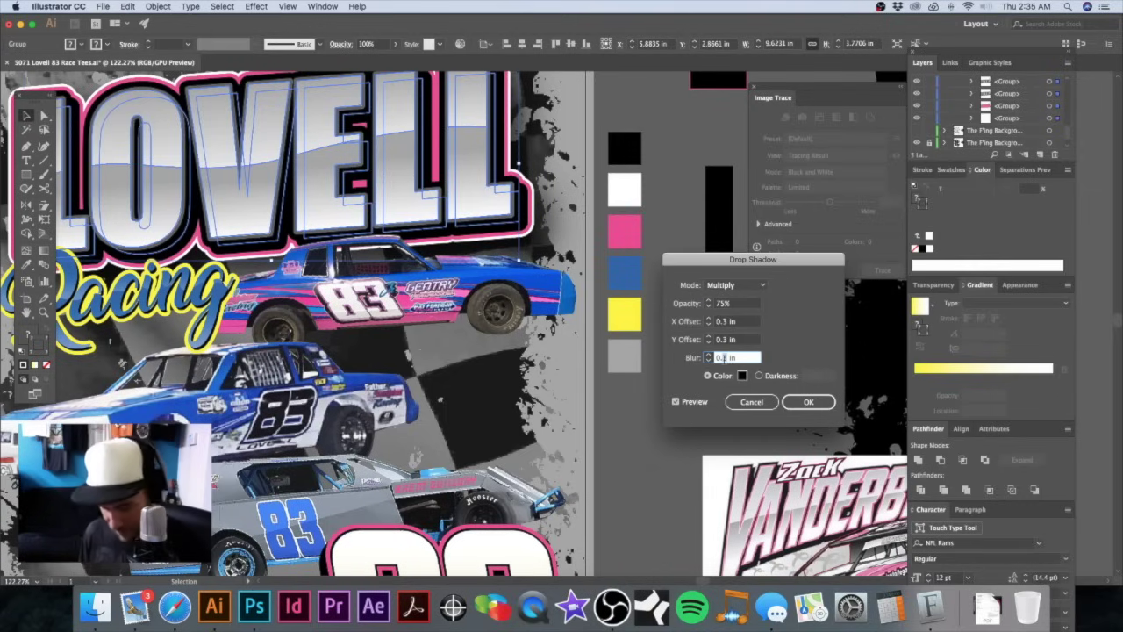
{"action": "type", "text": "1"}
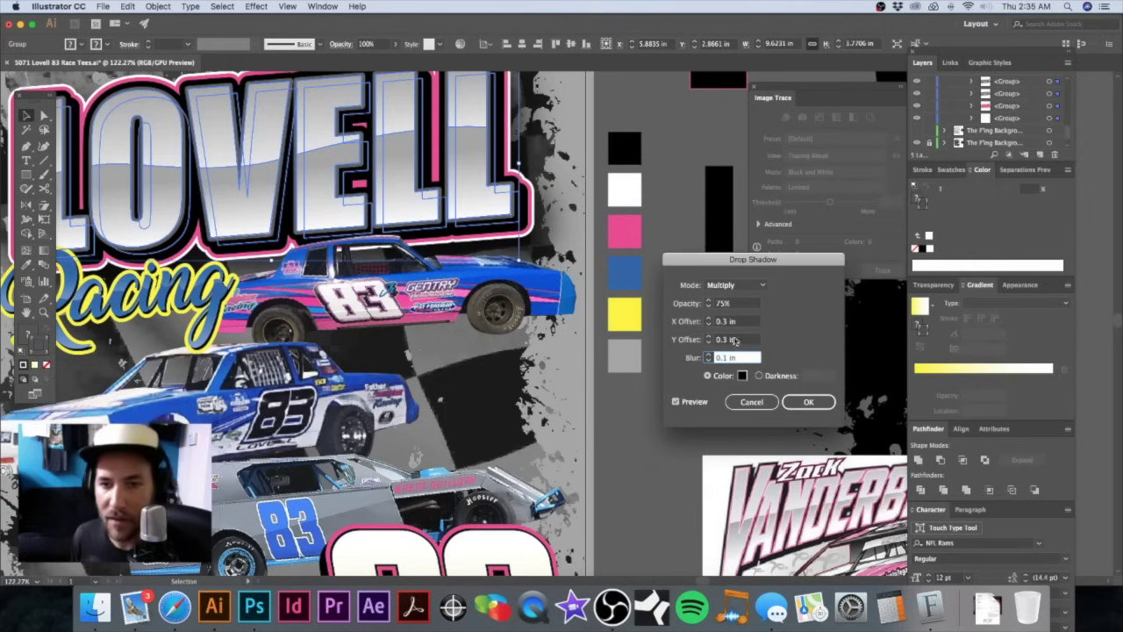
{"action": "left_click", "coordinate": [739, 340]}
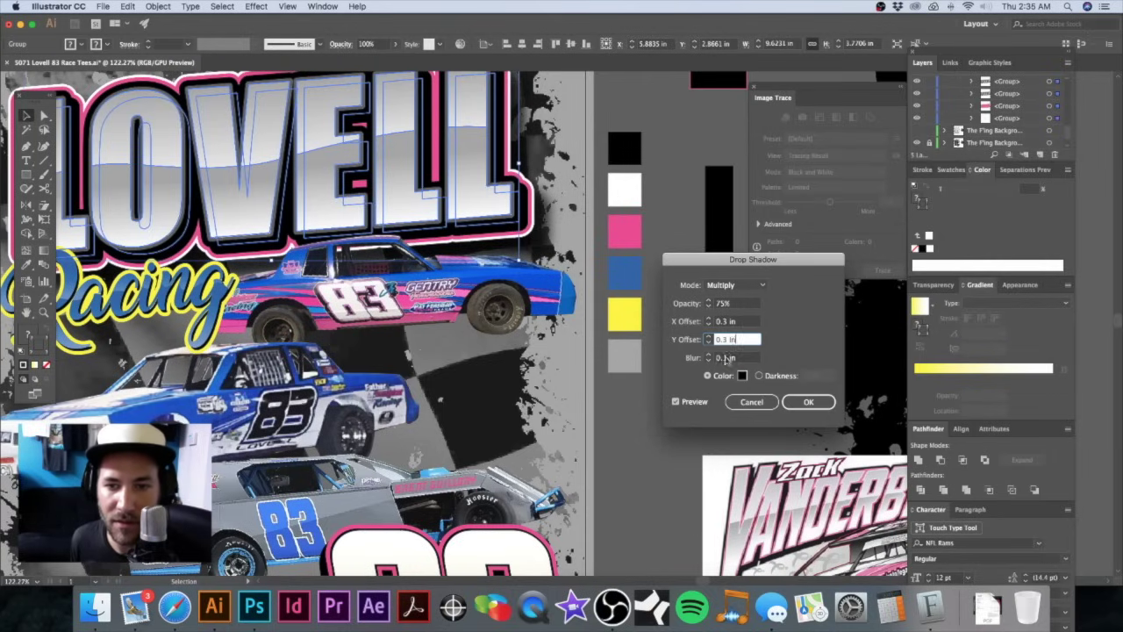
{"action": "left_click", "coordinate": [725, 359]}
{"action": "type", "text": "0.2"}
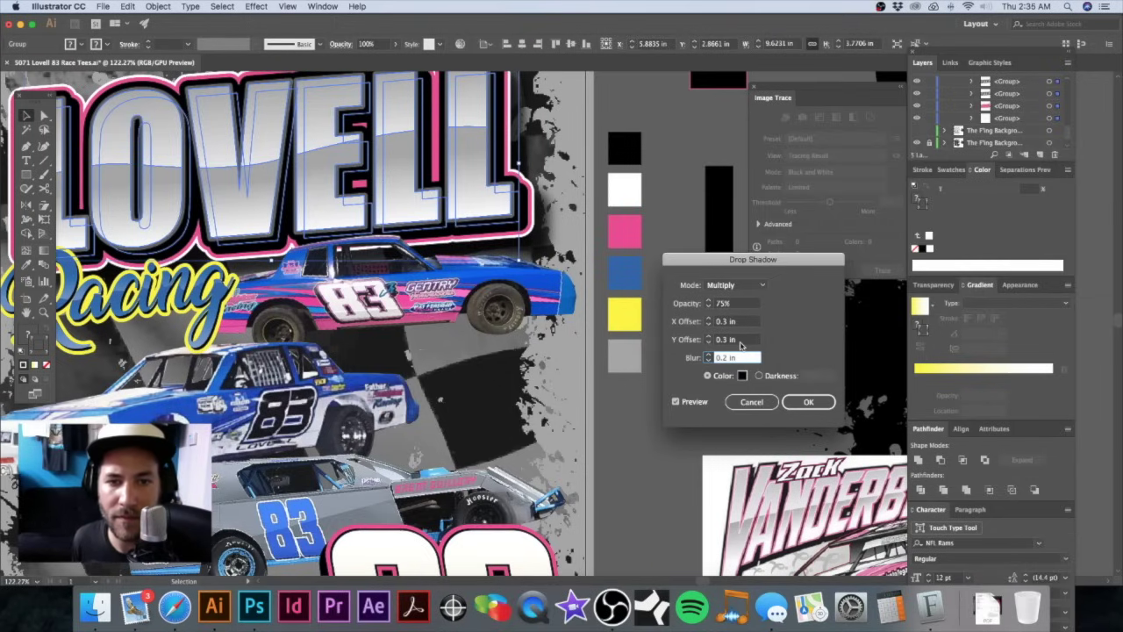
{"action": "left_click", "coordinate": [740, 339]}
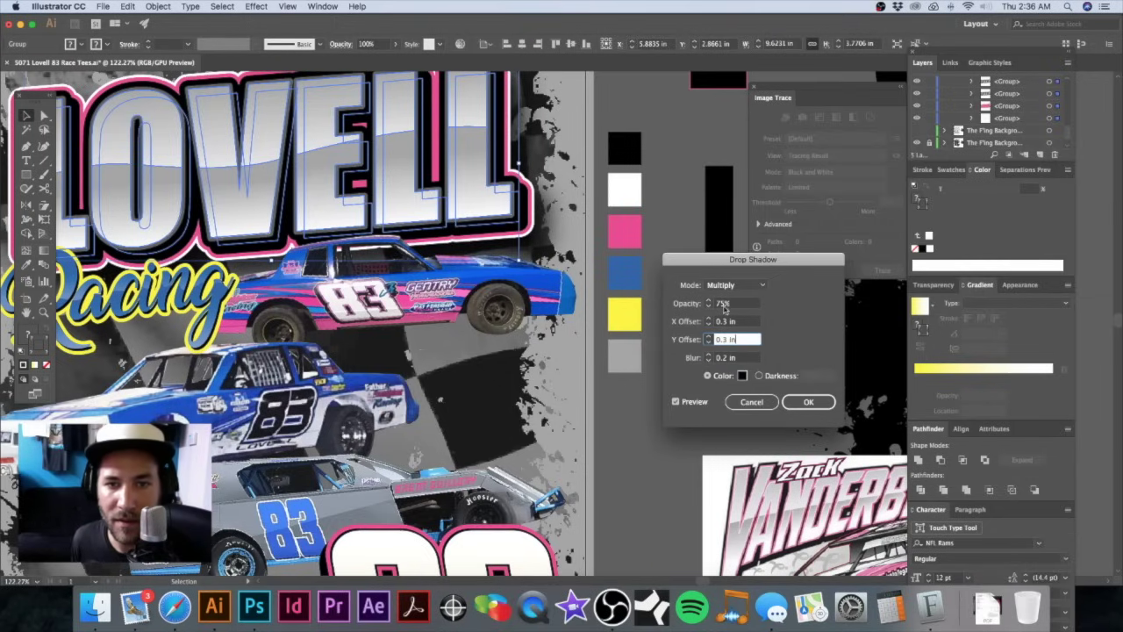
{"action": "left_click", "coordinate": [808, 402]}
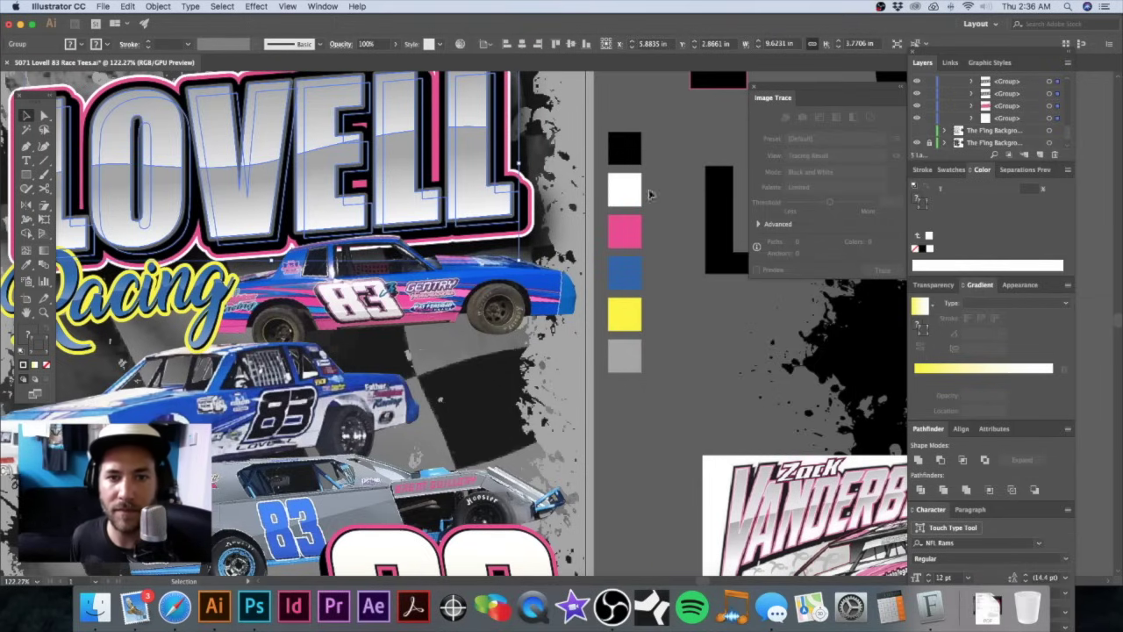
{"action": "left_click_drag", "start_coordinate": [649, 192], "coordinate": [624, 155]}
{"action": "left_click", "coordinate": [536, 303], "text": "alt+super"}
{"action": "left_click", "coordinate": [536, 303], "text": "alt+super"}
{"action": "left_click_drag", "start_coordinate": [532, 304], "coordinate": [545, 263]}
{"action": "left_click", "coordinate": [642, 131]}
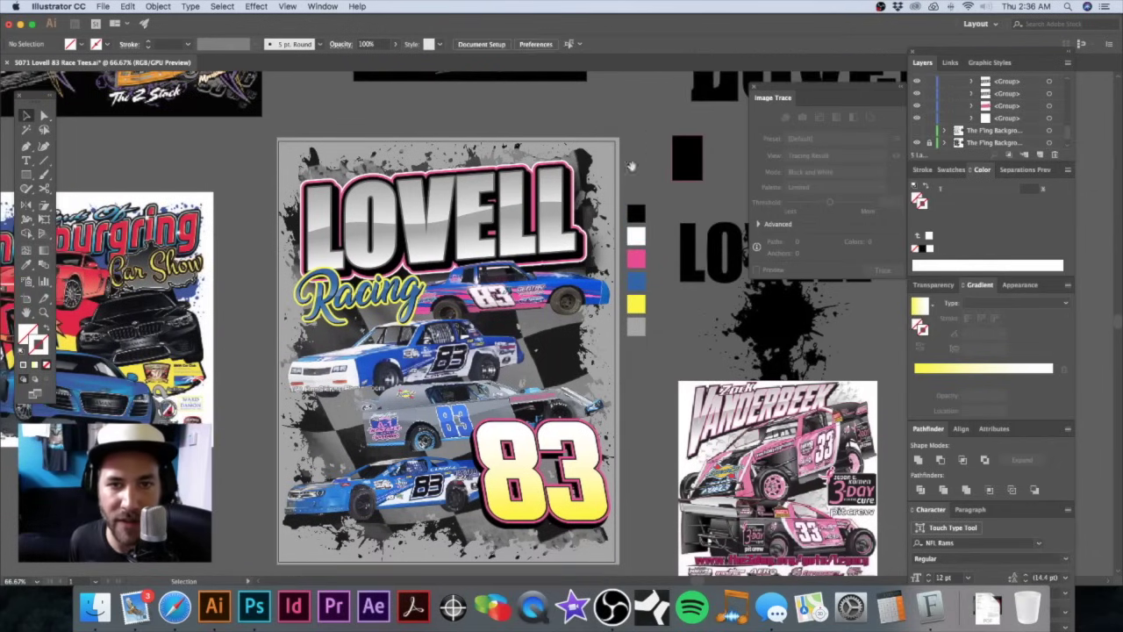
{"action": "left_click_drag", "start_coordinate": [605, 203], "coordinate": [612, 172]}
{"action": "left_click_drag", "start_coordinate": [517, 245], "coordinate": [555, 209]}
{"action": "left_click", "coordinate": [431, 239], "text": "super"}
{"action": "left_click_drag", "start_coordinate": [431, 238], "coordinate": [555, 221]}
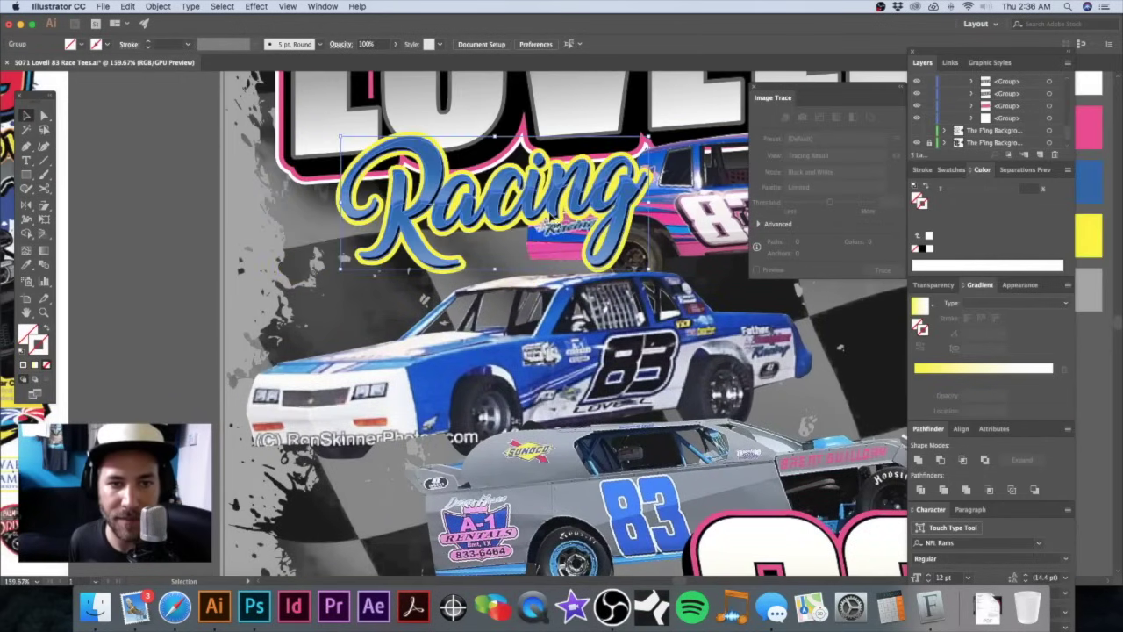
{"action": "key", "text": "super+z"}
{"action": "left_click", "coordinate": [412, 239]}
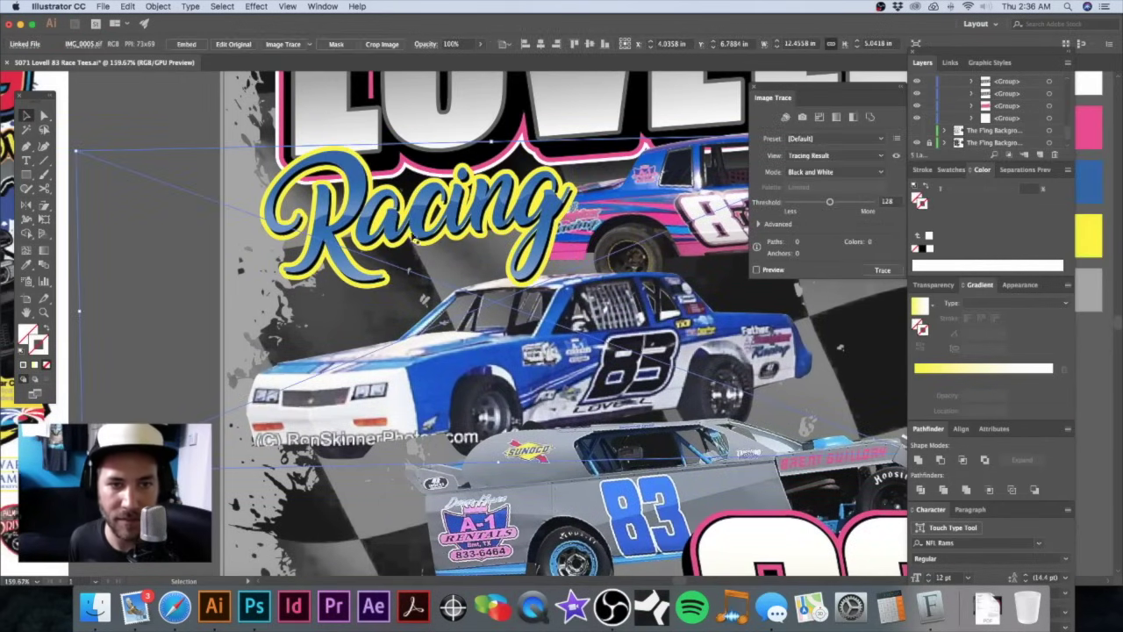
{"action": "left_click", "coordinate": [189, 115]}
Step: Start a Drop Shadow effect on the Racing lettering group with its preview turned on
{"action": "left_click", "coordinate": [449, 197]}
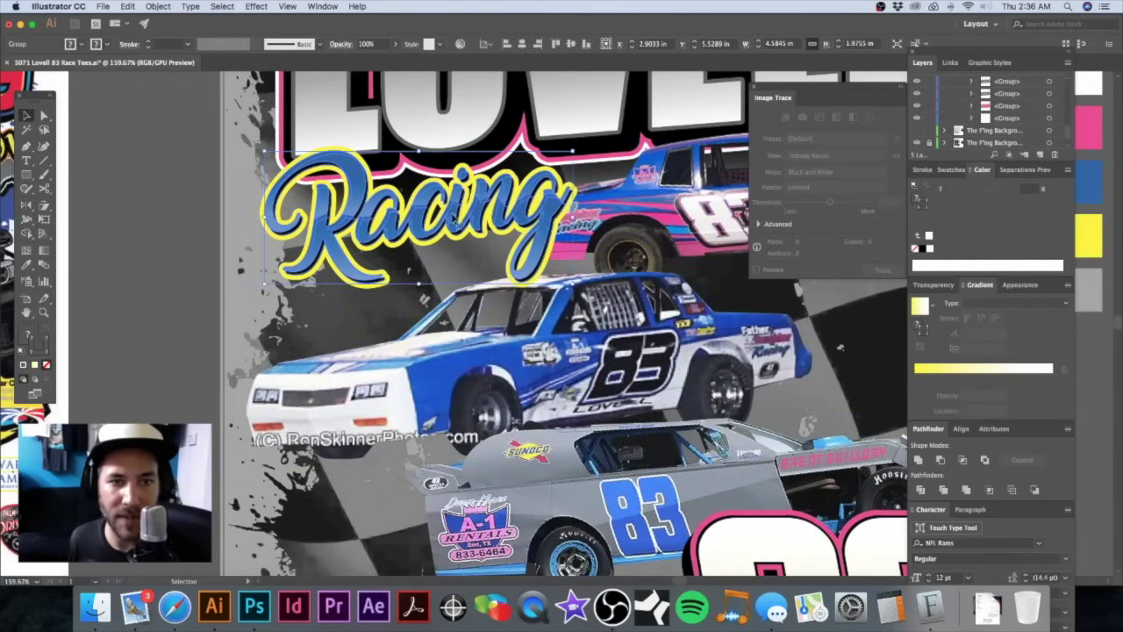
{"action": "left_click", "coordinate": [256, 6]}
{"action": "left_click", "coordinate": [285, 18]}
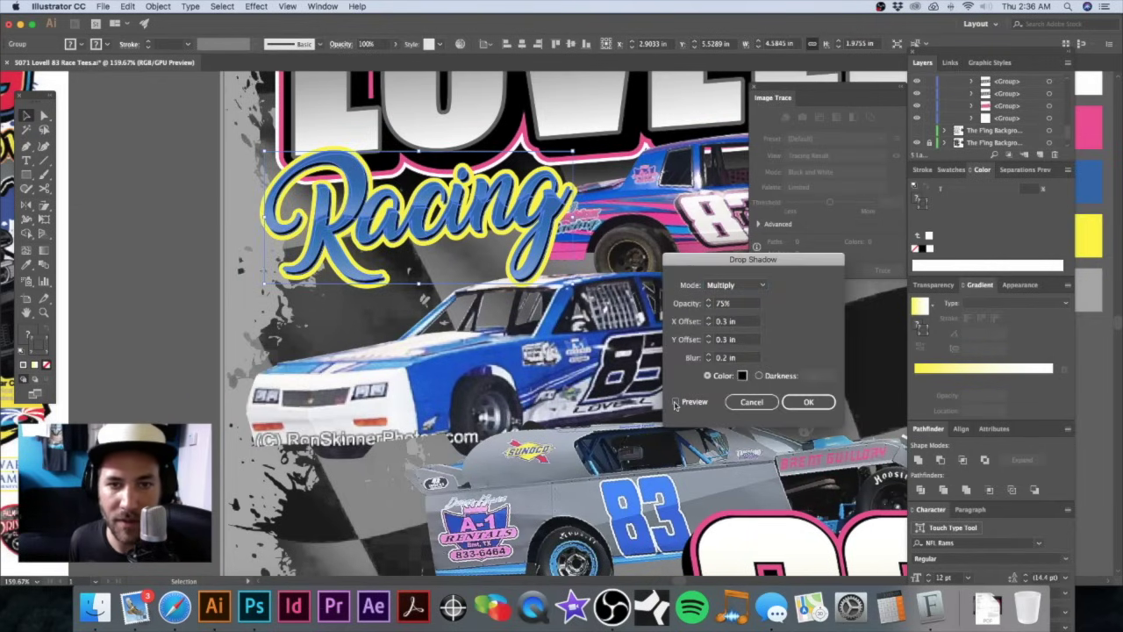
{"action": "left_click", "coordinate": [676, 402]}
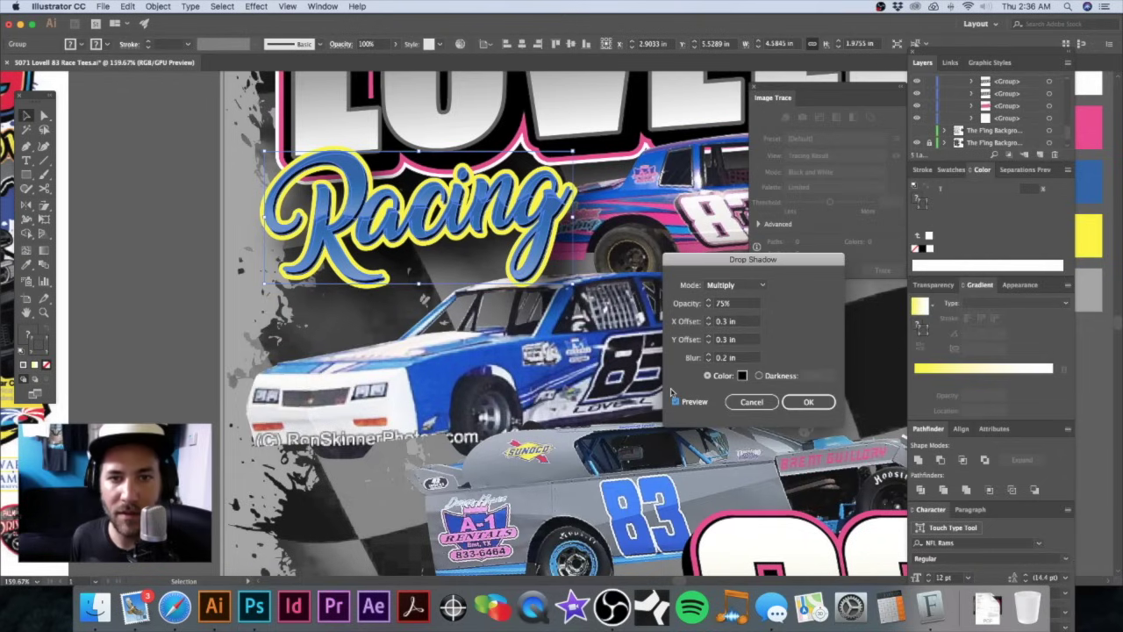
Step: Set the Racing shadow's X offset, Y offset and blur to 0.1 in each and apply the effect
{"action": "left_click", "coordinate": [728, 322]}
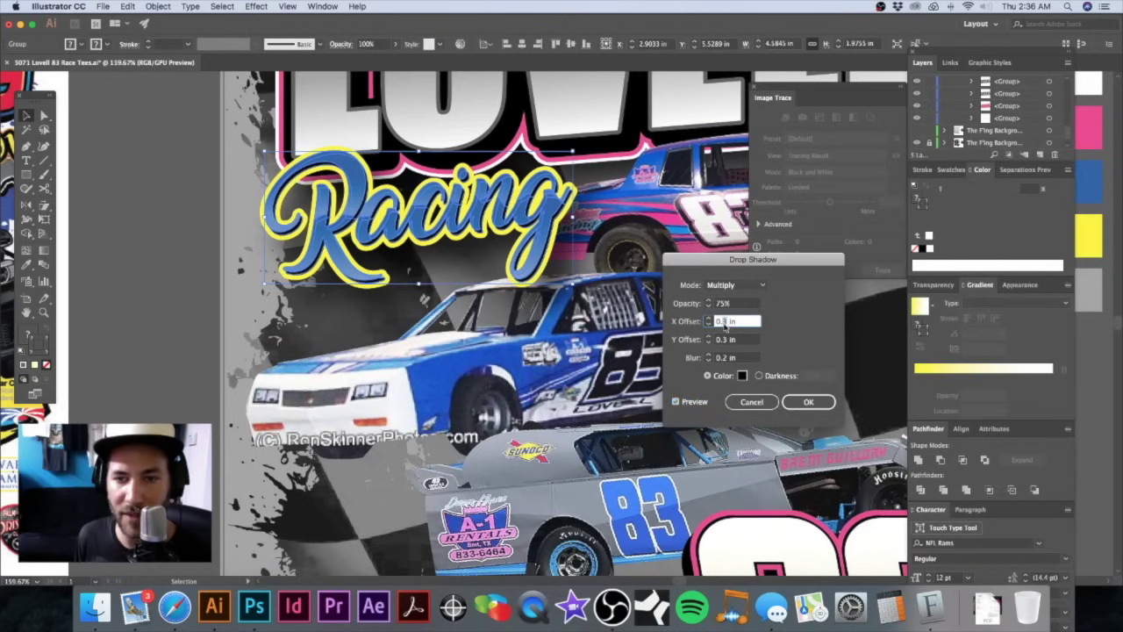
{"action": "type", "text": "0.1"}
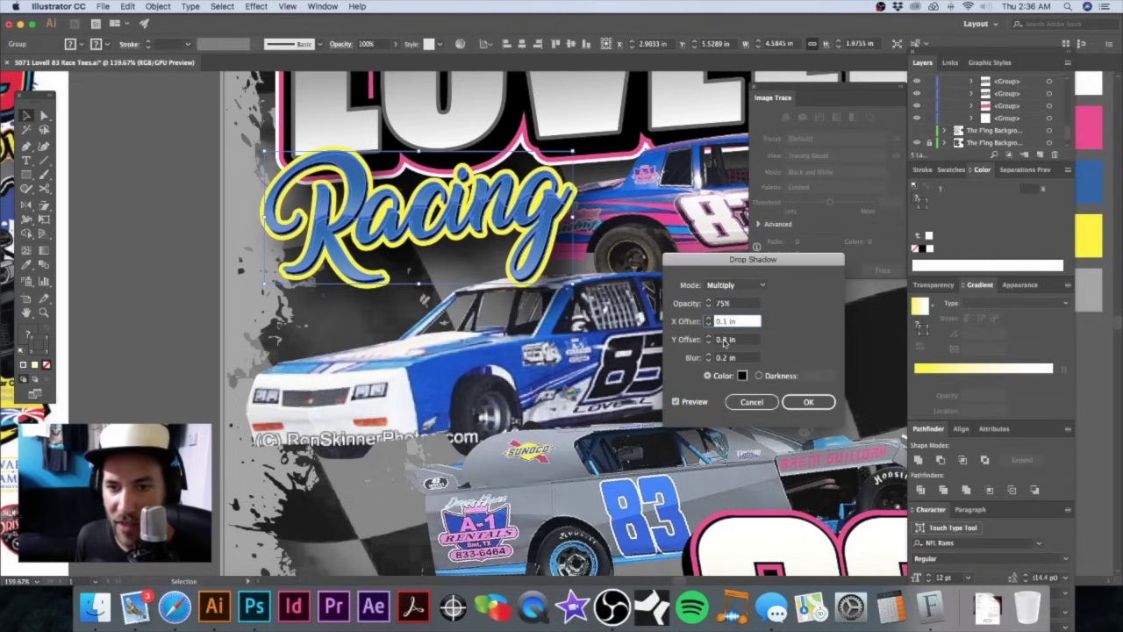
{"action": "left_click", "coordinate": [726, 340]}
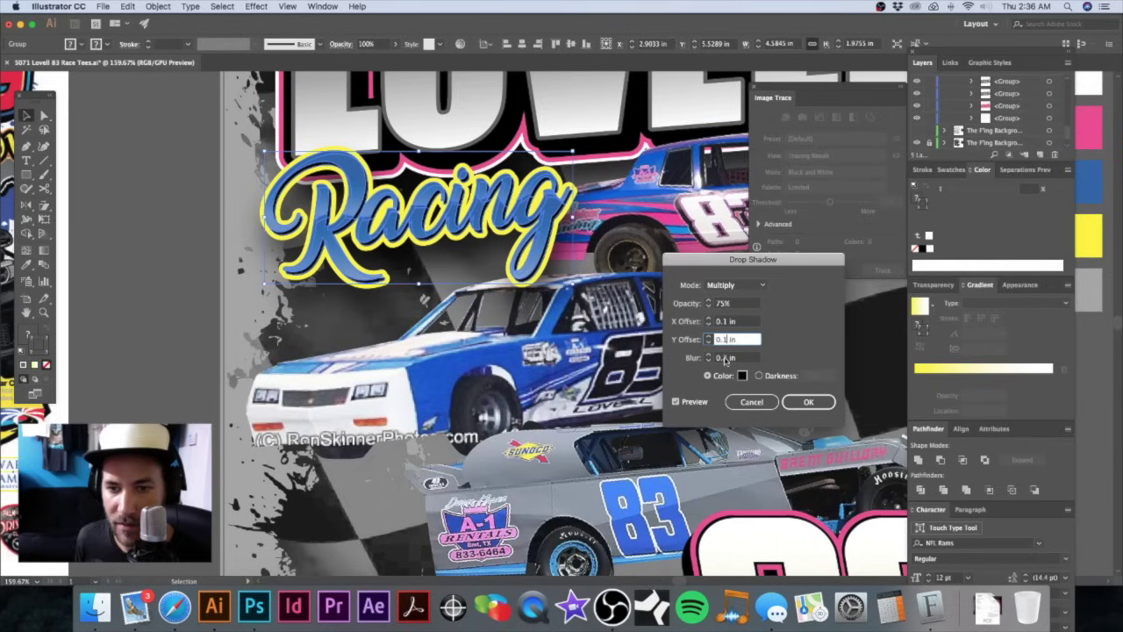
{"action": "left_click", "coordinate": [724, 358]}
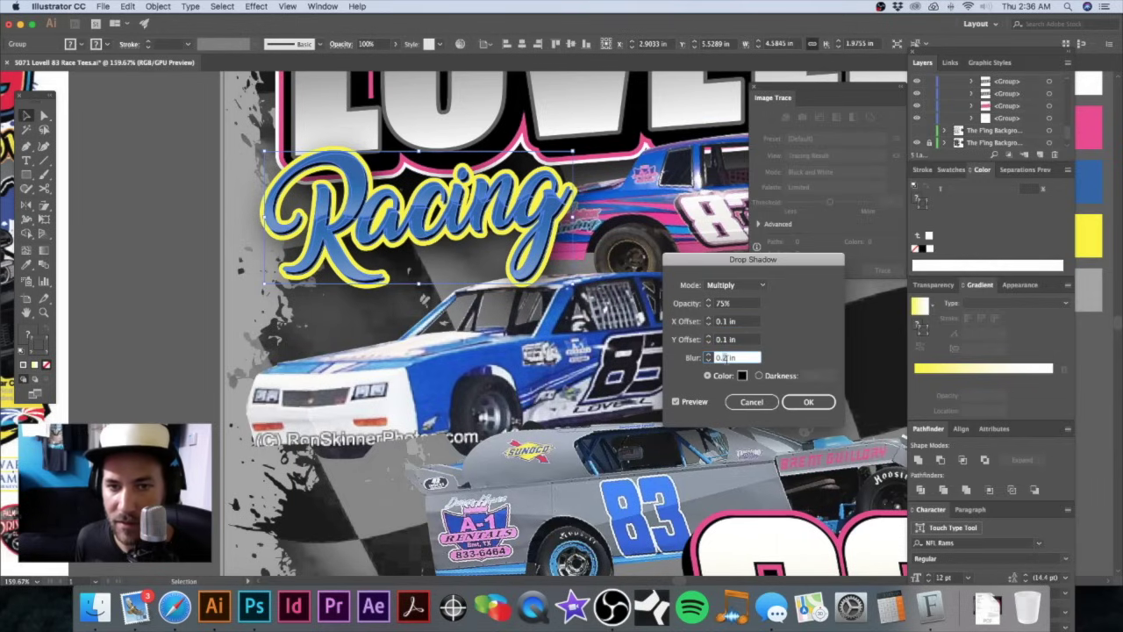
{"action": "left_click", "coordinate": [743, 340]}
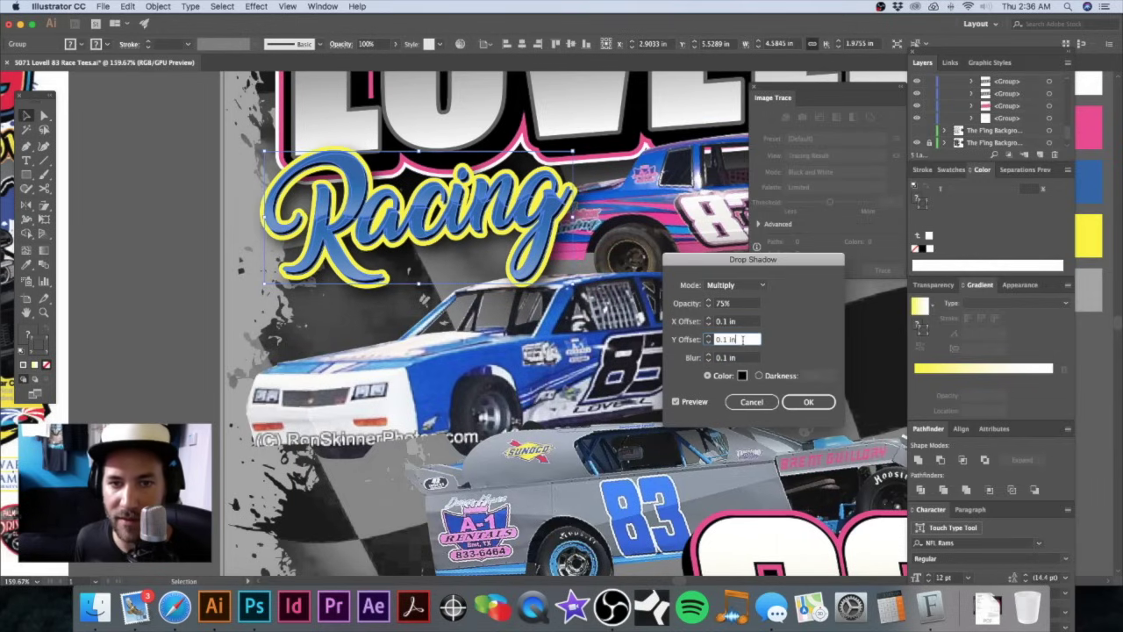
{"action": "left_click", "coordinate": [808, 401]}
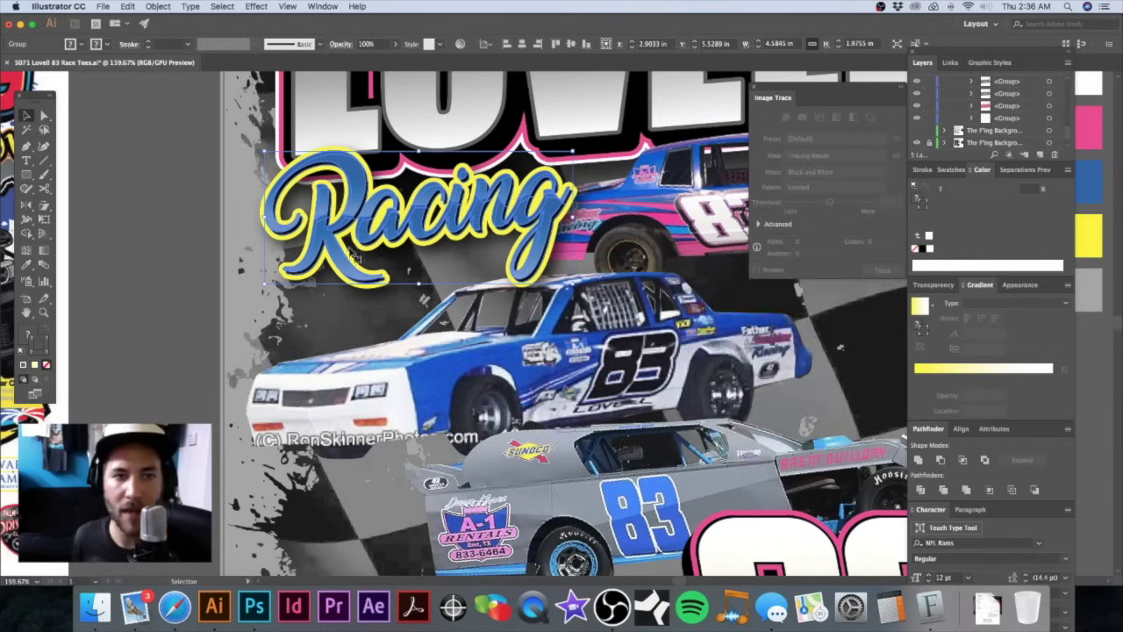
{"action": "left_click", "coordinate": [184, 190]}
Step: Apply a Multiply drop shadow to the large yellow 83 group at 75% opacity with 0.1 in X offset, Y offset and blur
{"action": "key", "text": "super+minus"}
{"action": "key", "text": "super+minus"}
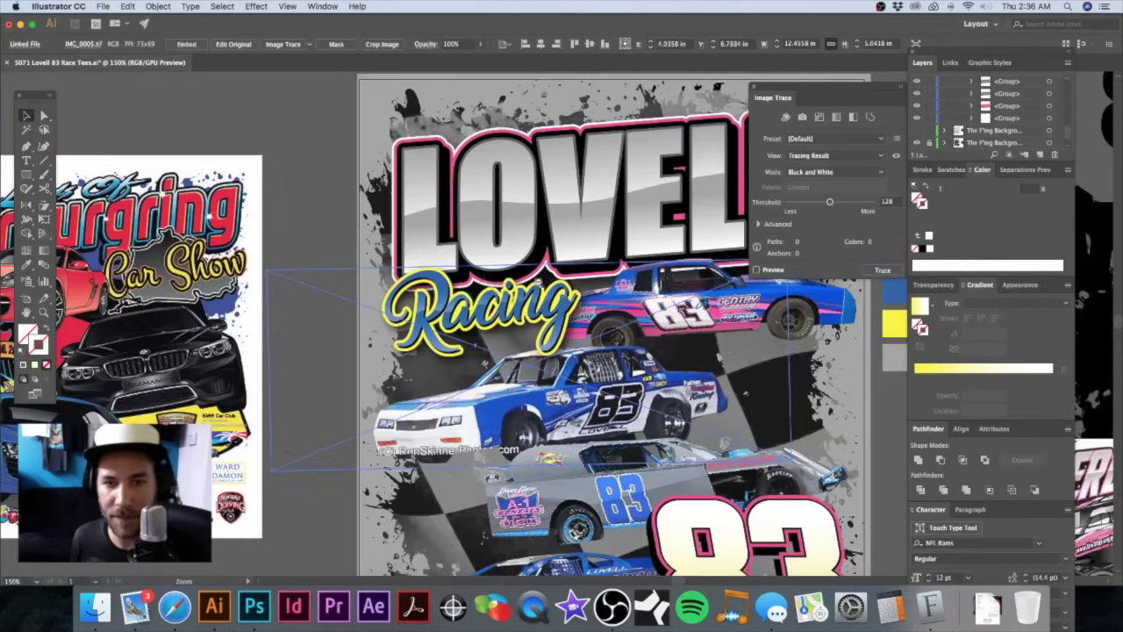
{"action": "left_click", "coordinate": [324, 186]}
{"action": "scroll", "coordinate": [492, 298], "scroll_direction": "down", "scroll_amount": 5}
{"action": "scroll", "coordinate": [492, 298], "scroll_direction": "right", "scroll_amount": 5}
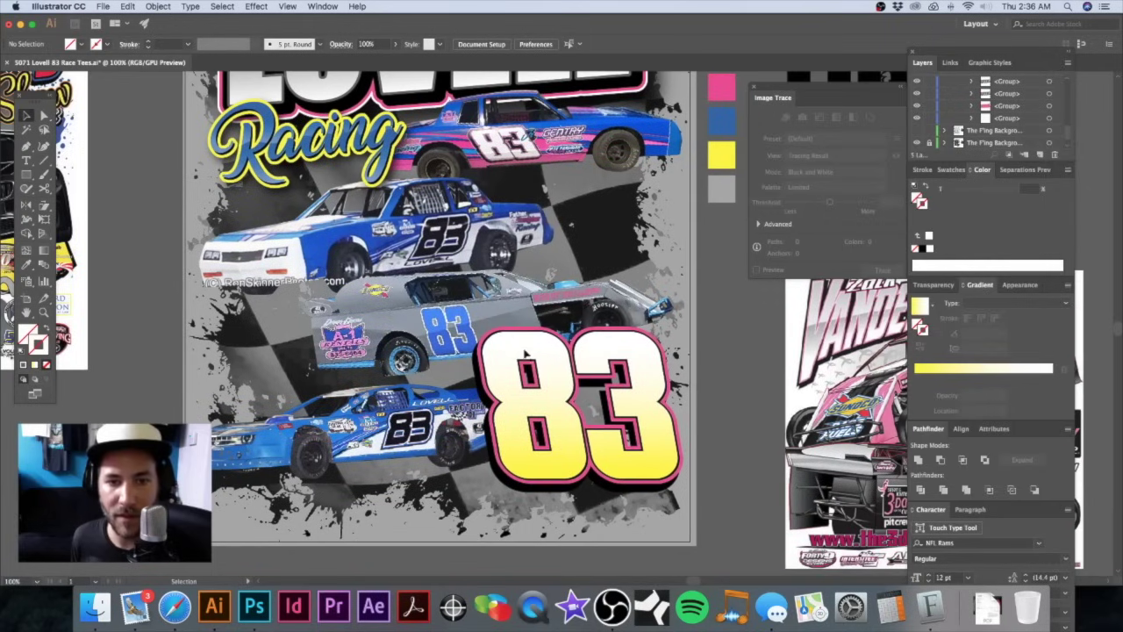
{"action": "left_click", "coordinate": [527, 356]}
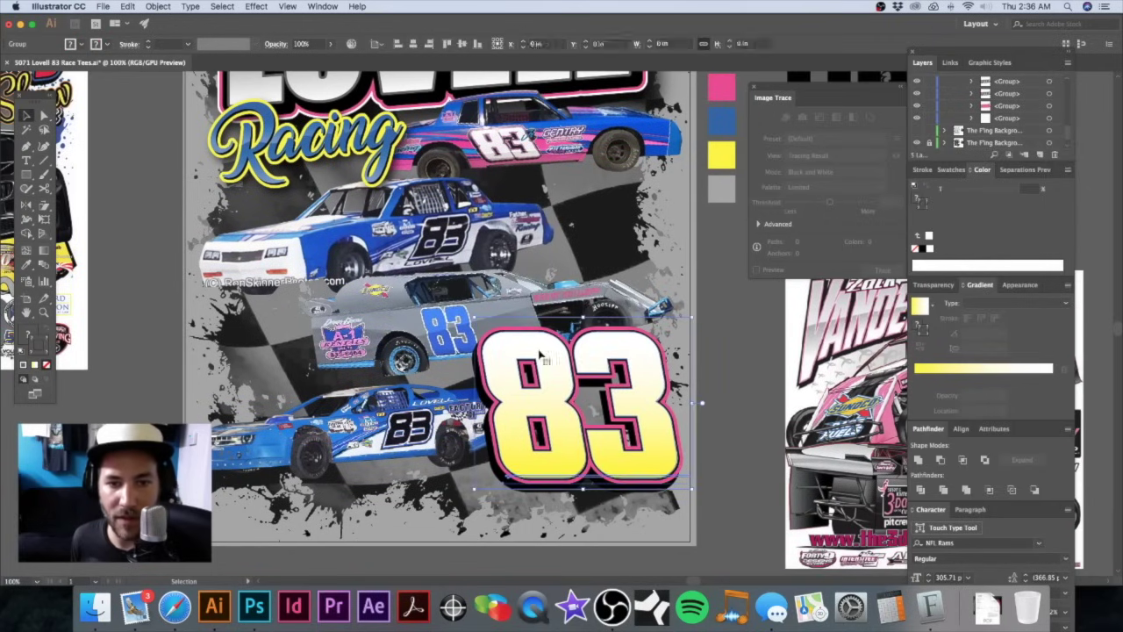
{"action": "left_click", "coordinate": [257, 6]}
{"action": "left_click", "coordinate": [276, 32]}
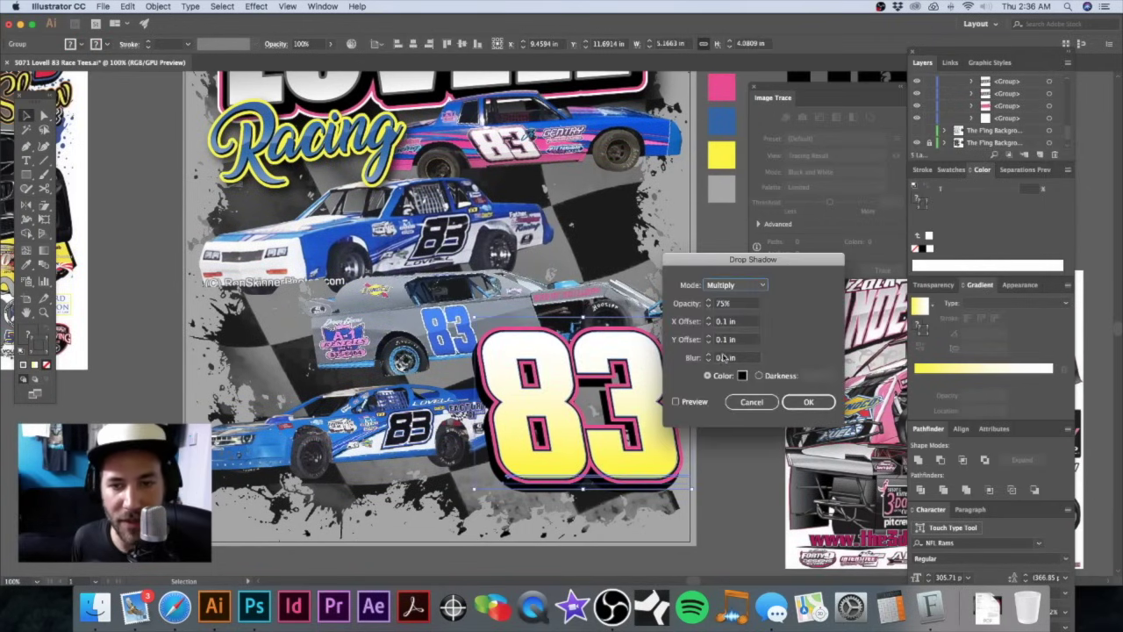
{"action": "left_click", "coordinate": [675, 401]}
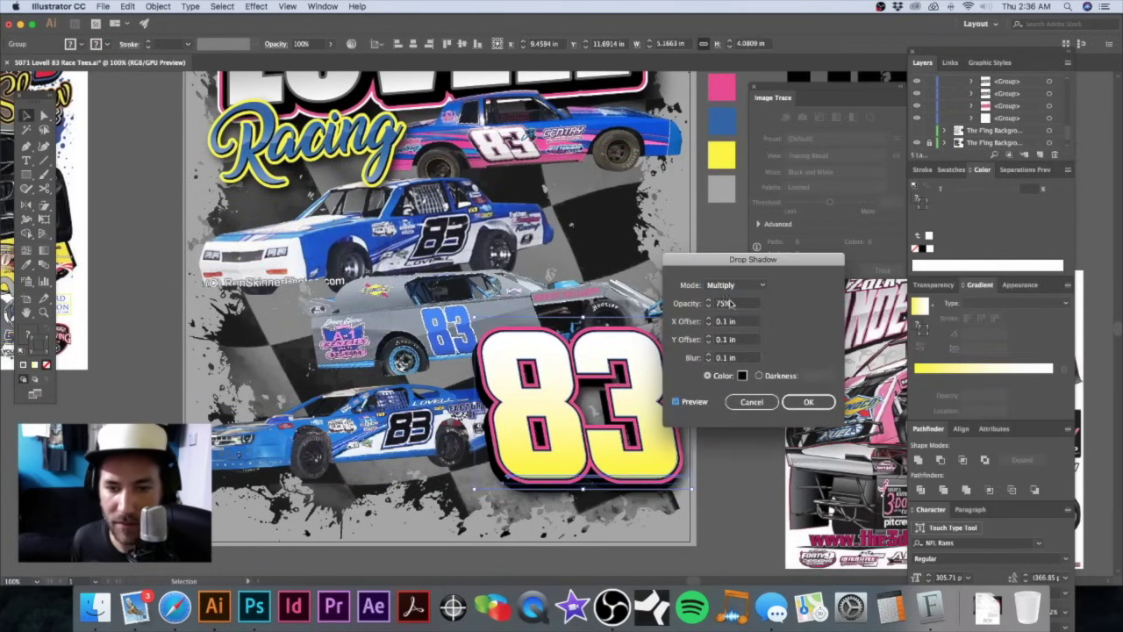
{"action": "left_click_drag", "start_coordinate": [706, 261], "coordinate": [753, 182]}
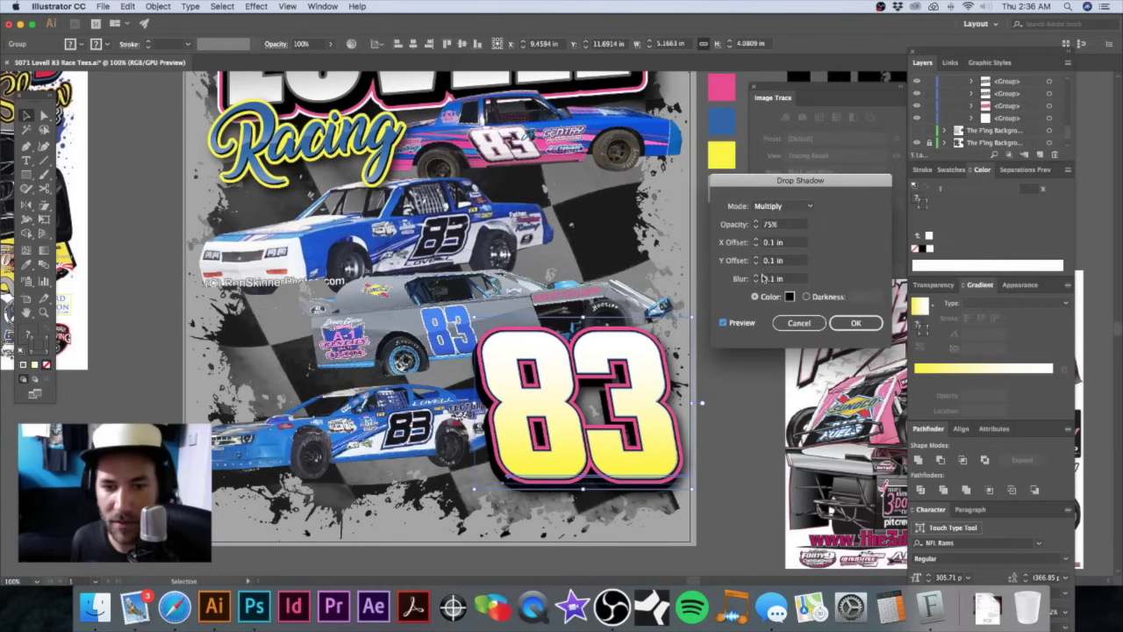
{"action": "left_click", "coordinate": [856, 323]}
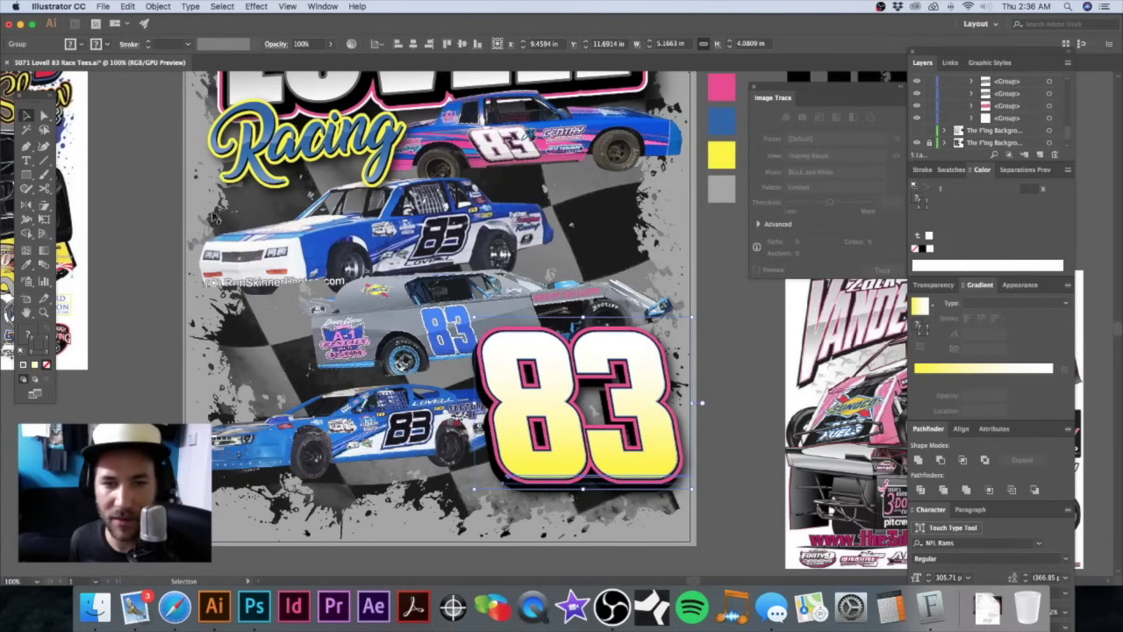
{"action": "left_click", "coordinate": [154, 186]}
Step: Examine the large 83's drop shadow up close and review the whole T-shirt design beside the reference artwork
{"action": "scroll", "coordinate": [434, 351], "scroll_direction": "down", "scroll_amount": 5}
{"action": "scroll", "coordinate": [435, 351], "scroll_direction": "right", "scroll_amount": 5}
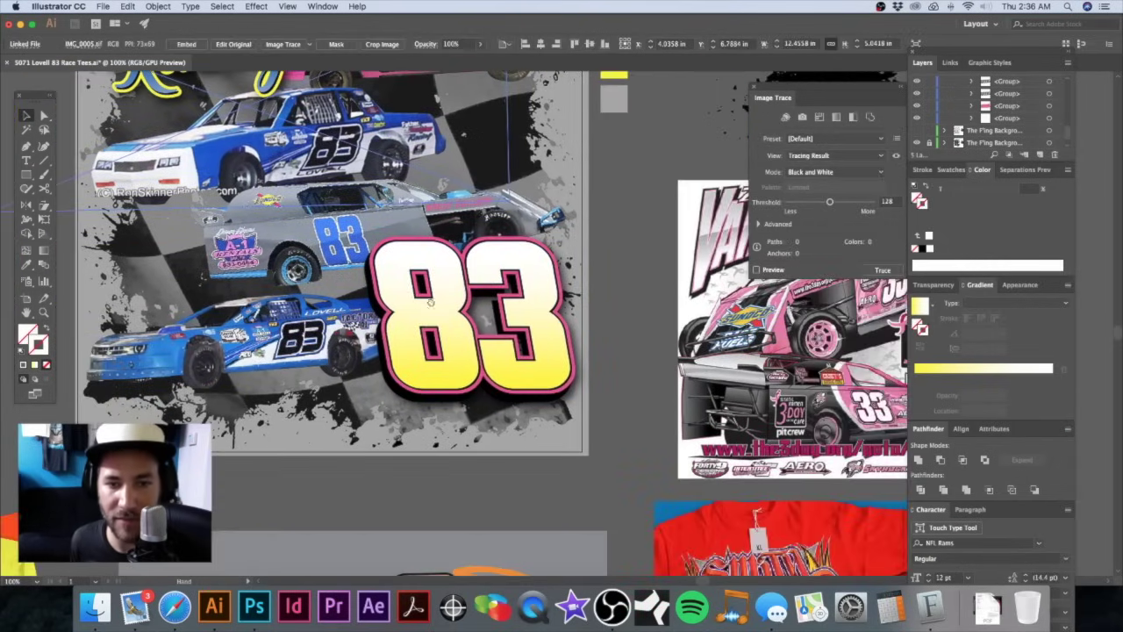
{"action": "left_click_drag", "start_coordinate": [459, 330], "coordinate": [598, 355]}
{"action": "left_click", "coordinate": [604, 360]}
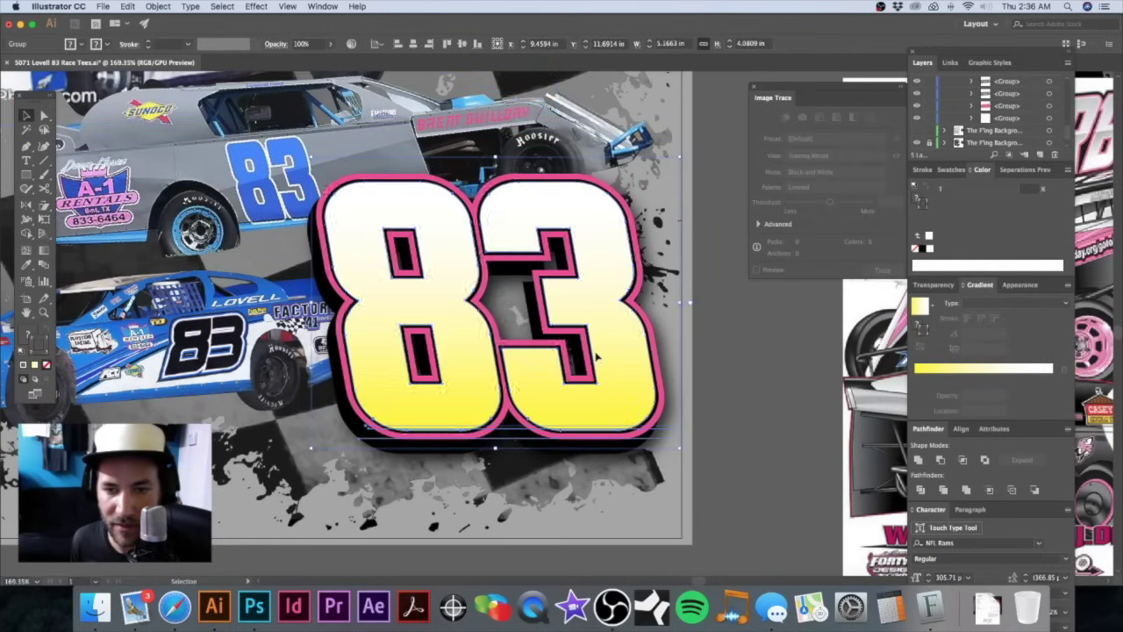
{"action": "left_click", "coordinate": [715, 362]}
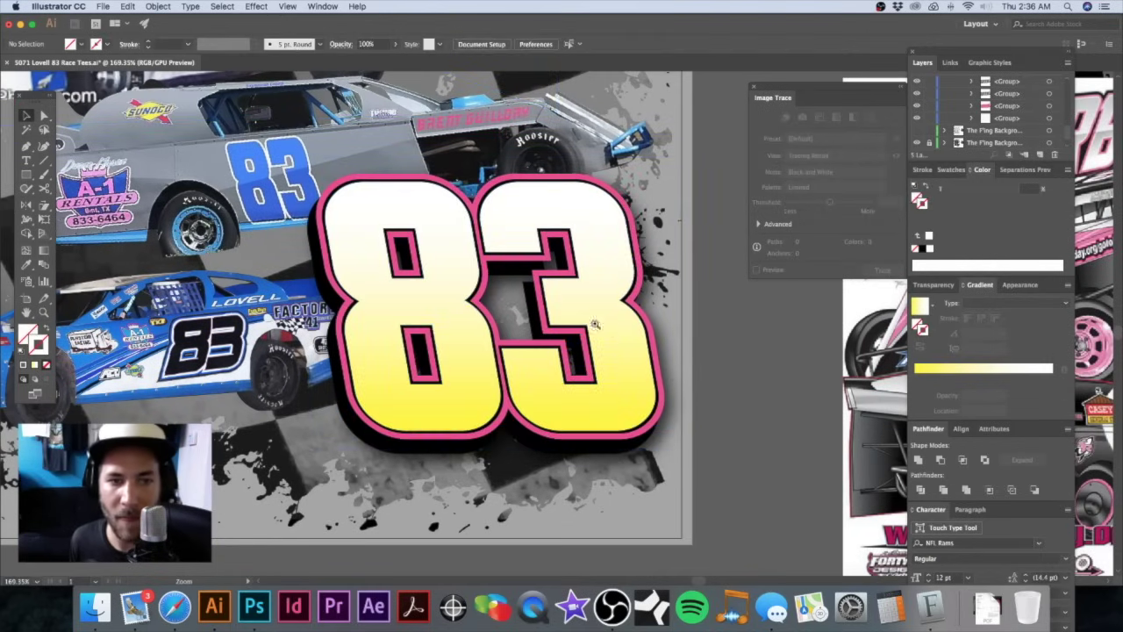
{"action": "left_click", "coordinate": [580, 318], "text": "alt+super"}
{"action": "left_click", "coordinate": [580, 317], "text": "alt+super"}
{"action": "left_click", "coordinate": [580, 317], "text": "alt+super"}
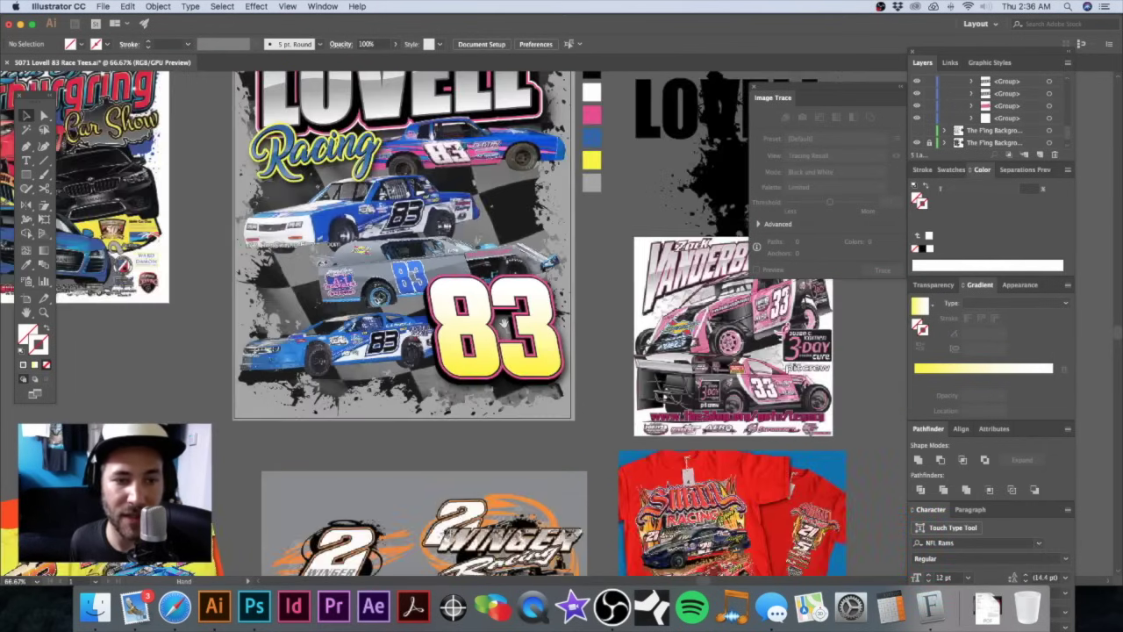
{"action": "scroll", "coordinate": [384, 358], "scroll_direction": "left", "scroll_amount": 3}
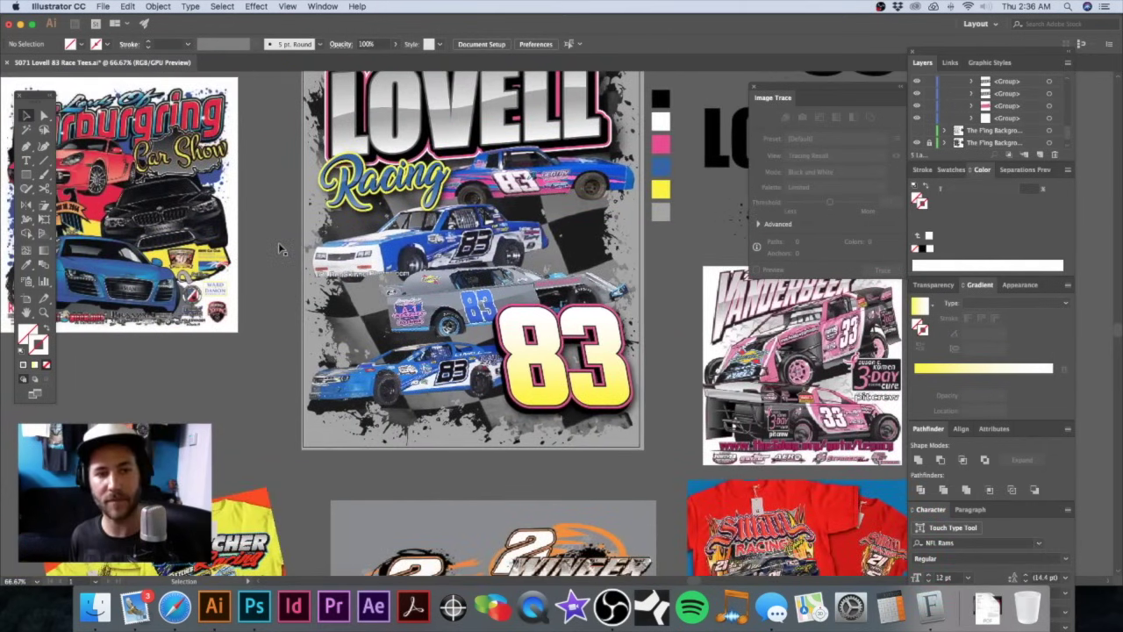
{"action": "left_click", "coordinate": [282, 249]}
{"action": "left_click", "coordinate": [688, 96]}
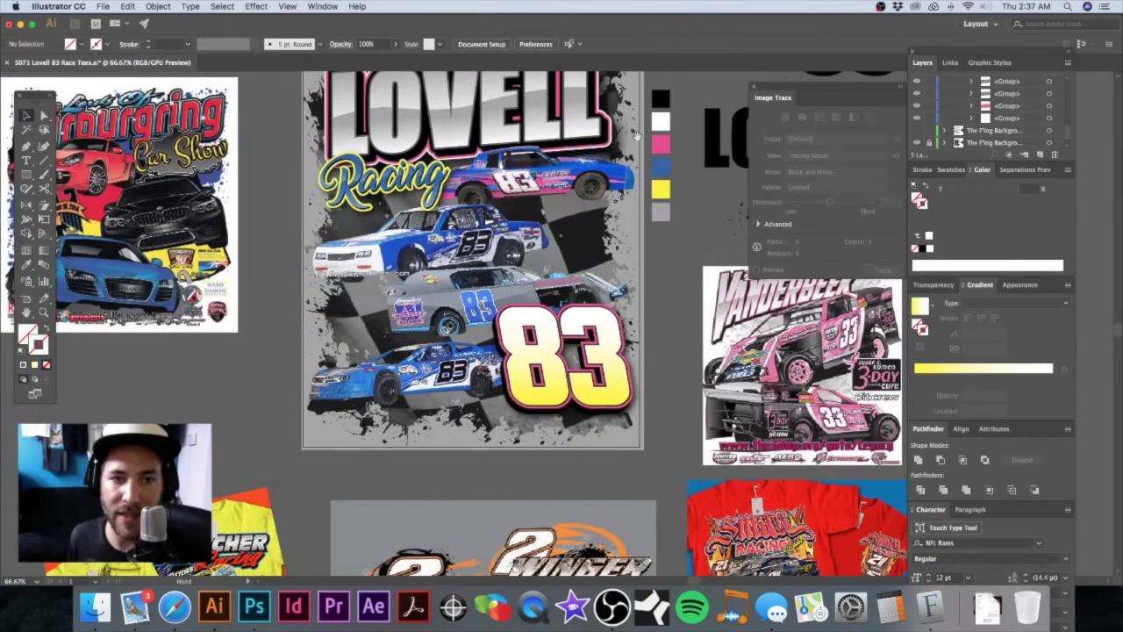
{"action": "scroll", "coordinate": [688, 96], "scroll_direction": "down", "scroll_amount": 3}
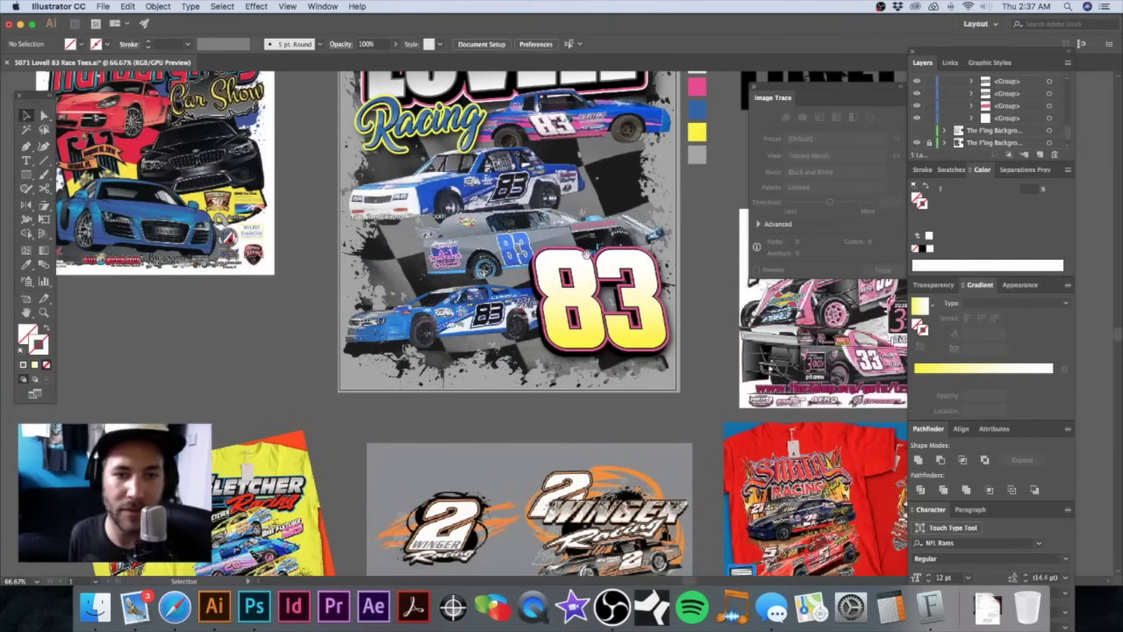
{"action": "key", "text": "super+minus"}
{"action": "left_click_drag", "start_coordinate": [576, 247], "coordinate": [488, 227]}
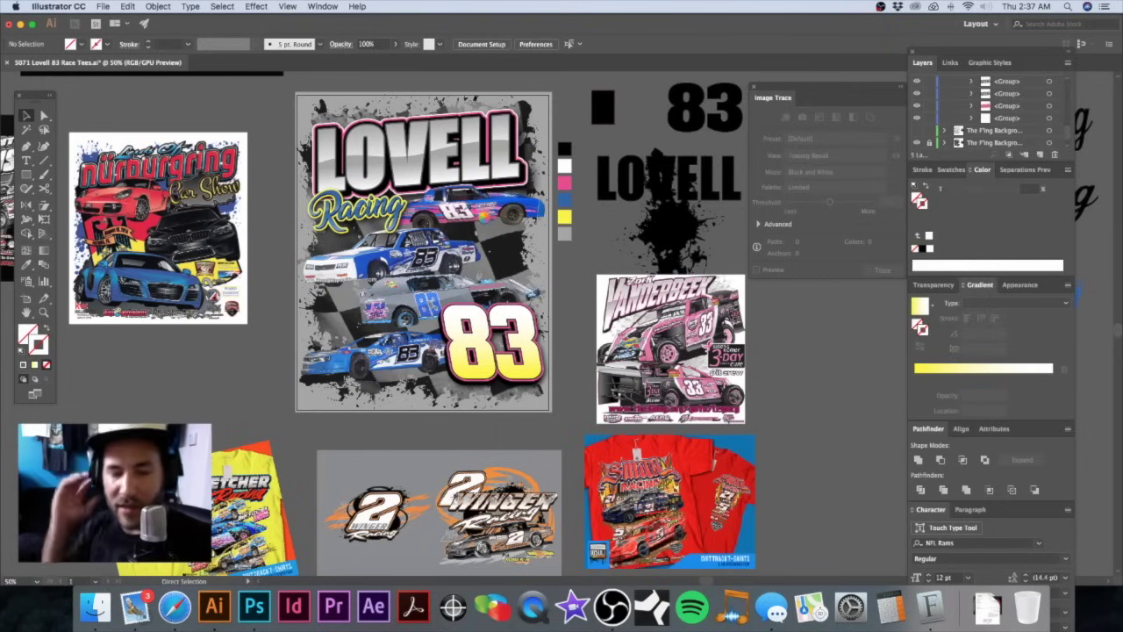
Step: Save the T-shirt design document
{"action": "key", "text": "super+s"}
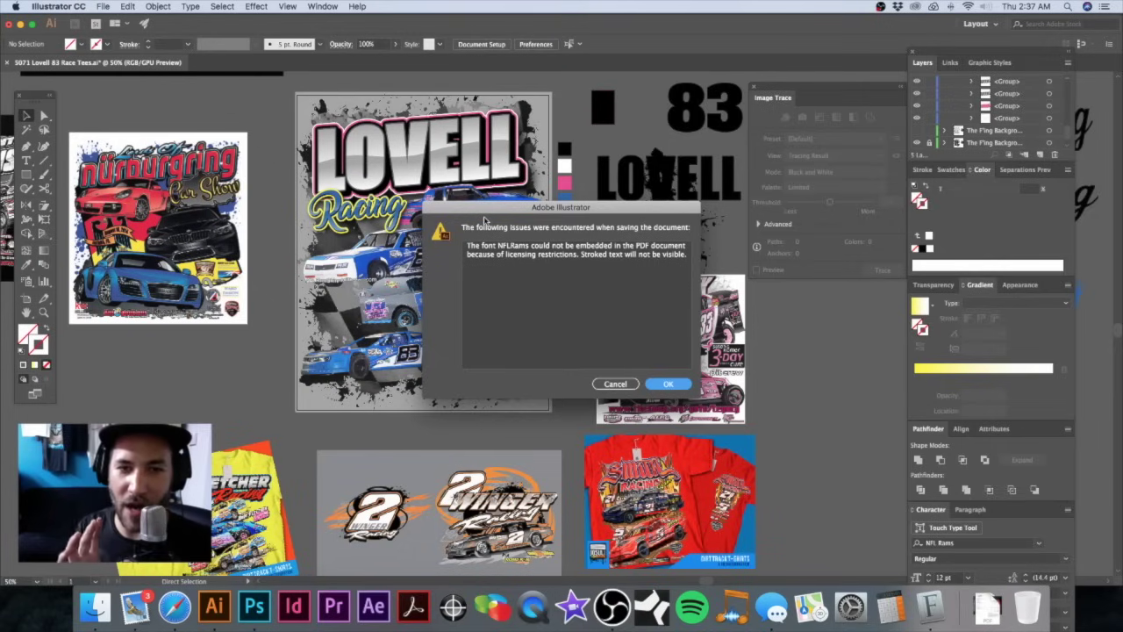
{"action": "left_click", "coordinate": [669, 384]}
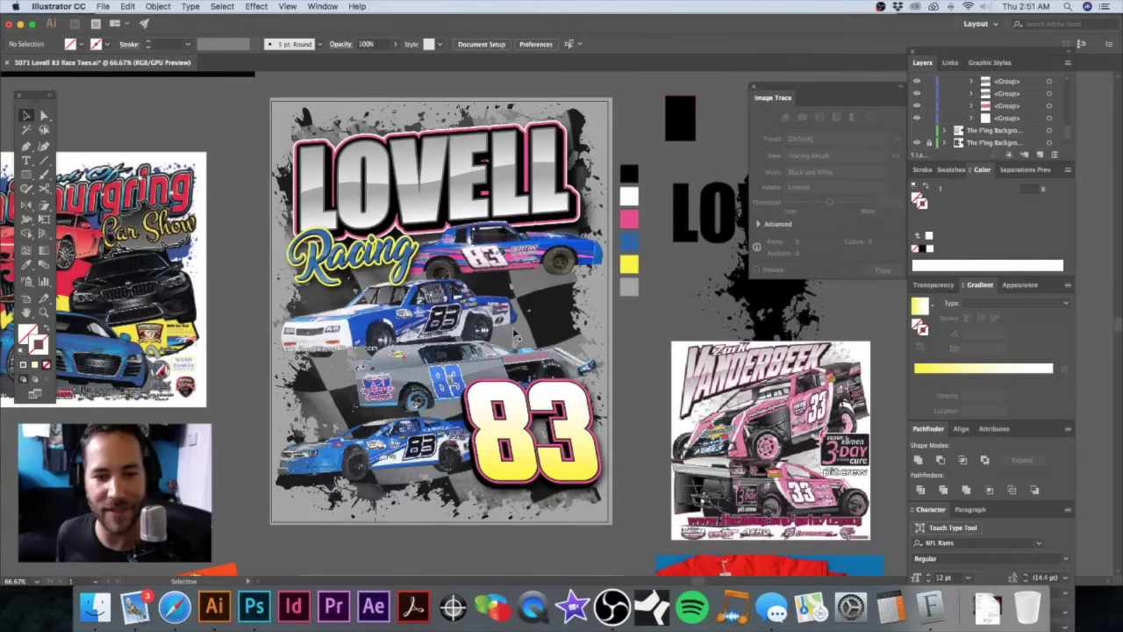
Step: Select and copy the four car photos in the T-shirt artwork, then switch to Photoshop
{"action": "scroll", "coordinate": [509, 332], "scroll_direction": "right", "scroll_amount": 5}
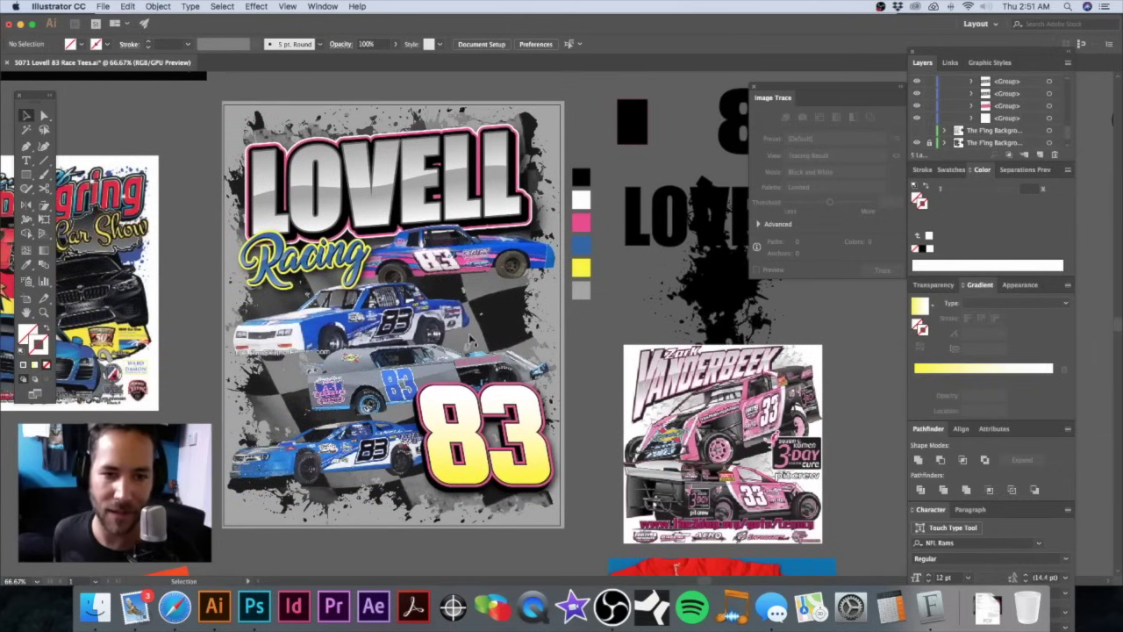
{"action": "scroll", "coordinate": [471, 341], "scroll_direction": "right", "scroll_amount": 2}
{"action": "scroll", "coordinate": [471, 340], "scroll_direction": "up", "scroll_amount": 1}
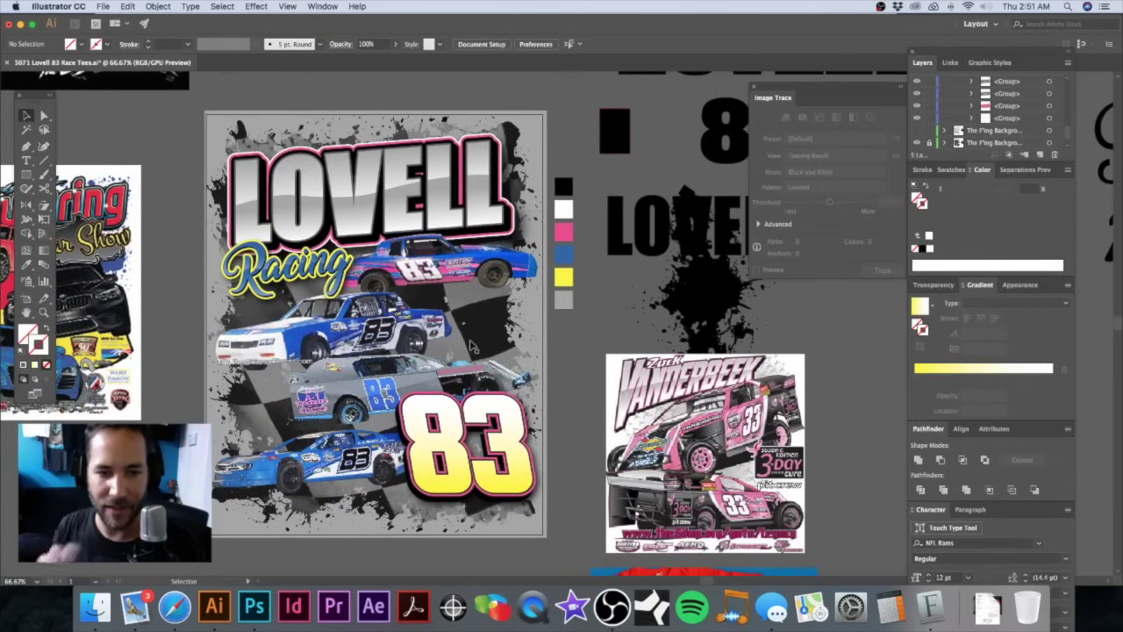
{"action": "left_click_drag", "start_coordinate": [359, 377], "coordinate": [446, 372]}
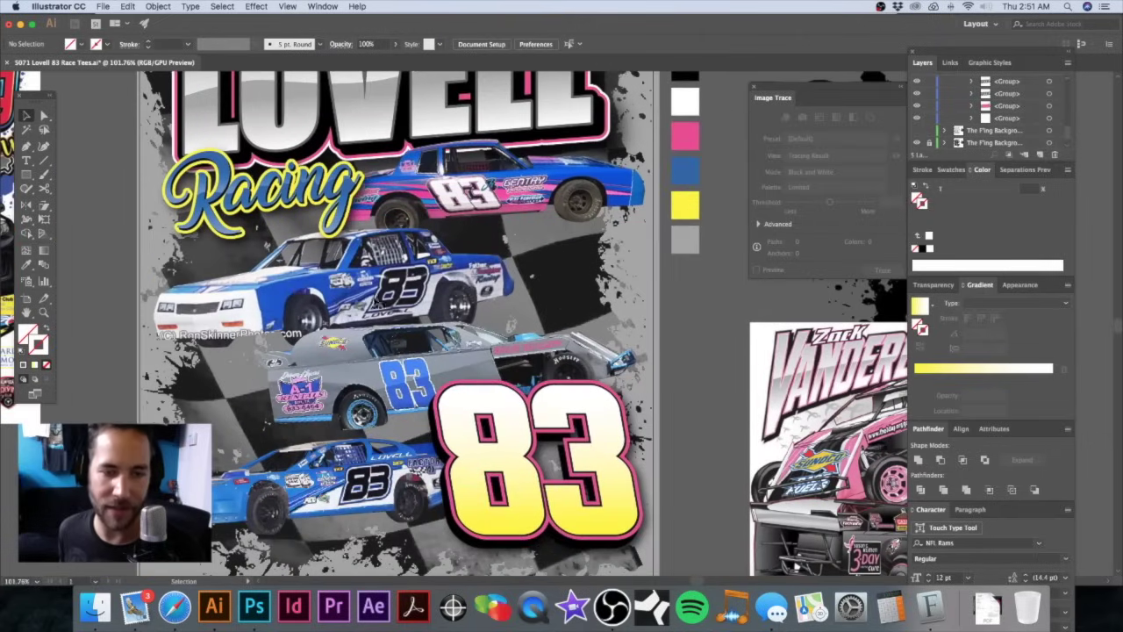
{"action": "scroll", "coordinate": [429, 374], "scroll_direction": "down", "scroll_amount": 2}
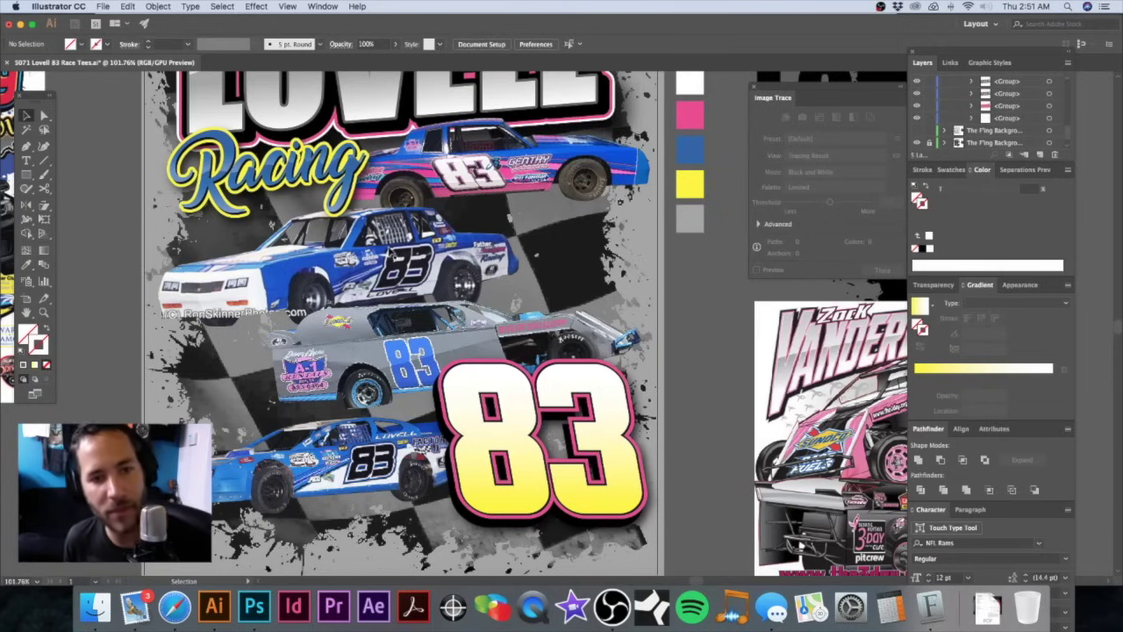
{"action": "left_click", "coordinate": [488, 193]}
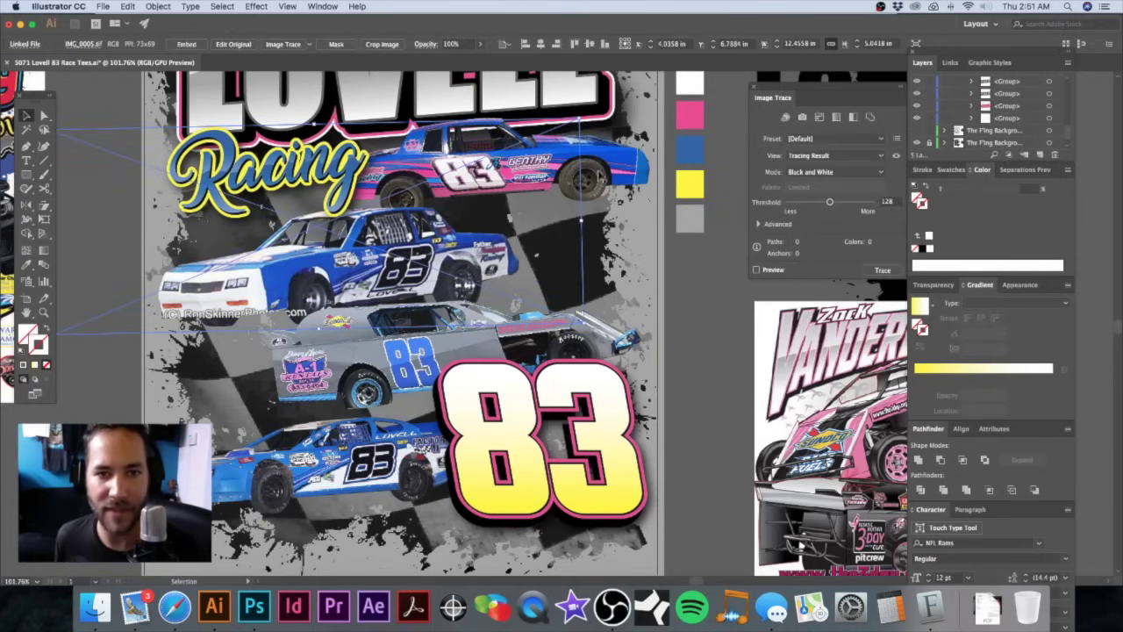
{"action": "left_click", "coordinate": [613, 171]}
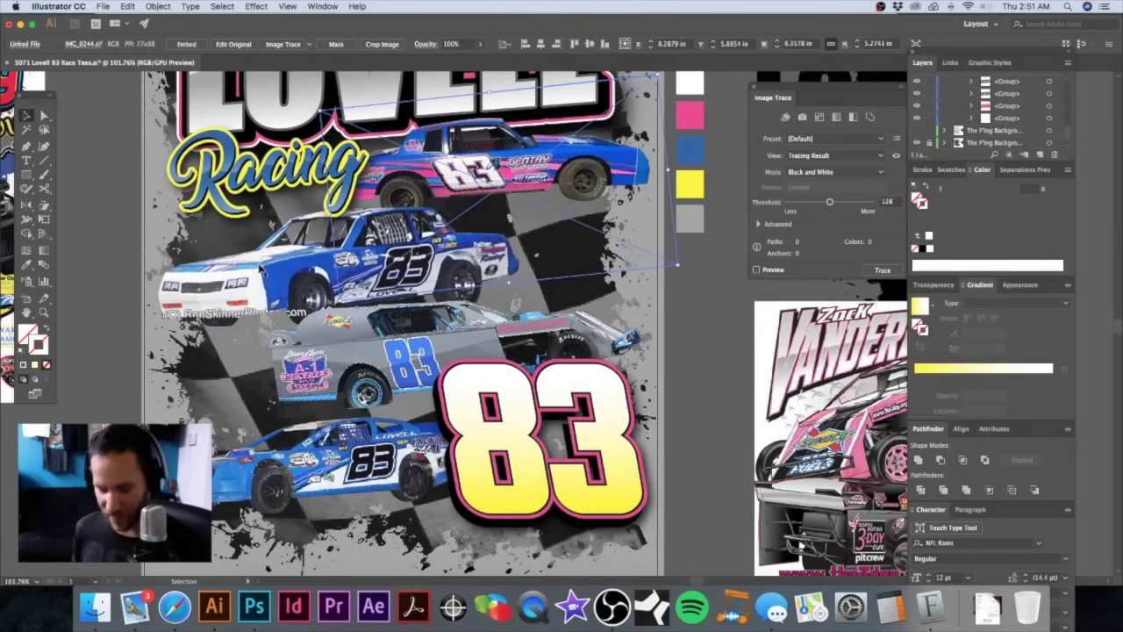
{"action": "left_click", "coordinate": [252, 286], "text": "shift"}
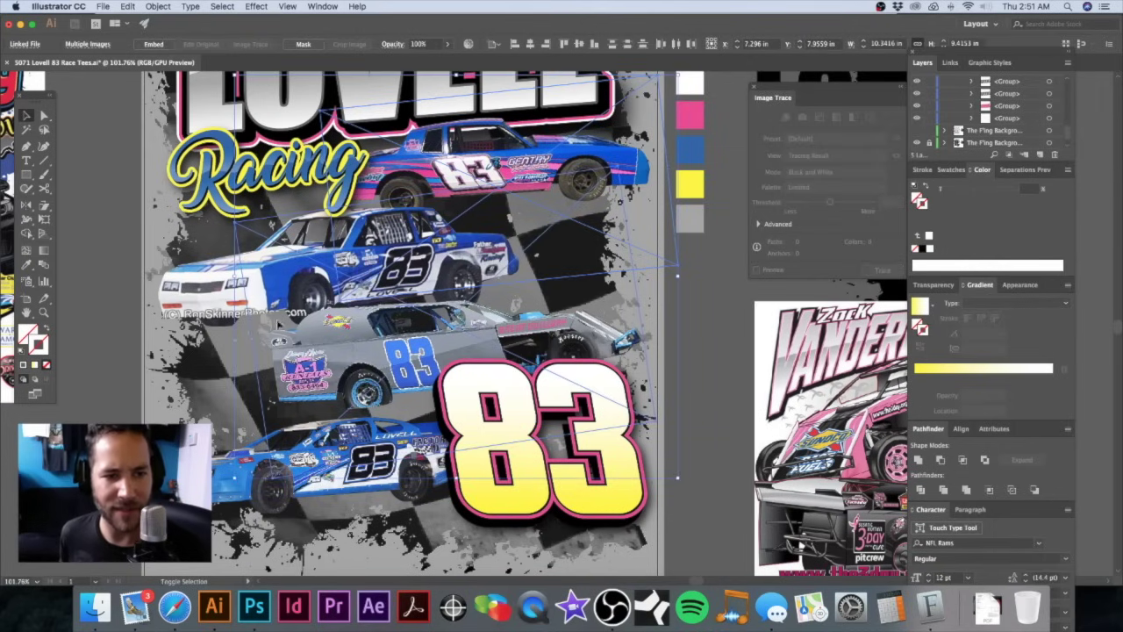
{"action": "left_click", "coordinate": [200, 412], "text": "shift"}
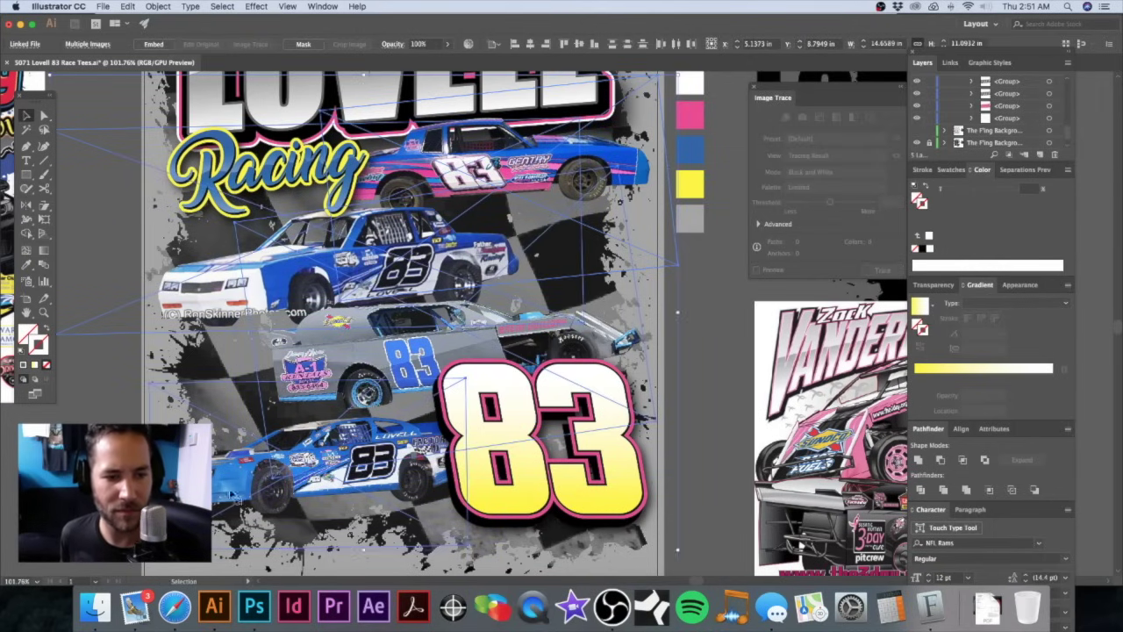
{"action": "key", "text": "super+minus"}
{"action": "left_click_drag", "start_coordinate": [549, 294], "coordinate": [497, 316]}
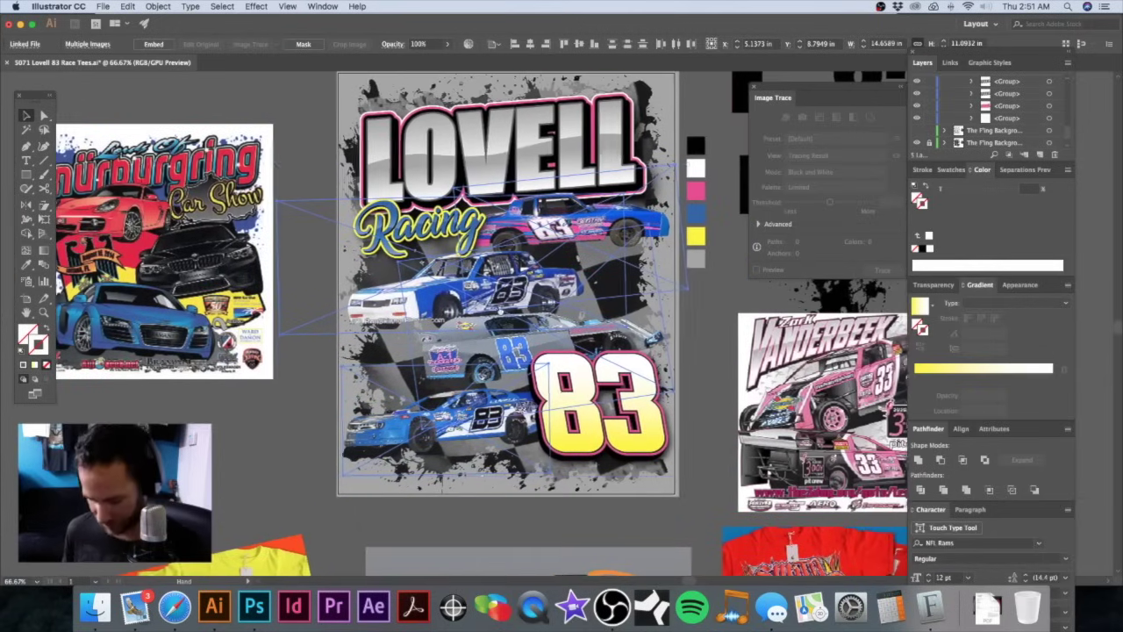
{"action": "left_click", "coordinate": [253, 605]}
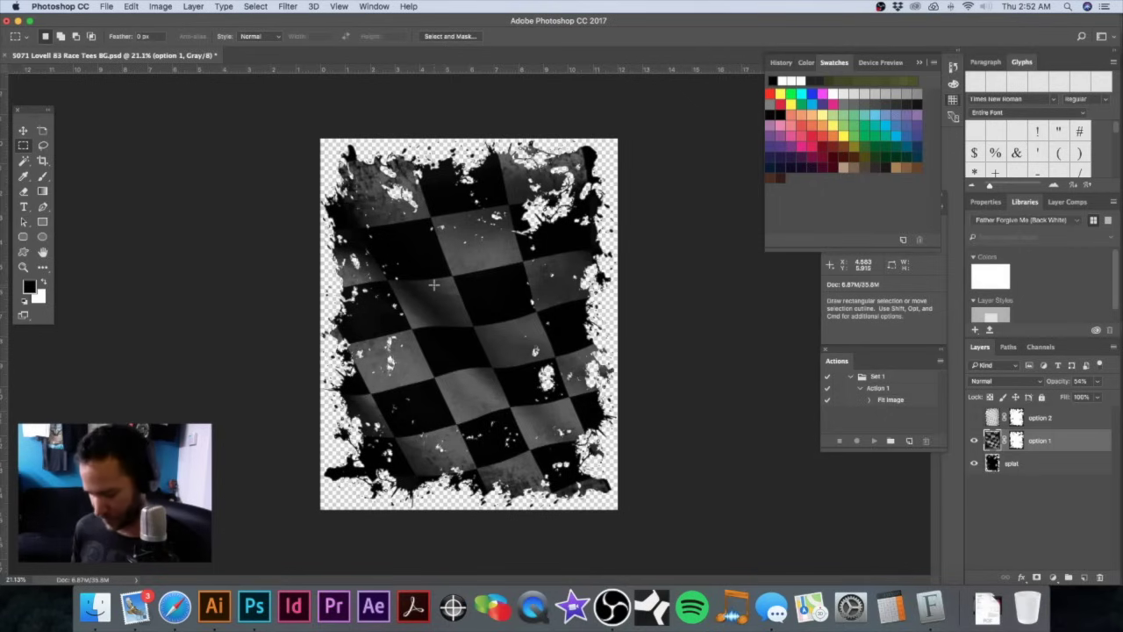
{"action": "key", "text": "super+v"}
{"action": "left_click", "coordinate": [612, 244]}
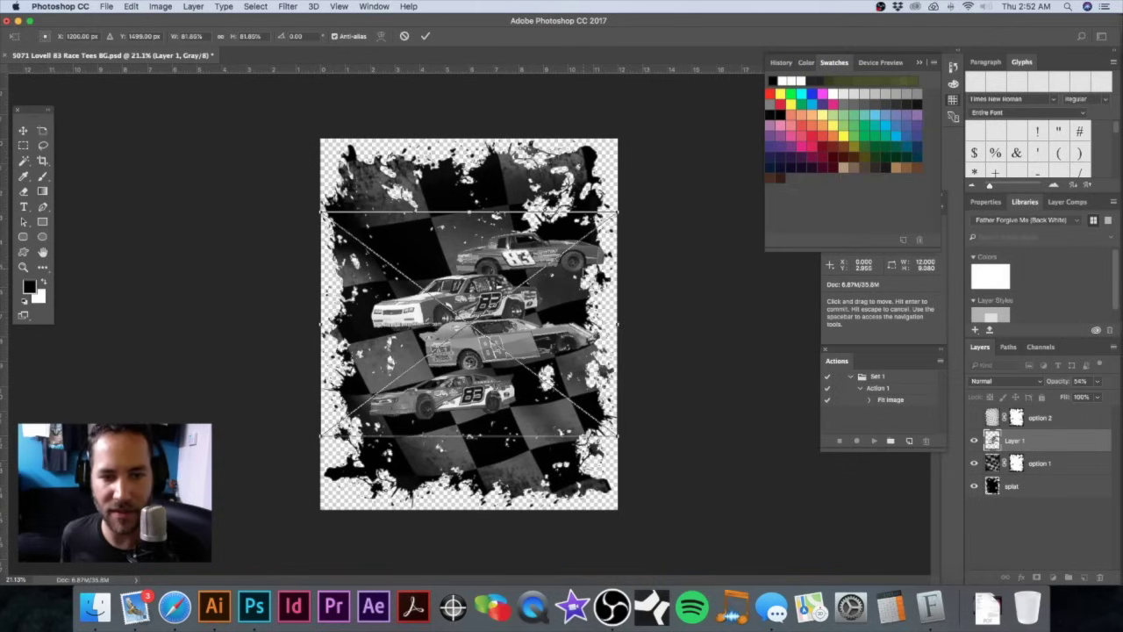
{"action": "key", "text": "Escape"}
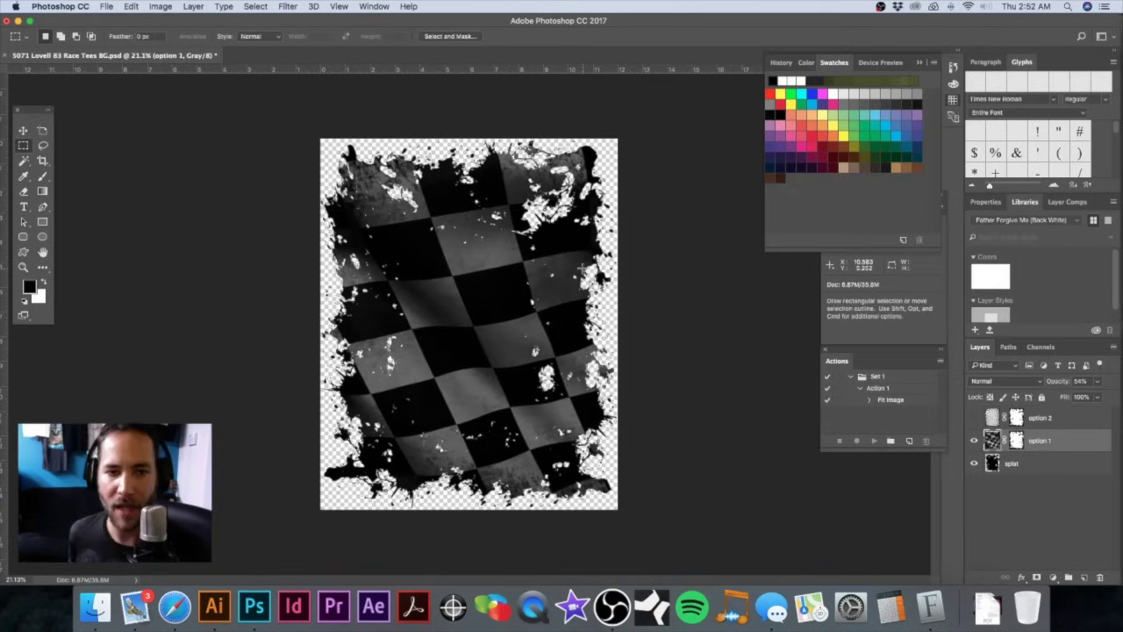
Step: Convert the Race Tees BG document from grayscale to RGB Color without merging its layers
{"action": "left_click", "coordinate": [160, 6]}
{"action": "mouse_move", "coordinate": [166, 21]}
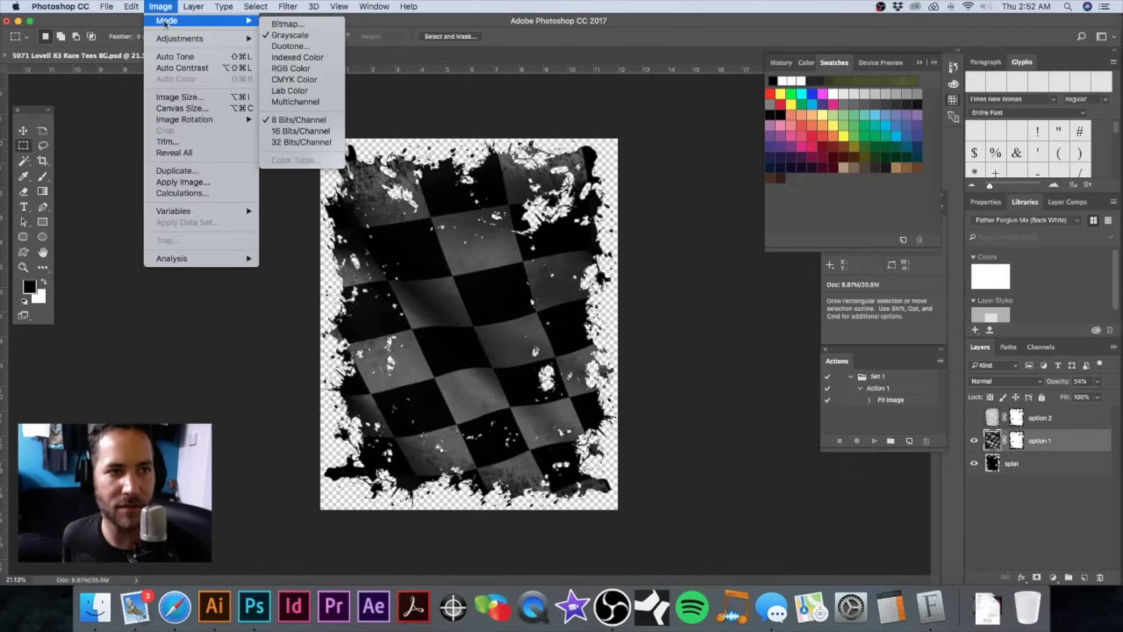
{"action": "left_click", "coordinate": [290, 67]}
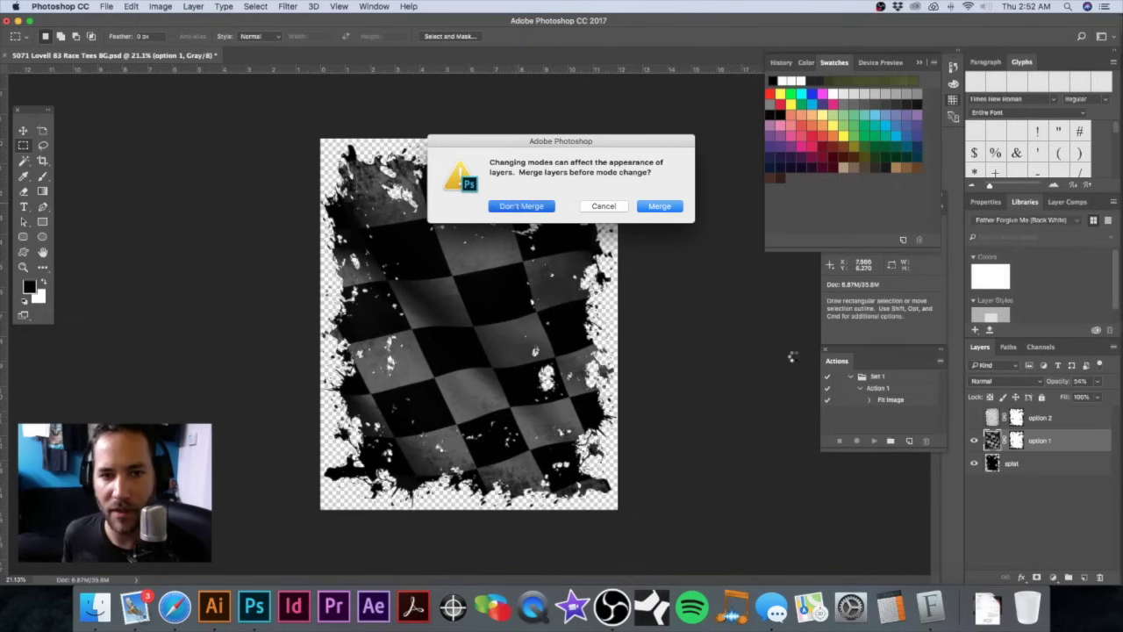
{"action": "left_click", "coordinate": [521, 205]}
Step: Hide the option 1 and splat layers and paste the copied car photos into the document as pixels
{"action": "left_click", "coordinate": [974, 442]}
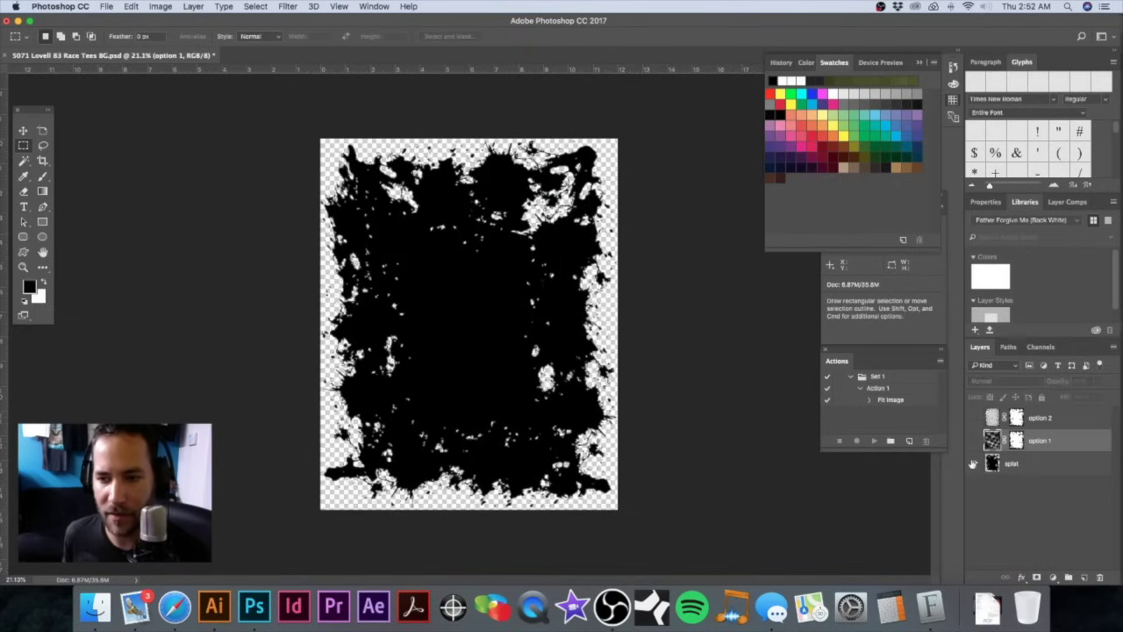
{"action": "left_click", "coordinate": [973, 463]}
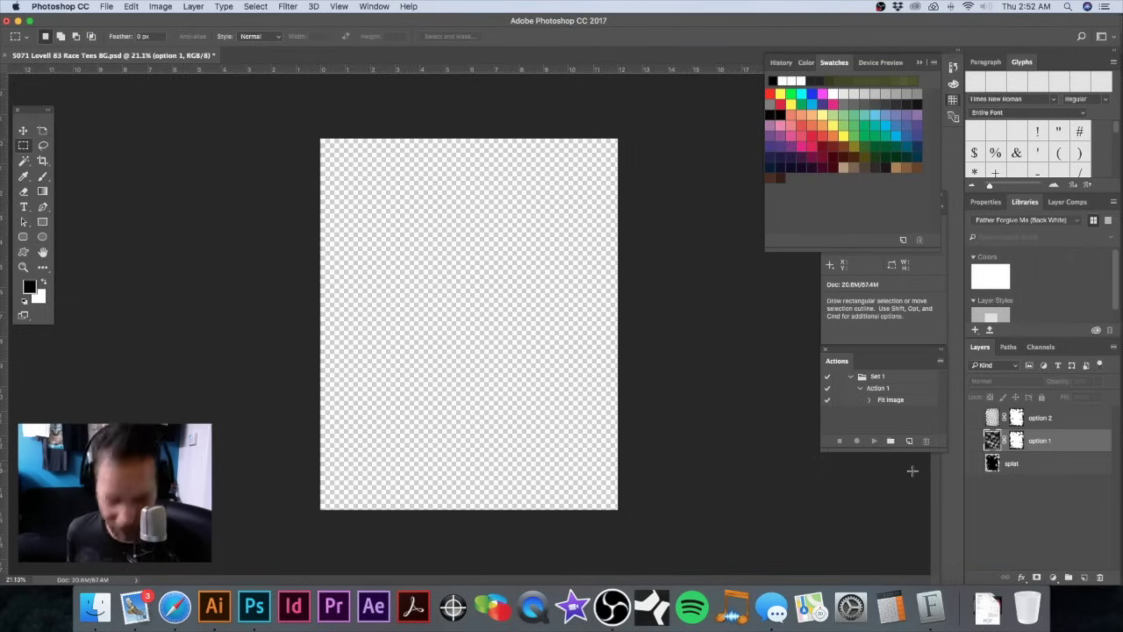
{"action": "key", "text": "super+v"}
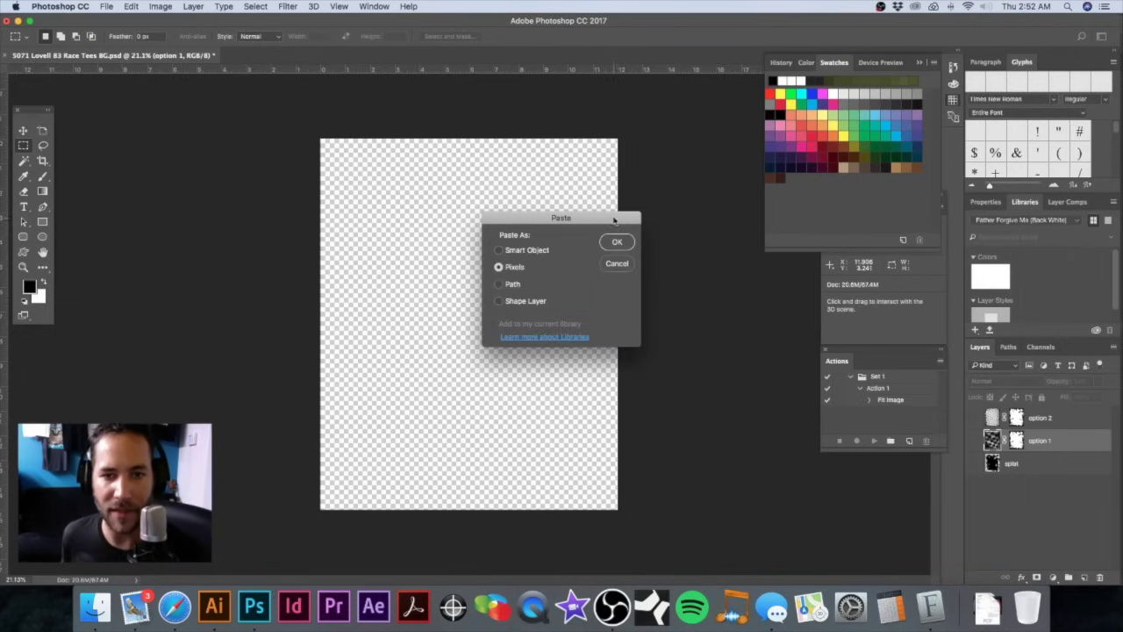
{"action": "left_click", "coordinate": [617, 242]}
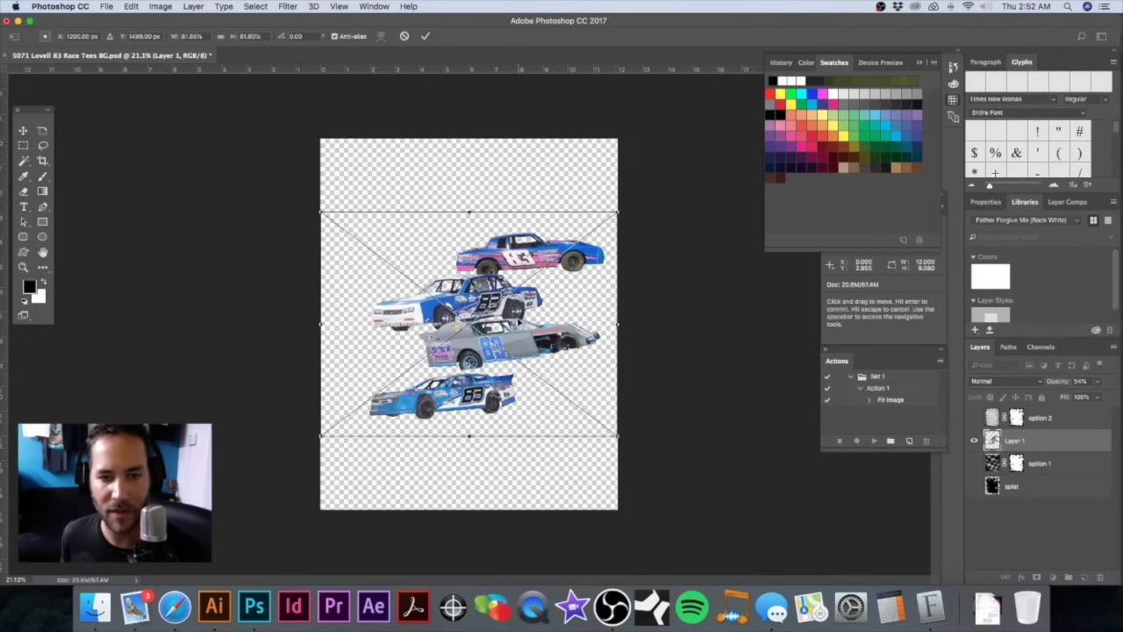
{"action": "key", "text": "Return"}
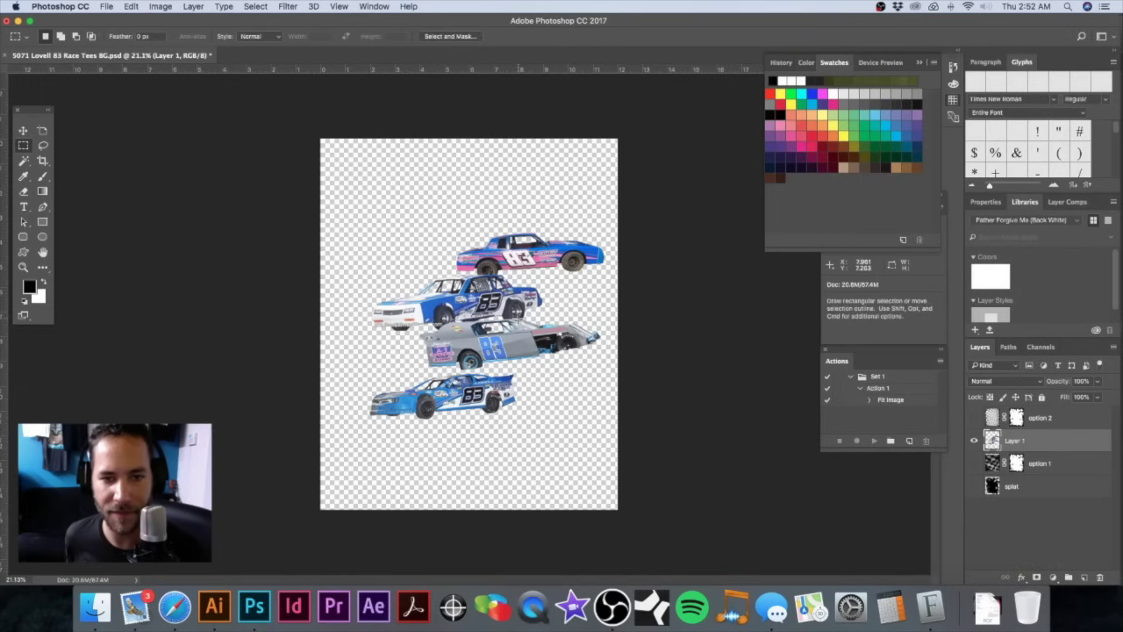
Step: Open IMG_0005.tif, IMG_0003.tif, IMG_0245.tif and IMG_0244.tif from the BUILDS folder
{"action": "left_click_drag", "start_coordinate": [503, 322], "coordinate": [551, 322]}
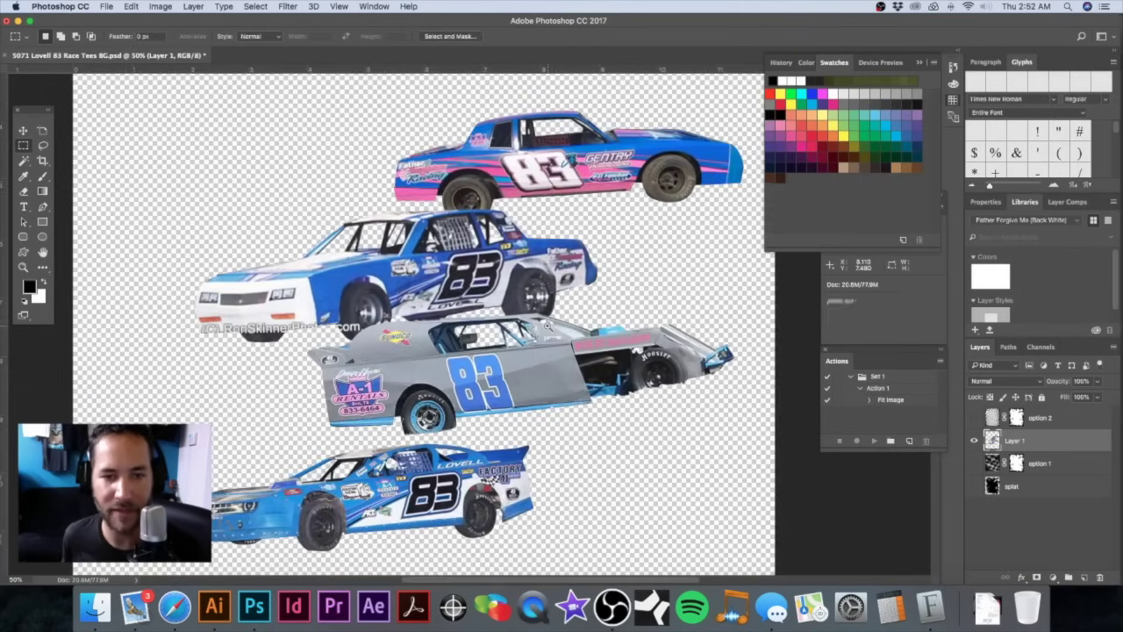
{"action": "key", "text": "super+0"}
{"action": "left_click_drag", "start_coordinate": [577, 322], "coordinate": [533, 301]}
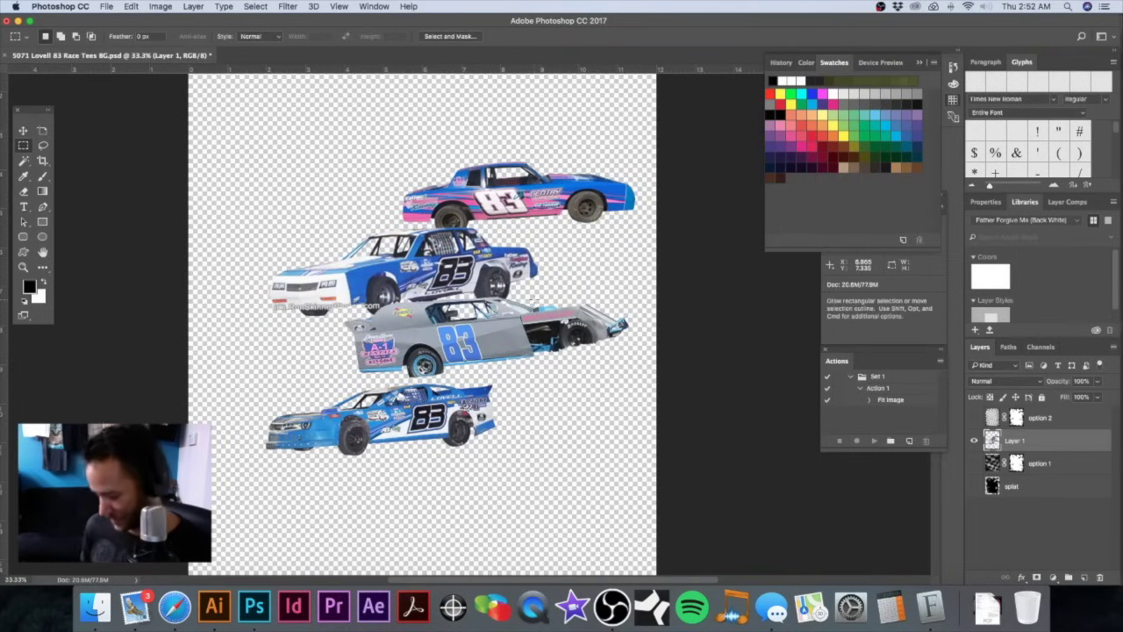
{"action": "key", "text": "super+s"}
{"action": "key", "text": "super+o"}
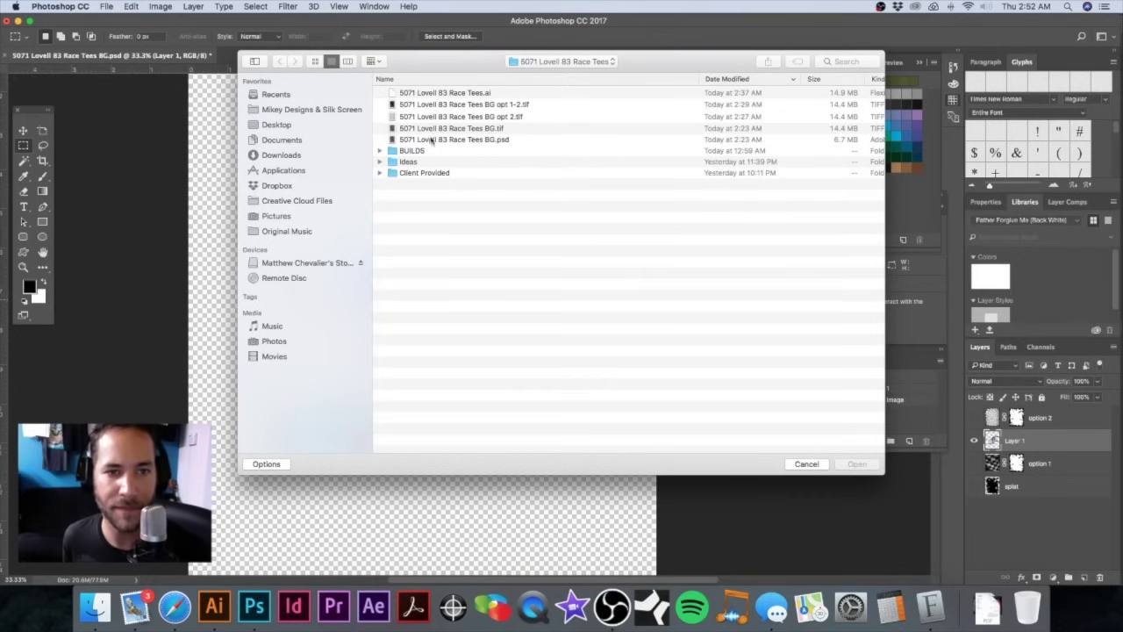
{"action": "double_click", "coordinate": [418, 151]}
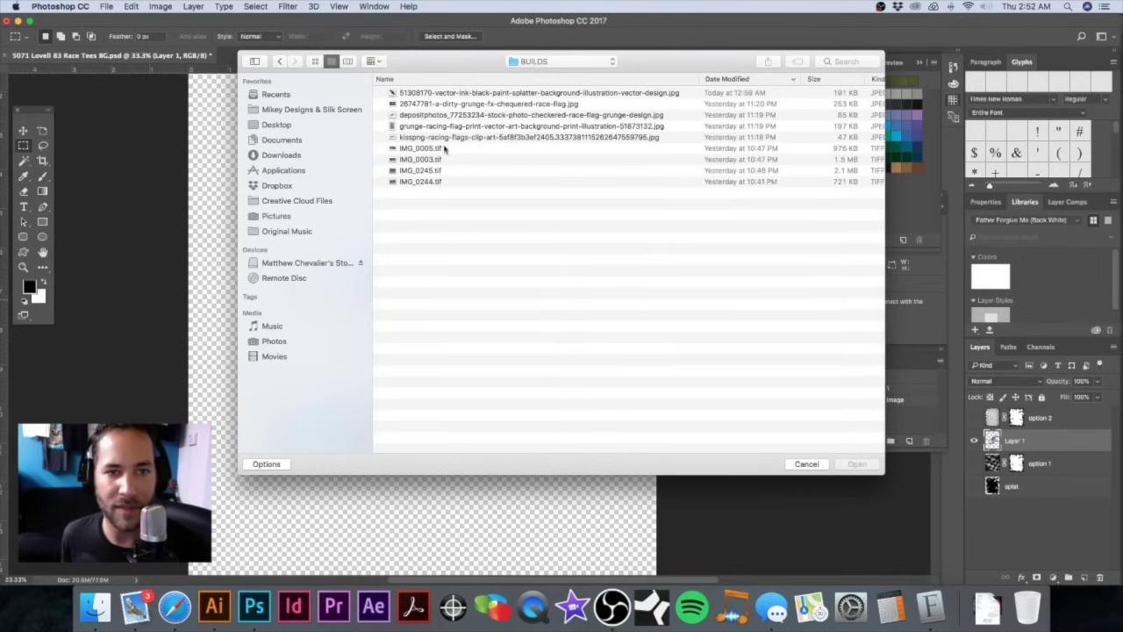
{"action": "left_click_drag", "start_coordinate": [445, 150], "coordinate": [432, 178]}
{"action": "left_click", "coordinate": [451, 182], "text": "shift"}
{"action": "left_click", "coordinate": [868, 468]}
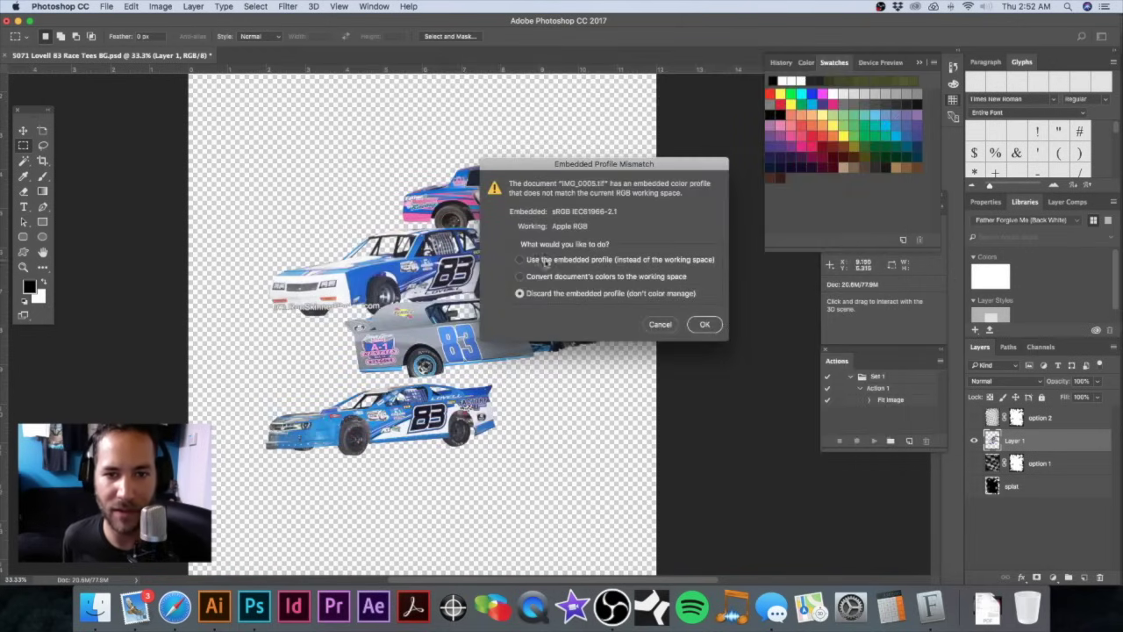
Step: Use the embedded color profile instead of the working space for each of the four car photos
{"action": "left_click", "coordinate": [545, 261]}
{"action": "left_click", "coordinate": [705, 324]}
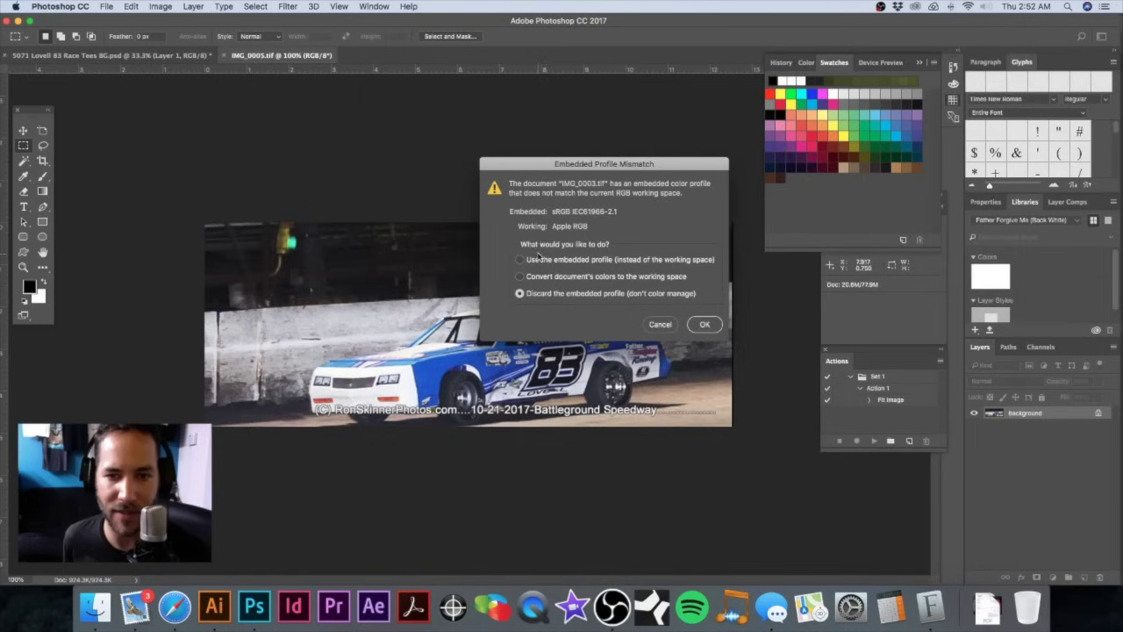
{"action": "left_click", "coordinate": [548, 261]}
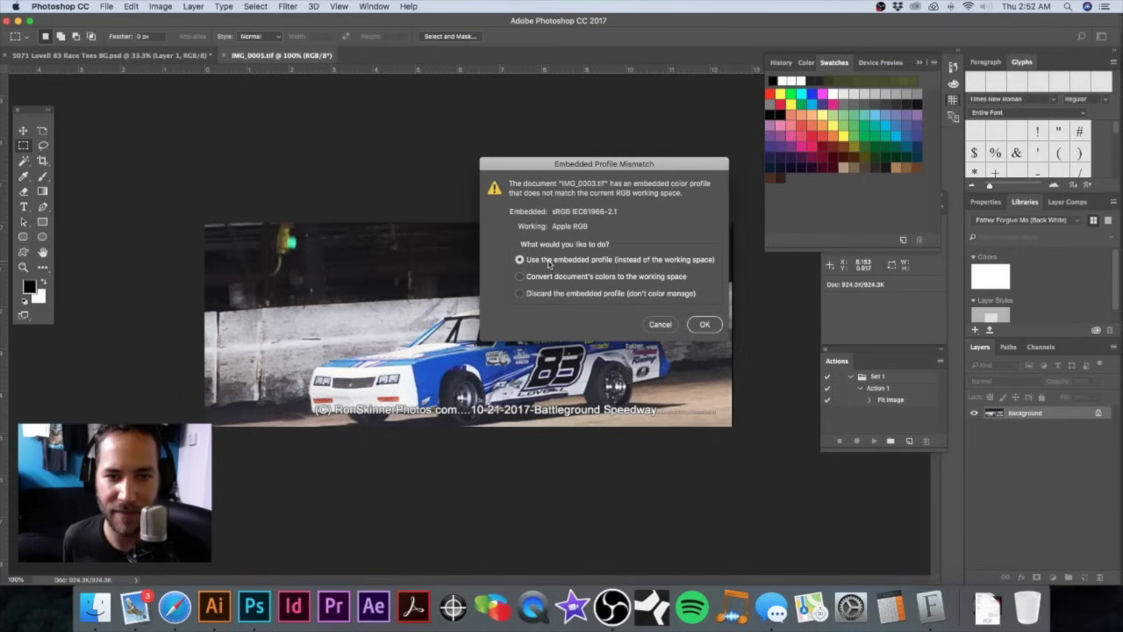
{"action": "left_click", "coordinate": [704, 324]}
{"action": "left_click", "coordinate": [560, 261]}
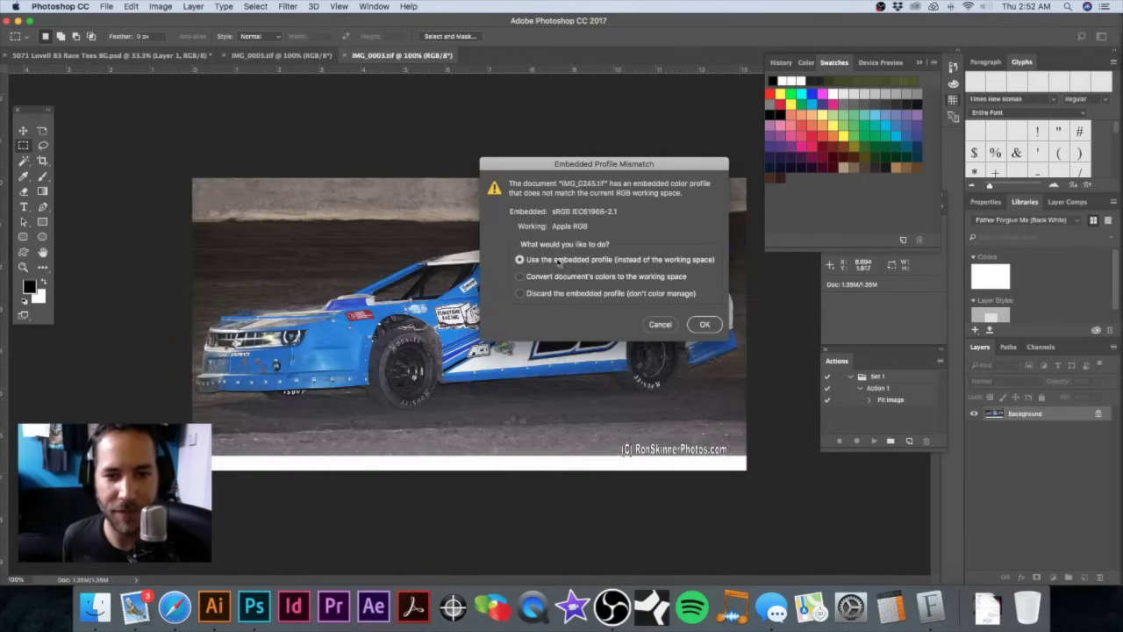
{"action": "left_click", "coordinate": [704, 324]}
{"action": "left_click", "coordinate": [572, 260]}
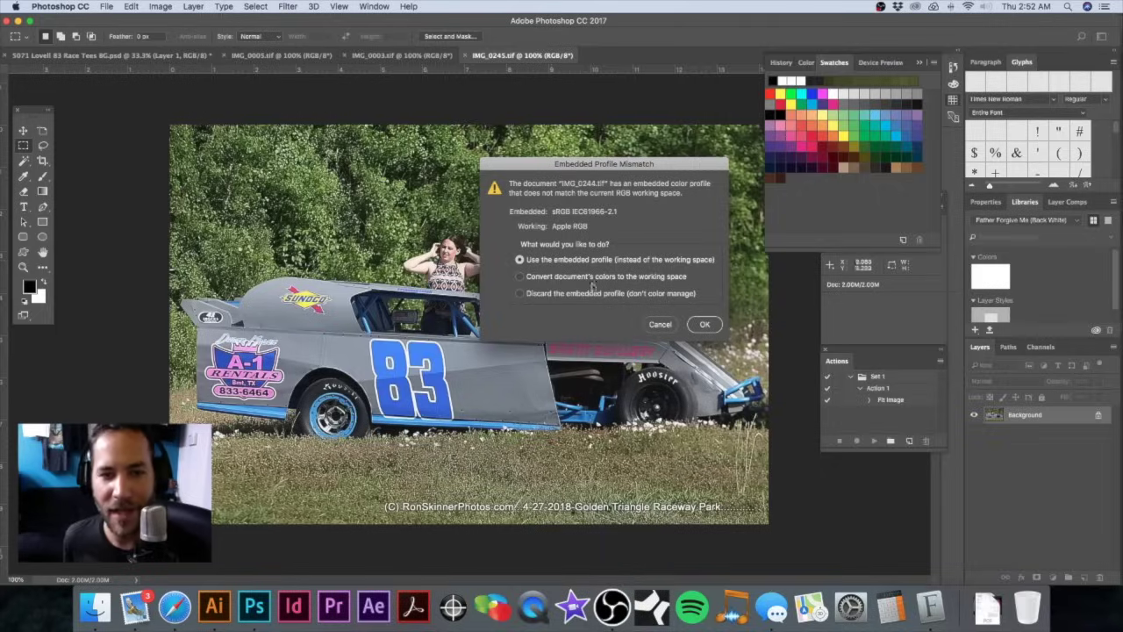
{"action": "left_click", "coordinate": [705, 324]}
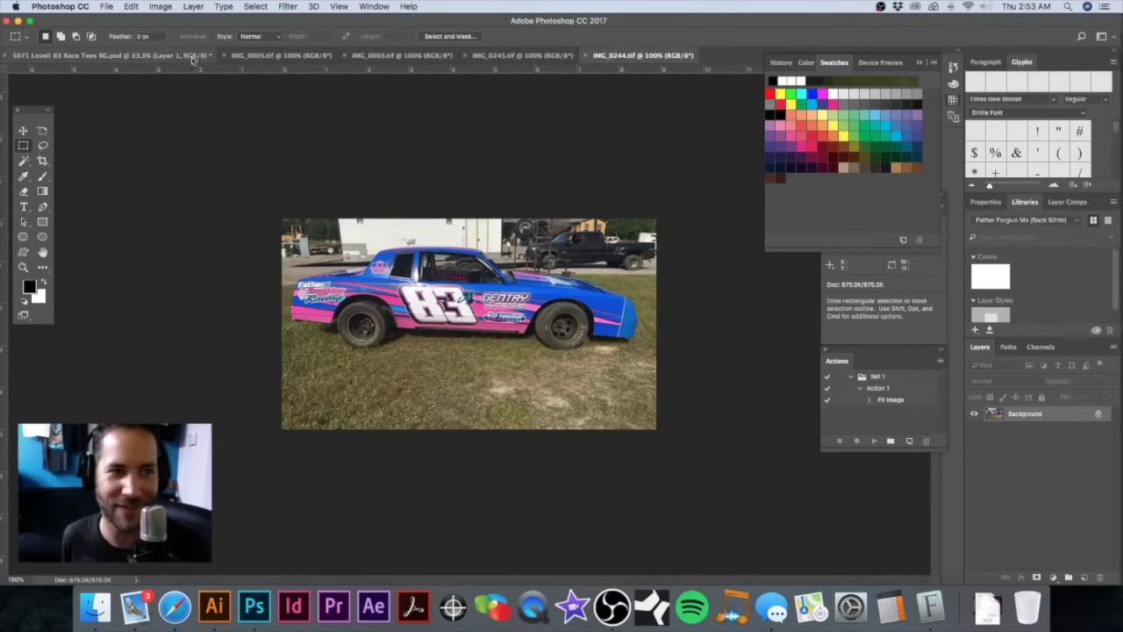
Step: Float IMG_0244.tif in its own window and load its clipping path as a selection around the pink and blue car
{"action": "mouse_move", "coordinate": [630, 58]}
{"action": "left_mouse_down"}
{"action": "mouse_move", "coordinate": [637, 139]}
{"action": "mouse_move", "coordinate": [354, 139]}
{"action": "left_mouse_up"}
{"action": "left_click_drag", "start_coordinate": [576, 141], "coordinate": [579, 121]}
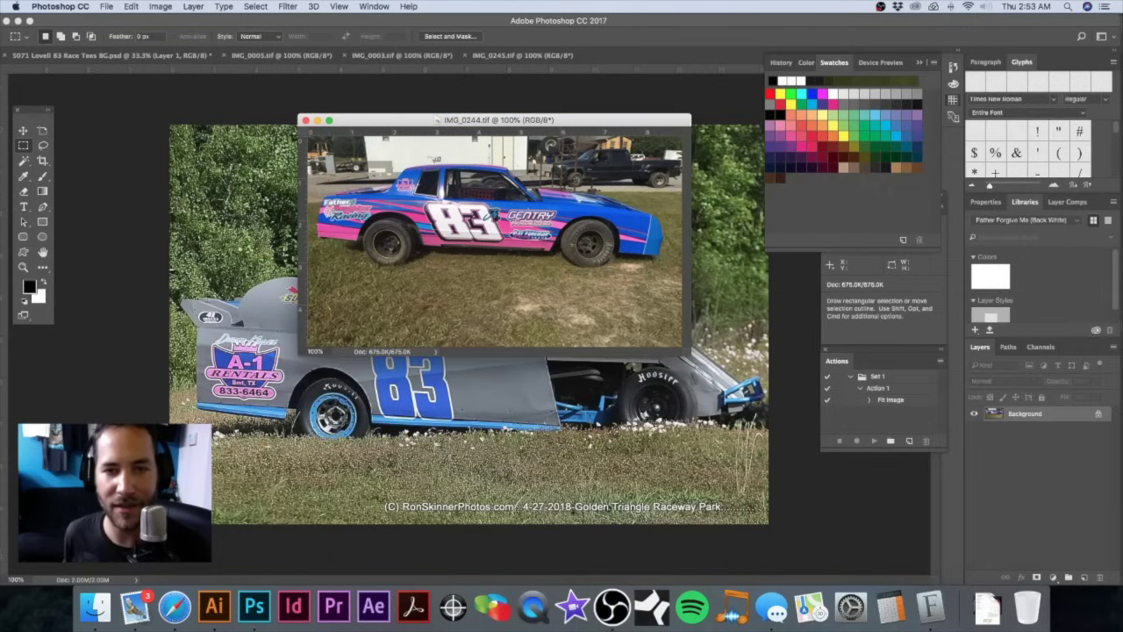
{"action": "left_click", "coordinate": [1041, 346]}
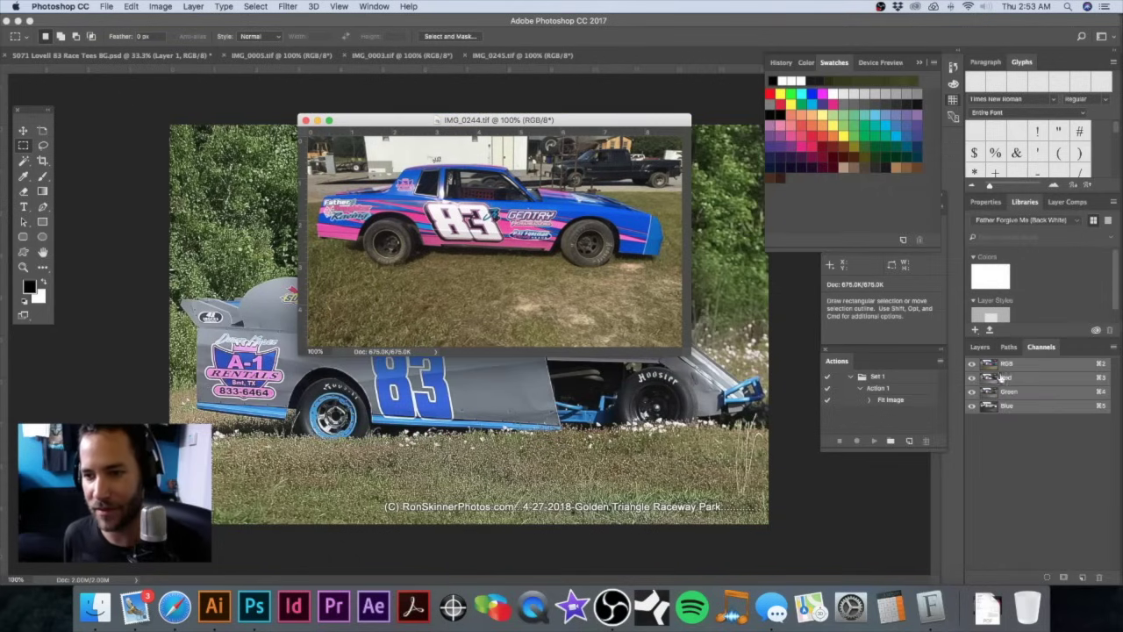
{"action": "left_click", "coordinate": [1006, 348]}
{"action": "left_click", "coordinate": [975, 364], "text": "super"}
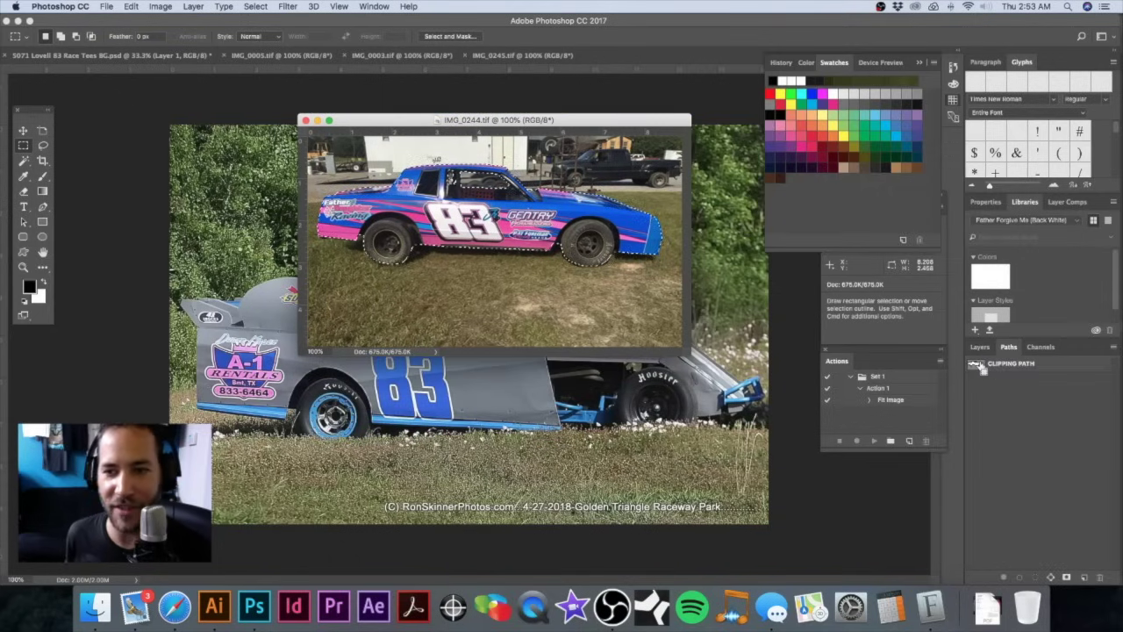
Step: Bring up the Race Tees BG document and show the floating IMG_0244.tif window in front of it
{"action": "left_click_drag", "start_coordinate": [404, 127], "coordinate": [544, 194]}
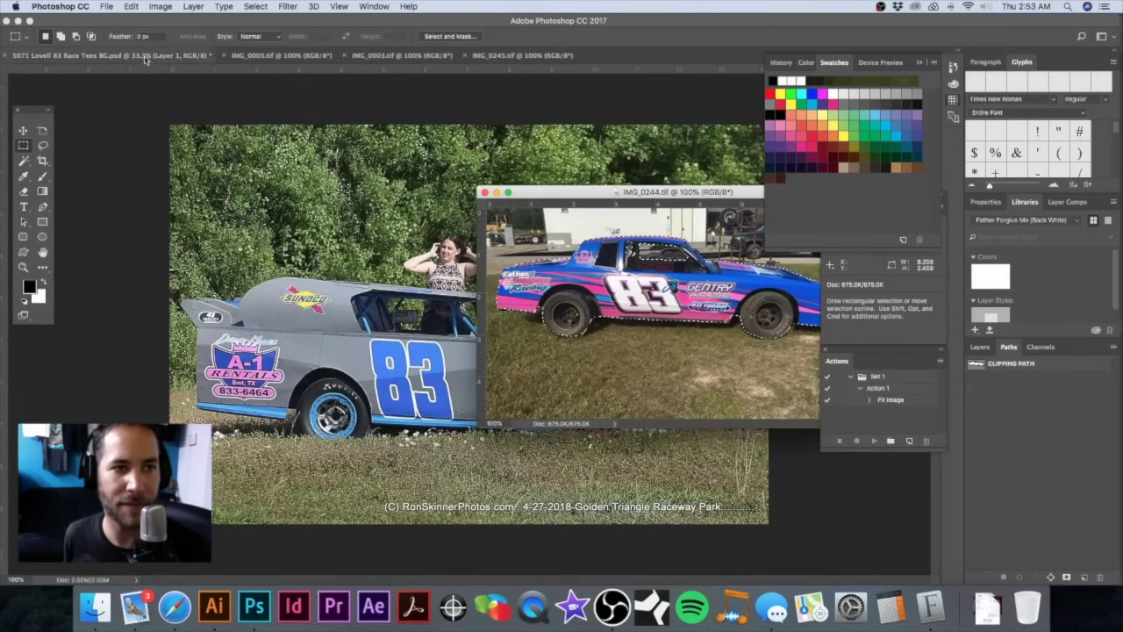
{"action": "left_click", "coordinate": [180, 55]}
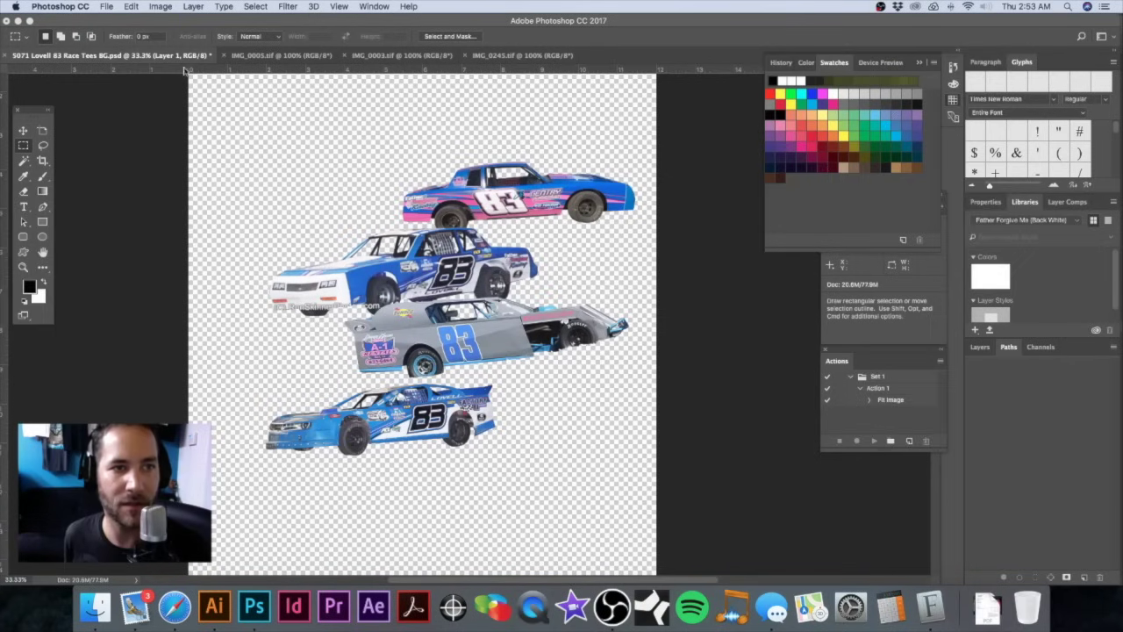
{"action": "left_click", "coordinate": [369, 6]}
{"action": "left_click", "coordinate": [427, 515]}
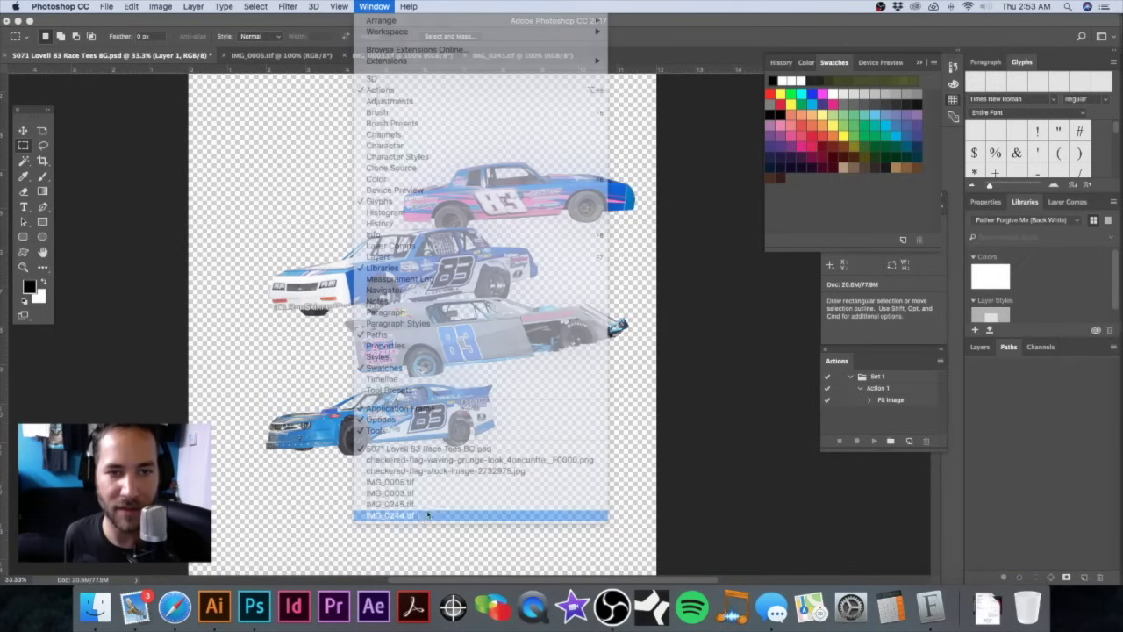
Step: Copy the selected pink and blue car from IMG_0244.tif into the Race Tees BG document, near the top car
{"action": "left_click_drag", "start_coordinate": [553, 185], "coordinate": [627, 208]}
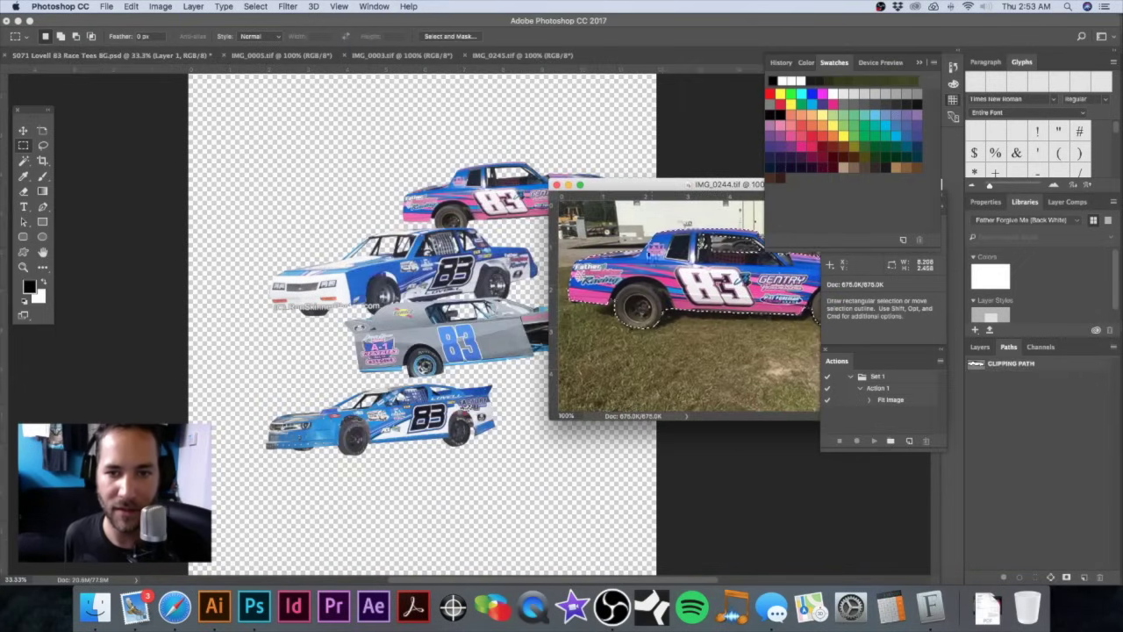
{"action": "scroll", "coordinate": [607, 238], "scroll_direction": "right", "scroll_amount": 3}
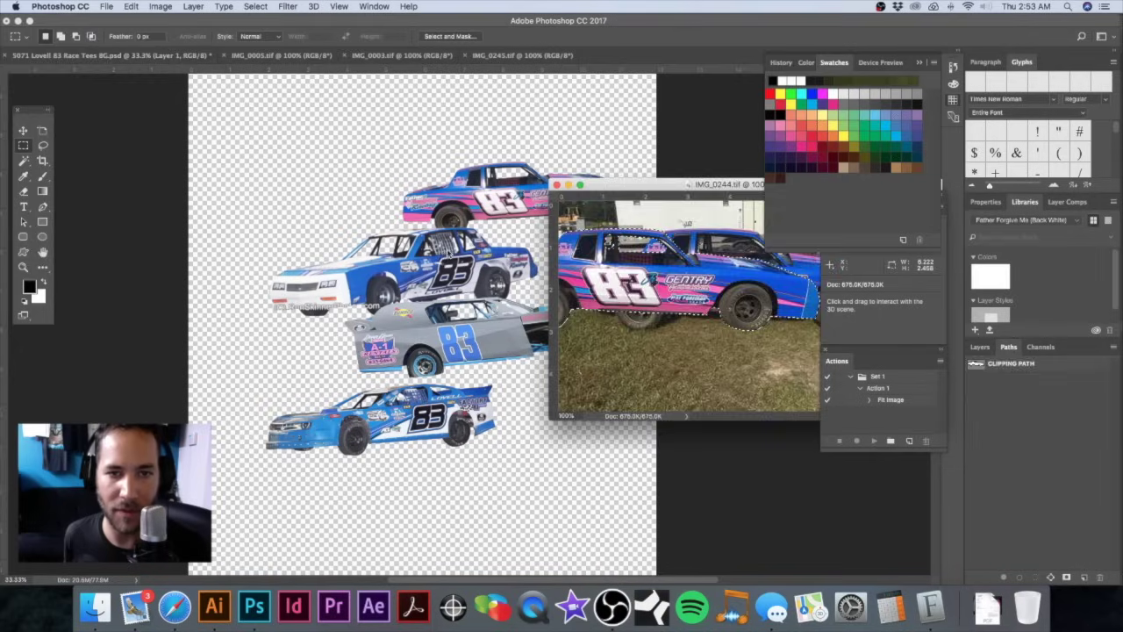
{"action": "left_click", "coordinate": [448, 252]}
{"action": "key", "text": "cmd+v"}
{"action": "scroll", "coordinate": [407, 301], "scroll_direction": "right", "scroll_amount": 2}
{"action": "left_click_drag", "start_coordinate": [409, 309], "coordinate": [445, 220]}
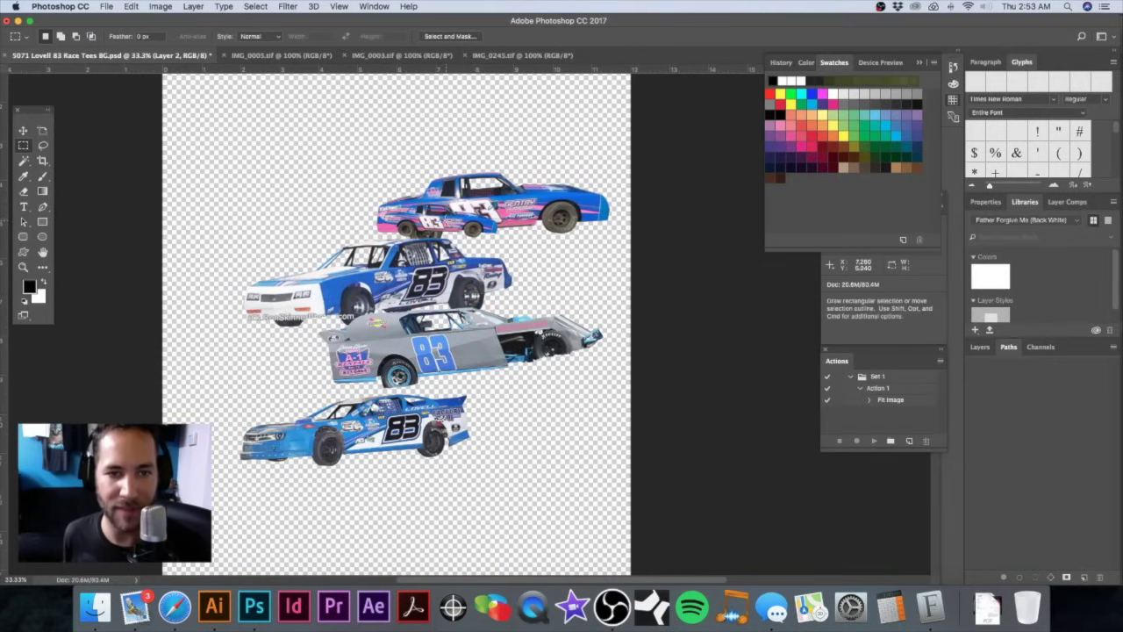
{"action": "scroll", "coordinate": [440, 223], "scroll_direction": "right", "scroll_amount": 2}
{"action": "scroll", "coordinate": [440, 222], "scroll_direction": "up", "scroll_amount": 1}
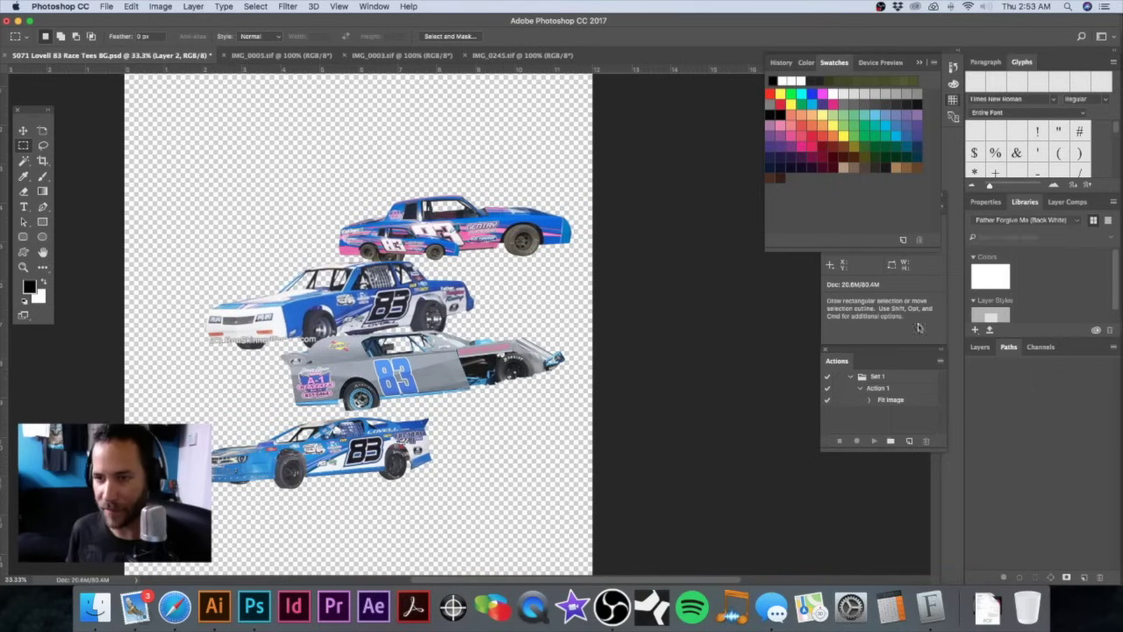
Step: Check which layer holds the four-car composite by toggling its visibility, and rename that layer as Comp
{"action": "left_click", "coordinate": [980, 348]}
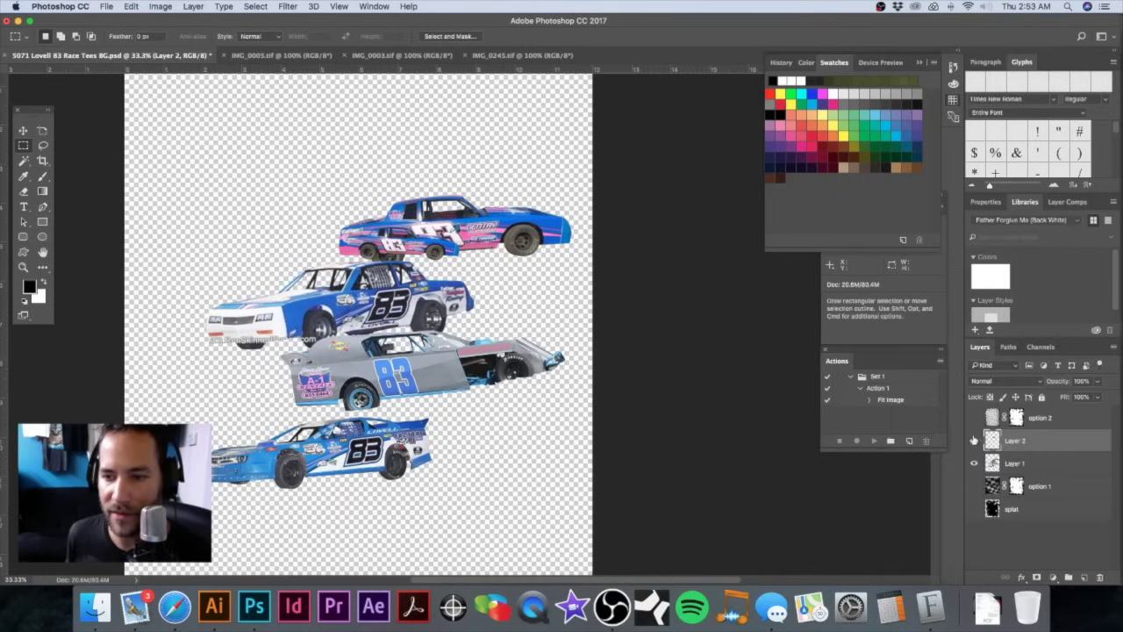
{"action": "left_click", "coordinate": [973, 464]}
{"action": "left_click", "coordinate": [973, 464]}
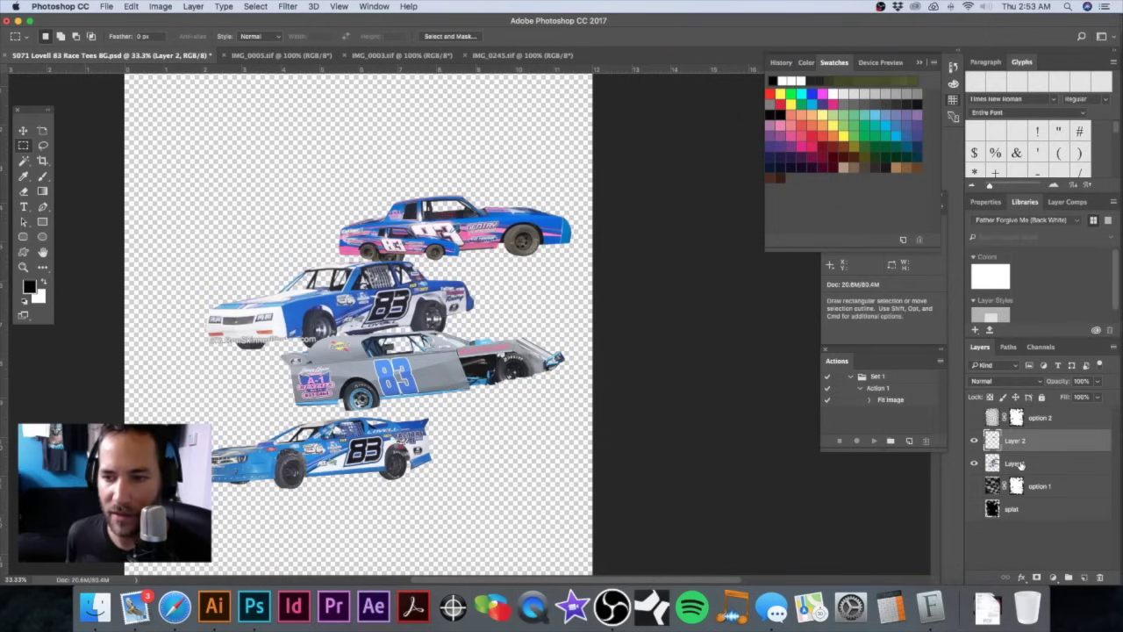
{"action": "double_click", "coordinate": [1018, 463]}
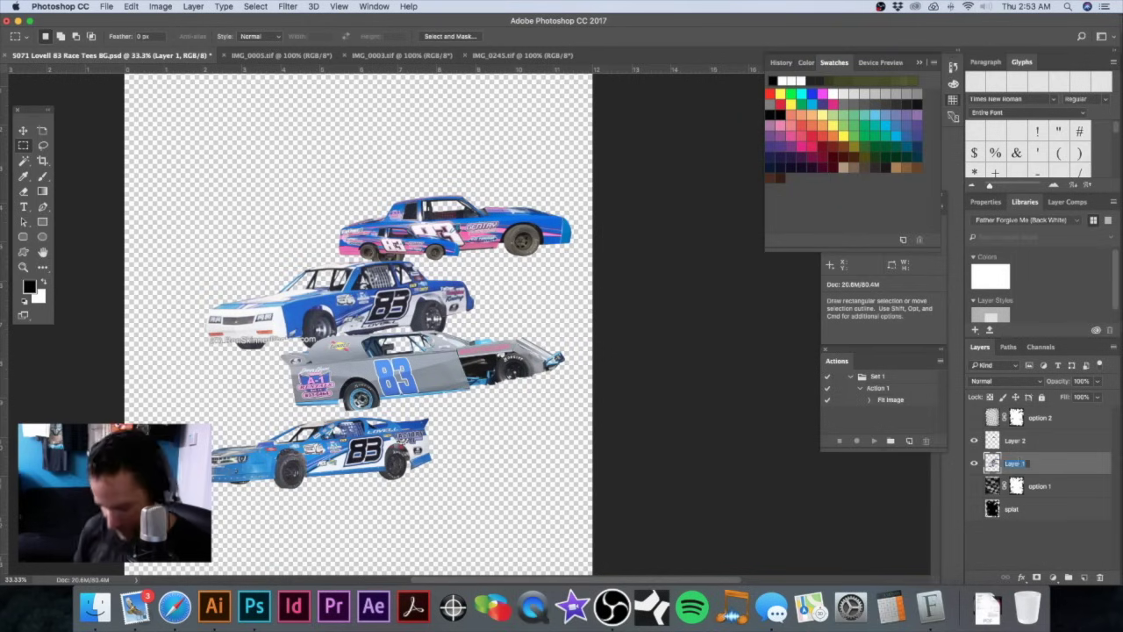
{"action": "type", "text": "Comp"}
{"action": "key", "text": "Return"}
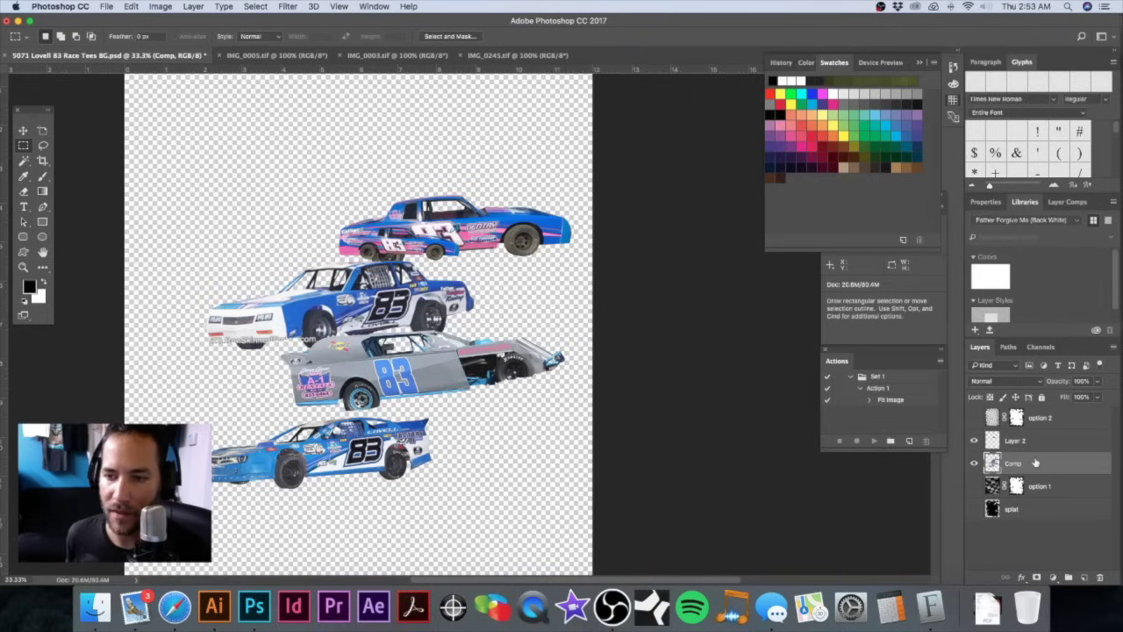
Step: Rename the layer of the newly added pink and blue car as Car 1
{"action": "double_click", "coordinate": [1016, 441]}
{"action": "type", "text": "Car"}
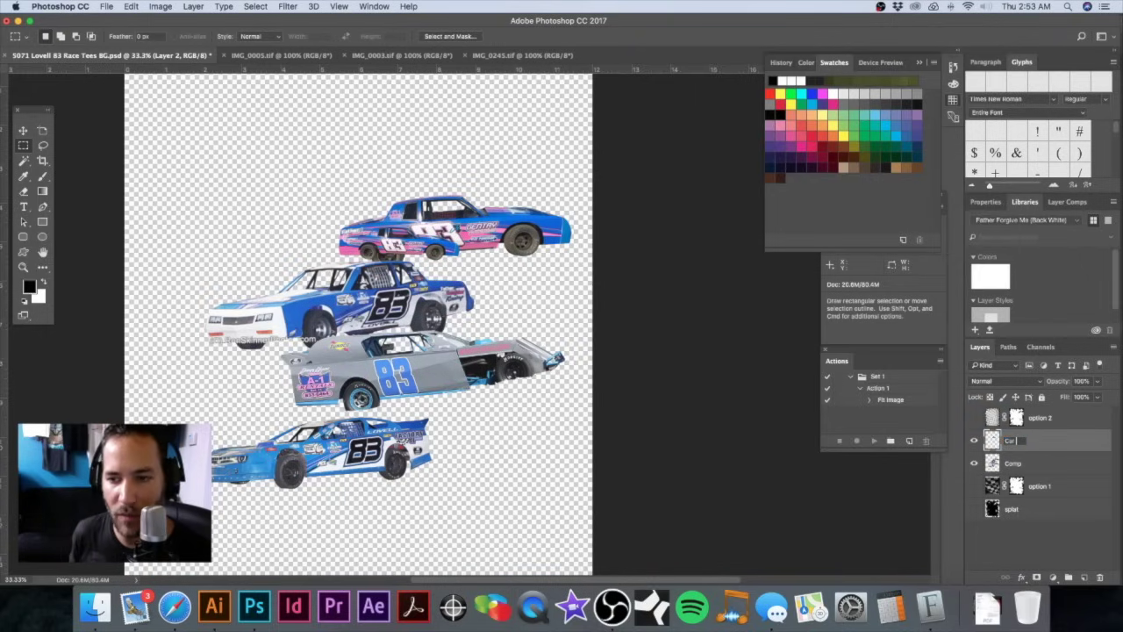
{"action": "type", "text": " 1"}
{"action": "key", "text": "Return"}
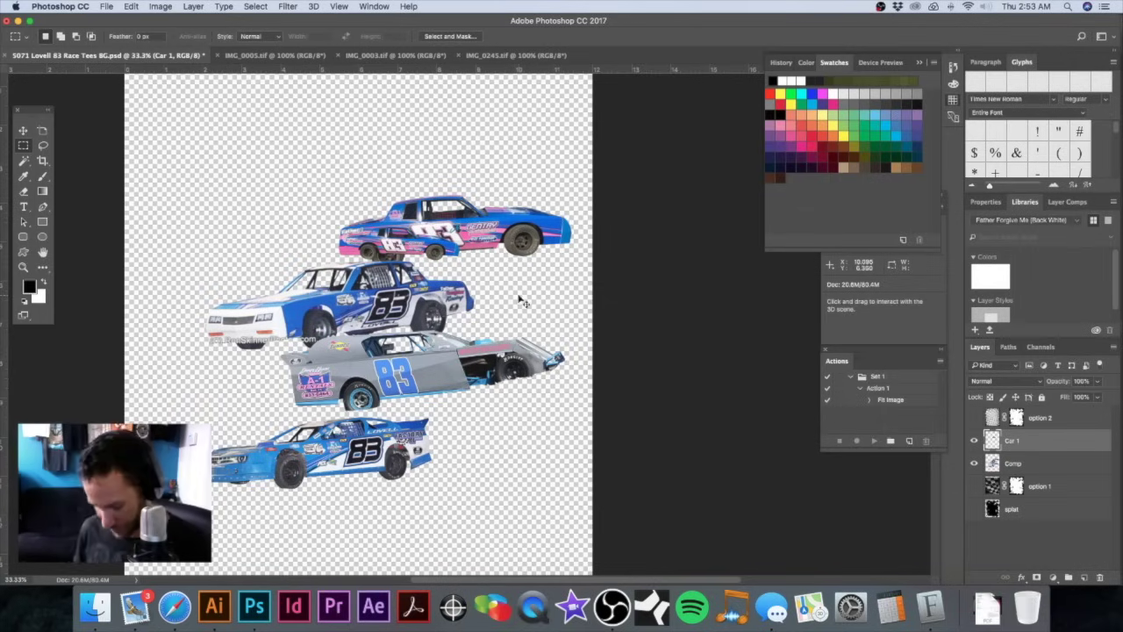
Step: Scale Car 1 to about 206%, rotate it about -6.07°, and place it over the matching top car of the composite
{"action": "key", "text": "super+t"}
{"action": "left_click_drag", "start_coordinate": [458, 228], "coordinate": [537, 181]}
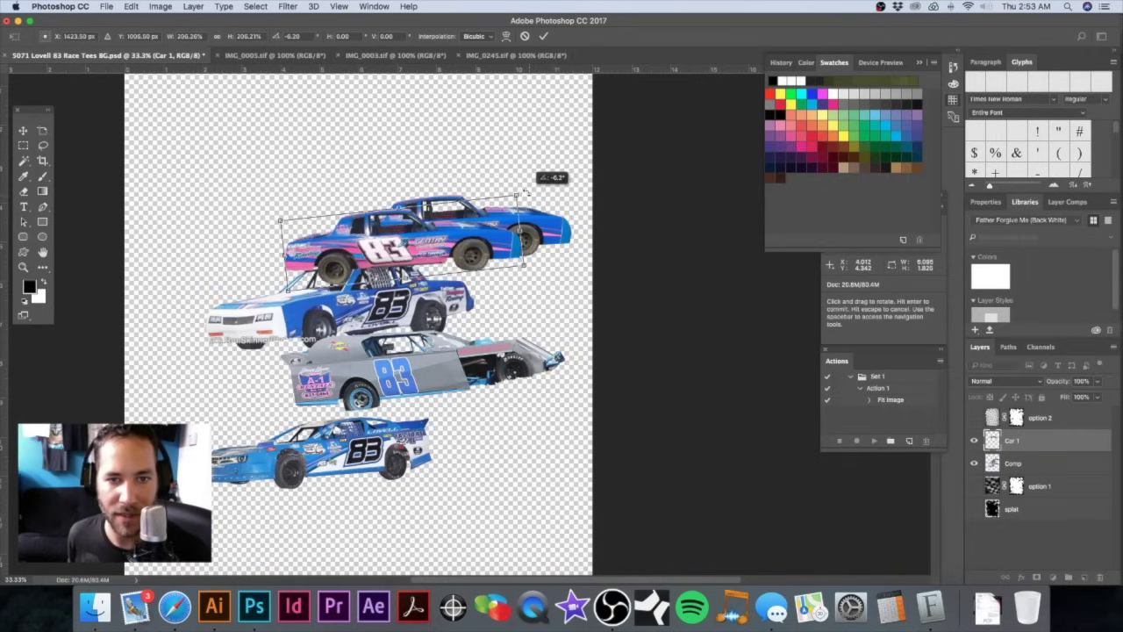
{"action": "left_click_drag", "start_coordinate": [501, 246], "coordinate": [829, 309]}
{"action": "left_click", "coordinate": [525, 243], "text": "super"}
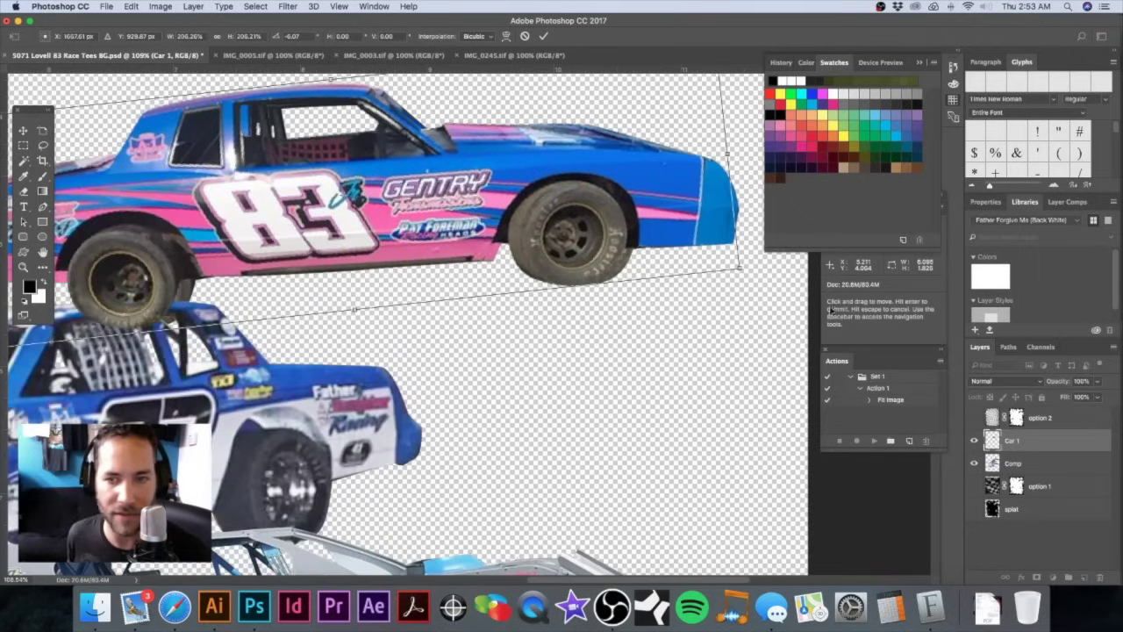
Step: Lower the Car 1 layer's opacity to 47% and nudge the car to the right to align it with the composite
{"action": "left_click", "coordinate": [1096, 384]}
{"action": "left_click_drag", "start_coordinate": [1096, 397], "coordinate": [1051, 398]}
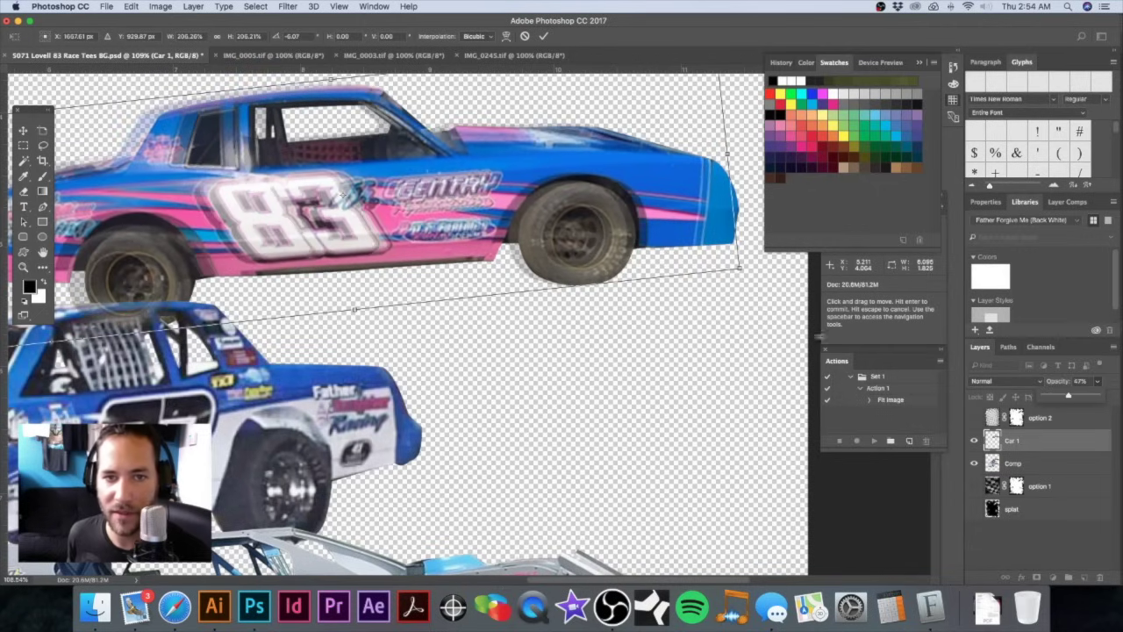
{"action": "scroll", "coordinate": [539, 247], "scroll_direction": "down", "scroll_amount": 2}
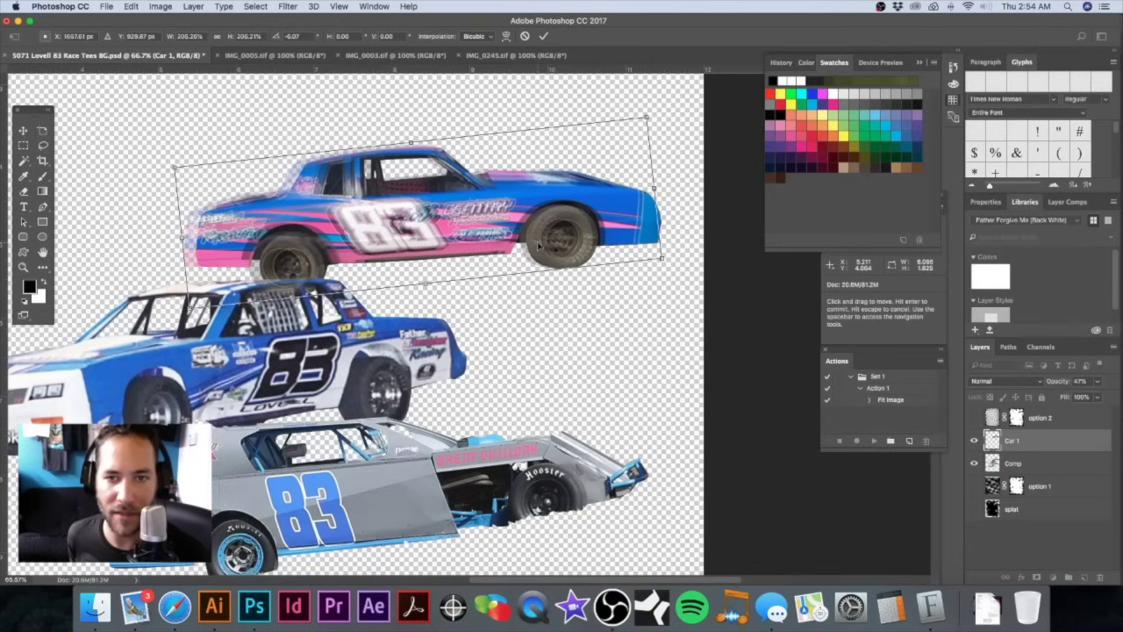
{"action": "key", "text": "Right"}
{"action": "key", "text": "Right"}
{"action": "key", "text": "Right"}
{"action": "key", "text": "Right"}
{"action": "key", "text": "Right"}
{"action": "key", "text": "Right"}
{"action": "key", "text": "Right"}
{"action": "key", "text": "Right"}
{"action": "key", "text": "Right"}
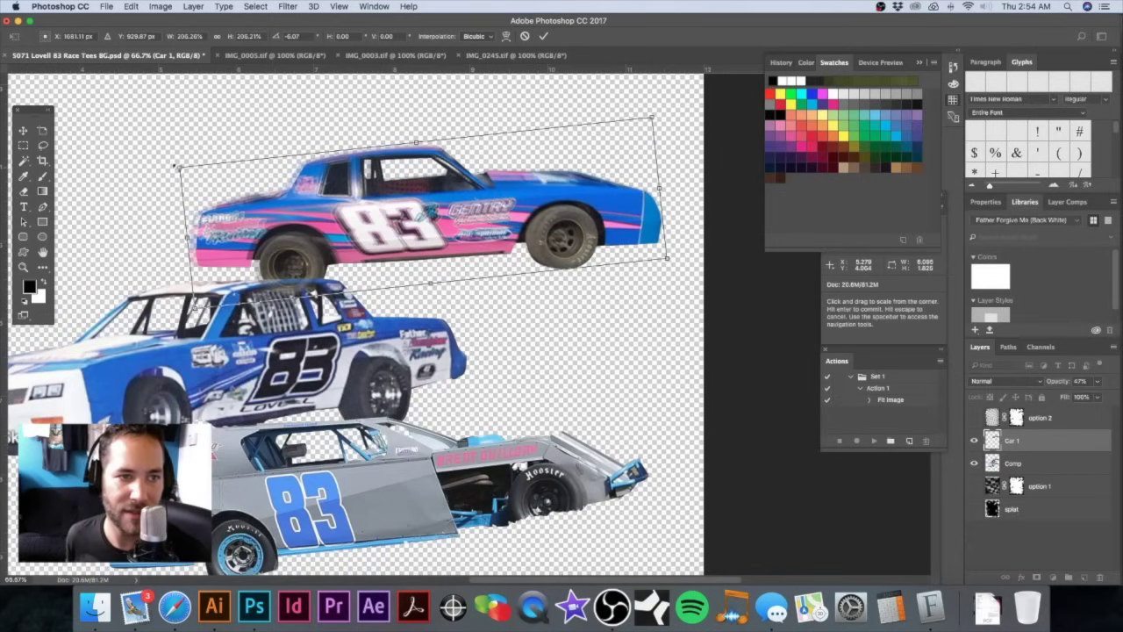
Step: Refine the Car 1 transform to about 203.5% scale and -6.14° rotation so it matches the composite car, and apply it
{"action": "left_click_drag", "start_coordinate": [178, 166], "coordinate": [181, 168]}
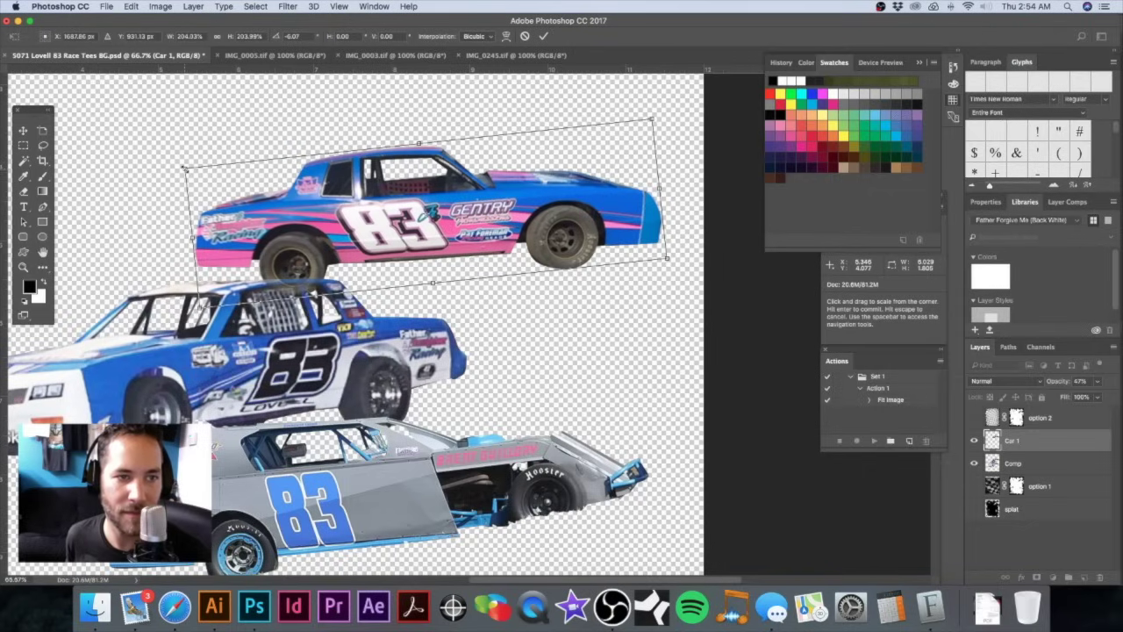
{"action": "left_click_drag", "start_coordinate": [183, 169], "coordinate": [186, 169]}
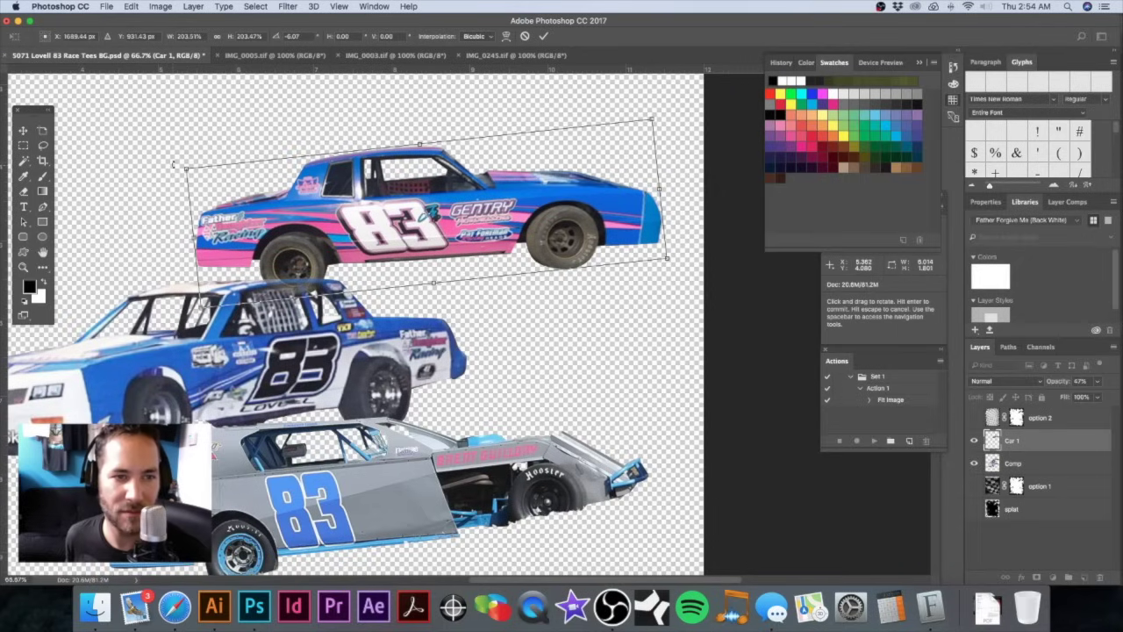
{"action": "left_click_drag", "start_coordinate": [174, 163], "coordinate": [178, 166]}
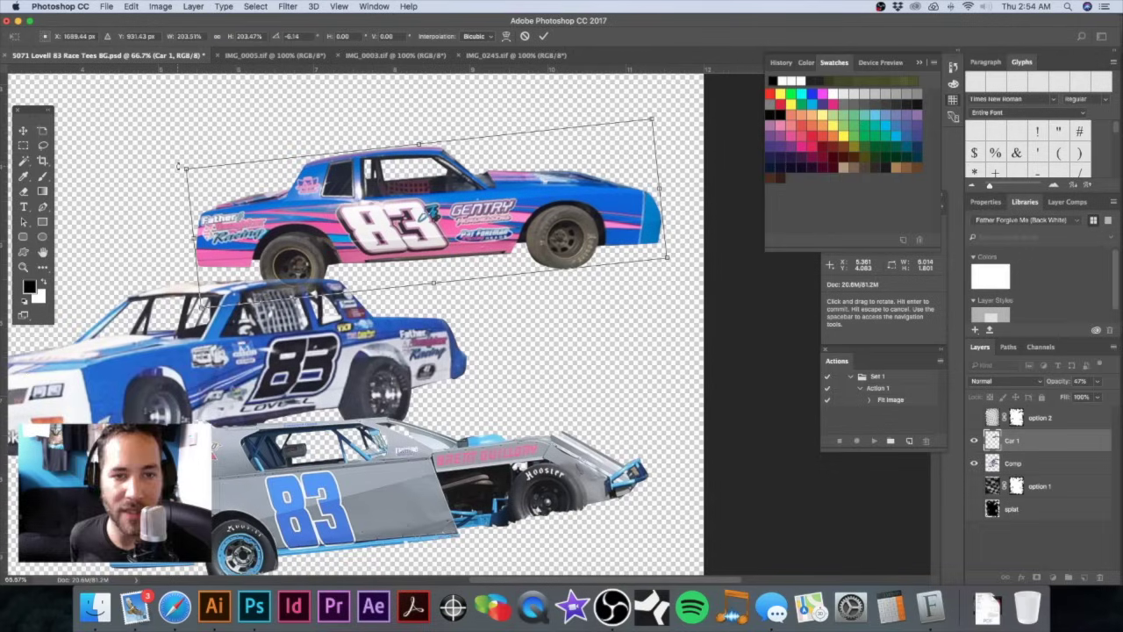
{"action": "key", "text": "Return"}
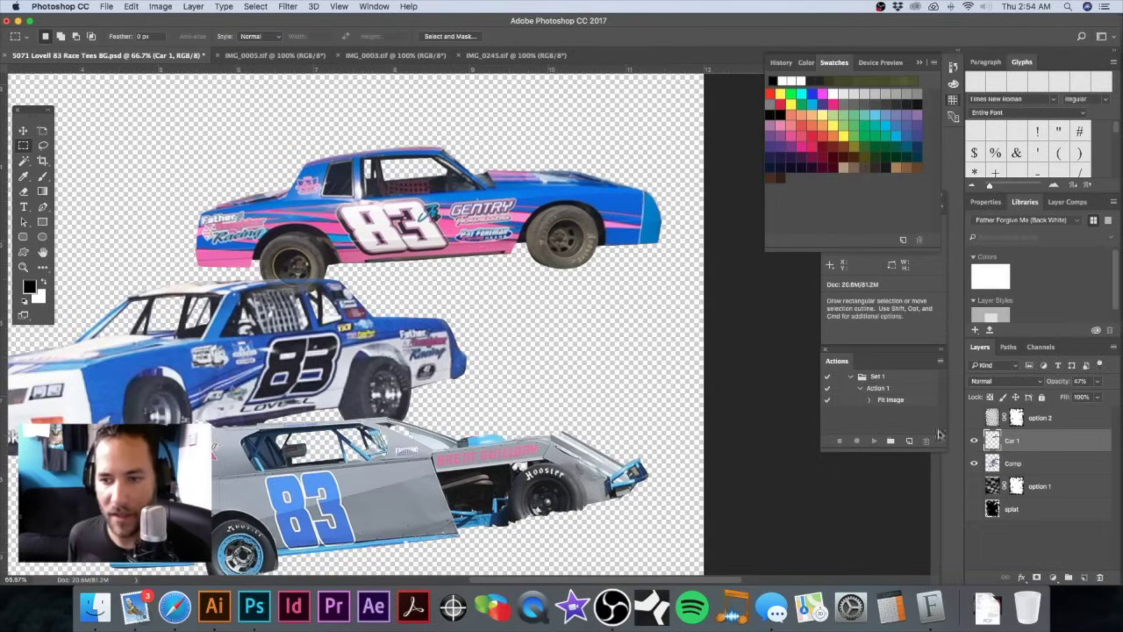
Step: Hide the Car 1 layer and close the floating IMG_0244.tif photo
{"action": "left_click", "coordinate": [974, 440]}
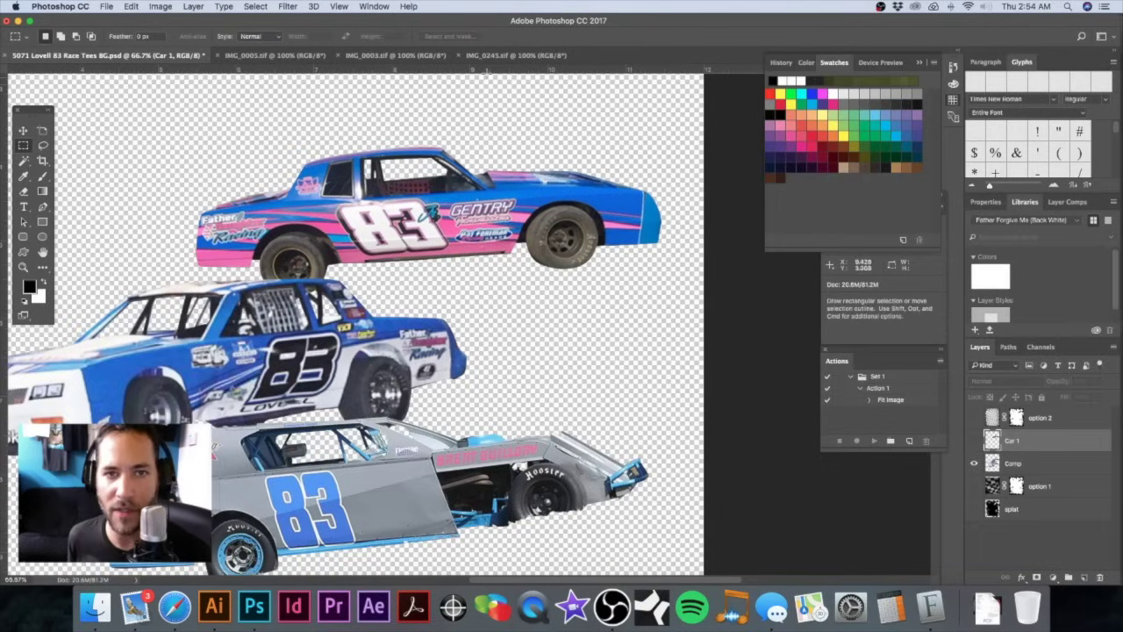
{"action": "left_click", "coordinate": [374, 6]}
{"action": "left_click", "coordinate": [393, 516]}
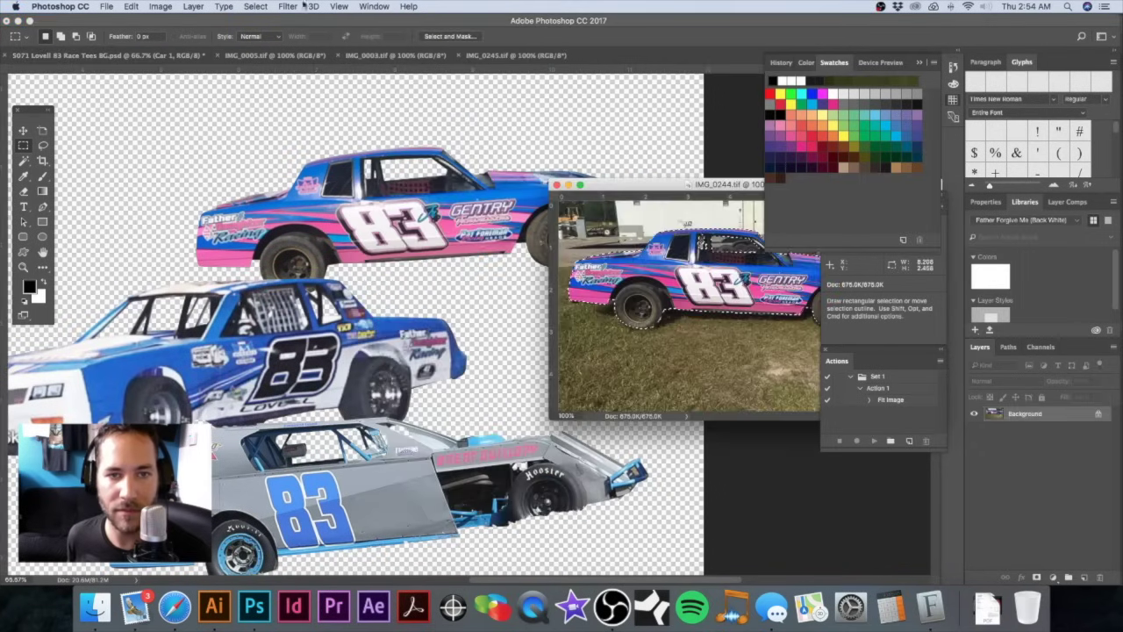
{"action": "left_click_drag", "start_coordinate": [614, 188], "coordinate": [261, 127]}
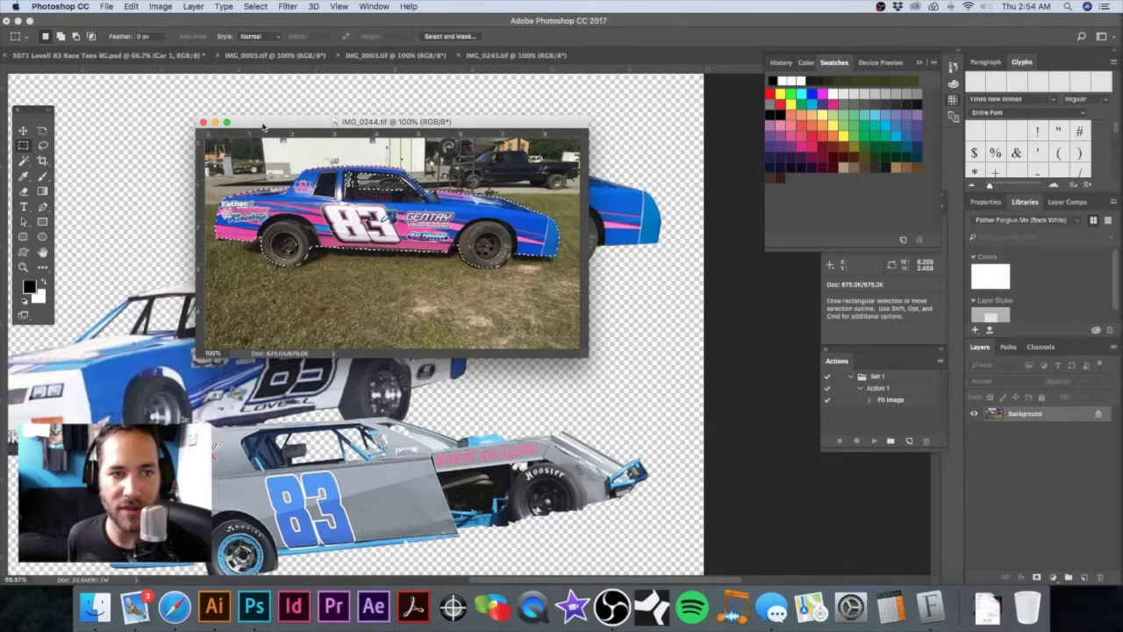
{"action": "key", "text": "super+w"}
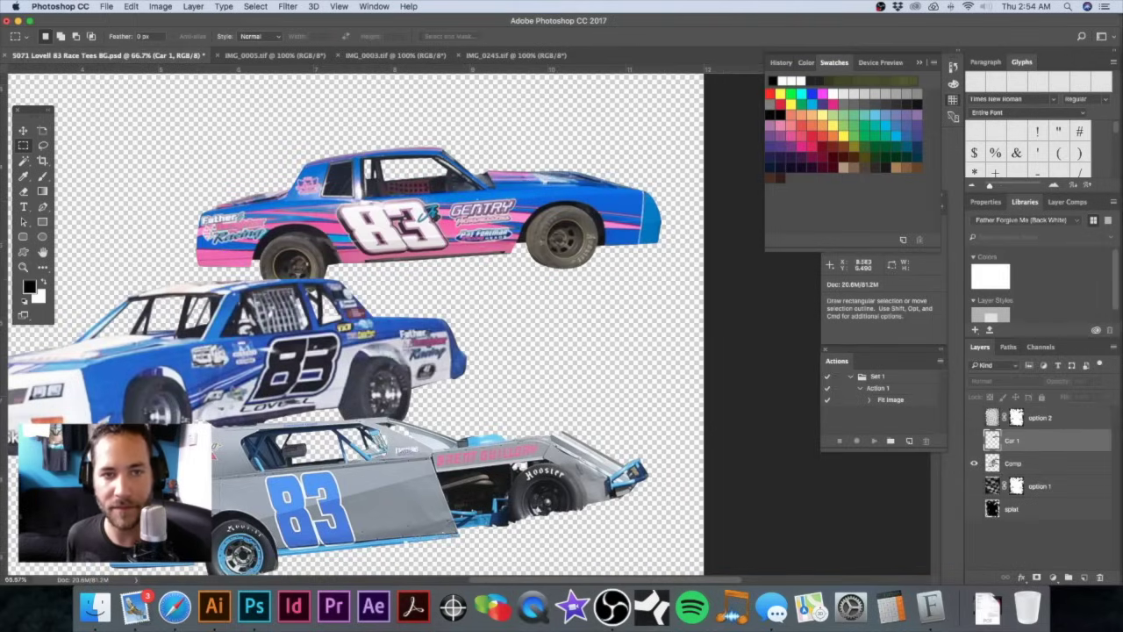
Step: Float IMG_0245.tif in its own window and load its clipping path as a selection around the grey car
{"action": "left_click_drag", "start_coordinate": [479, 55], "coordinate": [299, 164]}
{"action": "left_click_drag", "start_coordinate": [409, 167], "coordinate": [289, 107]}
{"action": "left_click", "coordinate": [1010, 350]}
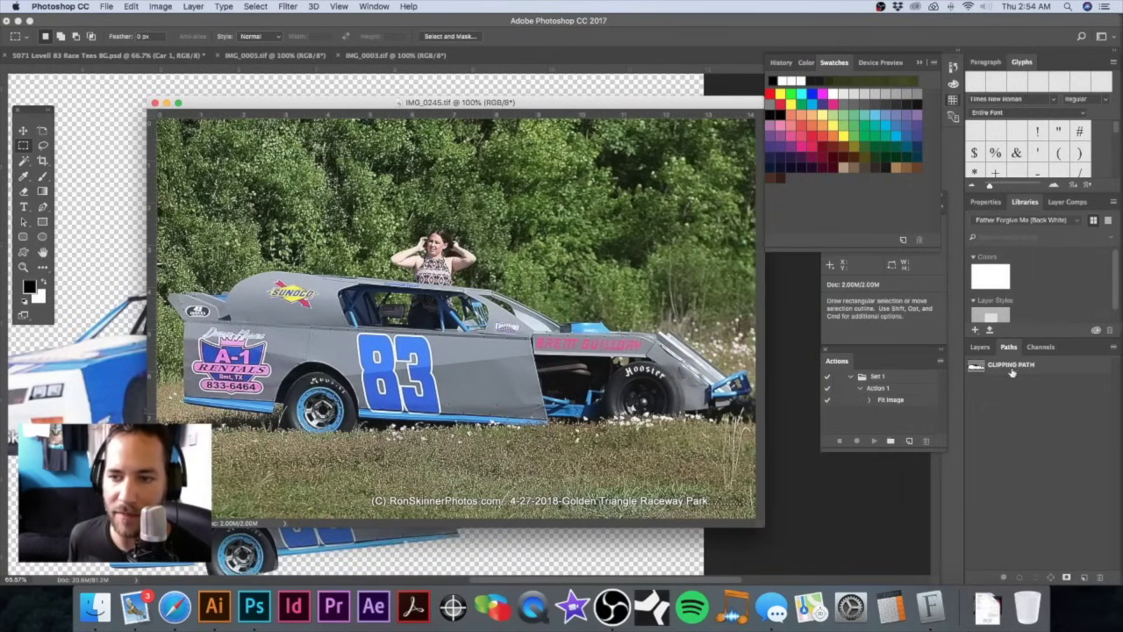
{"action": "left_click", "coordinate": [976, 369], "text": "super"}
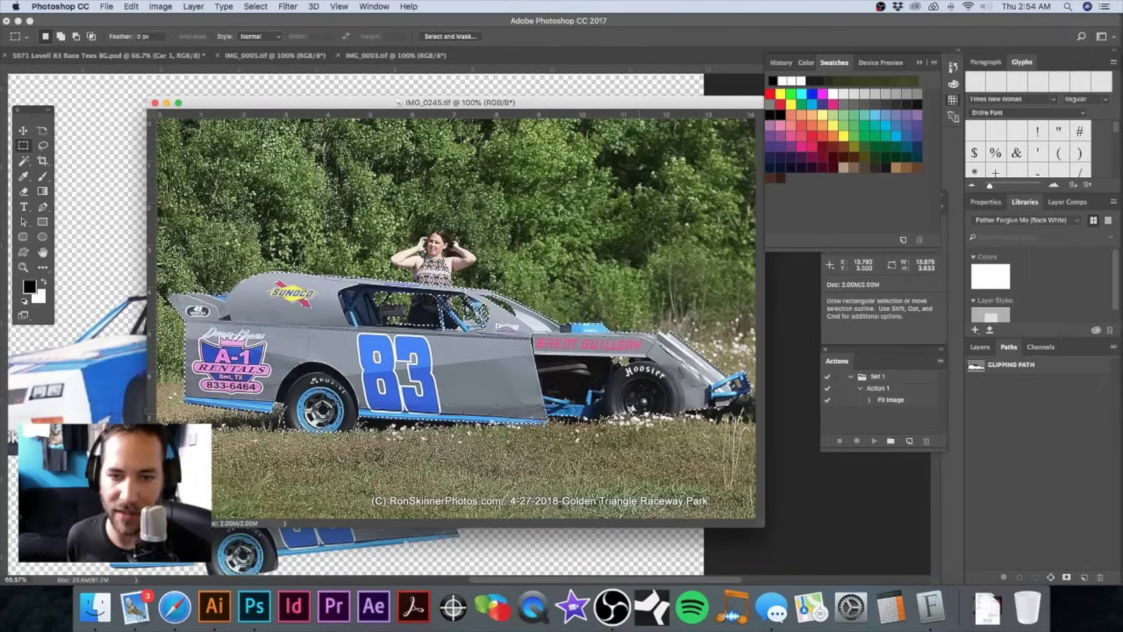
Step: Move the IMG_0245.tif window aside and copy the selected grey car into the Race Tees BG document over the composite's grey car
{"action": "left_click_drag", "start_coordinate": [348, 108], "coordinate": [604, 109]}
{"action": "left_click_drag", "start_coordinate": [557, 352], "coordinate": [396, 352]}
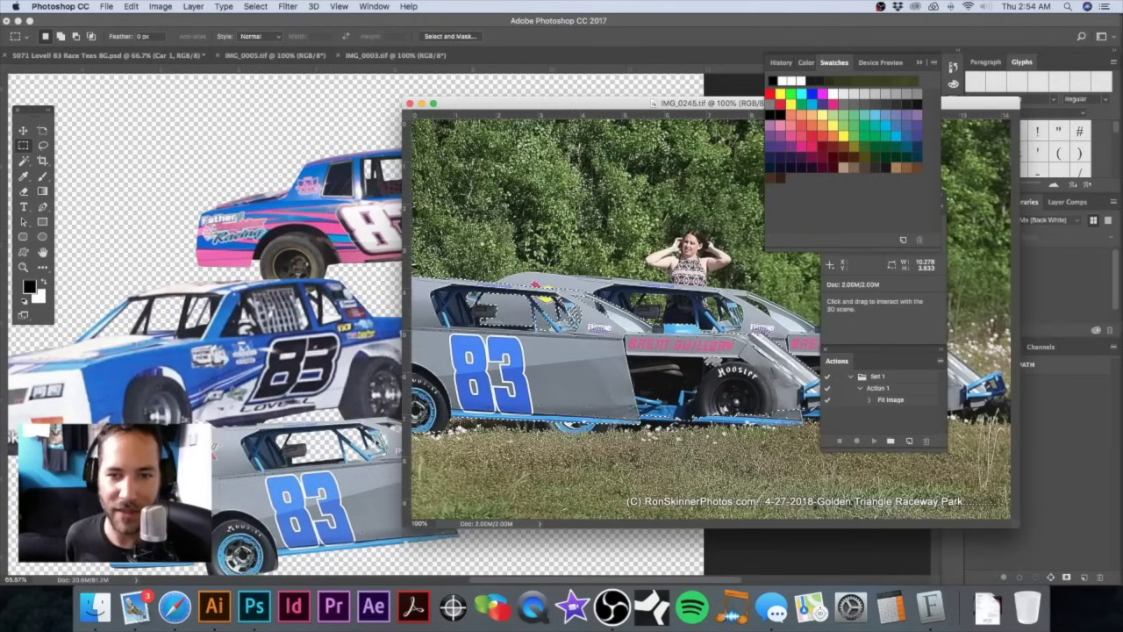
{"action": "left_click_drag", "start_coordinate": [383, 421], "coordinate": [377, 441]}
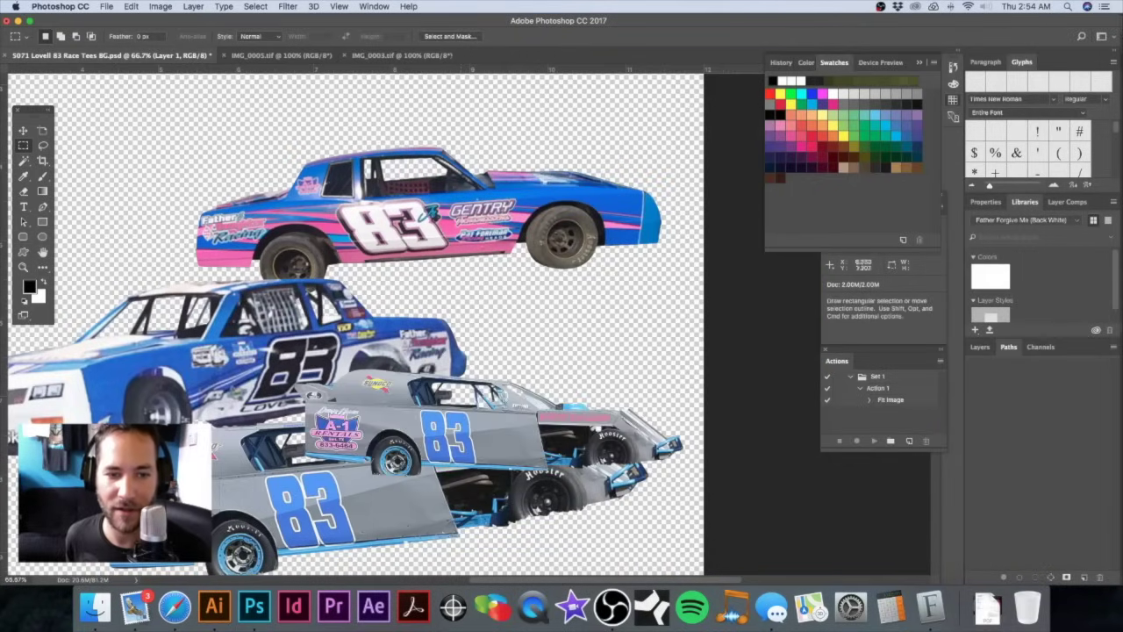
Step: Bring IMG_0245.tif to the front, try moving its selected grey car again, and undo that move
{"action": "left_click", "coordinate": [374, 7]}
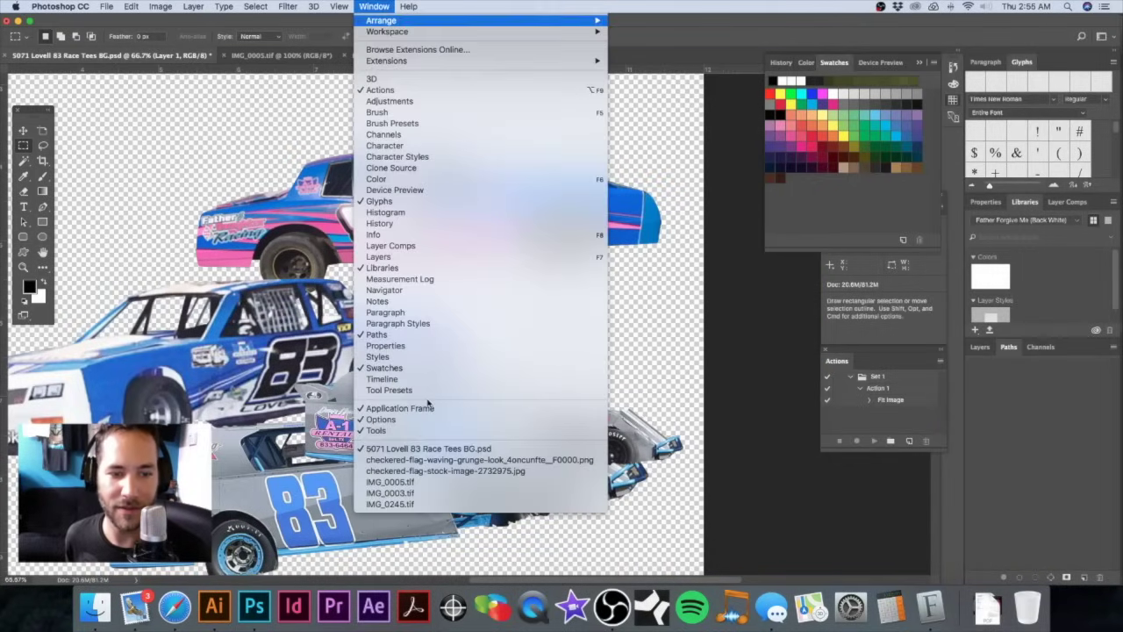
{"action": "left_click", "coordinate": [393, 505]}
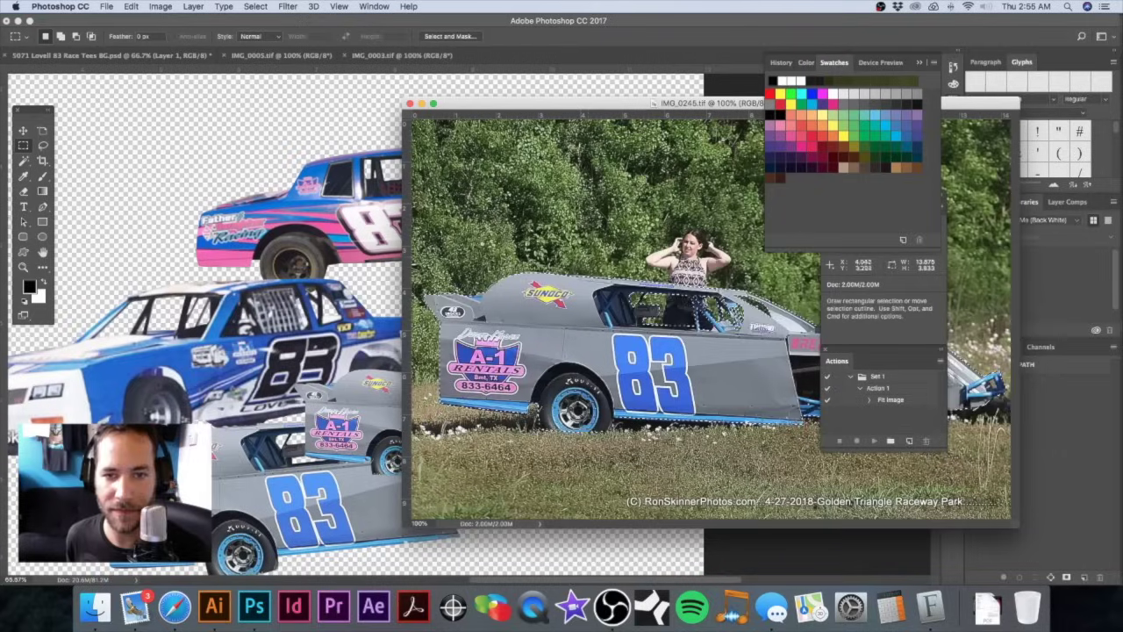
{"action": "left_click_drag", "start_coordinate": [543, 316], "coordinate": [323, 310]}
{"action": "key", "text": "super+z"}
{"action": "left_click_drag", "start_coordinate": [451, 329], "coordinate": [381, 332]}
{"action": "left_click_drag", "start_coordinate": [509, 368], "coordinate": [537, 272]}
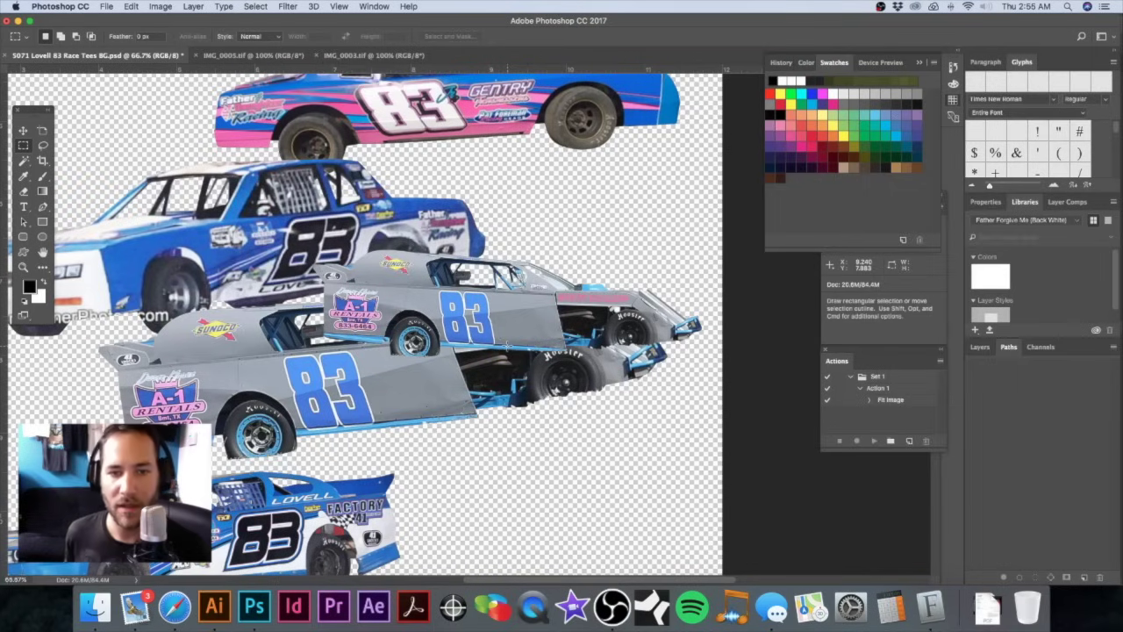
Step: Rename the layer of the newly added grey car as Car 3
{"action": "left_click", "coordinate": [980, 347]}
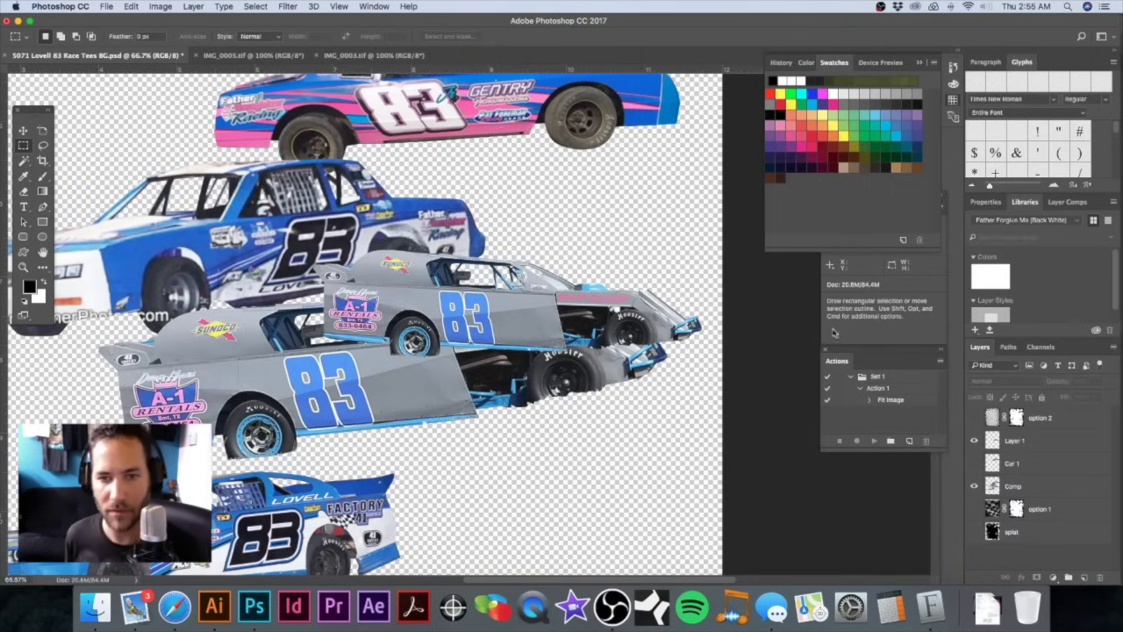
{"action": "left_click", "coordinate": [1035, 443]}
{"action": "double_click", "coordinate": [1015, 441]}
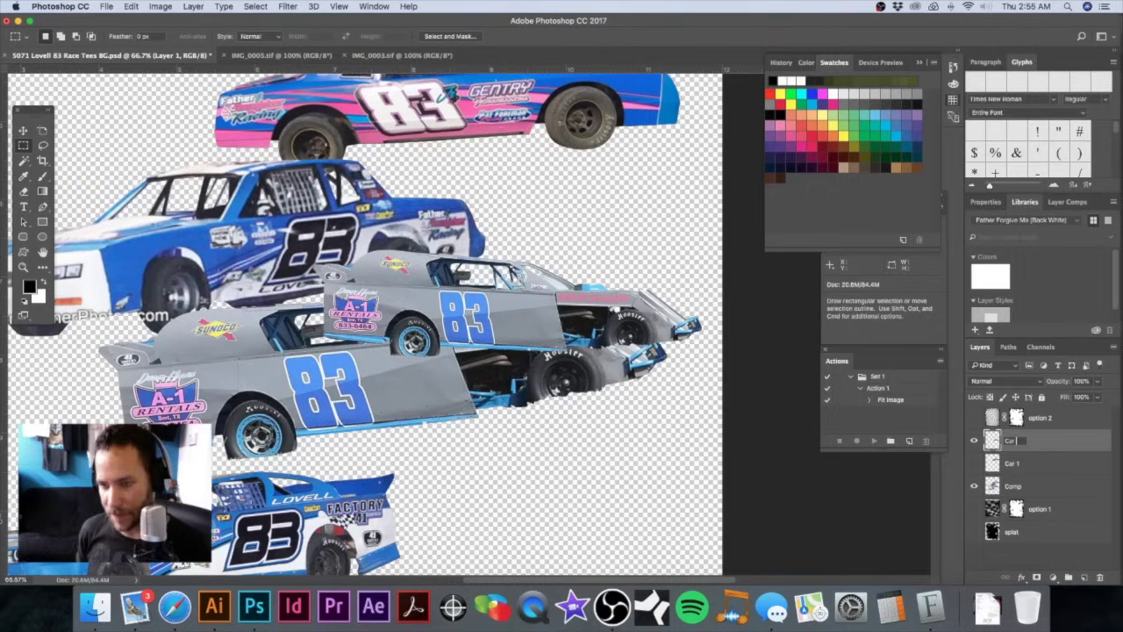
{"action": "key", "text": "Return"}
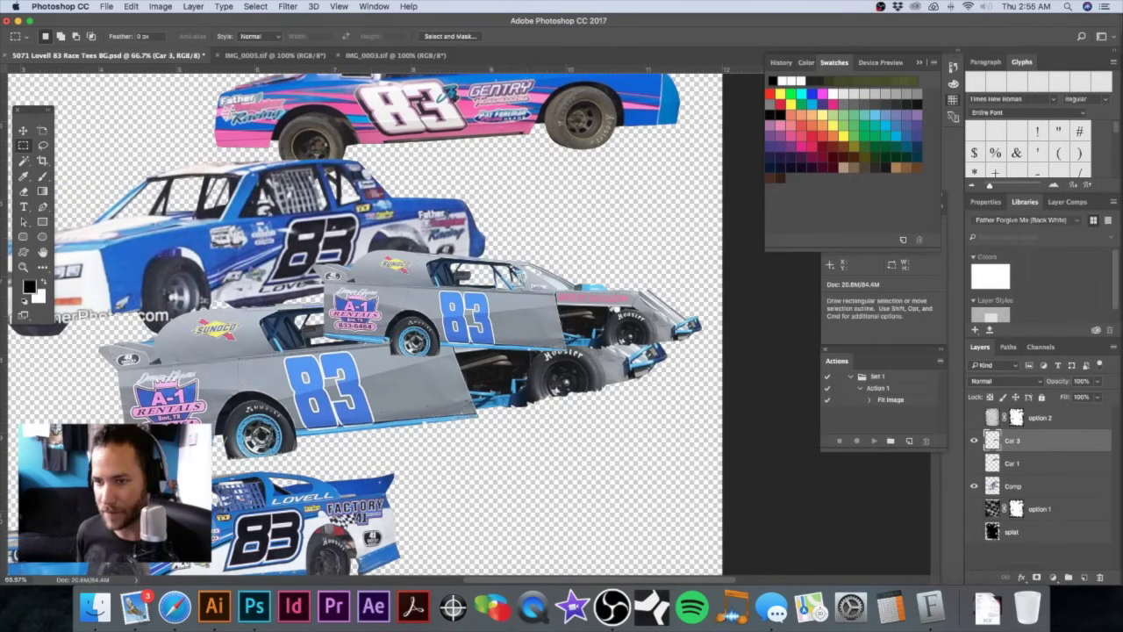
Step: Scale the grey car on Car 3 to about 145.6% and rotate it about -8.7° over the composite's matching grey car
{"action": "key", "text": "super+t"}
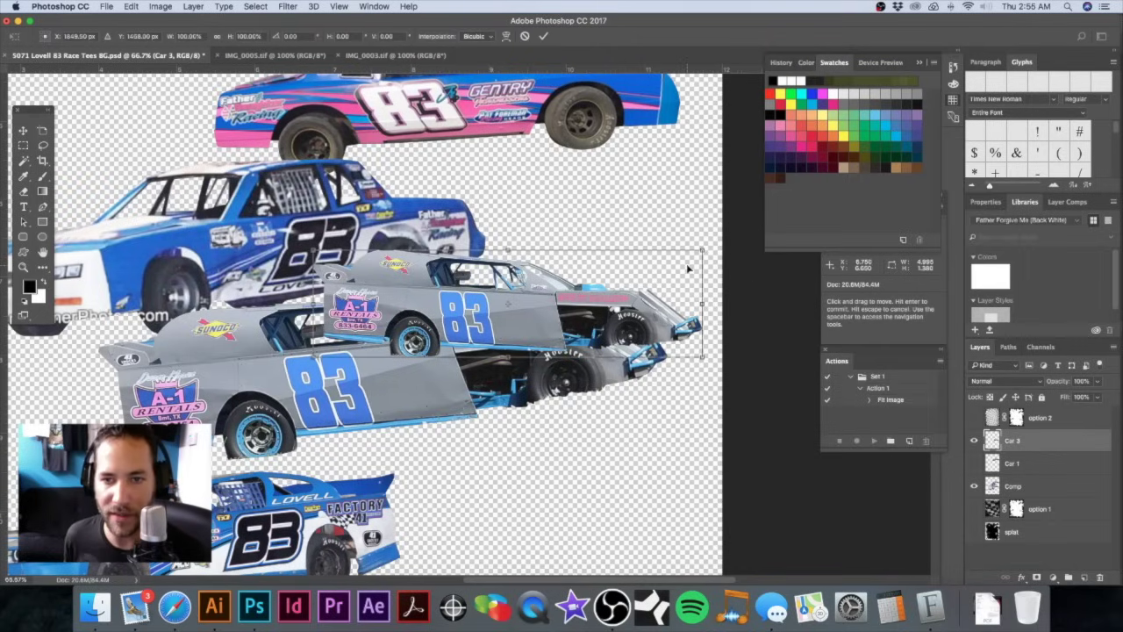
{"action": "left_click_drag", "start_coordinate": [703, 251], "coordinate": [743, 204]}
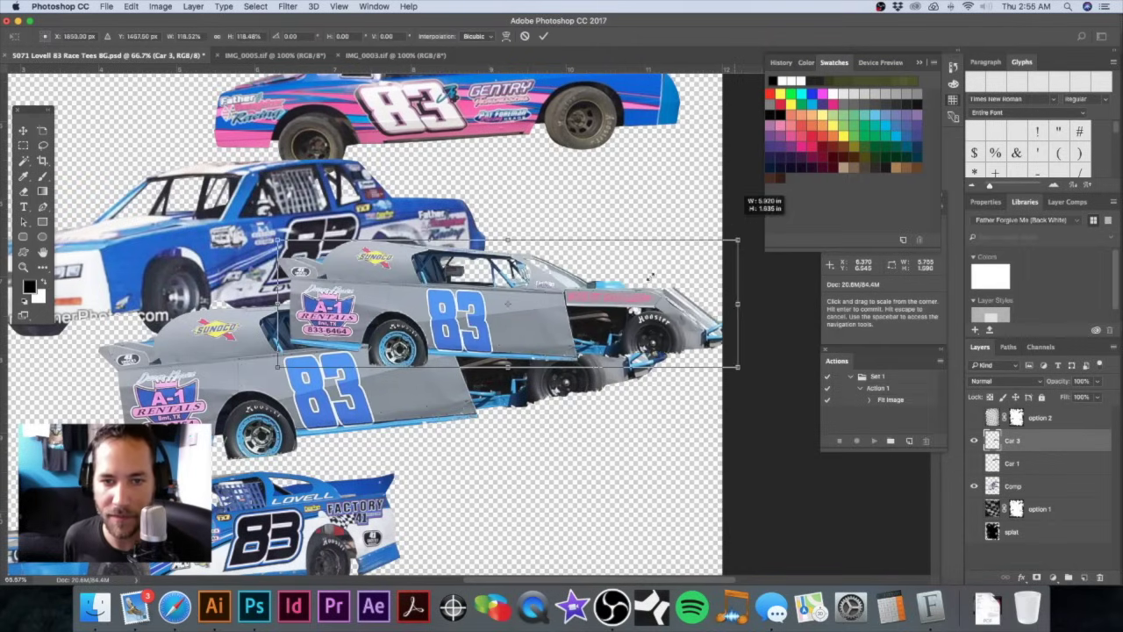
{"action": "left_click", "coordinate": [556, 336], "text": "alt"}
{"action": "left_click_drag", "start_coordinate": [556, 336], "coordinate": [464, 375]}
{"action": "left_click_drag", "start_coordinate": [596, 301], "coordinate": [634, 292]}
{"action": "left_click_drag", "start_coordinate": [635, 409], "coordinate": [664, 384]}
Step: Lower the Car 3 layer's opacity to about 50% so the composite's grey car shows through for alignment
{"action": "left_click", "coordinate": [1096, 382]}
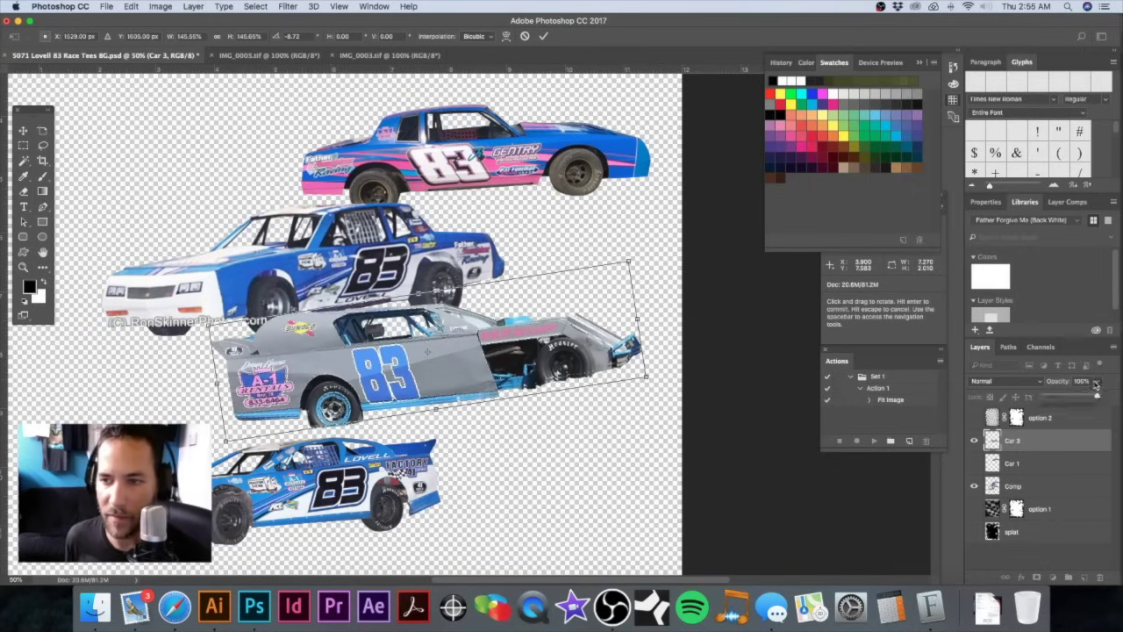
{"action": "left_click_drag", "start_coordinate": [1072, 397], "coordinate": [1070, 397]}
{"action": "left_click_drag", "start_coordinate": [469, 364], "coordinate": [518, 367]}
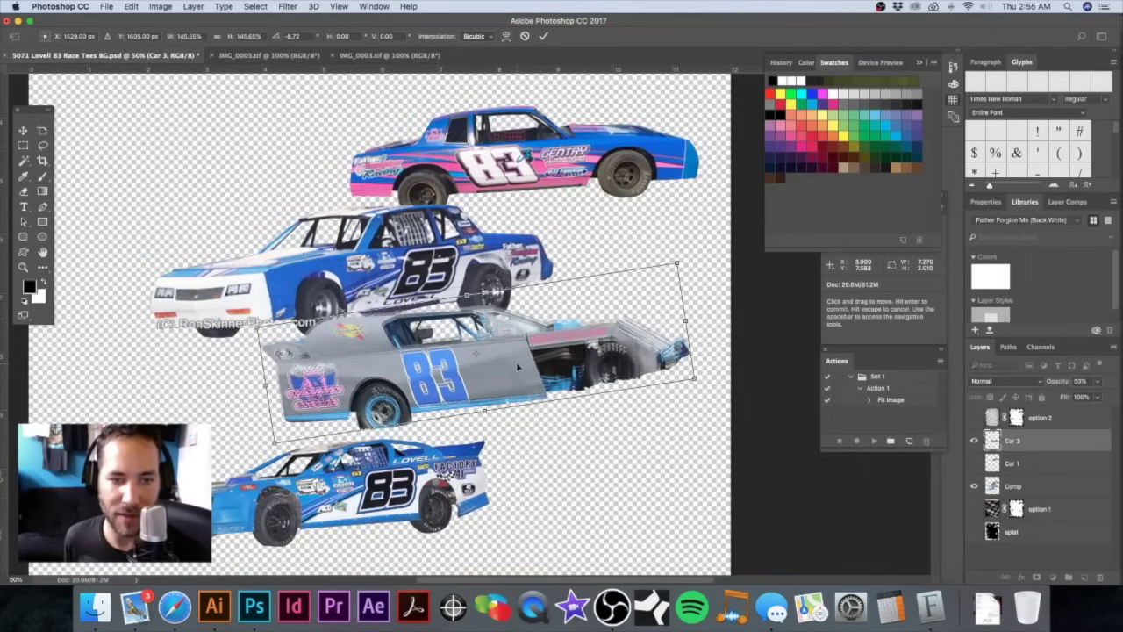
Step: Nudge the grey car slightly down and right to line up with the composite's grey car, and apply the transform
{"action": "key", "text": "Down"}
{"action": "key", "text": "Down"}
{"action": "key", "text": "Down"}
{"action": "key", "text": "Down"}
{"action": "key", "text": "Down"}
{"action": "key", "text": "Down"}
{"action": "key", "text": "Down"}
{"action": "key", "text": "Down"}
{"action": "key", "text": "Down"}
{"action": "key", "text": "Down"}
{"action": "key", "text": "Down"}
{"action": "key", "text": "Down"}
{"action": "key", "text": "Down"}
{"action": "key", "text": "Down"}
{"action": "key", "text": "Down"}
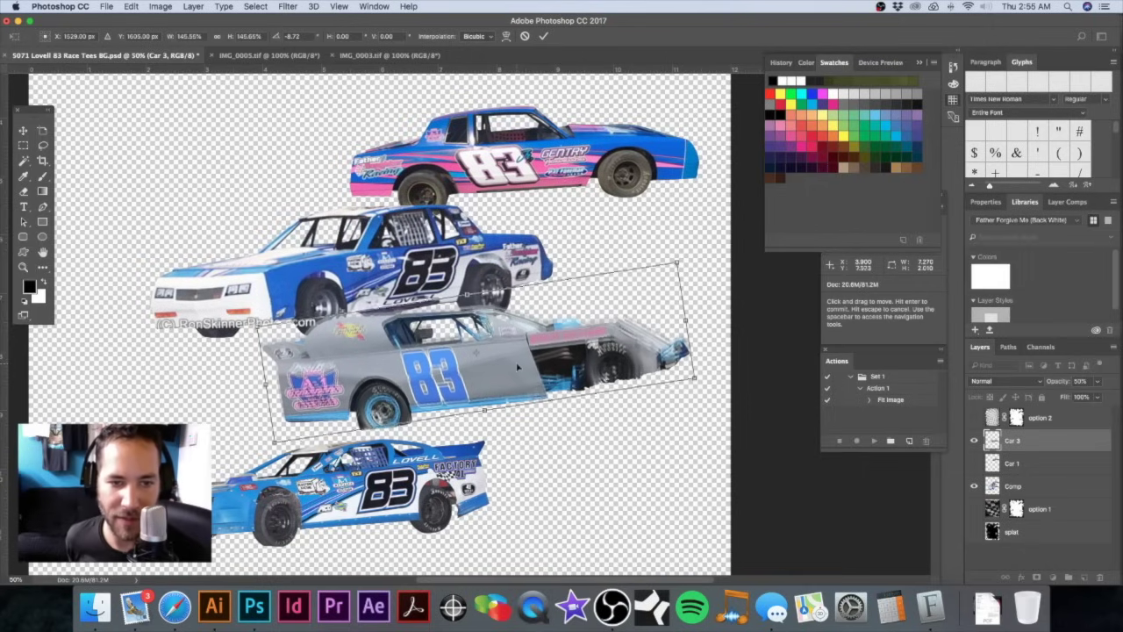
{"action": "key", "text": "Right"}
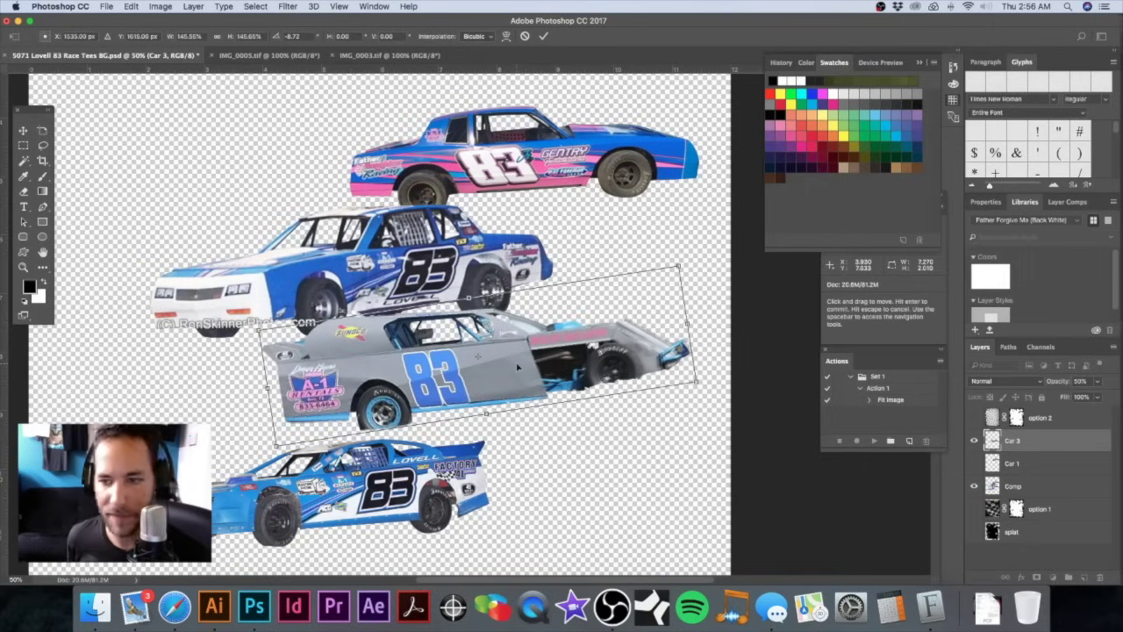
{"action": "key", "text": "Return"}
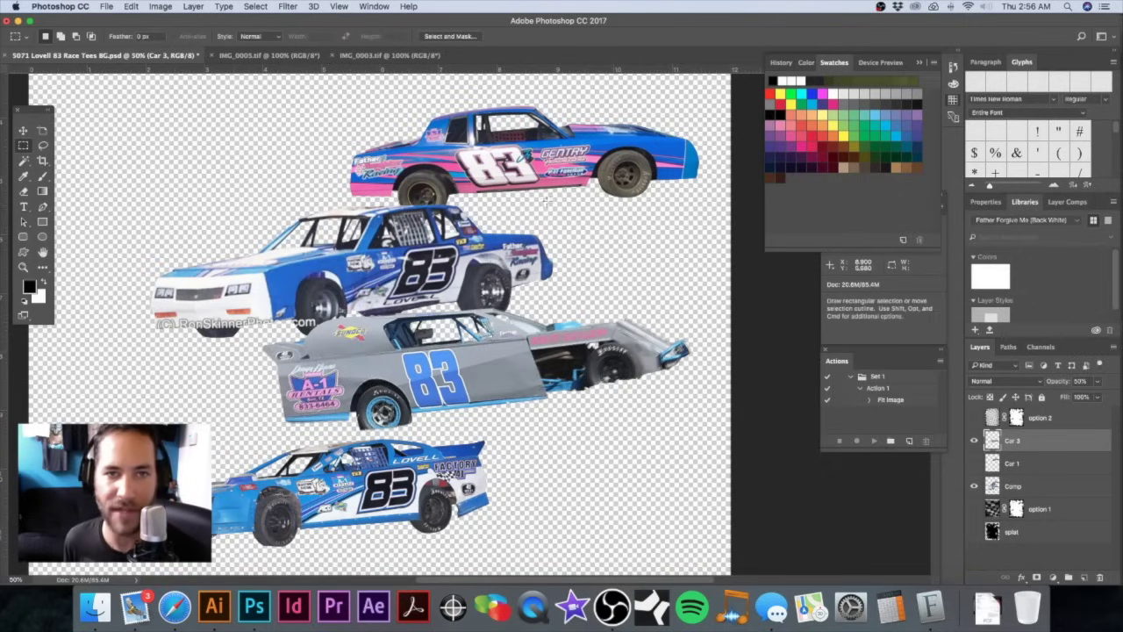
Step: Bring the IMG_0245.tif source photo to the front and close it
{"action": "left_click", "coordinate": [374, 6]}
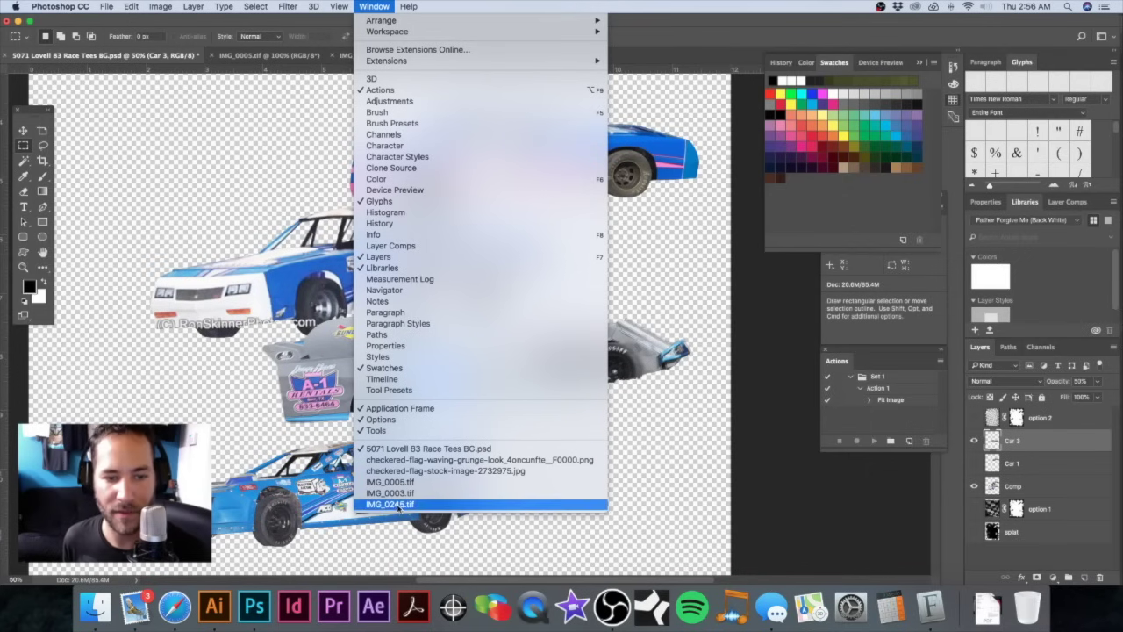
{"action": "left_click", "coordinate": [422, 498]}
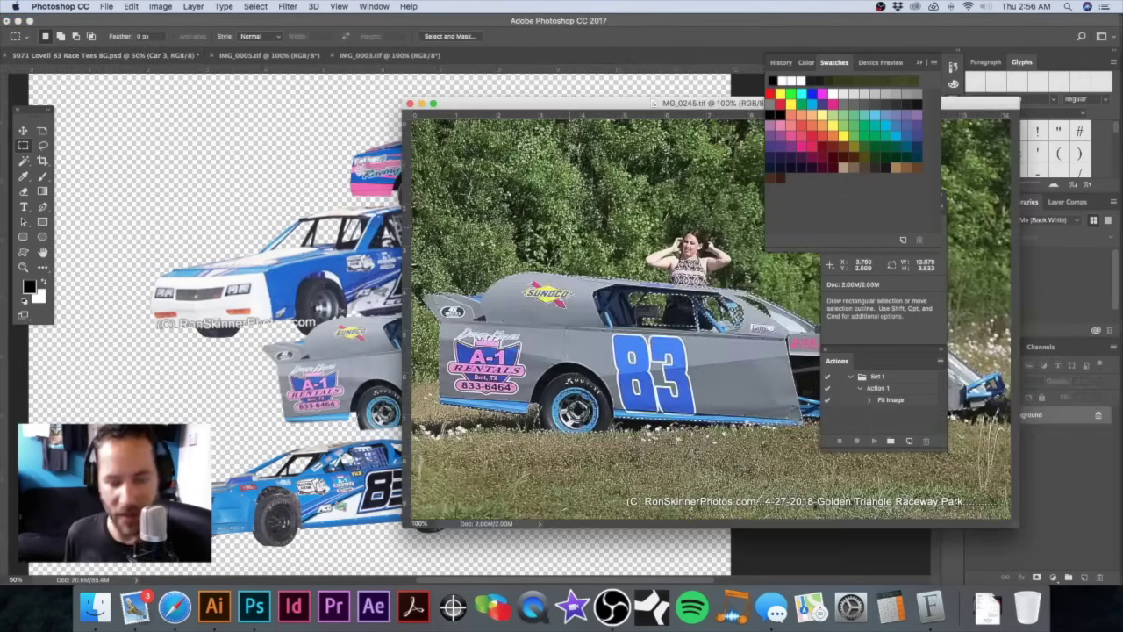
{"action": "key", "text": "super+w"}
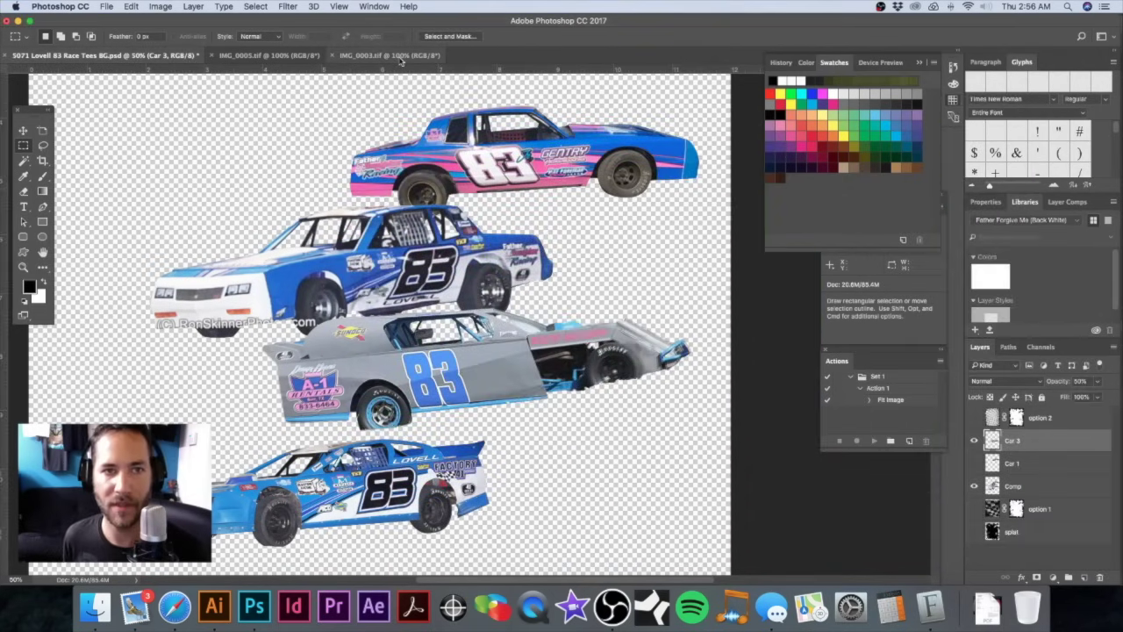
Step: Float IMG_0003.tif in its own window and load its clipping path as a selection around the blue car
{"action": "left_click_drag", "start_coordinate": [395, 57], "coordinate": [537, 205]}
{"action": "left_click", "coordinate": [1009, 346]}
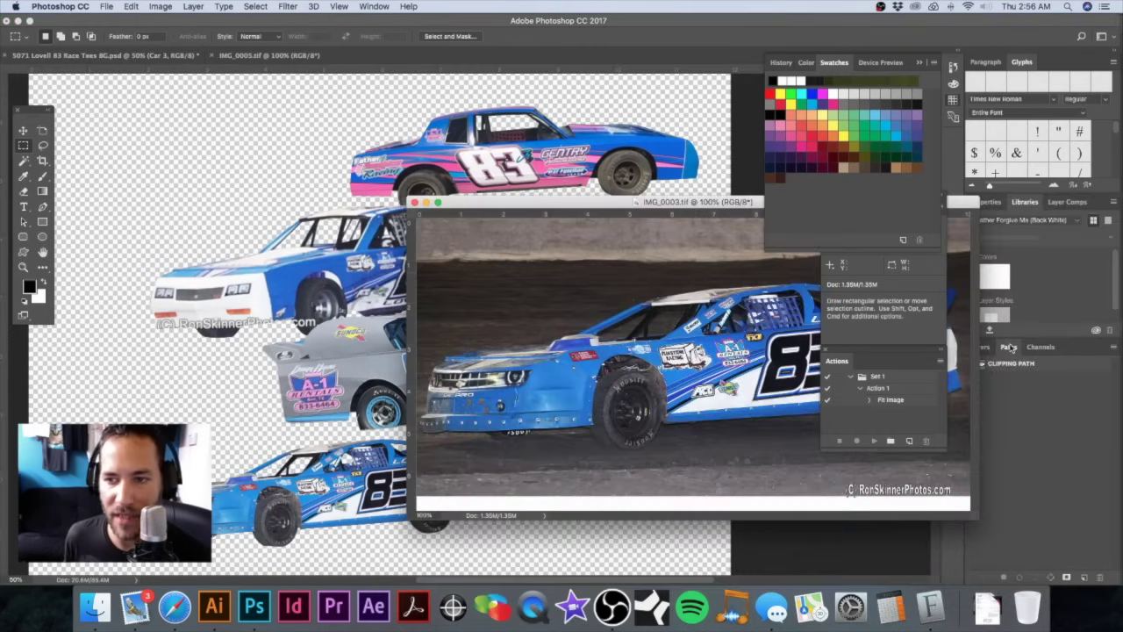
{"action": "left_click_drag", "start_coordinate": [605, 204], "coordinate": [522, 191]}
{"action": "left_click", "coordinate": [978, 365], "text": "super"}
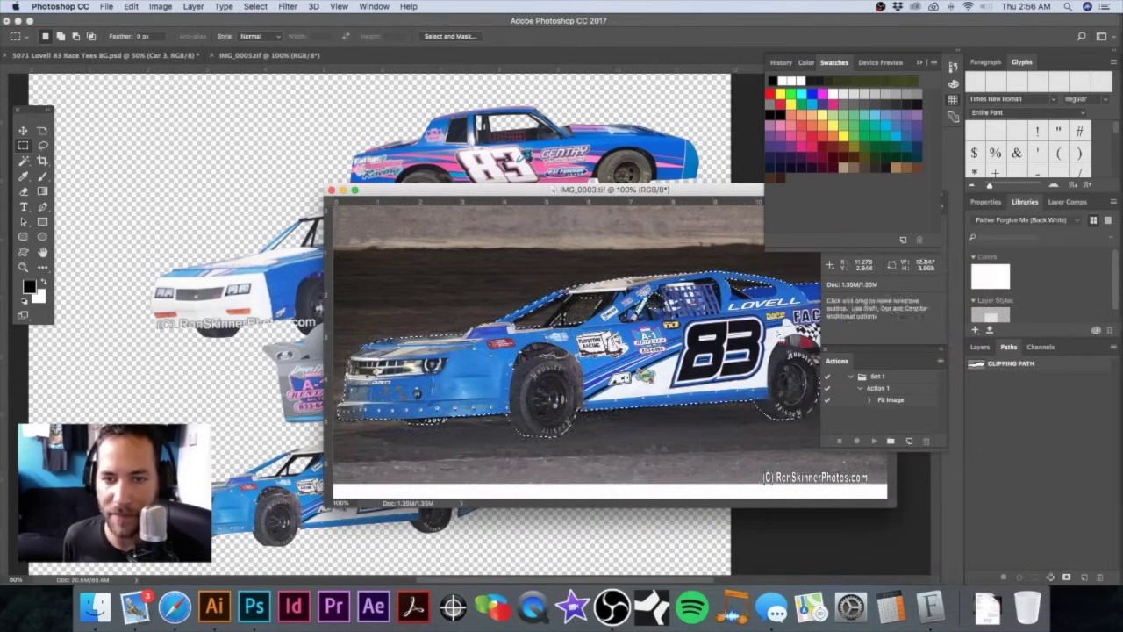
Step: Copy the selected blue car from IMG_0003.tif into the Race Tees BG document and close IMG_0003.tif
{"action": "left_click_drag", "start_coordinate": [584, 318], "coordinate": [330, 345]}
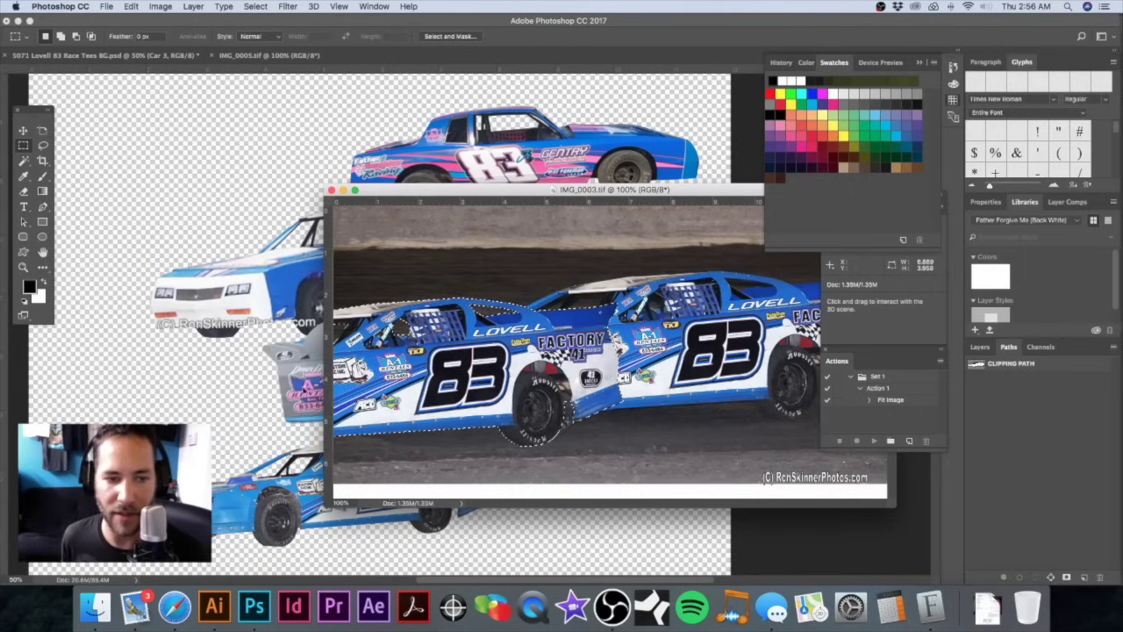
{"action": "left_click_drag", "start_coordinate": [259, 395], "coordinate": [262, 397]}
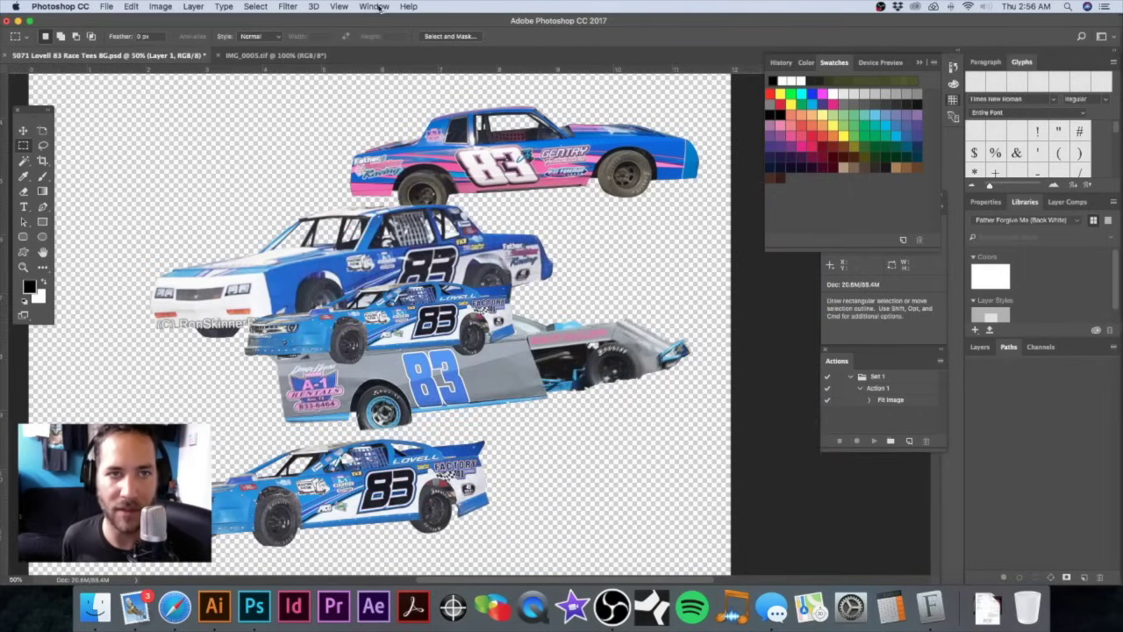
{"action": "left_click", "coordinate": [376, 7]}
{"action": "left_click", "coordinate": [409, 497]}
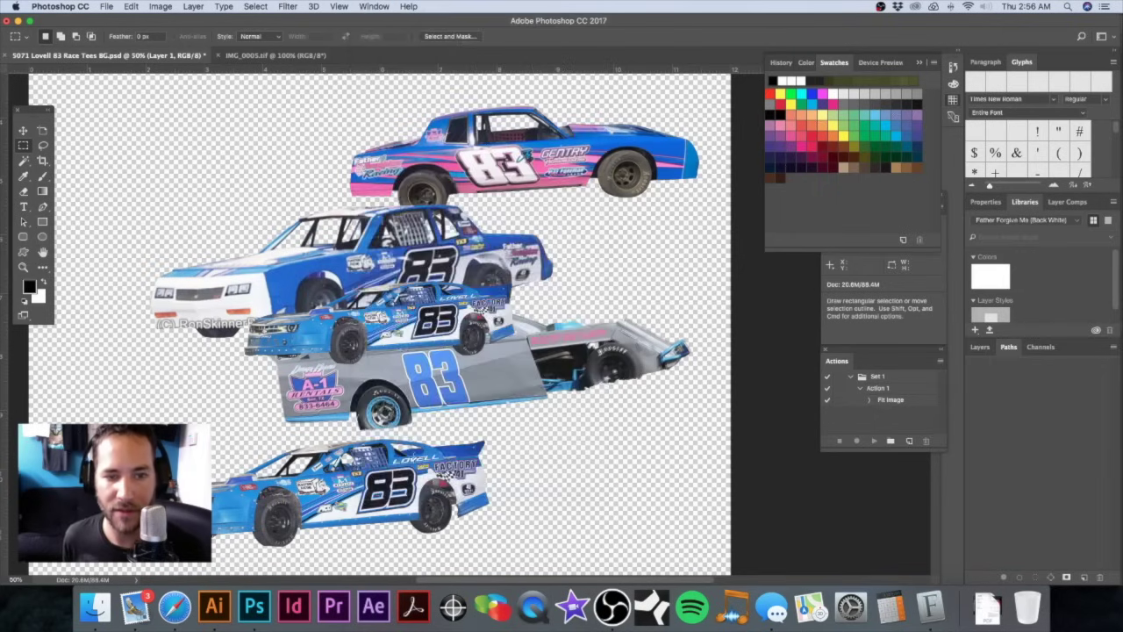
{"action": "key", "text": "super+w"}
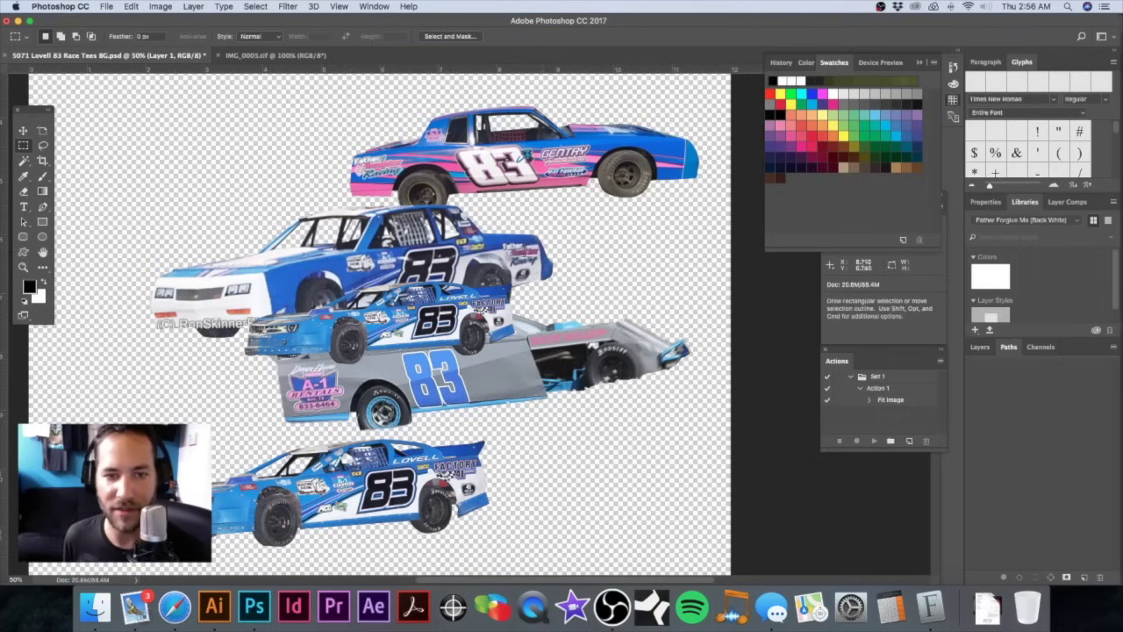
Step: Move the new blue car over the composite's lowest car and scale it to about 127% to match
{"action": "left_click_drag", "start_coordinate": [455, 332], "coordinate": [430, 386]}
{"action": "key", "text": "super+t"}
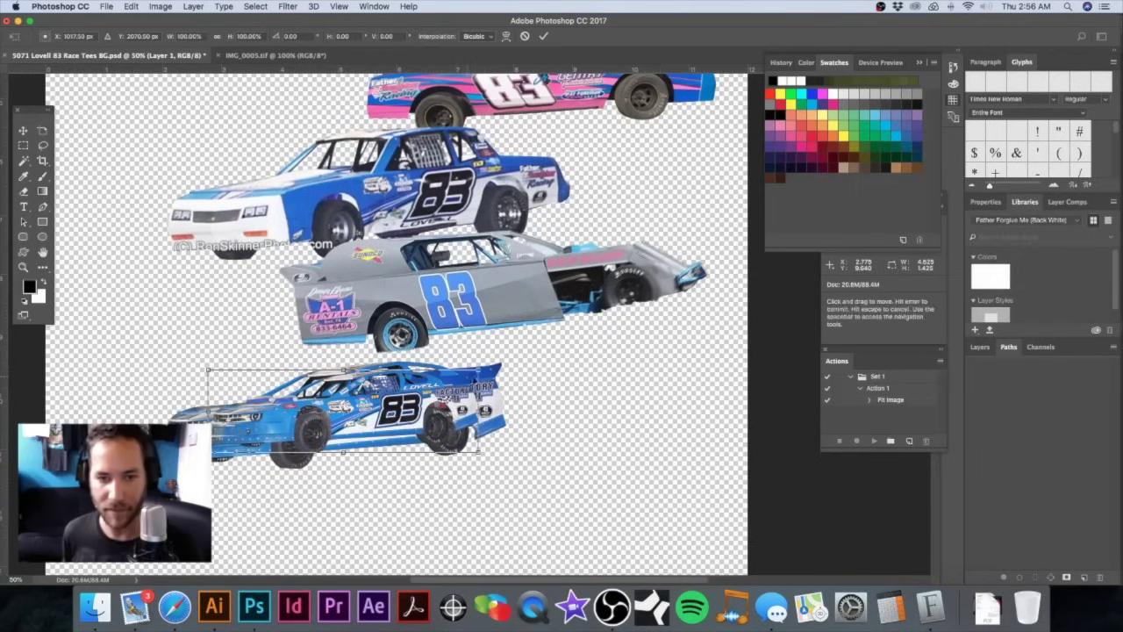
{"action": "left_click_drag", "start_coordinate": [479, 371], "coordinate": [508, 353]}
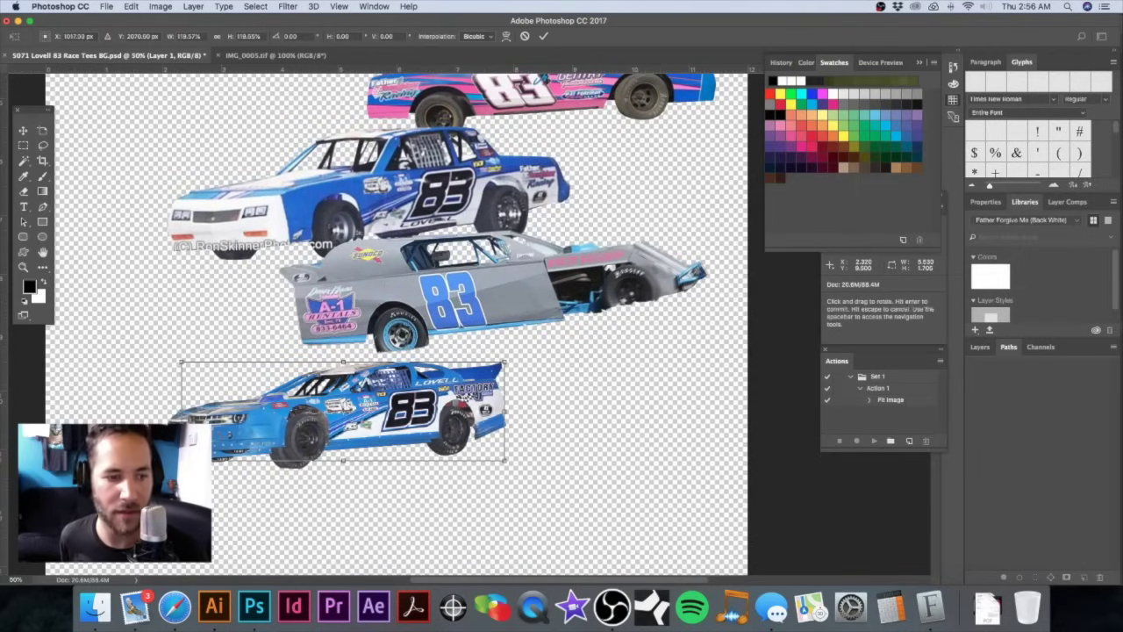
{"action": "left_click_drag", "start_coordinate": [182, 461], "coordinate": [161, 467]}
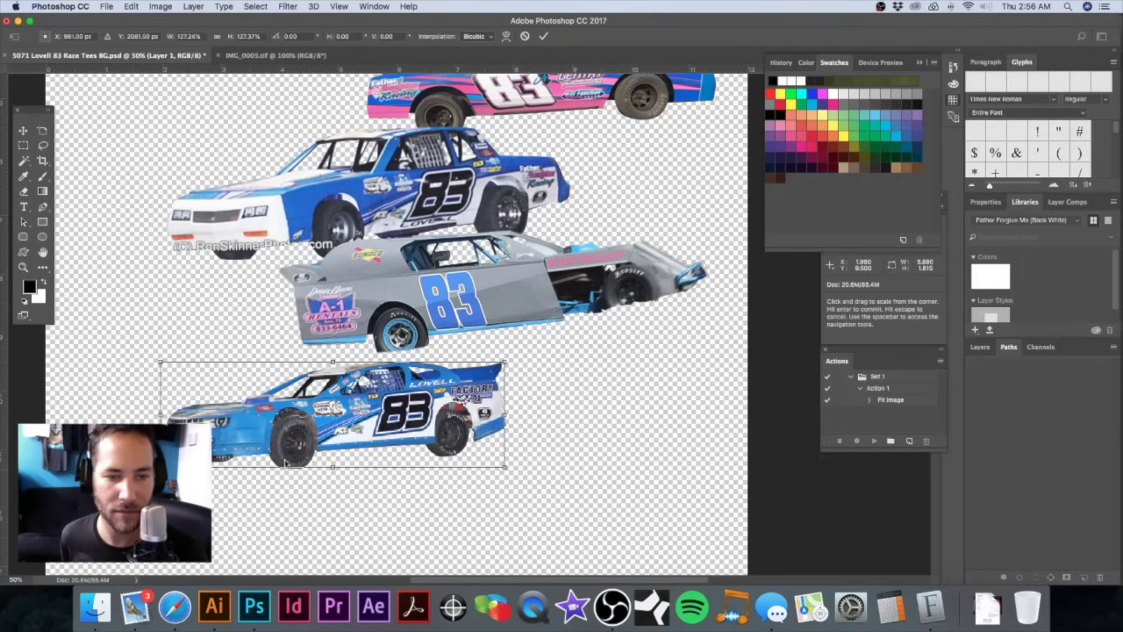
Step: Lower the opacity of the new blue car's layer to 24%
{"action": "left_click", "coordinate": [981, 347]}
{"action": "left_click", "coordinate": [1097, 381]}
{"action": "left_click_drag", "start_coordinate": [1097, 398], "coordinate": [1067, 398]}
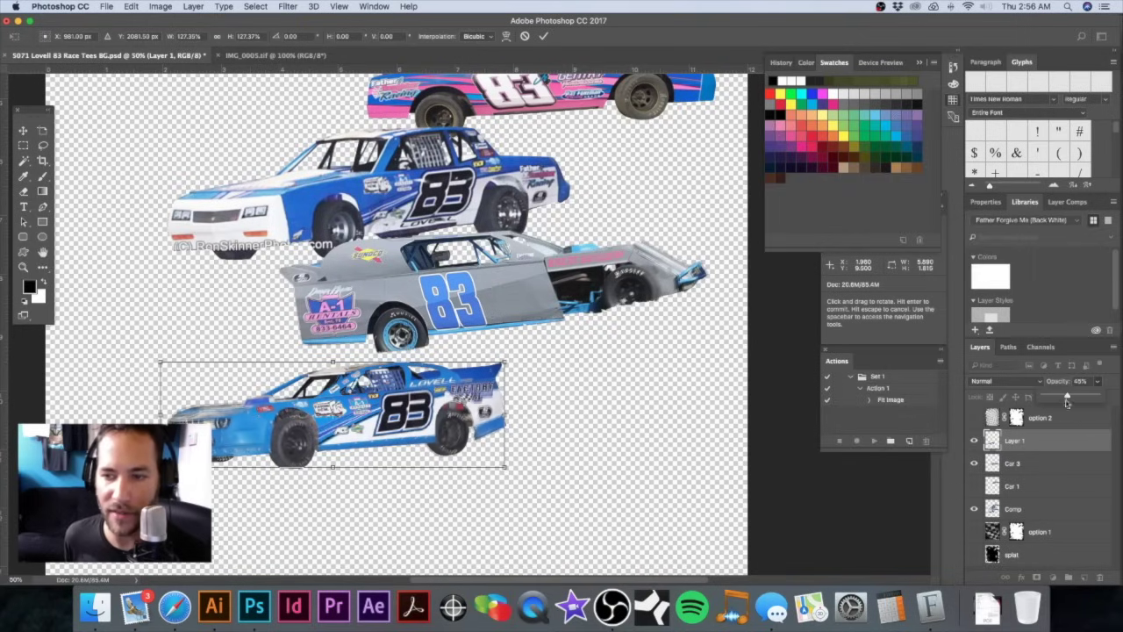
{"action": "left_click_drag", "start_coordinate": [1067, 397], "coordinate": [1057, 398]}
Step: Rotate the new blue car about -0.38° to line up with the composite's lowest car and apply the transform
{"action": "key", "text": "super+space"}
{"action": "left_click", "coordinate": [474, 456]}
{"action": "left_click_drag", "start_coordinate": [474, 456], "coordinate": [478, 455]}
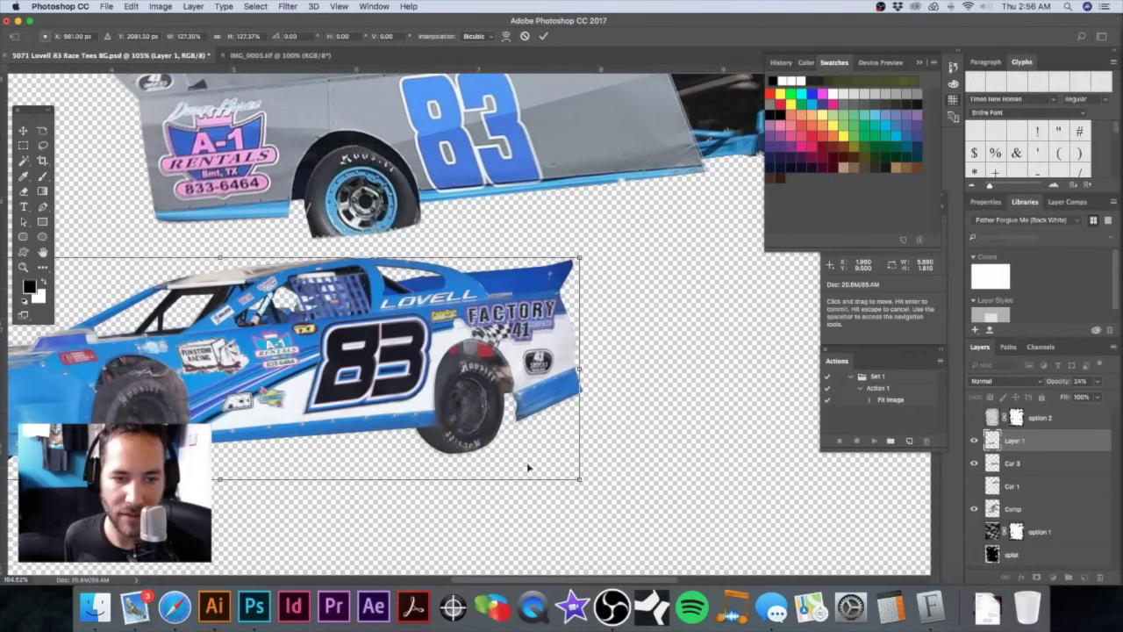
{"action": "left_click_drag", "start_coordinate": [587, 485], "coordinate": [525, 423]}
{"action": "key", "text": "super+minus"}
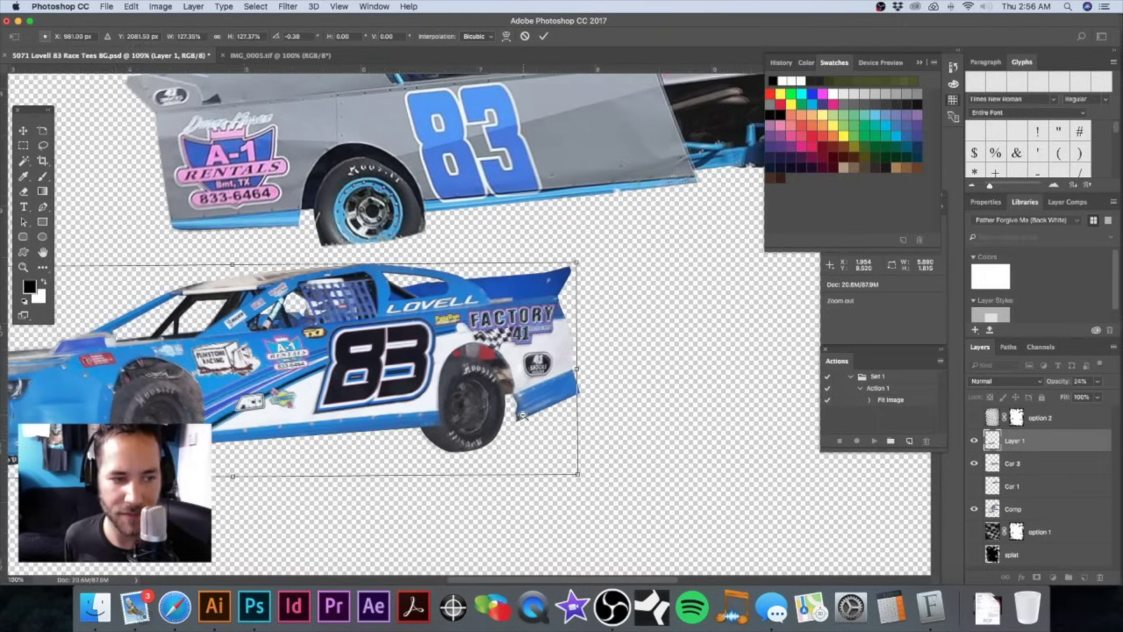
{"action": "key", "text": "super+minus"}
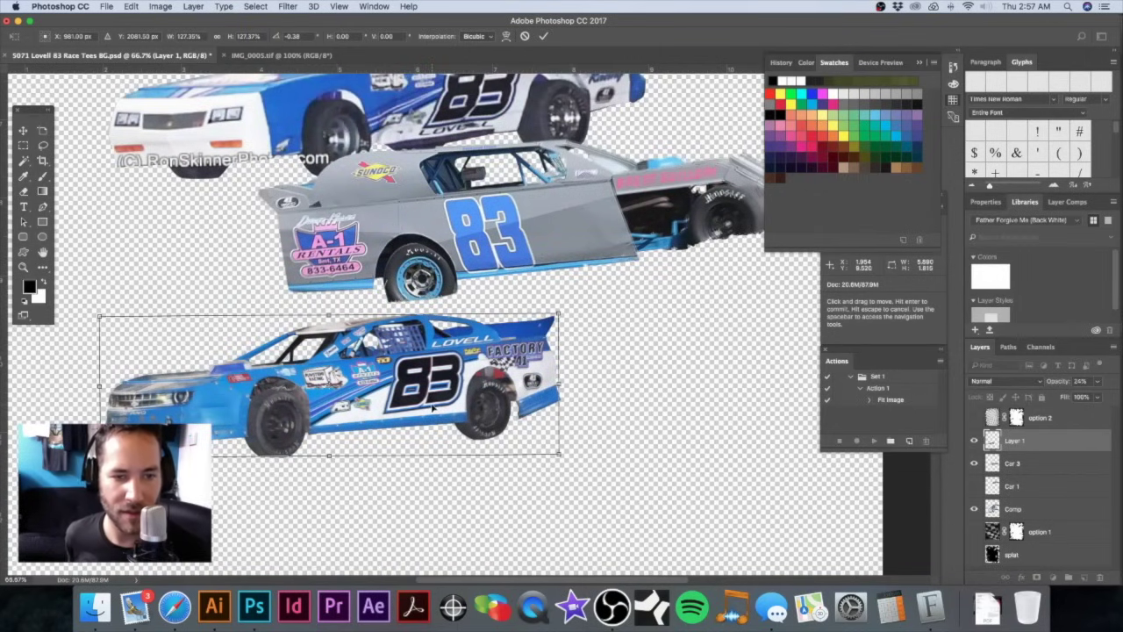
{"action": "key", "text": "Return"}
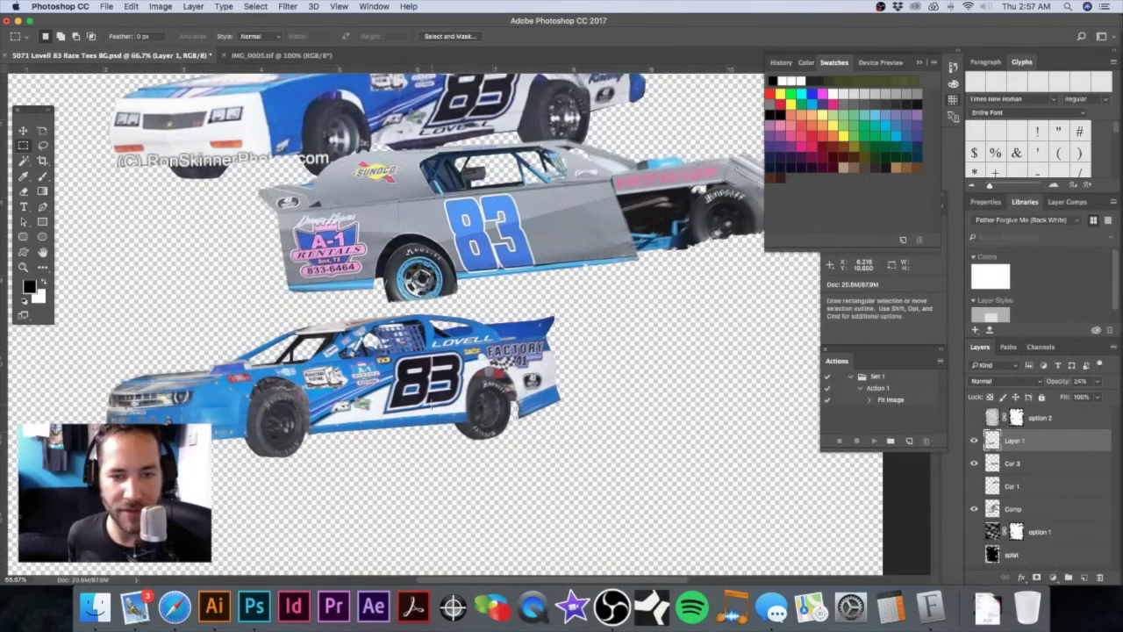
Step: Rename the layer of the newly aligned blue car as Car 4
{"action": "double_click", "coordinate": [1015, 442]}
{"action": "type", "text": "Car 4"}
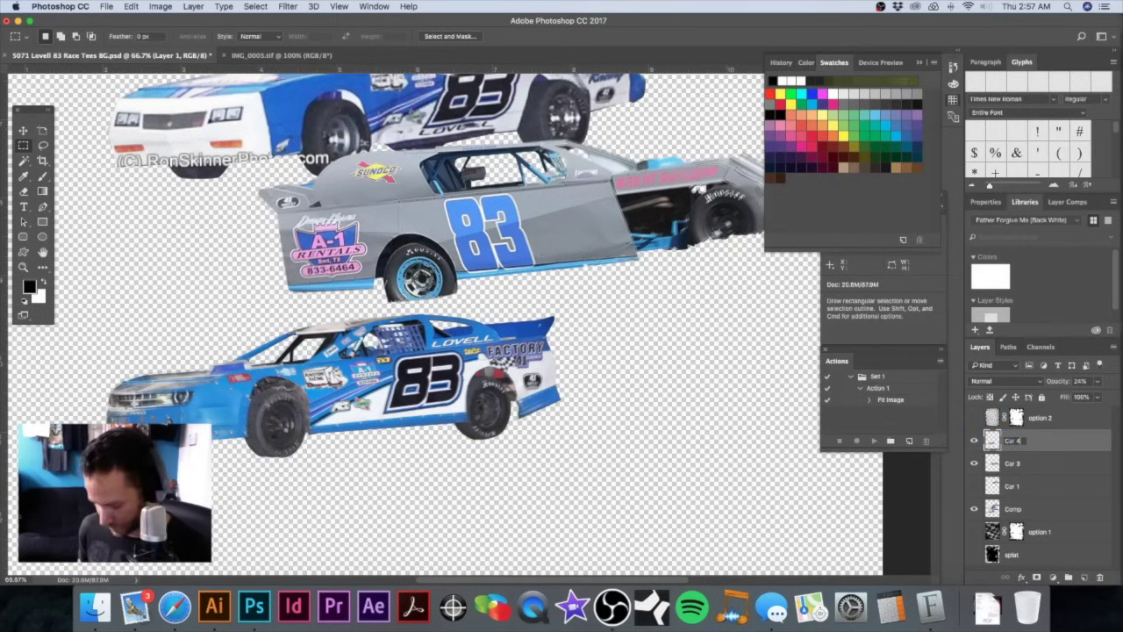
{"action": "key", "text": "Return"}
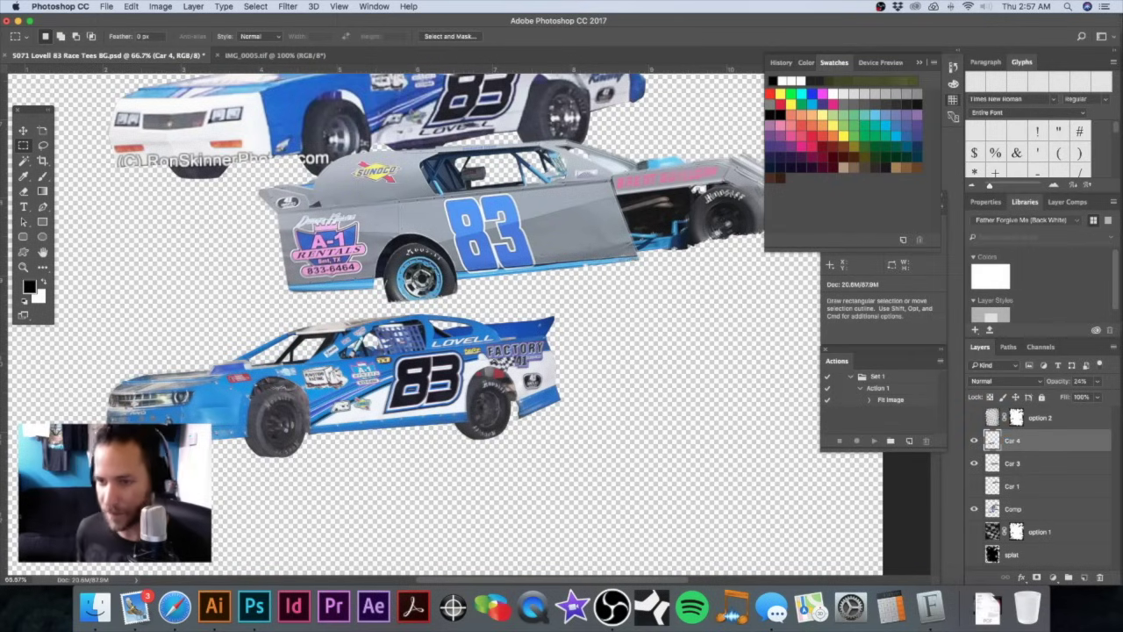
Step: Close both open checkered-flag images, the waving grunge-look PNG and the stock-image JPG
{"action": "left_click", "coordinate": [383, 6]}
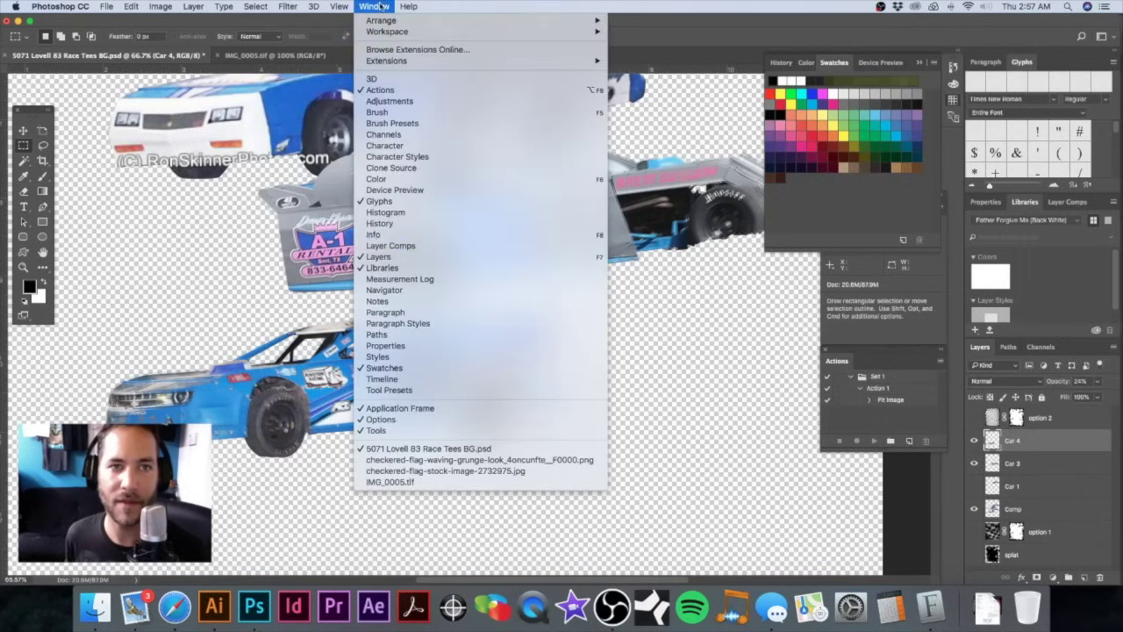
{"action": "left_click", "coordinate": [430, 461]}
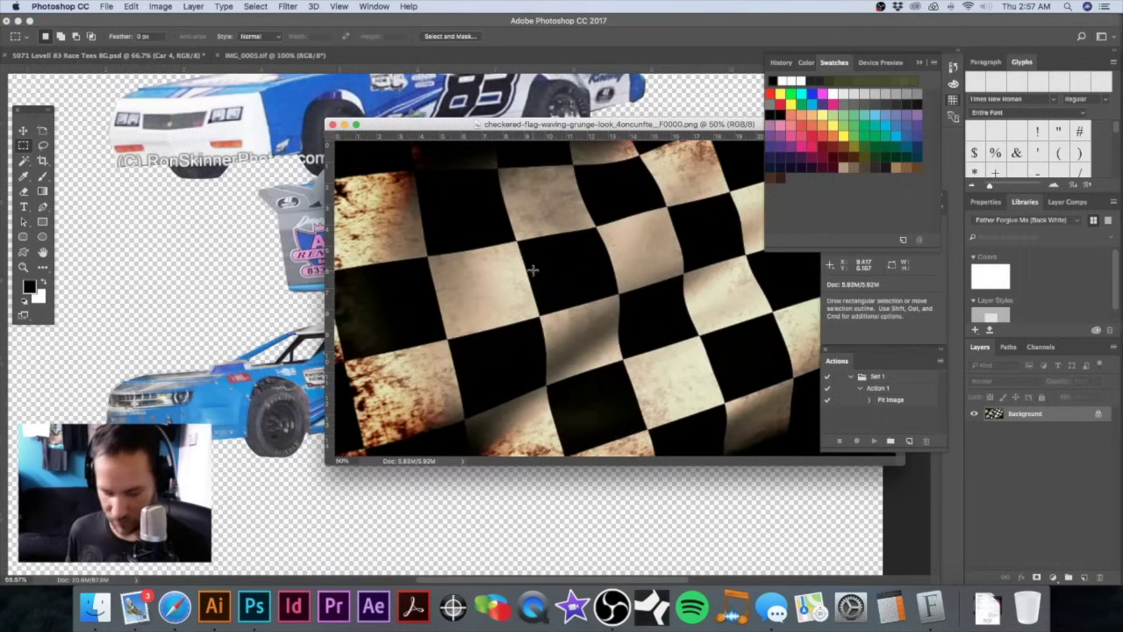
{"action": "key", "text": "super+w"}
{"action": "left_click", "coordinate": [374, 7]}
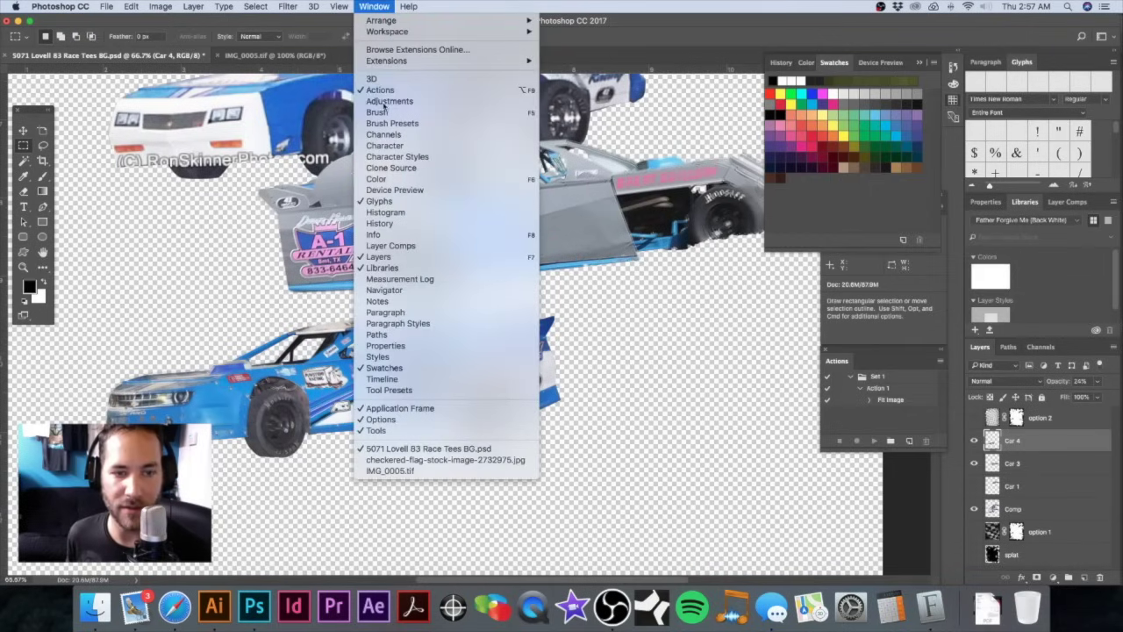
{"action": "left_click", "coordinate": [400, 461]}
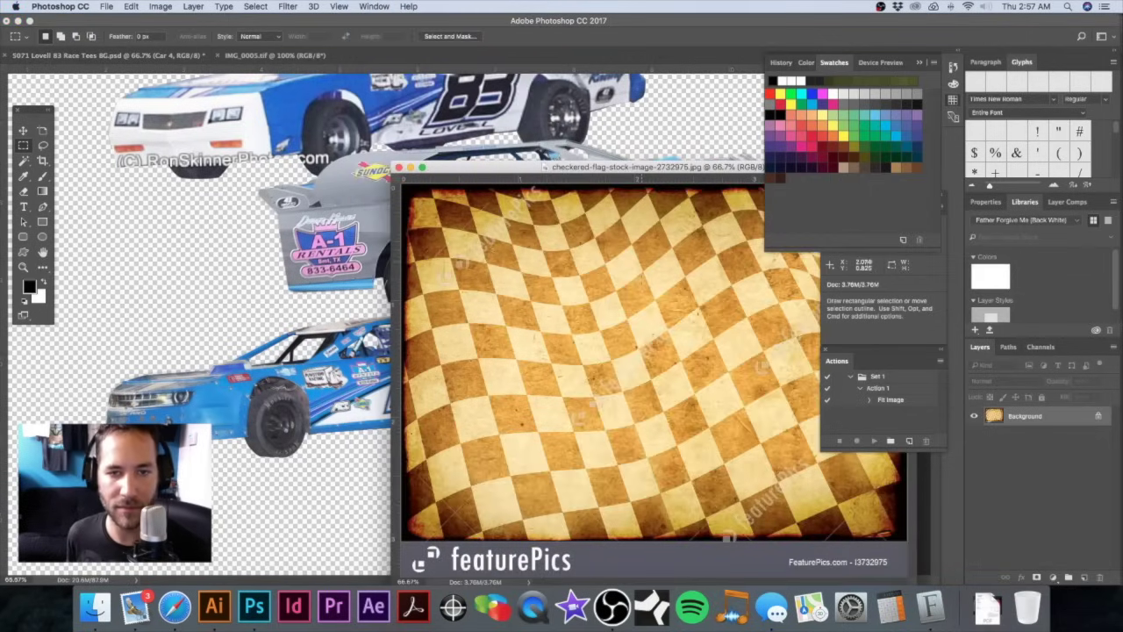
{"action": "key", "text": "super+w"}
Step: Float IMG_0005.tif in its own window, load its clipping path as a selection around the blue-and-white car, and reposition the window
{"action": "left_click_drag", "start_coordinate": [306, 59], "coordinate": [456, 225]}
{"action": "left_click_drag", "start_coordinate": [568, 228], "coordinate": [322, 136]}
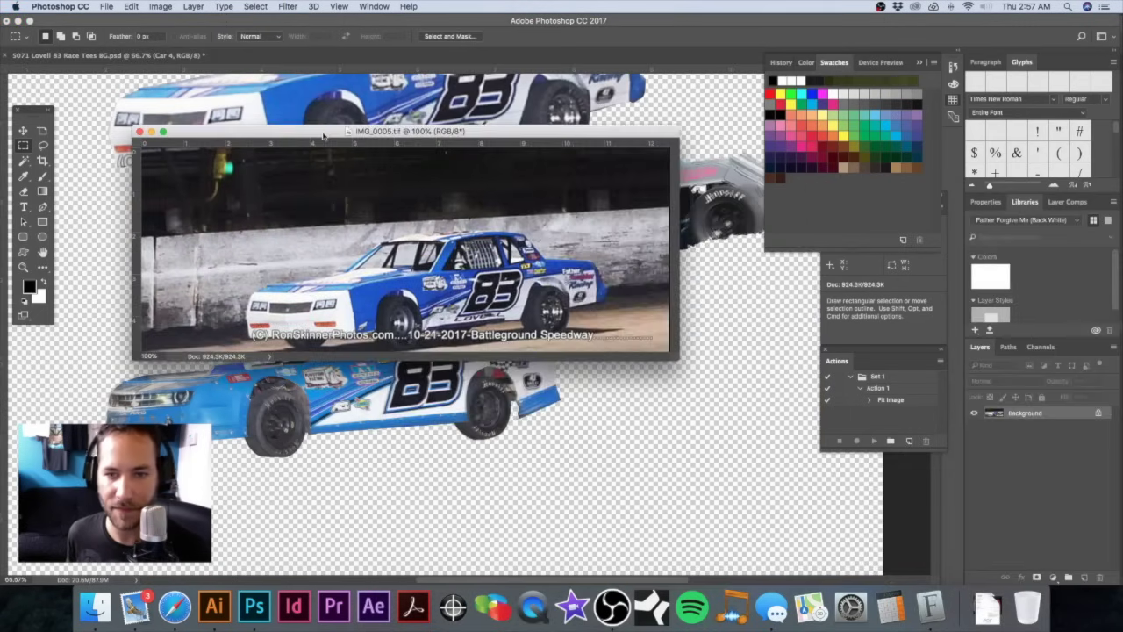
{"action": "left_click", "coordinate": [1008, 347]}
{"action": "left_click", "coordinate": [977, 368], "text": "super"}
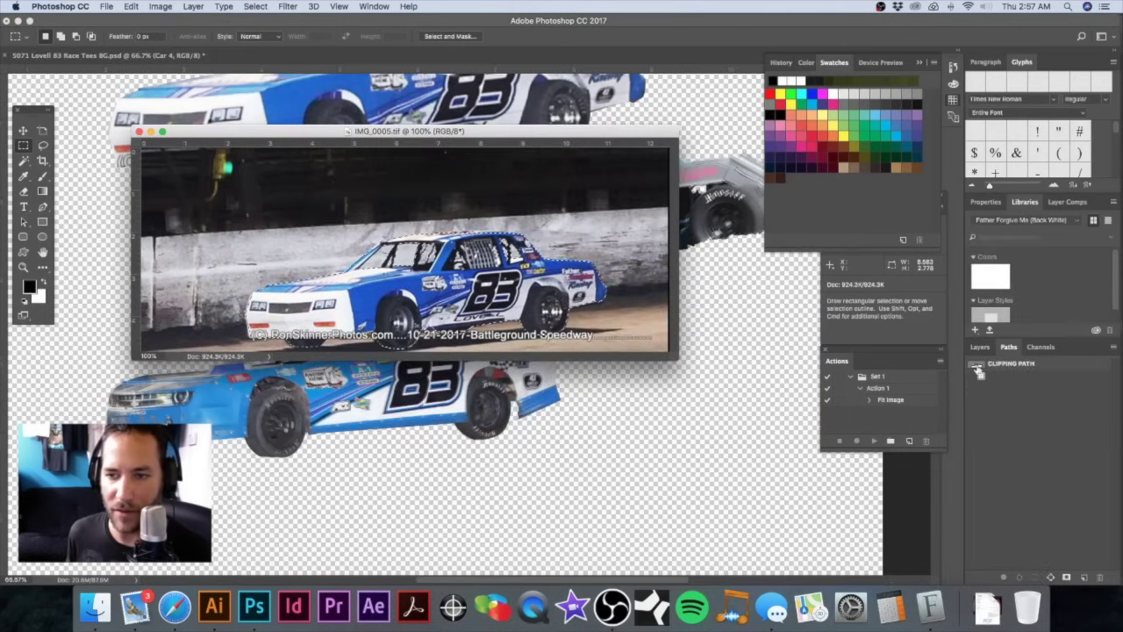
{"action": "left_click_drag", "start_coordinate": [287, 134], "coordinate": [410, 124]}
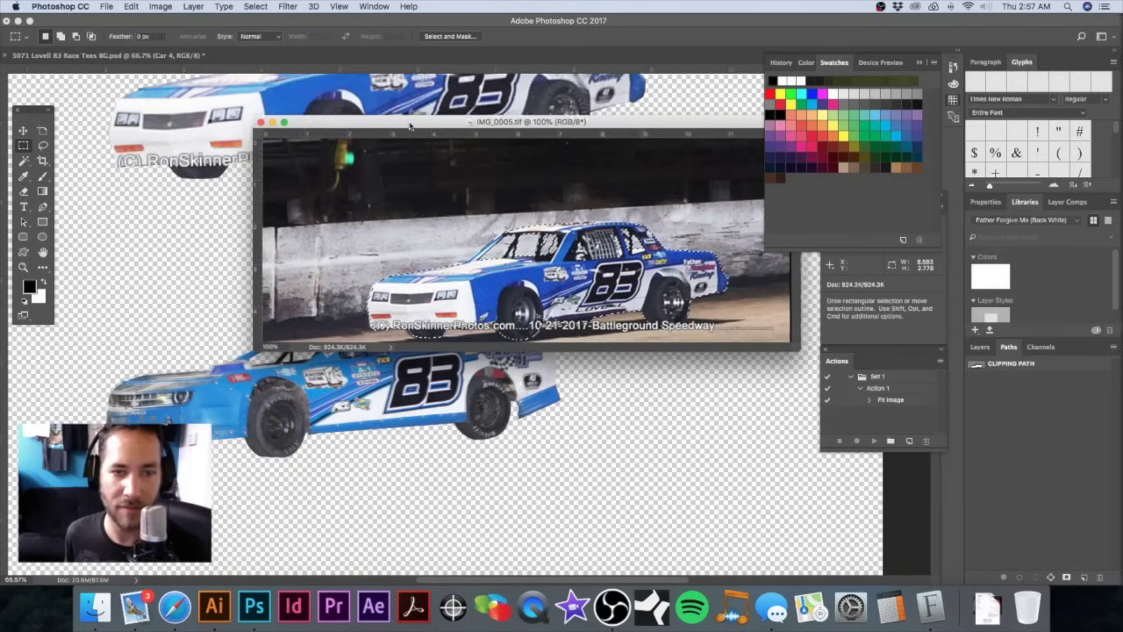
Step: Copy the selected blue-and-white car from IMG_0005.tif into the Race Tees BG document
{"action": "key", "text": "v"}
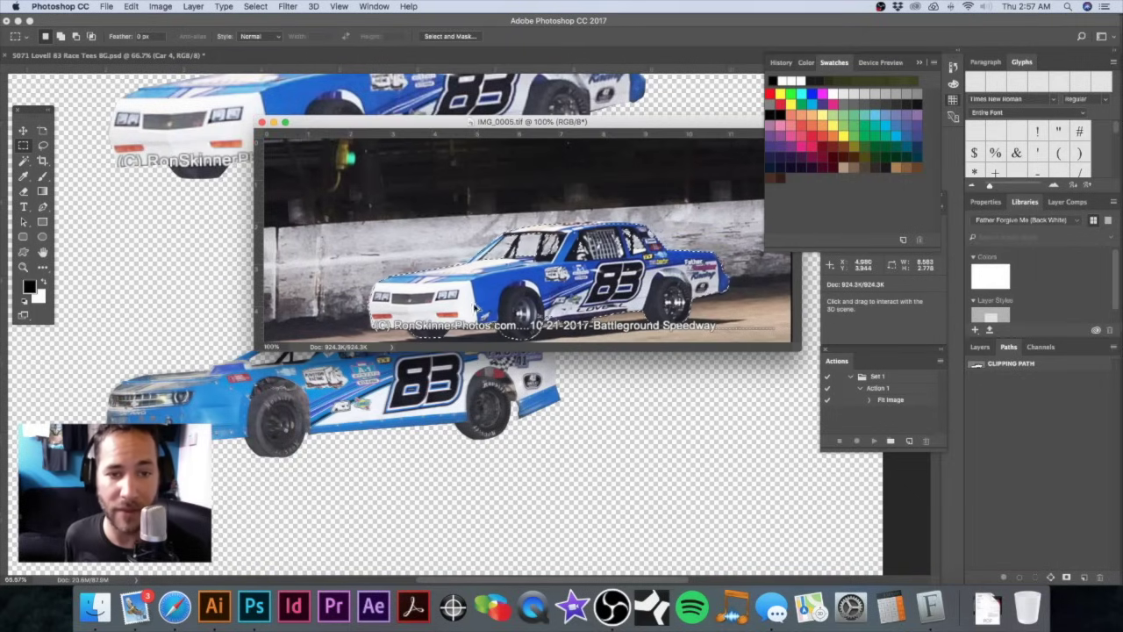
{"action": "left_click_drag", "start_coordinate": [535, 246], "coordinate": [391, 379]}
{"action": "left_click", "coordinate": [472, 249], "text": "alt+super"}
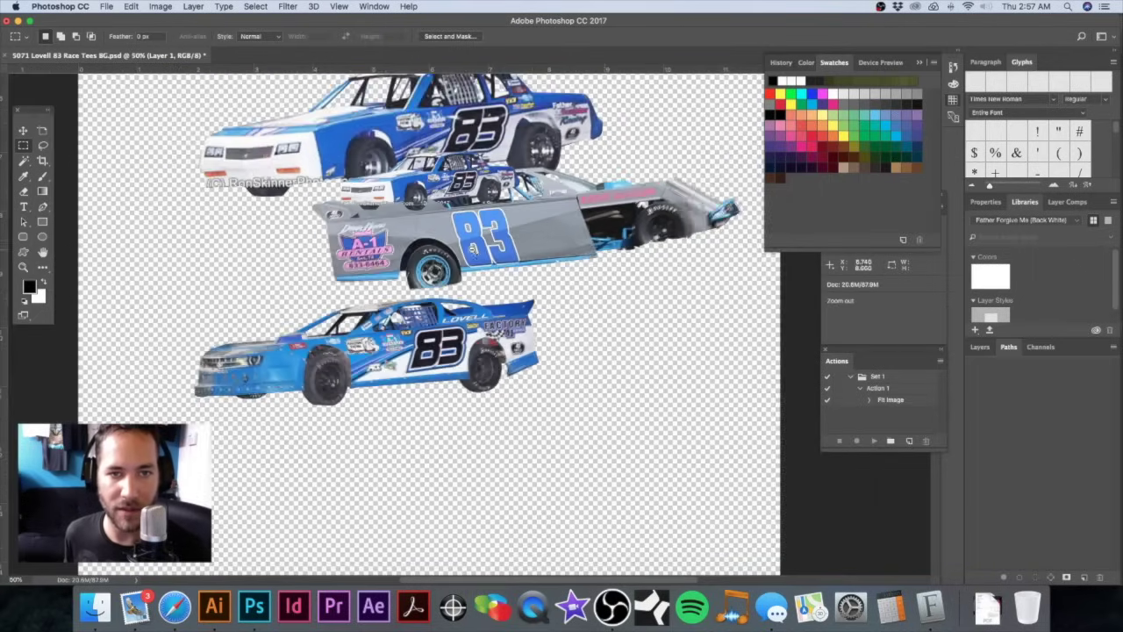
Step: Scale the pasted blue-and-white car to about 223%, rotate it about -1.3°, and align it over the matching car in the composite
{"action": "left_click", "coordinate": [473, 249], "text": "alt+super"}
{"action": "left_click_drag", "start_coordinate": [452, 220], "coordinate": [550, 304]}
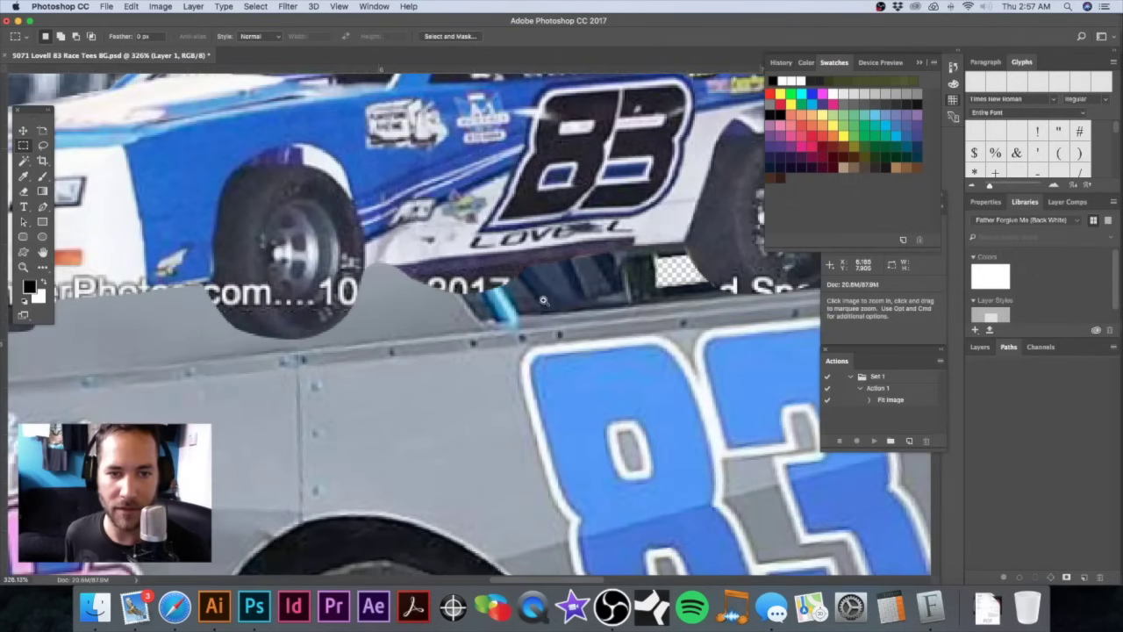
{"action": "left_click", "coordinate": [549, 303], "text": "alt+super"}
{"action": "left_click", "coordinate": [548, 303], "text": "alt+super"}
{"action": "left_click", "coordinate": [523, 301], "text": "alt+super"}
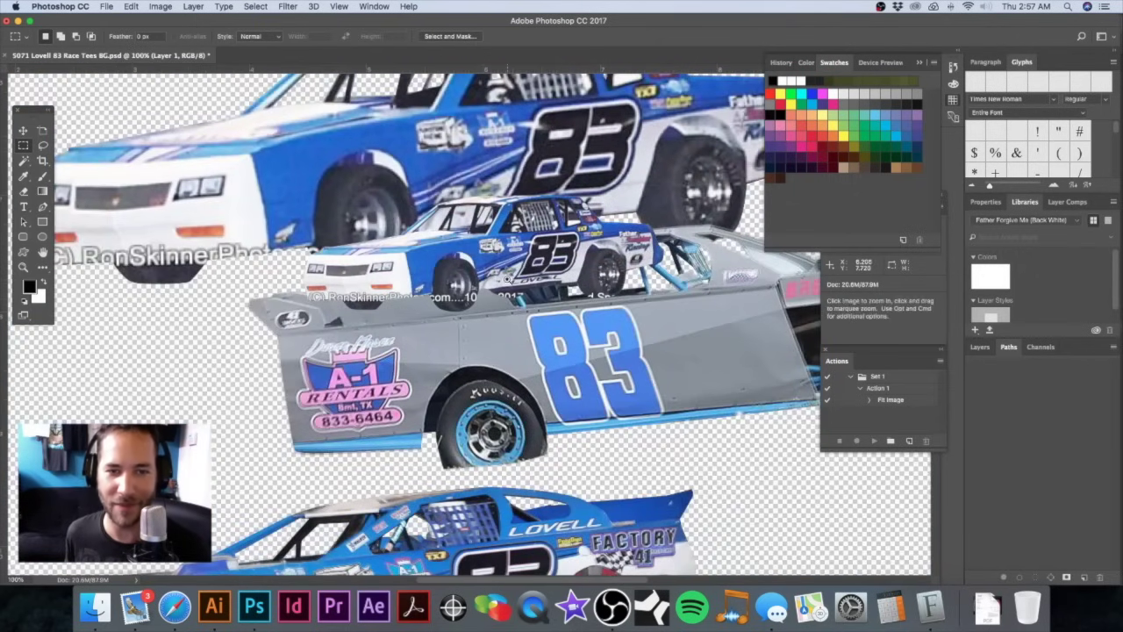
{"action": "left_click", "coordinate": [508, 276], "text": "alt+super"}
{"action": "left_click_drag", "start_coordinate": [507, 276], "coordinate": [458, 264]}
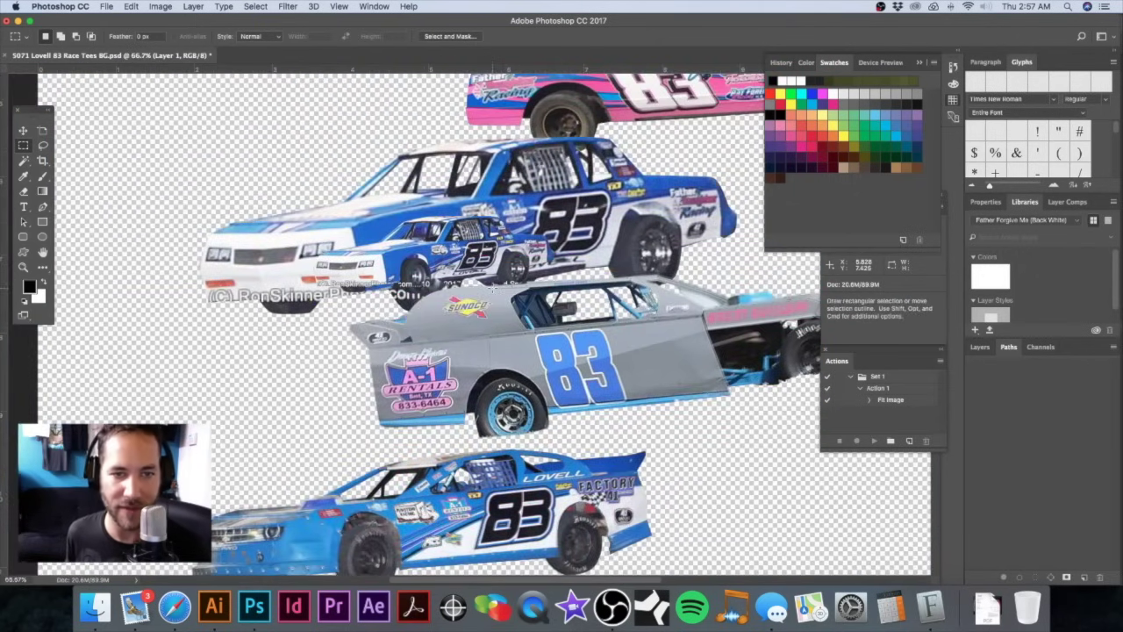
{"action": "key", "text": "super+t"}
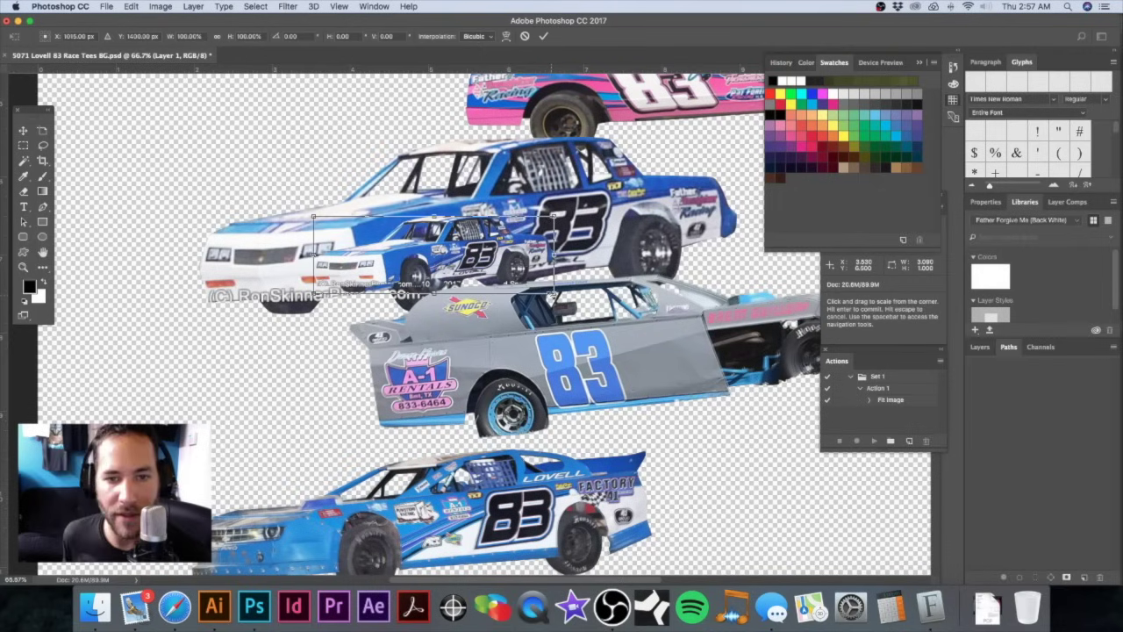
{"action": "left_click_drag", "start_coordinate": [612, 297], "coordinate": [681, 307]}
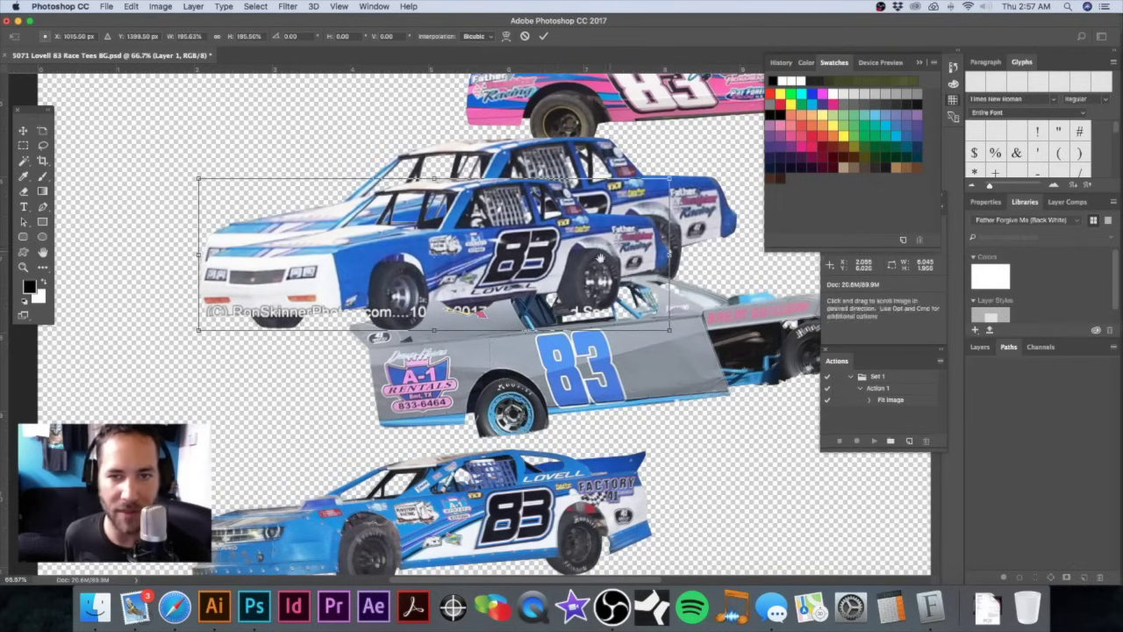
{"action": "left_click_drag", "start_coordinate": [599, 259], "coordinate": [552, 294]}
{"action": "left_click_drag", "start_coordinate": [624, 211], "coordinate": [696, 181]}
{"action": "left_click_drag", "start_coordinate": [624, 249], "coordinate": [627, 236]}
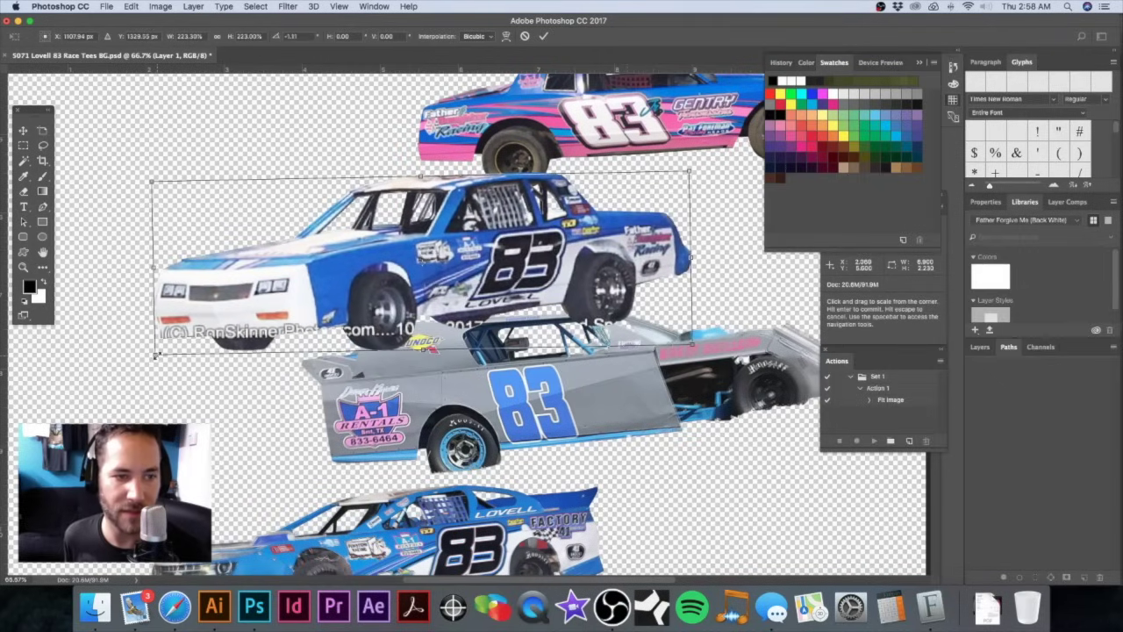
{"action": "left_click_drag", "start_coordinate": [155, 356], "coordinate": [151, 355]}
{"action": "key", "text": "Return"}
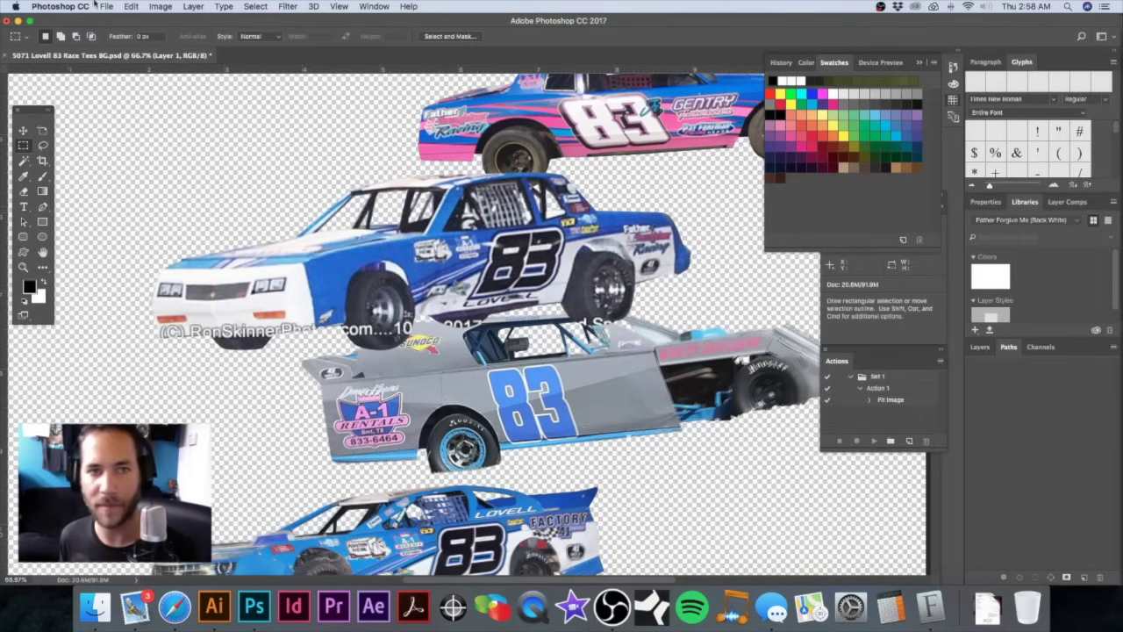
Step: Bring up the IMG_0005.tif source image and close it
{"action": "left_click", "coordinate": [374, 6]}
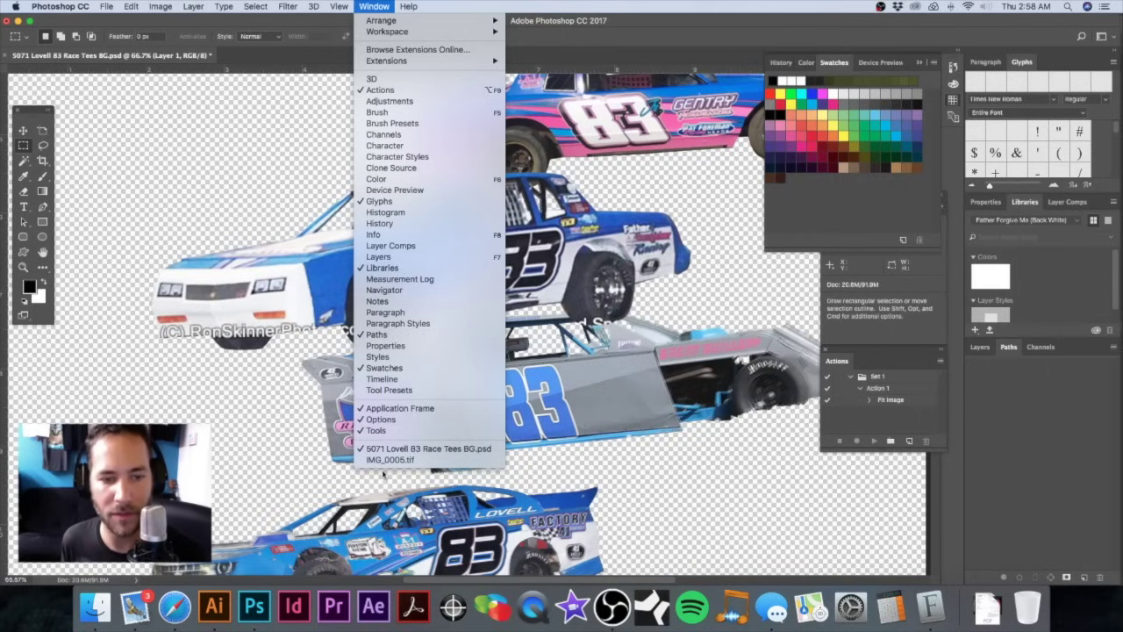
{"action": "left_click", "coordinate": [386, 463]}
{"action": "key", "text": "super+grave"}
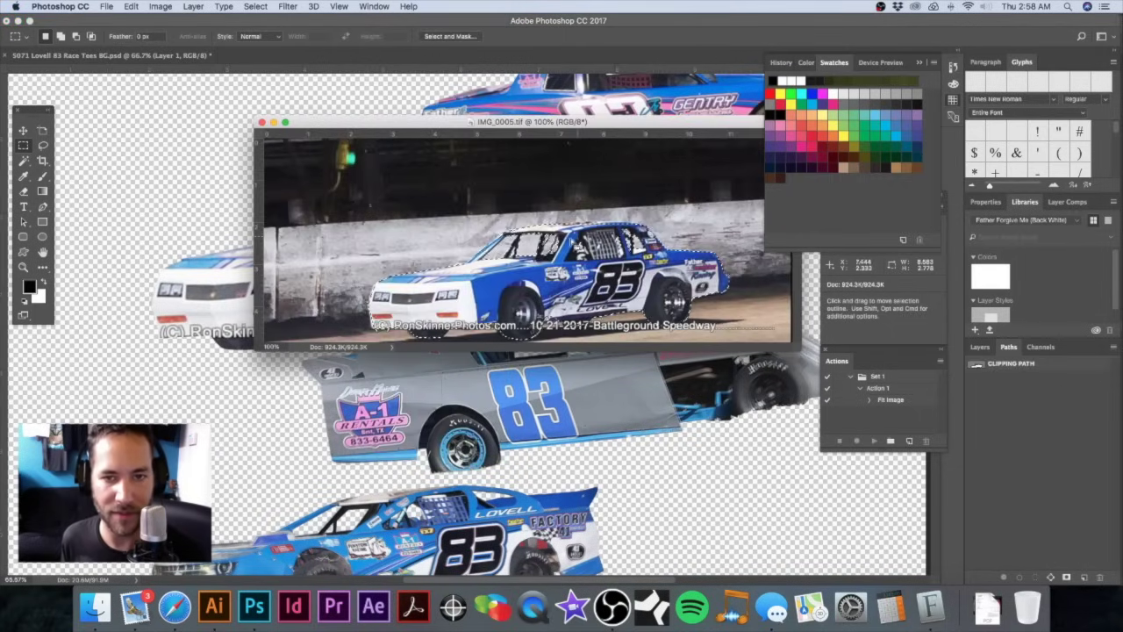
{"action": "key", "text": "super+w"}
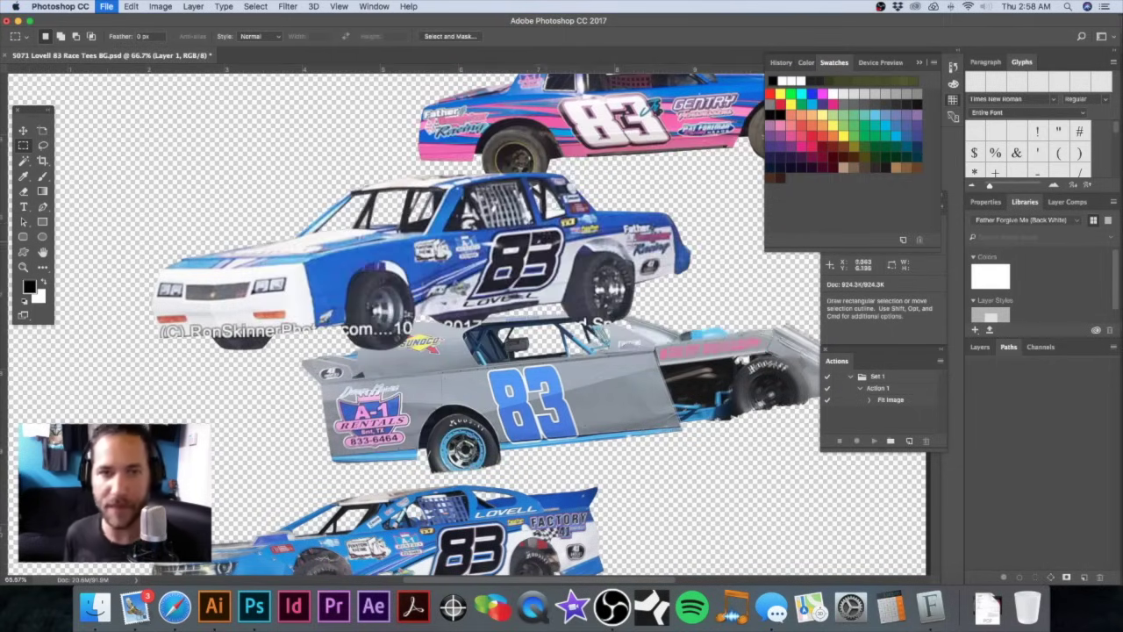
Step: Rename the layer of the newly aligned blue-and-white car as Car 2
{"action": "key", "text": "super+minus"}
{"action": "key", "text": "super+minus"}
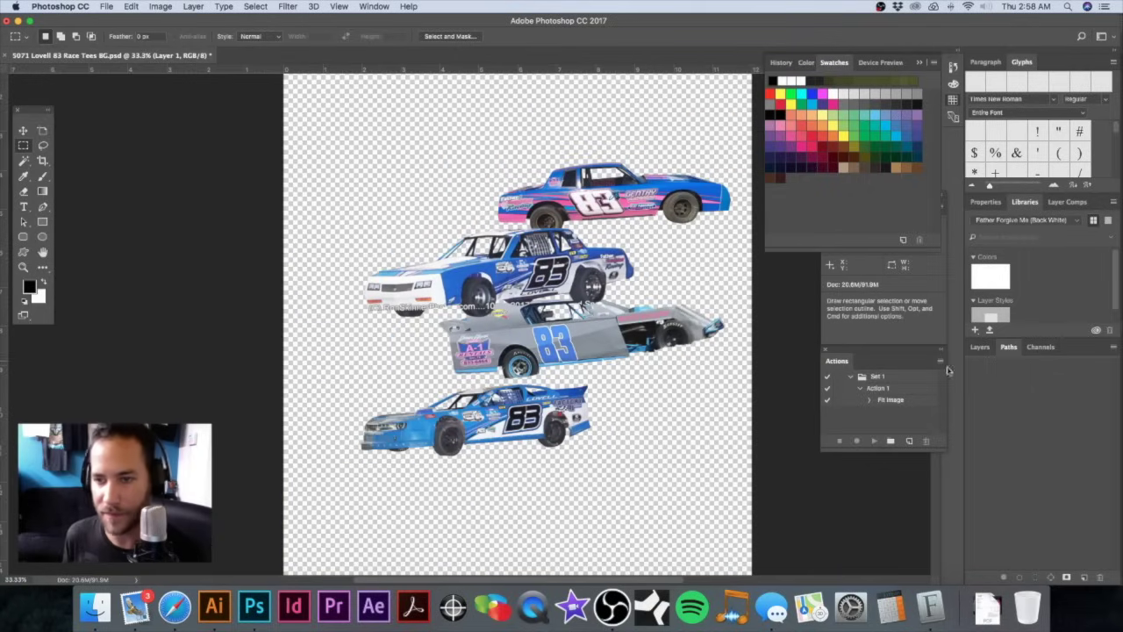
{"action": "left_click", "coordinate": [980, 347]}
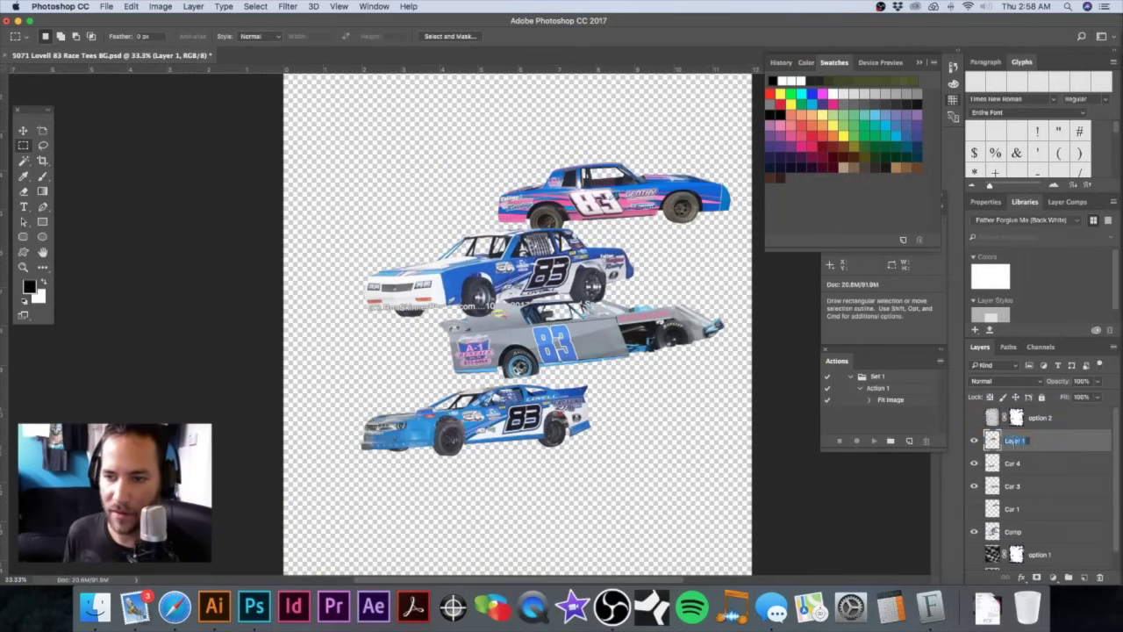
{"action": "type", "text": "Car 2"}
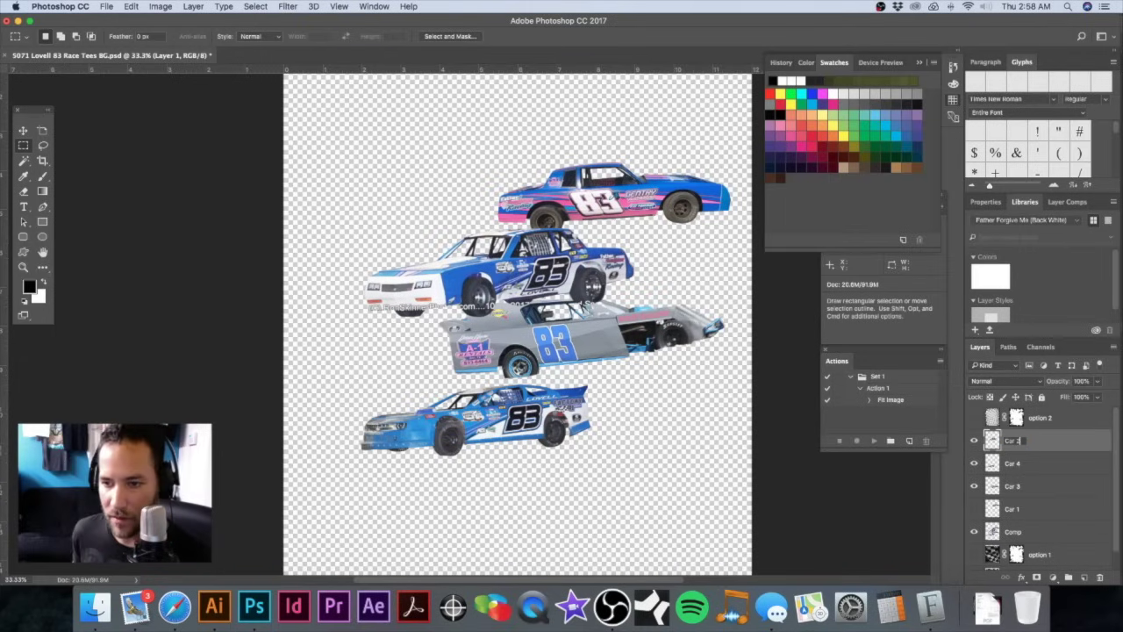
{"action": "key", "text": "Return"}
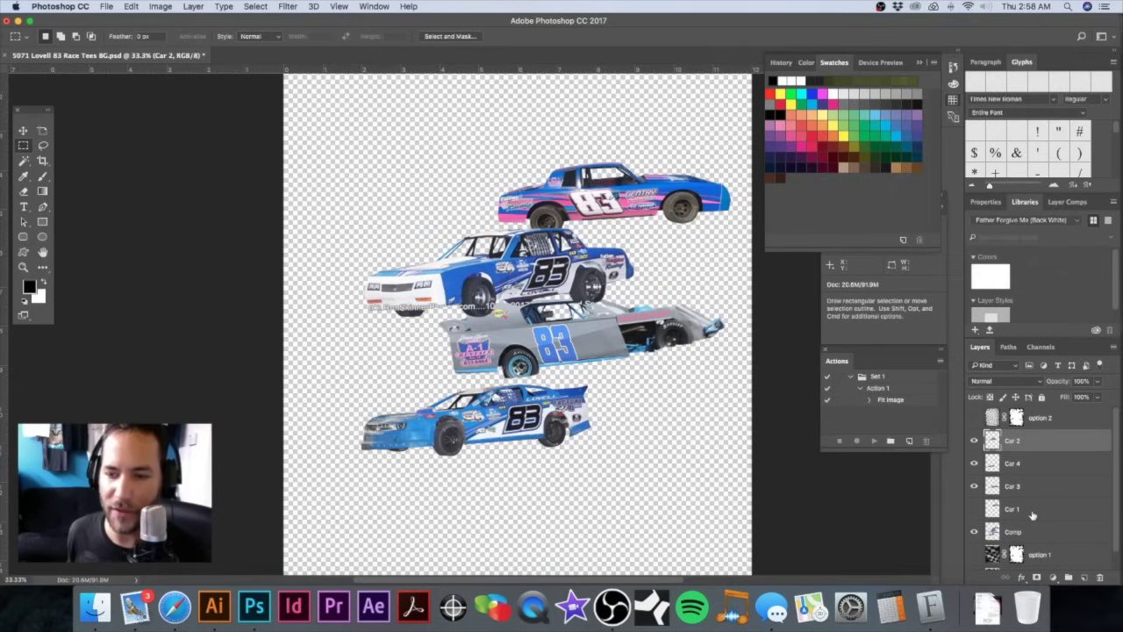
Step: Stack the car layers in order from Car 1 down to Car 4 and check them with the Comp layer briefly hidden
{"action": "left_click_drag", "start_coordinate": [1028, 513], "coordinate": [1043, 441]}
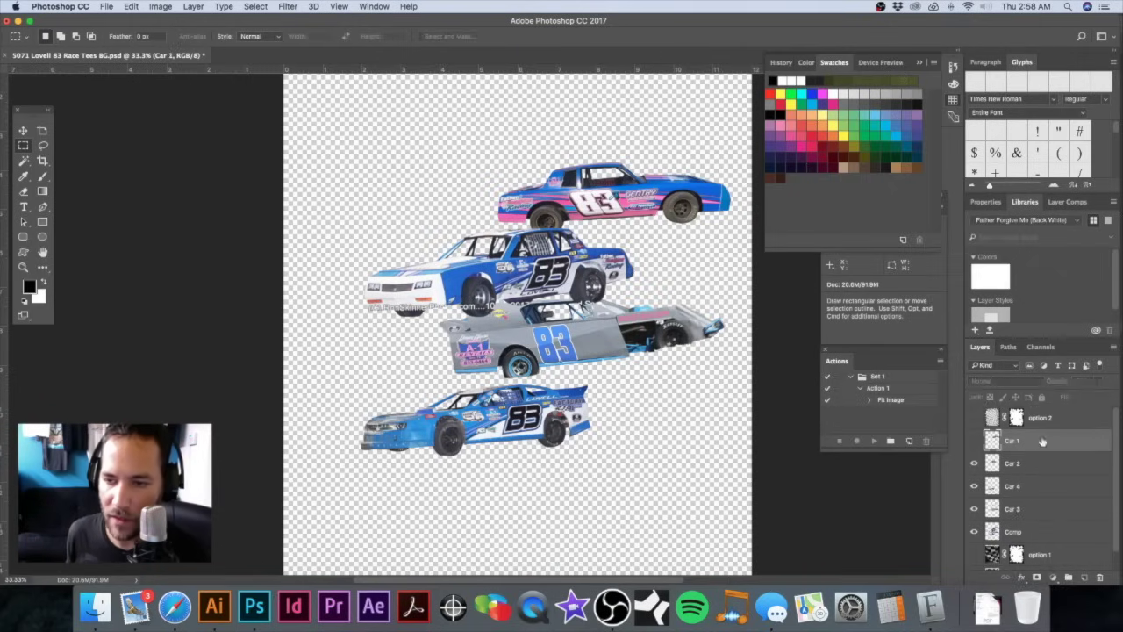
{"action": "left_click_drag", "start_coordinate": [1041, 502], "coordinate": [1035, 482]}
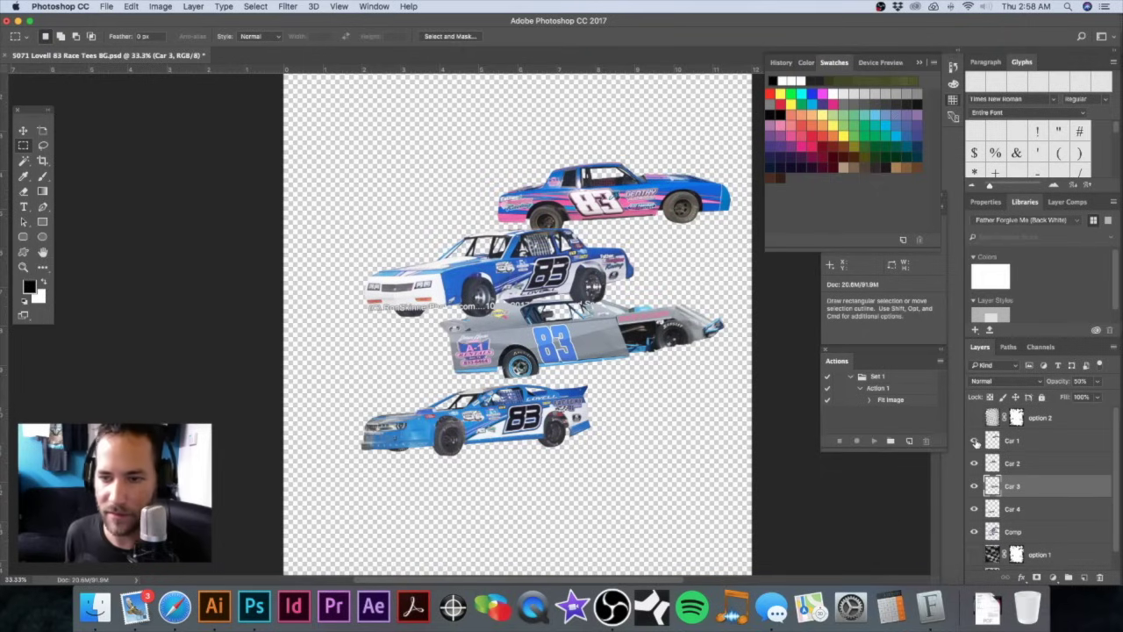
{"action": "left_click", "coordinate": [974, 531]}
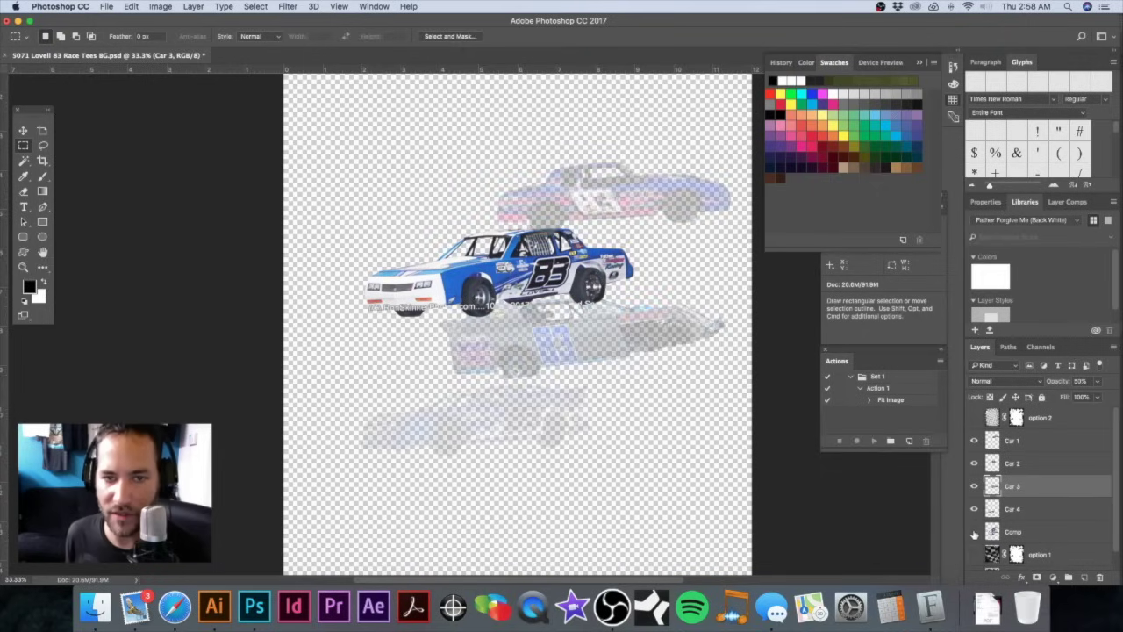
{"action": "left_click", "coordinate": [974, 532]}
Step: Set the opacity of the semi-transparent Car 4, Car 3 and Car 1 layers to 100%
{"action": "left_click", "coordinate": [1035, 530]}
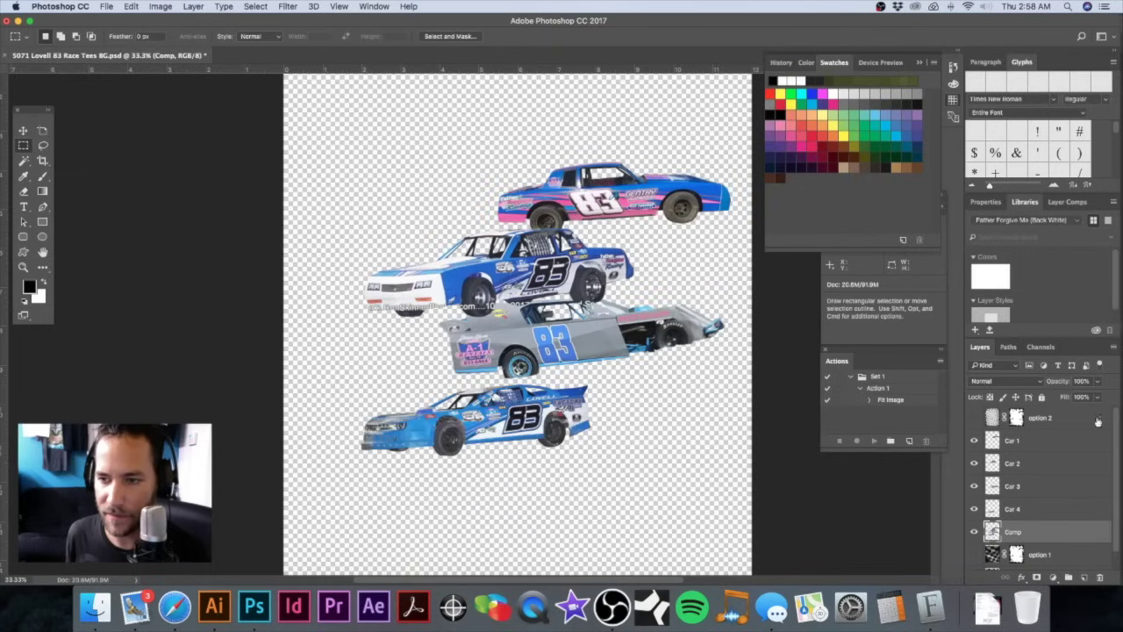
{"action": "left_click", "coordinate": [1043, 511]}
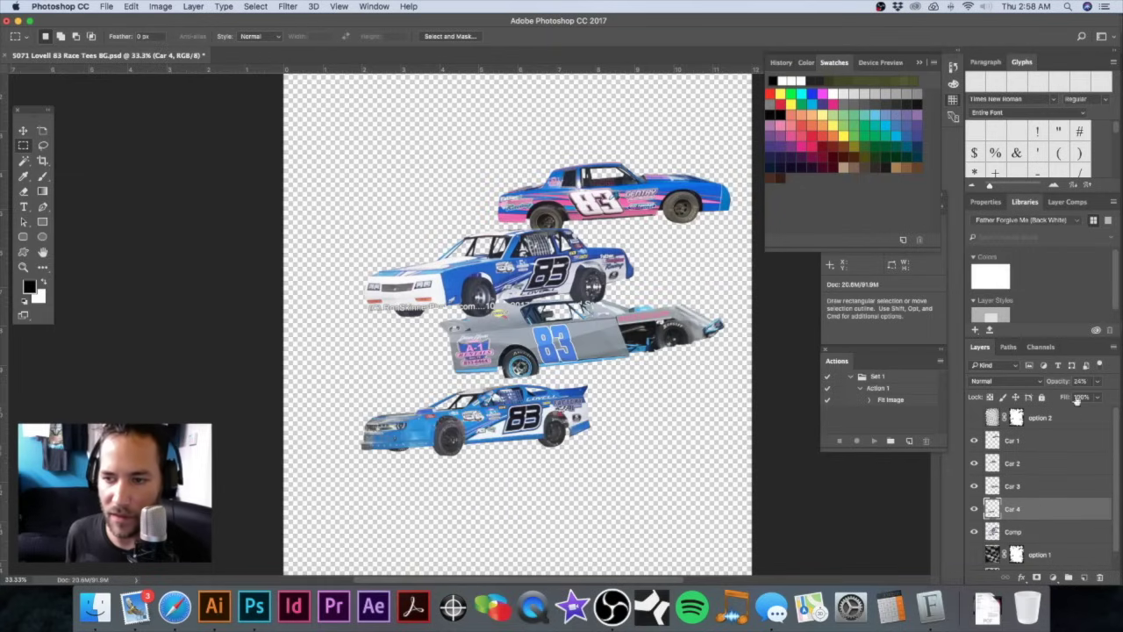
{"action": "left_click", "coordinate": [1098, 383]}
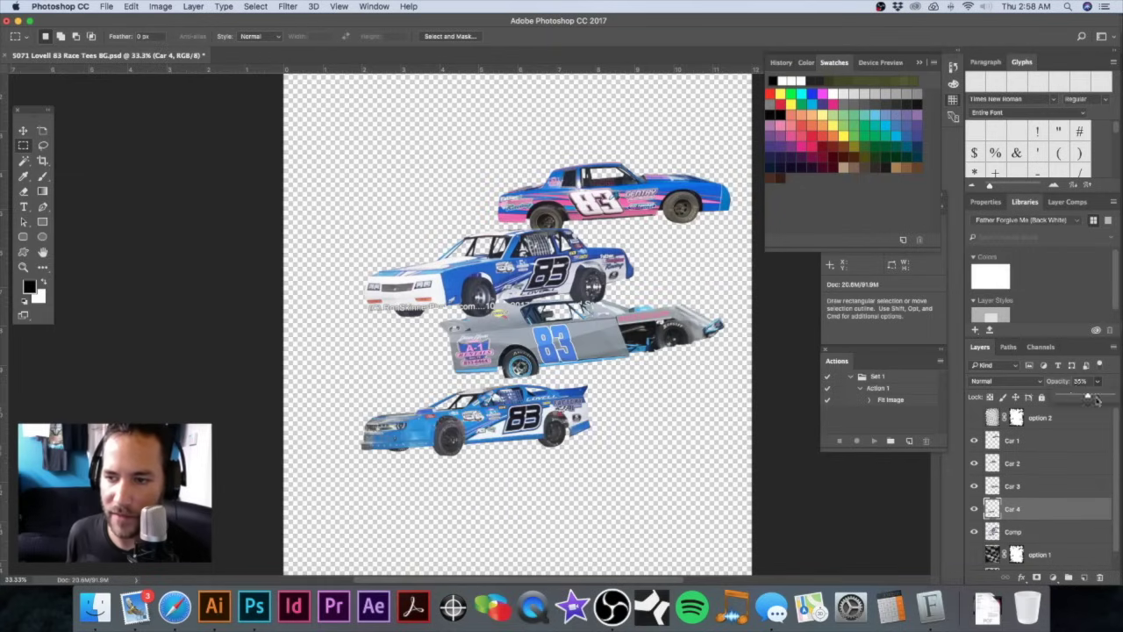
{"action": "left_click_drag", "start_coordinate": [1096, 399], "coordinate": [1115, 397]}
{"action": "left_click", "coordinate": [1059, 485]}
{"action": "left_click", "coordinate": [1096, 383]}
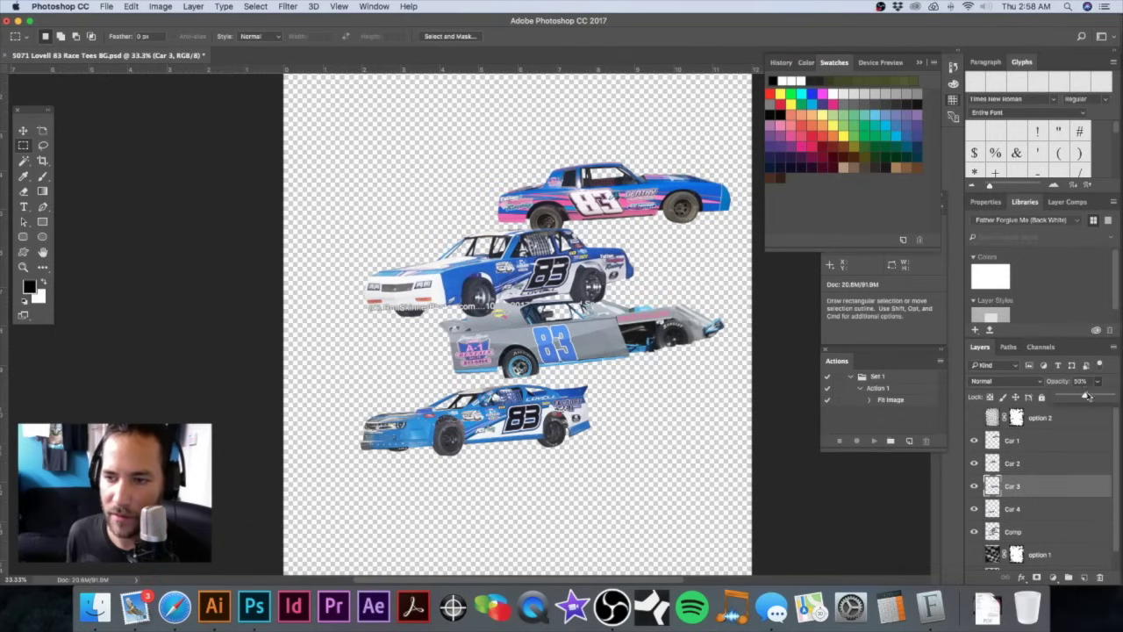
{"action": "left_click", "coordinate": [1053, 463]}
{"action": "left_click", "coordinate": [1068, 439]}
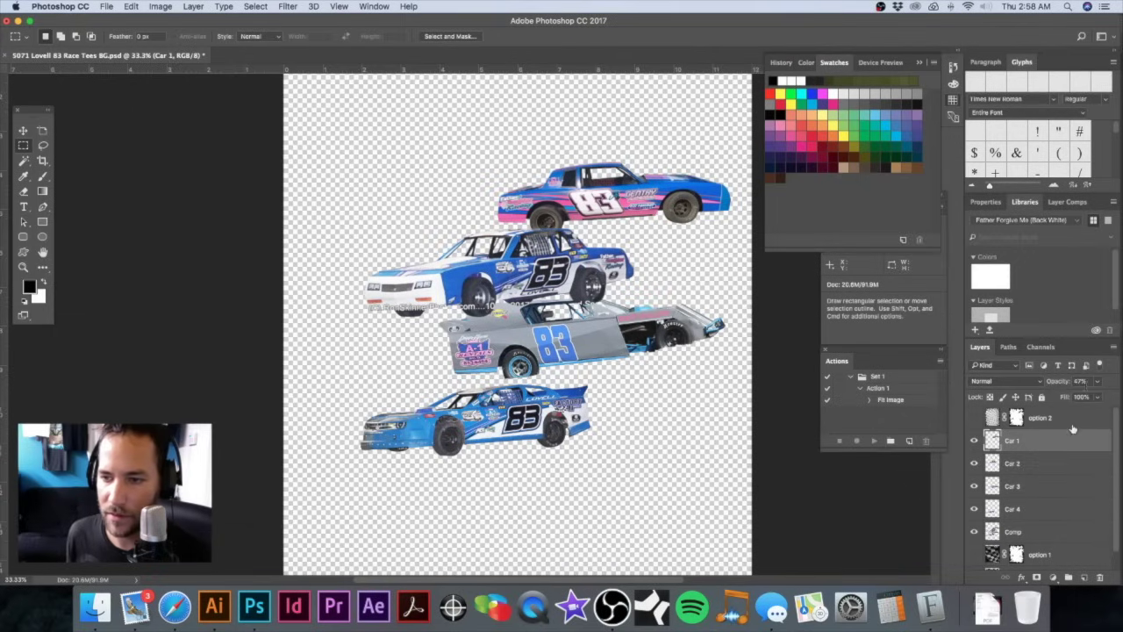
{"action": "left_click", "coordinate": [1096, 381]}
{"action": "left_click_drag", "start_coordinate": [1083, 397], "coordinate": [1120, 399]}
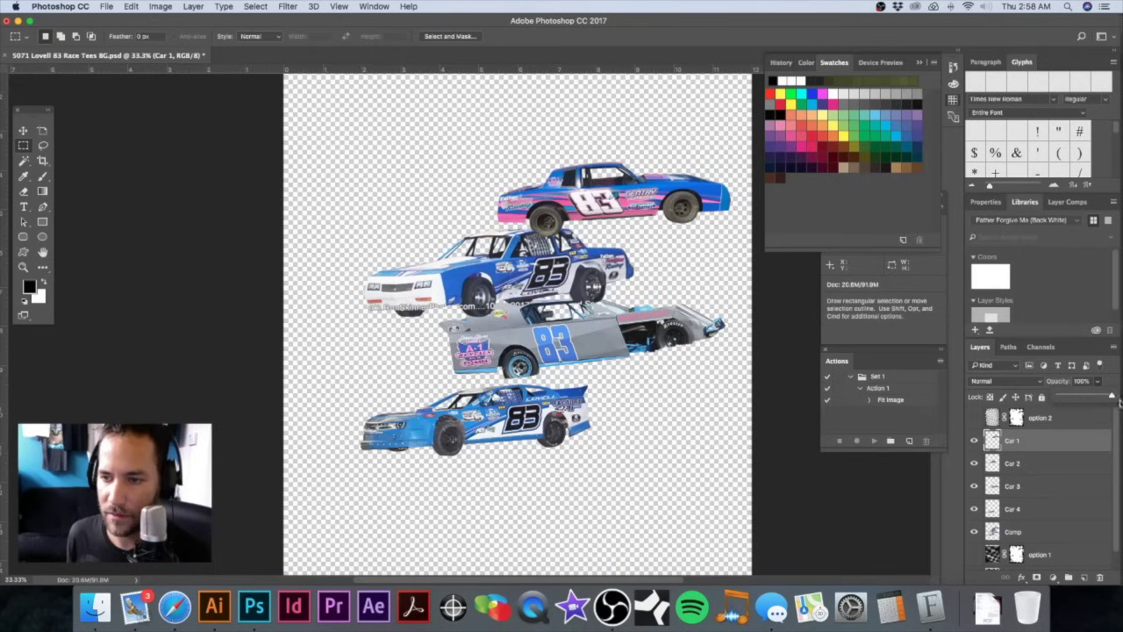
Step: Hide the four car layers over Comp, and toggle Car 4's visibility to compare its alignment with the composite
{"action": "left_click", "coordinate": [1060, 512]}
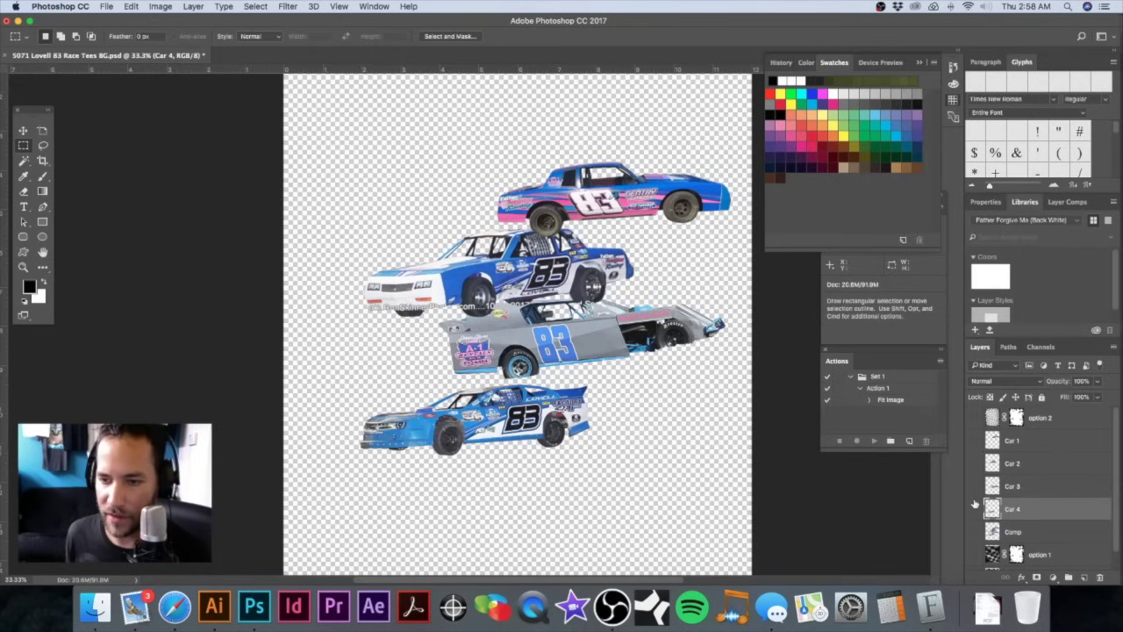
{"action": "left_click", "coordinate": [973, 515]}
{"action": "left_click", "coordinate": [974, 532]}
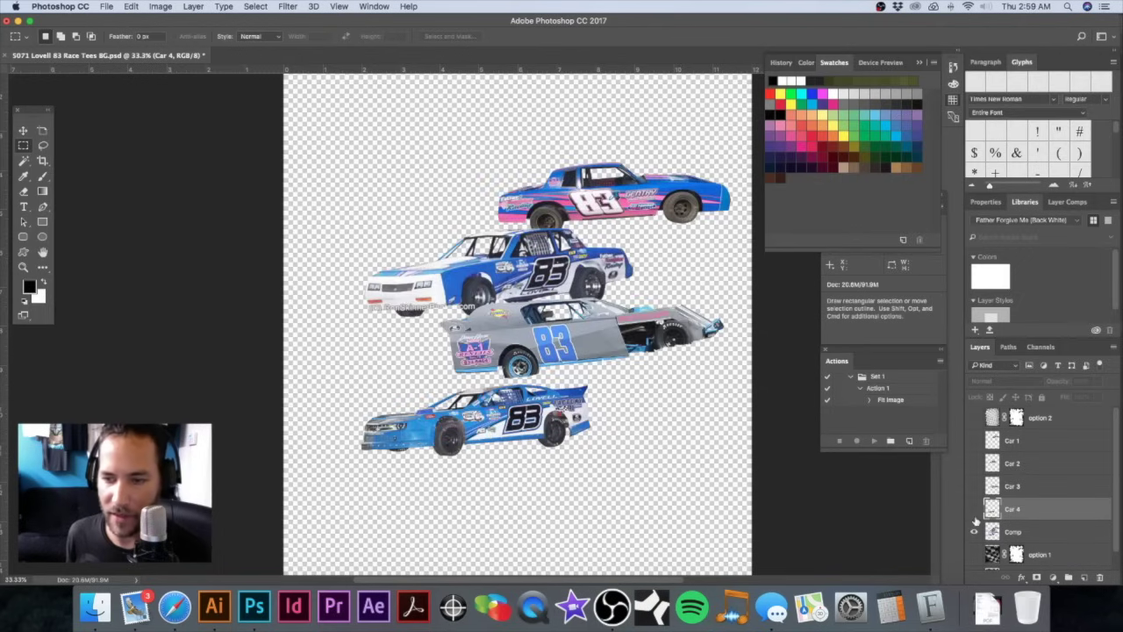
{"action": "left_click", "coordinate": [974, 510]}
{"action": "left_click", "coordinate": [972, 509]}
{"action": "left_click", "coordinate": [972, 510]}
{"action": "left_click", "coordinate": [972, 510]}
{"action": "left_click", "coordinate": [974, 510]}
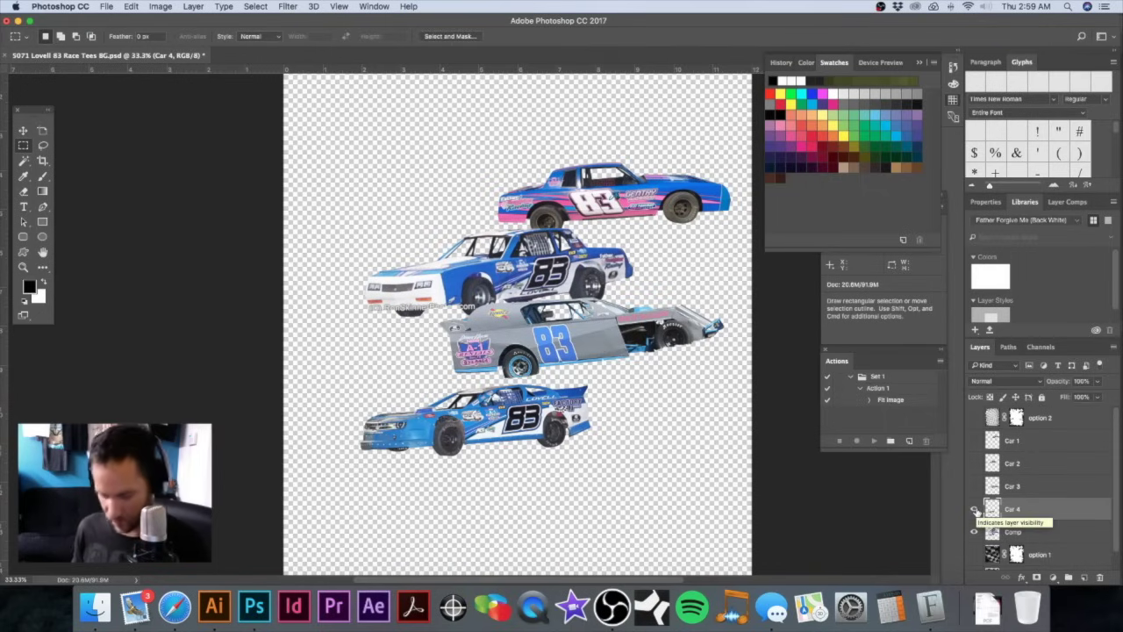
Step: Rotate the blue car on the Car 4 layer by about -0.6° to match the composite
{"action": "key", "text": "super+t"}
{"action": "left_click_drag", "start_coordinate": [466, 439], "coordinate": [539, 450]}
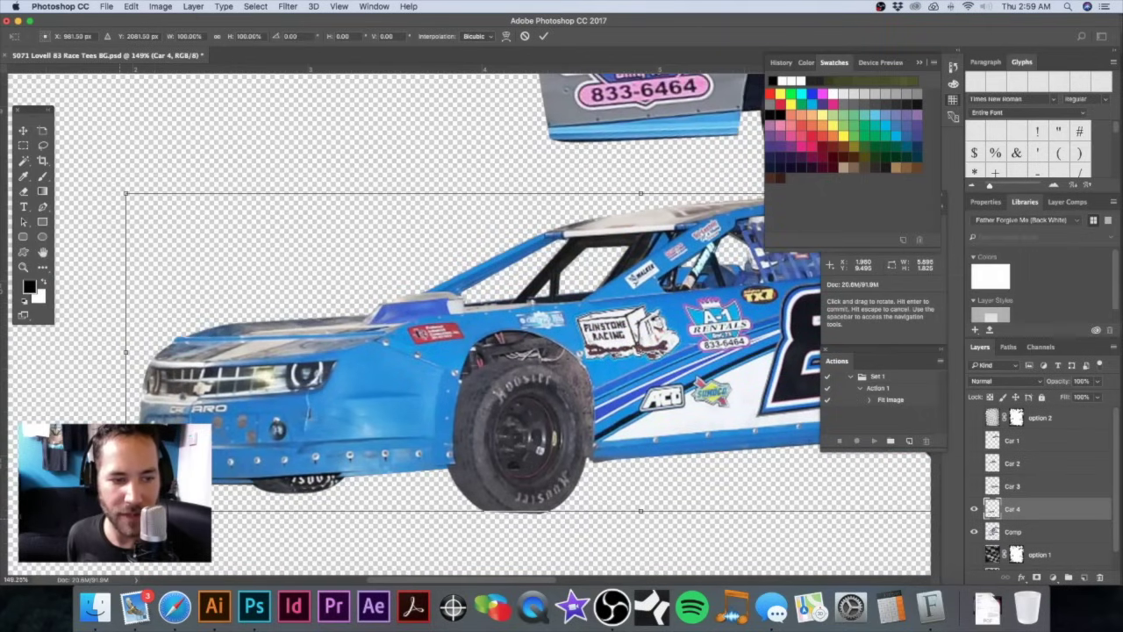
{"action": "left_click_drag", "start_coordinate": [104, 491], "coordinate": [105, 497]}
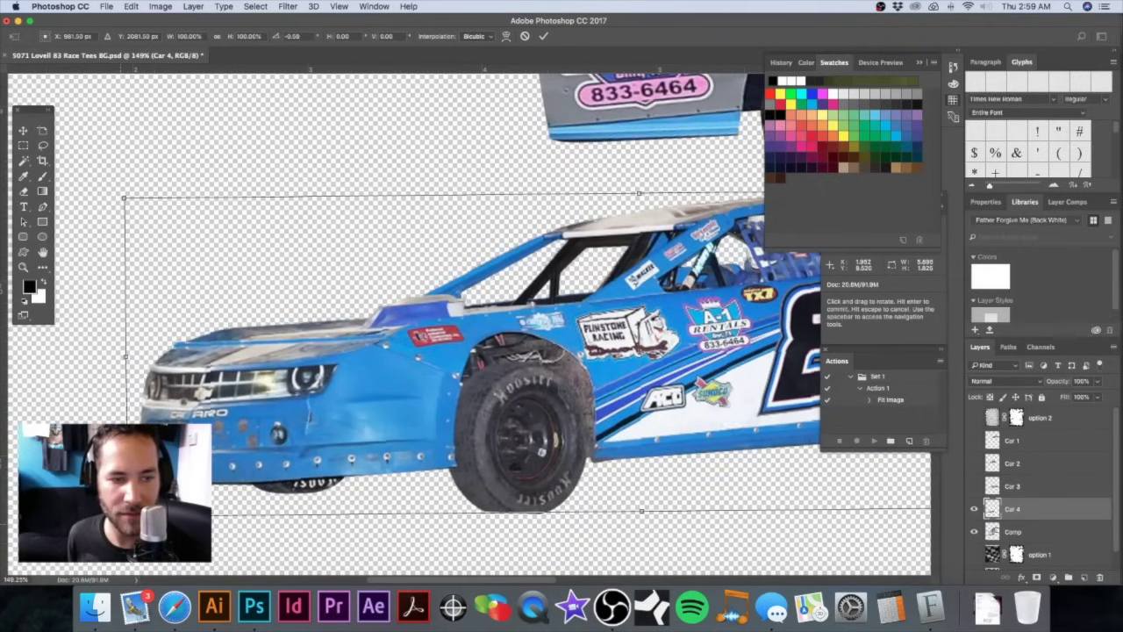
{"action": "key", "text": "Return"}
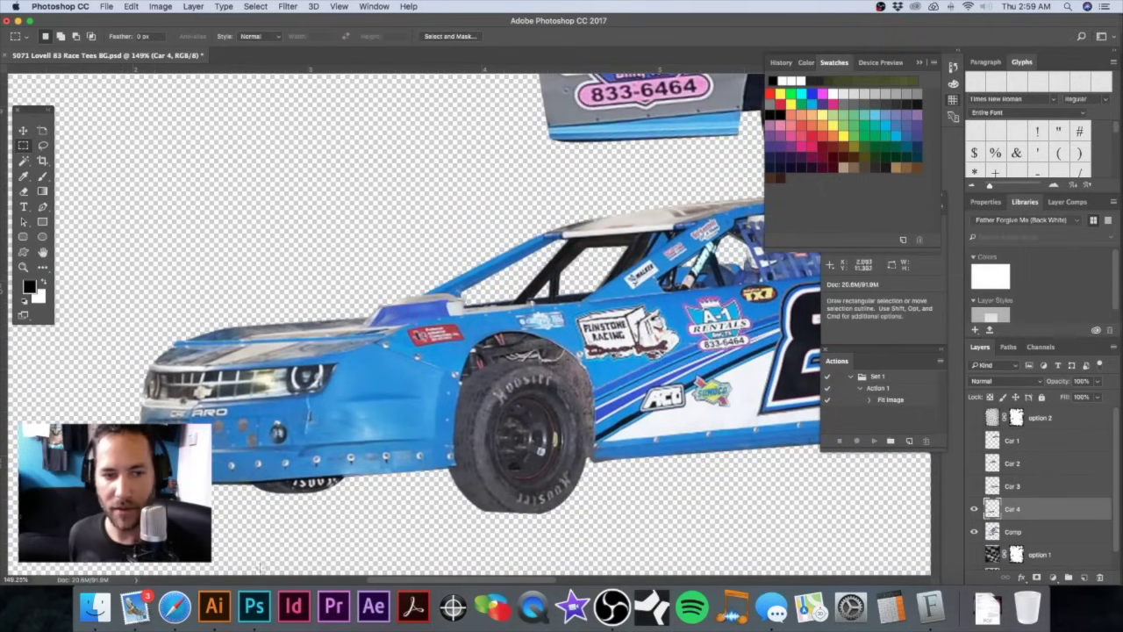
Step: Compare the Car 3, Car 2 and Car 1 layers with the composite by toggling each layer's visibility
{"action": "left_click", "coordinate": [561, 360], "text": "alt"}
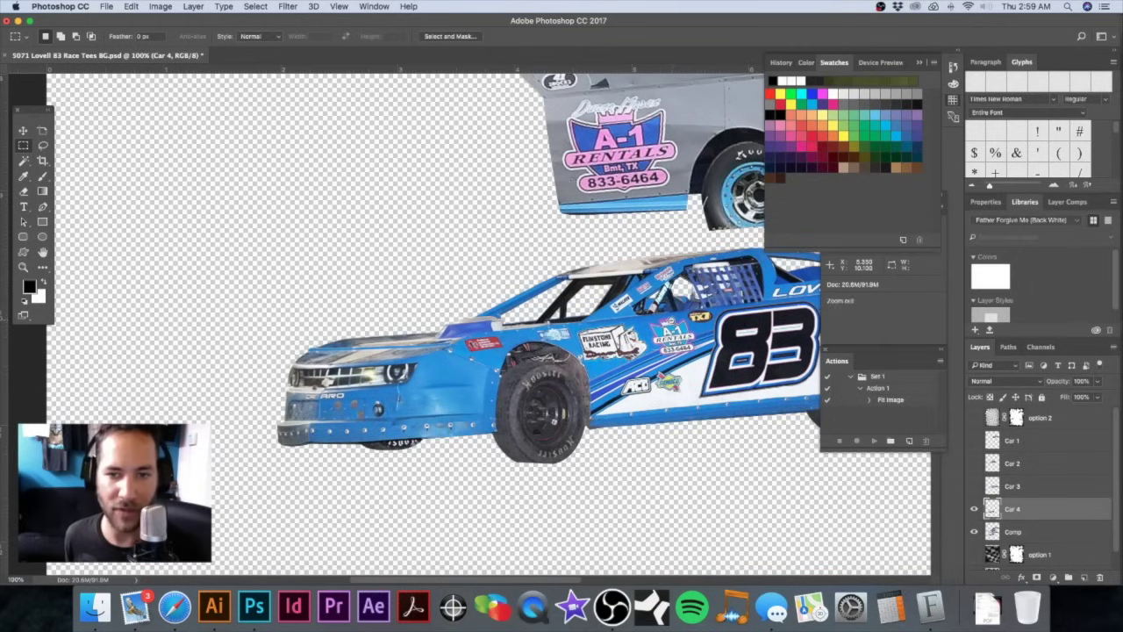
{"action": "left_click", "coordinate": [671, 321], "text": "alt"}
{"action": "left_click_drag", "start_coordinate": [671, 318], "coordinate": [638, 320]}
{"action": "mouse_move", "coordinate": [629, 345]}
{"action": "left_mouse_down"}
{"action": "mouse_move", "coordinate": [638, 351]}
{"action": "mouse_move", "coordinate": [618, 349]}
{"action": "left_mouse_up"}
{"action": "key", "text": "super+minus"}
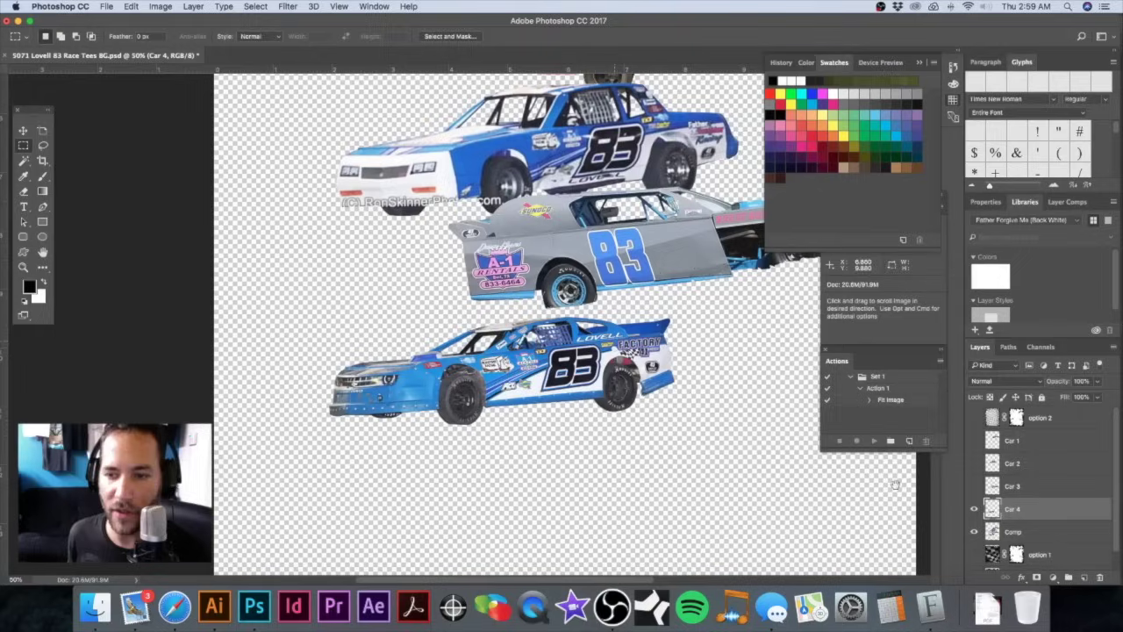
{"action": "left_click", "coordinate": [974, 485]}
{"action": "left_click_drag", "start_coordinate": [913, 478], "coordinate": [837, 500]}
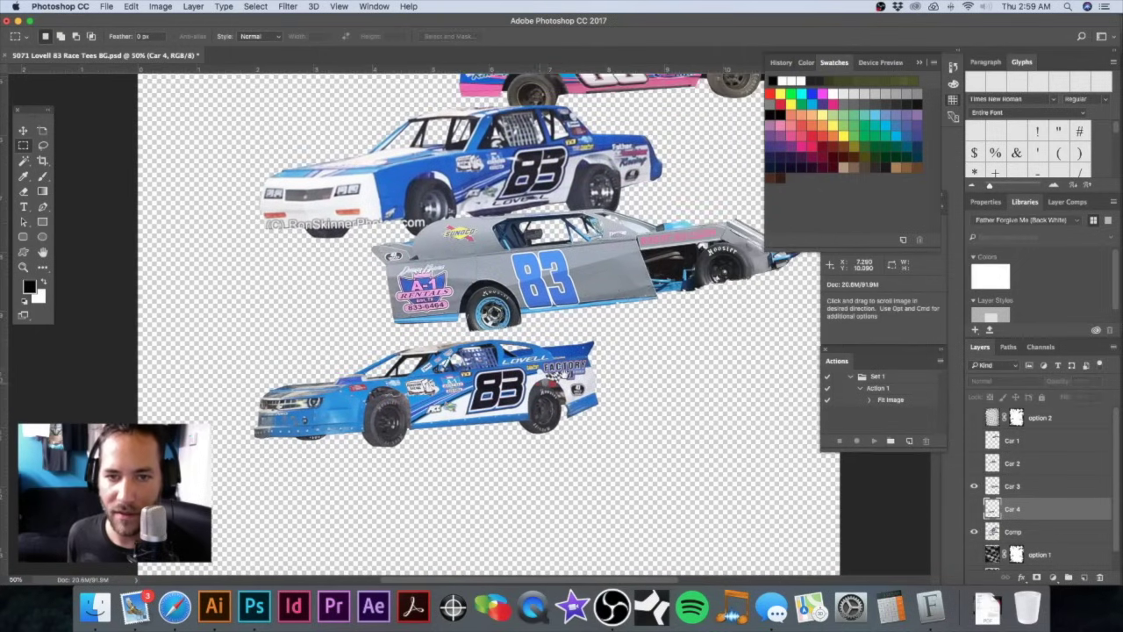
{"action": "left_click", "coordinate": [974, 487]}
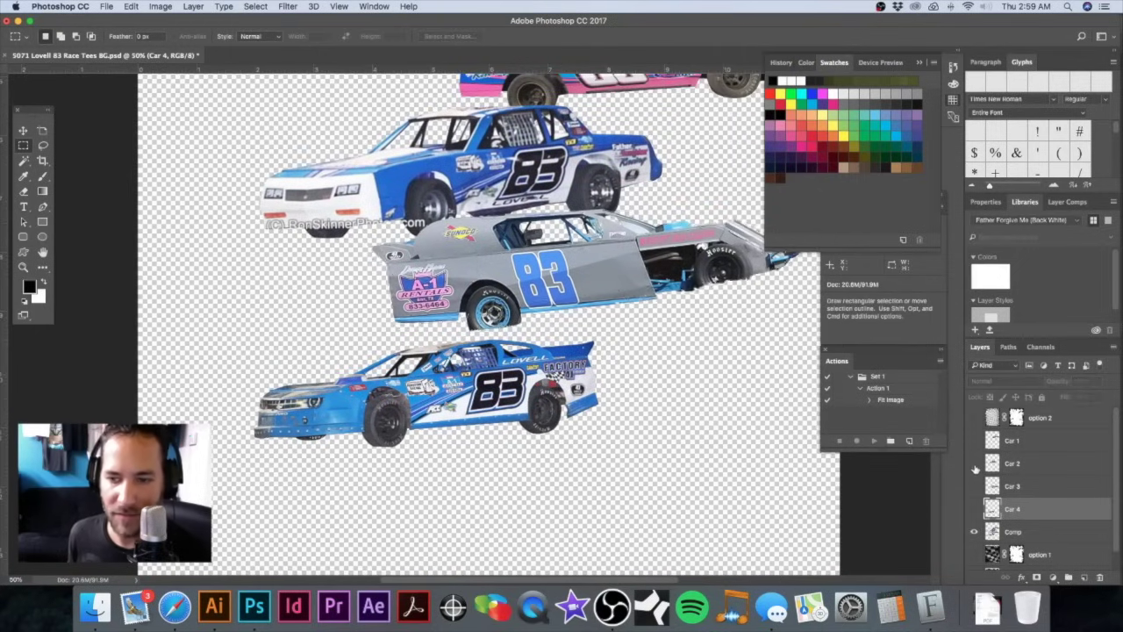
{"action": "left_click", "coordinate": [974, 464]}
{"action": "left_click", "coordinate": [975, 465]}
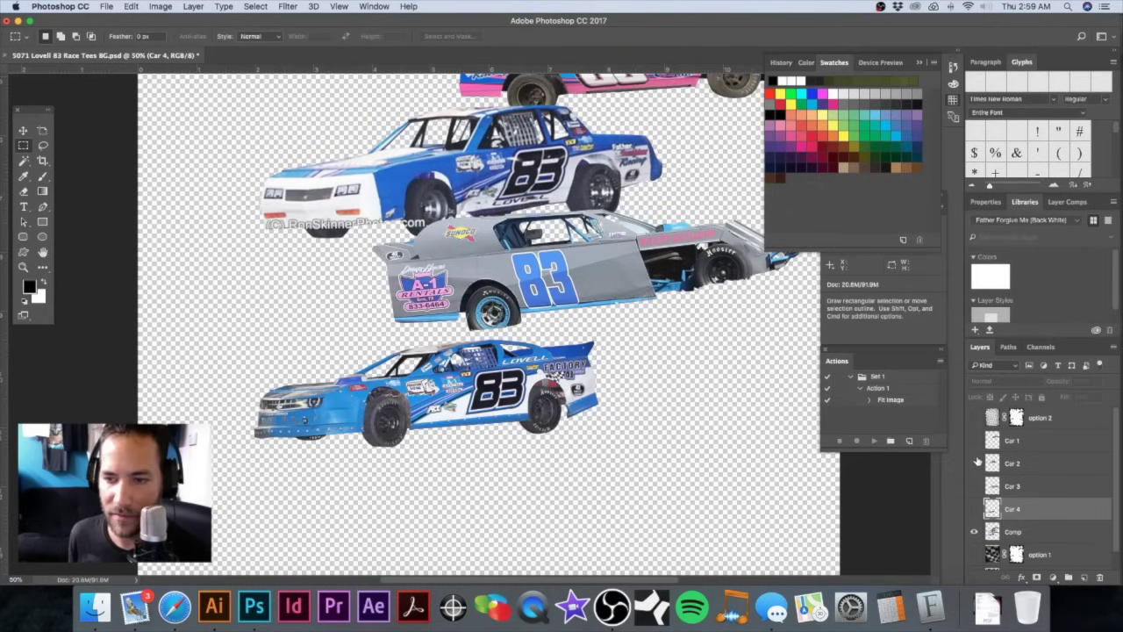
{"action": "left_click", "coordinate": [975, 440]}
{"action": "left_click_drag", "start_coordinate": [649, 298], "coordinate": [615, 371]}
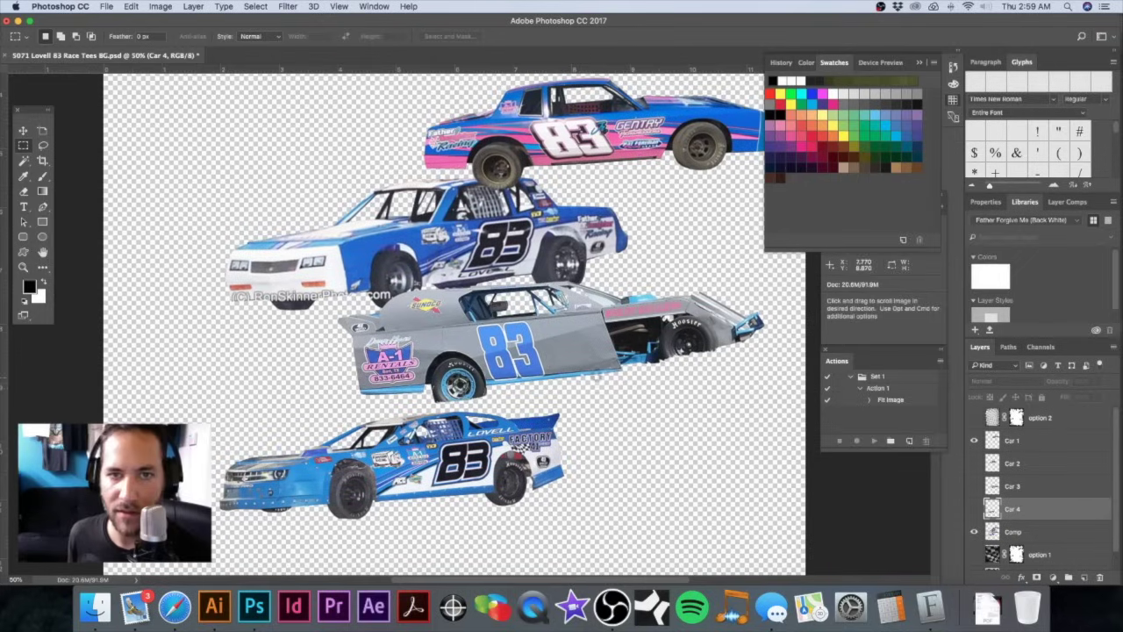
Step: Compare the cars with the composite once more, hide the Comp layer, and show the Car 1 to Car 4 layers
{"action": "key", "text": "super+minus"}
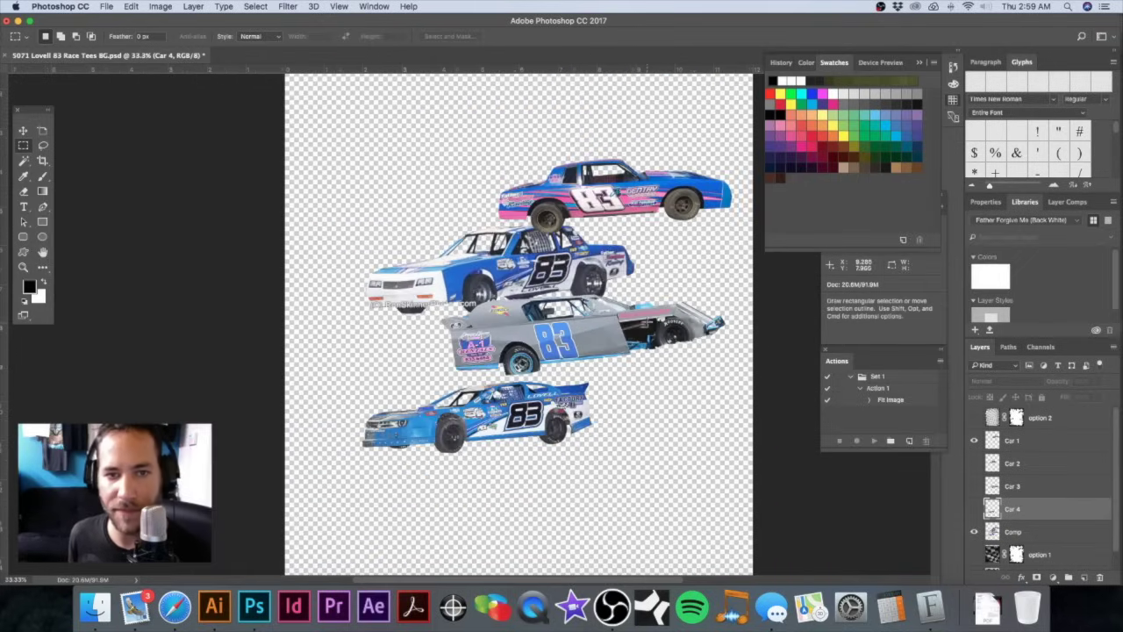
{"action": "left_click", "coordinate": [975, 532]}
{"action": "left_click", "coordinate": [975, 532]}
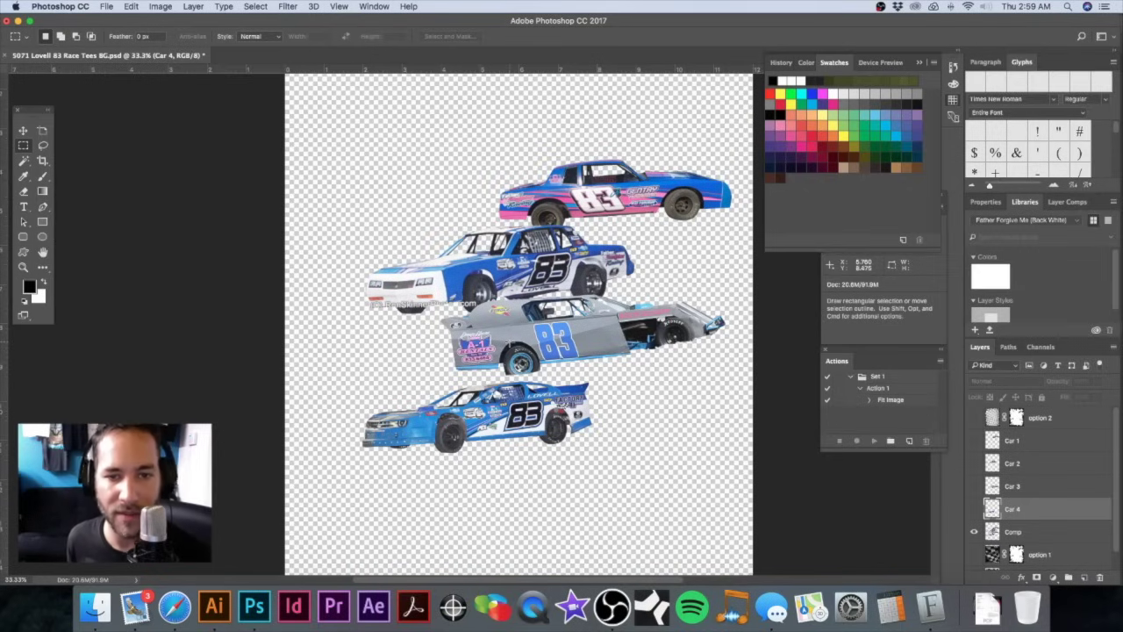
{"action": "left_click", "coordinate": [973, 533]}
{"action": "left_click_drag", "start_coordinate": [972, 441], "coordinate": [974, 507]}
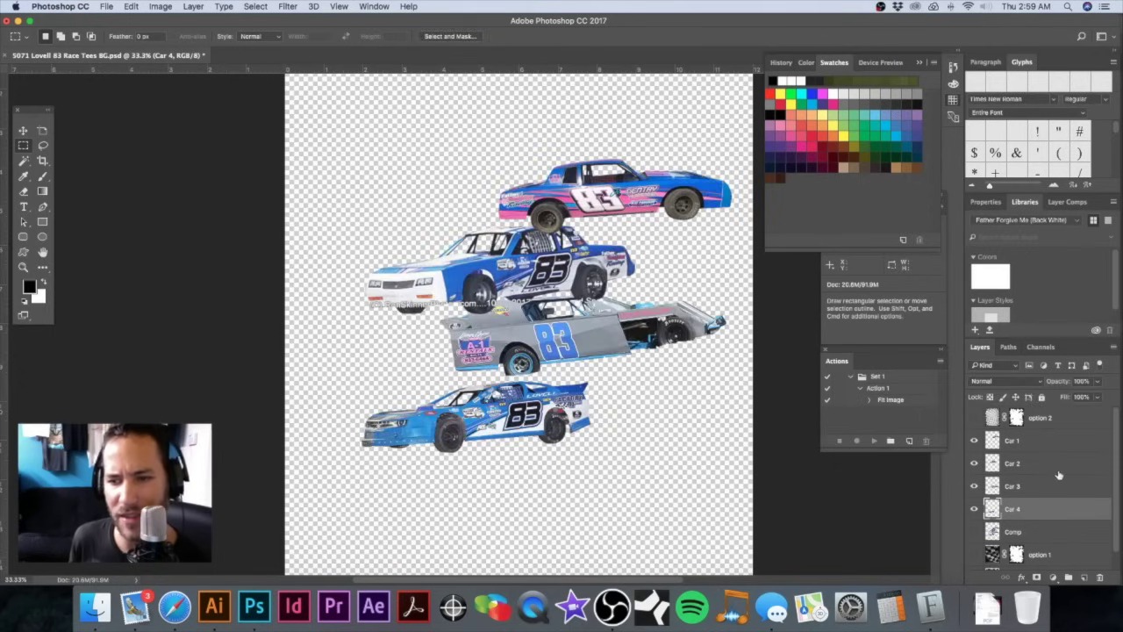
Step: Reorder the car layers so Car 4 is uppermost, followed by Car 3, Car 2 and Car 1
{"action": "left_click_drag", "start_coordinate": [1040, 443], "coordinate": [1045, 522]}
{"action": "left_click_drag", "start_coordinate": [1040, 444], "coordinate": [1039, 471]}
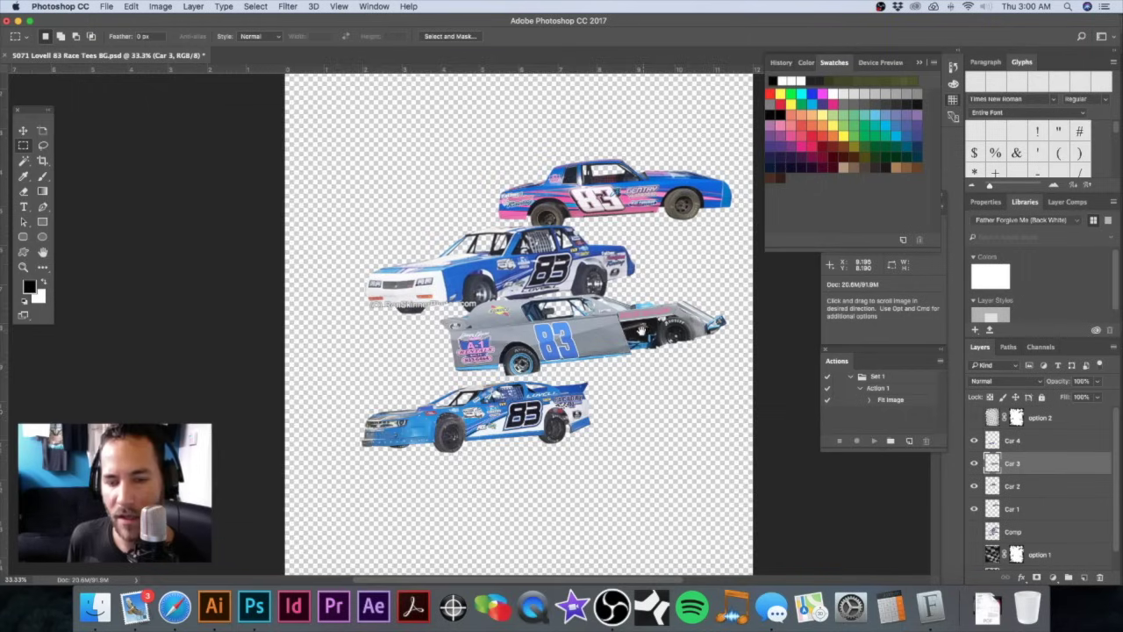
{"action": "left_click_drag", "start_coordinate": [644, 334], "coordinate": [632, 332]}
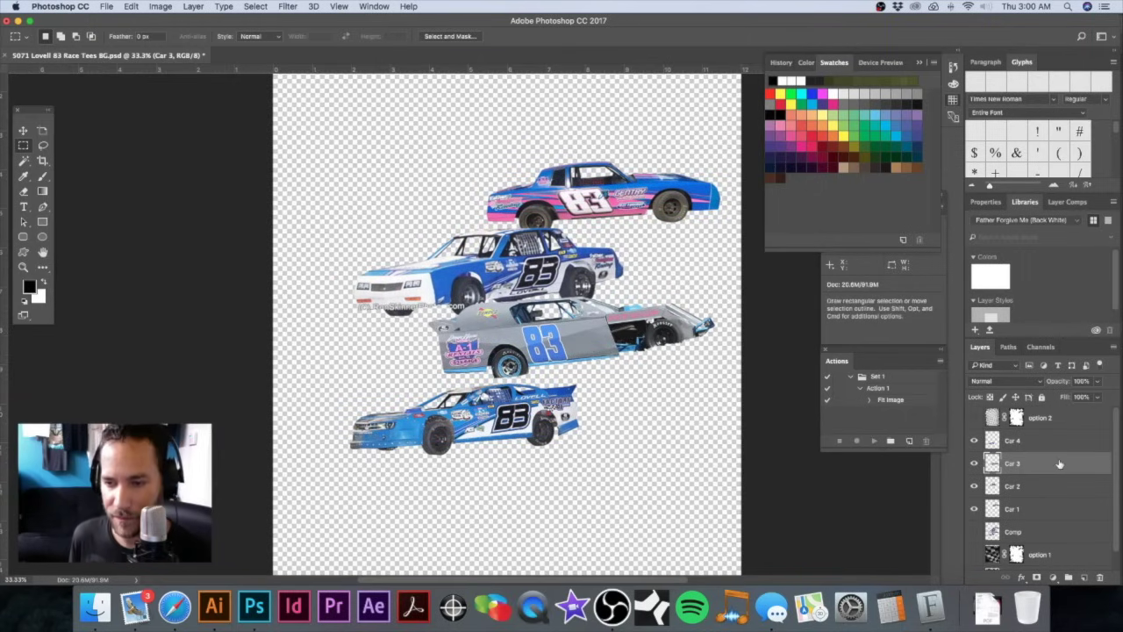
Step: Duplicate the Car 4 layer and place the copy directly beneath Car 4
{"action": "left_click", "coordinate": [974, 441]}
{"action": "left_click", "coordinate": [974, 440]}
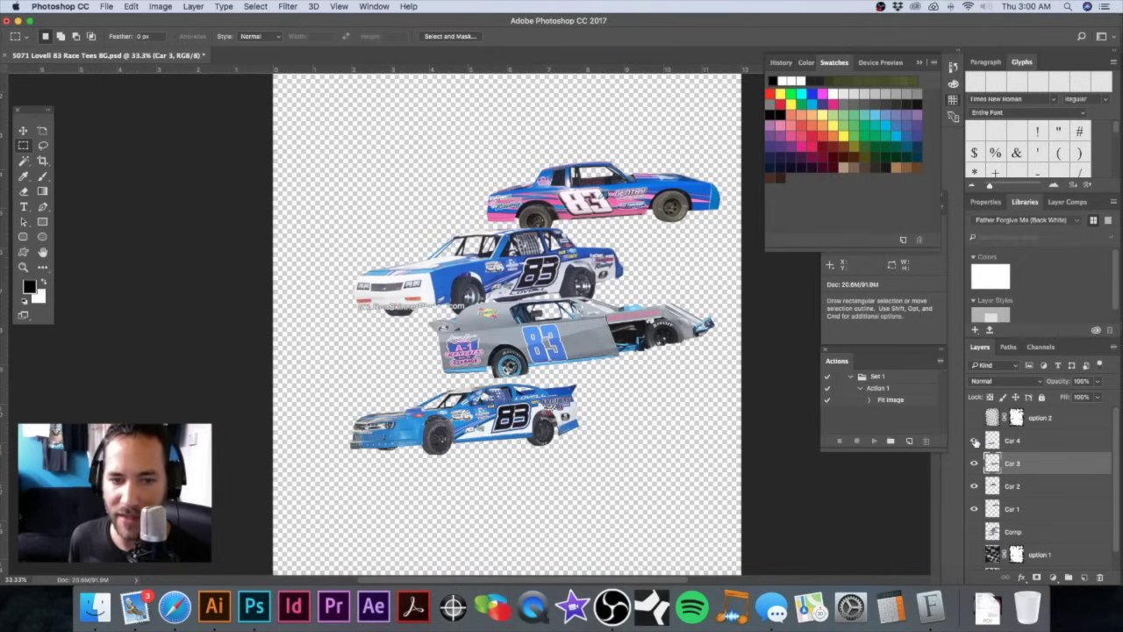
{"action": "left_click", "coordinate": [1057, 443]}
{"action": "left_click_drag", "start_coordinate": [1054, 444], "coordinate": [1083, 577]}
{"action": "left_click_drag", "start_coordinate": [1051, 446], "coordinate": [1052, 475]}
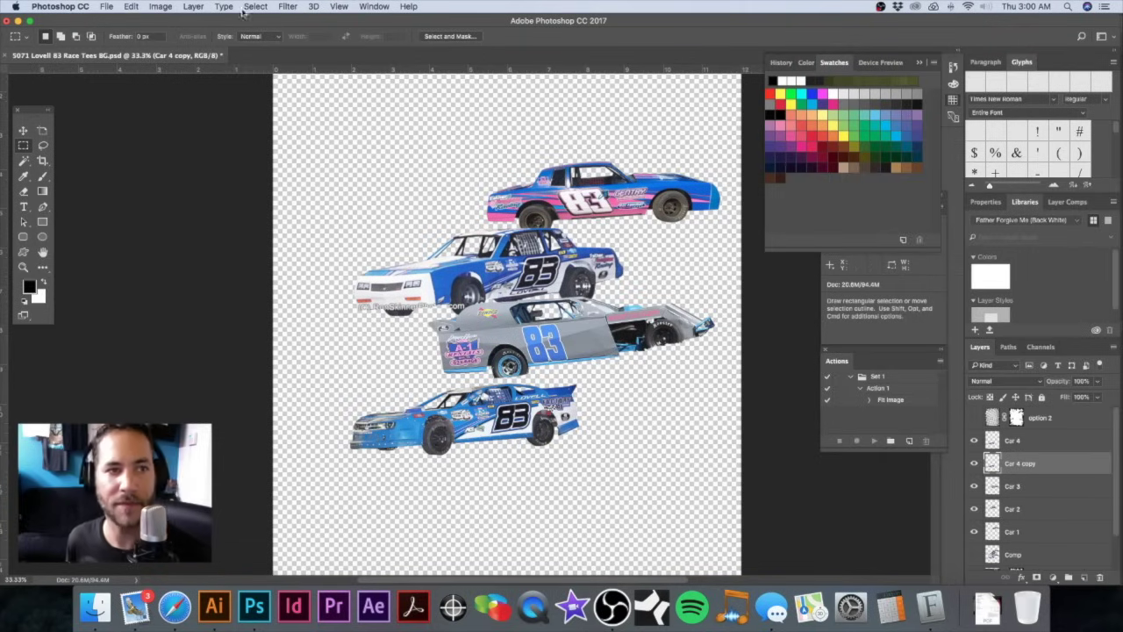
{"action": "left_click", "coordinate": [162, 7]}
{"action": "mouse_move", "coordinate": [169, 36]}
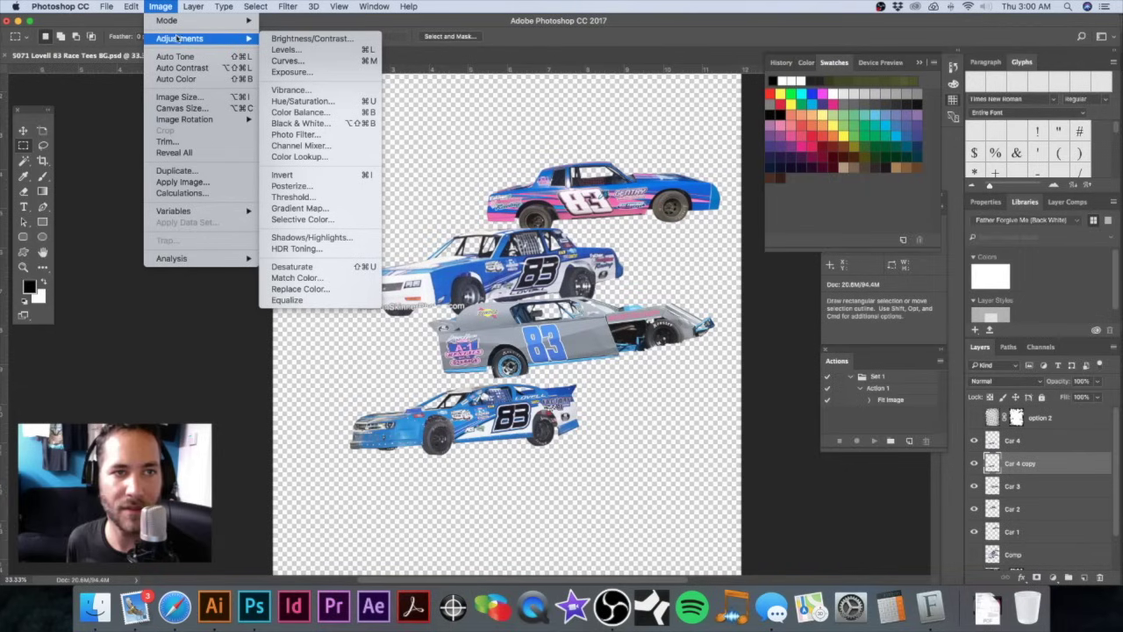
{"action": "mouse_move", "coordinate": [288, 7]}
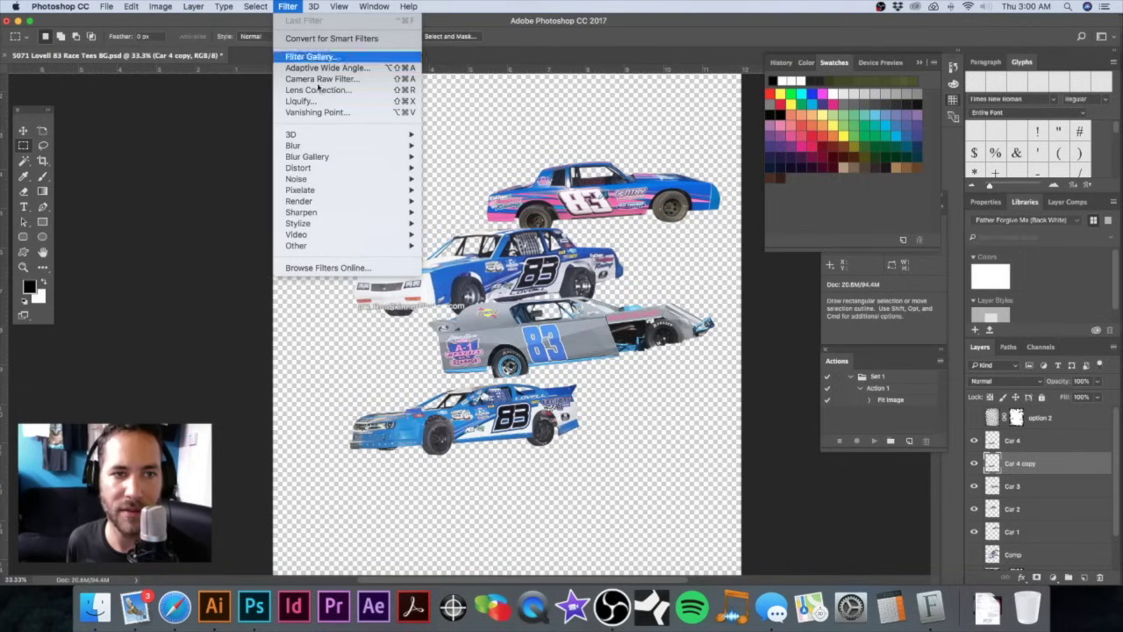
{"action": "mouse_move", "coordinate": [326, 151]}
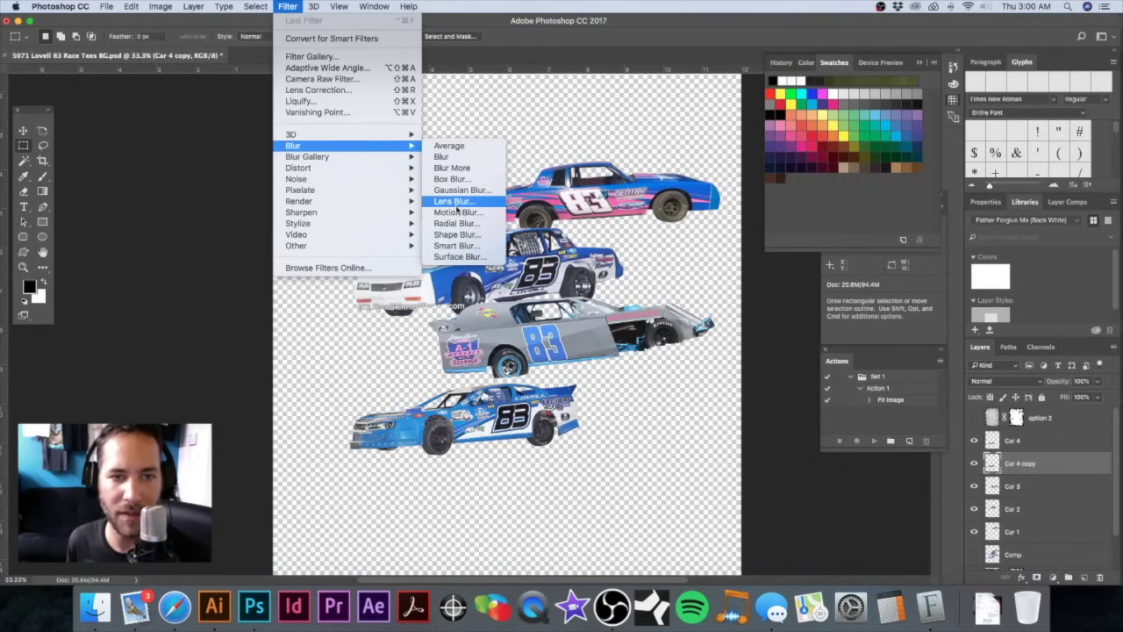
{"action": "left_click", "coordinate": [491, 147]}
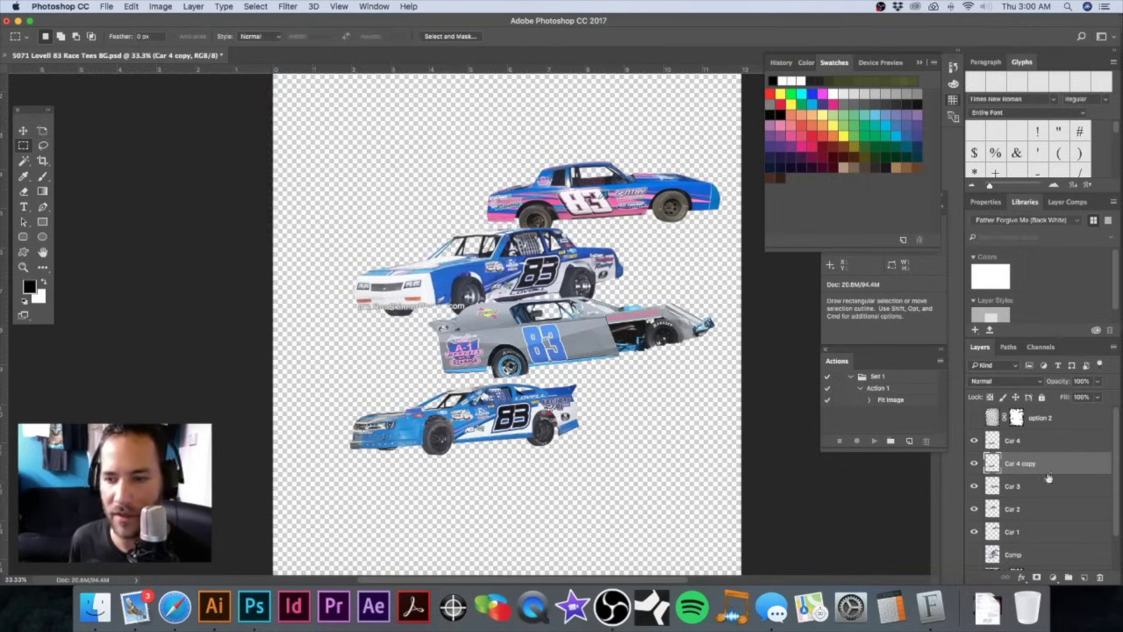
Step: Add a new layer named BG directly above the splat layer
{"action": "scroll", "coordinate": [1069, 494], "scroll_direction": "down", "scroll_amount": 2}
{"action": "left_click", "coordinate": [1051, 557]}
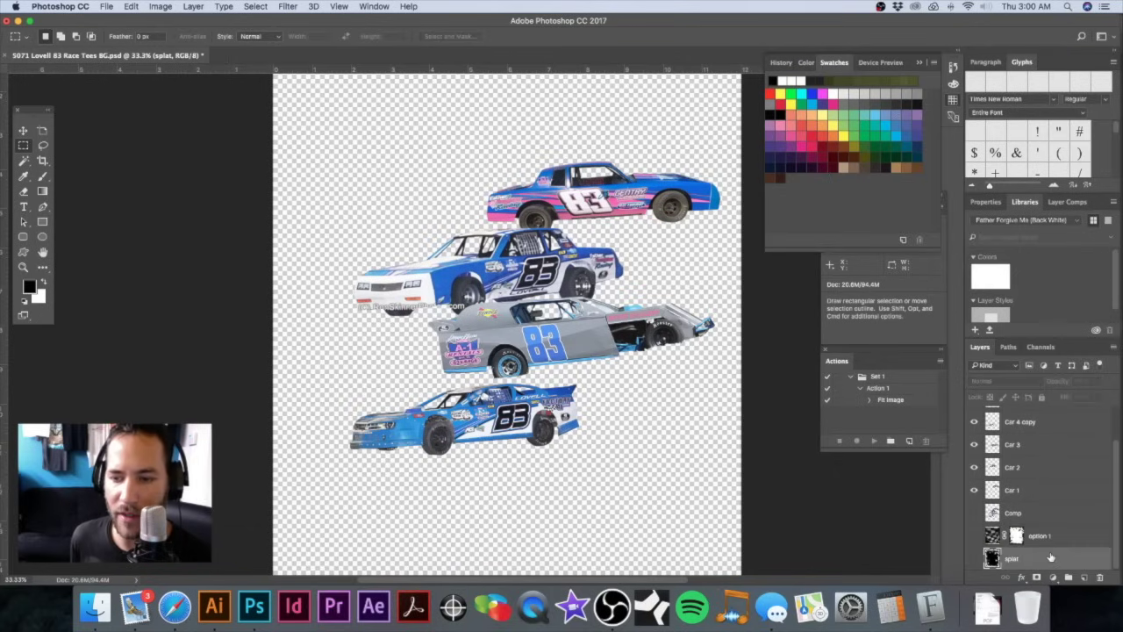
{"action": "key", "text": "super+shift+n"}
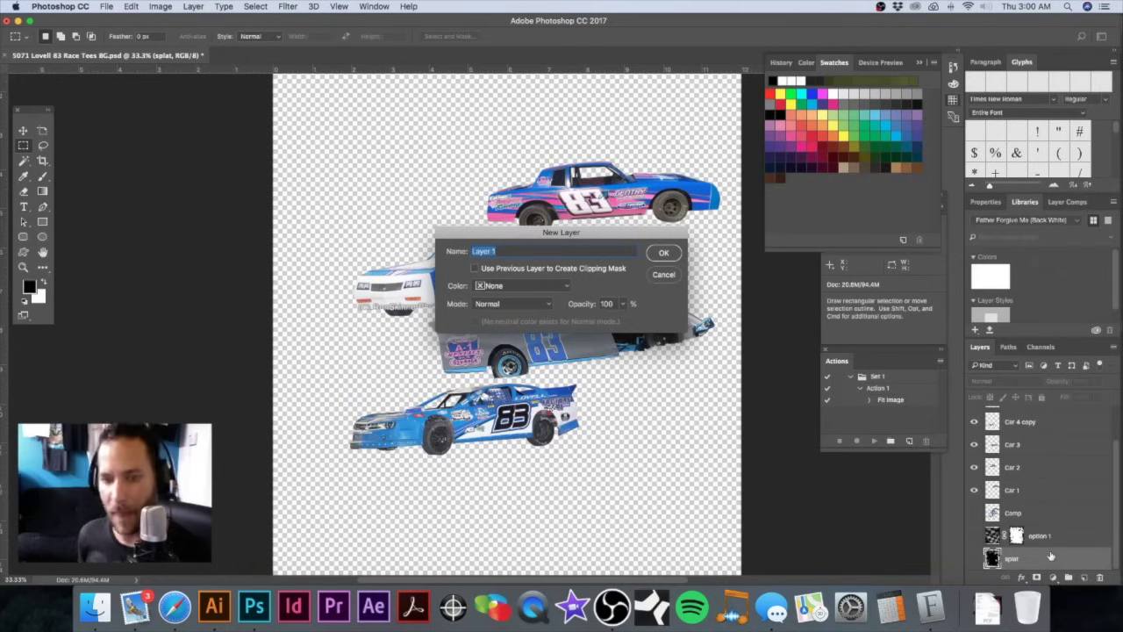
{"action": "type", "text": "8"}
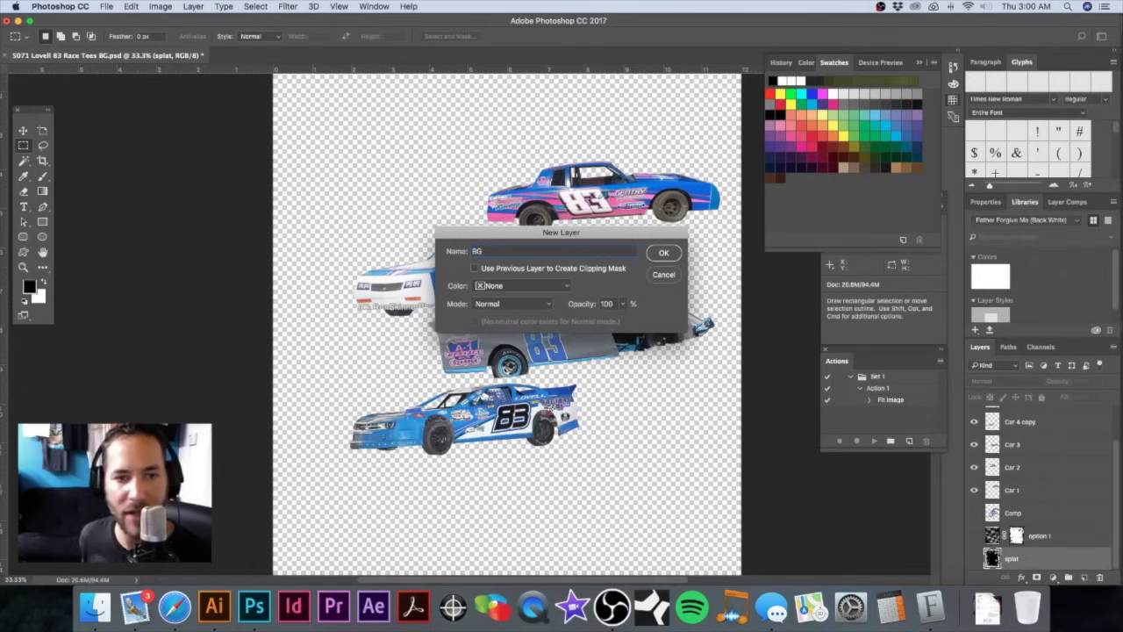
{"action": "type", "text": "G"}
{"action": "key", "text": "Return"}
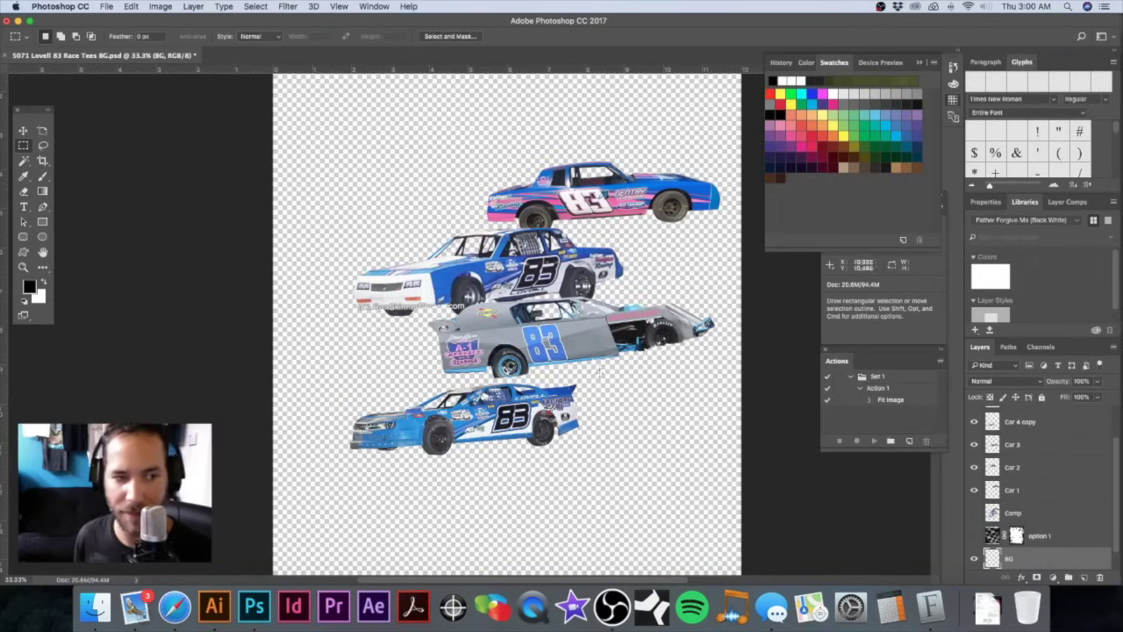
Step: Set the foreground color to medium gray #828282 and fill the BG layer with it
{"action": "left_click", "coordinate": [29, 286]}
{"action": "mouse_move", "coordinate": [195, 318]}
{"action": "left_mouse_down"}
{"action": "mouse_move", "coordinate": [180, 332]}
{"action": "mouse_move", "coordinate": [185, 320]}
{"action": "left_mouse_up"}
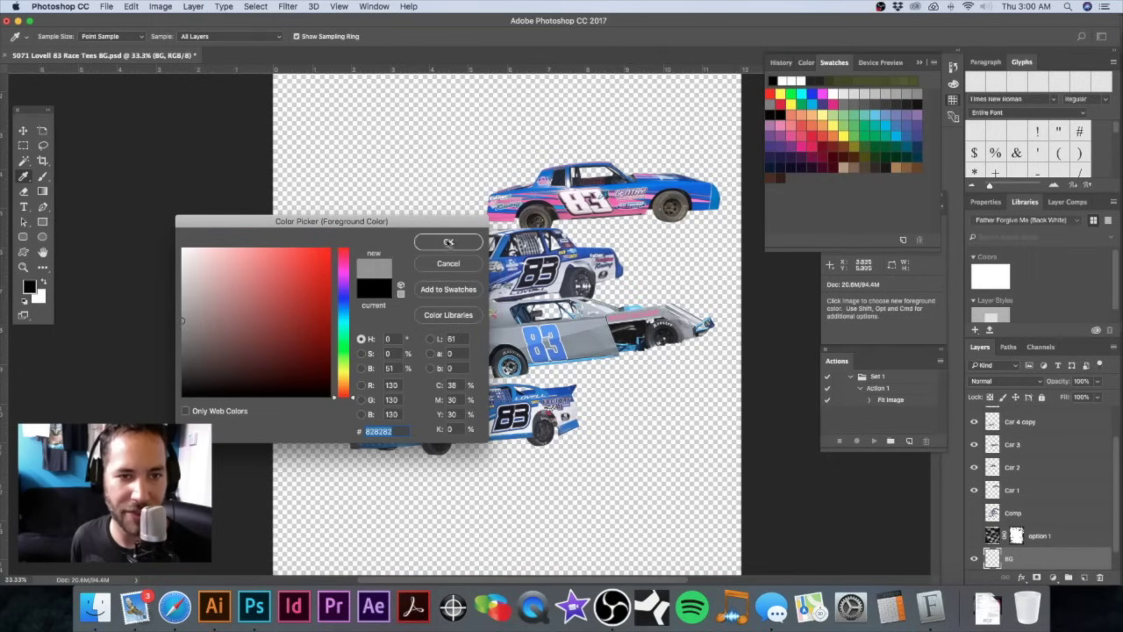
{"action": "left_click", "coordinate": [448, 241]}
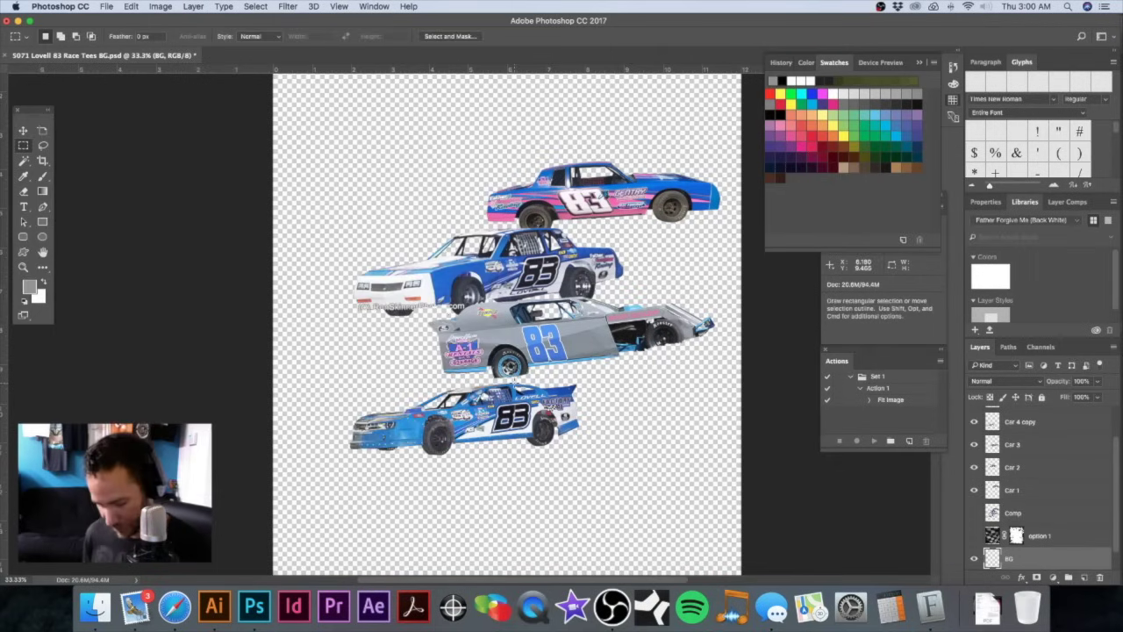
{"action": "key", "text": "alt"}
{"action": "key", "text": "alt+BackSpace"}
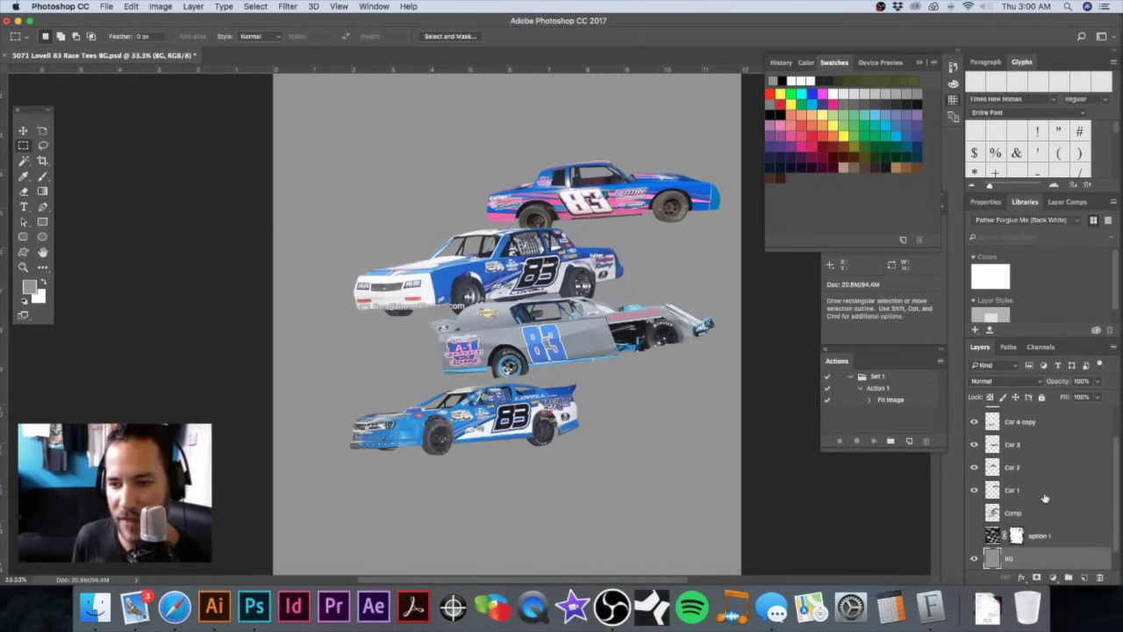
Step: Check Car 1 against the gray background, and start a Motion Blur on the Car 4 copy layer with a 4° angle
{"action": "left_click", "coordinate": [1009, 491]}
{"action": "left_click", "coordinate": [974, 491]}
{"action": "left_click", "coordinate": [974, 492]}
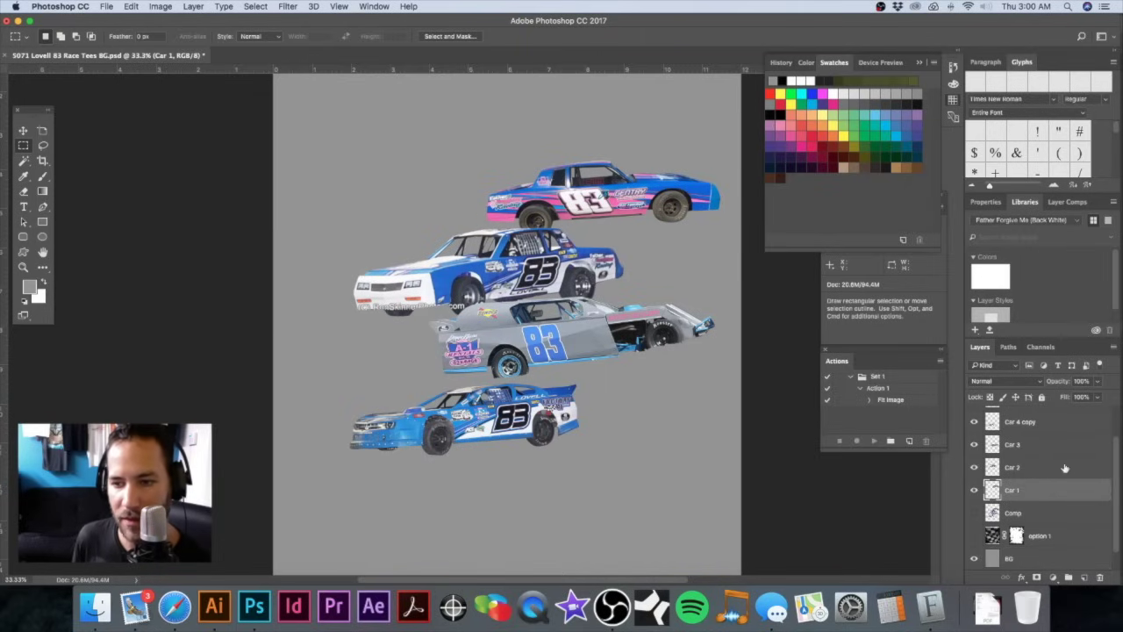
{"action": "scroll", "coordinate": [1072, 480], "scroll_direction": "up", "scroll_amount": 2}
{"action": "left_click", "coordinate": [1058, 463]}
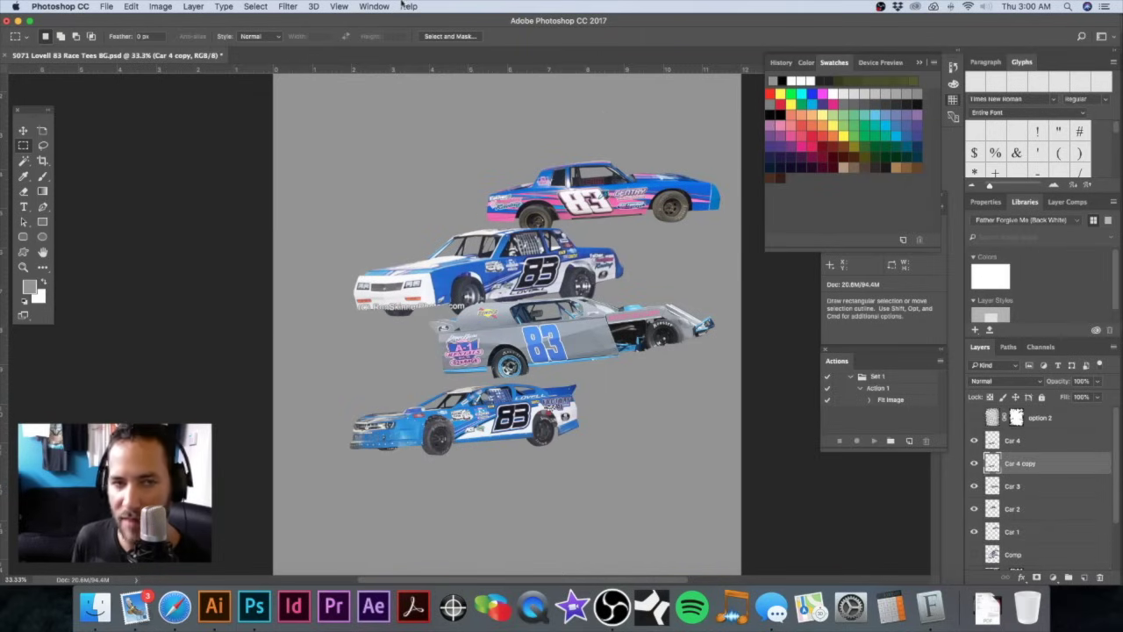
{"action": "left_click", "coordinate": [291, 6]}
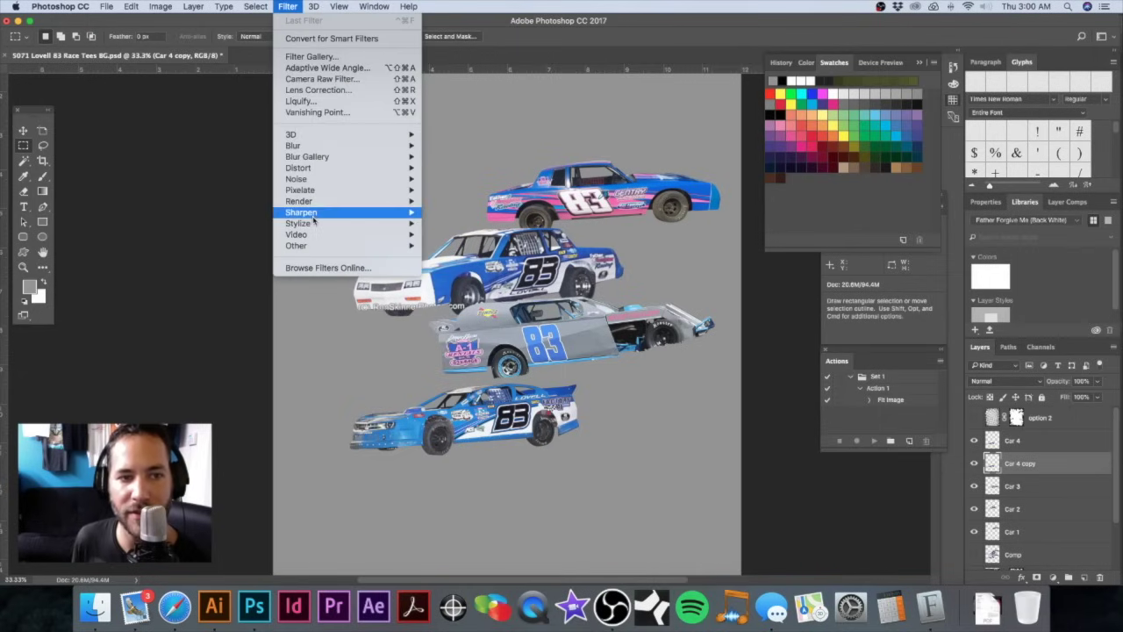
{"action": "mouse_move", "coordinate": [314, 150]}
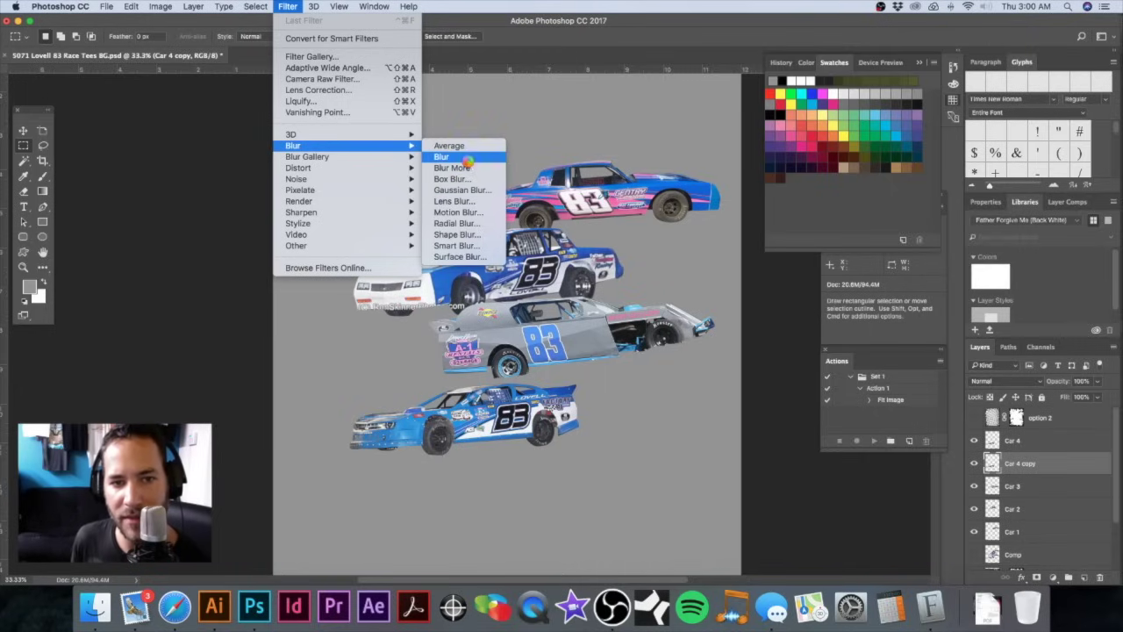
{"action": "left_click", "coordinate": [456, 213]}
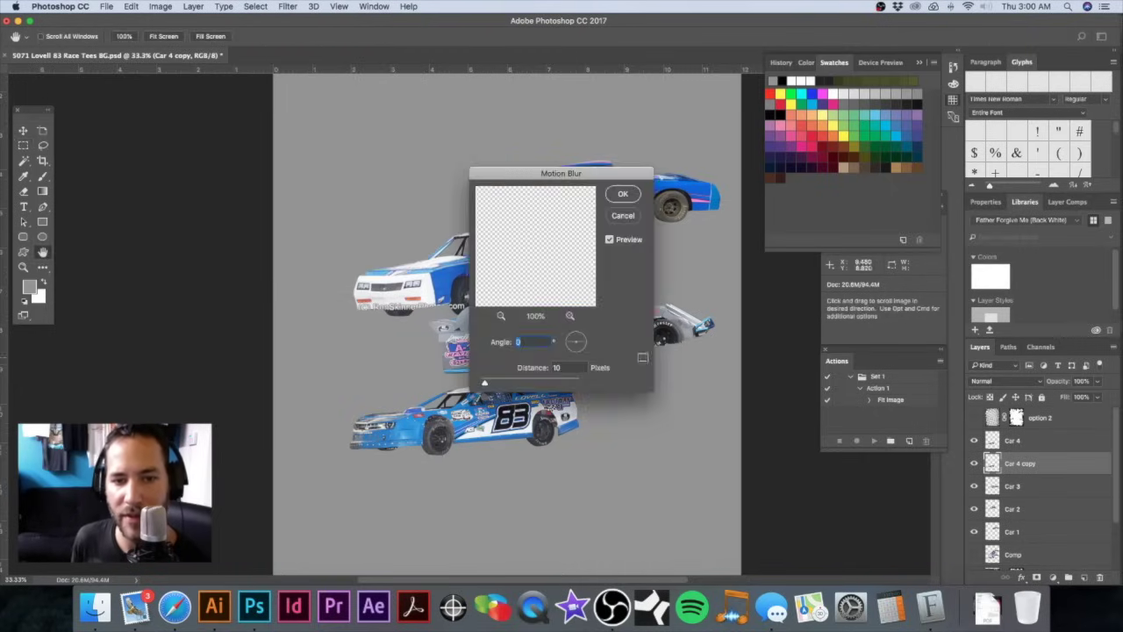
{"action": "left_click_drag", "start_coordinate": [522, 172], "coordinate": [405, 113]}
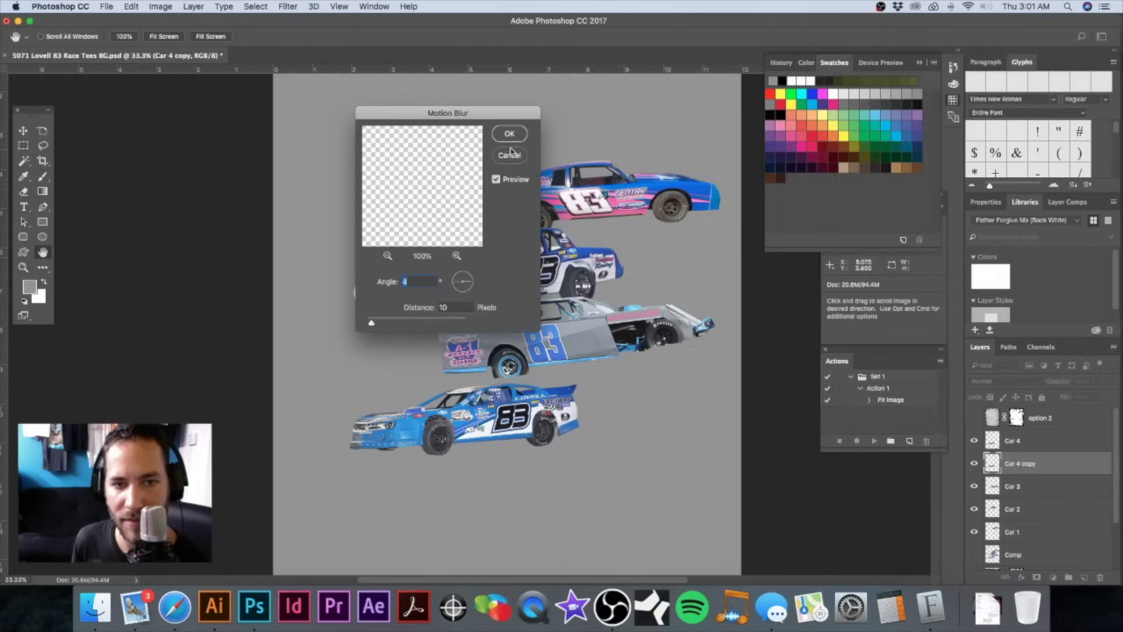
Step: Try increasing Motion Blur distances on Car 4 copy, and apply the filter with a distance of 750 pixels
{"action": "left_click_drag", "start_coordinate": [372, 326], "coordinate": [429, 325]}
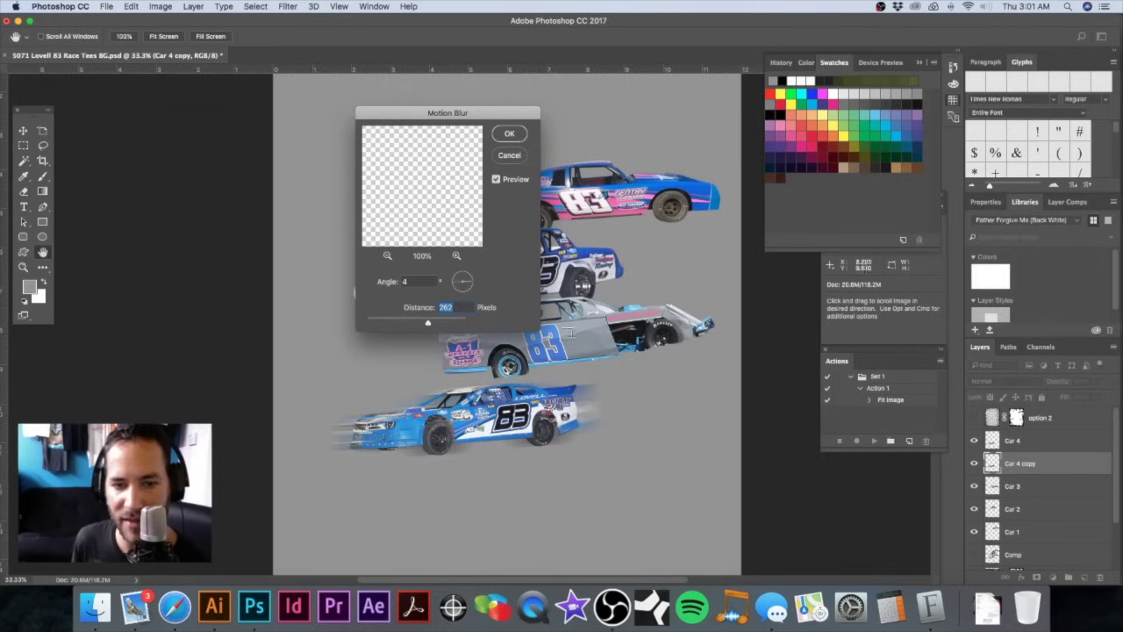
{"action": "left_click_drag", "start_coordinate": [429, 322], "coordinate": [434, 324]}
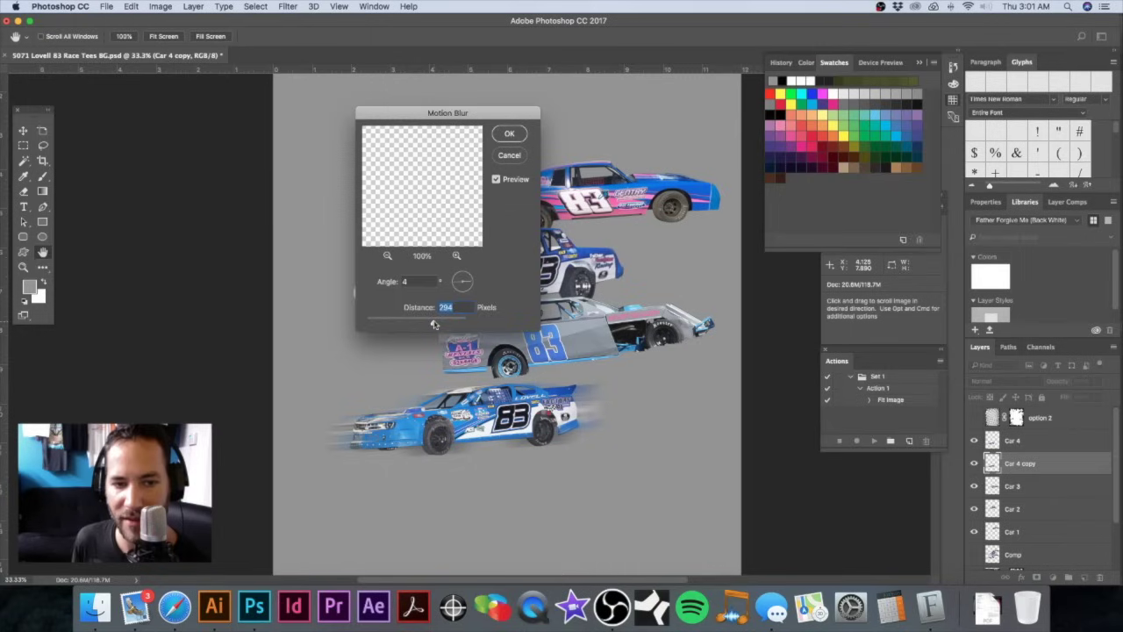
{"action": "mouse_move", "coordinate": [432, 324]}
{"action": "left_mouse_down"}
{"action": "mouse_move", "coordinate": [445, 325]}
{"action": "mouse_move", "coordinate": [435, 325]}
{"action": "left_mouse_up"}
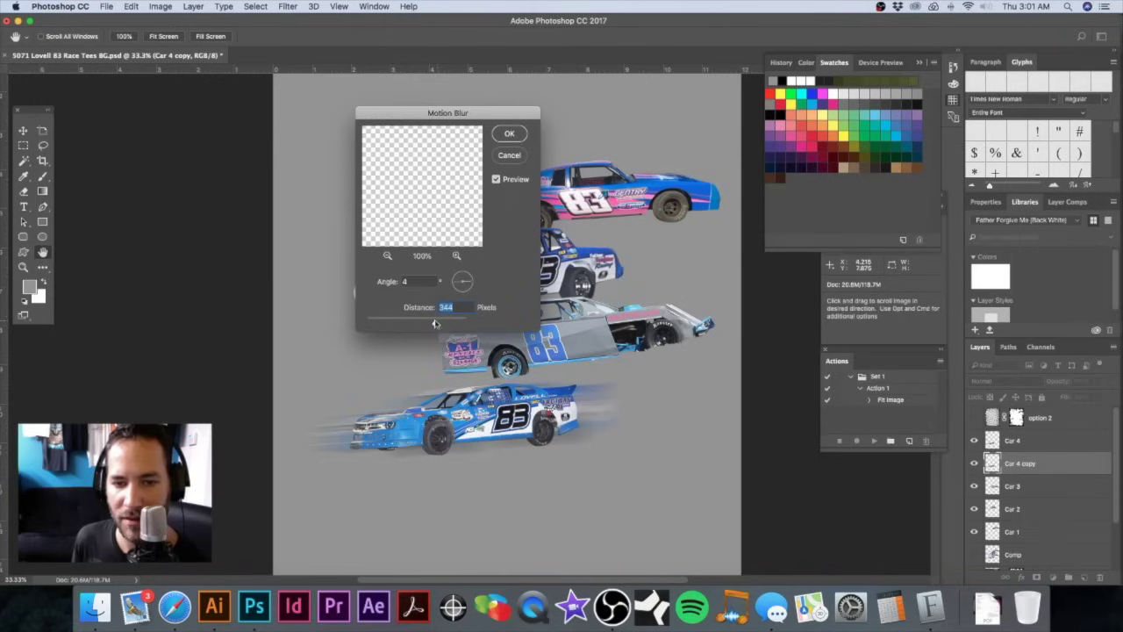
{"action": "left_click_drag", "start_coordinate": [435, 321], "coordinate": [439, 323]}
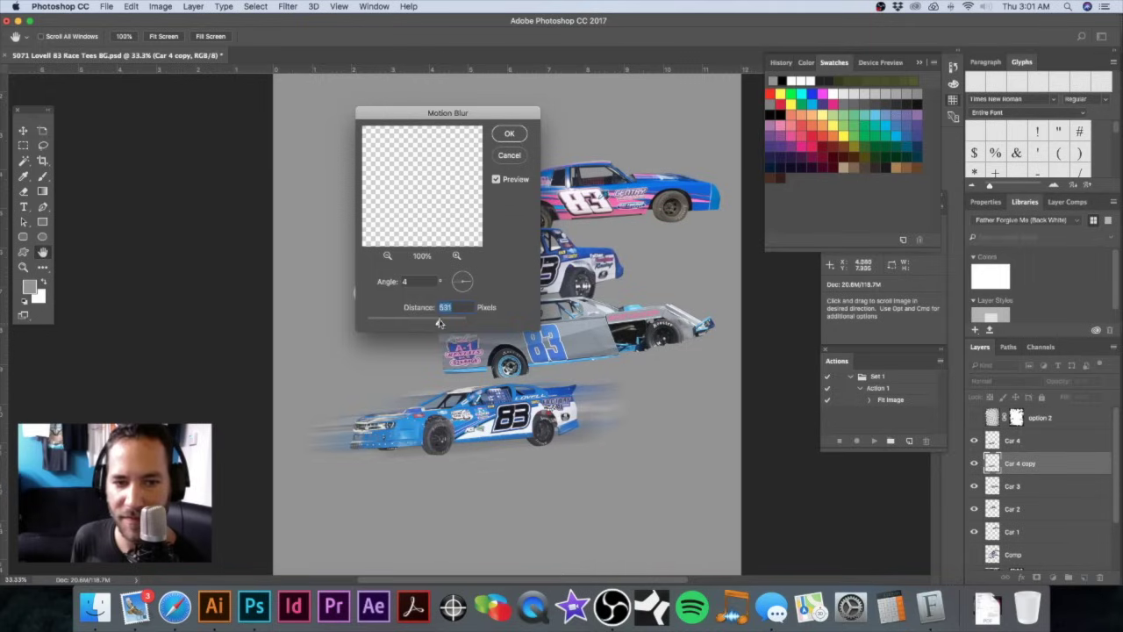
{"action": "mouse_move", "coordinate": [438, 326]}
{"action": "left_mouse_down"}
{"action": "mouse_move", "coordinate": [406, 325]}
{"action": "mouse_move", "coordinate": [477, 326]}
{"action": "mouse_move", "coordinate": [444, 325]}
{"action": "left_mouse_up"}
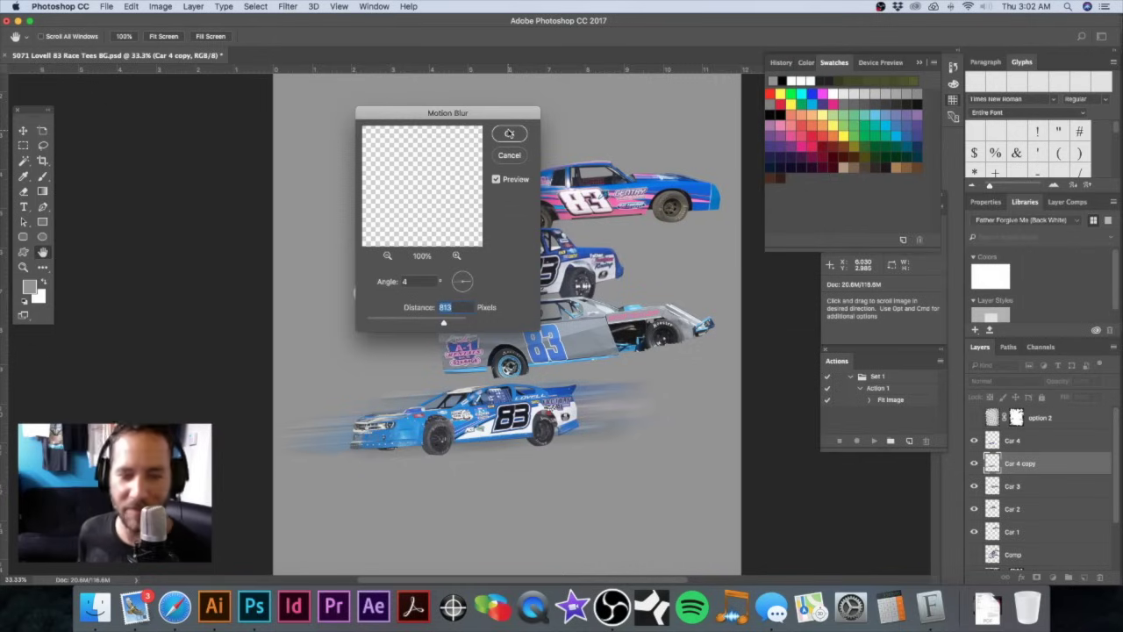
{"action": "type", "text": "750"}
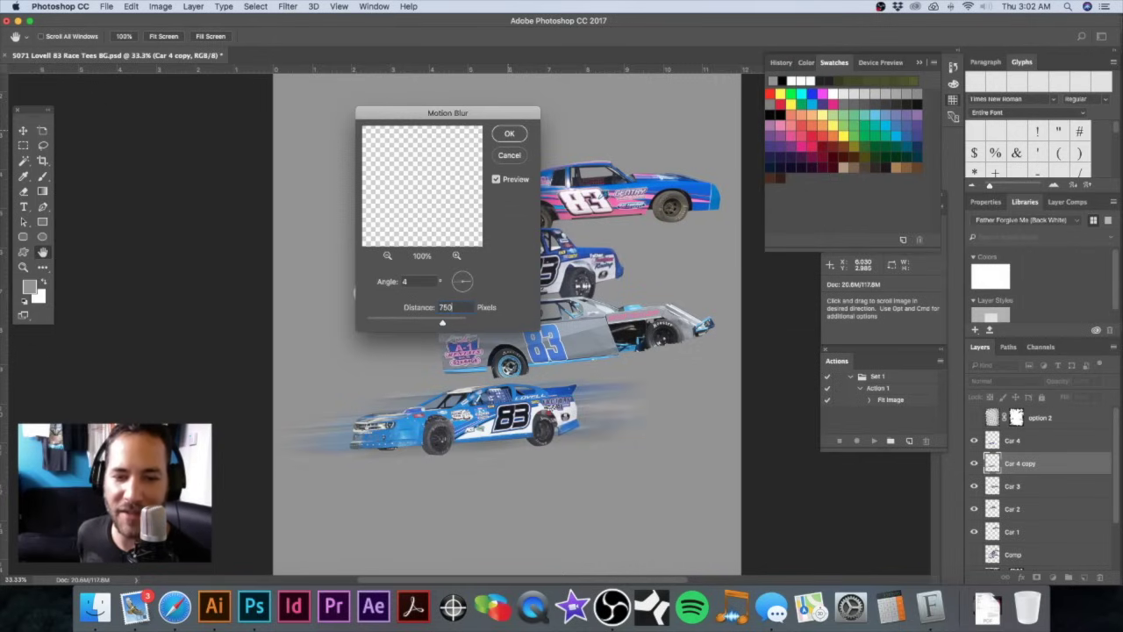
{"action": "key", "text": "Return"}
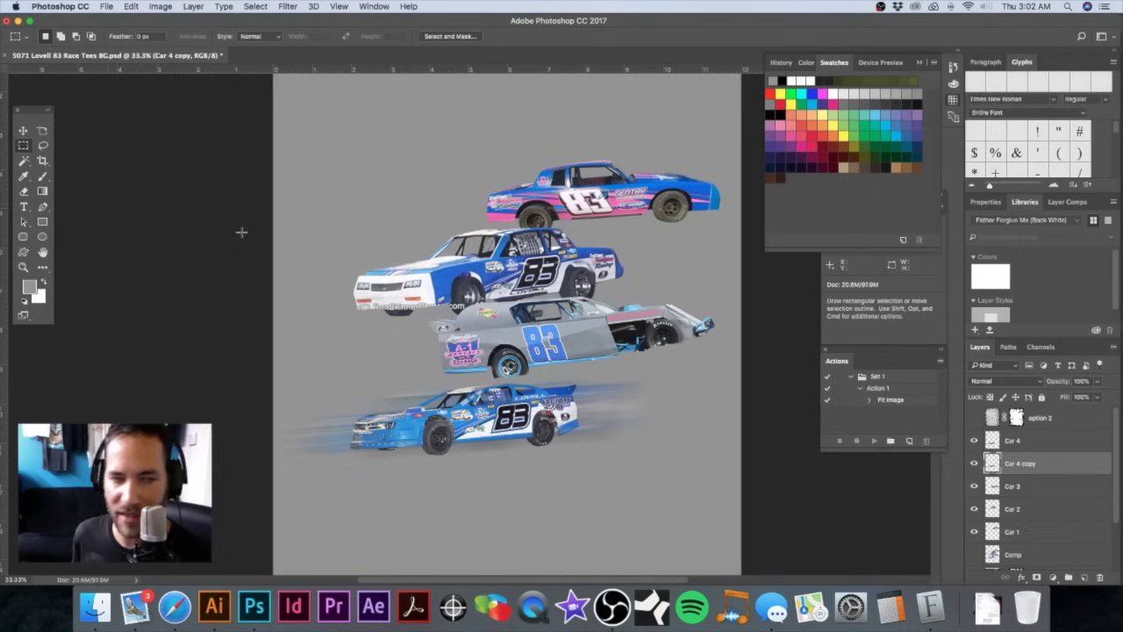
Step: Erase the blur streaks in front of the blue car on Car 4 copy with the Eraser at about 287 px
{"action": "left_click", "coordinate": [23, 190]}
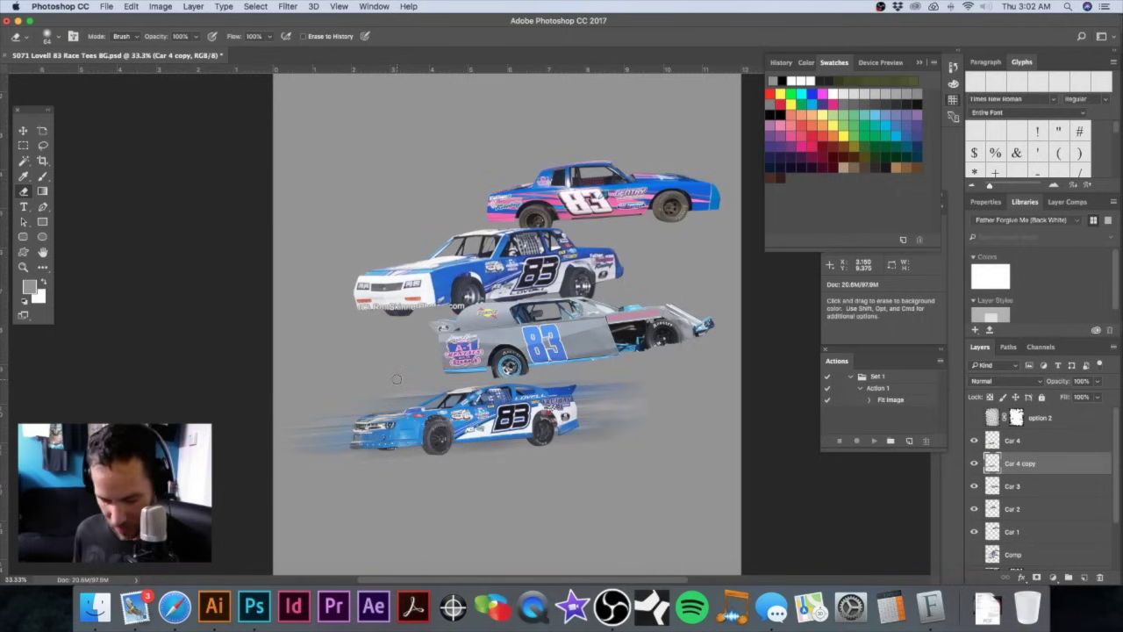
{"action": "key", "text": "alt"}
{"action": "mouse_move", "coordinate": [396, 382]}
{"action": "left_mouse_down"}
{"action": "mouse_move", "coordinate": [424, 377]}
{"action": "mouse_move", "coordinate": [425, 353]}
{"action": "left_mouse_up"}
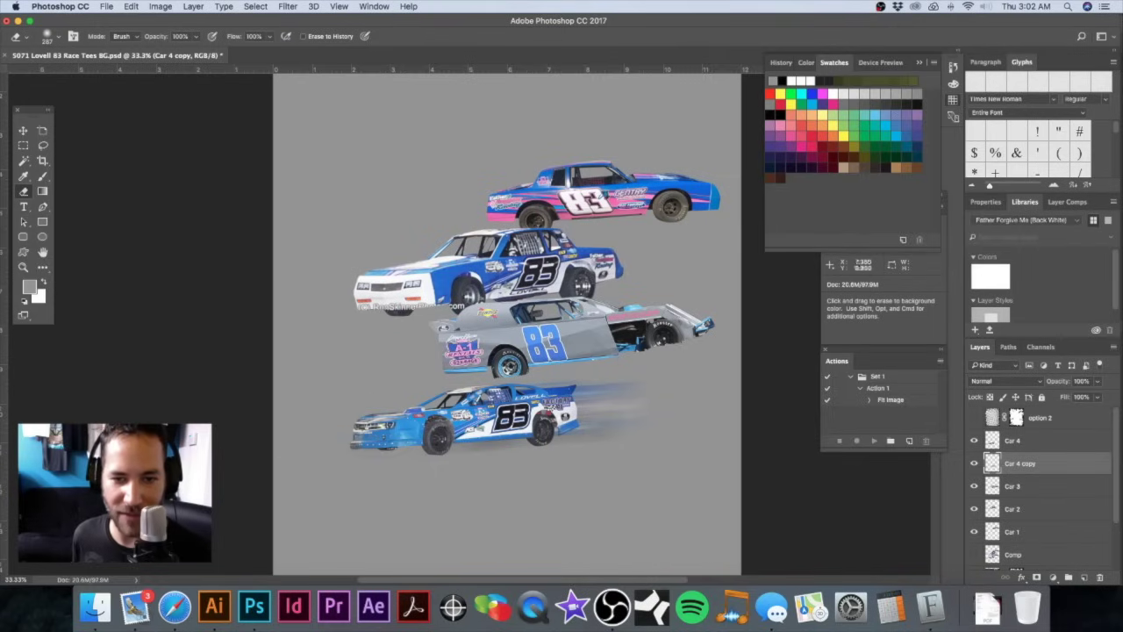
{"action": "mouse_move", "coordinate": [619, 380]}
{"action": "left_mouse_down"}
{"action": "mouse_move", "coordinate": [632, 405]}
{"action": "mouse_move", "coordinate": [622, 400]}
{"action": "left_mouse_up"}
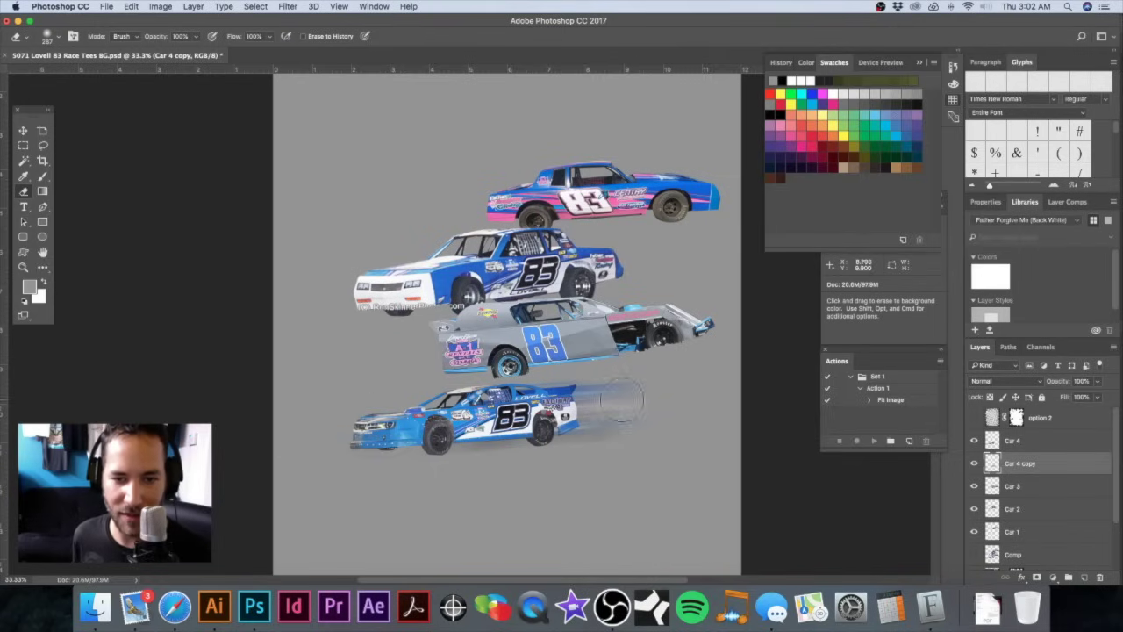
Step: Duplicate Car 3 as a motion-blurred copy beneath the original, and erase the blur streaks in front of the car
{"action": "left_click", "coordinate": [1046, 489]}
{"action": "left_click_drag", "start_coordinate": [1044, 491], "coordinate": [1084, 578]}
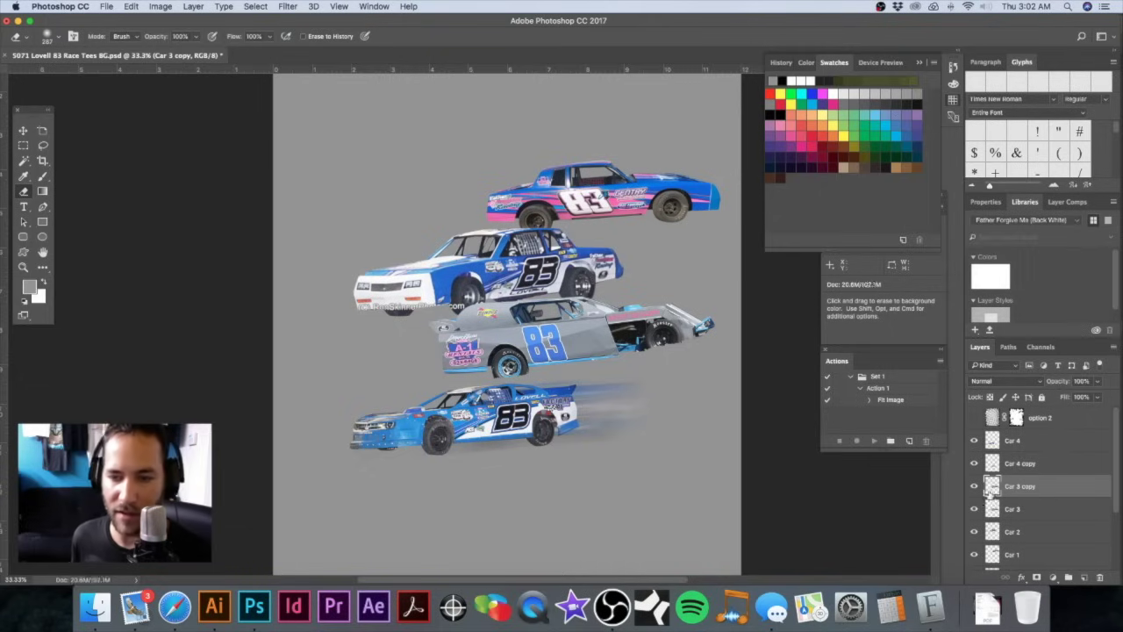
{"action": "left_click", "coordinate": [290, 7]}
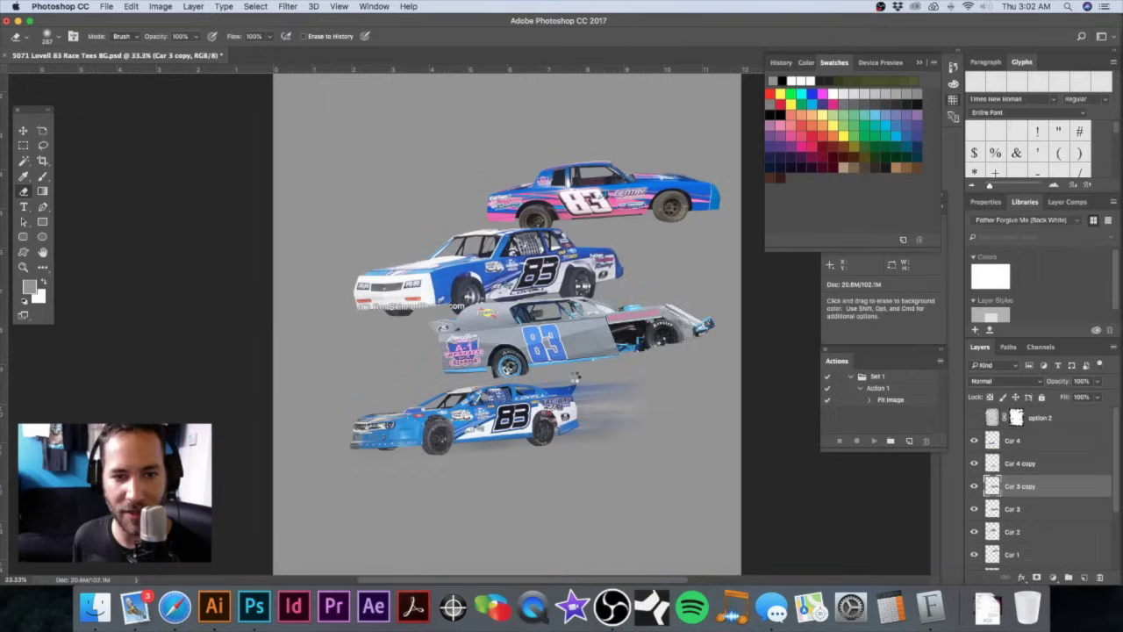
{"action": "key", "text": "super+f"}
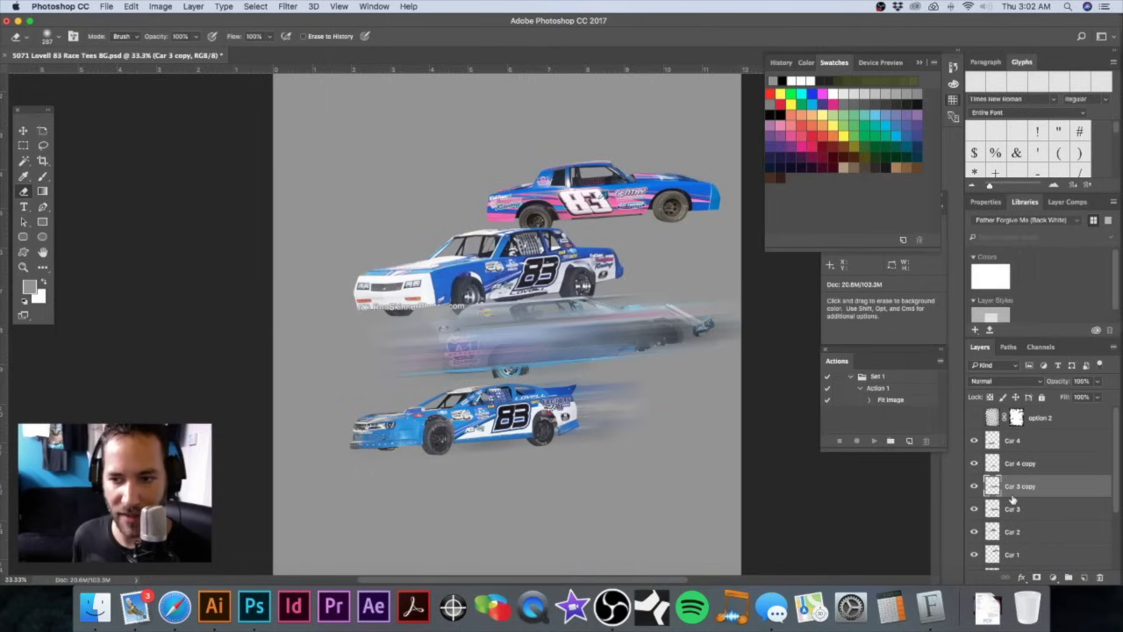
{"action": "left_click_drag", "start_coordinate": [1042, 491], "coordinate": [1035, 516]}
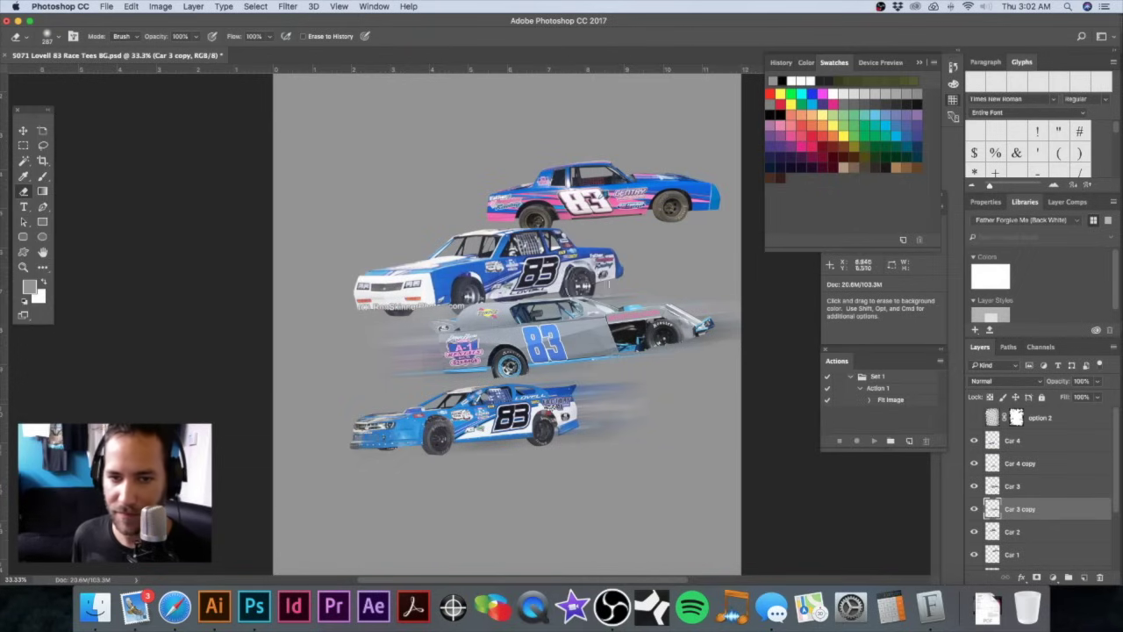
{"action": "left_click_drag", "start_coordinate": [727, 334], "coordinate": [603, 350]}
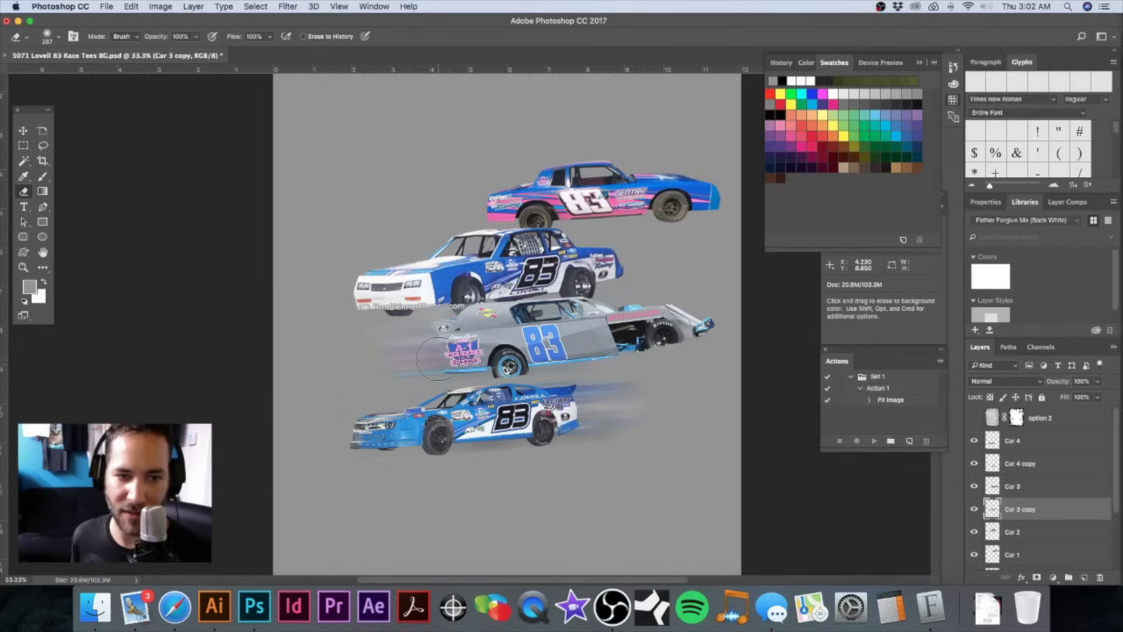
Step: With Car 3 copy temporarily hidden, create a motion-blurred duplicate of Car 2 beneath the original and erase the streaks in front of it
{"action": "left_click", "coordinate": [974, 509]}
{"action": "scroll", "coordinate": [1022, 498], "scroll_direction": "down", "scroll_amount": 2}
{"action": "left_click_drag", "start_coordinate": [1035, 465], "coordinate": [1084, 576]}
{"action": "left_click_drag", "start_coordinate": [1044, 464], "coordinate": [1031, 493]}
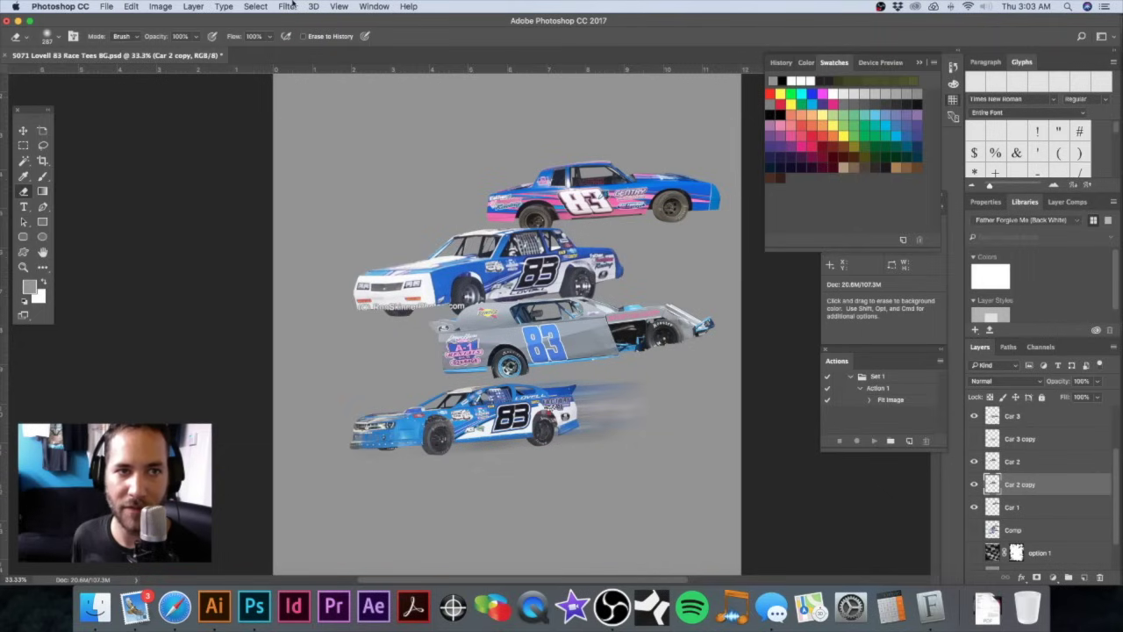
{"action": "left_click", "coordinate": [295, 6]}
{"action": "left_click", "coordinate": [301, 21]}
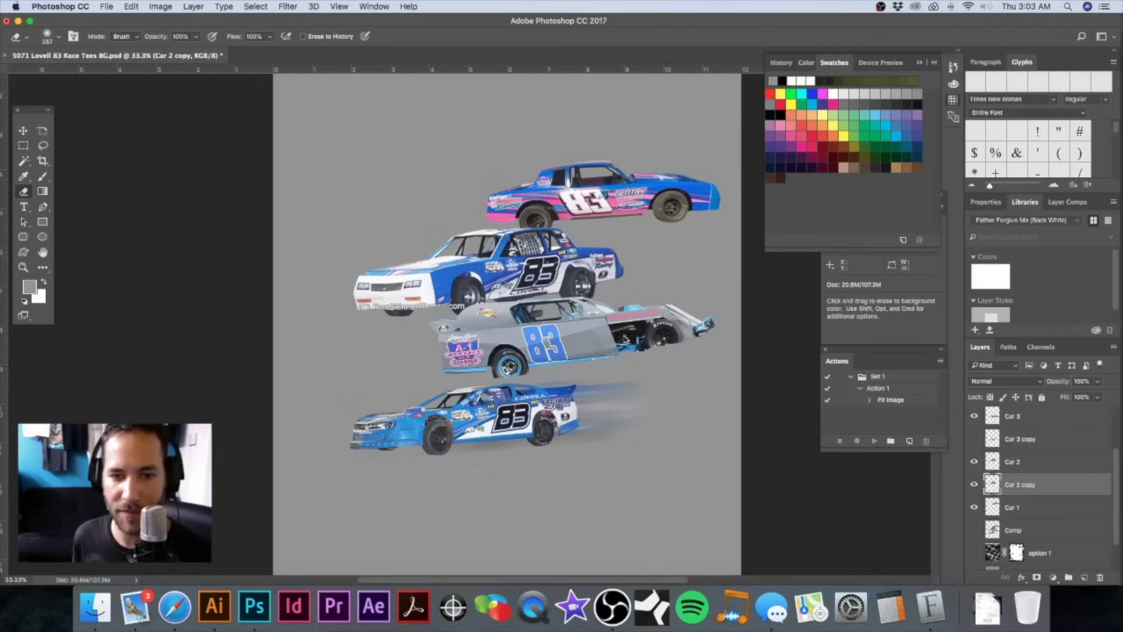
{"action": "mouse_move", "coordinate": [433, 264]}
{"action": "left_mouse_down"}
{"action": "mouse_move", "coordinate": [310, 277]}
{"action": "mouse_move", "coordinate": [301, 303]}
{"action": "left_mouse_up"}
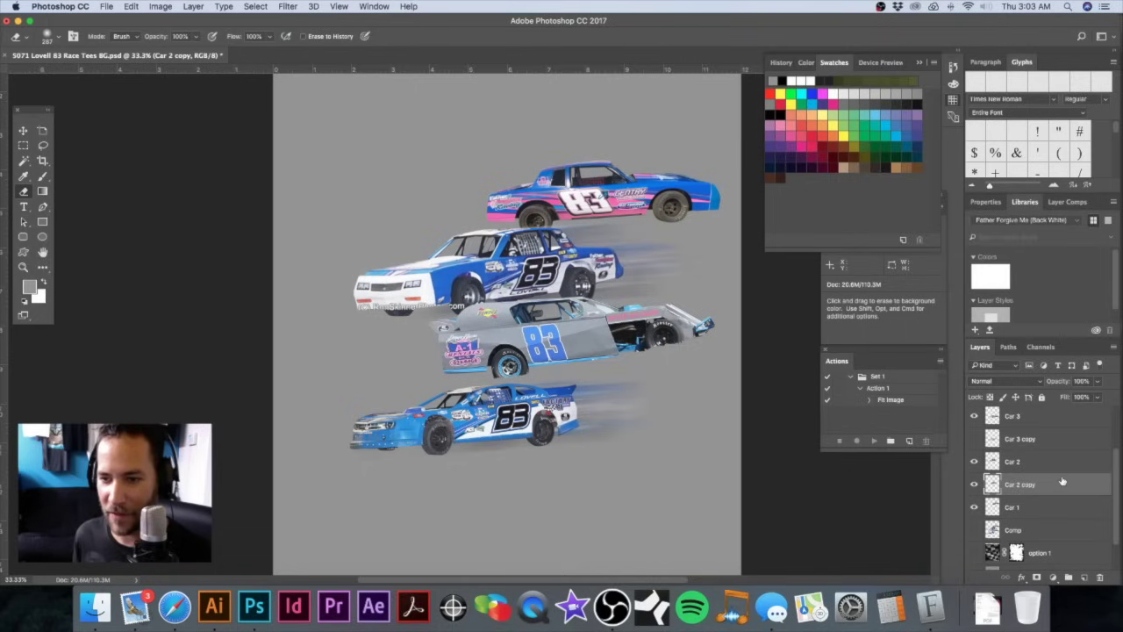
{"action": "left_click", "coordinate": [972, 440]}
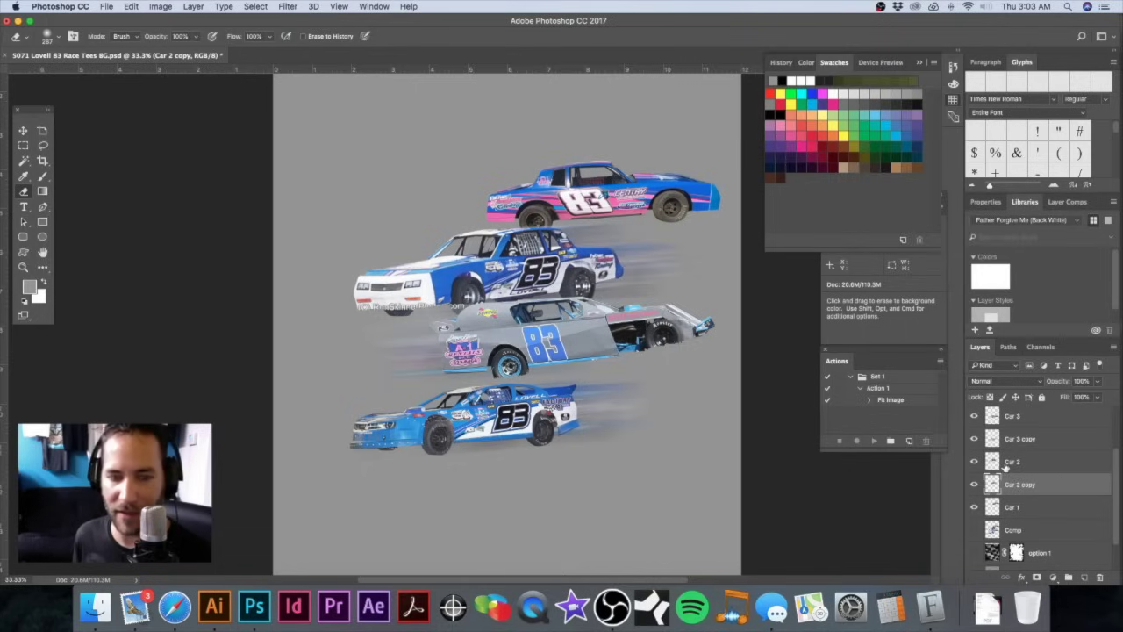
Step: Duplicate Car 1 as a motion-blurred copy beneath the original, and erase the blur streaks ahead of its front end
{"action": "left_click_drag", "start_coordinate": [1032, 508], "coordinate": [1084, 578]}
{"action": "left_click_drag", "start_coordinate": [1042, 512], "coordinate": [1045, 540]}
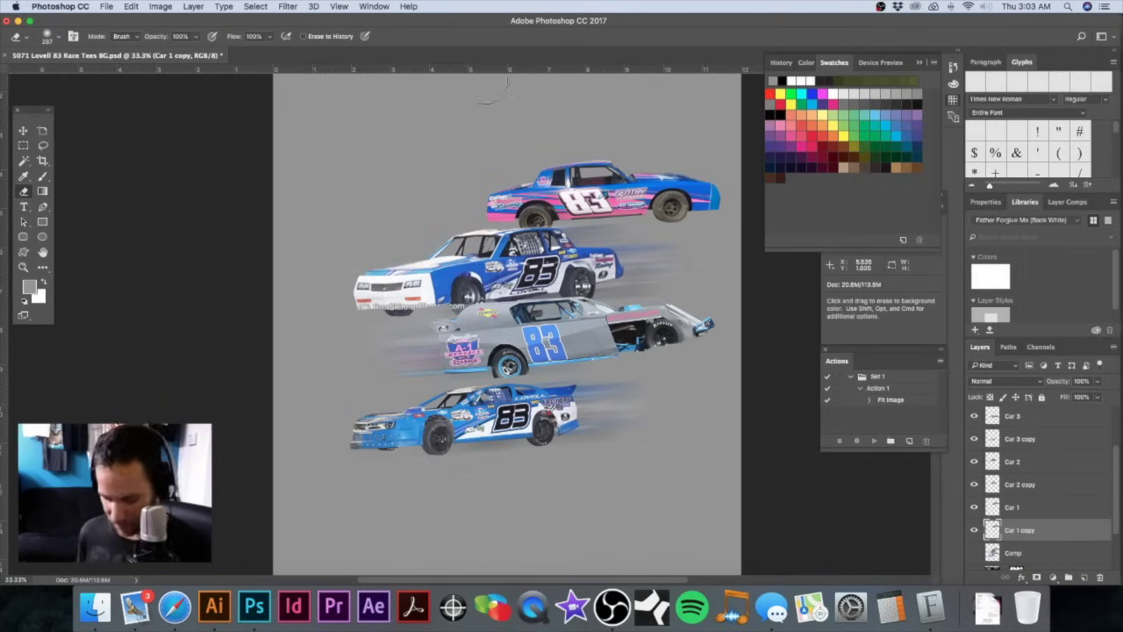
{"action": "key", "text": "super+t"}
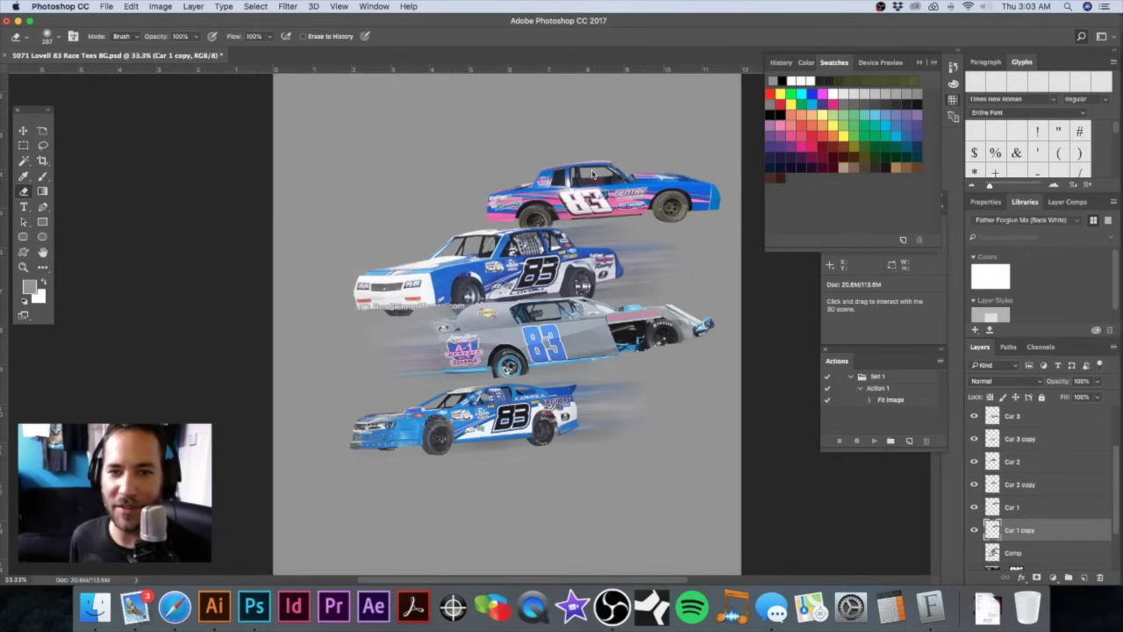
{"action": "left_click", "coordinate": [291, 8]}
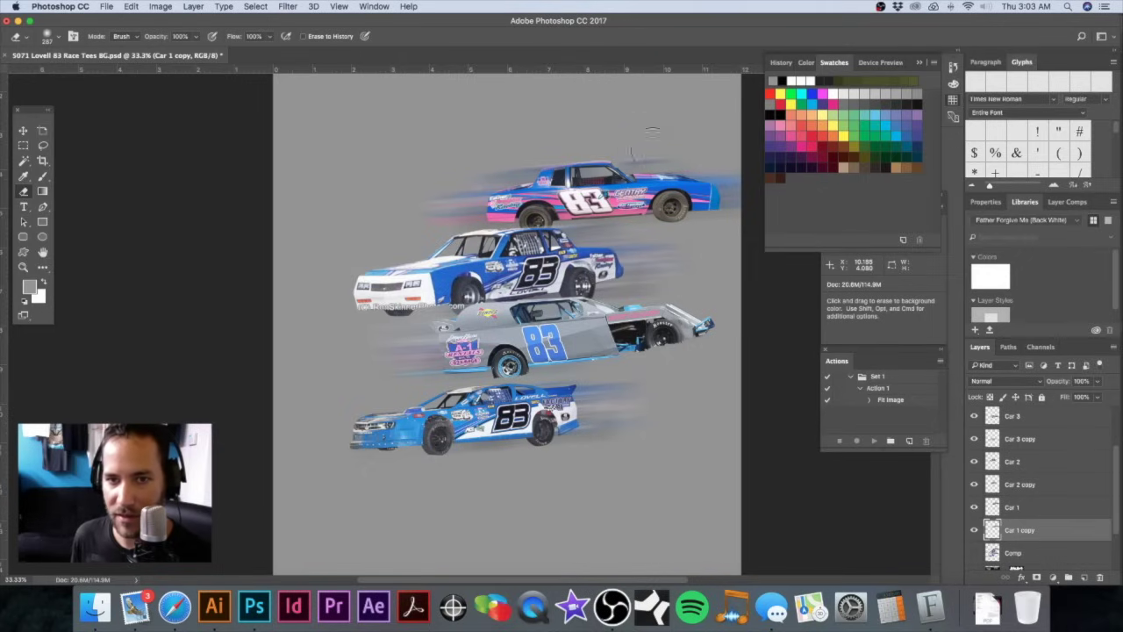
{"action": "mouse_move", "coordinate": [725, 178]}
{"action": "left_mouse_down"}
{"action": "mouse_move", "coordinate": [731, 206]}
{"action": "mouse_move", "coordinate": [727, 195]}
{"action": "mouse_move", "coordinate": [682, 192]}
{"action": "left_mouse_up"}
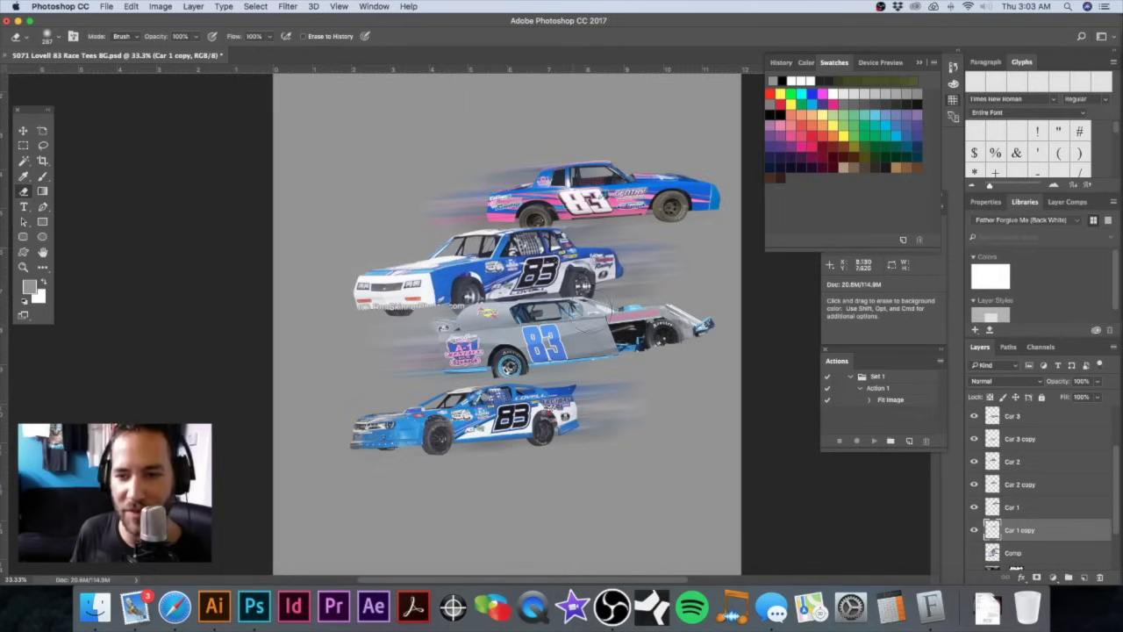
Step: Save the document and review the four cars with their motion streaks
{"action": "key", "text": "super+s"}
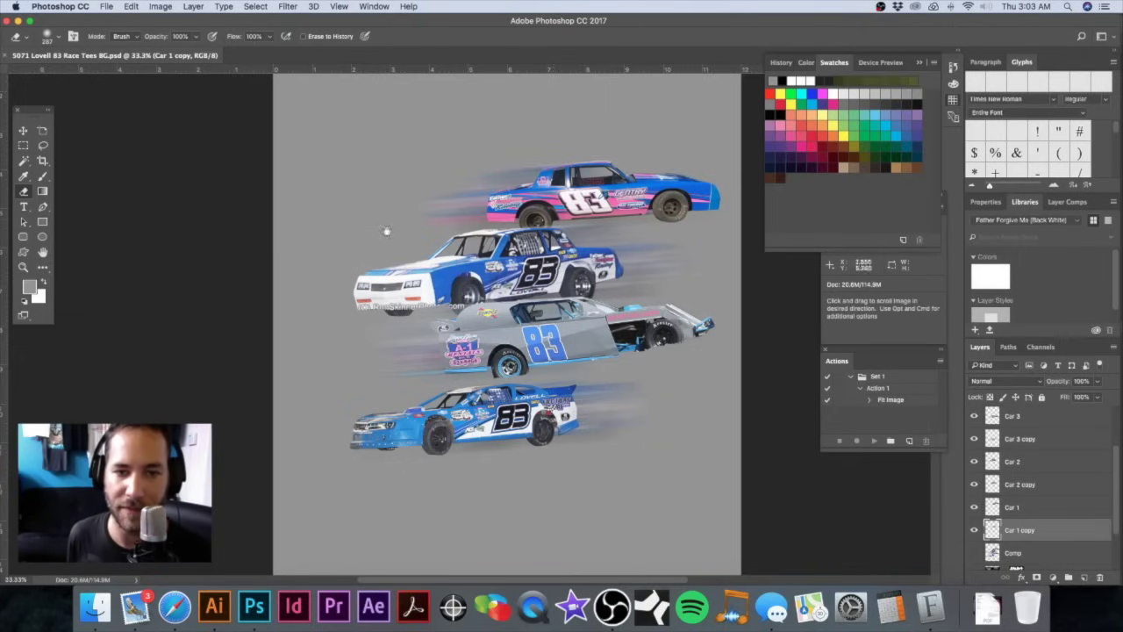
{"action": "left_click_drag", "start_coordinate": [532, 263], "coordinate": [509, 260]}
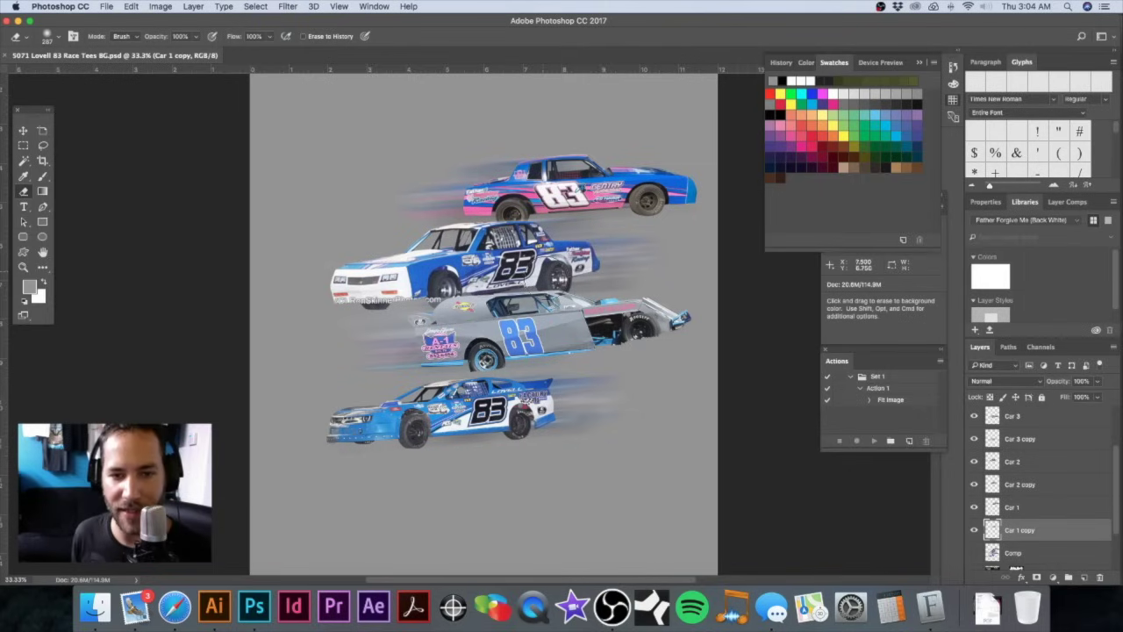
{"action": "key", "text": "space"}
{"action": "left_click_drag", "start_coordinate": [599, 348], "coordinate": [550, 324]}
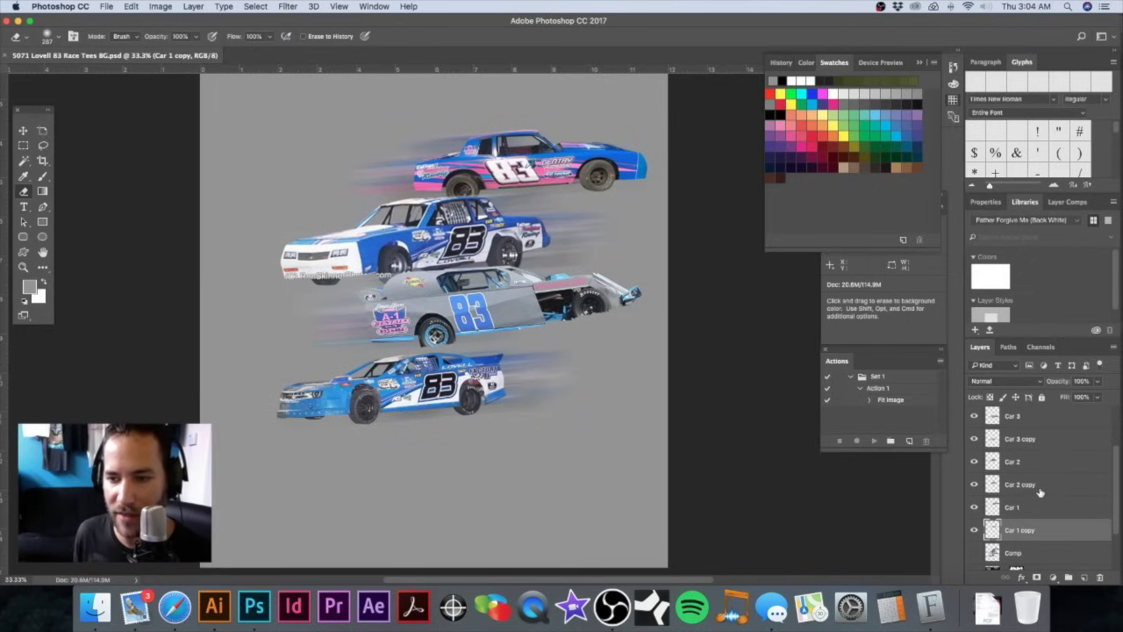
Step: Add an outside Stroke layer style to the Car 3 layer
{"action": "scroll", "coordinate": [1040, 494], "scroll_direction": "up", "scroll_amount": 3}
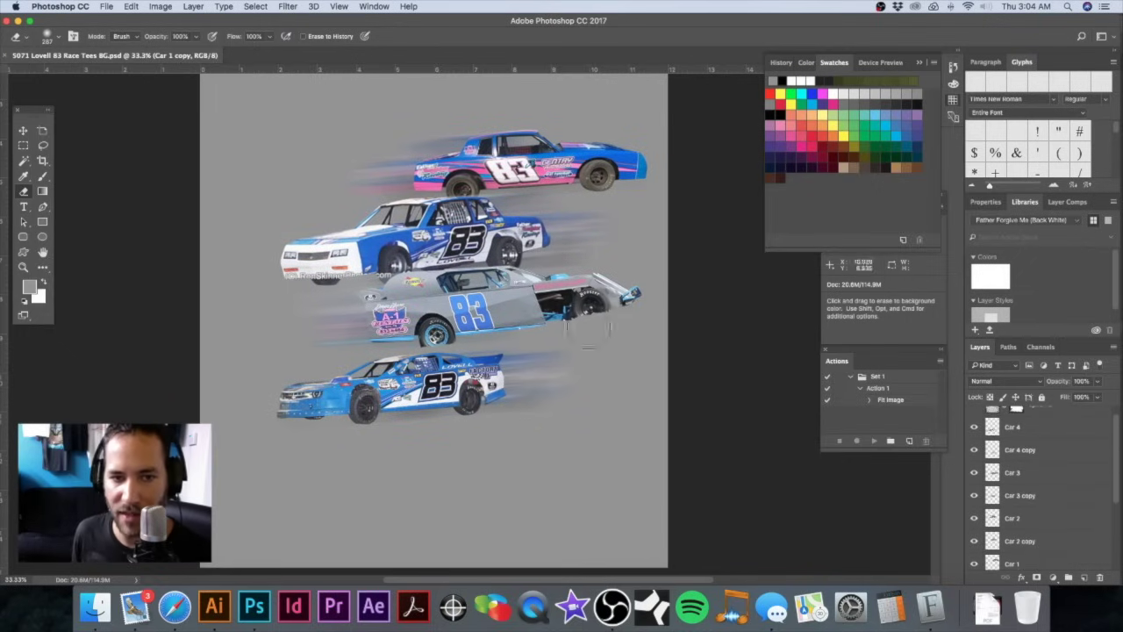
{"action": "left_click", "coordinate": [1038, 475]}
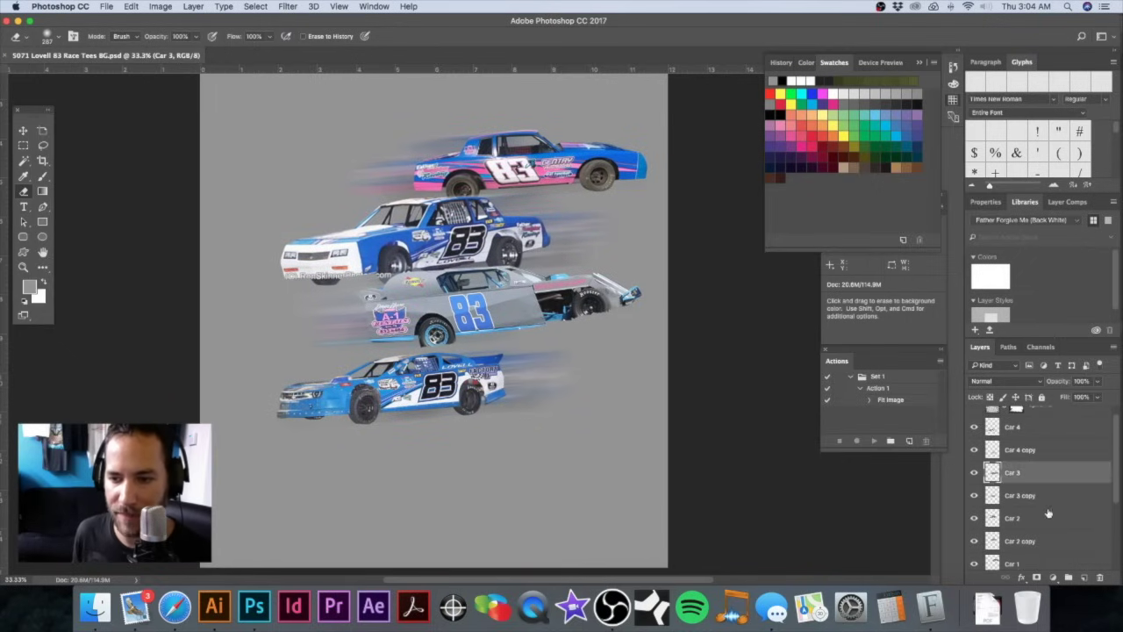
{"action": "left_click", "coordinate": [1021, 577]}
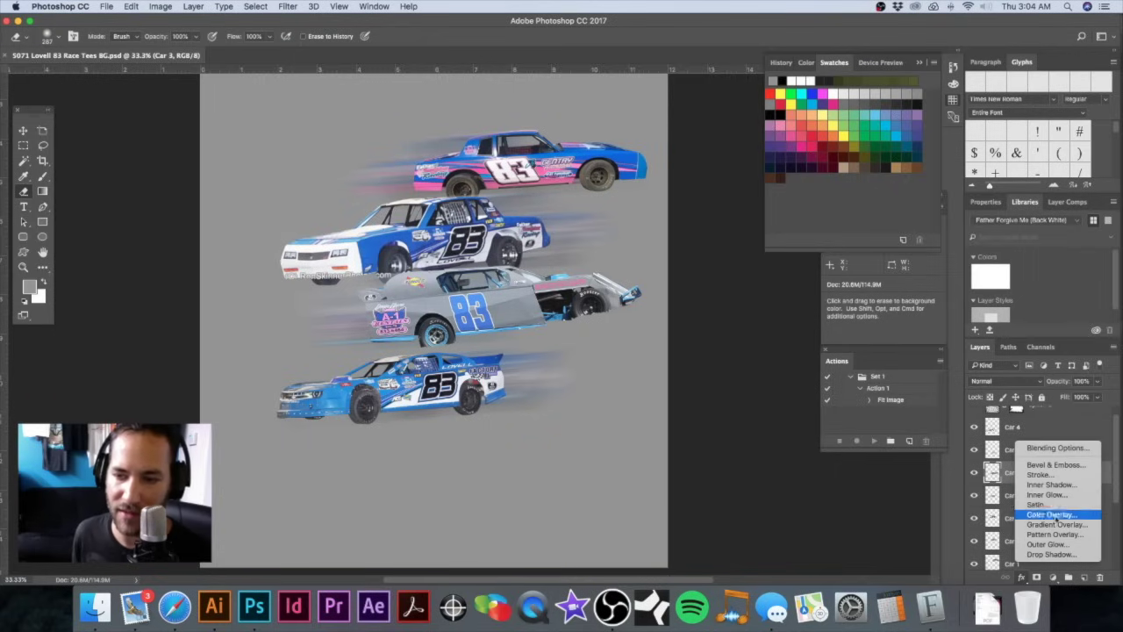
{"action": "key", "text": "Escape"}
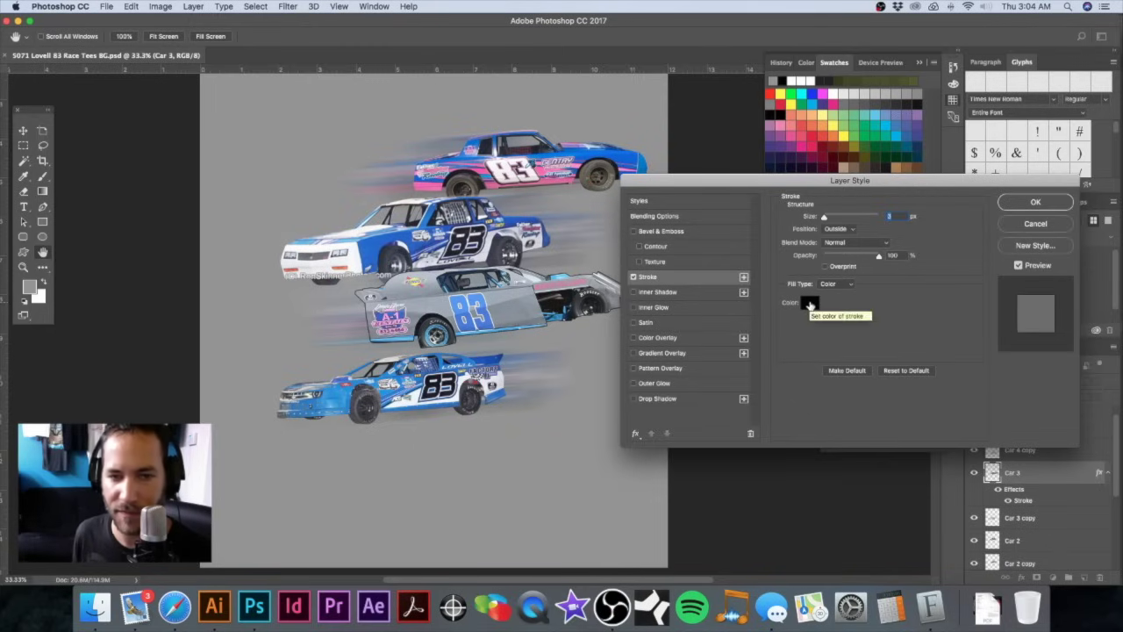
Step: Try a white #ffffff stroke color on Car 3, and set it back to black #000000
{"action": "left_click", "coordinate": [810, 304]}
{"action": "left_click_drag", "start_coordinate": [256, 278], "coordinate": [145, 240]}
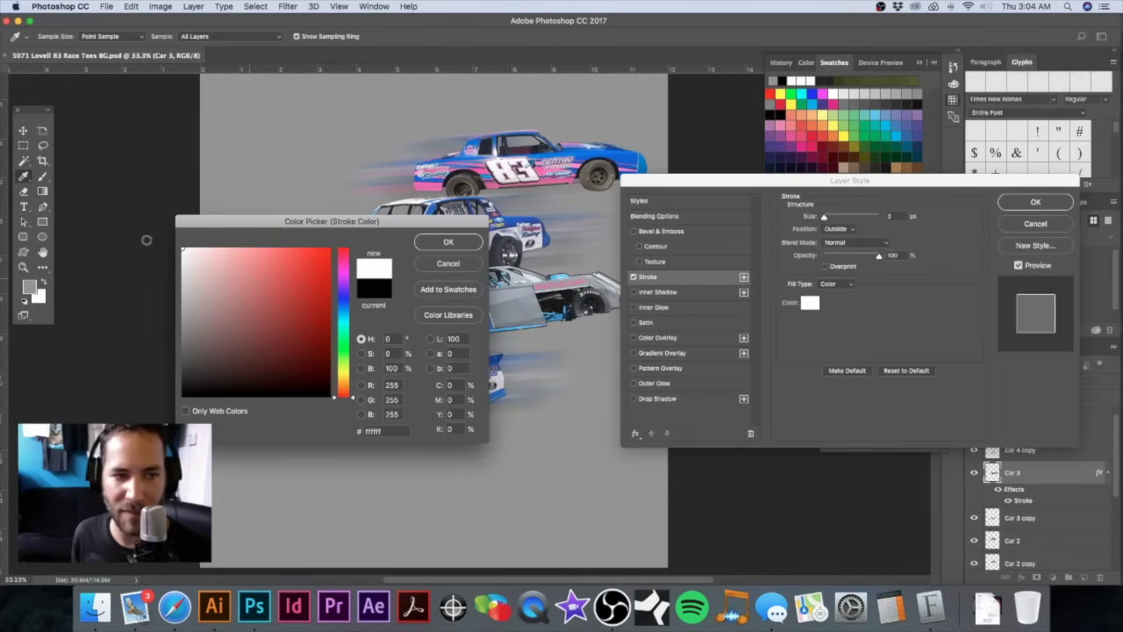
{"action": "left_click", "coordinate": [449, 243]}
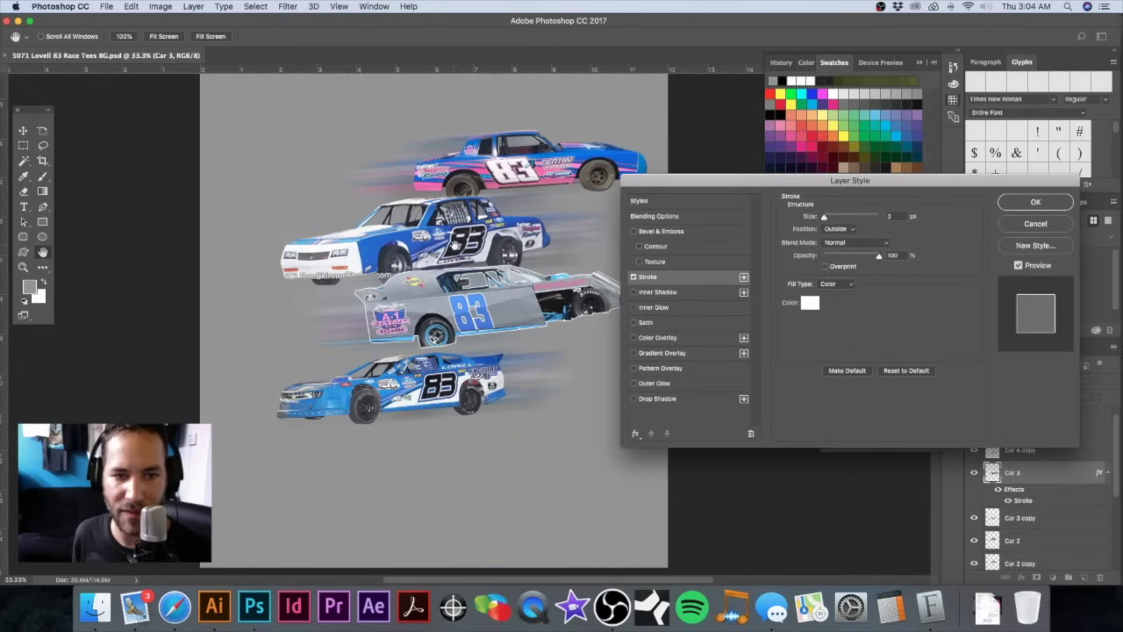
{"action": "left_click", "coordinate": [807, 303]}
{"action": "left_click_drag", "start_coordinate": [287, 347], "coordinate": [325, 396]}
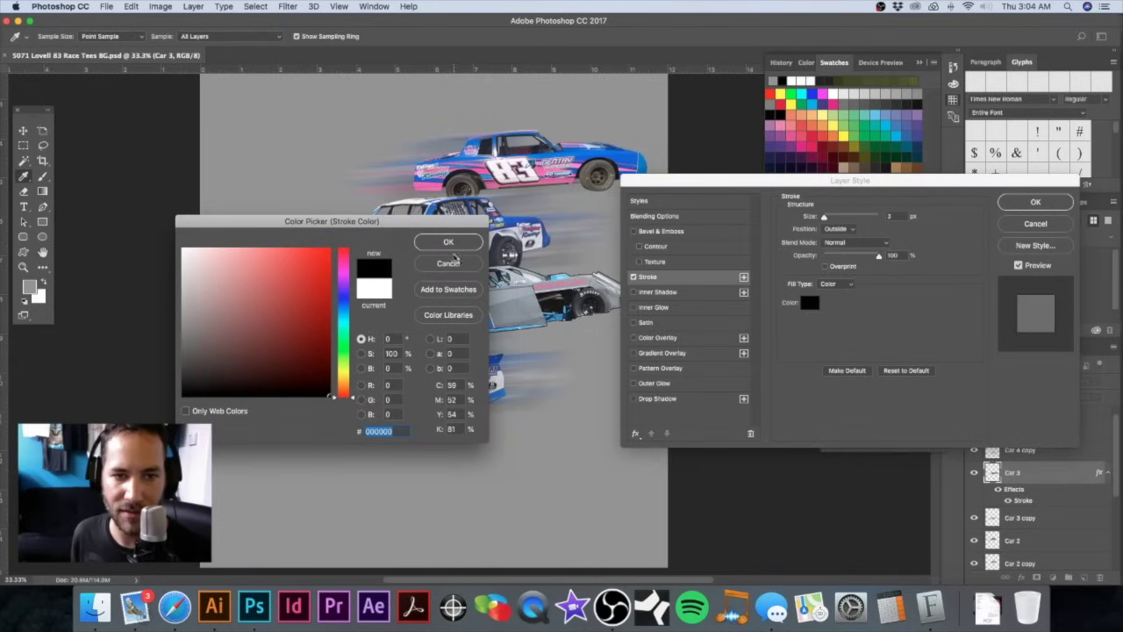
{"action": "left_click", "coordinate": [460, 243]}
Step: Set the size of Car 3's stroke to 7 px and apply the layer style
{"action": "left_click_drag", "start_coordinate": [700, 188], "coordinate": [706, 184]}
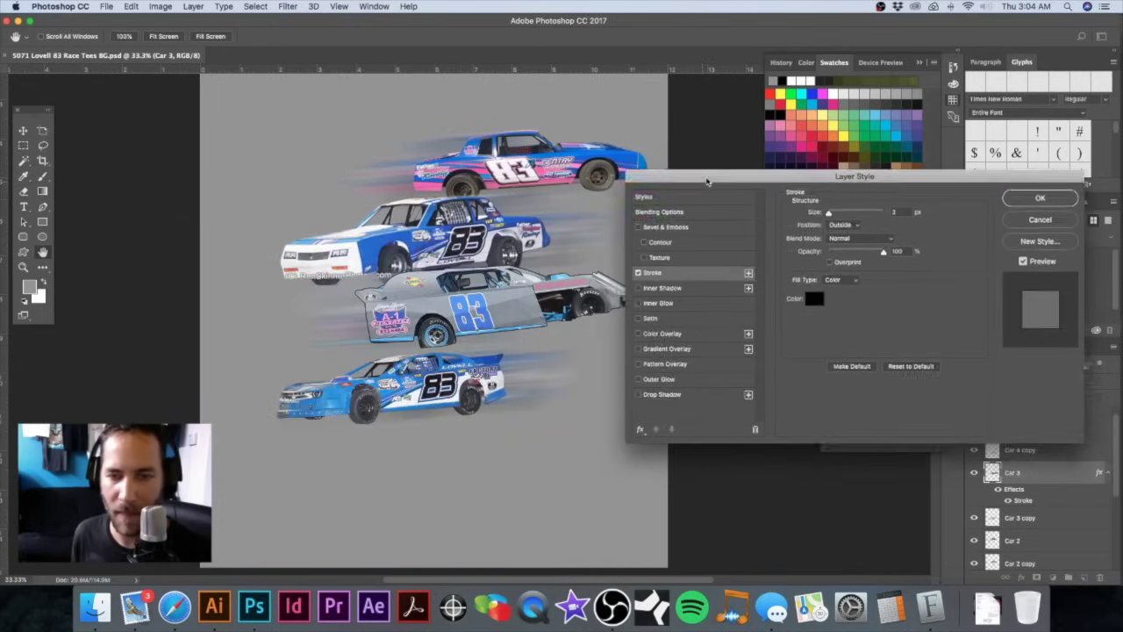
{"action": "left_click_drag", "start_coordinate": [828, 213], "coordinate": [832, 216]}
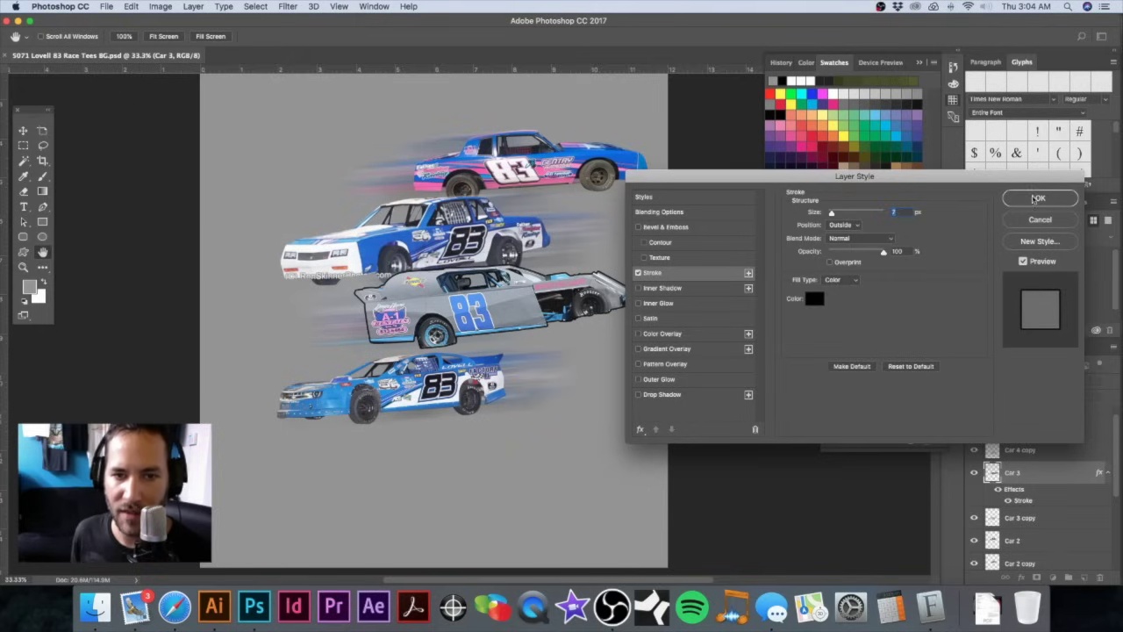
{"action": "left_click", "coordinate": [1038, 199]}
Step: Copy the layer style from Car 3 and paste it onto the Car 4 layer
{"action": "right_click", "coordinate": [1038, 473]}
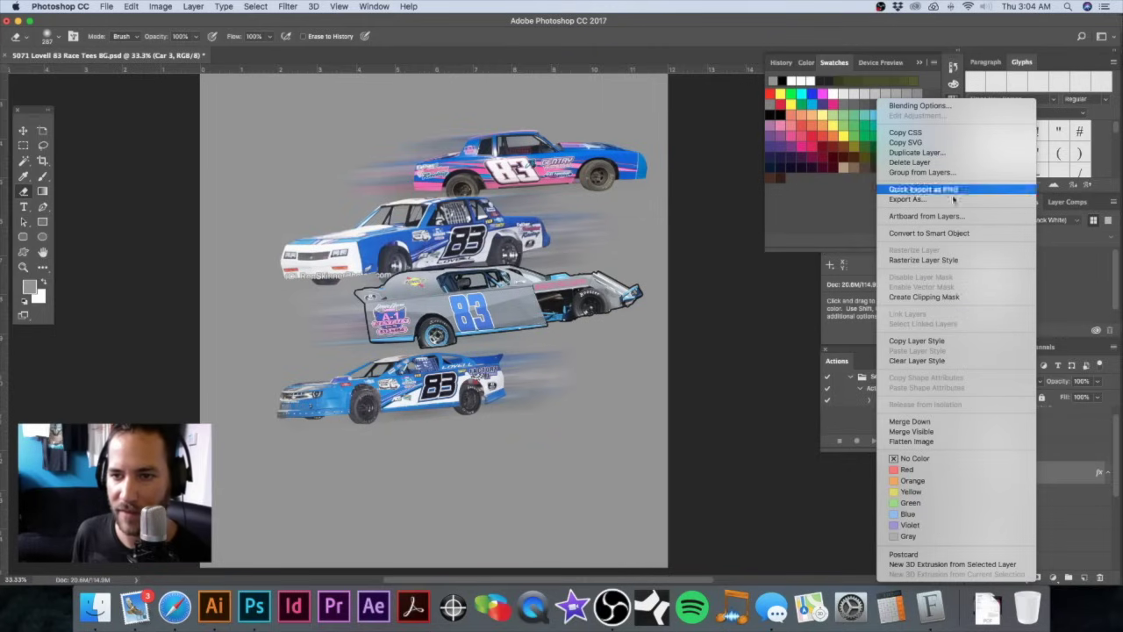
{"action": "left_click", "coordinate": [924, 340]}
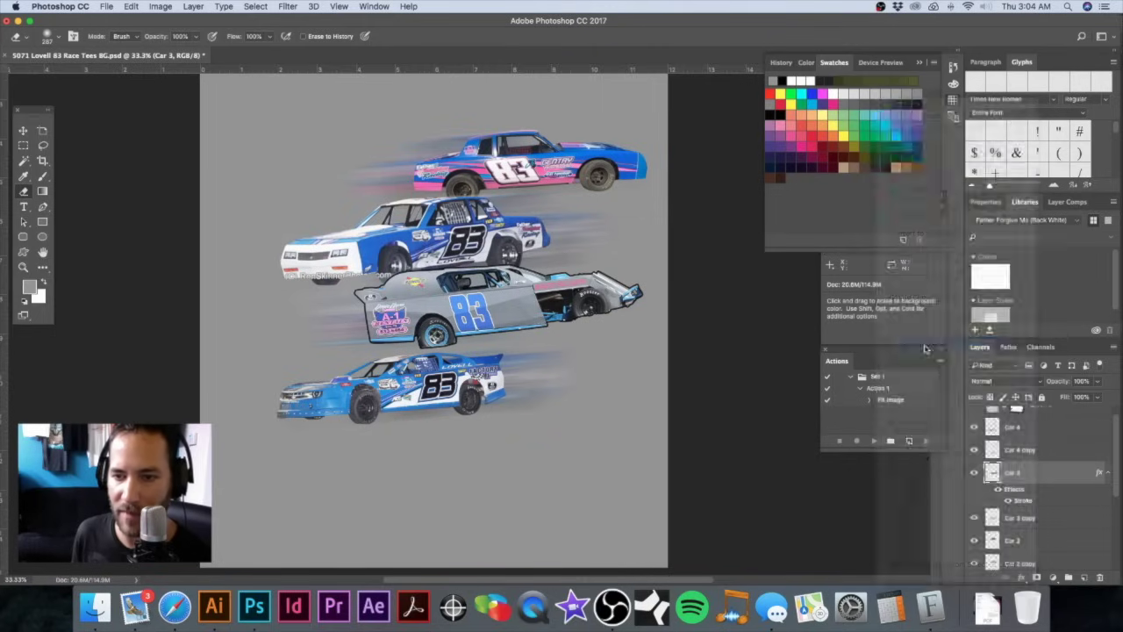
{"action": "scroll", "coordinate": [1043, 459], "scroll_direction": "up", "scroll_amount": 1}
{"action": "left_click", "coordinate": [1045, 444]}
{"action": "right_click", "coordinate": [1040, 443]}
{"action": "left_click", "coordinate": [917, 350]}
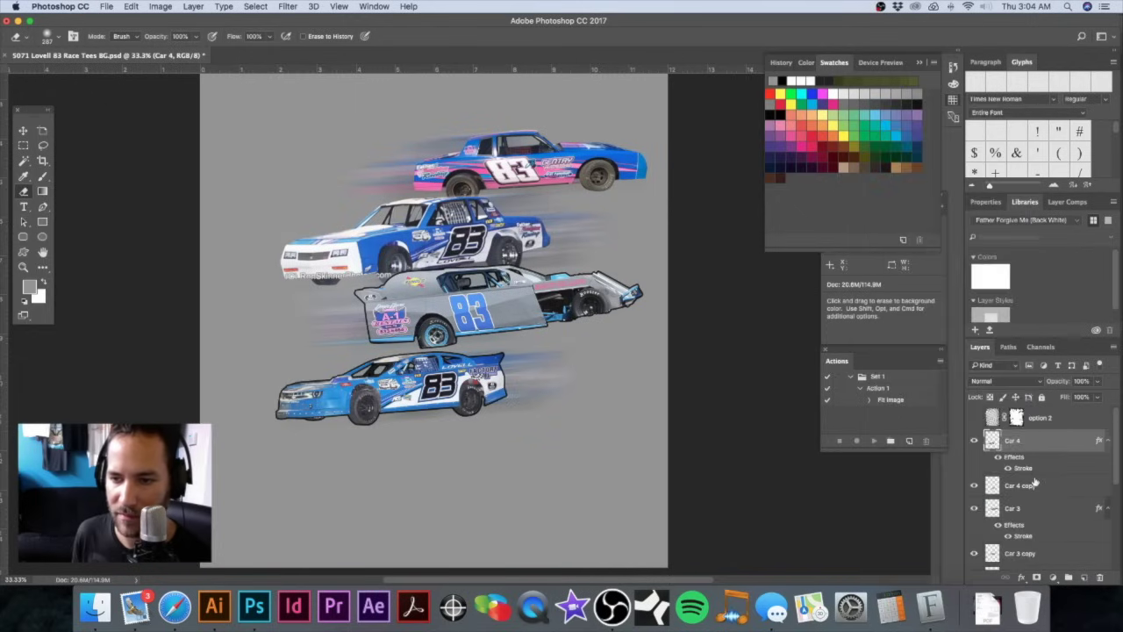
Step: Paste the copied stroke layer style onto the Car 2 and Car 1 layers
{"action": "scroll", "coordinate": [1038, 471], "scroll_direction": "down", "scroll_amount": 1}
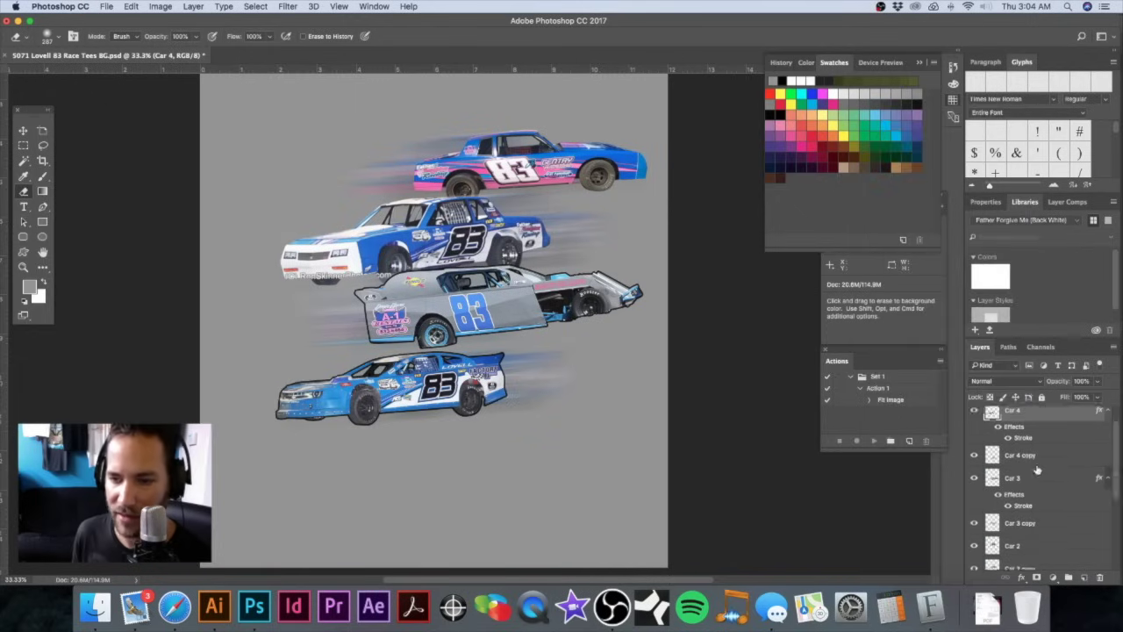
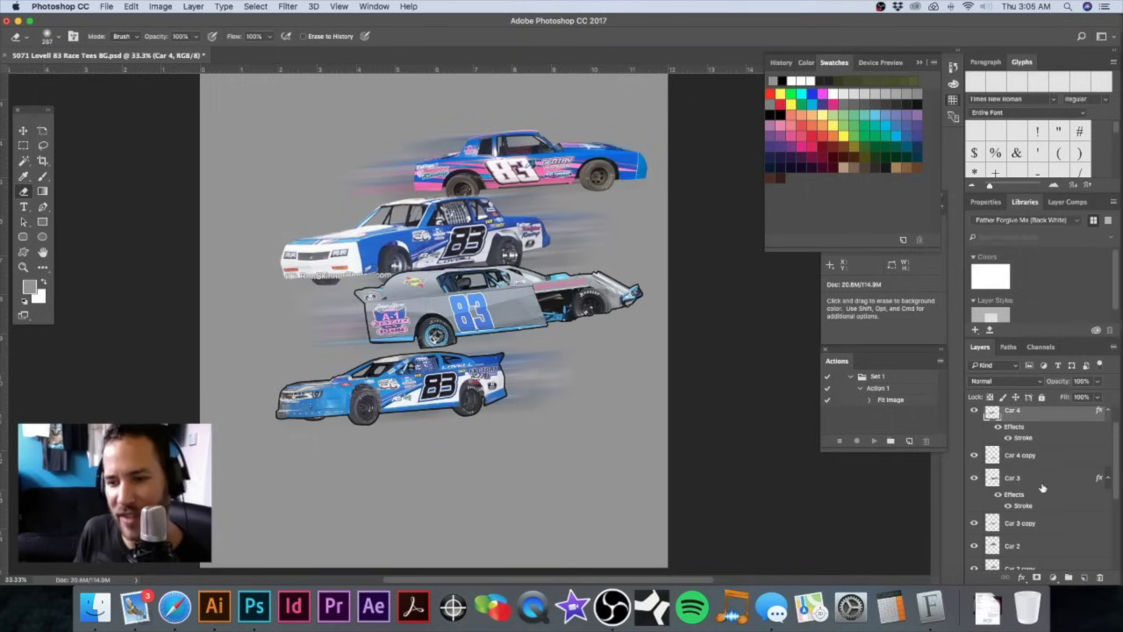
{"action": "scroll", "coordinate": [1040, 489], "scroll_direction": "down", "scroll_amount": 2}
{"action": "right_click", "coordinate": [1036, 501]}
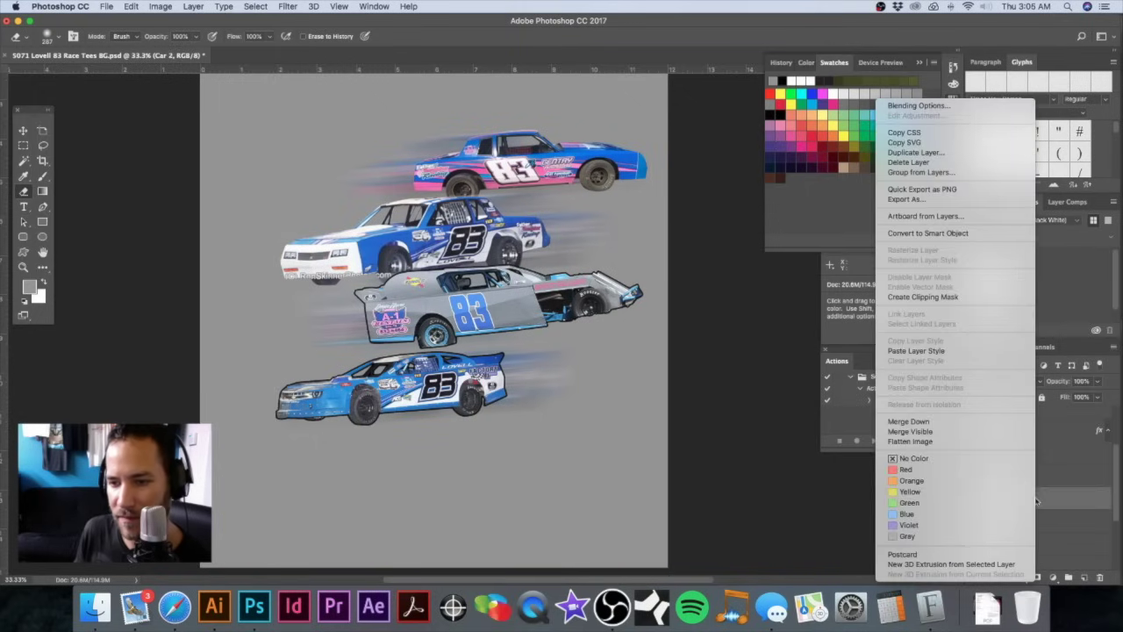
{"action": "left_click", "coordinate": [951, 353]}
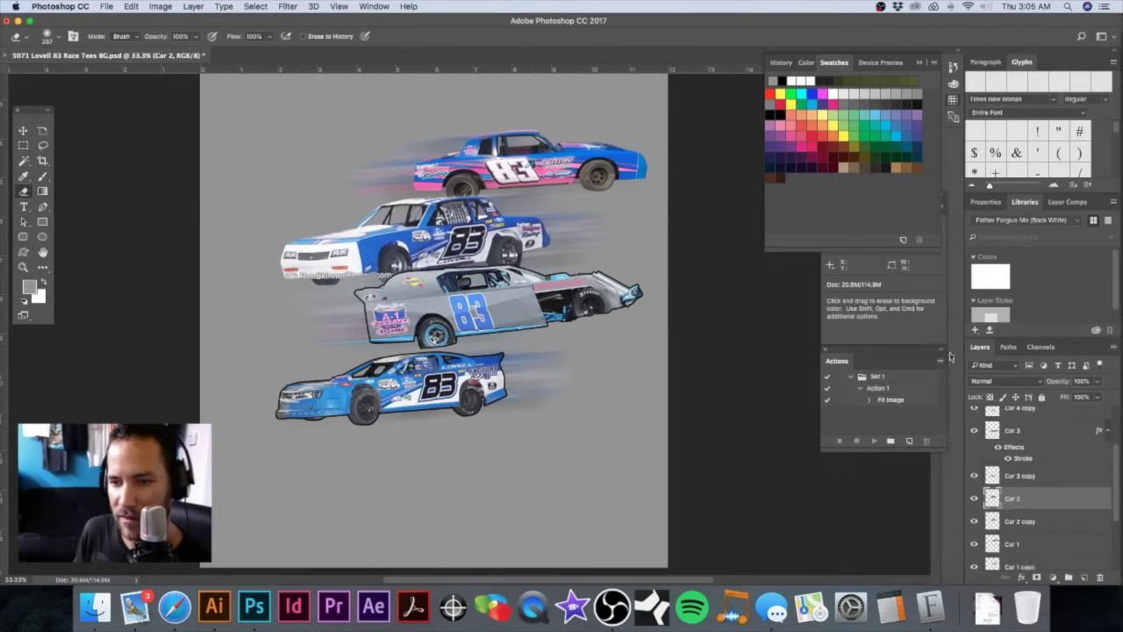
{"action": "left_click", "coordinate": [1042, 514]}
{"action": "right_click", "coordinate": [1042, 515]}
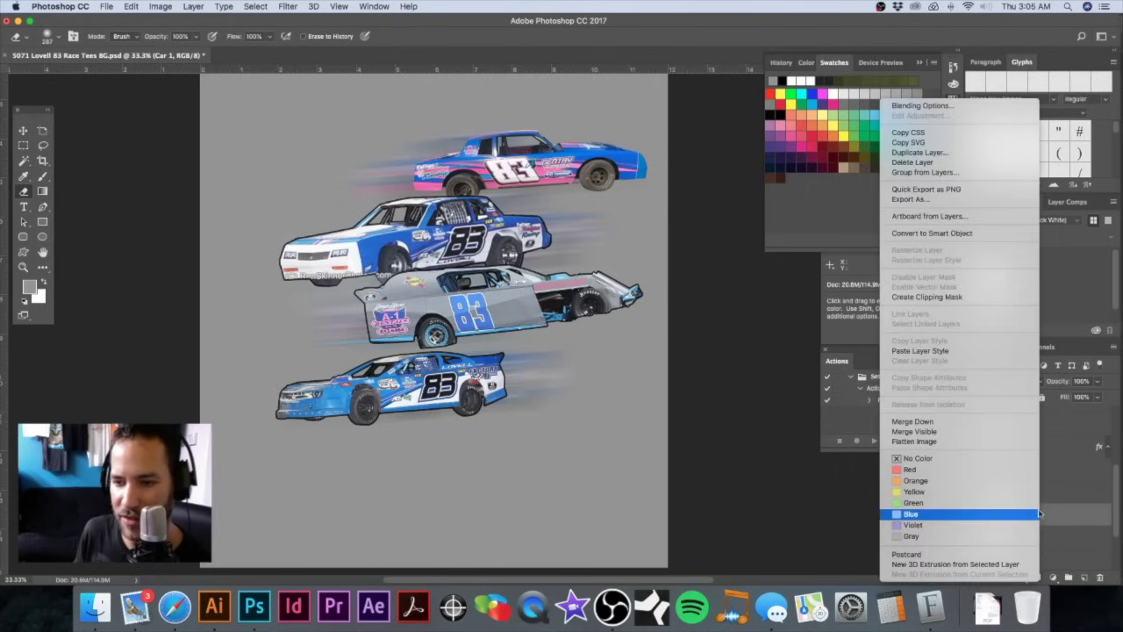
{"action": "left_click", "coordinate": [947, 350]}
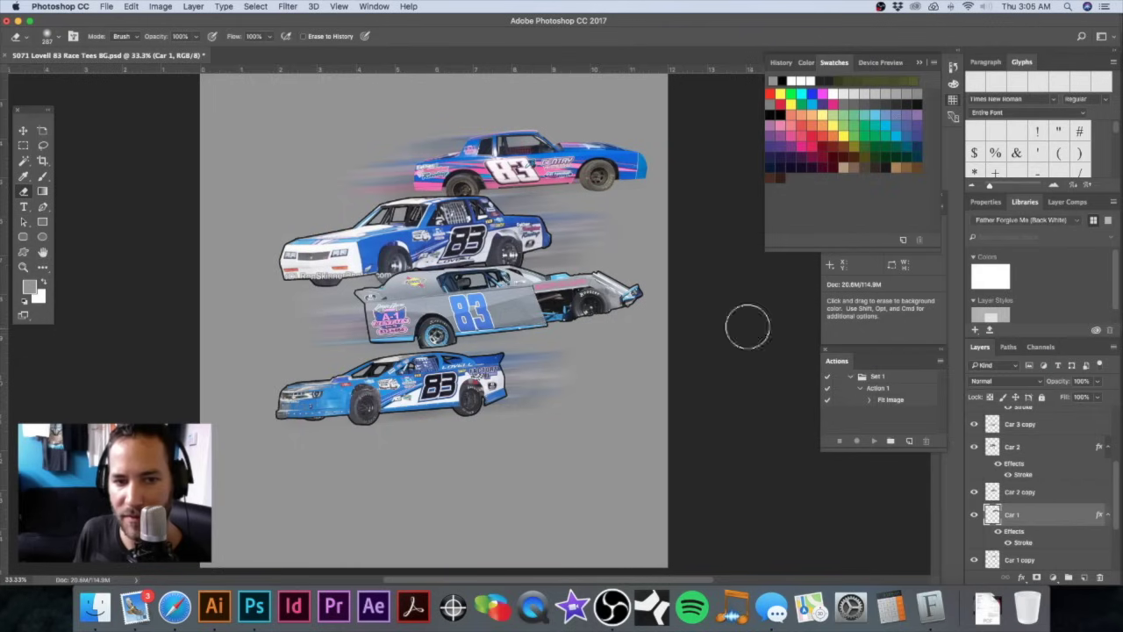
{"action": "left_click_drag", "start_coordinate": [582, 291], "coordinate": [577, 309]}
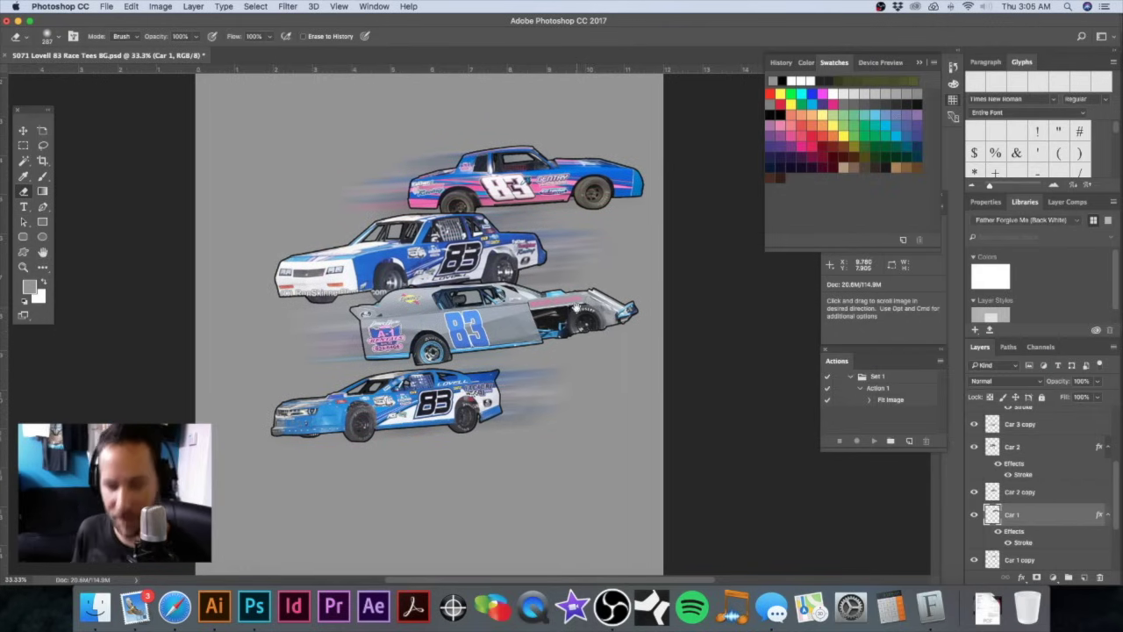
Step: Save the document and hide the gray BG layer so the cars sit on transparency
{"action": "key", "text": "super+s"}
{"action": "scroll", "coordinate": [987, 509], "scroll_direction": "down", "scroll_amount": 3}
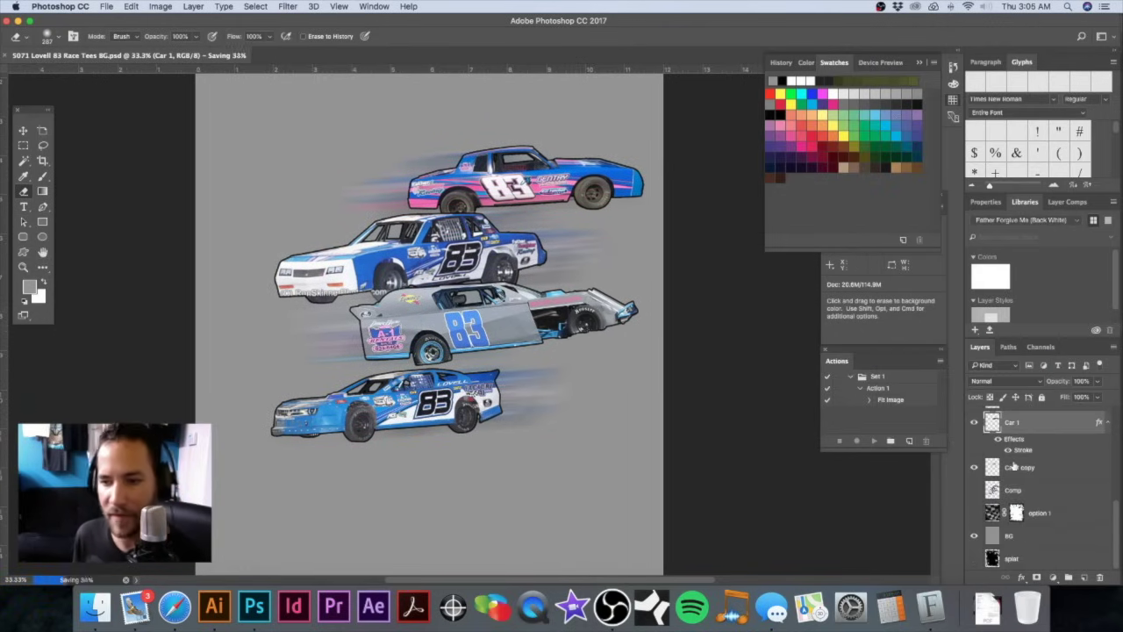
{"action": "left_click", "coordinate": [974, 536]}
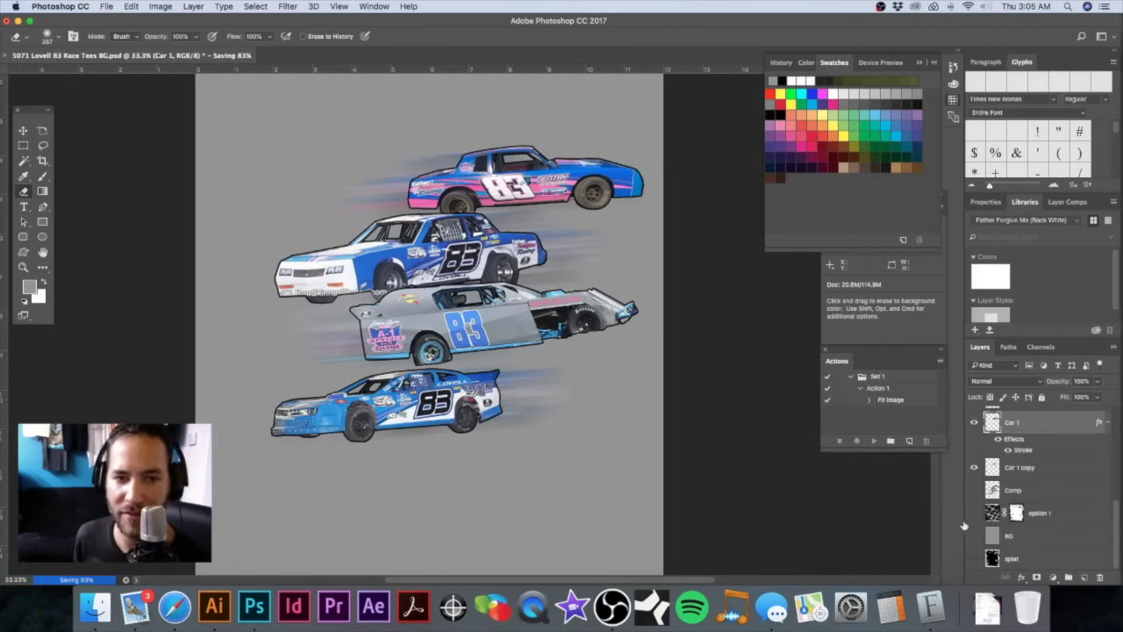
{"action": "left_click_drag", "start_coordinate": [565, 360], "coordinate": [543, 399]}
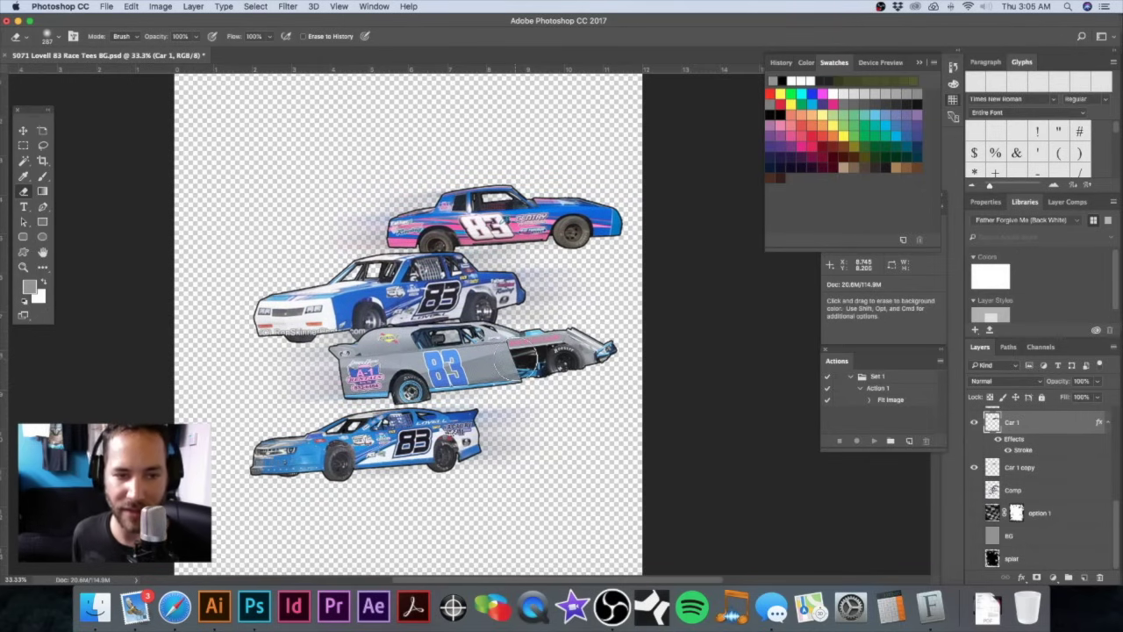
{"action": "key", "text": "super+shift+s"}
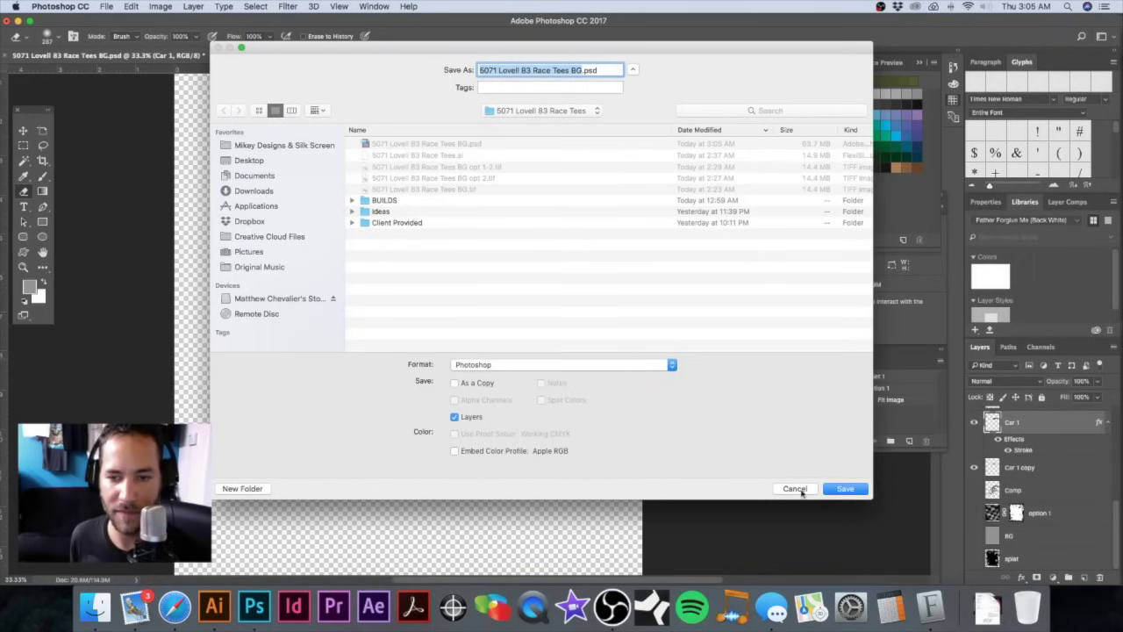
{"action": "left_click", "coordinate": [605, 364]}
{"action": "left_click", "coordinate": [778, 417]}
{"action": "left_click", "coordinate": [804, 491]}
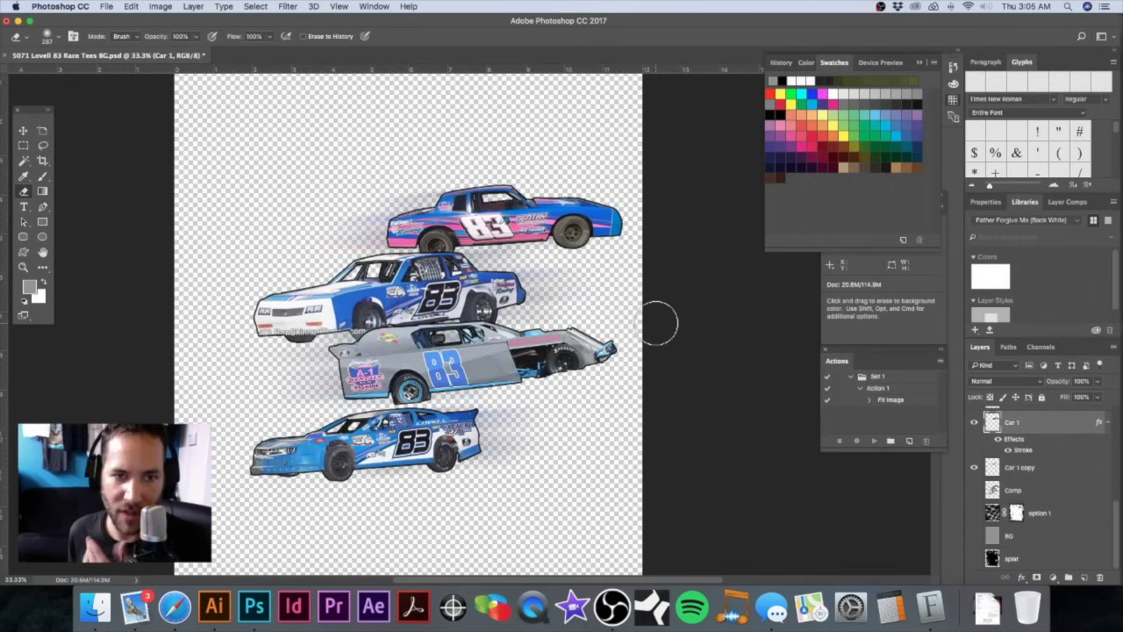
Step: Create a new layer named Merge above Car 4 and stamp a merged copy of all visible layers into it
{"action": "scroll", "coordinate": [1054, 457], "scroll_direction": "up", "scroll_amount": 5}
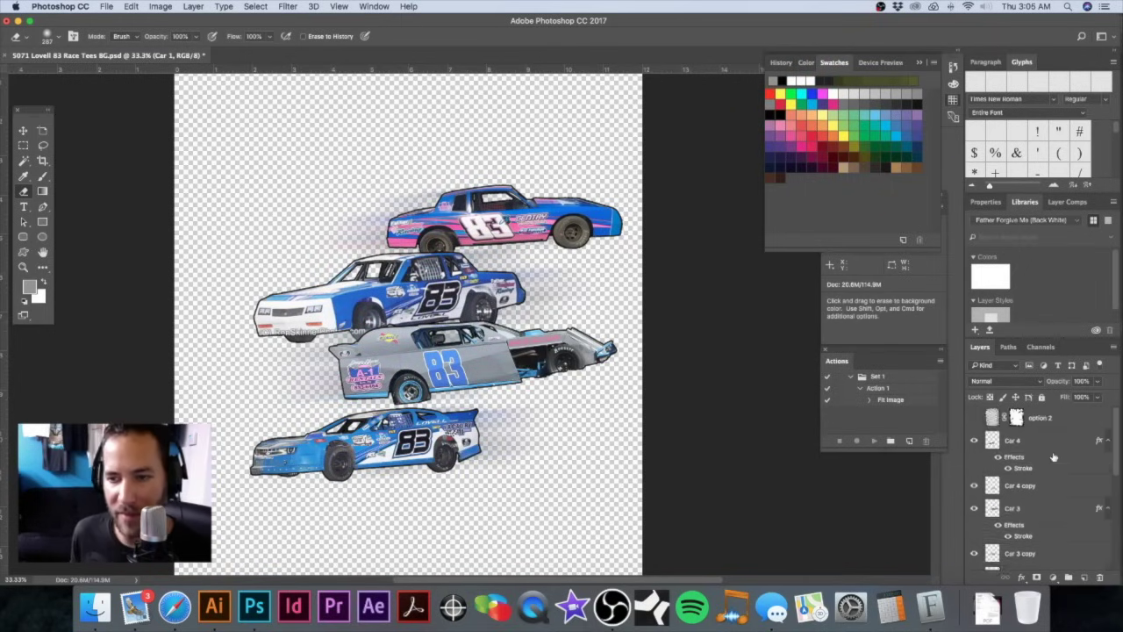
{"action": "left_click", "coordinate": [1038, 442]}
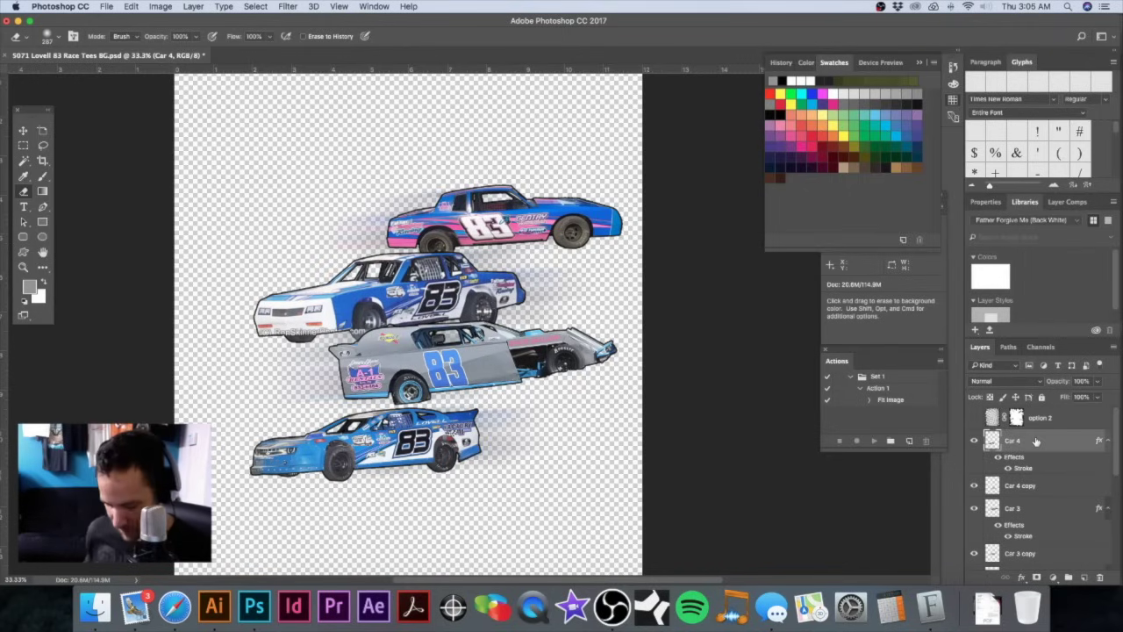
{"action": "key", "text": "super+shift+n"}
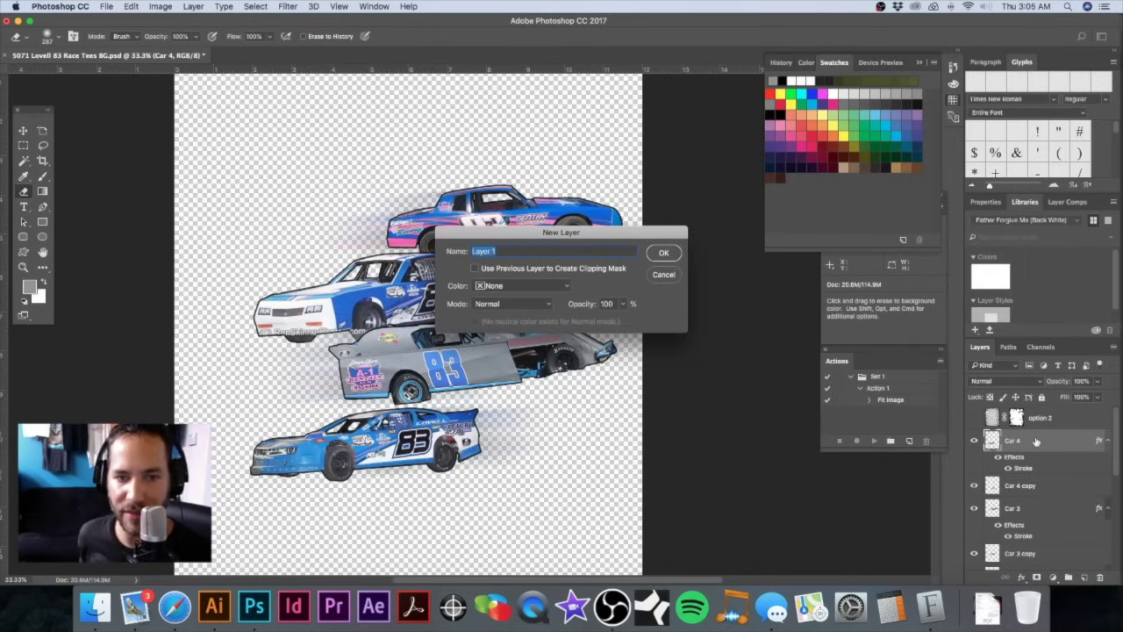
{"action": "type", "text": "Merge"}
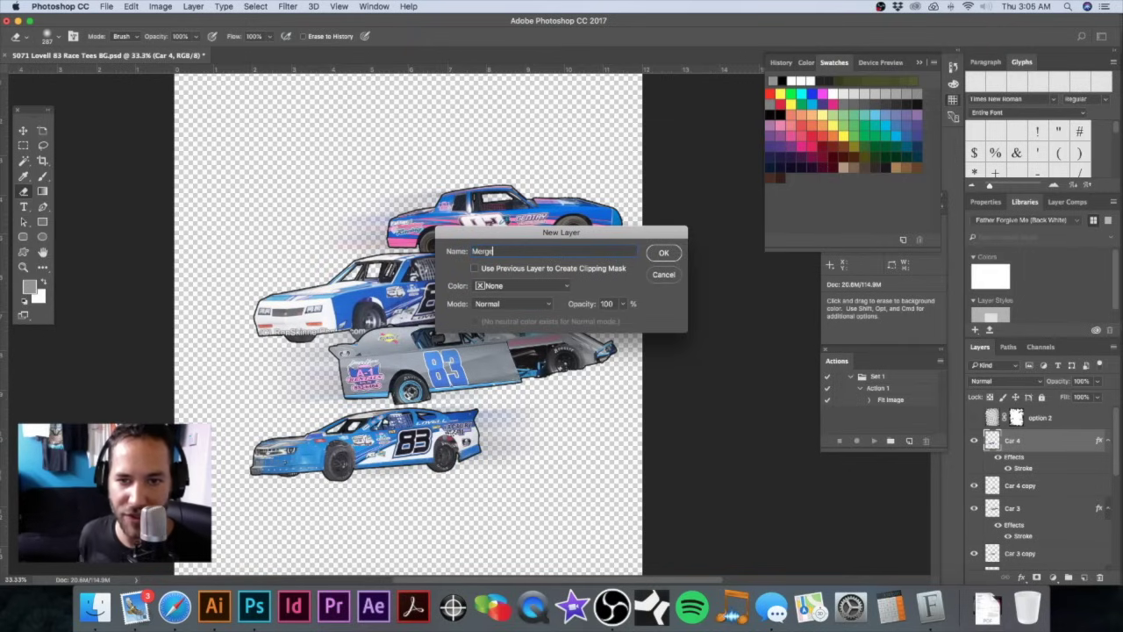
{"action": "key", "text": "Return"}
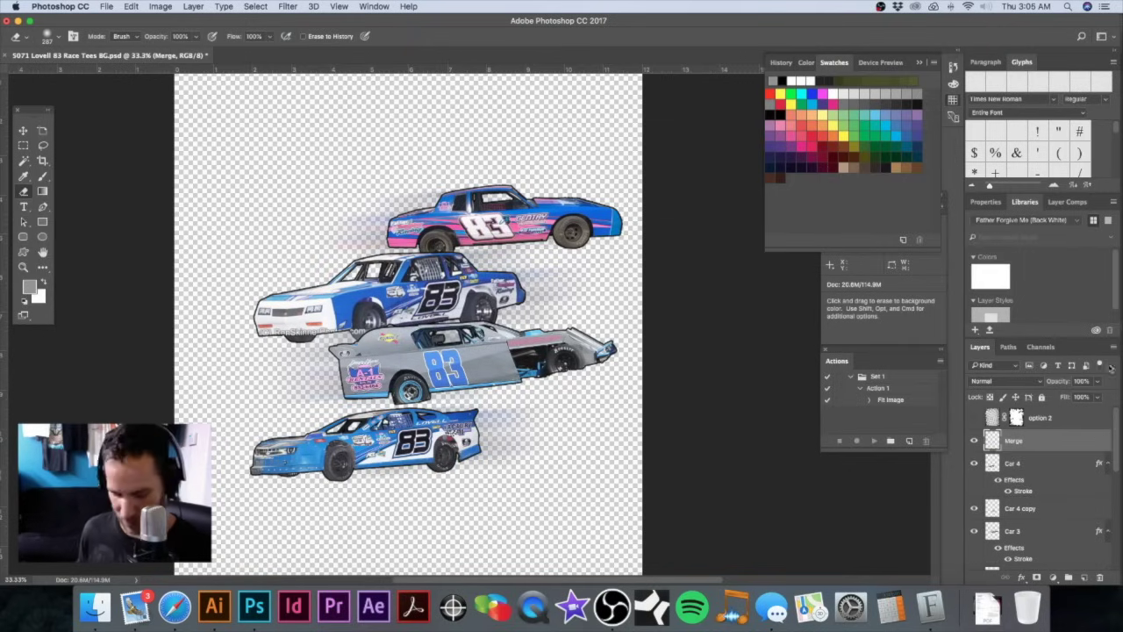
{"action": "left_click", "coordinate": [1115, 350]}
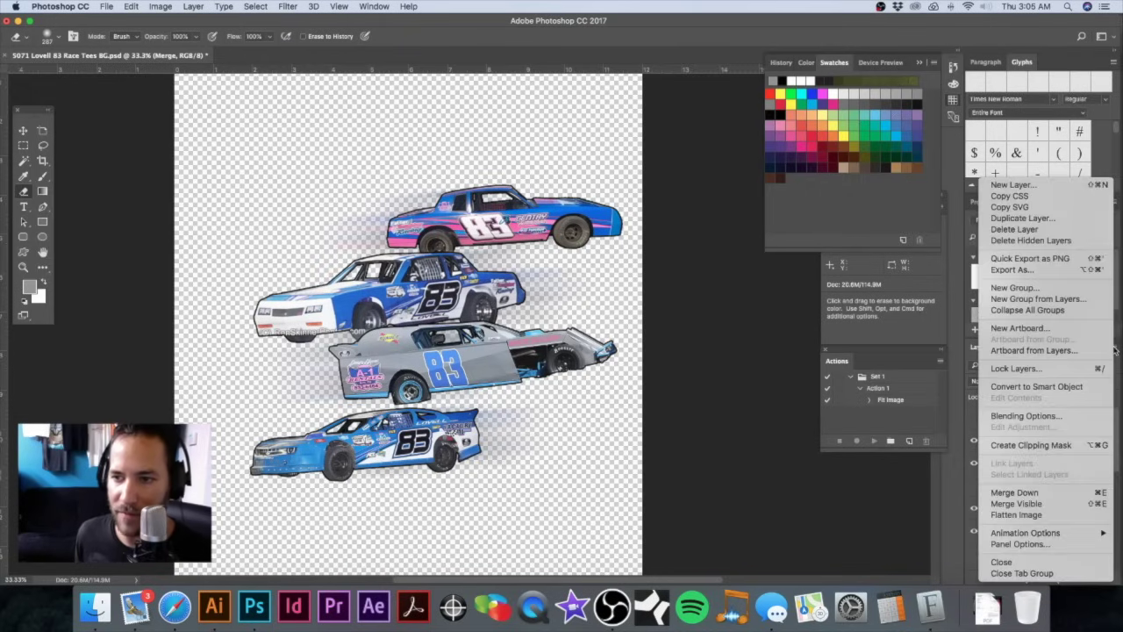
{"action": "left_click", "coordinate": [1018, 504], "text": "alt"}
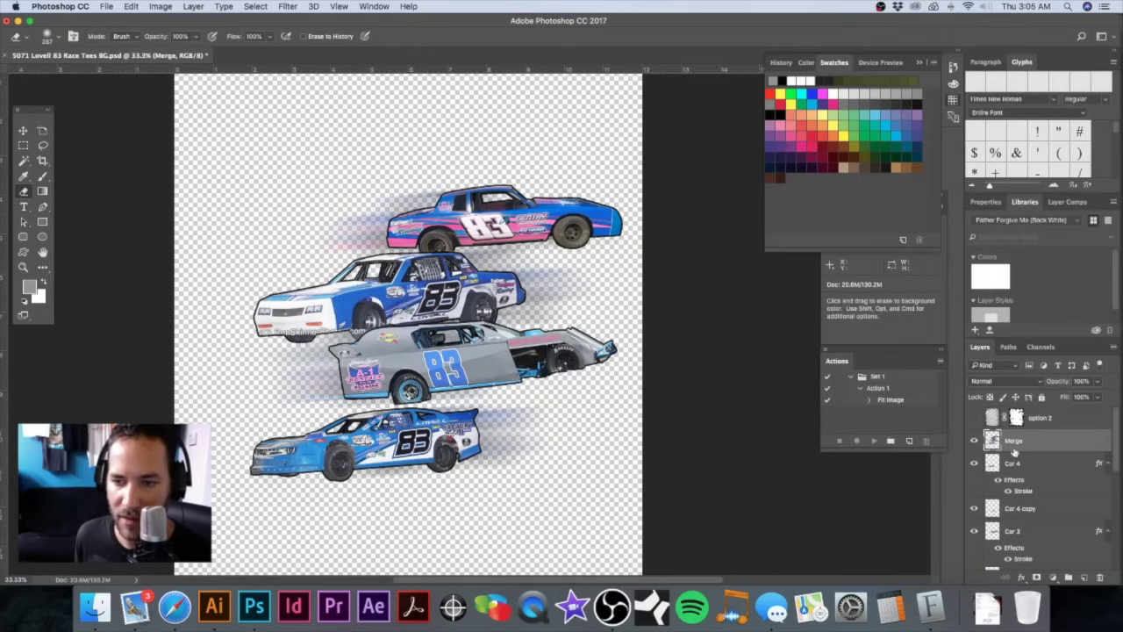
Step: Hide the Car 1 to Car 4 layers and their blurred copies, leaving only the Merge layer visible
{"action": "scroll", "coordinate": [1036, 466], "scroll_direction": "down", "scroll_amount": 1}
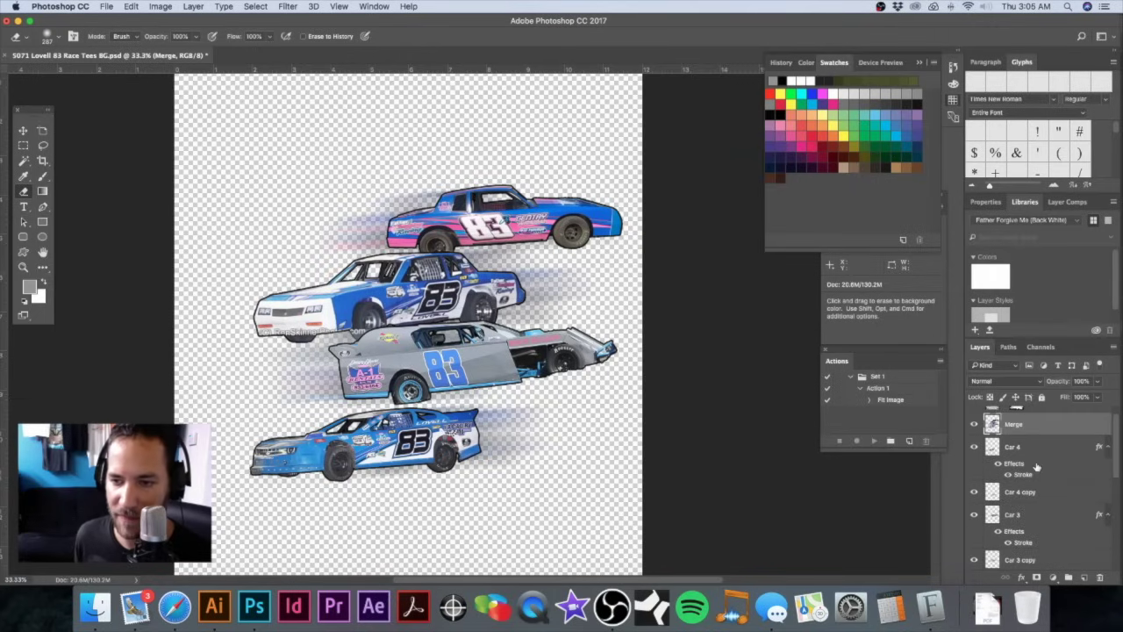
{"action": "scroll", "coordinate": [1018, 454], "scroll_direction": "down", "scroll_amount": 1}
{"action": "scroll", "coordinate": [987, 463], "scroll_direction": "down", "scroll_amount": 2}
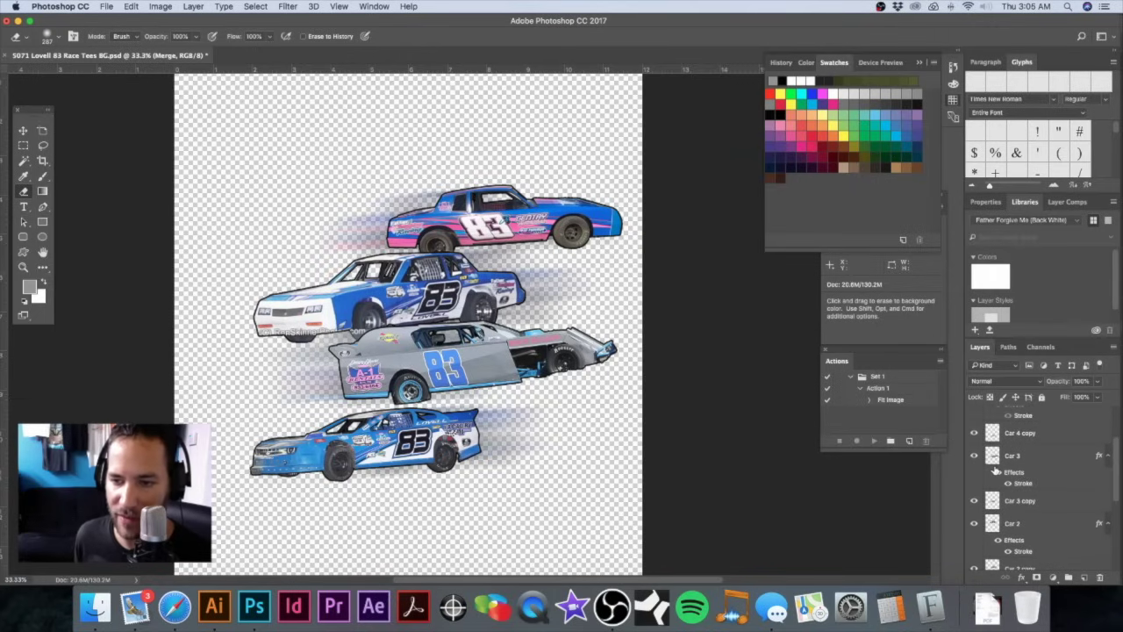
{"action": "left_click", "coordinate": [974, 432]}
{"action": "left_click", "coordinate": [974, 455]}
{"action": "left_click", "coordinate": [974, 500]}
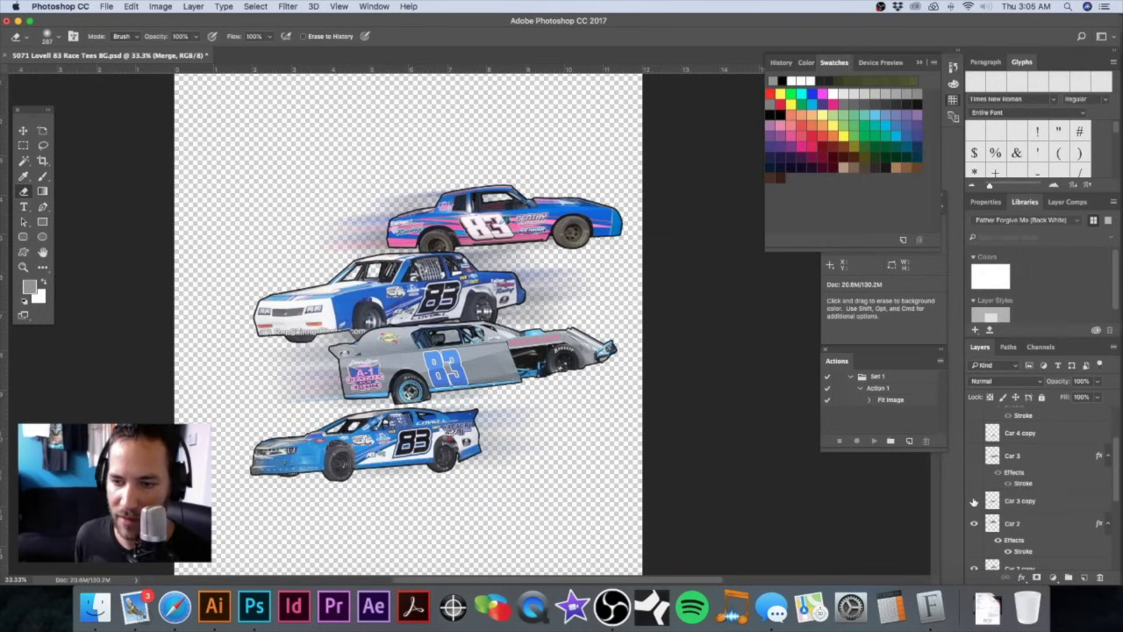
{"action": "scroll", "coordinate": [978, 461], "scroll_direction": "up", "scroll_amount": 2}
{"action": "scroll", "coordinate": [978, 463], "scroll_direction": "down", "scroll_amount": 2}
{"action": "left_click", "coordinate": [974, 502]}
{"action": "scroll", "coordinate": [974, 491], "scroll_direction": "down", "scroll_amount": 3}
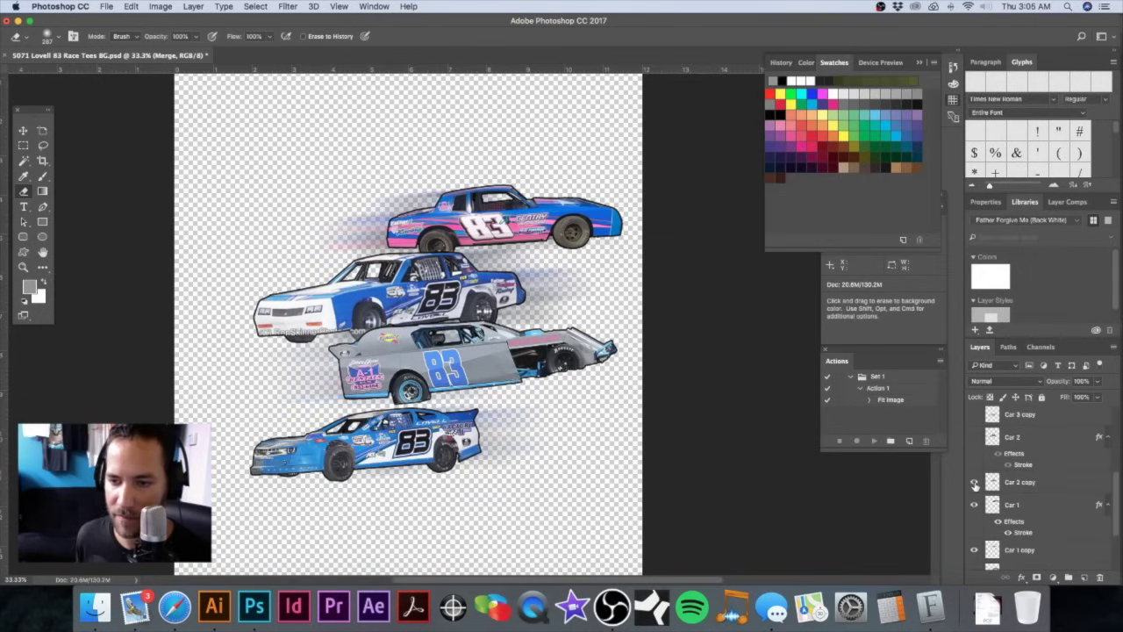
{"action": "left_click", "coordinate": [974, 482]}
{"action": "left_click", "coordinate": [974, 505]}
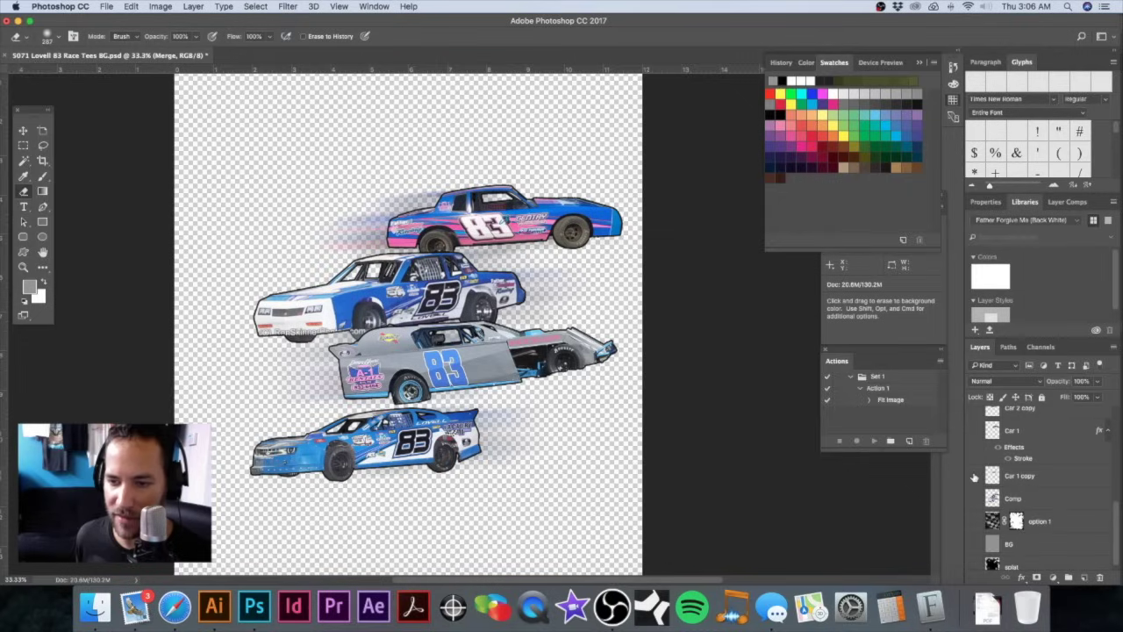
Step: Save a TIFF copy named 5071 Lovell 83 Race Tees BG comp.tif without layers, keeping transparency and using no image compression
{"action": "key", "text": "super+s"}
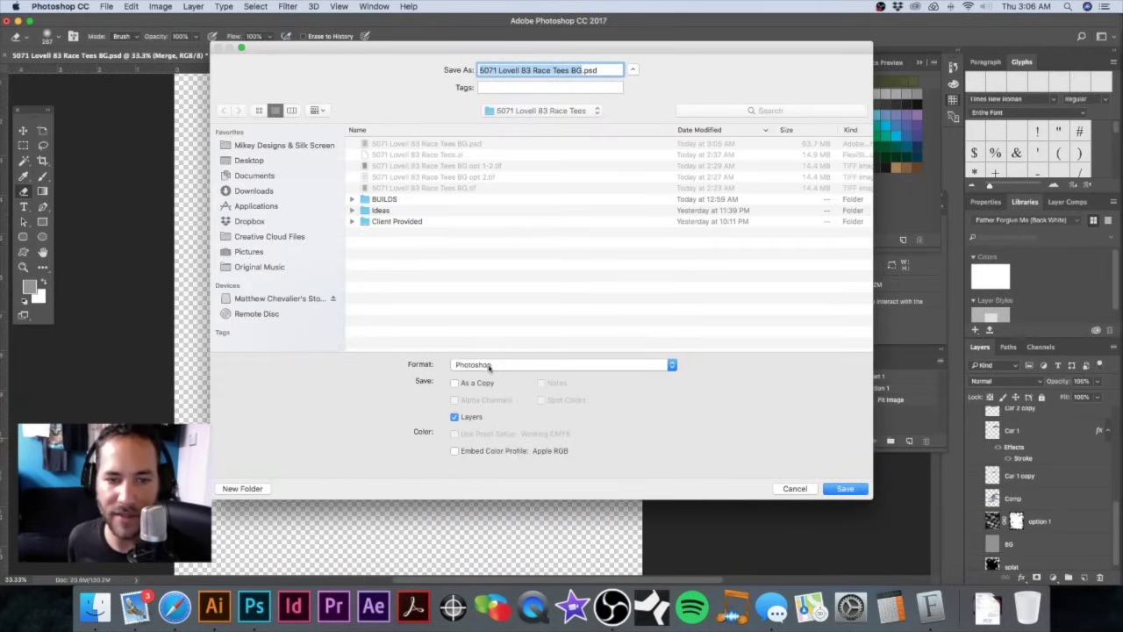
{"action": "left_click", "coordinate": [491, 365]}
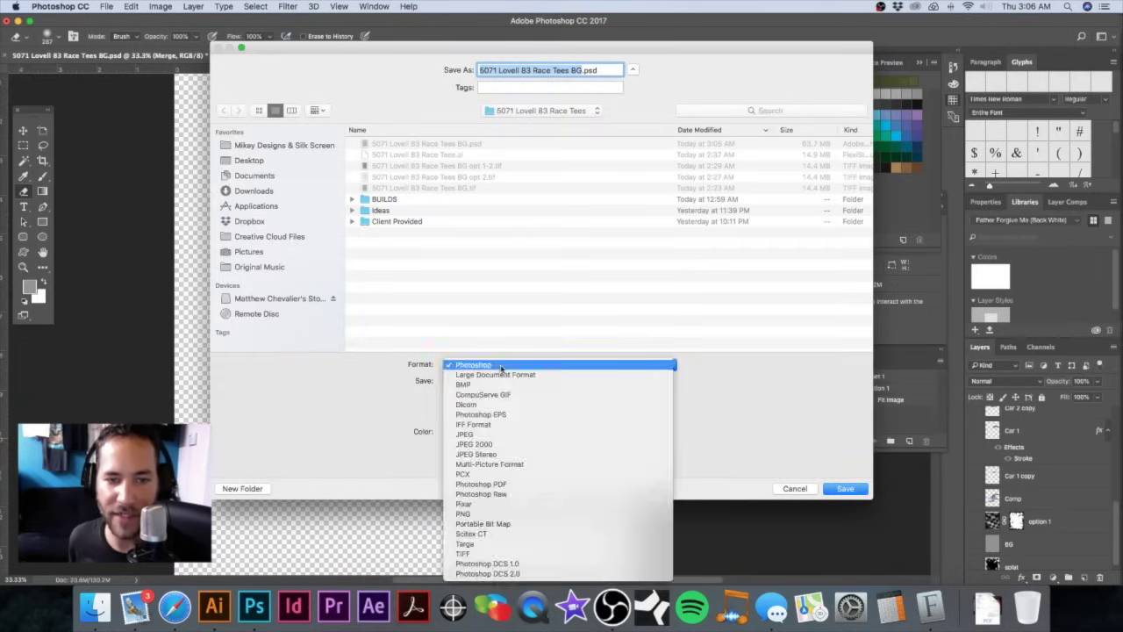
{"action": "left_click", "coordinate": [518, 553]}
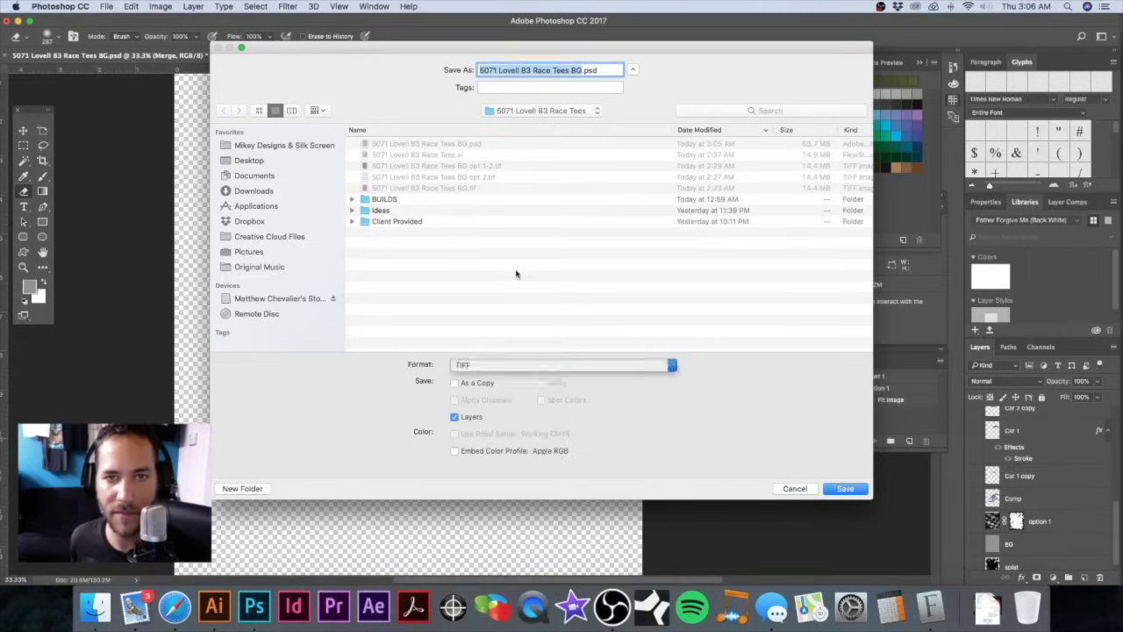
{"action": "key", "text": "Right"}
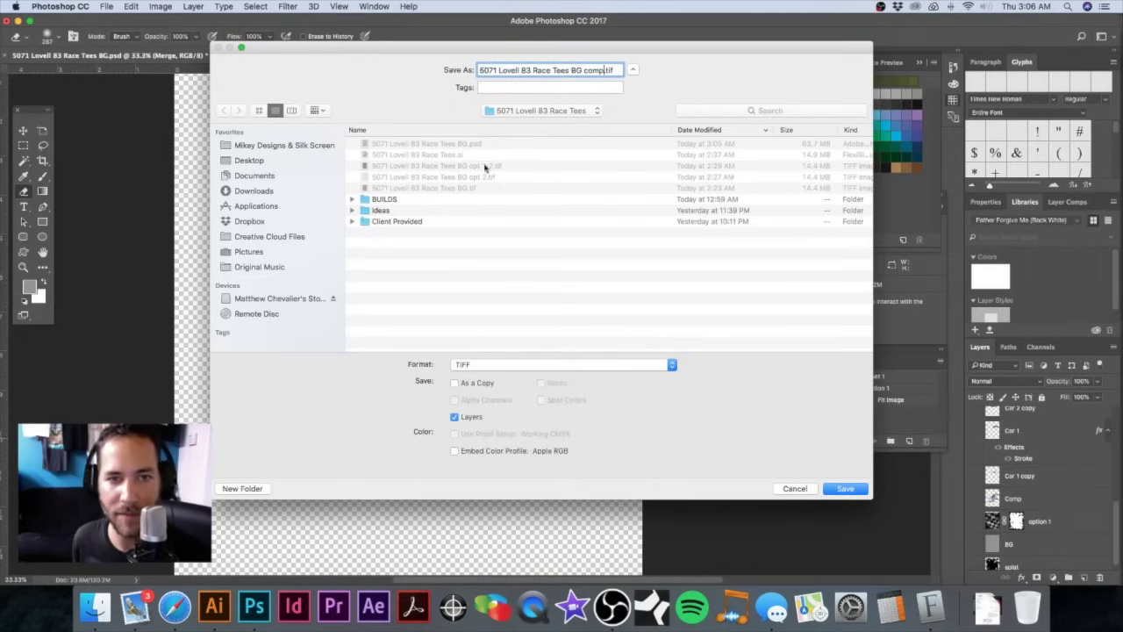
{"action": "left_click", "coordinate": [455, 418]}
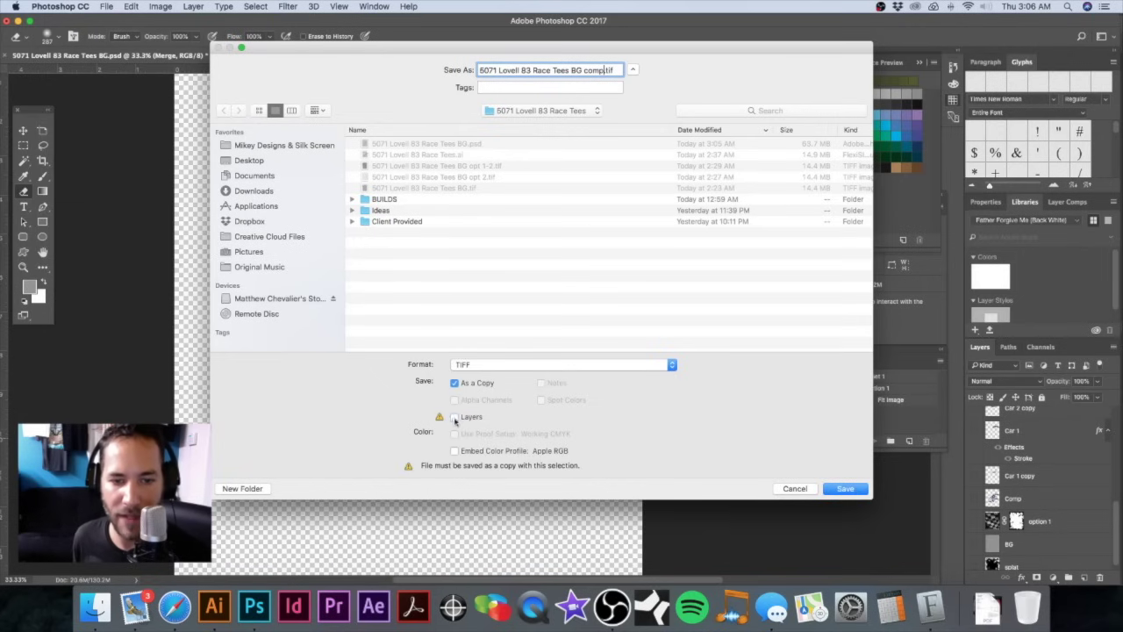
{"action": "left_click", "coordinate": [842, 489]}
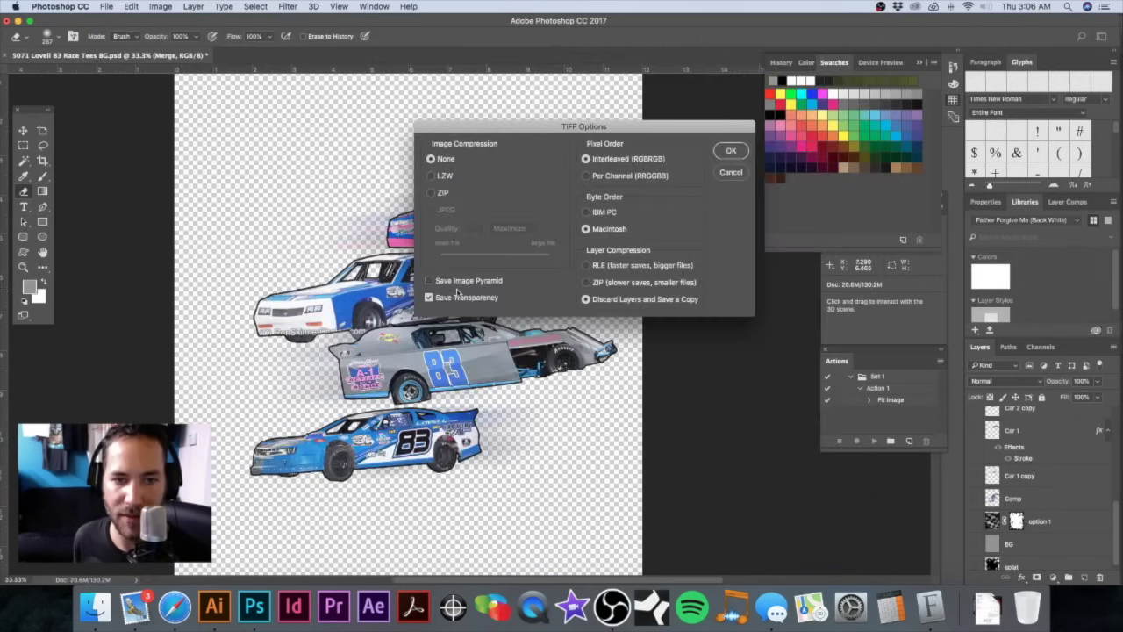
{"action": "left_click", "coordinate": [740, 153]}
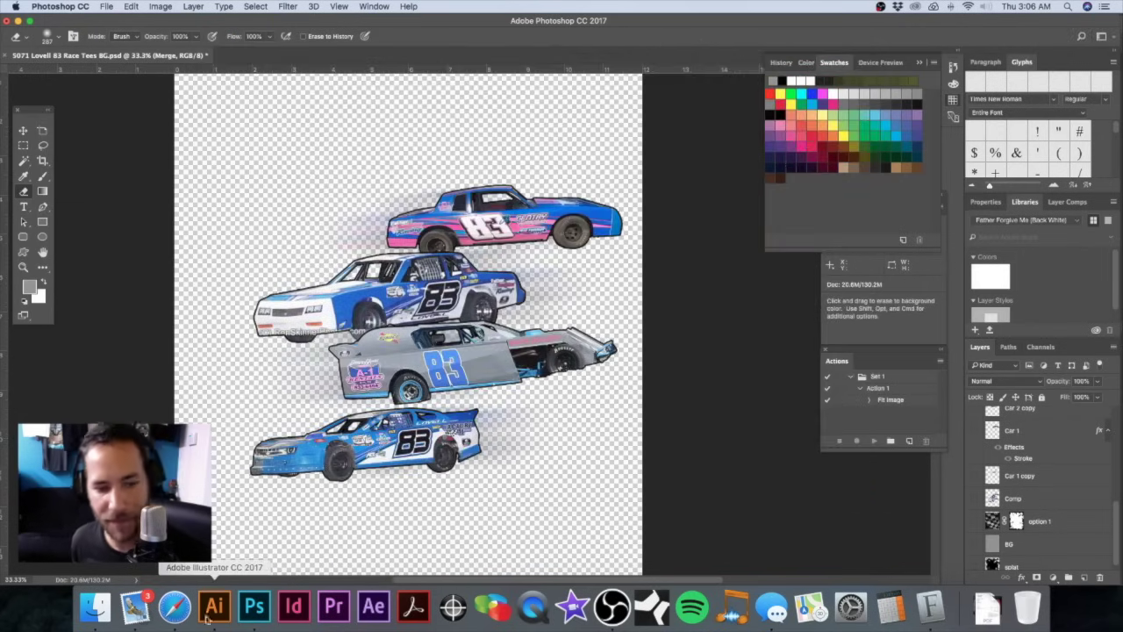
Step: Switch to Illustrator and hide the old linked car images, including IMG_0003.tif, IMG_0245.tif, IMG_0005.tif and IMG_0244.tif
{"action": "left_click", "coordinate": [211, 612]}
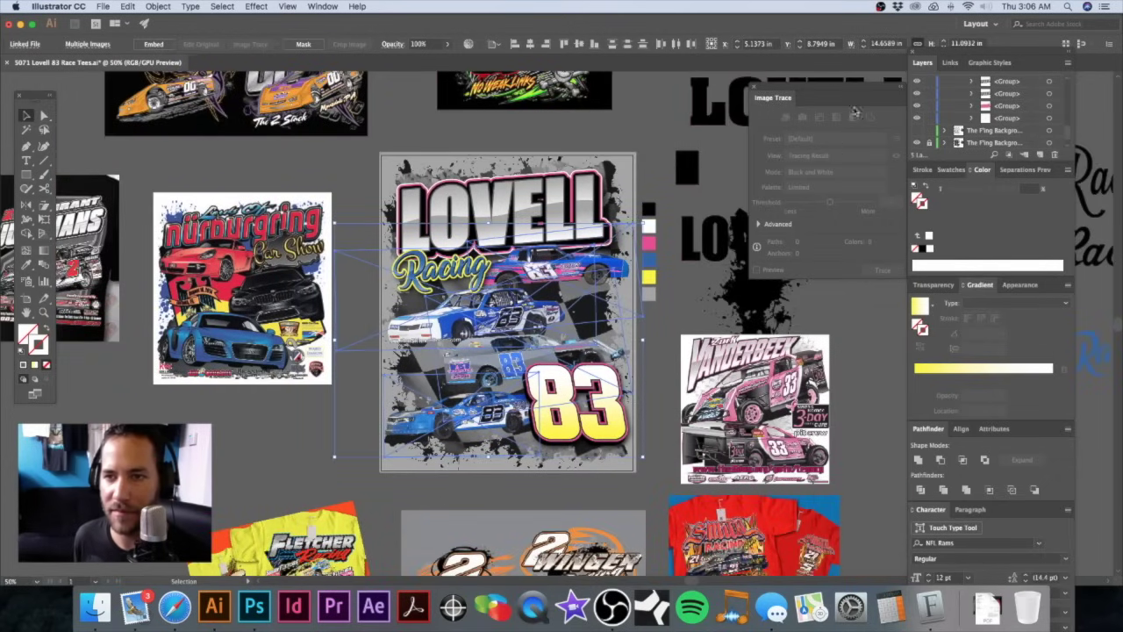
{"action": "scroll", "coordinate": [928, 104], "scroll_direction": "down", "scroll_amount": 3}
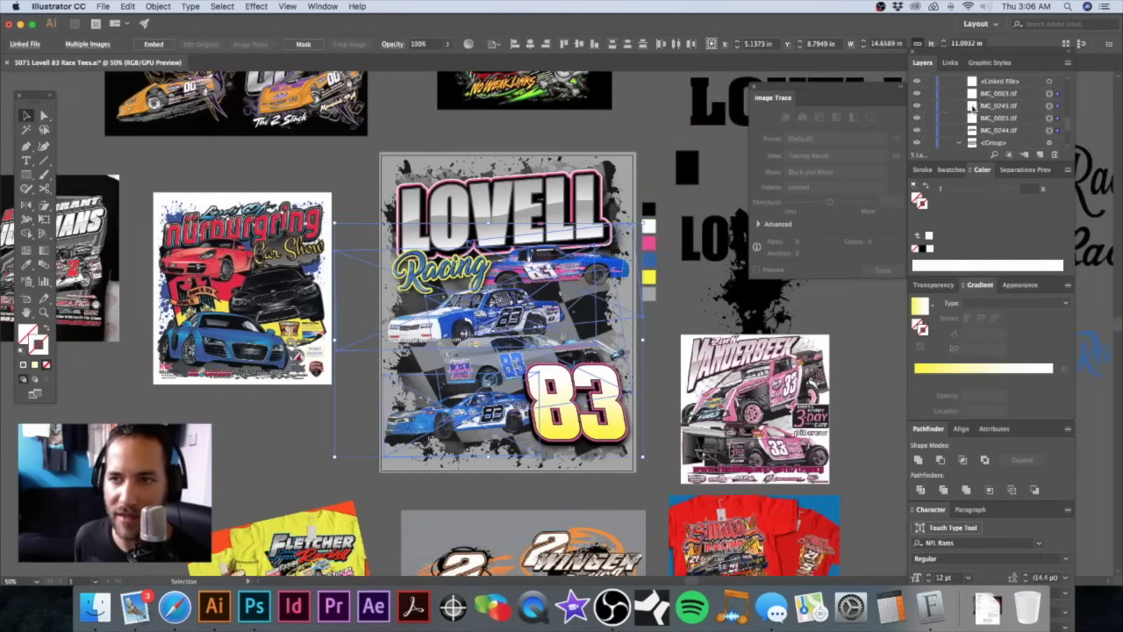
{"action": "left_click_drag", "start_coordinate": [917, 107], "coordinate": [916, 131]}
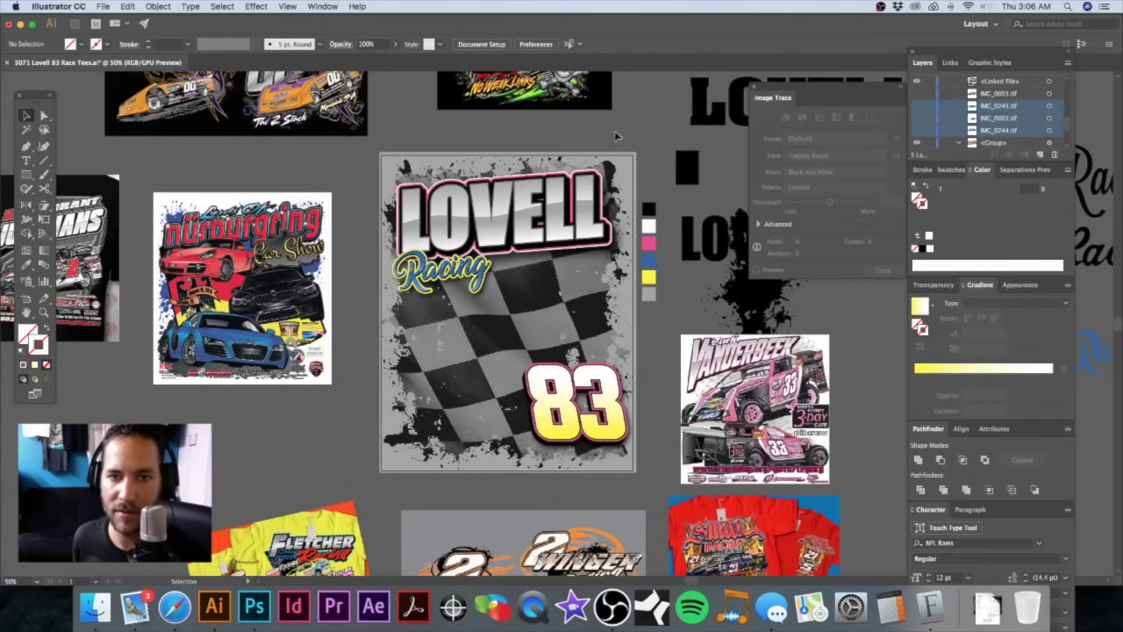
{"action": "scroll", "coordinate": [549, 294], "scroll_direction": "up", "scroll_amount": 1}
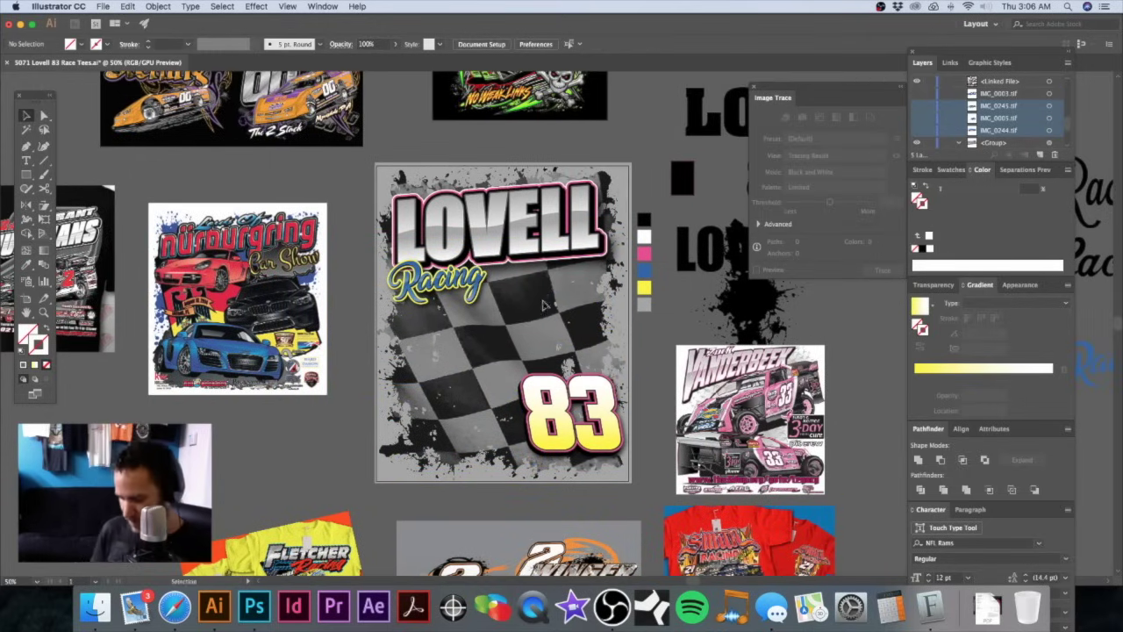
Step: Place the file 5071 Lovell 83 Race Tees BG comp.tif on the LOVELL 83 artboard
{"action": "key", "text": "super+shift+p"}
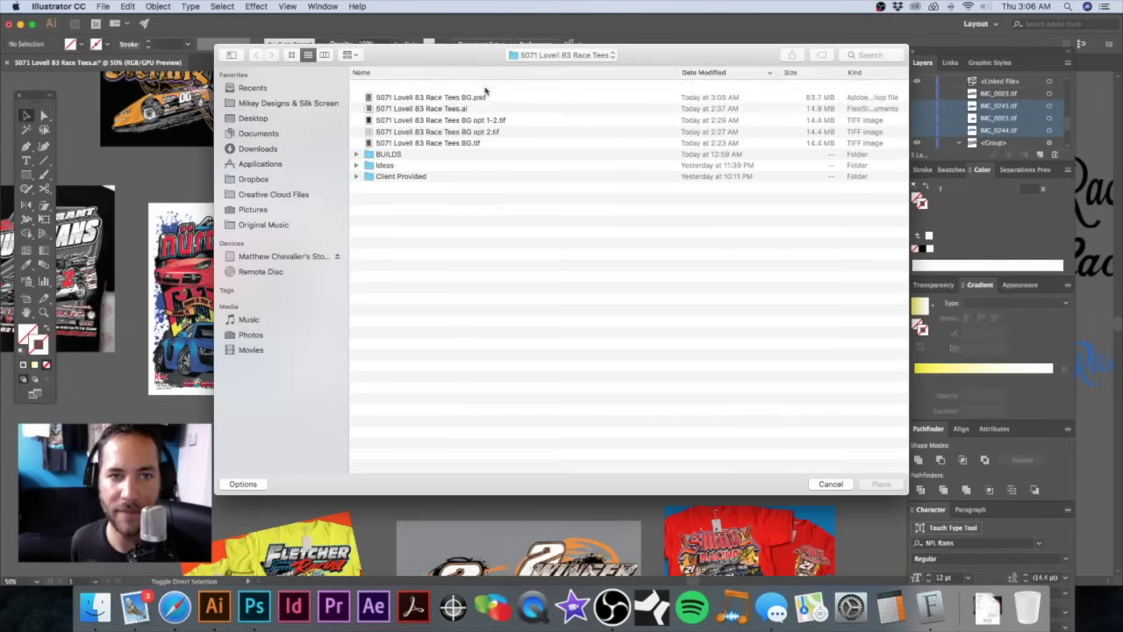
{"action": "left_click", "coordinate": [470, 86]}
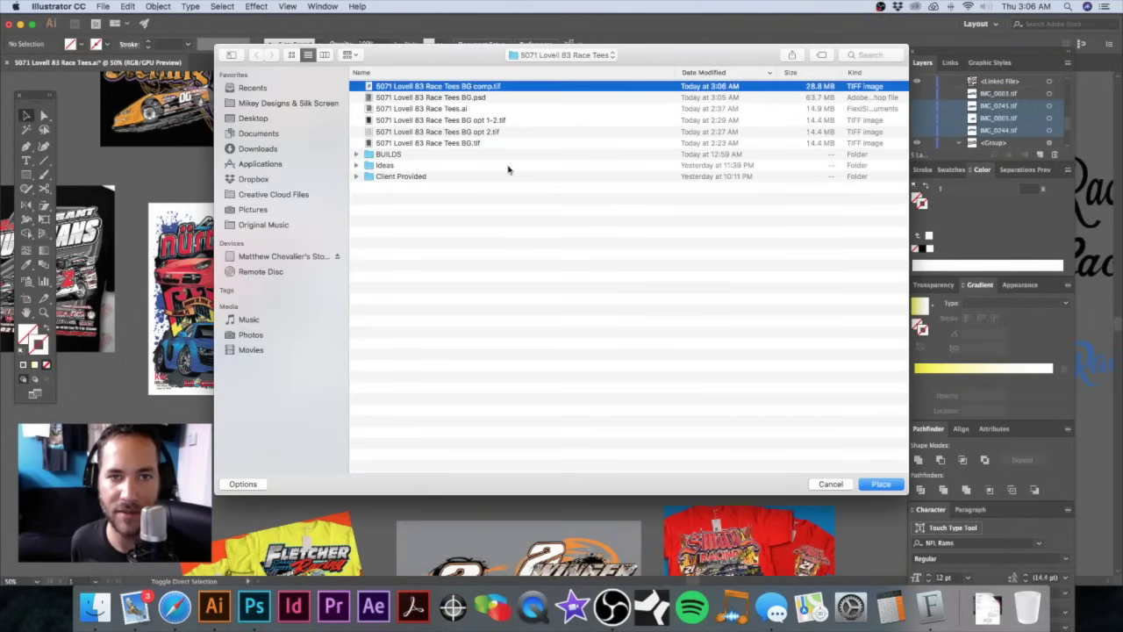
{"action": "key", "text": "Return"}
{"action": "left_click", "coordinate": [380, 193]}
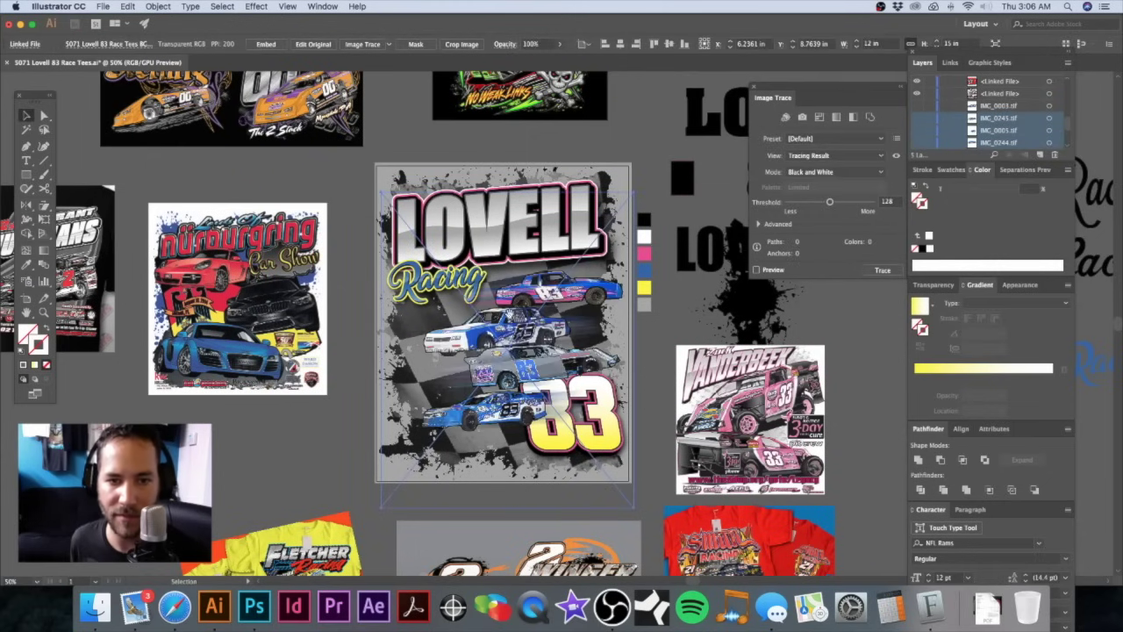
Step: Arrange the placed car composite behind the yellow 83 and move it slightly left, to about X 5.32 in, Y 8.26 in
{"action": "scroll", "coordinate": [509, 318], "scroll_direction": "down", "scroll_amount": 3}
{"action": "scroll", "coordinate": [508, 318], "scroll_direction": "right", "scroll_amount": 1}
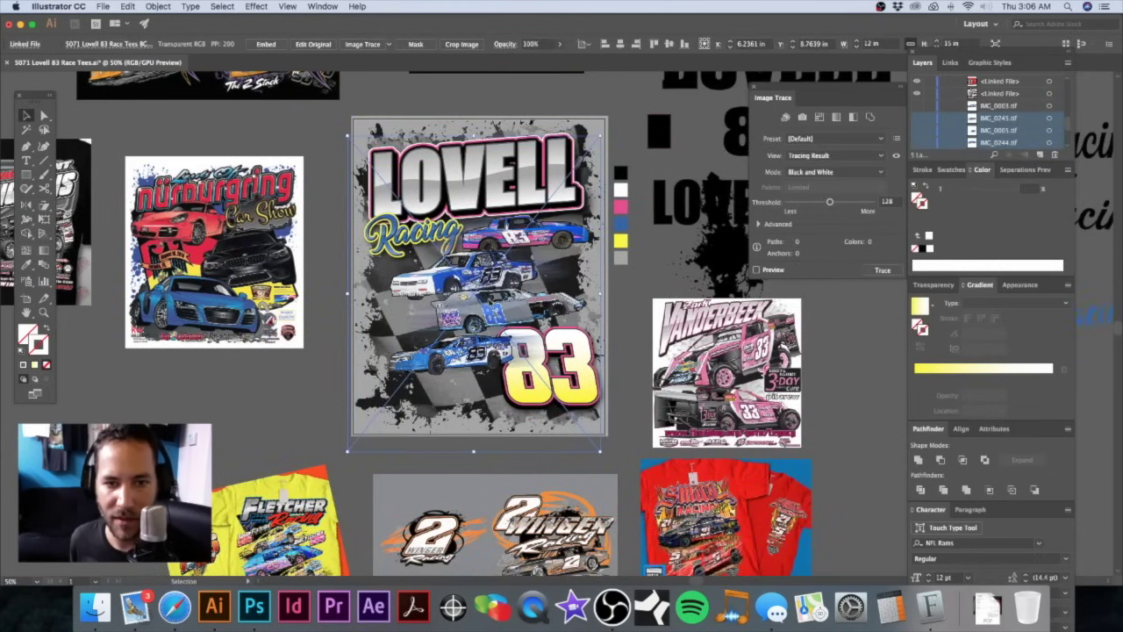
{"action": "left_click_drag", "start_coordinate": [489, 301], "coordinate": [480, 300]}
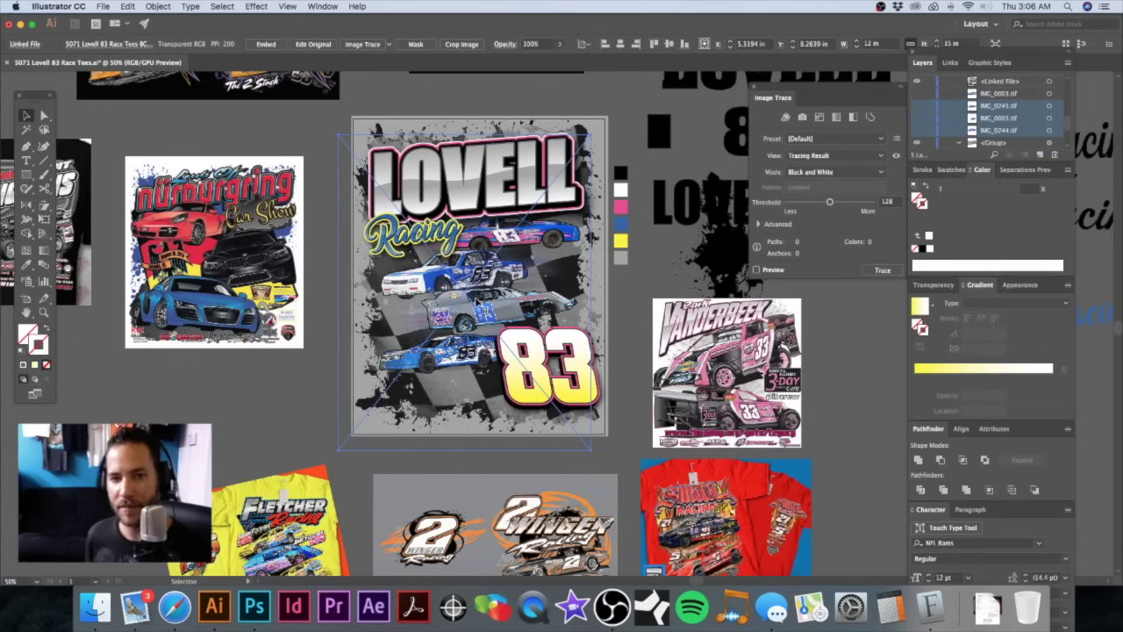
{"action": "left_click", "coordinate": [623, 143]}
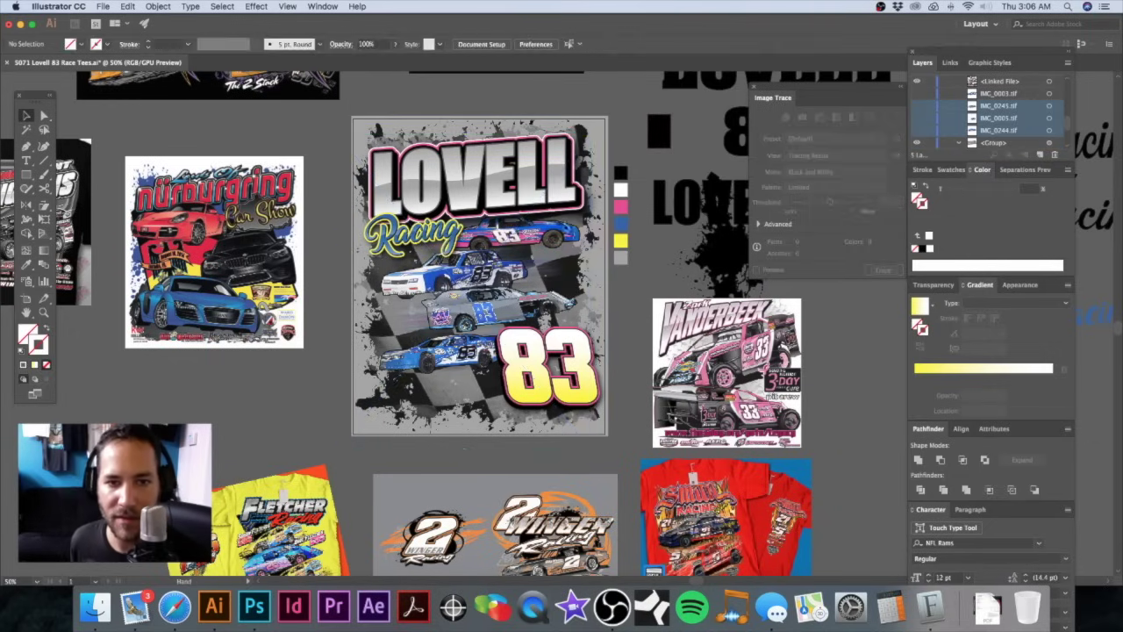
{"action": "scroll", "coordinate": [502, 159], "scroll_direction": "down", "scroll_amount": 2}
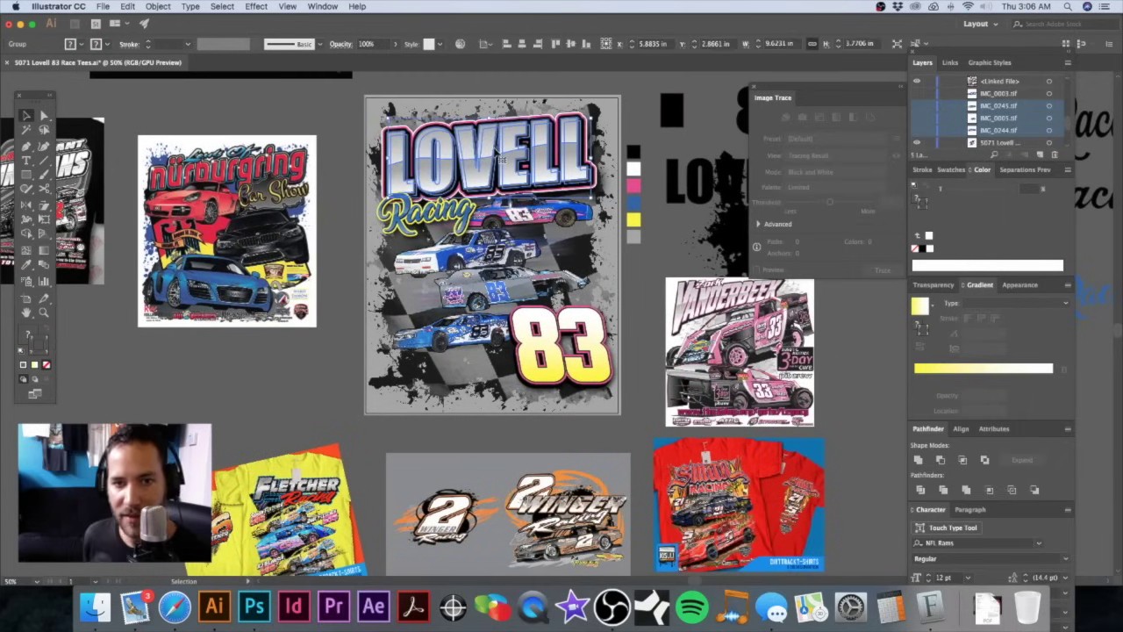
Step: Move the placed car composite up on the LOVELL 83 artboard, to about Y 7.96 in
{"action": "left_click", "coordinate": [646, 130]}
{"action": "scroll", "coordinate": [579, 208], "scroll_direction": "down", "scroll_amount": 2}
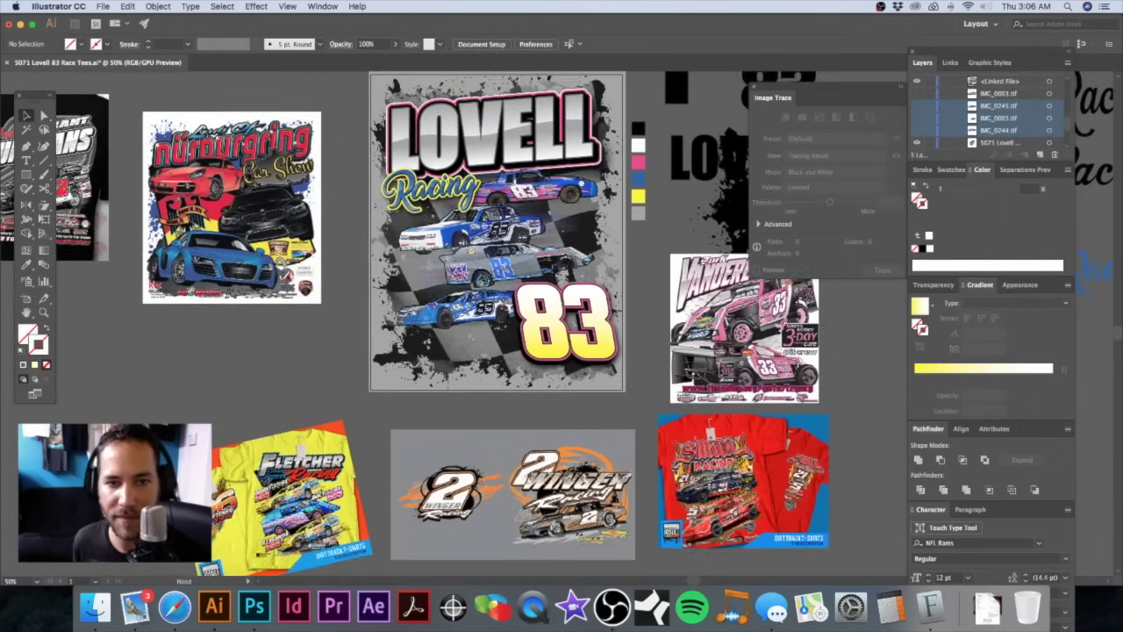
{"action": "left_click_drag", "start_coordinate": [506, 236], "coordinate": [649, 253]}
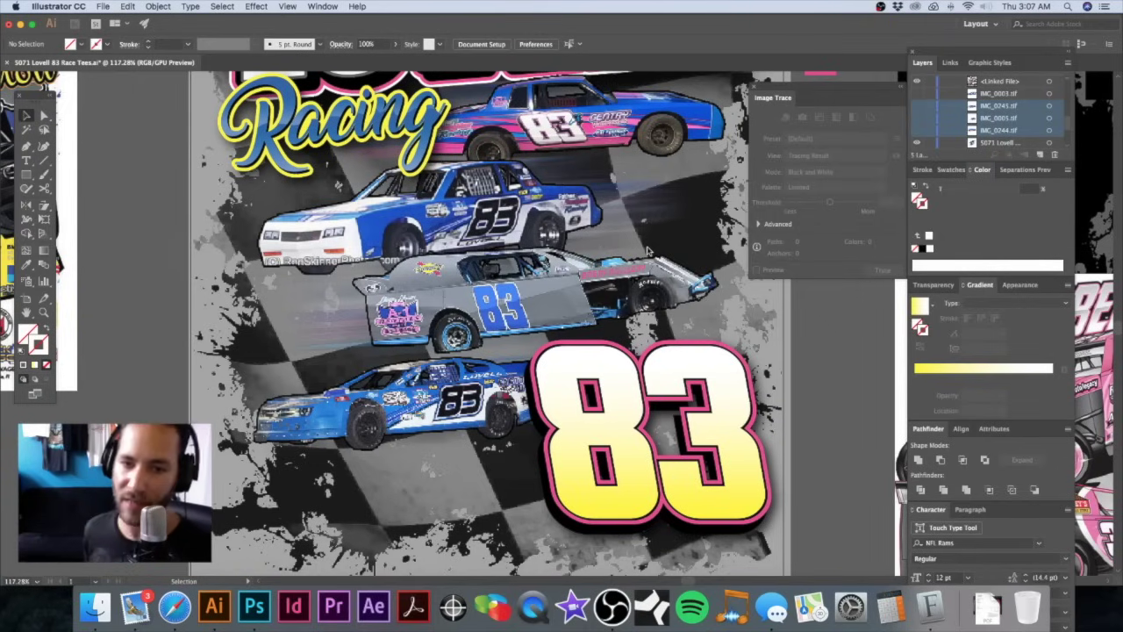
{"action": "key", "text": "super+minus"}
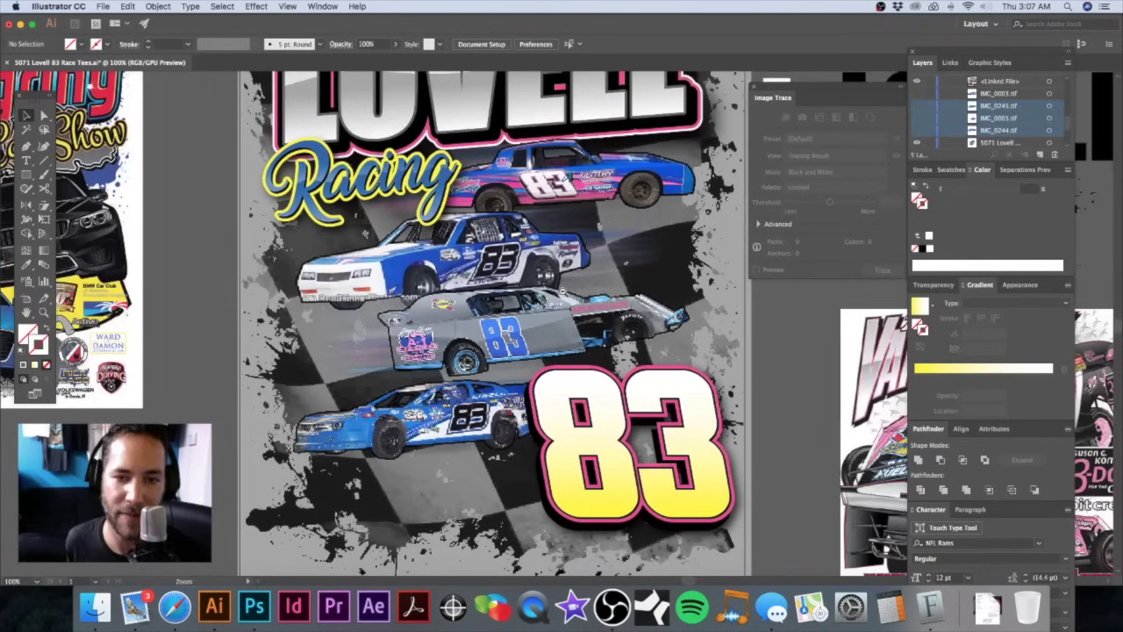
{"action": "scroll", "coordinate": [556, 259], "scroll_direction": "down", "scroll_amount": 2}
{"action": "left_click", "coordinate": [542, 268]}
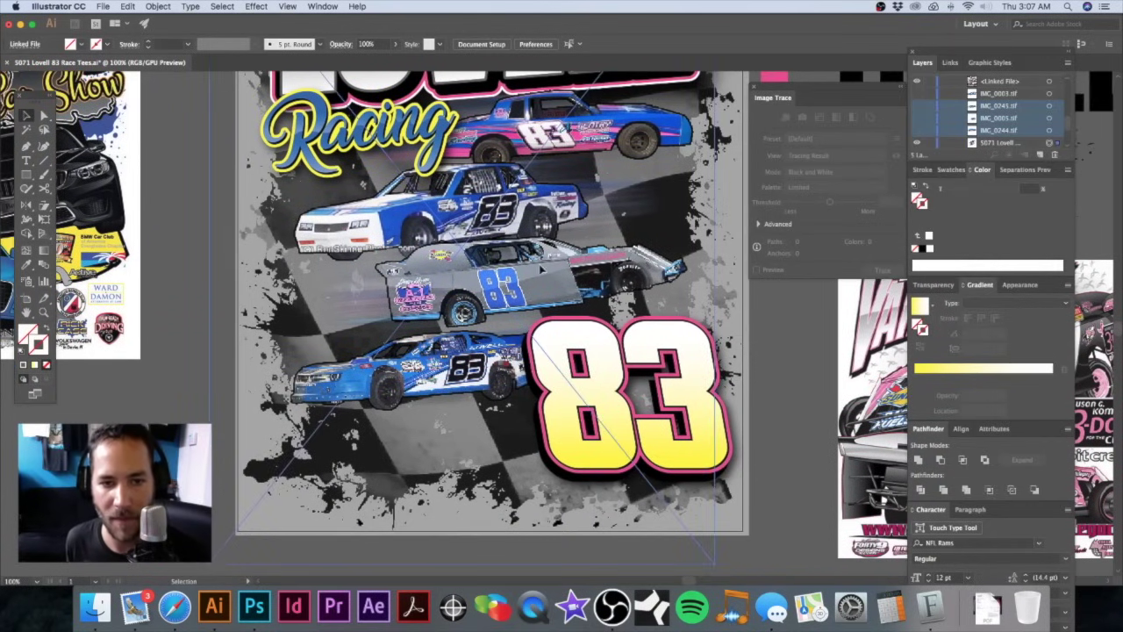
{"action": "key", "text": "super+minus"}
{"action": "scroll", "coordinate": [531, 268], "scroll_direction": "right", "scroll_amount": 2}
{"action": "scroll", "coordinate": [531, 268], "scroll_direction": "down", "scroll_amount": 1}
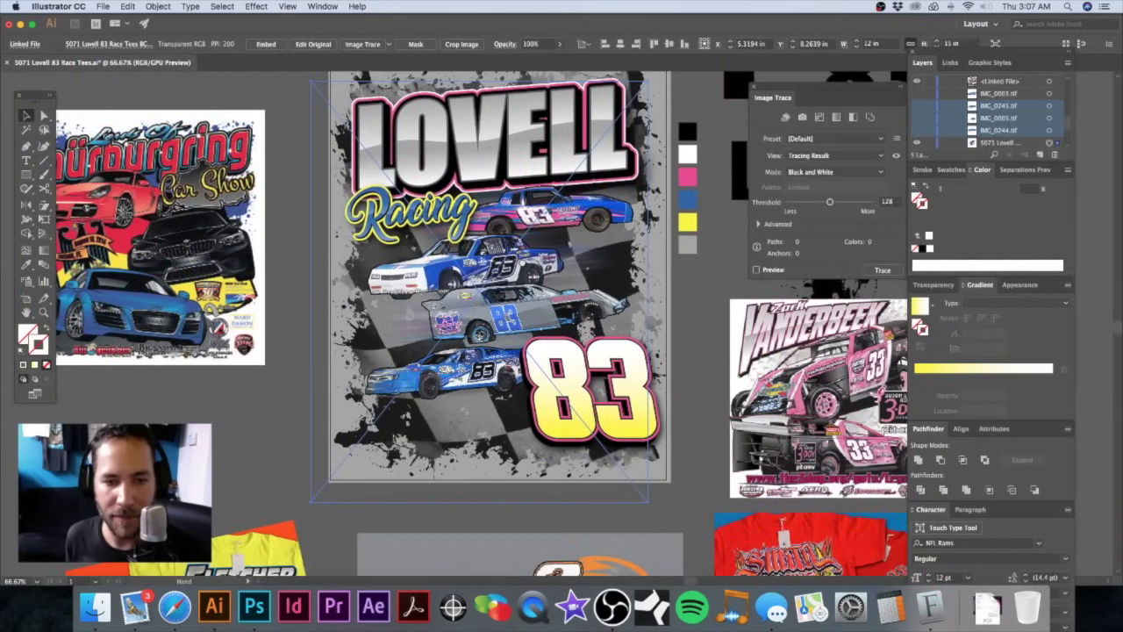
{"action": "left_click_drag", "start_coordinate": [516, 263], "coordinate": [582, 258]}
{"action": "scroll", "coordinate": [582, 259], "scroll_direction": "up", "scroll_amount": 5}
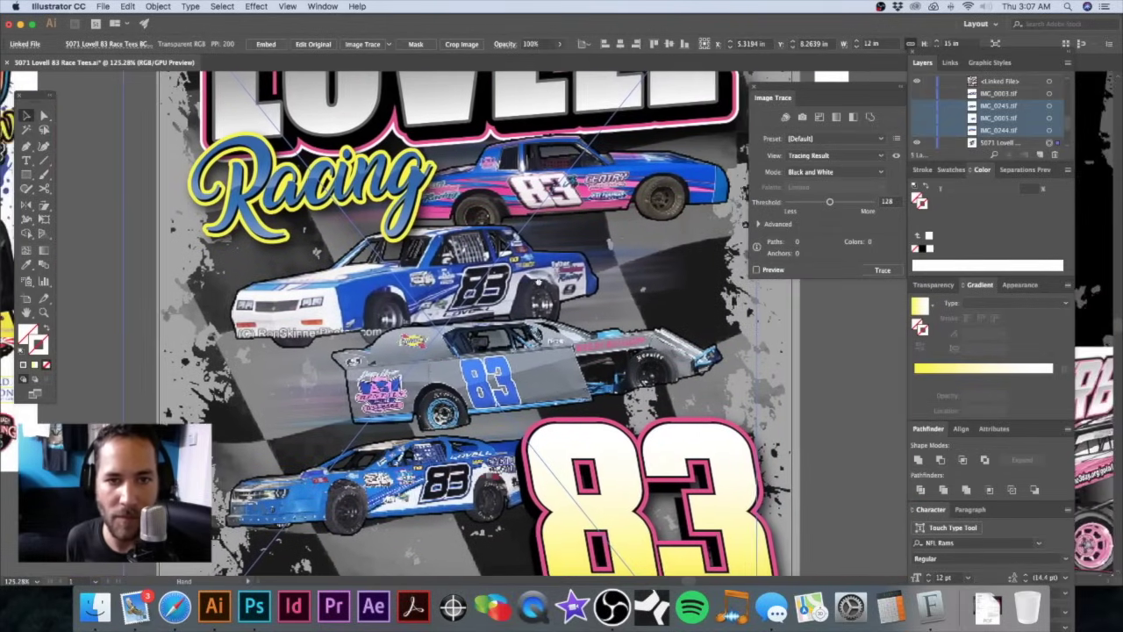
{"action": "scroll", "coordinate": [581, 259], "scroll_direction": "left", "scroll_amount": 5}
{"action": "key", "text": "Up"}
{"action": "key", "text": "shift+Up"}
{"action": "key", "text": "shift+Up"}
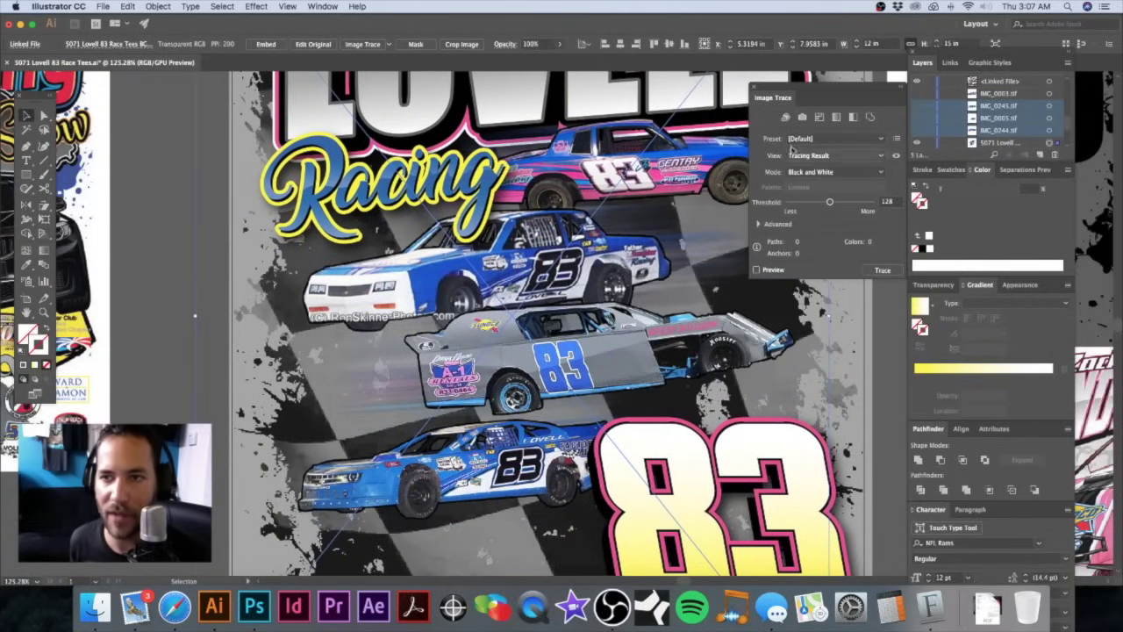
Step: Show IMG_0003.tif as a size reference and enlarge the car composite proportionally to about 14.33 by 17.92 in
{"action": "left_click", "coordinate": [918, 94]}
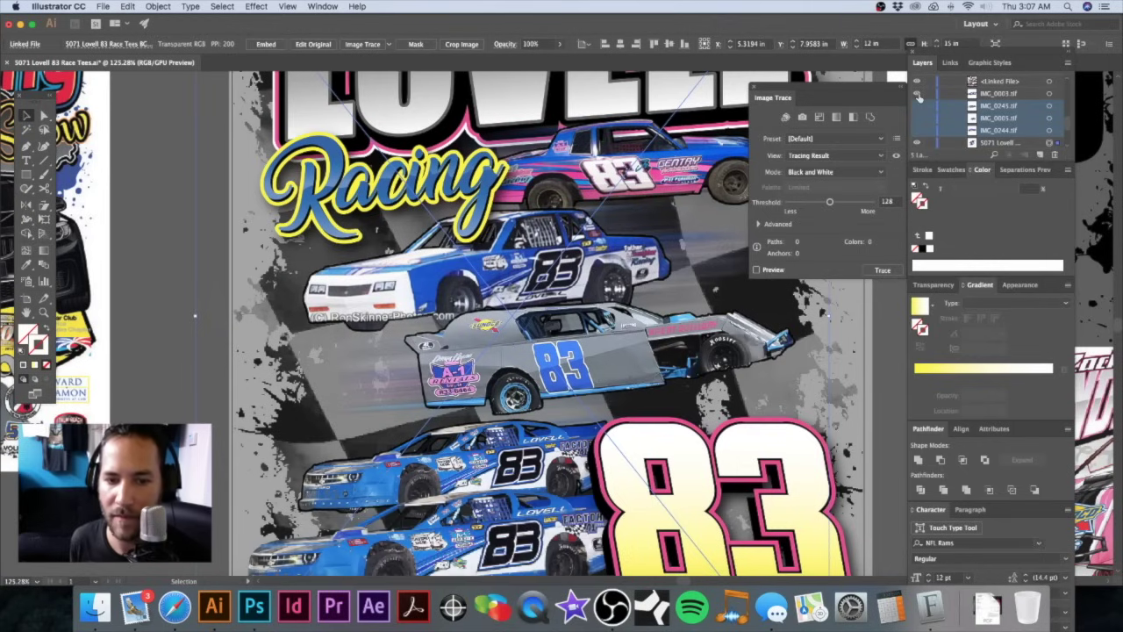
{"action": "key", "text": "super+minus"}
{"action": "scroll", "coordinate": [584, 321], "scroll_direction": "down", "scroll_amount": 5}
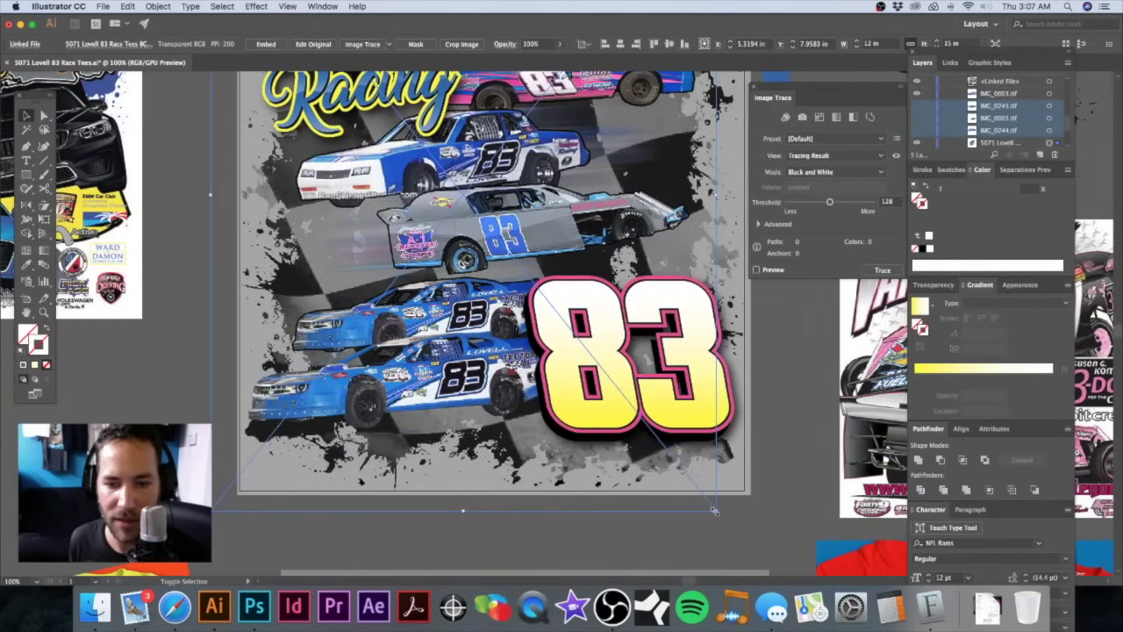
{"action": "left_click_drag", "start_coordinate": [716, 510], "coordinate": [743, 532]}
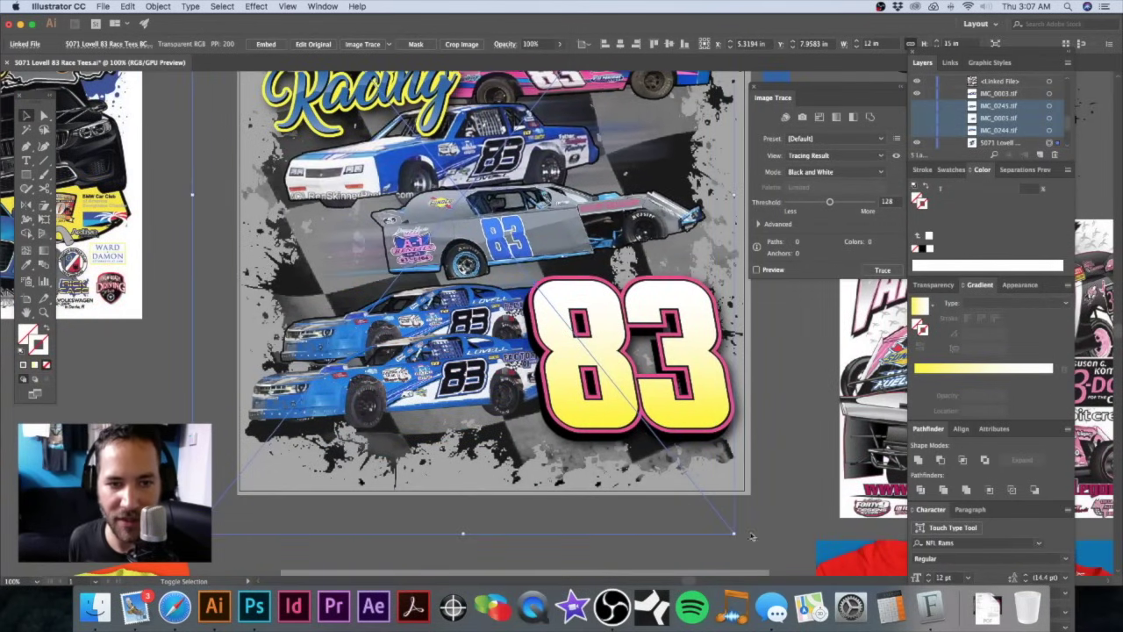
{"action": "key", "text": "super+minus"}
{"action": "left_click_drag", "start_coordinate": [630, 439], "coordinate": [674, 466]}
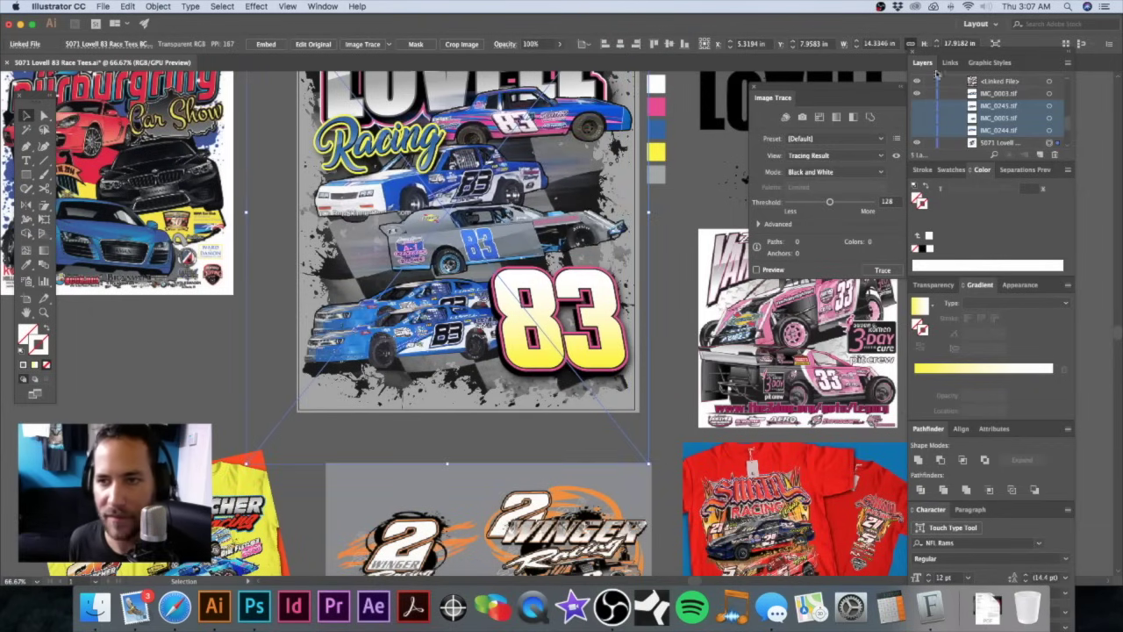
Step: Show the other old car images, enlarge the composite to about 14.97 by 18.71 in, and lower it to about Y 8.88 in to match them
{"action": "left_click", "coordinate": [917, 137]}
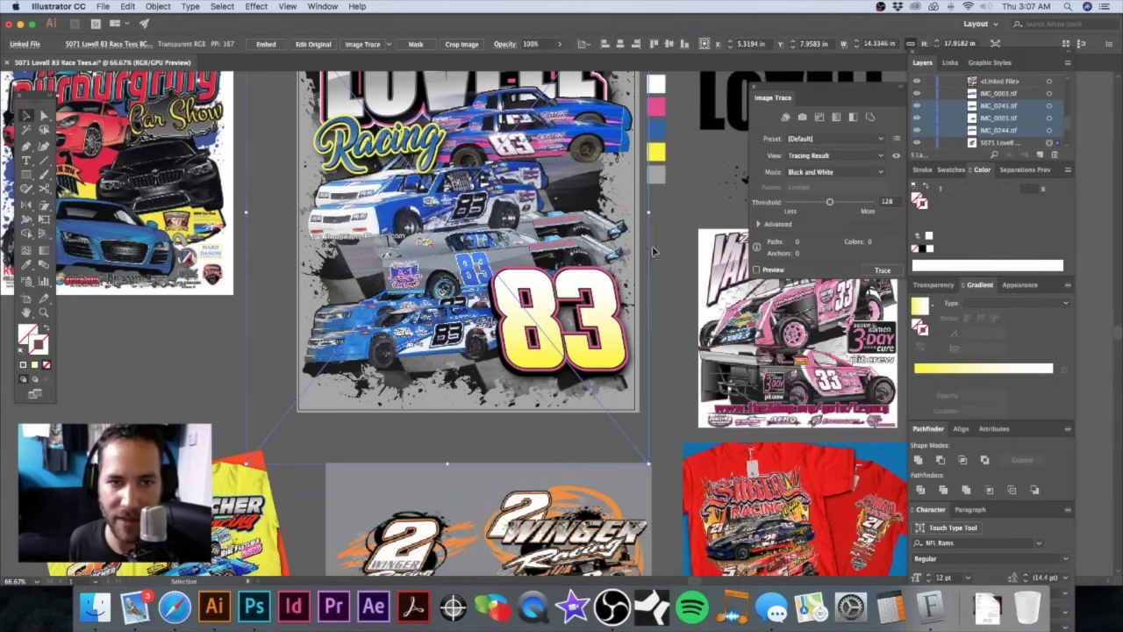
{"action": "left_click_drag", "start_coordinate": [651, 465], "coordinate": [660, 474]}
{"action": "key", "text": "shift+Down"}
{"action": "key", "text": "shift+Down"}
{"action": "key", "text": "shift+Down"}
{"action": "key", "text": "shift+Down"}
{"action": "key", "text": "shift+Down"}
{"action": "key", "text": "shift+Down"}
{"action": "key", "text": "shift+Down"}
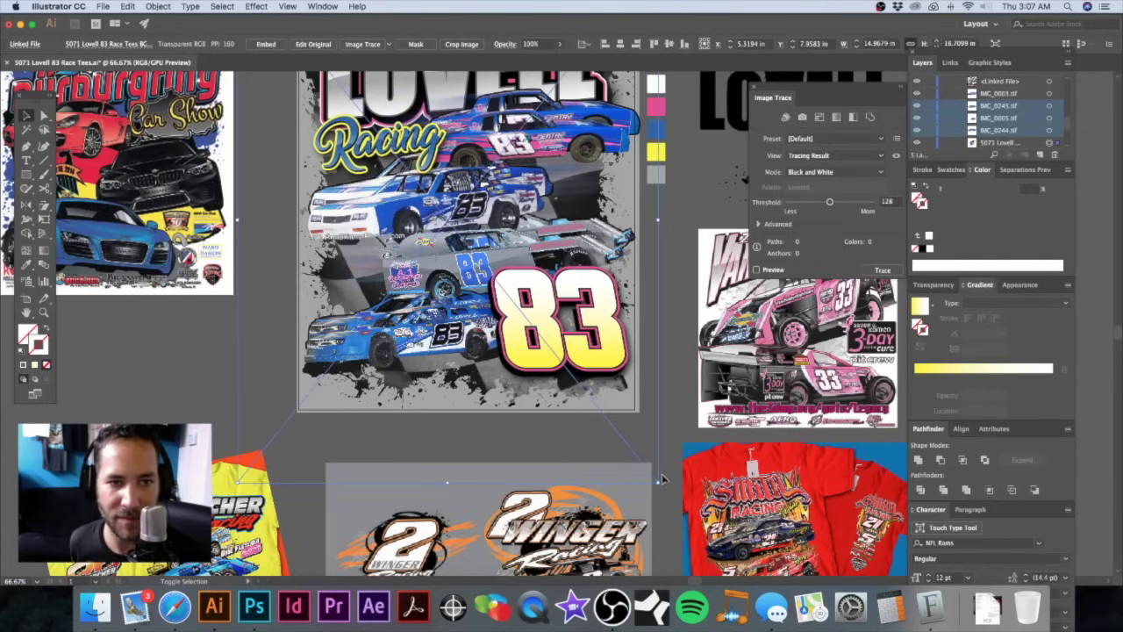
{"action": "key", "text": "Up"}
{"action": "key", "text": "Up"}
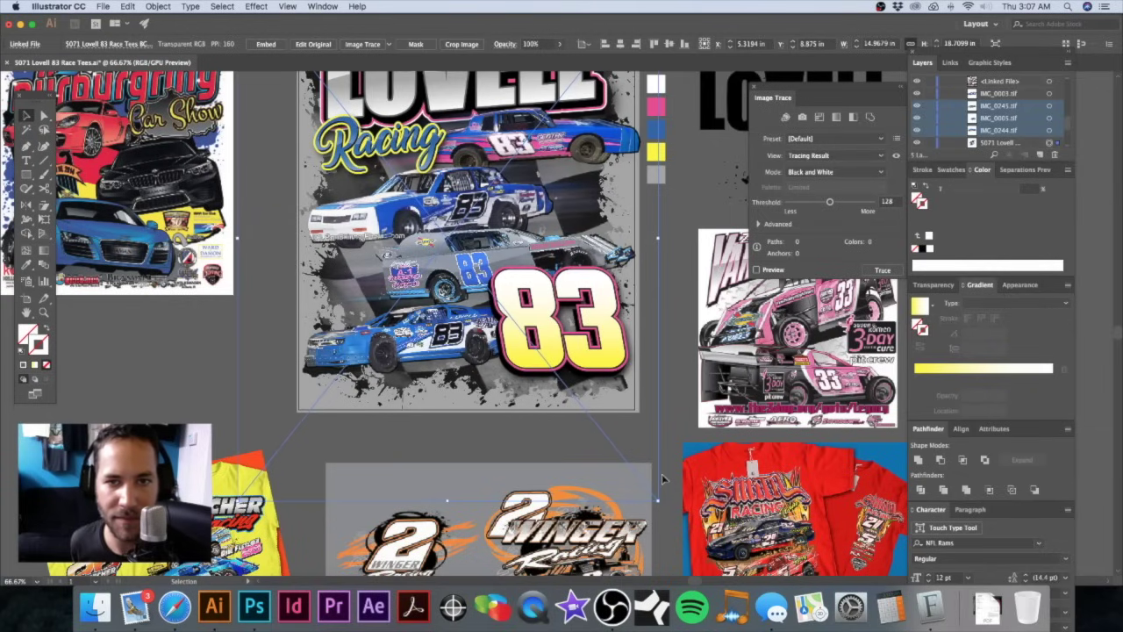
Step: Reduce the composite to about 14.58 by 18.23 in, align it at about Y 8.79 in, and hide IMG_0245.tif, IMG_0005.tif and IMG_0244.tif
{"action": "left_click_drag", "start_coordinate": [660, 501], "coordinate": [646, 494]}
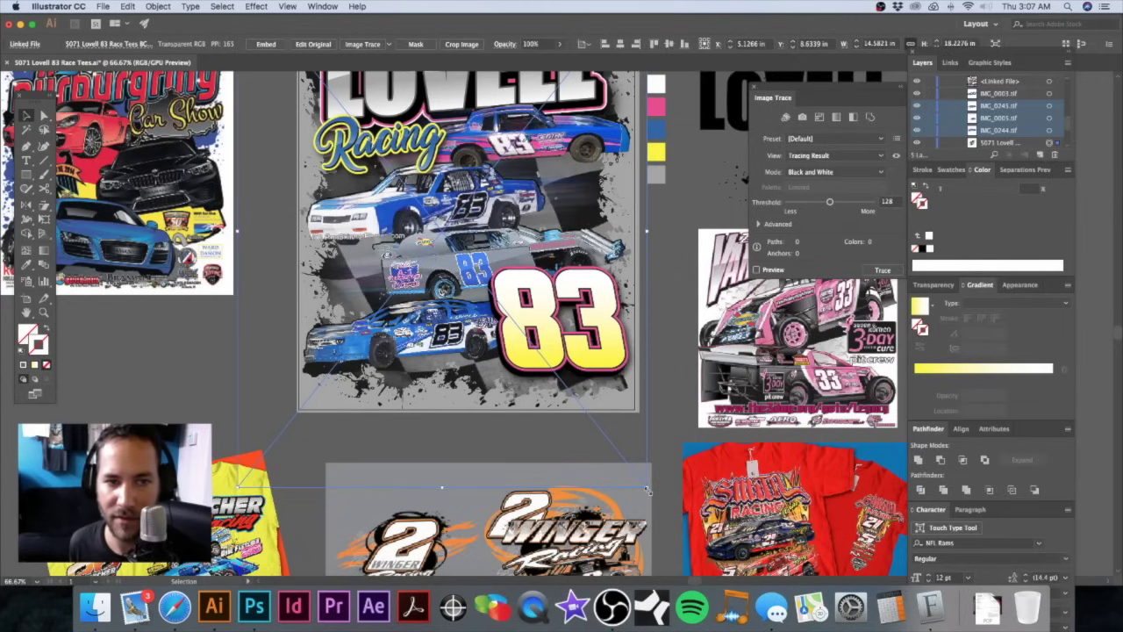
{"action": "key", "text": "shift+Down"}
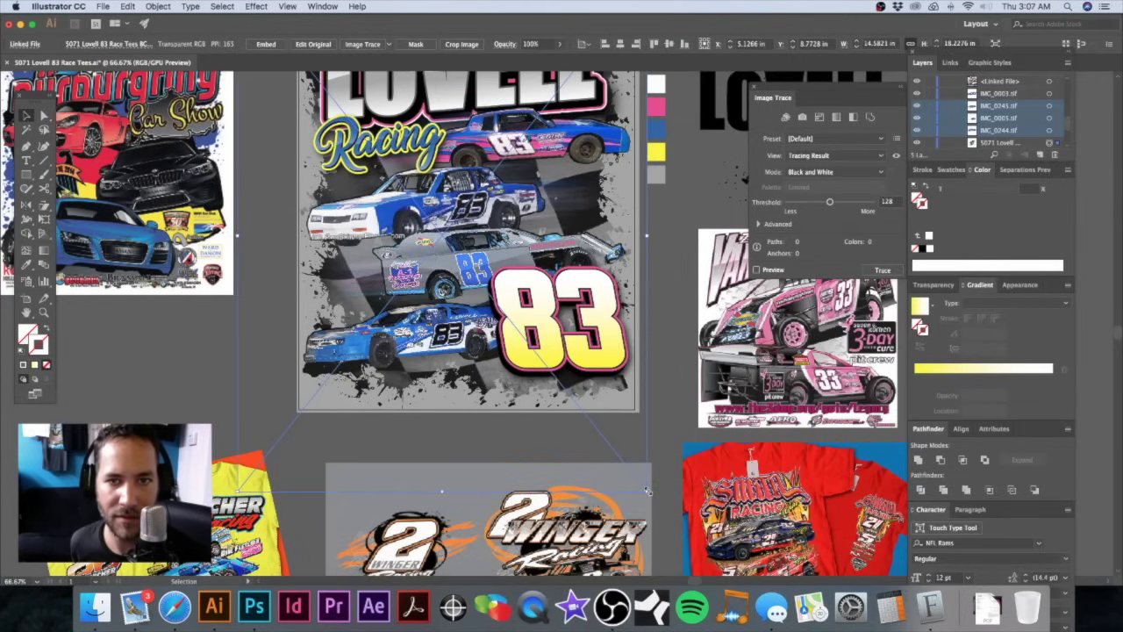
{"action": "key", "text": "Up"}
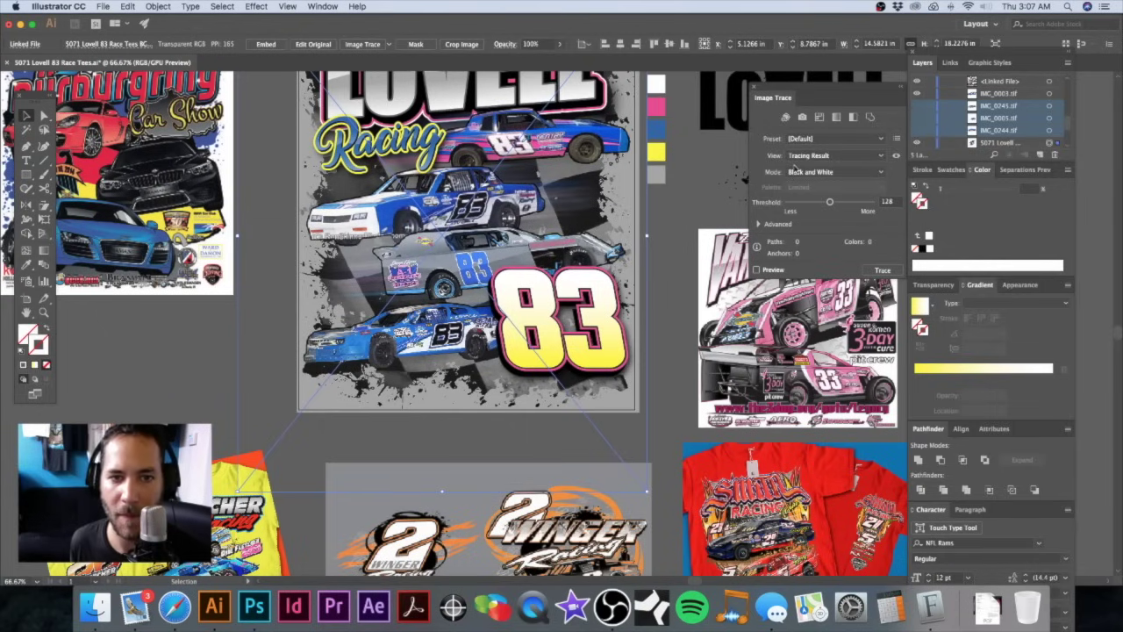
Step: Compare the composite's lowest car with IMG_0003.tif by toggling their visibility, leaving IMG_0003.tif hidden and the composite shown
{"action": "scroll", "coordinate": [567, 182], "scroll_direction": "up", "scroll_amount": 3}
{"action": "scroll", "coordinate": [567, 182], "scroll_direction": "left", "scroll_amount": 2}
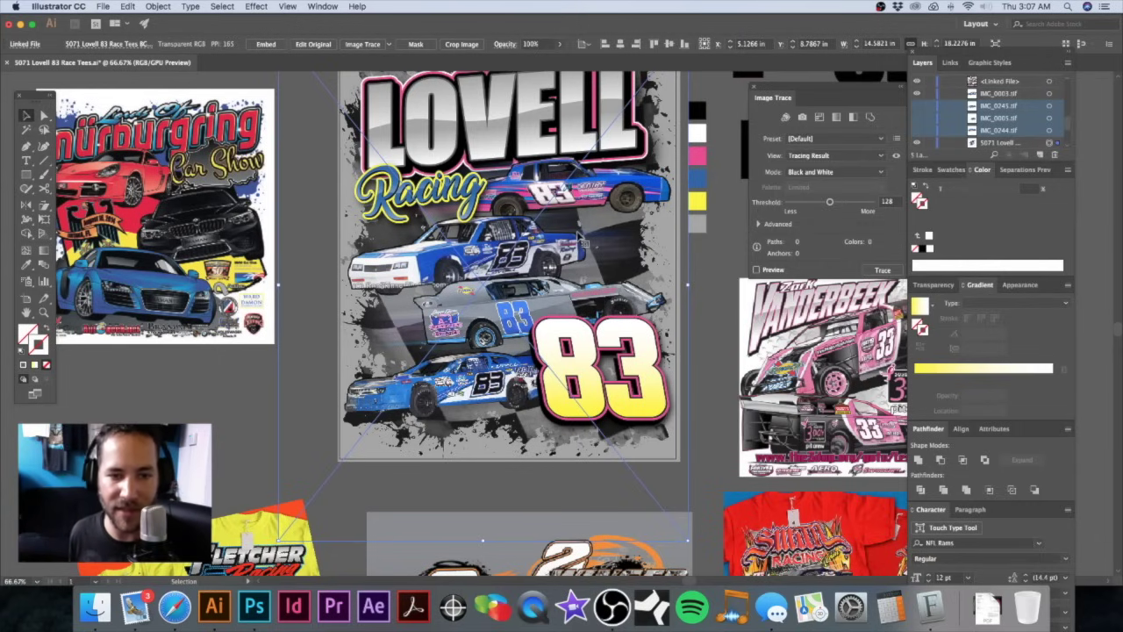
{"action": "left_click_drag", "start_coordinate": [559, 293], "coordinate": [568, 243]}
{"action": "left_click_drag", "start_coordinate": [455, 337], "coordinate": [663, 345]}
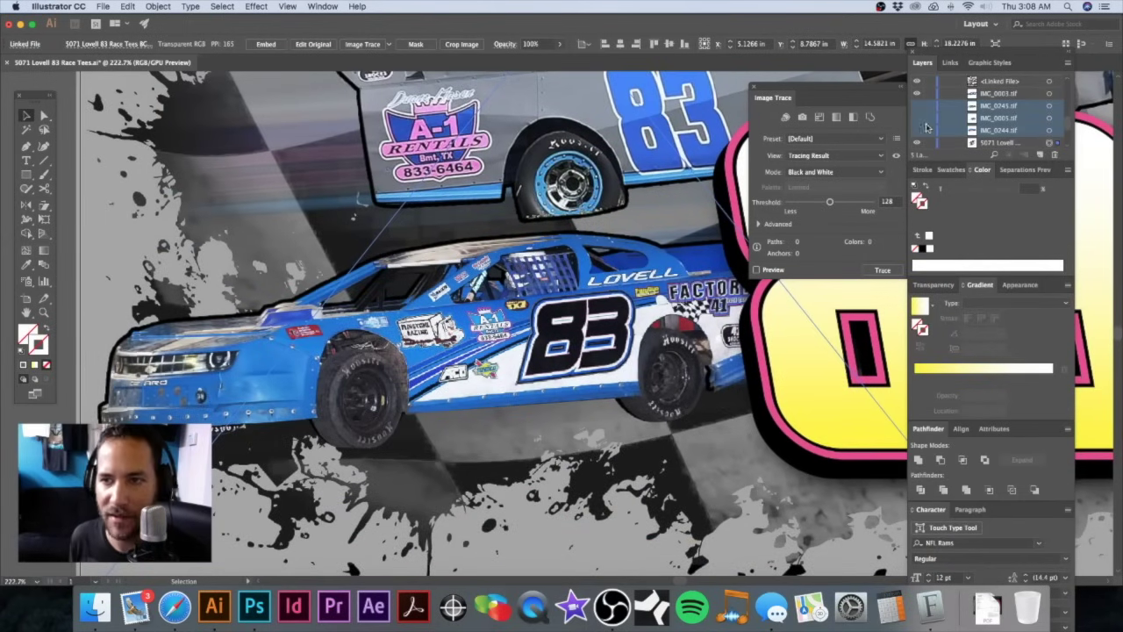
{"action": "key", "text": "Delete"}
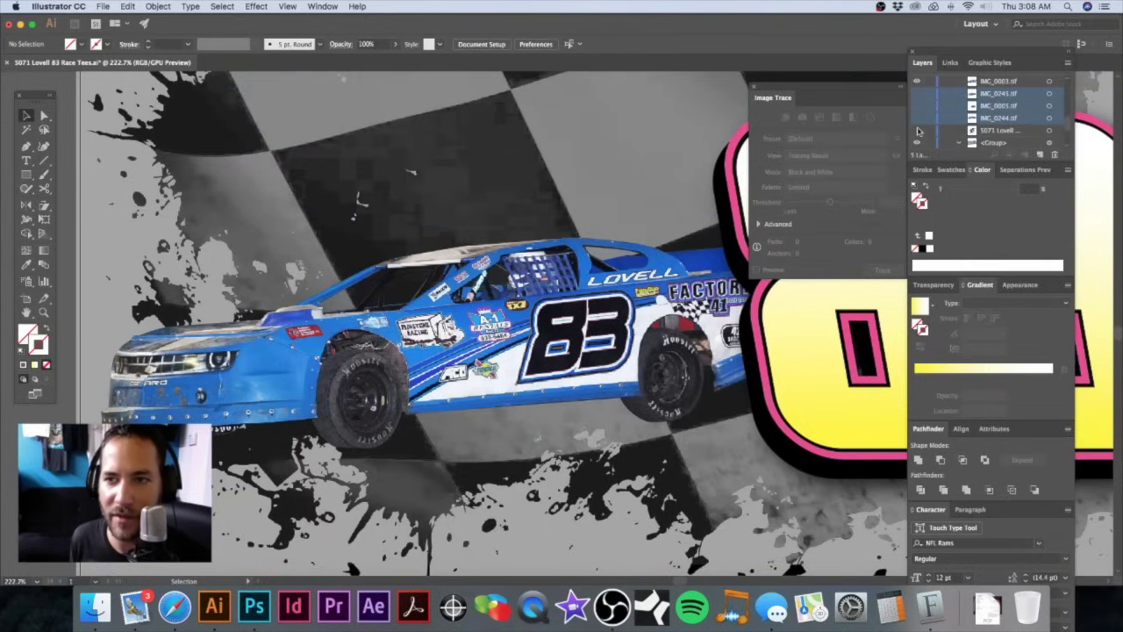
{"action": "left_click", "coordinate": [919, 106]}
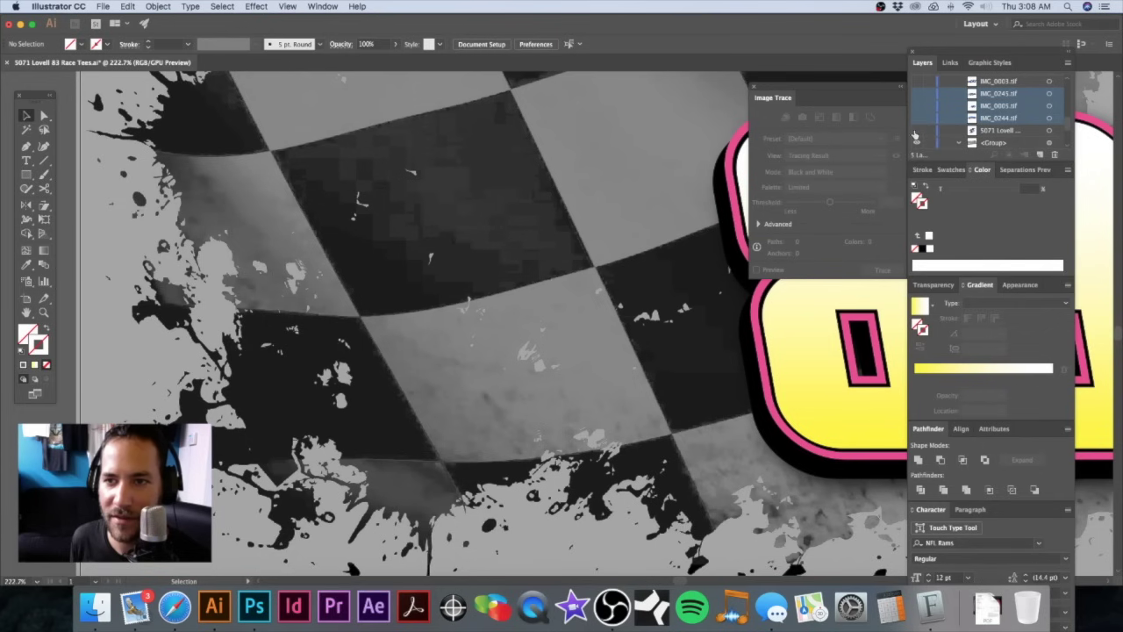
{"action": "left_click", "coordinate": [915, 131]}
{"action": "left_click", "coordinate": [533, 321], "text": "alt+super"}
{"action": "left_click", "coordinate": [533, 322], "text": "alt+super"}
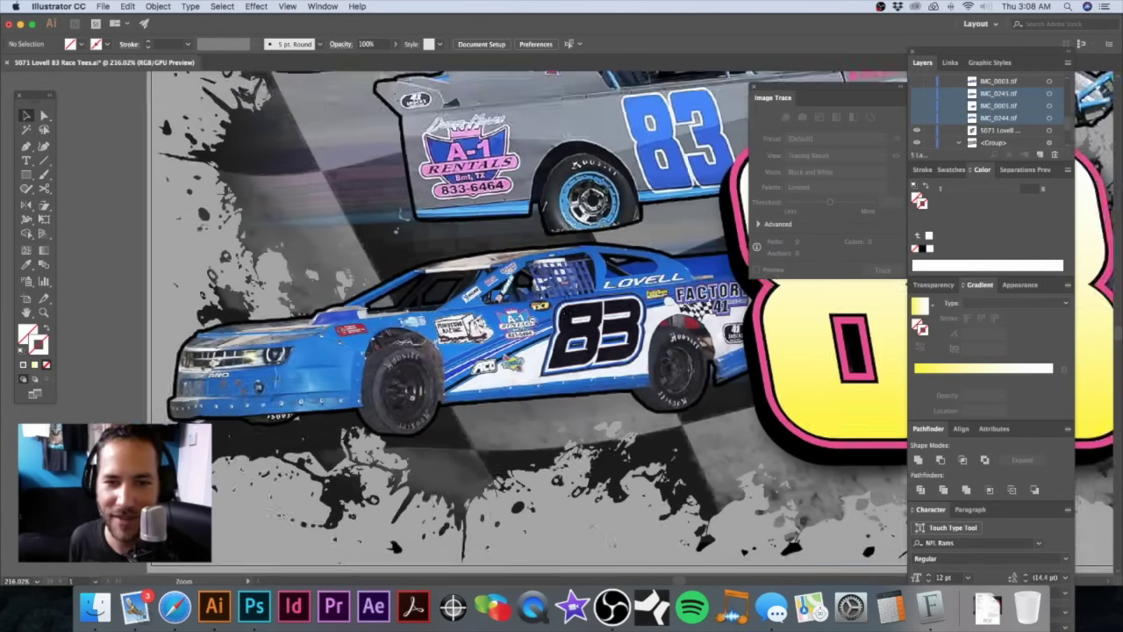
{"action": "left_click", "coordinate": [558, 313], "text": "alt+super"}
{"action": "left_click", "coordinate": [558, 313], "text": "alt+super"}
{"action": "left_click_drag", "start_coordinate": [649, 200], "coordinate": [477, 295]}
{"action": "left_click", "coordinate": [524, 330], "text": "alt+super"}
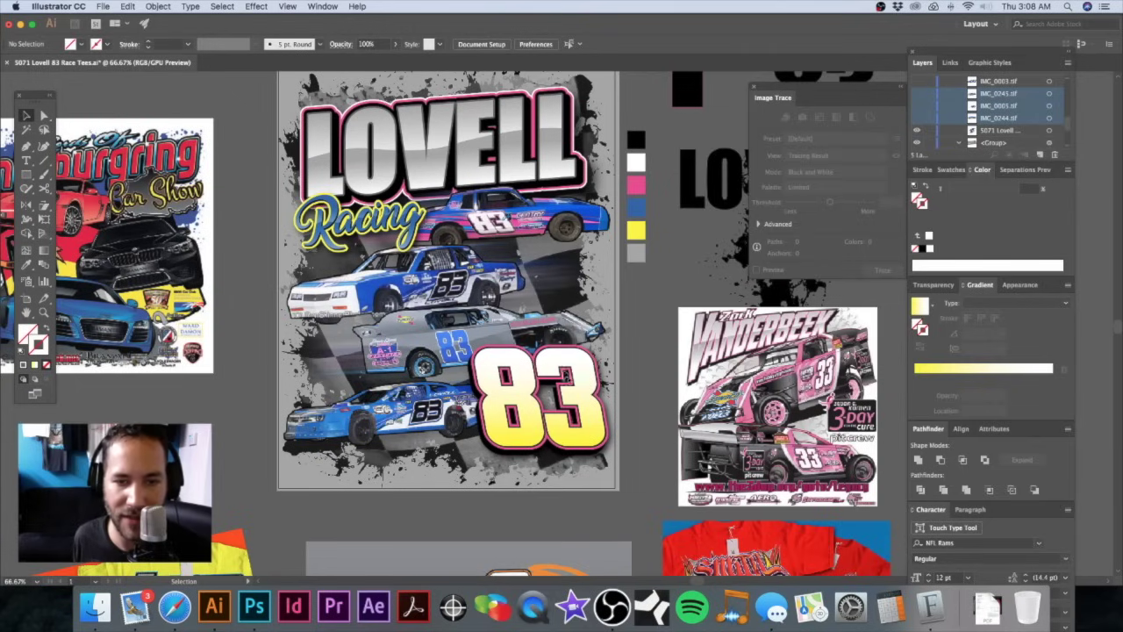
Step: Scale the yellow 83 down to about 4.39 by 4.29 in and place it at about X 9.64 in, Y 11.96 in
{"action": "left_click_drag", "start_coordinate": [576, 367], "coordinate": [645, 370]}
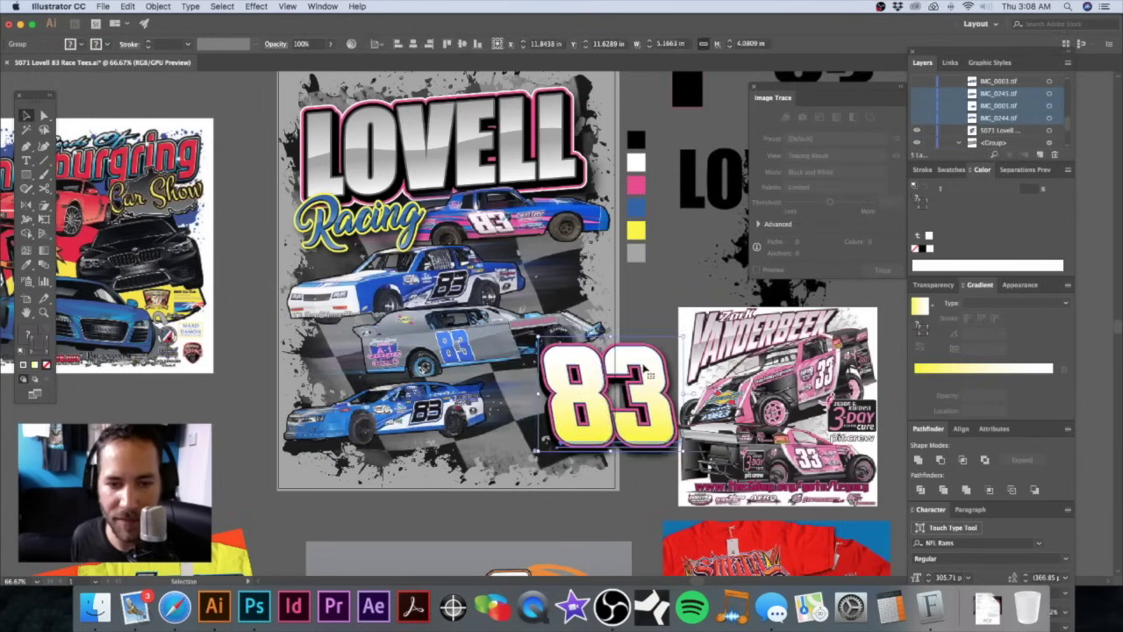
{"action": "key", "text": "super+z"}
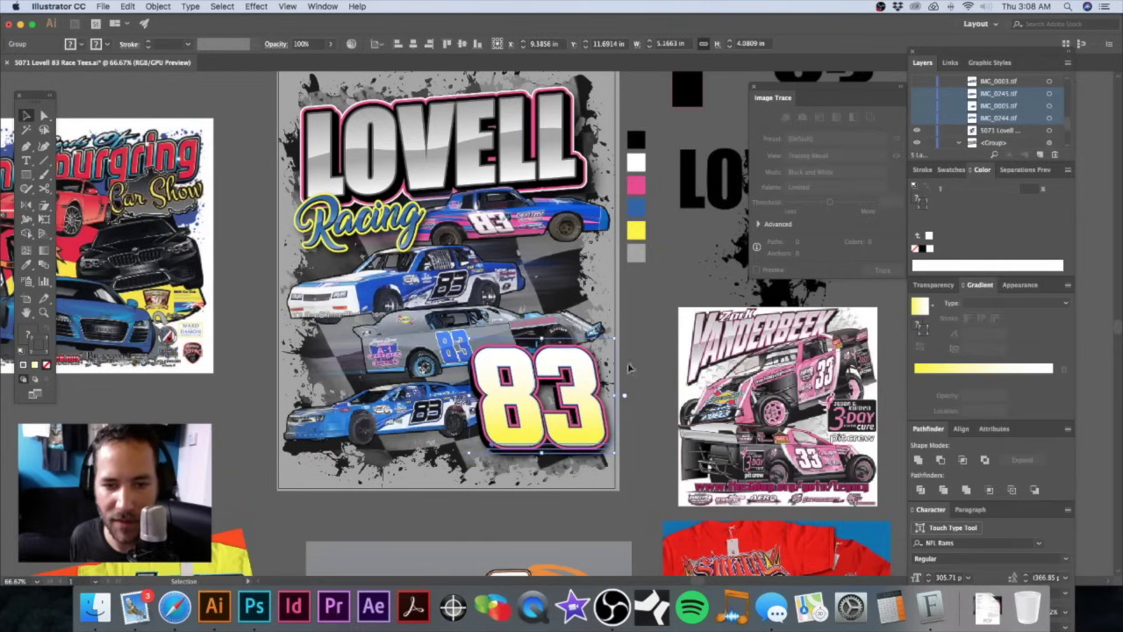
{"action": "left_click_drag", "start_coordinate": [612, 343], "coordinate": [572, 398]}
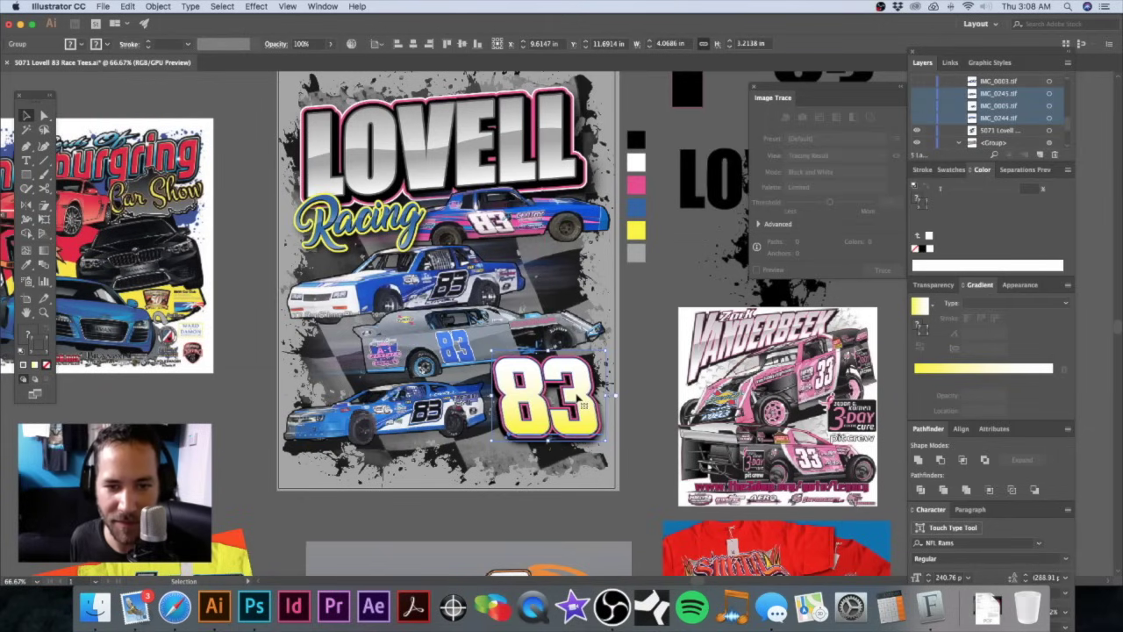
{"action": "left_click_drag", "start_coordinate": [487, 443], "coordinate": [546, 459]}
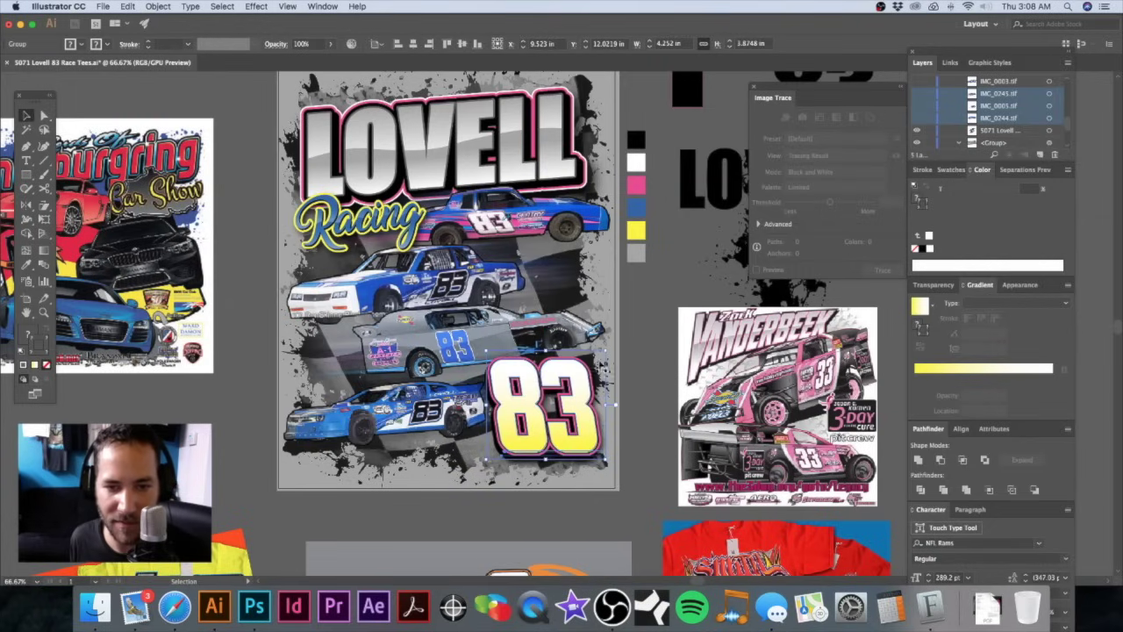
{"action": "left_click_drag", "start_coordinate": [576, 383], "coordinate": [582, 387]}
{"action": "left_click_drag", "start_coordinate": [608, 350], "coordinate": [553, 342]}
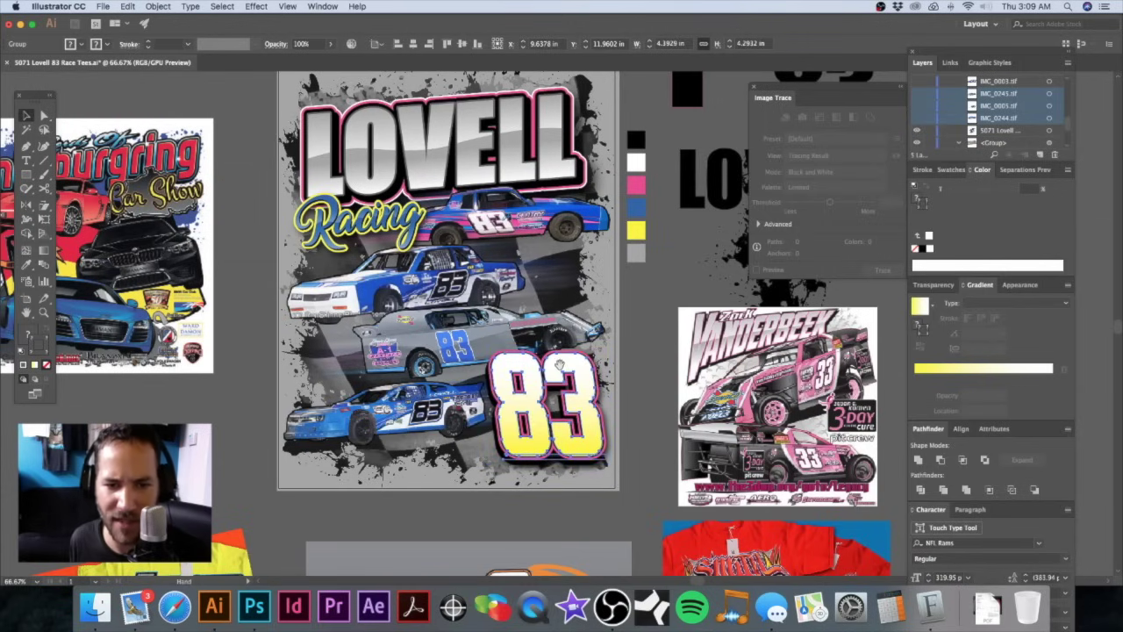
Step: Examine the four cars and their overlap with the yellow 83 up close
{"action": "scroll", "coordinate": [569, 365], "scroll_direction": "left", "scroll_amount": 2}
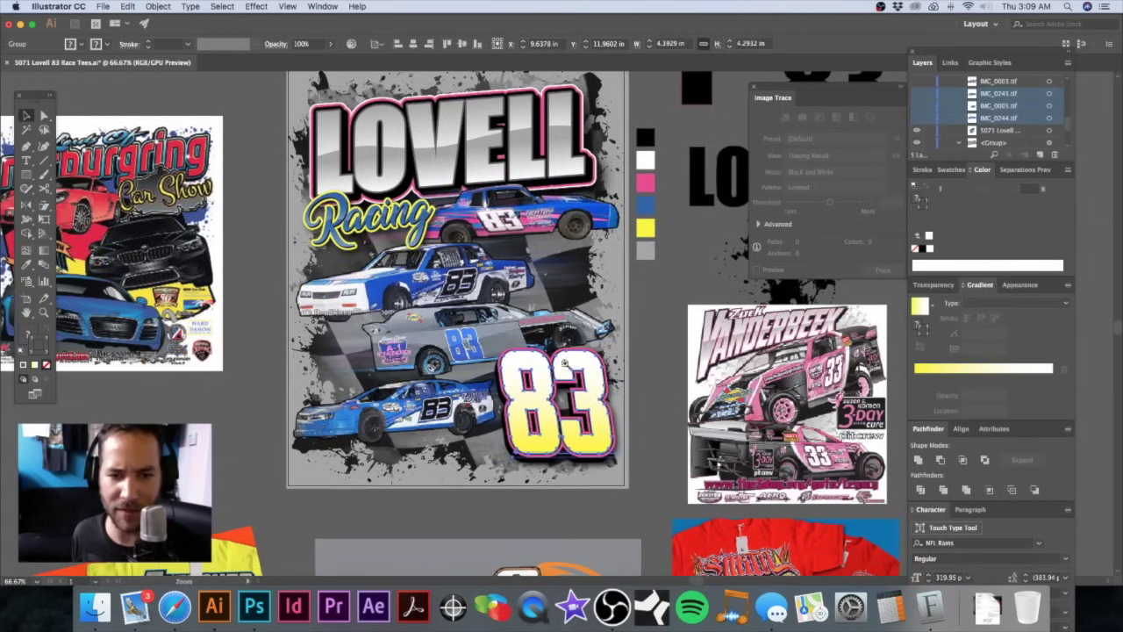
{"action": "scroll", "coordinate": [568, 363], "scroll_direction": "up", "scroll_amount": 3}
{"action": "scroll", "coordinate": [554, 369], "scroll_direction": "up", "scroll_amount": 3}
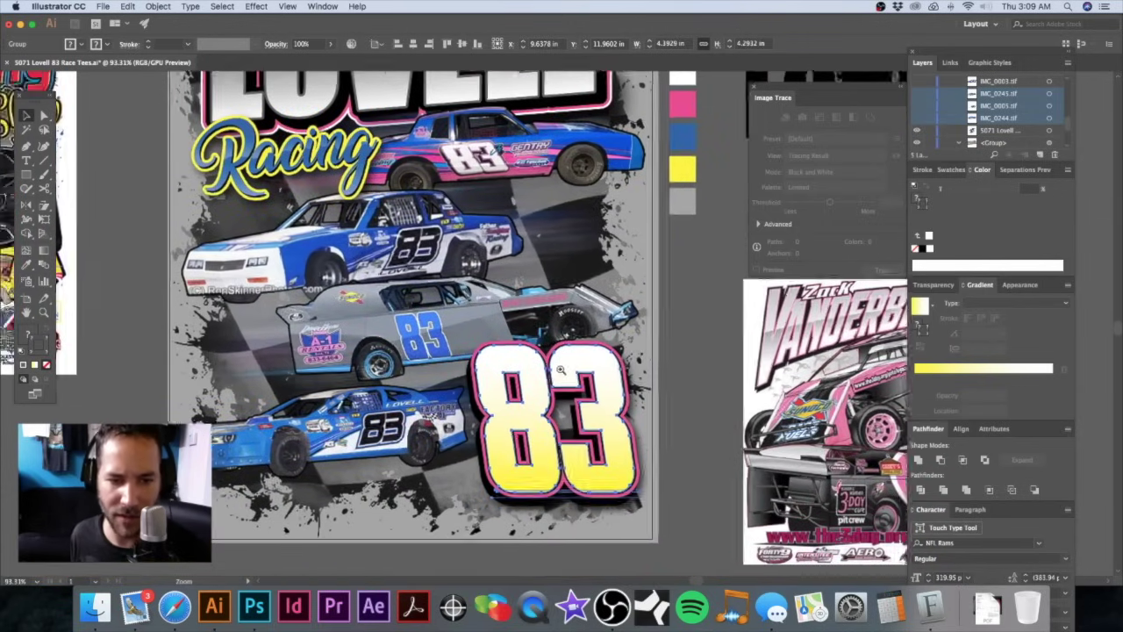
{"action": "scroll", "coordinate": [485, 428], "scroll_direction": "up", "scroll_amount": 3}
{"action": "scroll", "coordinate": [486, 428], "scroll_direction": "left", "scroll_amount": 2}
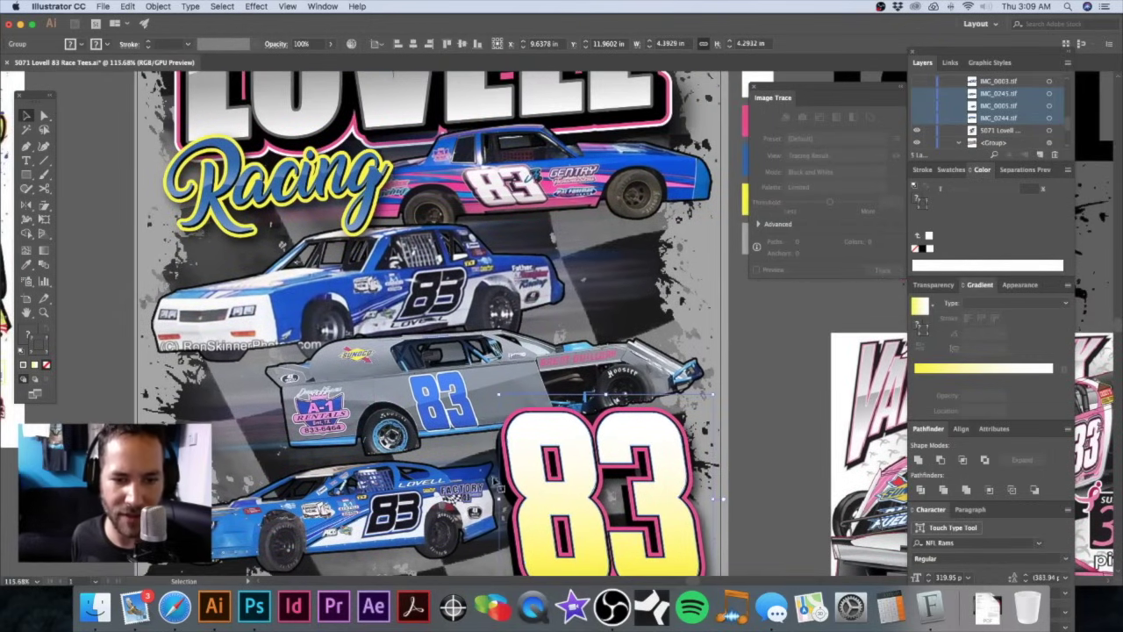
{"action": "scroll", "coordinate": [491, 259], "scroll_direction": "up", "scroll_amount": 1}
{"action": "scroll", "coordinate": [491, 259], "scroll_direction": "right", "scroll_amount": 1}
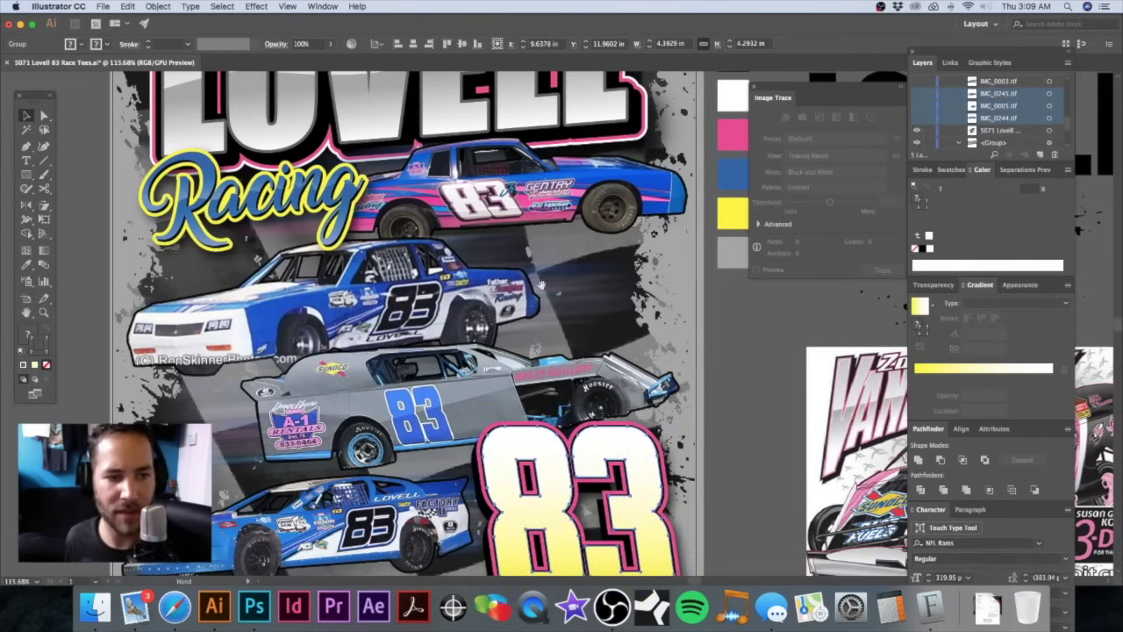
{"action": "scroll", "coordinate": [540, 286], "scroll_direction": "down", "scroll_amount": 2}
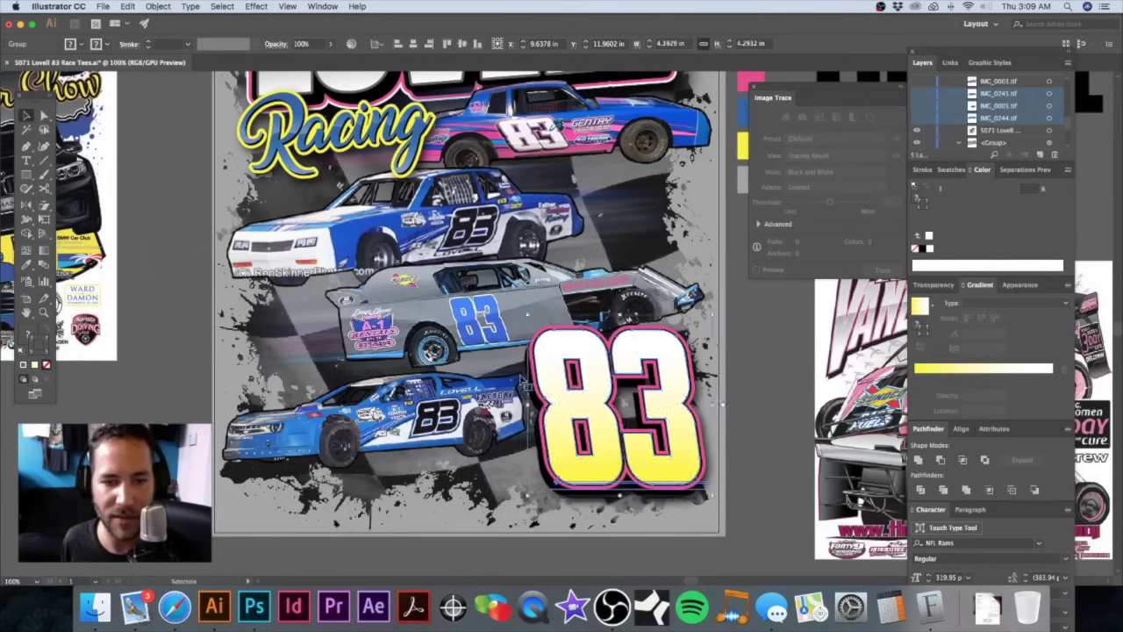
Step: Try the yellow 83 lower on the artboard, at about Y 12.75 in, put it back, and deselect it
{"action": "key", "text": "super+1"}
{"action": "left_click_drag", "start_coordinate": [584, 354], "coordinate": [584, 390]}
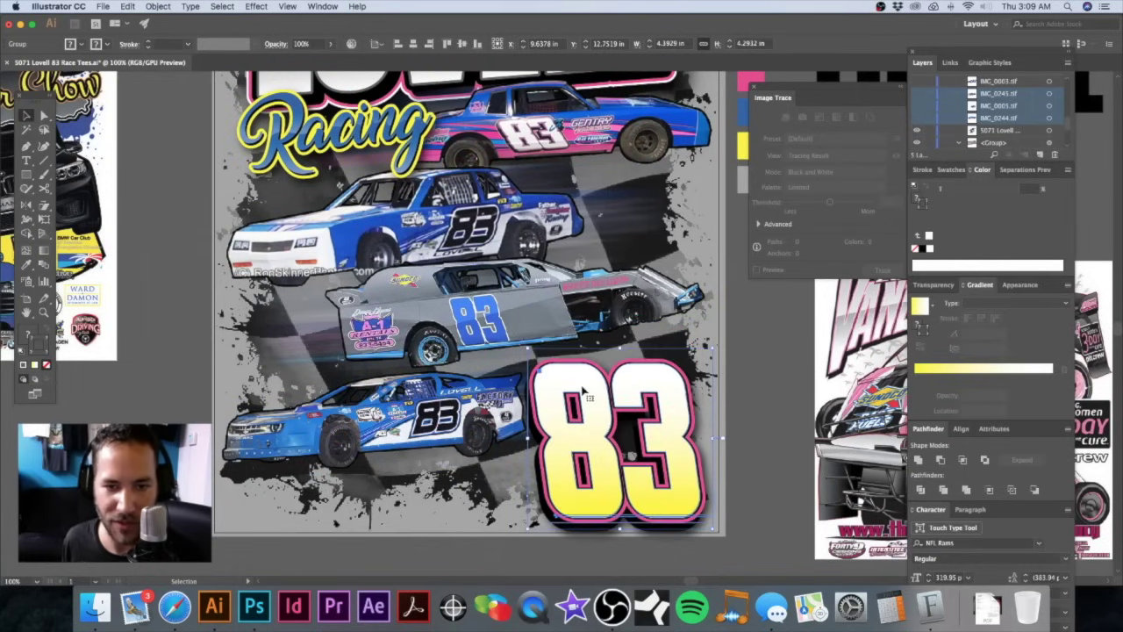
{"action": "left_click_drag", "start_coordinate": [585, 384], "coordinate": [600, 359]}
{"action": "key", "text": "super+shift+a"}
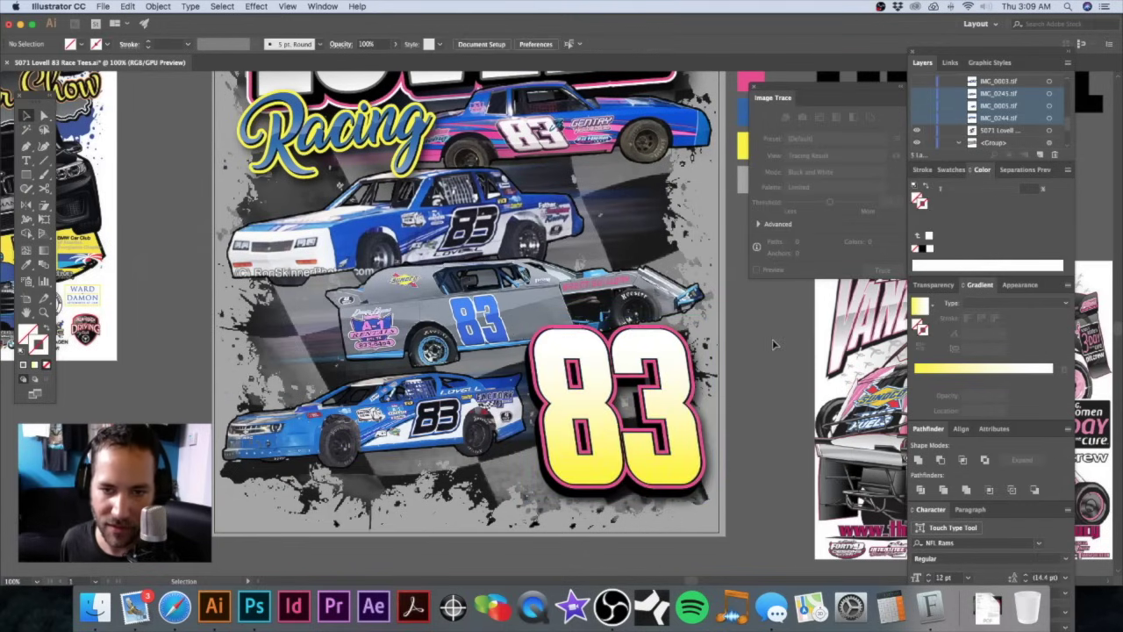
Step: Save the Illustrator document, accepting the font-embedding issue
{"action": "left_click", "coordinate": [600, 344], "text": "alt+super"}
{"action": "left_click_drag", "start_coordinate": [568, 326], "coordinate": [596, 382]}
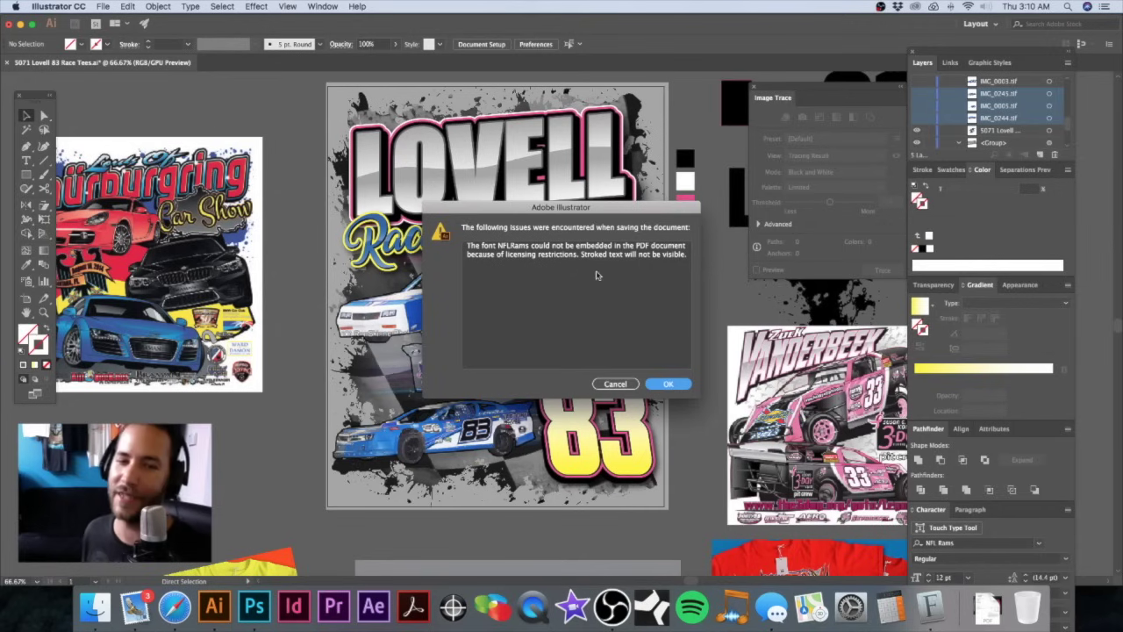
{"action": "key", "text": "Return"}
Step: Examine the whole LOVELL 83 design at reduced size beside the surrounding reference T-shirt designs
{"action": "key", "text": "space"}
{"action": "left_click_drag", "start_coordinate": [497, 148], "coordinate": [379, 144]}
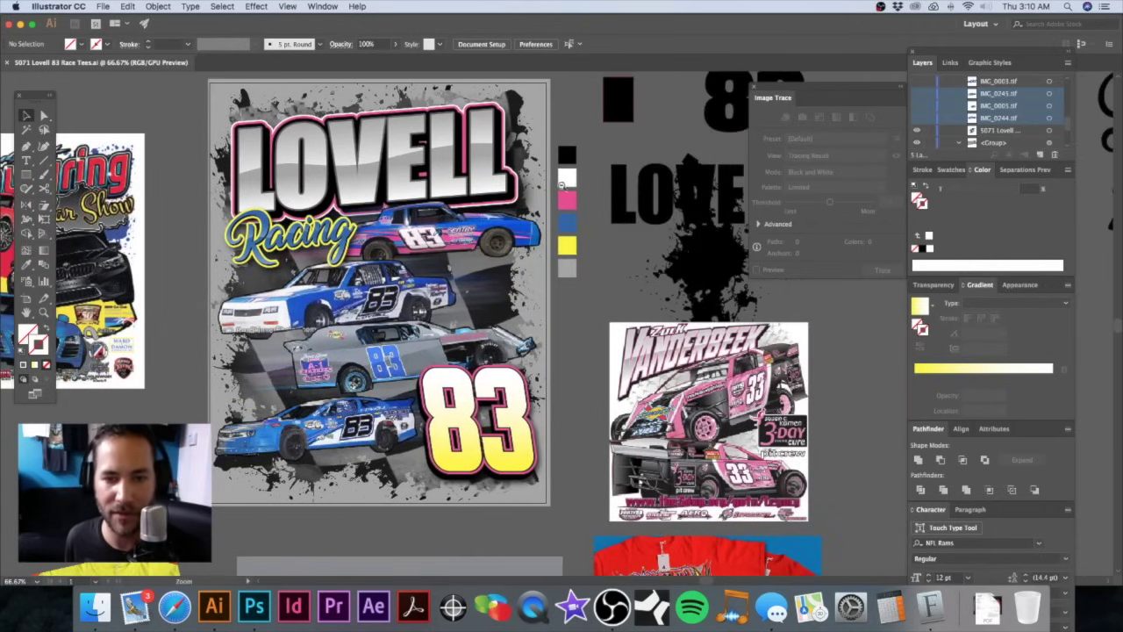
{"action": "key", "text": "super+minus"}
{"action": "scroll", "coordinate": [553, 176], "scroll_direction": "down", "scroll_amount": 3}
{"action": "scroll", "coordinate": [542, 172], "scroll_direction": "down", "scroll_amount": 2}
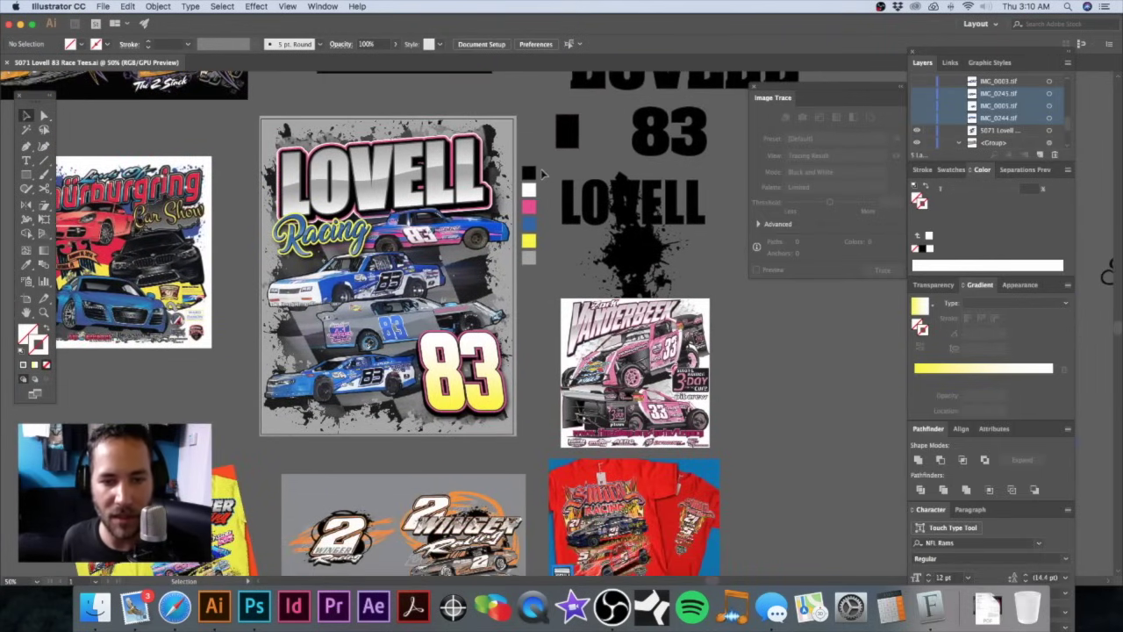
{"action": "scroll", "coordinate": [539, 192], "scroll_direction": "down", "scroll_amount": 2}
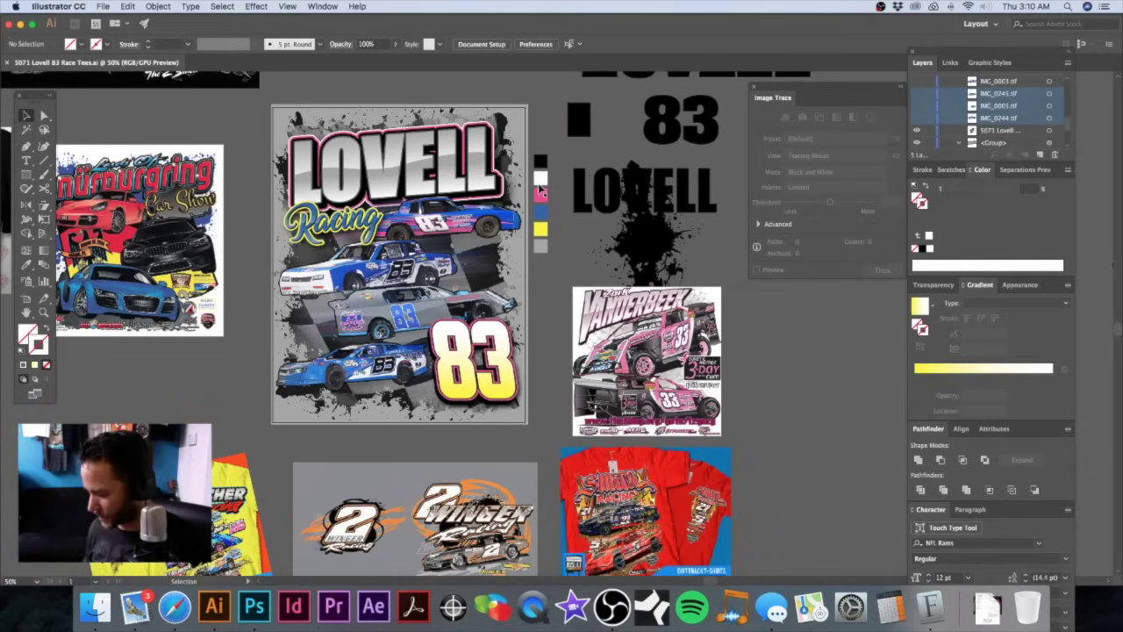
{"action": "left_click_drag", "start_coordinate": [536, 242], "coordinate": [544, 236]}
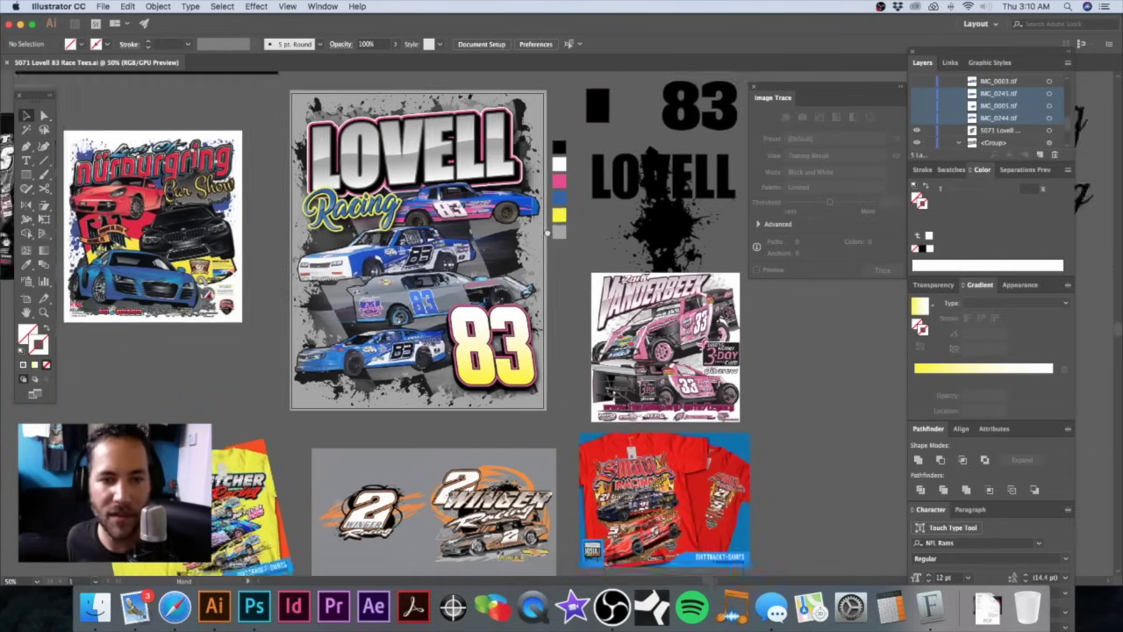
{"action": "key", "text": "super+minus"}
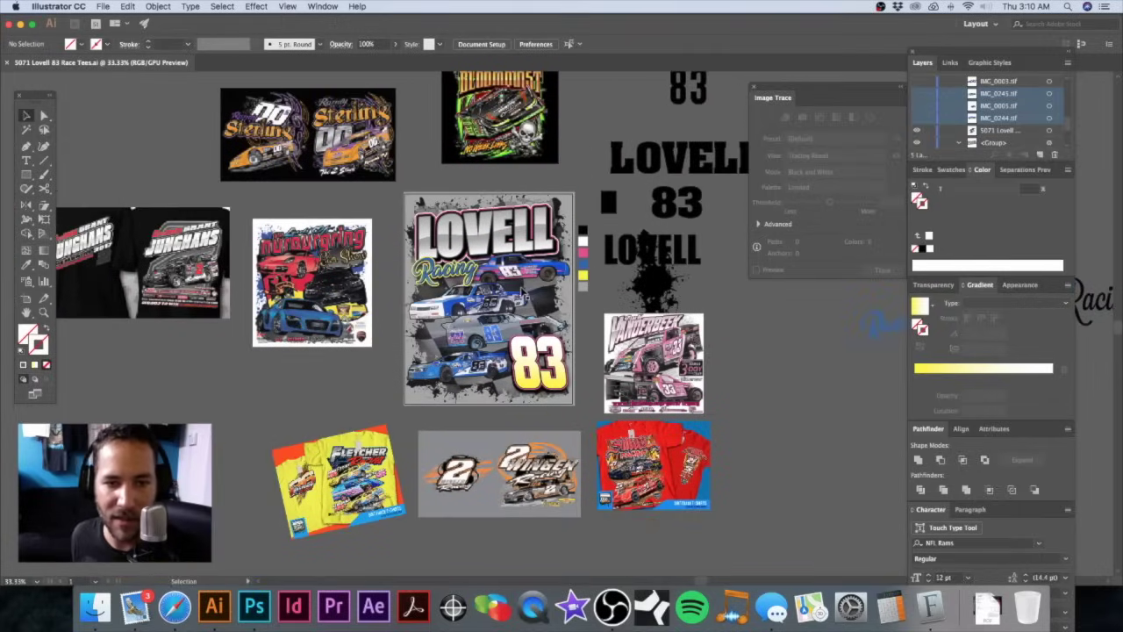
{"action": "key", "text": "super+minus"}
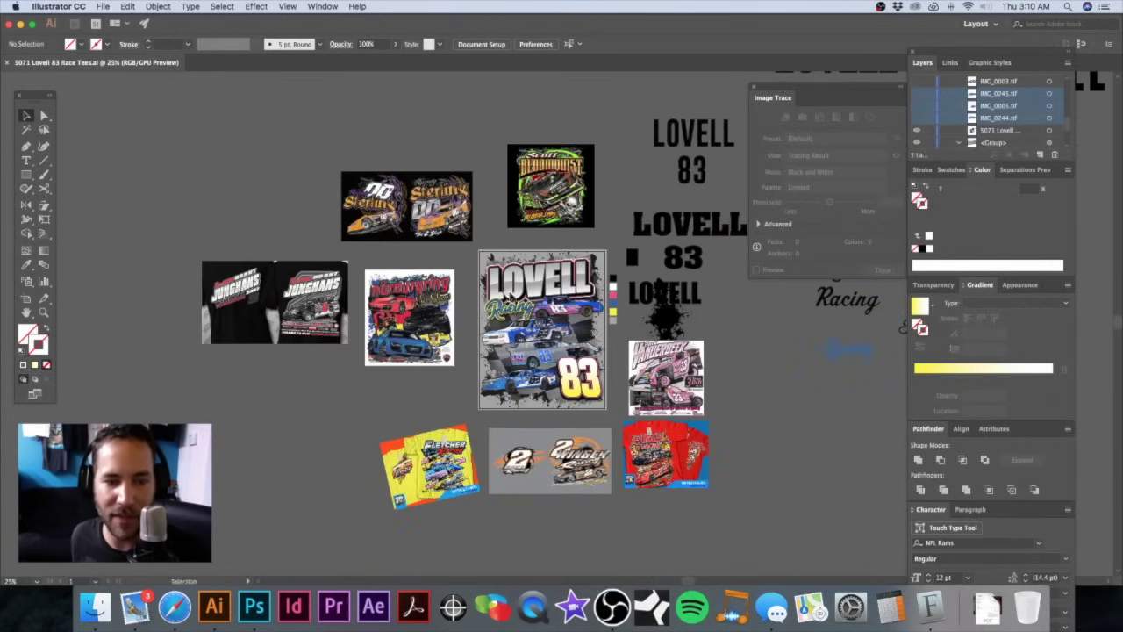
Step: Delete the black T-shirt pair, the double 00 design and the Nürburgring Car Show reference images beside the artboard
{"action": "left_click_drag", "start_coordinate": [511, 297], "coordinate": [519, 268]}
{"action": "left_click", "coordinate": [297, 272]}
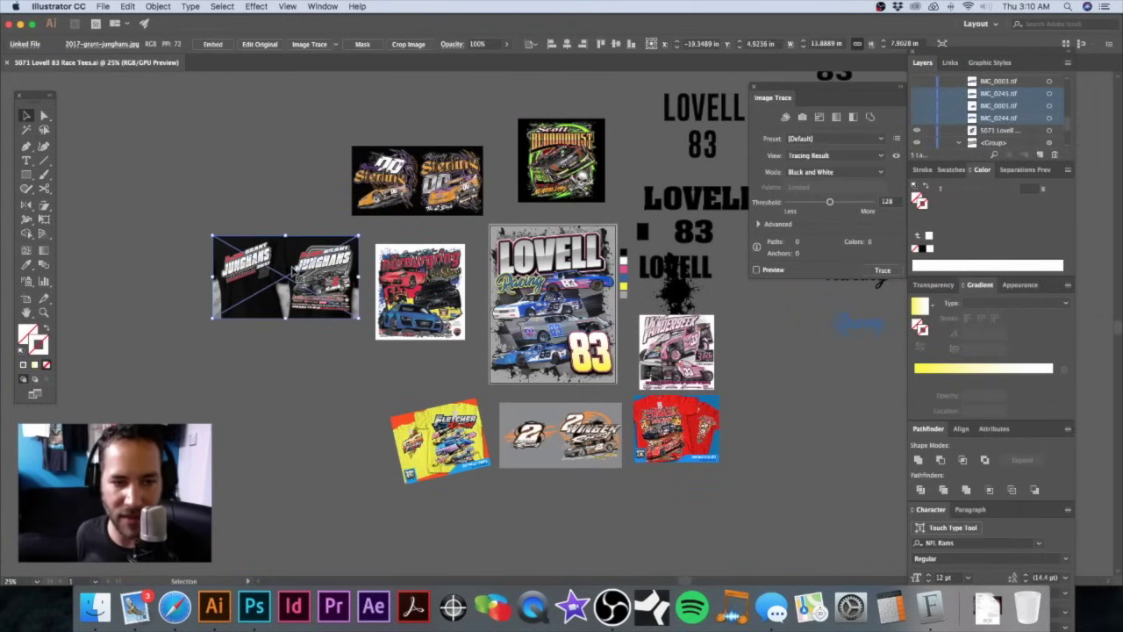
{"action": "key", "text": "Delete"}
{"action": "left_click", "coordinate": [386, 207]}
{"action": "key", "text": "Delete"}
{"action": "left_click", "coordinate": [421, 291]}
{"action": "key", "text": "Delete"}
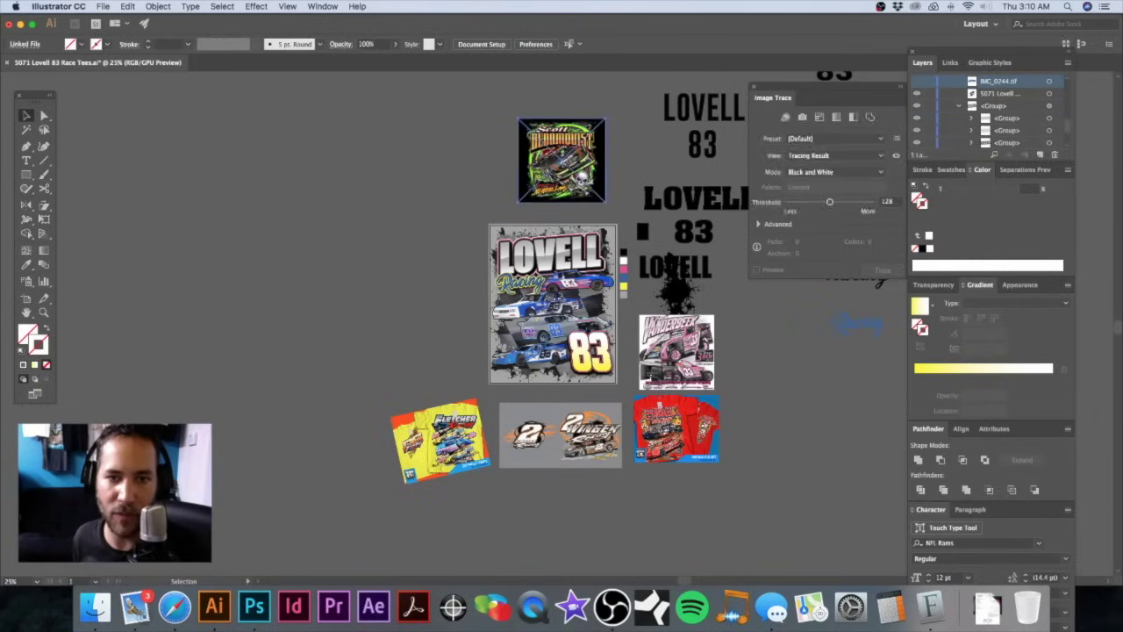
Step: Delete the remaining reference images: the green-and-black design, yellow T-shirts, the 2 logos, red T-shirts and the pink 33 design
{"action": "left_click", "coordinate": [561, 160]}
{"action": "key", "text": "Delete"}
{"action": "key", "text": "Delete"}
{"action": "left_click", "coordinate": [561, 435]}
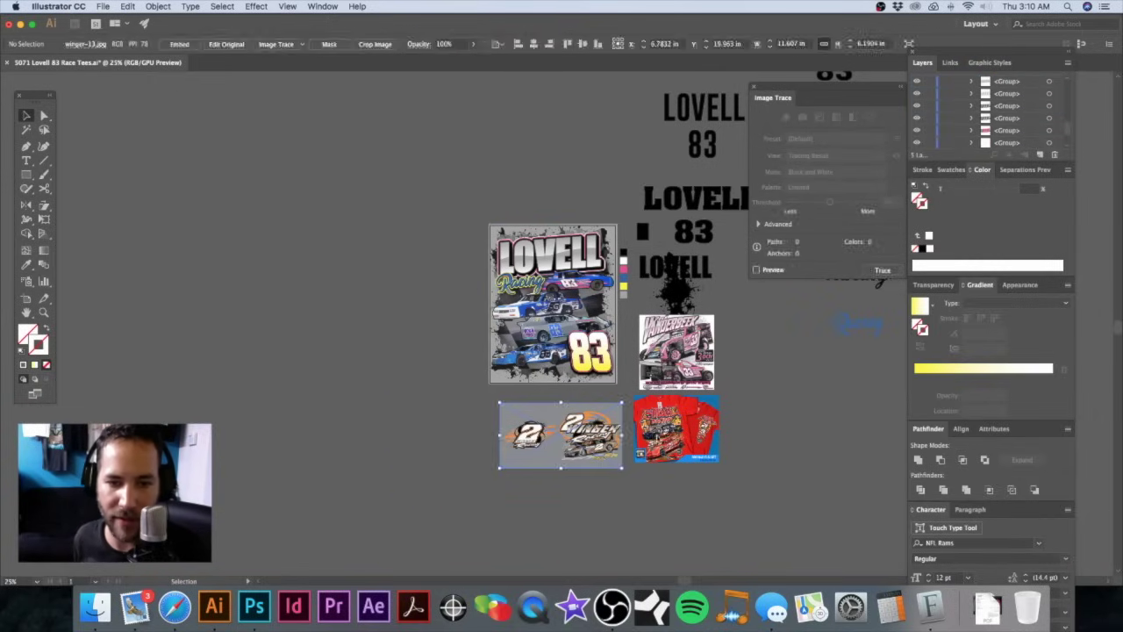
{"action": "key", "text": "Delete"}
{"action": "left_click", "coordinate": [685, 429]}
{"action": "key", "text": "Delete"}
{"action": "left_click", "coordinate": [693, 355]}
{"action": "key", "text": "Delete"}
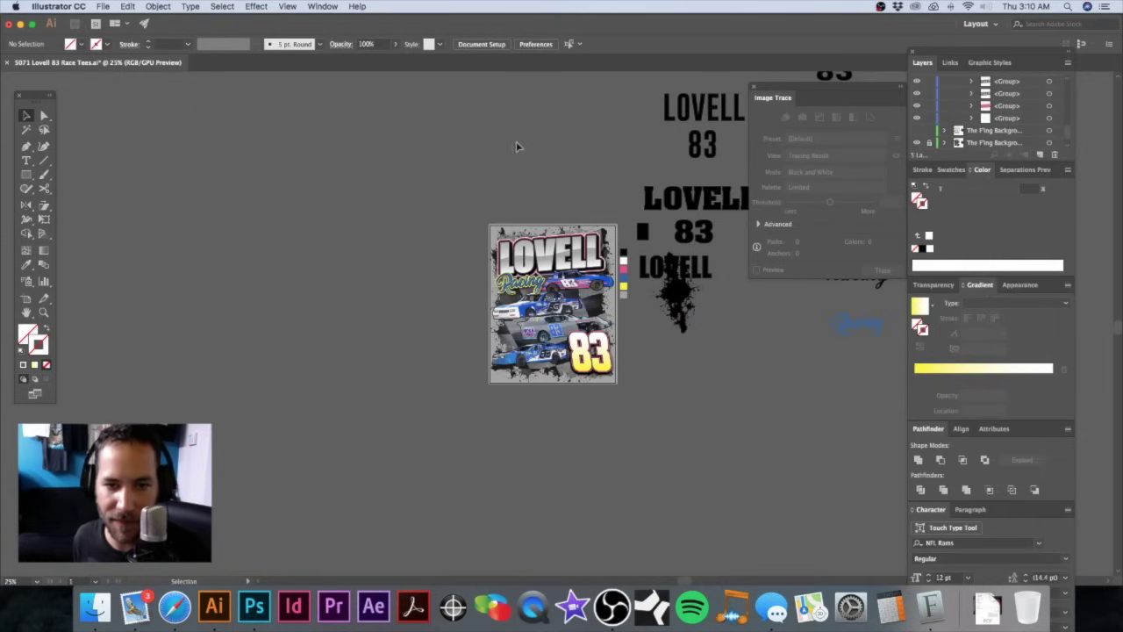
Step: Select all unlocked artwork, including the spare LOVELL, 83 and Racing lettering beside the artboard
{"action": "left_click_drag", "start_coordinate": [544, 197], "coordinate": [445, 163]}
{"action": "left_click_drag", "start_coordinate": [492, 254], "coordinate": [269, 318]}
{"action": "left_click", "coordinate": [549, 314], "text": "alt+super"}
{"action": "left_click", "coordinate": [549, 313], "text": "alt+super"}
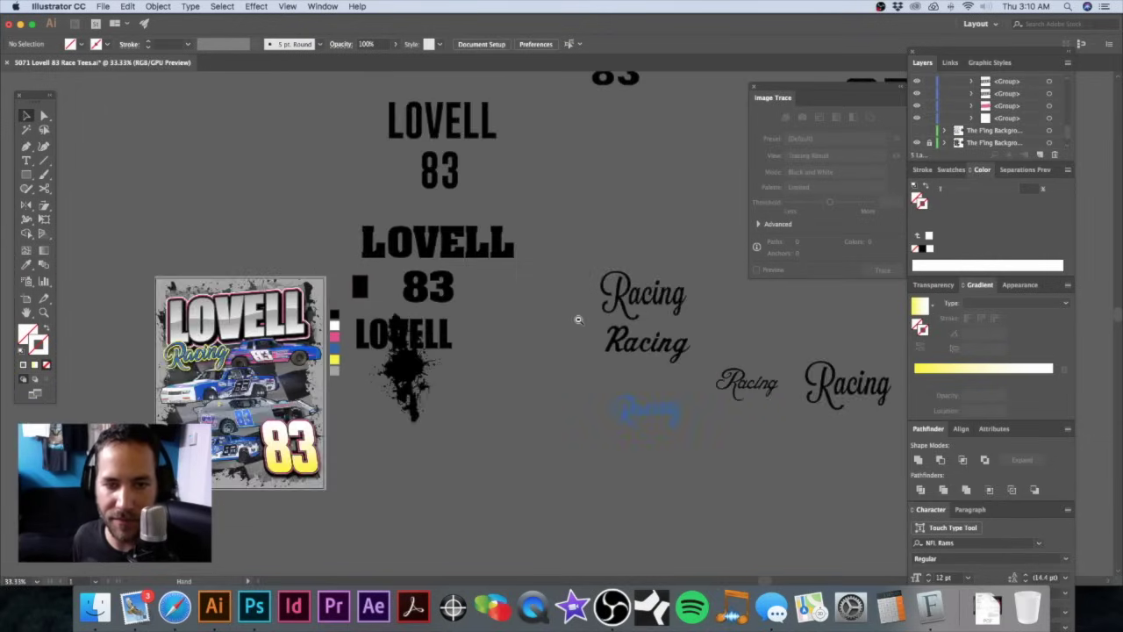
{"action": "left_click", "coordinate": [577, 319], "text": "alt+super"}
{"action": "left_click", "coordinate": [628, 264], "text": "alt+super"}
{"action": "left_click_drag", "start_coordinate": [651, 201], "coordinate": [577, 140]}
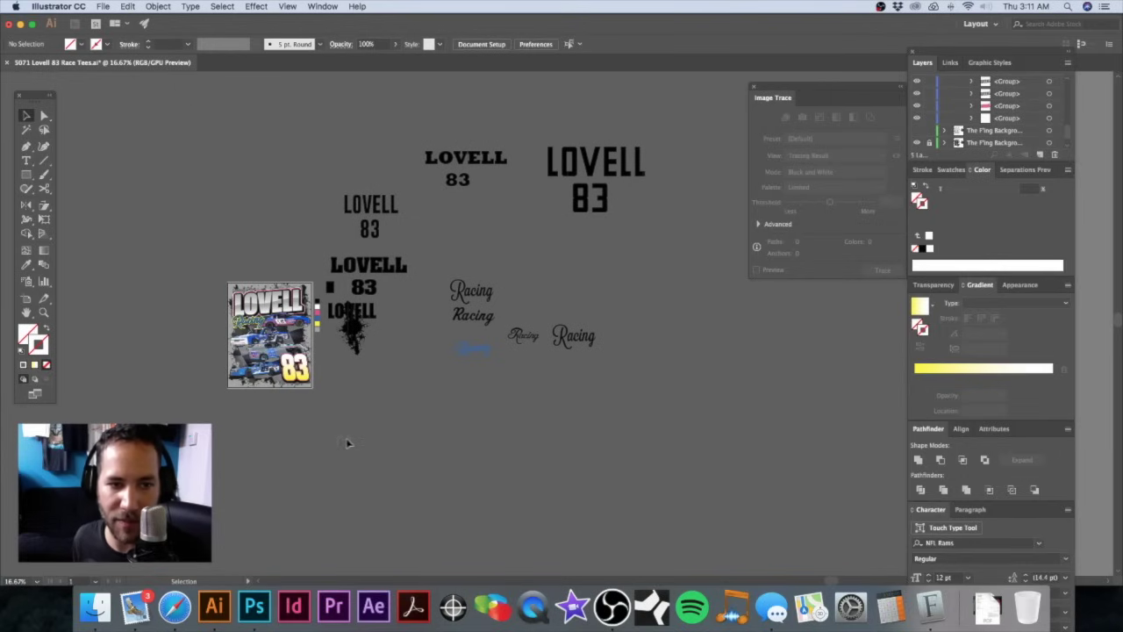
{"action": "key", "text": "super+a"}
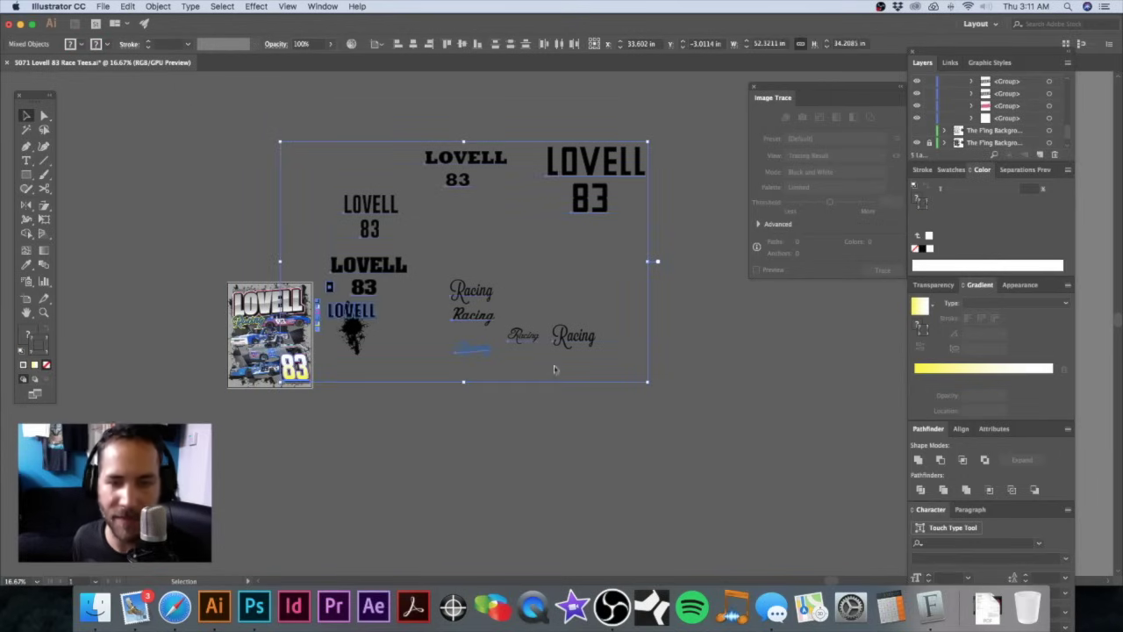
Step: Collapse the Art layer and add a new layer named Builds above it
{"action": "scroll", "coordinate": [1001, 127], "scroll_direction": "up", "scroll_amount": 5}
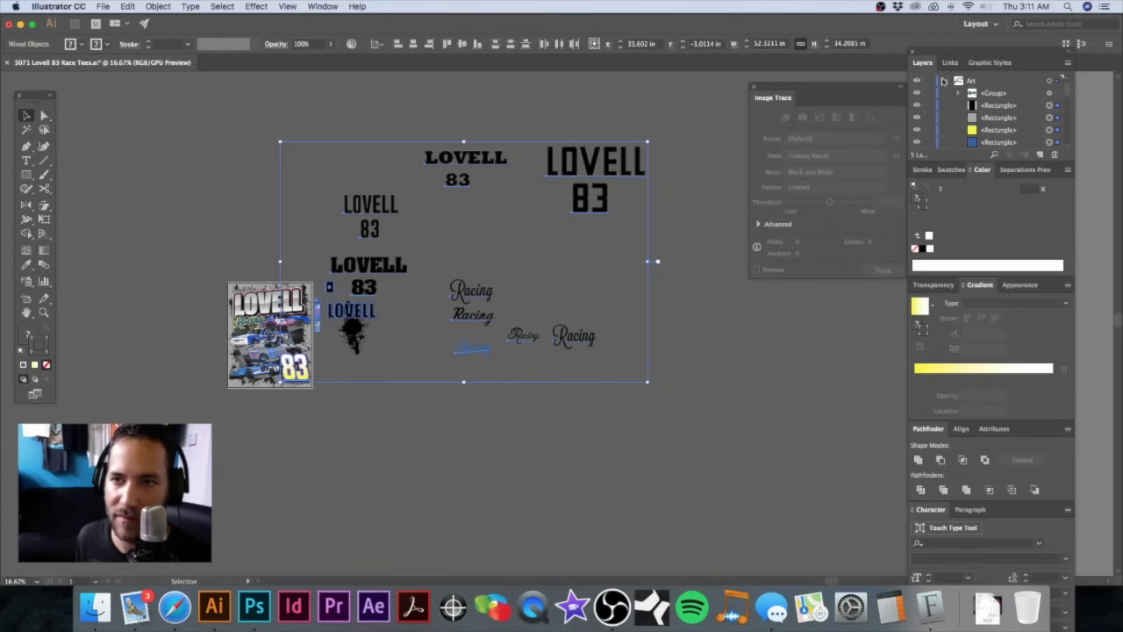
{"action": "left_click", "coordinate": [945, 80]}
{"action": "left_click", "coordinate": [1032, 154]}
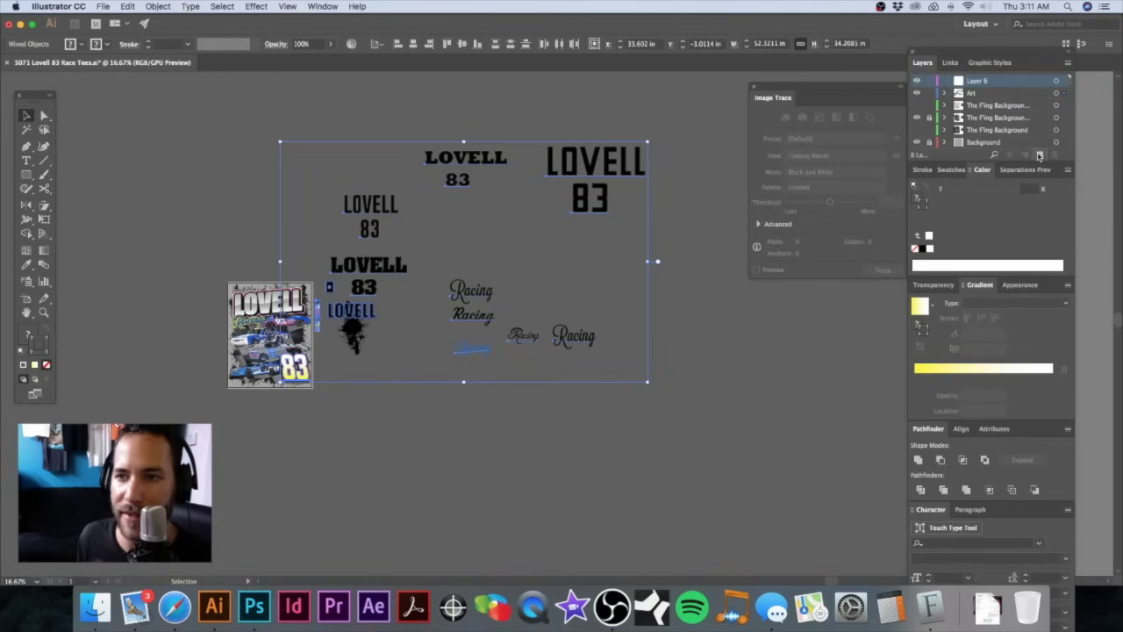
{"action": "double_click", "coordinate": [977, 80]}
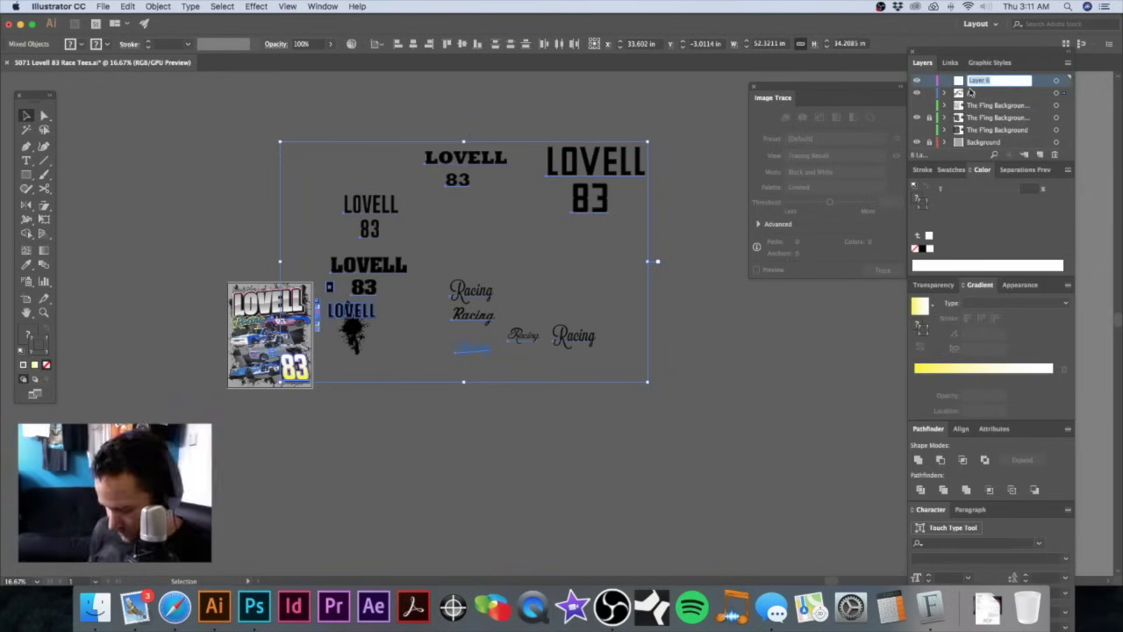
{"action": "type", "text": "Builds"}
{"action": "key", "text": "Return"}
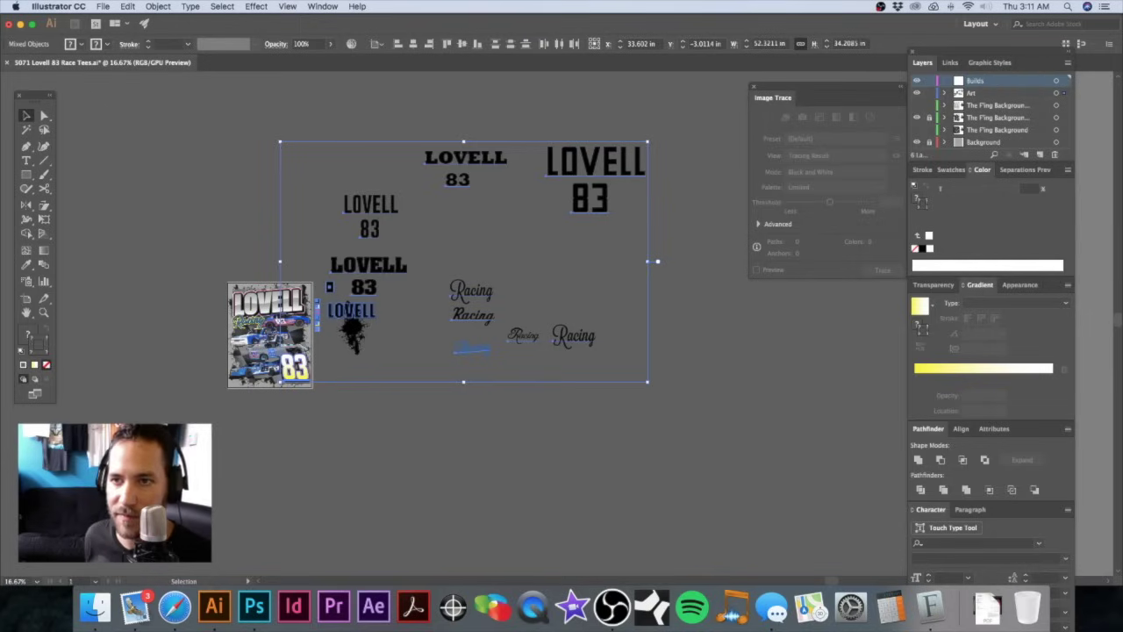
{"action": "key", "text": "cmd+x"}
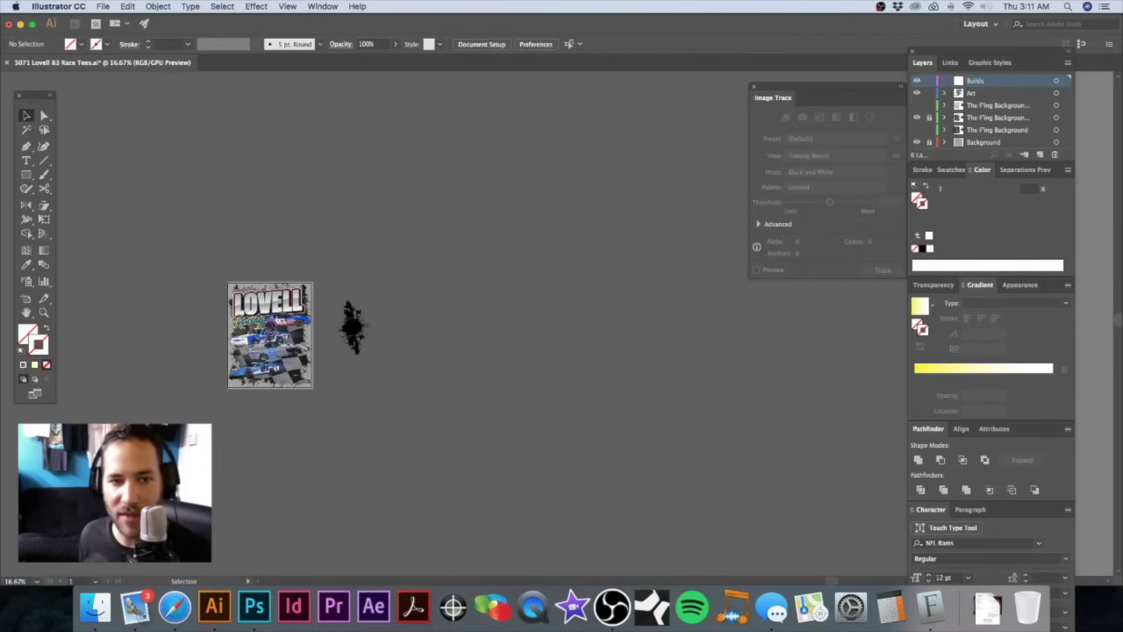
{"action": "left_click", "coordinate": [953, 95]}
{"action": "key", "text": "cmd+f"}
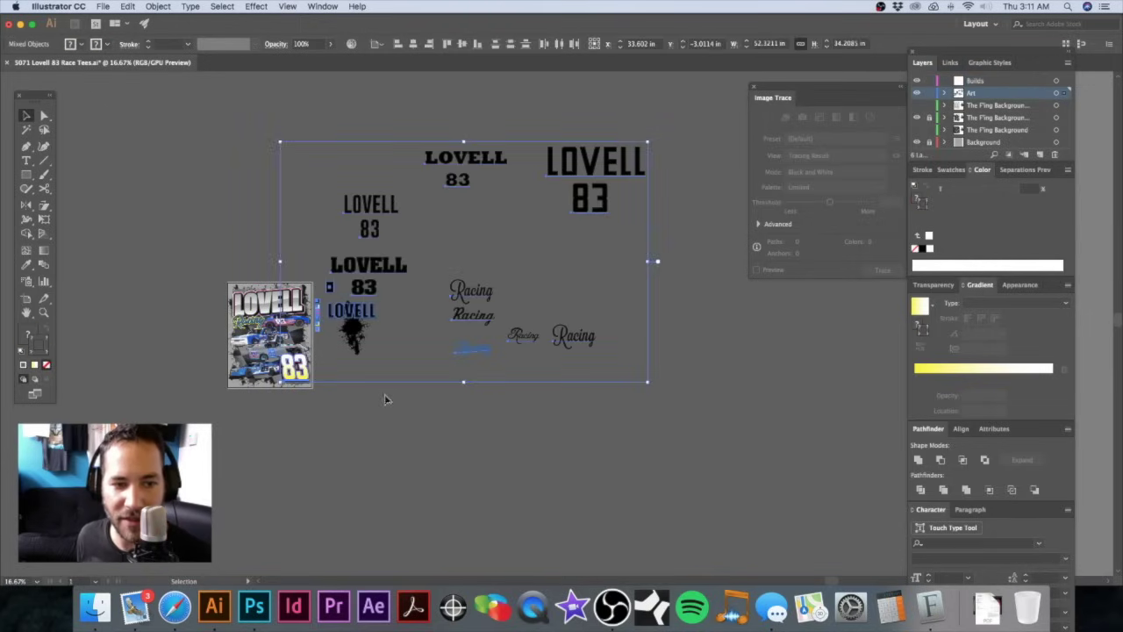
Step: Remove the artboard's yellow 83 from the selection and move the remaining spare lettering and colour swatches in place onto the Builds layer
{"action": "scroll", "coordinate": [384, 399], "scroll_direction": "up", "scroll_amount": 5}
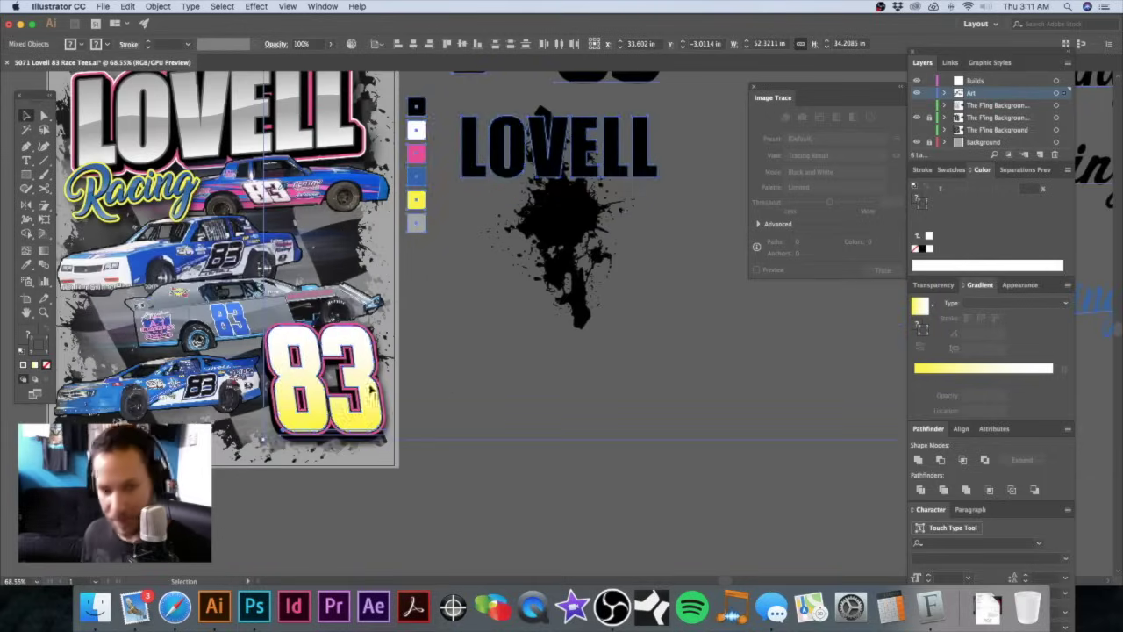
{"action": "scroll", "coordinate": [549, 334], "scroll_direction": "down", "scroll_amount": 4}
{"action": "left_click_drag", "start_coordinate": [570, 327], "coordinate": [430, 394]}
{"action": "key", "text": "super+x"}
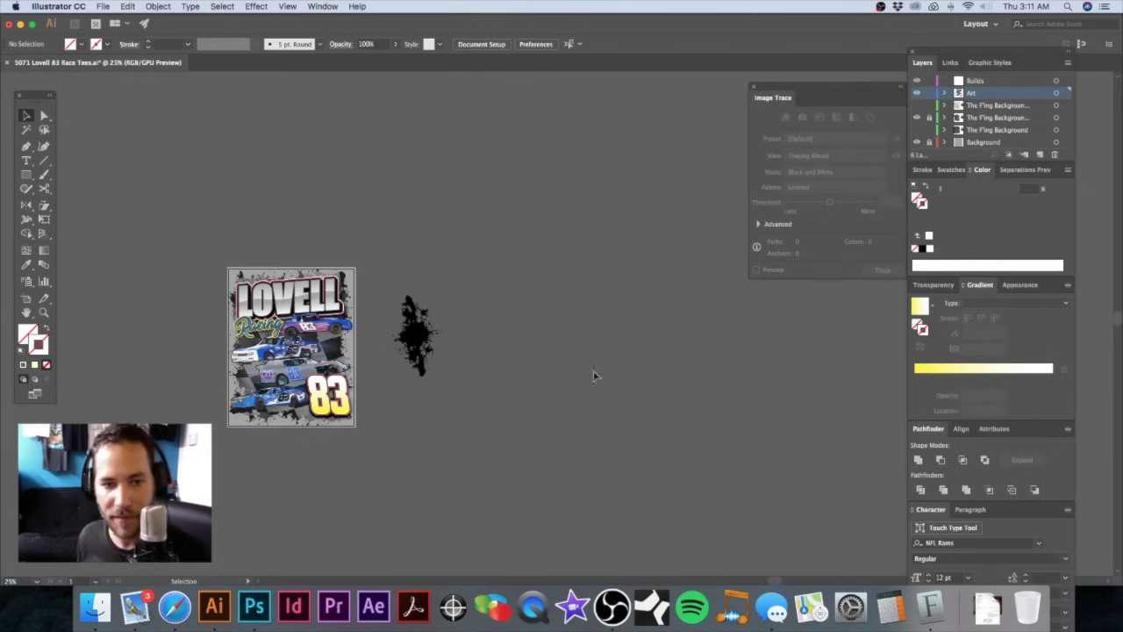
{"action": "key", "text": "super+f"}
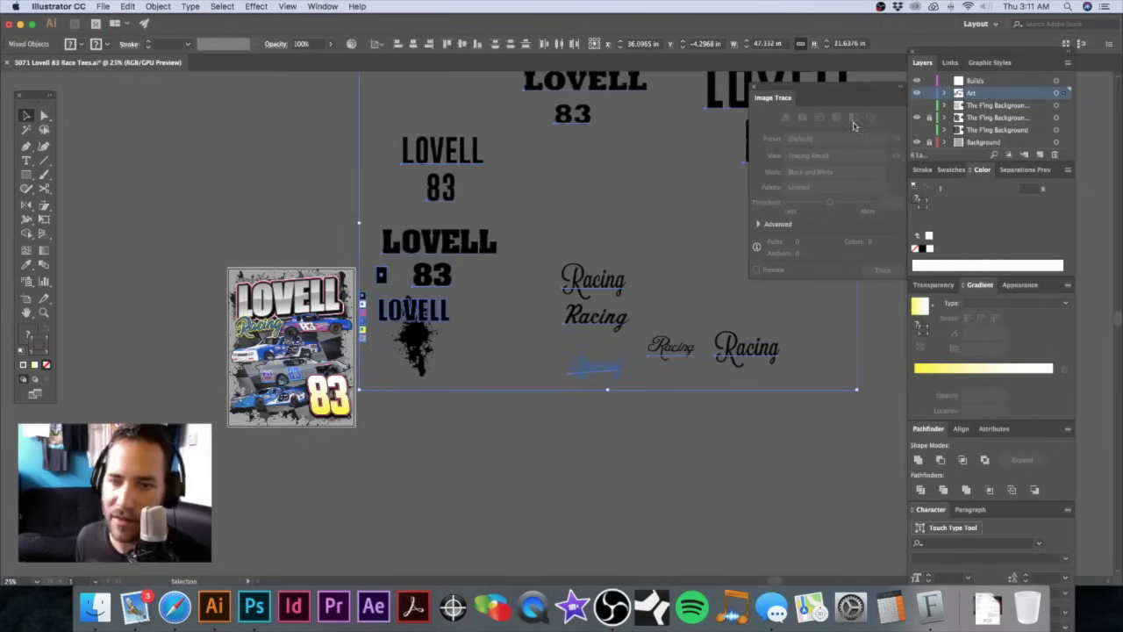
{"action": "key", "text": "super+x"}
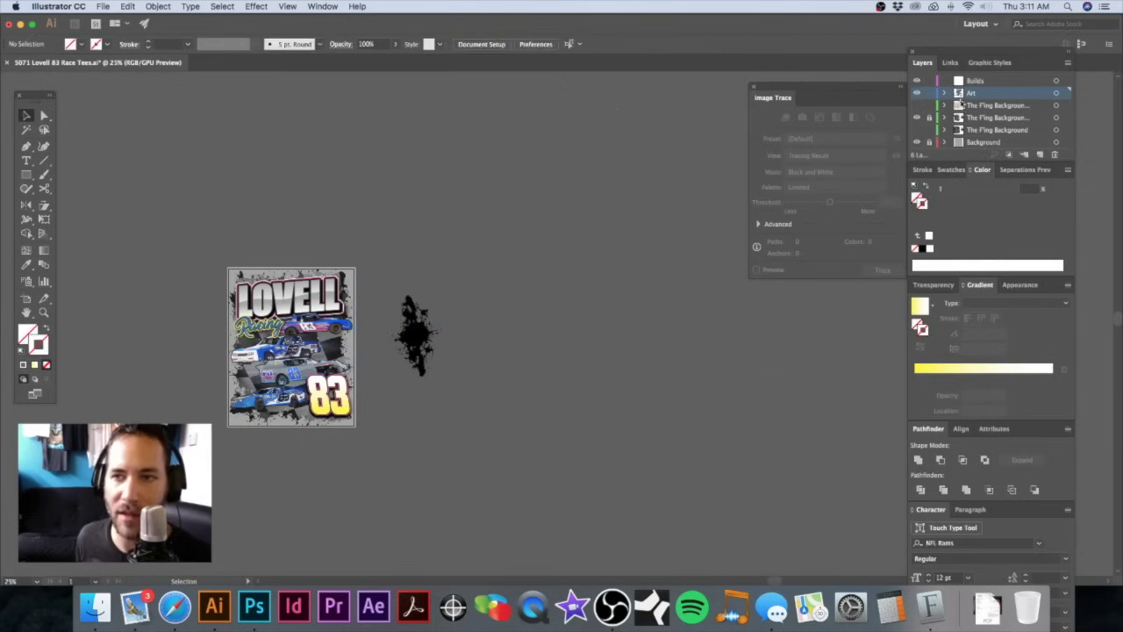
{"action": "left_click", "coordinate": [997, 81]}
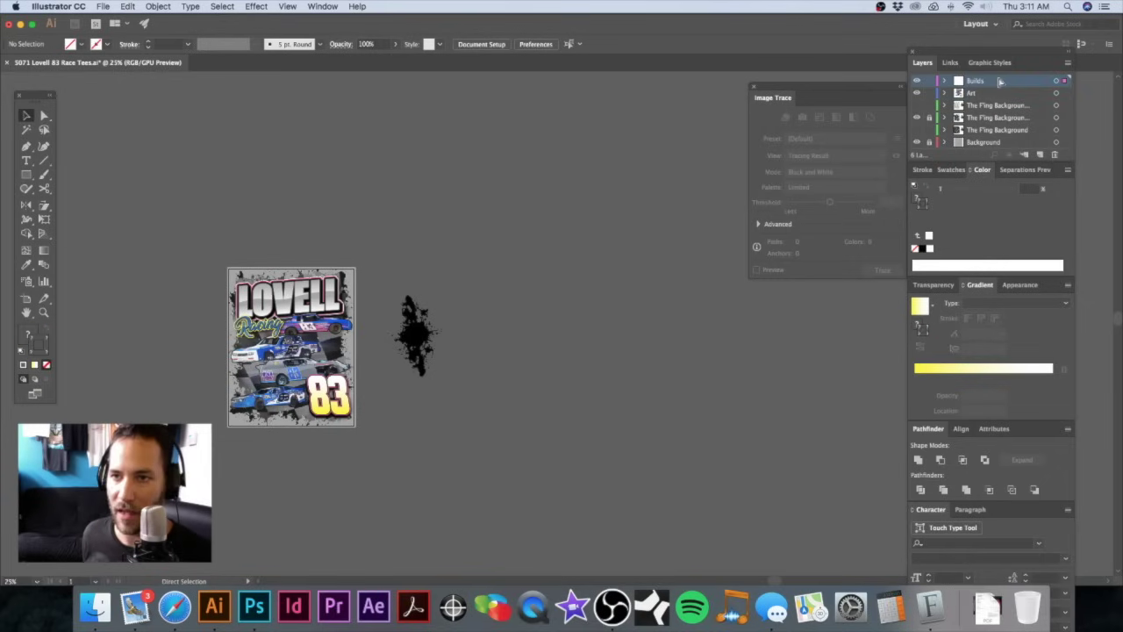
{"action": "key", "text": "super+f"}
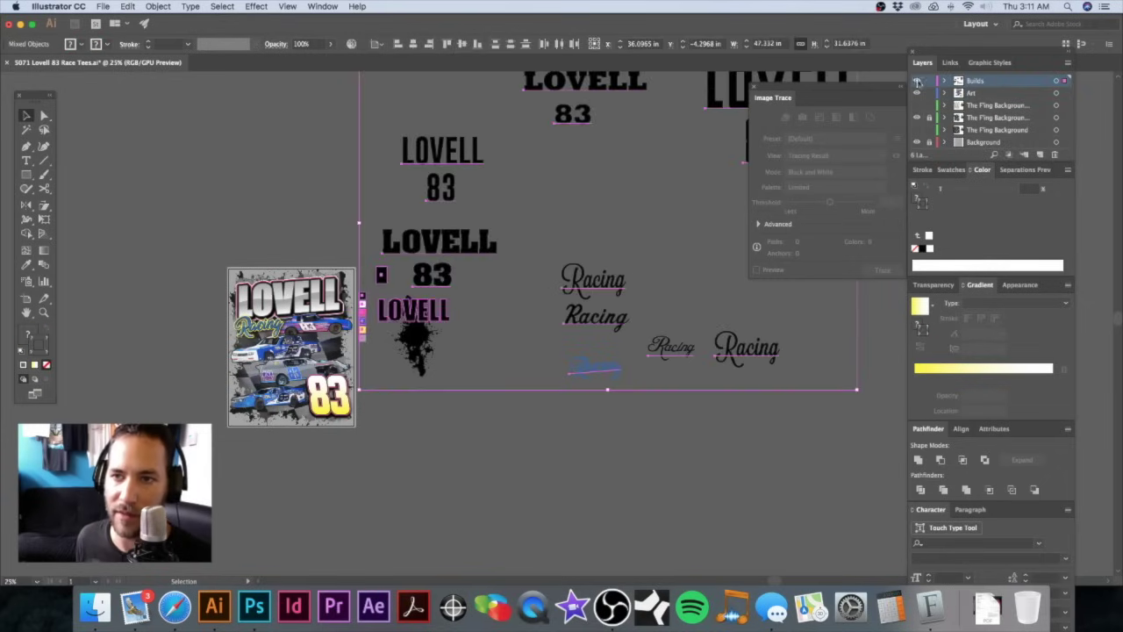
Step: Hide the Builds layer and save the document, accepting the font-embedding issue
{"action": "left_click", "coordinate": [917, 81]}
{"action": "left_click_drag", "start_coordinate": [524, 296], "coordinate": [599, 293]}
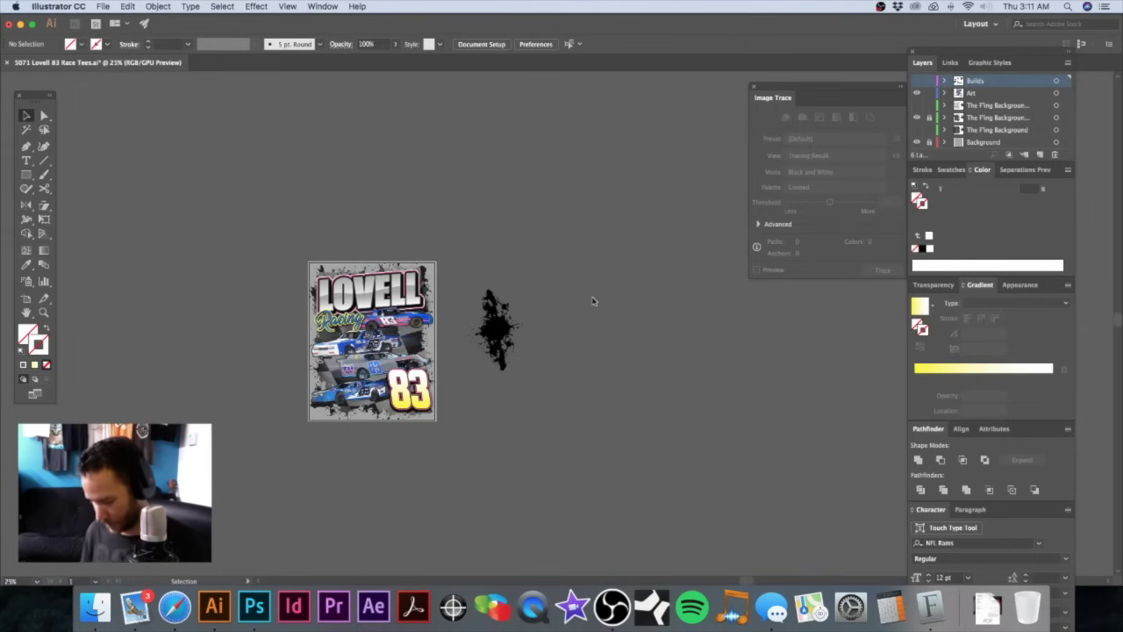
{"action": "key", "text": "super+0"}
{"action": "left_click_drag", "start_coordinate": [593, 301], "coordinate": [557, 309]}
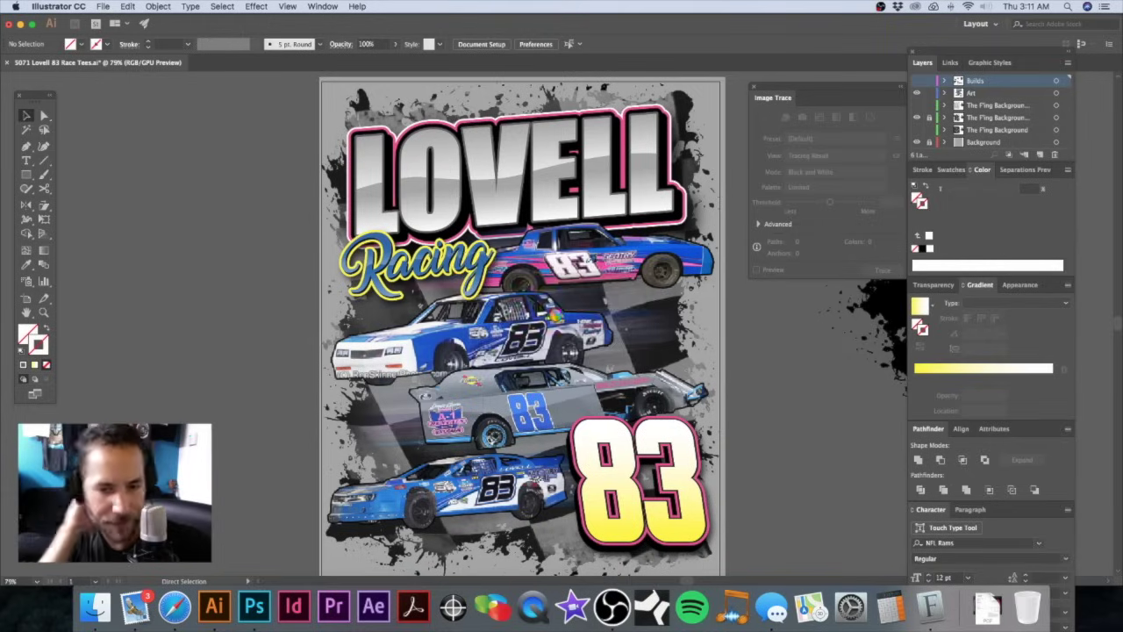
{"action": "key", "text": "super+s"}
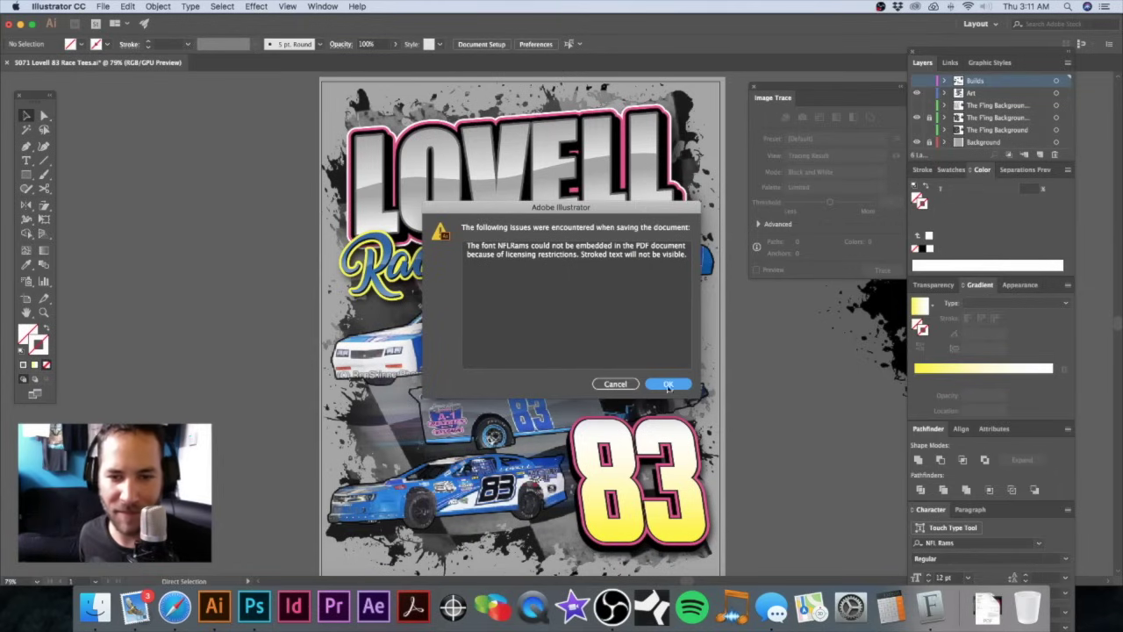
{"action": "key", "text": "Return"}
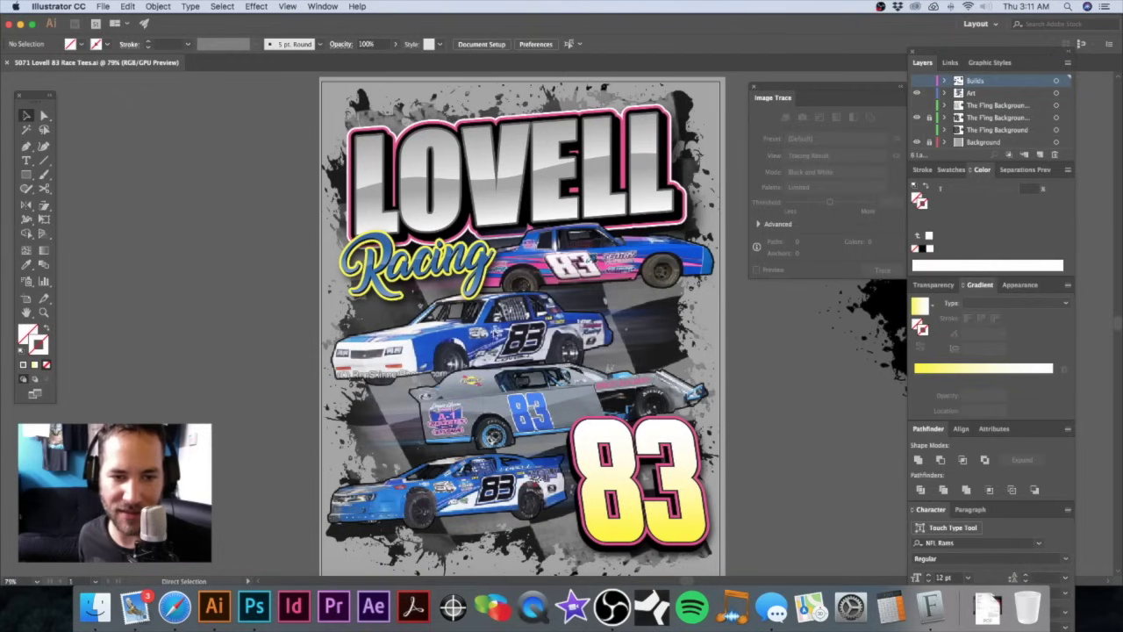
Step: Switch to Photoshop and show the grey BG layer behind the four cars
{"action": "key", "text": "v"}
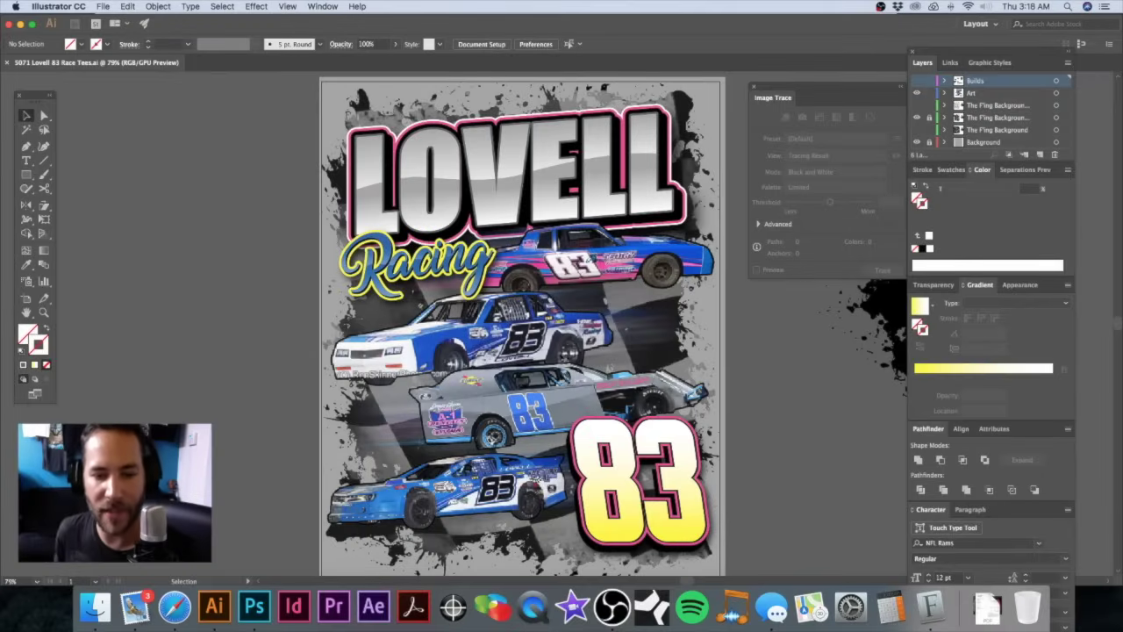
{"action": "left_click_drag", "start_coordinate": [533, 354], "coordinate": [486, 342]}
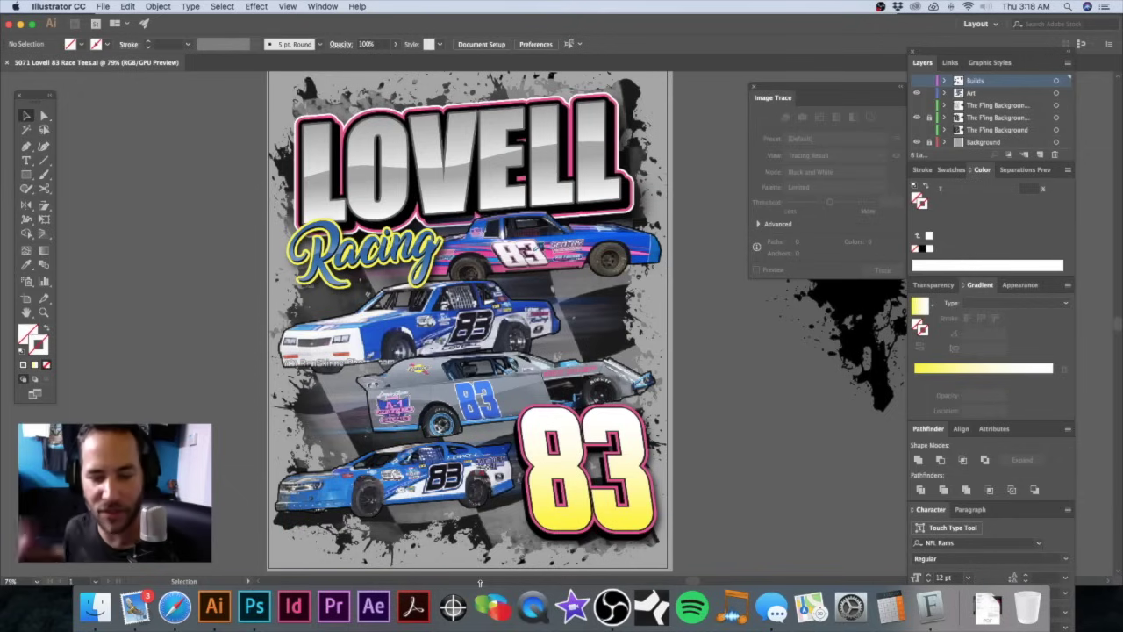
{"action": "left_click", "coordinate": [254, 606]}
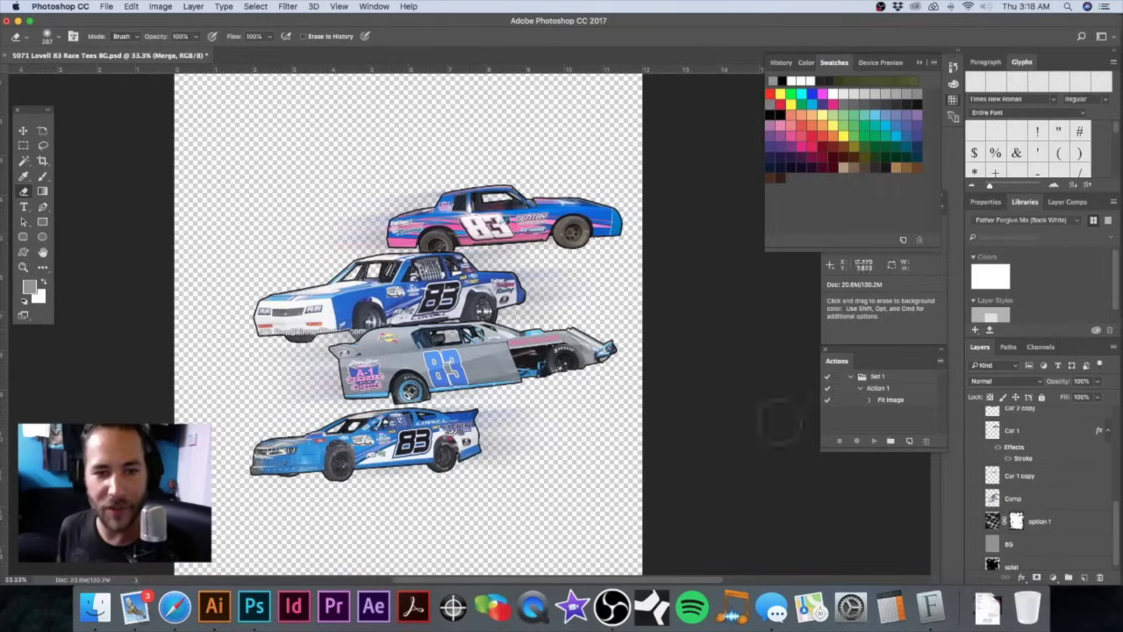
{"action": "scroll", "coordinate": [1040, 536], "scroll_direction": "down", "scroll_amount": 1}
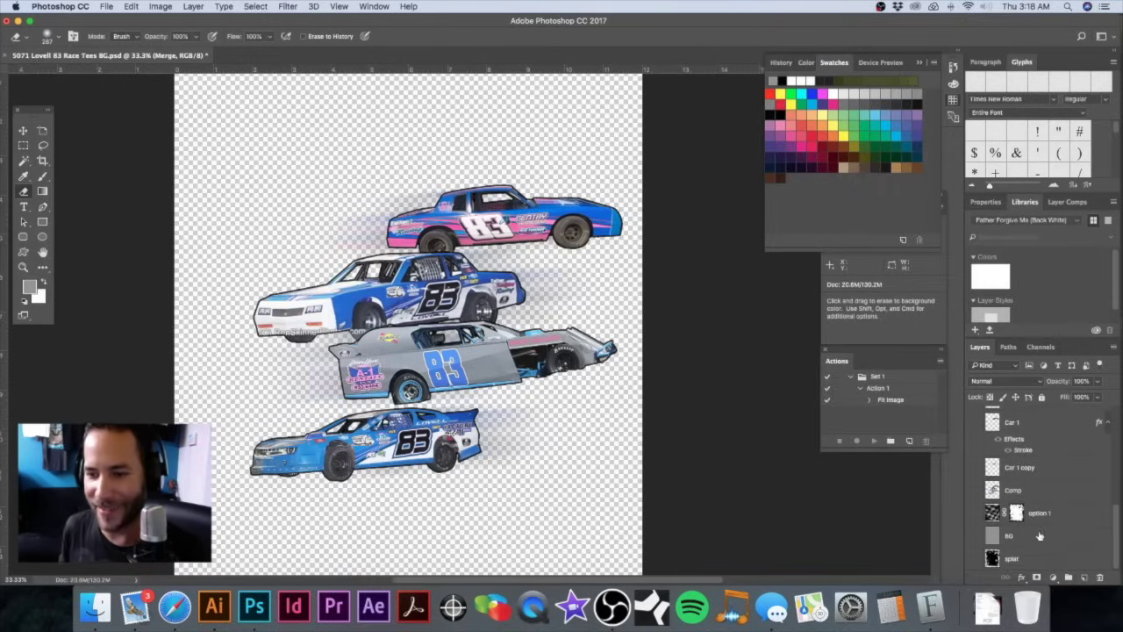
{"action": "left_click", "coordinate": [973, 535]}
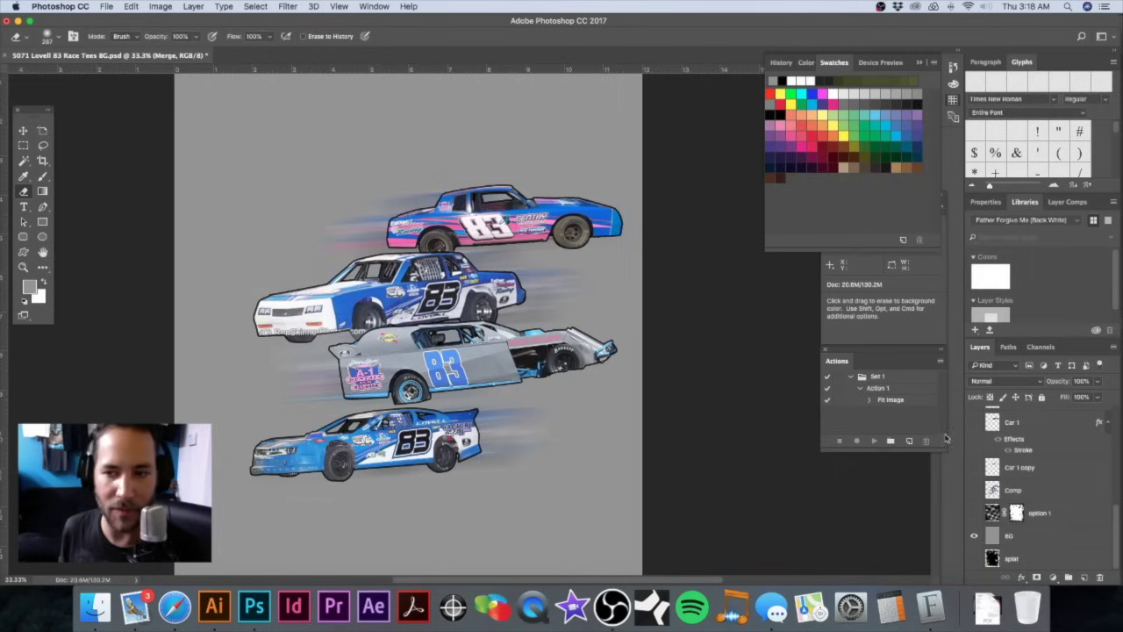
Step: Duplicate the Merge layer twice and keep the original Merge layer above both copies
{"action": "scroll", "coordinate": [1061, 474], "scroll_direction": "up", "scroll_amount": 5}
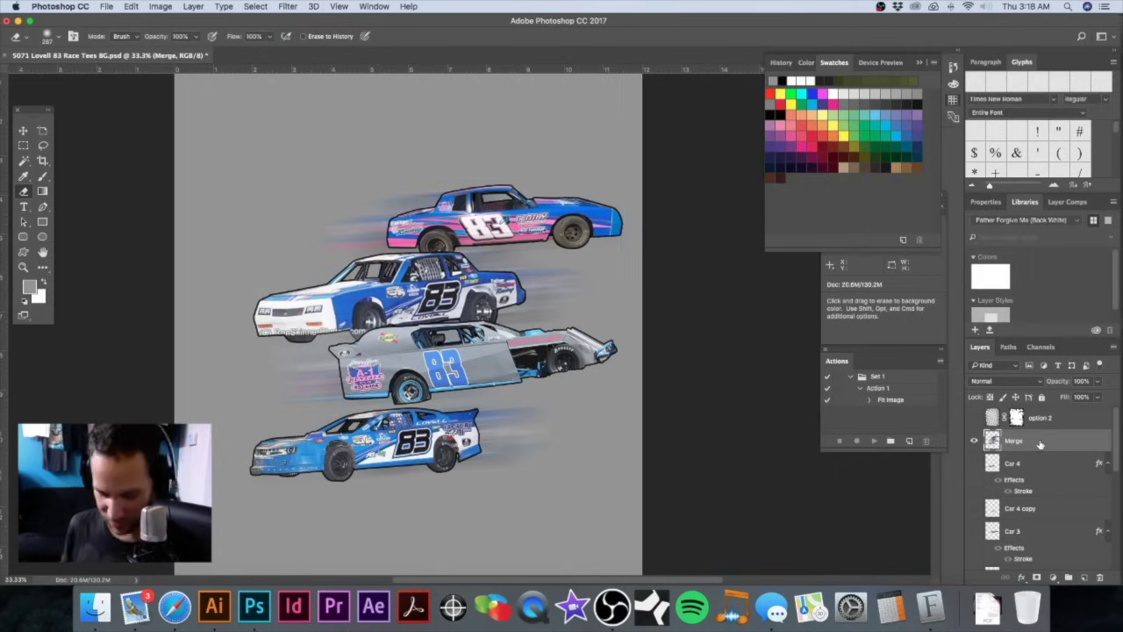
{"action": "left_click_drag", "start_coordinate": [1040, 443], "coordinate": [1082, 576]}
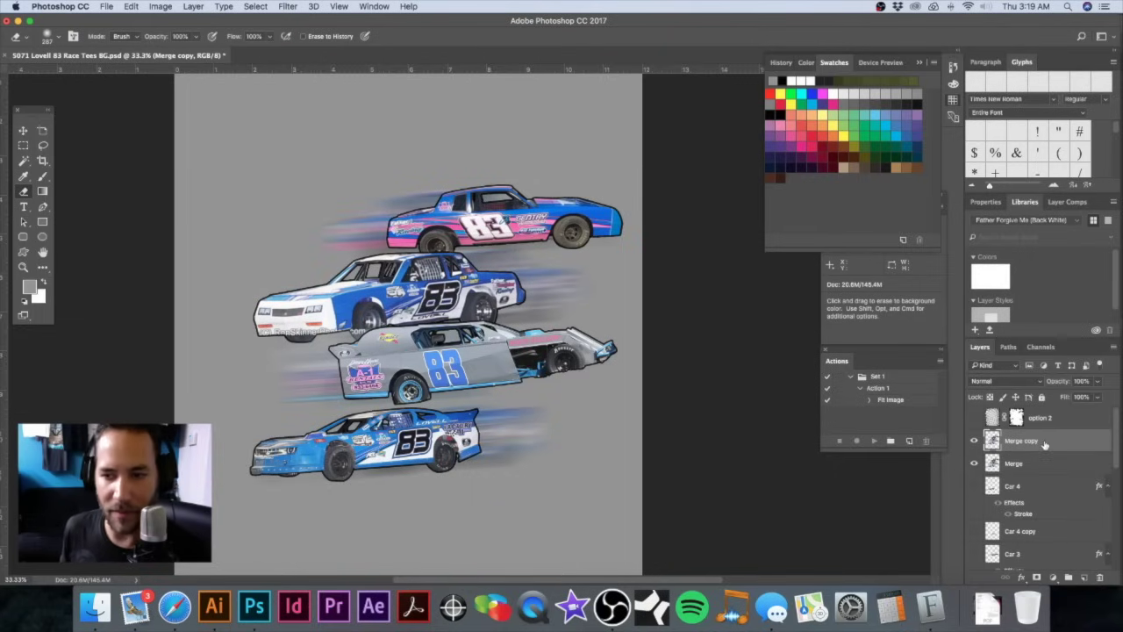
{"action": "left_click_drag", "start_coordinate": [1053, 446], "coordinate": [1086, 580]}
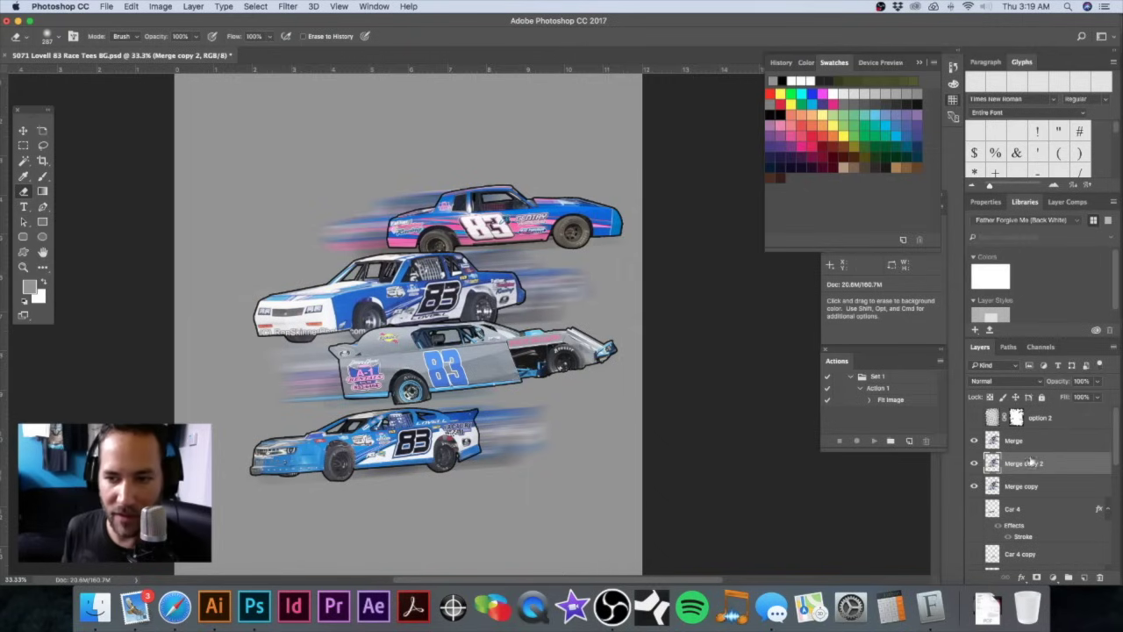
Step: Select the Merge copy 2 layer and set the Eraser's opacity to 15%
{"action": "left_click", "coordinate": [1060, 488]}
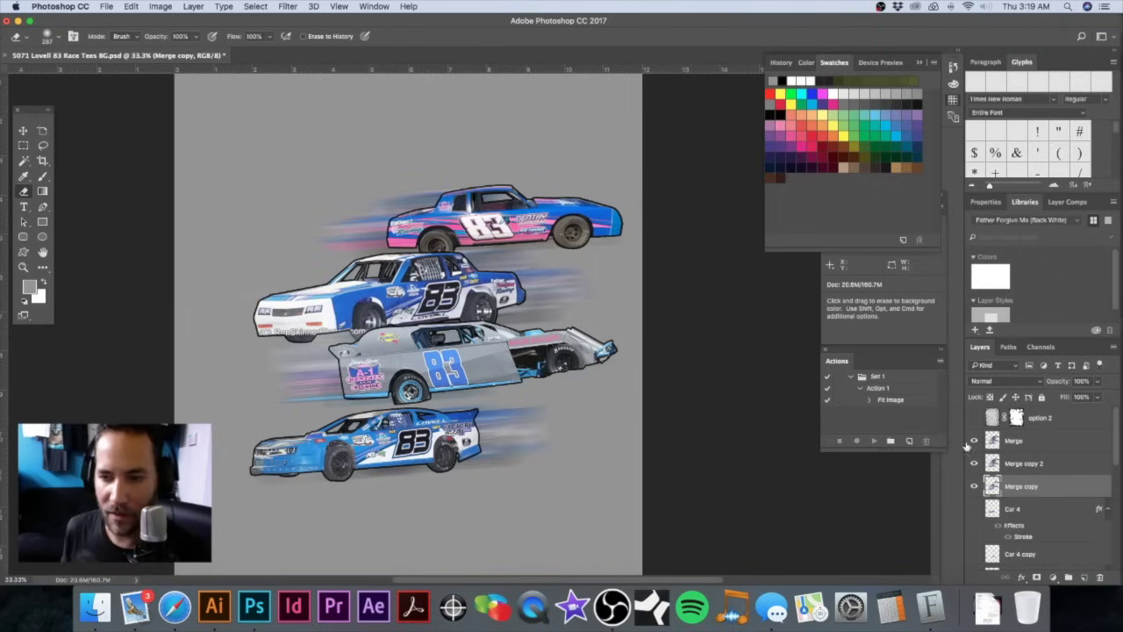
{"action": "left_click", "coordinate": [1063, 465]}
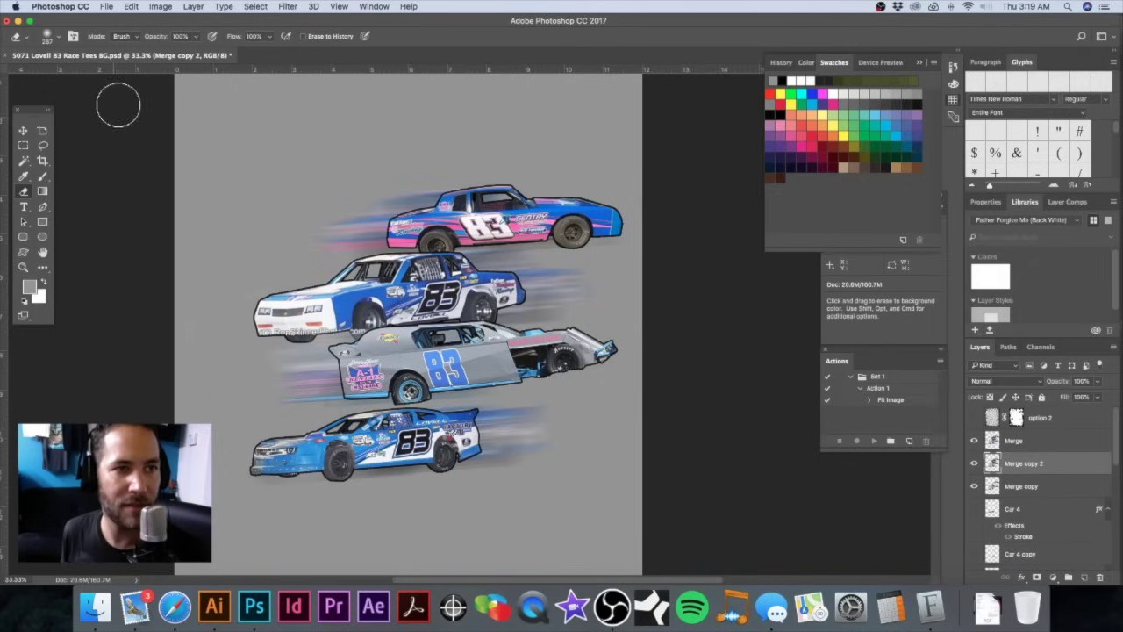
{"action": "left_click", "coordinate": [197, 38]}
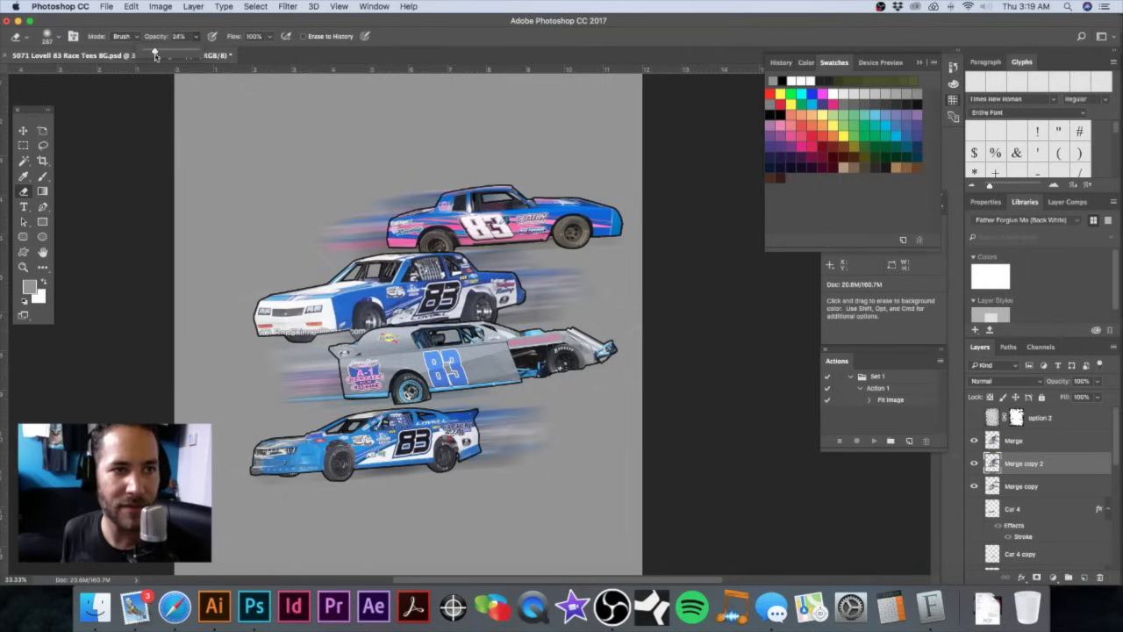
{"action": "left_click", "coordinate": [395, 208]}
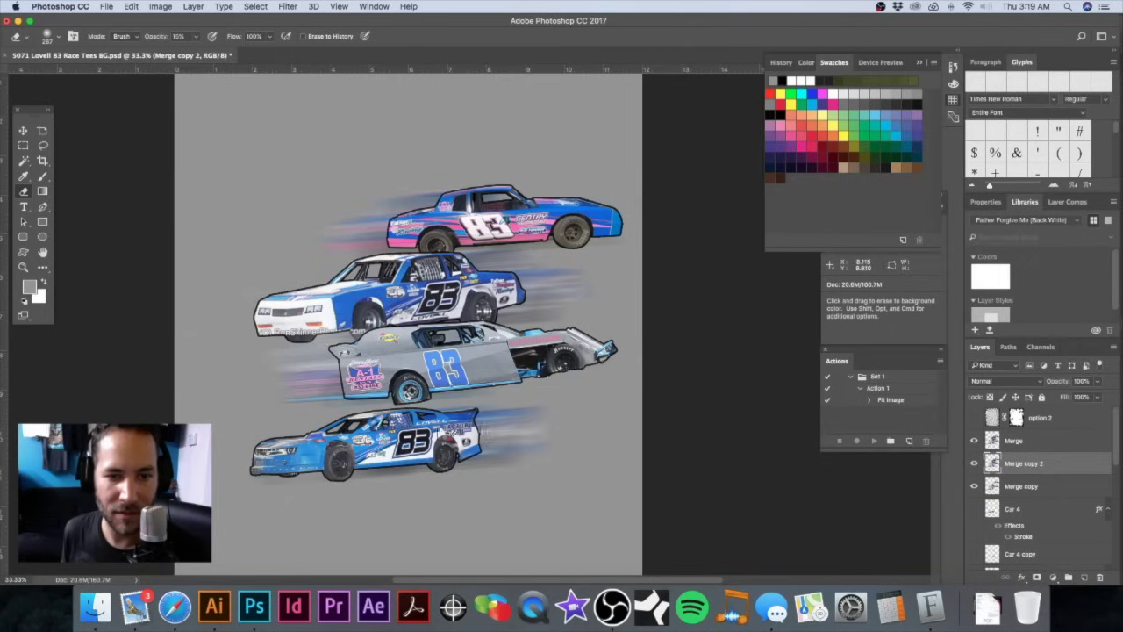
{"action": "key", "text": "space"}
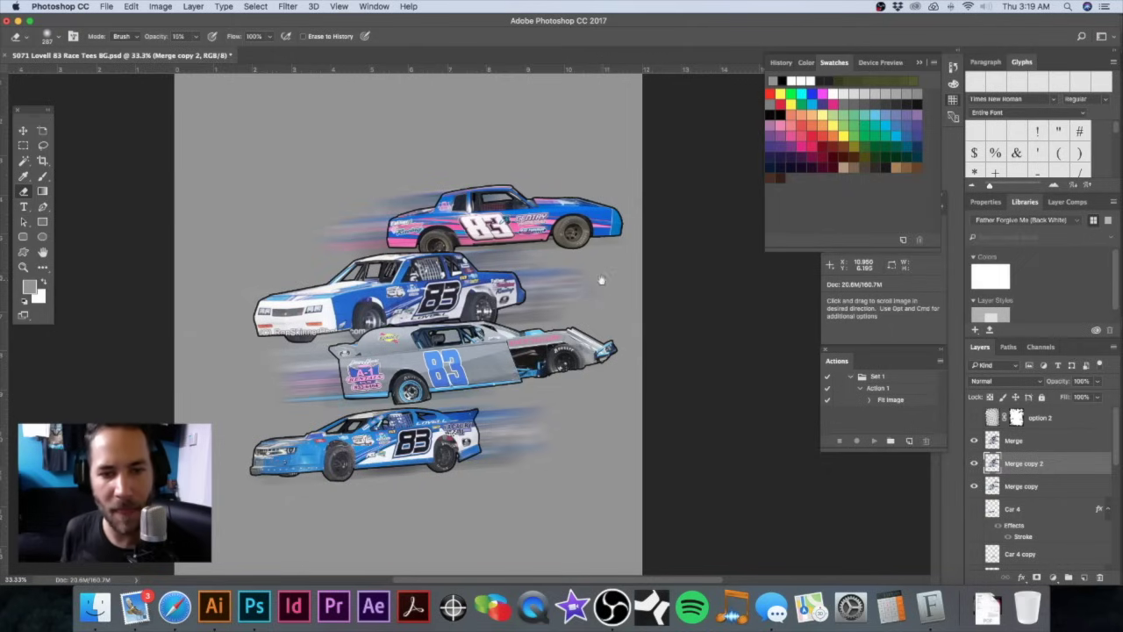
{"action": "left_click_drag", "start_coordinate": [586, 330], "coordinate": [568, 329]}
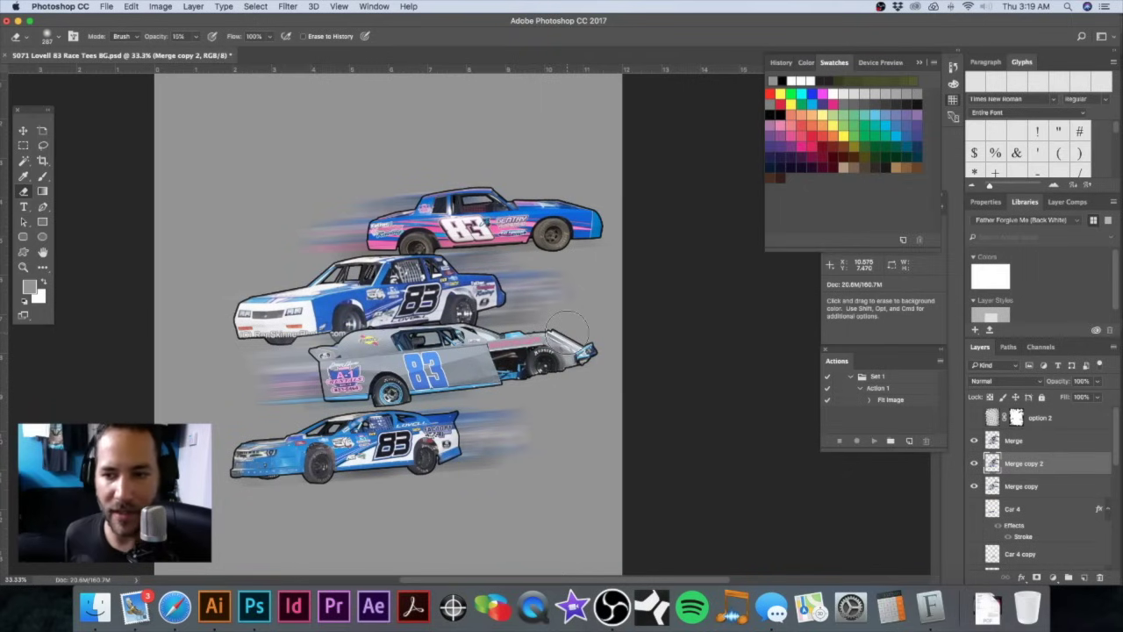
Step: Select the Merge layer and activate the Clone Stamp tool for the photographer's watermark on the white-and-blue car's front bumper
{"action": "left_click", "coordinate": [1038, 440]}
{"action": "key", "text": "space"}
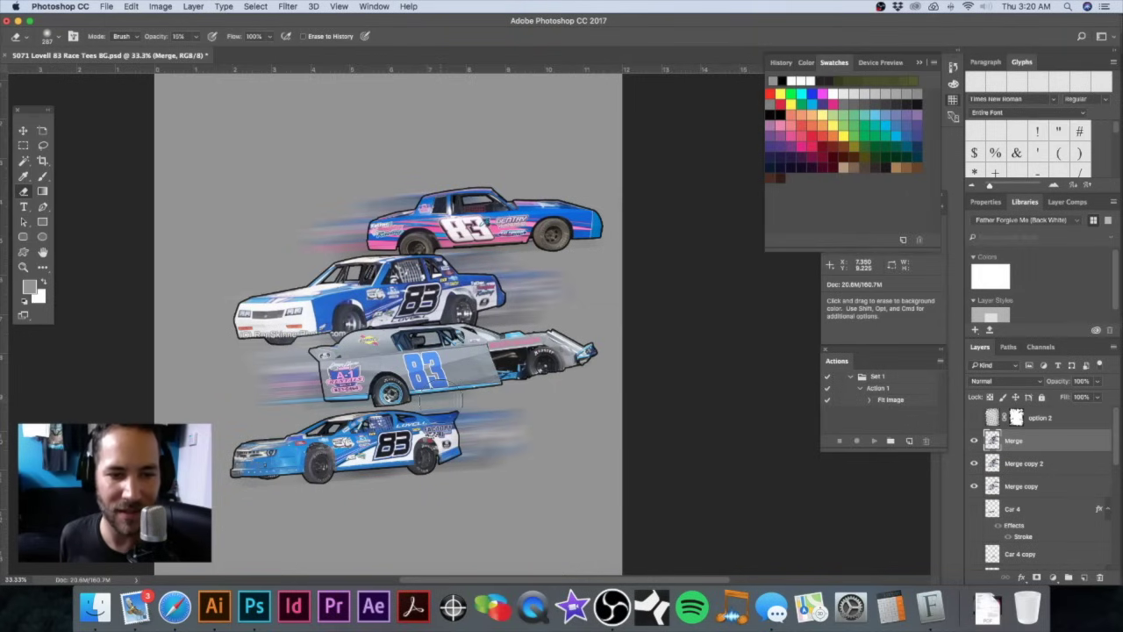
{"action": "scroll", "coordinate": [392, 393], "scroll_direction": "up", "scroll_amount": 5}
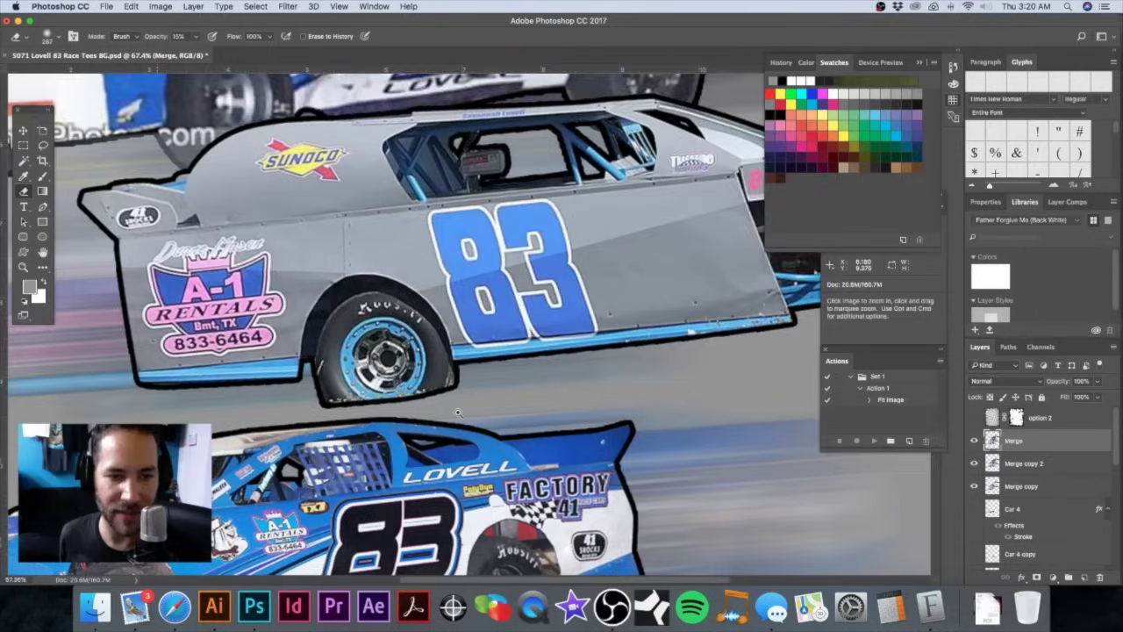
{"action": "scroll", "coordinate": [406, 348], "scroll_direction": "down", "scroll_amount": 5}
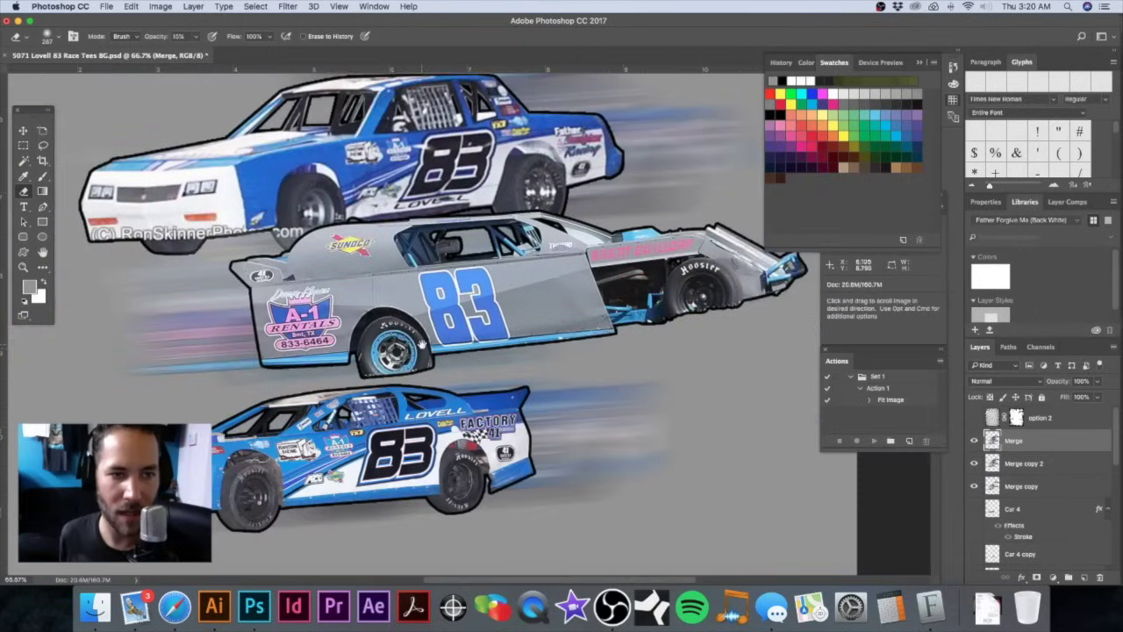
{"action": "scroll", "coordinate": [325, 295], "scroll_direction": "up", "scroll_amount": 3}
{"action": "scroll", "coordinate": [327, 290], "scroll_direction": "up", "scroll_amount": 5}
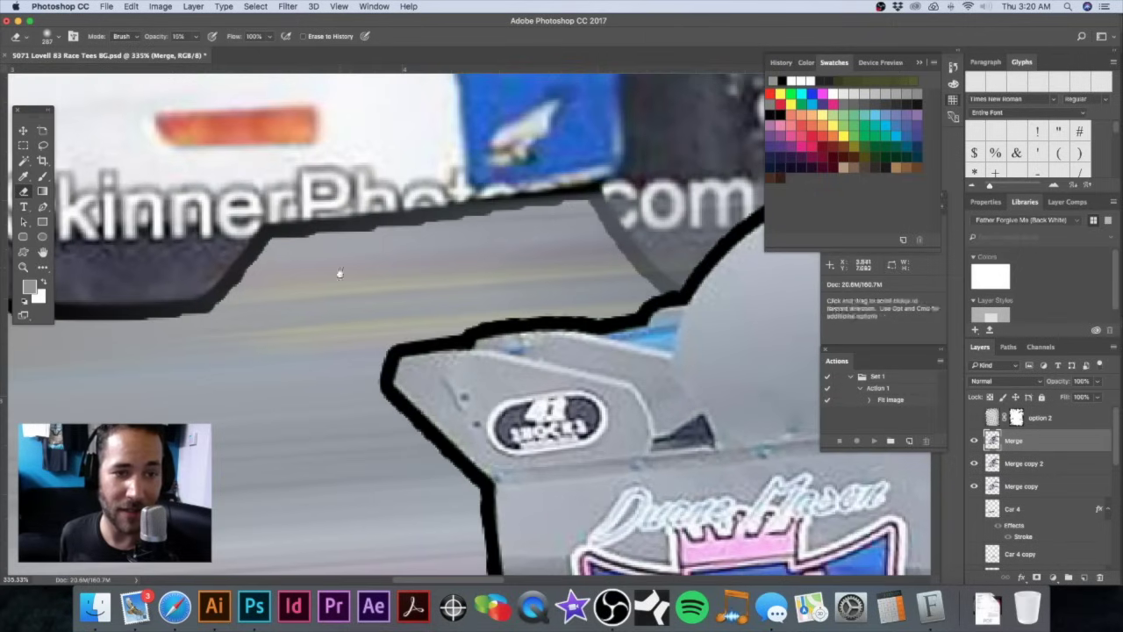
{"action": "scroll", "coordinate": [338, 273], "scroll_direction": "down", "scroll_amount": 1}
{"action": "scroll", "coordinate": [342, 268], "scroll_direction": "up", "scroll_amount": 1}
{"action": "scroll", "coordinate": [342, 267], "scroll_direction": "down", "scroll_amount": 2}
{"action": "scroll", "coordinate": [324, 255], "scroll_direction": "up", "scroll_amount": 1}
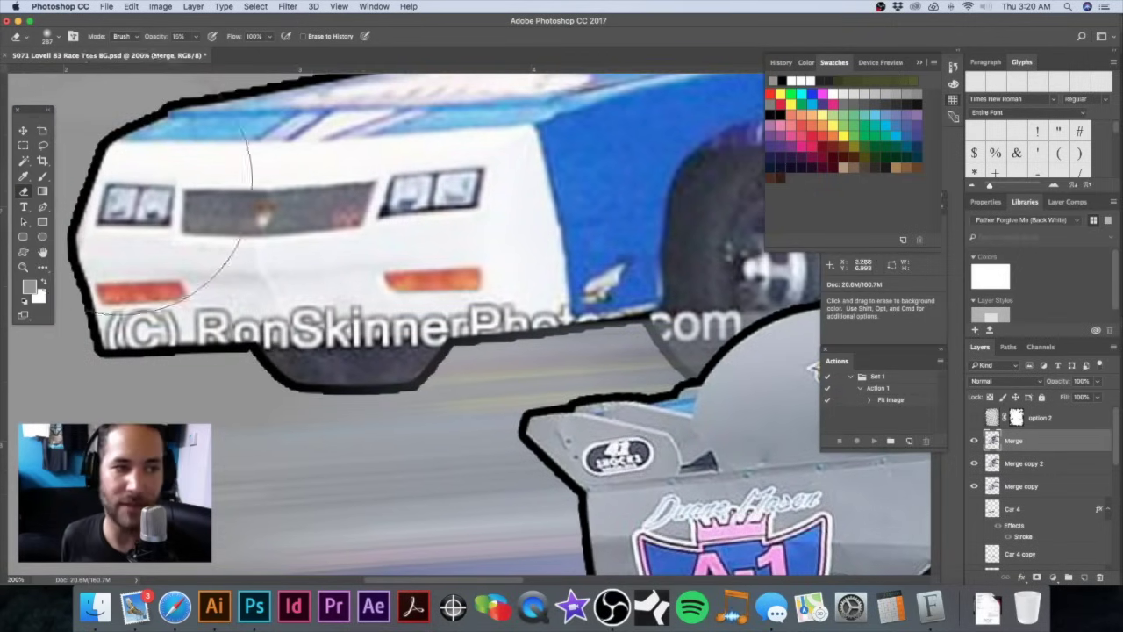
{"action": "left_click", "coordinate": [44, 269]}
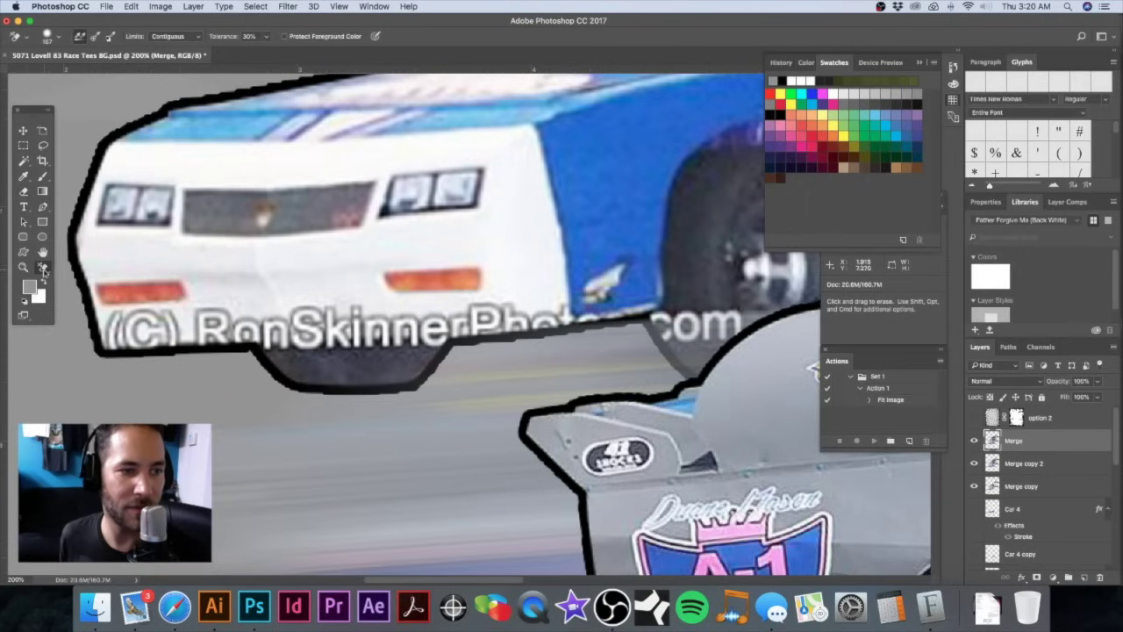
{"action": "left_click", "coordinate": [44, 269]}
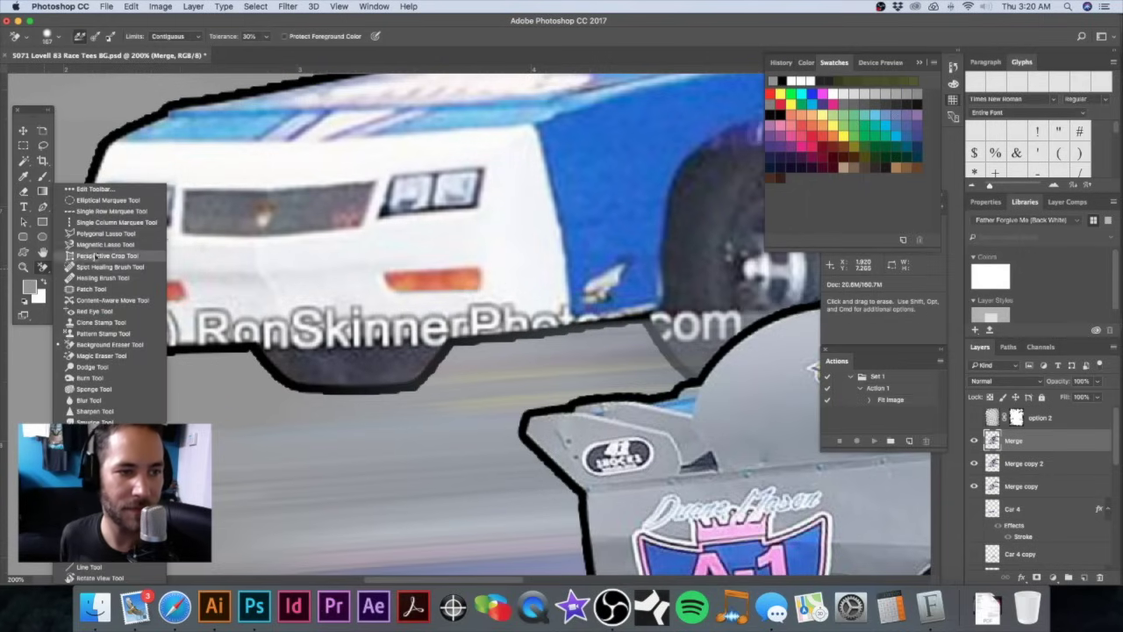
{"action": "left_click", "coordinate": [101, 323]}
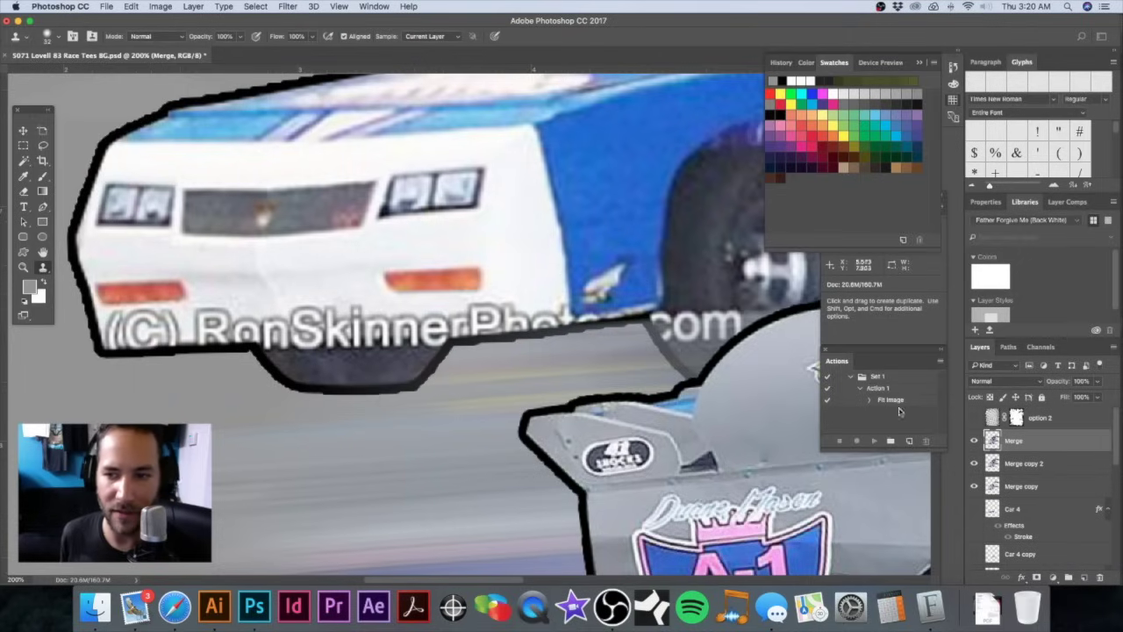
Step: Load the Merge layer's outline as a selection, try cloning over the bumper watermark, and undo the stroke
{"action": "left_click", "coordinate": [991, 439], "text": "super"}
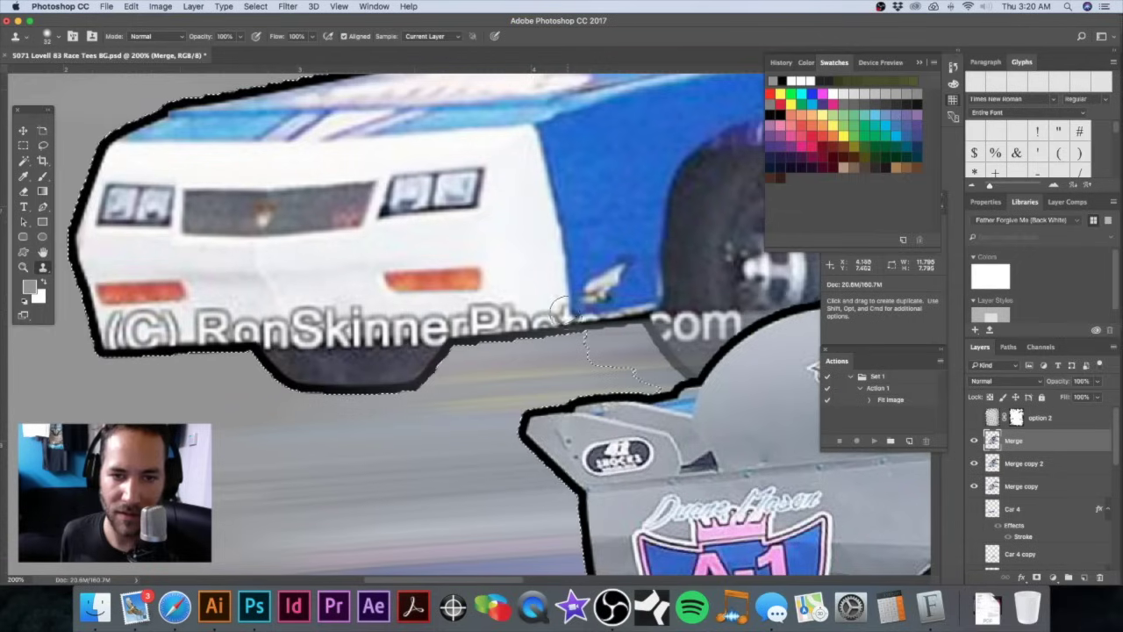
{"action": "left_click_drag", "start_coordinate": [553, 313], "coordinate": [505, 318]}
{"action": "key", "text": "super+z"}
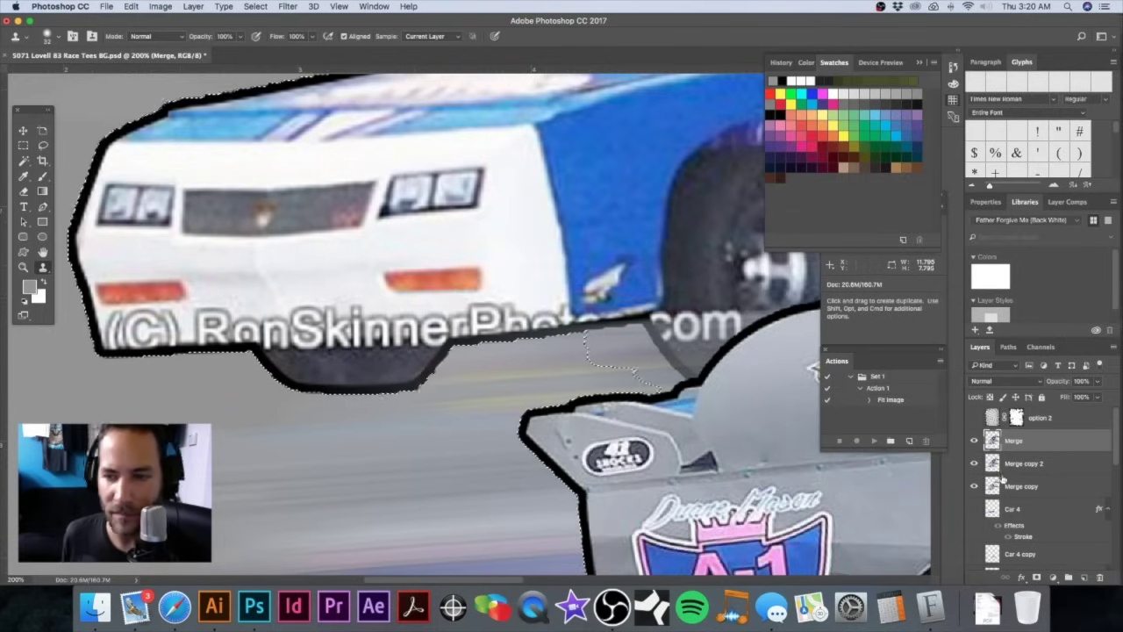
Step: Look through the layer stack for the individual car layers
{"action": "scroll", "coordinate": [1071, 497], "scroll_direction": "down", "scroll_amount": 5}
{"action": "scroll", "coordinate": [1053, 504], "scroll_direction": "down", "scroll_amount": 2}
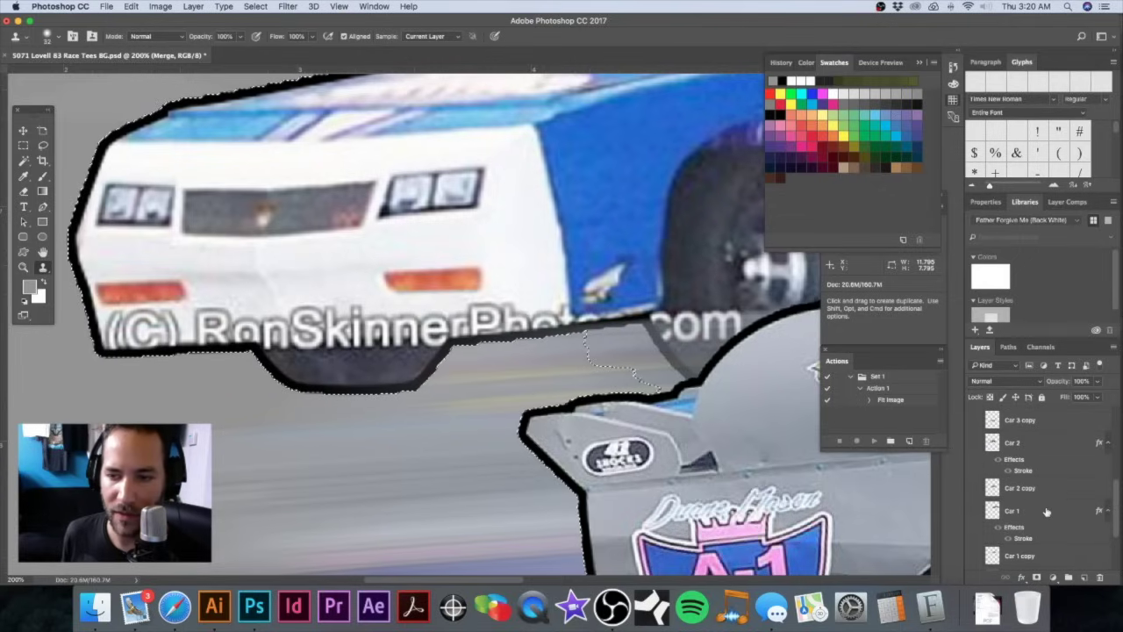
Step: Load the outline of the Car 2 layer as a selection while keeping the Merge layer active
{"action": "left_click", "coordinate": [993, 510], "text": "super"}
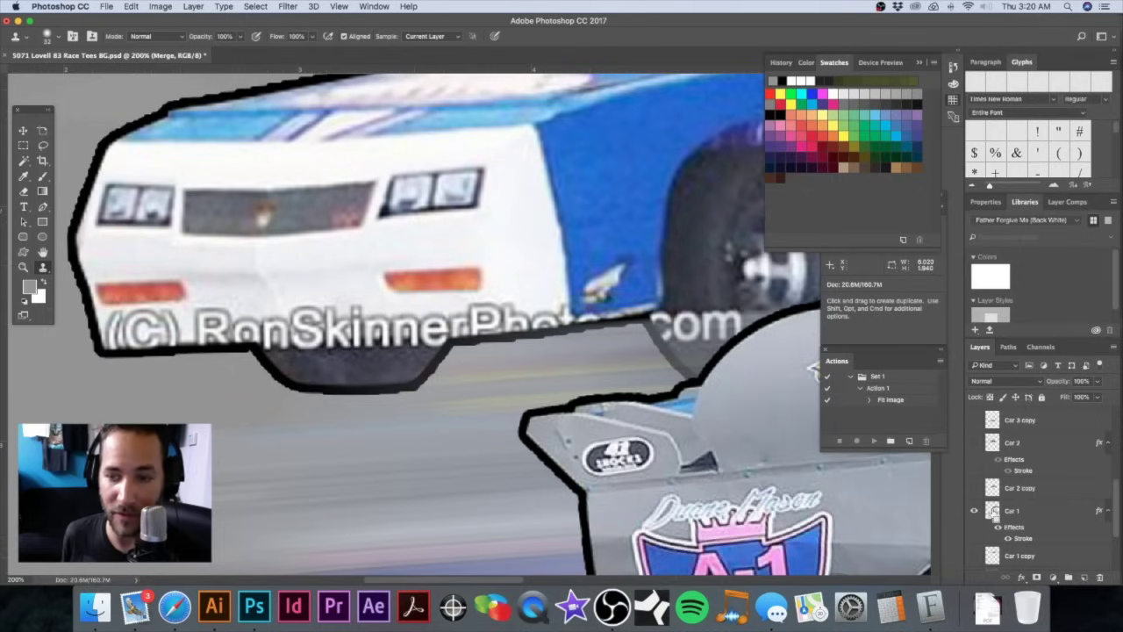
{"action": "key", "text": "super+minus"}
{"action": "key", "text": "super+minus"}
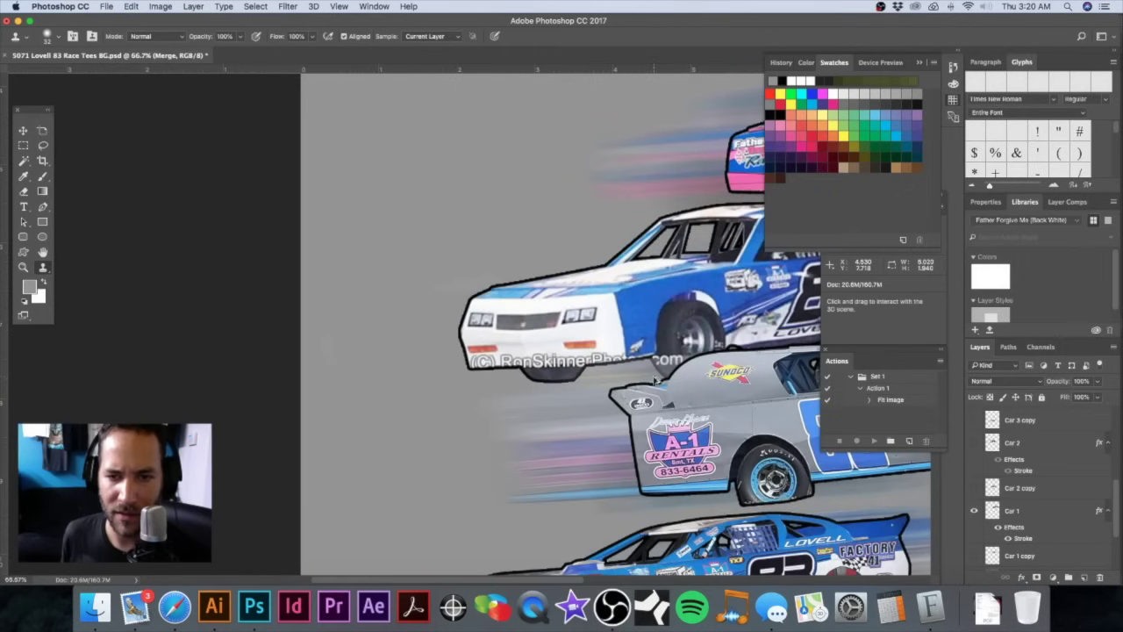
{"action": "scroll", "coordinate": [654, 370], "scroll_direction": "right", "scroll_amount": 5}
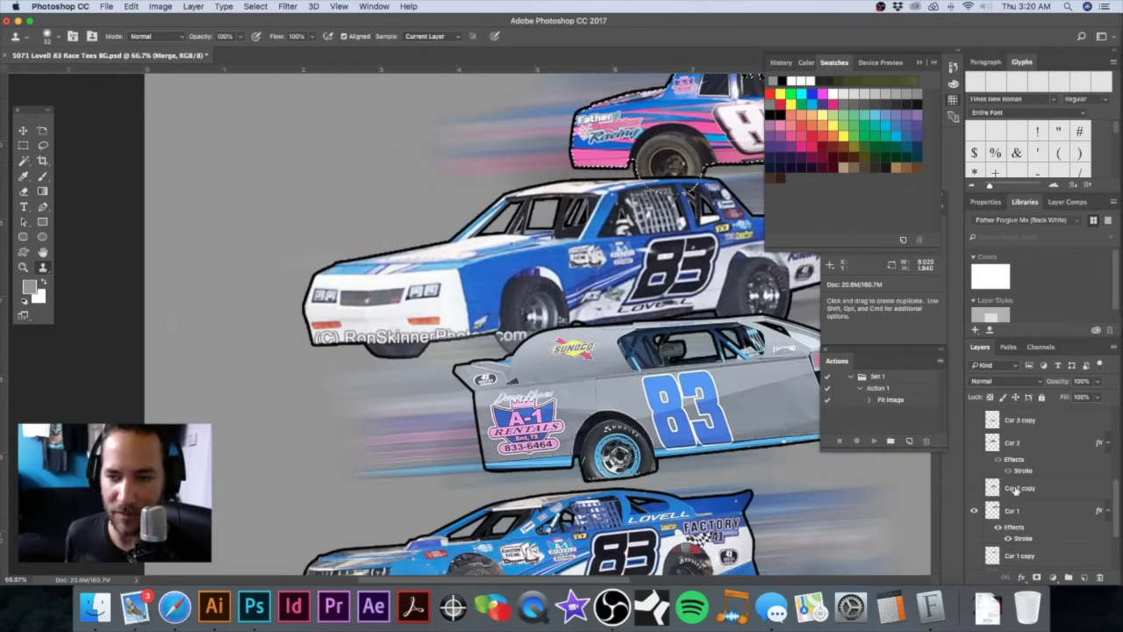
{"action": "scroll", "coordinate": [1016, 489], "scroll_direction": "up", "scroll_amount": 1}
{"action": "left_click", "coordinate": [993, 458], "text": "super"}
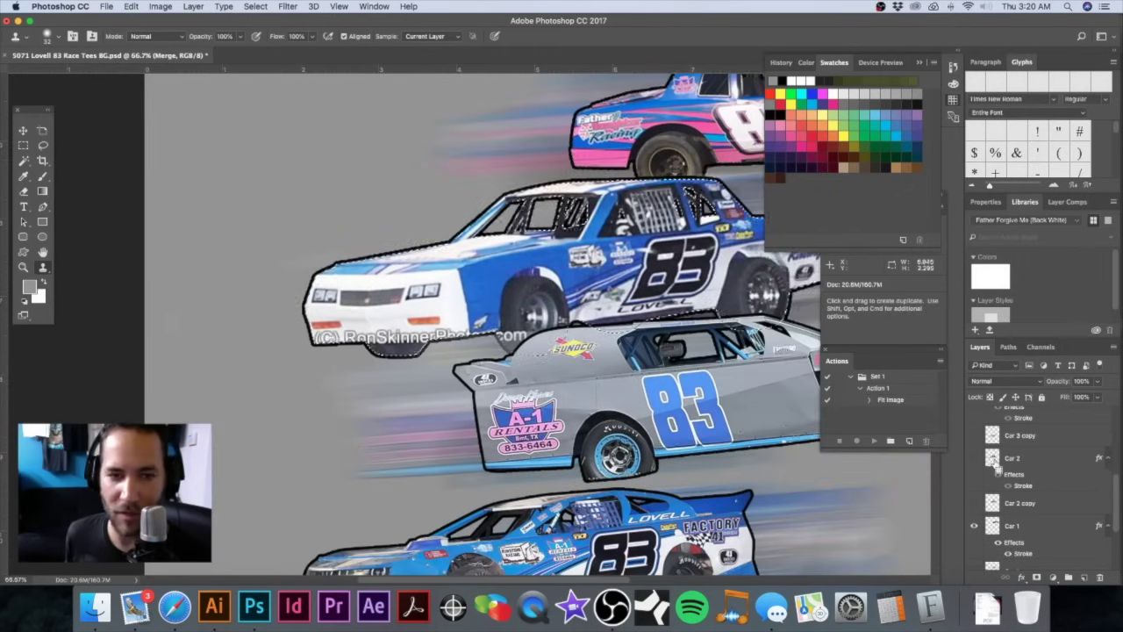
{"action": "scroll", "coordinate": [992, 458], "scroll_direction": "up", "scroll_amount": 5}
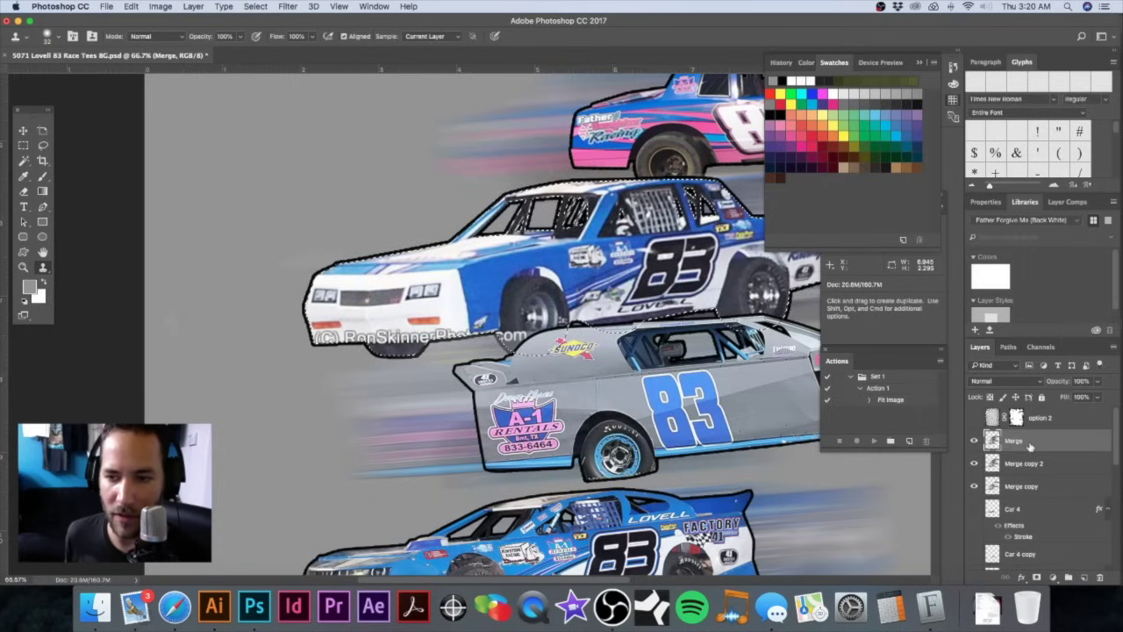
Step: Clone the clean white and blue paint edge down over the watermark letters at the bumper corner beside the blue fender
{"action": "scroll", "coordinate": [445, 340], "scroll_direction": "up", "scroll_amount": 10}
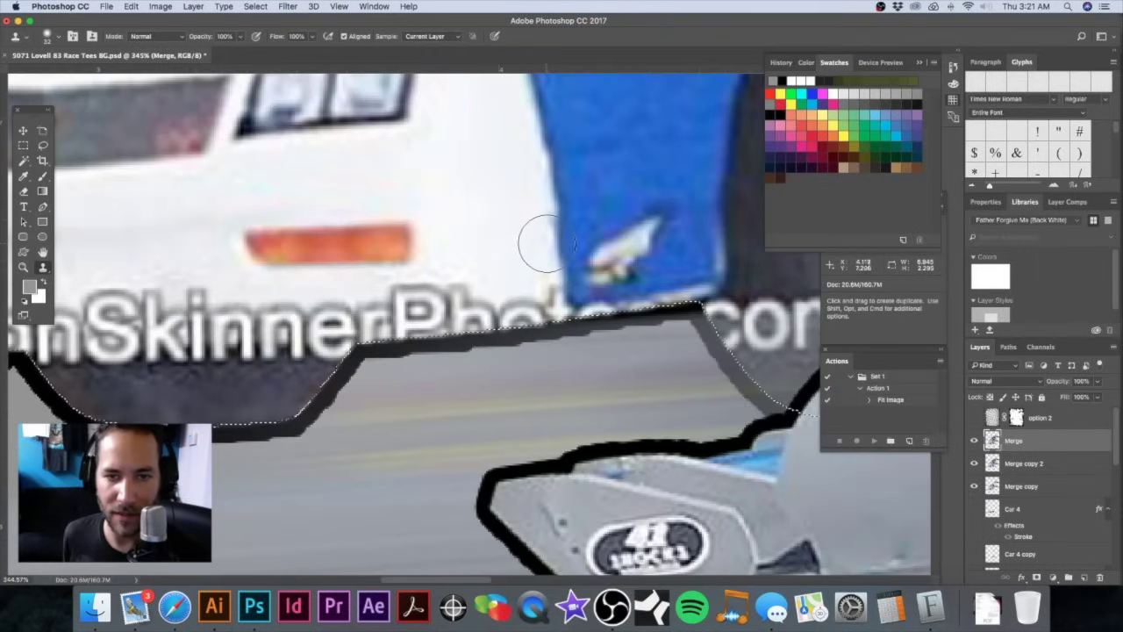
{"action": "scroll", "coordinate": [540, 244], "scroll_direction": "up", "scroll_amount": 1}
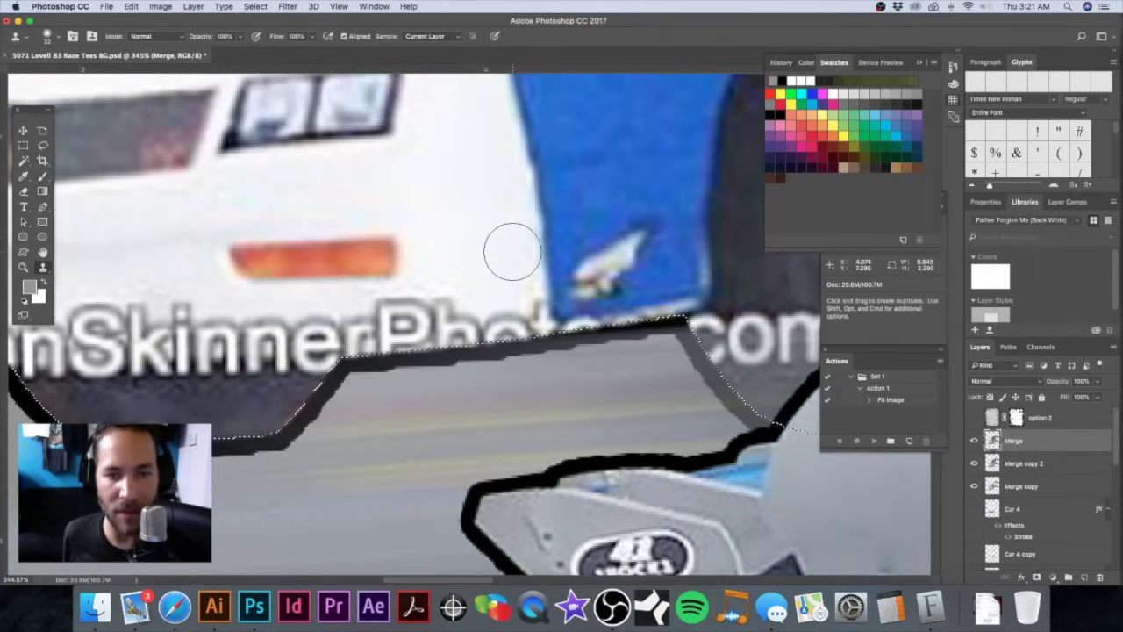
{"action": "left_click_drag", "start_coordinate": [527, 239], "coordinate": [521, 254]}
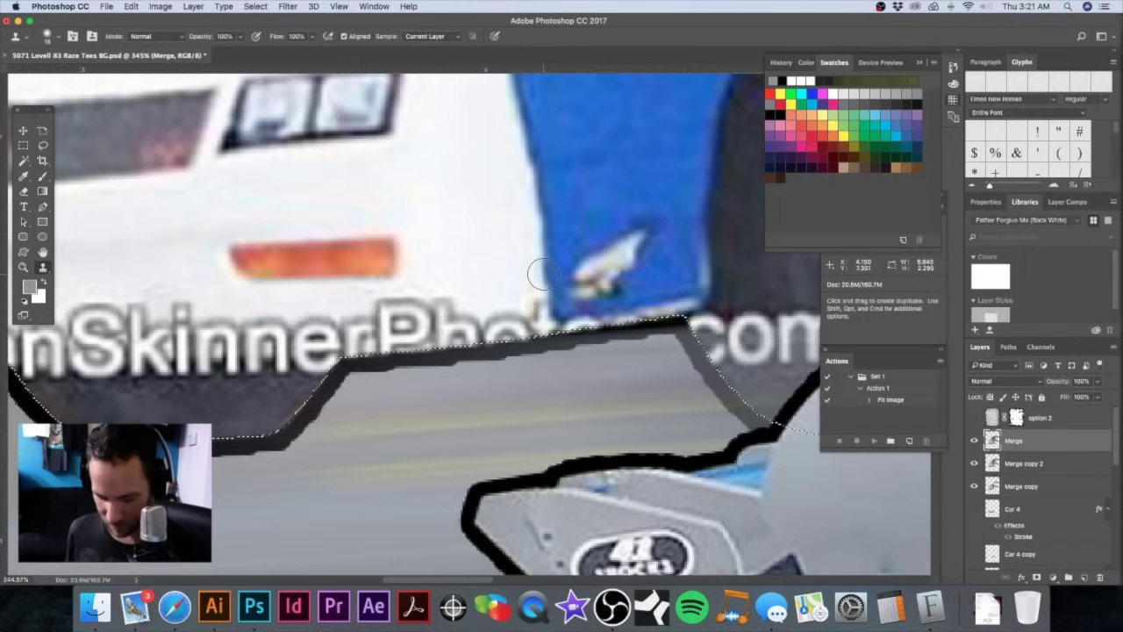
{"action": "left_click", "coordinate": [544, 264], "text": "alt"}
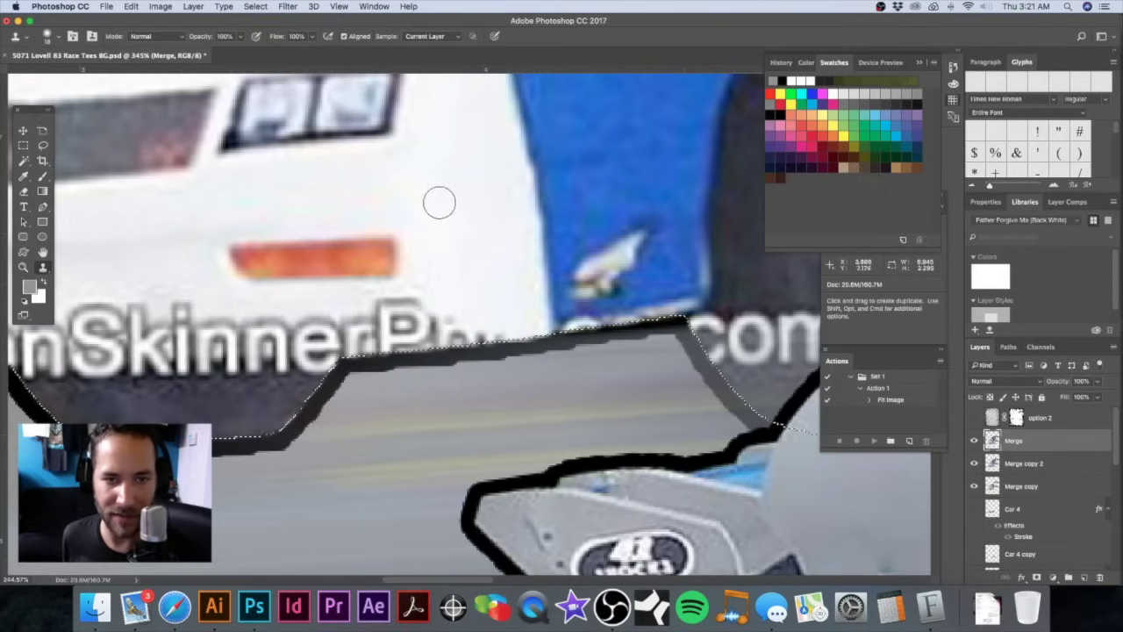
Step: Clone clean white over the watermark letters below the bumper's inner orange light, and dark tyre texture over their lower parts on the wheel
{"action": "key", "text": "j"}
{"action": "key", "text": "s"}
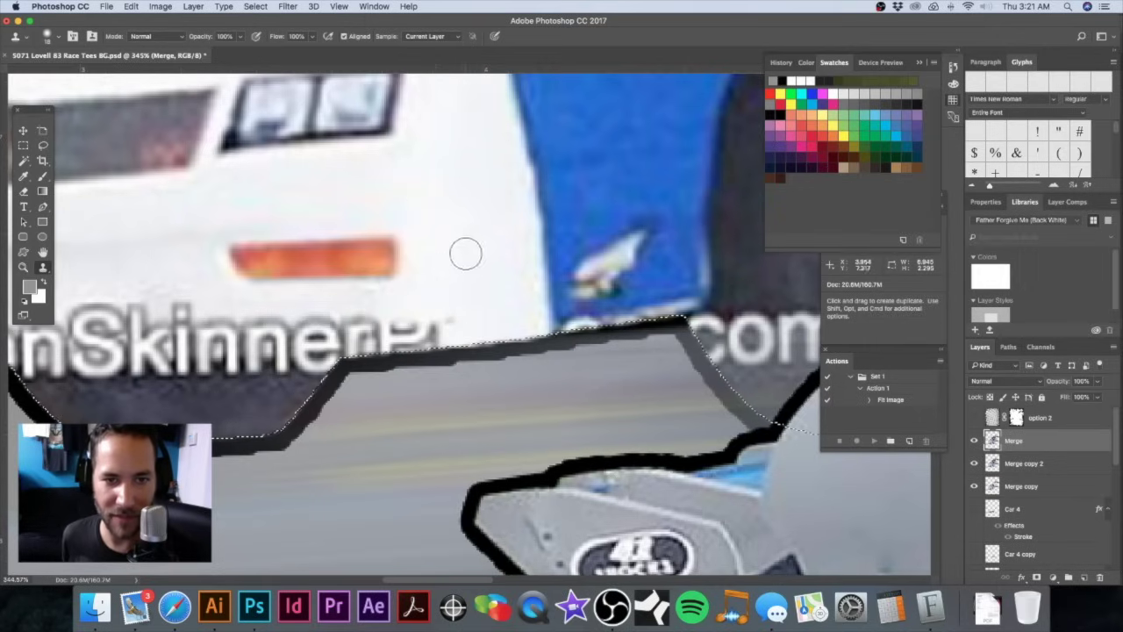
{"action": "left_click", "coordinate": [451, 226], "text": "alt"}
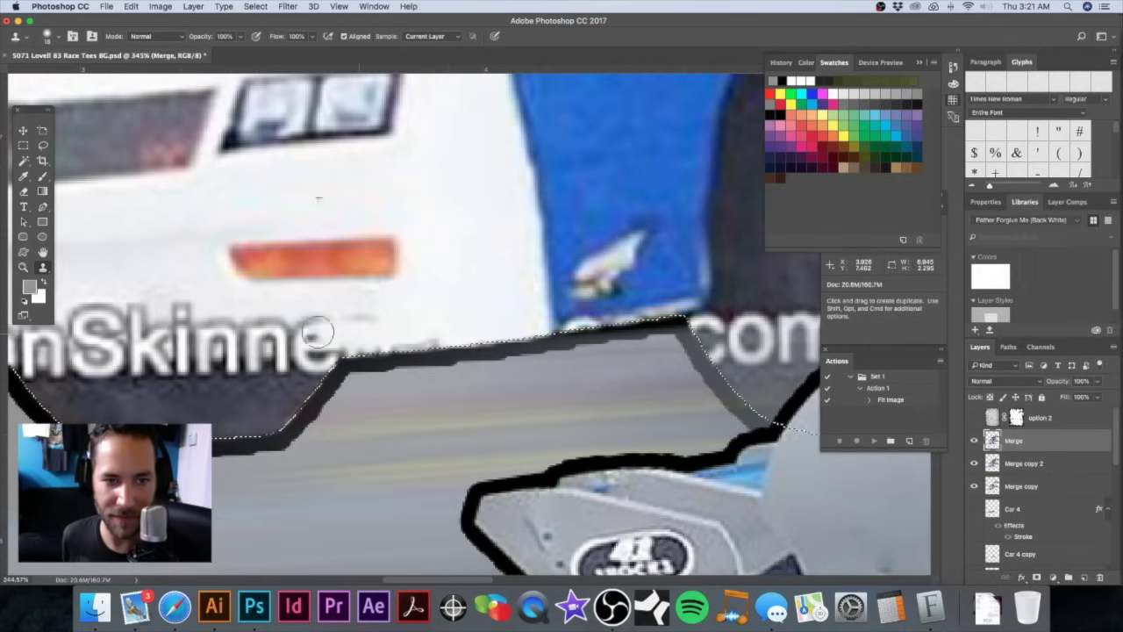
{"action": "mouse_move", "coordinate": [392, 322]}
{"action": "left_mouse_down"}
{"action": "mouse_move", "coordinate": [273, 328]}
{"action": "mouse_move", "coordinate": [406, 336]}
{"action": "left_mouse_up"}
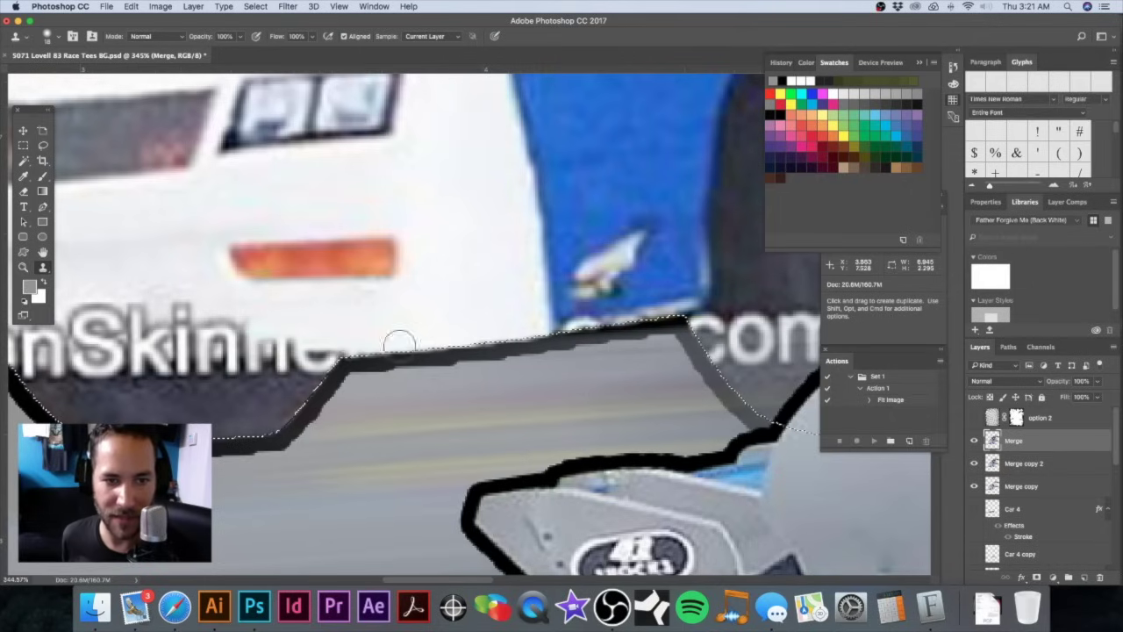
{"action": "left_click", "coordinate": [281, 384], "text": "alt"}
{"action": "mouse_move", "coordinate": [275, 379]}
{"action": "left_mouse_down"}
{"action": "mouse_move", "coordinate": [226, 377]}
{"action": "mouse_move", "coordinate": [284, 376]}
{"action": "mouse_move", "coordinate": [219, 379]}
{"action": "mouse_move", "coordinate": [323, 373]}
{"action": "left_mouse_up"}
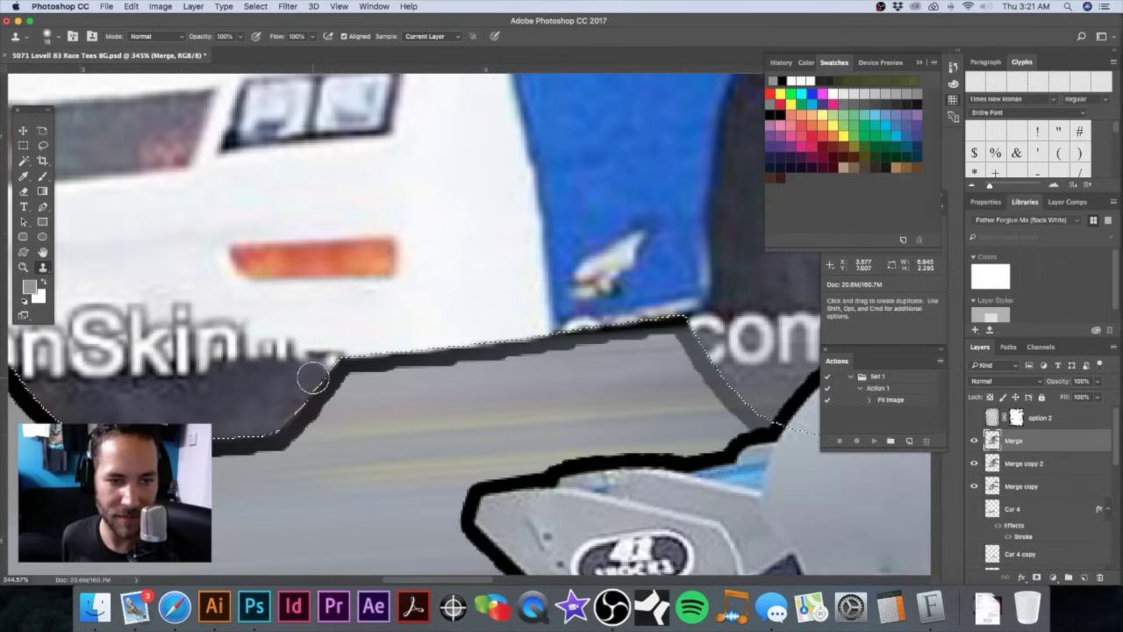
Step: Clone clean white bumper paint over the upper parts of the watermark letters between the two orange lights
{"action": "key", "text": "space"}
{"action": "mouse_move", "coordinate": [347, 376]}
{"action": "left_mouse_down"}
{"action": "mouse_move", "coordinate": [380, 384]}
{"action": "mouse_move", "coordinate": [289, 360]}
{"action": "left_mouse_up"}
{"action": "key", "text": "space"}
{"action": "left_click_drag", "start_coordinate": [217, 267], "coordinate": [357, 267]}
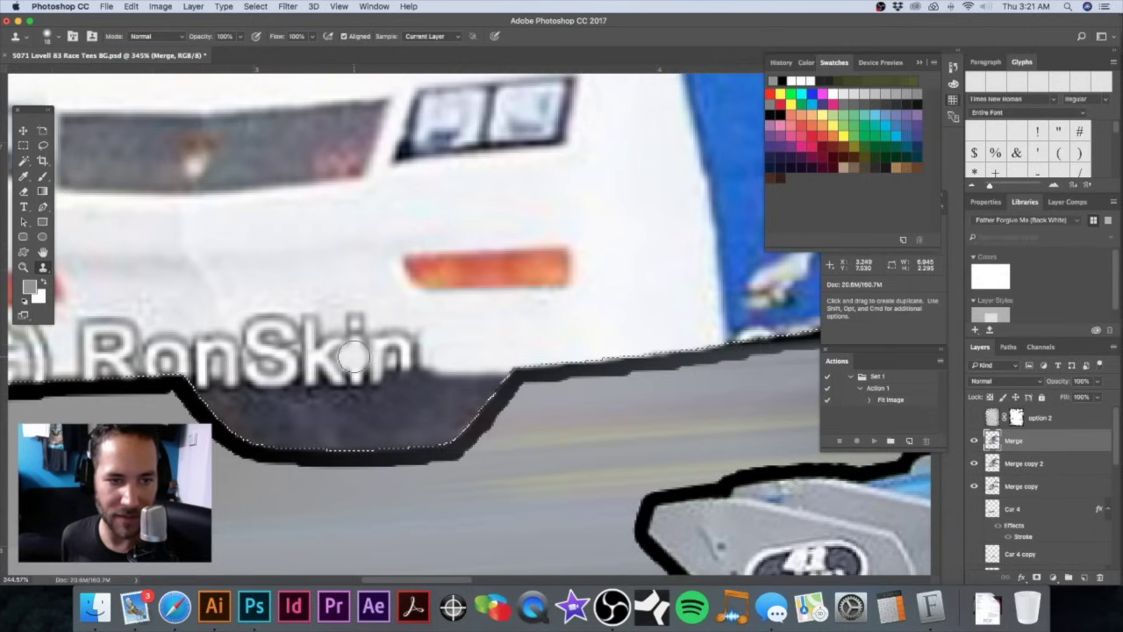
{"action": "key", "text": "space"}
{"action": "left_click_drag", "start_coordinate": [347, 279], "coordinate": [602, 301]}
{"action": "left_click", "coordinate": [574, 292]}
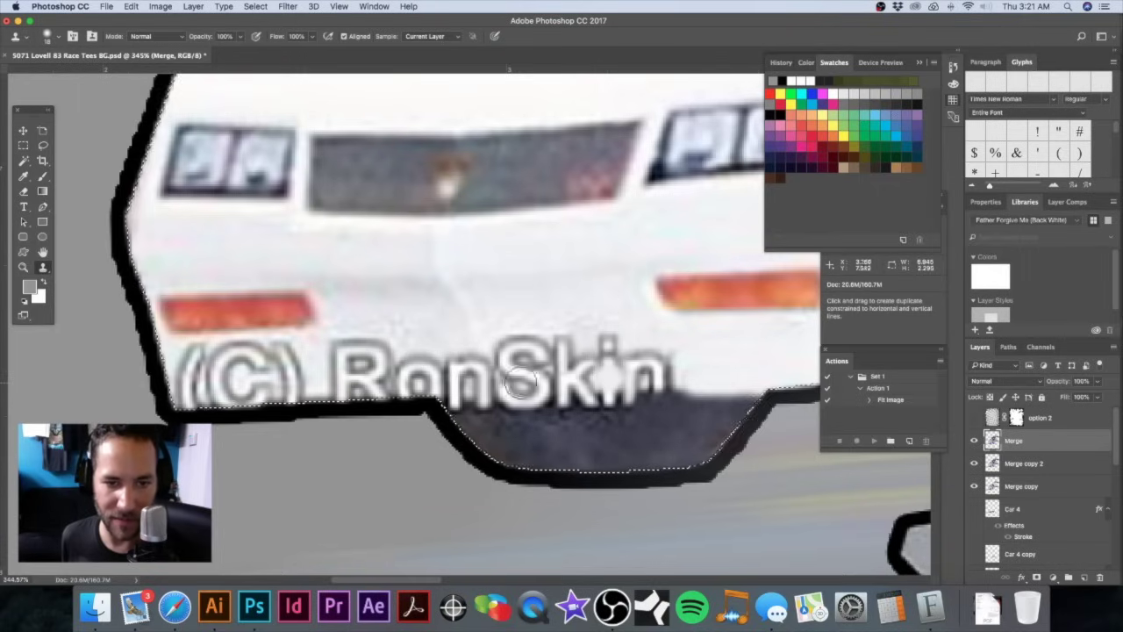
{"action": "left_click_drag", "start_coordinate": [605, 379], "coordinate": [418, 381]}
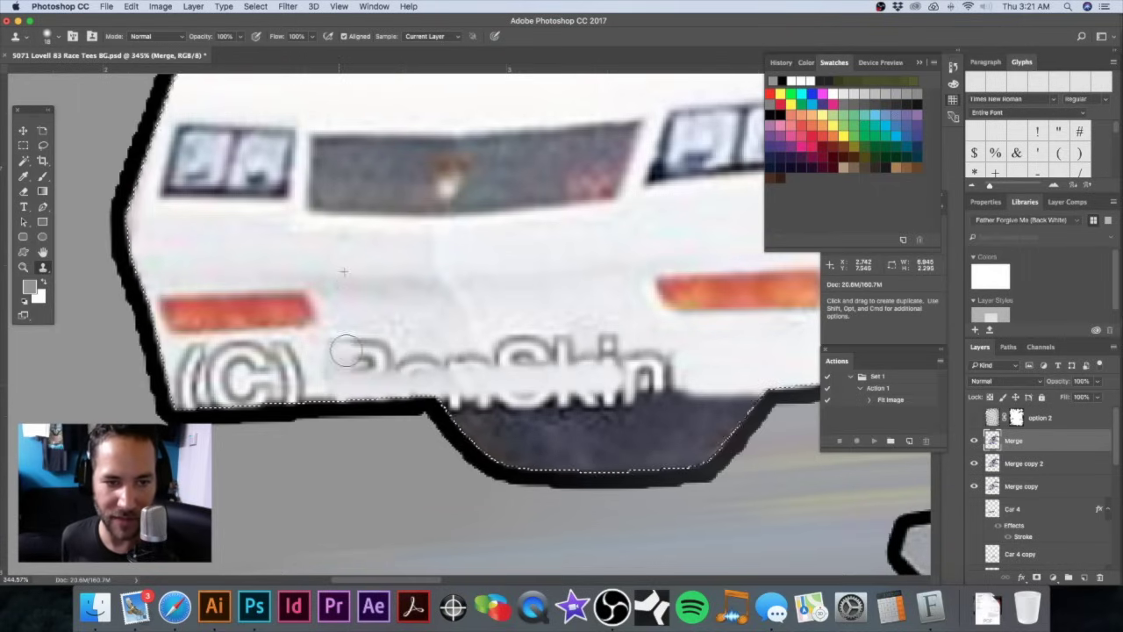
Step: Clone away the watermark letter remnants on the white bumper above the front tyre
{"action": "key", "text": "j"}
{"action": "mouse_move", "coordinate": [342, 321]}
{"action": "left_mouse_down"}
{"action": "mouse_move", "coordinate": [339, 343]}
{"action": "mouse_move", "coordinate": [609, 334]}
{"action": "left_mouse_up"}
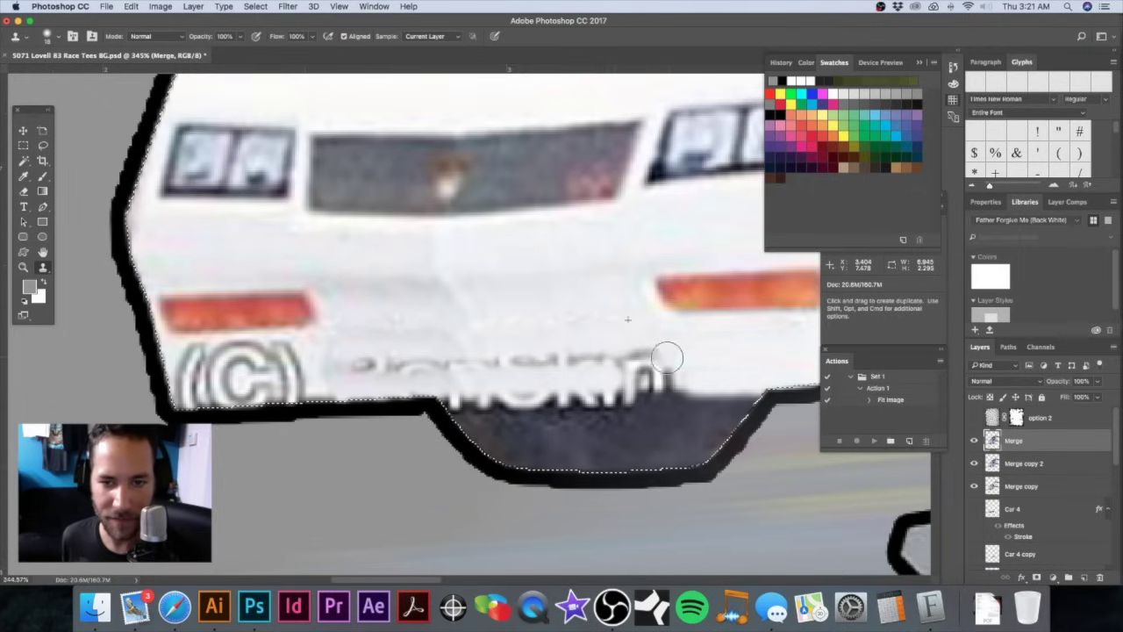
{"action": "left_click_drag", "start_coordinate": [672, 359], "coordinate": [587, 341]}
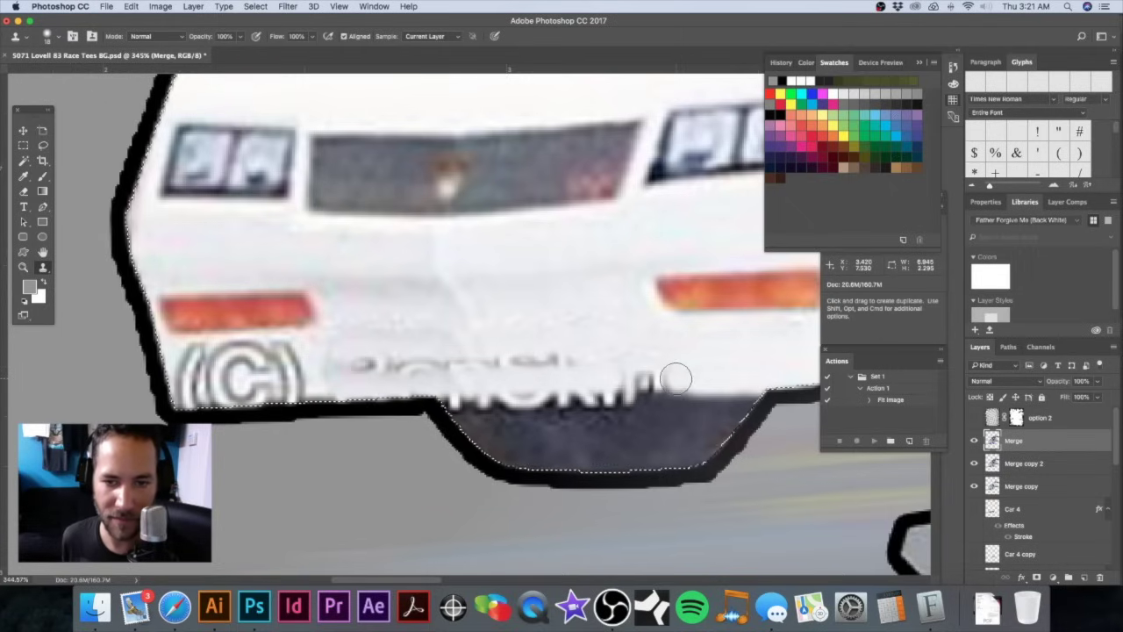
{"action": "key", "text": "shift"}
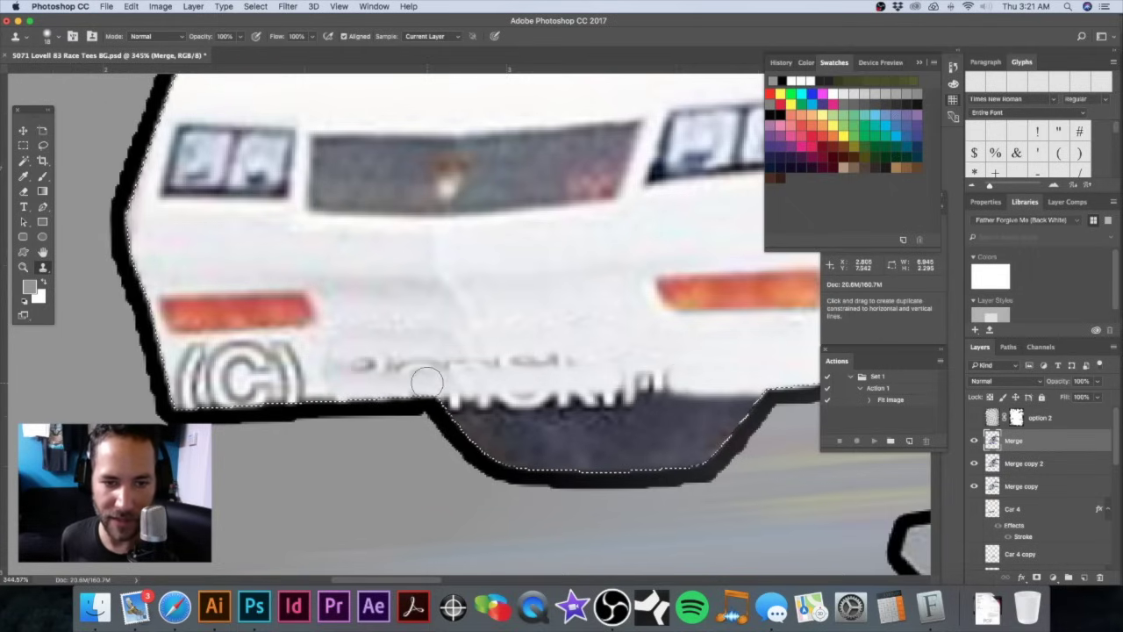
{"action": "left_click", "coordinate": [426, 381], "text": "shift"}
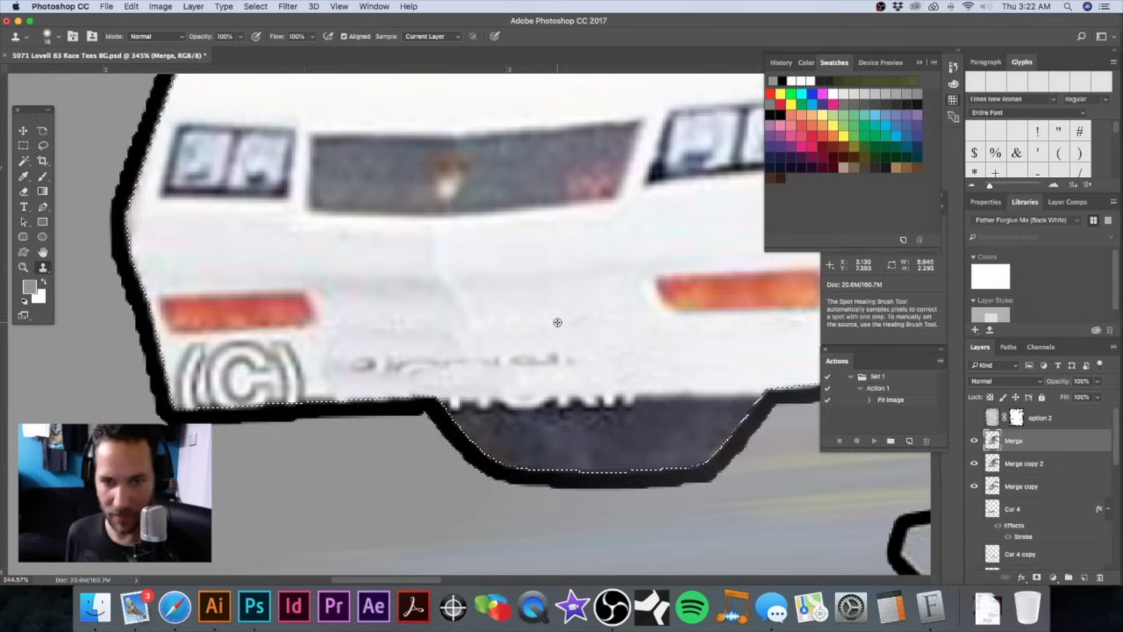
{"action": "left_click_drag", "start_coordinate": [564, 359], "coordinate": [360, 362]}
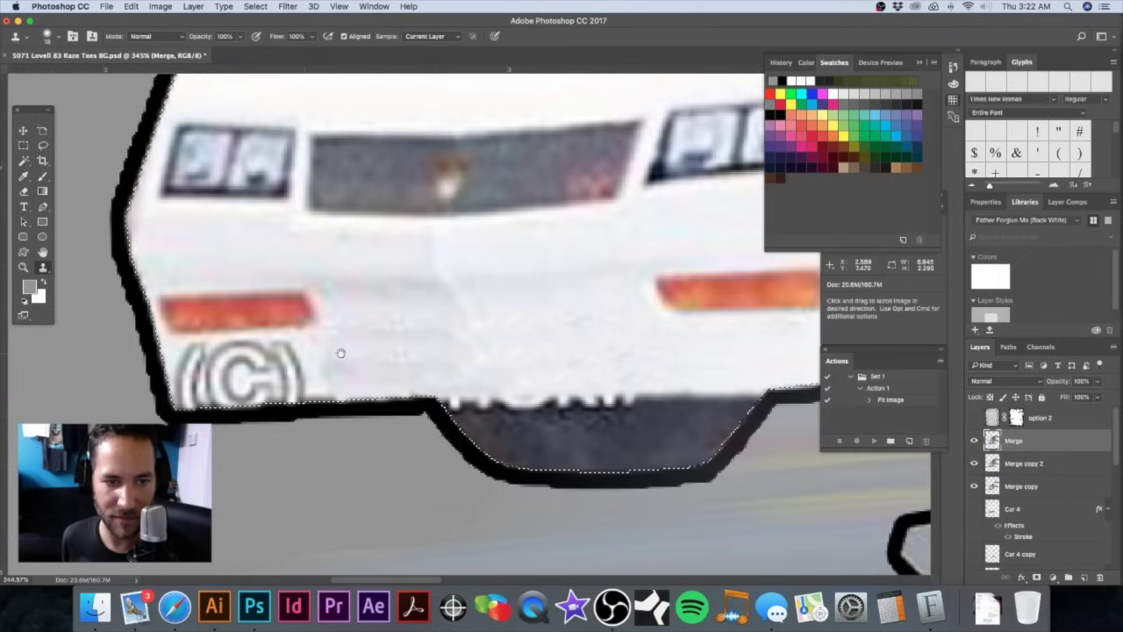
Step: Cover the (C) mark below the outer orange light with cloned white bumper paint
{"action": "left_click_drag", "start_coordinate": [347, 352], "coordinate": [366, 349]}
{"action": "left_click", "coordinate": [369, 347], "text": "alt"}
{"action": "mouse_move", "coordinate": [220, 349]}
{"action": "left_mouse_down"}
{"action": "mouse_move", "coordinate": [320, 346]}
{"action": "mouse_move", "coordinate": [229, 348]}
{"action": "left_mouse_up"}
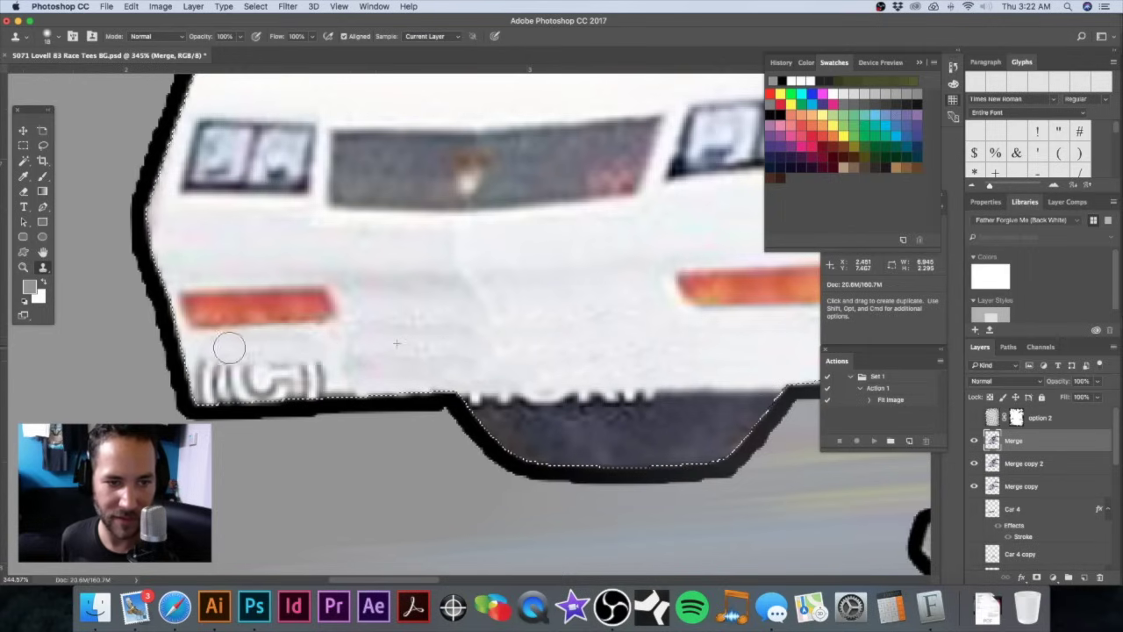
{"action": "mouse_move", "coordinate": [223, 366]}
{"action": "left_mouse_down"}
{"action": "mouse_move", "coordinate": [392, 359]}
{"action": "mouse_move", "coordinate": [201, 383]}
{"action": "mouse_move", "coordinate": [334, 376]}
{"action": "mouse_move", "coordinate": [400, 345]}
{"action": "mouse_move", "coordinate": [311, 398]}
{"action": "mouse_move", "coordinate": [363, 389]}
{"action": "left_mouse_up"}
{"action": "scroll", "coordinate": [395, 333], "scroll_direction": "right", "scroll_amount": 5}
{"action": "left_click", "coordinate": [601, 386]}
{"action": "left_click", "coordinate": [601, 386], "text": "alt"}
{"action": "left_click", "coordinate": [537, 386]}
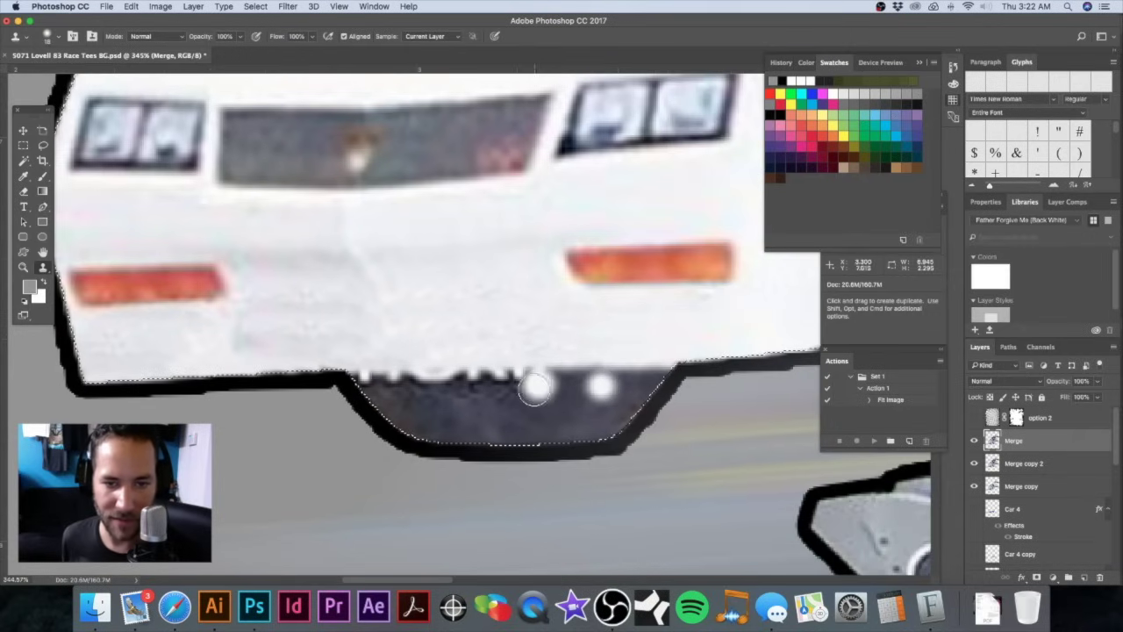
{"action": "key", "text": "super+alt+z"}
{"action": "key", "text": "super+alt+z"}
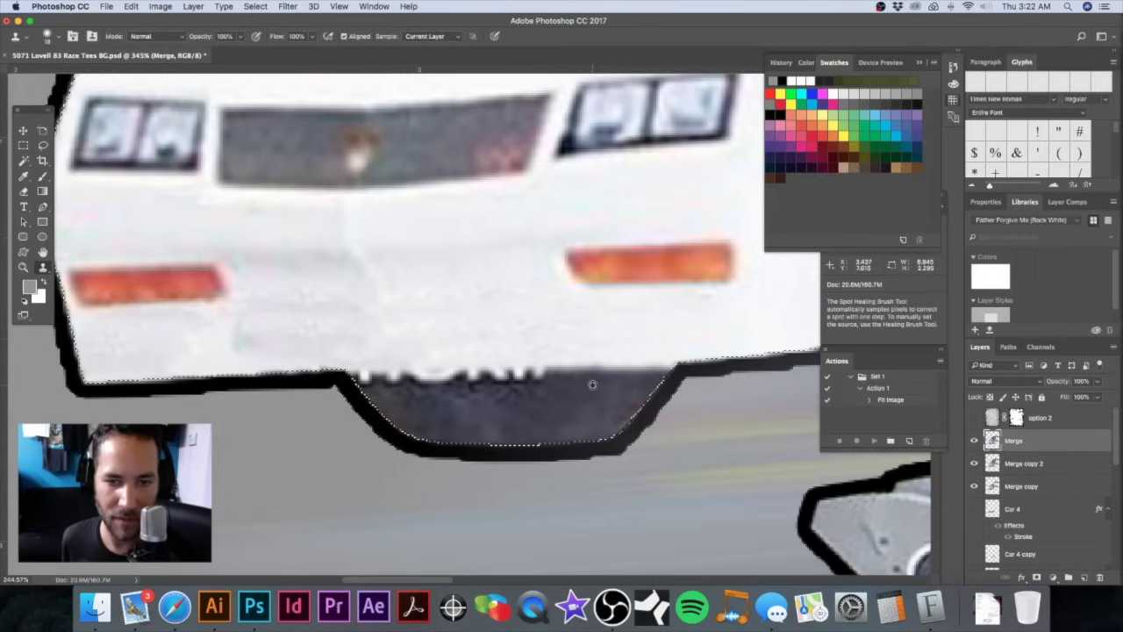
Step: Clone dark tyre texture over the remaining letter bottoms along the tyre's upper edge beneath the bumper
{"action": "left_click", "coordinate": [593, 384], "text": "alt"}
{"action": "left_click_drag", "start_coordinate": [535, 385], "coordinate": [353, 384]}
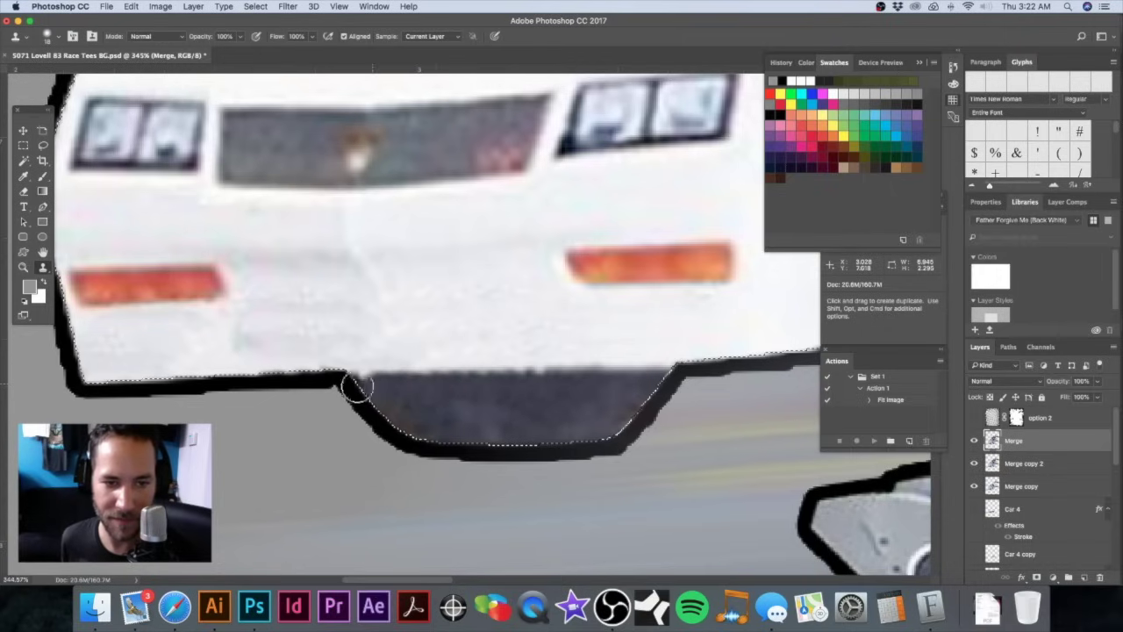
{"action": "mouse_move", "coordinate": [535, 384]}
{"action": "left_mouse_down"}
{"action": "mouse_move", "coordinate": [558, 384]}
{"action": "mouse_move", "coordinate": [471, 387]}
{"action": "left_mouse_up"}
{"action": "left_click_drag", "start_coordinate": [392, 386], "coordinate": [372, 383]}
Step: Clone dark tyre texture over part of the ".com" watermark on the front wheel beside the blue fender
{"action": "left_click", "coordinate": [540, 322], "text": "alt"}
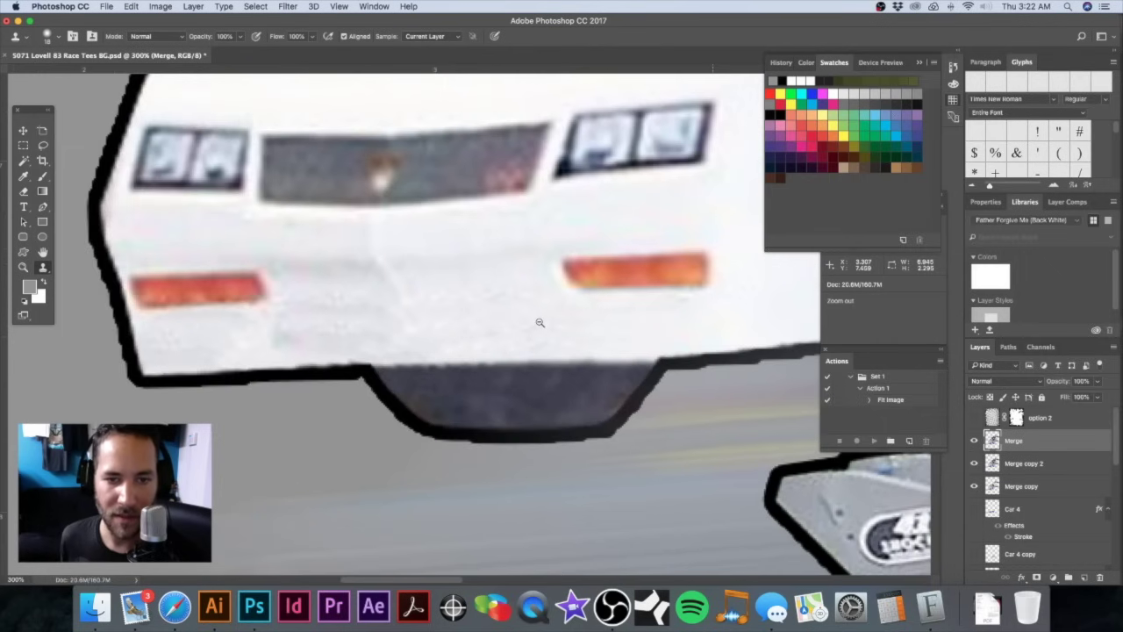
{"action": "left_click", "coordinate": [540, 322], "text": "alt"}
{"action": "left_click", "coordinate": [541, 322], "text": "alt"}
{"action": "left_click", "coordinate": [541, 322], "text": "alt"}
{"action": "mouse_move", "coordinate": [572, 316]}
{"action": "left_mouse_down"}
{"action": "mouse_move", "coordinate": [439, 319]}
{"action": "mouse_move", "coordinate": [577, 332]}
{"action": "mouse_move", "coordinate": [143, 317]}
{"action": "left_mouse_up"}
{"action": "left_click", "coordinate": [558, 332], "text": "alt"}
{"action": "left_click", "coordinate": [419, 328], "text": "alt"}
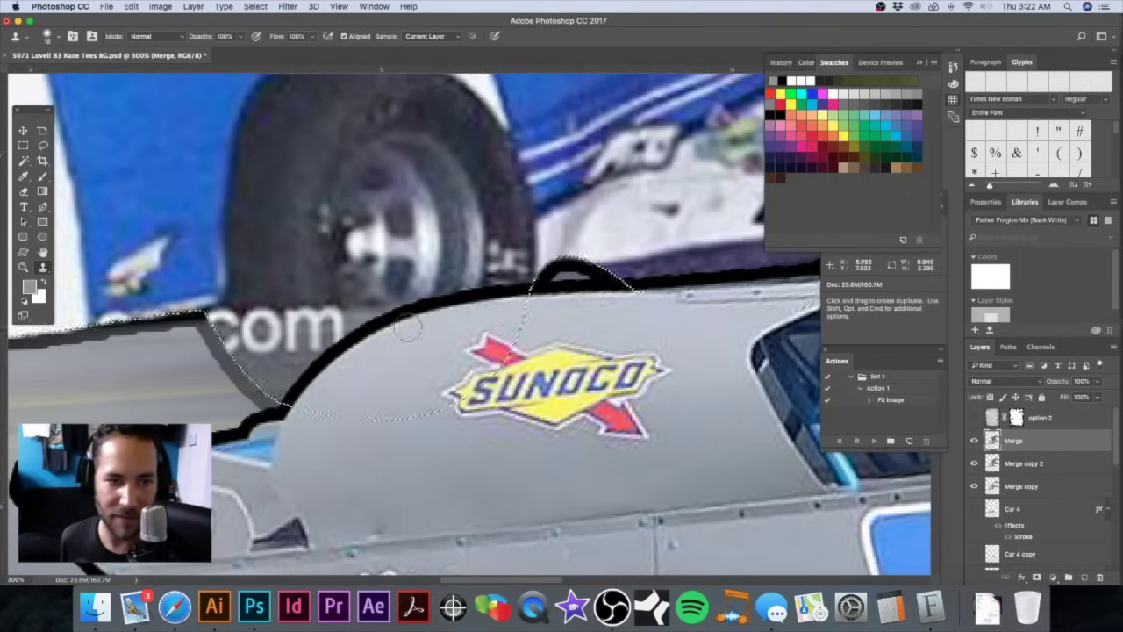
{"action": "left_click", "coordinate": [309, 277], "text": "alt"}
{"action": "left_click_drag", "start_coordinate": [319, 315], "coordinate": [259, 309]}
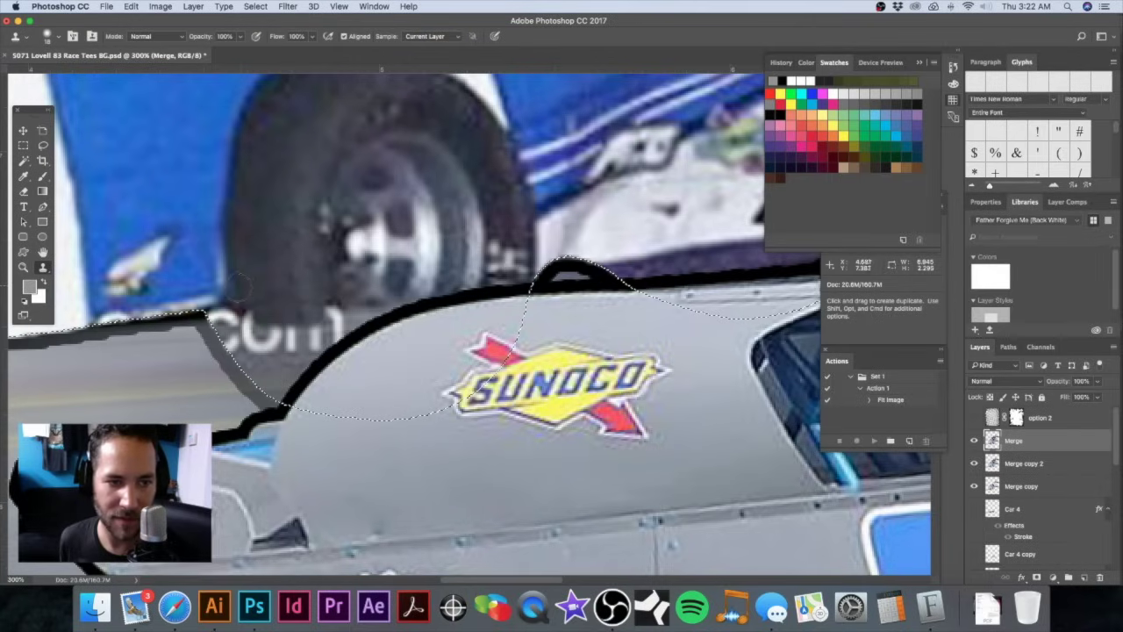
{"action": "mouse_move", "coordinate": [254, 283]}
{"action": "left_mouse_down"}
{"action": "mouse_move", "coordinate": [320, 286]}
{"action": "mouse_move", "coordinate": [332, 338]}
{"action": "mouse_move", "coordinate": [279, 334]}
{"action": "left_mouse_up"}
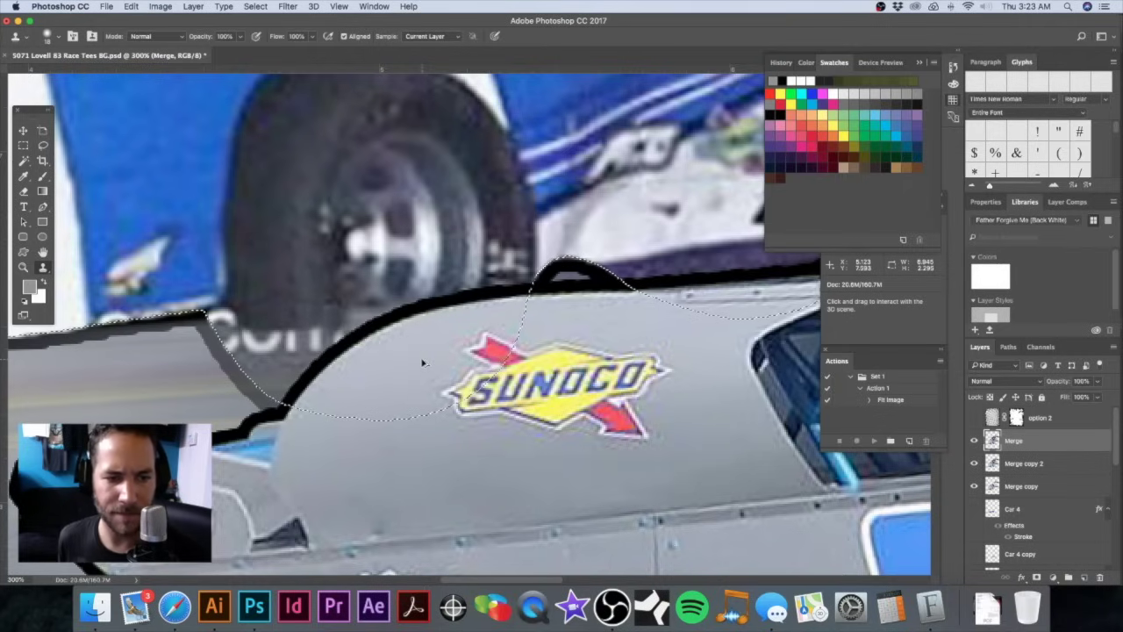
Step: Subtract the overlapping grey car area below the front tyre from the selection with the Lasso tool
{"action": "left_click", "coordinate": [42, 145]}
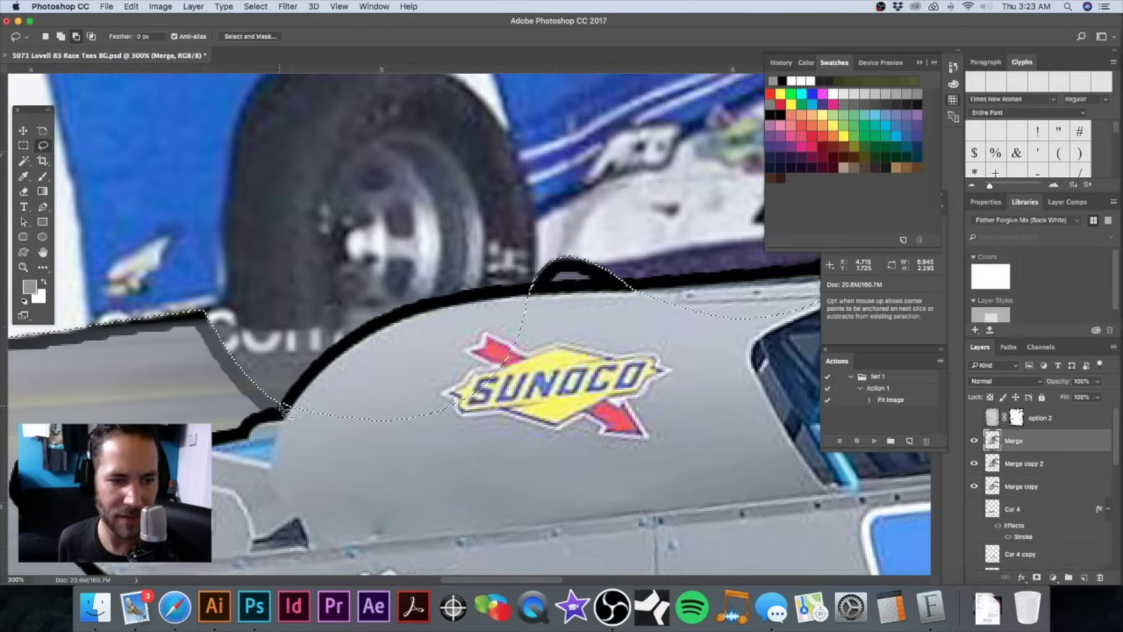
{"action": "mouse_move", "coordinate": [330, 354]}
{"action": "left_mouse_down"}
{"action": "mouse_move", "coordinate": [362, 332]}
{"action": "mouse_move", "coordinate": [494, 414]}
{"action": "mouse_move", "coordinate": [459, 518]}
{"action": "mouse_move", "coordinate": [323, 493]}
{"action": "mouse_move", "coordinate": [298, 460]}
{"action": "left_mouse_up"}
{"action": "key", "text": "alt"}
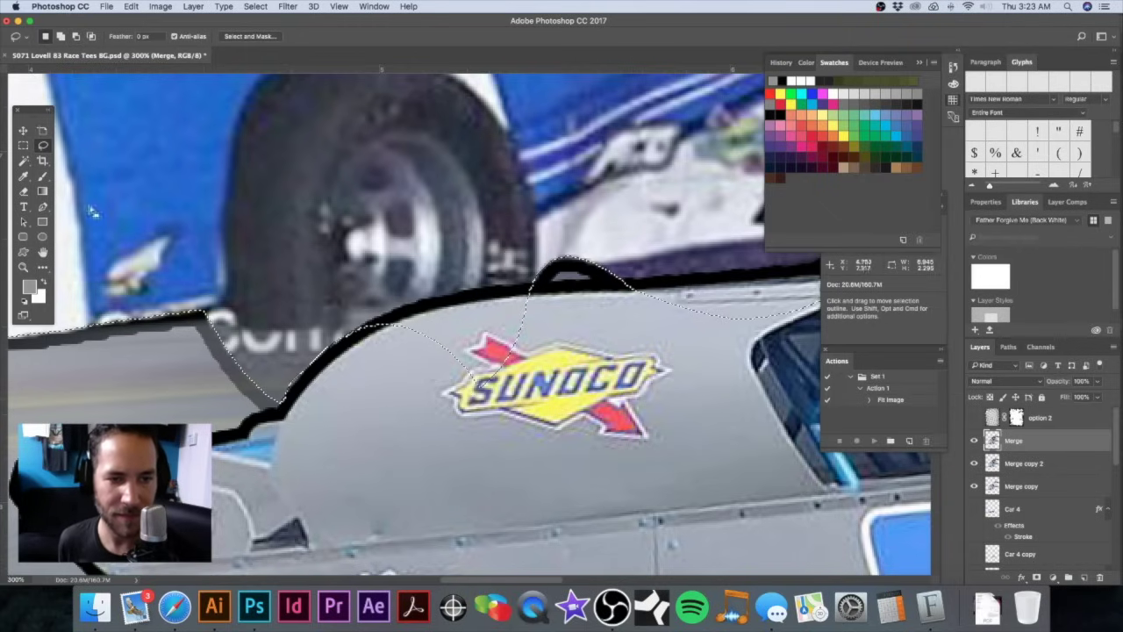
Step: Clone dark tyre texture over the rest of the ".com" watermark within the trimmed selection
{"action": "left_click", "coordinate": [42, 268]}
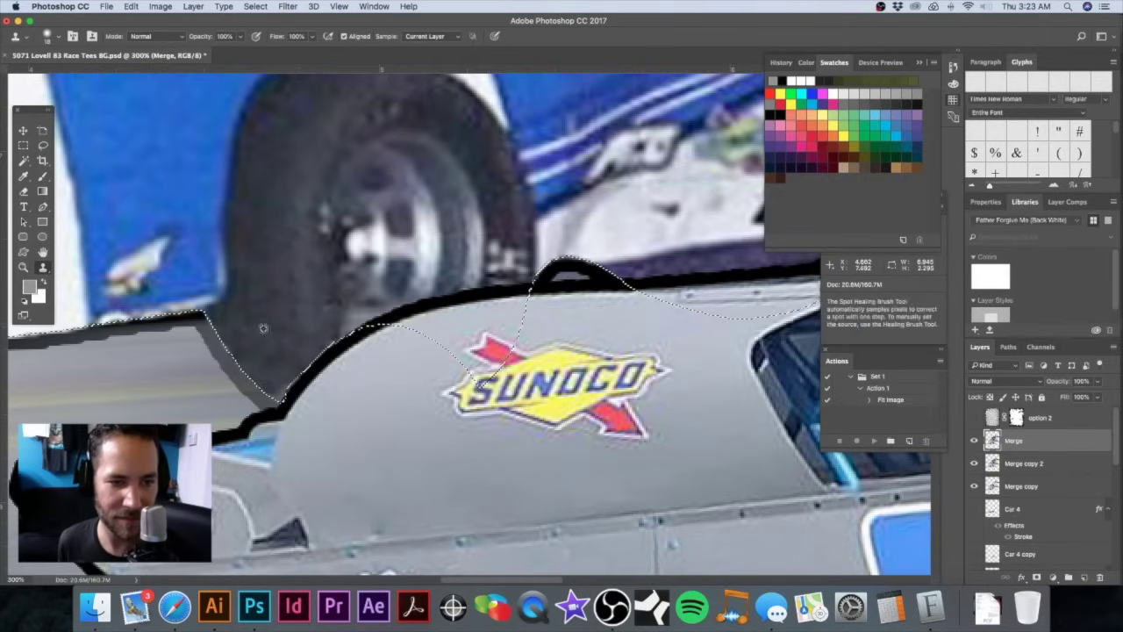
{"action": "left_click_drag", "start_coordinate": [279, 396], "coordinate": [283, 384]}
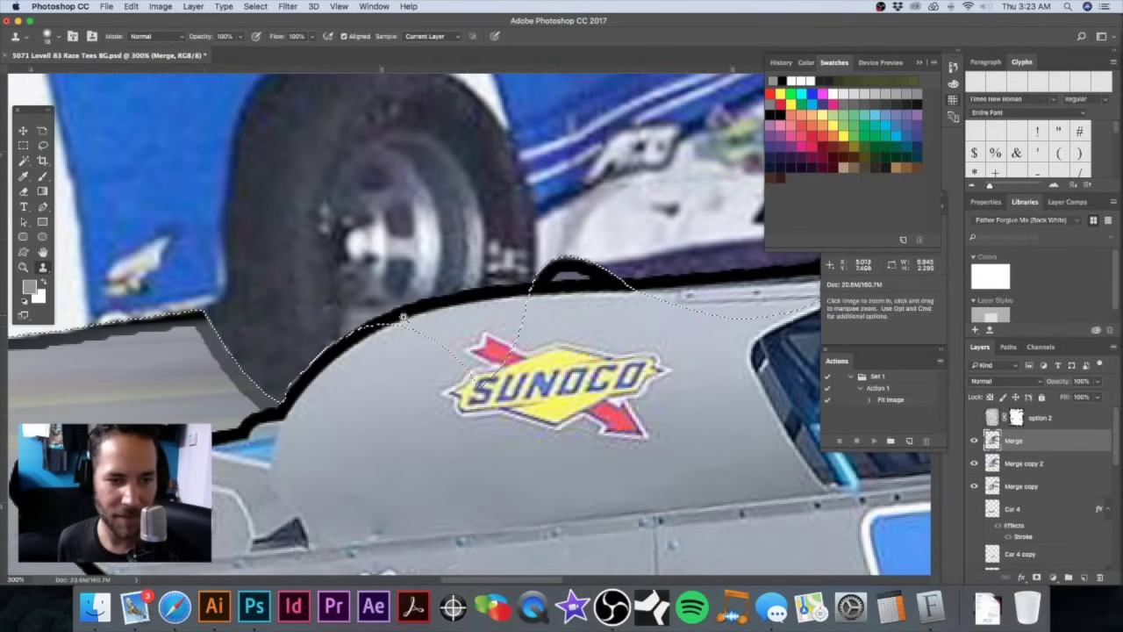
{"action": "left_click", "coordinate": [411, 320], "text": "alt+super"}
{"action": "left_click", "coordinate": [411, 321], "text": "alt+super"}
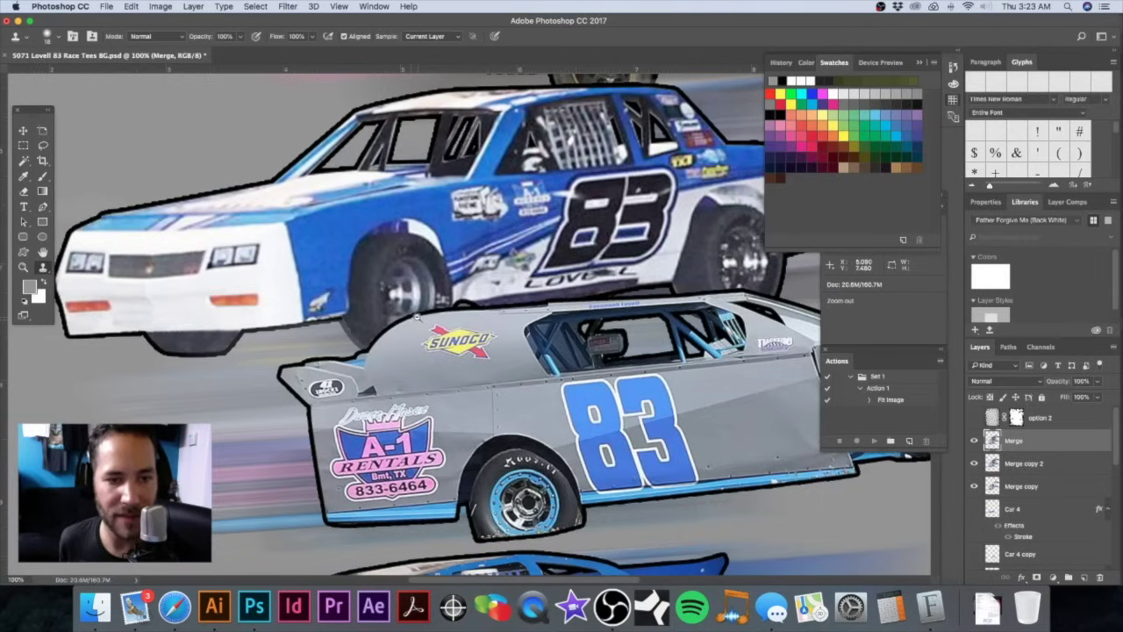
{"action": "left_click", "coordinate": [414, 319], "text": "alt+super"}
{"action": "left_click", "coordinate": [417, 318], "text": "alt+super"}
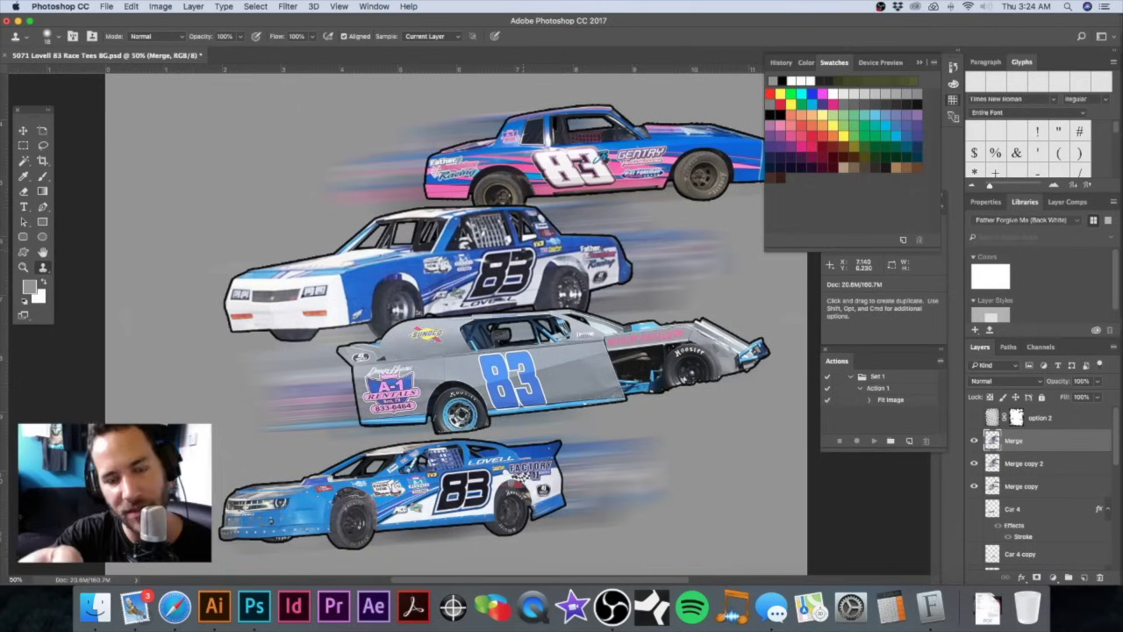
Step: Look over the four race cars and their motion streaks, focusing on the area around the two lower cars
{"action": "left_click_drag", "start_coordinate": [536, 343], "coordinate": [469, 302]}
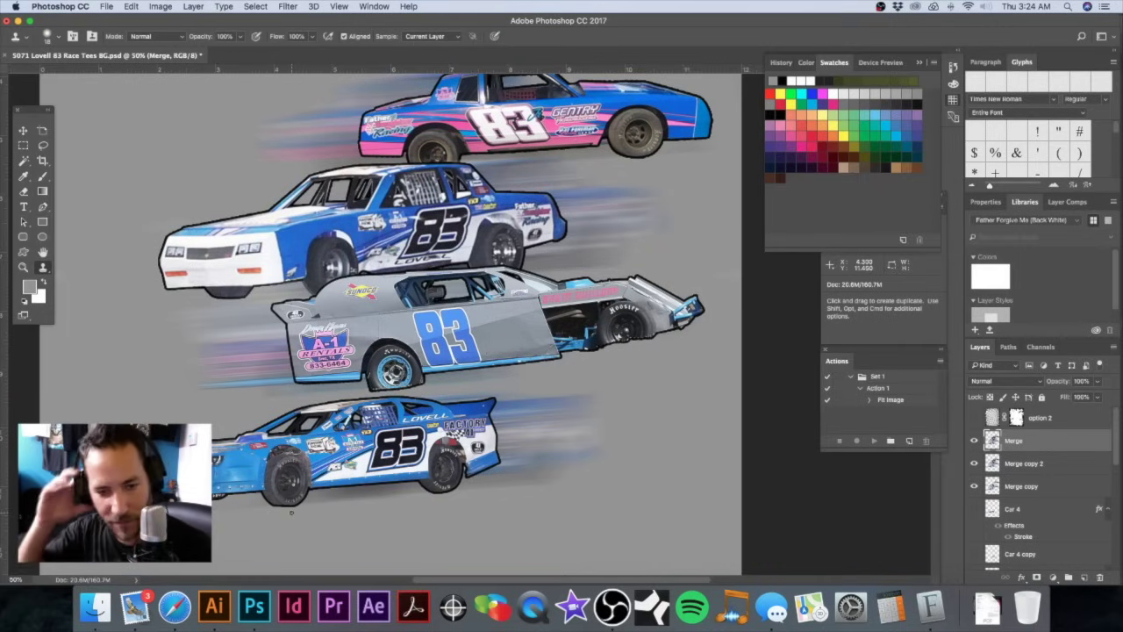
{"action": "left_click_drag", "start_coordinate": [291, 511], "coordinate": [312, 496]}
{"action": "left_click", "coordinate": [312, 496]}
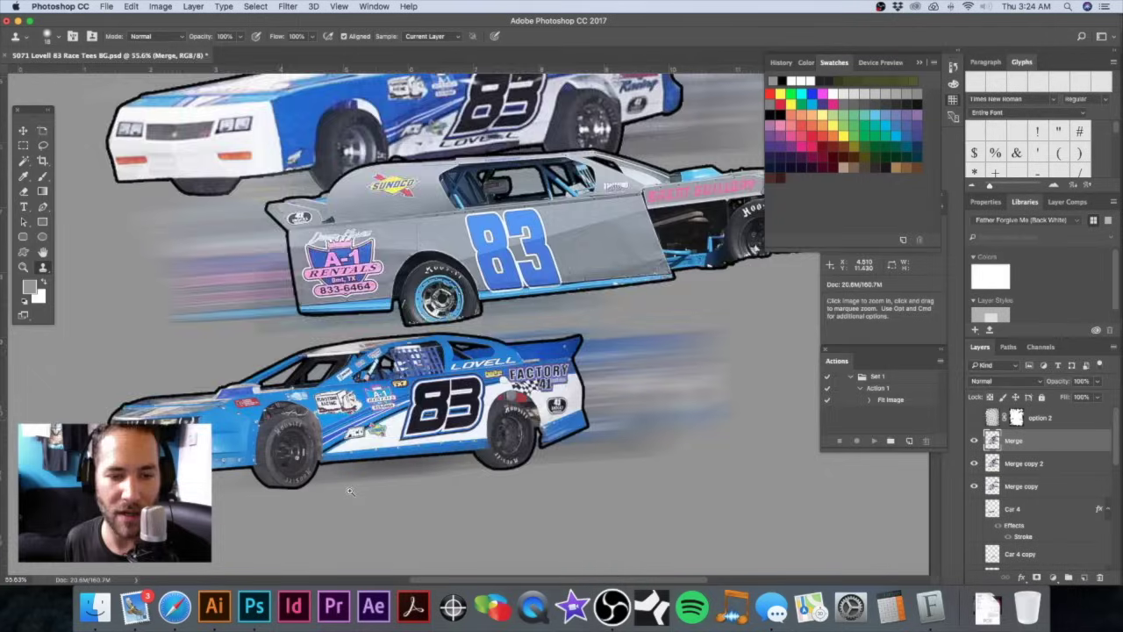
{"action": "left_click", "coordinate": [311, 496]}
{"action": "left_click", "coordinate": [527, 369], "text": "alt"}
{"action": "left_click", "coordinate": [528, 370], "text": "alt"}
{"action": "left_click_drag", "start_coordinate": [527, 370], "coordinate": [446, 456]}
{"action": "left_click_drag", "start_coordinate": [650, 376], "coordinate": [577, 386]}
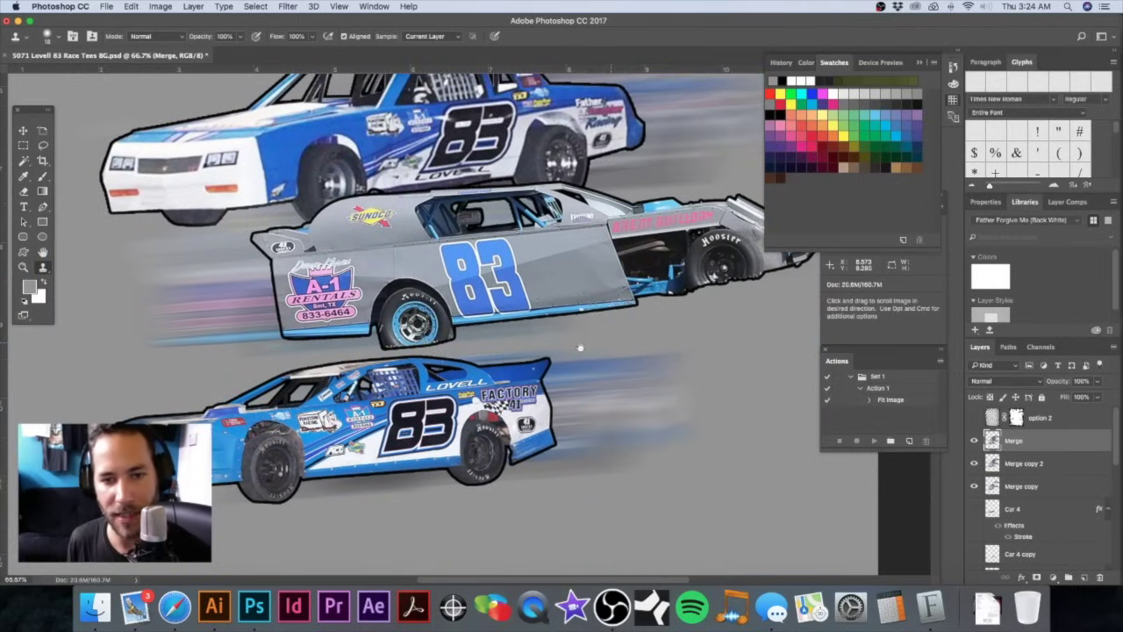
{"action": "left_click_drag", "start_coordinate": [579, 349], "coordinate": [514, 355]}
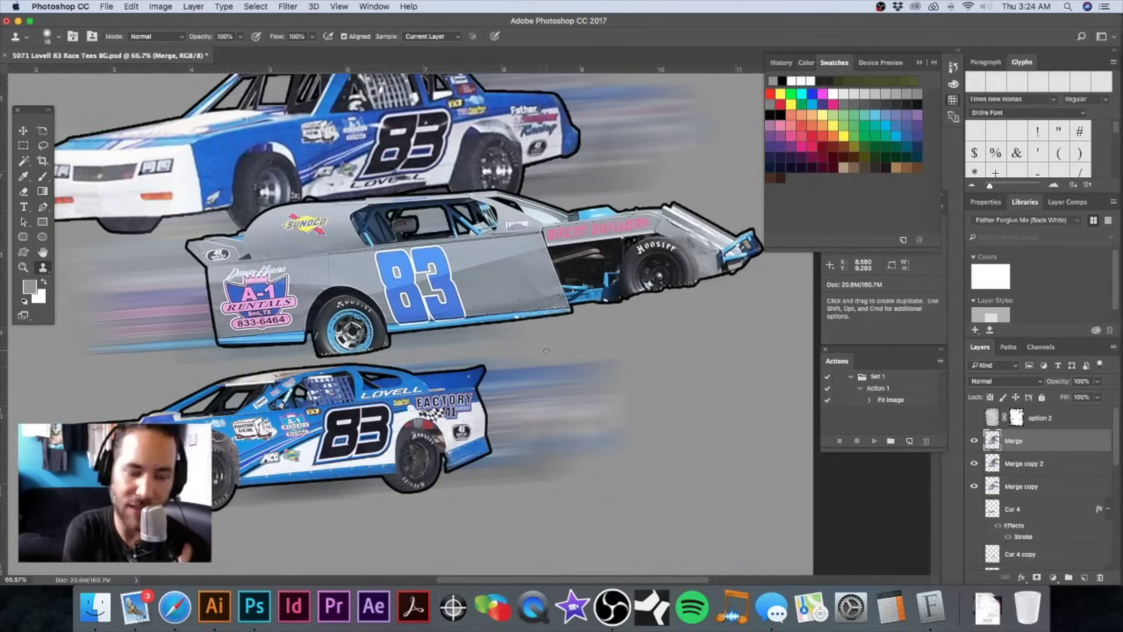
{"action": "scroll", "coordinate": [313, 451], "scroll_direction": "left", "scroll_amount": 1}
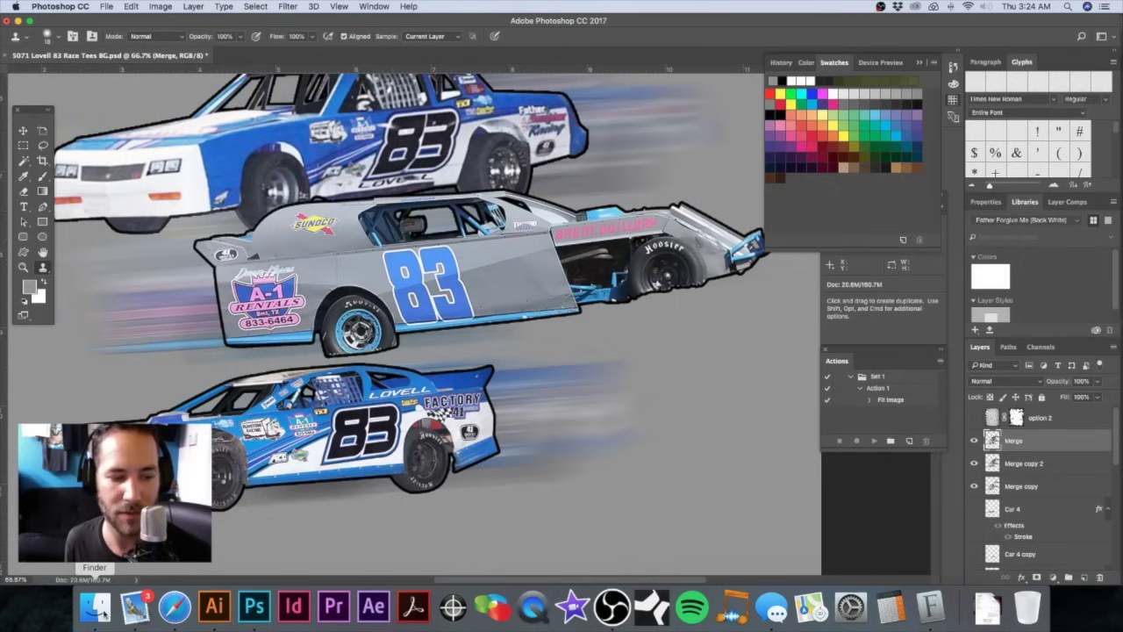
Step: Switch to Safari, return to the image search and replace the query with "splatter background"
{"action": "left_click", "coordinate": [175, 607]}
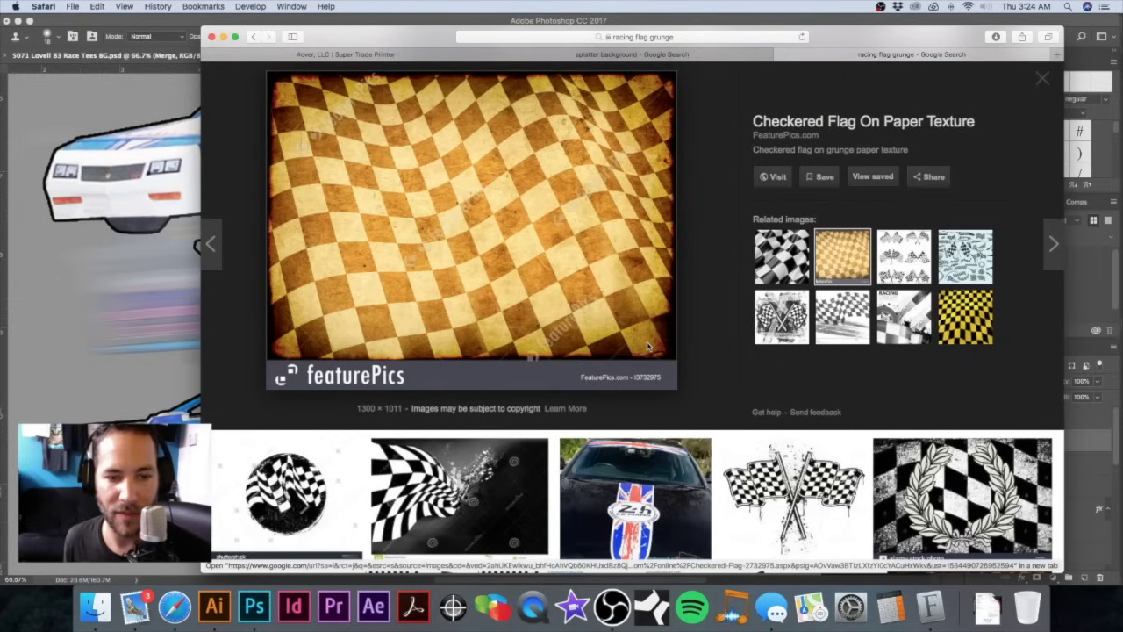
{"action": "scroll", "coordinate": [647, 346], "scroll_direction": "up", "scroll_amount": 15}
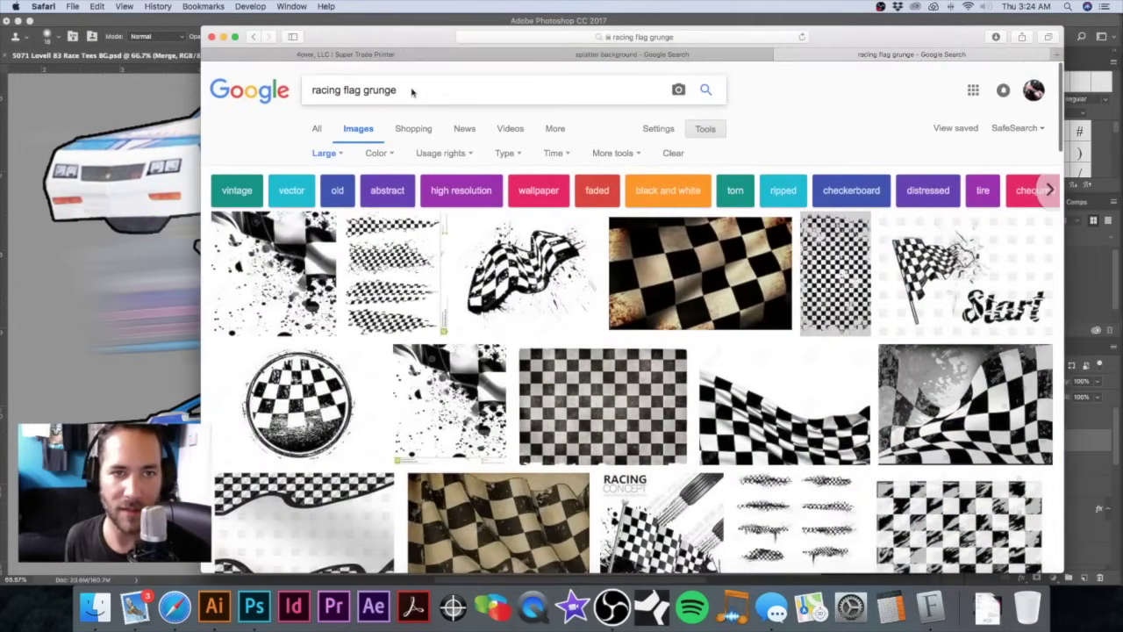
{"action": "left_click_drag", "start_coordinate": [412, 92], "coordinate": [272, 90]}
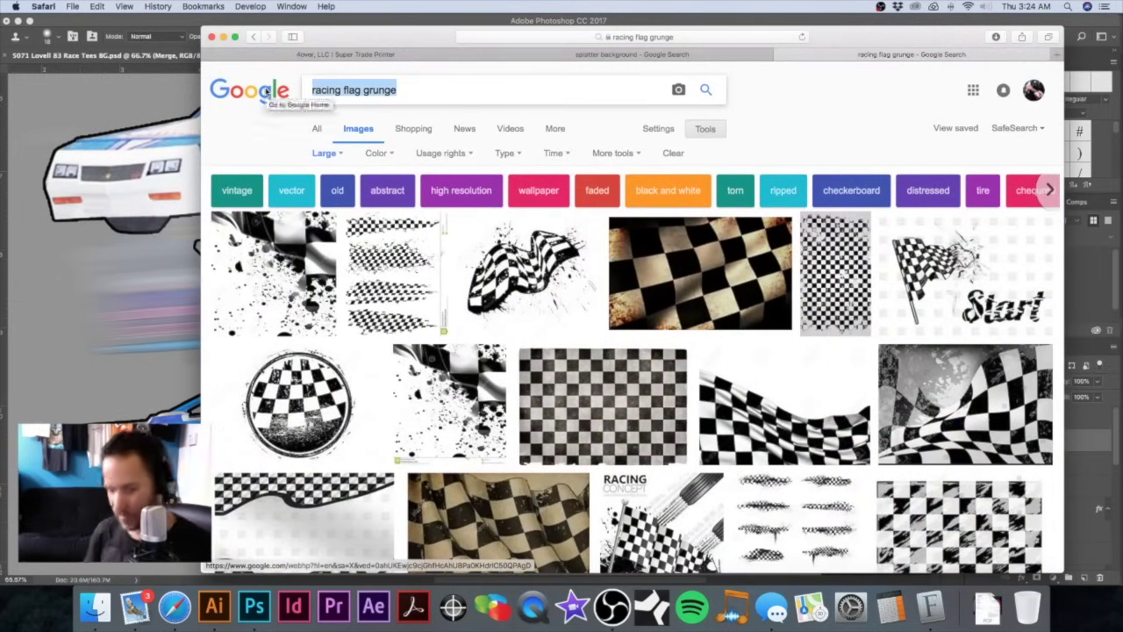
{"action": "type", "text": "splatter"}
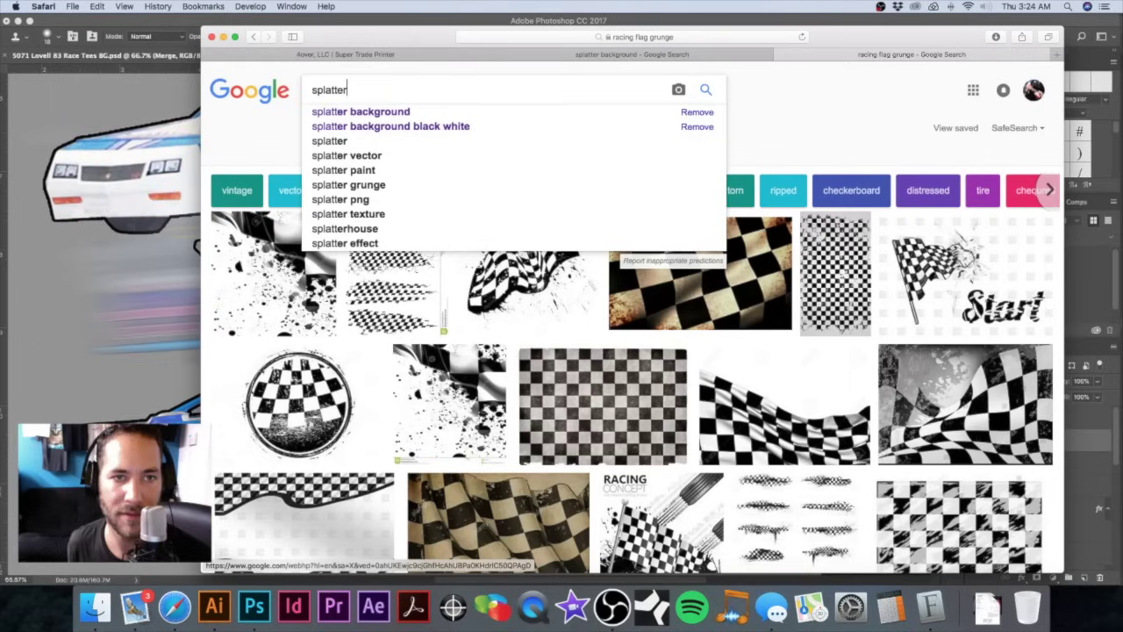
{"action": "type", "text": " background"}
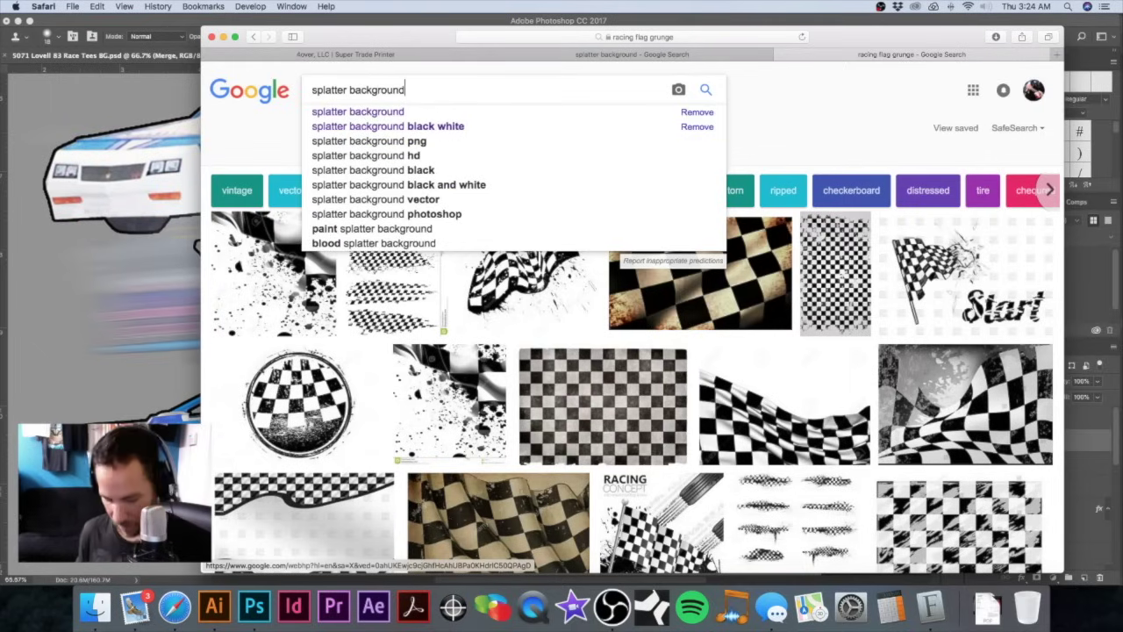
Step: Search Google Images for "mud flinging black white" and look over the first results
{"action": "key", "text": "super+a"}
{"action": "type", "text": "mud flg"}
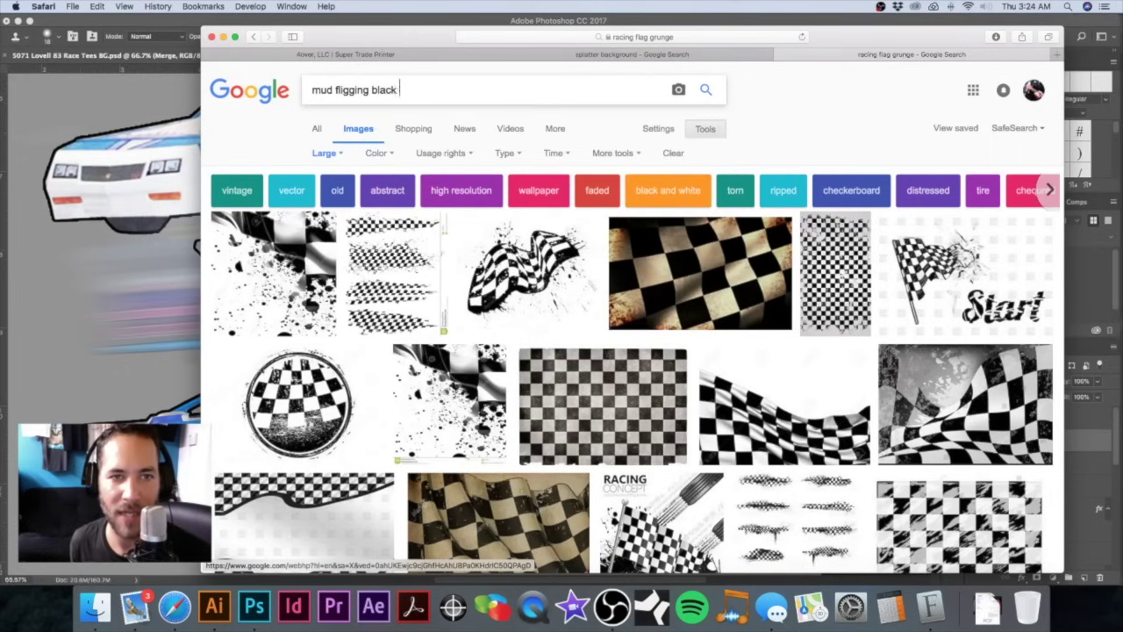
{"action": "type", "text": "ging black white"}
{"action": "key", "text": "Return"}
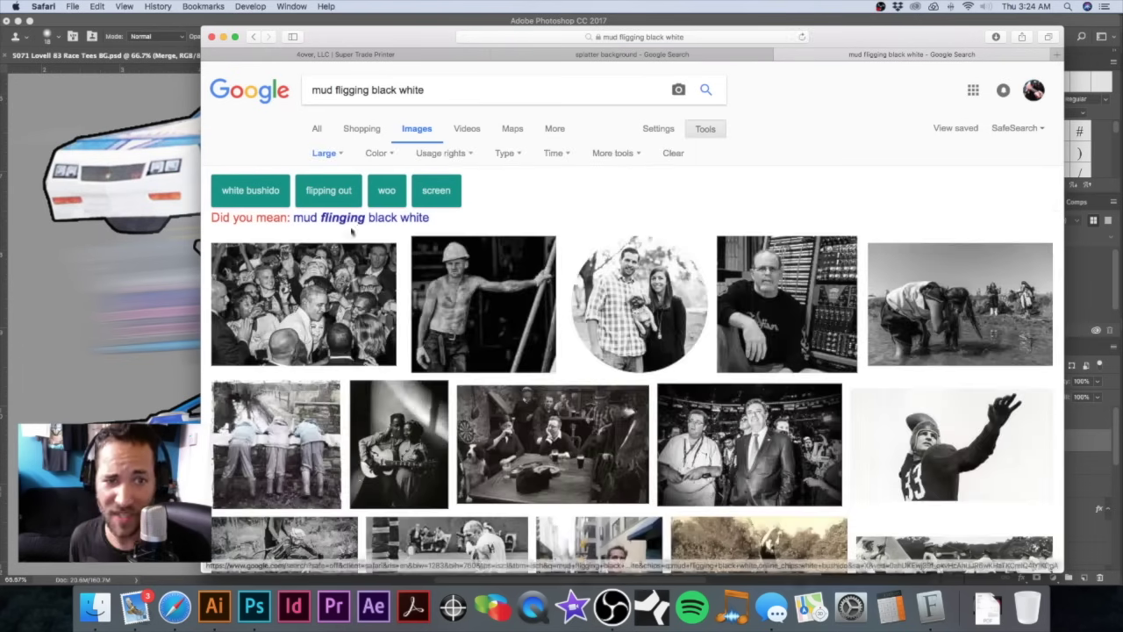
{"action": "left_click", "coordinate": [370, 217]}
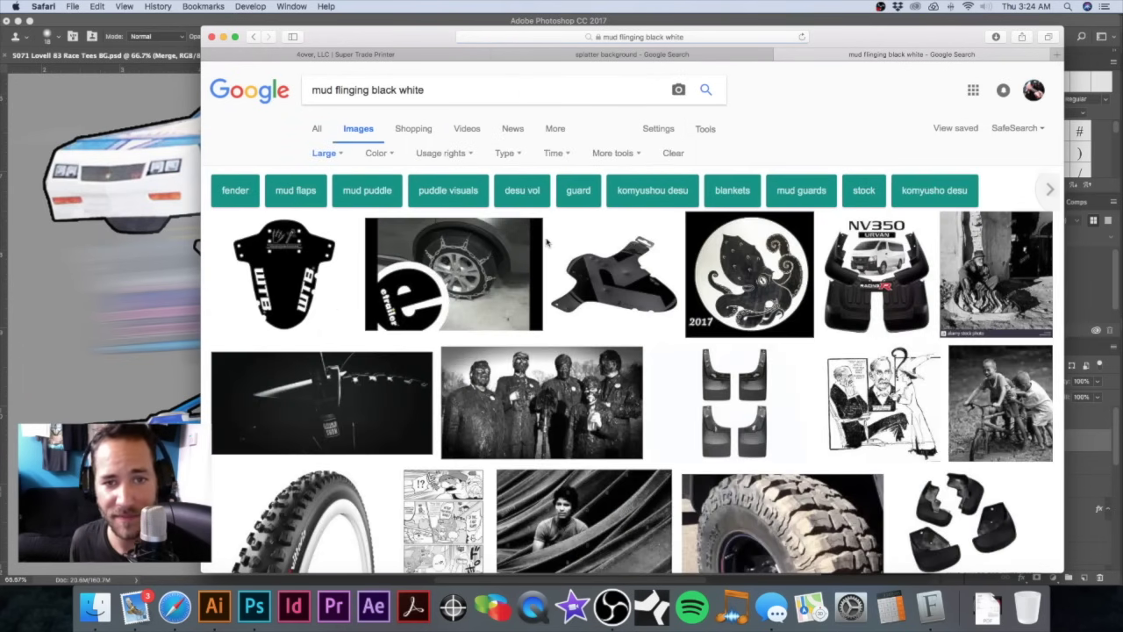
{"action": "scroll", "coordinate": [554, 254], "scroll_direction": "down", "scroll_amount": 1}
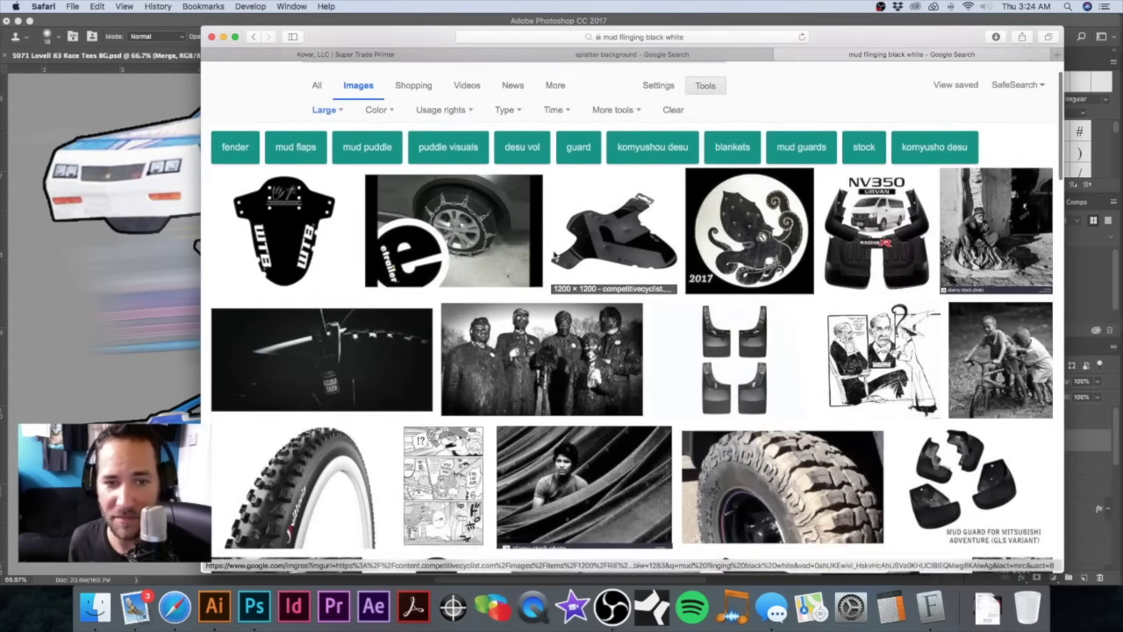
{"action": "scroll", "coordinate": [638, 327], "scroll_direction": "up", "scroll_amount": 1}
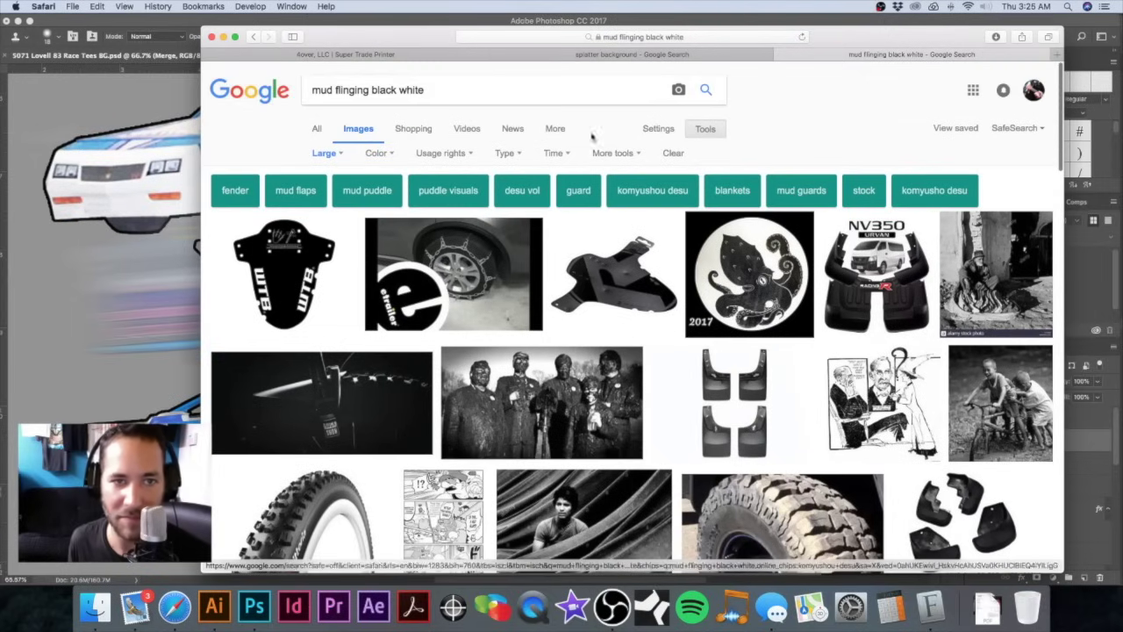
Step: Search Google Images for "splatter background black white"
{"action": "left_click_drag", "start_coordinate": [439, 92], "coordinate": [310, 92]}
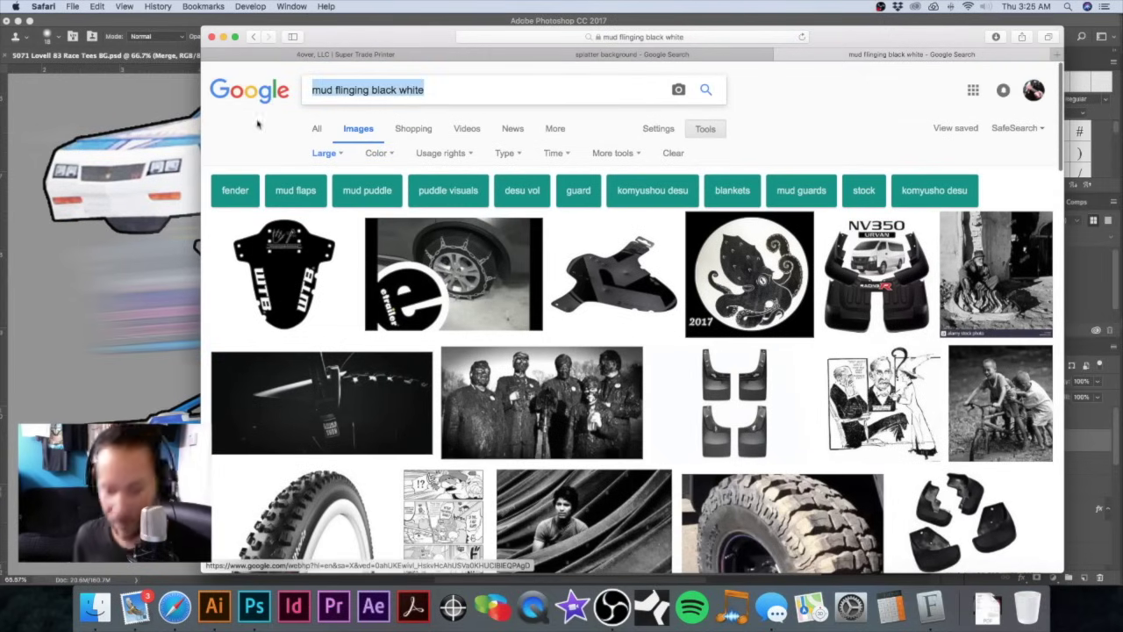
{"action": "type", "text": "splat"}
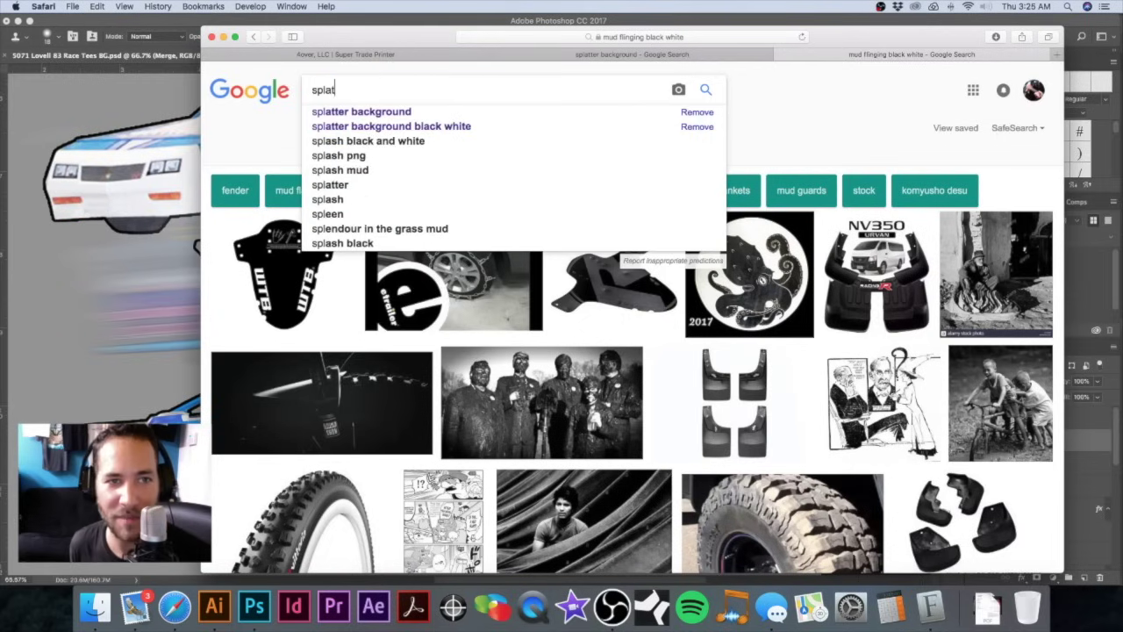
{"action": "left_click", "coordinate": [394, 126]}
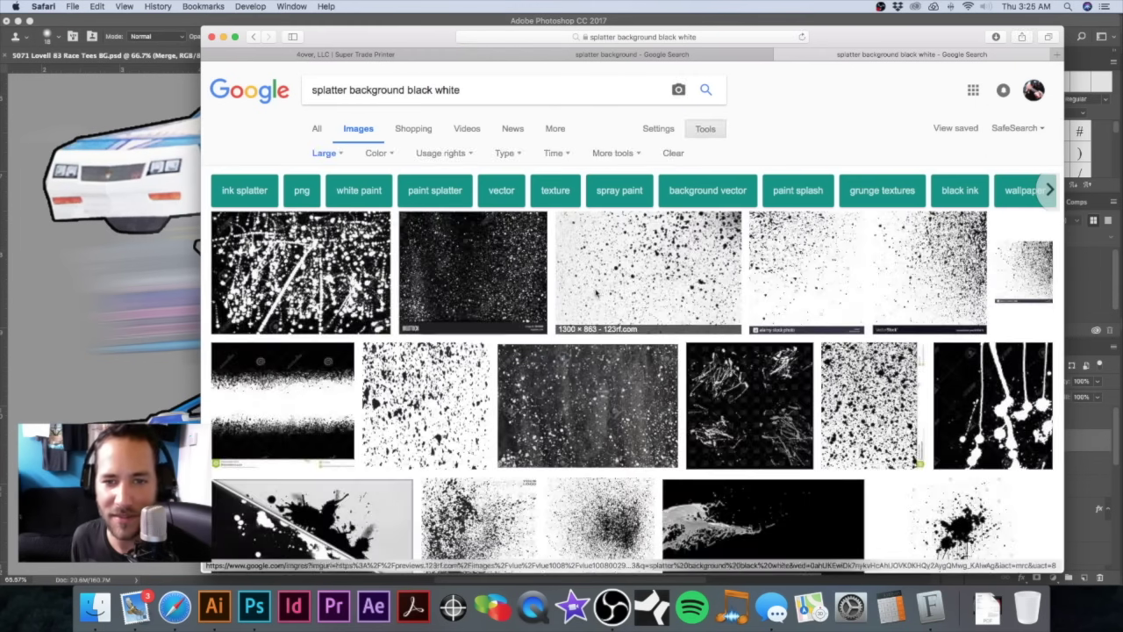
Step: Browse the black and white splatter results for a texture that could serve as mud spray behind the cars
{"action": "scroll", "coordinate": [596, 294], "scroll_direction": "down", "scroll_amount": 1}
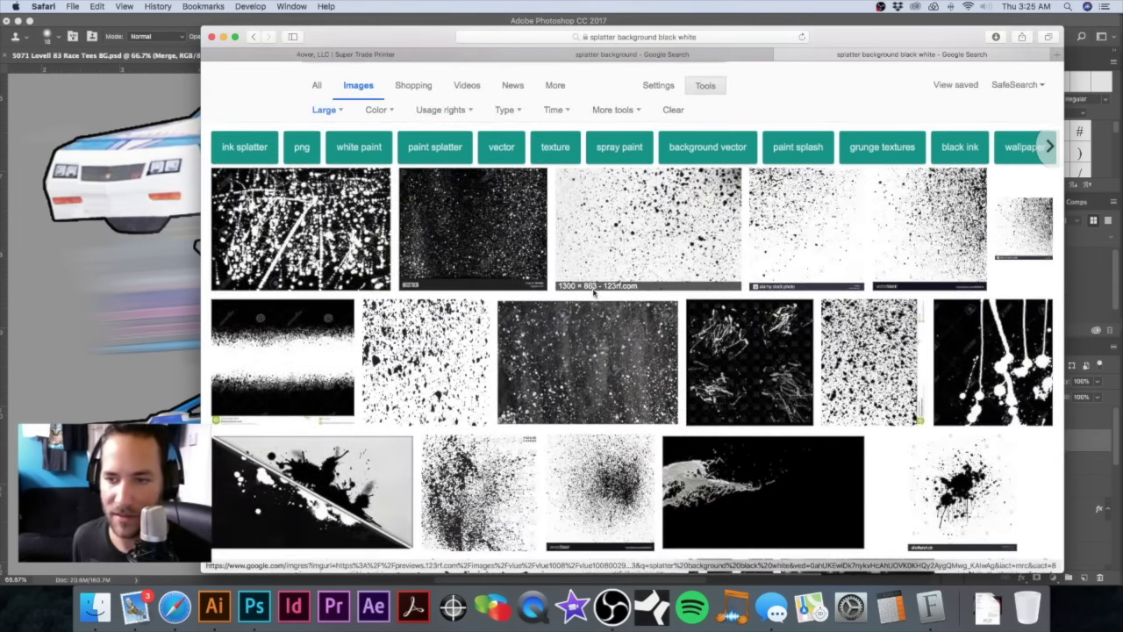
{"action": "scroll", "coordinate": [595, 294], "scroll_direction": "down", "scroll_amount": 8}
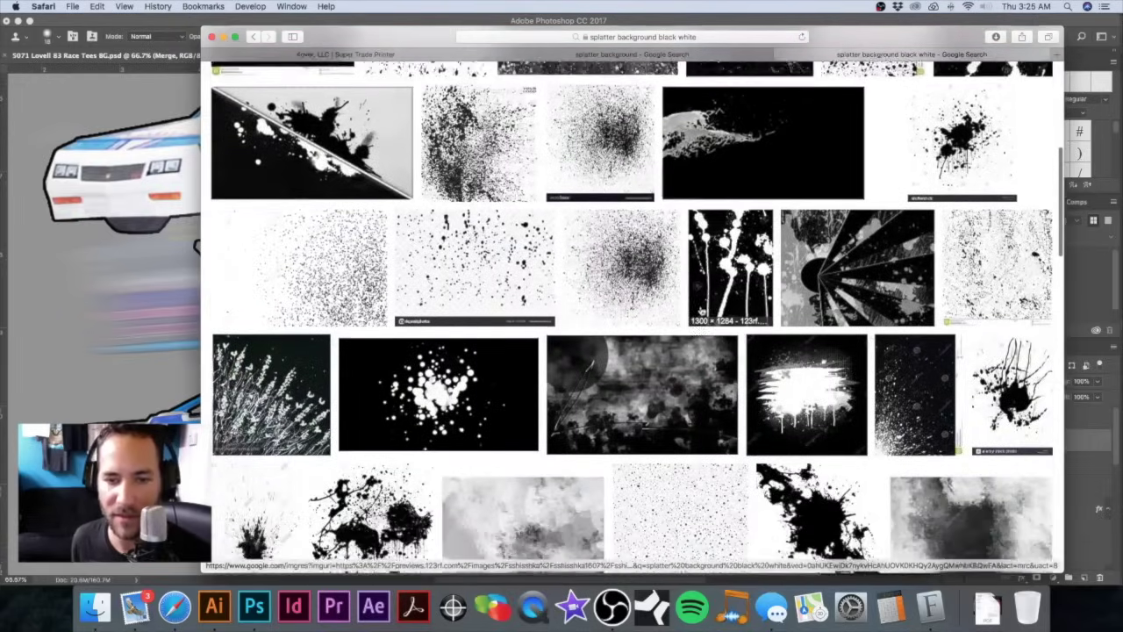
{"action": "scroll", "coordinate": [702, 312], "scroll_direction": "down", "scroll_amount": 6}
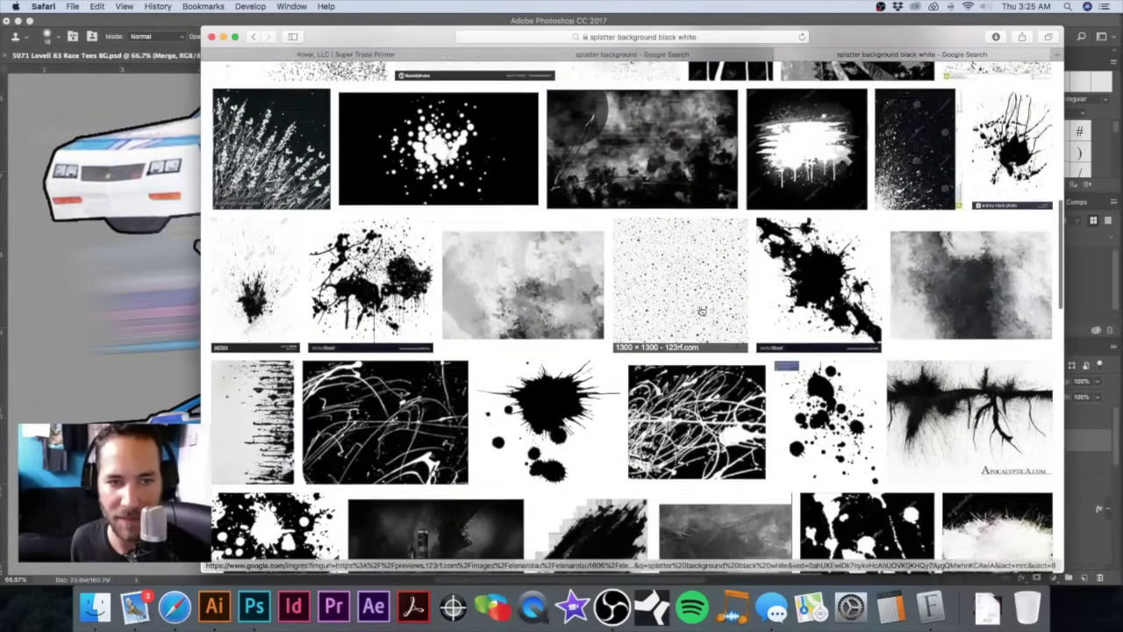
{"action": "scroll", "coordinate": [702, 311], "scroll_direction": "down", "scroll_amount": 5}
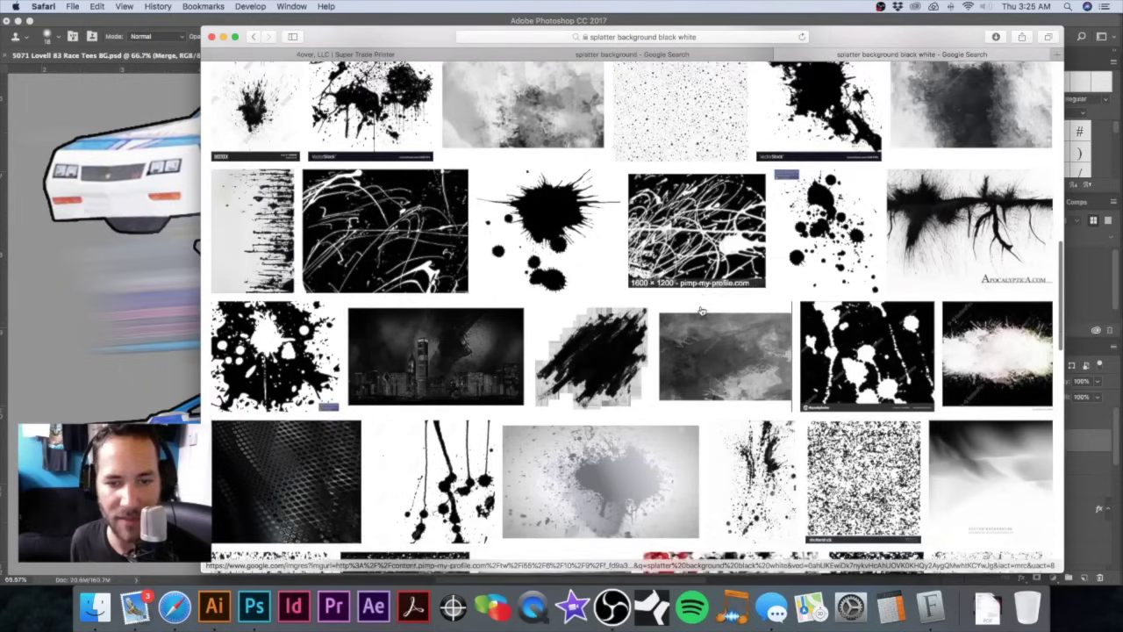
{"action": "scroll", "coordinate": [702, 312], "scroll_direction": "down", "scroll_amount": 2}
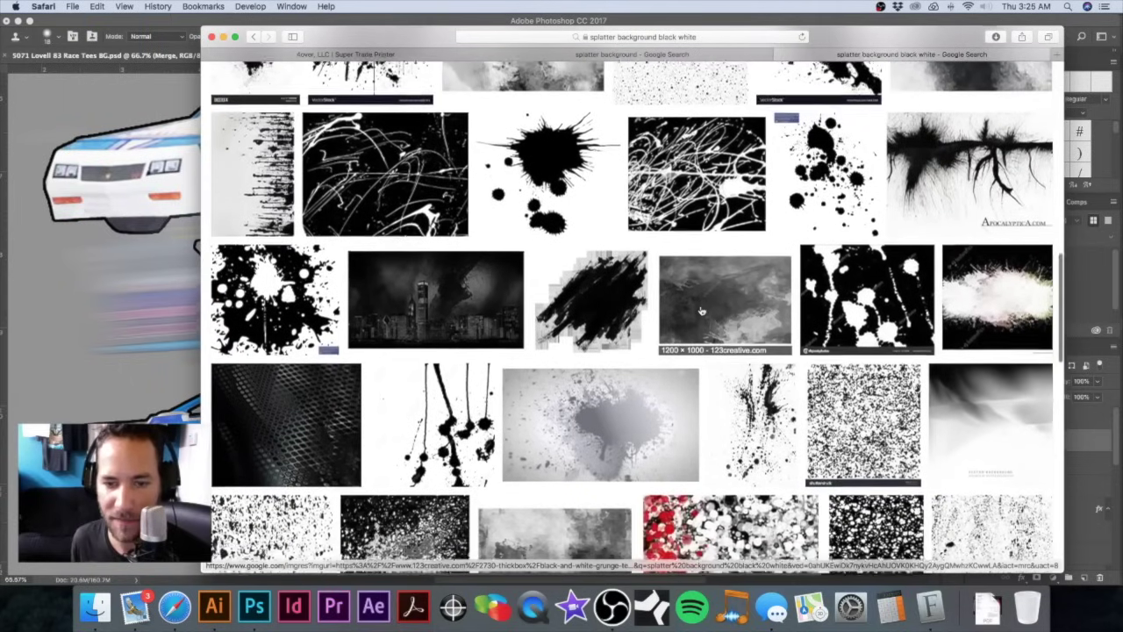
{"action": "scroll", "coordinate": [701, 311], "scroll_direction": "down", "scroll_amount": 7}
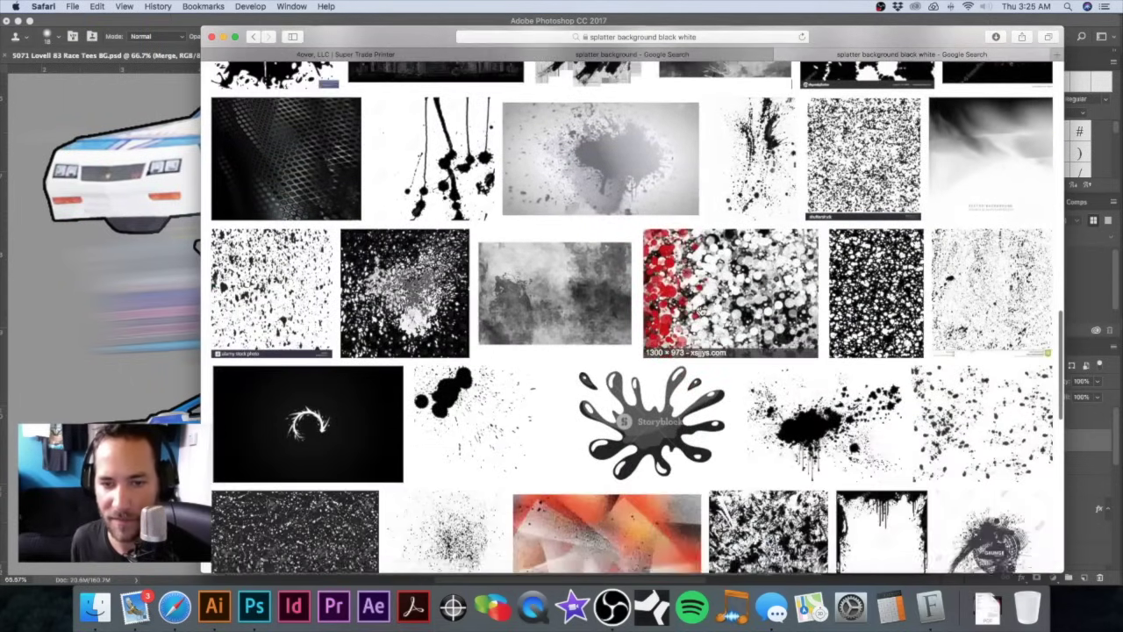
{"action": "scroll", "coordinate": [684, 303], "scroll_direction": "up", "scroll_amount": 15}
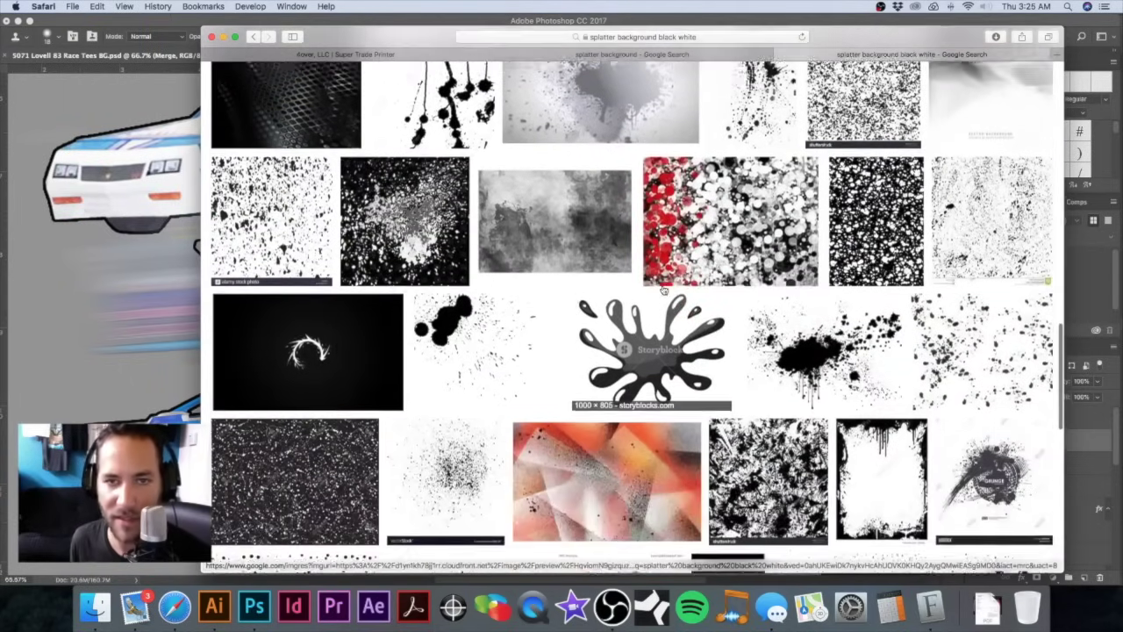
{"action": "scroll", "coordinate": [665, 292], "scroll_direction": "down", "scroll_amount": 1}
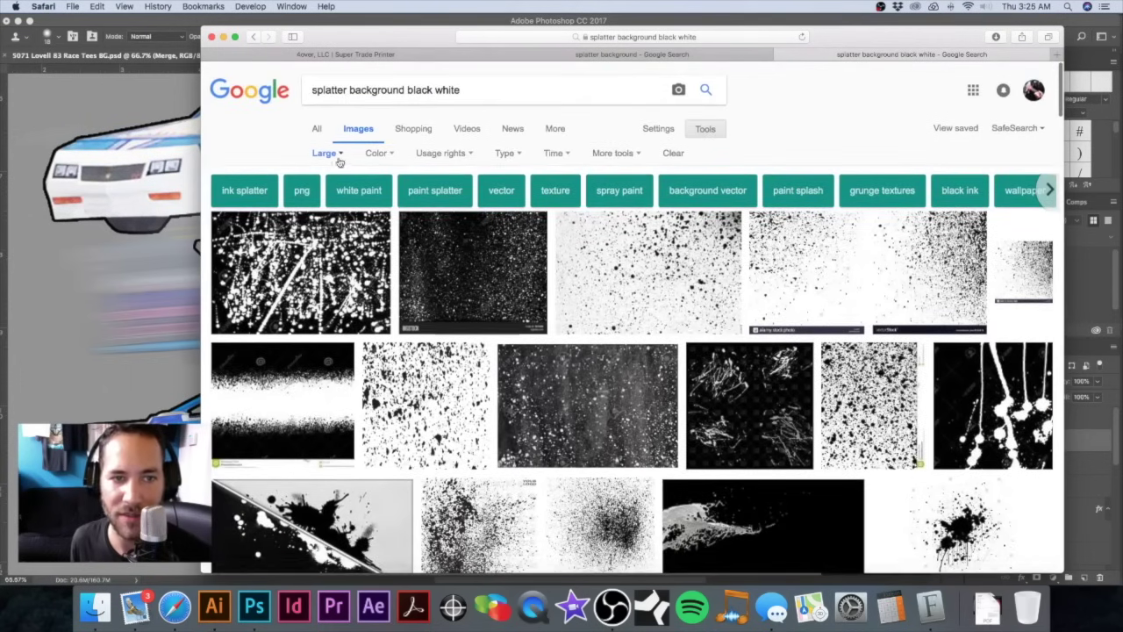
{"action": "scroll", "coordinate": [651, 331], "scroll_direction": "down", "scroll_amount": 20}
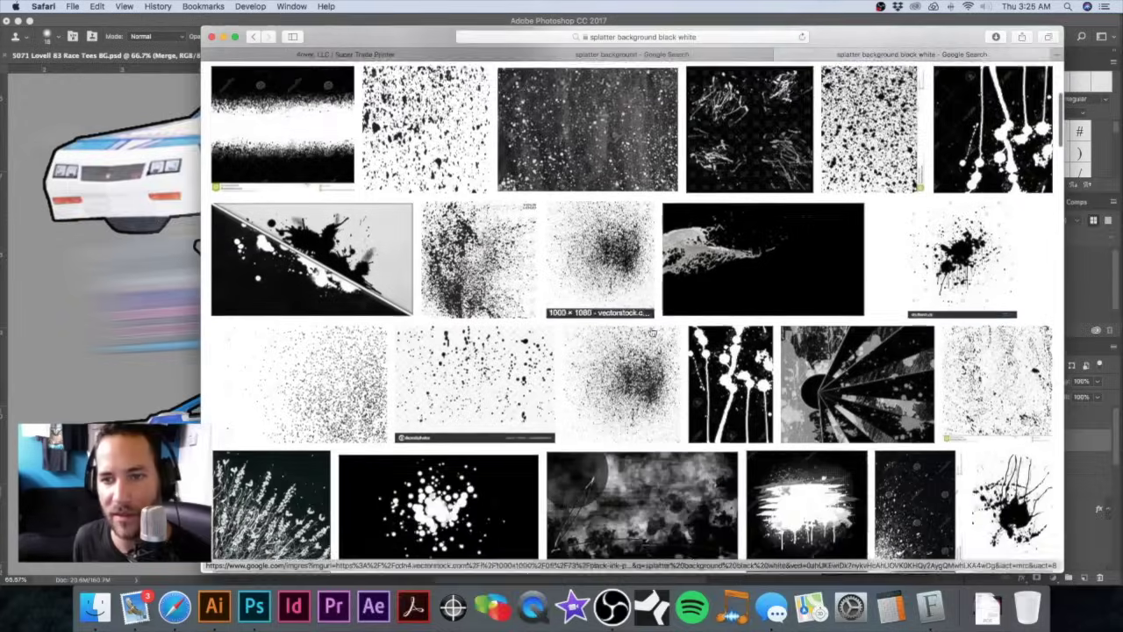
{"action": "scroll", "coordinate": [652, 331], "scroll_direction": "down", "scroll_amount": 3}
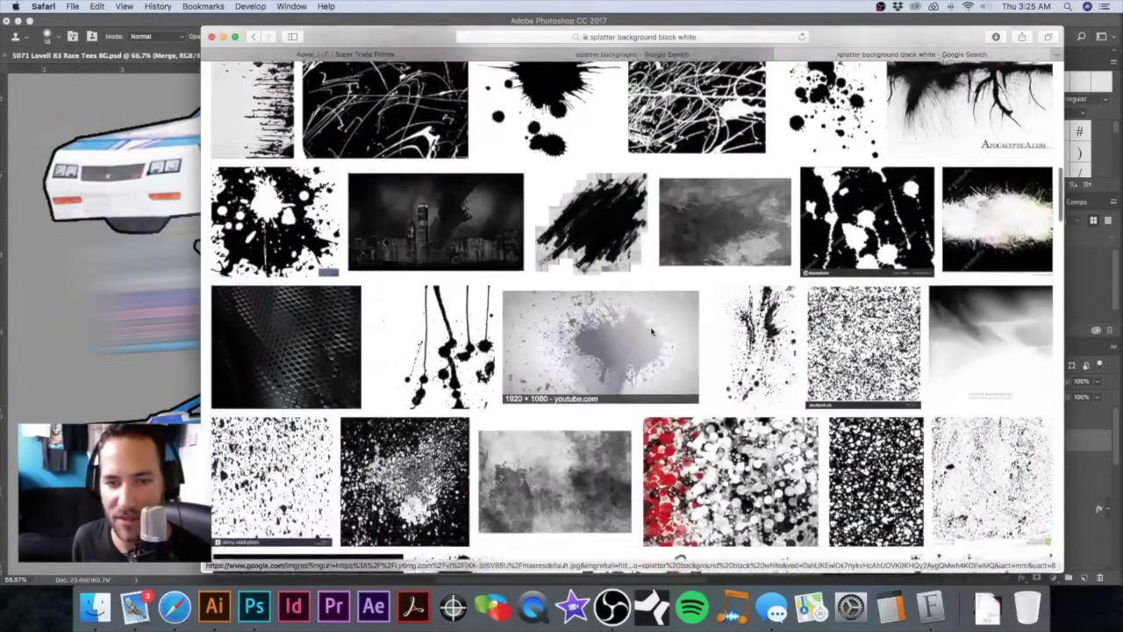
{"action": "scroll", "coordinate": [652, 330], "scroll_direction": "up", "scroll_amount": 1}
{"action": "scroll", "coordinate": [652, 331], "scroll_direction": "down", "scroll_amount": 2}
{"action": "scroll", "coordinate": [652, 331], "scroll_direction": "up", "scroll_amount": 3}
{"action": "scroll", "coordinate": [652, 331], "scroll_direction": "down", "scroll_amount": 1}
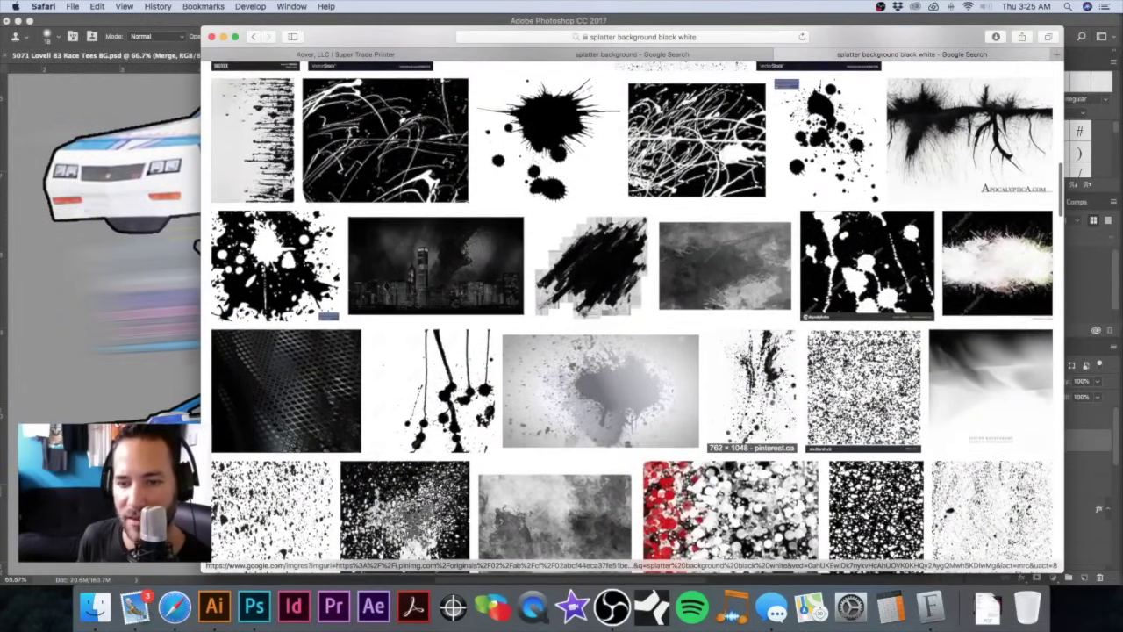
Step: Open the "ink splatter 04" image in Photoshop and copy it as a new layer over the lower cars in the race tee artwork
{"action": "left_click", "coordinate": [753, 386]}
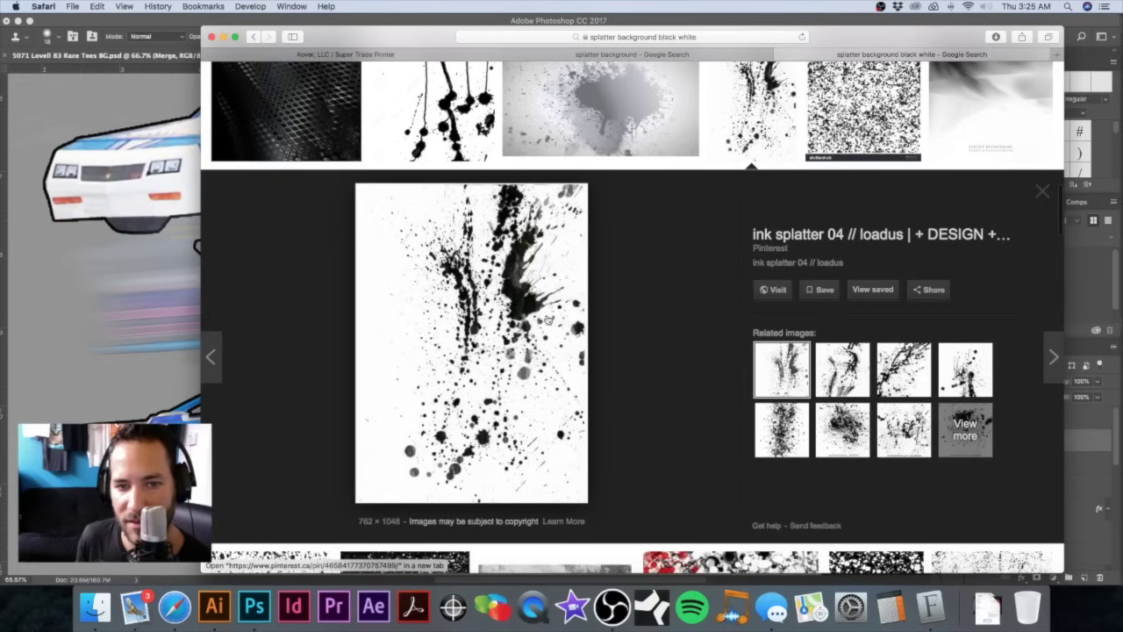
{"action": "left_click_drag", "start_coordinate": [516, 273], "coordinate": [254, 606]}
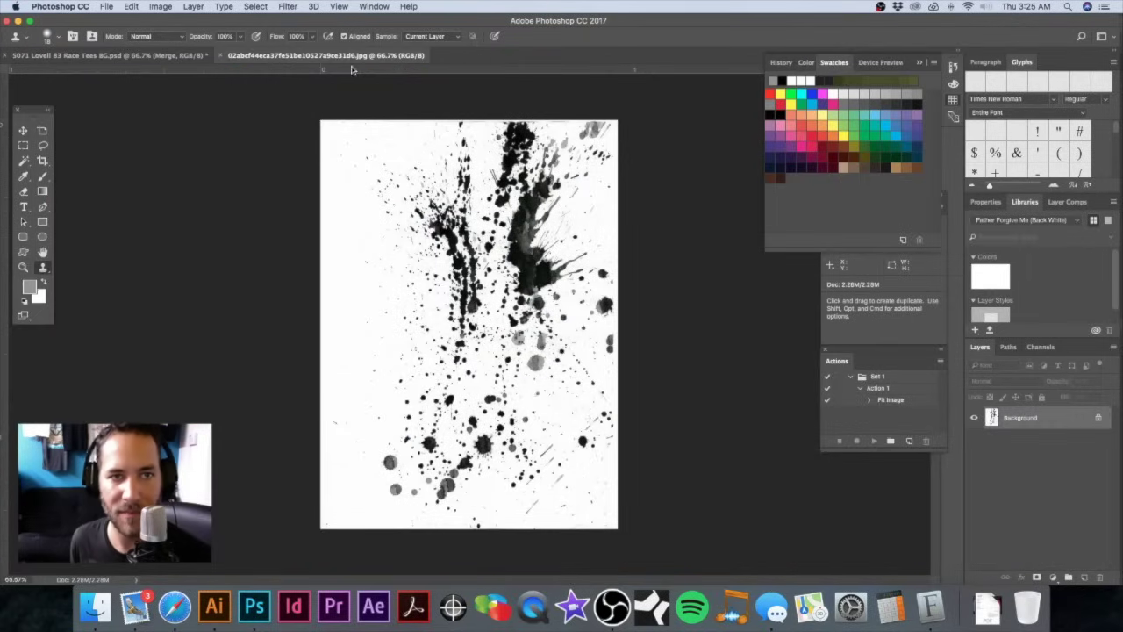
{"action": "left_click_drag", "start_coordinate": [347, 55], "coordinate": [545, 144]}
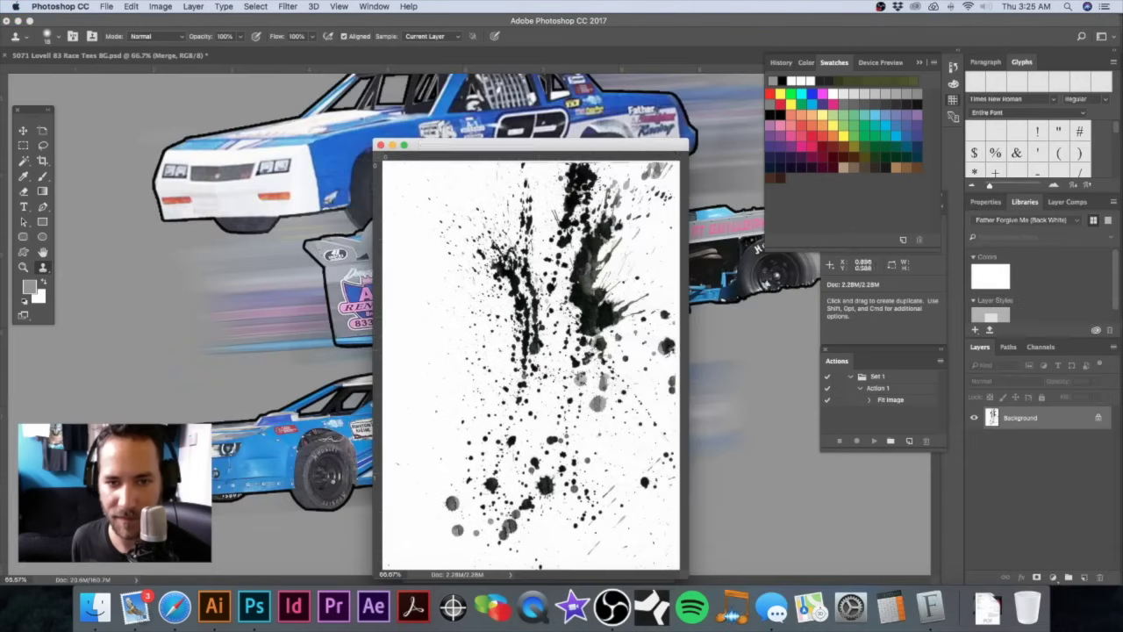
{"action": "left_click_drag", "start_coordinate": [582, 279], "coordinate": [310, 273]}
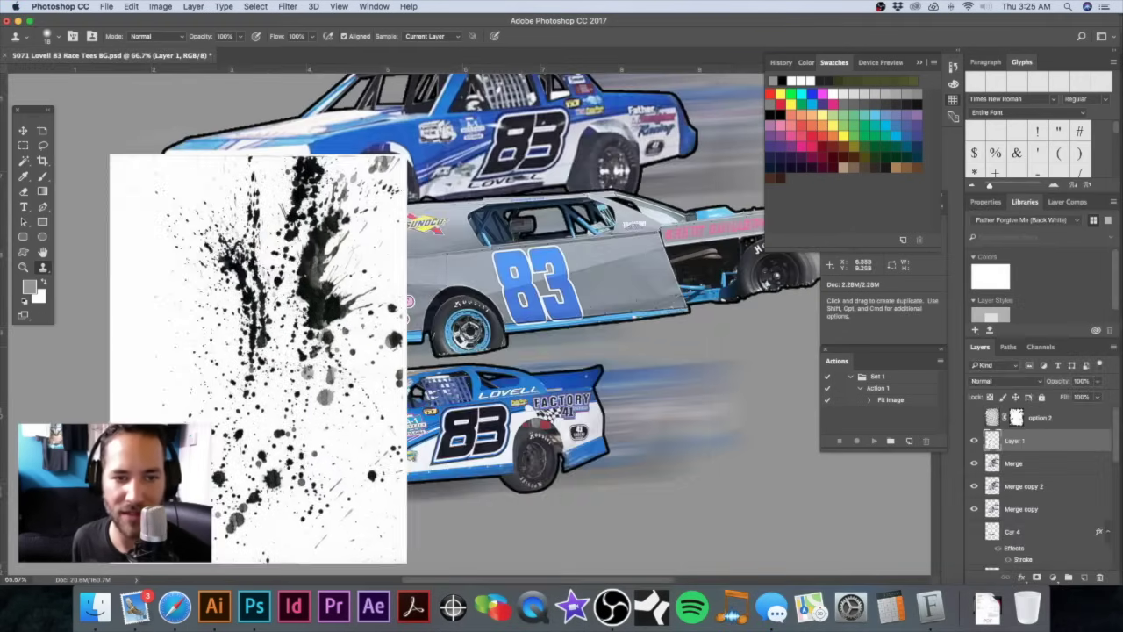
Step: Rotate the ink splatter layer by -90 degrees so it lies horizontally, and position it over the lower two cars
{"action": "left_click", "coordinate": [502, 343], "text": "alt"}
{"action": "left_click", "coordinate": [502, 342], "text": "alt"}
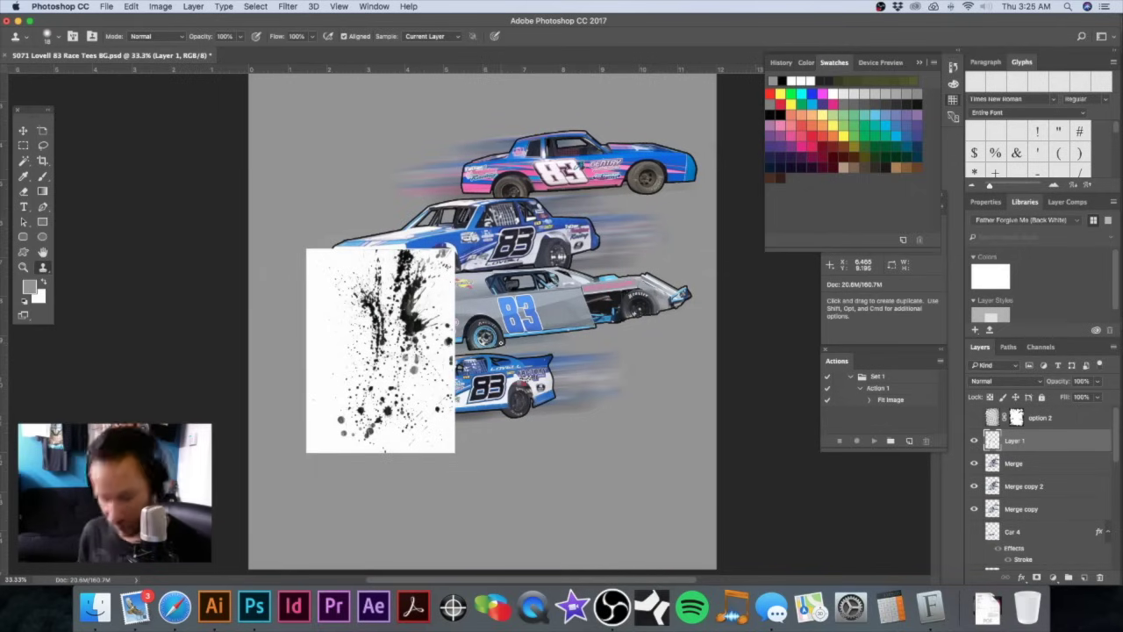
{"action": "key", "text": "super+t"}
{"action": "left_click_drag", "start_coordinate": [464, 248], "coordinate": [311, 264]}
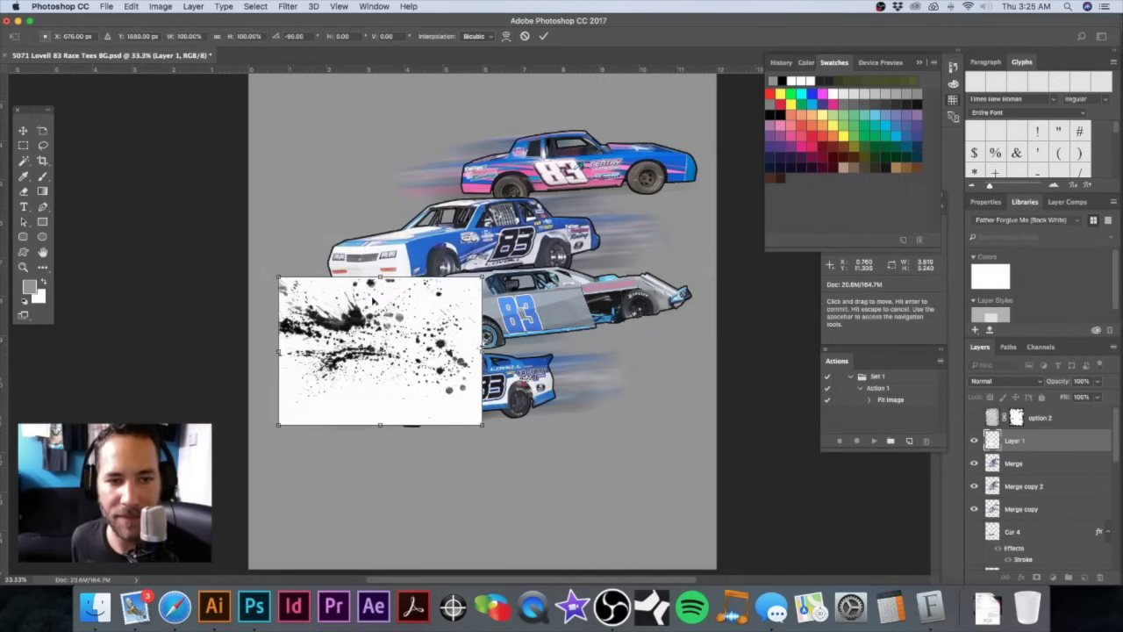
{"action": "left_click_drag", "start_coordinate": [378, 351], "coordinate": [333, 288]}
{"action": "key", "text": "Return"}
{"action": "key", "text": "s"}
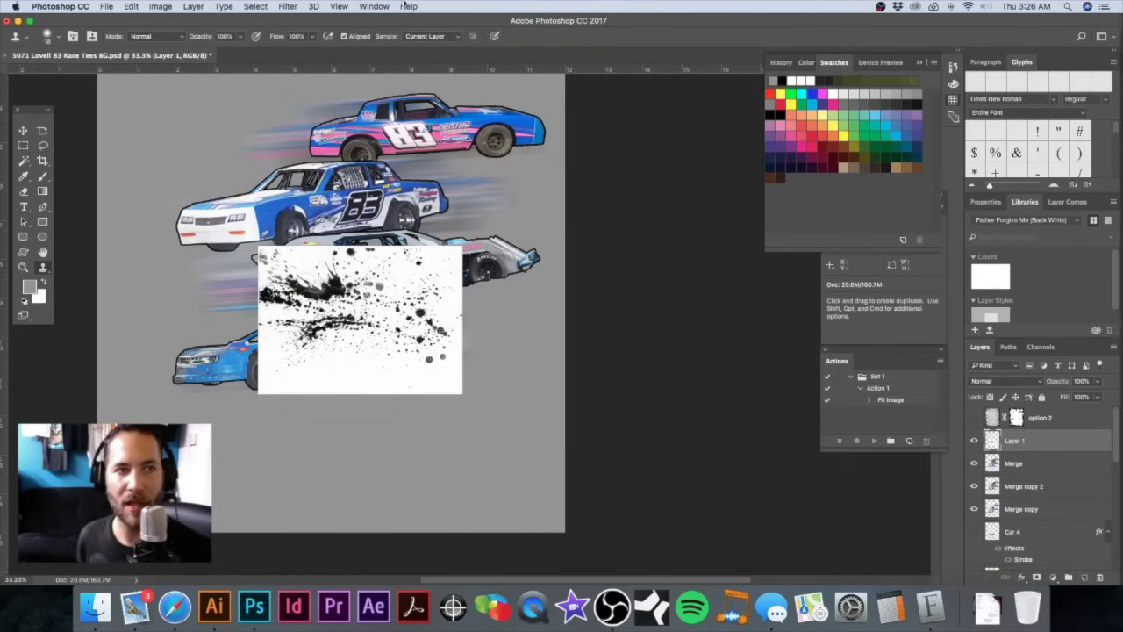
Step: Select the black ink splatters by Color Range, sampling black and dark grey ink with a fuzziness of 99
{"action": "left_click", "coordinate": [255, 6]}
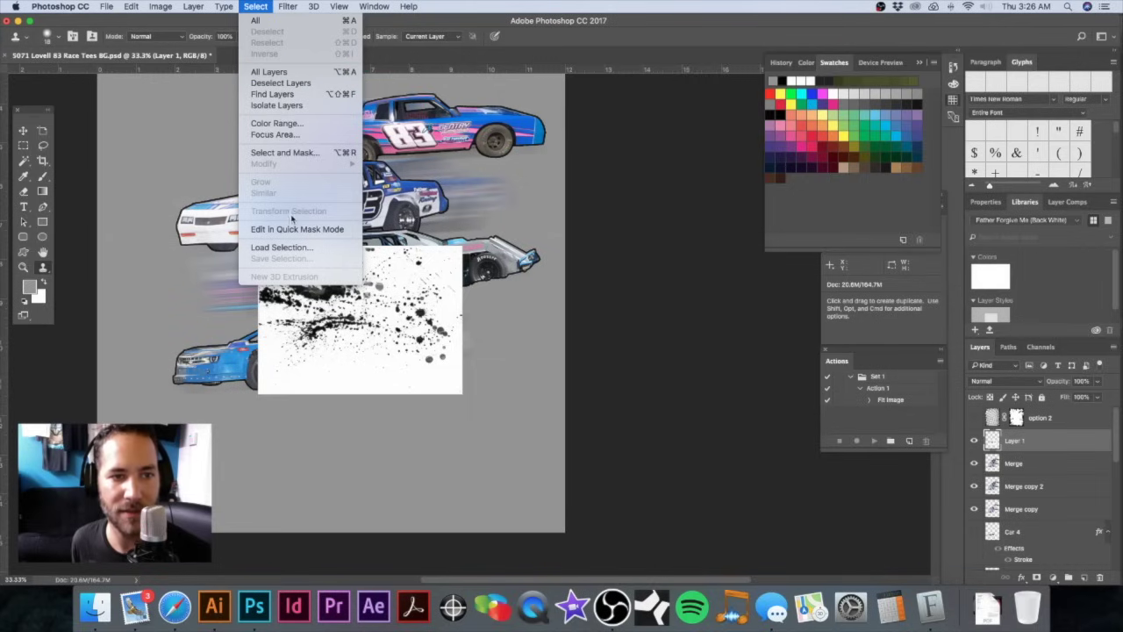
{"action": "left_click", "coordinate": [293, 125]}
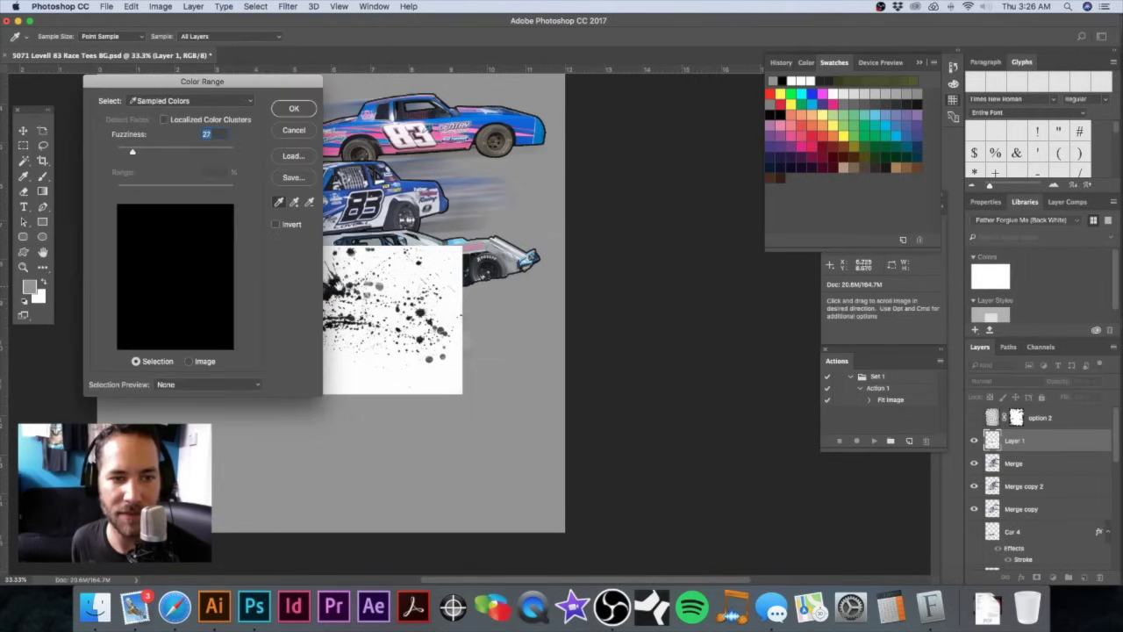
{"action": "left_click", "coordinate": [357, 289], "text": "super"}
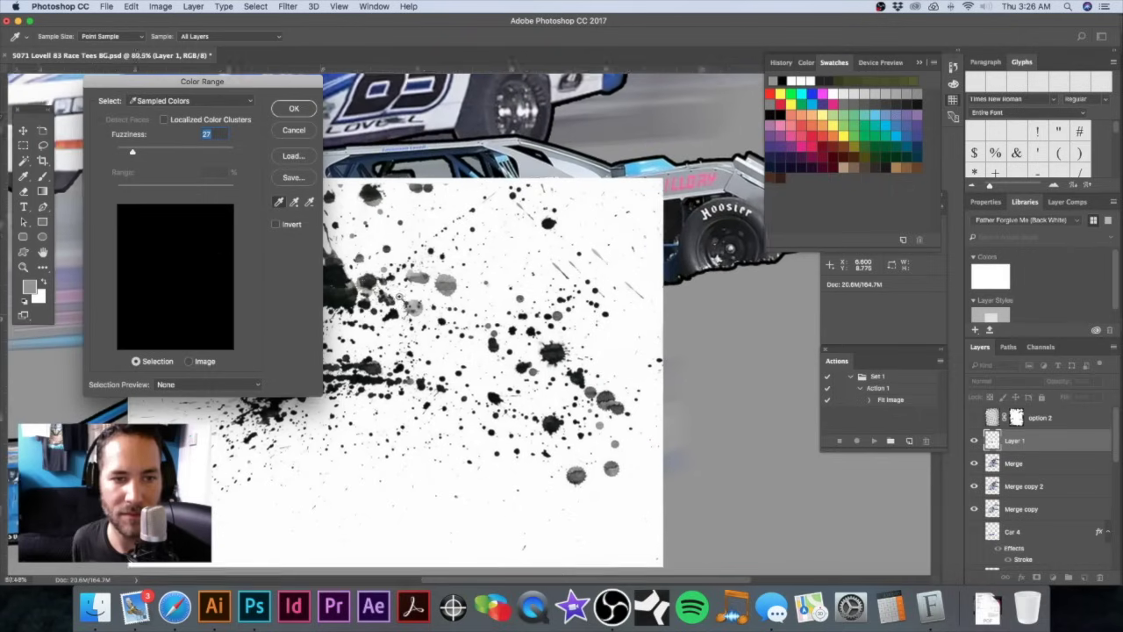
{"action": "left_click_drag", "start_coordinate": [358, 287], "coordinate": [492, 306]}
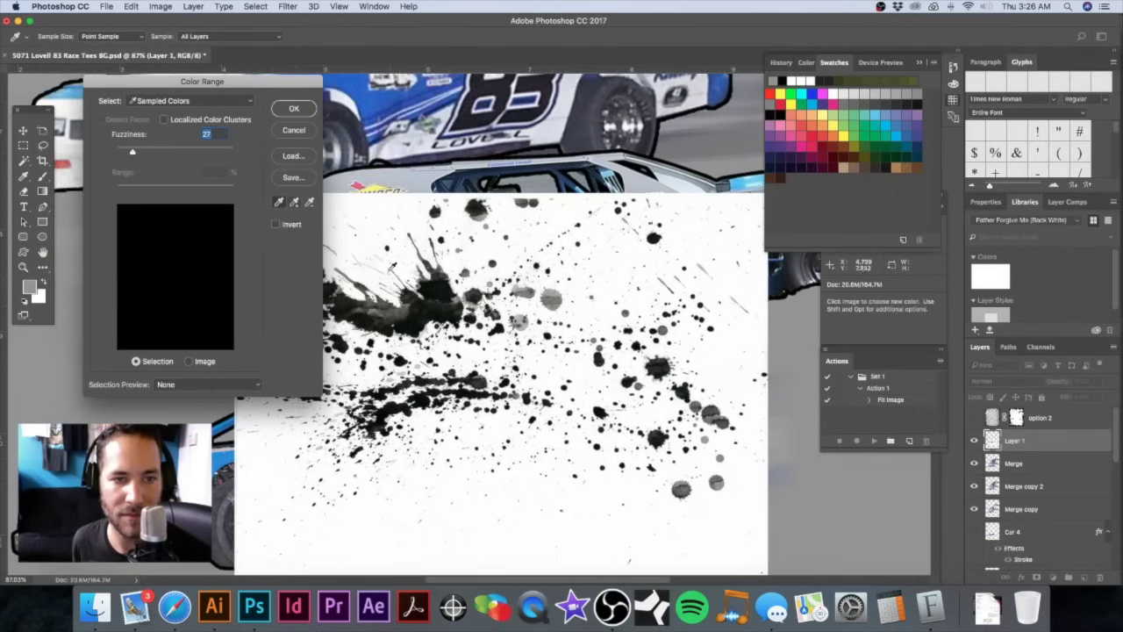
{"action": "left_click", "coordinate": [433, 283]}
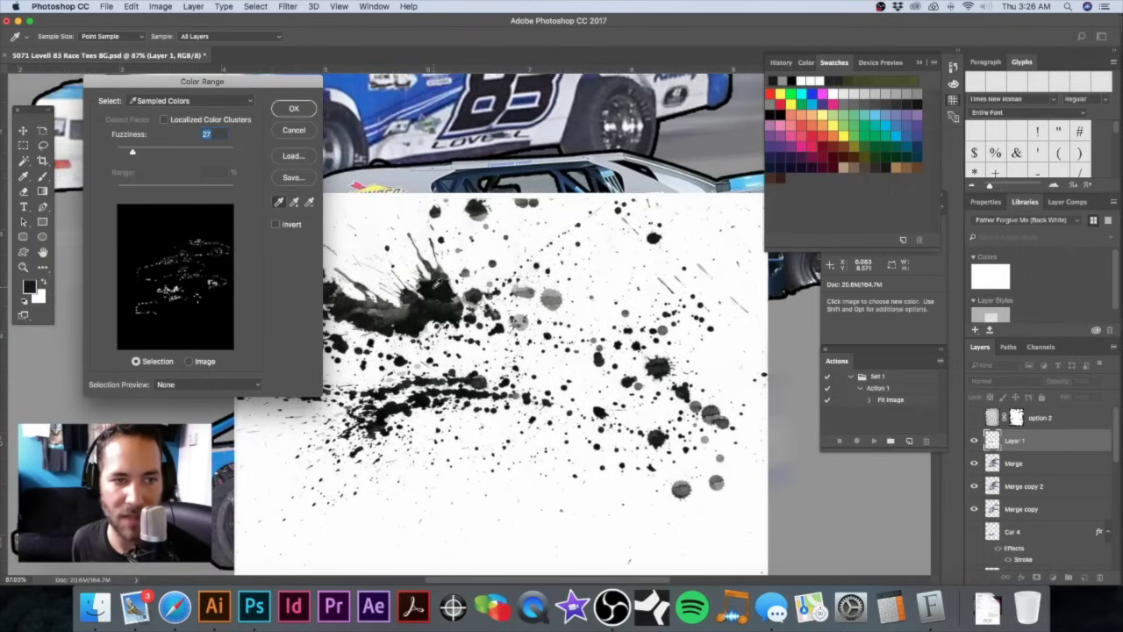
{"action": "left_click_drag", "start_coordinate": [132, 154], "coordinate": [179, 155]}
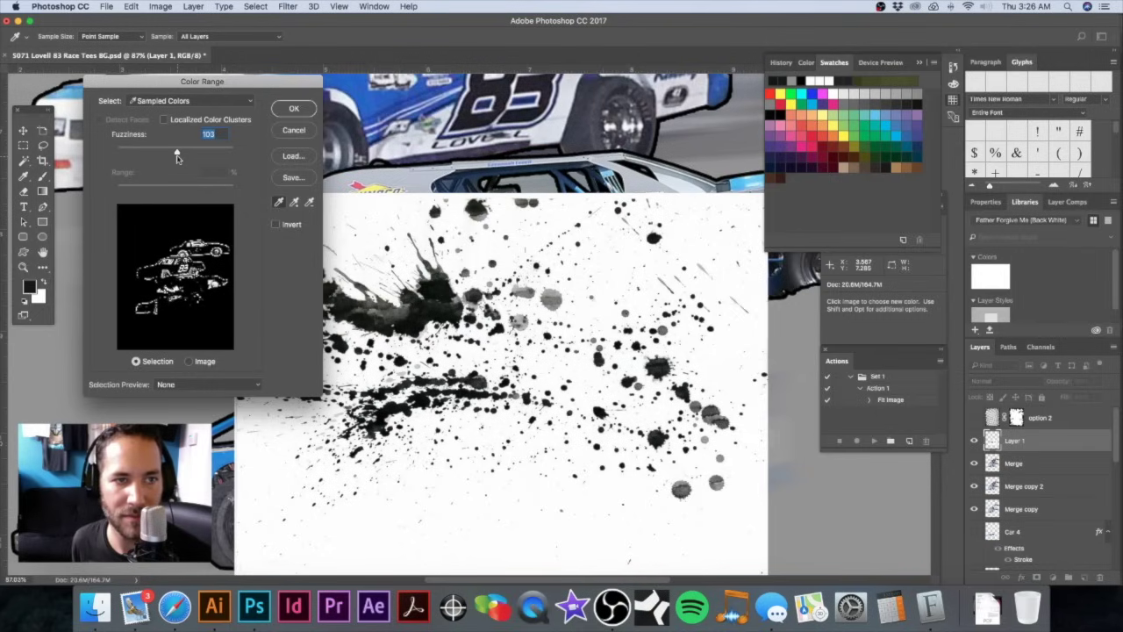
{"action": "left_click", "coordinate": [293, 201]}
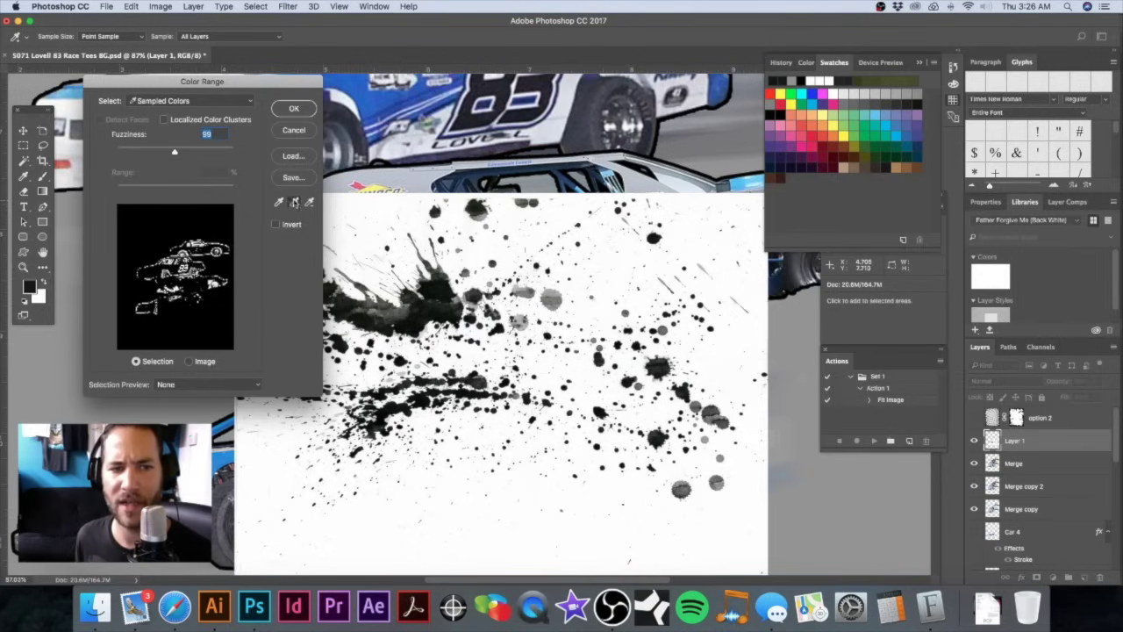
{"action": "left_click", "coordinate": [444, 287]}
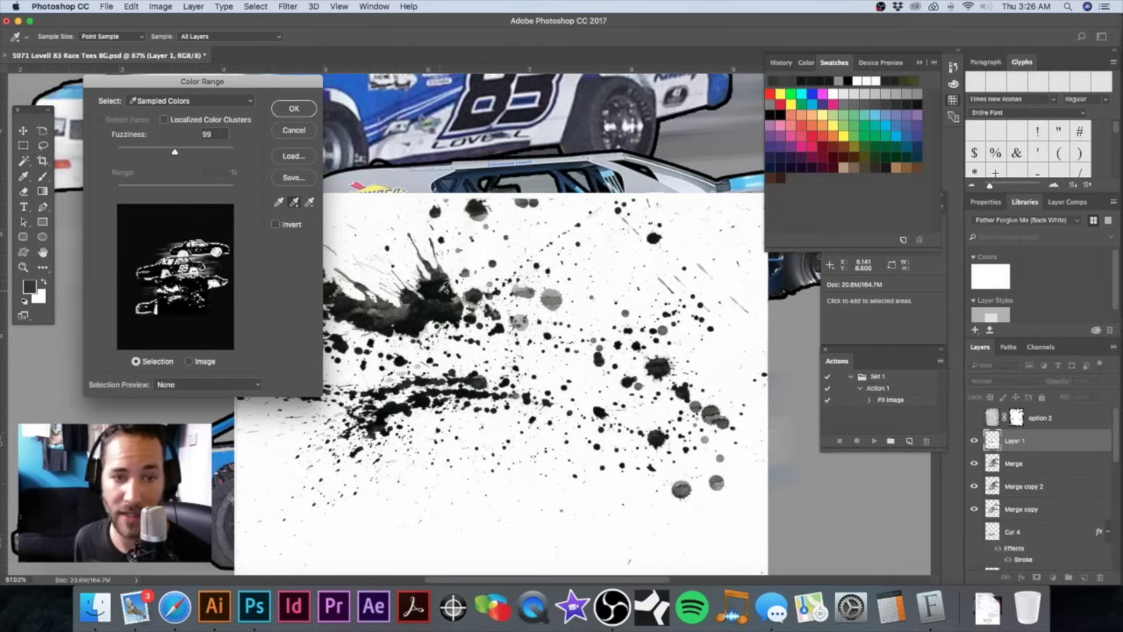
{"action": "left_click", "coordinate": [295, 109]}
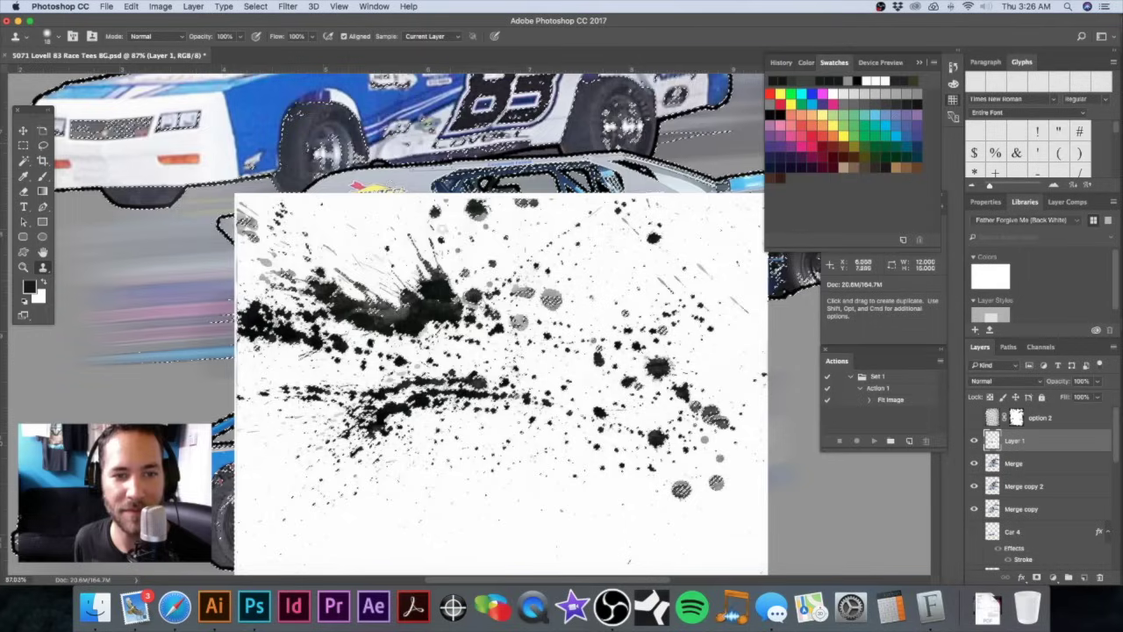
Step: Invert the selection, delete the white background from the splatter layer and deselect
{"action": "key", "text": "s"}
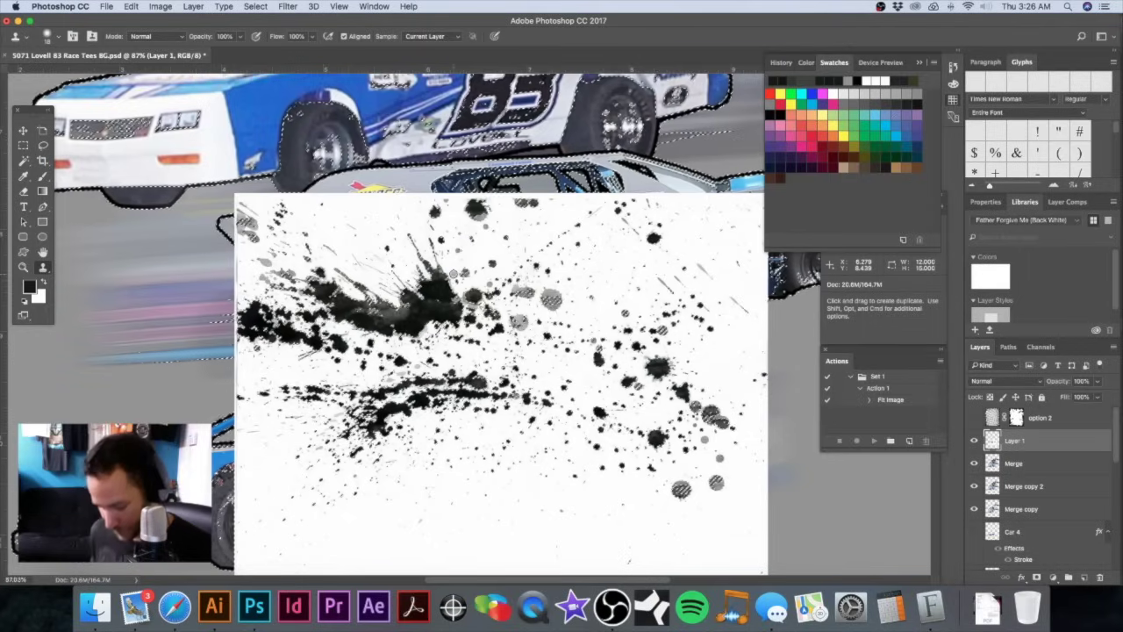
{"action": "key", "text": "super+shift+i"}
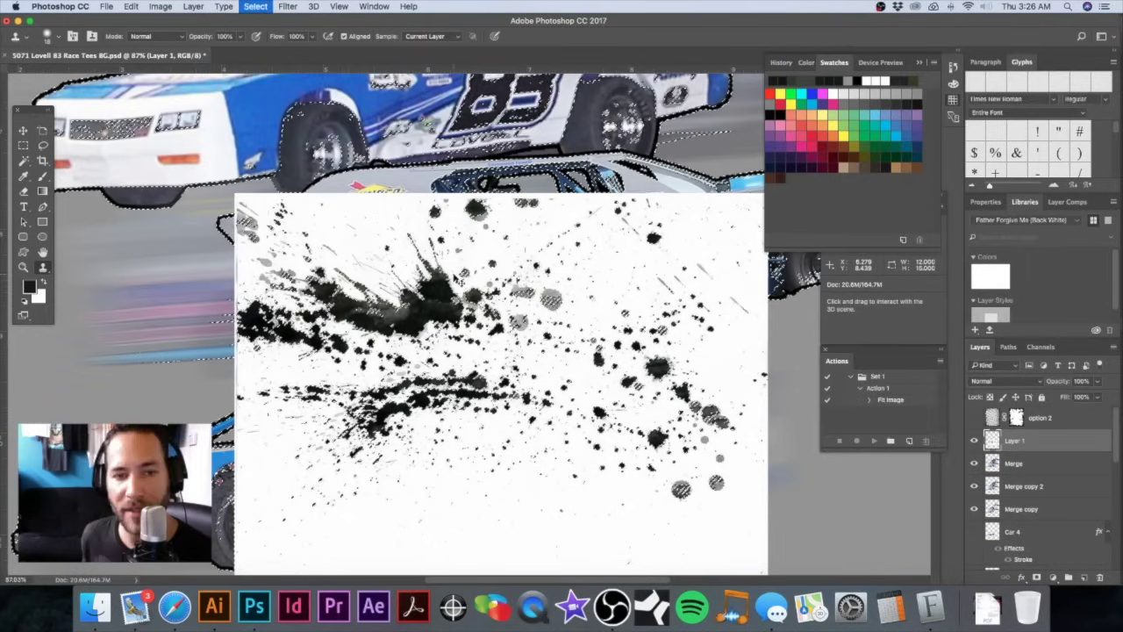
{"action": "key", "text": "Delete"}
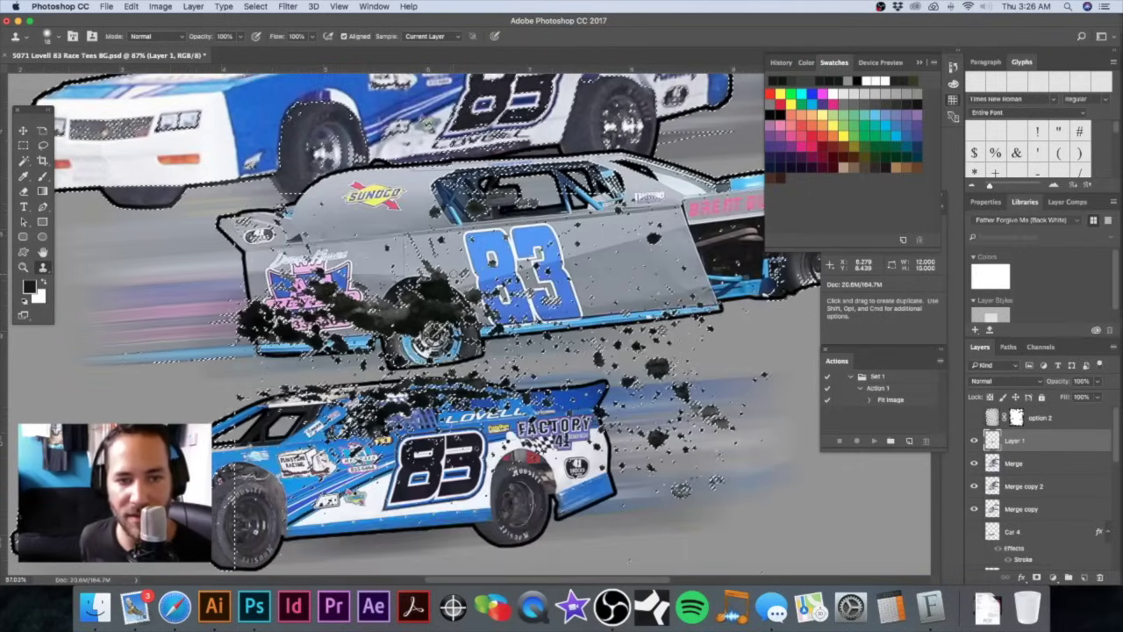
{"action": "key", "text": "super+d"}
{"action": "key", "text": "super+minus"}
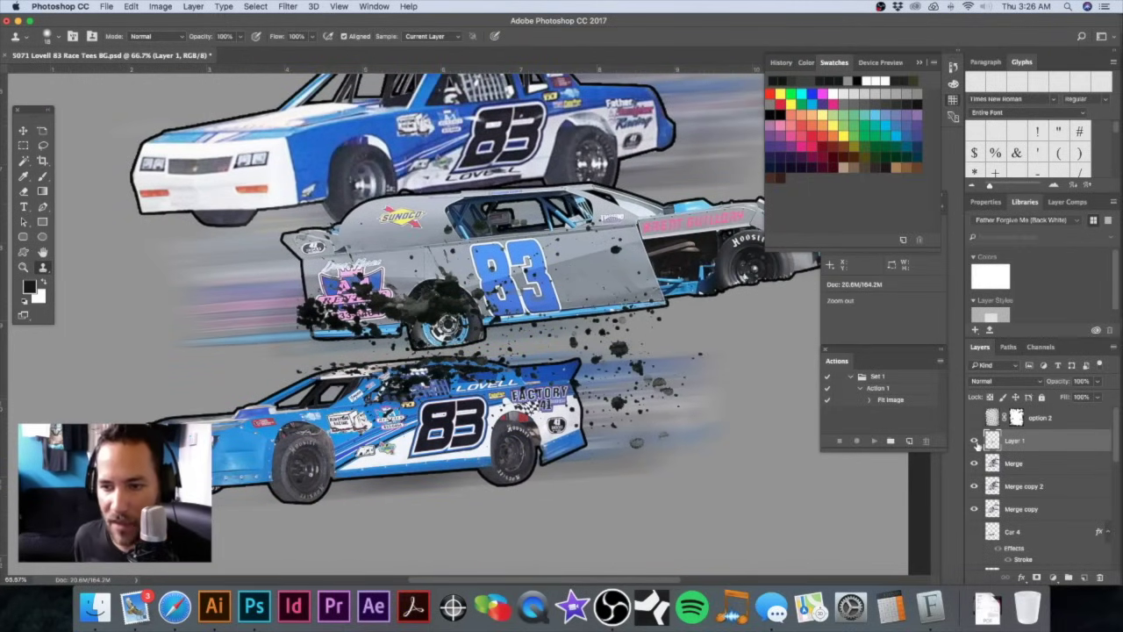
Step: Show only the splatter layer and lasso and delete its scattered drops on the right and faint specks at the upper left
{"action": "left_click", "coordinate": [974, 440], "text": "alt"}
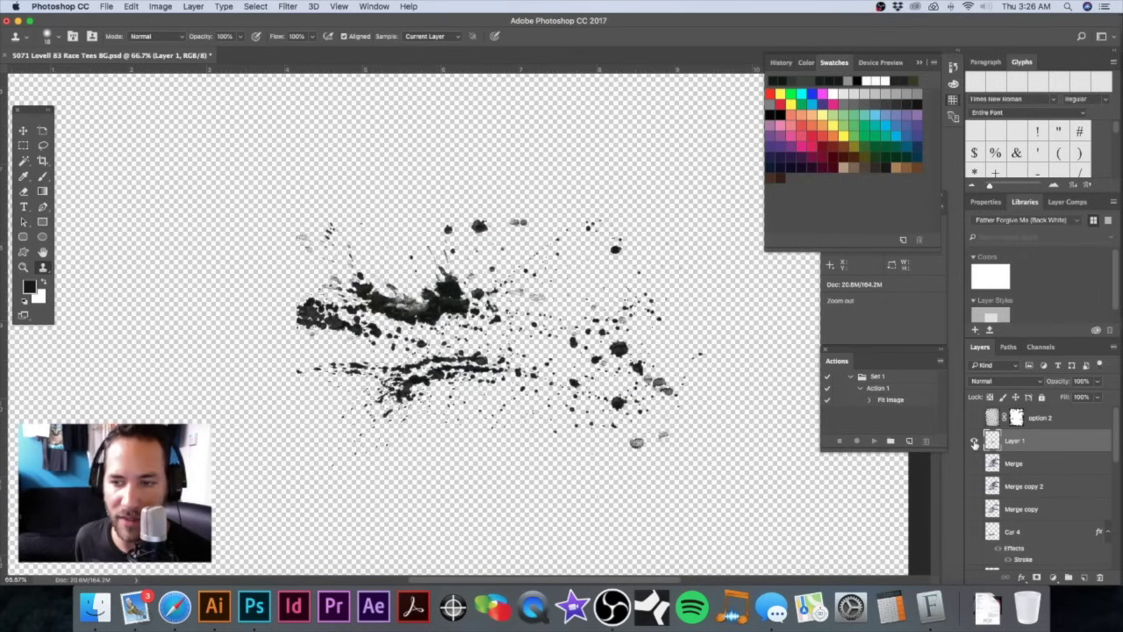
{"action": "key", "text": "space"}
{"action": "left_click_drag", "start_coordinate": [507, 278], "coordinate": [473, 270]}
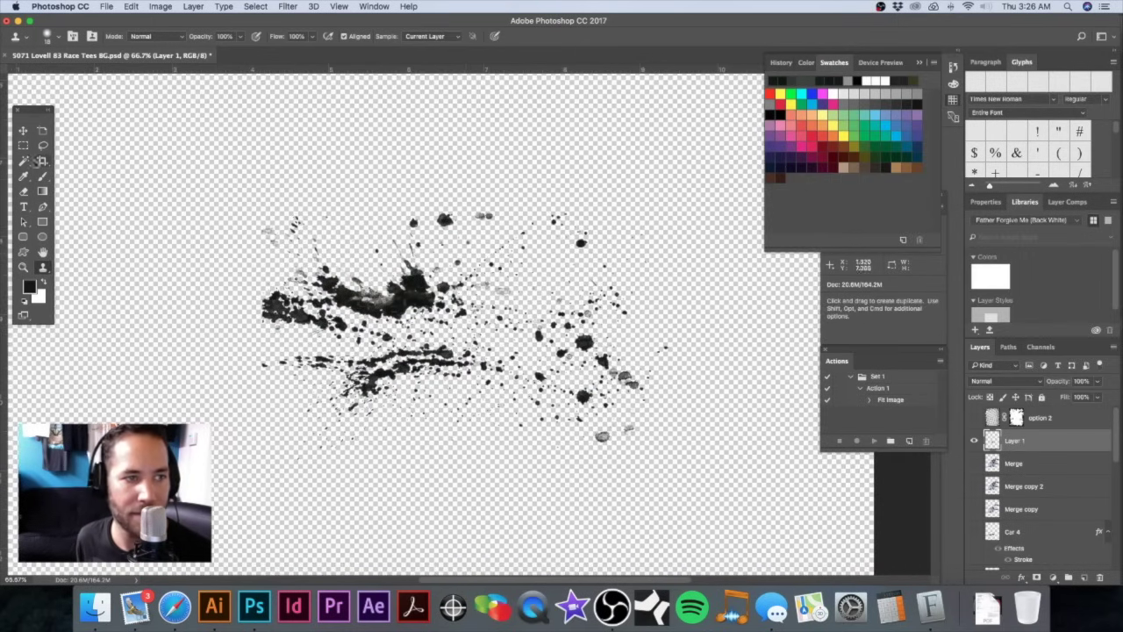
{"action": "left_click", "coordinate": [40, 148]}
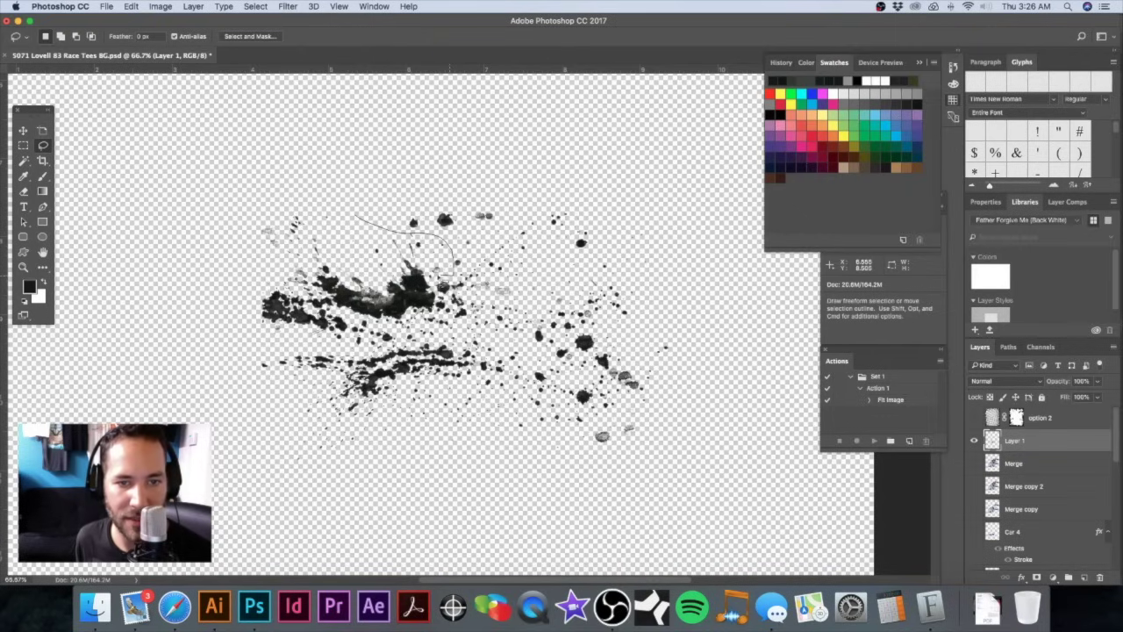
{"action": "mouse_move", "coordinate": [487, 351]}
{"action": "left_mouse_down"}
{"action": "mouse_move", "coordinate": [618, 481]}
{"action": "mouse_move", "coordinate": [690, 444]}
{"action": "mouse_move", "coordinate": [564, 163]}
{"action": "mouse_move", "coordinate": [453, 152]}
{"action": "mouse_move", "coordinate": [377, 179]}
{"action": "mouse_move", "coordinate": [360, 212]}
{"action": "left_mouse_up"}
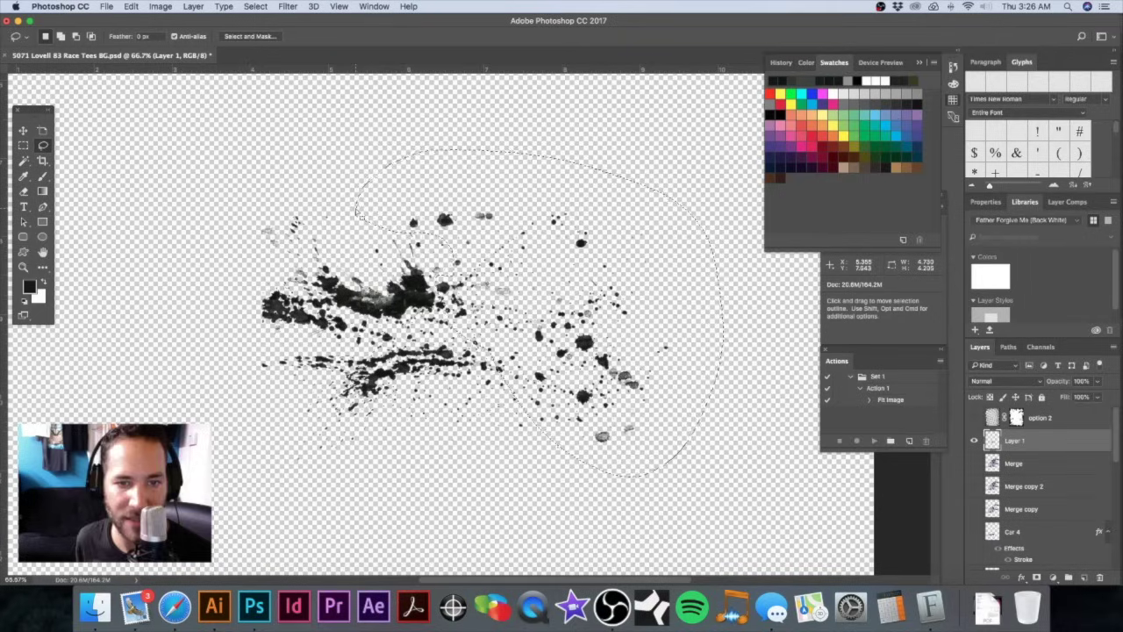
{"action": "key", "text": "Delete"}
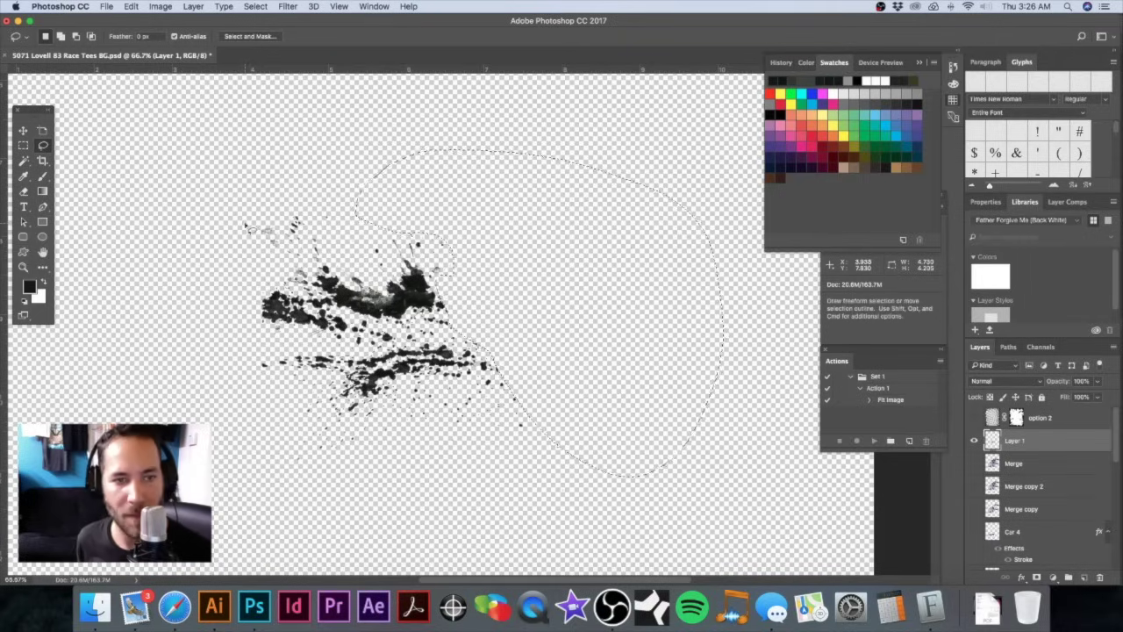
{"action": "mouse_move", "coordinate": [223, 186]}
{"action": "left_mouse_down"}
{"action": "mouse_move", "coordinate": [237, 219]}
{"action": "mouse_move", "coordinate": [303, 238]}
{"action": "mouse_move", "coordinate": [264, 245]}
{"action": "left_mouse_up"}
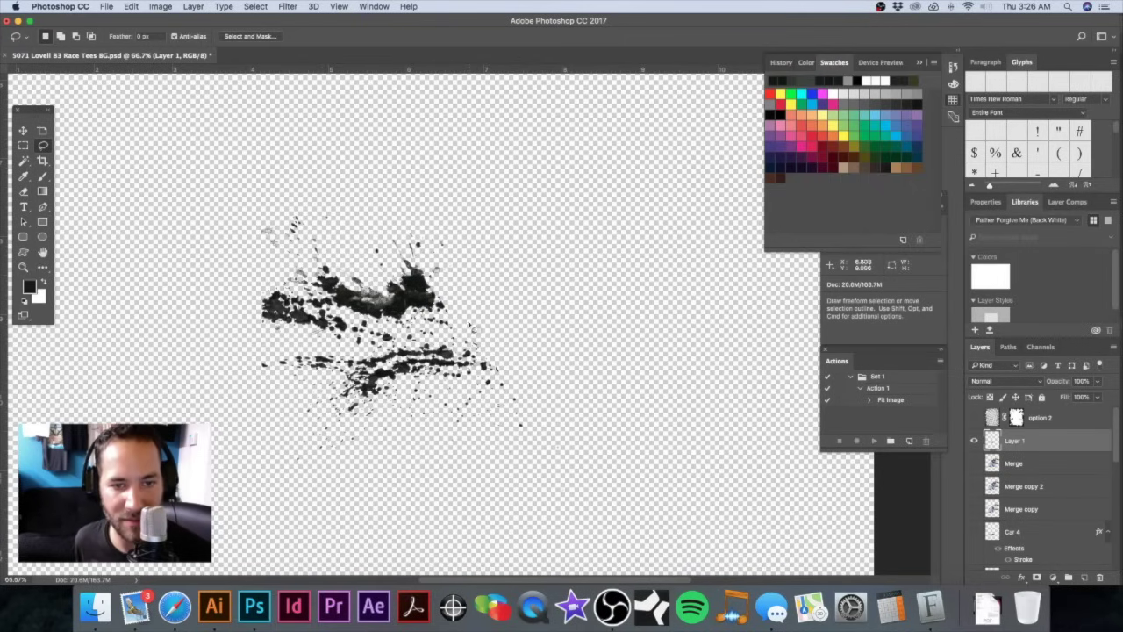
Step: Cut the lower ink streak to its own layer, naming the original splatter layer "Mud 1" and the new one "Mud 2"
{"action": "mouse_move", "coordinate": [465, 327]}
{"action": "left_mouse_down"}
{"action": "mouse_move", "coordinate": [418, 341]}
{"action": "mouse_move", "coordinate": [235, 343]}
{"action": "mouse_move", "coordinate": [360, 531]}
{"action": "mouse_move", "coordinate": [608, 410]}
{"action": "mouse_move", "coordinate": [542, 355]}
{"action": "left_mouse_up"}
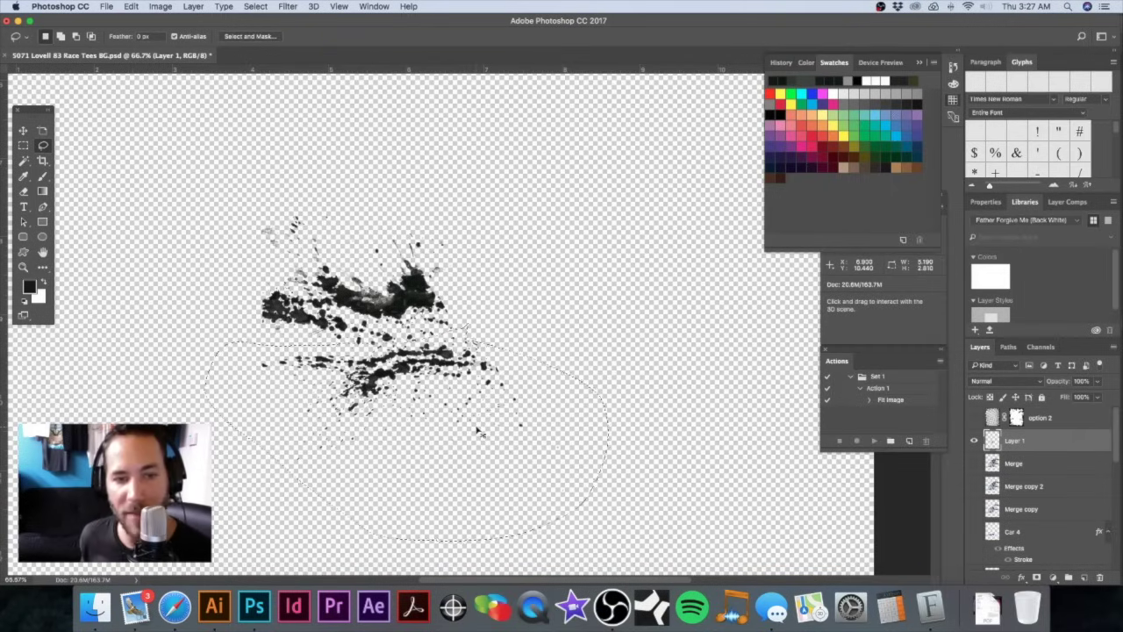
{"action": "key", "text": "super+j"}
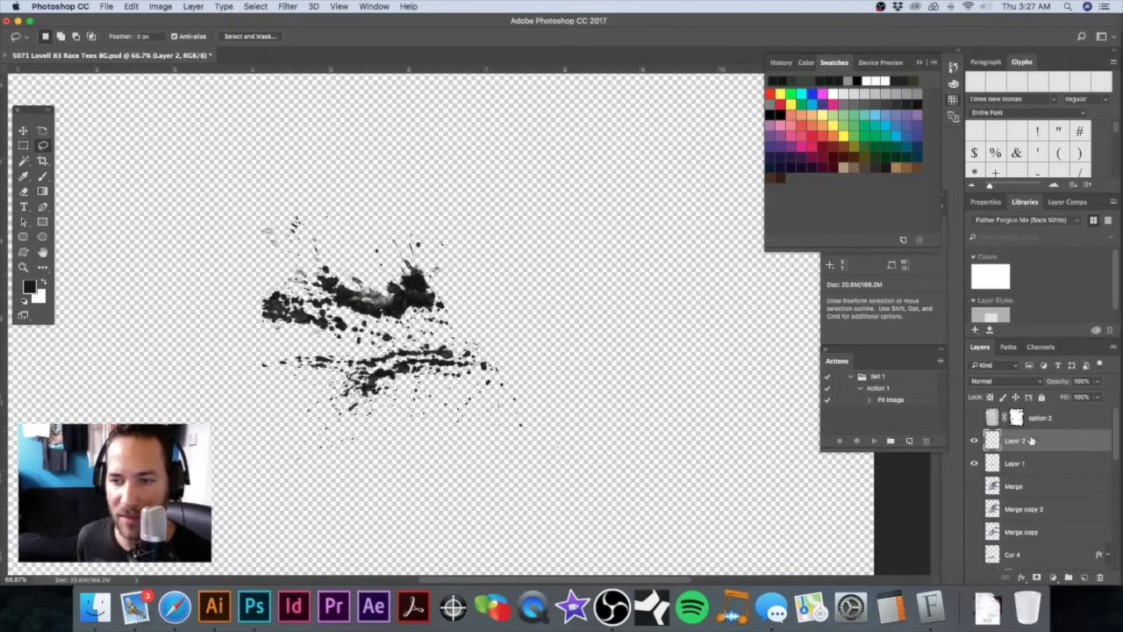
{"action": "double_click", "coordinate": [1015, 465]}
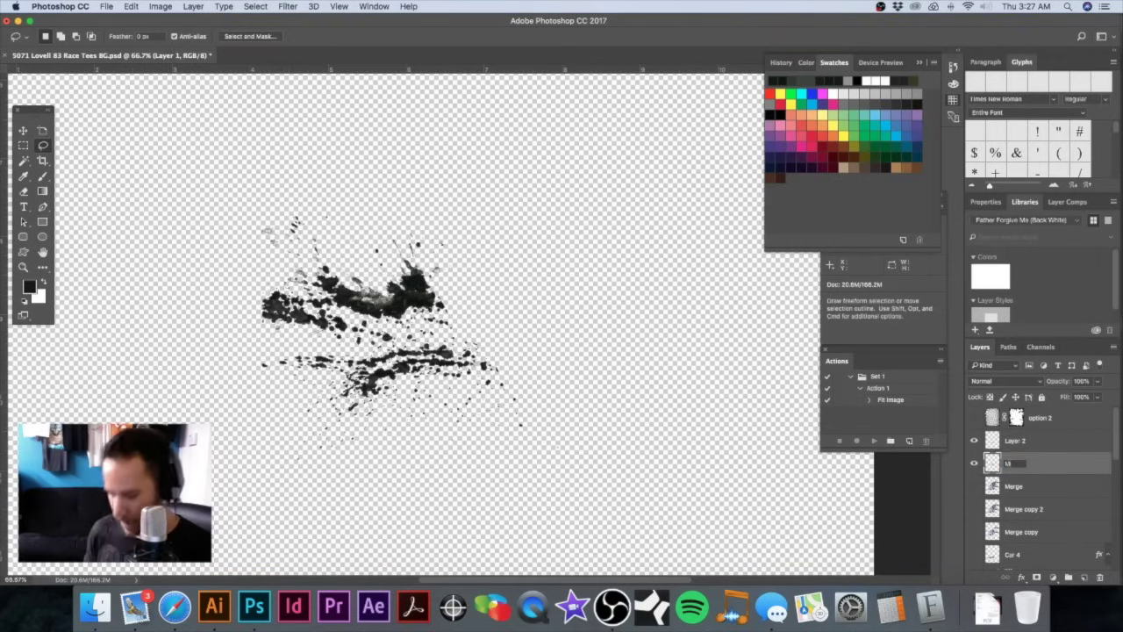
{"action": "type", "text": "Mud 1"}
{"action": "key", "text": "Return"}
{"action": "left_click", "coordinate": [1011, 444]}
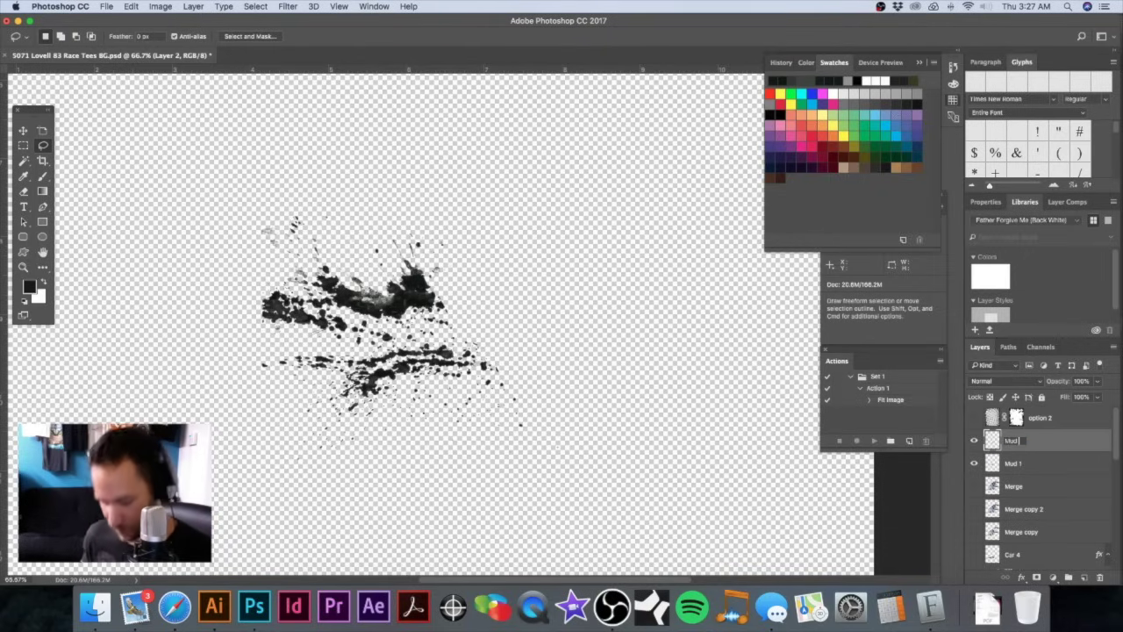
{"action": "key", "text": "Return"}
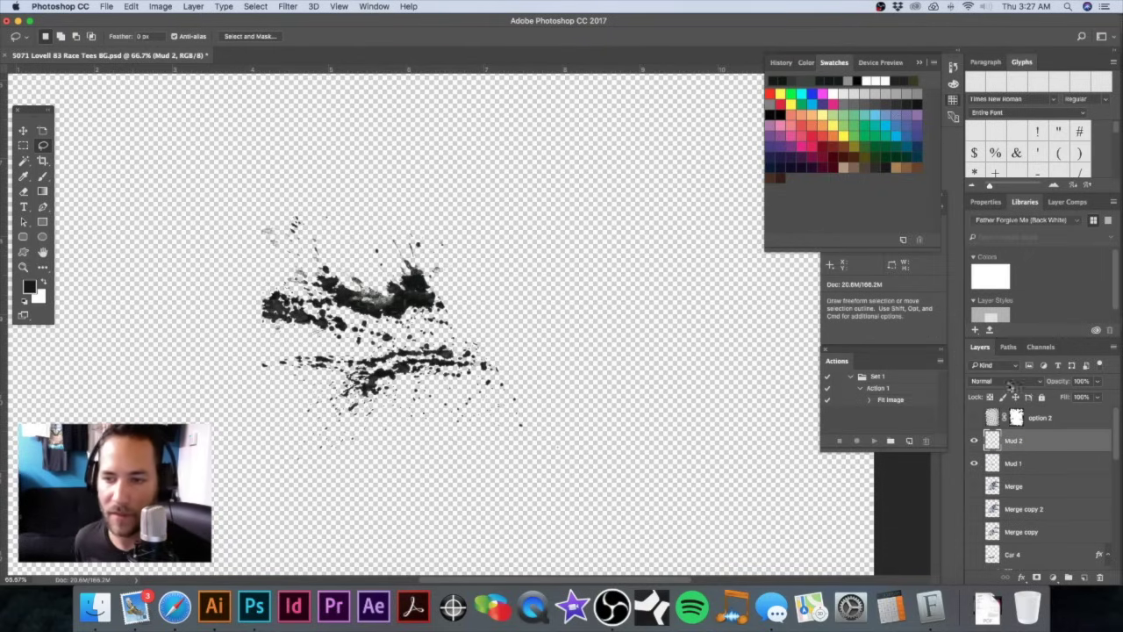
{"action": "left_click", "coordinate": [974, 441]}
{"action": "left_click", "coordinate": [974, 440]}
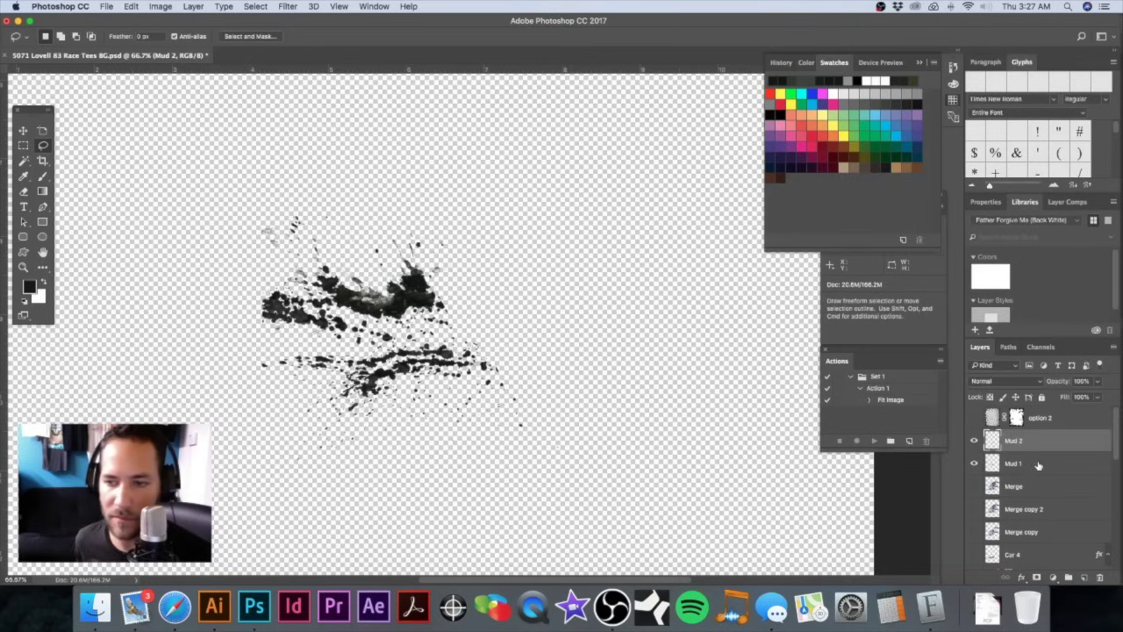
{"action": "left_click", "coordinate": [1036, 465]}
{"action": "key", "text": "super+t"}
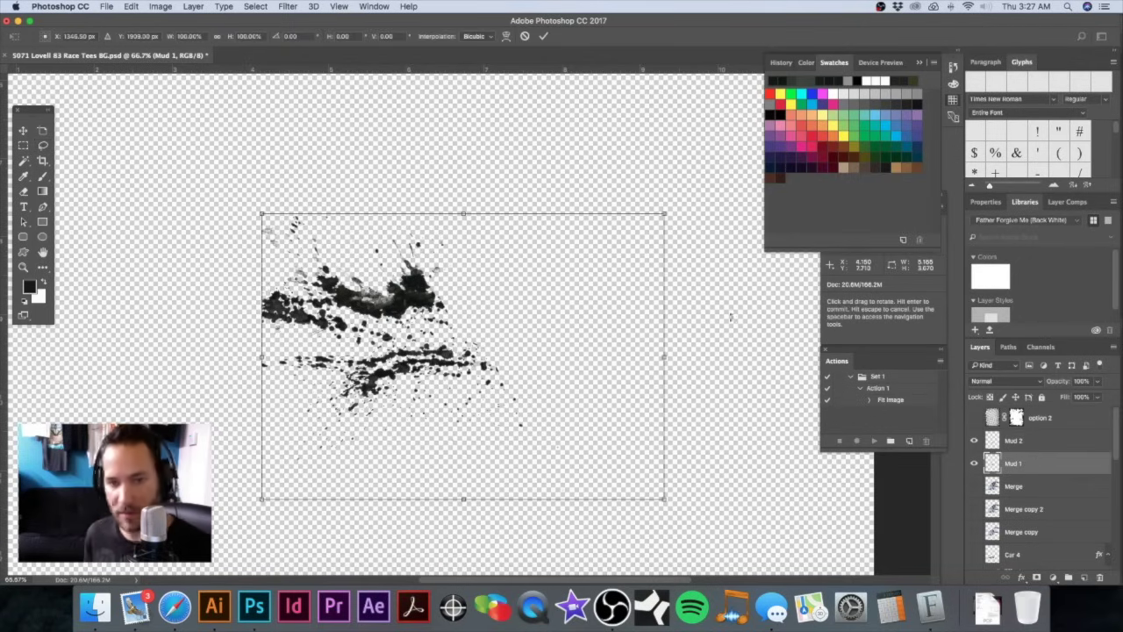
{"action": "left_click_drag", "start_coordinate": [672, 208], "coordinate": [329, 340]}
{"action": "key", "text": "super+z"}
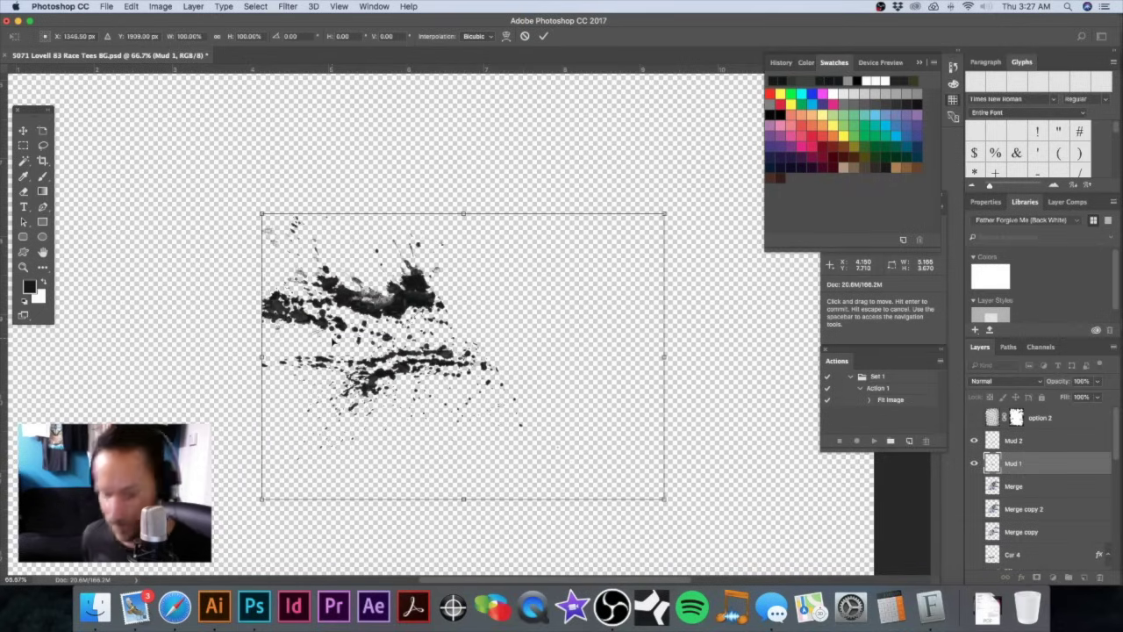
{"action": "key", "text": "Escape"}
{"action": "key", "text": "l"}
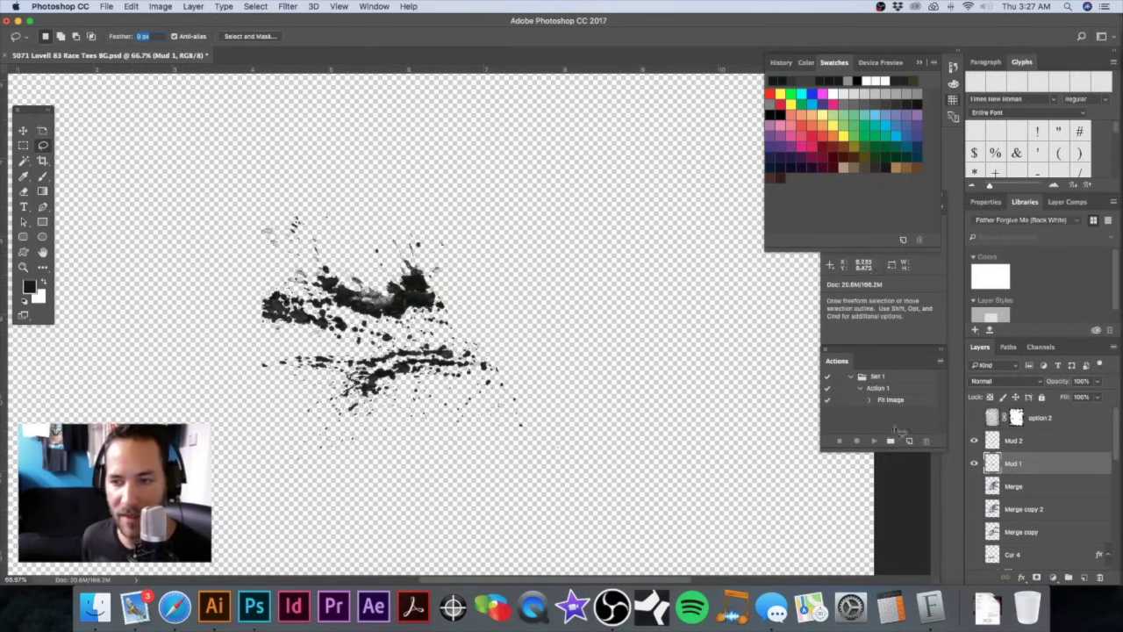
Step: Rotate the "Mud 2" streak about half a turn and place it just below the "Mud 1" splatter
{"action": "left_click", "coordinate": [976, 464]}
{"action": "left_click", "coordinate": [974, 443]}
{"action": "left_click", "coordinate": [974, 444]}
{"action": "left_click", "coordinate": [1037, 440]}
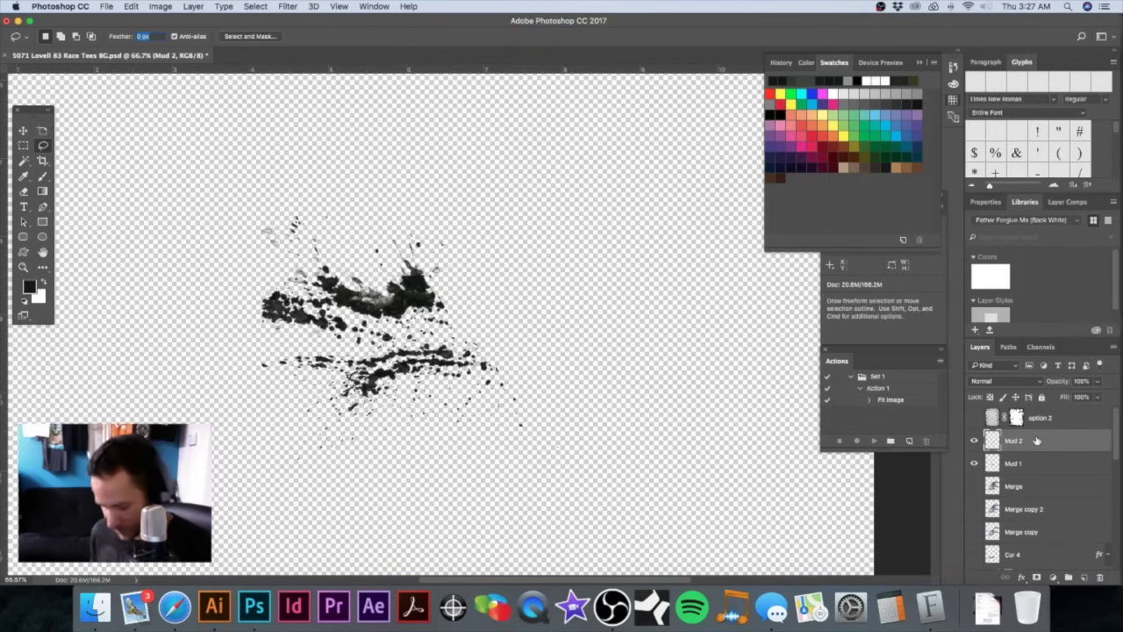
{"action": "key", "text": "super+t"}
{"action": "left_click_drag", "start_coordinate": [593, 337], "coordinate": [303, 454]}
{"action": "key", "text": "Return"}
{"action": "key", "text": "l"}
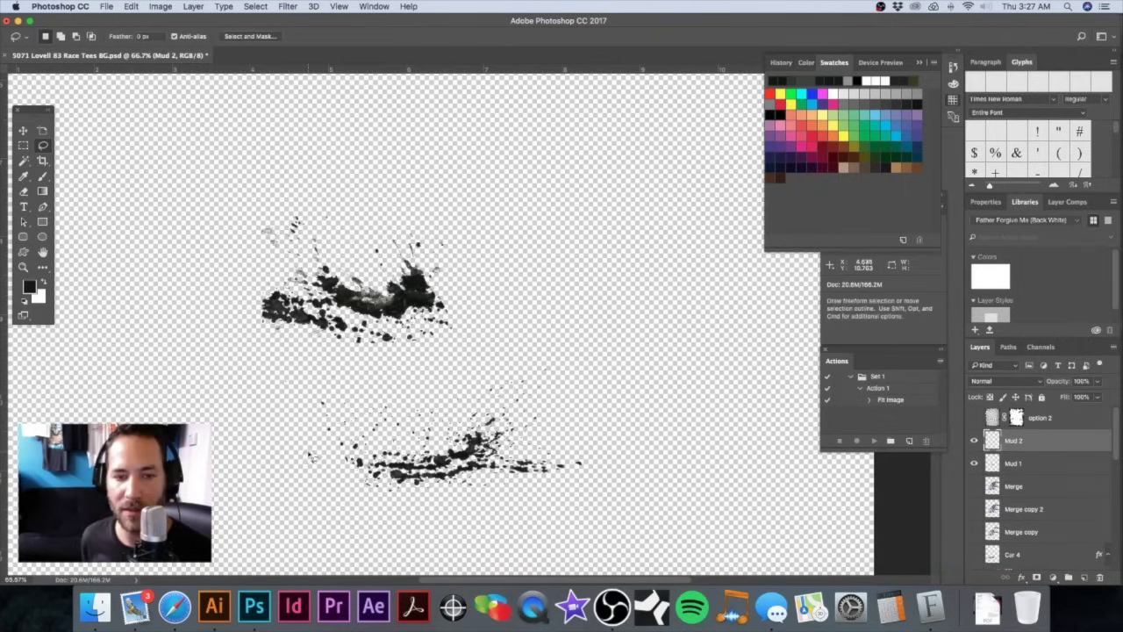
{"action": "left_click_drag", "start_coordinate": [458, 457], "coordinate": [450, 427]}
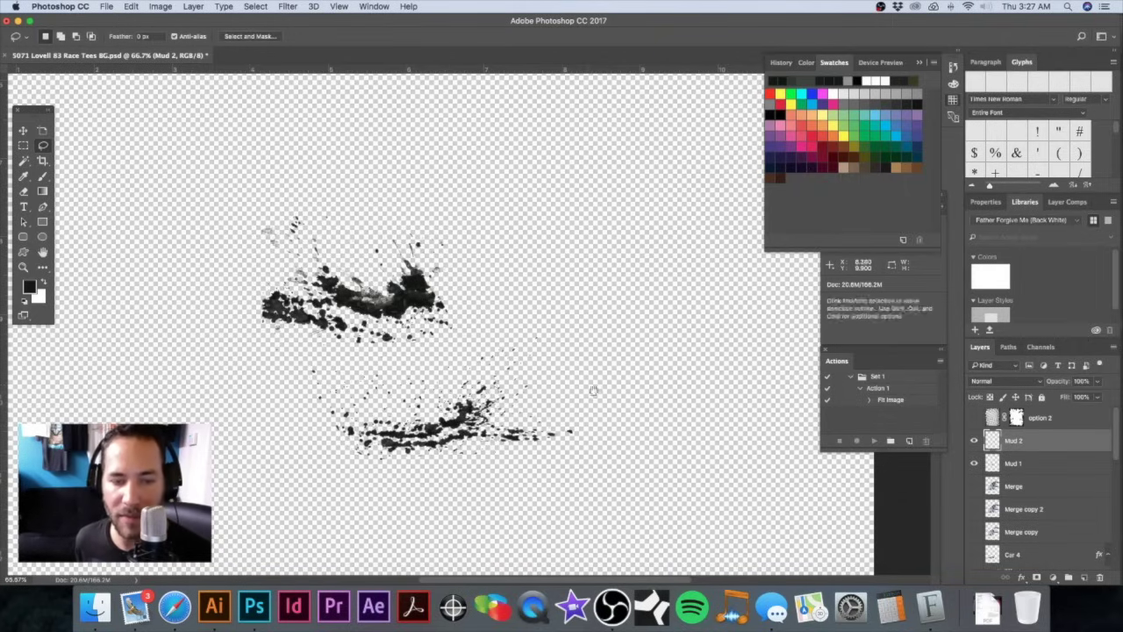
{"action": "key", "text": "super+minus"}
{"action": "key", "text": "super+minus"}
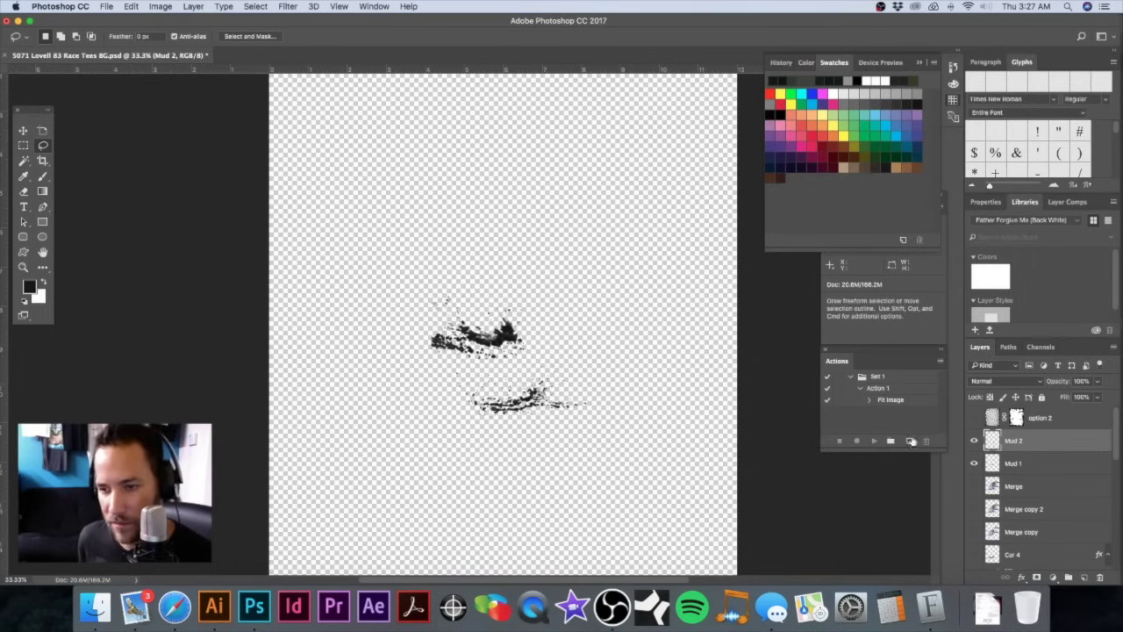
Step: Show the "Merge", "Merge copy 2" and "Merge copy" car layers beneath the mud layers
{"action": "scroll", "coordinate": [1018, 483], "scroll_direction": "down", "scroll_amount": 3}
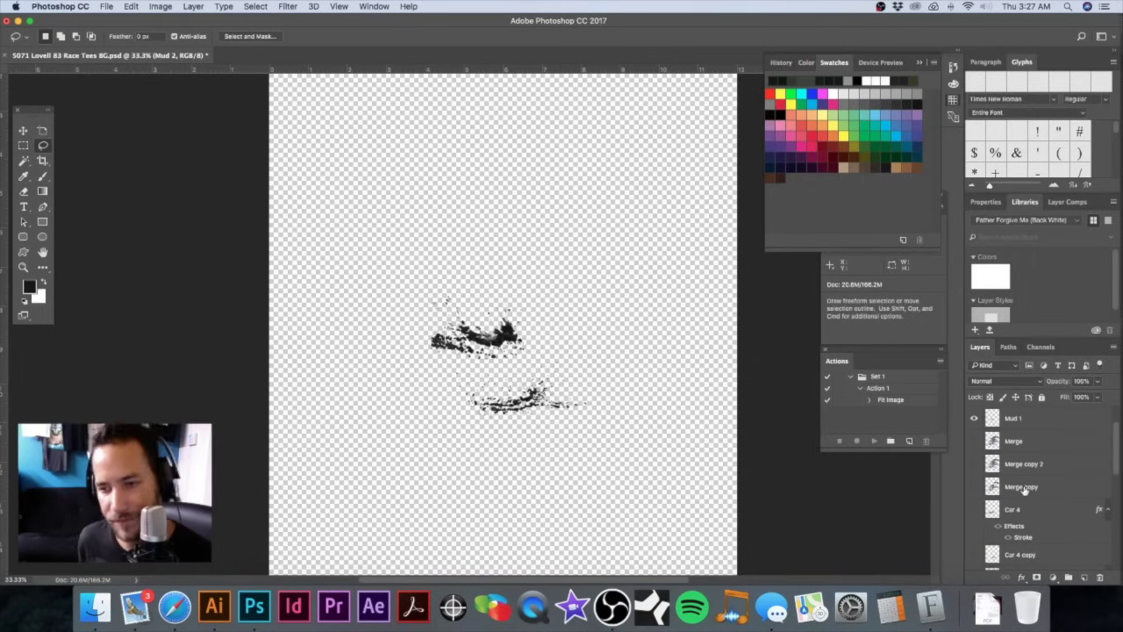
{"action": "left_click", "coordinate": [974, 487]}
{"action": "left_click_drag", "start_coordinate": [573, 343], "coordinate": [557, 342]}
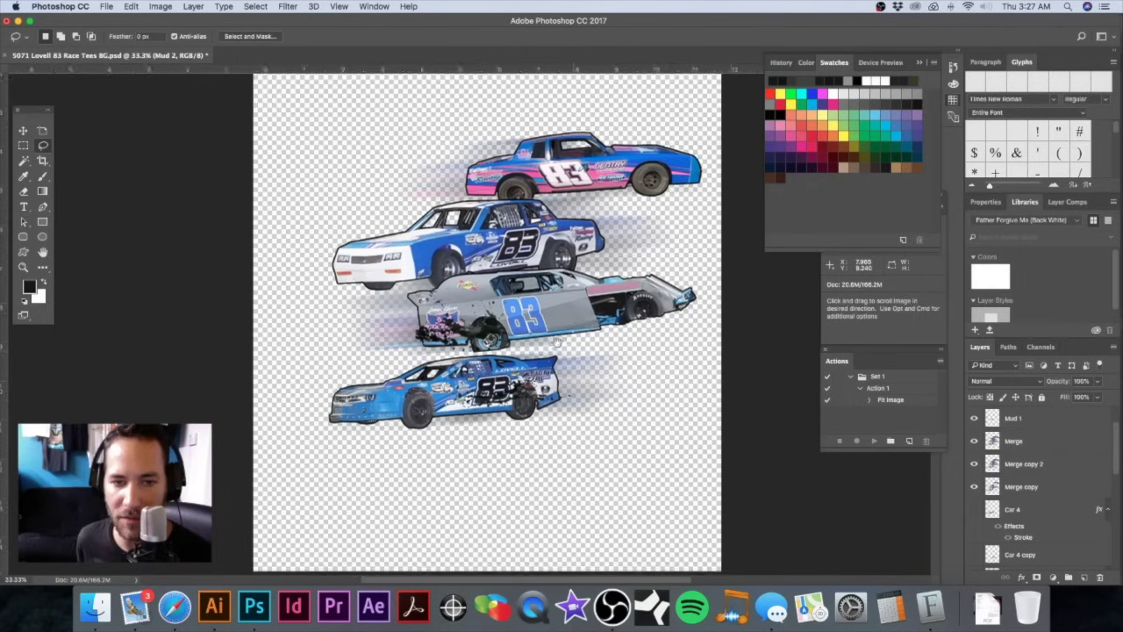
{"action": "scroll", "coordinate": [557, 342], "scroll_direction": "up", "scroll_amount": 5}
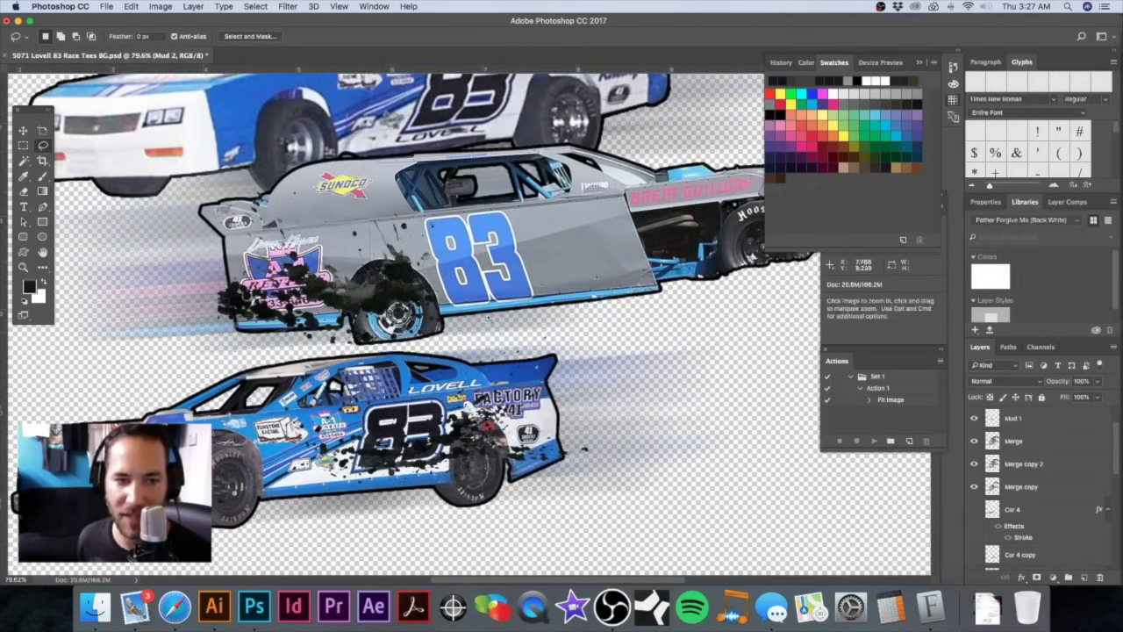
{"action": "scroll", "coordinate": [518, 330], "scroll_direction": "down", "scroll_amount": 4}
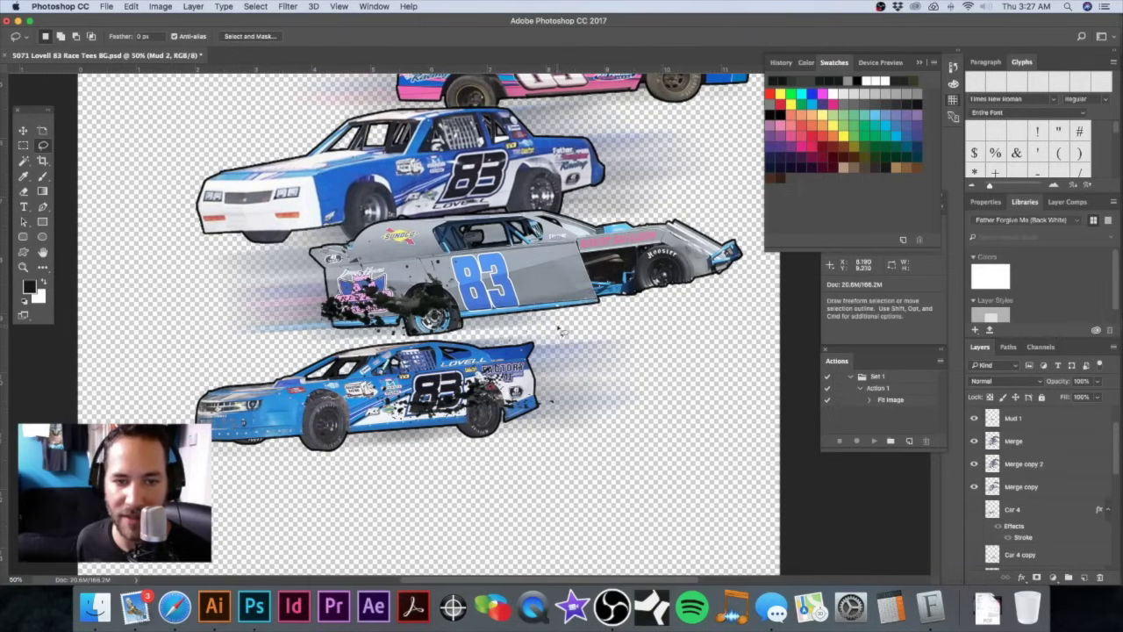
{"action": "scroll", "coordinate": [562, 330], "scroll_direction": "down", "scroll_amount": 2}
{"action": "scroll", "coordinate": [561, 330], "scroll_direction": "right", "scroll_amount": 2}
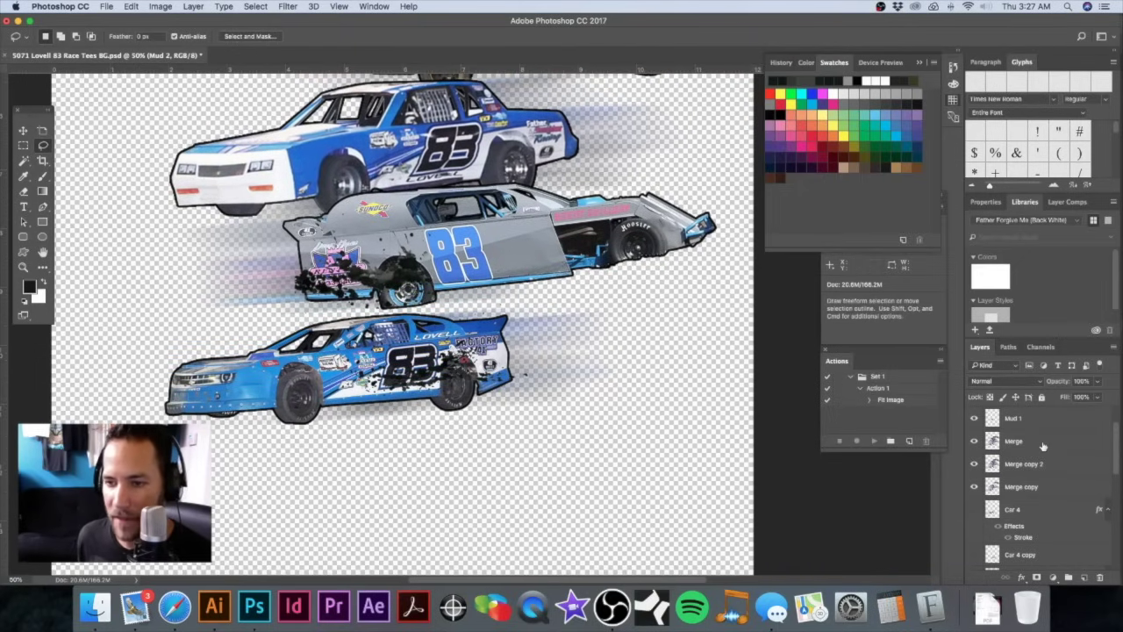
Step: Hide the "Mud 2" layer so the lowest car is clear of its streak
{"action": "scroll", "coordinate": [1042, 445], "scroll_direction": "up", "scroll_amount": 2}
{"action": "left_click", "coordinate": [975, 442]}
{"action": "left_click", "coordinate": [975, 442]}
{"action": "left_click", "coordinate": [975, 441]}
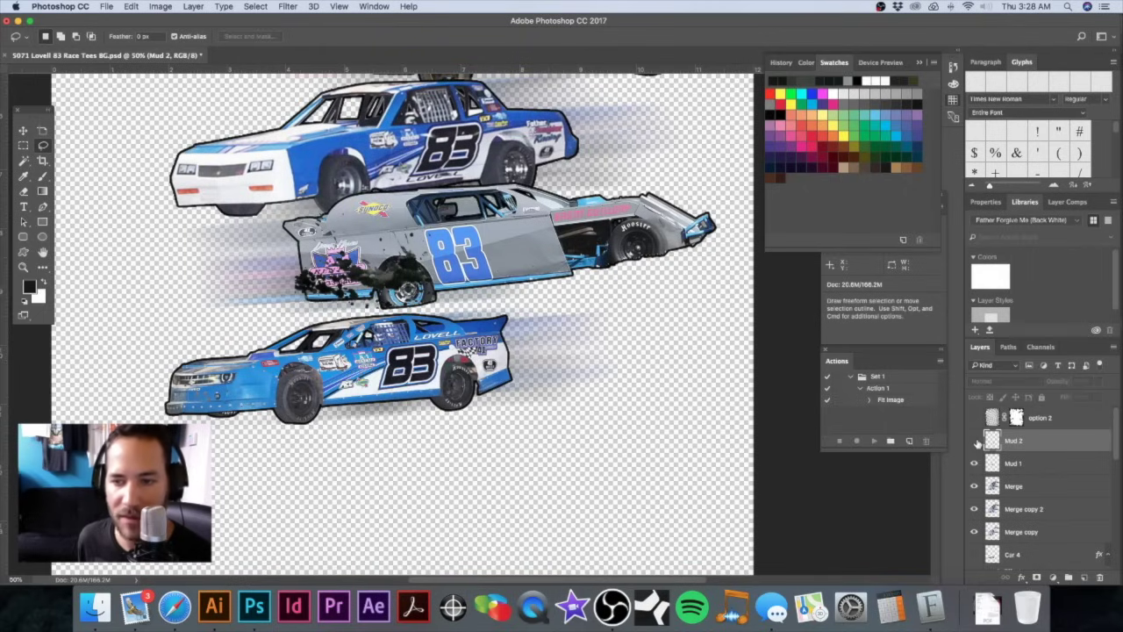
Step: Move the "Mud 1" splatter down beneath the rear wheel of the gray car
{"action": "left_click", "coordinate": [1031, 465]}
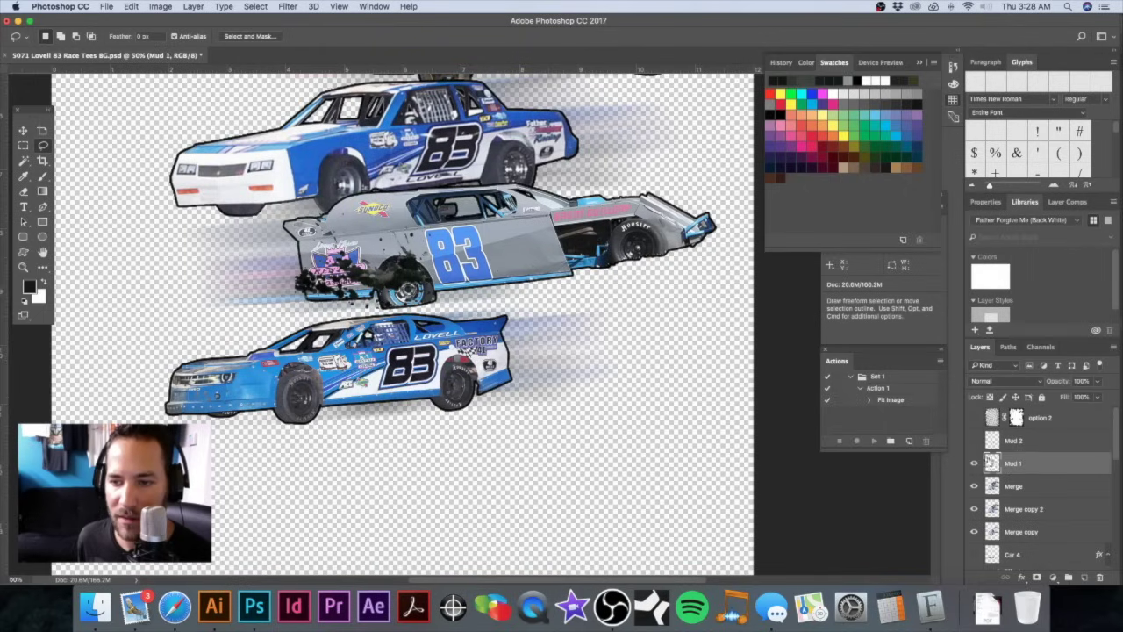
{"action": "left_click", "coordinate": [975, 464]}
{"action": "left_click", "coordinate": [975, 465]}
{"action": "left_click_drag", "start_coordinate": [394, 279], "coordinate": [433, 286]}
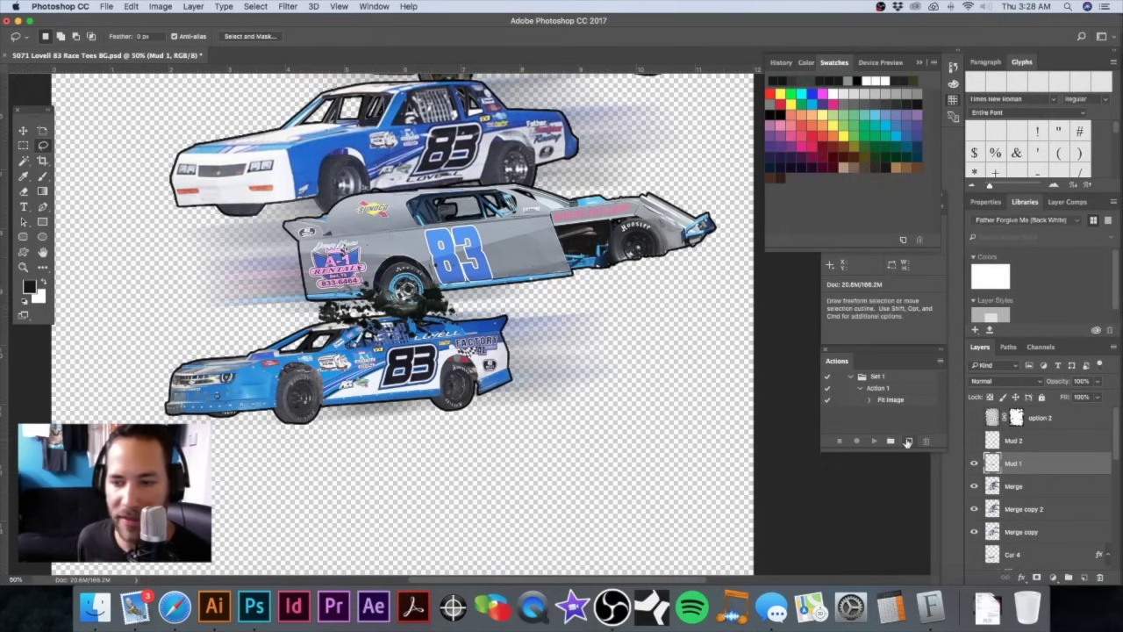
Step: Load the outline of the "Car 4" layer as a selection while keeping "Mud 1" as the active layer
{"action": "scroll", "coordinate": [1000, 481], "scroll_direction": "down", "scroll_amount": 5}
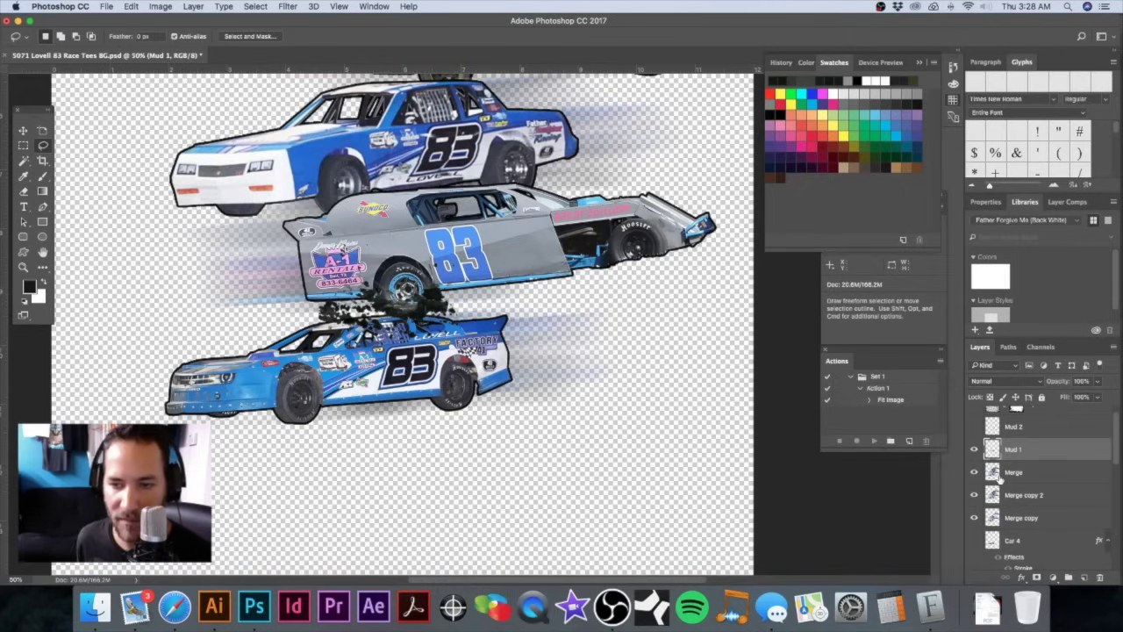
{"action": "scroll", "coordinate": [1002, 481], "scroll_direction": "down", "scroll_amount": 4}
{"action": "scroll", "coordinate": [1002, 481], "scroll_direction": "down", "scroll_amount": 1}
{"action": "scroll", "coordinate": [1002, 481], "scroll_direction": "up", "scroll_amount": 3}
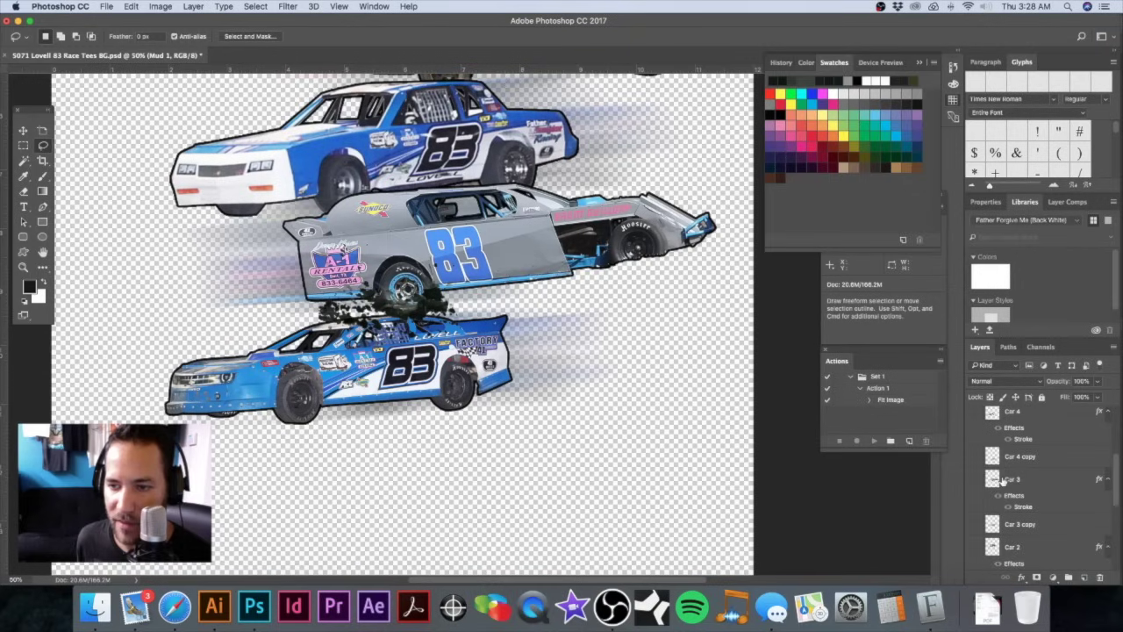
{"action": "left_click", "coordinate": [991, 427], "text": "super"}
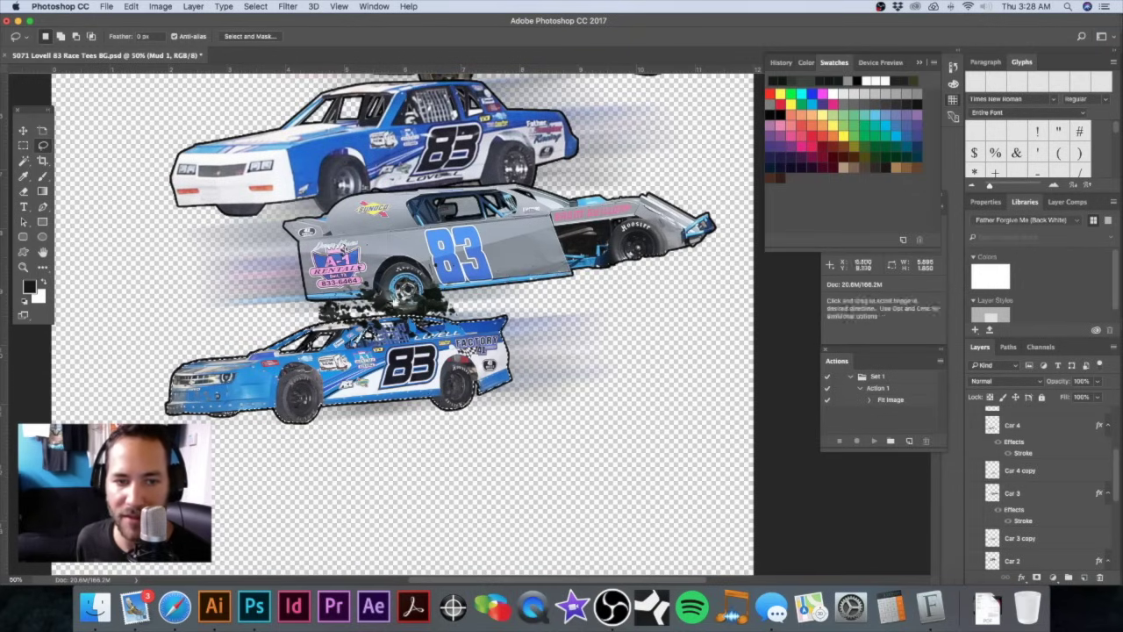
{"action": "scroll", "coordinate": [386, 307], "scroll_direction": "up", "scroll_amount": 5}
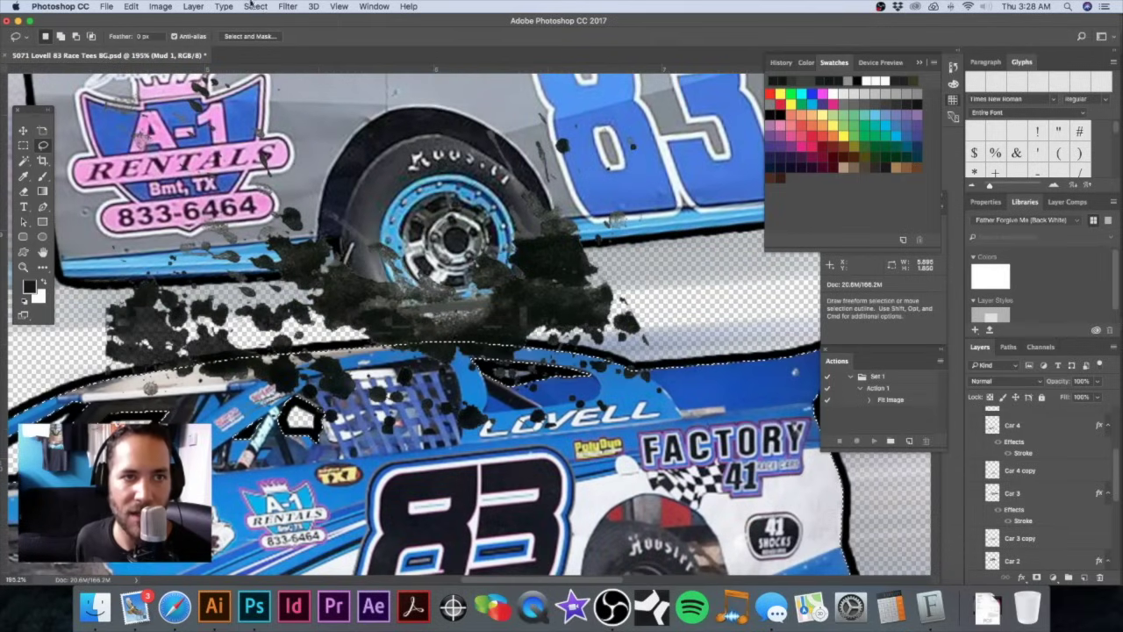
Step: Expand the "Car 4" selection by 10 pixels to take in the car's black outline
{"action": "left_click", "coordinate": [255, 6]}
{"action": "mouse_move", "coordinate": [281, 168]}
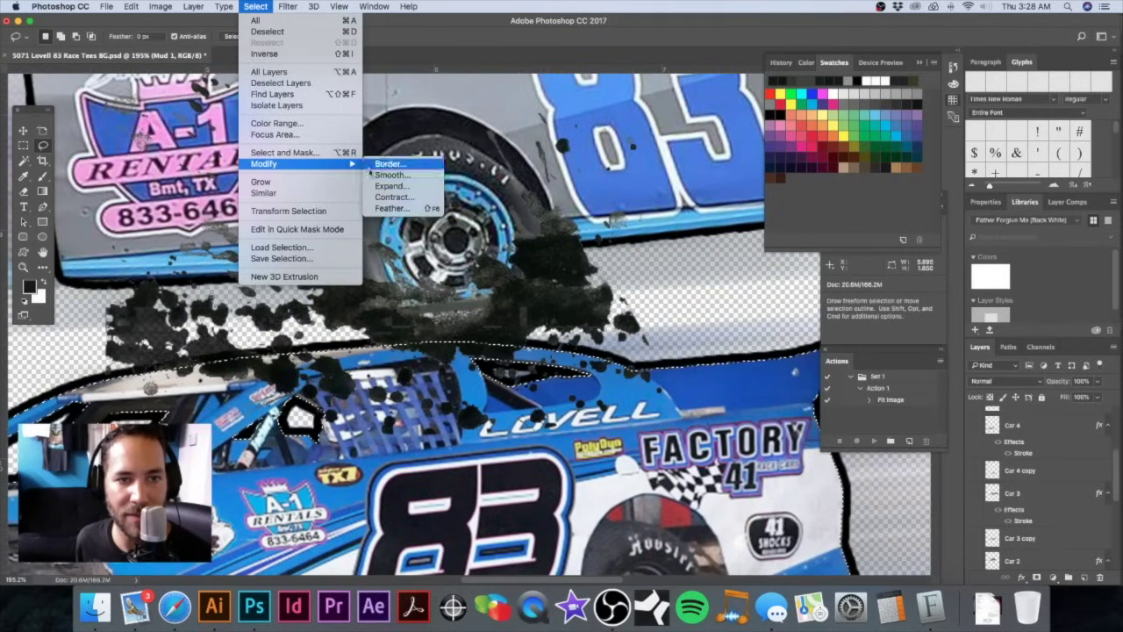
{"action": "left_click", "coordinate": [397, 187]}
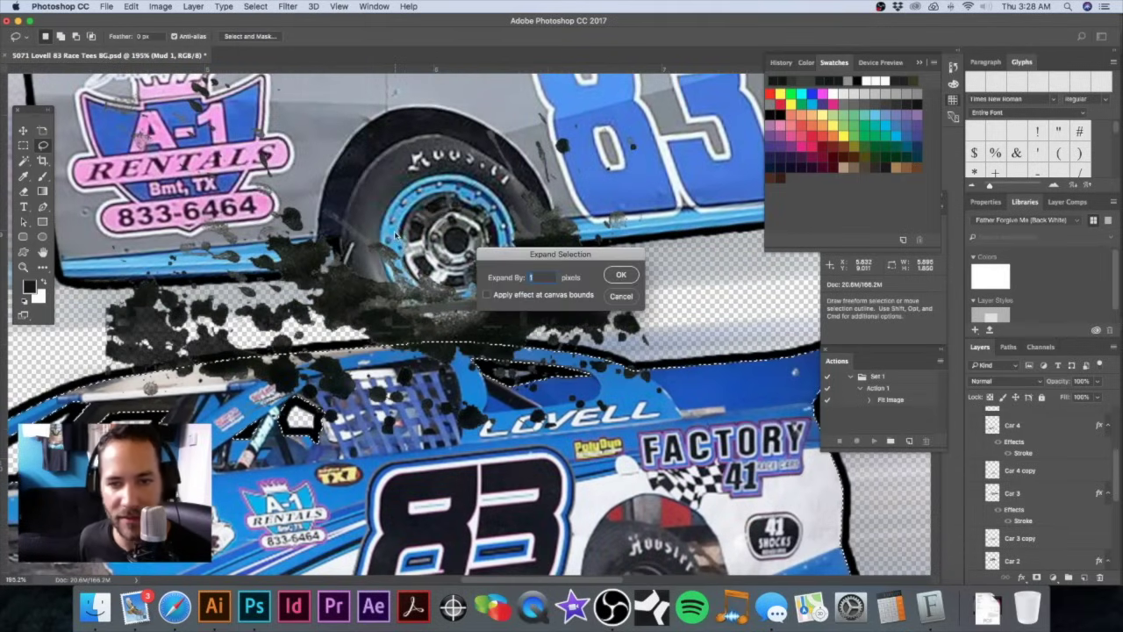
{"action": "type", "text": "10"}
{"action": "key", "text": "Return"}
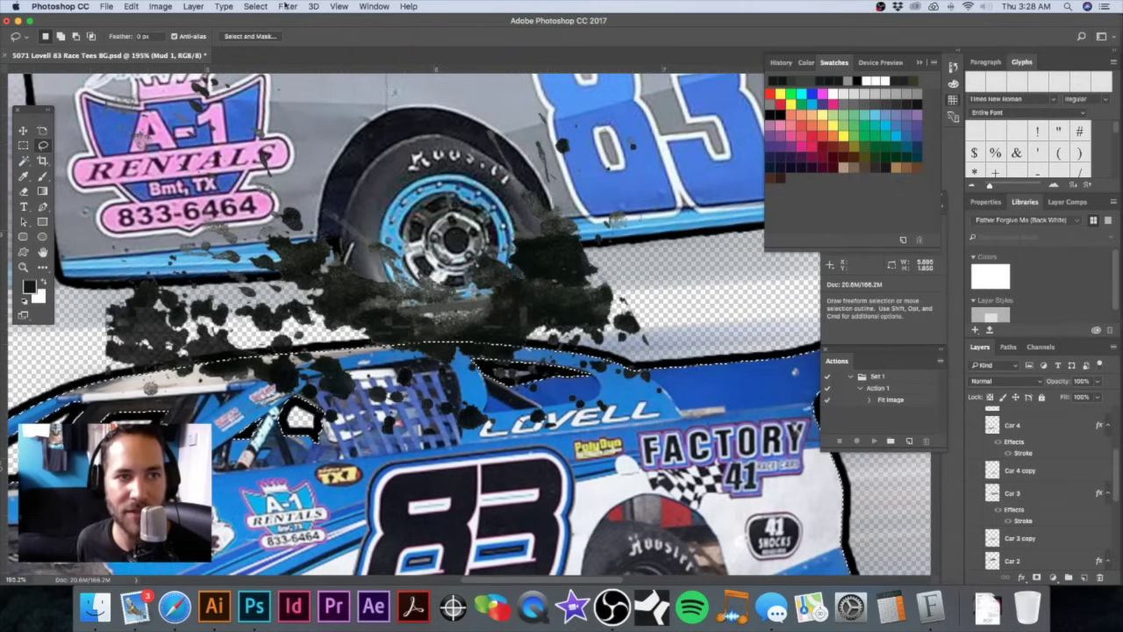
{"action": "left_click", "coordinate": [255, 7]}
{"action": "mouse_move", "coordinate": [300, 171]}
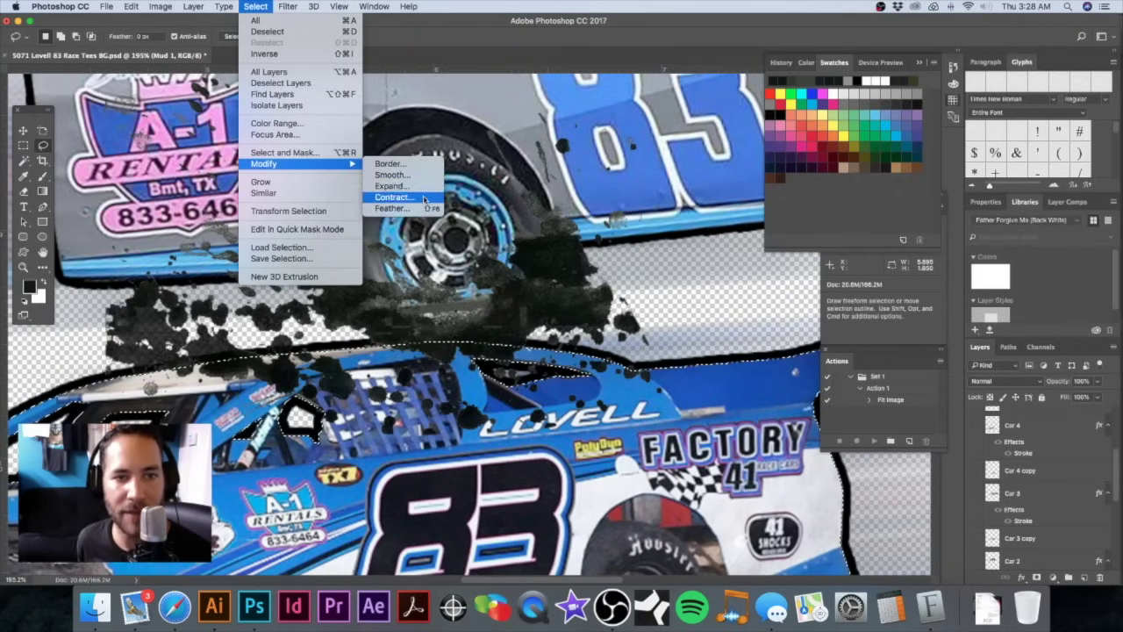
{"action": "left_click", "coordinate": [392, 186]}
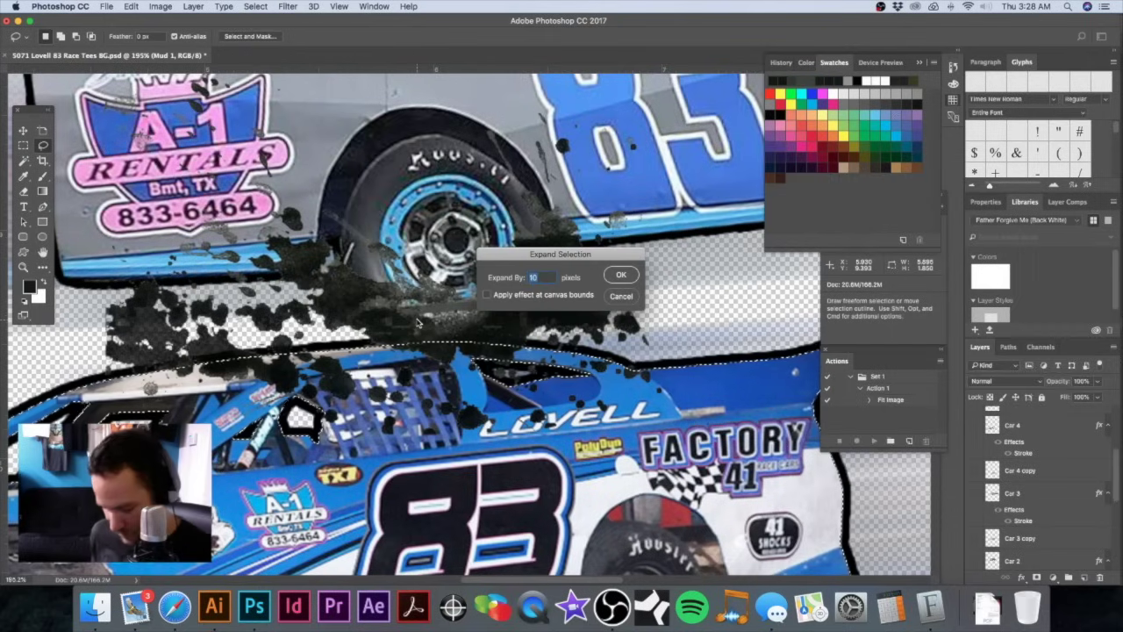
{"action": "key", "text": "Return"}
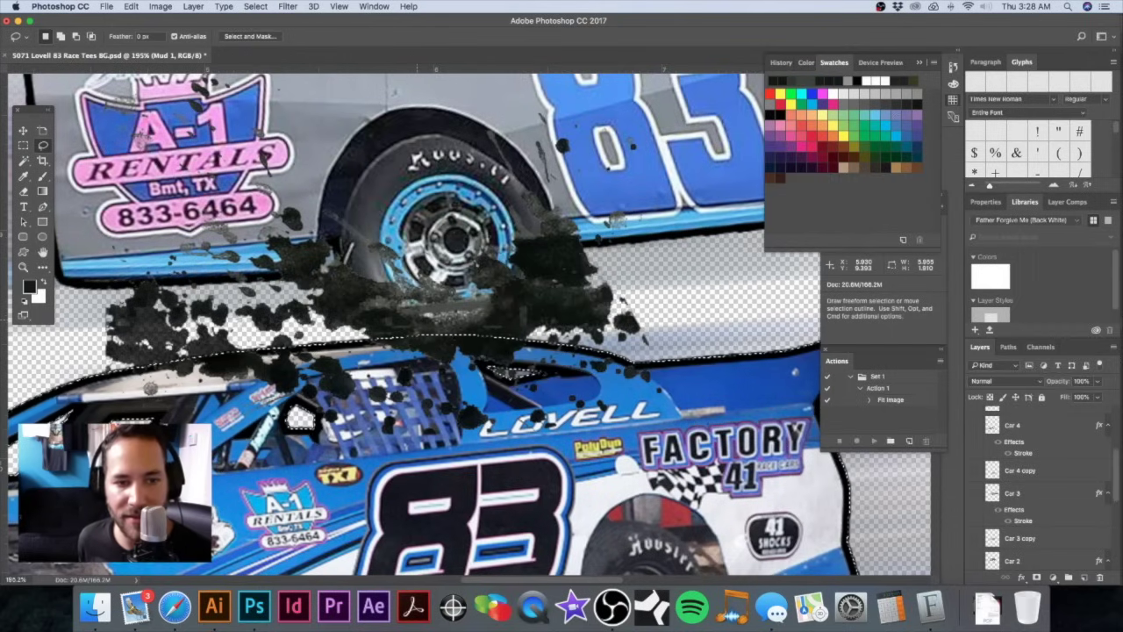
Step: Invert the selection and add it as a layer mask on "Mud 1", hiding the mud over the lowest car
{"action": "key", "text": "super+minus"}
{"action": "key", "text": "super+minus"}
{"action": "key", "text": "super+minus"}
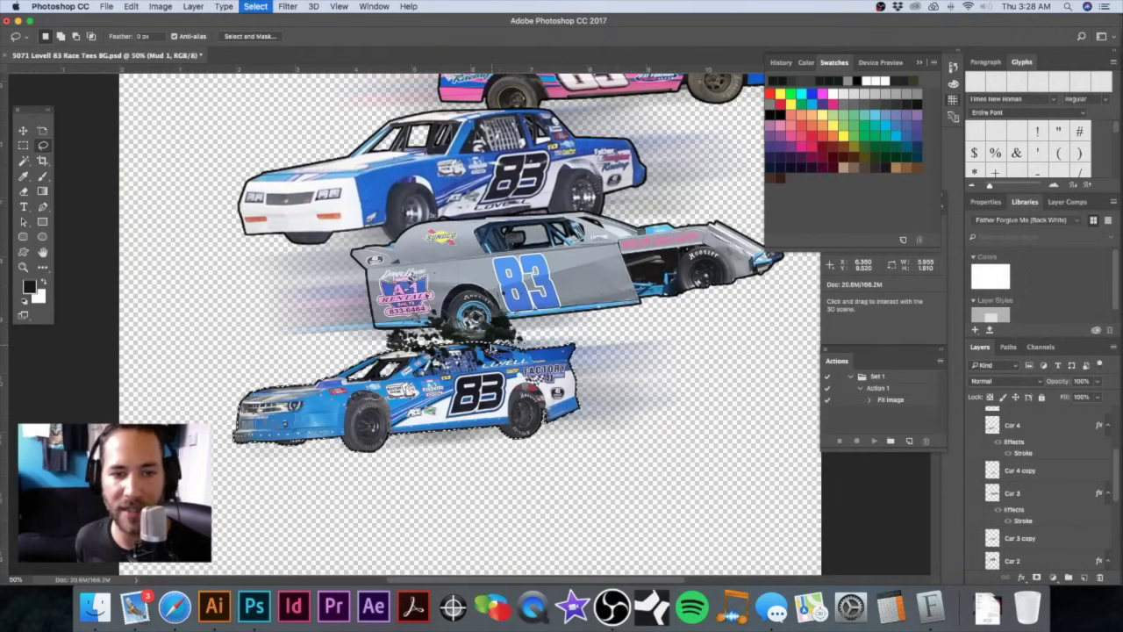
{"action": "scroll", "coordinate": [1092, 454], "scroll_direction": "up", "scroll_amount": 3}
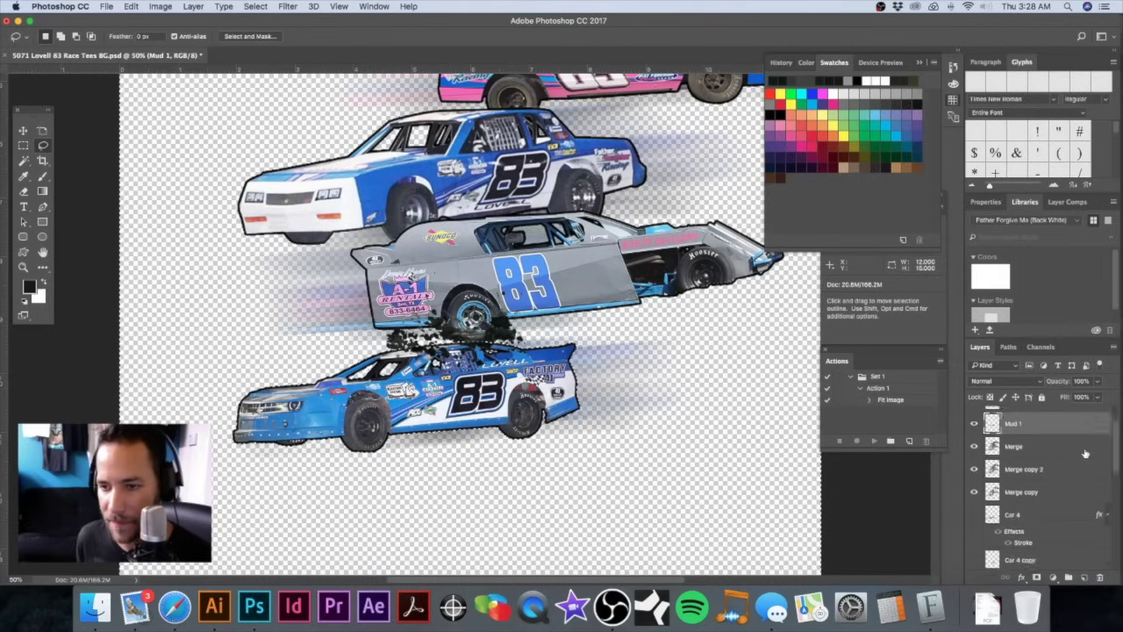
{"action": "left_click", "coordinate": [1036, 577]}
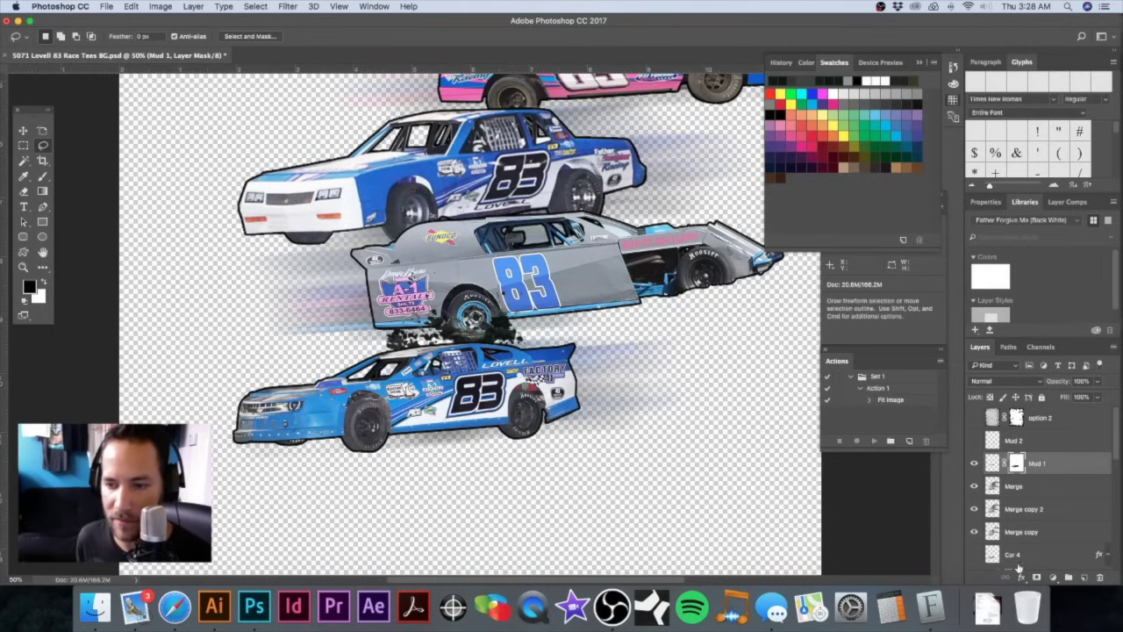
{"action": "left_click_drag", "start_coordinate": [434, 343], "coordinate": [559, 320]}
{"action": "key", "text": "super+1"}
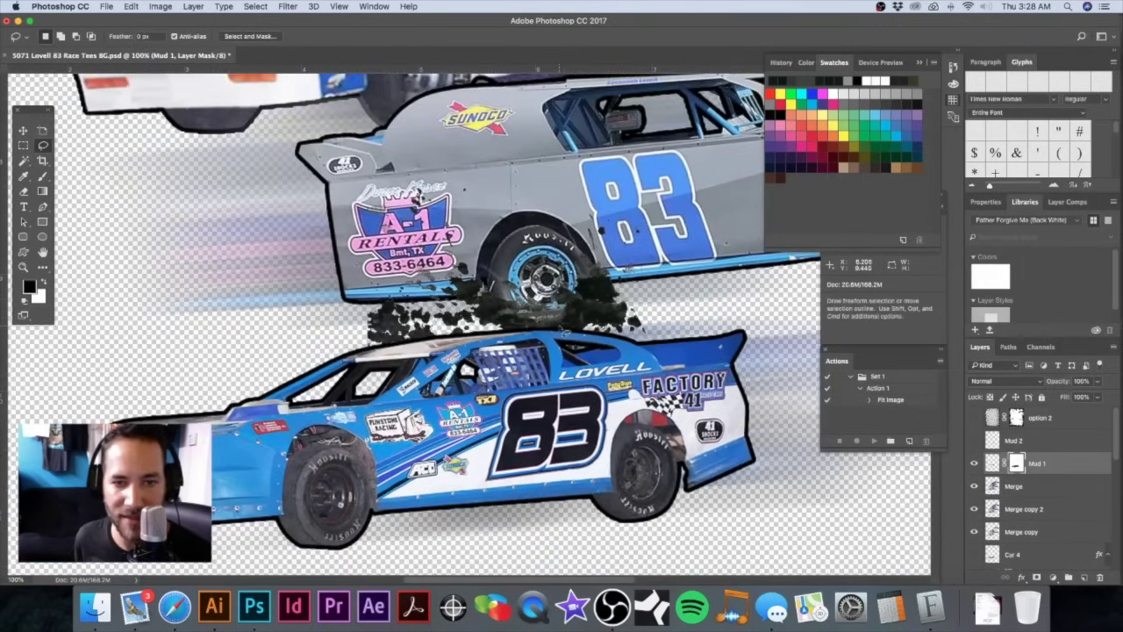
{"action": "left_click_drag", "start_coordinate": [565, 307], "coordinate": [450, 336]}
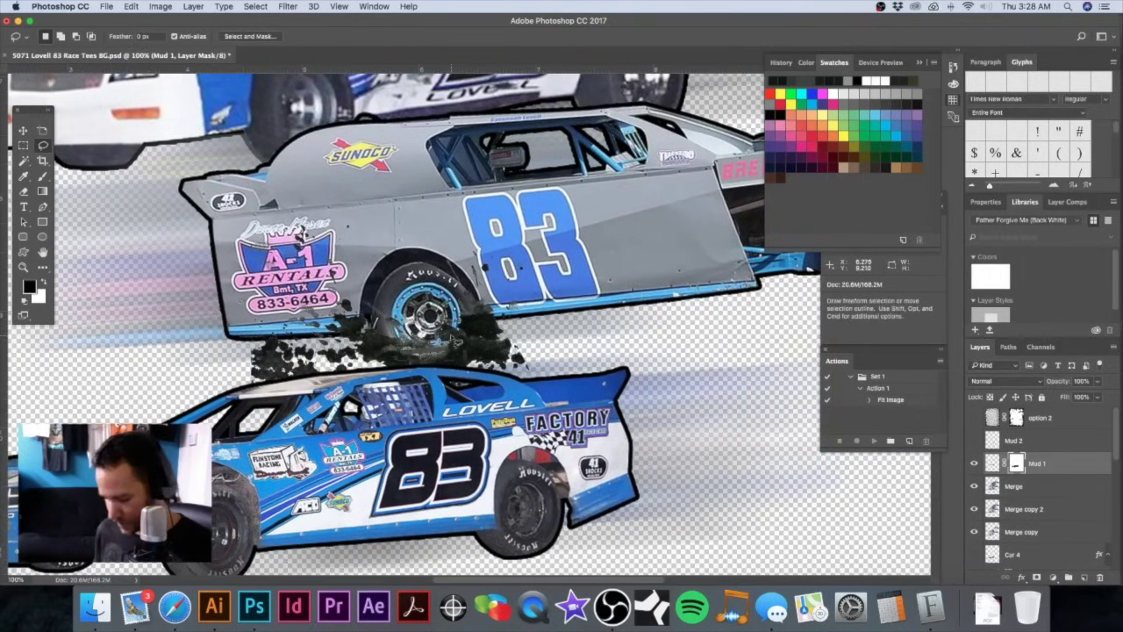
{"action": "left_click", "coordinate": [166, 7]}
{"action": "left_click", "coordinate": [298, 40]}
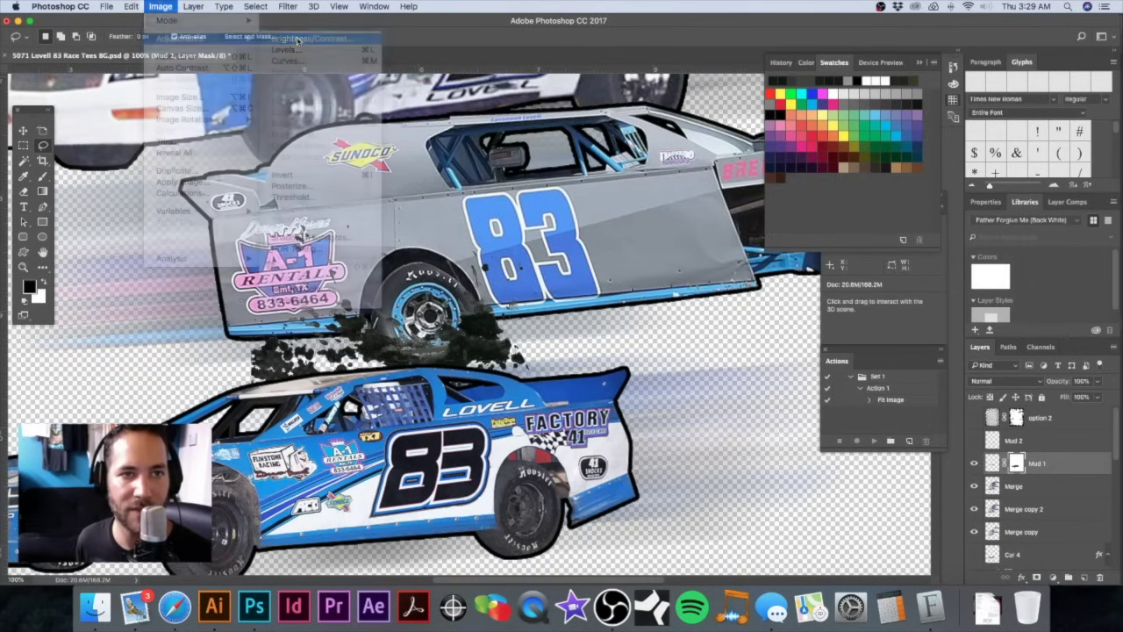
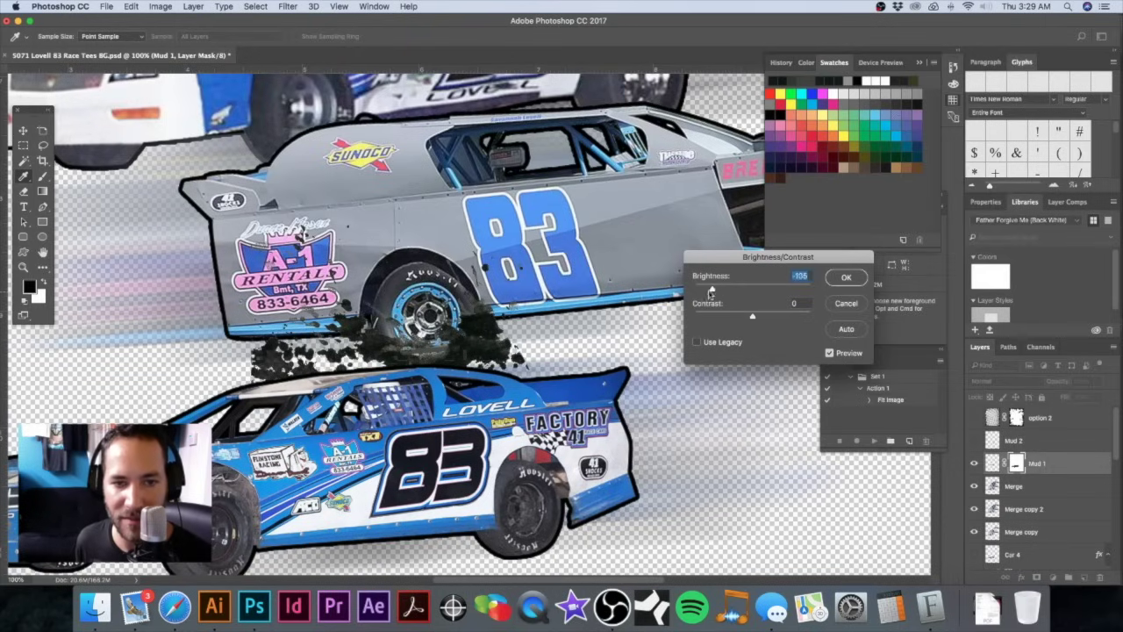
{"action": "left_click", "coordinate": [863, 304]}
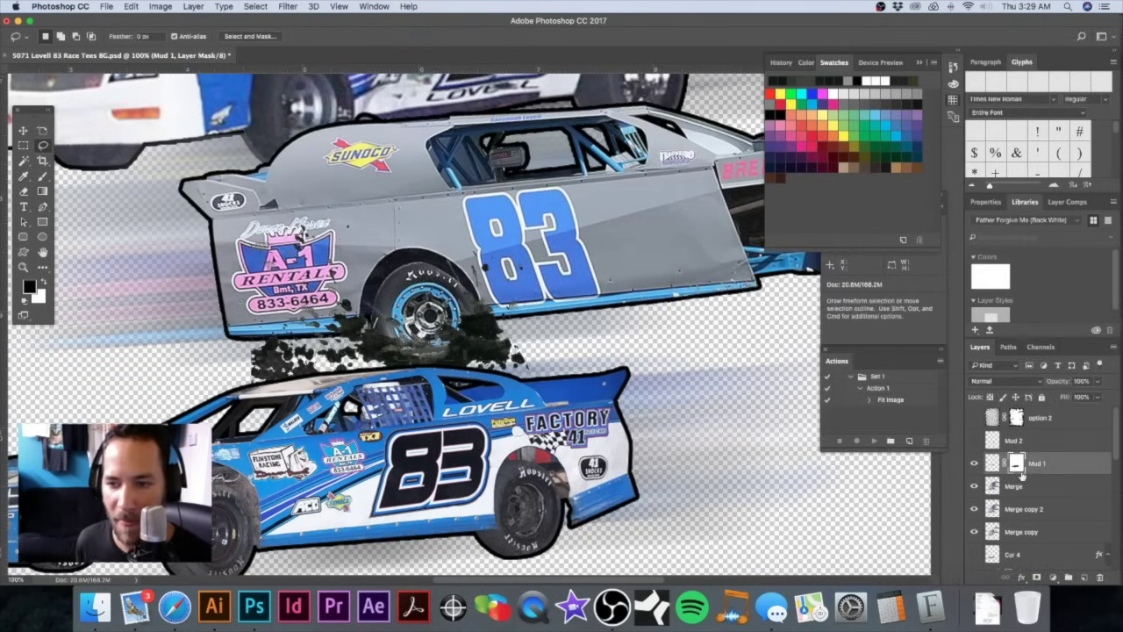
Step: Target the "Mud 1" artwork instead of its mask and try lightening it with Brightness/Contrast at brightness 139
{"action": "key", "text": "super+2"}
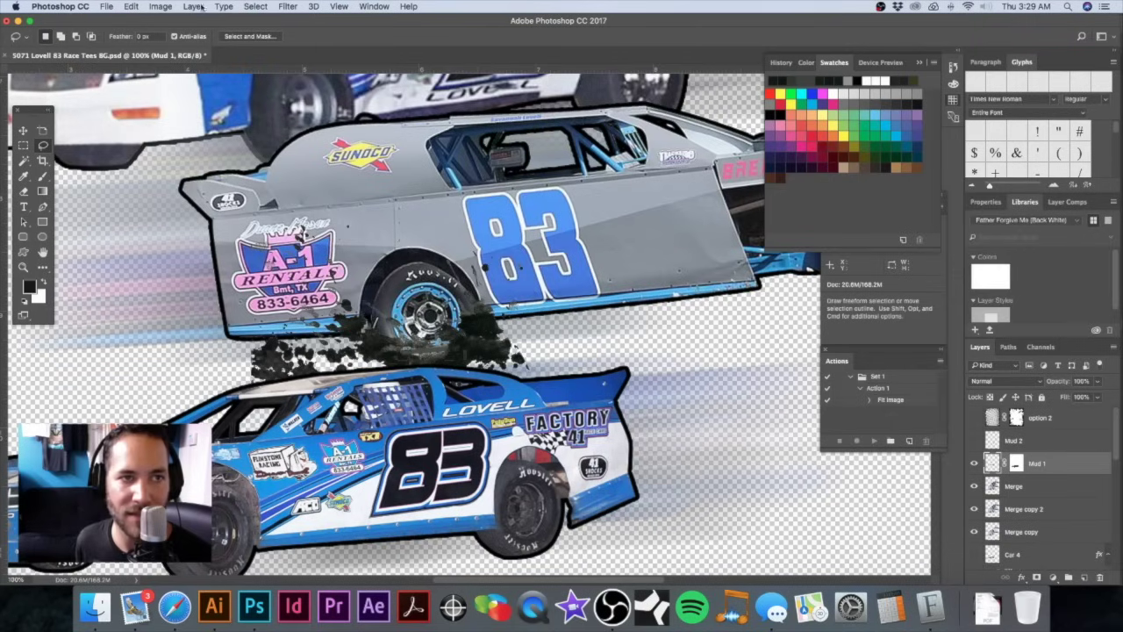
{"action": "left_click", "coordinate": [162, 7]}
{"action": "mouse_move", "coordinate": [200, 38]}
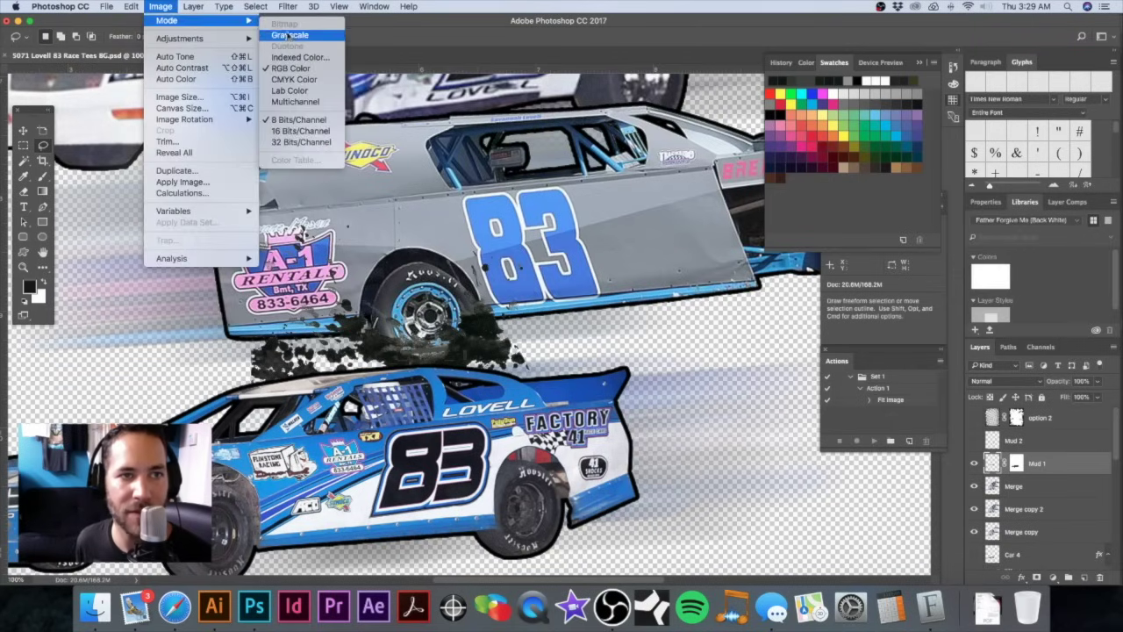
{"action": "left_click", "coordinate": [307, 39]}
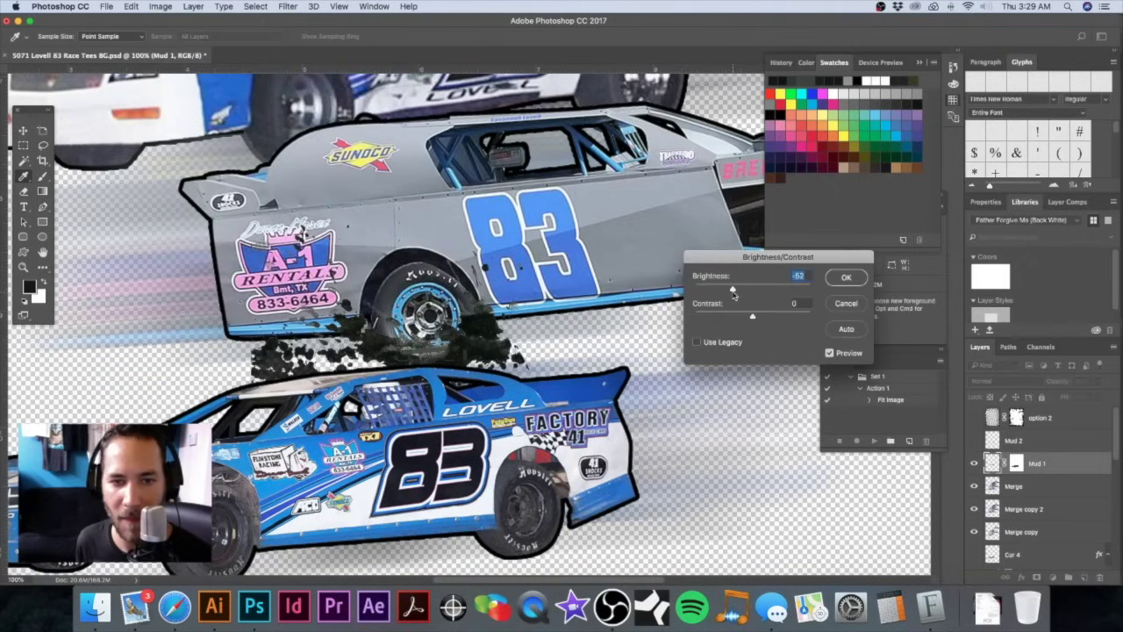
{"action": "left_click", "coordinate": [775, 291]}
{"action": "left_click_drag", "start_coordinate": [790, 292], "coordinate": [807, 292]}
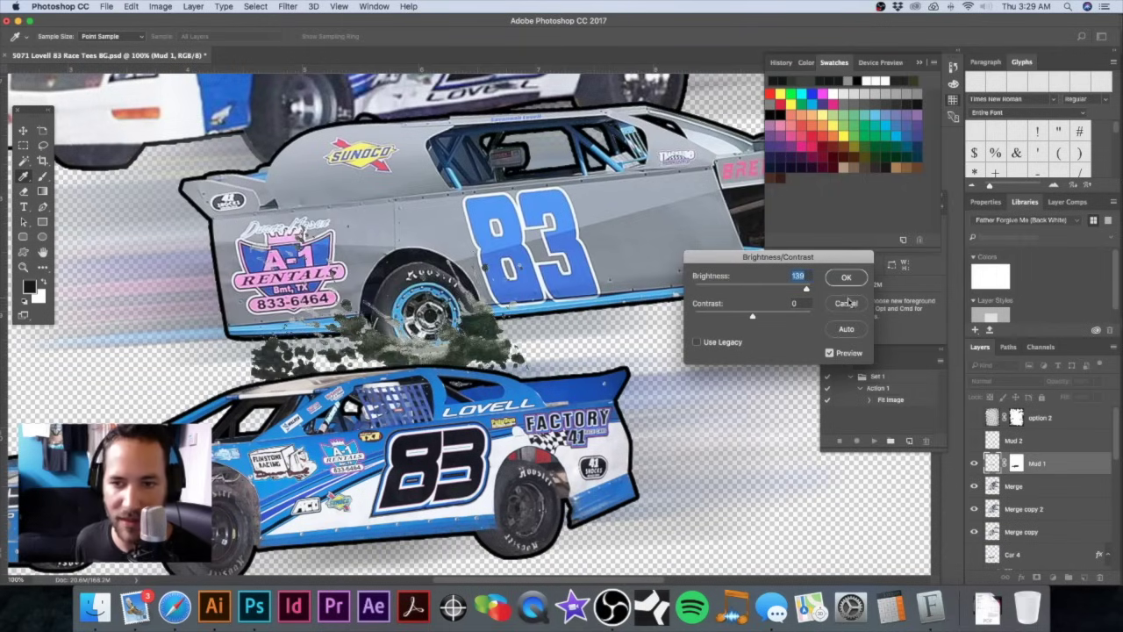
{"action": "left_click", "coordinate": [846, 303]}
{"action": "key", "text": "l"}
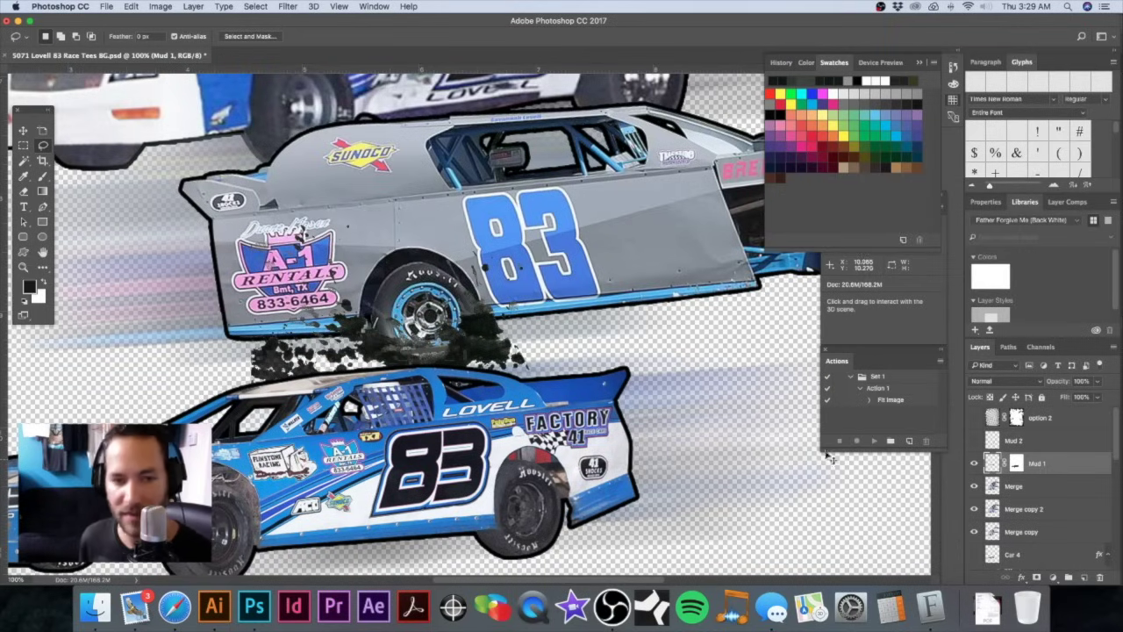
{"action": "key", "text": "super+m"}
{"action": "mouse_move", "coordinate": [935, 157]}
{"action": "left_mouse_down"}
{"action": "mouse_move", "coordinate": [940, 193]}
{"action": "mouse_move", "coordinate": [937, 153]}
{"action": "left_mouse_up"}
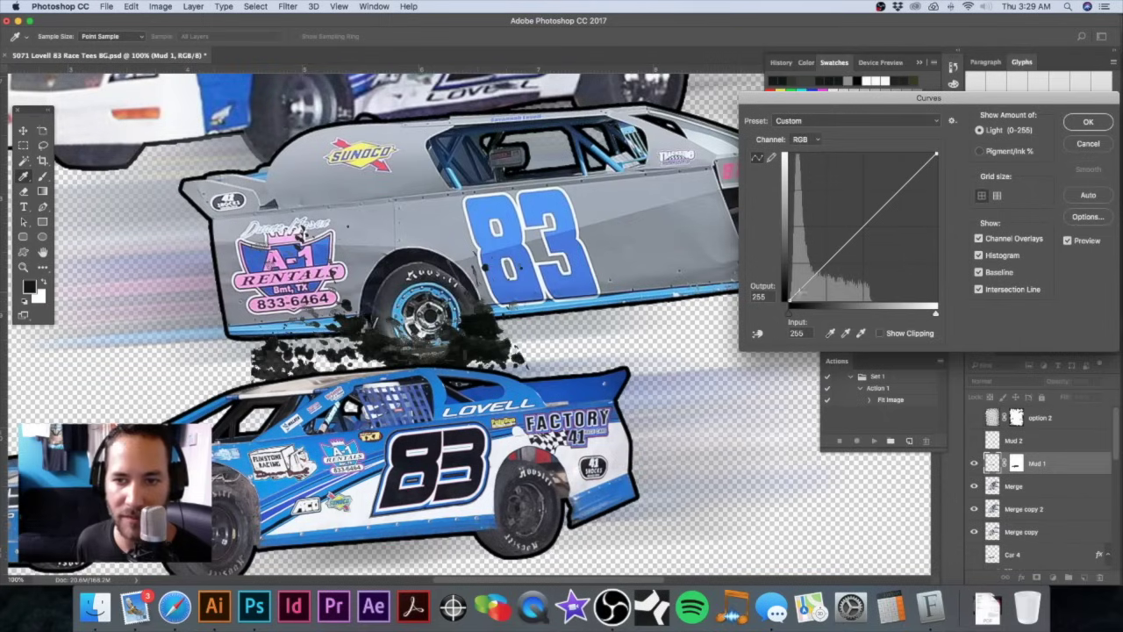
{"action": "mouse_move", "coordinate": [790, 298]}
{"action": "left_mouse_down"}
{"action": "mouse_move", "coordinate": [775, 263]}
{"action": "mouse_move", "coordinate": [775, 293]}
{"action": "left_mouse_up"}
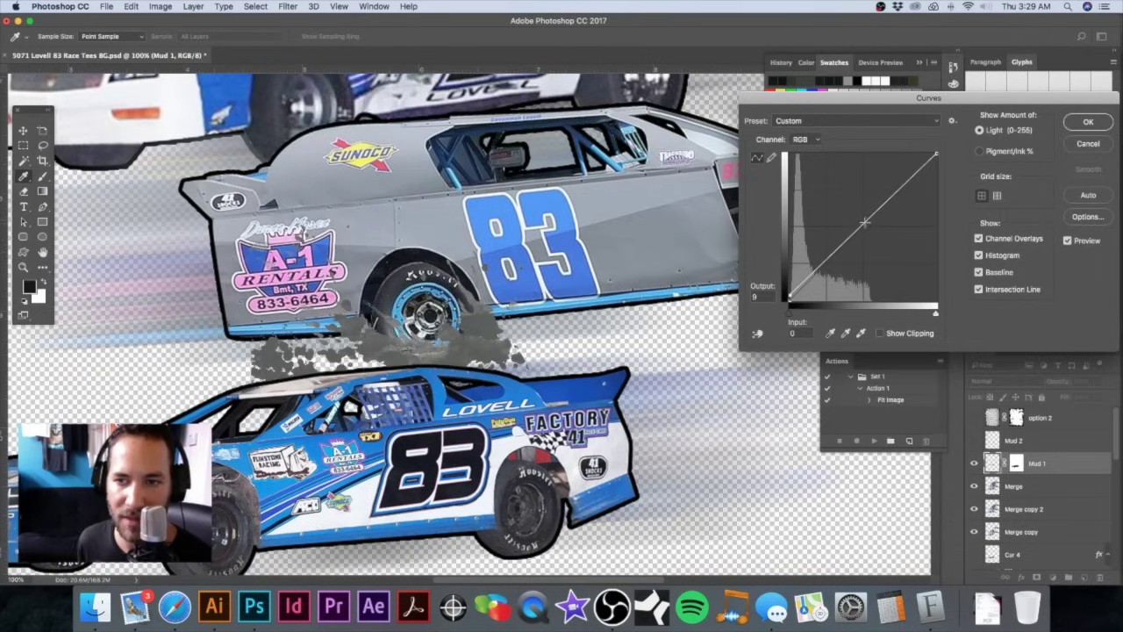
{"action": "left_click", "coordinate": [865, 222]}
{"action": "left_click", "coordinate": [902, 192]}
{"action": "left_click_drag", "start_coordinate": [820, 259], "coordinate": [902, 208]}
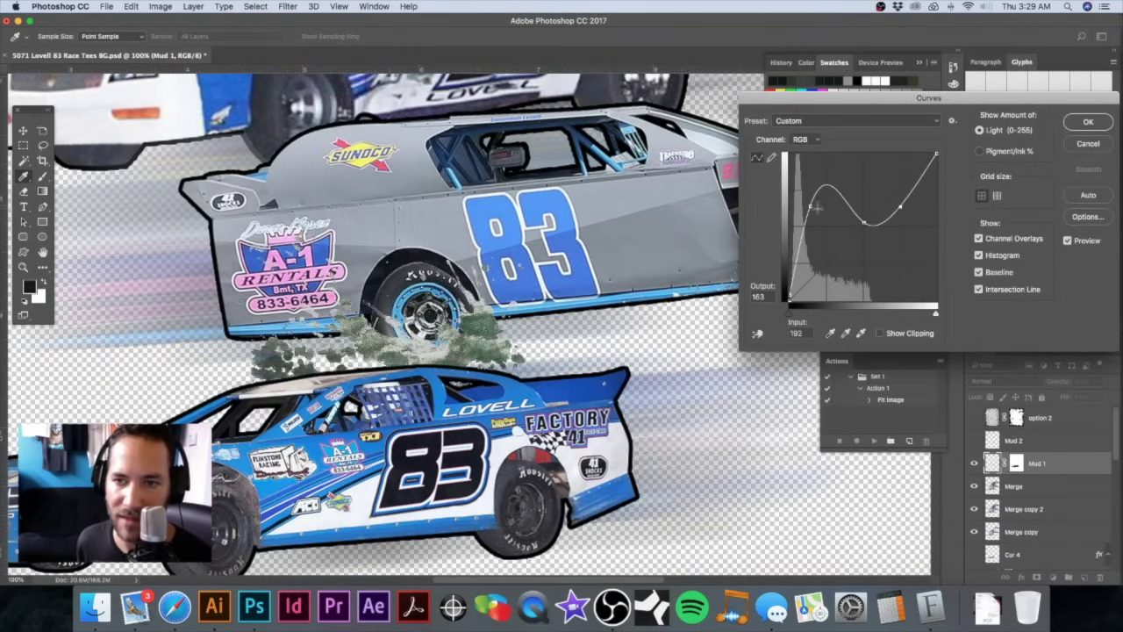
{"action": "left_click_drag", "start_coordinate": [810, 207], "coordinate": [812, 244]}
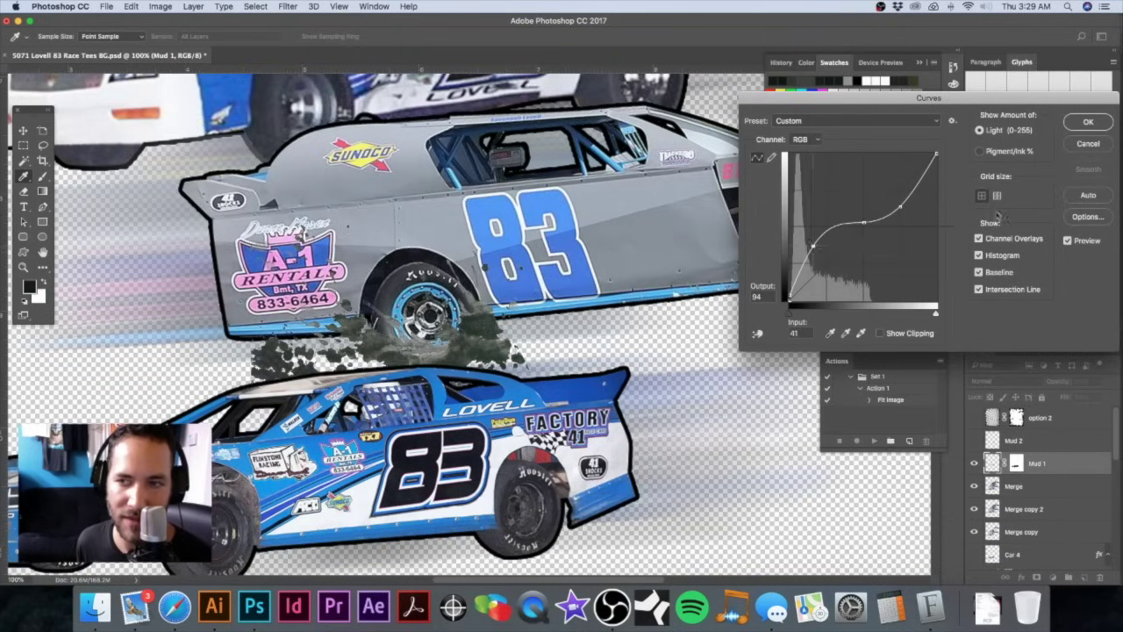
{"action": "left_click", "coordinate": [1087, 145]}
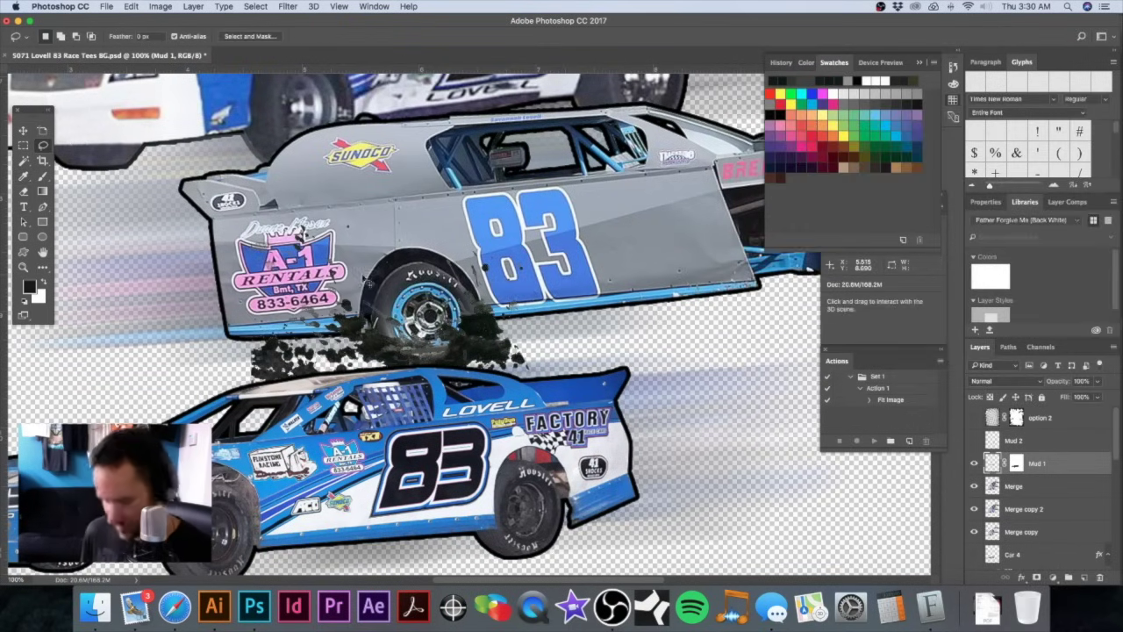
Step: Lighten the "Mud 1" artwork with Curves, lifting the black point to output 51 and raising the shadows and midtones
{"action": "key", "text": "super+m"}
{"action": "left_click", "coordinate": [826, 261]}
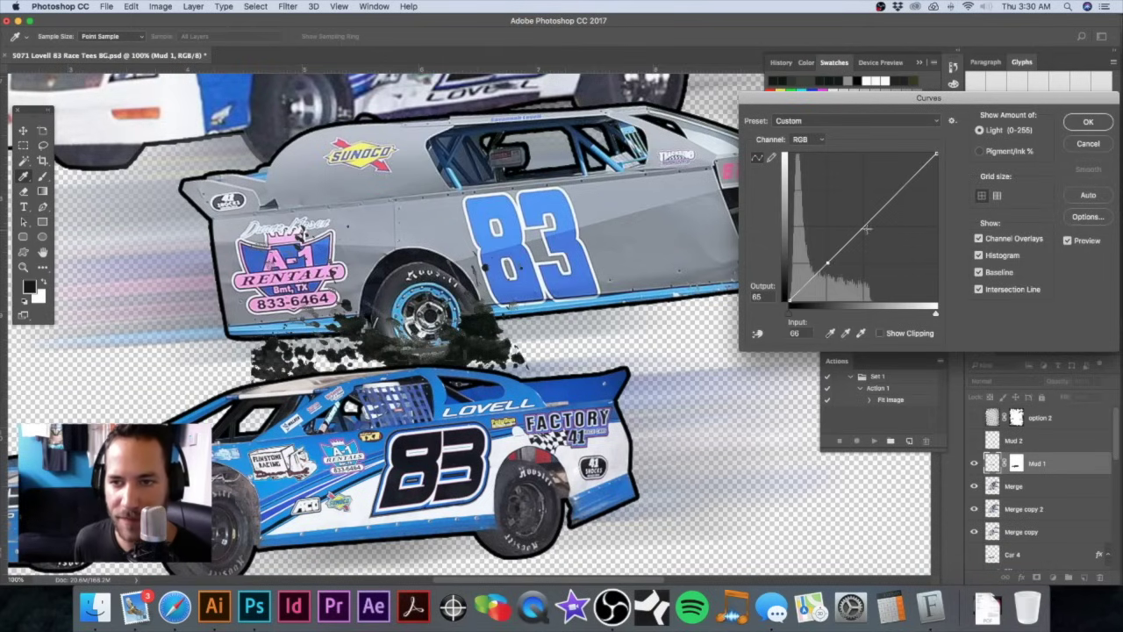
{"action": "left_click_drag", "start_coordinate": [867, 223], "coordinate": [865, 207]}
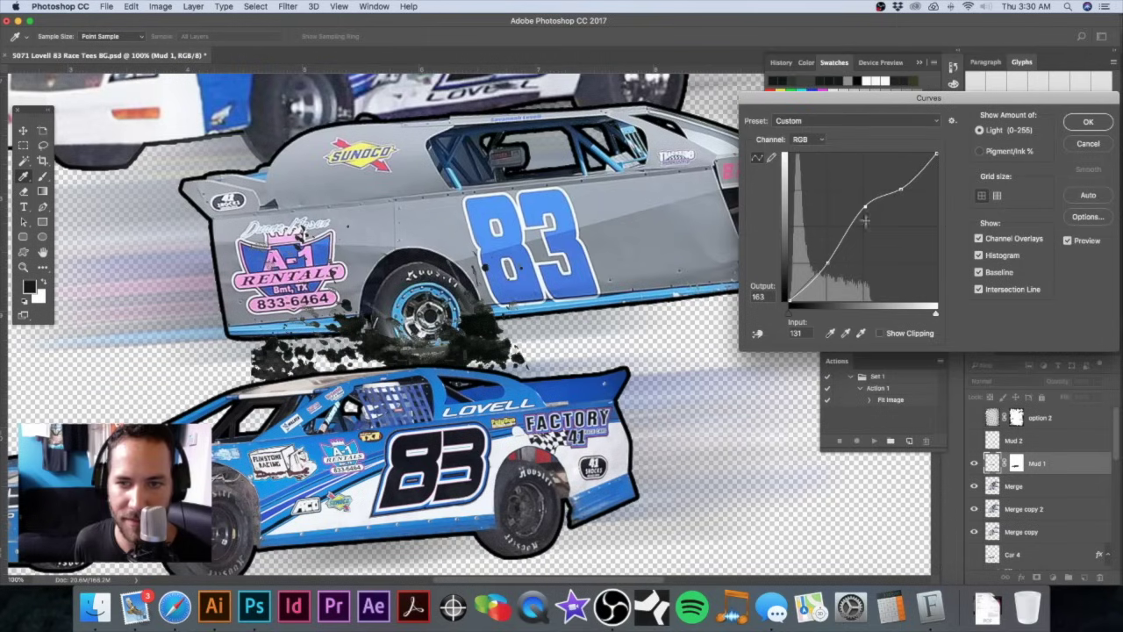
{"action": "left_click_drag", "start_coordinate": [824, 261], "coordinate": [820, 210]}
{"action": "left_click_drag", "start_coordinate": [786, 268], "coordinate": [785, 270]}
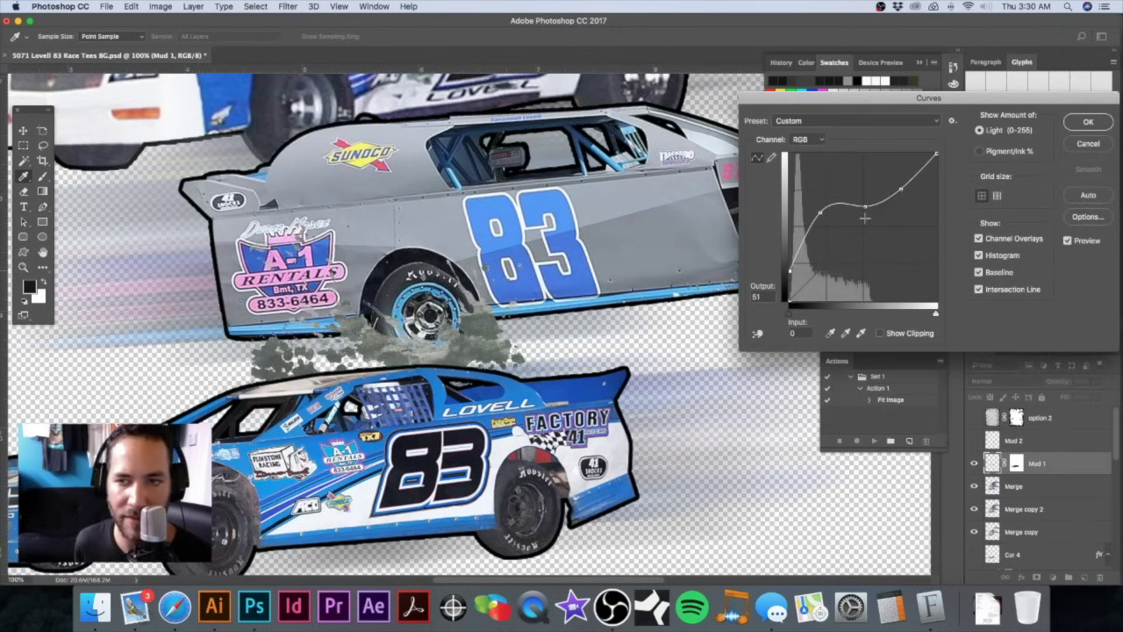
{"action": "left_click", "coordinate": [1086, 122]}
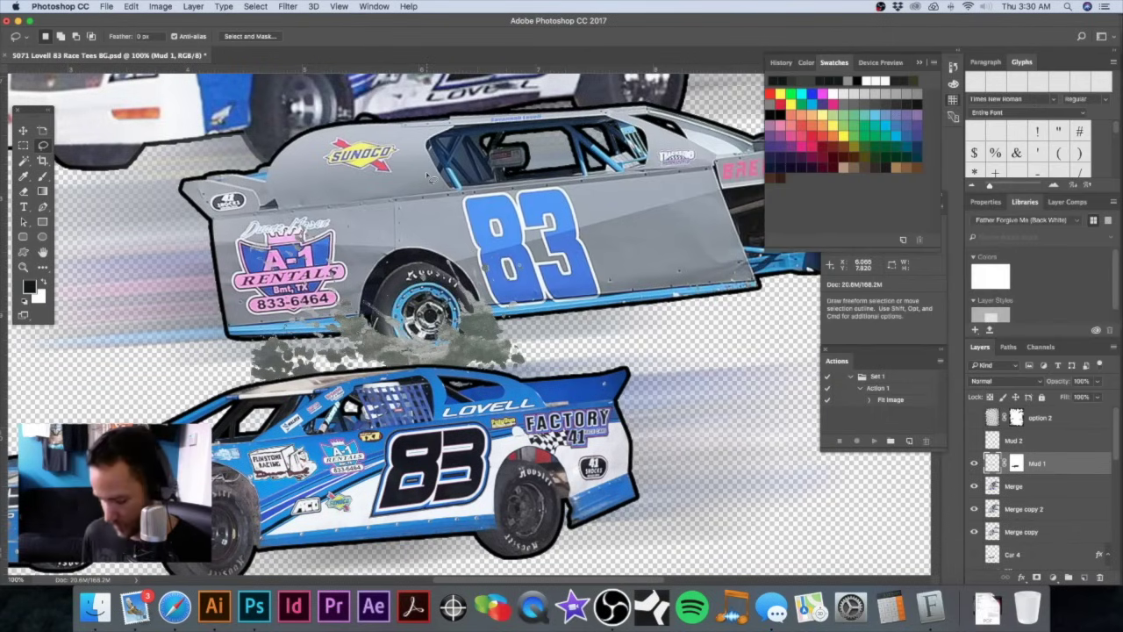
Step: Remove the green tint from "Mud 1" by setting its Hue/Saturation saturation to -100
{"action": "key", "text": "super+u"}
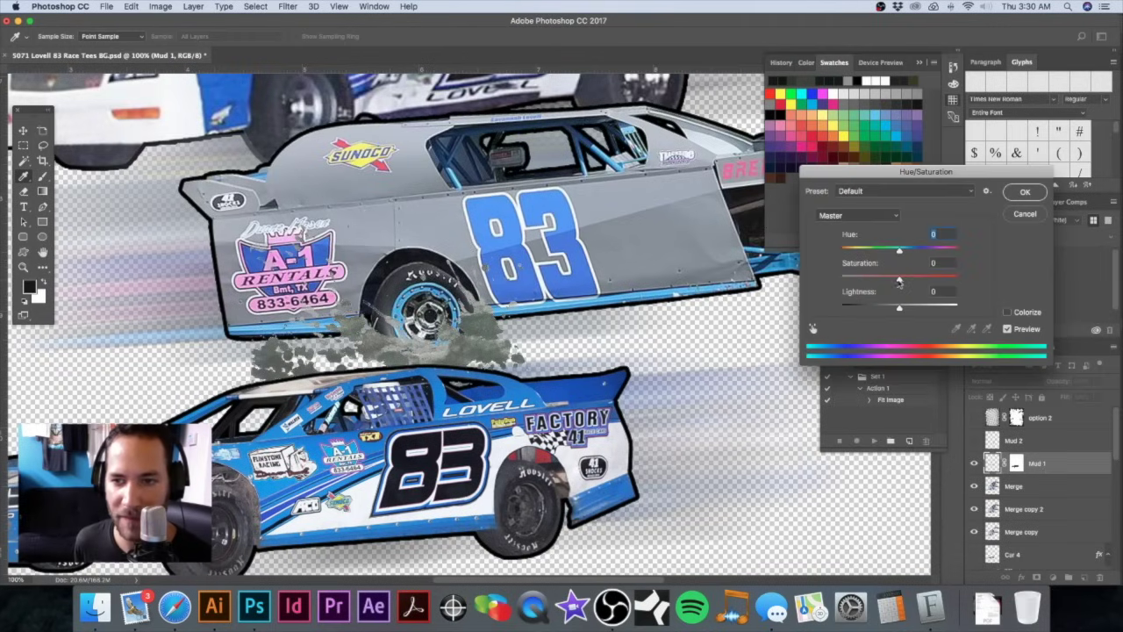
{"action": "left_click_drag", "start_coordinate": [896, 281], "coordinate": [836, 282]}
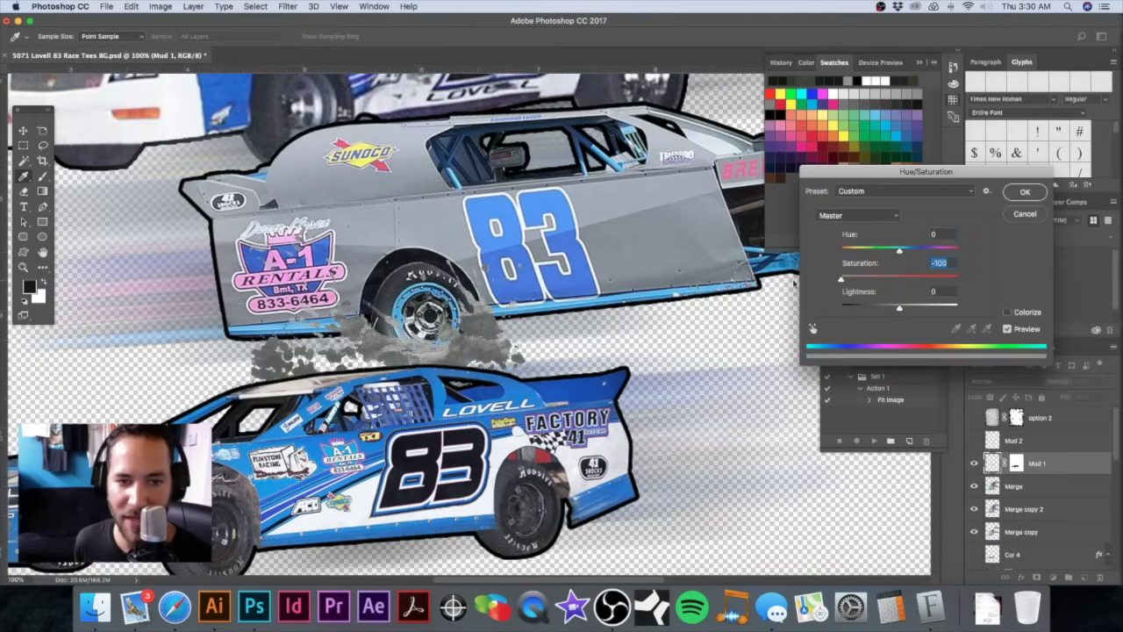
{"action": "left_click", "coordinate": [1025, 192]}
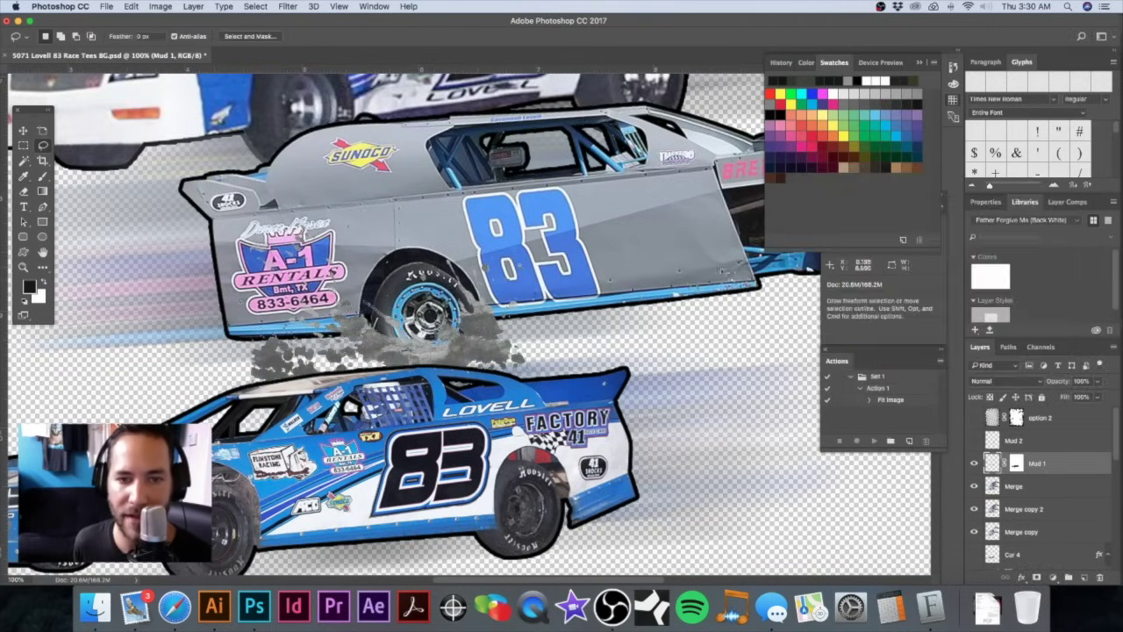
Step: Try showing "Mud 2" instead of "Mud 1" and moving it to the grey car's front wheel, undoing the move and restoring "Mud 1"
{"action": "key", "text": "super+minus"}
{"action": "key", "text": "super+minus"}
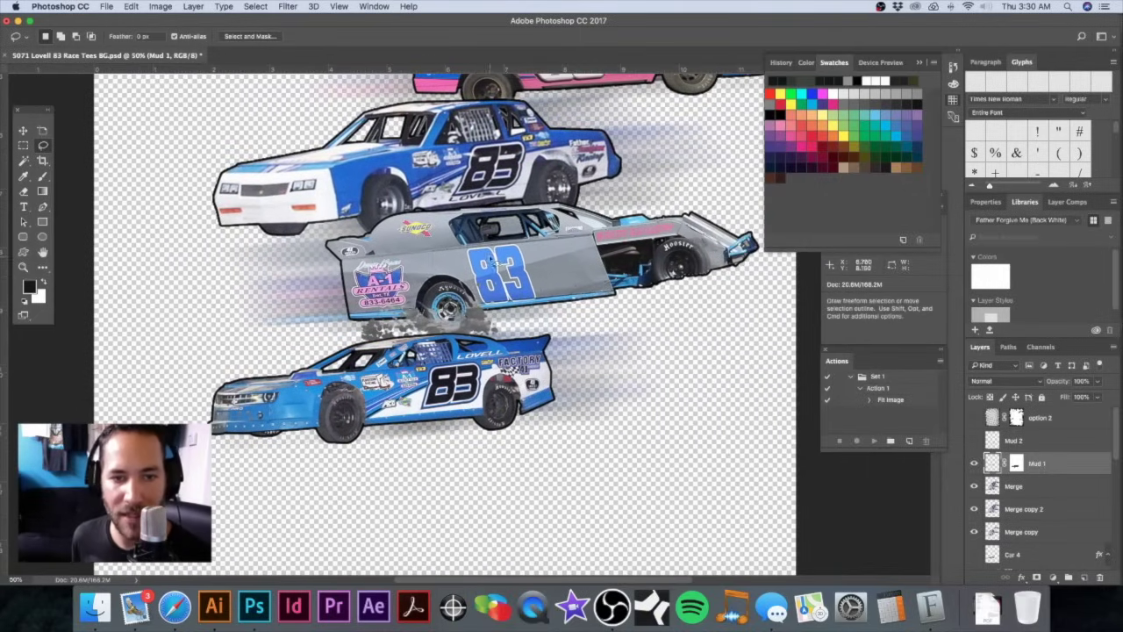
{"action": "left_click_drag", "start_coordinate": [495, 264], "coordinate": [493, 302]}
{"action": "scroll", "coordinate": [511, 295], "scroll_direction": "right", "scroll_amount": 4}
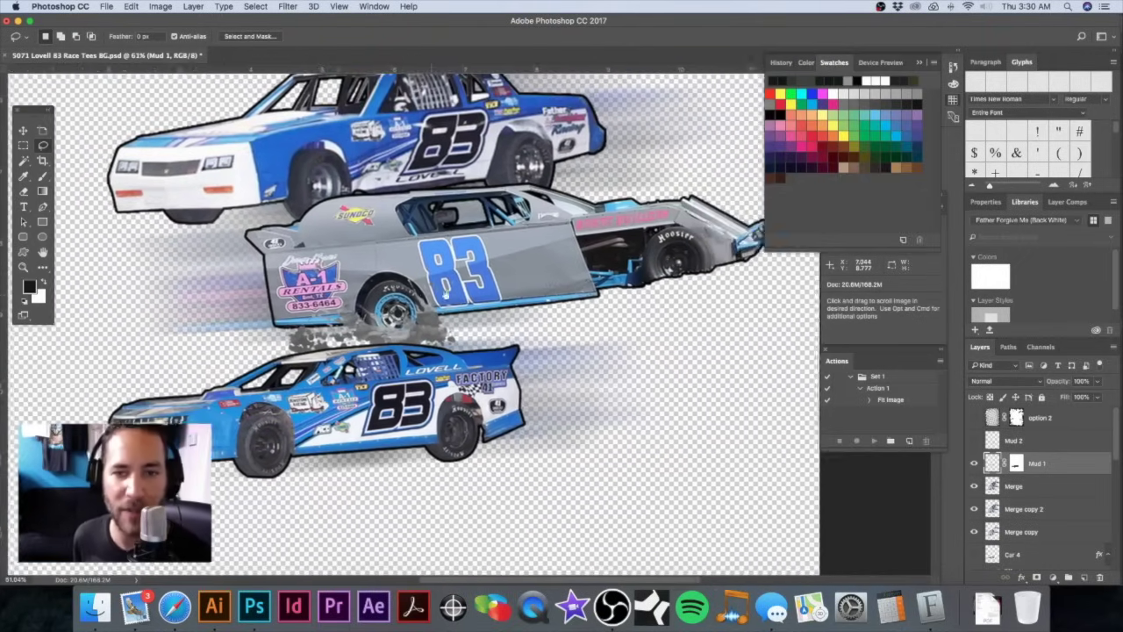
{"action": "left_click", "coordinate": [974, 463]}
{"action": "left_click", "coordinate": [974, 439]}
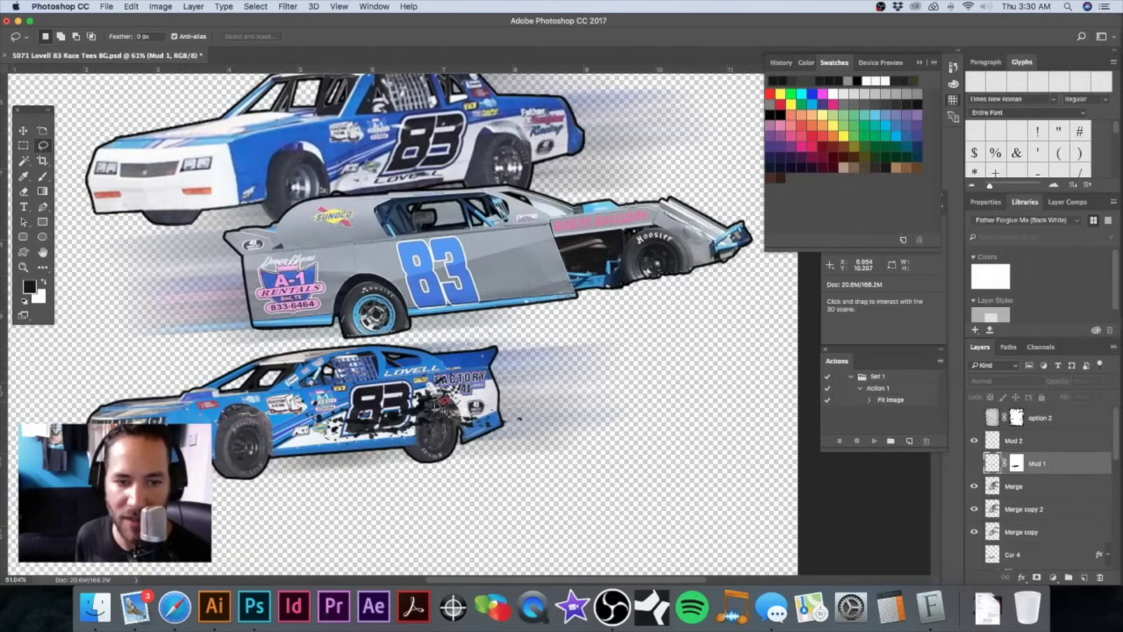
{"action": "left_click_drag", "start_coordinate": [430, 408], "coordinate": [694, 247]}
{"action": "key", "text": "super+z"}
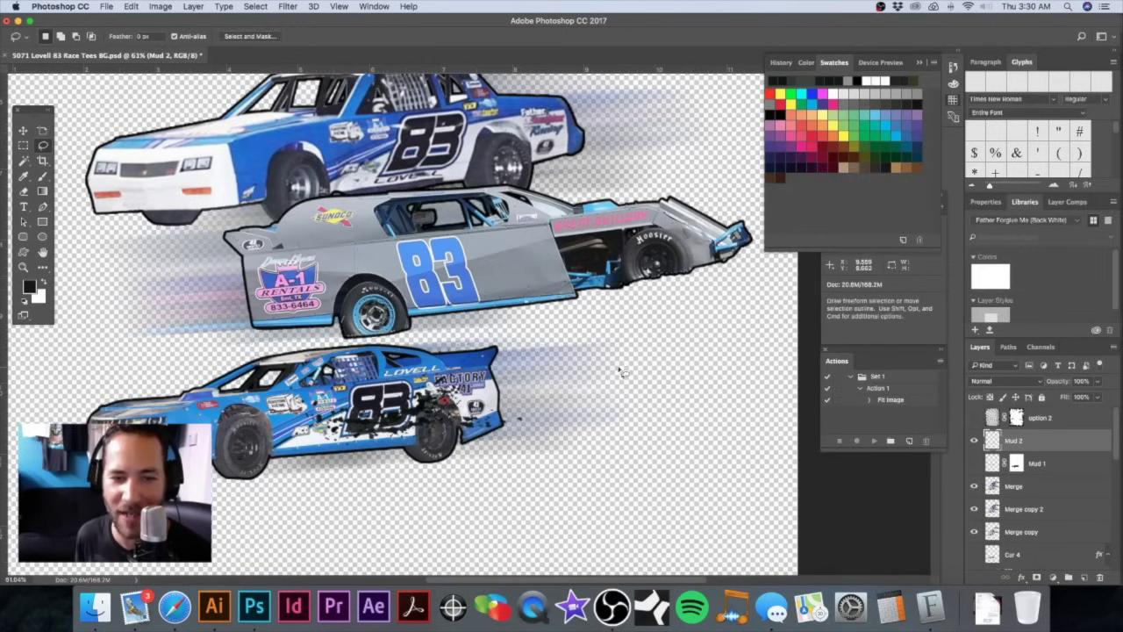
{"action": "left_click", "coordinate": [973, 442]}
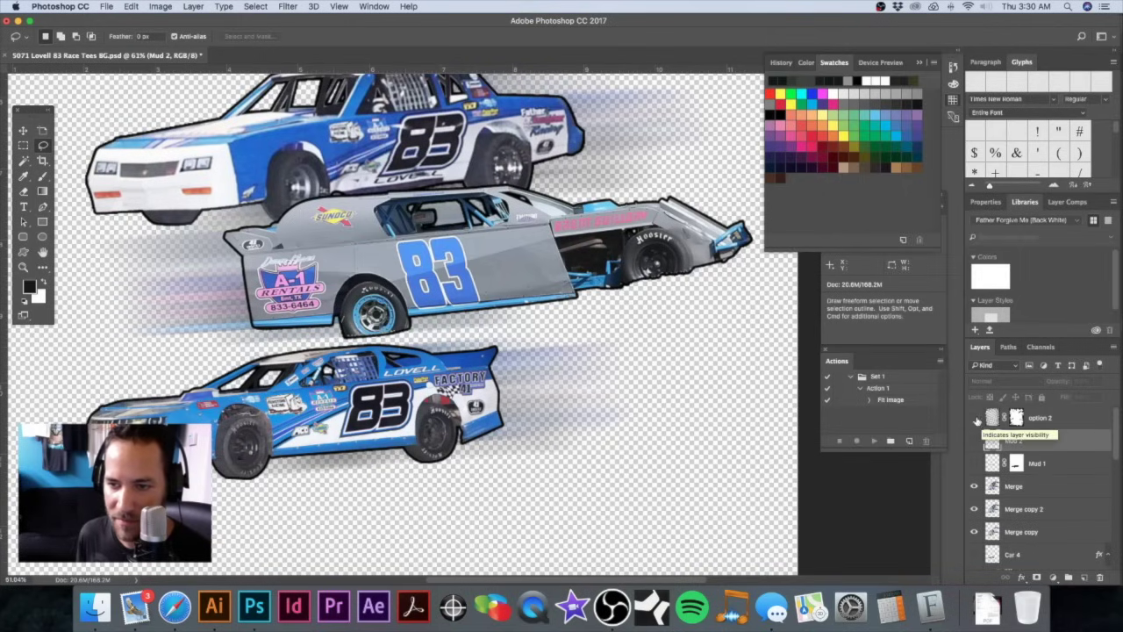
{"action": "left_click", "coordinate": [973, 464]}
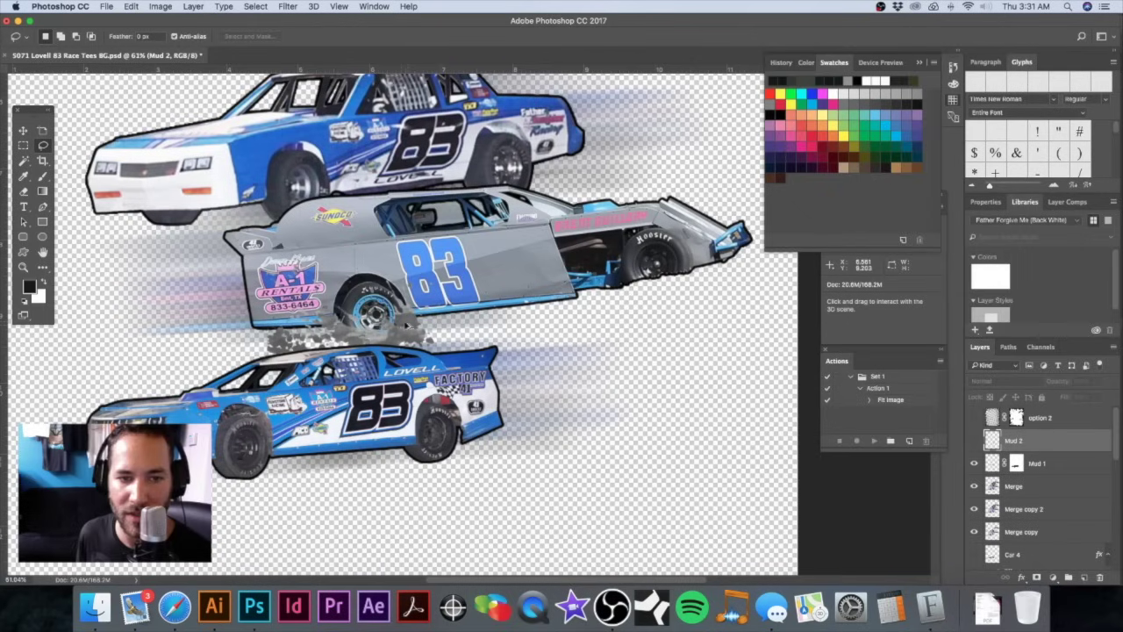
Step: Duplicate the "Mud 1" spray and place the copy under the grey car's front wheel
{"action": "left_click_drag", "start_coordinate": [419, 325], "coordinate": [684, 295]}
{"action": "scroll", "coordinate": [684, 295], "scroll_direction": "up", "scroll_amount": 2}
{"action": "scroll", "coordinate": [685, 295], "scroll_direction": "right", "scroll_amount": 2}
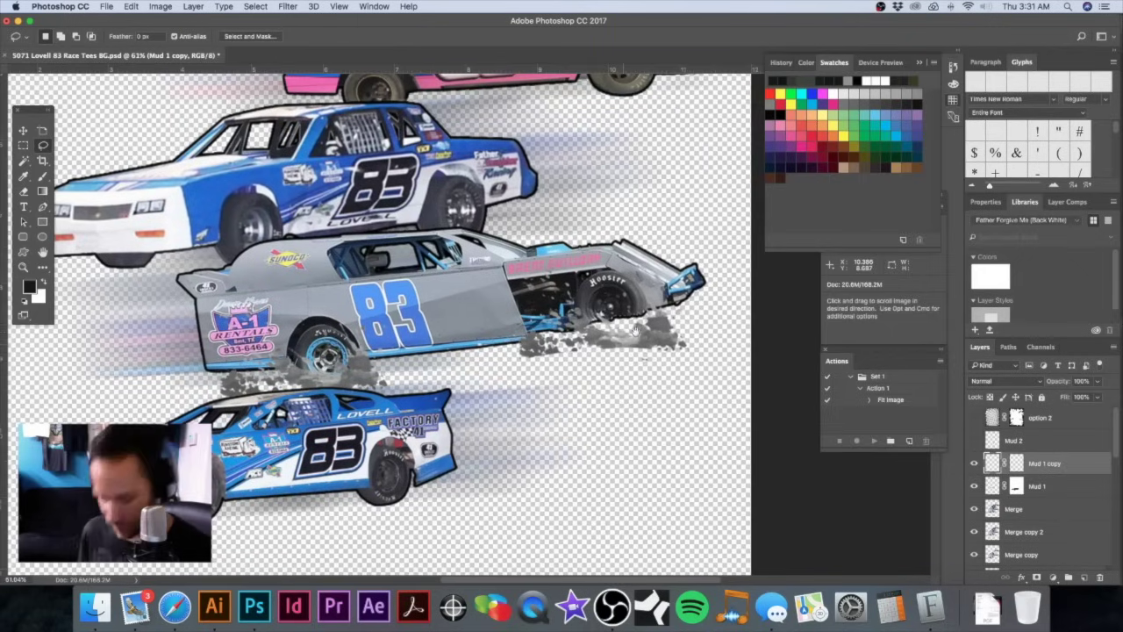
Step: Rotate the copied mud about 10 degrees counter-clockwise, fit it against the front wheel and stretch its height to about 125%
{"action": "key", "text": "super+t"}
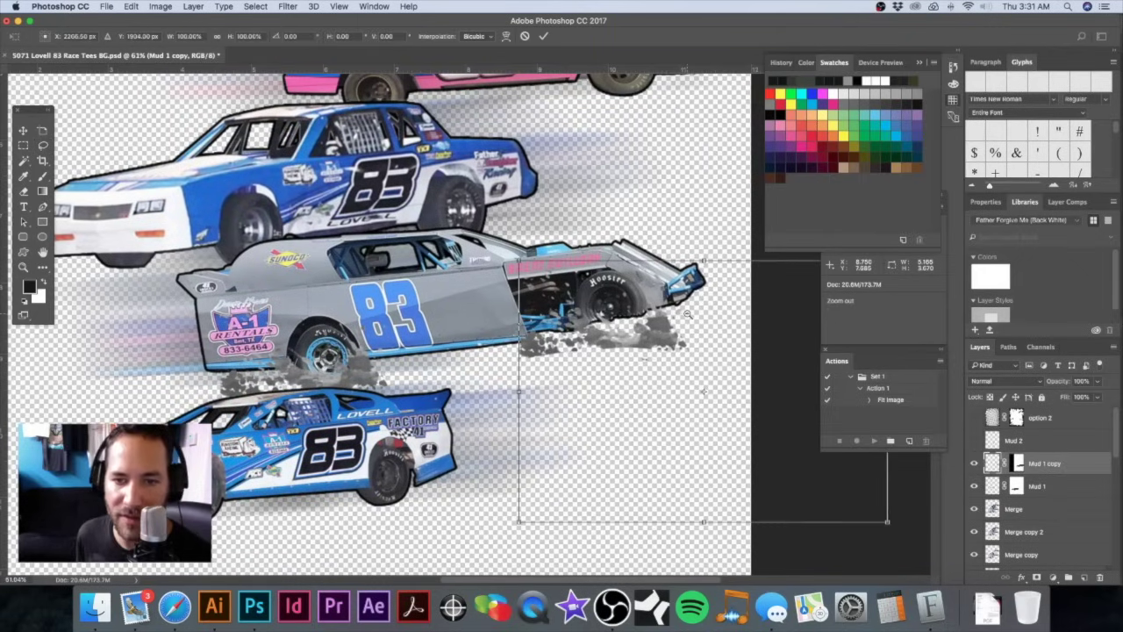
{"action": "scroll", "coordinate": [710, 306], "scroll_direction": "down", "scroll_amount": 3}
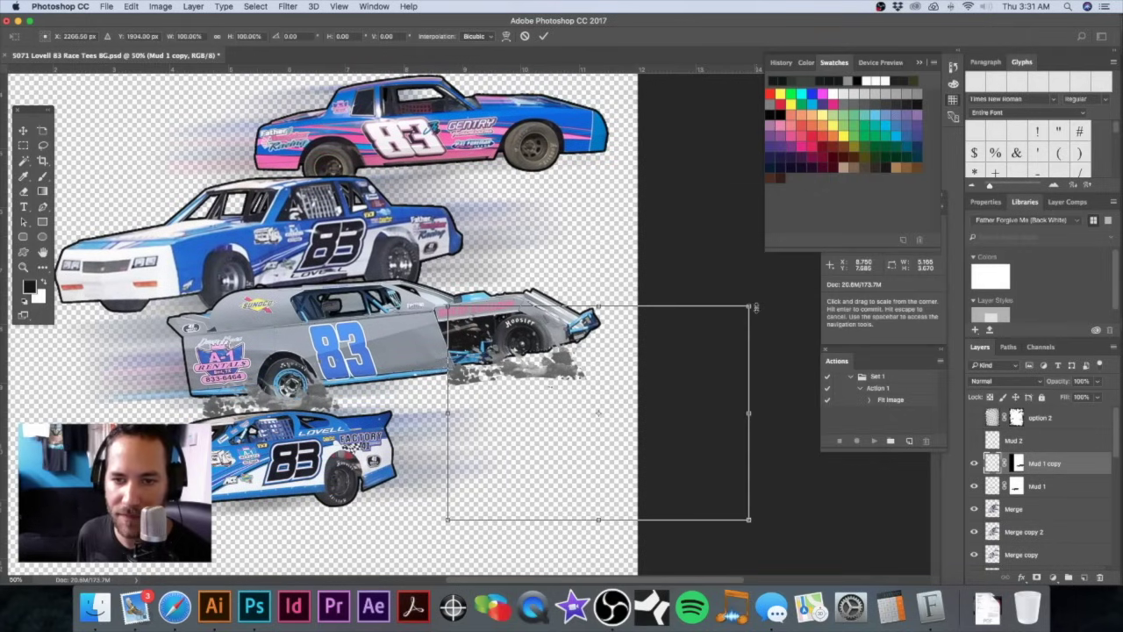
{"action": "left_click_drag", "start_coordinate": [755, 307], "coordinate": [739, 282]}
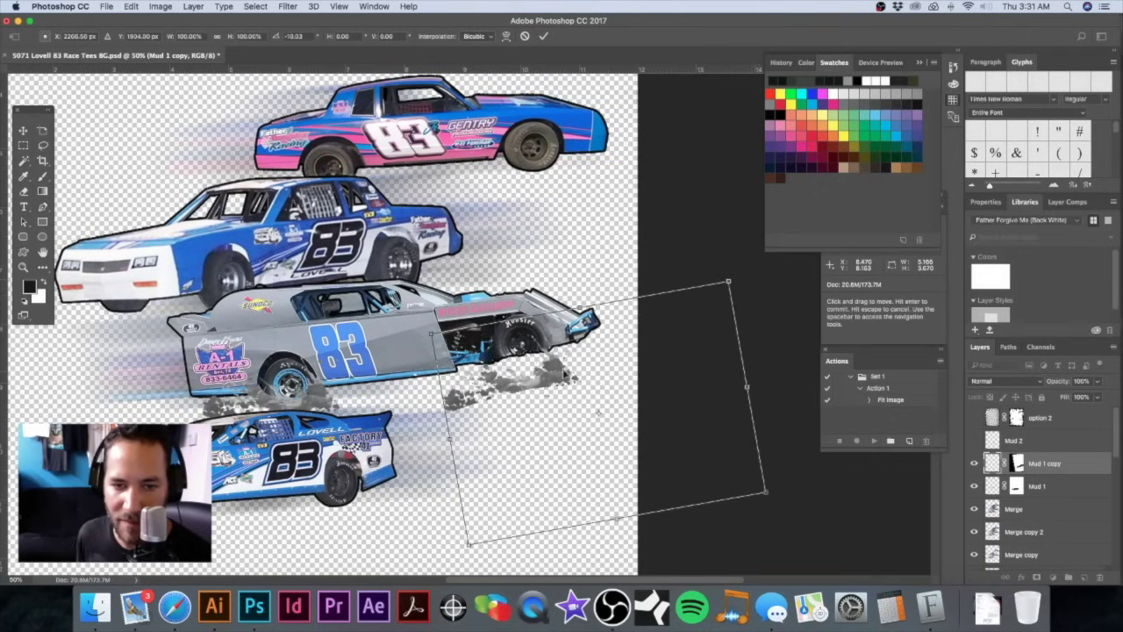
{"action": "left_click_drag", "start_coordinate": [565, 370], "coordinate": [571, 343]}
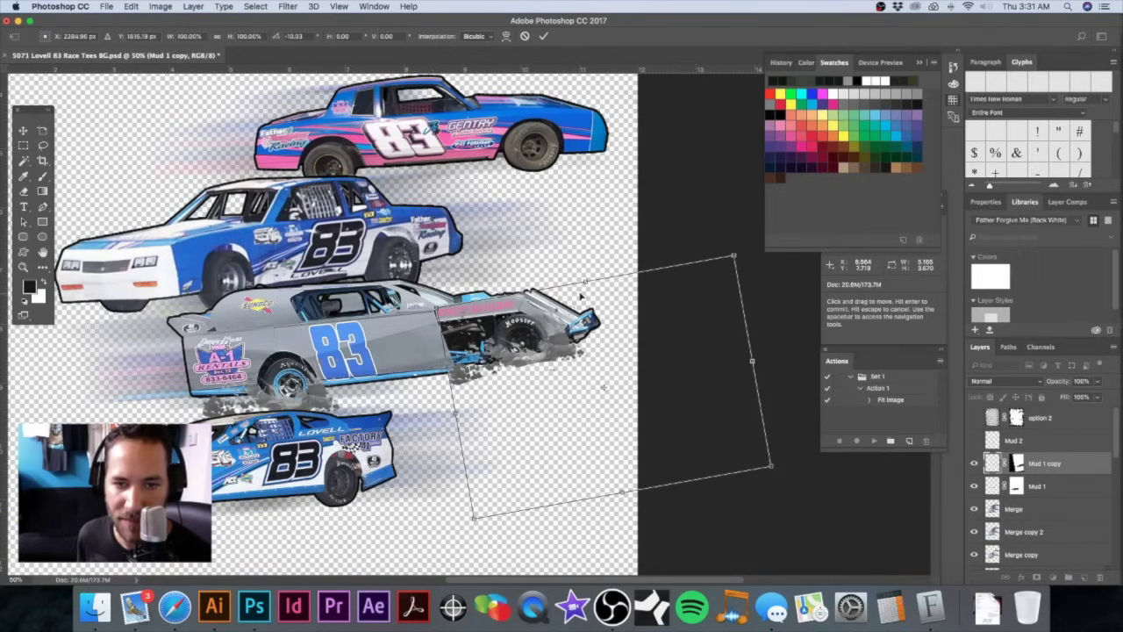
{"action": "left_click_drag", "start_coordinate": [585, 283], "coordinate": [580, 256]}
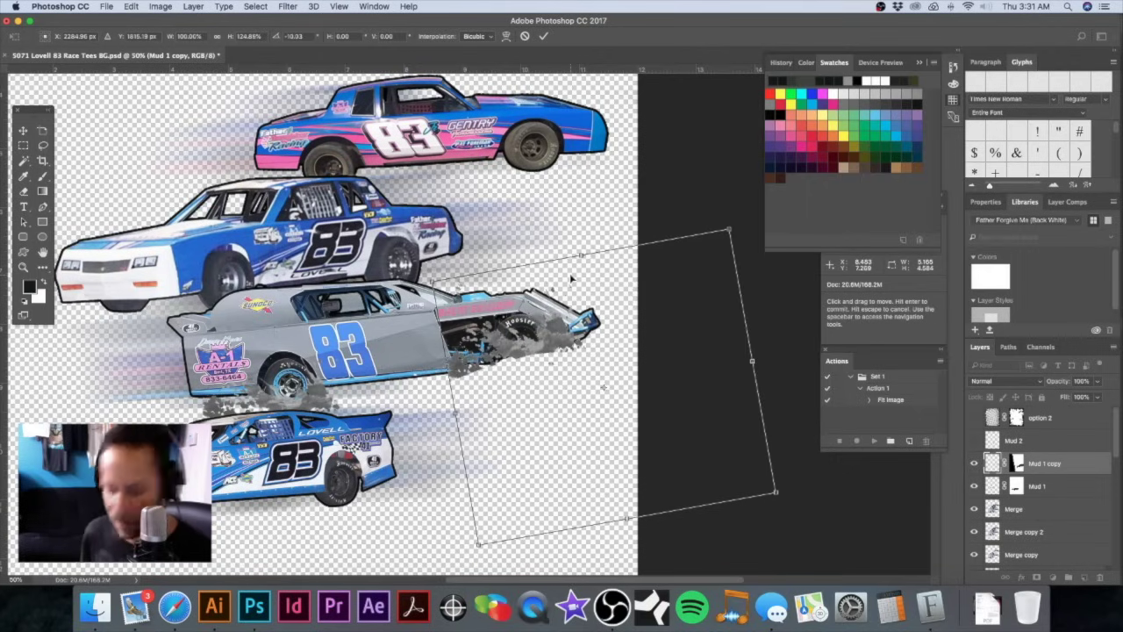
{"action": "key", "text": "Return"}
{"action": "key", "text": "l"}
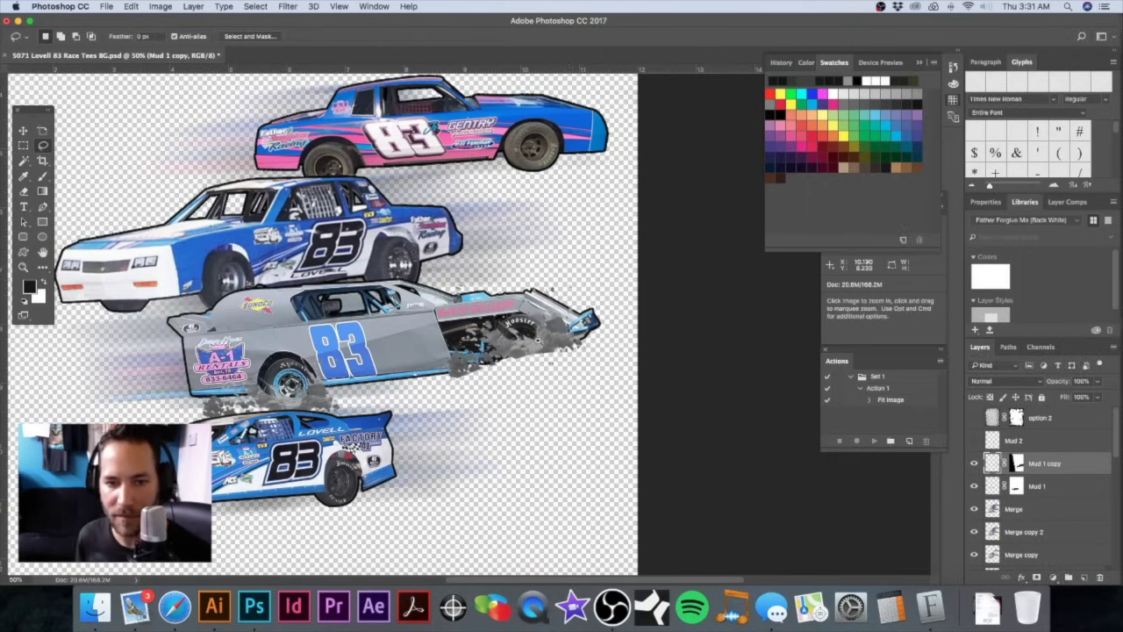
Step: Paint black at 100% brush opacity on the "Mud 1 copy" mask to hide the mud over the grey car's nose
{"action": "left_click", "coordinate": [538, 340], "text": "super"}
{"action": "left_click_drag", "start_coordinate": [558, 361], "coordinate": [565, 390]}
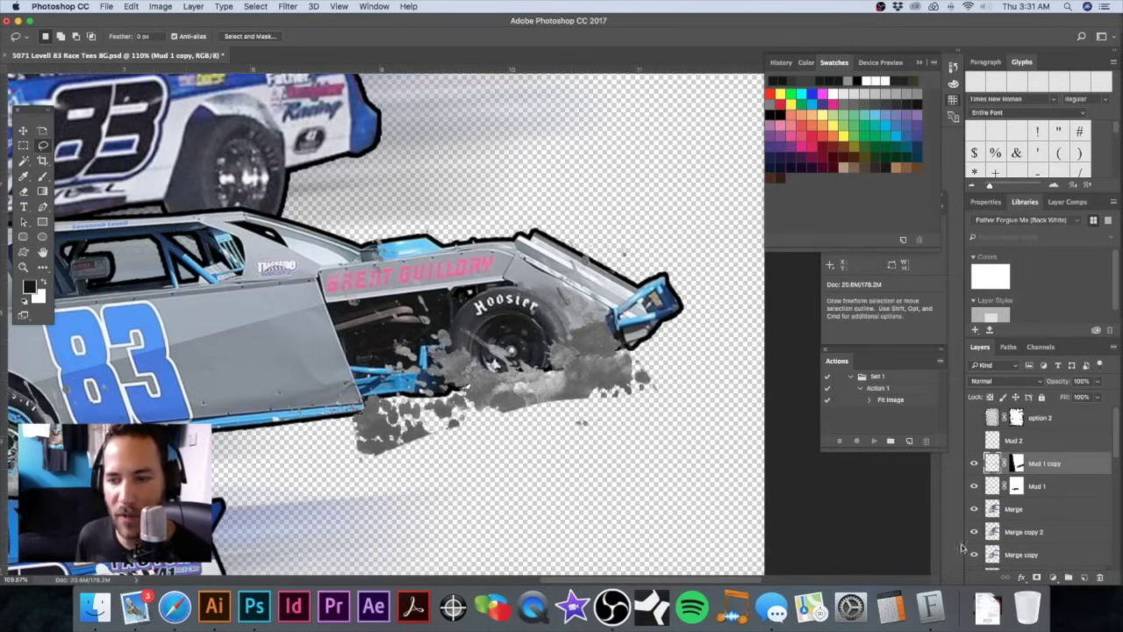
{"action": "left_click", "coordinate": [1016, 464]}
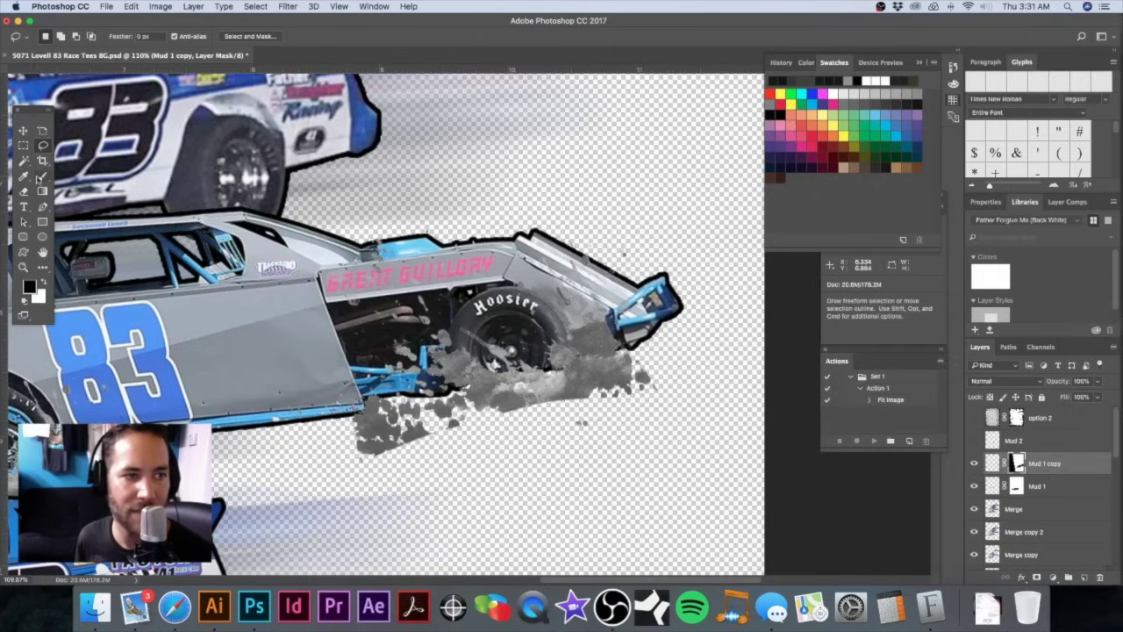
{"action": "left_click", "coordinate": [43, 176]}
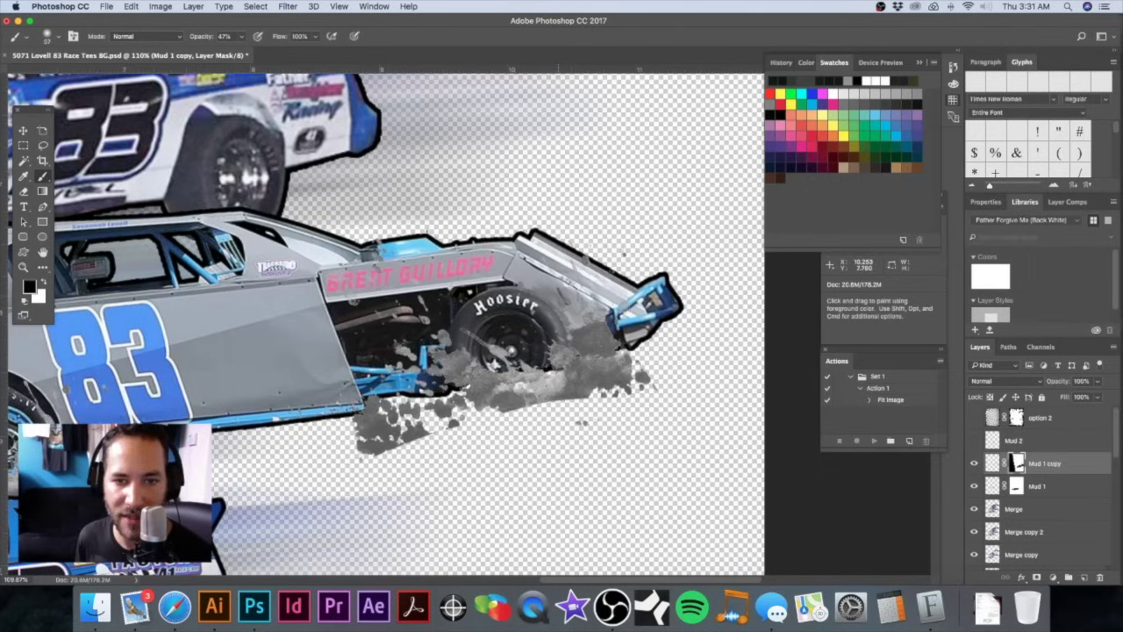
{"action": "left_click", "coordinate": [245, 37]}
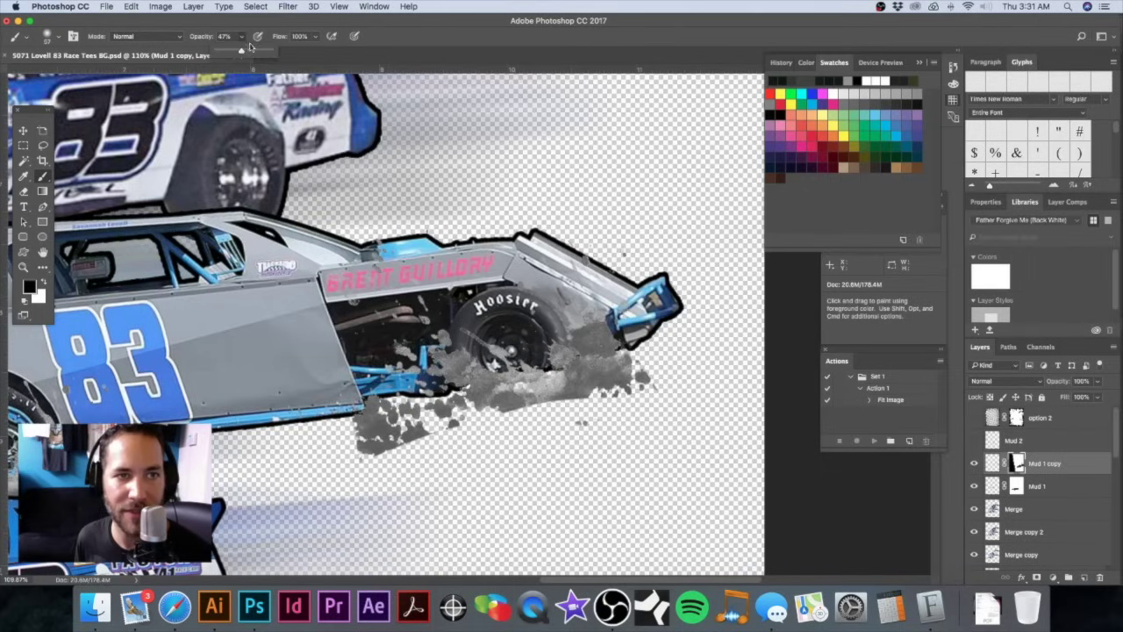
{"action": "left_click", "coordinate": [274, 53]}
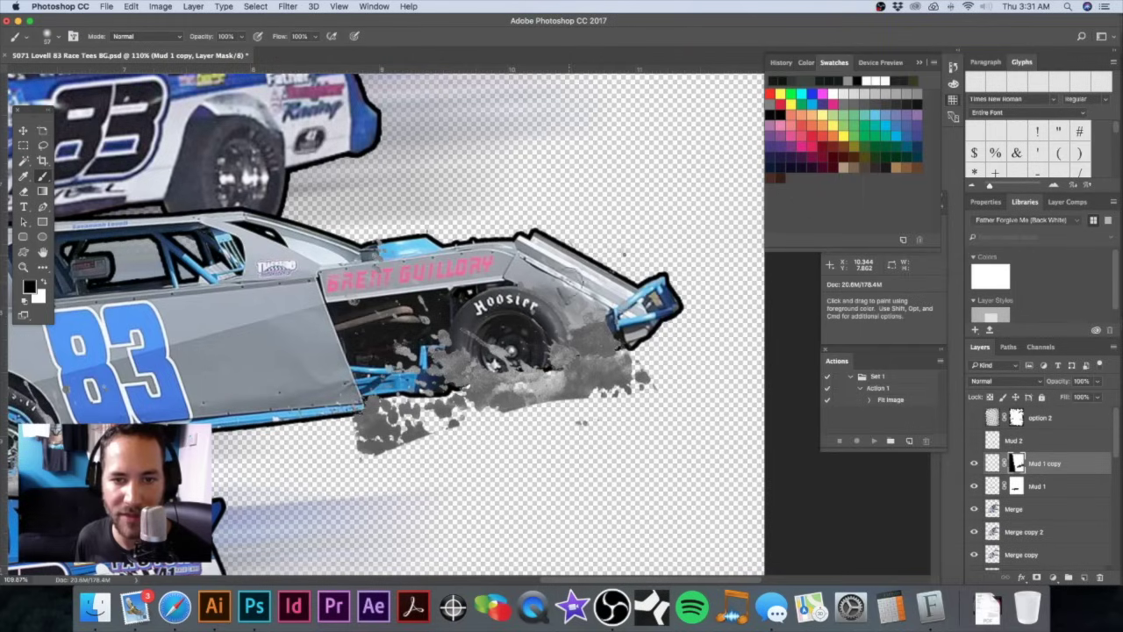
{"action": "mouse_move", "coordinate": [589, 304]}
{"action": "left_mouse_down"}
{"action": "mouse_move", "coordinate": [583, 325]}
{"action": "mouse_move", "coordinate": [597, 339]}
{"action": "mouse_move", "coordinate": [625, 339]}
{"action": "mouse_move", "coordinate": [608, 329]}
{"action": "left_mouse_up"}
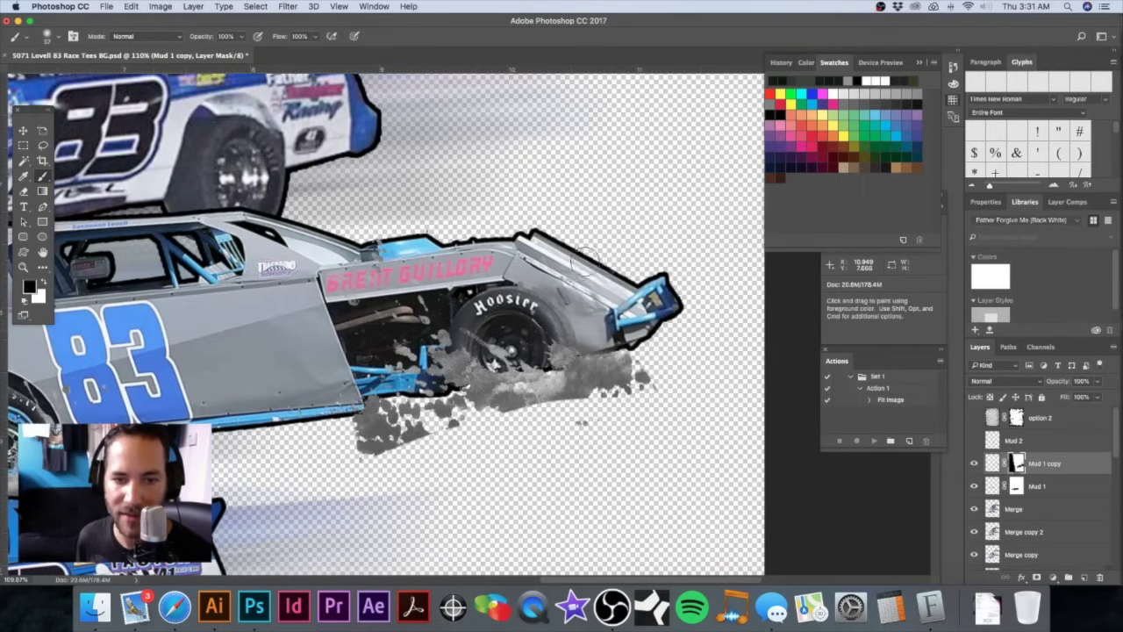
Step: Mask out stray mud behind the grey car's front wheel and fade the spray's lower edges, undoing the overly heavy stroke
{"action": "mouse_move", "coordinate": [422, 327]}
{"action": "left_mouse_down"}
{"action": "mouse_move", "coordinate": [402, 328]}
{"action": "mouse_move", "coordinate": [433, 303]}
{"action": "mouse_move", "coordinate": [423, 313]}
{"action": "mouse_move", "coordinate": [378, 294]}
{"action": "left_mouse_up"}
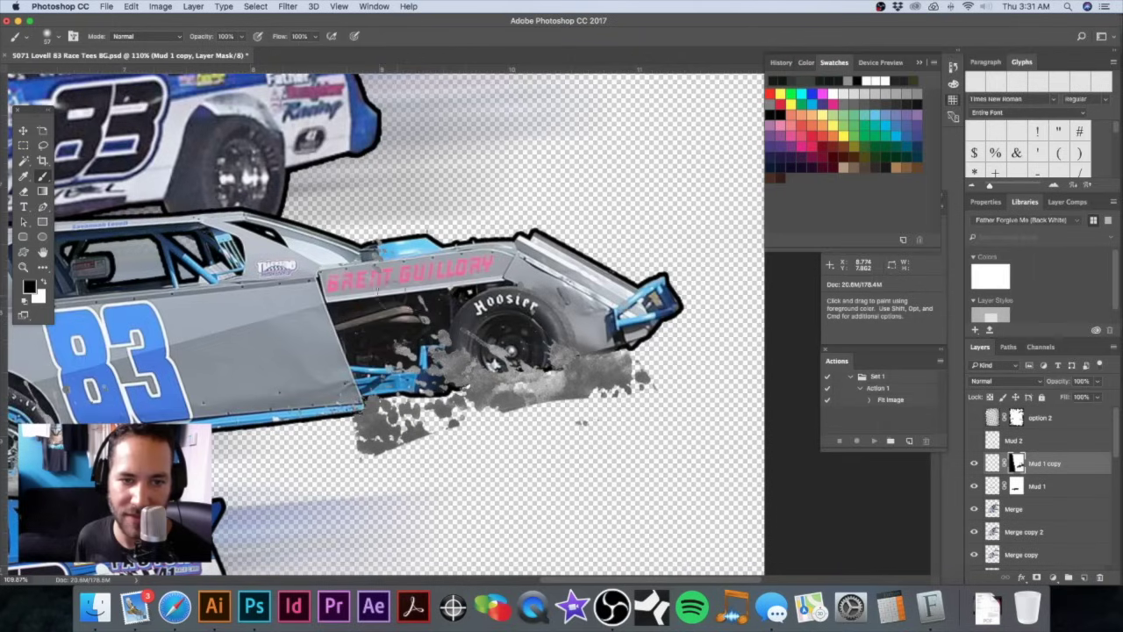
{"action": "left_click_drag", "start_coordinate": [358, 427], "coordinate": [363, 456]}
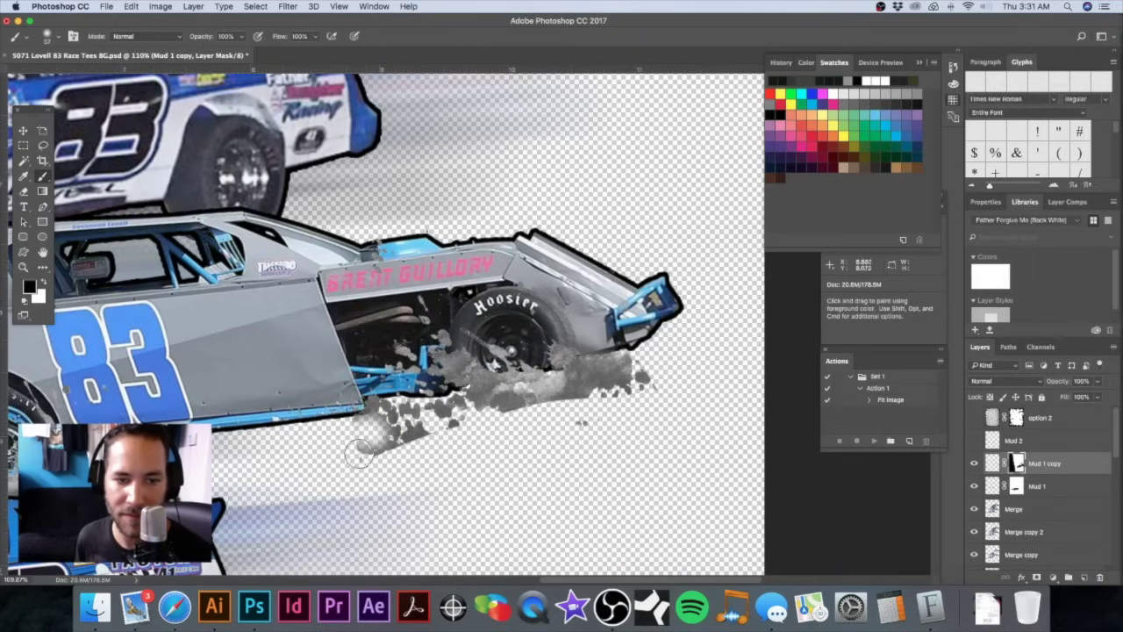
{"action": "key", "text": "super+z"}
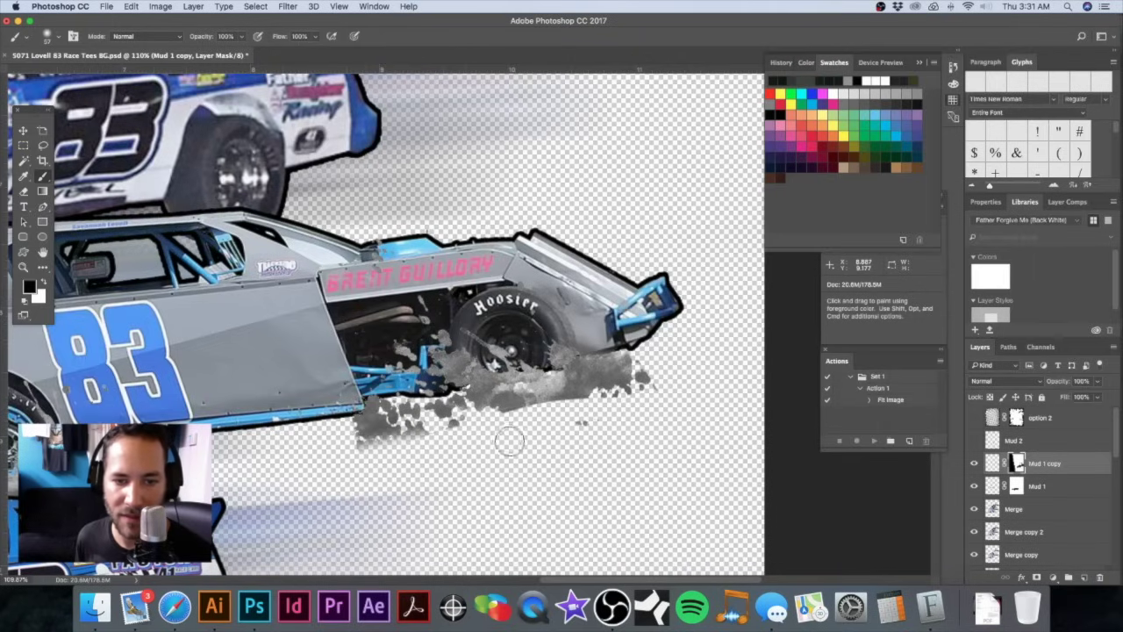
{"action": "mouse_move", "coordinate": [661, 380]}
{"action": "left_mouse_down"}
{"action": "mouse_move", "coordinate": [567, 414]}
{"action": "mouse_move", "coordinate": [446, 432]}
{"action": "mouse_move", "coordinate": [368, 437]}
{"action": "mouse_move", "coordinate": [349, 419]}
{"action": "mouse_move", "coordinate": [391, 420]}
{"action": "mouse_move", "coordinate": [551, 366]}
{"action": "left_mouse_up"}
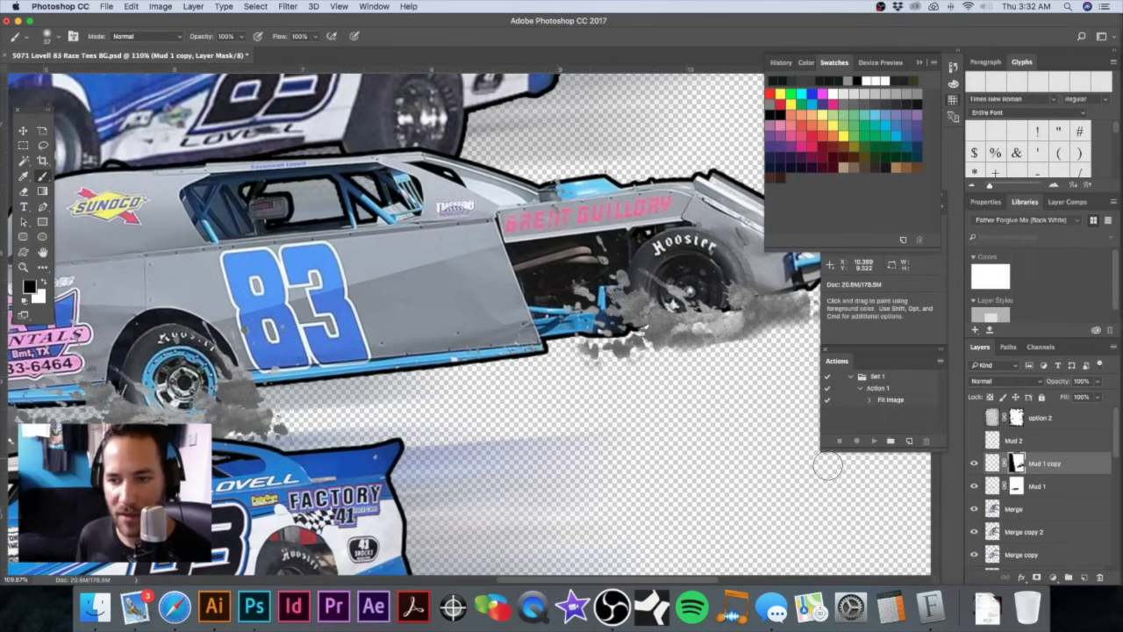
Step: Compare the grey car's rear wheel with and without the "Mud 1" spray, and make the "Mud 1" layer mask active
{"action": "left_click", "coordinate": [973, 487]}
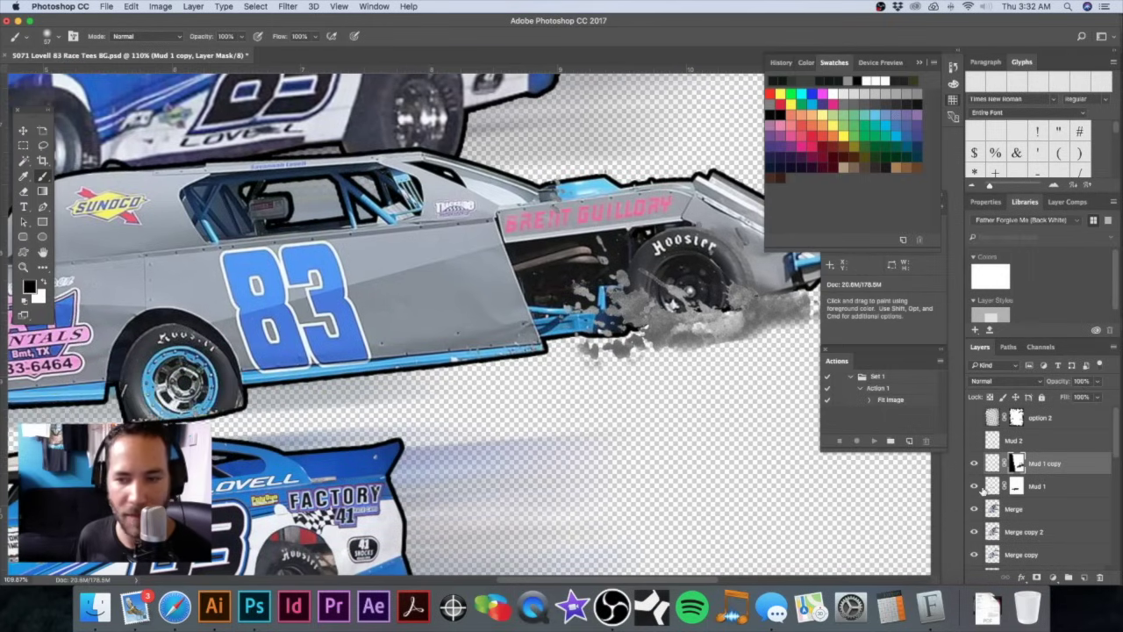
{"action": "left_click", "coordinate": [973, 486]}
{"action": "left_click", "coordinate": [1016, 486]}
{"action": "left_click_drag", "start_coordinate": [446, 411], "coordinate": [609, 351]}
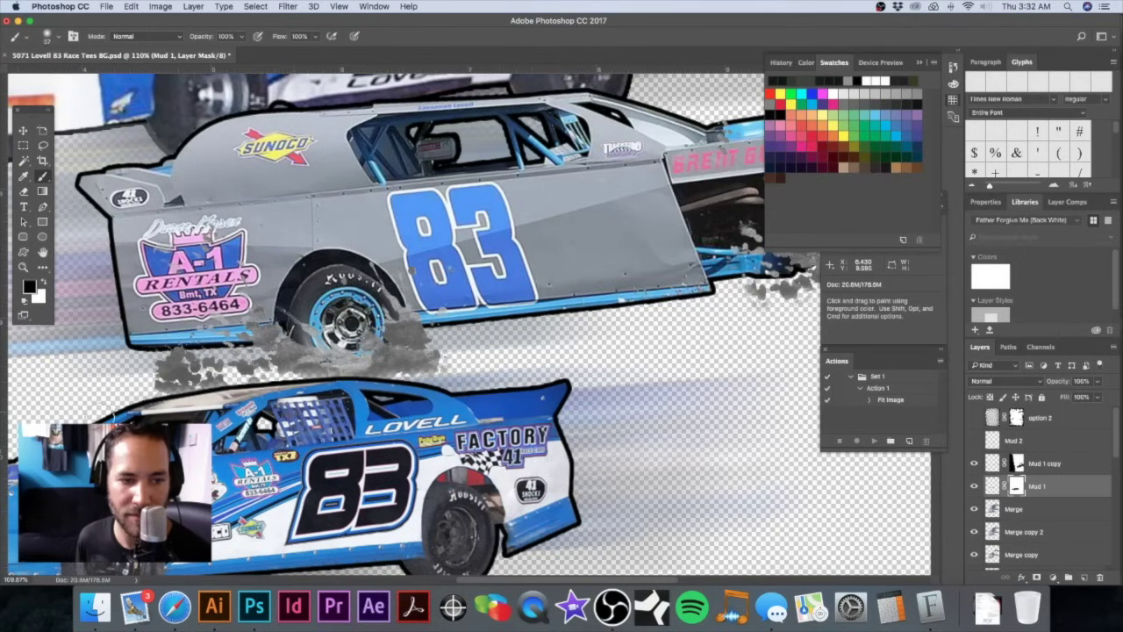
{"action": "scroll", "coordinate": [619, 273], "scroll_direction": "down", "scroll_amount": 3}
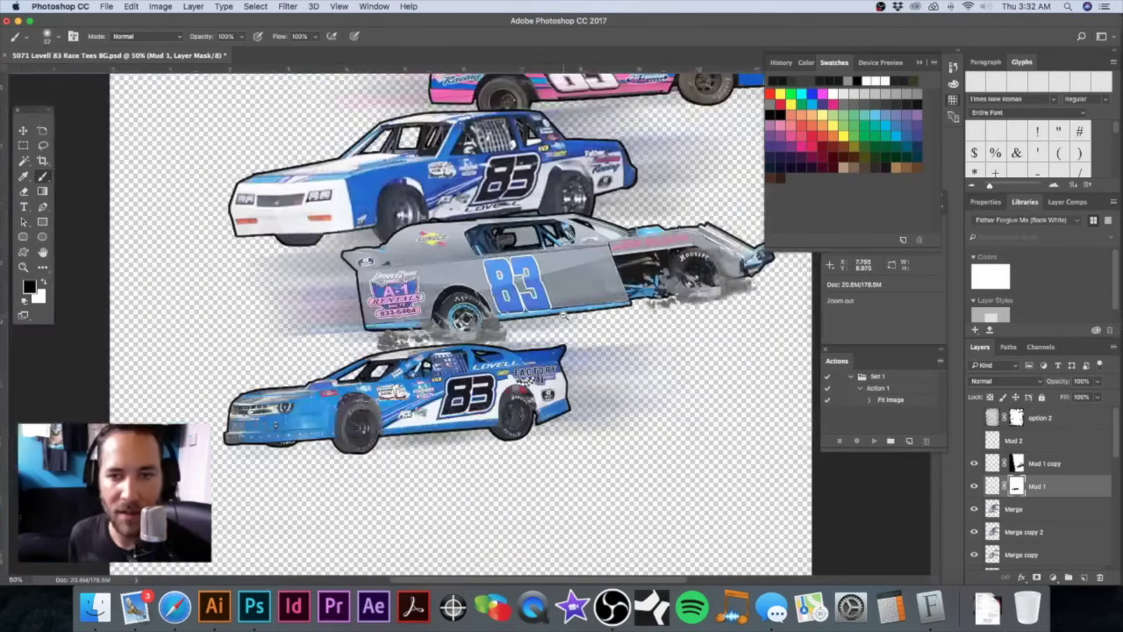
{"action": "left_click_drag", "start_coordinate": [619, 274], "coordinate": [498, 340]}
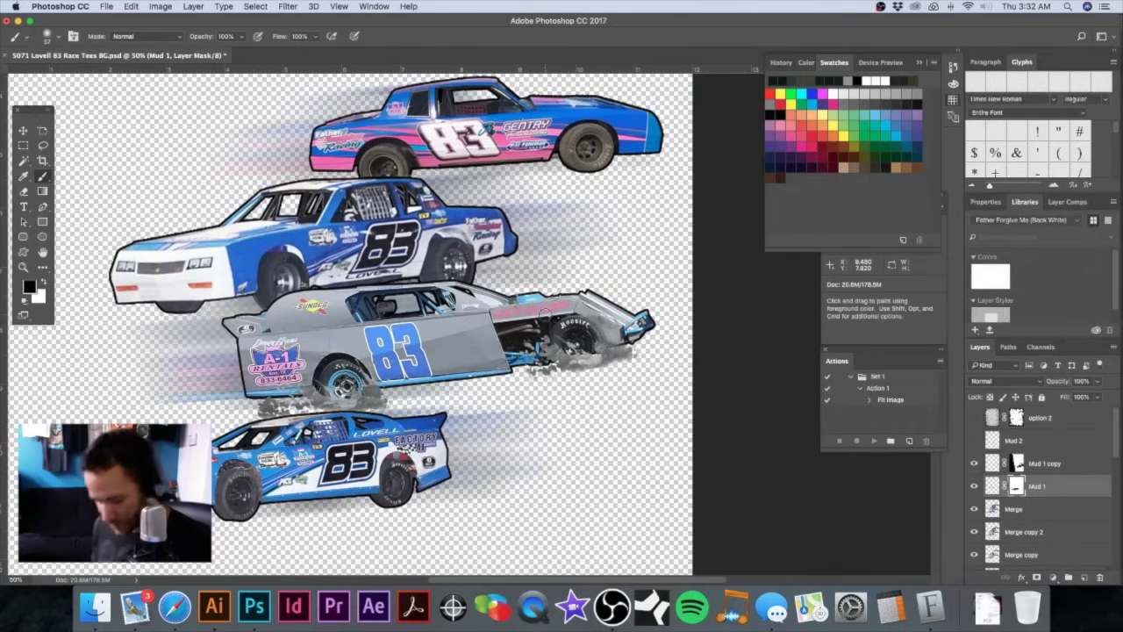
Step: Save the document, plus an uncompressed TIFF copy without layers named "5071 Lovell 83 Race Tees BG new.tif"
{"action": "key", "text": "super+s"}
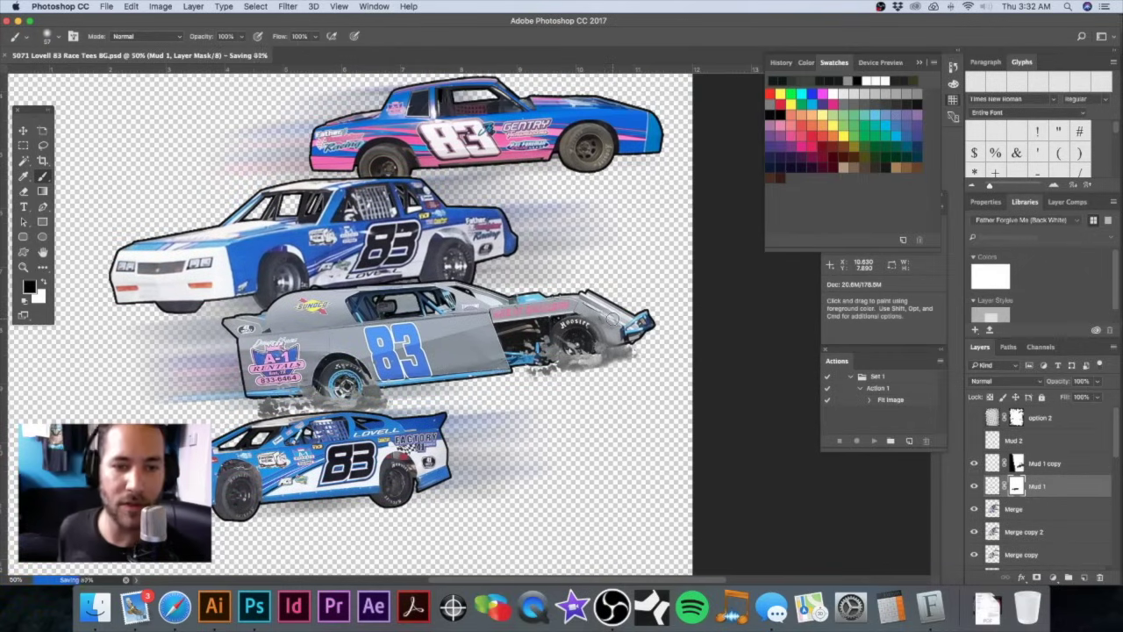
{"action": "key", "text": "super+minus"}
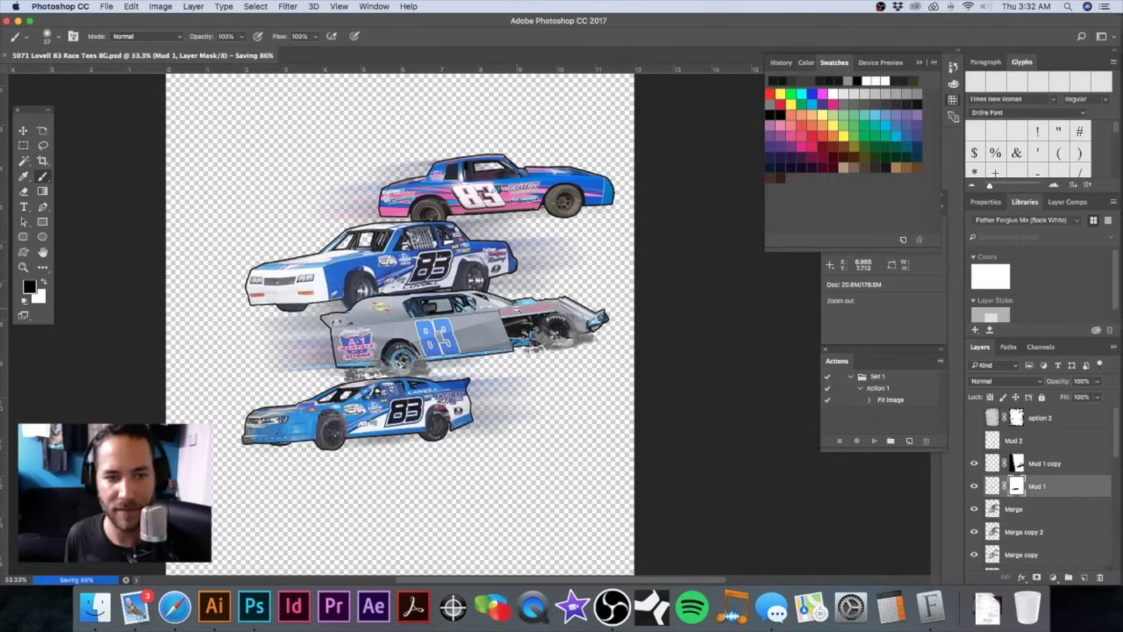
{"action": "key", "text": "super+s"}
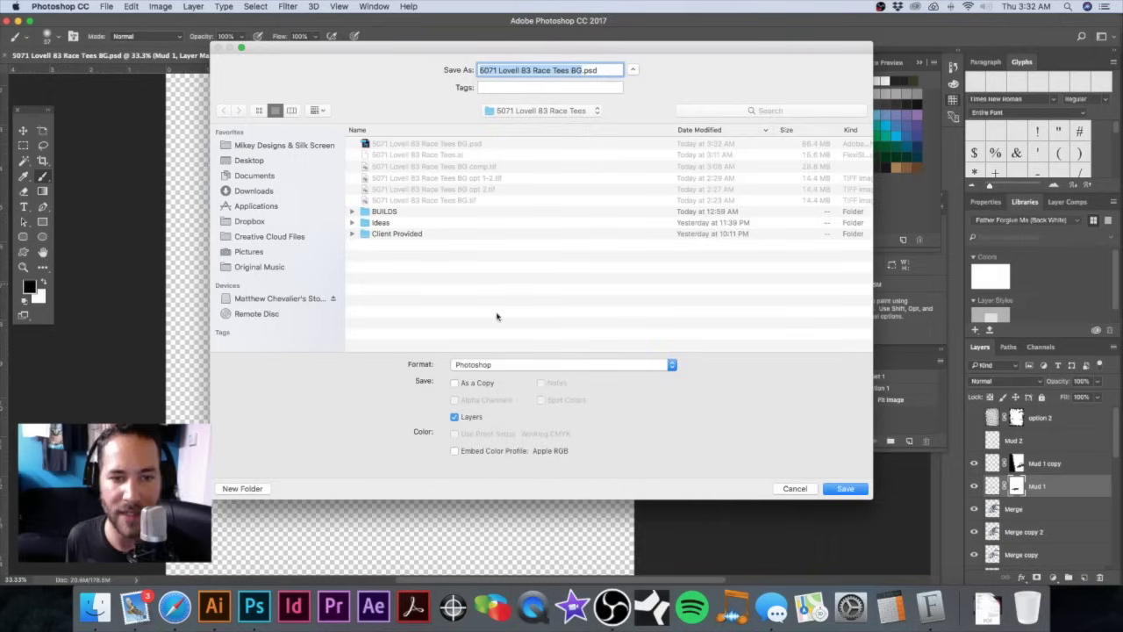
{"action": "left_click", "coordinate": [536, 364]}
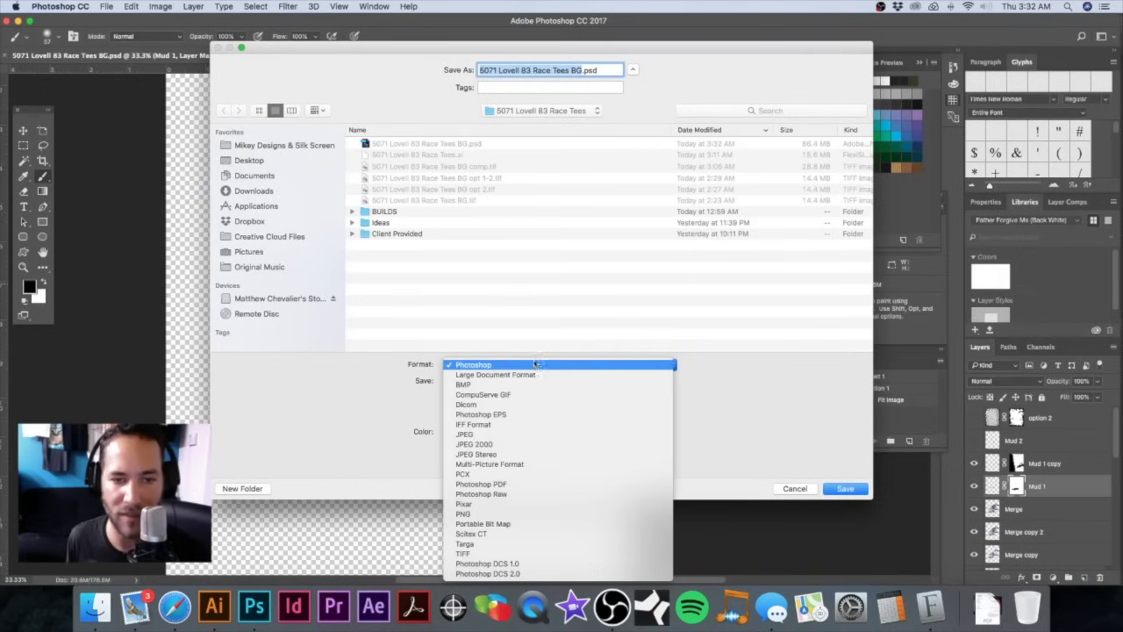
{"action": "left_click", "coordinate": [509, 554]}
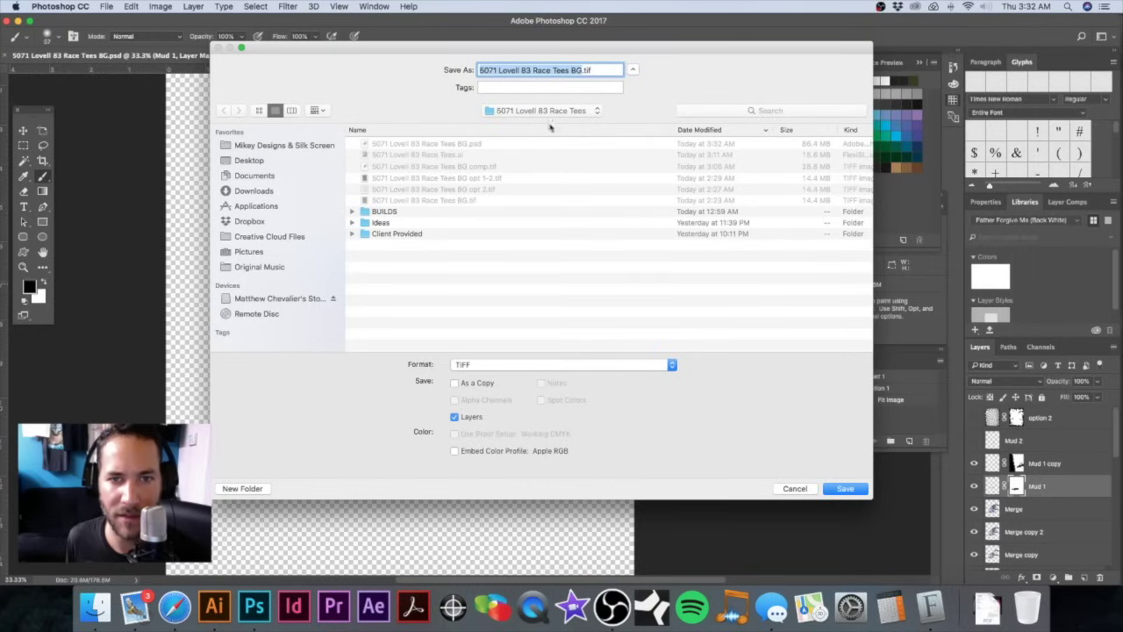
{"action": "key", "text": "Right"}
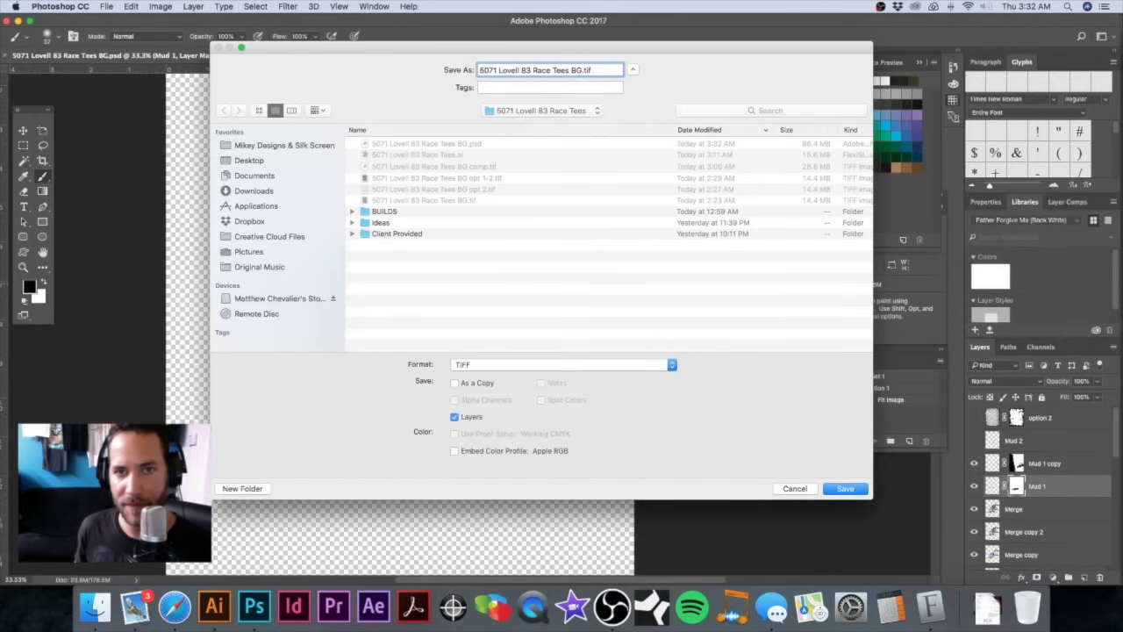
{"action": "type", "text": "new"}
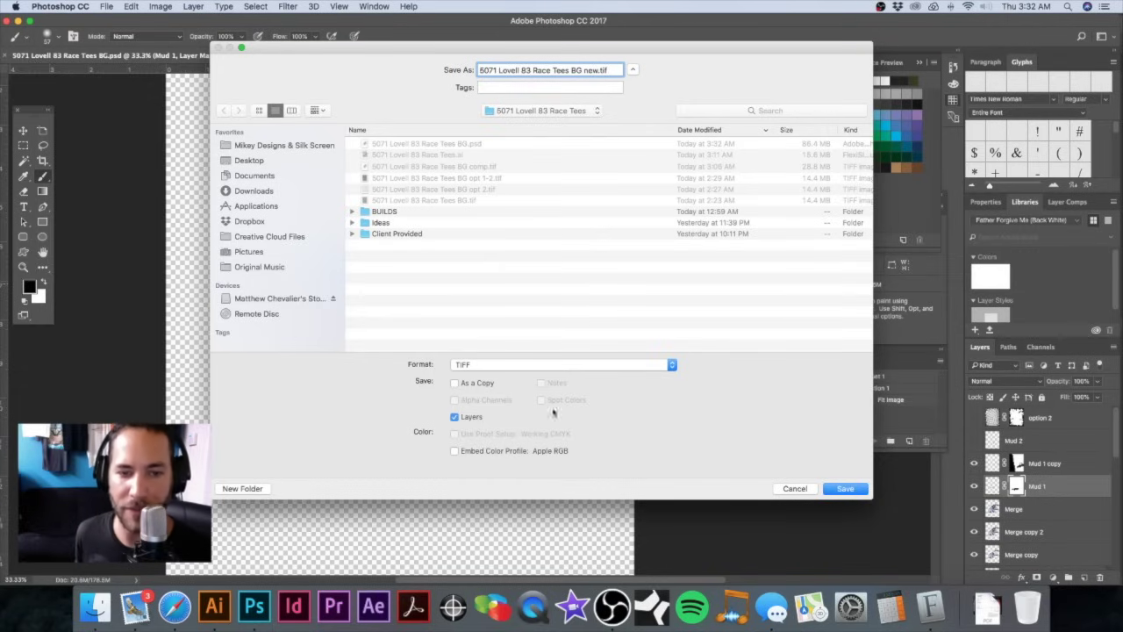
{"action": "left_click", "coordinate": [469, 419]}
{"action": "left_click", "coordinate": [843, 488]}
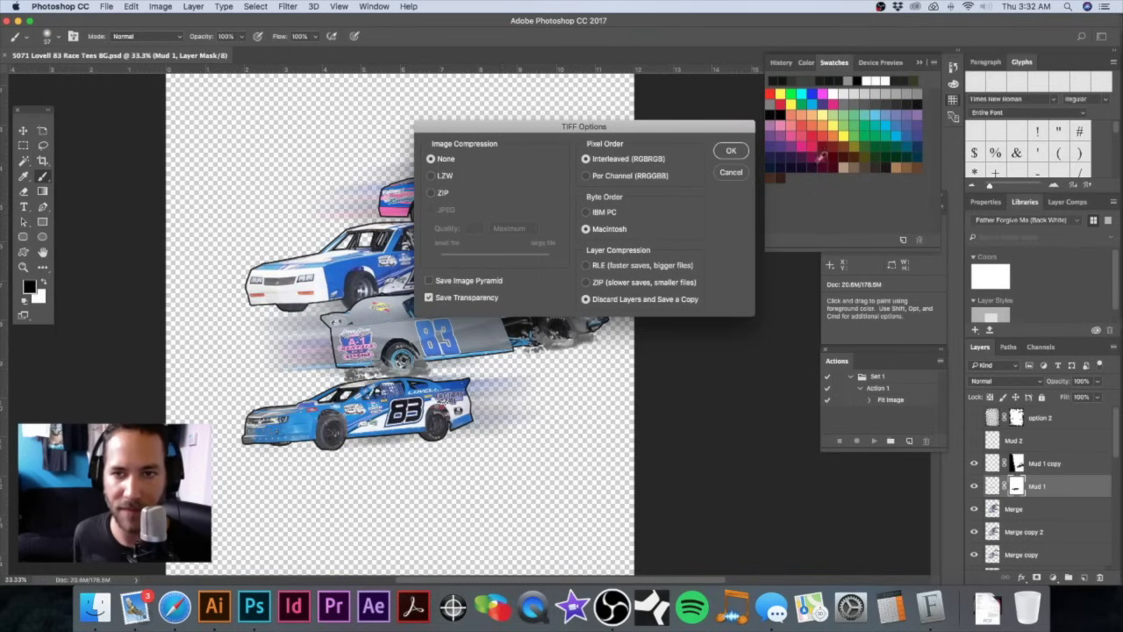
{"action": "left_click", "coordinate": [729, 152]}
Step: Switch to Illustrator and relink the placed cars image to "5071 Lovell 83 Race Tees BG new.tif"
{"action": "left_click", "coordinate": [214, 605]}
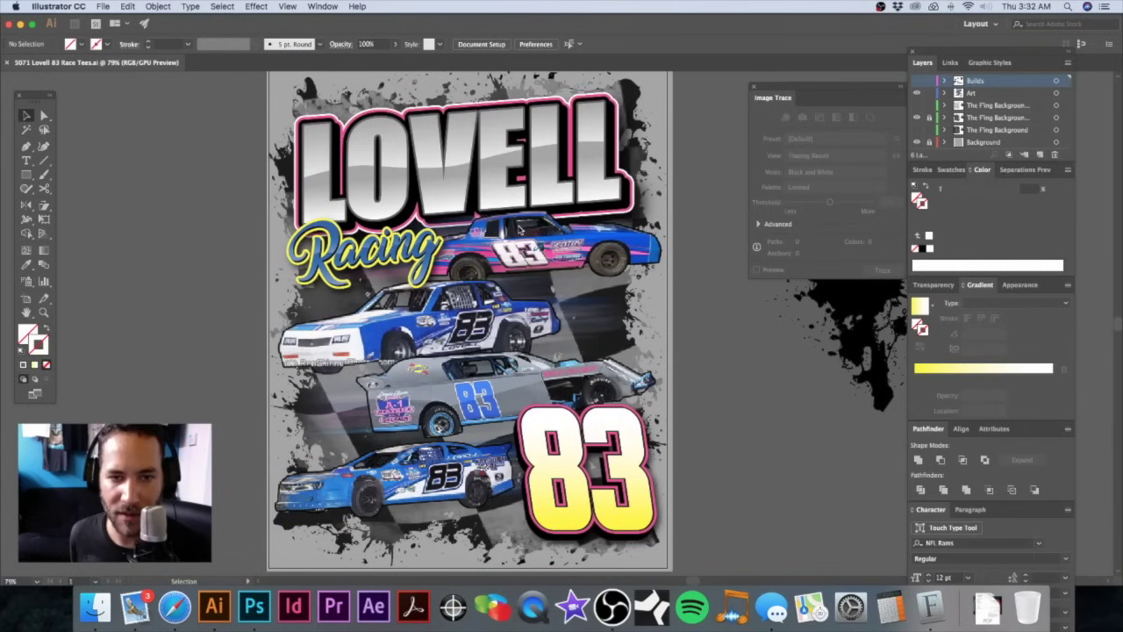
{"action": "left_click", "coordinate": [550, 251]}
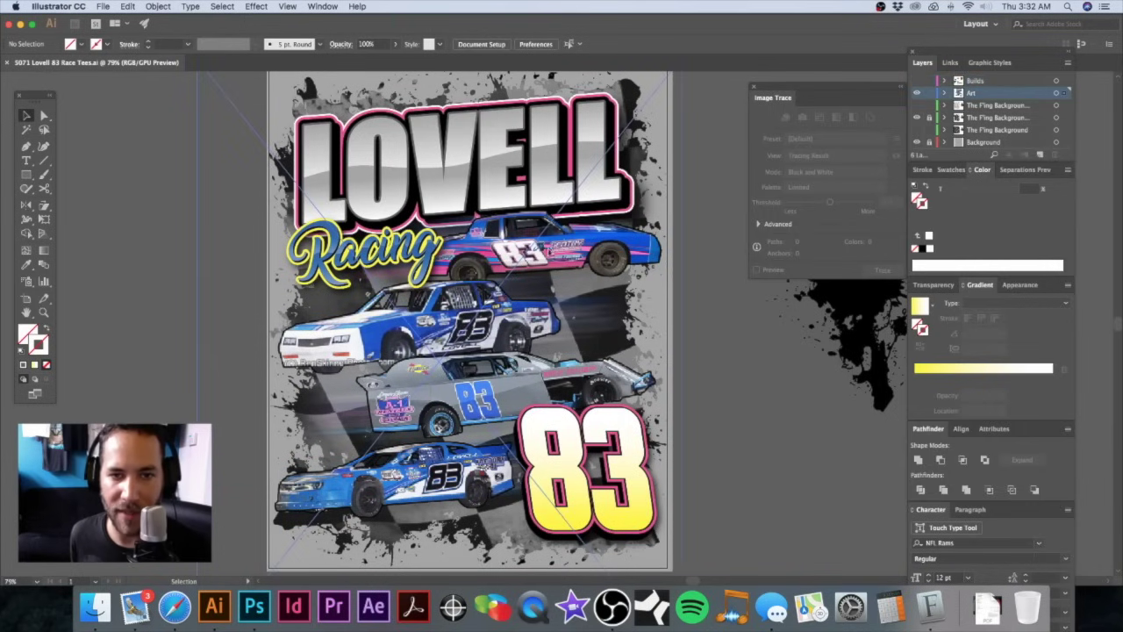
{"action": "left_click", "coordinate": [950, 63]}
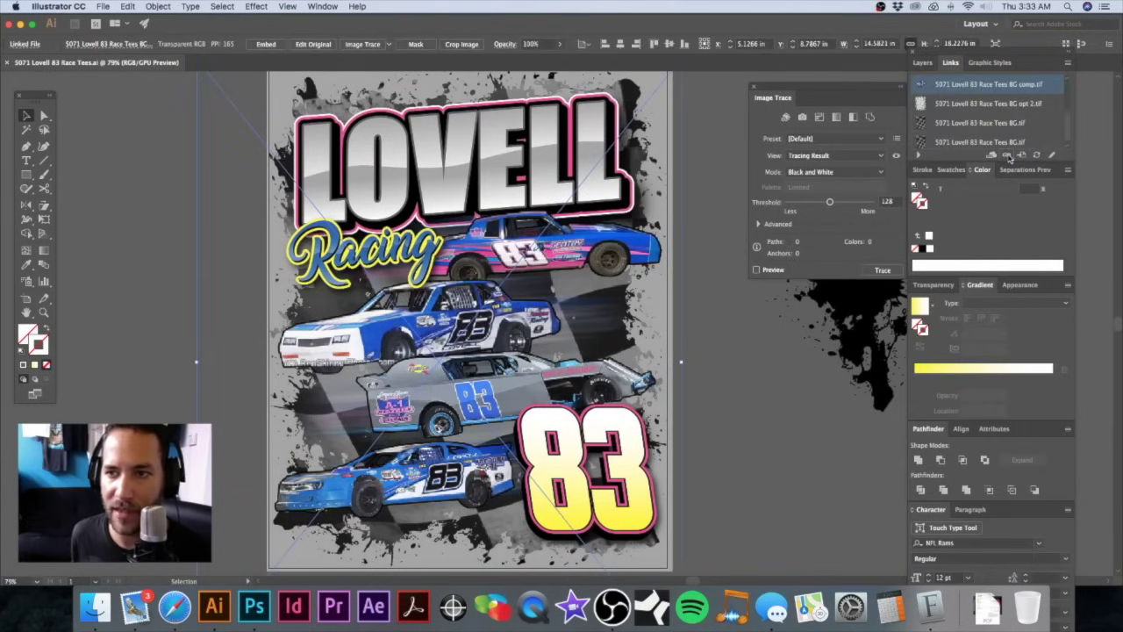
{"action": "key", "text": "super+shift+p"}
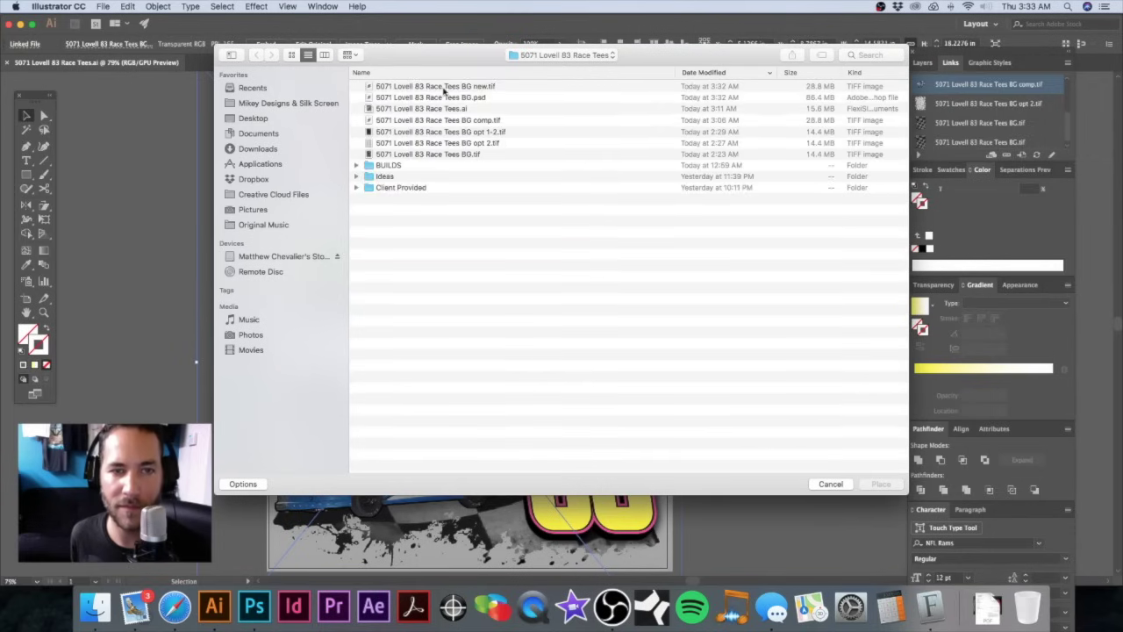
{"action": "left_click", "coordinate": [469, 86]}
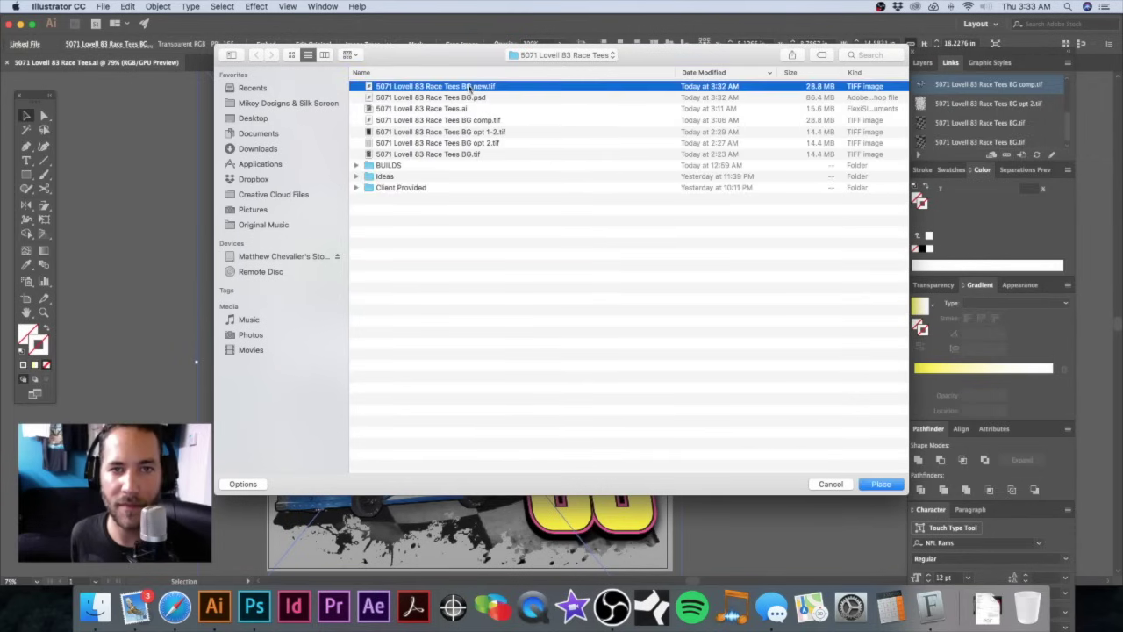
{"action": "left_click", "coordinate": [880, 485]}
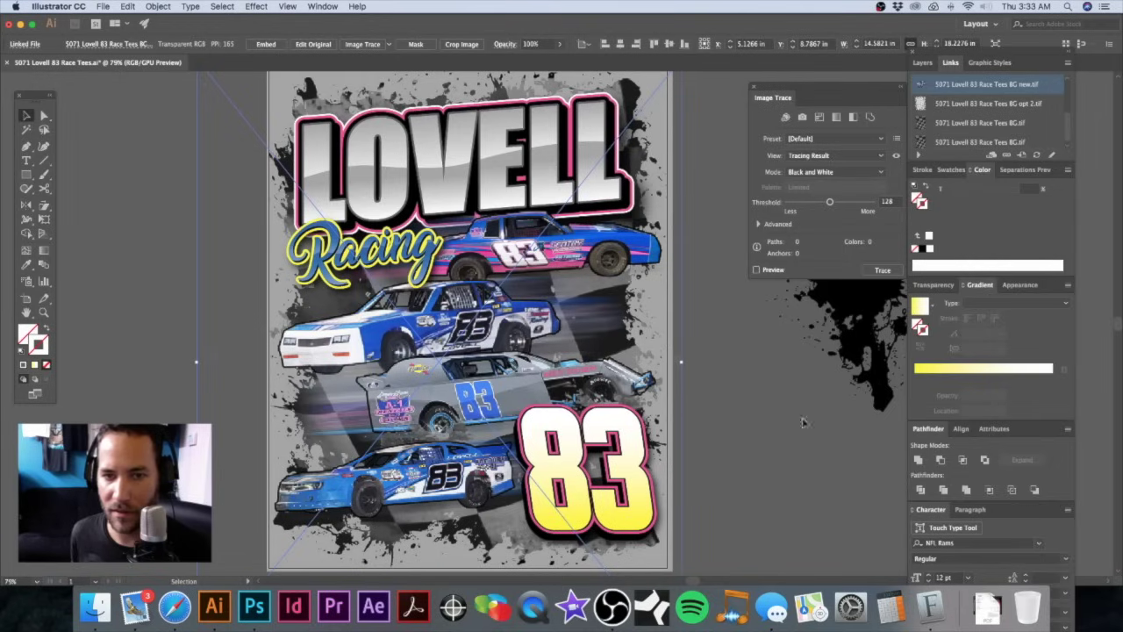
Step: Examine how the mud spray around the grey car's wheels looks against the shirt layout's background, up close and from afar
{"action": "left_click", "coordinate": [752, 373]}
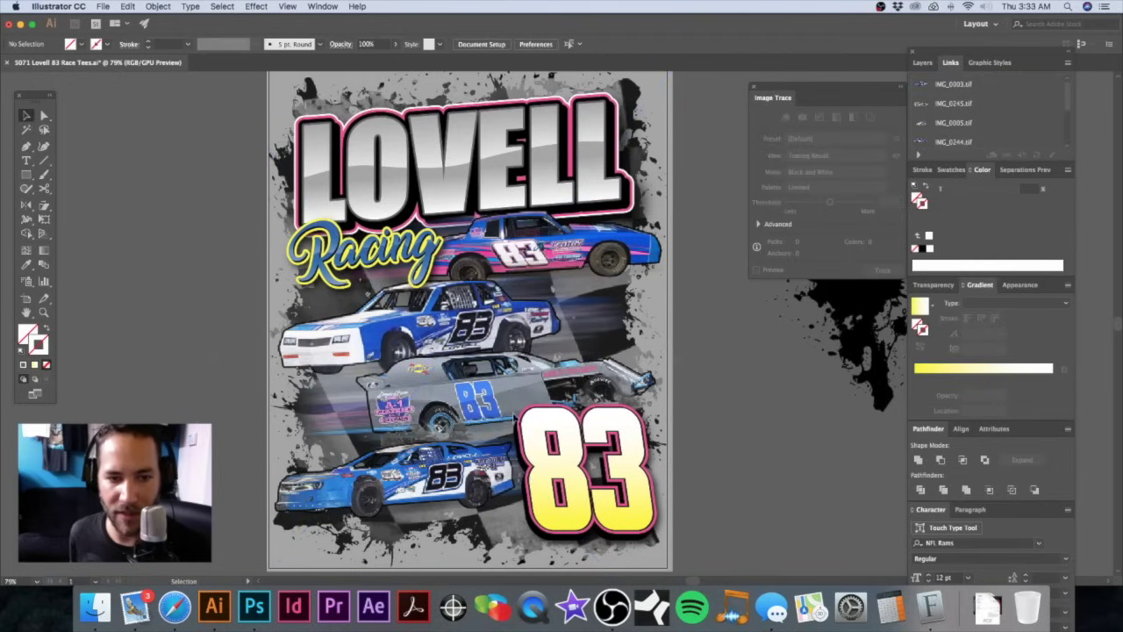
{"action": "left_click_drag", "start_coordinate": [466, 444], "coordinate": [547, 448]}
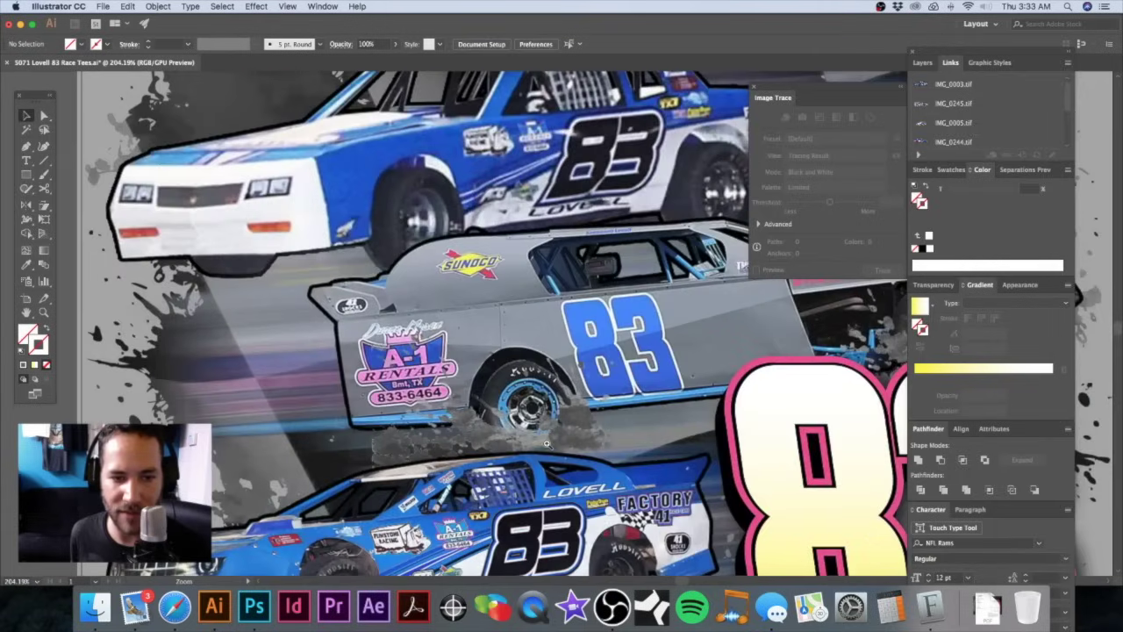
{"action": "left_click_drag", "start_coordinate": [484, 430], "coordinate": [463, 386]}
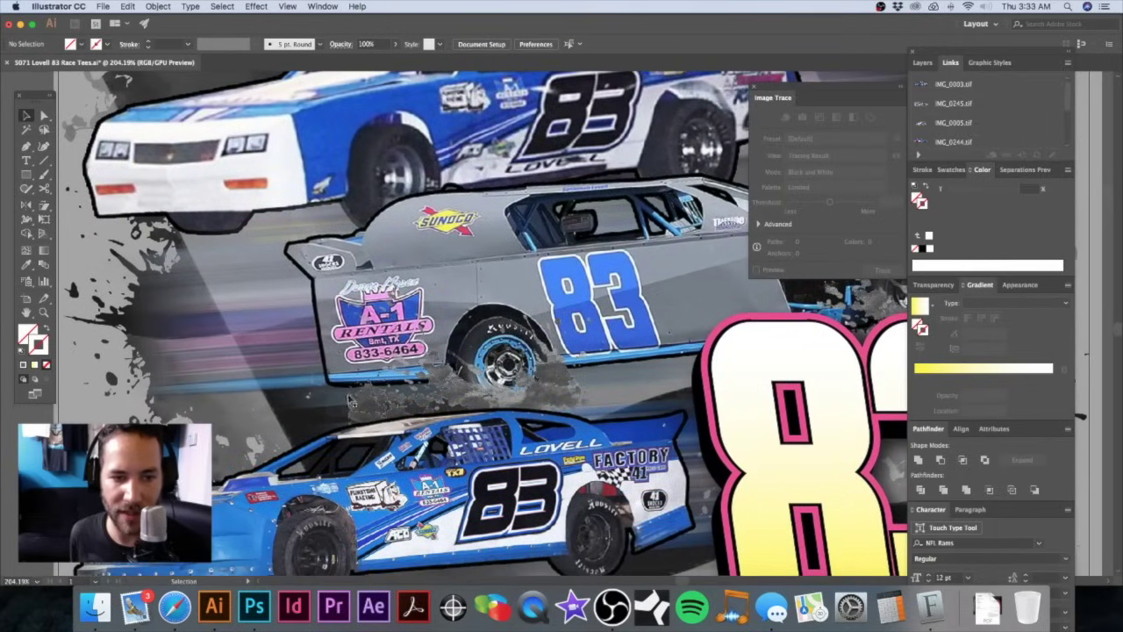
{"action": "key", "text": "super+1"}
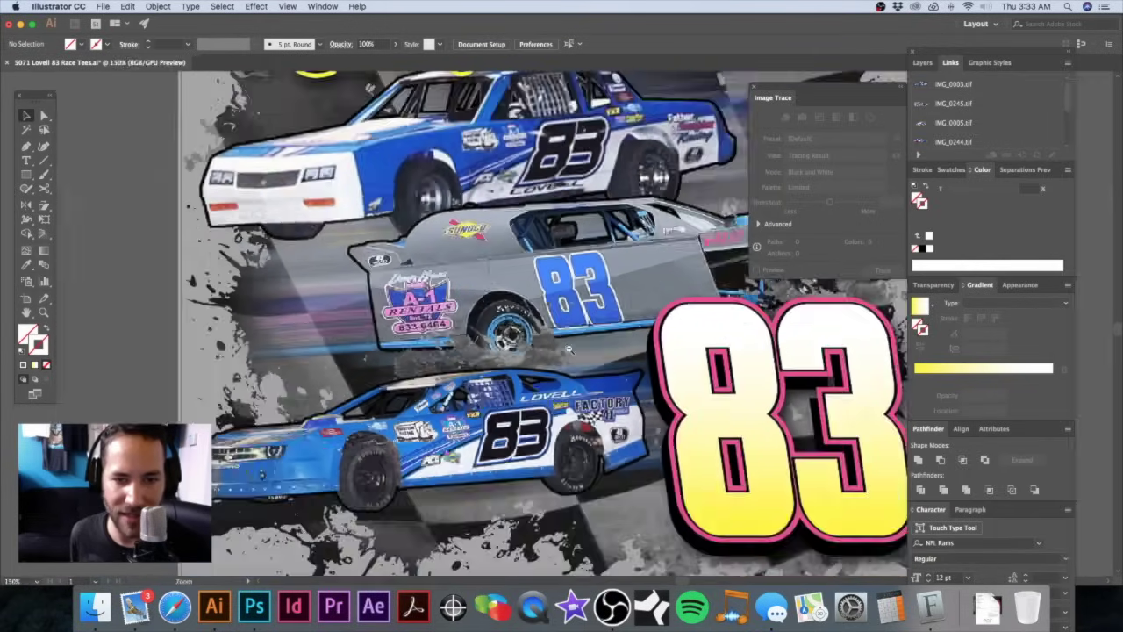
{"action": "left_click_drag", "start_coordinate": [571, 350], "coordinate": [408, 383]}
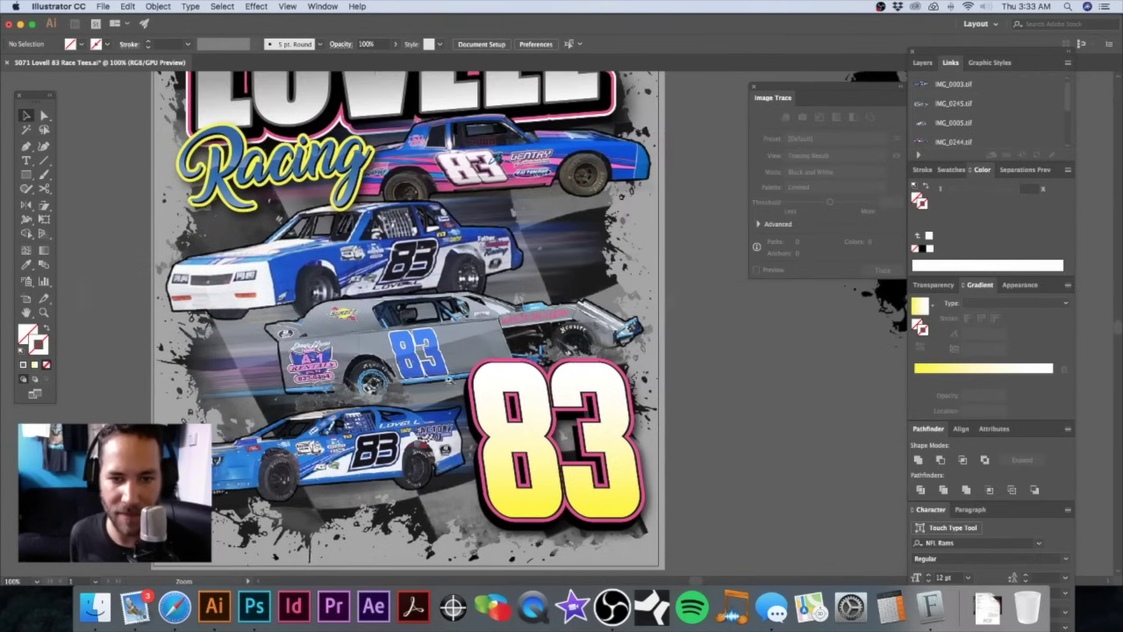
{"action": "scroll", "coordinate": [448, 379], "scroll_direction": "up", "scroll_amount": 3}
{"action": "scroll", "coordinate": [452, 382], "scroll_direction": "up", "scroll_amount": 2}
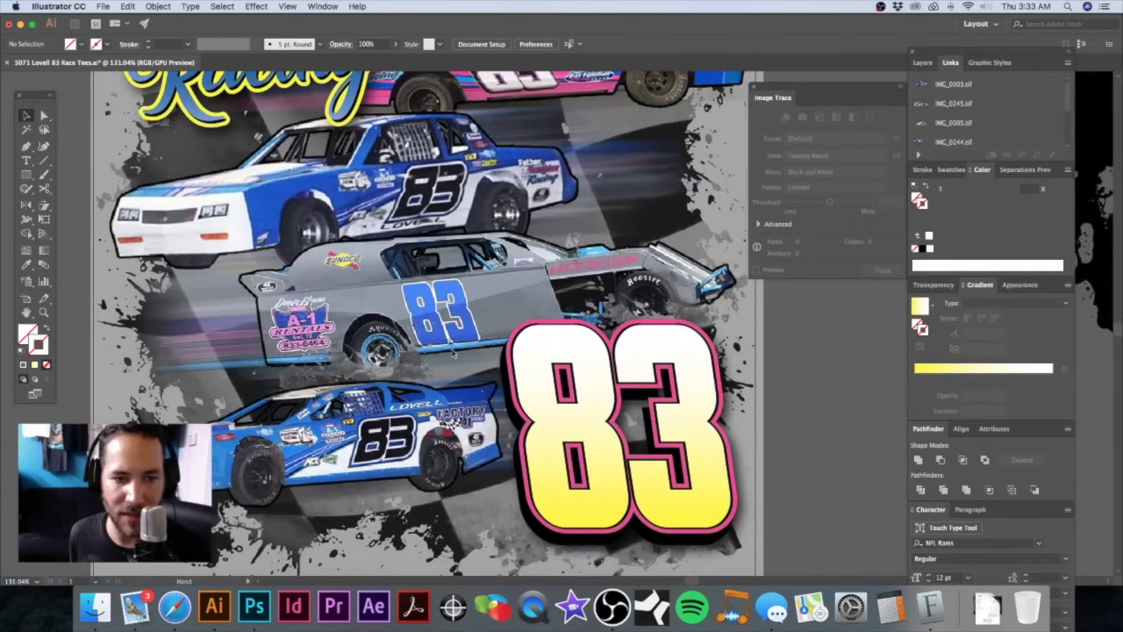
{"action": "scroll", "coordinate": [330, 367], "scroll_direction": "up", "scroll_amount": 3}
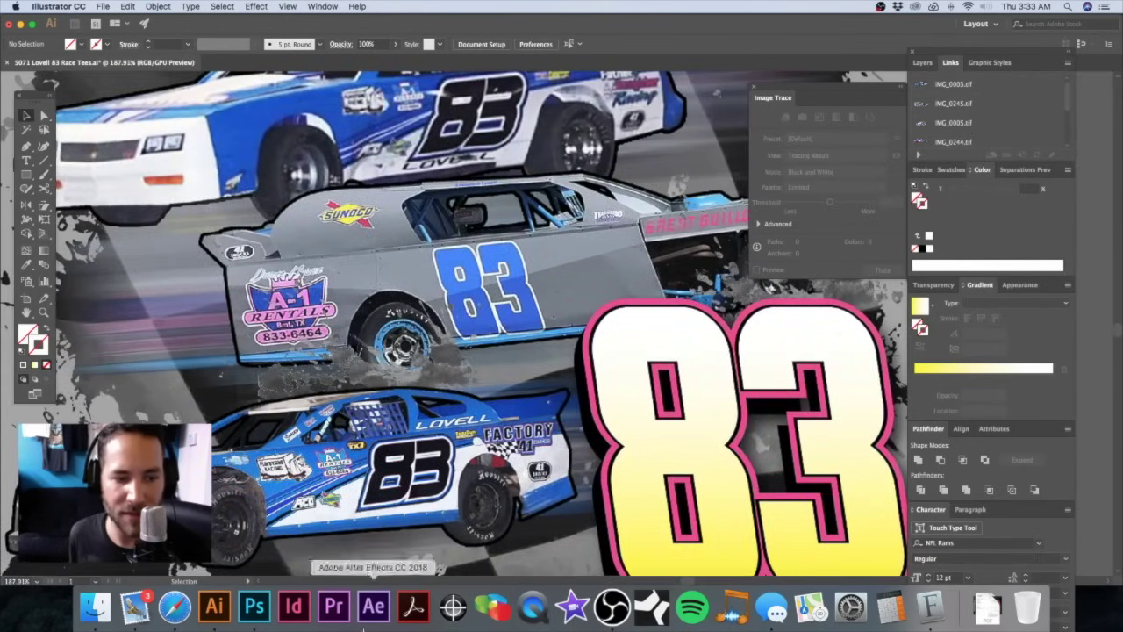
Step: Switch to Photoshop and show the grey "BG" layer behind the cars
{"action": "left_click", "coordinate": [254, 605]}
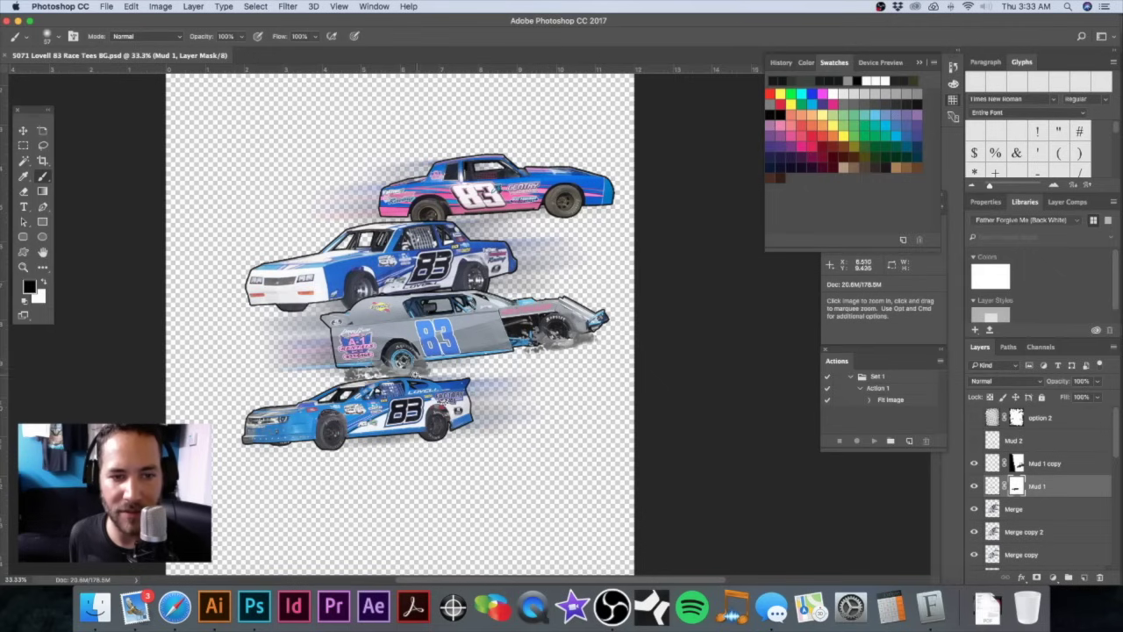
{"action": "scroll", "coordinate": [414, 373], "scroll_direction": "up", "scroll_amount": 5}
{"action": "scroll", "coordinate": [297, 346], "scroll_direction": "left", "scroll_amount": 3}
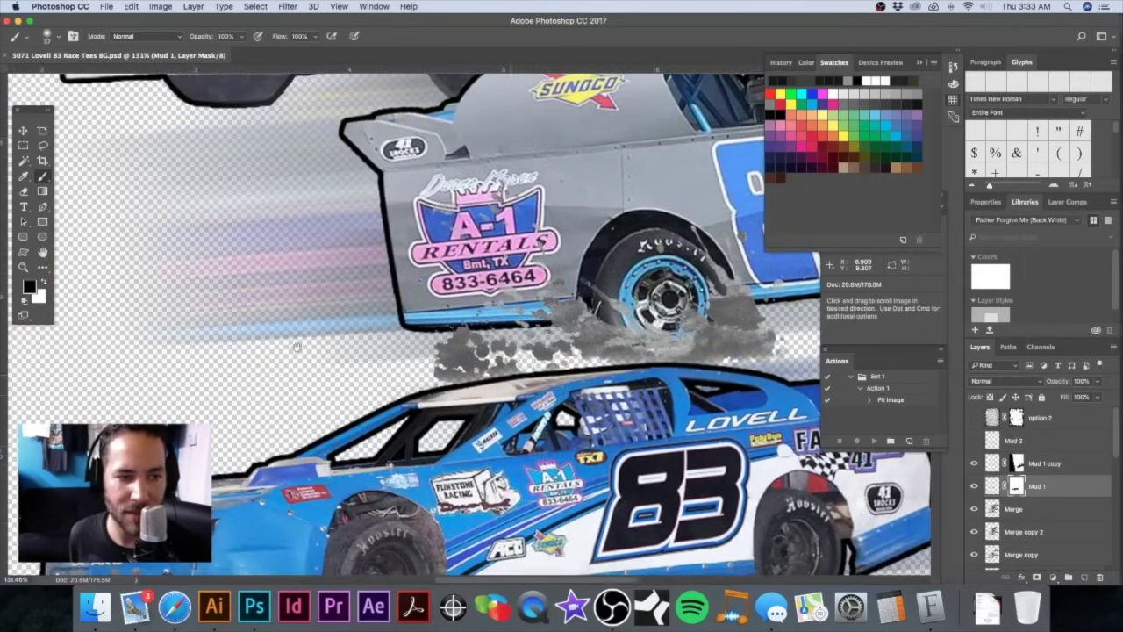
{"action": "scroll", "coordinate": [1034, 532], "scroll_direction": "down", "scroll_amount": 5}
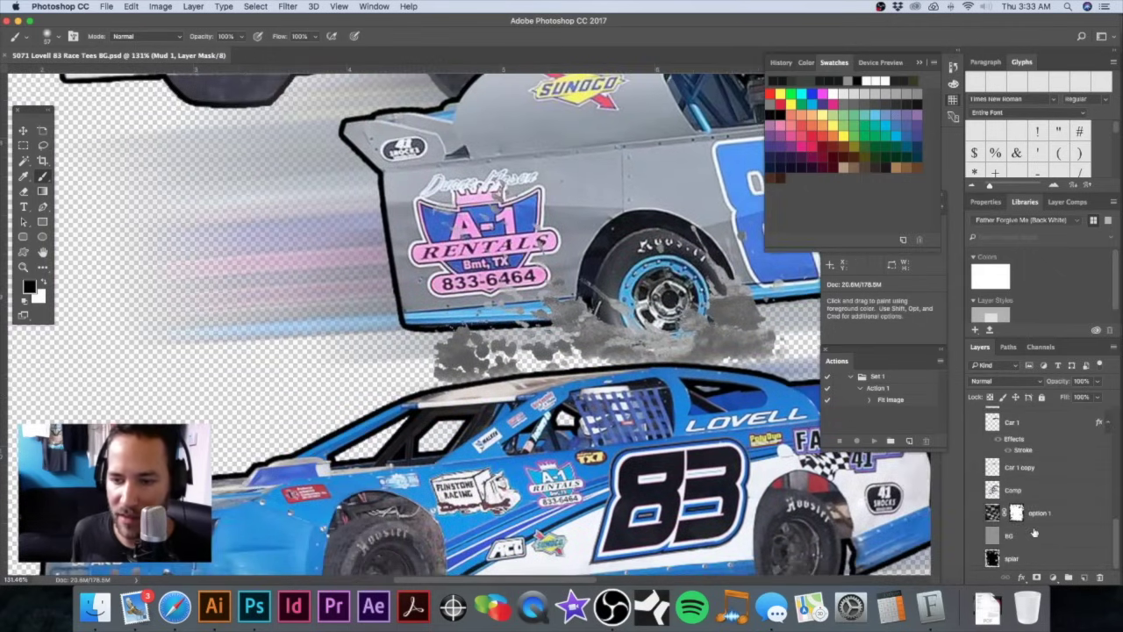
{"action": "left_click", "coordinate": [974, 535]}
{"action": "left_click_drag", "start_coordinate": [588, 312], "coordinate": [399, 313]}
{"action": "scroll", "coordinate": [1053, 477], "scroll_direction": "up", "scroll_amount": 5}
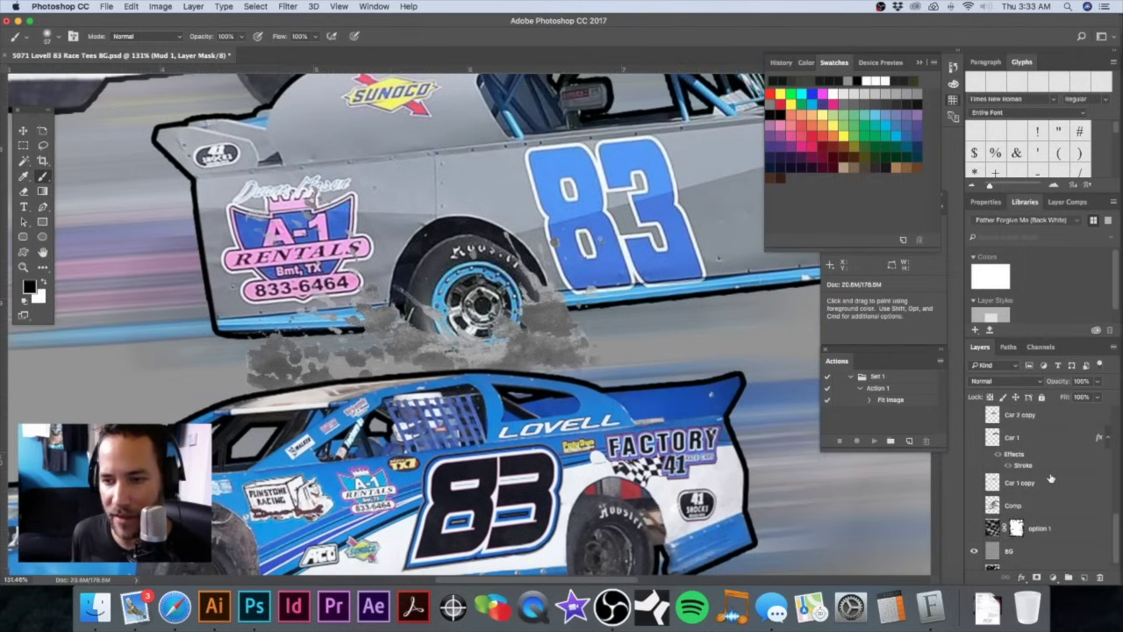
{"action": "scroll", "coordinate": [1053, 477], "scroll_direction": "up", "scroll_amount": 3}
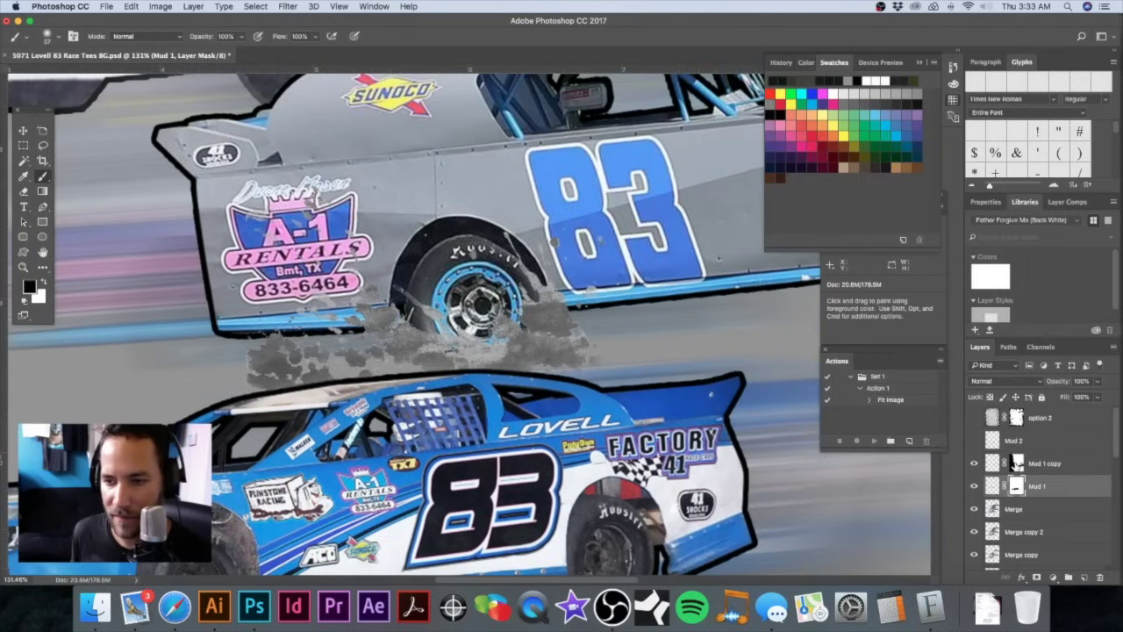
Step: Check what "Mud 1 copy" covers, and paint black on the "Mud 1" mask to soften the spray's trailing edge behind the rear wheel
{"action": "left_click", "coordinate": [1016, 463]}
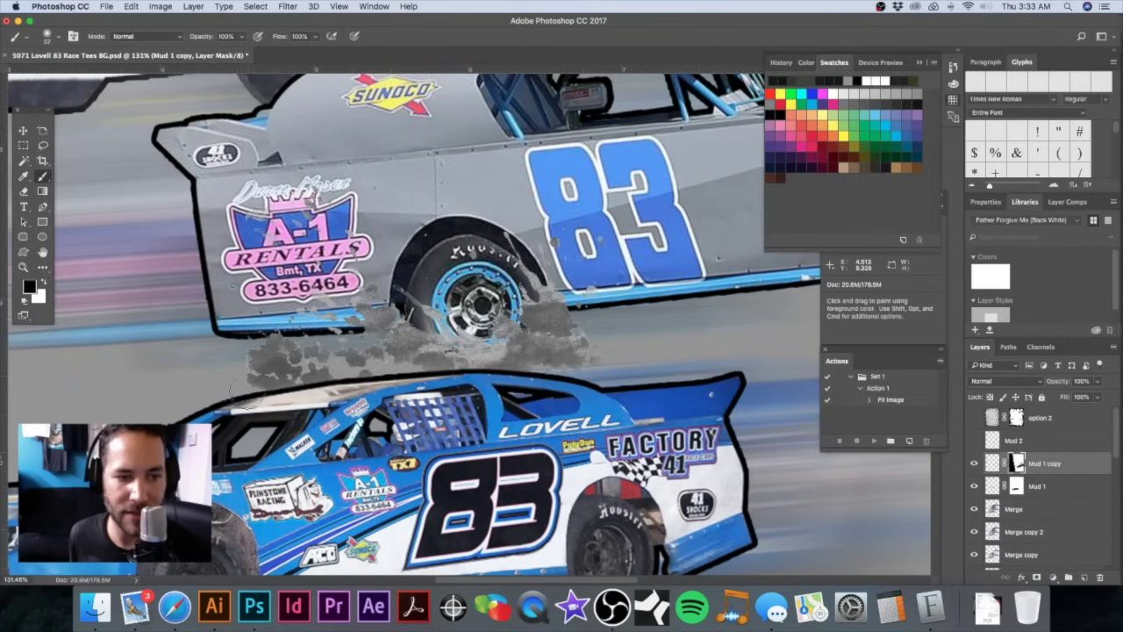
{"action": "left_click", "coordinate": [974, 463]}
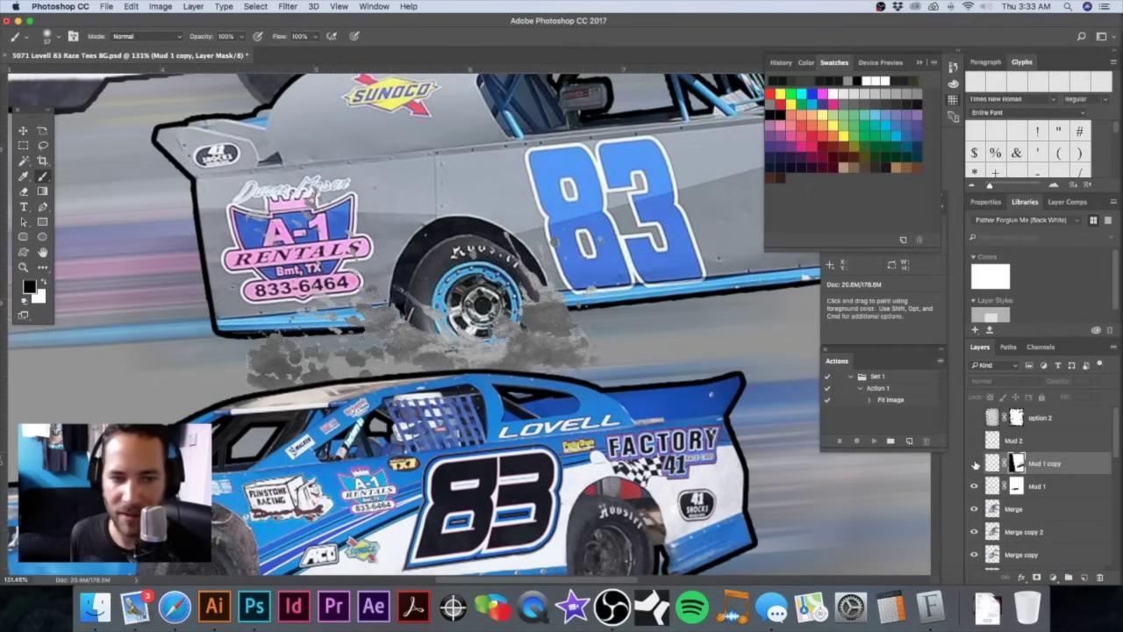
{"action": "left_click", "coordinate": [974, 463]}
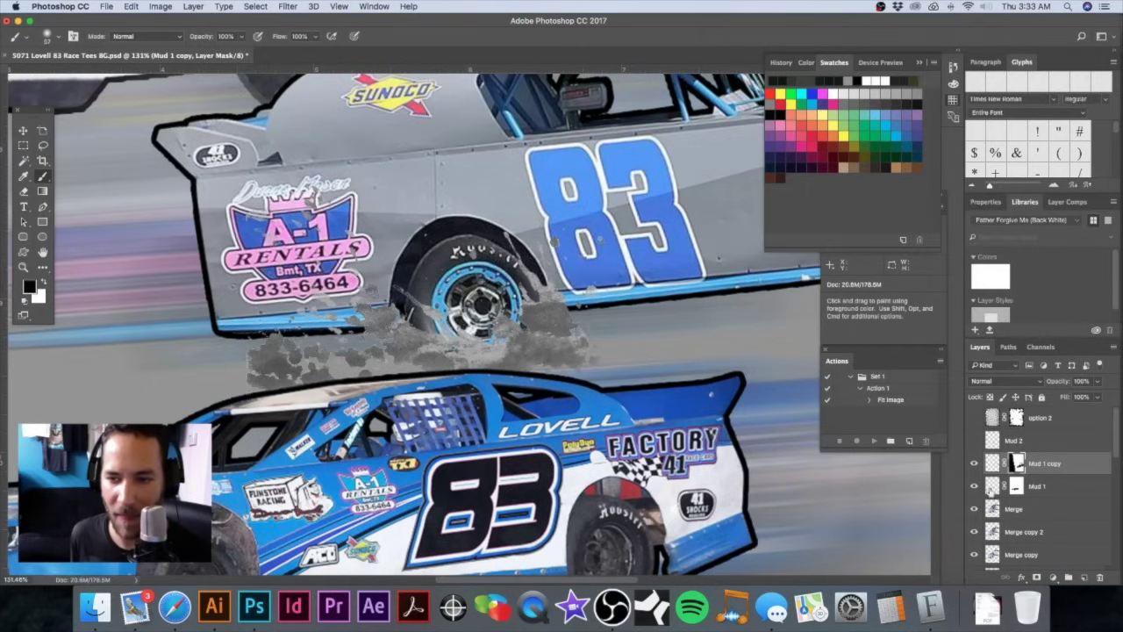
{"action": "left_click", "coordinate": [1018, 488]}
{"action": "mouse_move", "coordinate": [257, 336]}
{"action": "left_mouse_down"}
{"action": "mouse_move", "coordinate": [235, 380]}
{"action": "mouse_move", "coordinate": [263, 399]}
{"action": "mouse_move", "coordinate": [257, 379]}
{"action": "left_mouse_up"}
Step: Paint black on the "Mud 1" mask to trim the spray along the black outline just ahead of the grey car's rear wheel
{"action": "left_click_drag", "start_coordinate": [567, 250], "coordinate": [381, 269]}
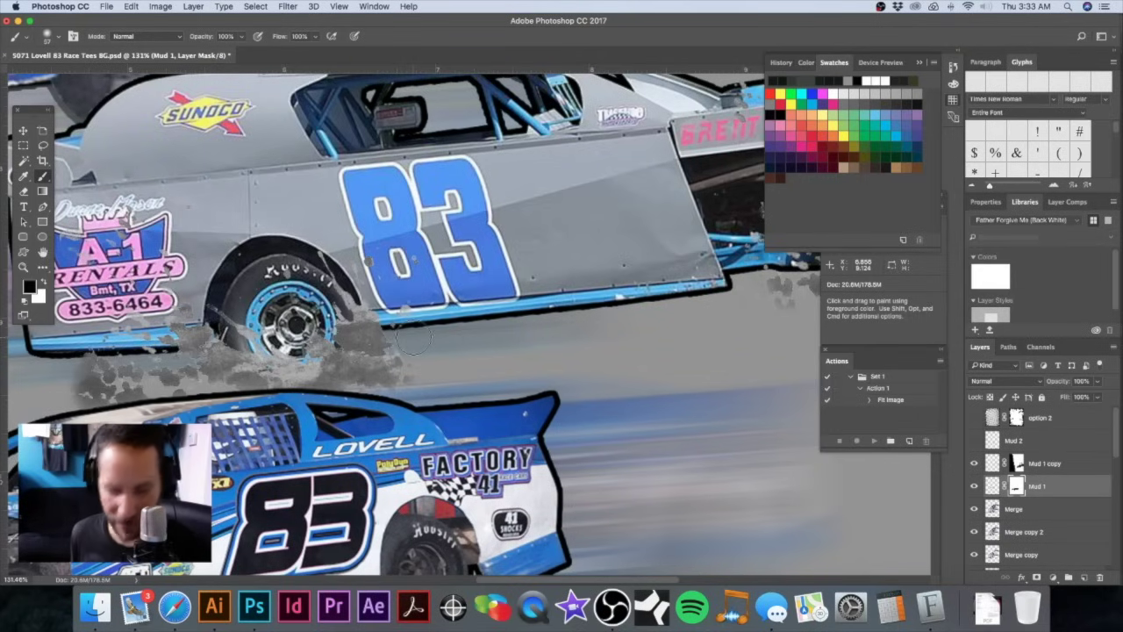
{"action": "left_click_drag", "start_coordinate": [416, 330], "coordinate": [415, 328]}
{"action": "scroll", "coordinate": [412, 327], "scroll_direction": "up", "scroll_amount": 5}
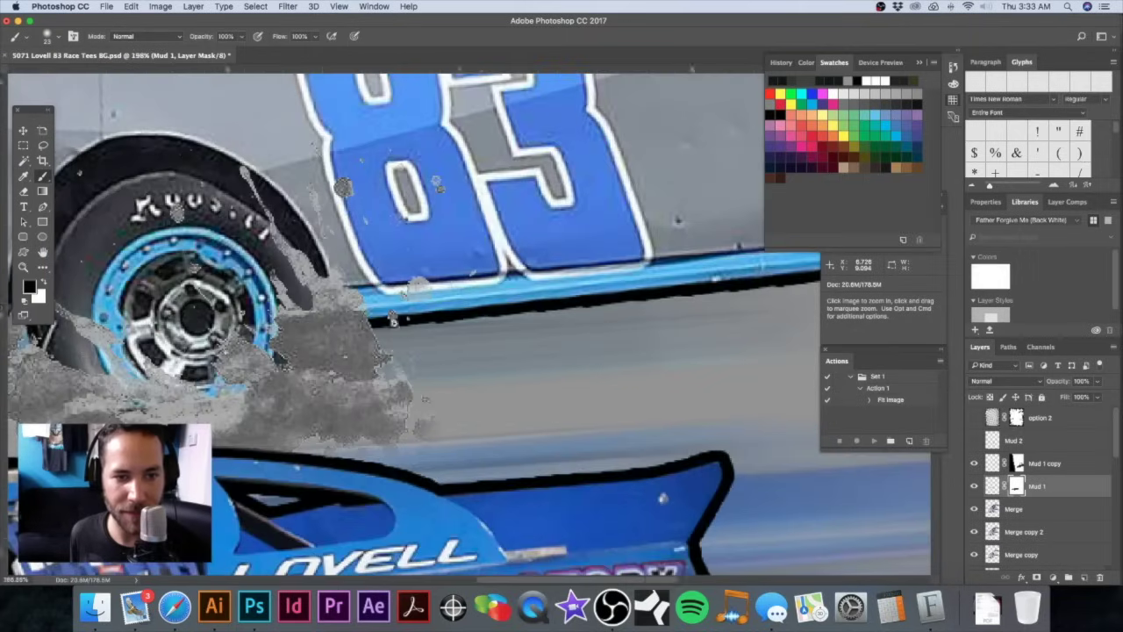
{"action": "left_click_drag", "start_coordinate": [393, 317], "coordinate": [392, 317]}
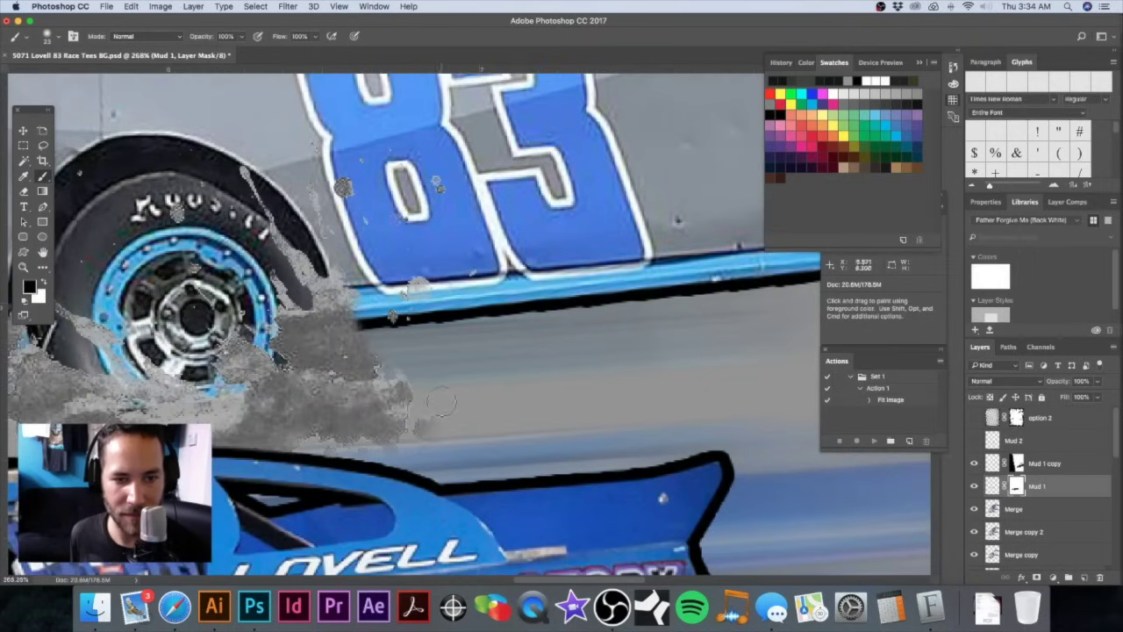
{"action": "scroll", "coordinate": [525, 300], "scroll_direction": "down", "scroll_amount": 5}
{"action": "mouse_move", "coordinate": [568, 293]}
{"action": "left_mouse_down"}
{"action": "mouse_move", "coordinate": [439, 317]}
{"action": "mouse_move", "coordinate": [294, 318]}
{"action": "left_mouse_up"}
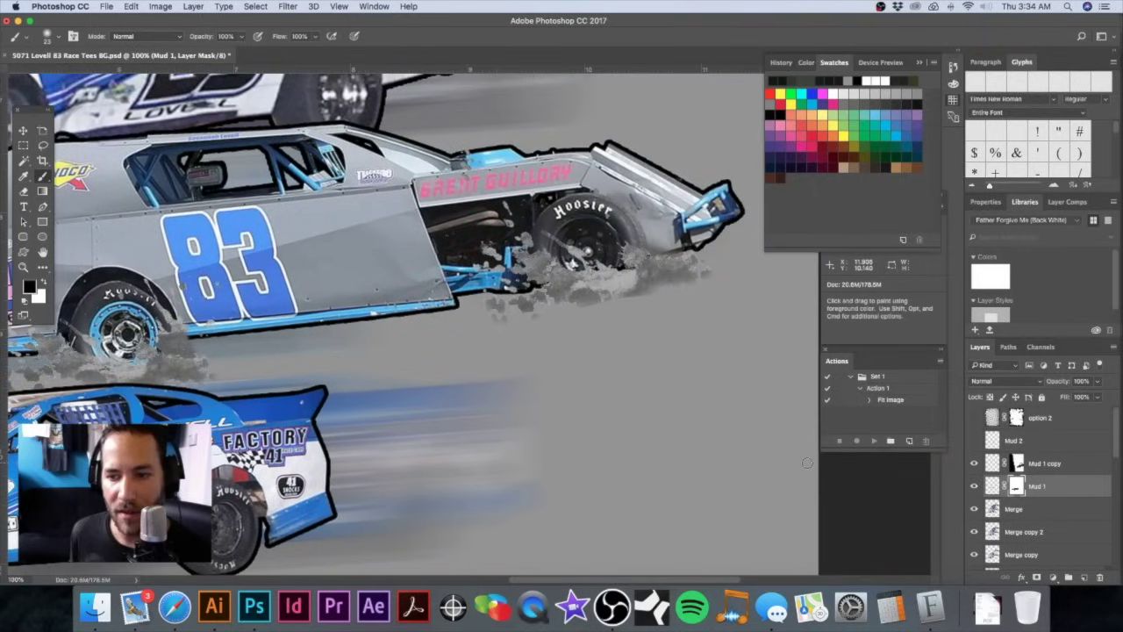
Step: Hide the grey "BG" layer behind the cars and save the Photoshop document
{"action": "key", "text": "super+s"}
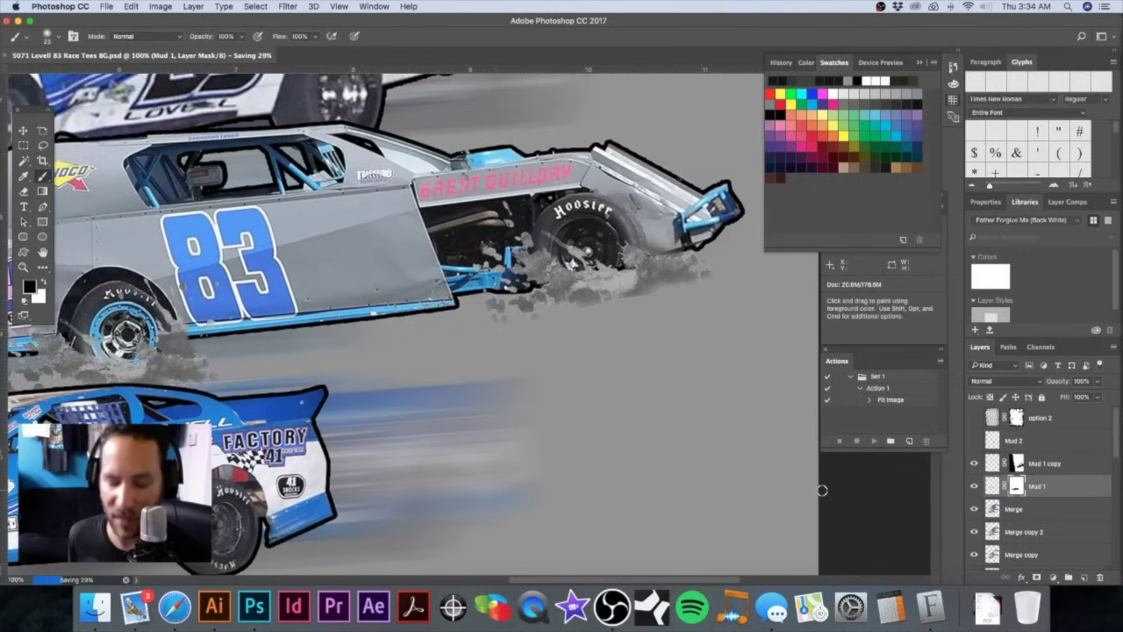
{"action": "scroll", "coordinate": [981, 551], "scroll_direction": "down", "scroll_amount": 5}
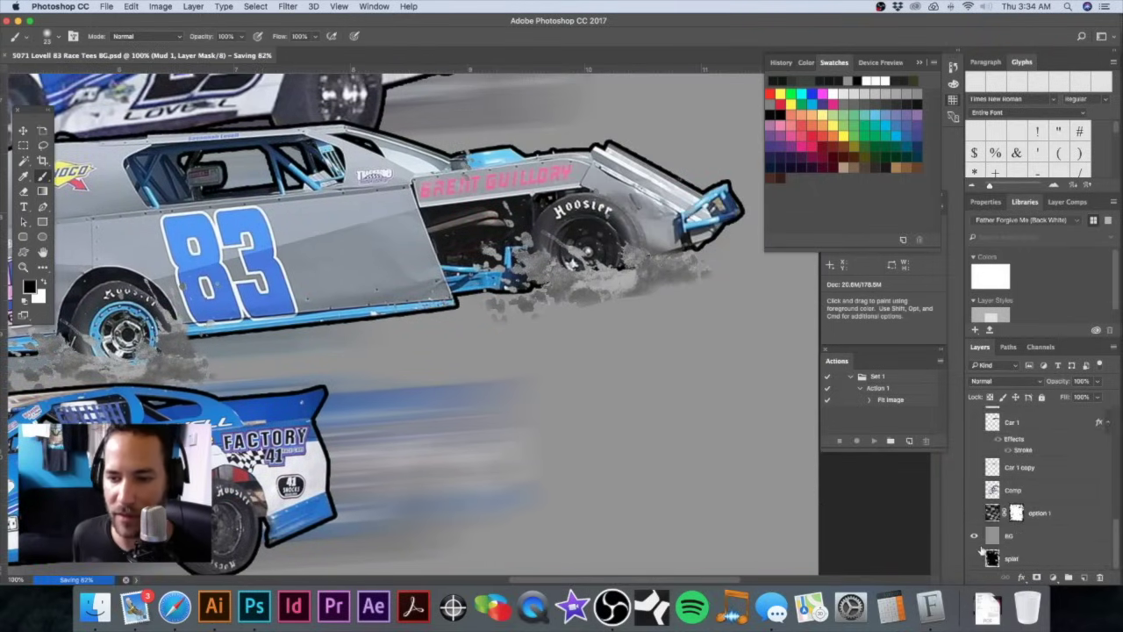
{"action": "left_click", "coordinate": [975, 535]}
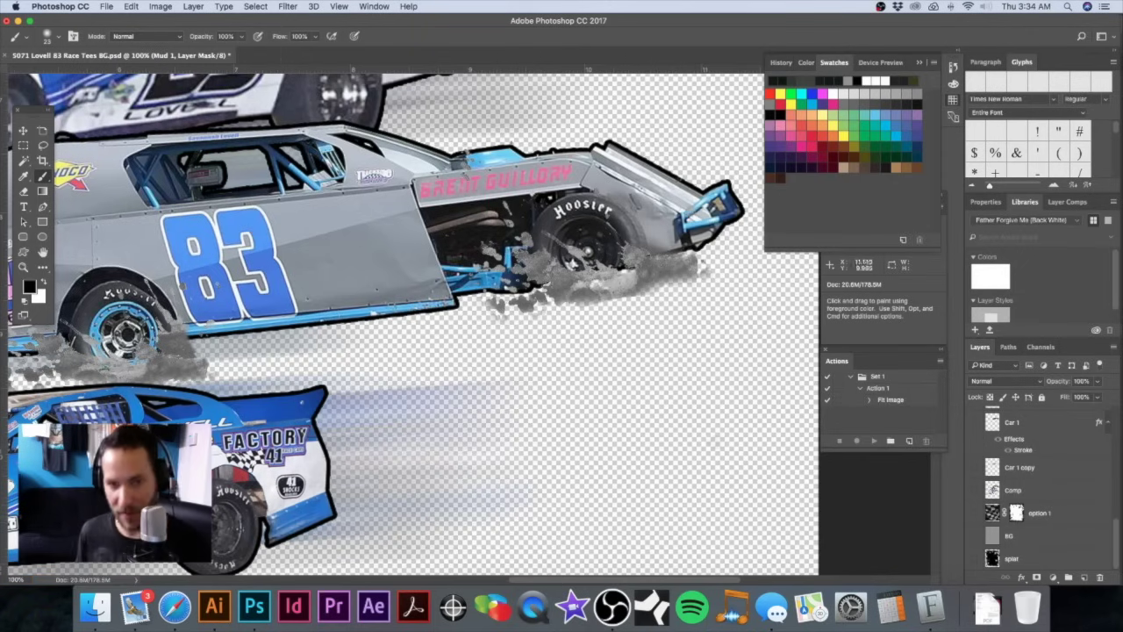
{"action": "key", "text": "super+s"}
Step: Save a TIFF copy without layers, replacing "5071 Lovell 83 Race Tees BG new.tif", with no image compression and transparency kept
{"action": "key", "text": "shift+super+s"}
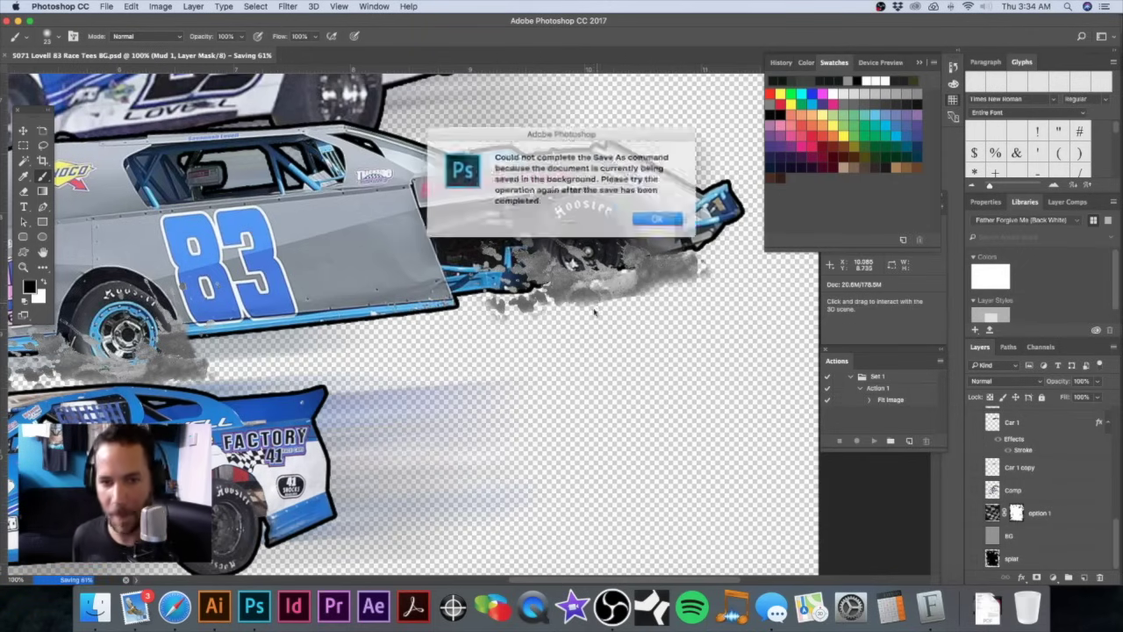
{"action": "left_click", "coordinate": [631, 215]}
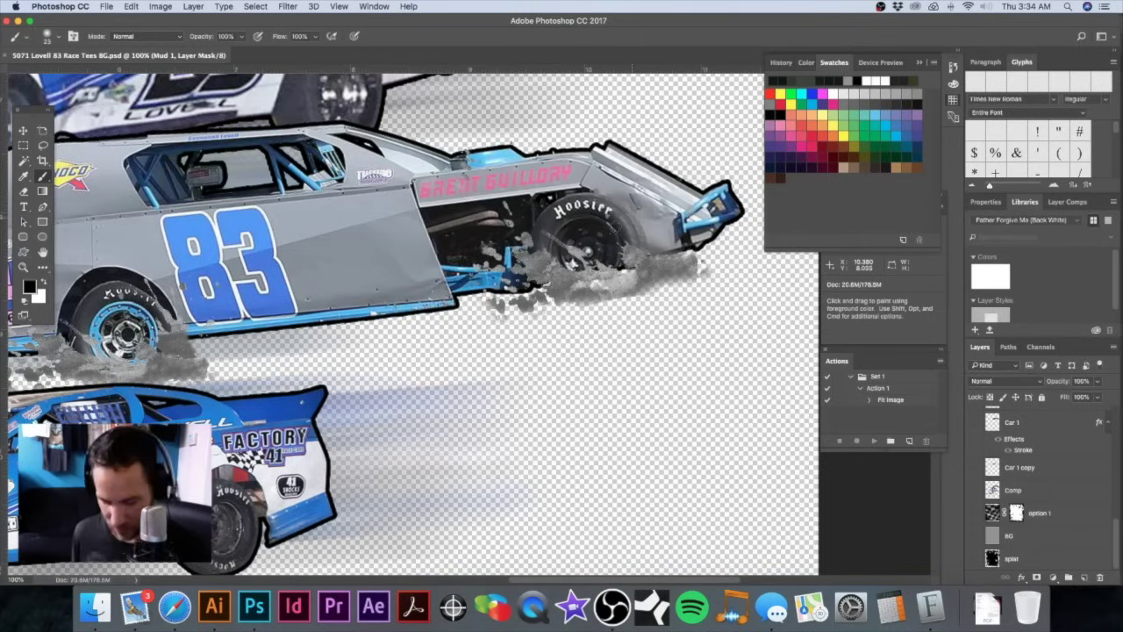
{"action": "key", "text": "shift+super+s"}
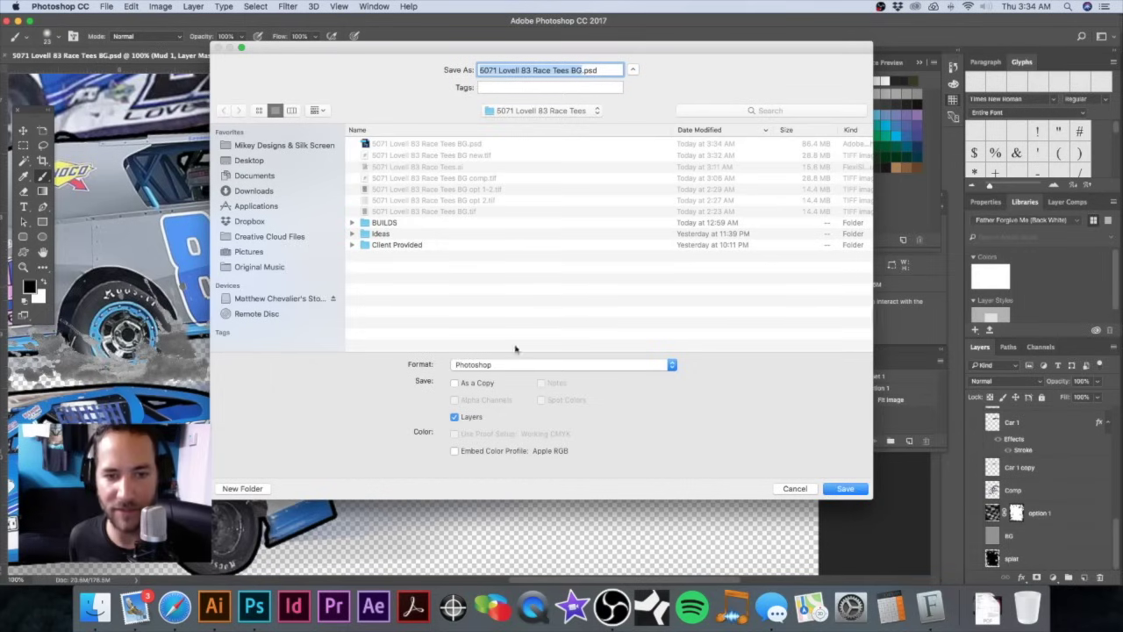
{"action": "left_click", "coordinate": [538, 367]}
{"action": "left_click", "coordinate": [544, 425]}
{"action": "left_click", "coordinate": [558, 369]}
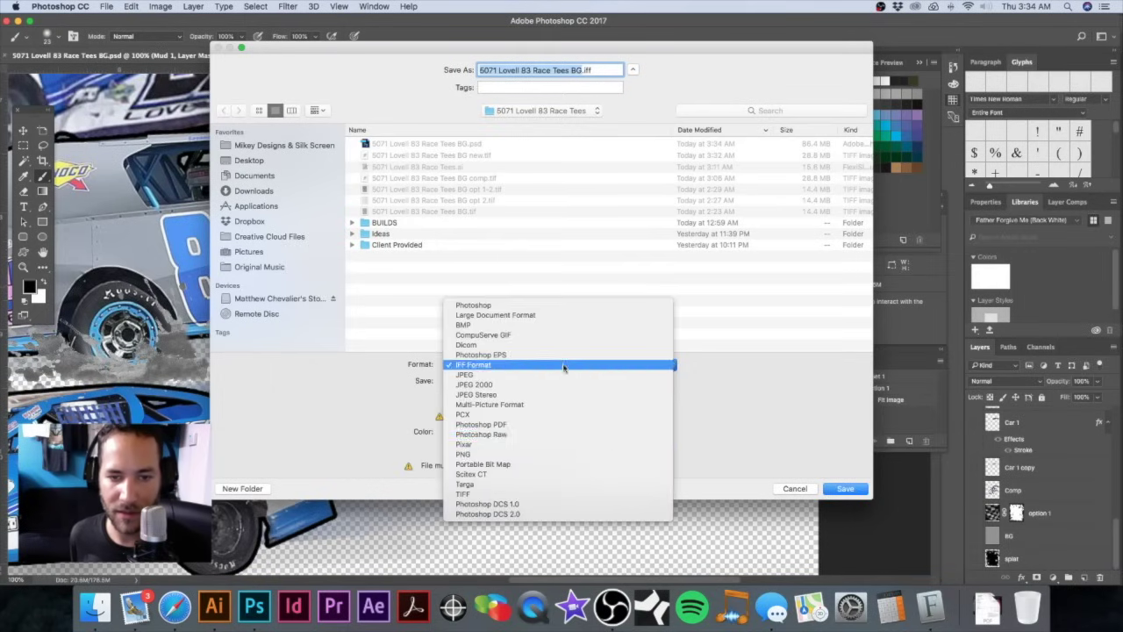
{"action": "left_click", "coordinate": [526, 484]}
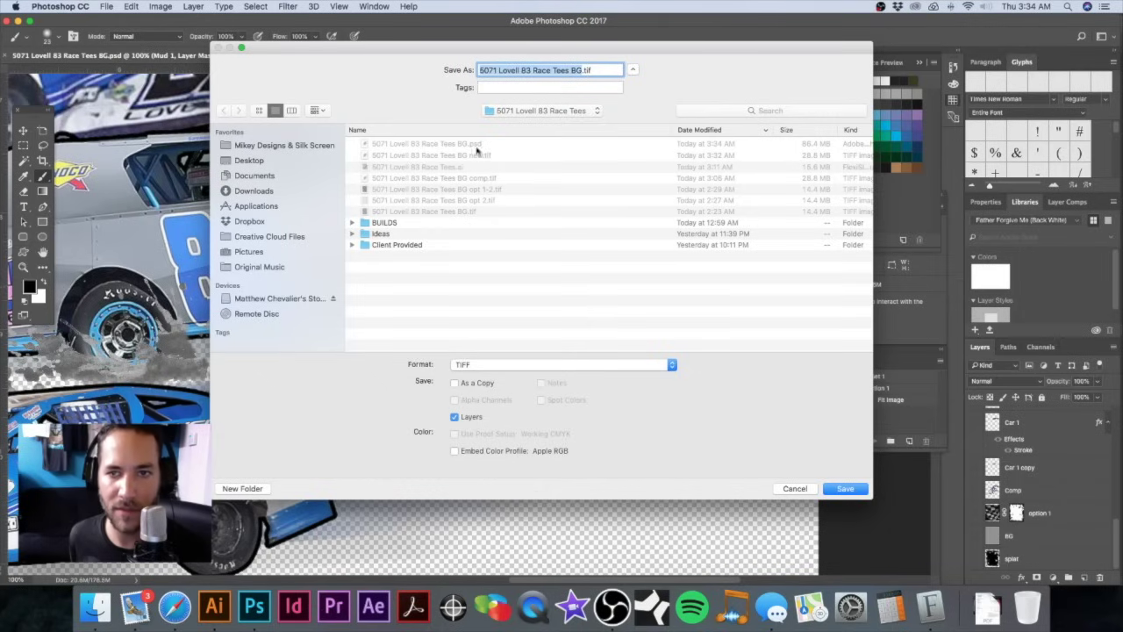
{"action": "left_click", "coordinate": [450, 156]}
{"action": "left_click", "coordinate": [454, 417]}
{"action": "left_click", "coordinate": [845, 489]}
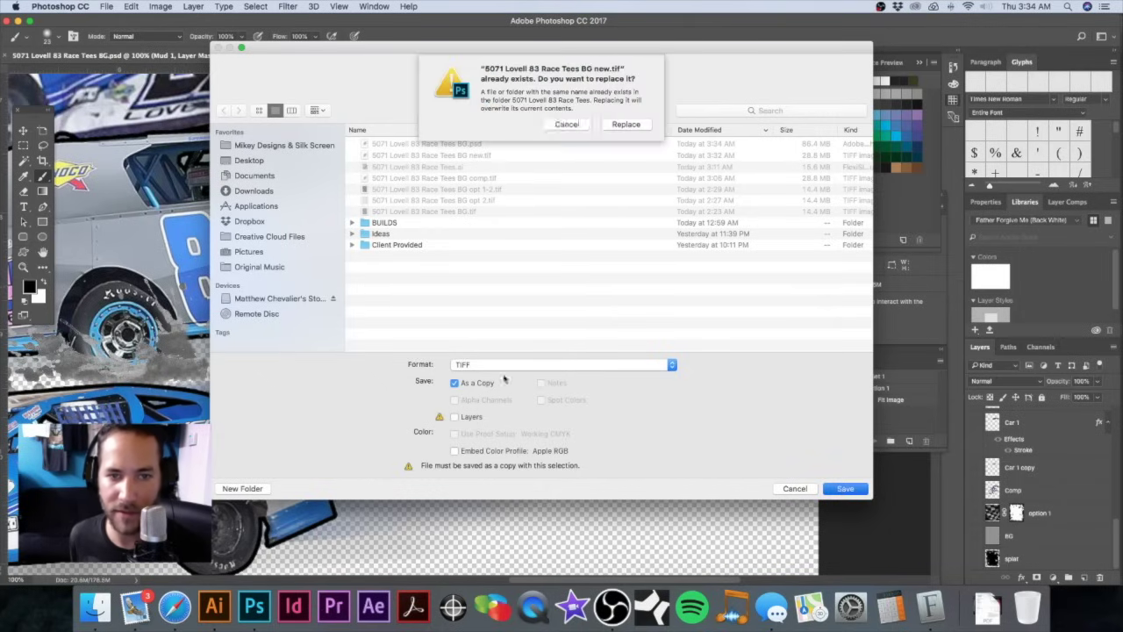
{"action": "left_click", "coordinate": [628, 125]}
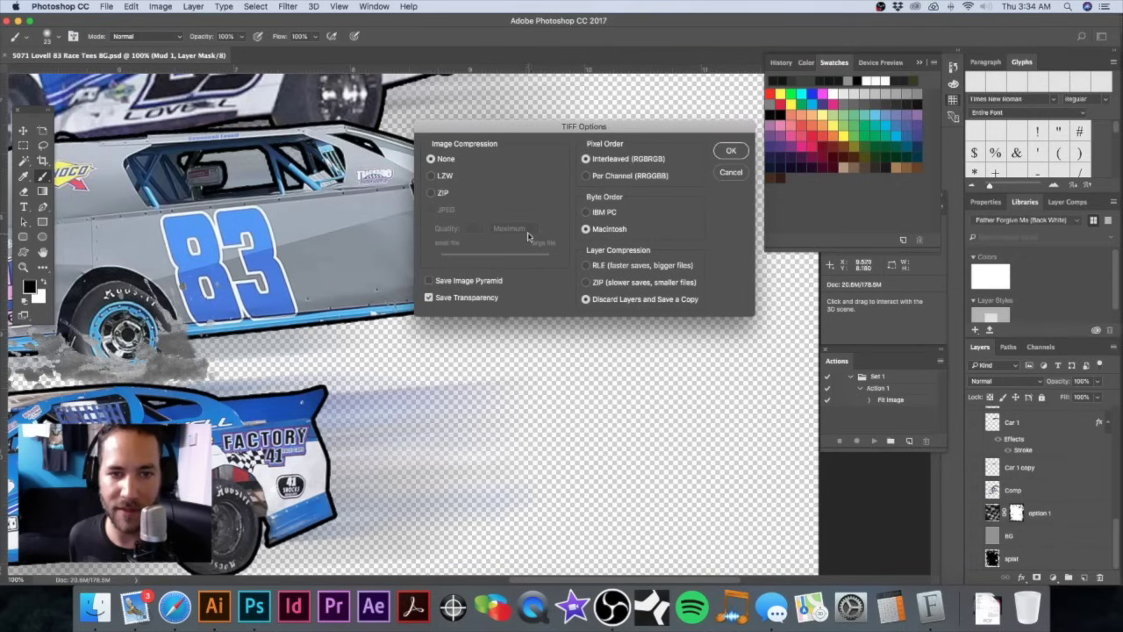
{"action": "left_click", "coordinate": [728, 150]}
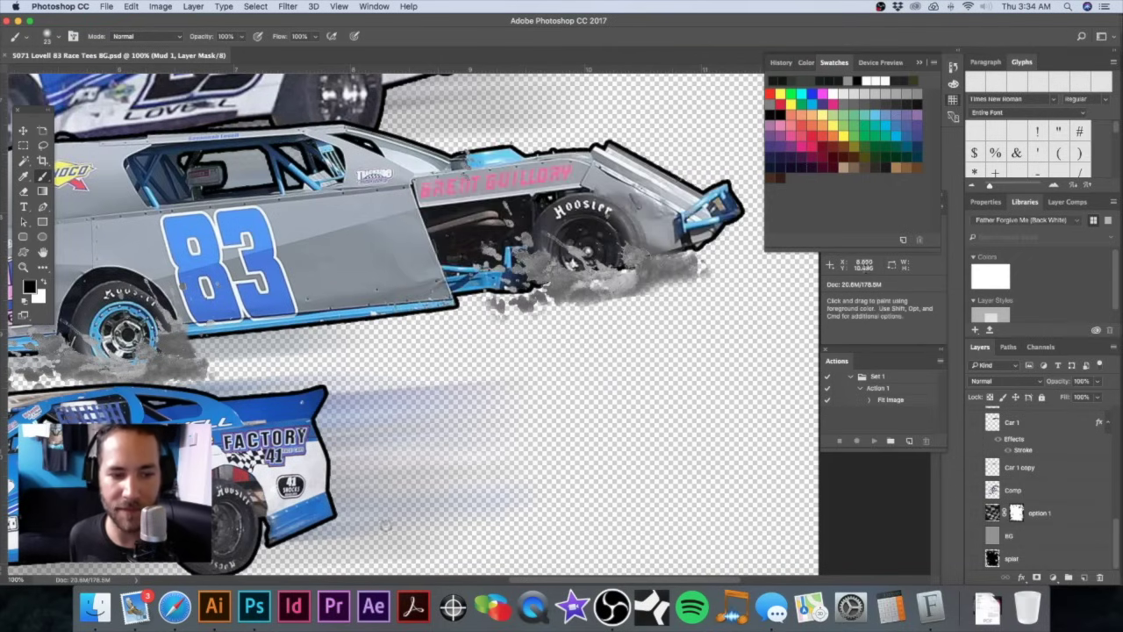
Step: Switch to Illustrator, update the modified linked image, and check the mud spray in the shirt layout up close and from afar
{"action": "left_click", "coordinate": [215, 605]}
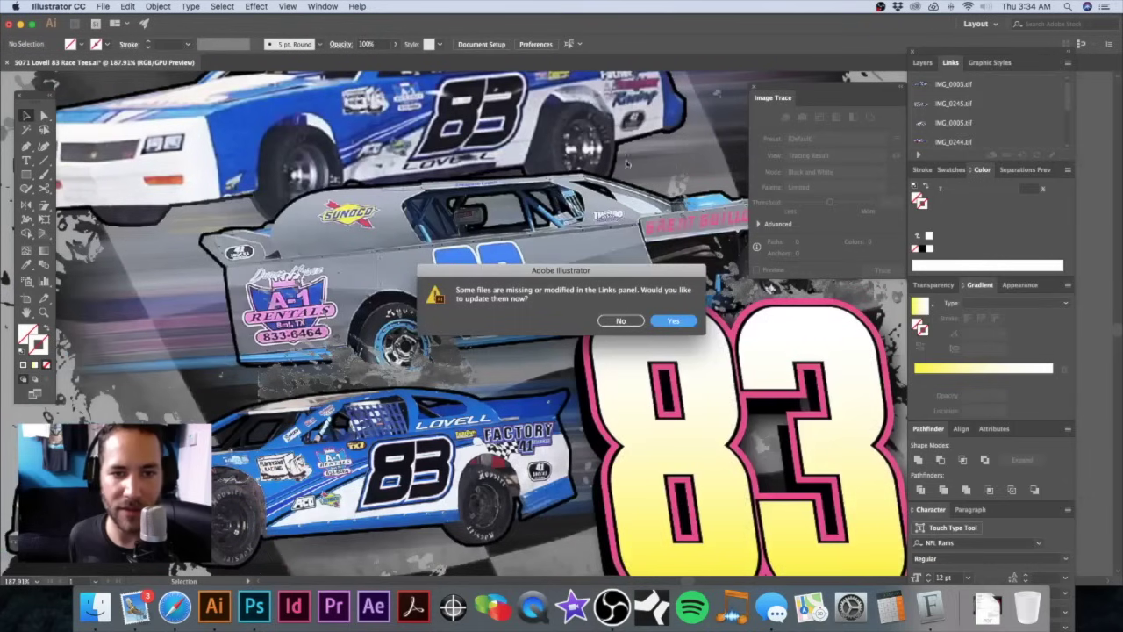
{"action": "left_click", "coordinate": [649, 320]}
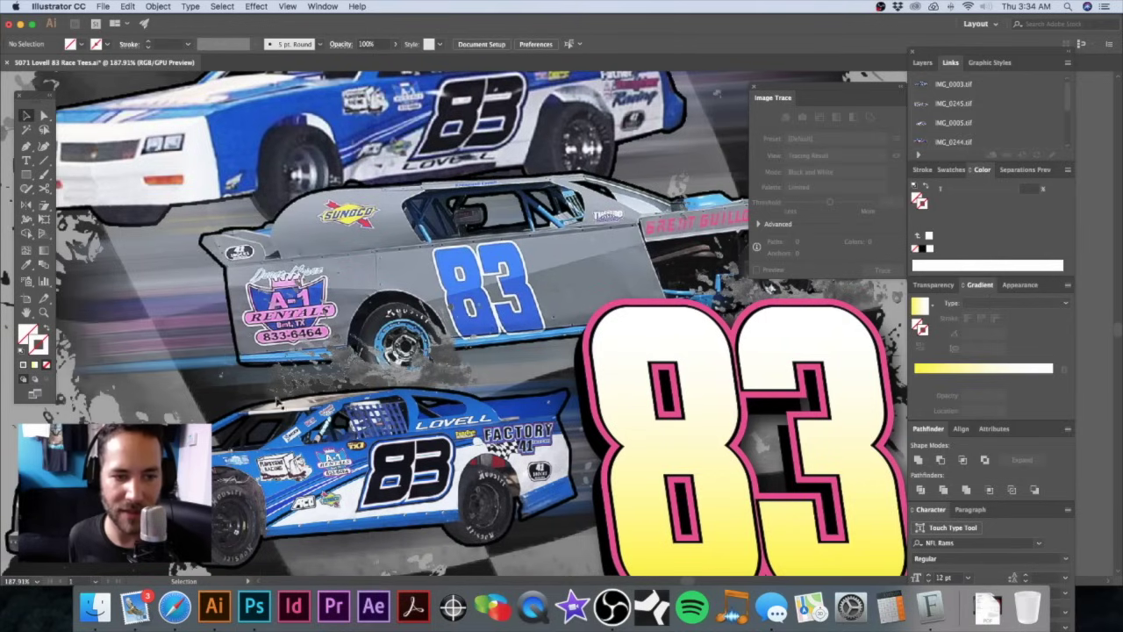
{"action": "scroll", "coordinate": [555, 311], "scroll_direction": "down", "scroll_amount": 2}
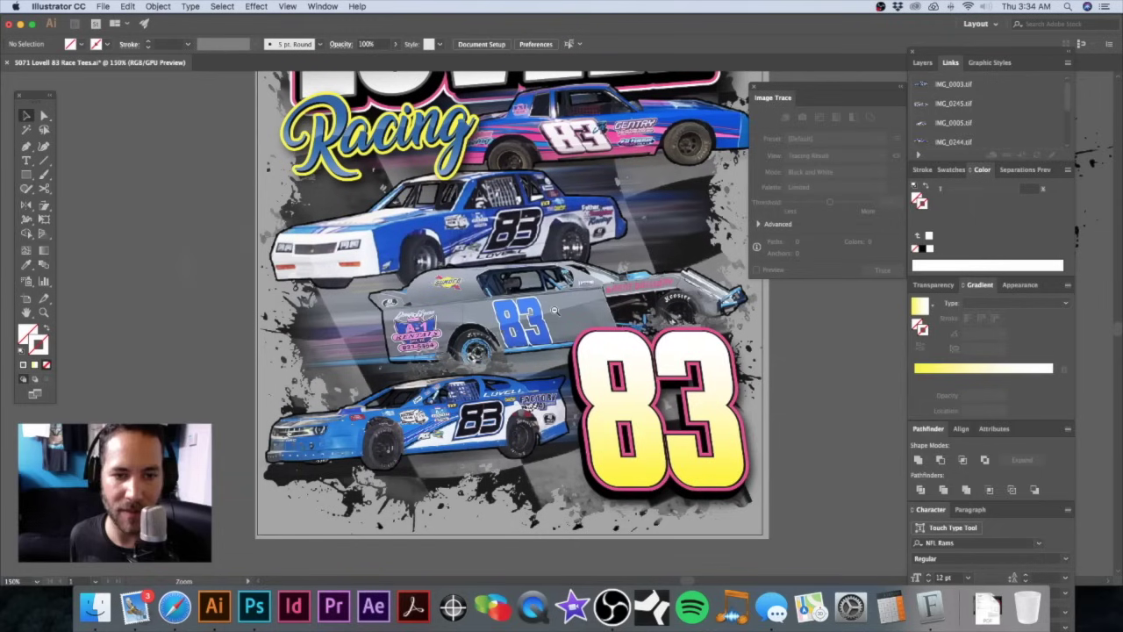
{"action": "scroll", "coordinate": [555, 311], "scroll_direction": "right", "scroll_amount": 5}
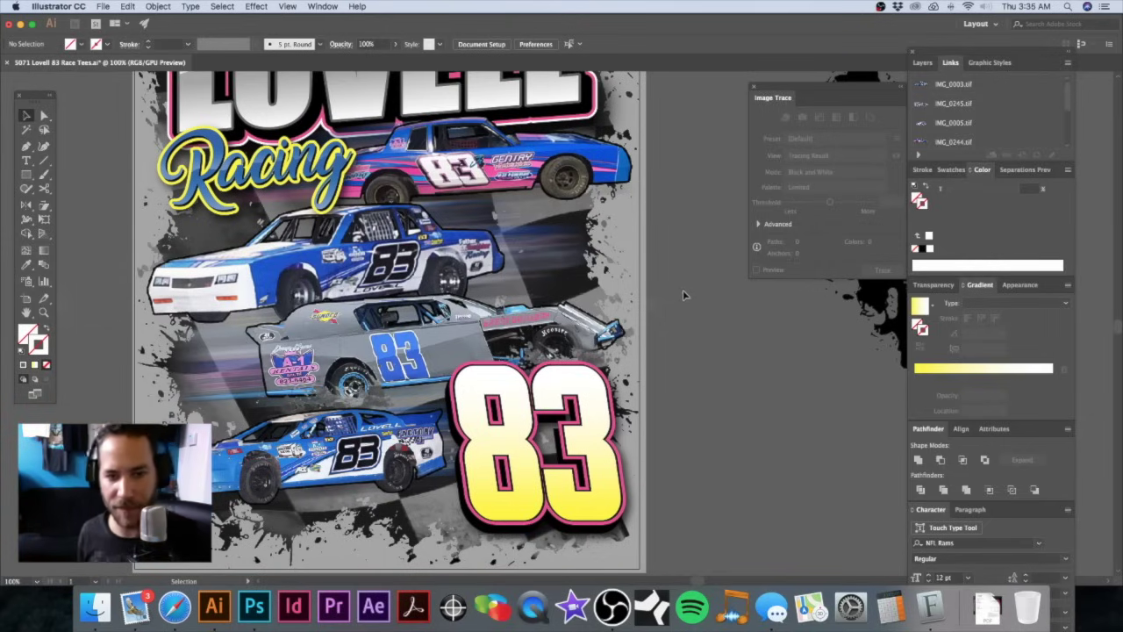
{"action": "left_click", "coordinate": [485, 306], "text": "alt+super"}
{"action": "left_click_drag", "start_coordinate": [513, 287], "coordinate": [388, 266]}
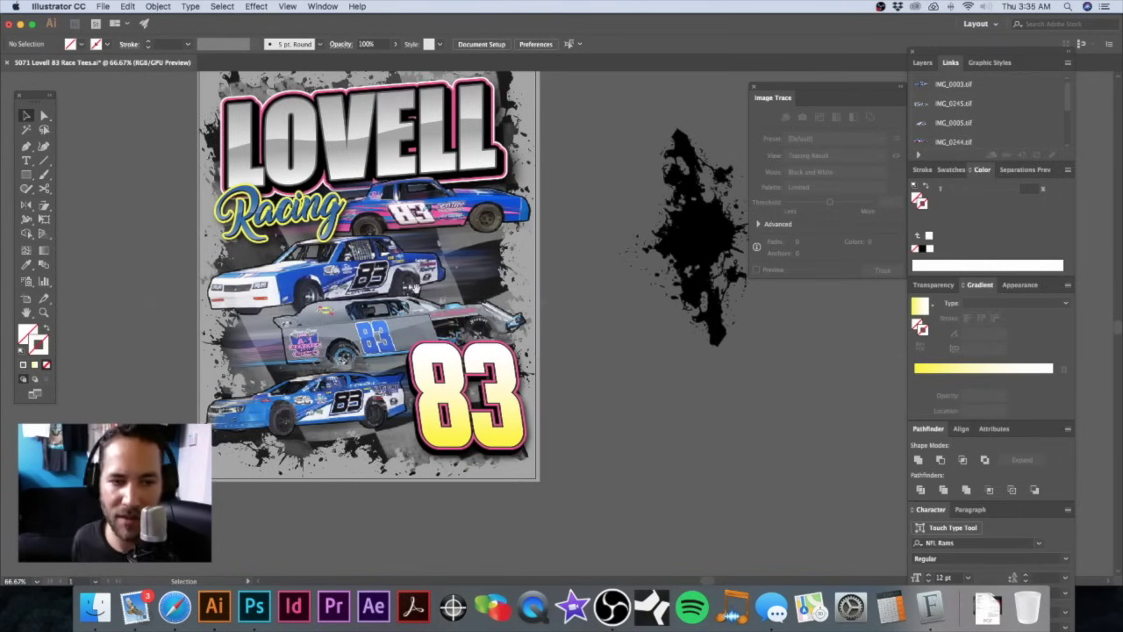
{"action": "left_click_drag", "start_coordinate": [418, 292], "coordinate": [470, 272]}
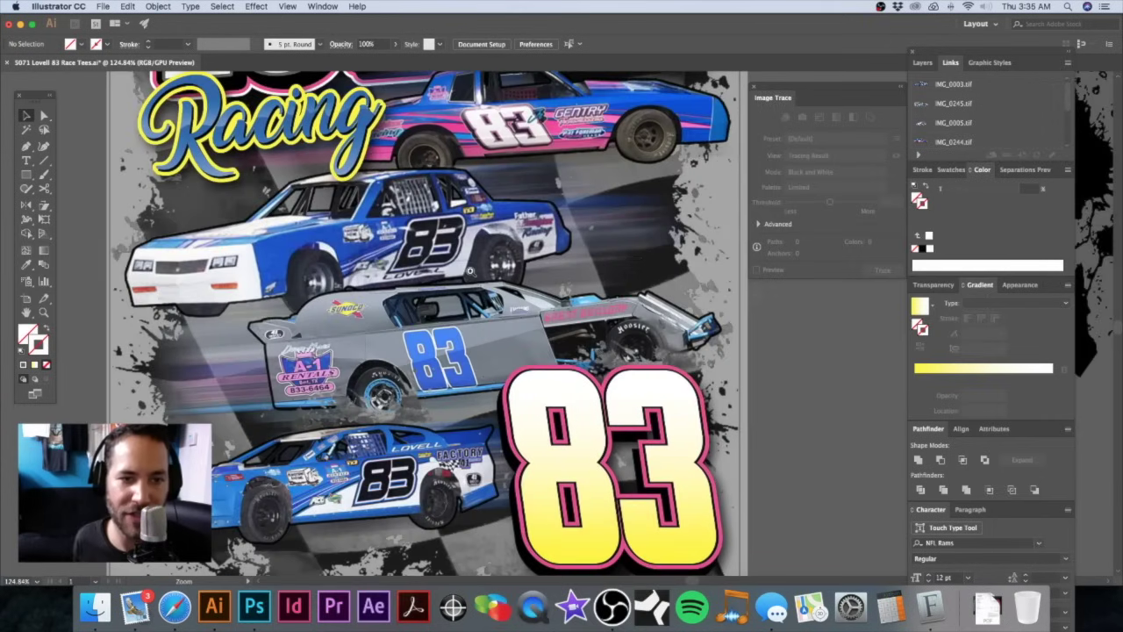
{"action": "scroll", "coordinate": [469, 272], "scroll_direction": "left", "scroll_amount": 5}
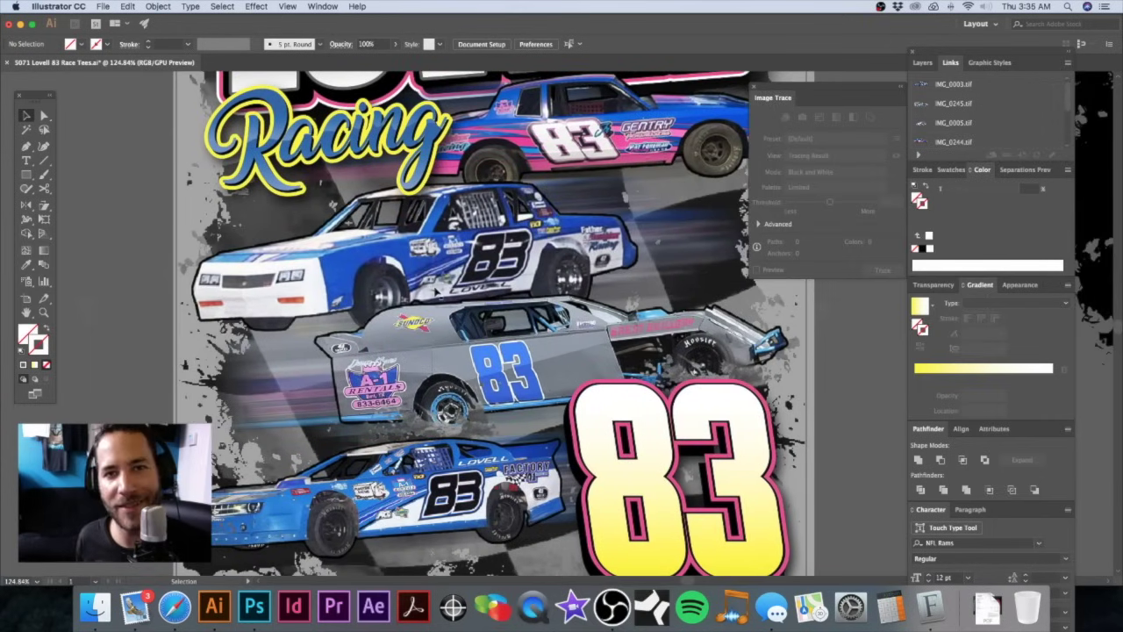
Step: Draw a long, thin tapered closed path with the Pen tool, running from the white-and-blue car's hood to past its tail
{"action": "key", "text": "p"}
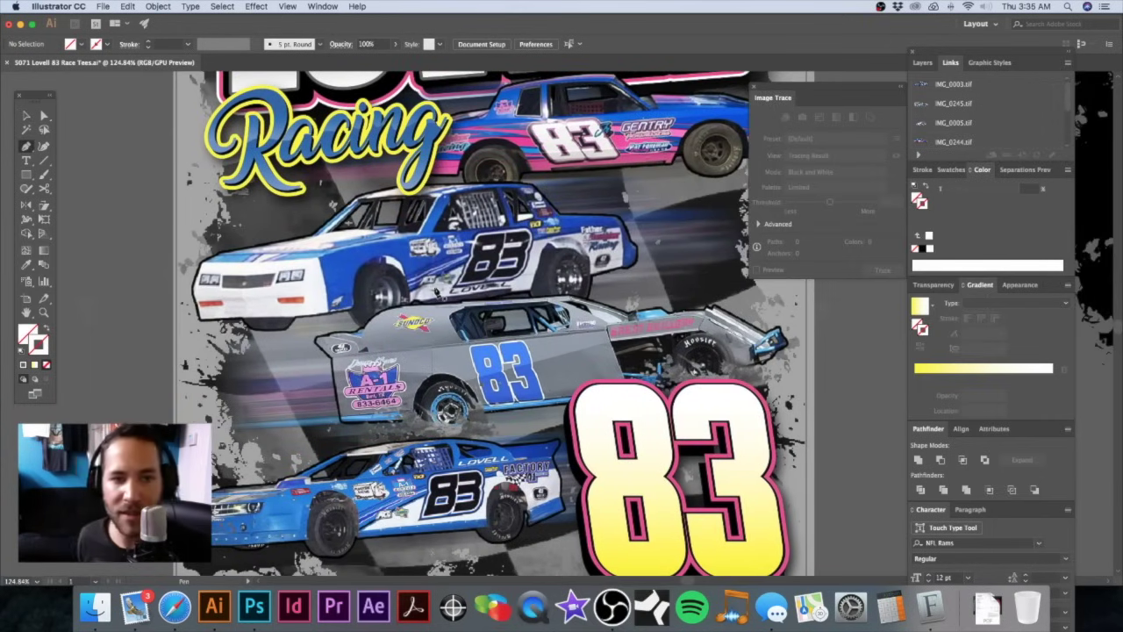
{"action": "left_click", "coordinate": [326, 259]}
{"action": "key", "text": "space"}
{"action": "left_click_drag", "start_coordinate": [645, 222], "coordinate": [584, 228]}
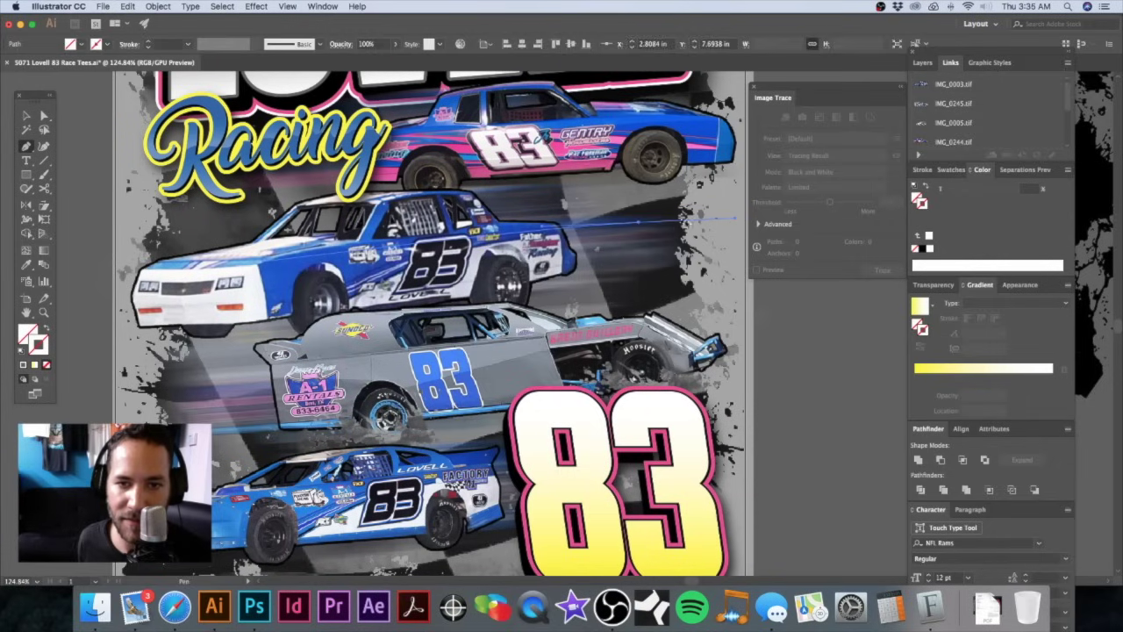
{"action": "left_click_drag", "start_coordinate": [683, 218], "coordinate": [645, 227]}
{"action": "left_click", "coordinate": [638, 223]}
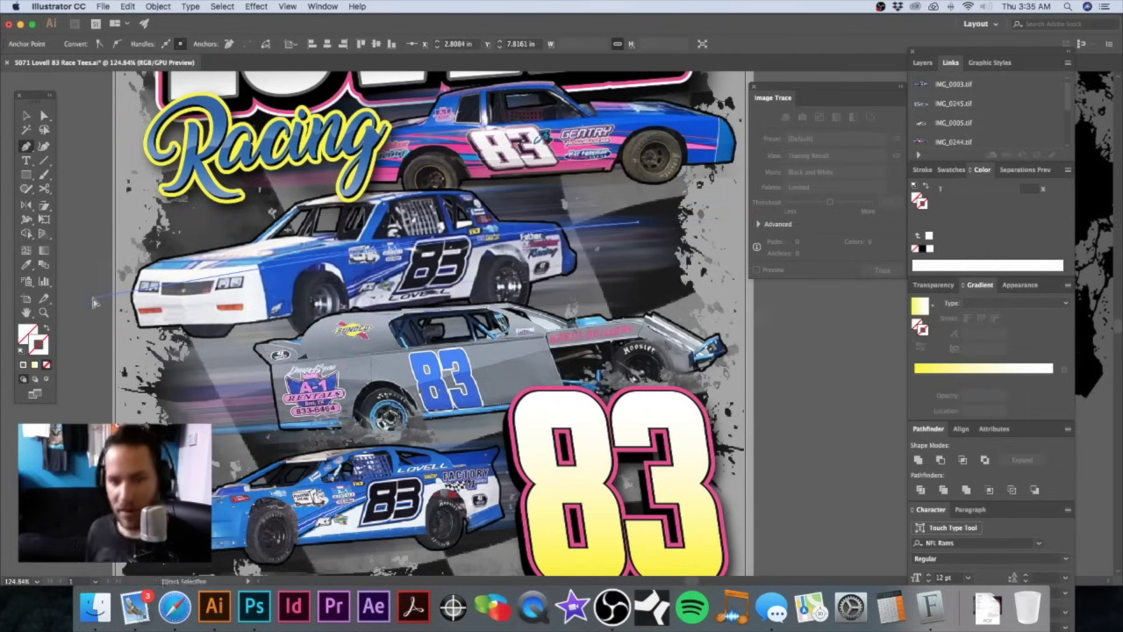
{"action": "key", "text": "ctrl+y"}
{"action": "left_click_drag", "start_coordinate": [93, 297], "coordinate": [260, 268]}
{"action": "left_click", "coordinate": [264, 266]}
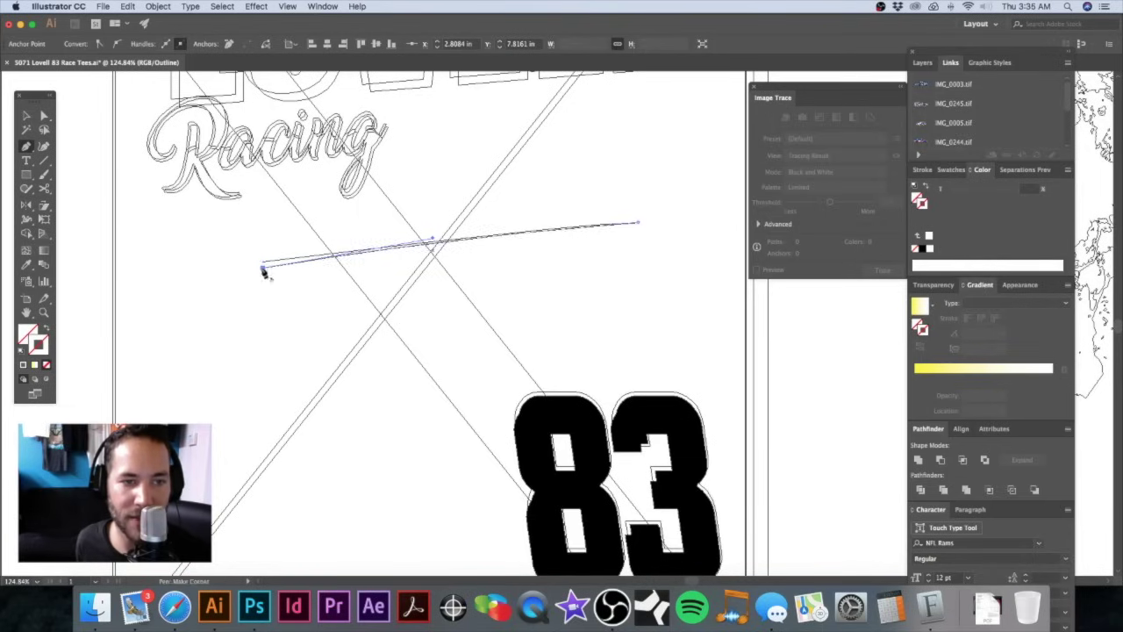
{"action": "left_click", "coordinate": [263, 263]}
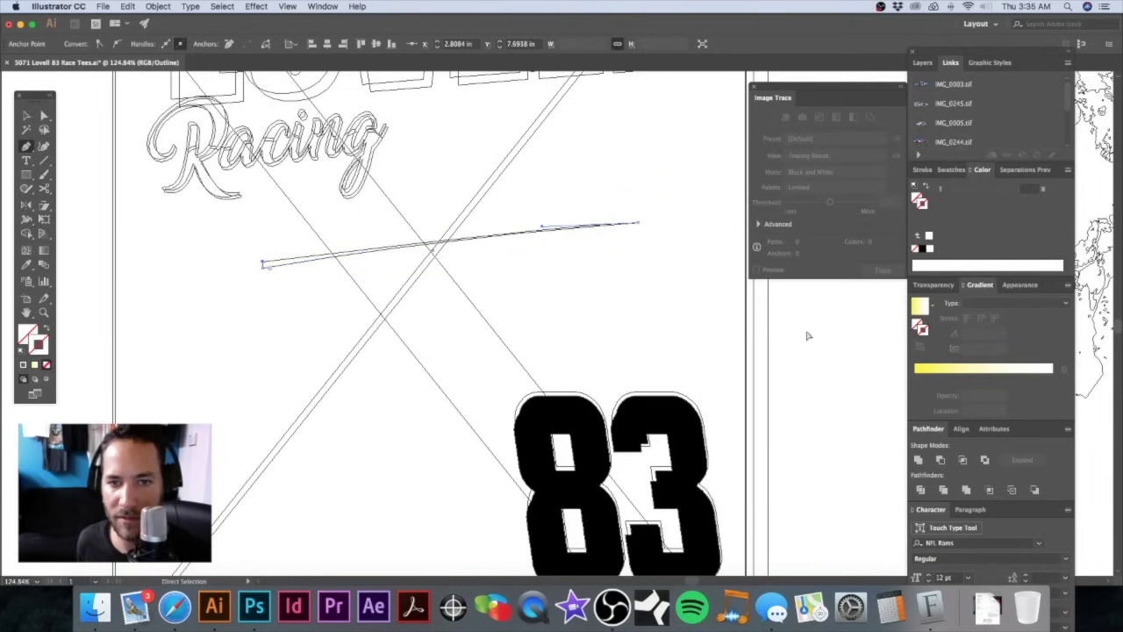
{"action": "left_click", "coordinate": [716, 305], "text": "super"}
{"action": "key", "text": "super"}
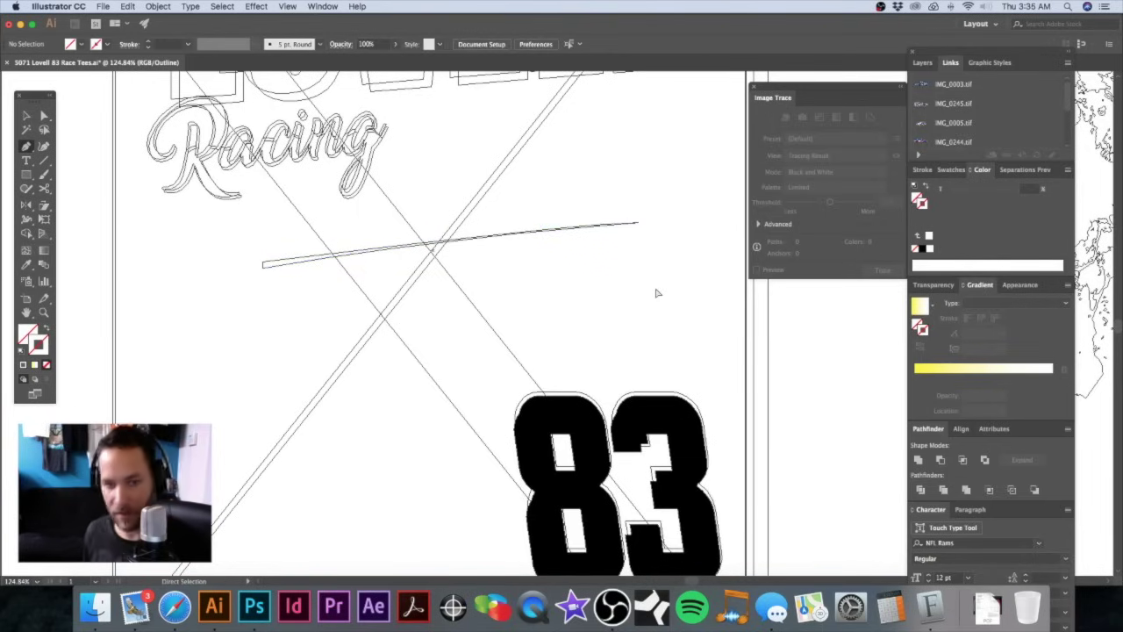
Step: In outline view, adjust the curve handle of the lower anchor at the wide end of the tapered path
{"action": "key", "text": "super+y"}
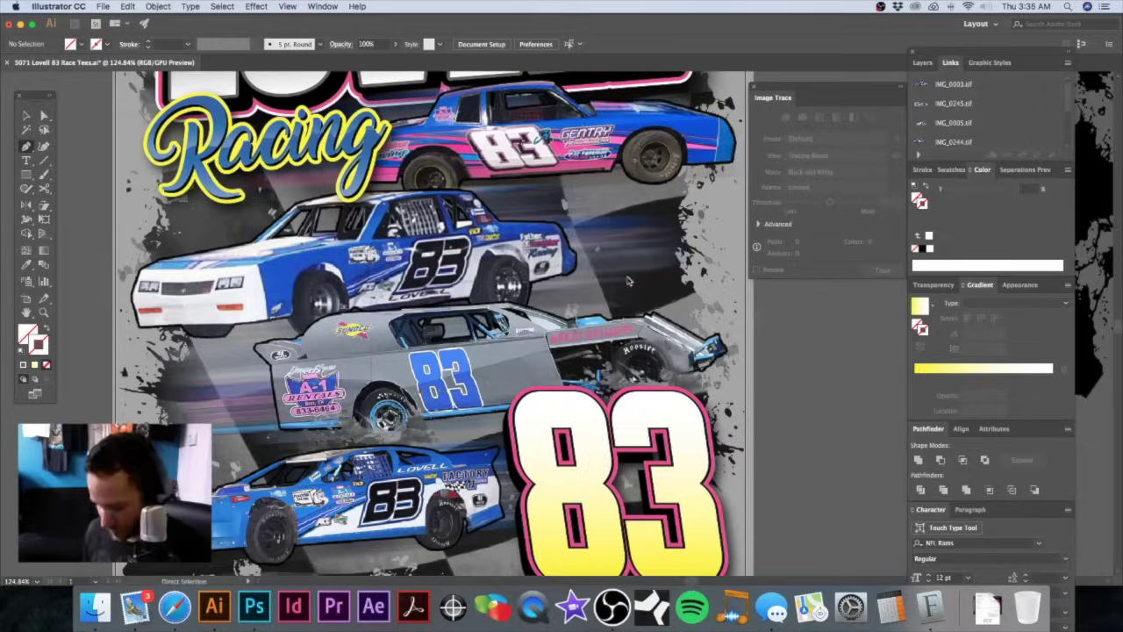
{"action": "key", "text": "super+y"}
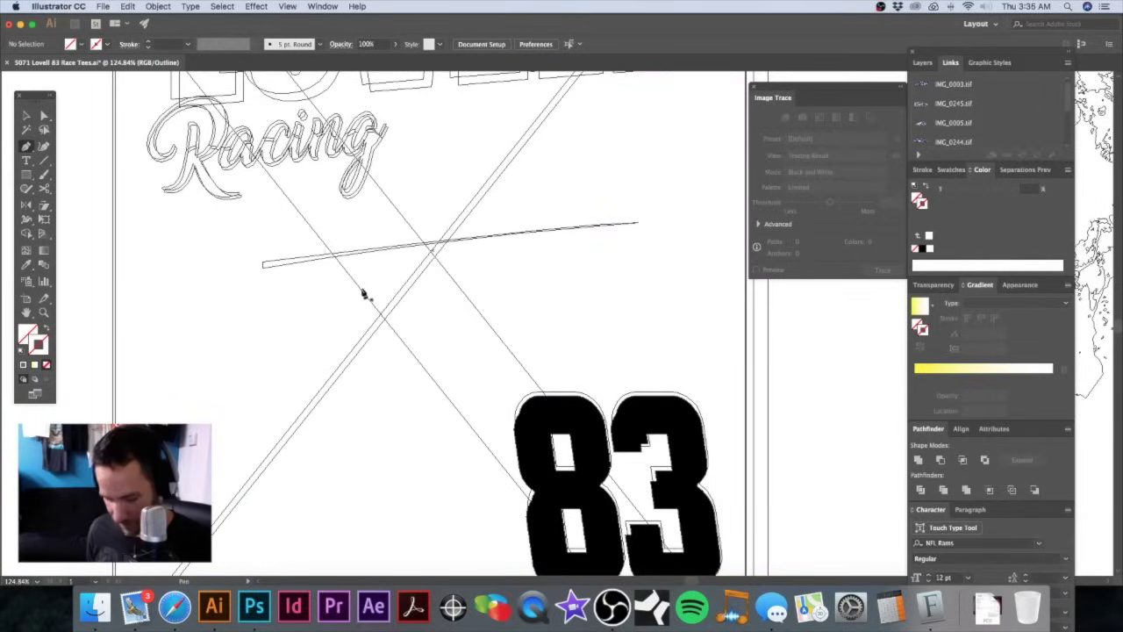
{"action": "key", "text": "a"}
{"action": "key", "text": "super+space"}
{"action": "left_click_drag", "start_coordinate": [406, 263], "coordinate": [450, 271]}
{"action": "left_click_drag", "start_coordinate": [473, 266], "coordinate": [537, 197]}
{"action": "left_click", "coordinate": [508, 328], "text": "alt+super"}
{"action": "left_click", "coordinate": [435, 371], "text": "alt+super"}
{"action": "left_click", "coordinate": [435, 370], "text": "alt+super"}
{"action": "left_click_drag", "start_coordinate": [494, 331], "coordinate": [360, 358]}
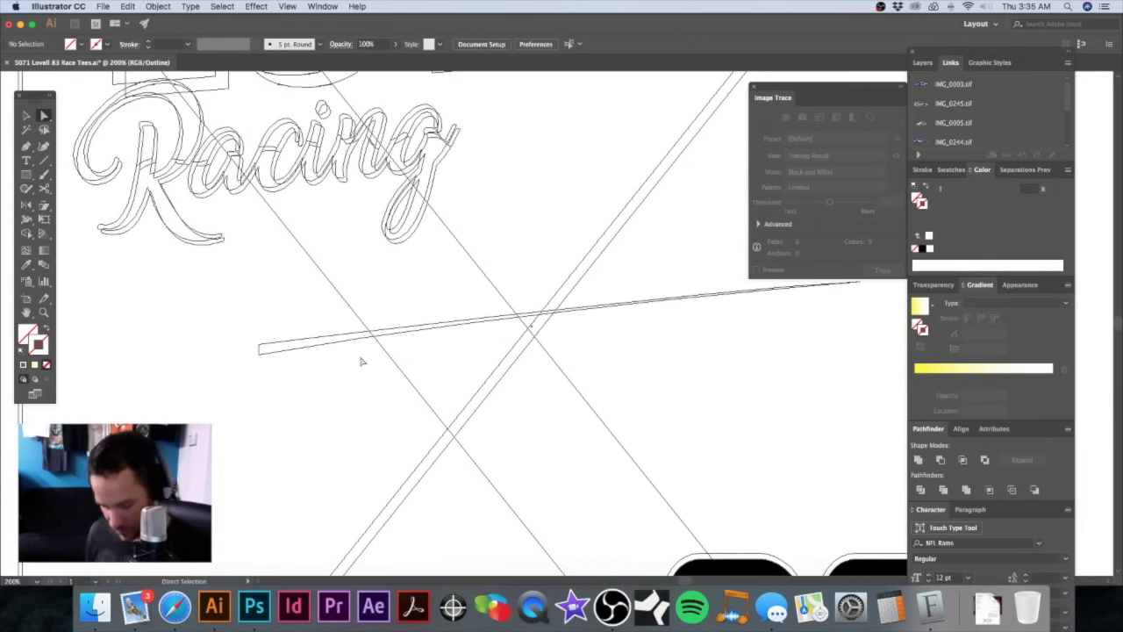
{"action": "left_click", "coordinate": [259, 354]}
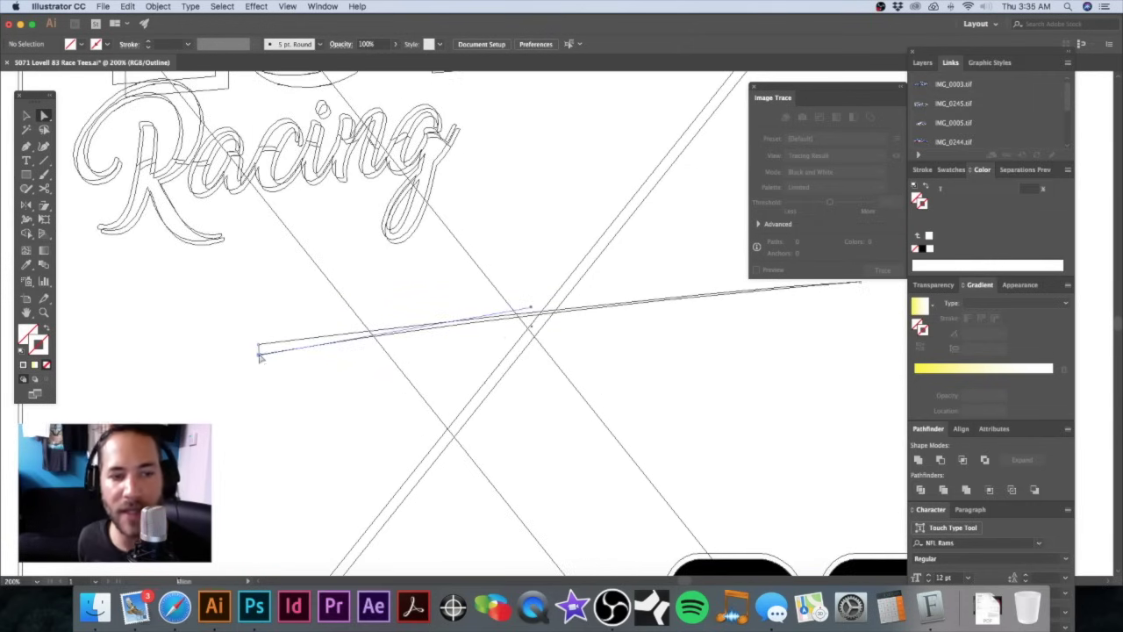
{"action": "left_click_drag", "start_coordinate": [531, 308], "coordinate": [531, 313]}
{"action": "left_click", "coordinate": [587, 310], "text": "alt"}
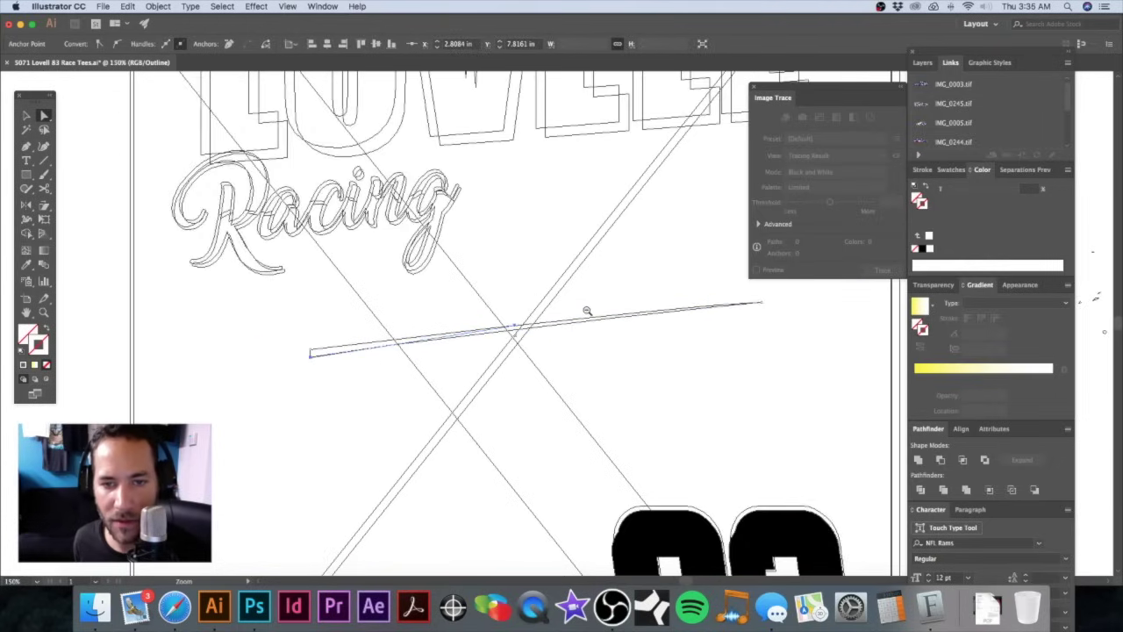
{"action": "left_click_drag", "start_coordinate": [436, 356], "coordinate": [607, 296]}
{"action": "left_click", "coordinate": [551, 322], "text": "alt"}
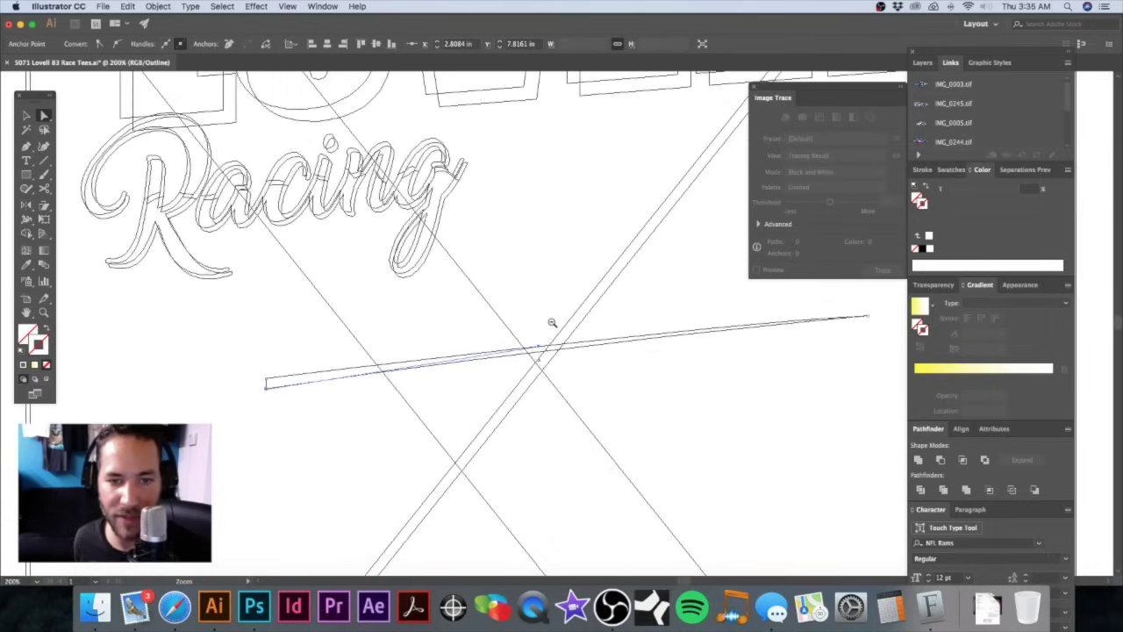
{"action": "left_click", "coordinate": [555, 321], "text": "alt"}
{"action": "left_click", "coordinate": [567, 321], "text": "alt"}
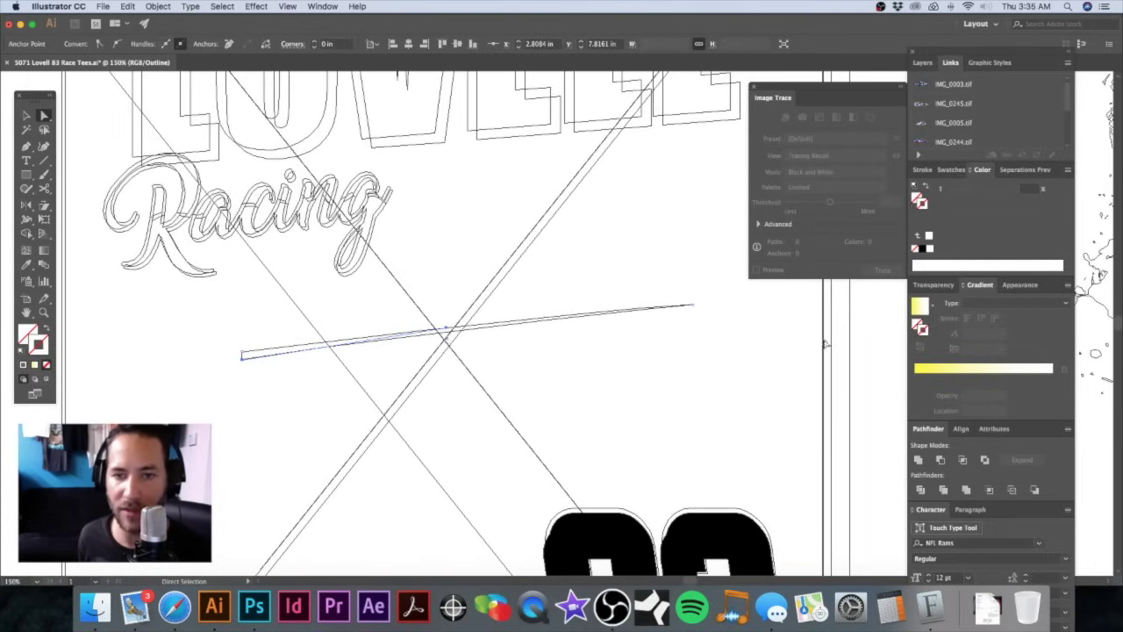
Step: Select the tapered path and give it the yellow-to-white linear gradient as its fill, with no stroke
{"action": "left_click", "coordinate": [659, 347]}
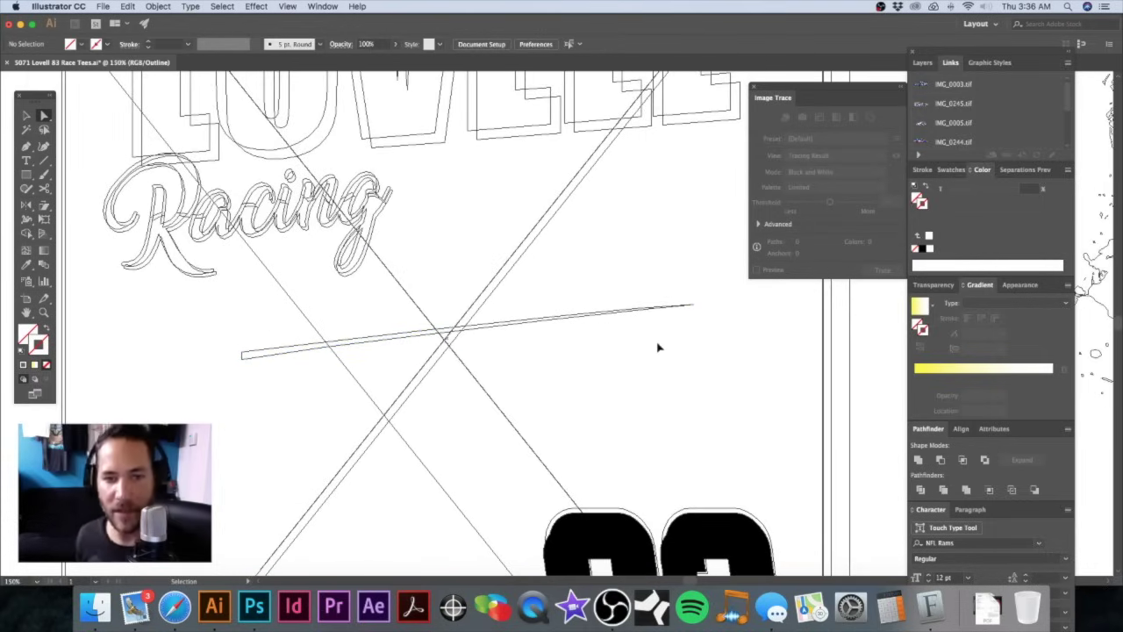
{"action": "key", "text": "super+y"}
{"action": "key", "text": "super+y"}
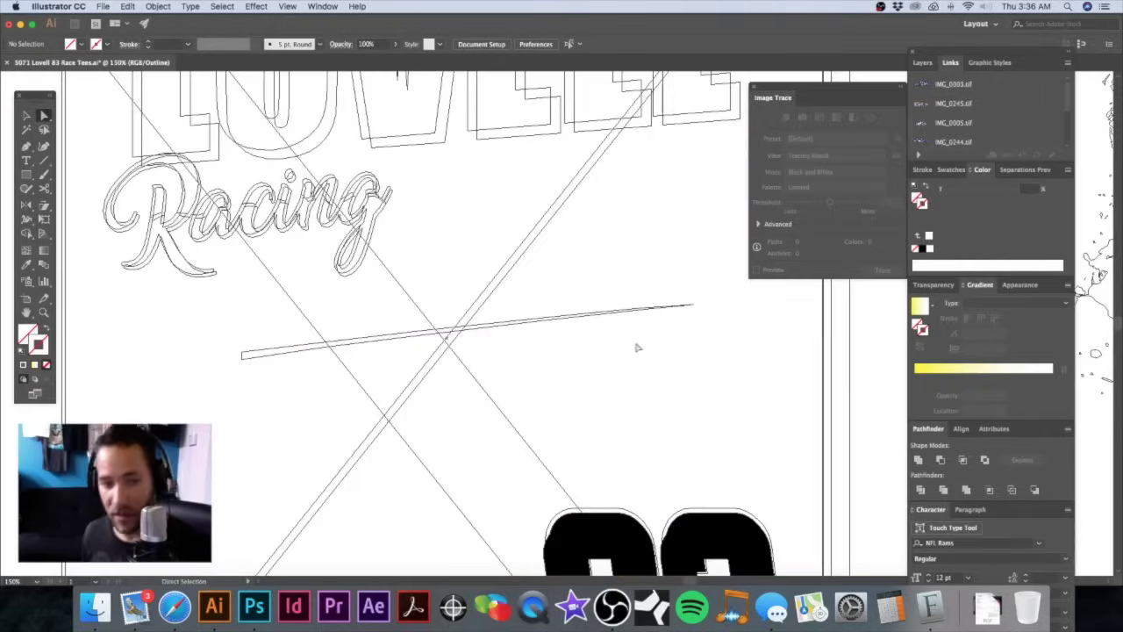
{"action": "key", "text": "v"}
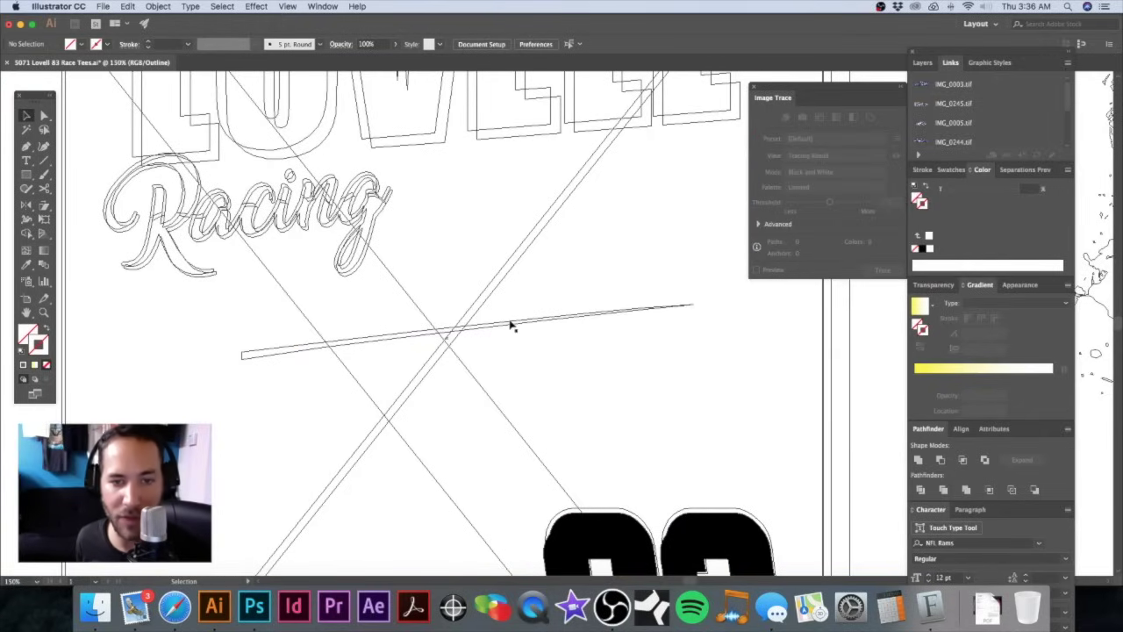
{"action": "left_click", "coordinate": [508, 325]}
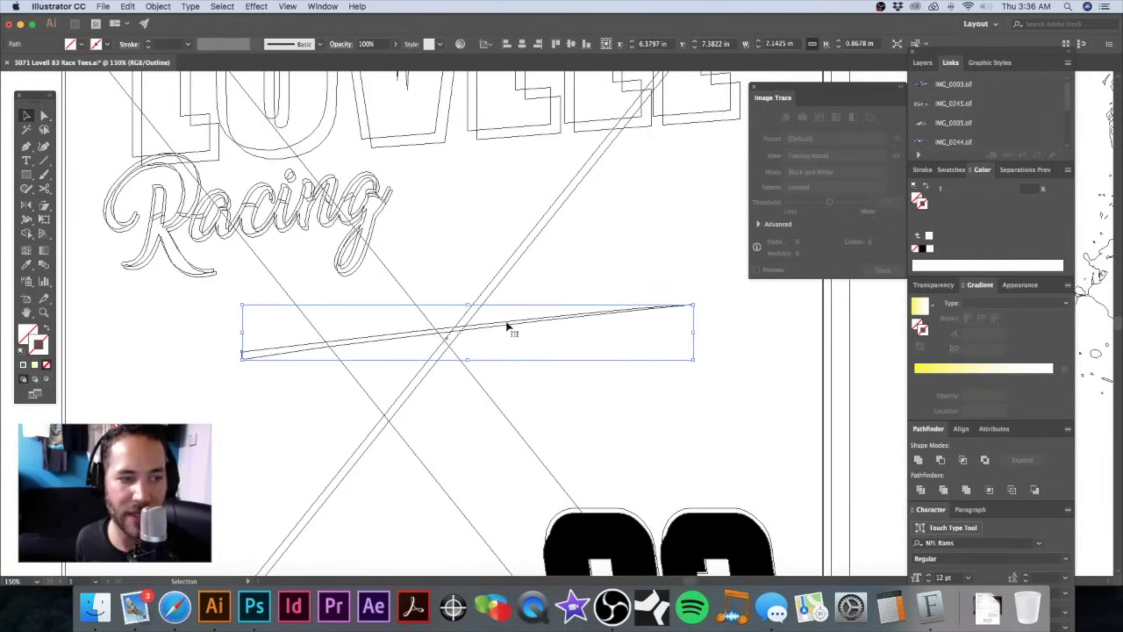
{"action": "left_click", "coordinate": [983, 377]}
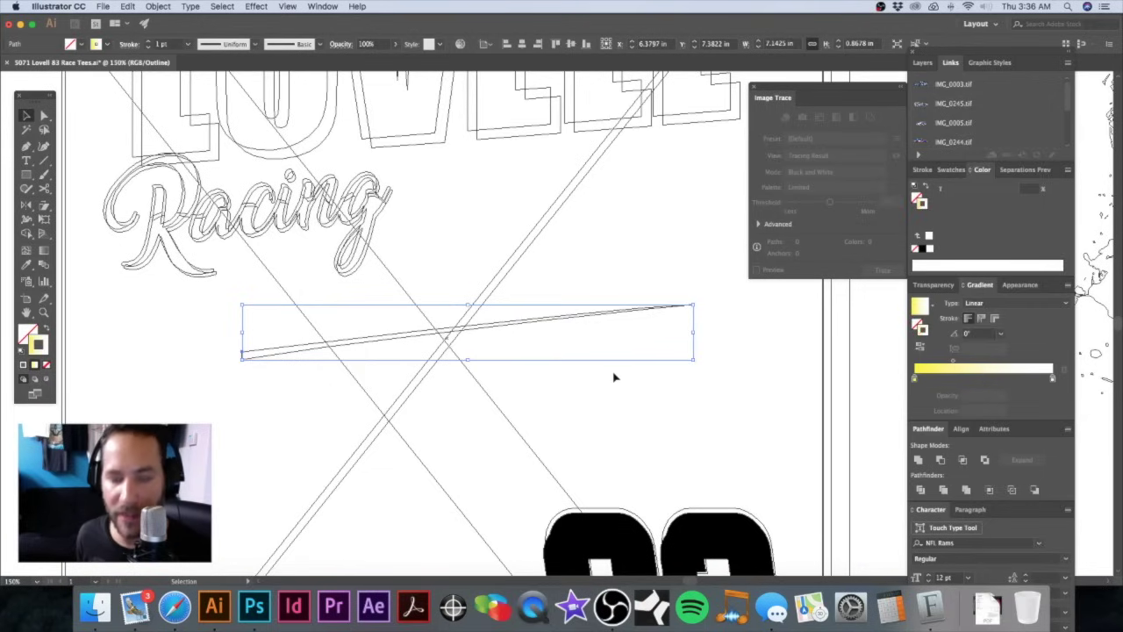
{"action": "key", "text": "a"}
{"action": "key", "text": "super+y"}
{"action": "key", "text": "v"}
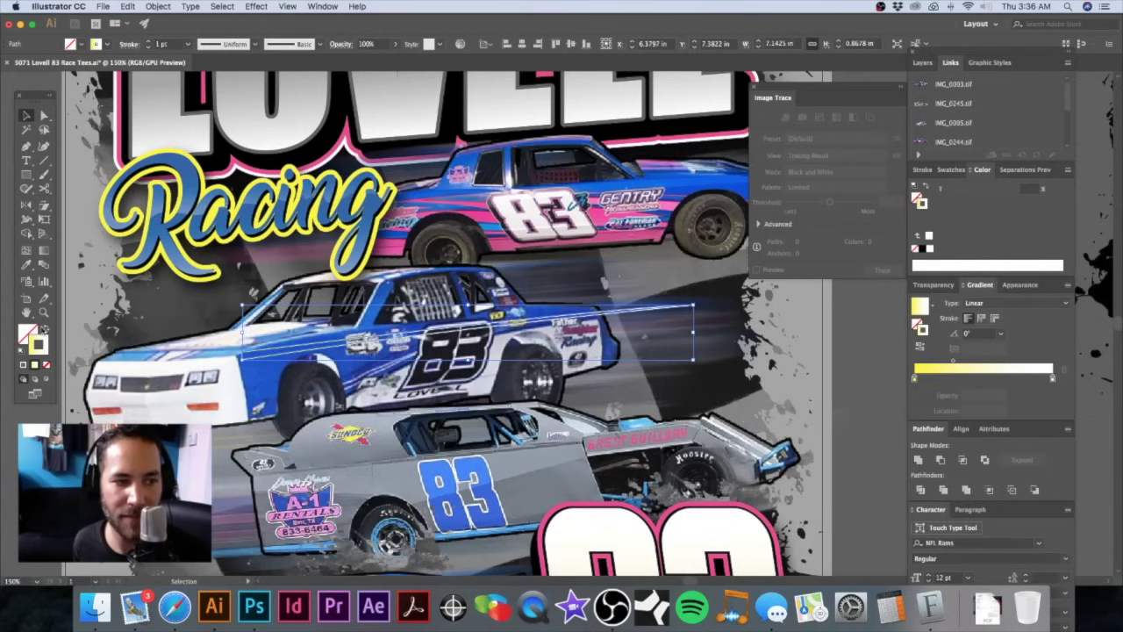
{"action": "left_click", "coordinate": [44, 326]}
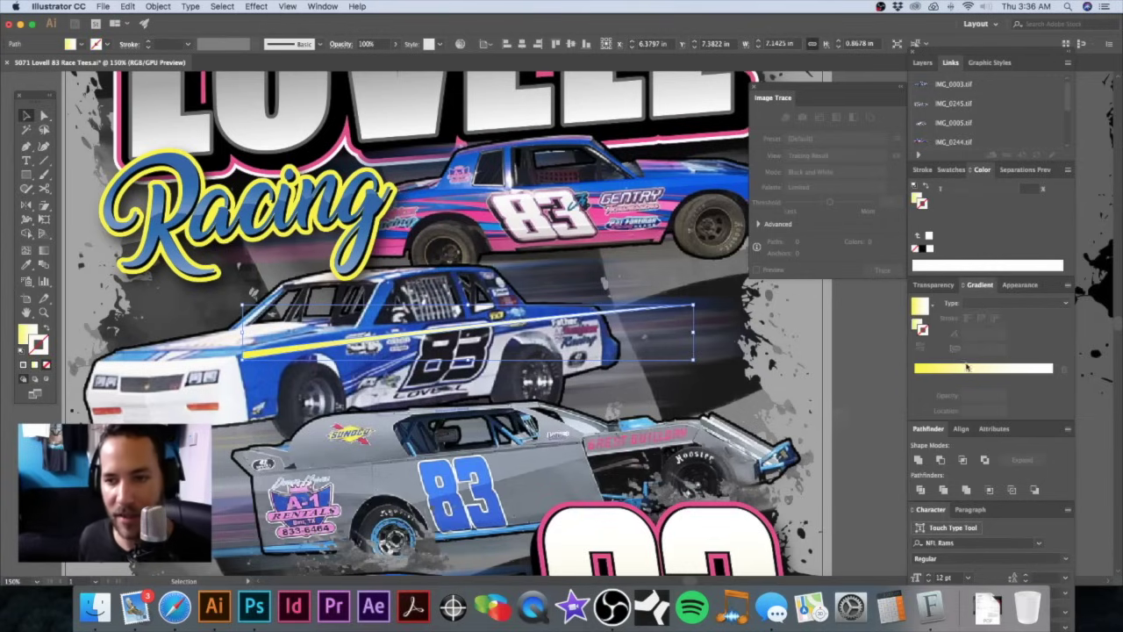
Step: Recolor both stops of the streak's gradient with the WHITE BASE swatch
{"action": "left_click", "coordinate": [948, 170]}
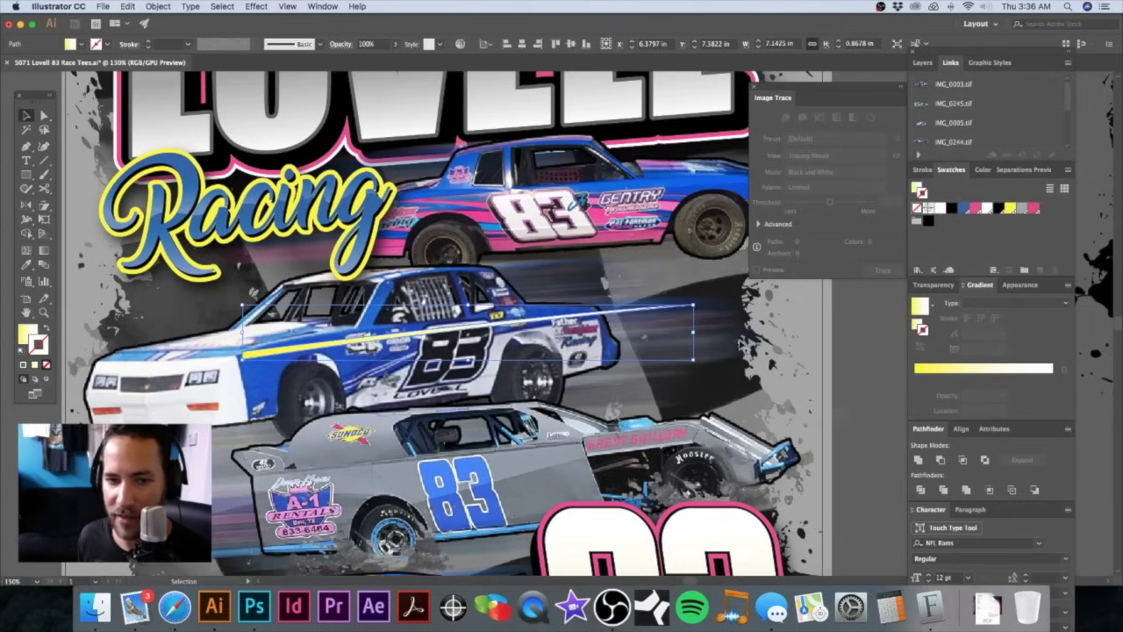
{"action": "left_click", "coordinate": [919, 306]}
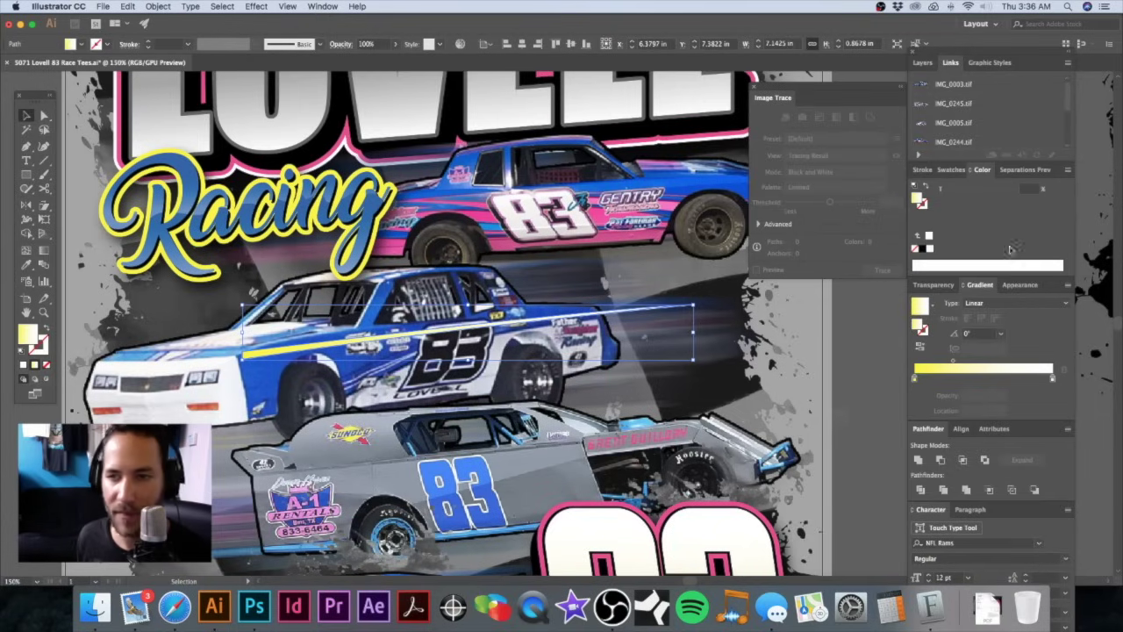
{"action": "left_click", "coordinate": [952, 171]}
{"action": "left_click_drag", "start_coordinate": [982, 213], "coordinate": [914, 378]}
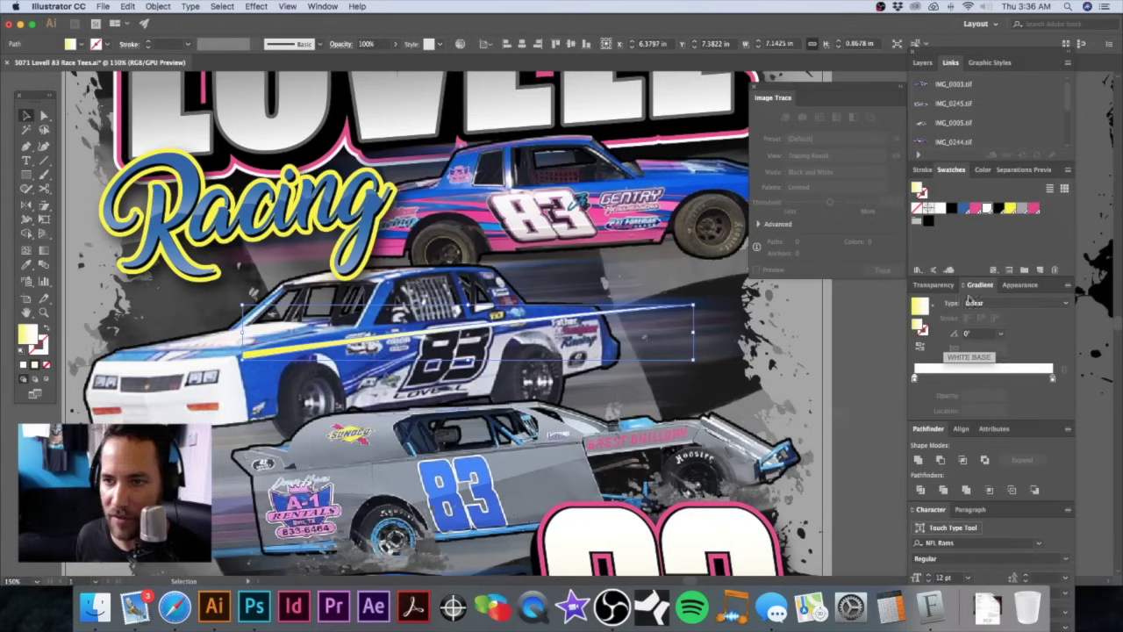
{"action": "left_click_drag", "start_coordinate": [989, 213], "coordinate": [1054, 380]}
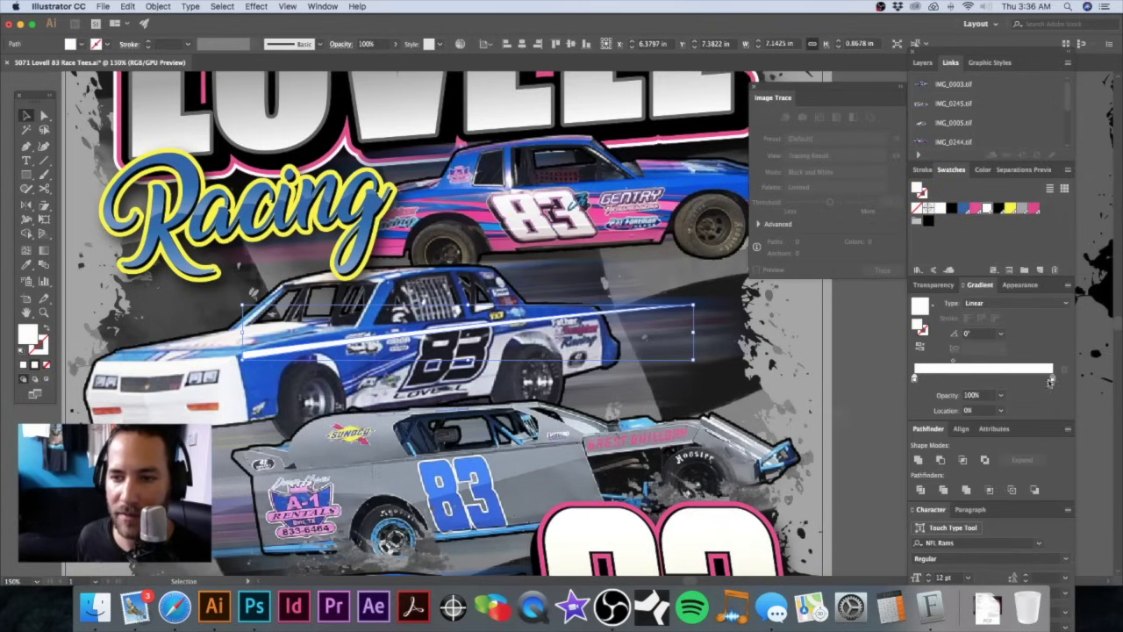
Step: Set the opacity of the gradient stop at the streak's wide end to 0% so the streak fades out there
{"action": "left_click", "coordinate": [1001, 395]}
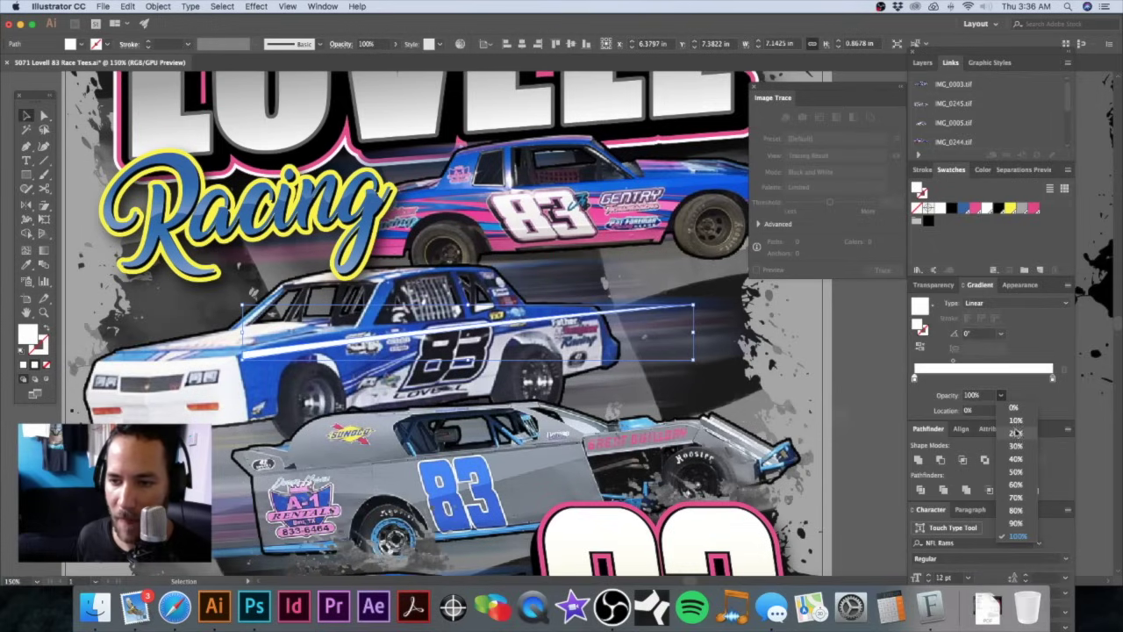
{"action": "left_click", "coordinate": [1017, 421]}
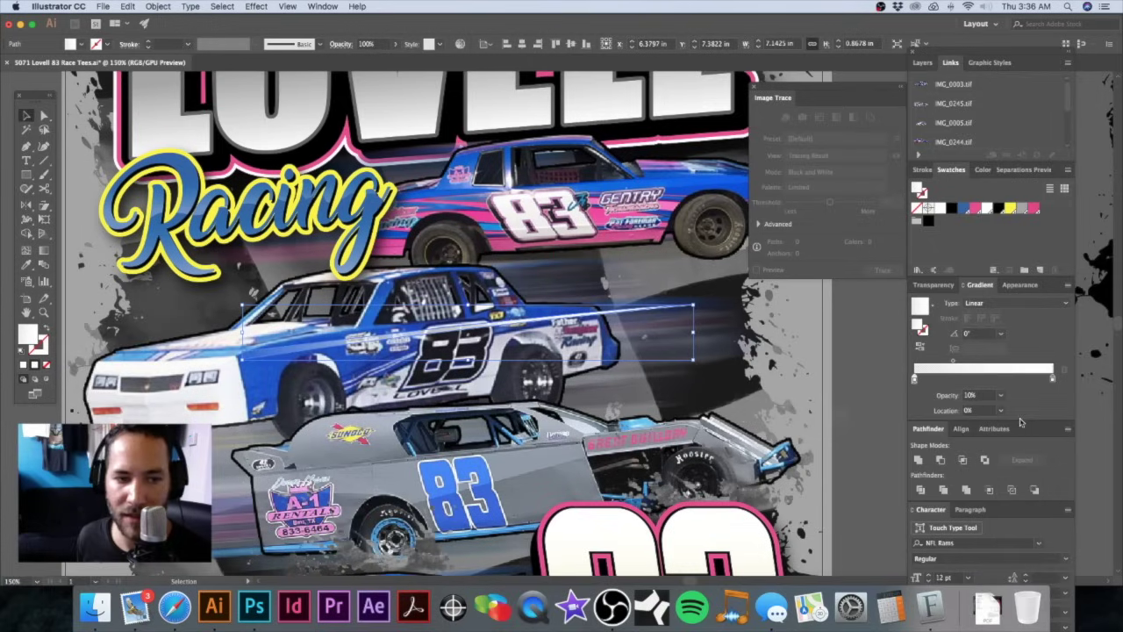
{"action": "left_click", "coordinate": [858, 326]}
{"action": "left_click", "coordinate": [490, 331]}
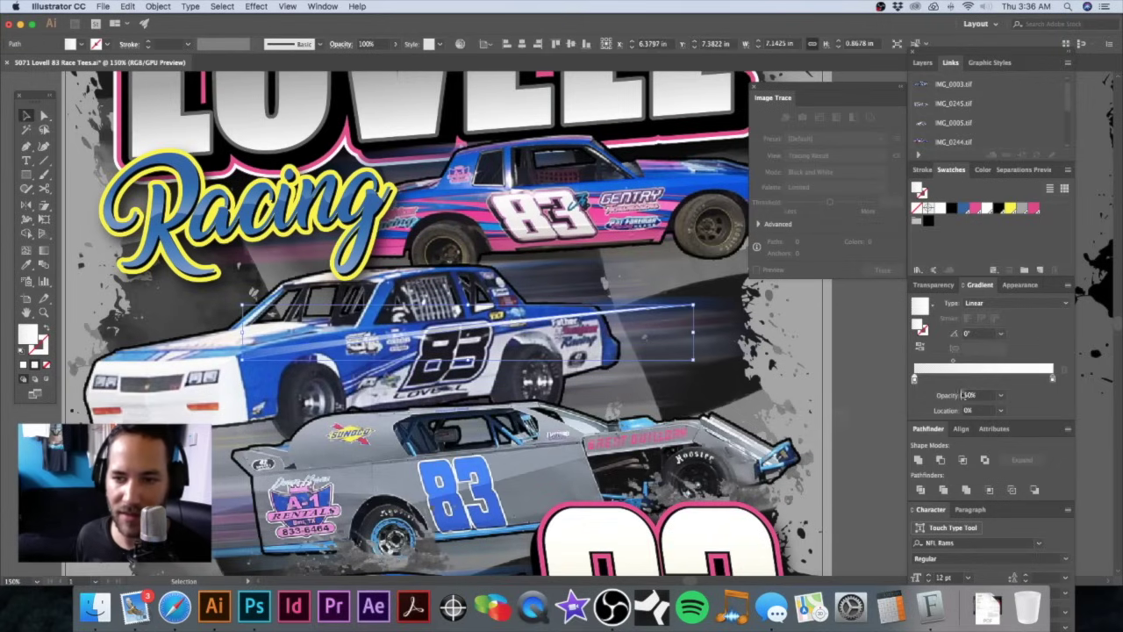
{"action": "left_click", "coordinate": [999, 399]}
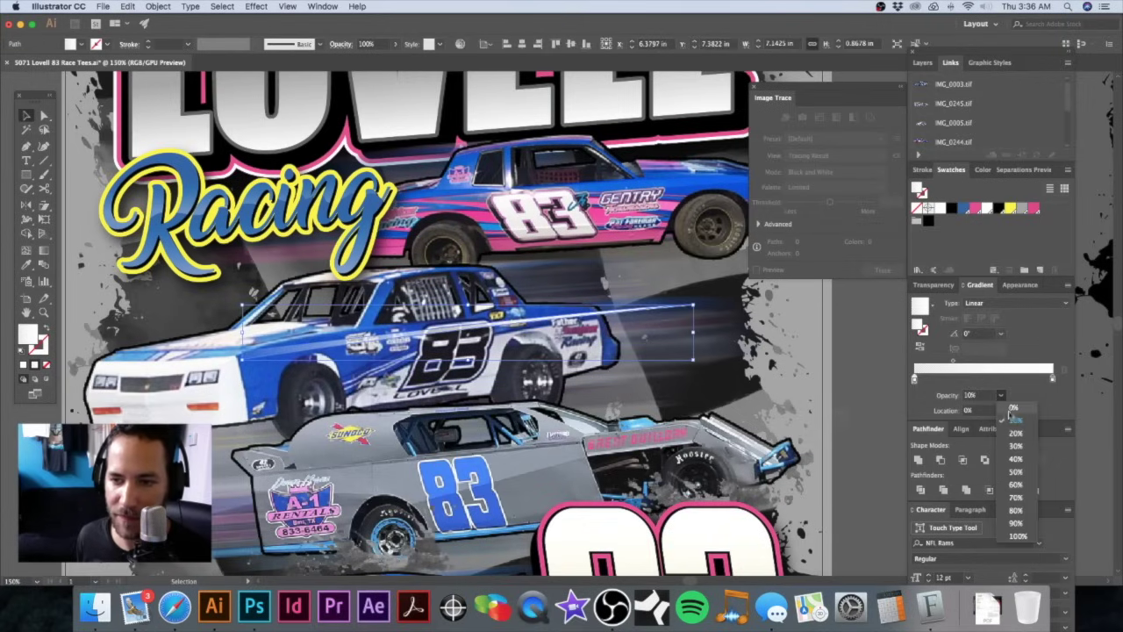
{"action": "left_click", "coordinate": [1009, 410]}
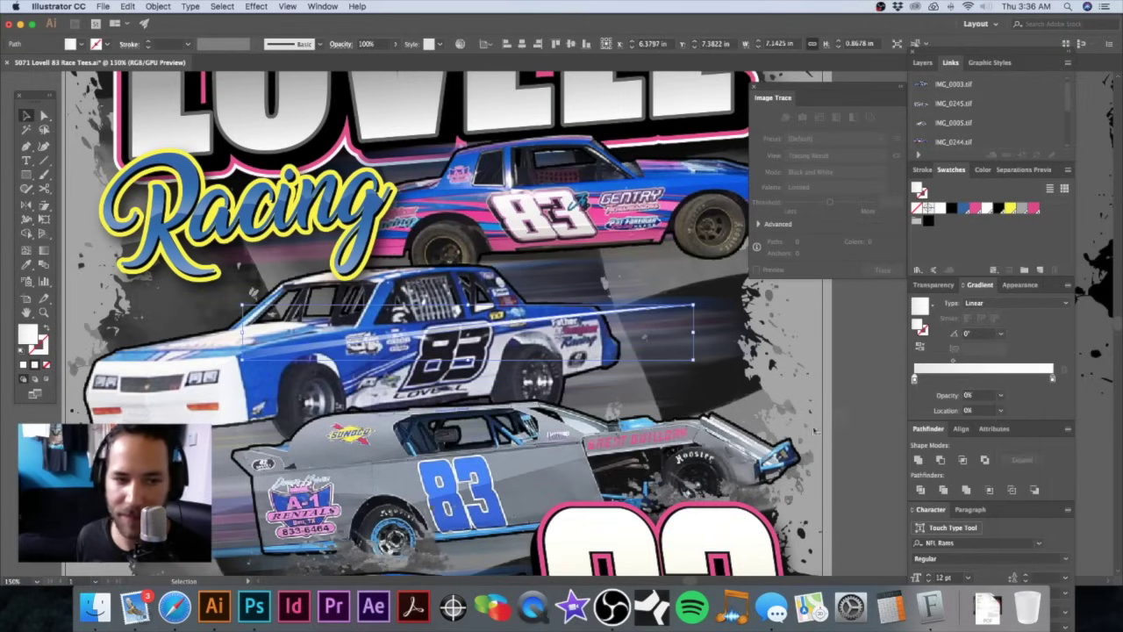
{"action": "left_click", "coordinate": [850, 362]}
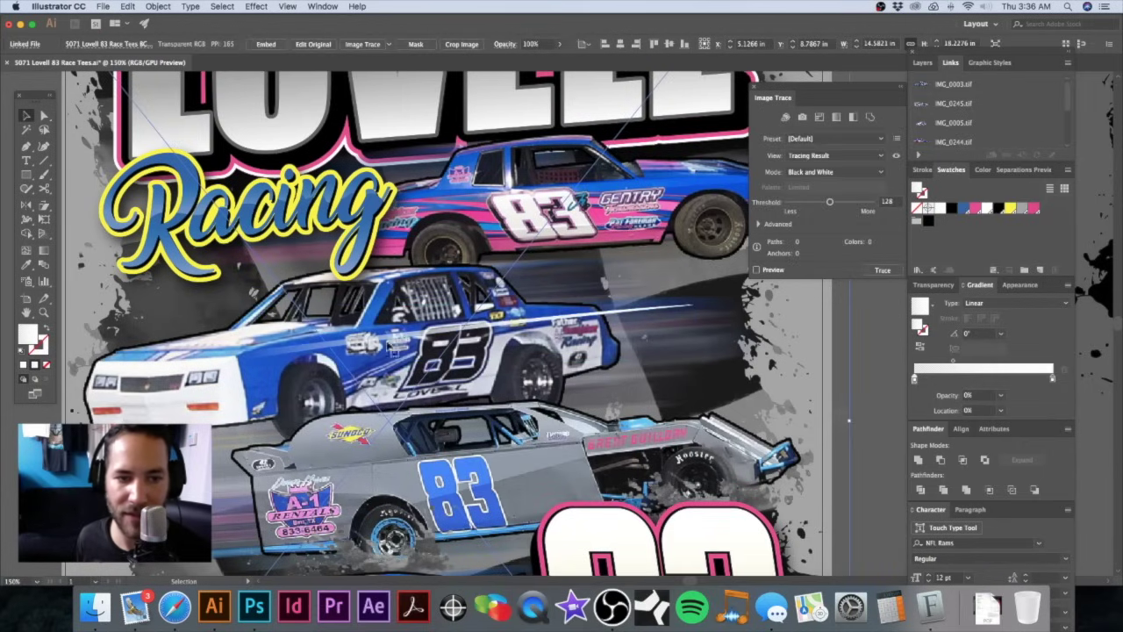
{"action": "left_click", "coordinate": [874, 311]}
Step: Set the whole white streak's opacity to 33%
{"action": "left_click", "coordinate": [638, 314]}
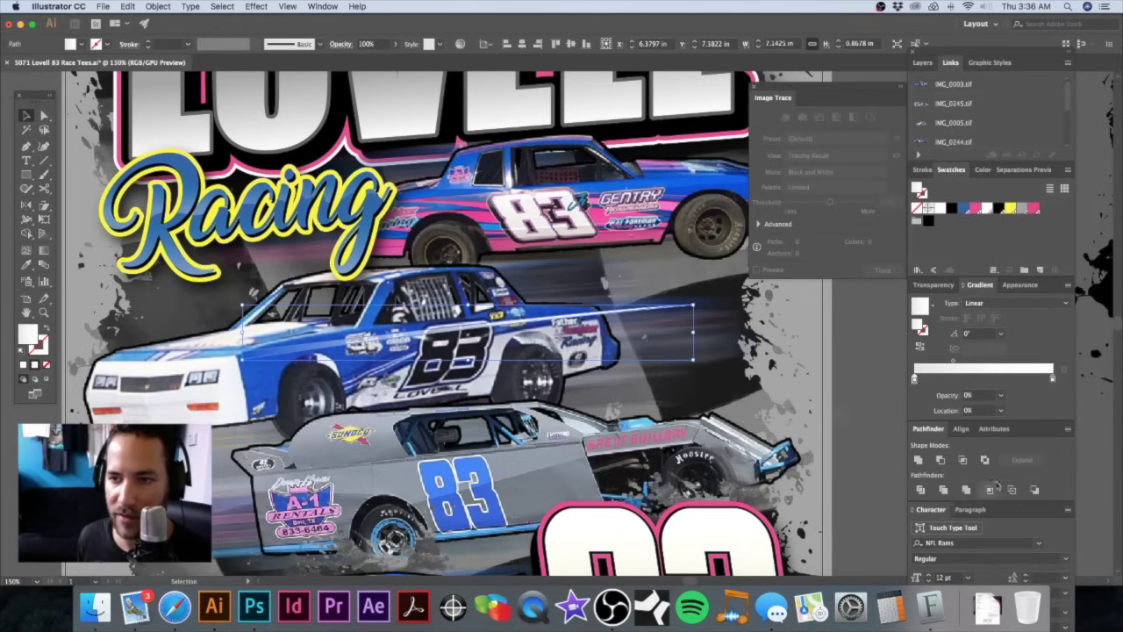
{"action": "left_click", "coordinate": [934, 285]}
{"action": "left_click", "coordinate": [1037, 305]}
{"action": "left_click_drag", "start_coordinate": [1033, 318], "coordinate": [1005, 322]}
{"action": "left_click", "coordinate": [667, 316]}
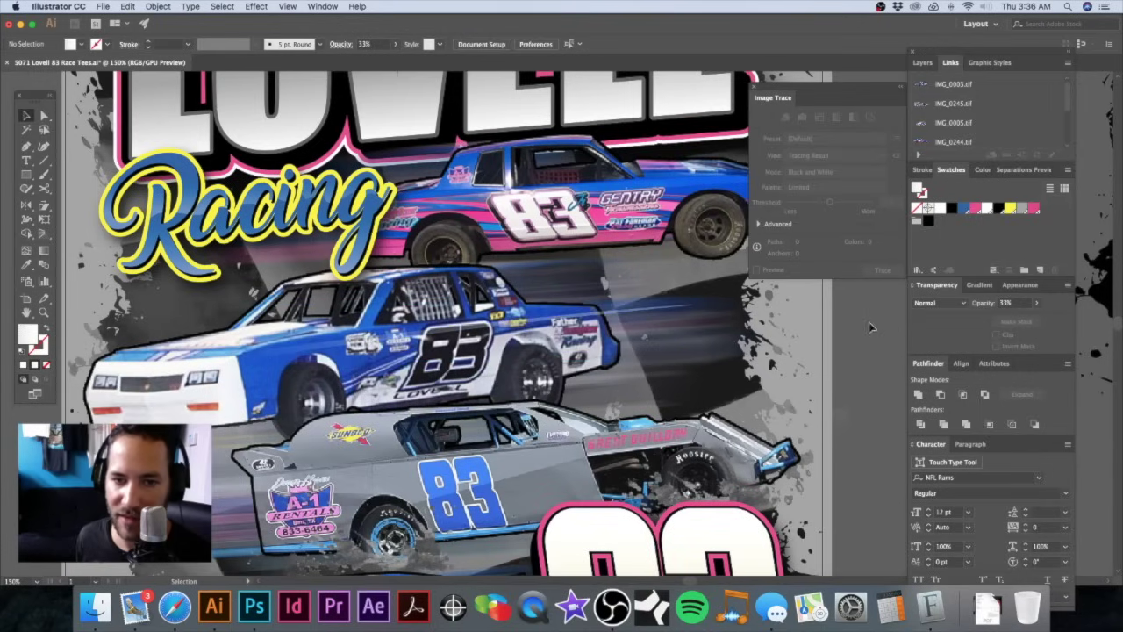
Step: Stretch the streak from its pointed end to about 7.78 in wide
{"action": "left_click", "coordinate": [633, 316]}
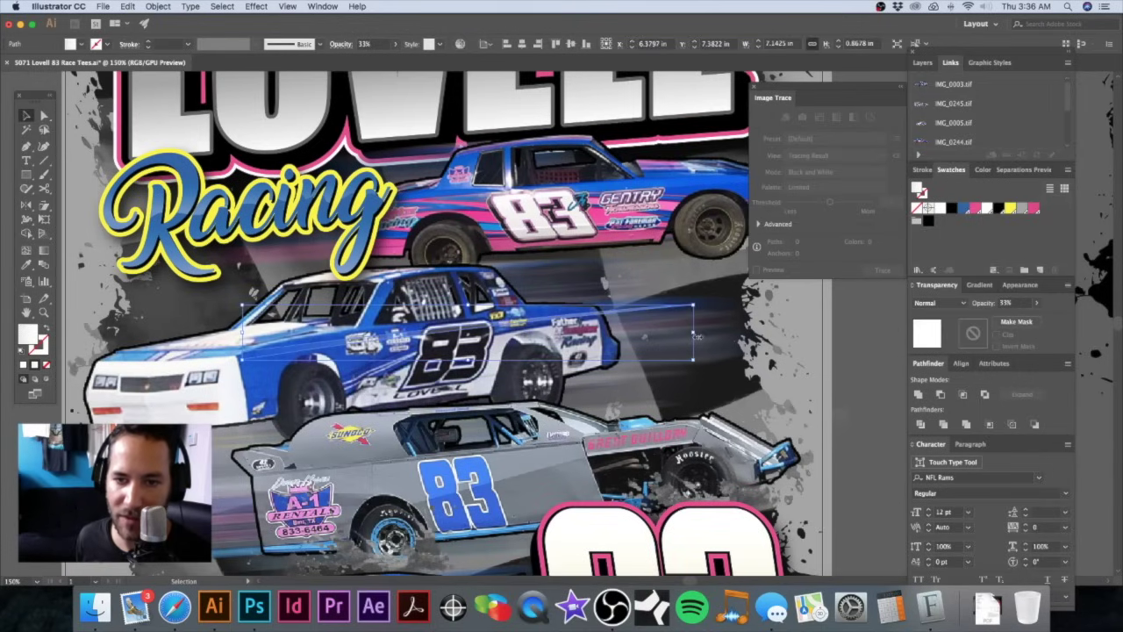
{"action": "left_click", "coordinate": [660, 312]}
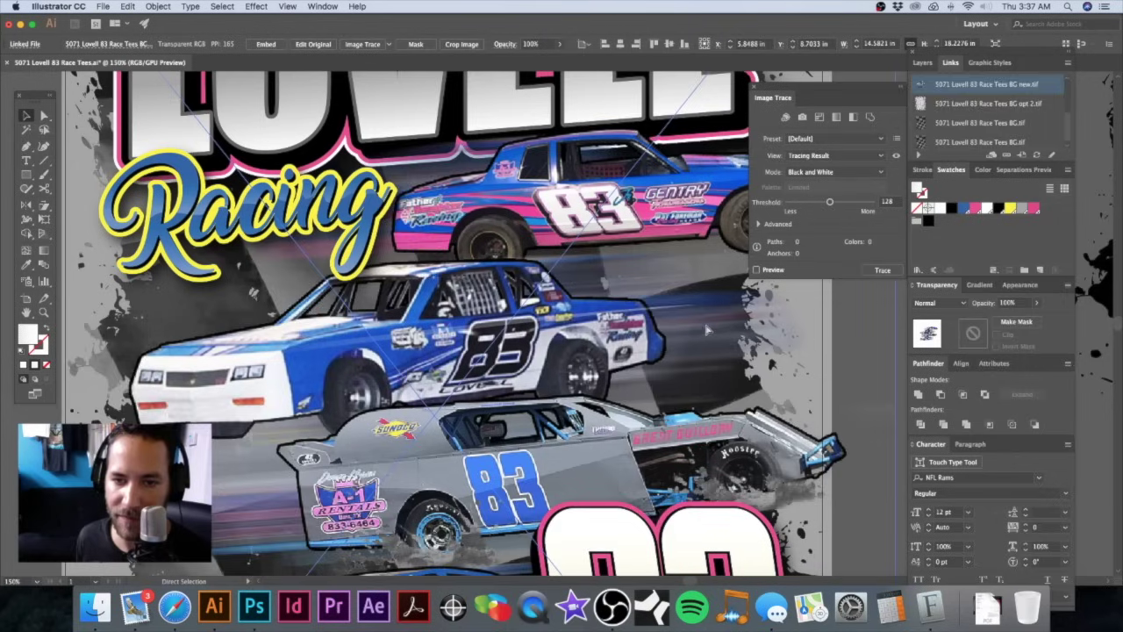
{"action": "left_click", "coordinate": [664, 315]}
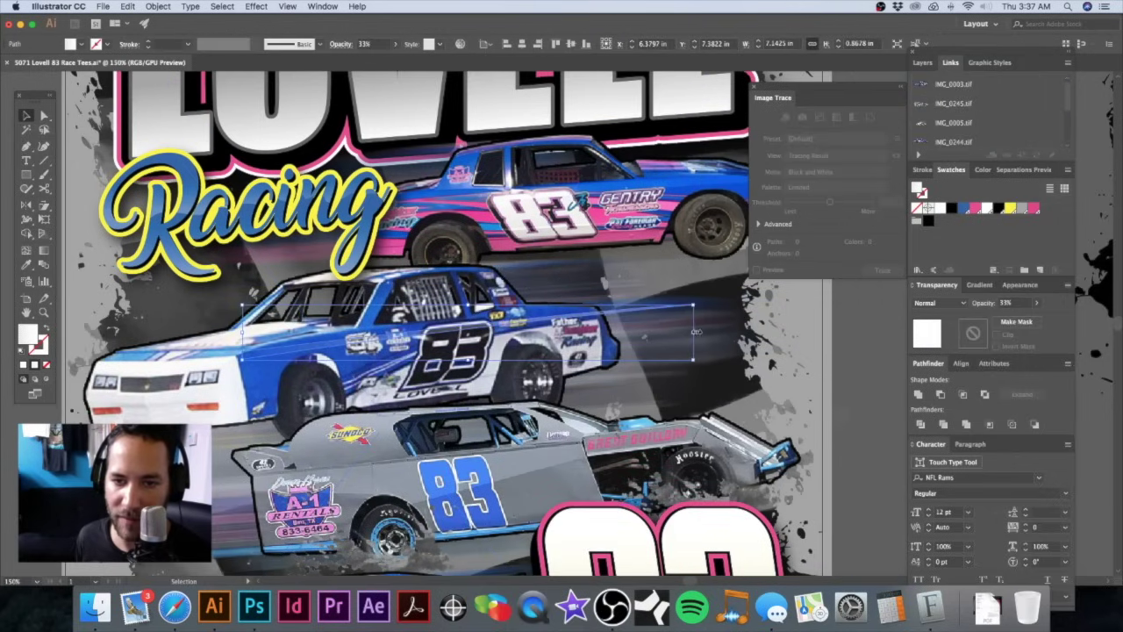
{"action": "left_click_drag", "start_coordinate": [695, 332], "coordinate": [733, 334]}
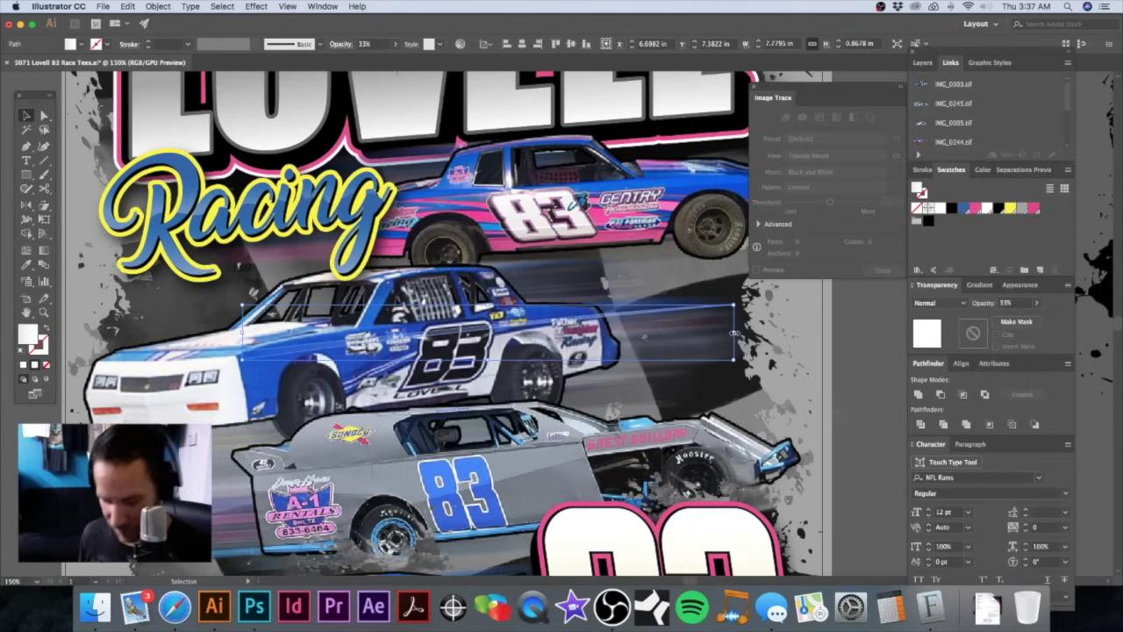
Step: Move the anchor at the streak's pointed tip slightly upward behind the white-and-blue car
{"action": "key", "text": "super+shift+a"}
{"action": "key", "text": "a"}
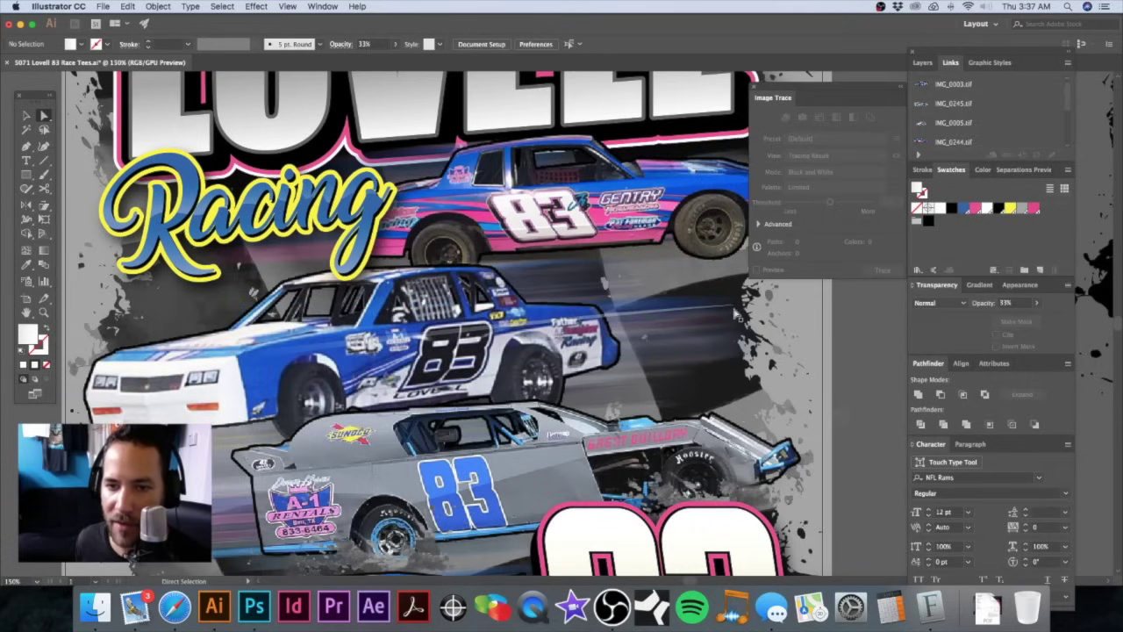
{"action": "left_click_drag", "start_coordinate": [735, 309], "coordinate": [736, 304]}
{"action": "key", "text": "v"}
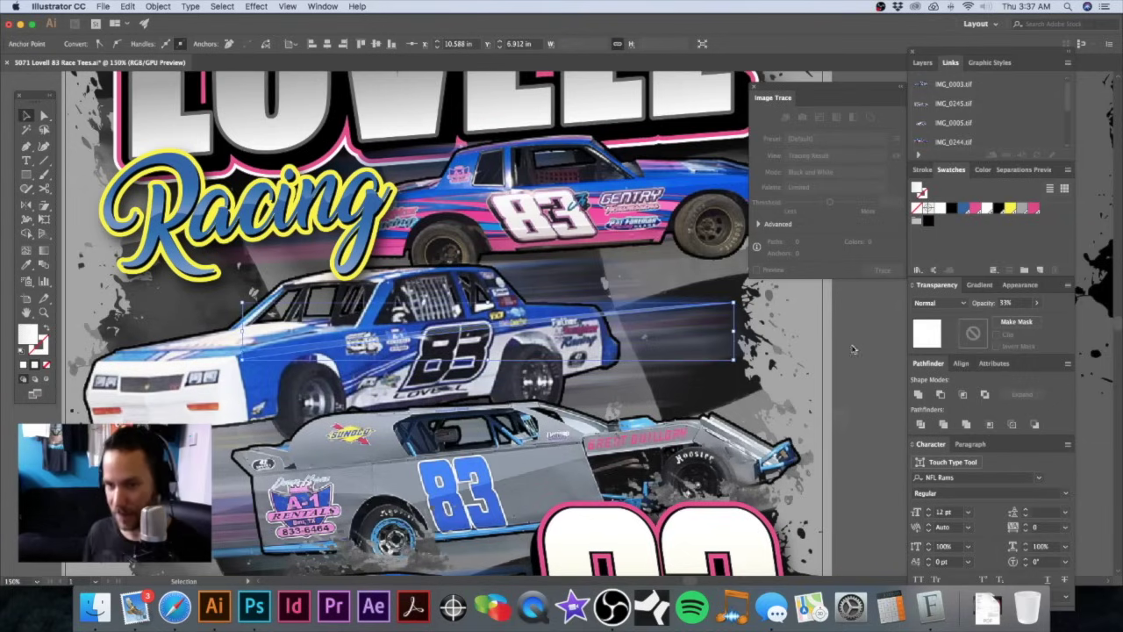
{"action": "key", "text": "super+shift+a"}
Step: Duplicate the streak just below the original, and resize and shear the copy to about 5.87 by 0.70 in
{"action": "left_click_drag", "start_coordinate": [535, 328], "coordinate": [676, 347]}
{"action": "left_click_drag", "start_coordinate": [817, 349], "coordinate": [696, 348]}
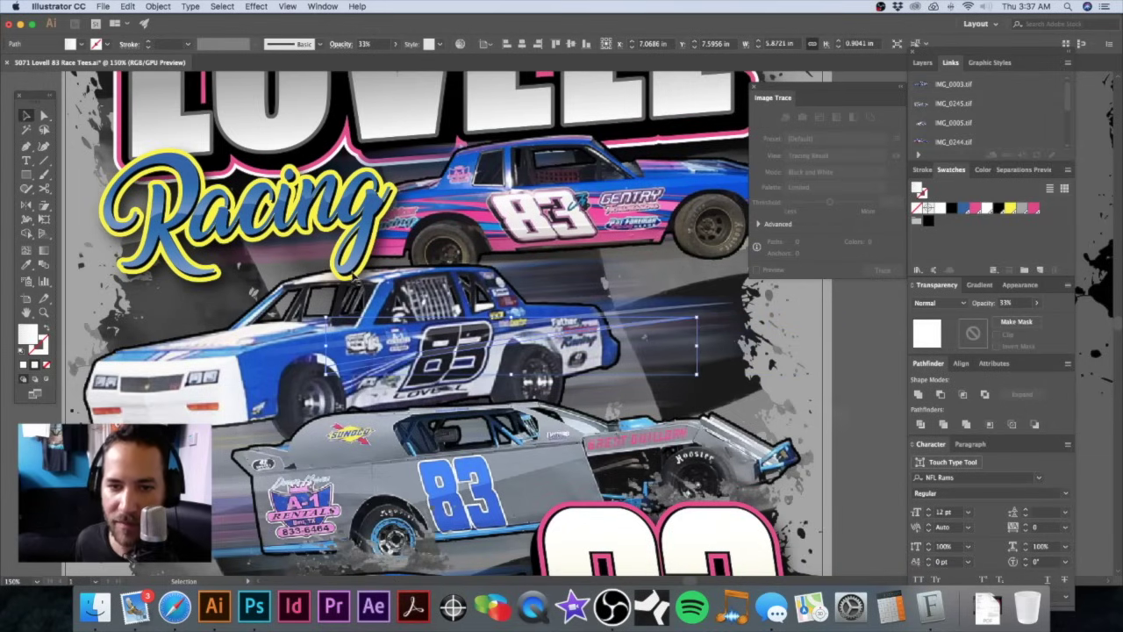
{"action": "key", "text": "s"}
{"action": "left_click_drag", "start_coordinate": [628, 327], "coordinate": [613, 334]}
Step: Nudge the shorter duplicate streak down and reduce its width to about 5.49 in
{"action": "key", "text": "Down"}
{"action": "key", "text": "Down"}
{"action": "key", "text": "Down"}
{"action": "key", "text": "Down"}
{"action": "key", "text": "Down"}
{"action": "key", "text": "Down"}
{"action": "key", "text": "Down"}
{"action": "key", "text": "Down"}
{"action": "key", "text": "Down"}
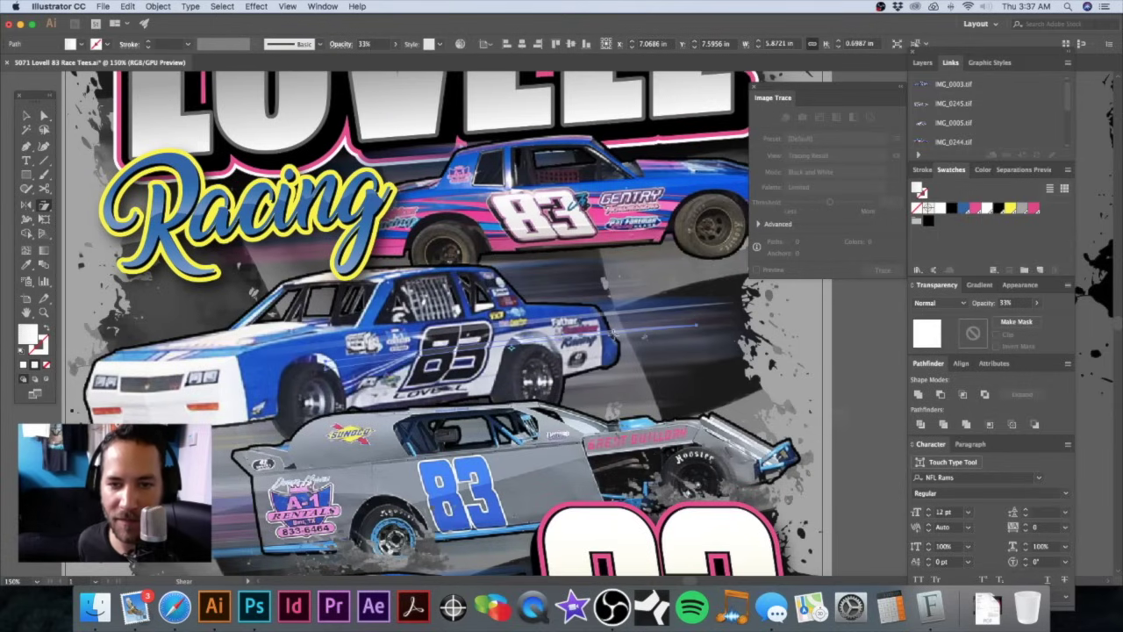
{"action": "key", "text": "v"}
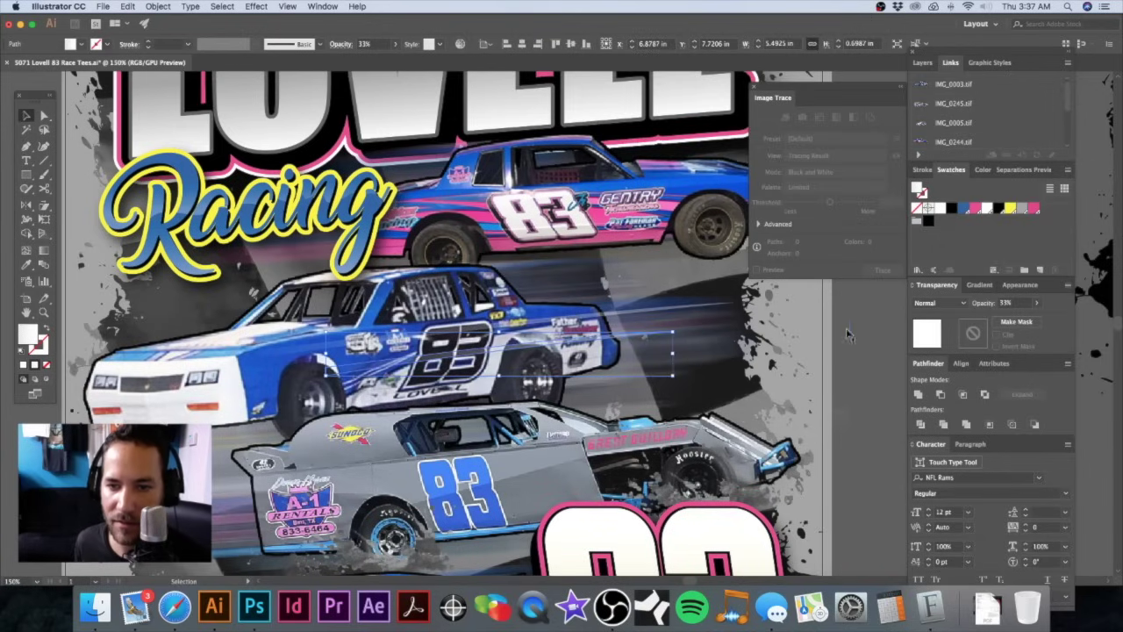
{"action": "left_click", "coordinate": [671, 334]}
{"action": "left_click", "coordinate": [875, 331]}
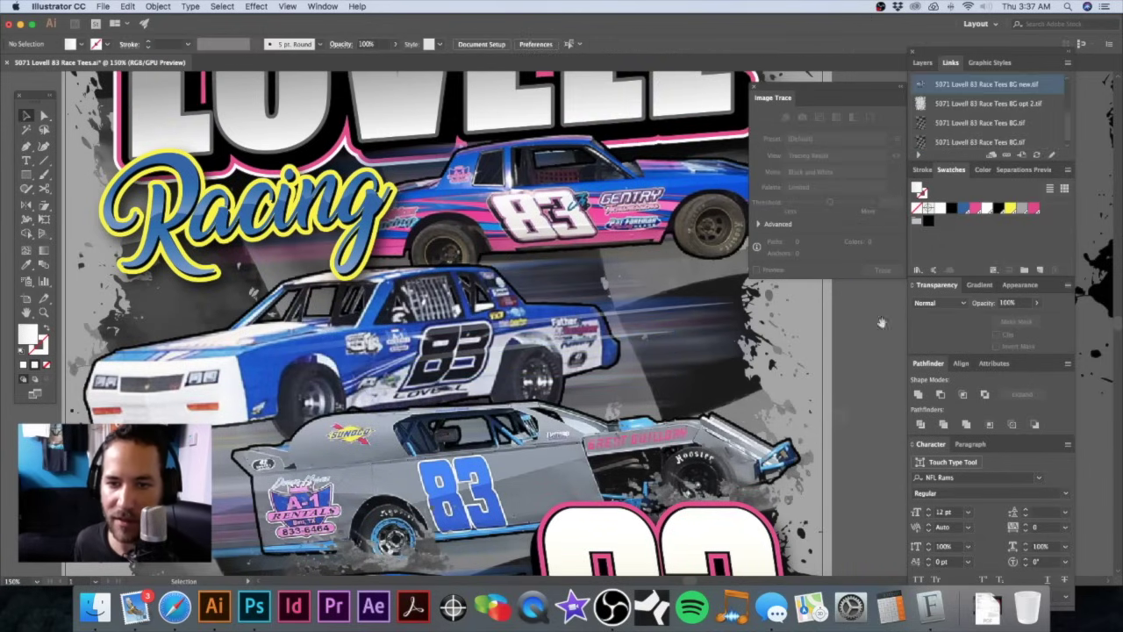
Step: Select both streaks behind the white-and-blue car and duplicate them onto the gray number 83 car below
{"action": "left_click", "coordinate": [619, 342], "text": "alt+super"}
{"action": "left_click", "coordinate": [598, 355]}
{"action": "left_click_drag", "start_coordinate": [569, 335], "coordinate": [597, 369]}
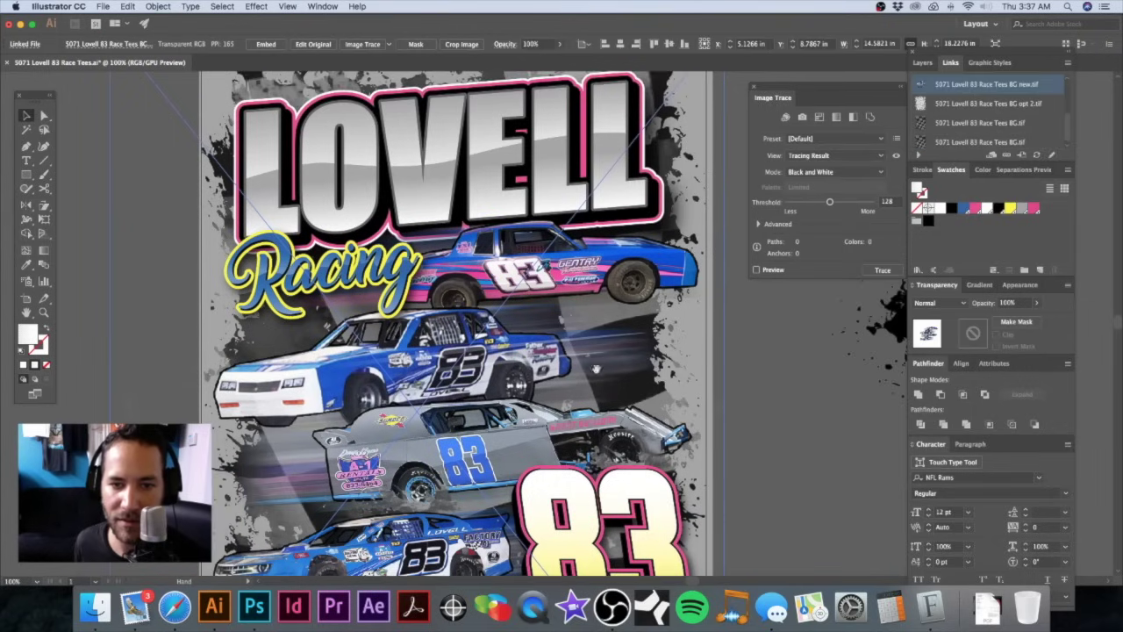
{"action": "left_click", "coordinate": [763, 343]}
{"action": "left_click", "coordinate": [589, 345]}
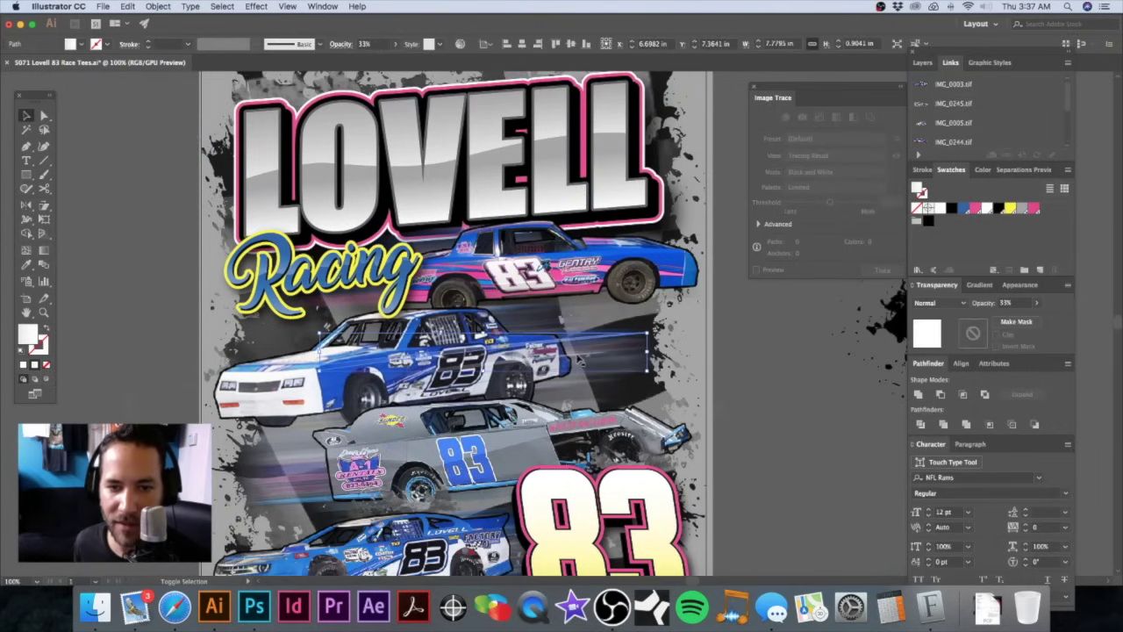
{"action": "left_click_drag", "start_coordinate": [570, 347], "coordinate": [591, 314]}
{"action": "left_click_drag", "start_coordinate": [648, 261], "coordinate": [654, 247]}
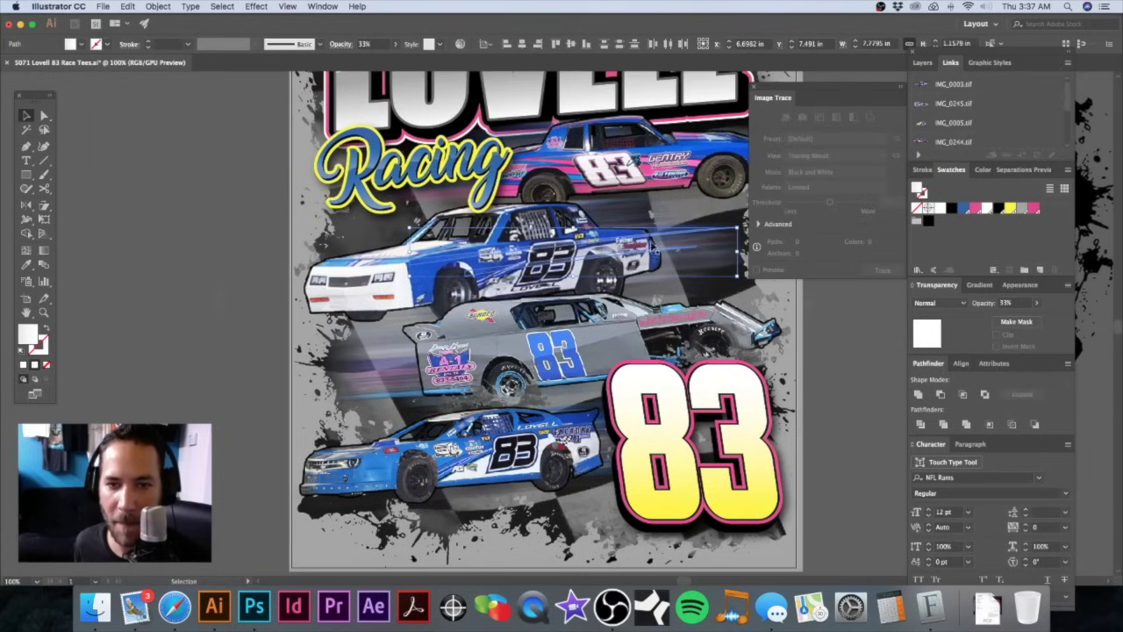
{"action": "left_click_drag", "start_coordinate": [656, 236], "coordinate": [648, 318]}
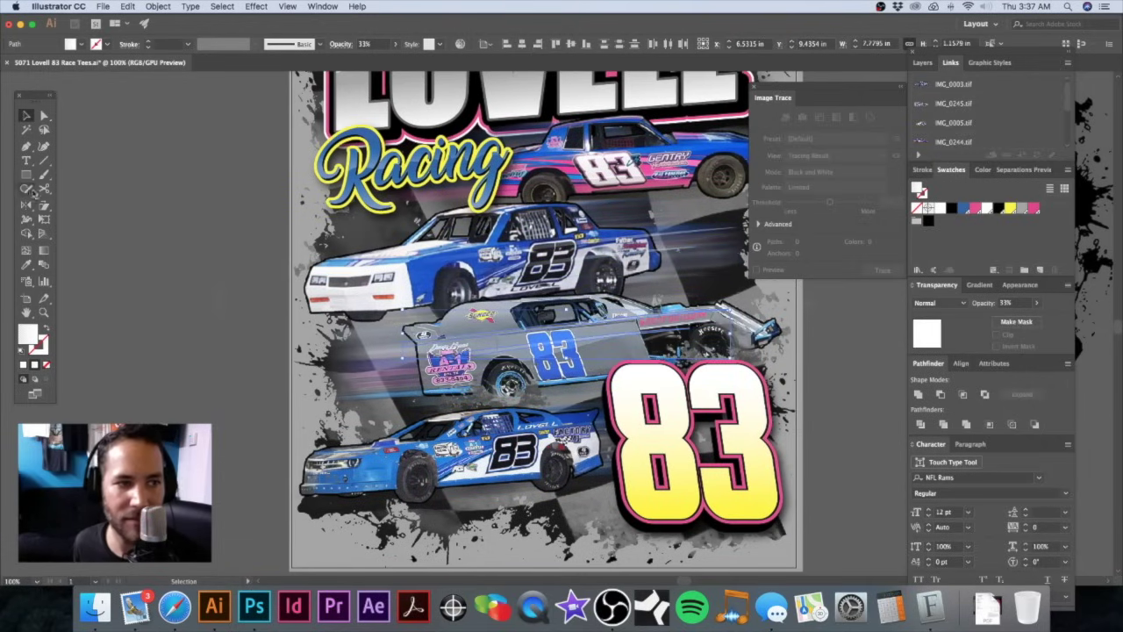
Step: Reflect the duplicated pair of streaks over the gray car so they slope the opposite way
{"action": "left_click", "coordinate": [26, 205]}
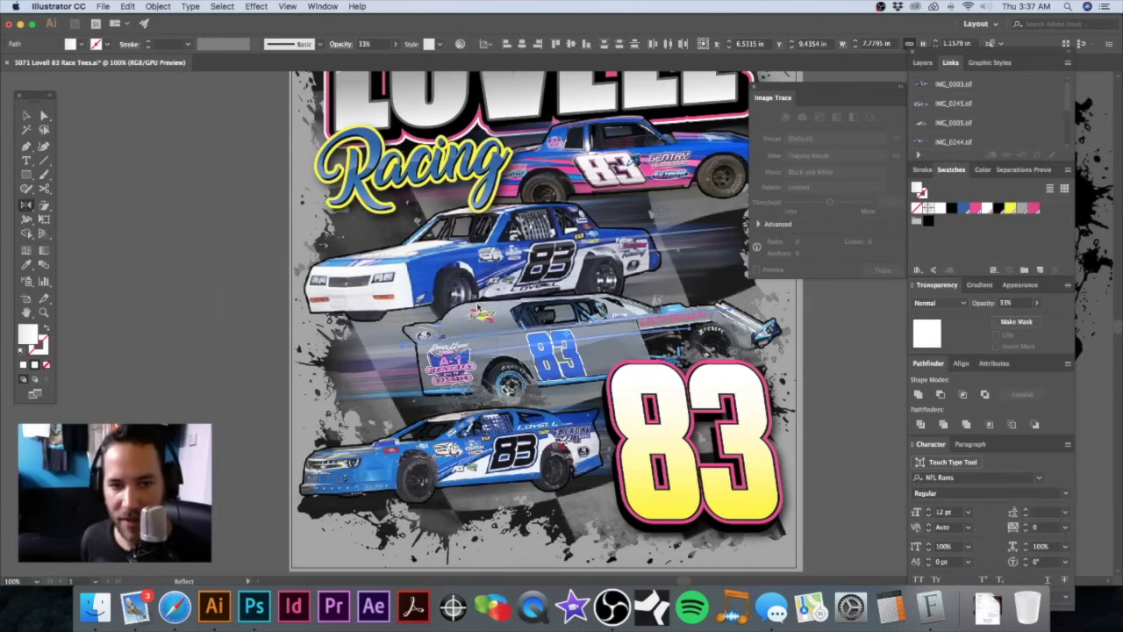
{"action": "key", "text": "Return"}
{"action": "key", "text": "Return"}
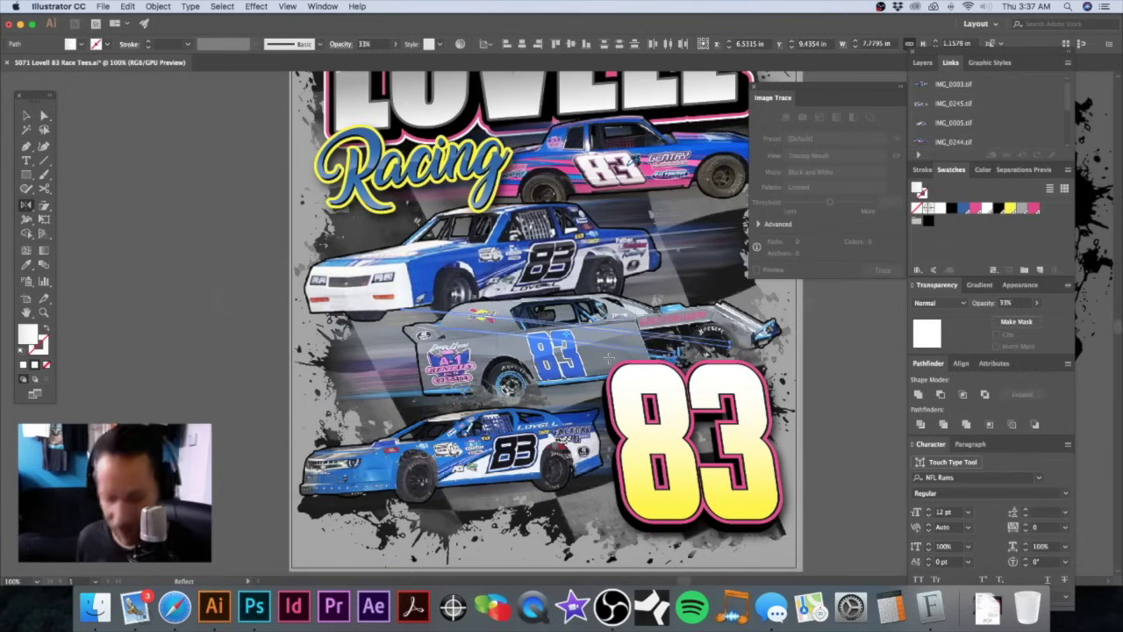
Step: Rotate the reflected pair of streaks to follow the gray car's angle and shift them back so they trail off its rear end
{"action": "key", "text": "v"}
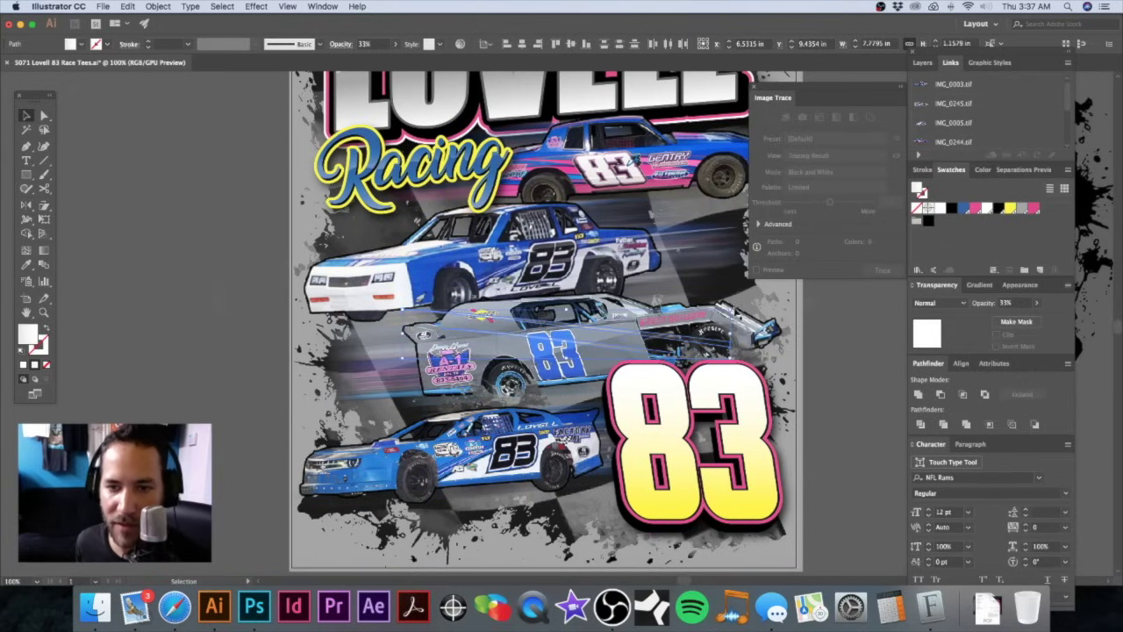
{"action": "left_click_drag", "start_coordinate": [728, 338], "coordinate": [716, 274]}
{"action": "left_click_drag", "start_coordinate": [602, 324], "coordinate": [508, 332]}
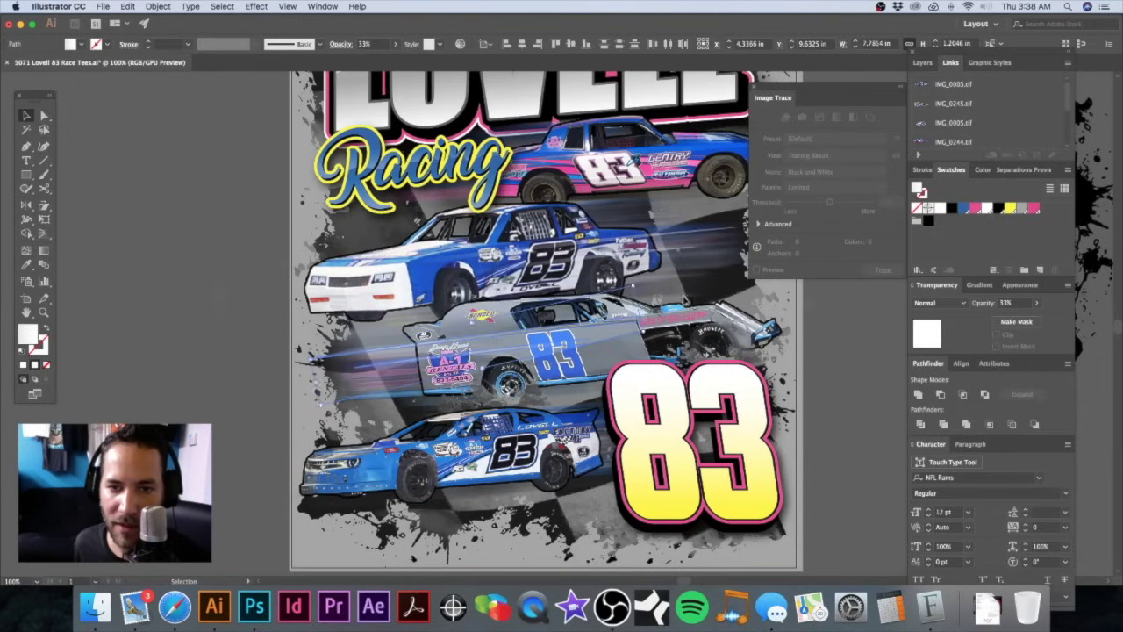
{"action": "left_click_drag", "start_coordinate": [682, 344], "coordinate": [702, 346]}
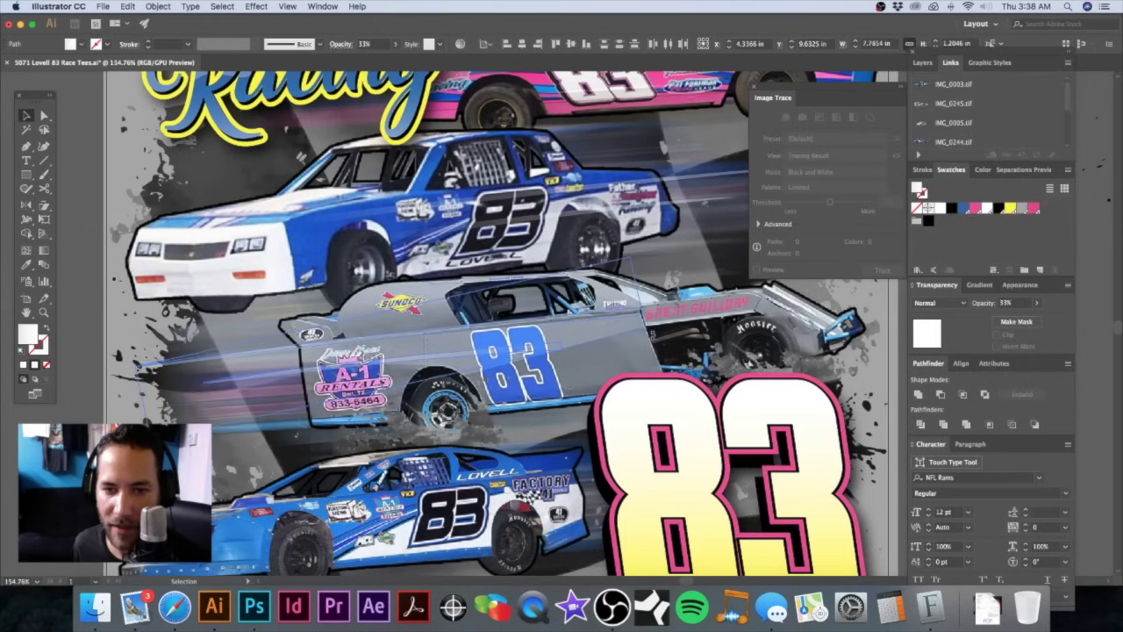
{"action": "left_click_drag", "start_coordinate": [653, 338], "coordinate": [652, 334]}
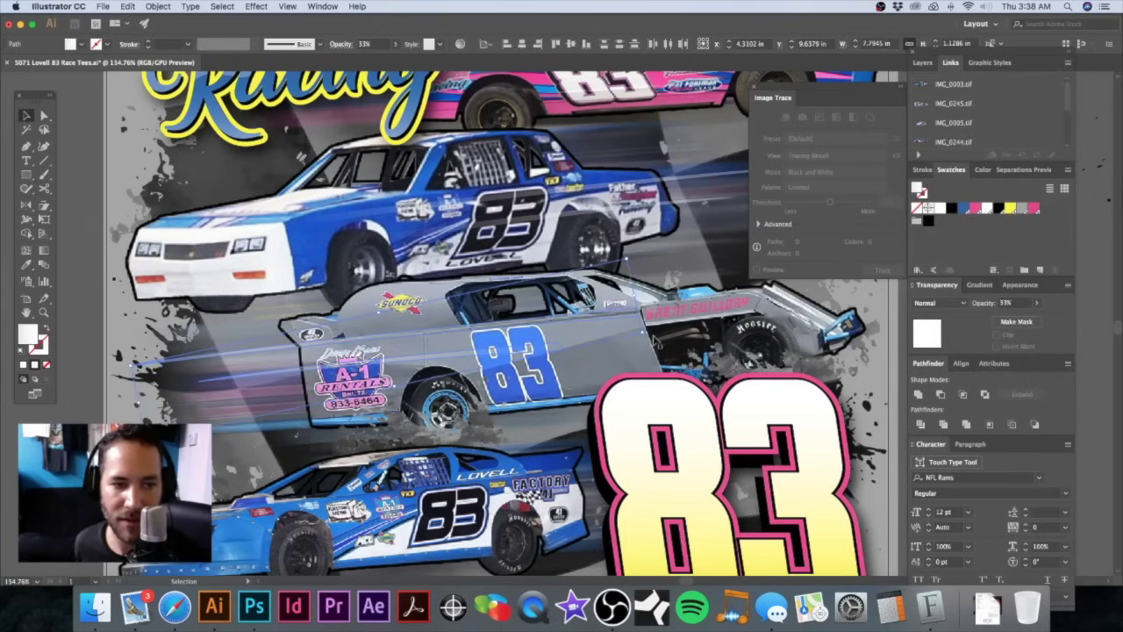
{"action": "left_click_drag", "start_coordinate": [654, 338], "coordinate": [655, 340]}
{"action": "left_click", "coordinate": [655, 340]}
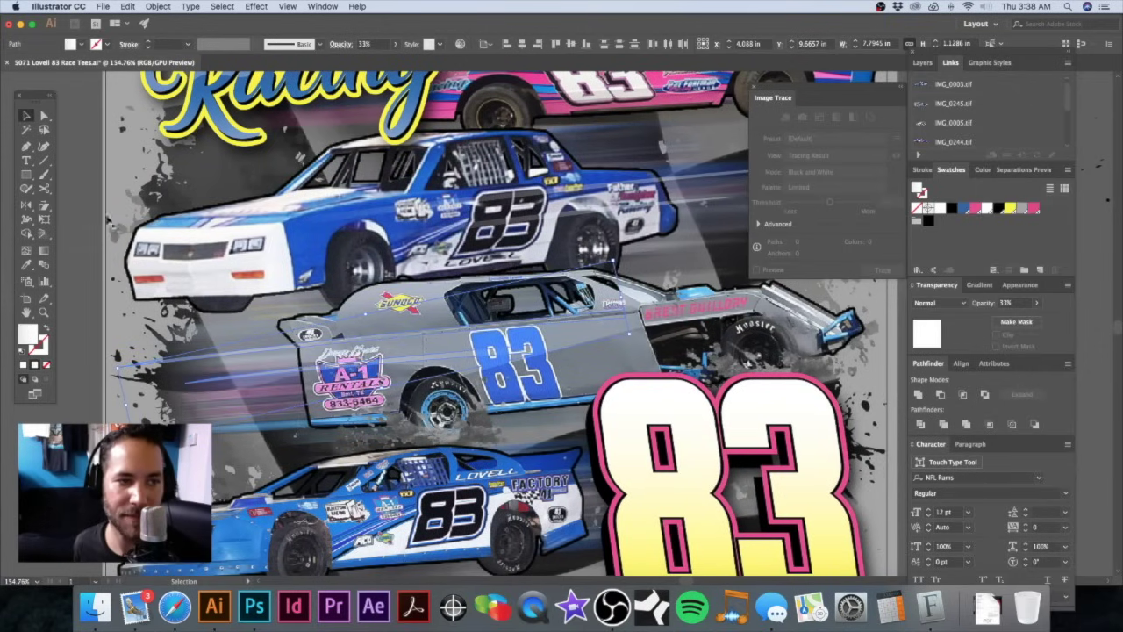
Step: Select both streaks behind the gray car and duplicate them onto the pink-and-blue number 83 car at the top
{"action": "key", "text": "super+1"}
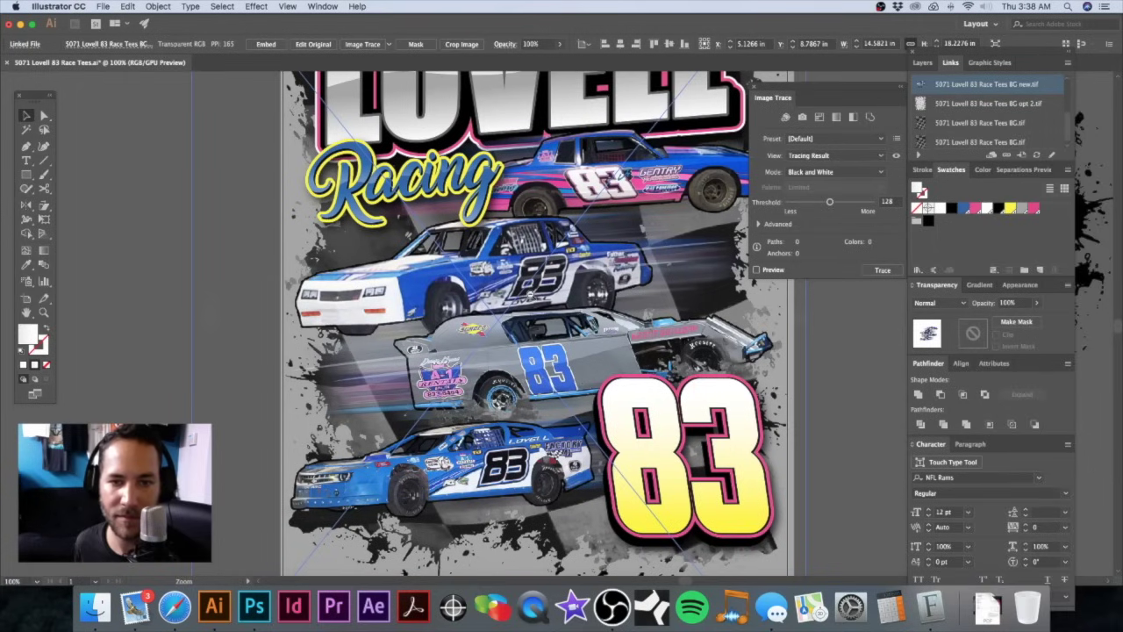
{"action": "left_click", "coordinate": [218, 260]}
{"action": "mouse_move", "coordinate": [570, 288]}
{"action": "left_mouse_down"}
{"action": "mouse_move", "coordinate": [477, 280]}
{"action": "mouse_move", "coordinate": [465, 261]}
{"action": "left_mouse_up"}
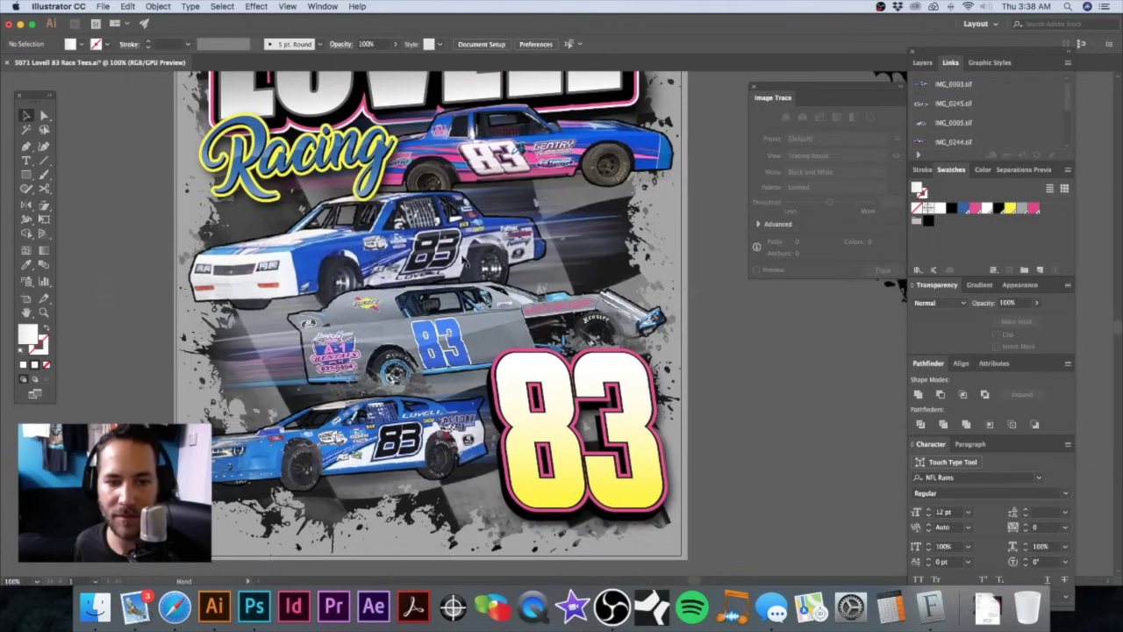
{"action": "left_click", "coordinate": [272, 351]}
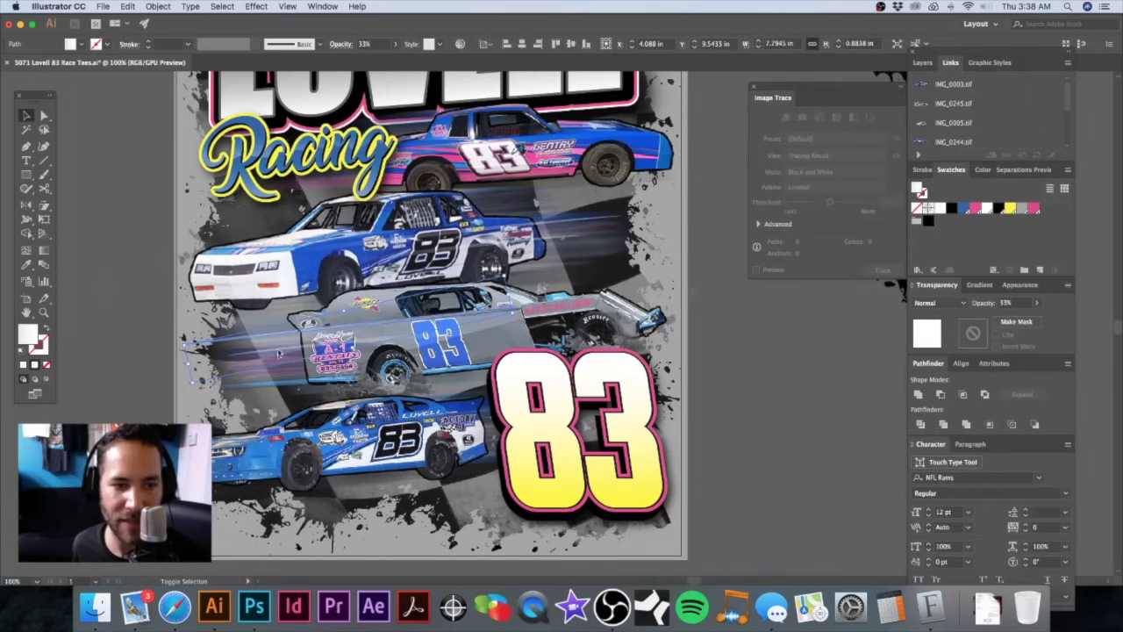
{"action": "left_click_drag", "start_coordinate": [278, 354], "coordinate": [279, 361]}
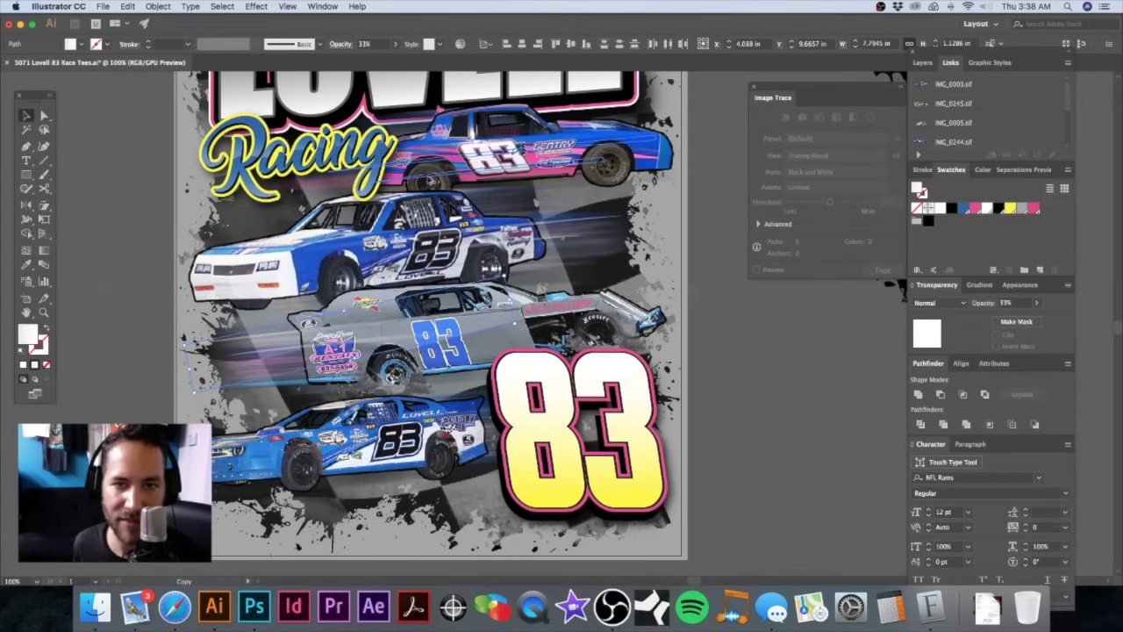
{"action": "left_click_drag", "start_coordinate": [430, 181], "coordinate": [434, 180]}
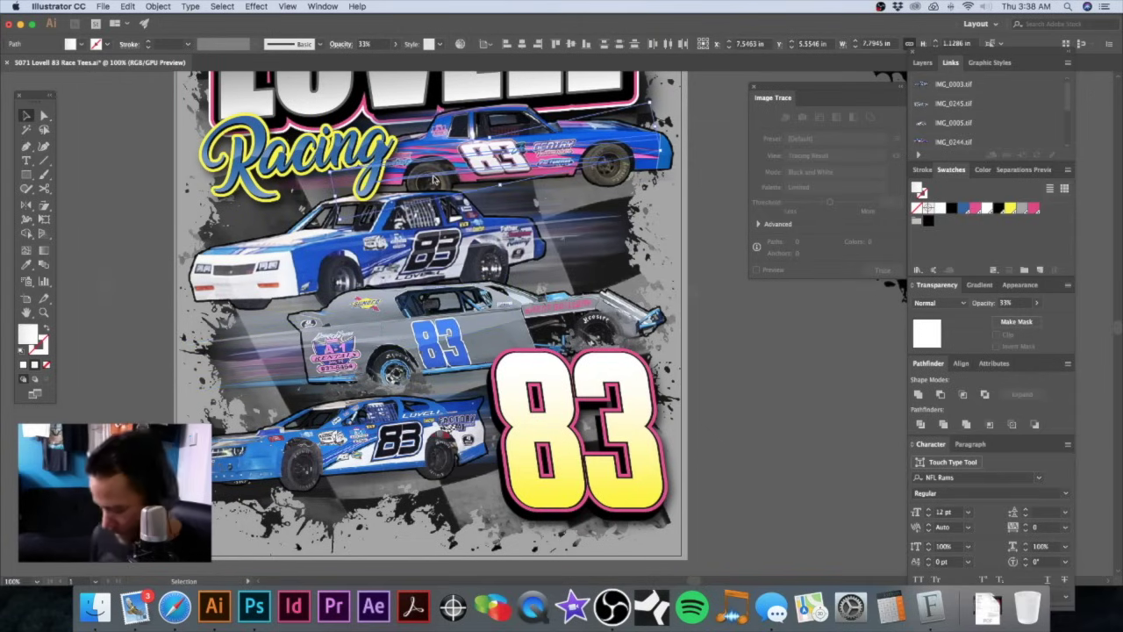
Step: Shift the longer duplicate streak further back past the rear wheel of the pink-and-blue car
{"action": "left_click", "coordinate": [699, 159]}
{"action": "left_click", "coordinate": [728, 269]}
{"action": "key", "text": "space"}
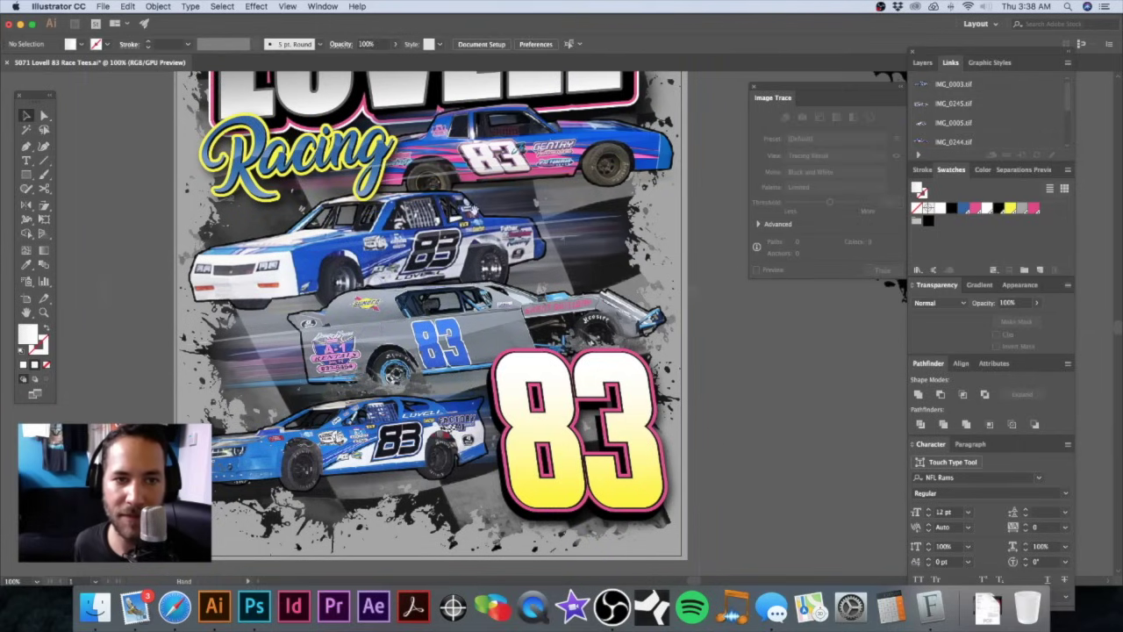
{"action": "scroll", "coordinate": [443, 194], "scroll_direction": "up", "scroll_amount": 4}
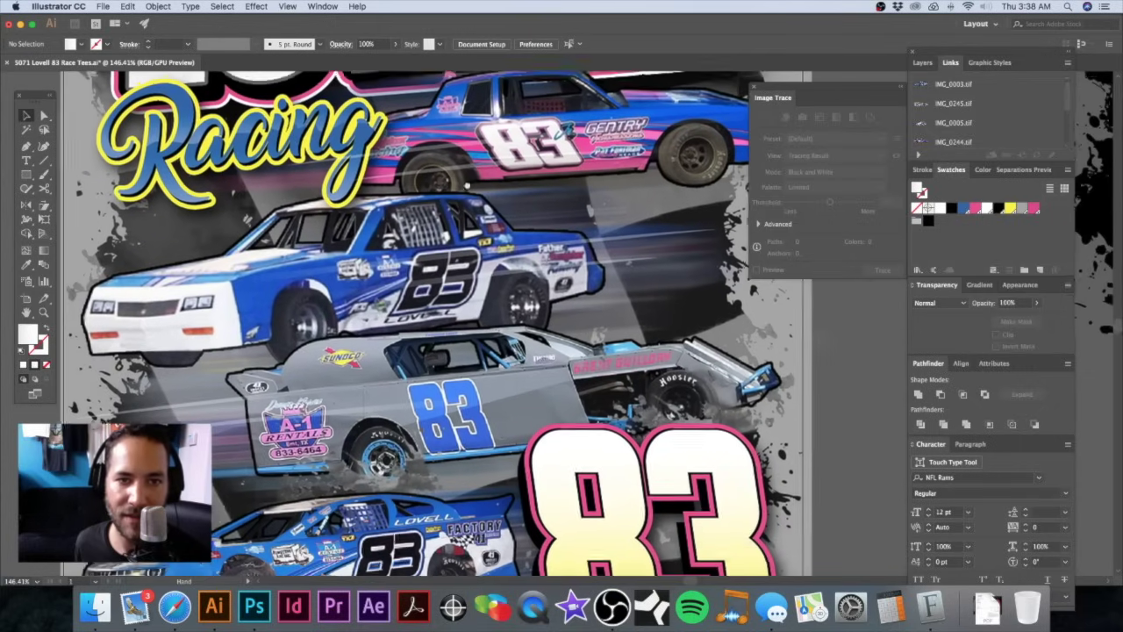
{"action": "left_click_drag", "start_coordinate": [467, 185], "coordinate": [473, 207]}
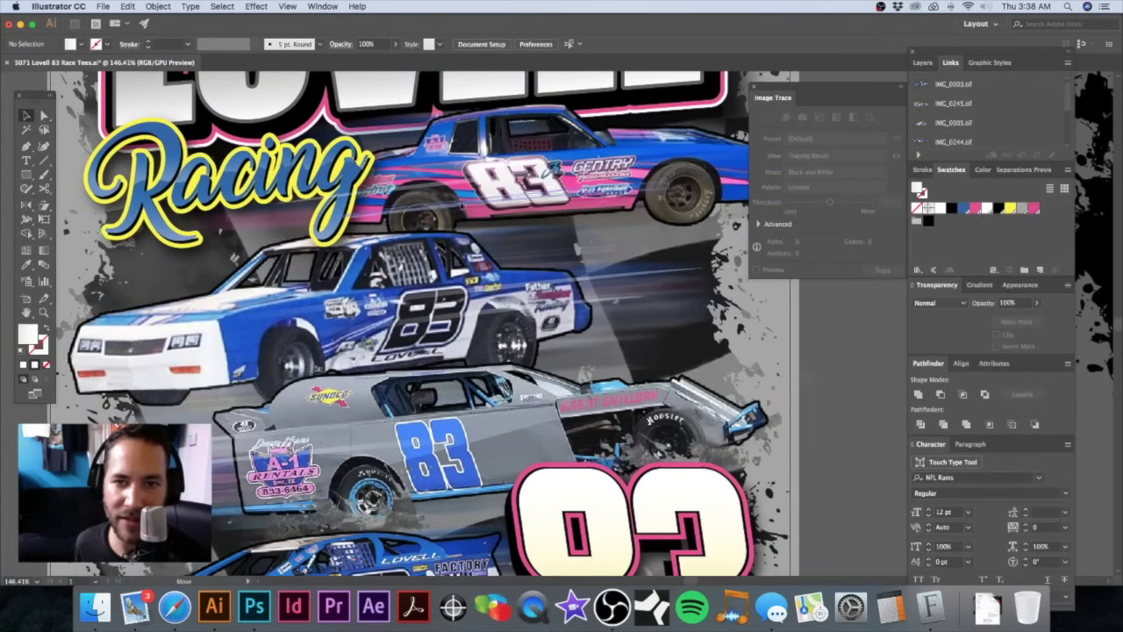
{"action": "left_click", "coordinate": [431, 204]}
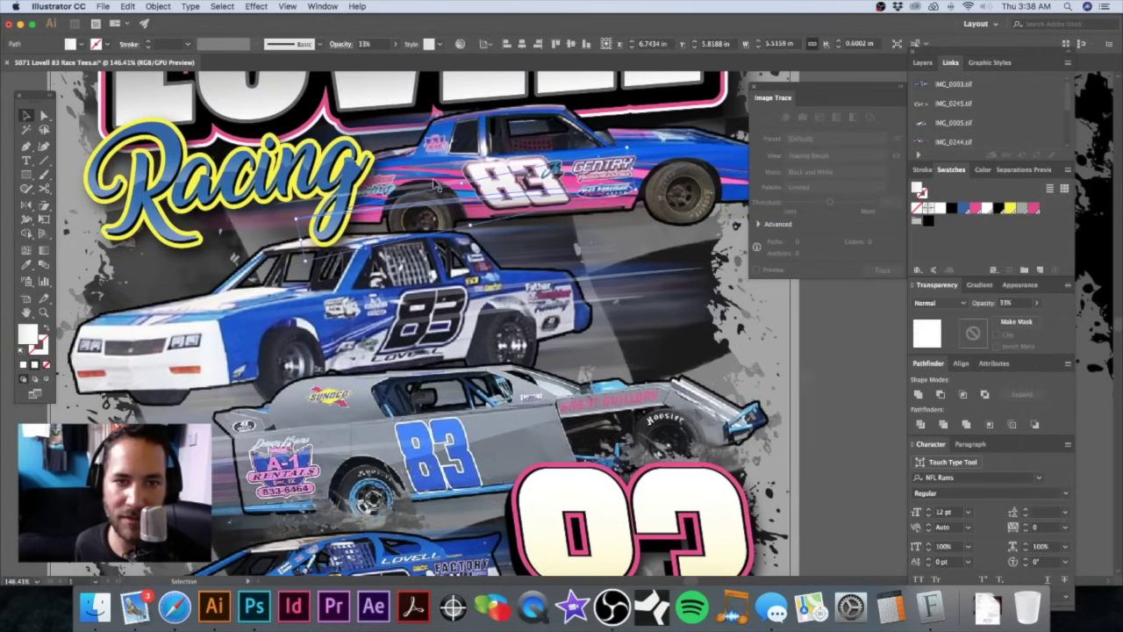
{"action": "left_click_drag", "start_coordinate": [439, 186], "coordinate": [359, 203]}
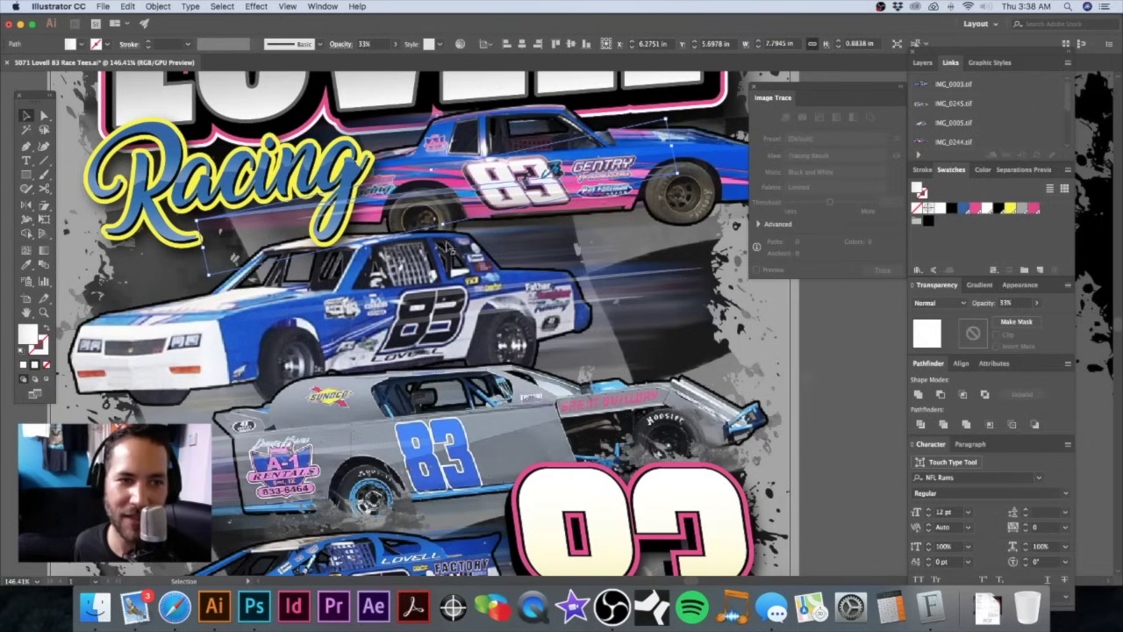
Step: Move the shorter duplicate streak up to the pink-and-blue car's rear roofline and resize it to about 5.04 by 0.42 in
{"action": "left_click", "coordinate": [844, 320]}
{"action": "key", "text": "super+space"}
{"action": "mouse_move", "coordinate": [474, 206]}
{"action": "left_mouse_down"}
{"action": "mouse_move", "coordinate": [488, 219]}
{"action": "mouse_move", "coordinate": [413, 126]}
{"action": "left_mouse_up"}
{"action": "left_click_drag", "start_coordinate": [397, 123], "coordinate": [403, 120]}
{"action": "left_click_drag", "start_coordinate": [233, 182], "coordinate": [259, 171]}
{"action": "left_click_drag", "start_coordinate": [566, 104], "coordinate": [568, 114]}
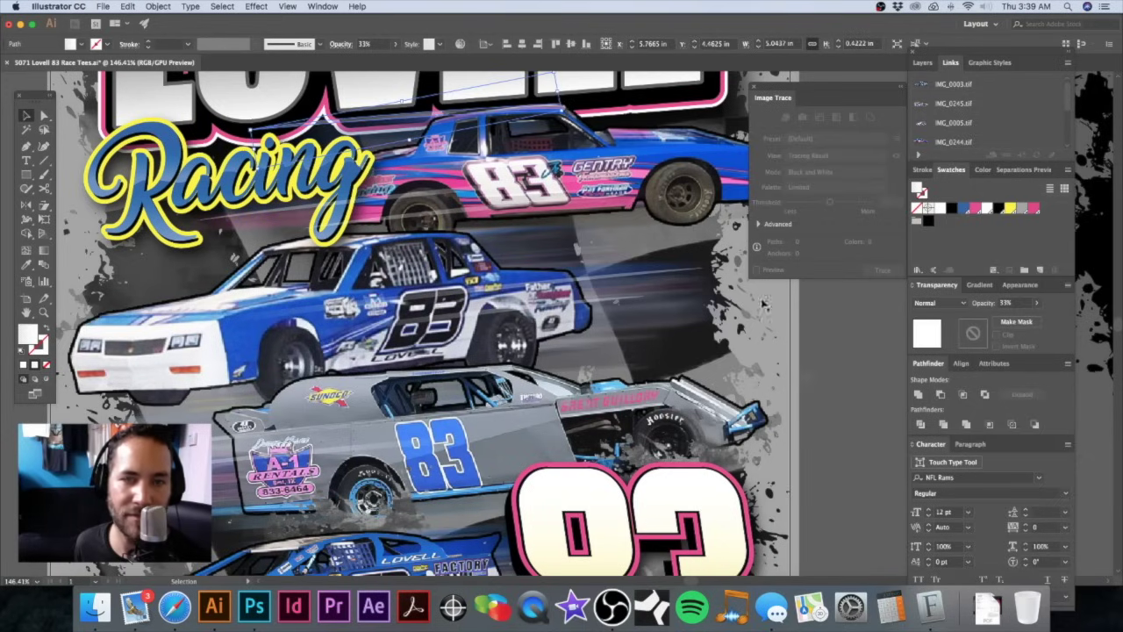
Step: Select both streaks behind the white-and-blue car and duplicate them onto the blue car at the bottom of the design
{"action": "key", "text": "super+shift+a"}
{"action": "key", "text": "super+1"}
{"action": "left_click_drag", "start_coordinate": [540, 303], "coordinate": [501, 266]}
{"action": "left_click_drag", "start_coordinate": [470, 309], "coordinate": [456, 291]}
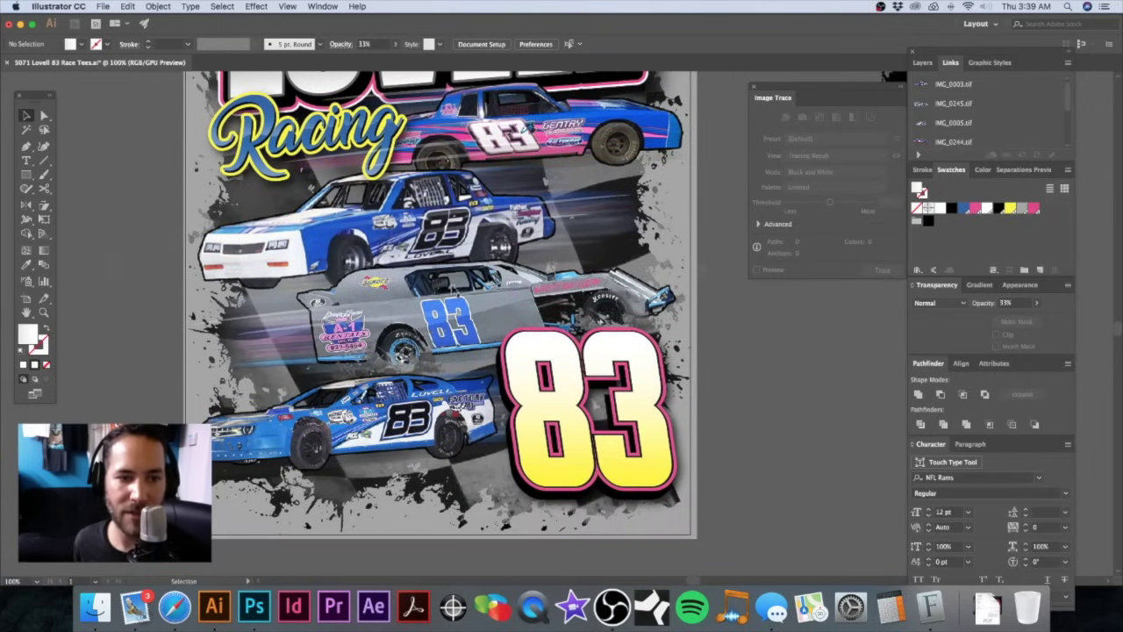
{"action": "left_click", "coordinate": [557, 211]}
{"action": "mouse_move", "coordinate": [560, 221]}
{"action": "left_mouse_down"}
{"action": "mouse_move", "coordinate": [564, 338]}
{"action": "mouse_move", "coordinate": [586, 378]}
{"action": "left_mouse_up"}
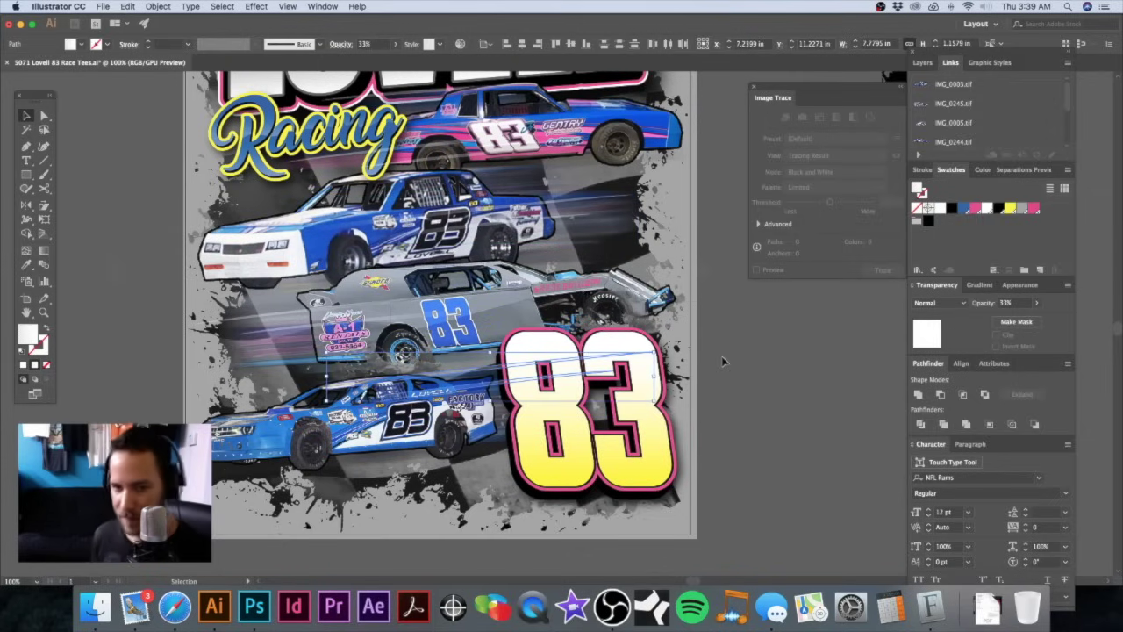
Step: Bring the large yellow 83 numeral group in front of the duplicated streaks
{"action": "left_click", "coordinate": [743, 361]}
{"action": "left_click_drag", "start_coordinate": [660, 386], "coordinate": [665, 328]}
{"action": "left_click_drag", "start_coordinate": [588, 341], "coordinate": [661, 337]}
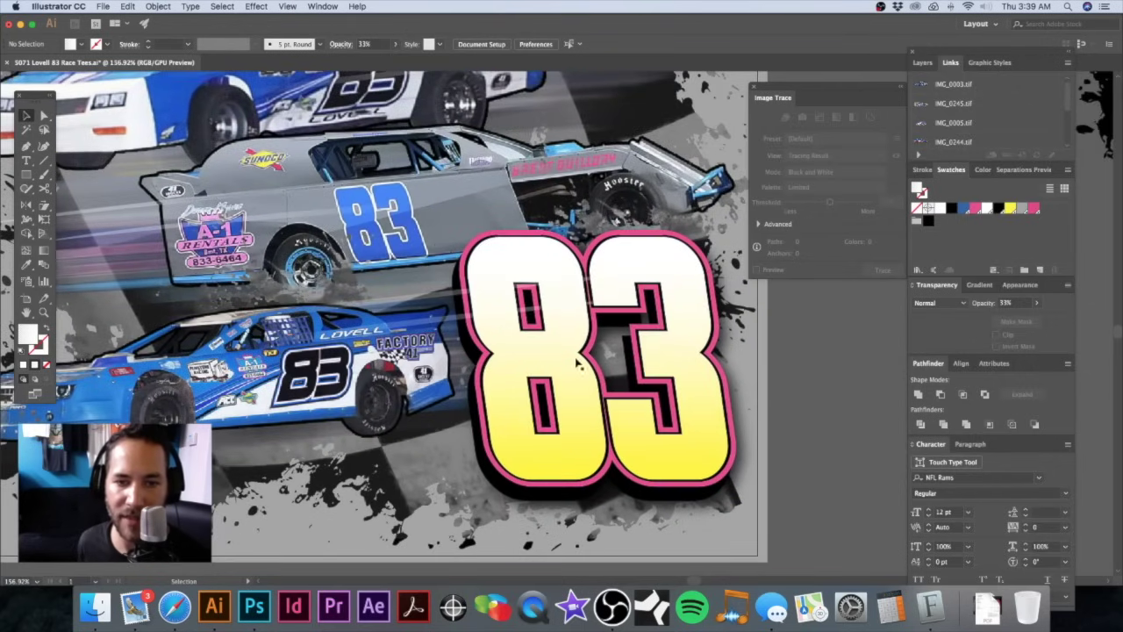
{"action": "left_click", "coordinate": [577, 360]}
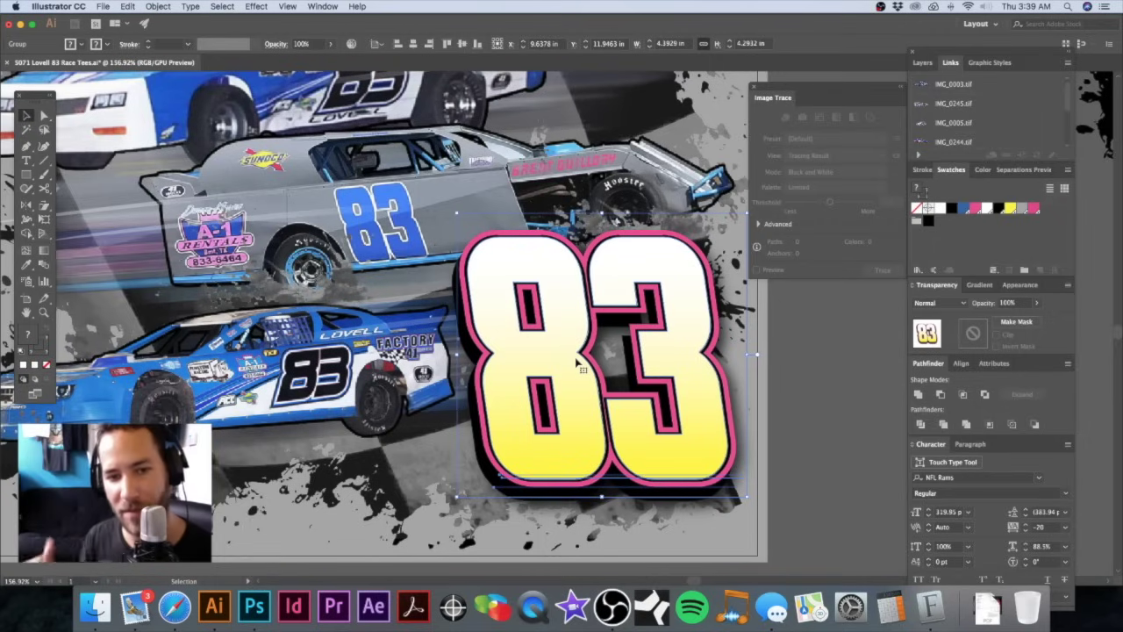
Step: Move the longer streak down behind the bottom blue car, tilt it to about 7.80 by 0.74 in, and nudge it lower
{"action": "left_click", "coordinate": [400, 304]}
{"action": "left_click_drag", "start_coordinate": [400, 304], "coordinate": [388, 379]}
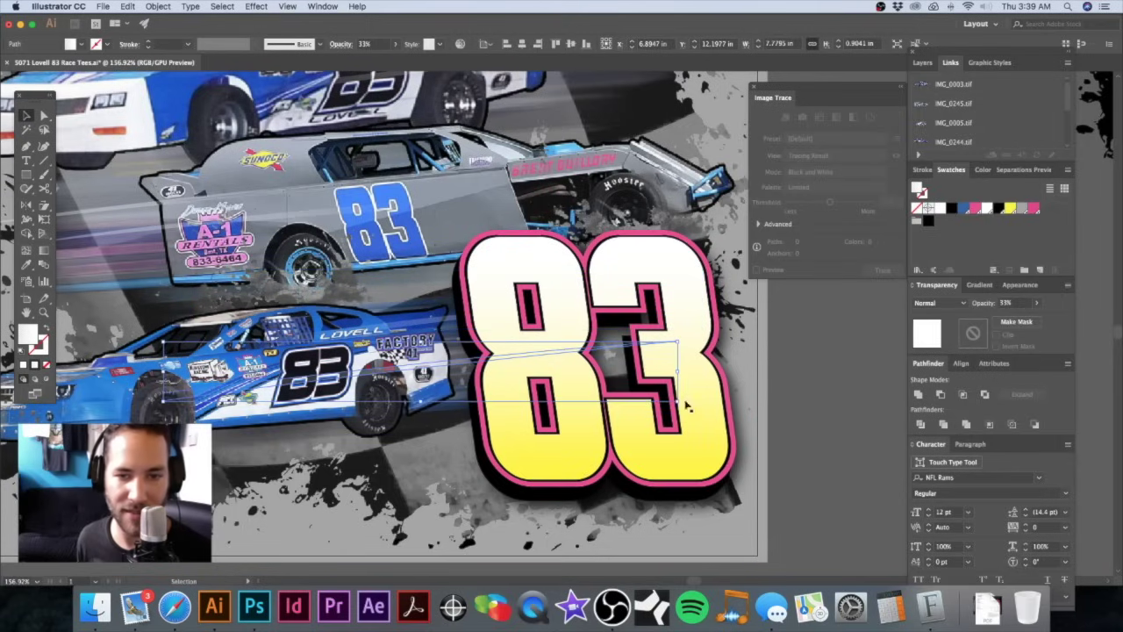
{"action": "left_click_drag", "start_coordinate": [681, 406], "coordinate": [681, 414]}
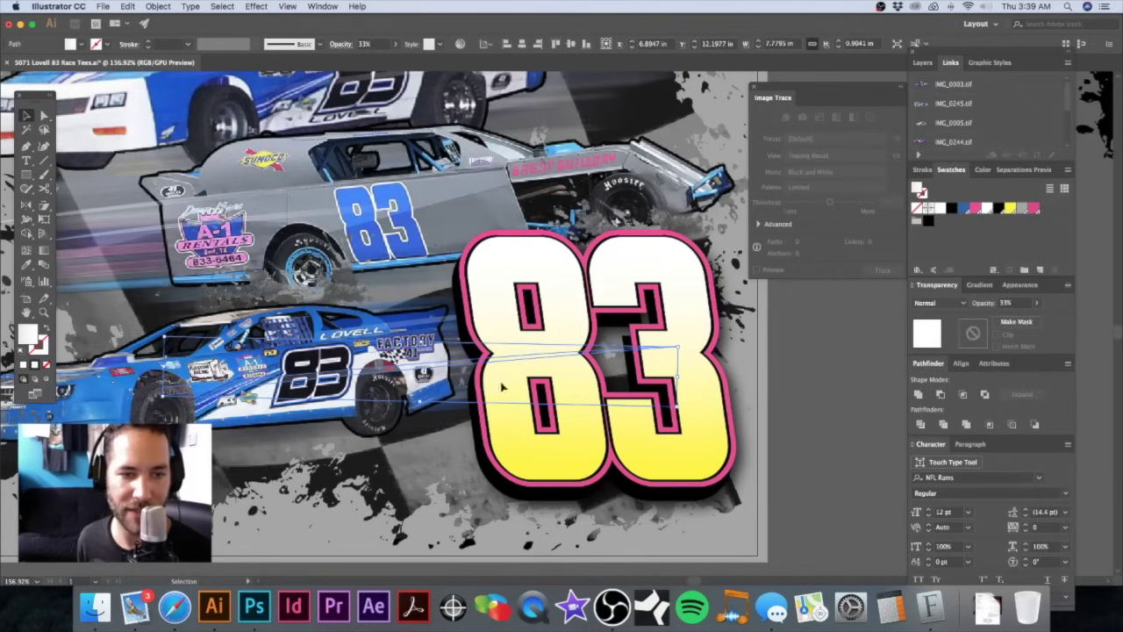
{"action": "key", "text": "Down"}
{"action": "key", "text": "Down"}
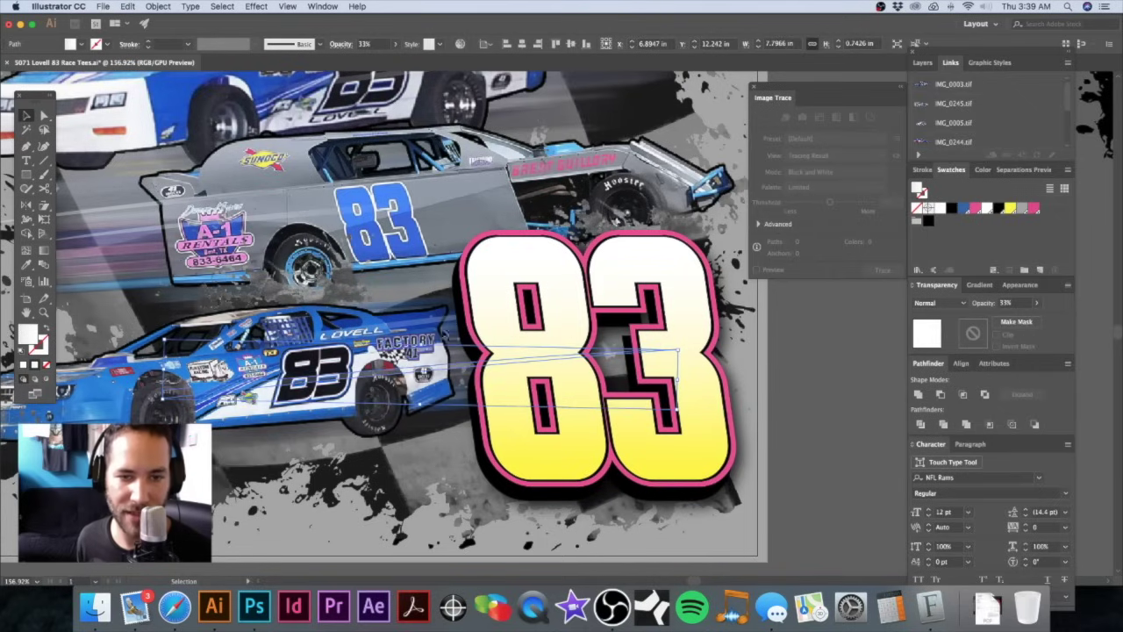
{"action": "left_click", "coordinate": [800, 359]}
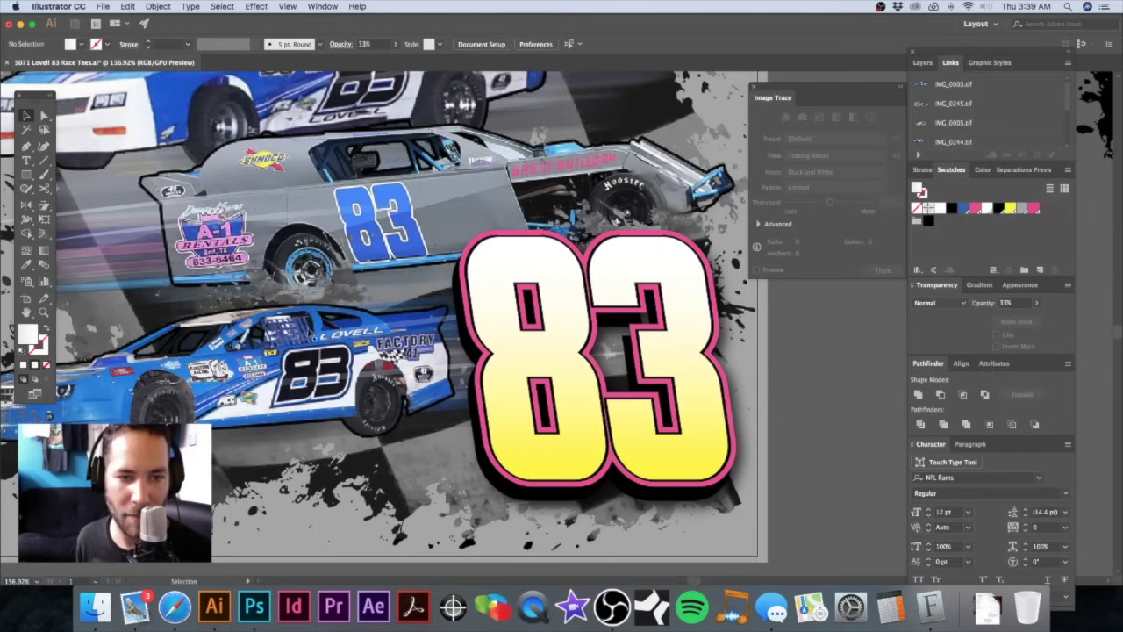
Step: Reposition the shorter streak near the bottom blue car's rear roofline and adjust it to about 5.51 by 0.55 in
{"action": "left_click", "coordinate": [399, 323]}
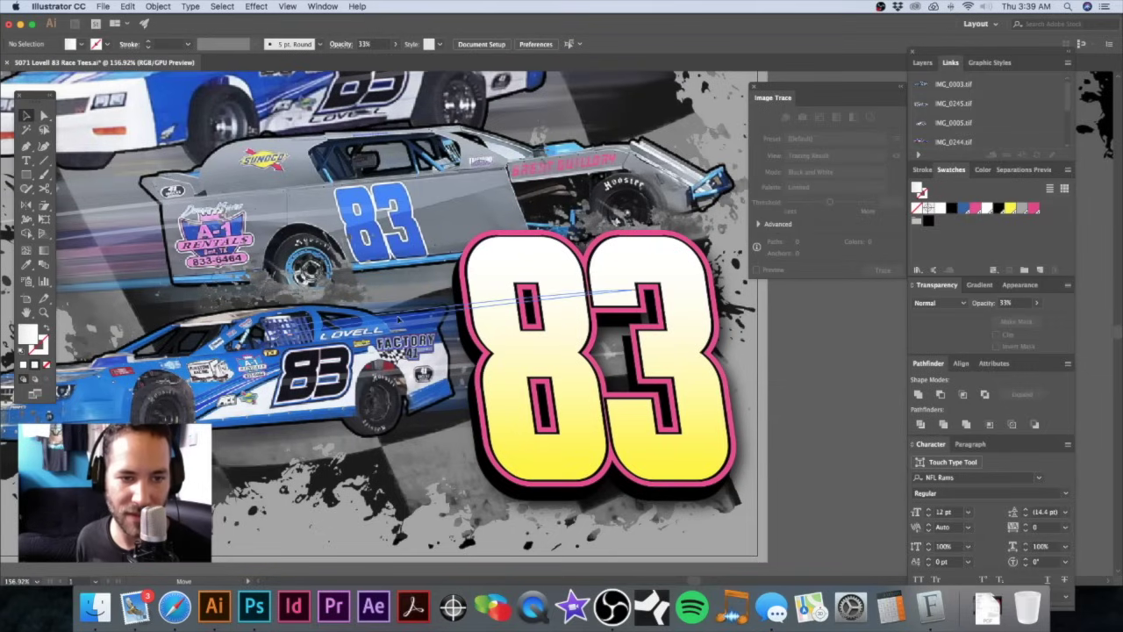
{"action": "left_click_drag", "start_coordinate": [402, 325], "coordinate": [384, 286]}
{"action": "left_click_drag", "start_coordinate": [638, 323], "coordinate": [638, 328]}
{"action": "left_click_drag", "start_coordinate": [355, 301], "coordinate": [340, 307]}
Step: Check the complete shirt design, then save the document and accept the font embedding restriction
{"action": "key", "text": "super+minus"}
{"action": "key", "text": "super+minus"}
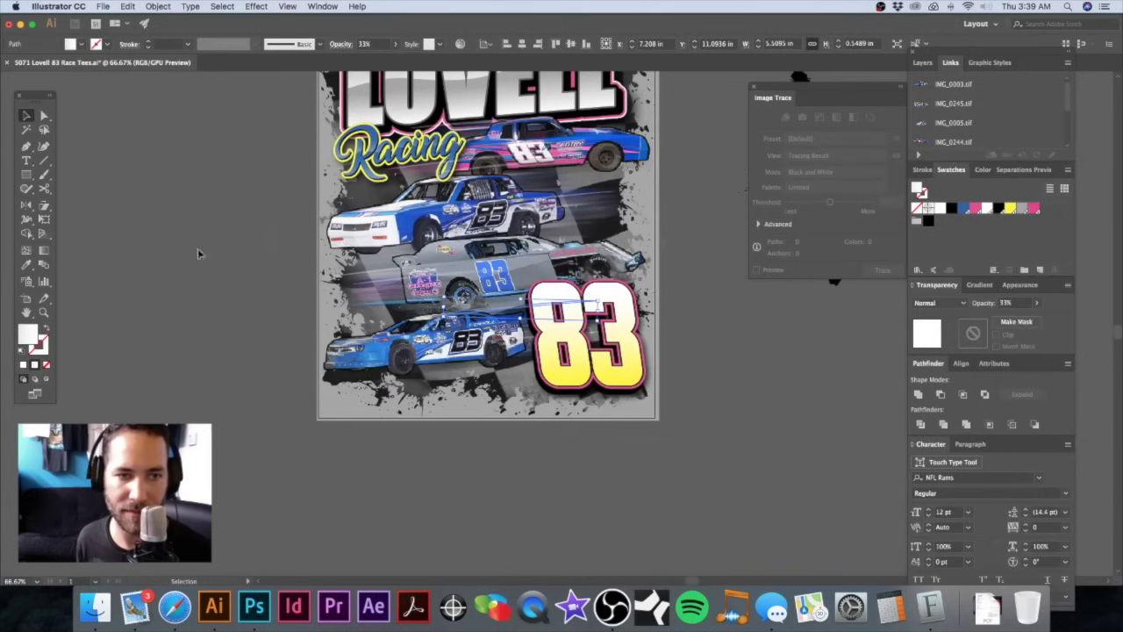
{"action": "left_click", "coordinate": [215, 232]}
{"action": "left_click_drag", "start_coordinate": [493, 241], "coordinate": [392, 322]}
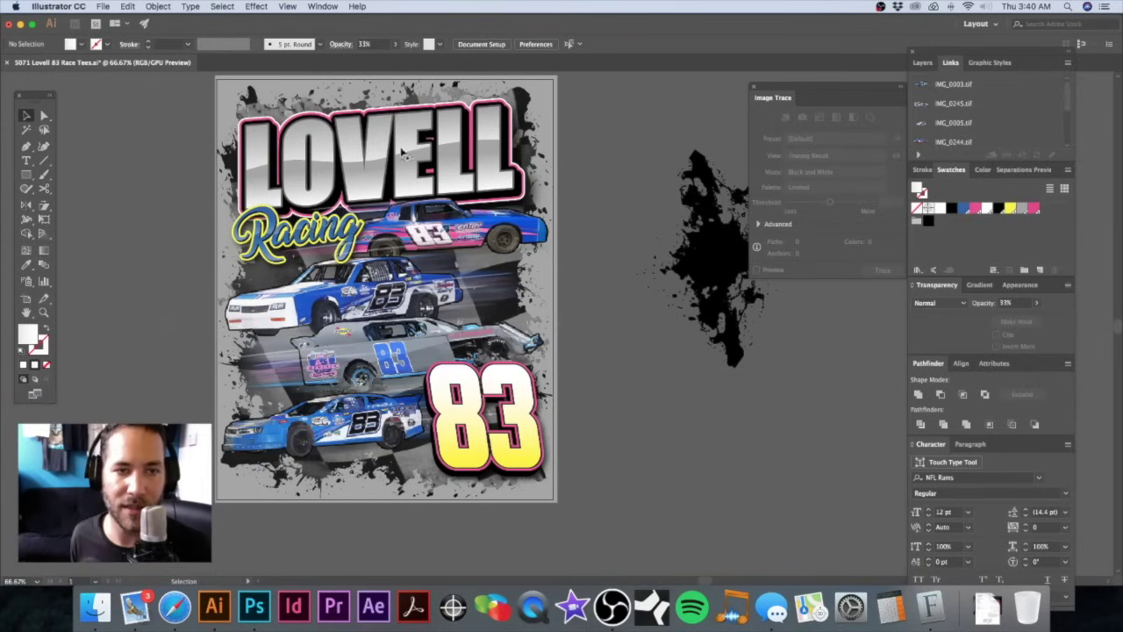
{"action": "left_click_drag", "start_coordinate": [405, 201], "coordinate": [441, 203]}
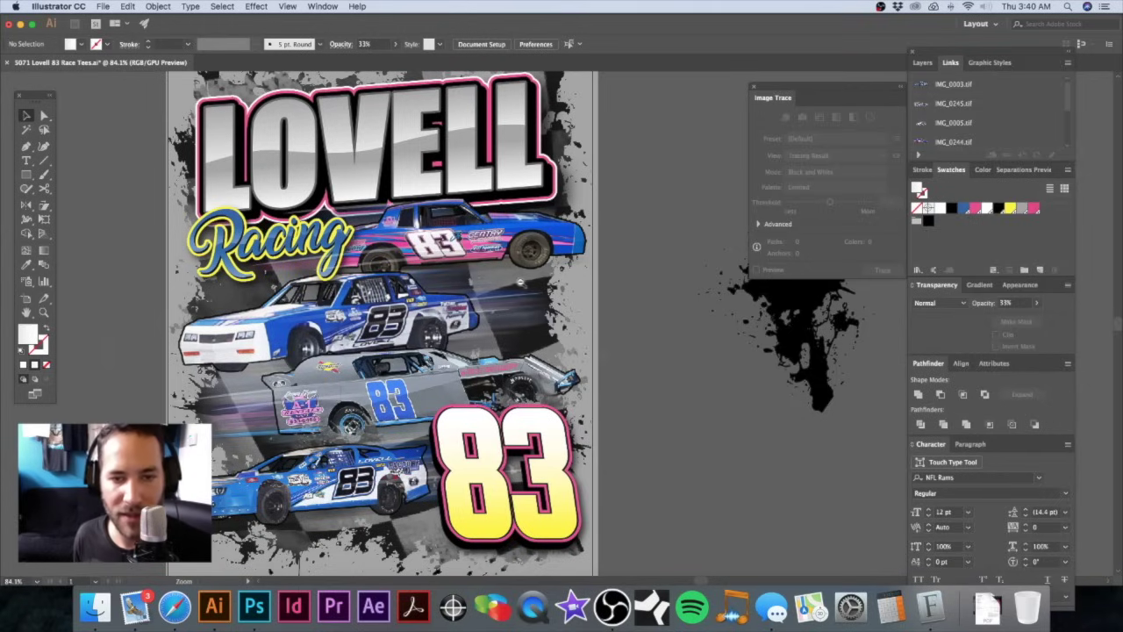
{"action": "scroll", "coordinate": [520, 283], "scroll_direction": "down", "scroll_amount": 4}
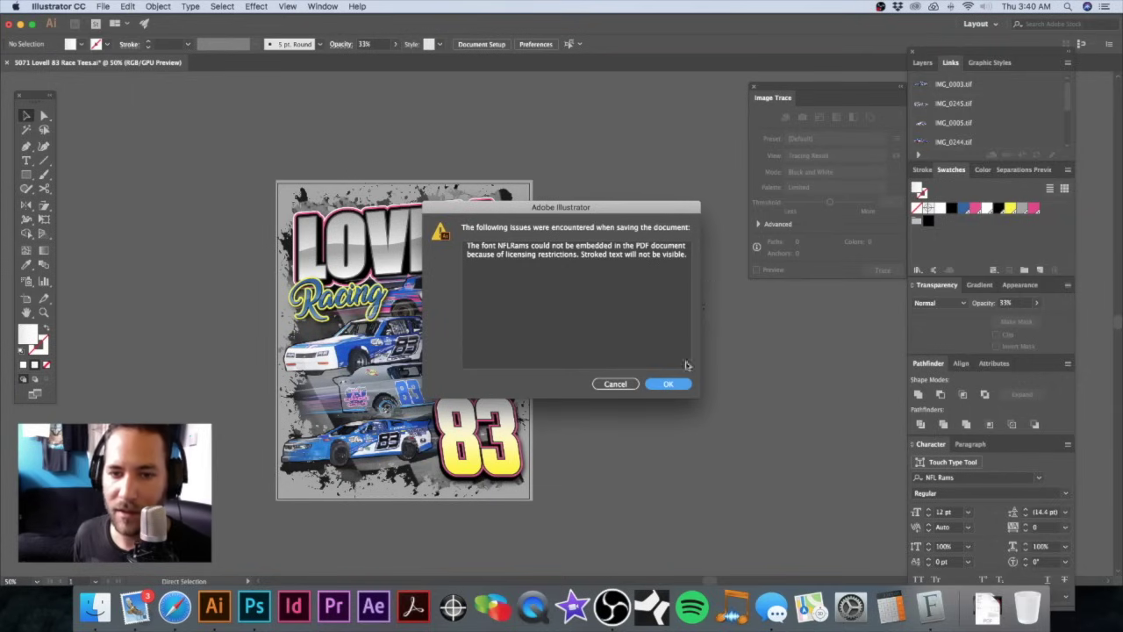
{"action": "left_click", "coordinate": [669, 382]}
Step: Unlock the Background layer and delete the black splatter shape beside the artboard
{"action": "left_click", "coordinate": [923, 64]}
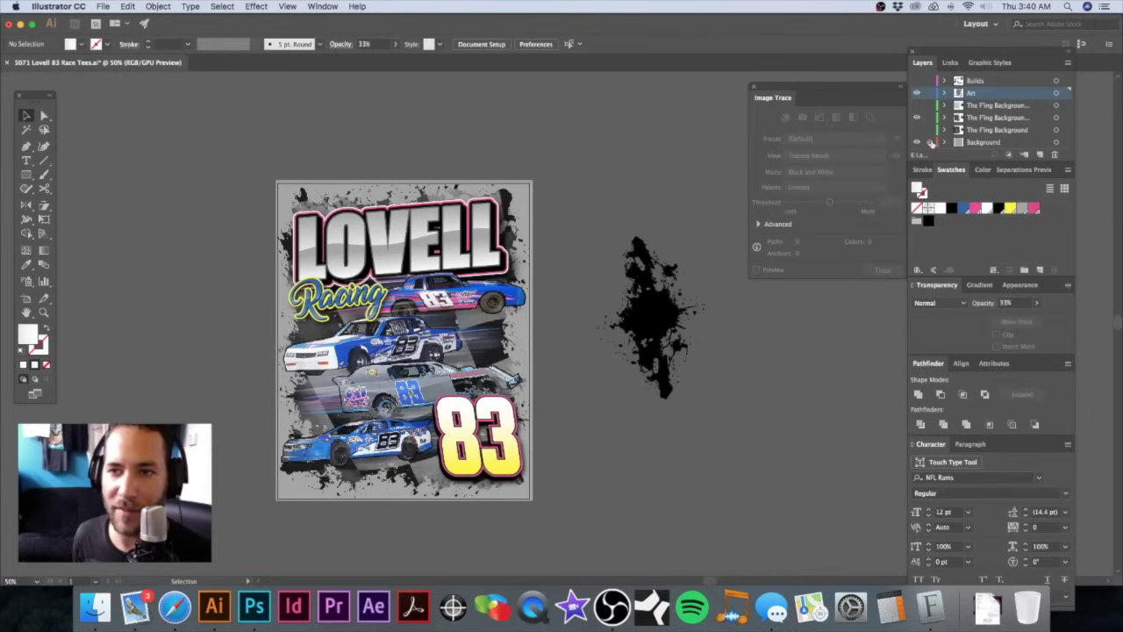
{"action": "left_click", "coordinate": [929, 142]}
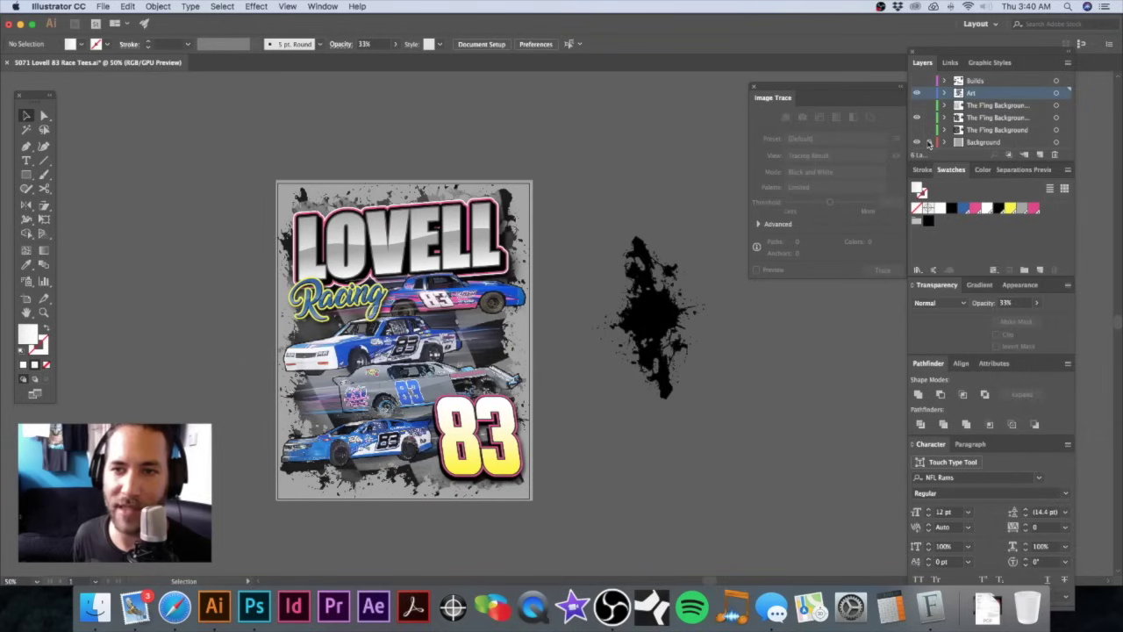
{"action": "left_click", "coordinate": [642, 304]}
{"action": "key", "text": "Delete"}
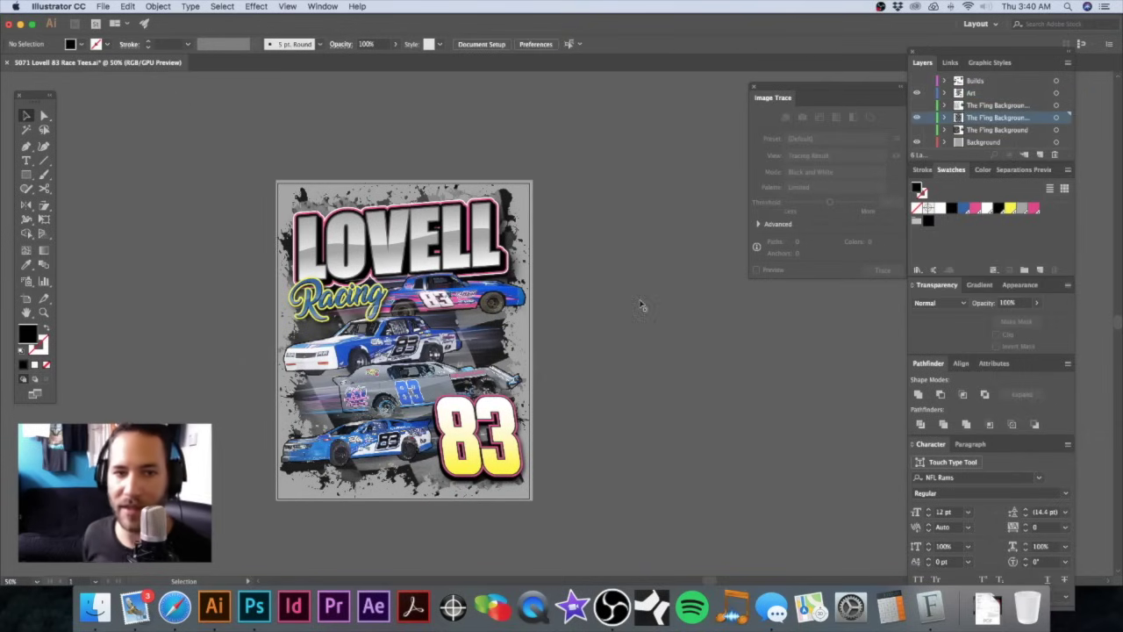
Step: Select all artwork on the visible layers and delete it to empty the artboard
{"action": "key", "text": "super+a"}
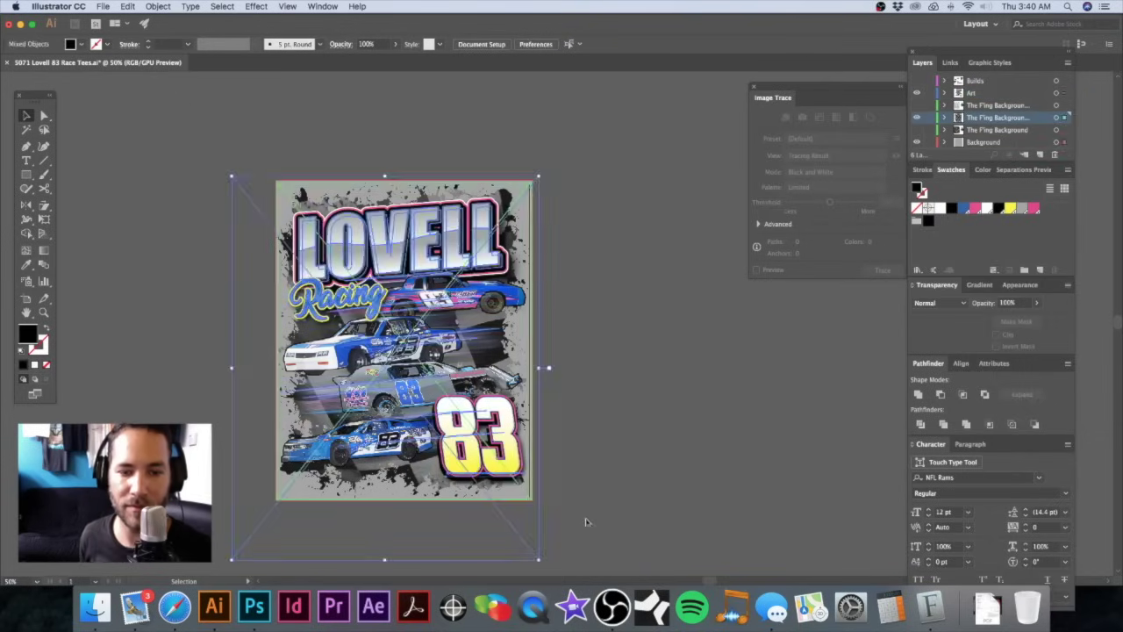
{"action": "key", "text": "a"}
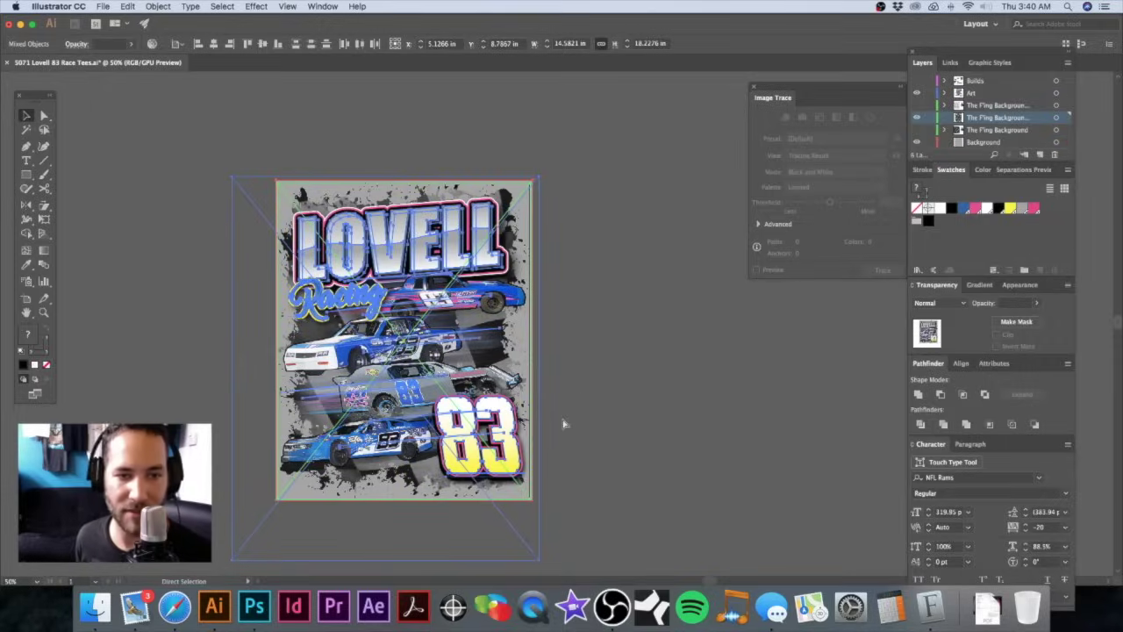
{"action": "key", "text": "v"}
{"action": "key", "text": "Delete"}
{"action": "key", "text": "a"}
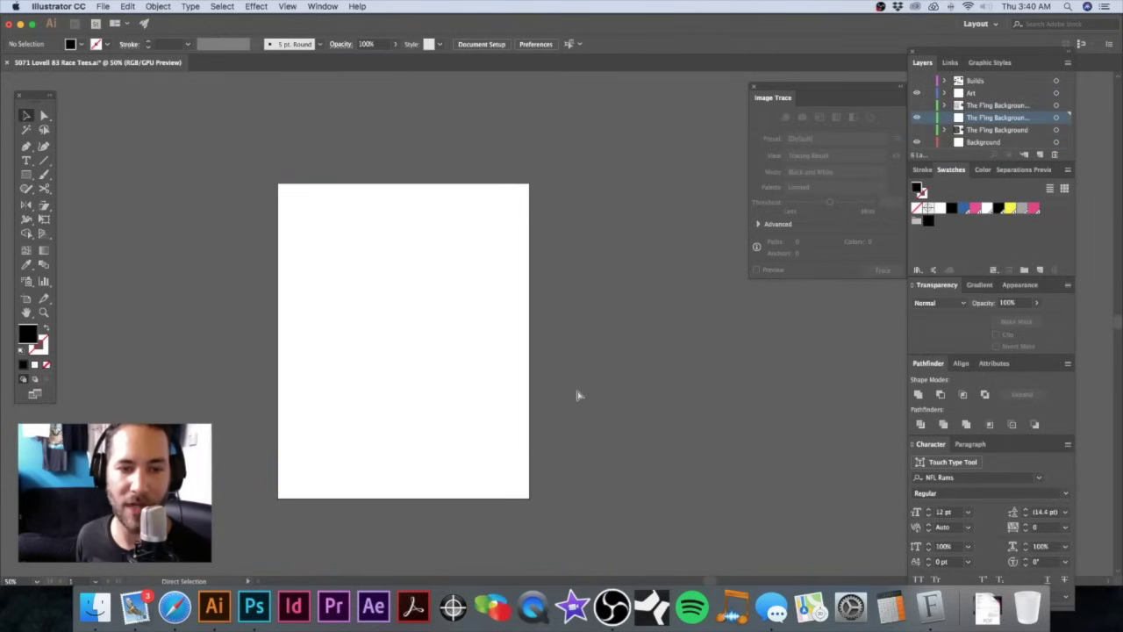
Step: Undo the deletion of the race tee artwork to restore the complete design on the artboard
{"action": "key", "text": "super+a"}
{"action": "key", "text": "super+z"}
{"action": "key", "text": "v"}
{"action": "left_click", "coordinate": [483, 146]}
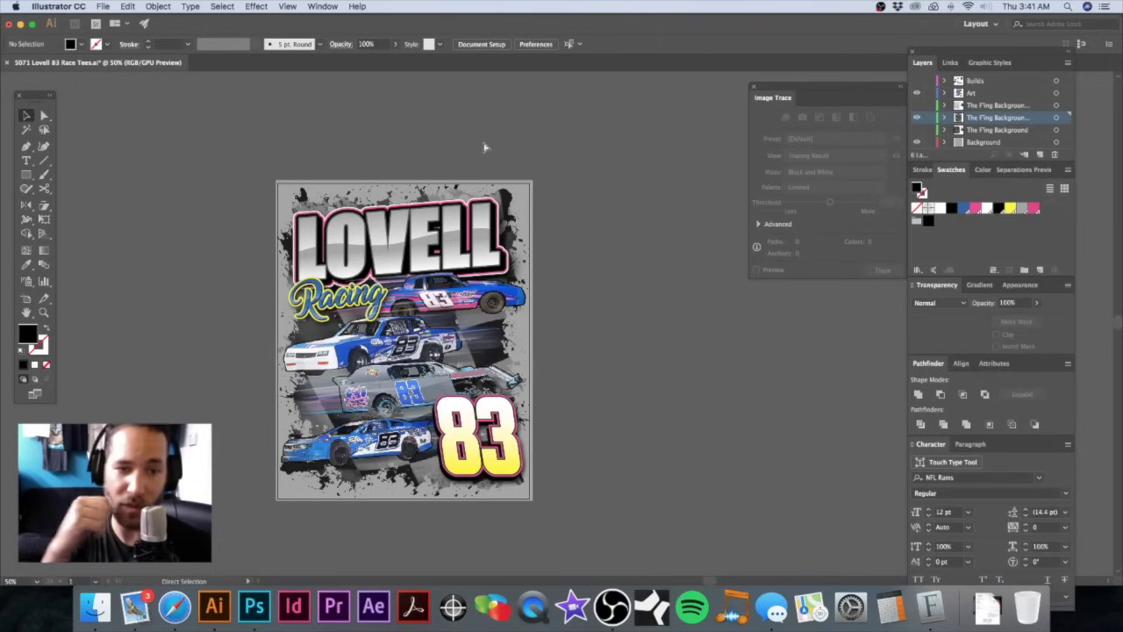
{"action": "scroll", "coordinate": [562, 226], "scroll_direction": "left", "scroll_amount": 2}
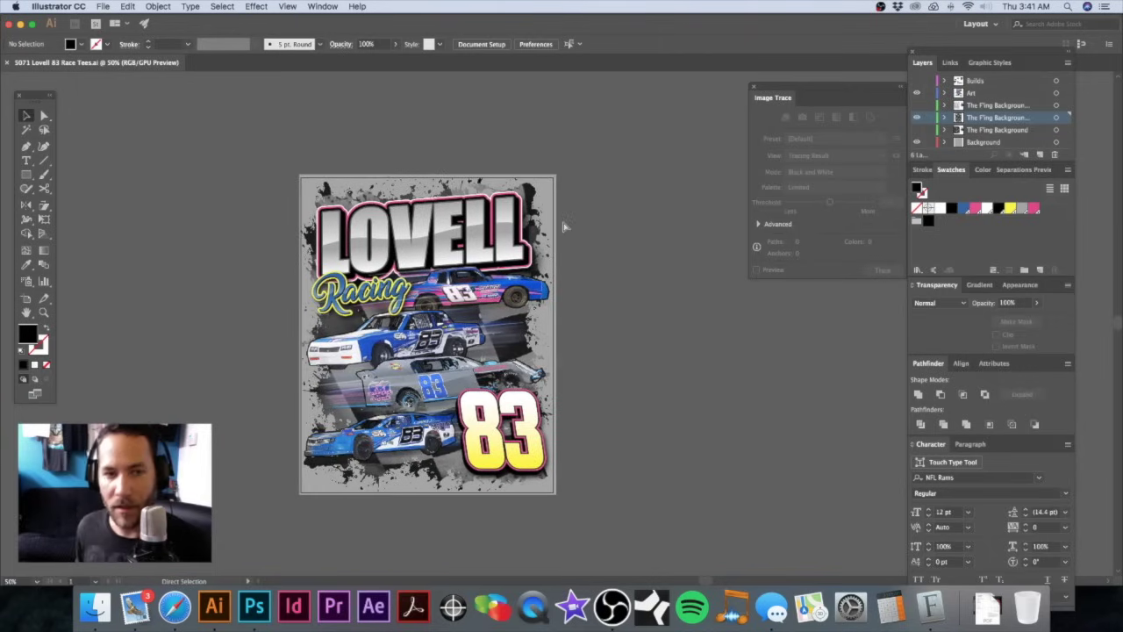
Step: Open Proof Template.ait from the Proof Template folder inside Templates, using the embedded color profile instead of the working space
{"action": "key", "text": "super+o"}
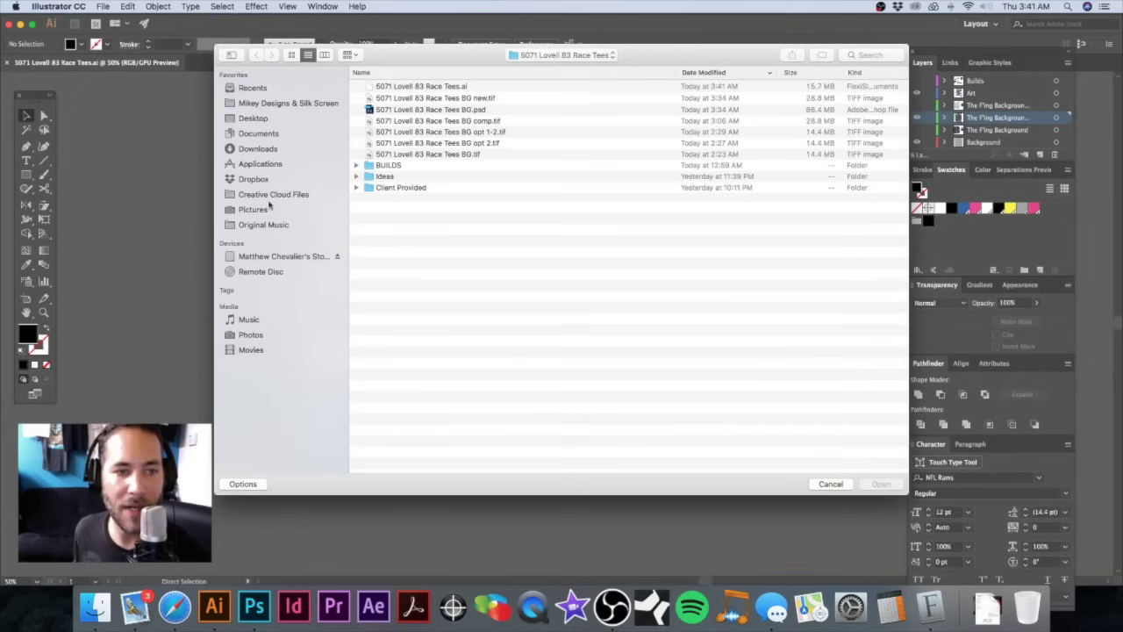
{"action": "left_click", "coordinate": [312, 104]}
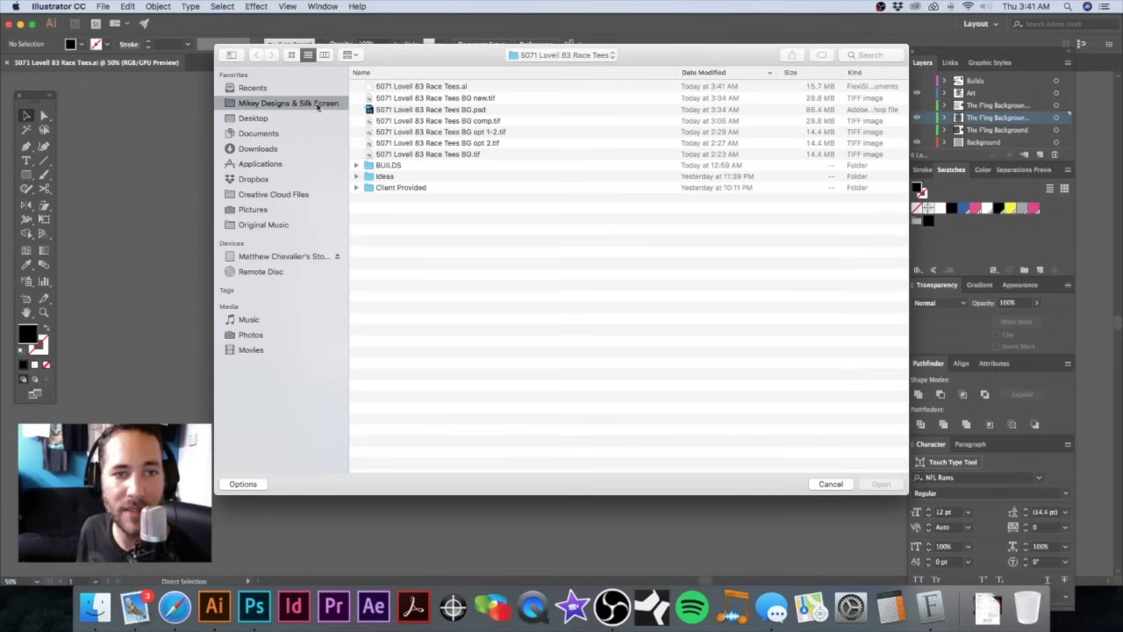
{"action": "double_click", "coordinate": [392, 320]}
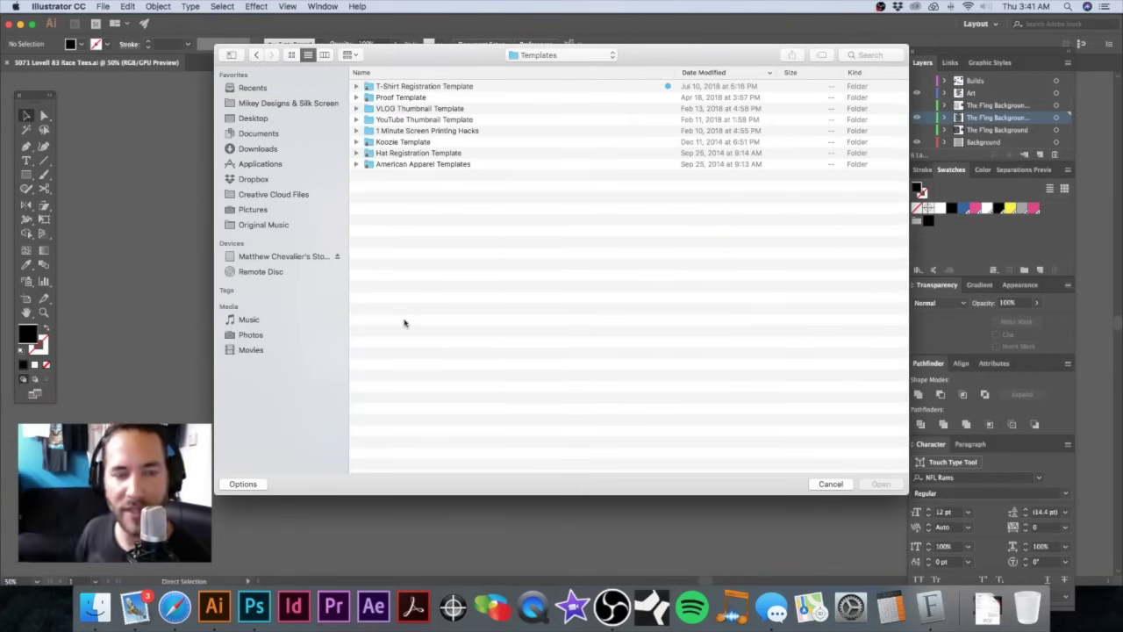
{"action": "left_click", "coordinate": [402, 99]}
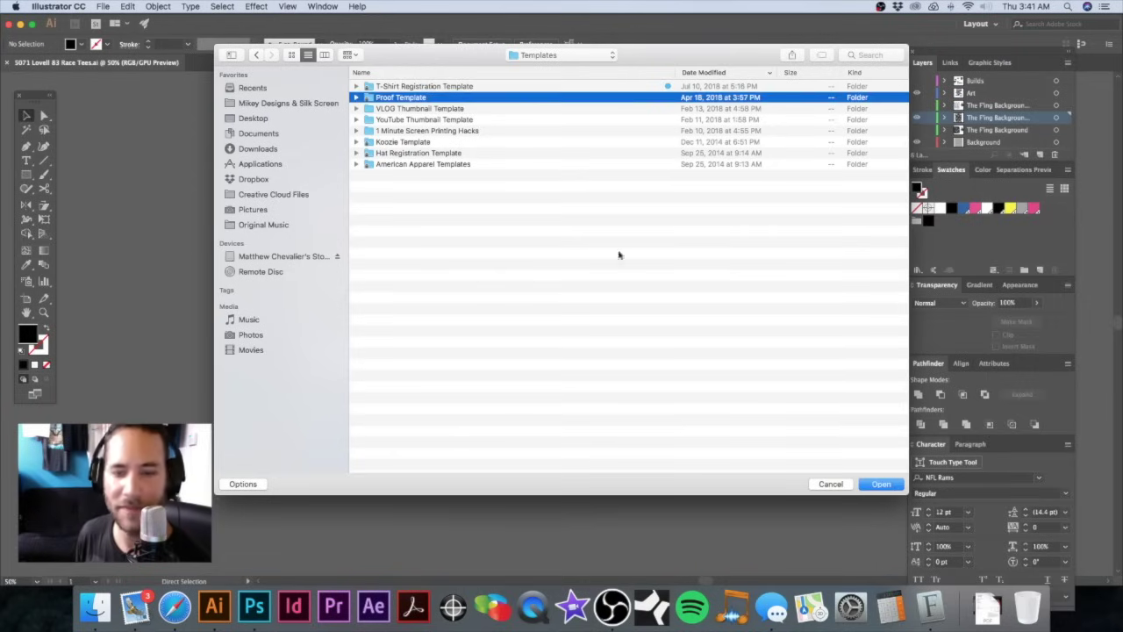
{"action": "left_click", "coordinate": [892, 478]}
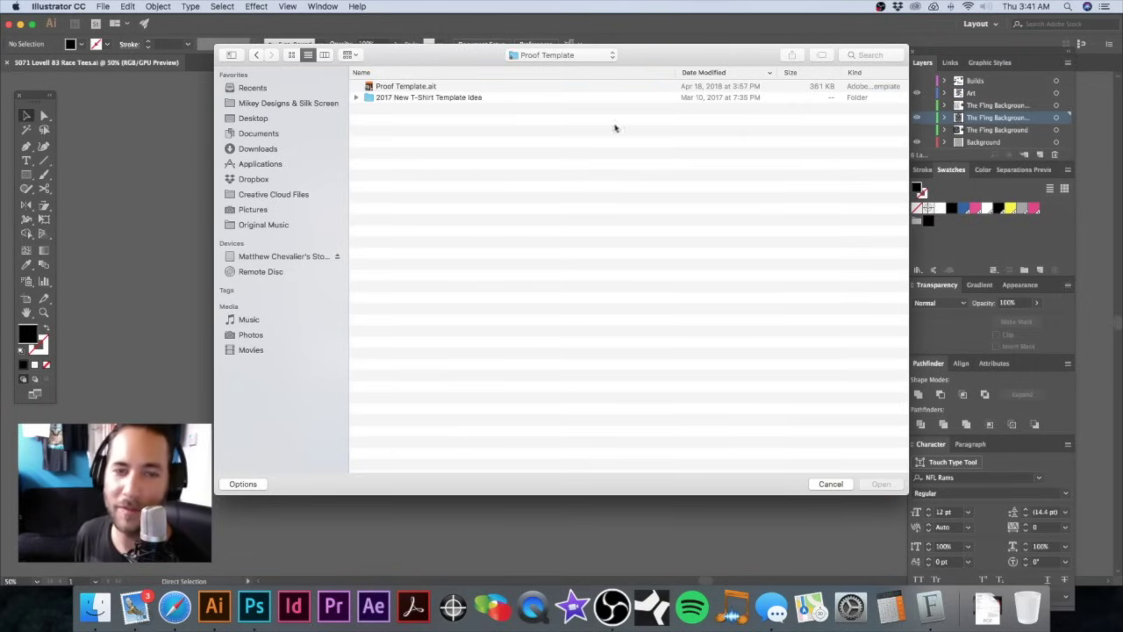
{"action": "left_click", "coordinate": [415, 87]}
{"action": "left_click", "coordinate": [875, 491]}
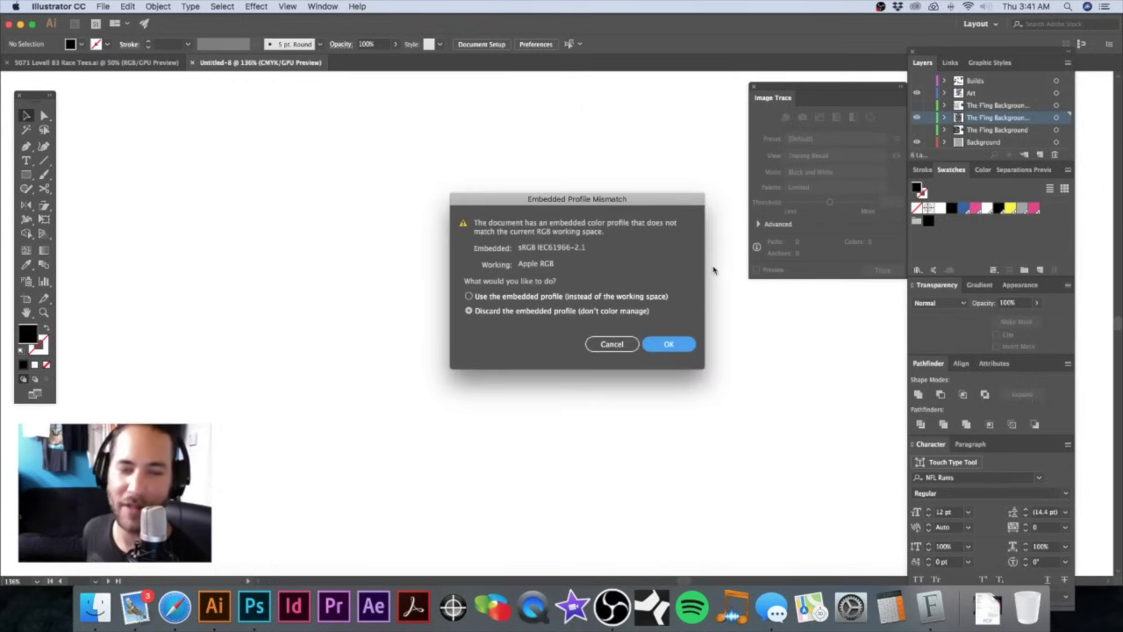
{"action": "left_click", "coordinate": [548, 297]}
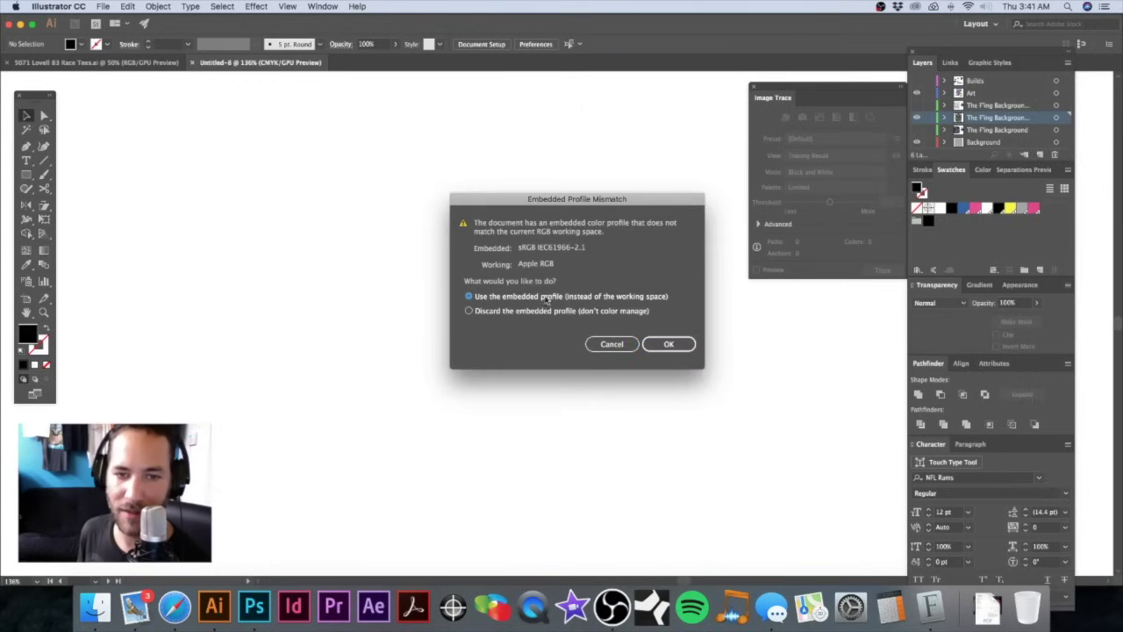
{"action": "left_click", "coordinate": [660, 343]}
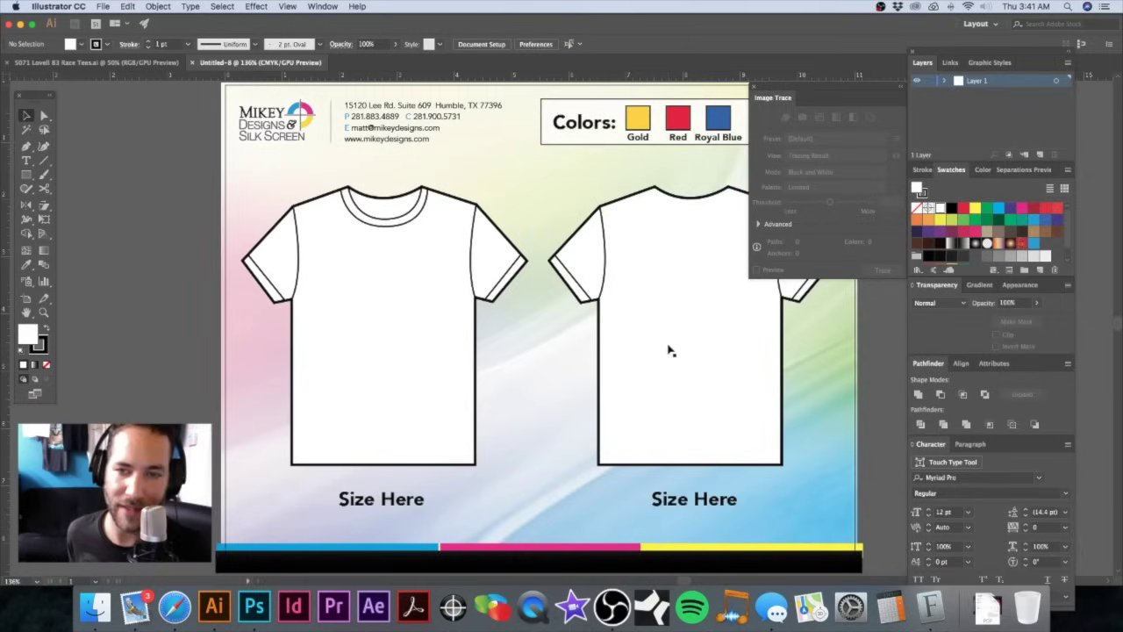
Step: Delete the blank back-view shirt from the proof template
{"action": "key", "text": "z"}
{"action": "key", "text": "super+1"}
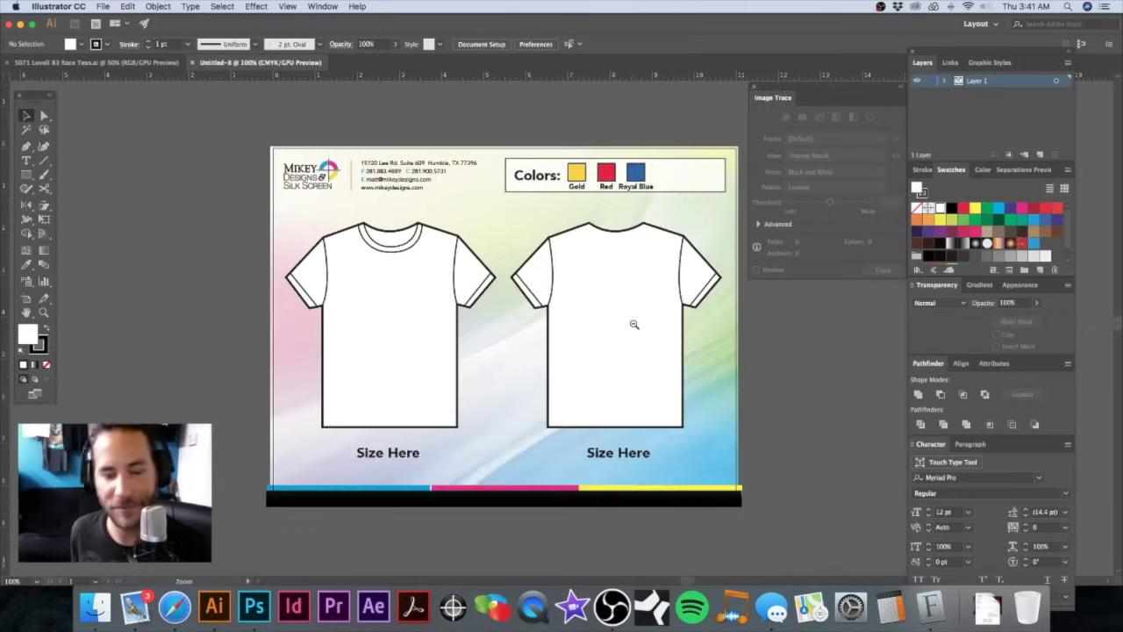
{"action": "left_click", "coordinate": [634, 324], "text": "alt+super"}
{"action": "left_click_drag", "start_coordinate": [548, 306], "coordinate": [500, 293]}
{"action": "left_click", "coordinate": [500, 293]}
{"action": "scroll", "coordinate": [501, 293], "scroll_direction": "left", "scroll_amount": 3}
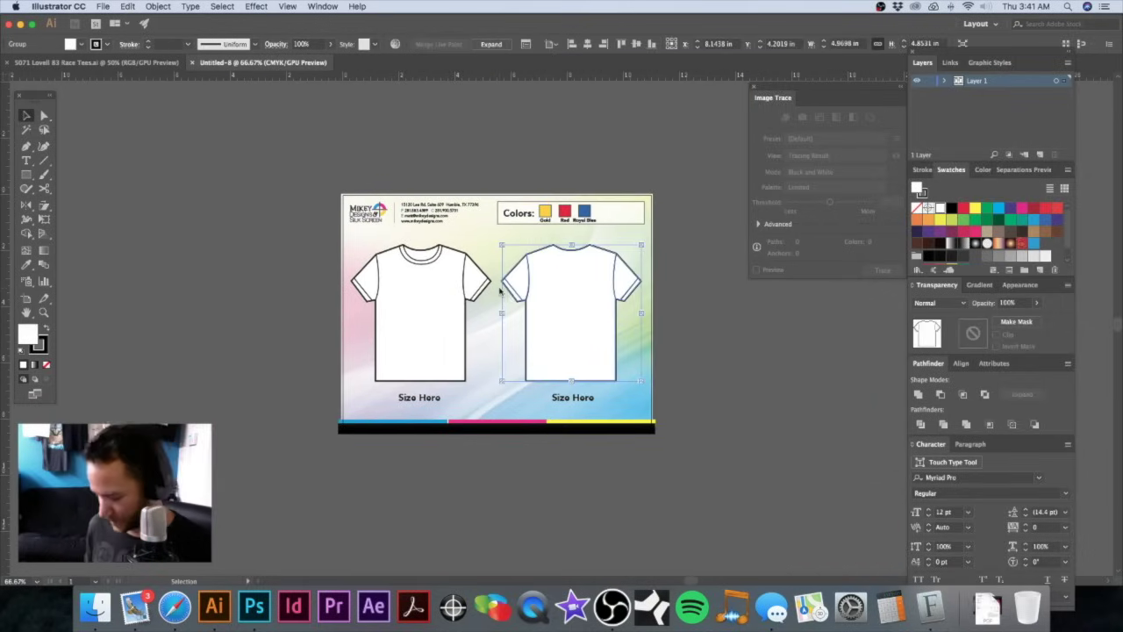
{"action": "key", "text": "Delete"}
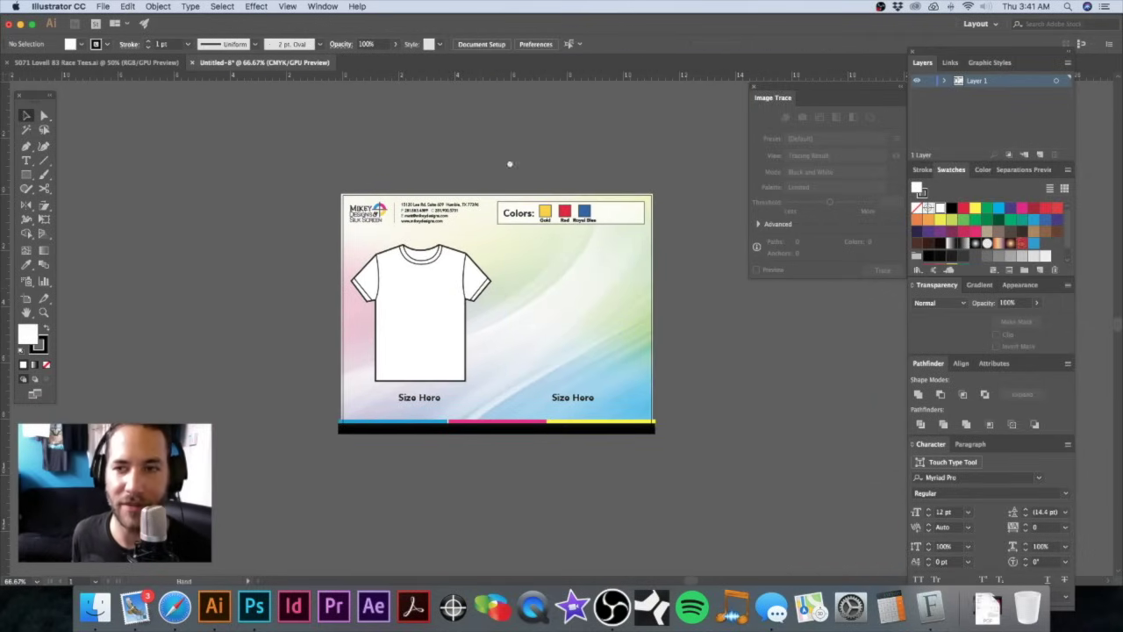
Step: Paste the complete race tee artwork into the proof document and change the document color mode to RGB
{"action": "left_click_drag", "start_coordinate": [509, 166], "coordinate": [432, 183]}
{"action": "key", "text": "a"}
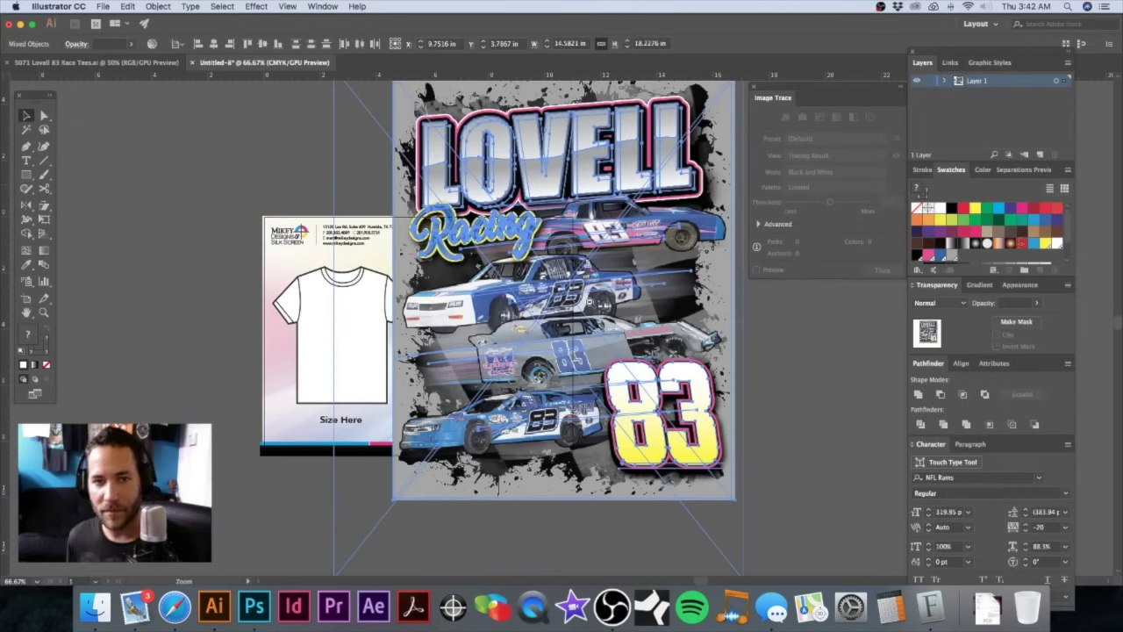
{"action": "key", "text": "super+minus"}
{"action": "left_click", "coordinate": [103, 7]}
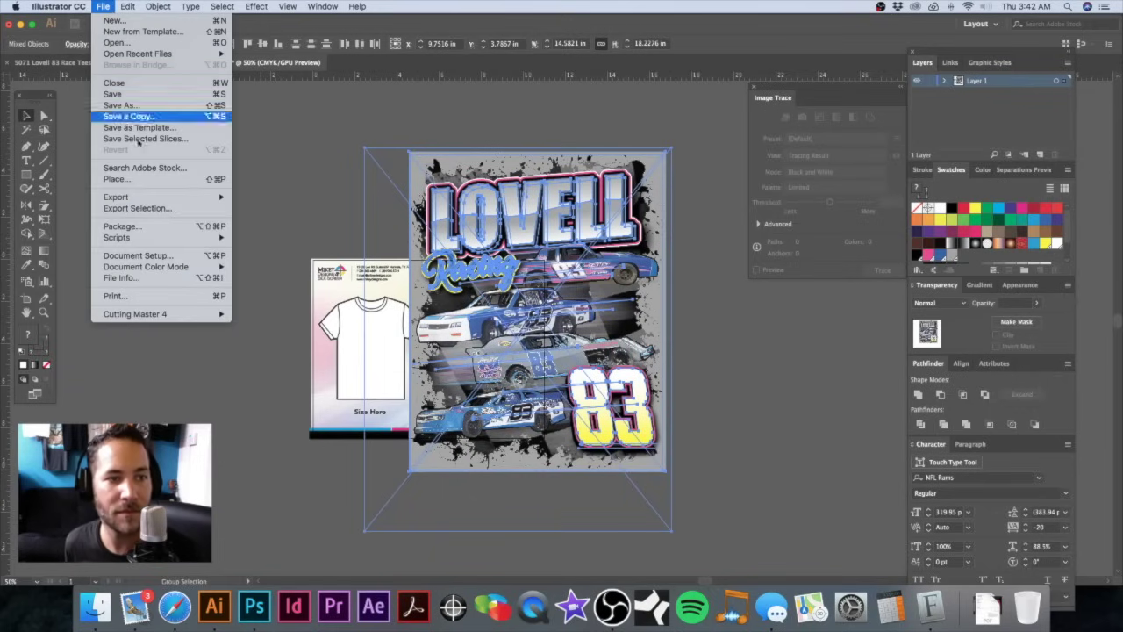
{"action": "mouse_move", "coordinate": [169, 268]}
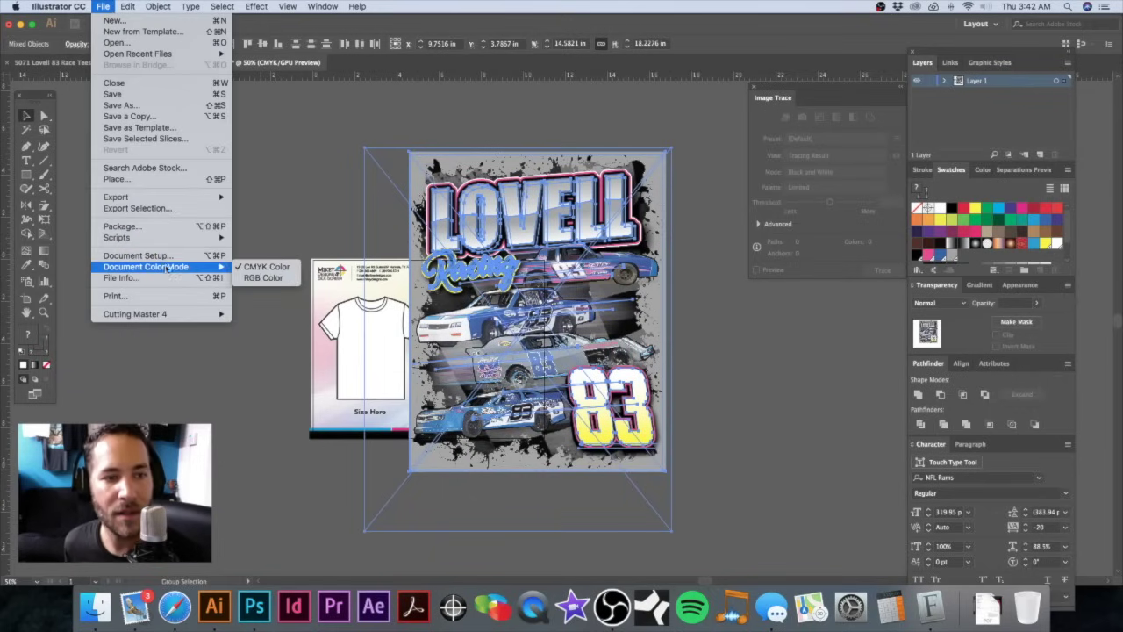
{"action": "left_click", "coordinate": [263, 277]}
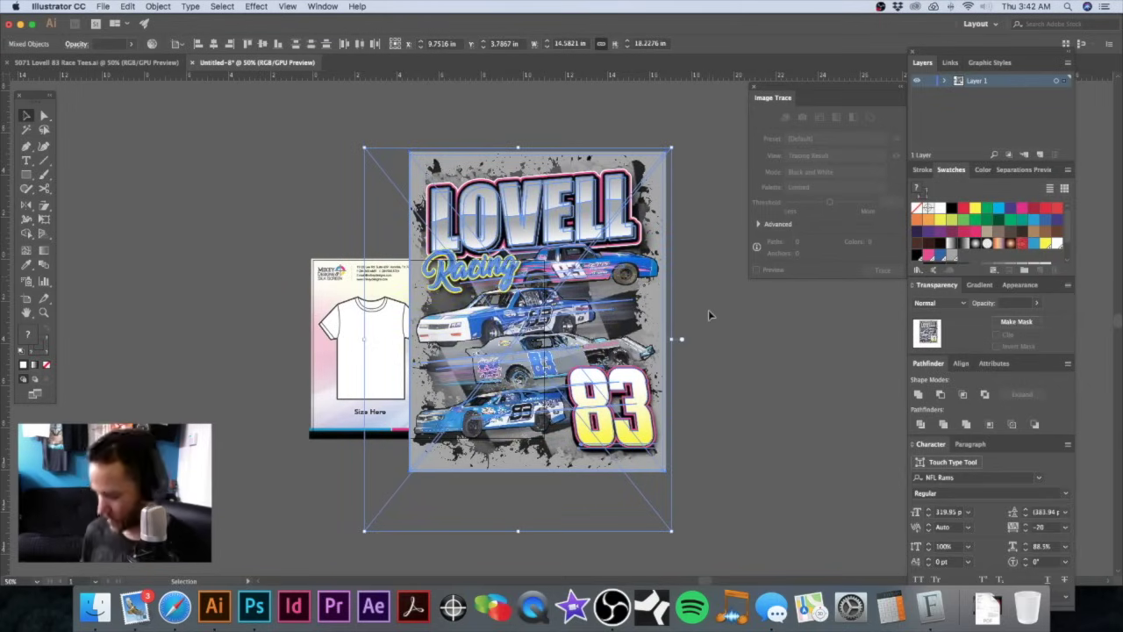
Step: Replace the pasted artwork with a fresh copy and shift it sideways, clear of the template's color legend
{"action": "key", "text": "Delete"}
{"action": "key", "text": "a"}
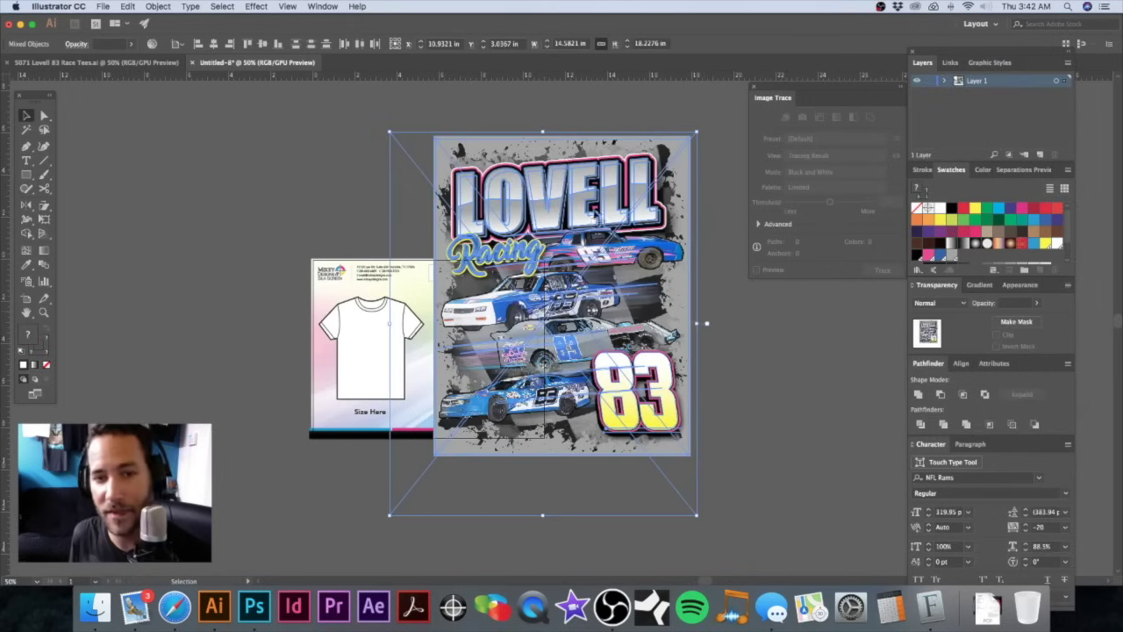
{"action": "left_click", "coordinate": [568, 106]}
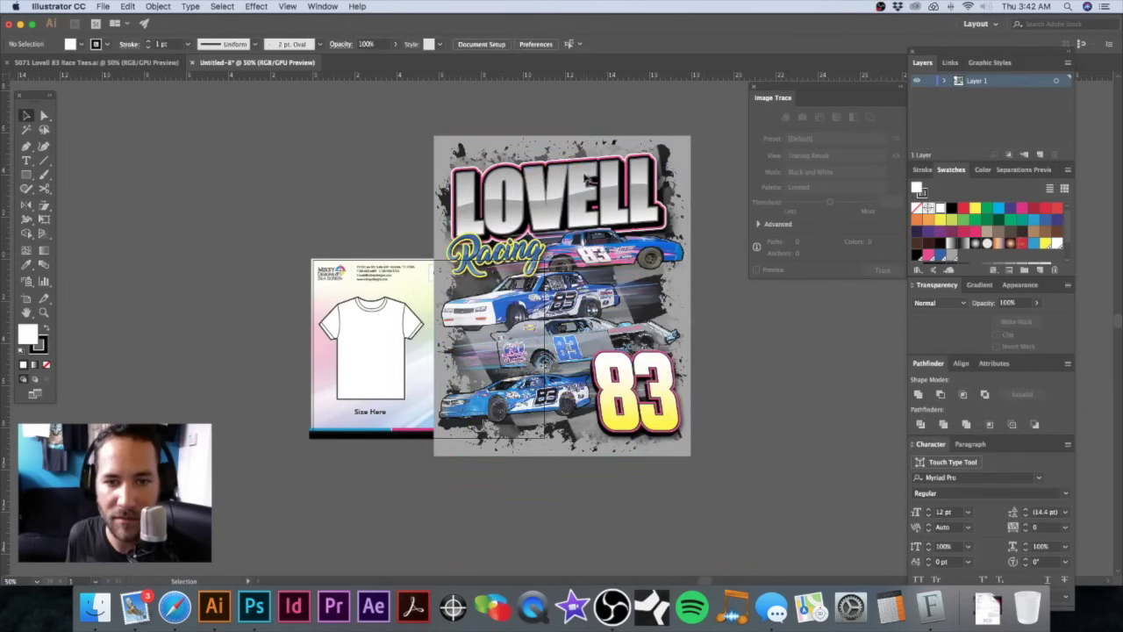
{"action": "left_click_drag", "start_coordinate": [569, 279], "coordinate": [485, 302]}
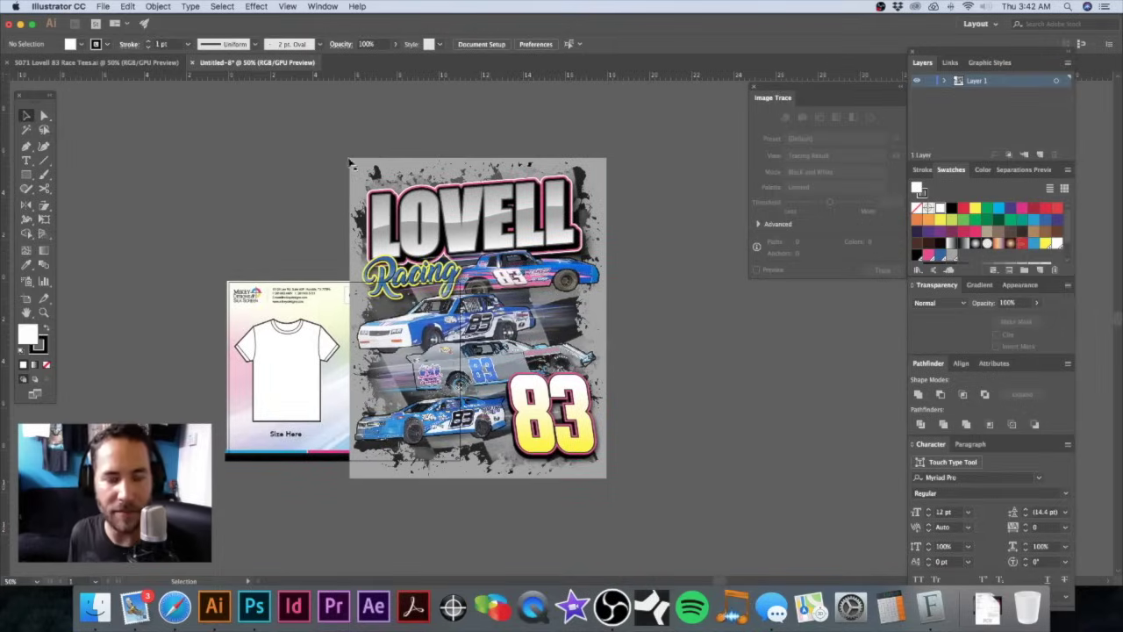
{"action": "key", "text": "super+z"}
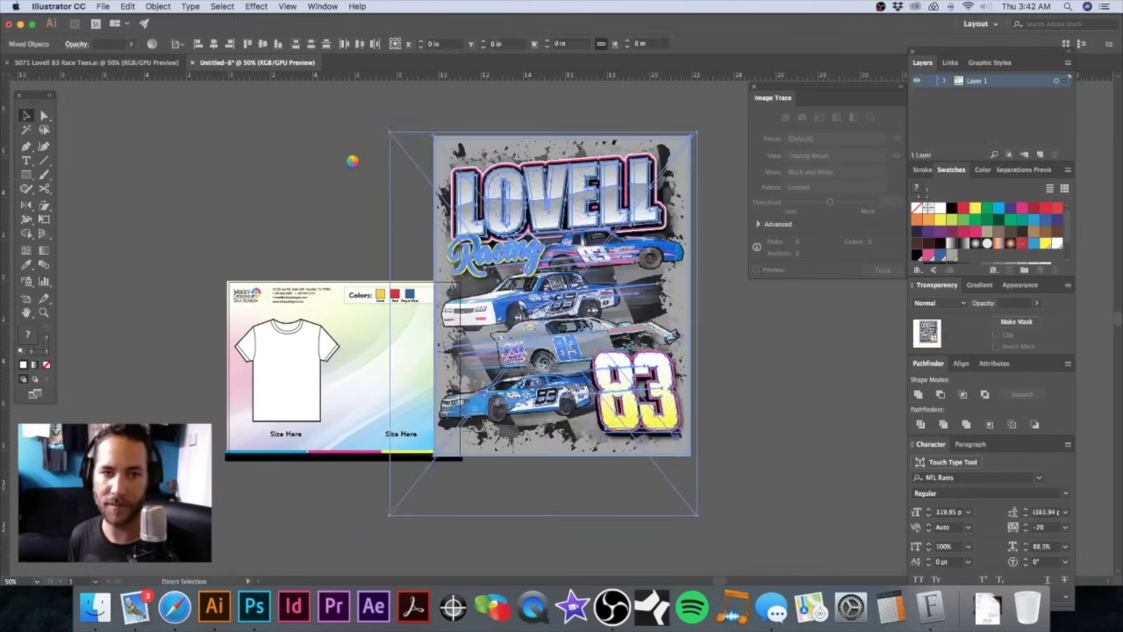
Step: Exclude the gray background rectangle from the artwork selection and group the remaining race tee elements
{"action": "key", "text": "space"}
{"action": "left_click_drag", "start_coordinate": [424, 119], "coordinate": [459, 165]}
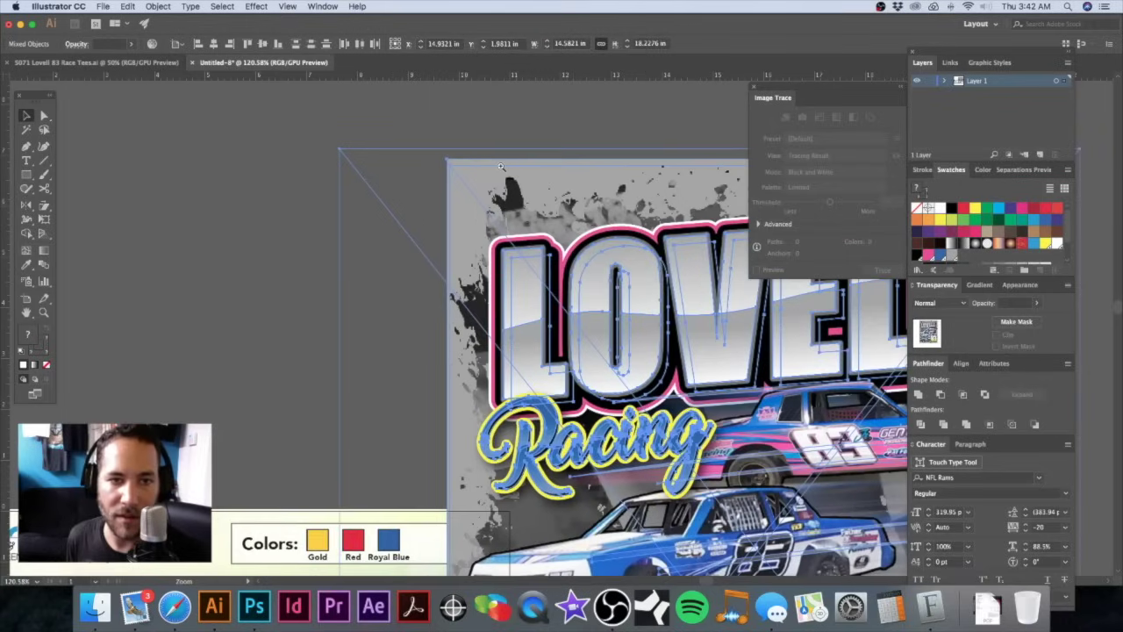
{"action": "left_click", "coordinate": [449, 163], "text": "shift"}
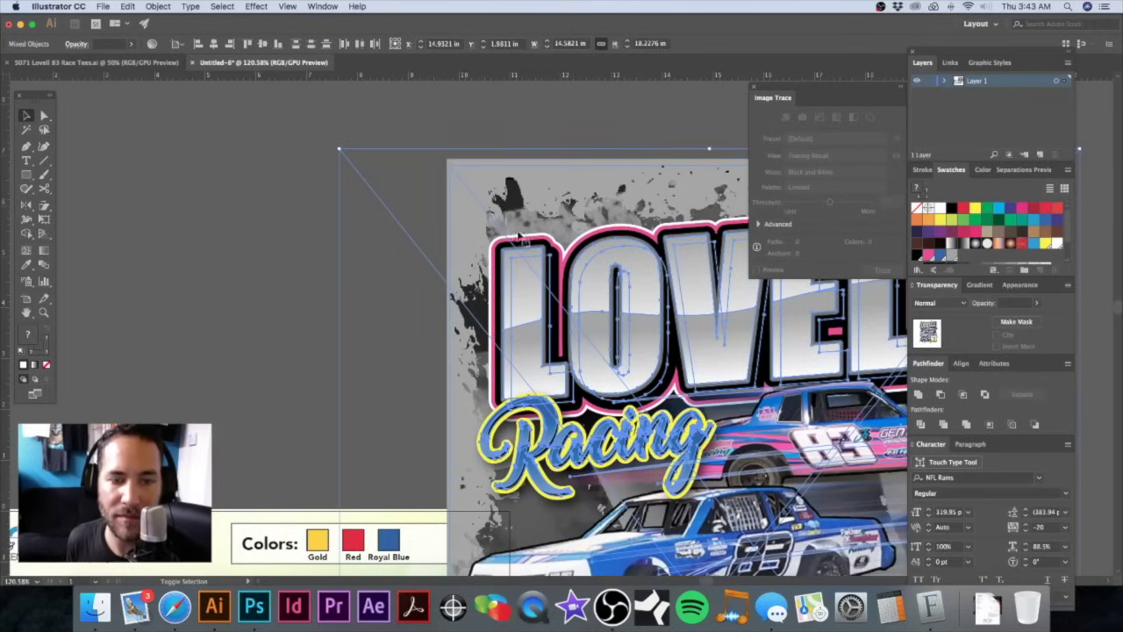
{"action": "left_click", "coordinate": [567, 266], "text": "alt+super"}
{"action": "left_click", "coordinate": [564, 264], "text": "alt+super"}
{"action": "left_click", "coordinate": [566, 280], "text": "alt+super"}
{"action": "left_click_drag", "start_coordinate": [579, 373], "coordinate": [430, 233]}
{"action": "left_click", "coordinate": [430, 235]}
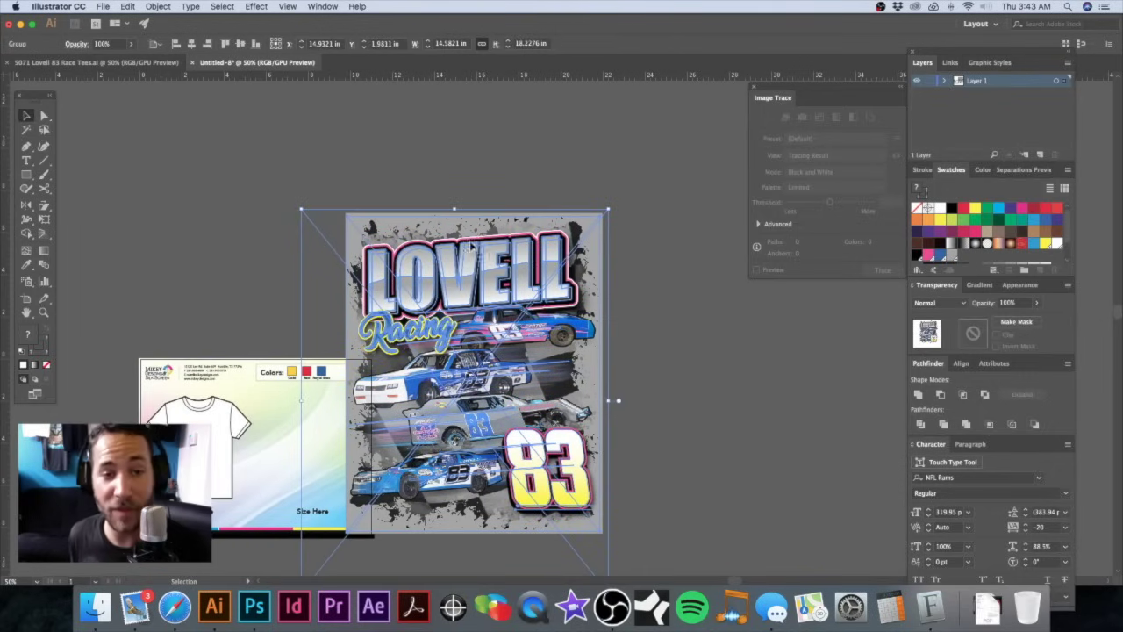
Step: Move the grouped artwork off the gray background rectangle and delete the rectangle
{"action": "left_click_drag", "start_coordinate": [572, 276], "coordinate": [333, 241]}
{"action": "left_click", "coordinate": [536, 228]}
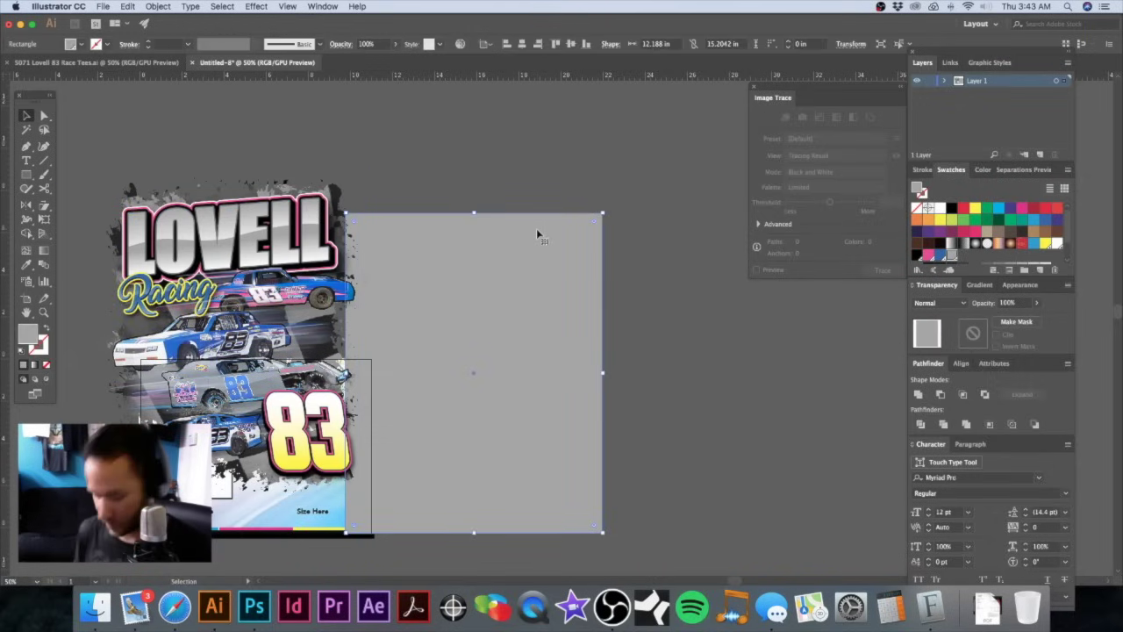
{"action": "key", "text": "Delete"}
Step: Scale the artwork group down to about 2.80 by 3.50 in and position it on the front shirt's chest
{"action": "key", "text": "super+0"}
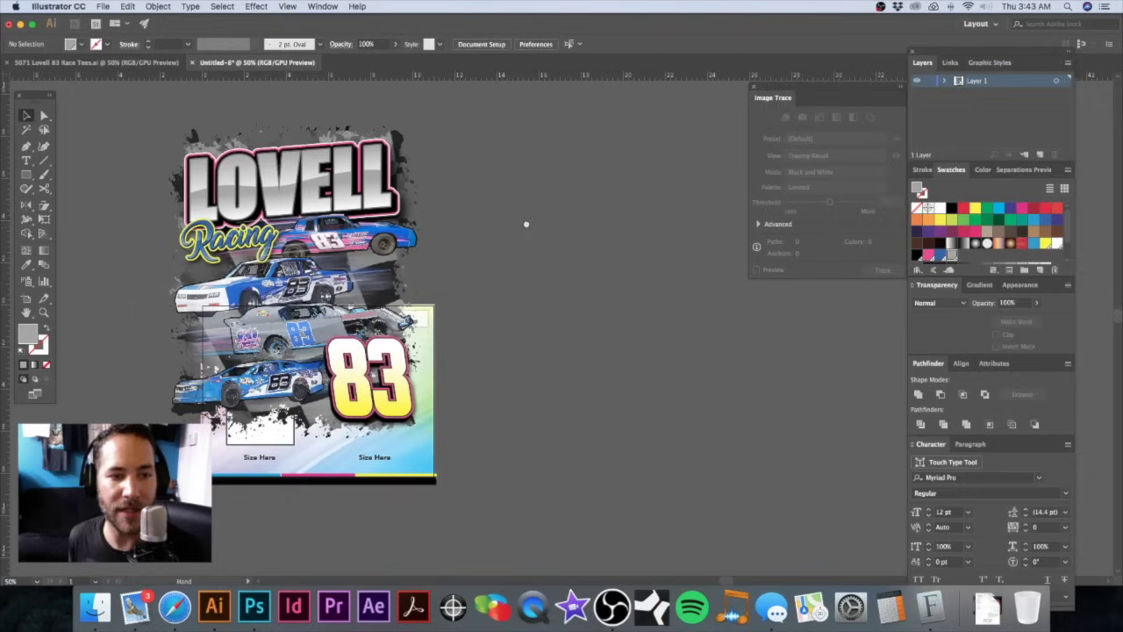
{"action": "left_click", "coordinate": [426, 196]}
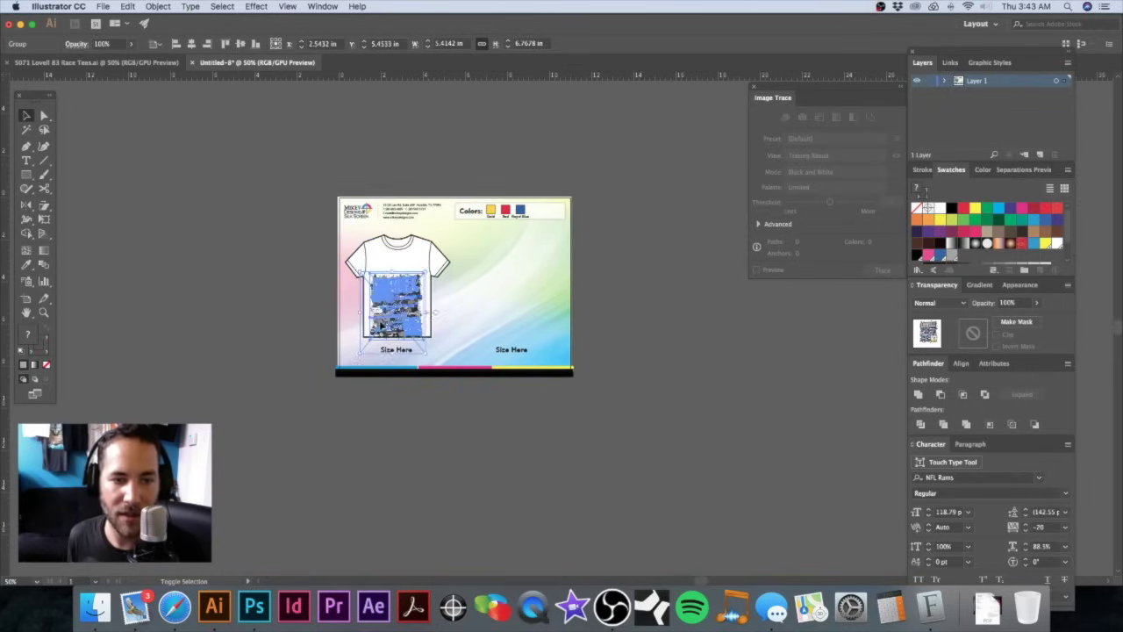
{"action": "left_click_drag", "start_coordinate": [378, 305], "coordinate": [523, 316]}
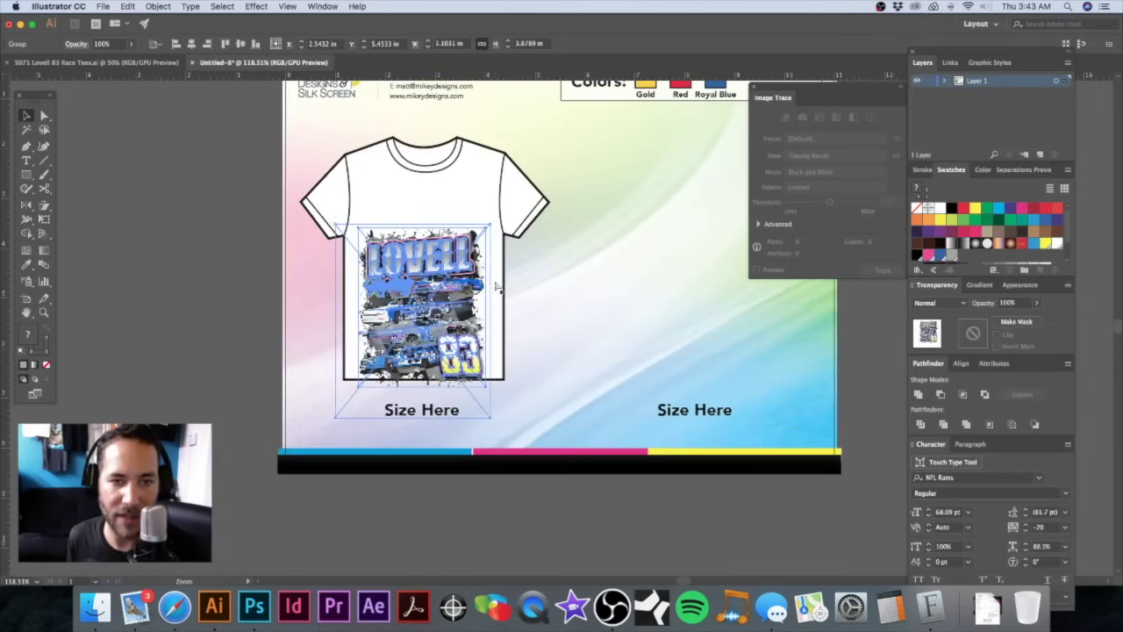
{"action": "left_click_drag", "start_coordinate": [490, 226], "coordinate": [484, 231]}
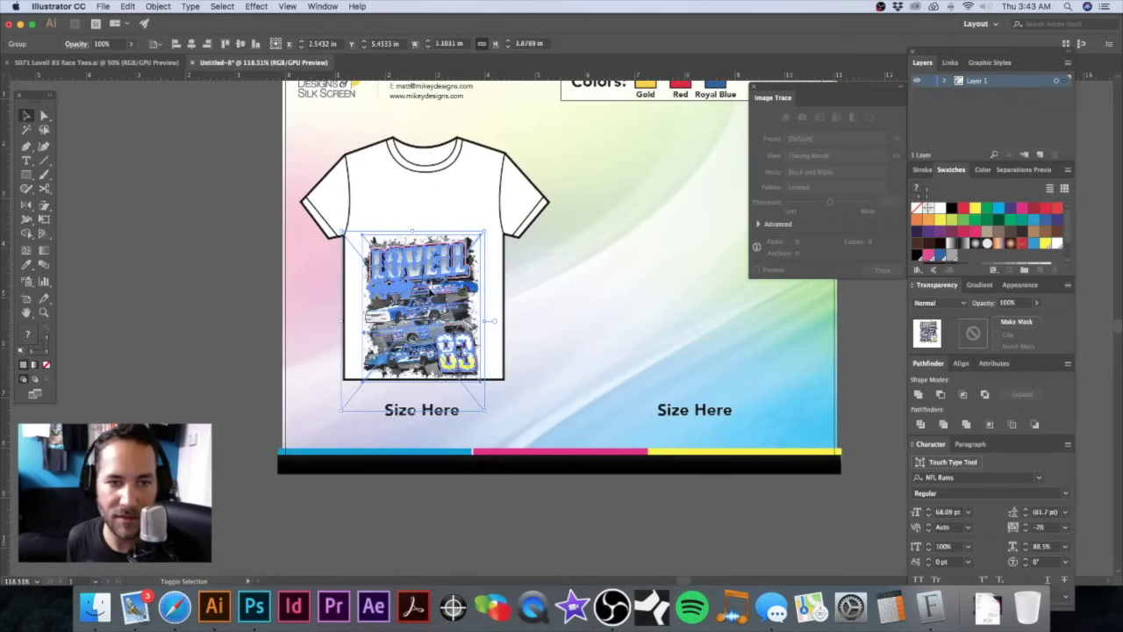
{"action": "left_click_drag", "start_coordinate": [426, 286], "coordinate": [433, 240]}
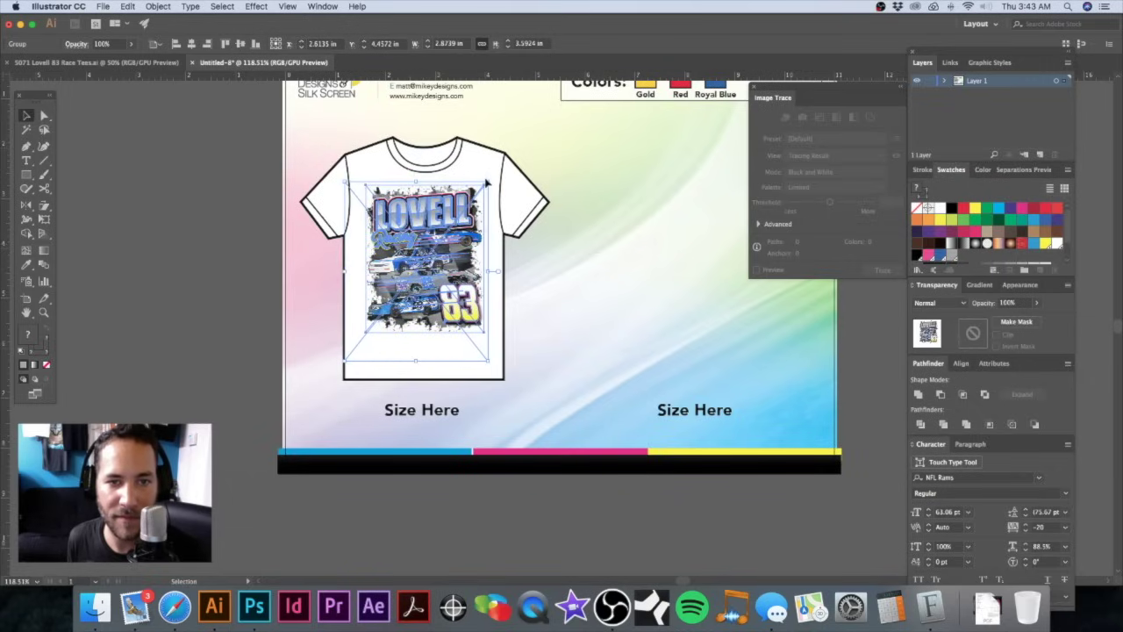
{"action": "mouse_move", "coordinate": [489, 179]}
{"action": "left_mouse_down"}
{"action": "mouse_move", "coordinate": [463, 200]}
{"action": "mouse_move", "coordinate": [491, 182]}
{"action": "left_mouse_up"}
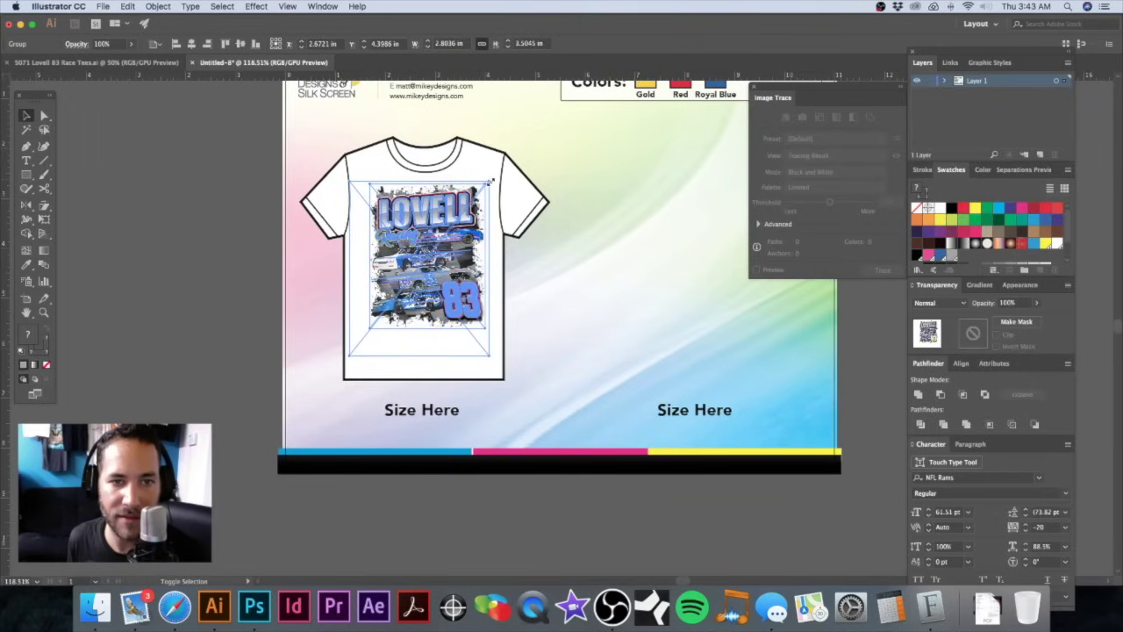
Step: Group the shirt with its artwork and place a duplicate above the second Size Here label
{"action": "left_click", "coordinate": [177, 211]}
{"action": "scroll", "coordinate": [263, 245], "scroll_direction": "right", "scroll_amount": 5}
{"action": "scroll", "coordinate": [263, 246], "scroll_direction": "up", "scroll_amount": 1}
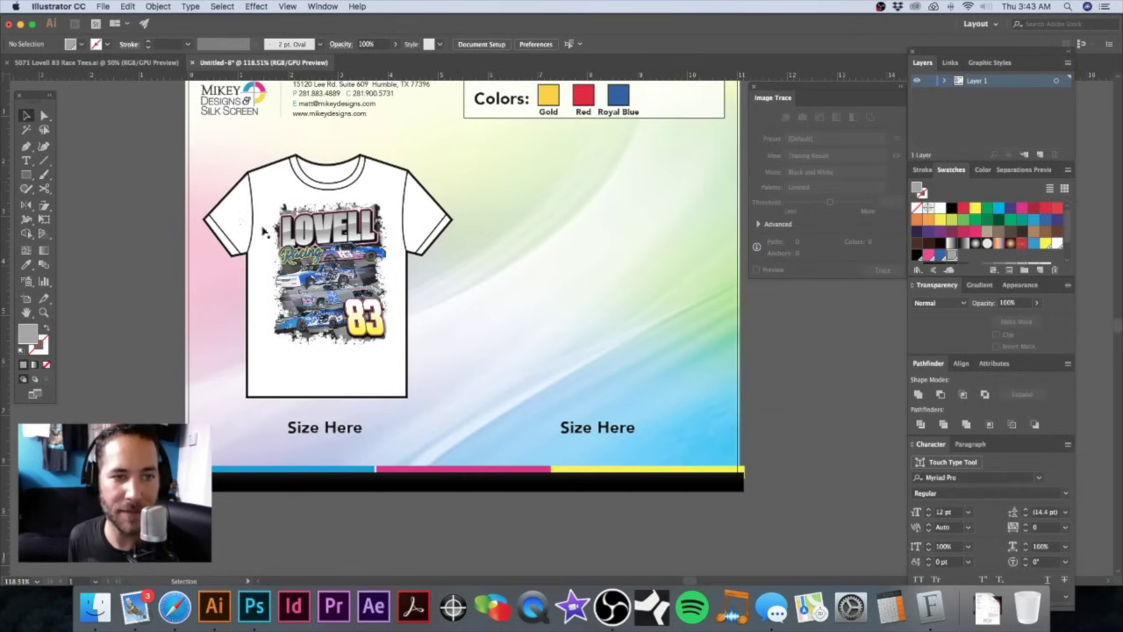
{"action": "left_click", "coordinate": [290, 233]}
{"action": "left_click", "coordinate": [276, 188], "text": "shift"}
{"action": "left_click_drag", "start_coordinate": [276, 188], "coordinate": [534, 198]}
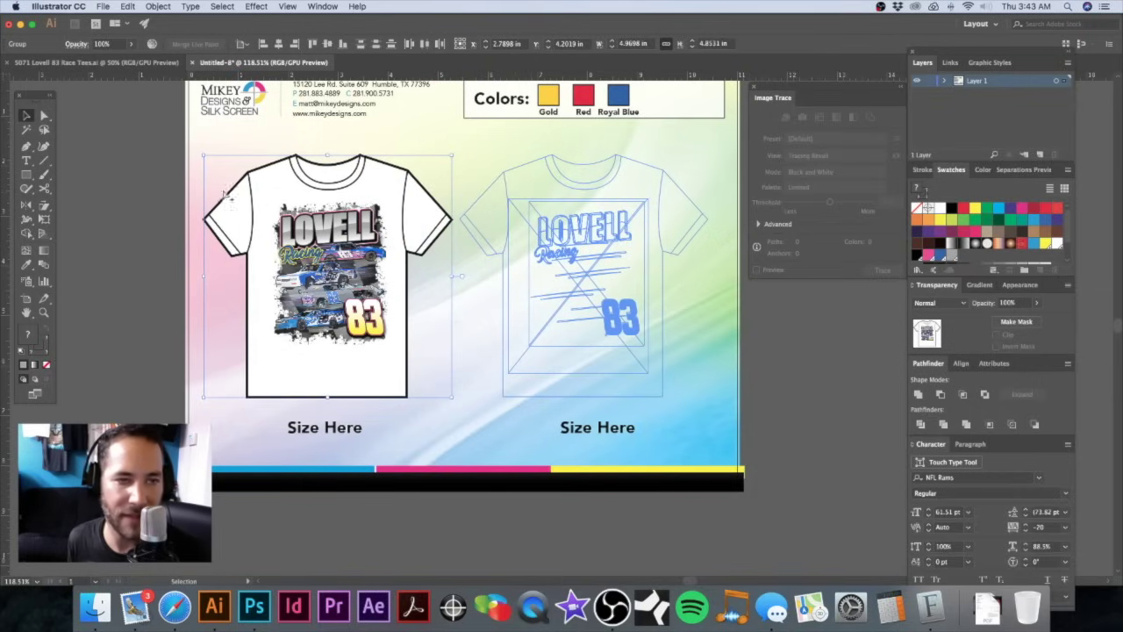
Step: Group the two shirts and enlarge them together to about 10.71 by 5.15 in
{"action": "left_click", "coordinate": [145, 156]}
{"action": "key", "text": "super+a"}
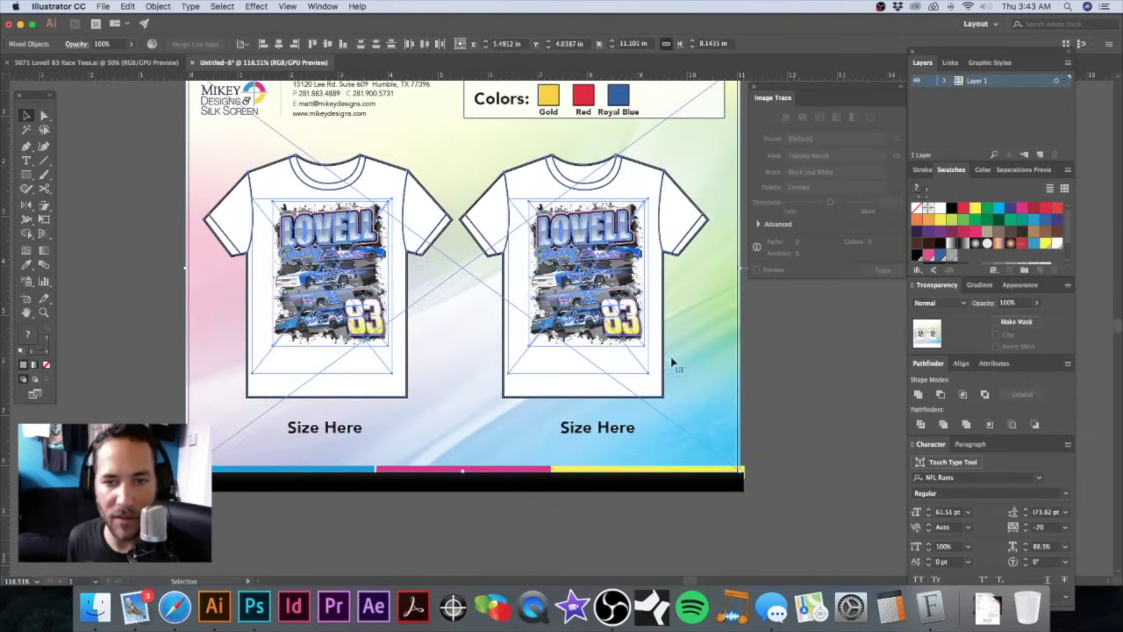
{"action": "left_click_drag", "start_coordinate": [709, 397], "coordinate": [732, 409]}
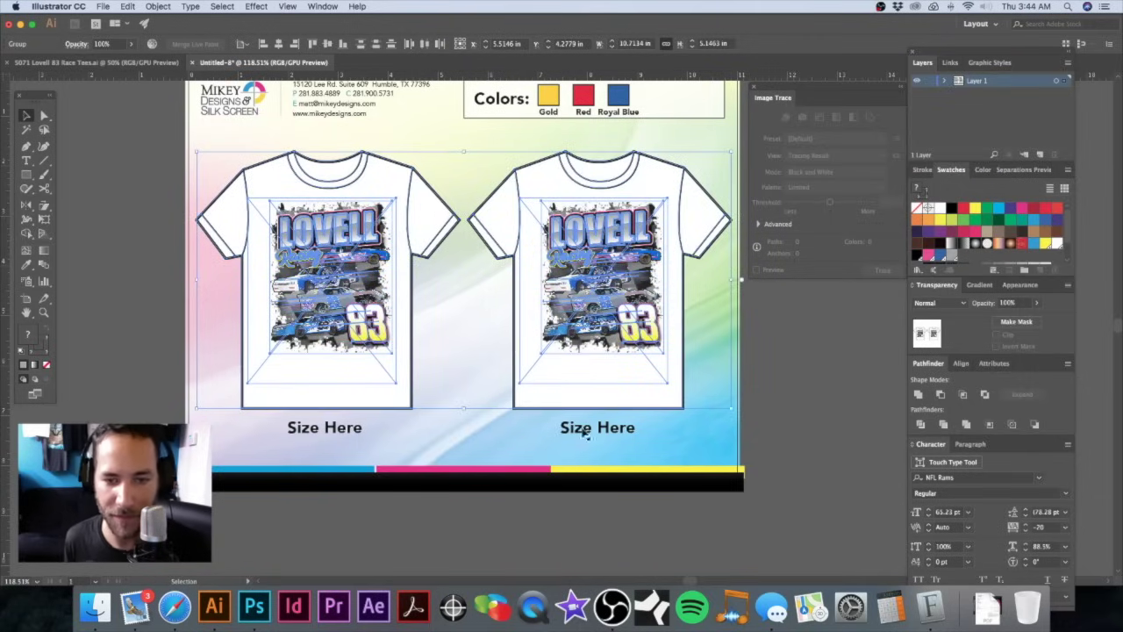
Step: Replace the Size Here text under the front shirt with 12” w x 15”h
{"action": "left_click", "coordinate": [336, 432]}
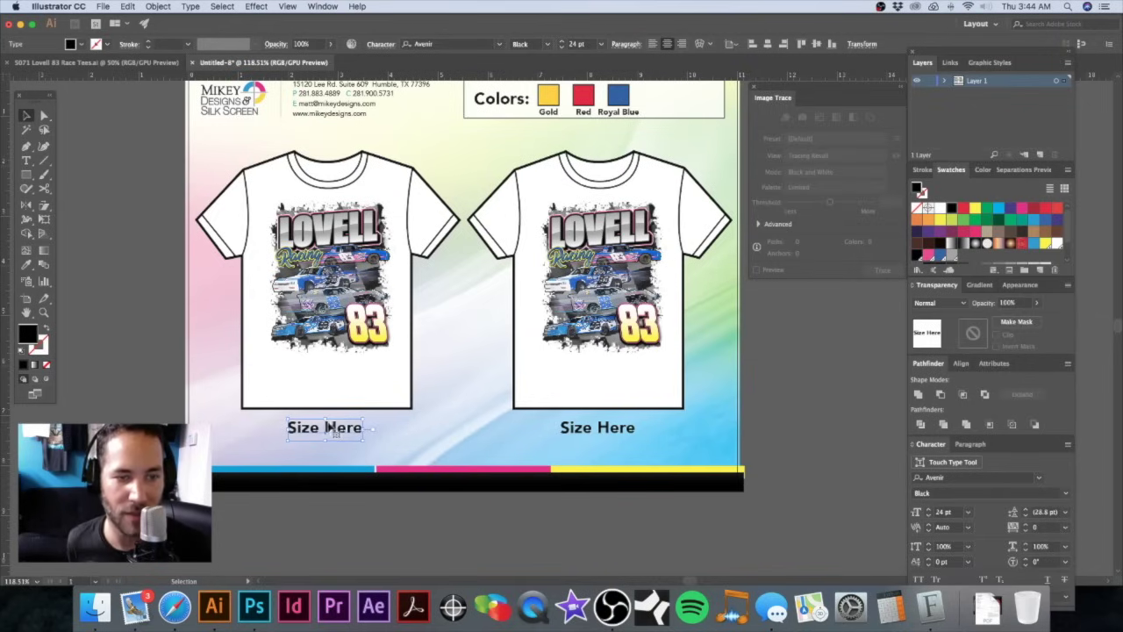
{"action": "double_click", "coordinate": [332, 427]}
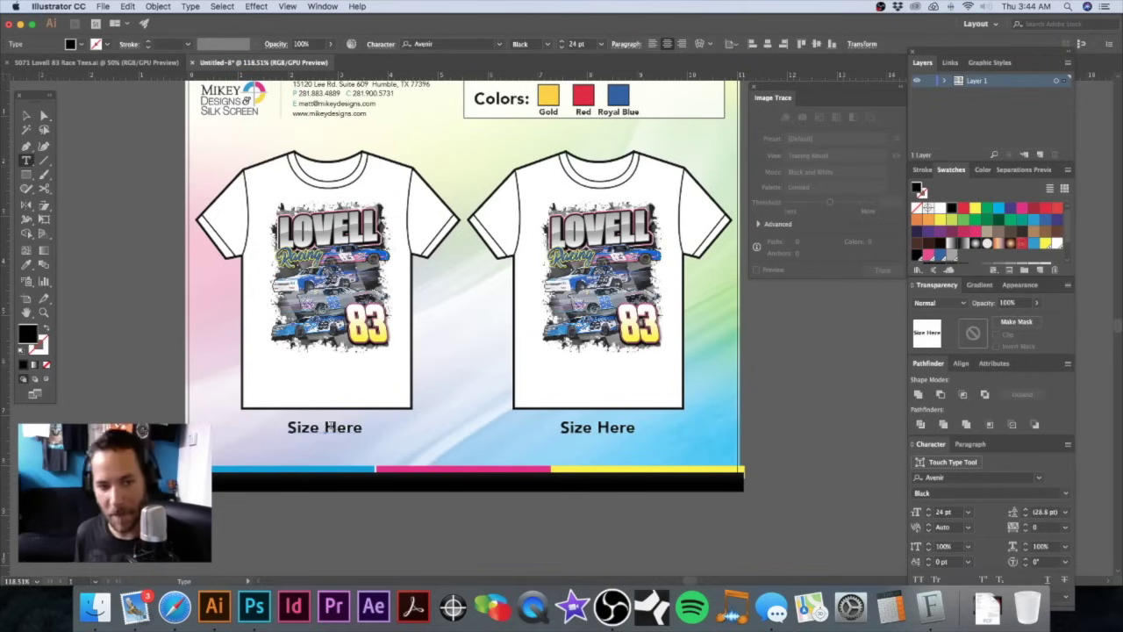
{"action": "key", "text": "super+a"}
{"action": "type", "text": "12\" w x 15\""}
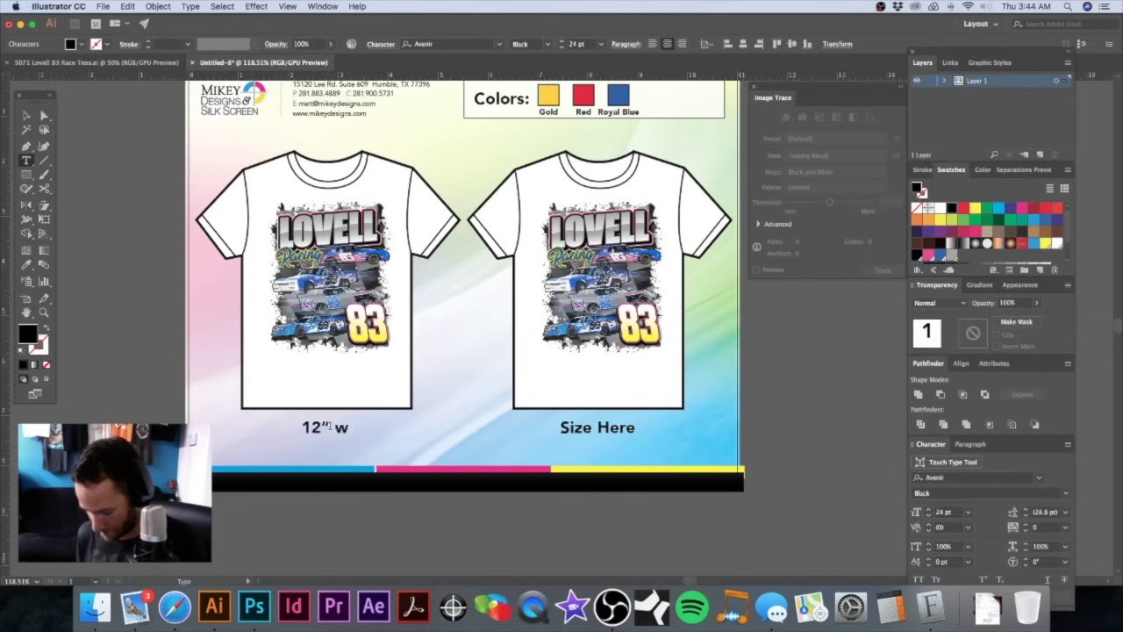
{"action": "type", "text": "h"}
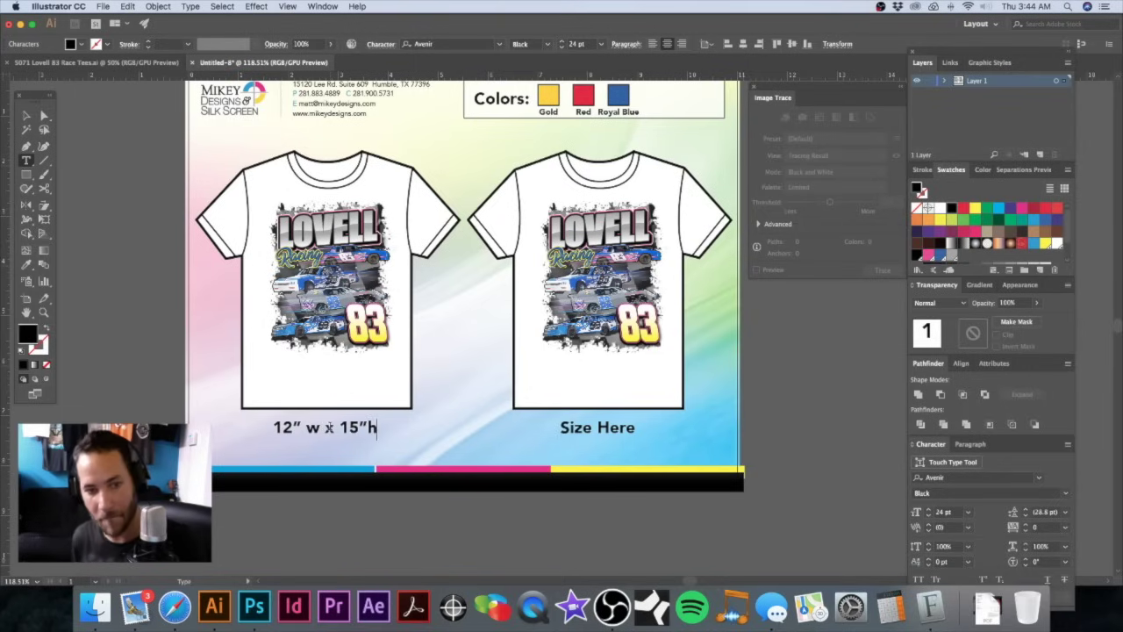
Step: Copy the 12” w x 15”h text and paste it over the Size Here text under the second shirt
{"action": "key", "text": "super+a"}
{"action": "key", "text": "super+c"}
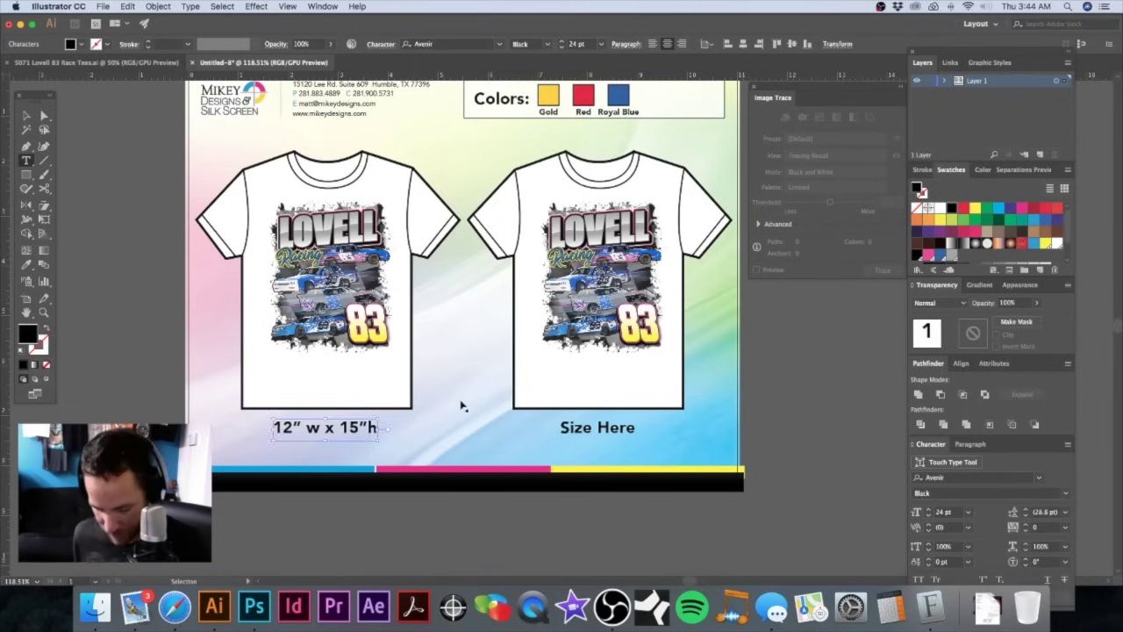
{"action": "left_click", "coordinate": [597, 427]}
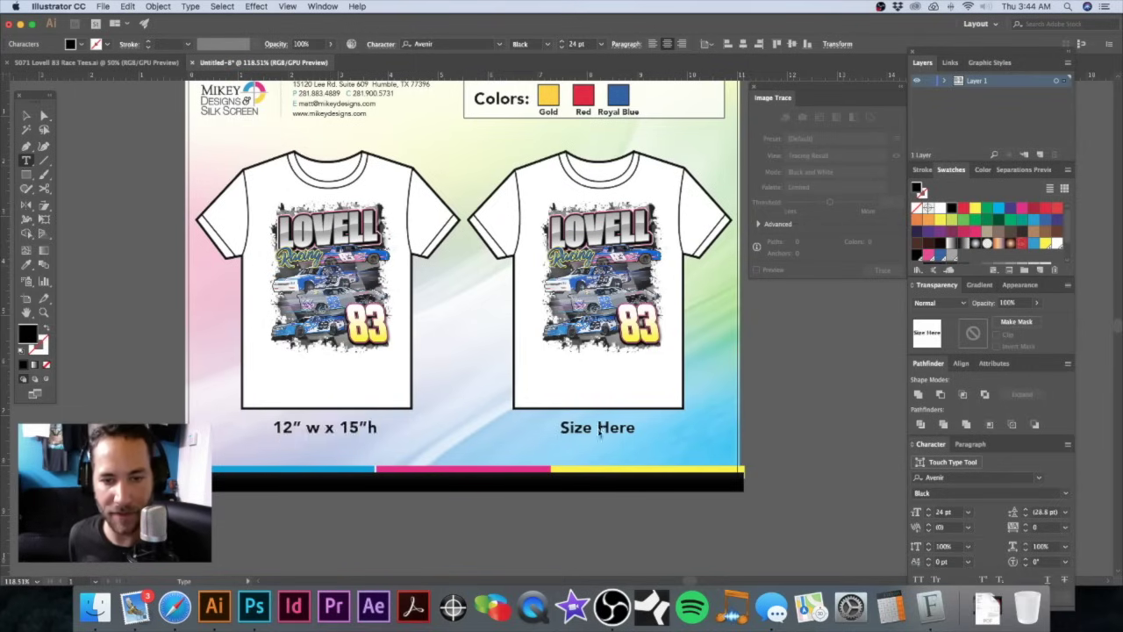
{"action": "key", "text": "super+a"}
{"action": "key", "text": "super"}
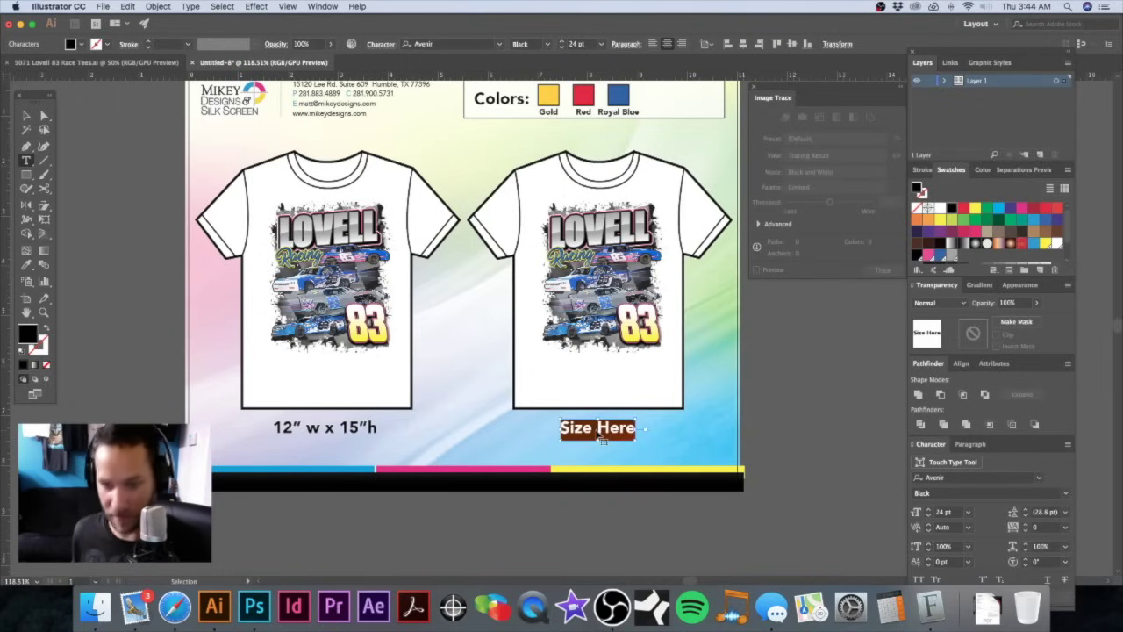
{"action": "key", "text": "super+v"}
{"action": "left_click", "coordinate": [799, 375]}
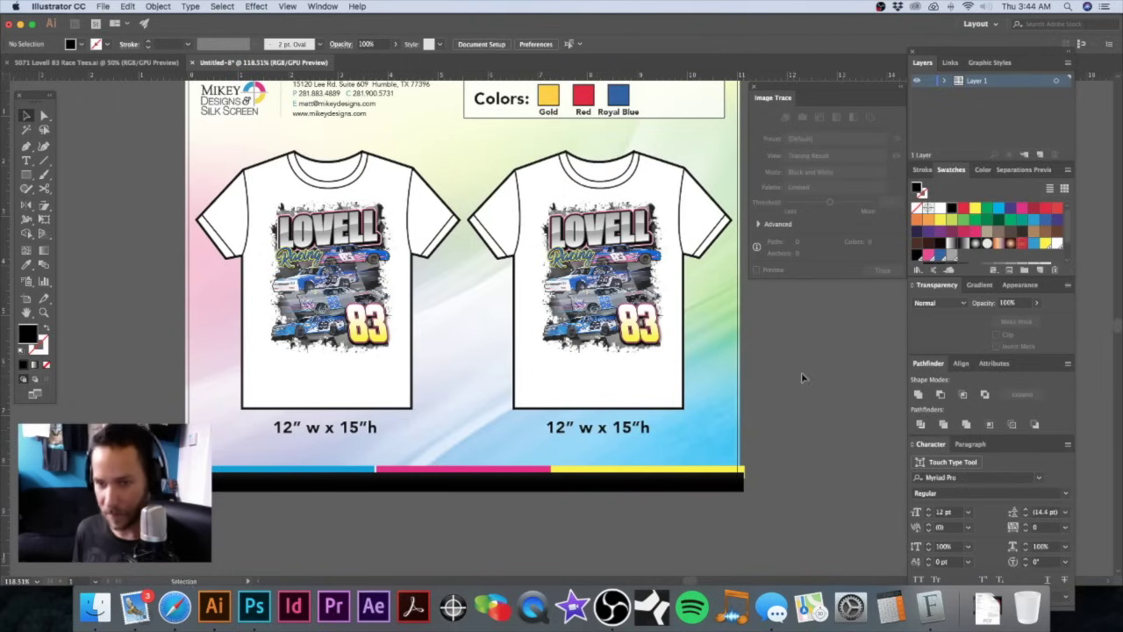
Step: Fill the front shirt shape with the gray swatch
{"action": "scroll", "coordinate": [570, 289], "scroll_direction": "up", "scroll_amount": 2}
{"action": "scroll", "coordinate": [571, 290], "scroll_direction": "right", "scroll_amount": 2}
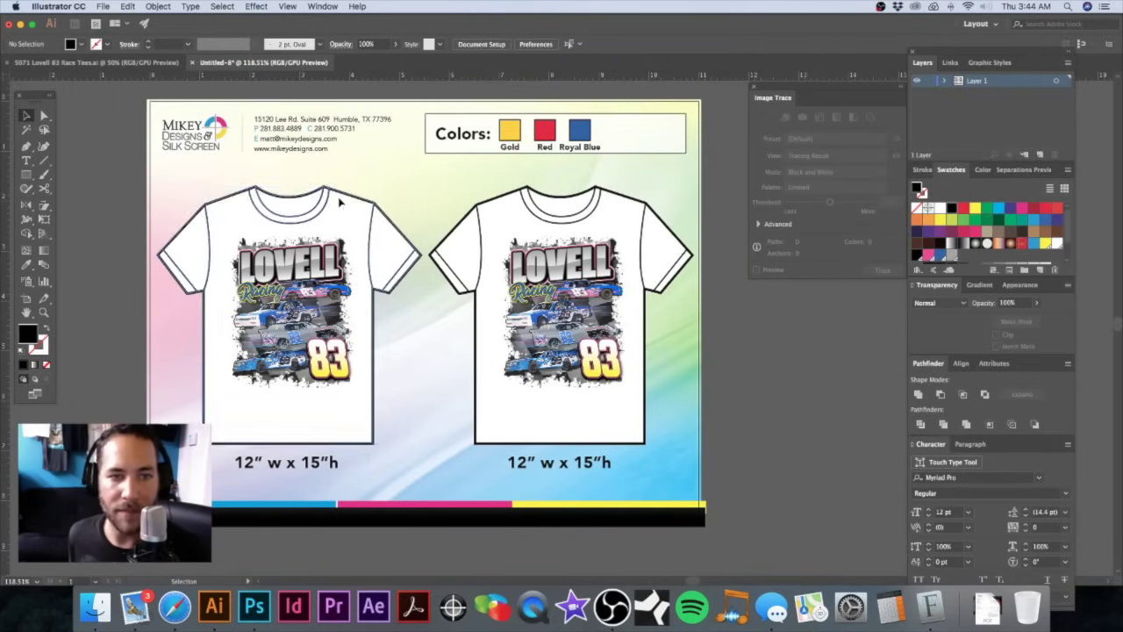
{"action": "left_click", "coordinate": [341, 203]}
{"action": "left_click", "coordinate": [949, 256]}
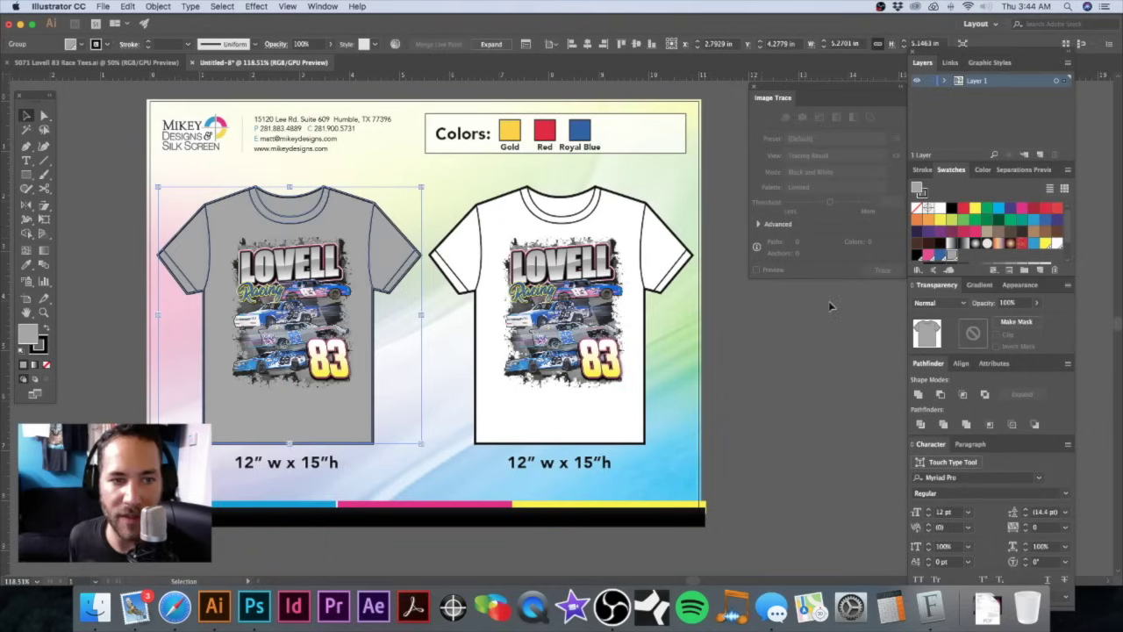
{"action": "left_click", "coordinate": [797, 319]}
Step: Fill the second shirt shape with the pink swatch
{"action": "left_click", "coordinate": [625, 216]}
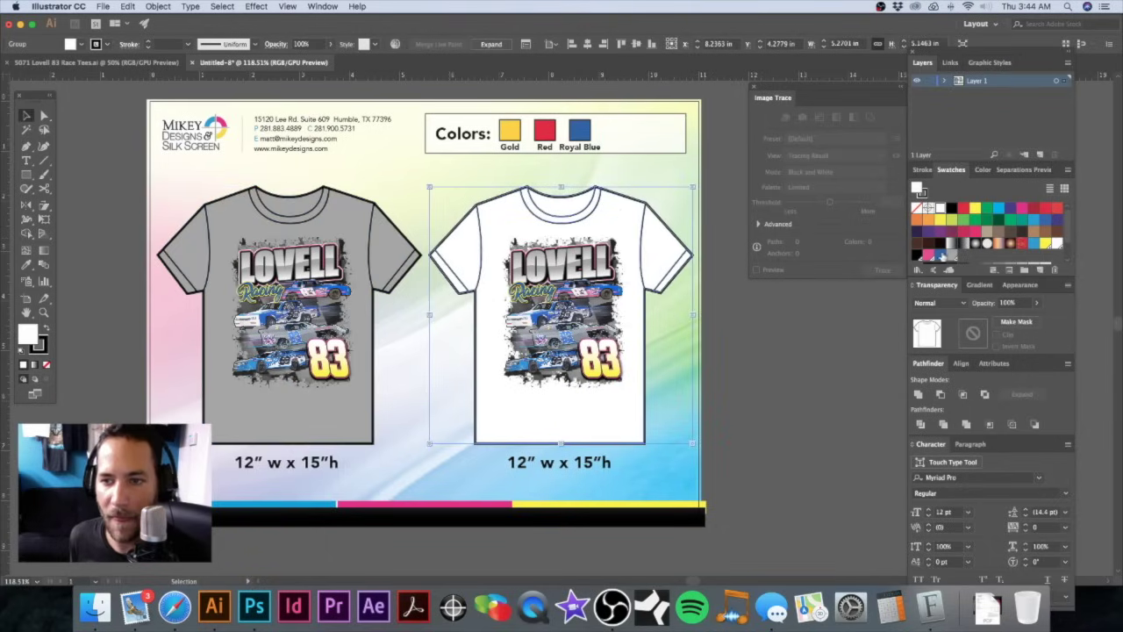
{"action": "left_click", "coordinate": [928, 255]}
{"action": "left_click", "coordinate": [777, 356]}
Step: Convert the second shirt's pink fill to RGB and lighten it to R 239, G 76, B 148
{"action": "key", "text": "z"}
{"action": "left_click", "coordinate": [559, 309]}
{"action": "key", "text": "v"}
{"action": "left_click", "coordinate": [678, 115]}
{"action": "scroll", "coordinate": [575, 149], "scroll_direction": "right", "scroll_amount": 3}
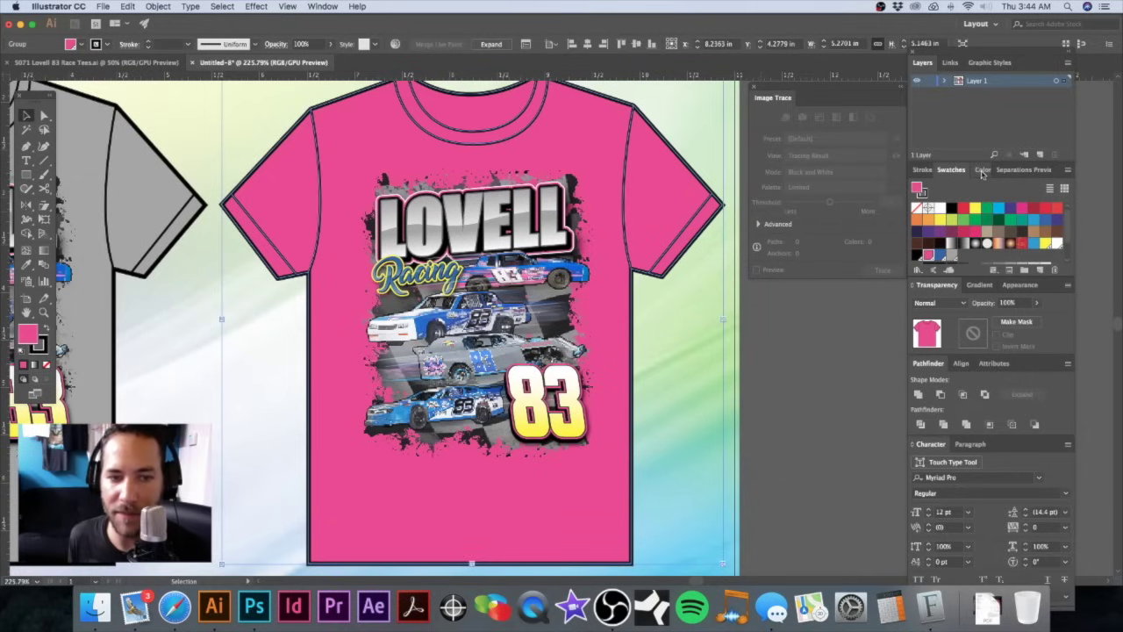
{"action": "left_click", "coordinate": [982, 169]}
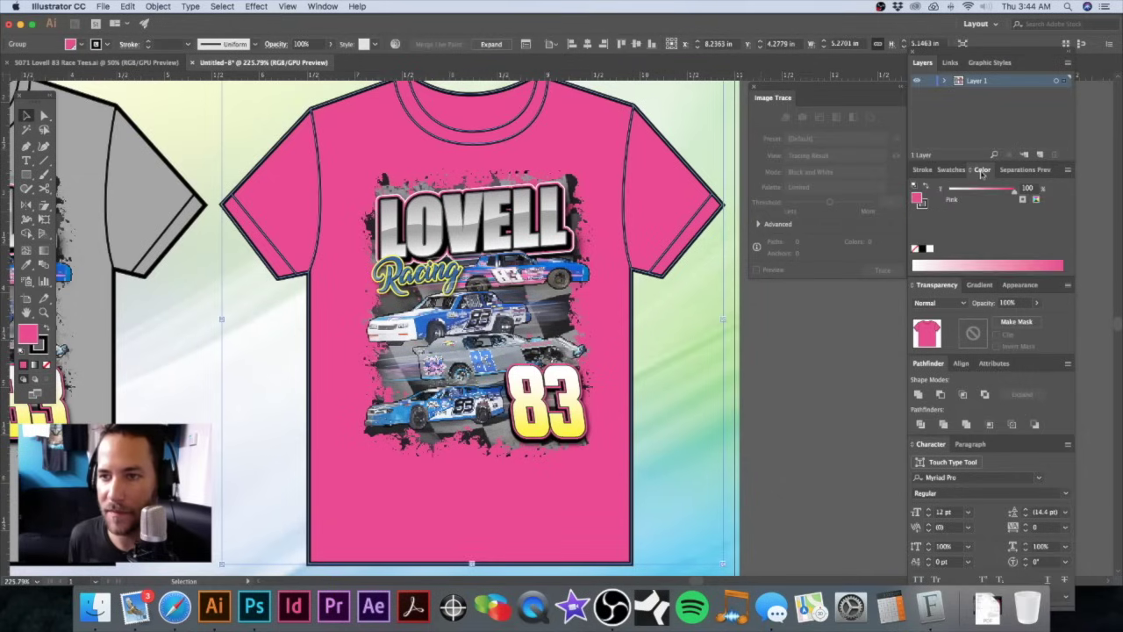
{"action": "left_click", "coordinate": [1035, 200]}
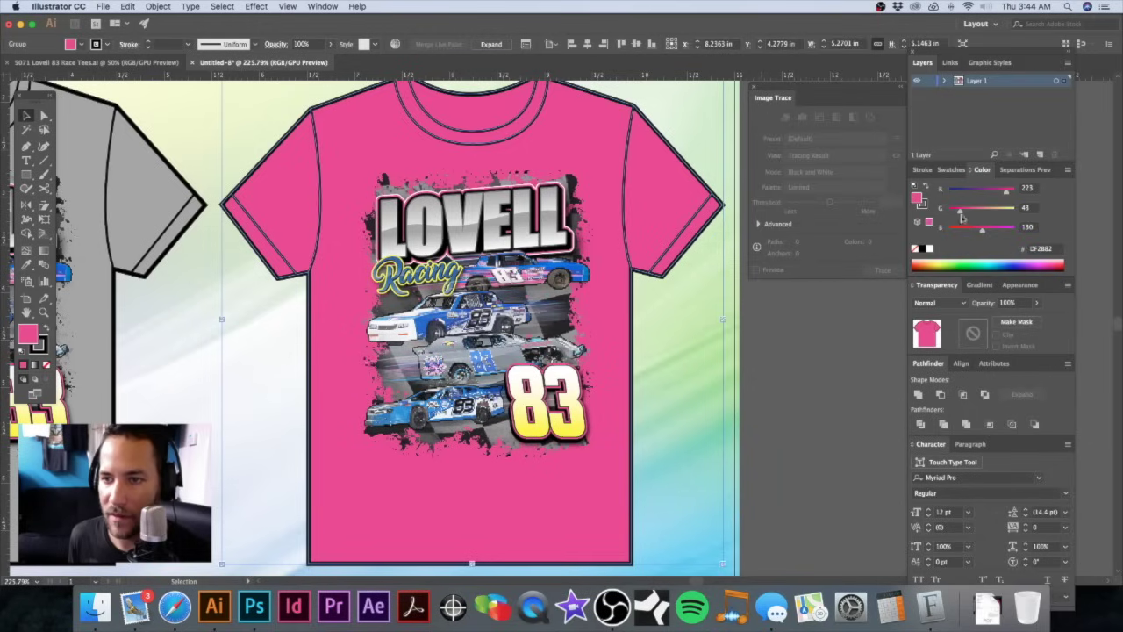
{"action": "left_click_drag", "start_coordinate": [962, 213], "coordinate": [966, 214]}
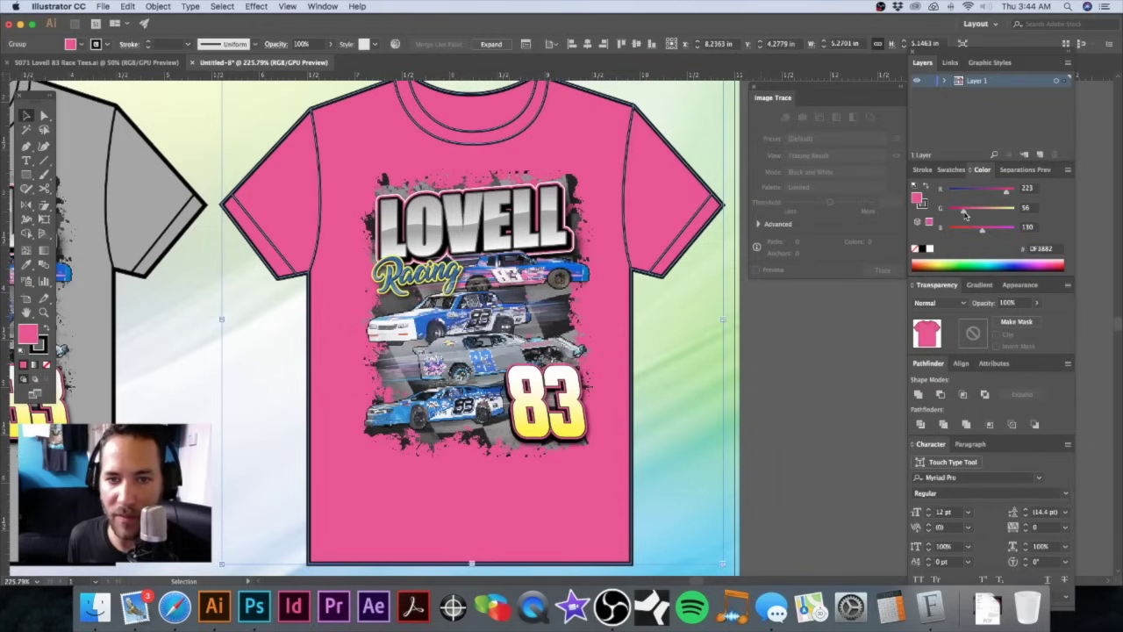
{"action": "left_click_drag", "start_coordinate": [1009, 197], "coordinate": [1014, 195]}
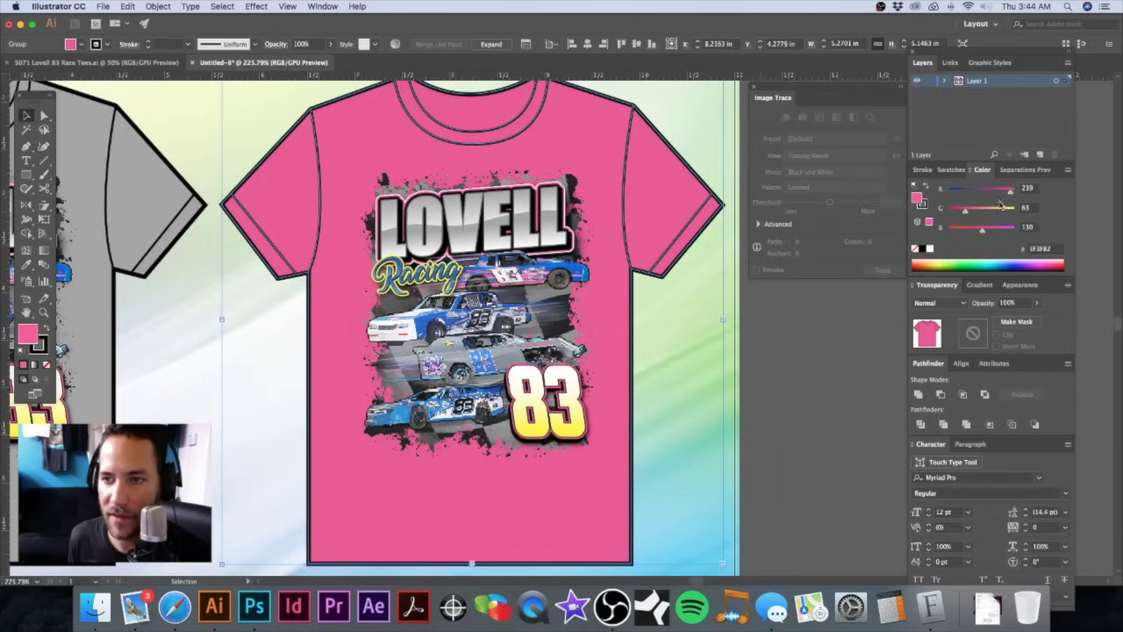
{"action": "left_click_drag", "start_coordinate": [985, 233], "coordinate": [990, 233]}
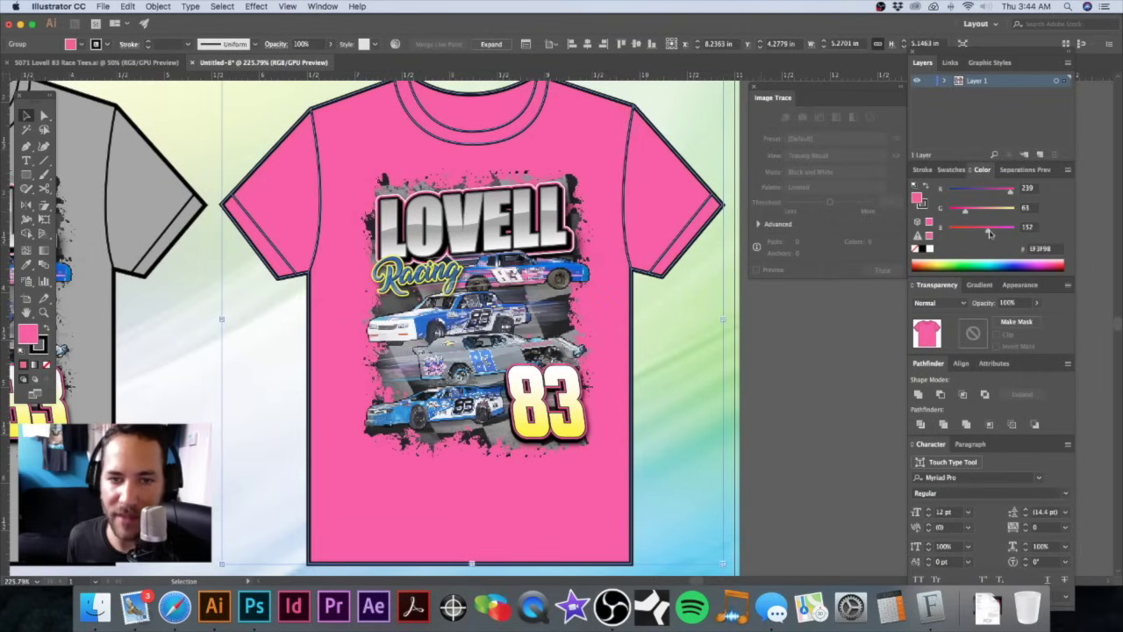
{"action": "left_click_drag", "start_coordinate": [993, 234], "coordinate": [967, 214]}
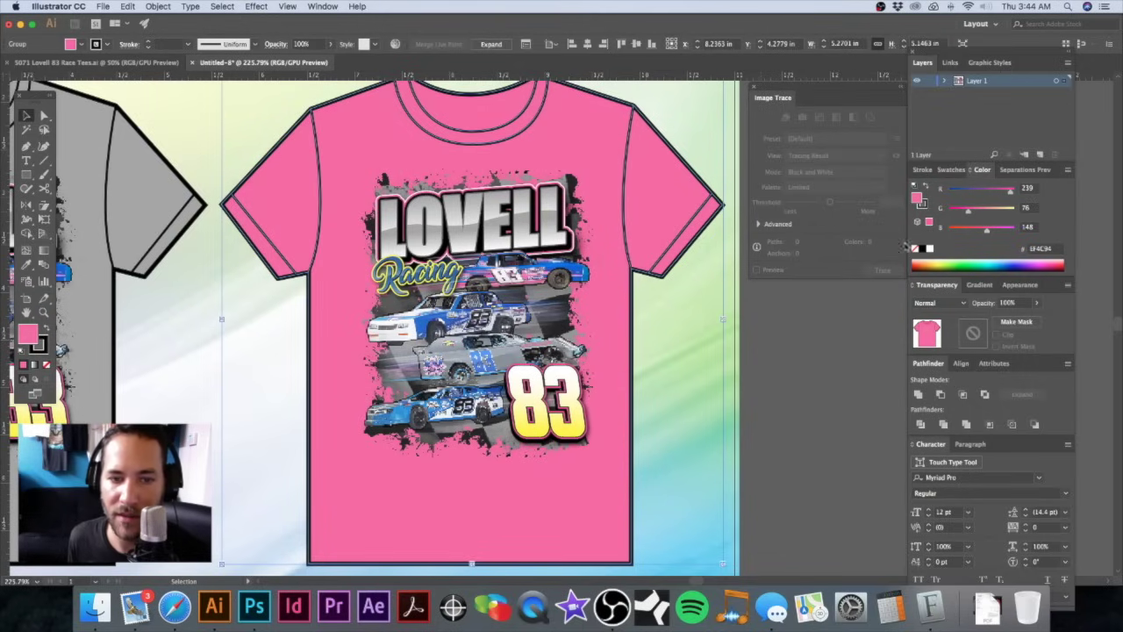
{"action": "left_click", "coordinate": [764, 331]}
Step: Isolate the artwork group on the pink shirt and try the Multiply blend mode on the race cars image
{"action": "left_click", "coordinate": [575, 326]}
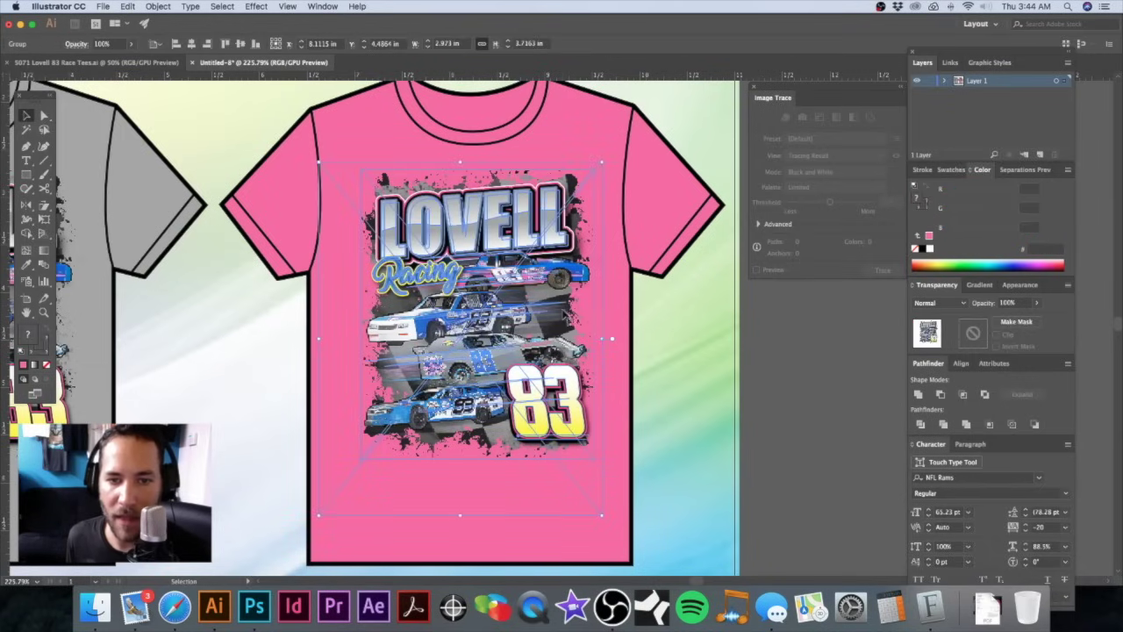
{"action": "double_click", "coordinate": [575, 326]}
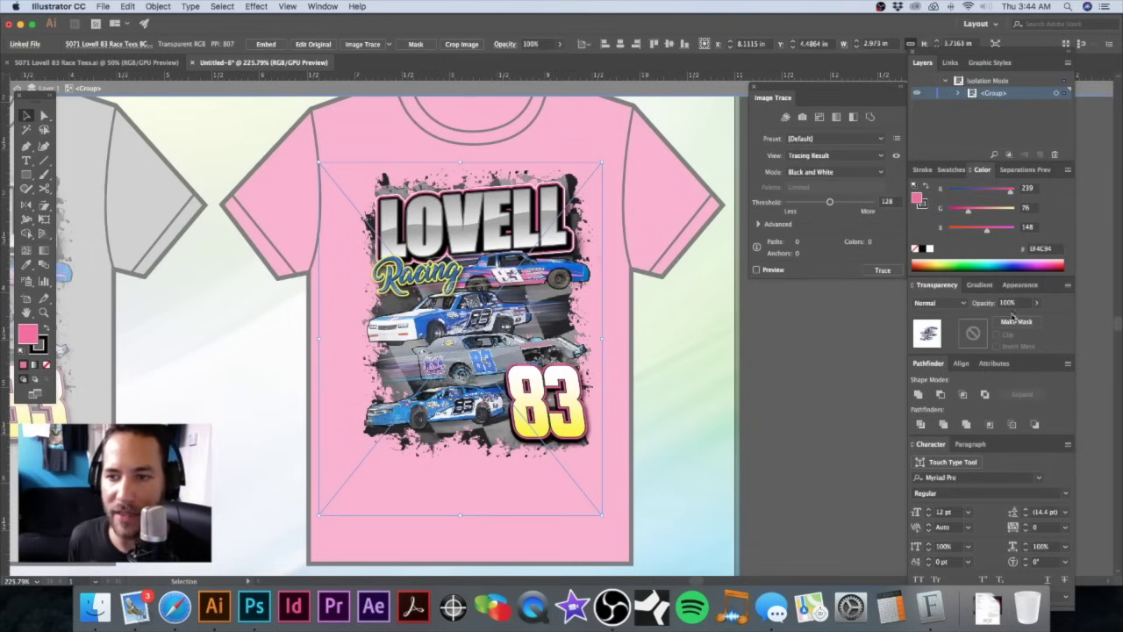
{"action": "left_click", "coordinate": [956, 307]}
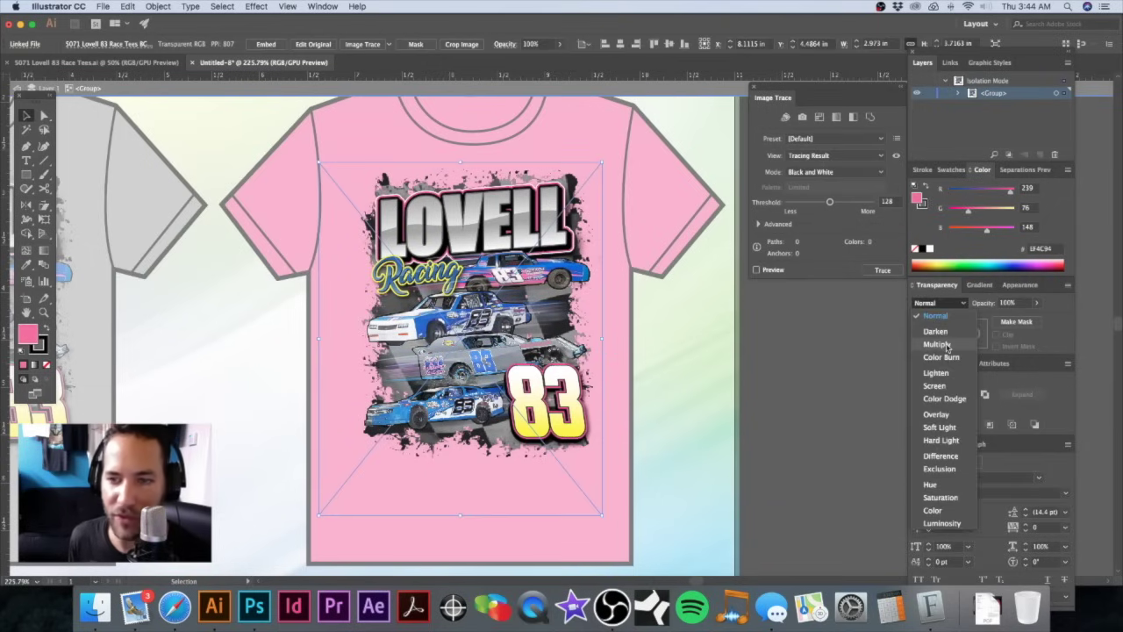
{"action": "left_click", "coordinate": [937, 344]}
{"action": "left_click", "coordinate": [811, 325]}
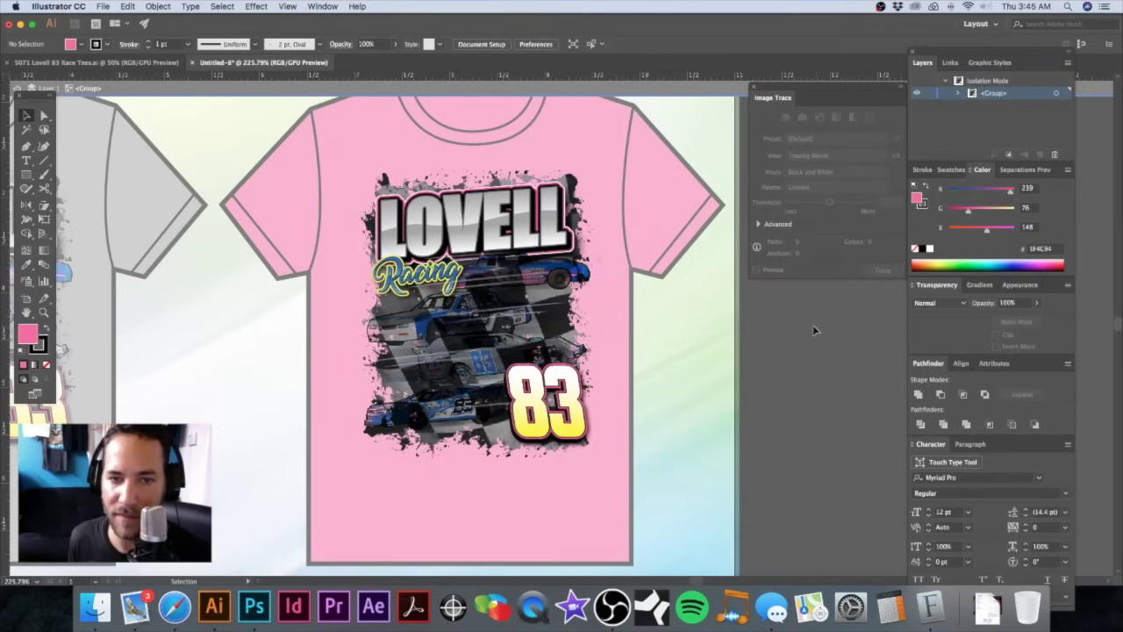
{"action": "double_click", "coordinate": [811, 324]}
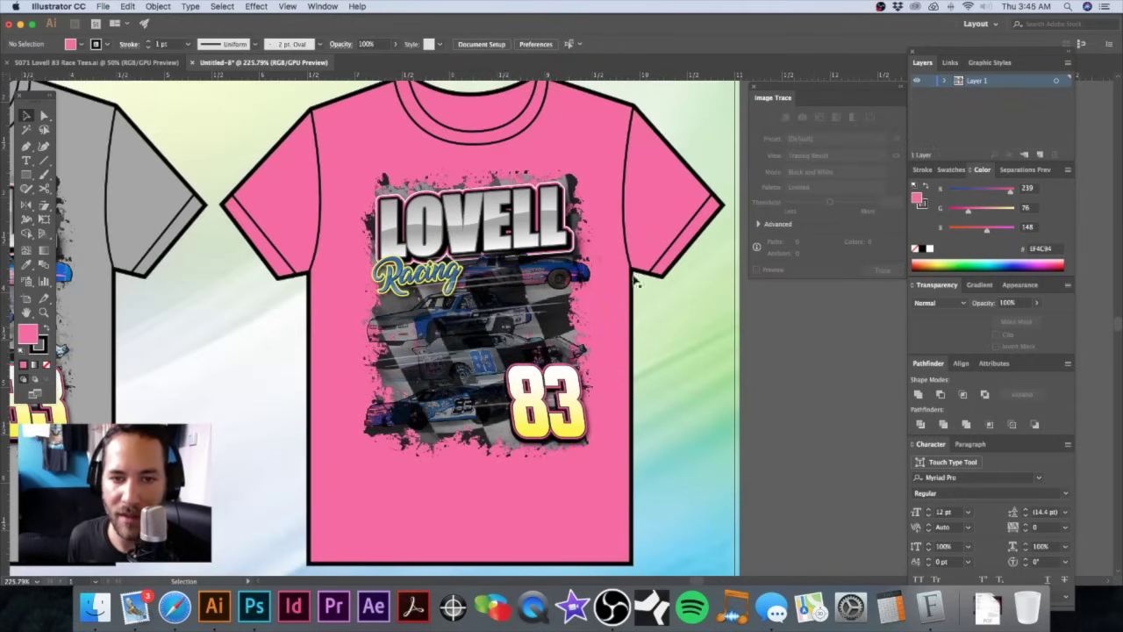
Step: Try moving the race cars image off the background, undo the move and the Multiply blending, and leave the isolated group
{"action": "left_click", "coordinate": [589, 281]}
{"action": "double_click", "coordinate": [590, 281]}
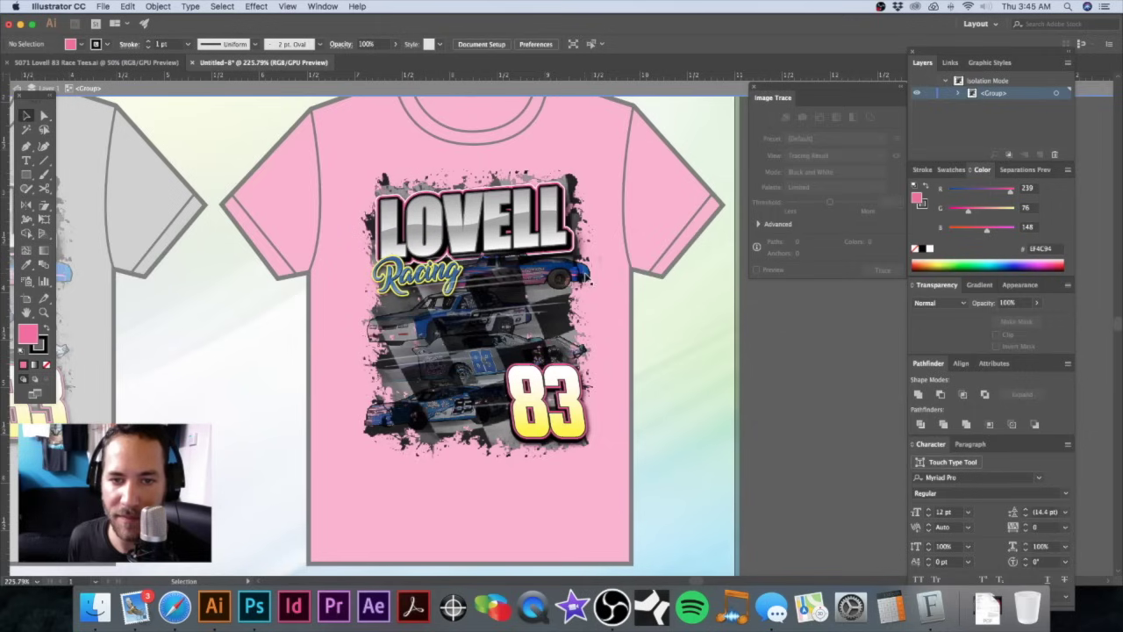
{"action": "left_click", "coordinate": [586, 275]}
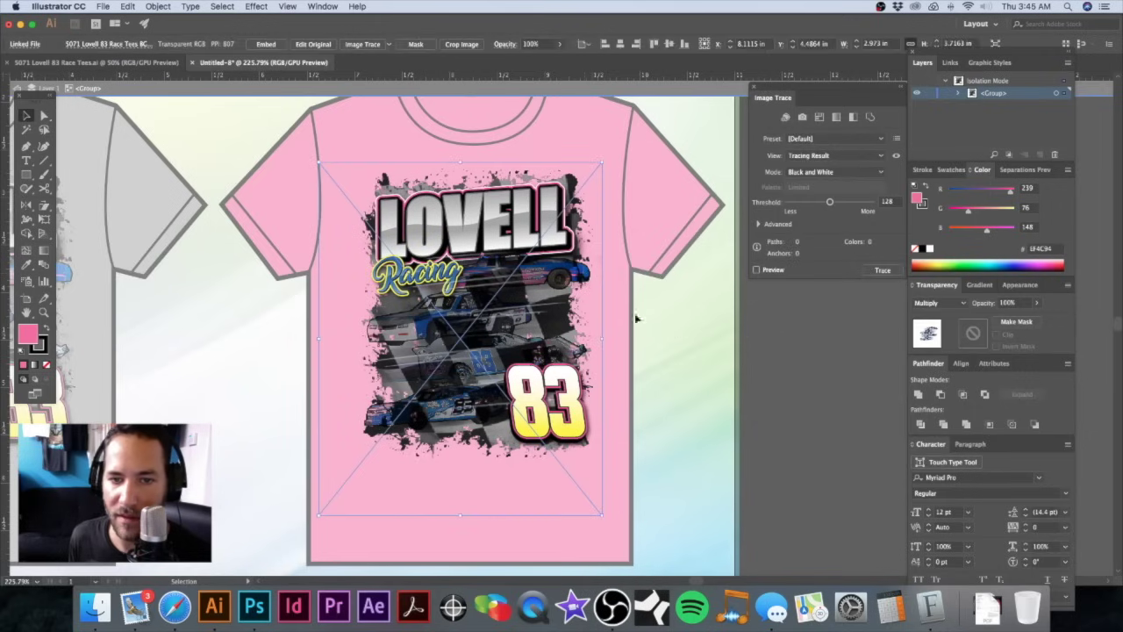
{"action": "left_click_drag", "start_coordinate": [588, 278], "coordinate": [669, 313]}
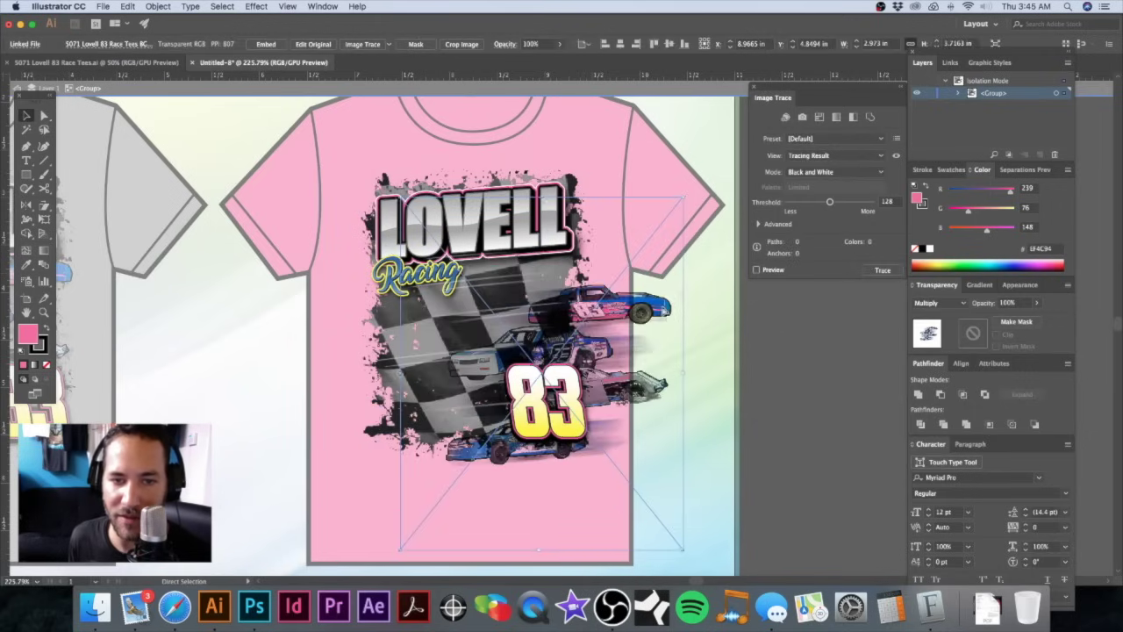
{"action": "key", "text": "super+z"}
{"action": "left_click", "coordinate": [803, 352]}
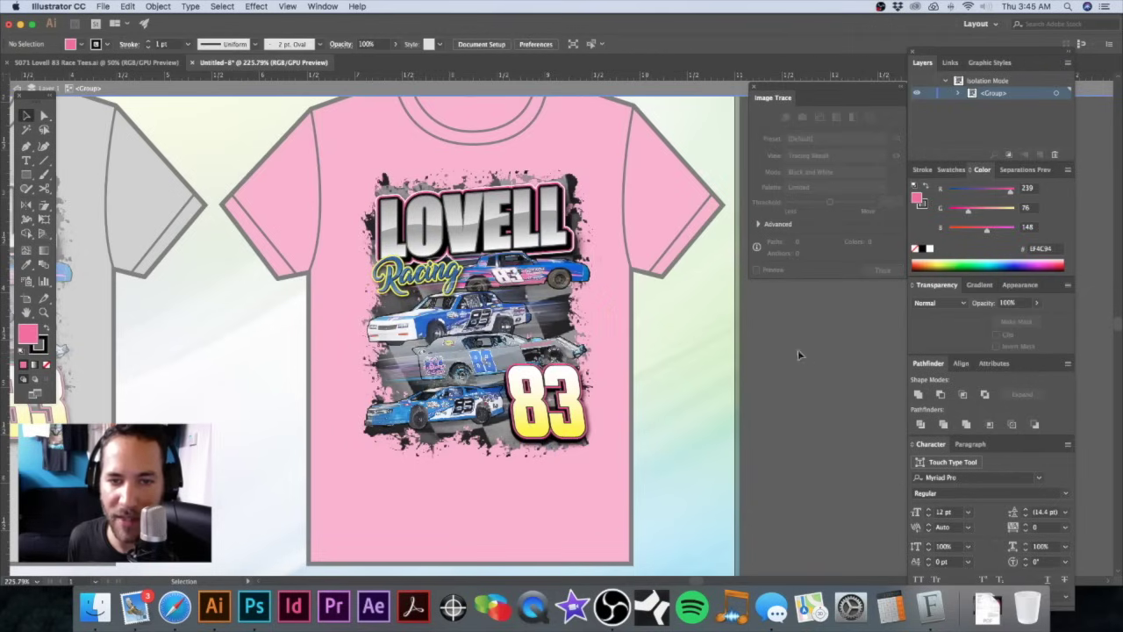
{"action": "key", "text": "Escape"}
Step: Isolate the pink shirt's artwork group and set its grayscale checkered background image to 57% opacity with the Multiply blend mode
{"action": "left_click", "coordinate": [584, 189]}
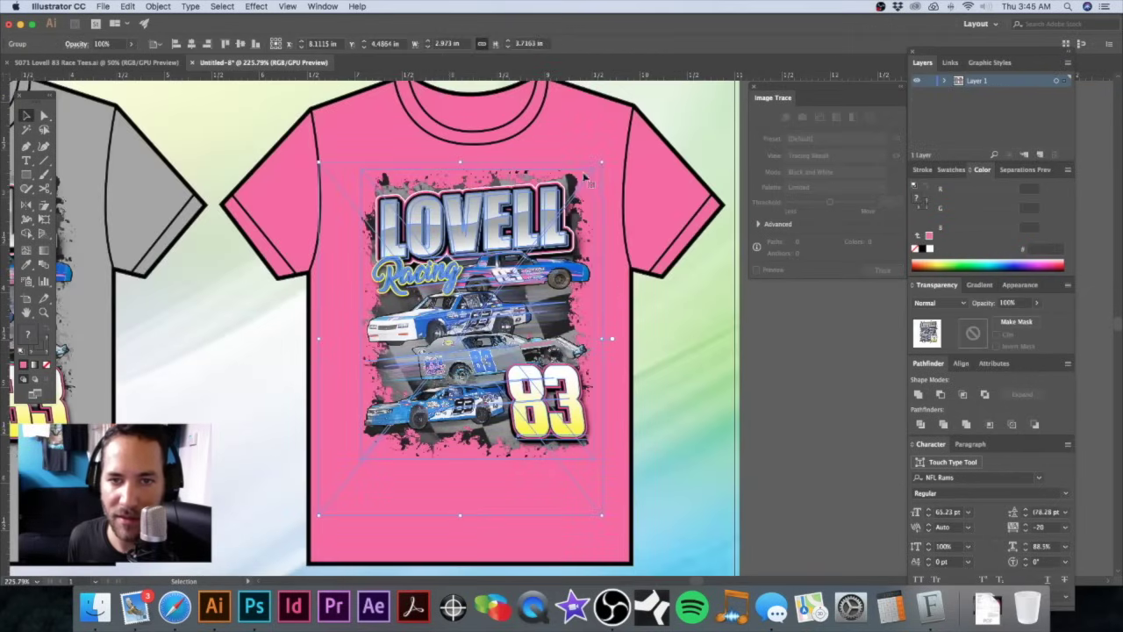
{"action": "double_click", "coordinate": [574, 188]}
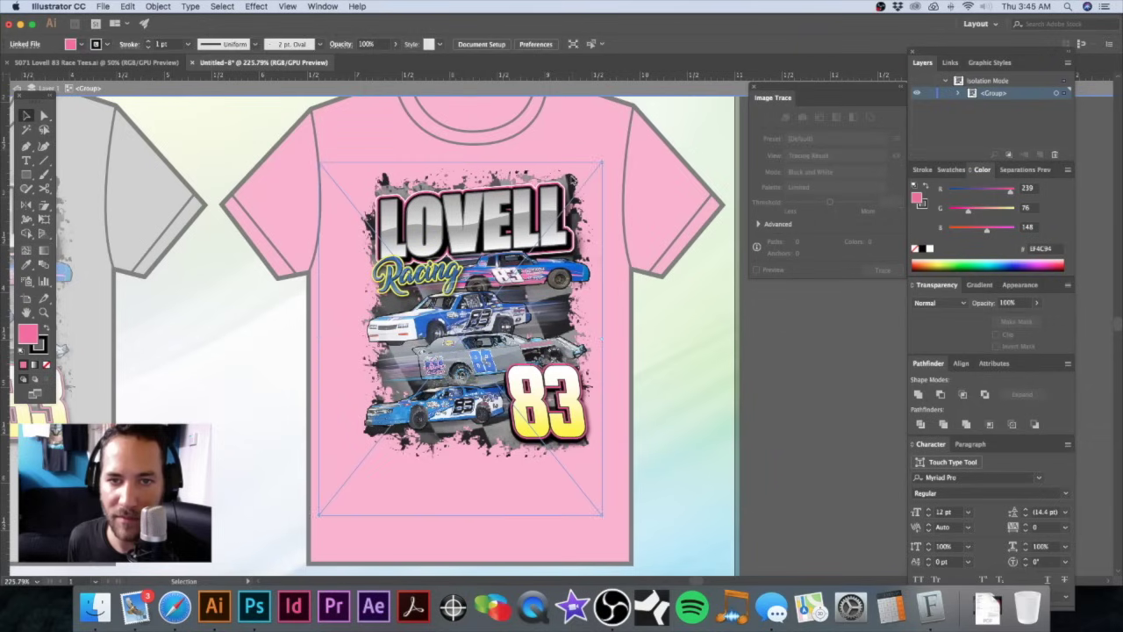
{"action": "left_click", "coordinate": [579, 185]}
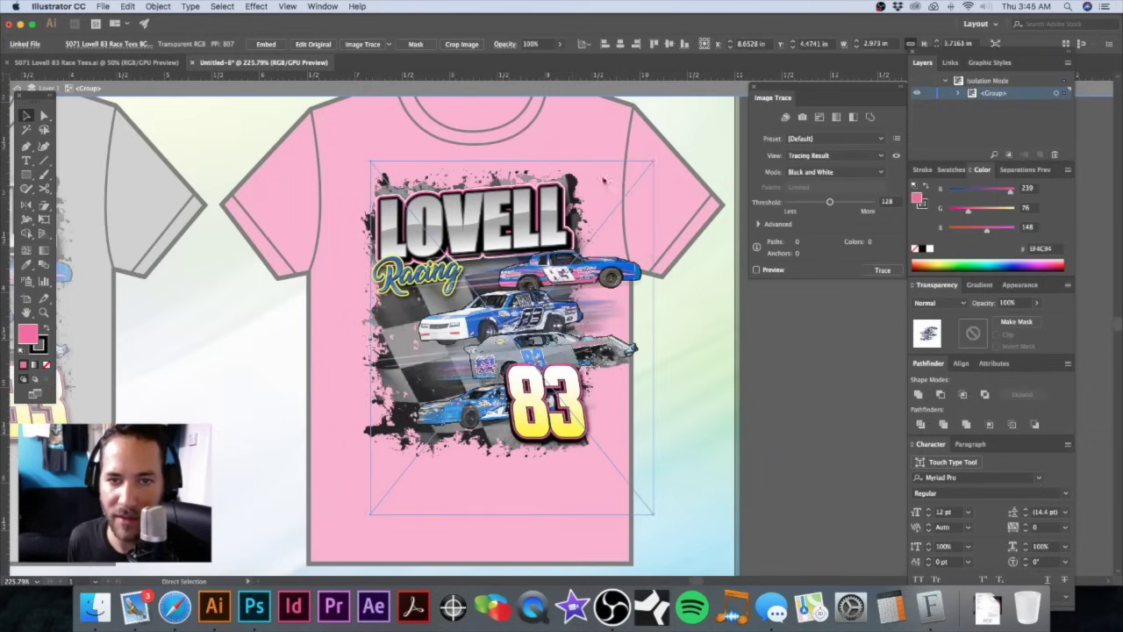
{"action": "left_click_drag", "start_coordinate": [624, 180], "coordinate": [574, 182]}
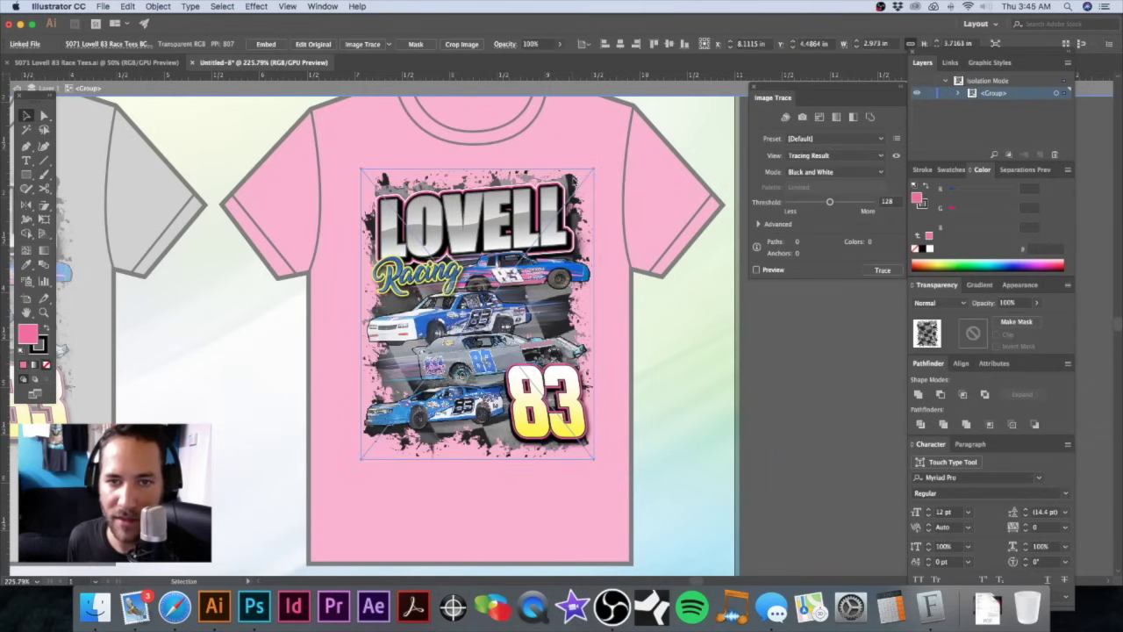
{"action": "left_click", "coordinate": [576, 182]}
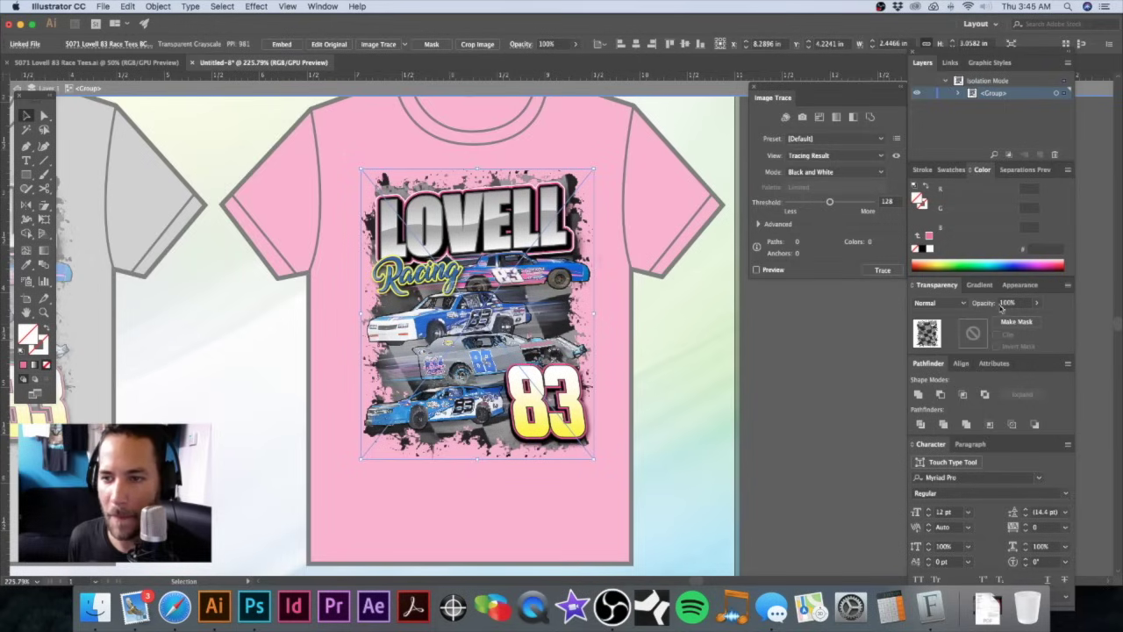
{"action": "left_click", "coordinate": [1036, 303]}
{"action": "left_click_drag", "start_coordinate": [1037, 321], "coordinate": [1015, 322]}
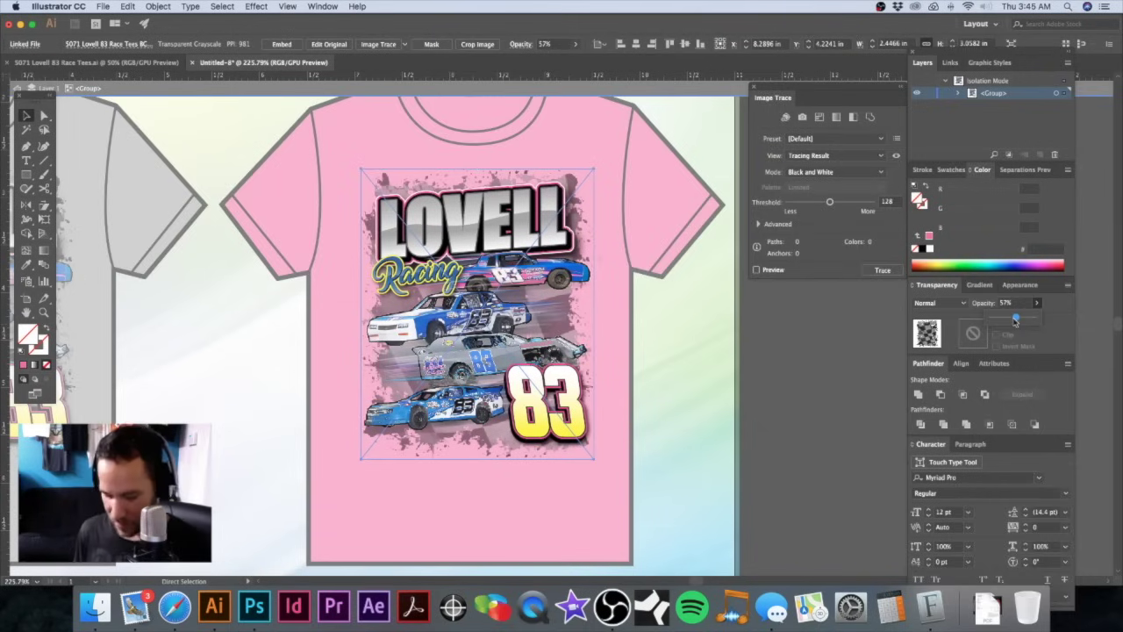
{"action": "key", "text": "v"}
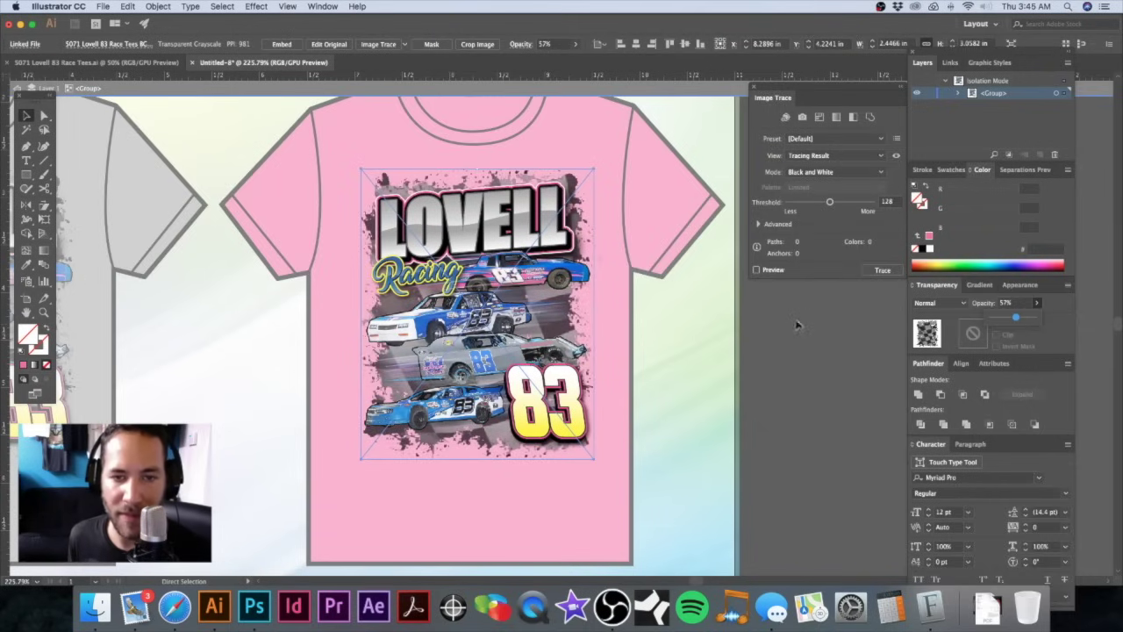
{"action": "left_click", "coordinate": [955, 304]}
{"action": "left_click", "coordinate": [946, 332]}
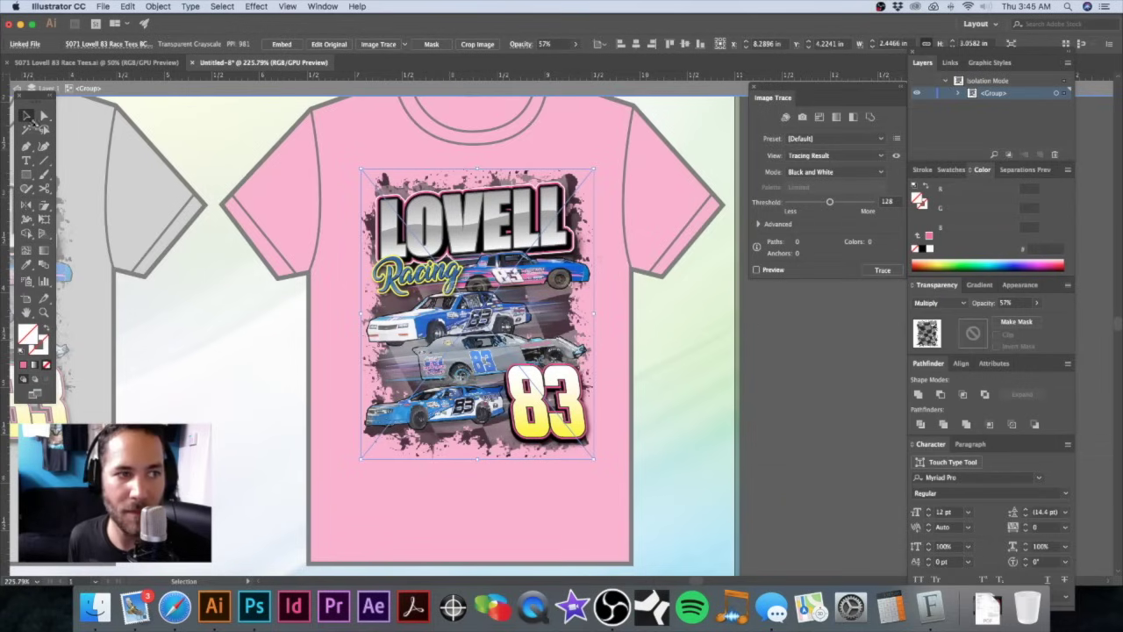
Step: Leave the isolated artwork group and check the artwork on the pink shirt
{"action": "left_click", "coordinate": [775, 330]}
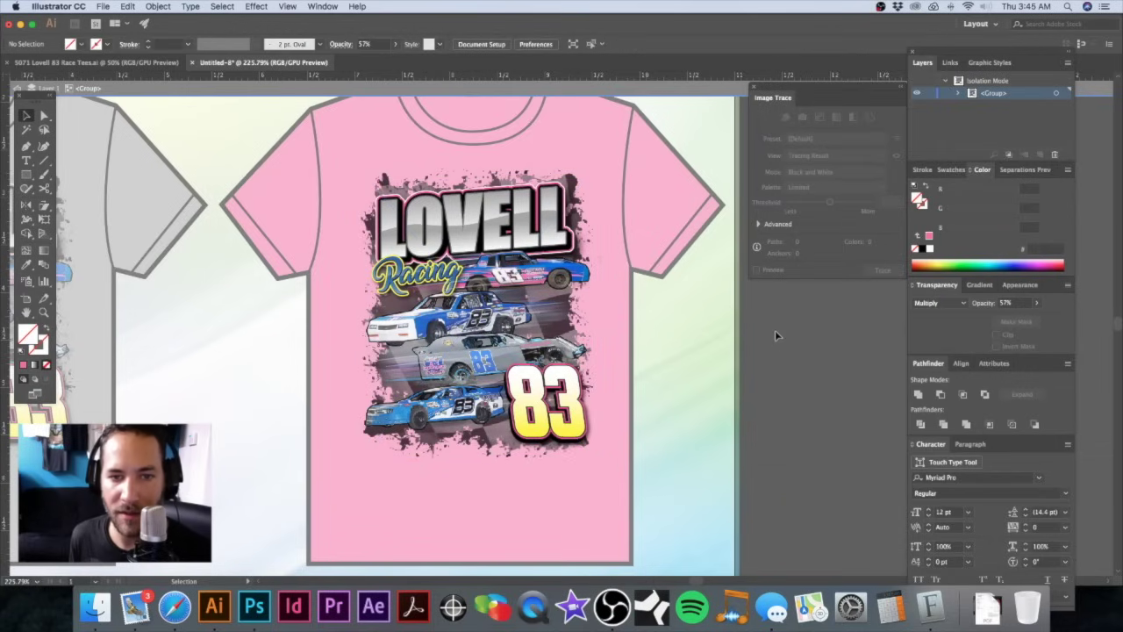
{"action": "double_click", "coordinate": [775, 330]}
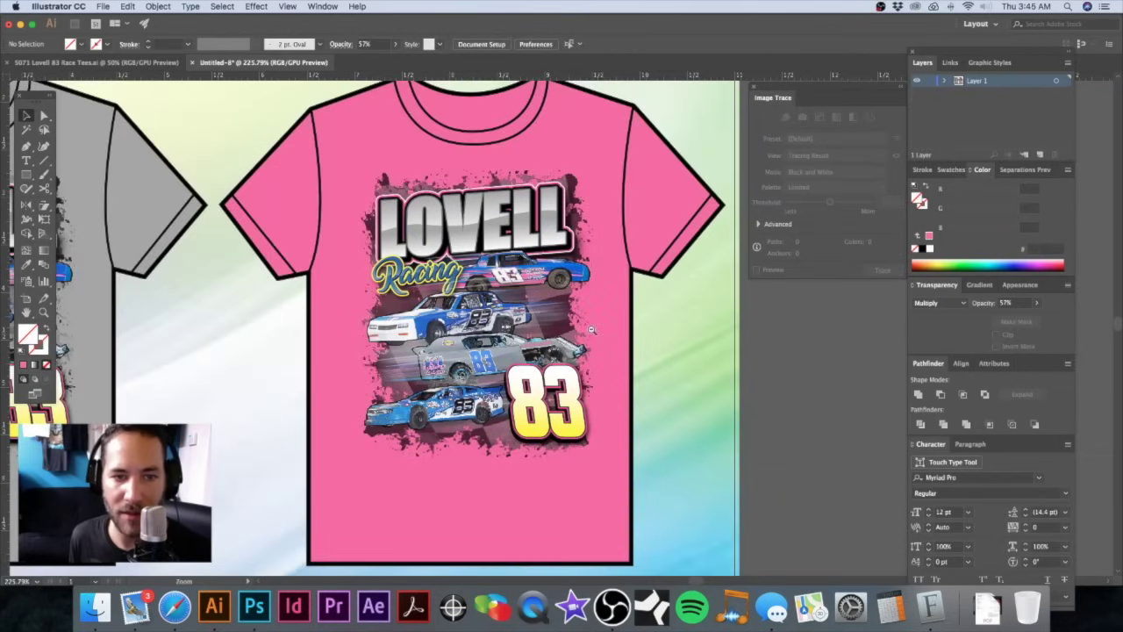
{"action": "key", "text": "super+minus"}
{"action": "left_click", "coordinate": [556, 331], "text": "alt+super"}
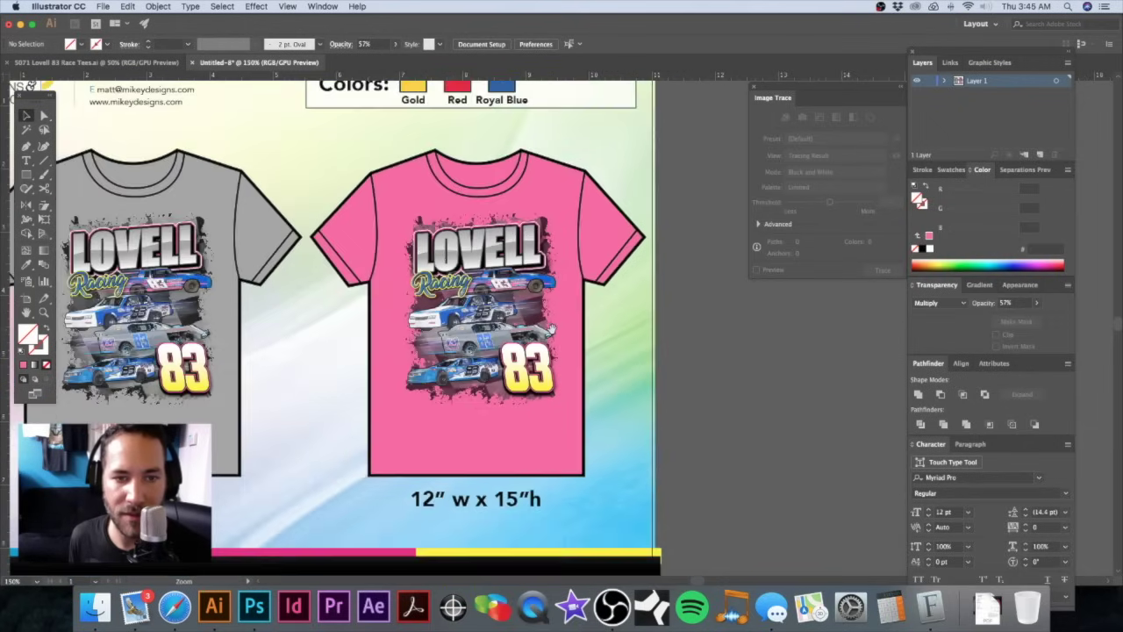
{"action": "left_click_drag", "start_coordinate": [552, 329], "coordinate": [669, 360]}
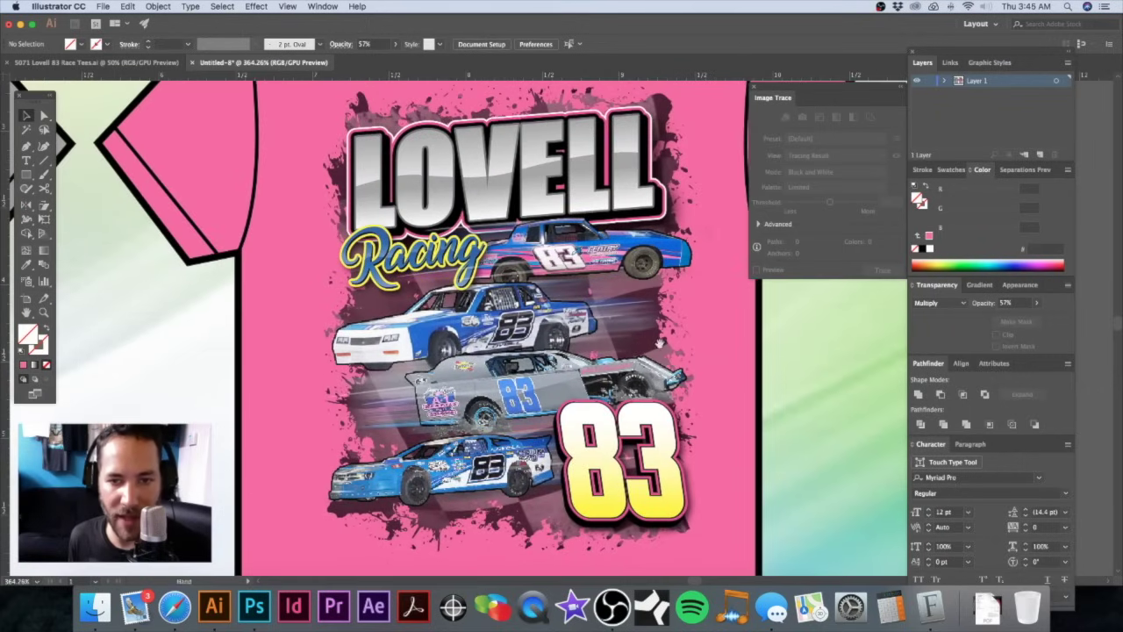
{"action": "key", "text": "a"}
{"action": "left_click", "coordinate": [678, 332]}
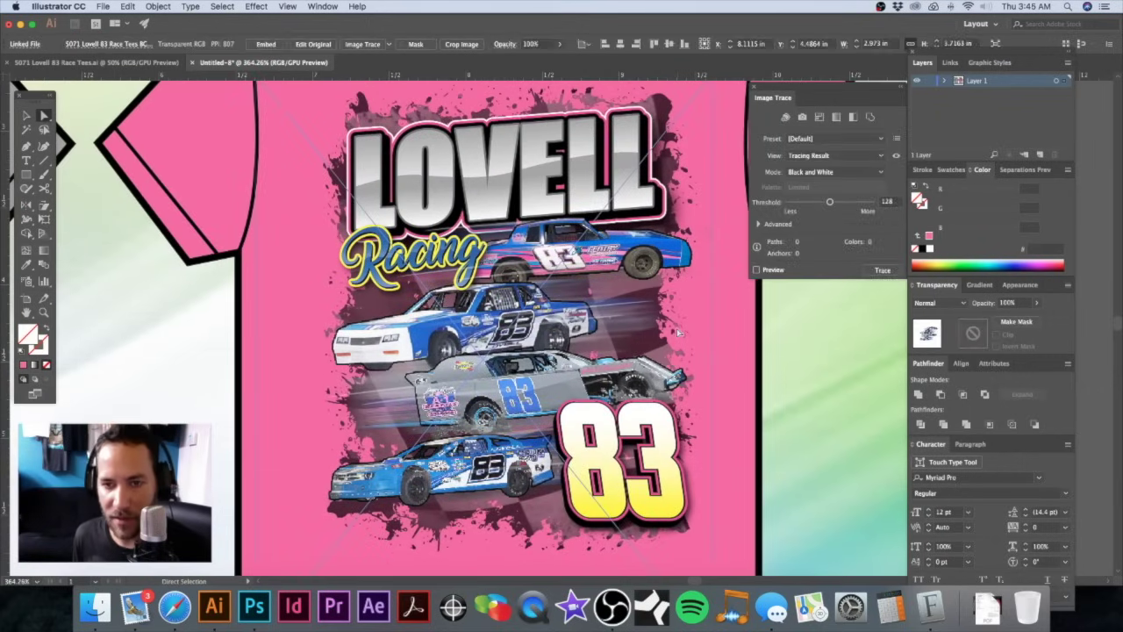
{"action": "key", "text": "v"}
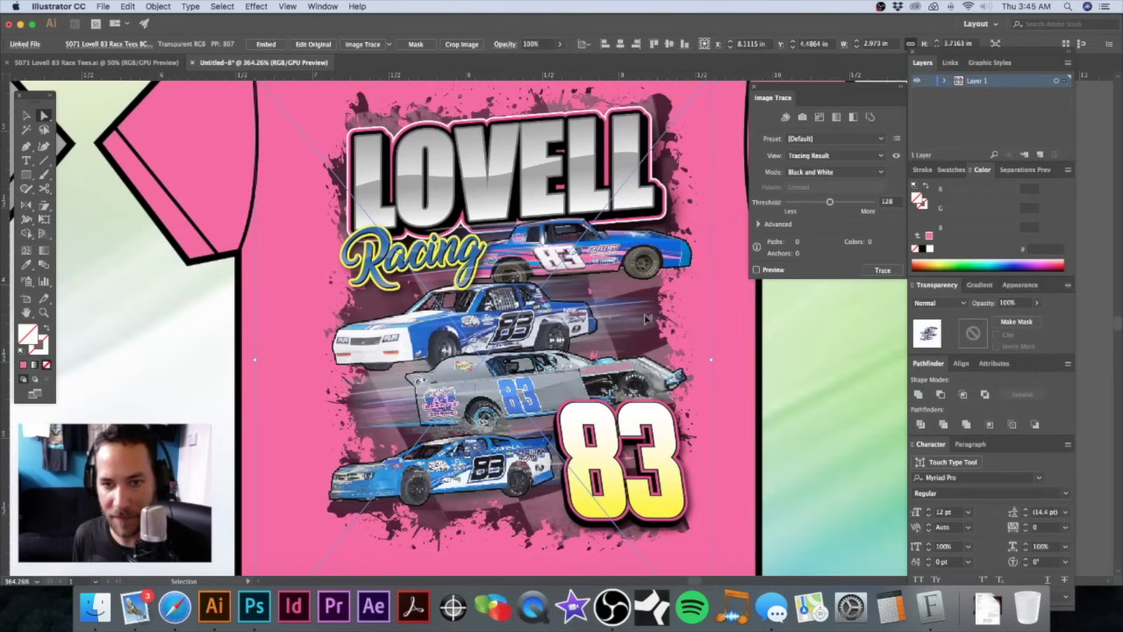
{"action": "left_click", "coordinate": [647, 321]}
{"action": "left_click", "coordinate": [647, 321], "text": "super"}
{"action": "left_click", "coordinate": [650, 322], "text": "super"}
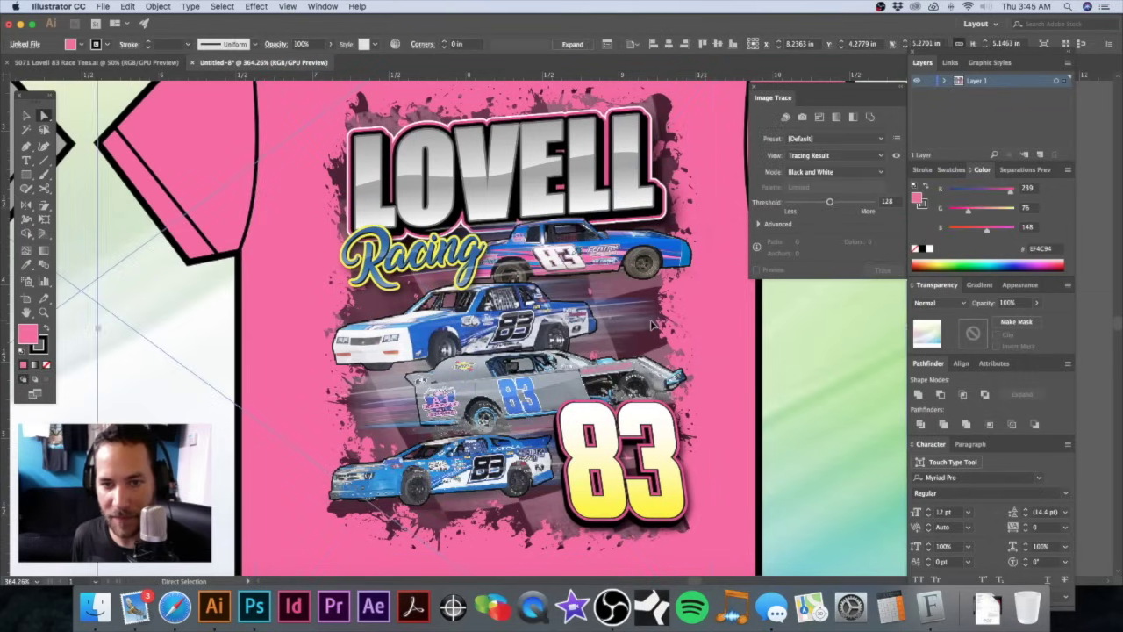
{"action": "key", "text": "v"}
{"action": "key", "text": "super+minus"}
{"action": "key", "text": "super+minus"}
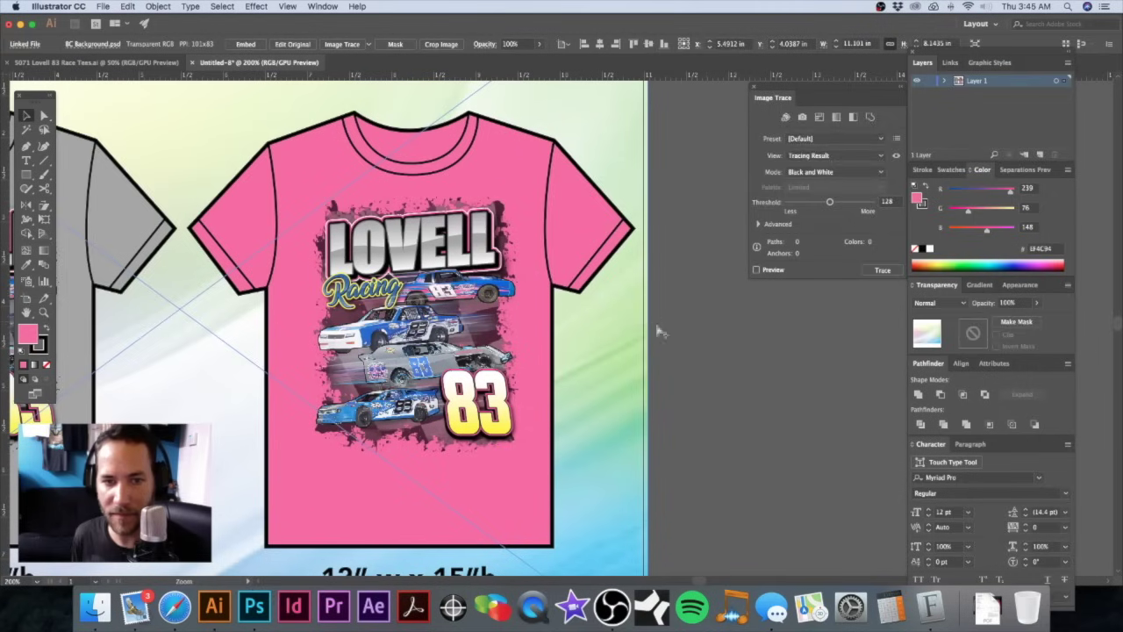
{"action": "key", "text": "super+shift+a"}
Step: Ungroup the pink shirt's artwork and raise its grayscale checkered background image to 100% opacity
{"action": "left_click", "coordinate": [627, 326]}
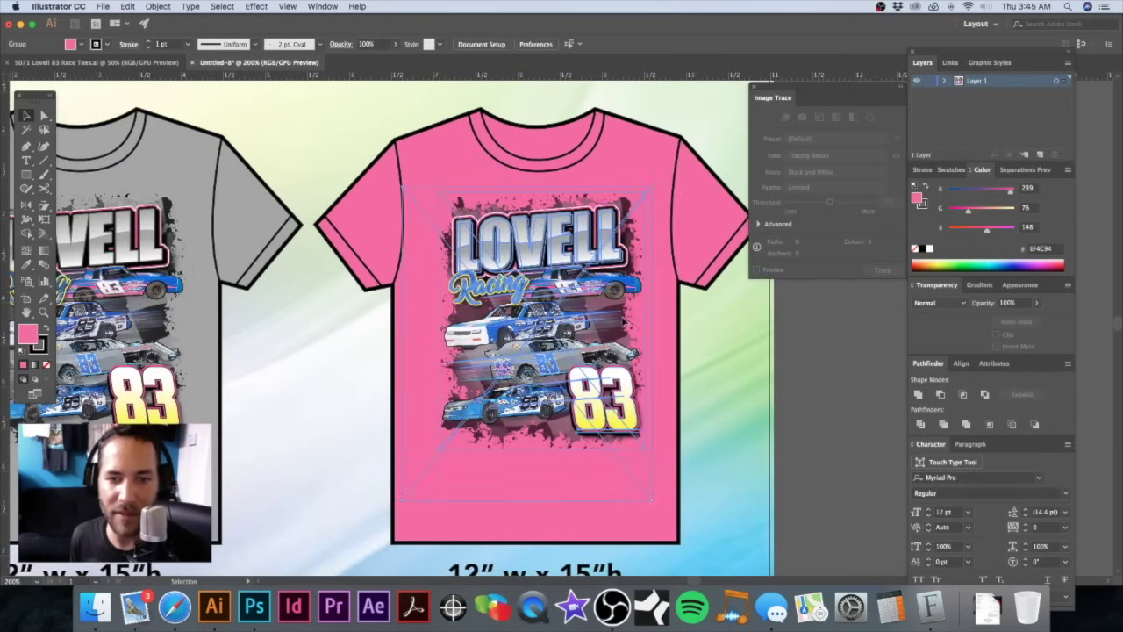
{"action": "left_click", "coordinate": [663, 326]}
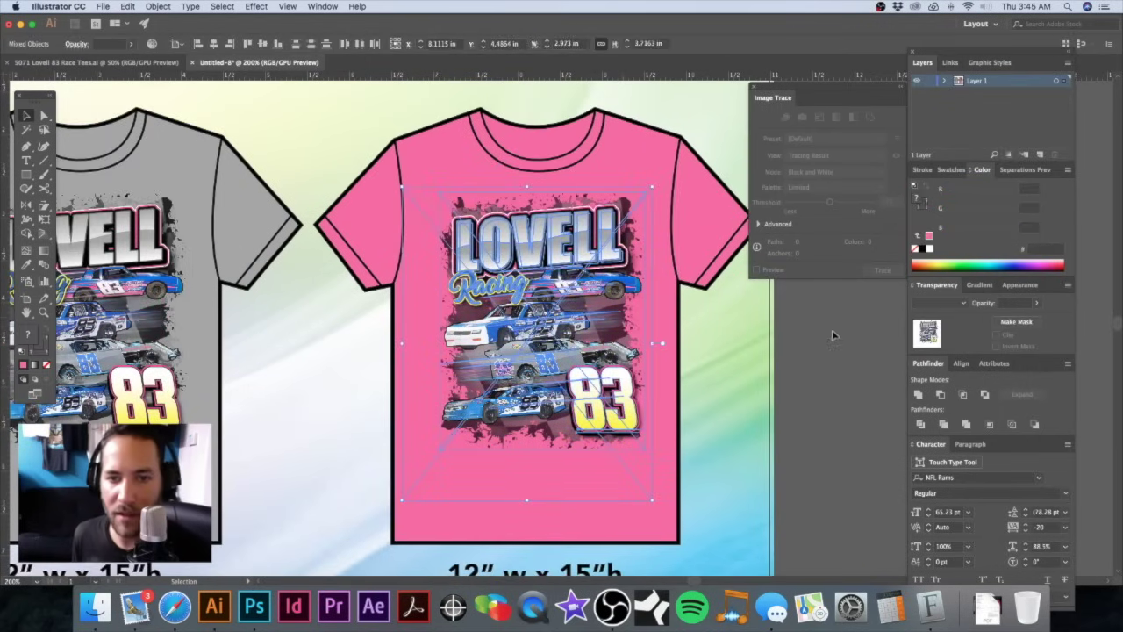
{"action": "left_click", "coordinate": [656, 344]}
{"action": "key", "text": "a"}
{"action": "key", "text": "v"}
{"action": "left_click", "coordinate": [626, 318]}
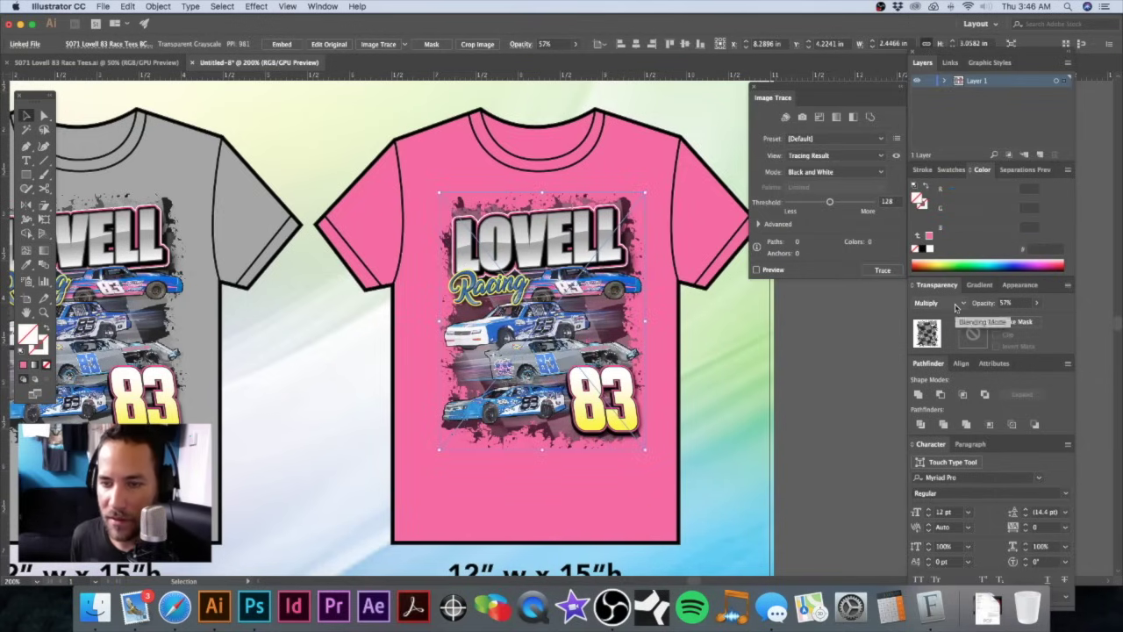
{"action": "left_click", "coordinate": [1038, 303]}
{"action": "left_click_drag", "start_coordinate": [1018, 320], "coordinate": [1050, 322]}
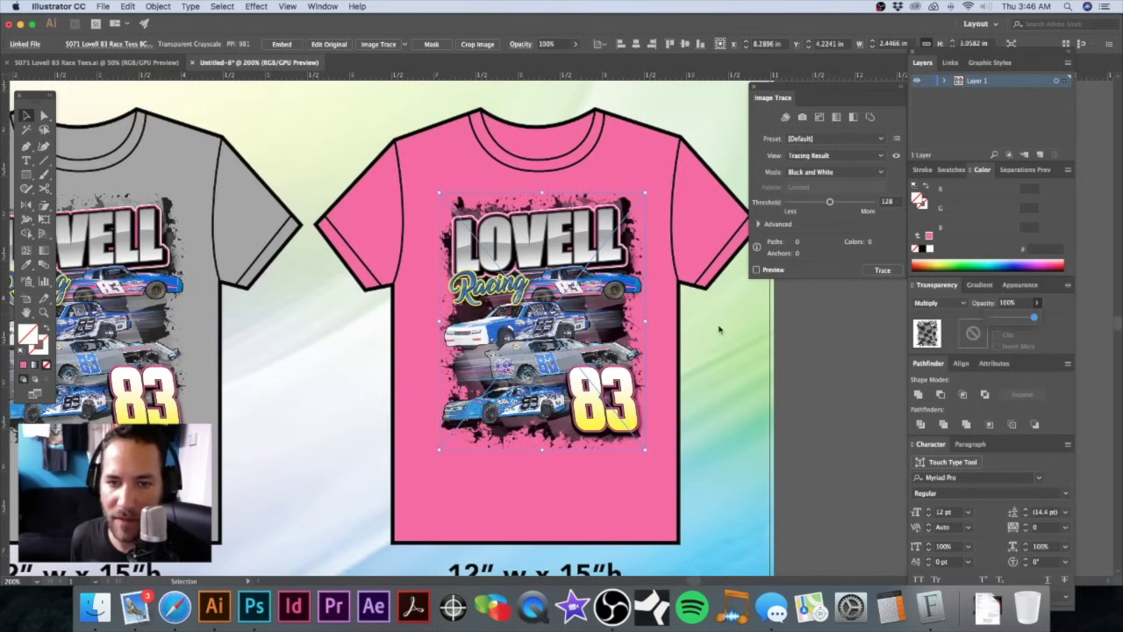
{"action": "left_click", "coordinate": [814, 344]}
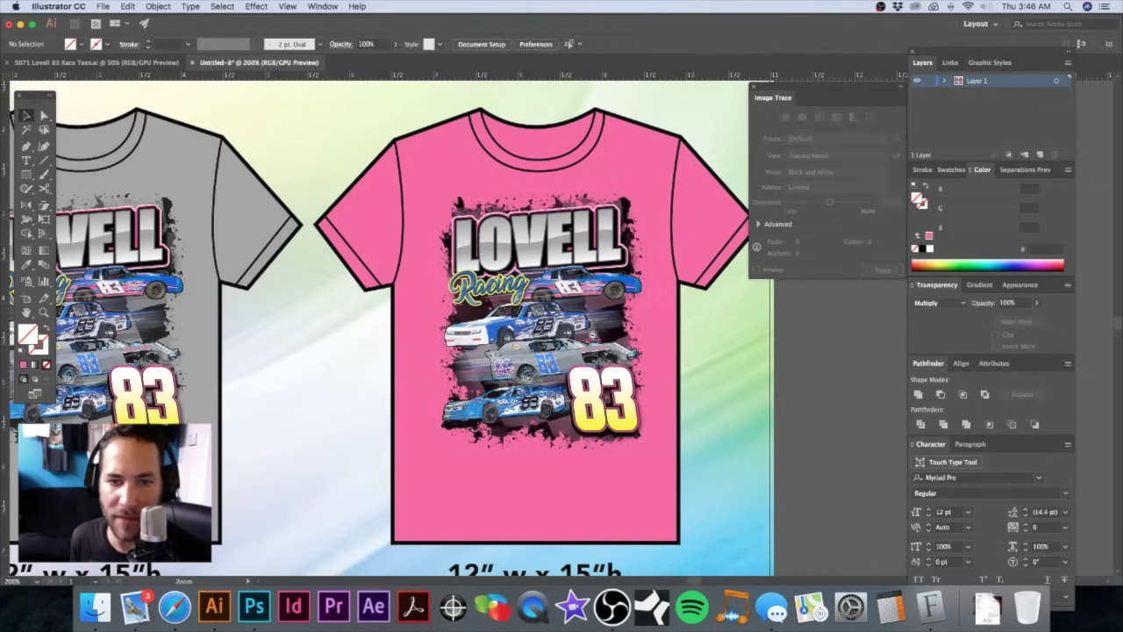
Step: Review the whole proof with both shirts and open the document's color swatches
{"action": "key", "text": "super+minus"}
{"action": "scroll", "coordinate": [614, 354], "scroll_direction": "left", "scroll_amount": 2}
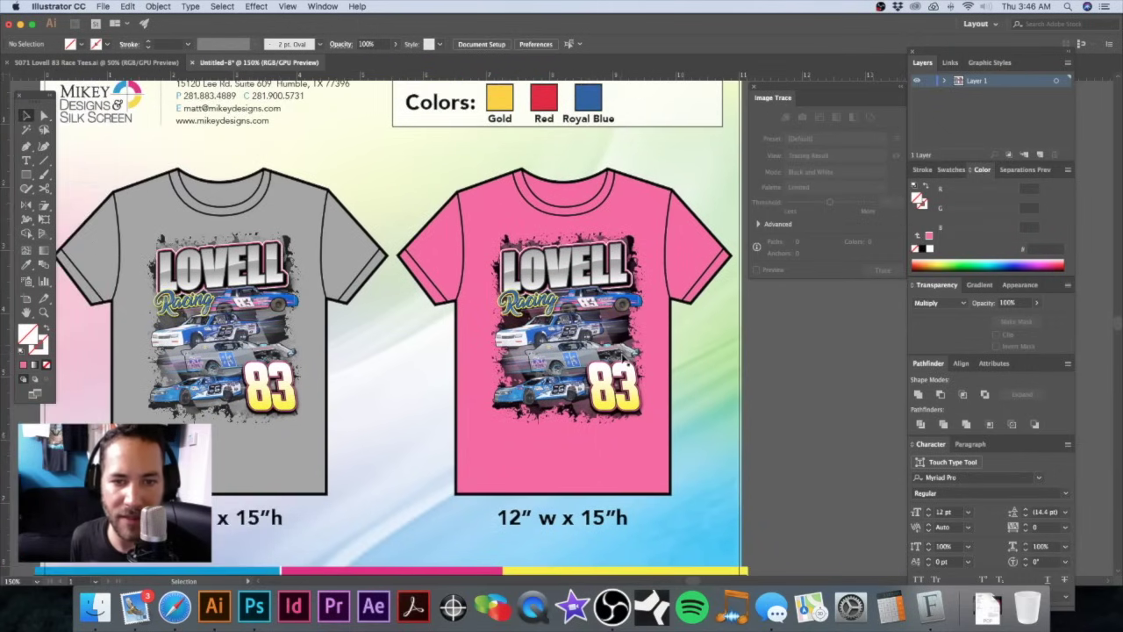
{"action": "left_click_drag", "start_coordinate": [622, 353], "coordinate": [632, 358]}
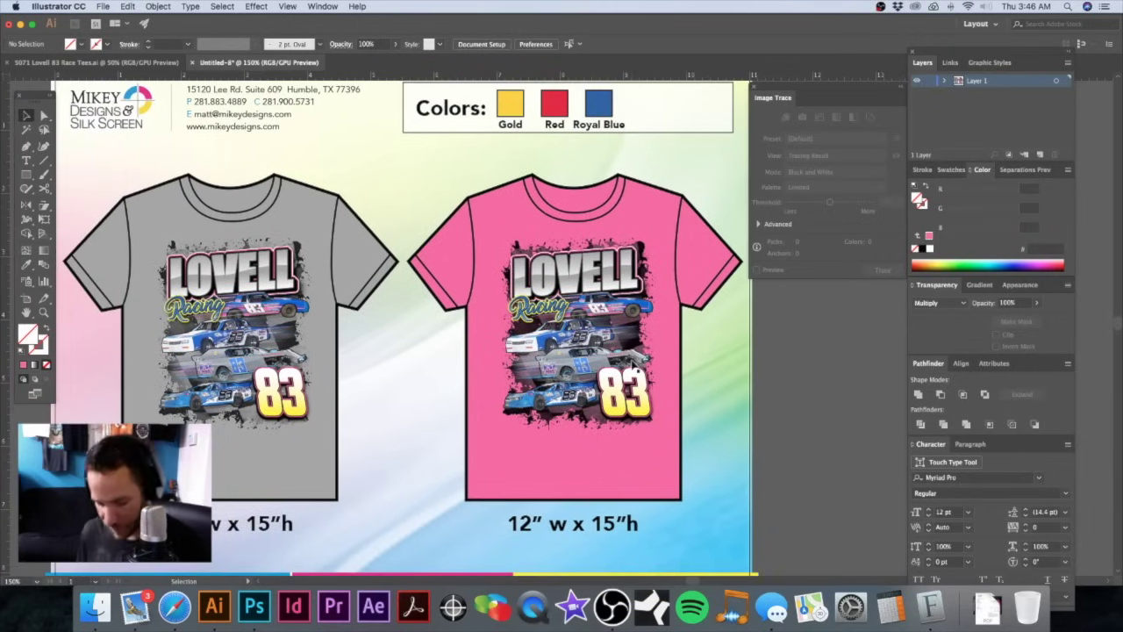
{"action": "key", "text": "super+minus"}
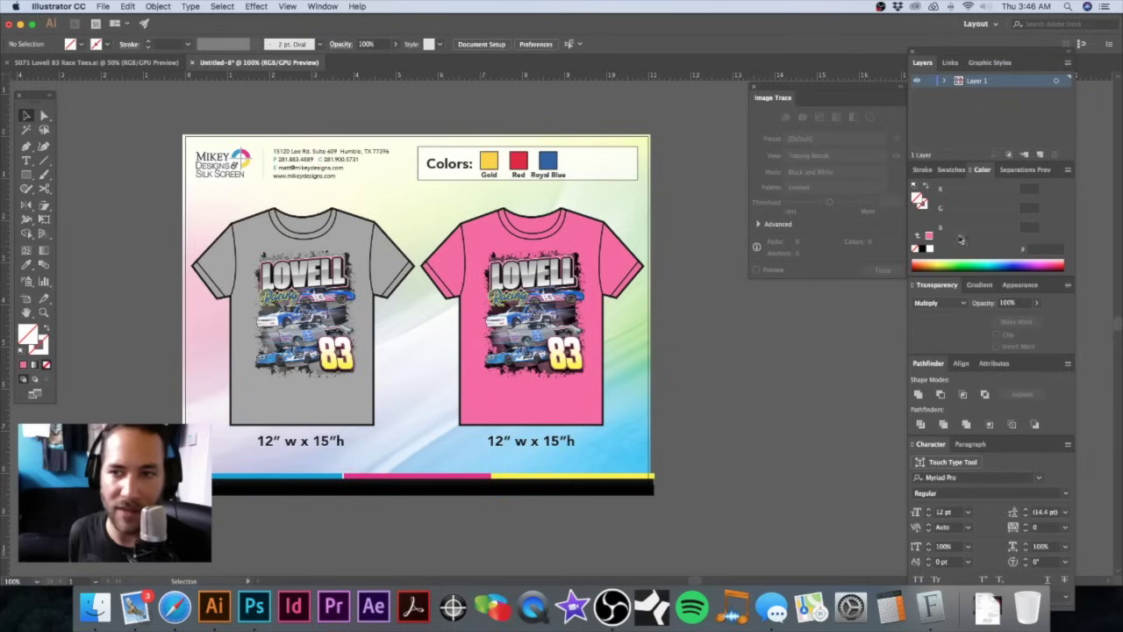
{"action": "left_click", "coordinate": [952, 170]}
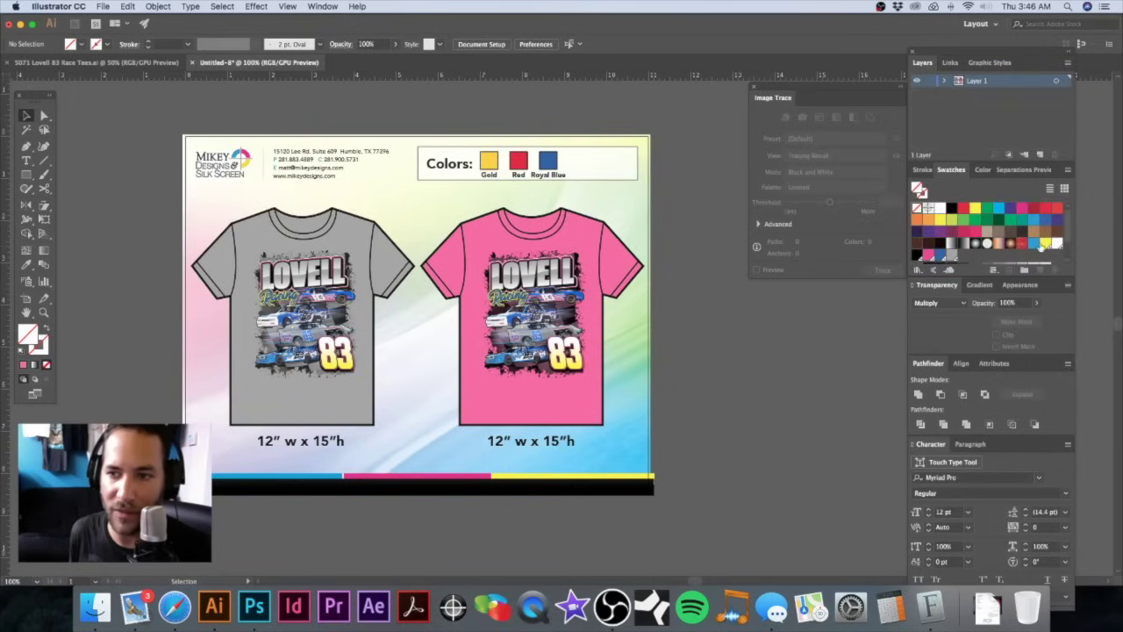